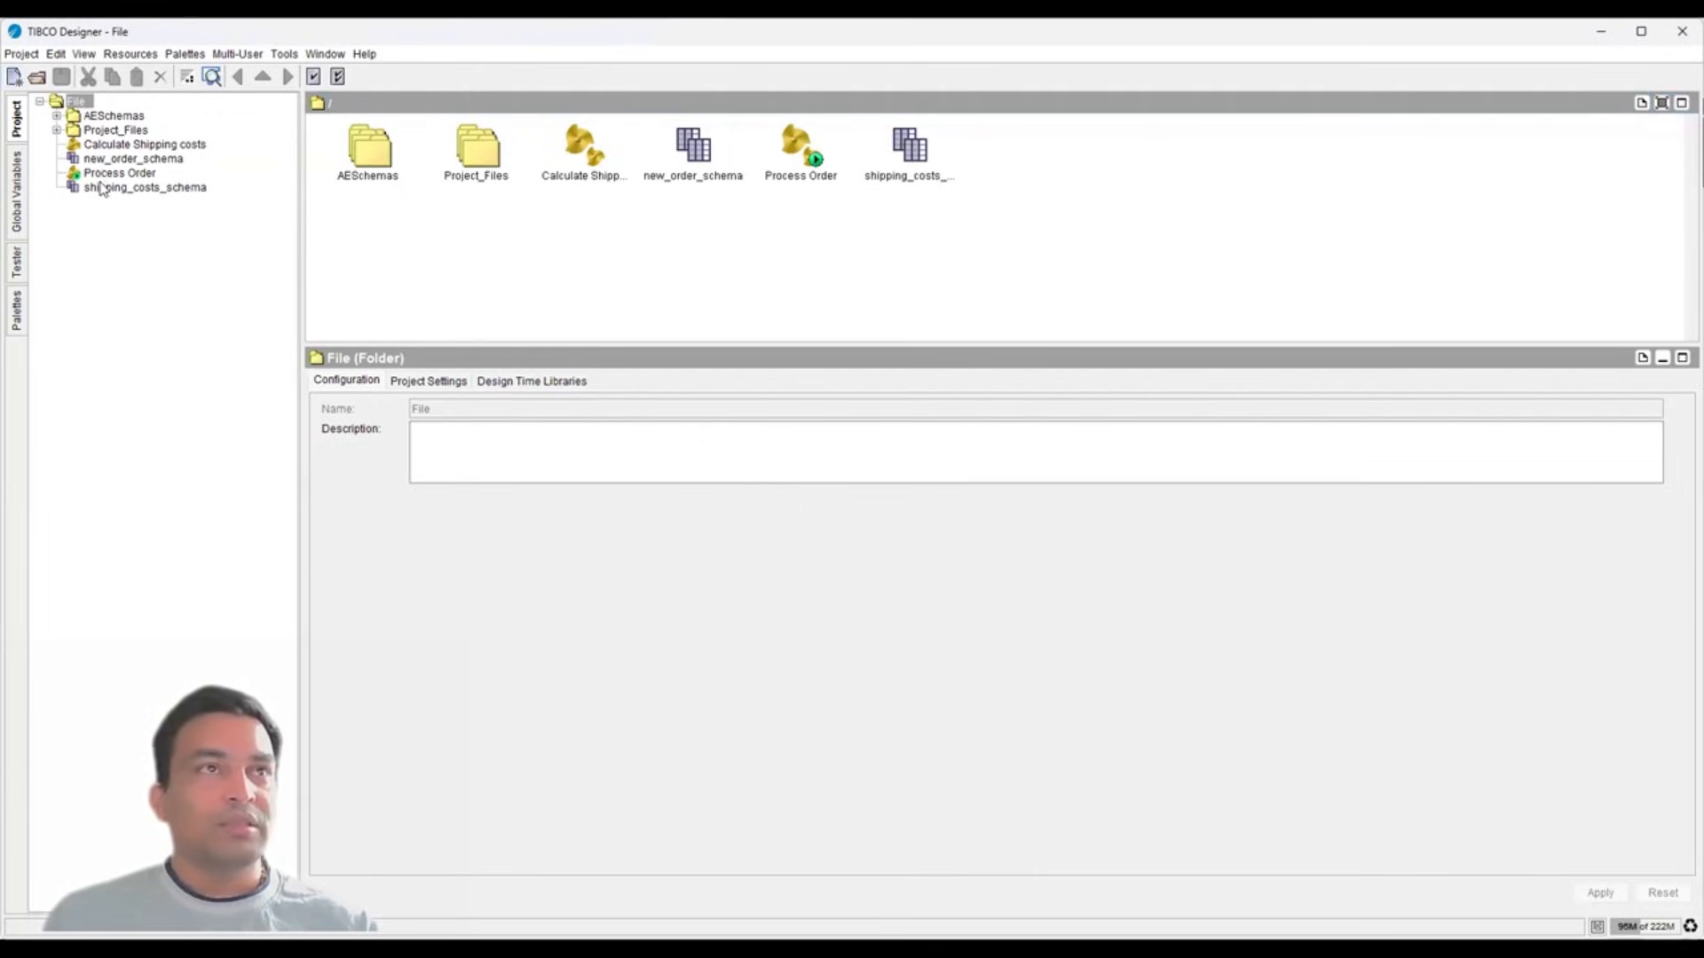
- Look over the Global Variables, Tester and Palettes panels, then open the Process Order process
click(17, 207)
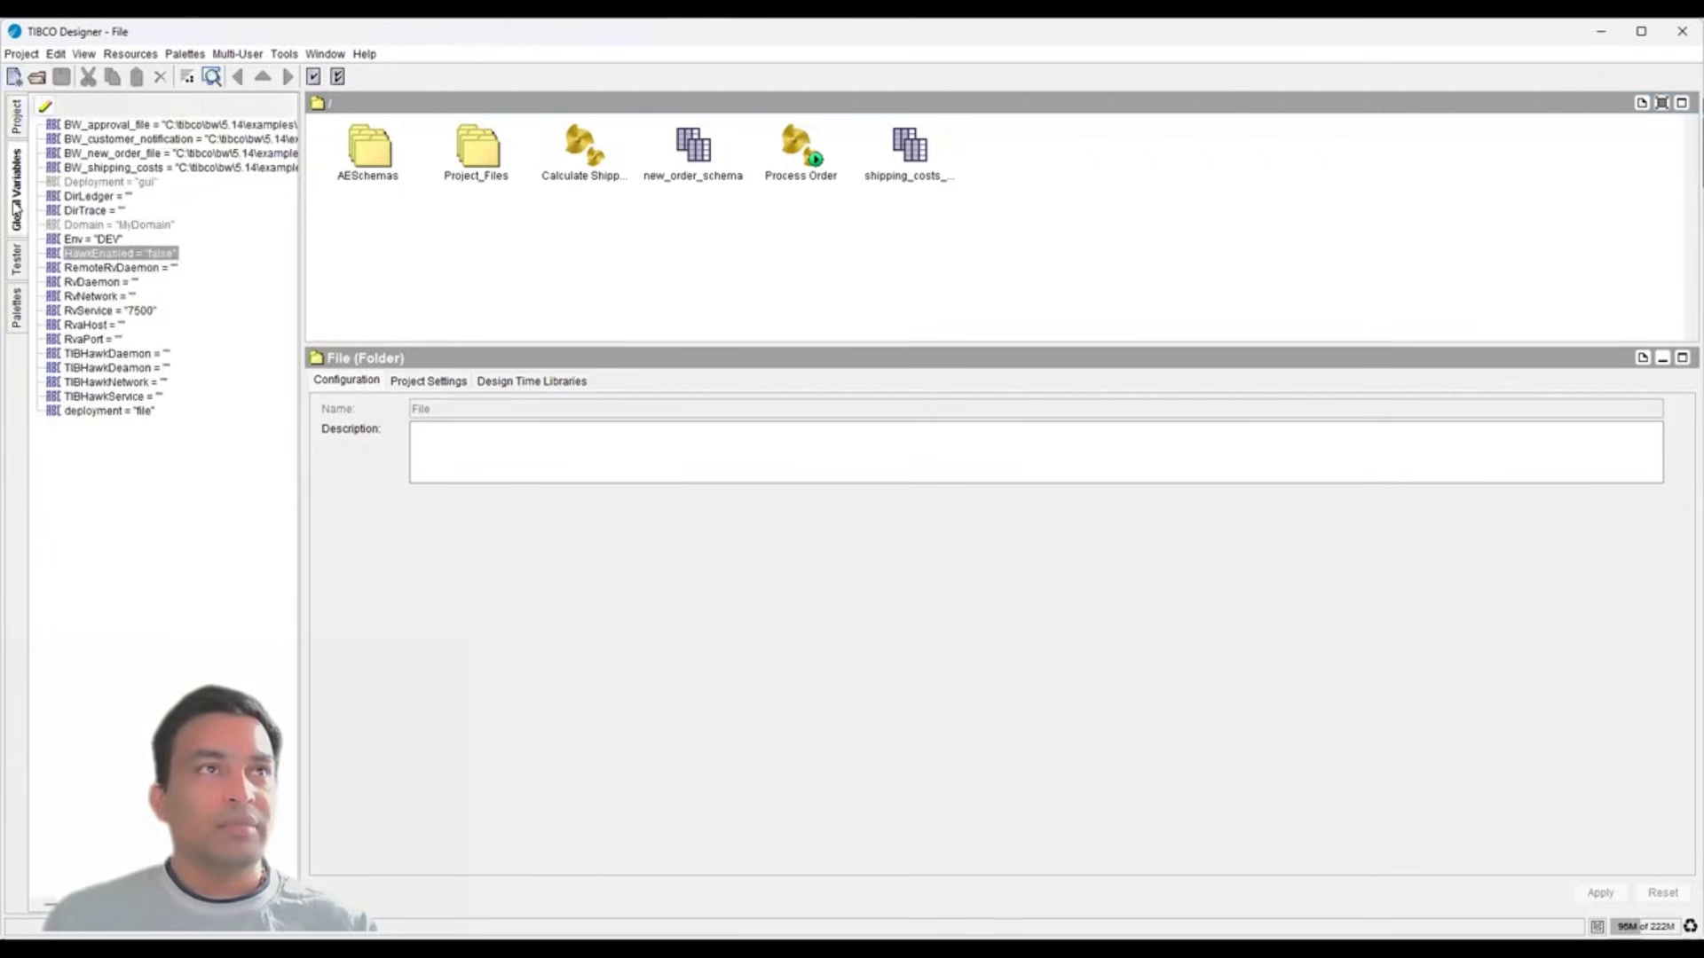
click(19, 260)
click(15, 307)
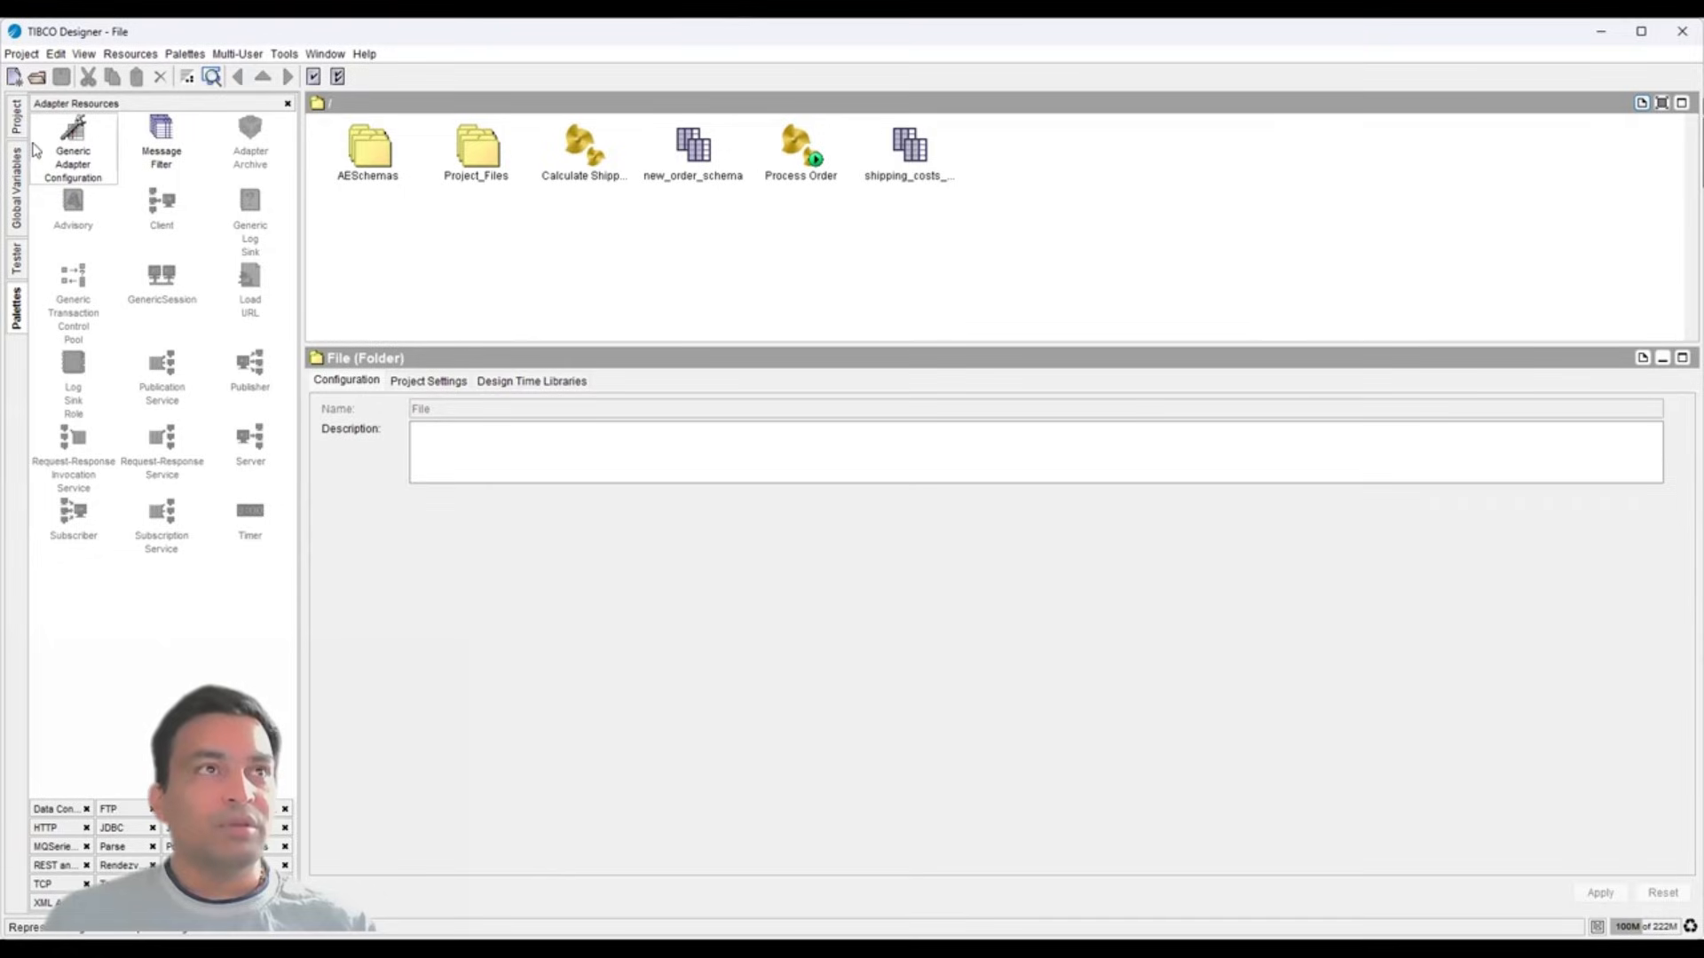
click(17, 119)
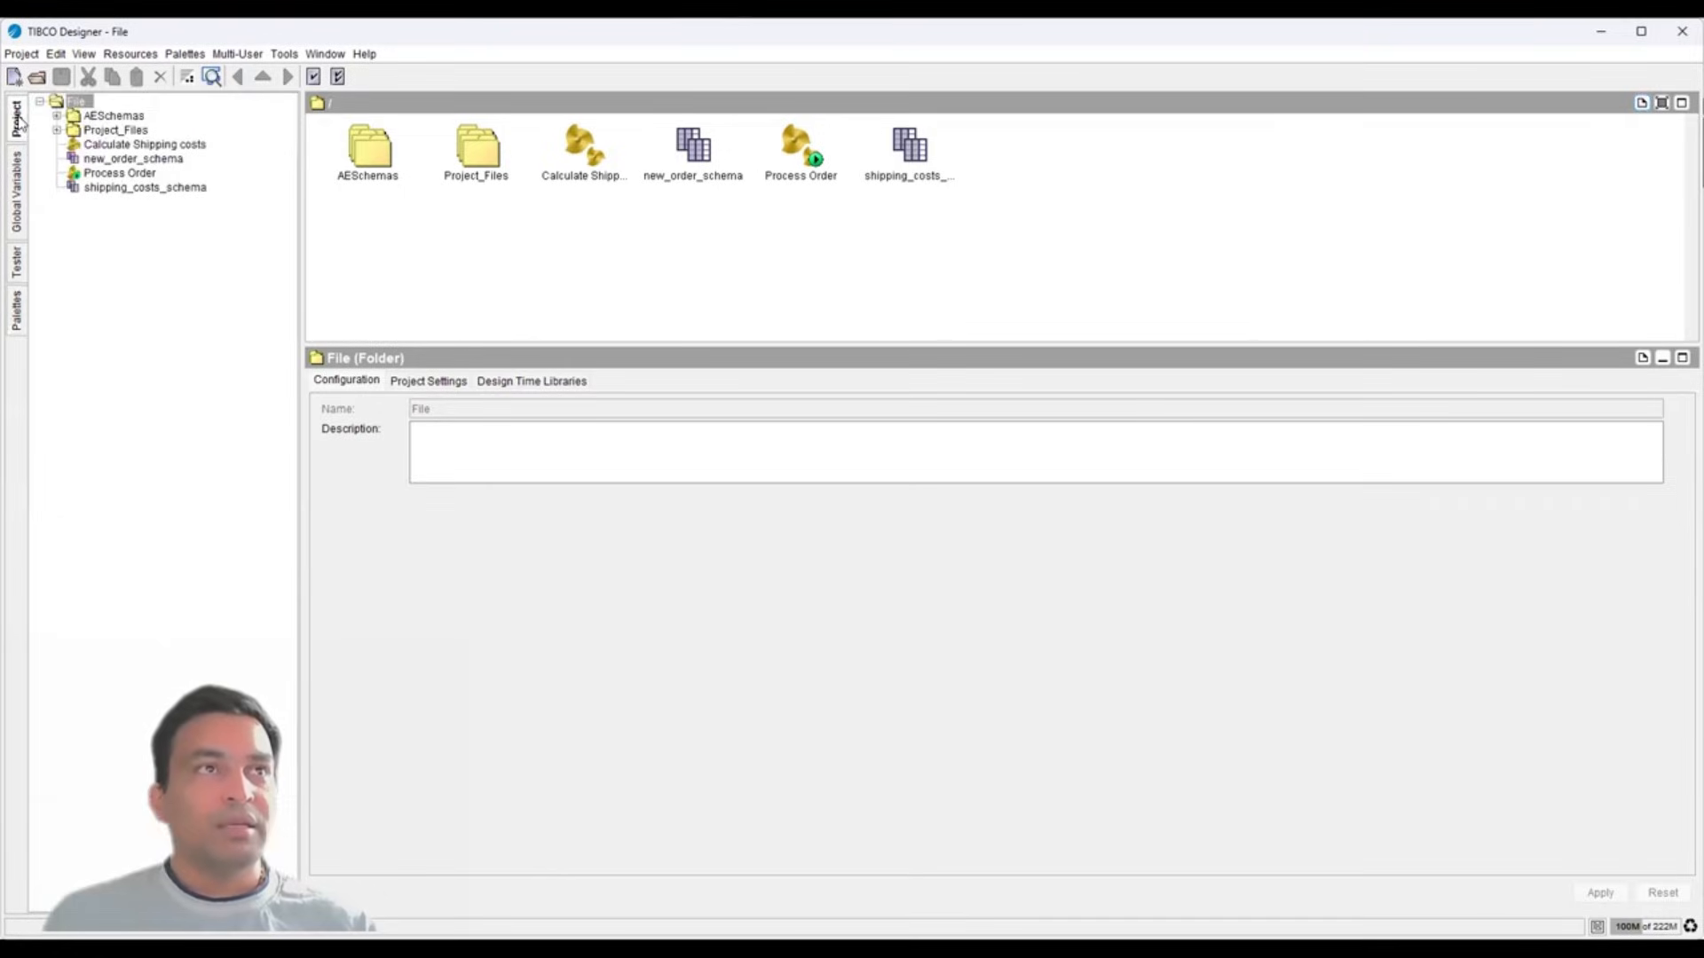
click(90, 174)
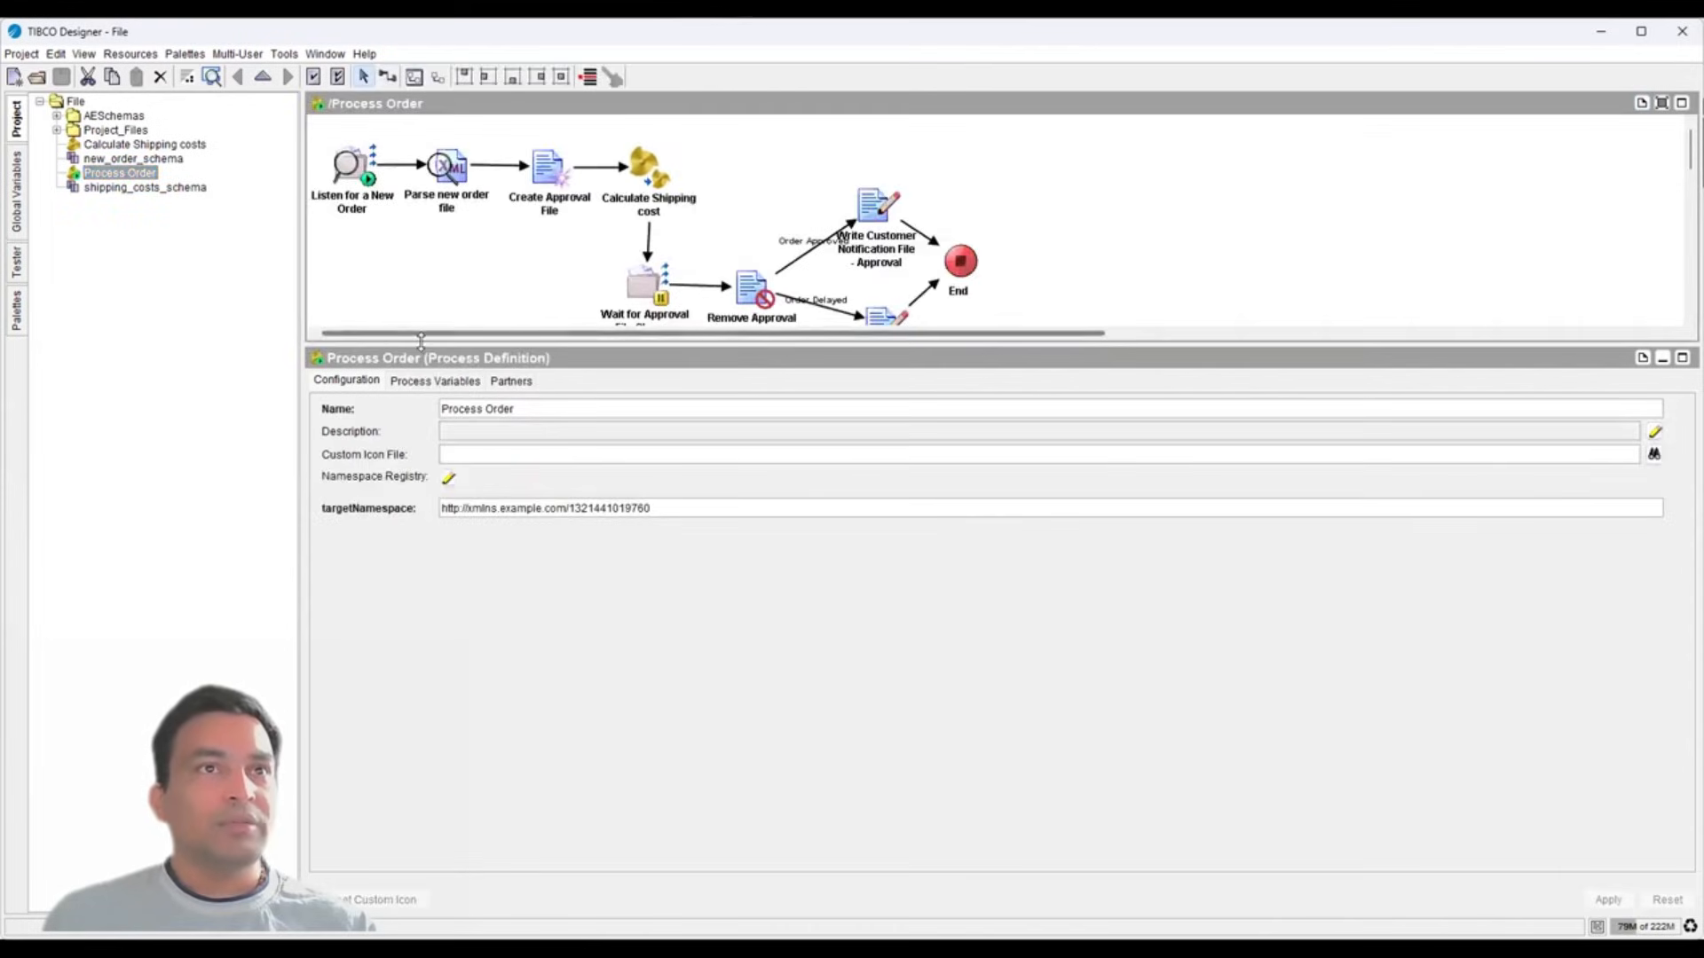
- Enlarge the diagram and show the Listen for a New Order poller: %%BW_new_order_file%%, 10-second interval
drag(421, 346, 421, 493)
click(16, 309)
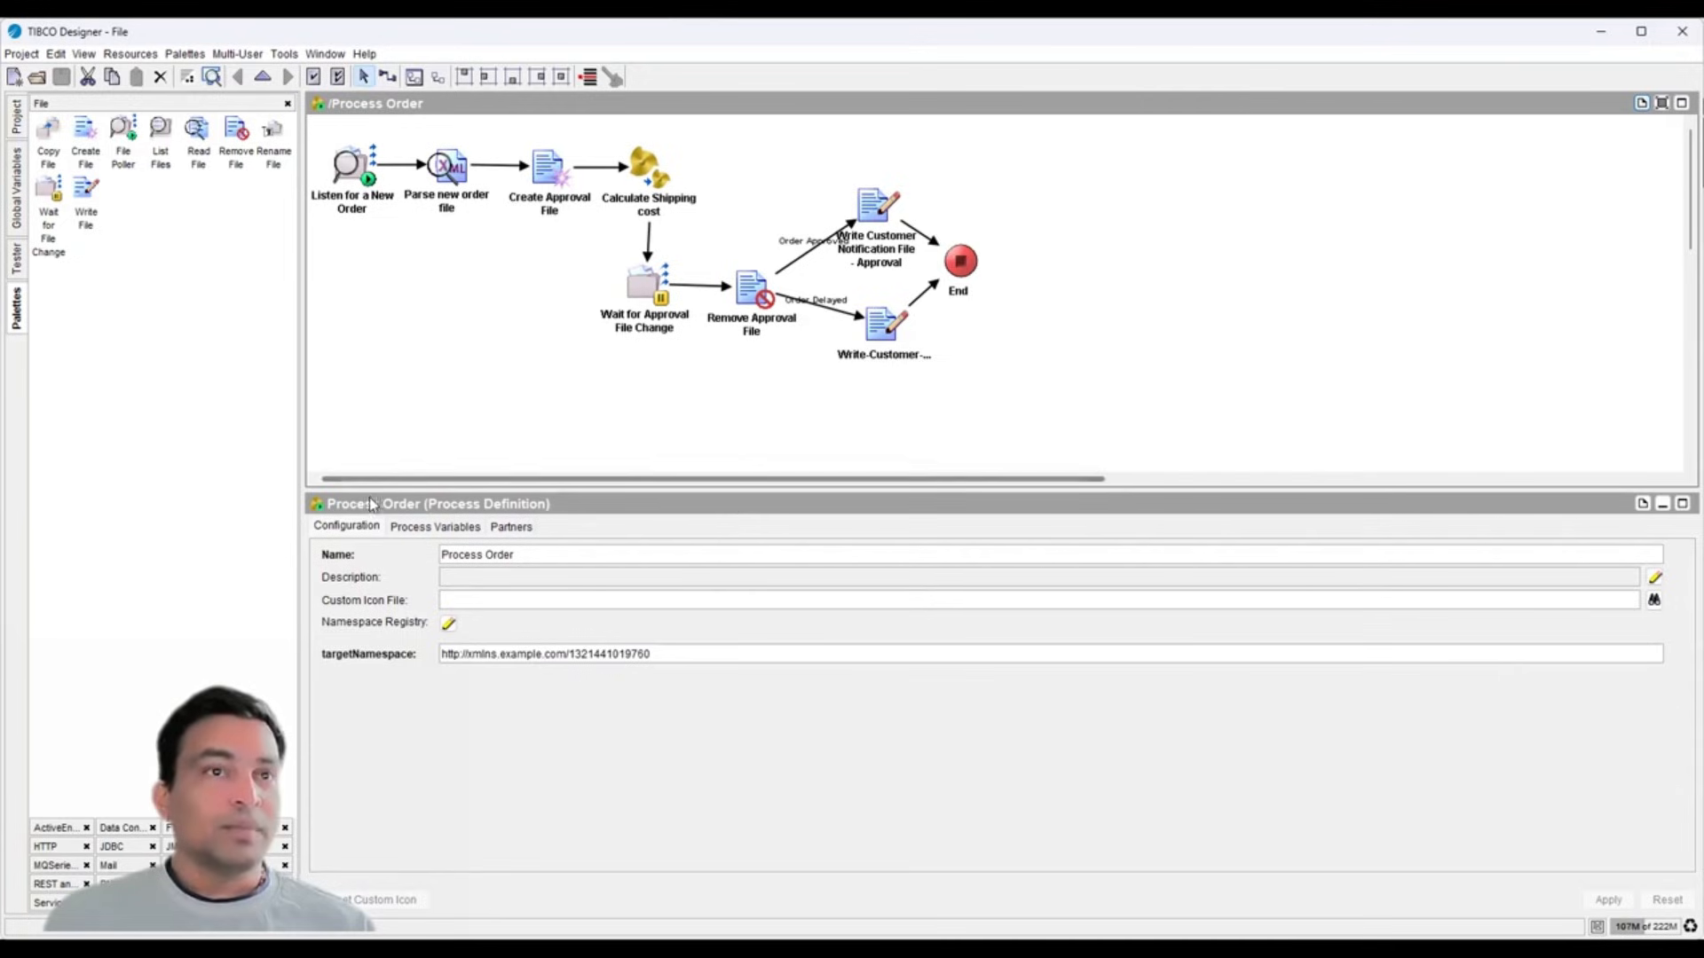
click(324, 171)
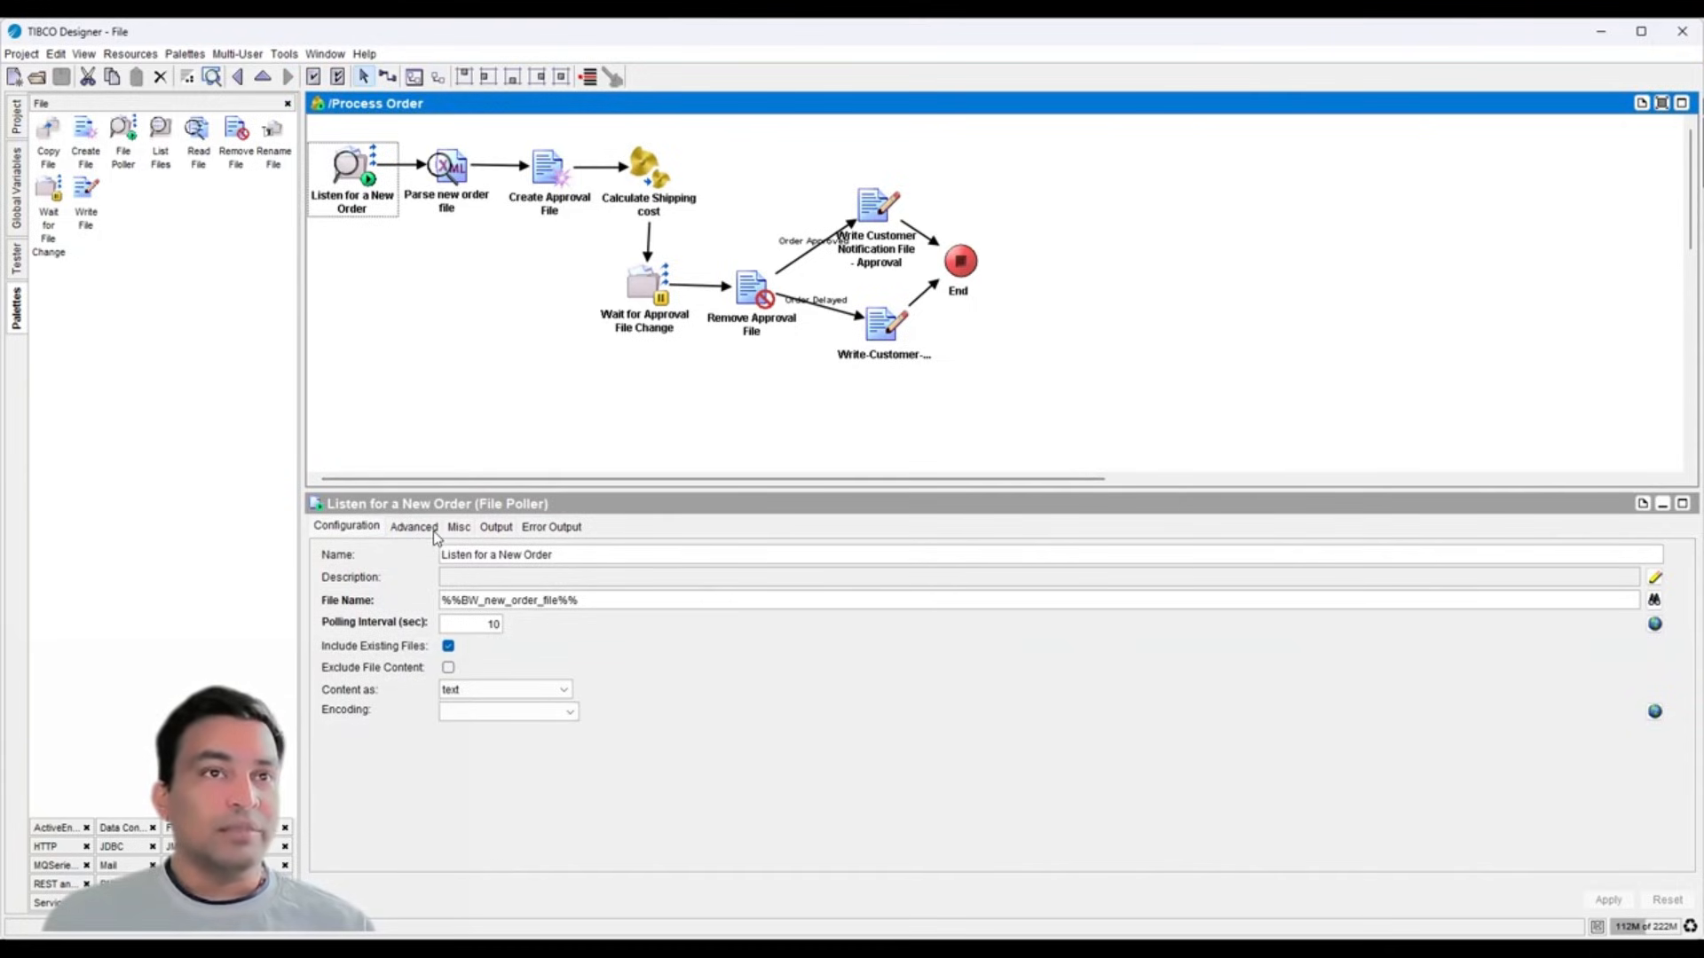
click(18, 118)
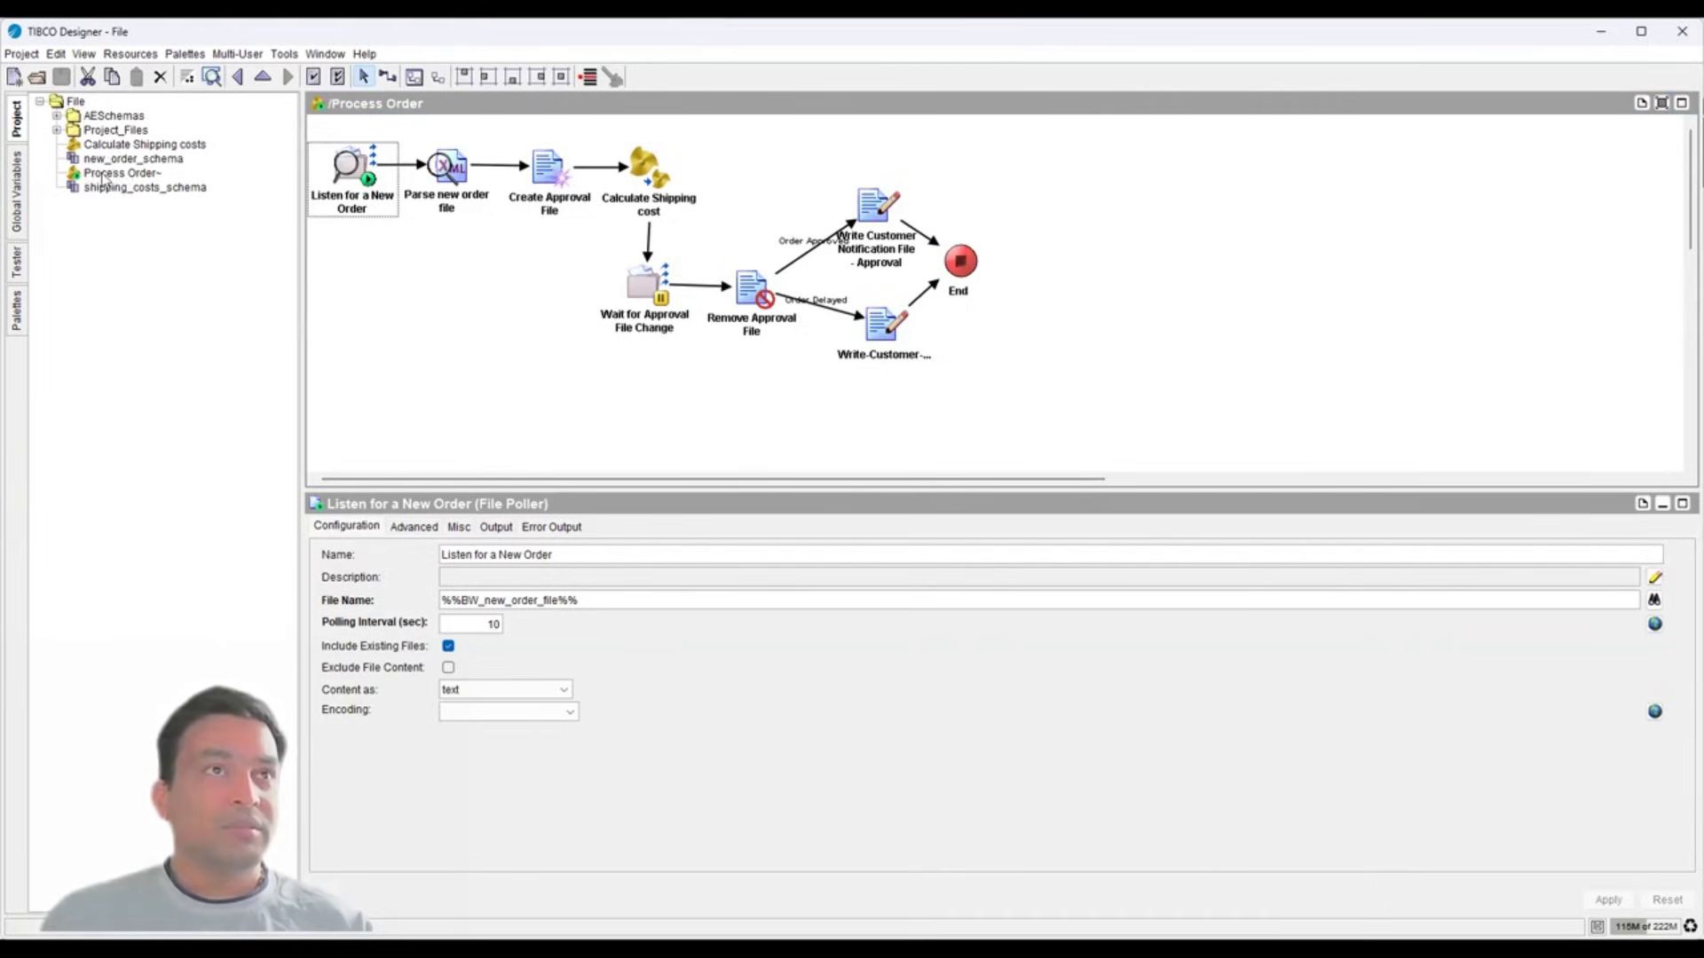
- Compare Process Order with Calculate Shipping costs, then view shipping_costs_schema and new_order_schema
click(103, 174)
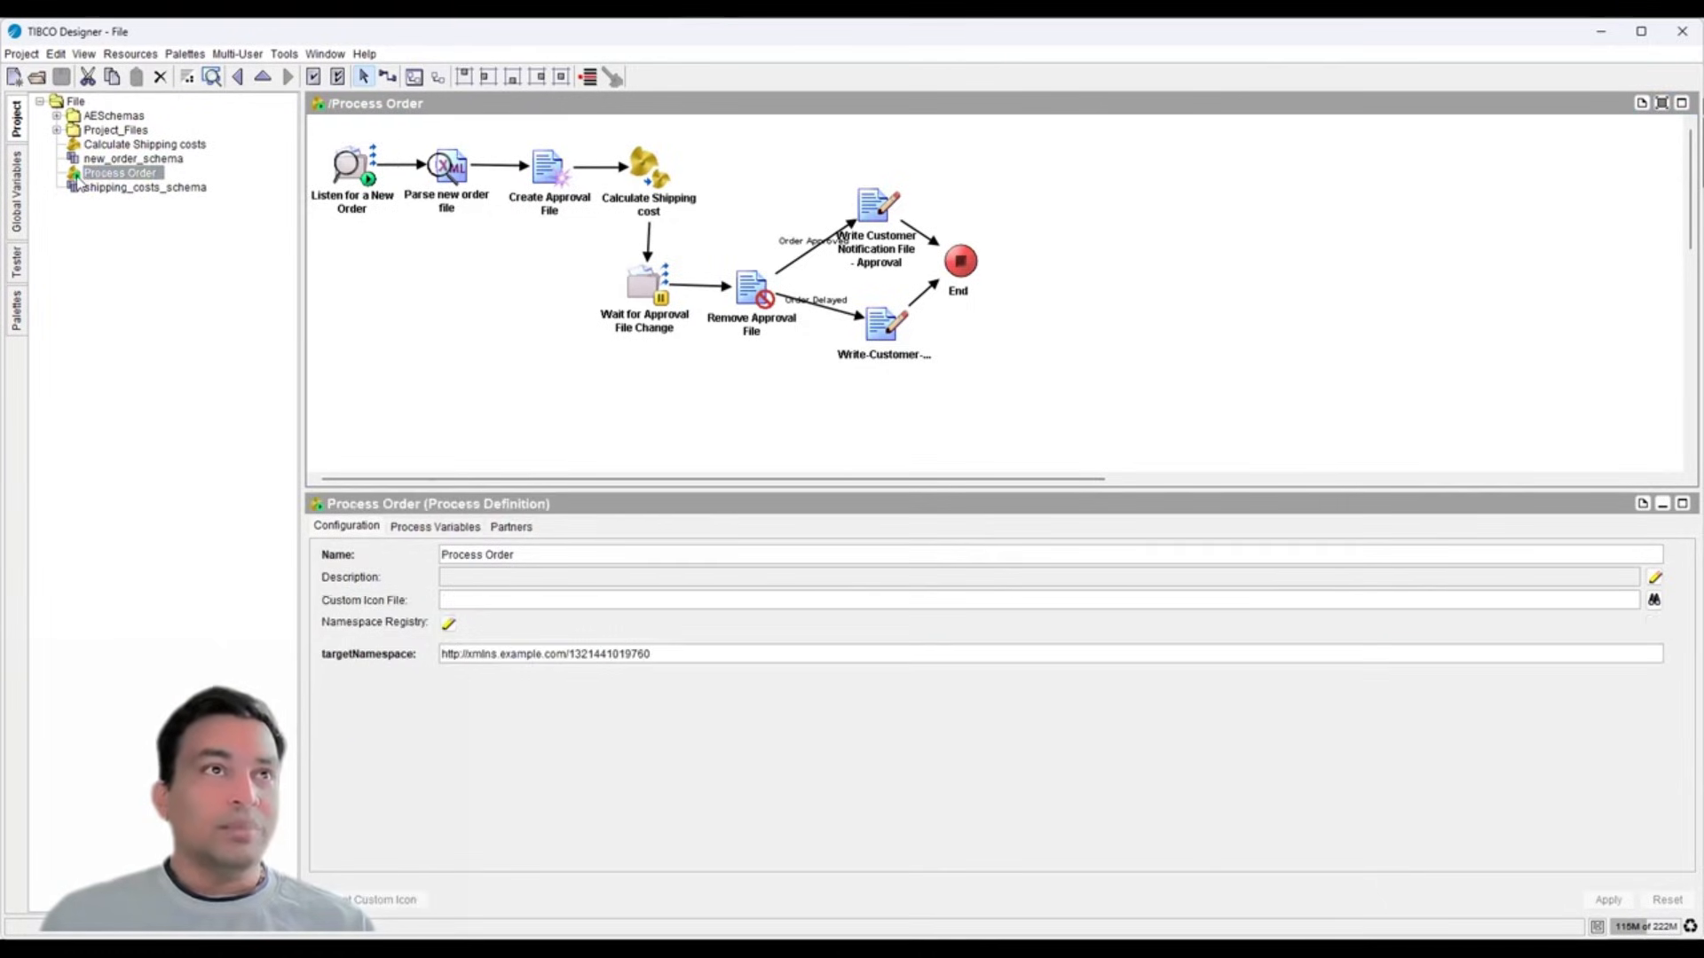
click(93, 145)
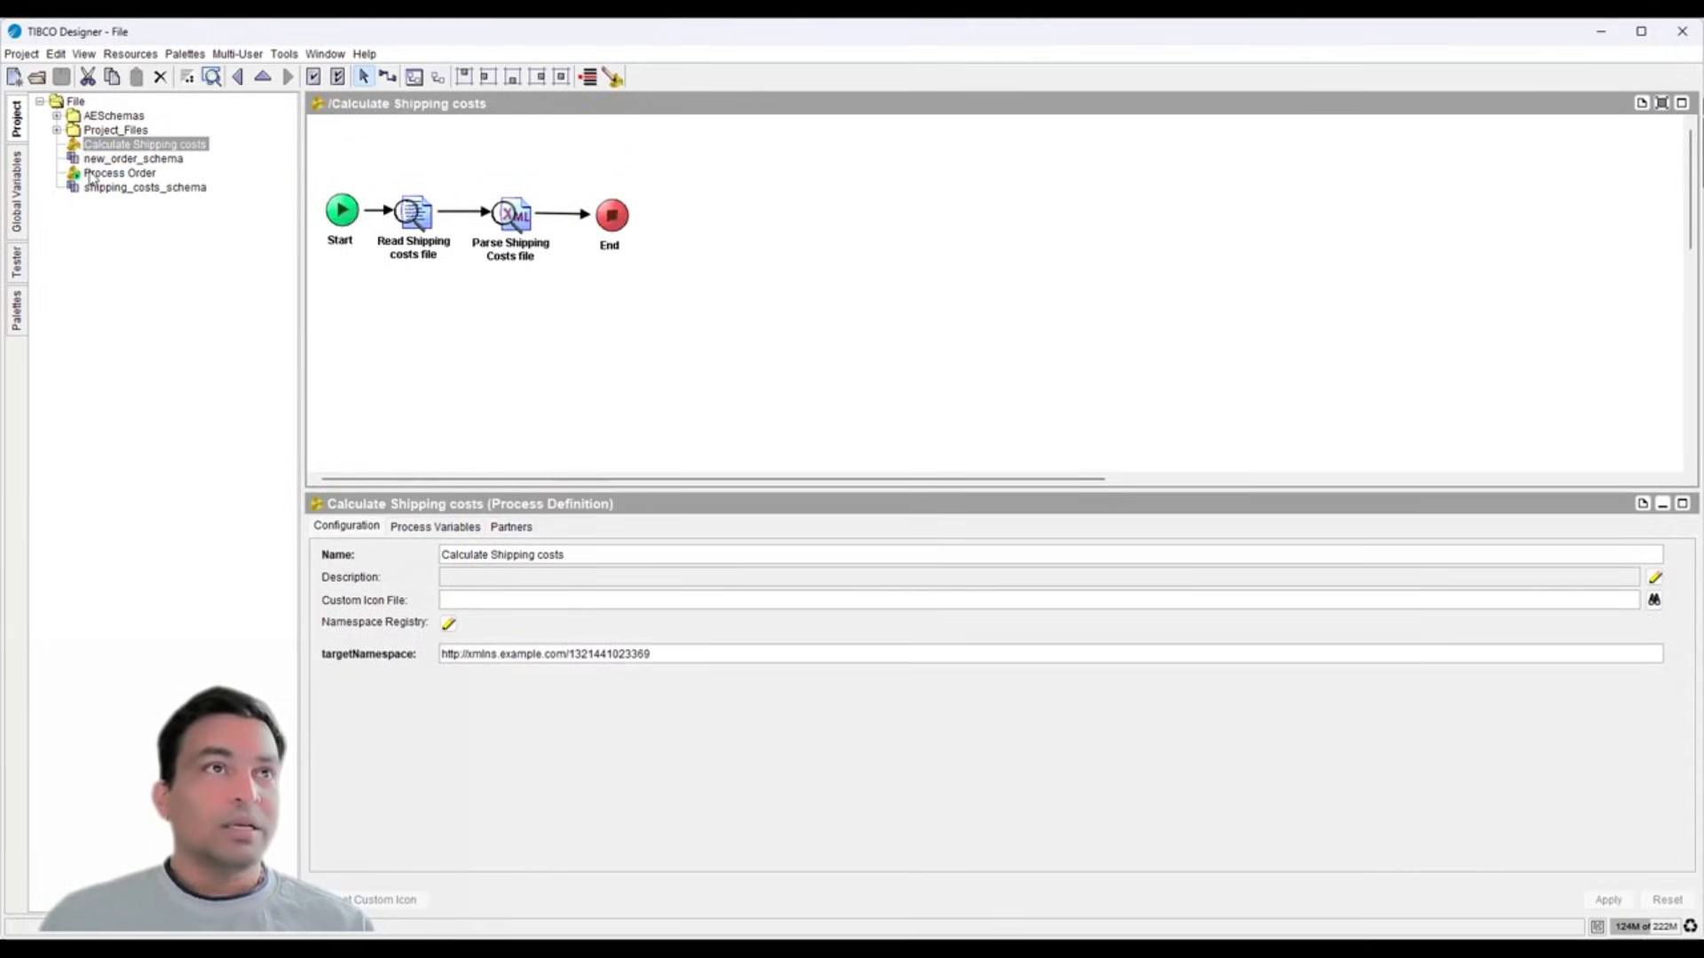
click(92, 175)
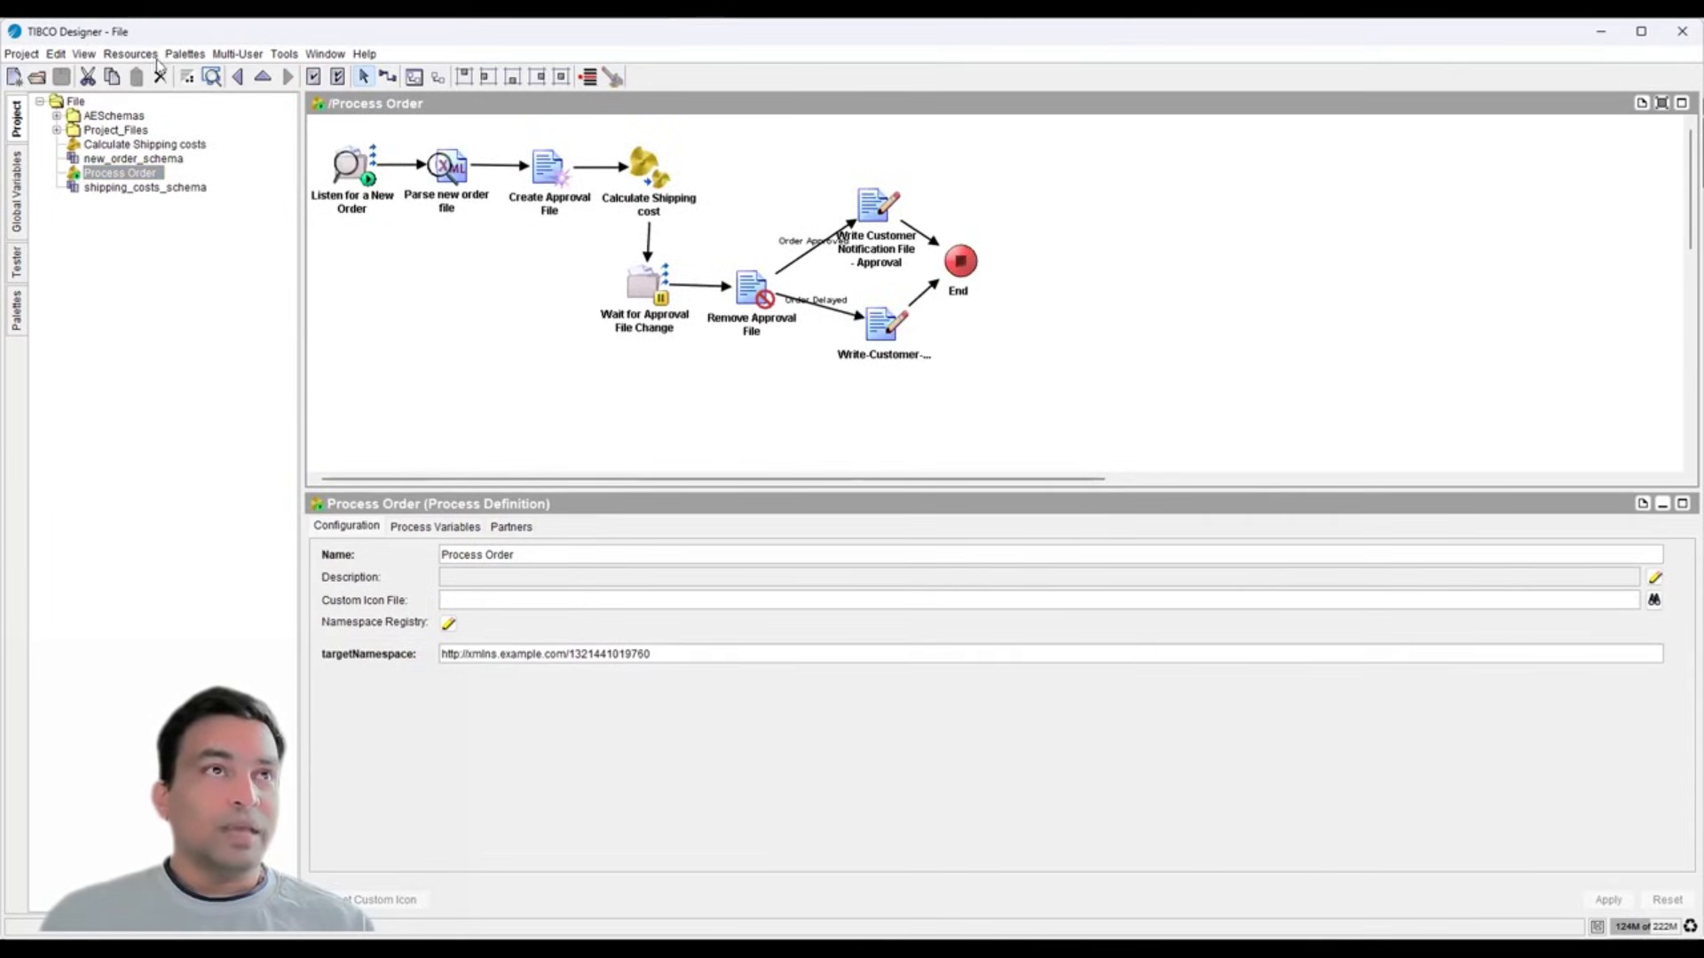
click(105, 147)
click(111, 174)
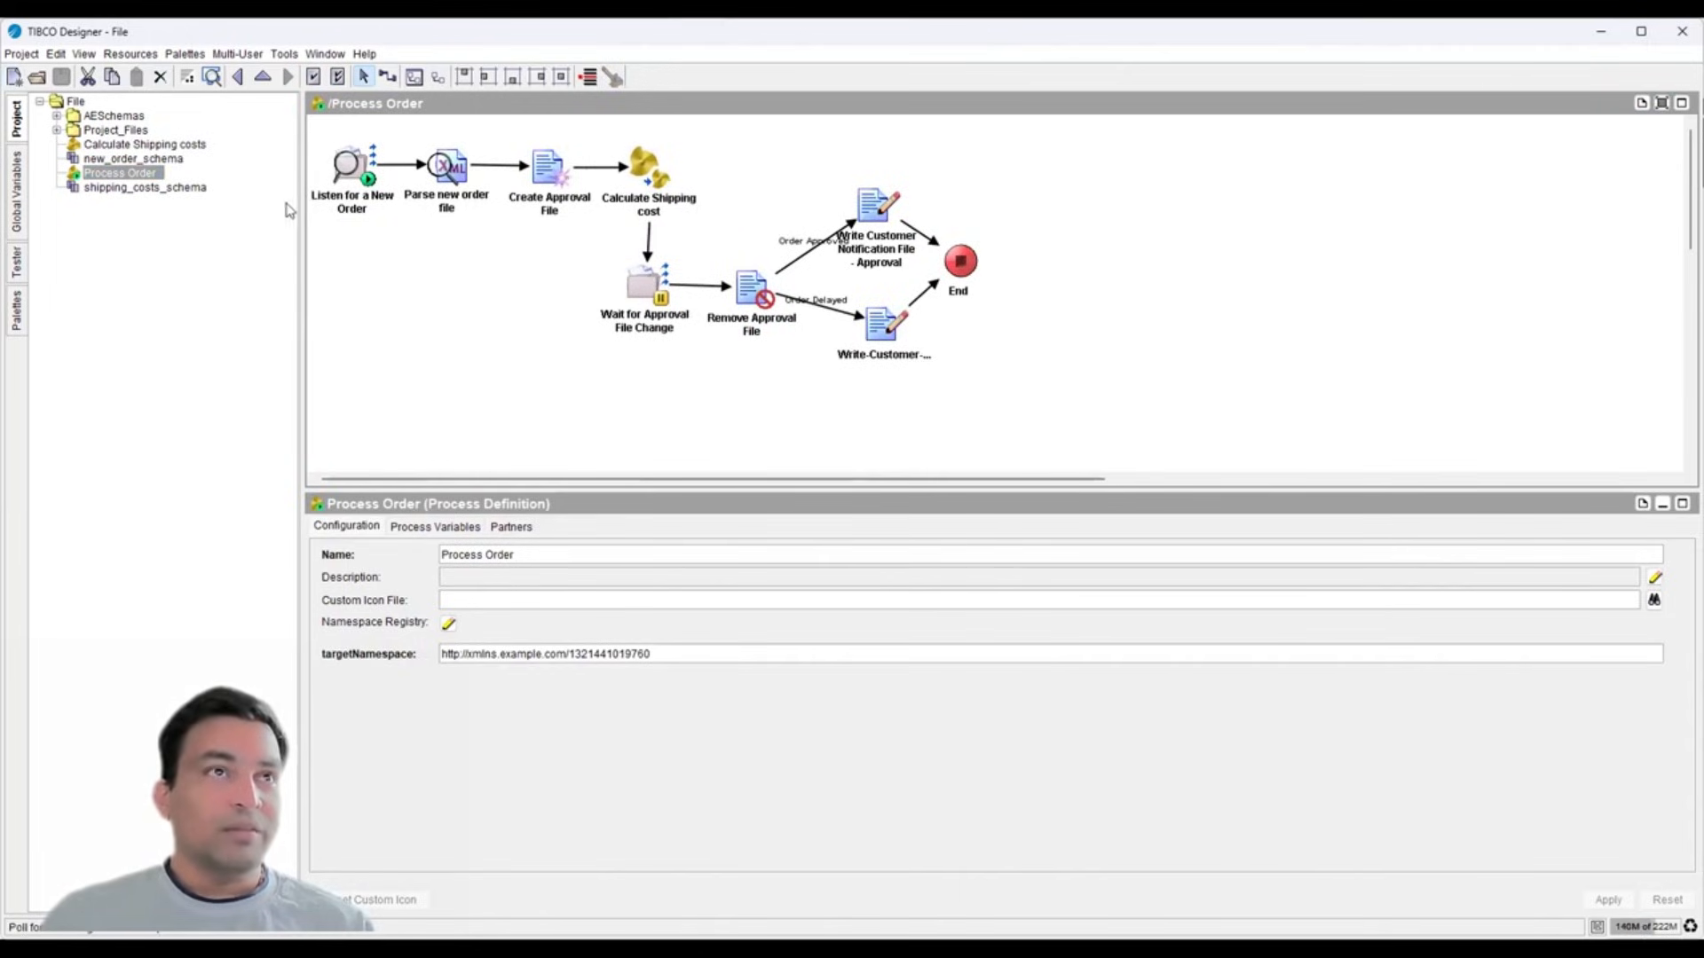
click(110, 187)
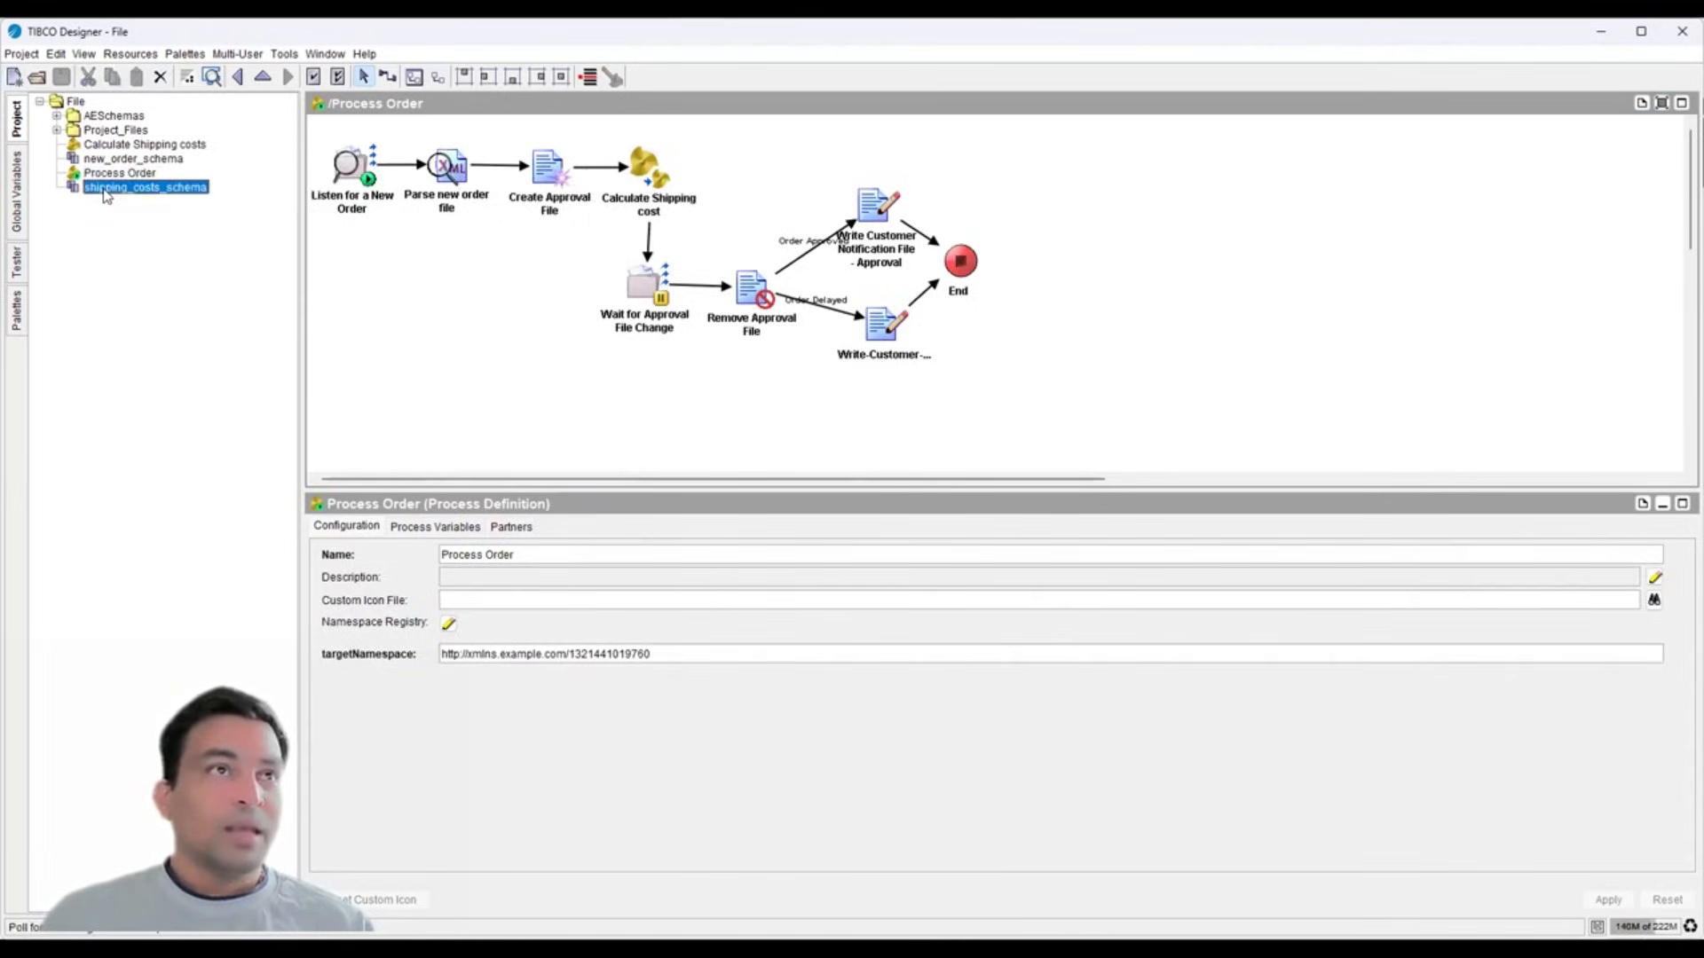
click(121, 162)
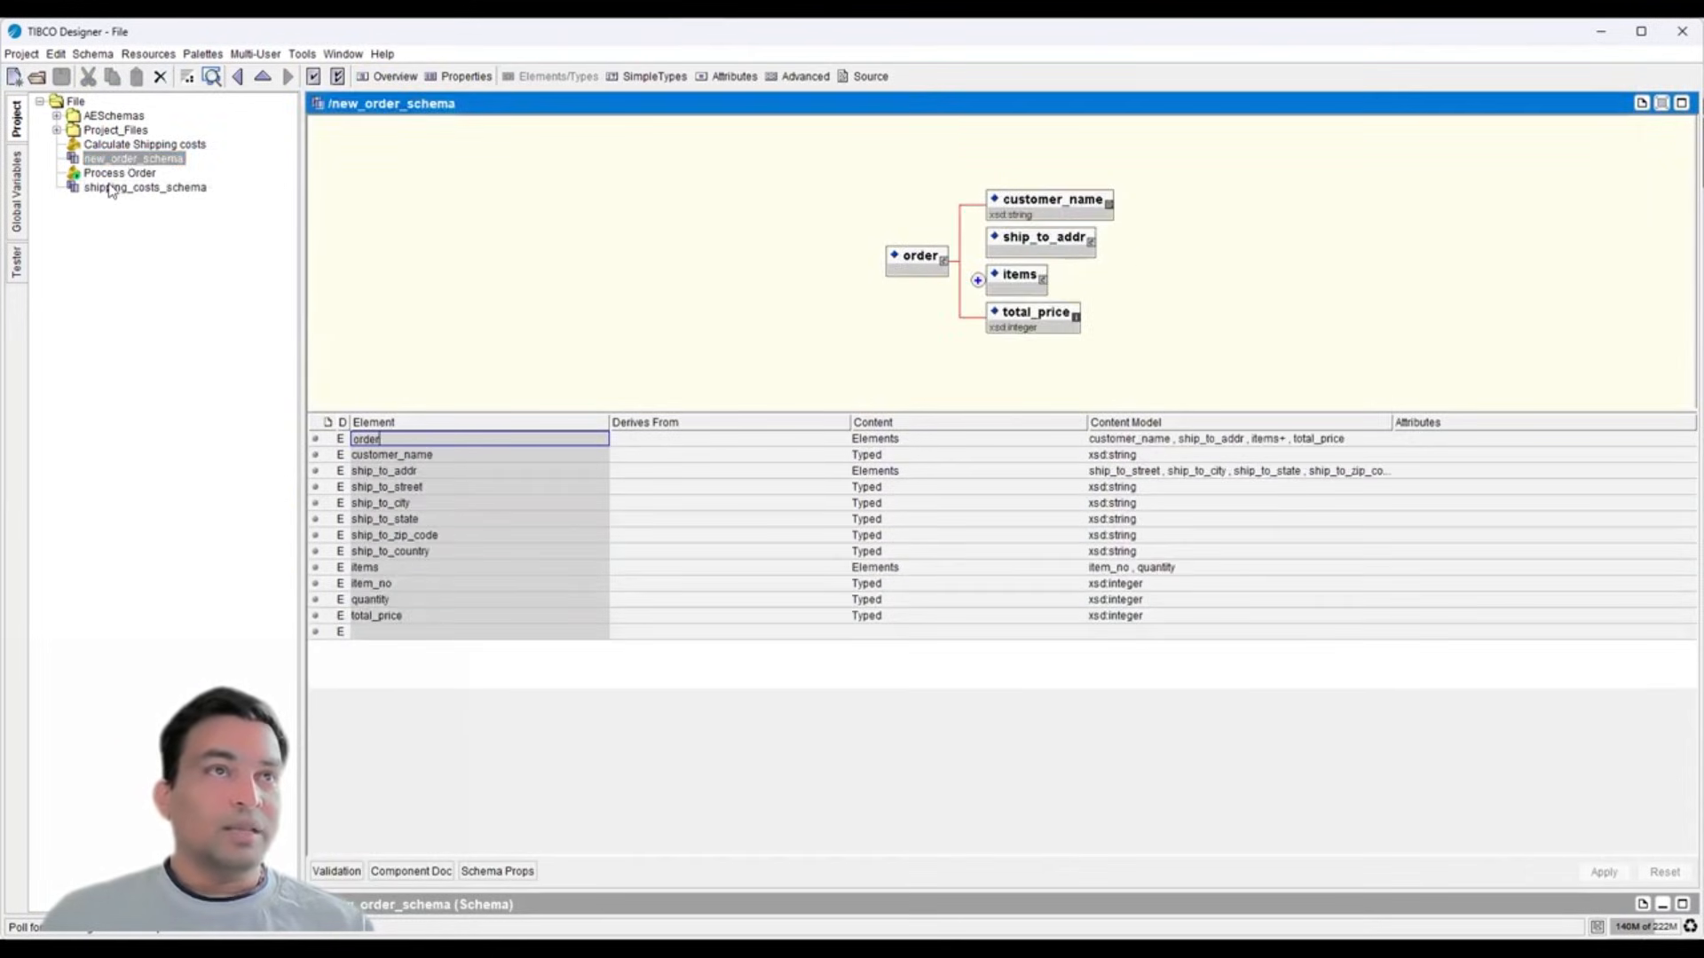
- Glance at shipping_costs_schema and new_order_schema again, then return to the Process Order diagram
click(110, 189)
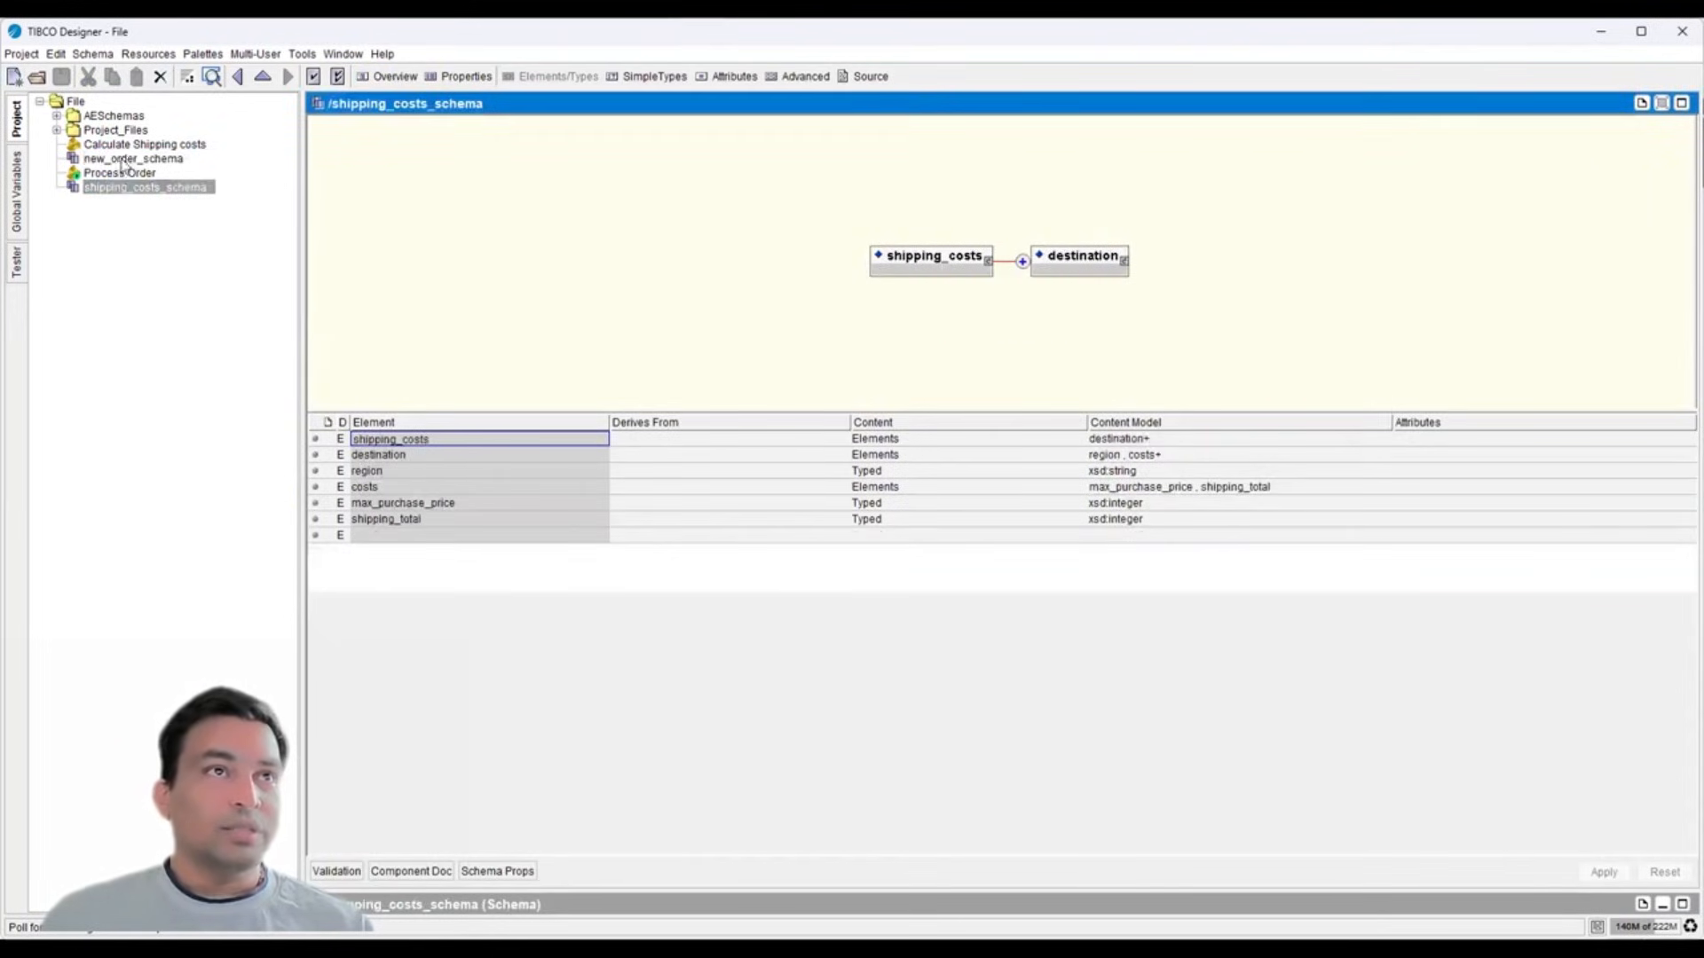
click(121, 161)
click(110, 174)
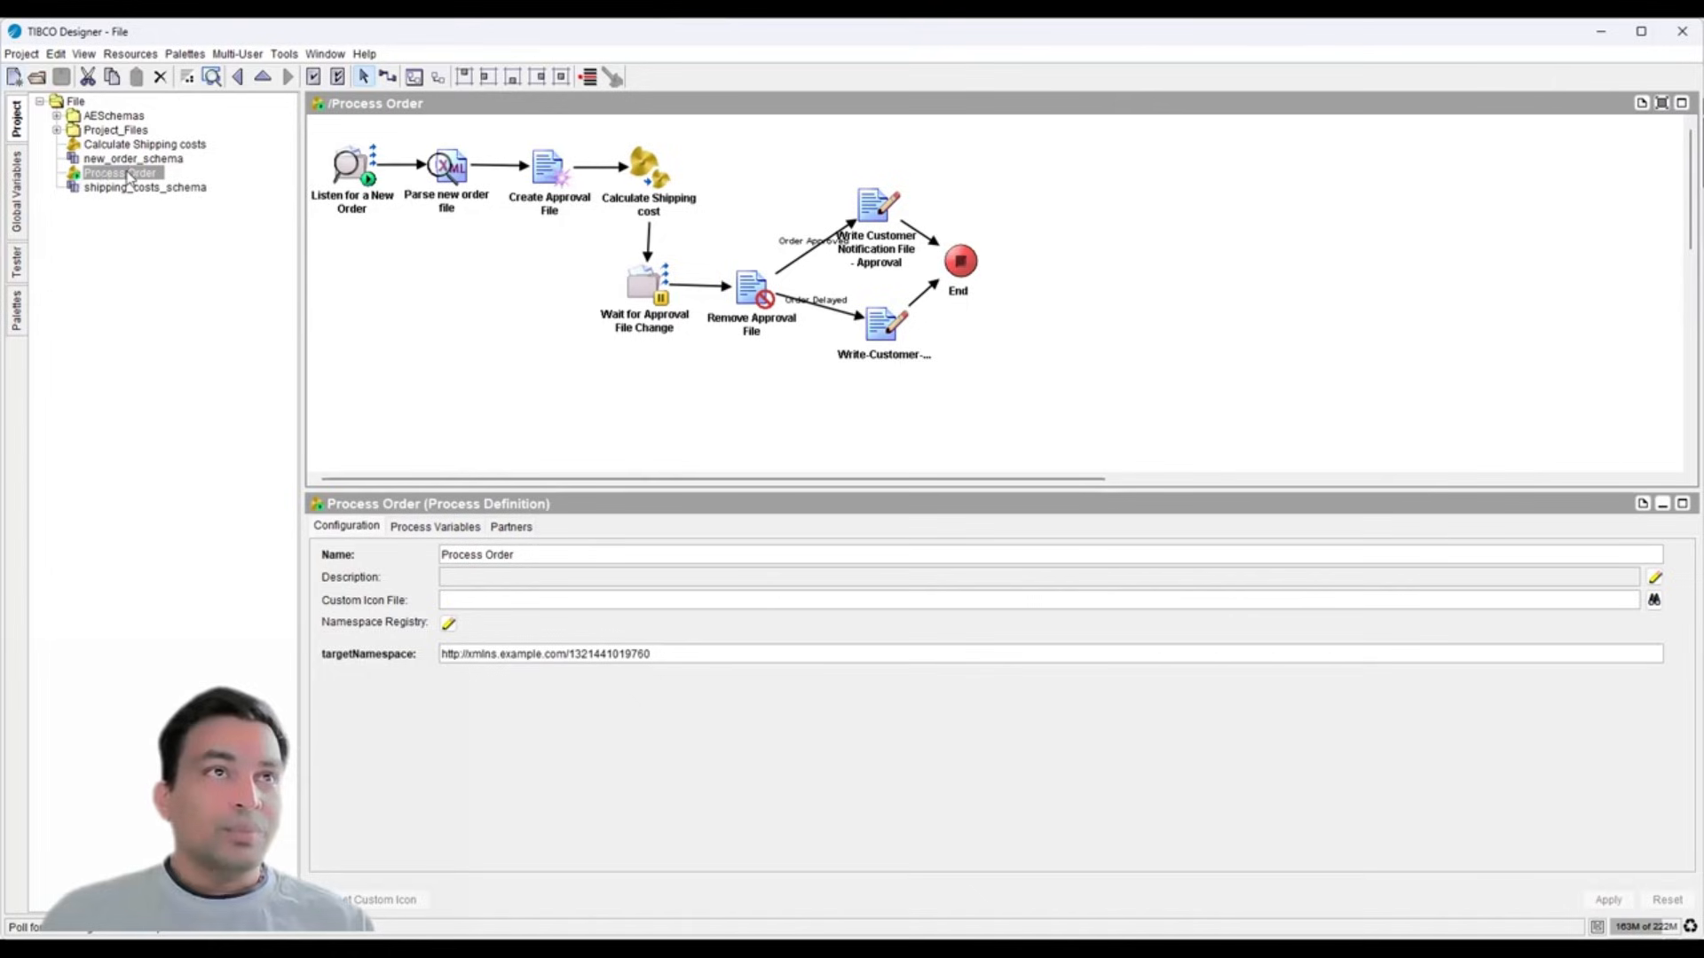
click(502, 390)
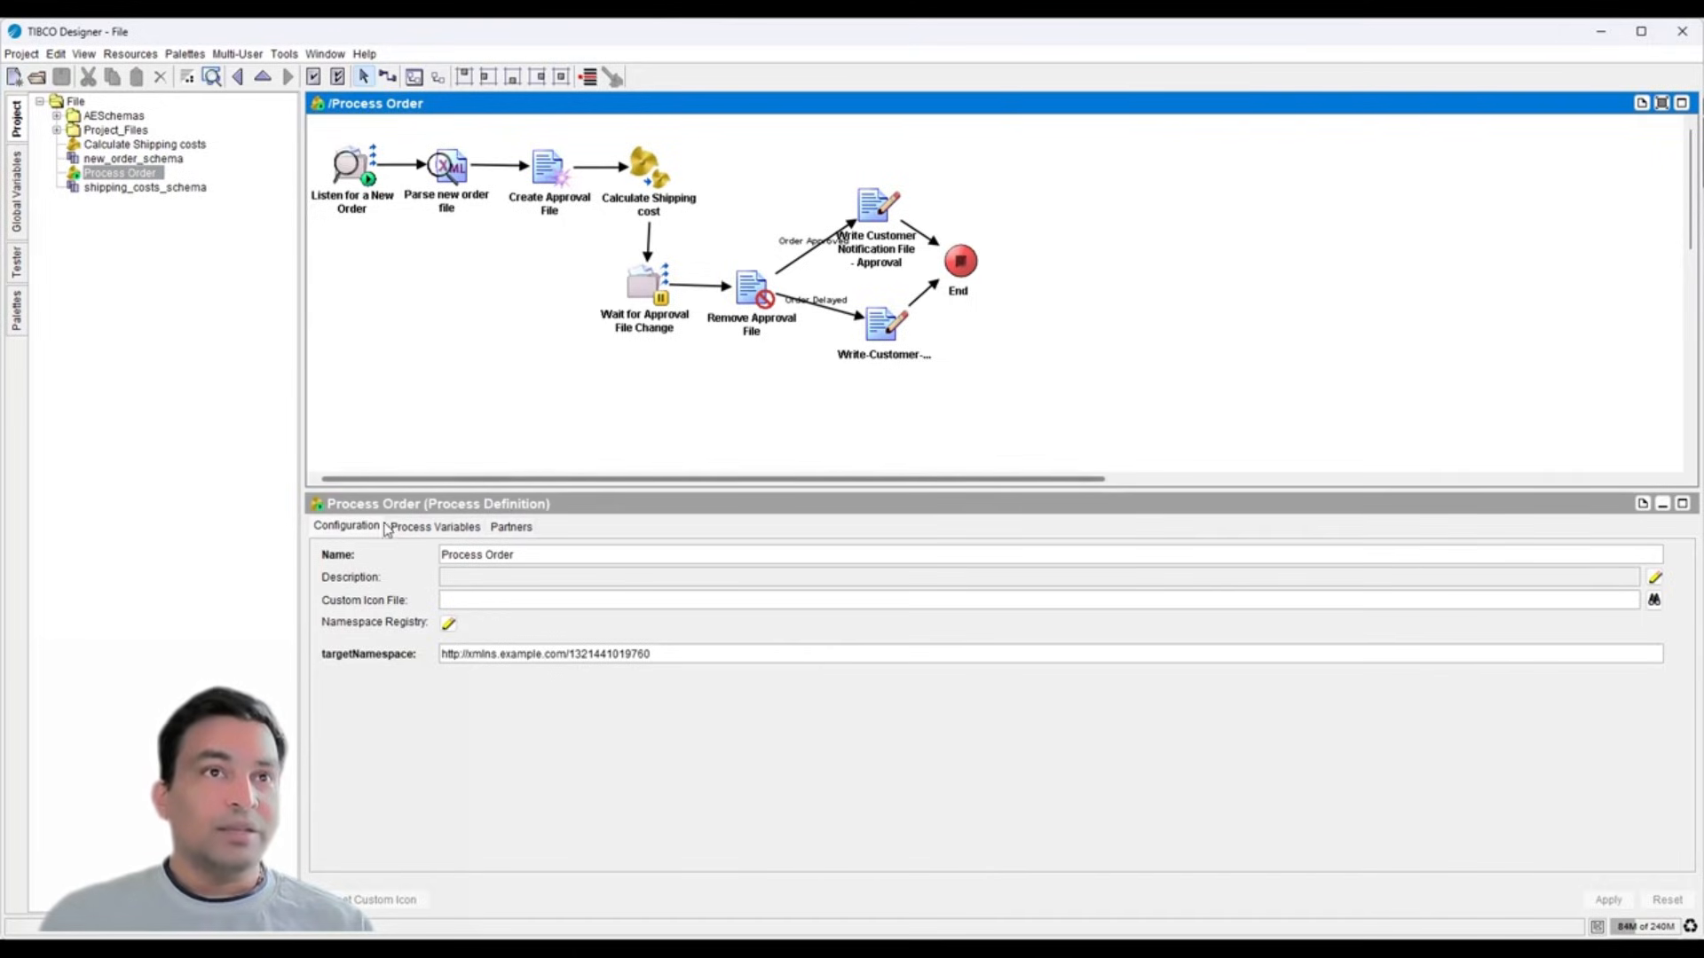
- Check the Process Order definition settings, then the Listen for a New Order activity's settings
click(432, 541)
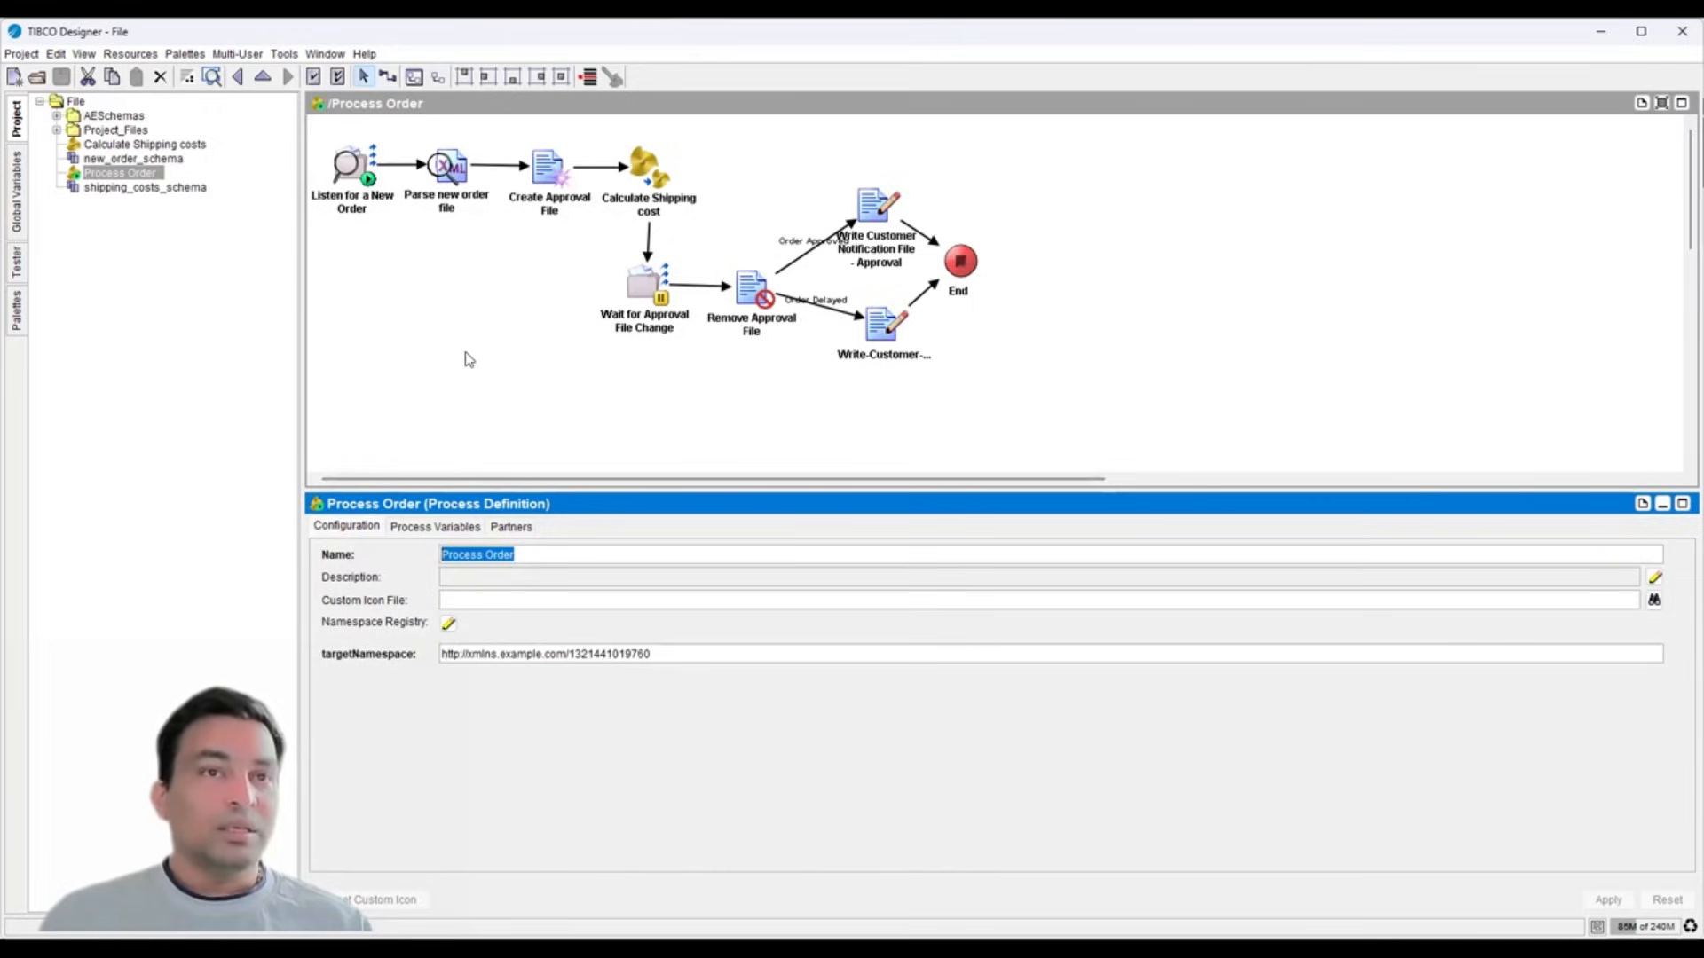
click(358, 183)
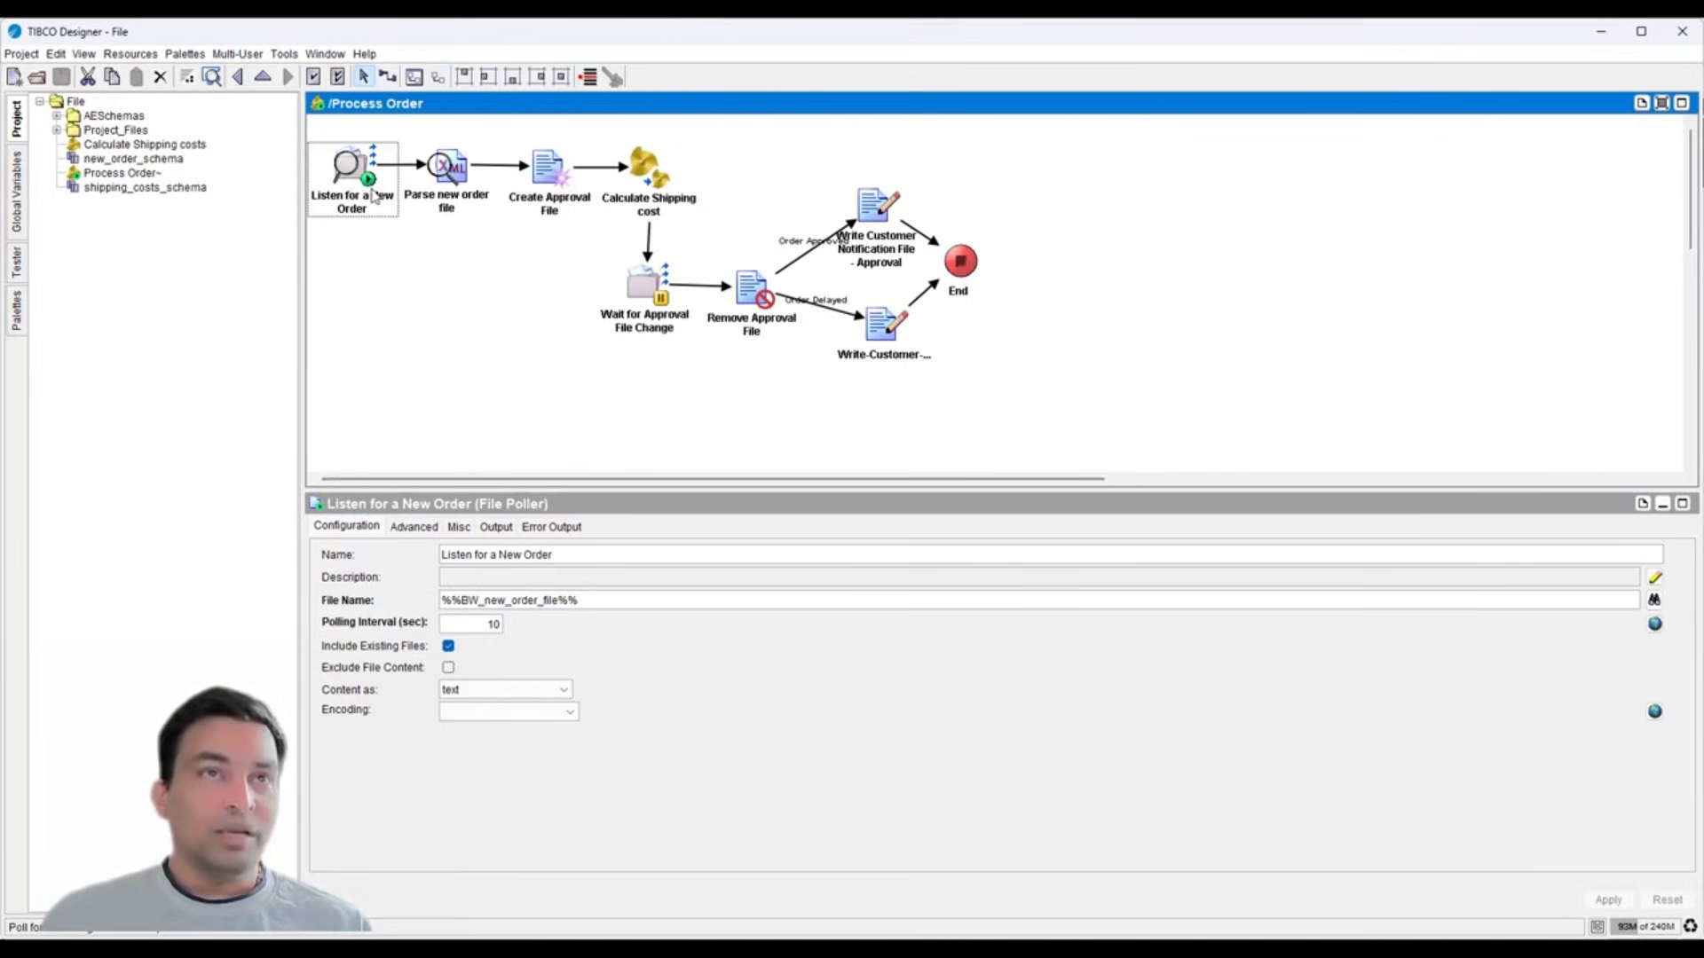
- Show the Listen for a New Order settings and select its File Name value %%BW_new_order_file%%
click(145, 146)
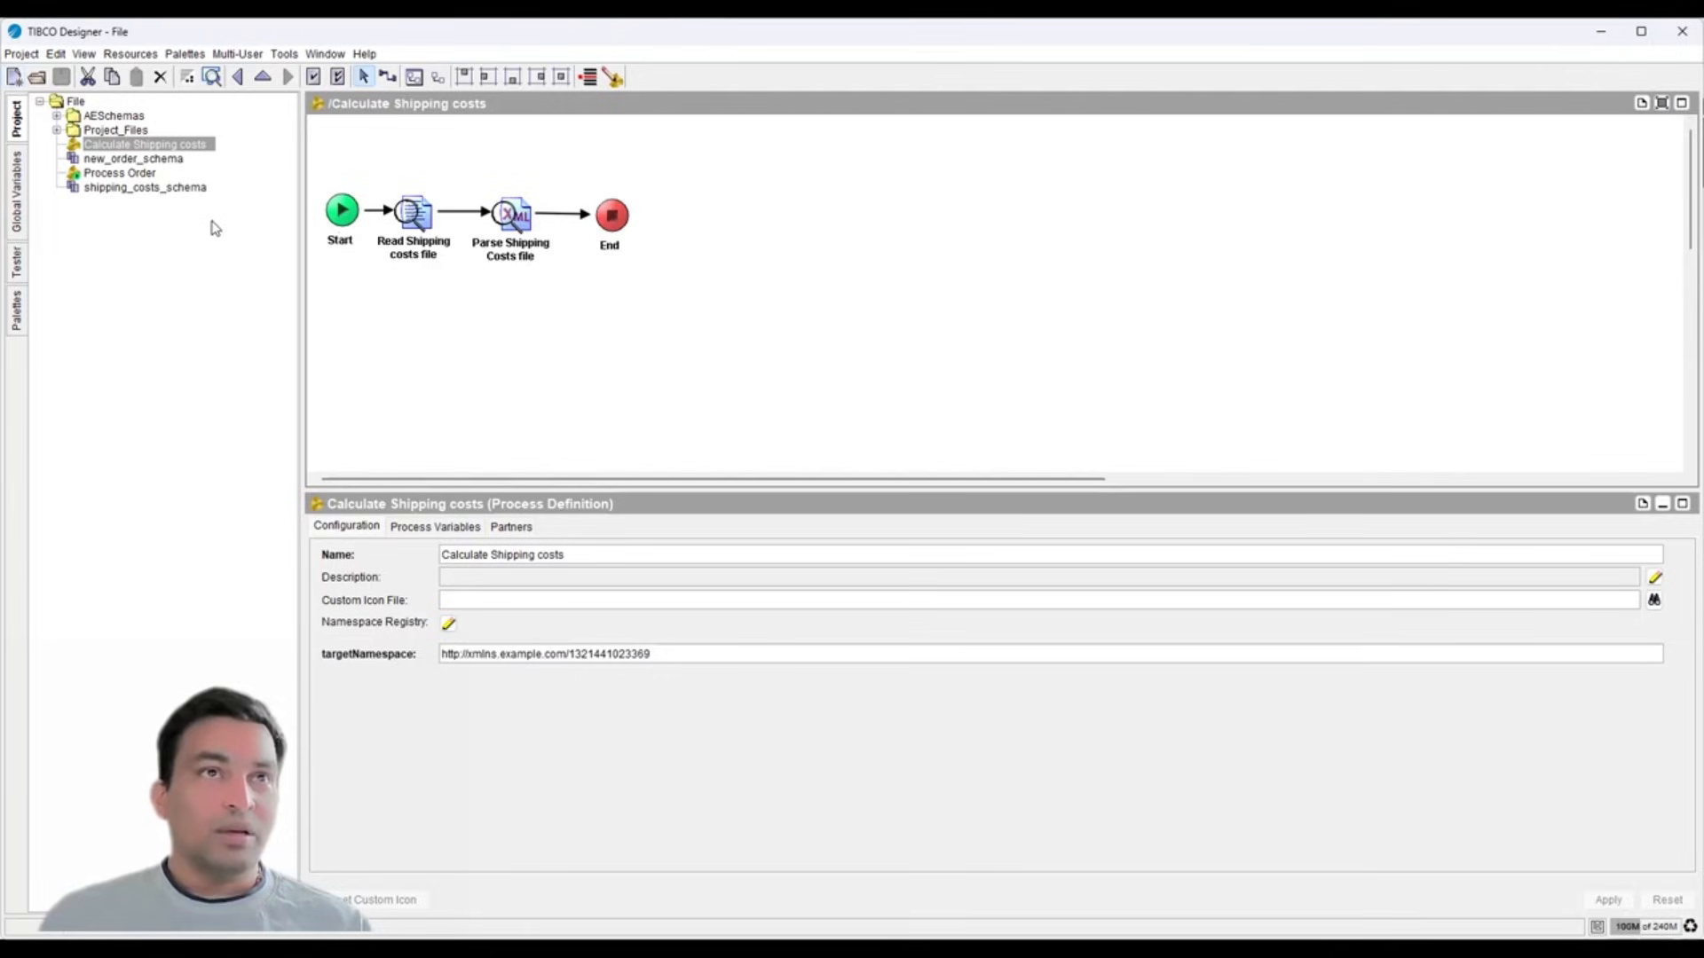
click(141, 175)
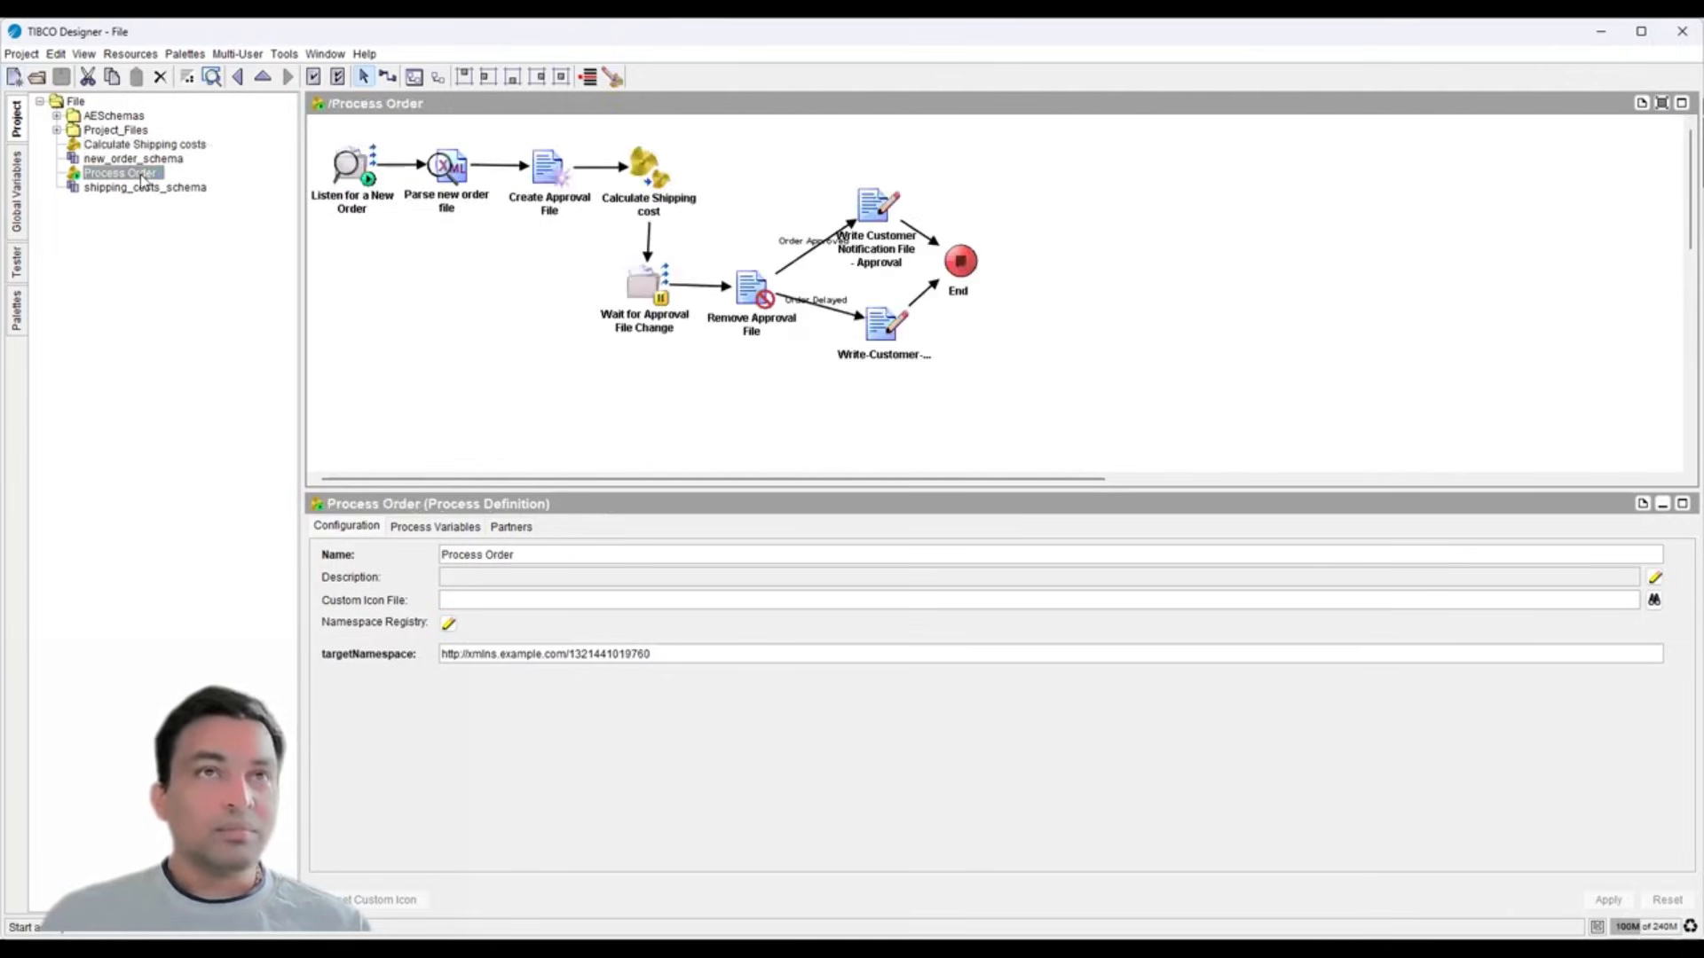
click(339, 202)
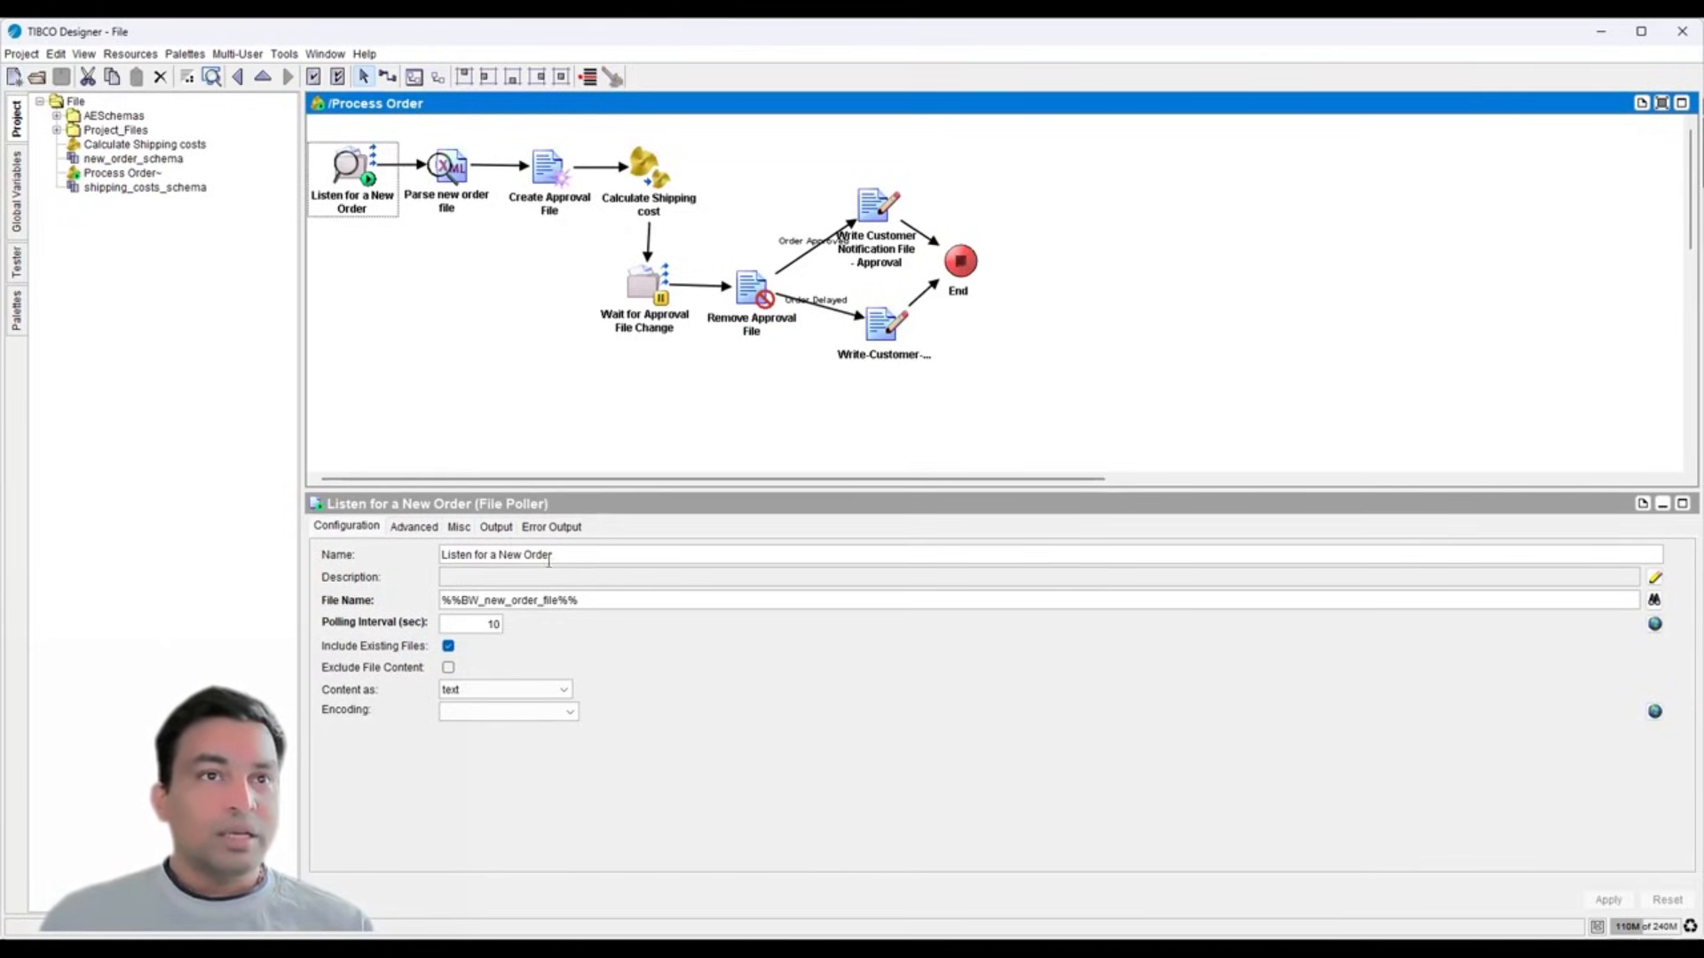
drag(569, 557, 436, 548)
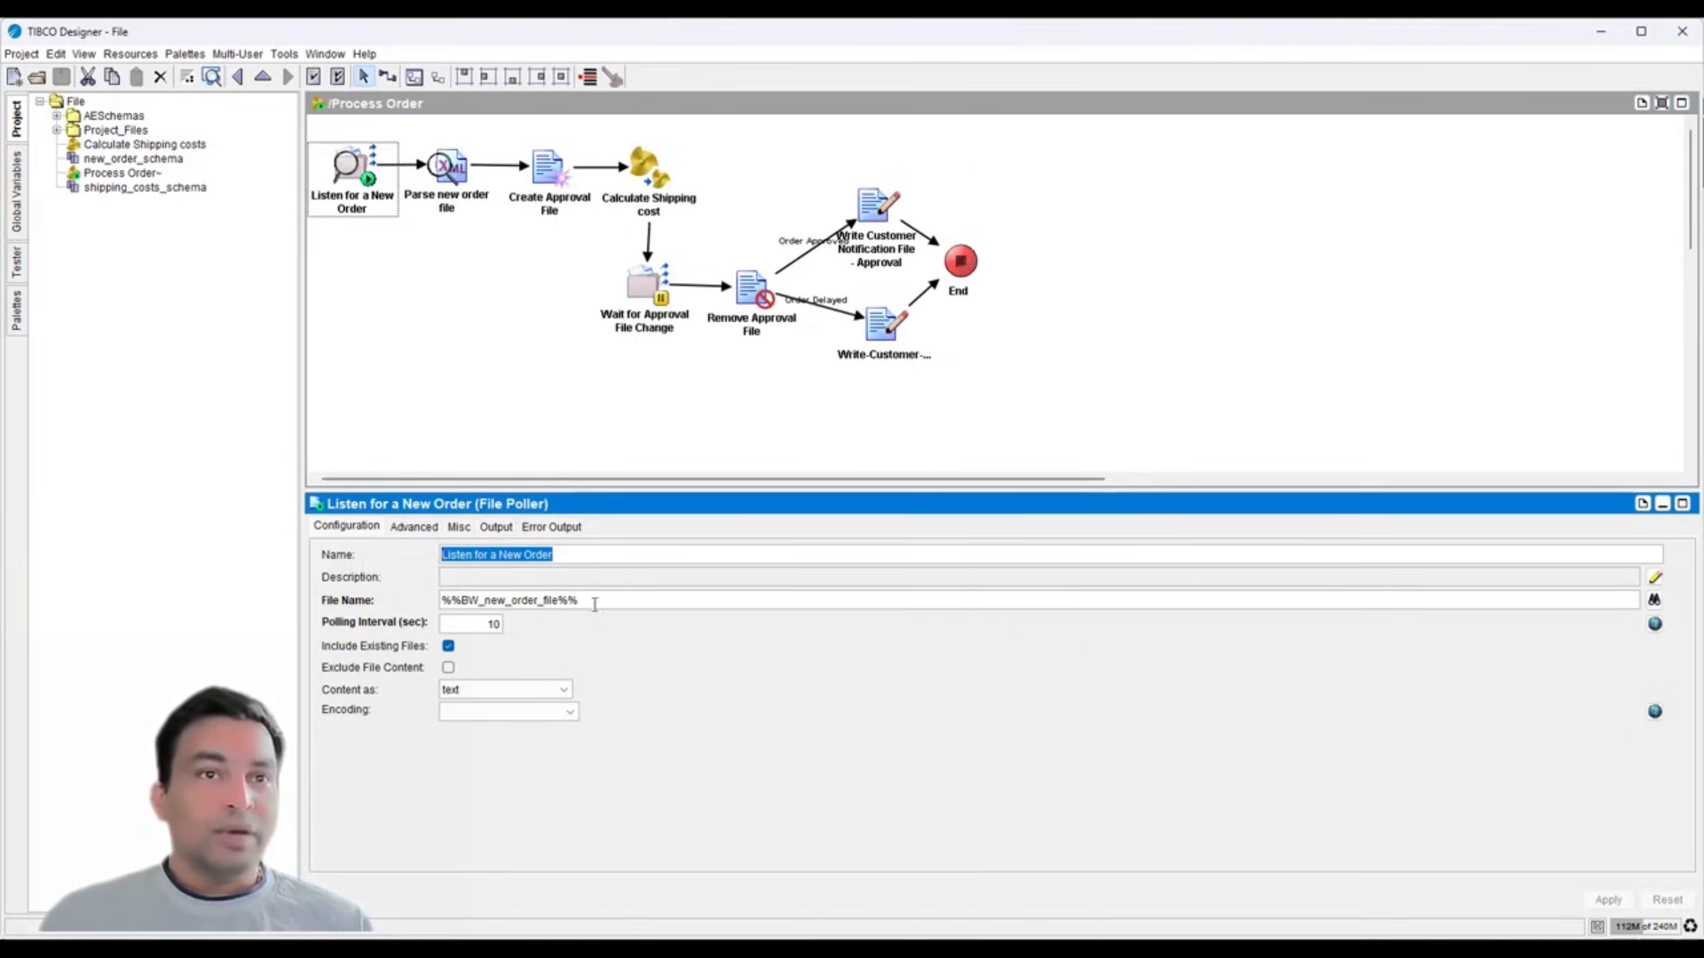
drag(582, 600, 411, 596)
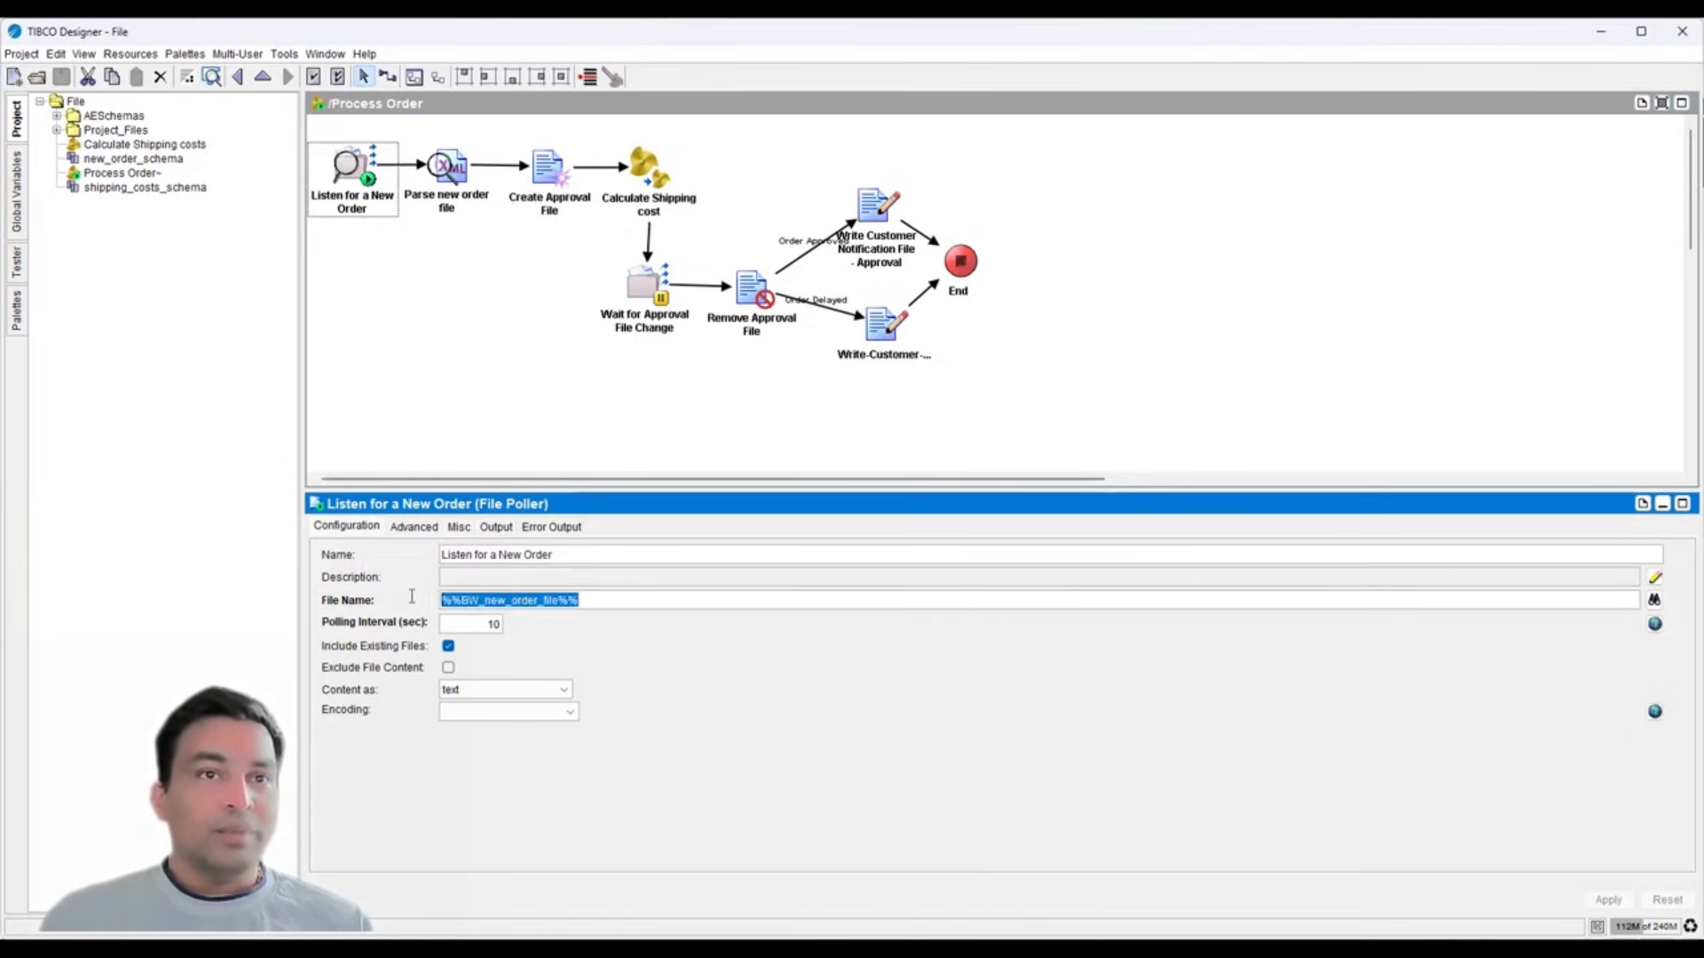
- Widen the Global Variables list to read BW_new_order_file's path ending Project_Files\BW_new_order.xml
click(18, 195)
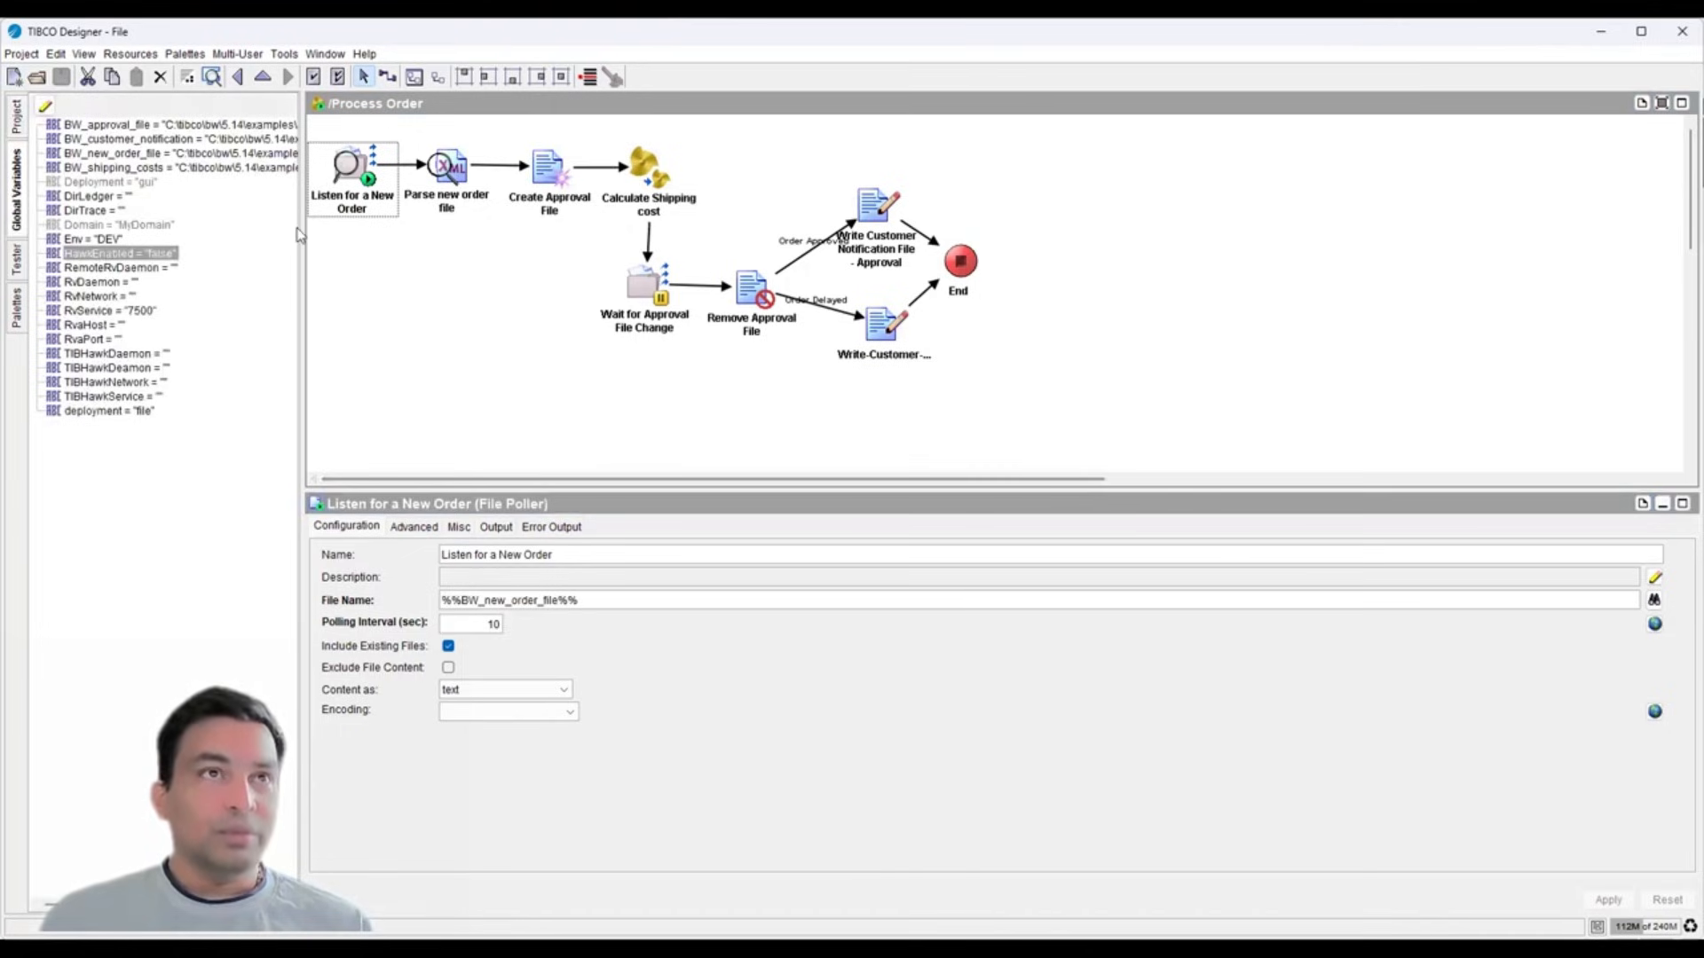
drag(299, 235, 515, 236)
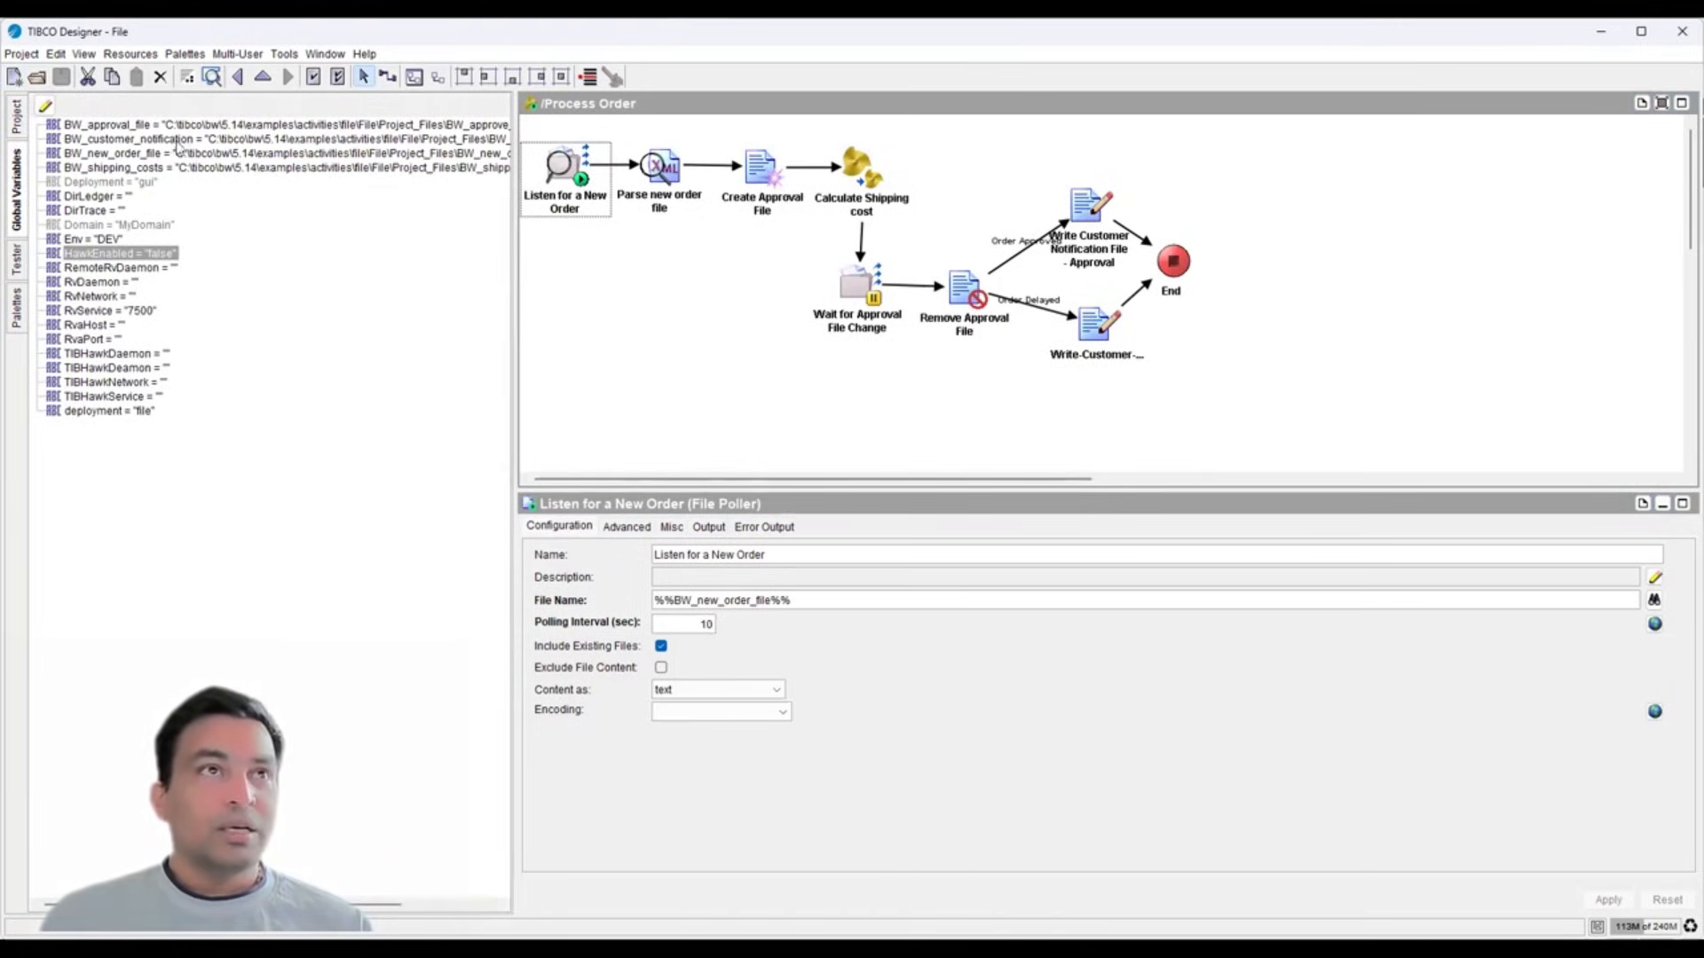
click(745, 601)
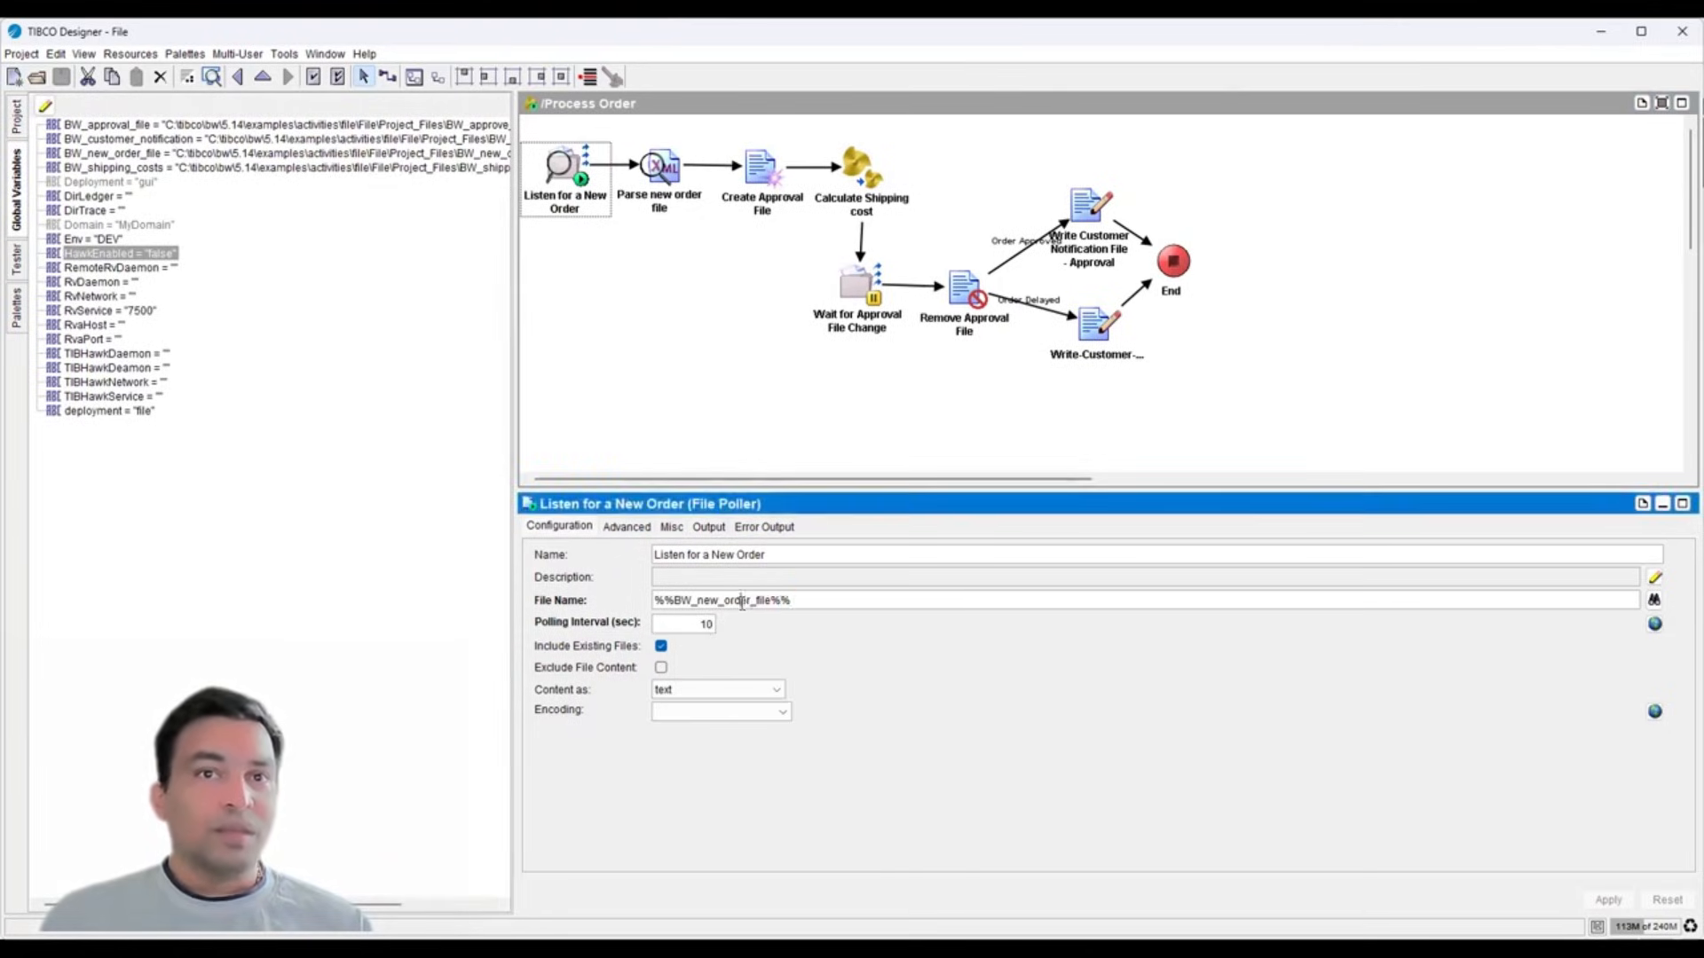
double_click(724, 601)
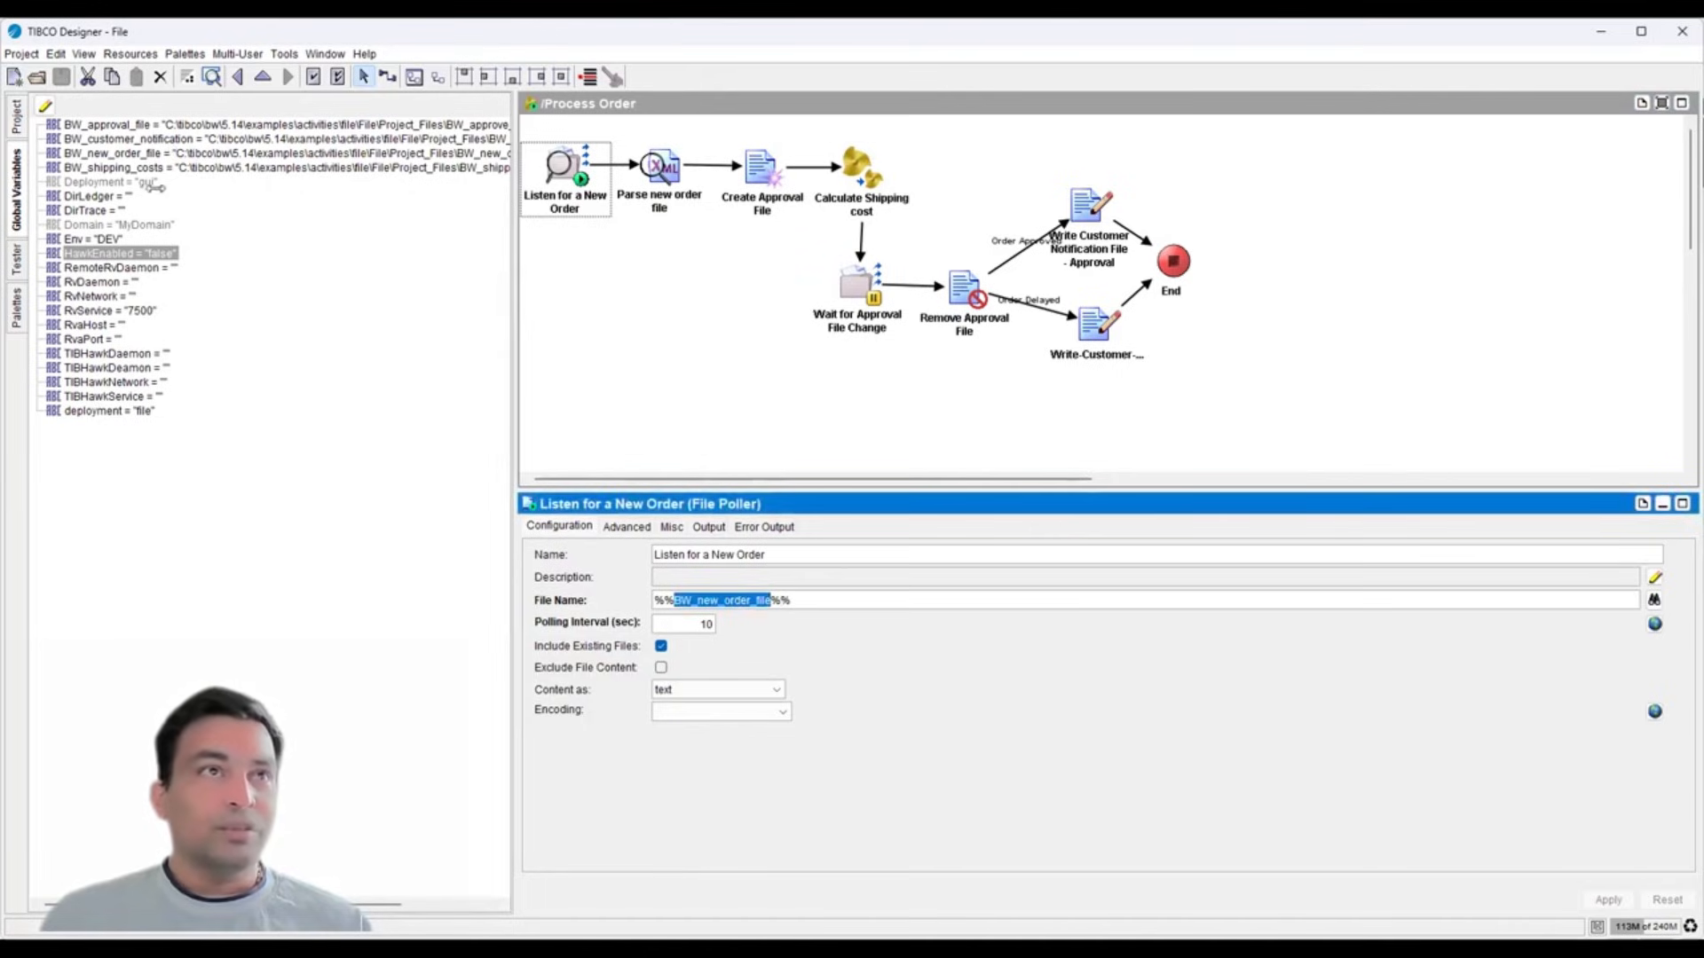
click(140, 153)
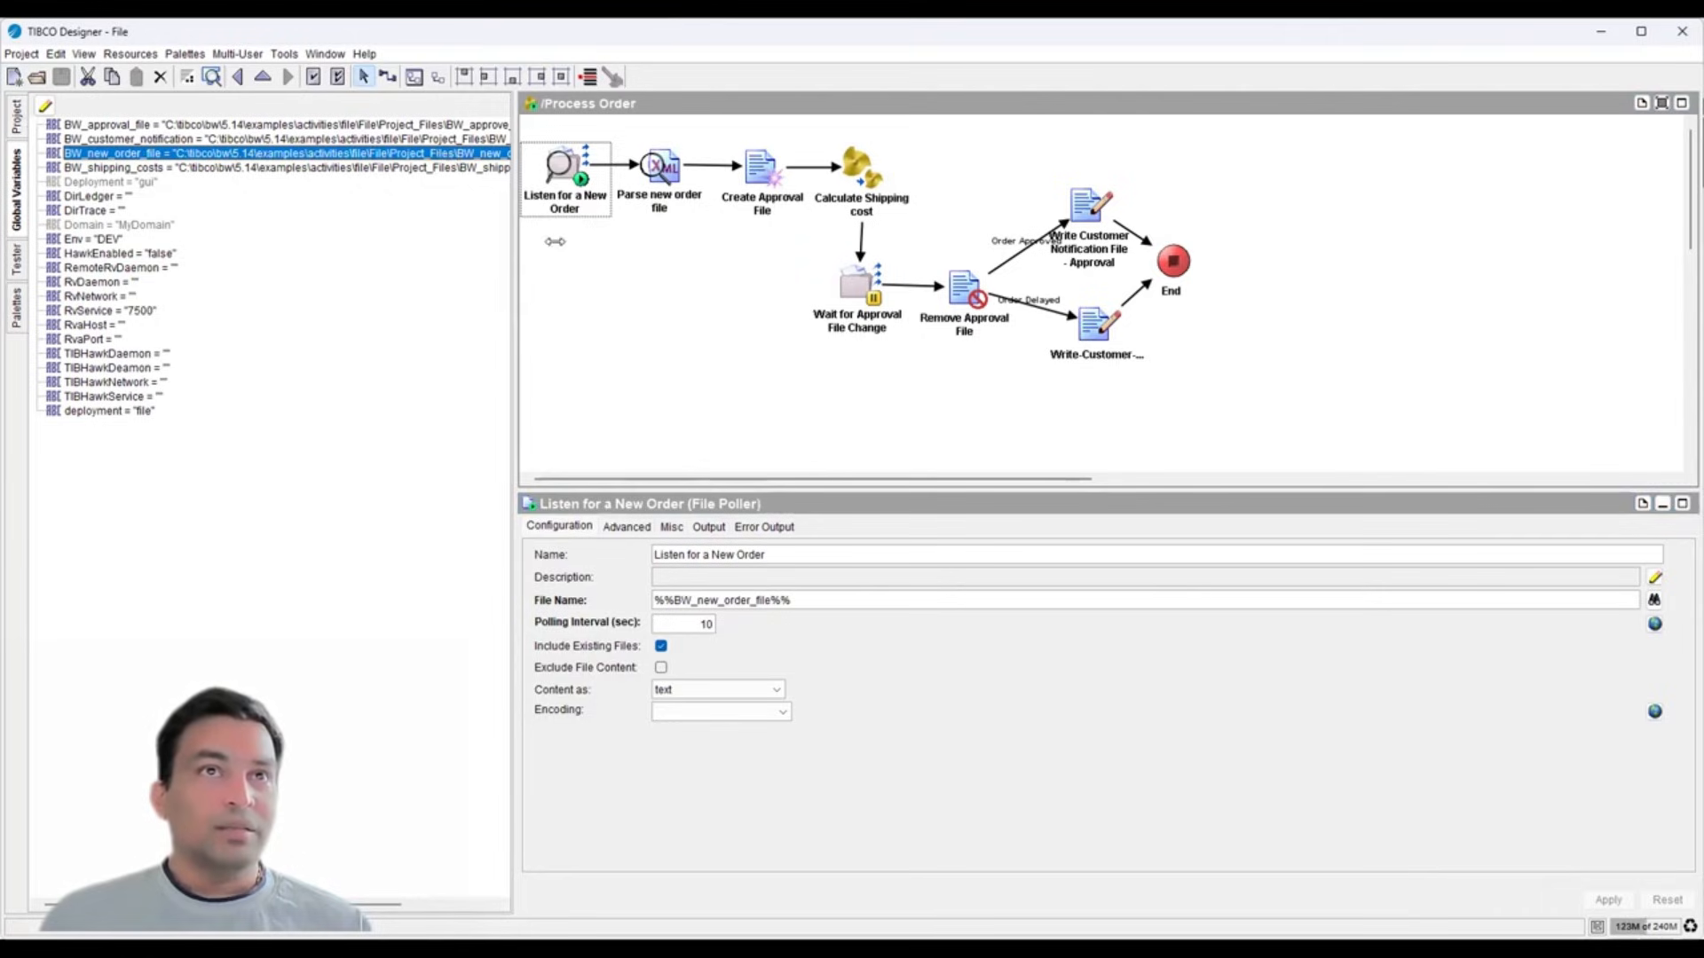
drag(512, 239, 671, 239)
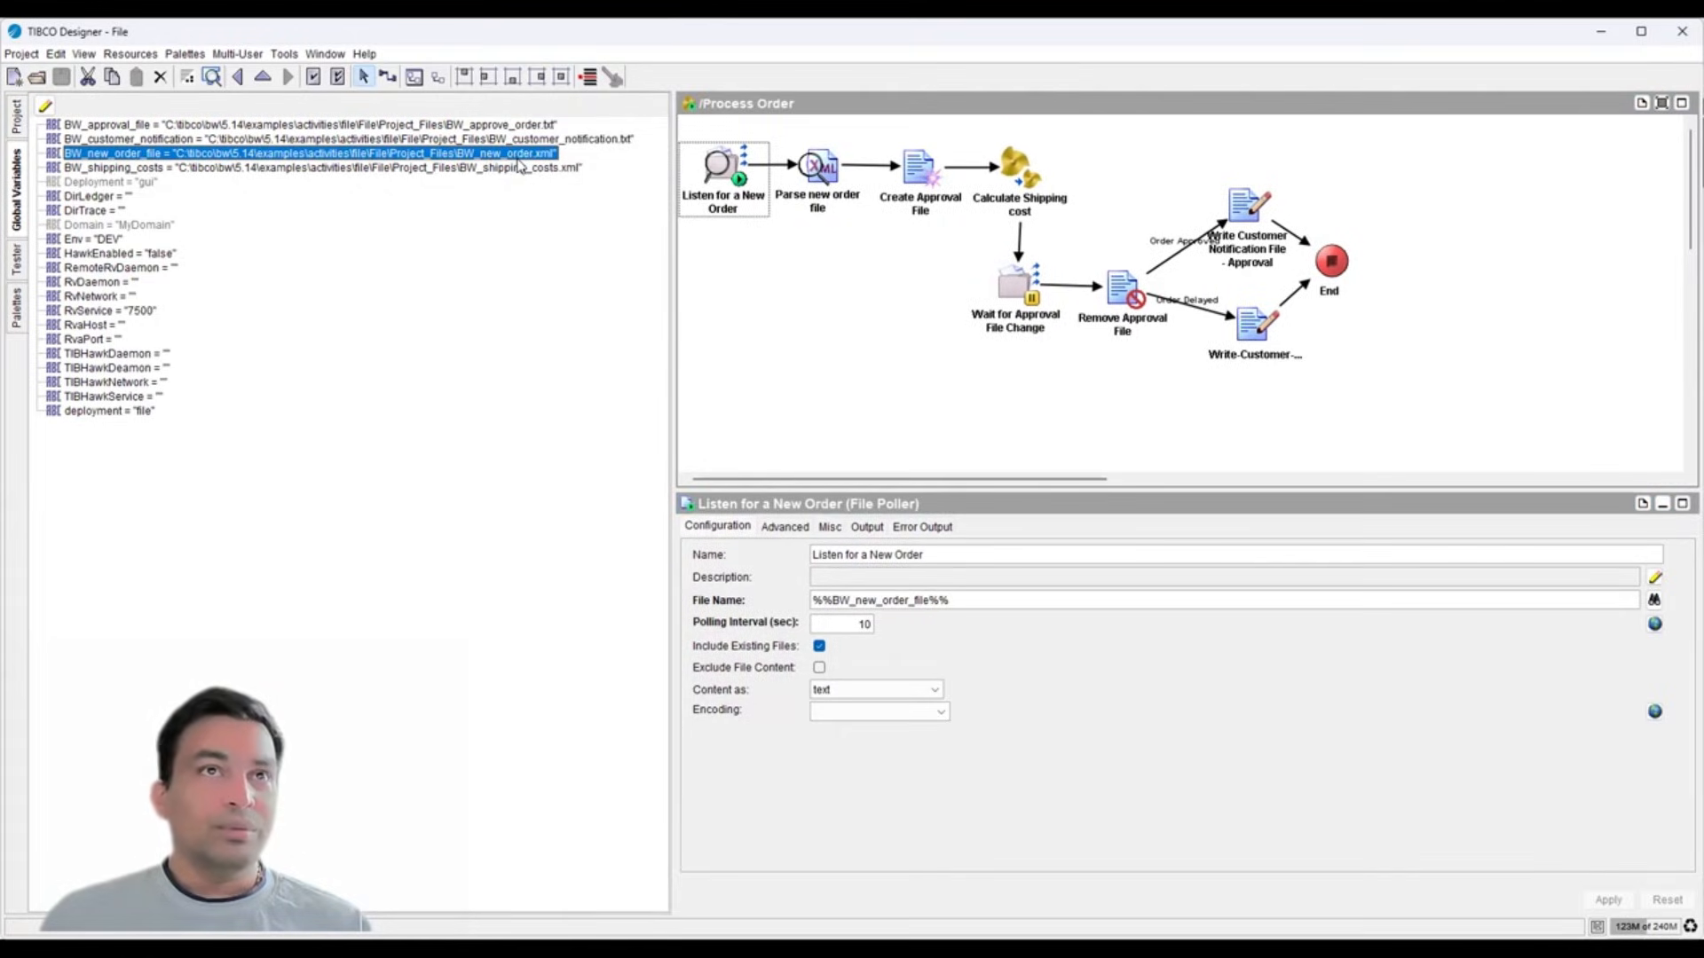
click(18, 124)
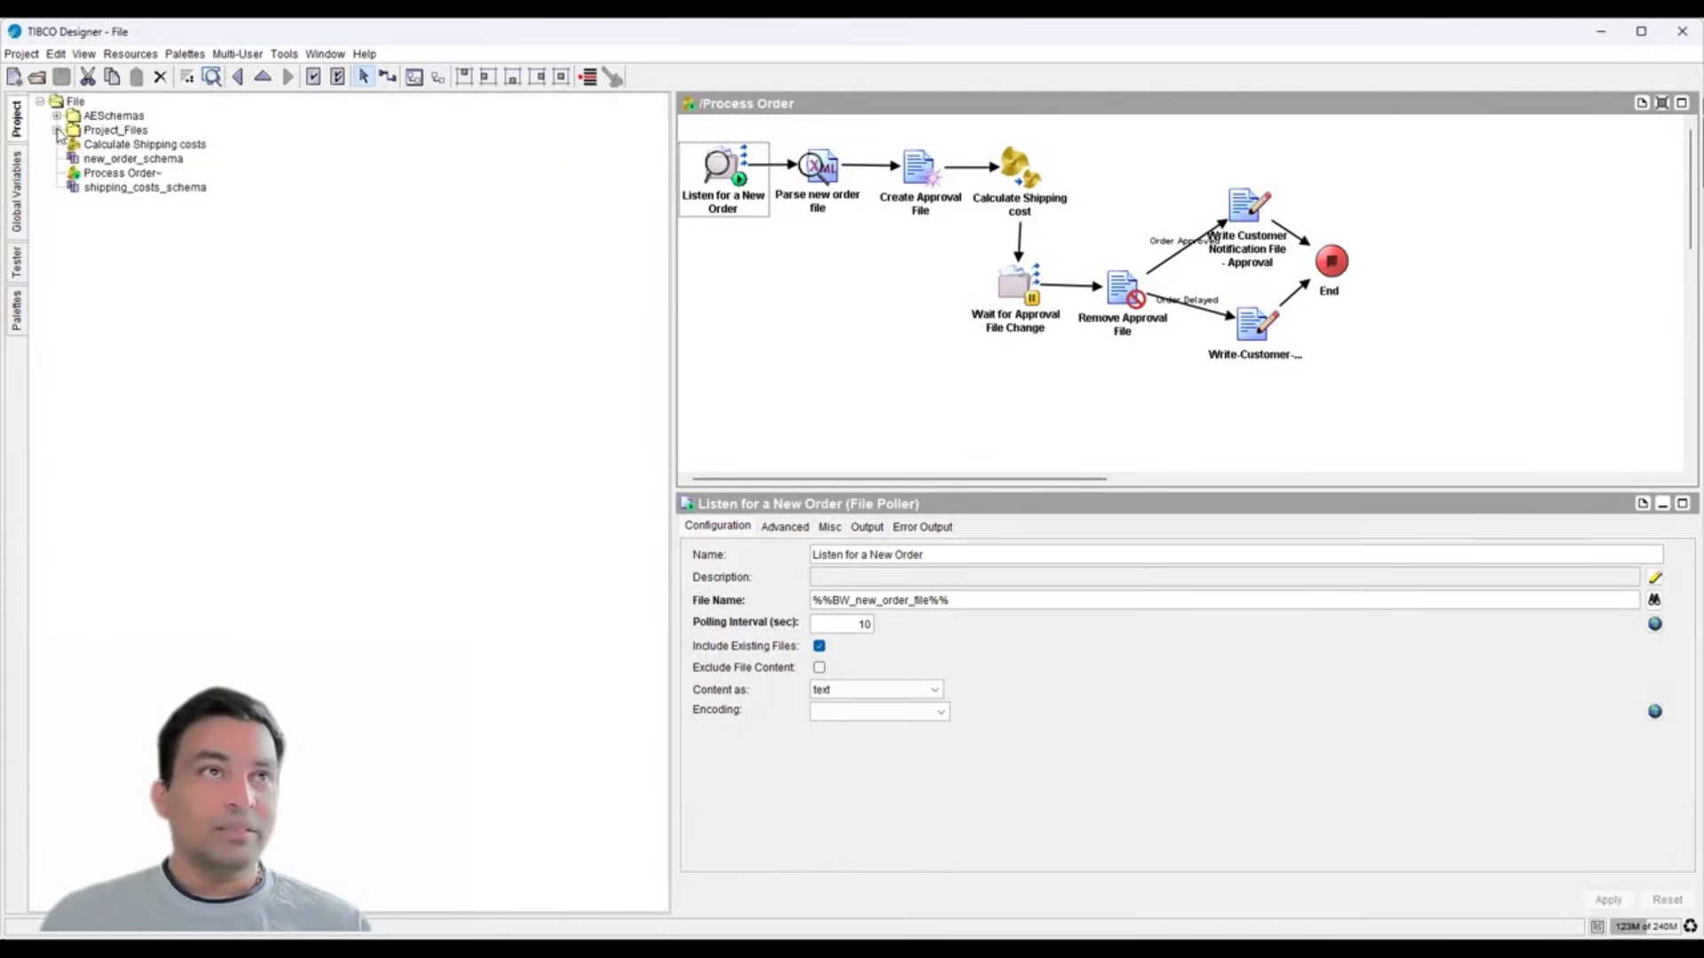
- View the BW_new_order sample XML source in Project_Files, then open BW_shipping_costs
click(58, 131)
click(129, 147)
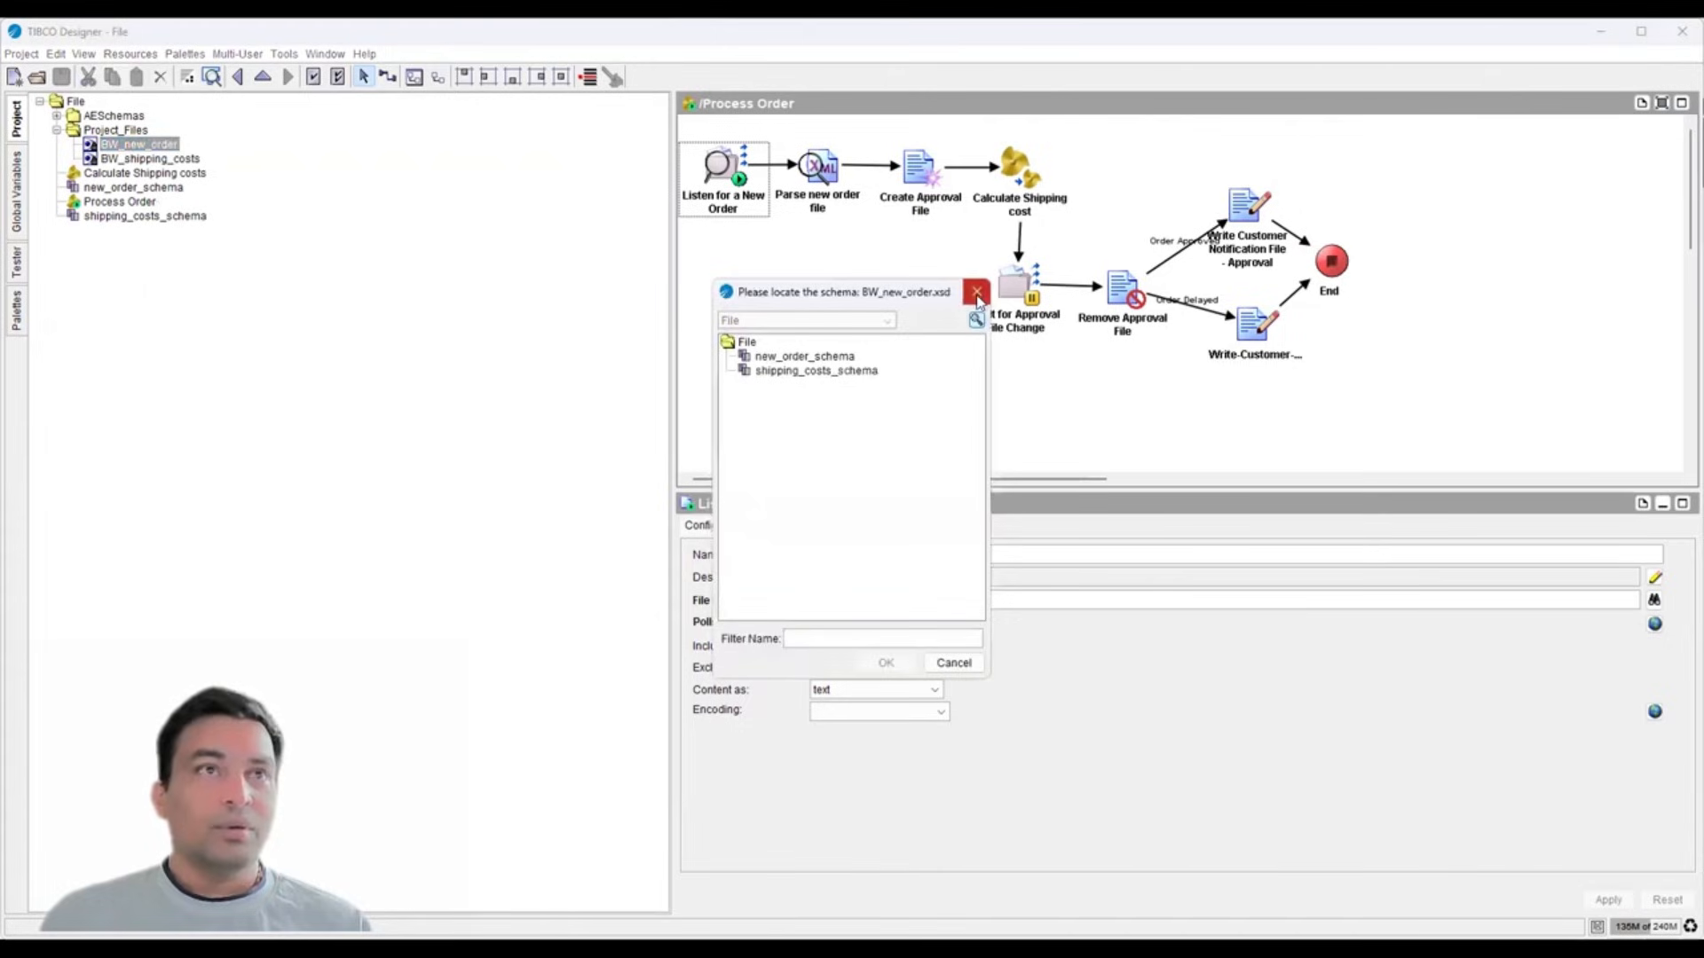
click(977, 293)
click(710, 77)
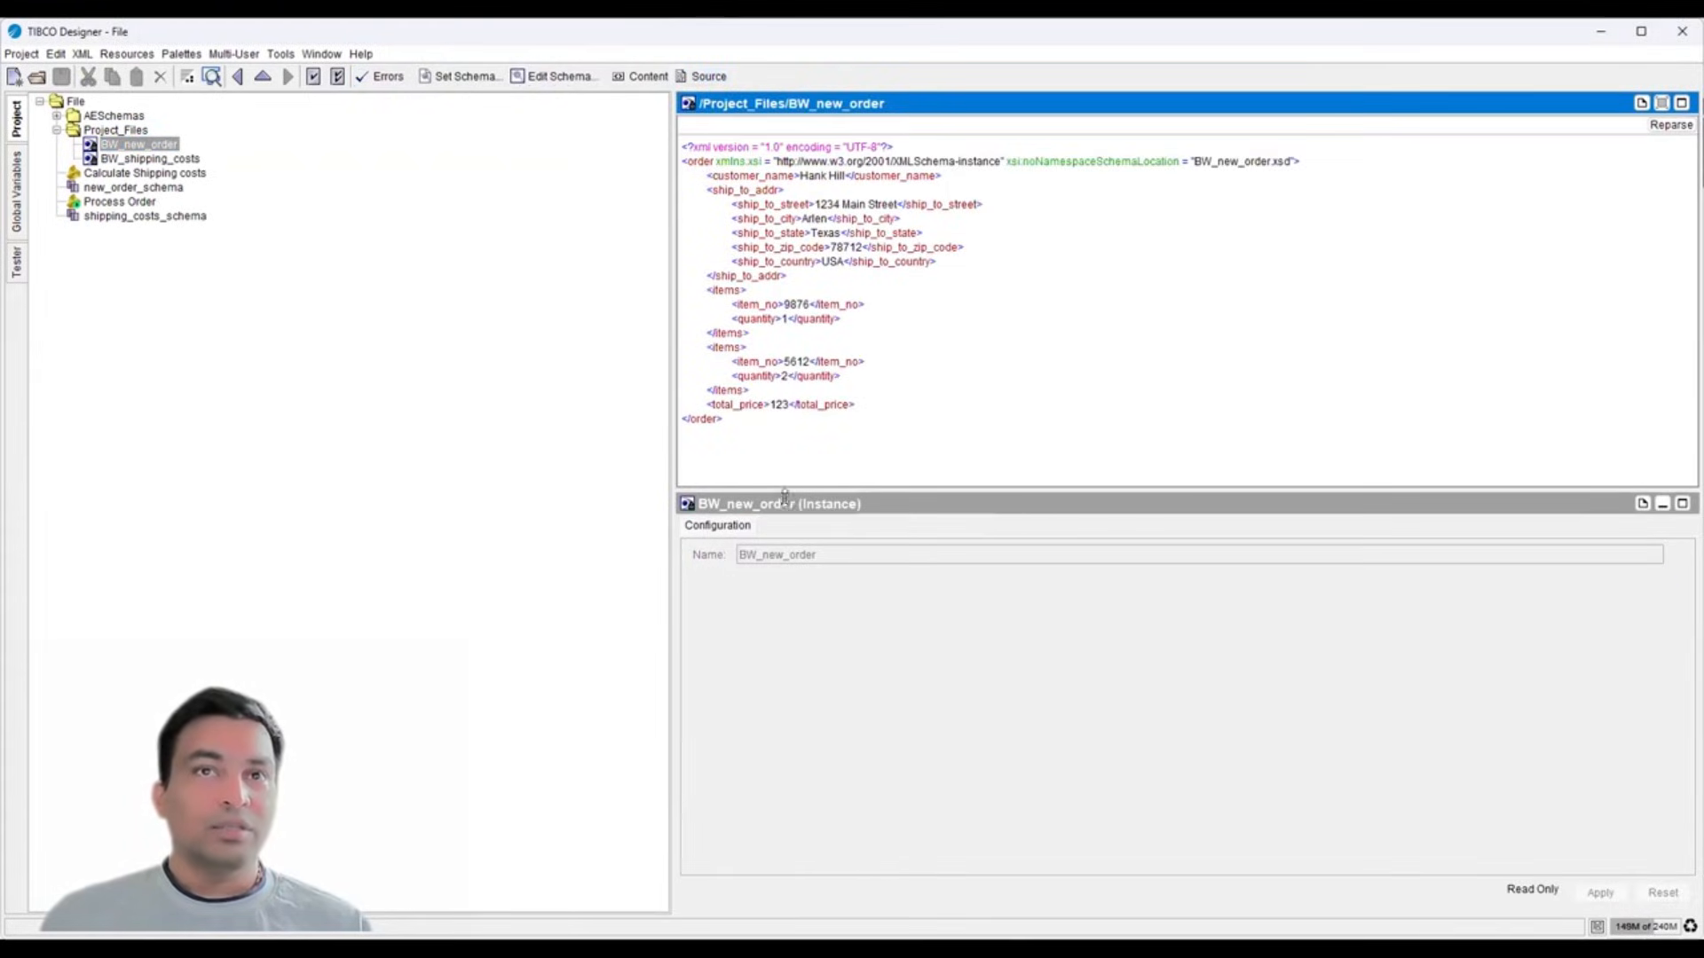
drag(784, 487, 787, 572)
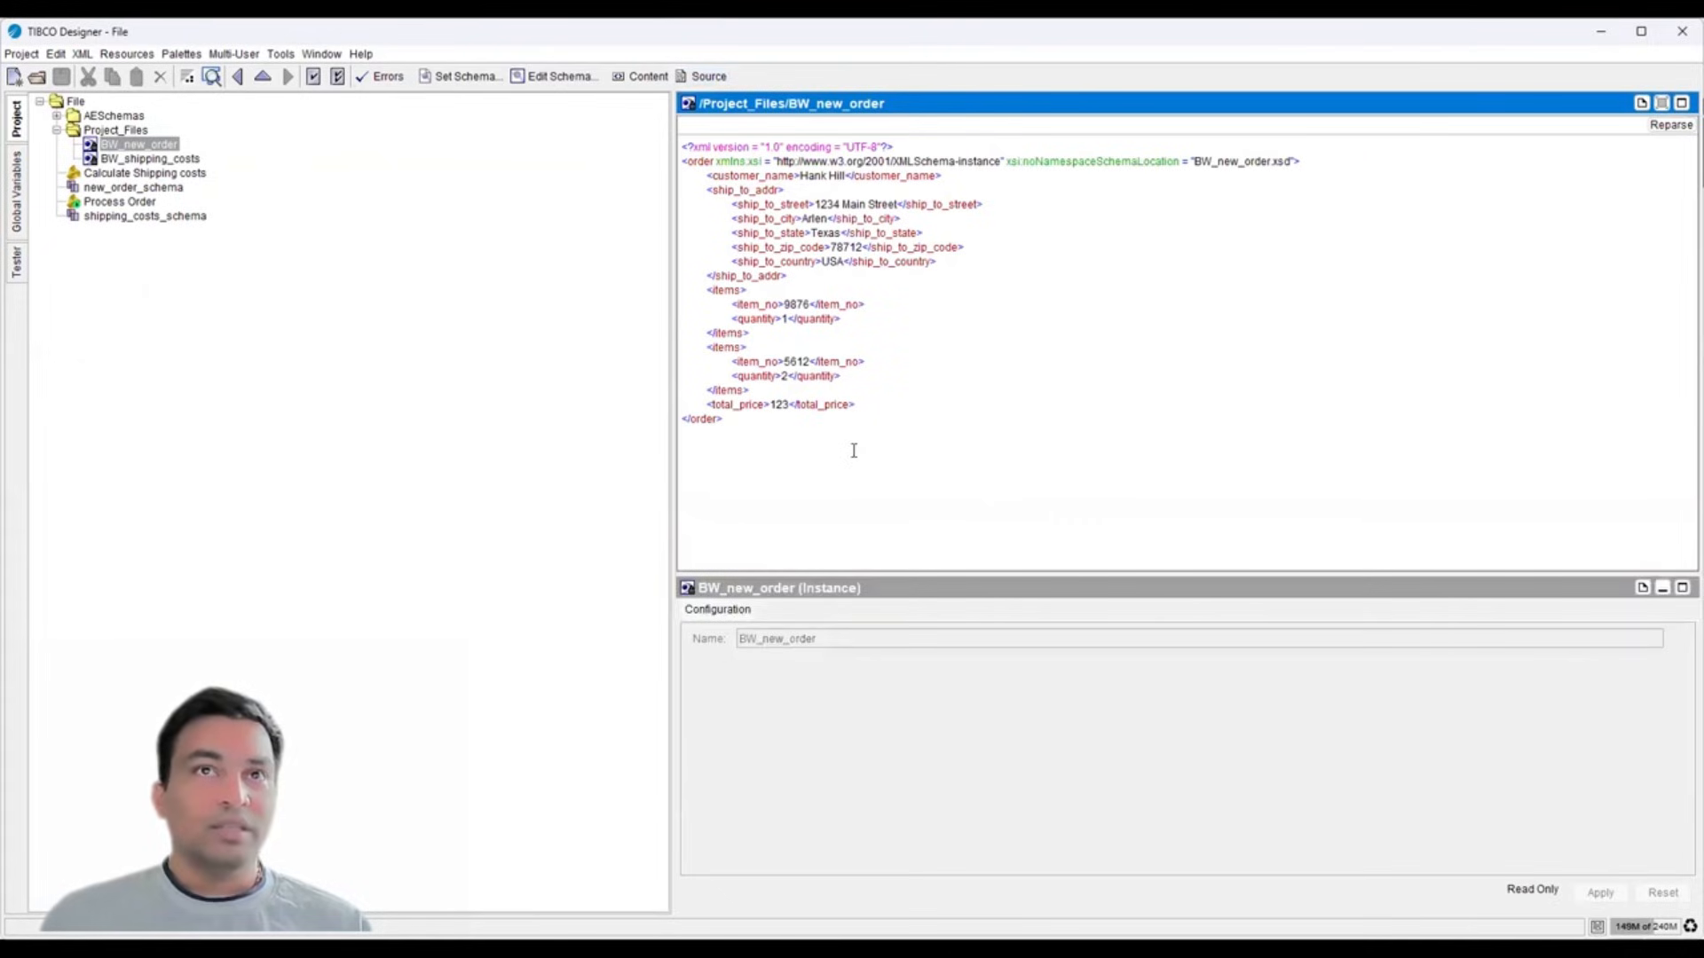
double_click(700, 161)
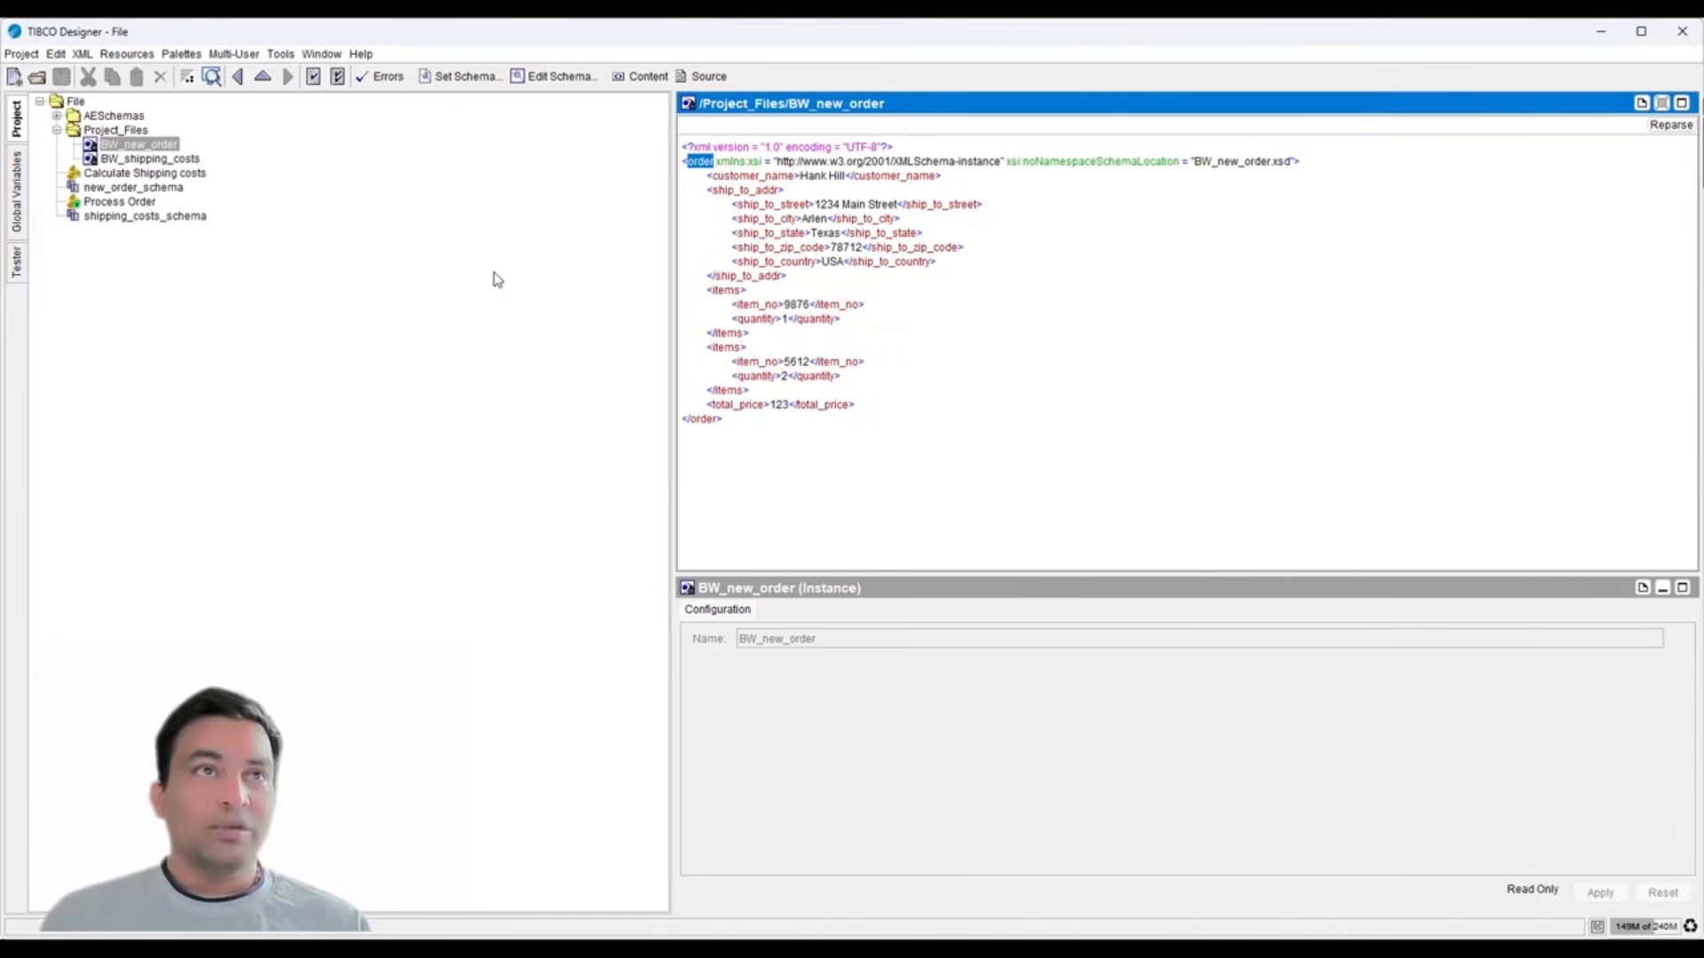
click(162, 162)
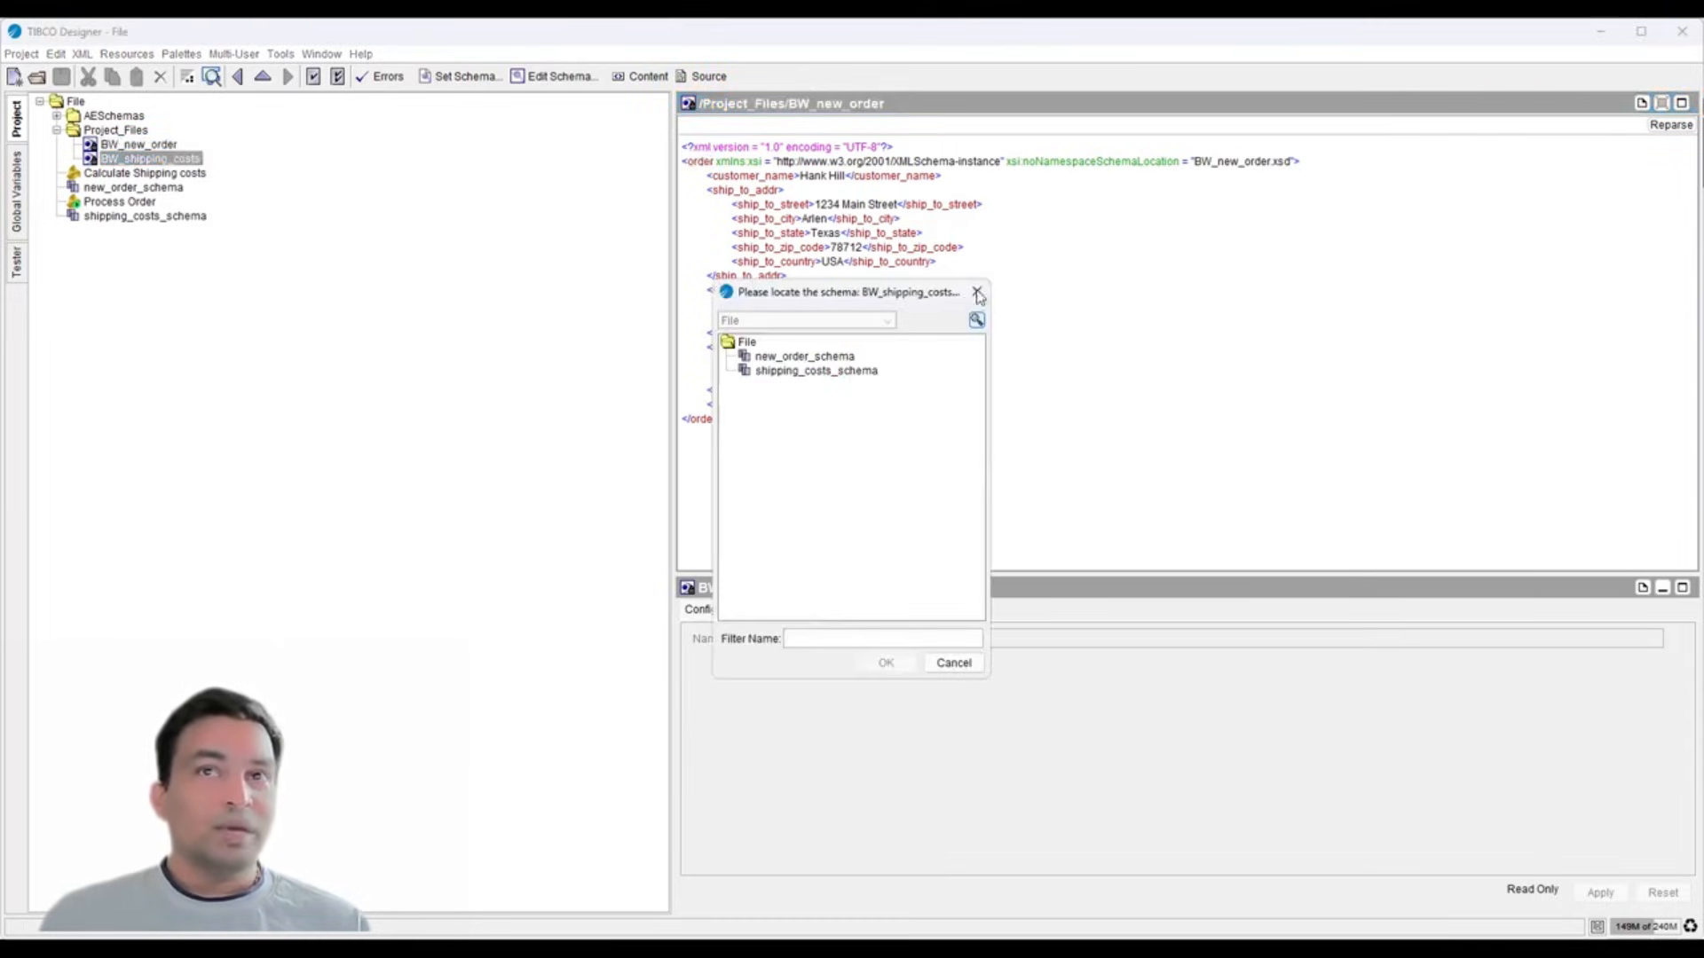
click(977, 294)
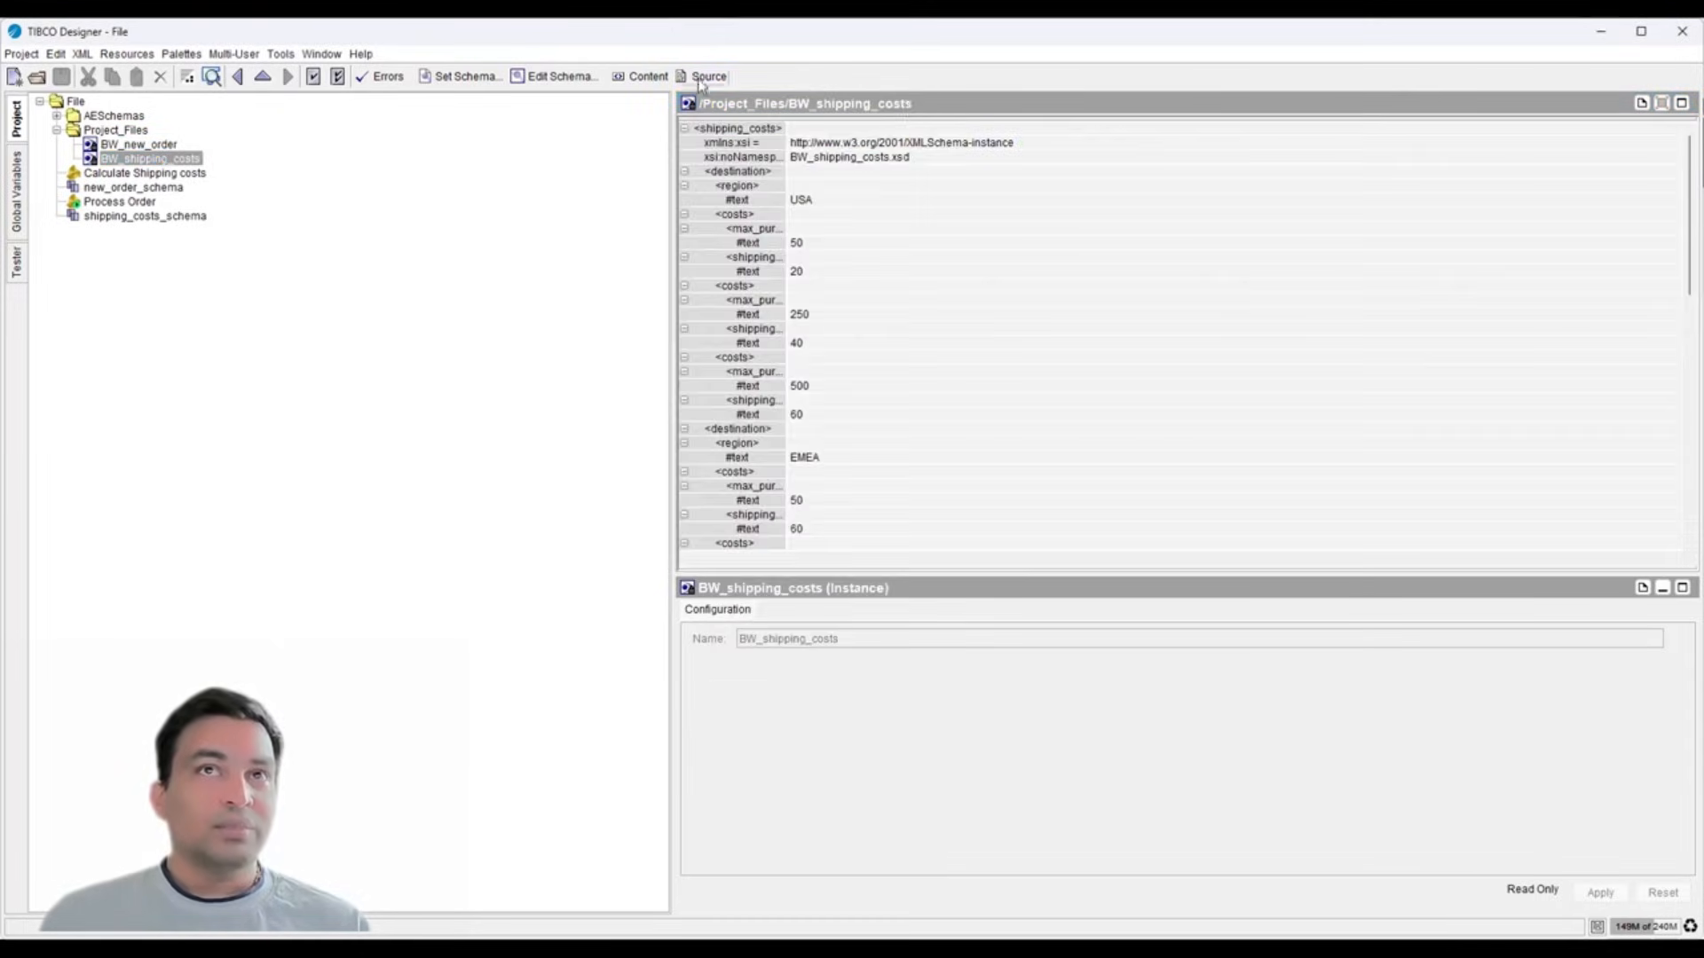
- Enlarge the BW_shipping_costs source and review the USA tier: max_purchase_price 50, shipping_total 20
drag(672, 222, 248, 258)
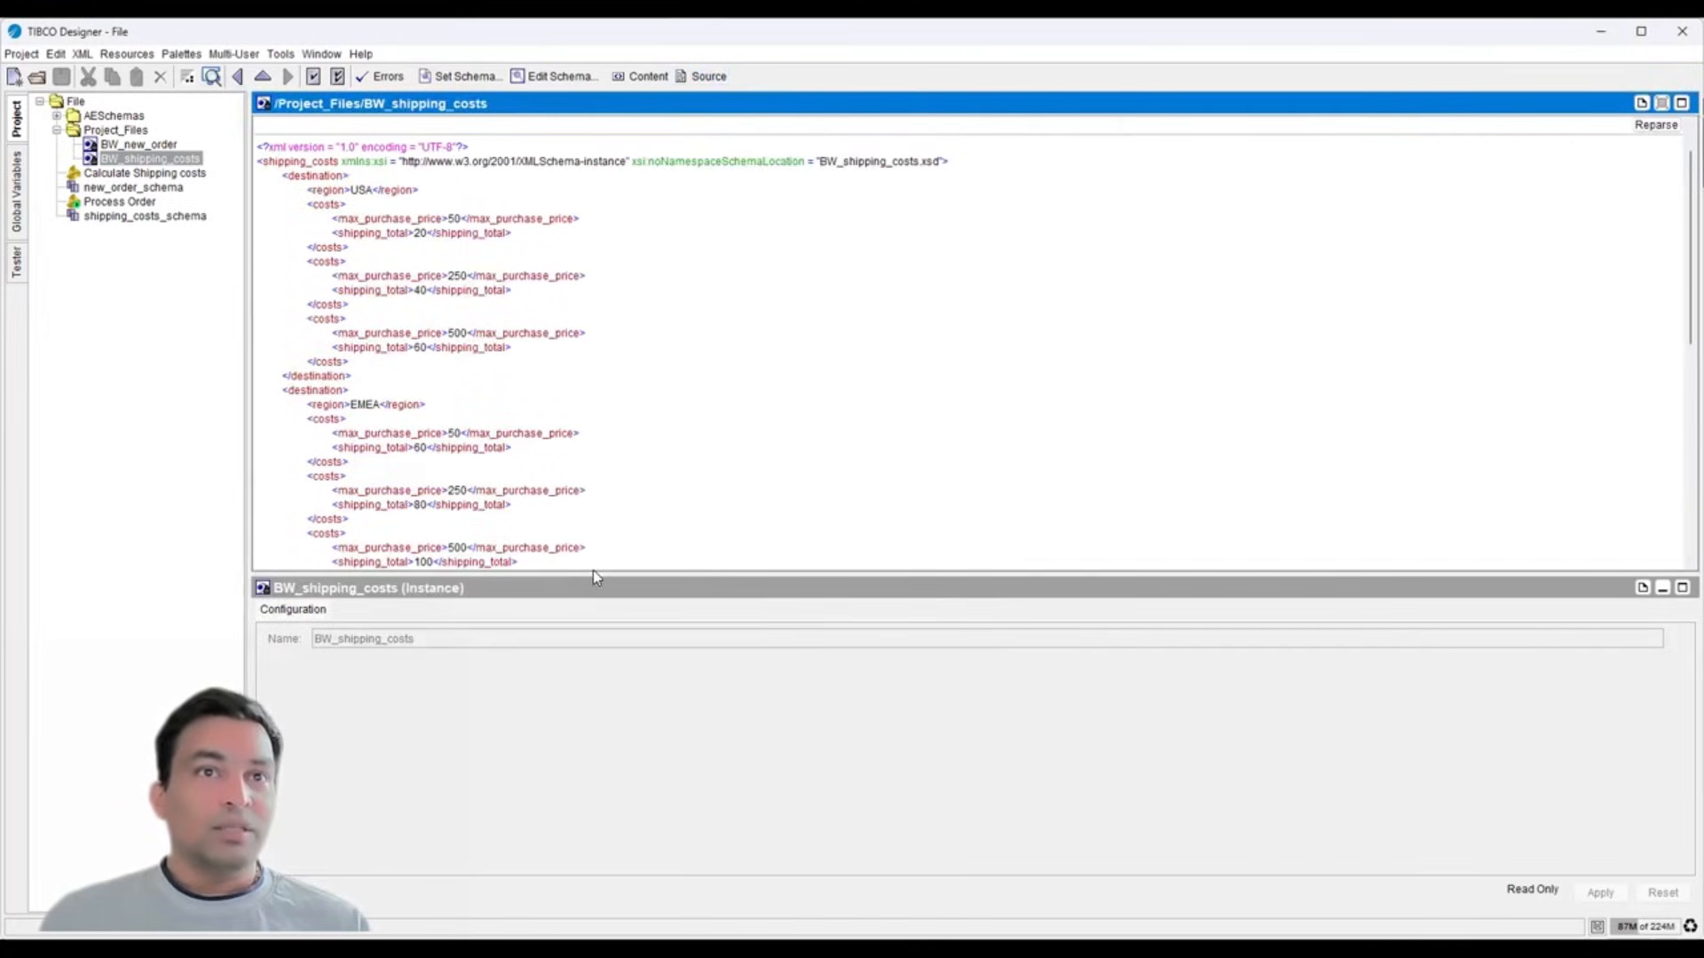
drag(589, 572, 545, 727)
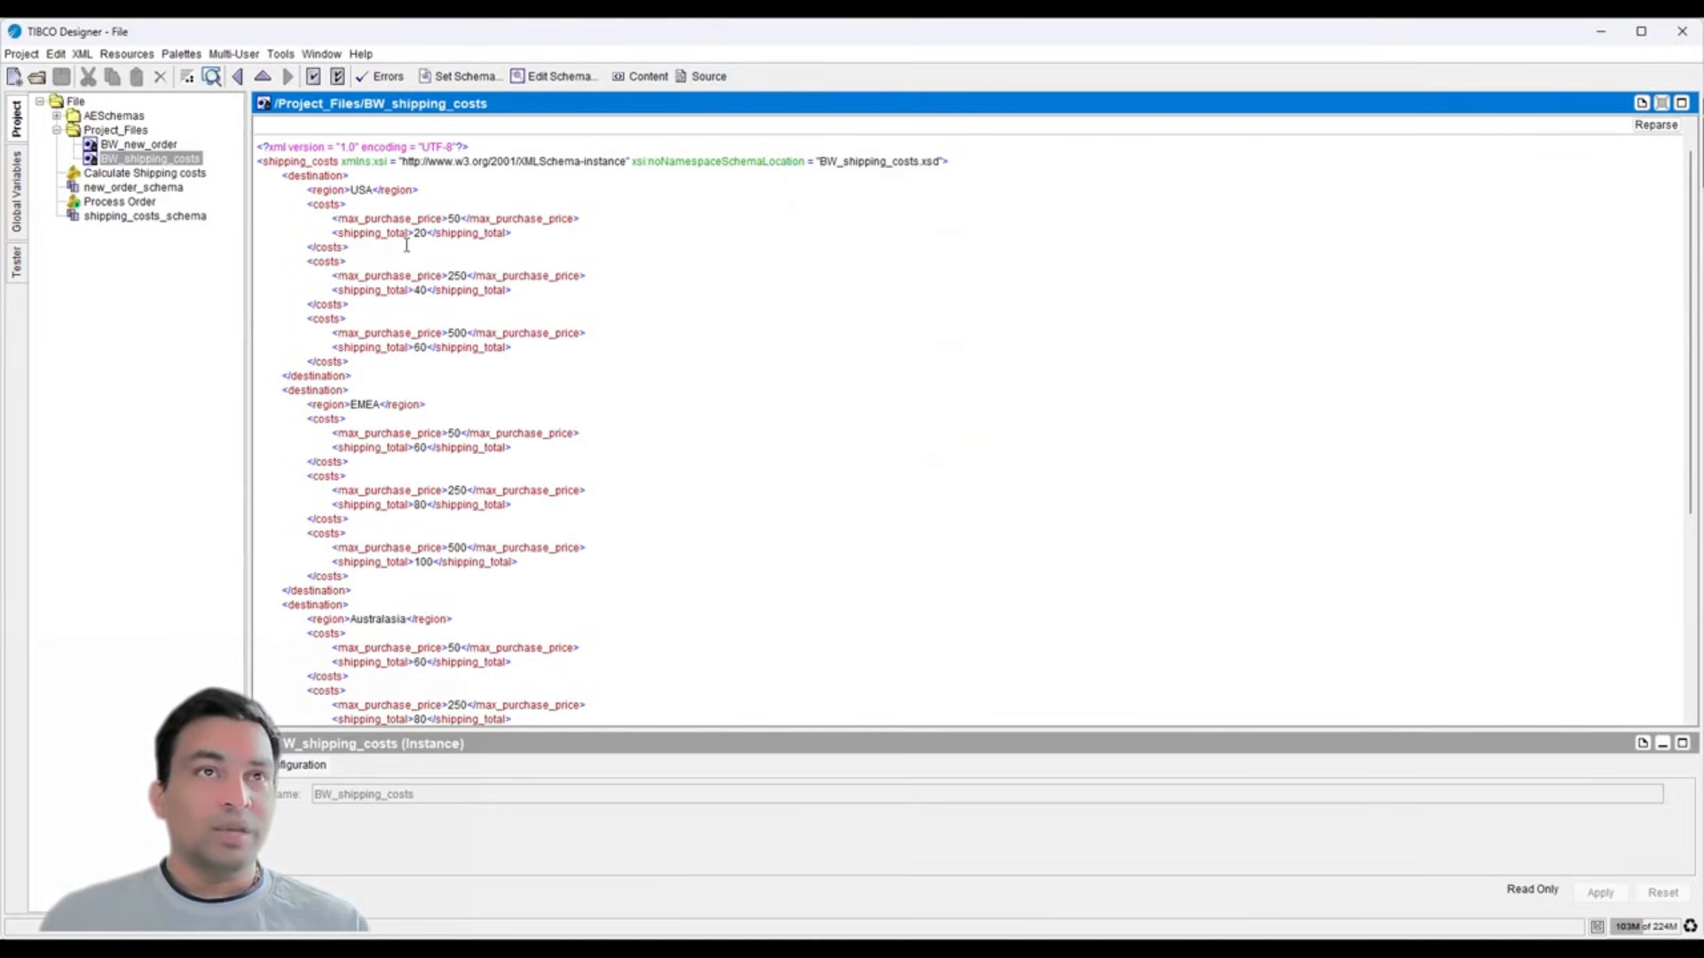
double_click(328, 190)
double_click(366, 191)
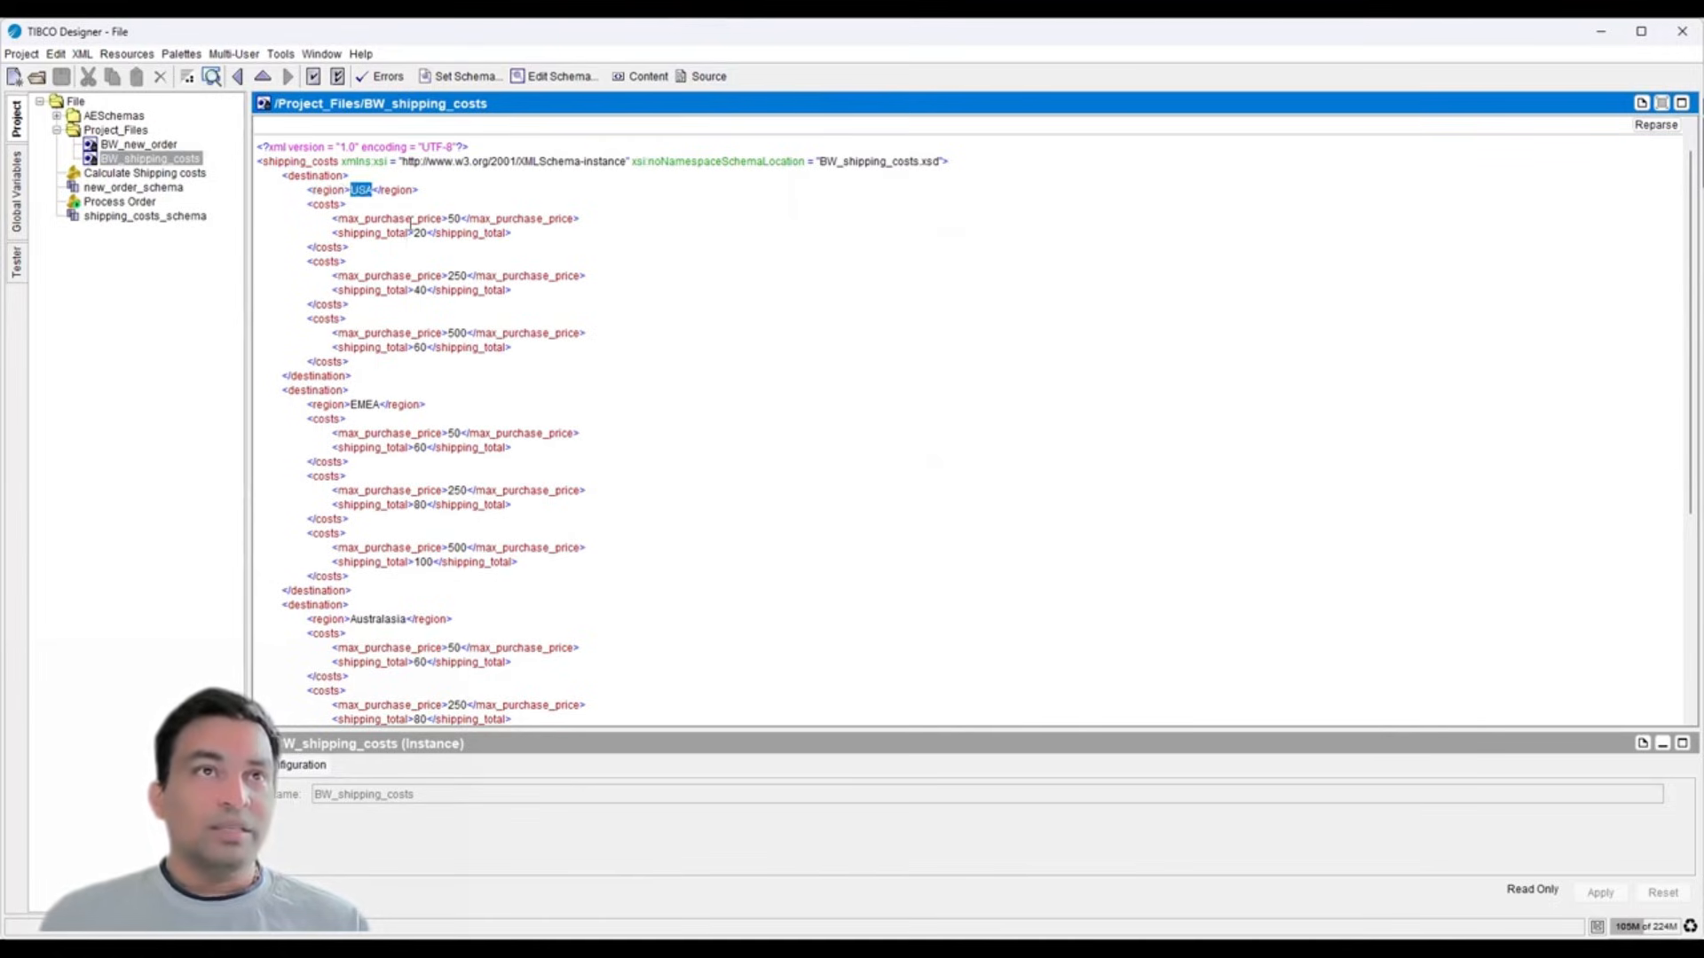
click(400, 218)
double_click(400, 218)
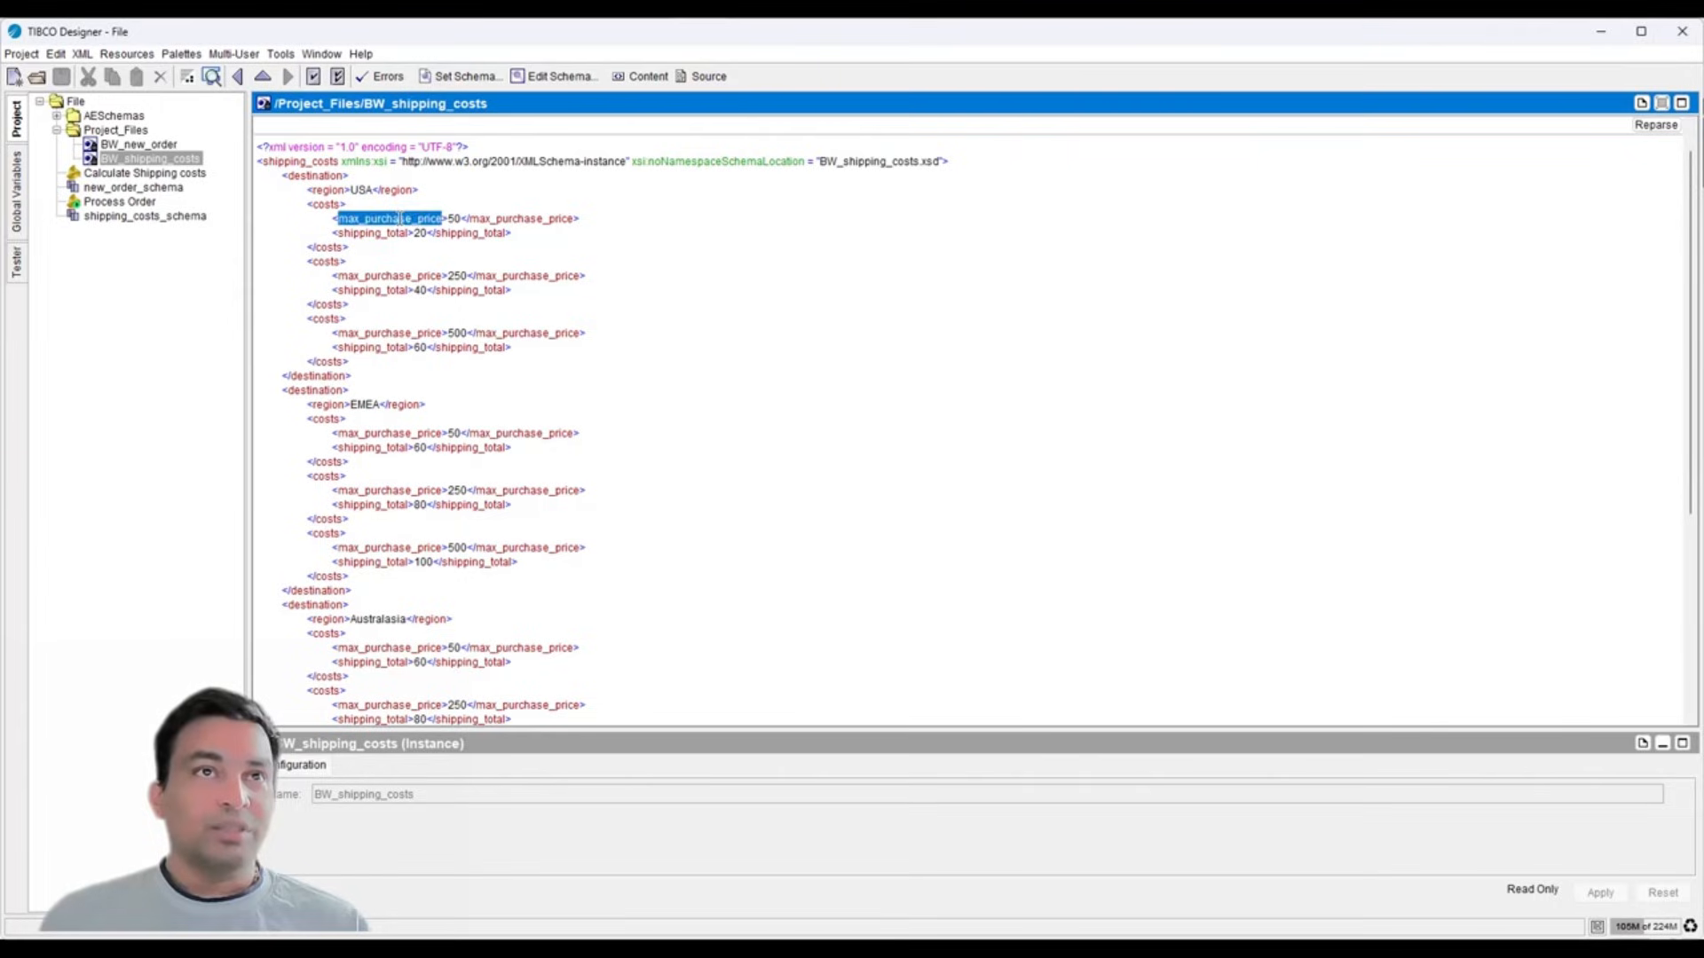
double_click(453, 218)
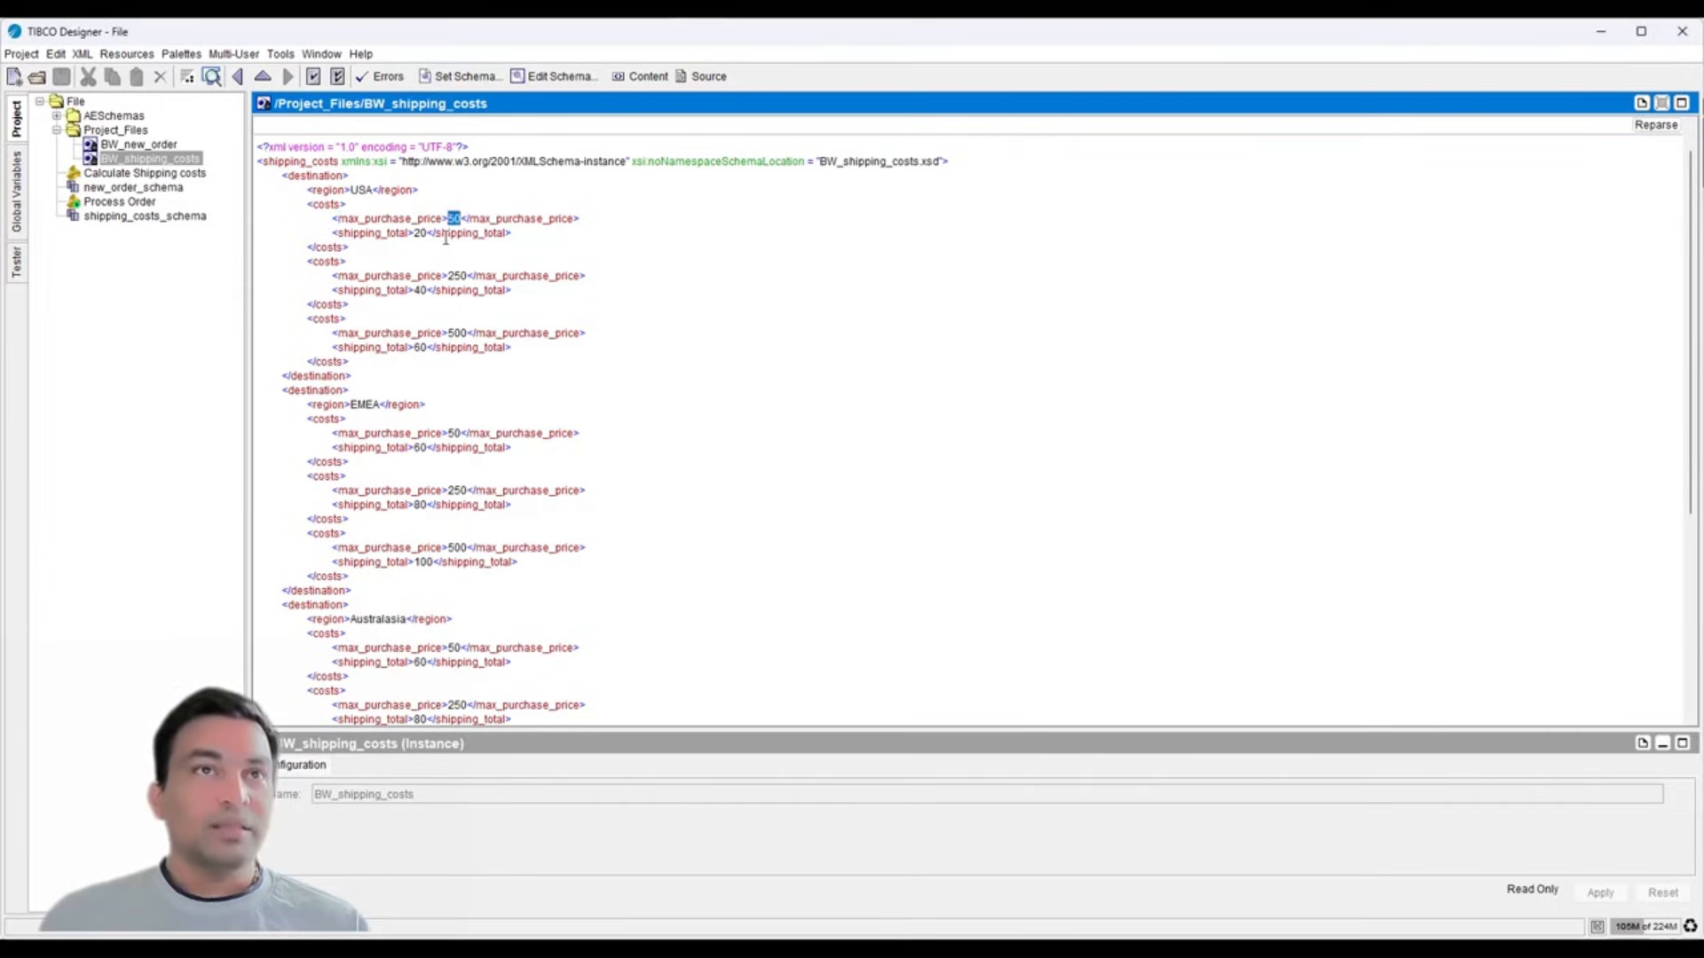
double_click(374, 232)
double_click(419, 233)
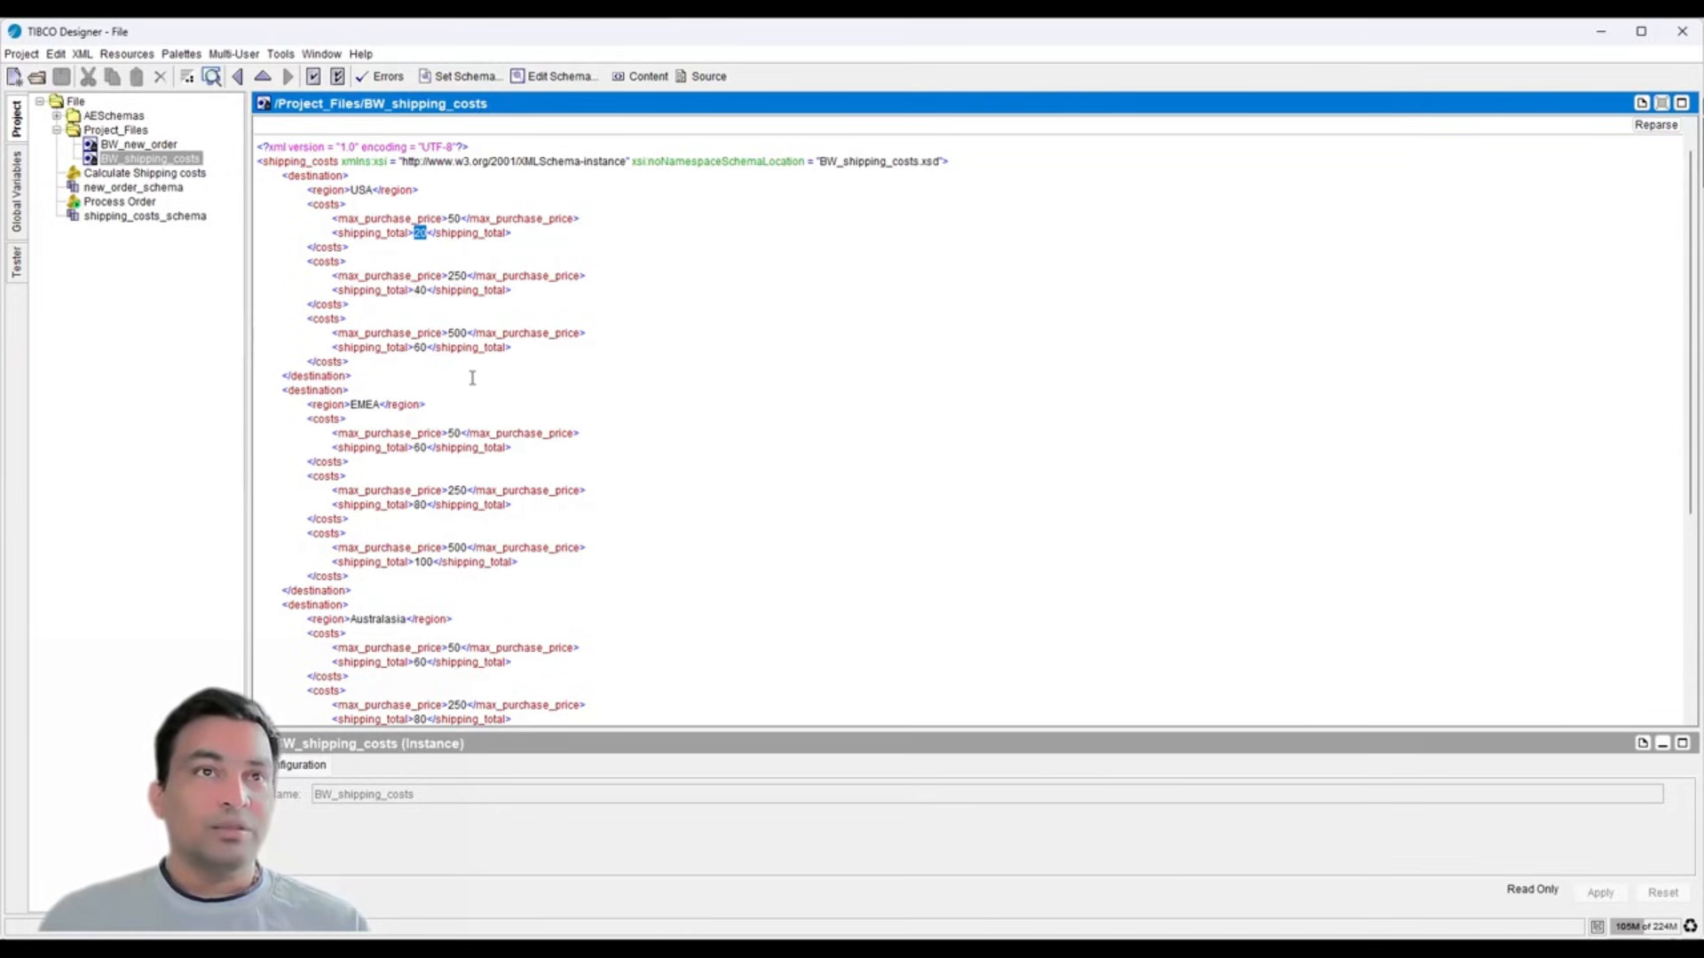
scroll(472, 378, down, 7)
scroll(400, 332, up, 4)
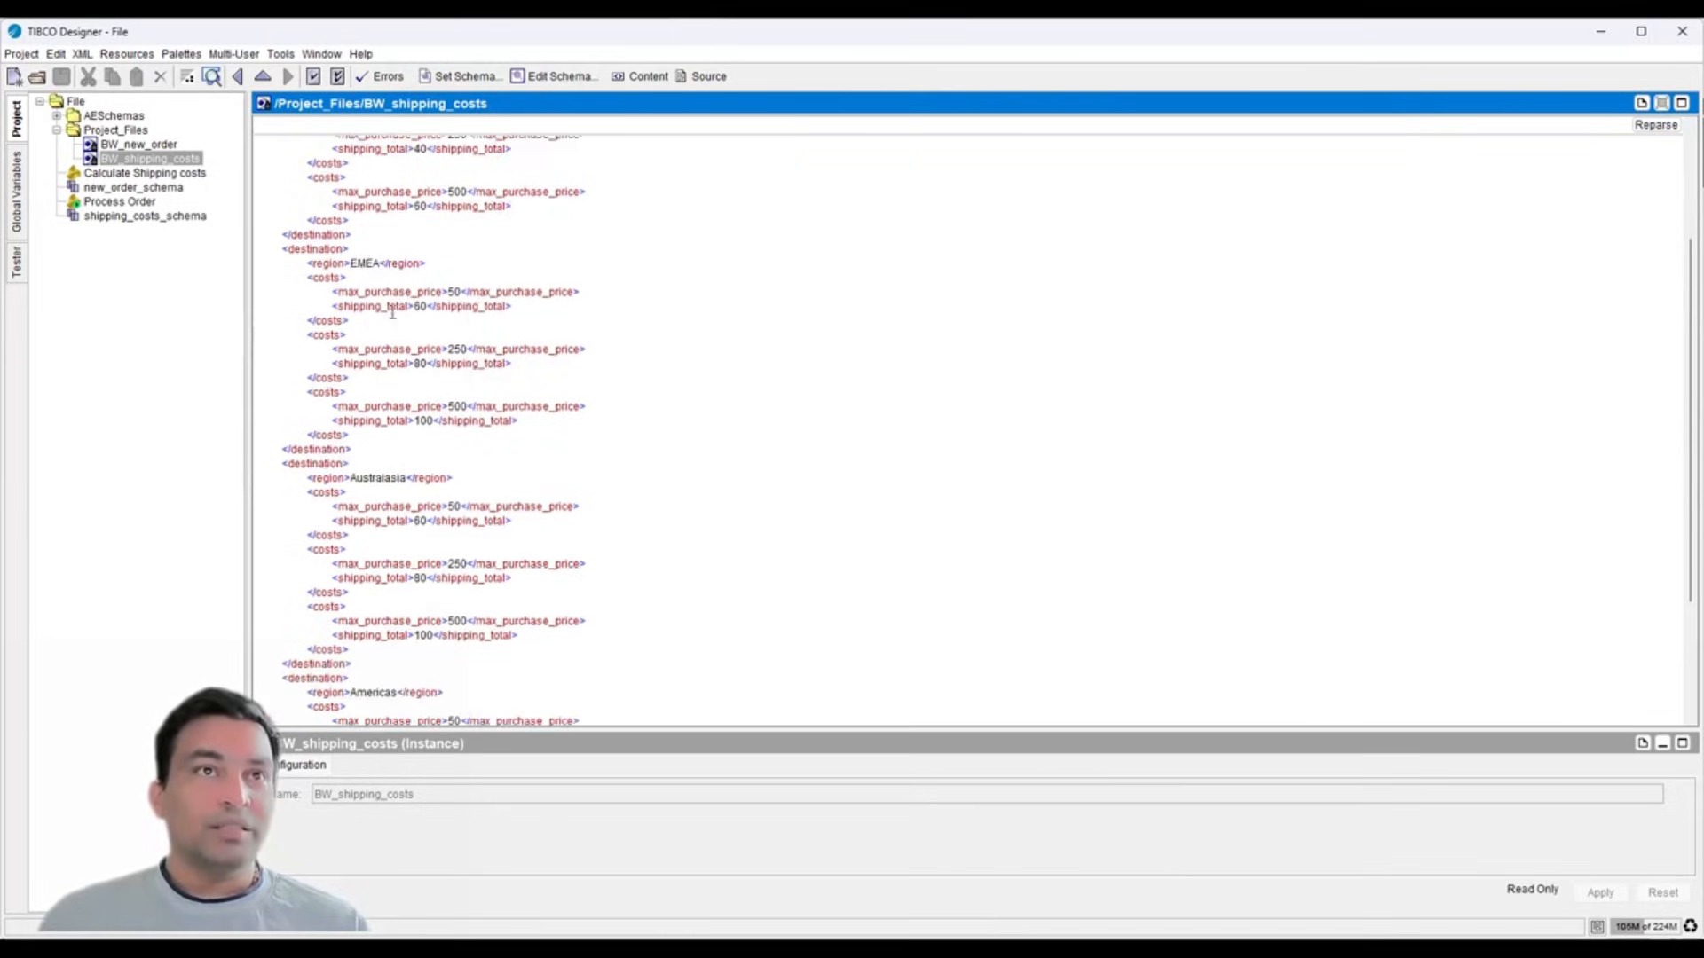
- Review the Australasia and Americas region entries, then return to the Process Order diagram
double_click(369, 479)
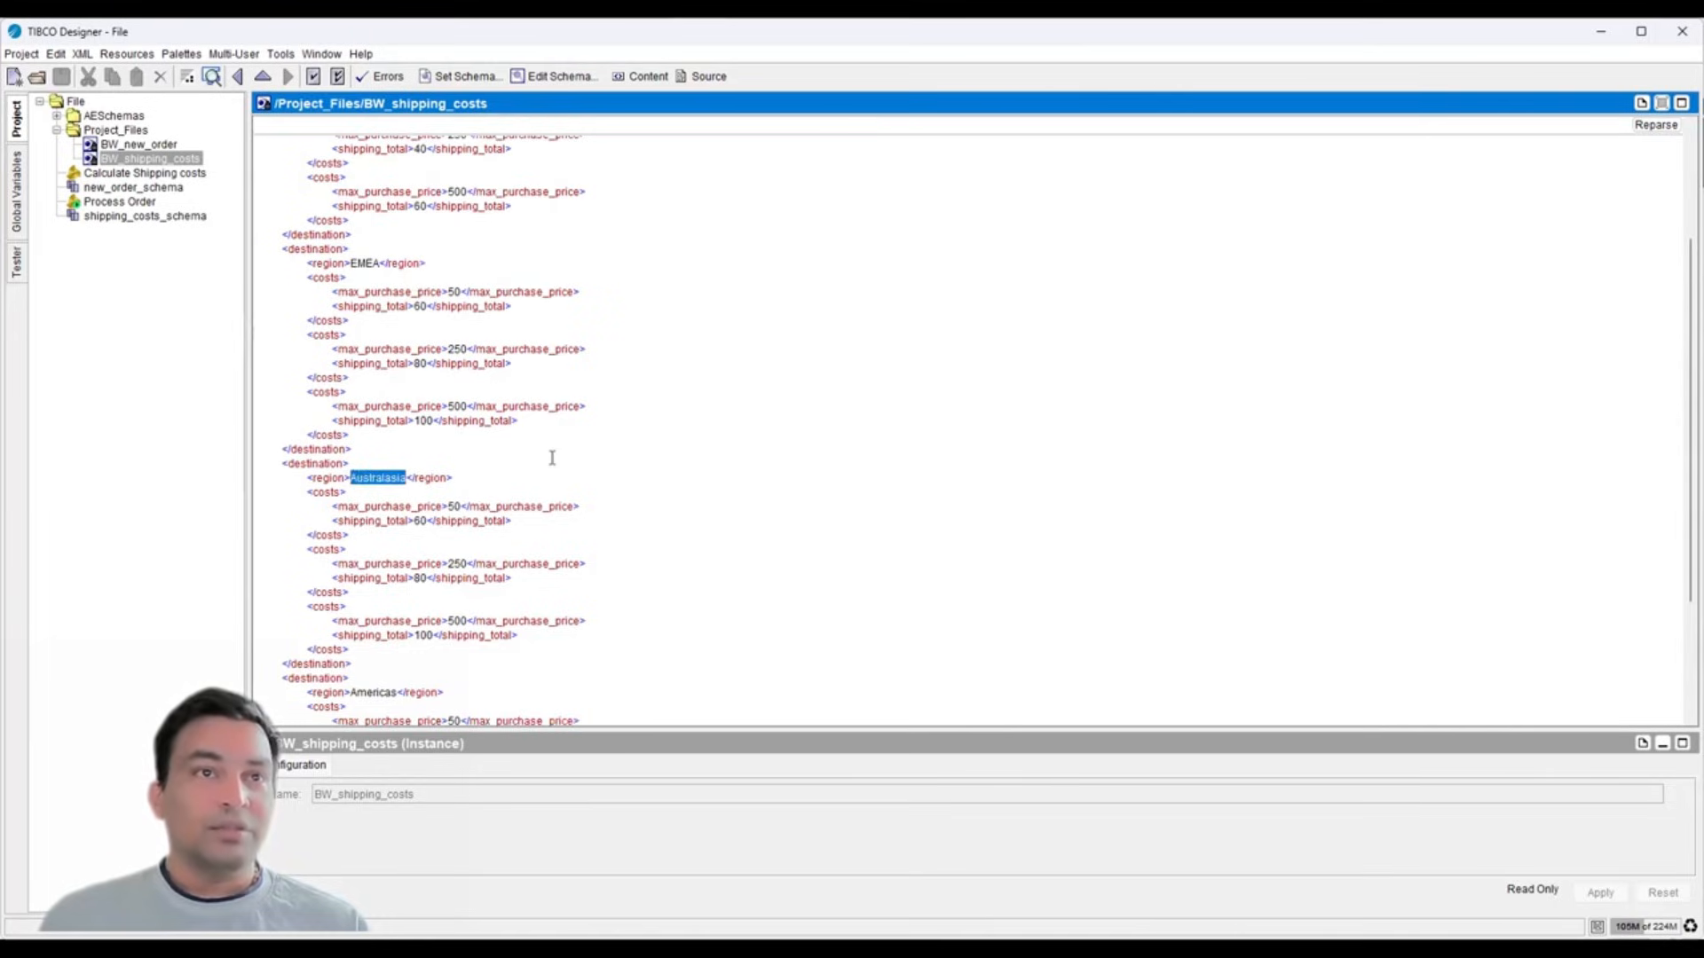
scroll(551, 486, down, 4)
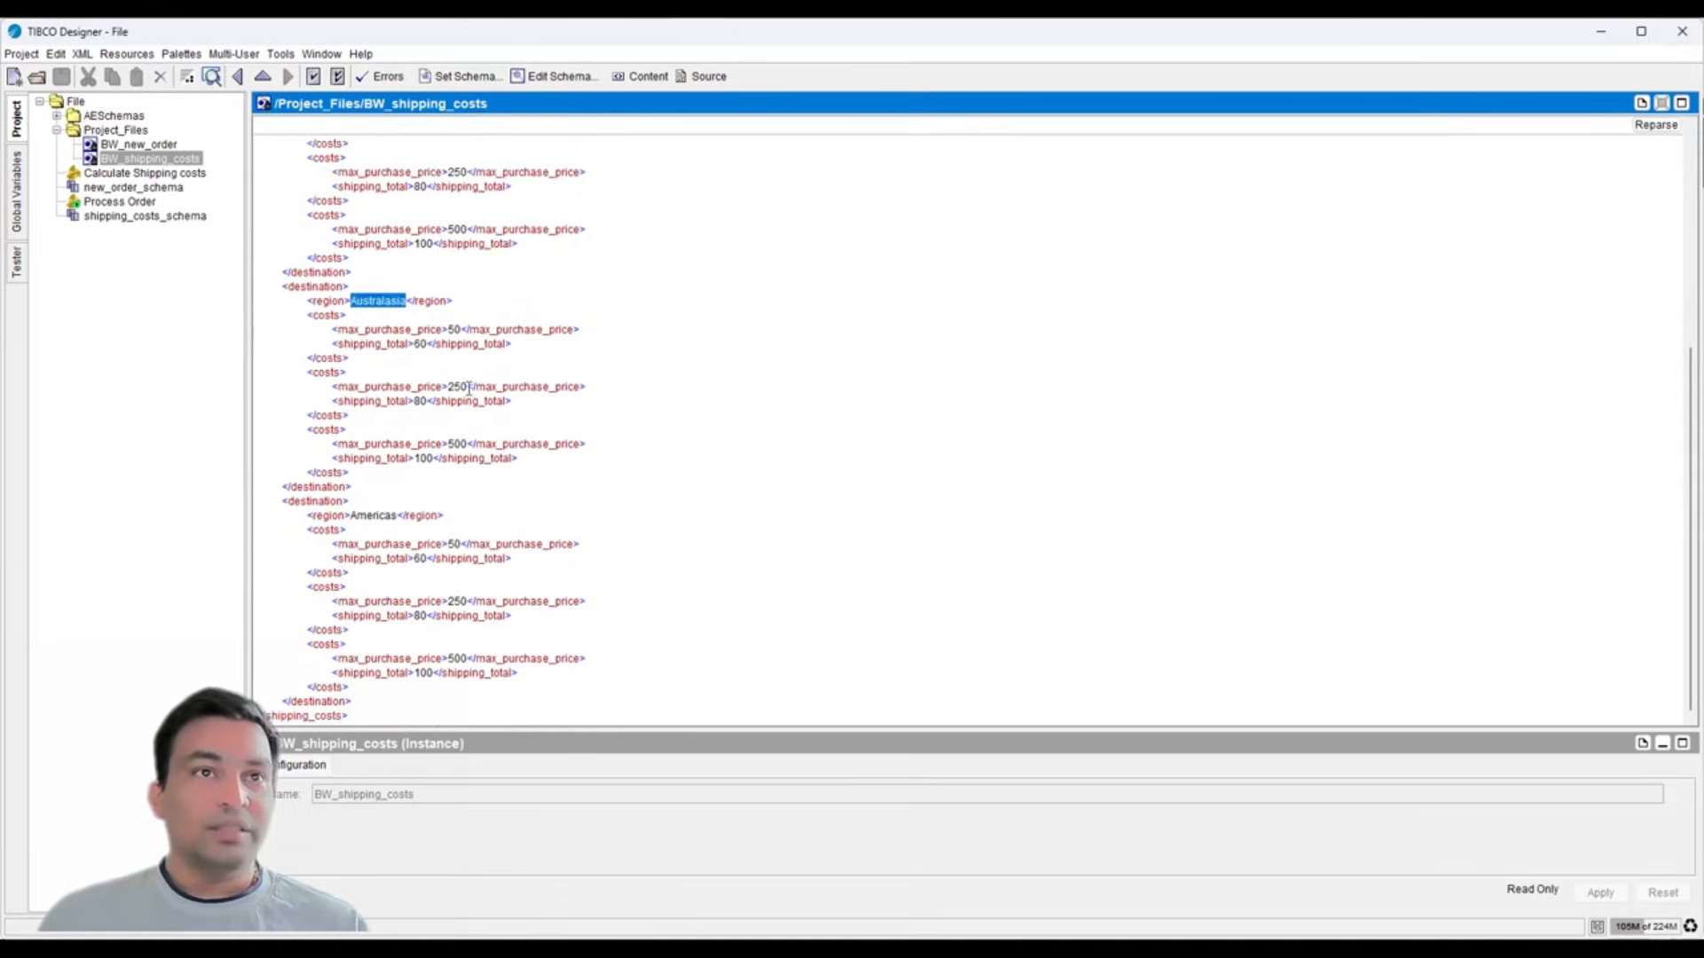
double_click(376, 515)
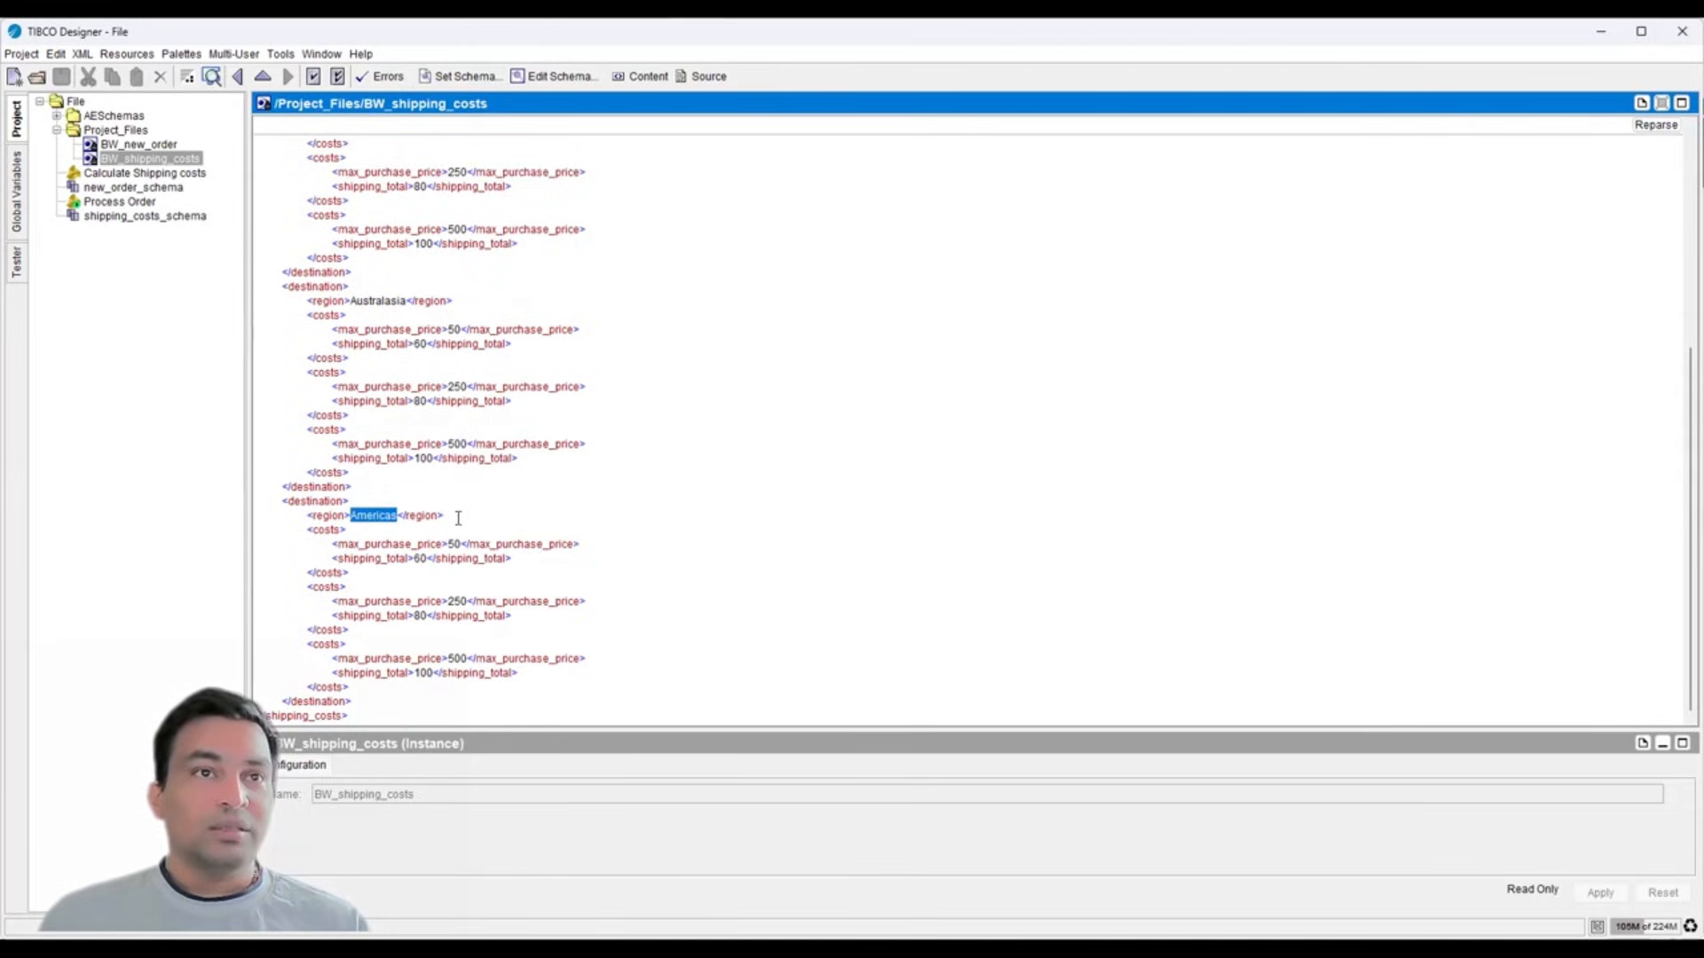
scroll(407, 252, up, 8)
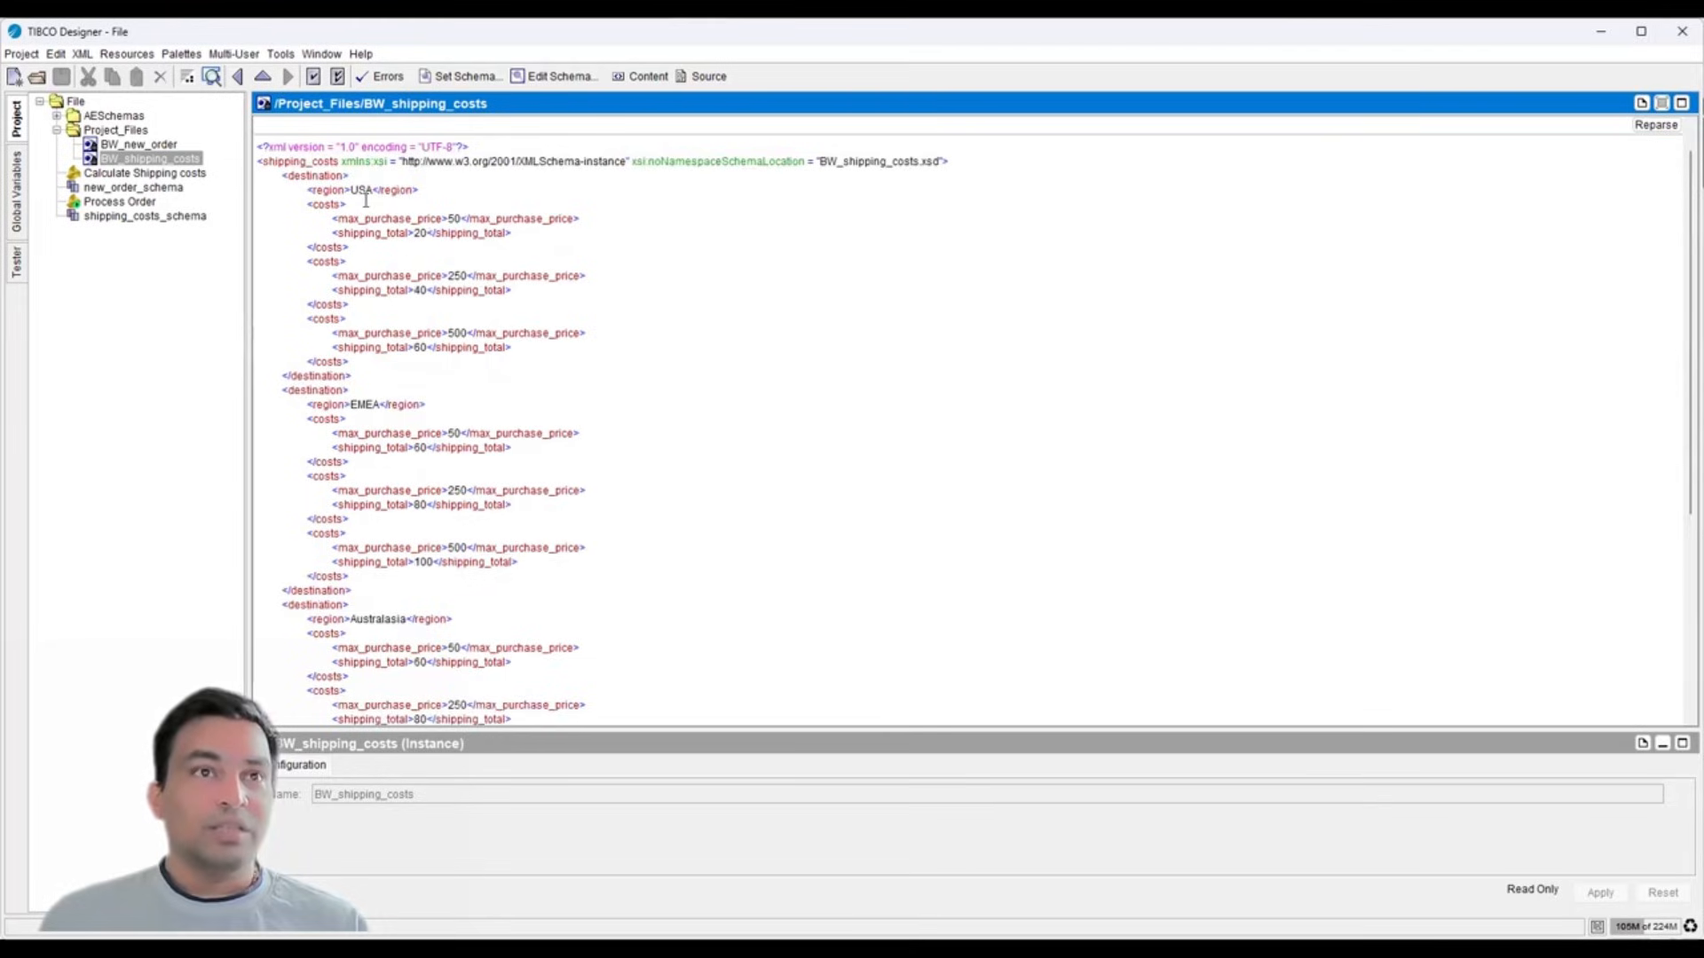
scroll(365, 200, down, 8)
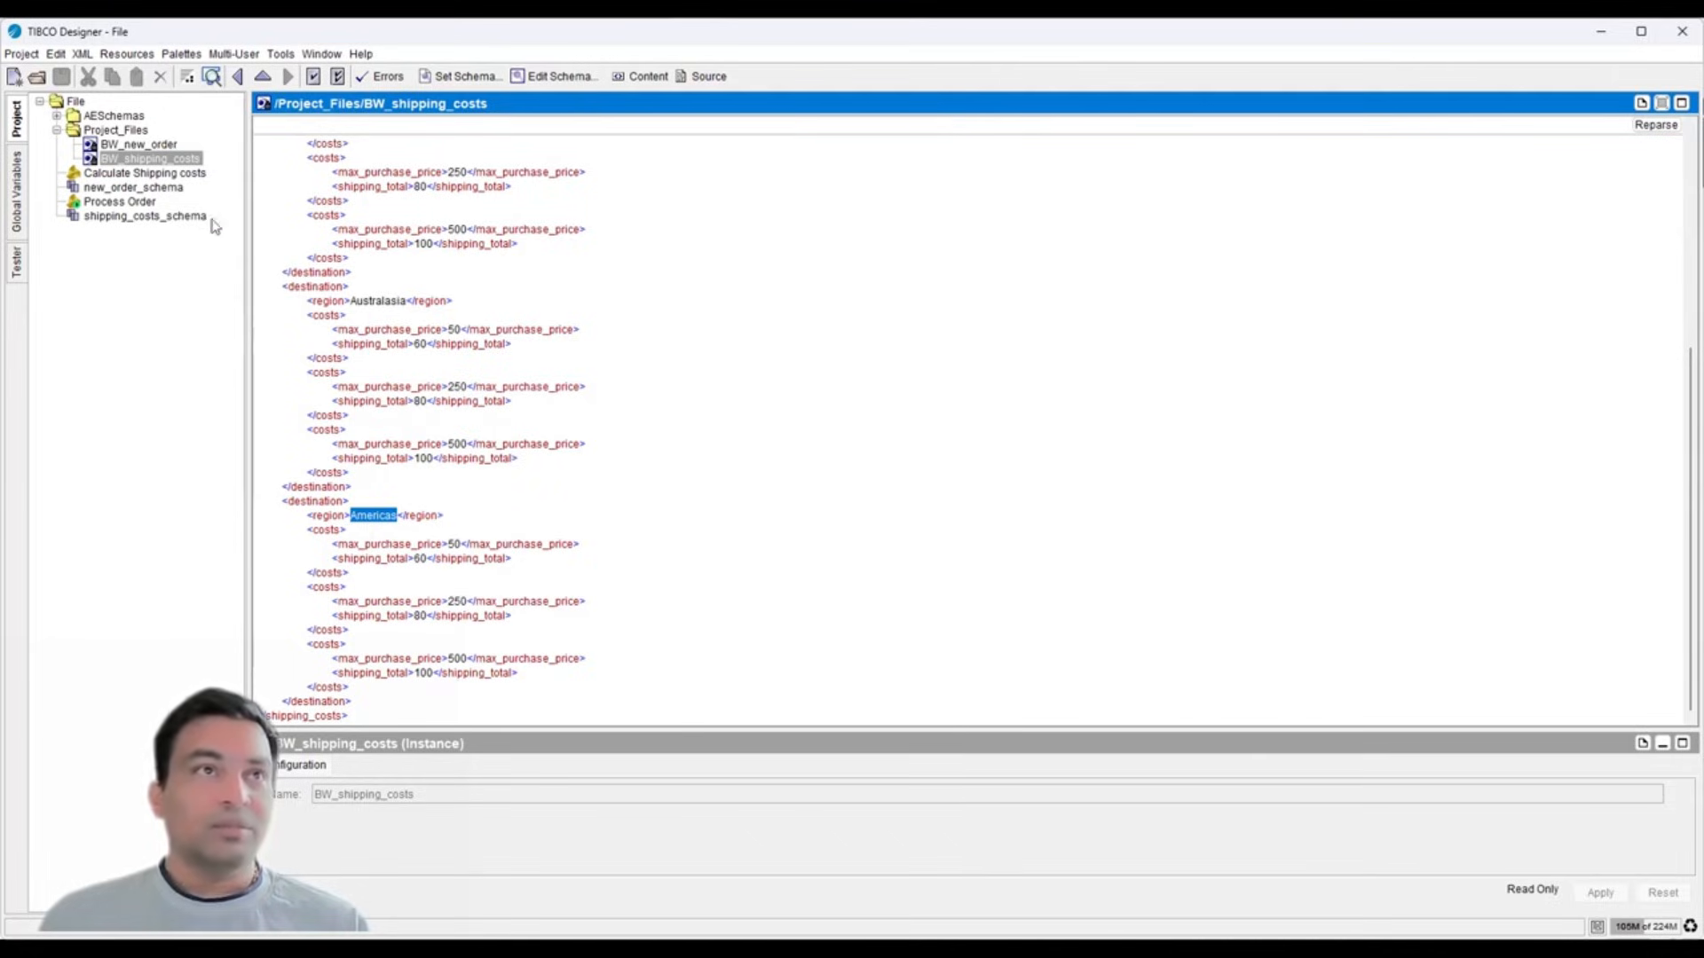
click(106, 203)
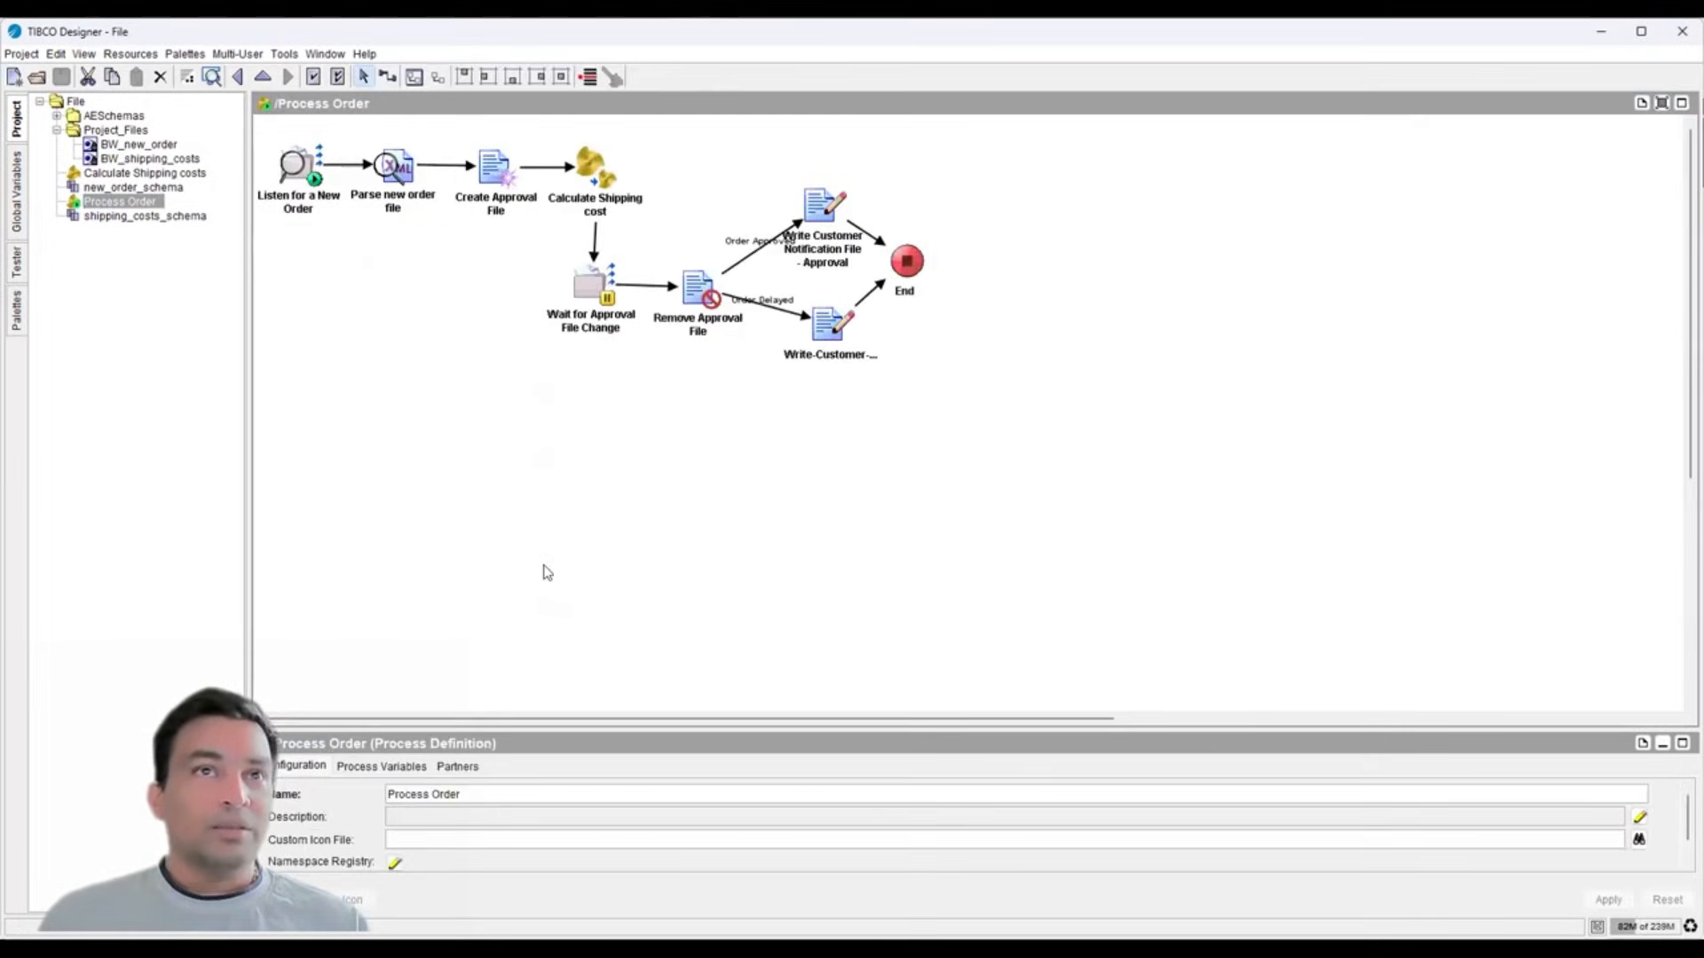
- Inspect the Listen for a New Order poller's output schema and the Parse new order file activity
drag(459, 723, 453, 486)
click(311, 203)
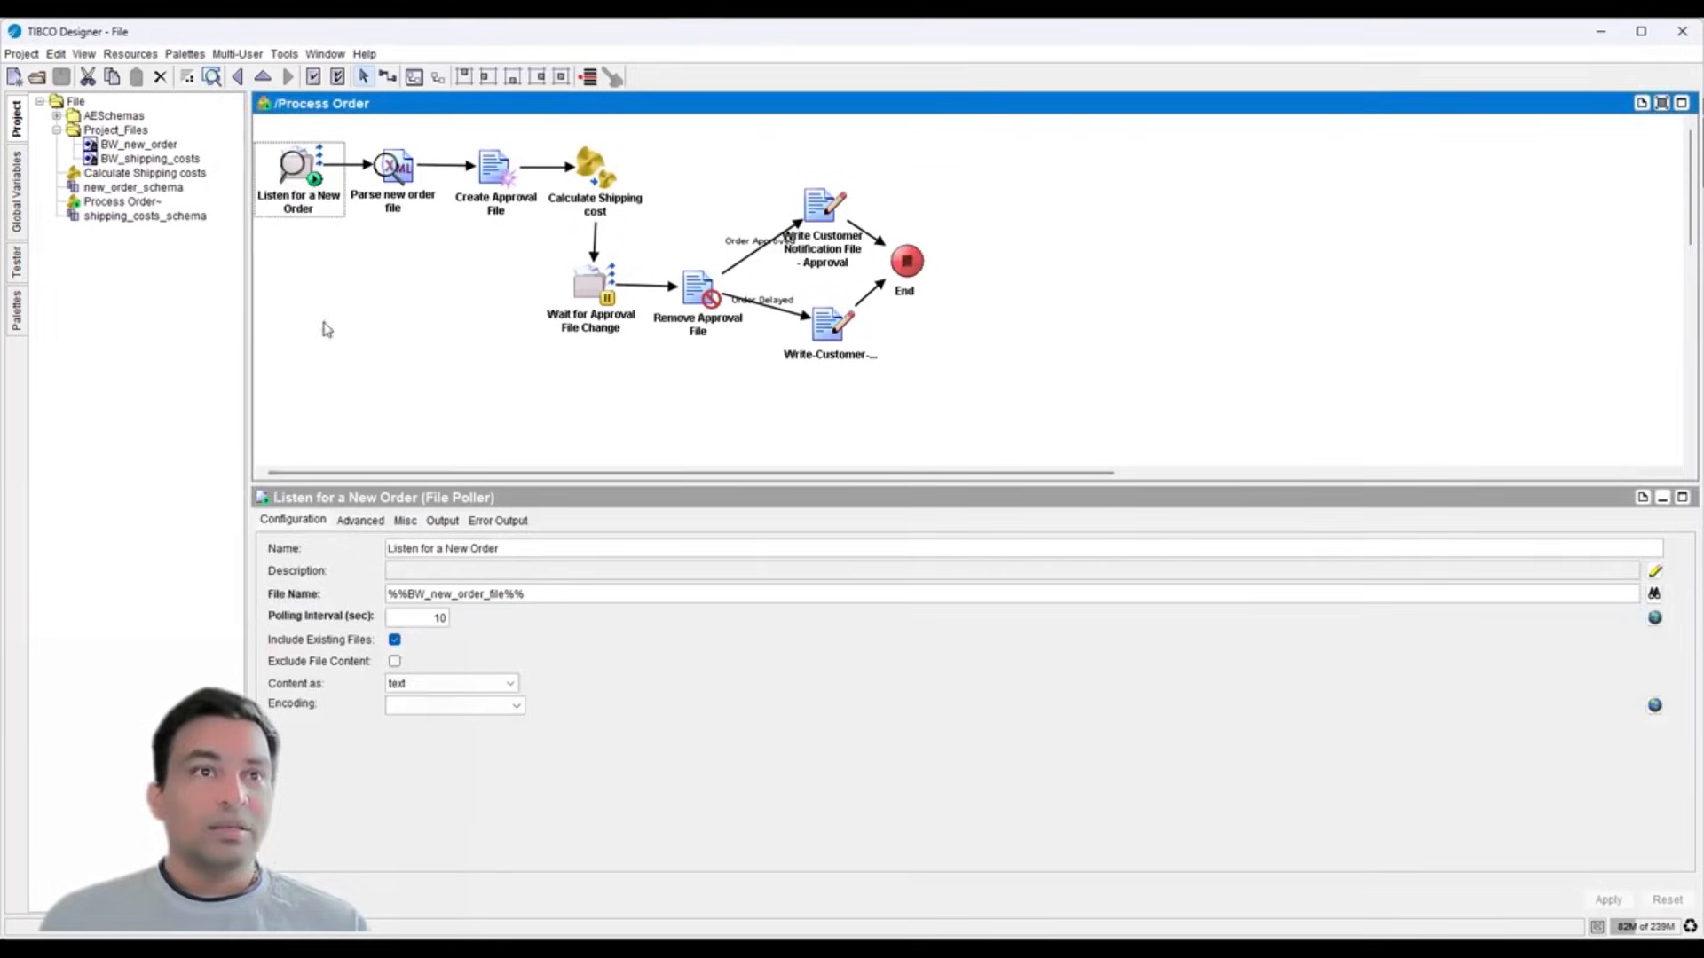
click(398, 203)
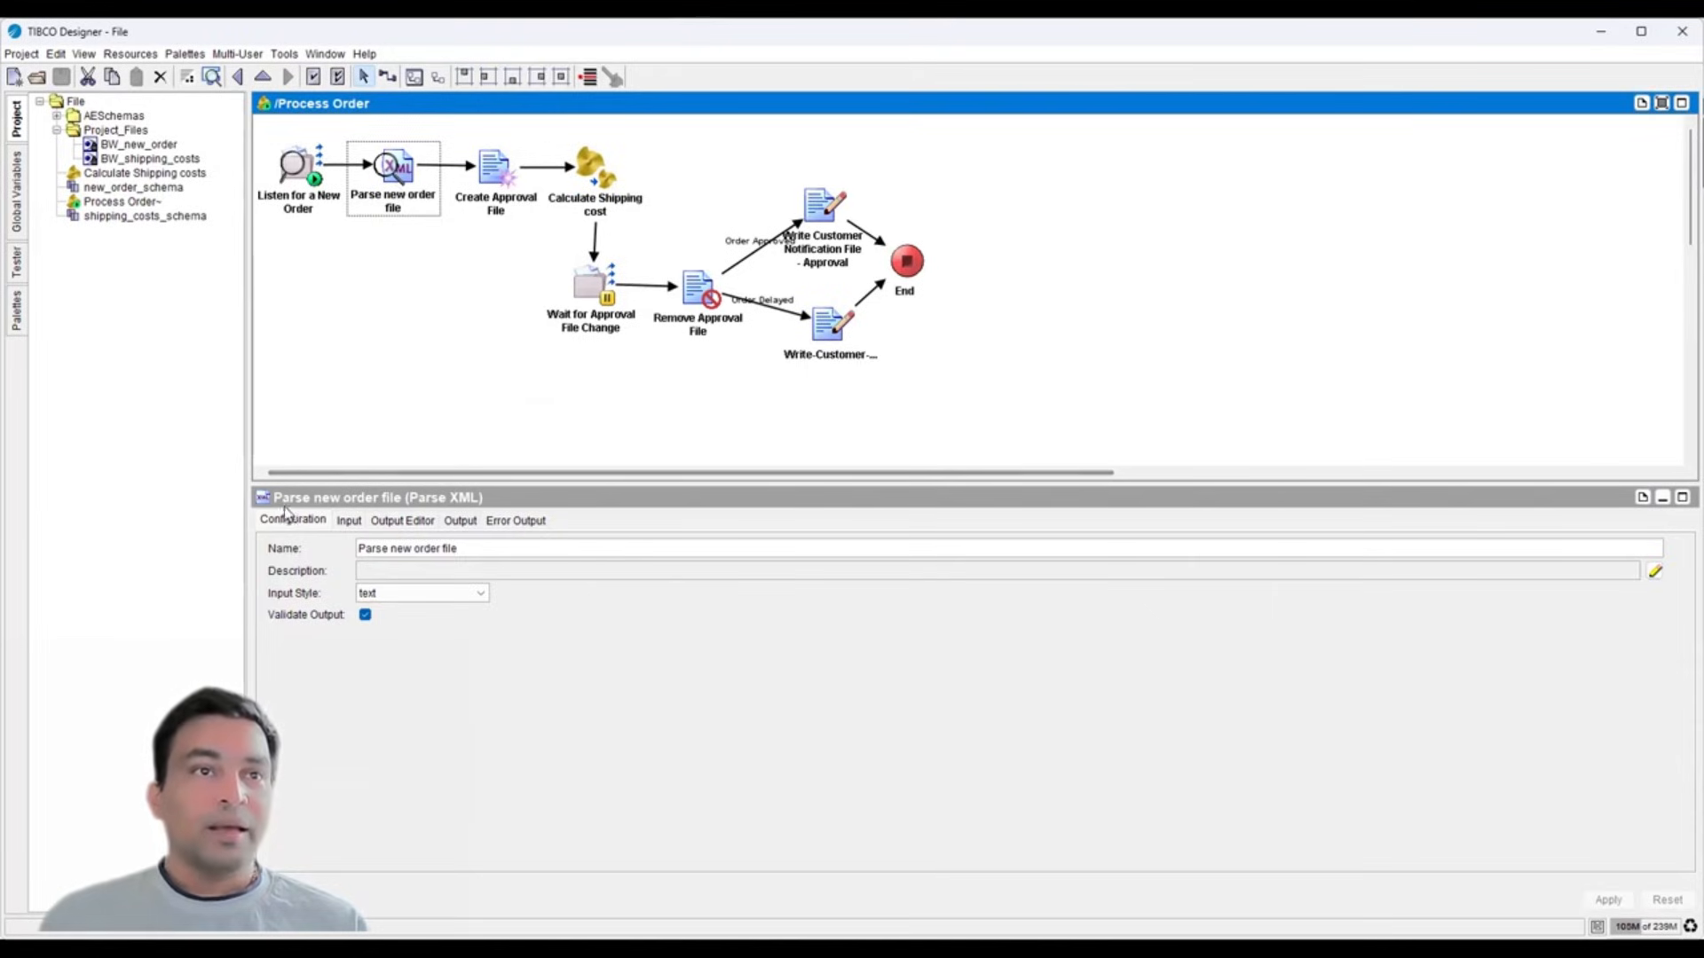
triple_click(477, 547)
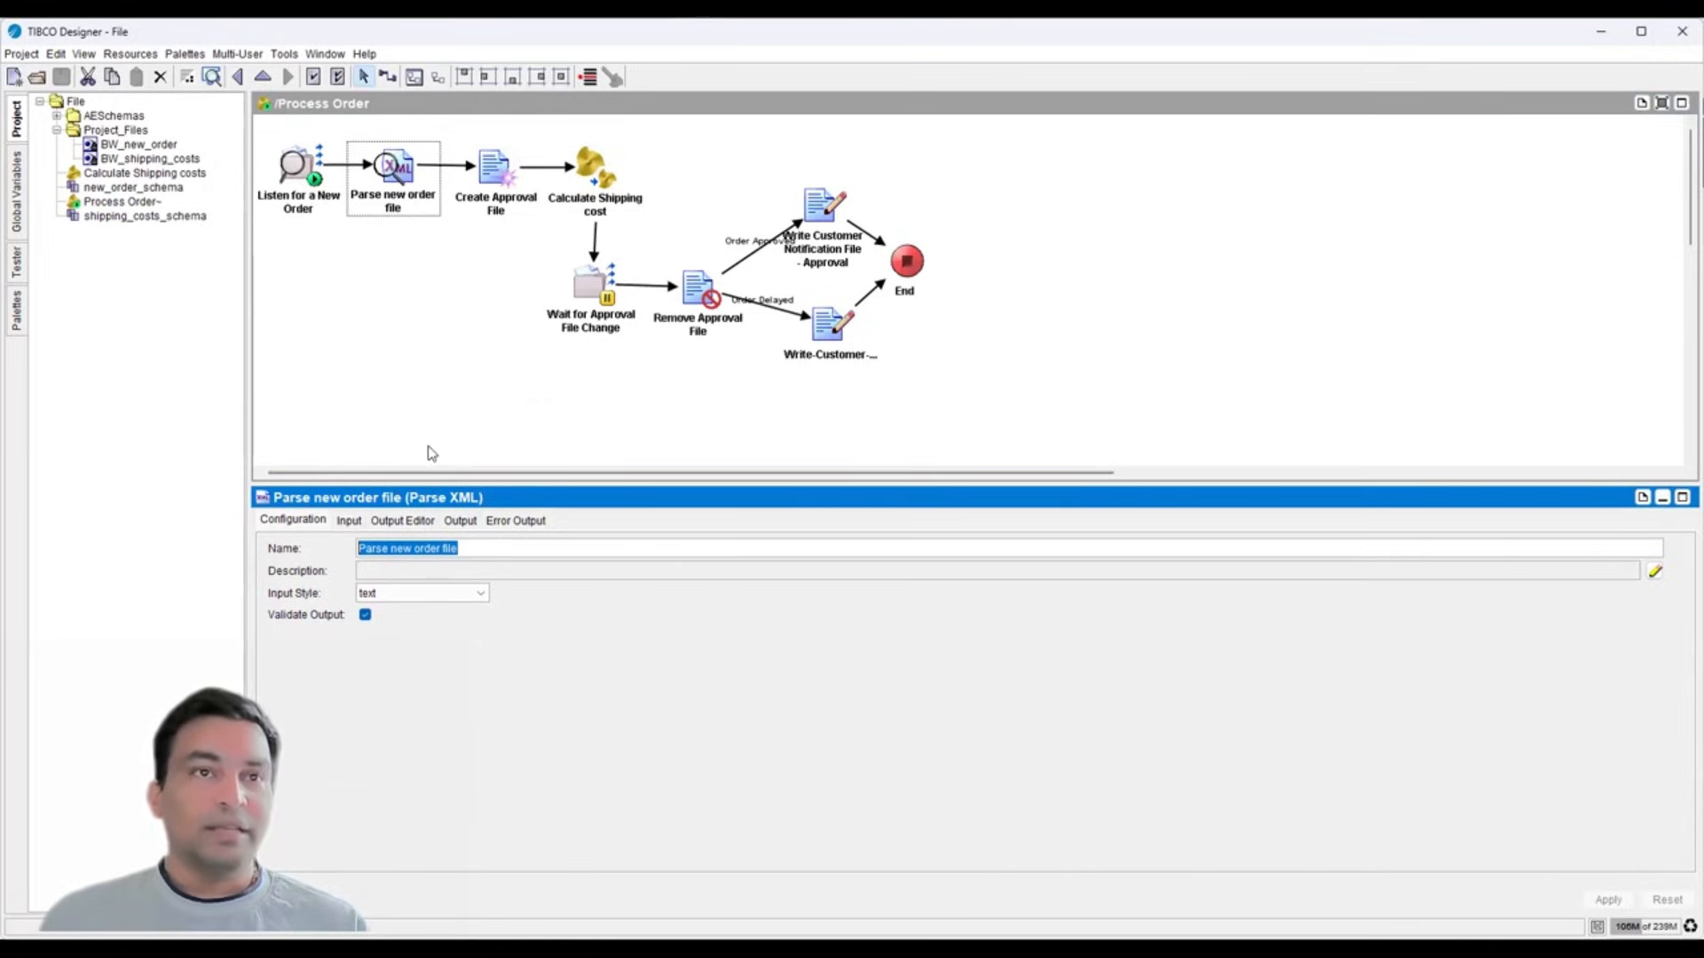
click(286, 182)
click(441, 520)
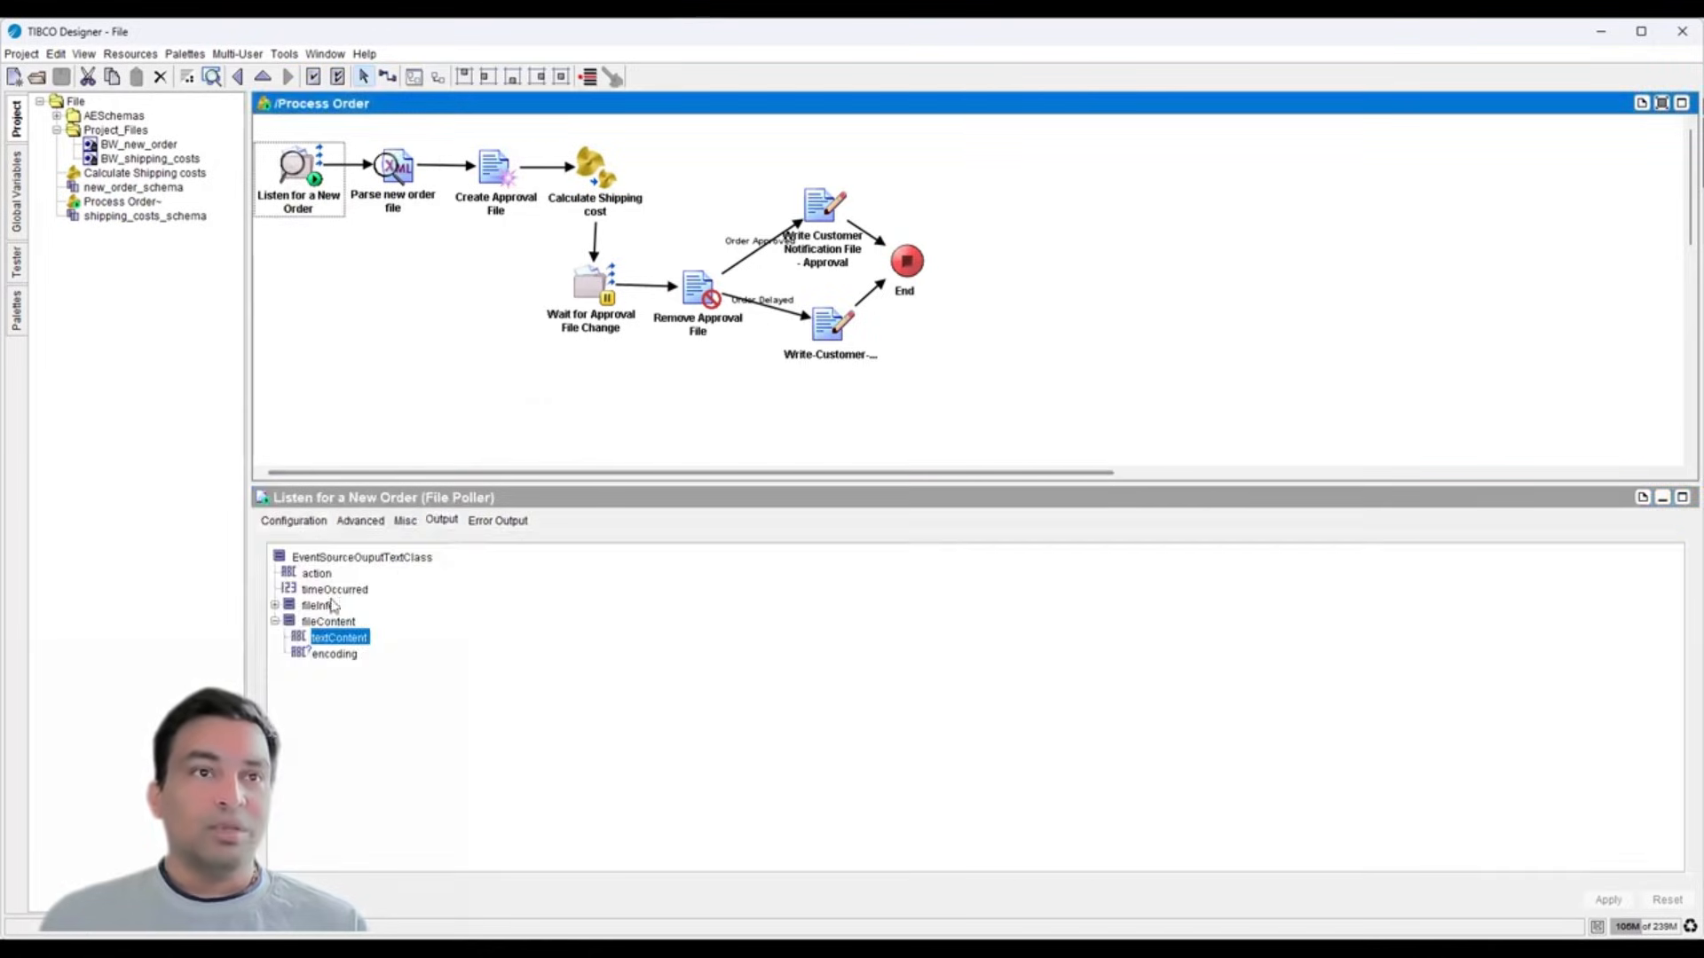
click(390, 184)
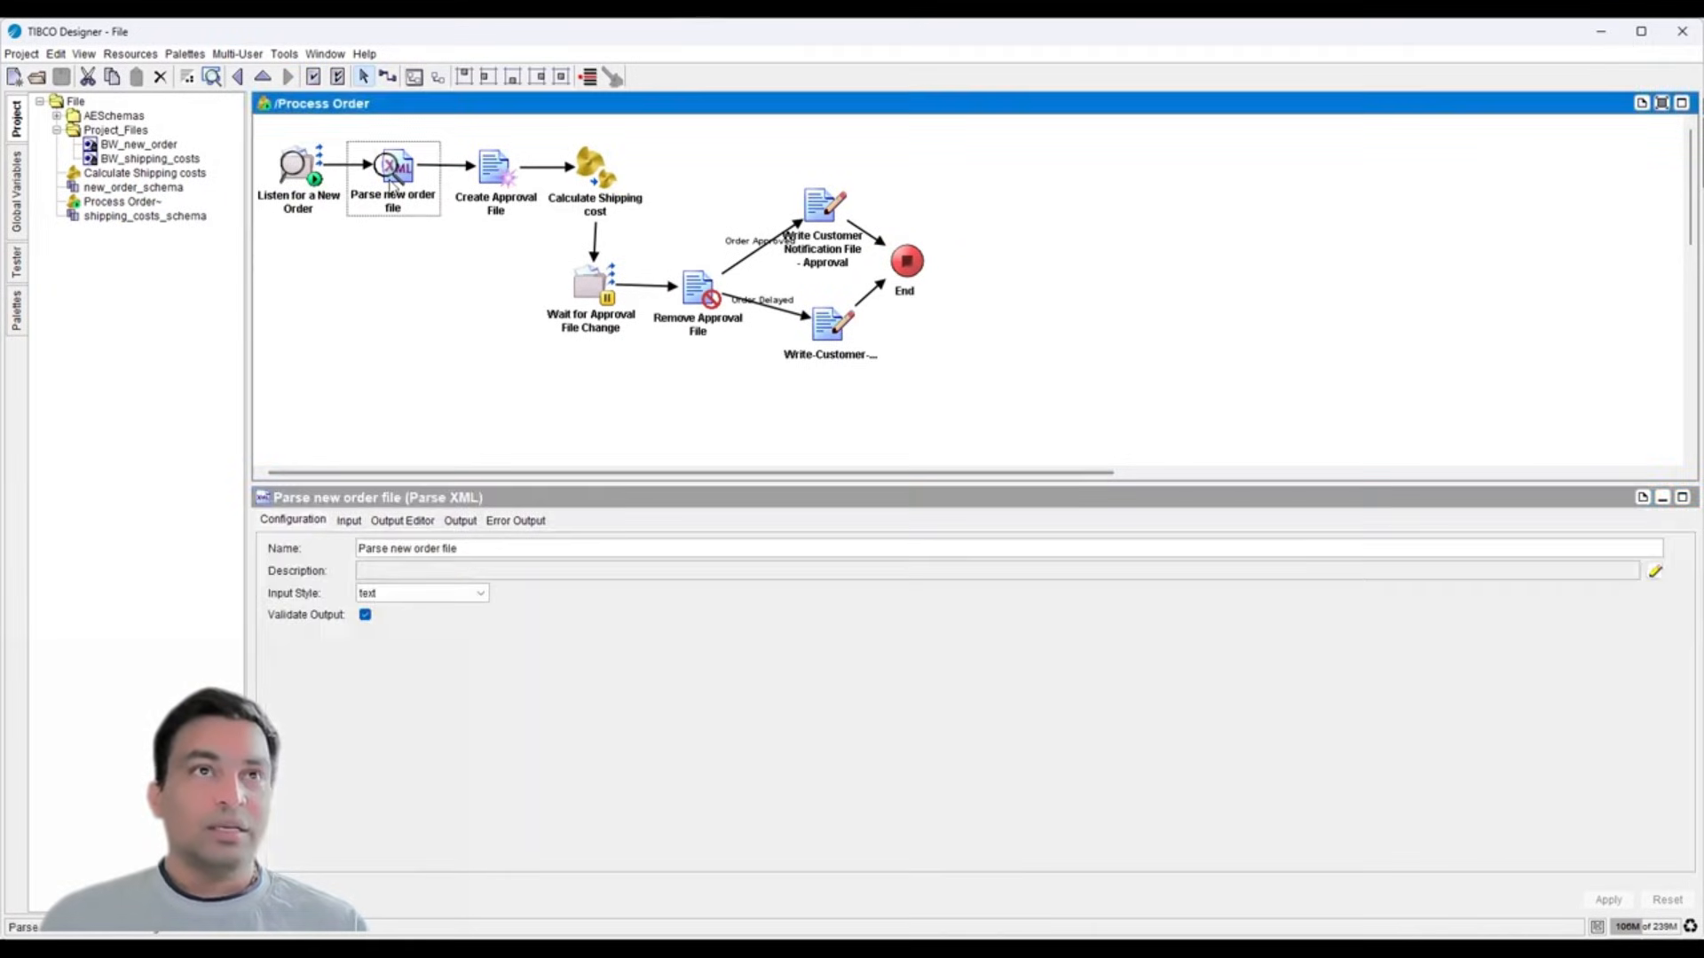
- Review Parse new order file's input mapping and order output fields, then show Create Approval File
click(349, 521)
double_click(998, 597)
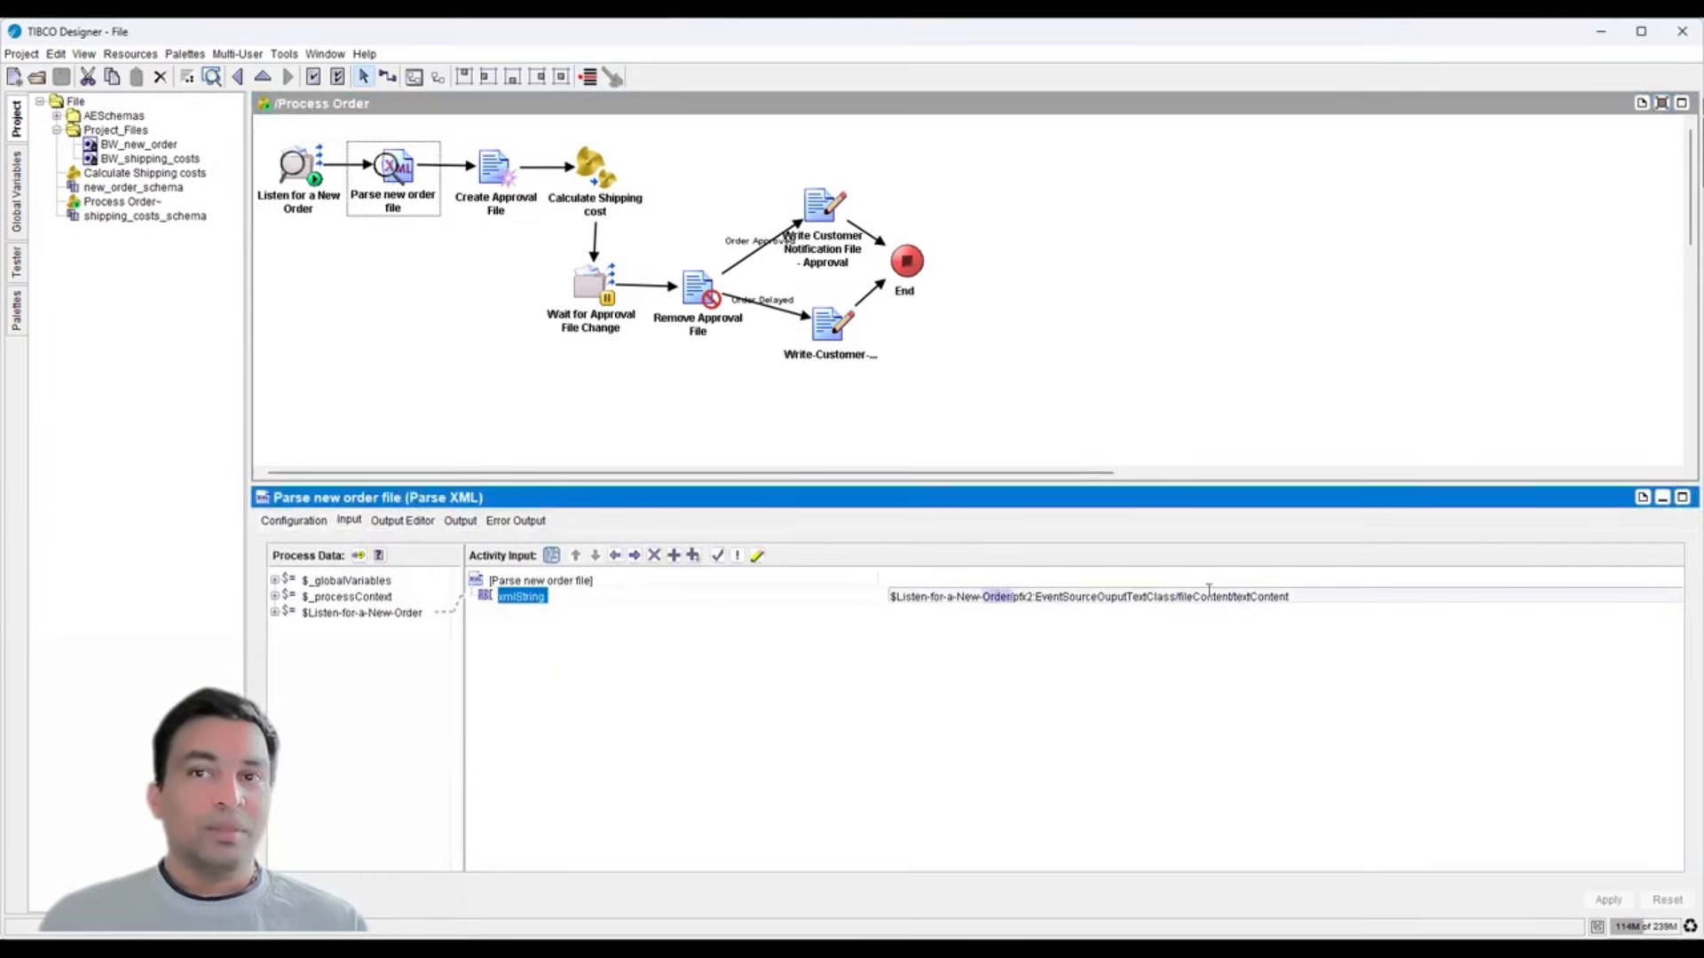
double_click(1254, 595)
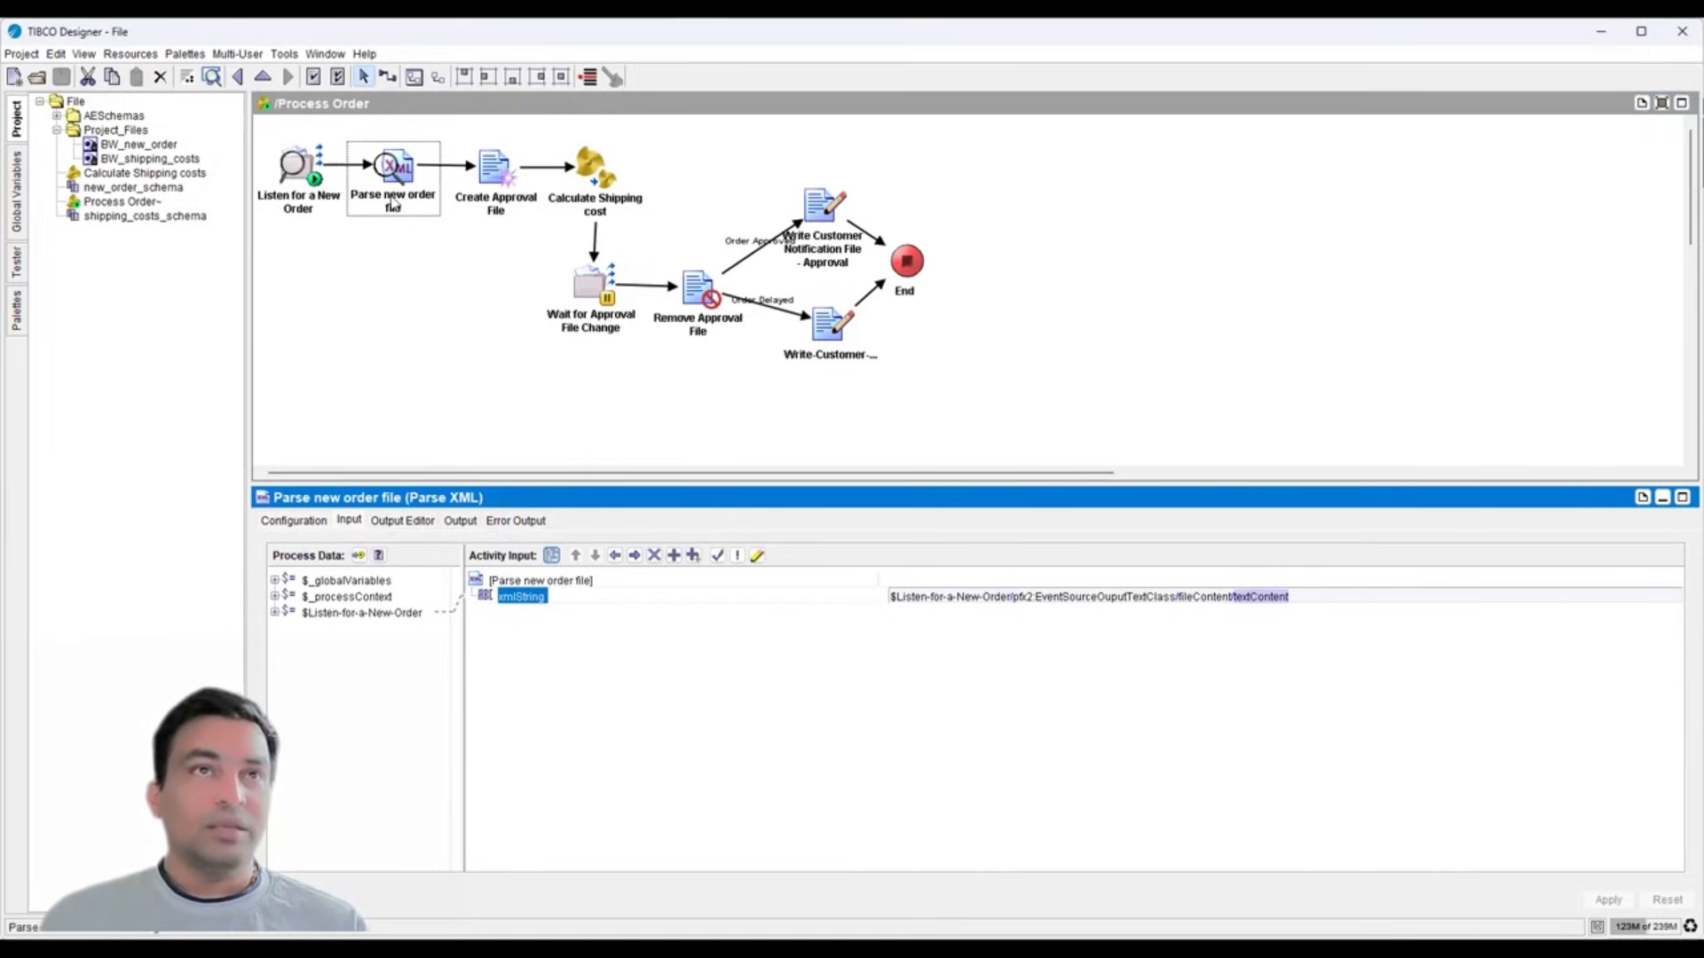
click(459, 520)
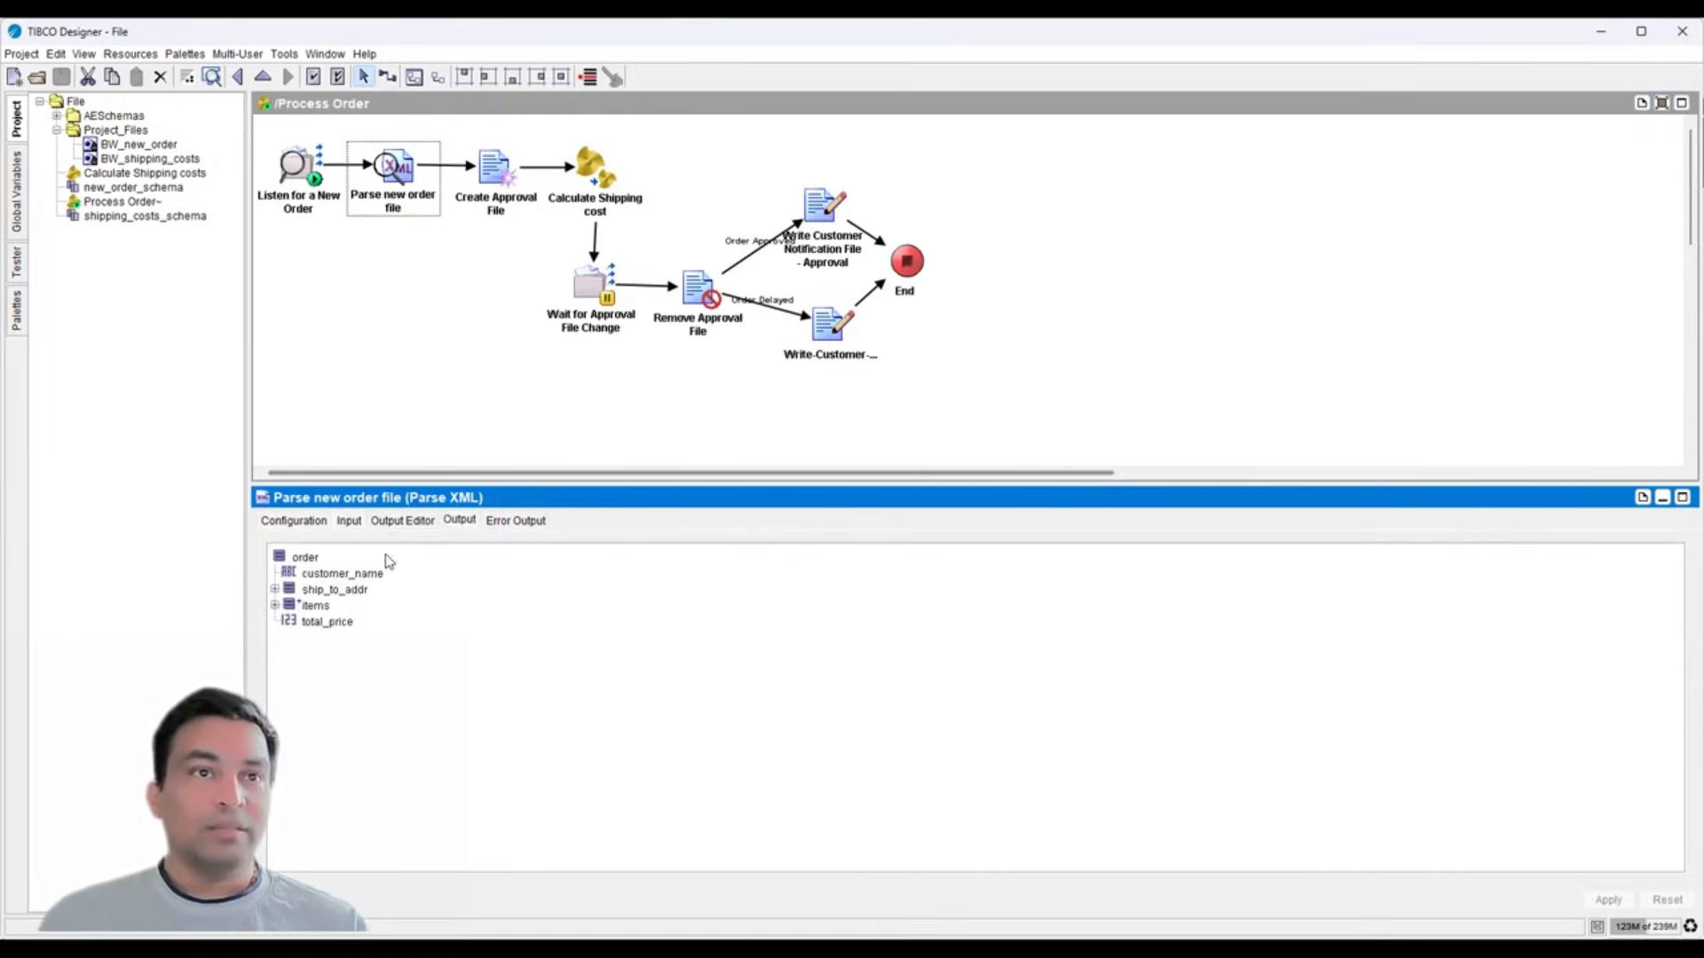
click(304, 557)
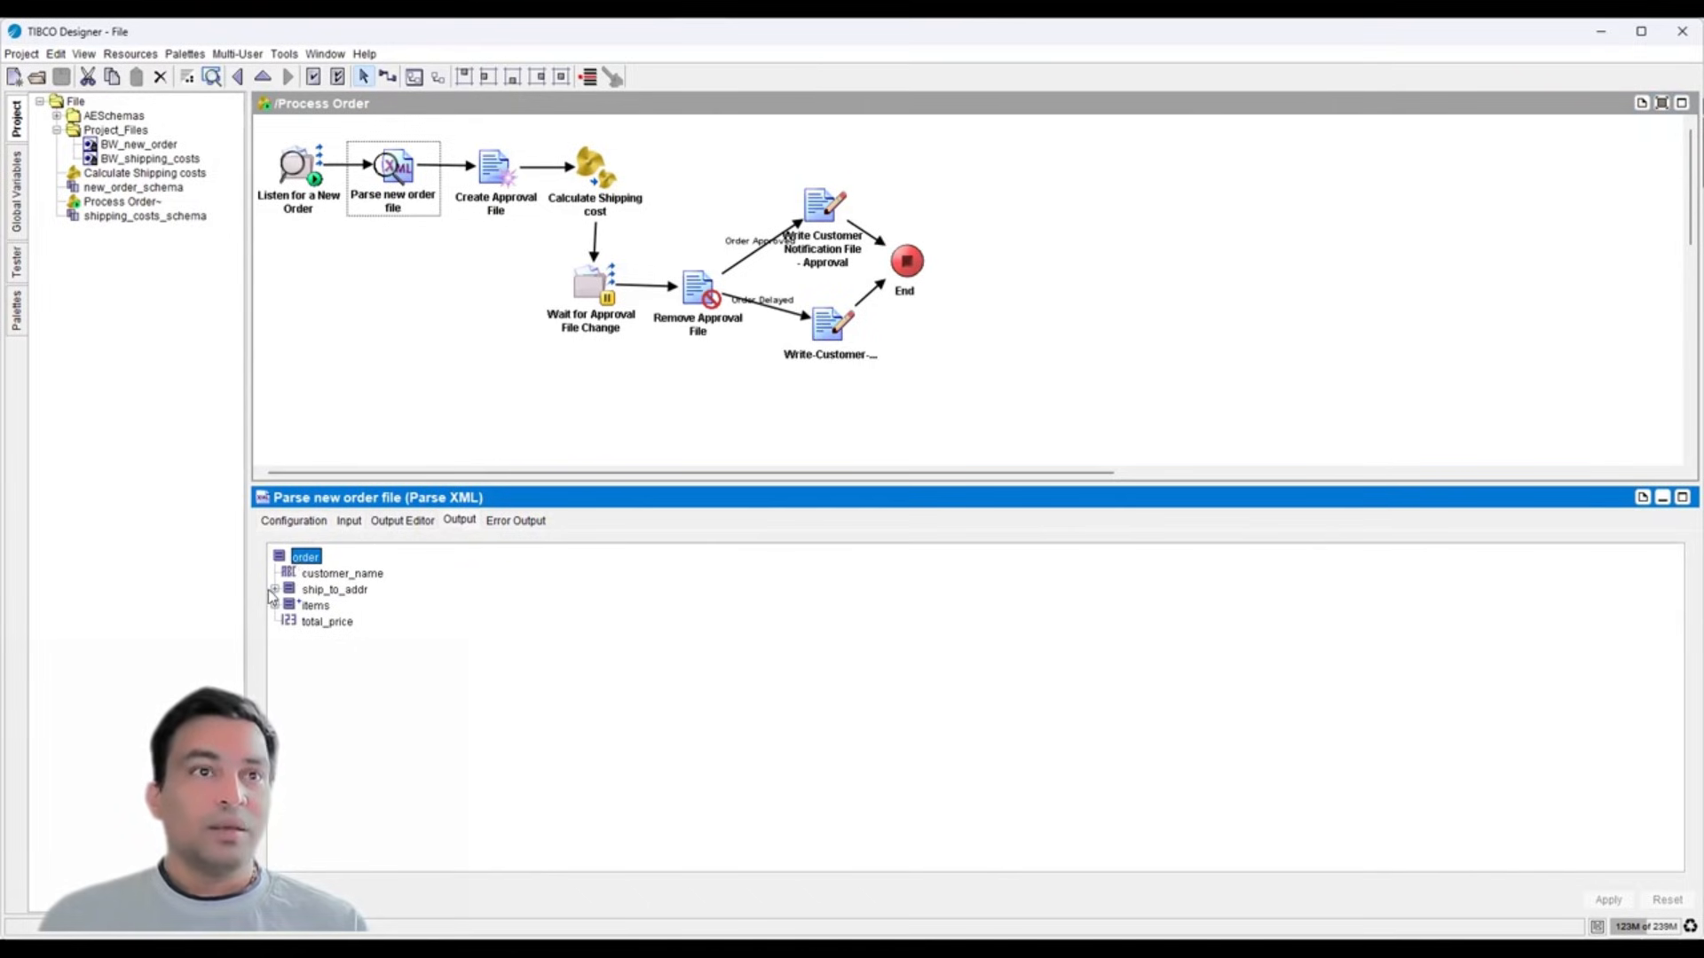
double_click(279, 589)
double_click(277, 687)
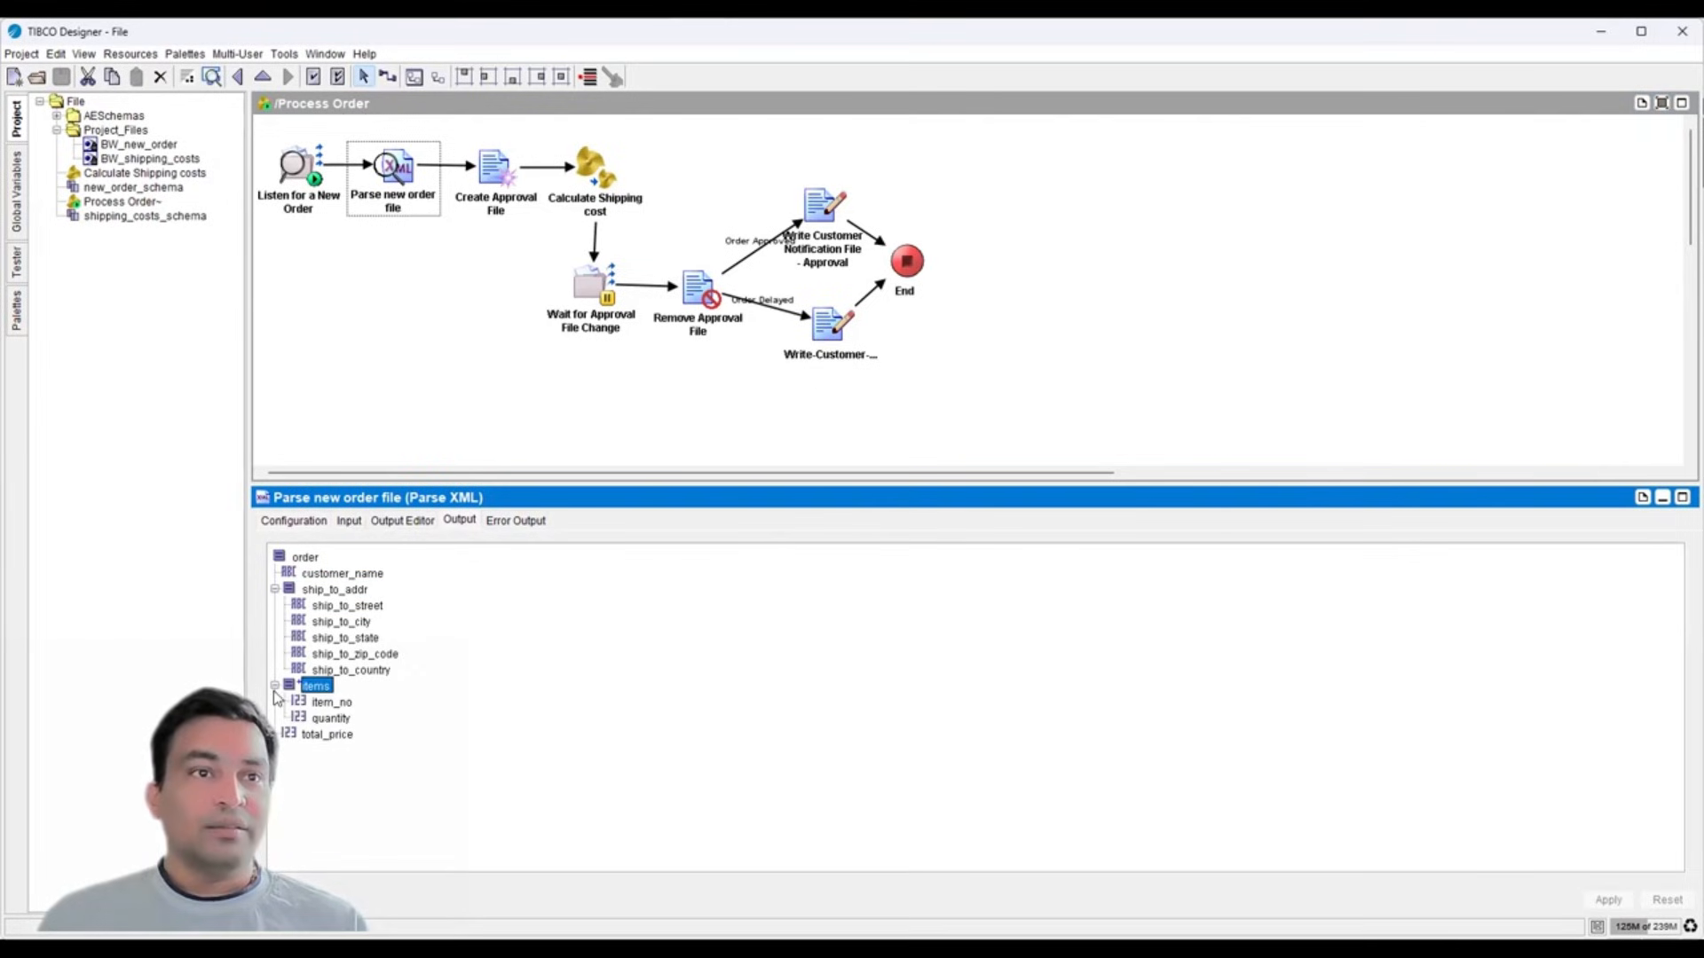
click(312, 736)
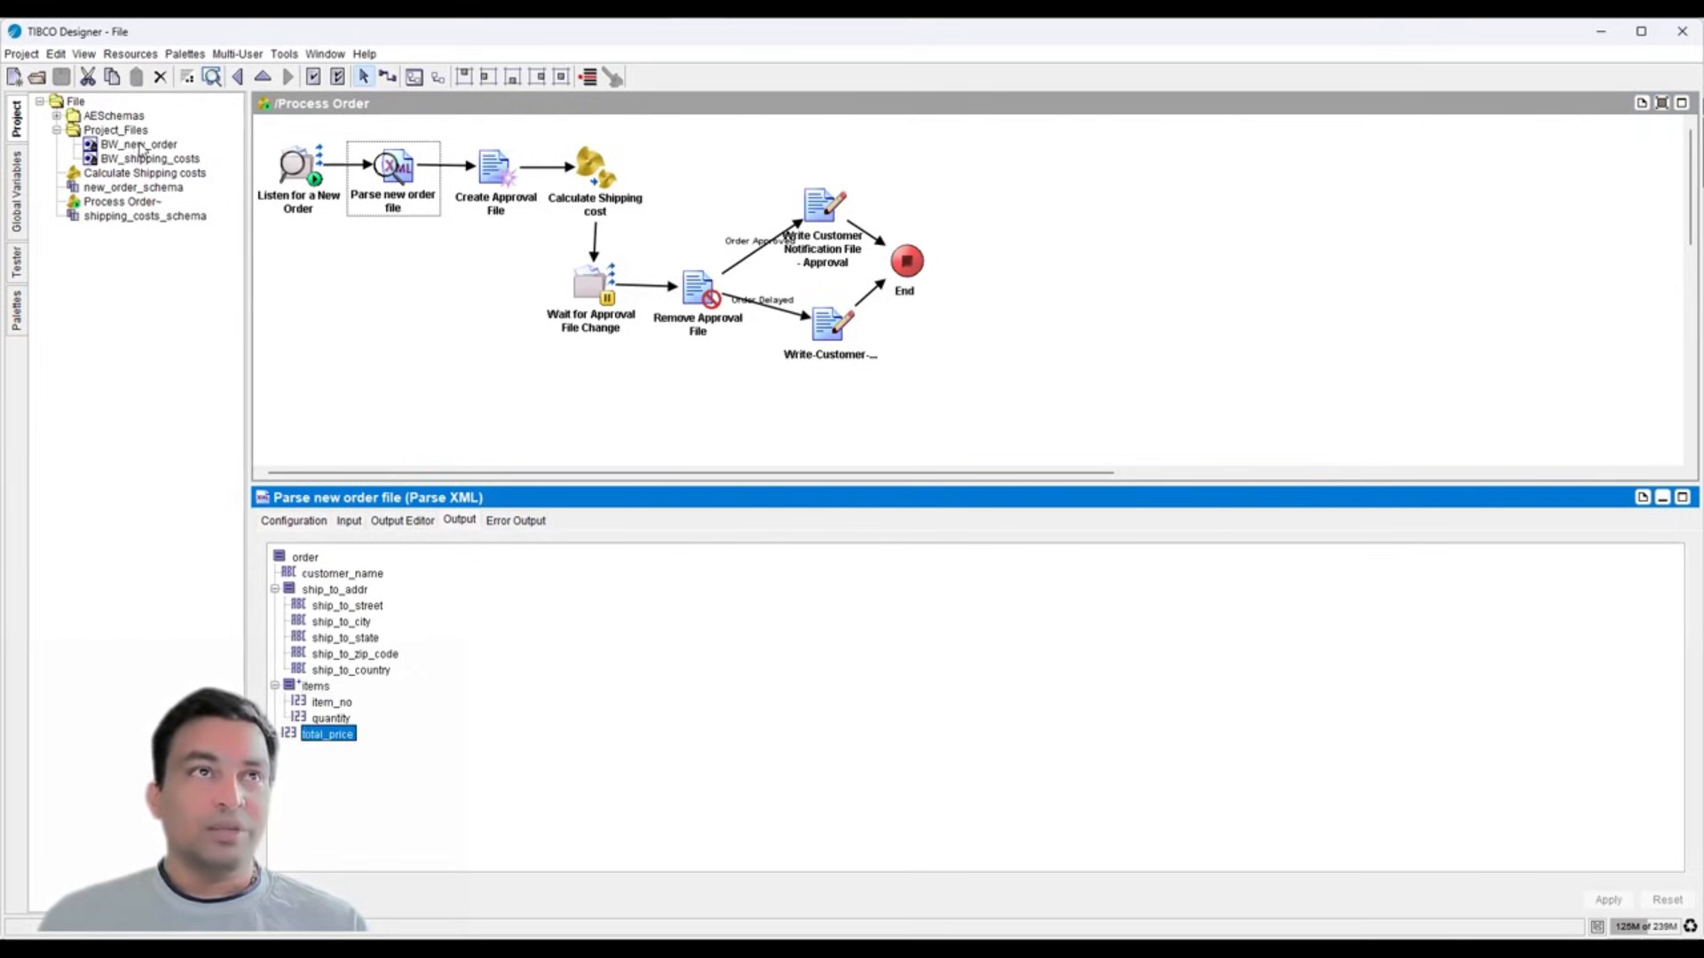
click(496, 181)
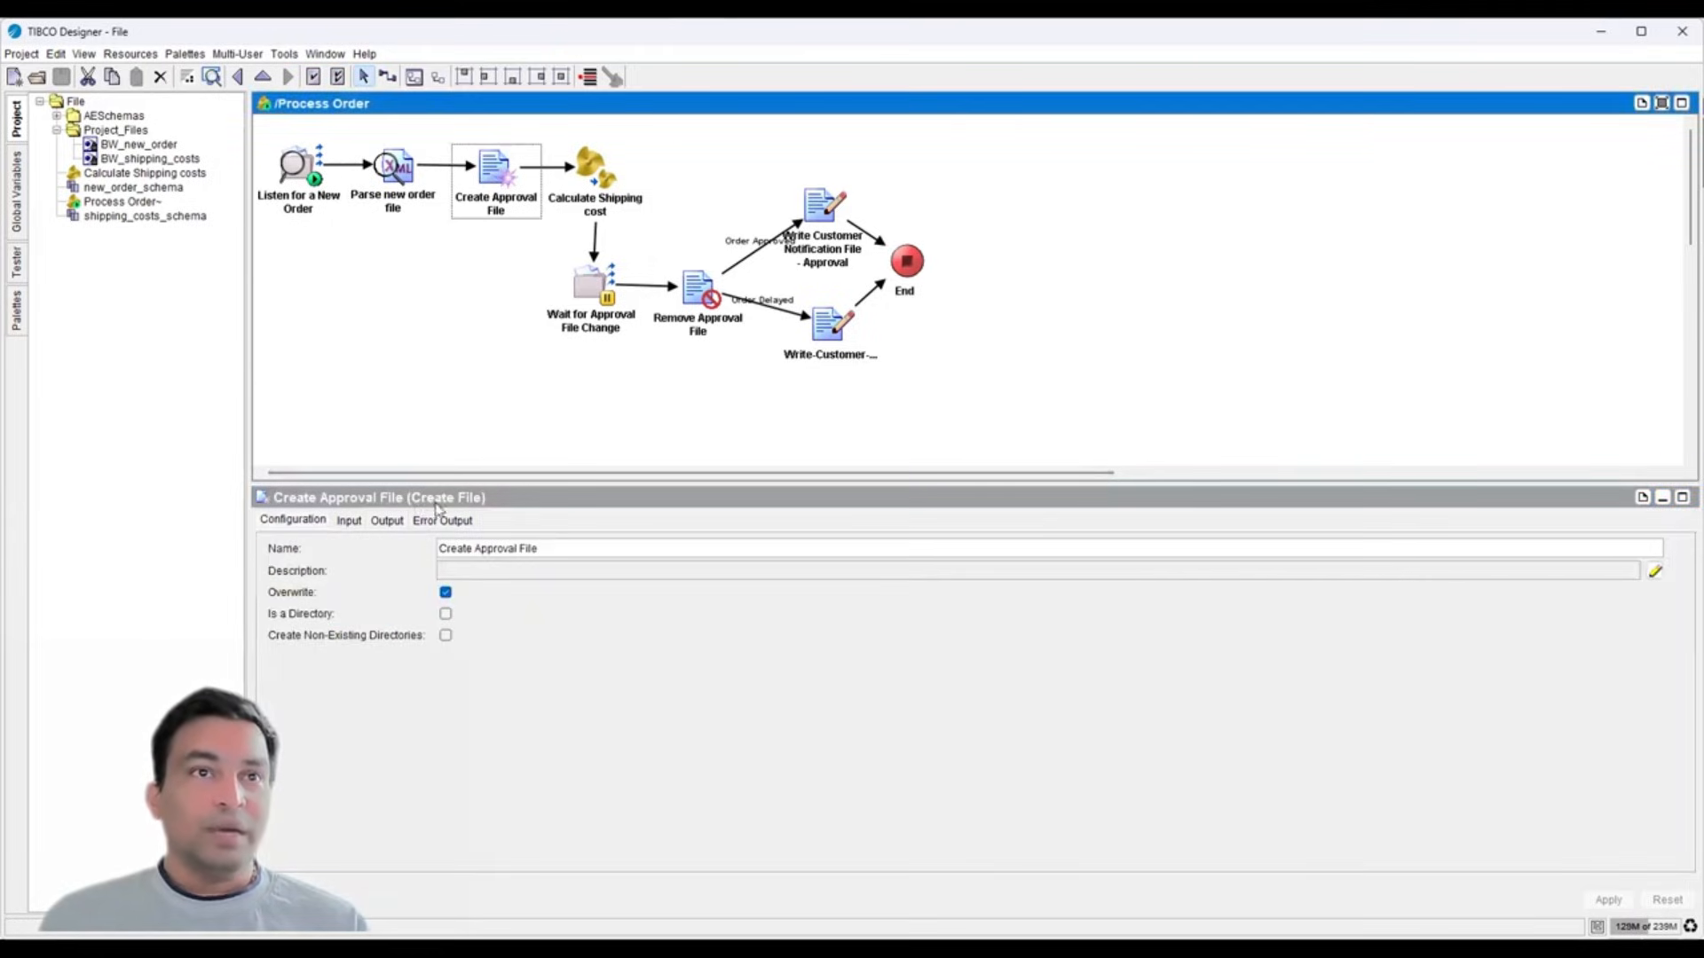
- Check Create Approval File's input mapping and its fileInfo output fields
click(347, 520)
click(529, 612)
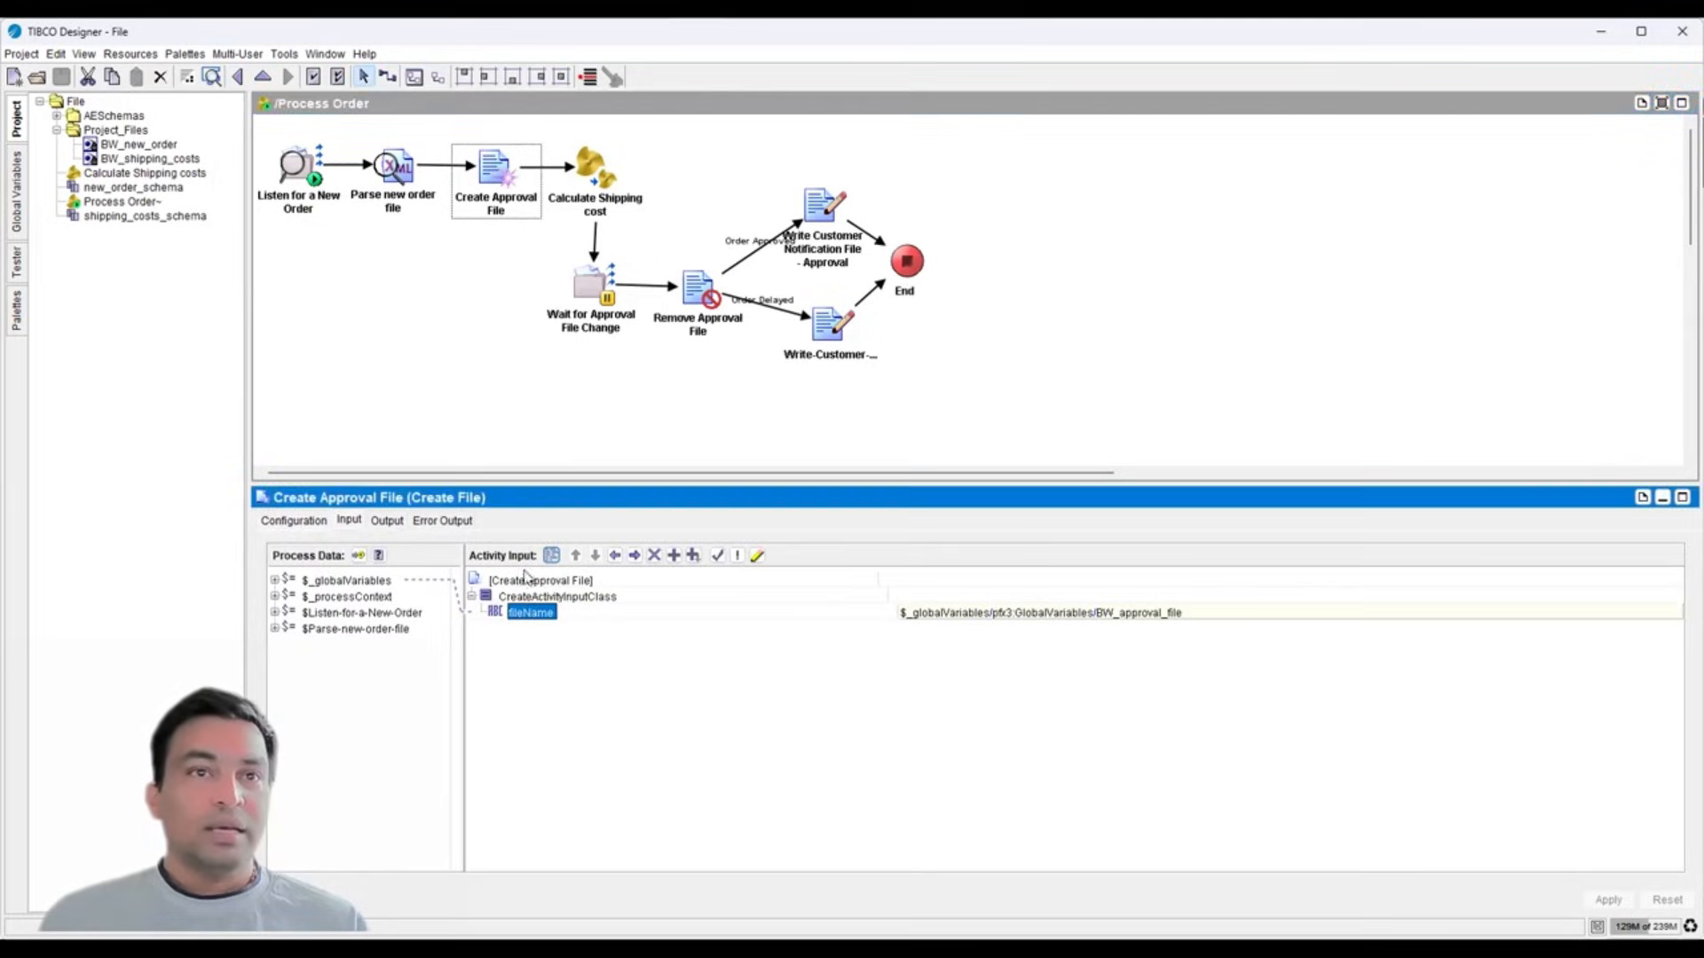
click(386, 520)
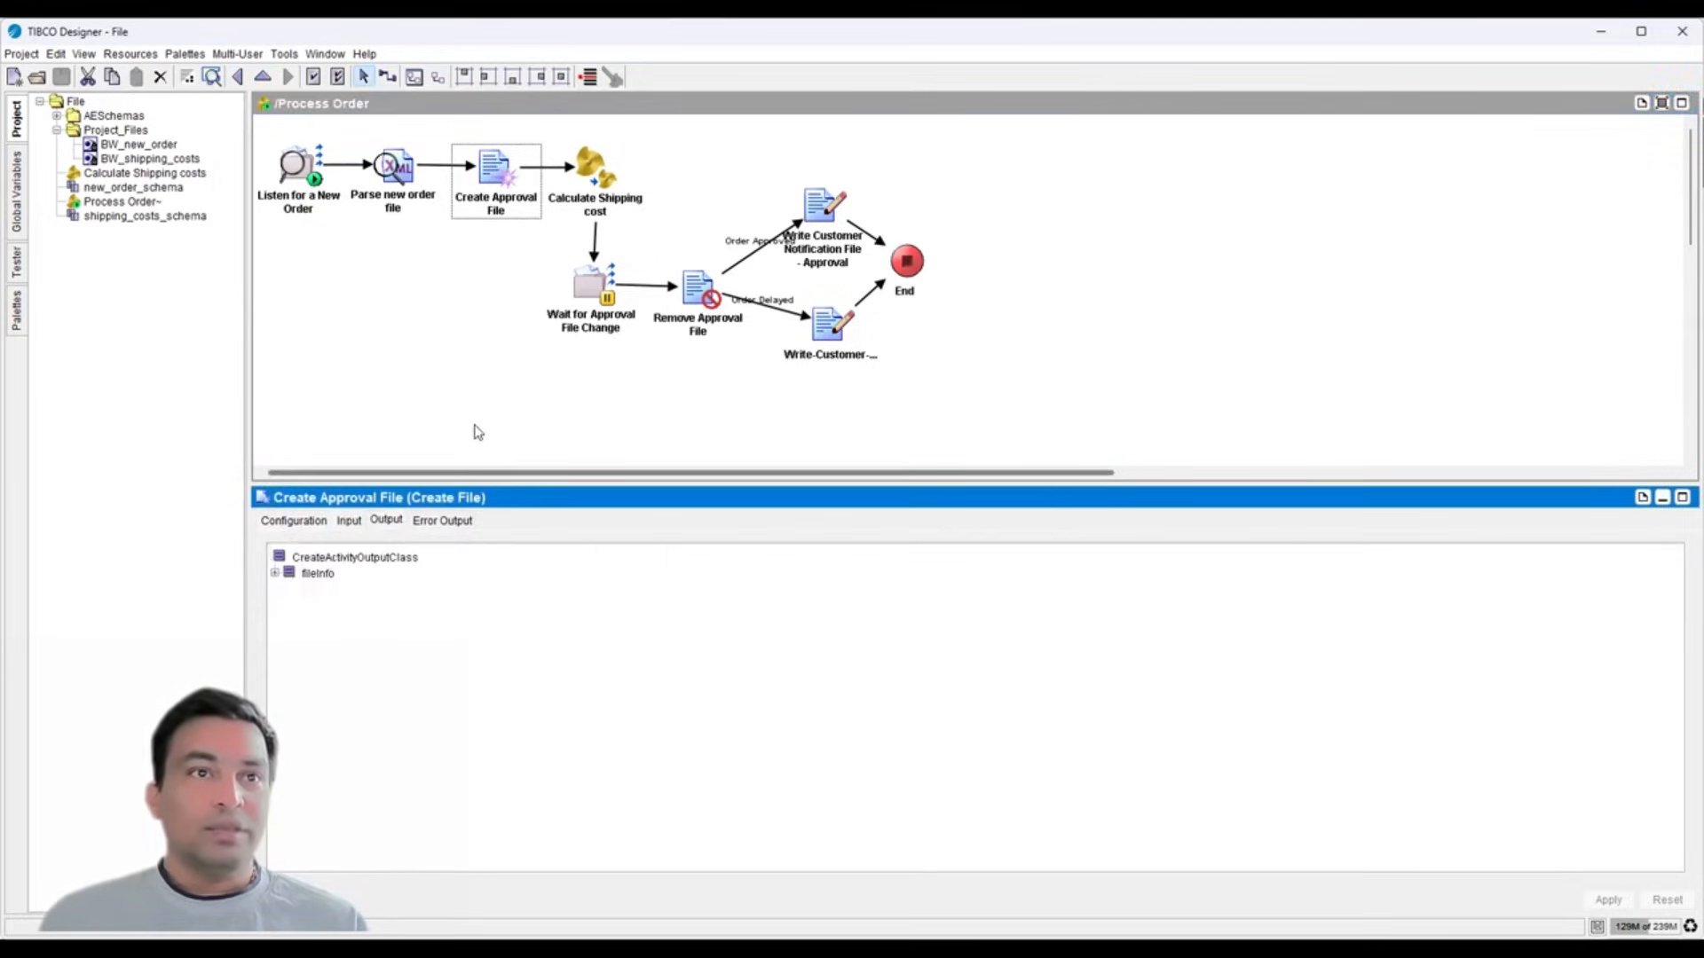
click(275, 573)
- Inspect Calculate Shipping cost's total_order_price and destination mappings, then open its subprocess
click(609, 175)
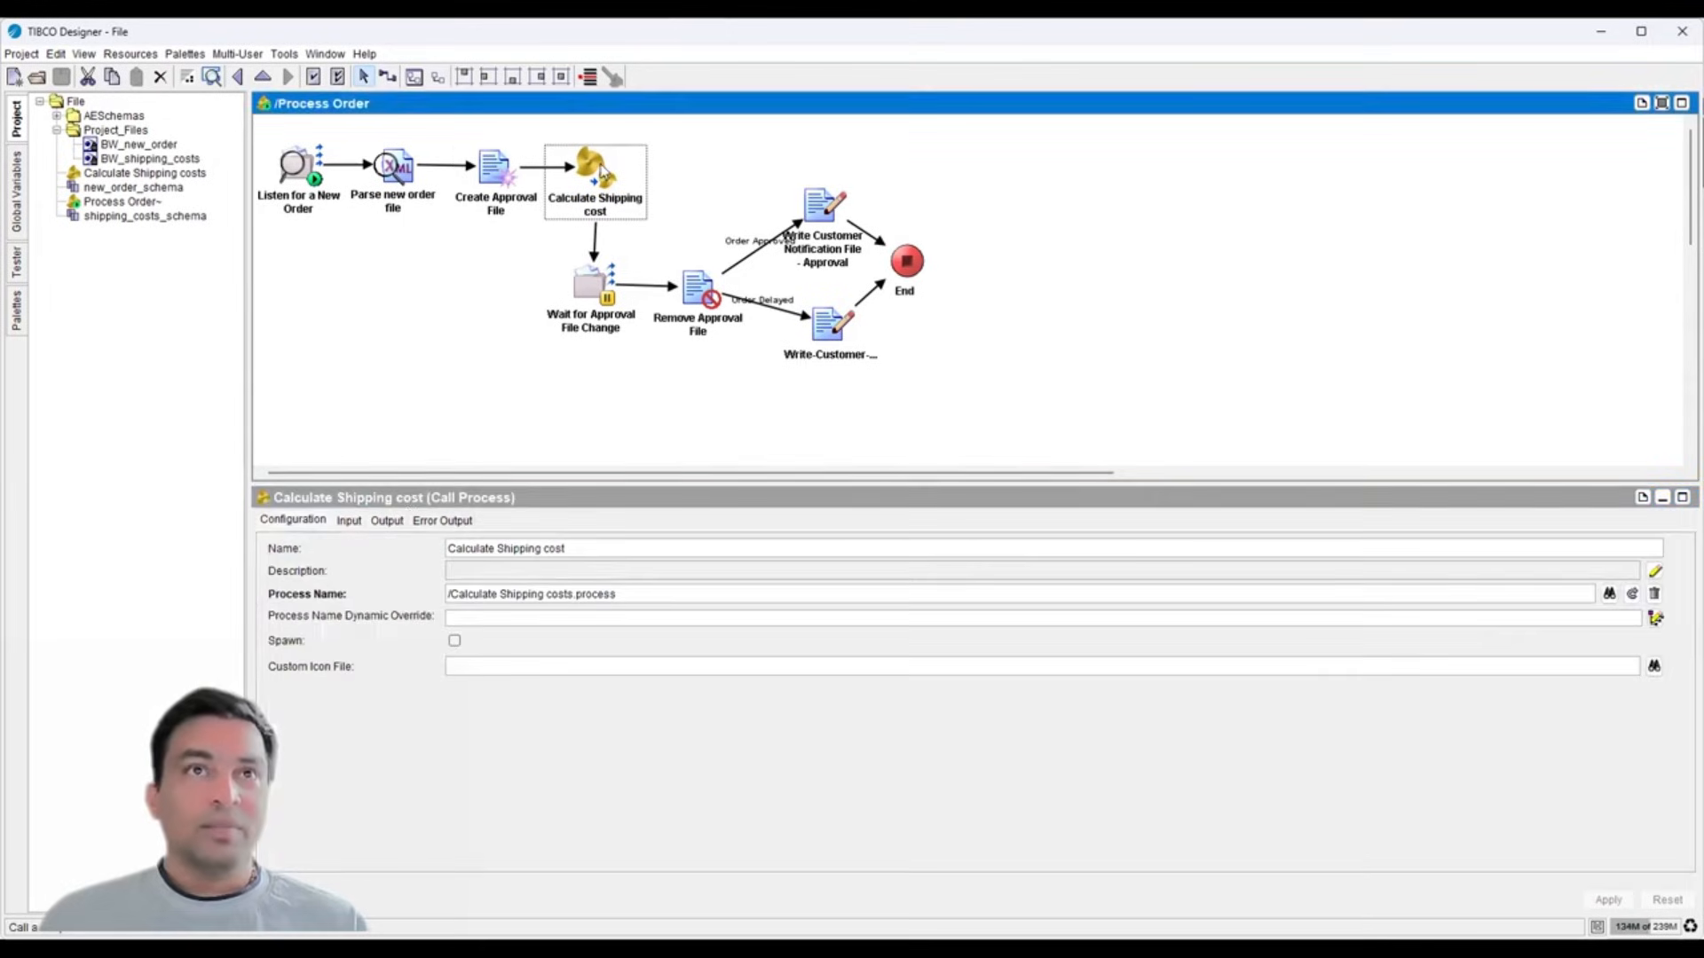
click(354, 525)
click(532, 614)
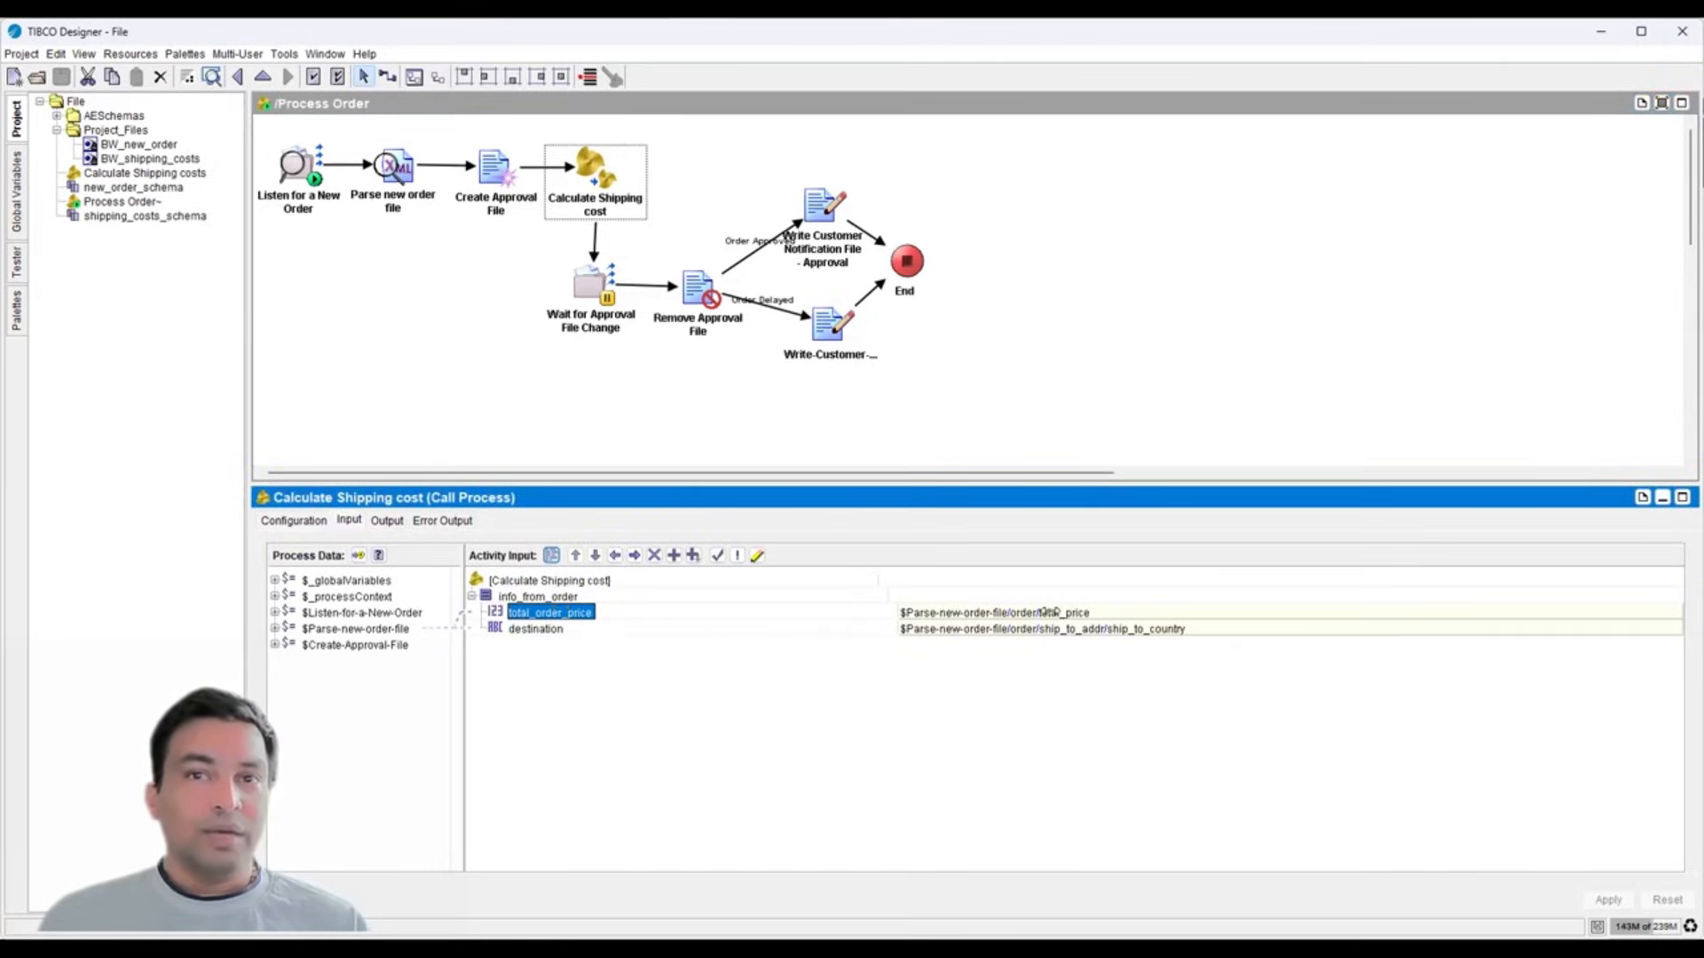
click(543, 628)
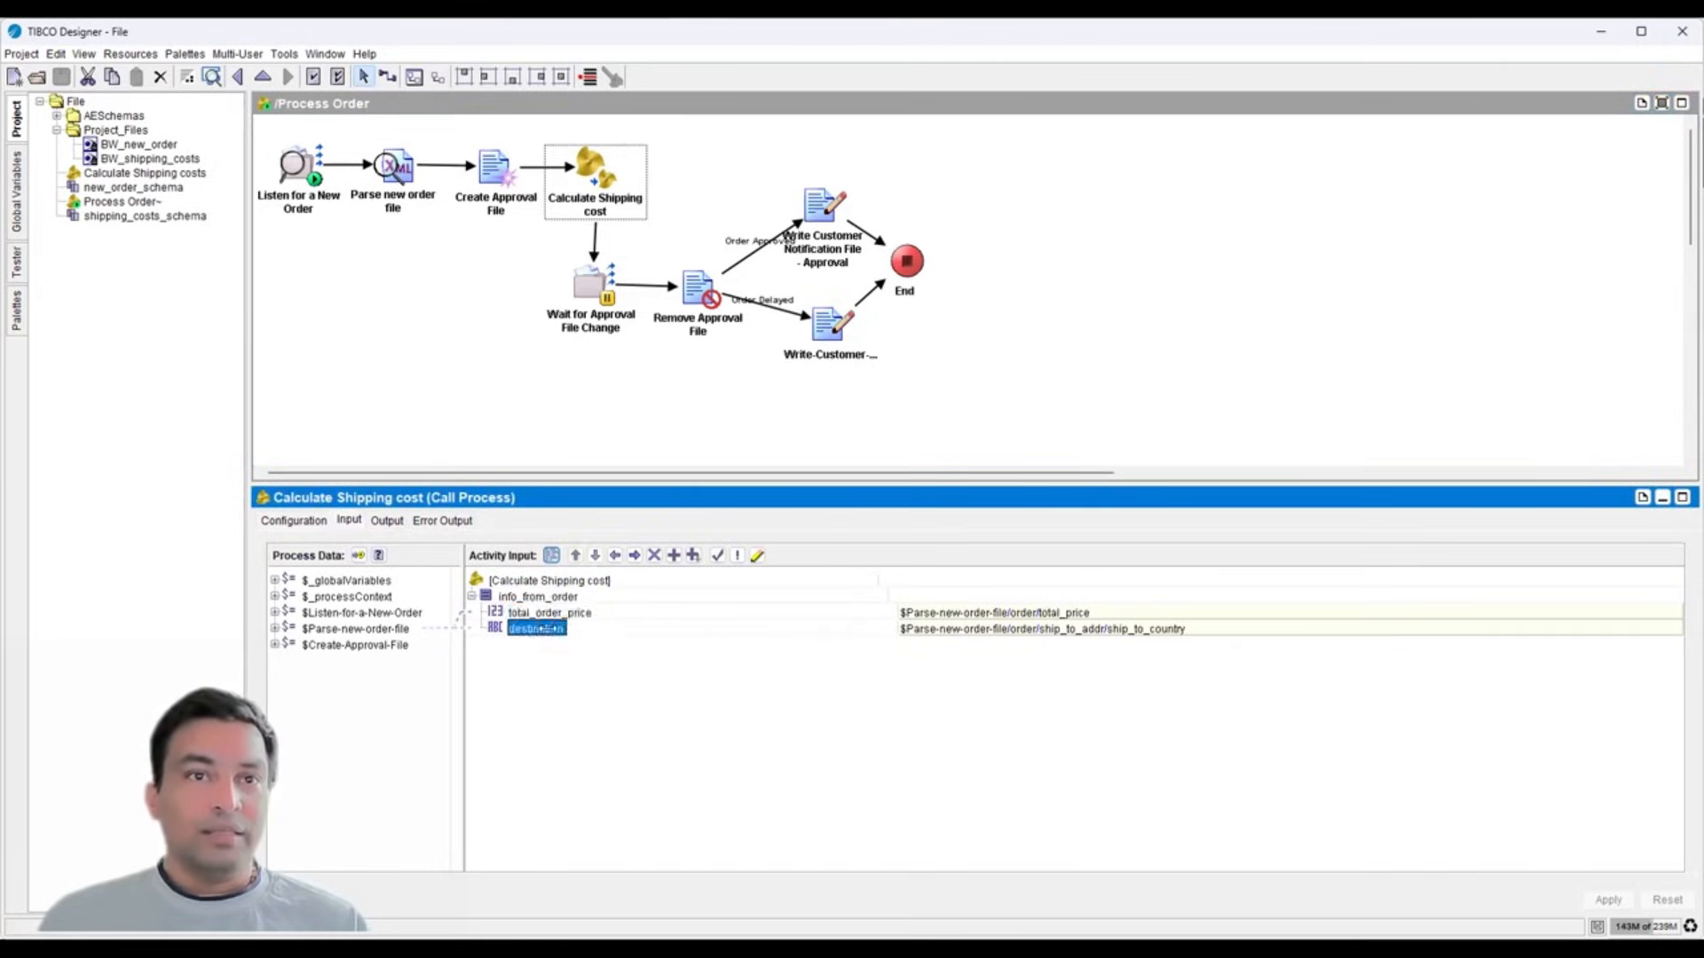
click(1000, 630)
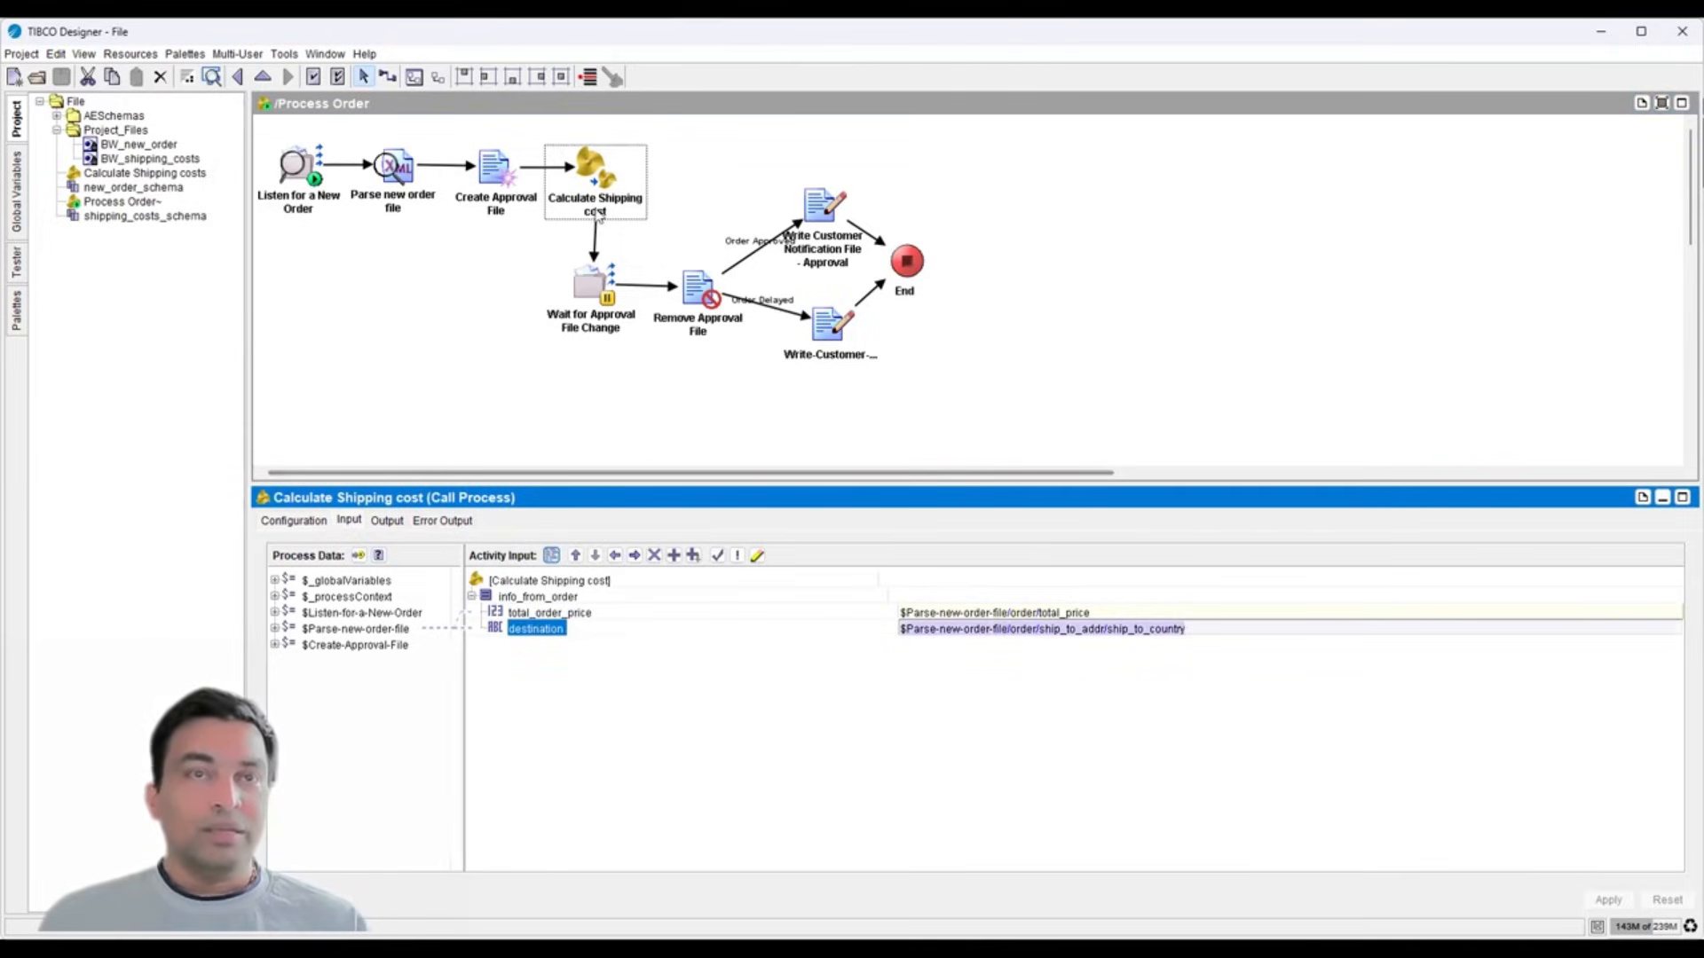
double_click(594, 173)
- Inspect the Read and Parse Shipping Costs file activities and expand the parsed destination output
click(362, 236)
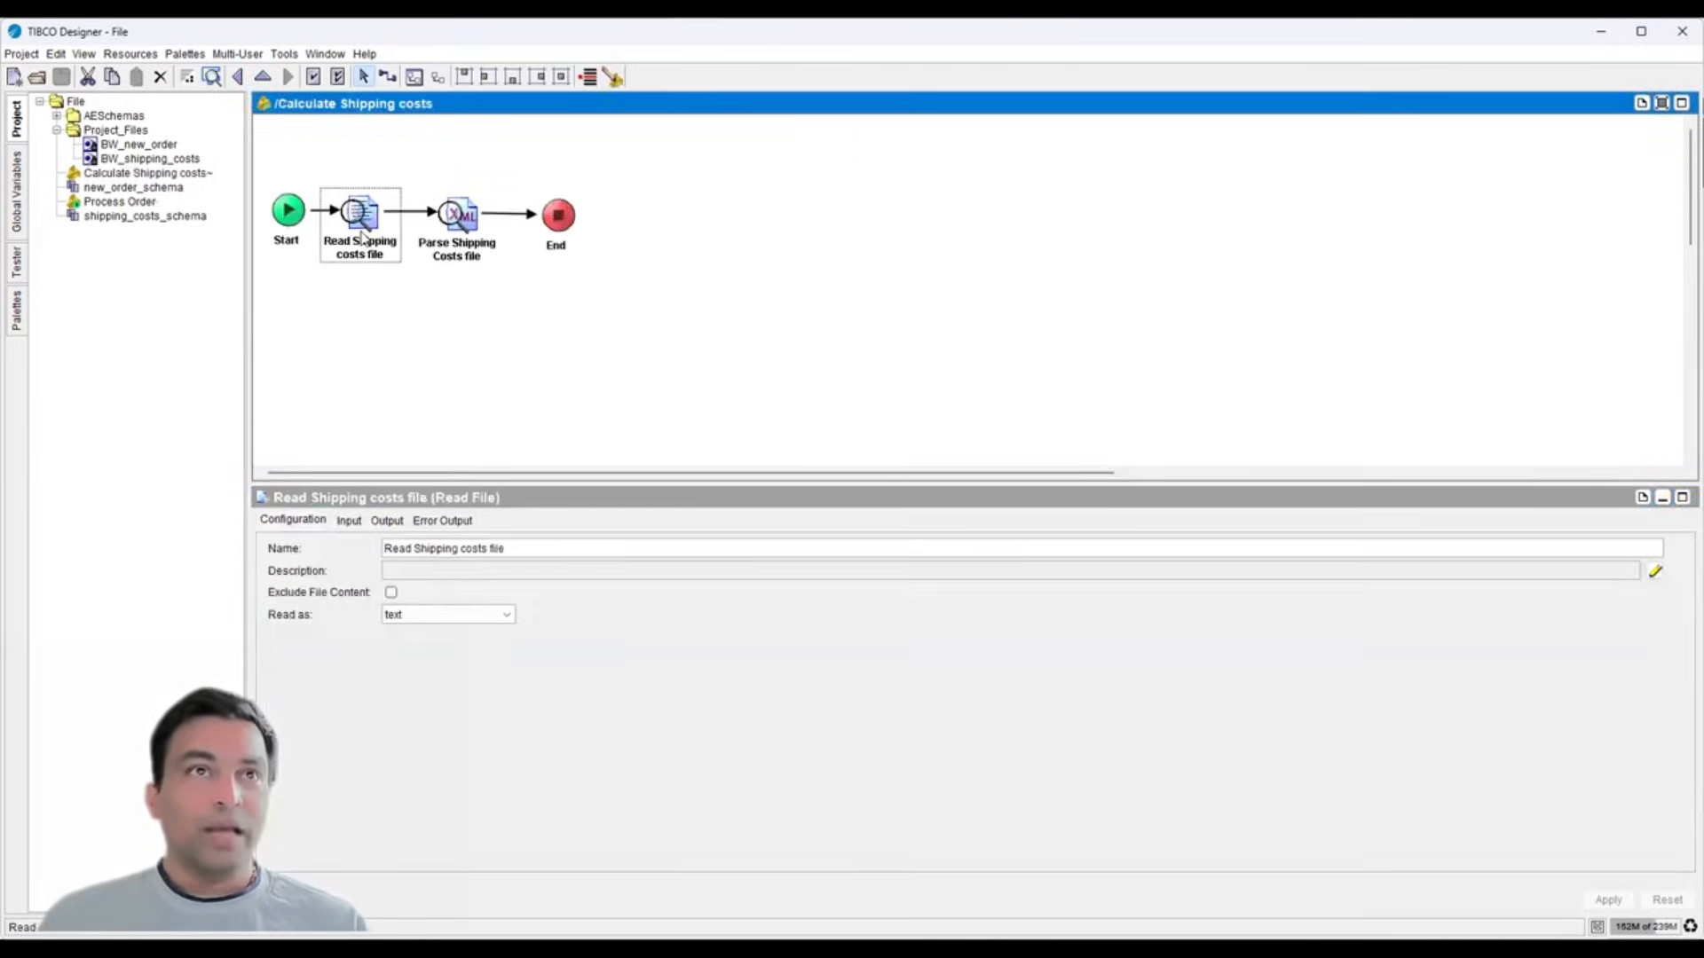
click(435, 222)
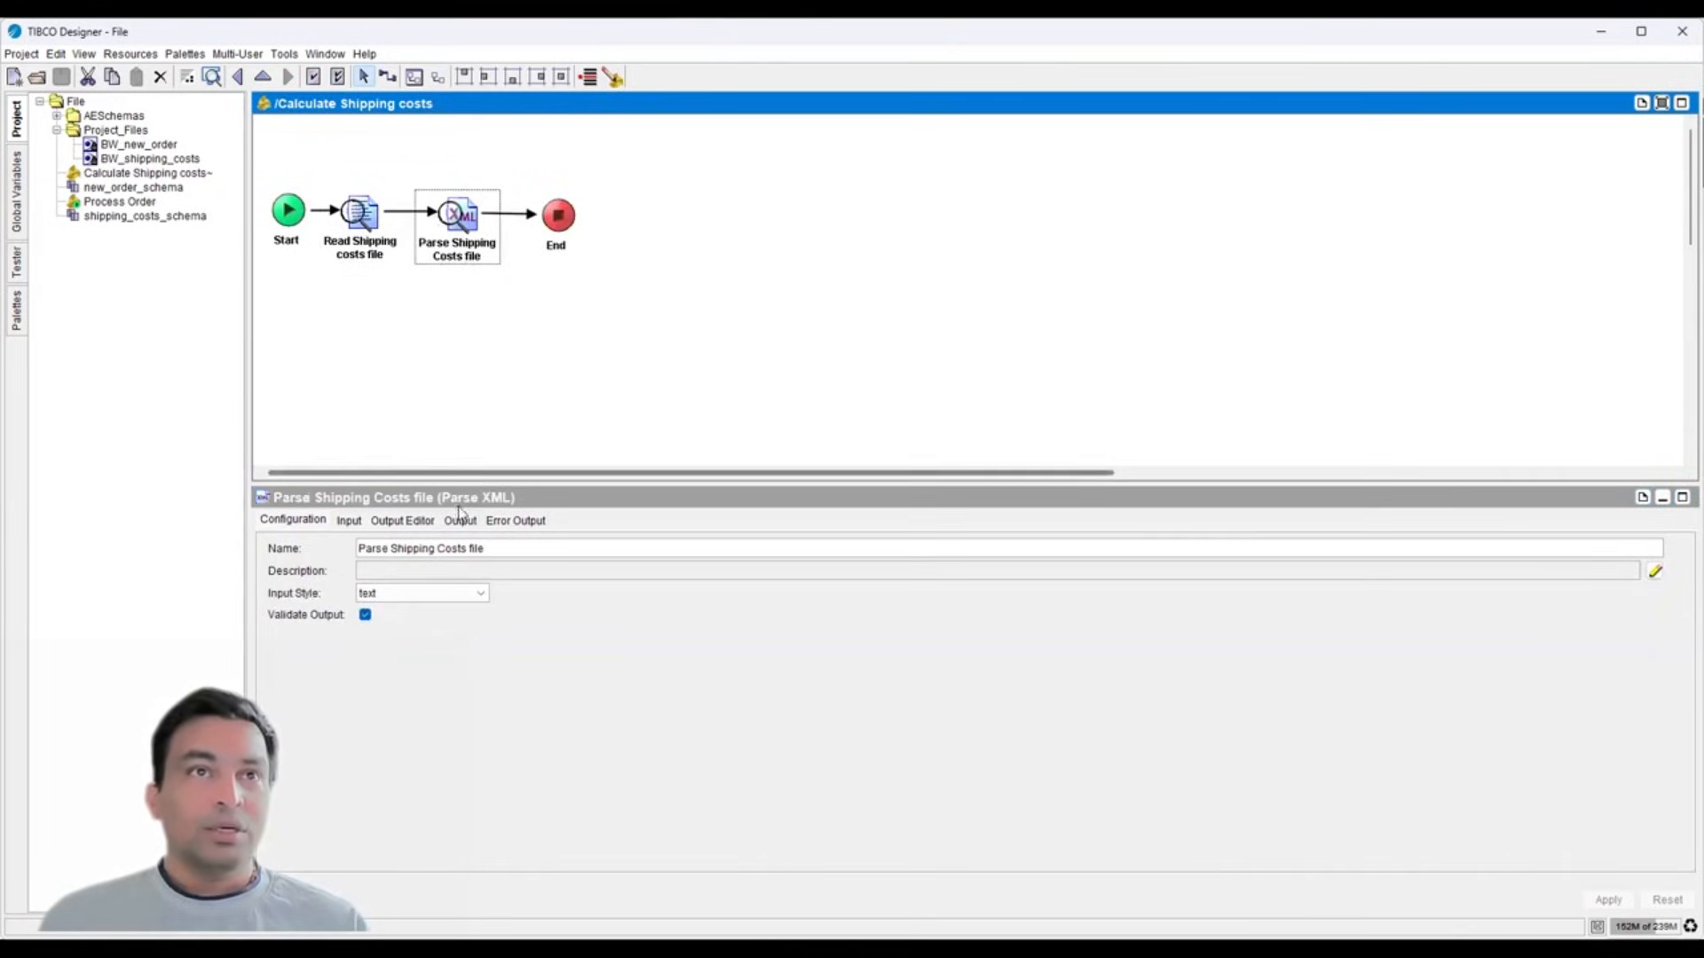
click(459, 521)
click(330, 573)
double_click(332, 574)
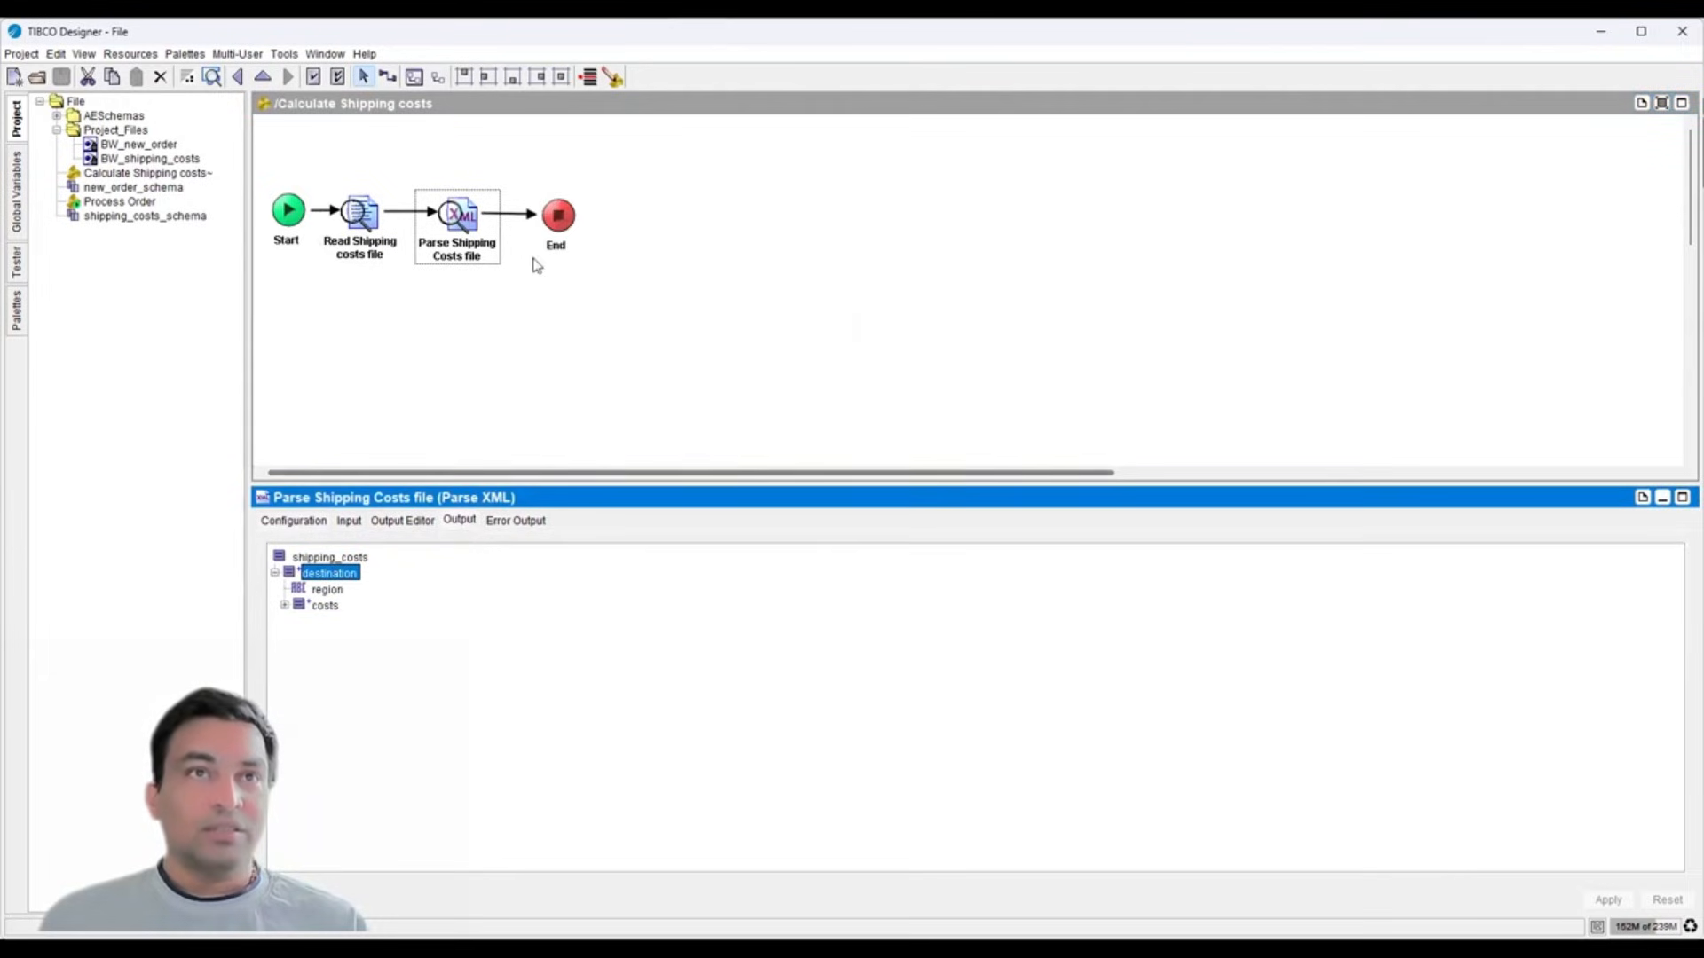
- Inspect the End activity's shipping_costs XPath formula and its available process data in the Formula Builder
click(552, 238)
click(413, 522)
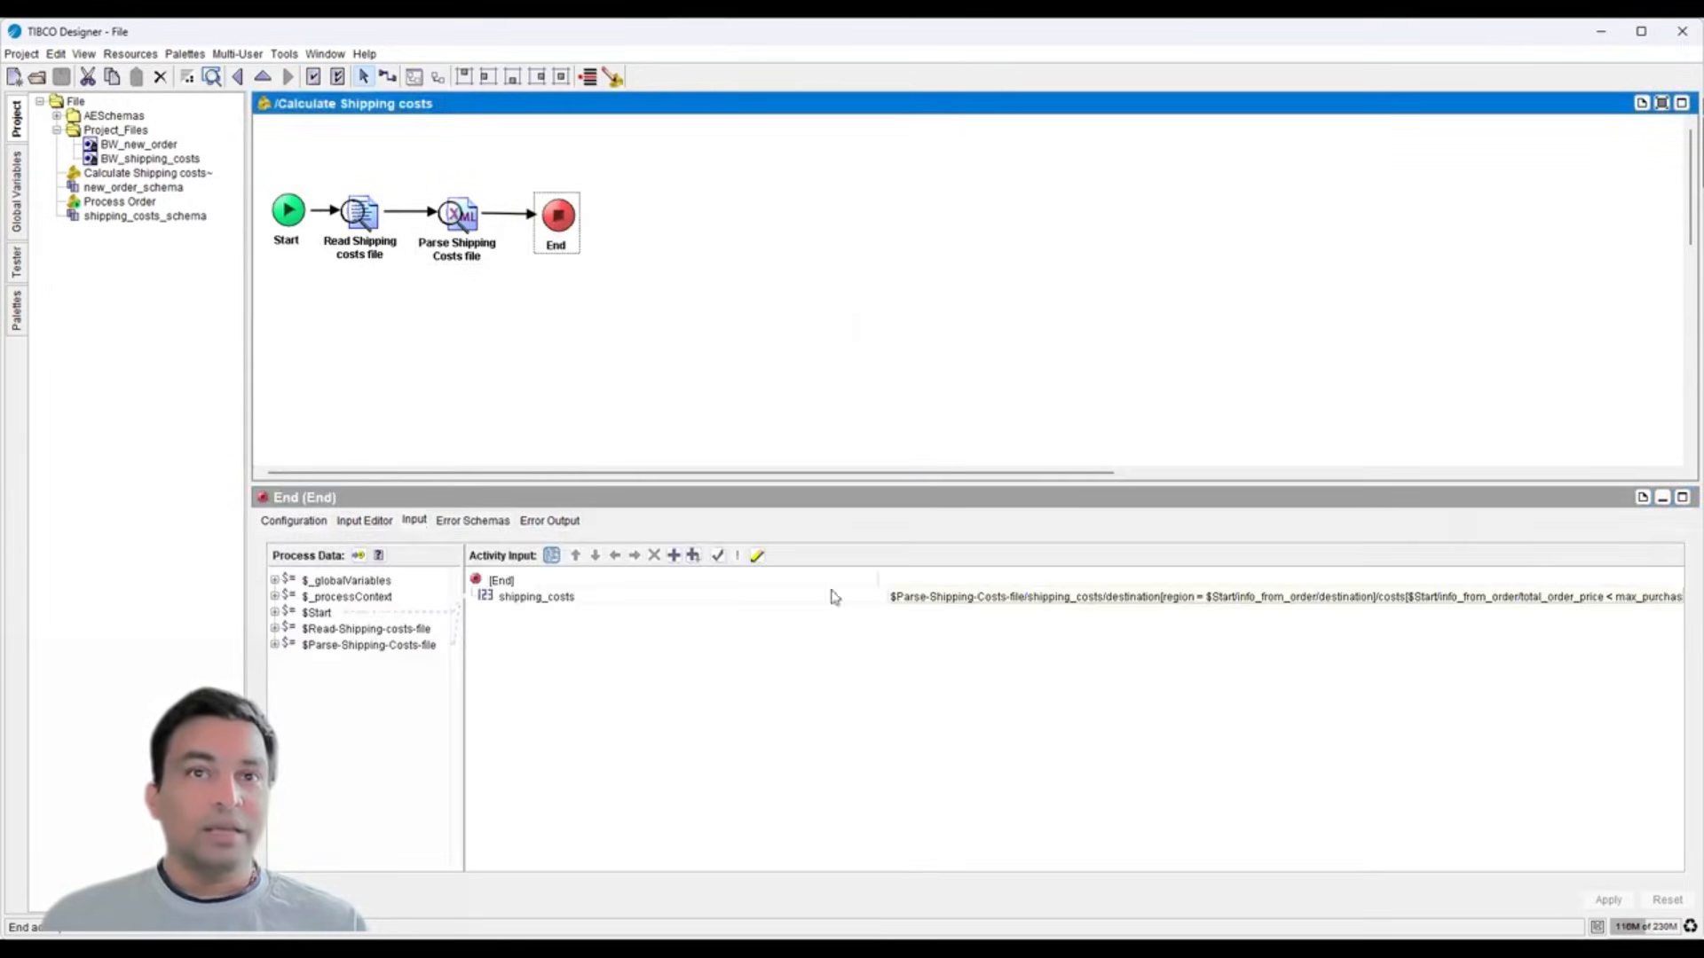
drag(882, 595, 615, 575)
click(661, 597)
click(753, 557)
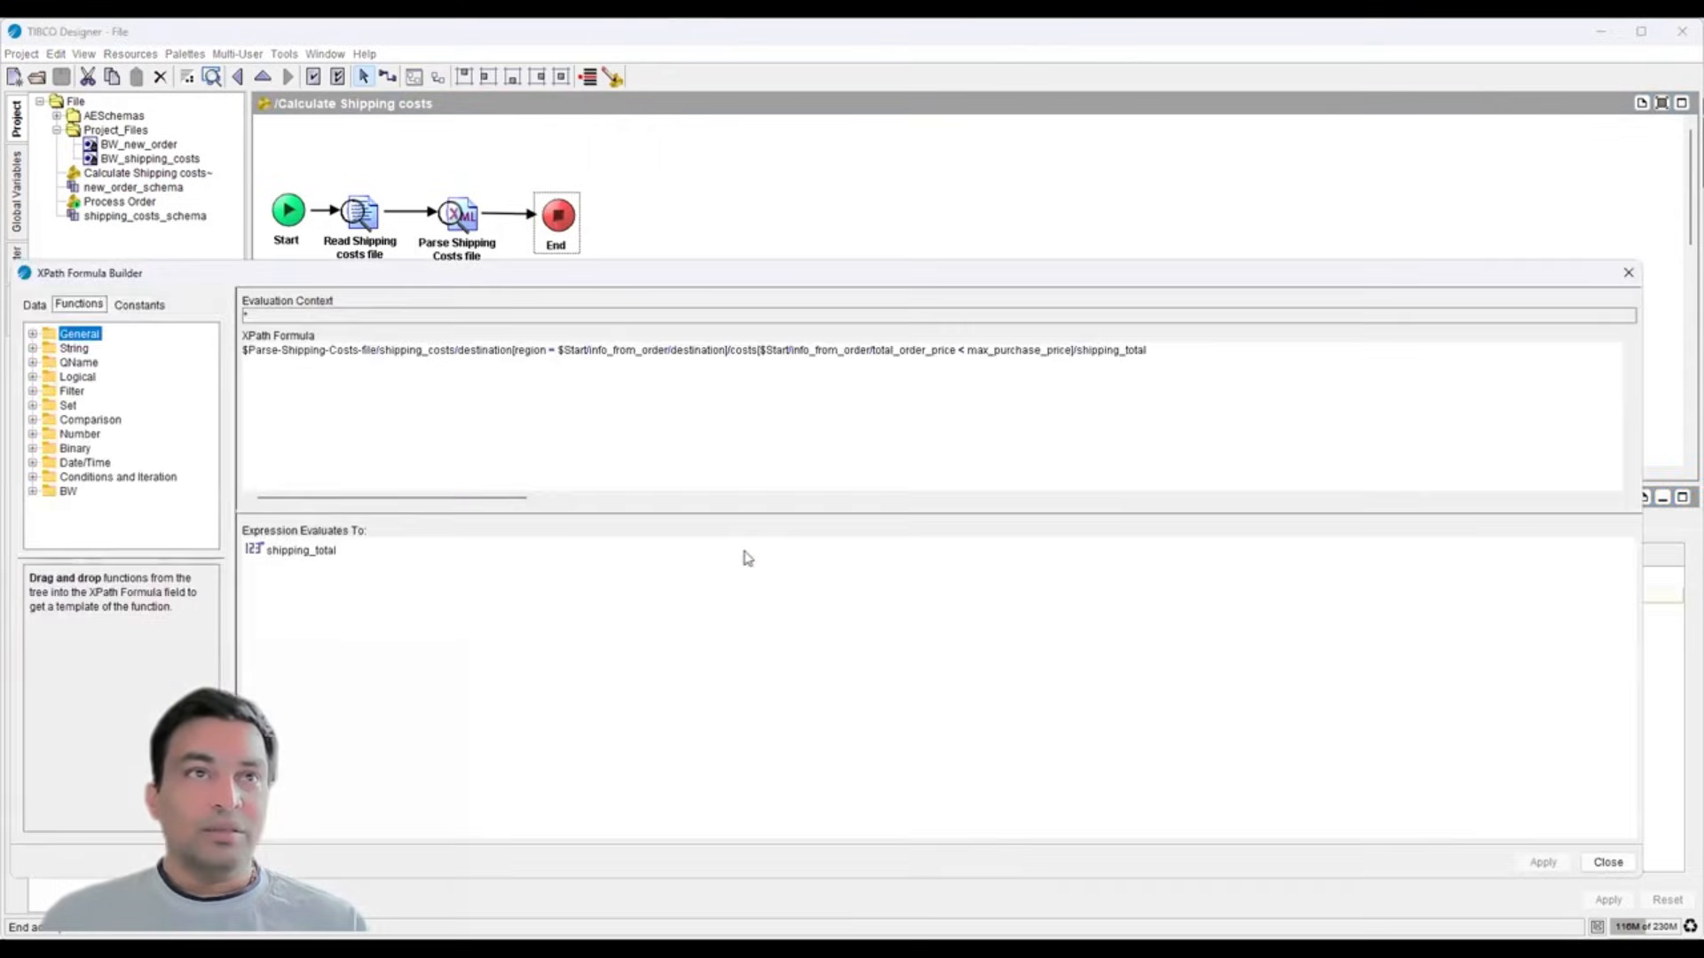
click(36, 309)
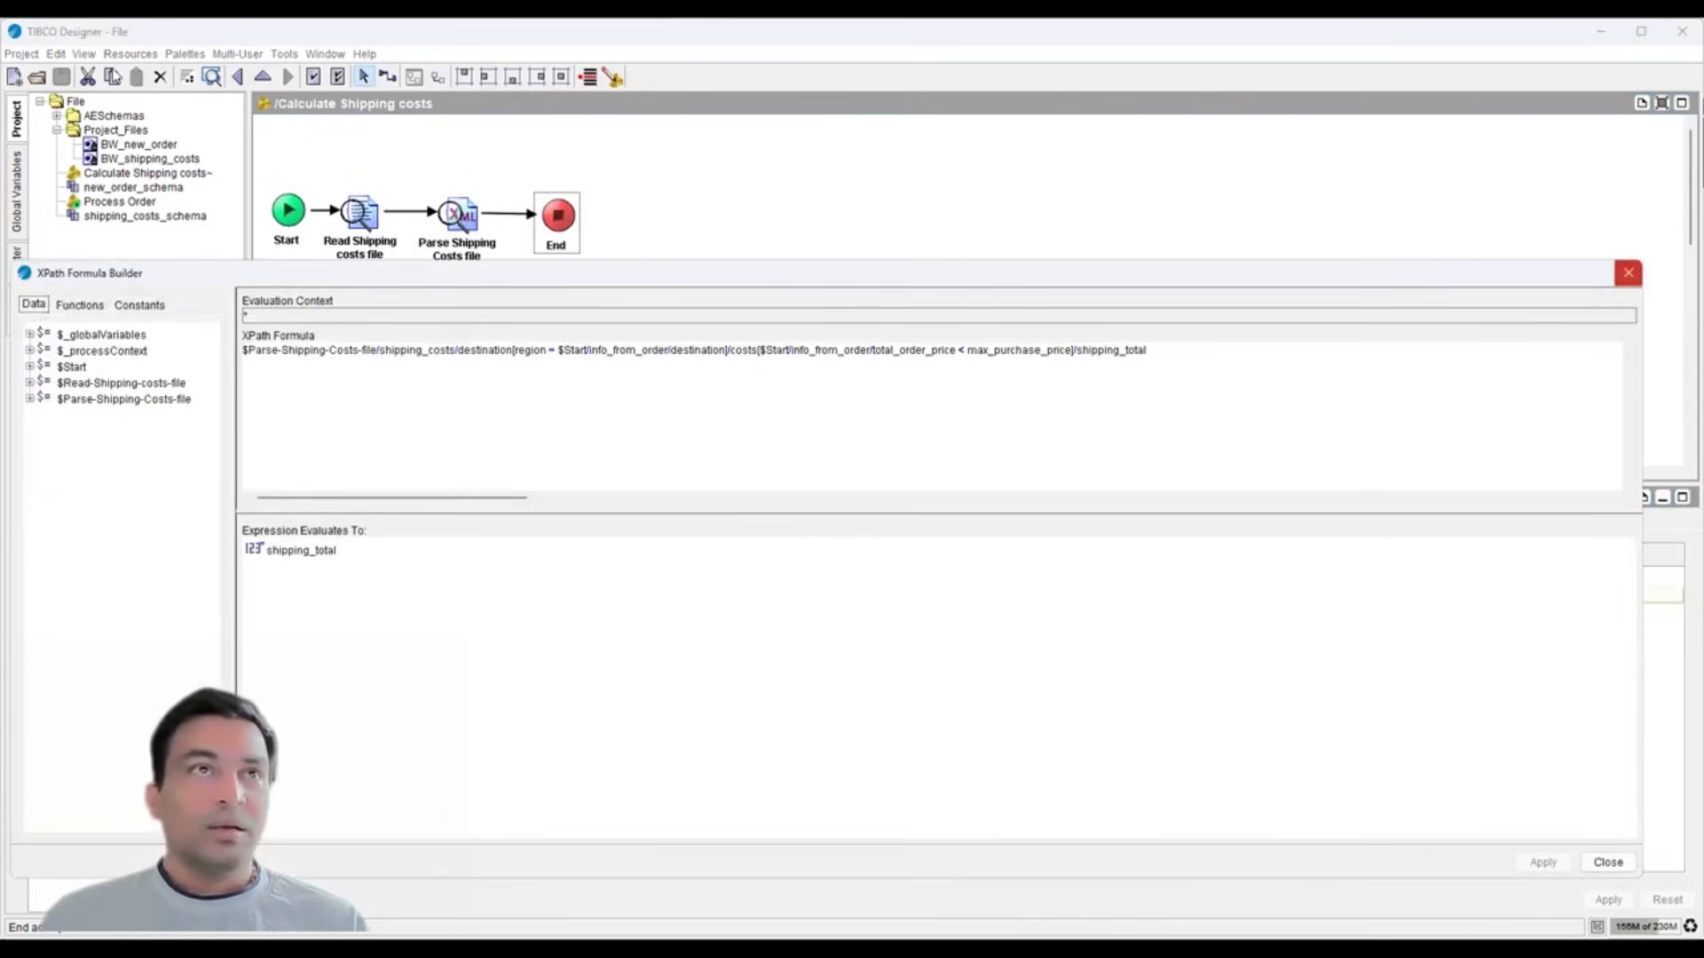
- Close the formula editor and step back to the Process Order process
click(1628, 273)
click(237, 78)
click(237, 77)
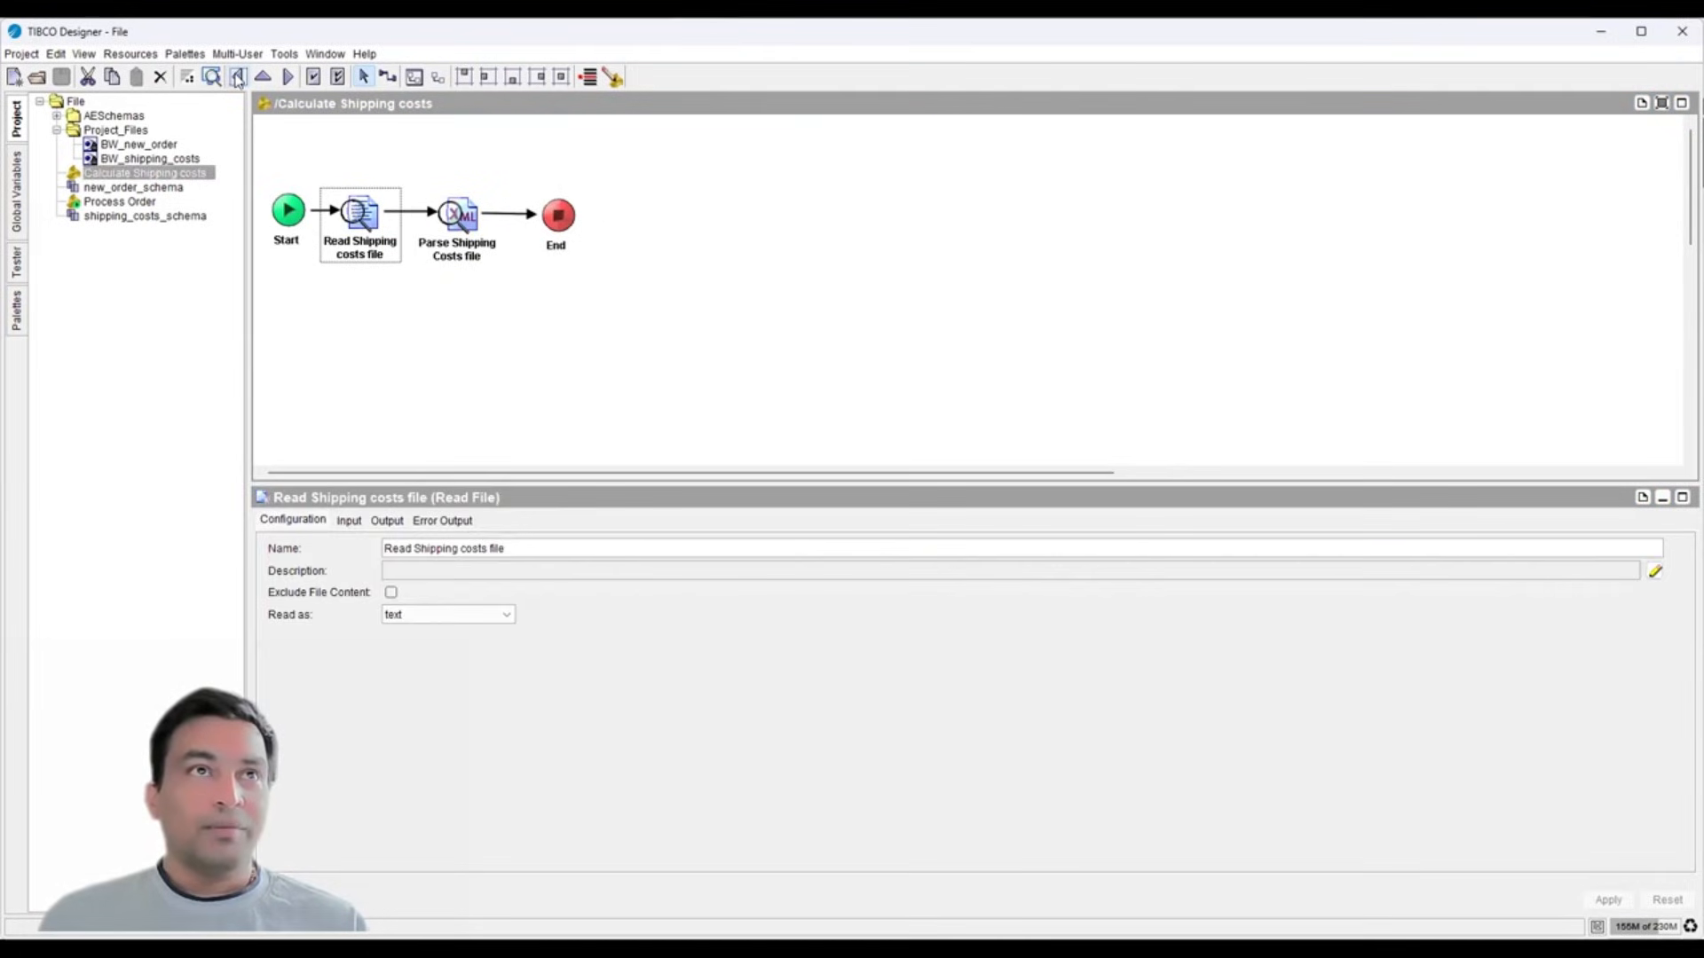
click(237, 77)
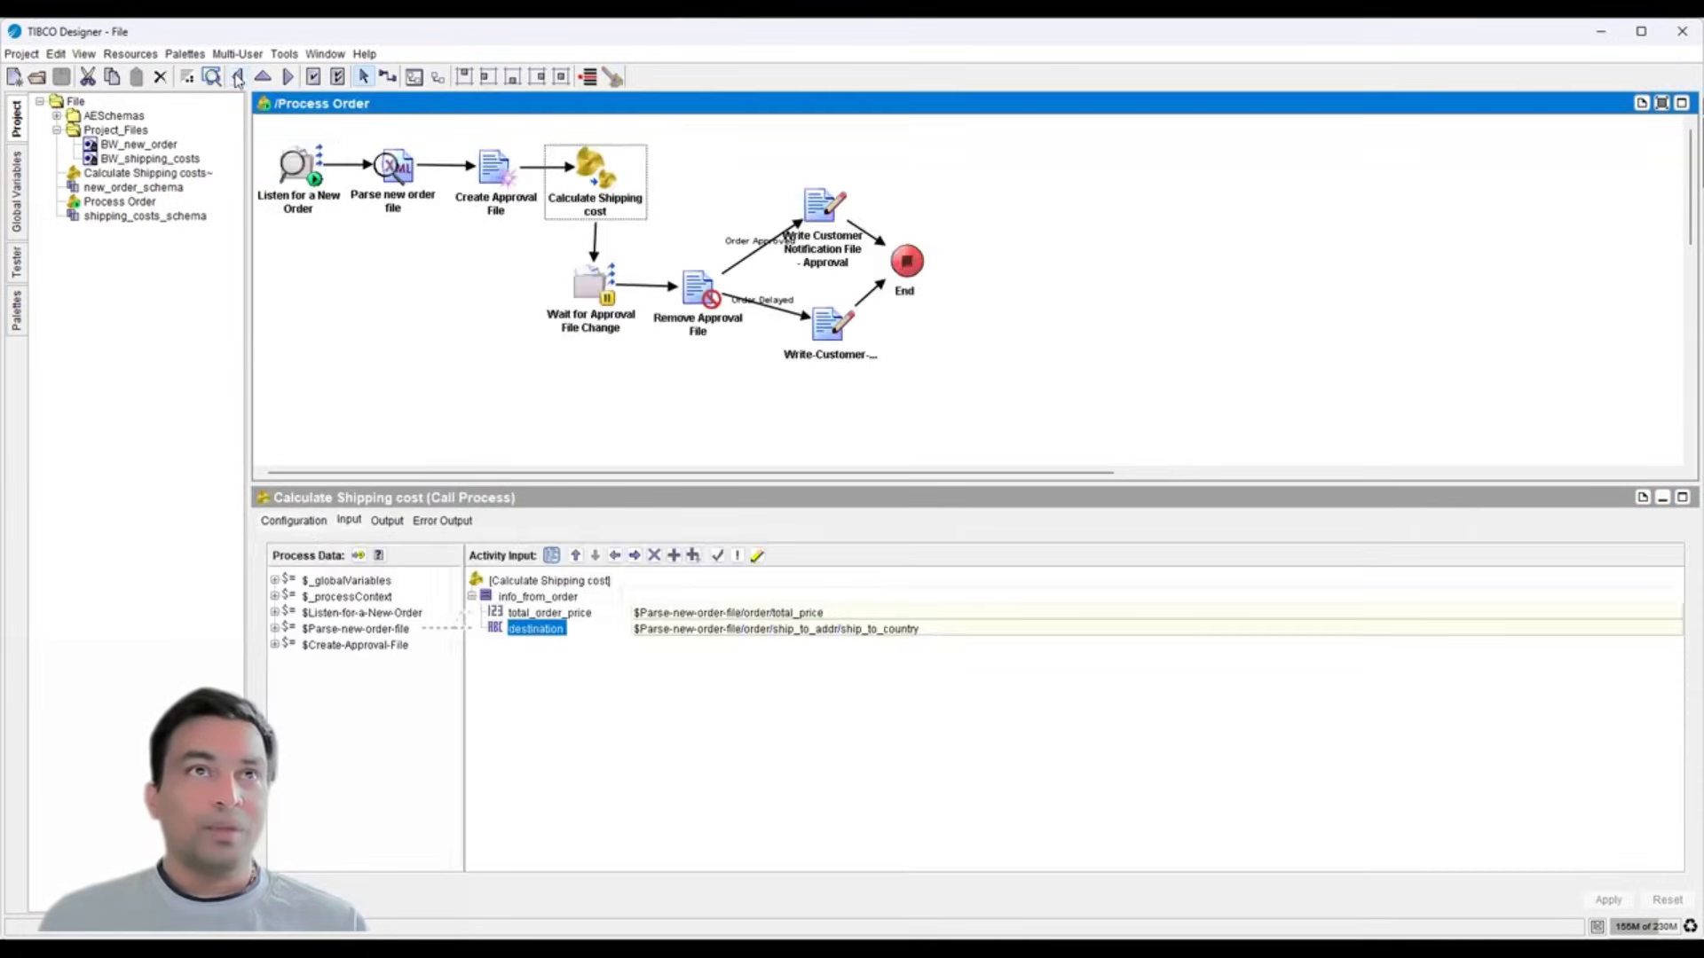
- Inspect Wait for Approval File Change, show the File palette, and select Remove Approval File
click(583, 299)
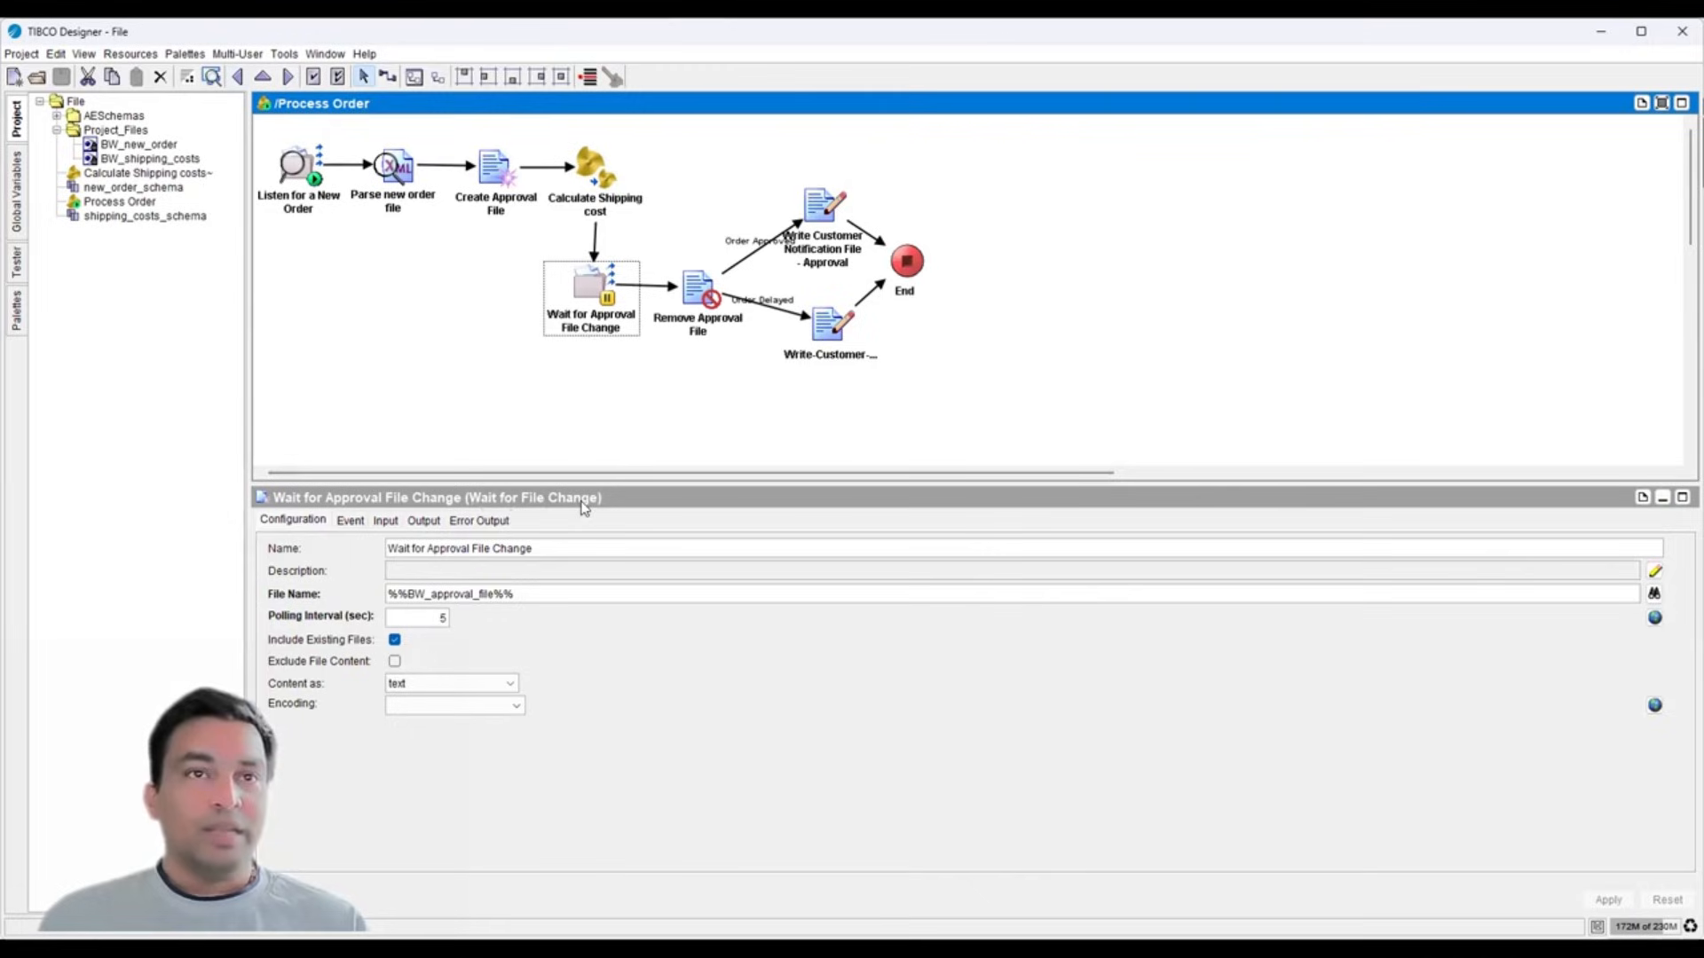
click(17, 311)
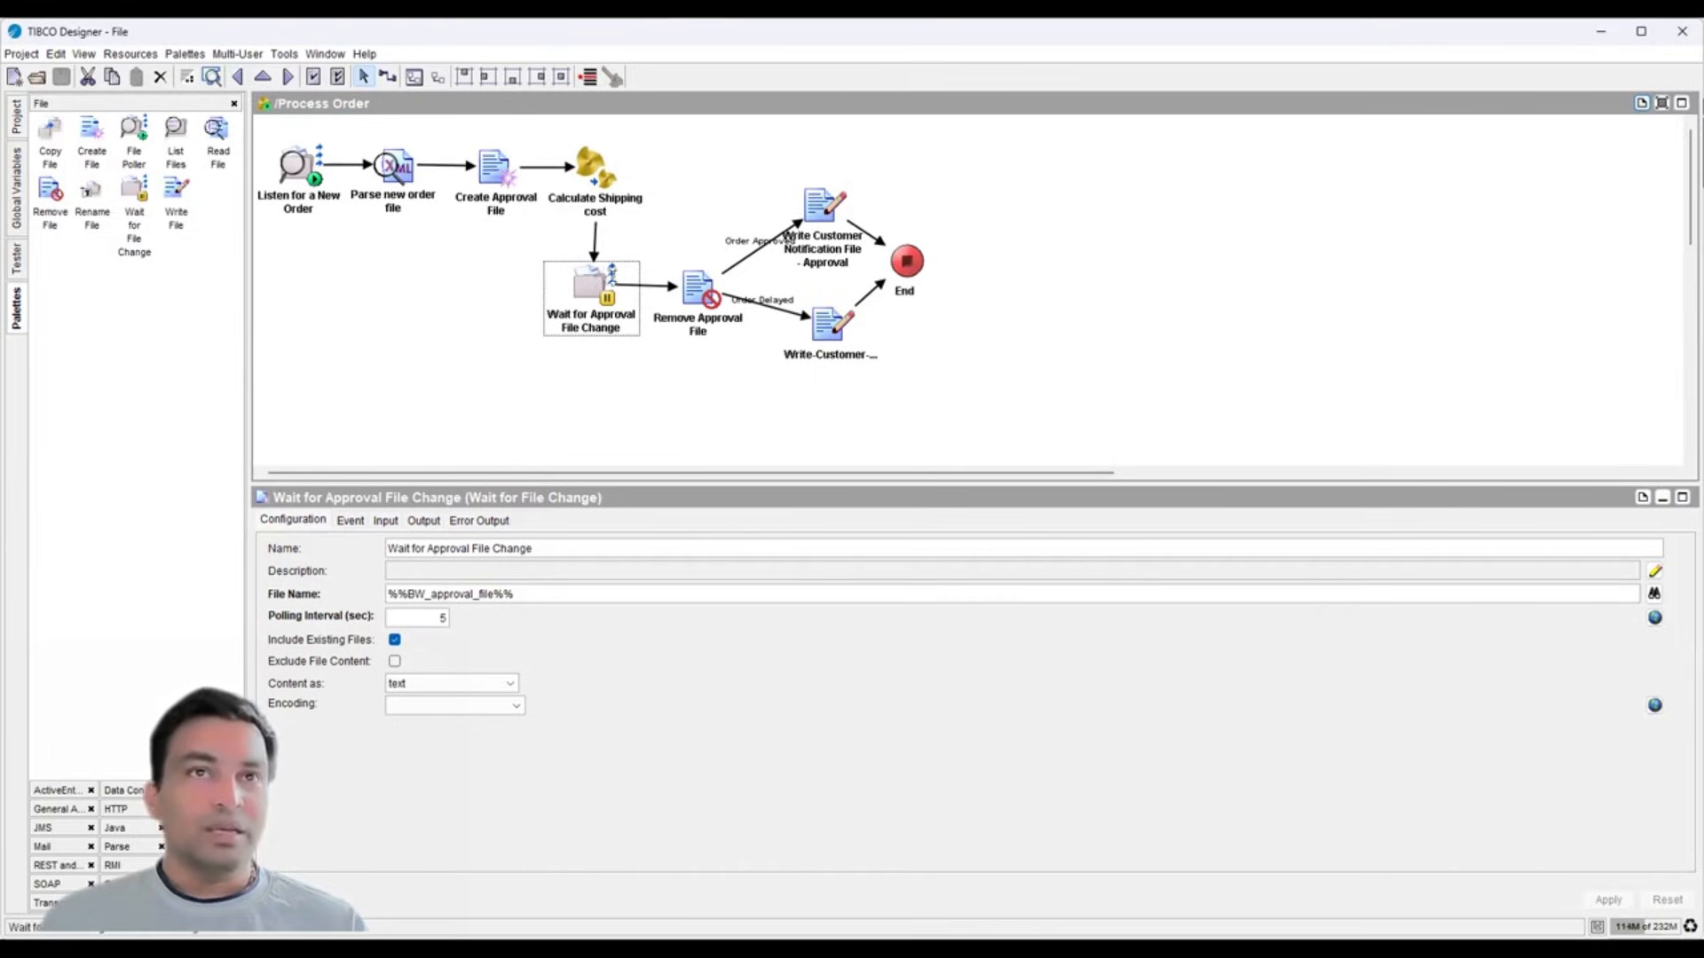
click(697, 293)
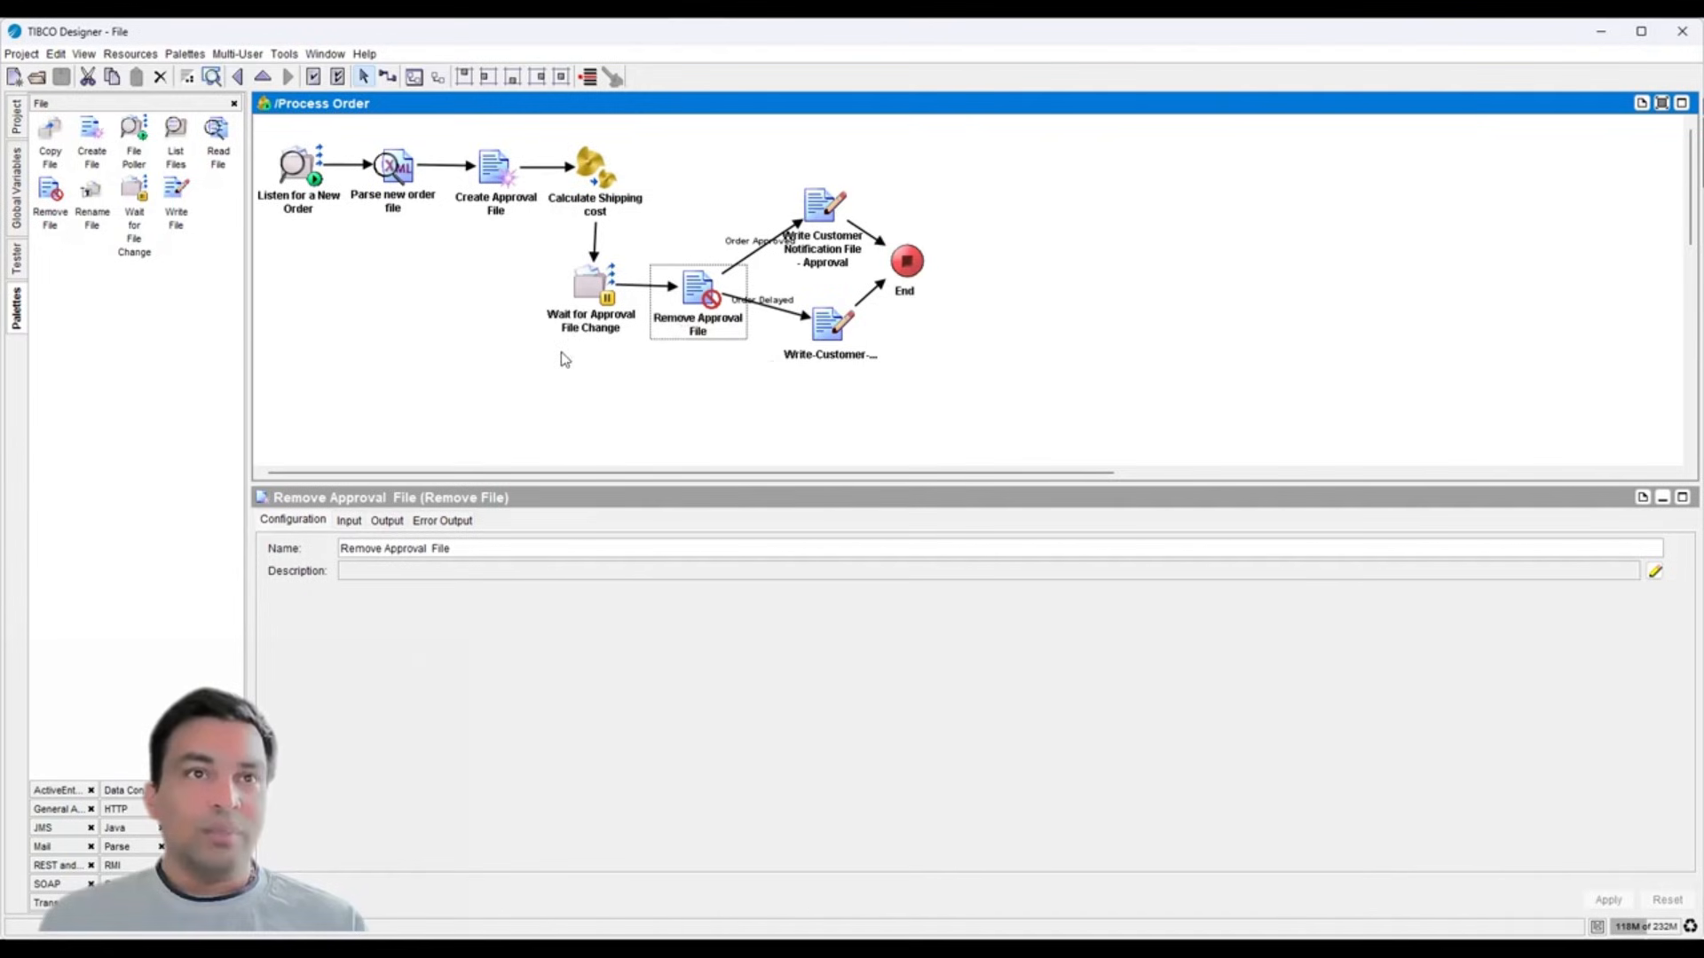
- Compare Remove Approval File's input and output, ending on the fileName input mapping
click(355, 522)
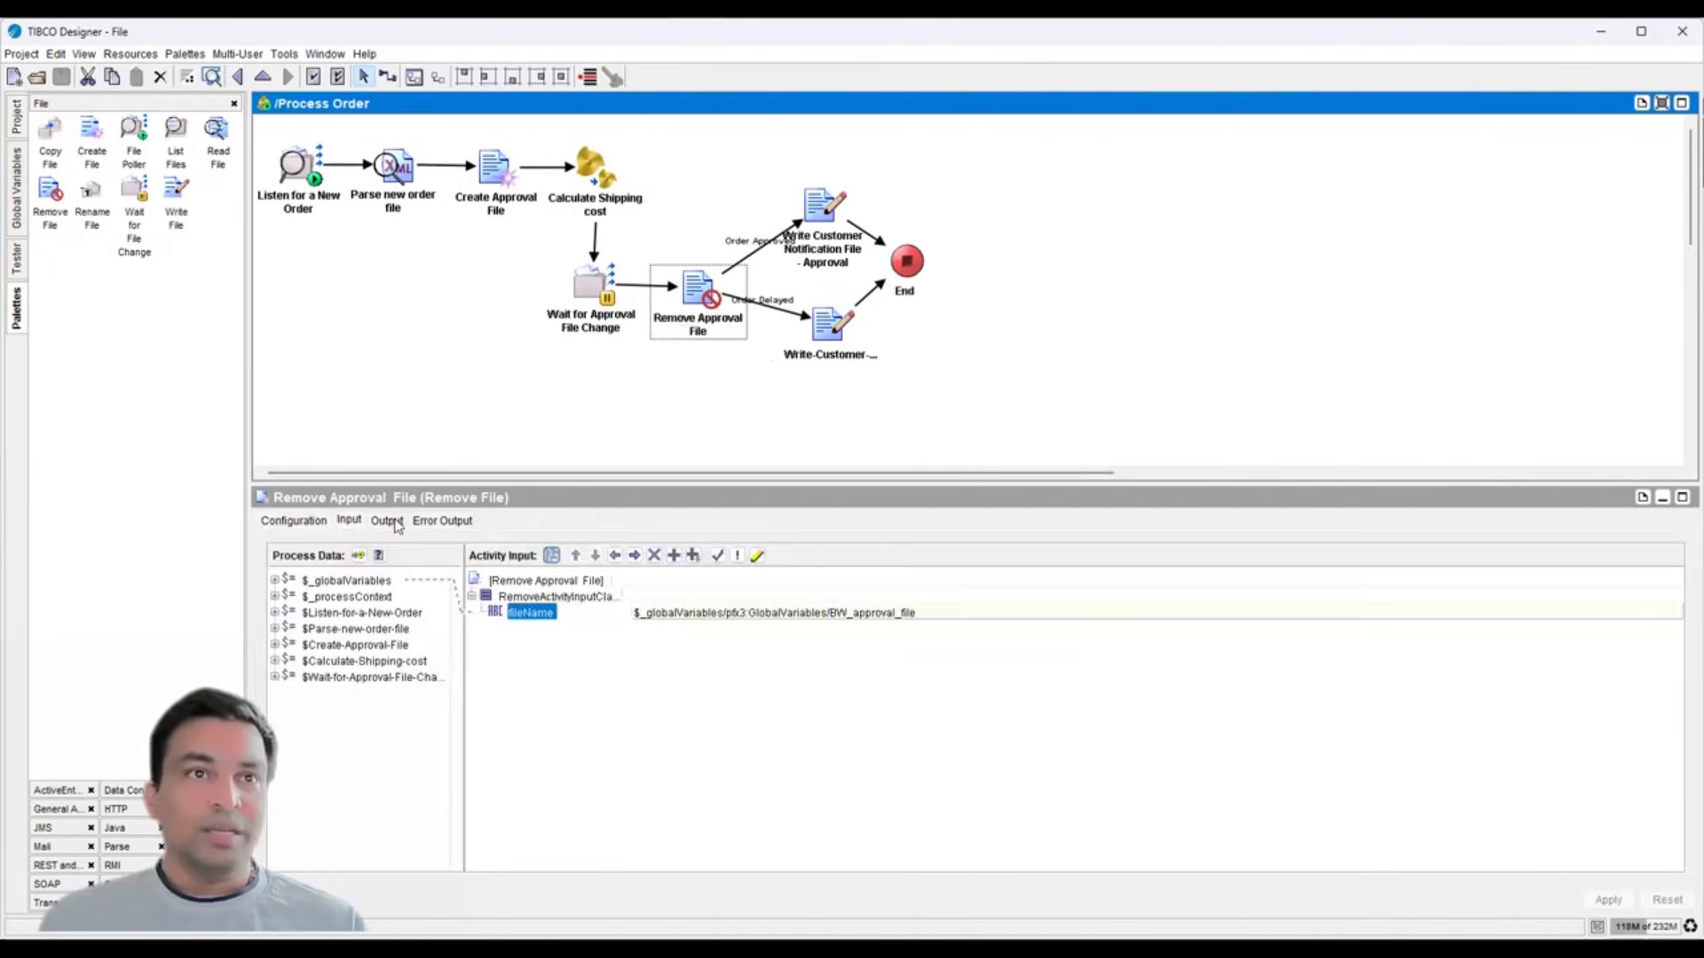
click(398, 525)
click(349, 522)
click(377, 522)
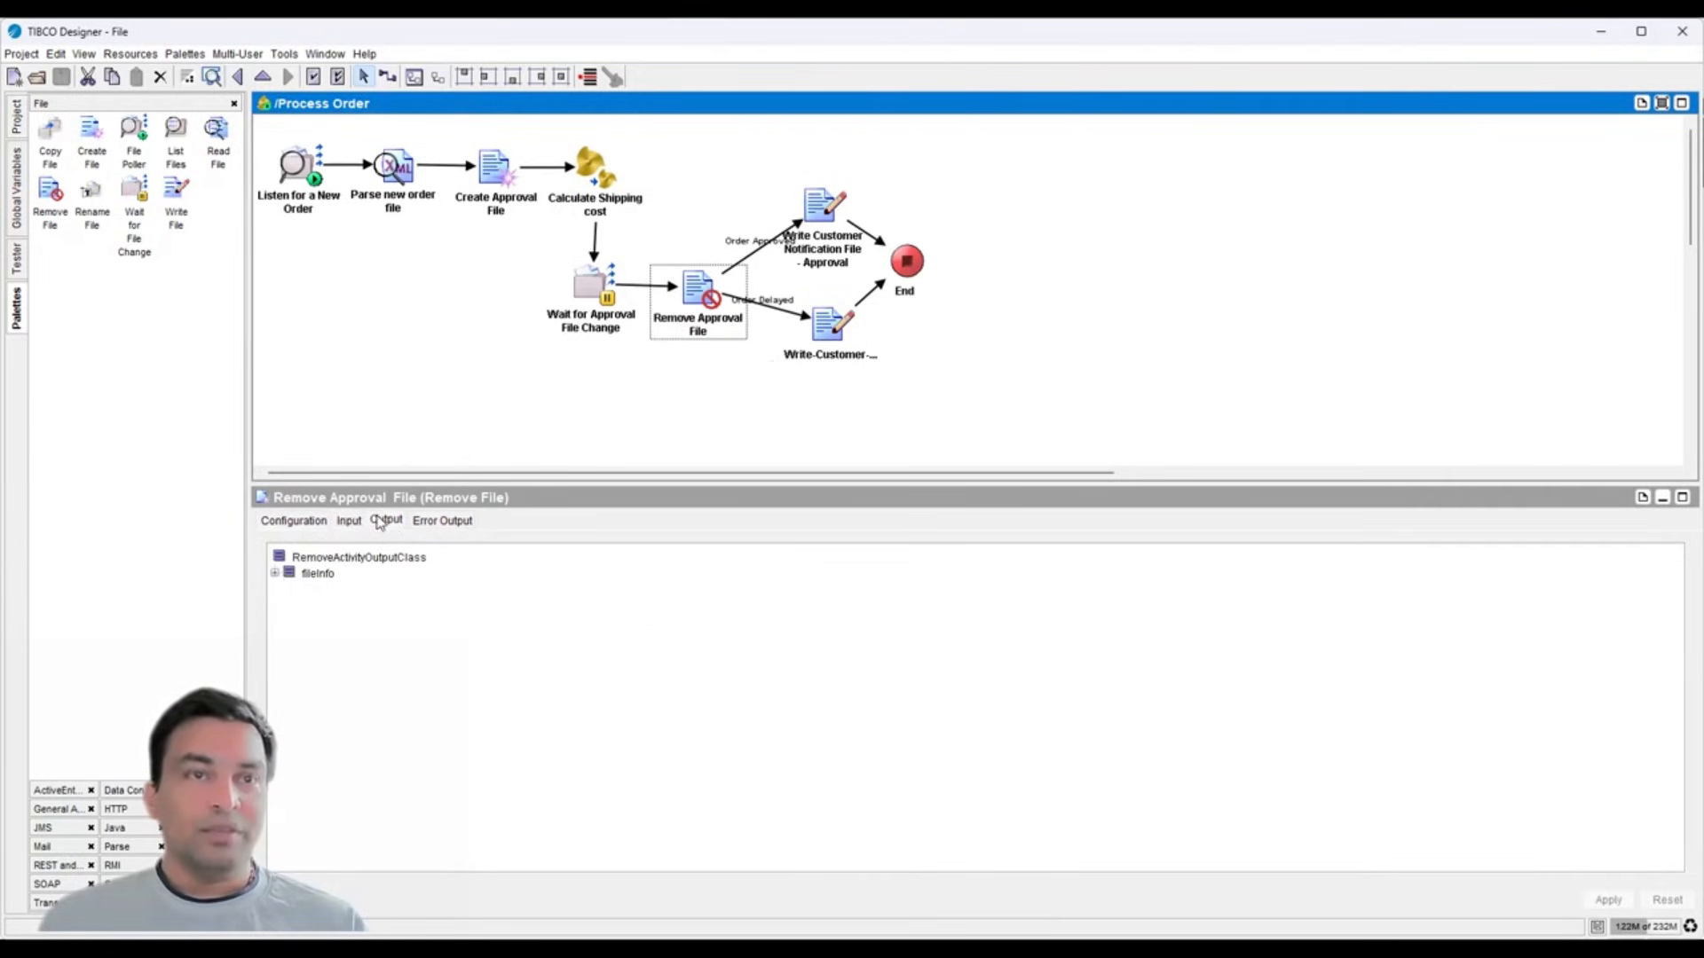
click(348, 522)
click(386, 522)
click(349, 521)
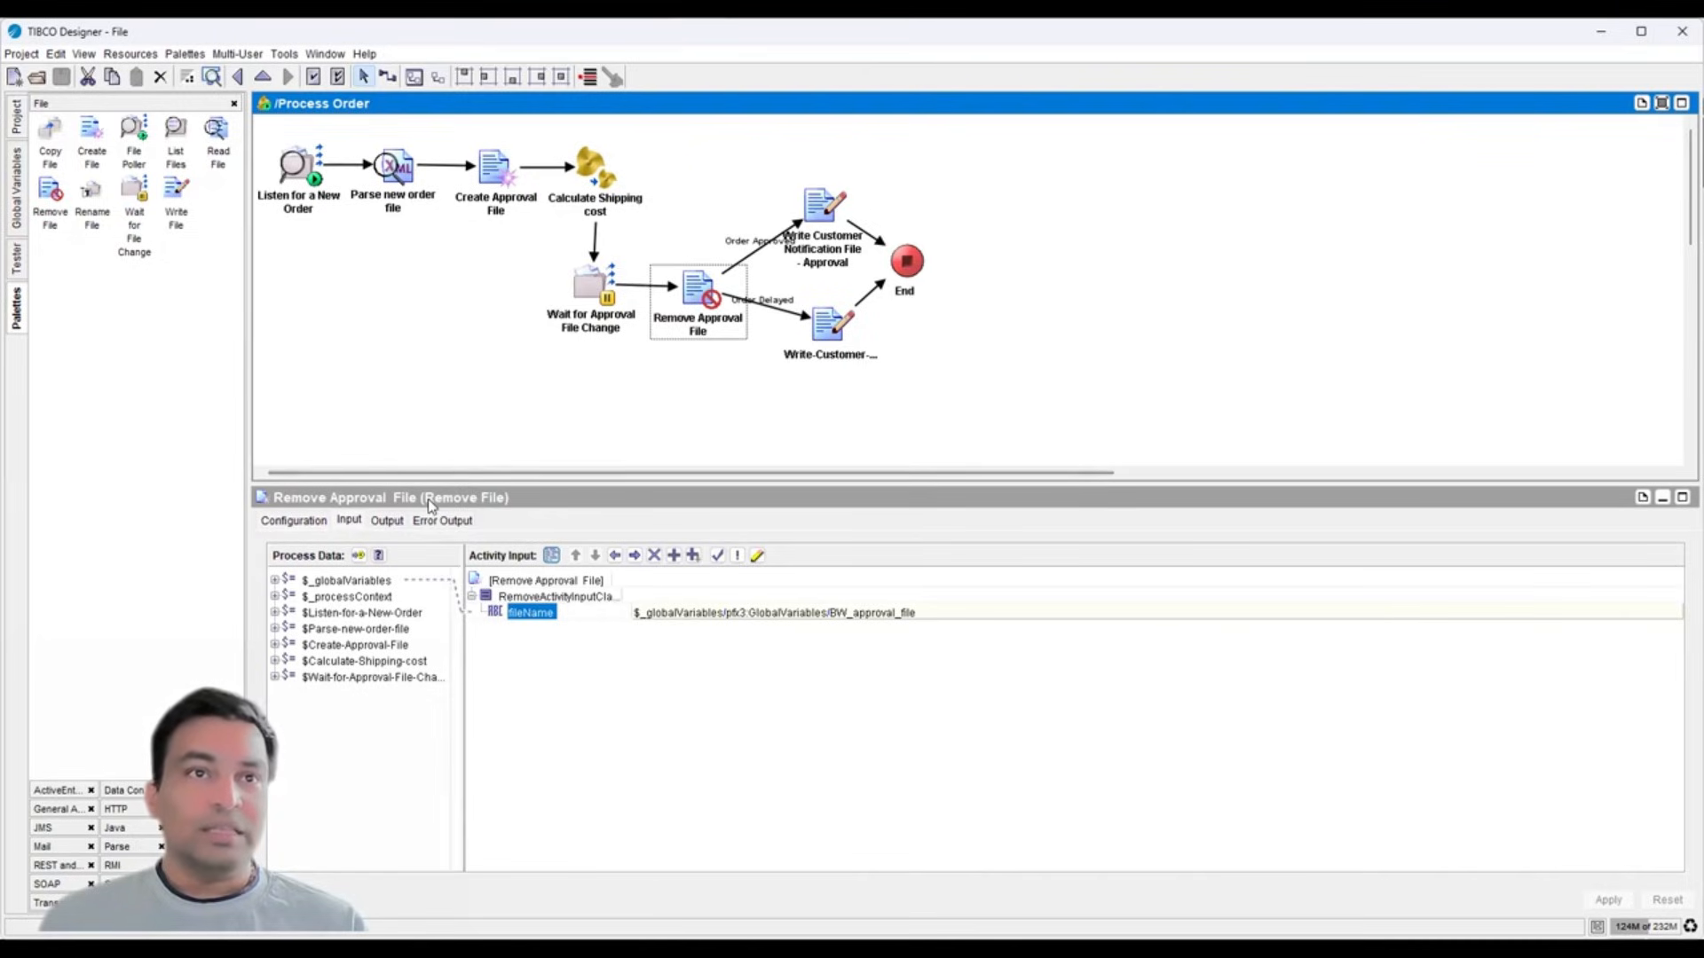
- Compare the Order Approved and Order Delayed conditions, highlighting 'approved' and 'delayed'
click(759, 258)
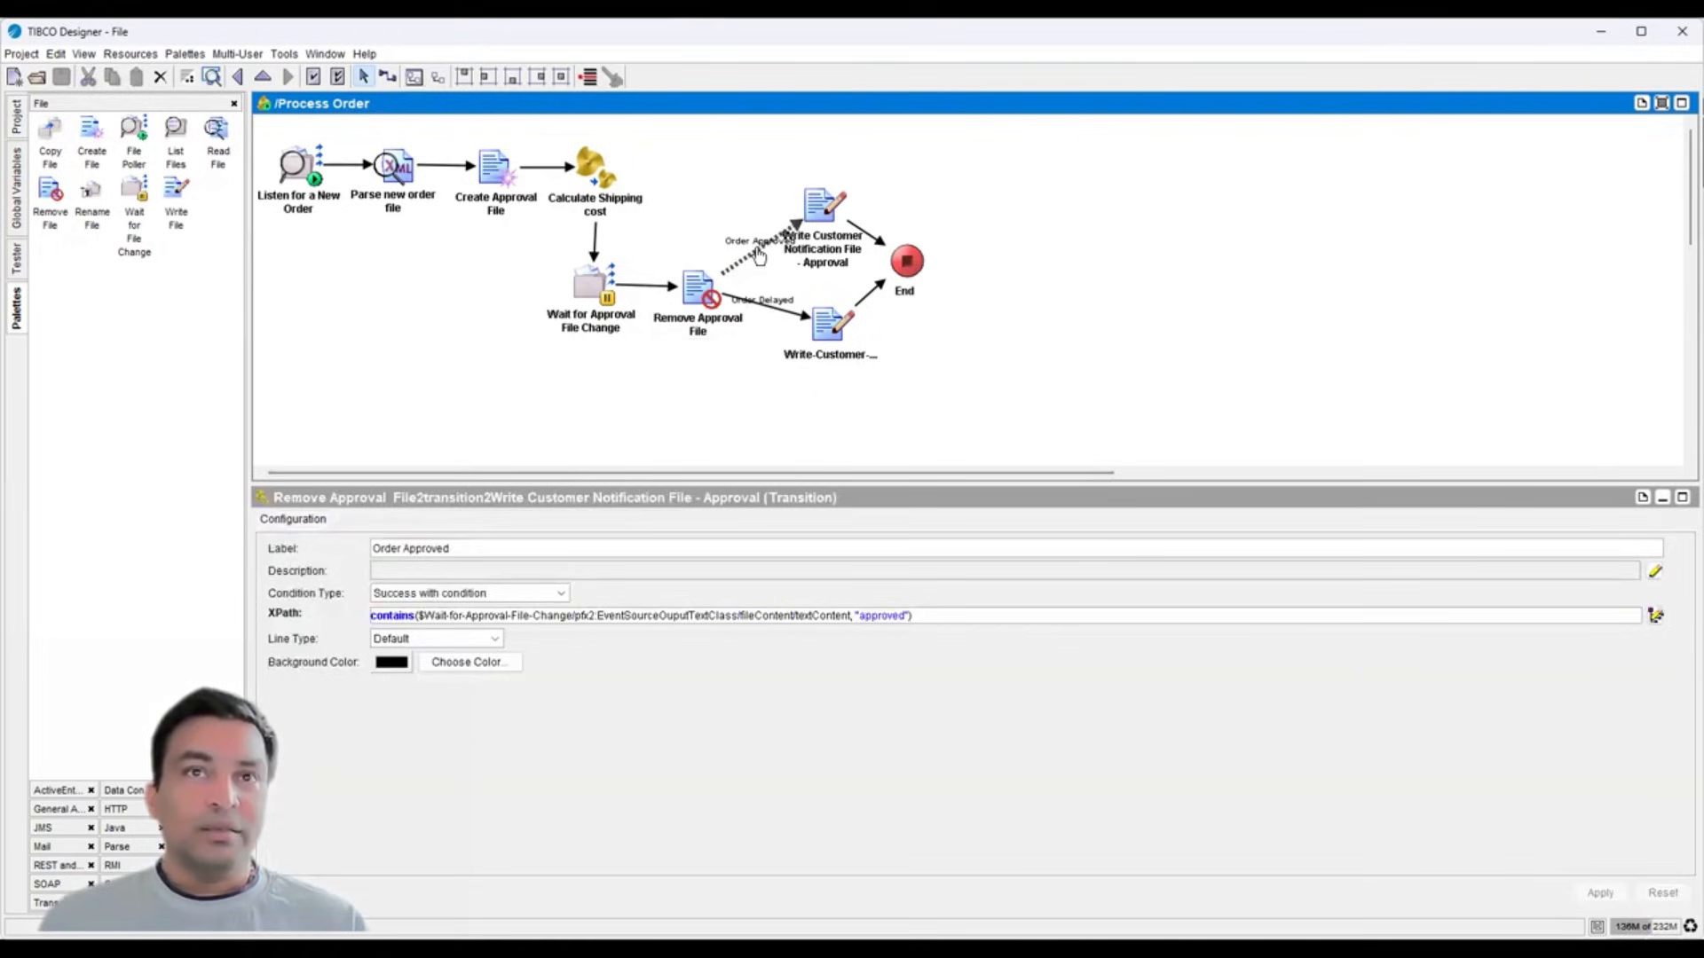
click(764, 312)
click(753, 262)
double_click(876, 615)
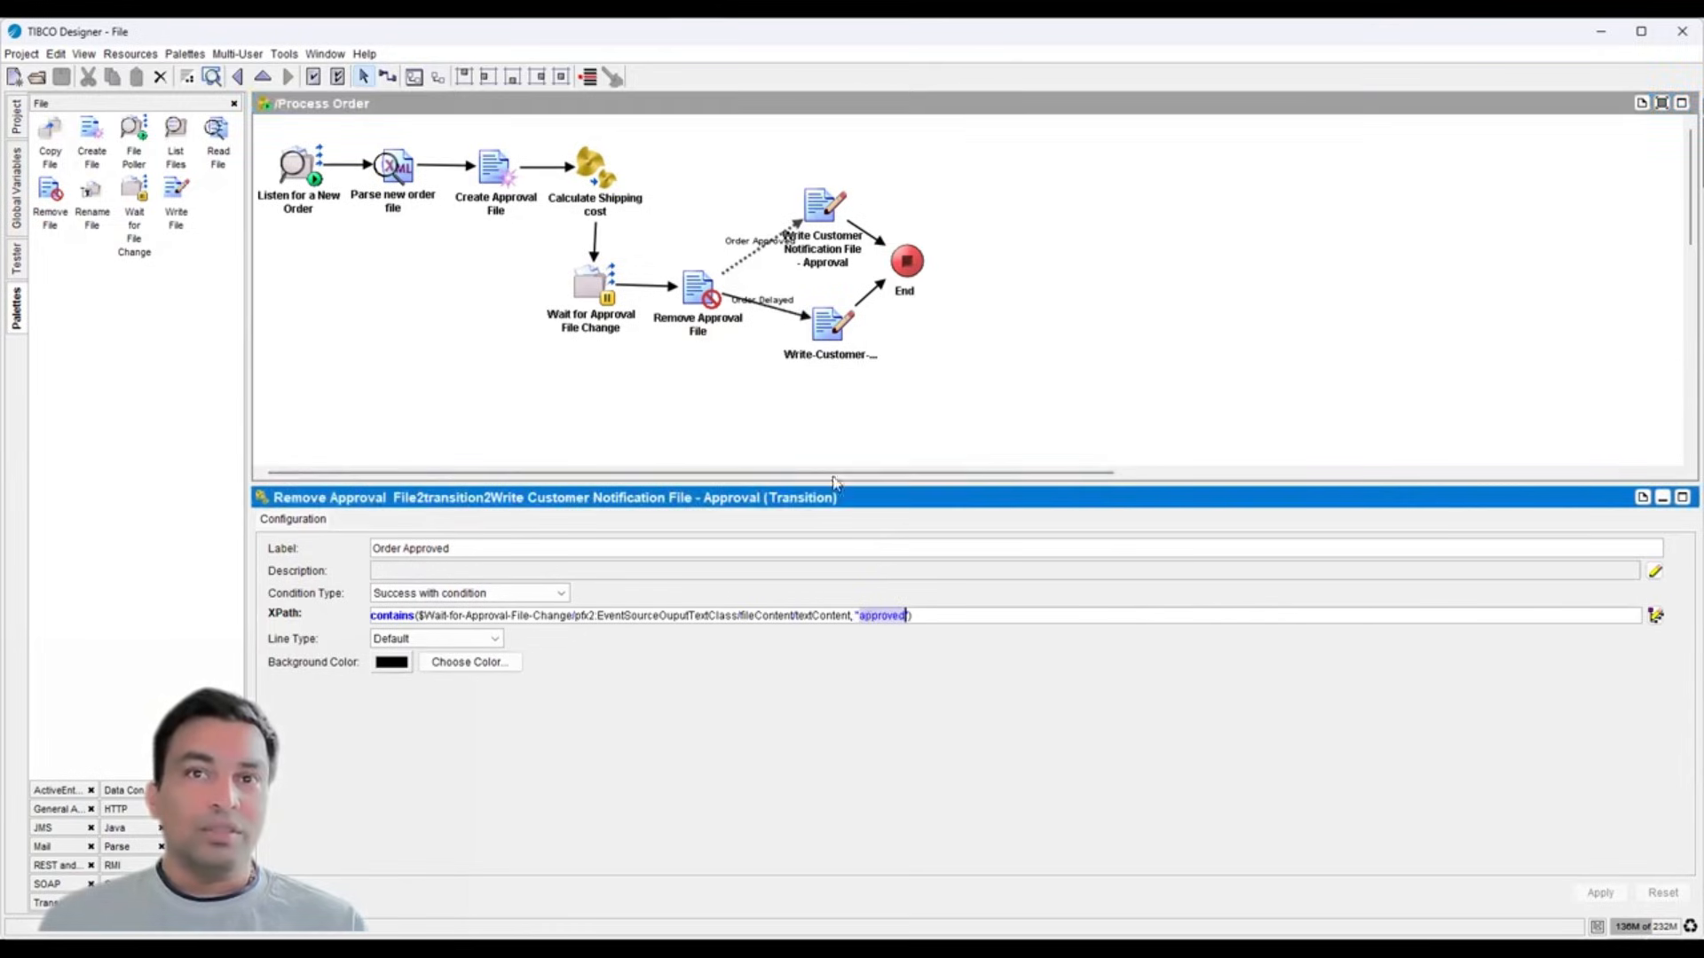
click(765, 306)
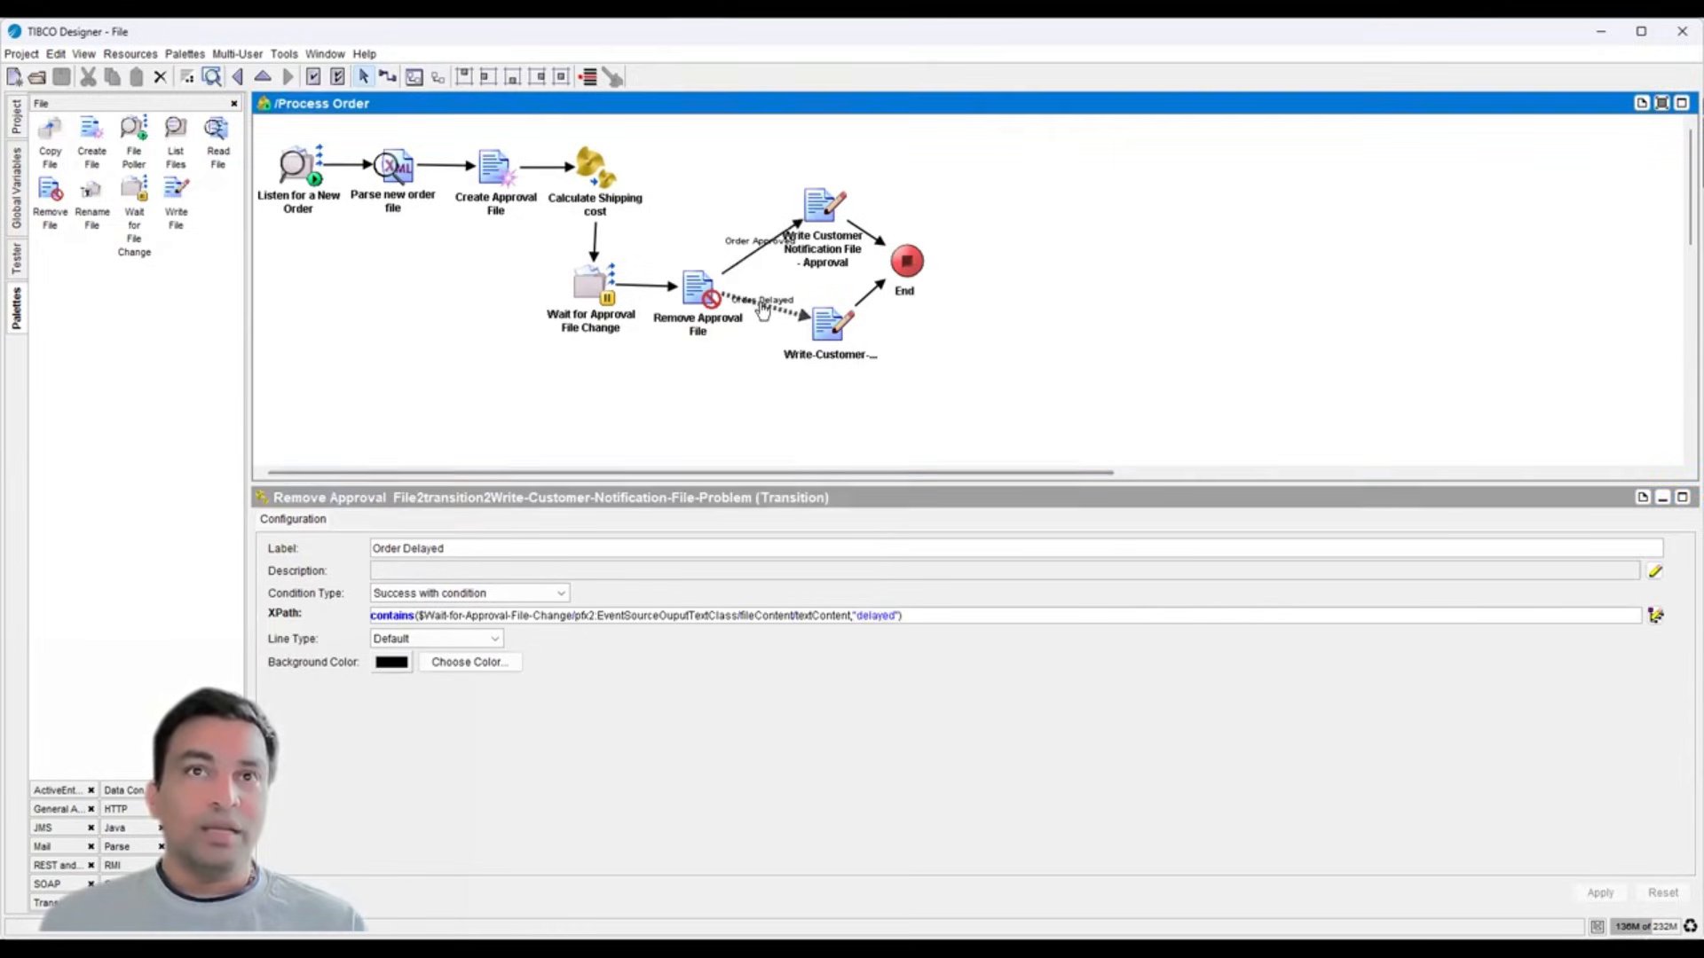
double_click(874, 615)
- Review both Write Customer Notification activities, End's input, and the Process Order definition settings
click(813, 213)
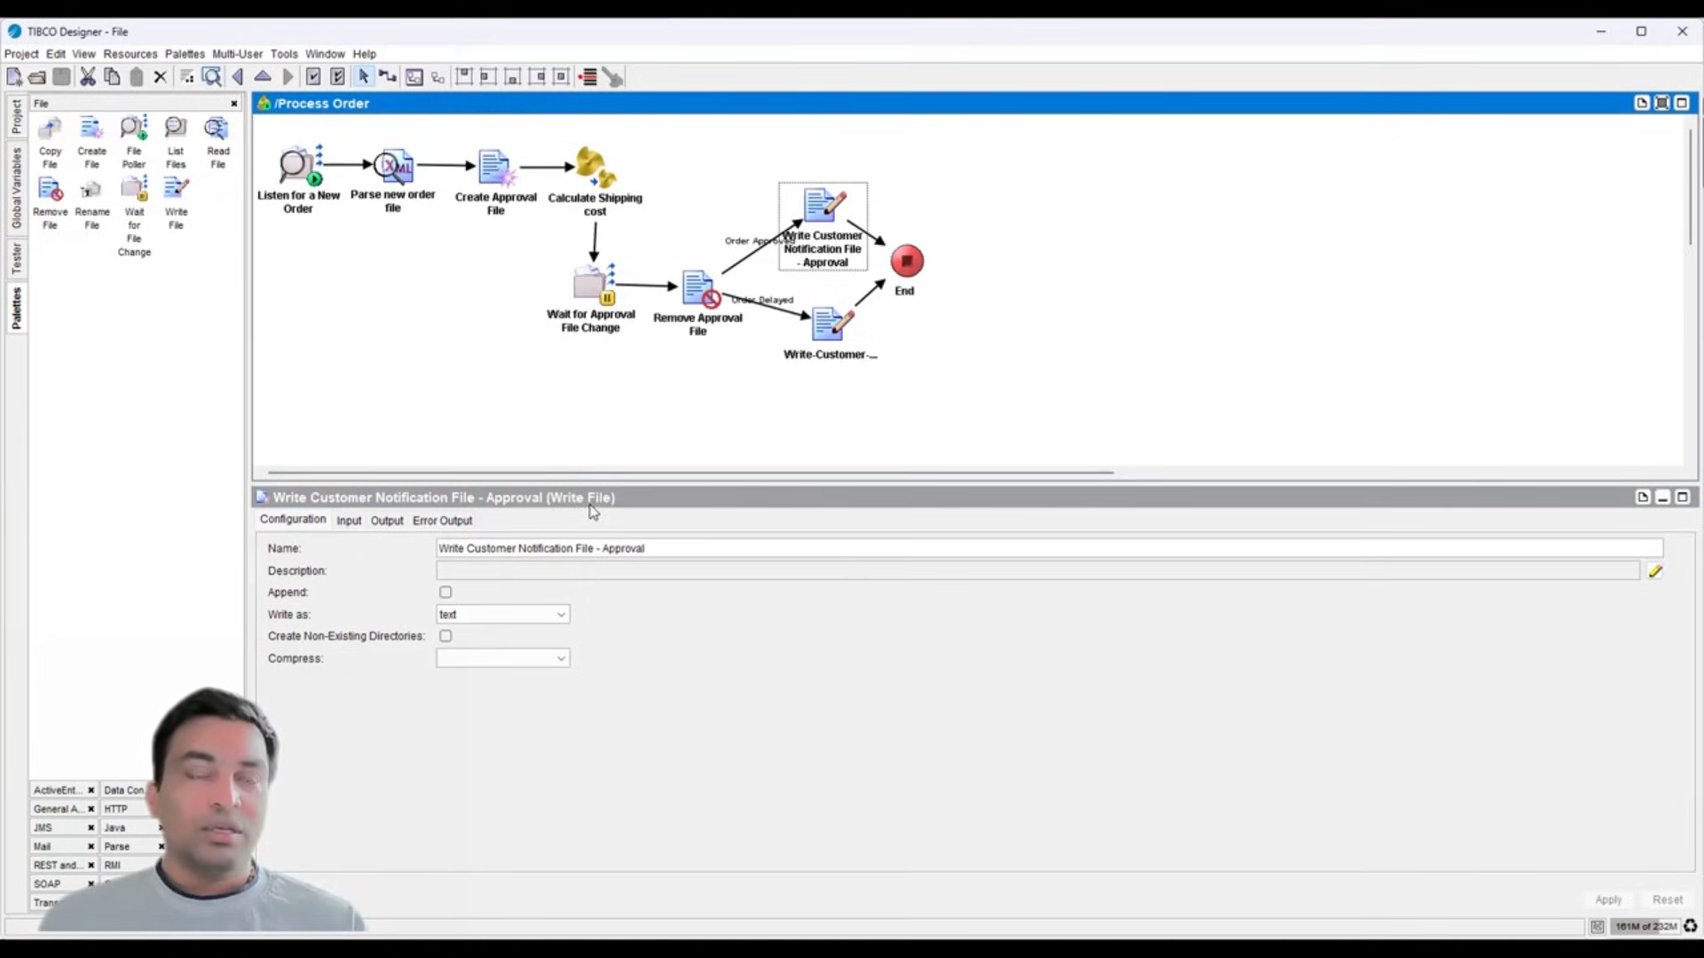
click(804, 355)
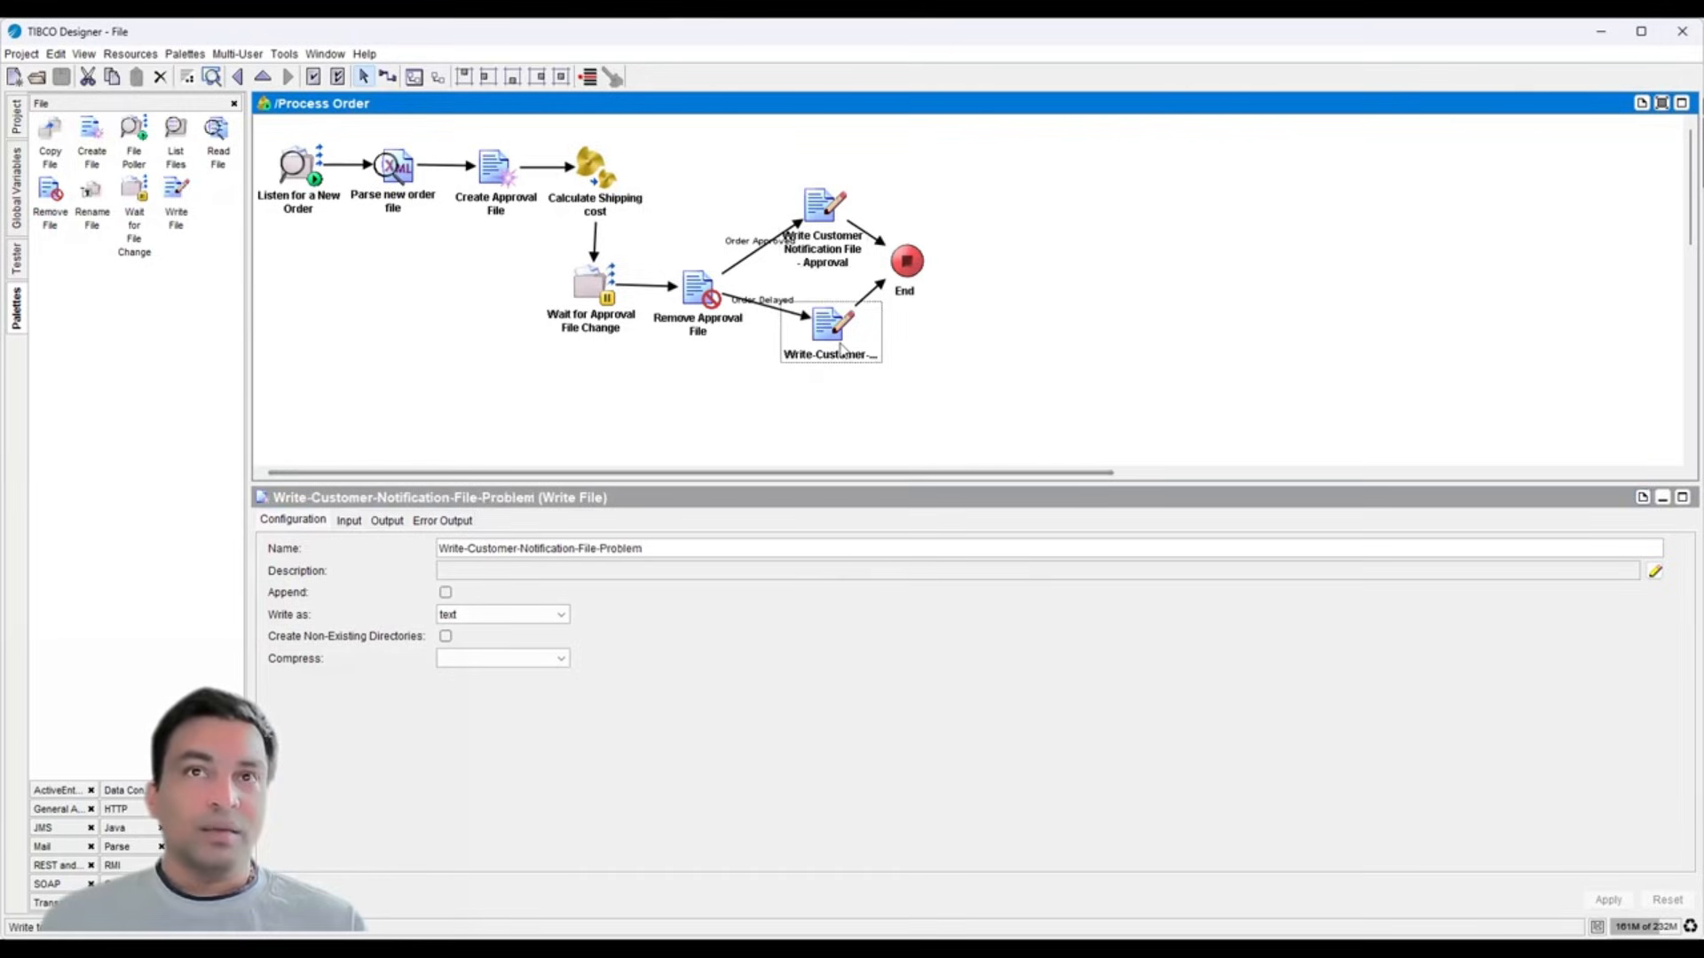
click(902, 268)
click(375, 522)
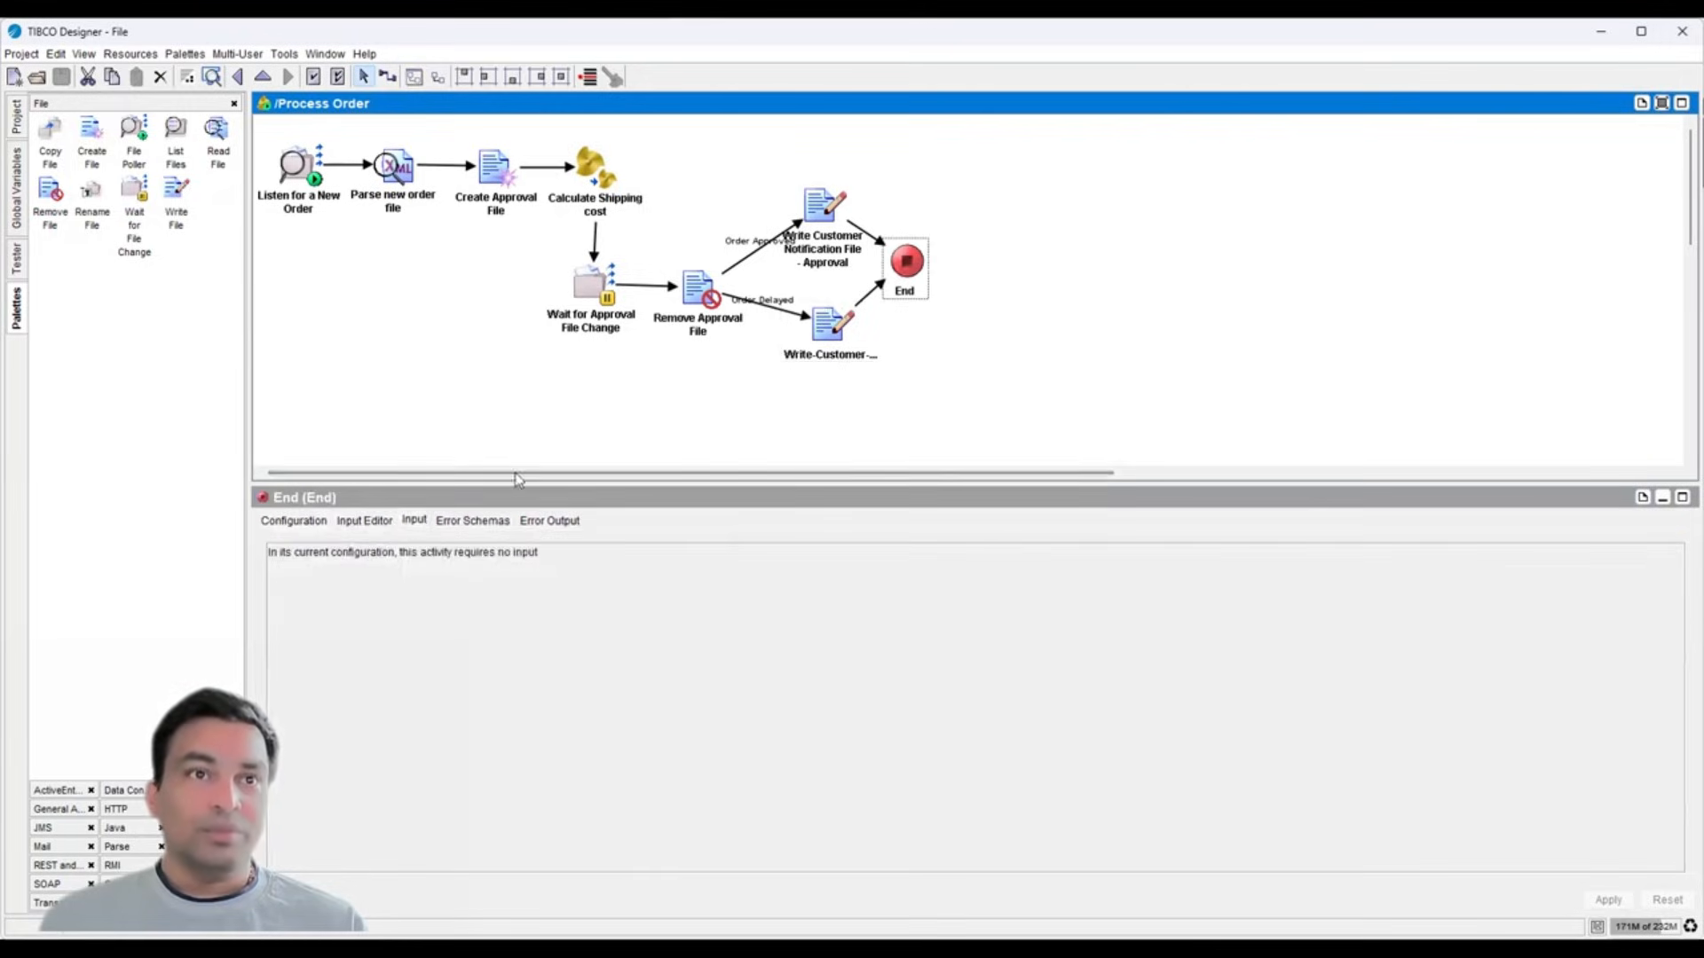
click(505, 434)
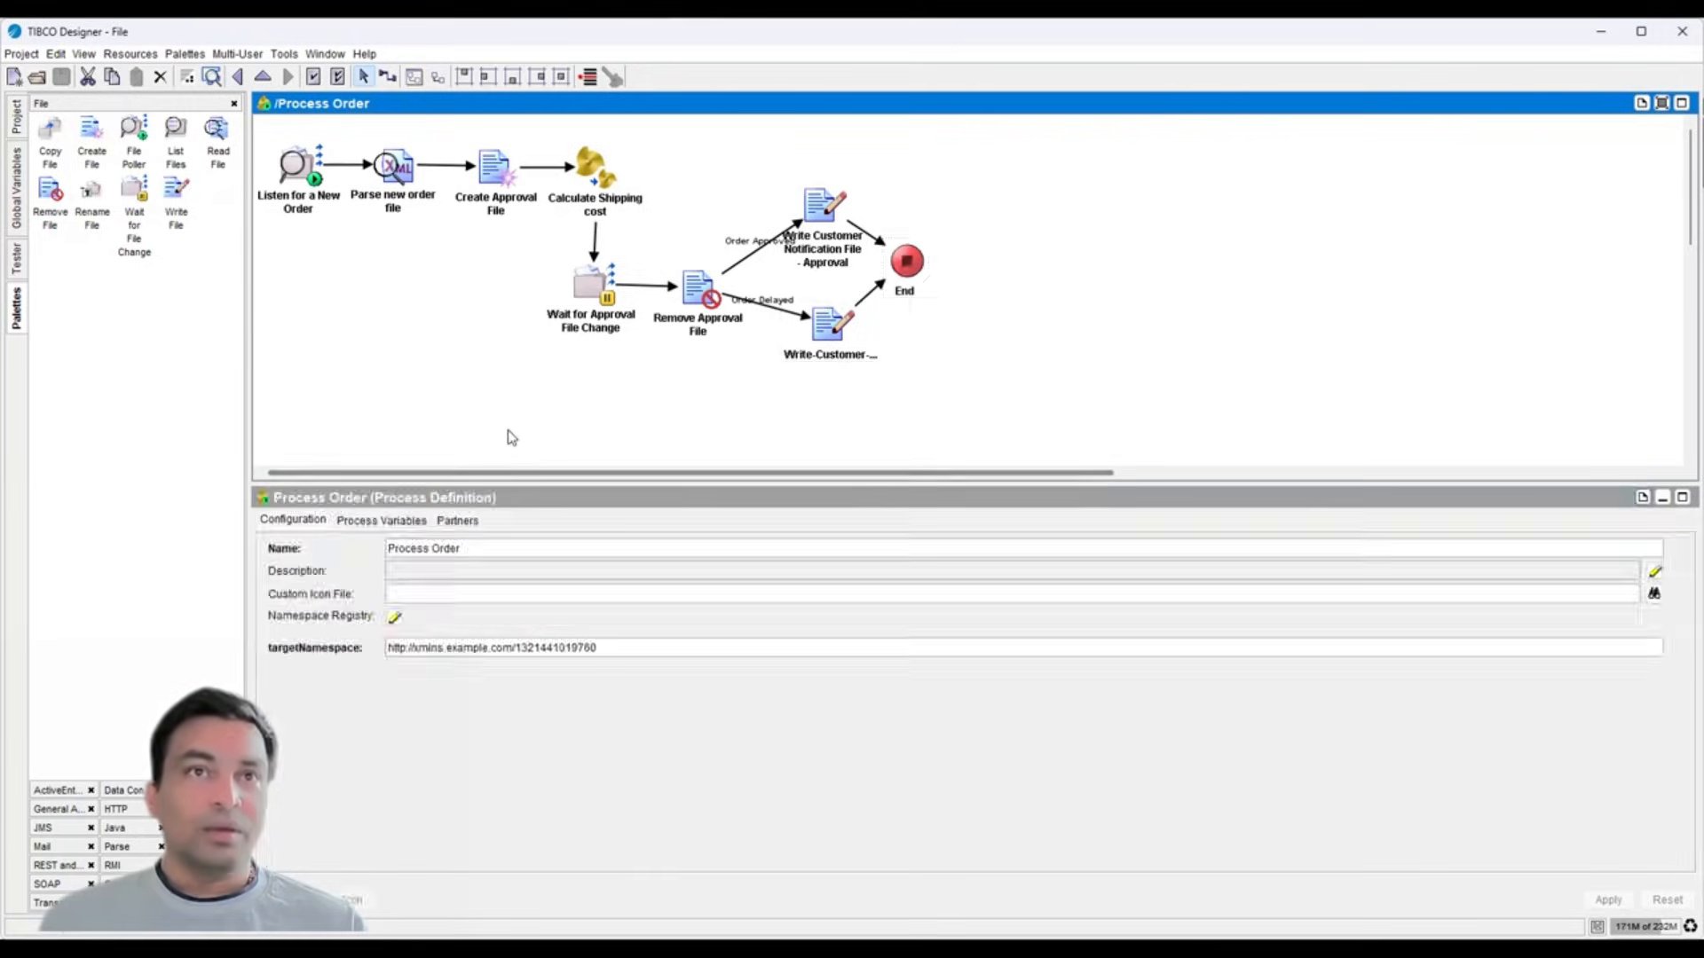
click(16, 258)
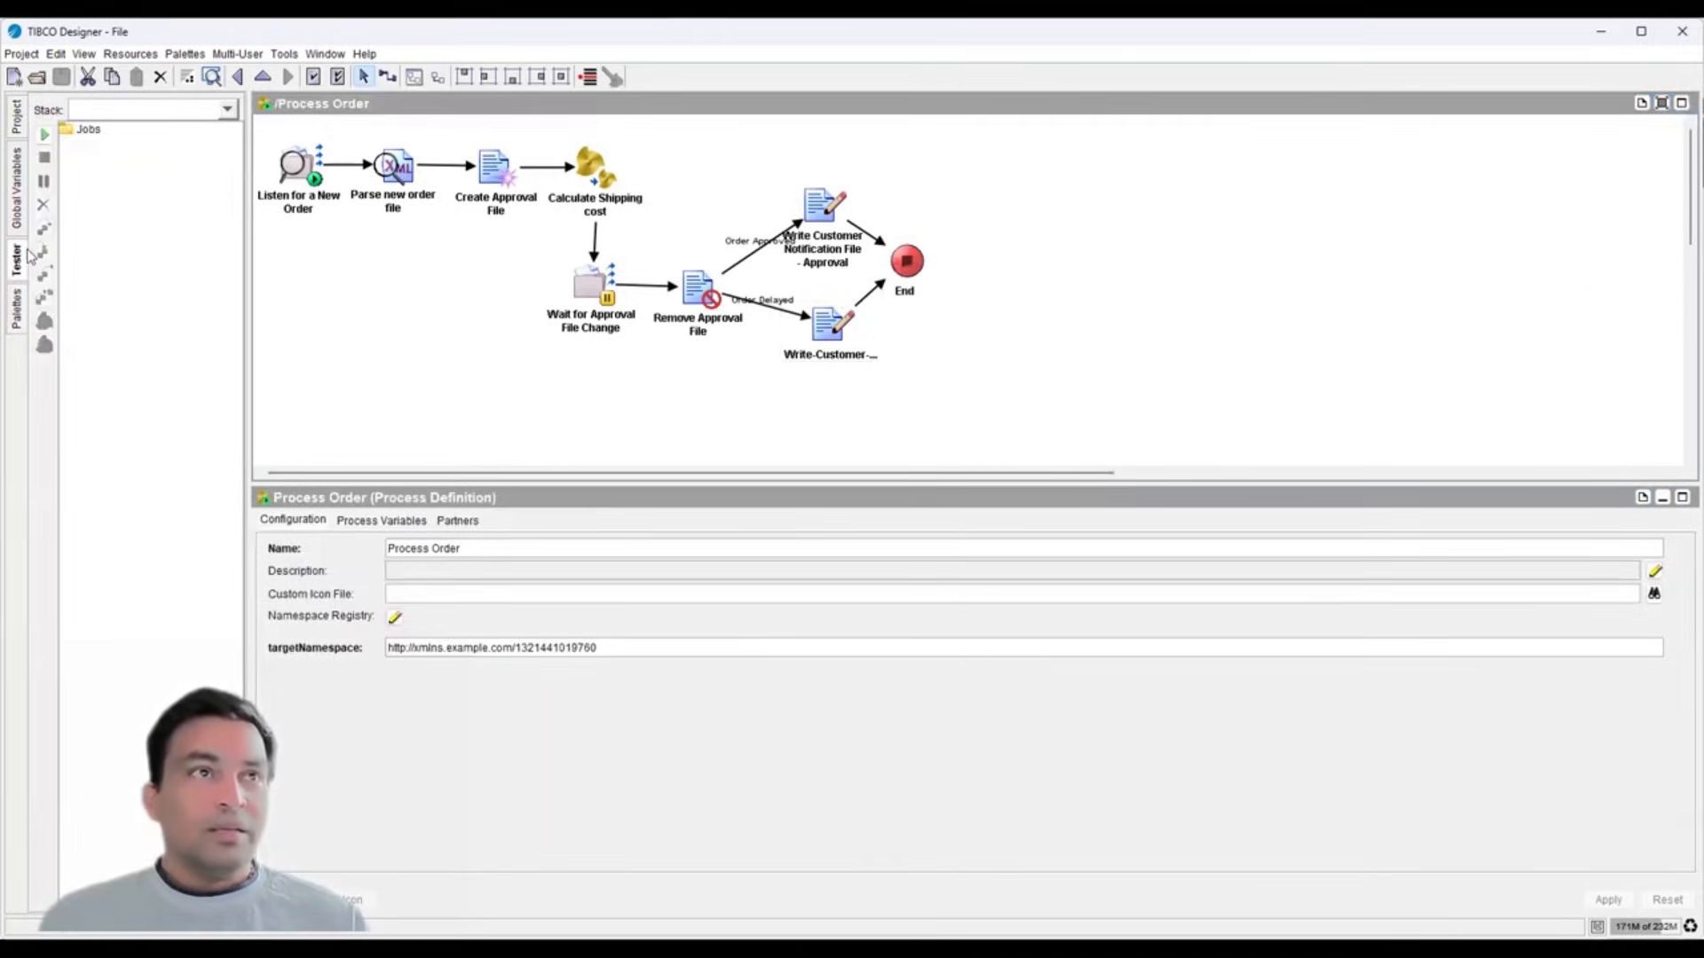
click(18, 115)
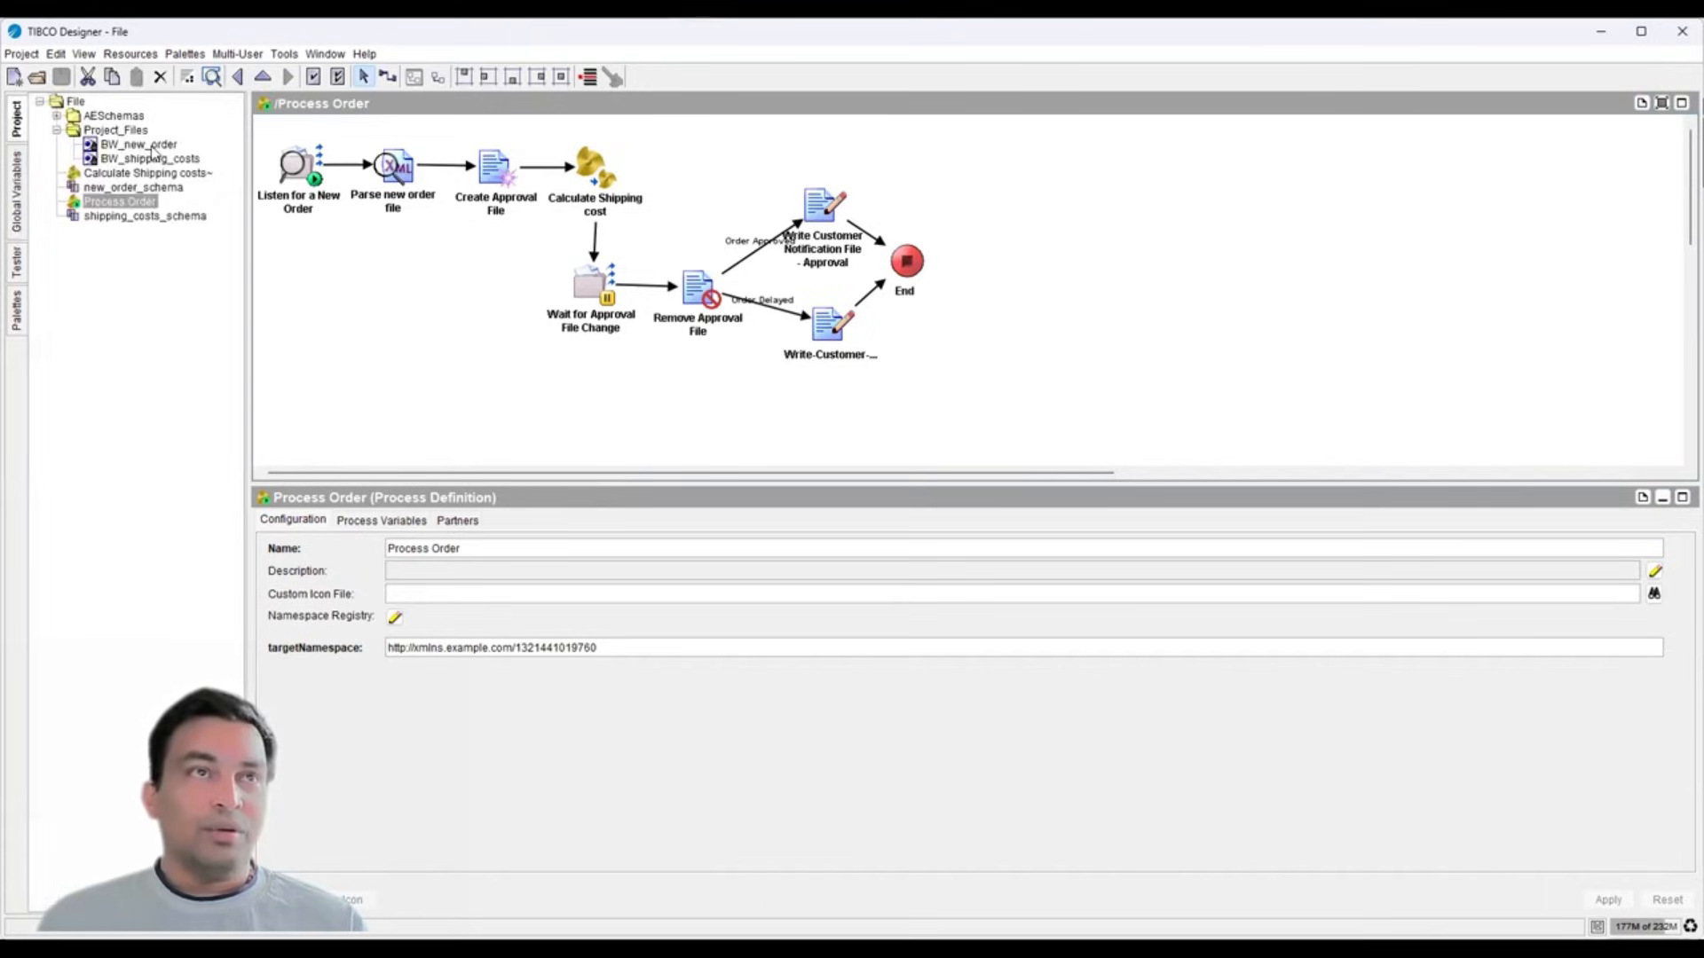
- View the BW_new_order sample as raw XML, then open the tester from Process Order
click(146, 145)
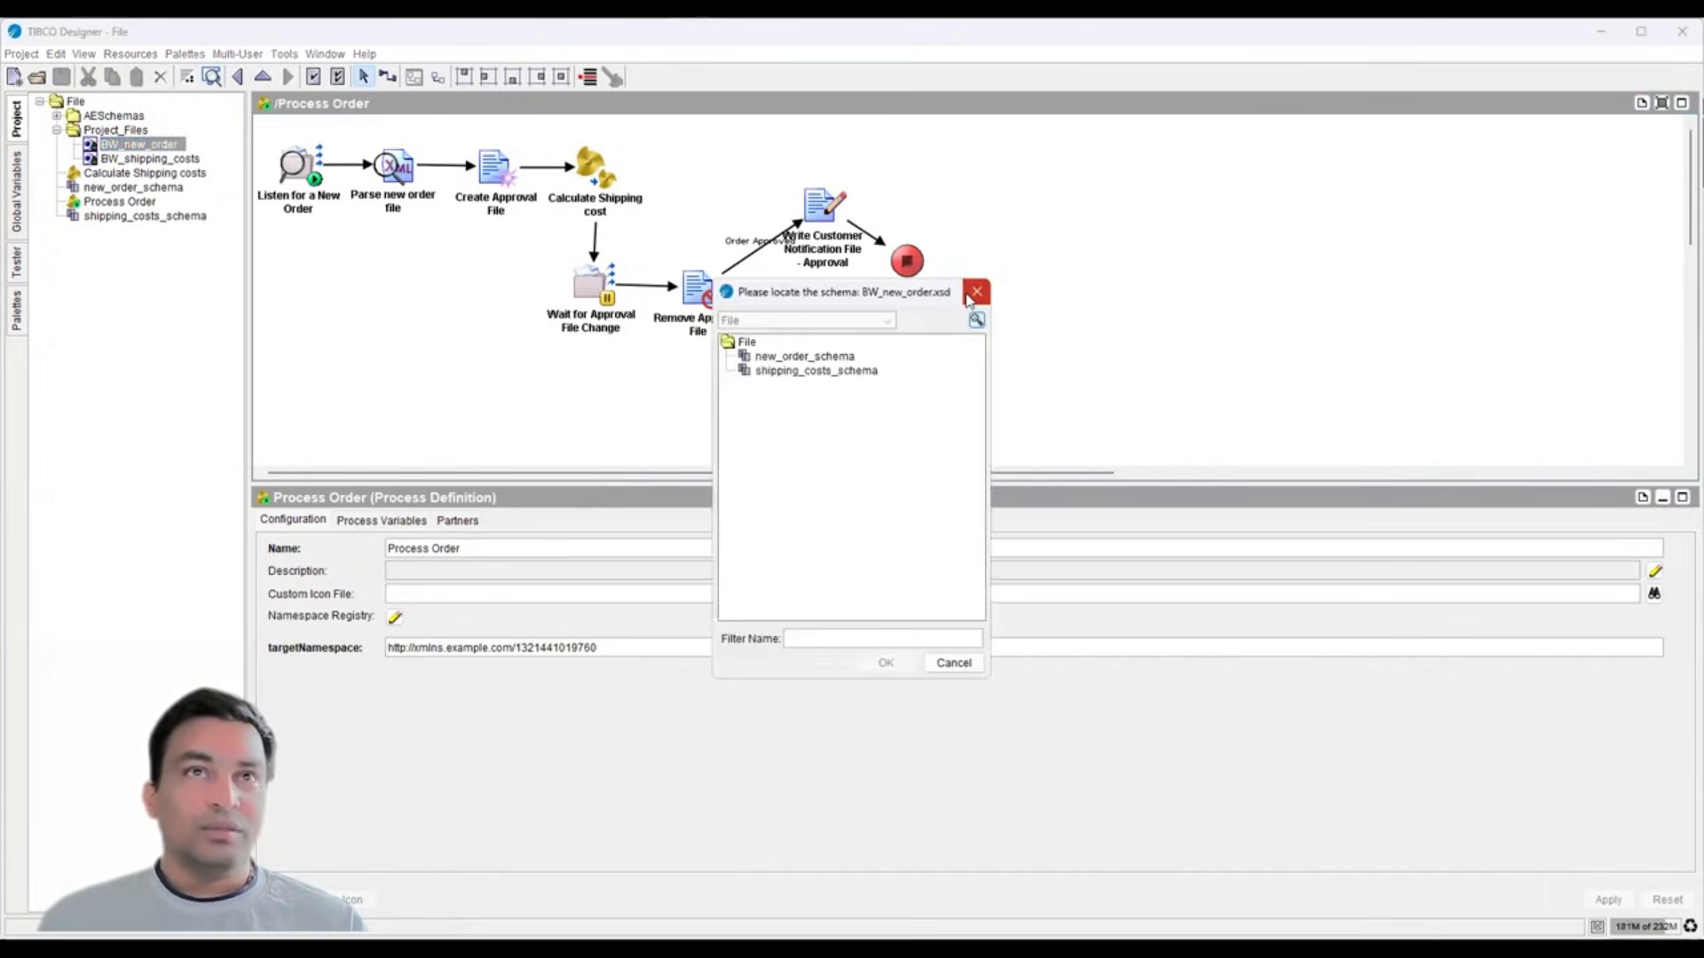
click(973, 293)
click(710, 77)
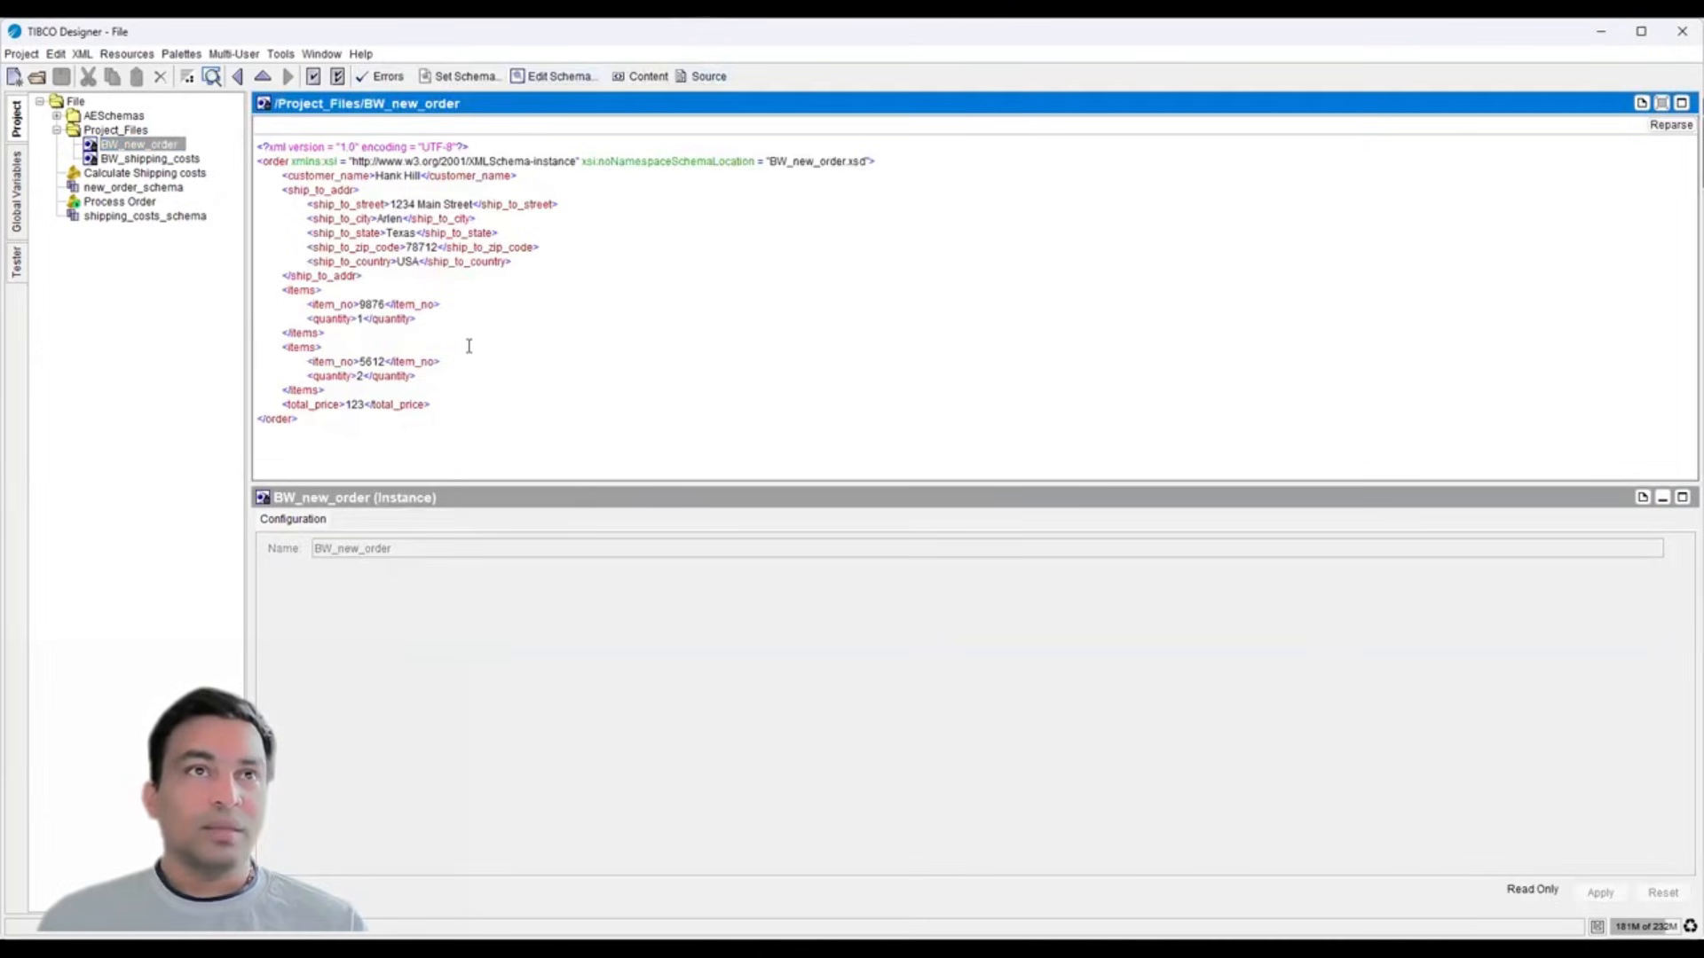
click(105, 203)
click(15, 261)
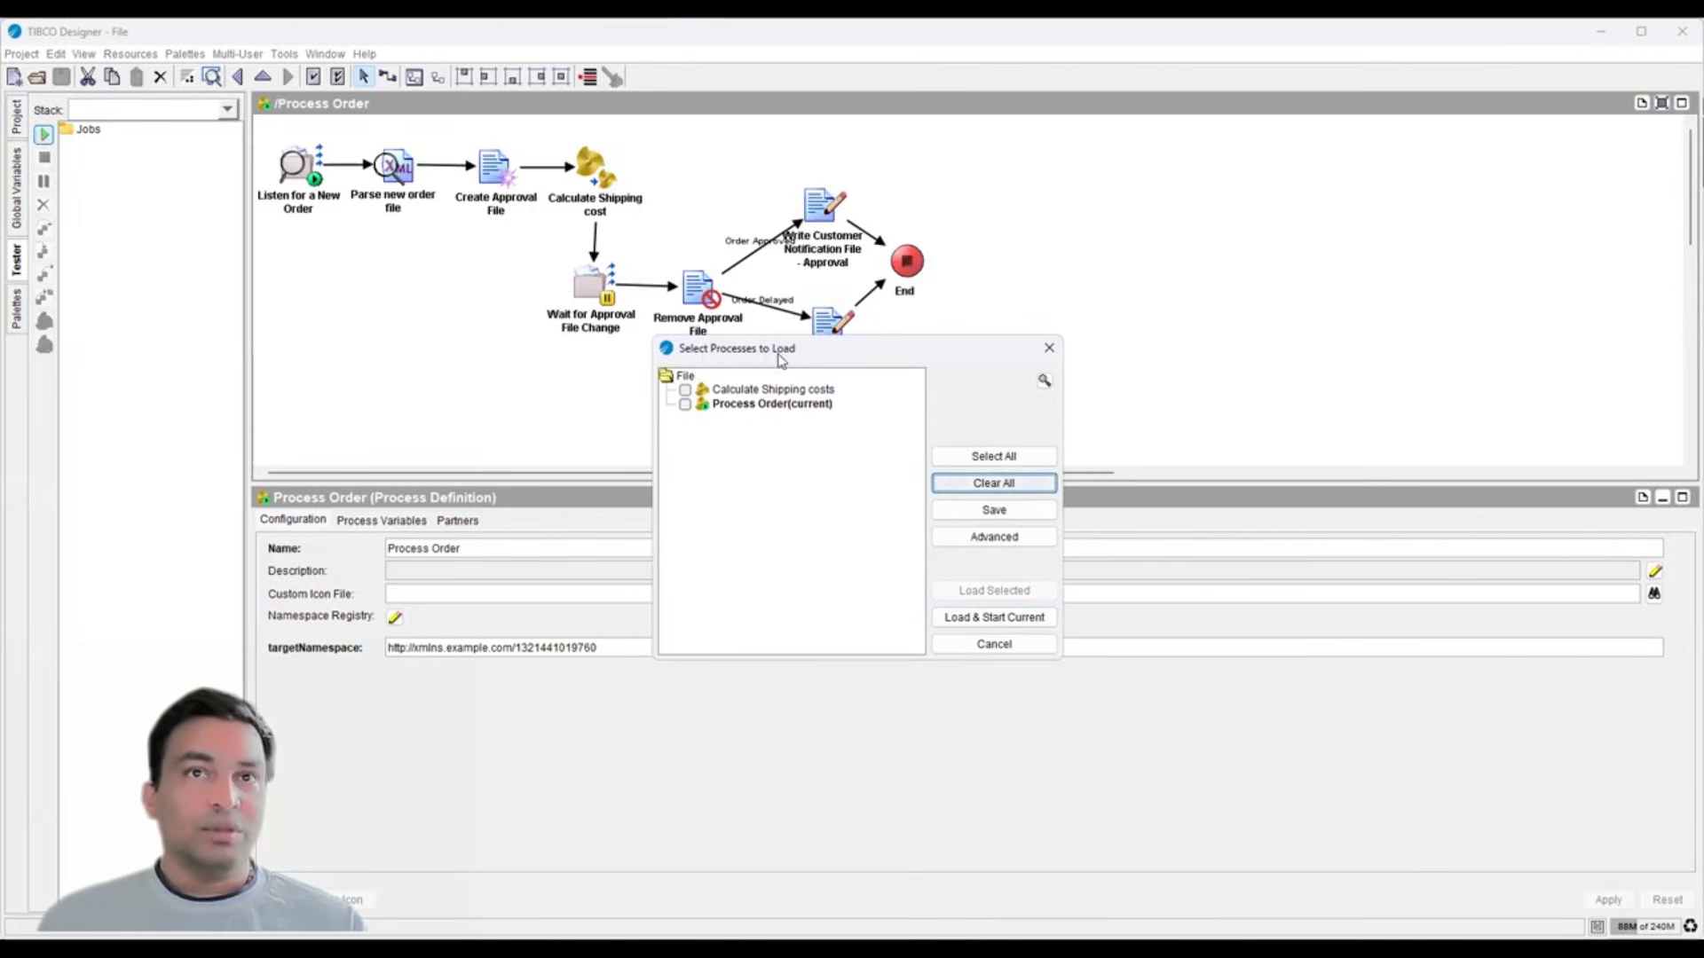
- Load Process Order (current) into the tester and start the test job
click(685, 406)
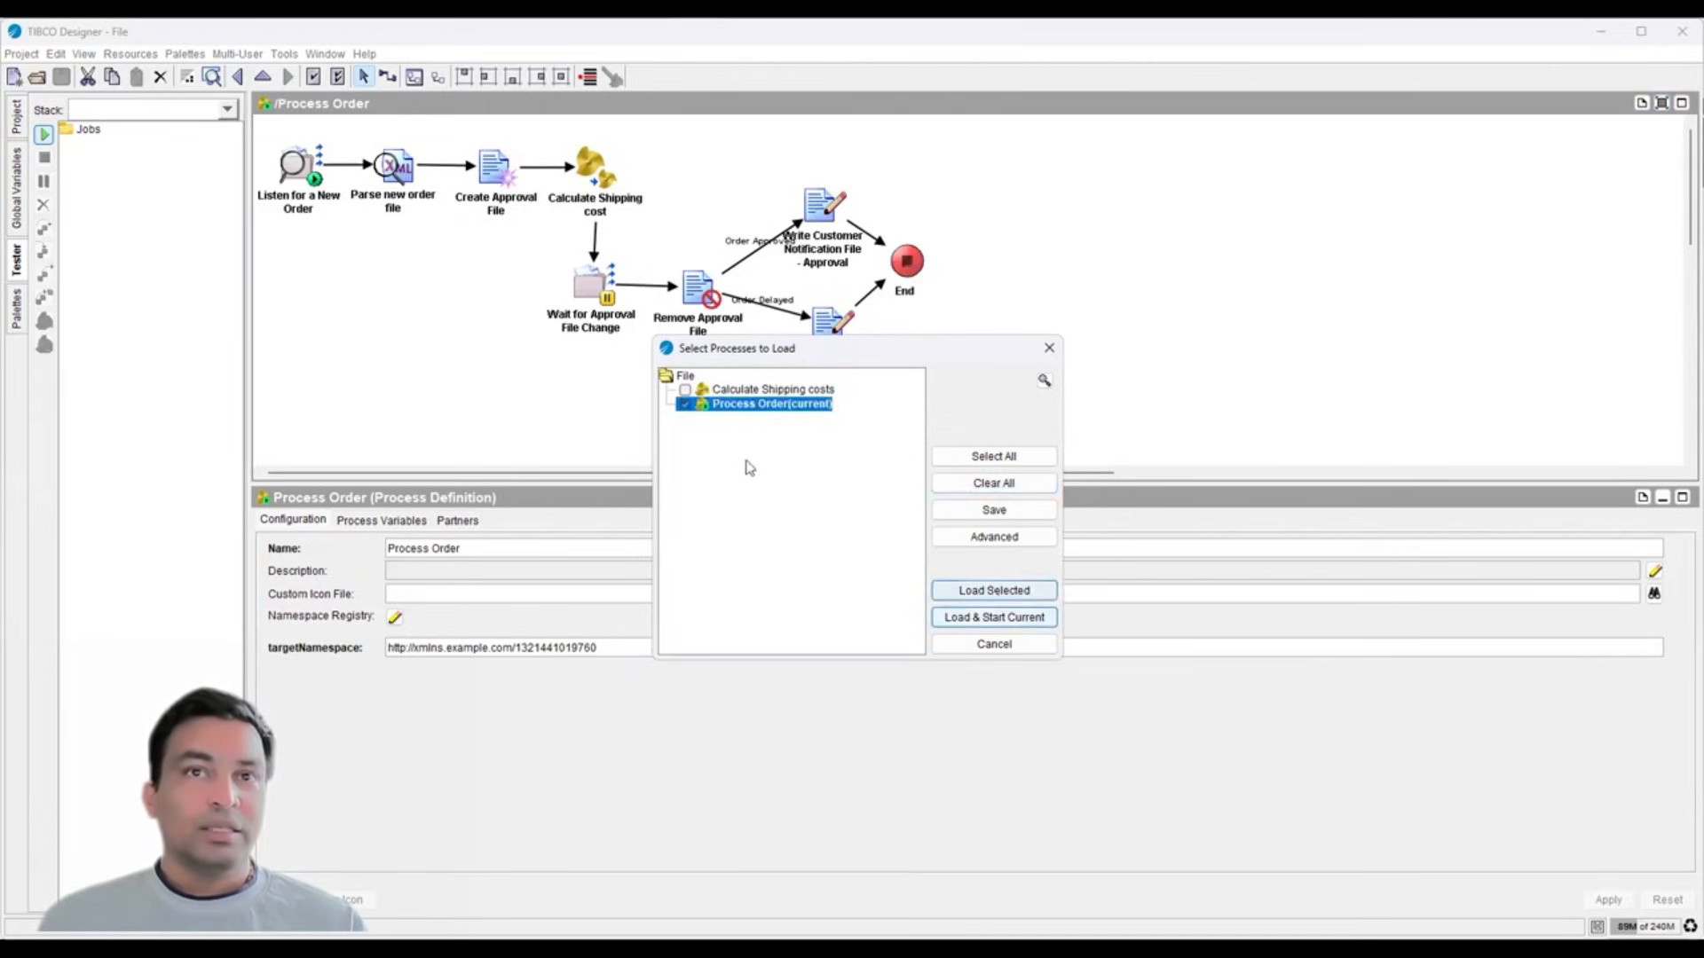
click(1009, 601)
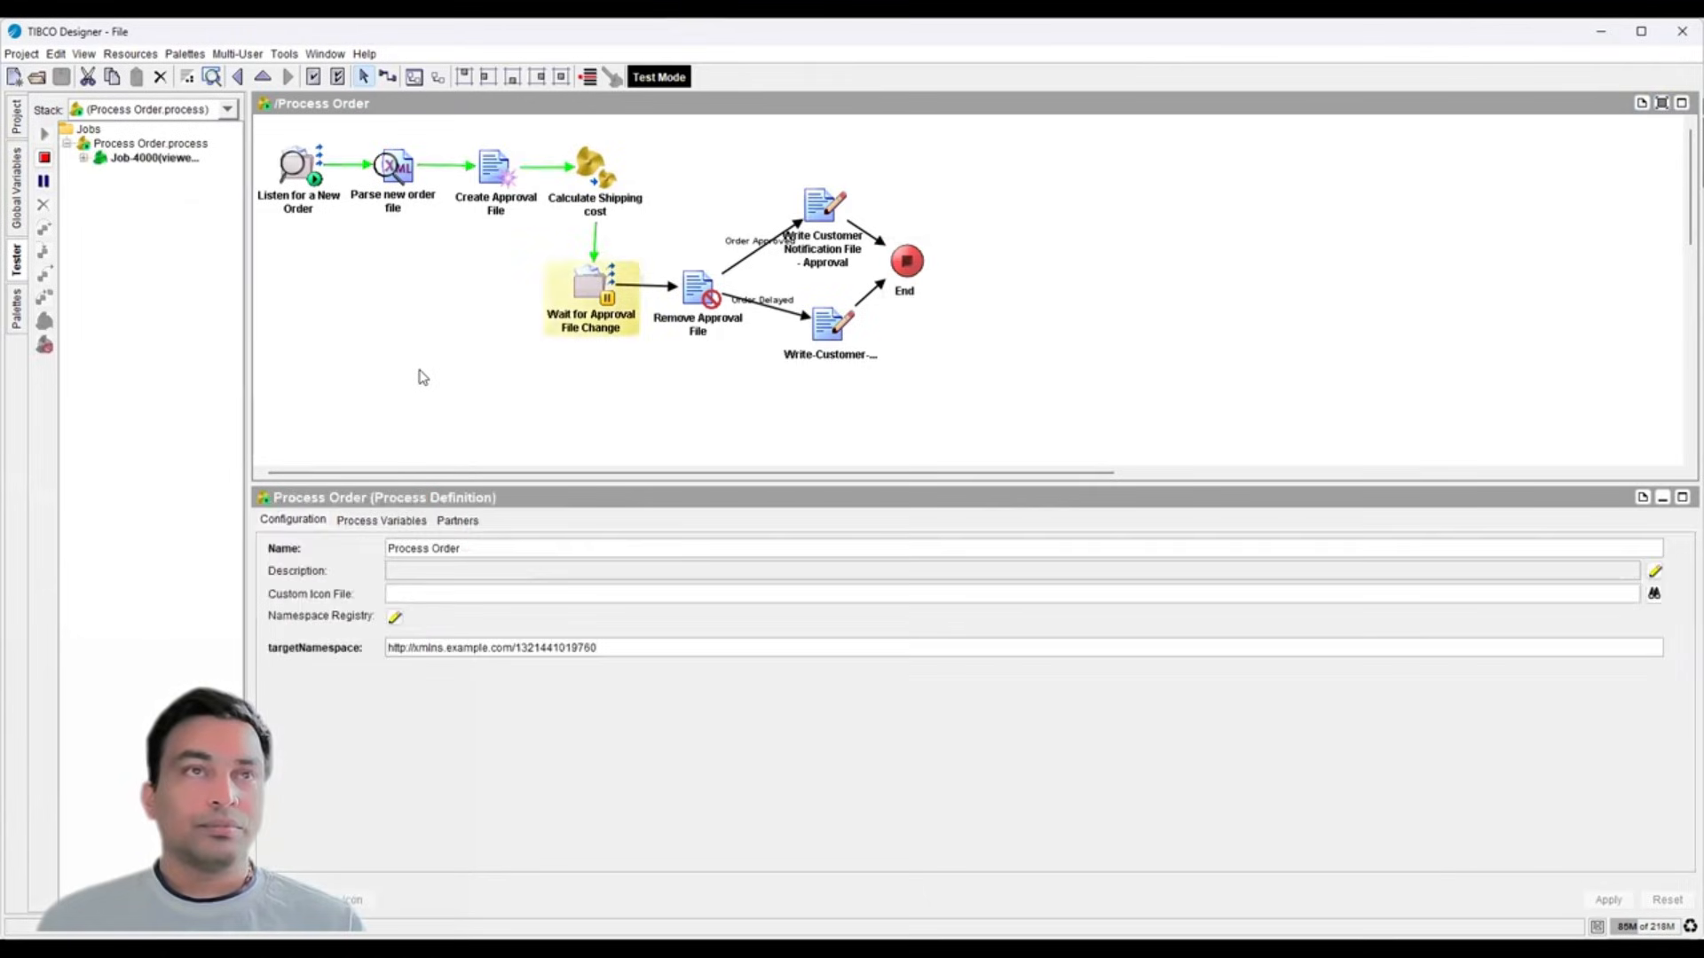
- Read the Listen for a New Order step's output as raw XML source
click(297, 169)
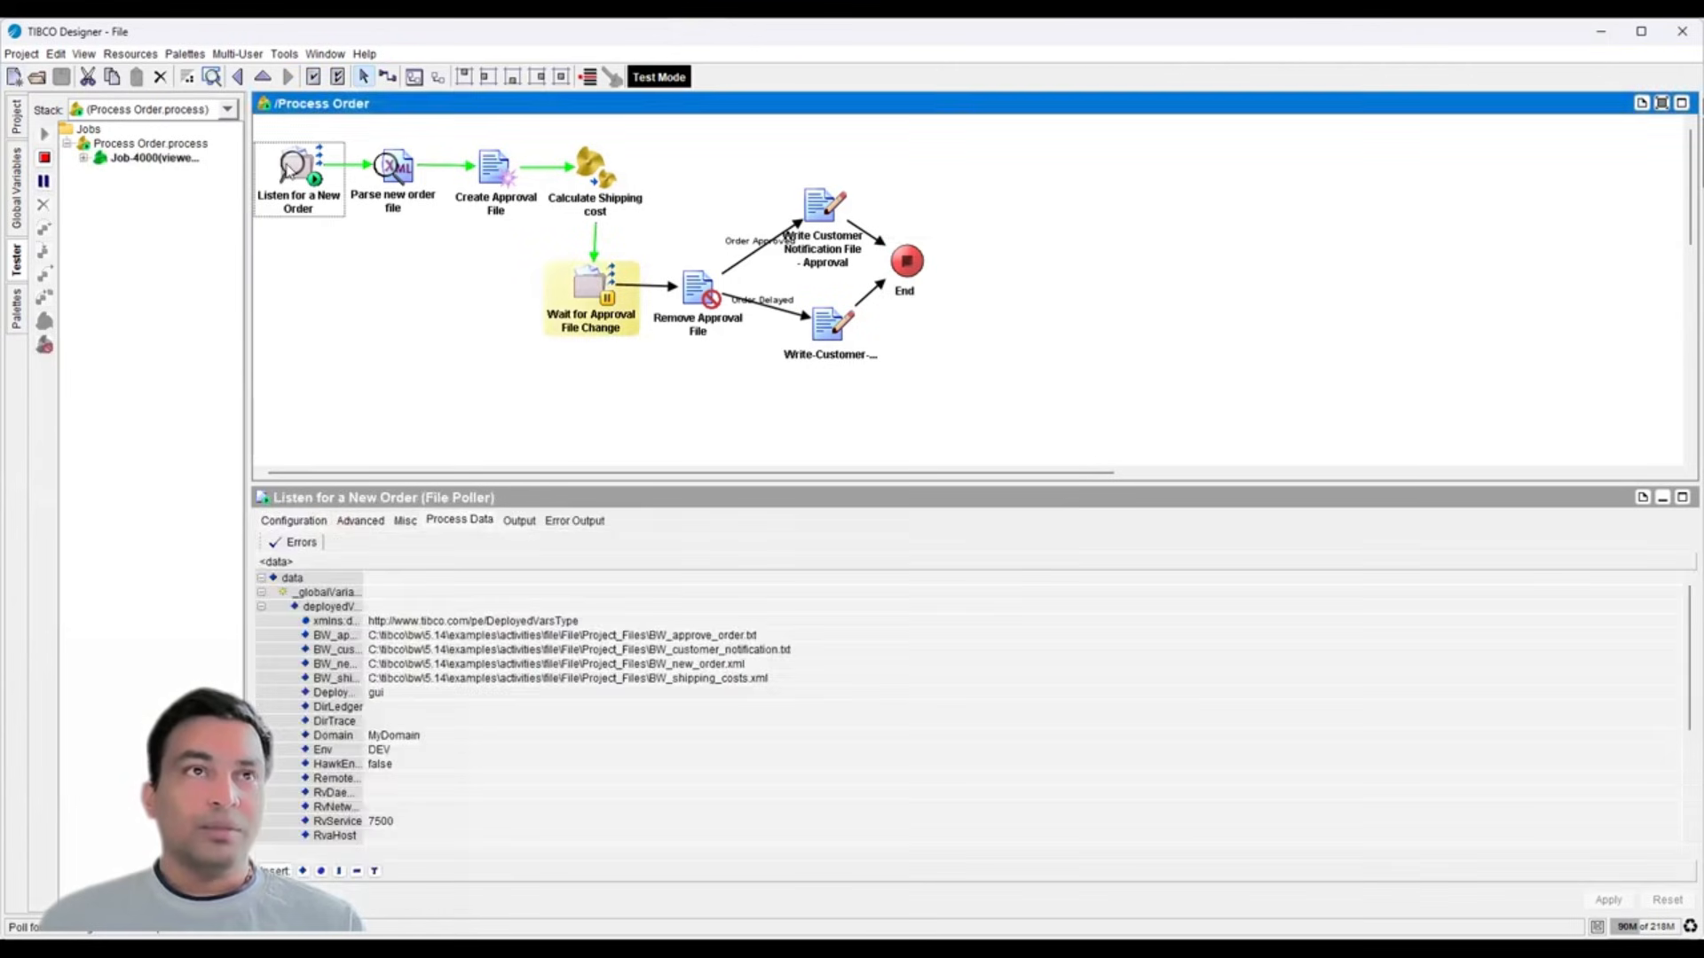
click(519, 521)
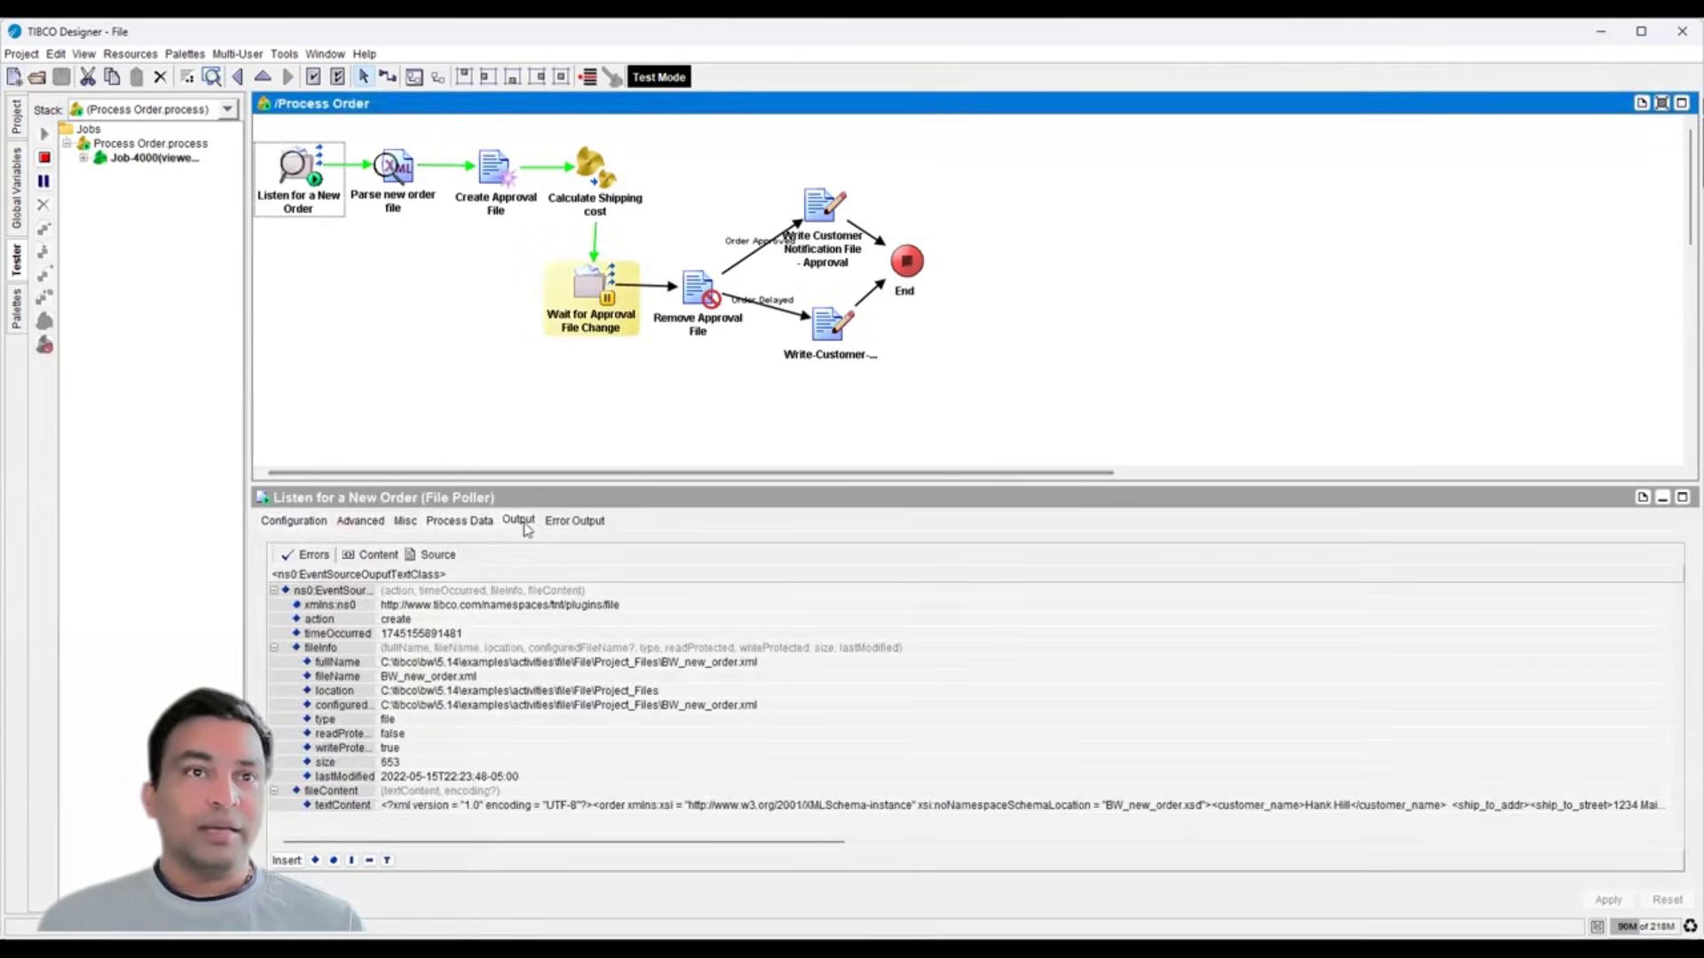
click(437, 555)
scroll(404, 675, down, 4)
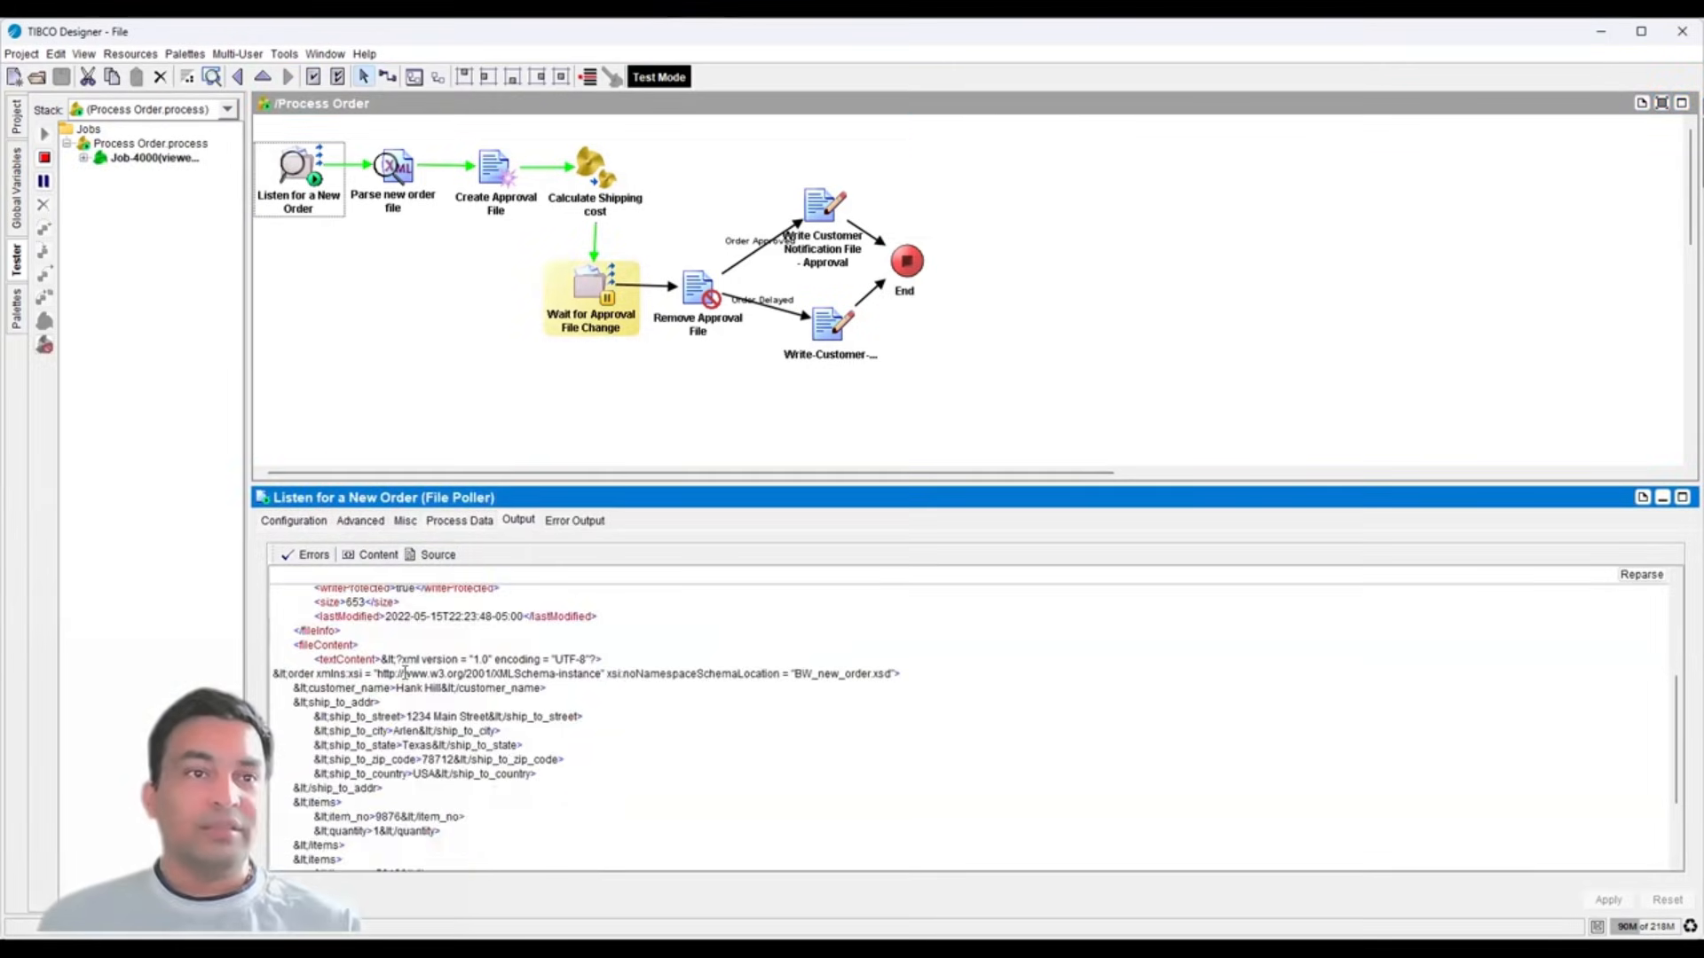
scroll(392, 691, down, 3)
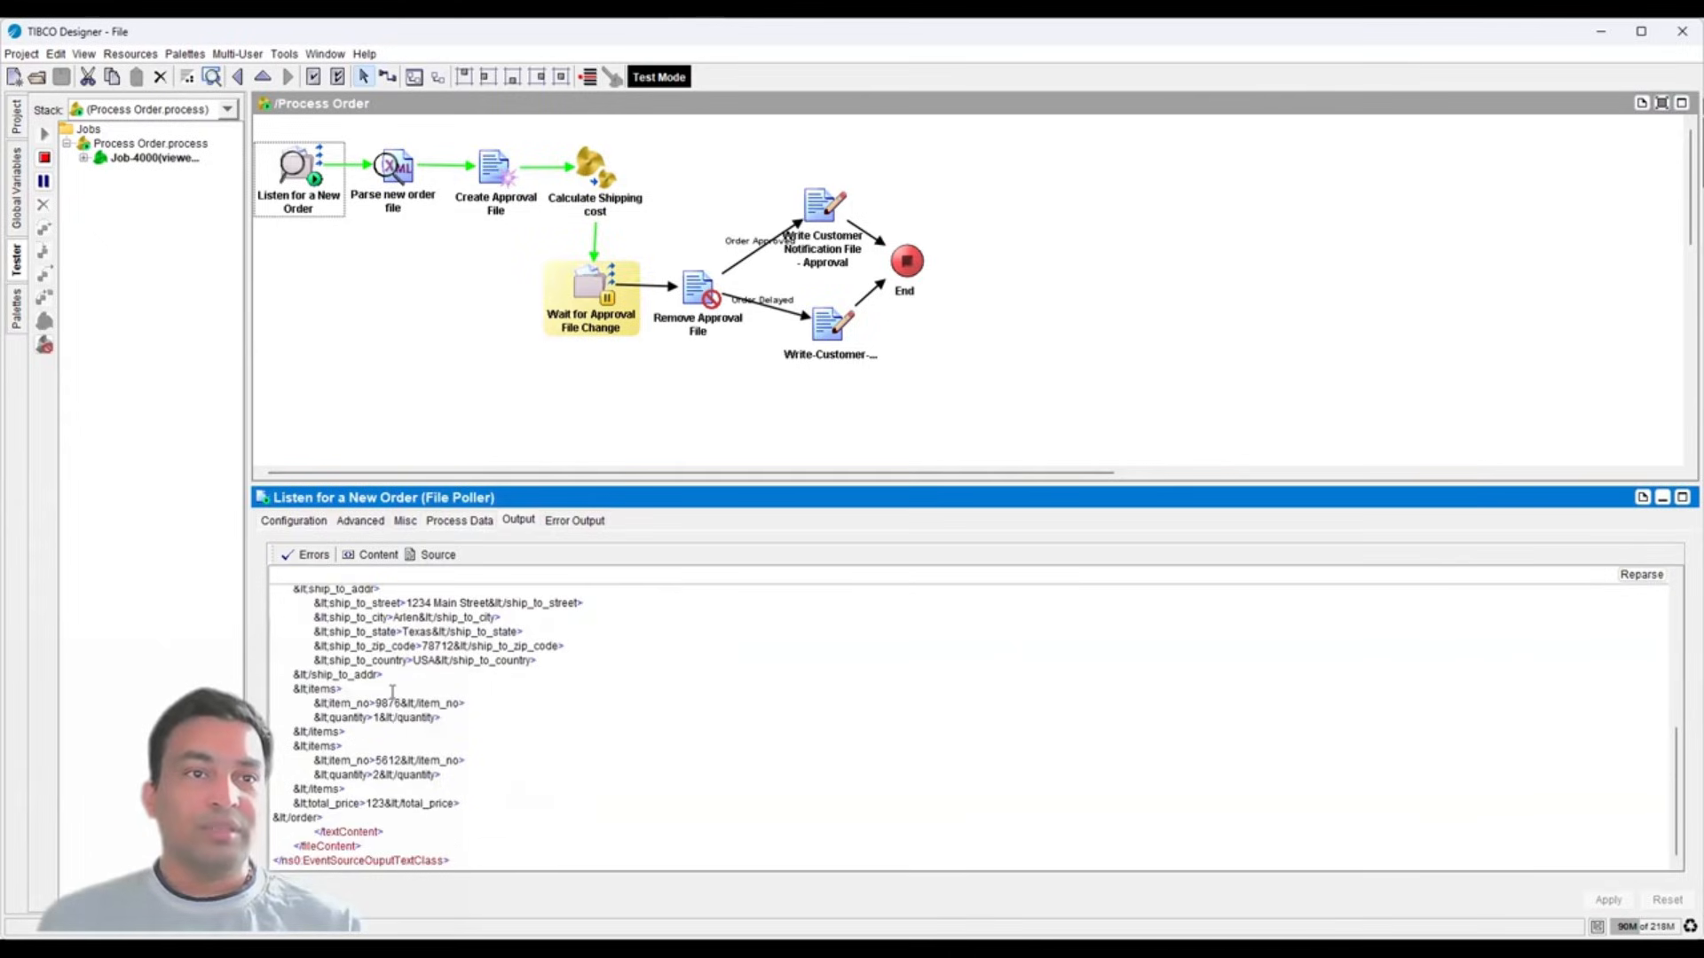
- Read the Parse new order file and Create Approval File outputs as raw XML
click(393, 173)
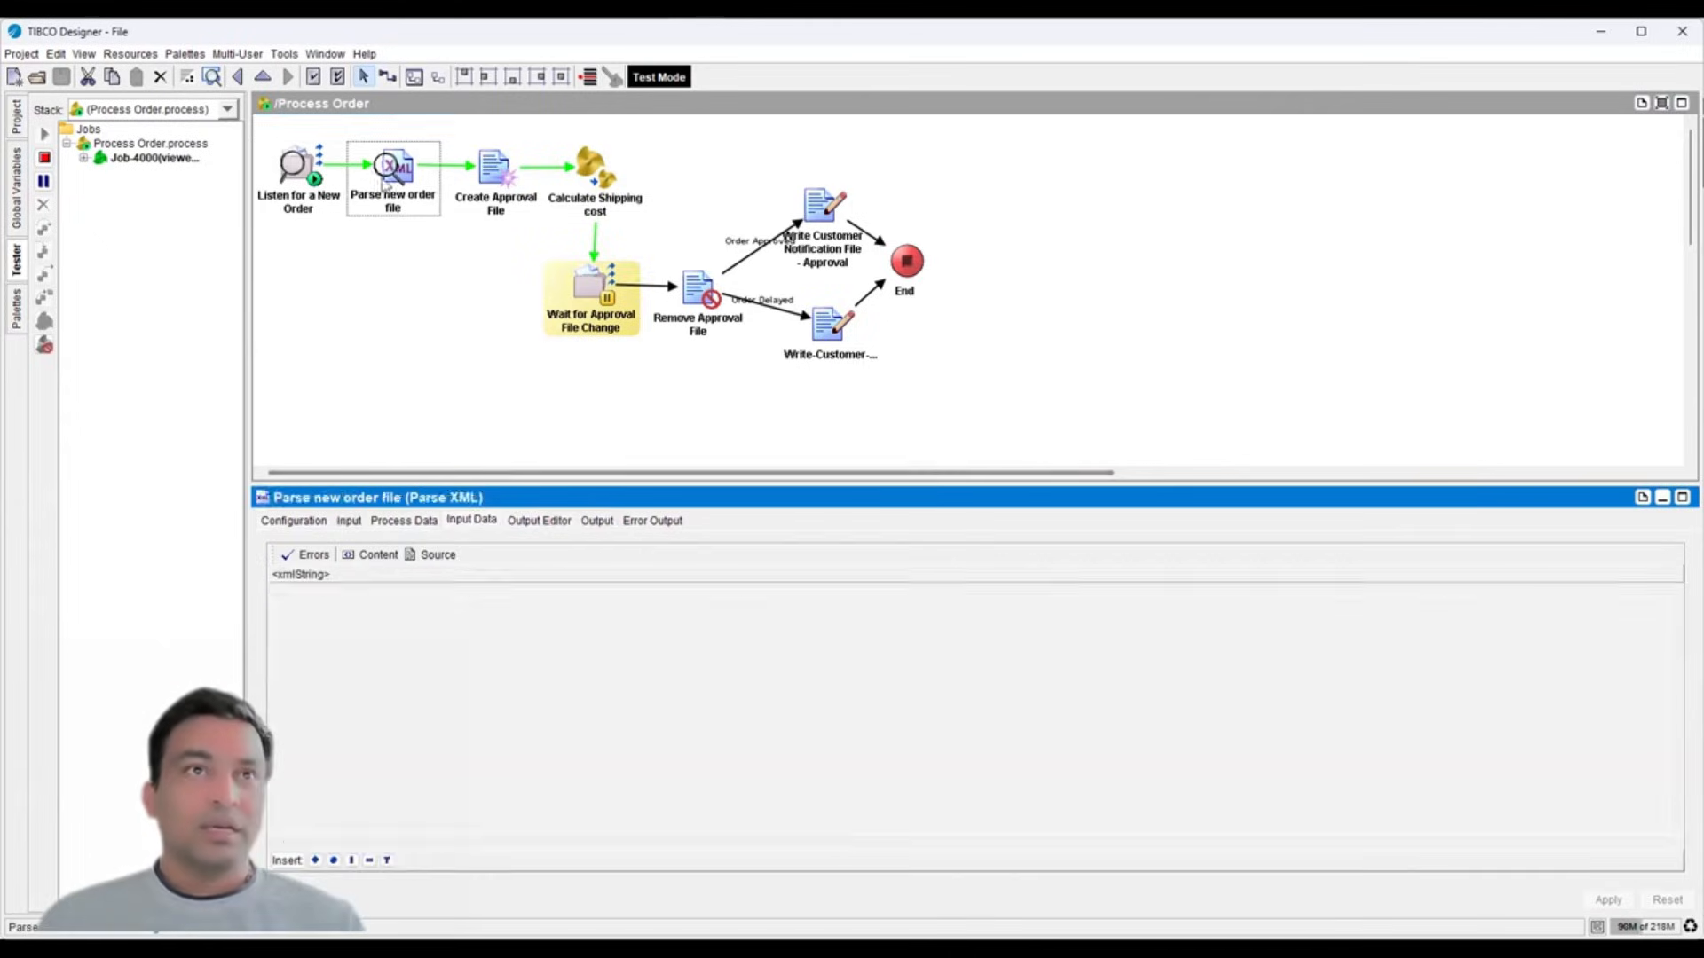
click(586, 521)
click(439, 555)
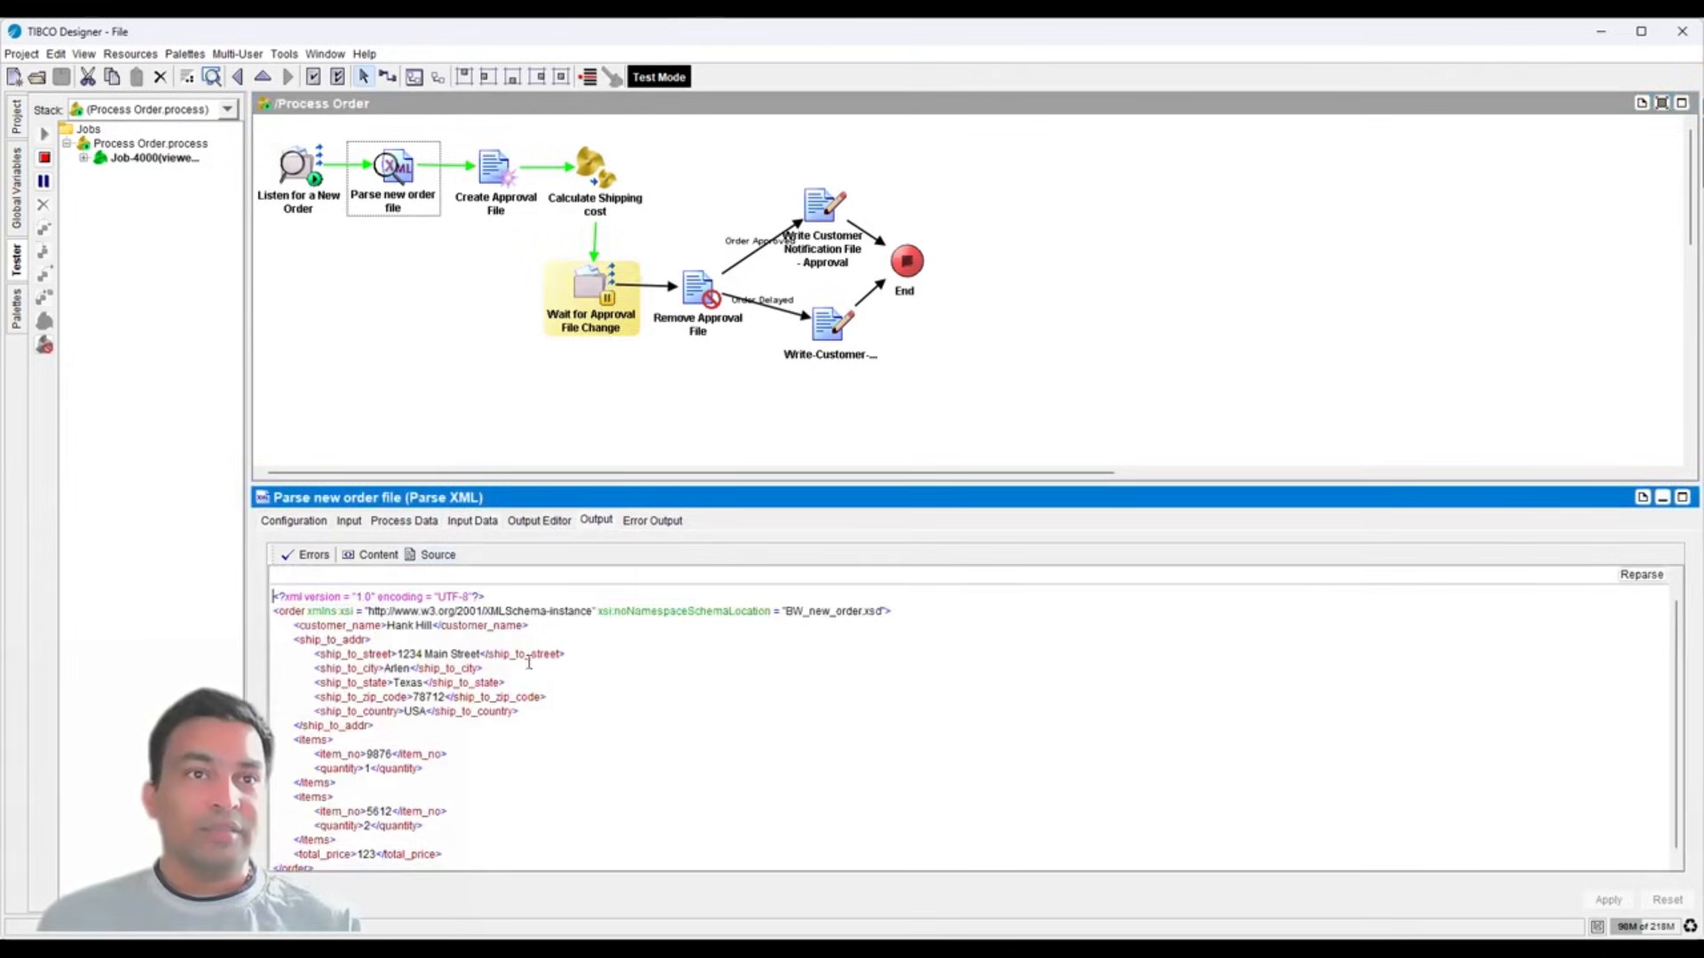
click(487, 196)
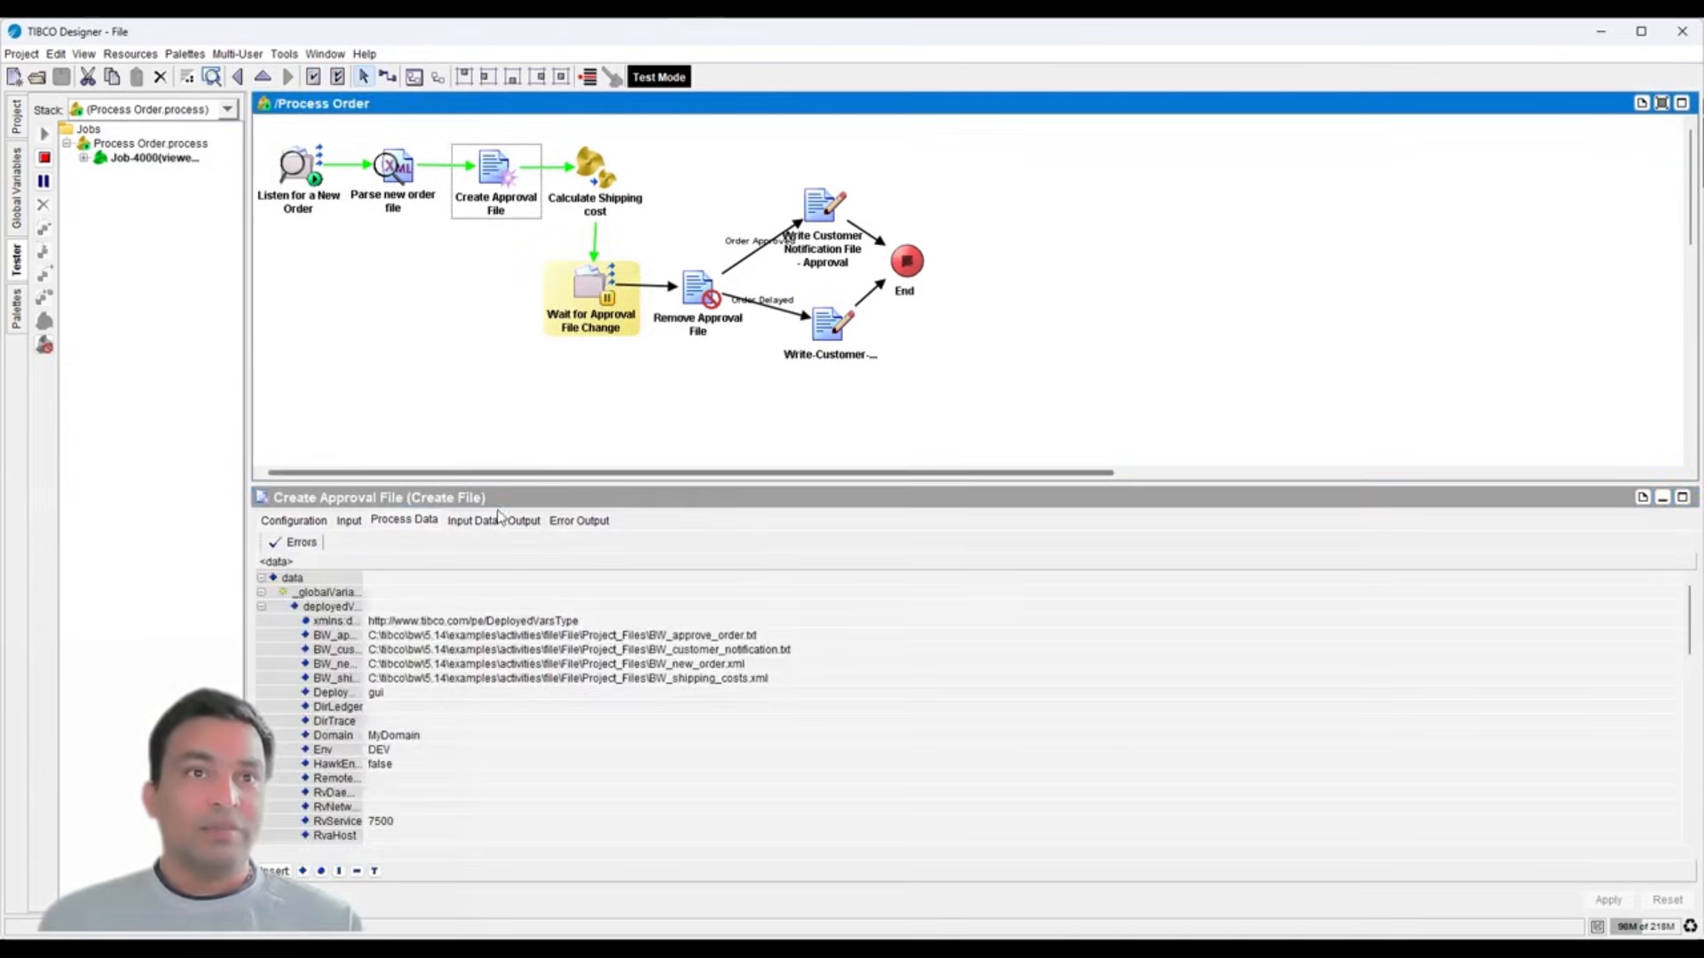
click(522, 521)
click(413, 556)
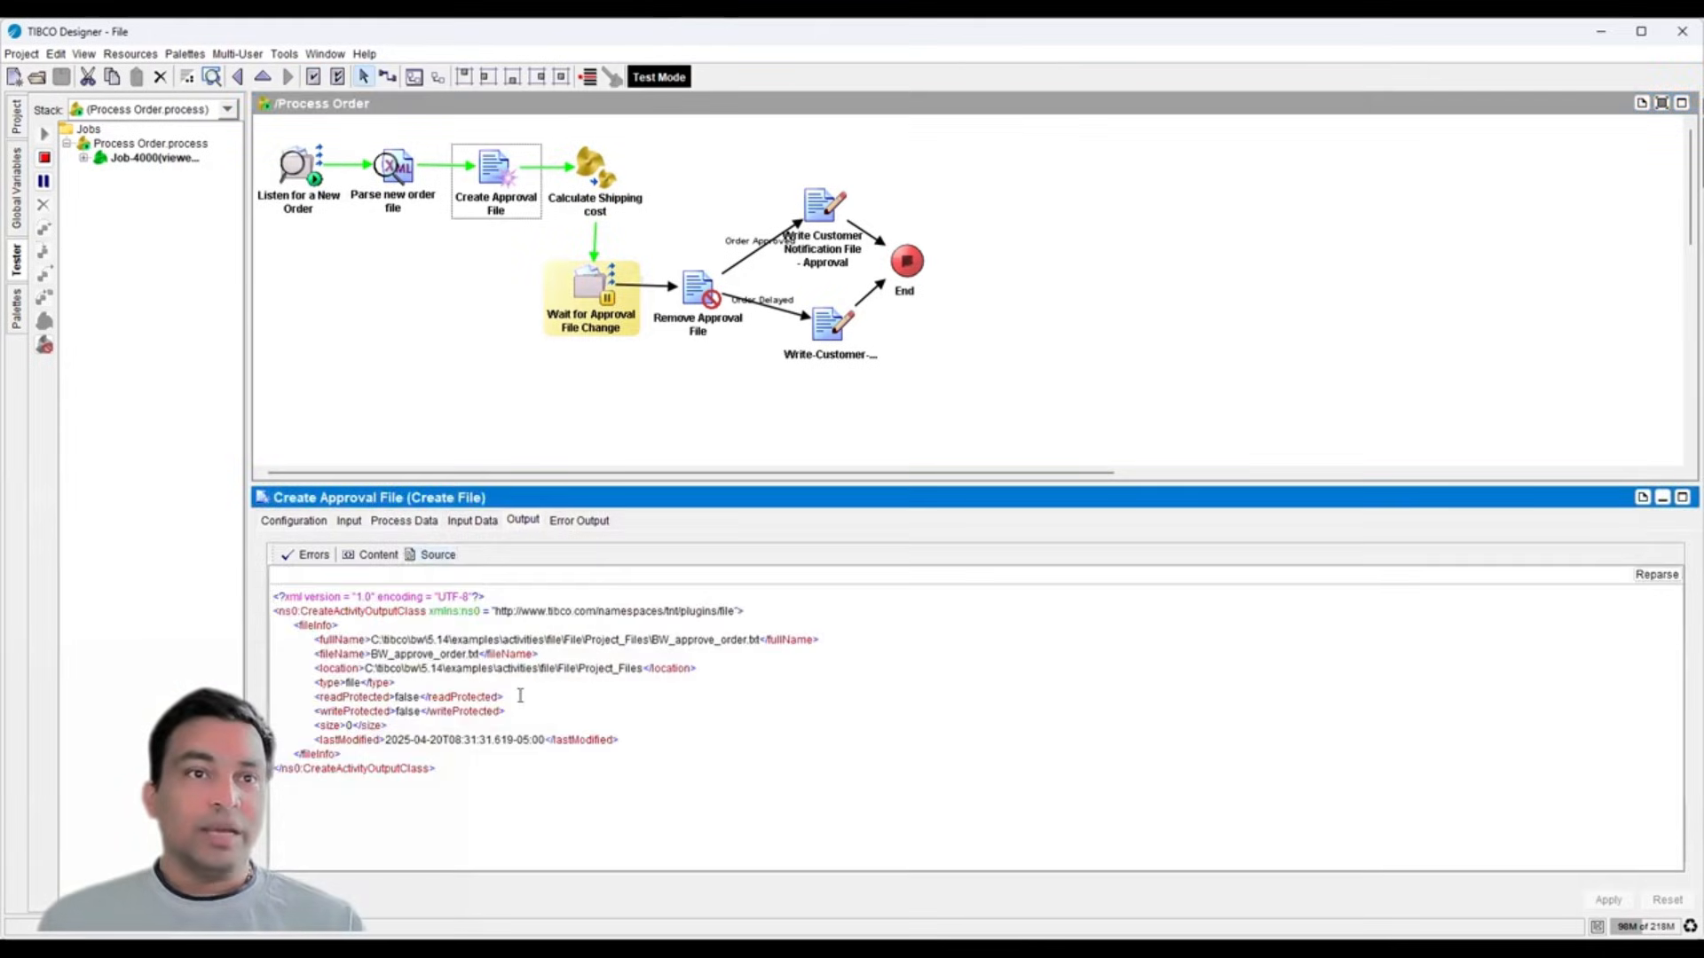
- Refresh Project_Files via Resources > Refresh and open the empty BW_approve_order file
click(18, 119)
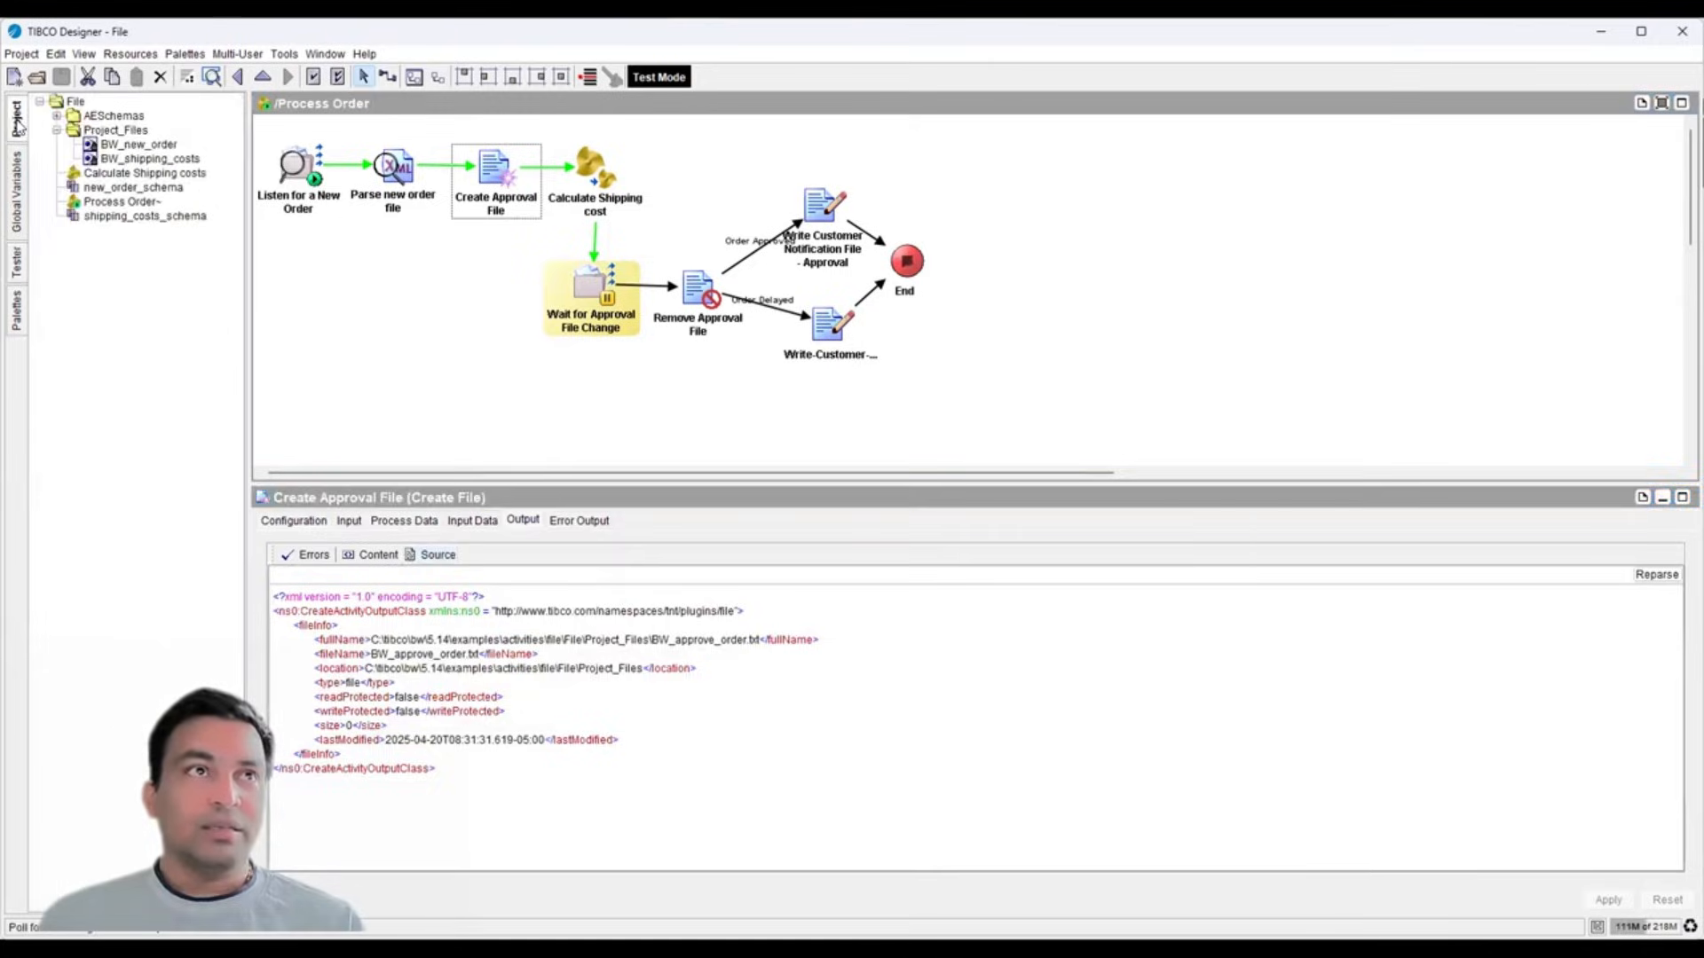
click(124, 131)
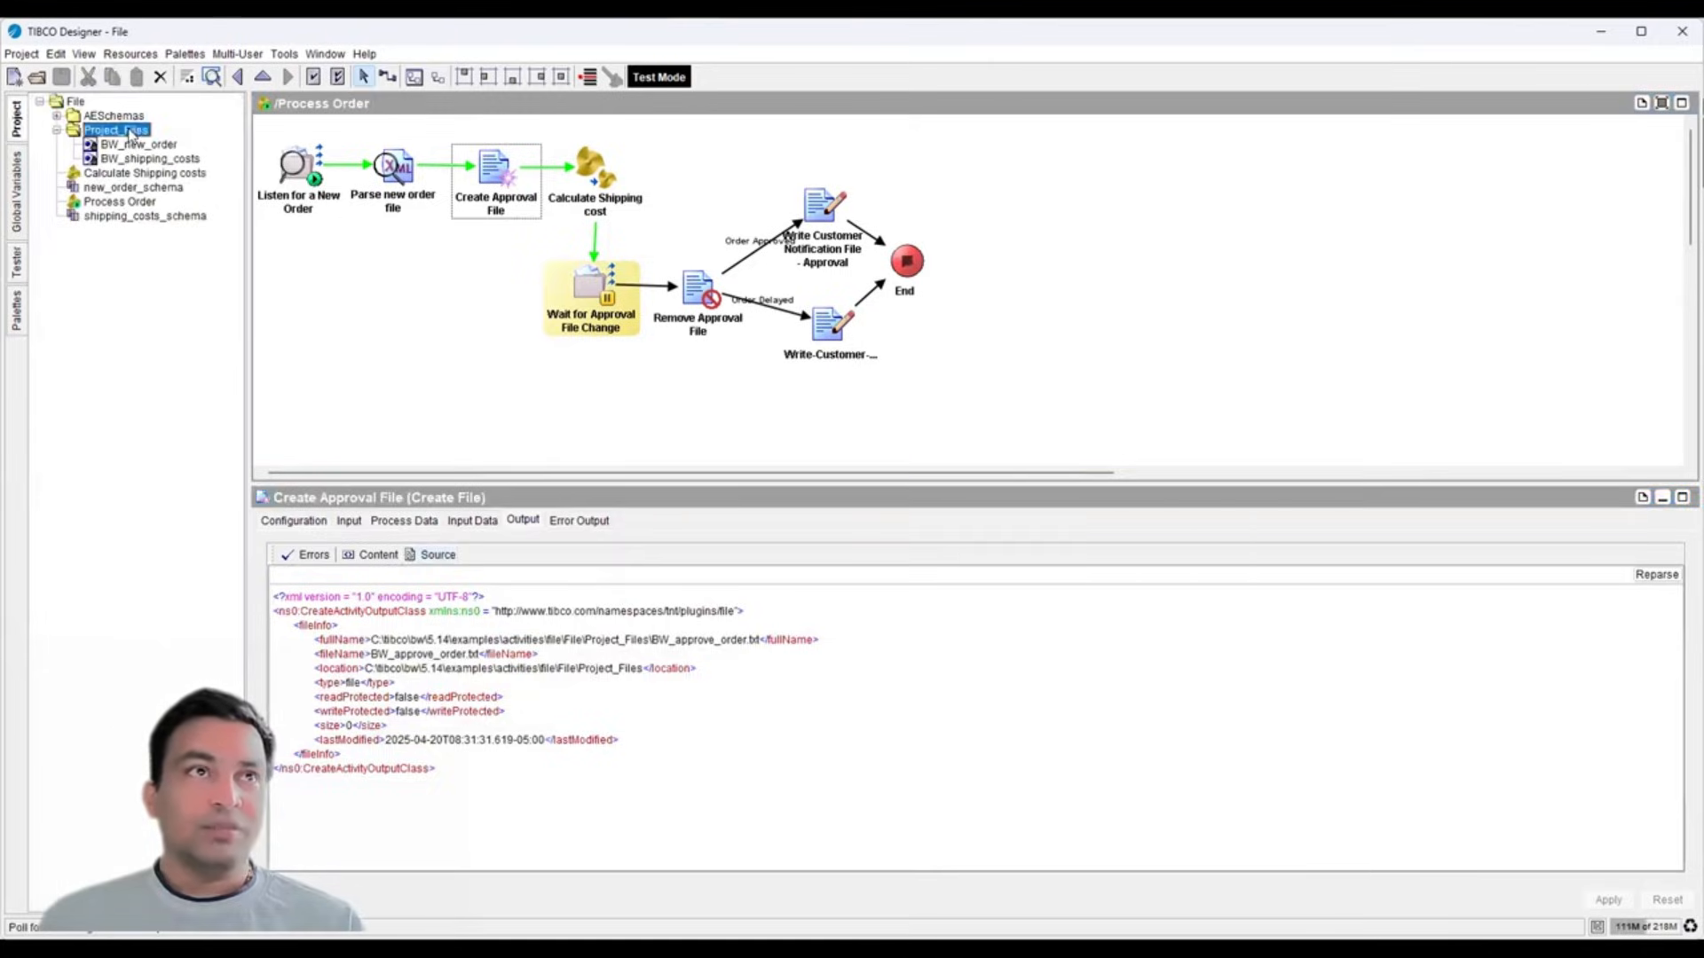
click(131, 55)
click(148, 164)
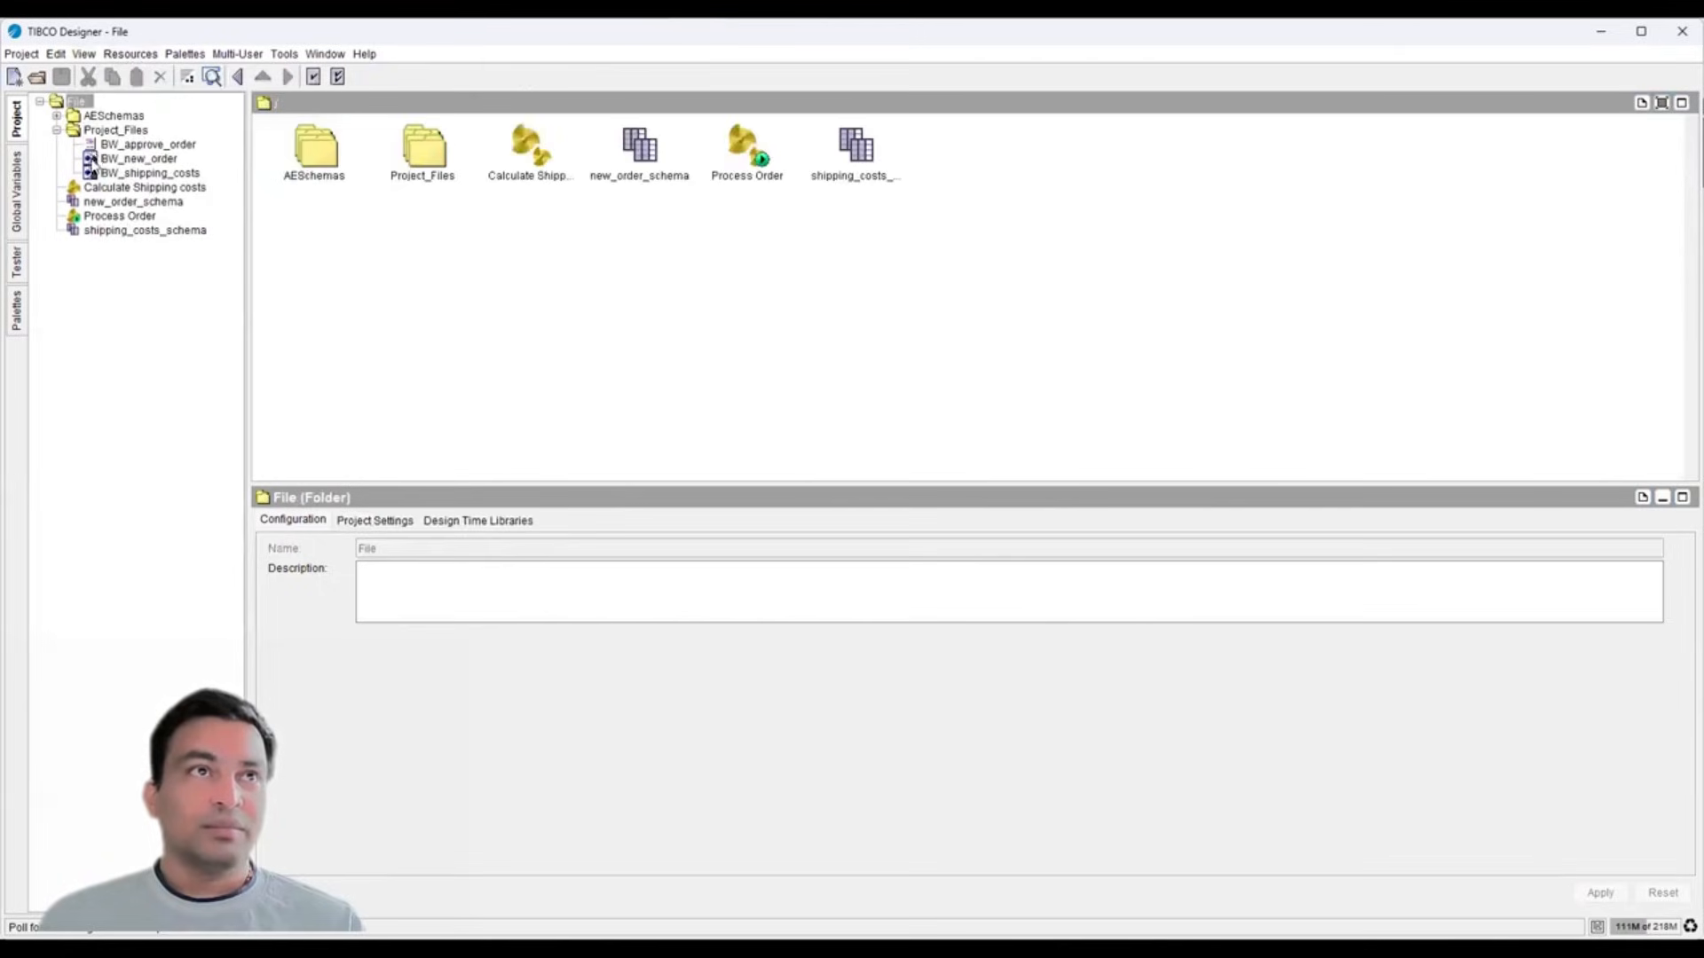
click(145, 145)
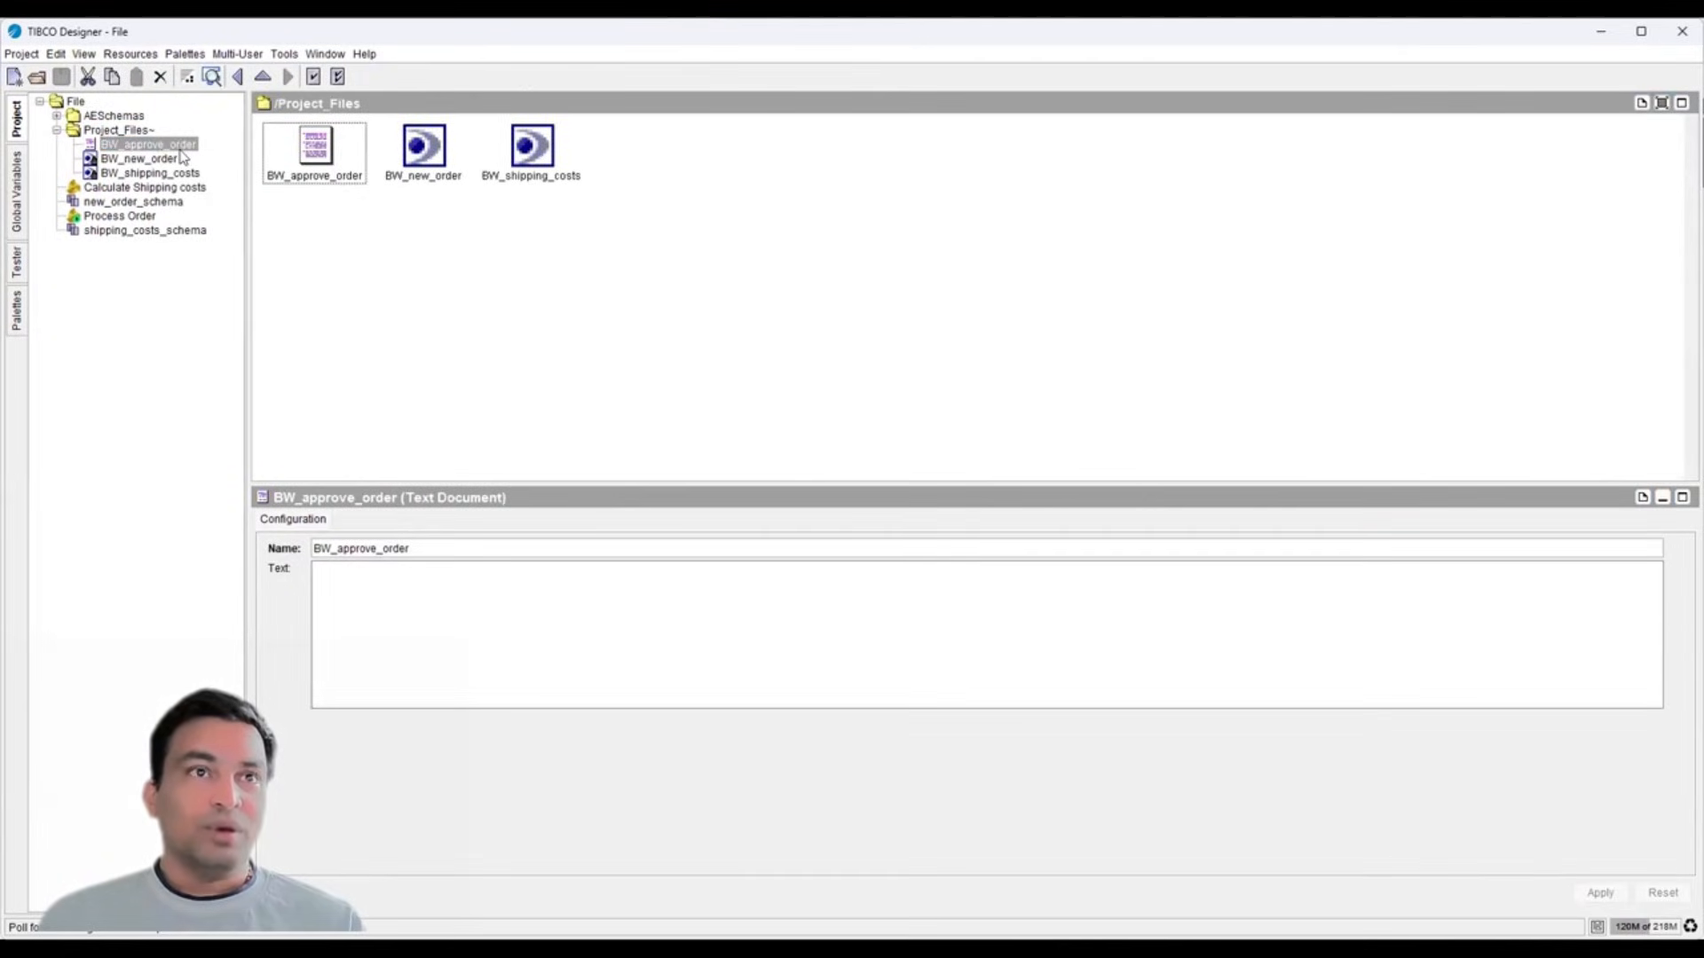
click(346, 580)
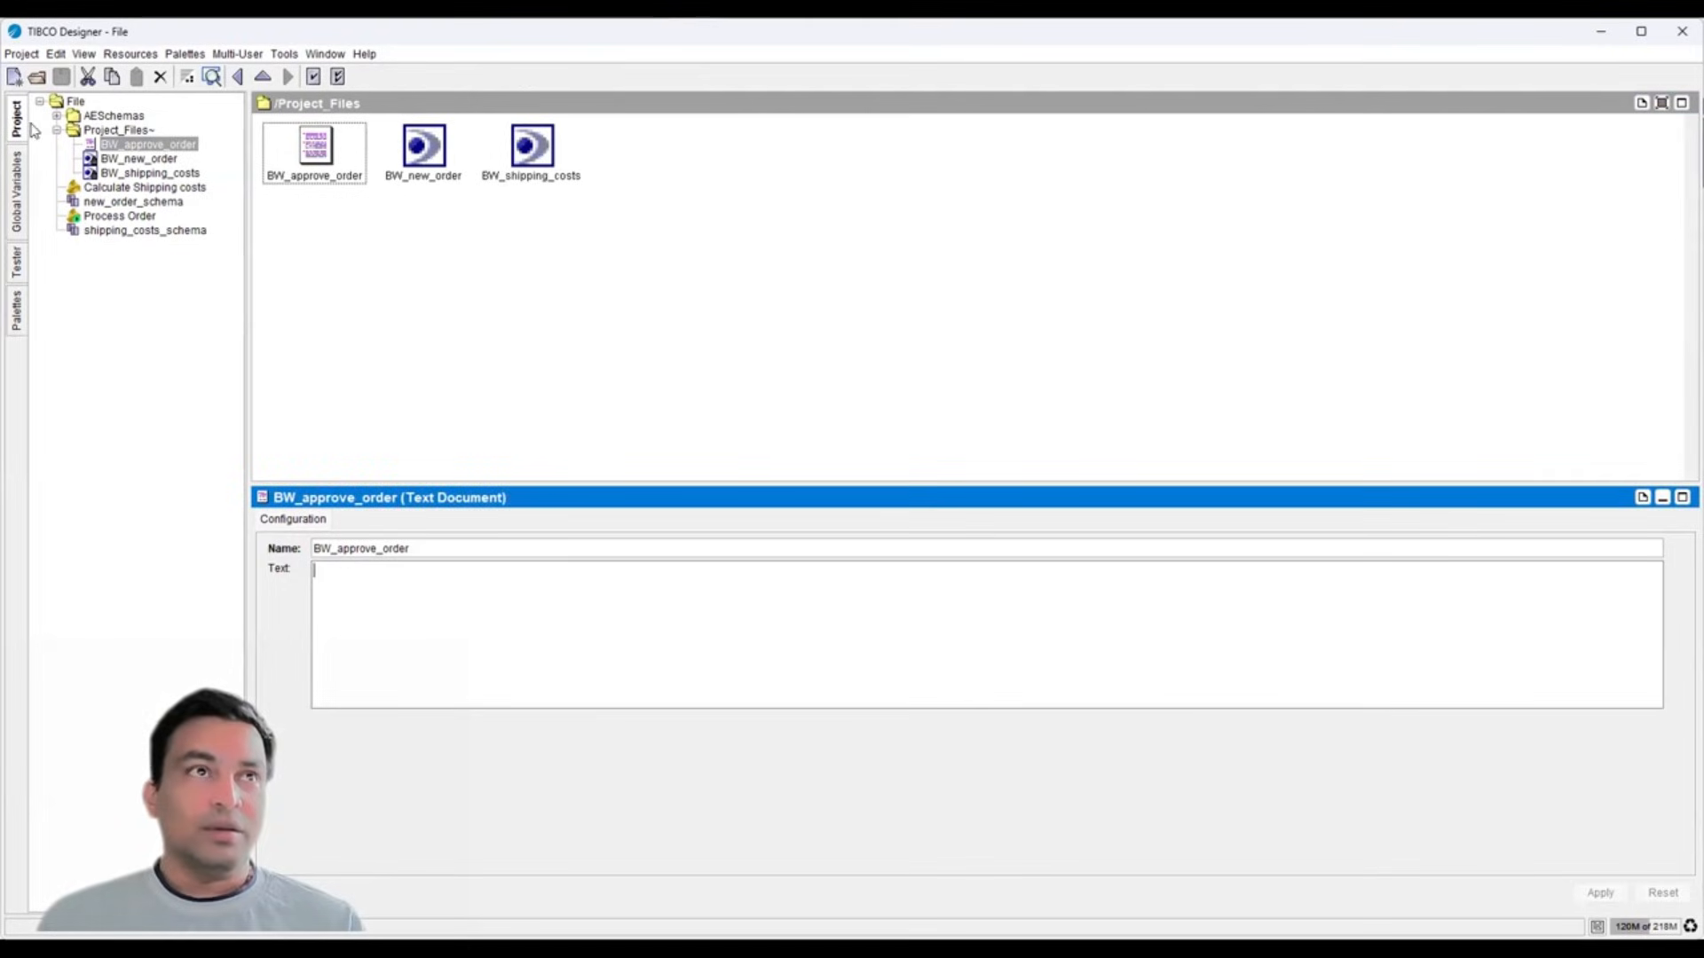
- Check global variables, then expand Job-4000 and view Remove Approval File's input mapping
click(23, 130)
click(18, 182)
click(20, 105)
click(16, 266)
click(130, 158)
click(84, 158)
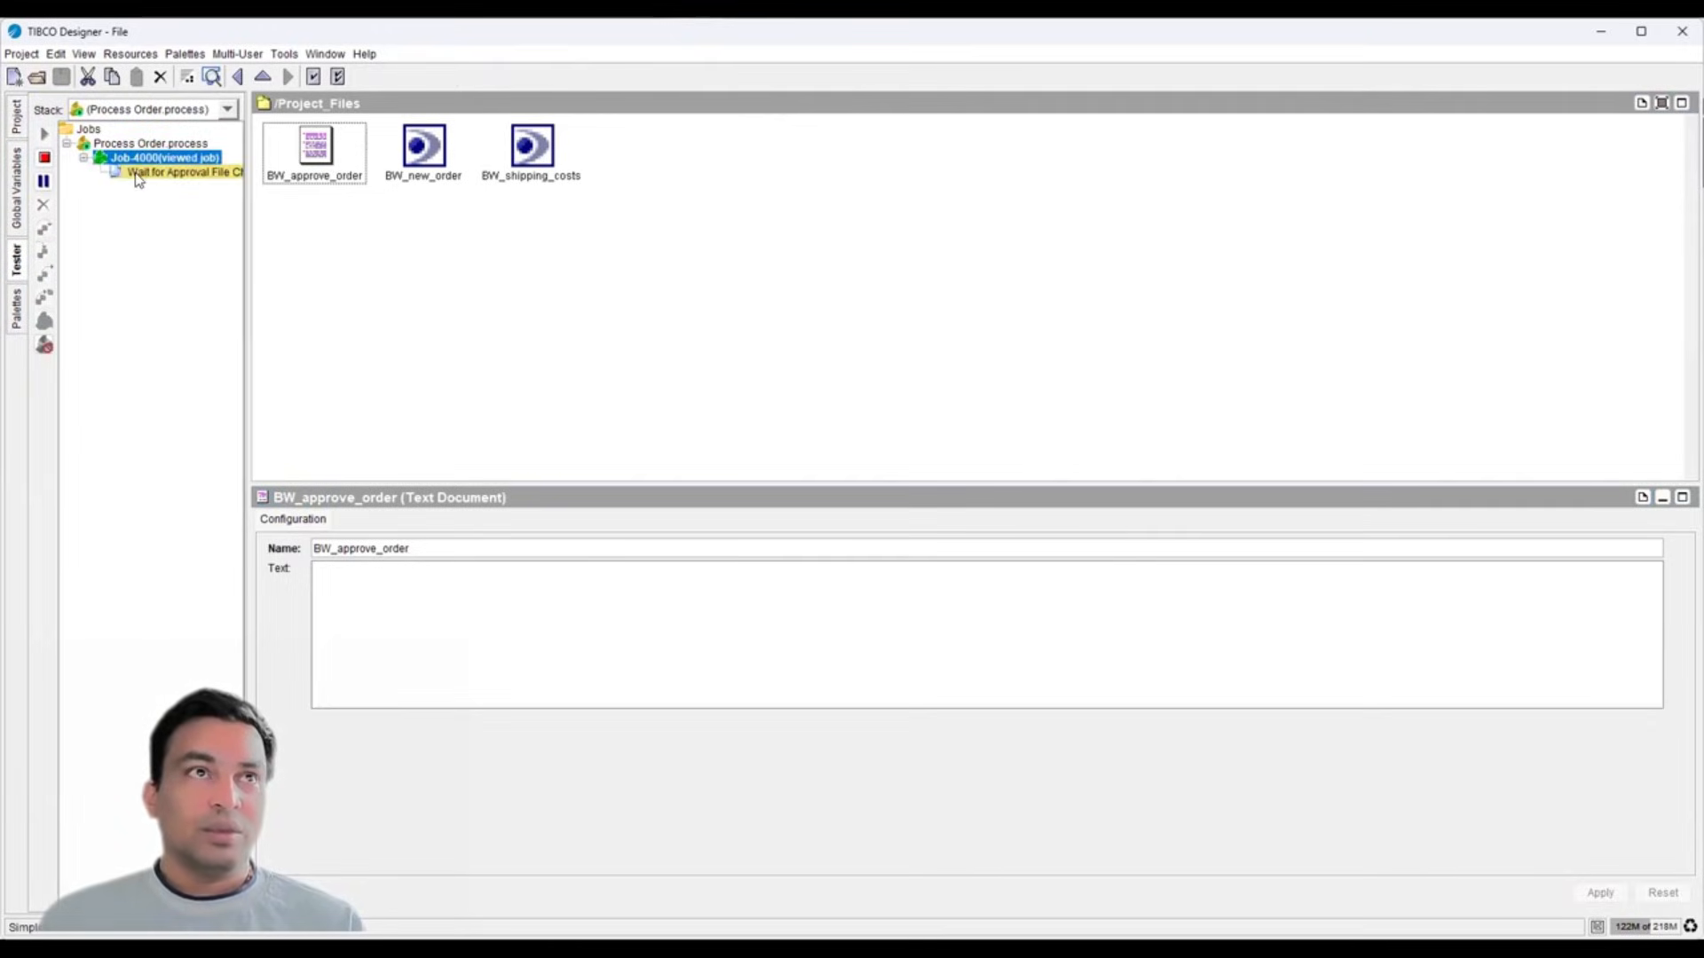
click(142, 173)
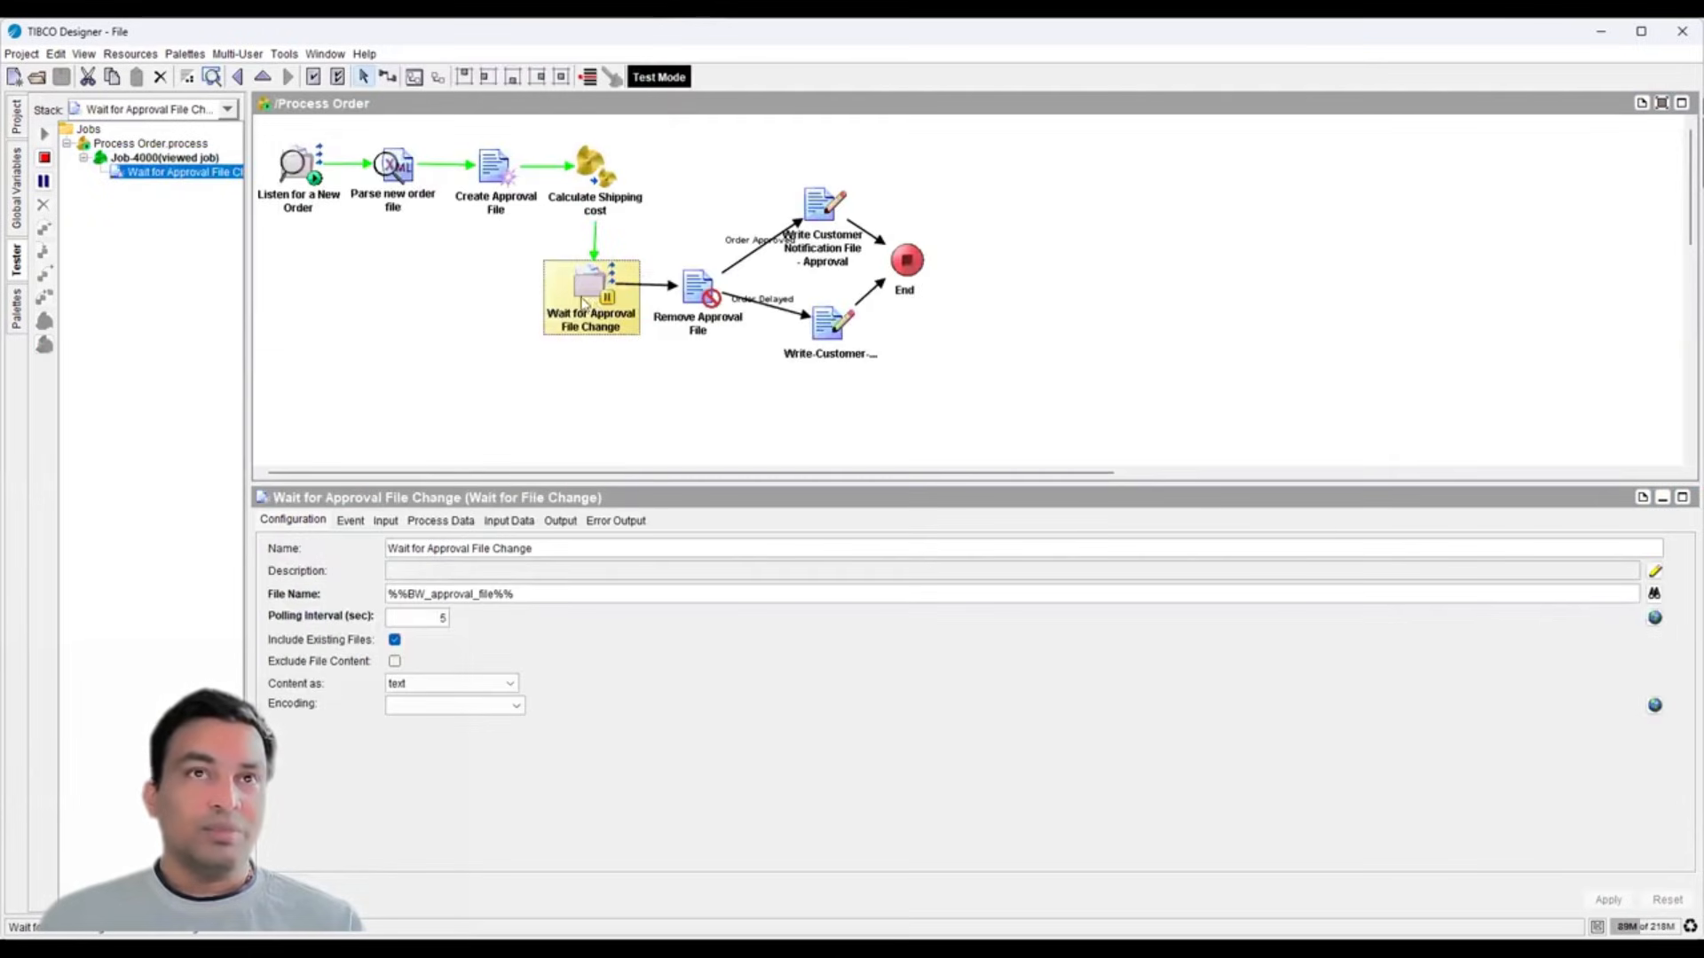
click(694, 308)
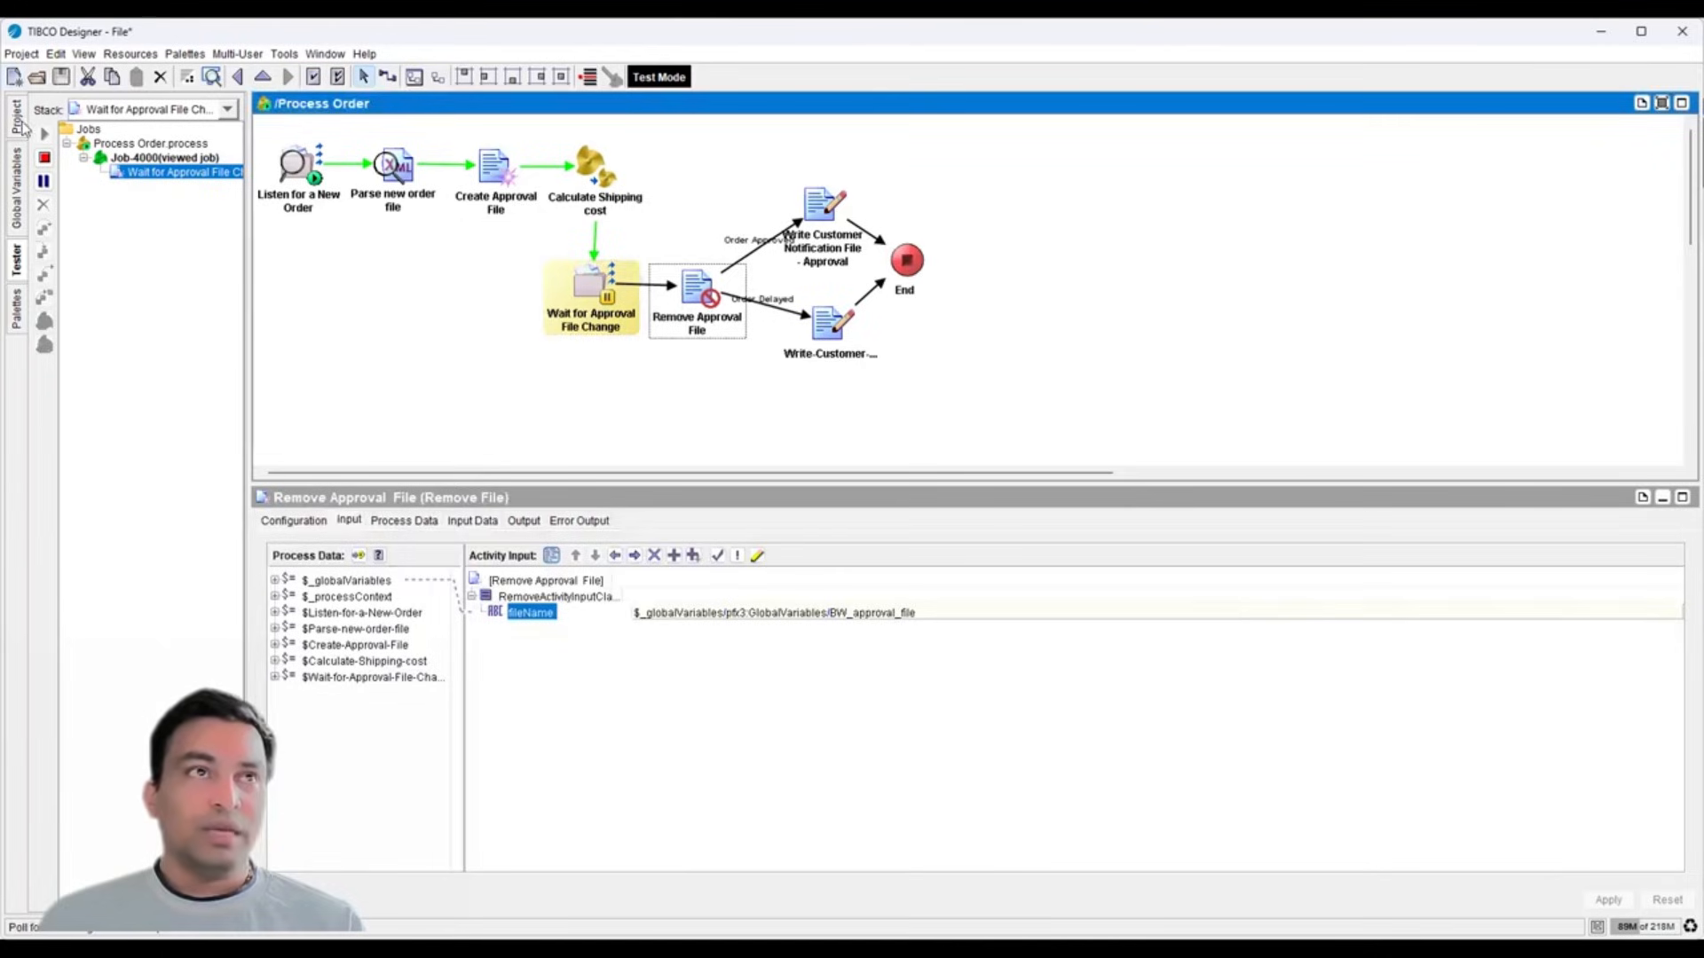
- Select the word 'approved' in the Order Approved transition condition
click(21, 126)
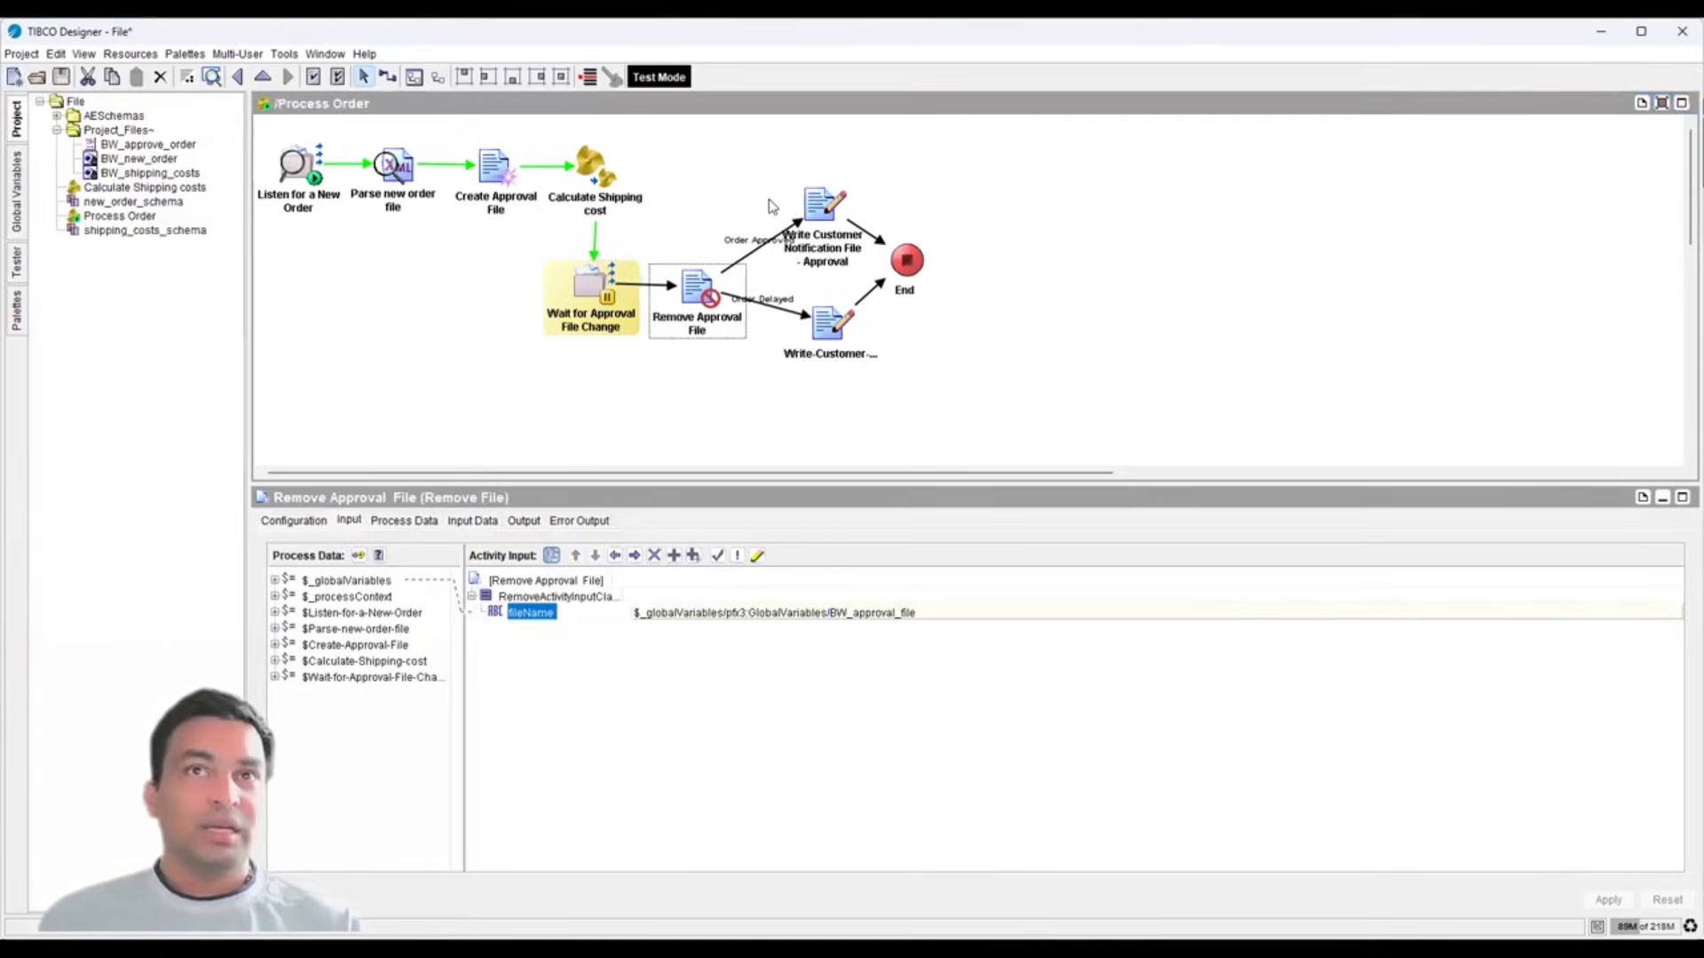
click(759, 247)
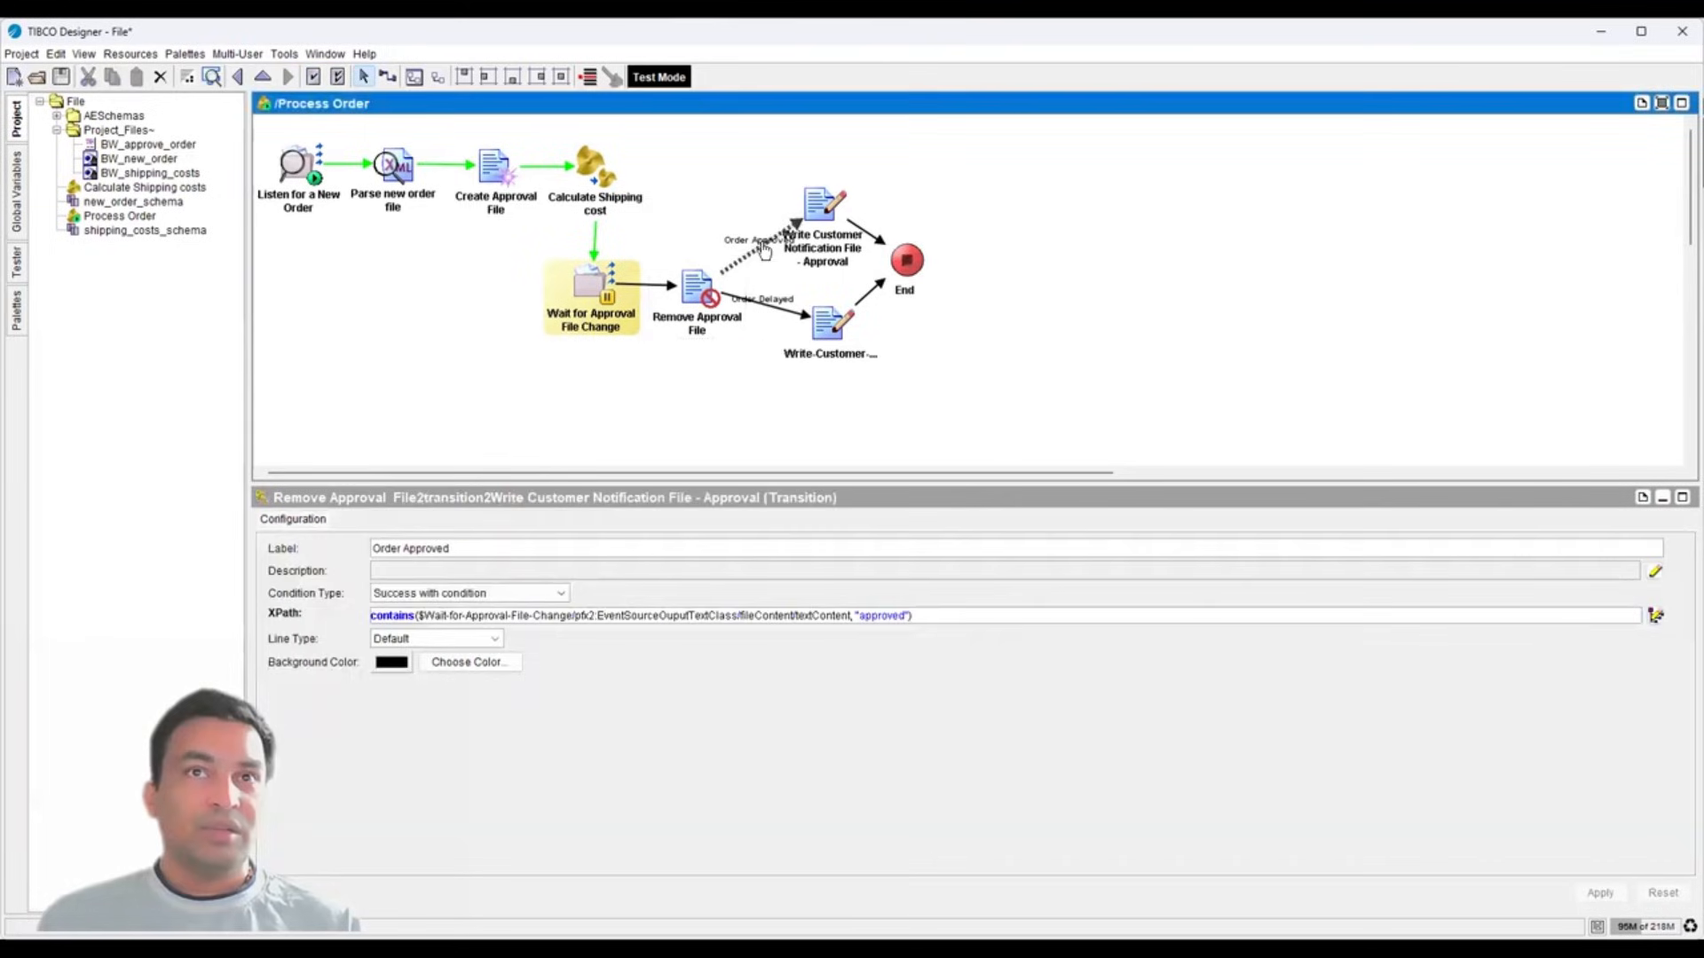
click(769, 311)
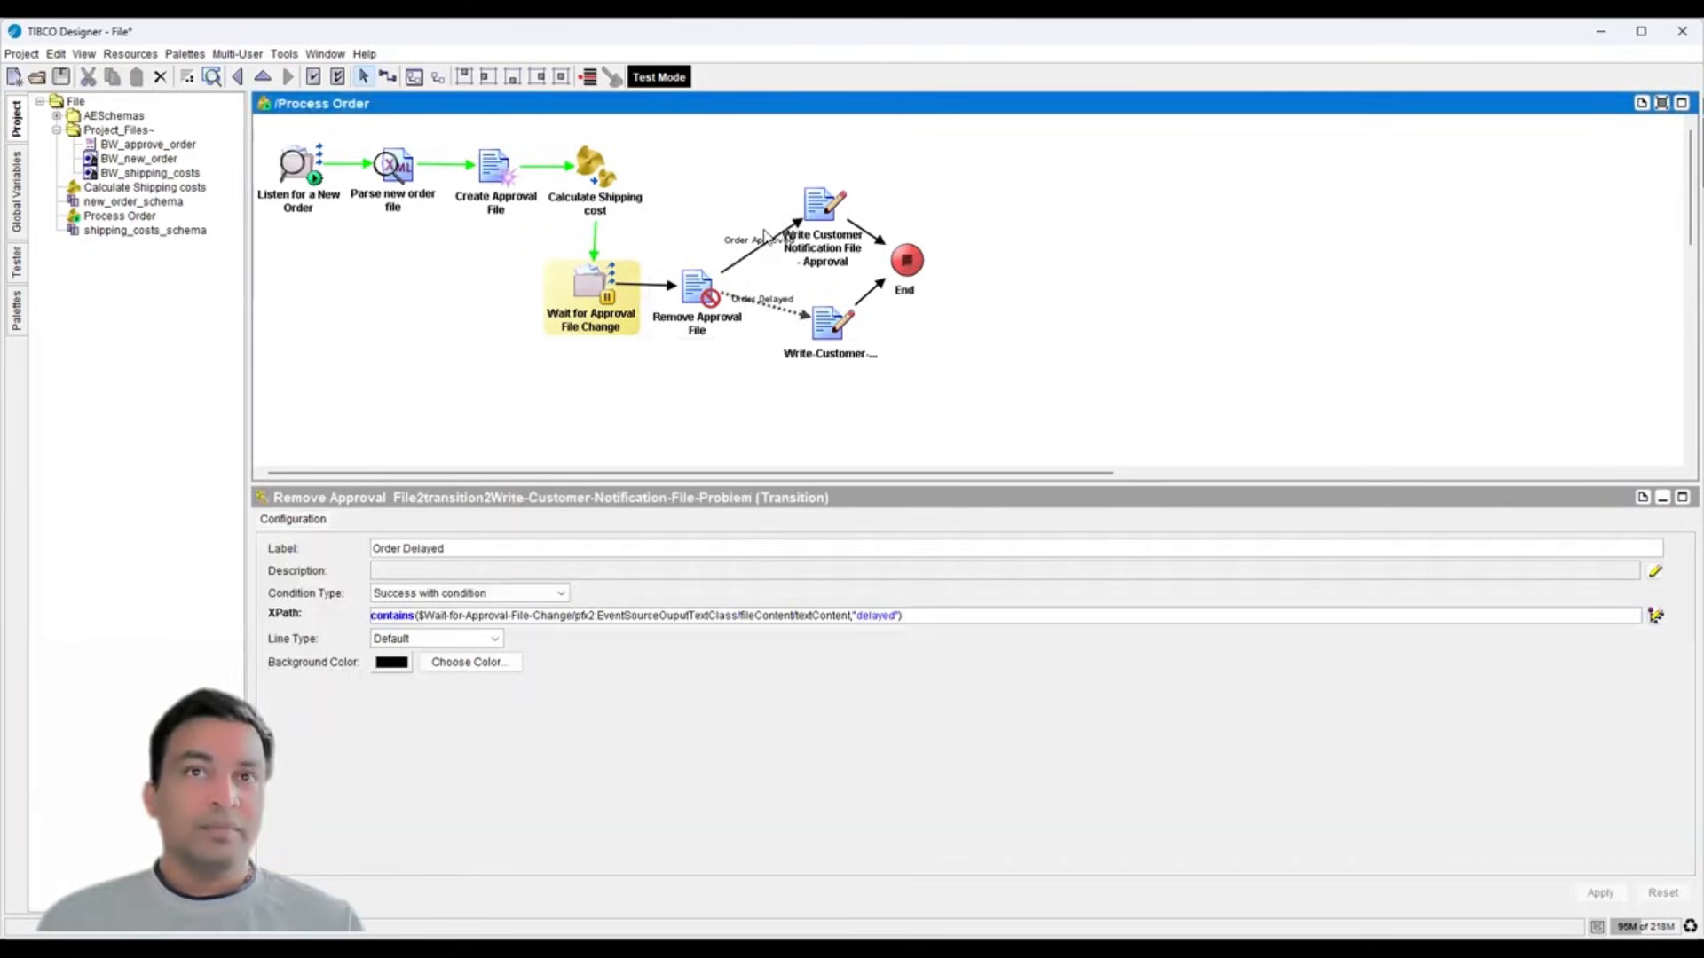
click(811, 210)
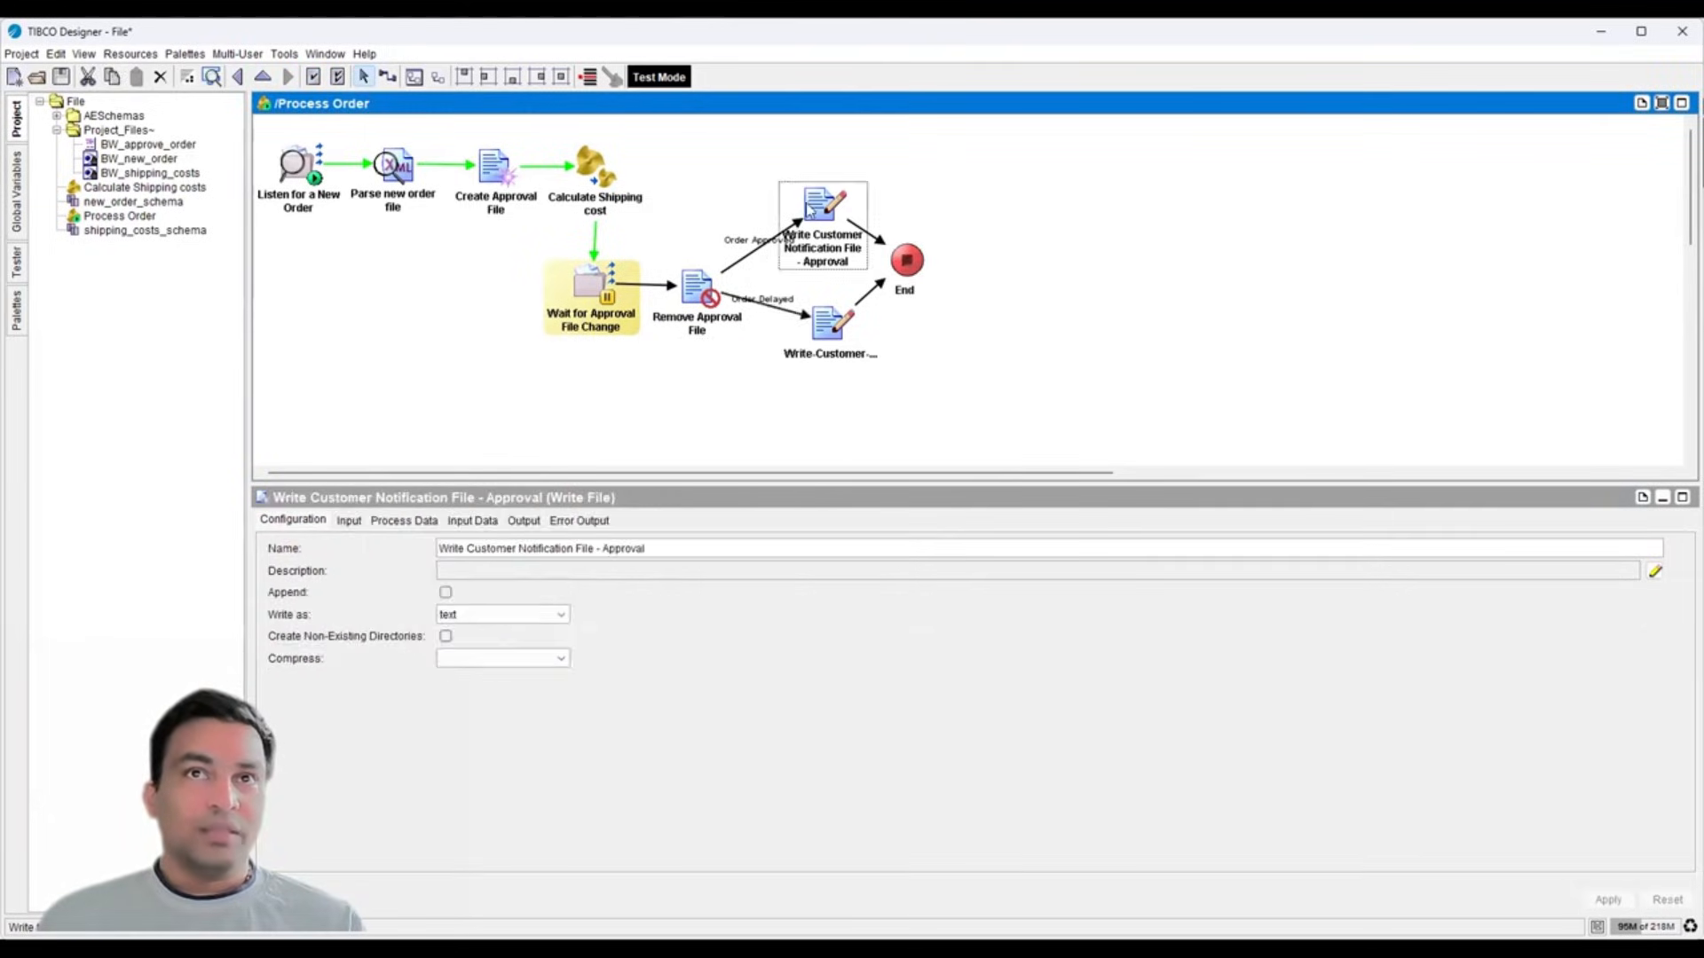
click(761, 251)
double_click(881, 615)
key(ctrl+c)
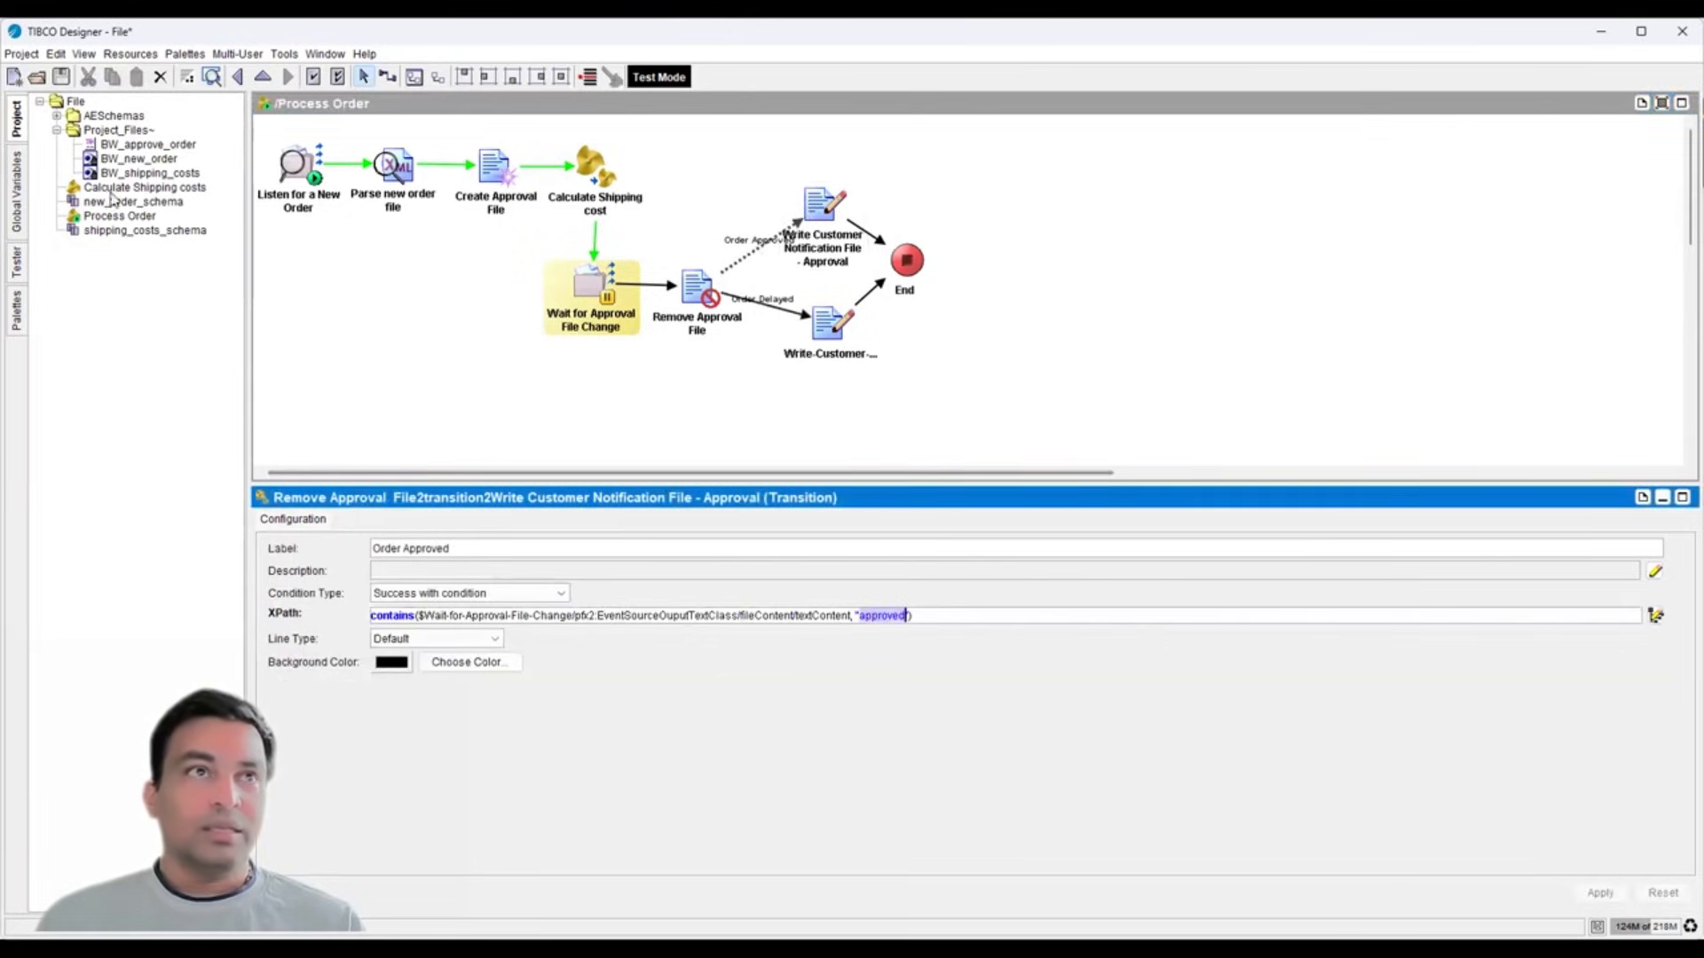
- Paste 'approved' into BW_approve_order's text, apply it, and save the project
click(116, 145)
click(403, 607)
key(ctrl+v)
click(1601, 893)
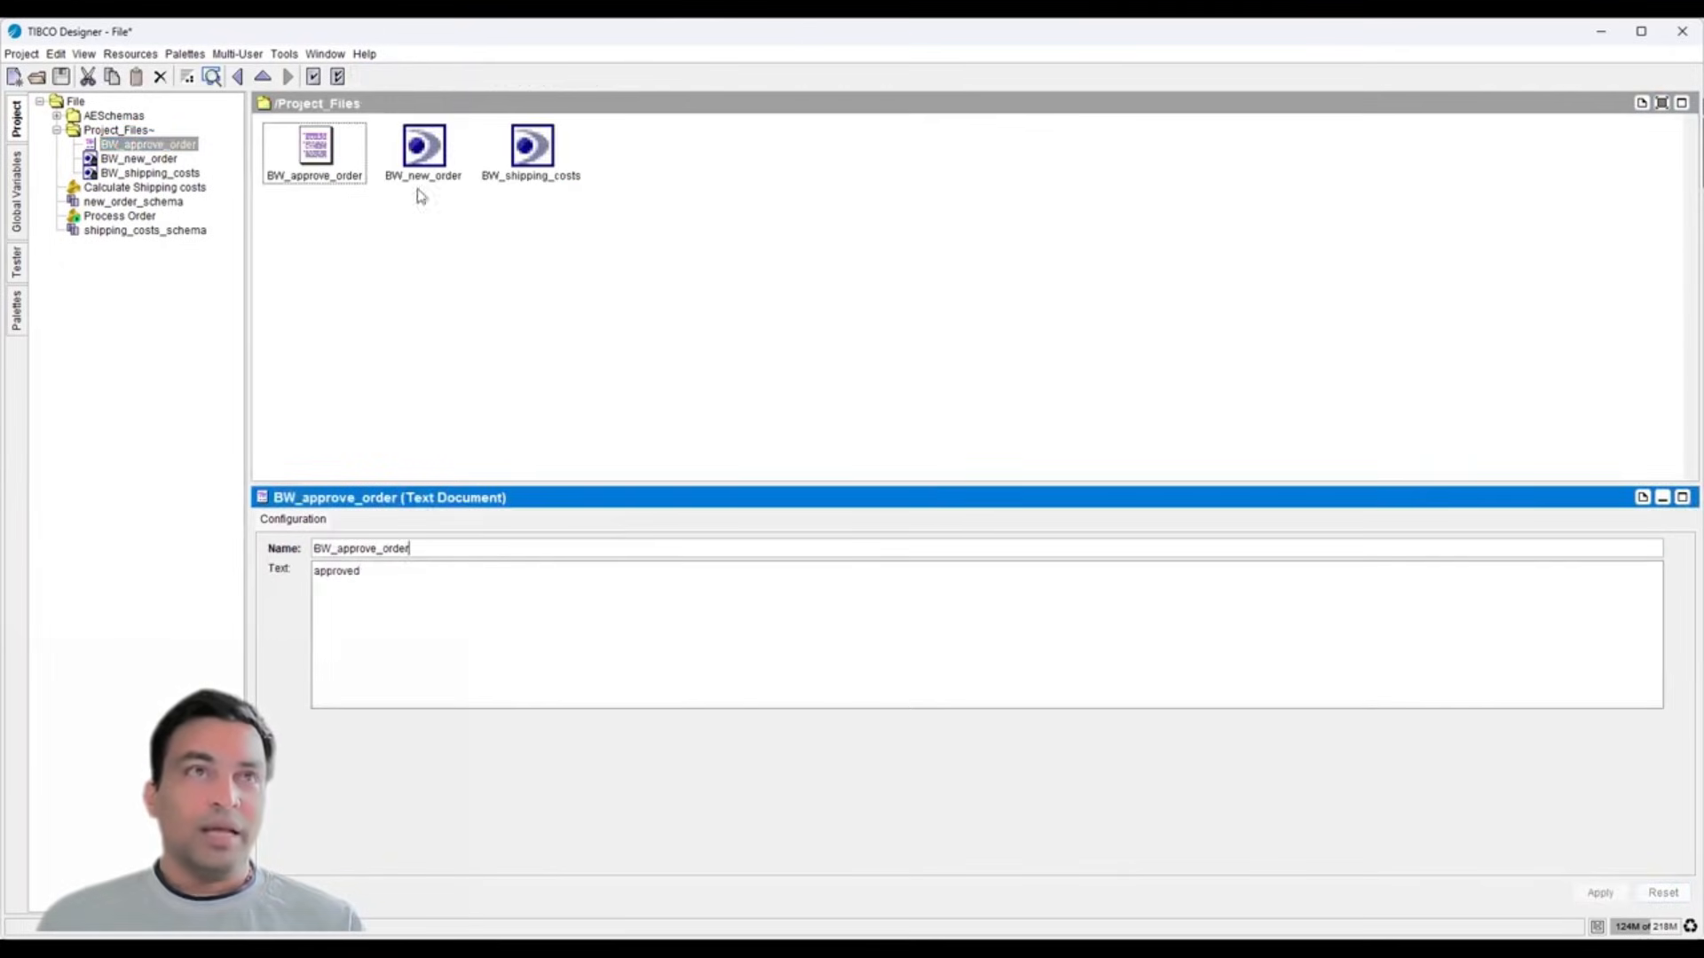
click(61, 78)
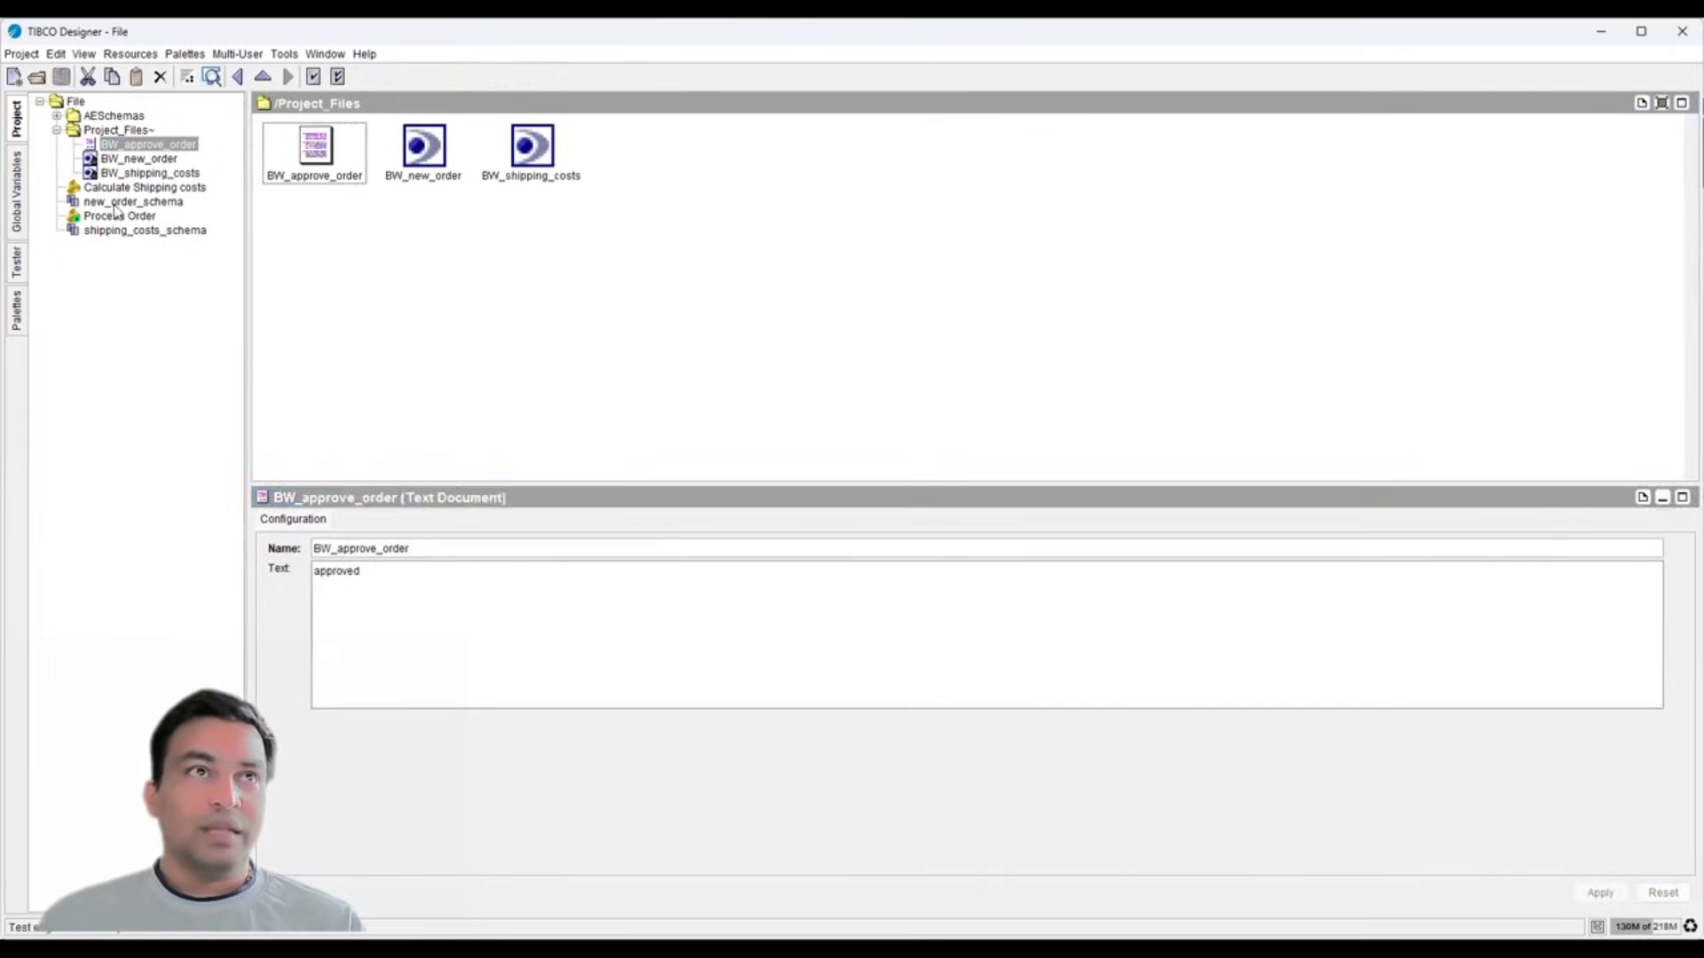
click(106, 215)
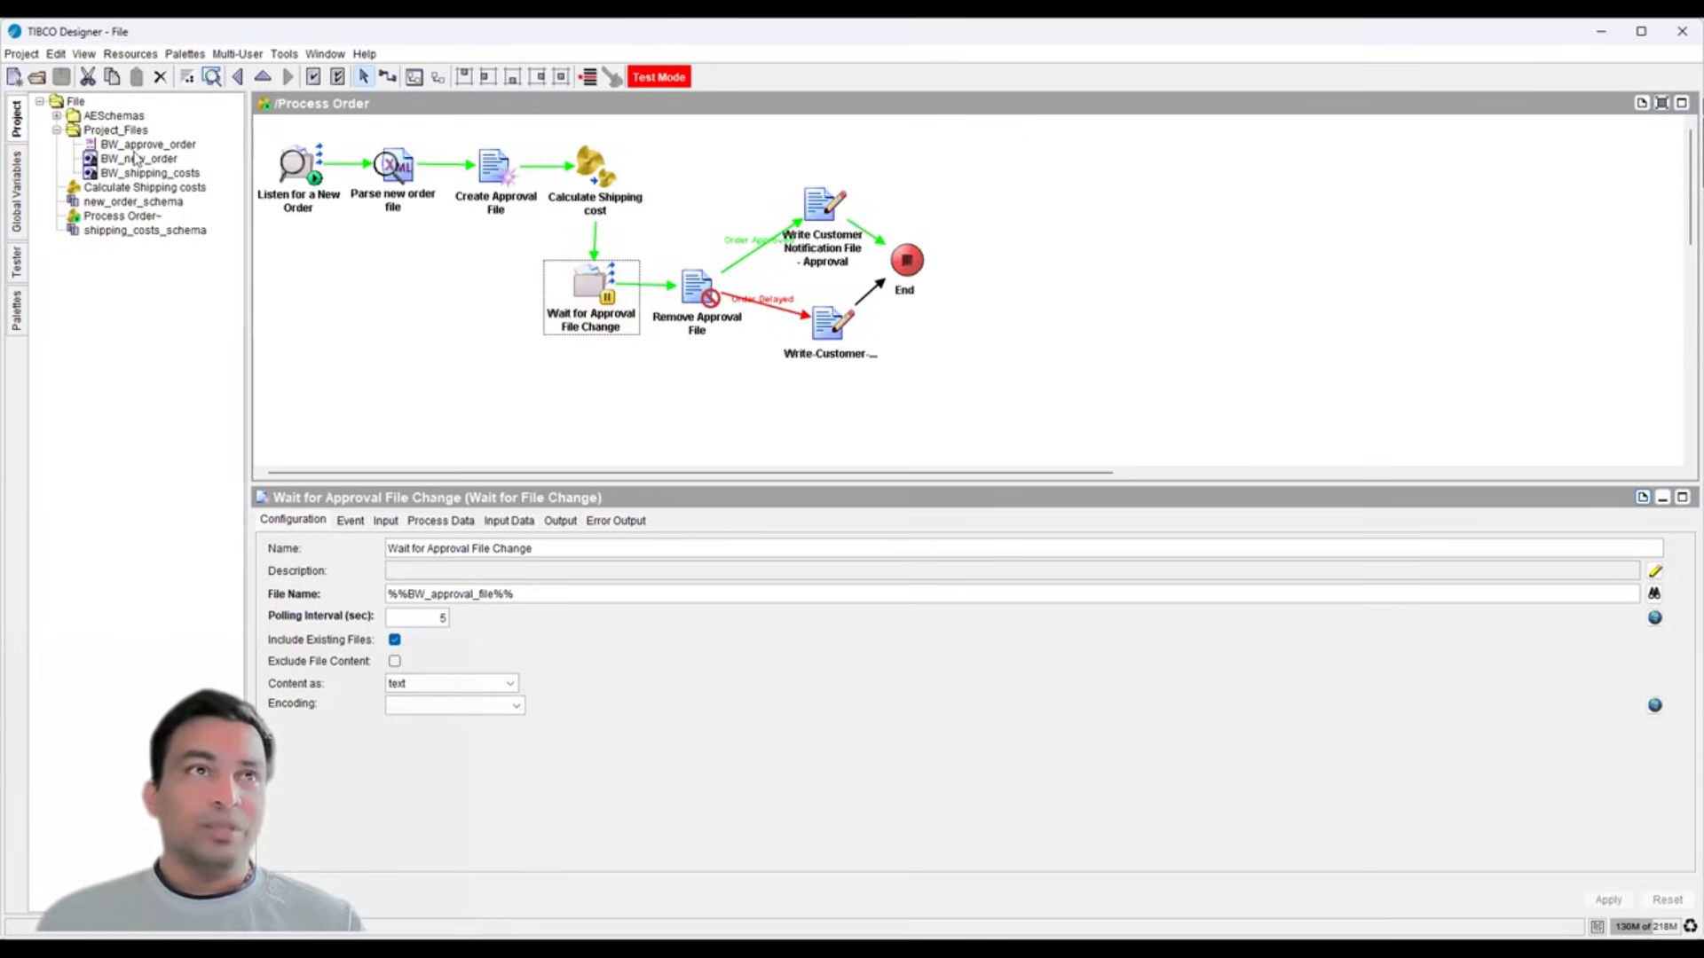
- Refresh Project_Files so BW_customer_notification replaces BW_approve_order, then reopen Process Order
click(181, 146)
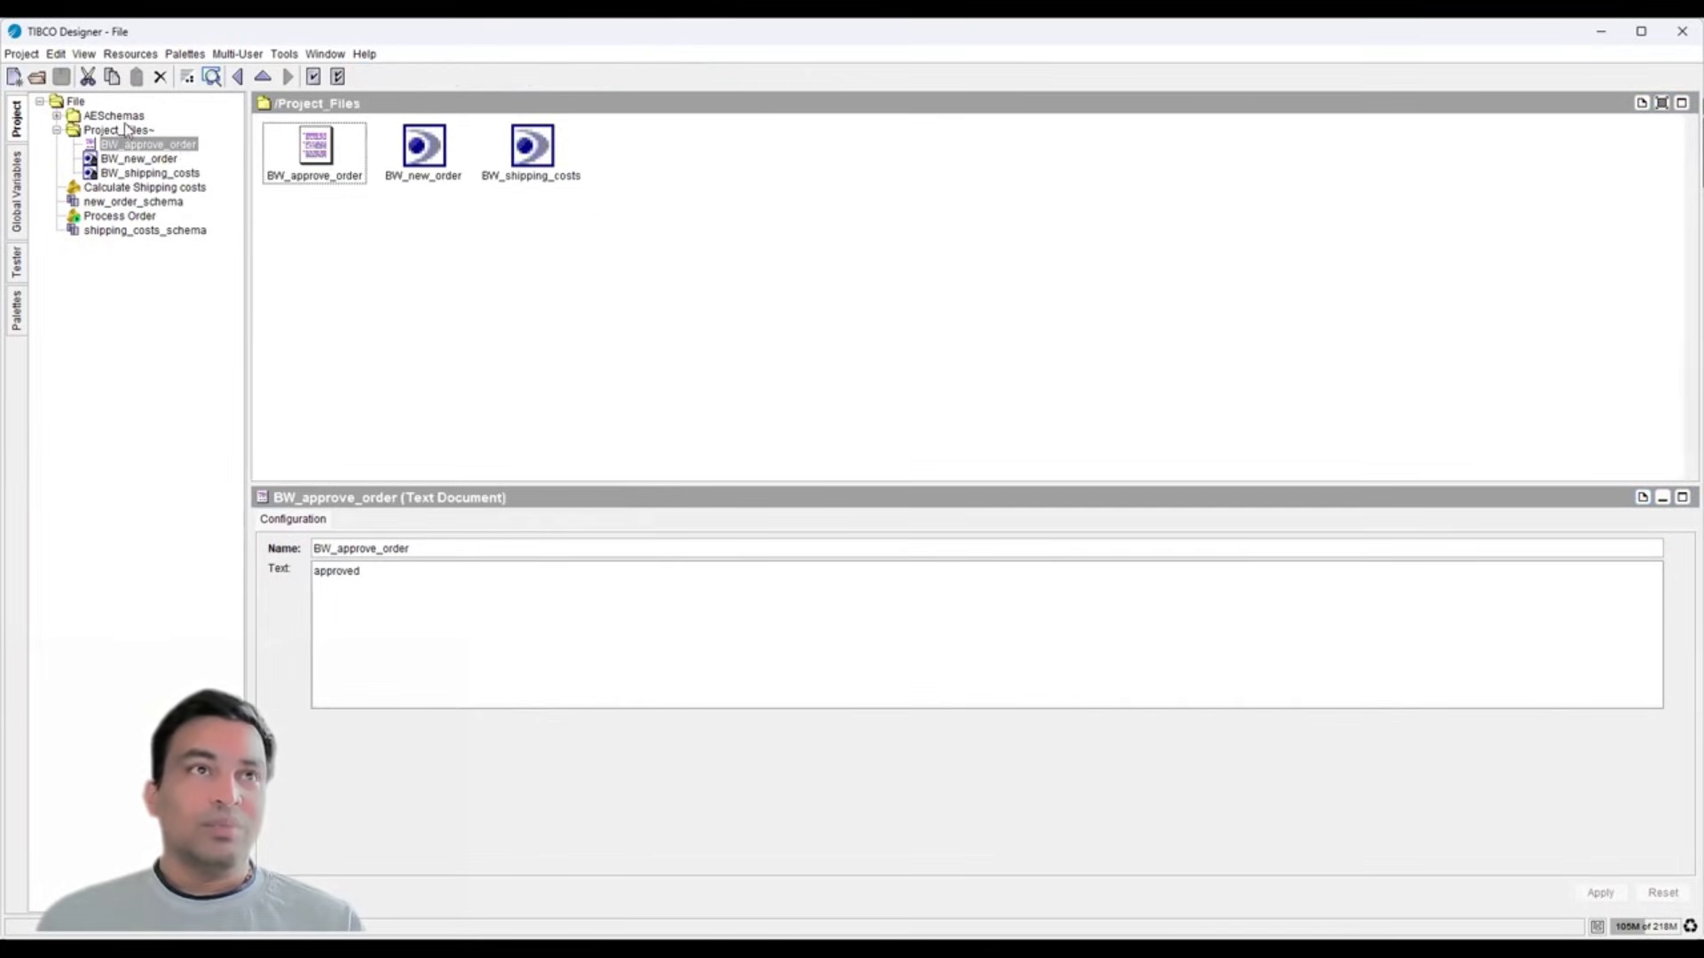
click(103, 132)
click(120, 215)
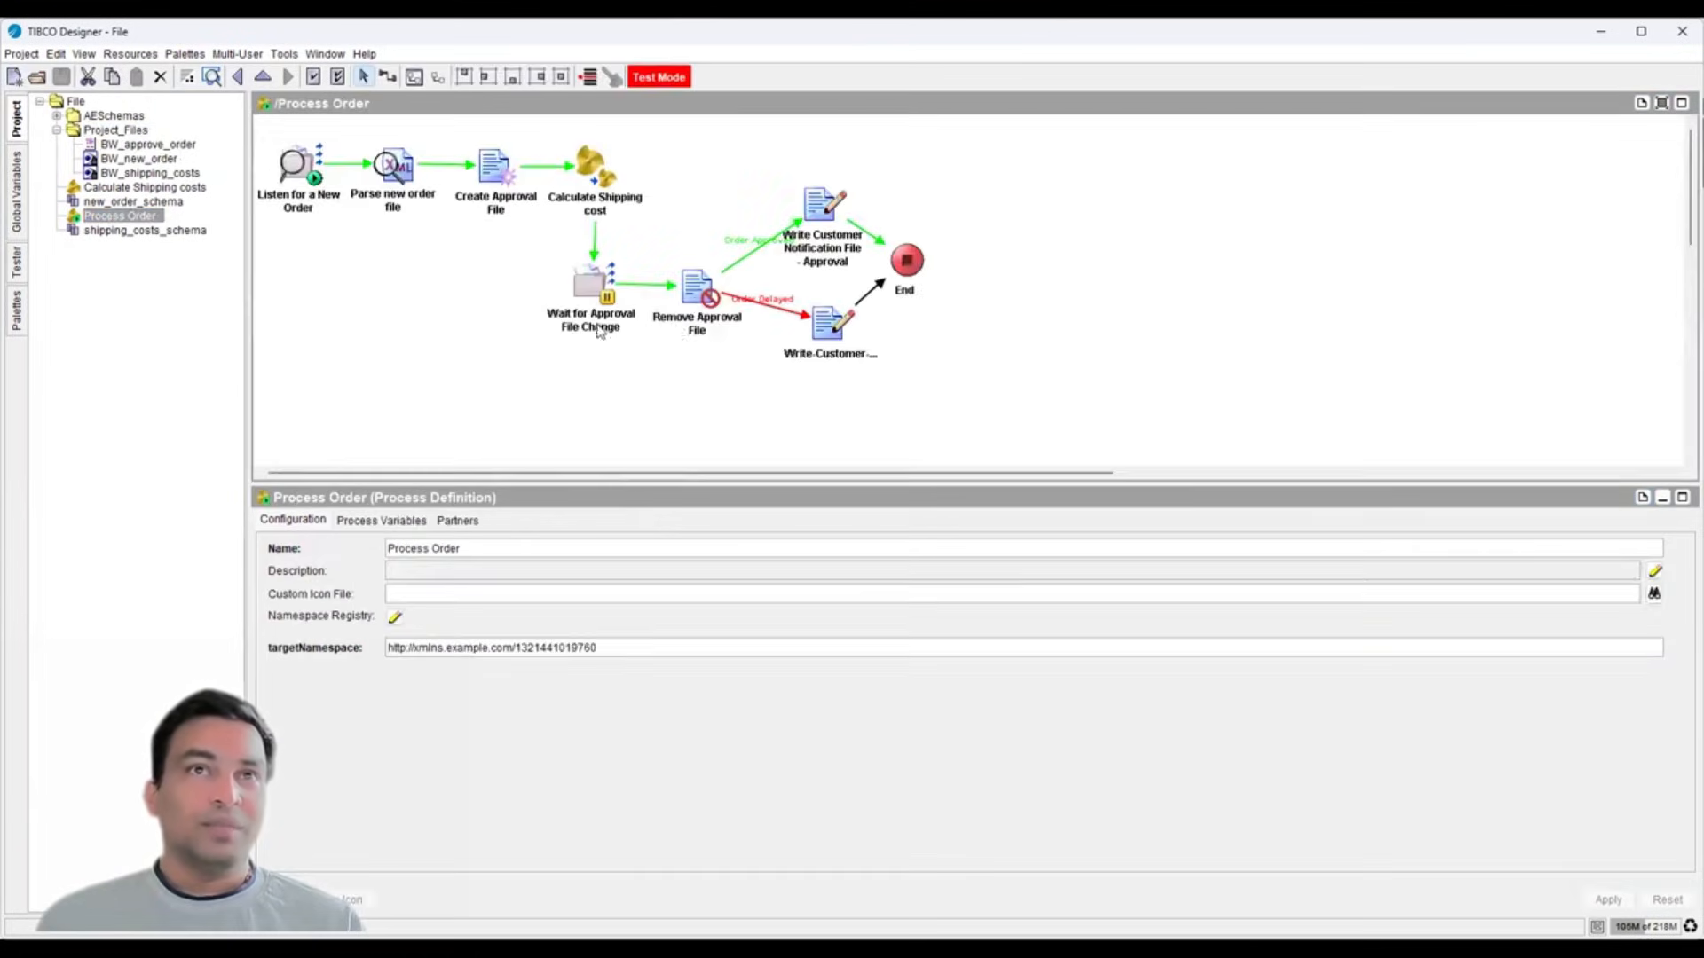
click(697, 297)
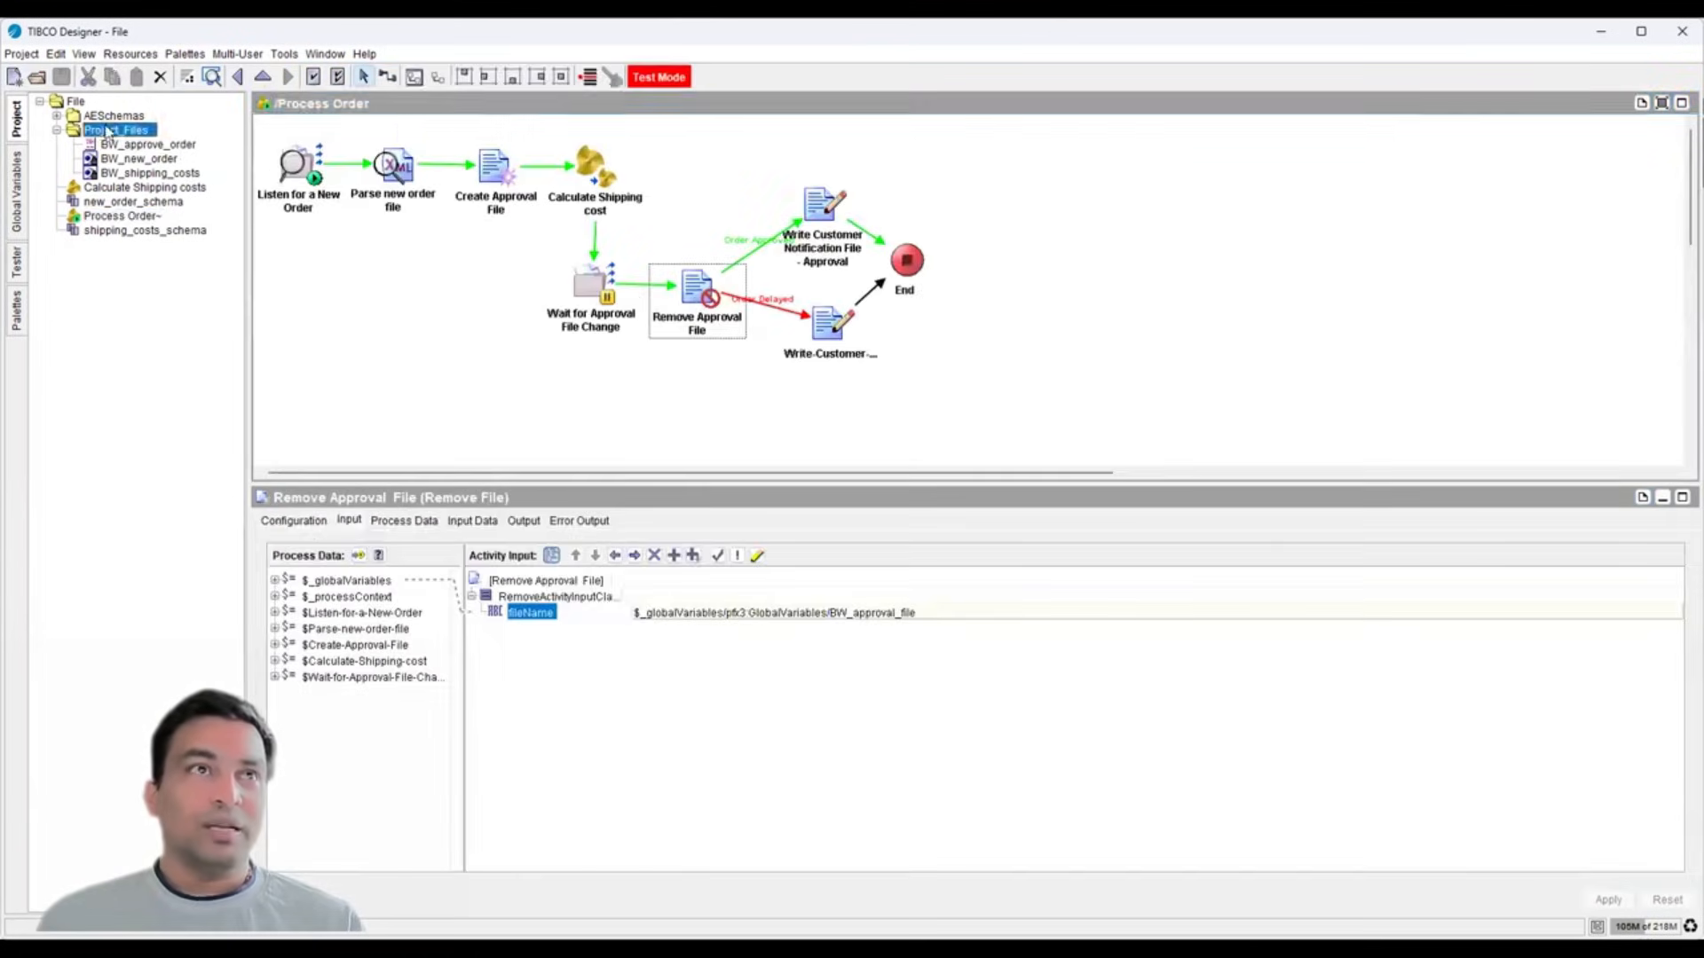
click(107, 131)
click(130, 54)
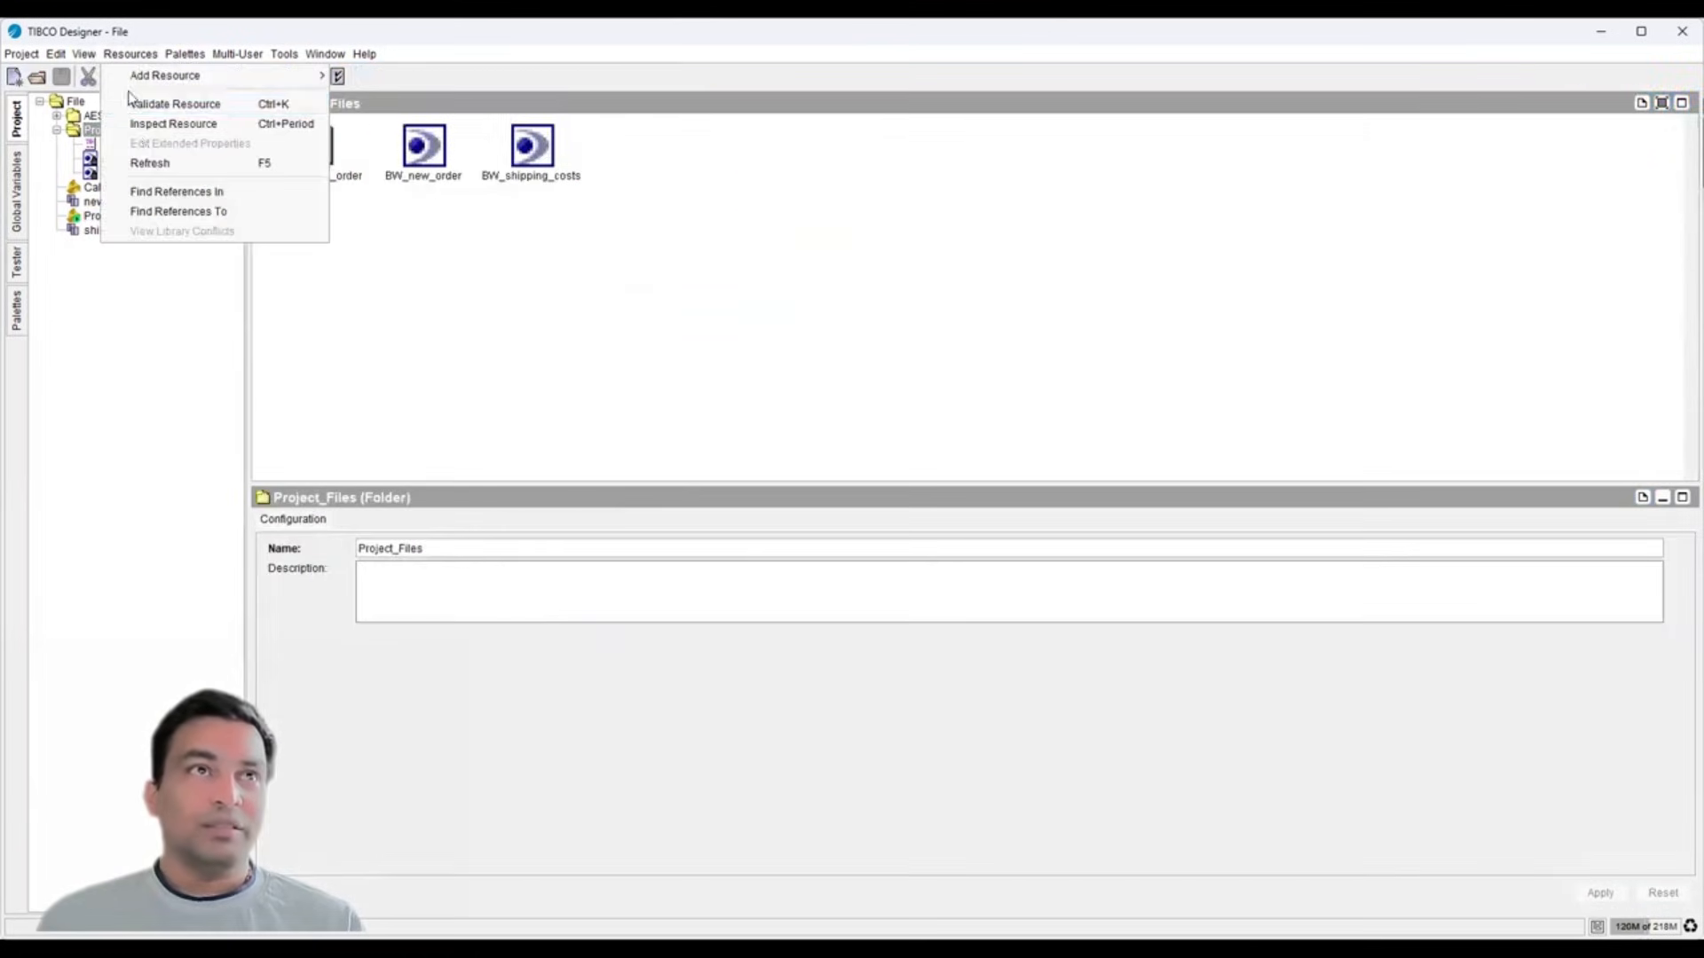
click(148, 165)
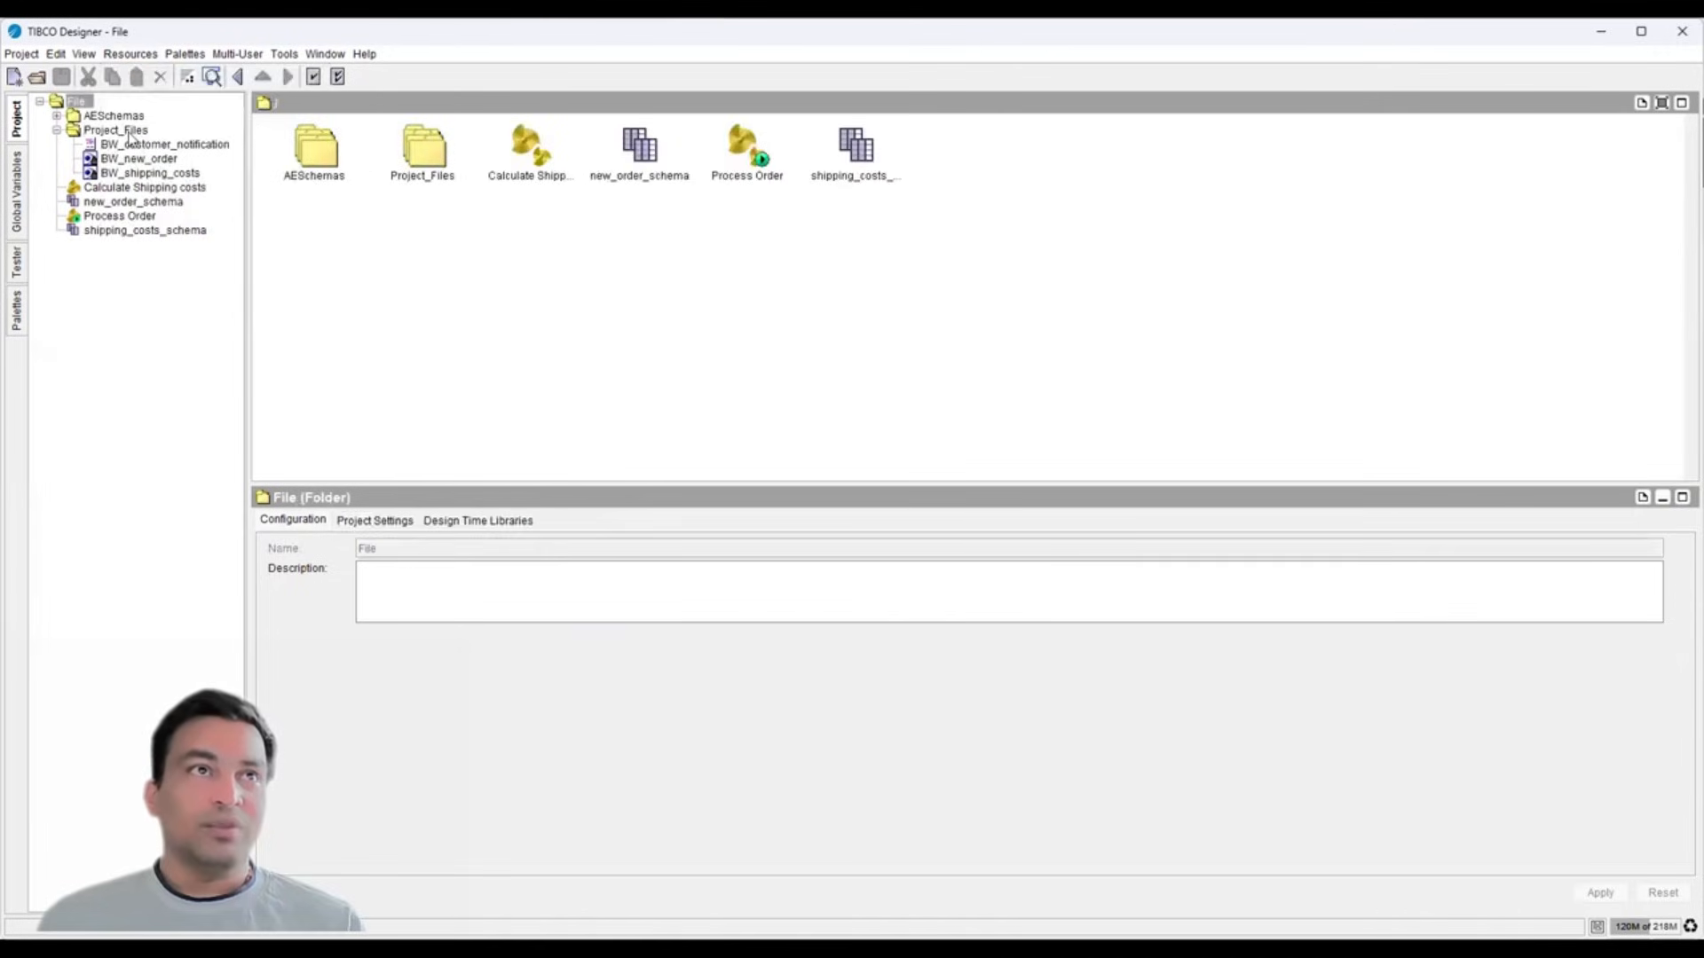
click(129, 134)
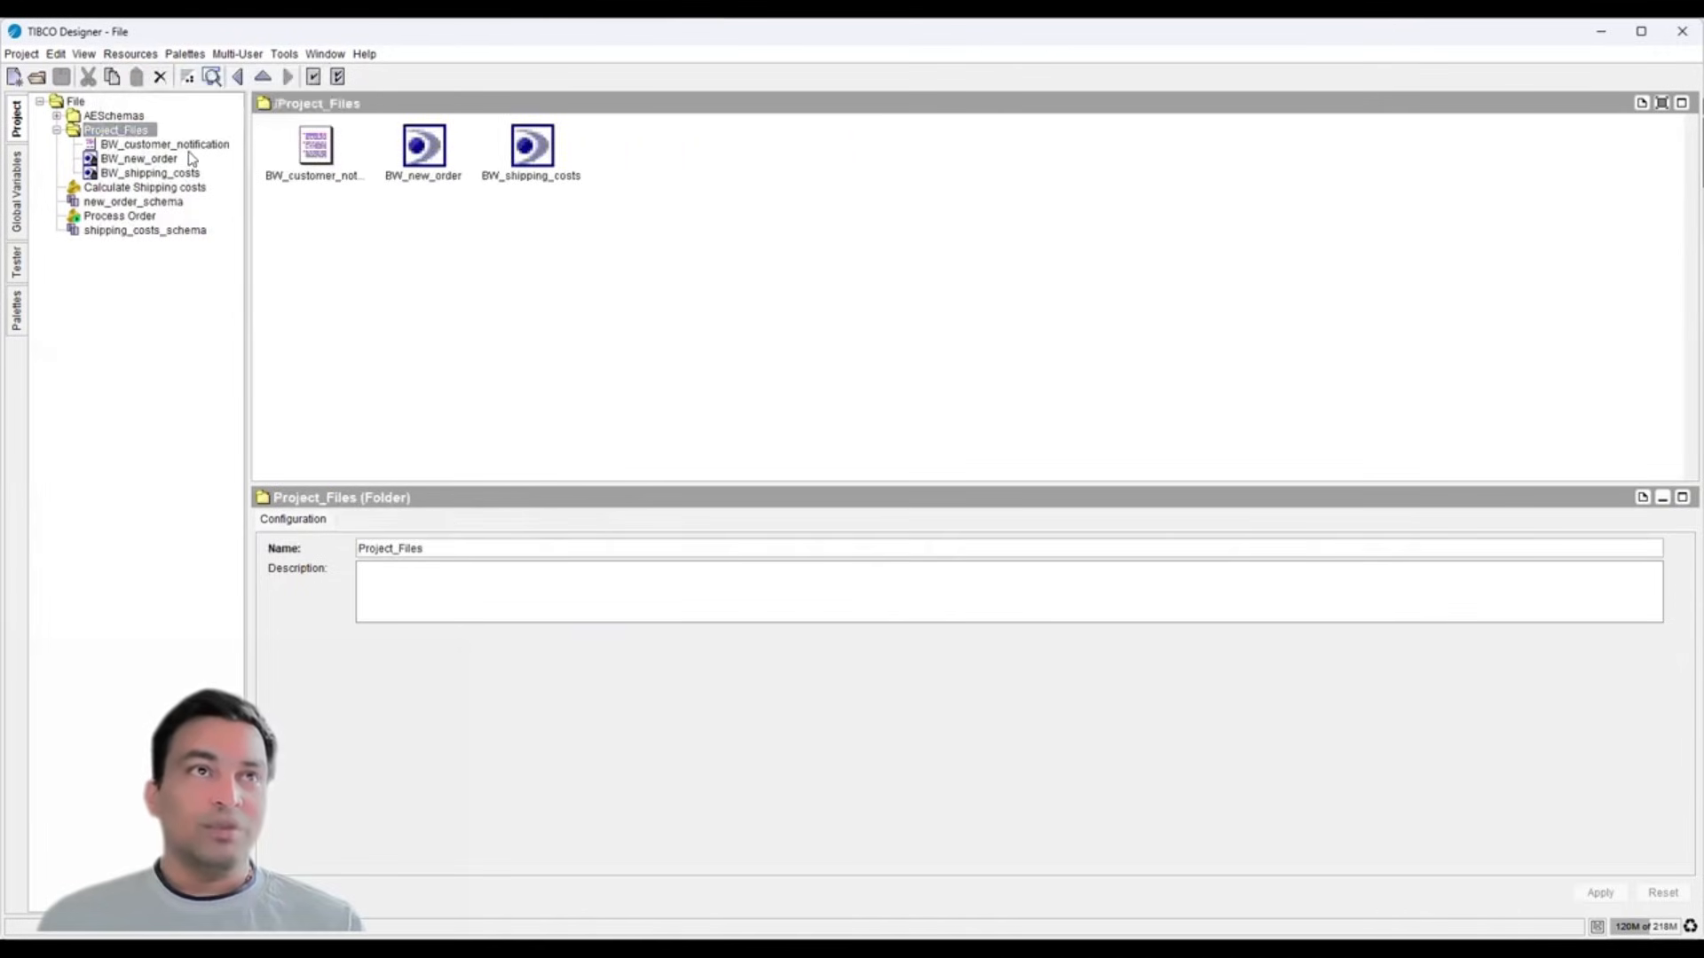
click(131, 218)
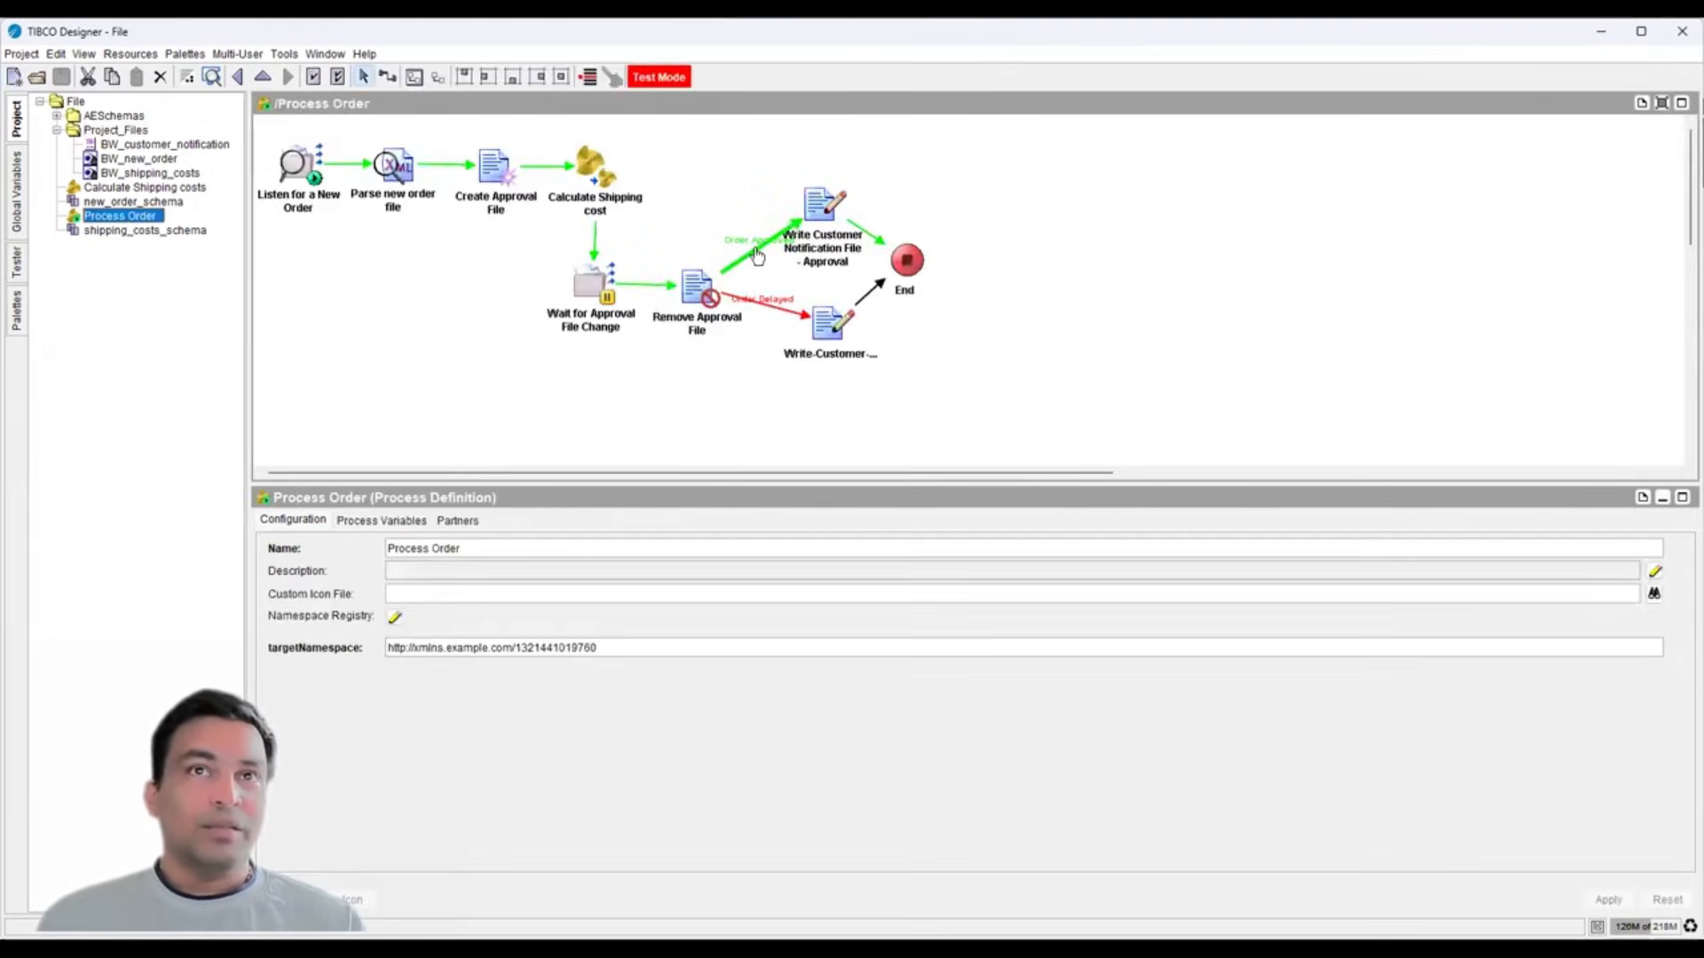
- Check the Order Approved transition and notification activity, then open BW_customer_notification
click(757, 256)
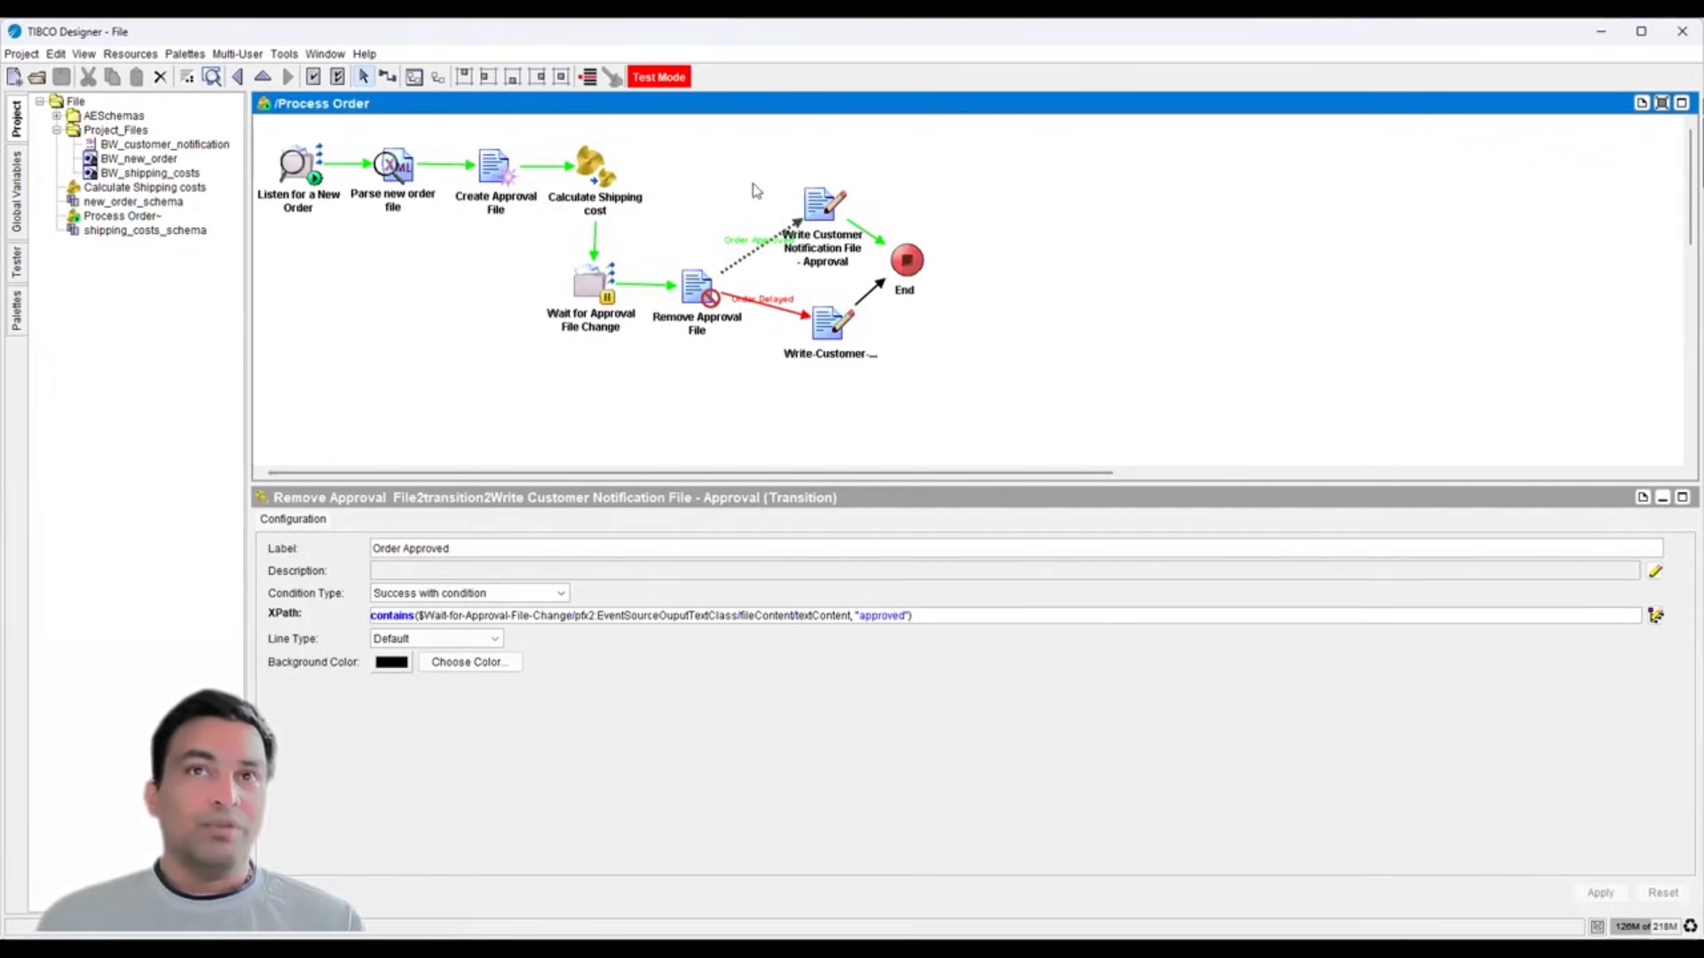
click(821, 223)
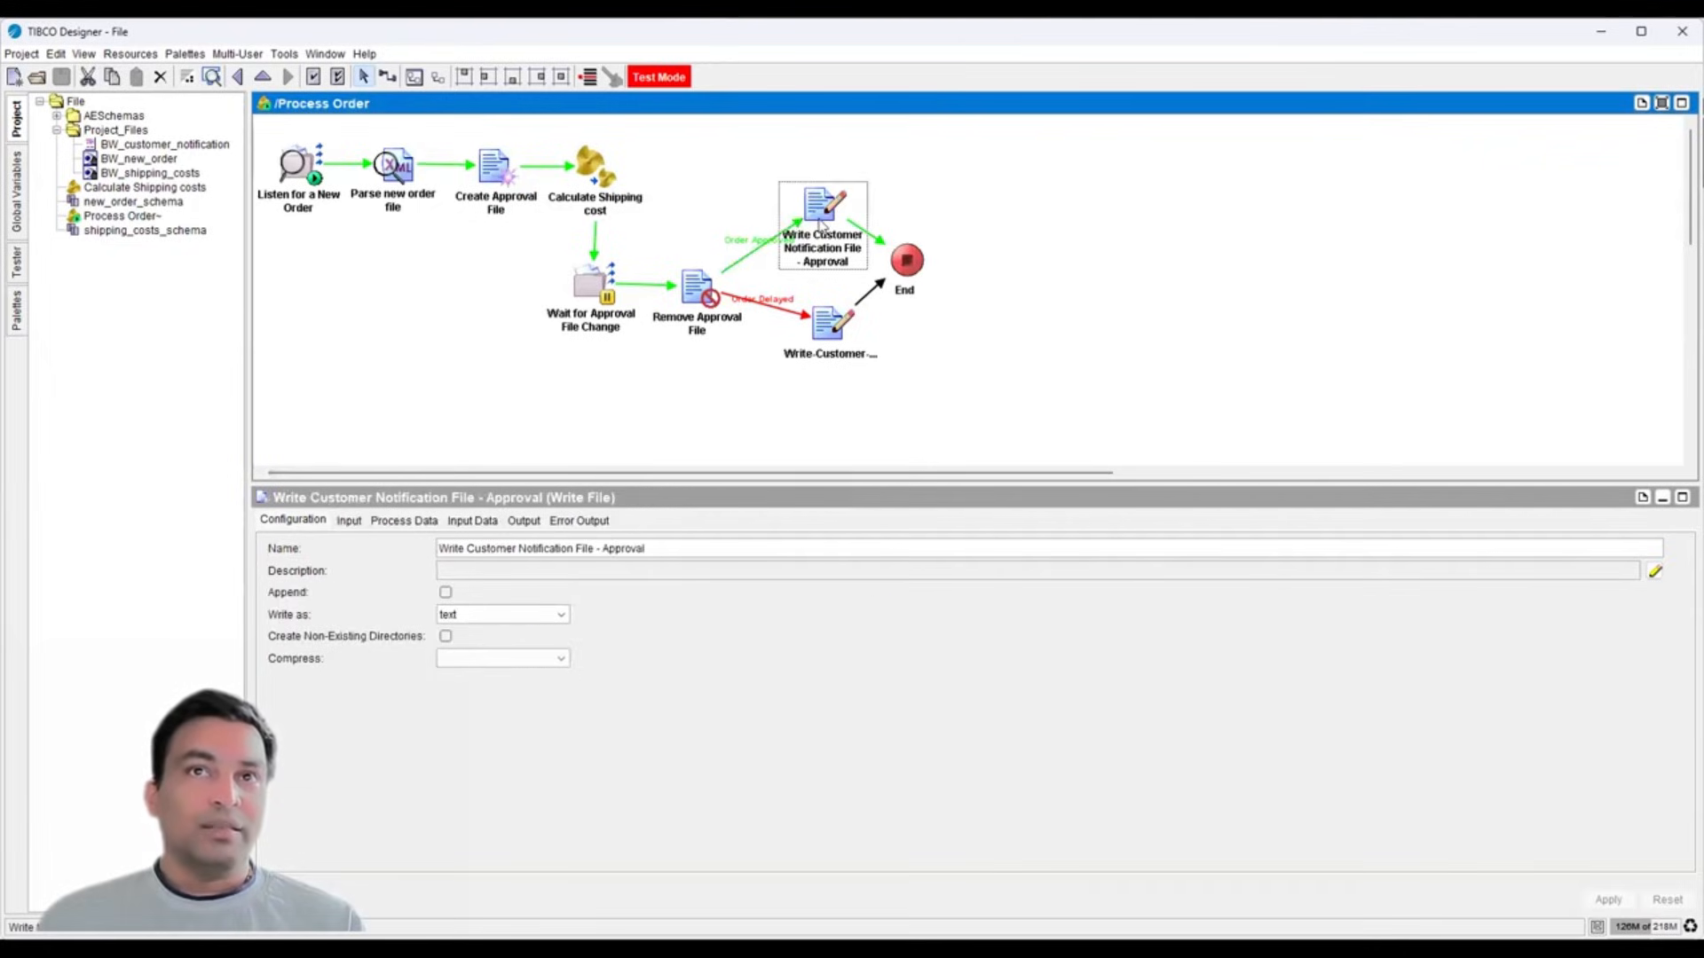
click(127, 147)
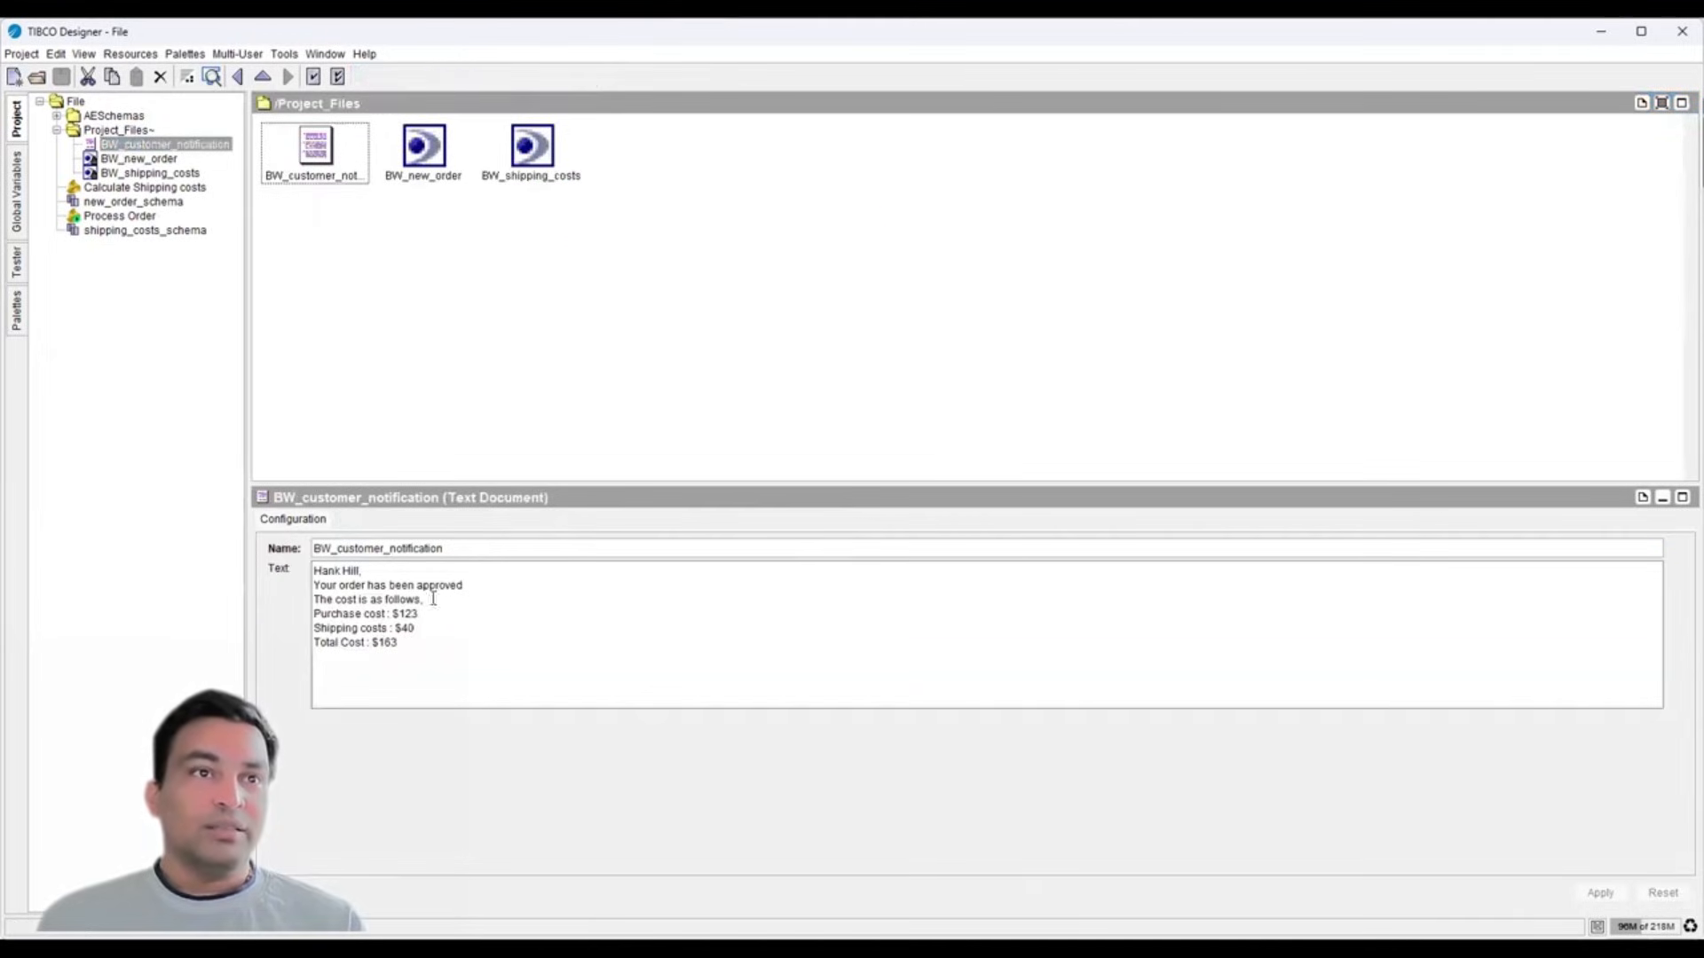
- Highlight the notification's greeting, purchase $123, total $163 and shipping $40 lines
drag(315, 569, 389, 571)
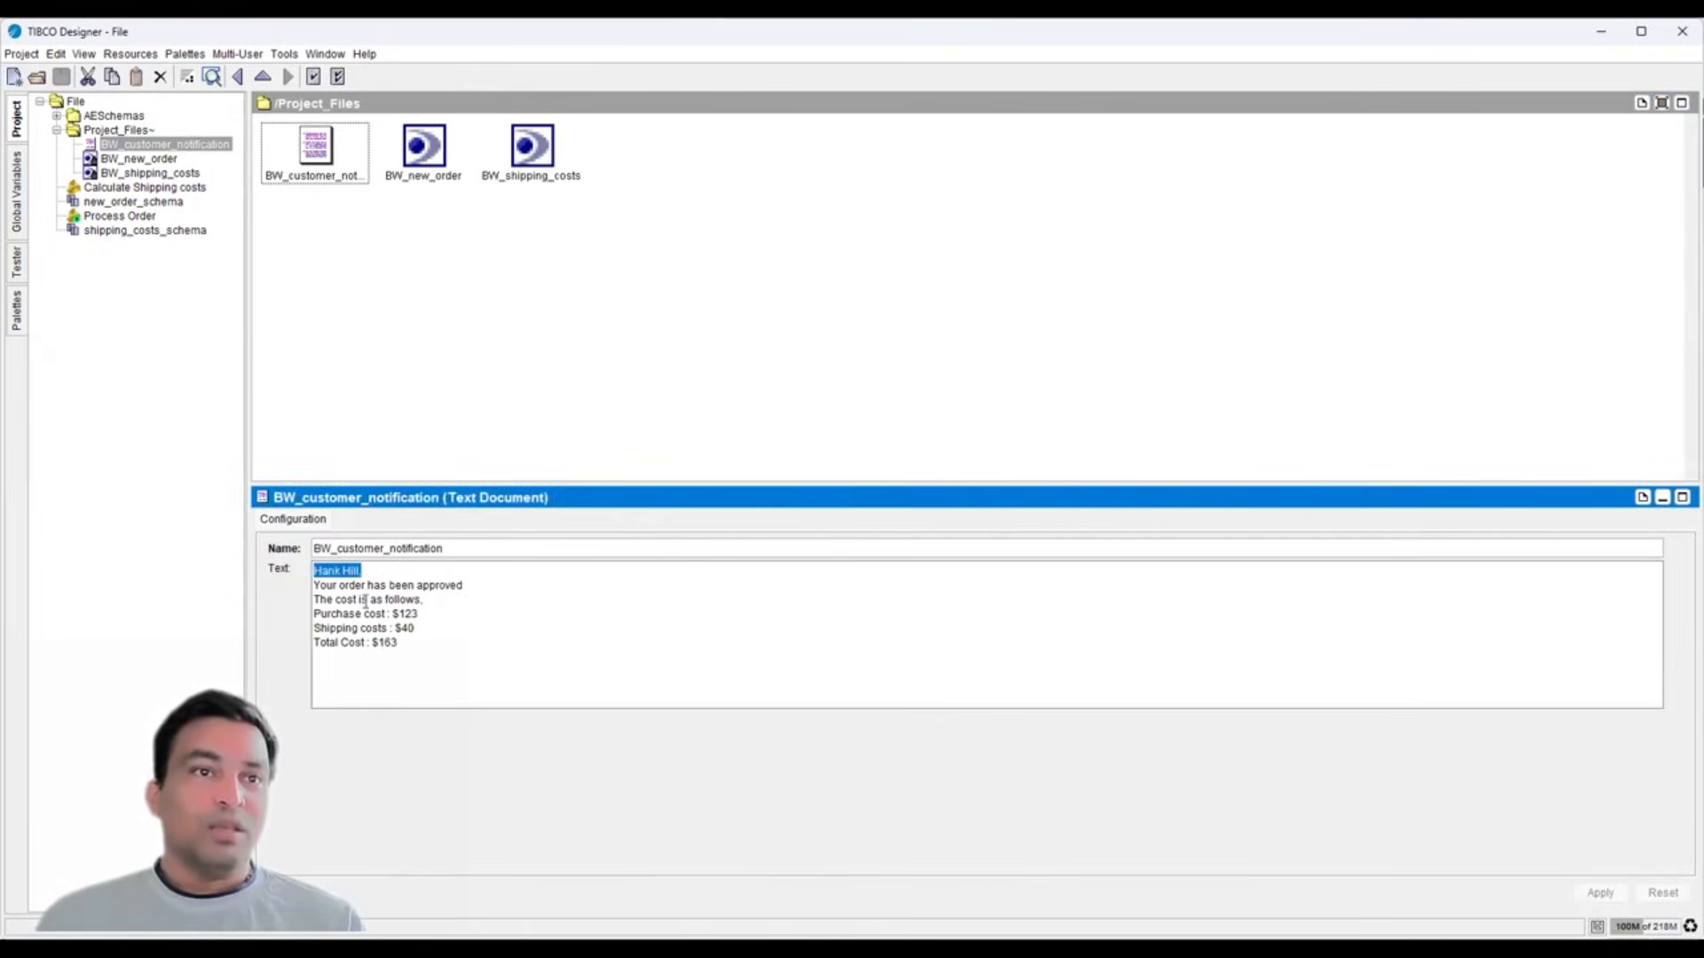
mouse_move(316, 614)
mouse_down()
mouse_move(402, 614)
mouse_move(305, 620)
mouse_up()
drag(408, 648, 309, 637)
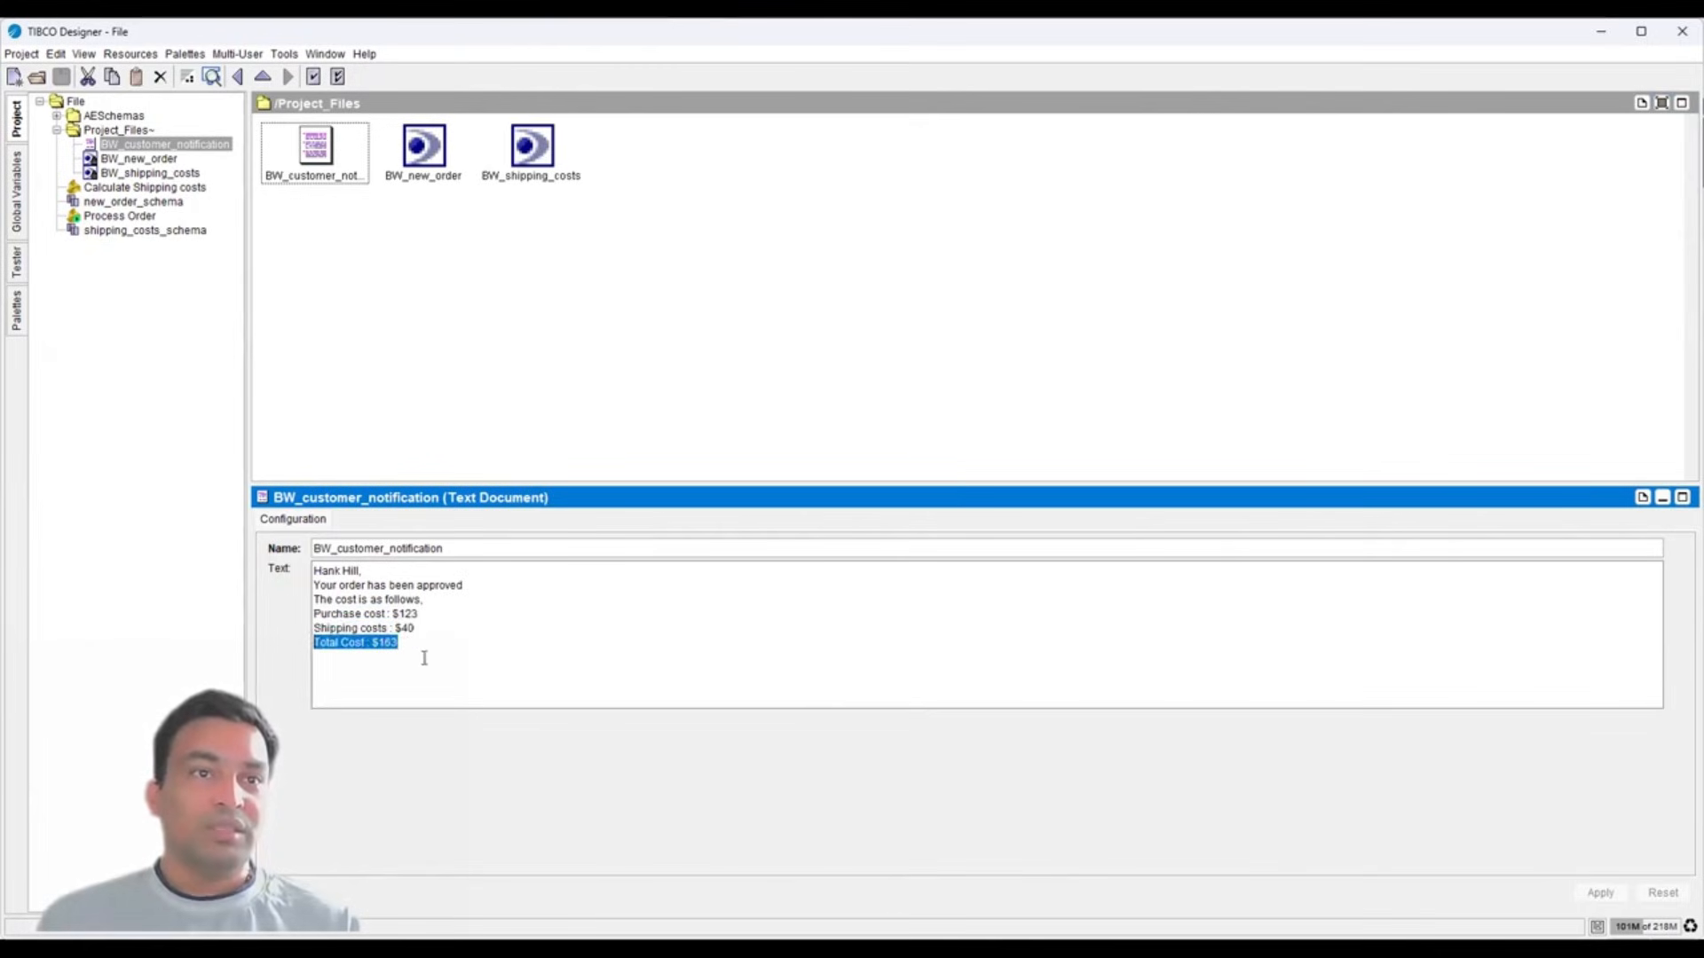
drag(420, 632, 313, 627)
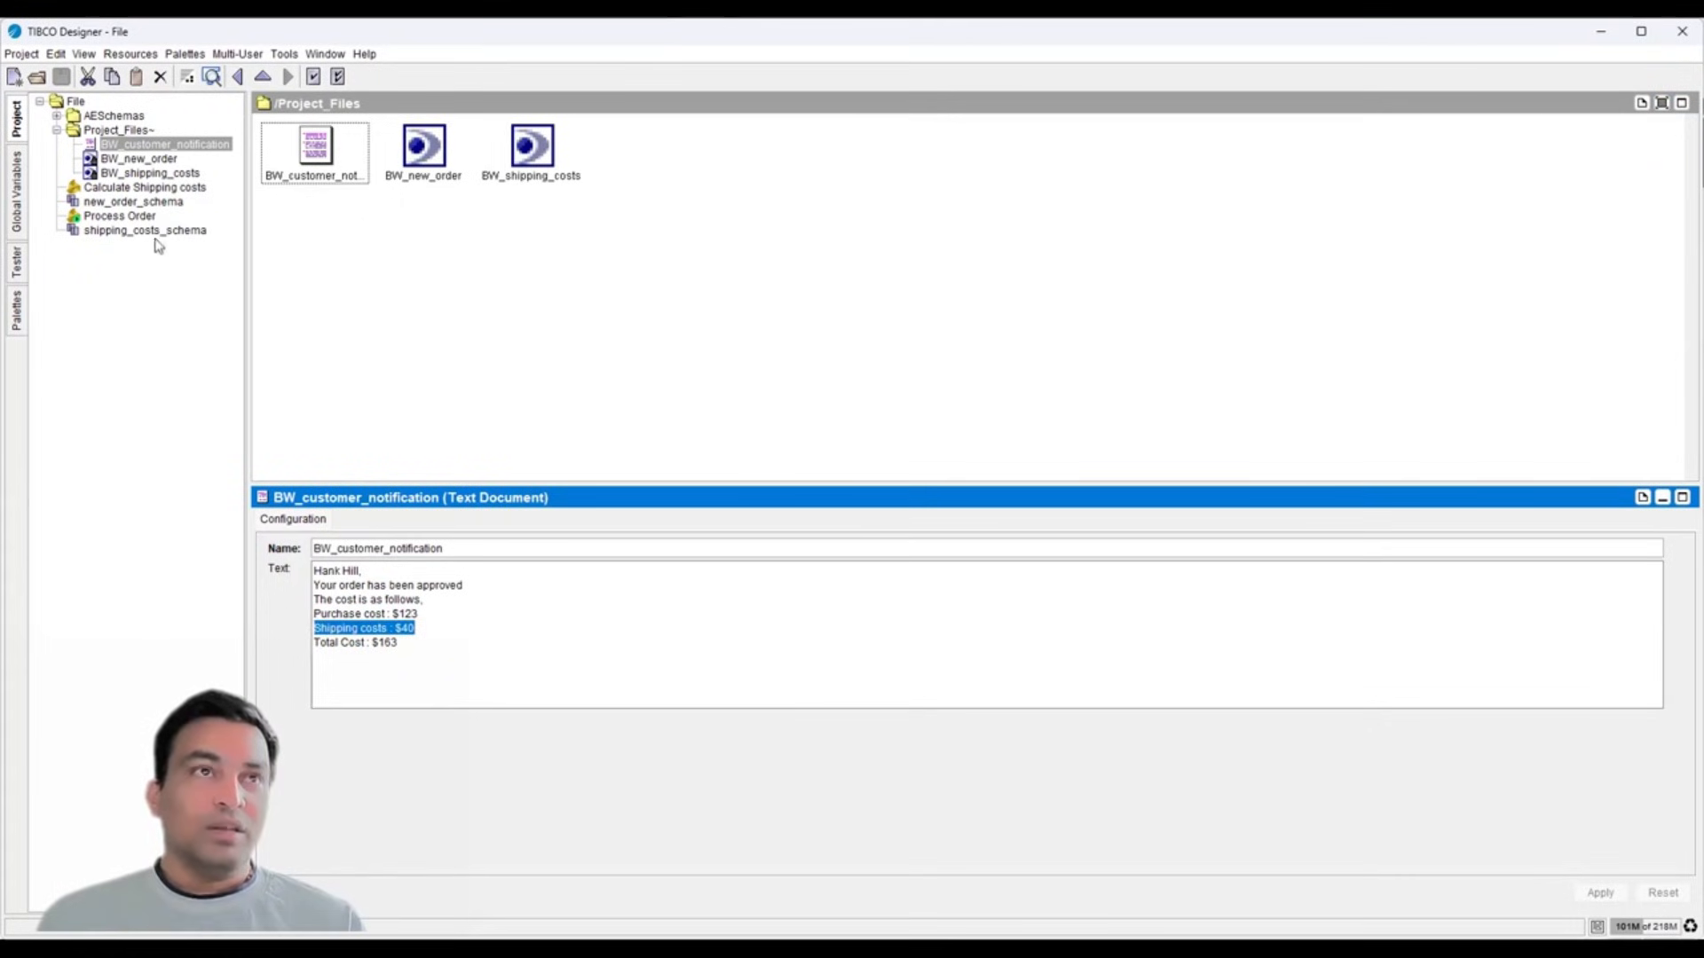
click(132, 172)
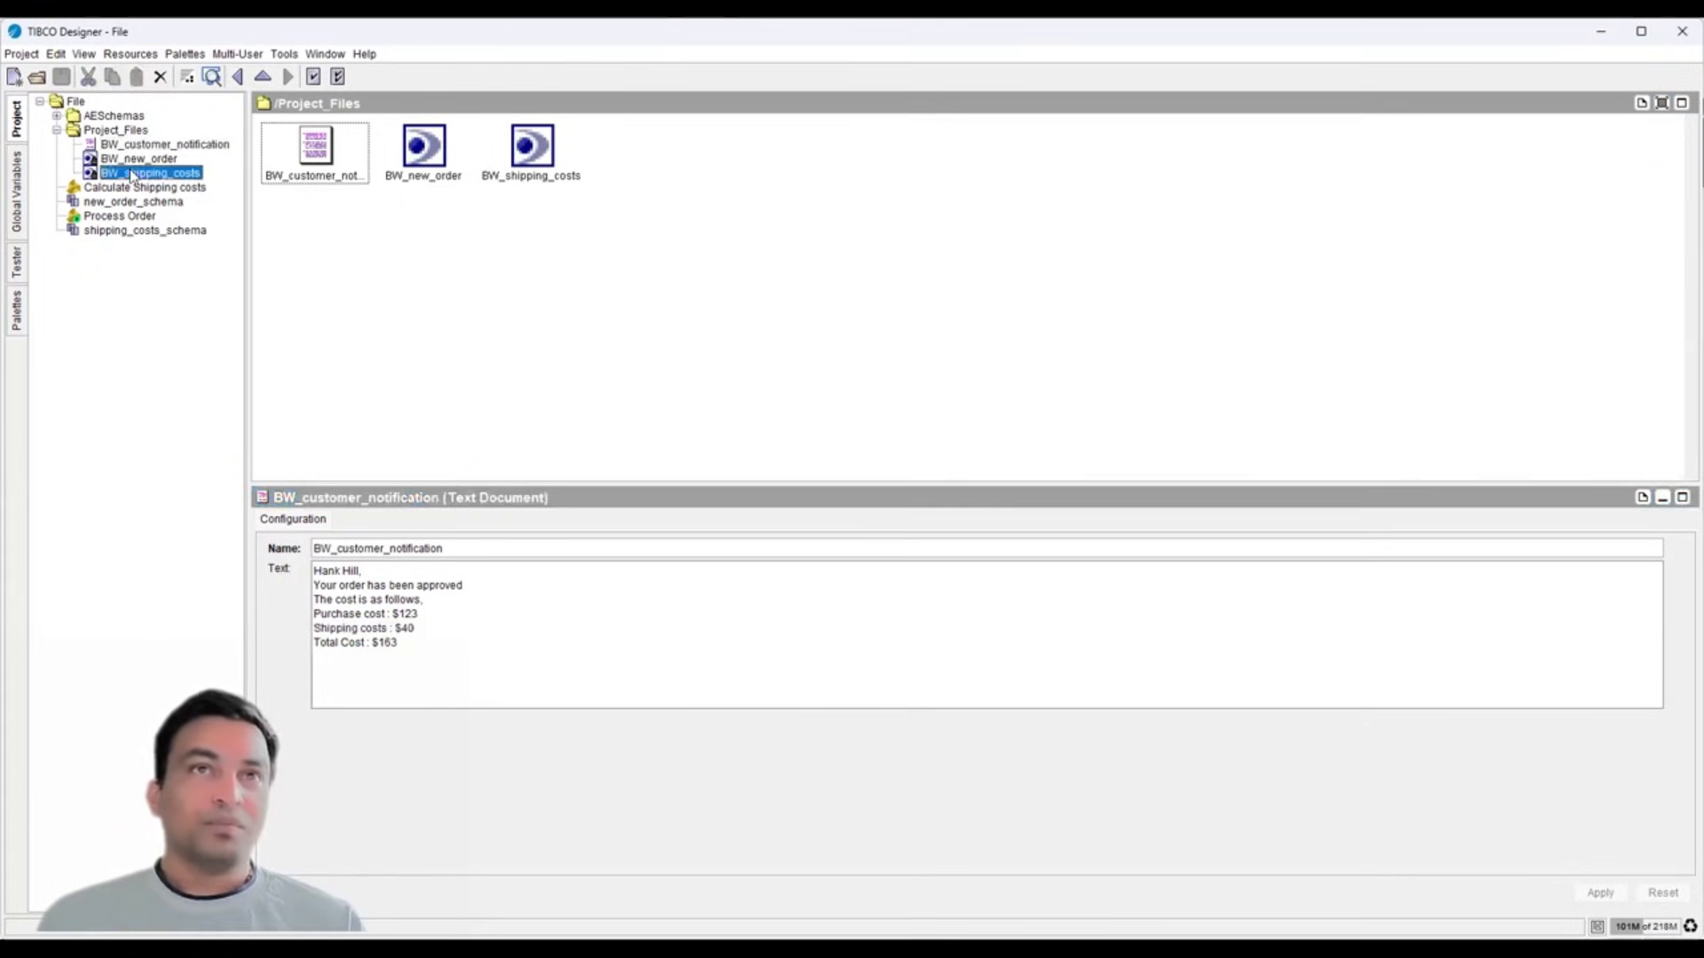
- Enlarge the BW_shipping_costs XML view and inspect the USA tier of max purchase 250 with shipping 40
click(974, 294)
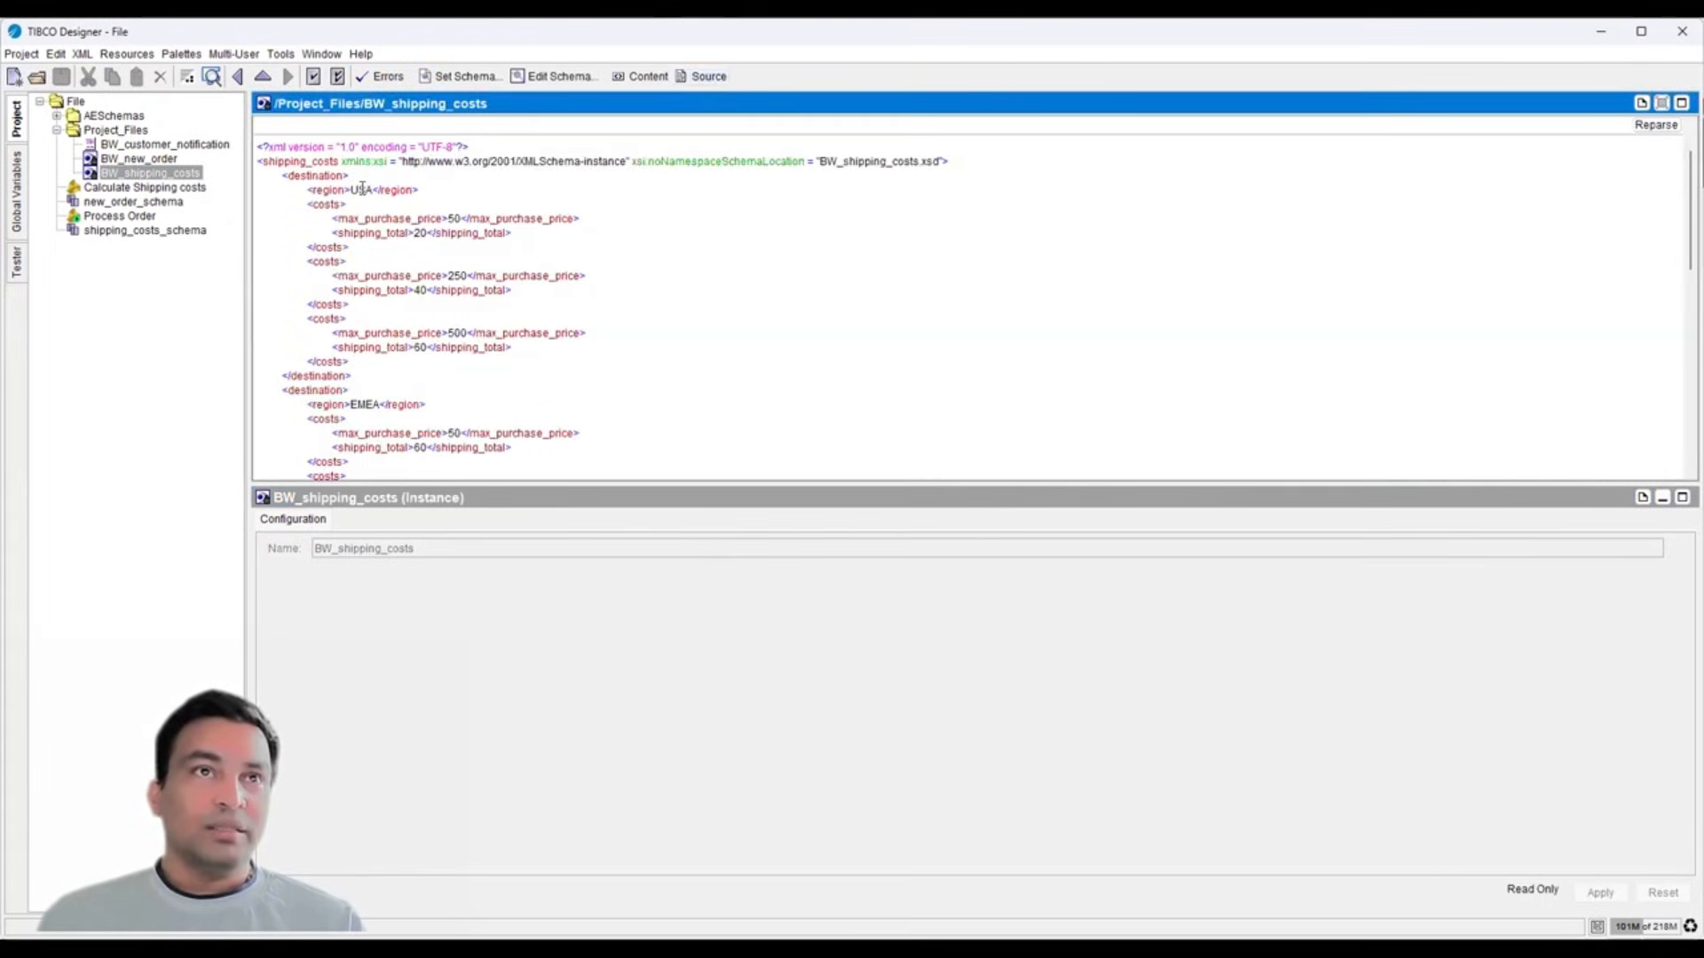
drag(387, 480, 387, 602)
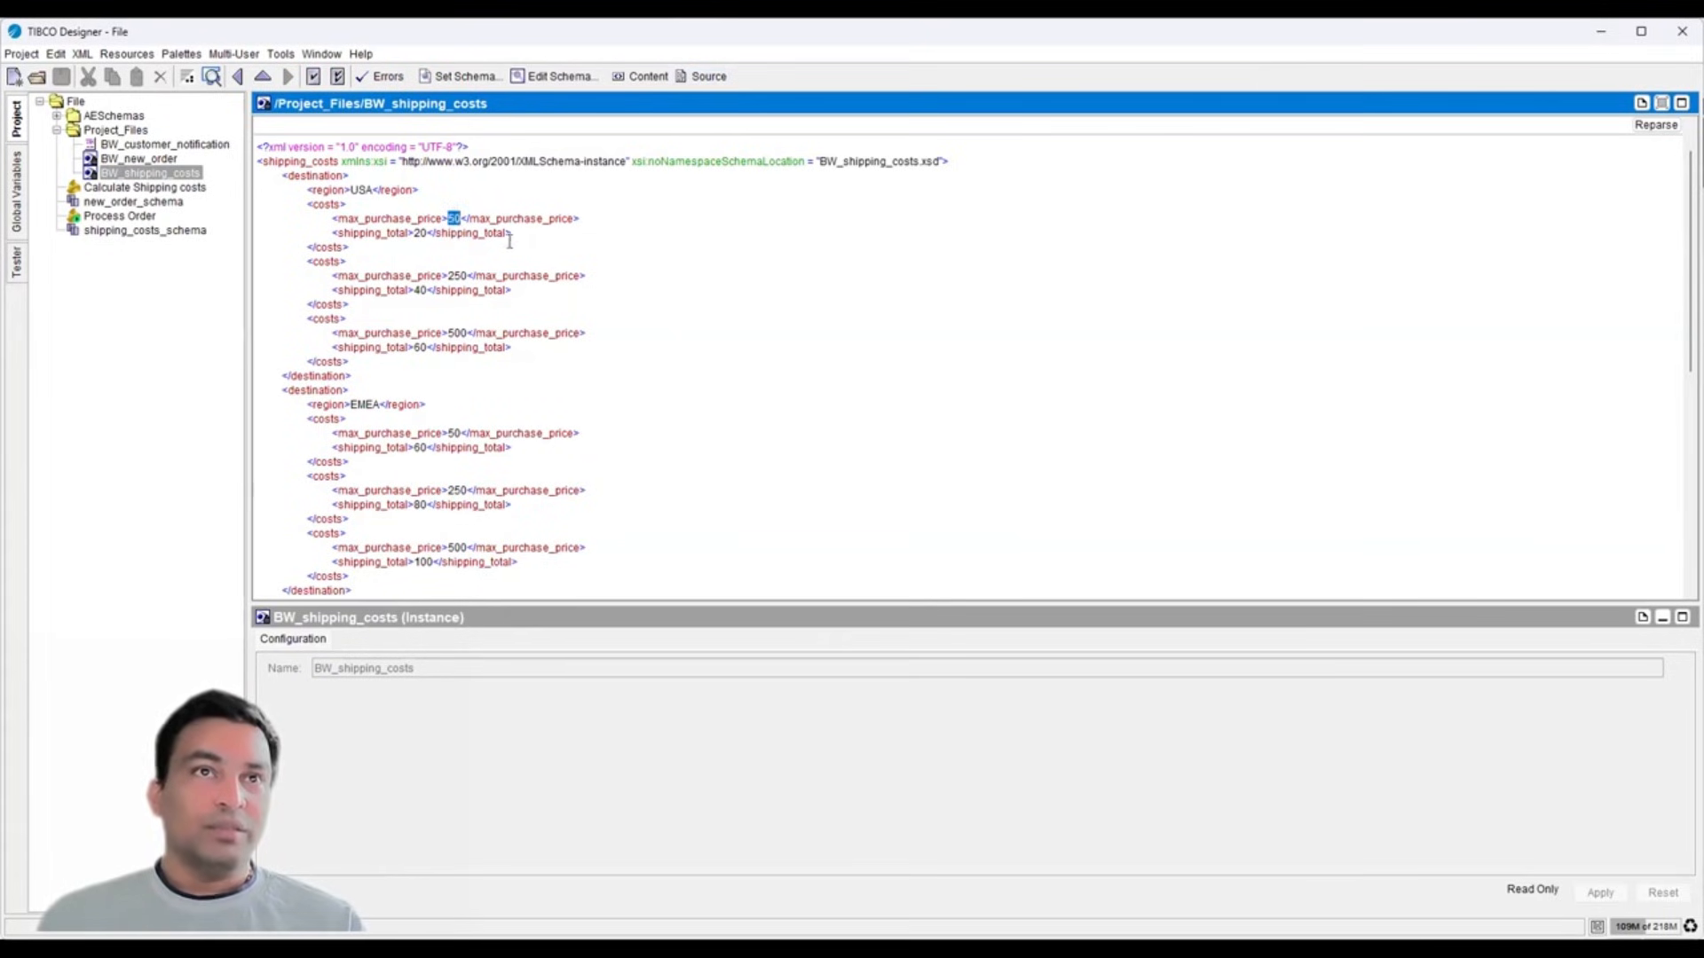
drag(513, 233, 289, 215)
drag(513, 290, 309, 276)
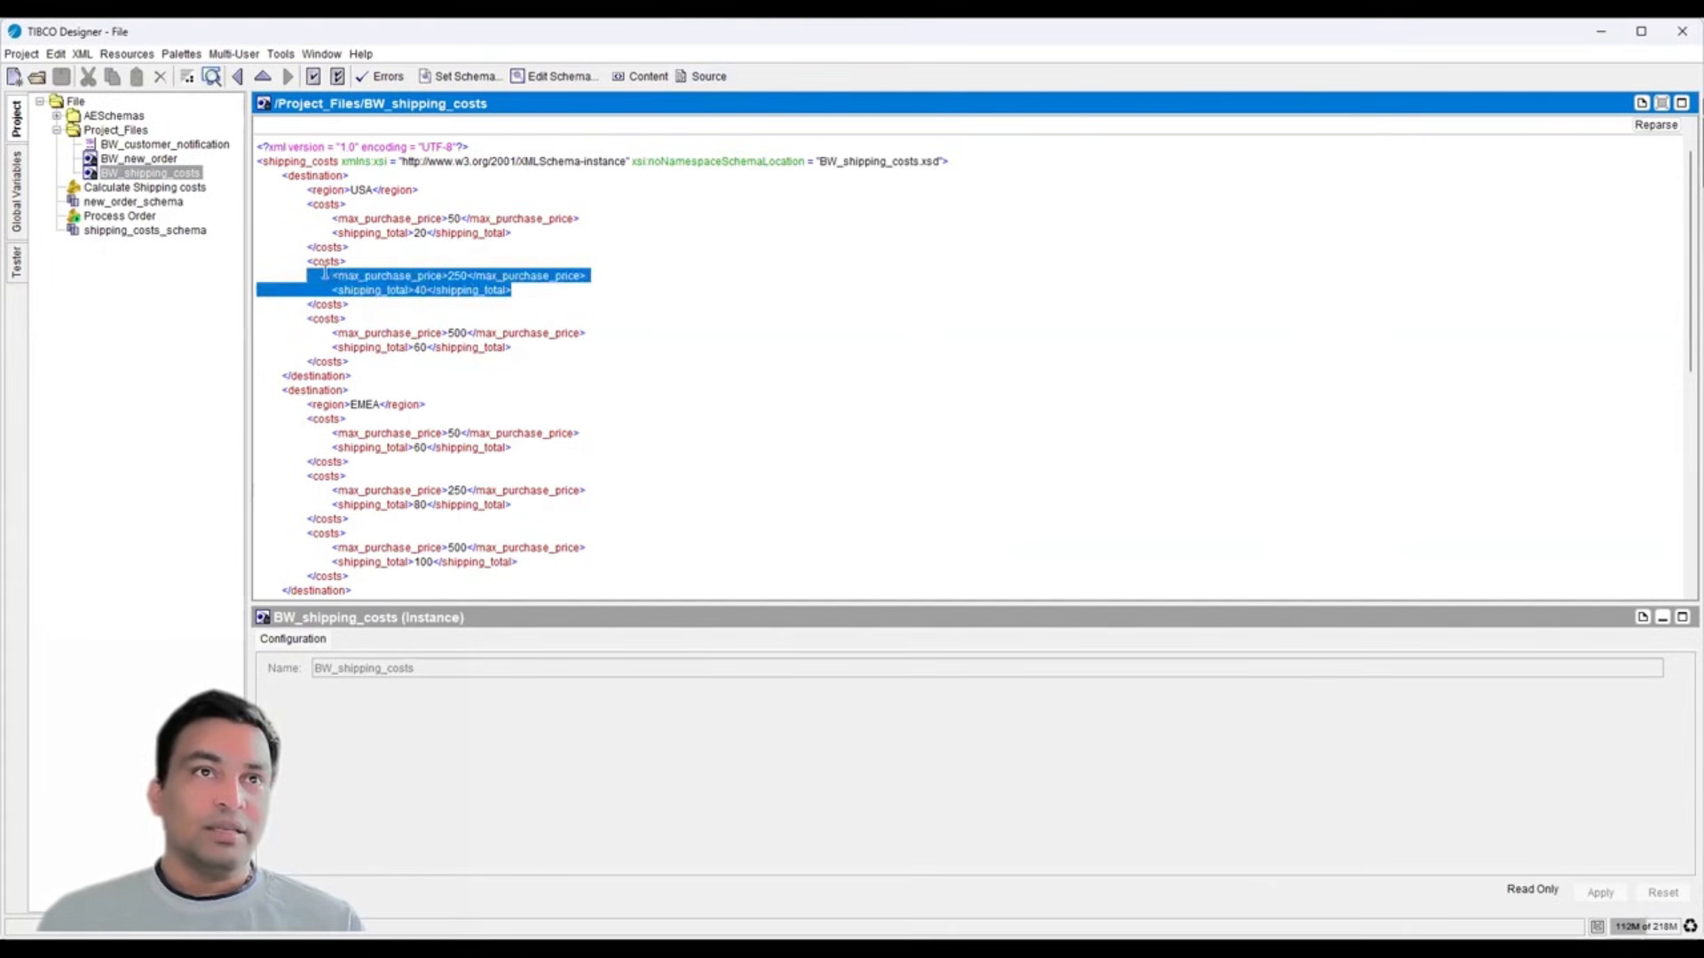
double_click(455, 276)
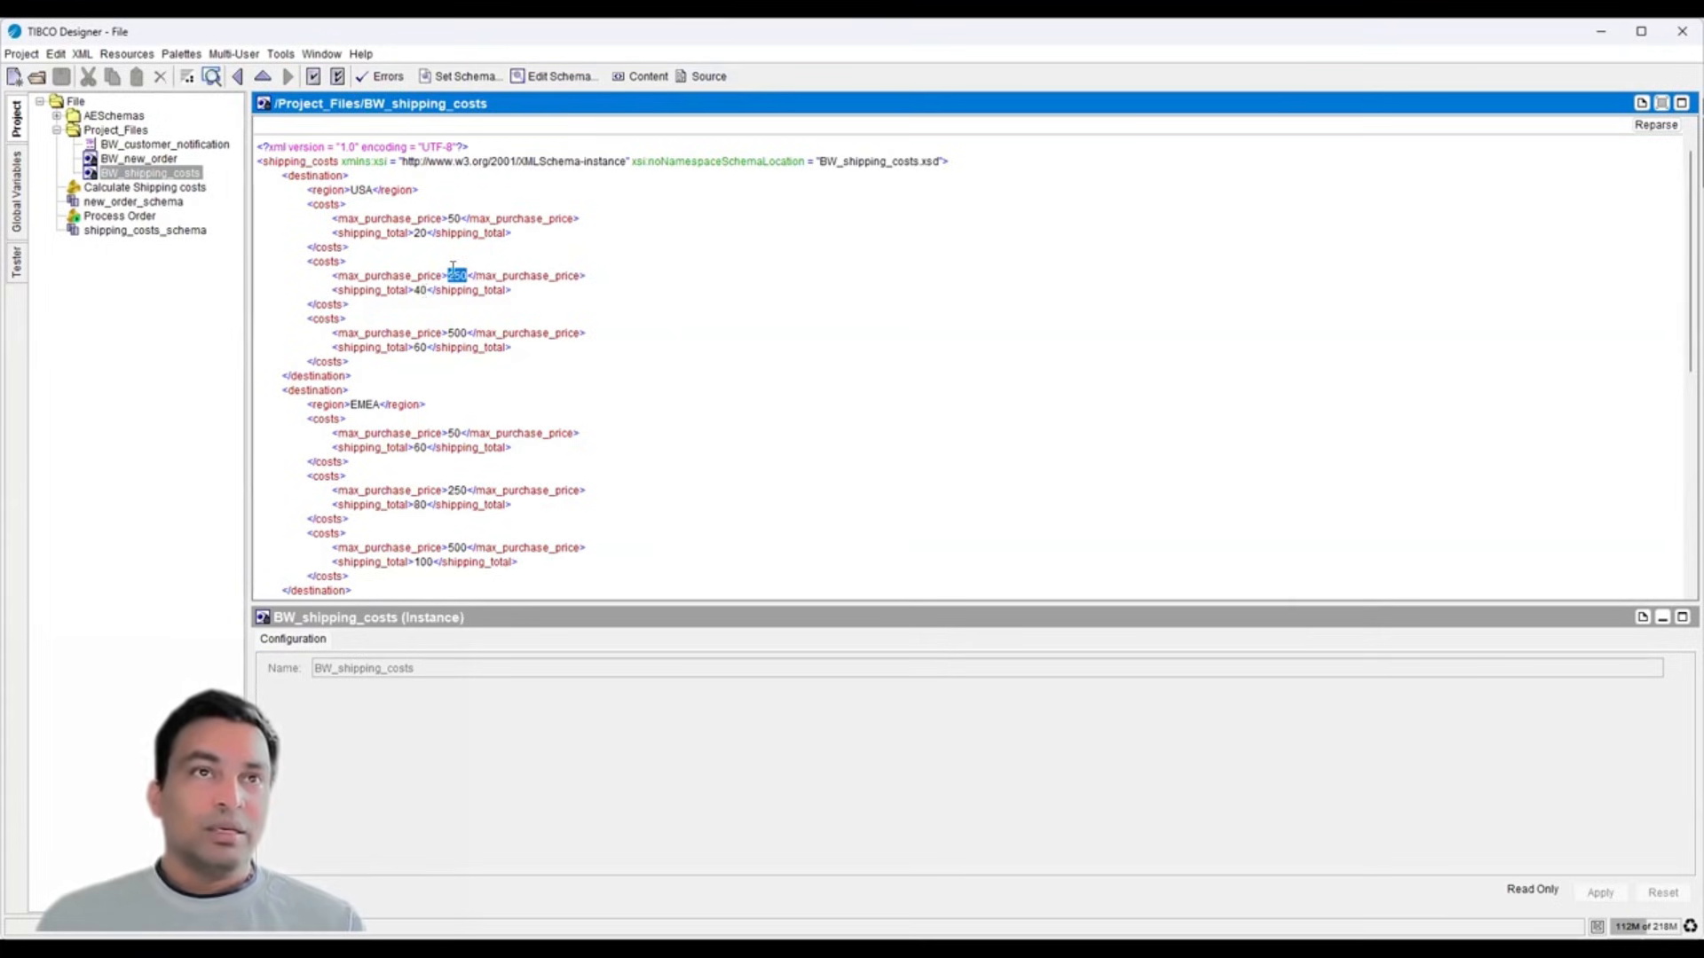
click(420, 289)
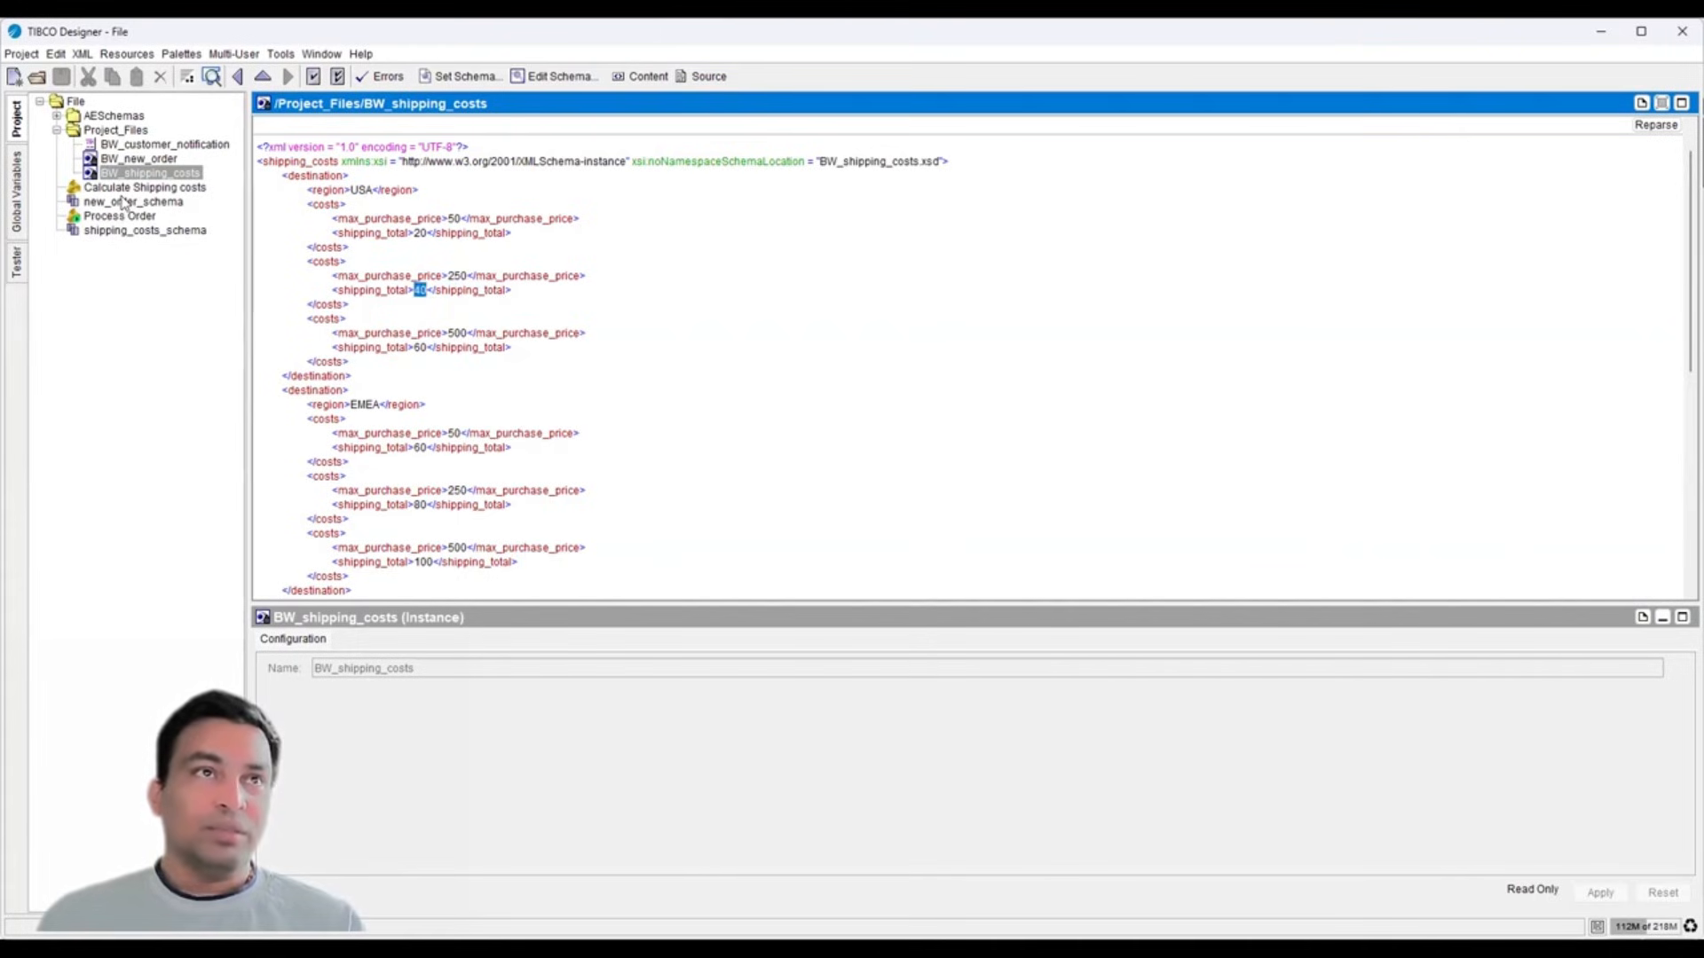
- Review the BW_customer_notification cost lines: $40 shipping and $163 total cost
click(137, 144)
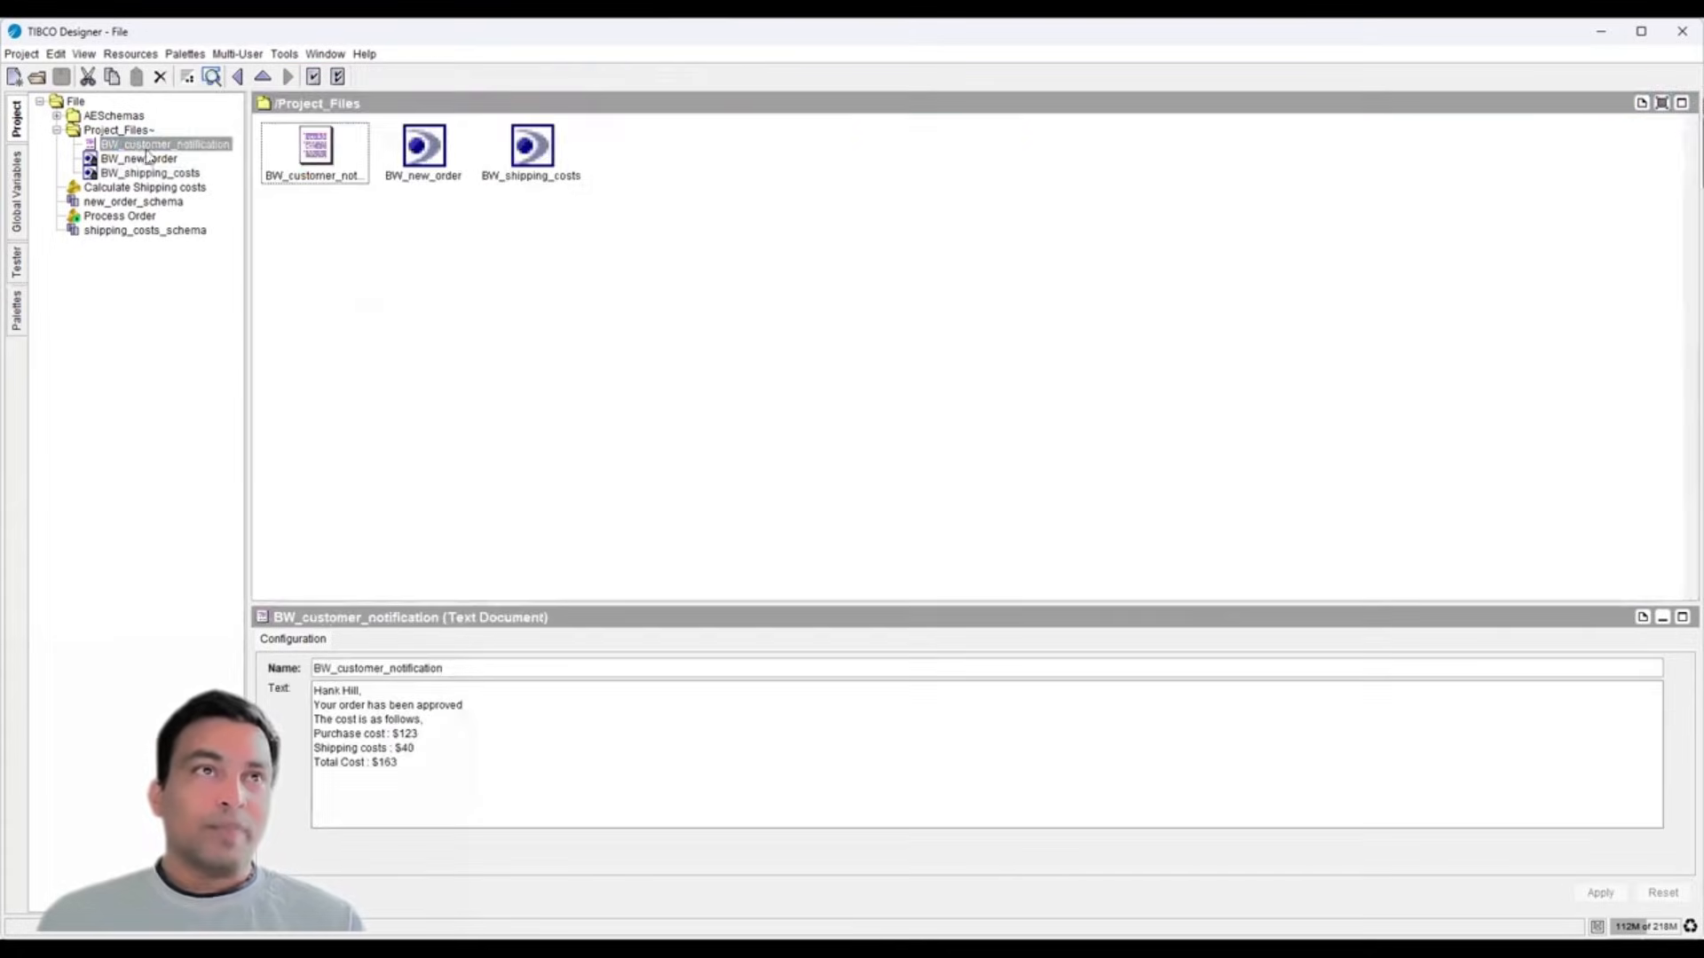
drag(422, 750, 293, 740)
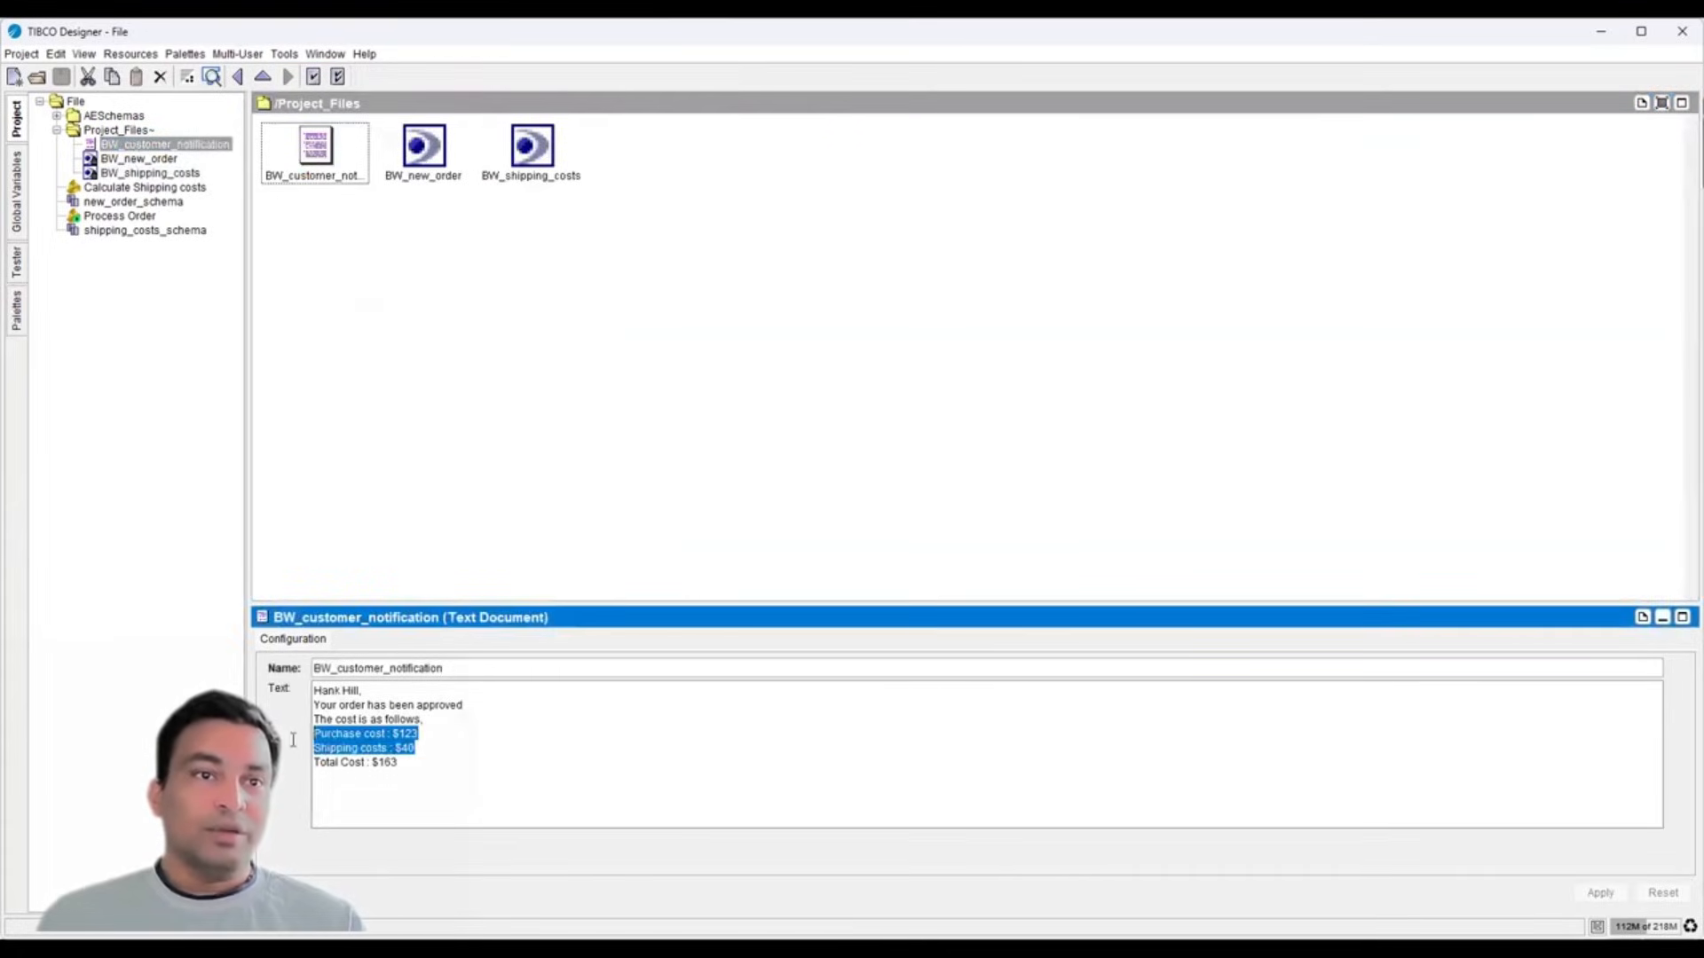
click(414, 761)
drag(414, 761, 295, 762)
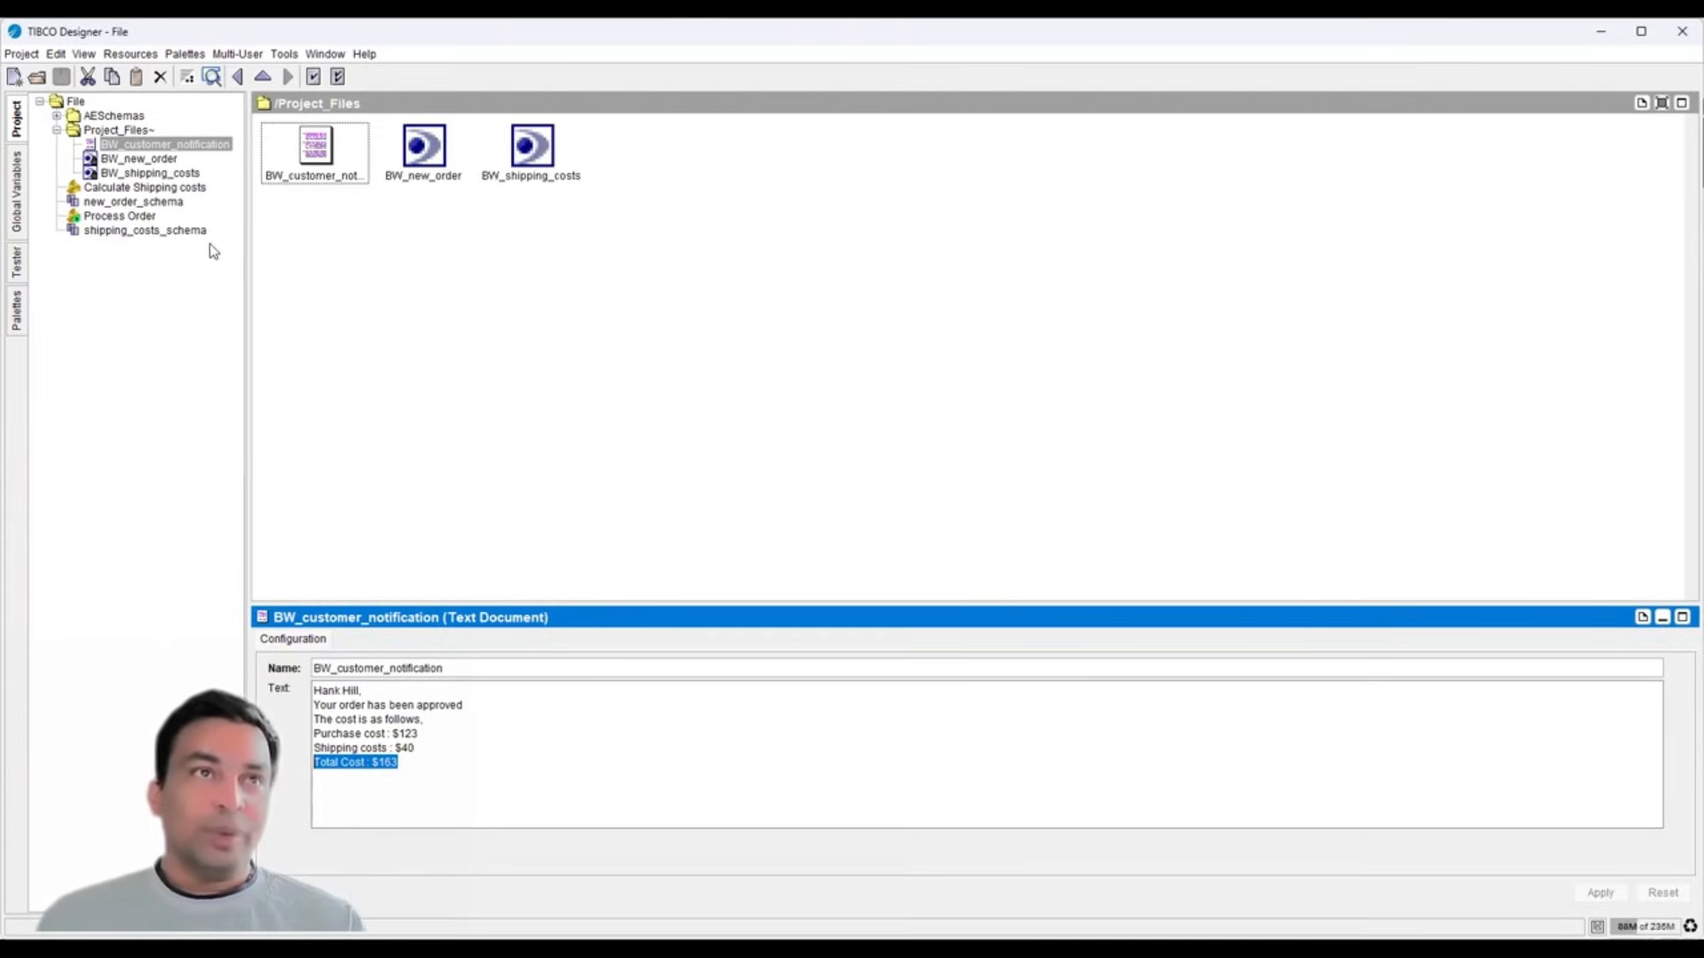
- Navigate the project tree back to the Process Order process diagram
click(116, 131)
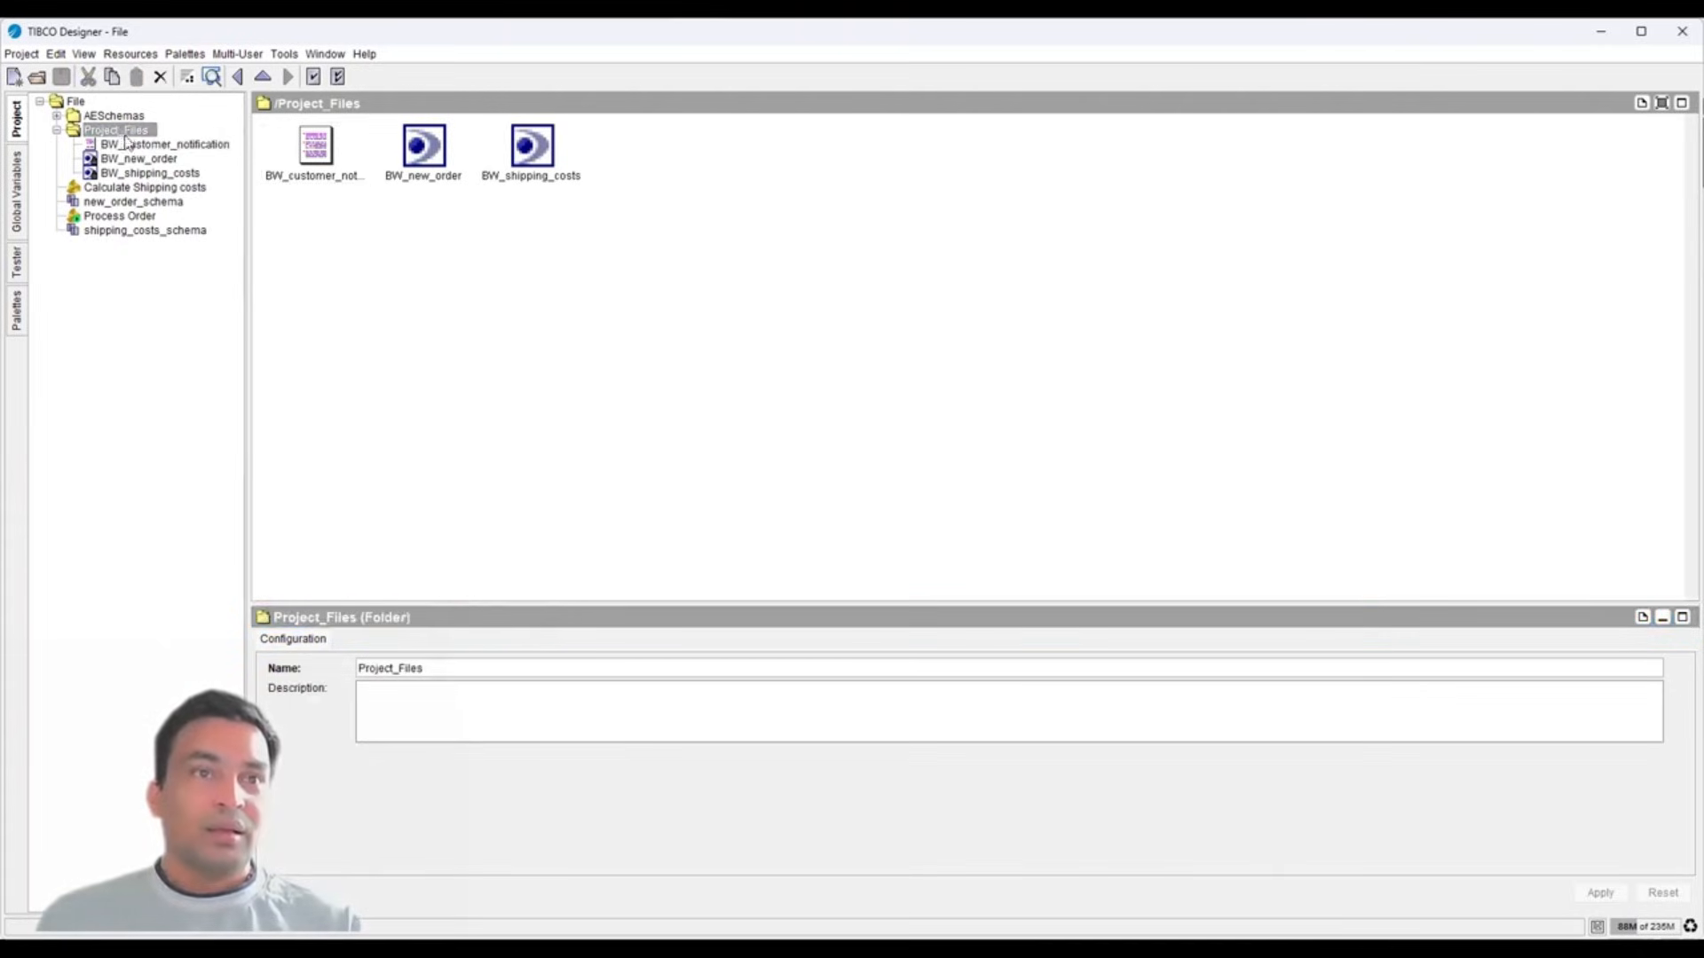
click(75, 101)
click(122, 217)
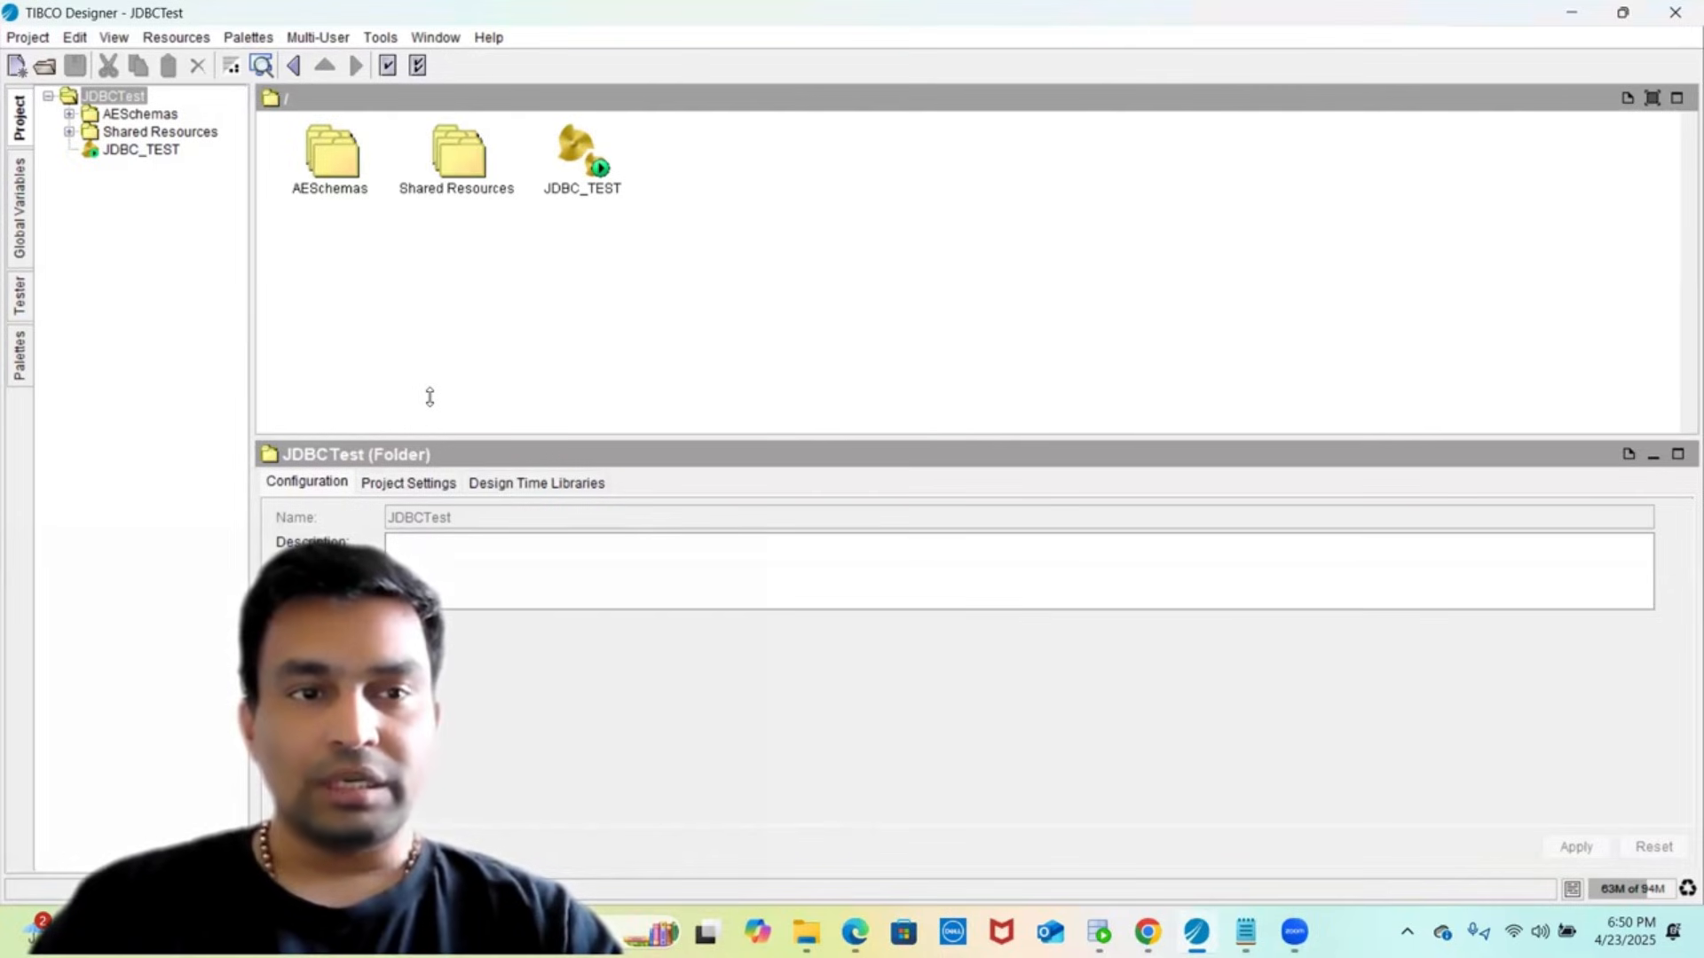
- In JDBCTest, show the JDBC palette and open the JDBC_TEST process diagram
click(126, 381)
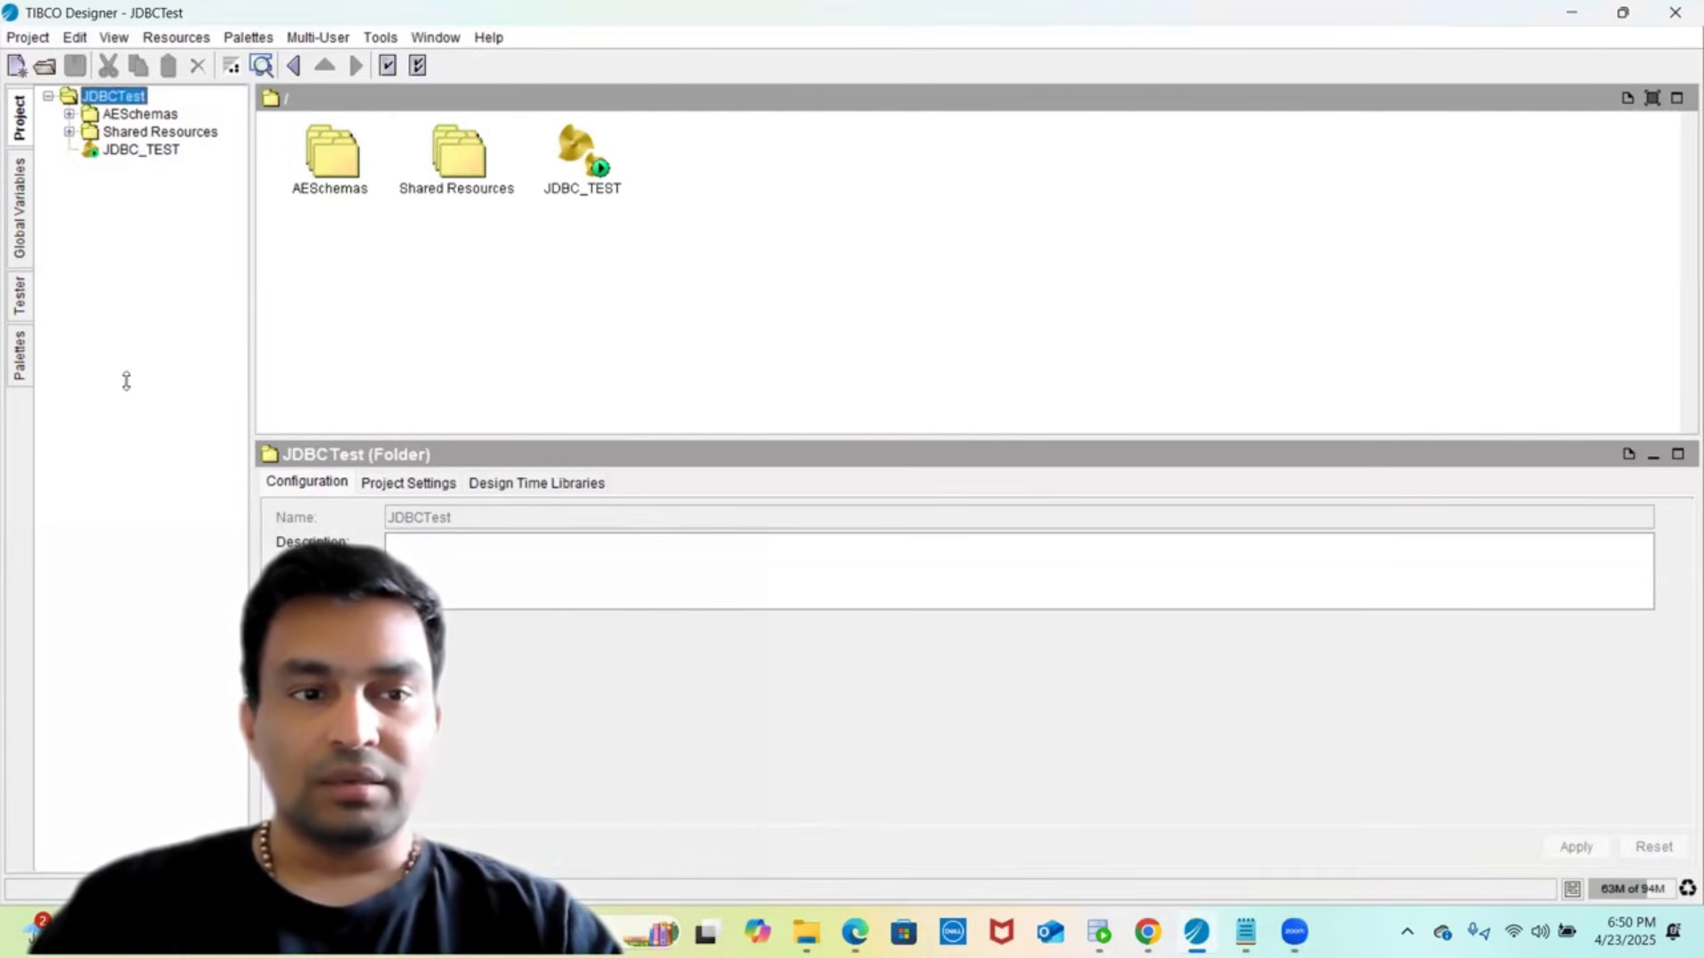
click(18, 345)
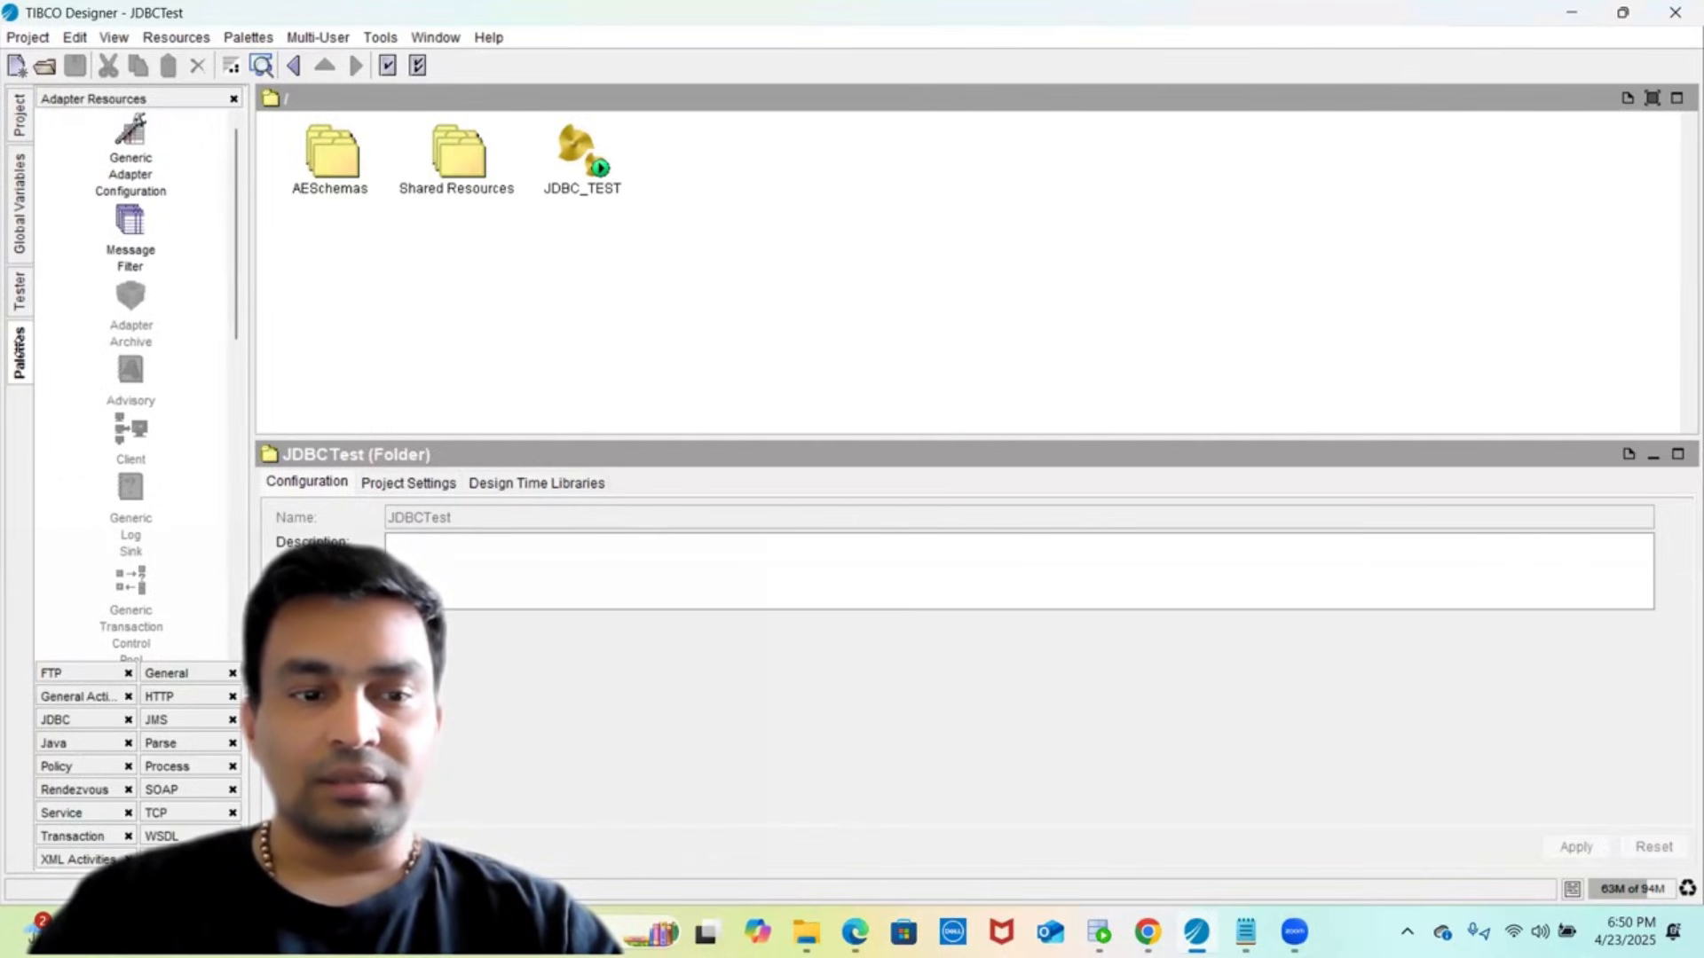
click(55, 720)
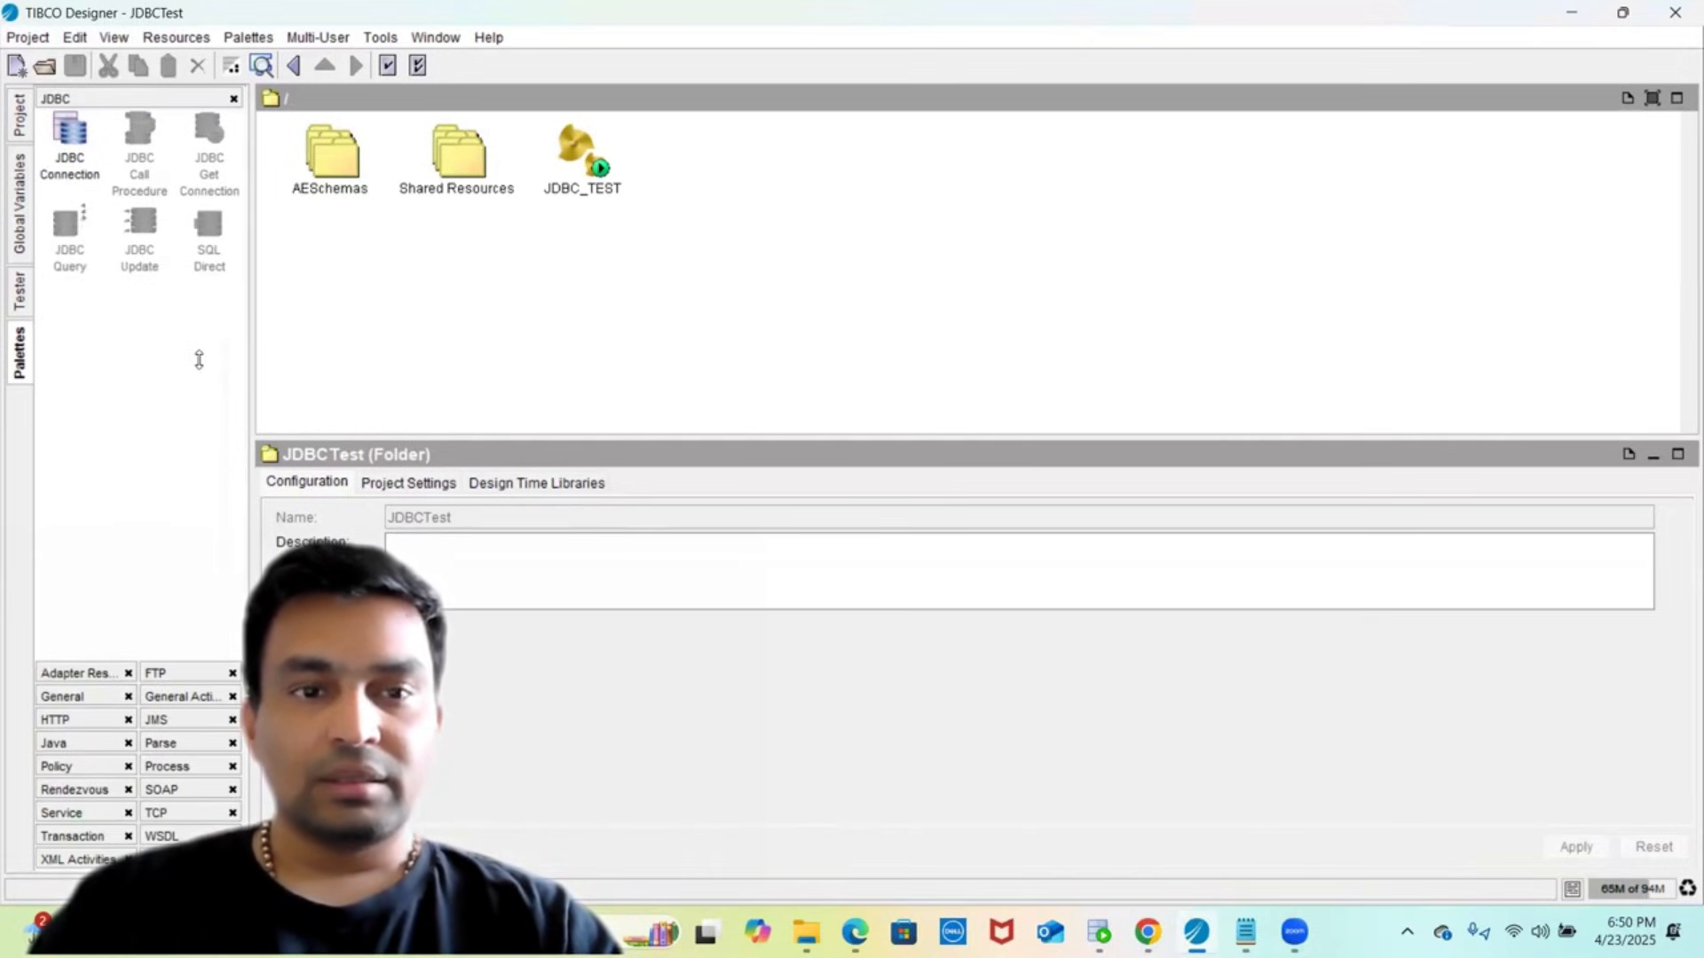
click(578, 160)
double_click(577, 158)
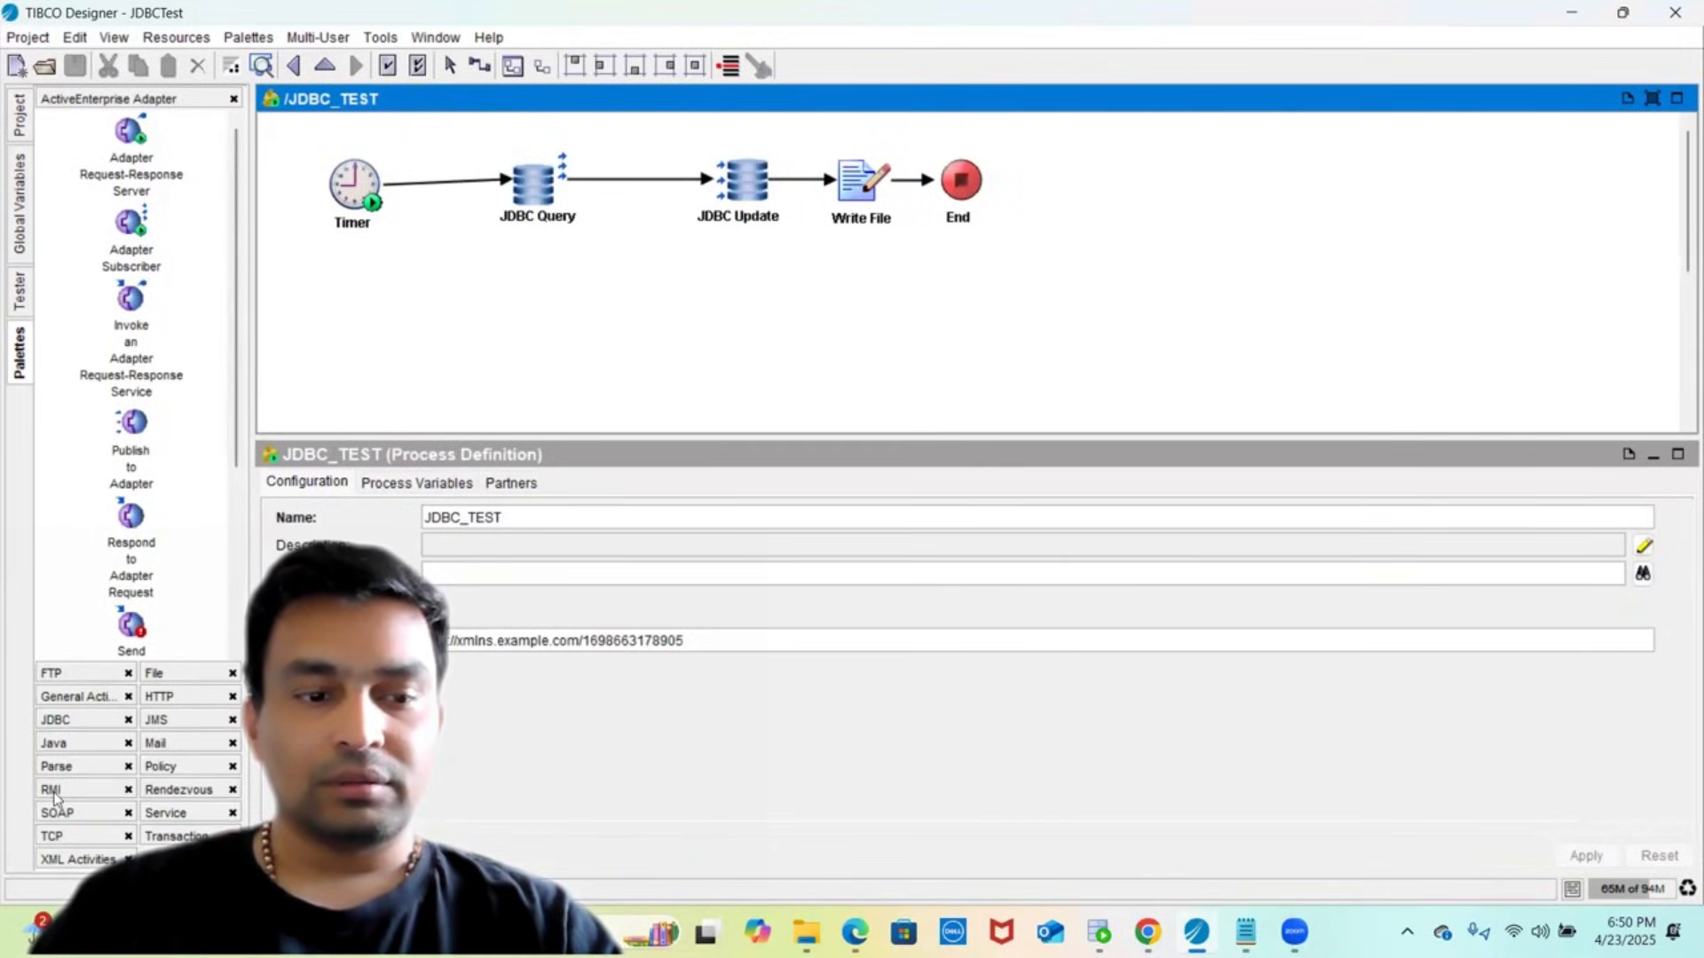
- Check the Write File activity's input mapping, then go back to the JDBCTest project root
click(67, 723)
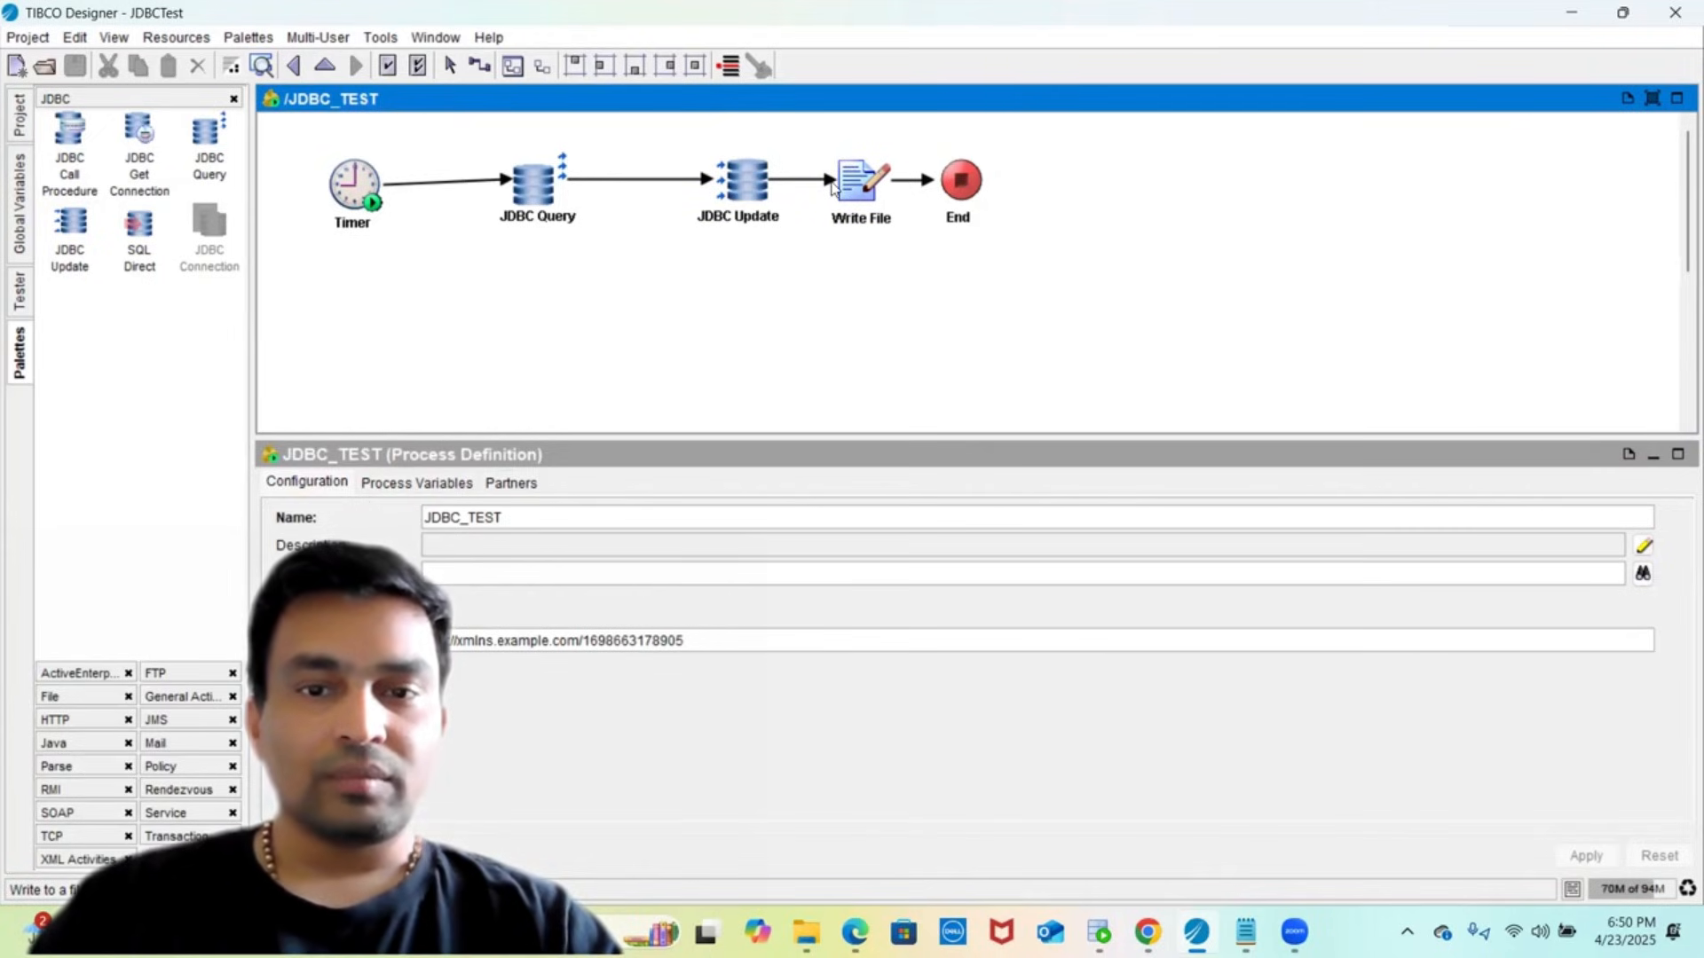
click(859, 188)
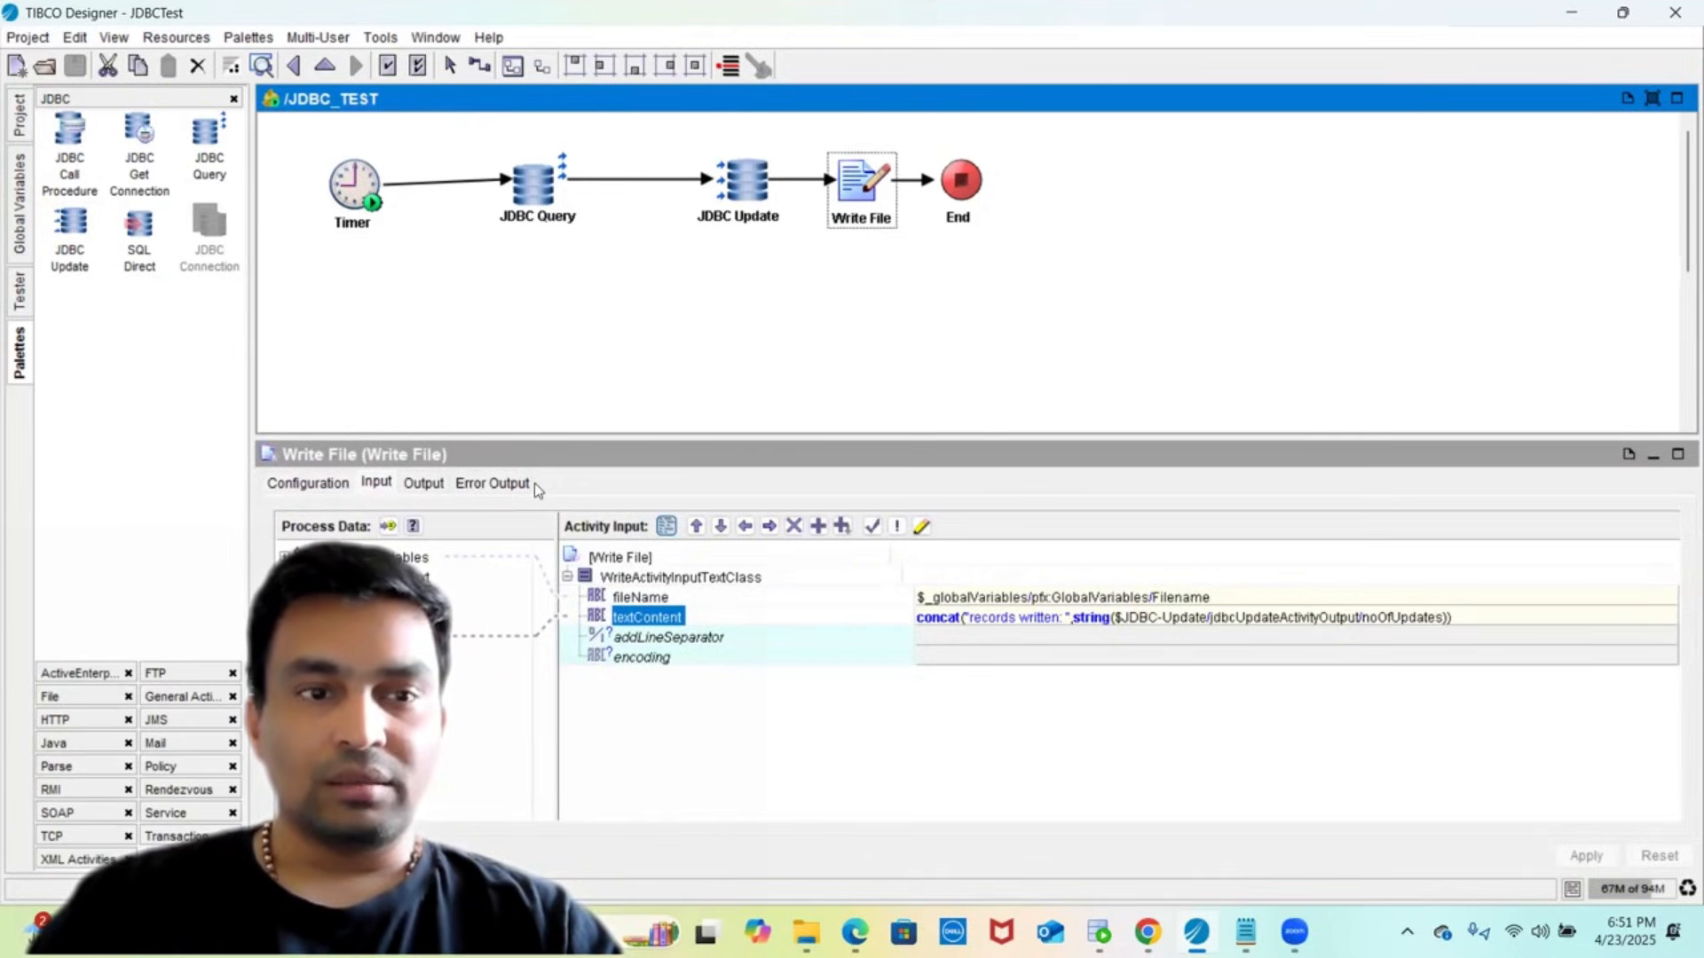
click(18, 124)
click(106, 97)
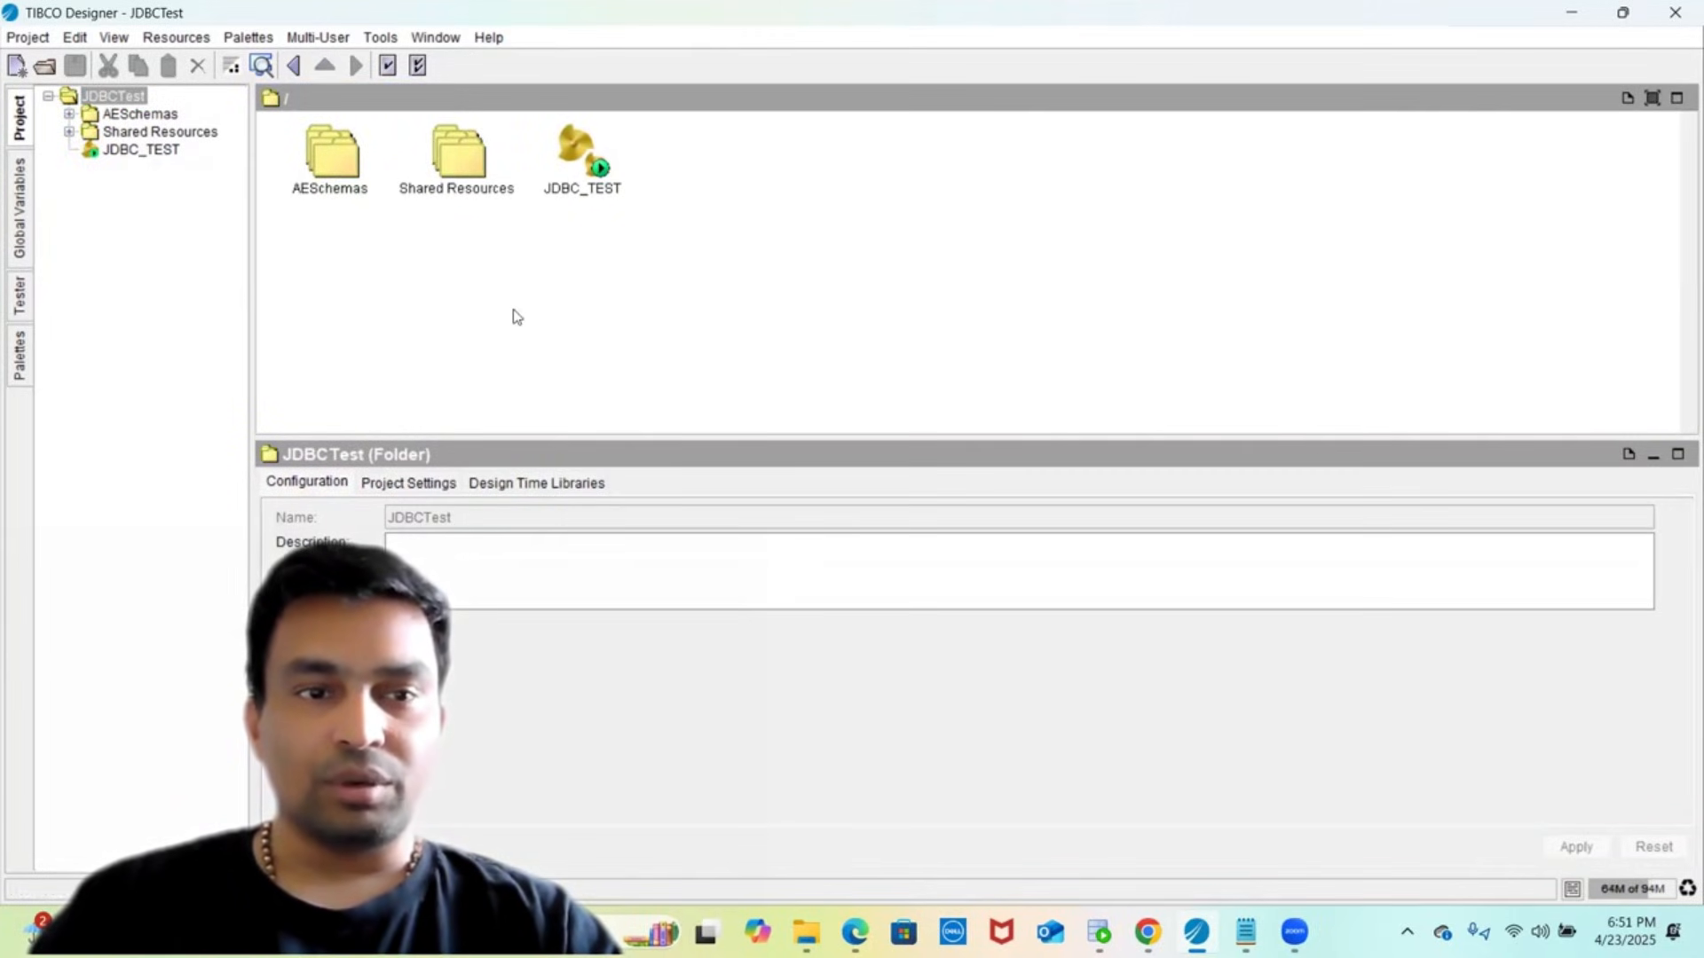
key(alt+Tab)
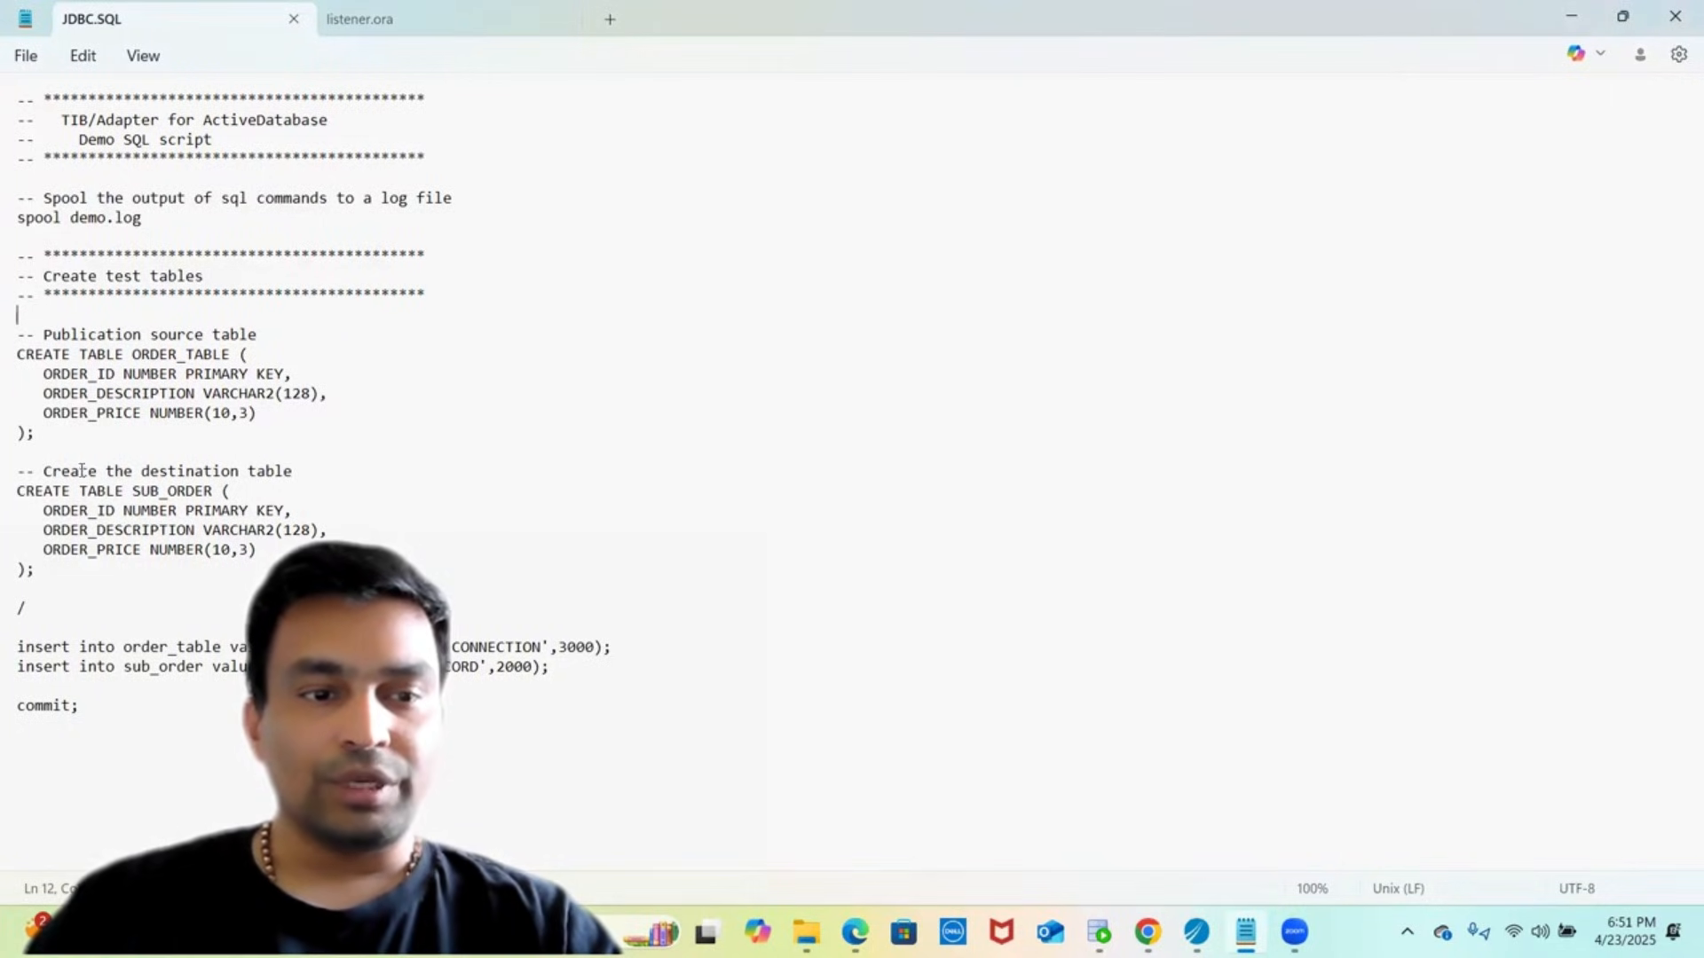
- Copy the CREATE TABLE ORDER_TABLE statement from JDBC.SQL into the DEEPDB worksheet
key(shift+Up)
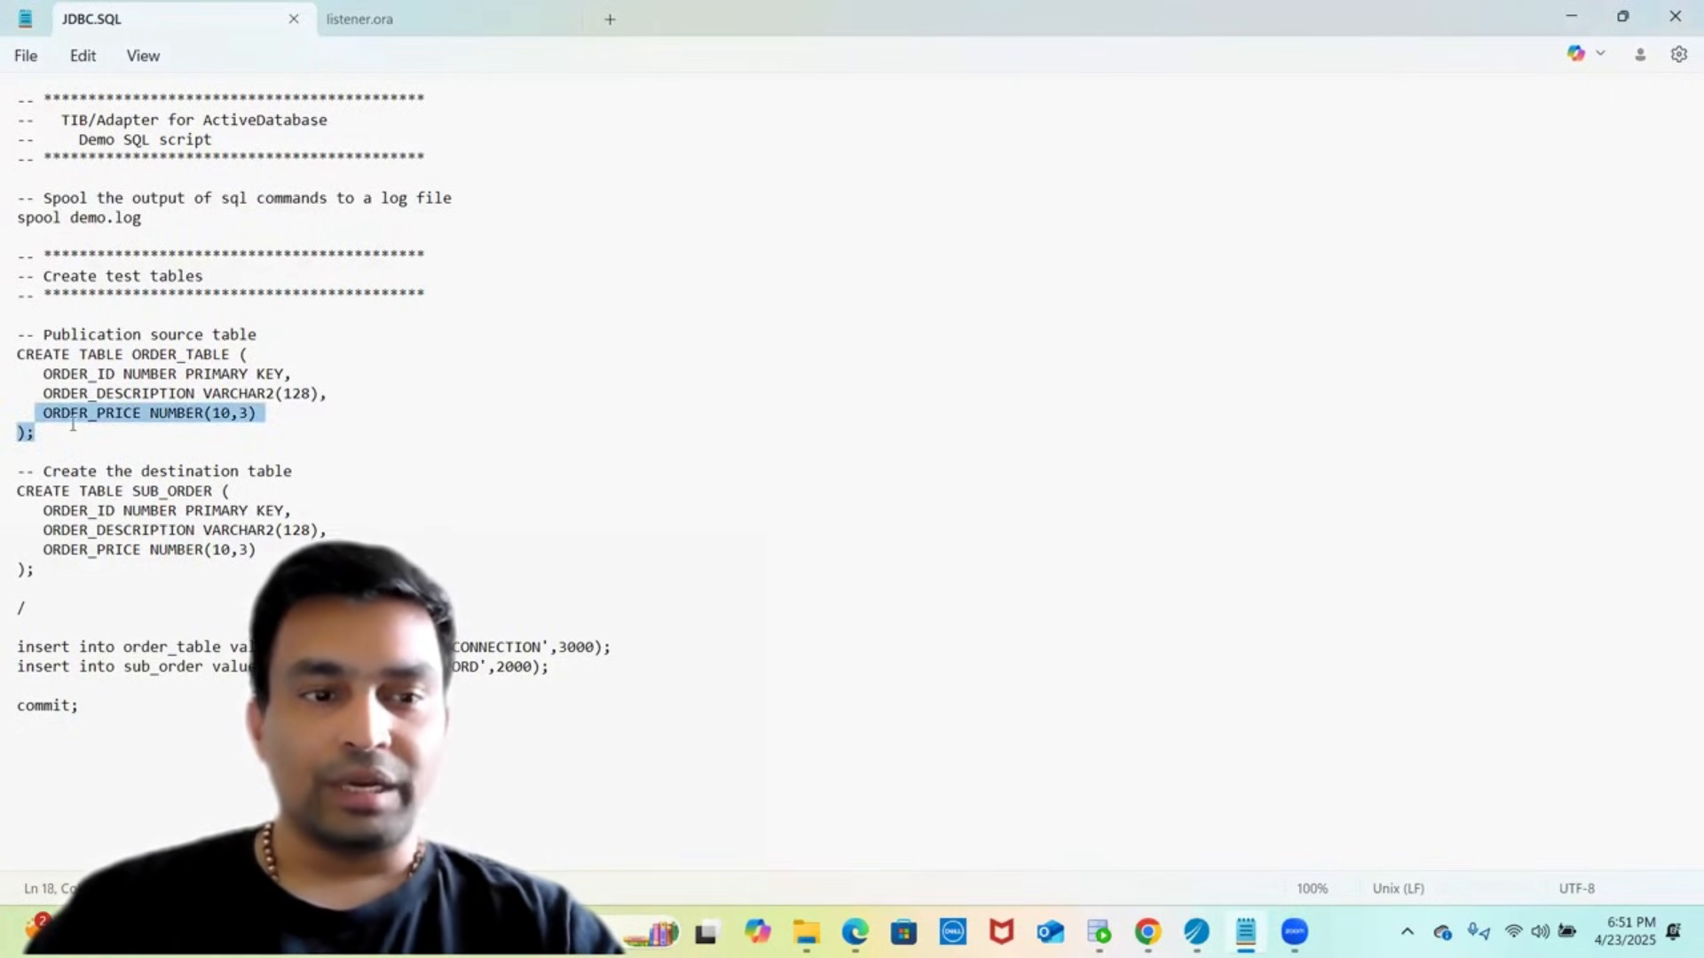
key(shift+Up)
key(shift+Up)
key(shift+Up)
key(shift+Left)
key(shift+Left)
key(ctrl+c)
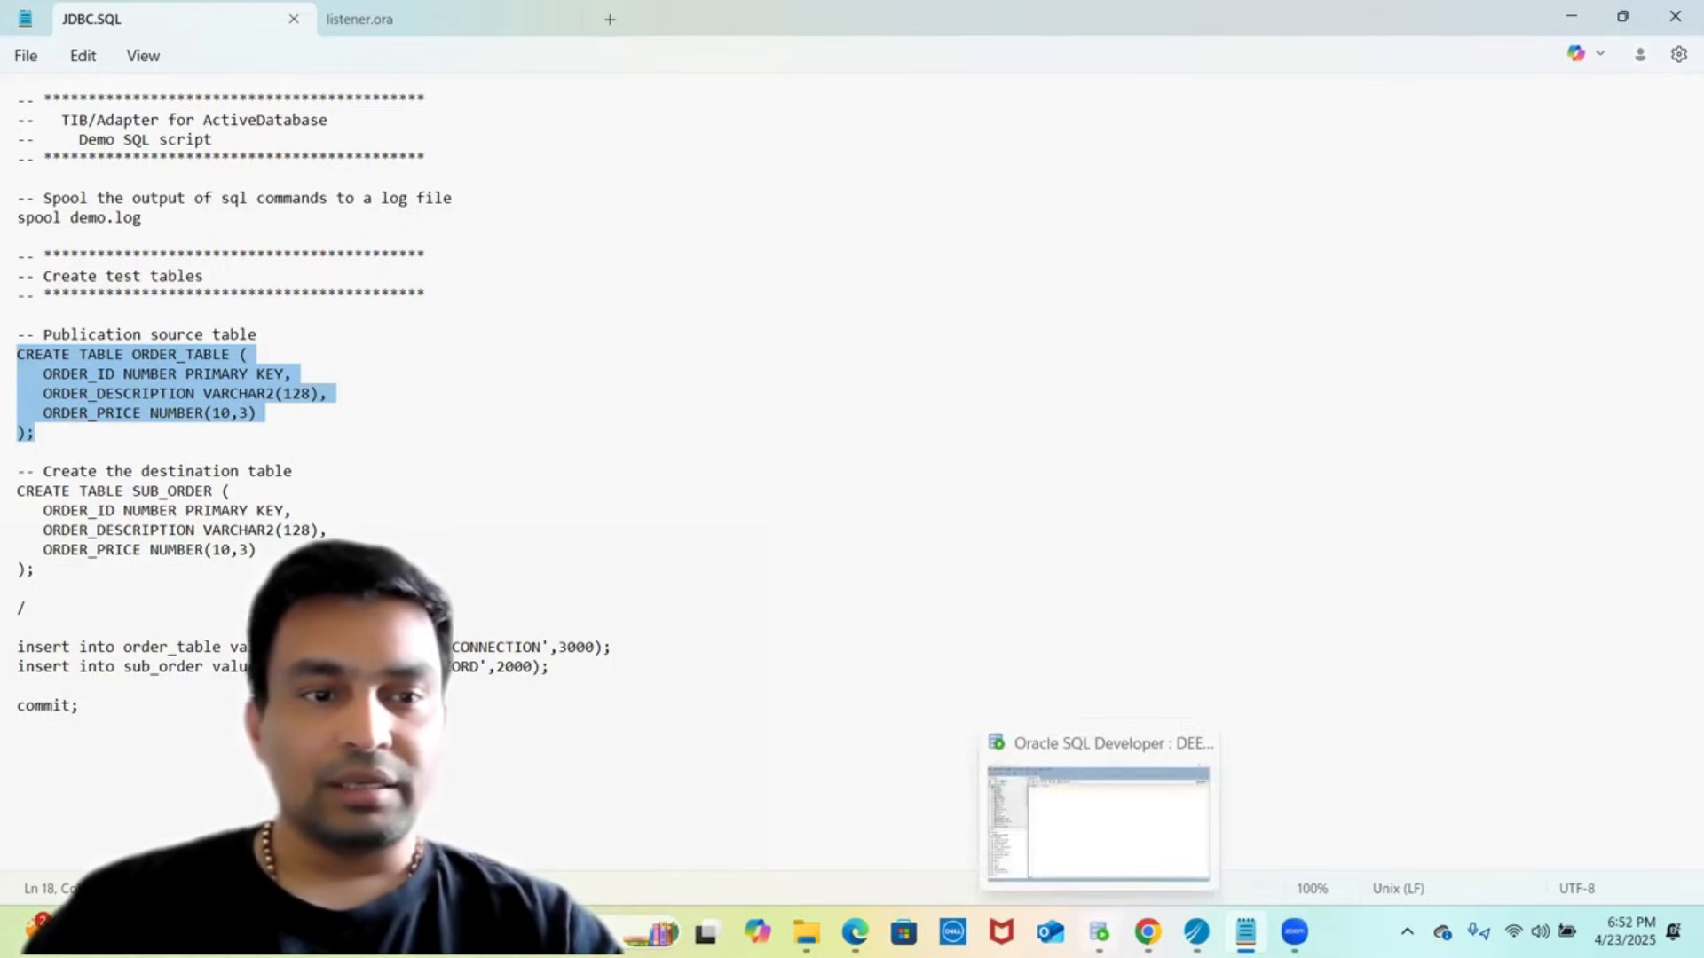
click(1100, 932)
key(ctrl+v)
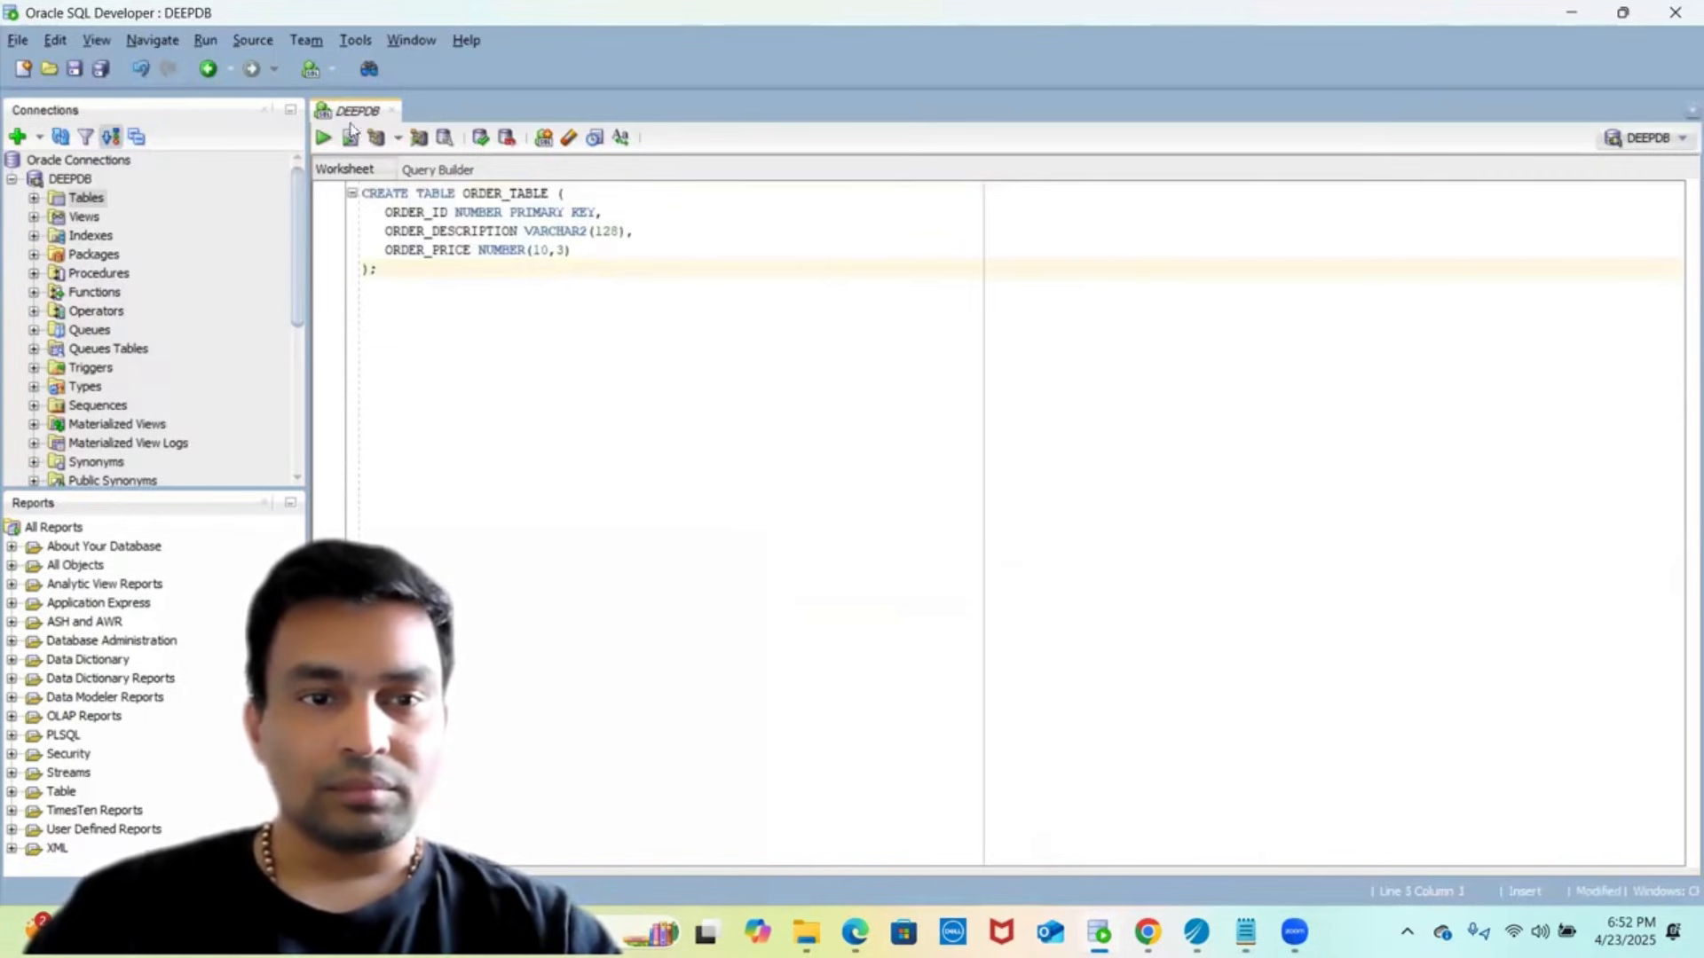
- Run and commit CREATE TABLE ORDER_TABLE, then clear the worksheet
click(324, 138)
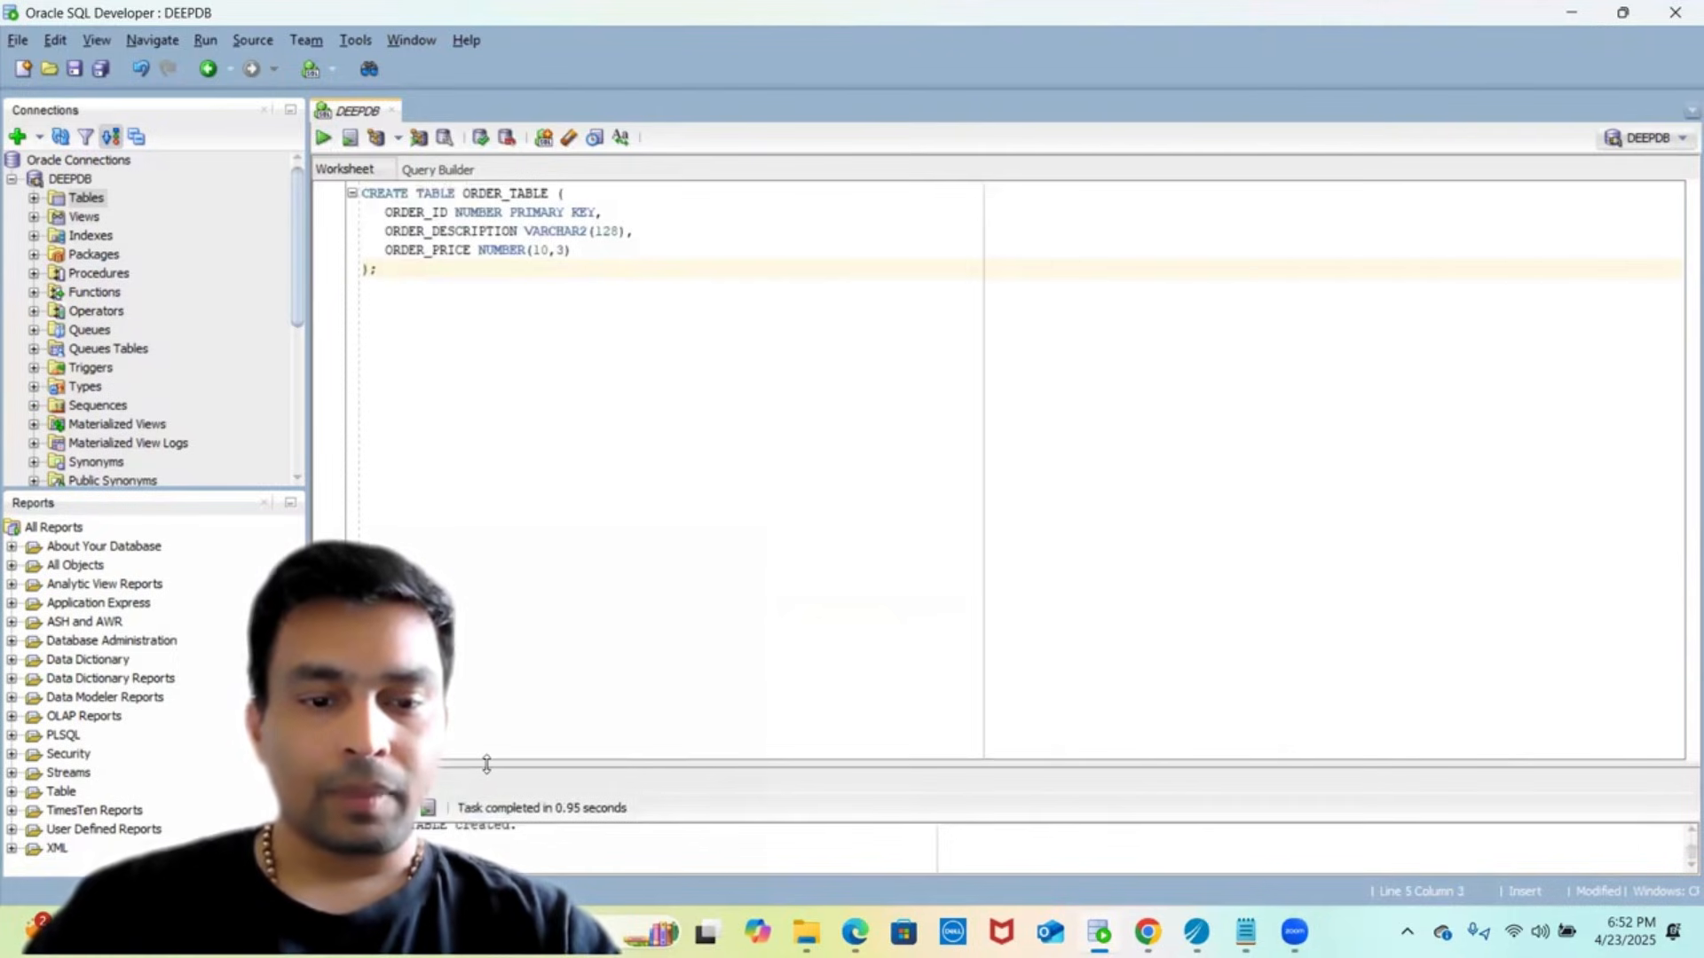
drag(486, 765, 609, 495)
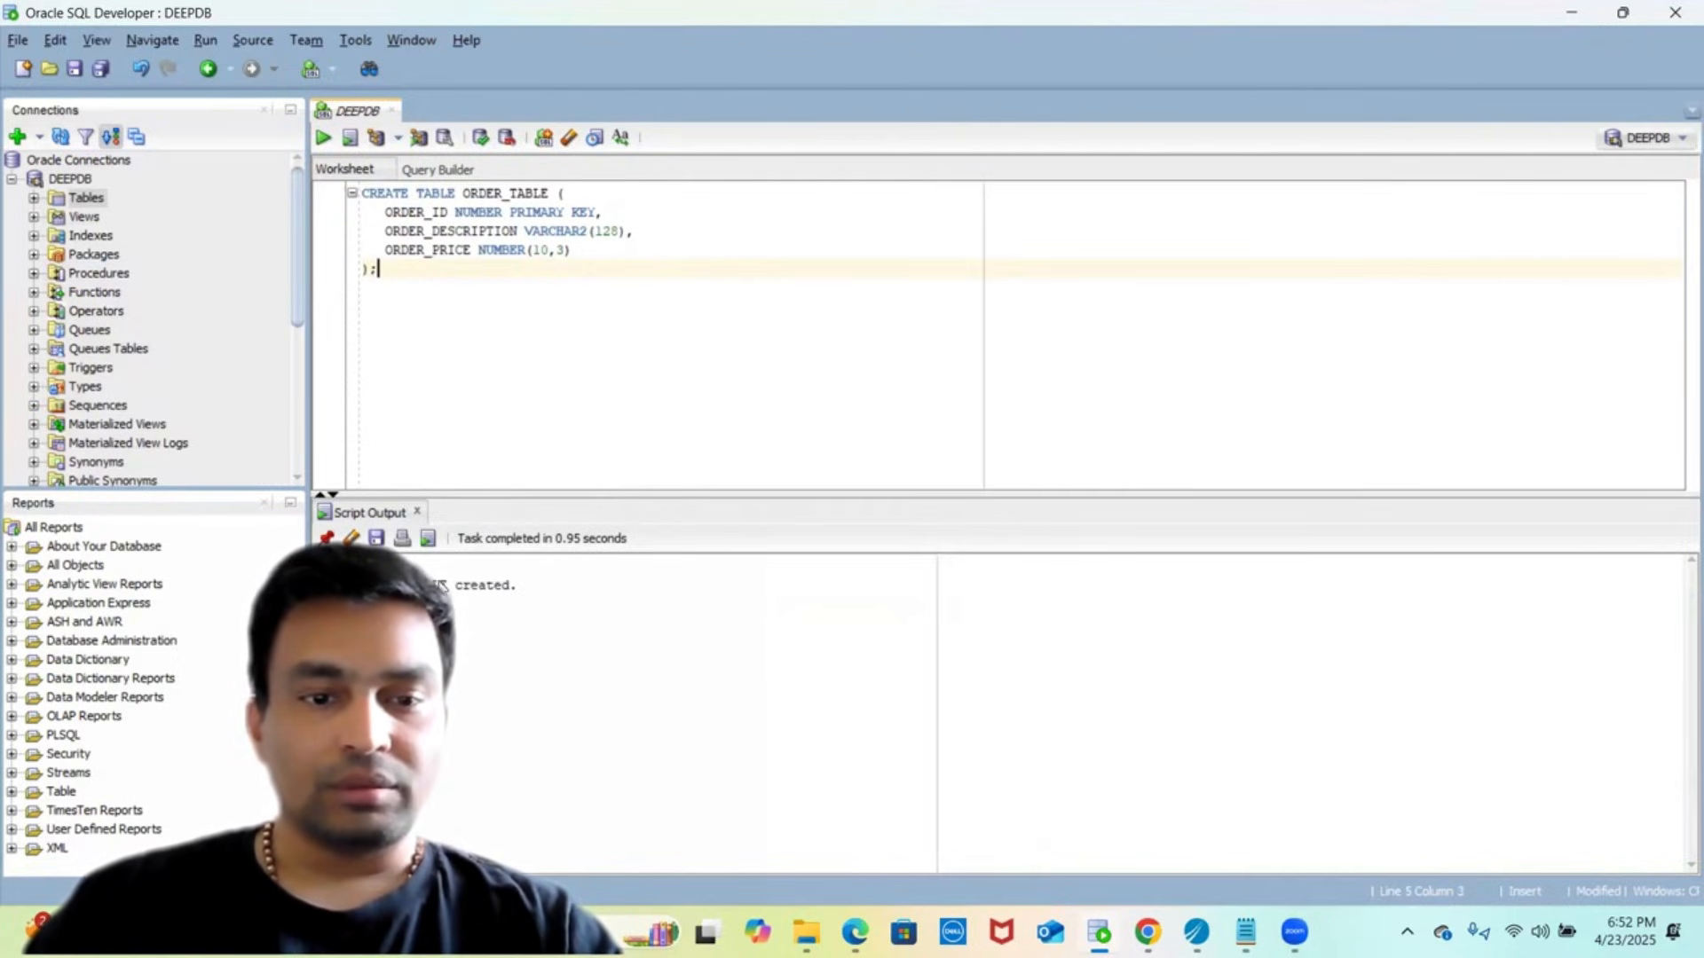
click(485, 142)
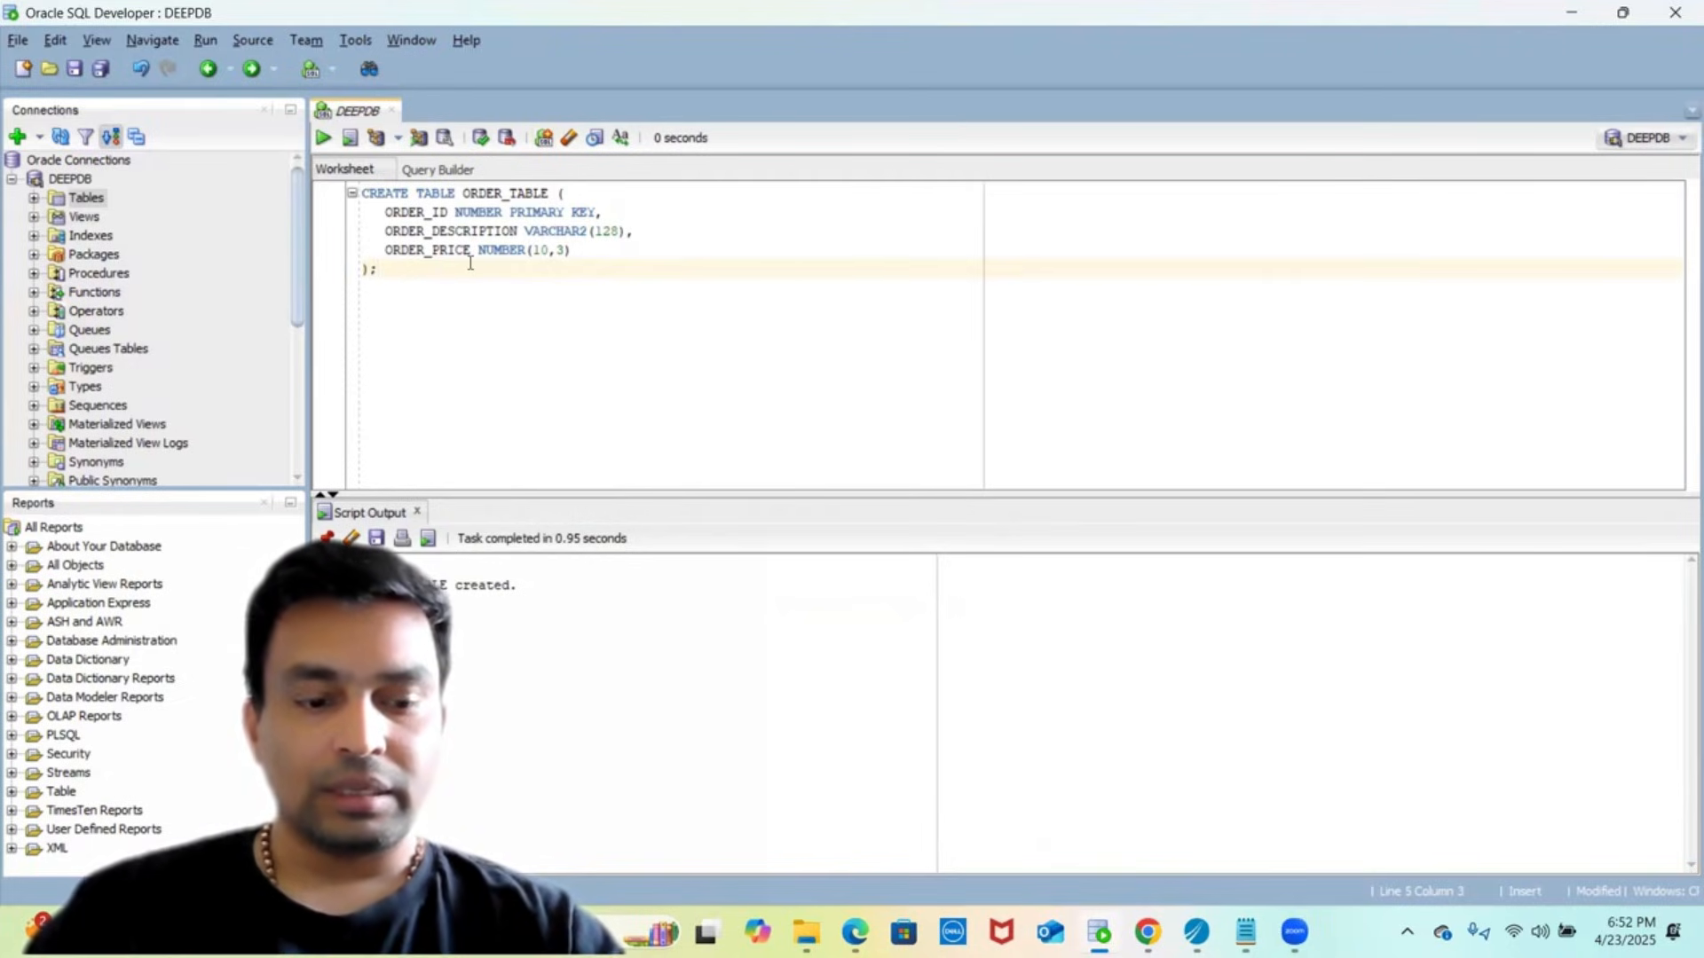
key(ctrl+a)
key(Delete)
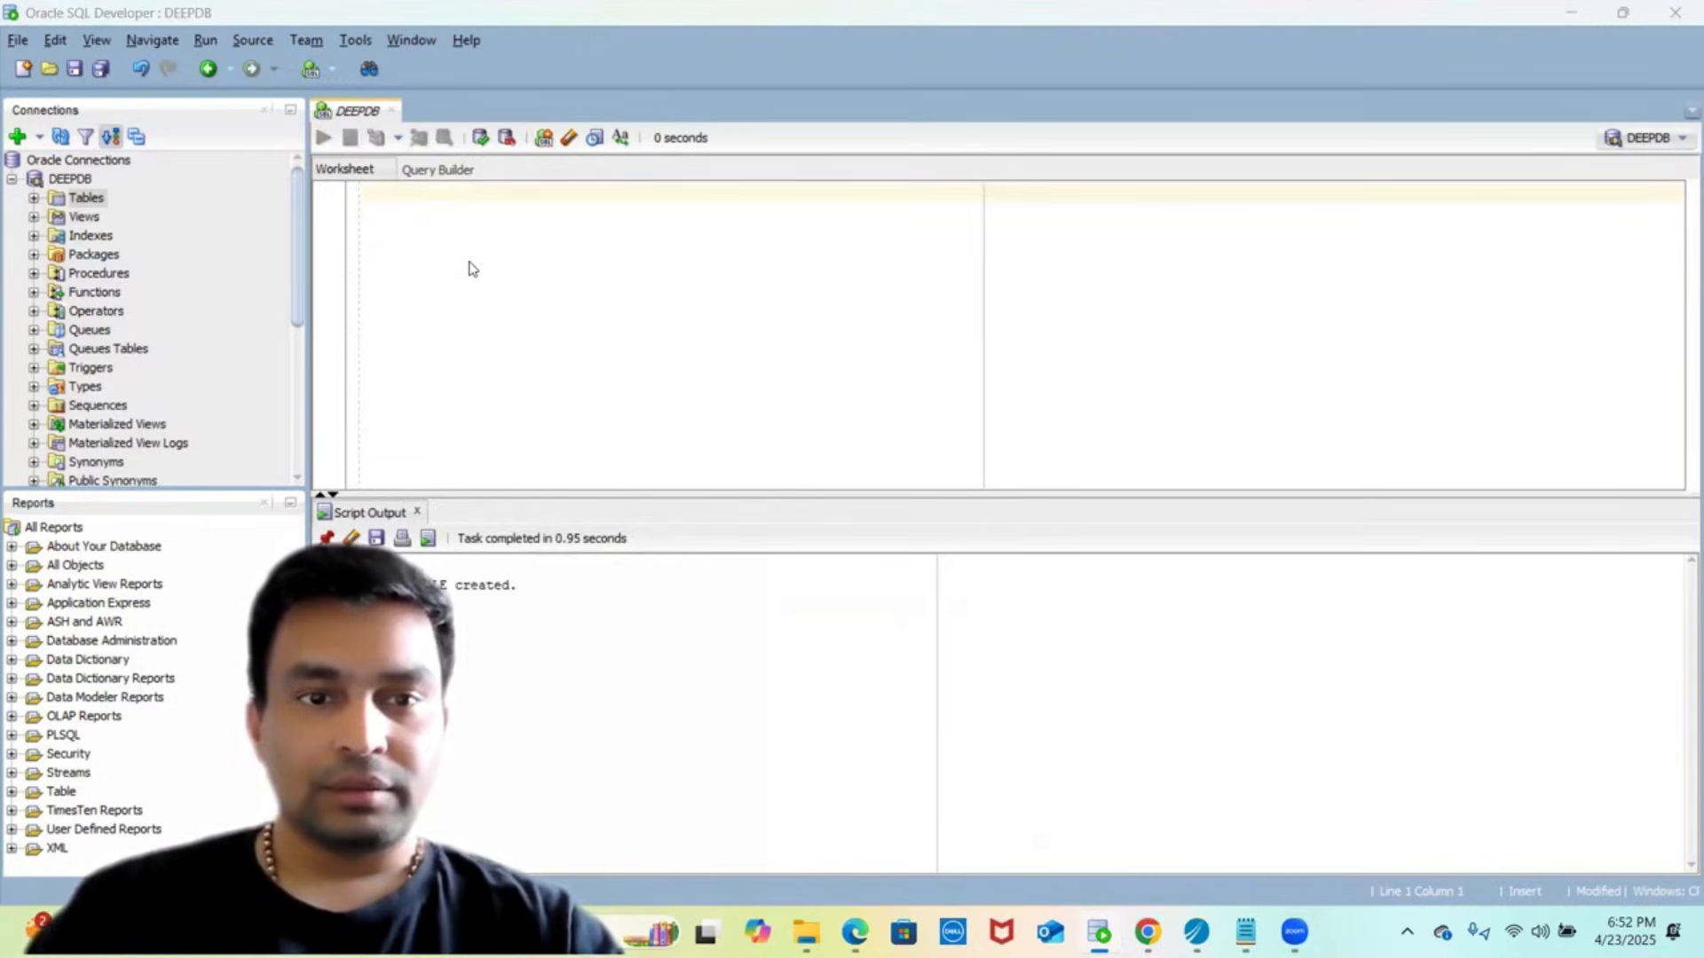
- Copy the SUB_ORDER CREATE TABLE statement from JDBC.SQL into the worksheet, run it and commit
key(alt+Tab)
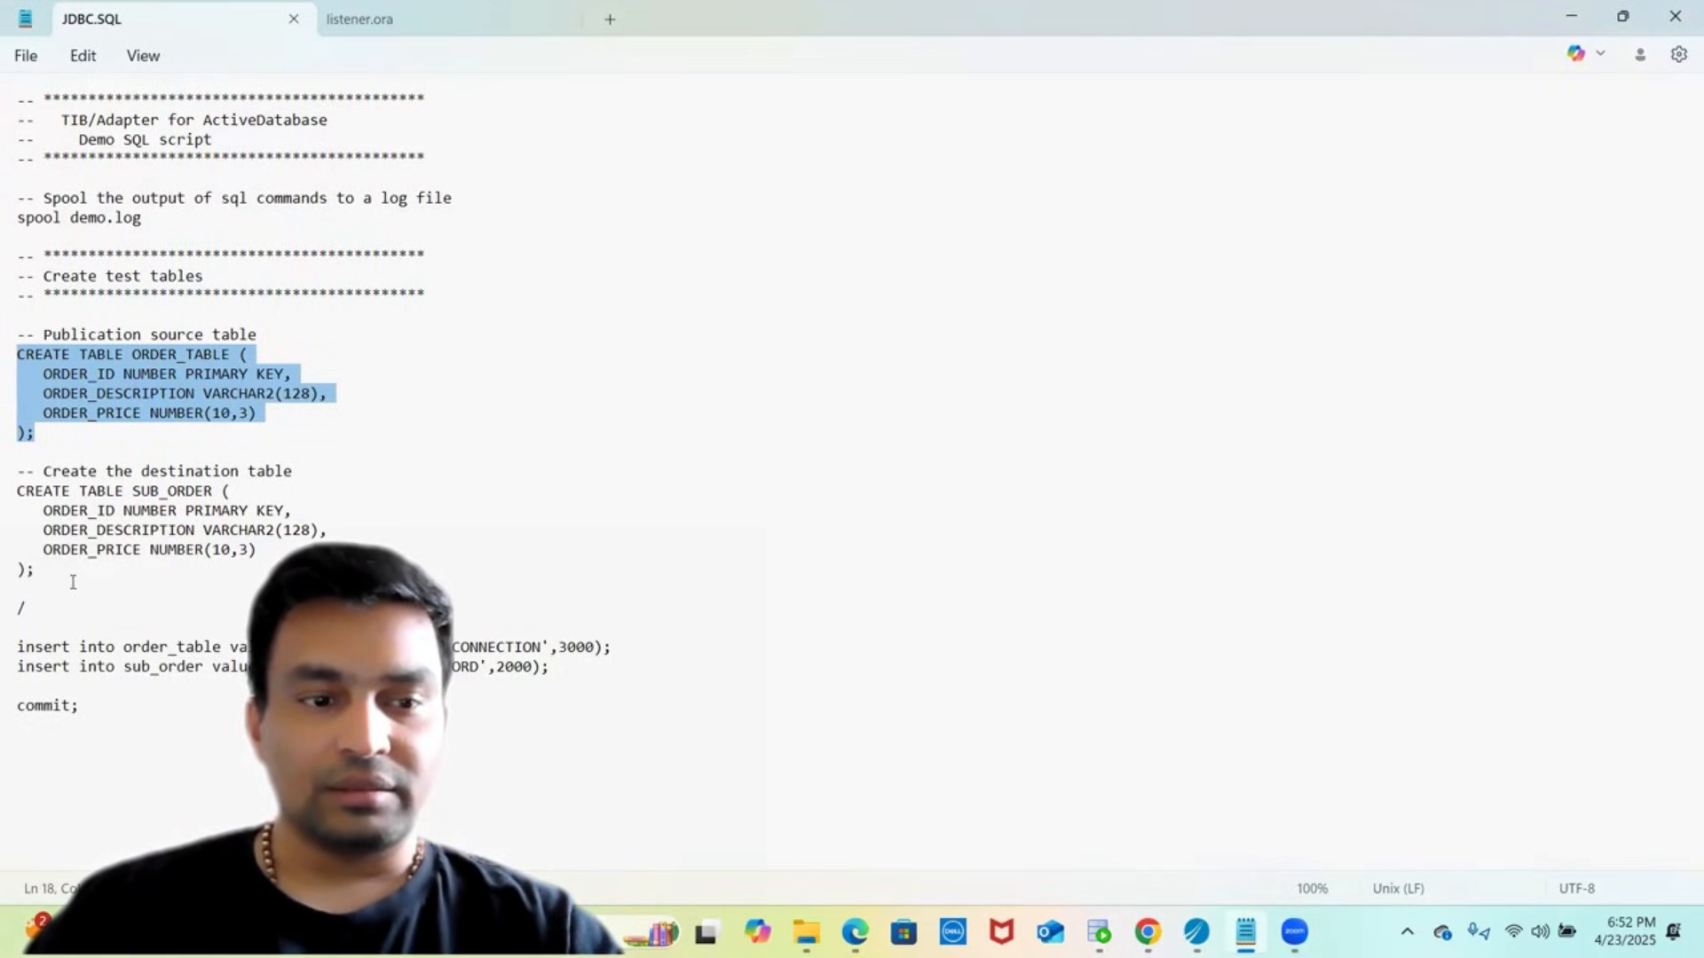
click(44, 574)
key(shift+Up)
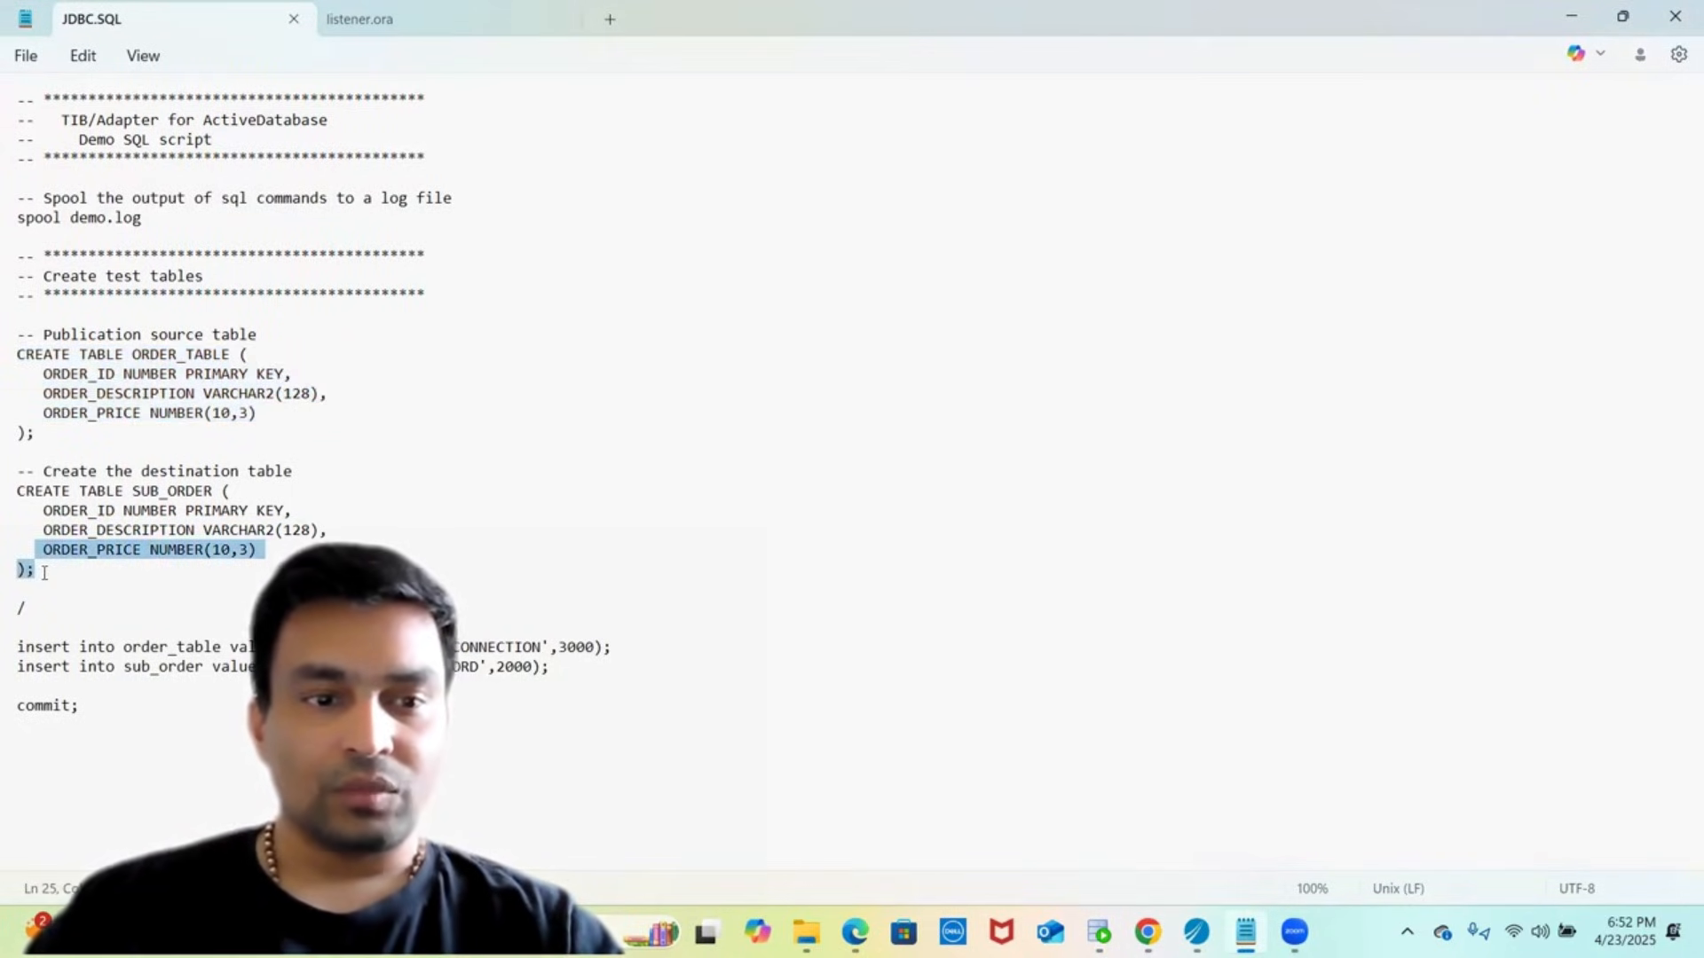
key(shift+Left)
key(shift+Up)
key(shift+Up)
key(shift+Up)
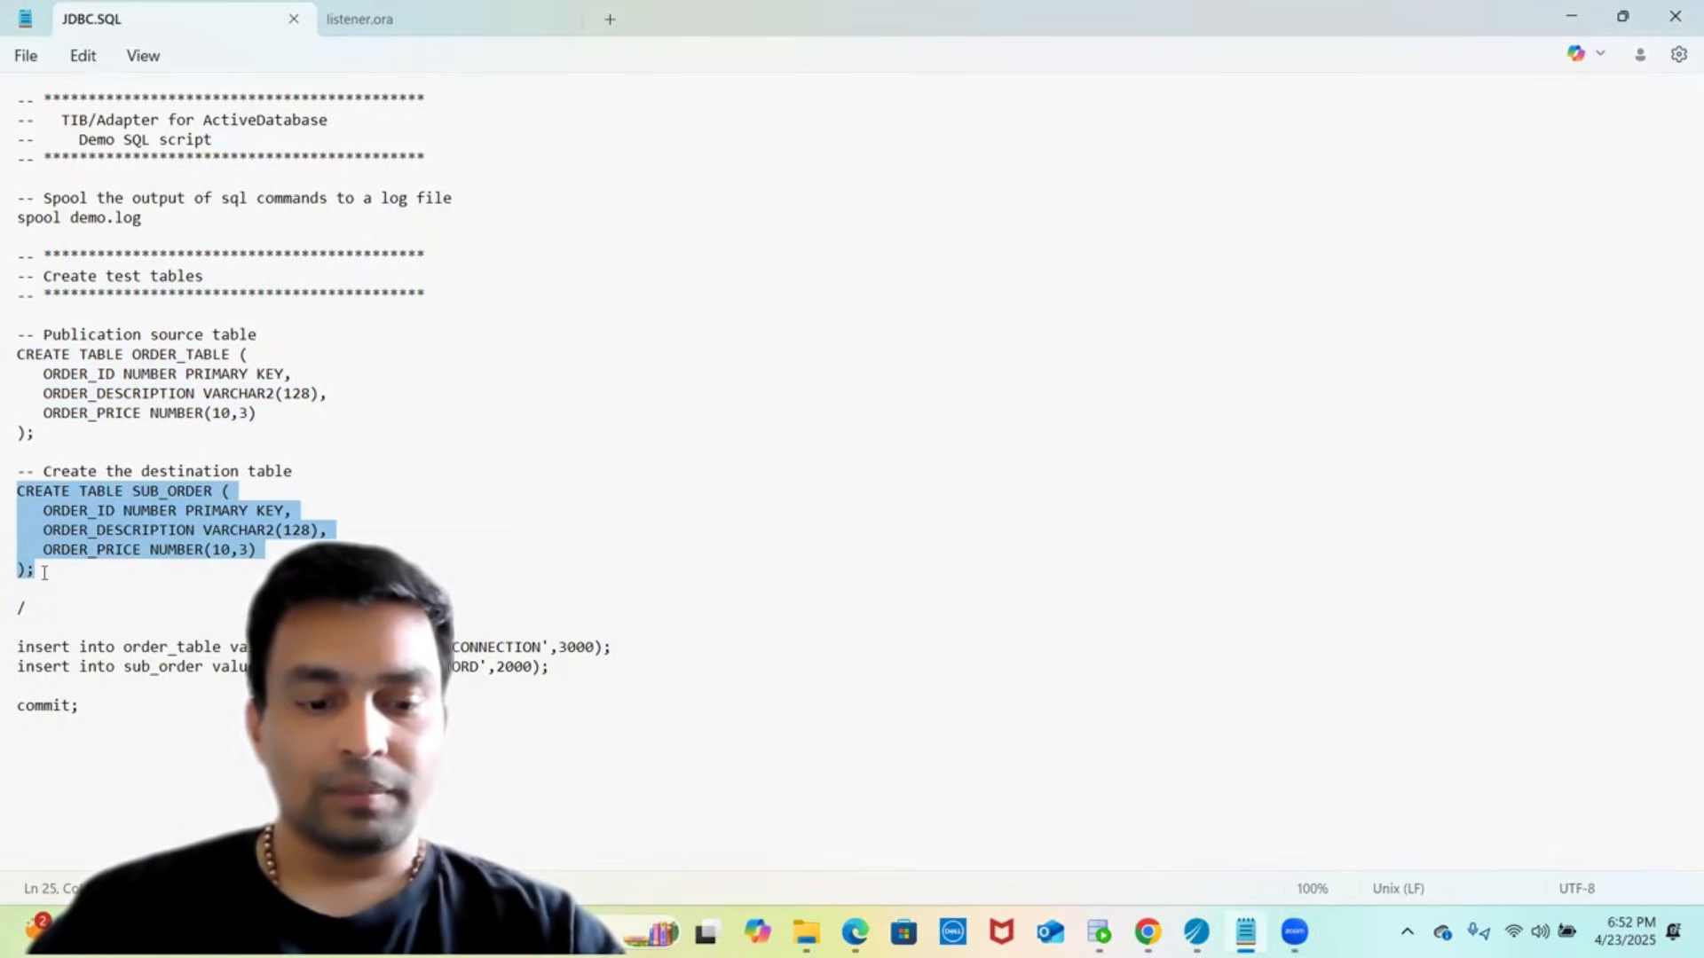
key(alt+Tab)
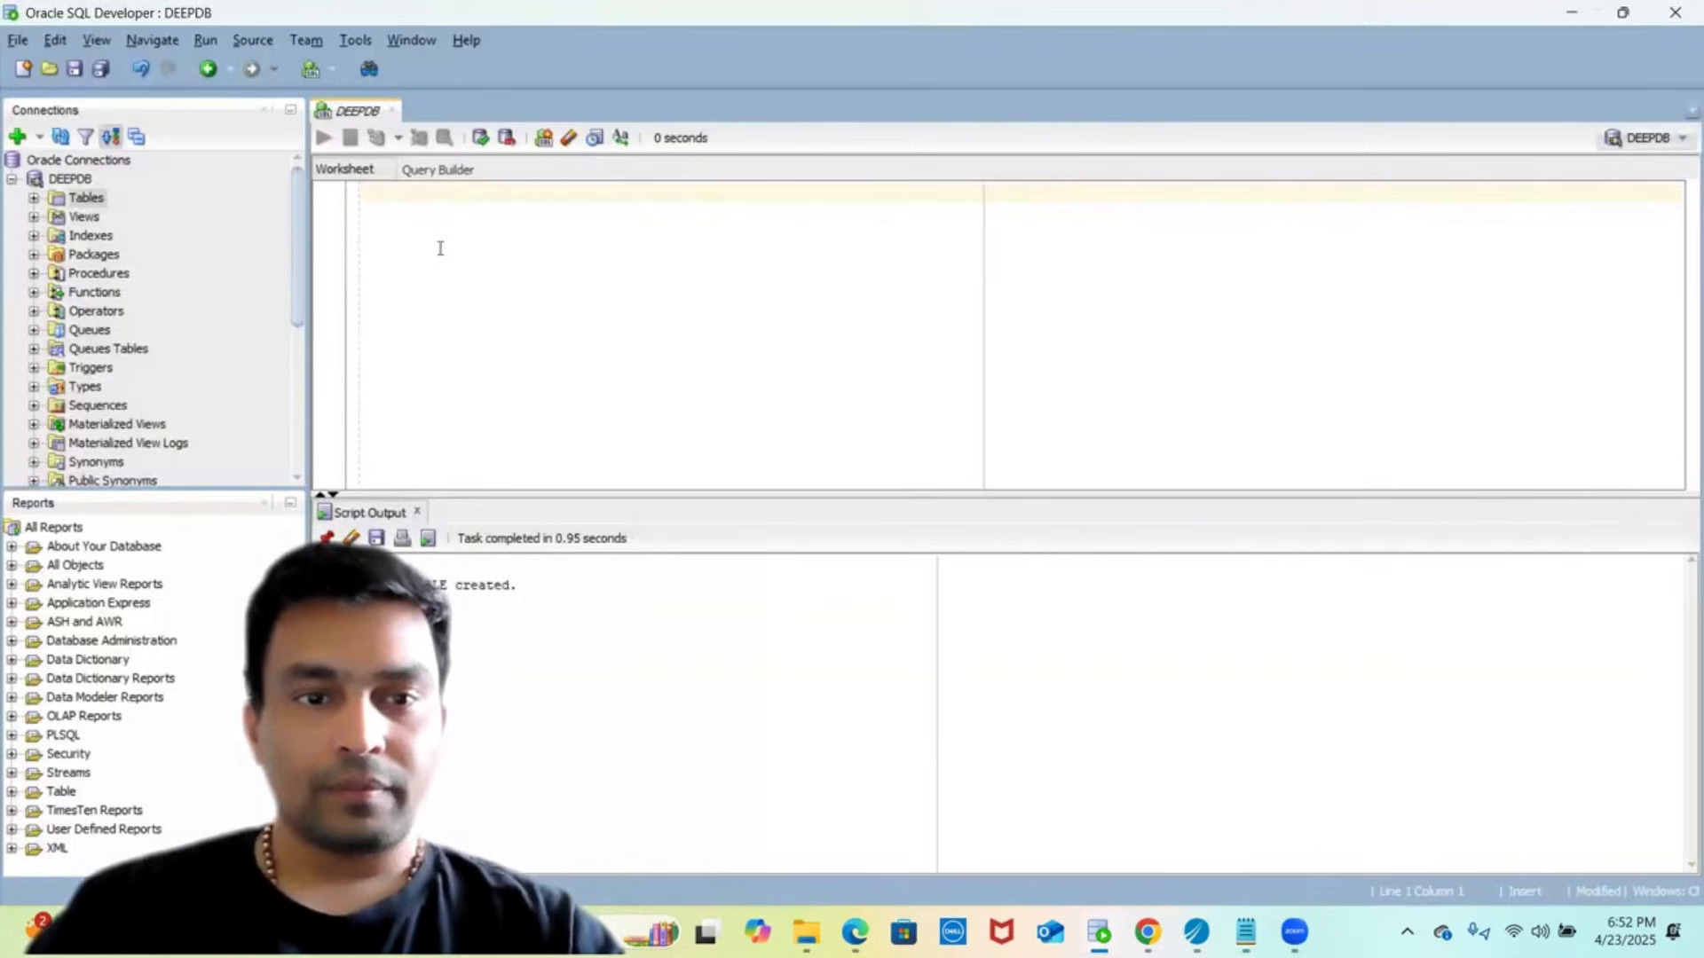
text(CREATE TABLE SUB_ORDER (    ORDER_ID NUMBER PRIMARY KEY,    ORDER_DESCRIPTION VARCHAR2(128),    ORDER_PRICE NUMBER(10,3) );)
click(323, 138)
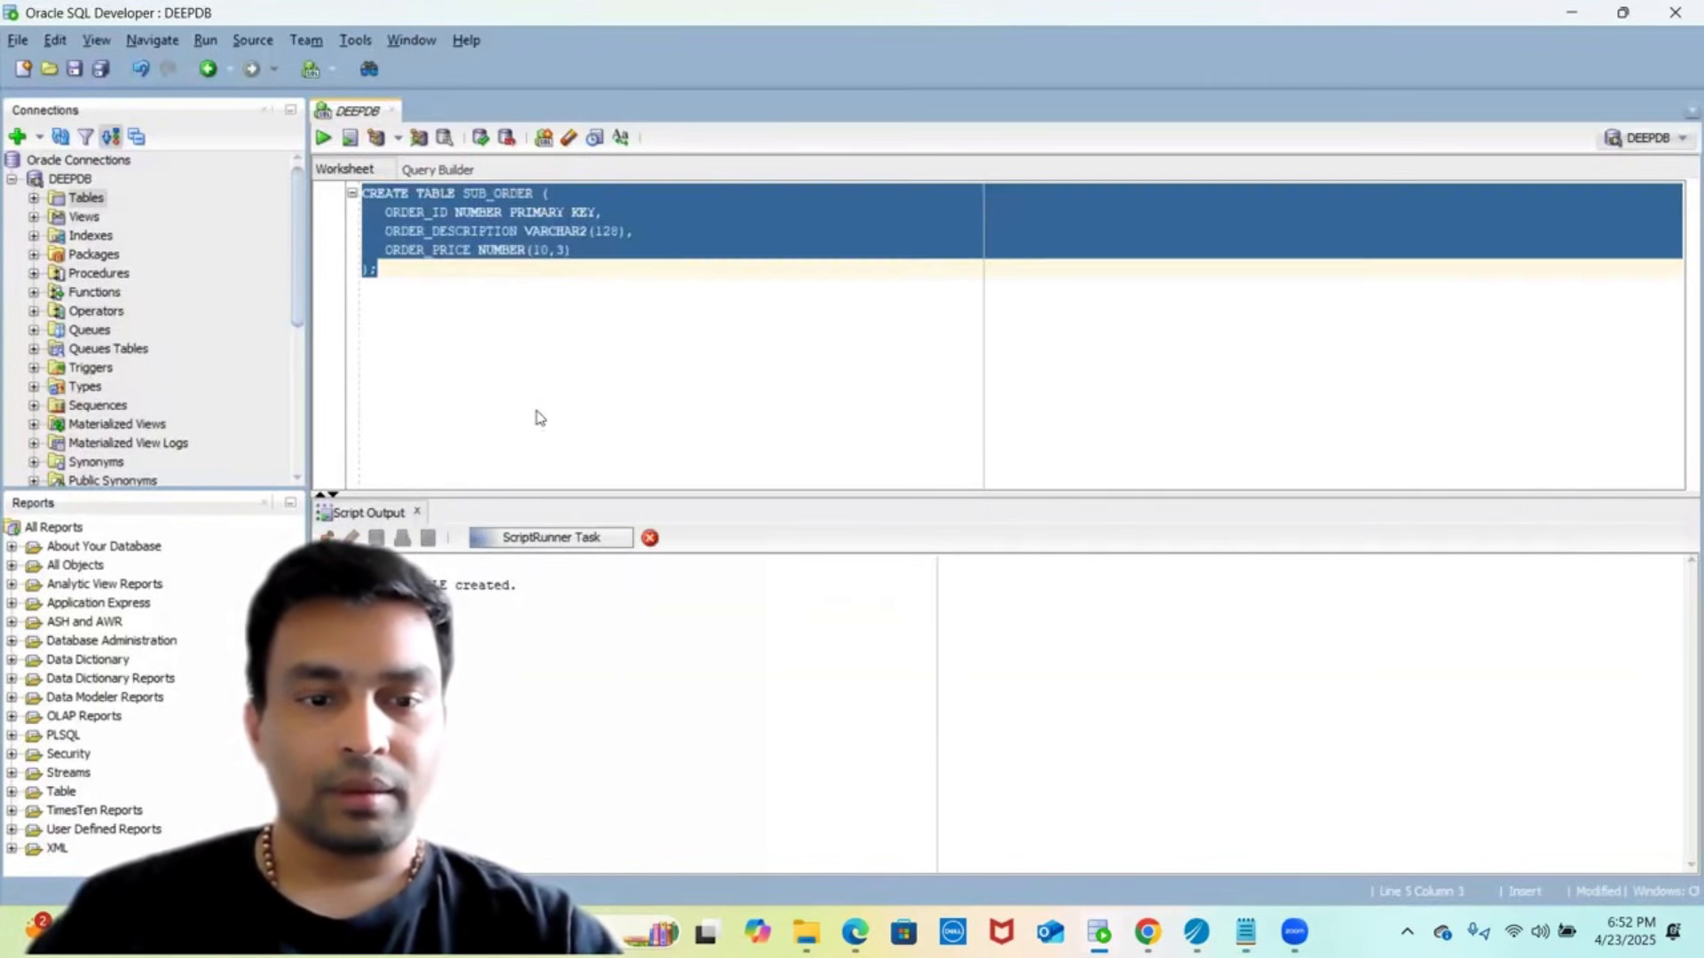
click(478, 140)
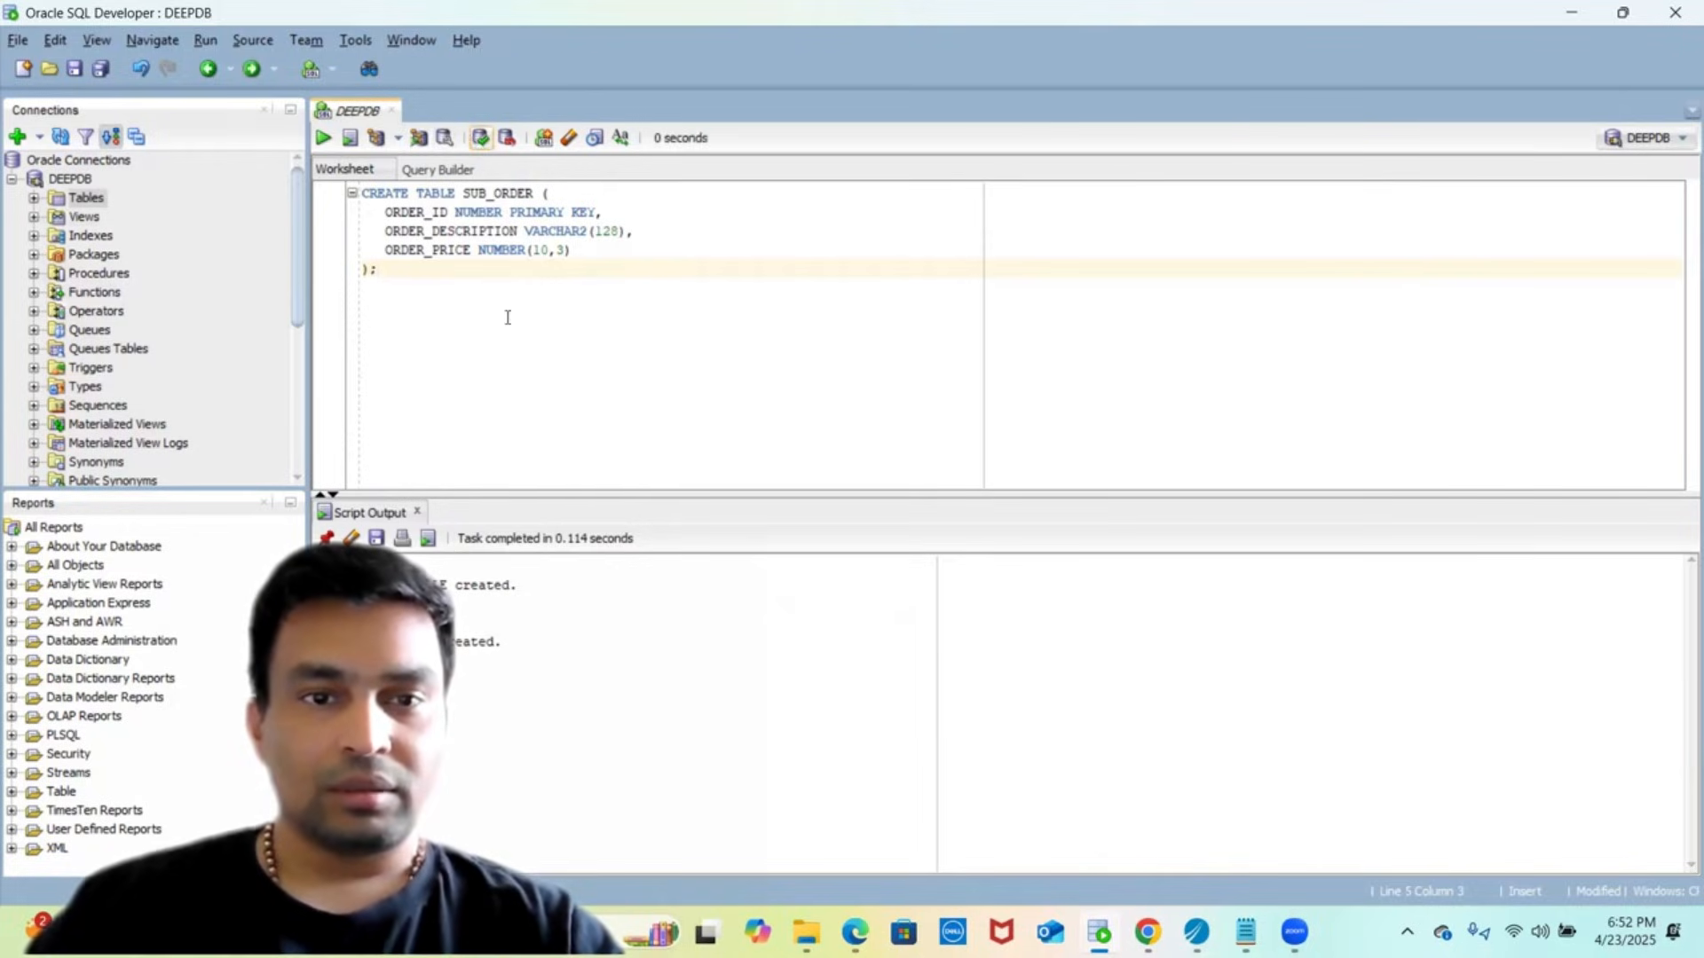
key(alt+Tab)
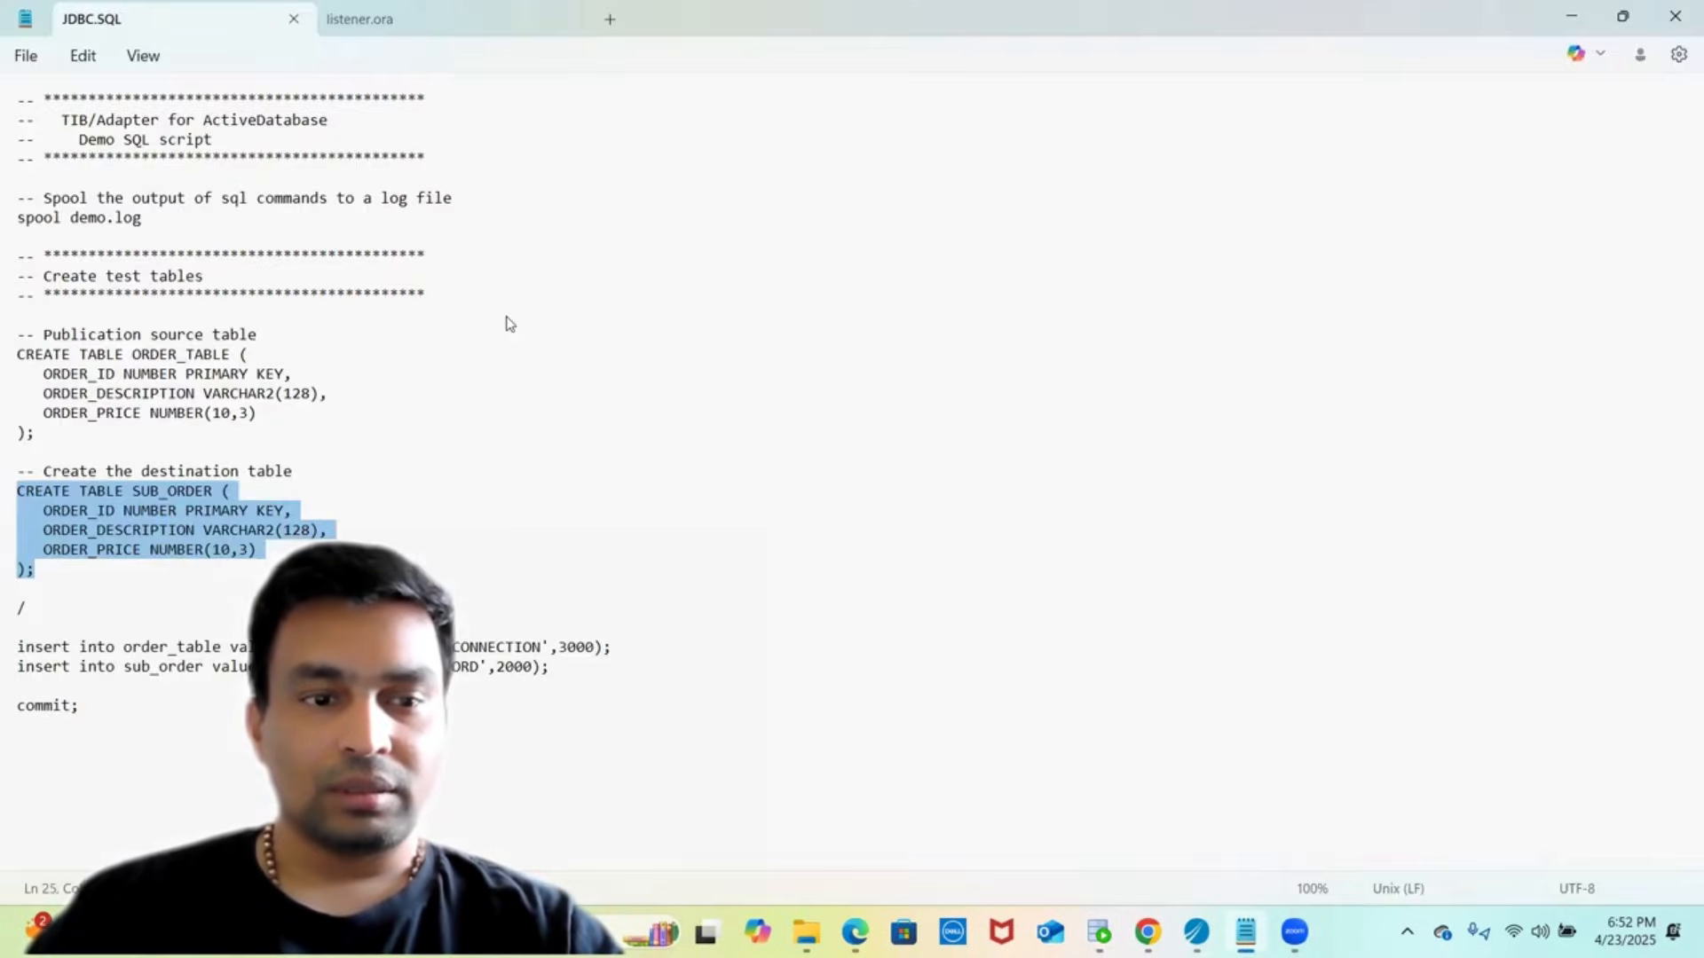
- Copy the order_table insert from JDBC.SQL into the worksheet, run it and commit
click(628, 649)
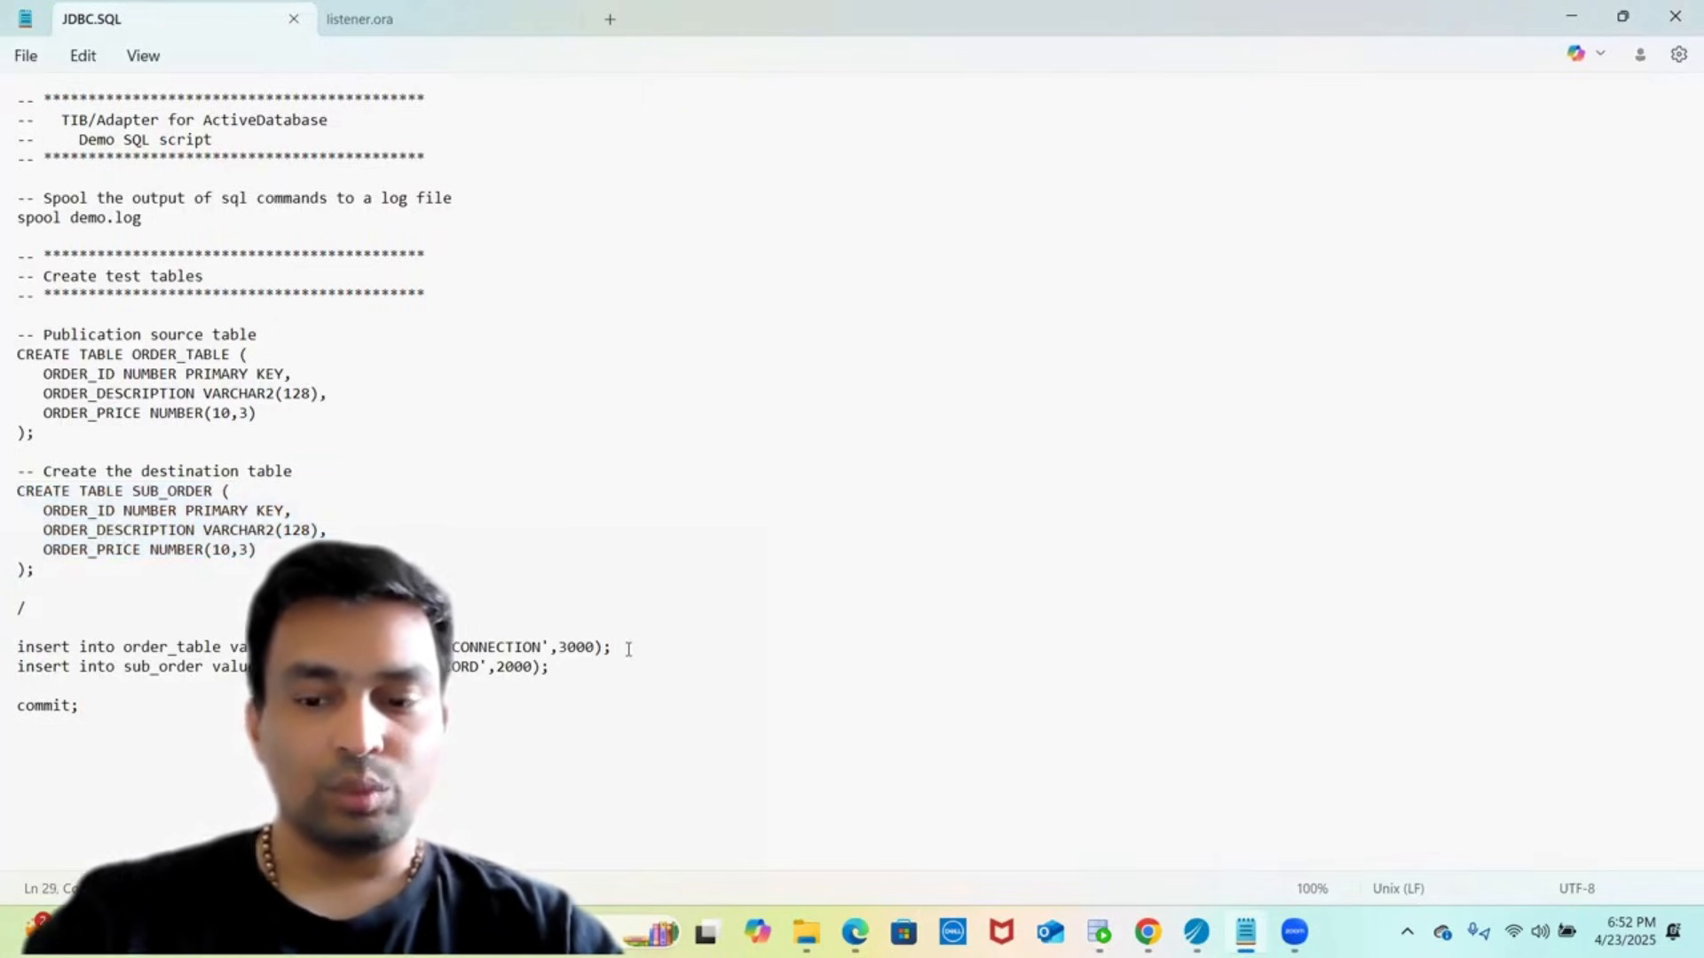
key(shift+Home)
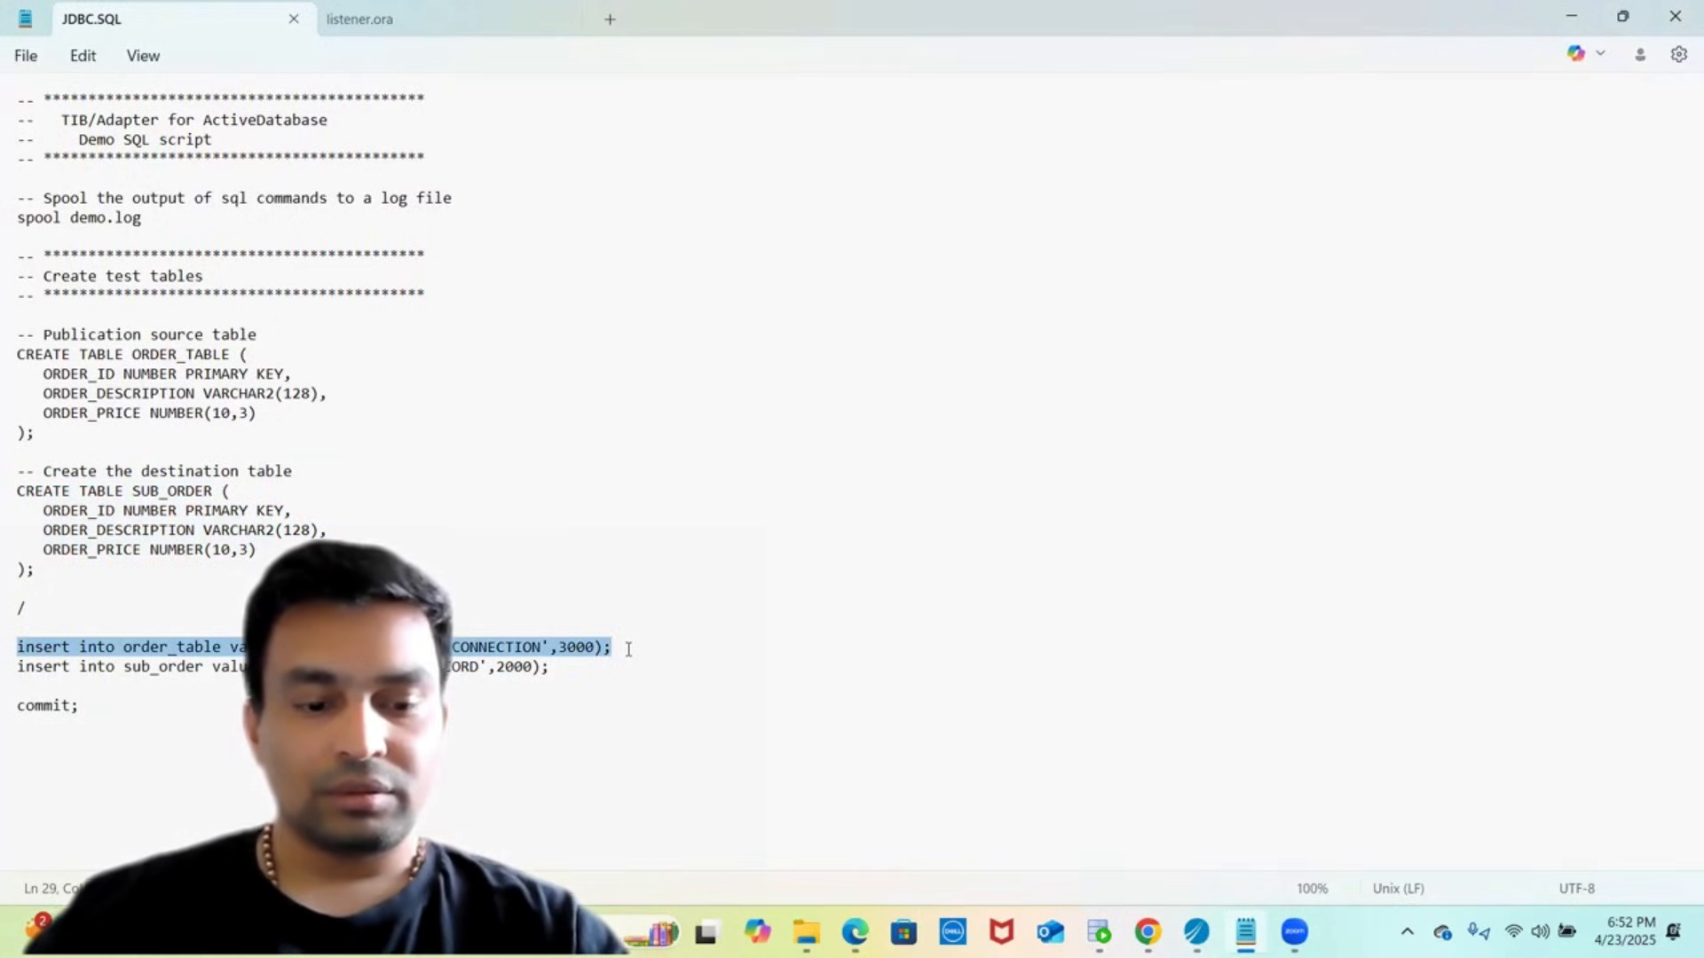
key(alt+Tab)
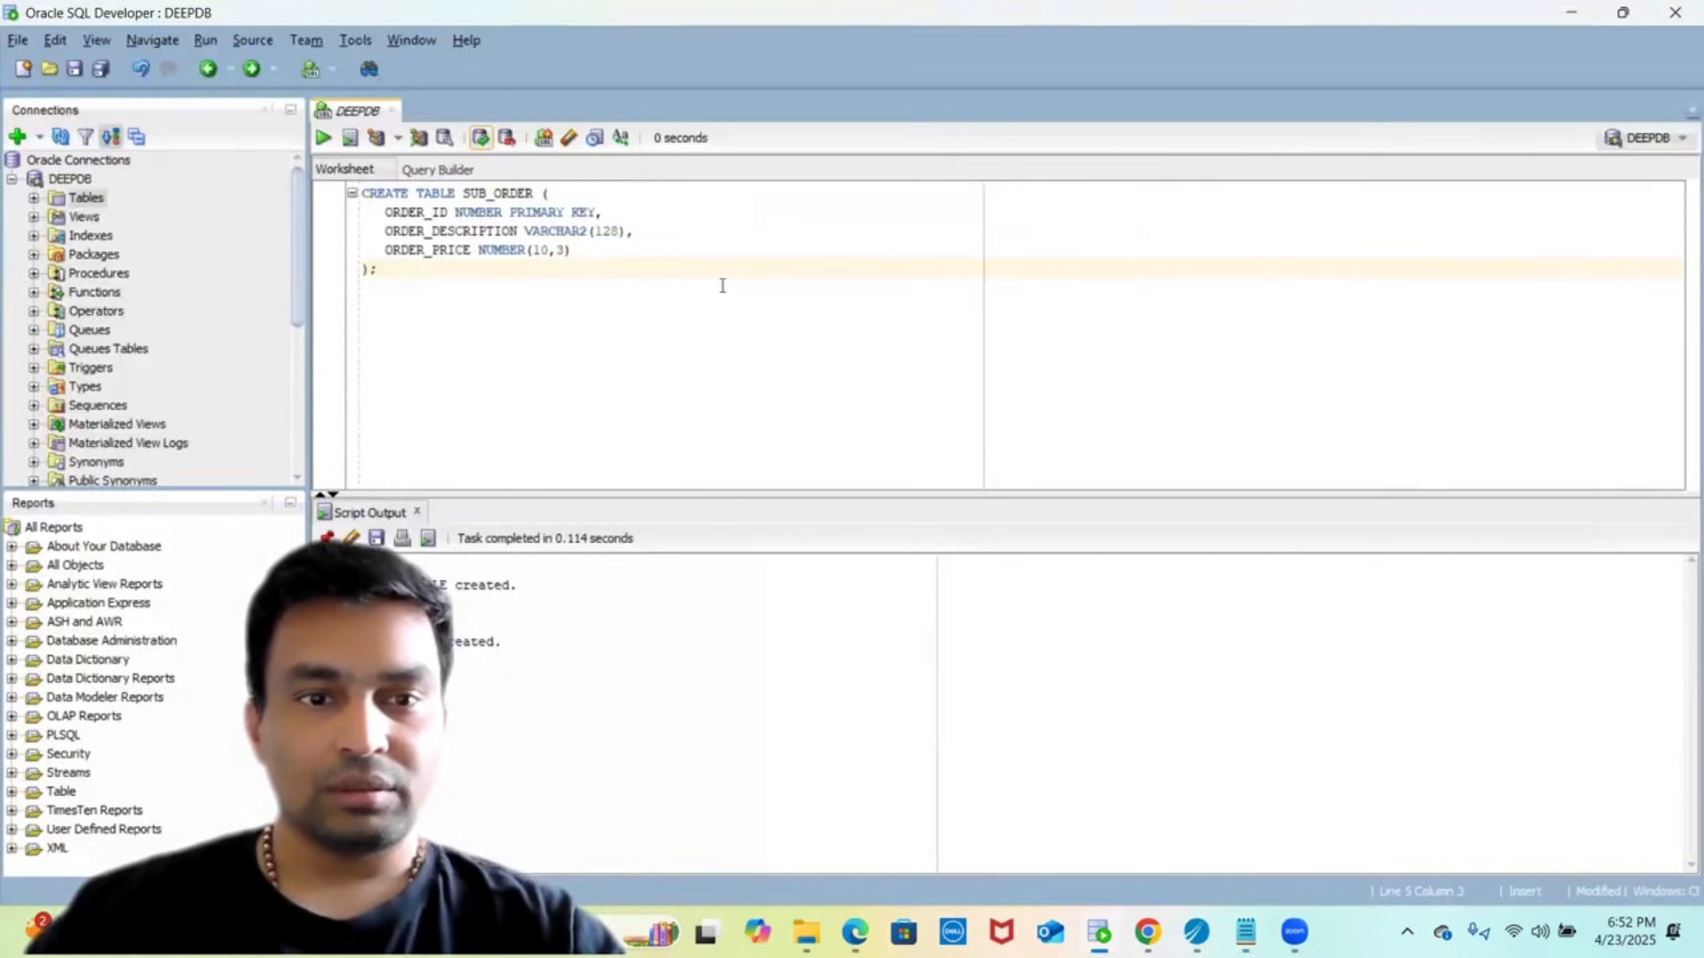
key(ctrl+a)
text(insert into order_table values(142,'TESTING JDBC CONNECTION',3000);)
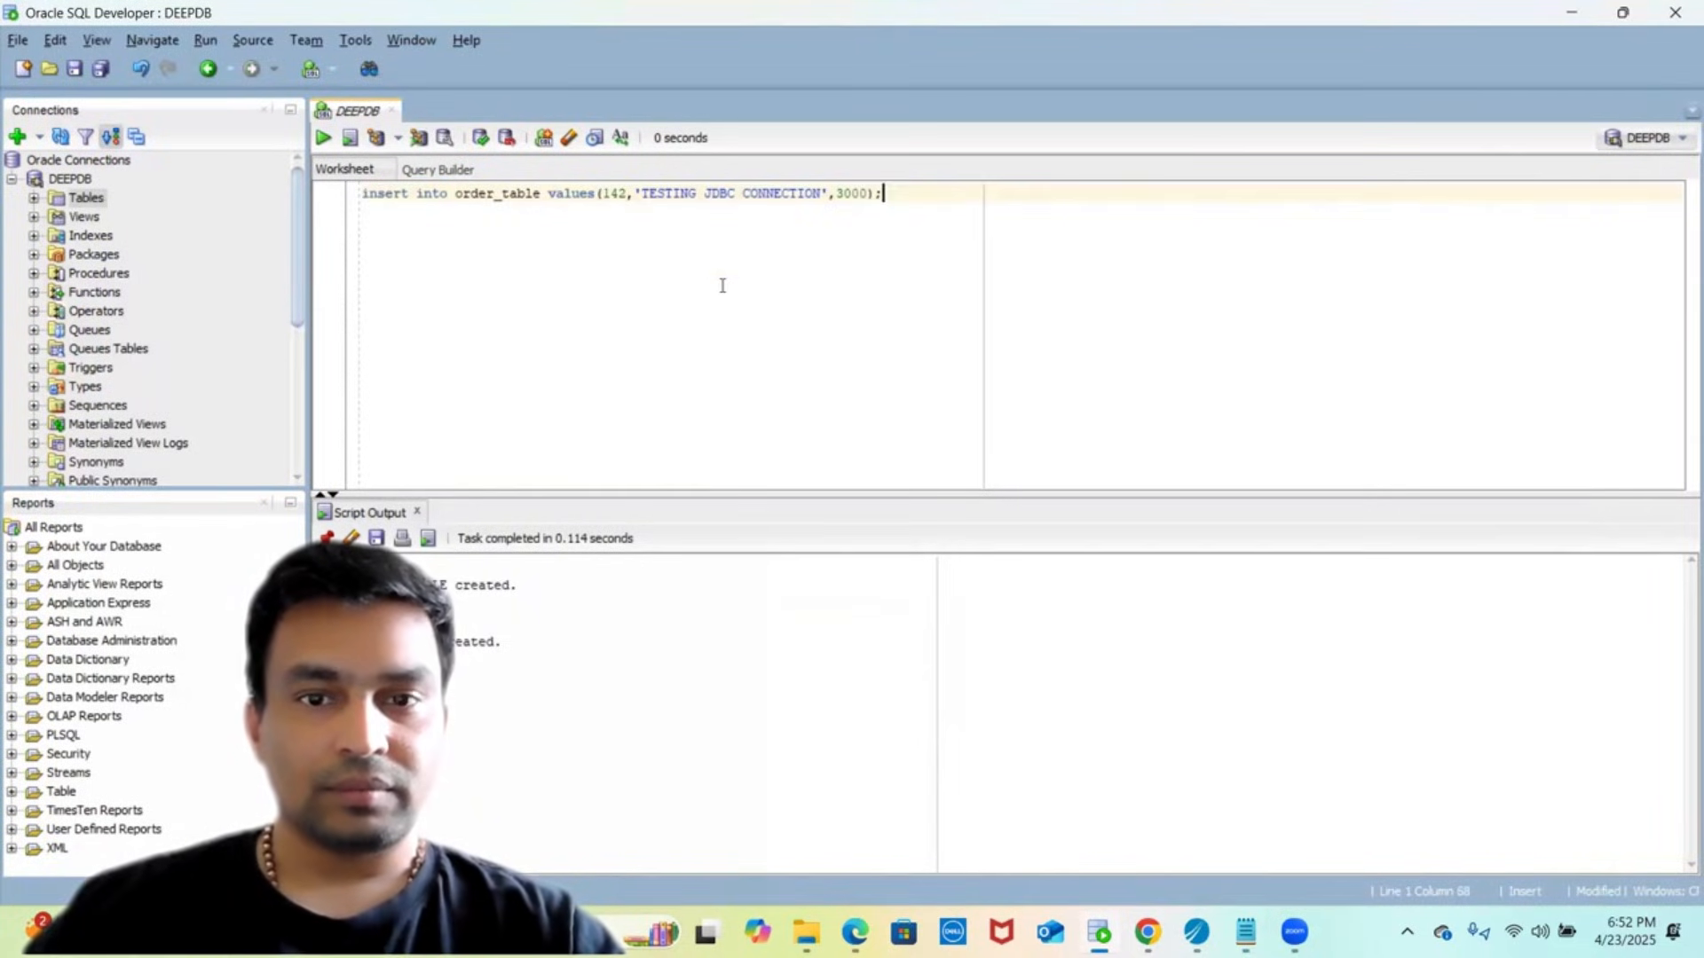
key(shift+Home)
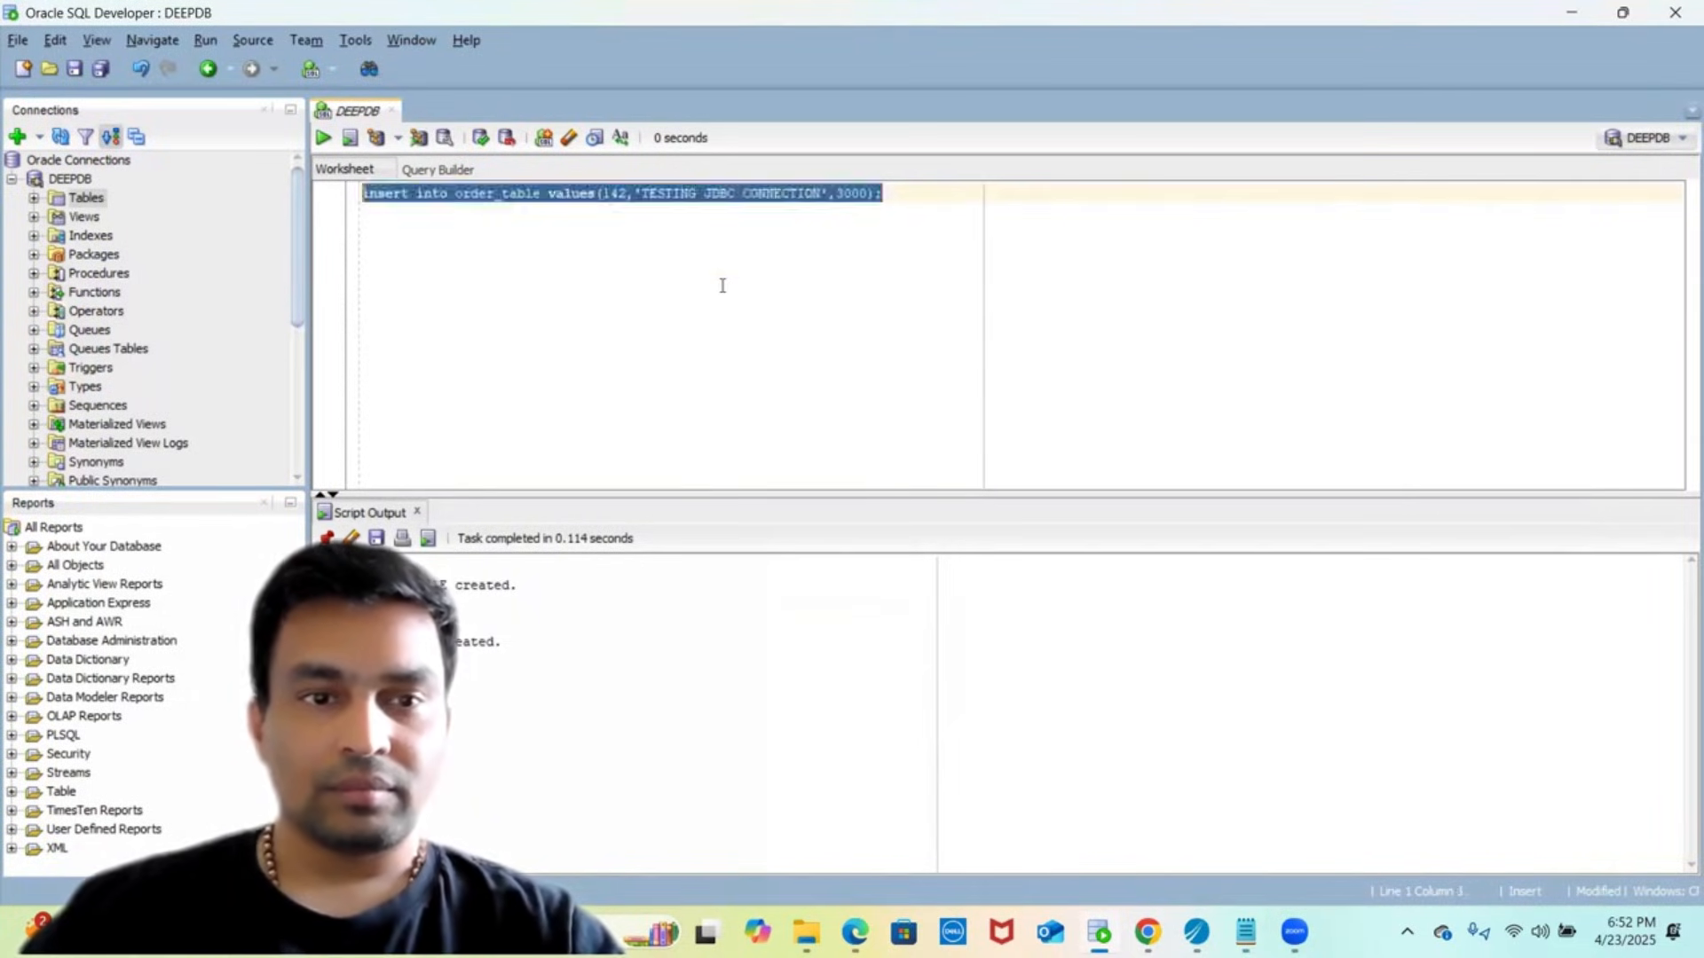
click(324, 140)
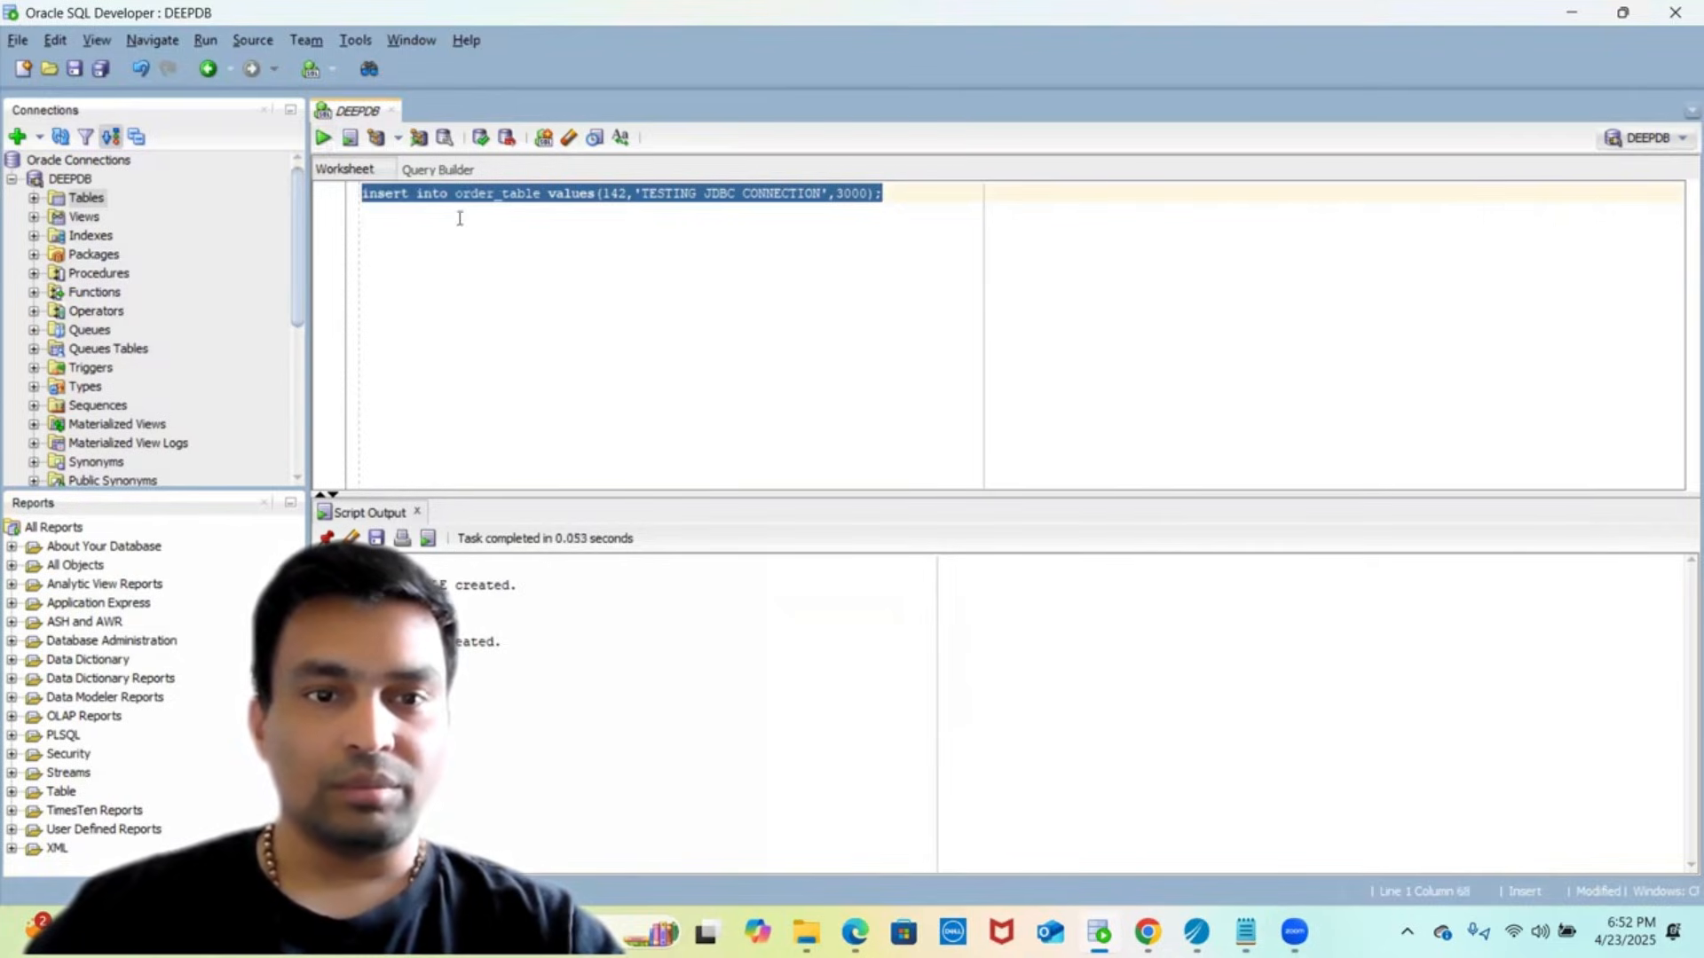
click(481, 142)
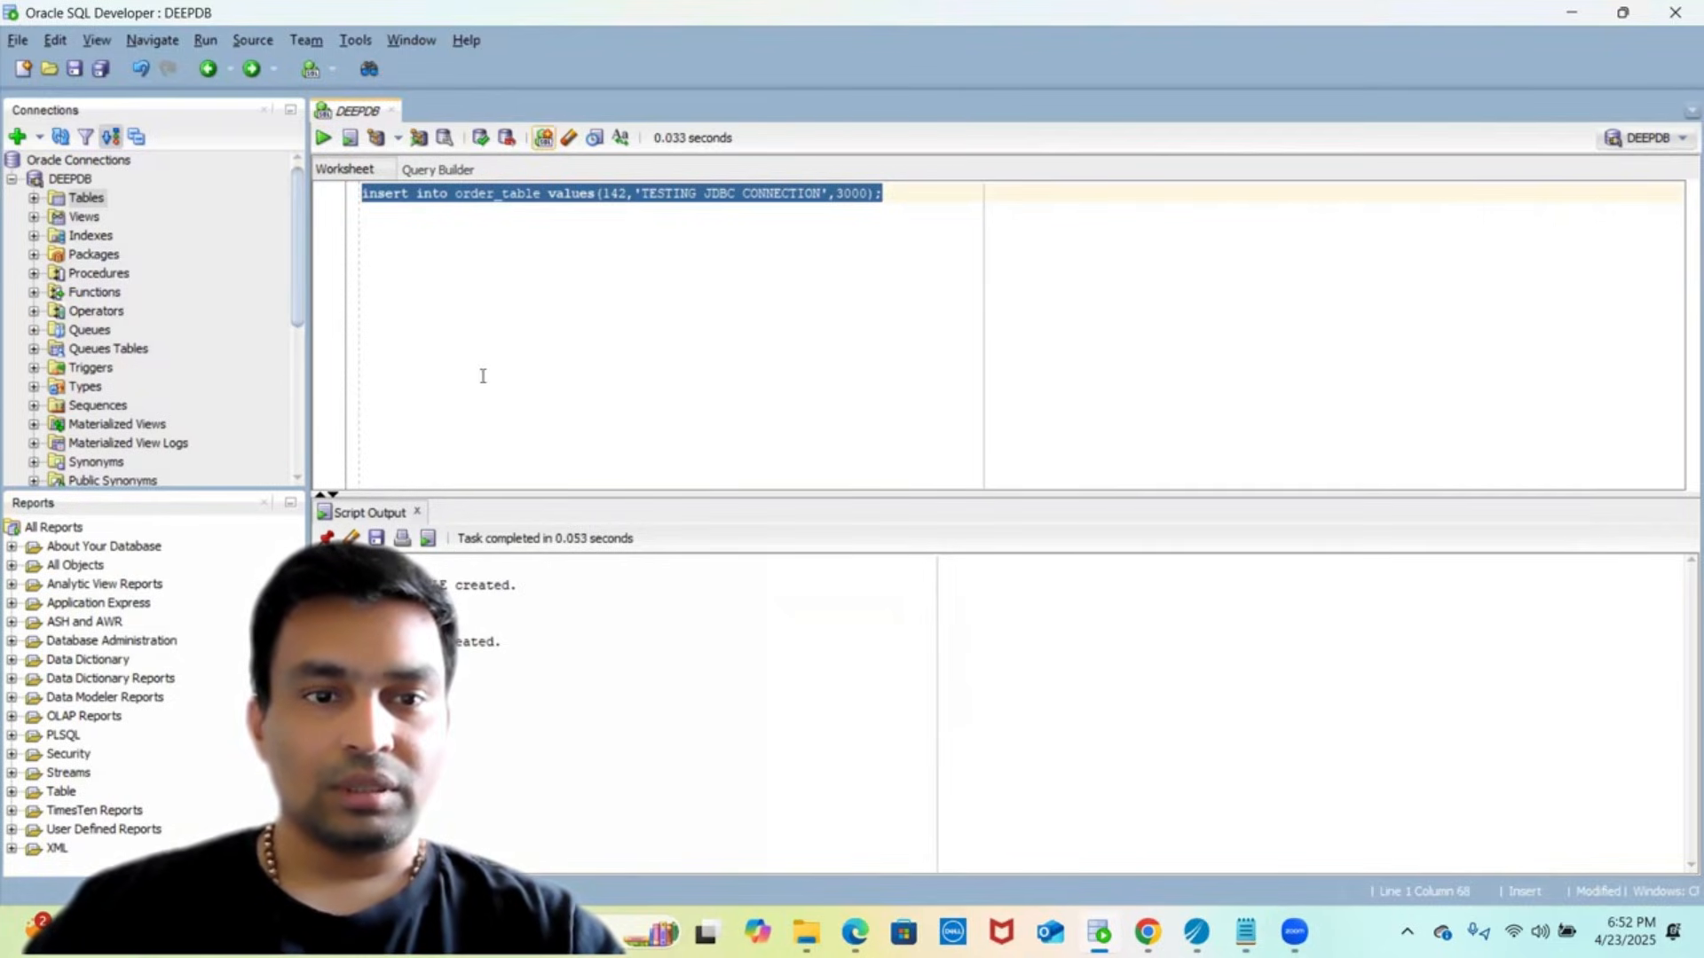
- Paste the sub_order insert line from JDBC.SQL over the worksheet contents
key(alt+Tab)
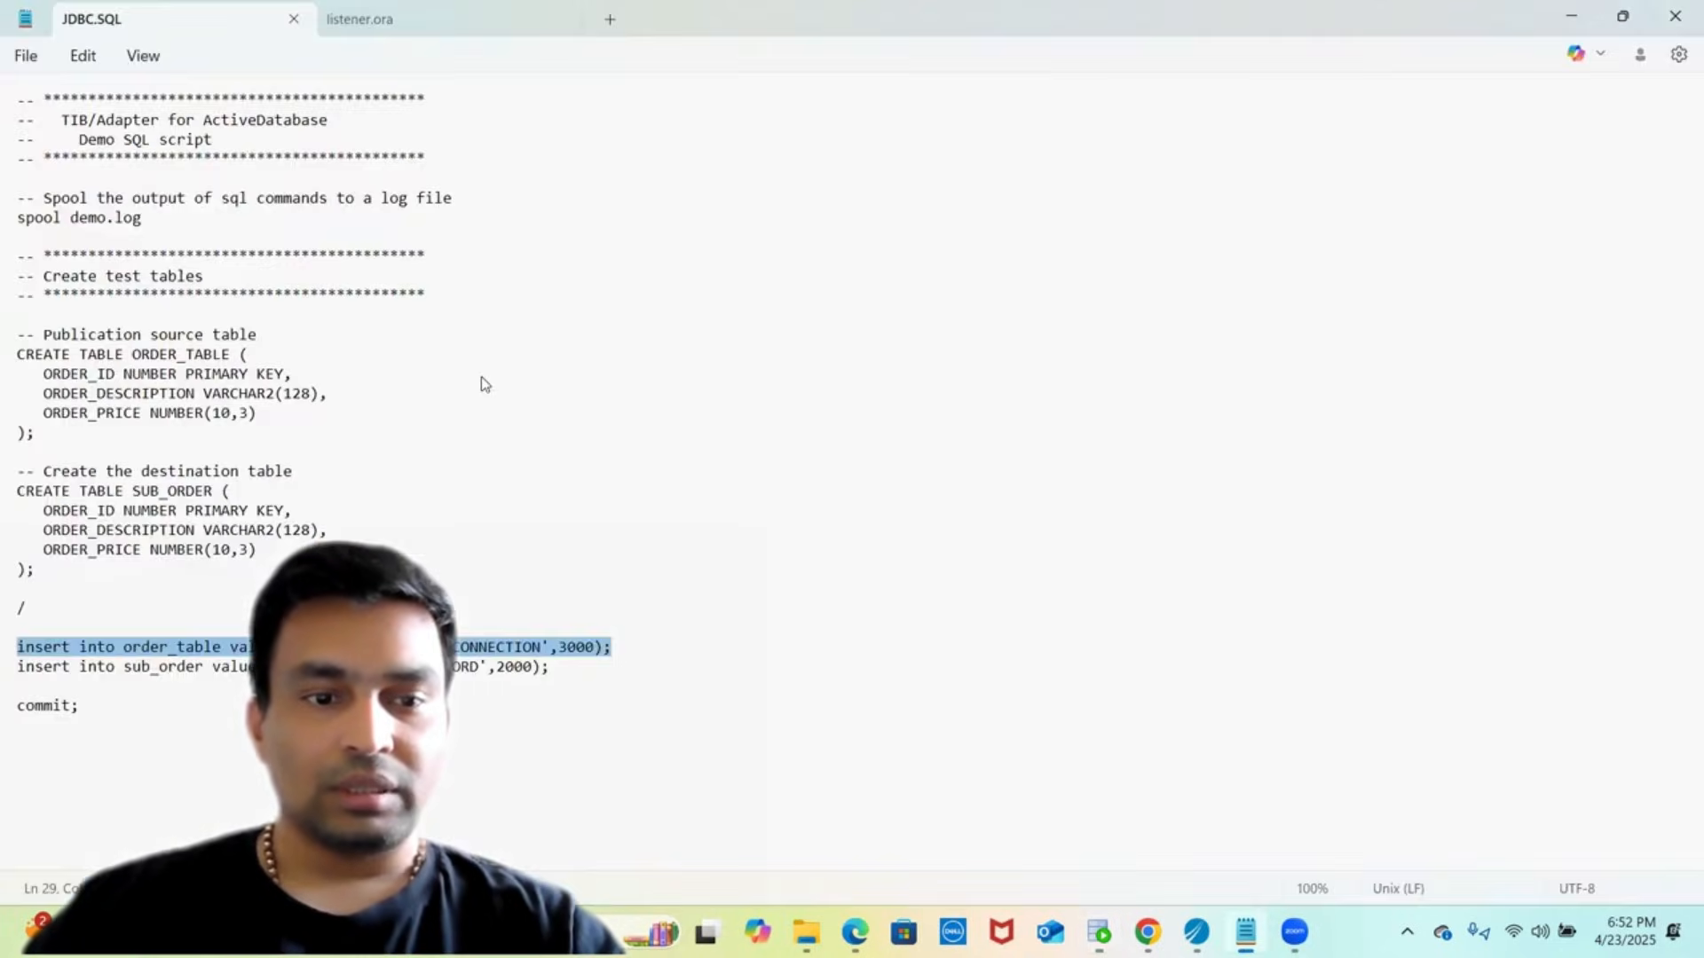
click(563, 671)
key(shift+Up)
key(shift+Home)
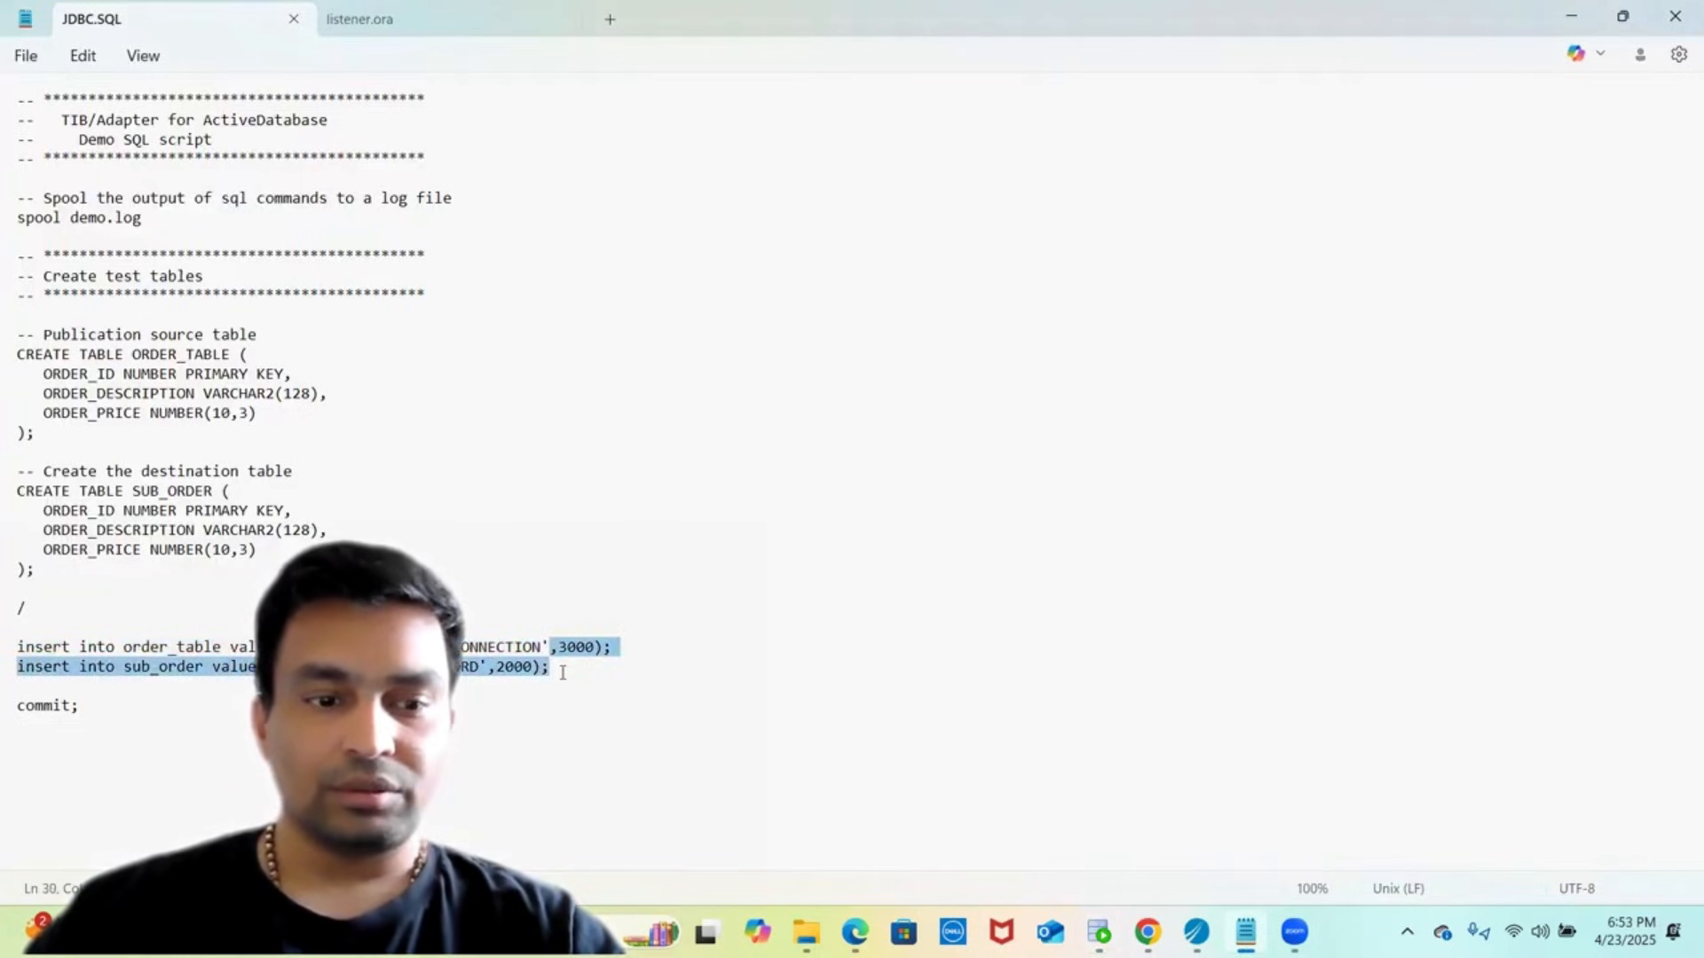
key(alt+Tab)
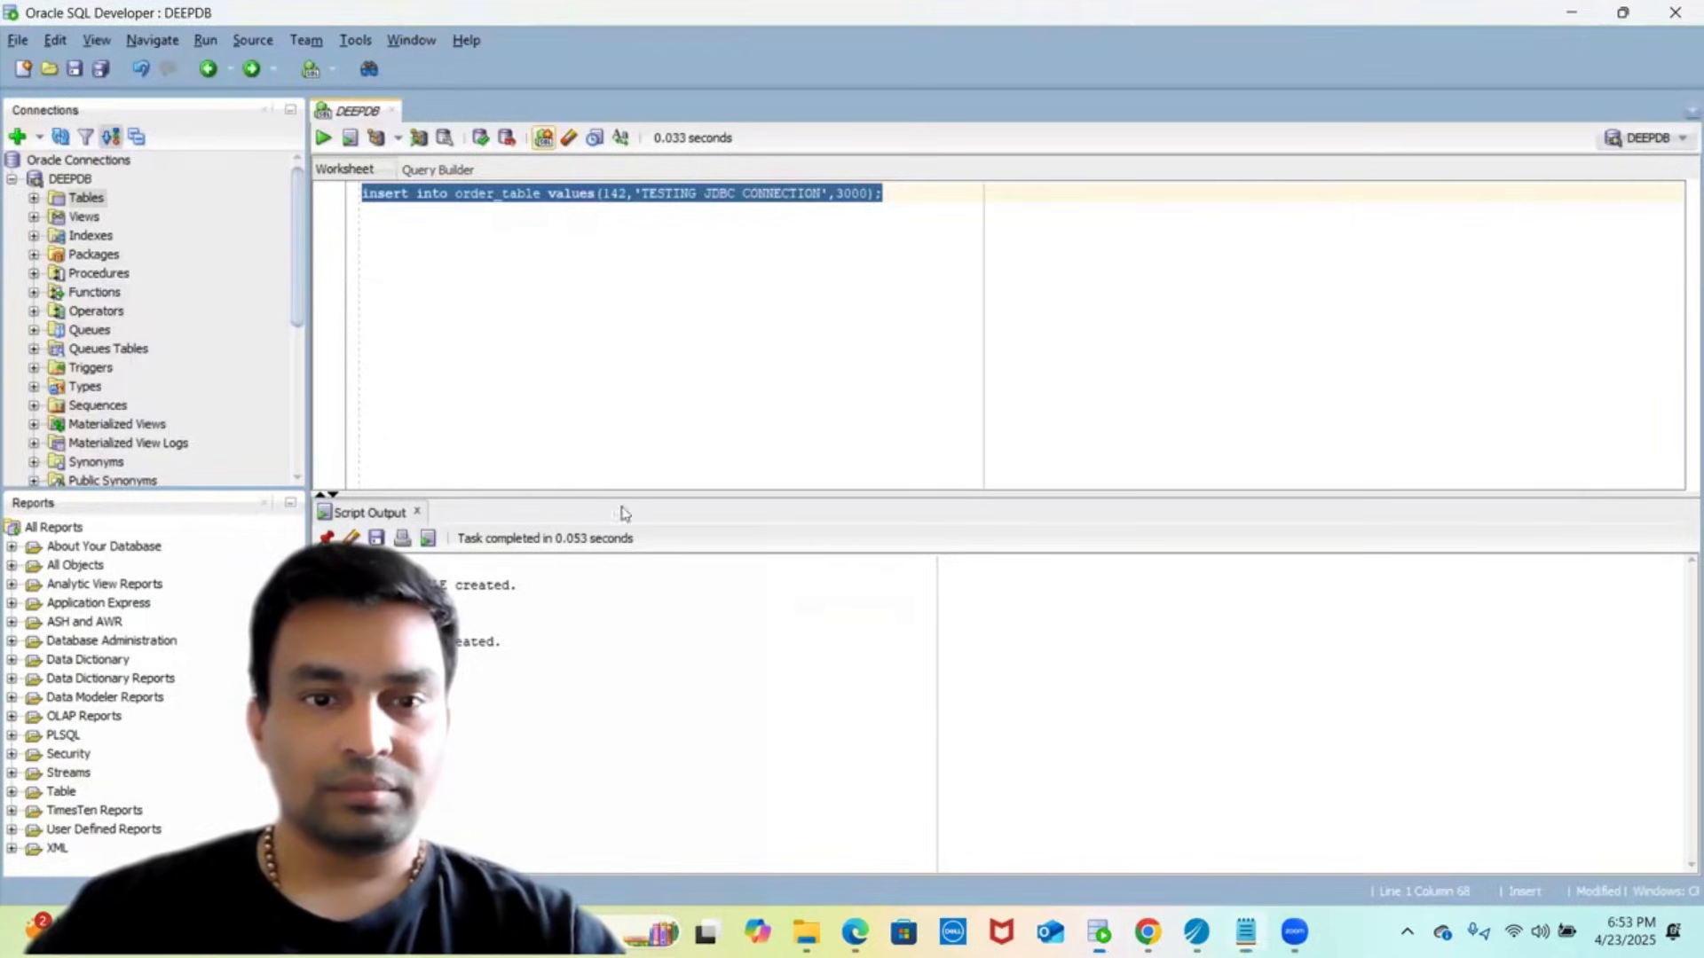
click(715, 298)
key(ctrl+a)
text(,3000); insert into sub_order values(142,'DESTINATION RECORD',2000);)
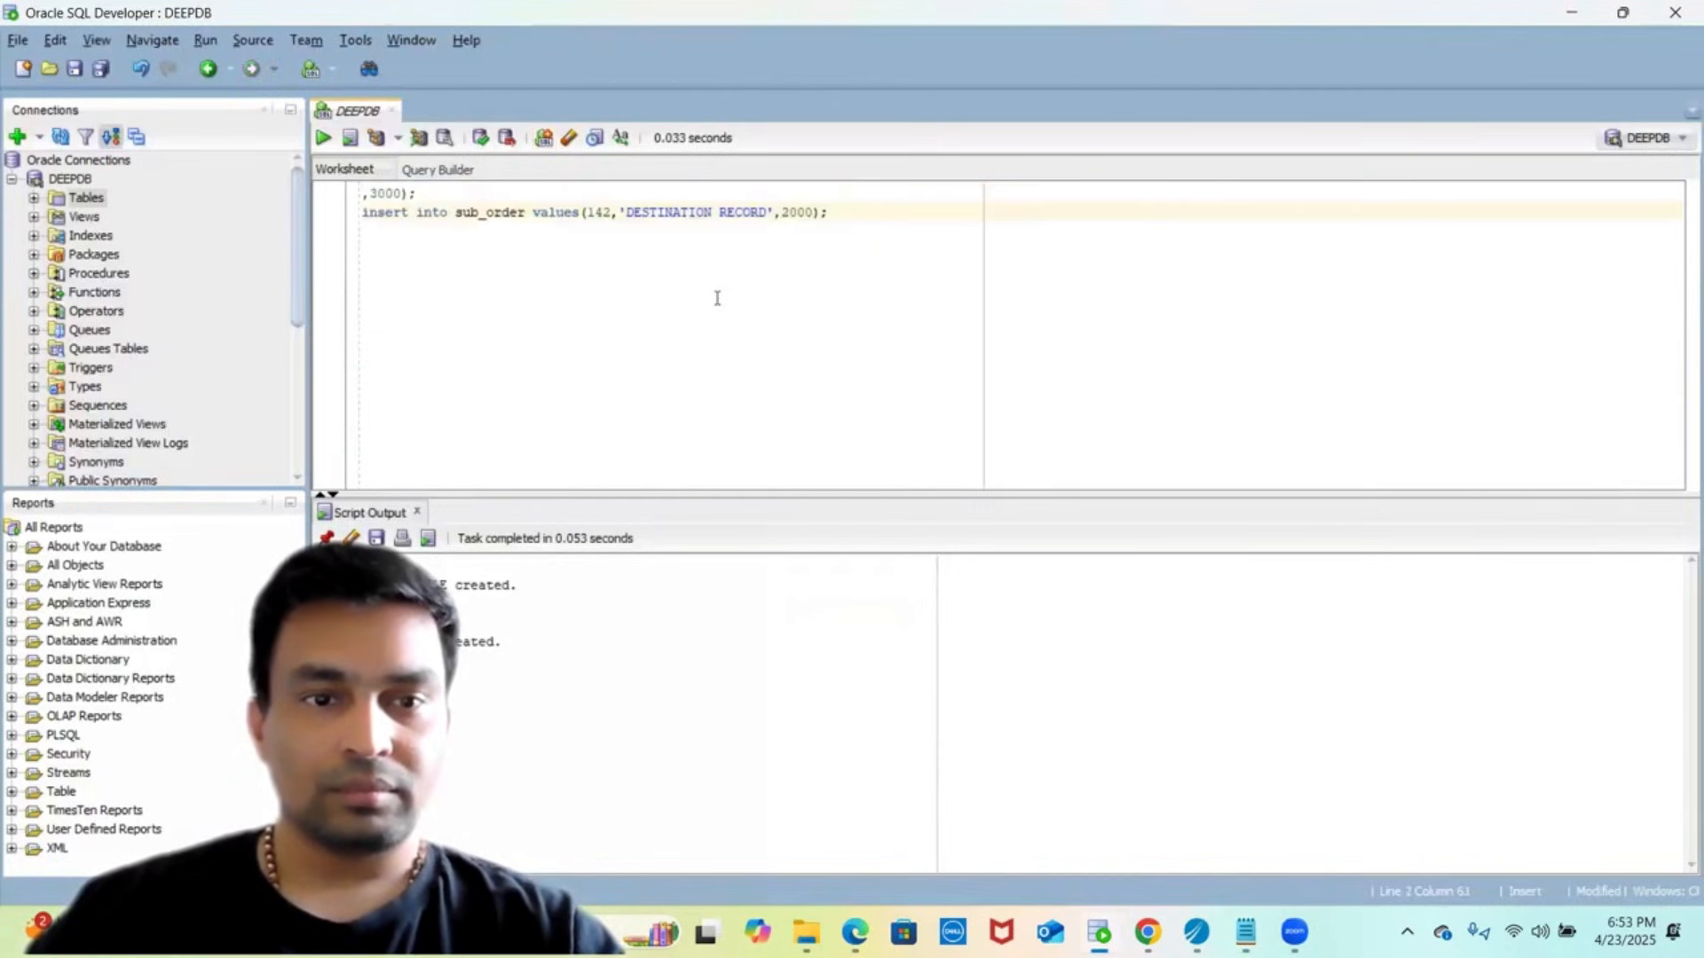
- Delete the leftover ,3000); fragment, then run and commit insert into sub_order values(142,'DESTINATION RECORD',2000)
click(462, 212)
key(Up)
key(shift+Home)
key(Delete)
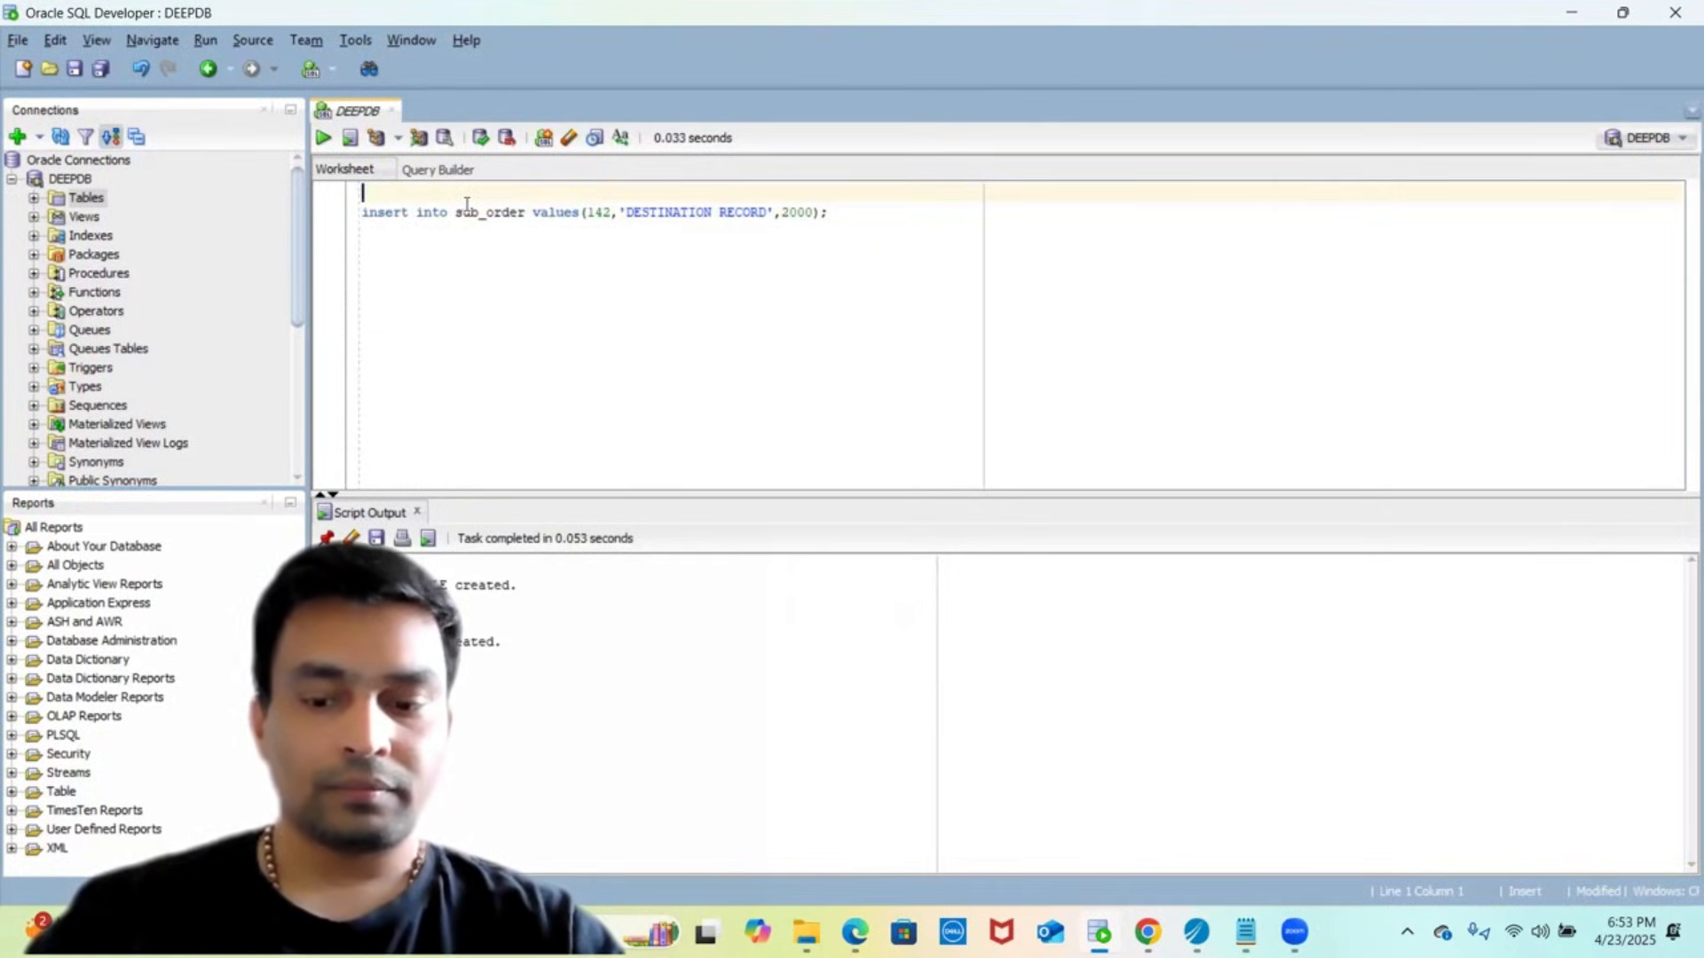
key(Down)
key(BackSpace)
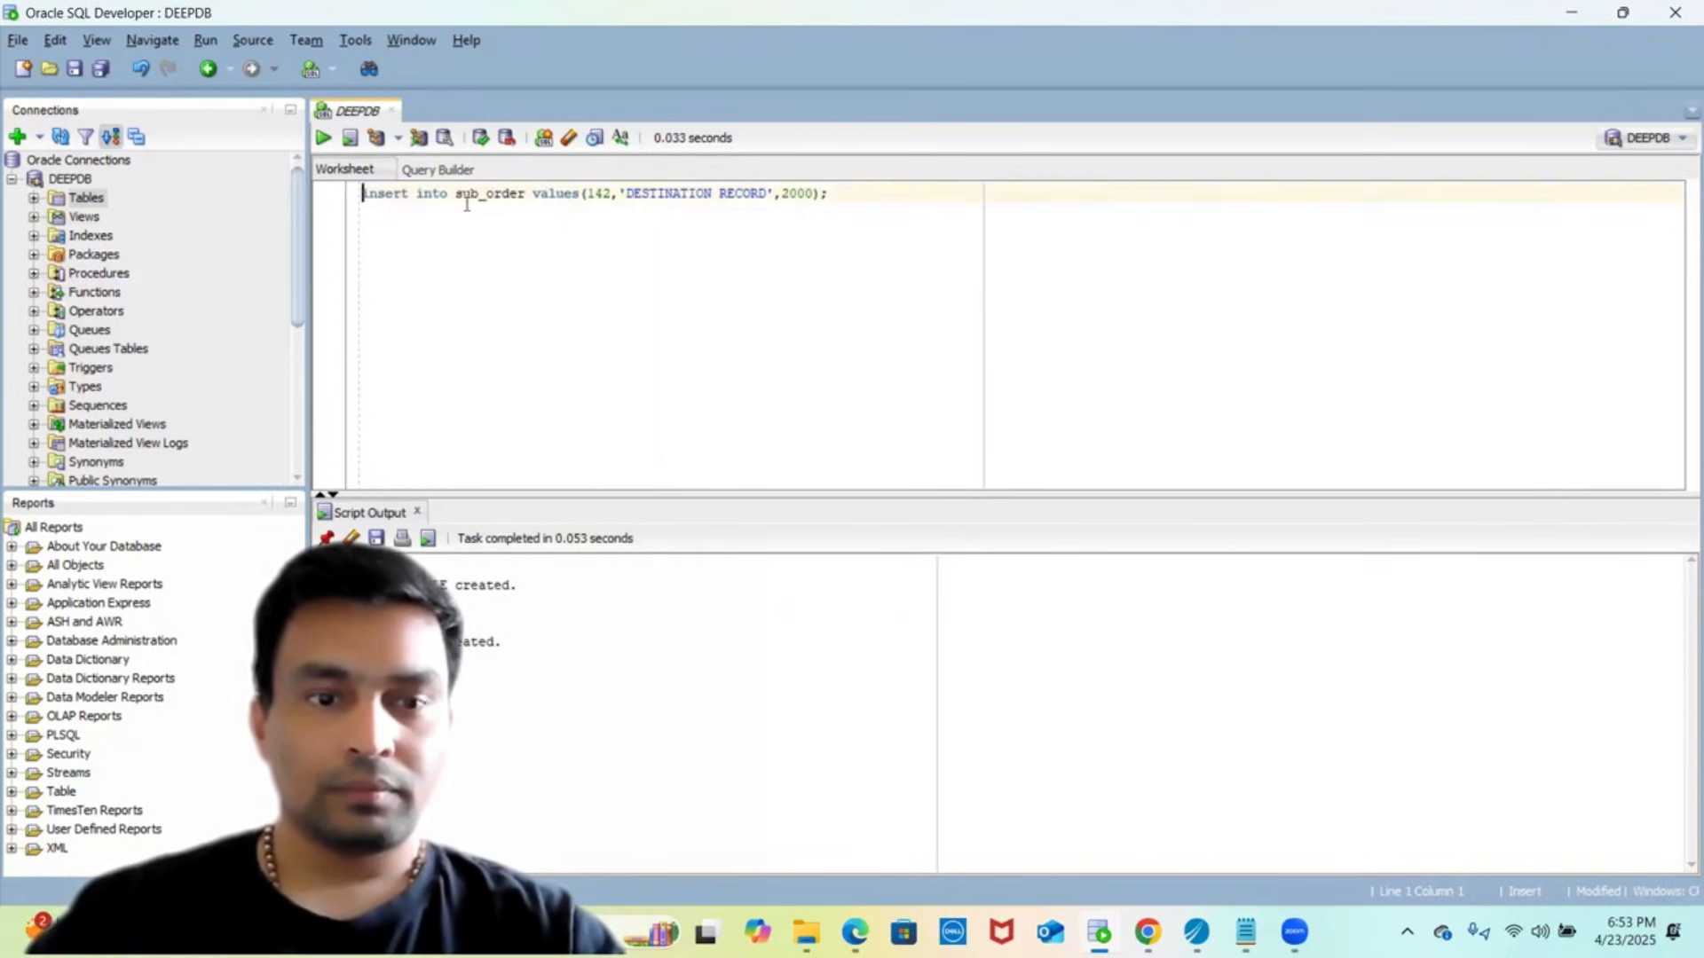
key(shift+End)
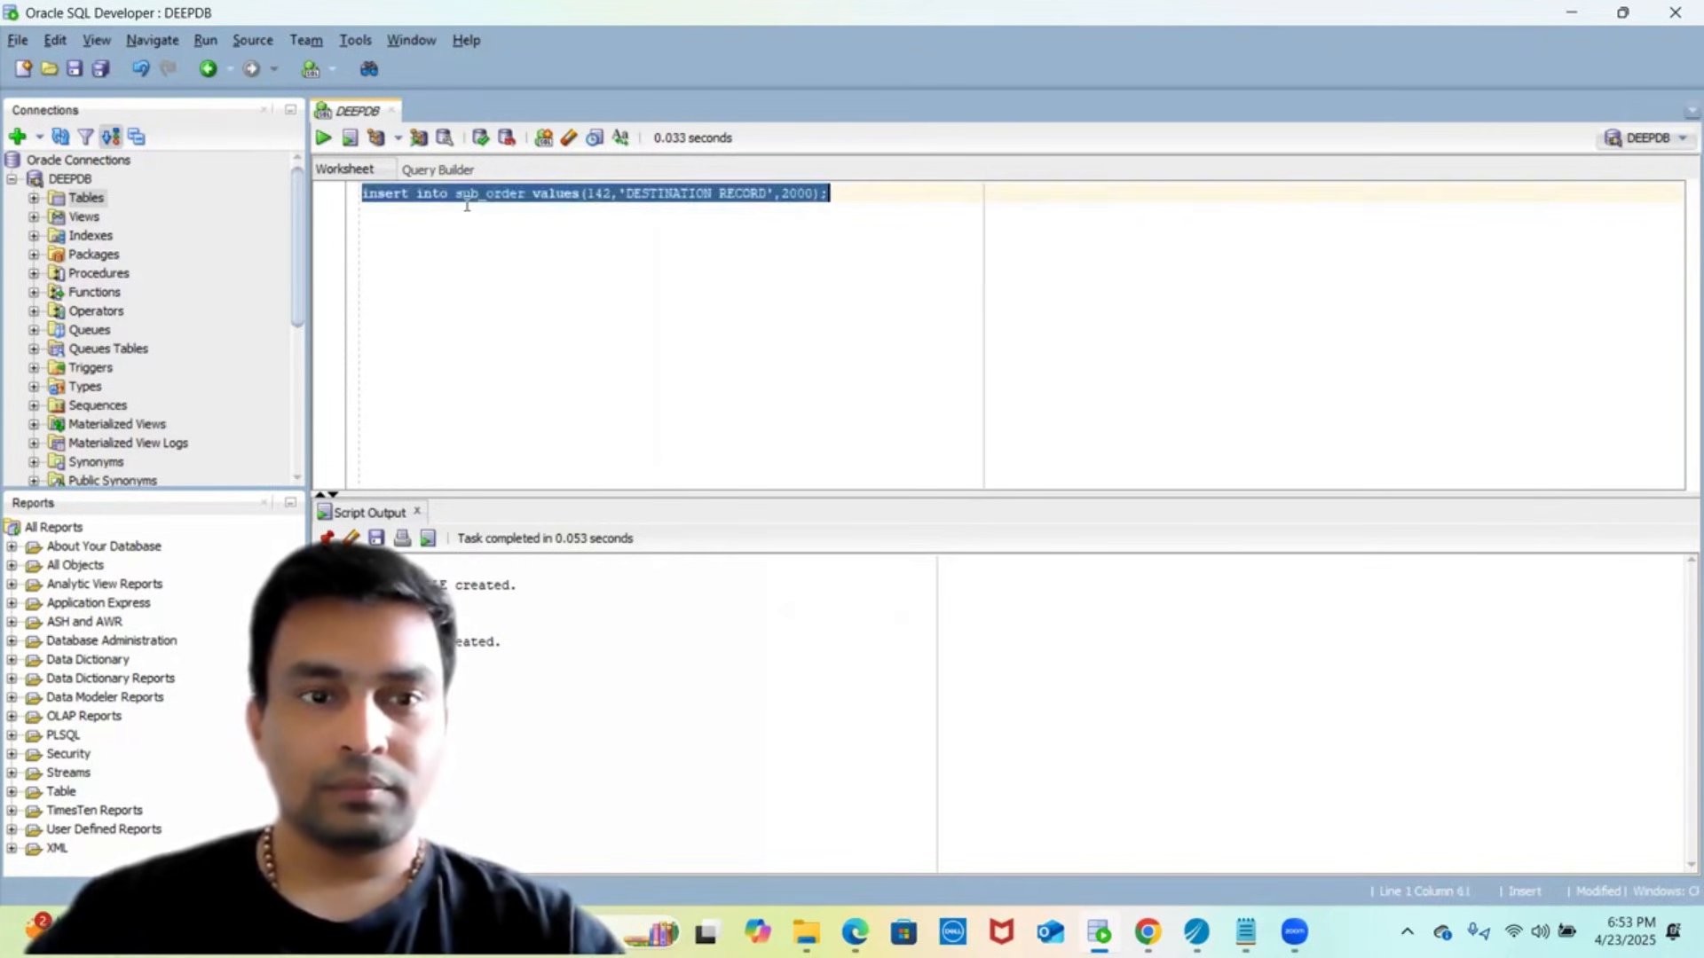
click(323, 139)
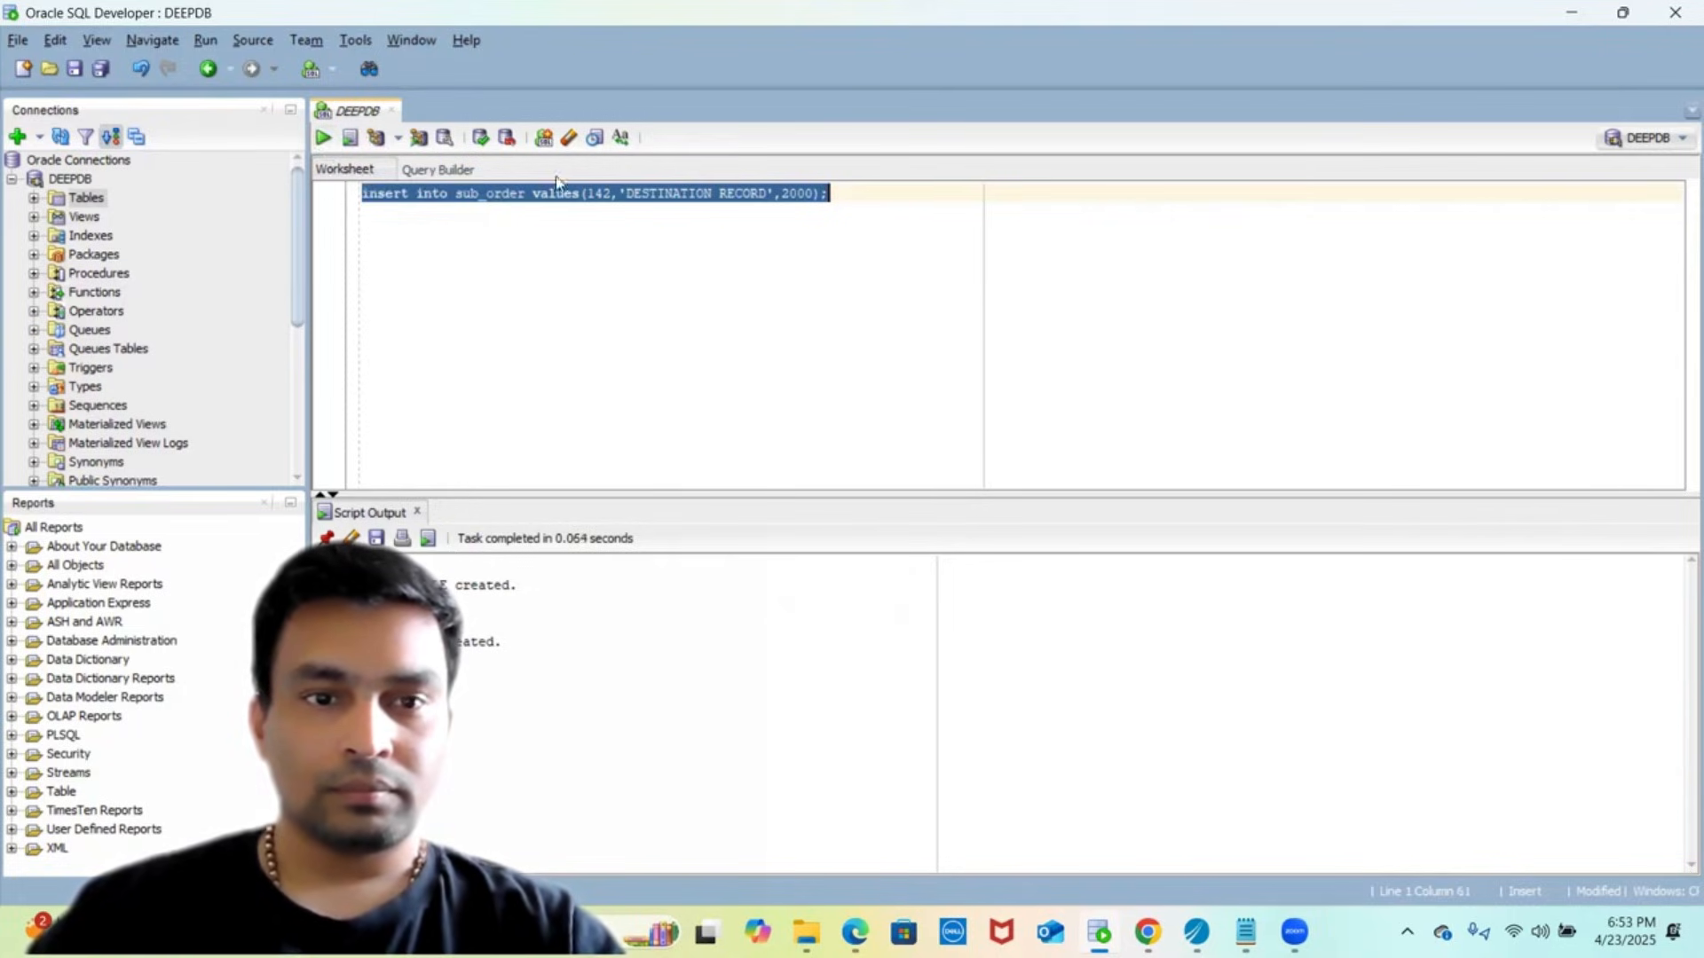
click(478, 141)
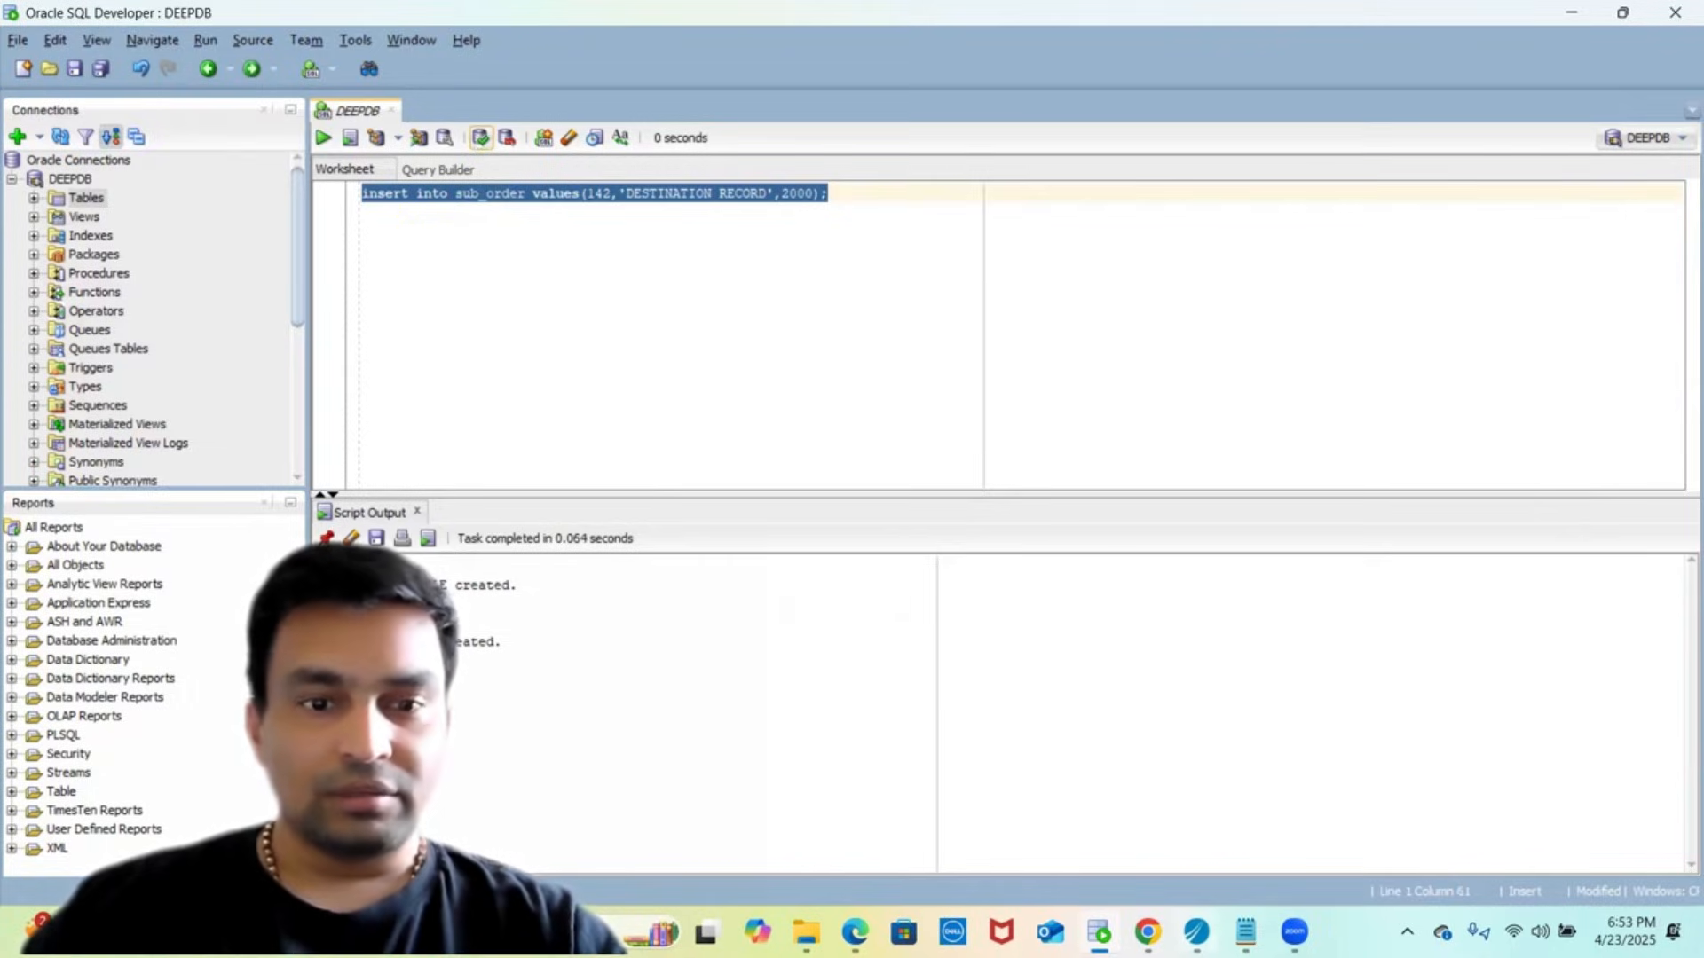
key(alt+Tab)
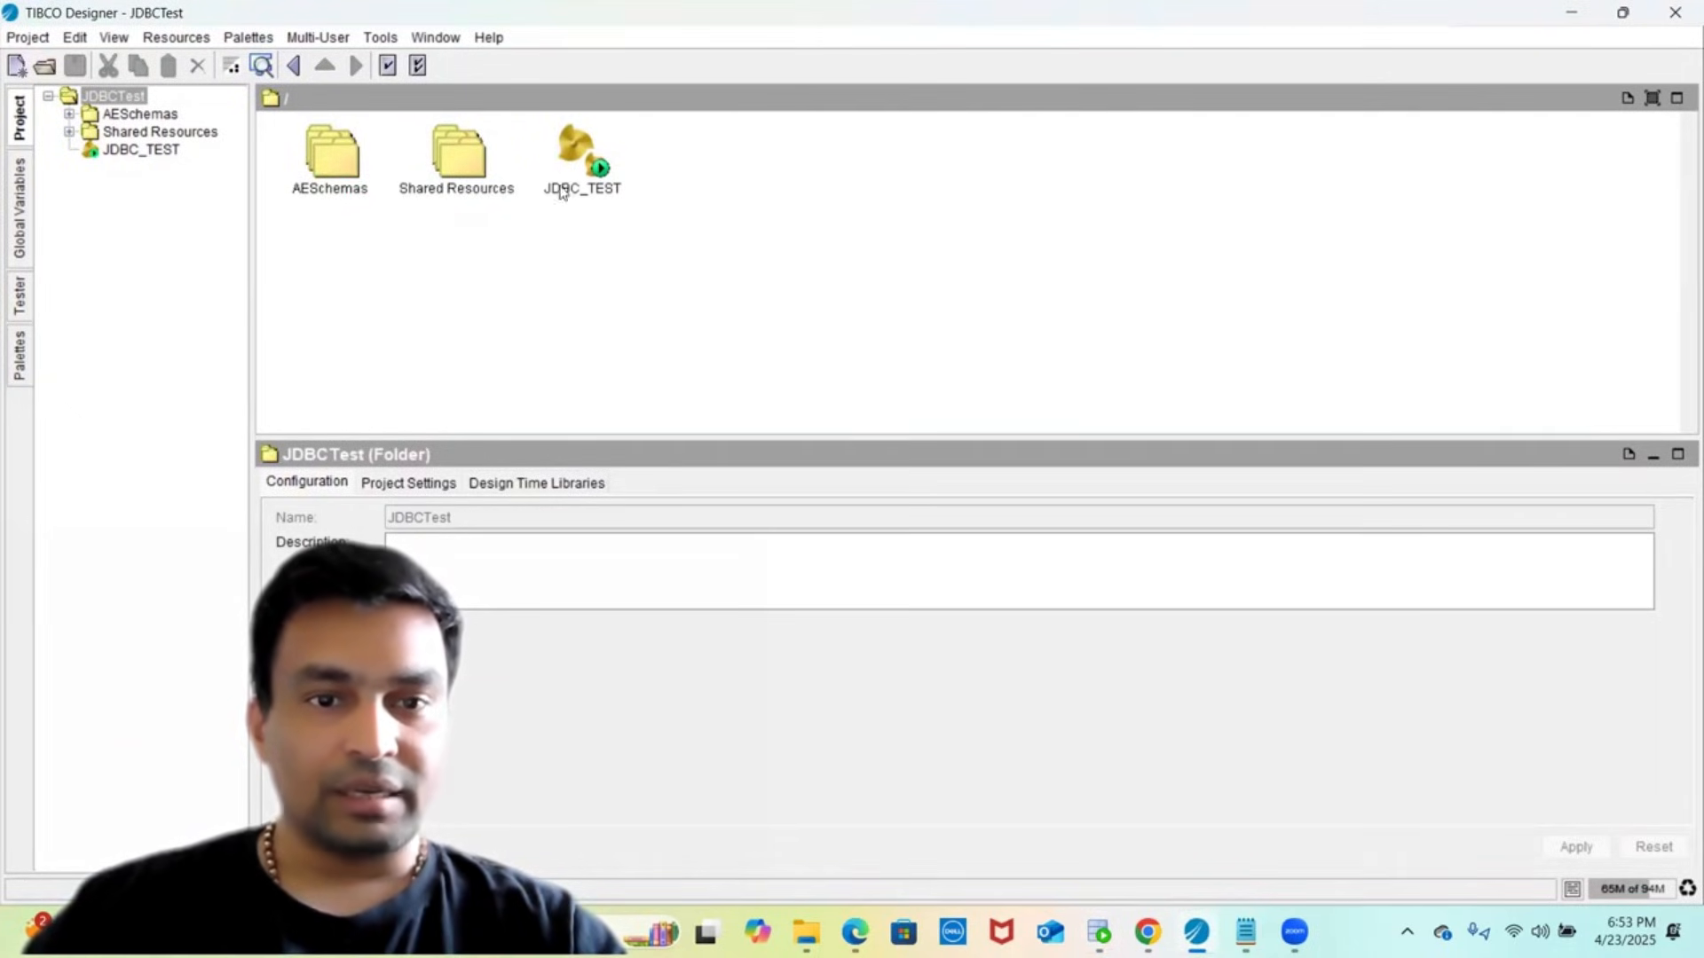
- Open the JDBC_TEST diagram and review the Timer settings and the JDBC Query's SQL
click(561, 174)
double_click(561, 175)
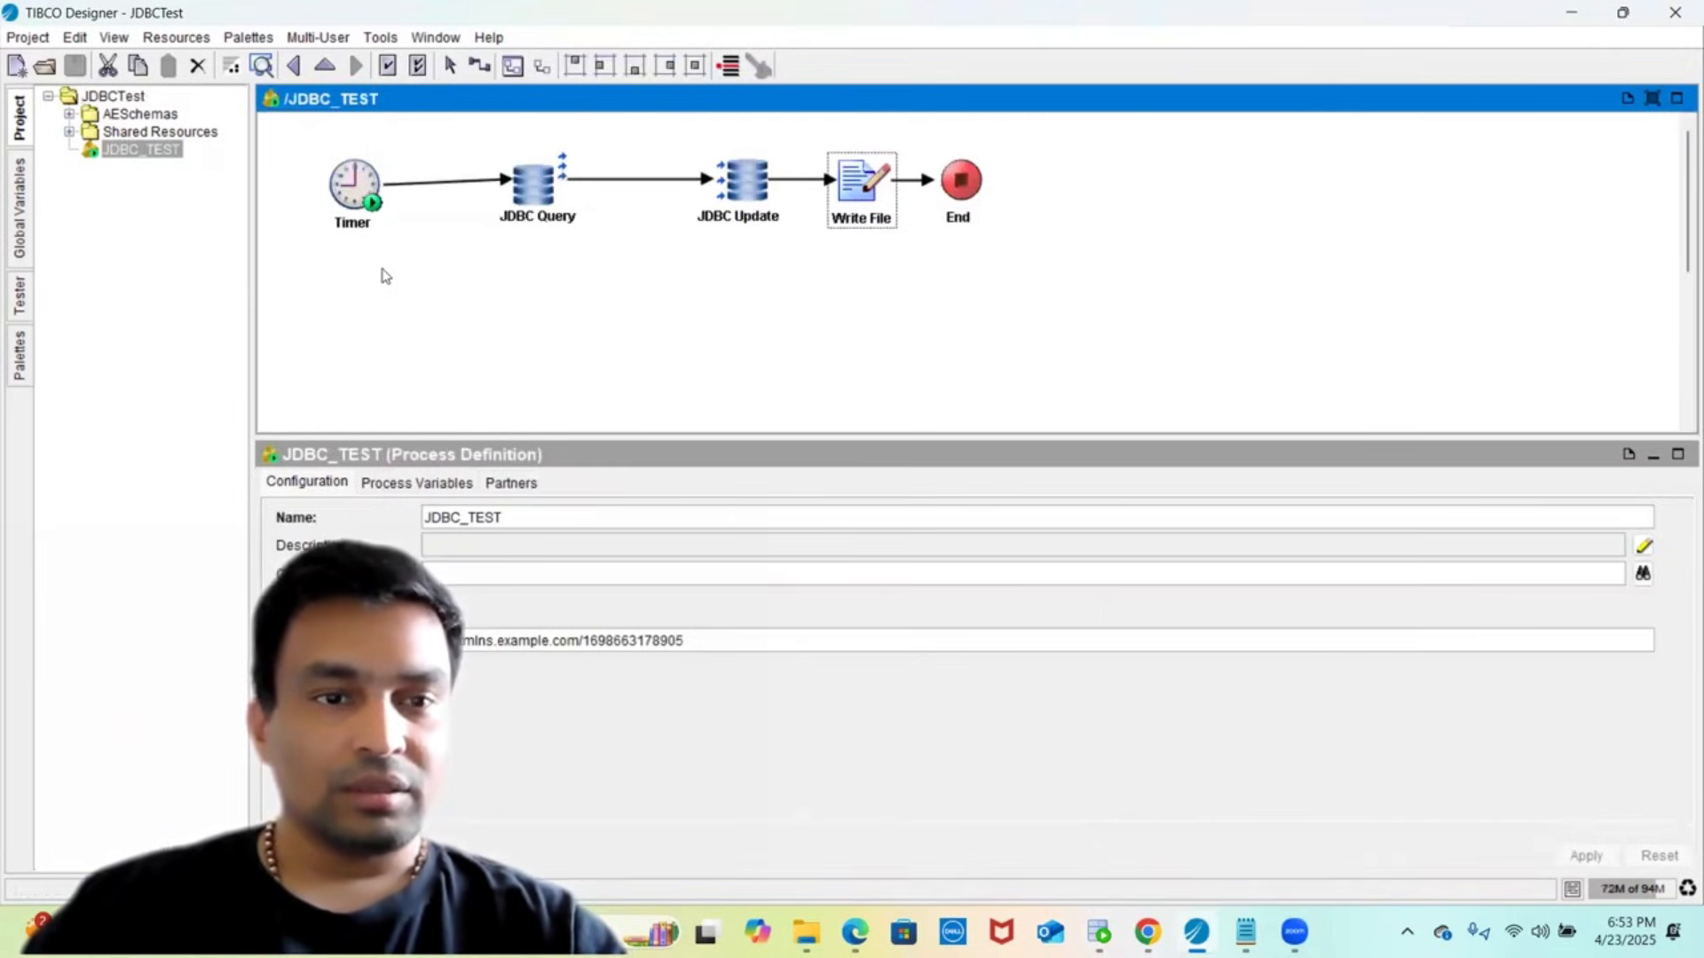
click(350, 175)
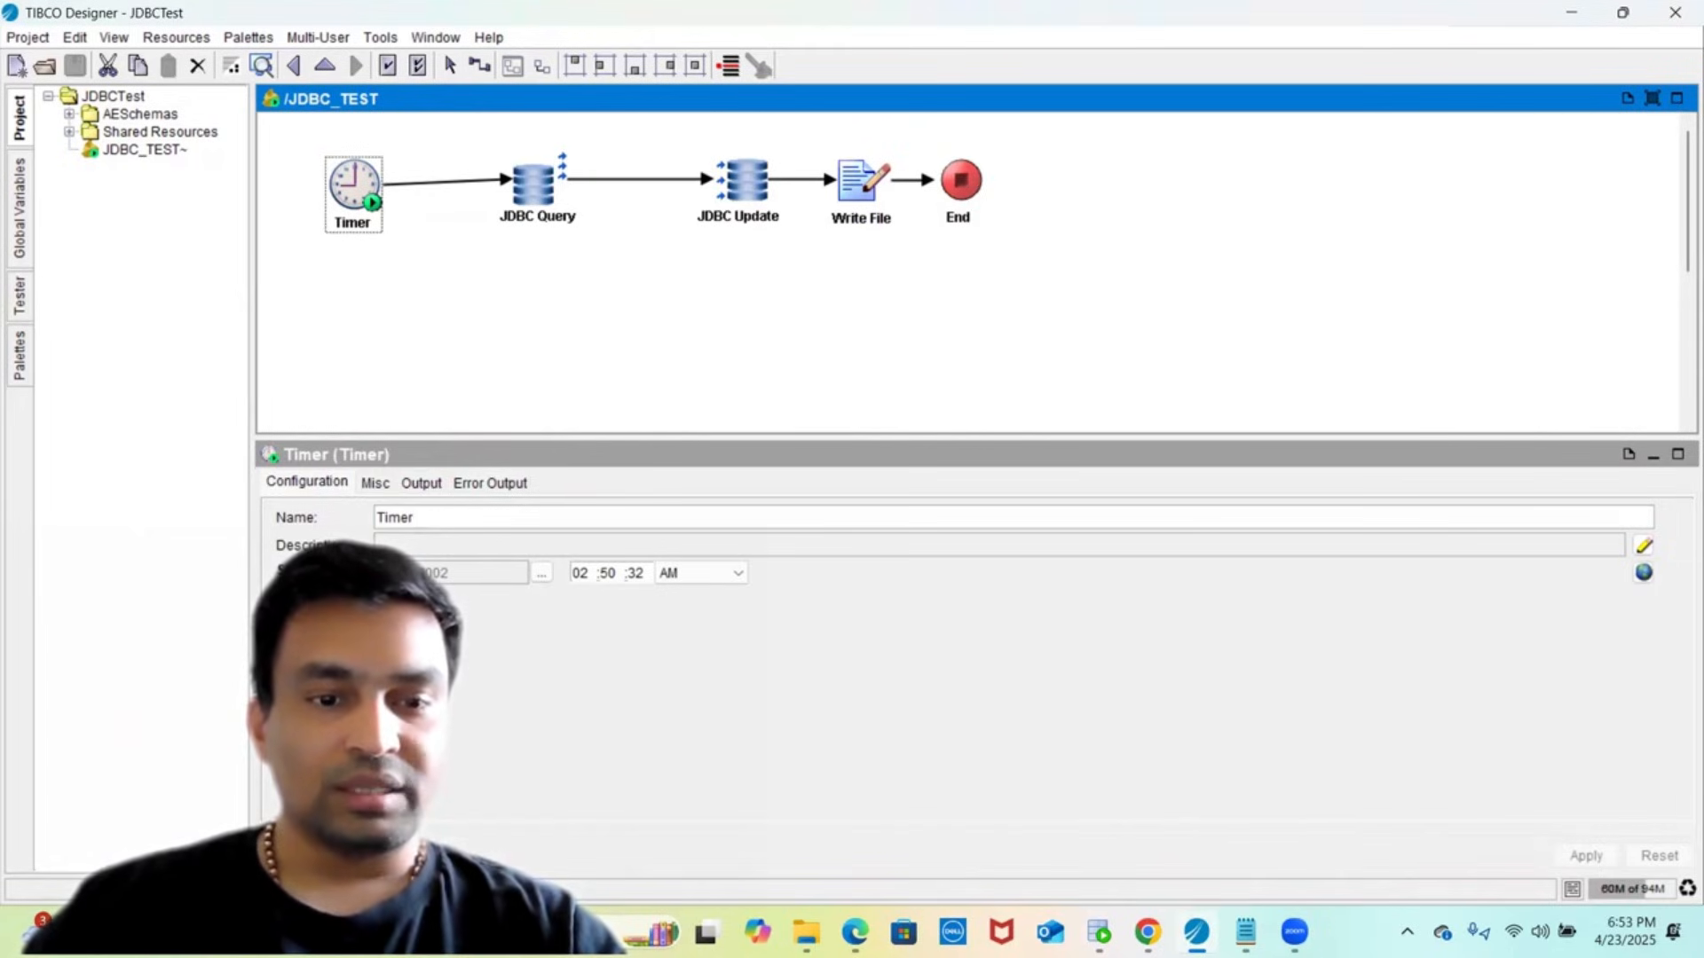
click(510, 229)
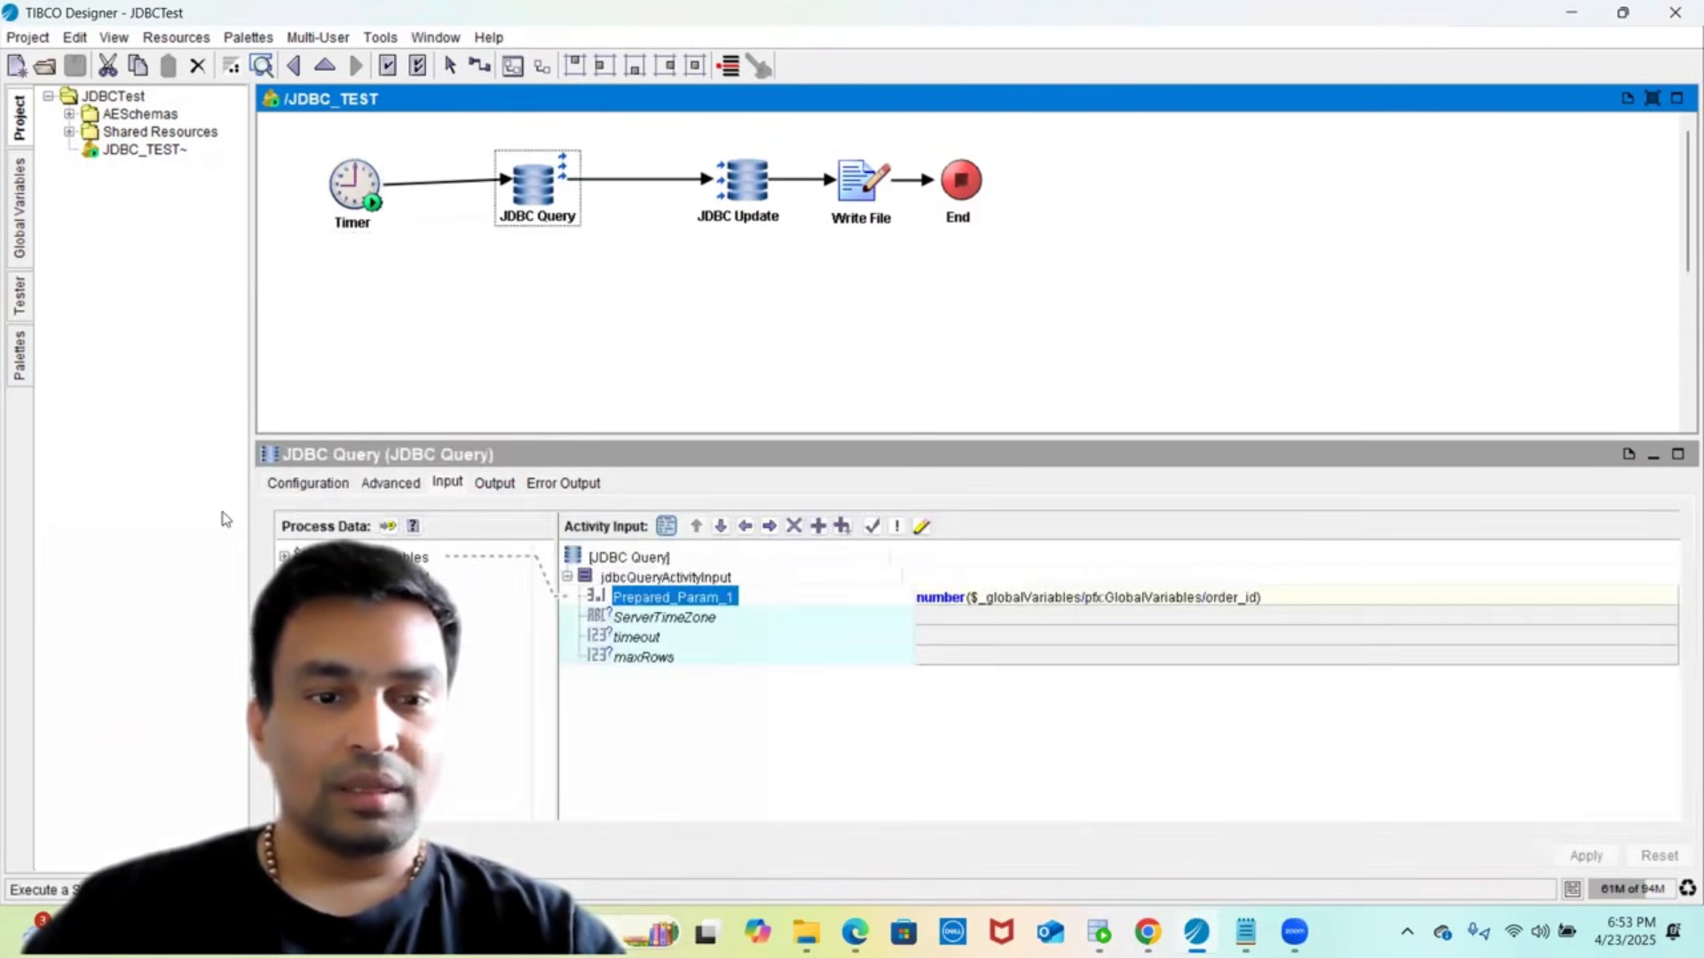
click(315, 482)
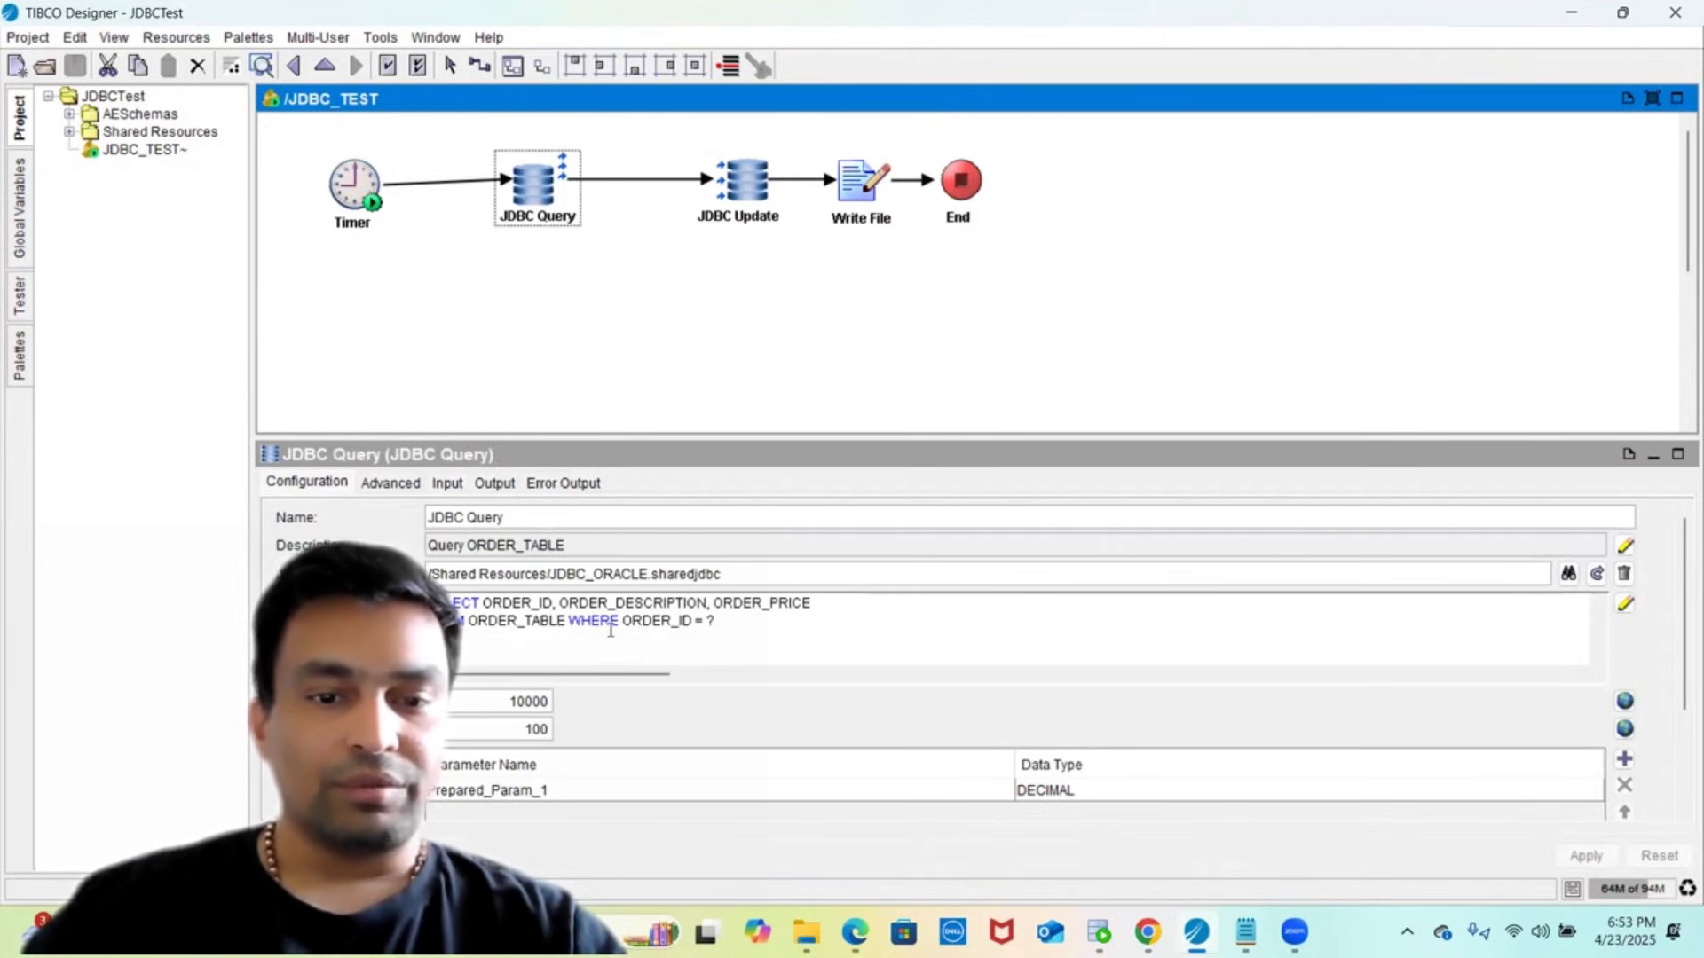
double_click(646, 621)
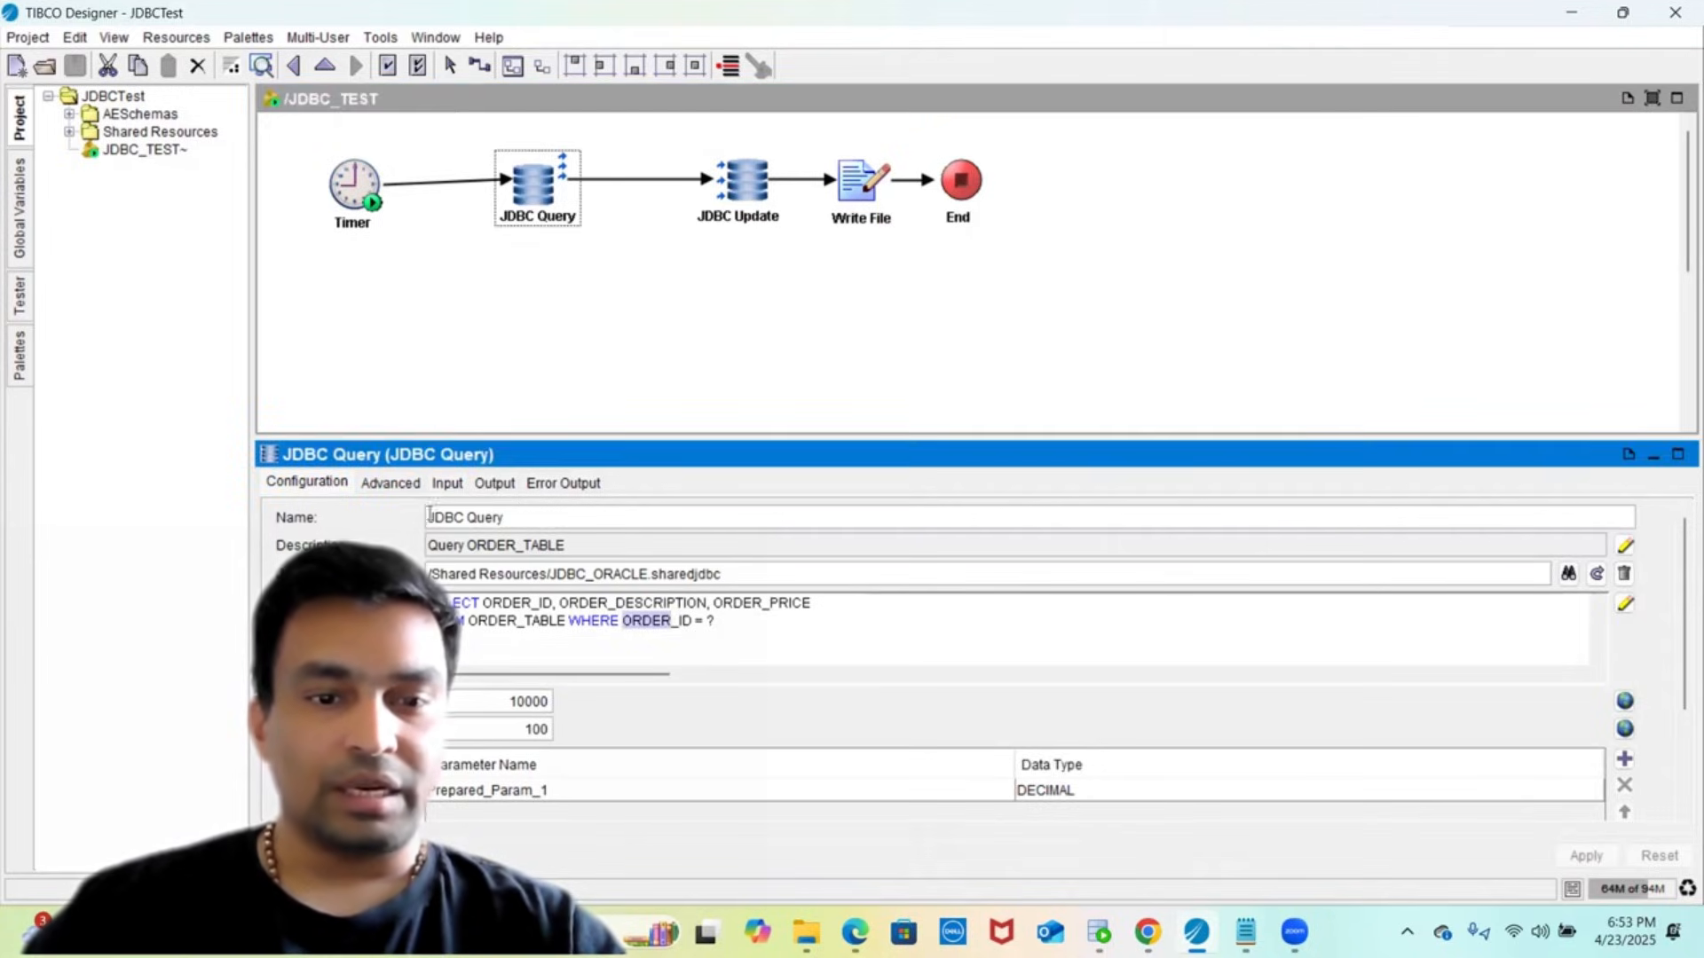
click(709, 621)
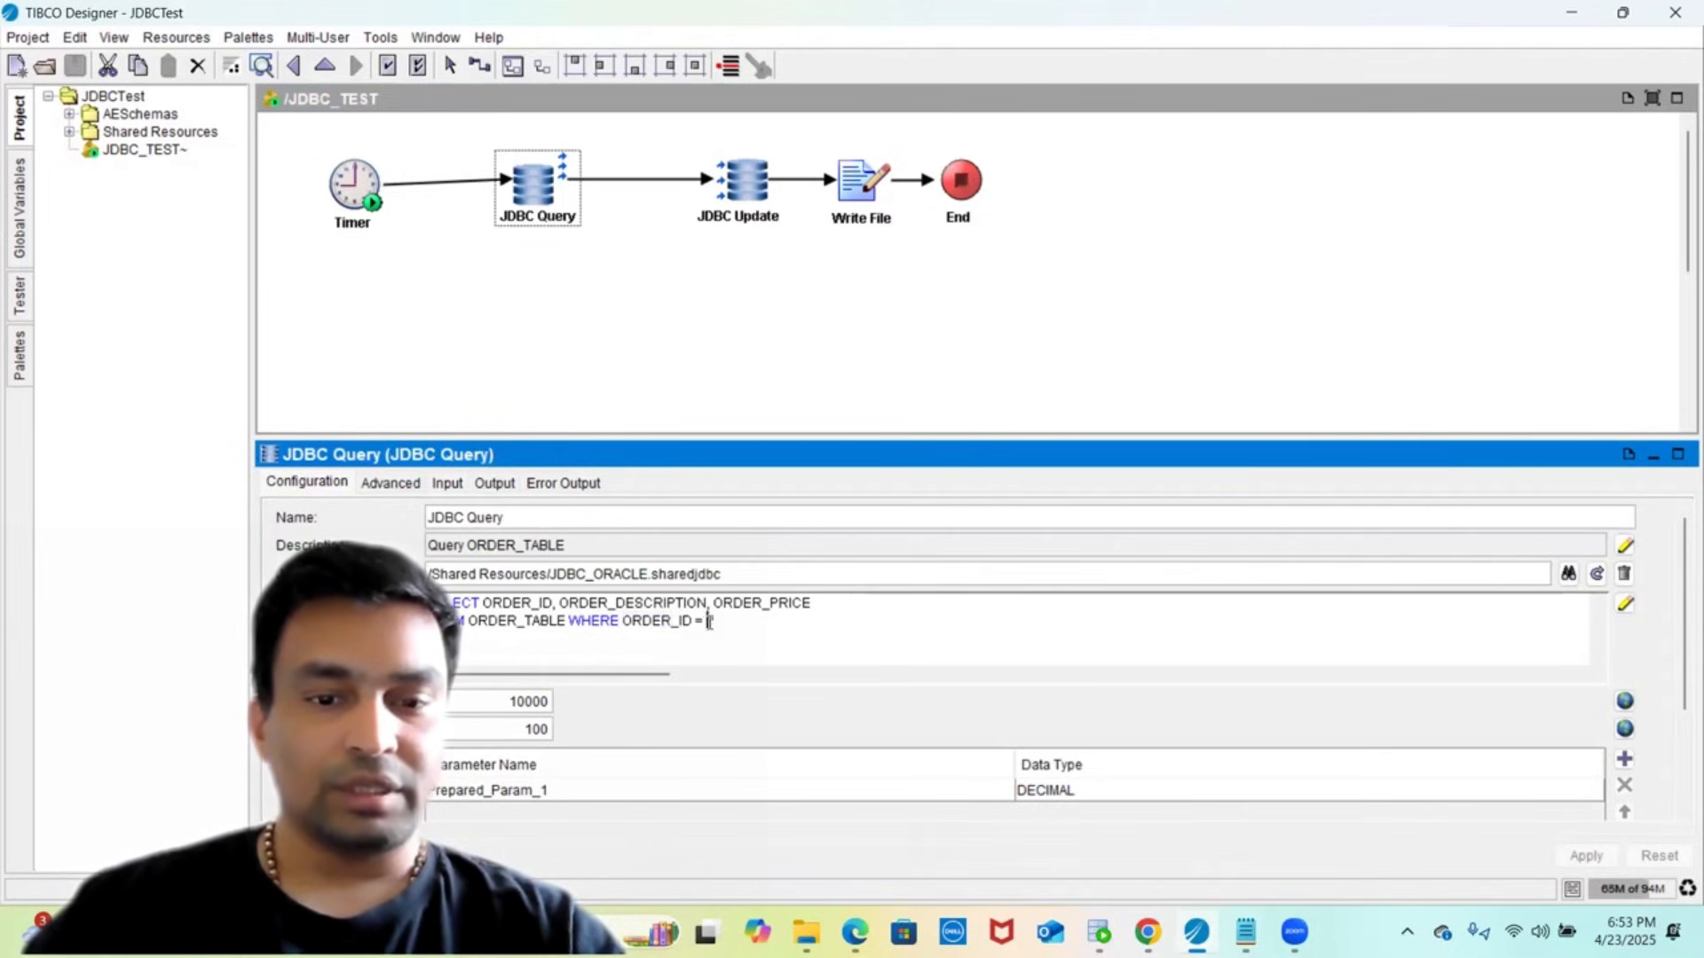
- Show JDBC Query's Prepared_Param_1 mapped to order_id beside the global variables, where order_id is 142
click(448, 484)
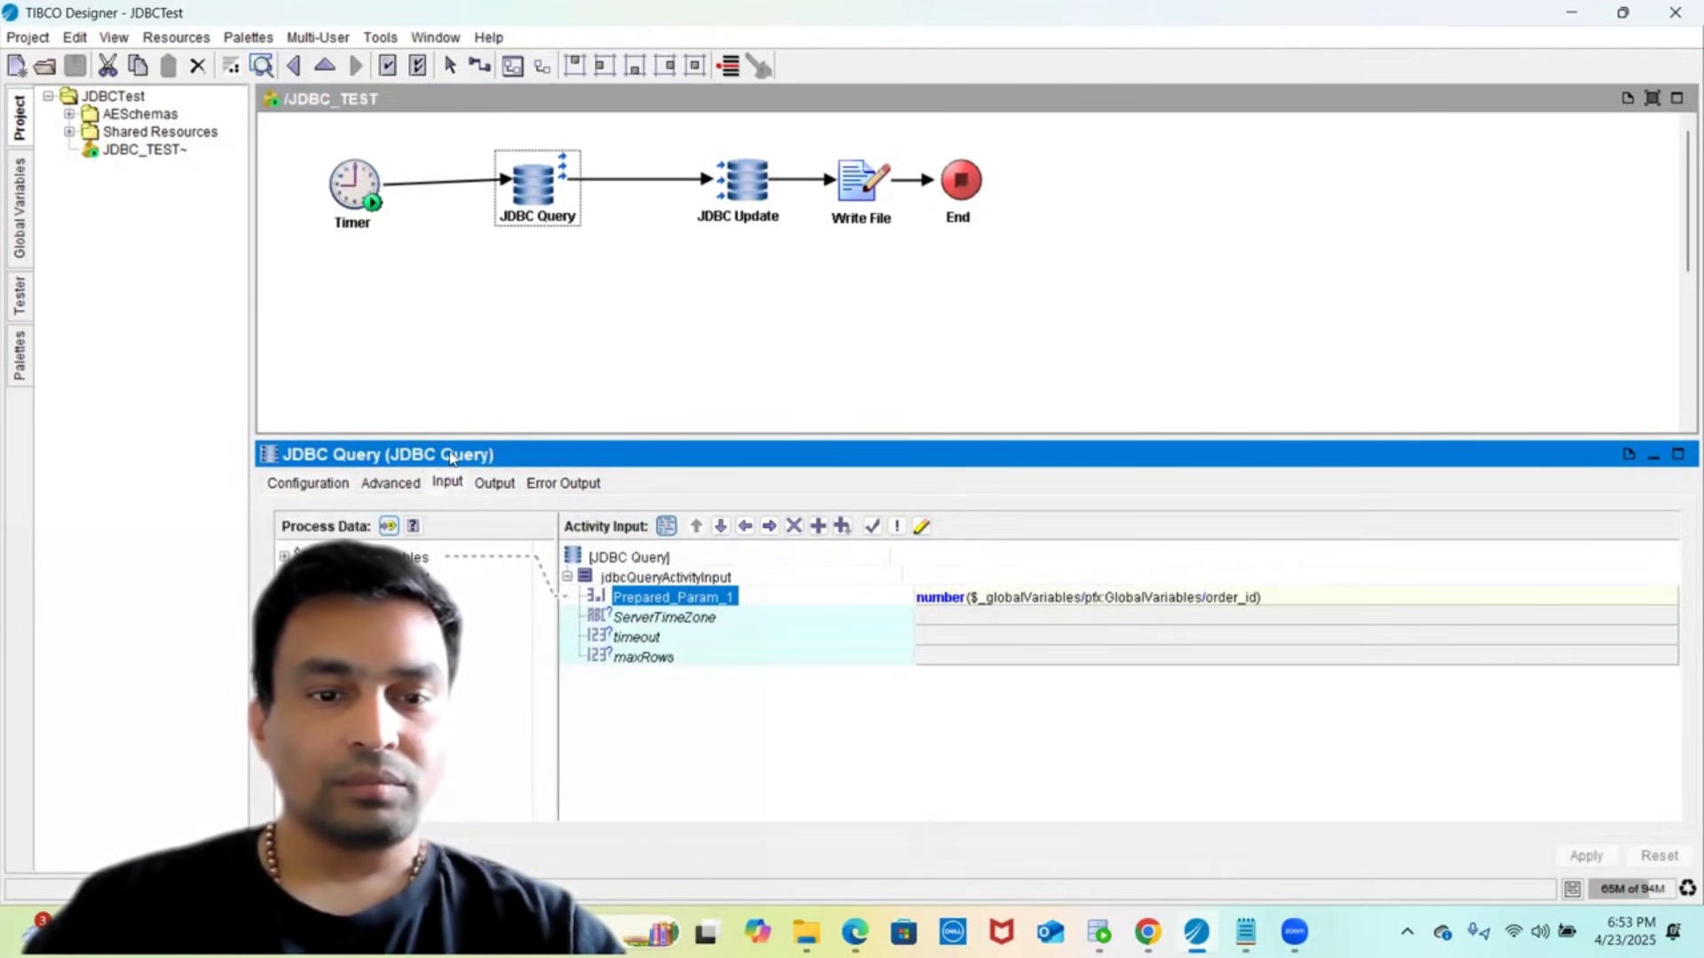
drag(458, 436, 490, 349)
click(1014, 515)
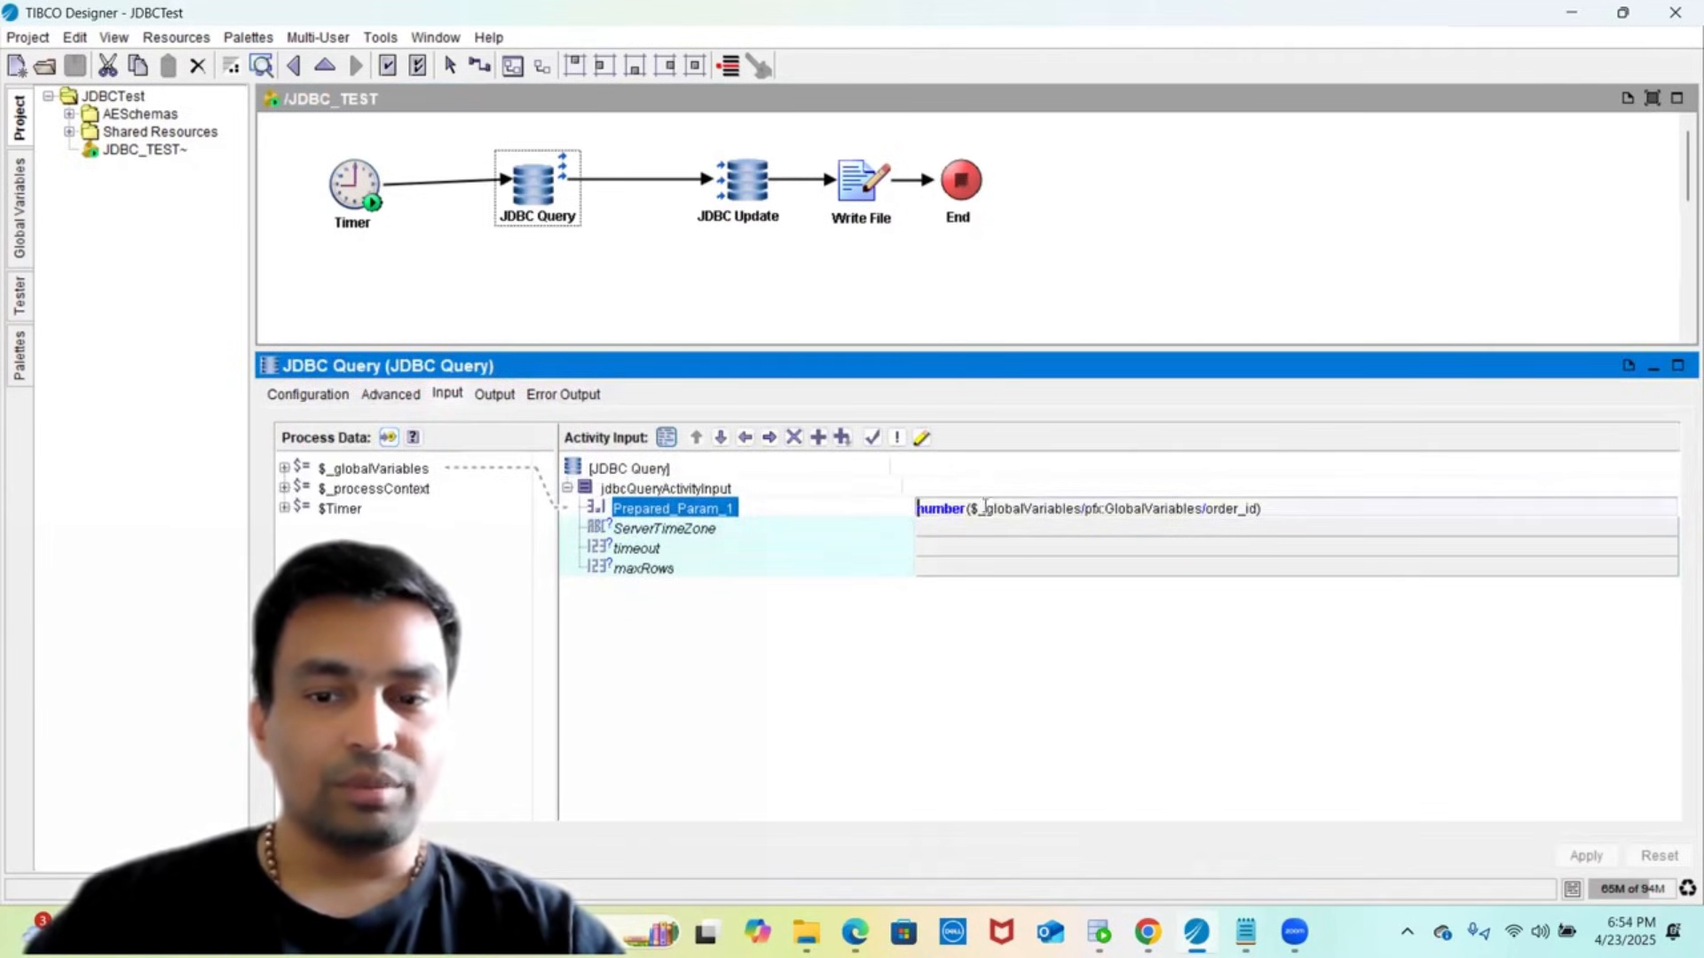
click(22, 253)
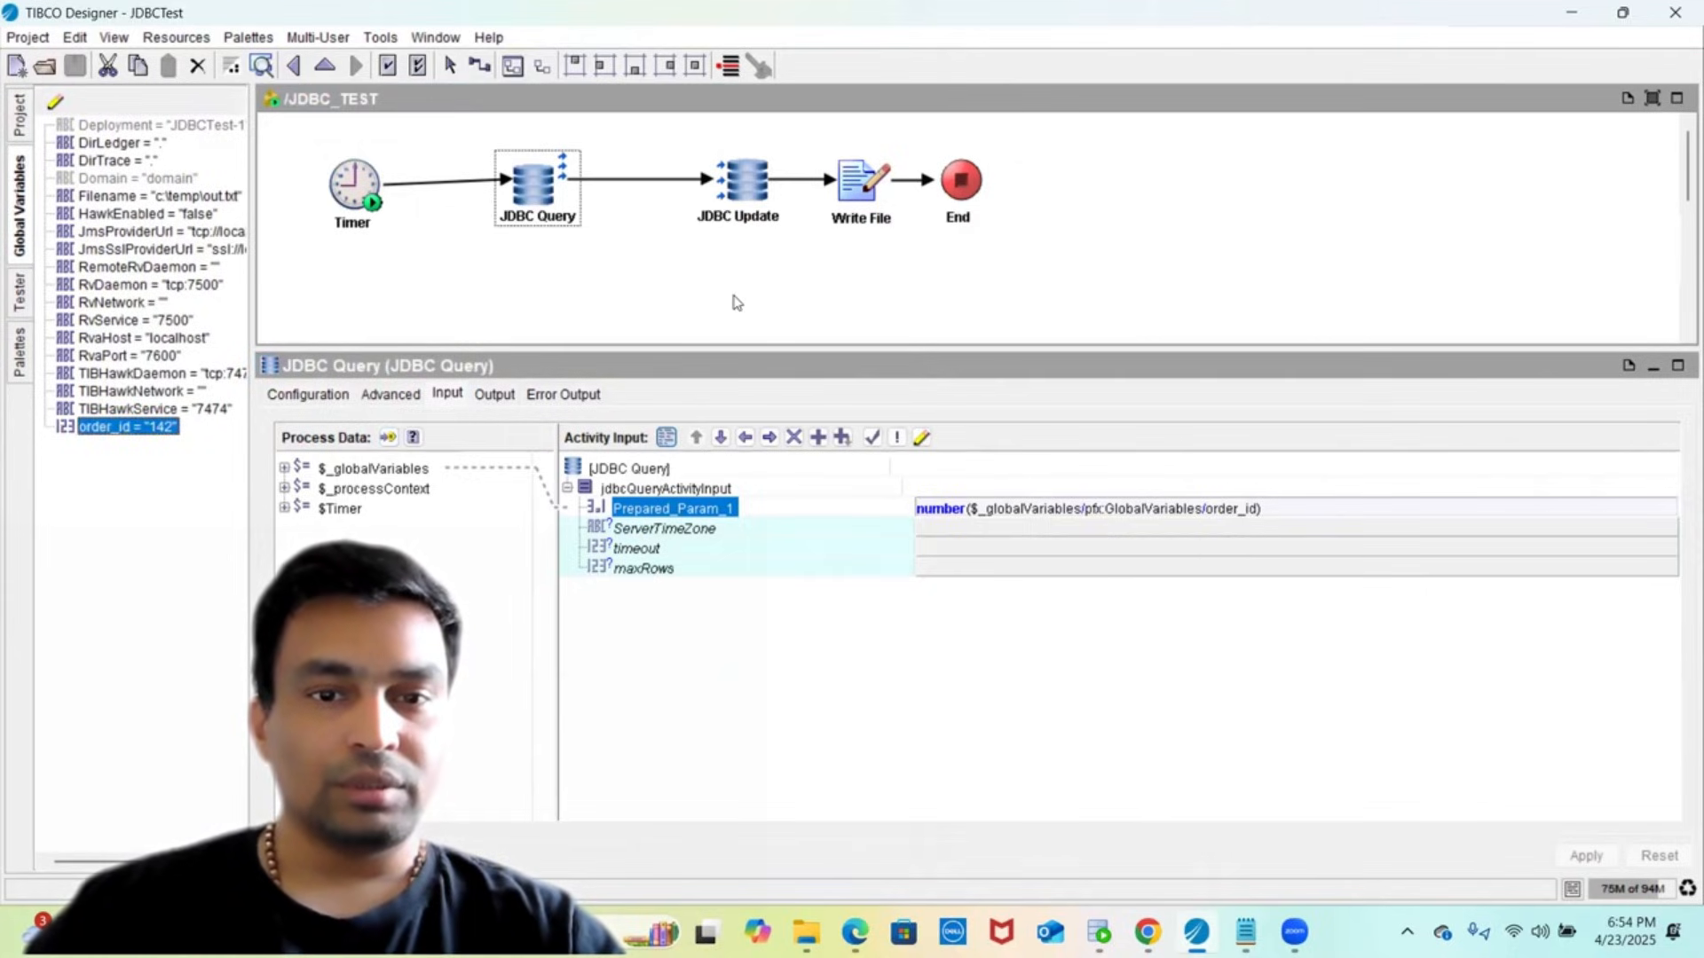
- Review JDBC Update's SQL and its ORDER_DESCRIPTION and ORDER_ID parameter mappings, then JDBC Query's SQL again
click(722, 209)
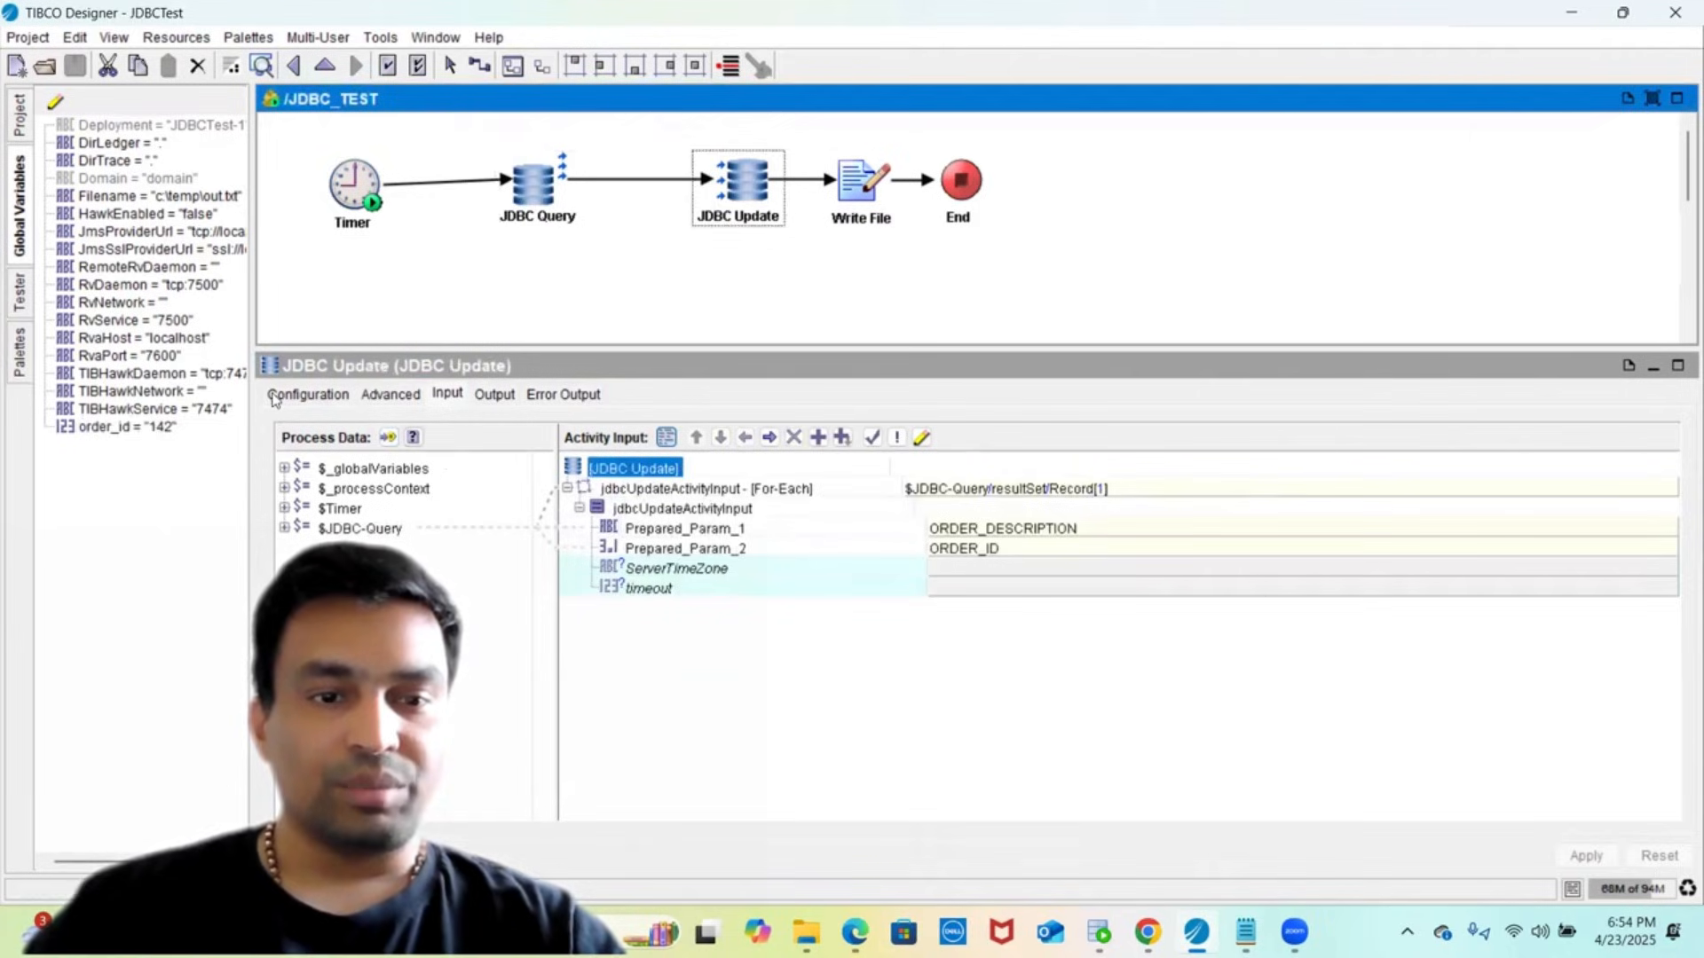
click(307, 397)
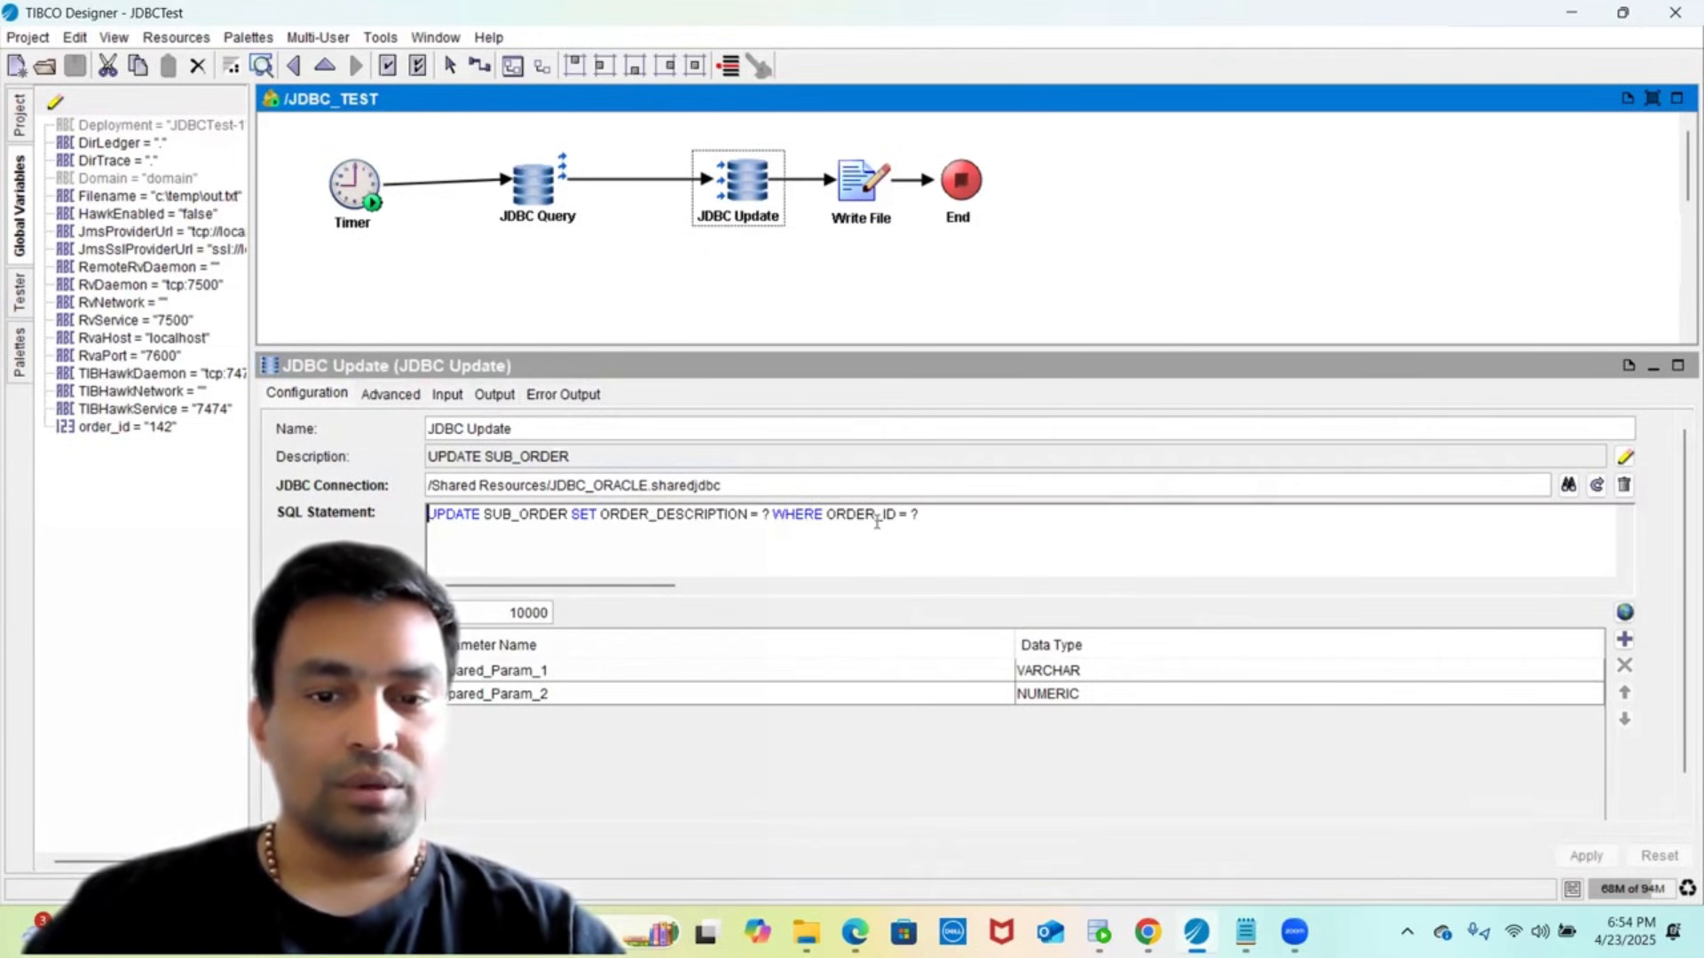
click(447, 394)
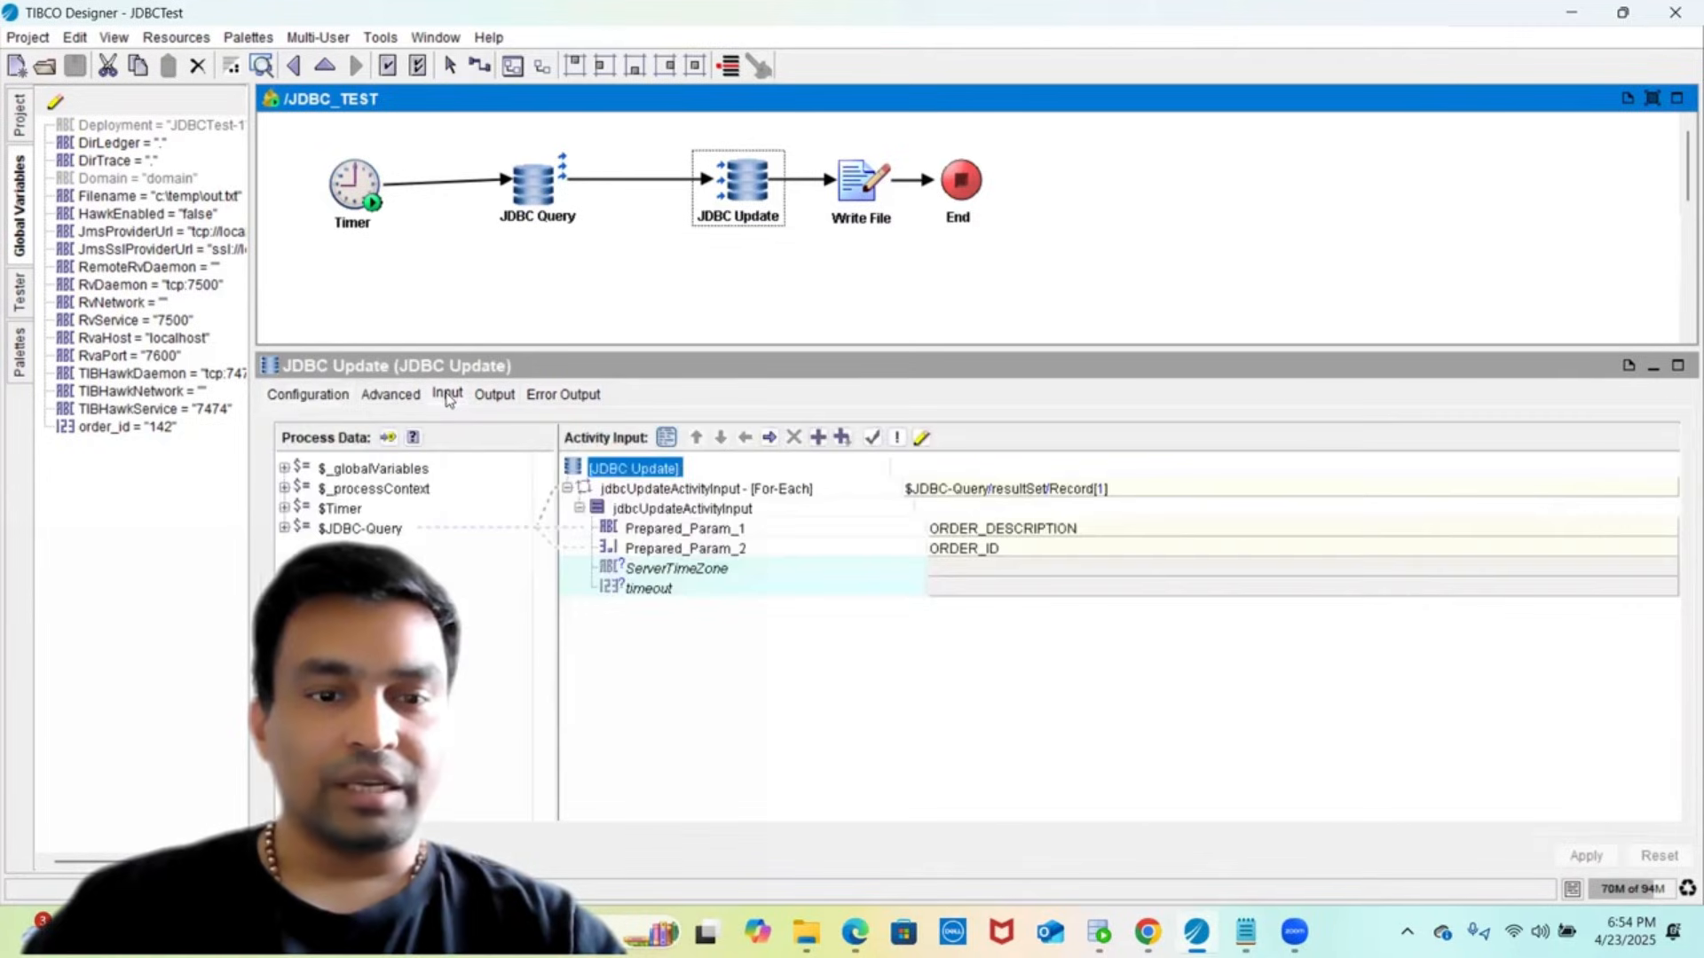
click(675, 530)
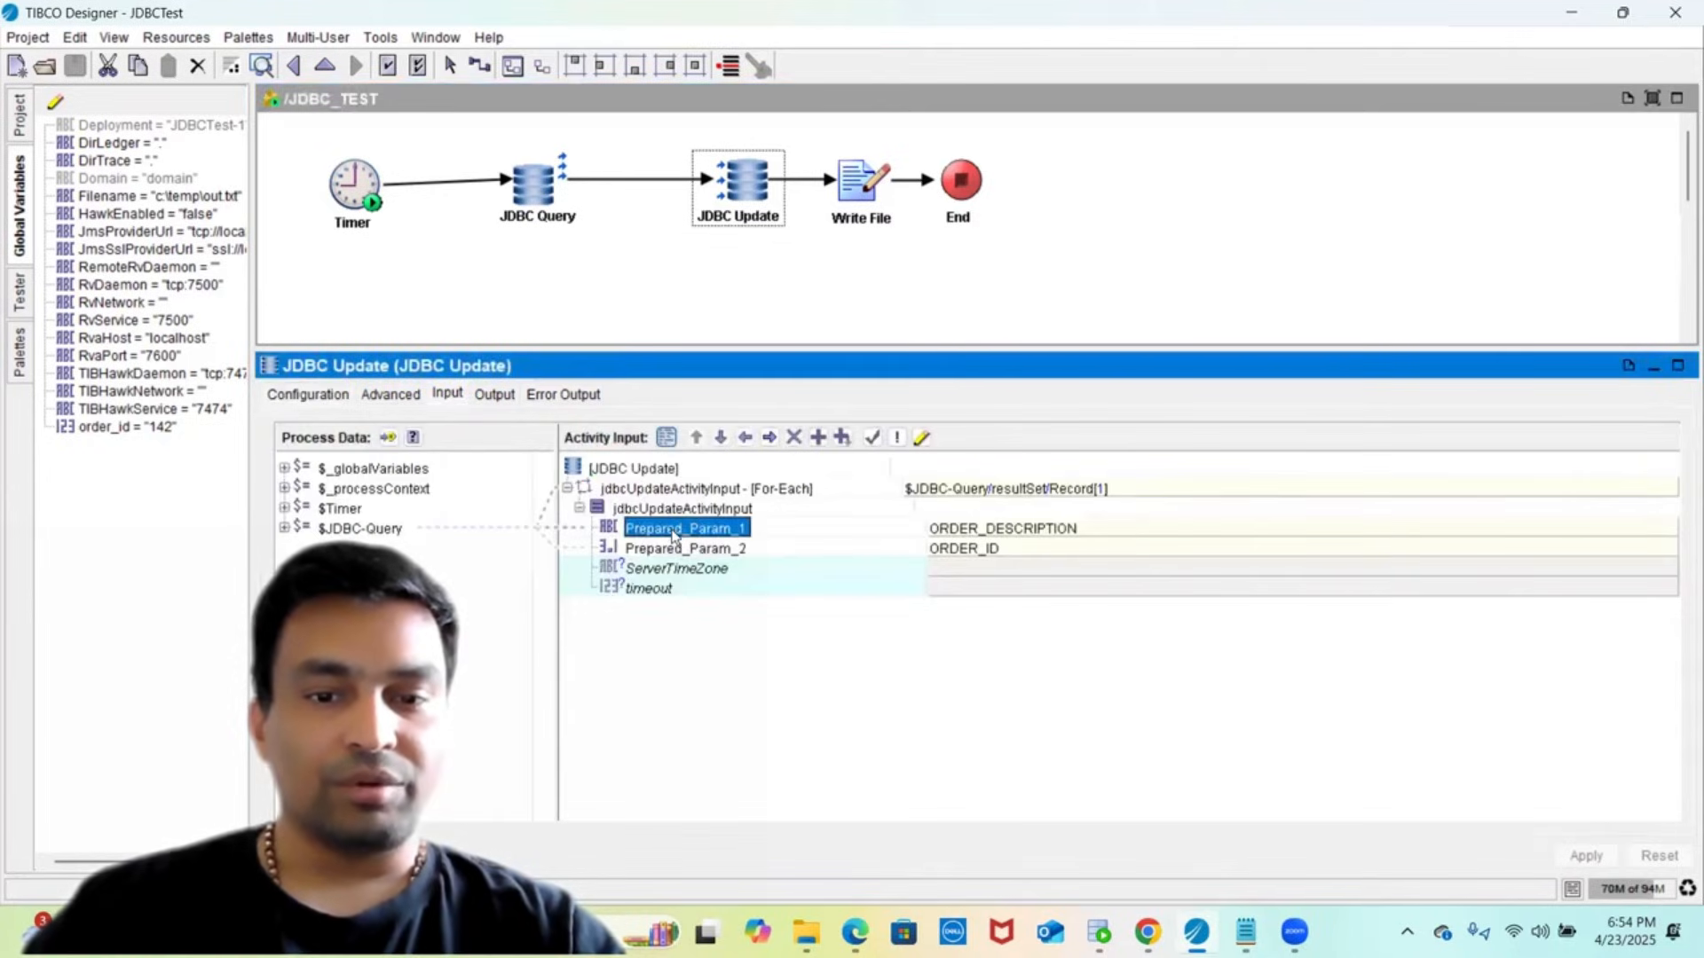
click(675, 548)
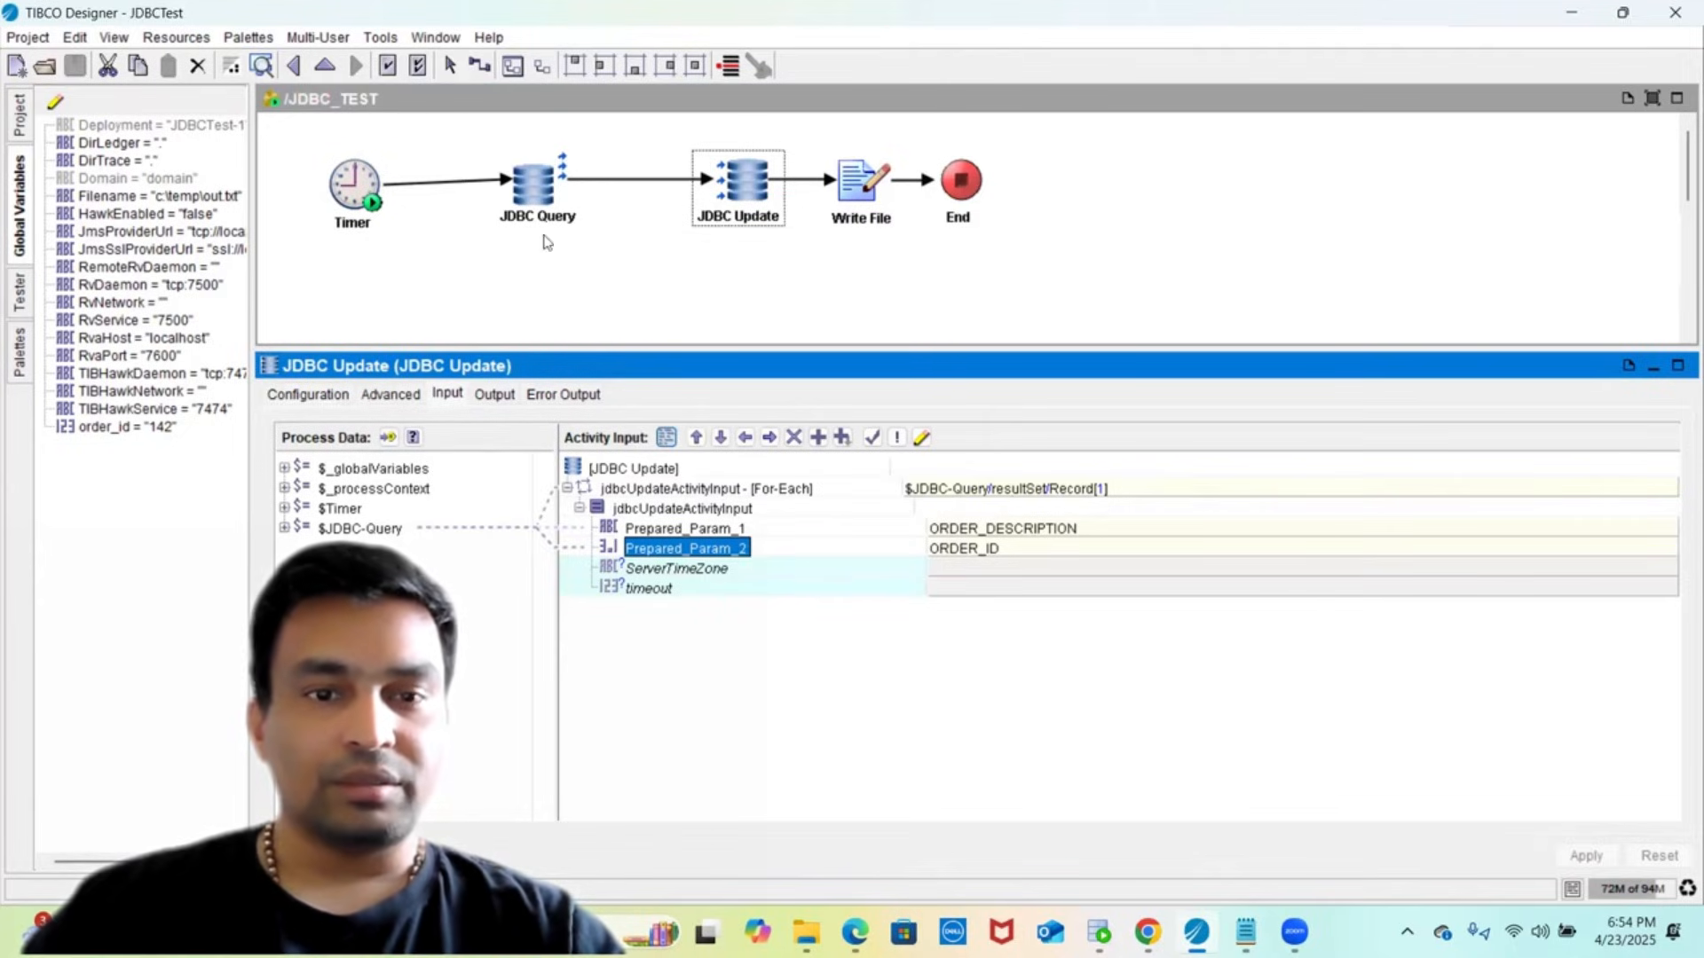
click(536, 186)
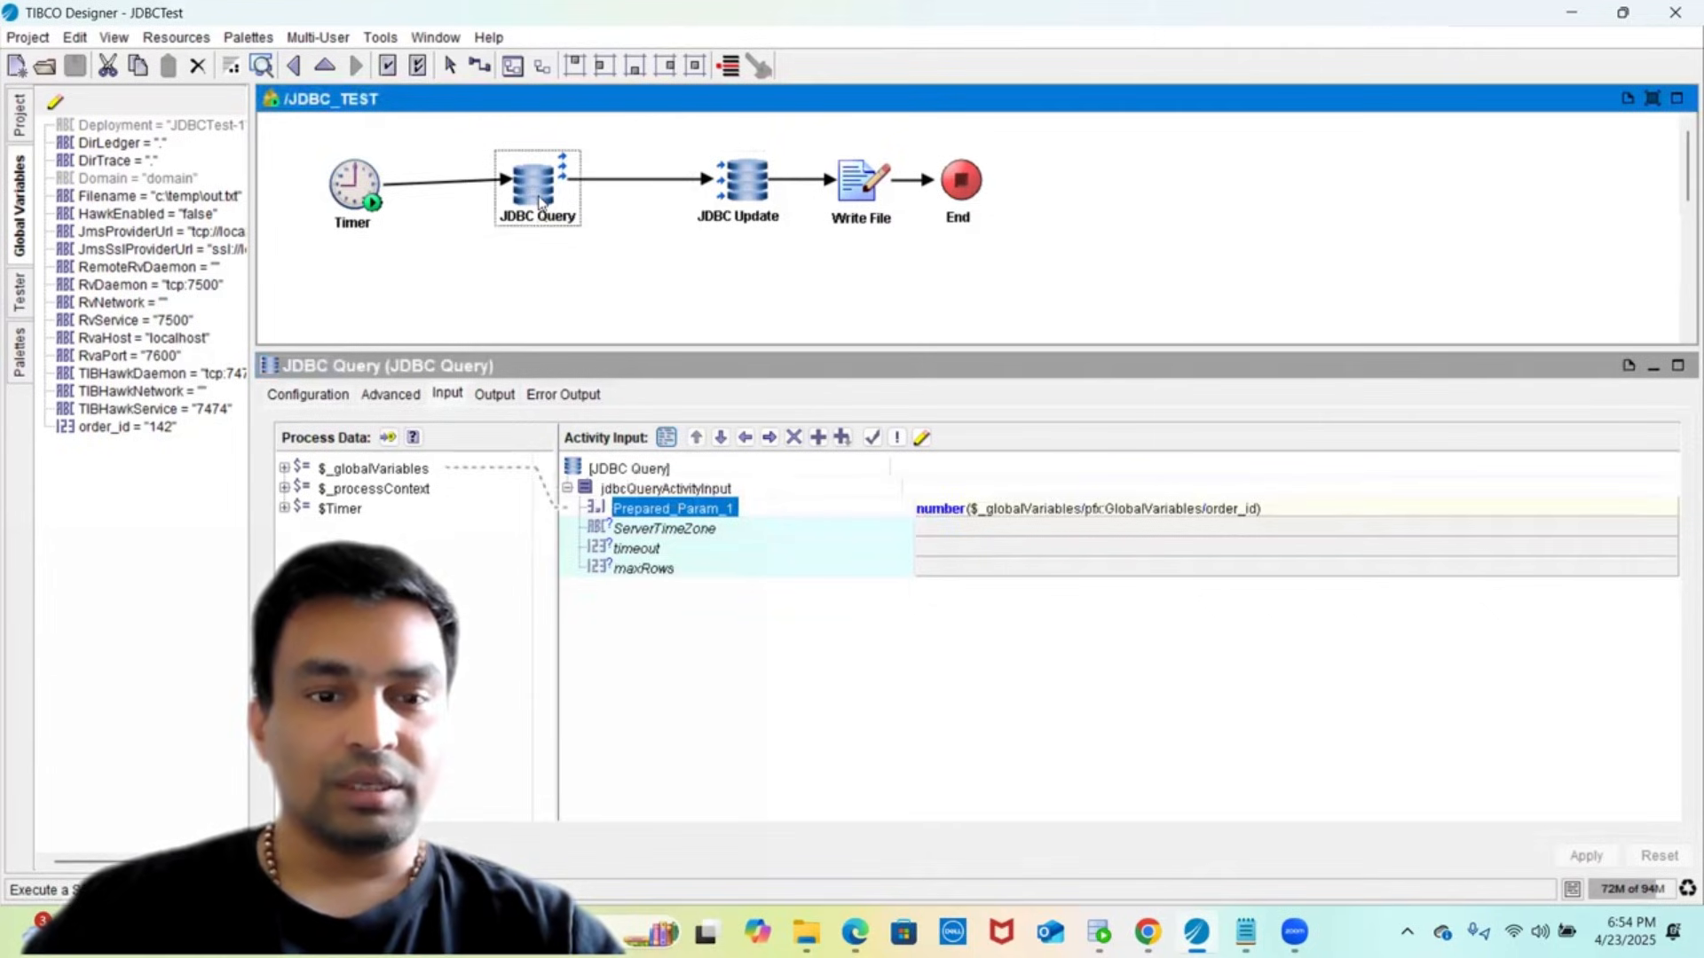
click(308, 394)
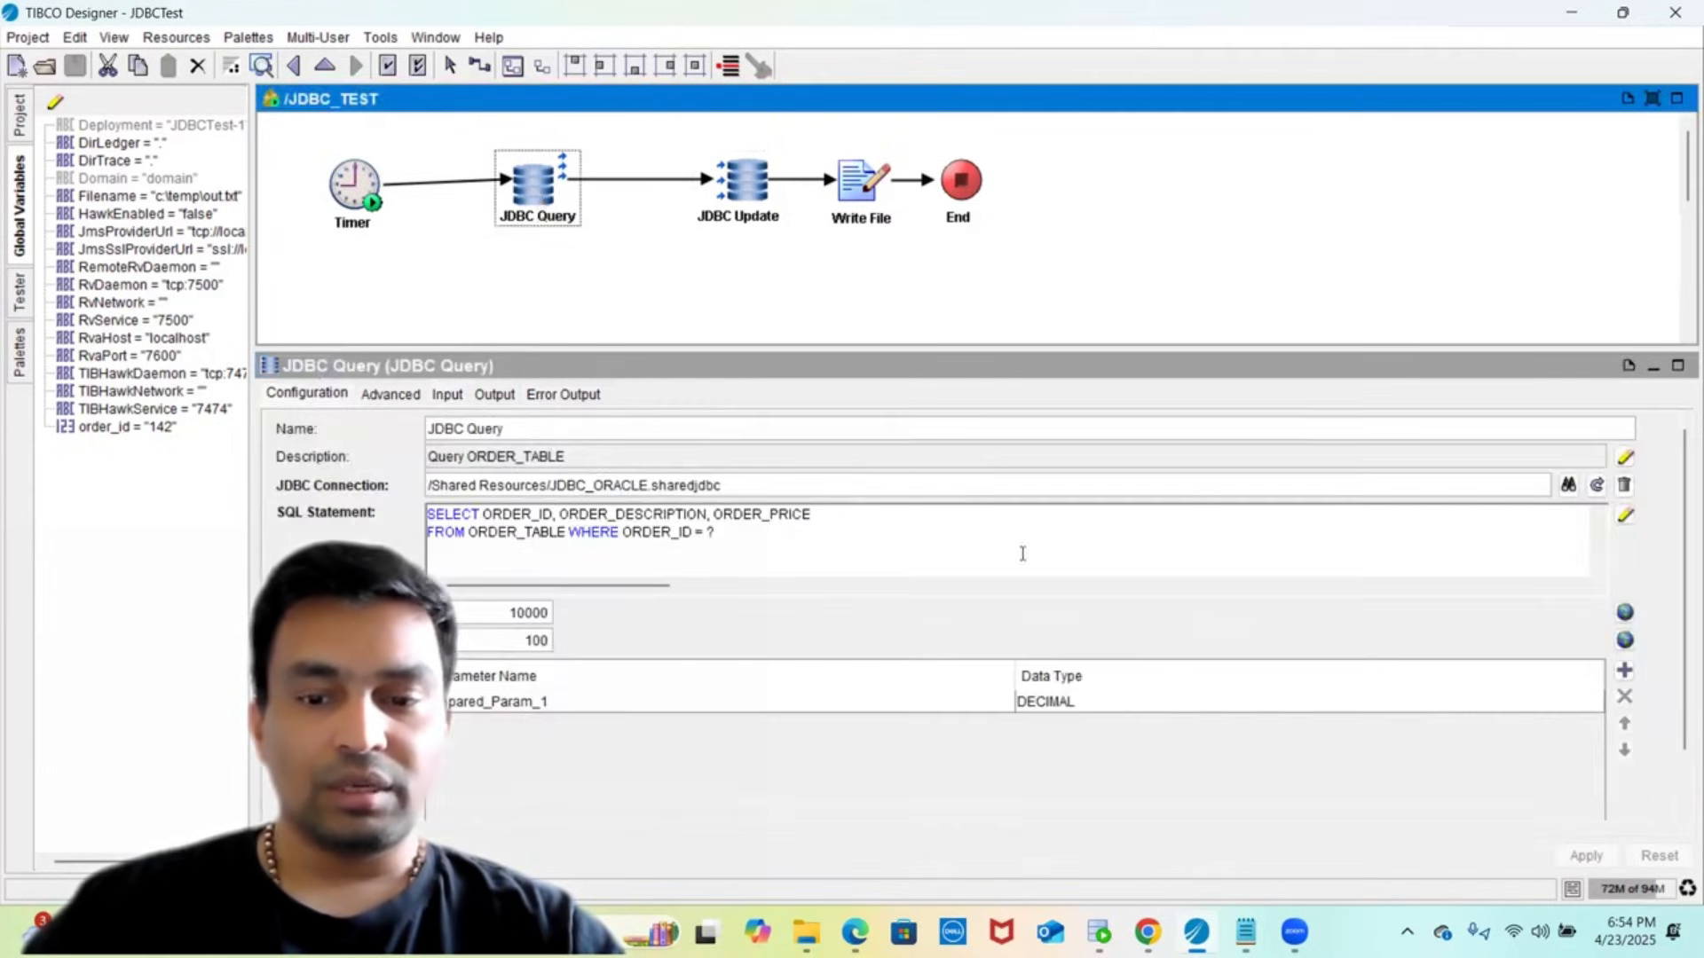
- Add and run the query select * from order, which fails with an invalid table name
click(1101, 930)
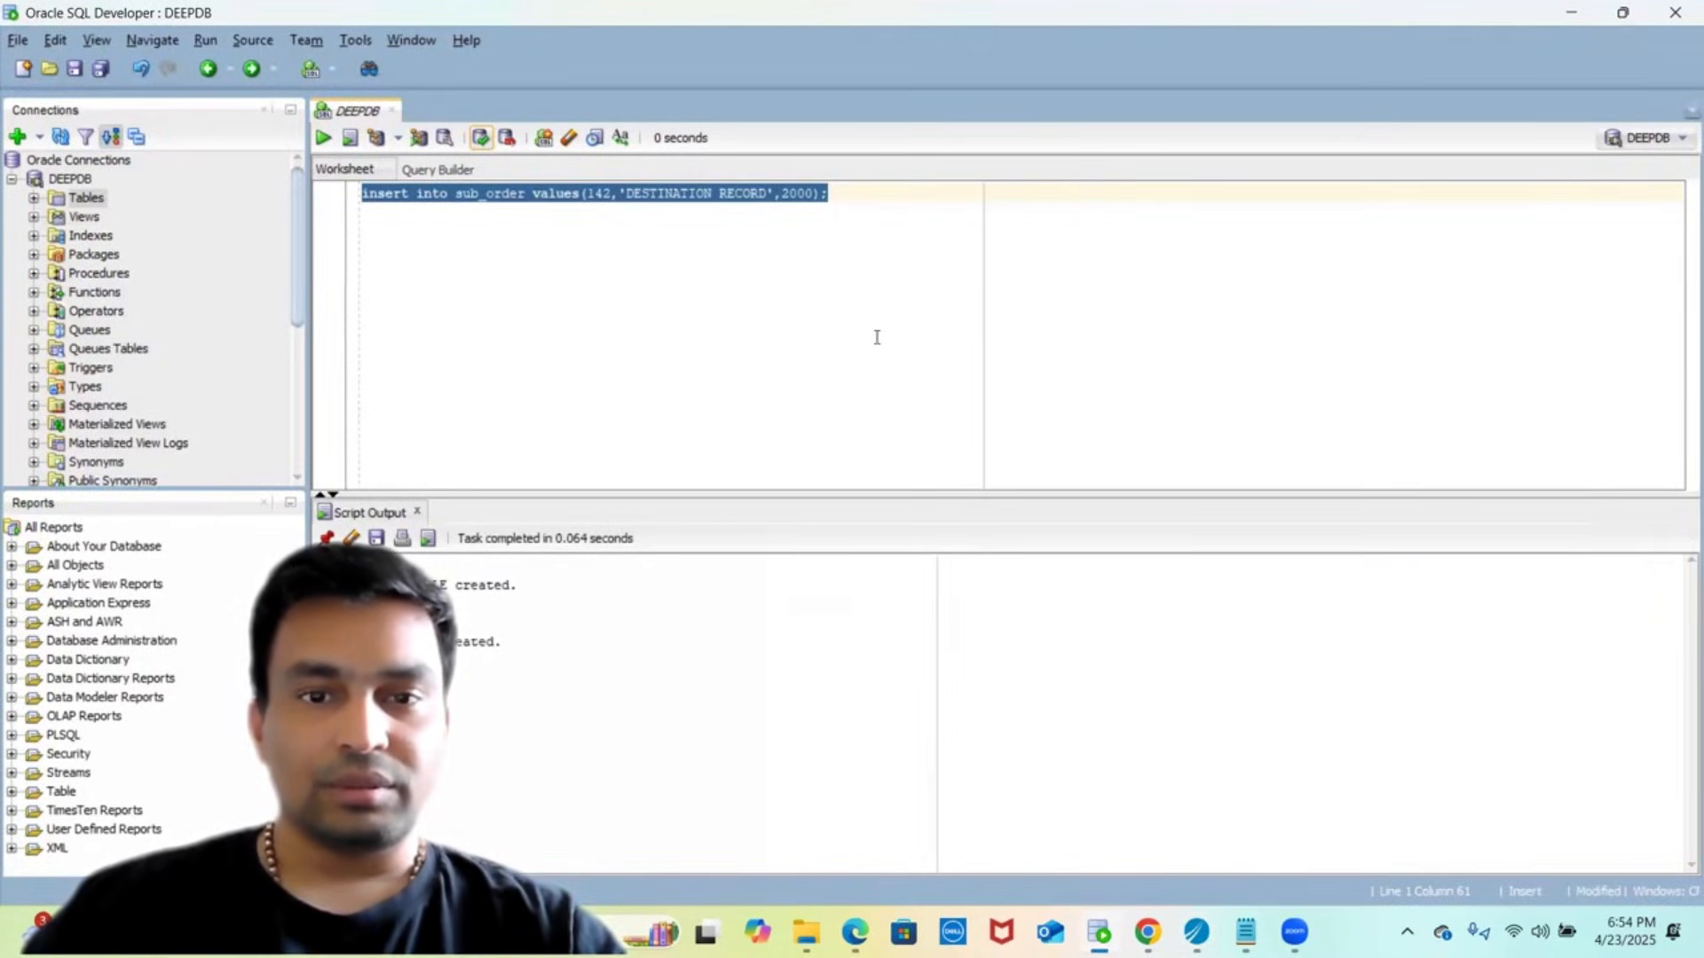
key(End)
key(Return)
key(Return)
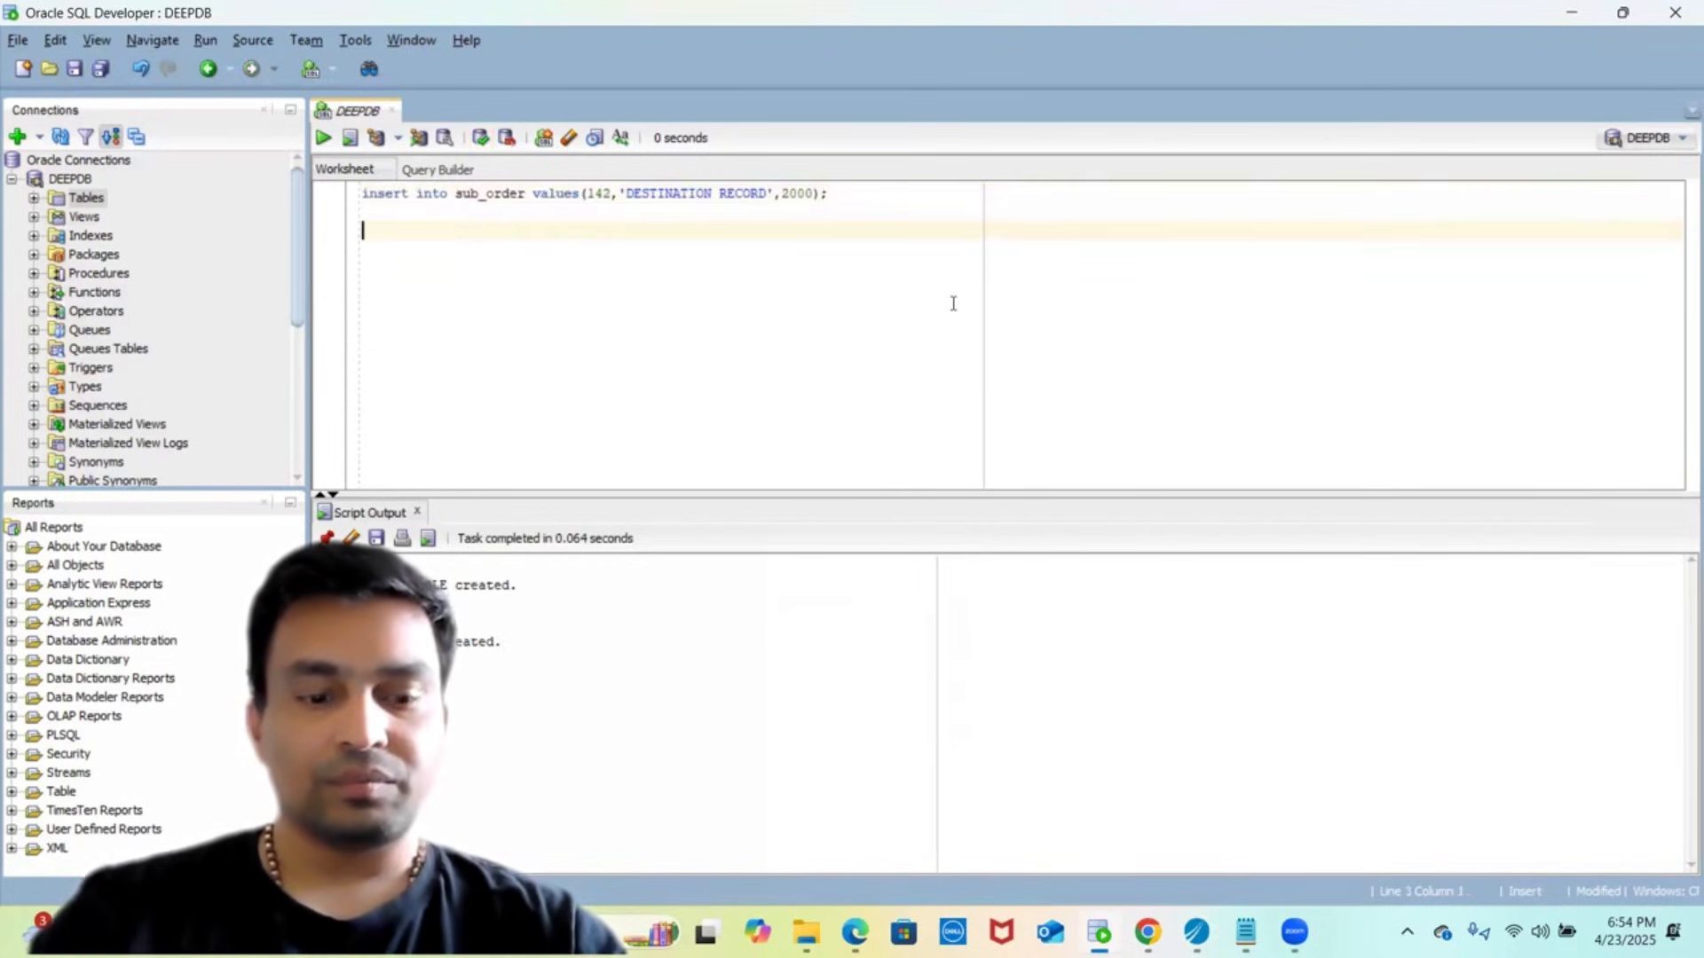
text(select)
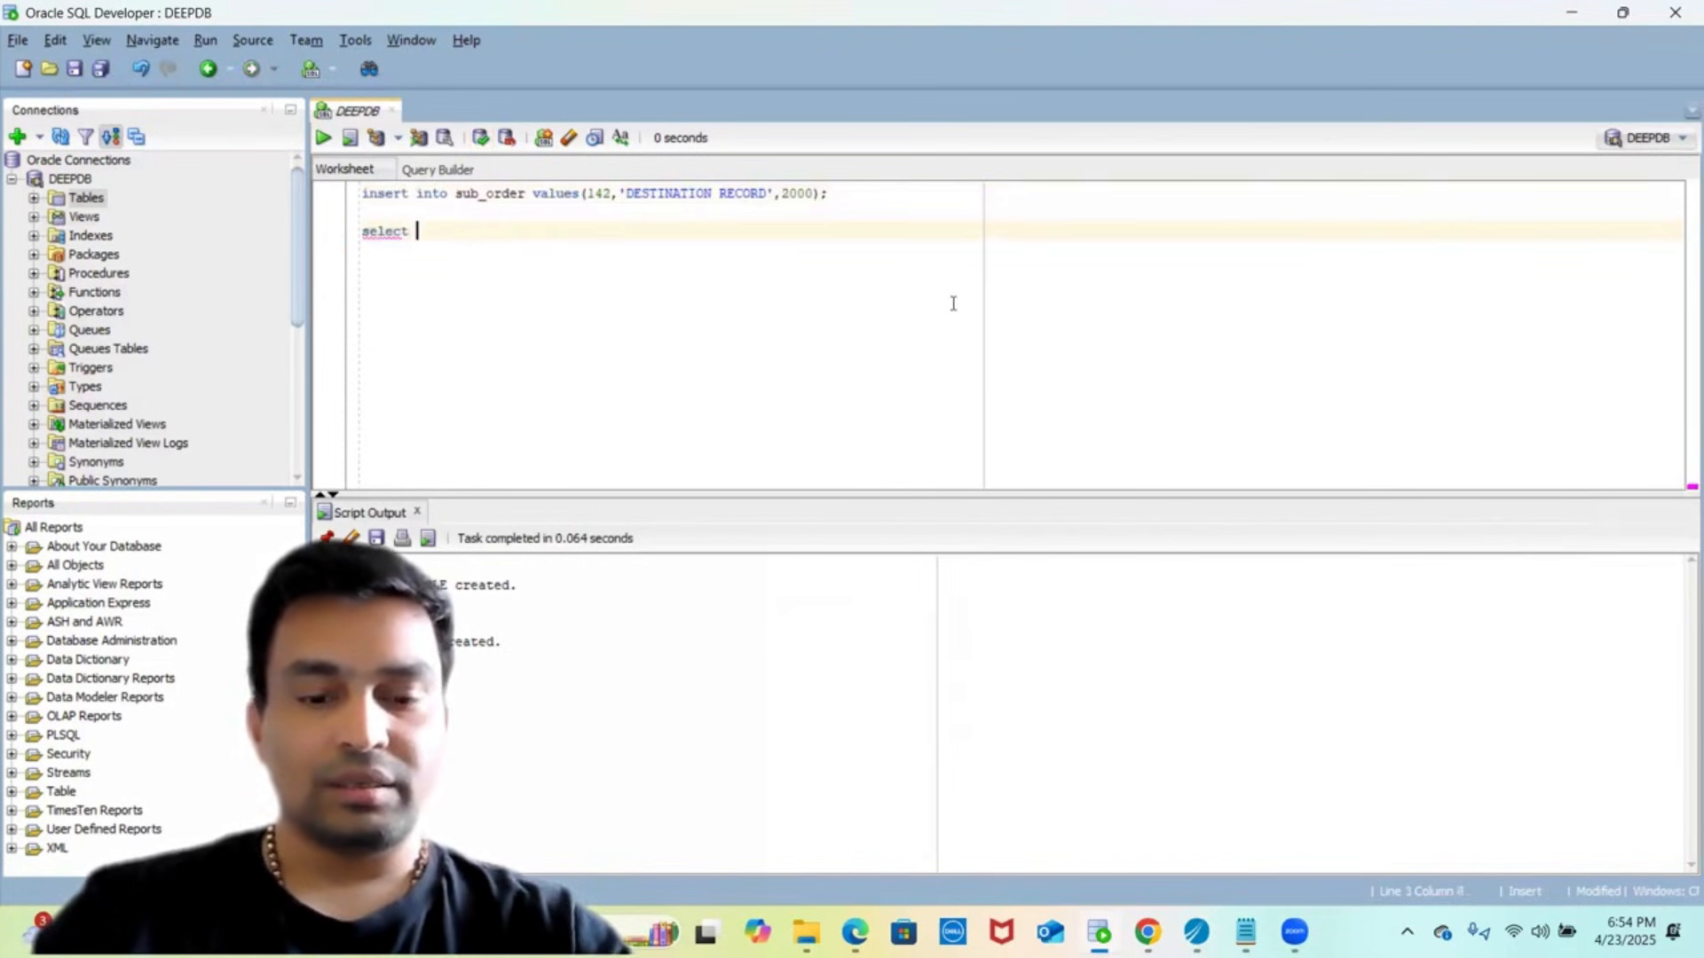
text( * )
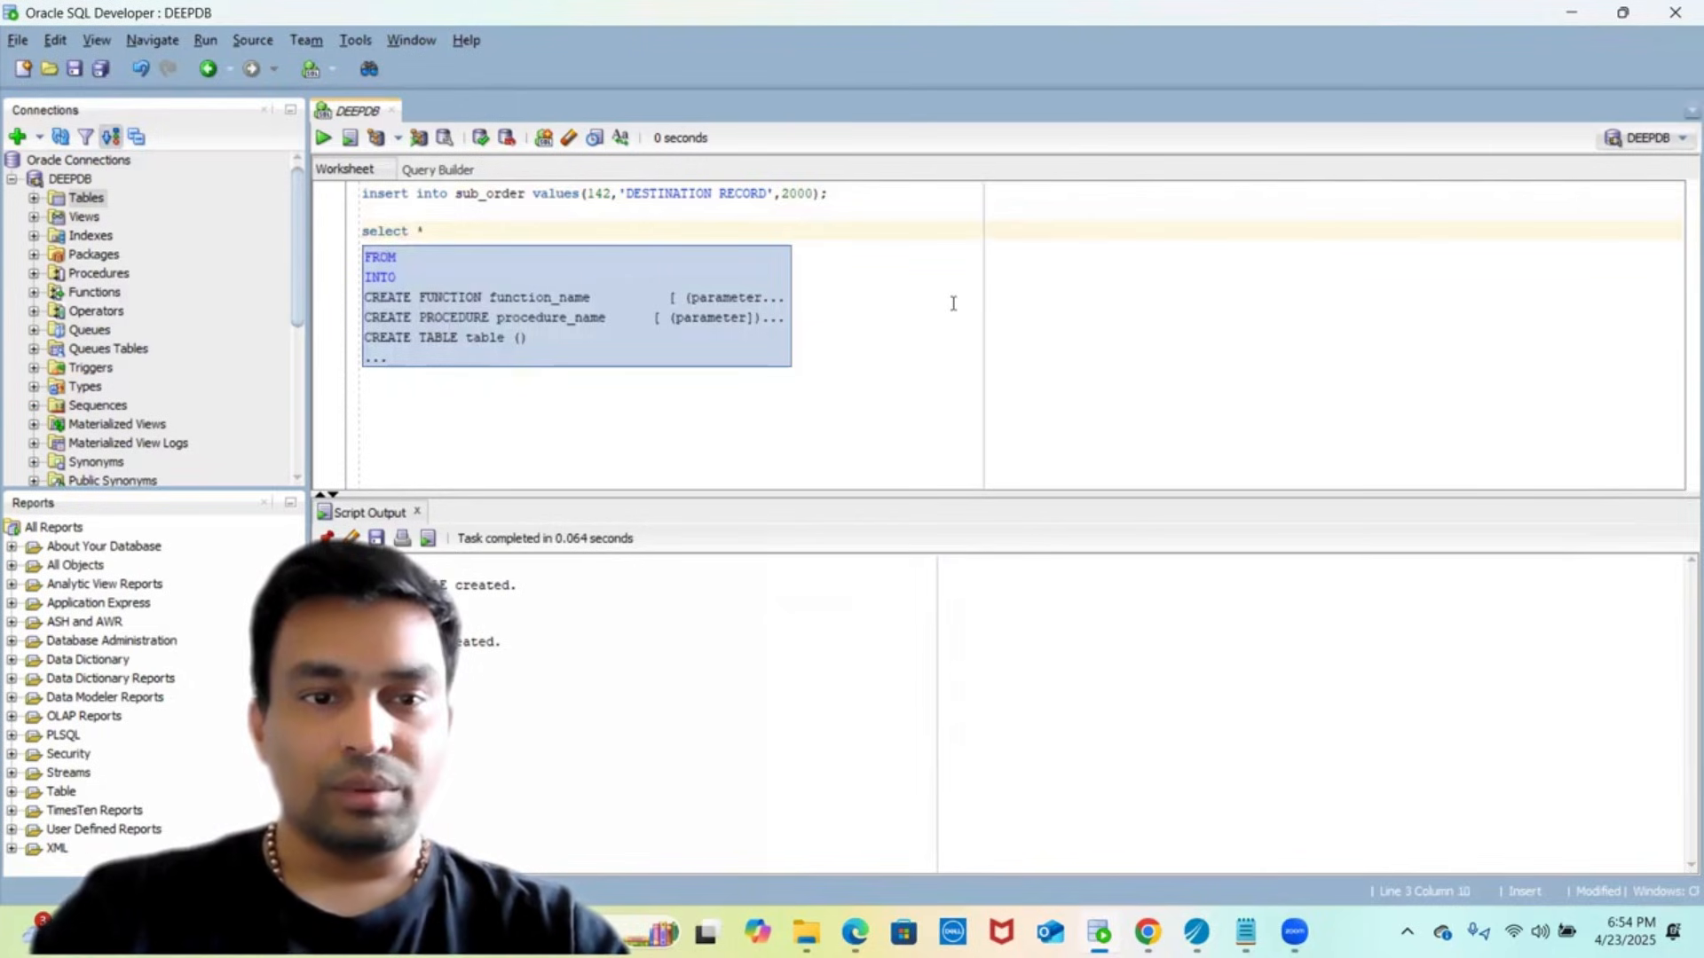
text(order)
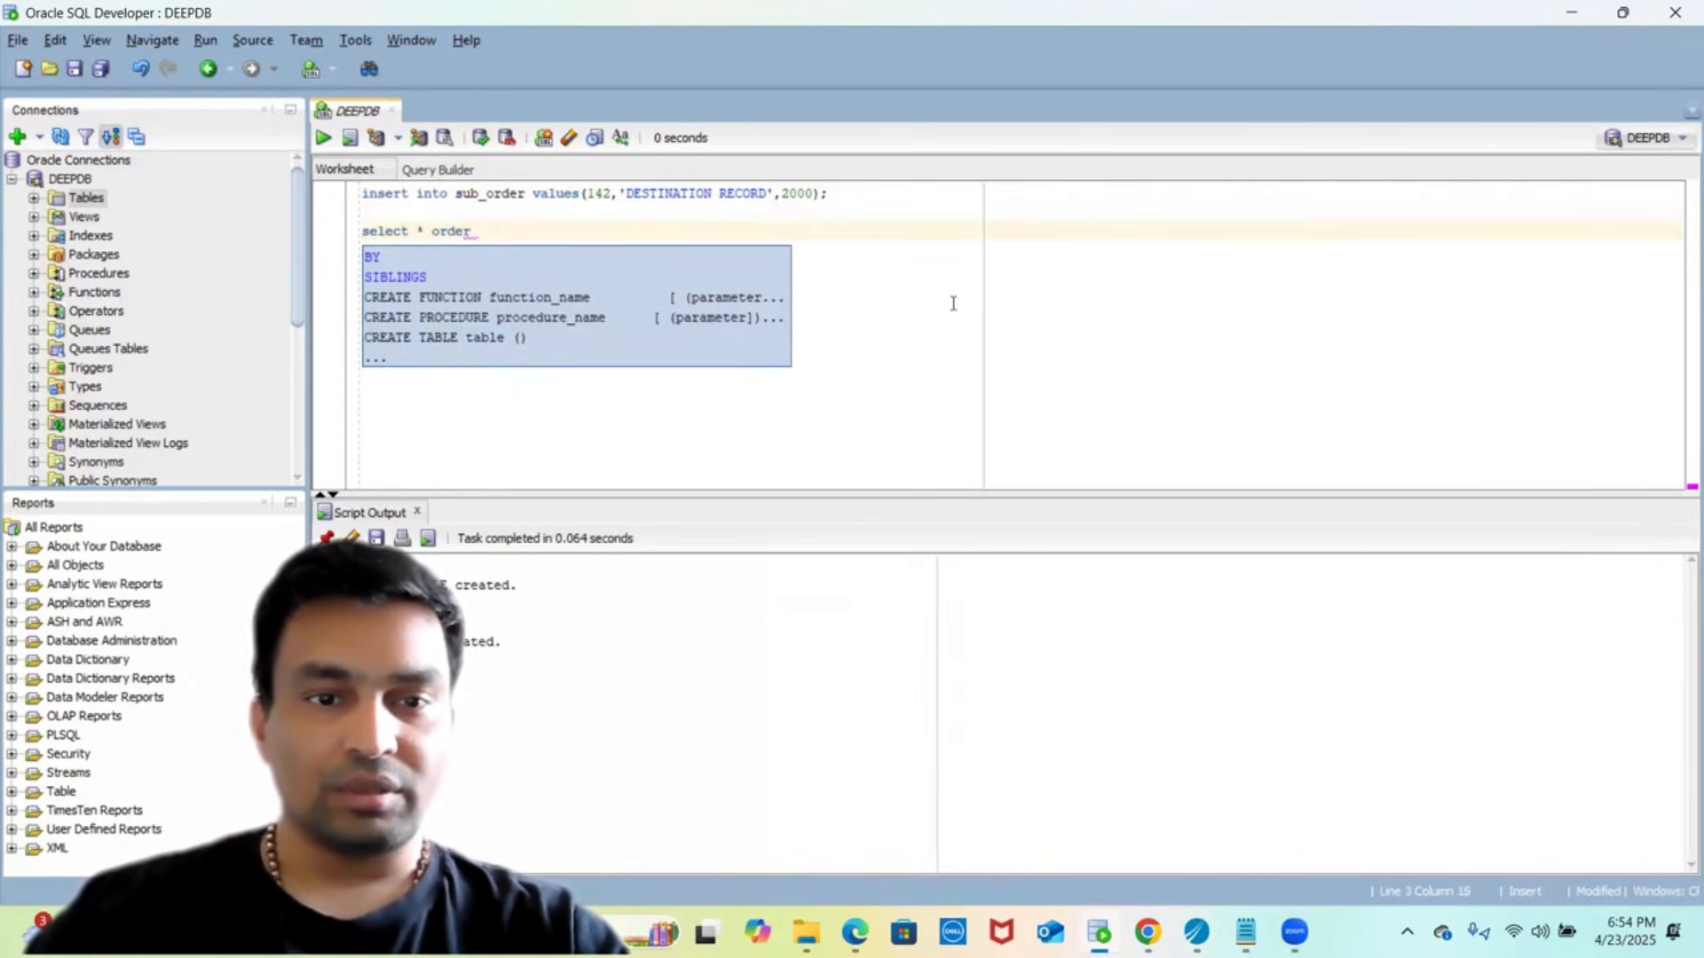
key(Escape)
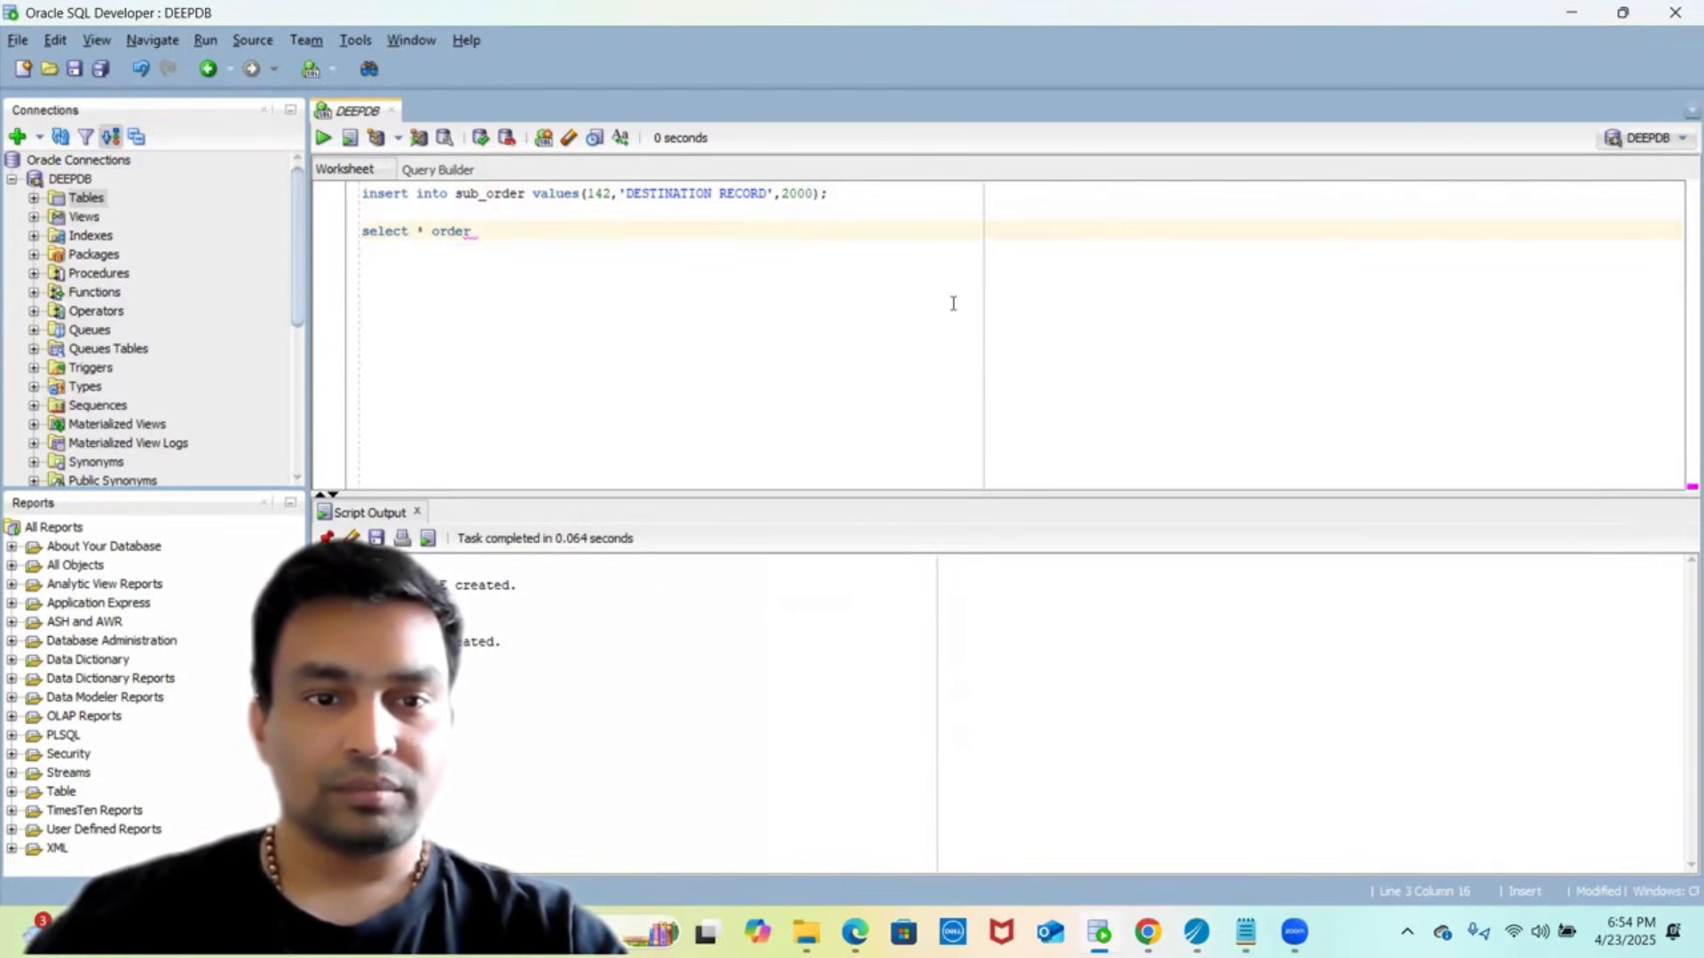
text(from ord)
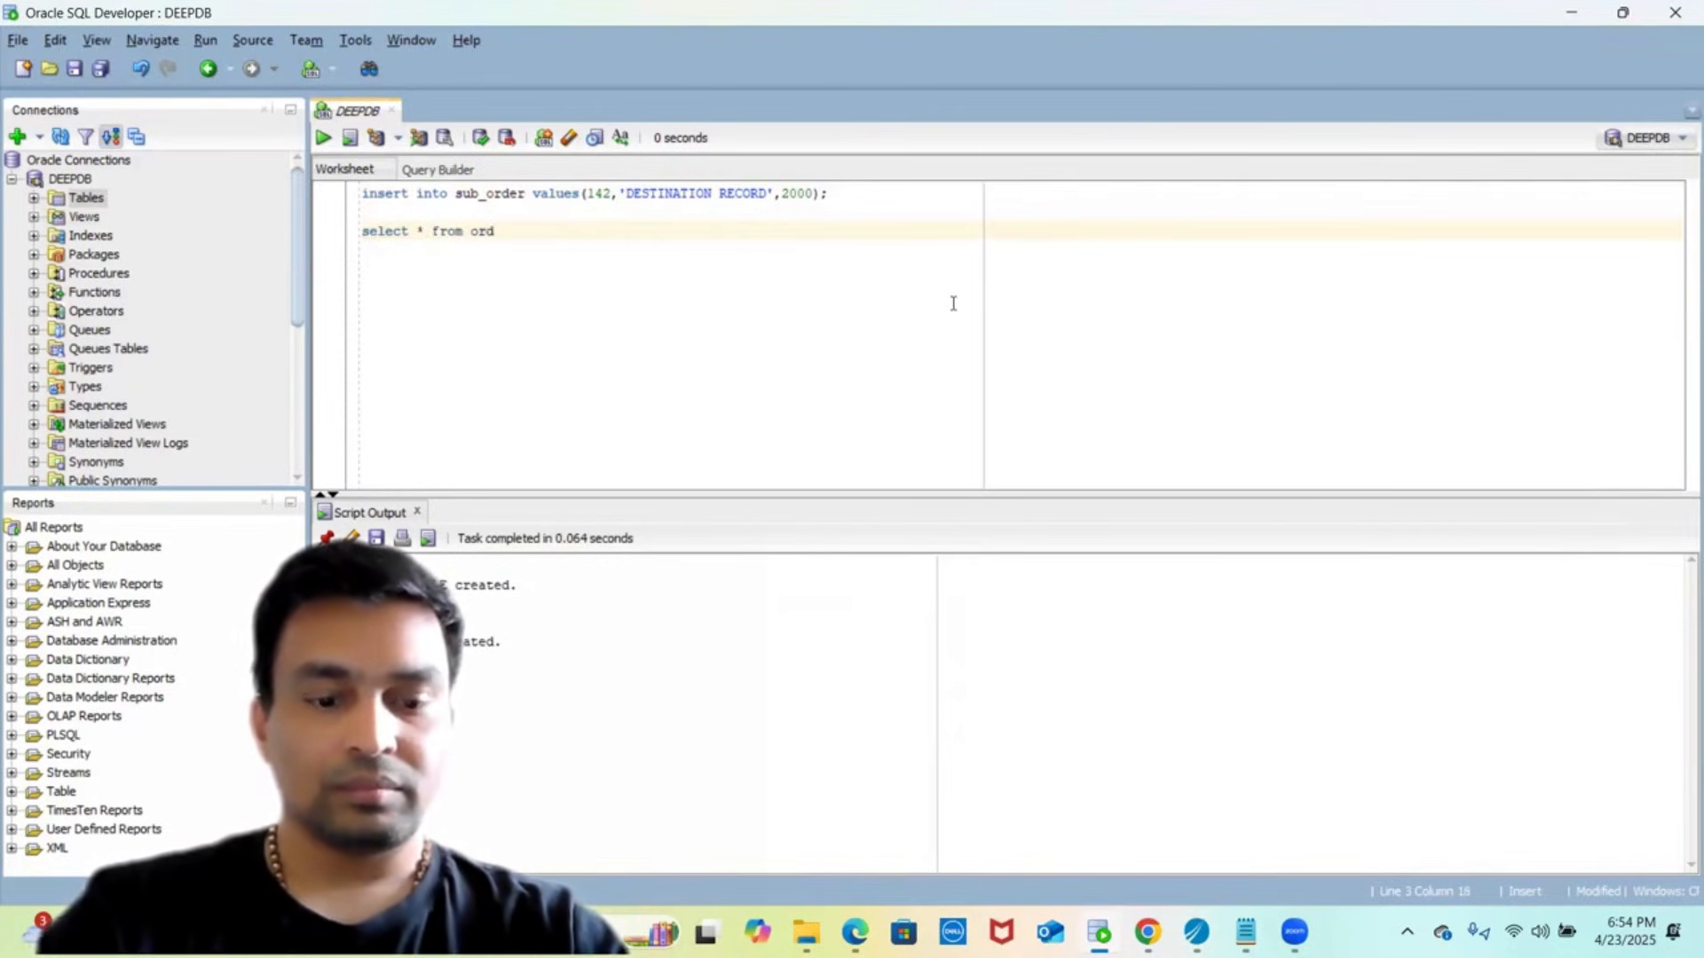
text(er;)
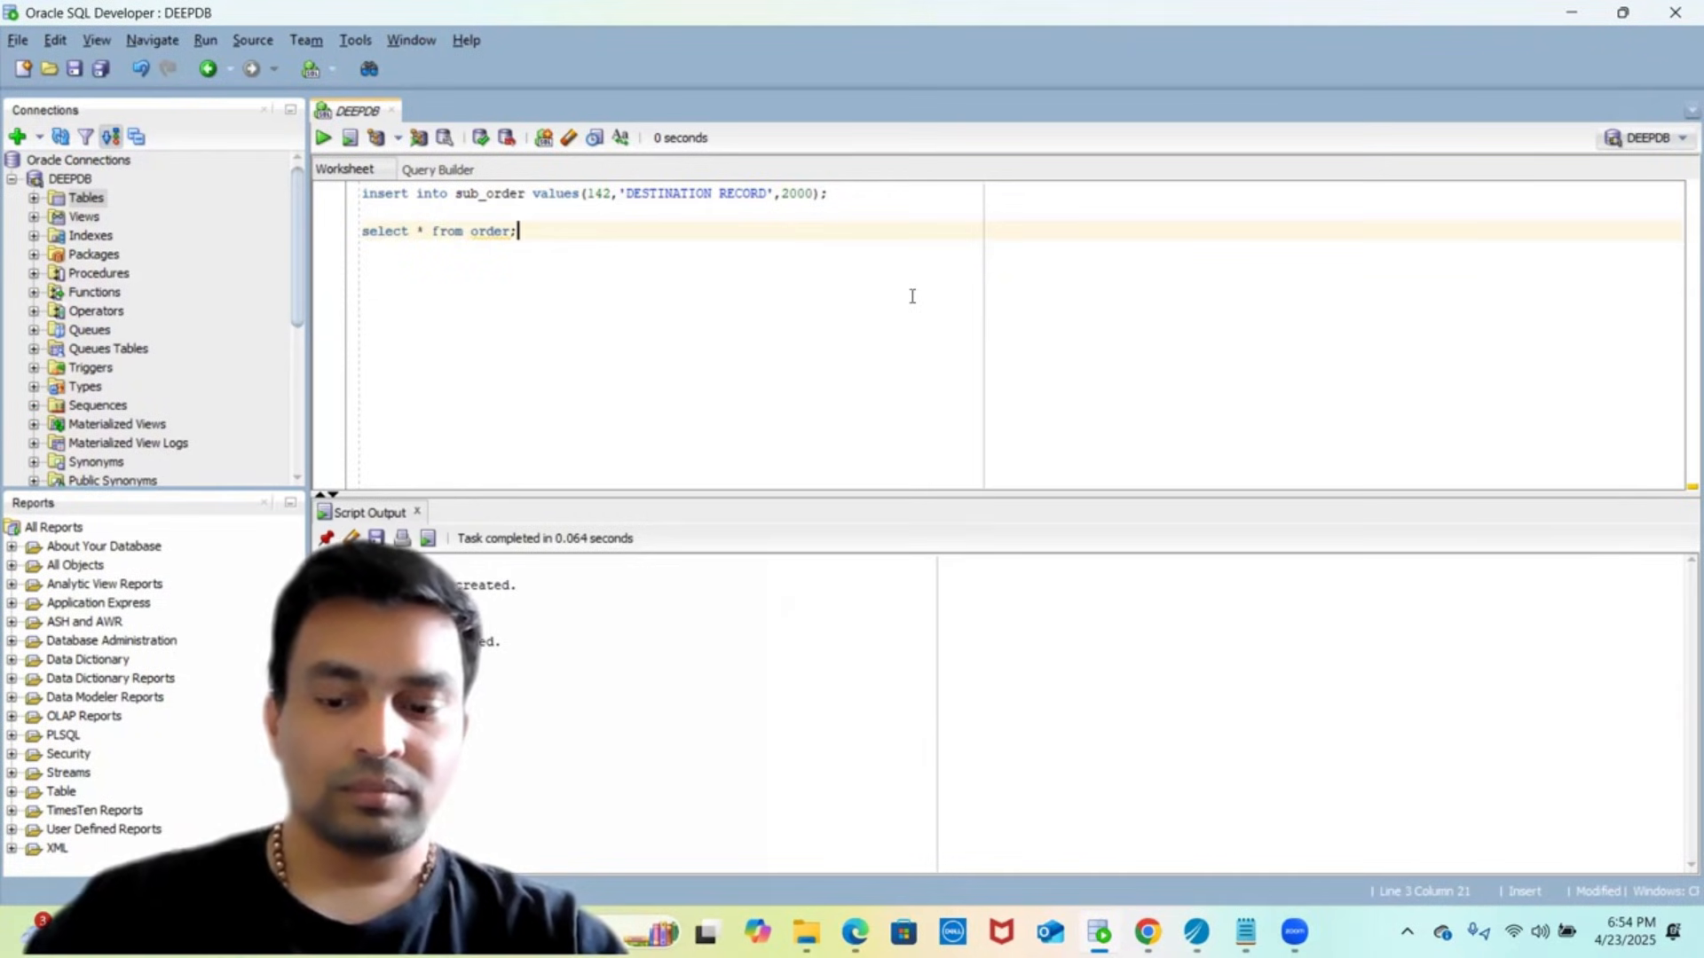
key(shift+Up)
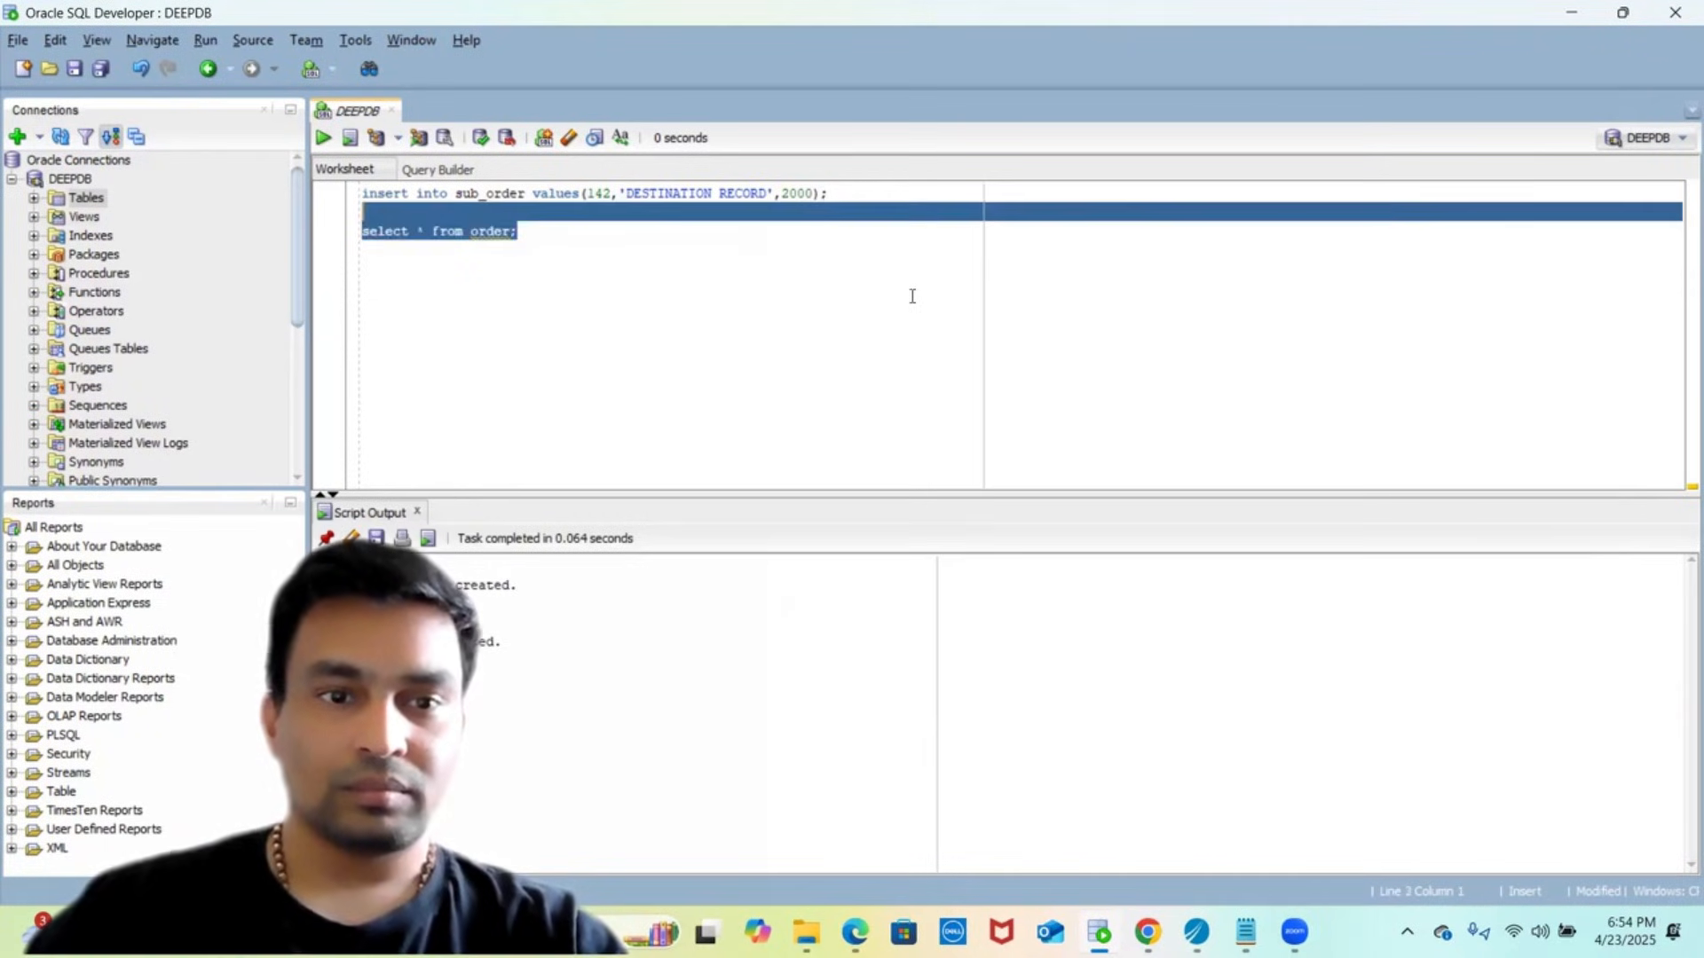
click(321, 147)
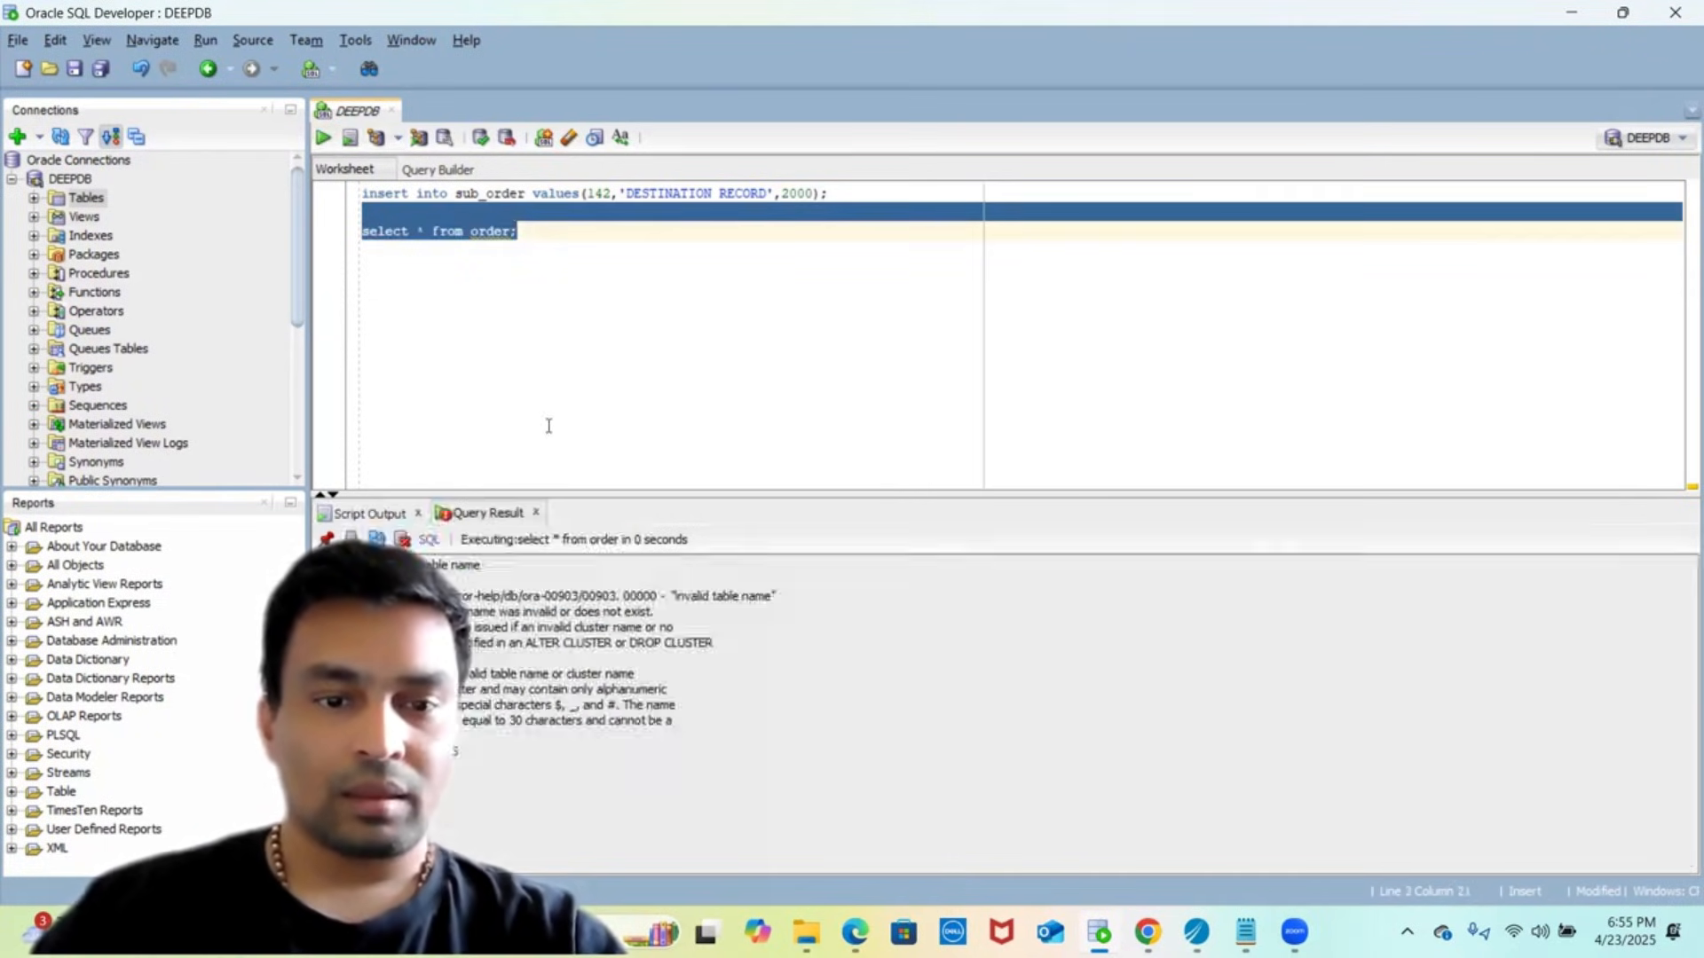
click(781, 431)
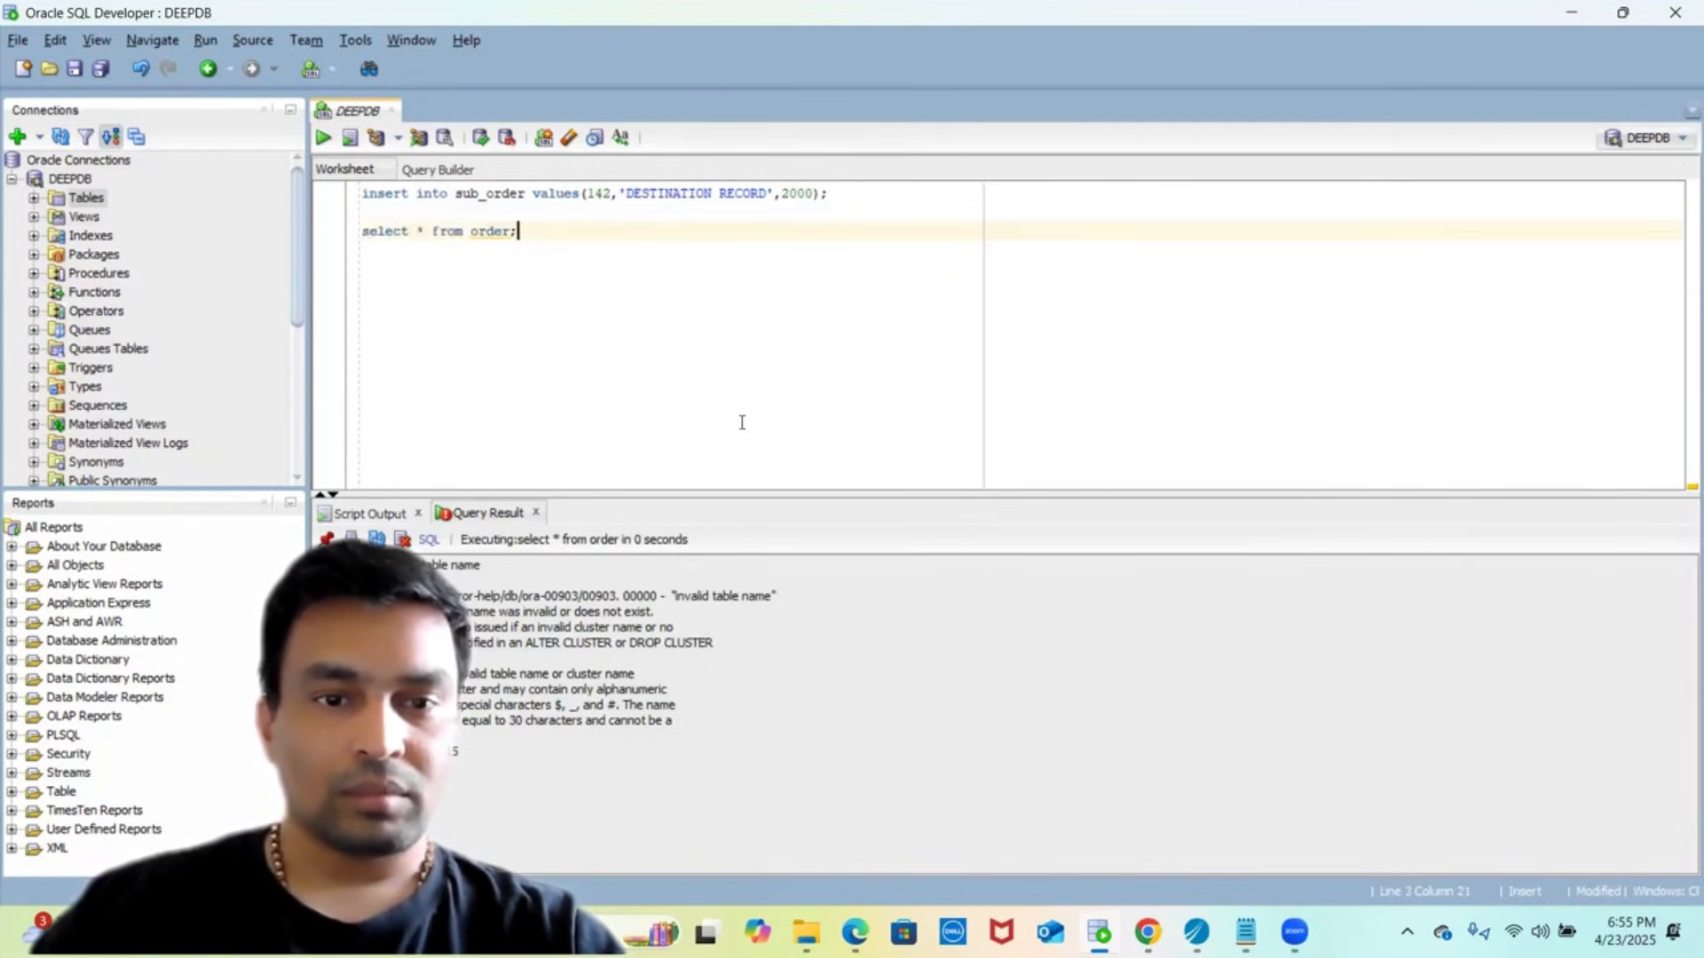
- Correct the query's table name to order_table and select the statement
key(alt+Tab)
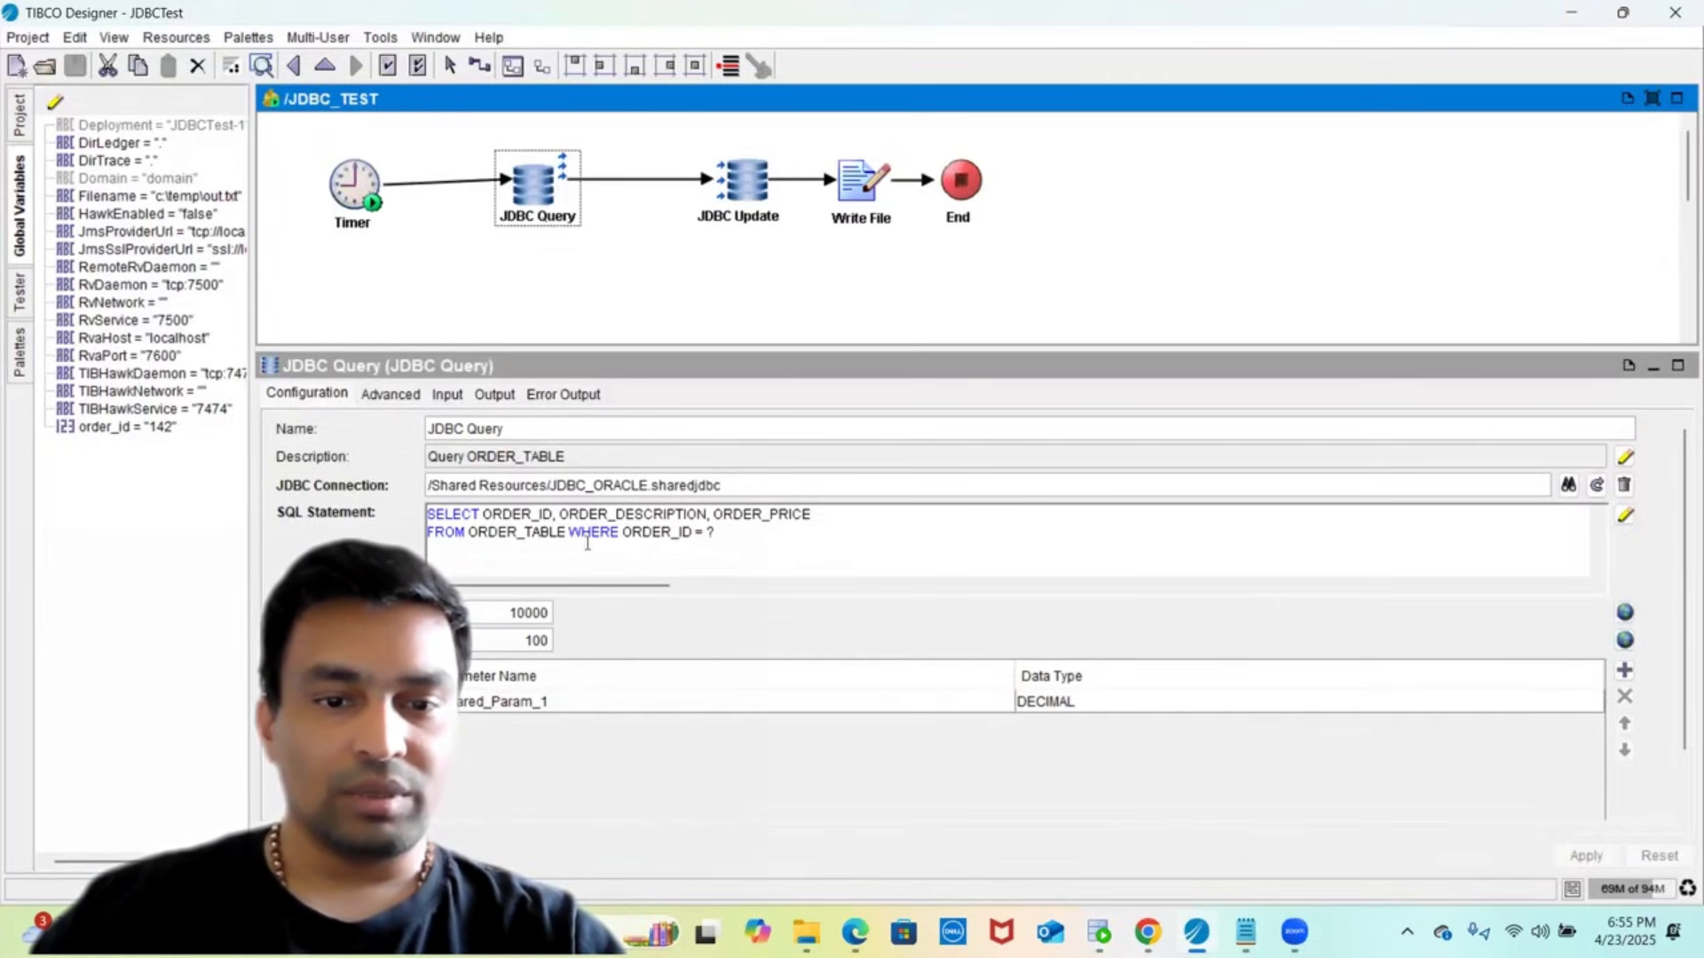
key(alt+Tab)
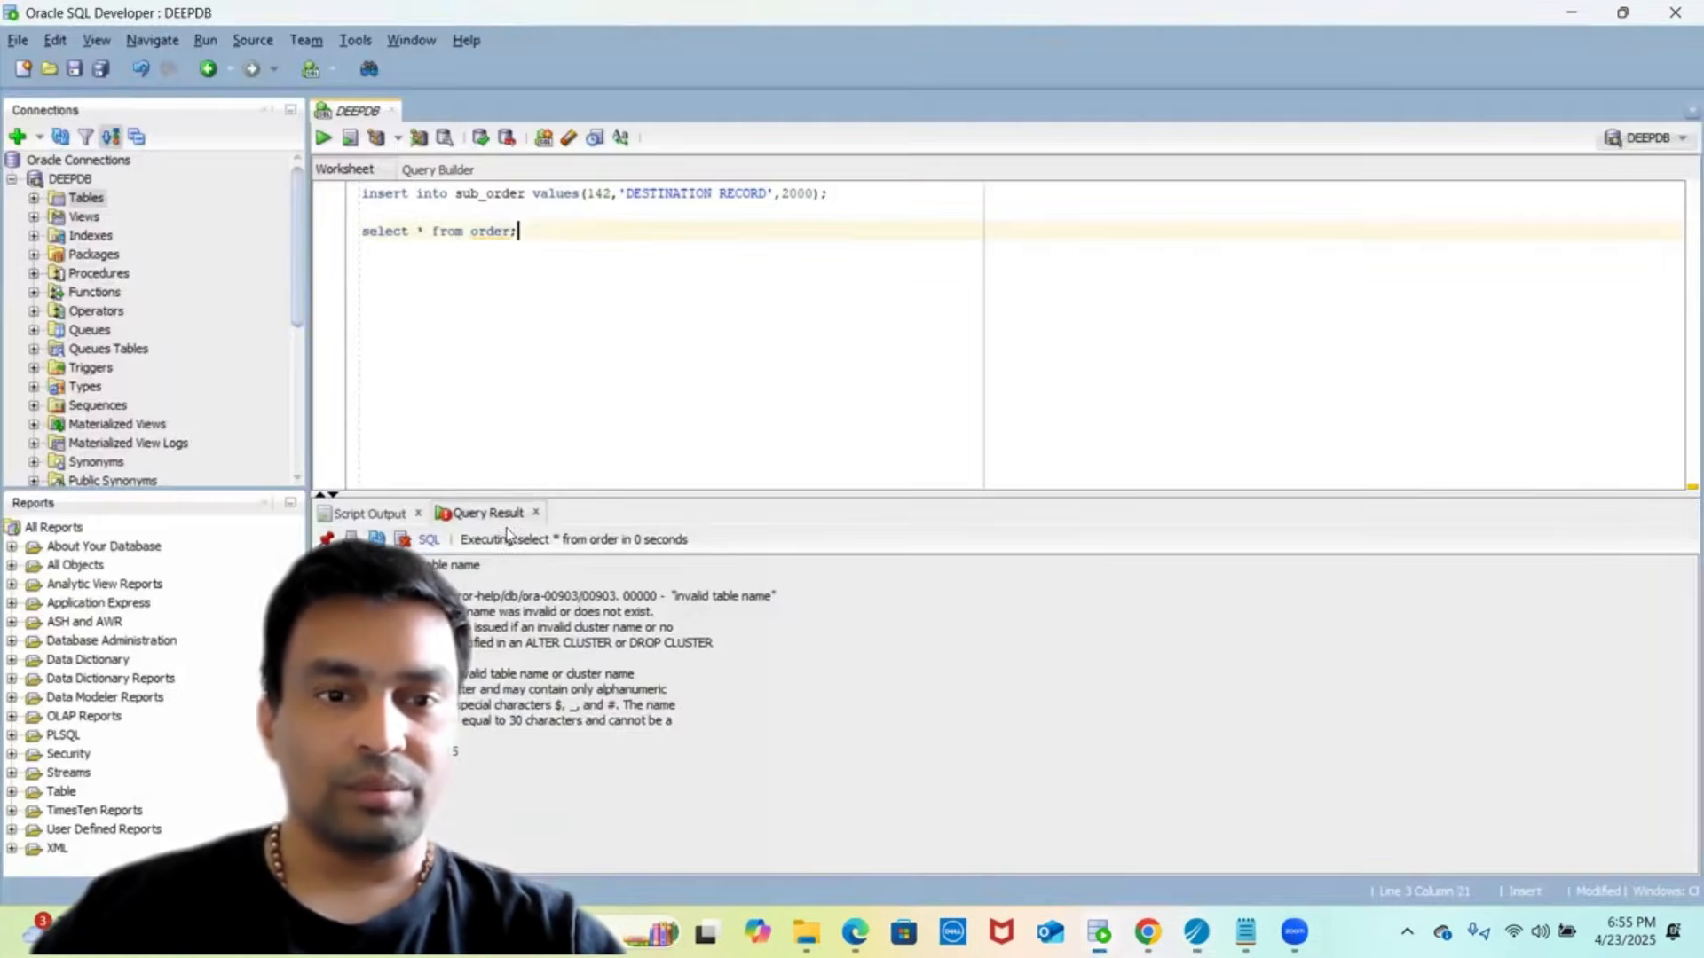
key(Left)
text(_tab)
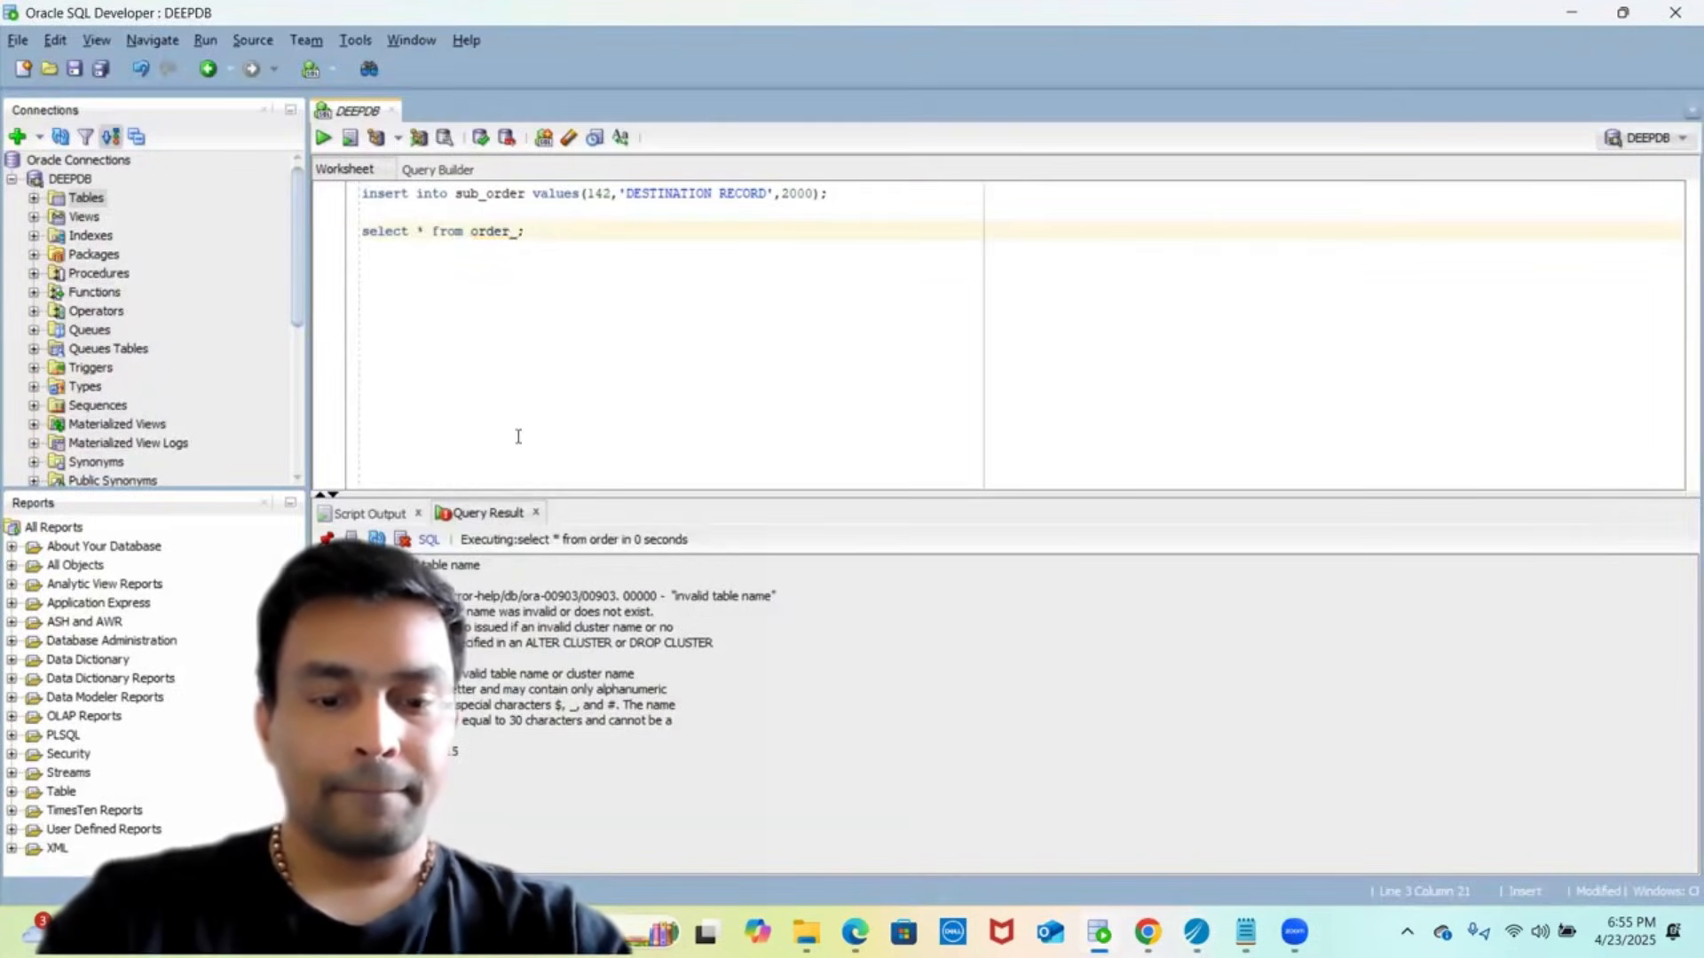
text(le)
key(Right)
key(shift+Up)
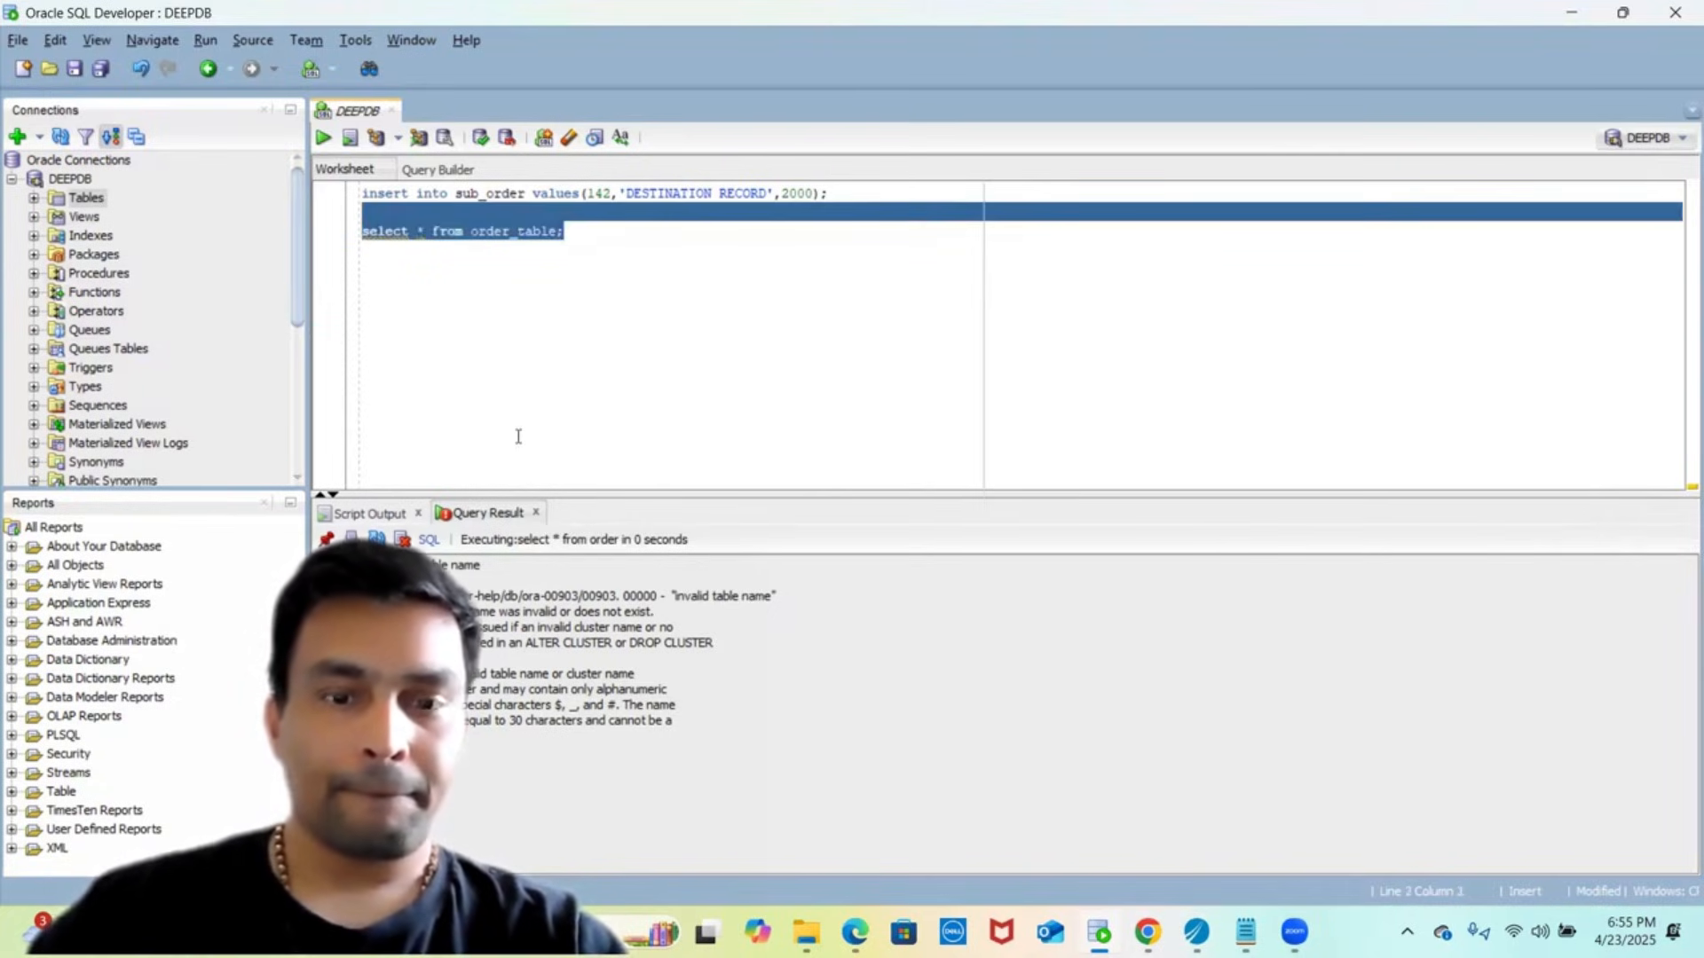
- Run the order_table query and check its TESTING JDBC CONNECTION row priced 3000
click(324, 140)
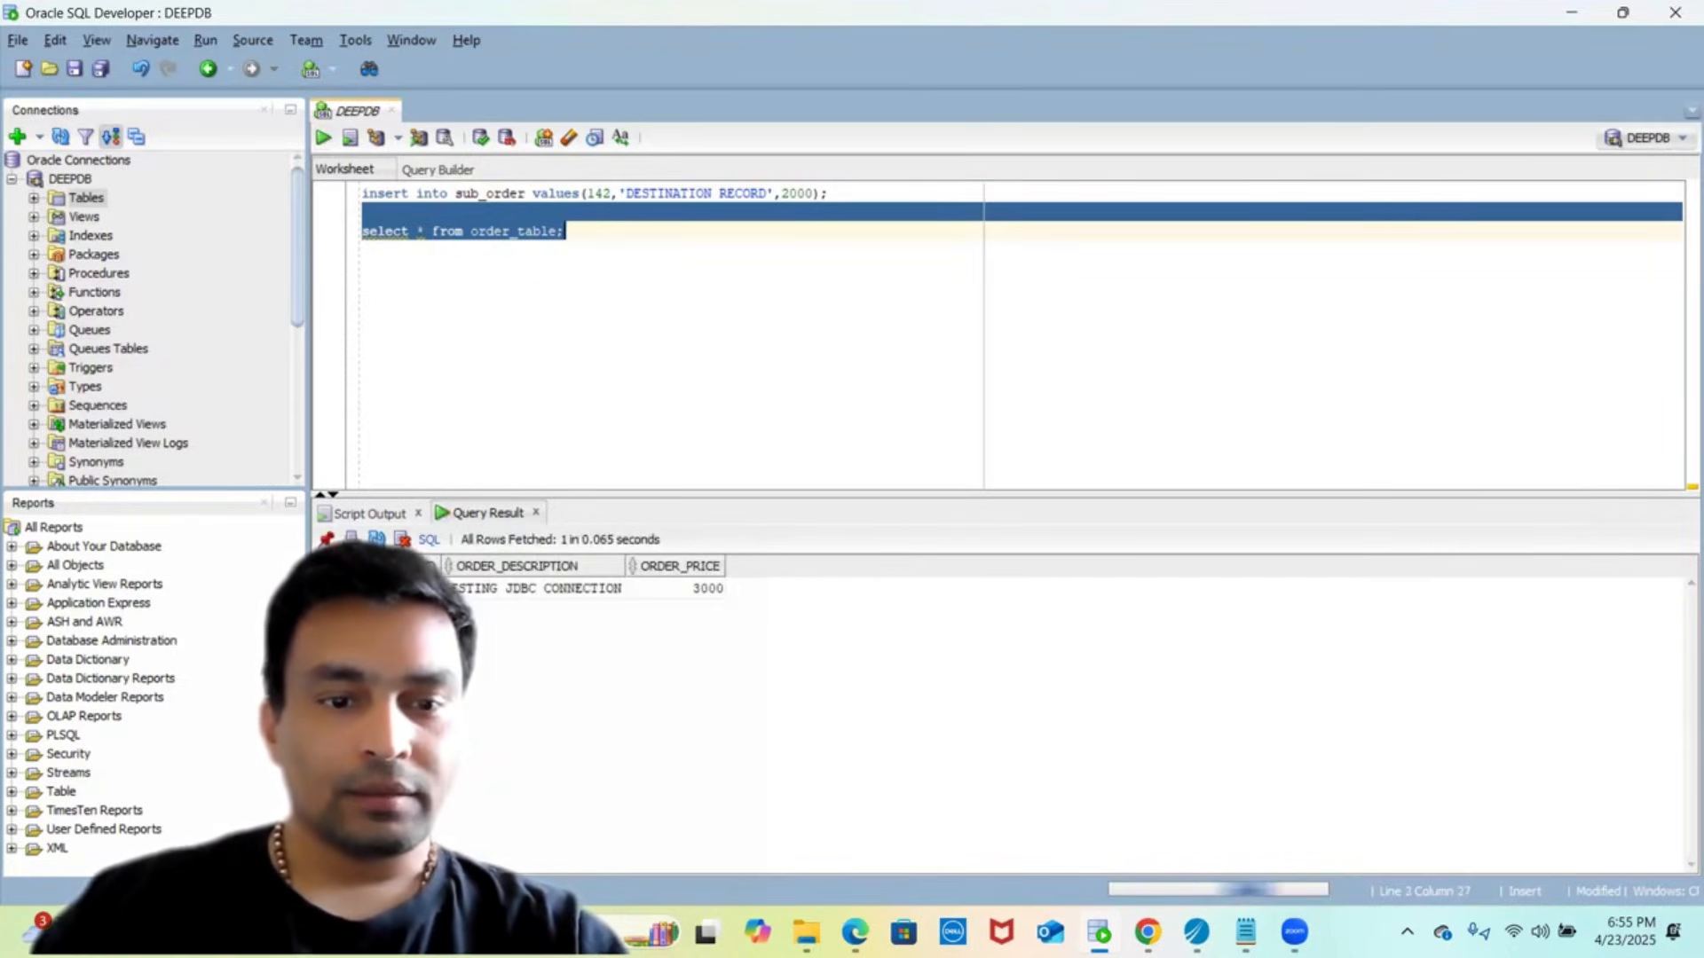
click(477, 593)
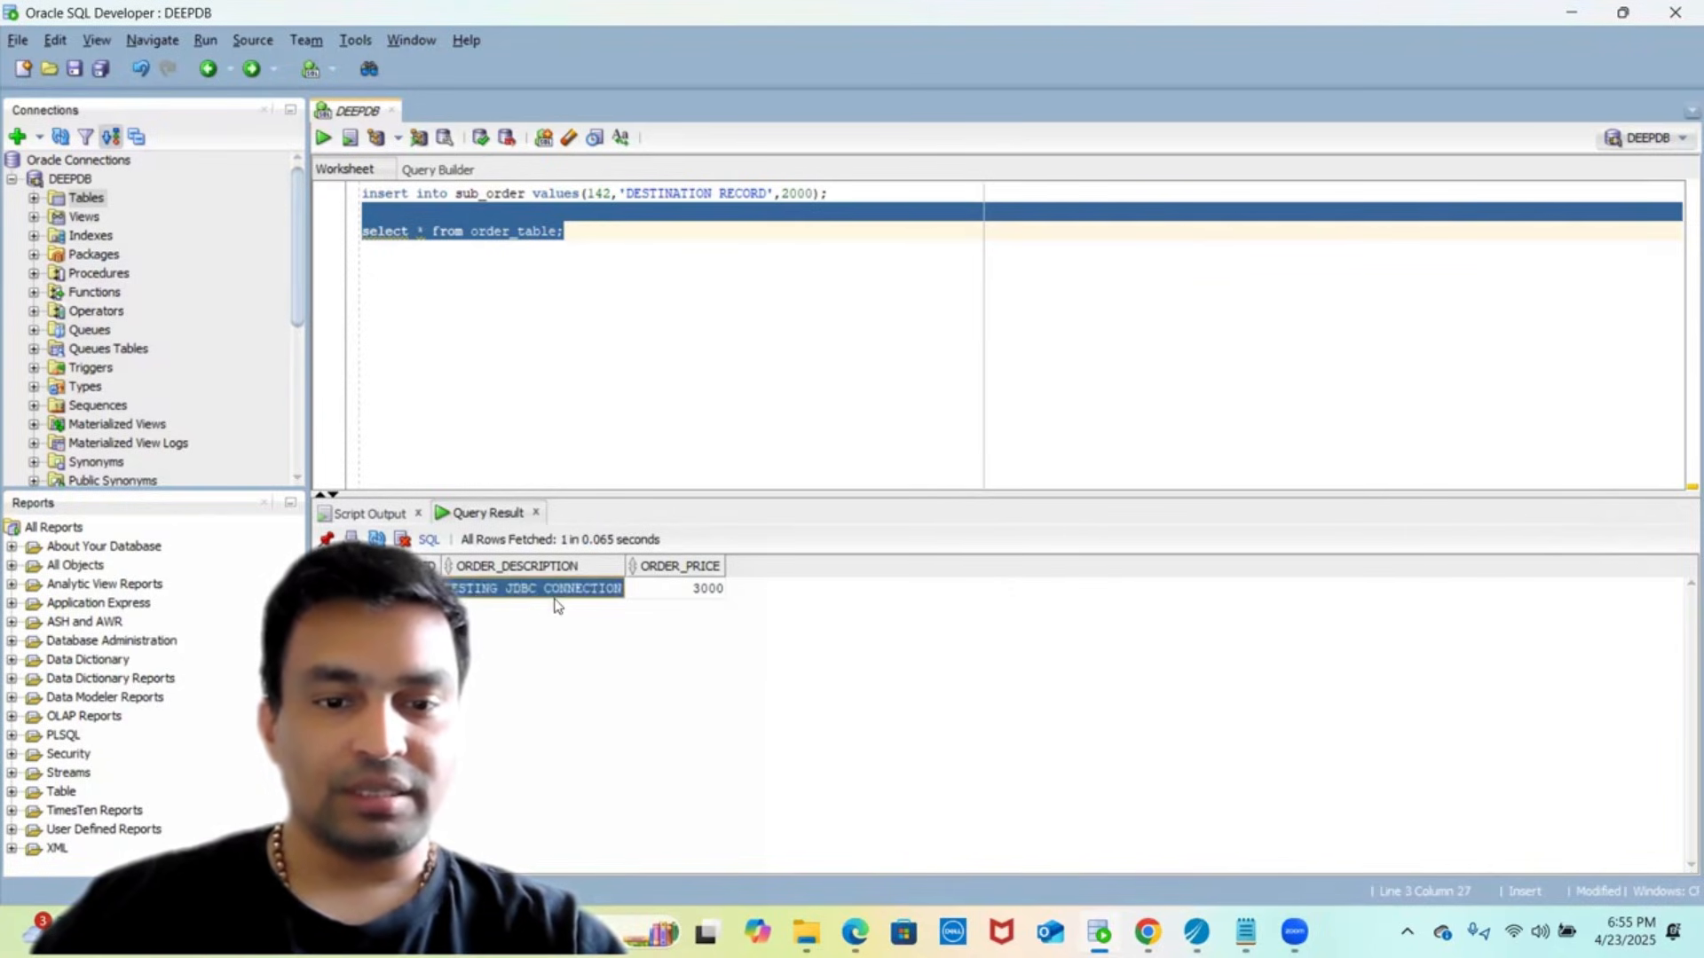
click(678, 589)
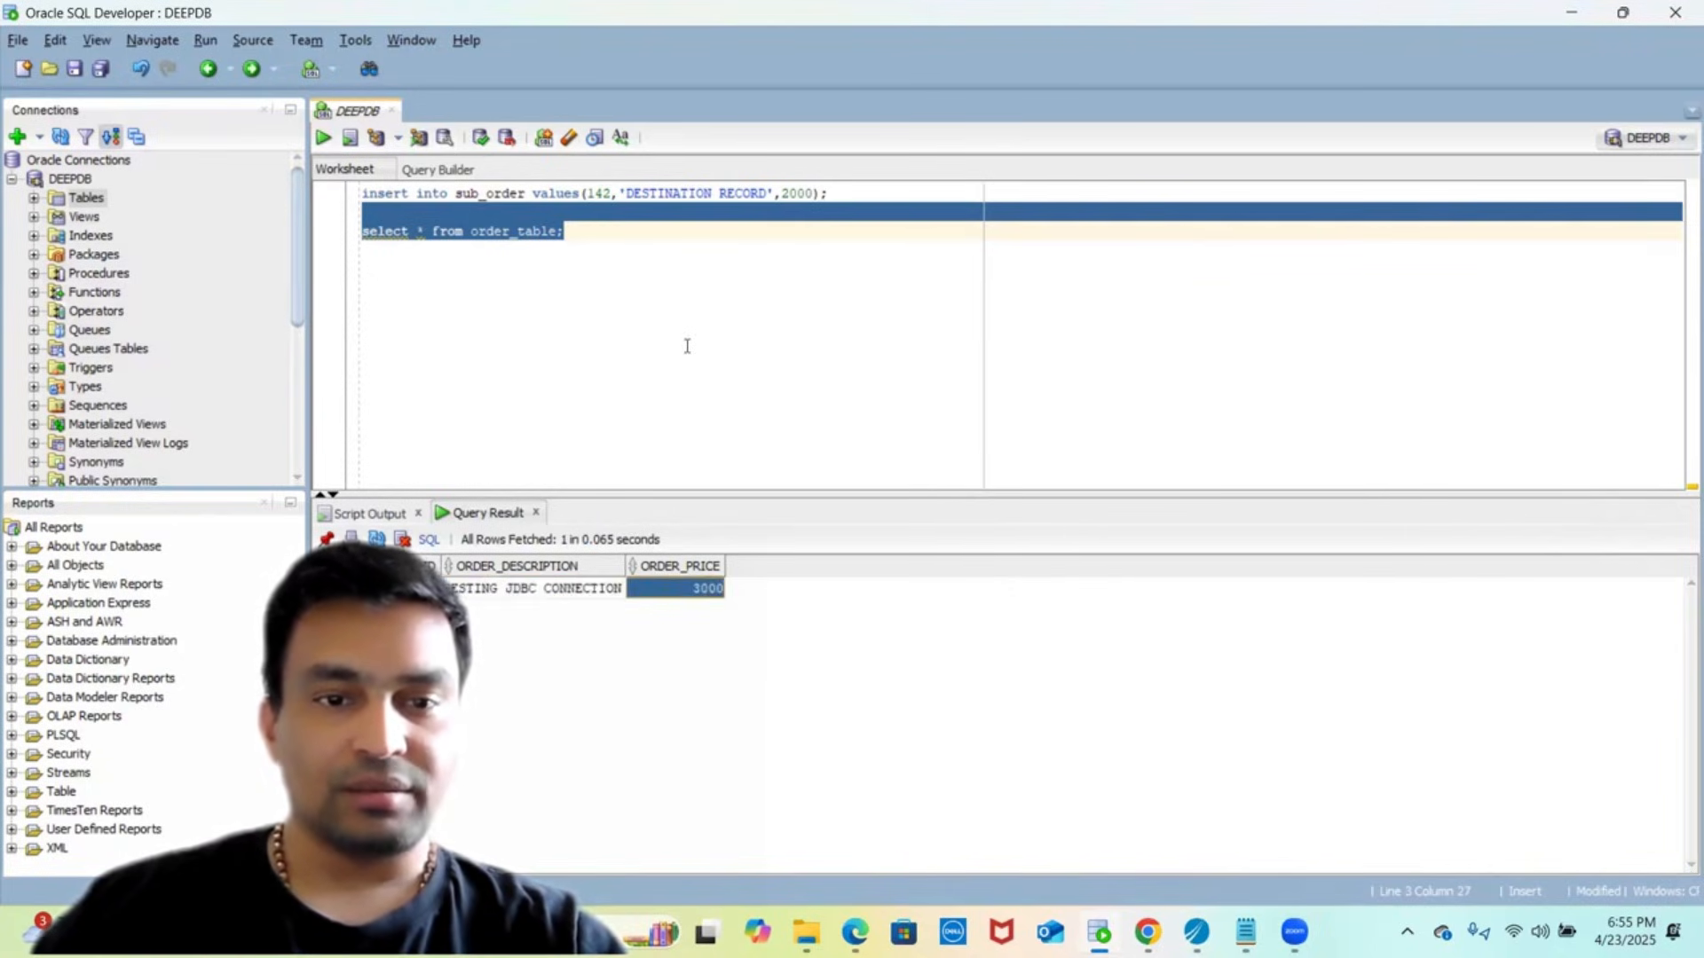
- Duplicate the query on a new line as sub_order_table and run it
click(671, 284)
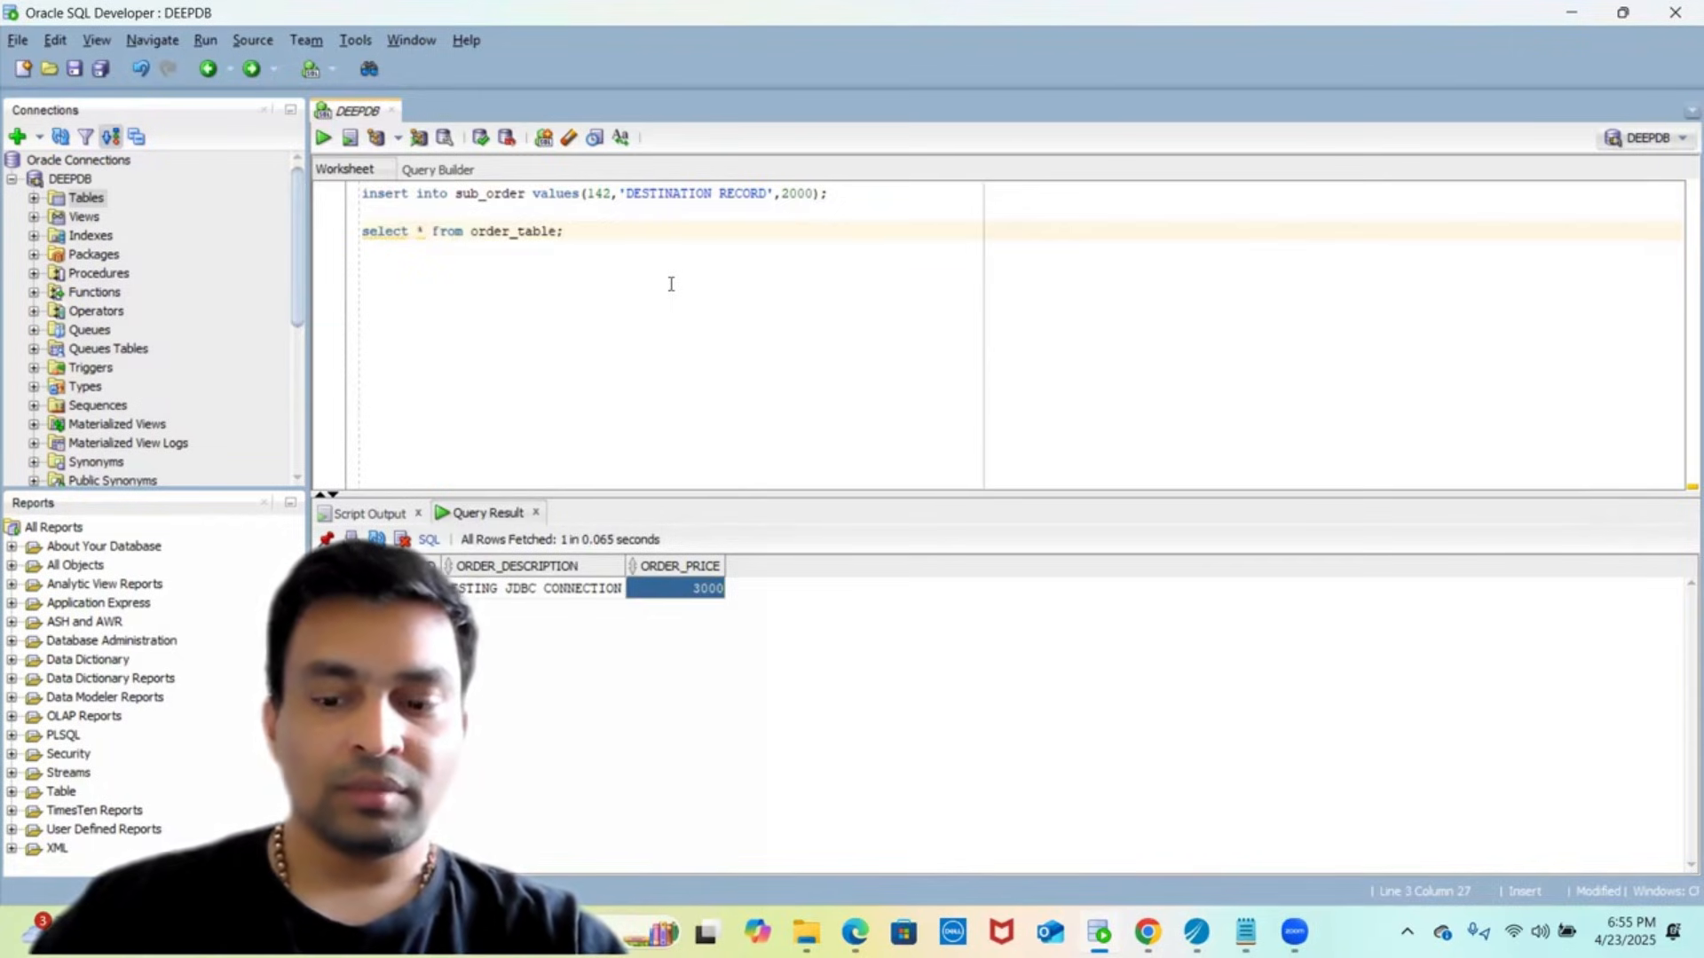
key(shift+Up)
key(ctrl+c)
key(Down)
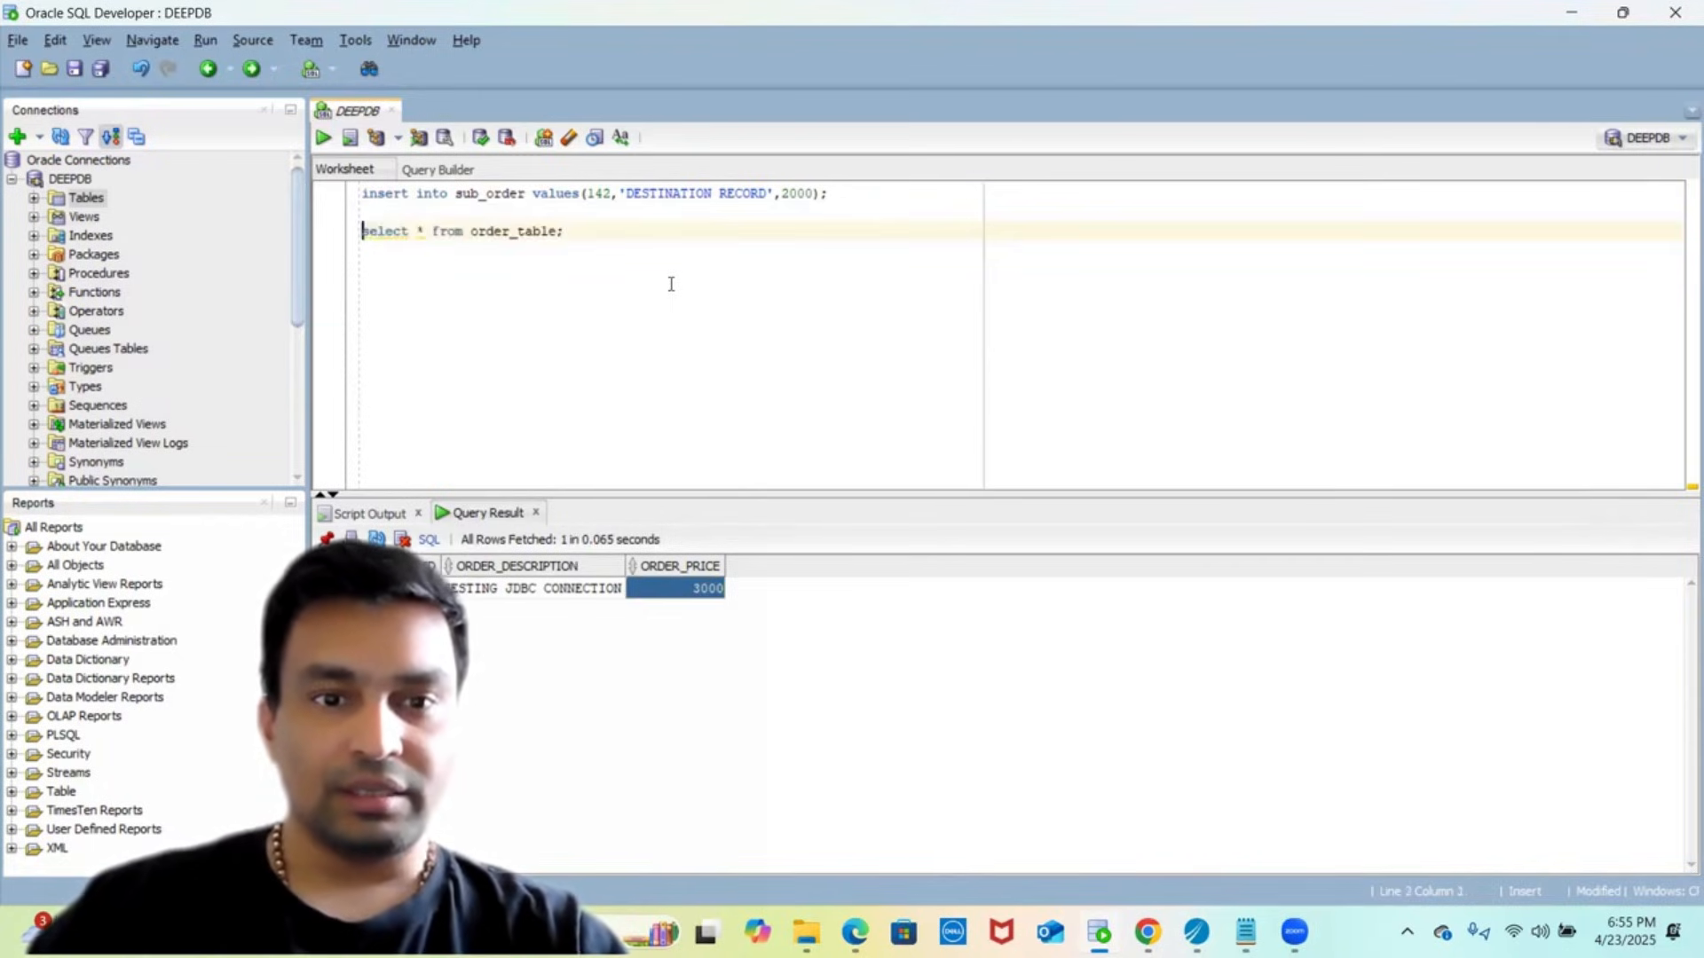
key(Return)
key(ctrl+v)
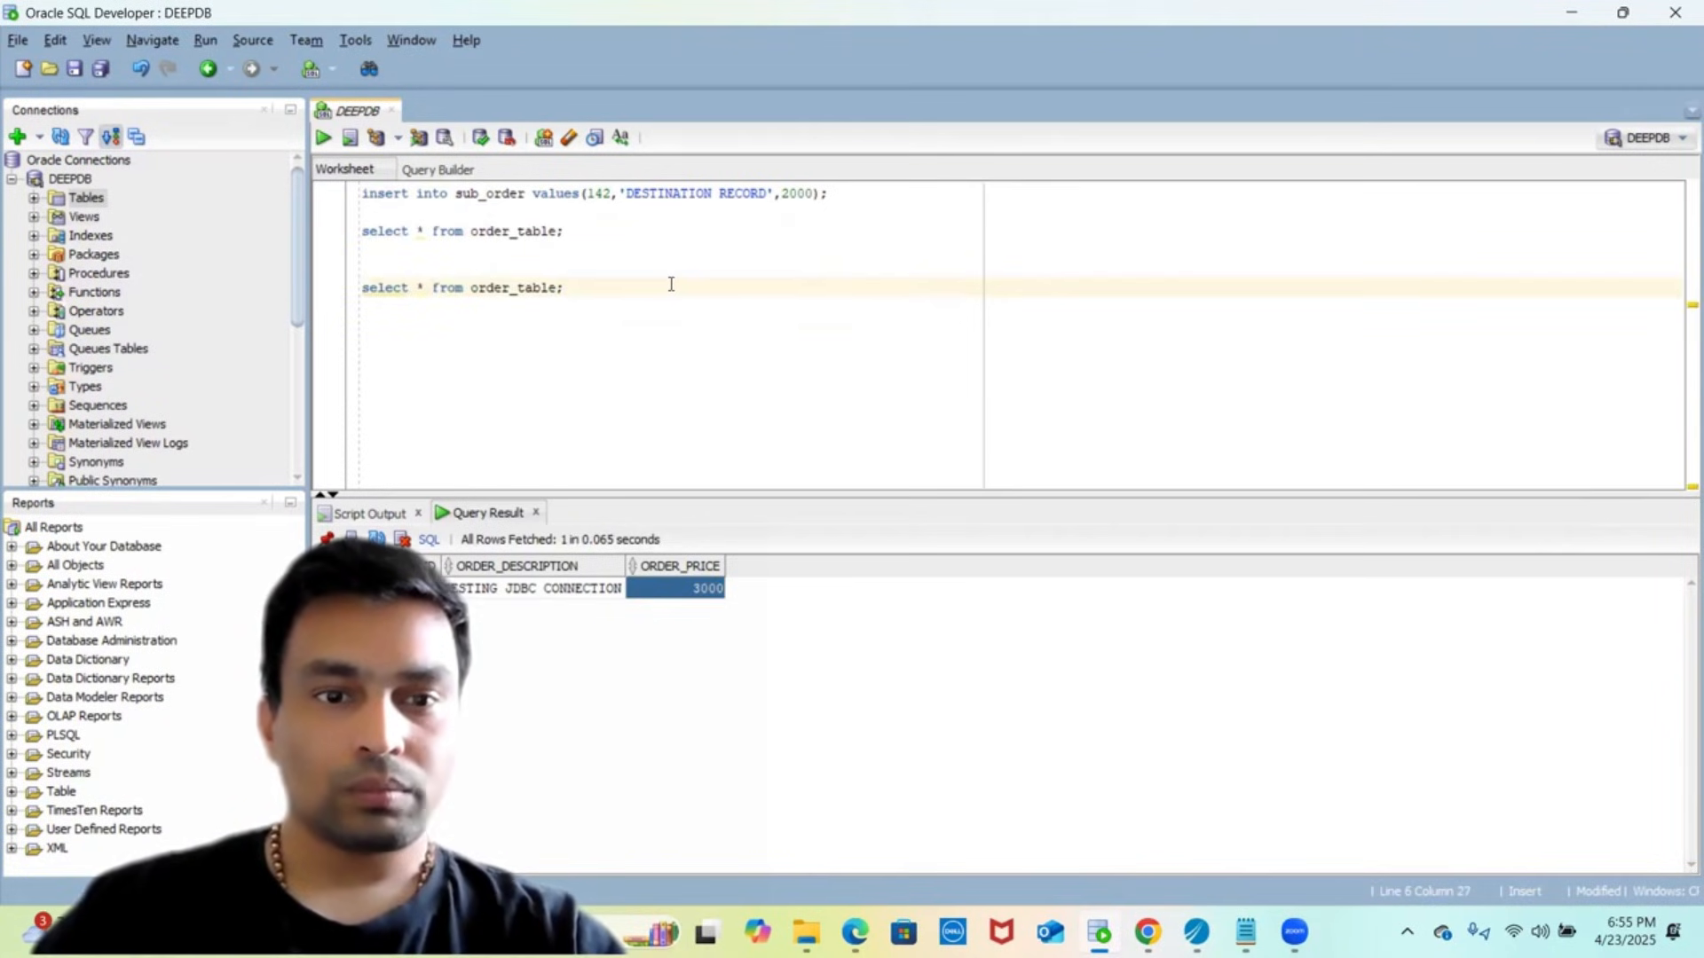
text(sub)
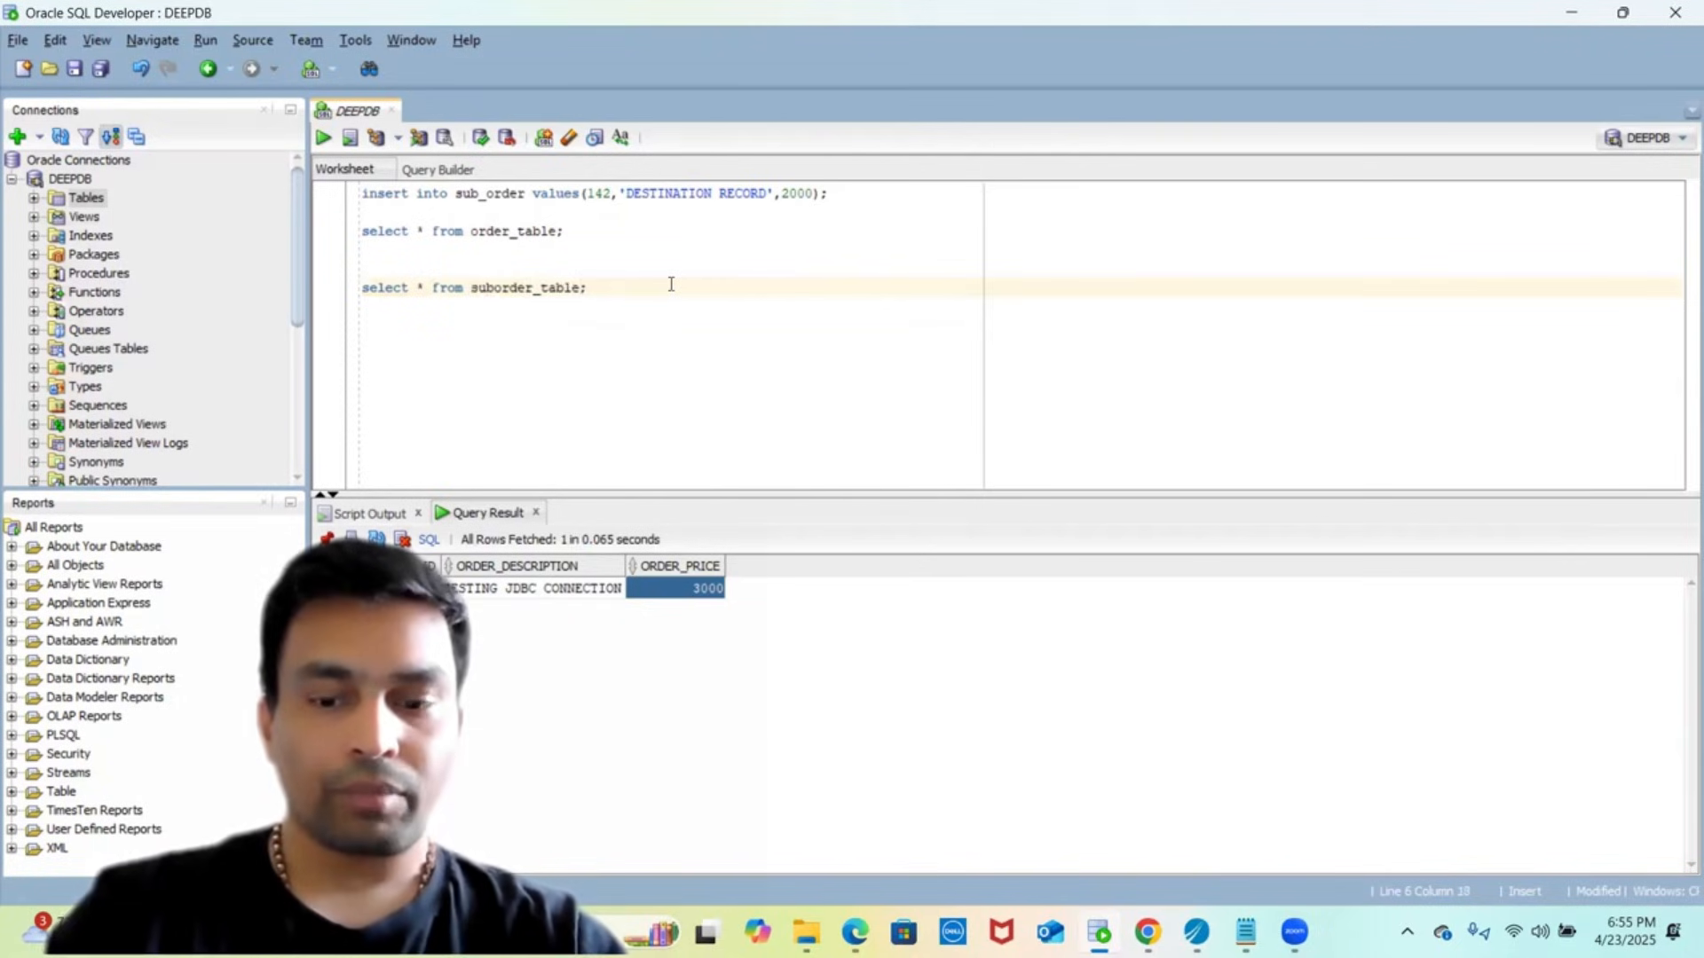
text(_)
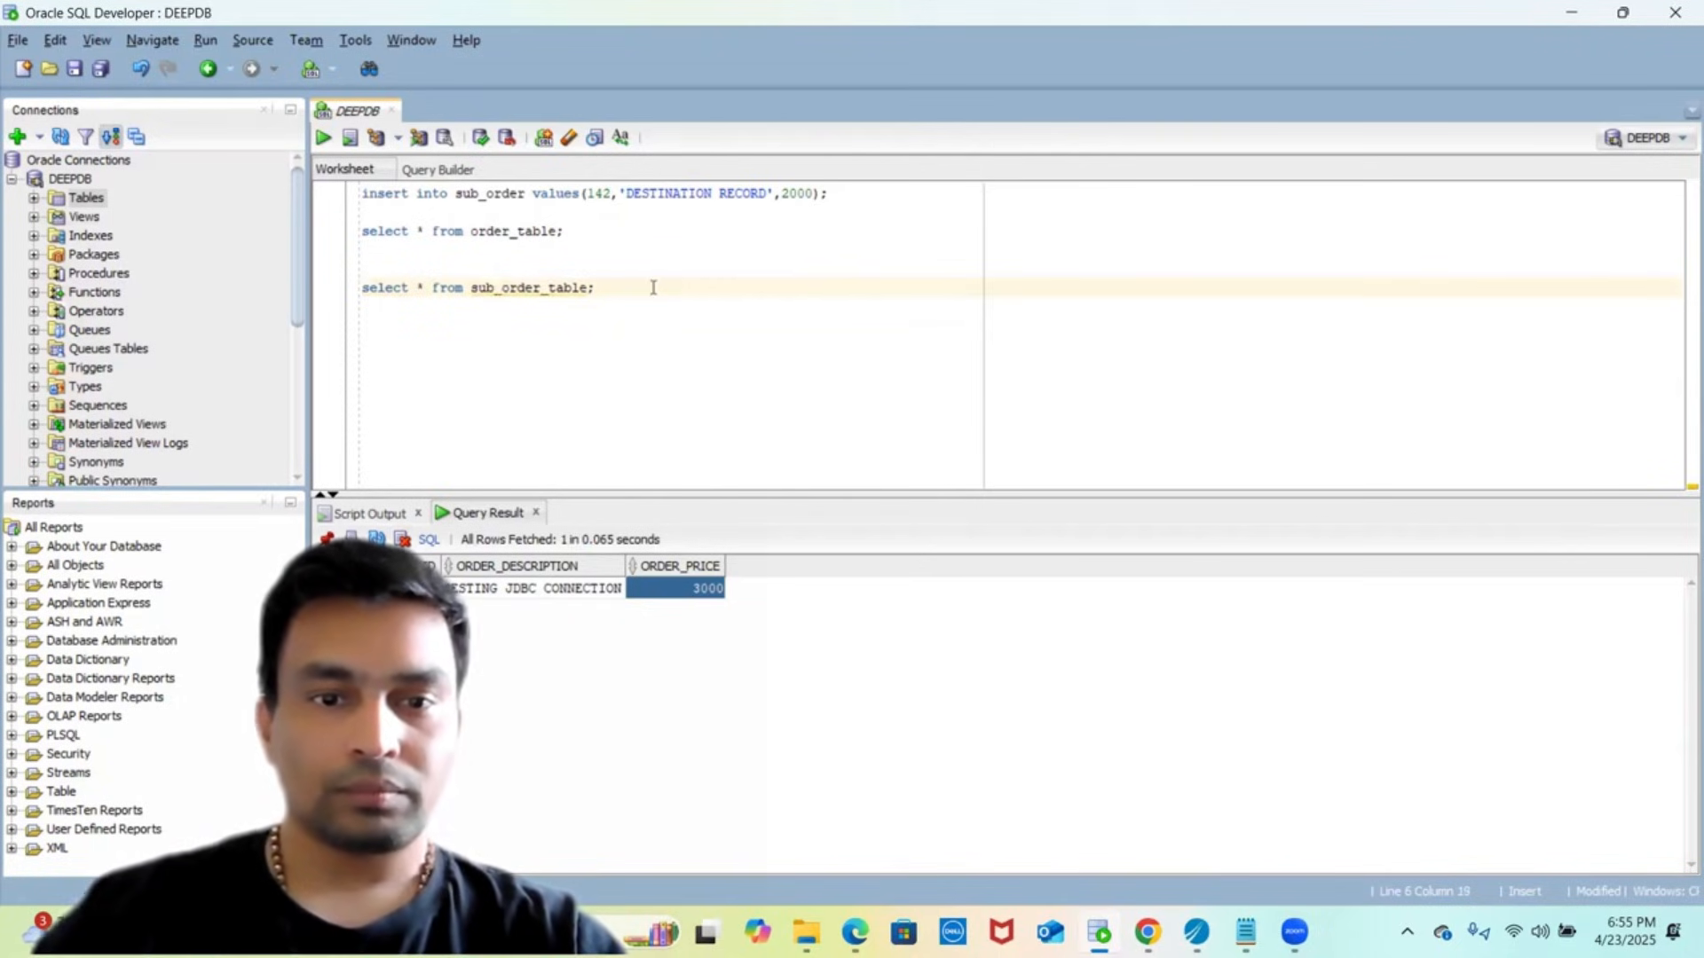
key(shift+Up)
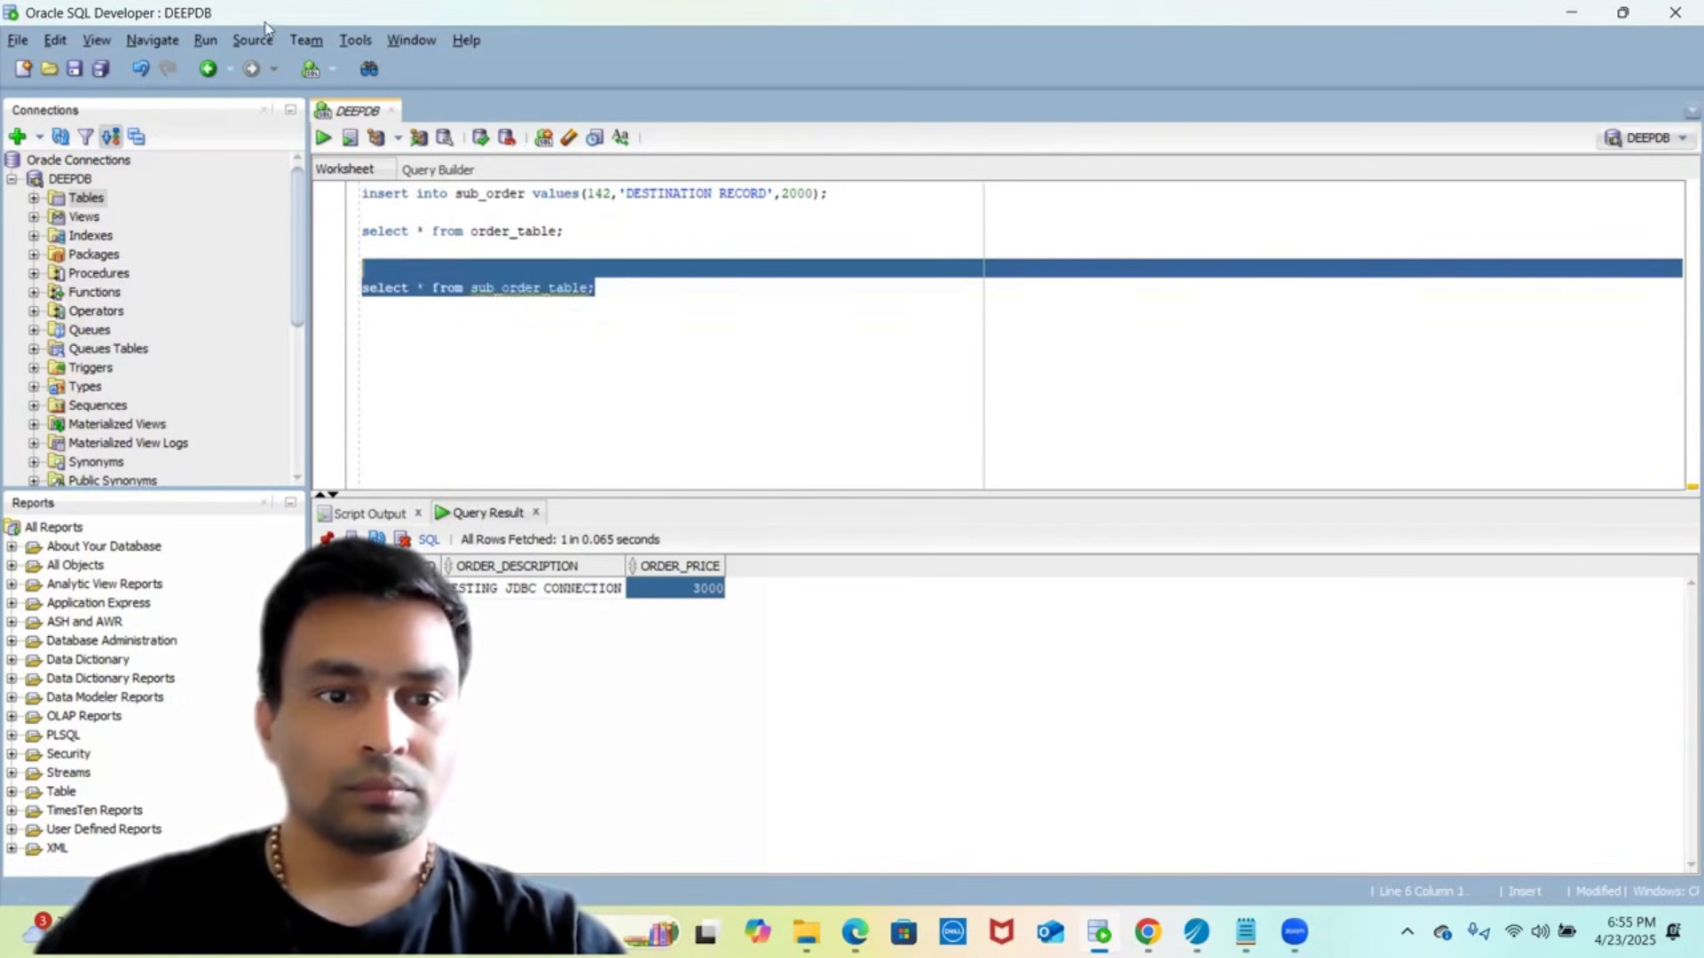
click(323, 139)
- Check the JDBC Update activity's SQL statement in TIBCO Designer
click(637, 344)
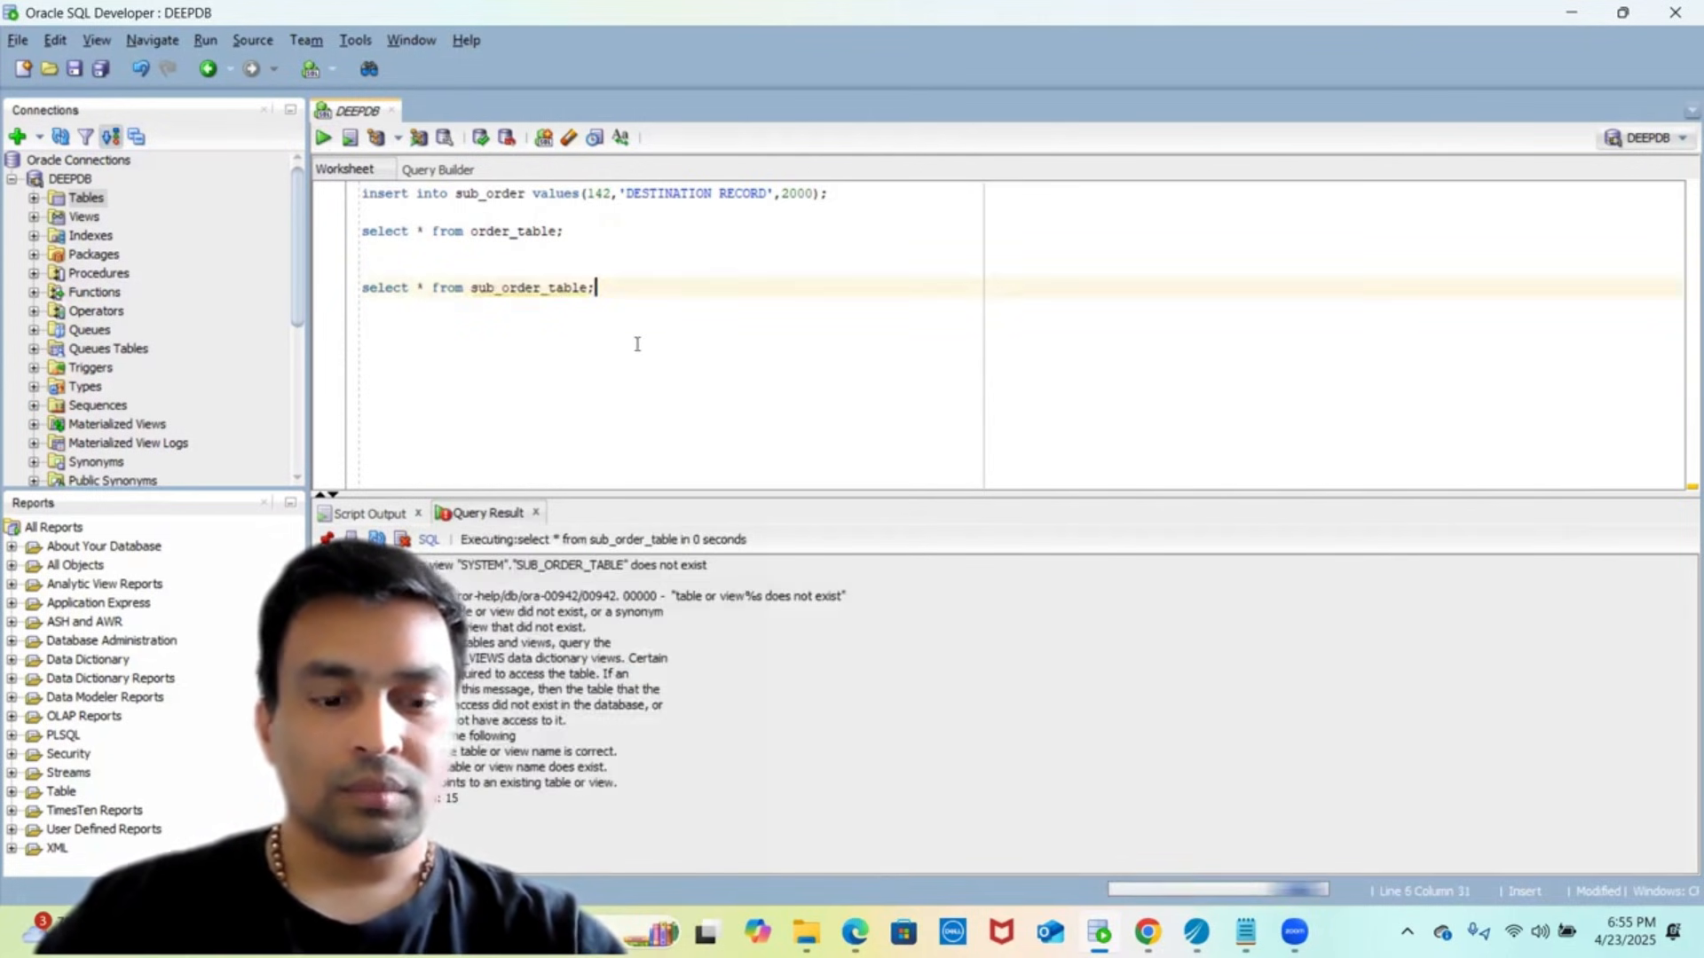
key(alt+Tab)
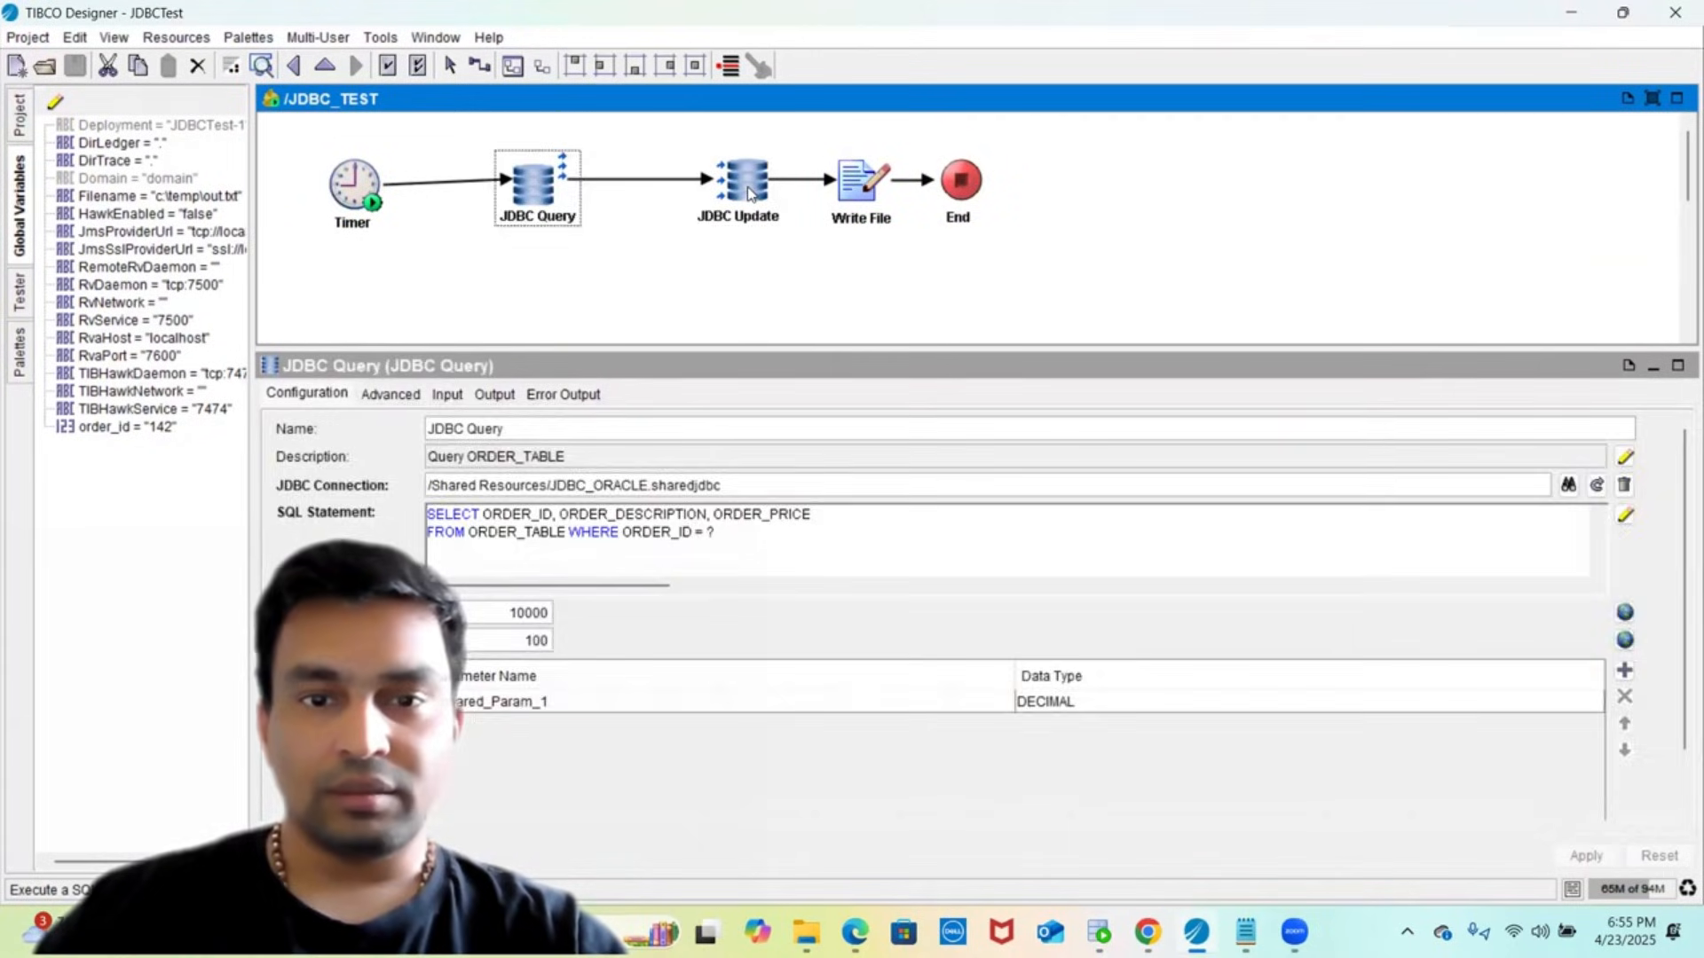
click(750, 193)
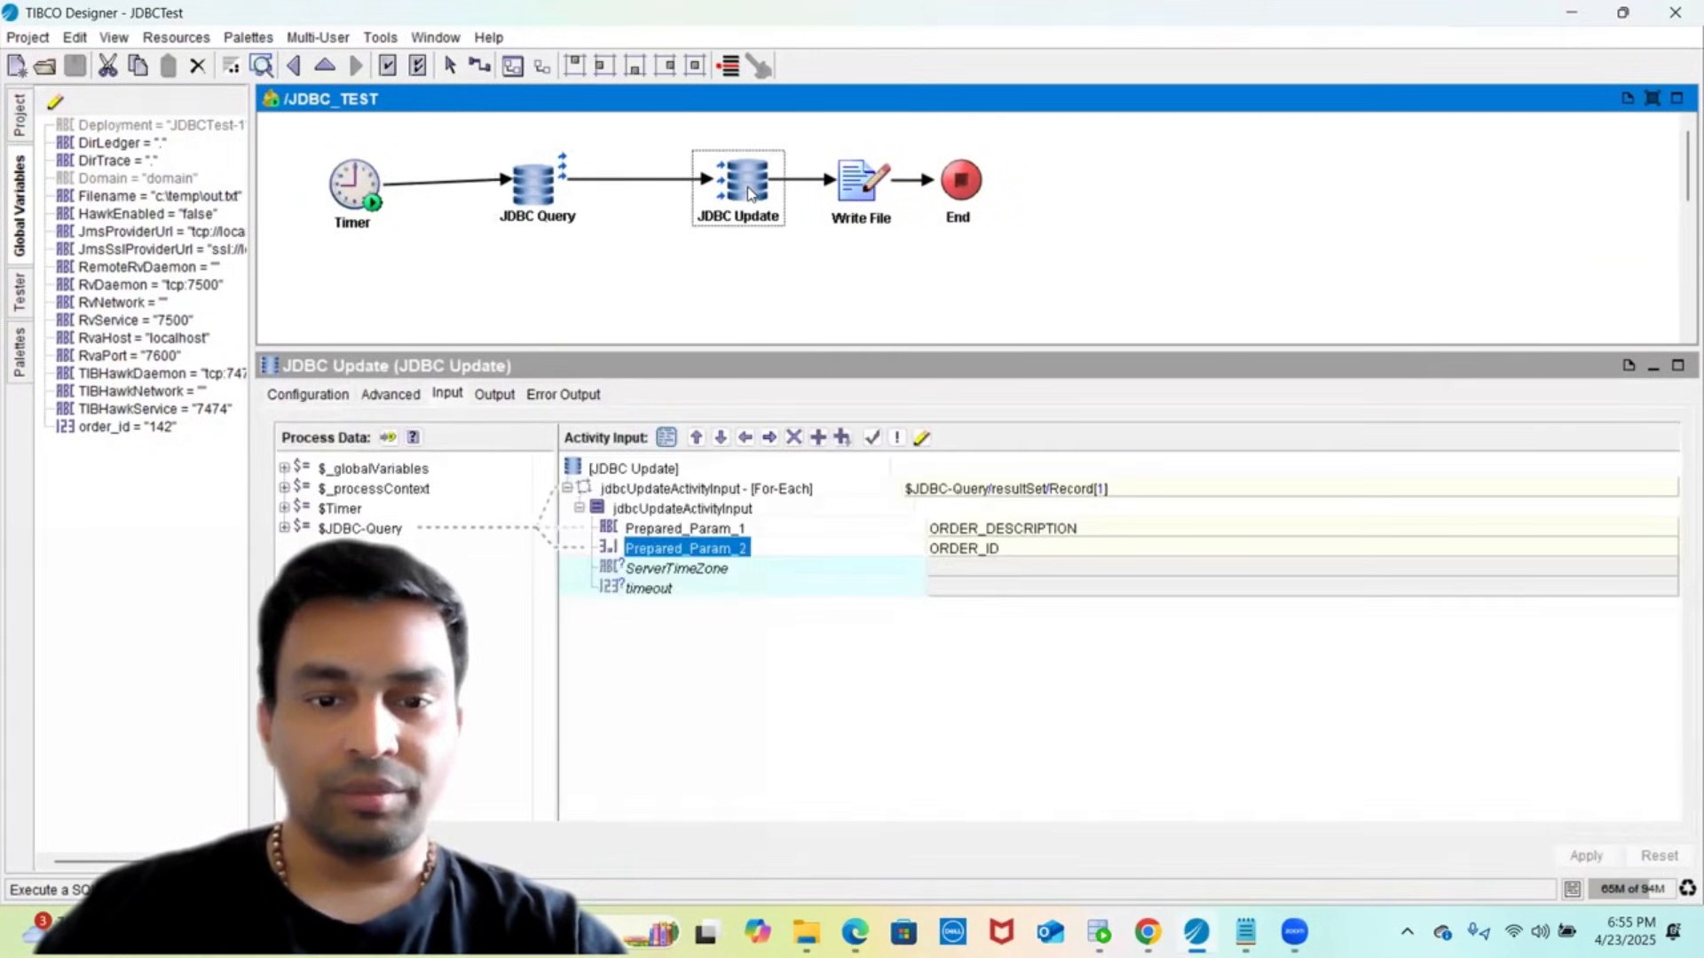
click(307, 394)
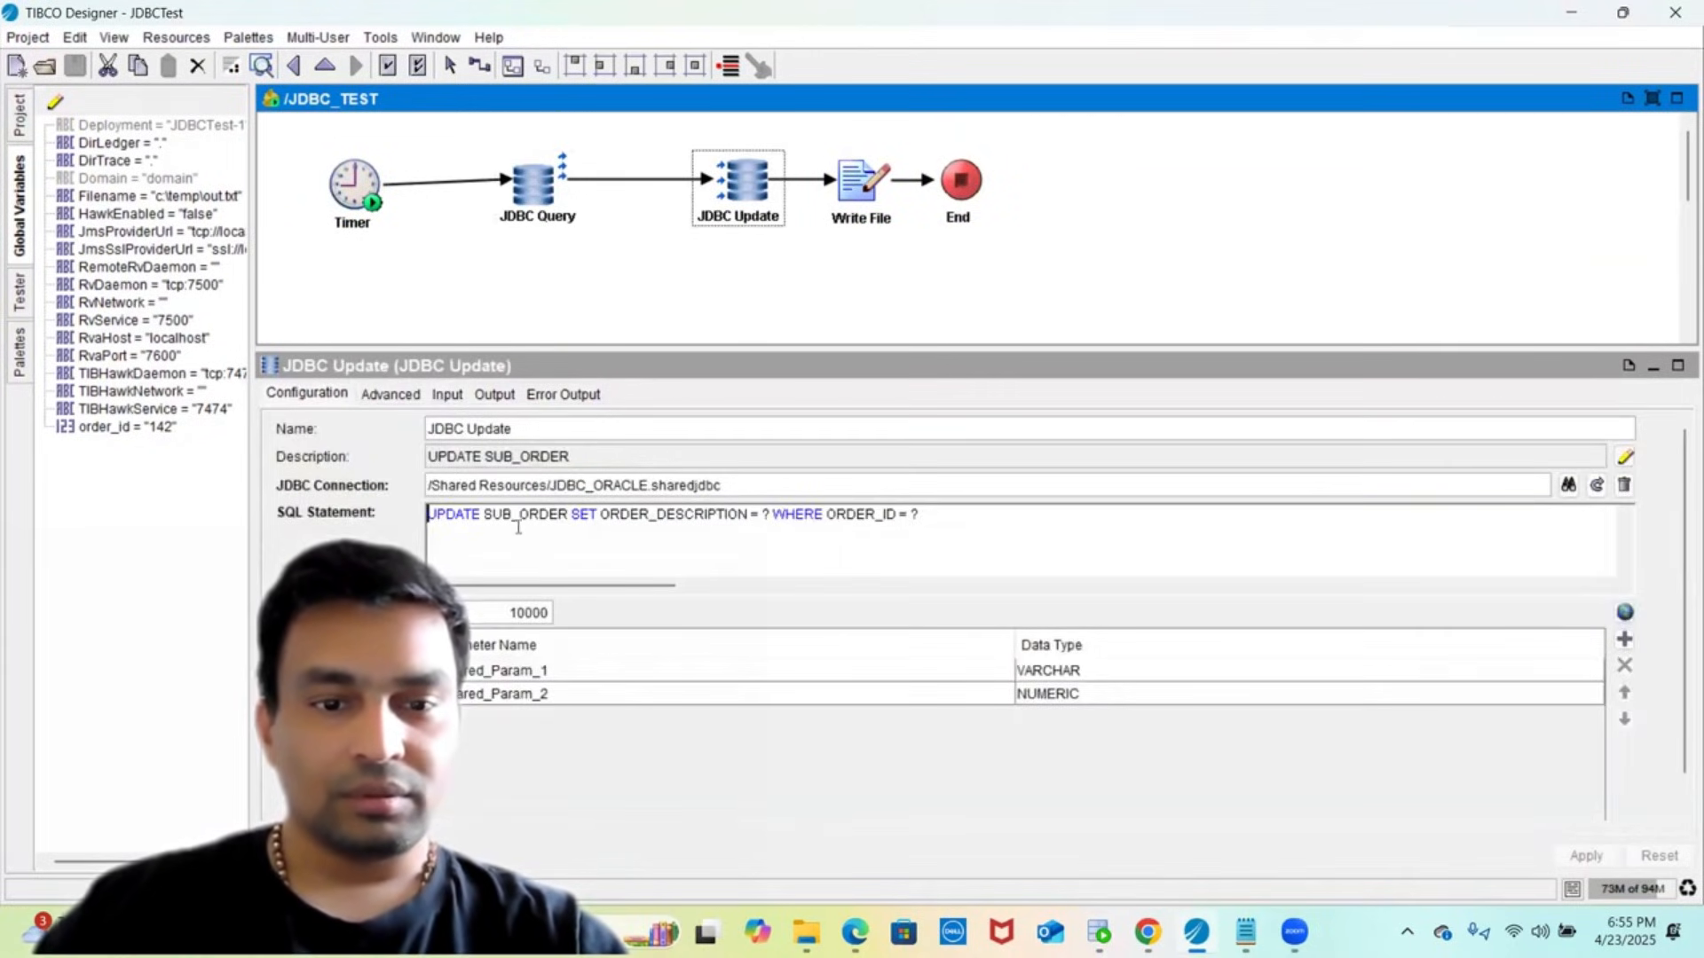
- Correct the table name from sub_order_table to sub_order and run the query
key(alt+Tab)
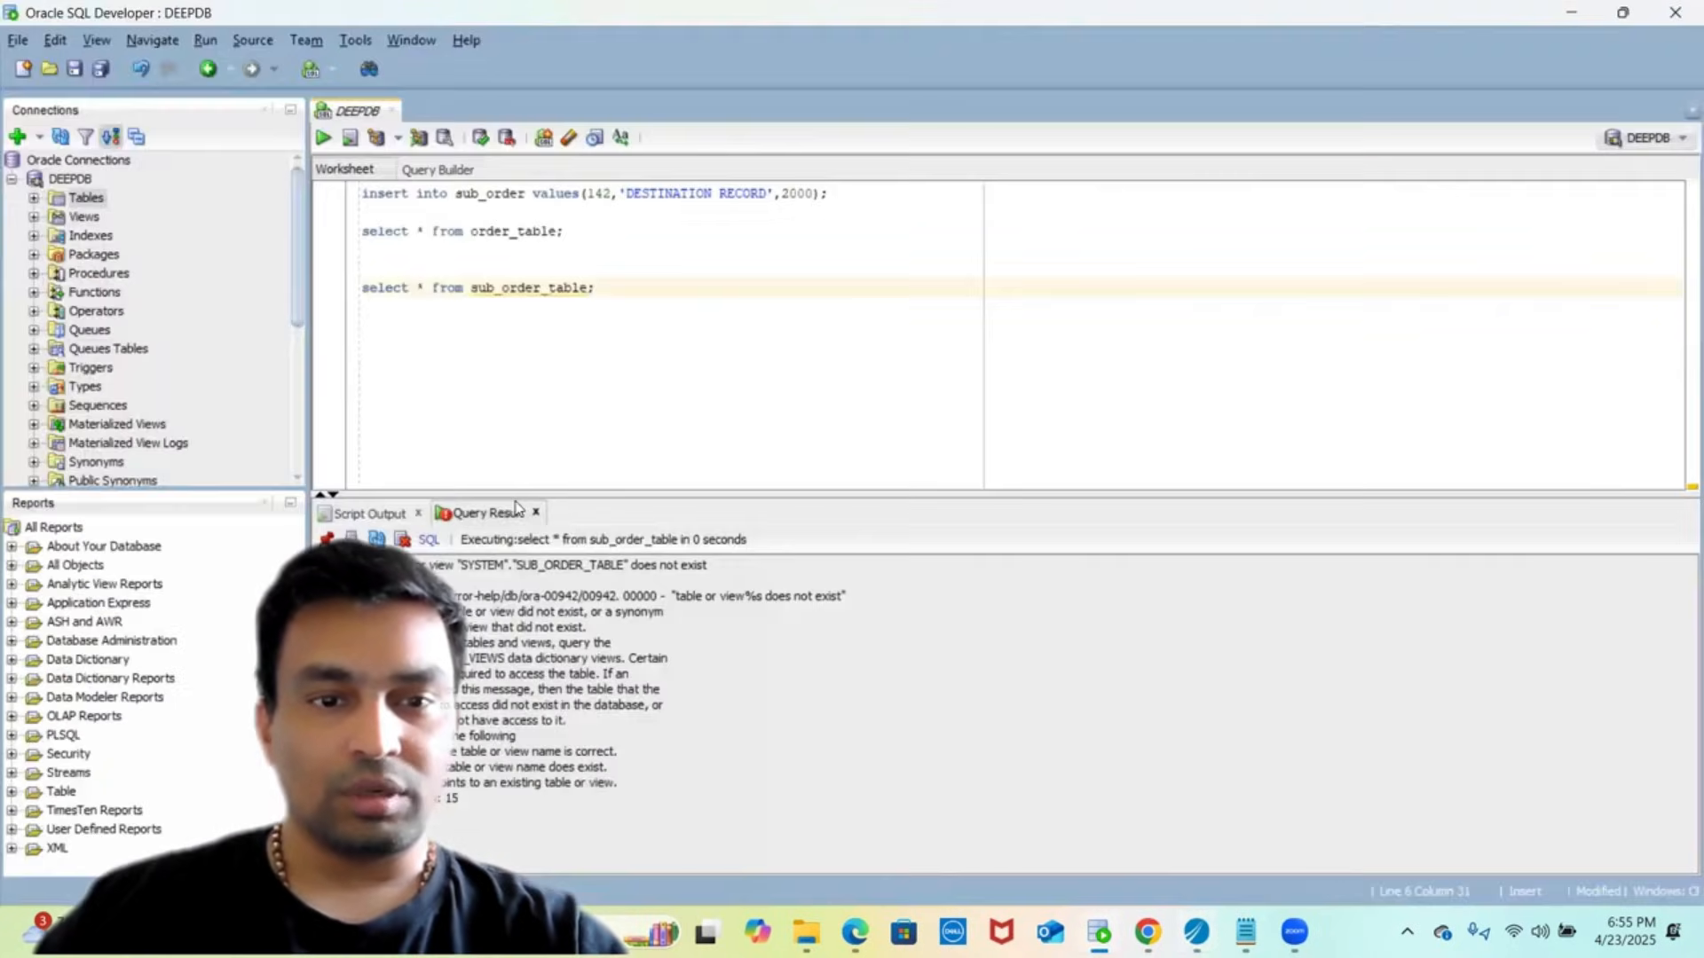
click(546, 293)
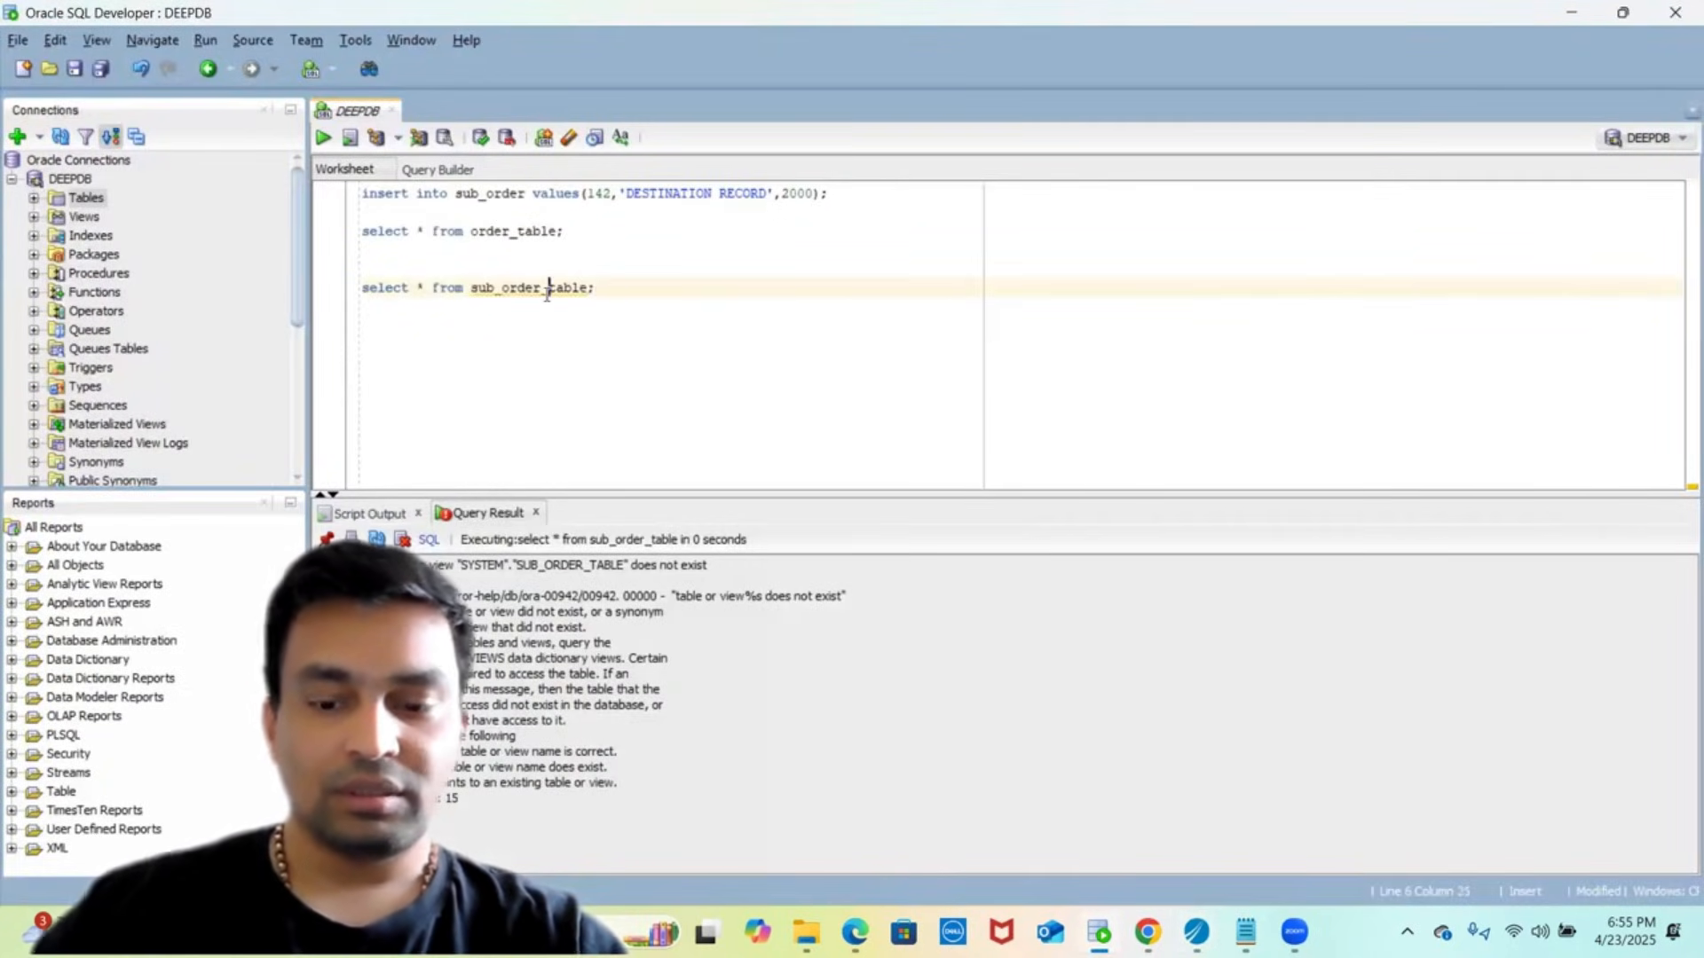
key(shift+Right)
key(shift+Right)
key(shift+Right)
key(shift+Right)
key(shift+Right)
key(shift+Right)
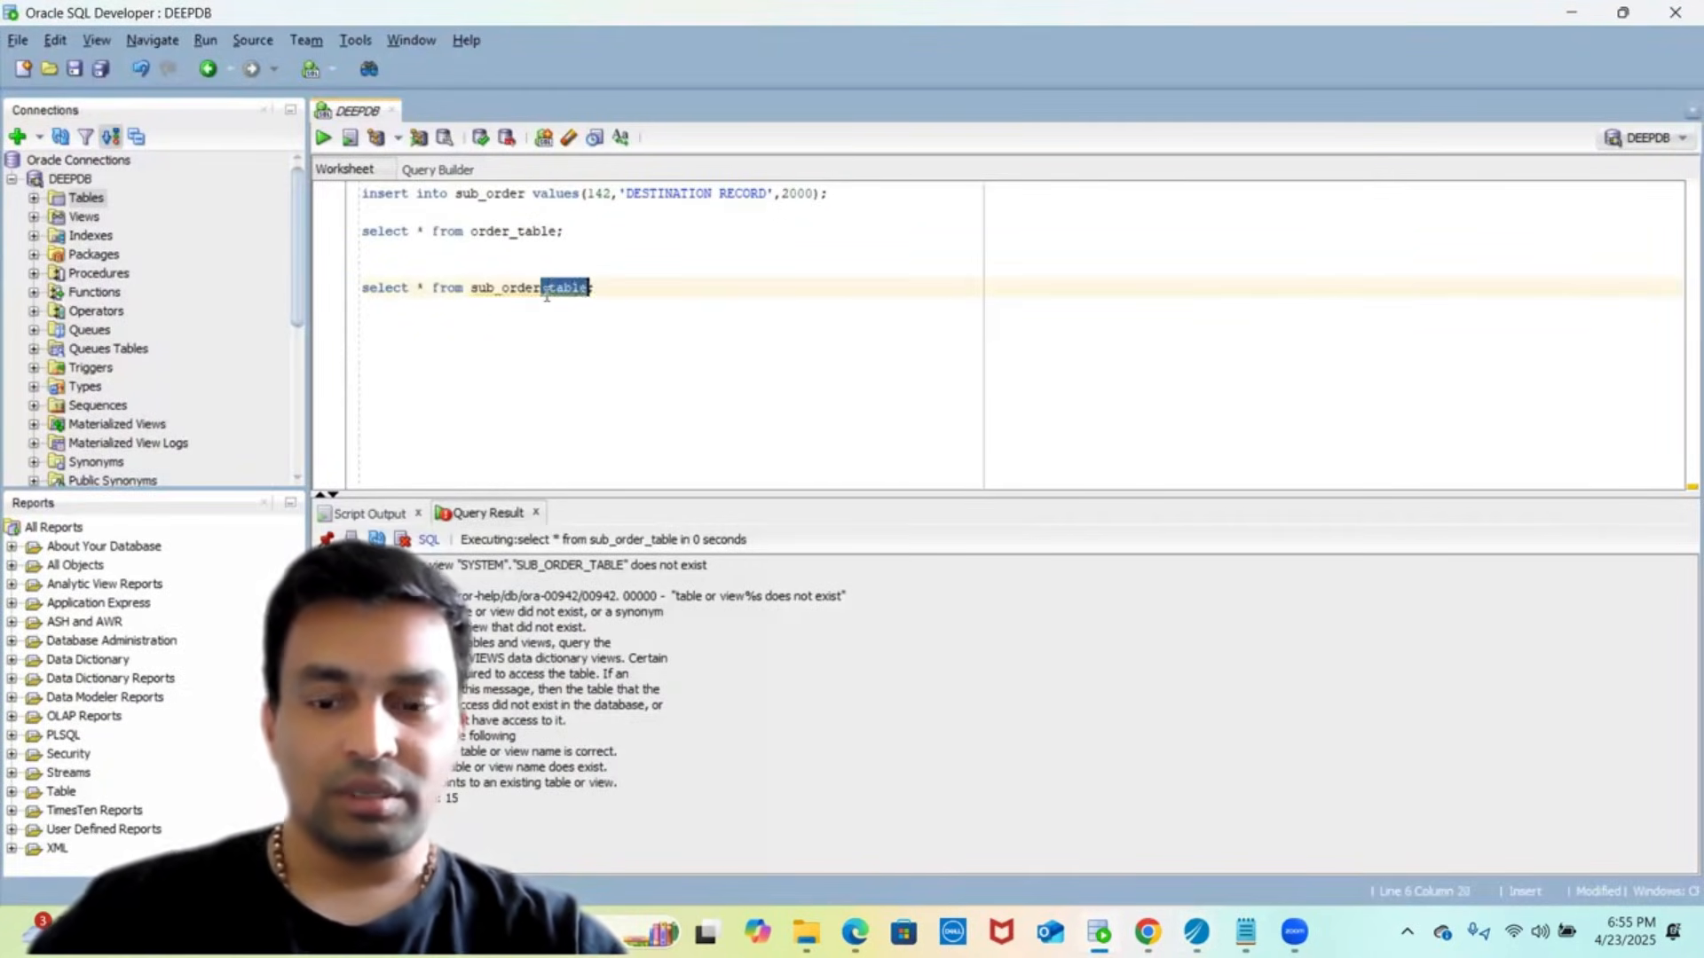
key(Delete)
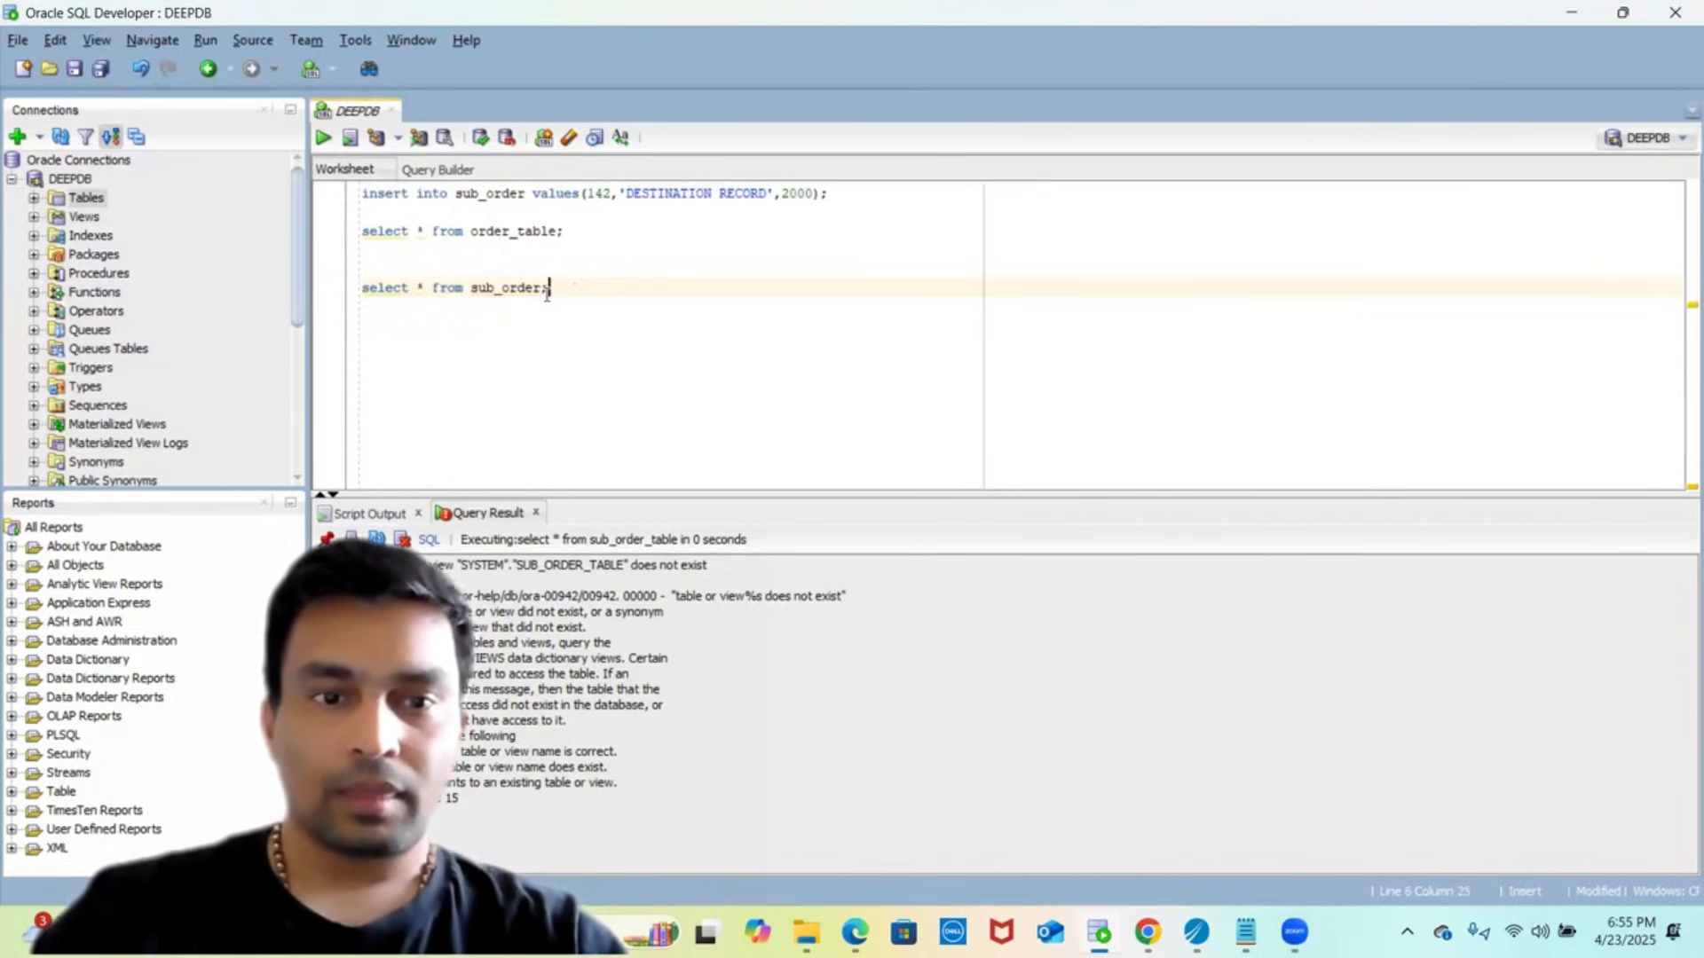
key(shift+Up)
click(324, 137)
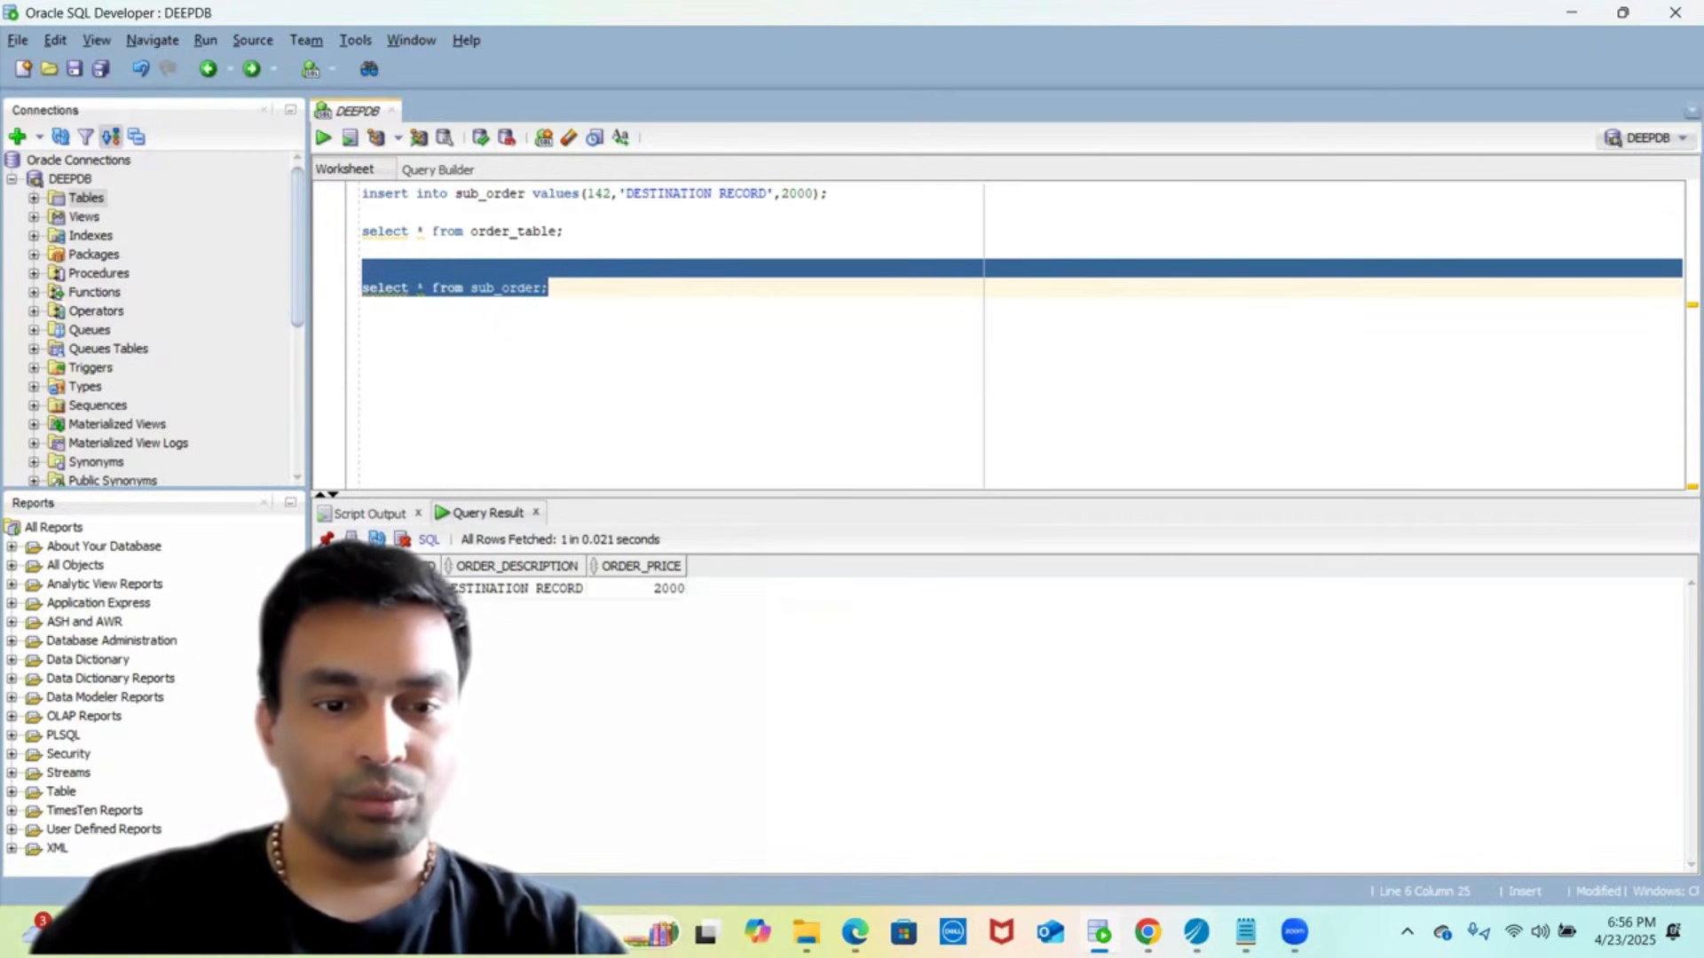
- Check the DESTINATION RECORD row priced 2000, then select both select queries
click(488, 589)
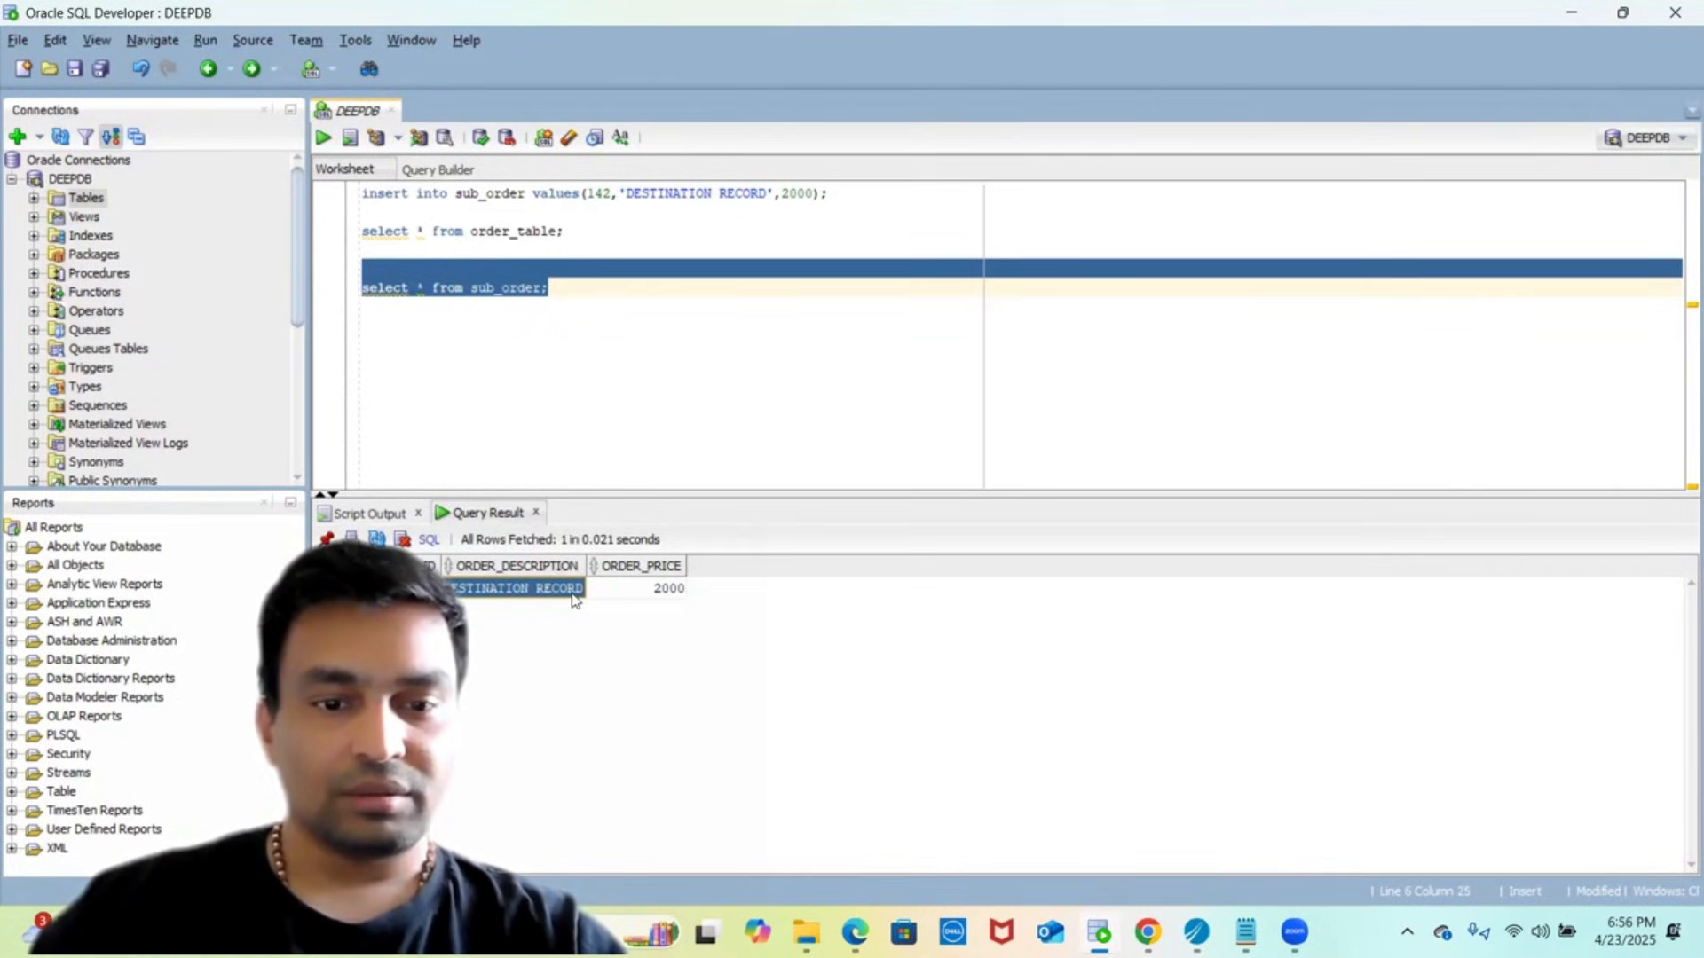
click(645, 593)
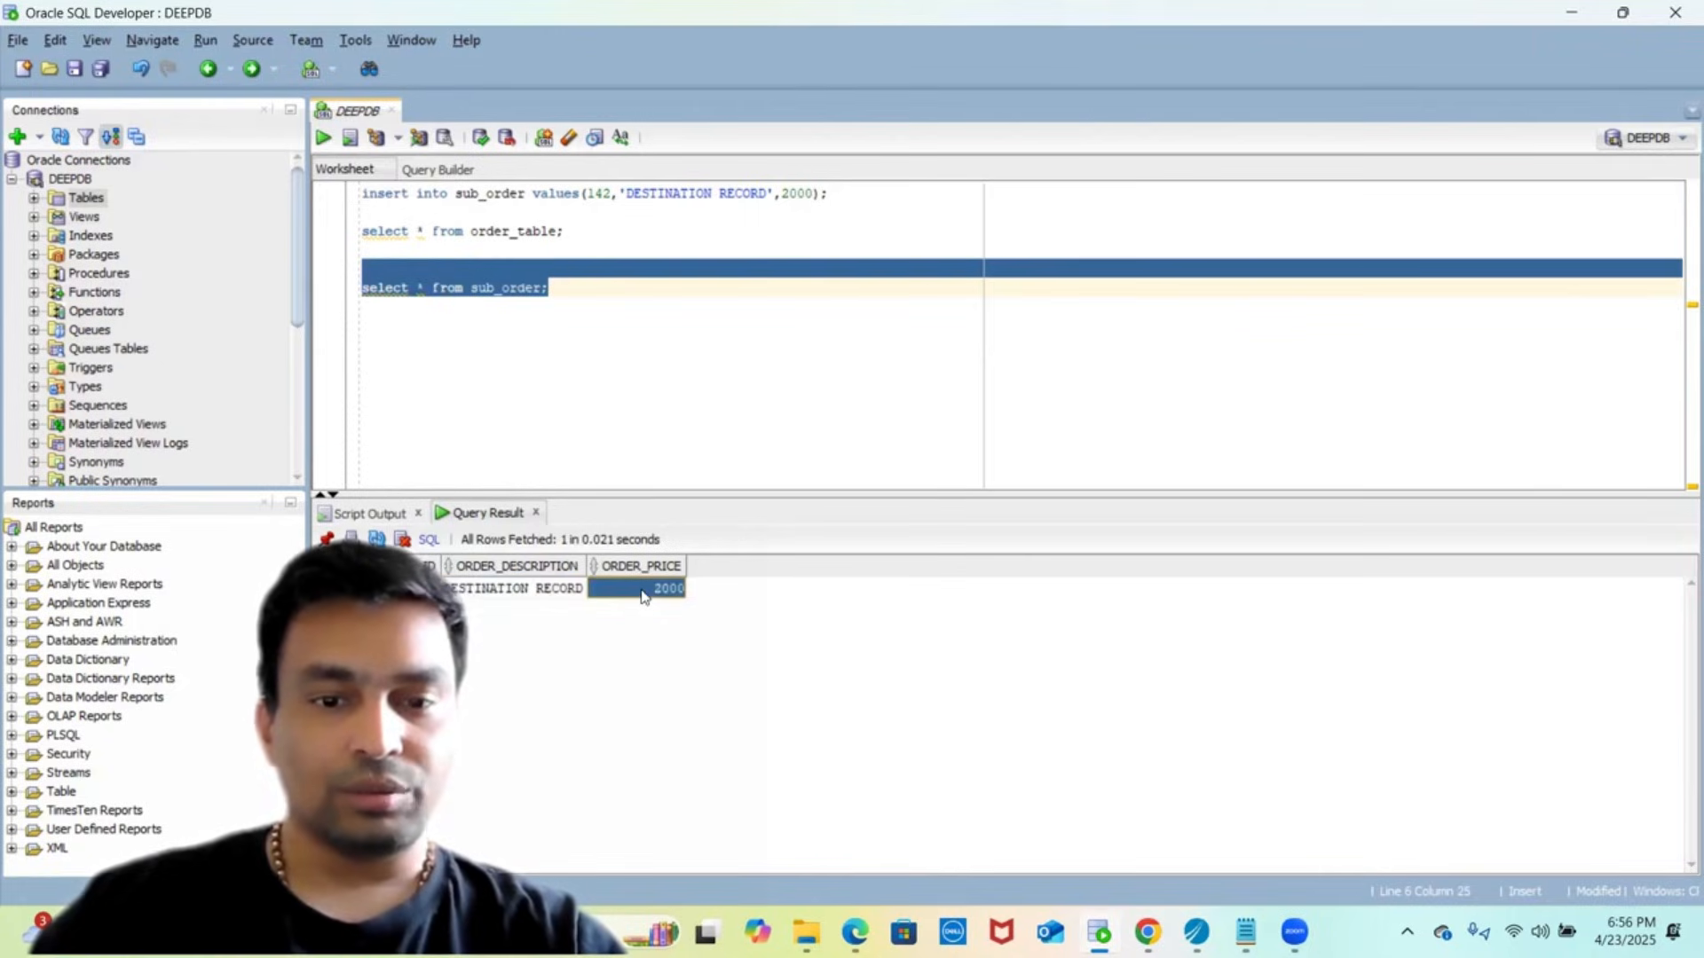
click(613, 334)
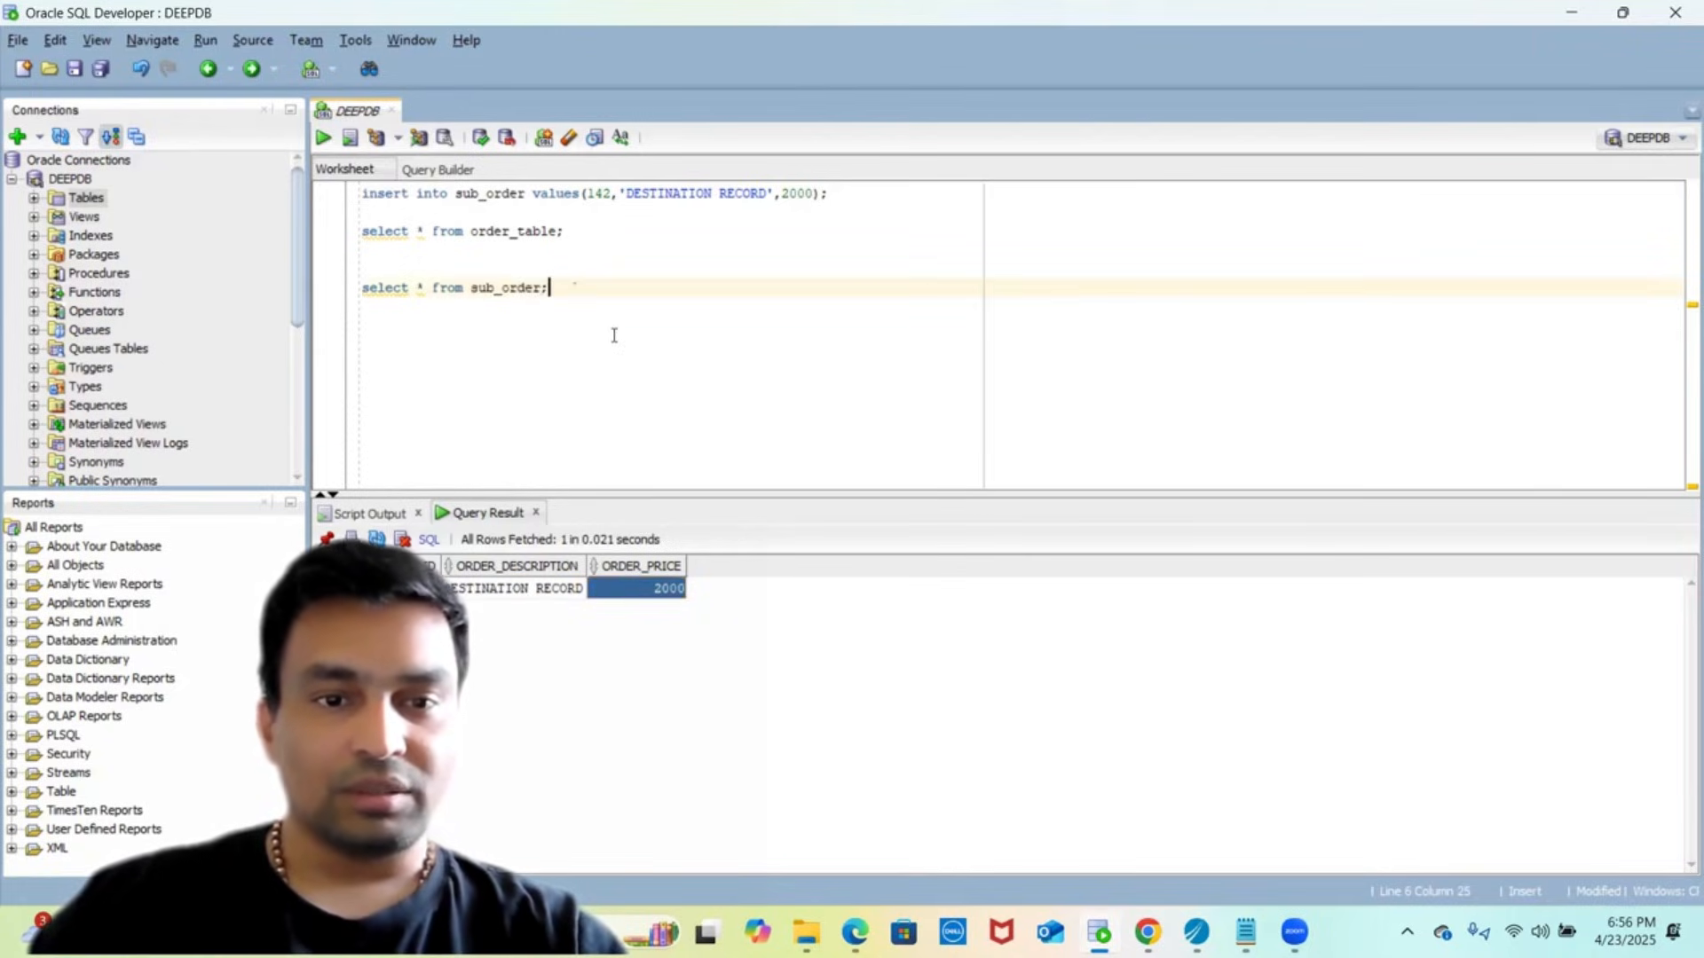
drag(550, 290, 361, 230)
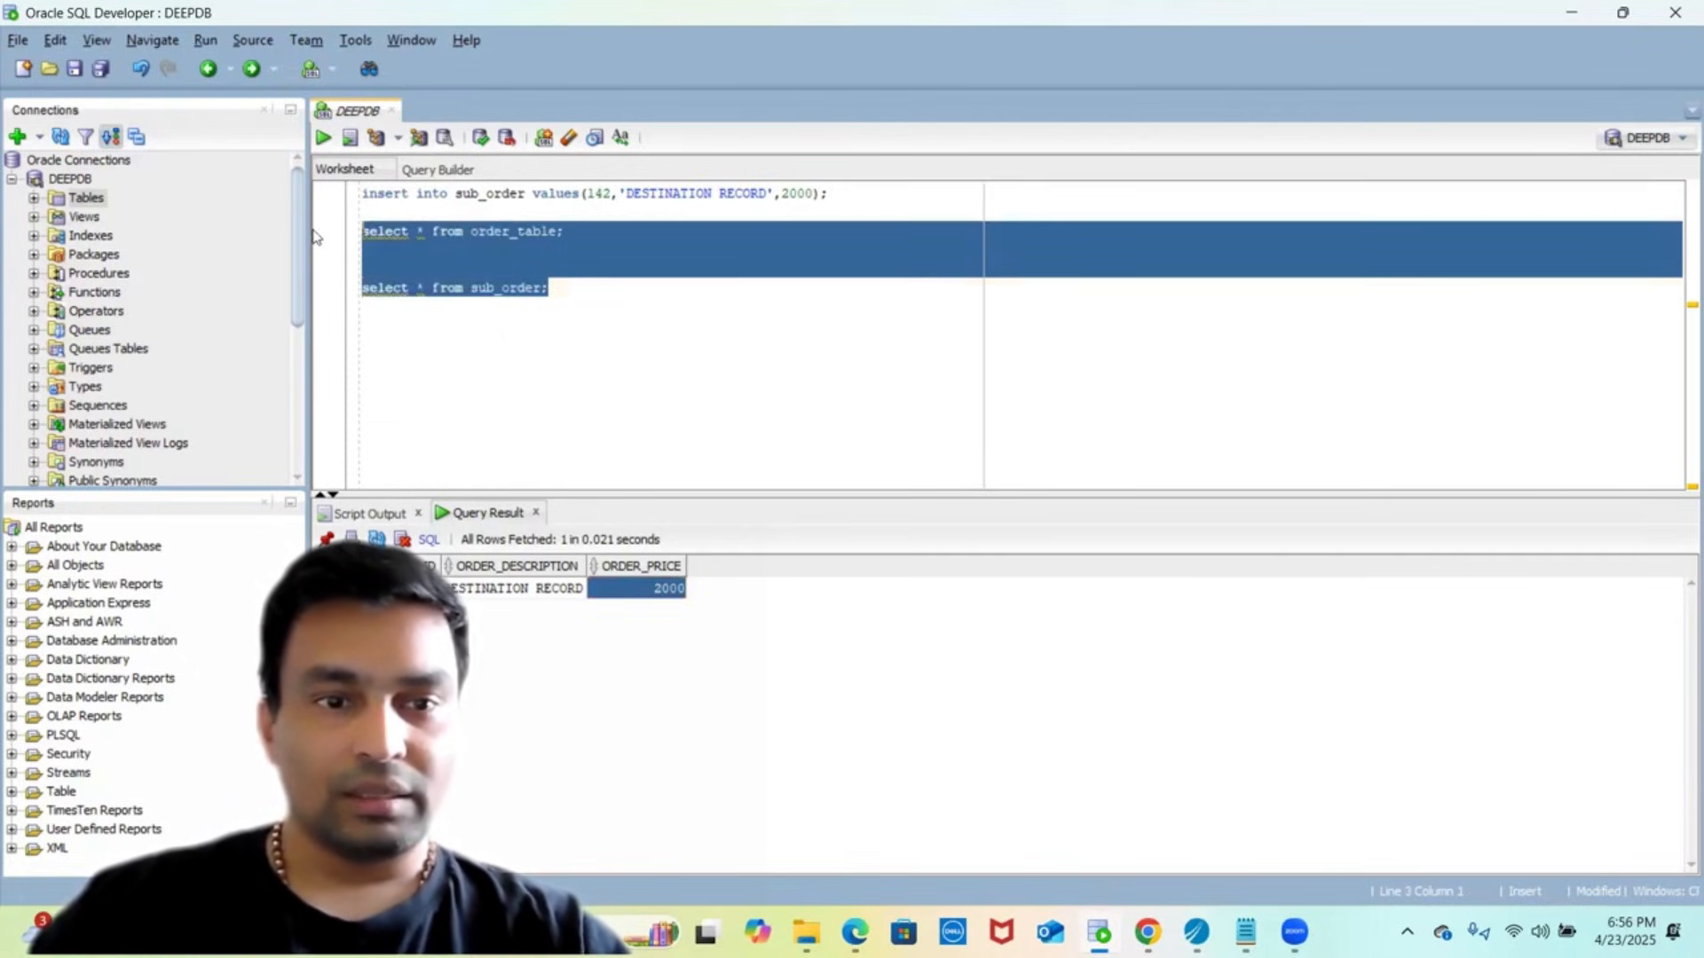
- Run both select queries and review the order_table TESTING JDBC CONNECTION result
click(323, 139)
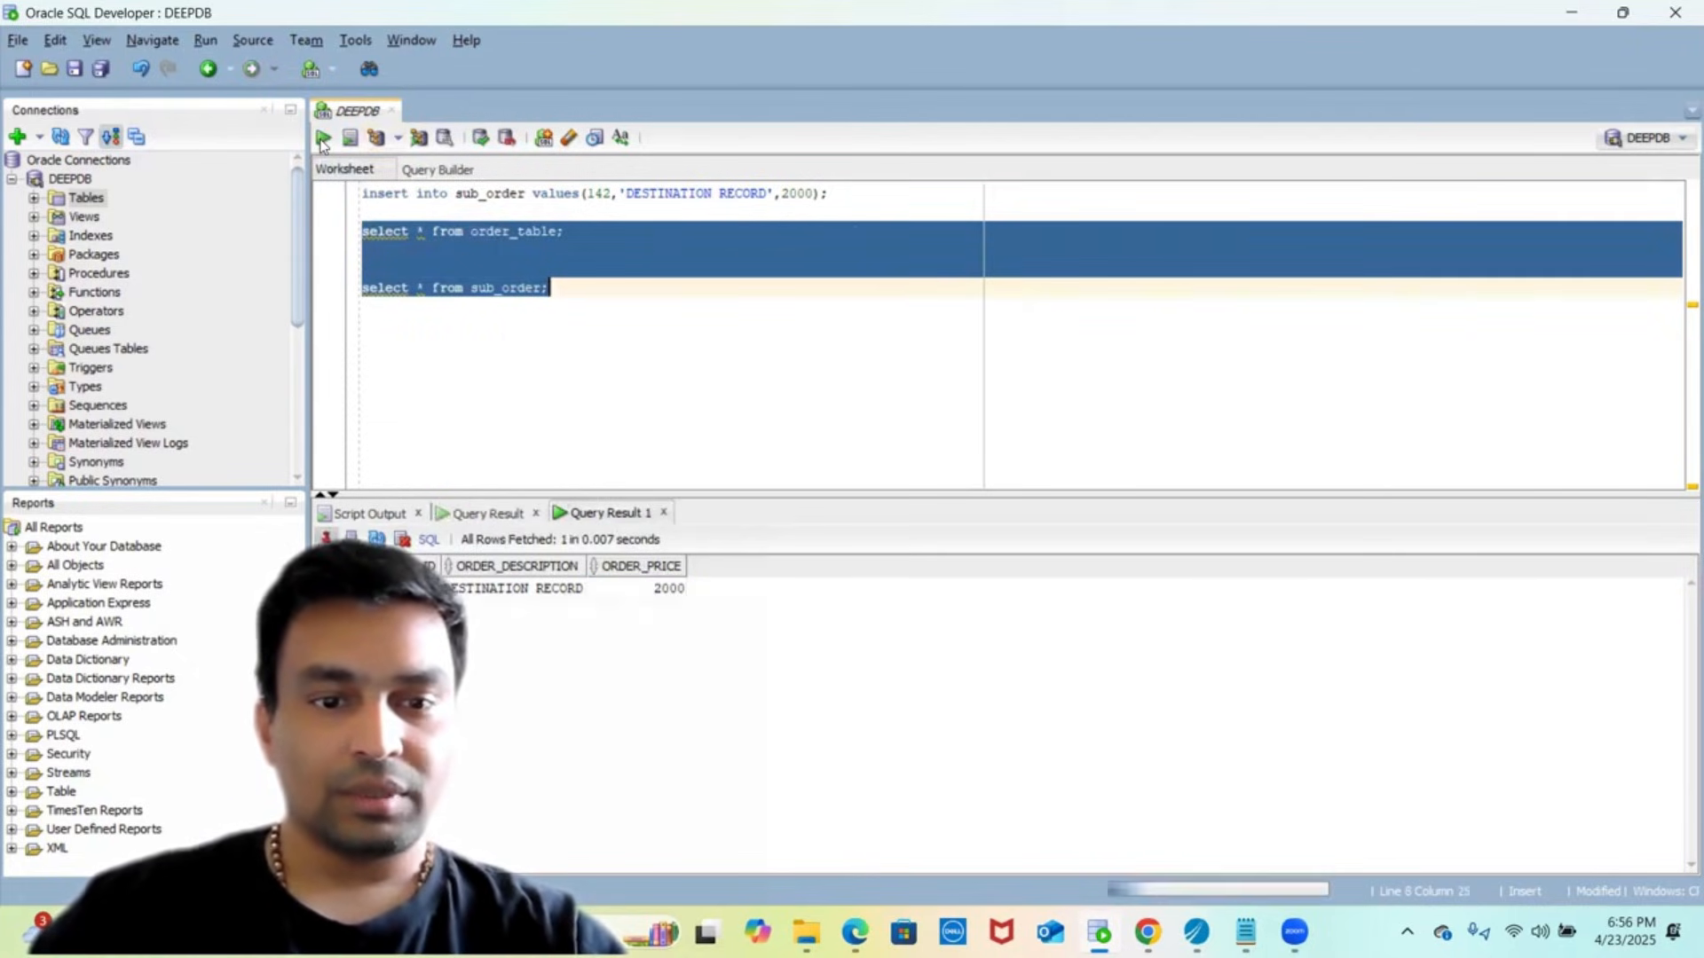
click(484, 515)
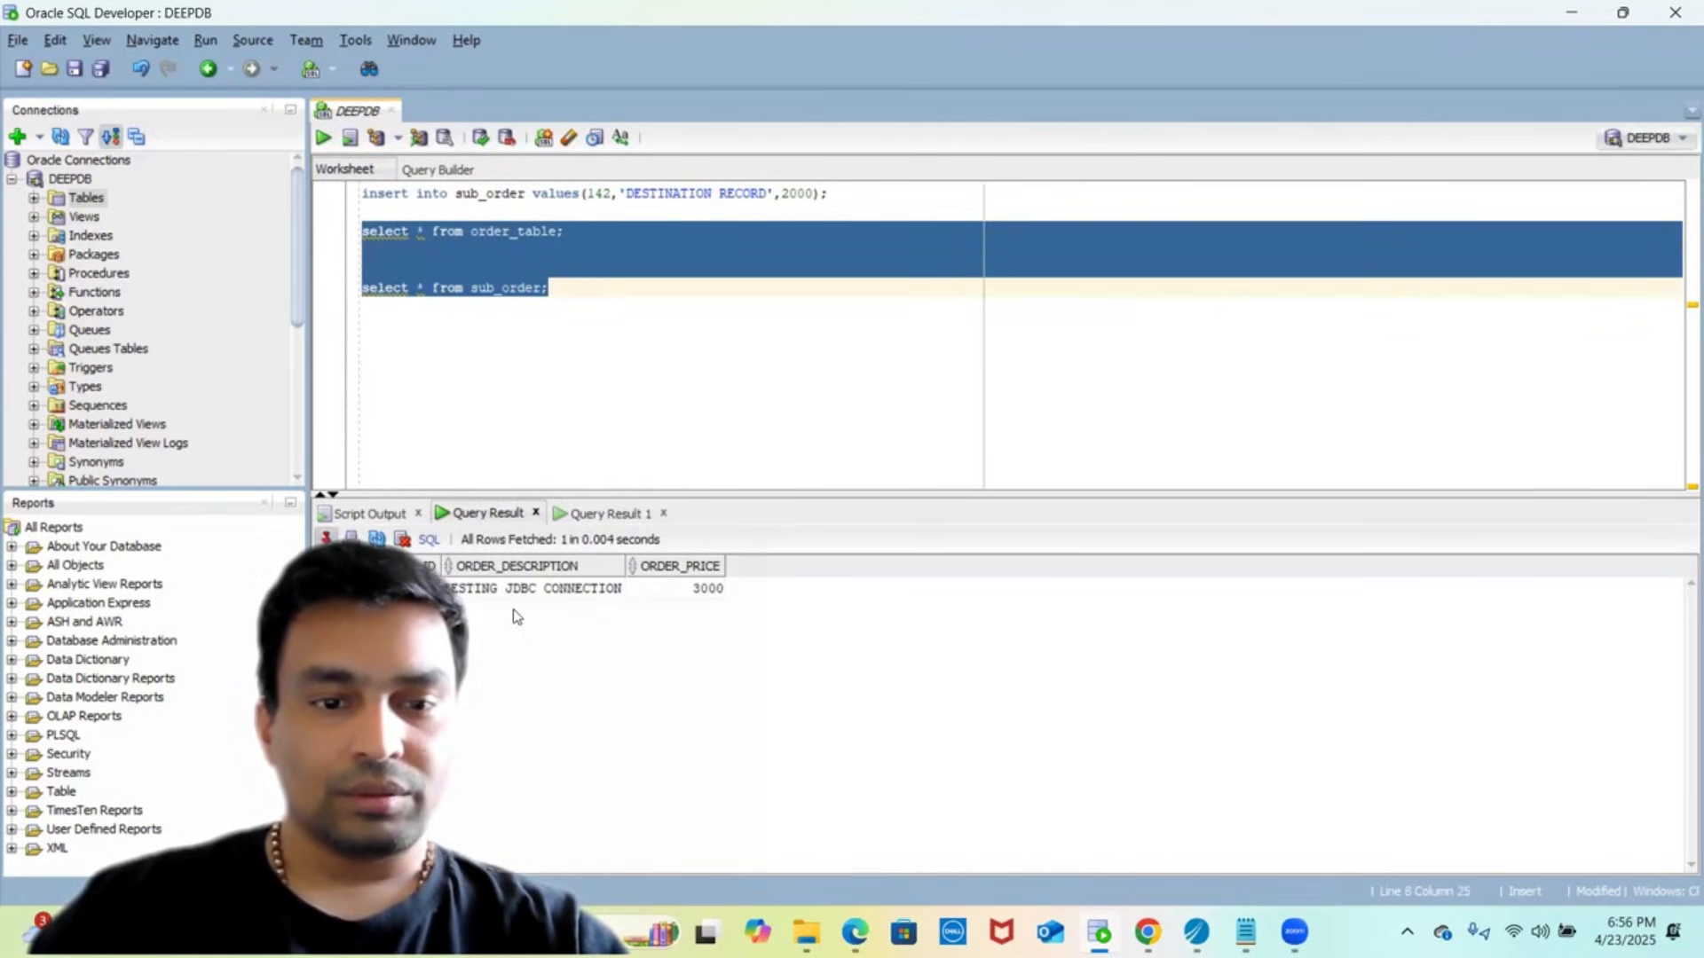
click(579, 515)
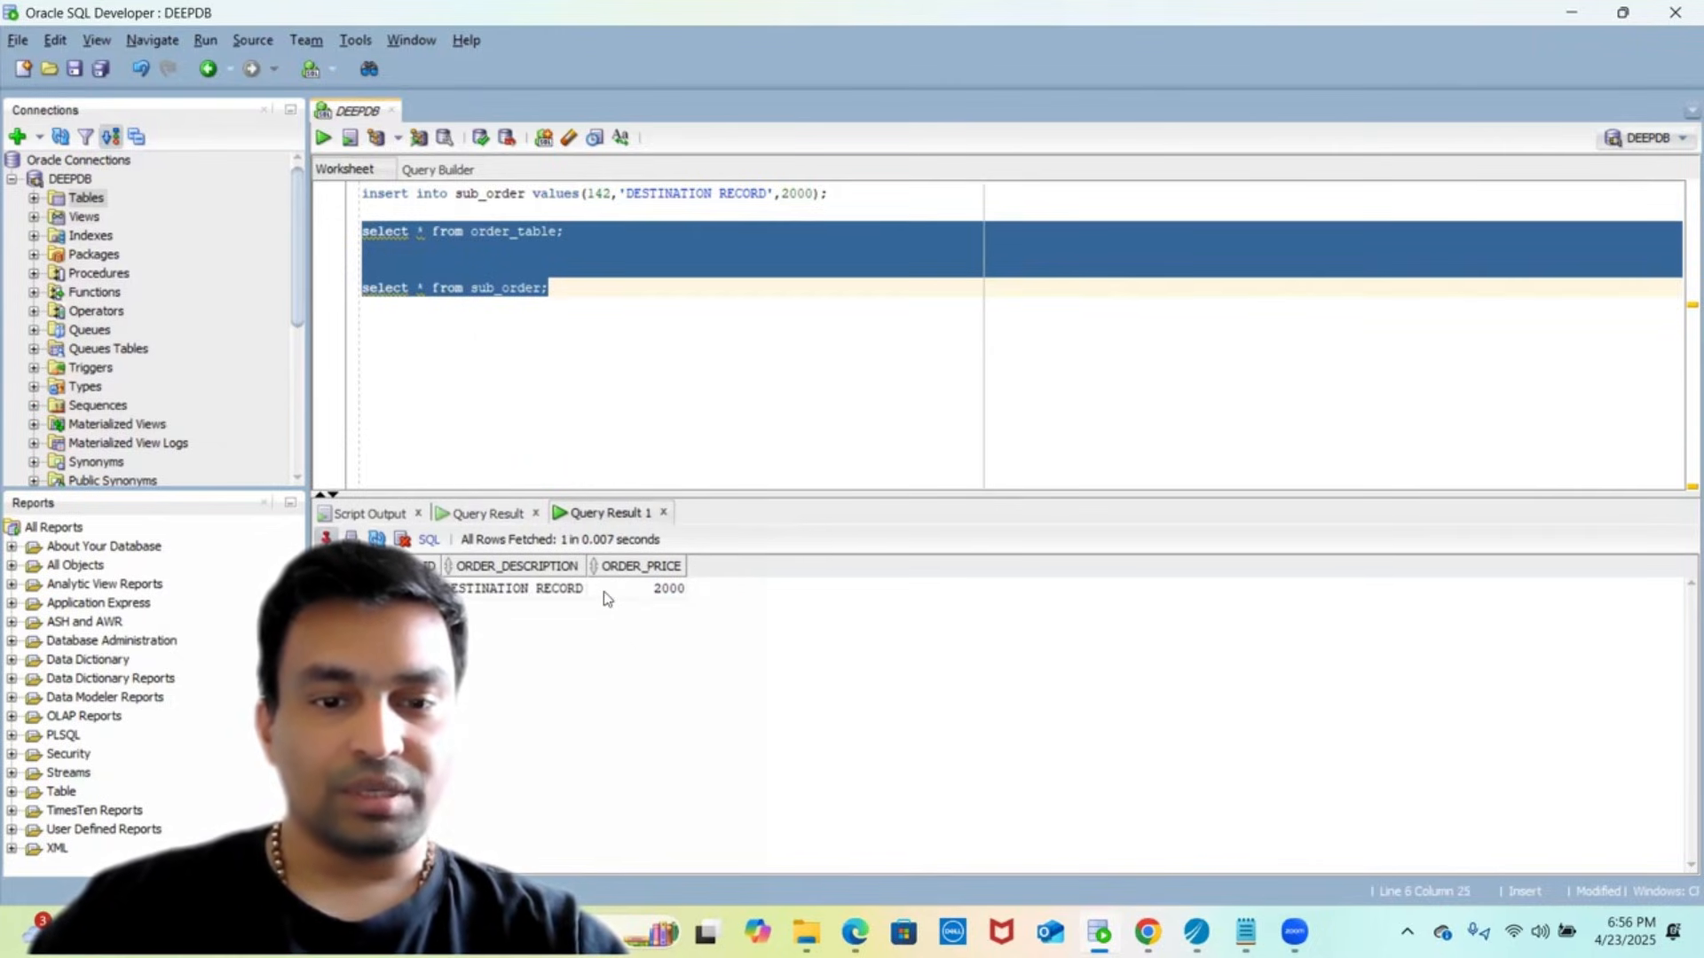
click(484, 513)
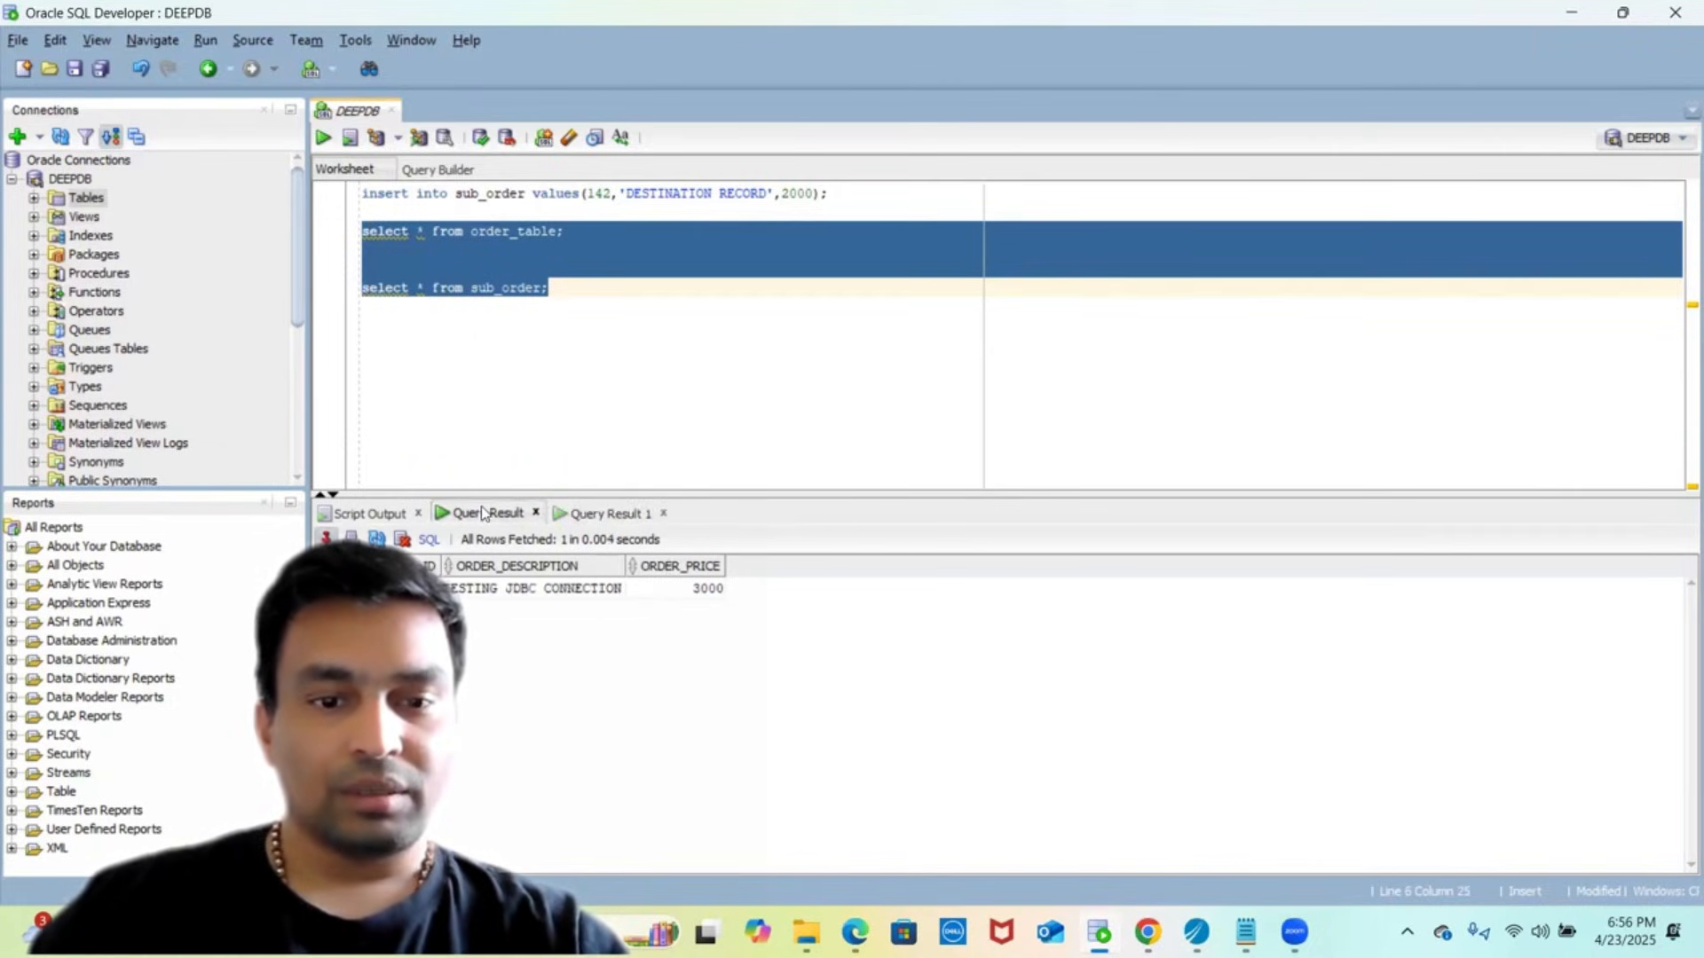
click(499, 591)
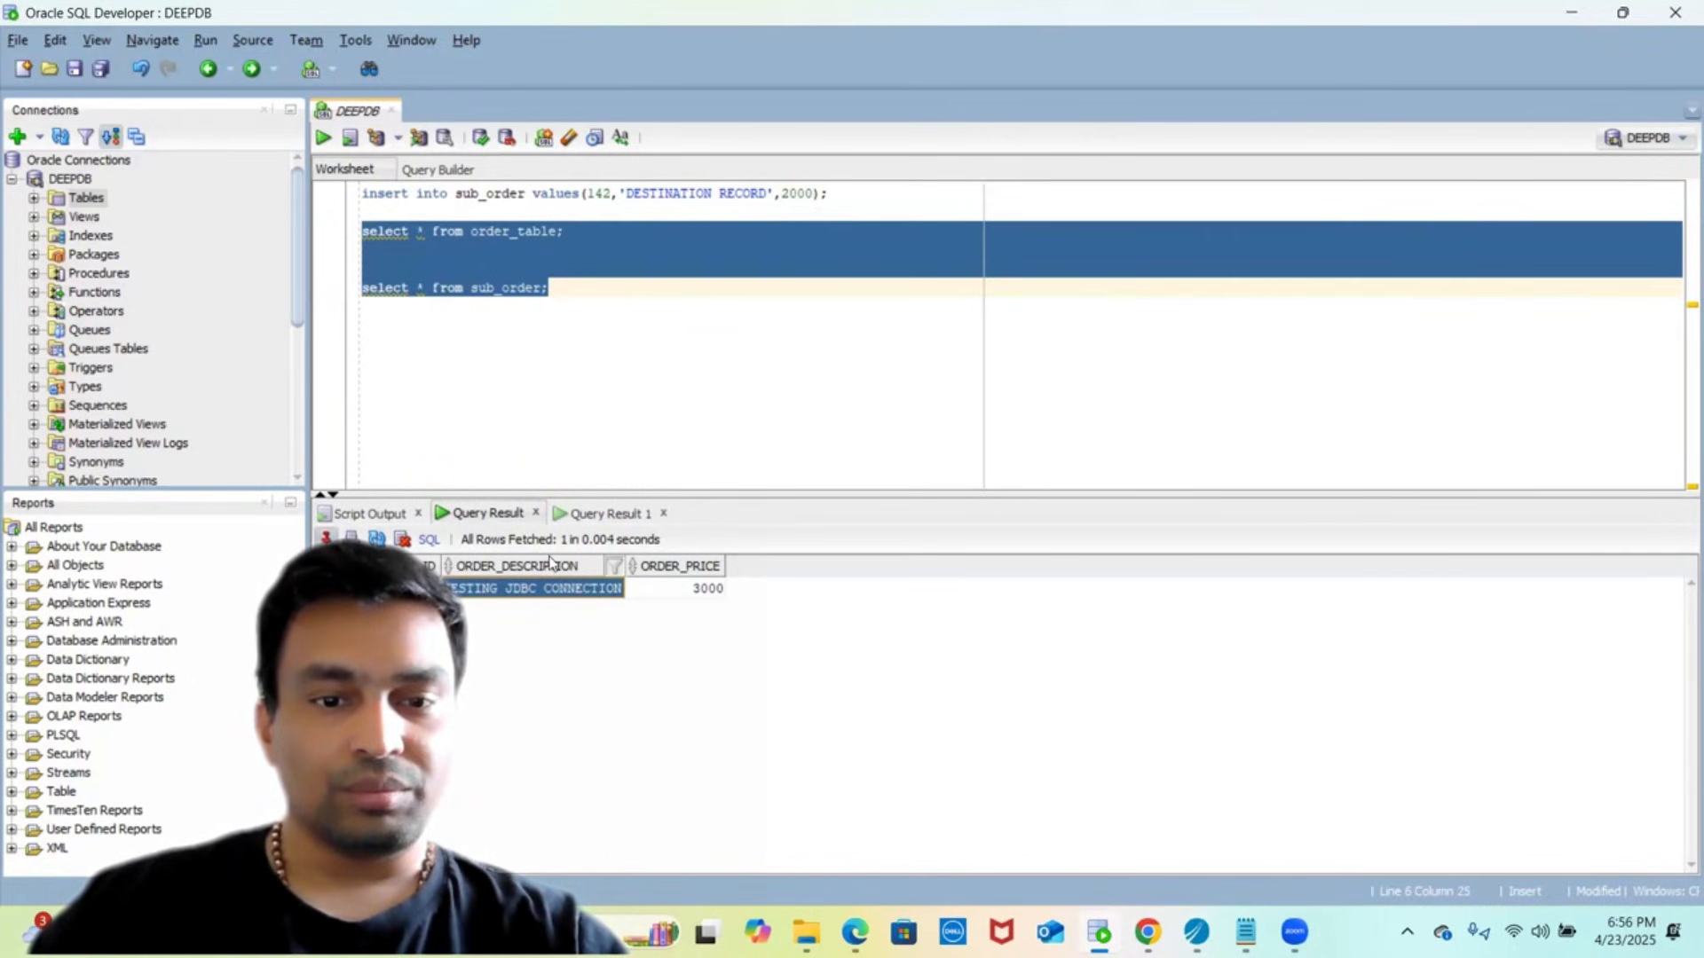
- Compare with the sub_order DESTINATION RECORD row priced 2000, then return to TIBCO Designer
click(578, 515)
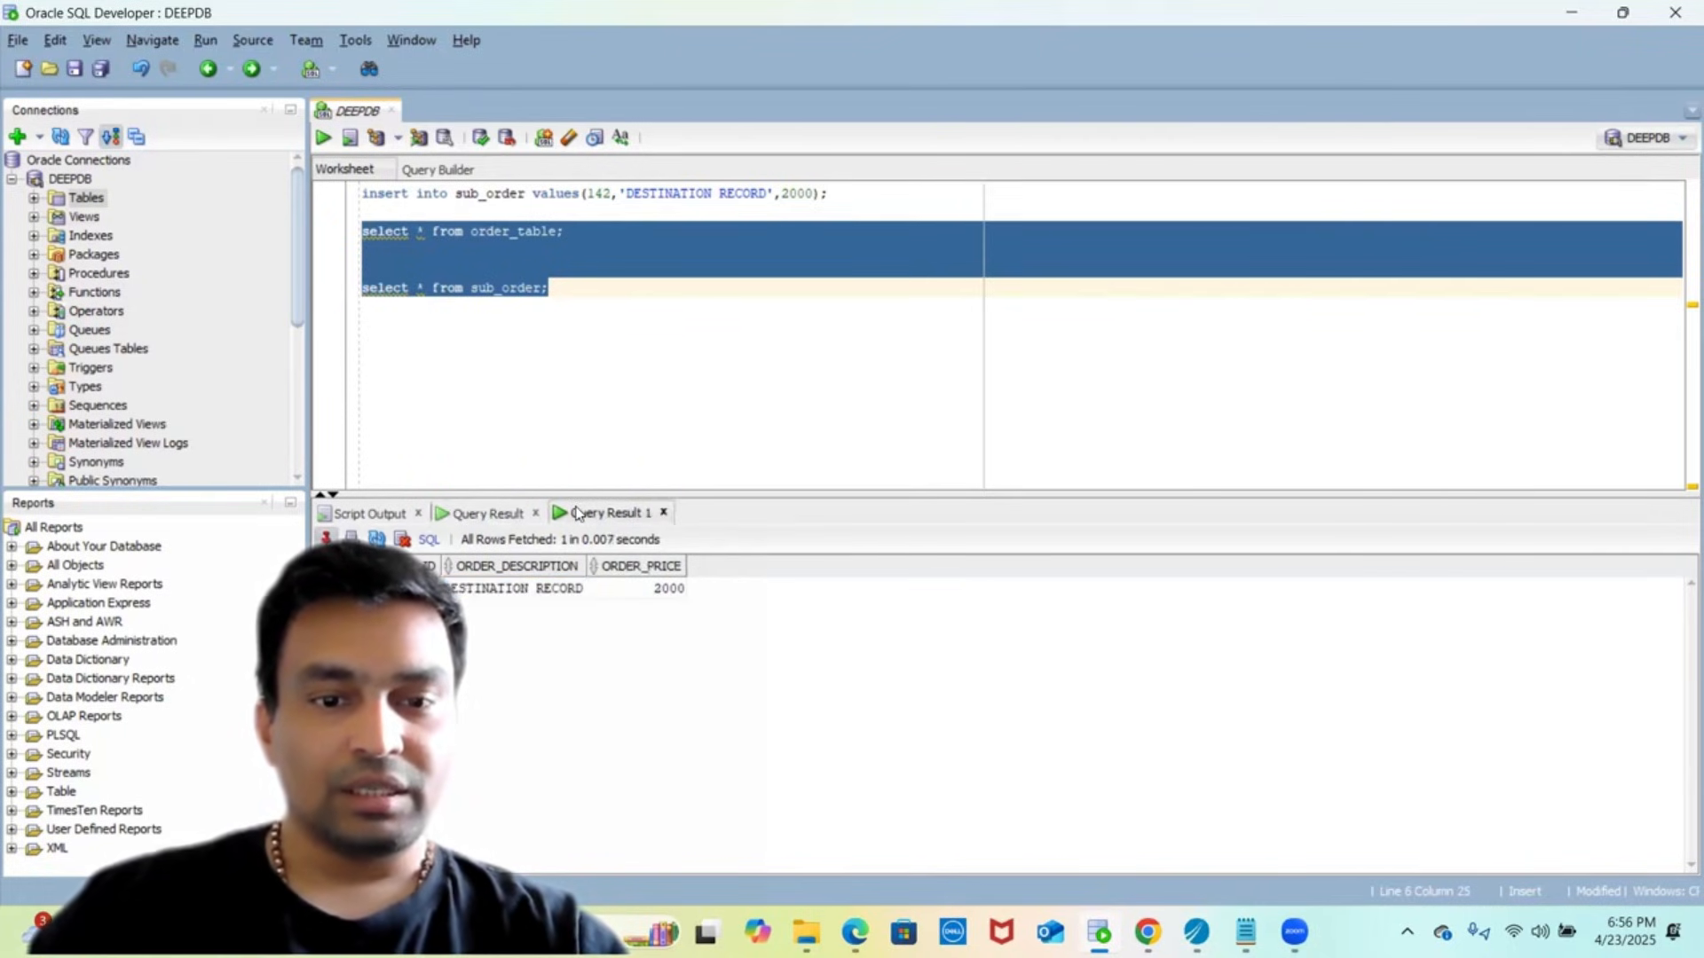
click(522, 591)
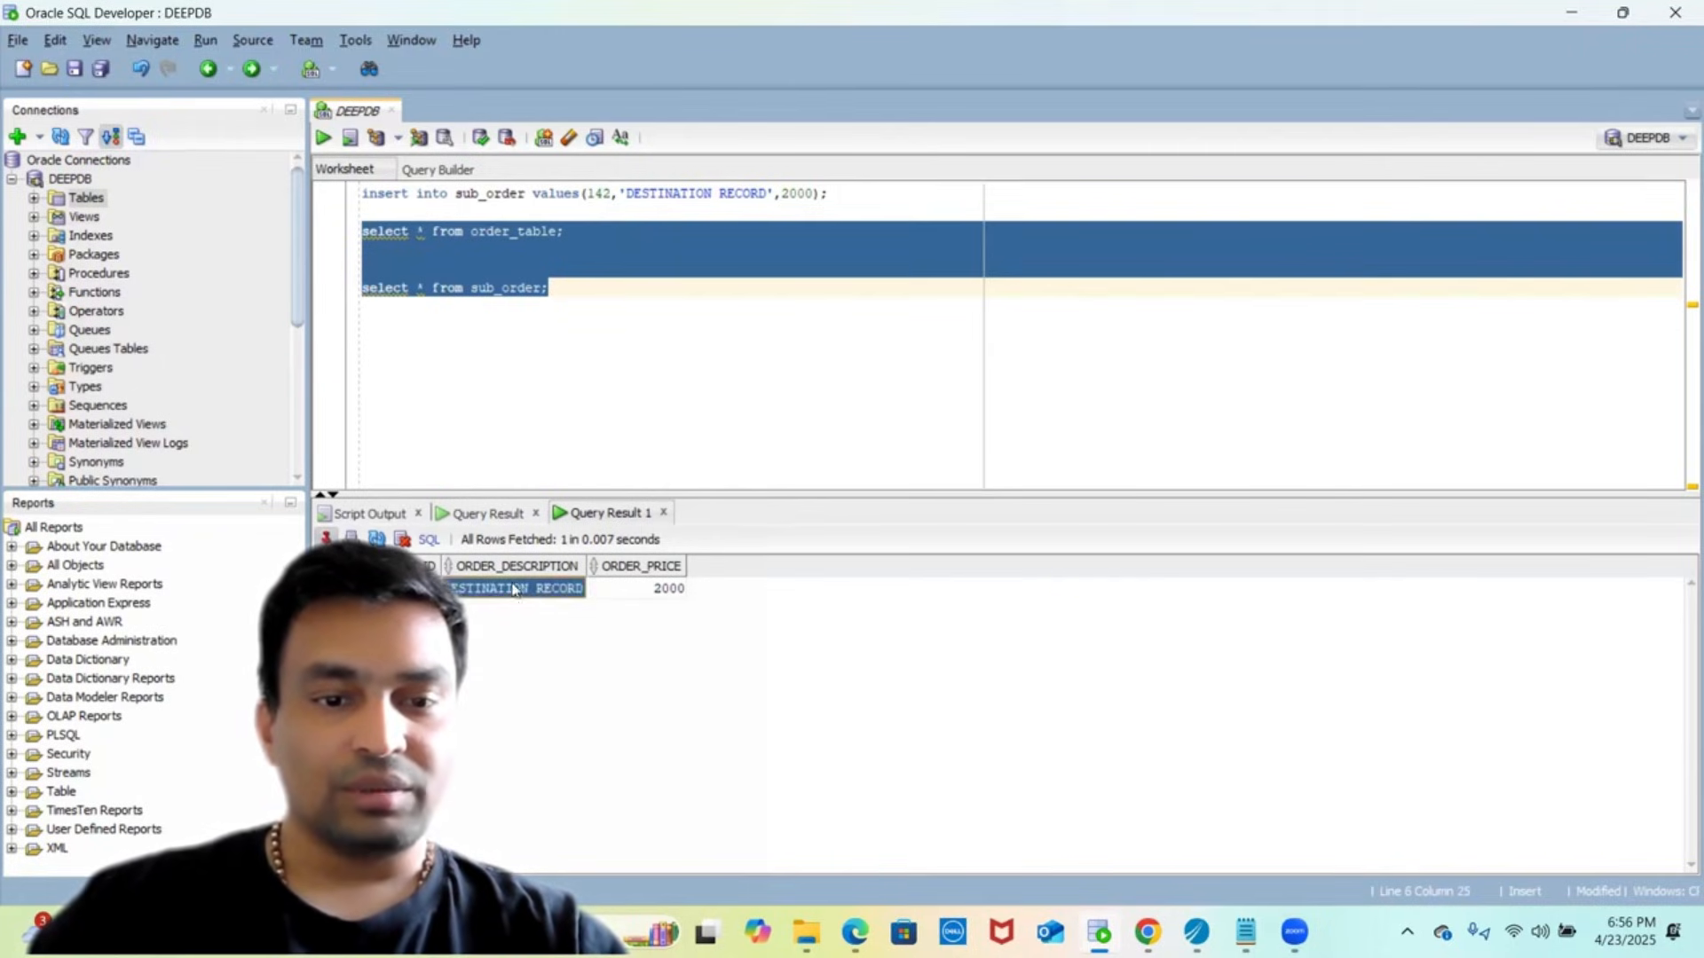
click(470, 515)
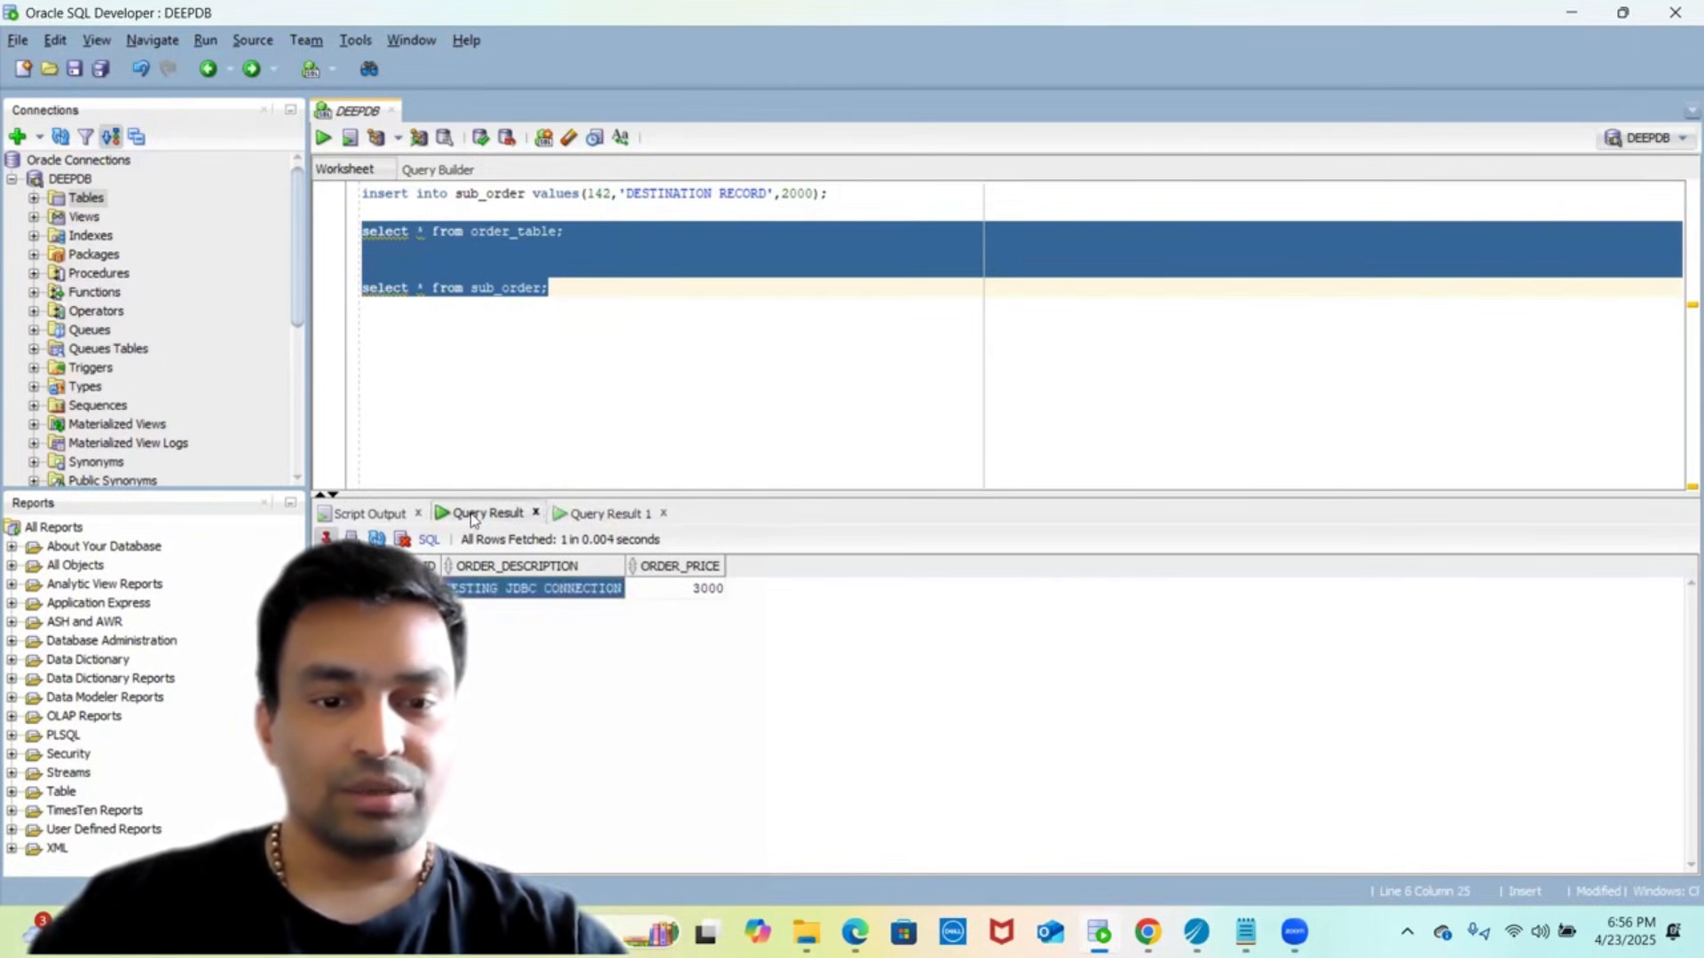
click(619, 516)
click(641, 593)
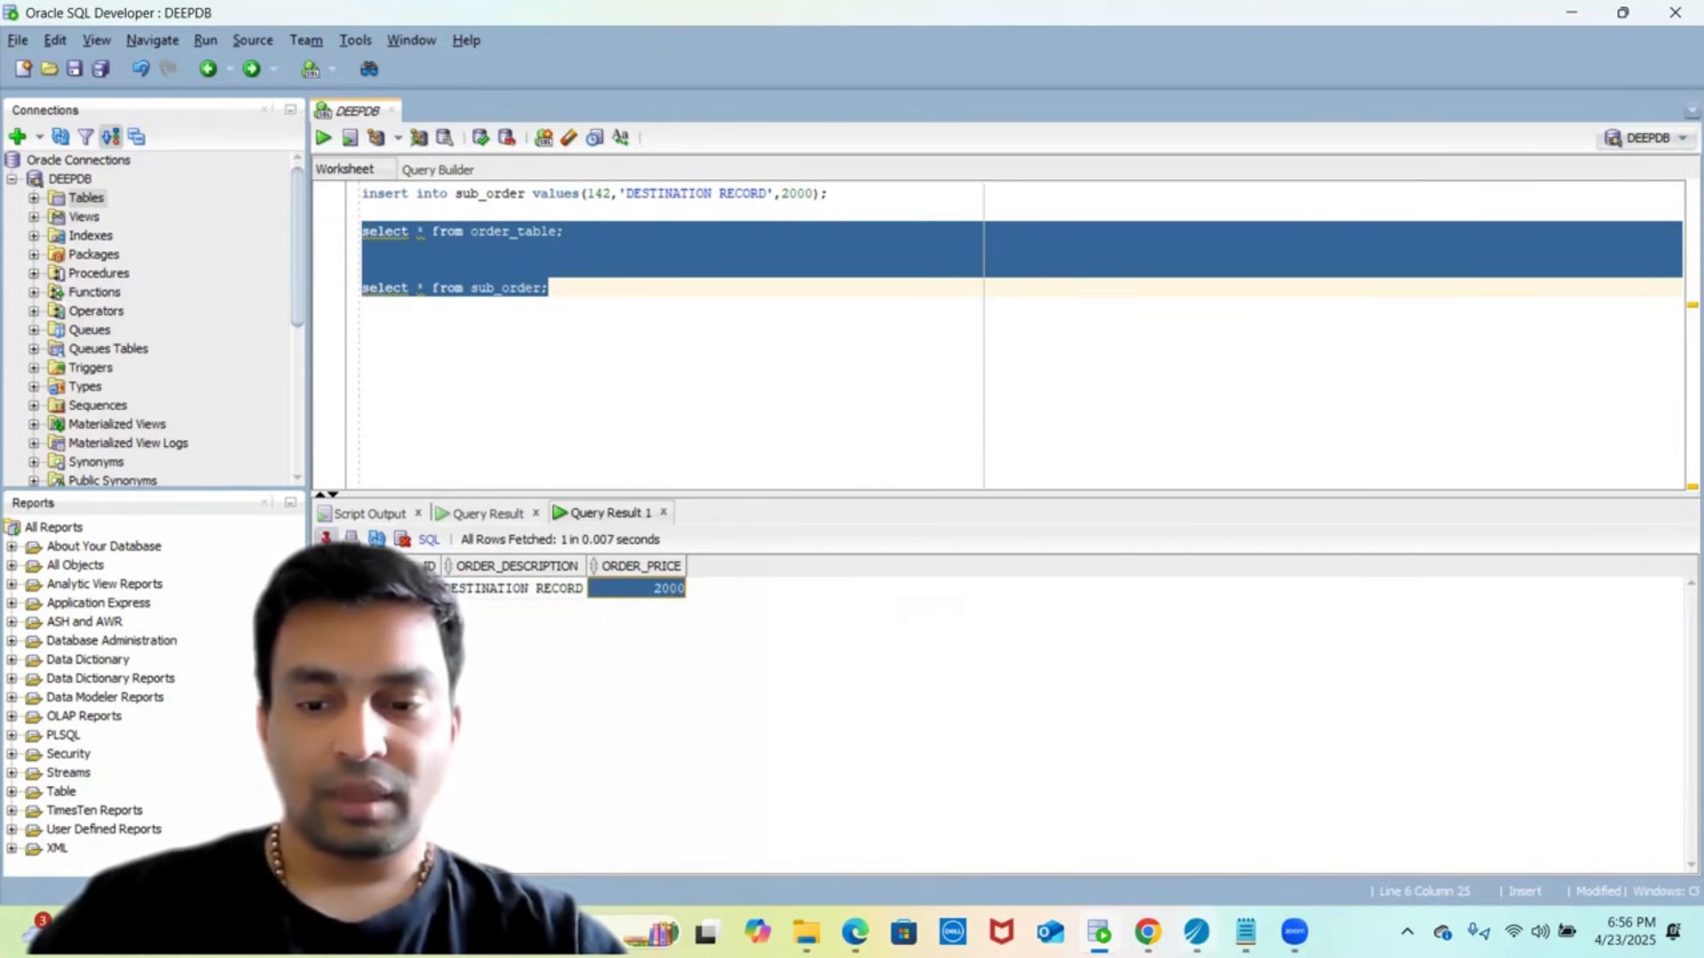
mouse_move(1196, 931)
click(1196, 825)
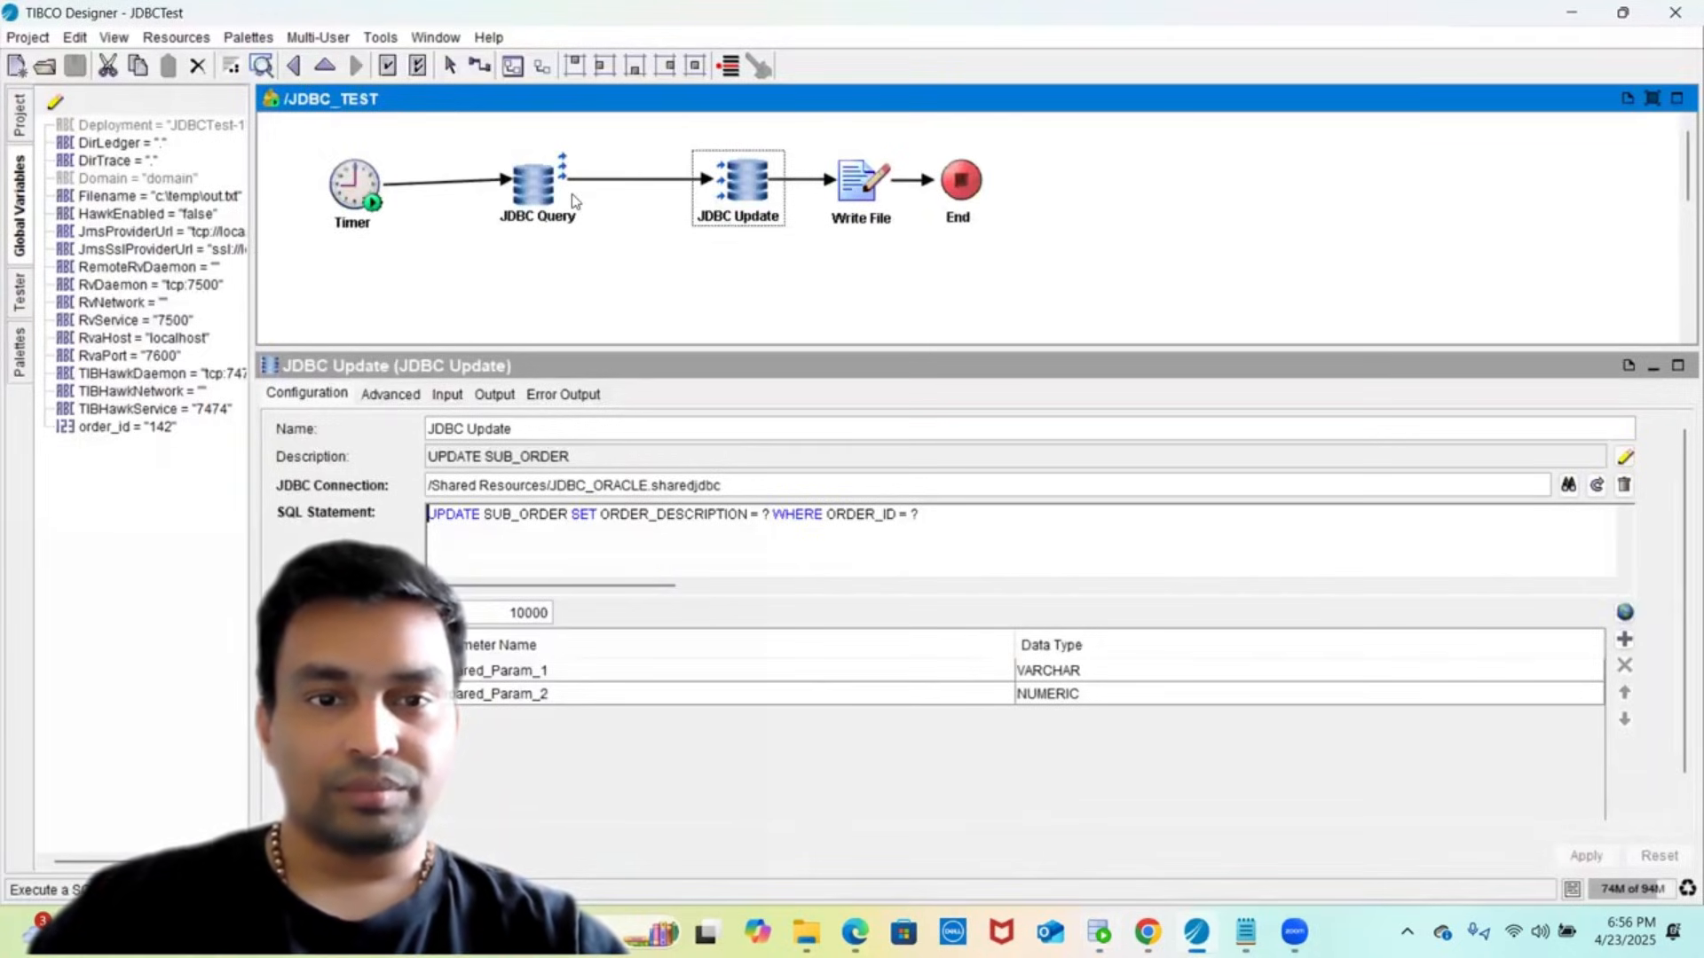
- Open the JDBC Query's JDBC_ORACLE connection and change the URL host to localhost
click(535, 197)
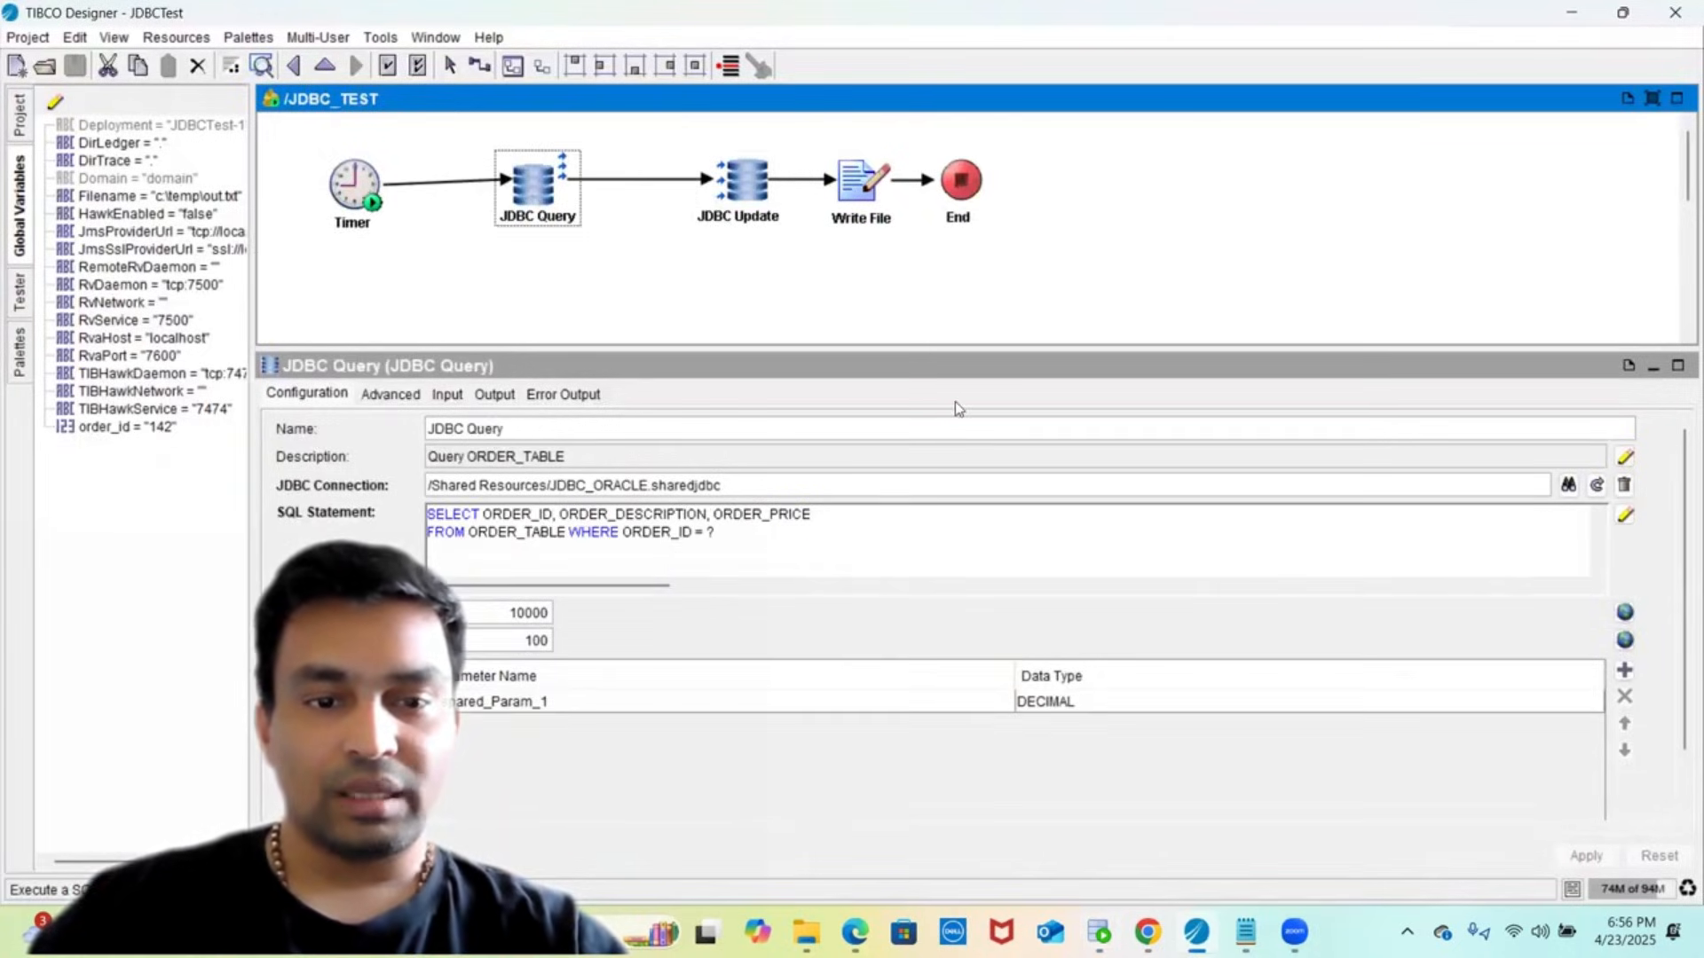
click(1597, 488)
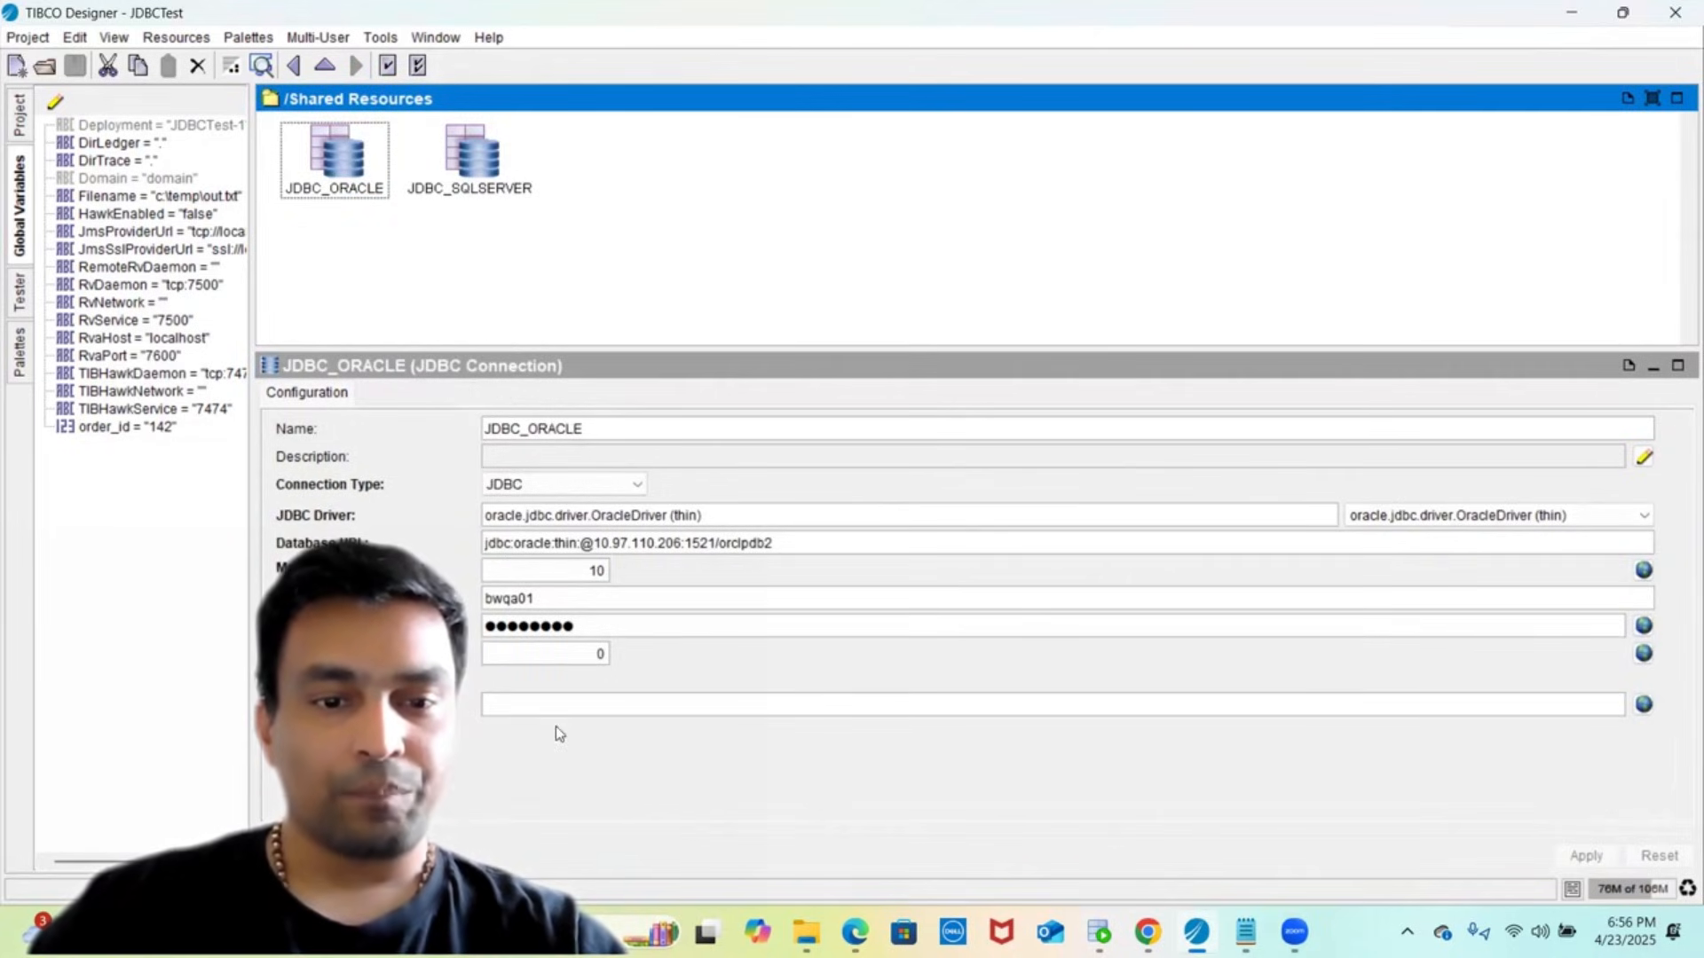
double_click(790, 542)
triple_click(790, 543)
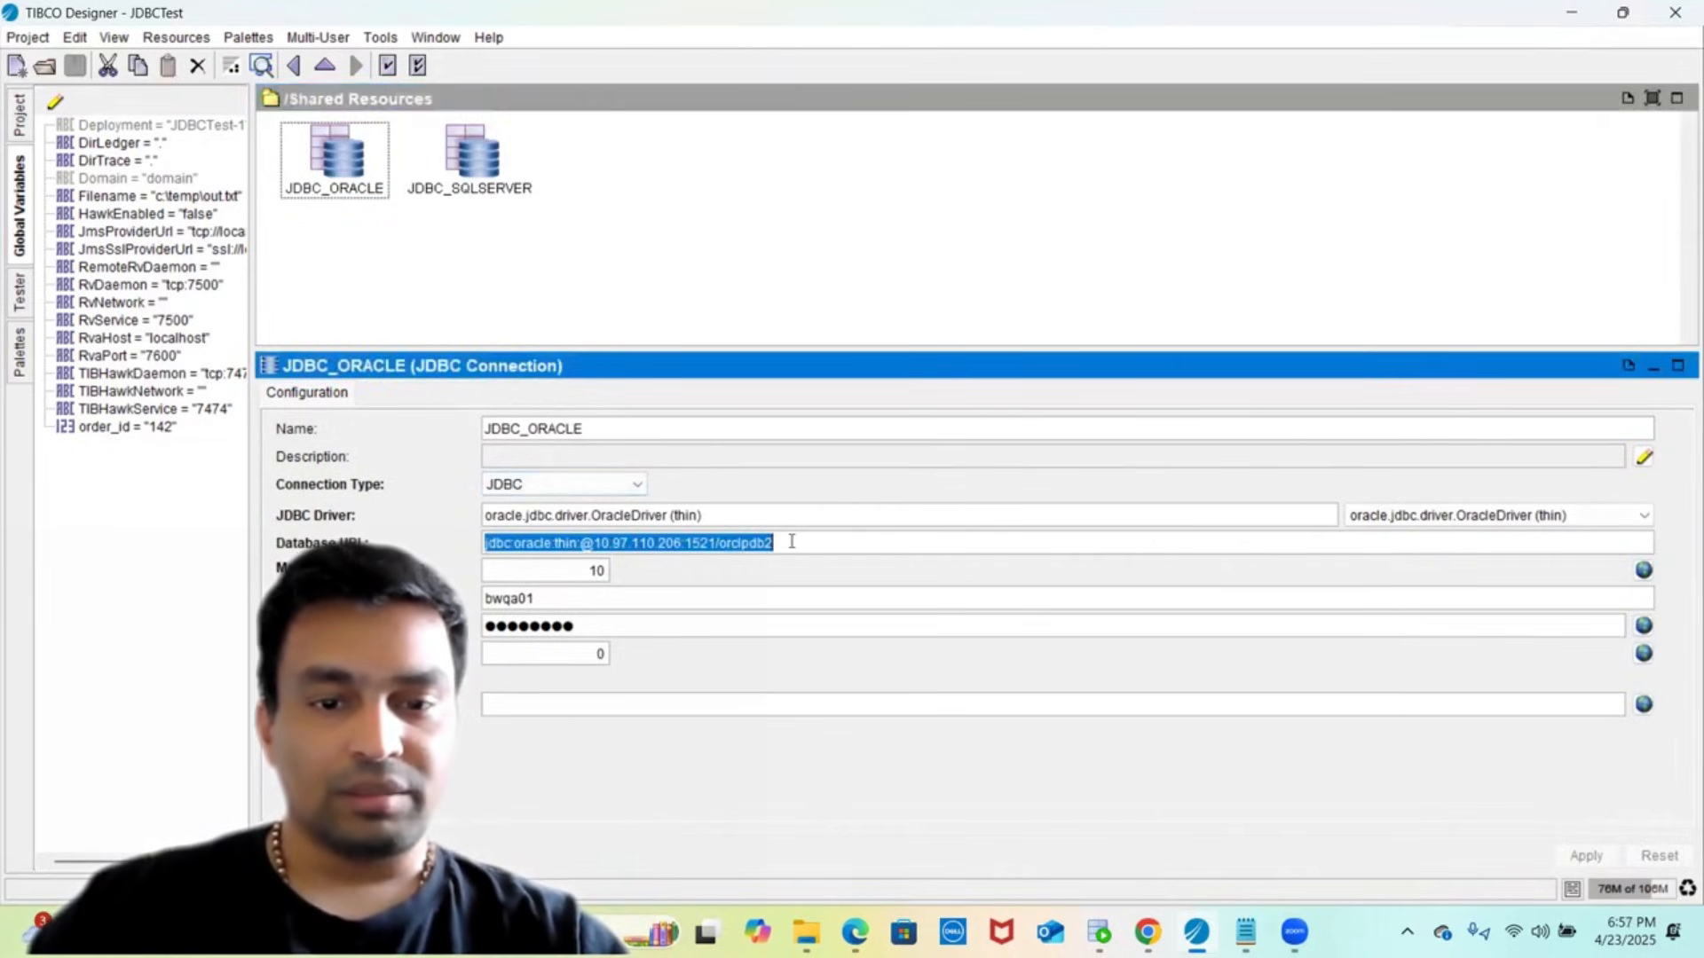
click(709, 542)
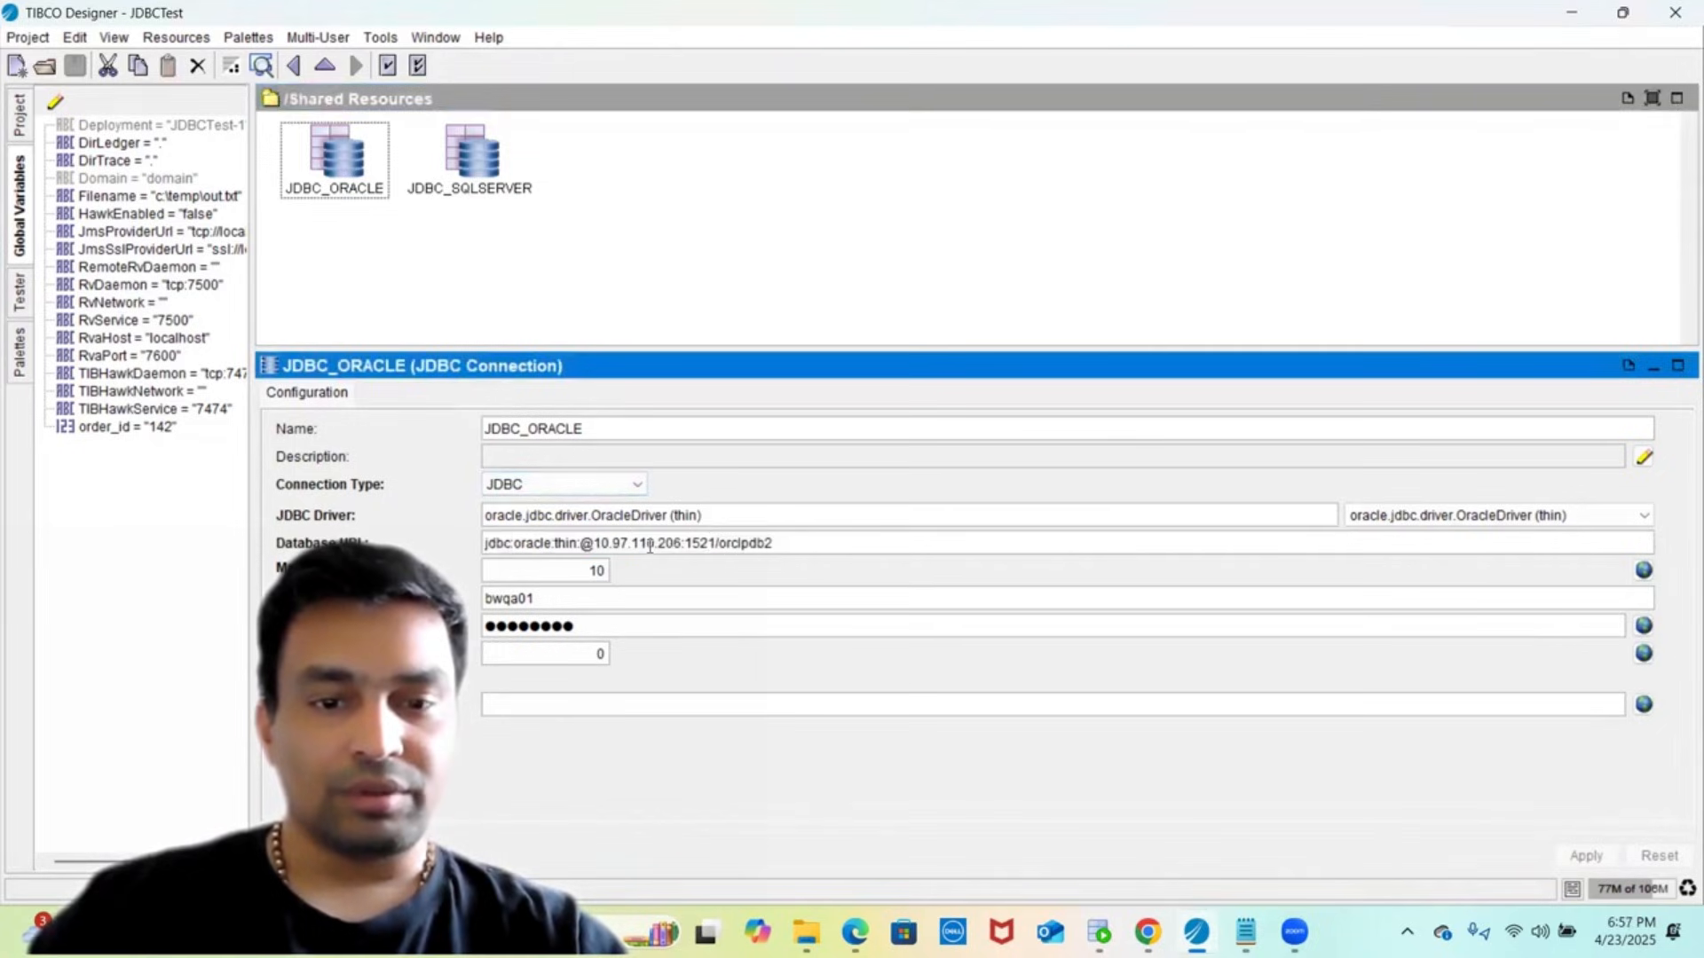
click(594, 542)
key(shift+Right)
key(shift+Right)
key(shift+Right)
key(shift+Right)
key(shift+Right)
key(shift+Right)
key(shift+Right)
key(shift+Right)
key(shift+Right)
key(shift+Right)
key(shift+Right)
key(shift+Right)
key(shift+Right)
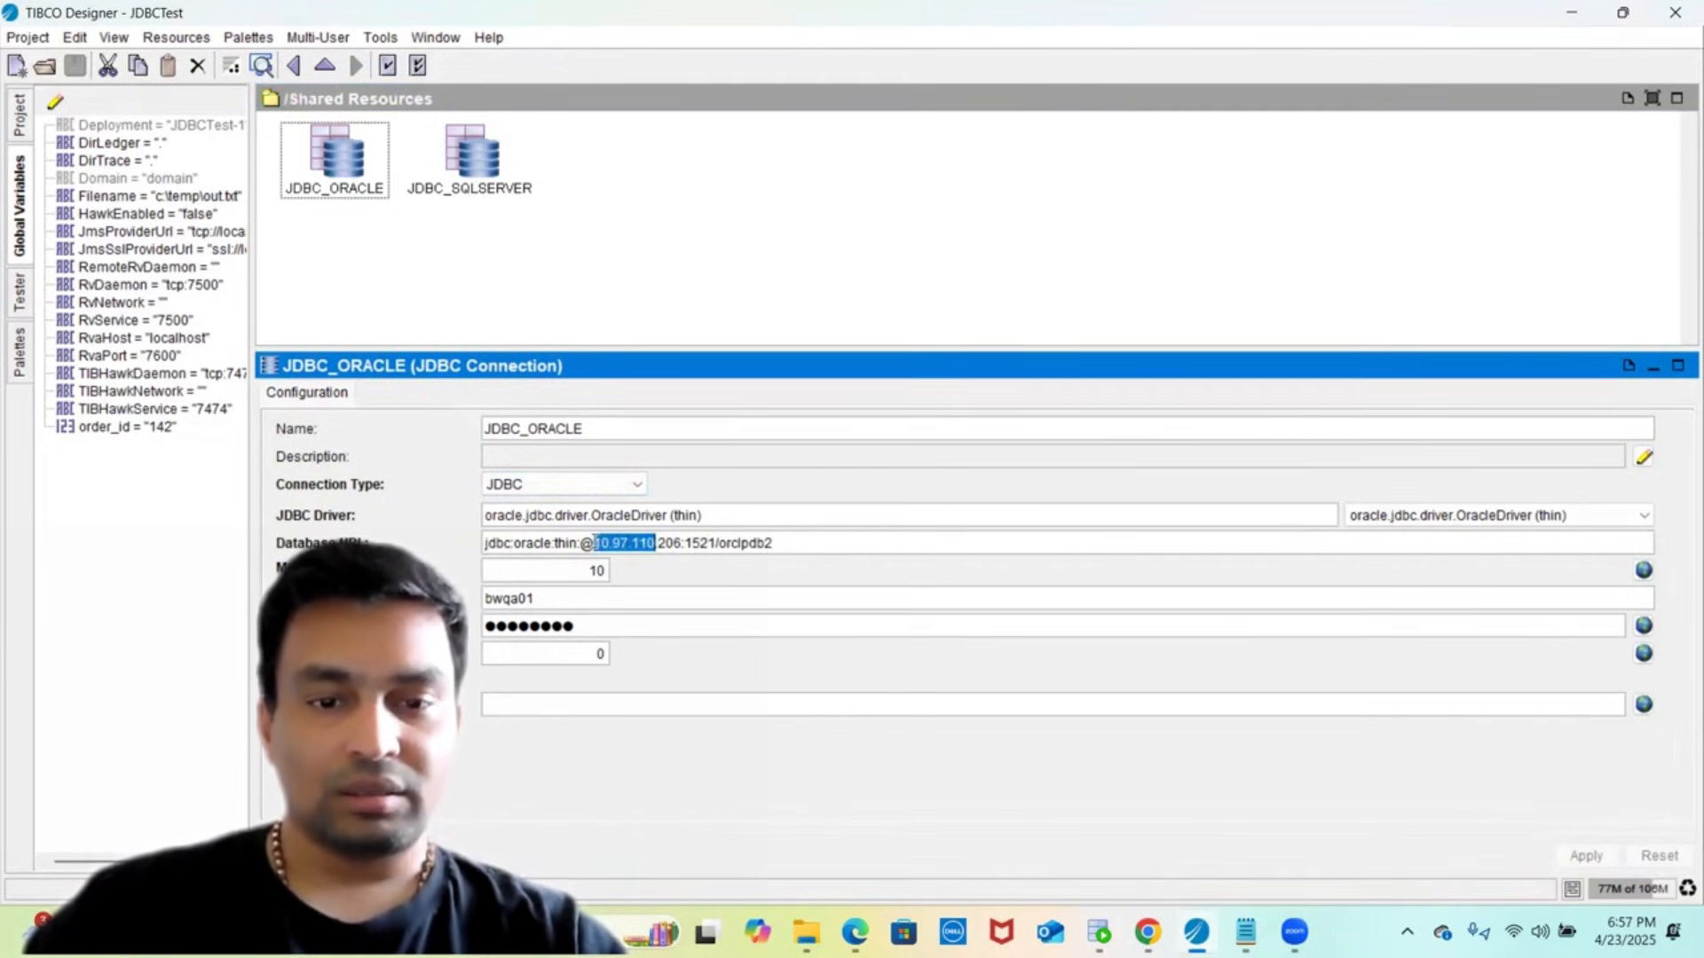
text(localhos)
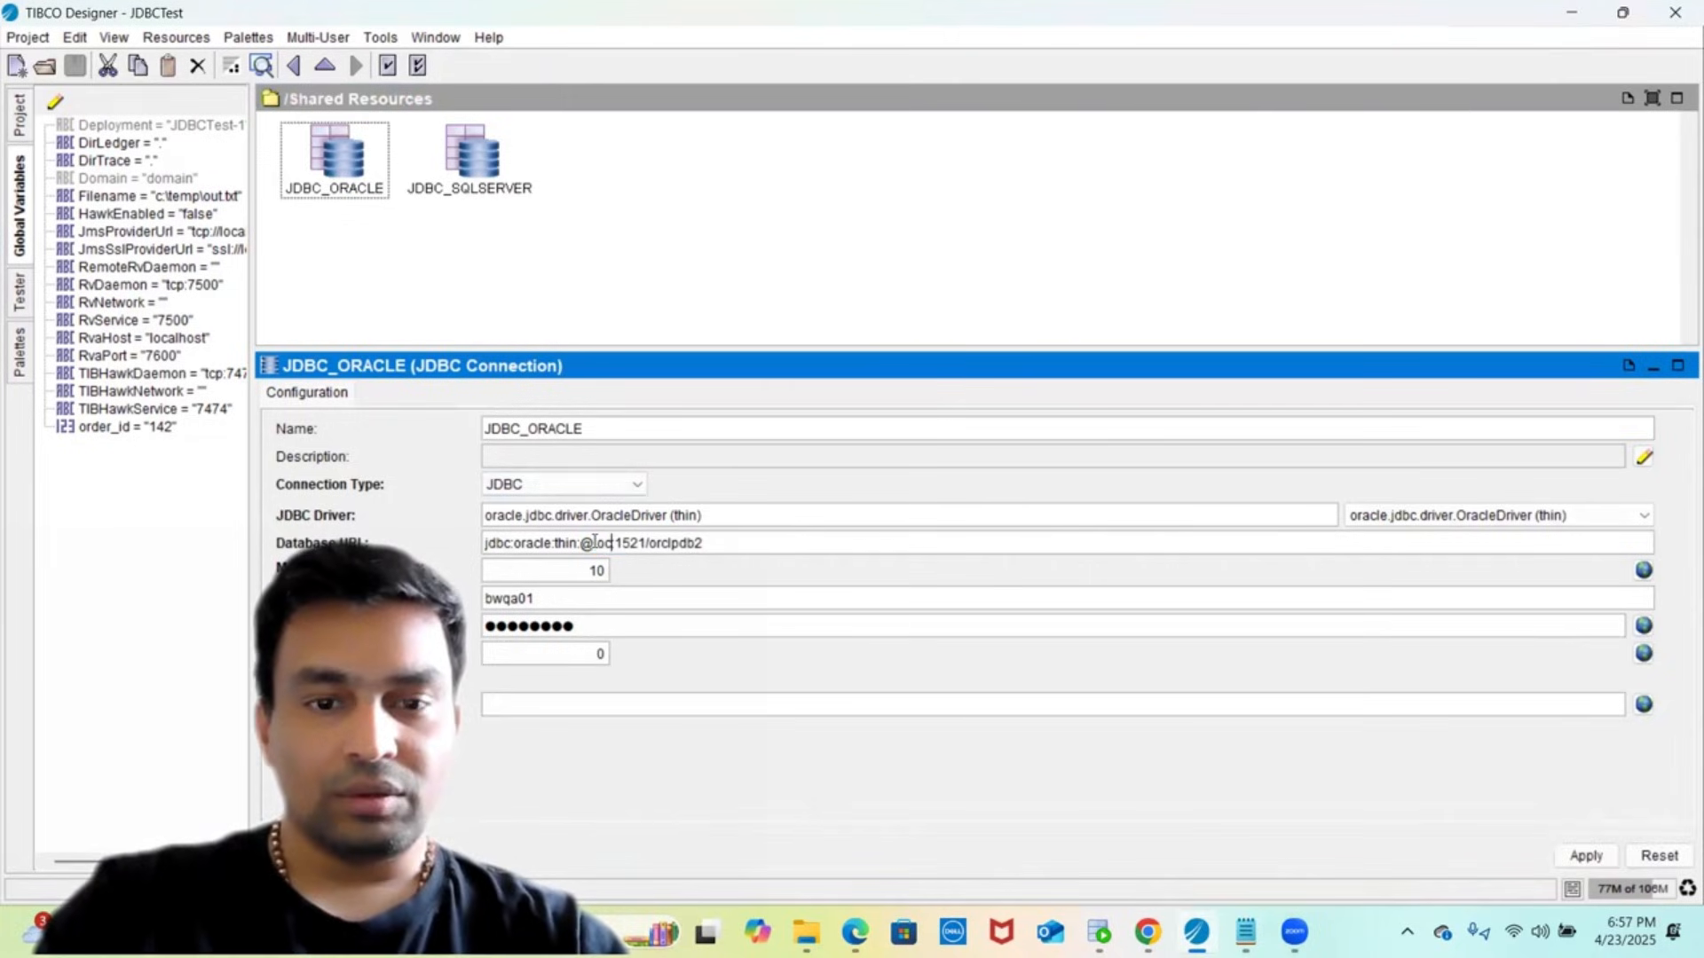
text(t)
key(Right)
key(Right)
key(Right)
key(Right)
key(Right)
key(Right)
key(Right)
key(Right)
key(Right)
- Replace database name orclpdb2 with FREE and set the user name to SYSTEM
key(Left)
key(Left)
key(shift+Right)
key(shift+Right)
key(shift+Right)
key(shift+Right)
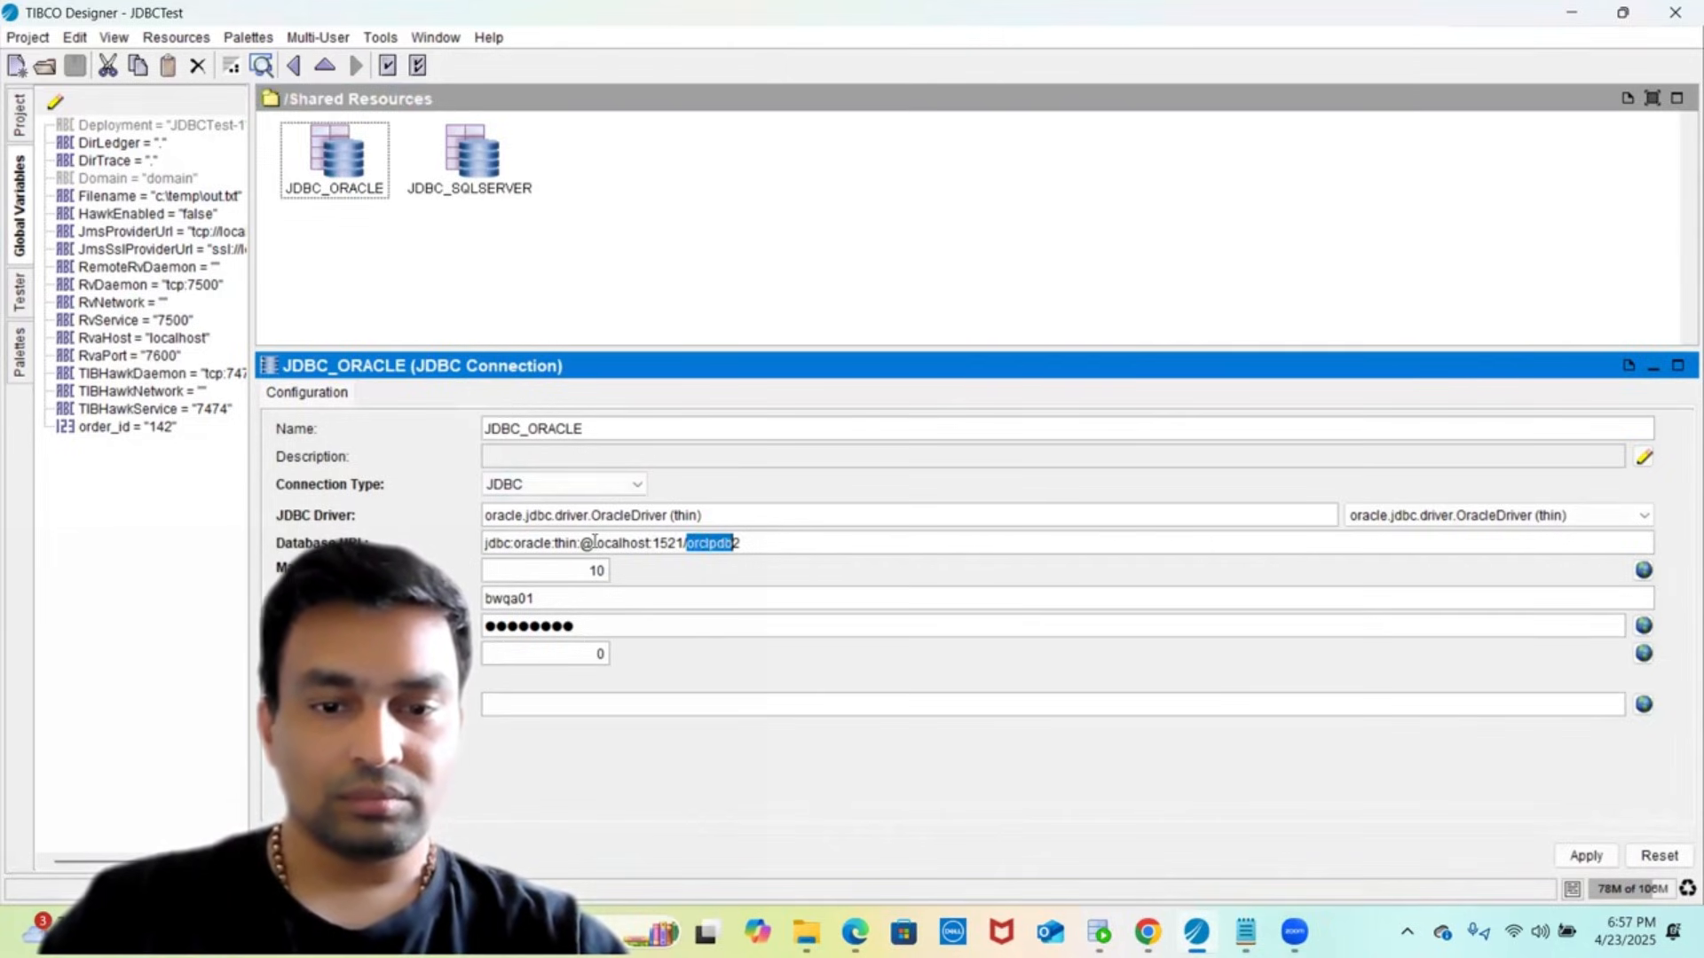
key(shift+Right)
text(FRE)
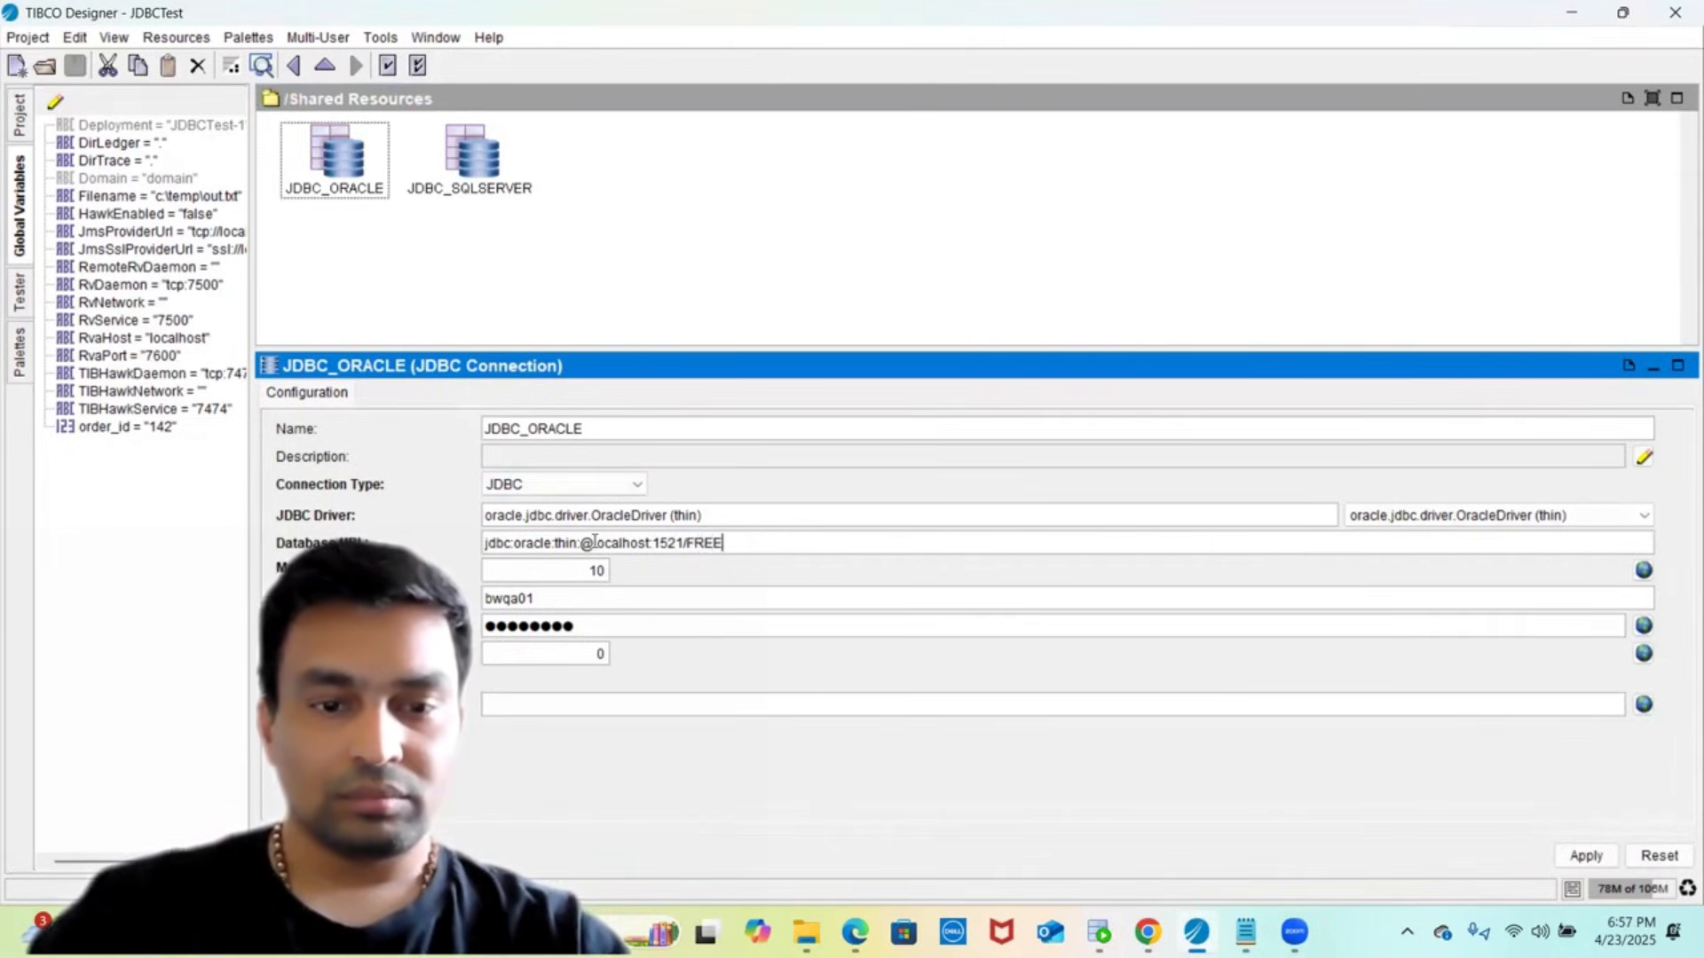
double_click(508, 600)
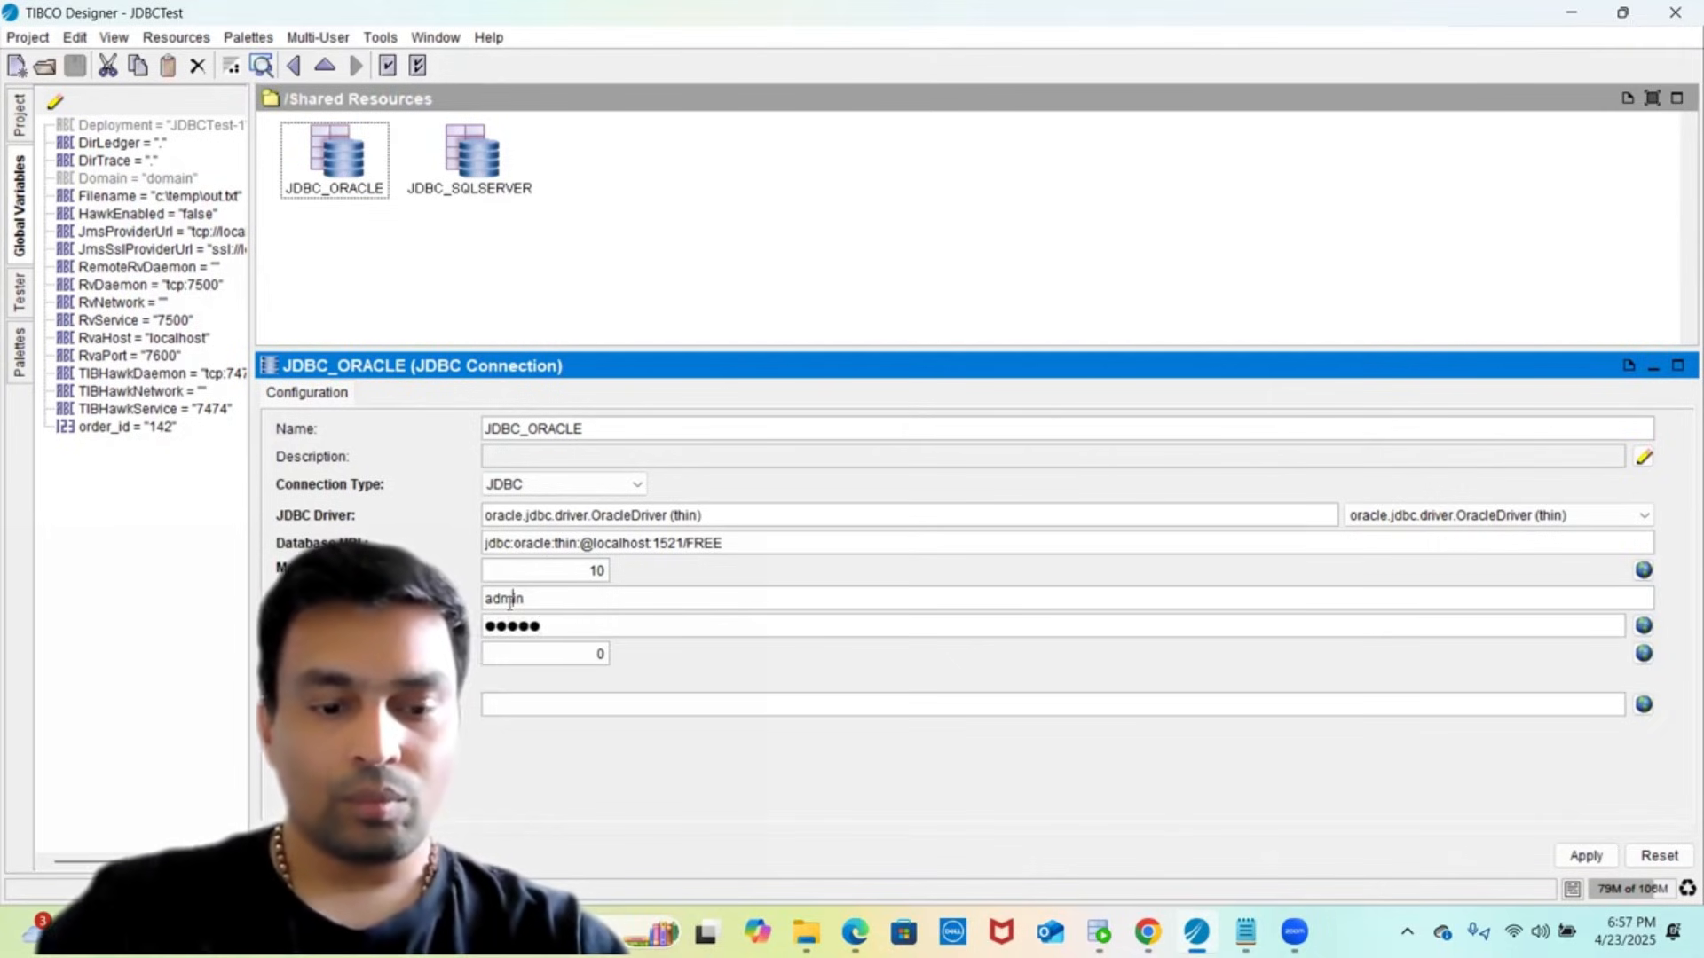
text(TEM)
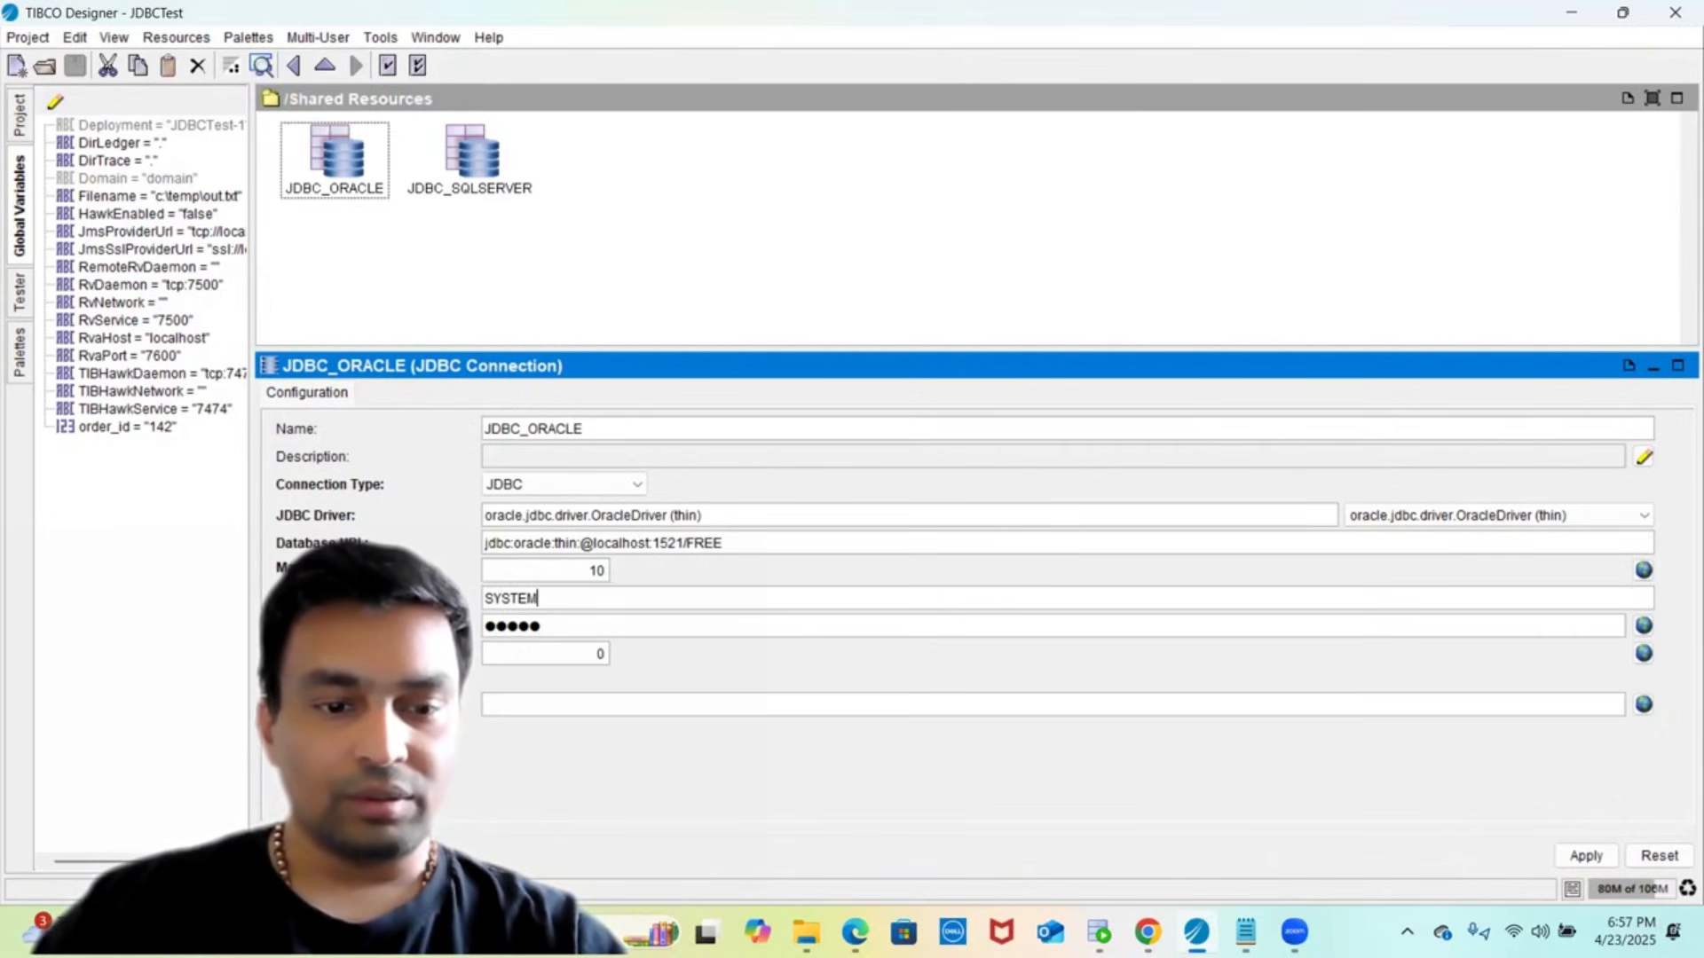
- Test the JDBC_ORACLE connection successfully against Oracle Database 23ai Free, apply, and save the project
click(325, 856)
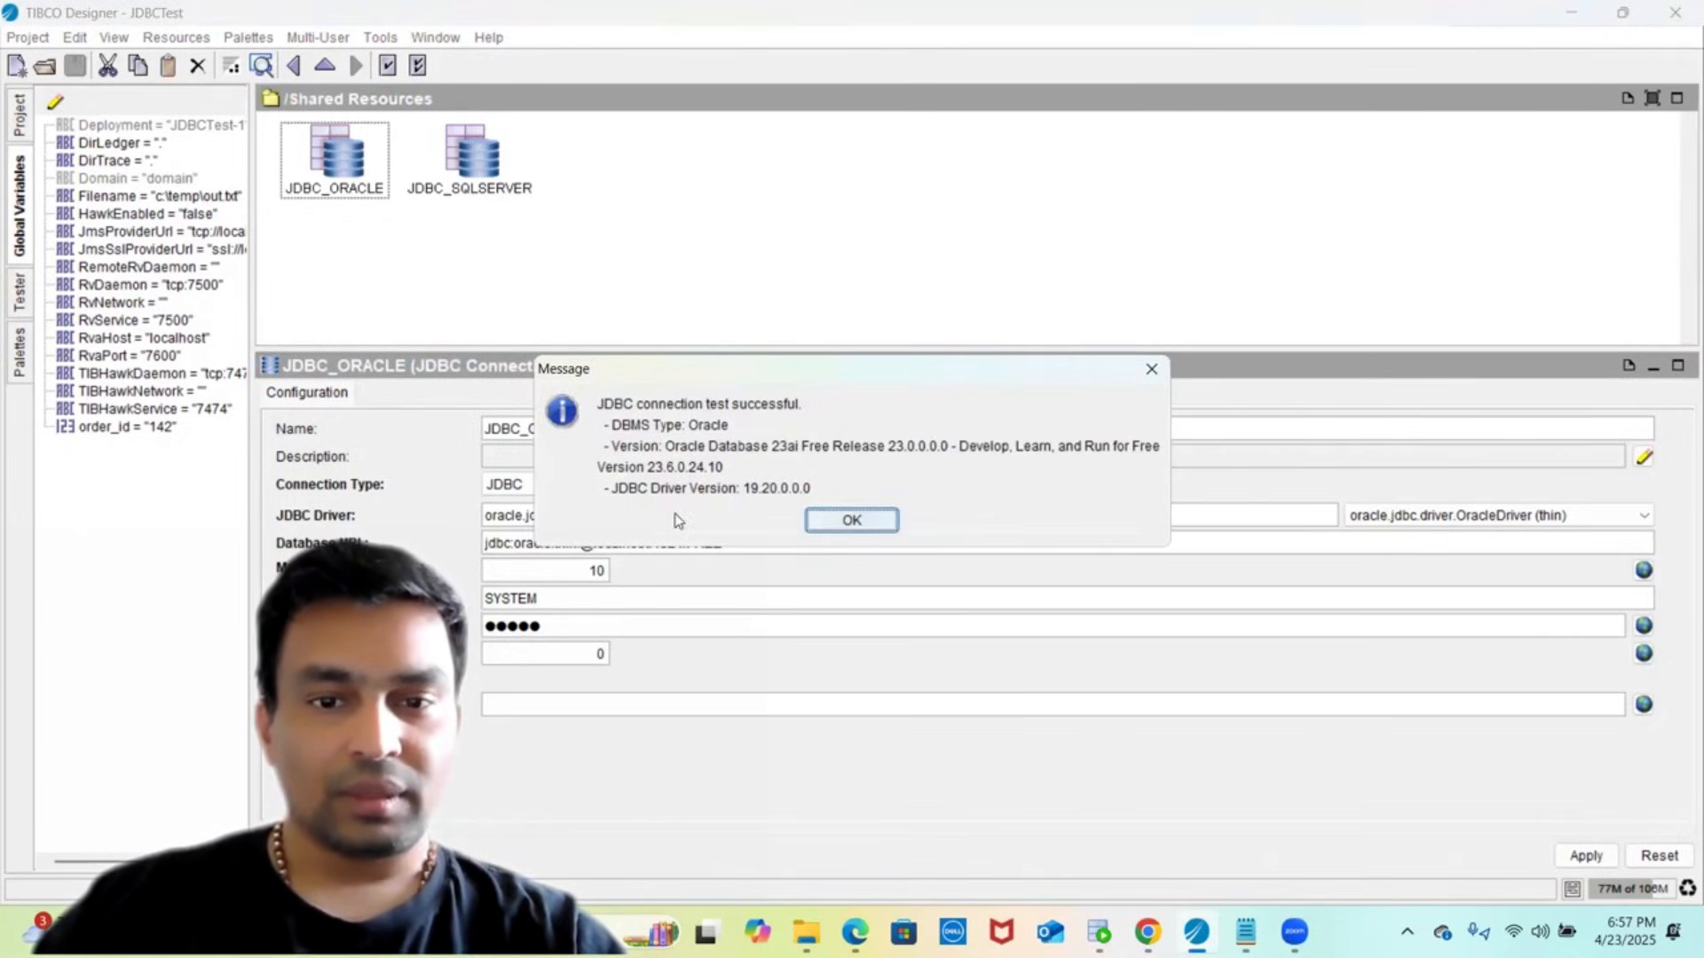
click(836, 522)
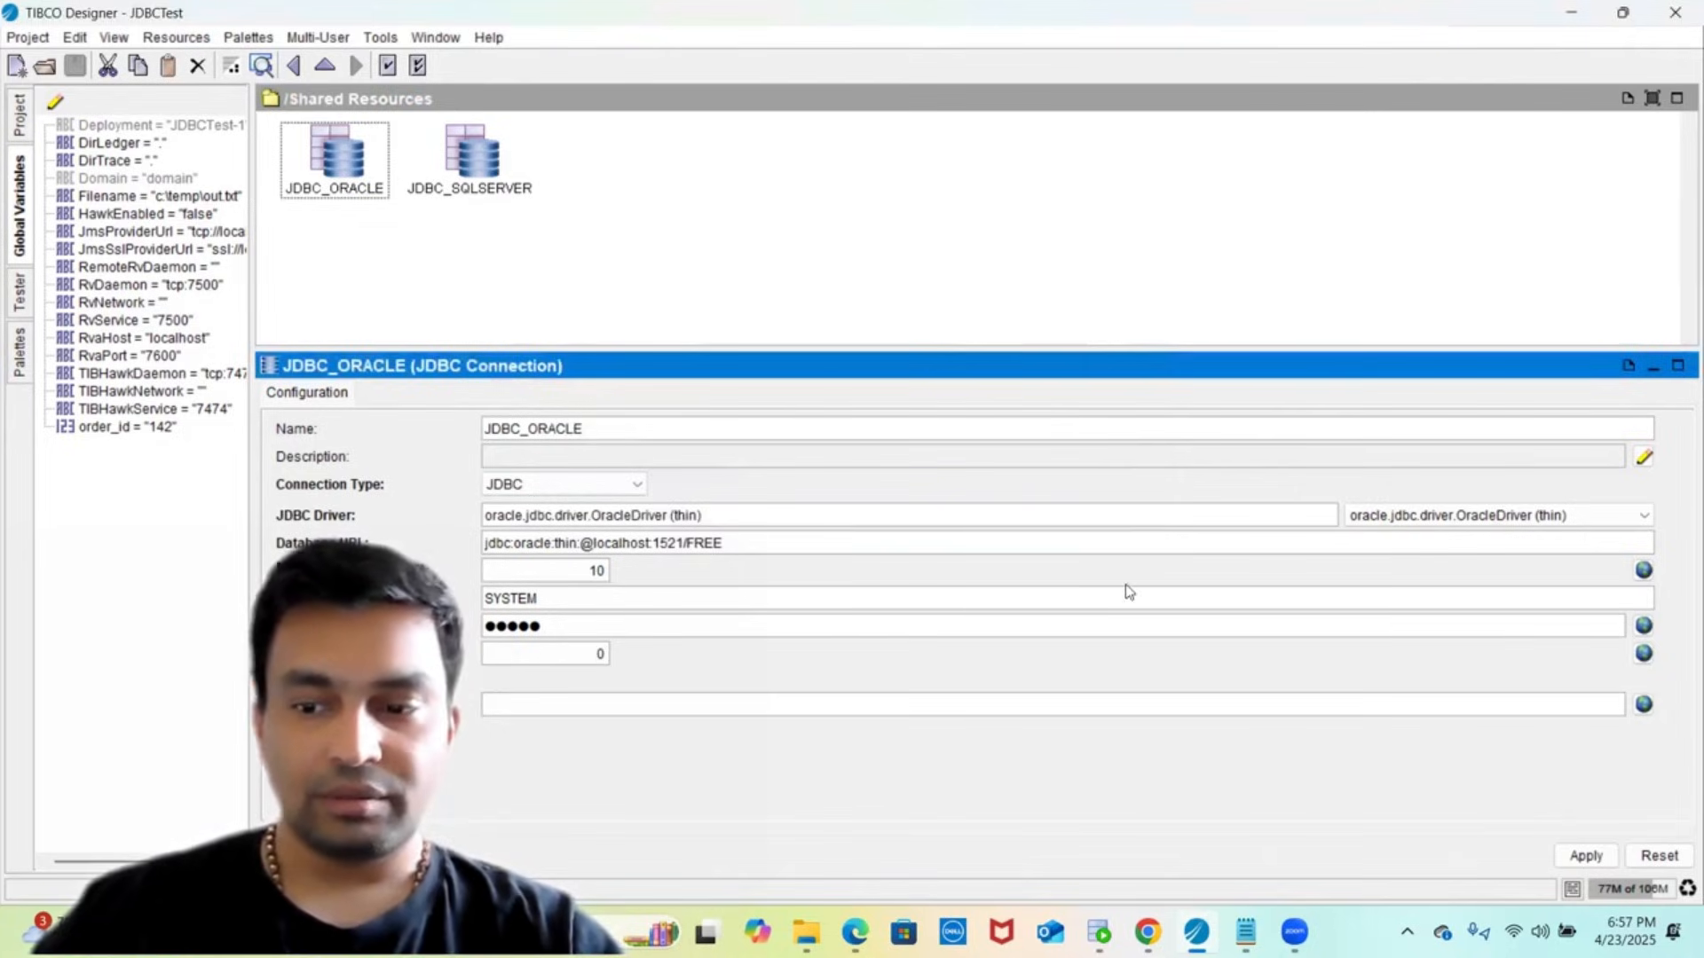
click(1582, 855)
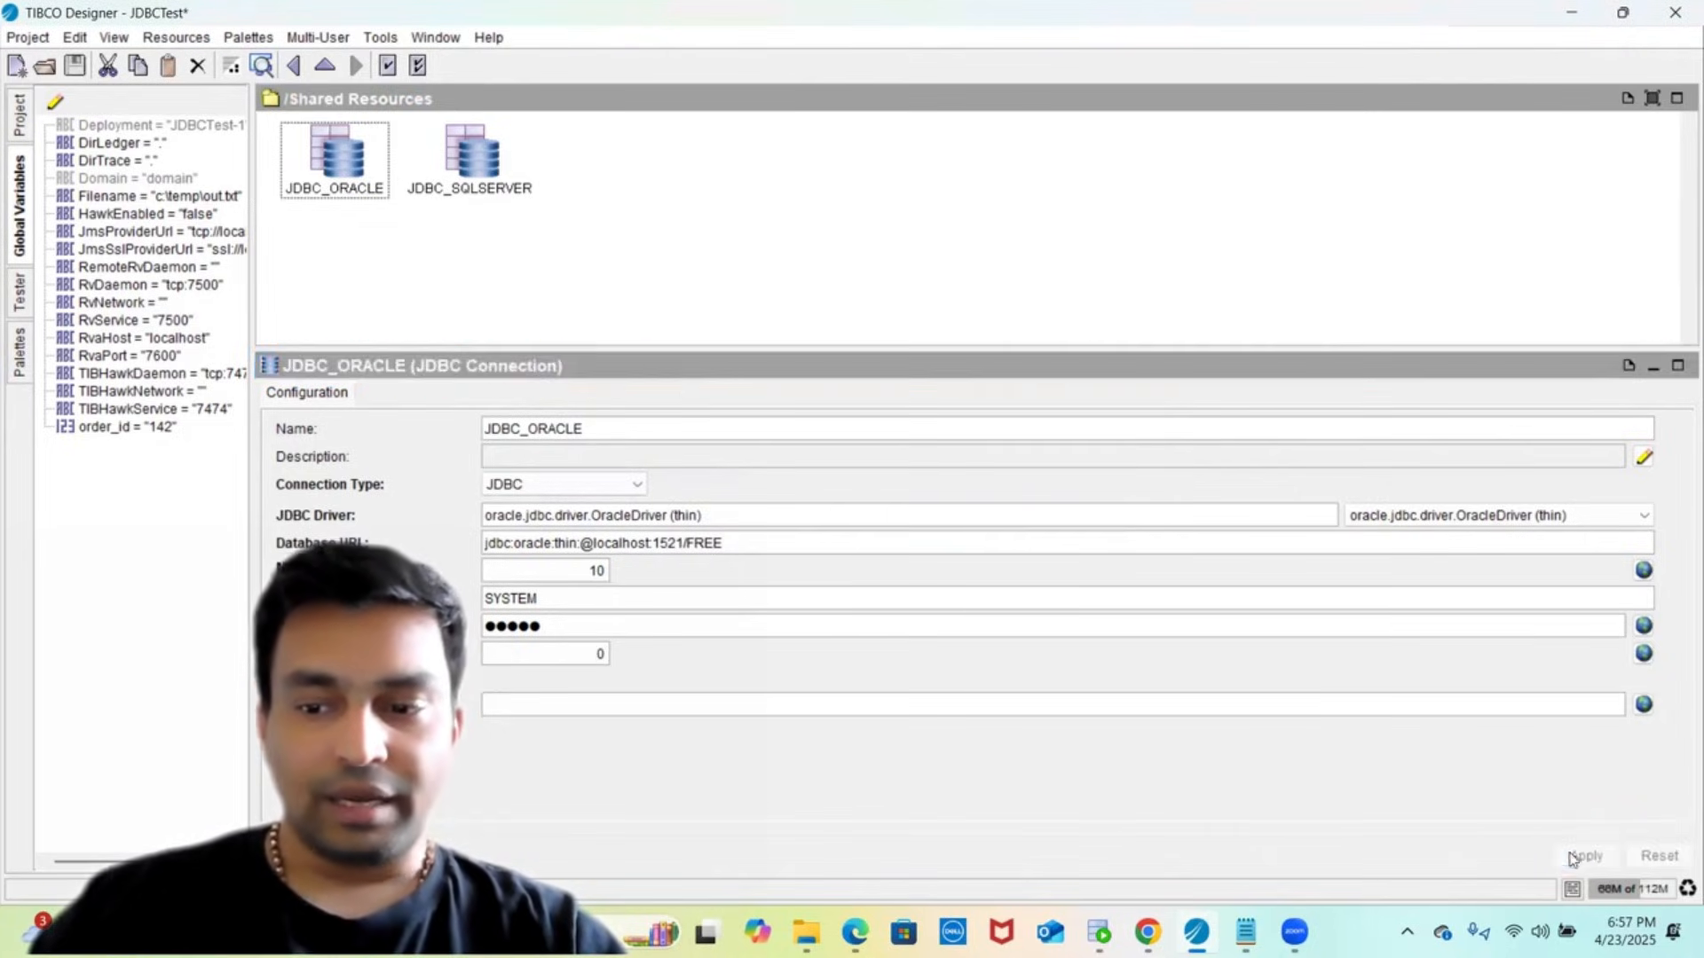
click(76, 74)
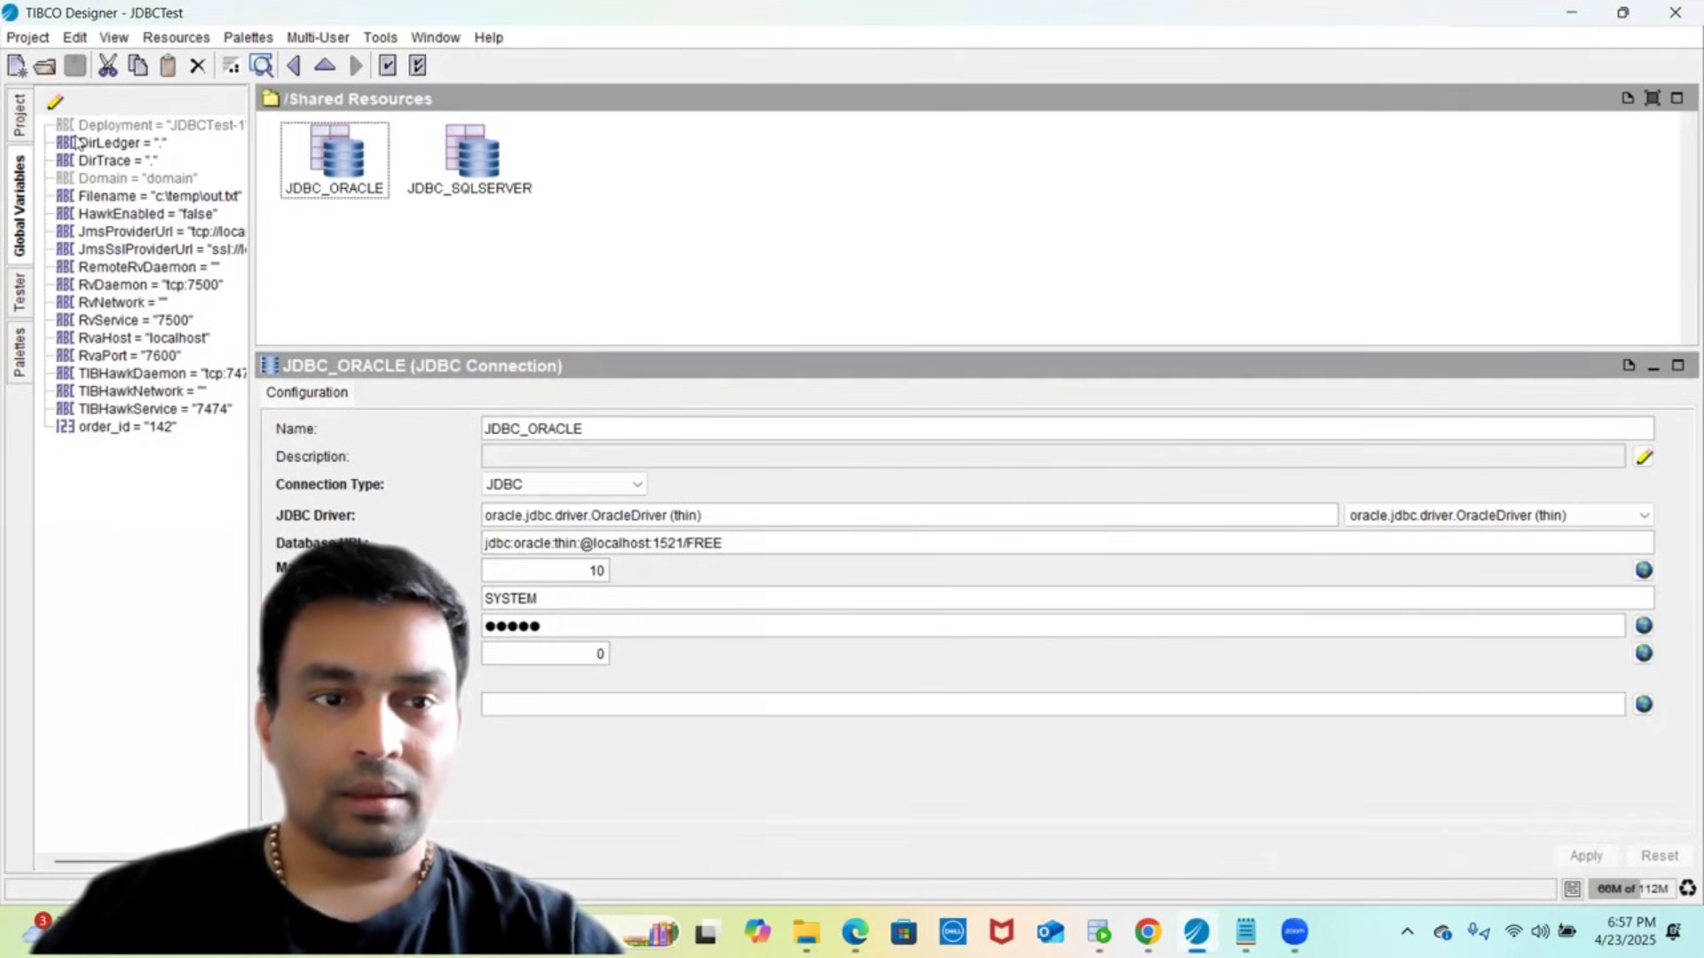
- Return to the JDBC_TEST process and start the tester with JDBC_TEST loaded as a job
click(290, 69)
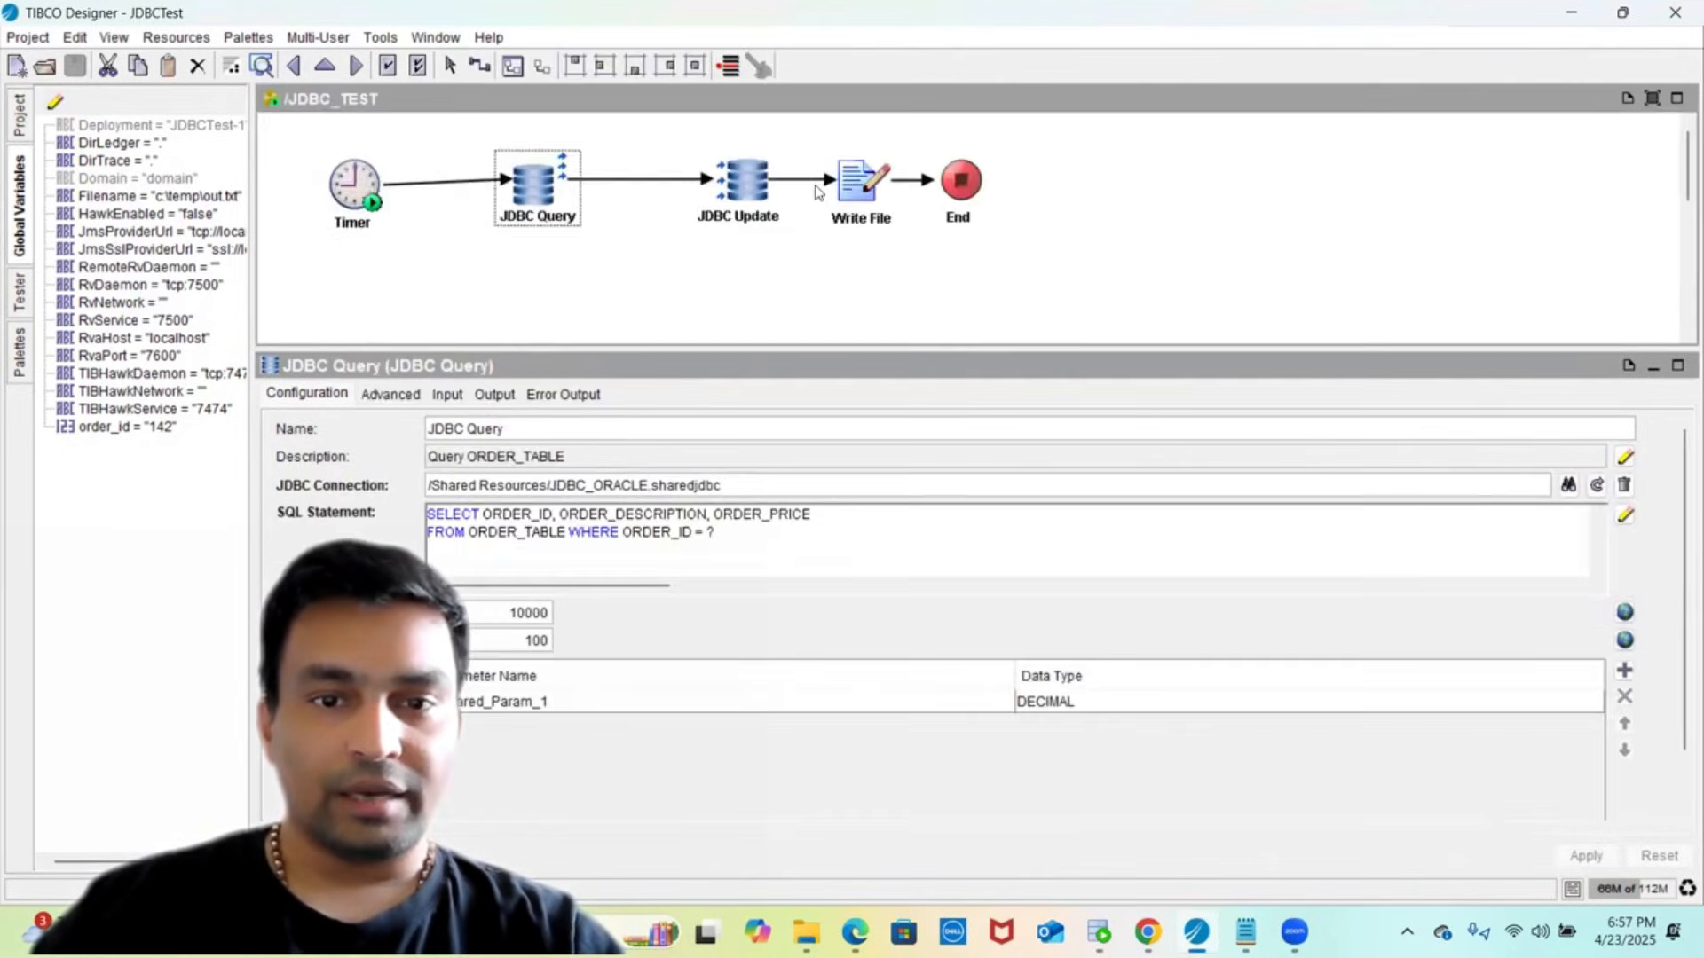
click(745, 186)
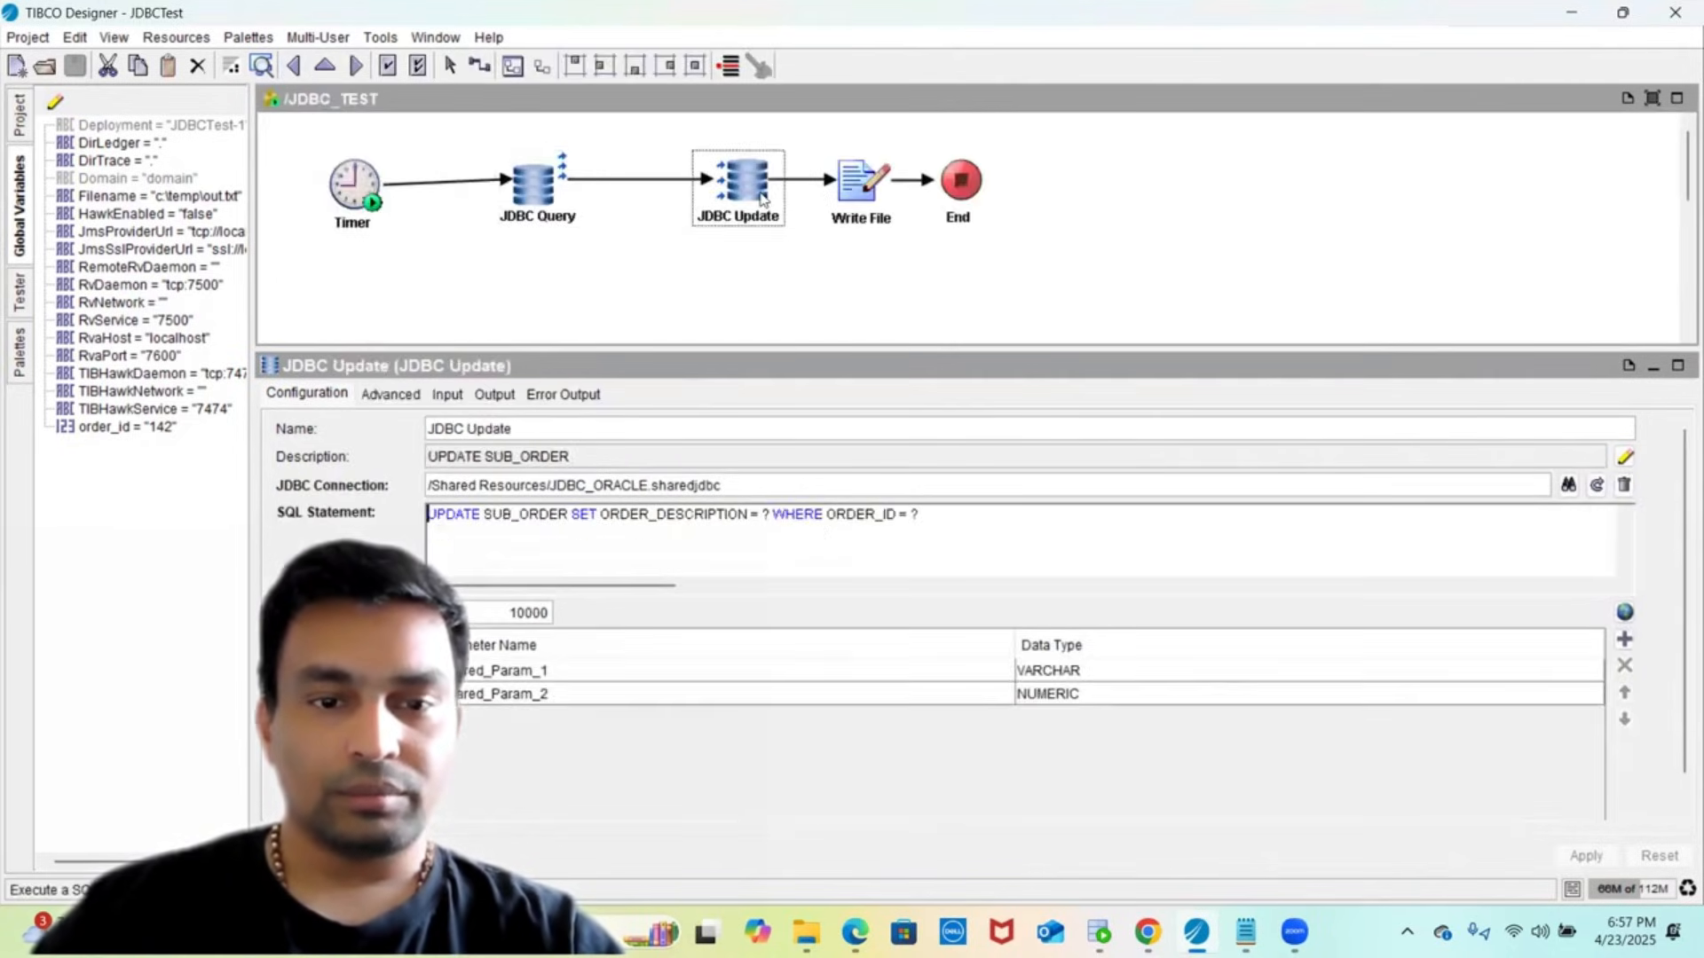
click(544, 211)
click(406, 265)
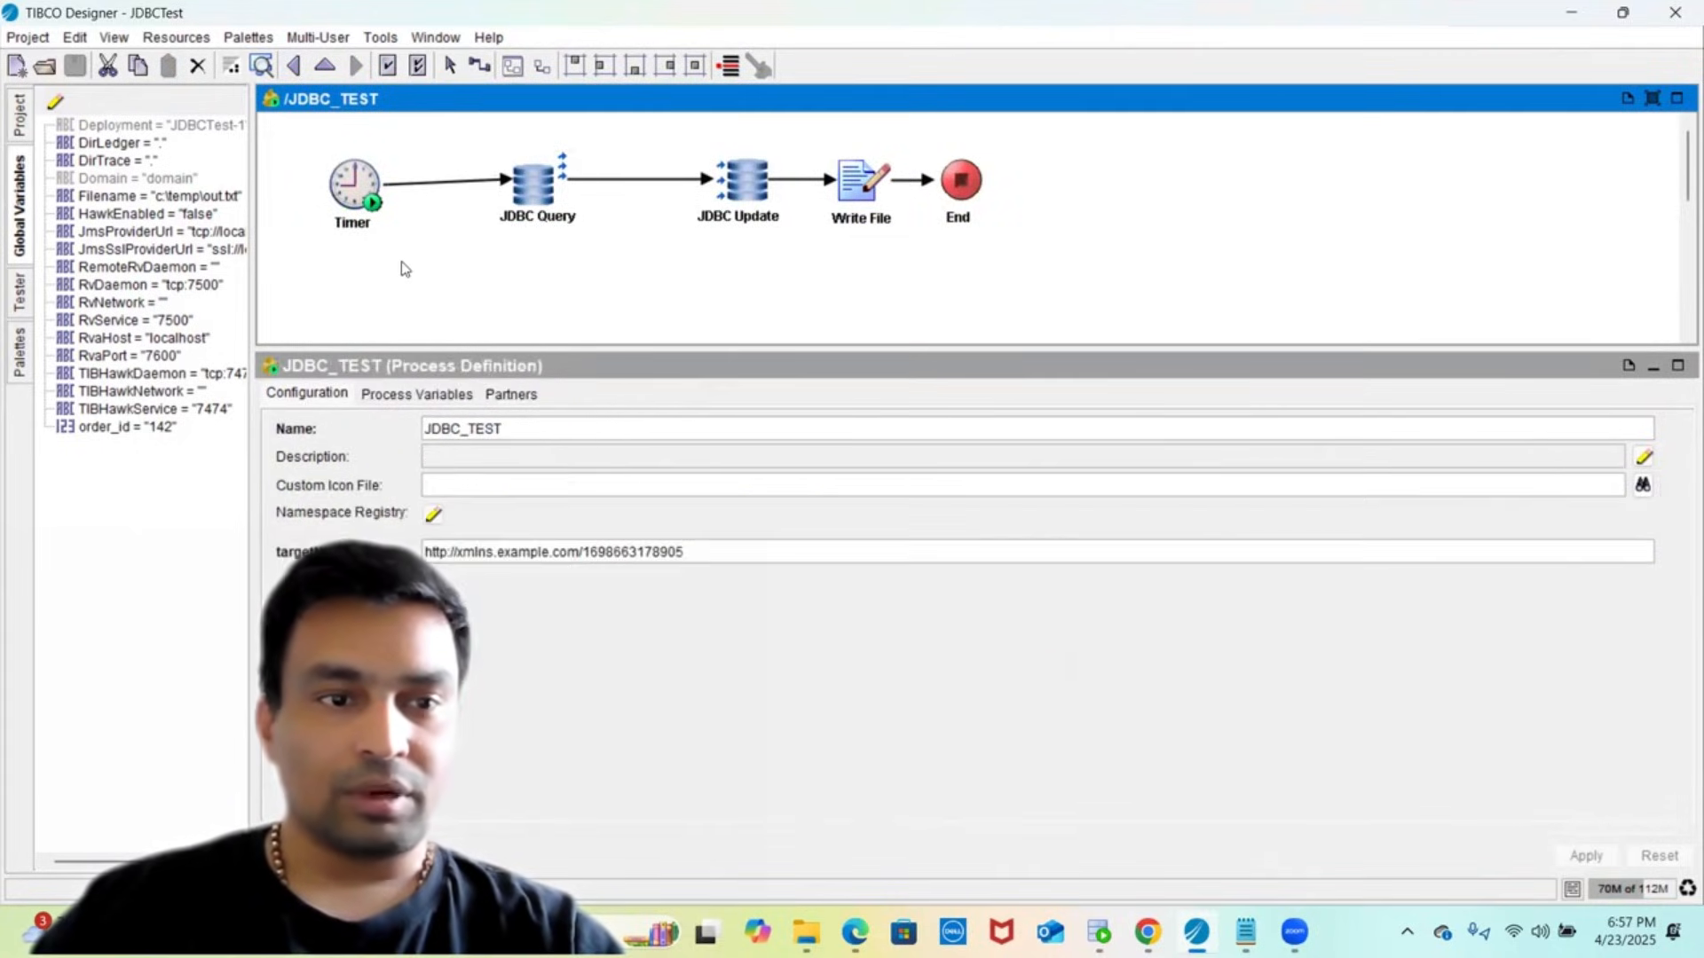
click(17, 293)
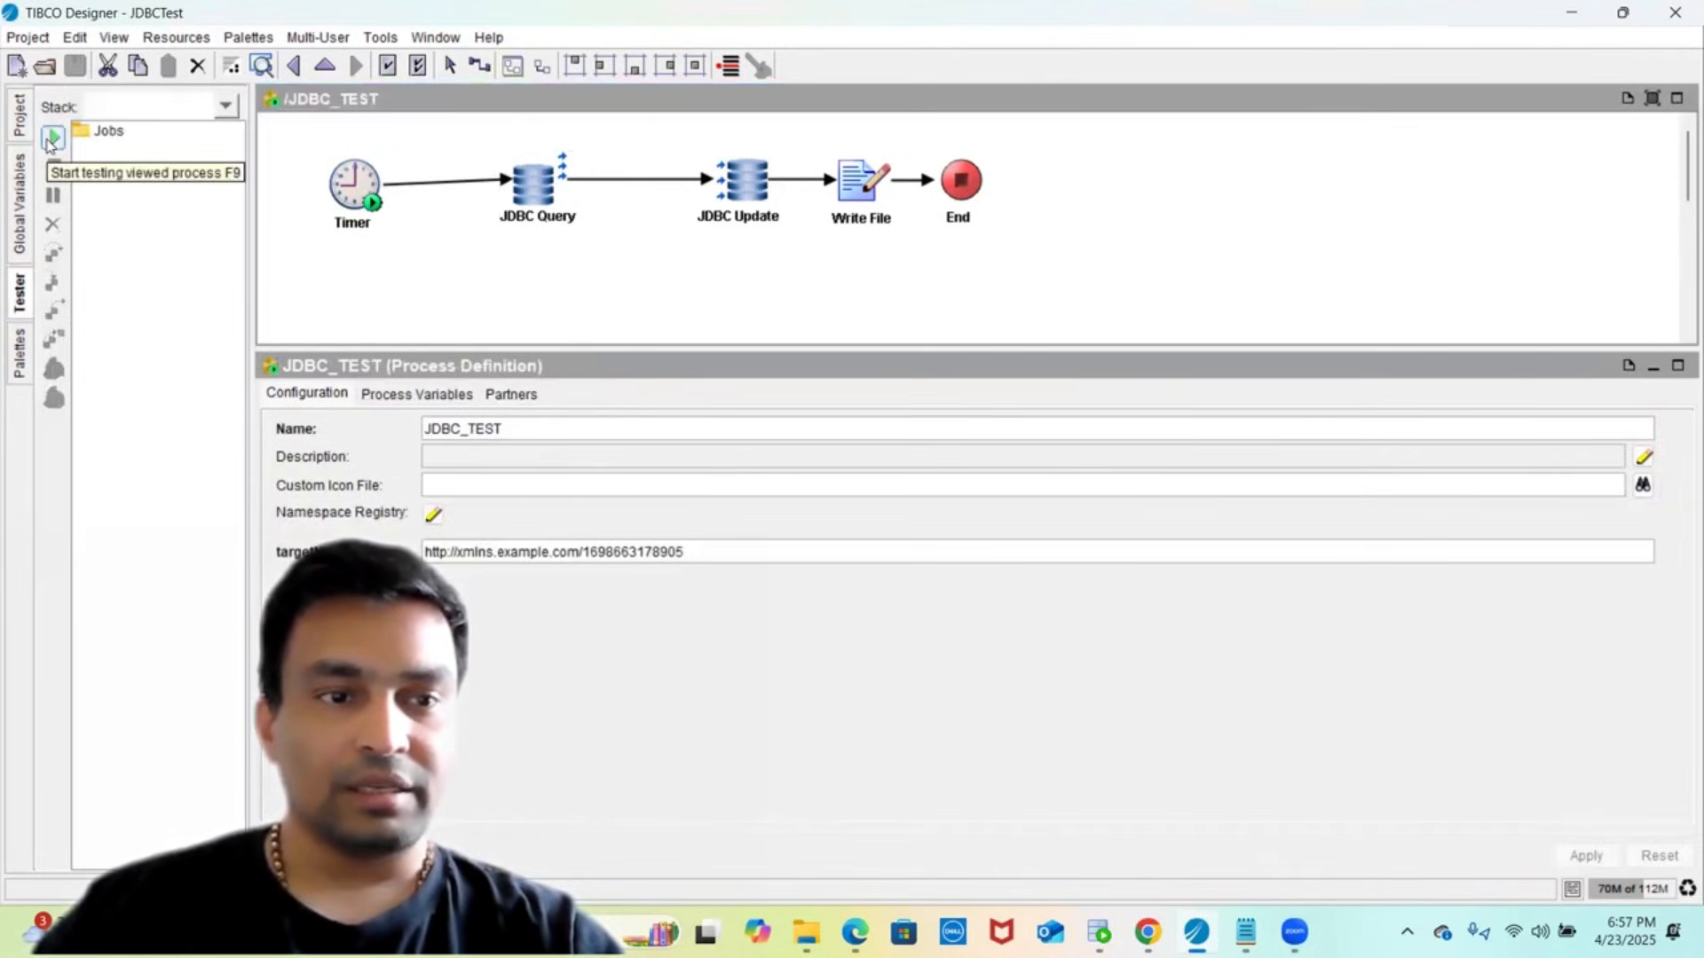
click(52, 139)
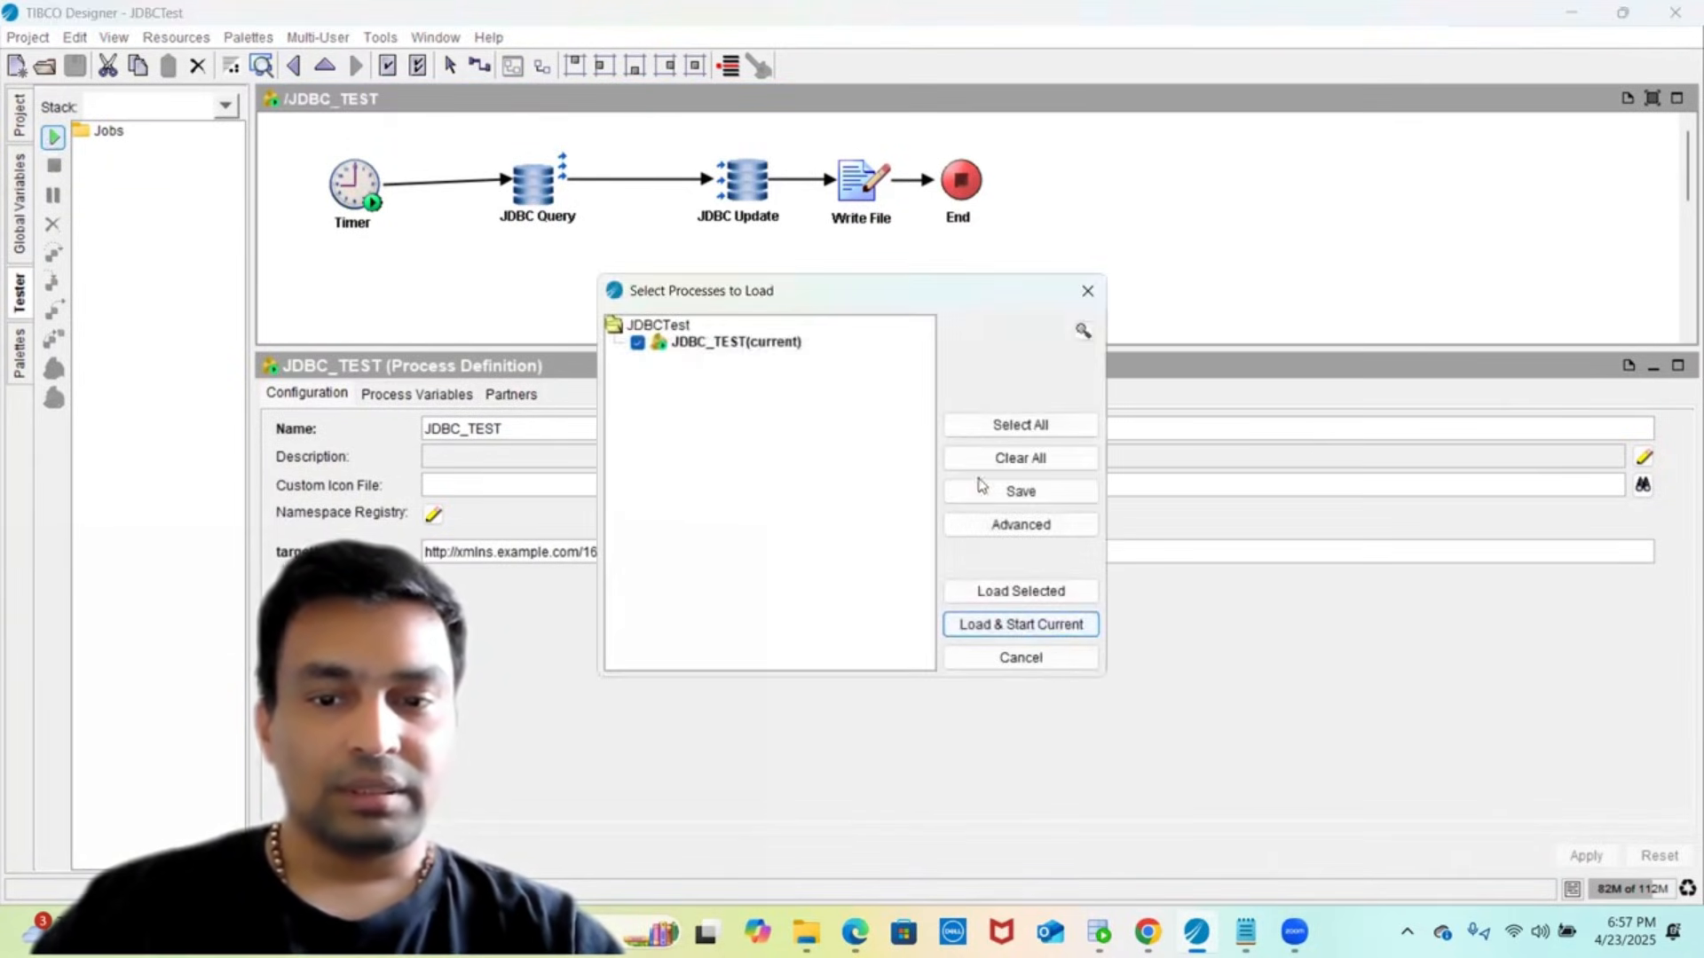
click(1021, 593)
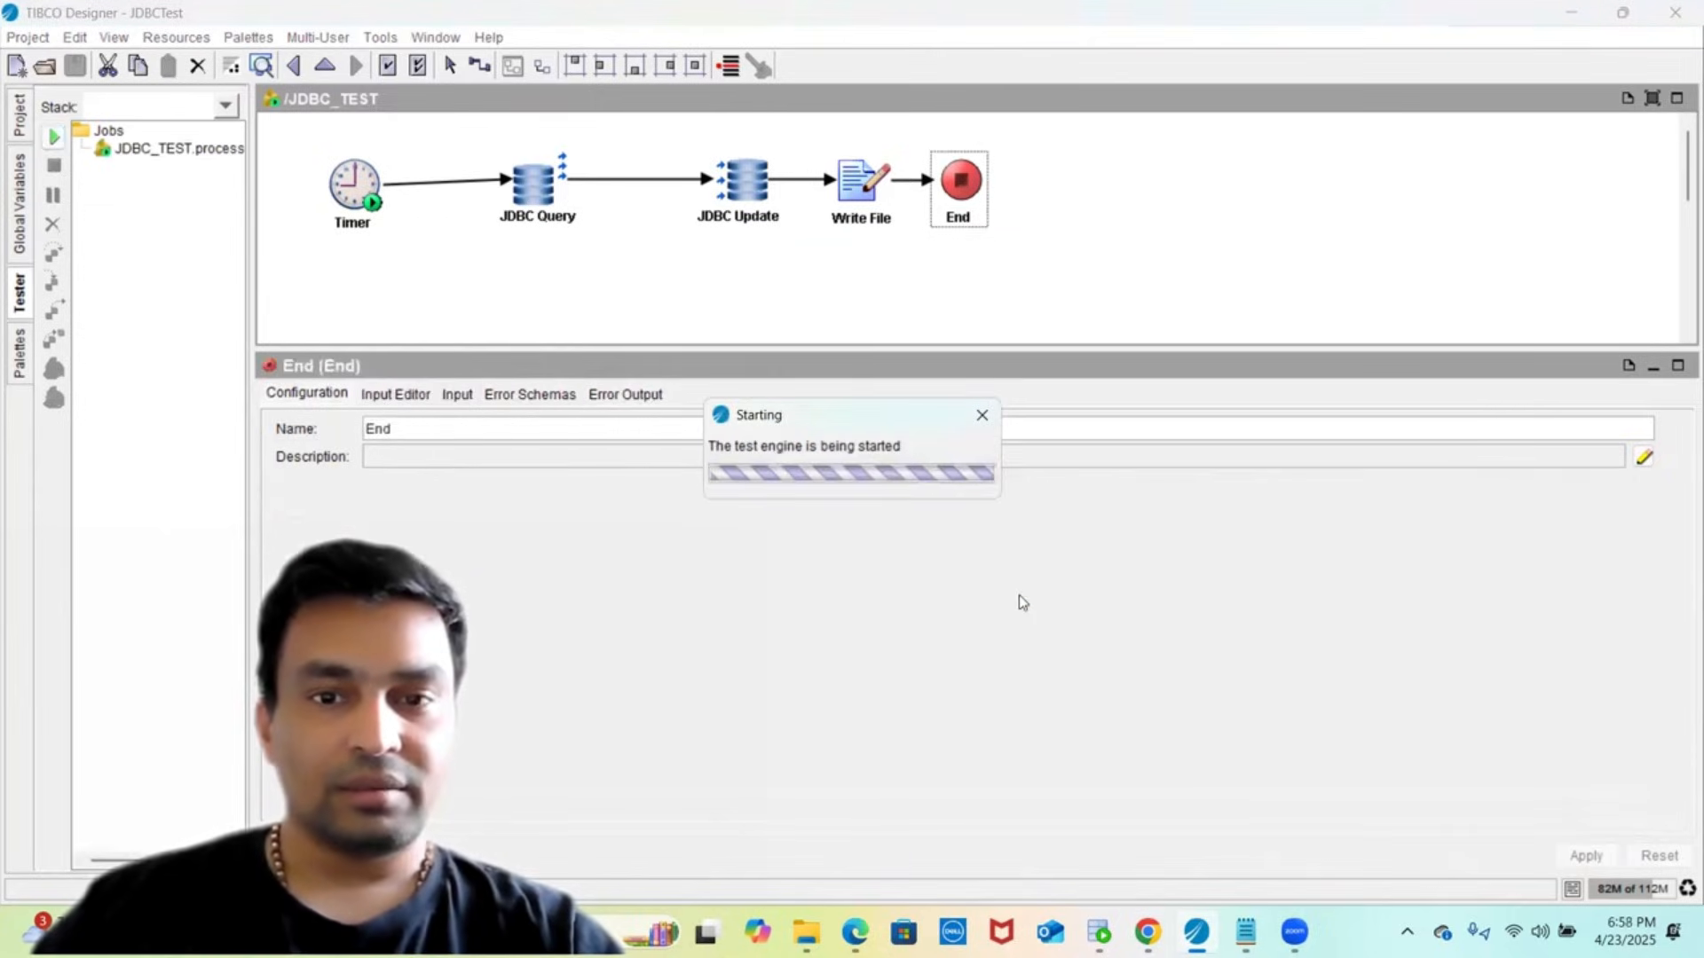
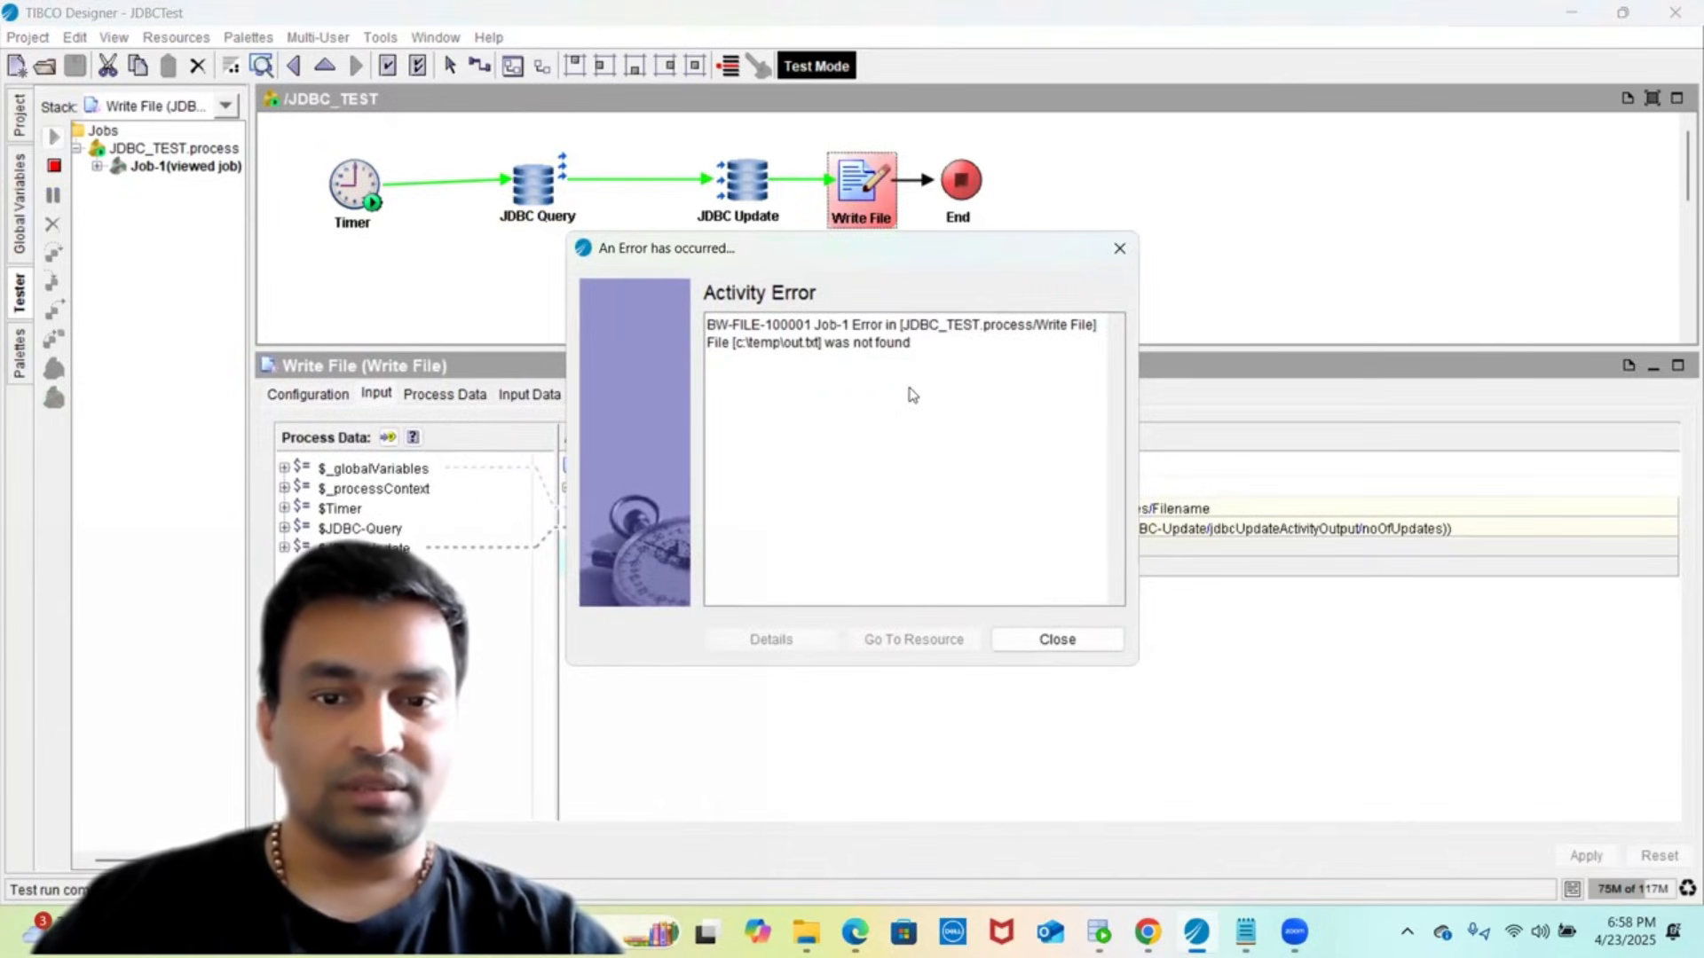
- Dismiss the missing-path error, enable Create Non-Existing Directories on Write File, apply, and save
double_click(759, 345)
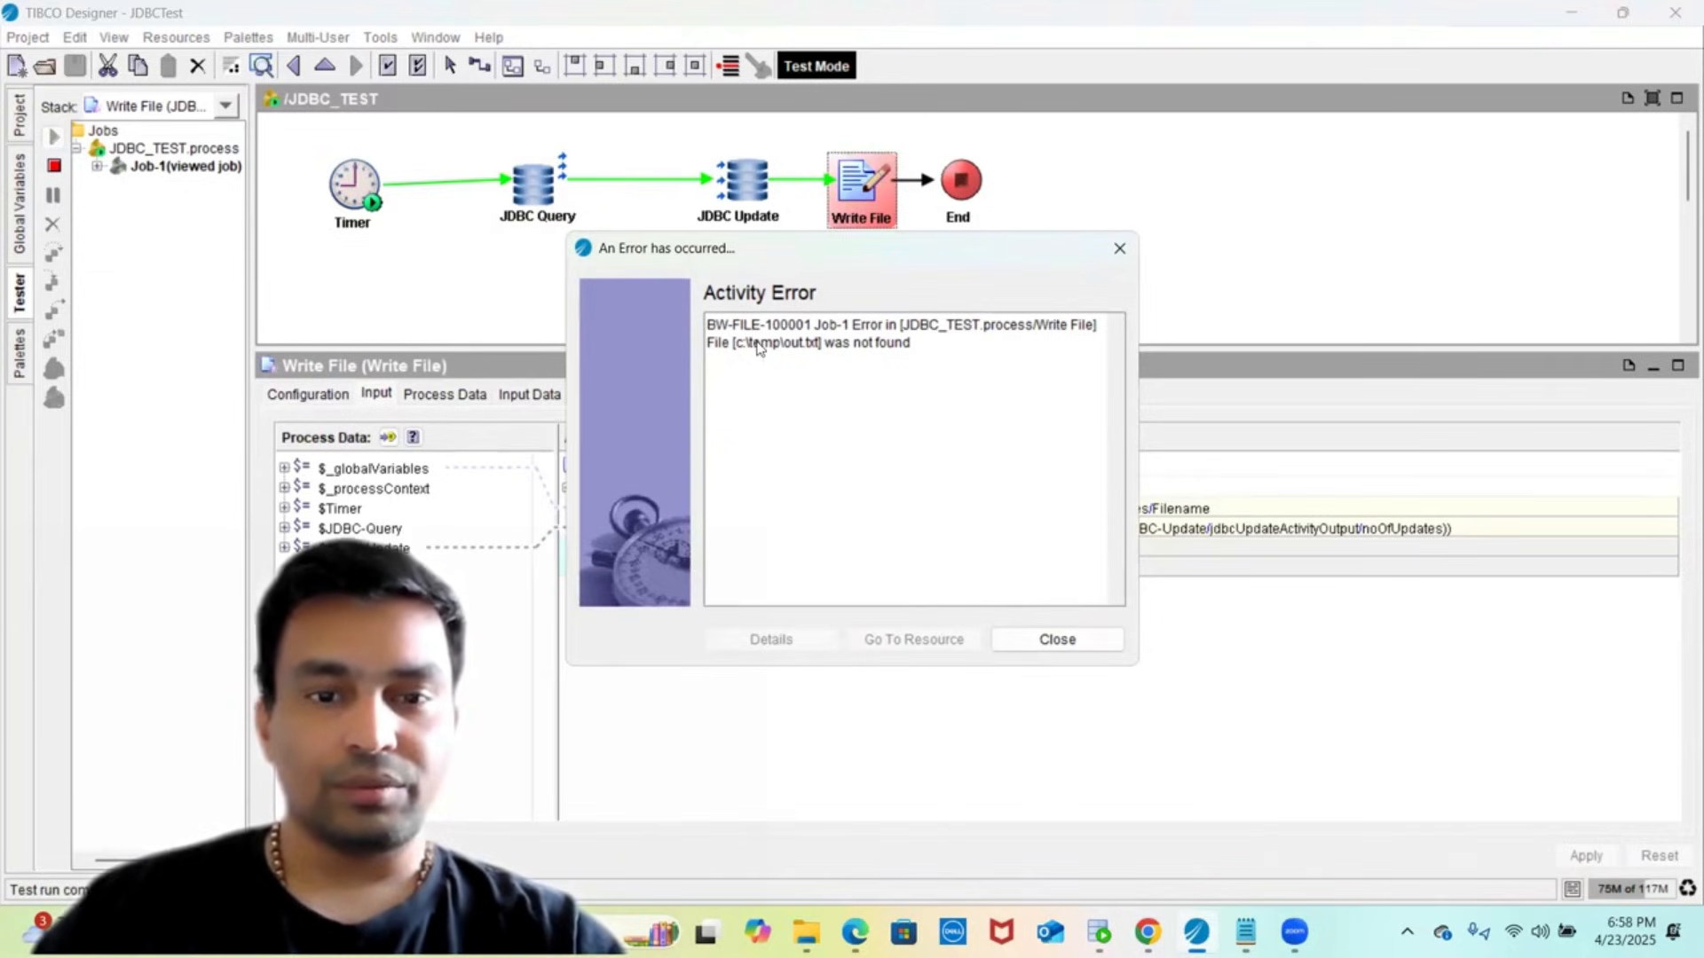
click(1120, 249)
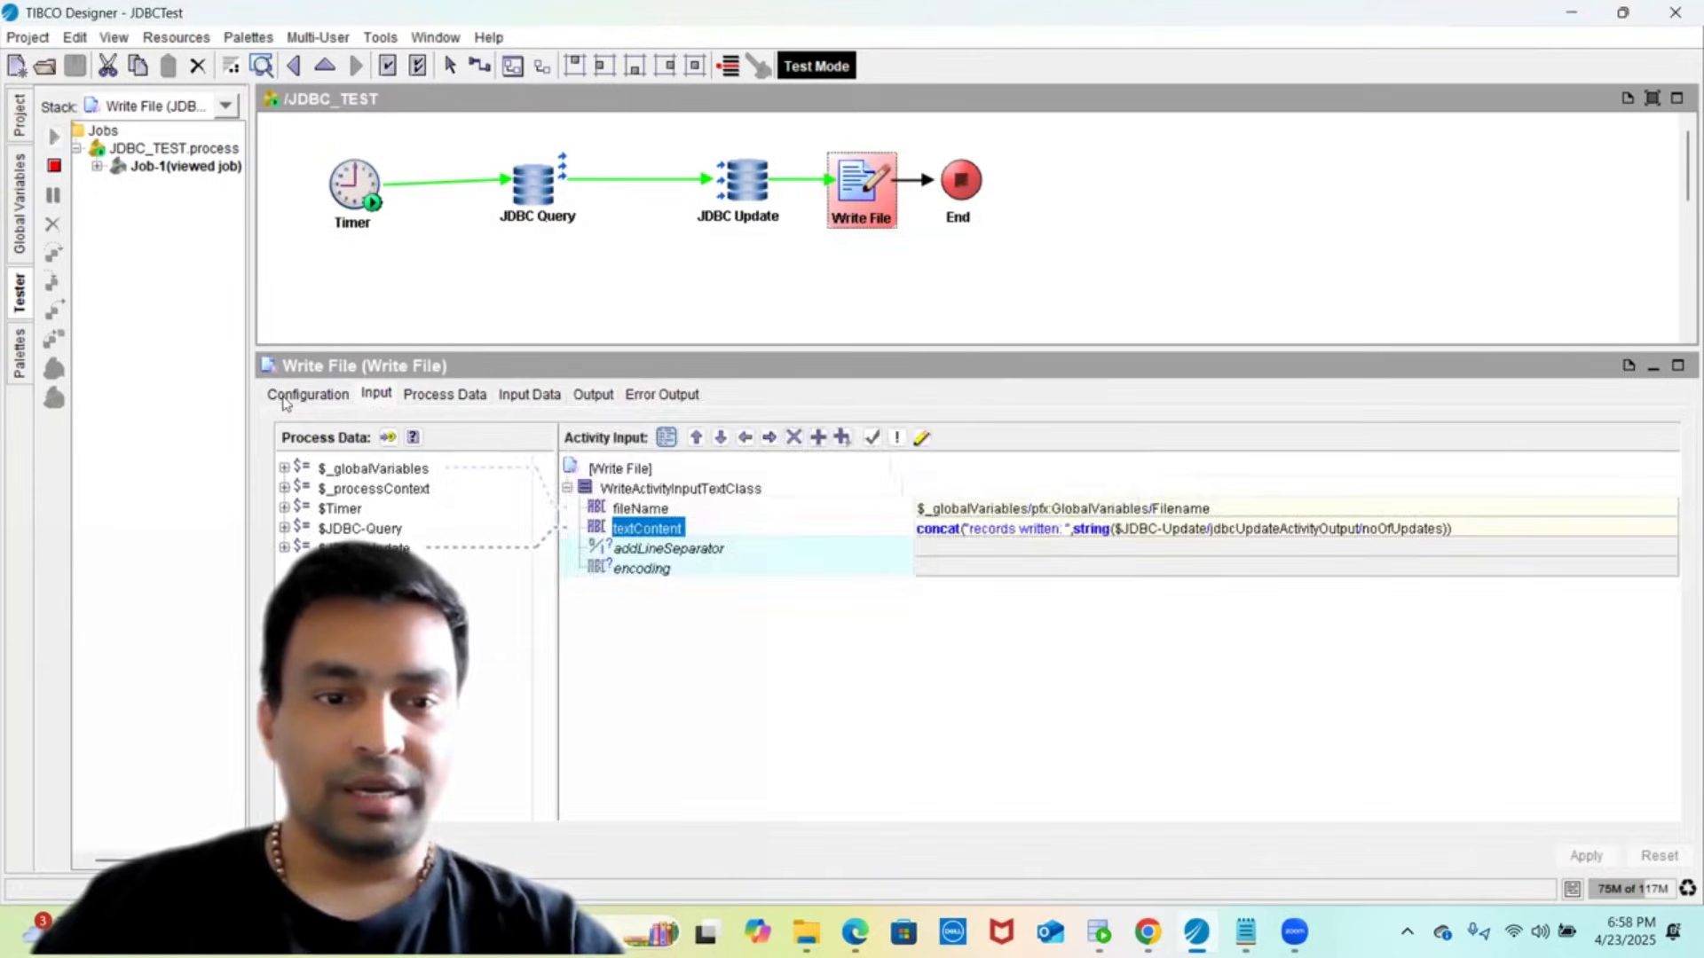
click(287, 399)
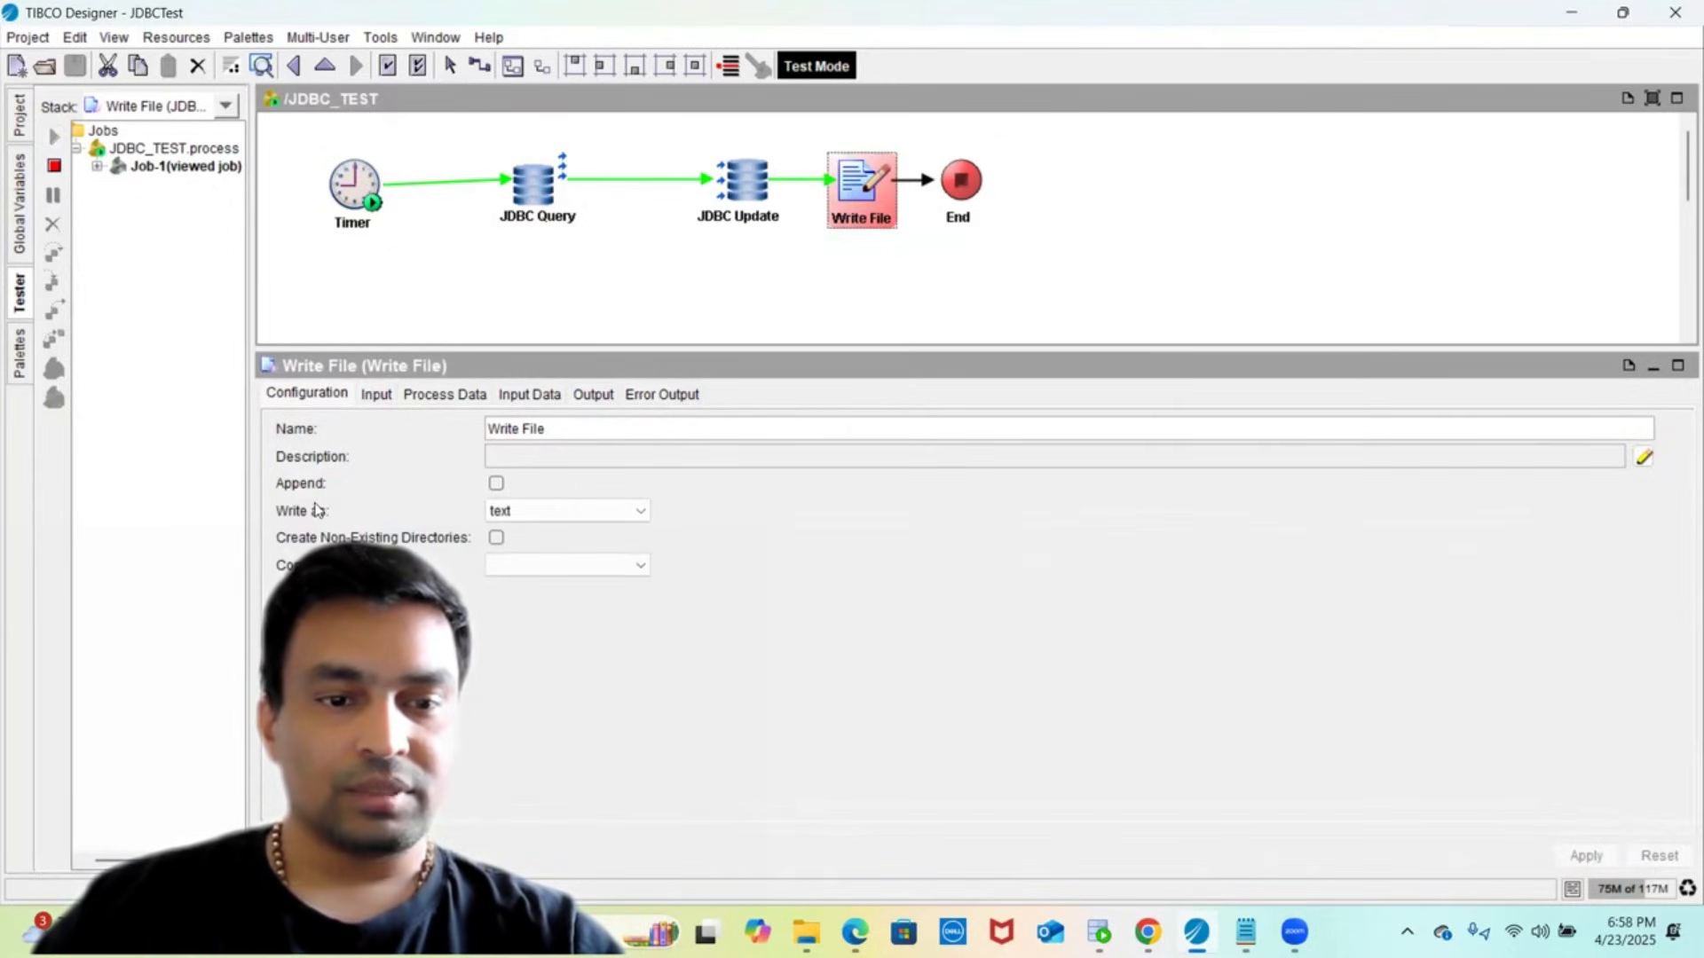
click(497, 539)
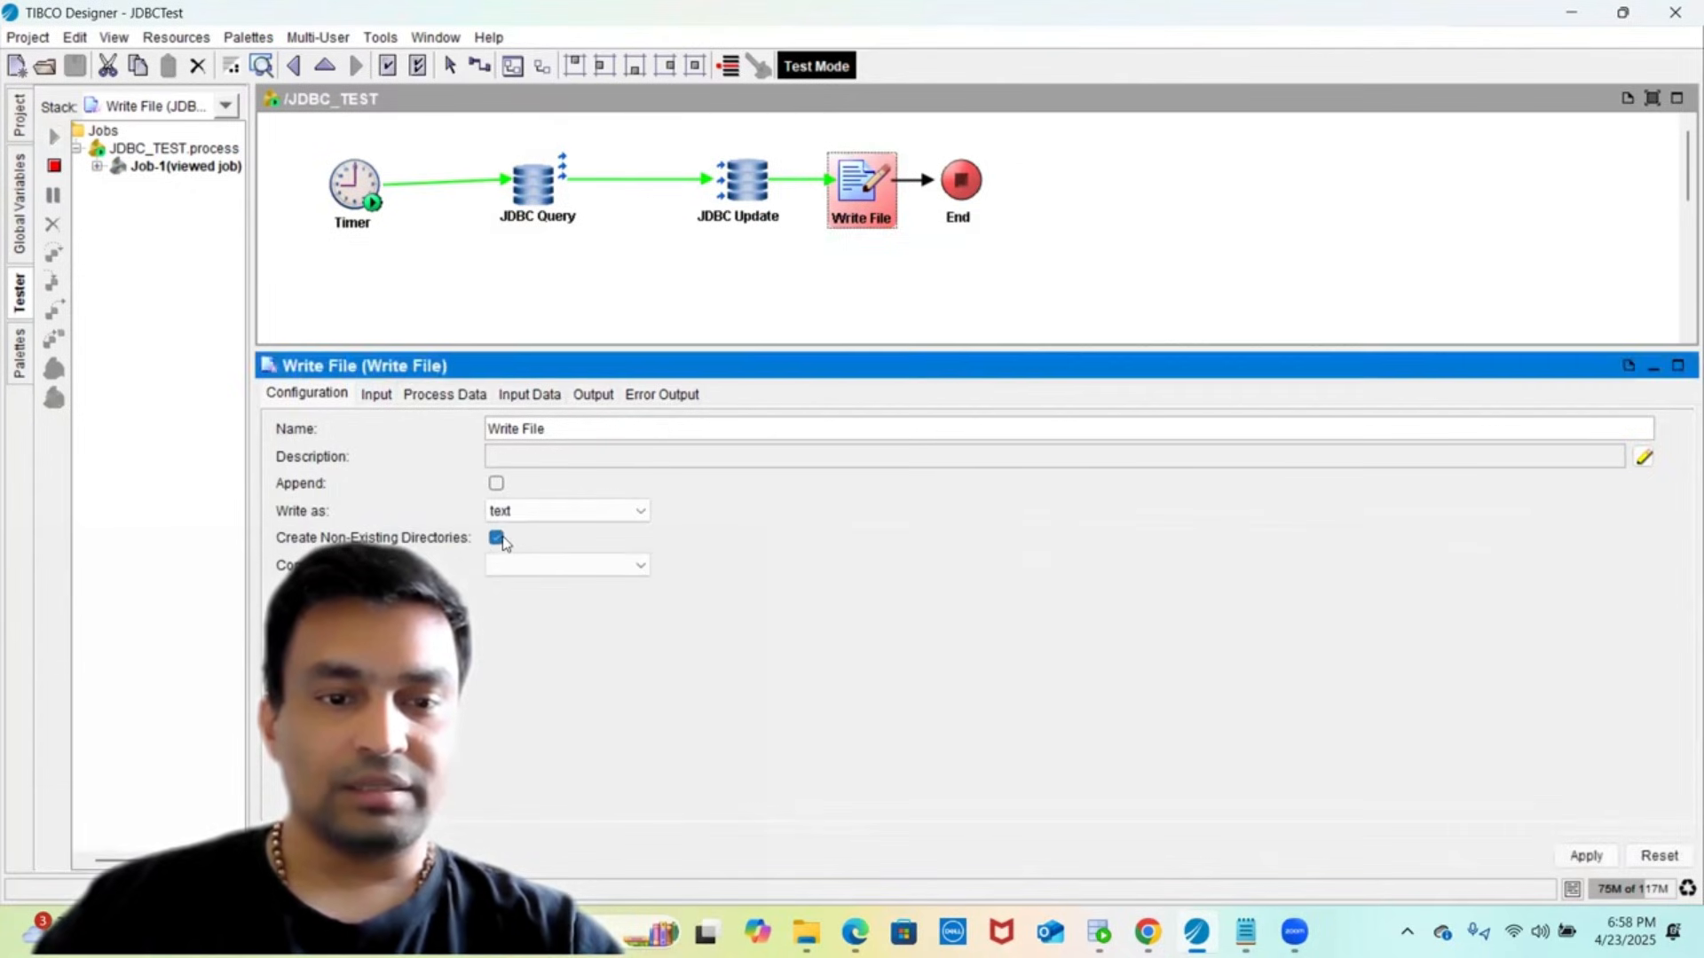
click(1571, 857)
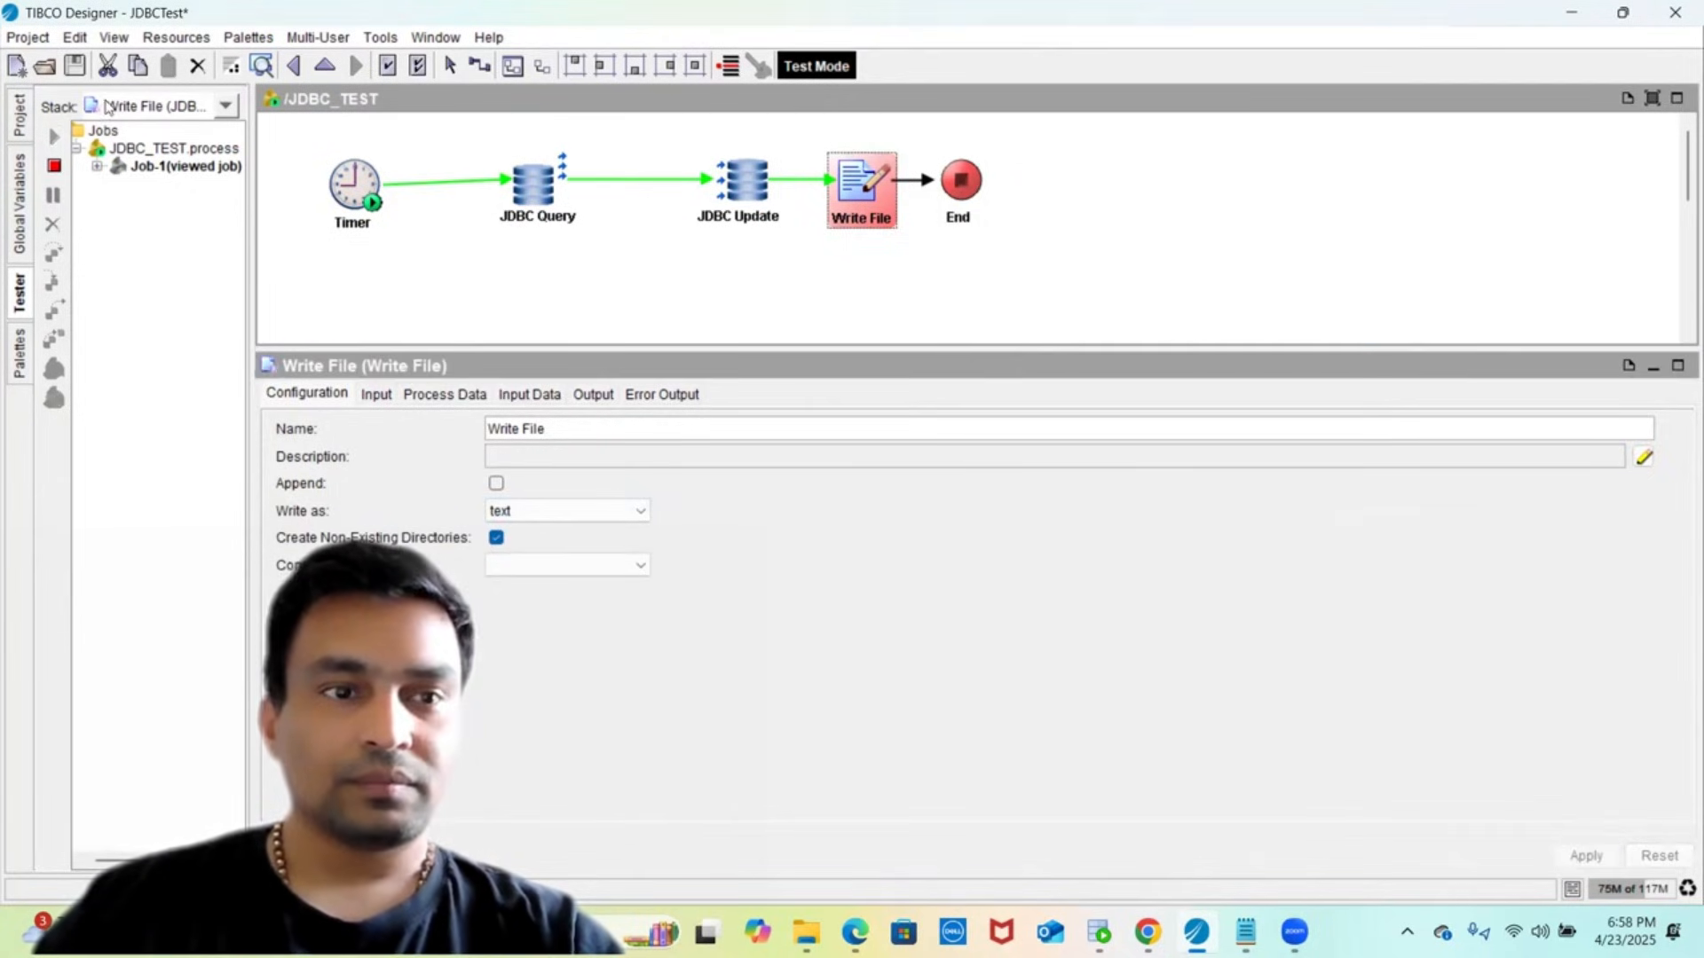
click(75, 67)
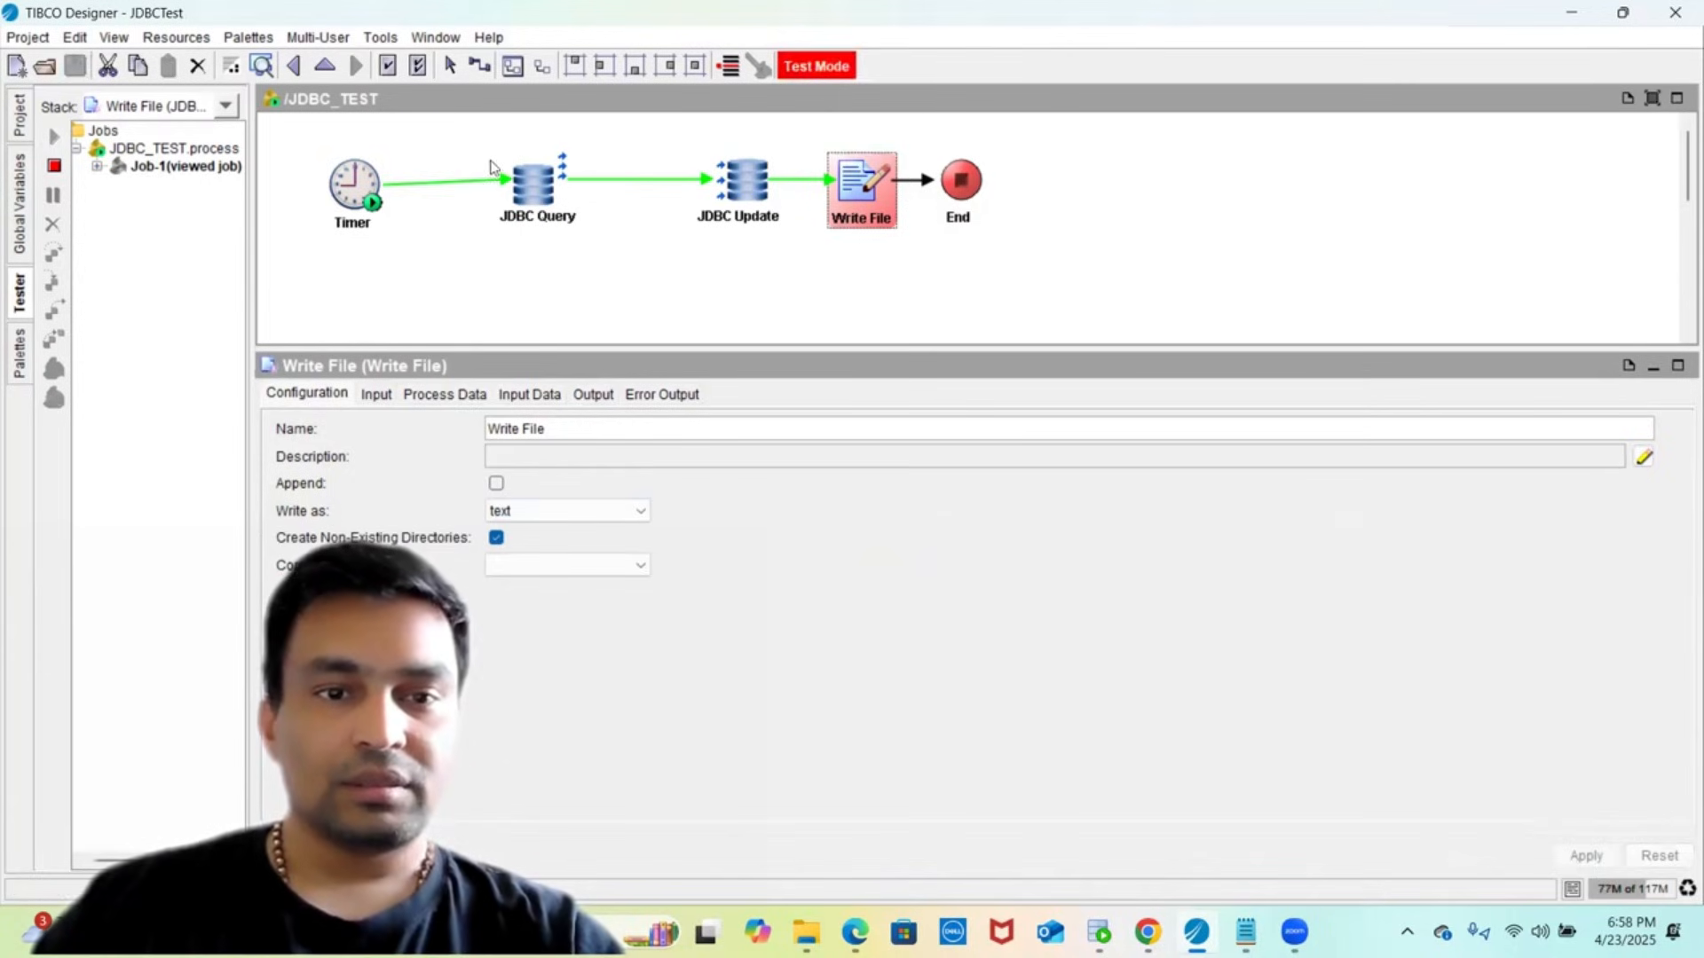
- Review the JDBC Query activity's input data and output in XML source view
click(515, 219)
click(598, 396)
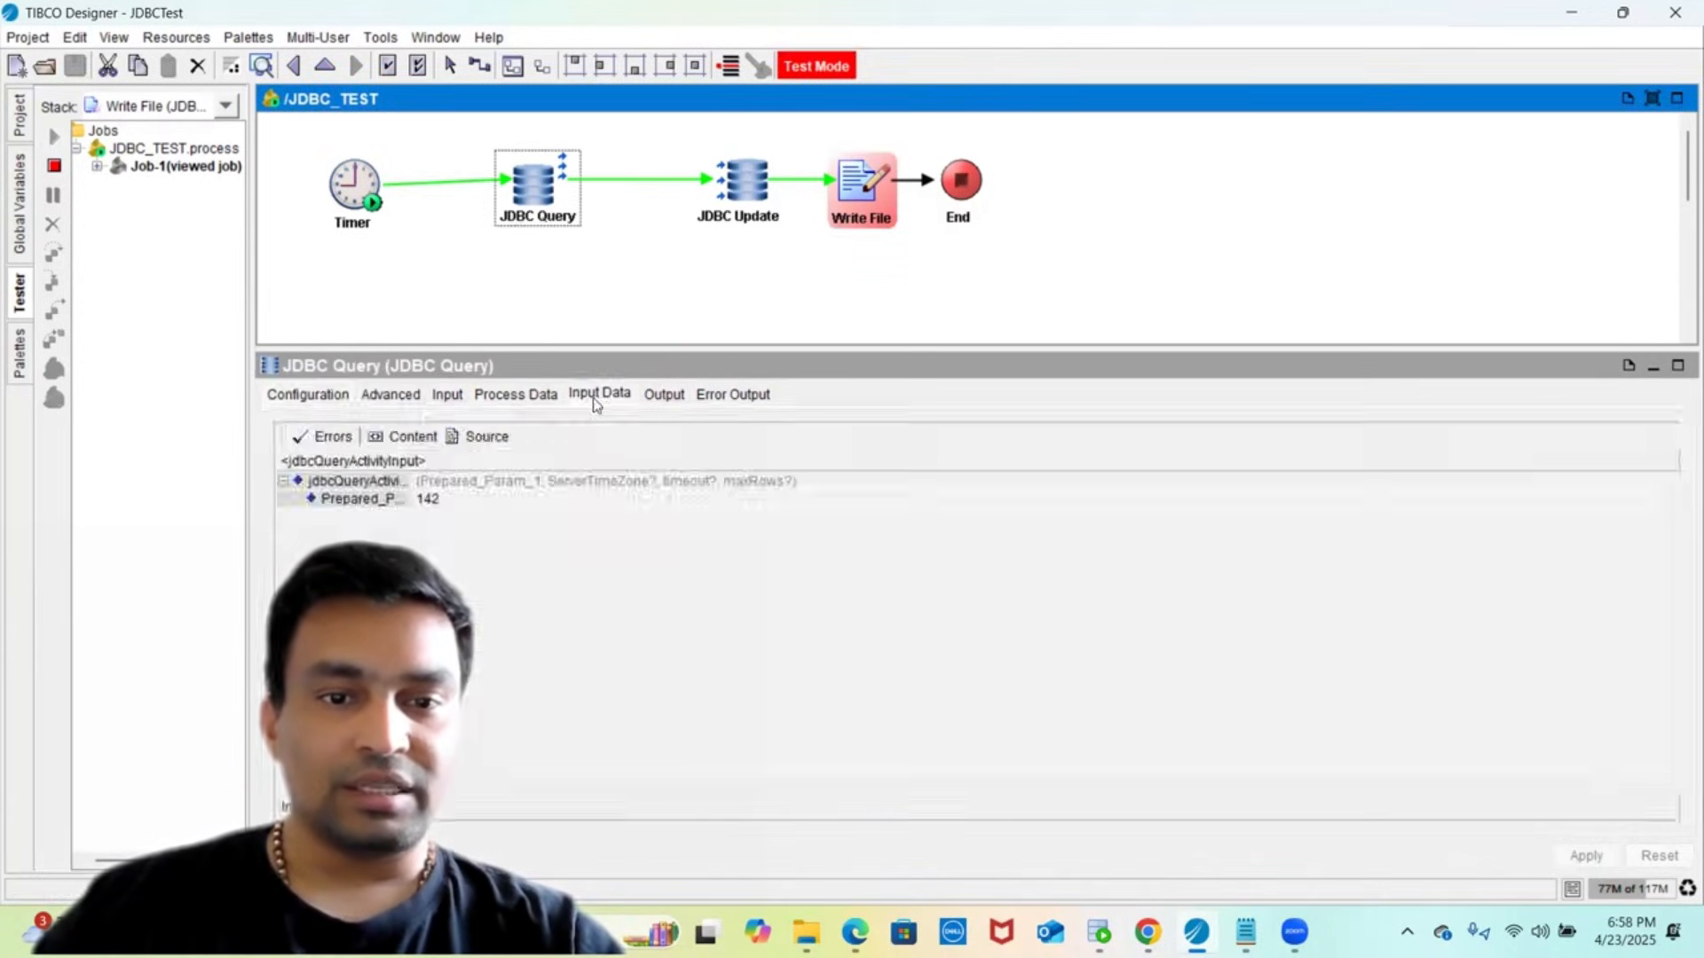
click(479, 437)
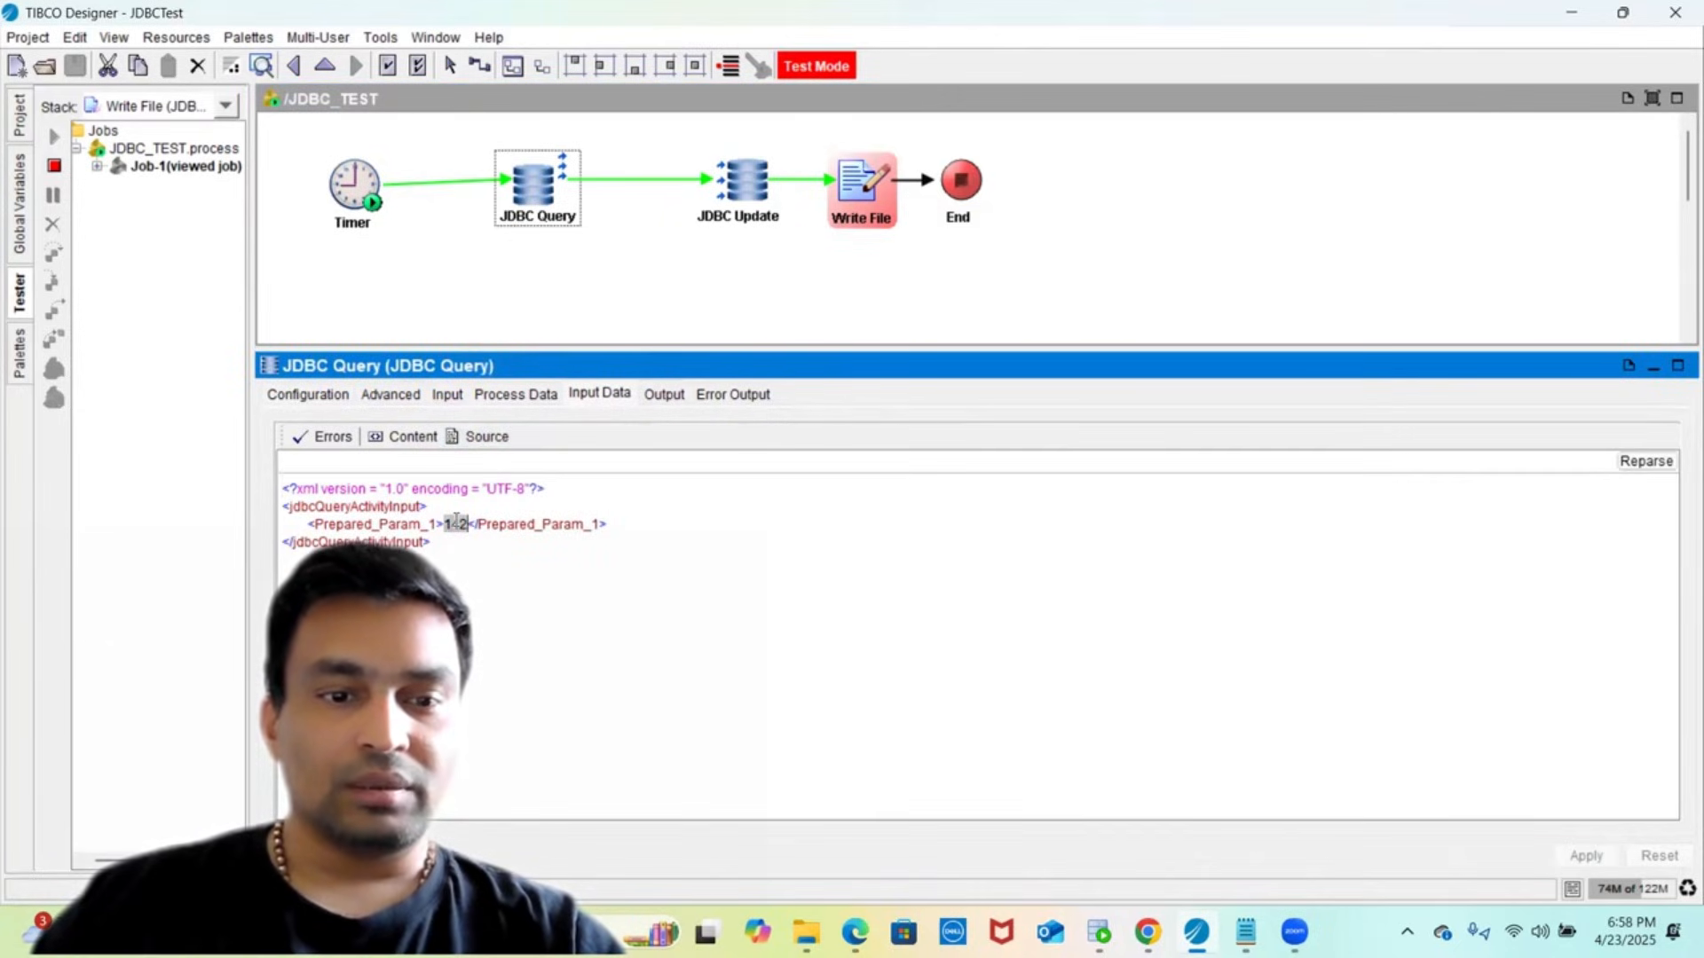
click(662, 395)
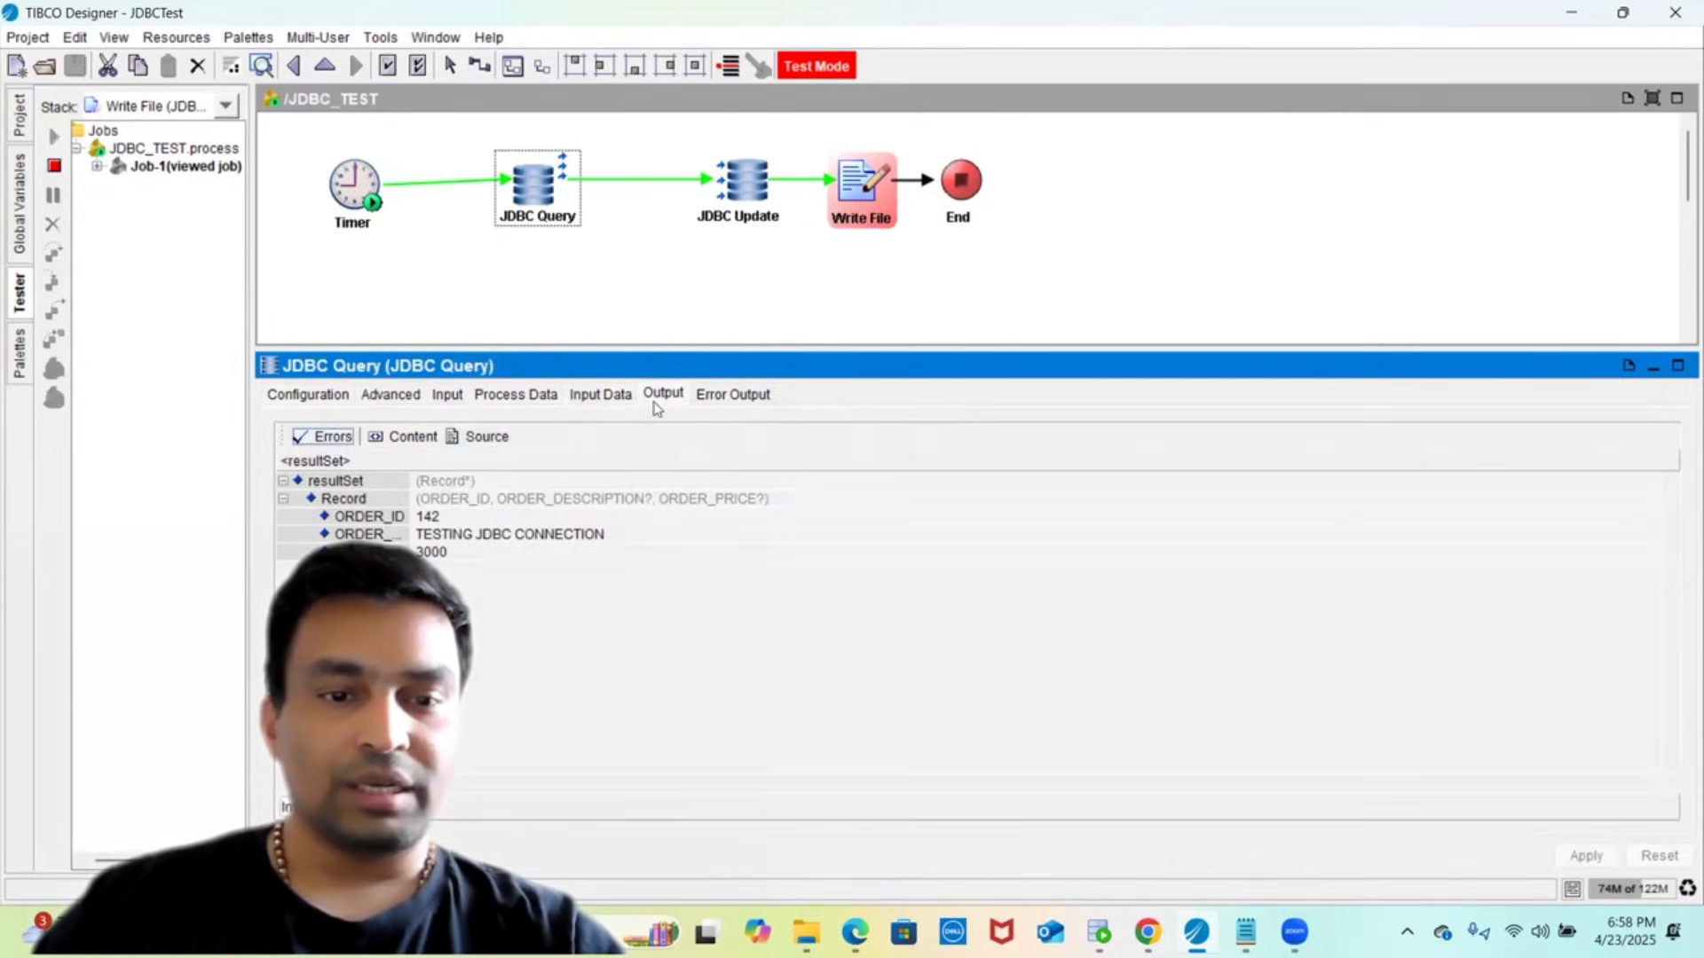
click(465, 438)
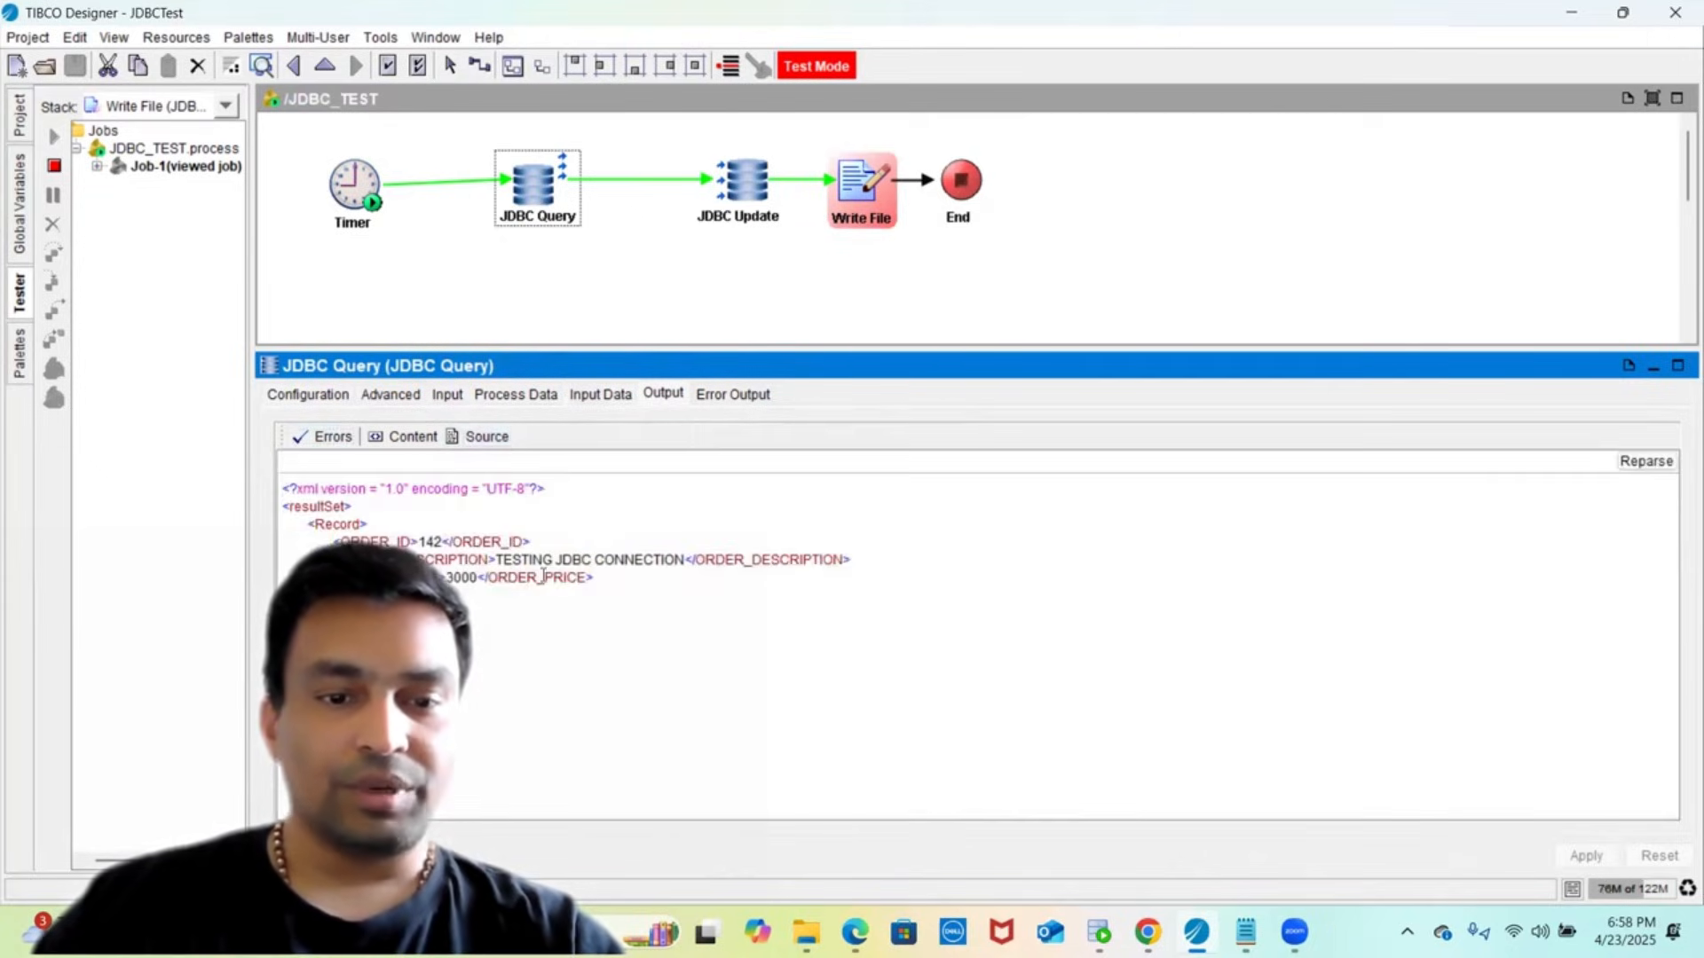
- Review JDBC Update's input and output source showing noOfUpdates 1, then bring up SQL Developer
click(738, 211)
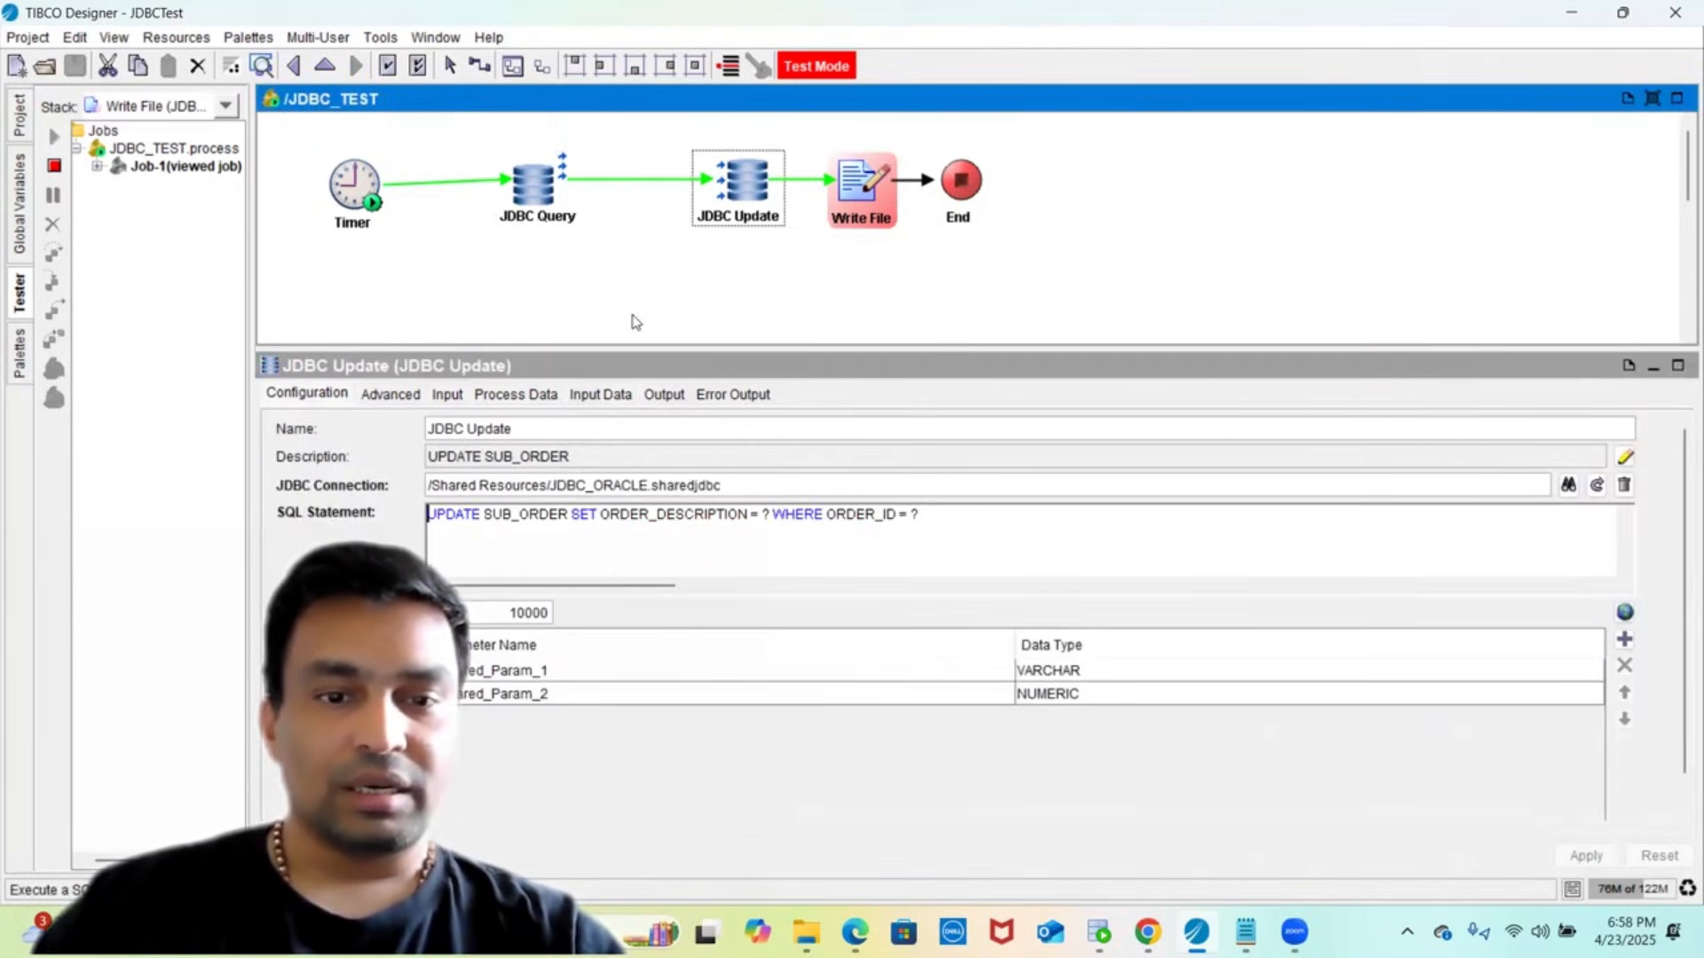
click(600, 393)
click(487, 438)
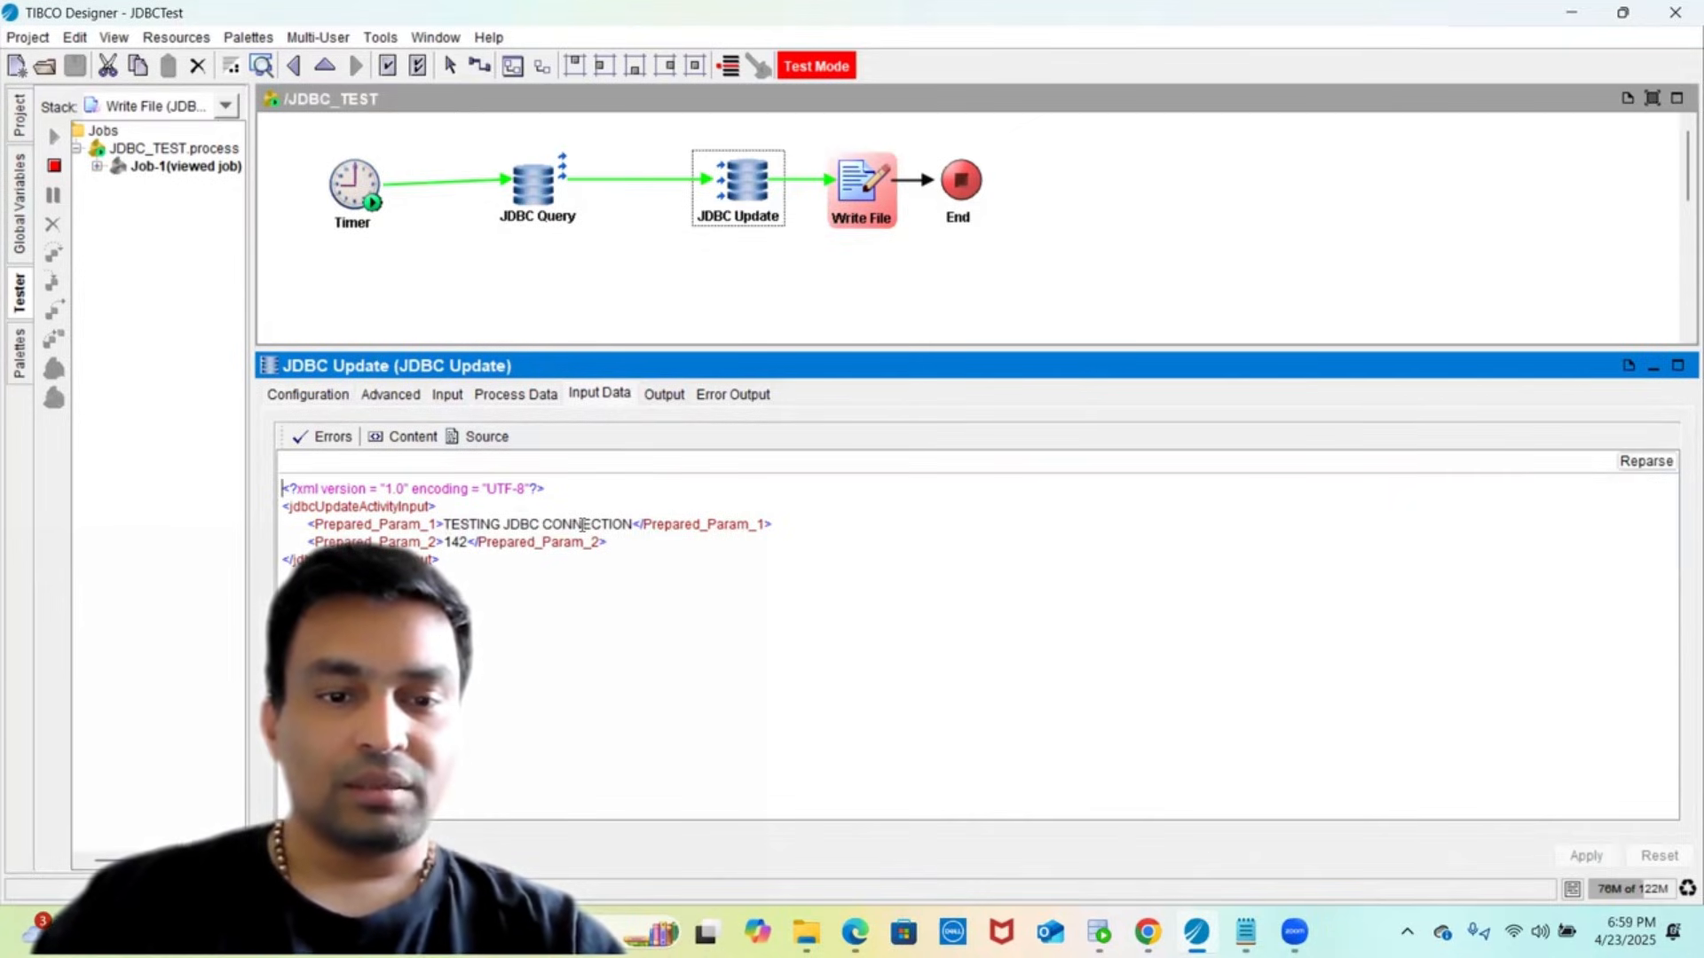
click(668, 396)
click(488, 437)
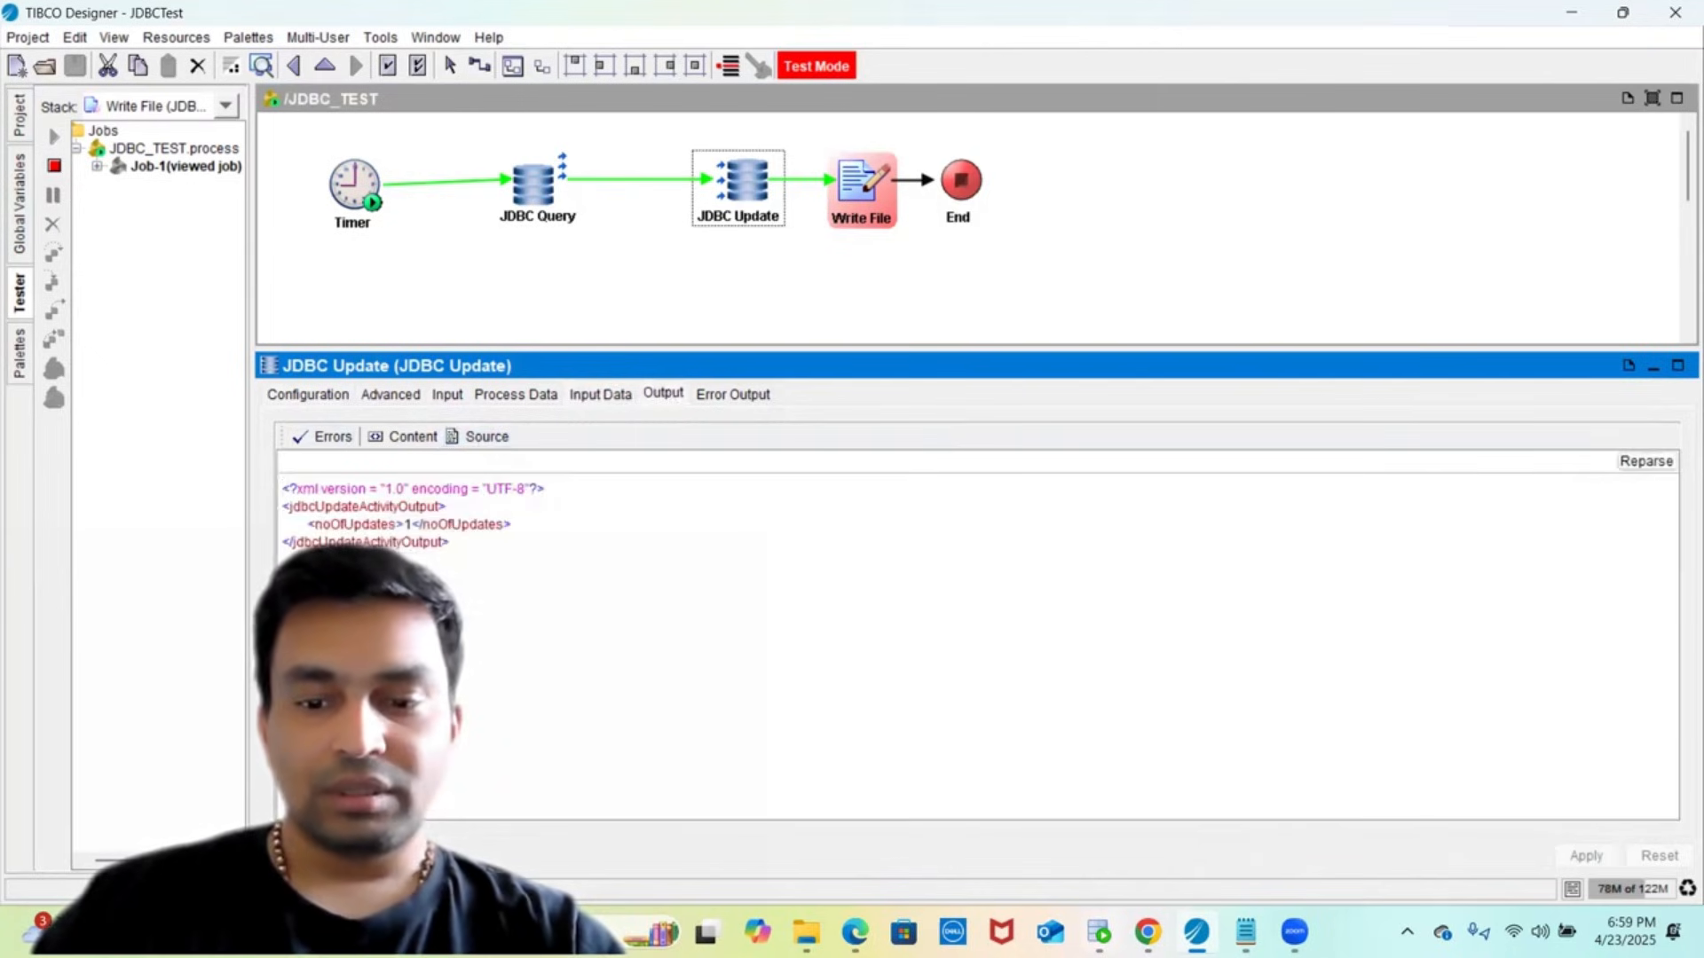
click(1099, 932)
click(765, 316)
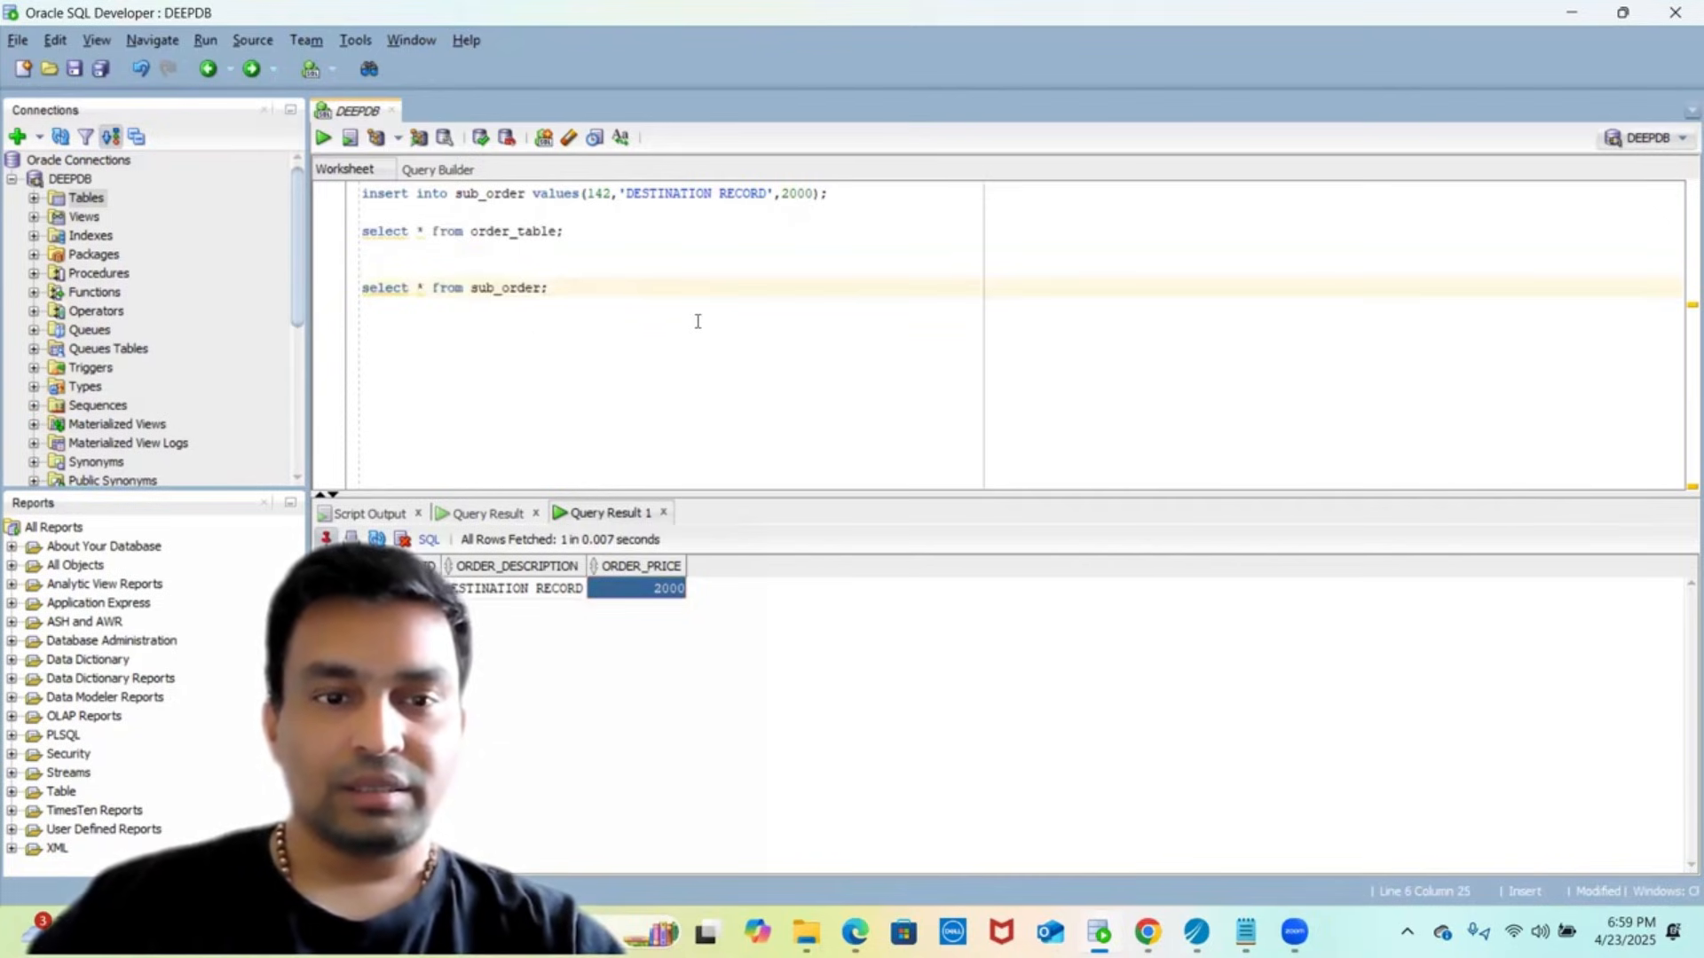
- Rerun select * from sub_order and confirm TESTING JDBC CONNECTION priced 2000
key(shift+Up)
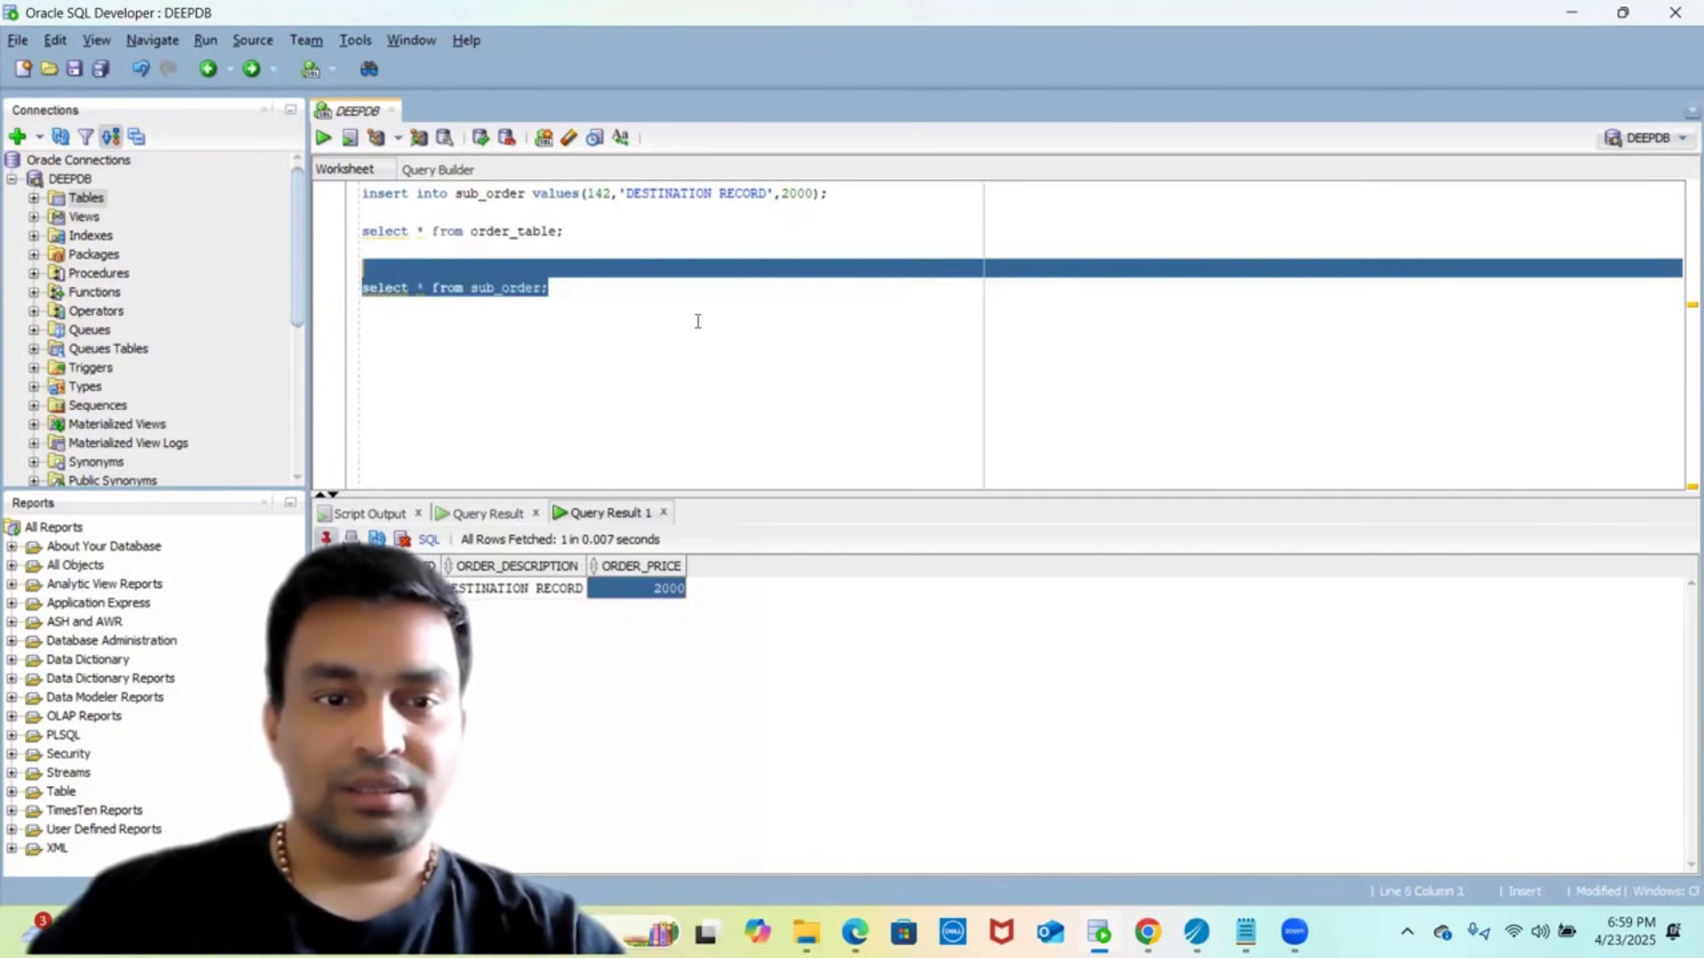
click(323, 138)
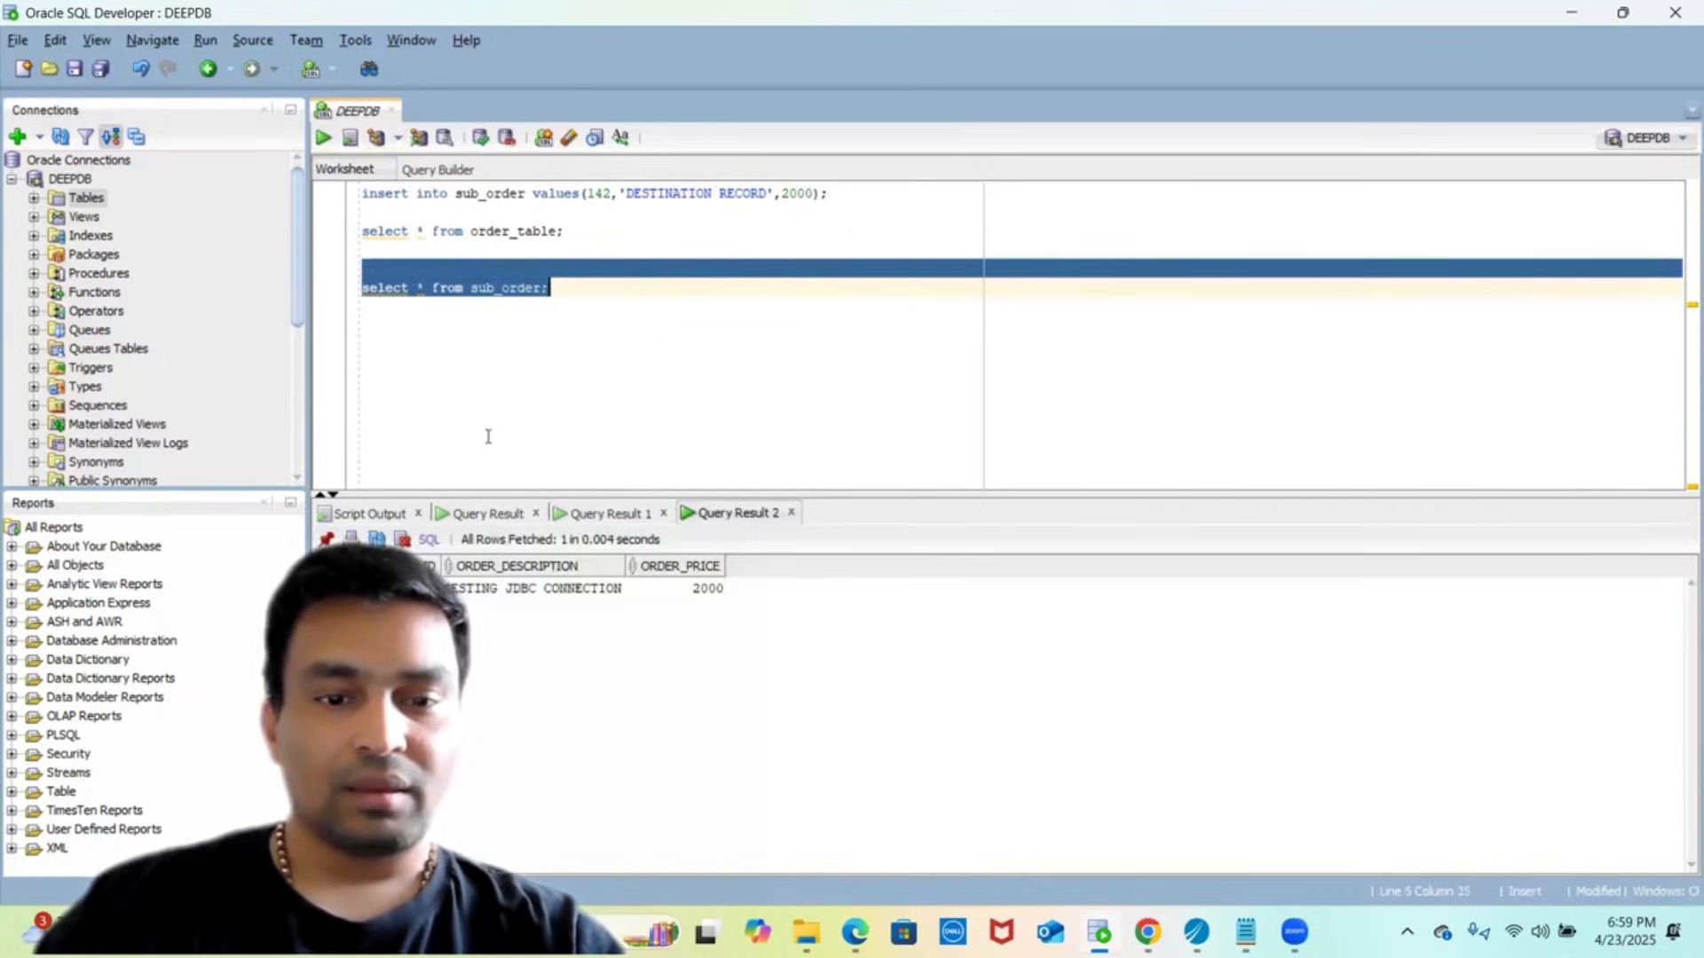
click(486, 587)
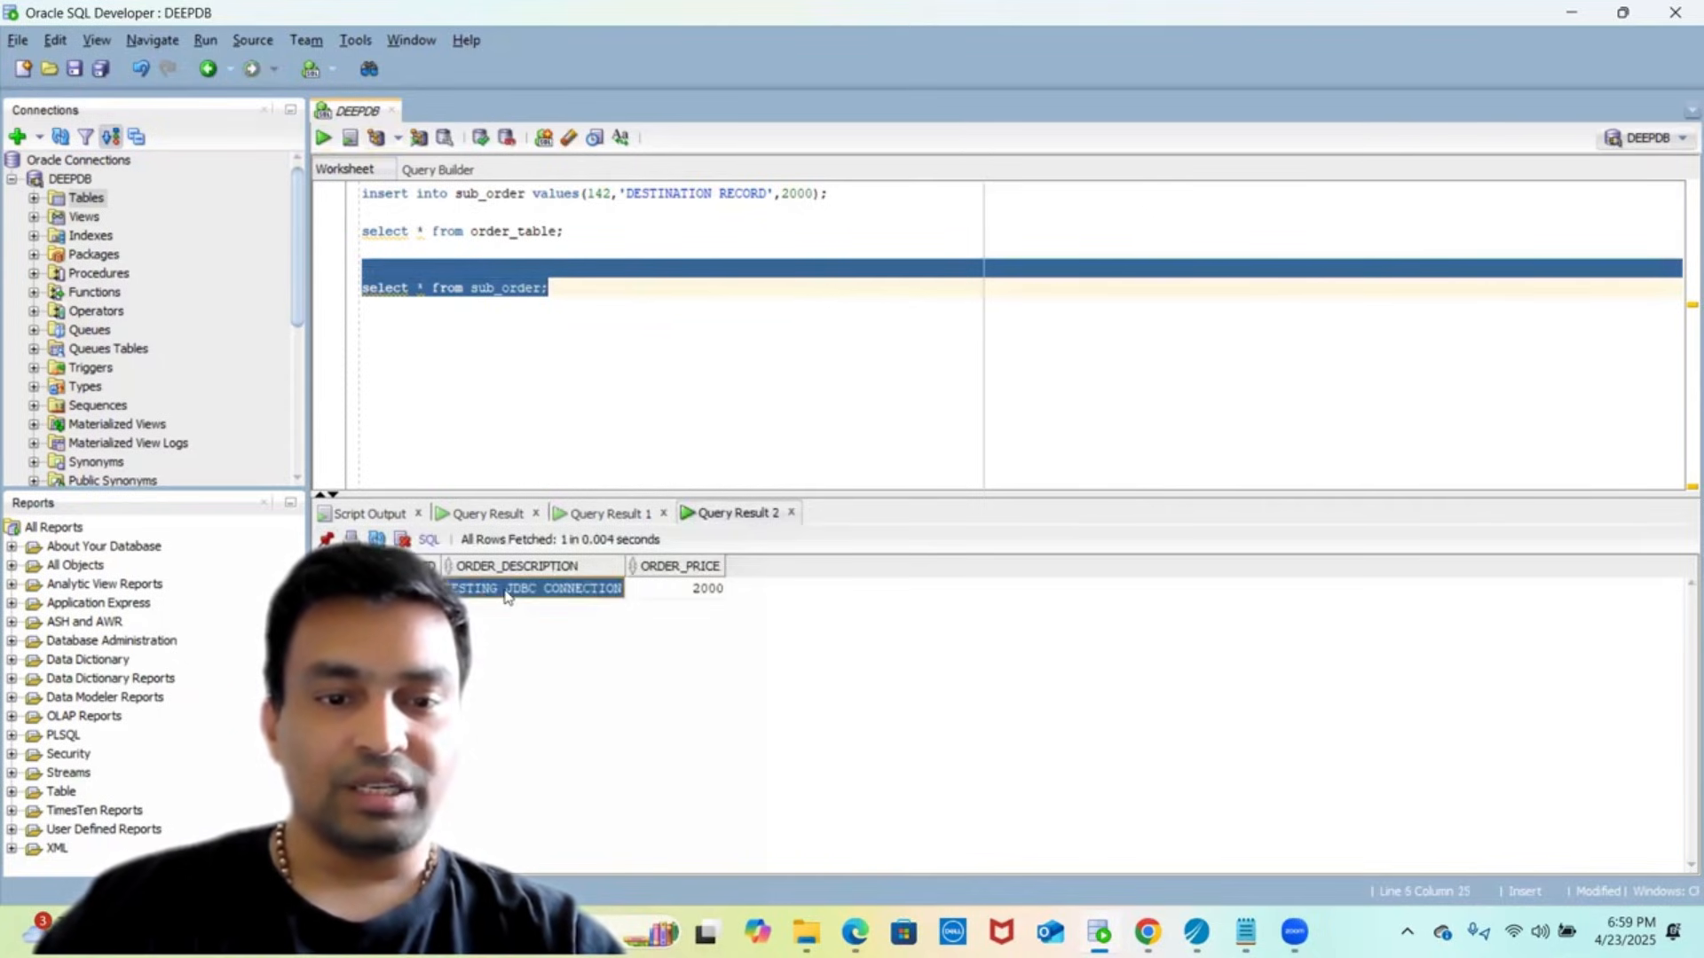
click(697, 591)
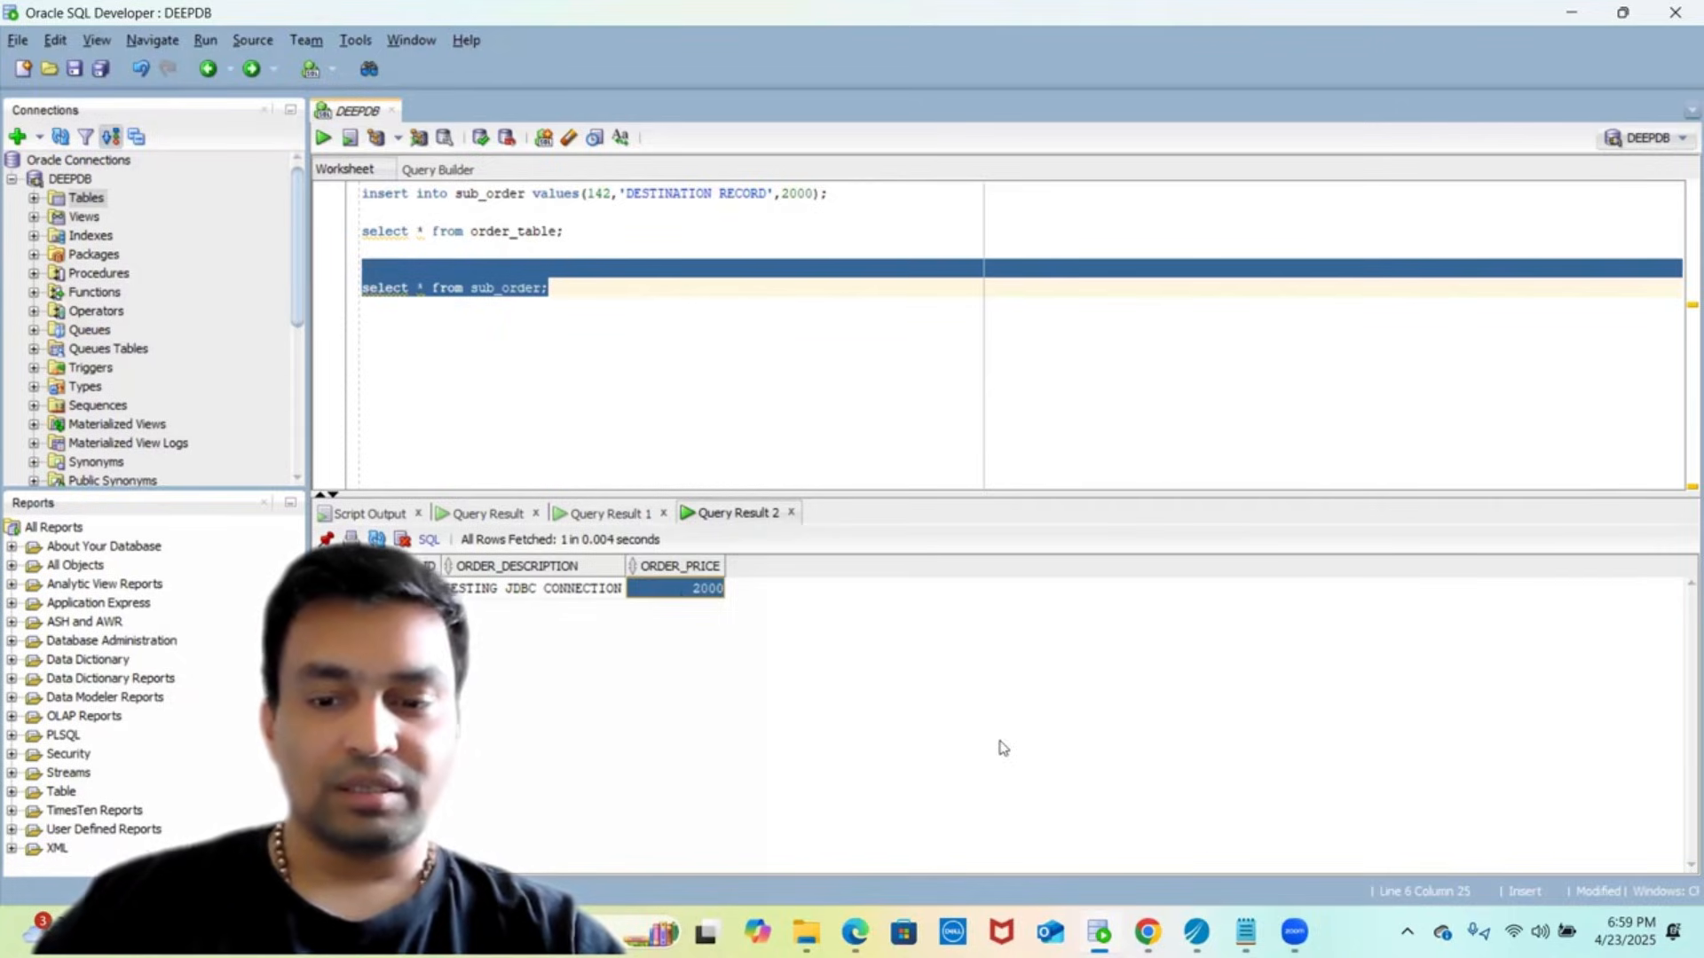
click(1196, 932)
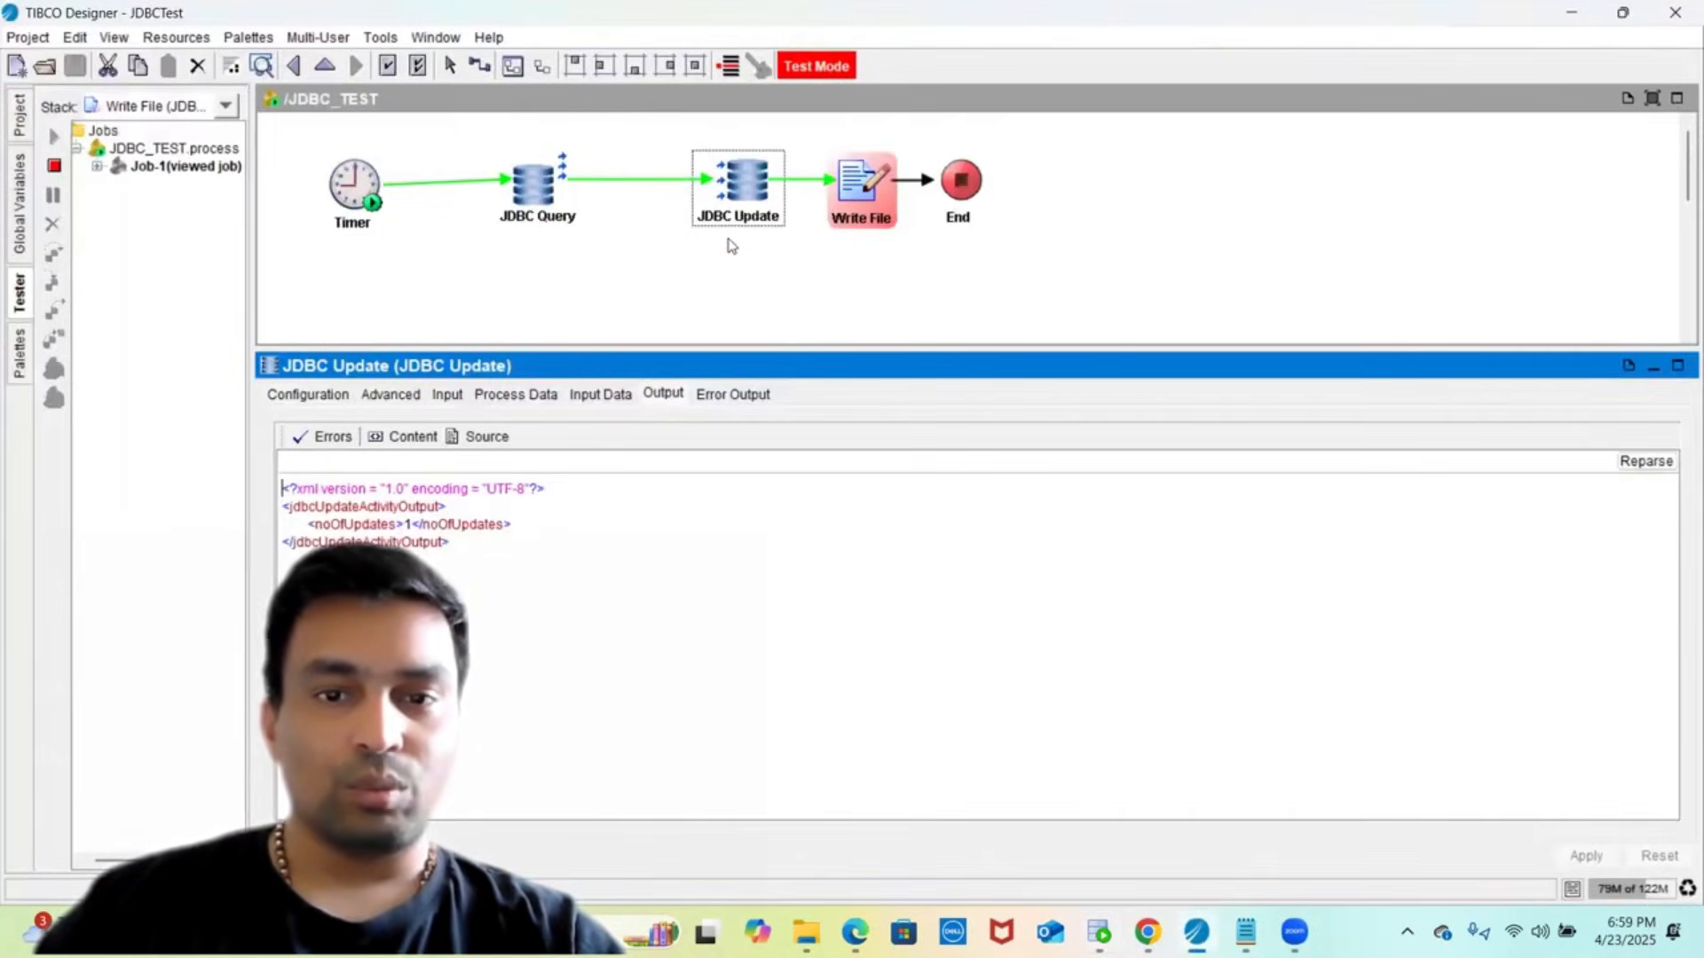
- Stop the tester and inspect the Record fields in JDBC Query's output schema
click(839, 227)
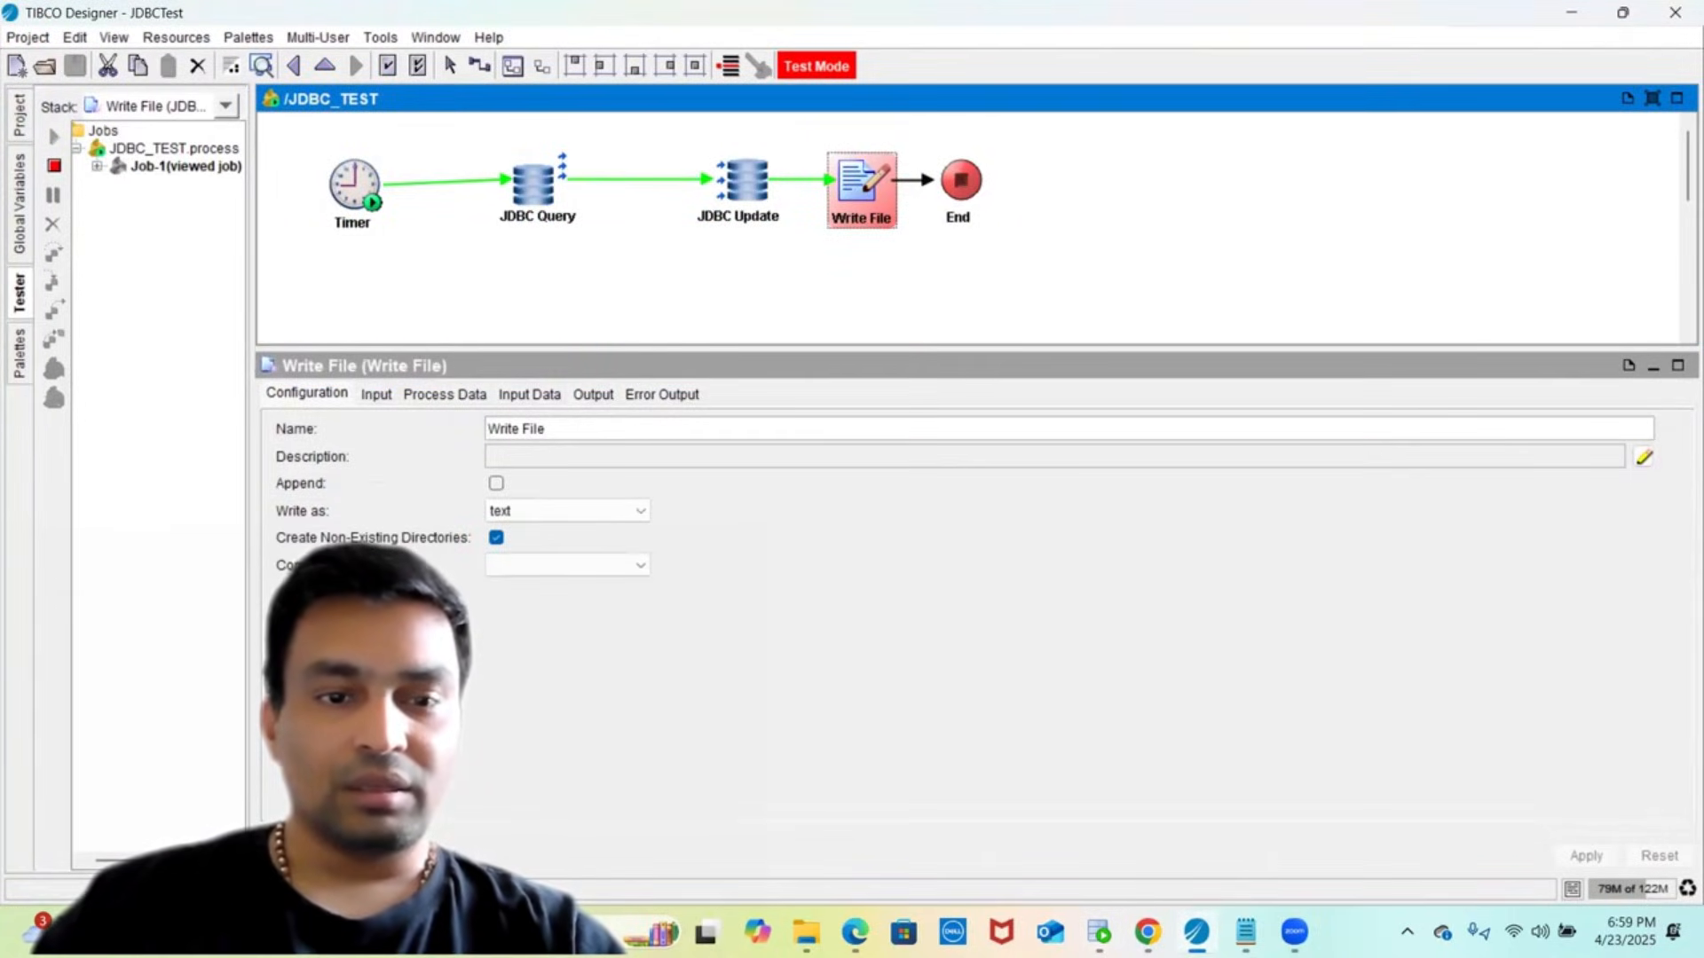
click(53, 167)
click(524, 197)
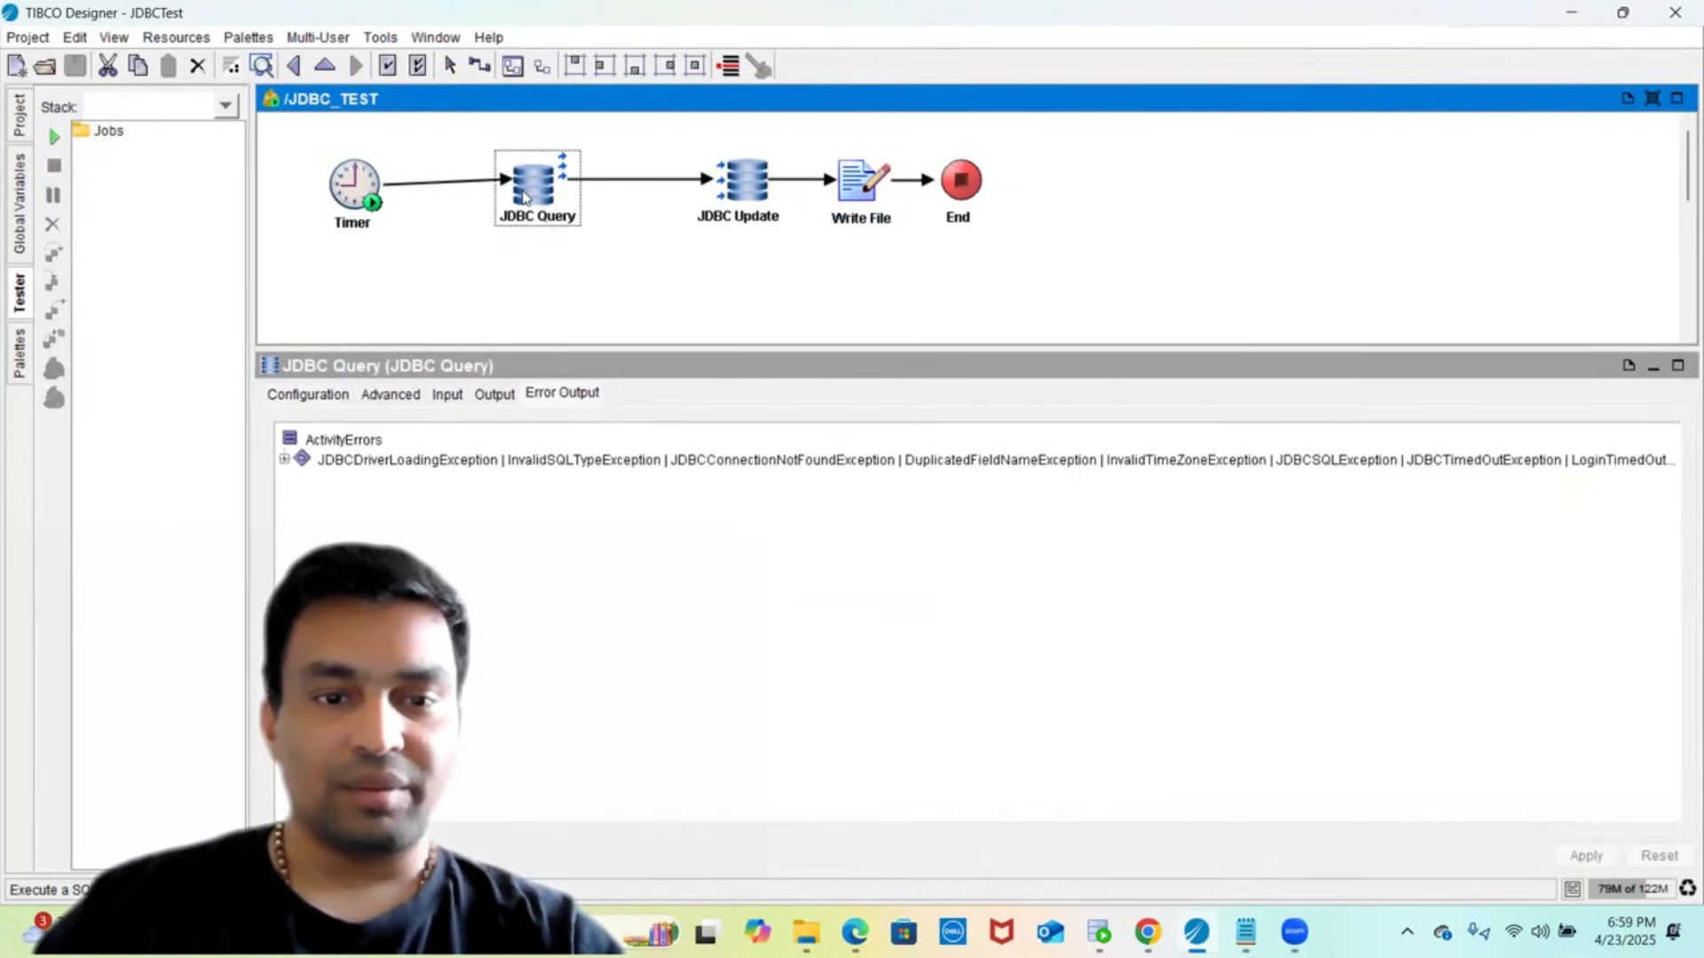
click(488, 405)
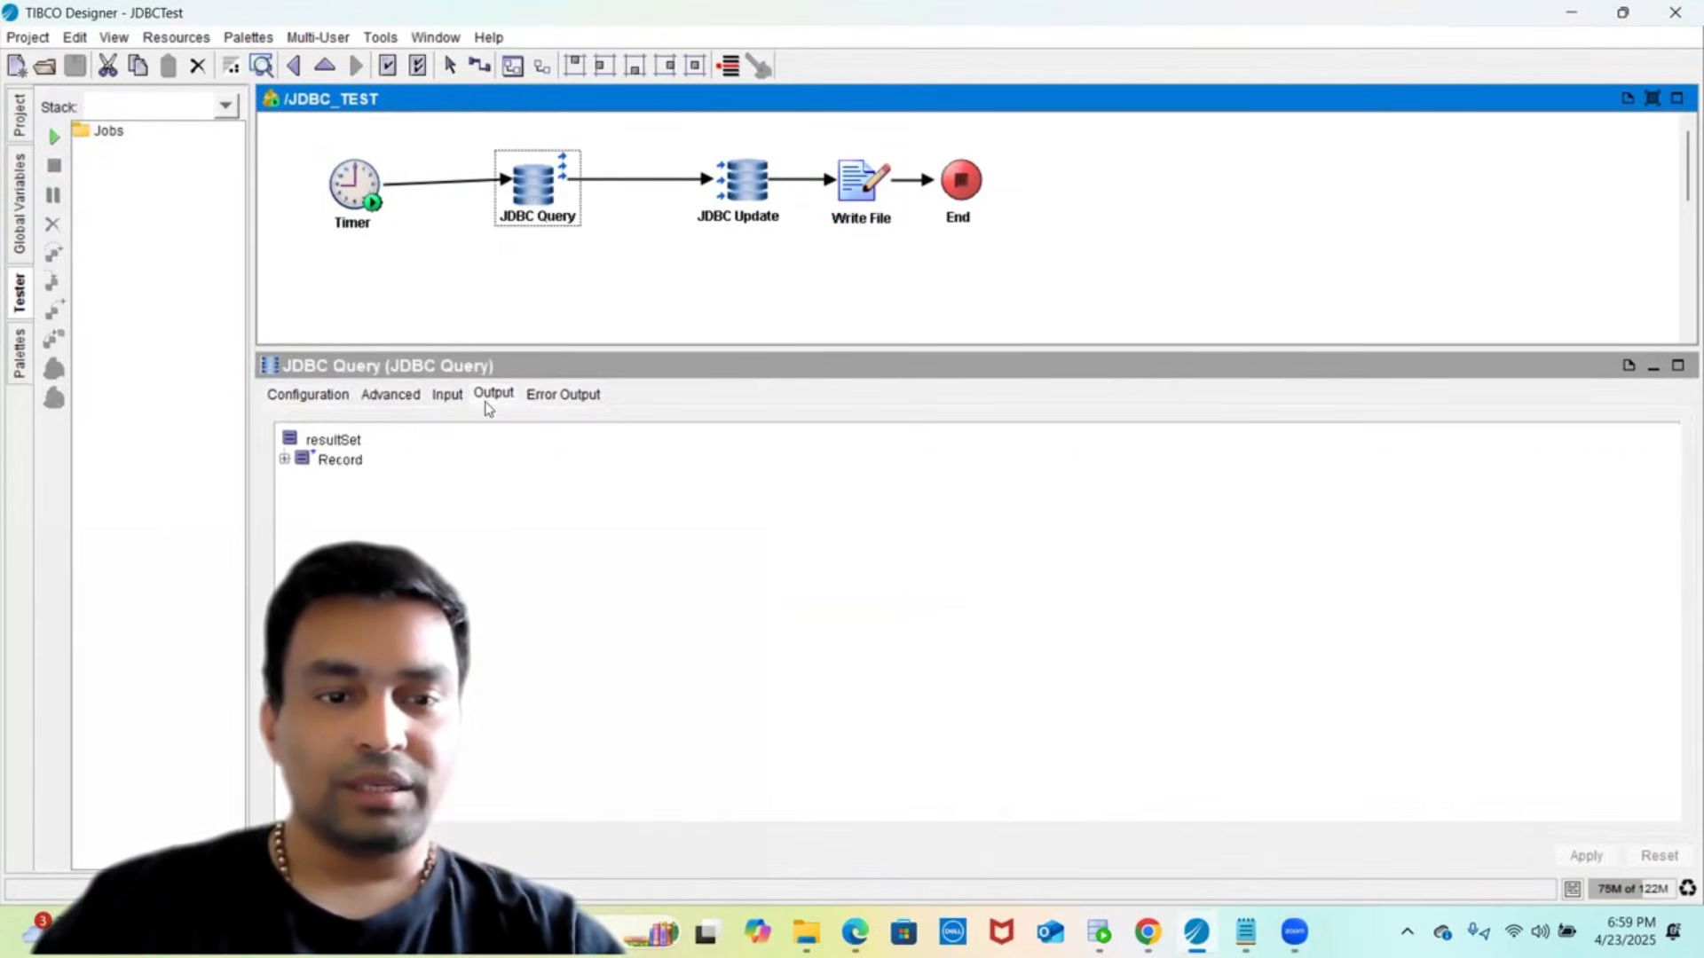
double_click(340, 458)
click(387, 536)
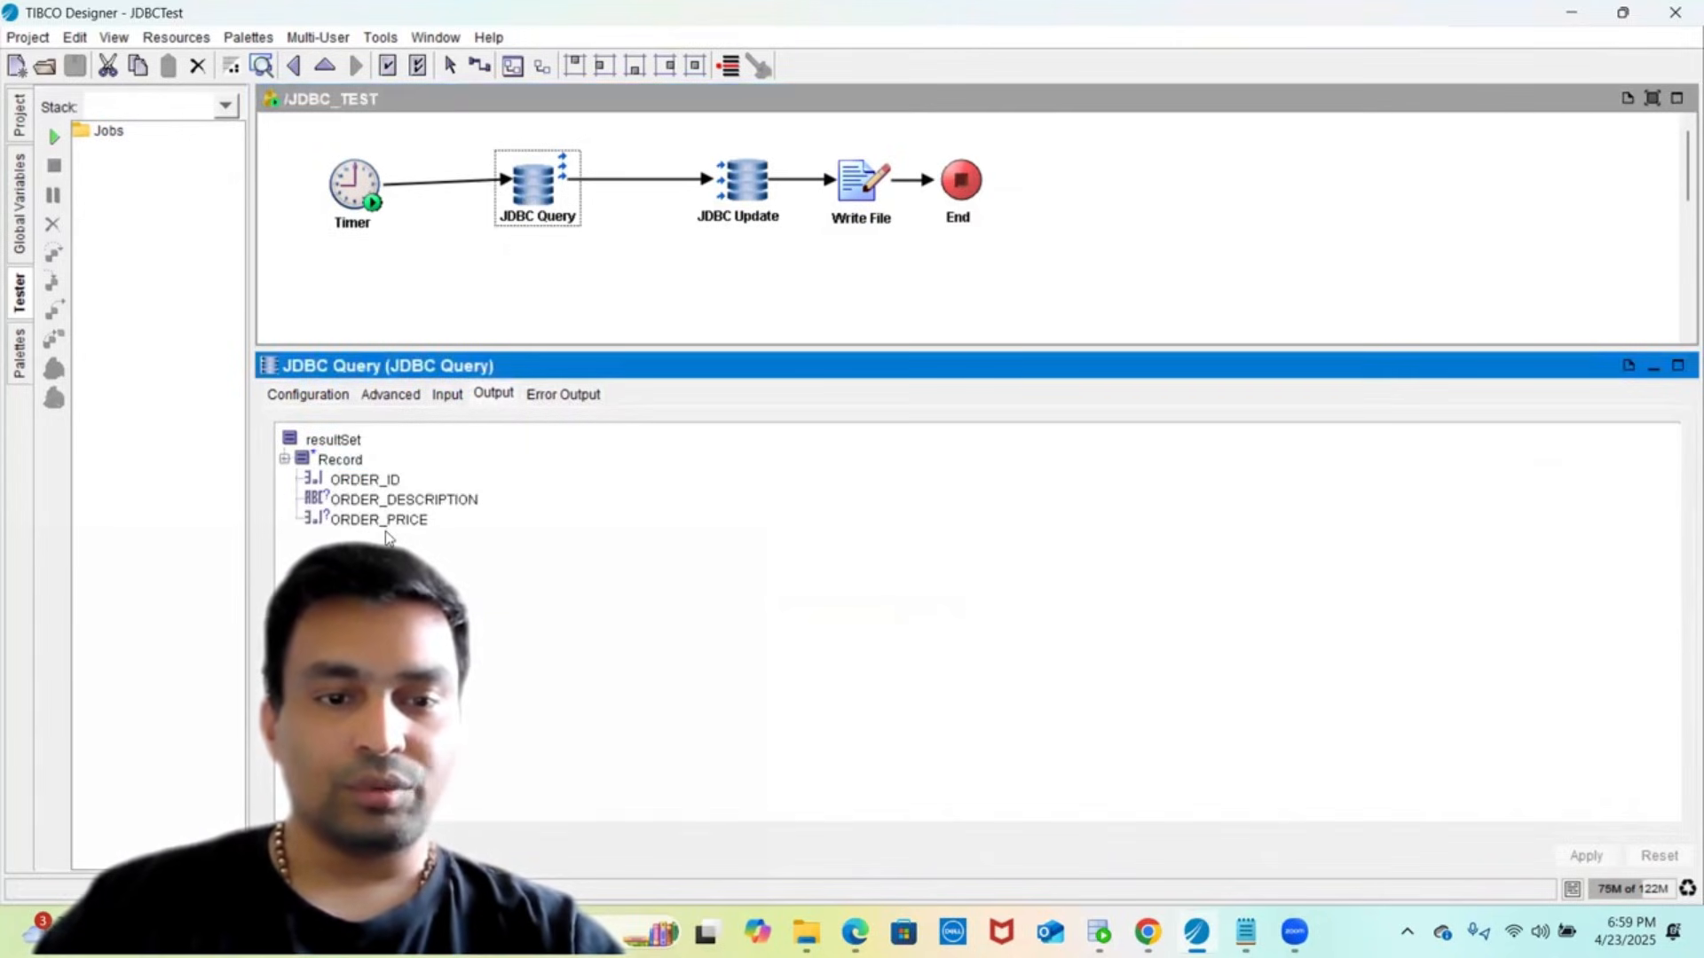
- Display JDBC Update's configuration with its UPDATE SUB_ORDER SQL statement
click(721, 213)
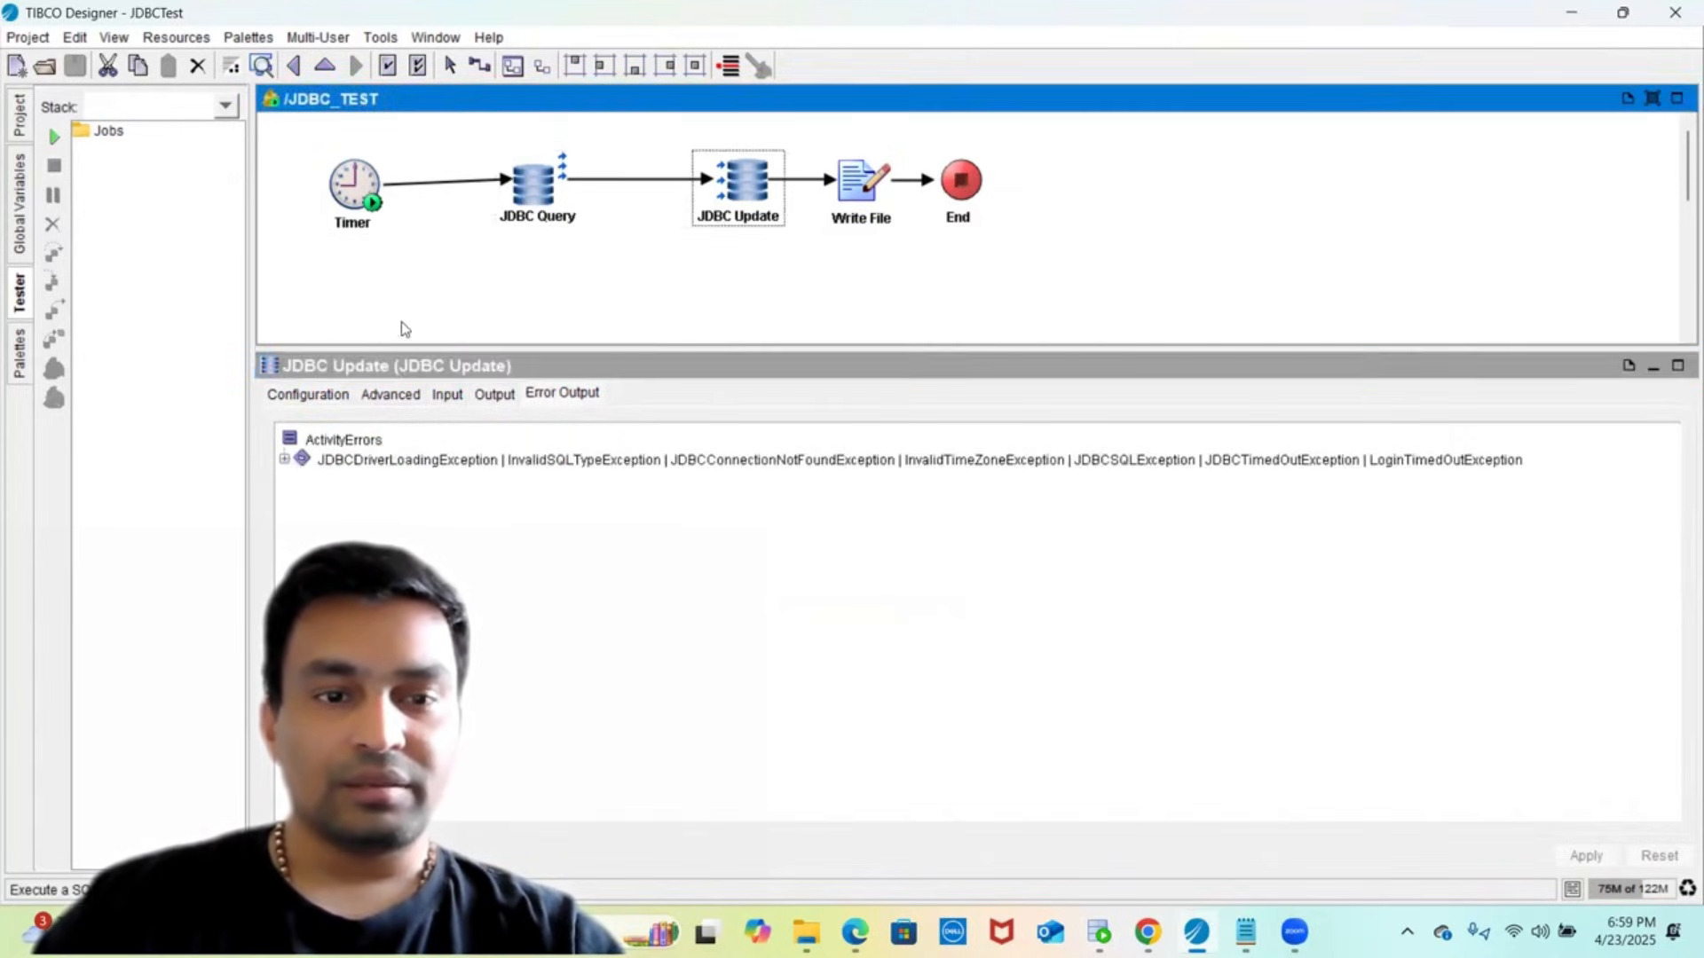
click(305, 399)
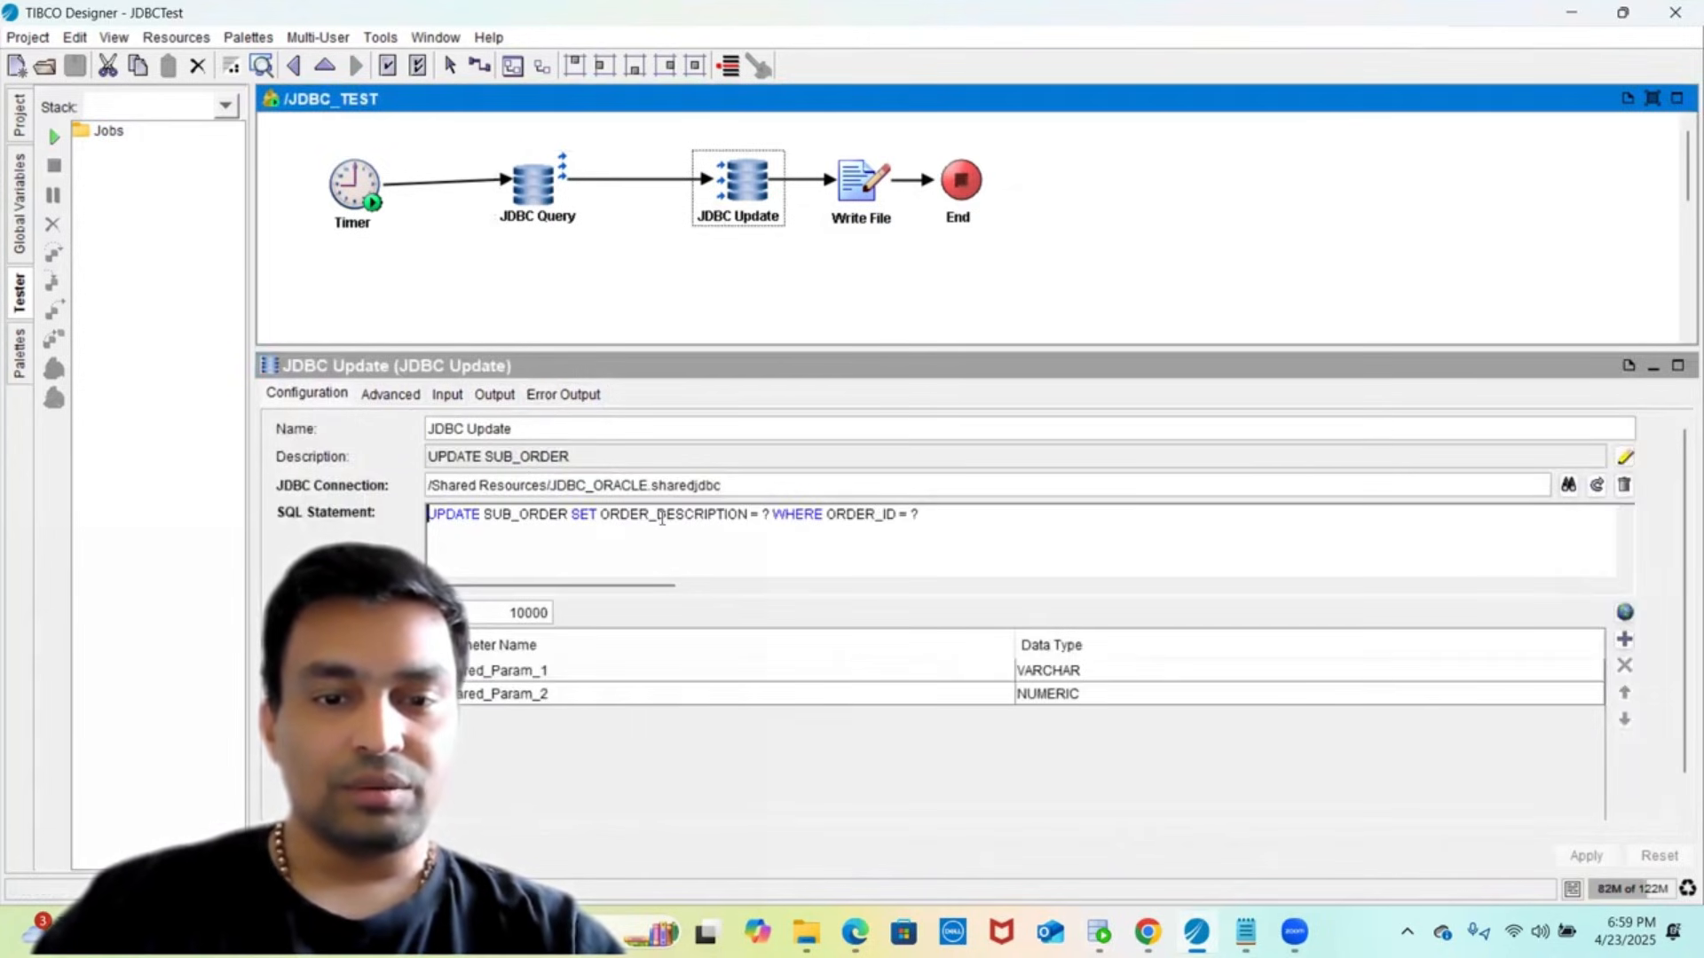
key(alt+Tab)
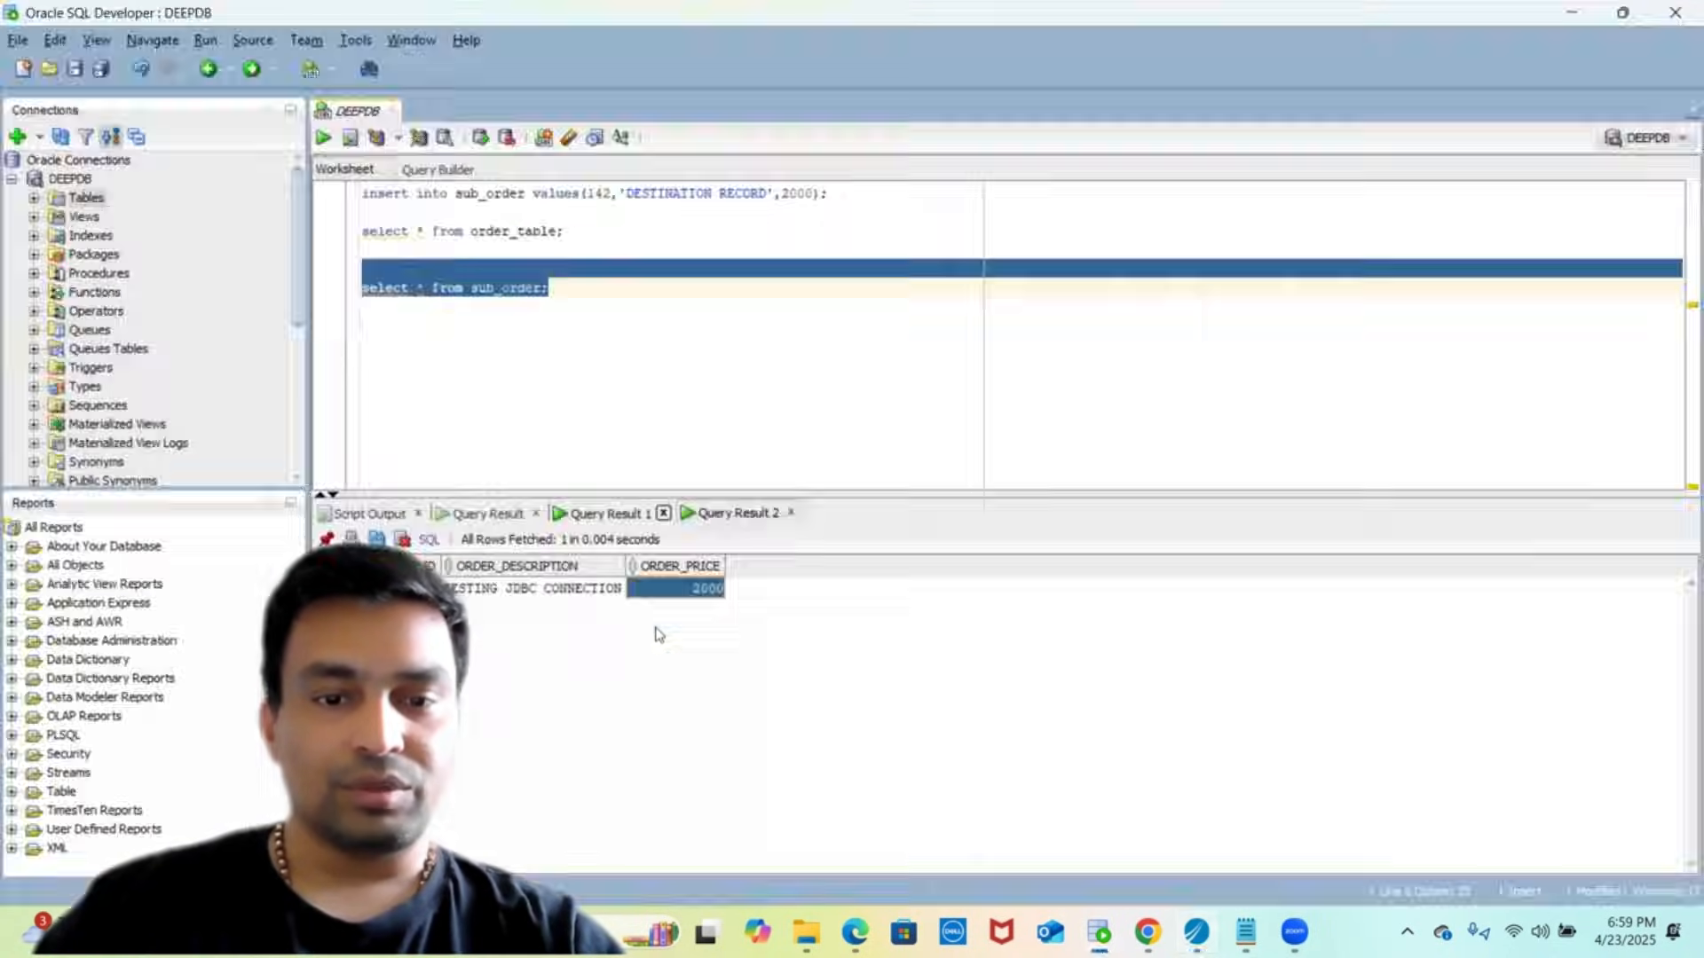
key(alt+Tab)
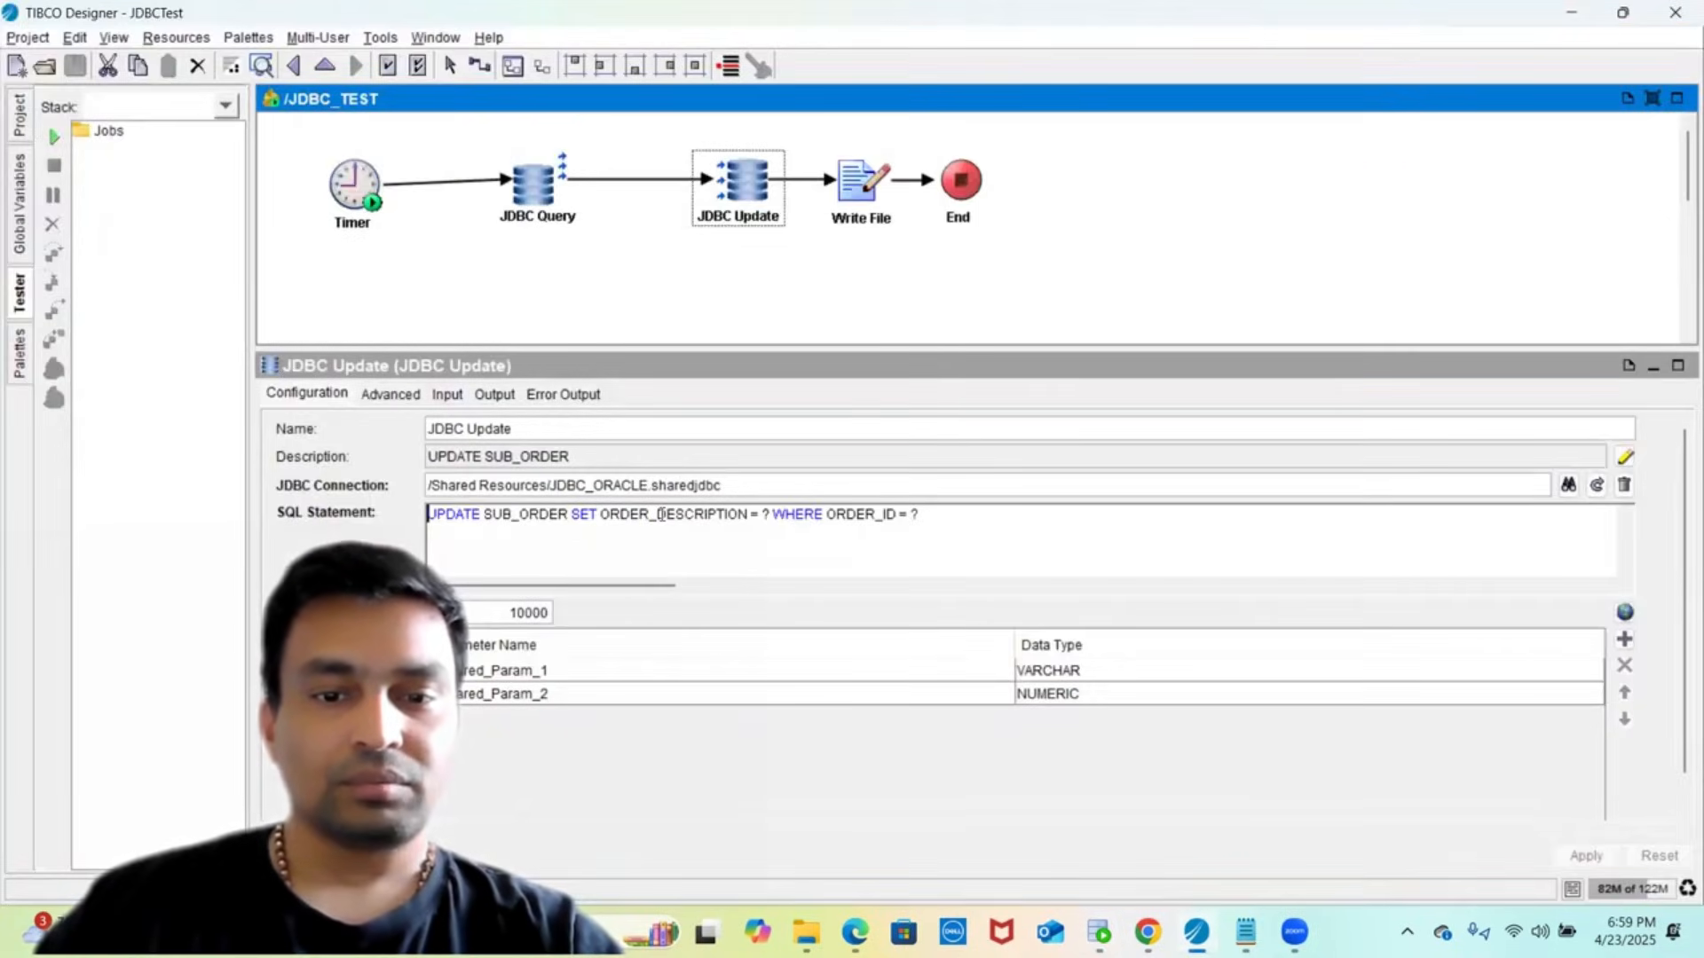
- Change the update statement's column from ORDER_DESCRIPTION to ORDER_PRICE, apply, and save the project
click(662, 515)
key(shift+Right)
key(shift+Right)
key(shift+Right)
key(shift+Right)
key(shift+Right)
key(shift+Right)
key(shift+Right)
key(shift+Right)
key(shift+Right)
key(shift+Right)
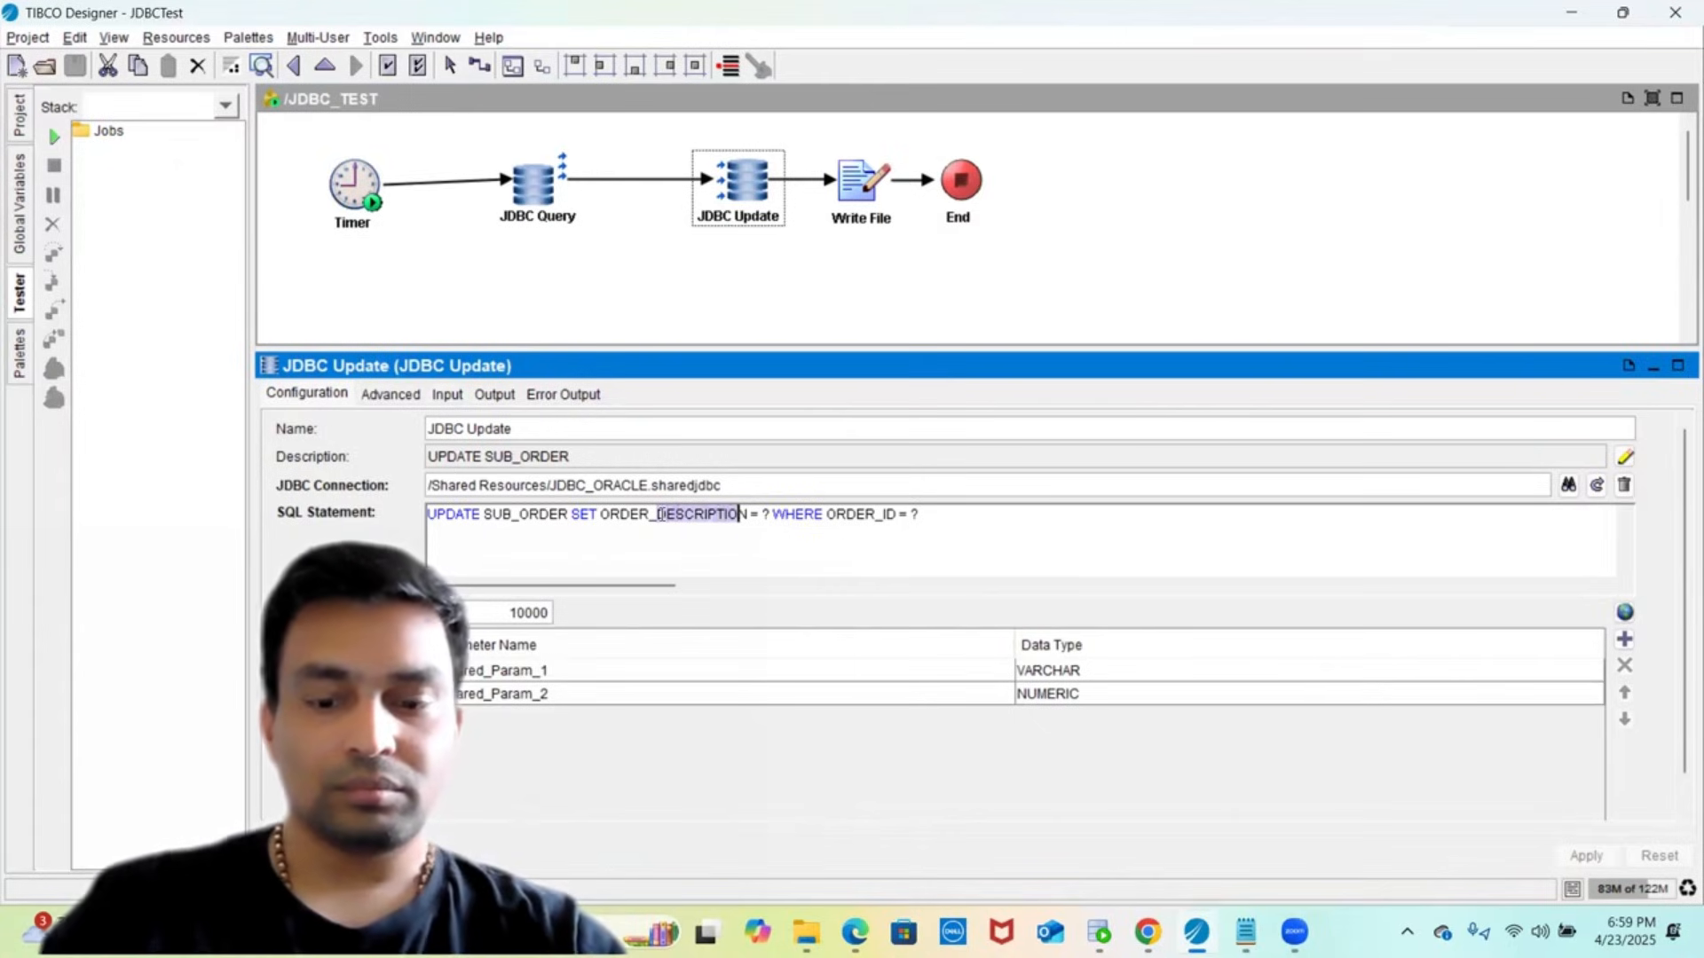
key(shift+Right)
text(PROCI)
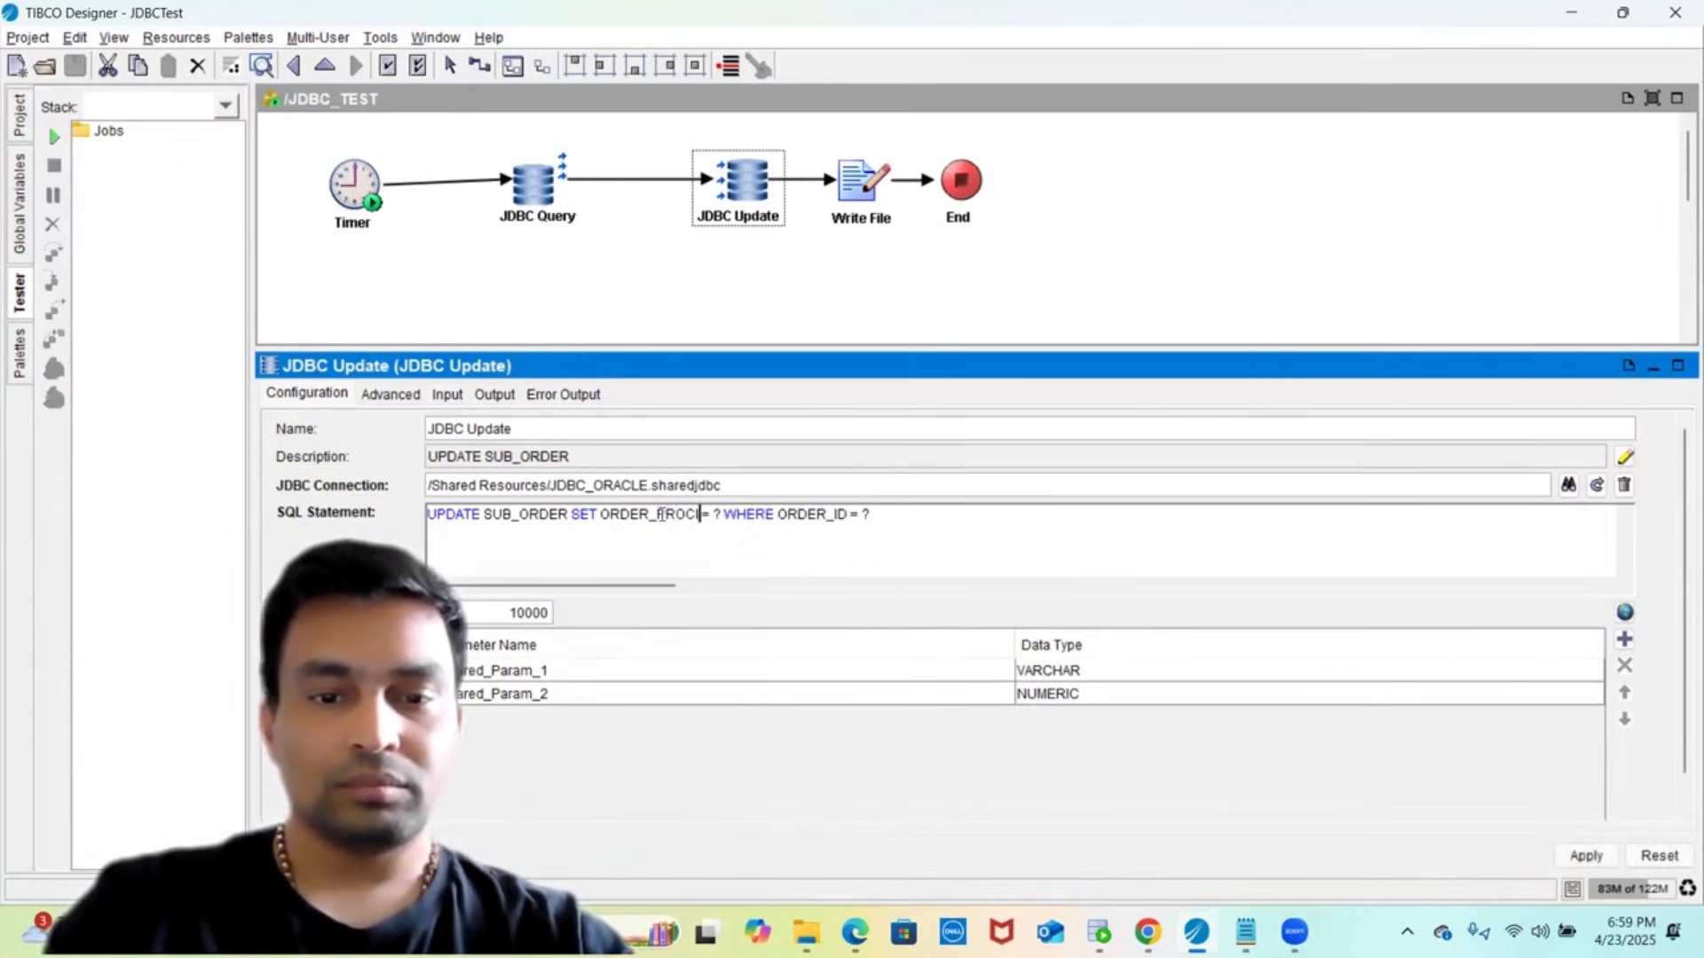
key(BackSpace)
key(BackSpace)
key(BackSpace)
text(ICE)
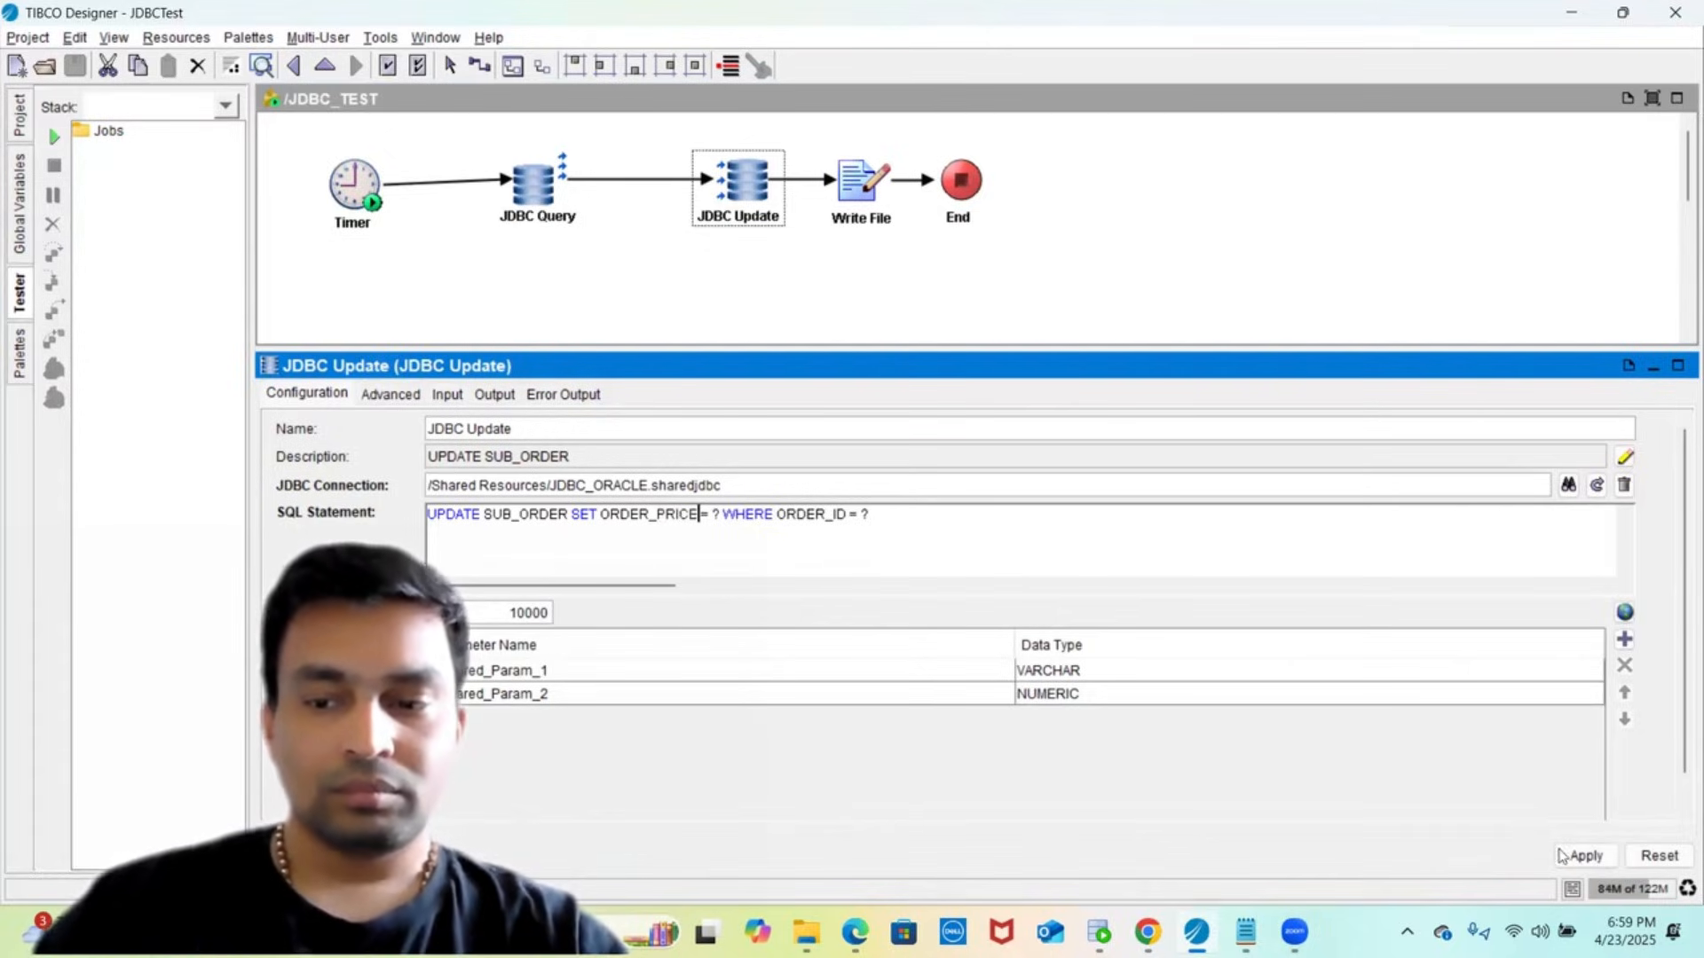
click(1580, 856)
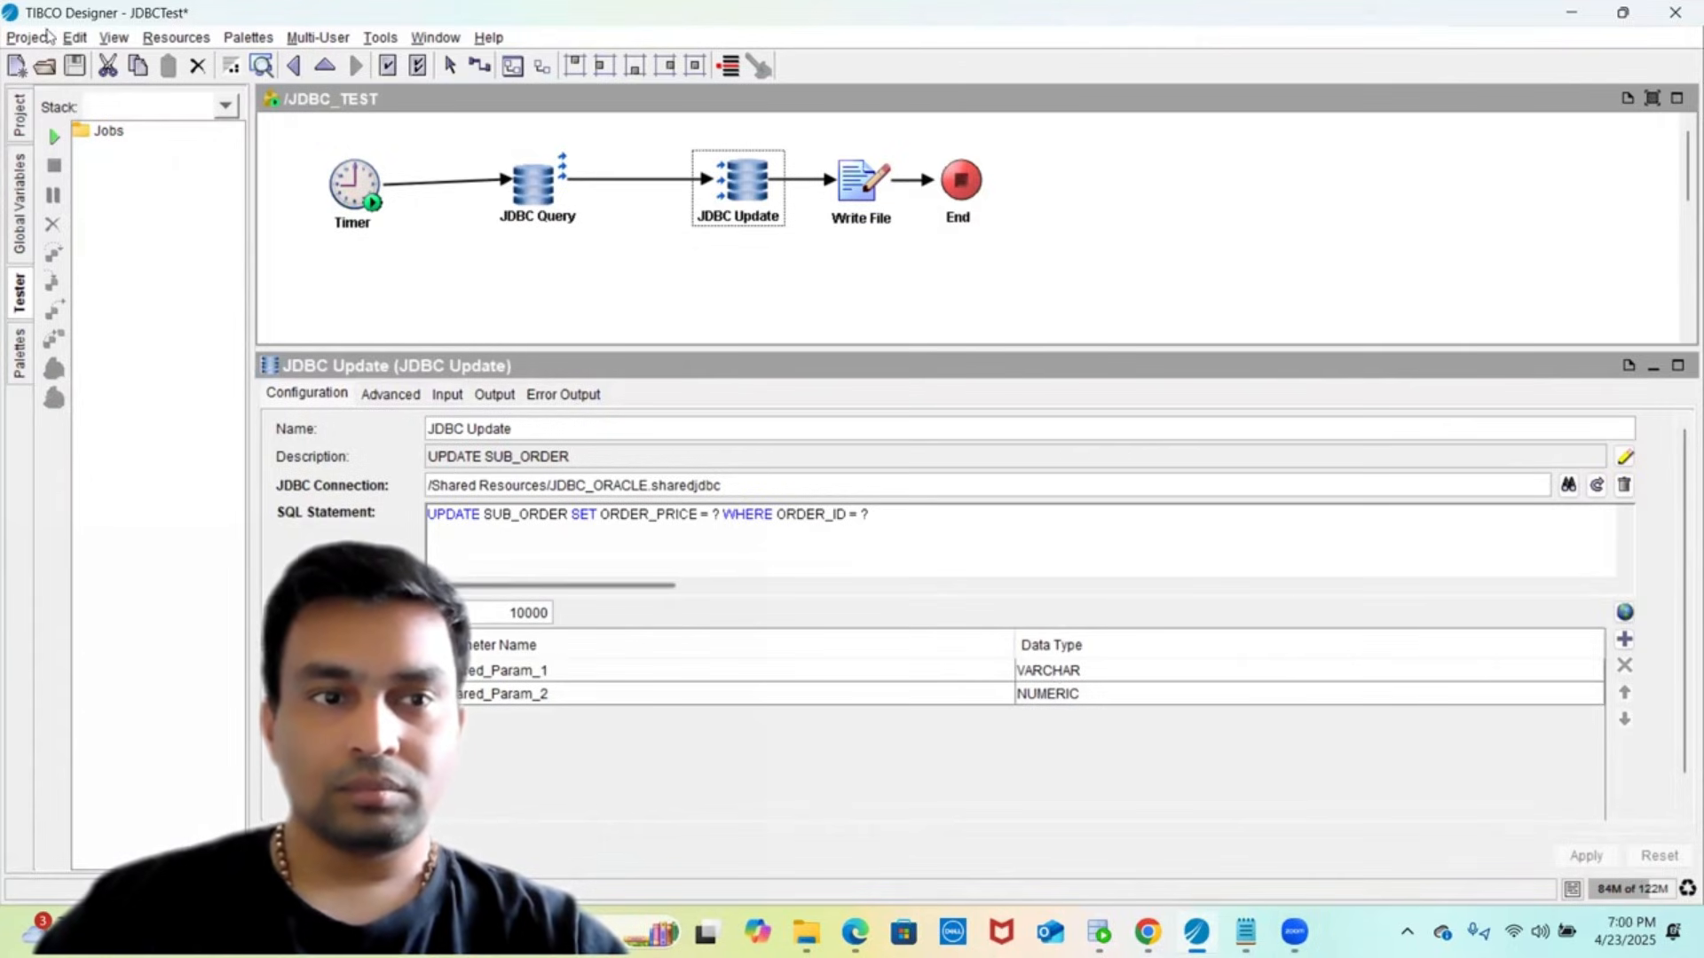
click(75, 71)
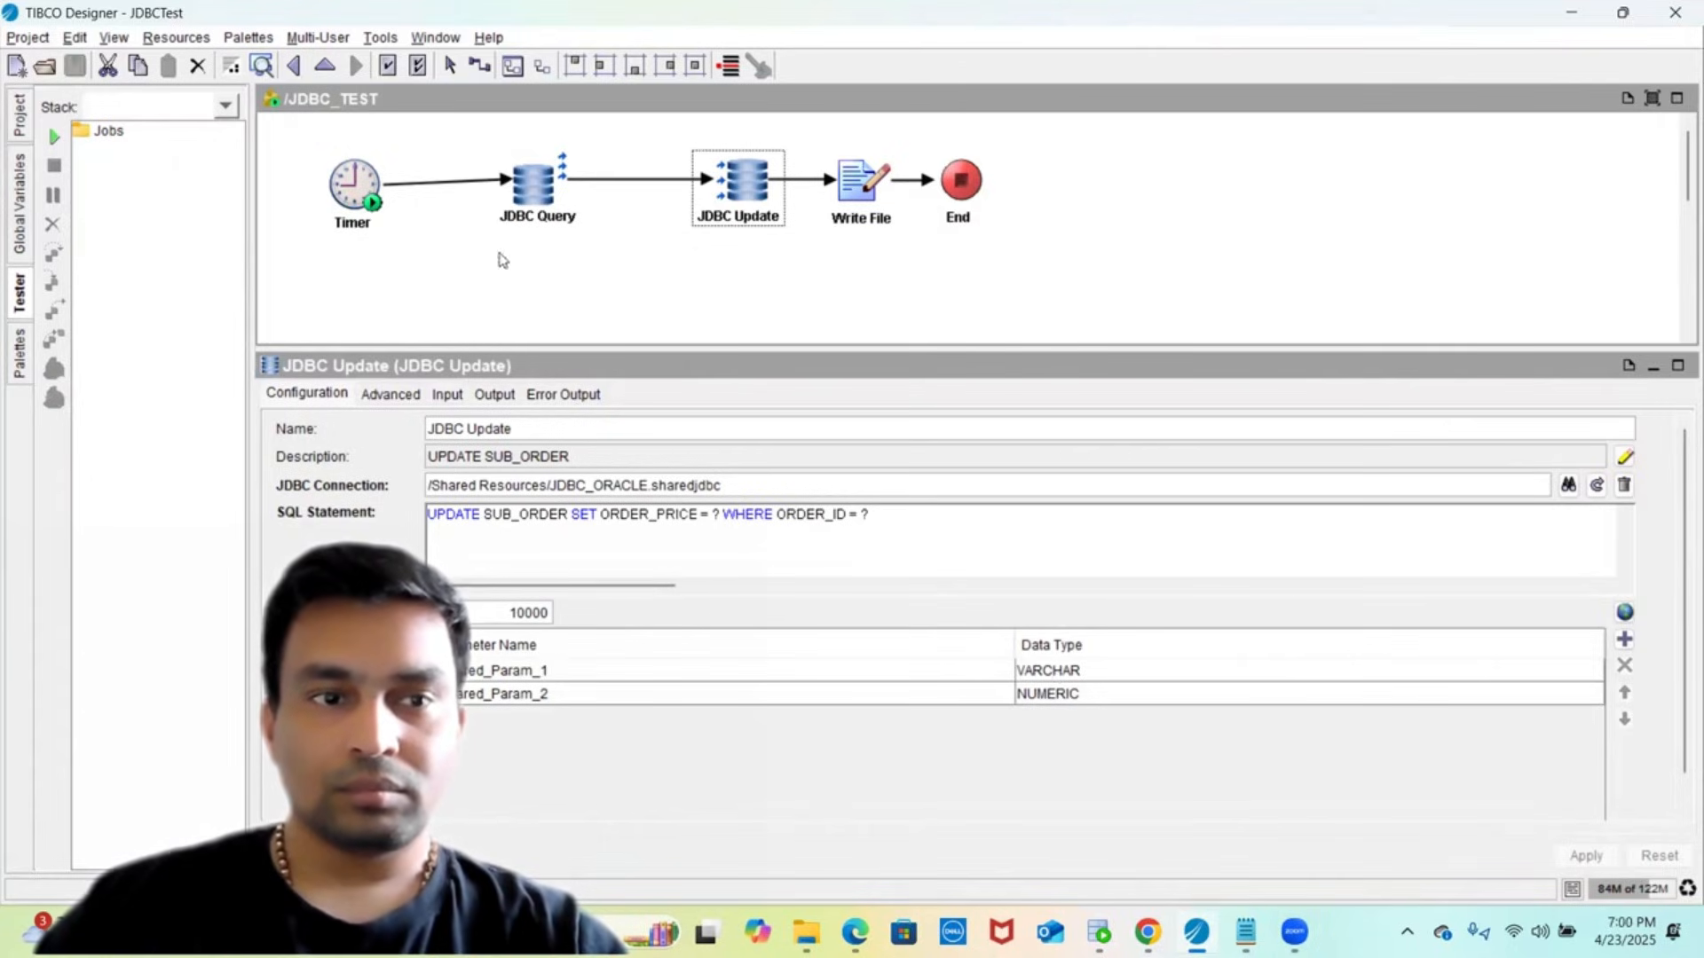
- Set Prepared_Param_1's data type from VARCHAR to INTEGER and apply
click(1048, 677)
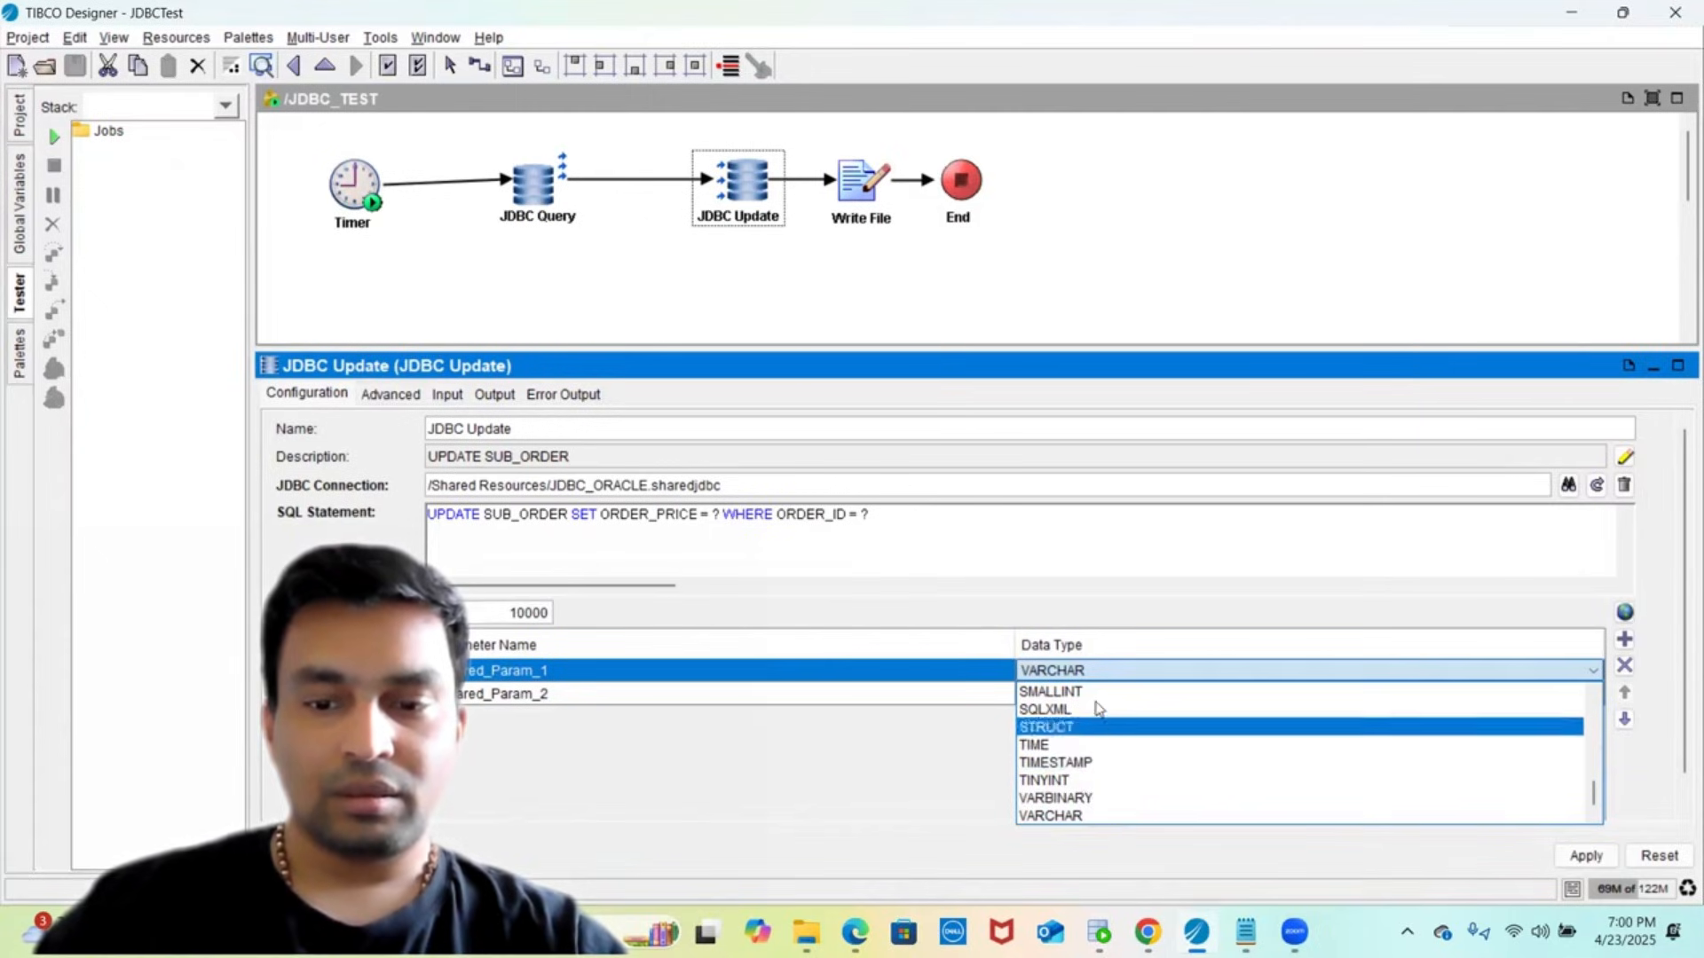
scroll(1098, 708, up, 6)
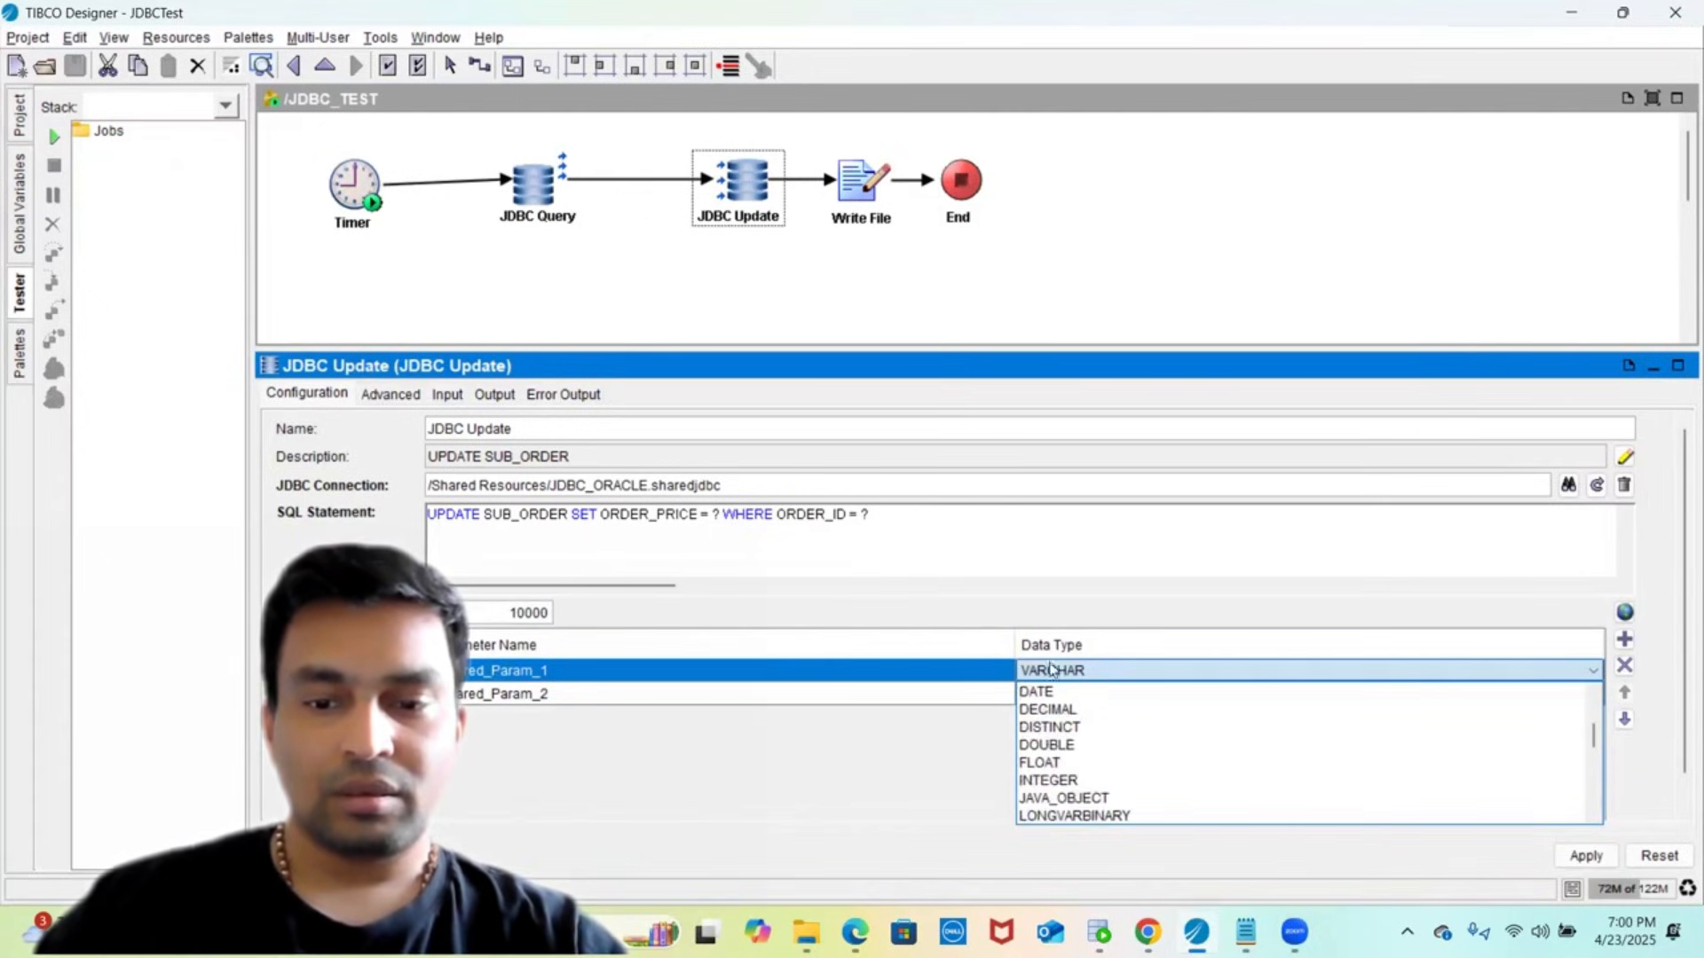
click(1035, 781)
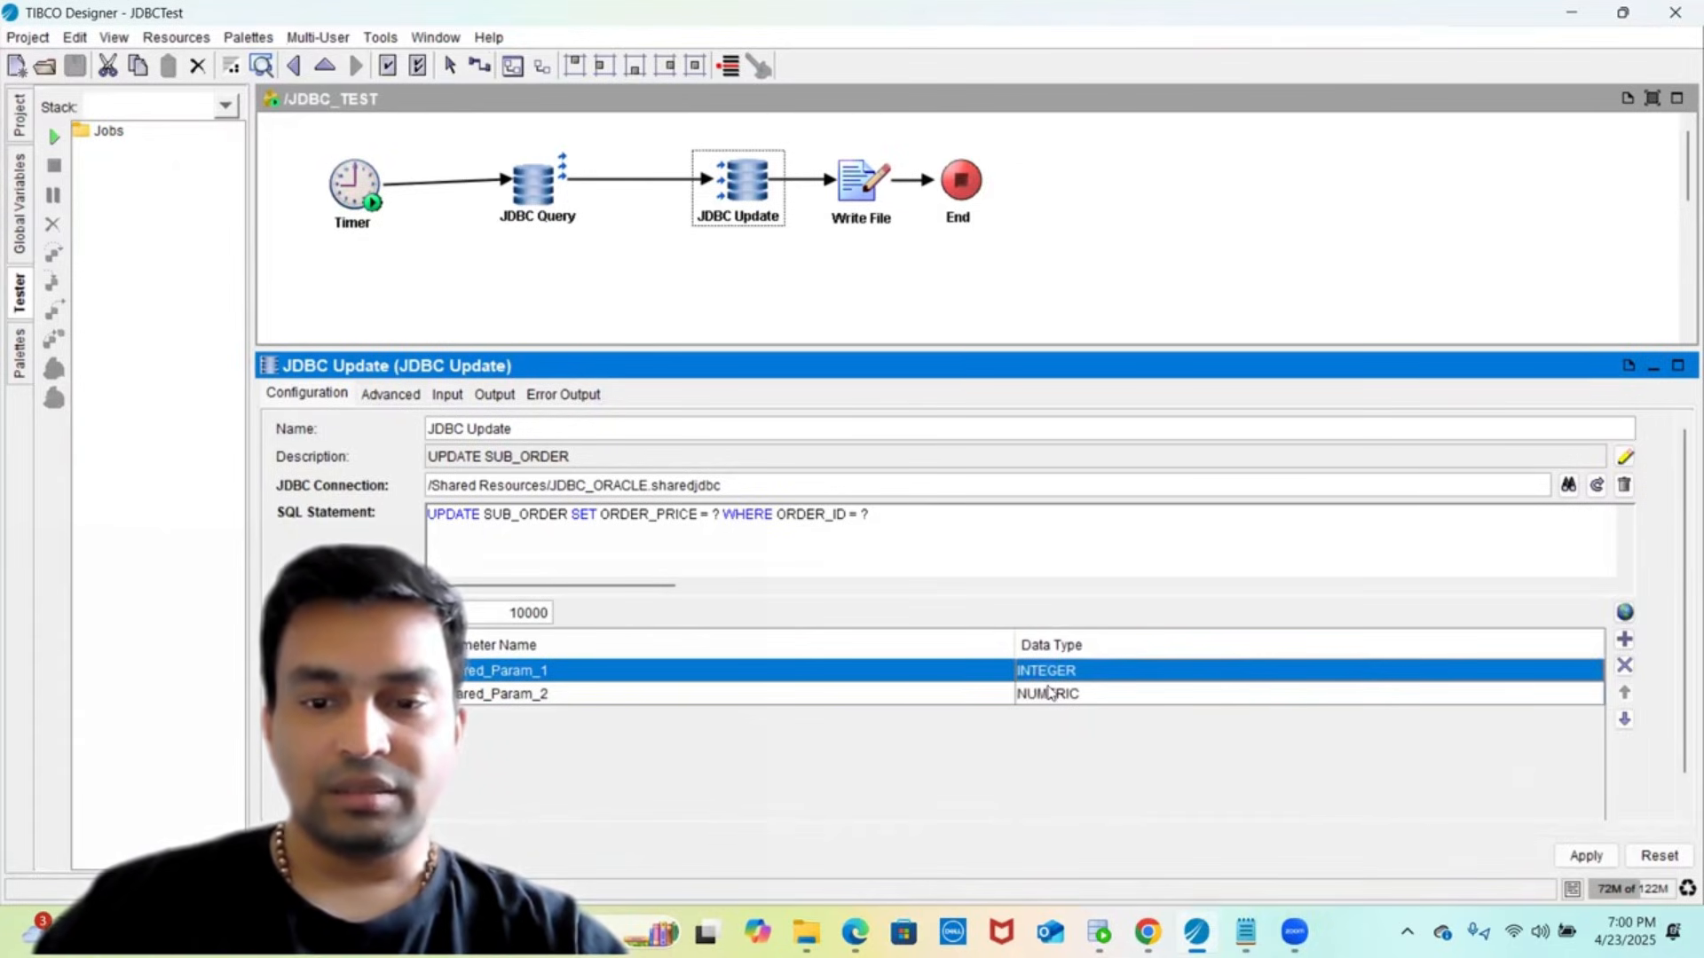
click(1585, 854)
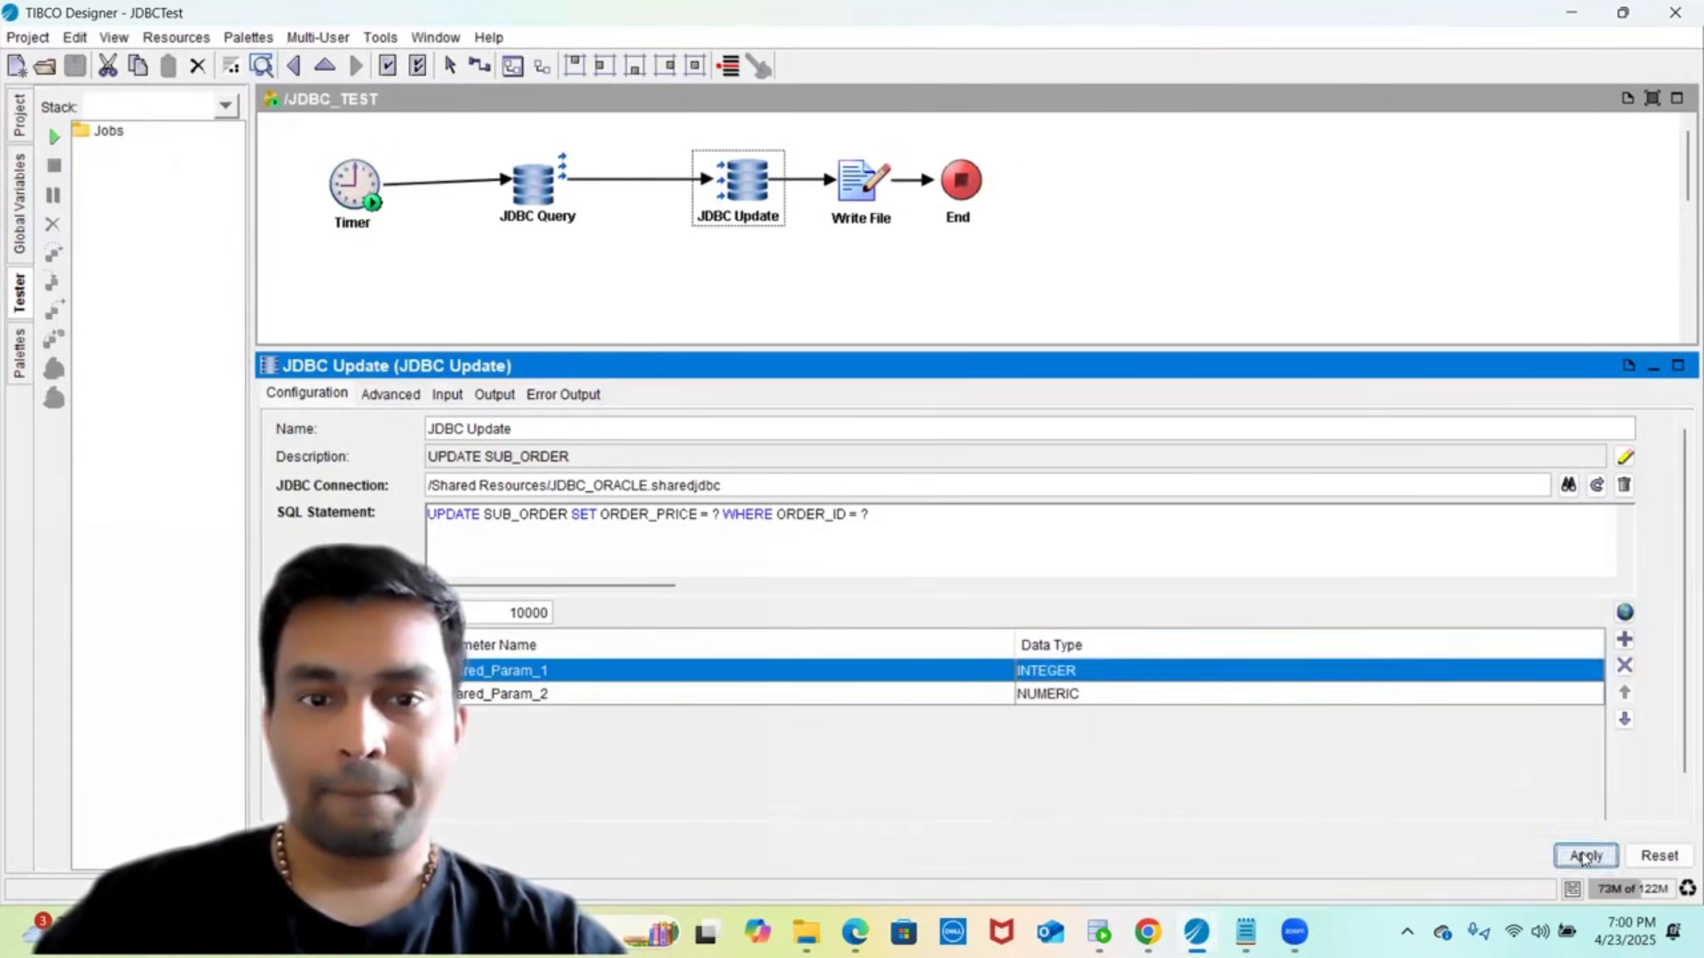
- Expand the input mapping tree to show the update parameters and $JDBC-Query Record fields
click(435, 396)
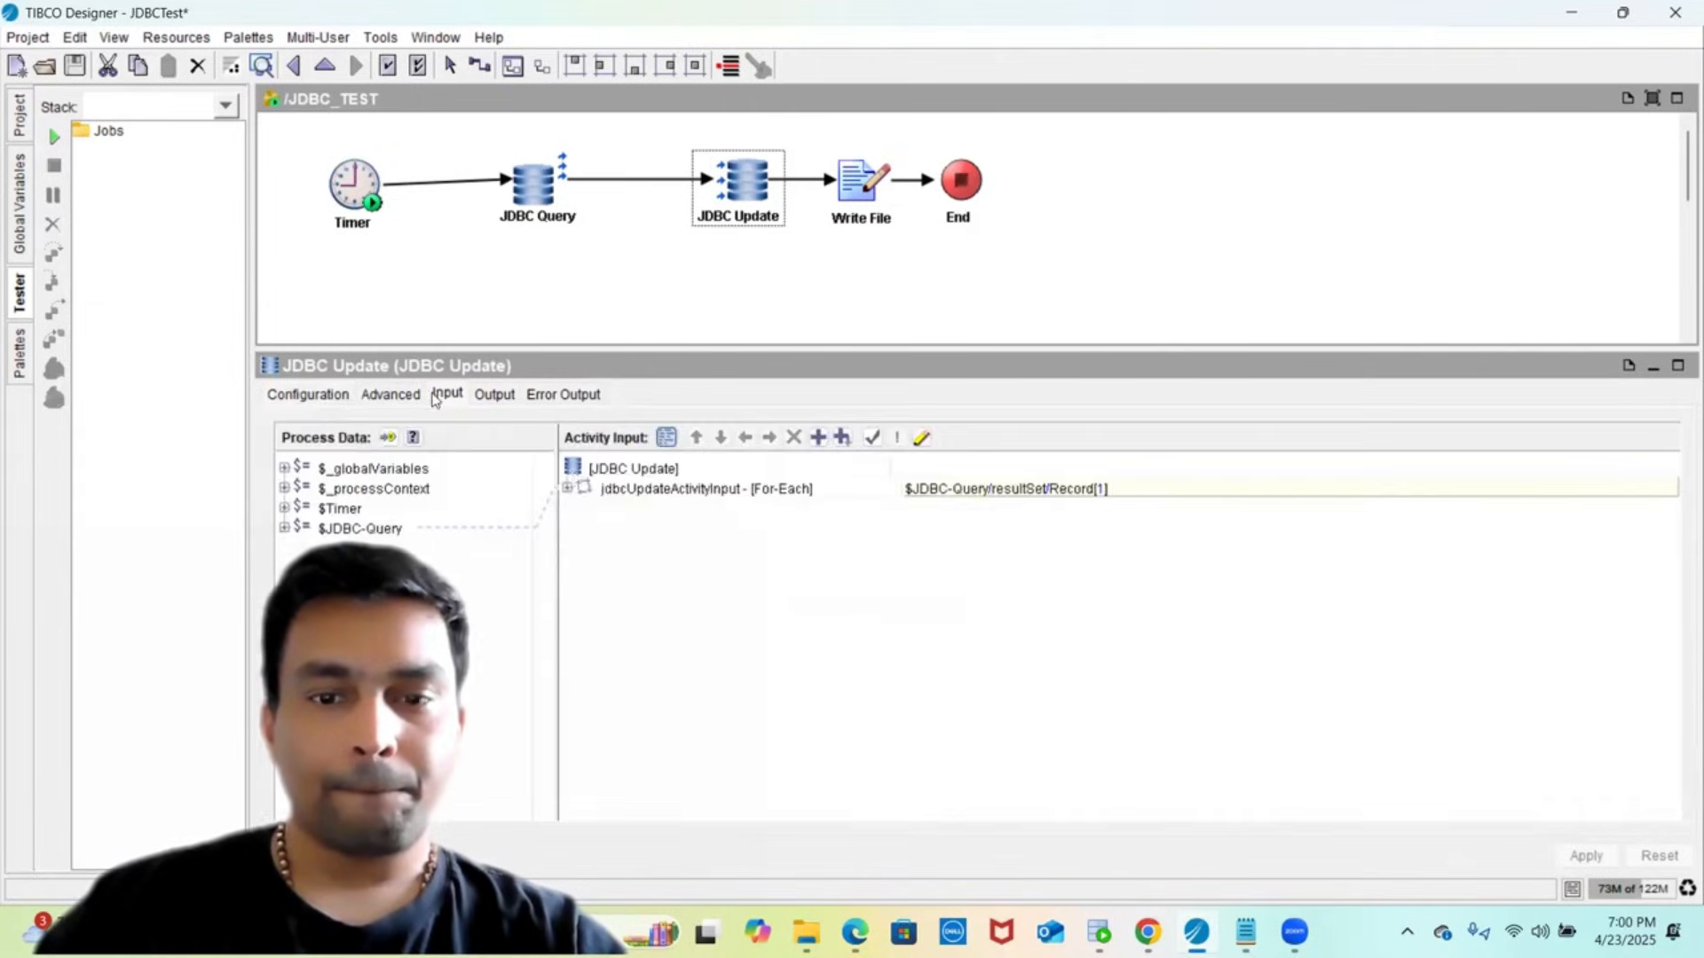
double_click(646, 489)
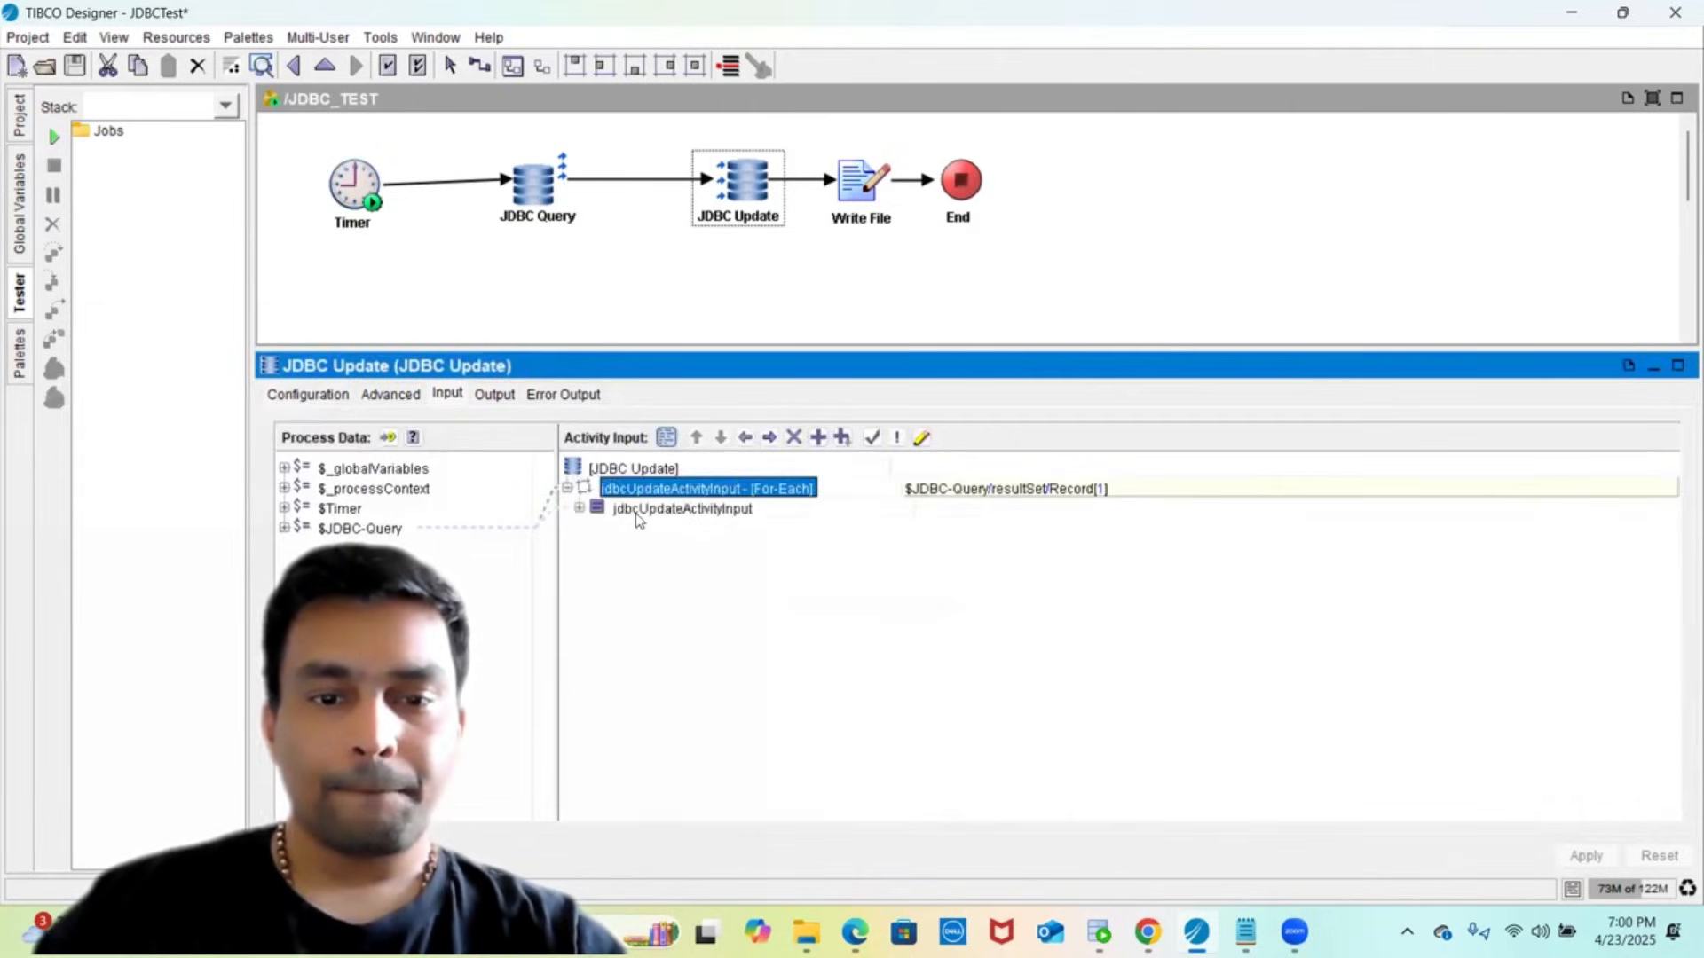
double_click(637, 510)
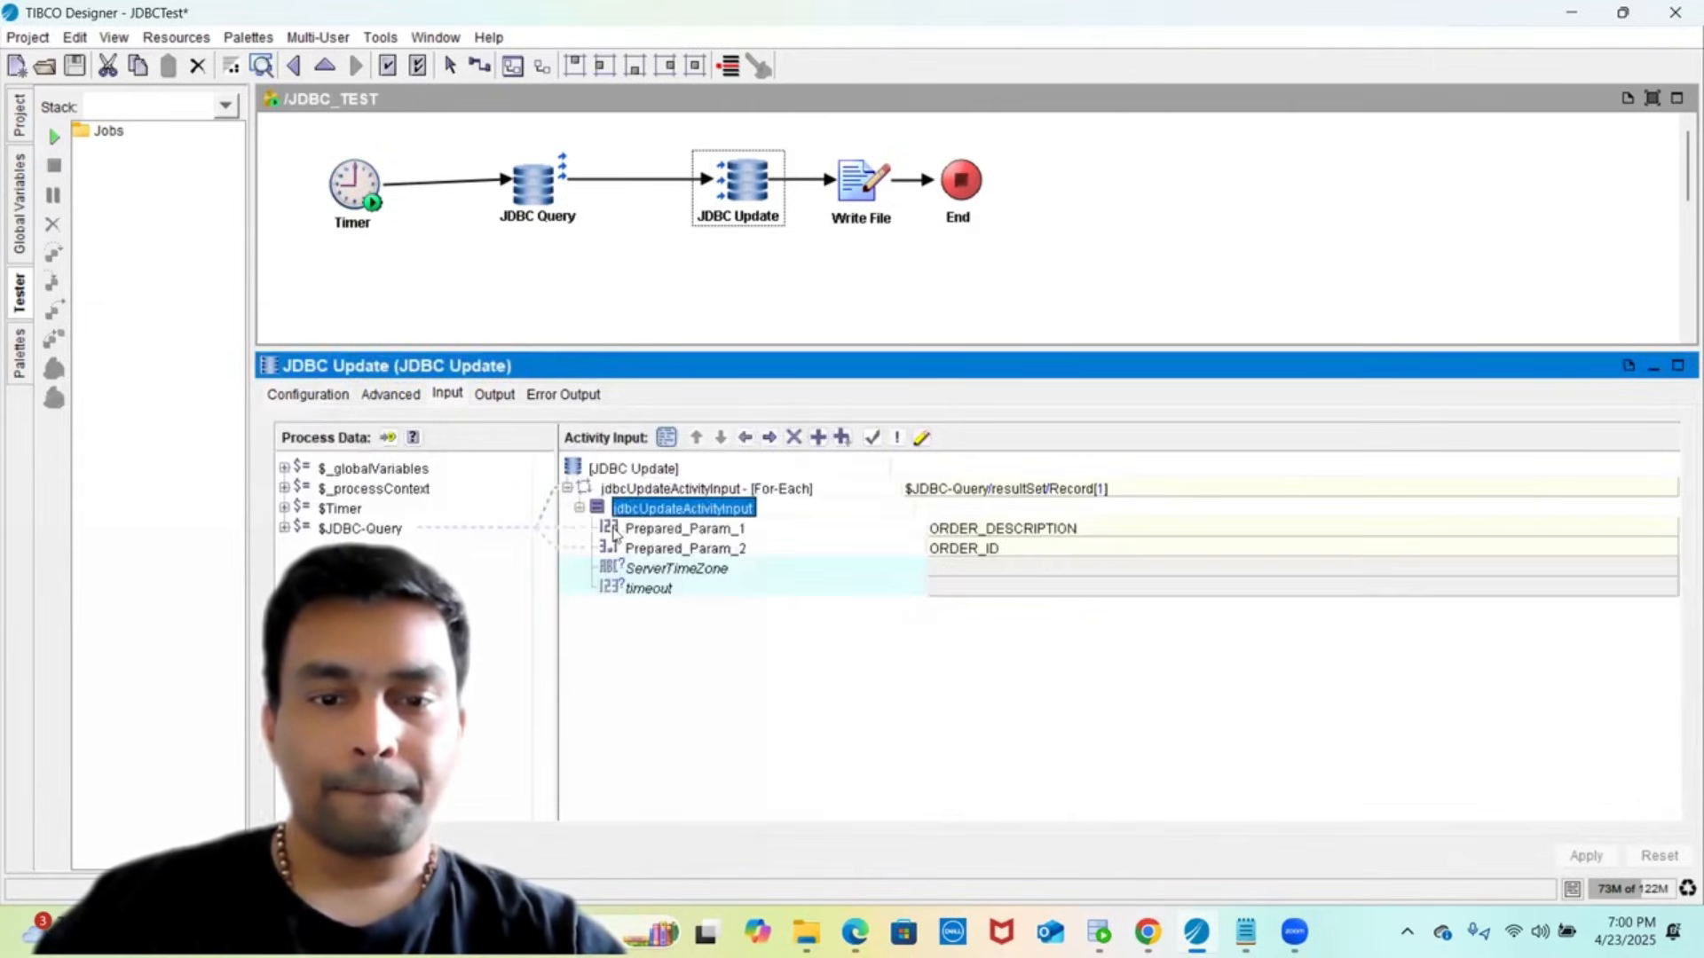
double_click(347, 530)
double_click(358, 547)
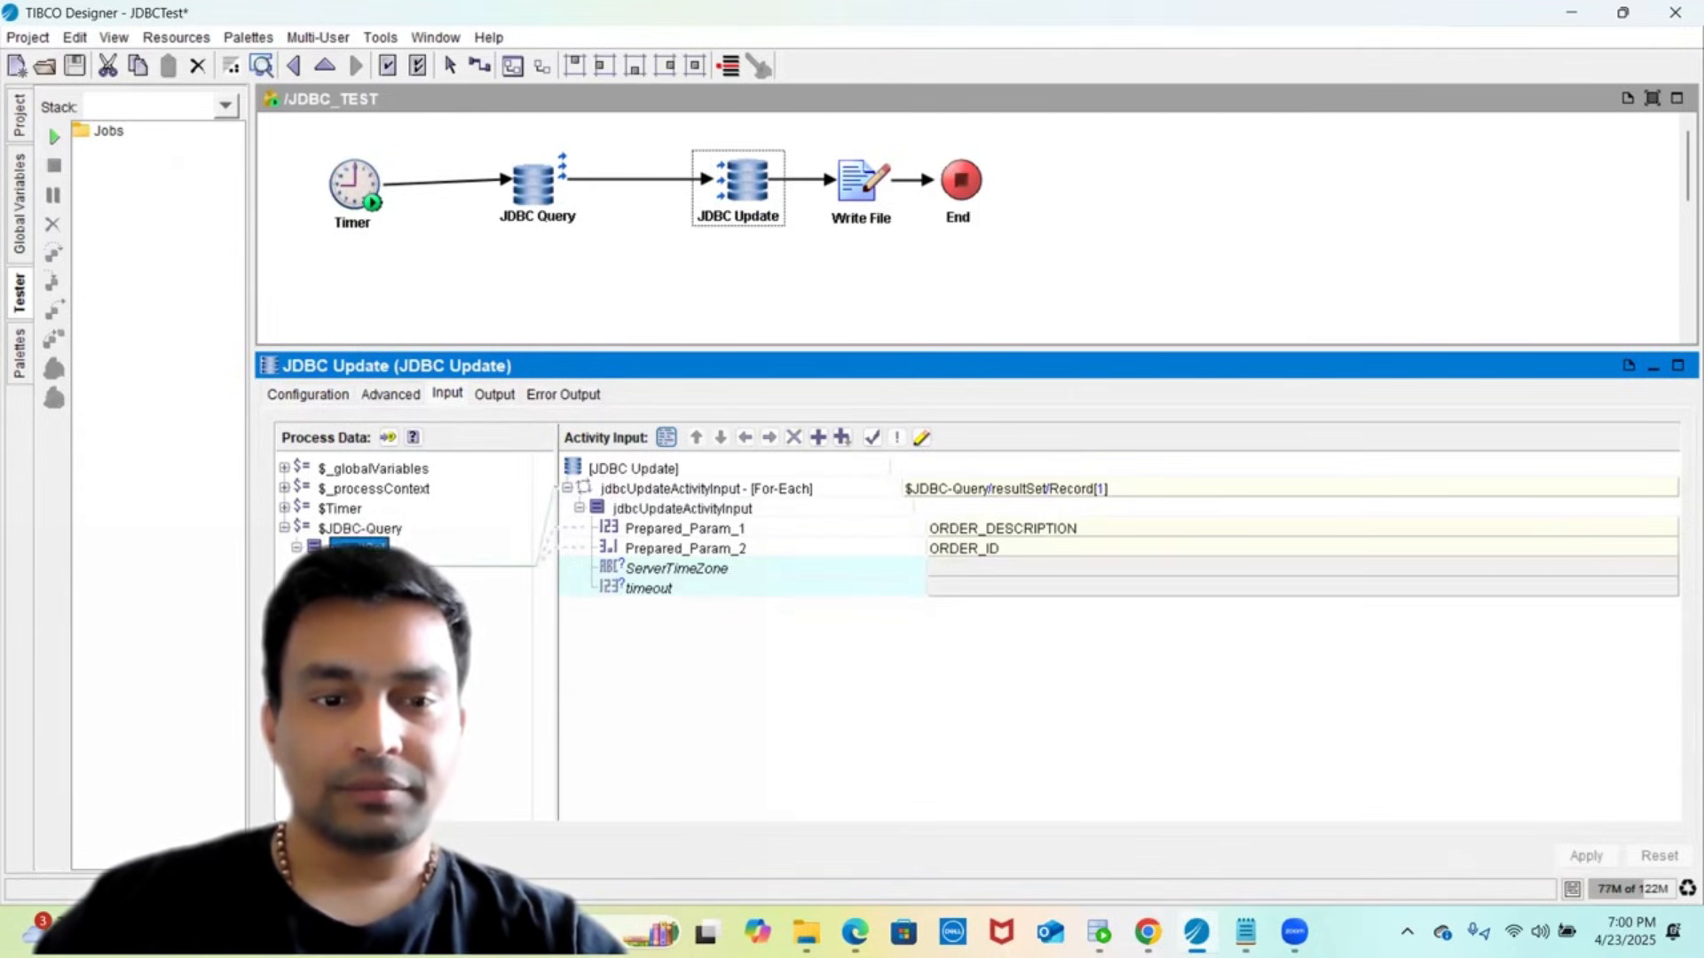
double_click(371, 568)
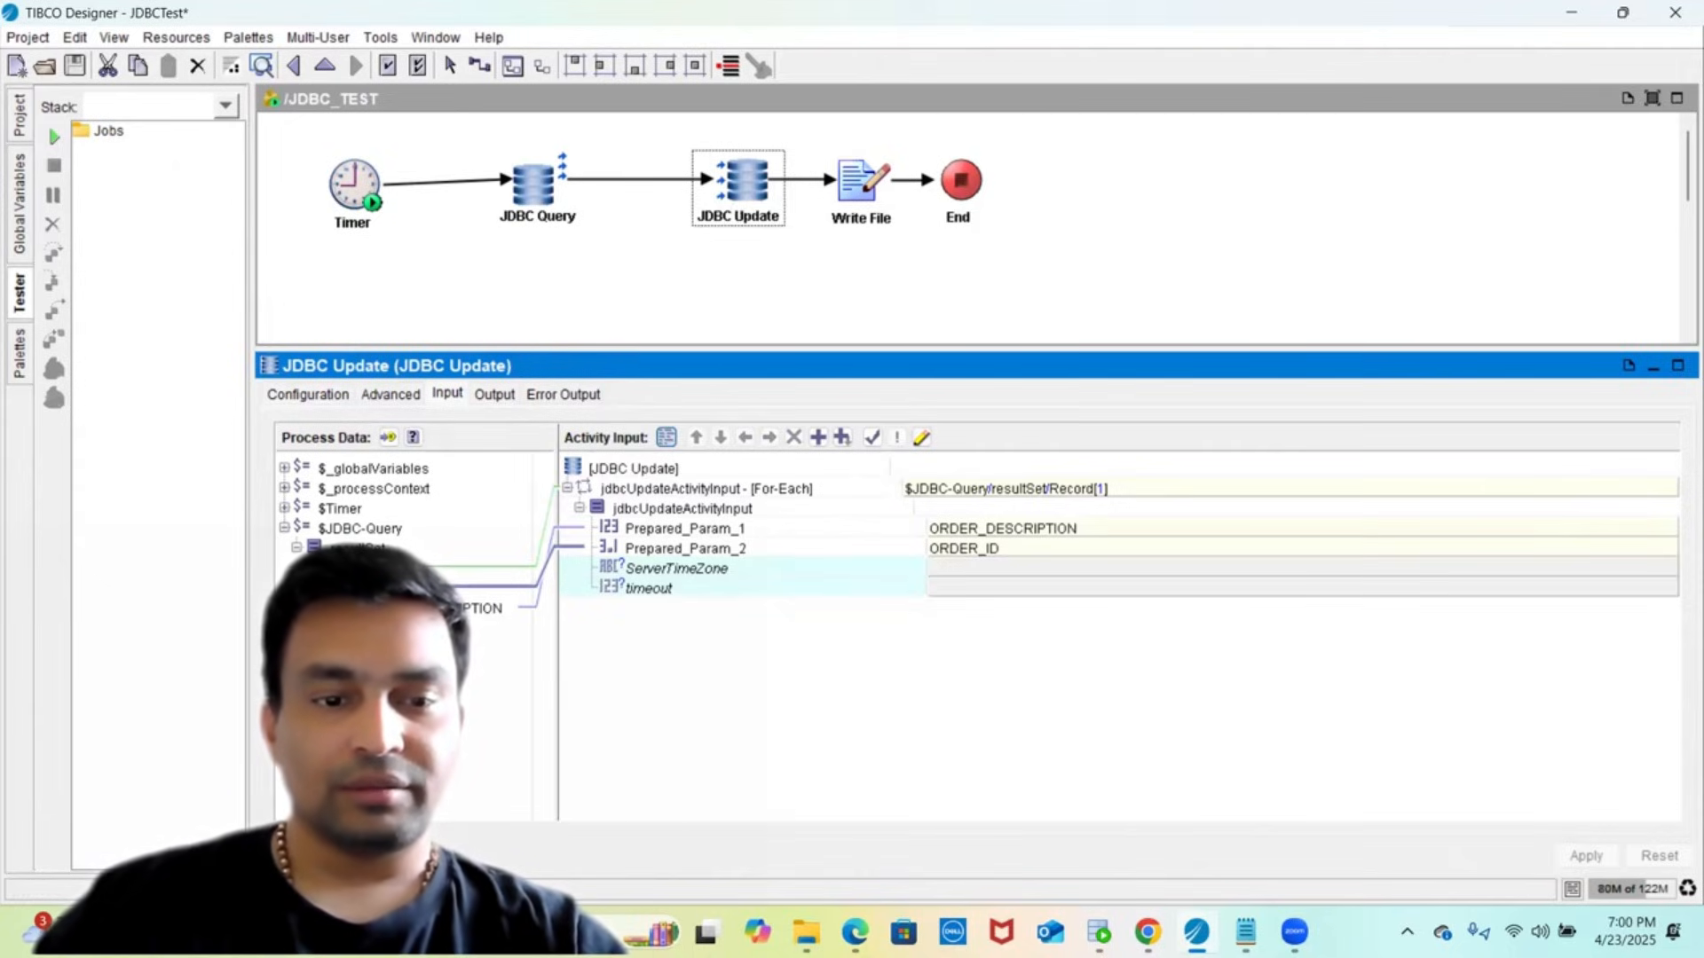
- Change Prepared_Param_1's data type to FLOAT and apply
click(322, 397)
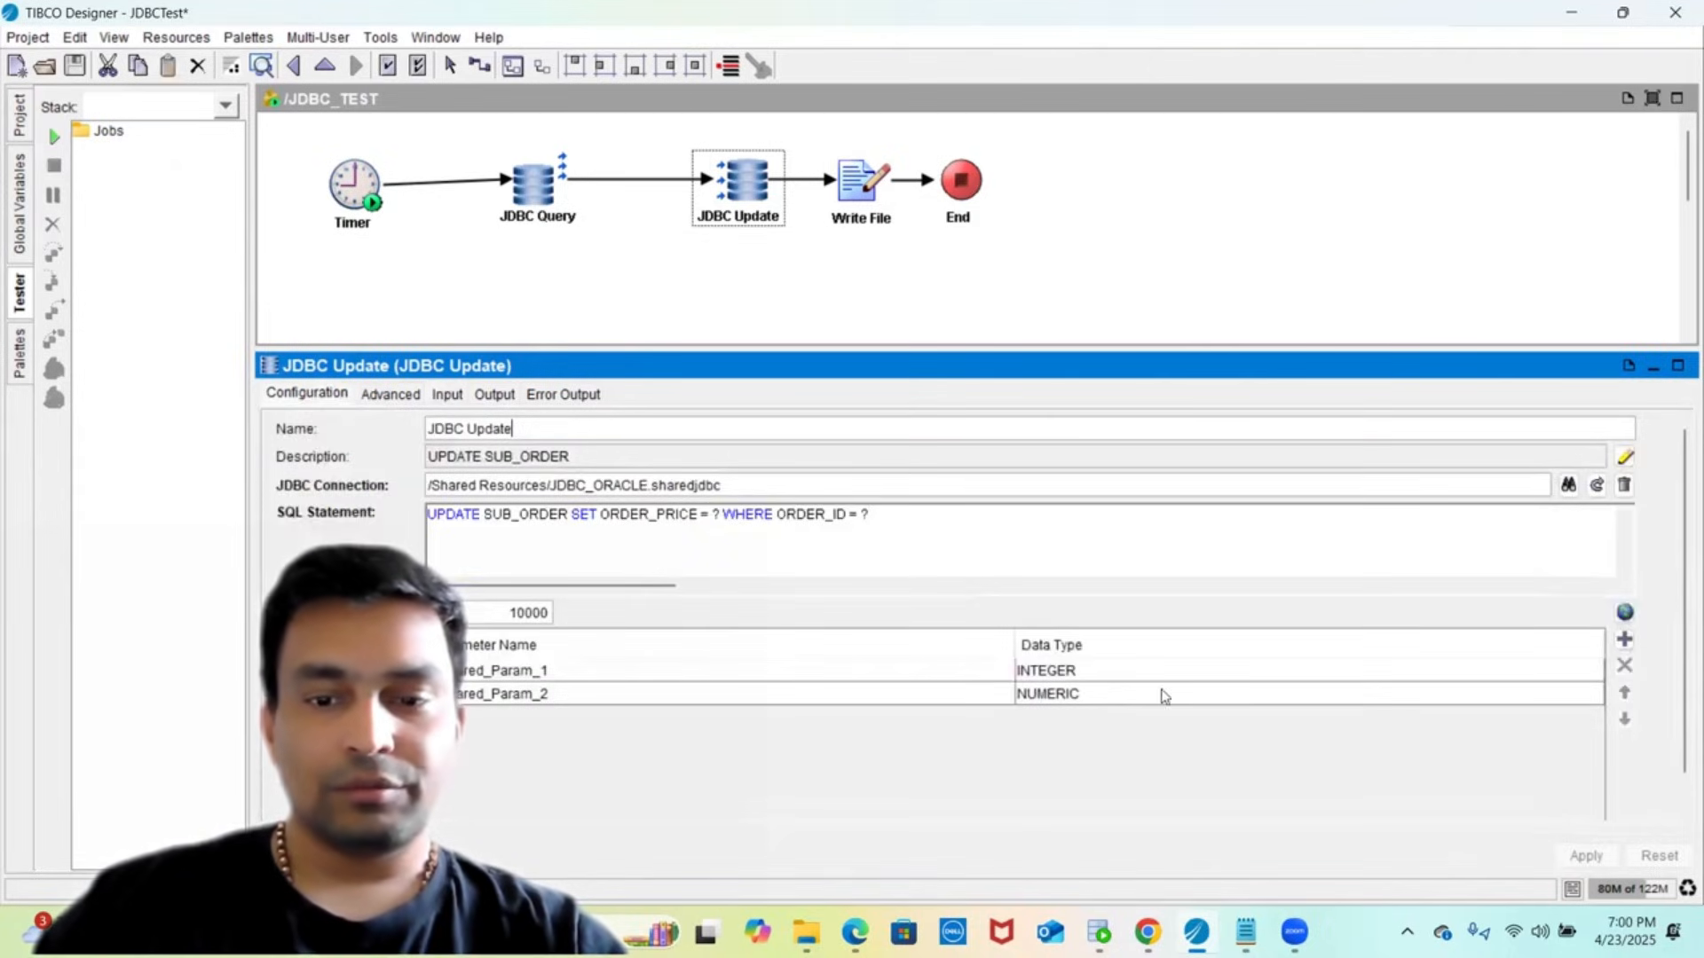
click(1101, 677)
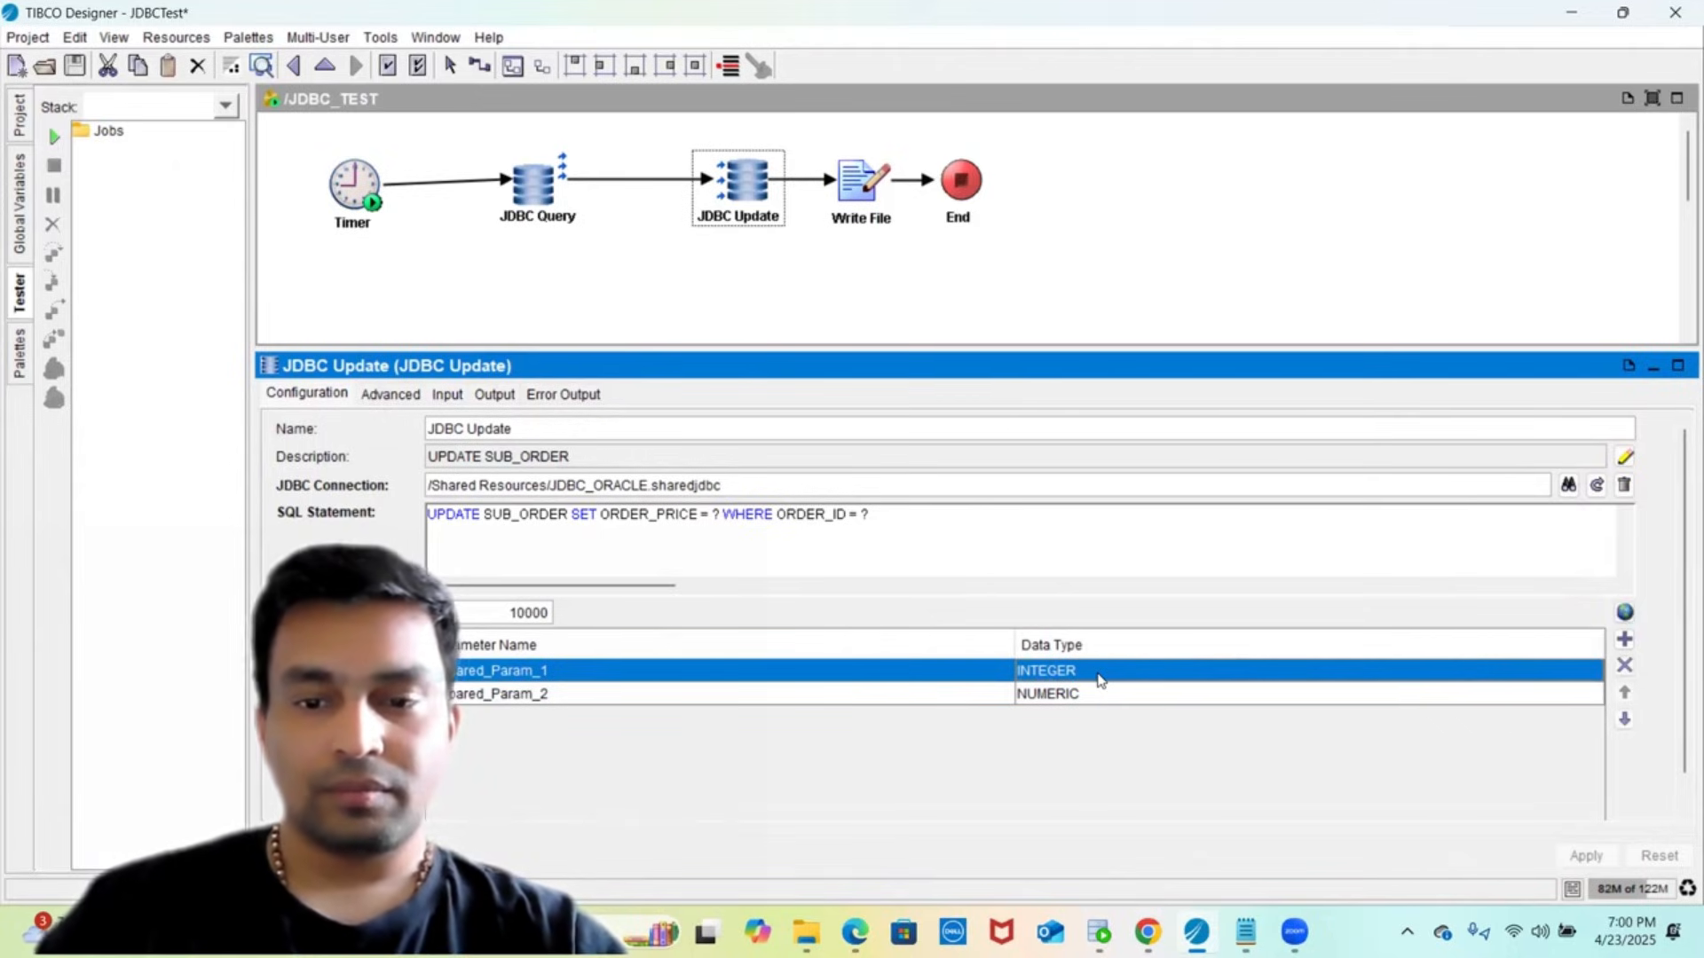
click(1085, 678)
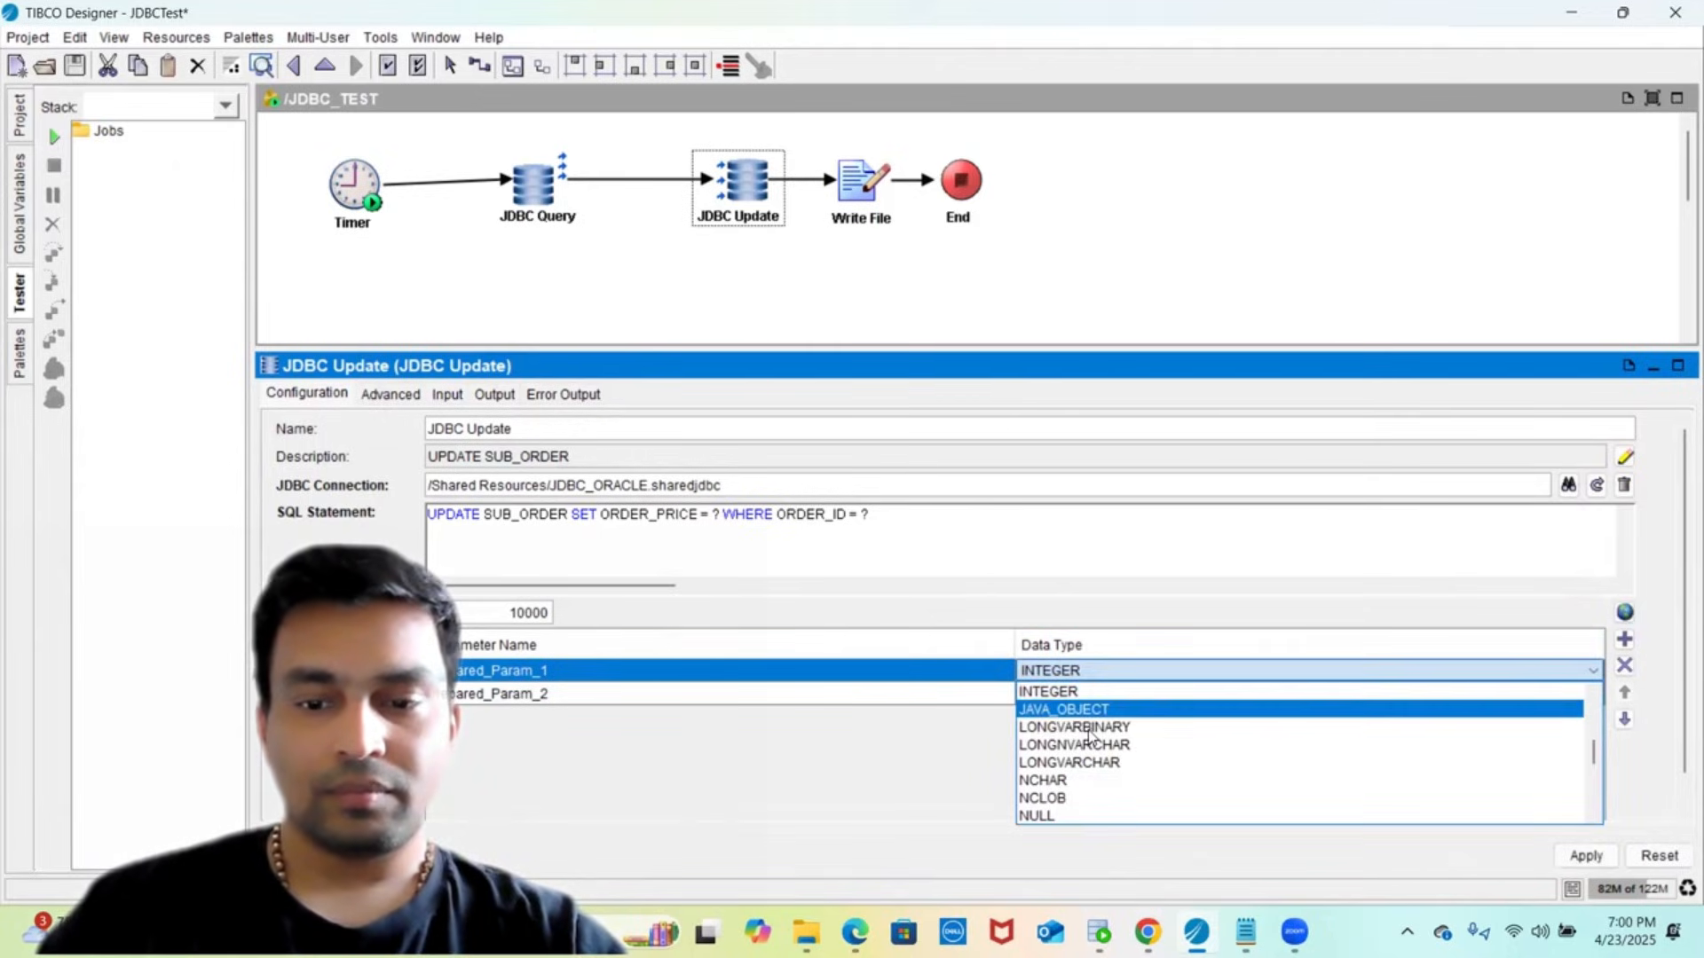
scroll(1077, 789, up, 1)
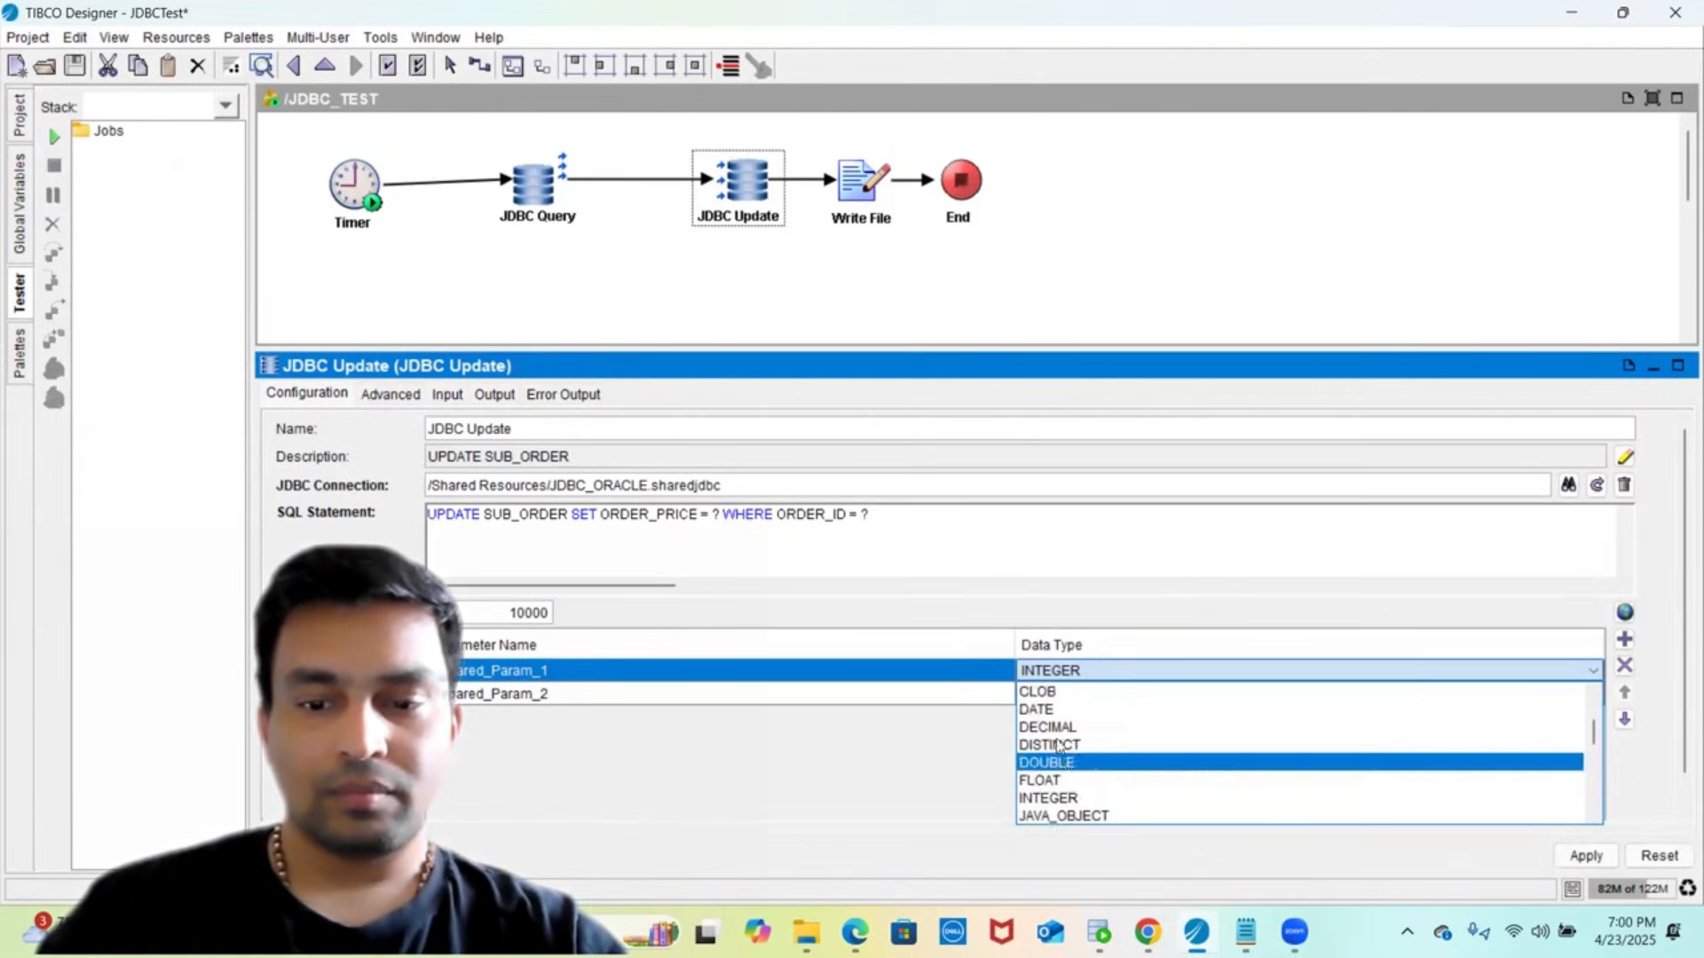
click(1057, 783)
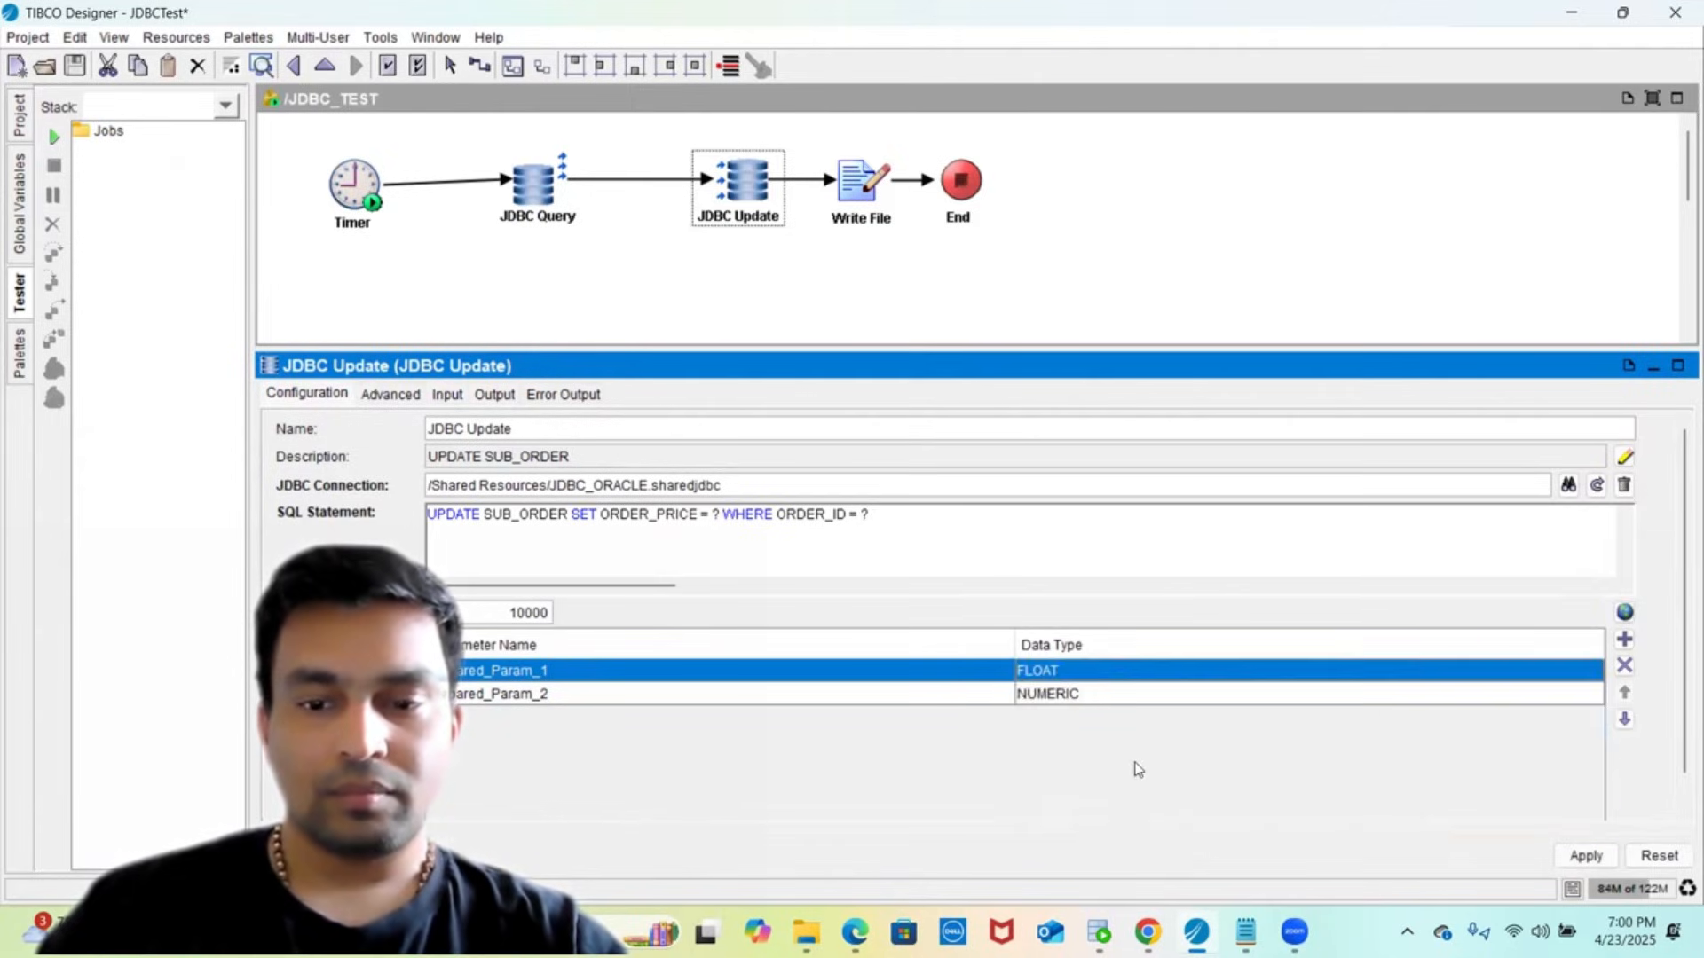
click(1582, 857)
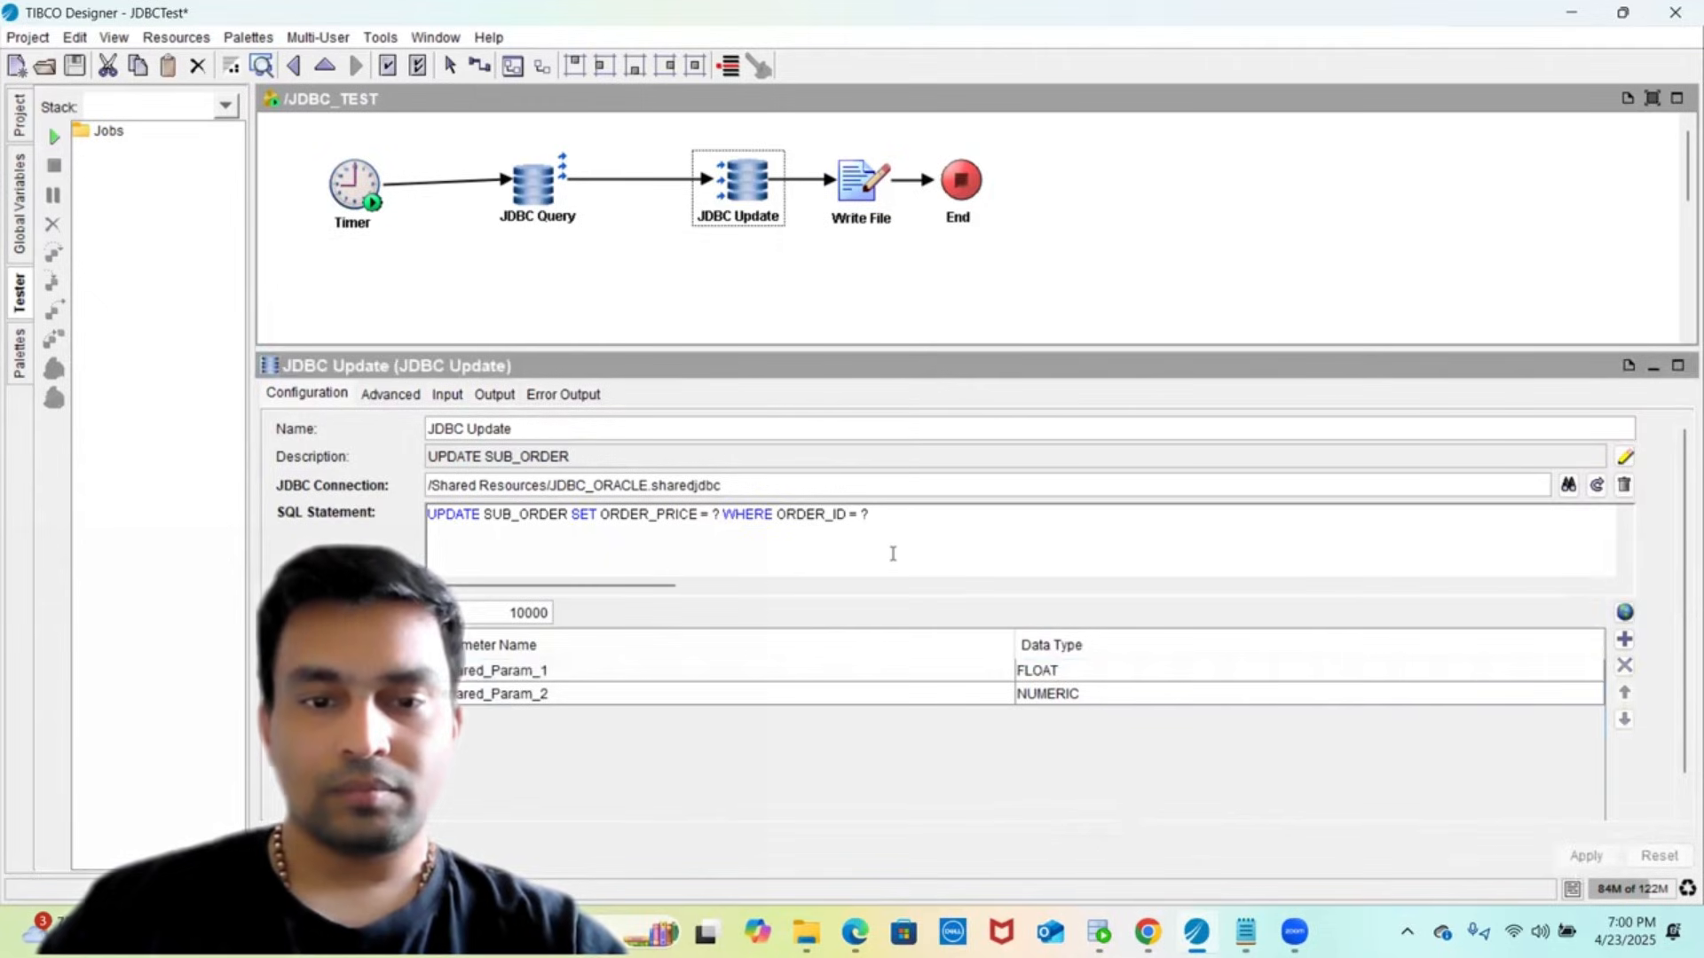
- Map ORDER_PRICE onto Prepared_Param_1, replacing ORDER_DESCRIPTION, and apply the mapping
click(450, 396)
double_click(683, 490)
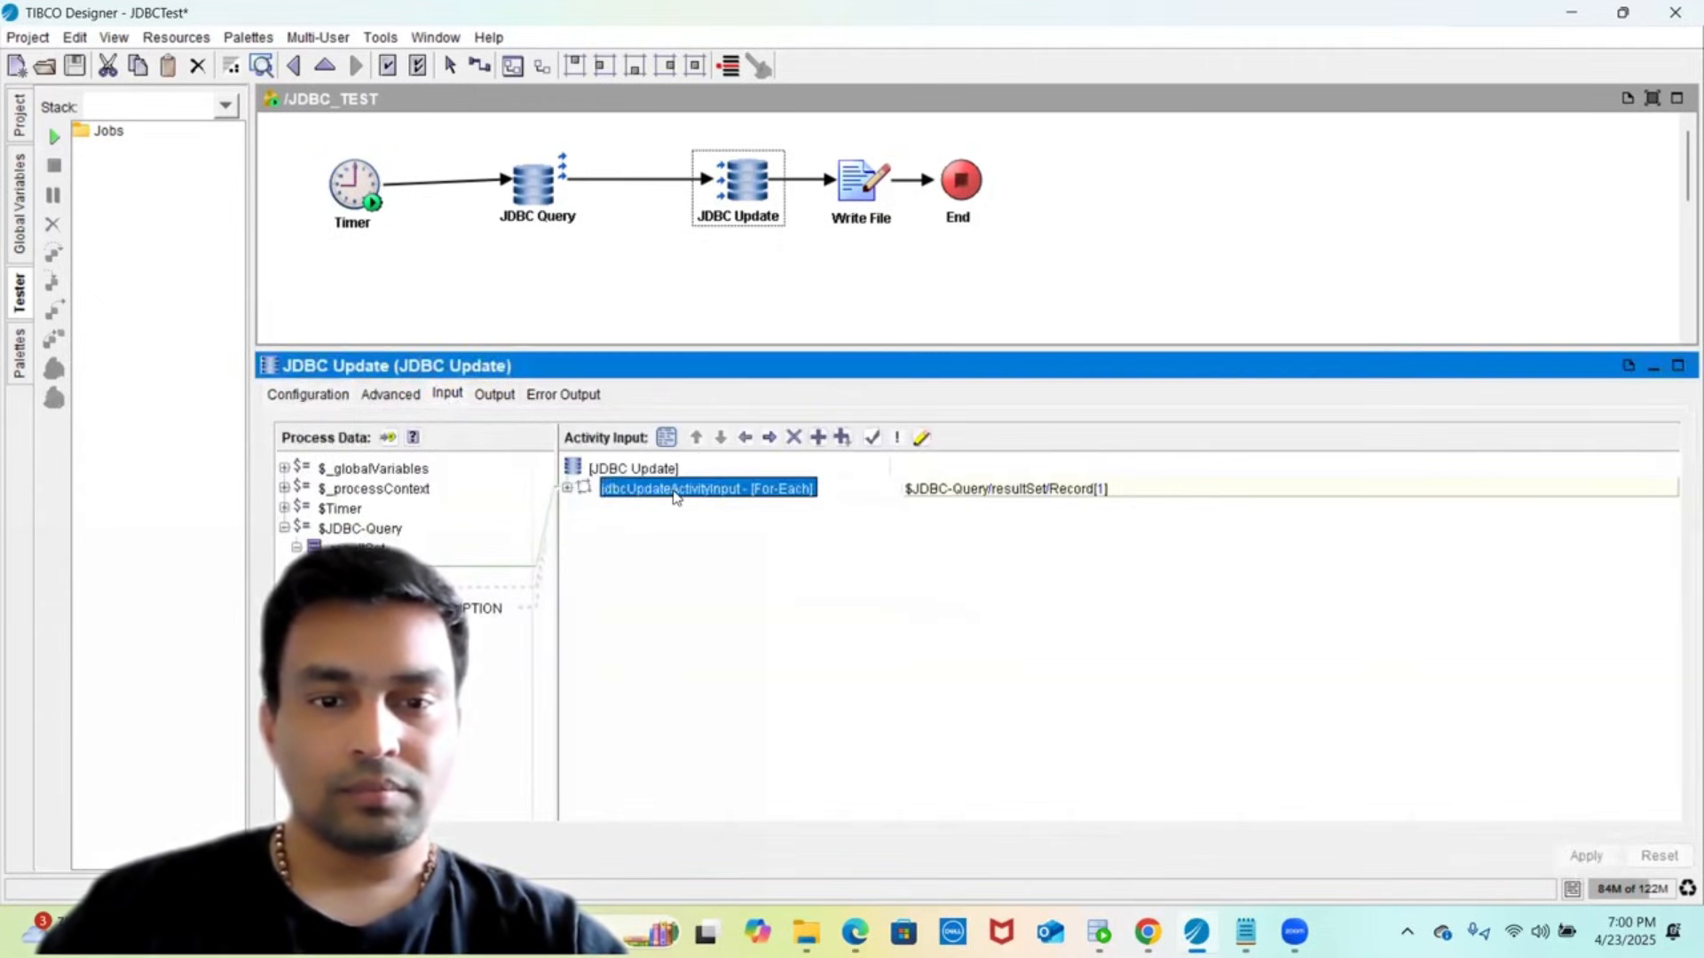
click(662, 508)
double_click(661, 509)
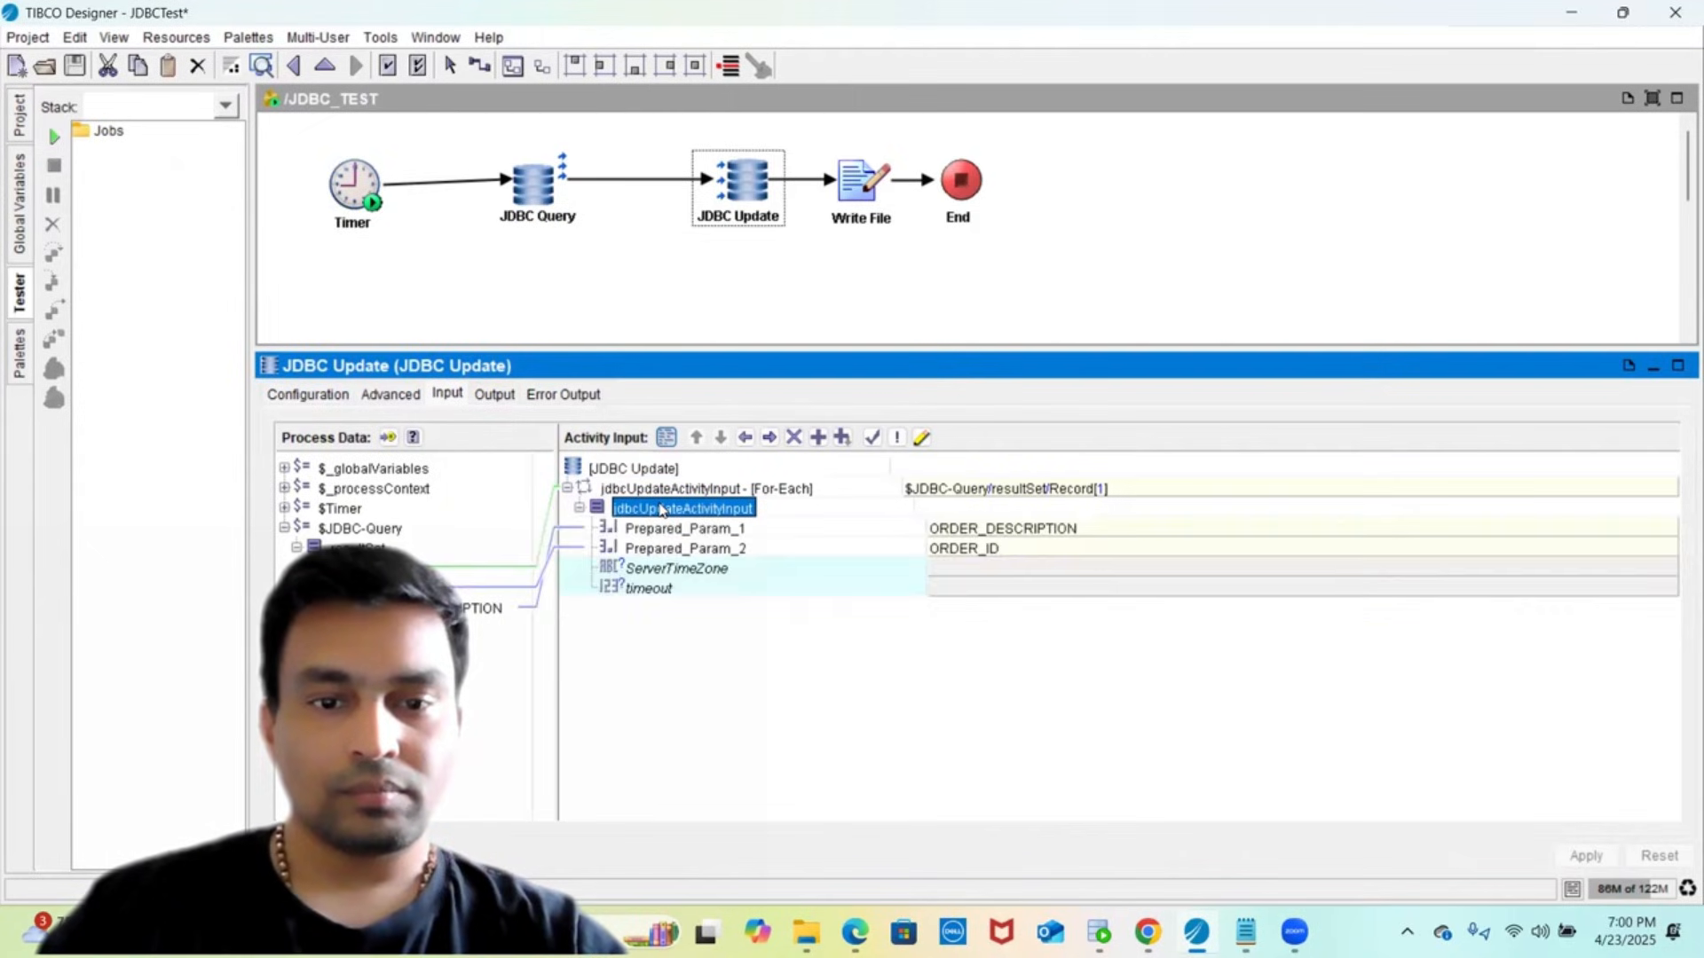
click(663, 551)
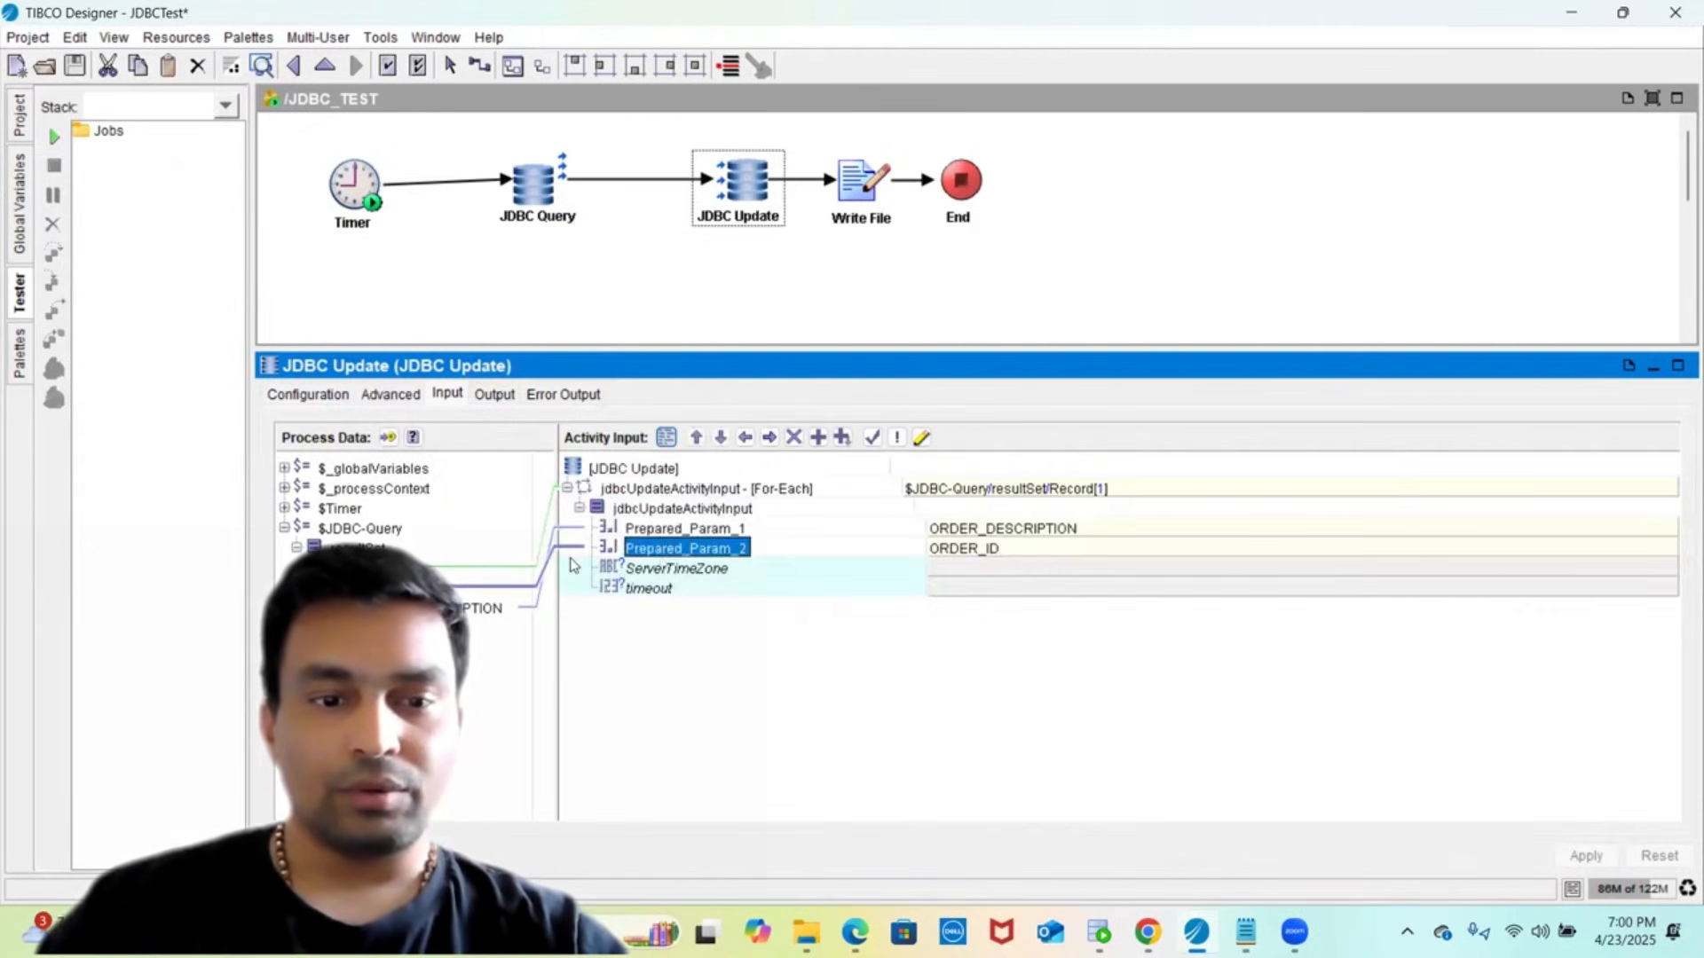
click(444, 652)
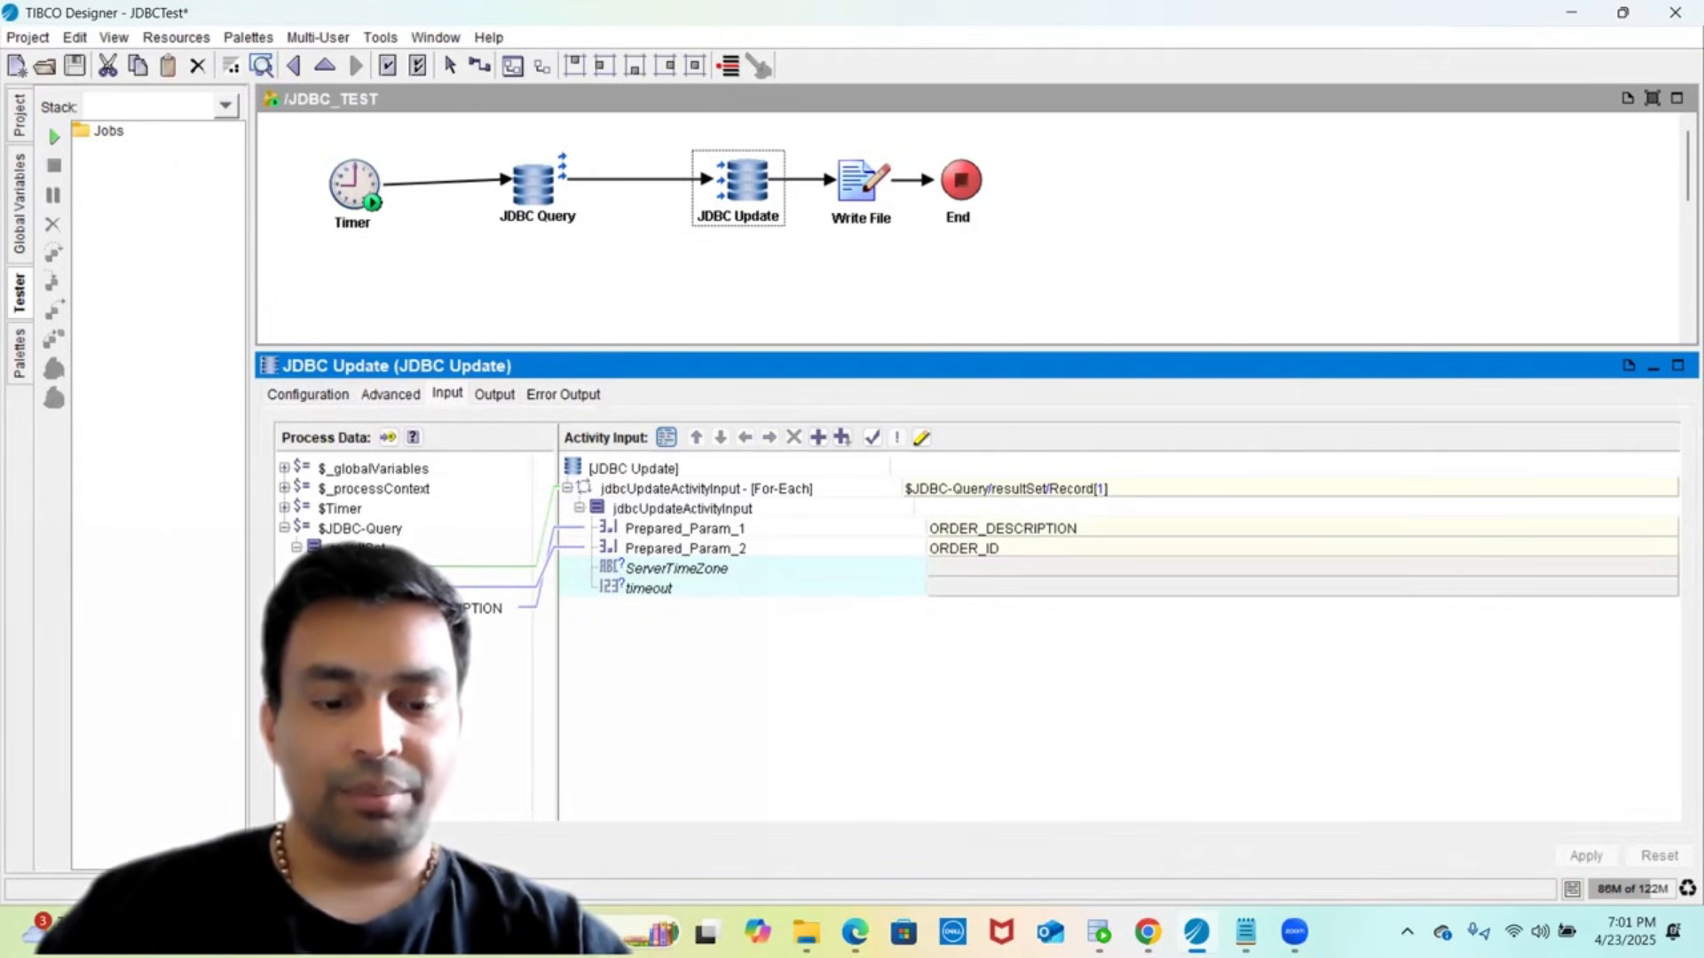
drag(578, 588, 651, 531)
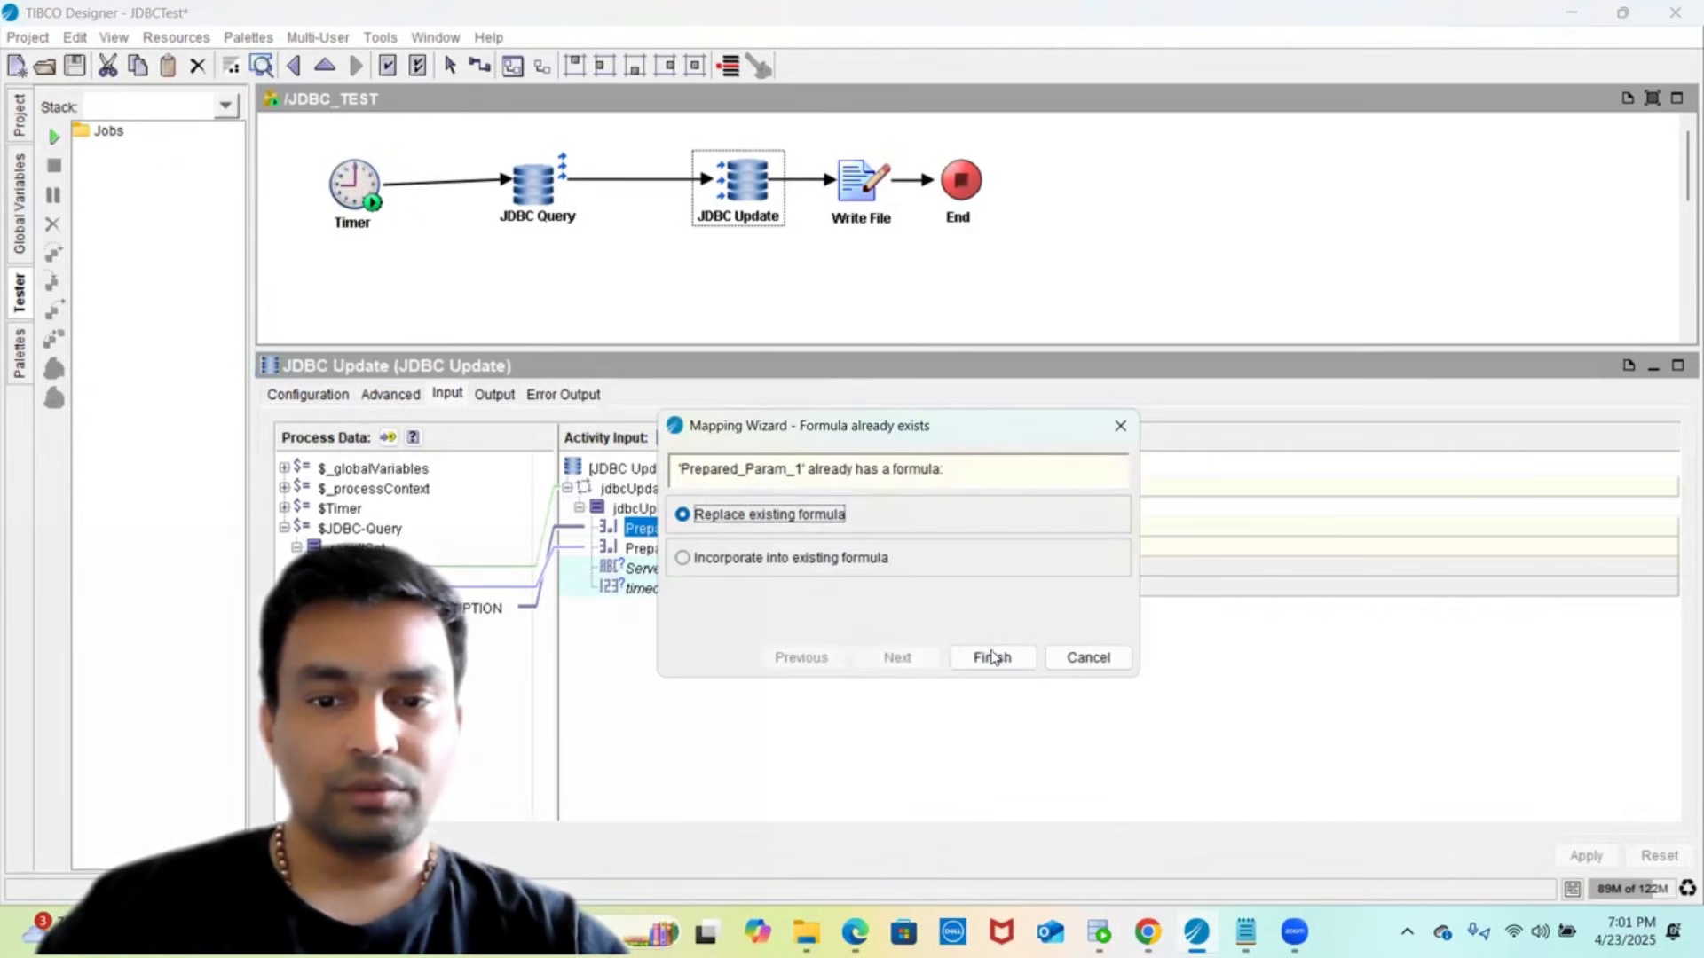
click(992, 656)
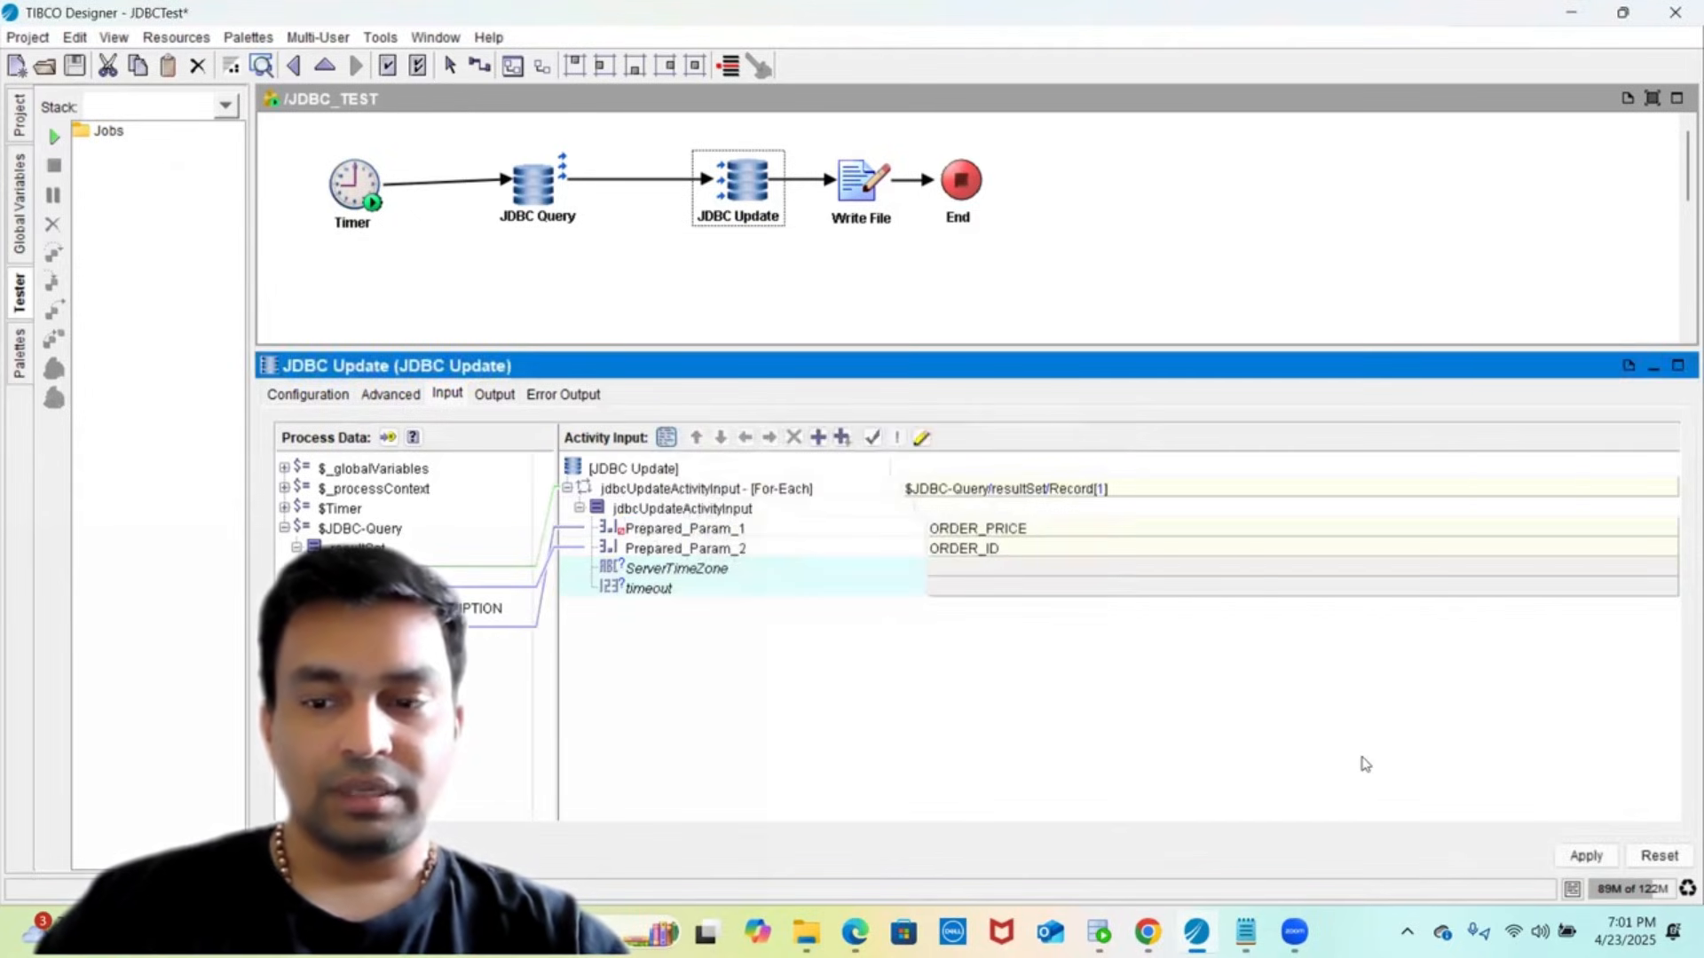
click(1584, 855)
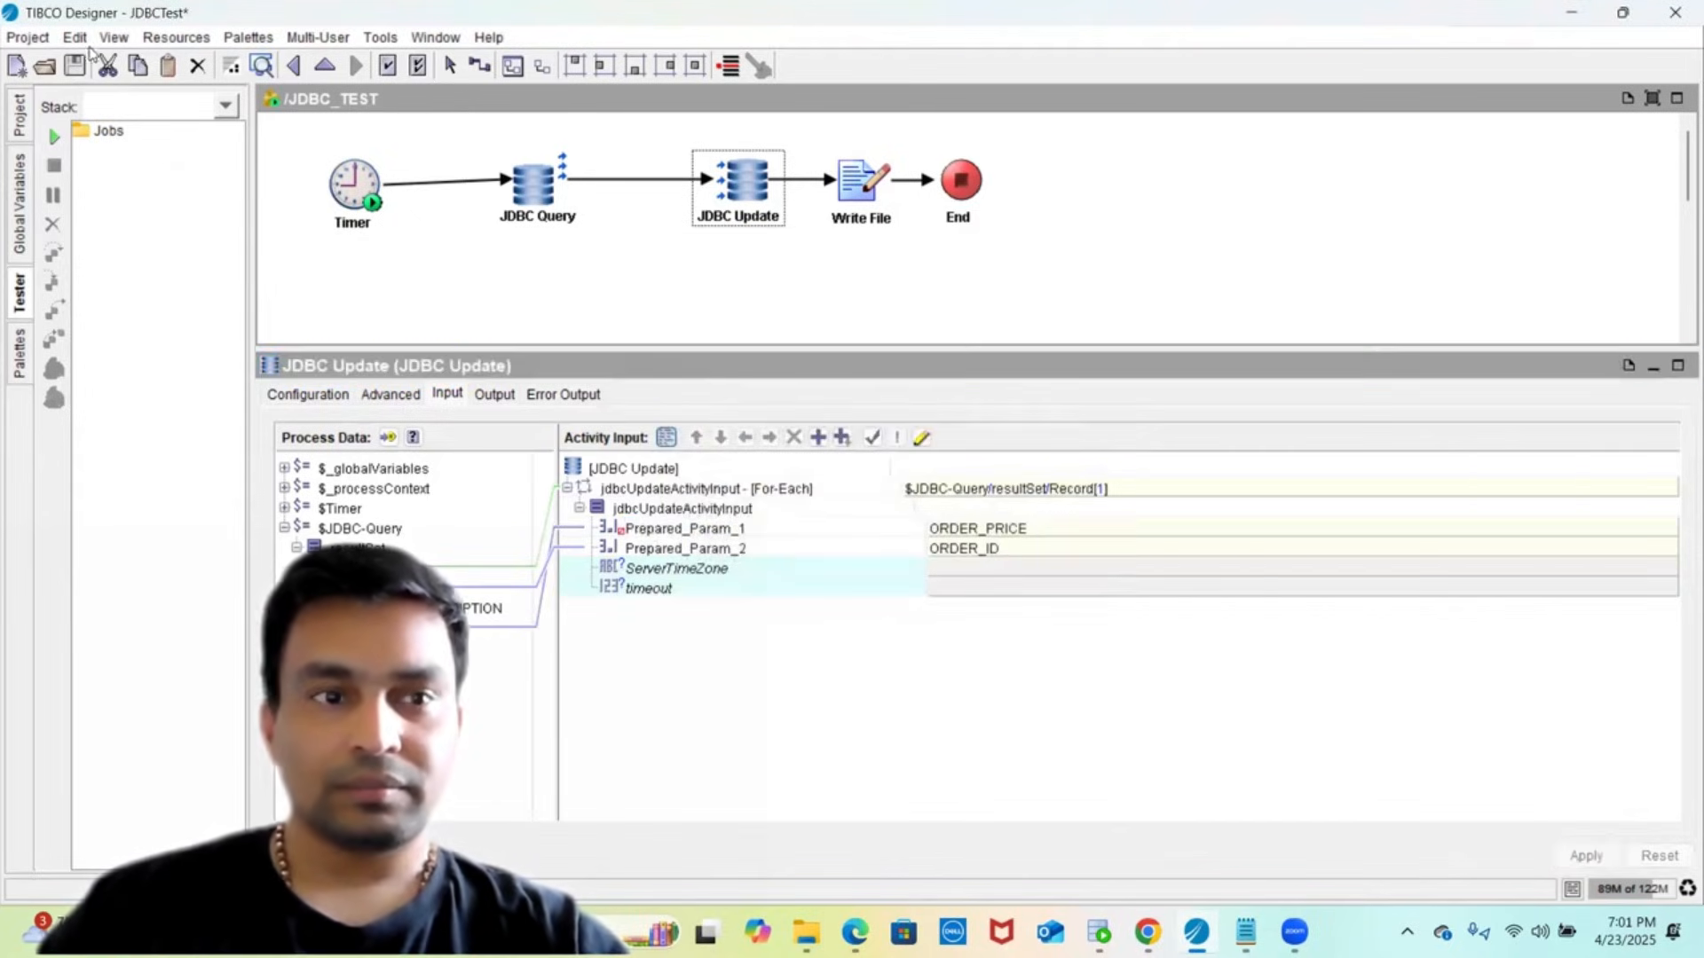
click(867, 210)
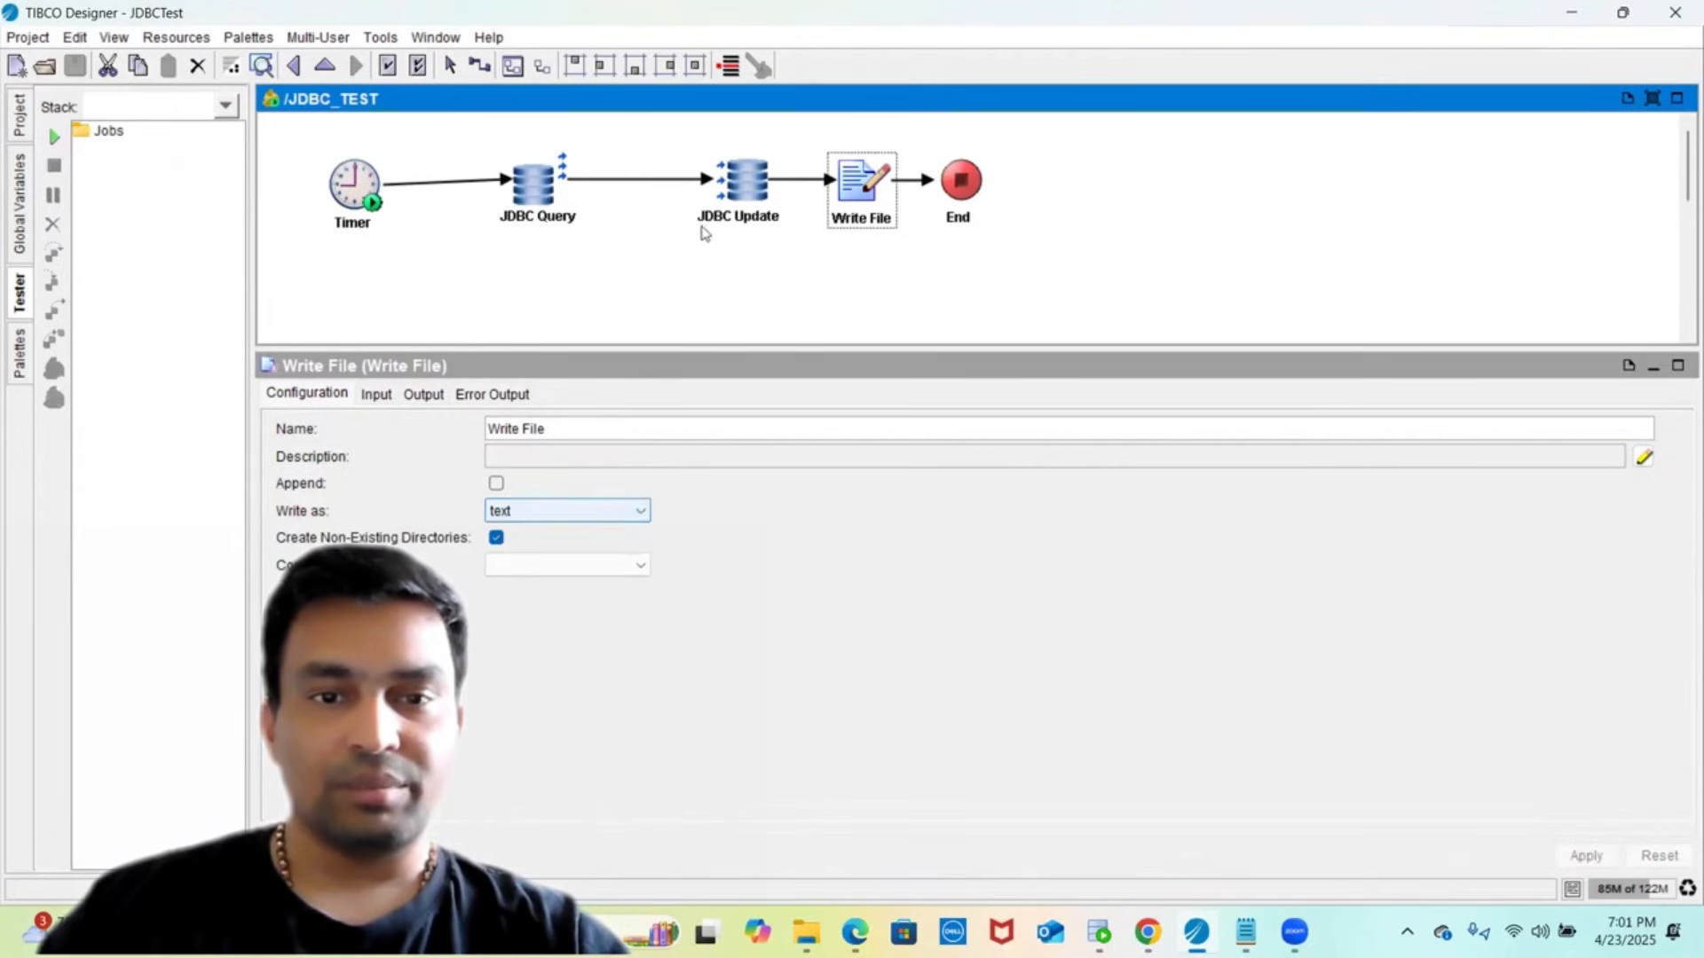
- Start a tester run for the JDBC_TEST process and bring SQL Developer forward
click(656, 280)
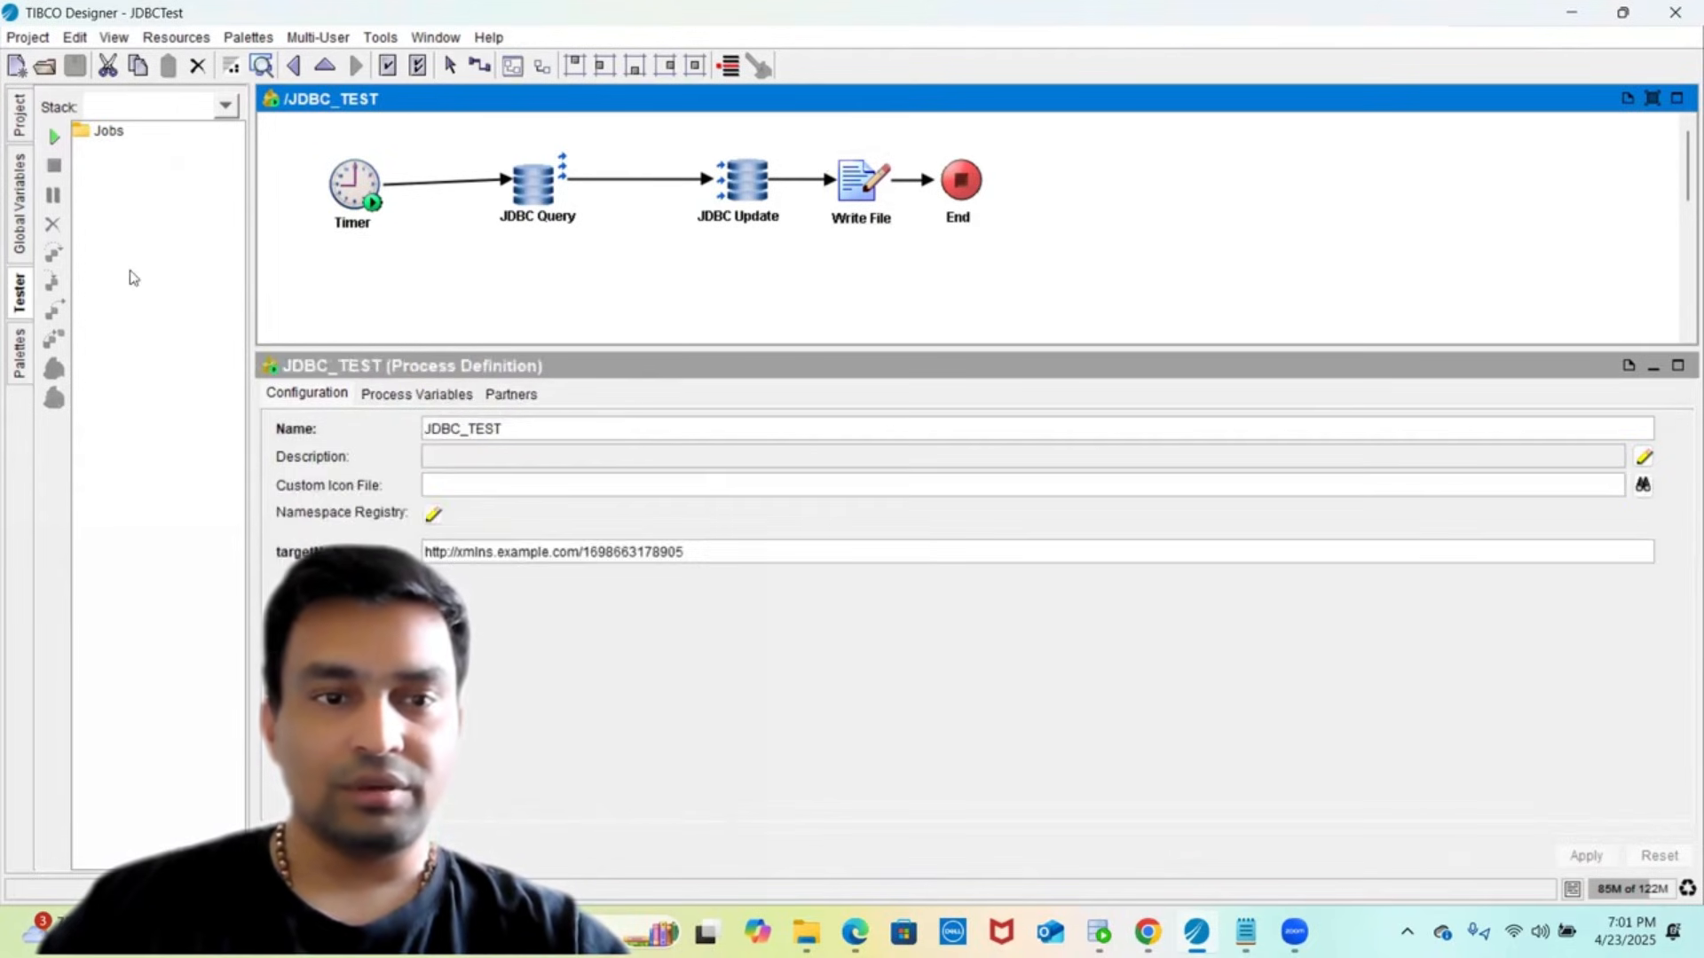
click(59, 144)
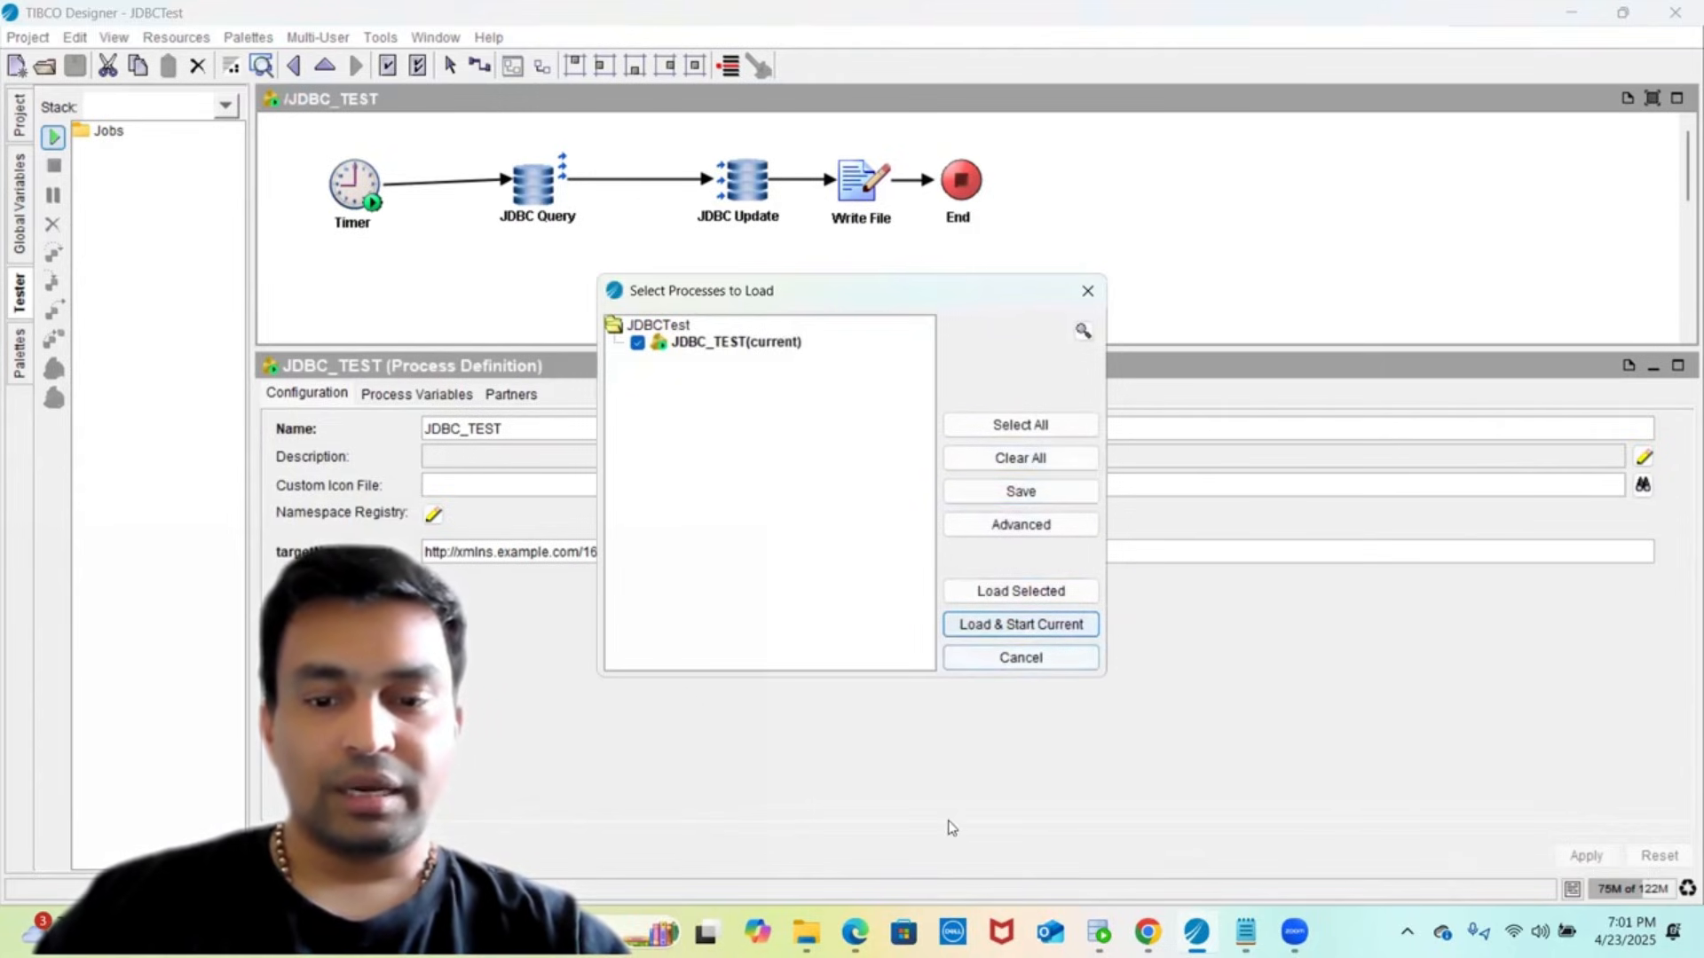
click(1098, 932)
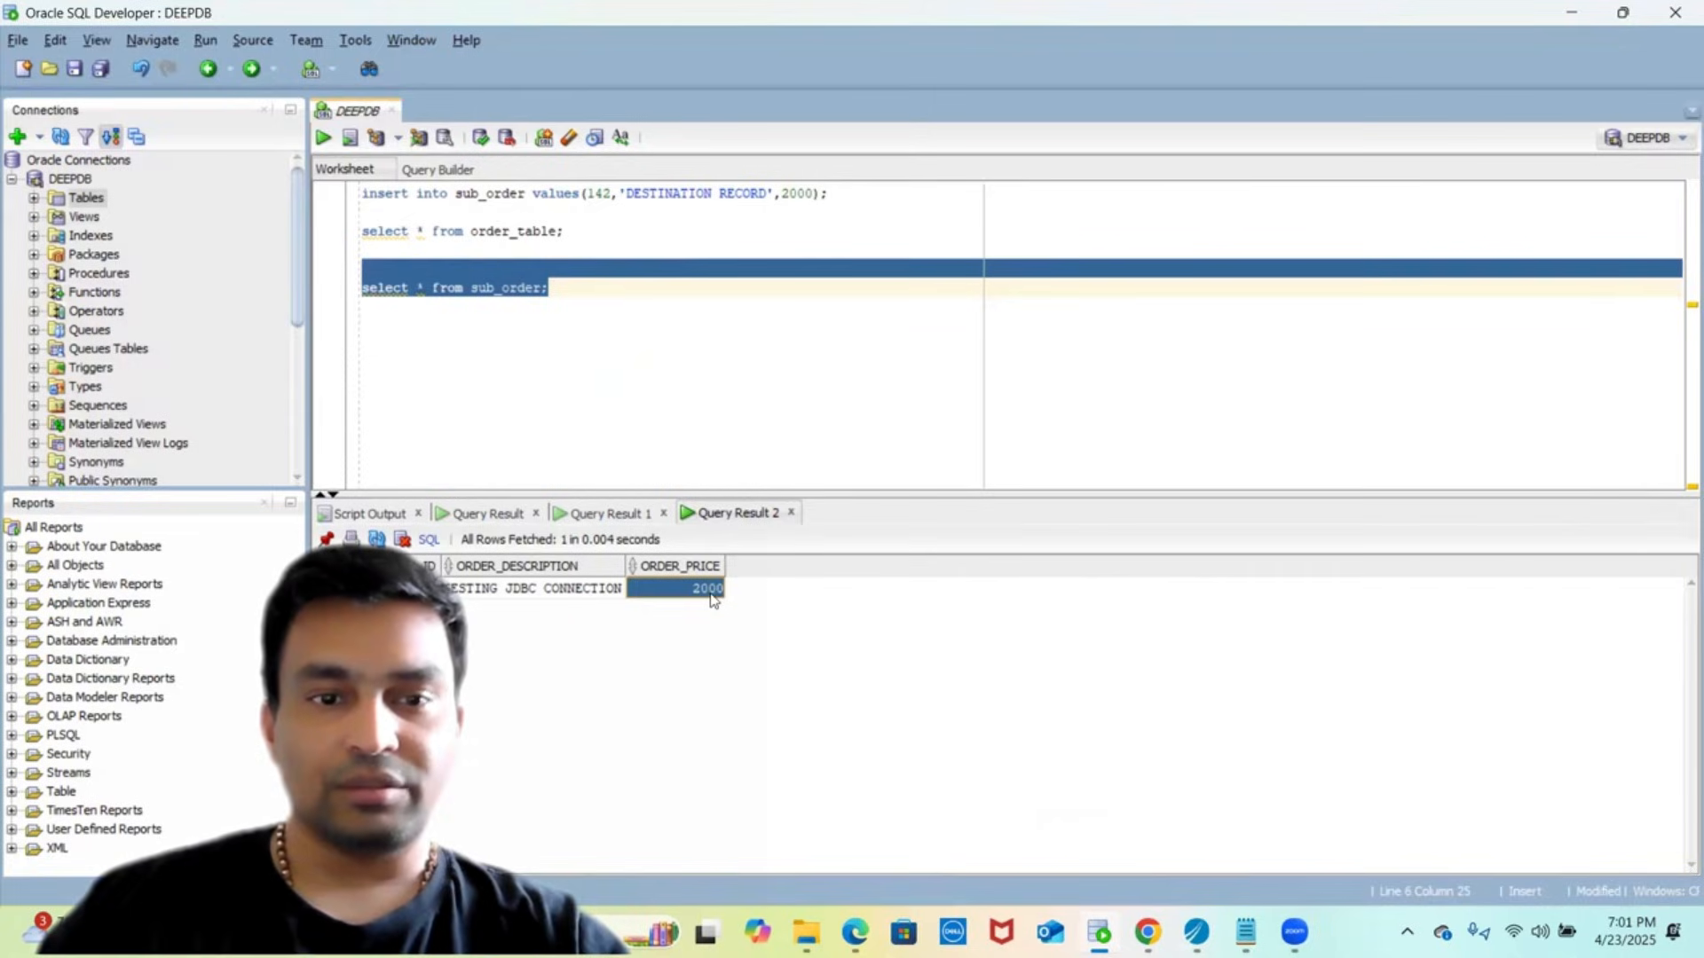
- Review the sub_order query result tabs in SQL Developer and close the extra result
click(609, 522)
click(484, 515)
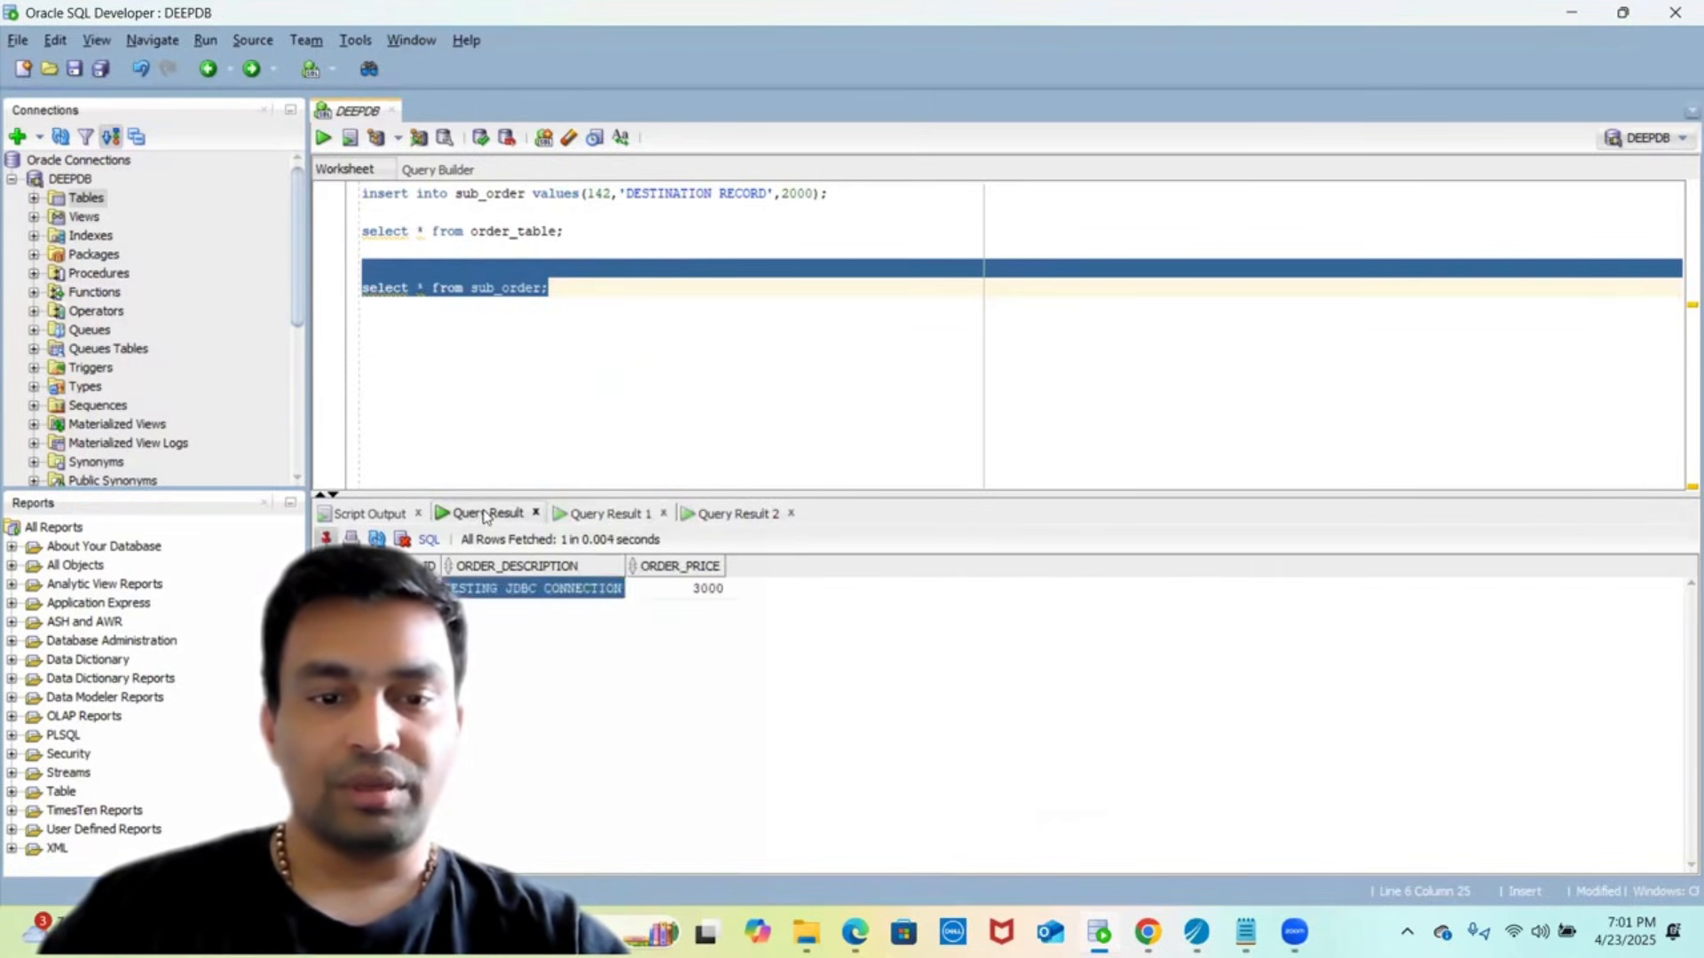
click(662, 514)
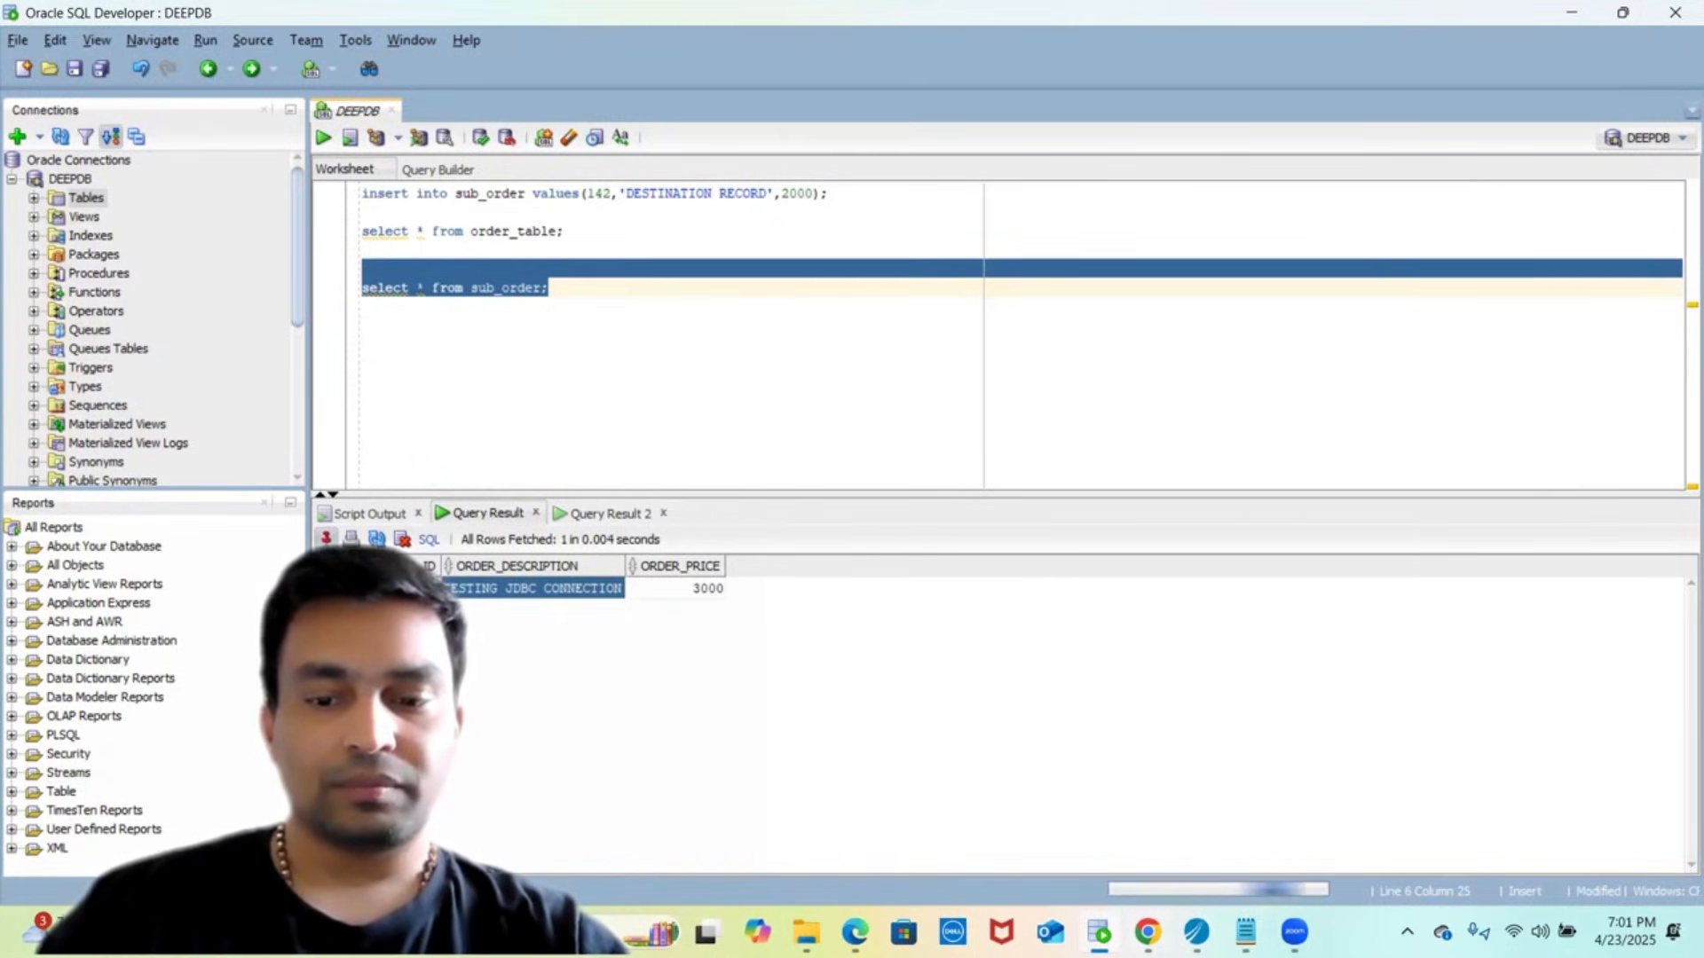
- Return to TIBCO Designer and load JDBC_TEST into the tester
mouse_move(1099, 932)
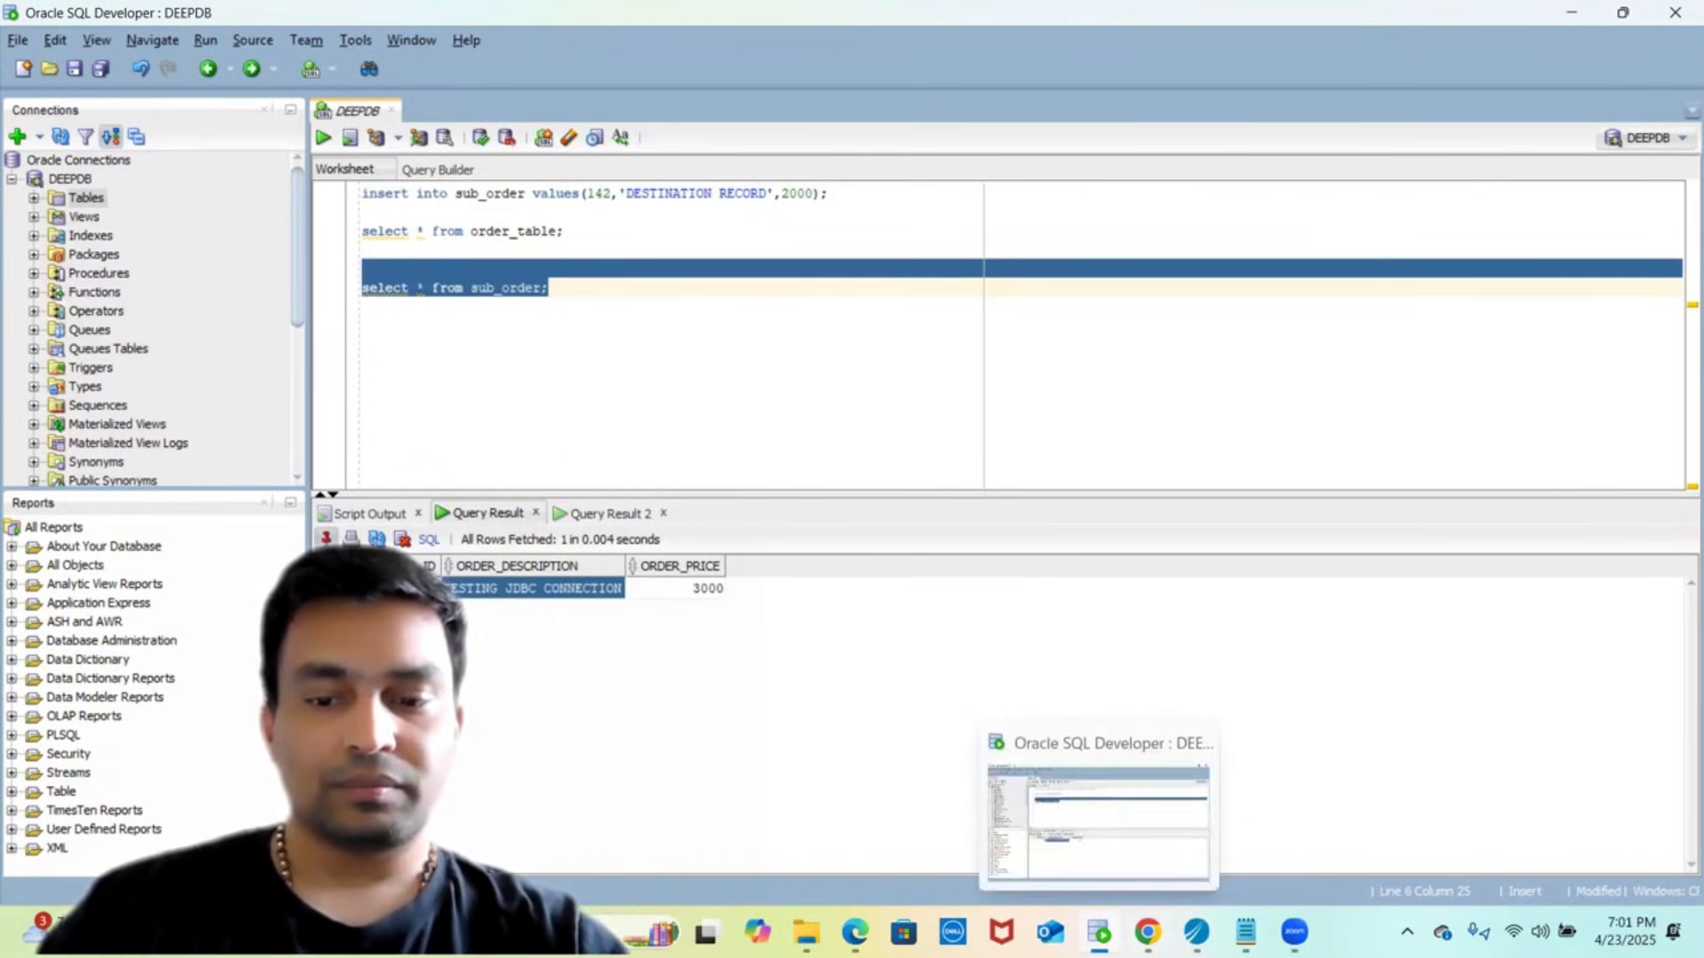
click(1196, 932)
click(981, 590)
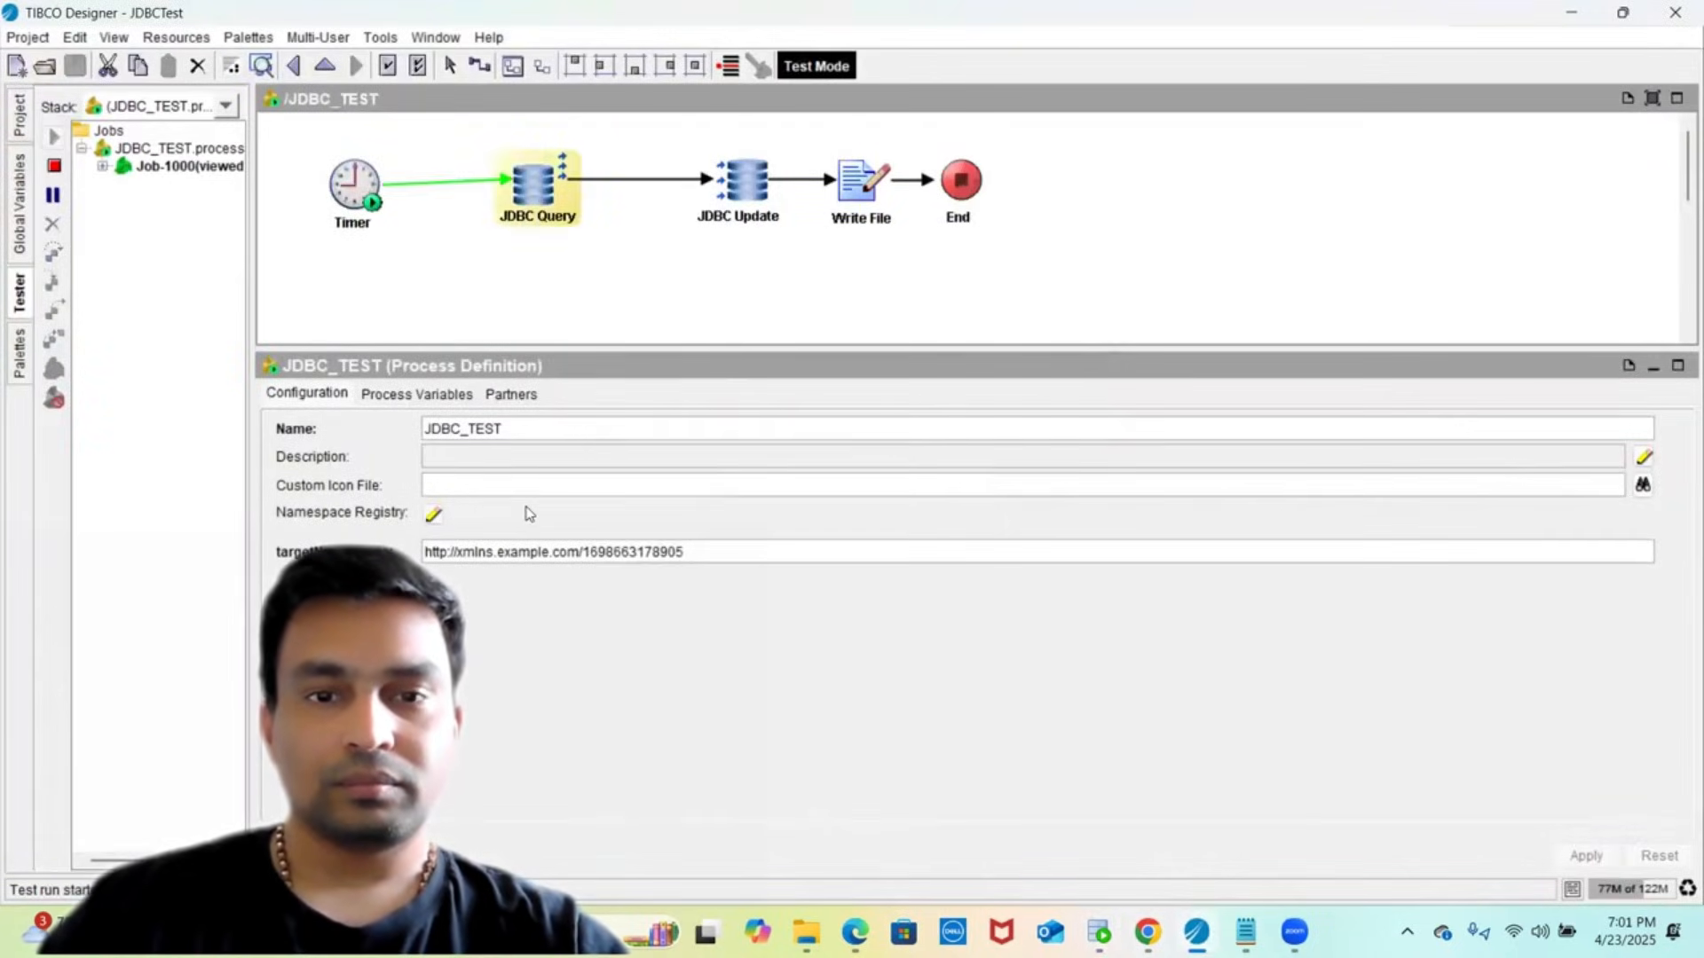
- Review JDBC Query output and JDBC Update data as XML: order ID 142, price 3000
click(532, 195)
click(665, 395)
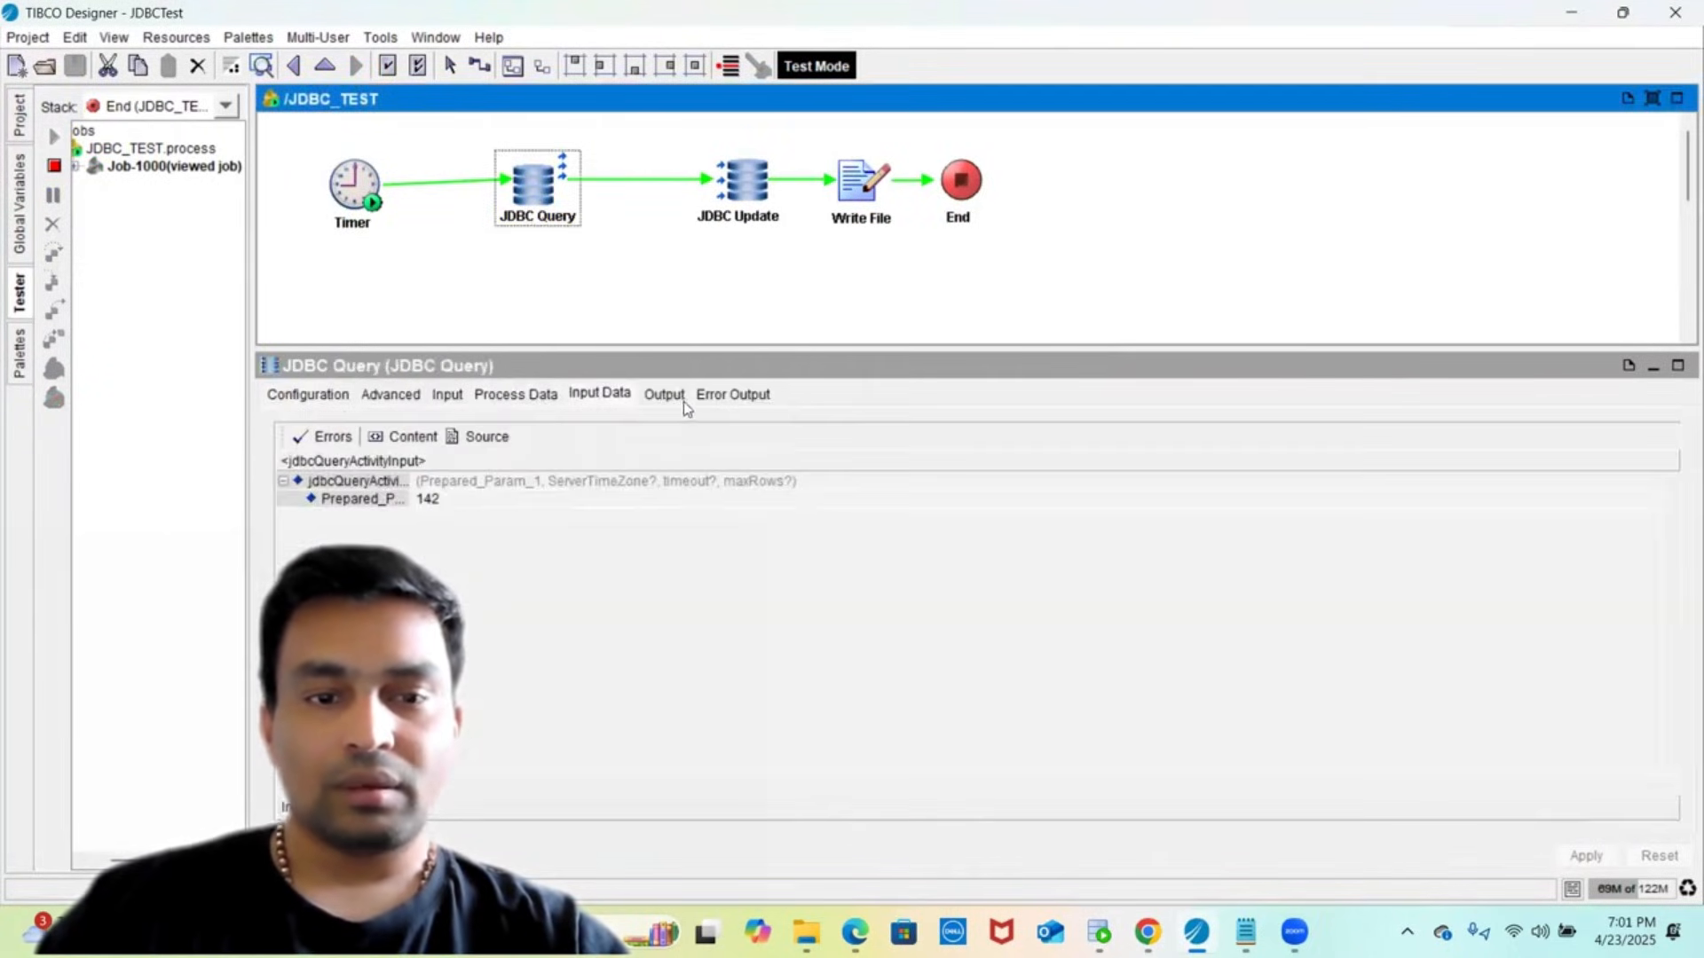
click(479, 437)
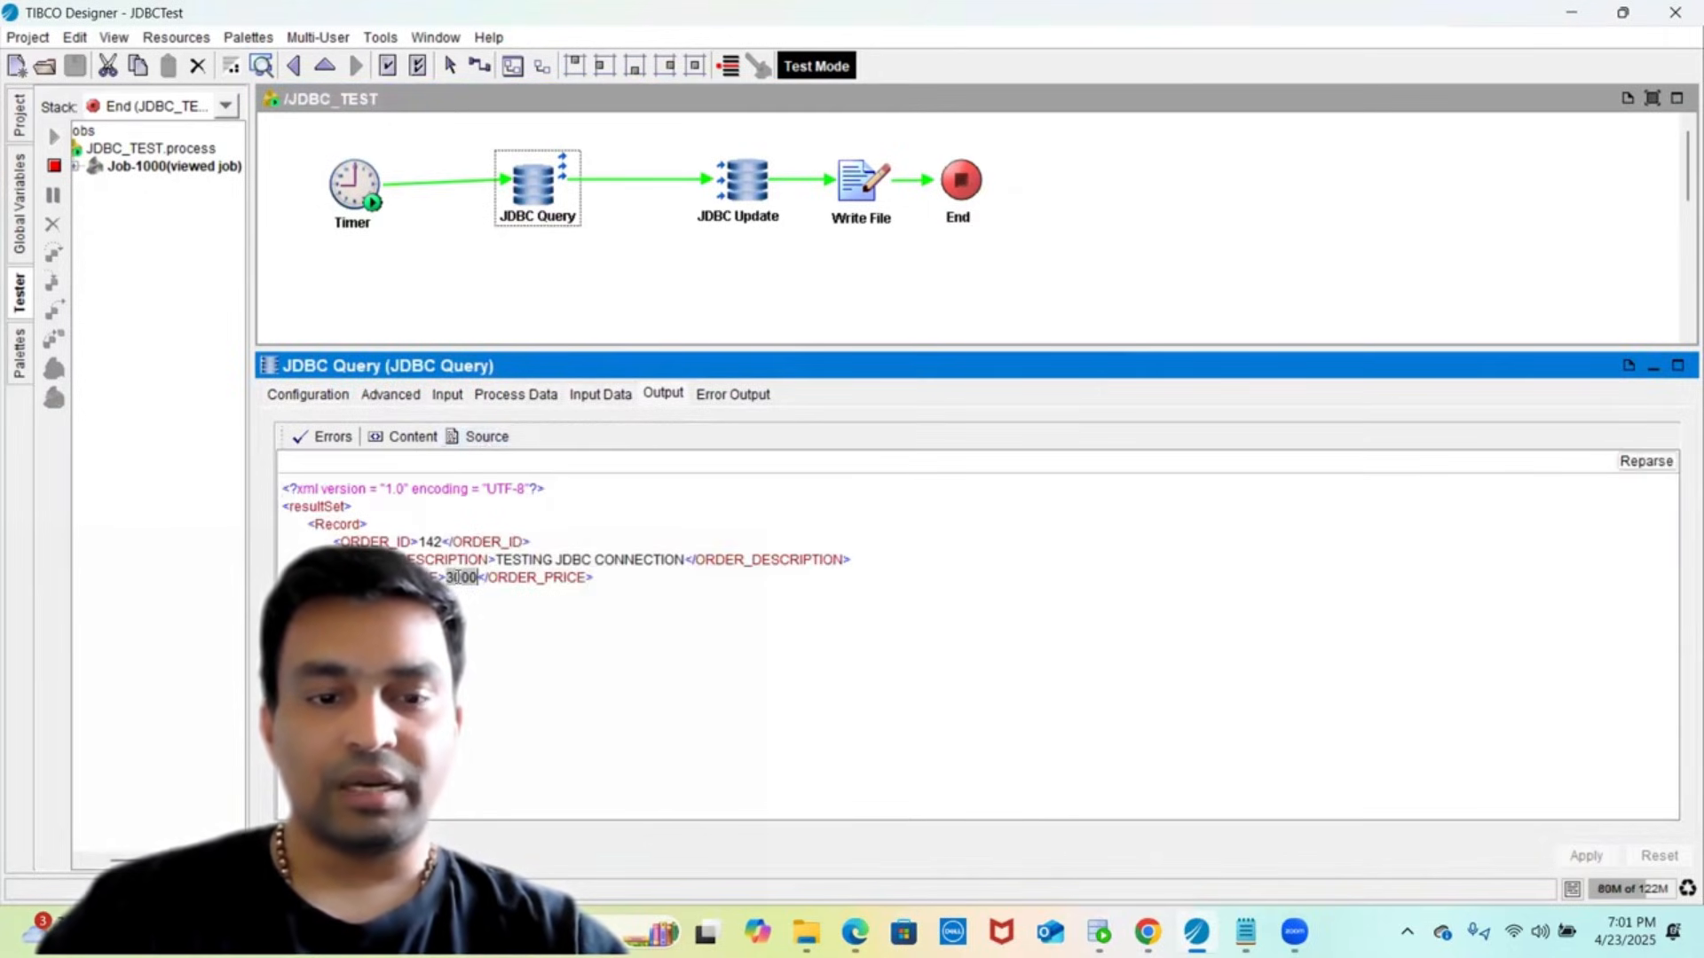
click(745, 228)
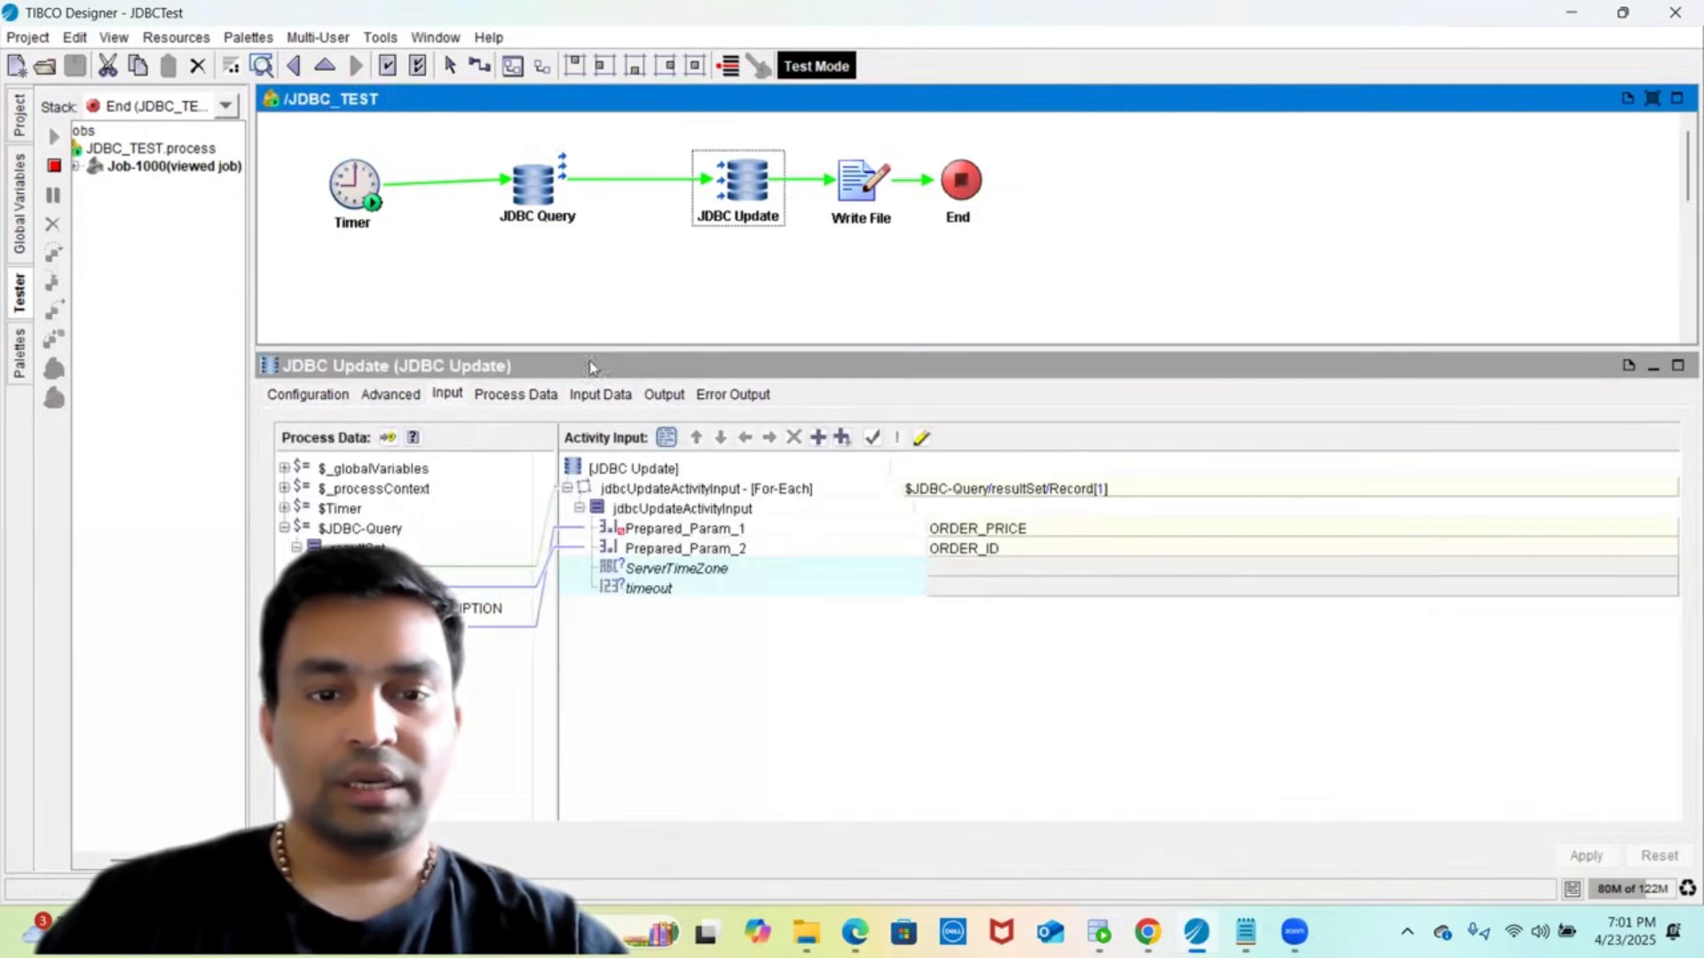
click(589, 396)
click(480, 436)
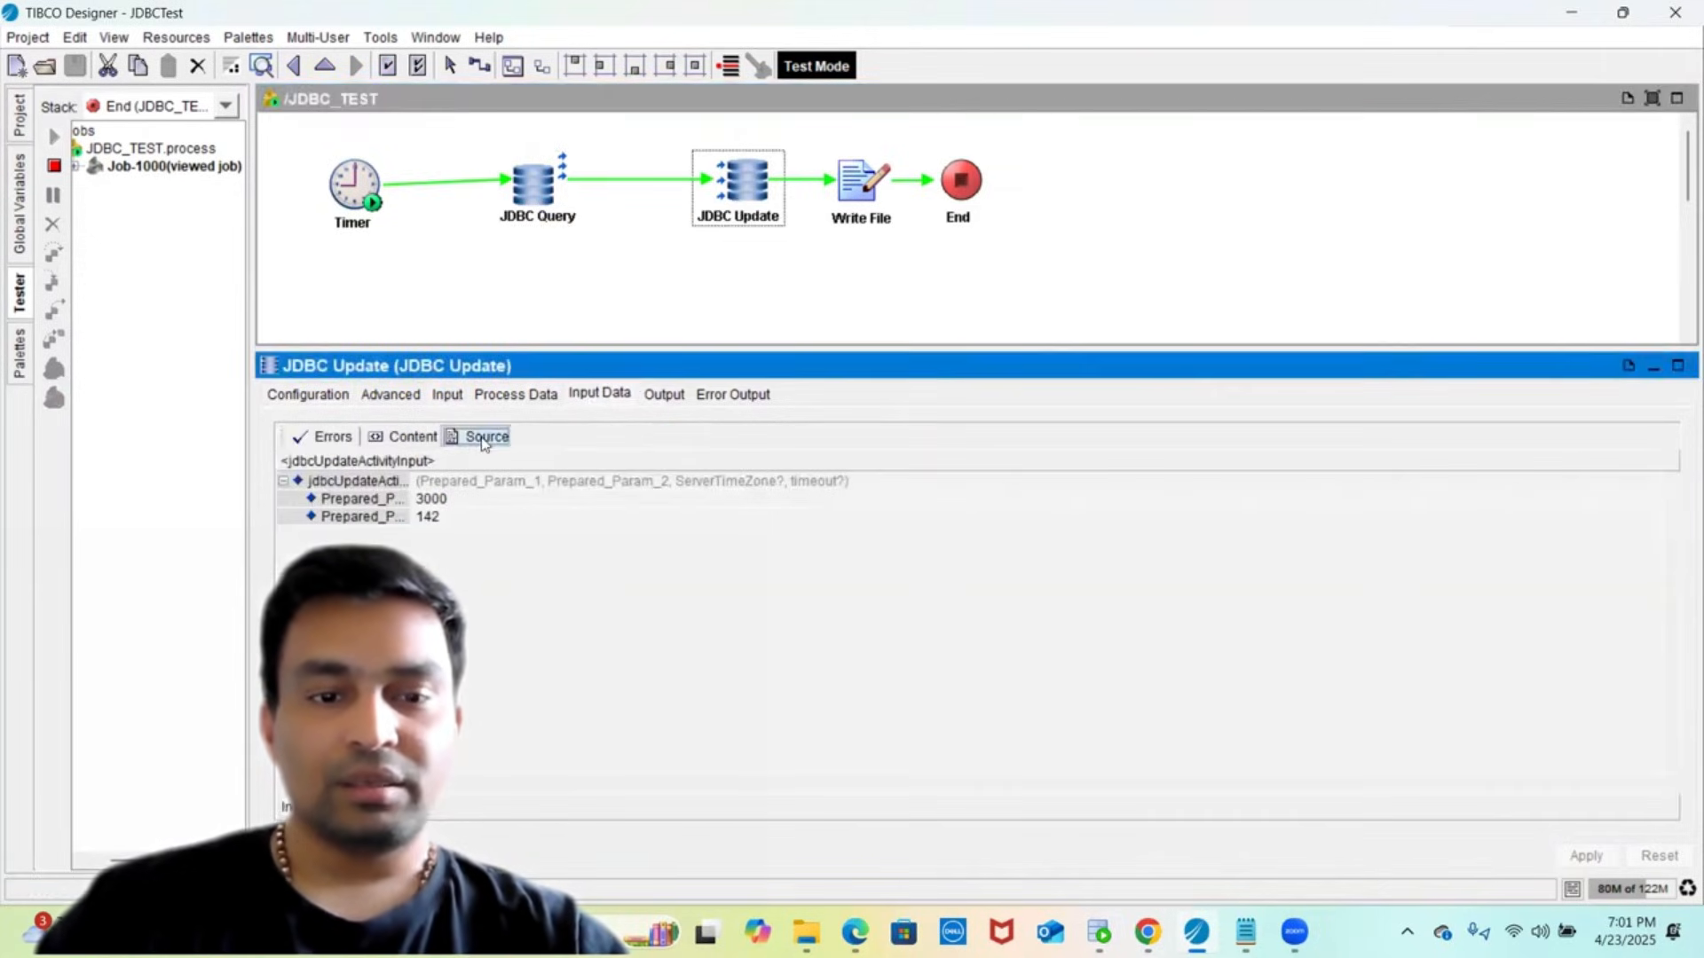
double_click(454, 541)
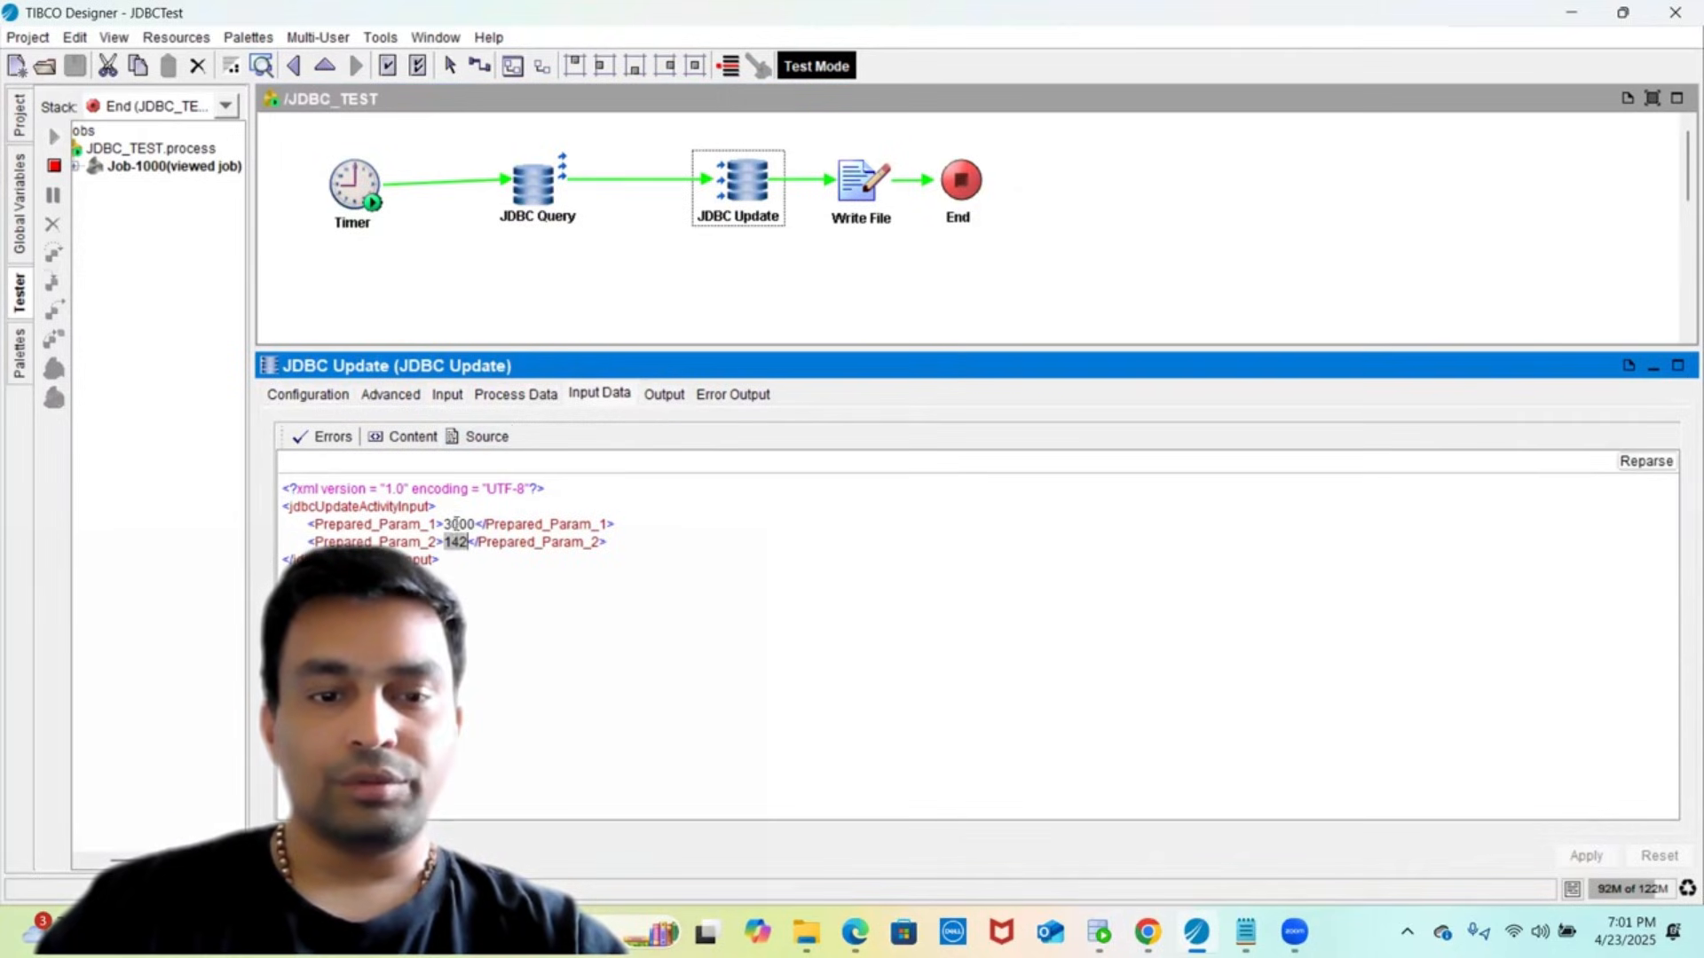
double_click(457, 524)
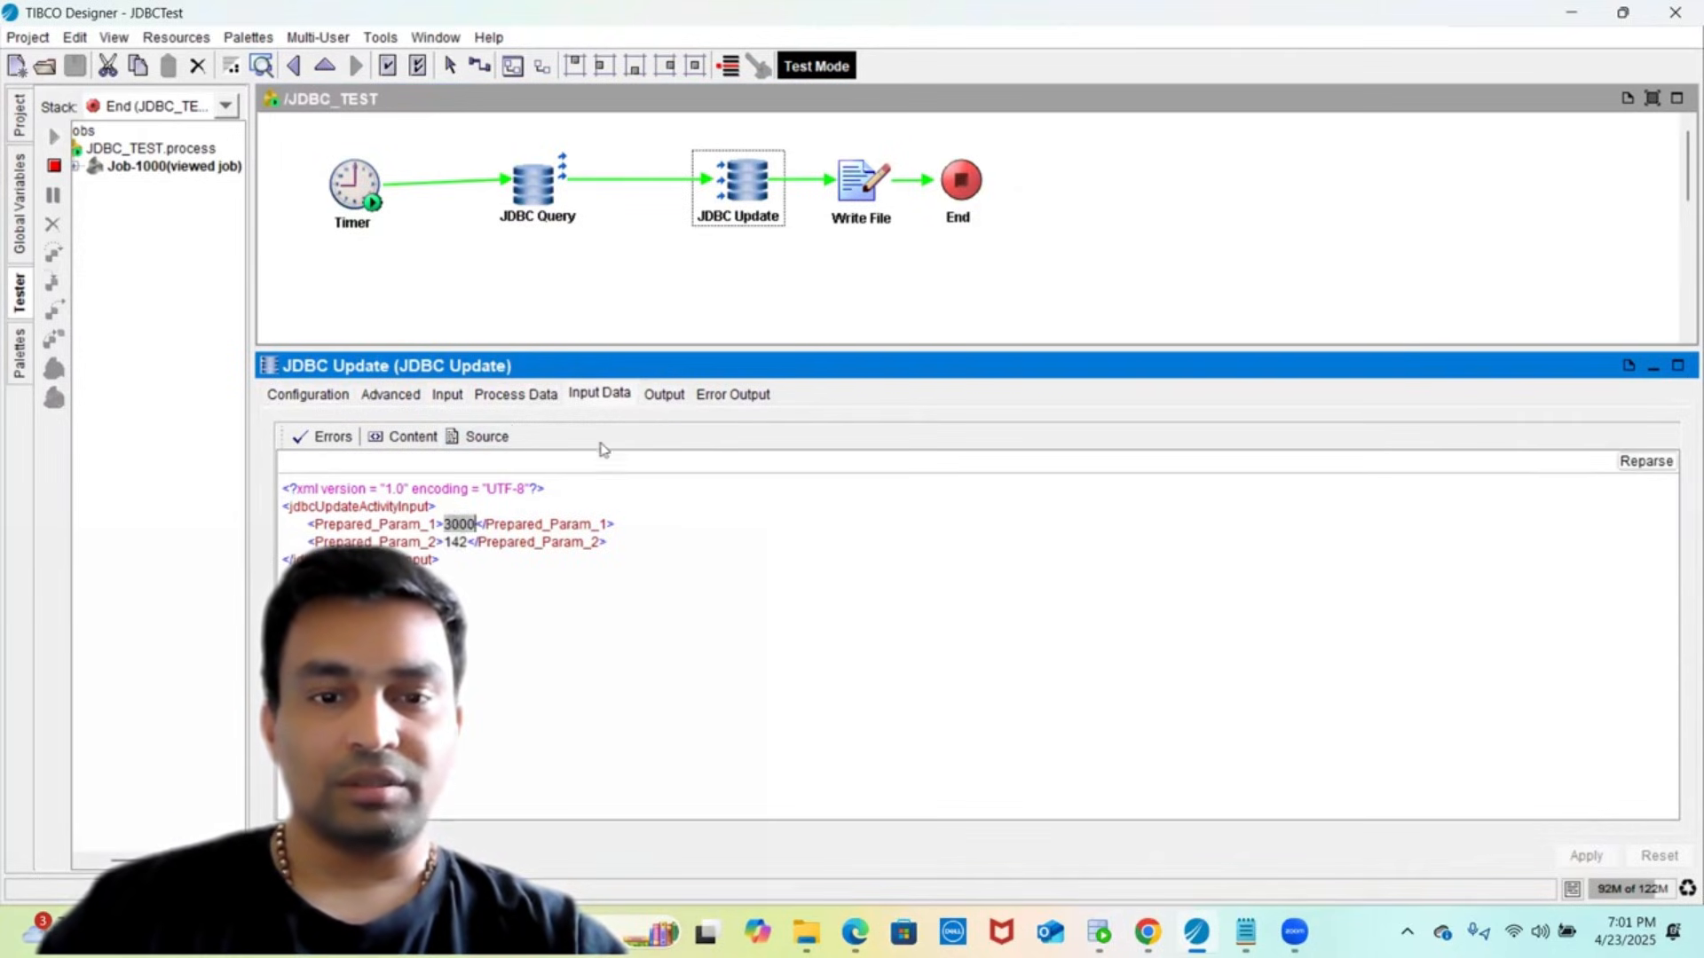
click(661, 396)
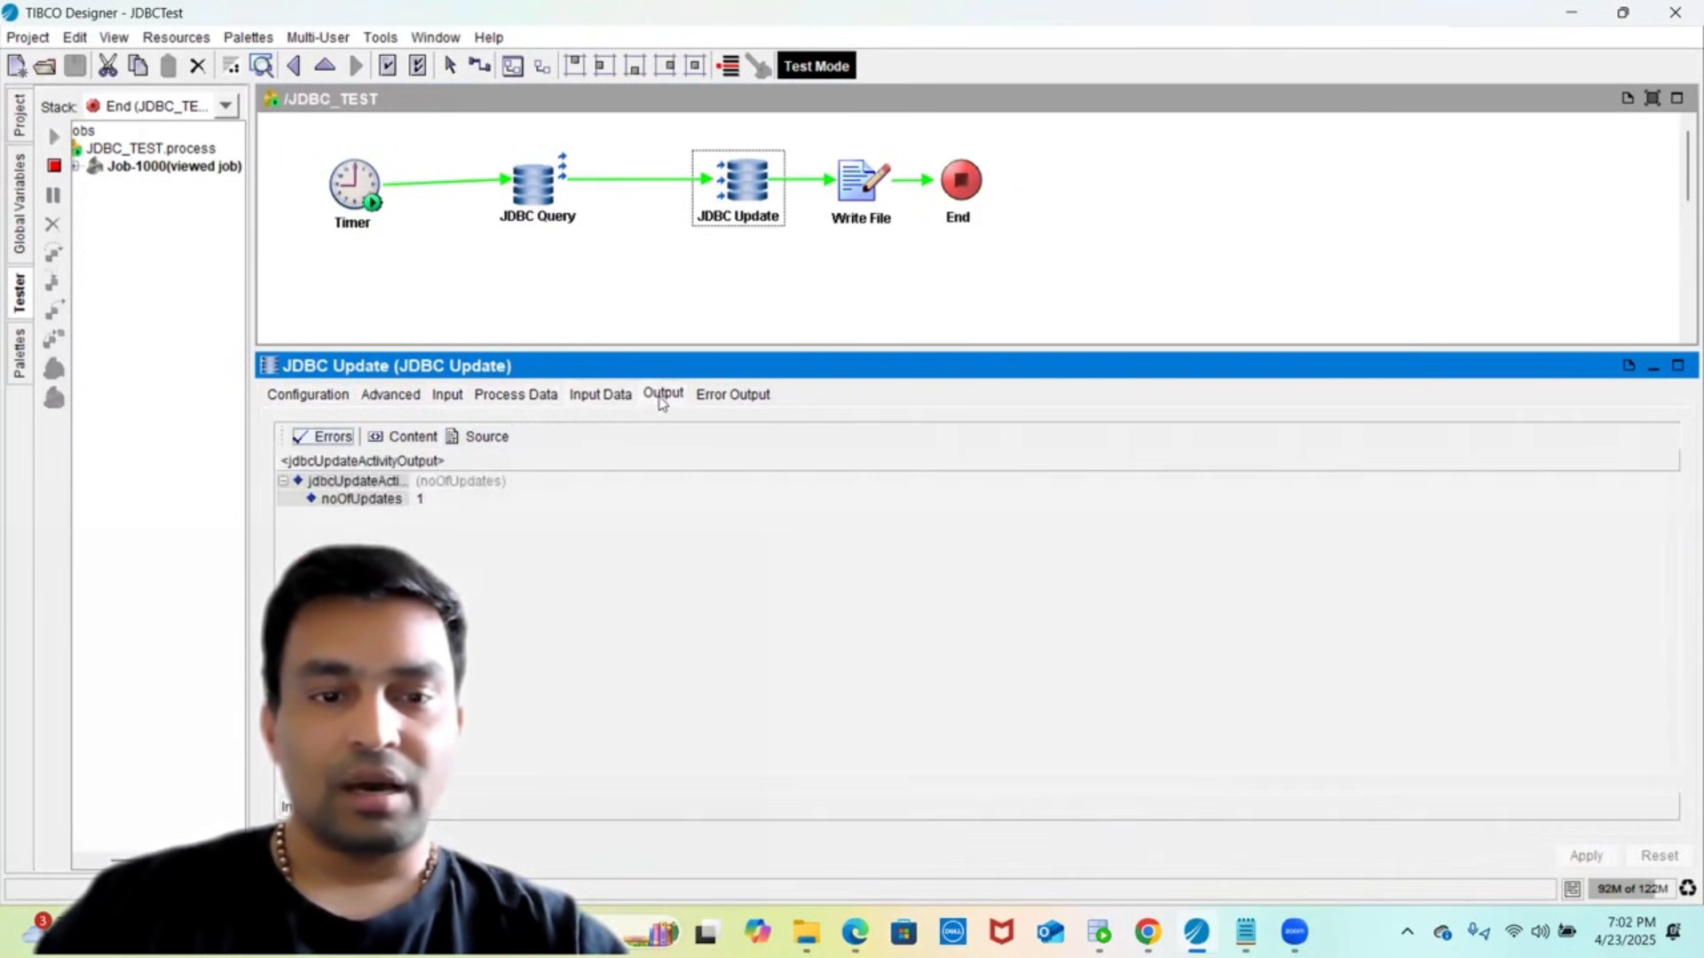
click(486, 435)
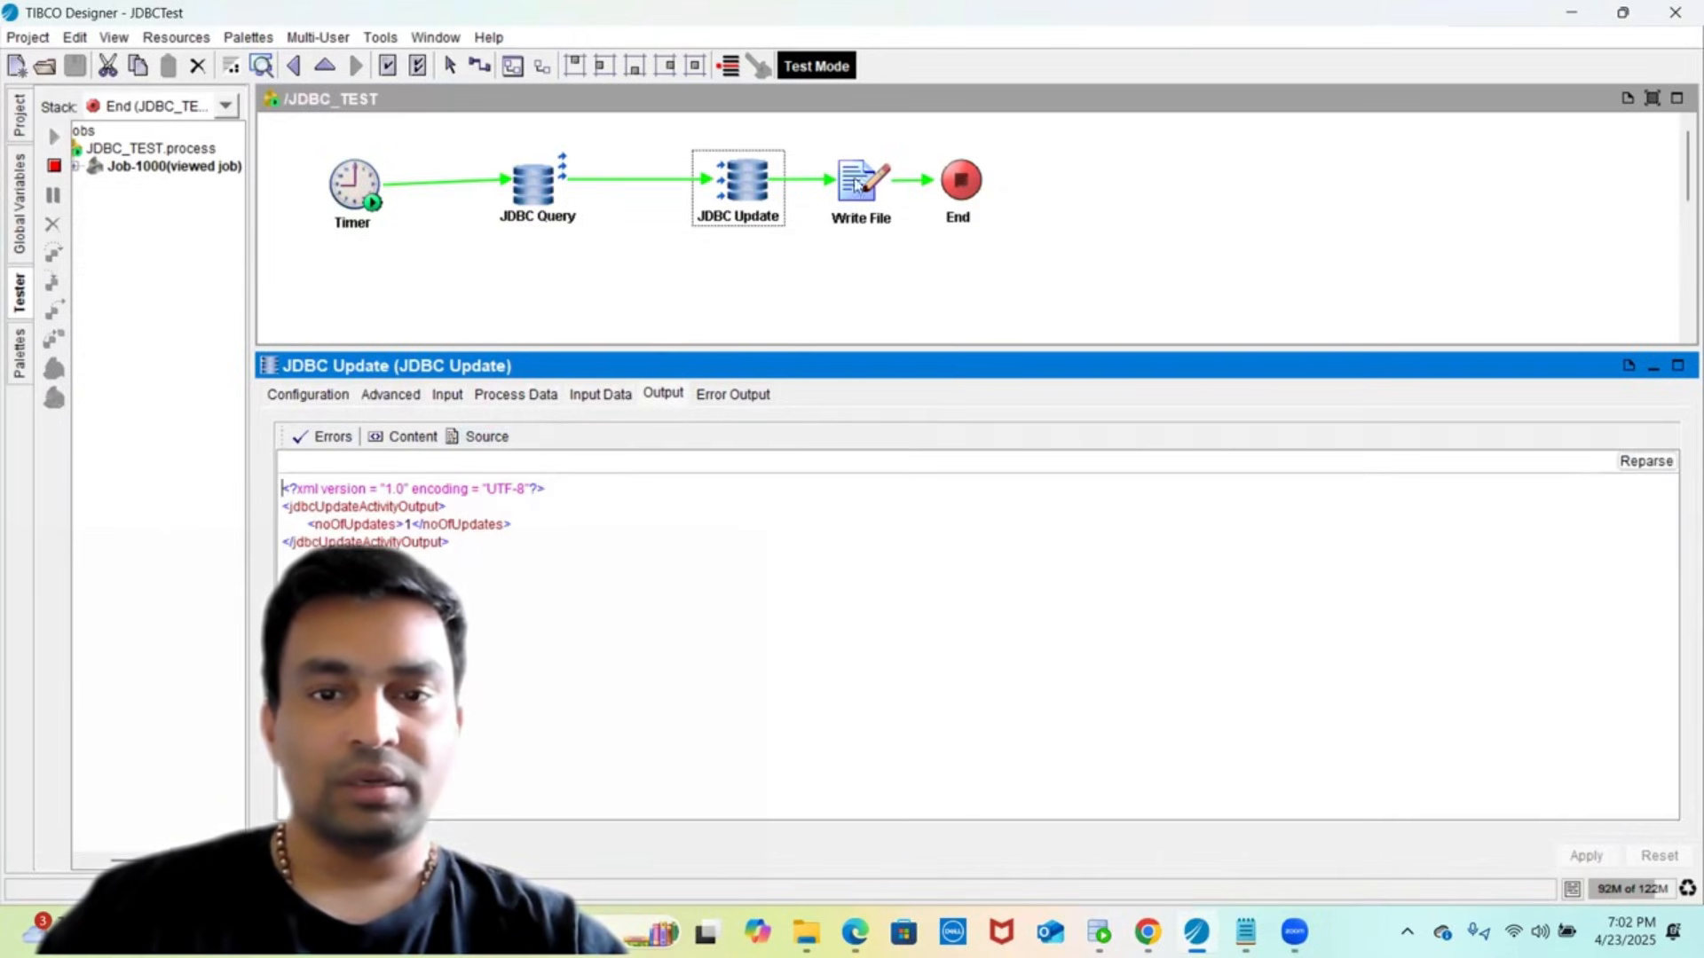
- Check Write File's output path c:\temp\out.txt and its input XML, then select End
click(861, 188)
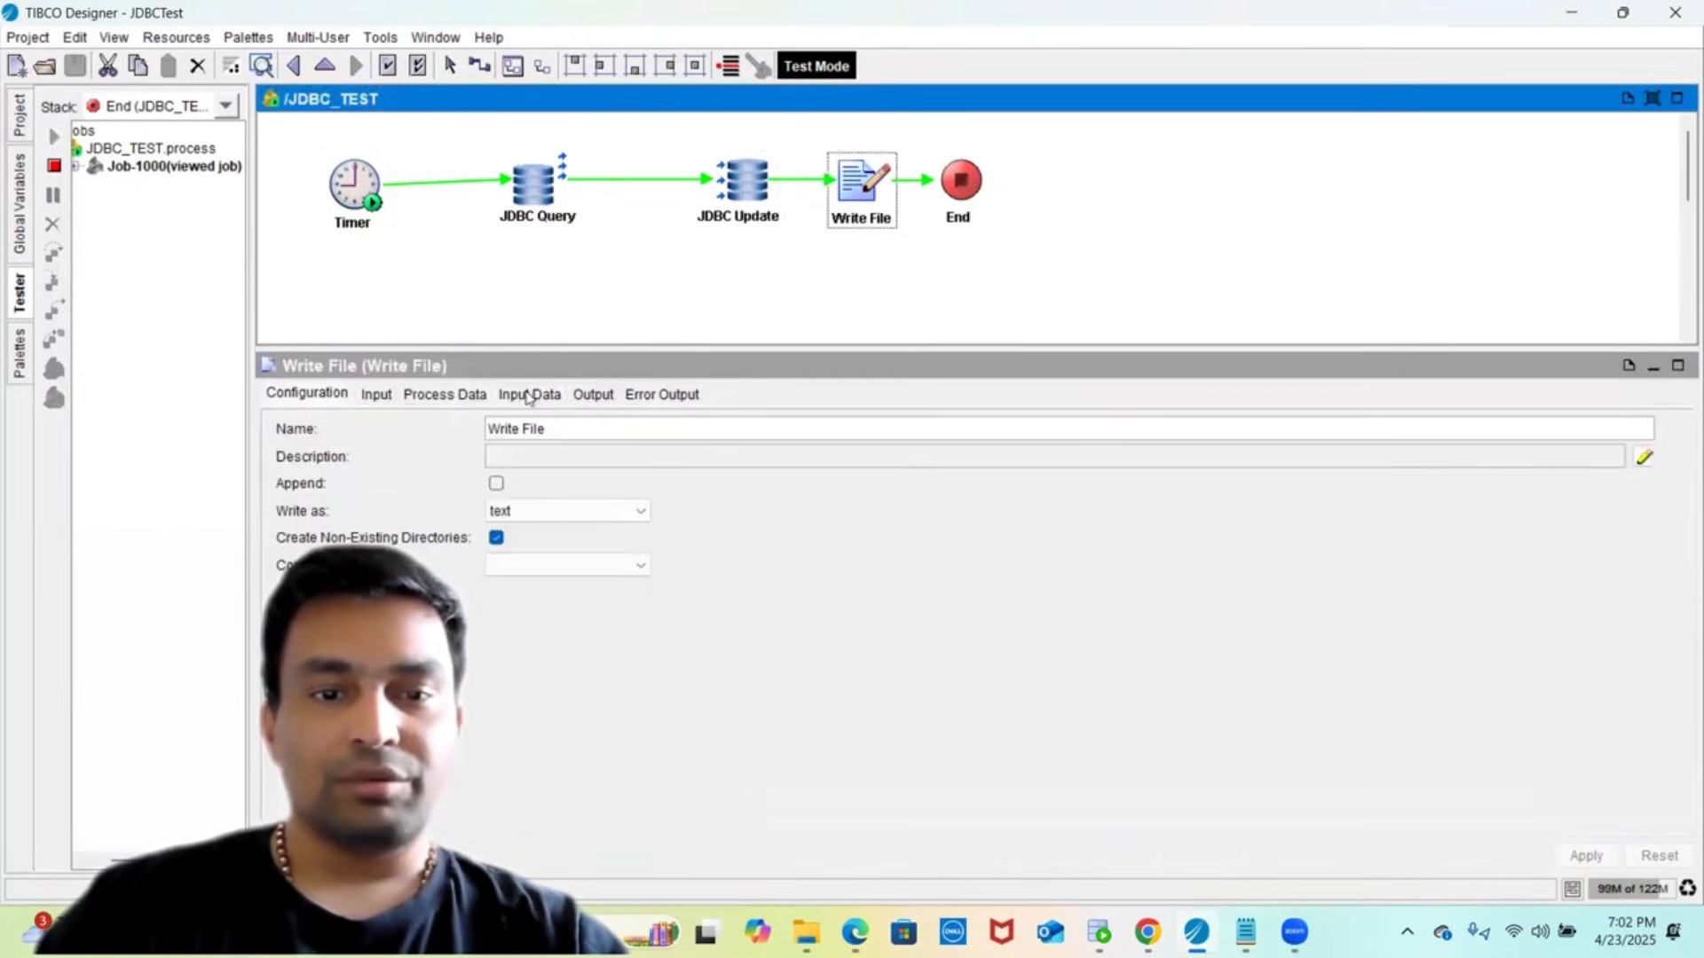
click(591, 396)
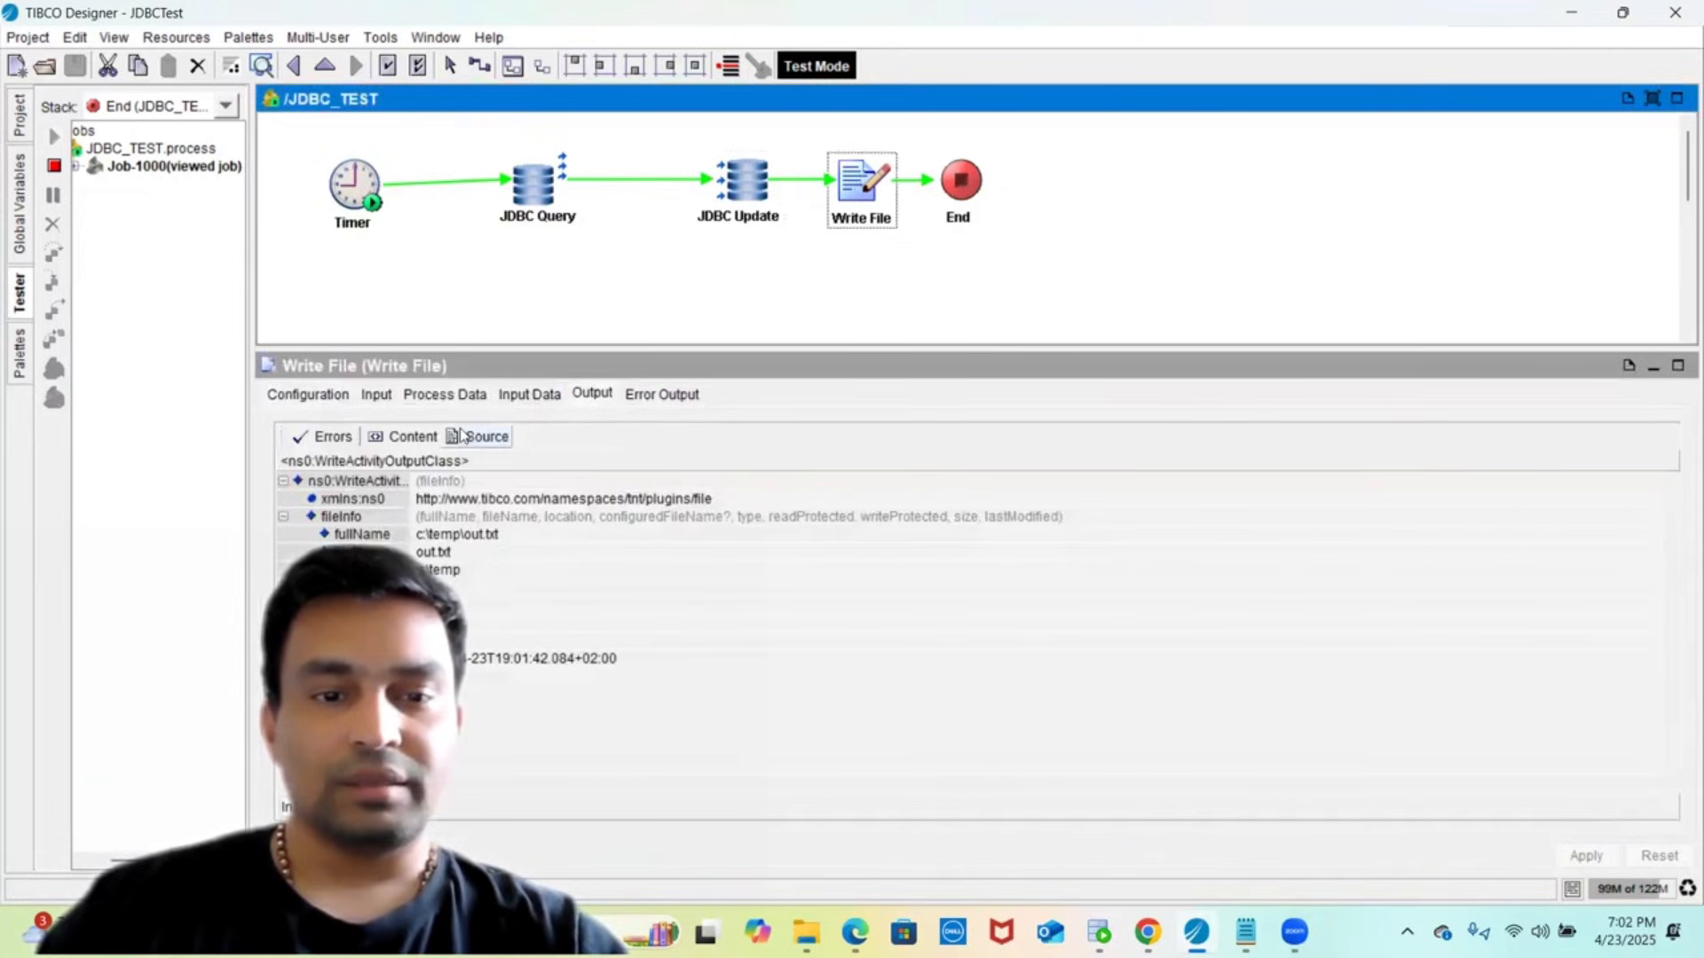
click(510, 537)
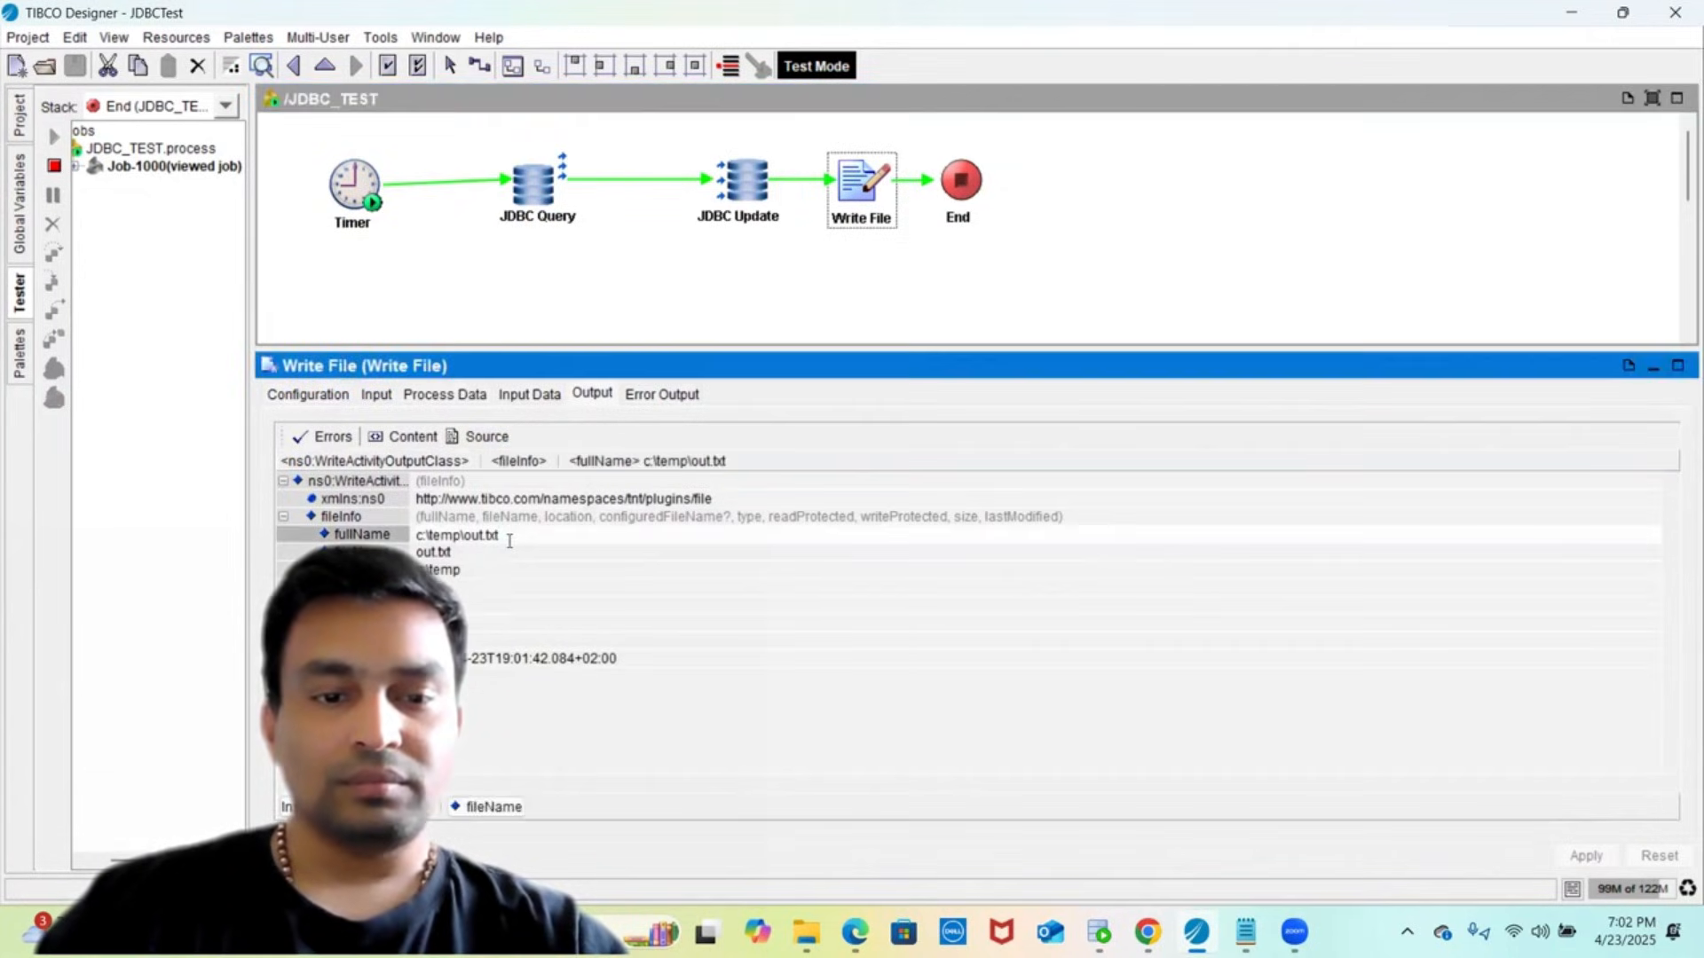
click(526, 394)
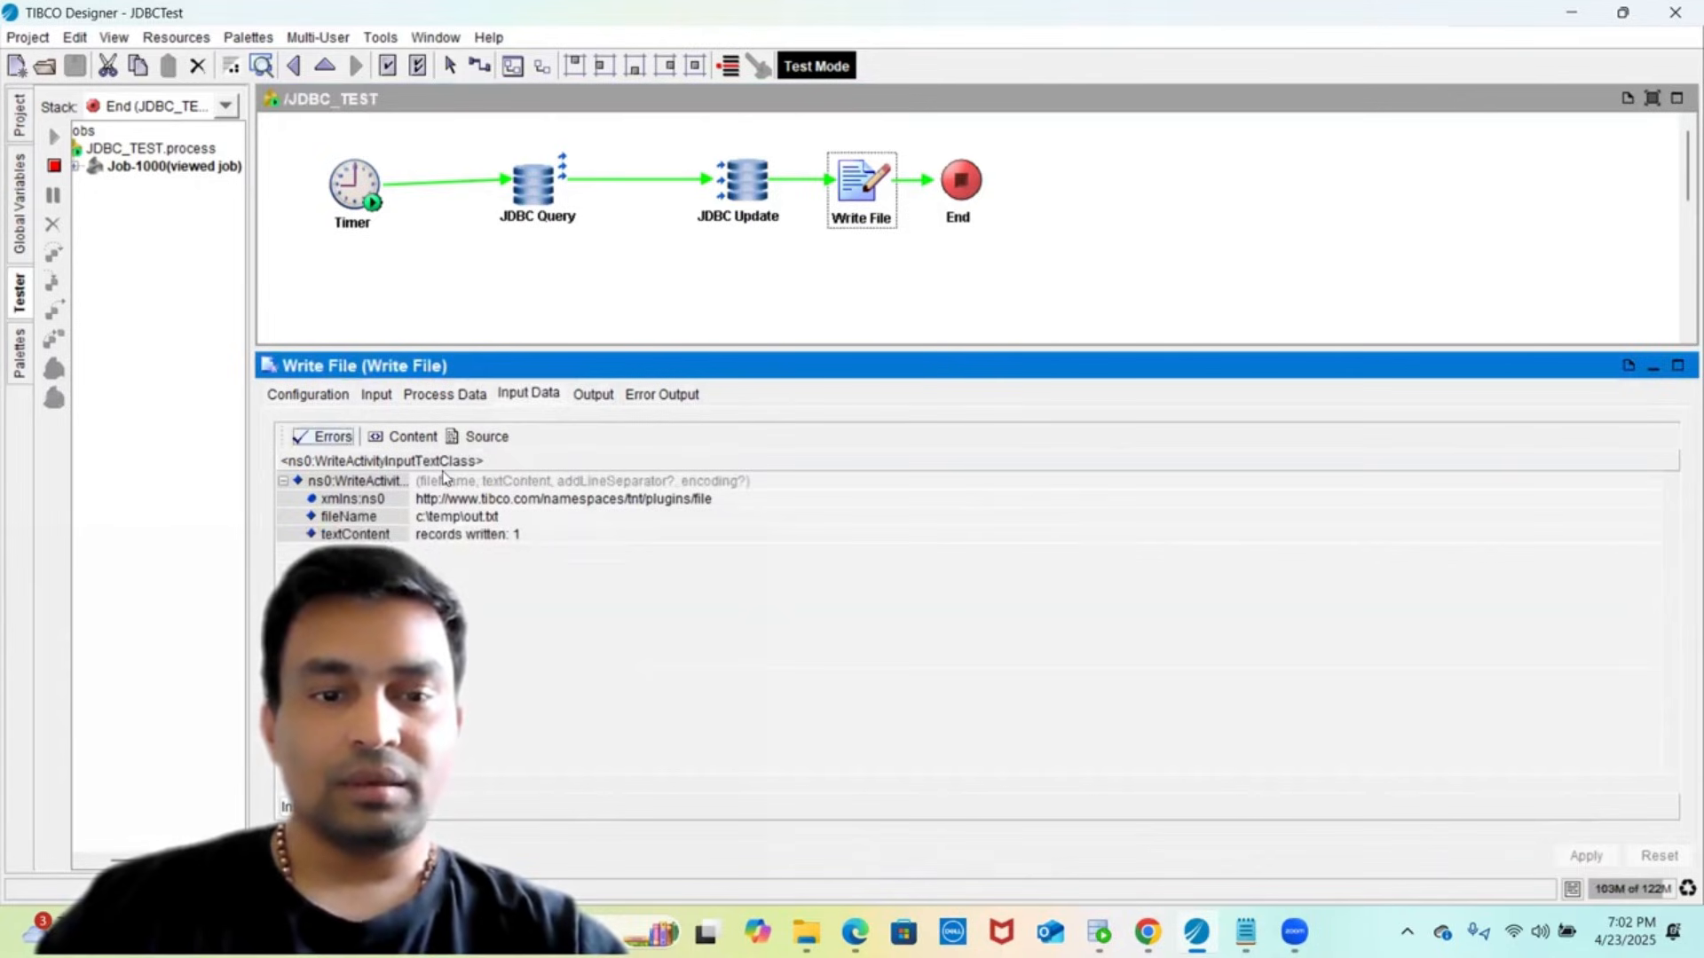
click(473, 437)
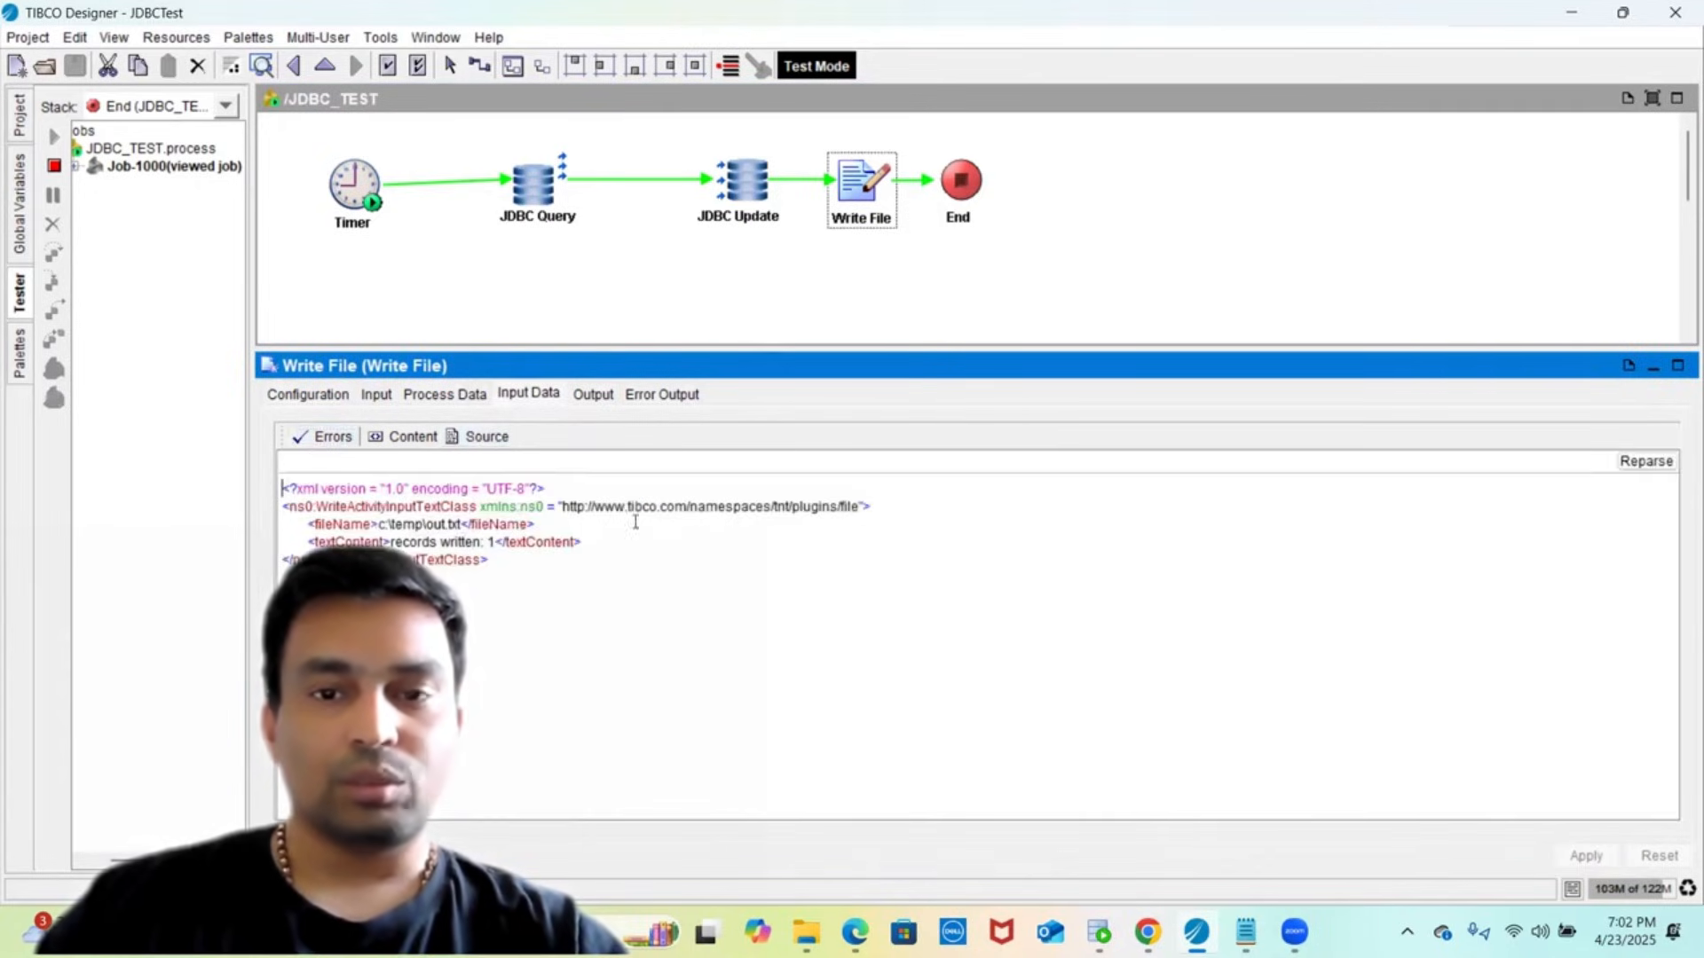
click(971, 205)
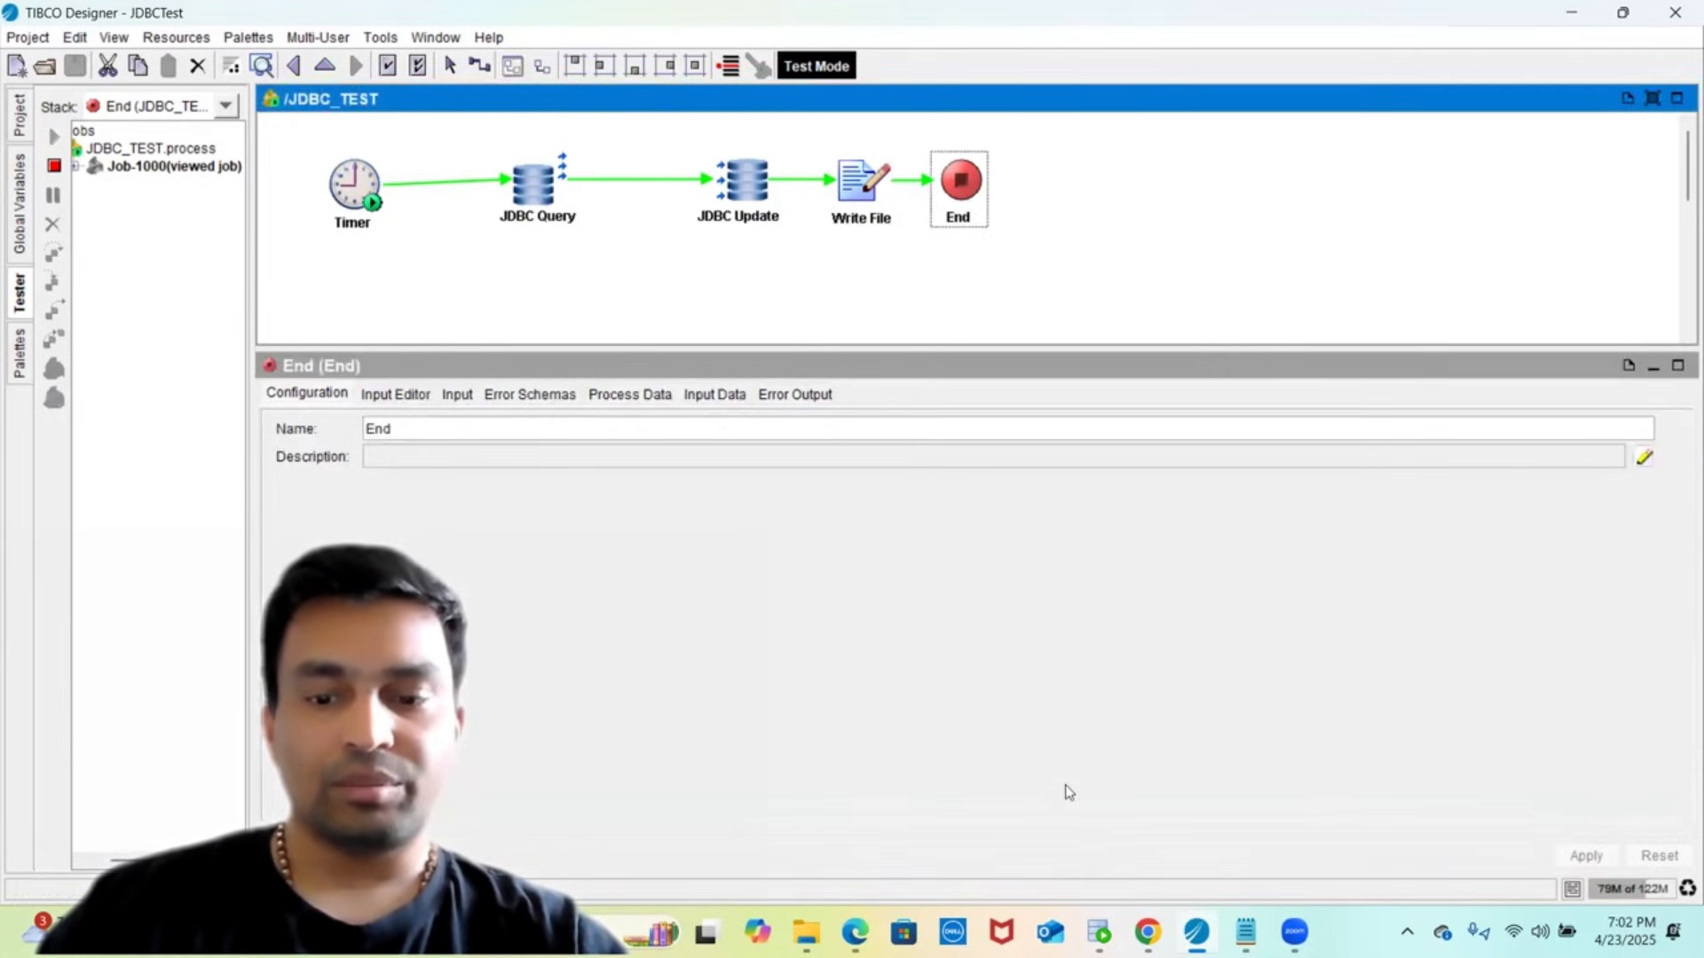
- Rerun the sub_order query to confirm ORDER_PRICE changed from 2000 to 3000
click(1101, 932)
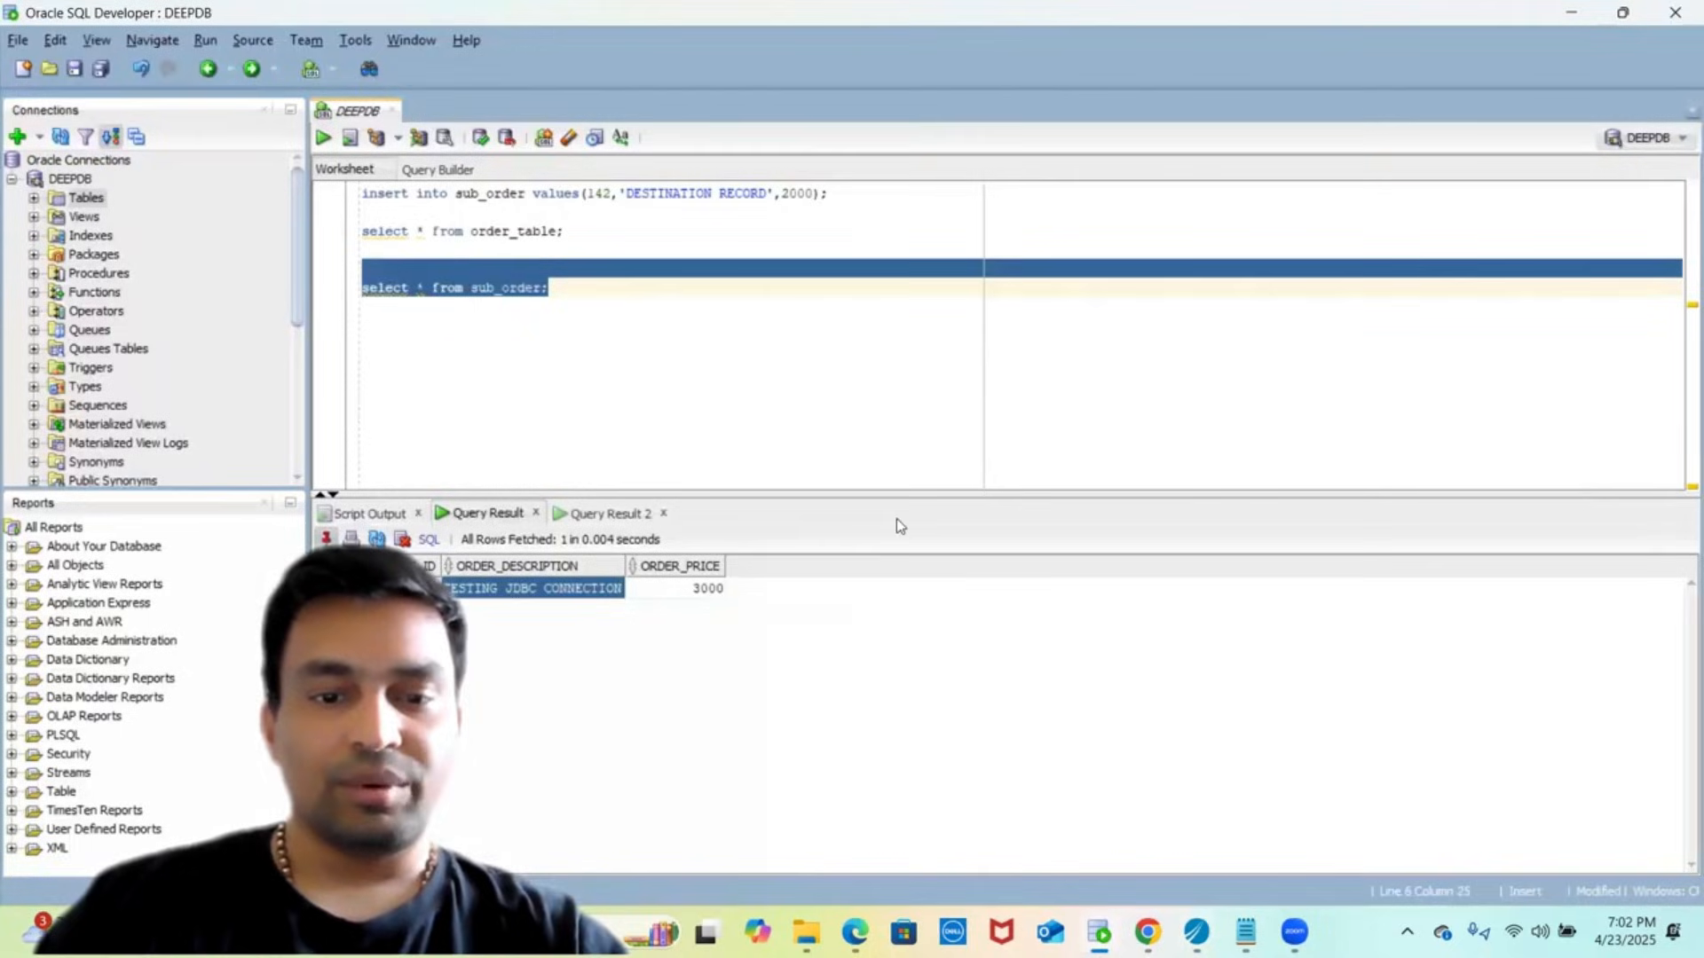
click(730, 364)
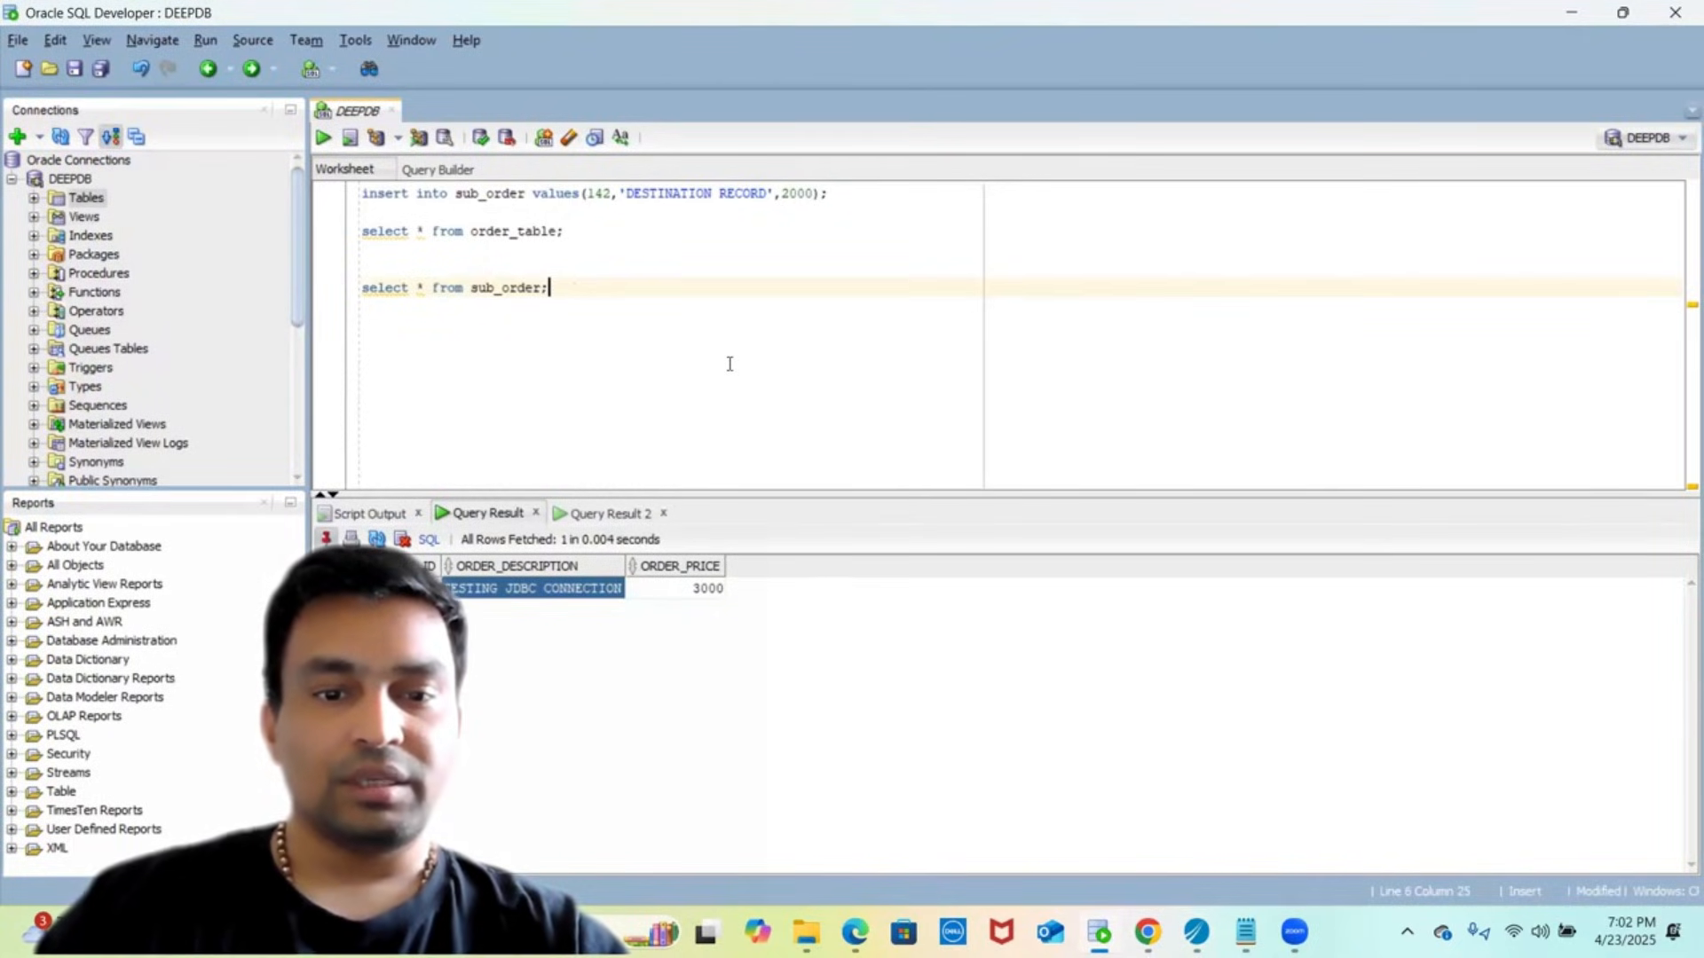
click(579, 515)
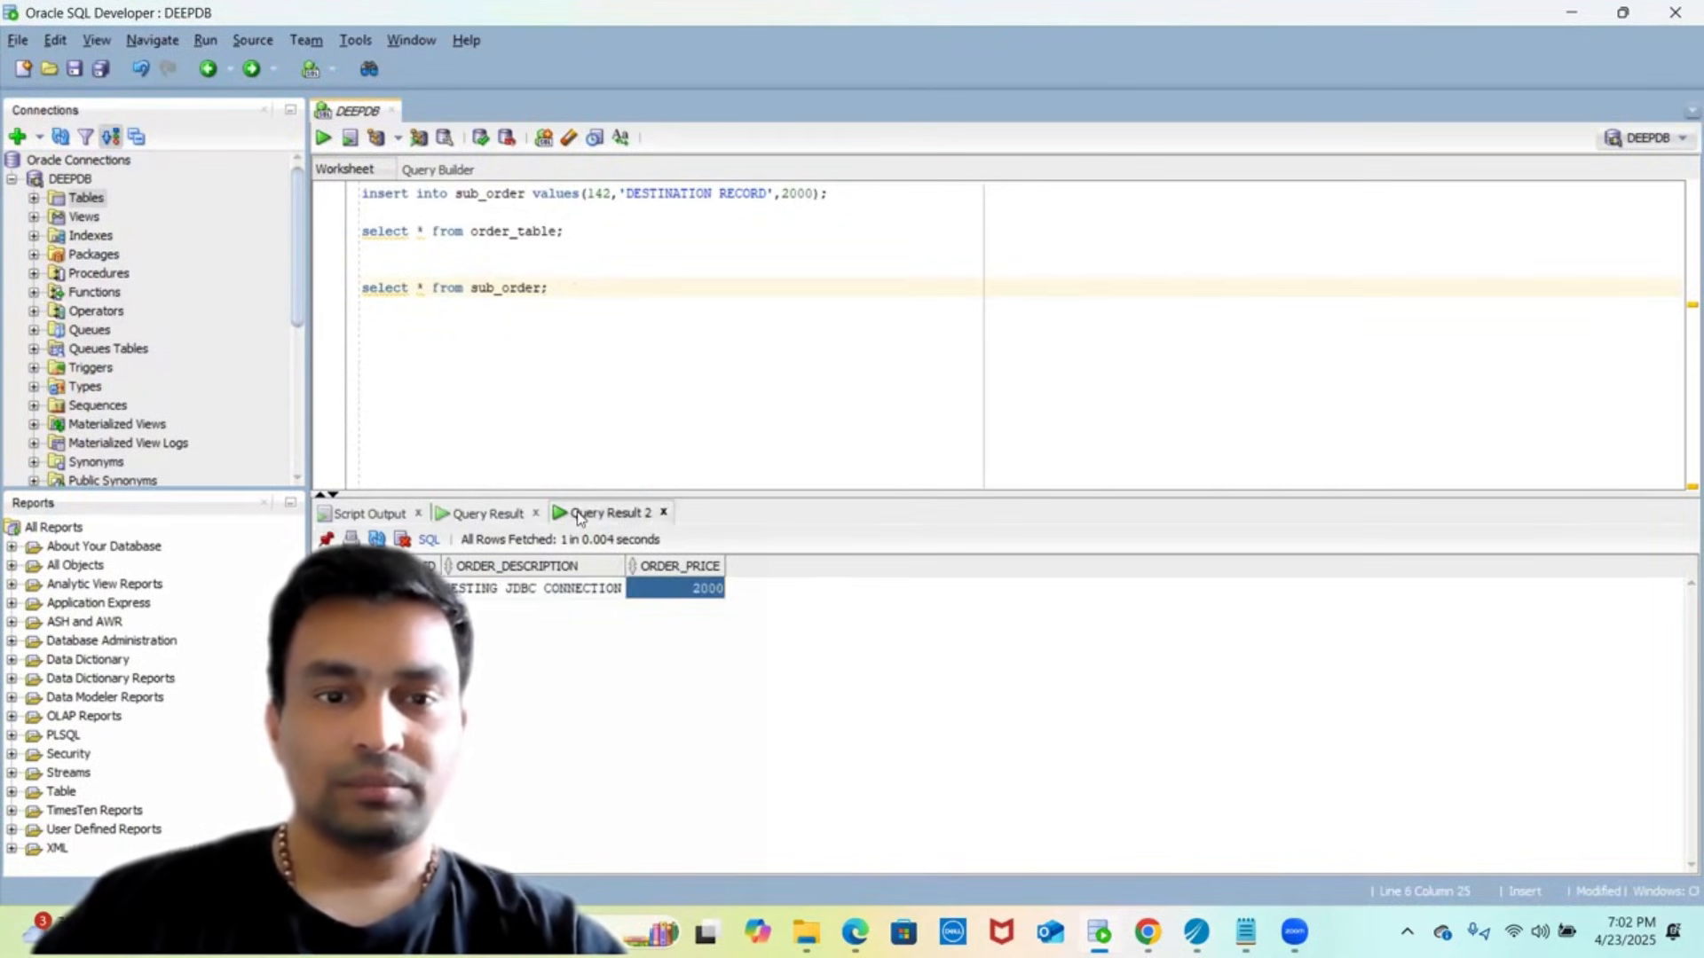
key(shift+Up)
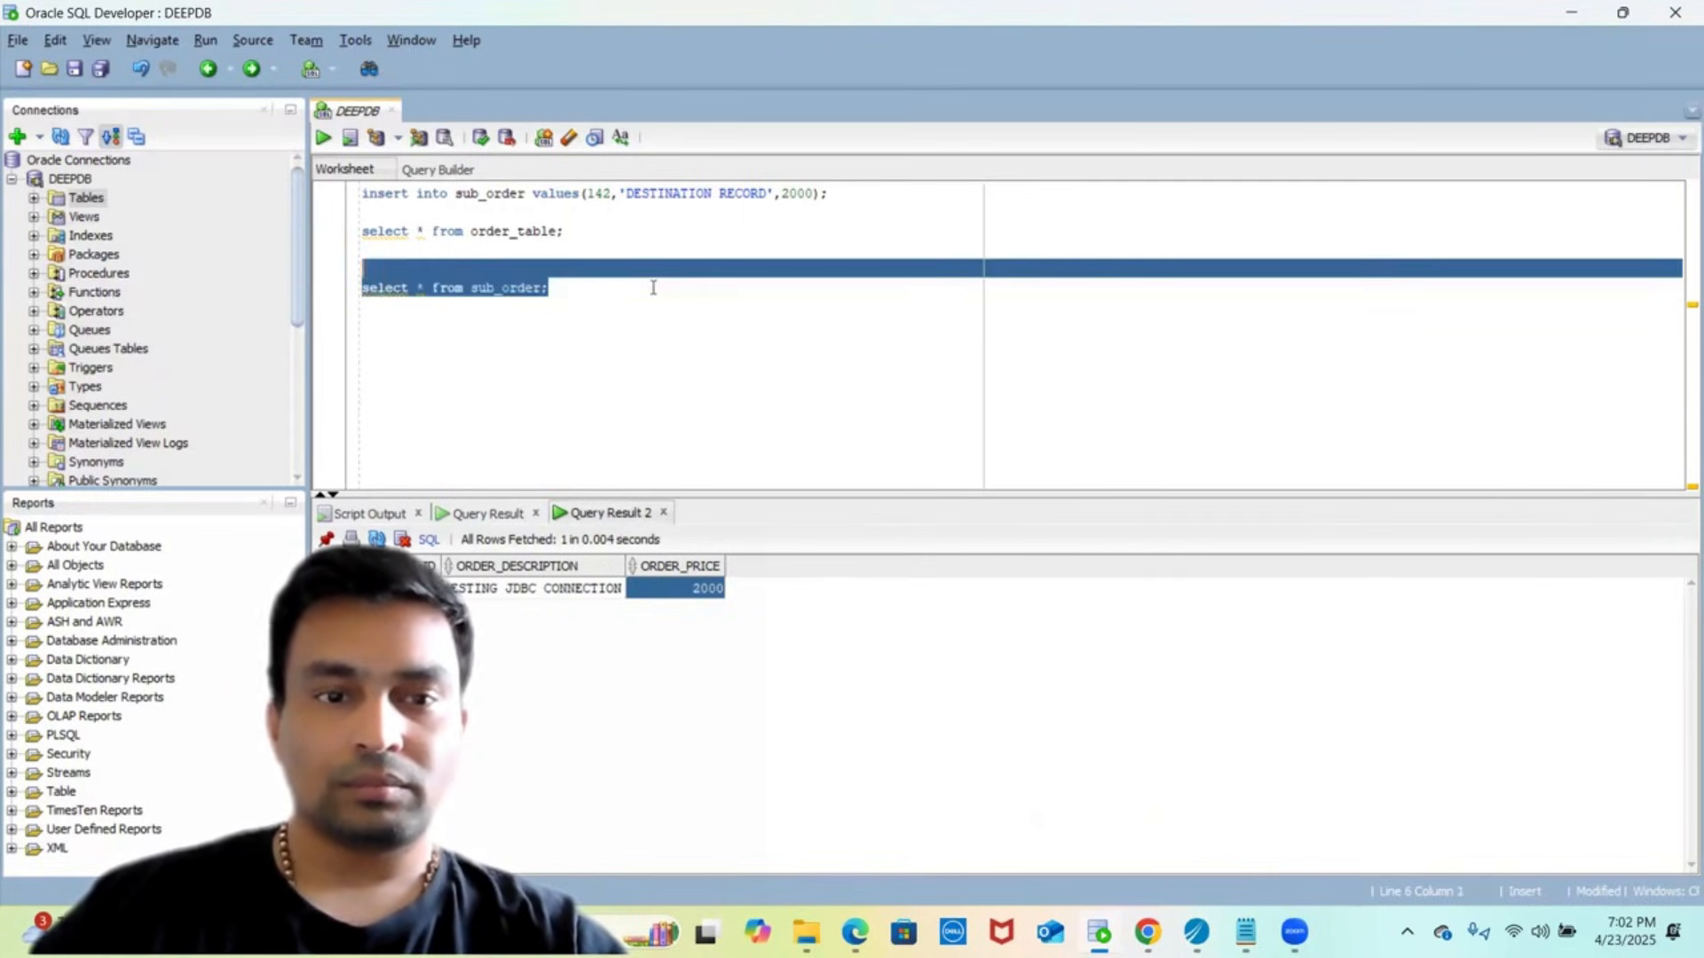
click(321, 137)
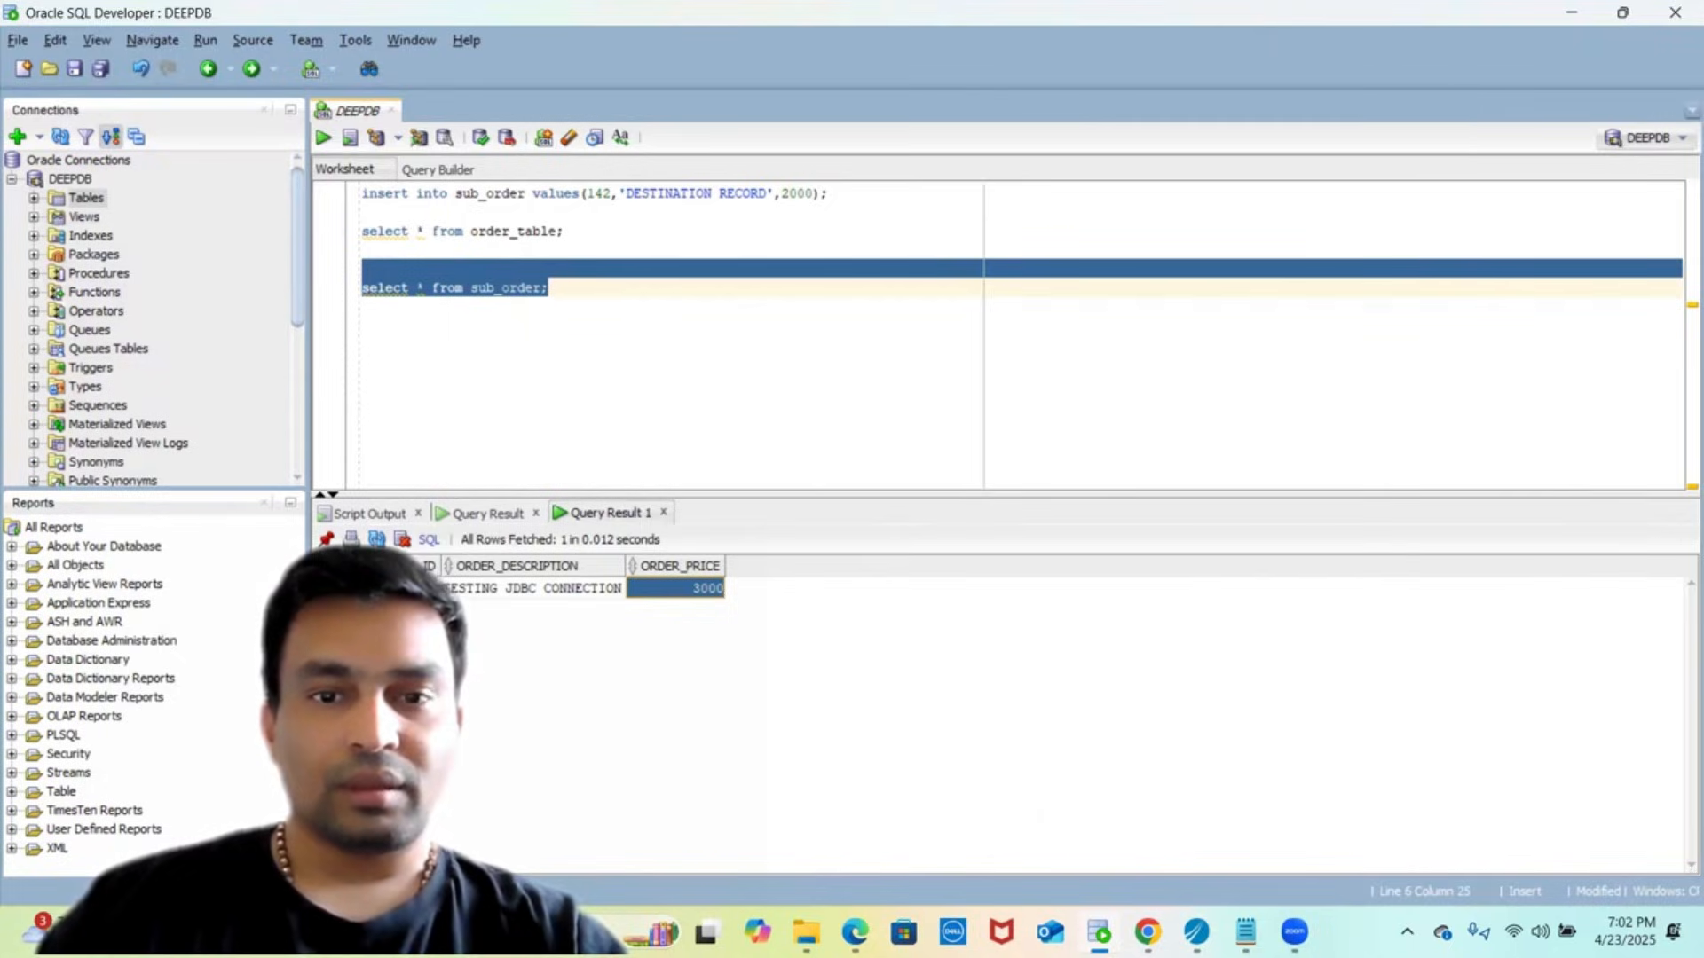
key(alt+Tab)
- Open the Write File output c:\temp\out.txt in Notepad to confirm it reads 'records written: 1'
click(854, 213)
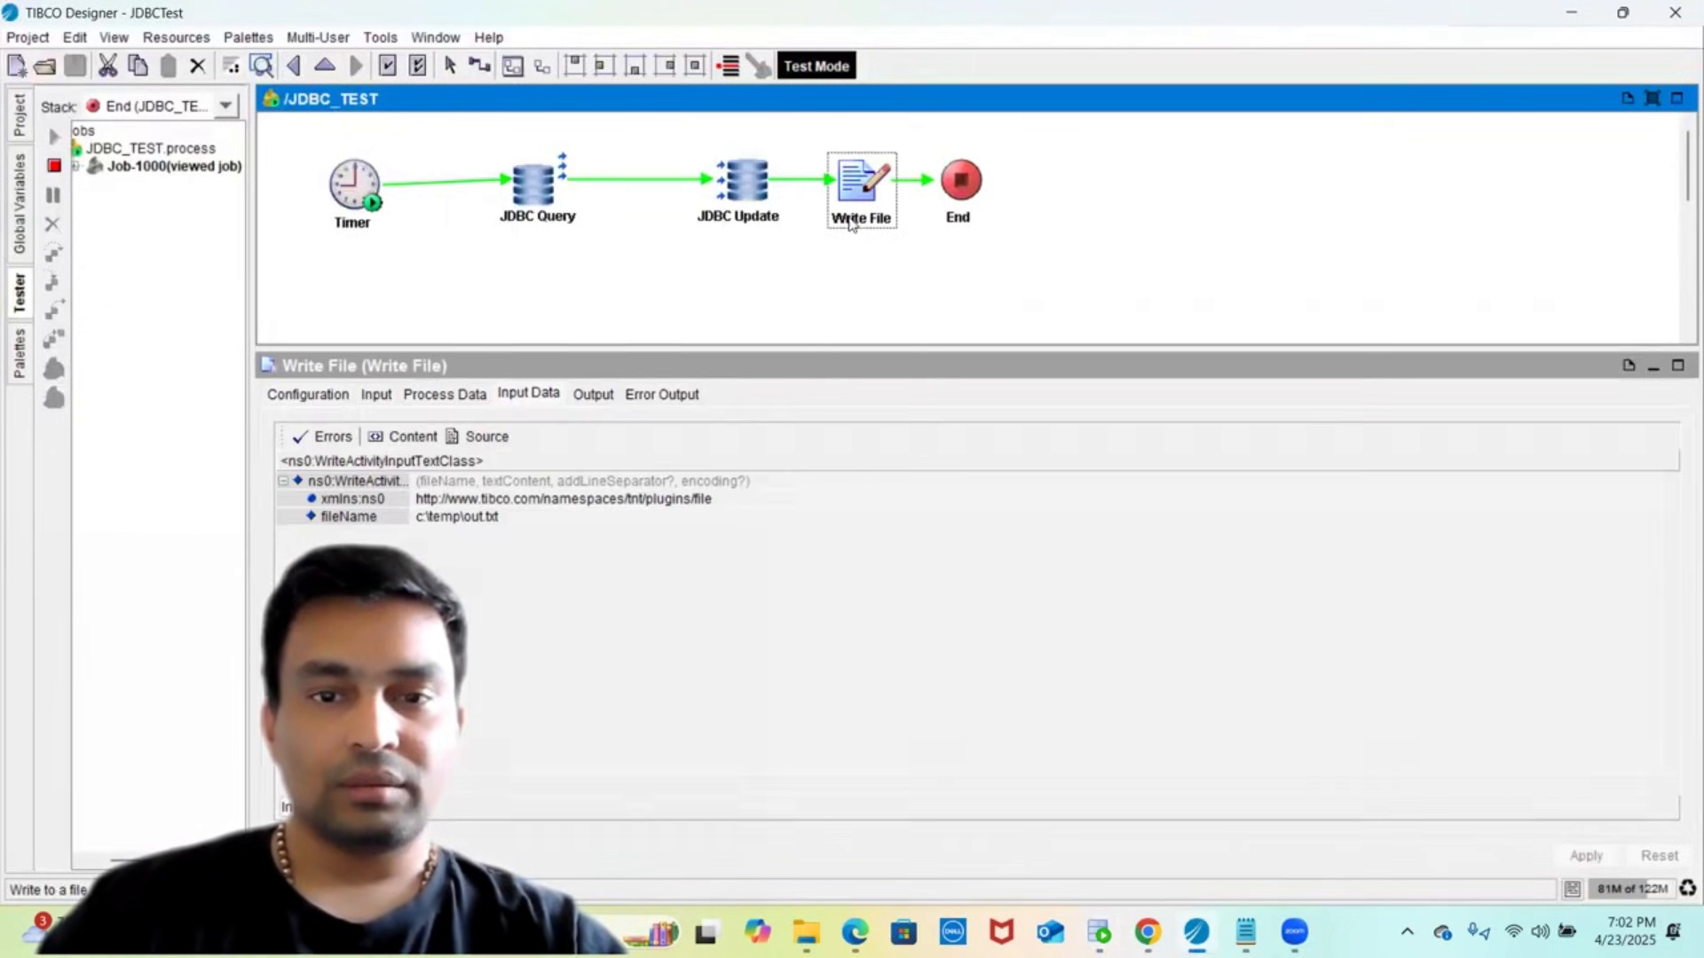
click(452, 517)
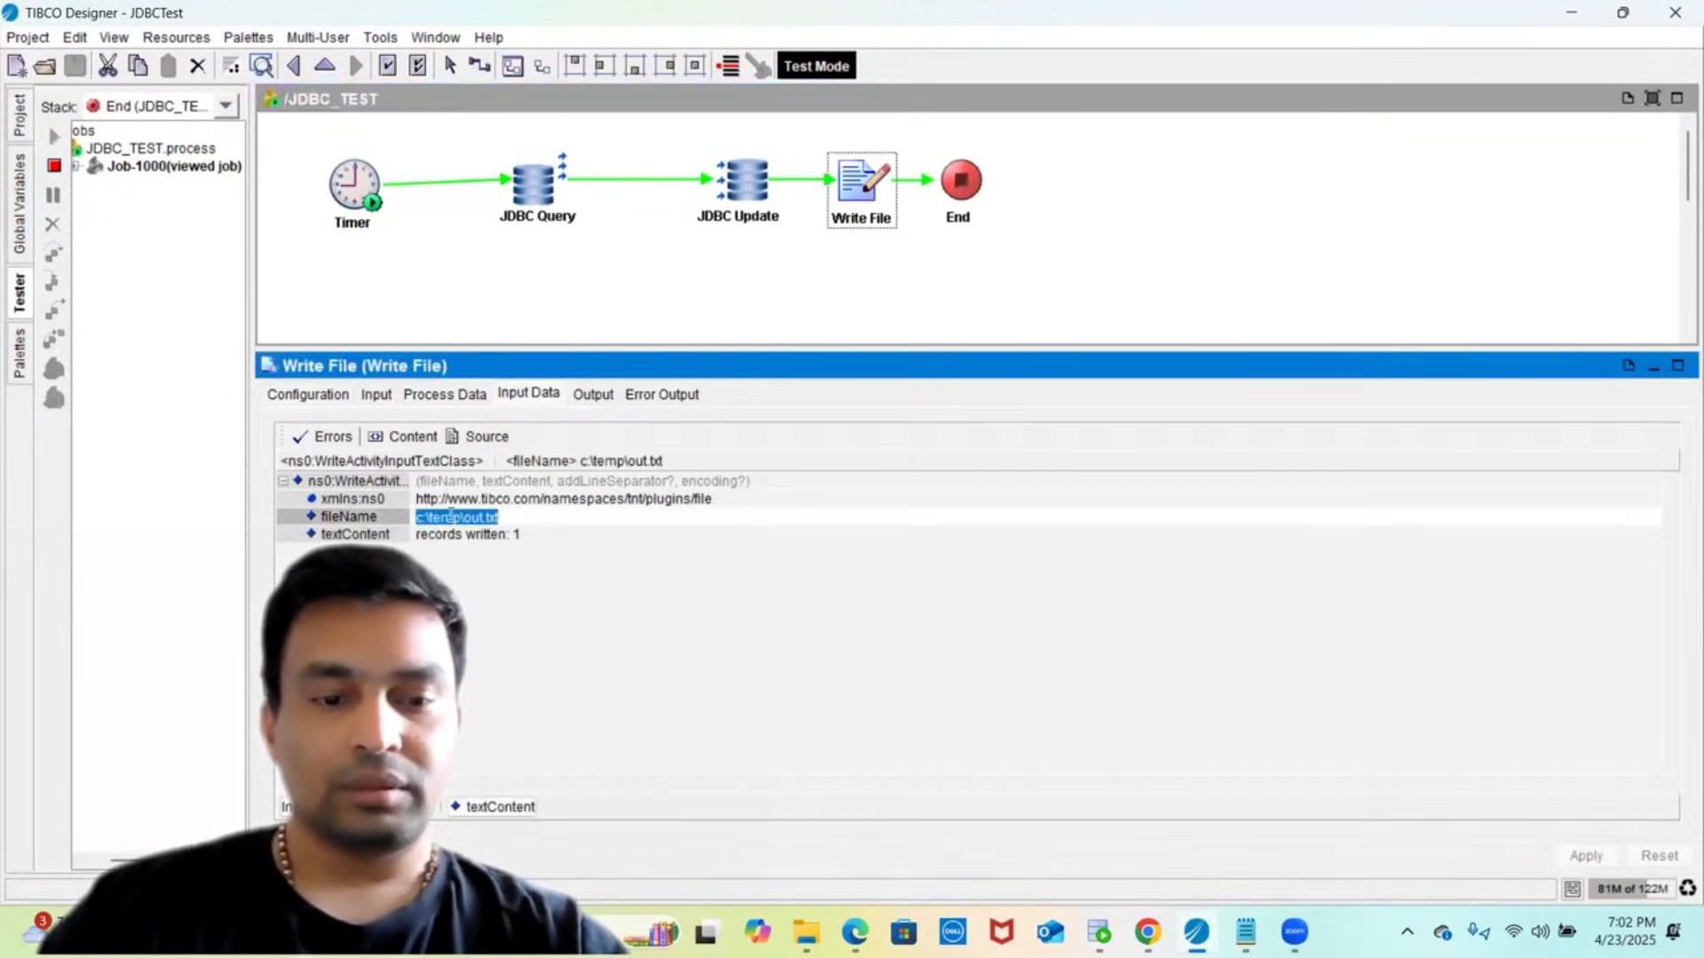
click(571, 220)
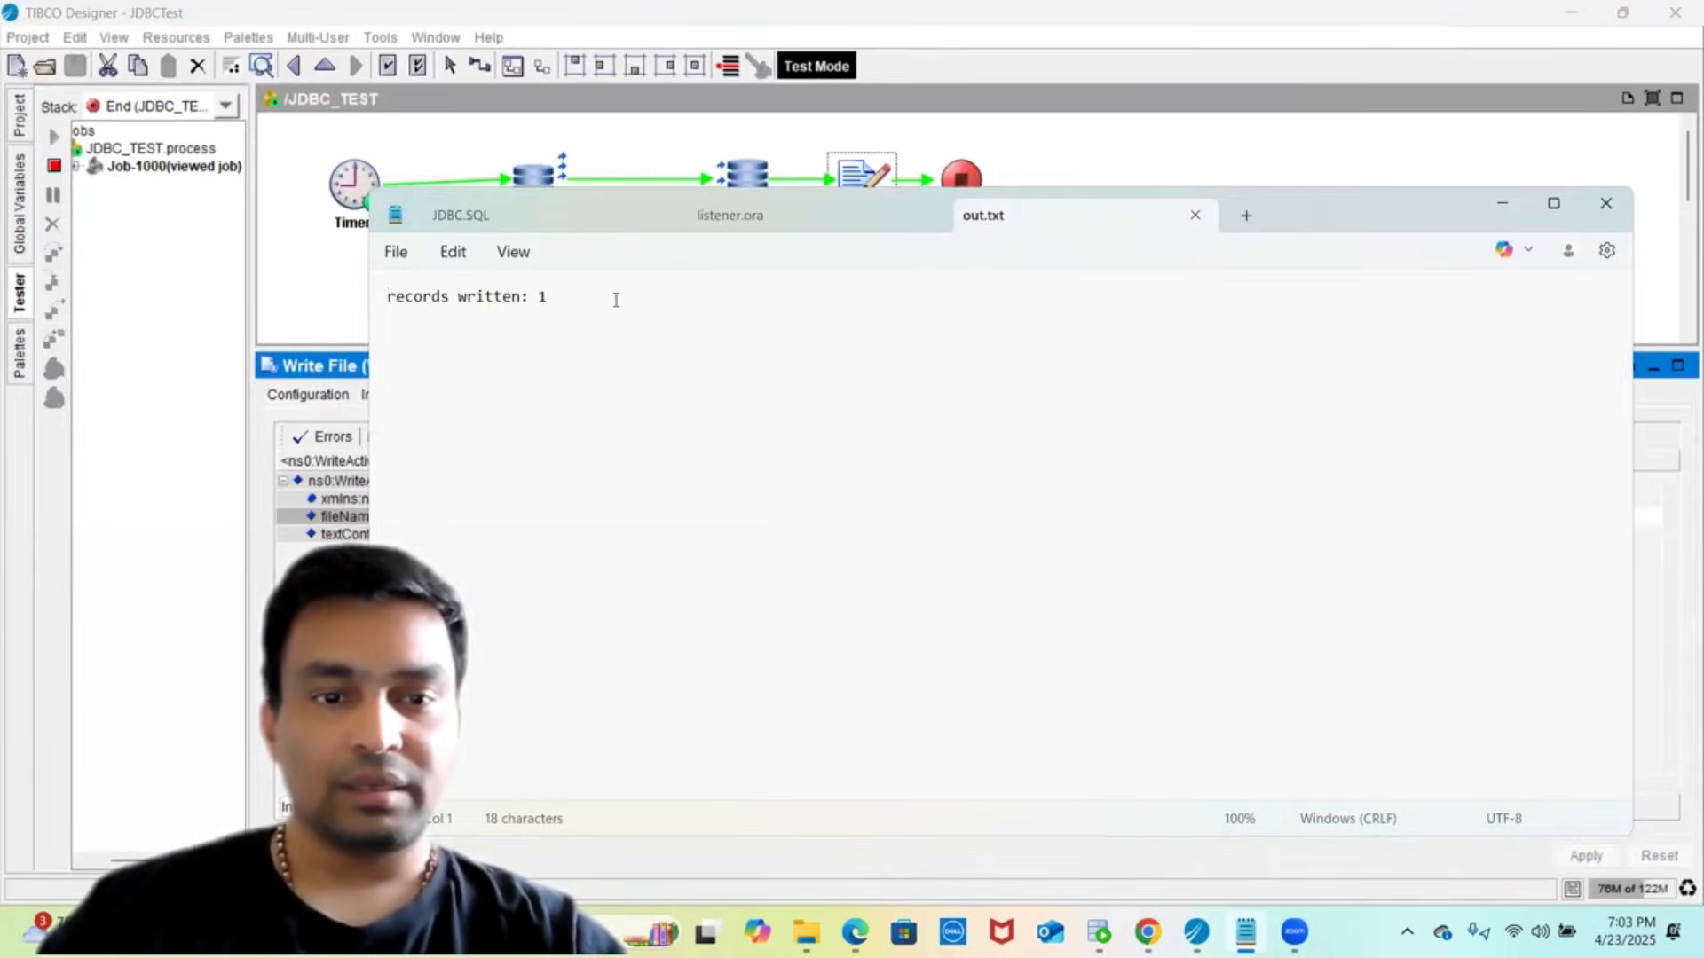
key(ctrl+a)
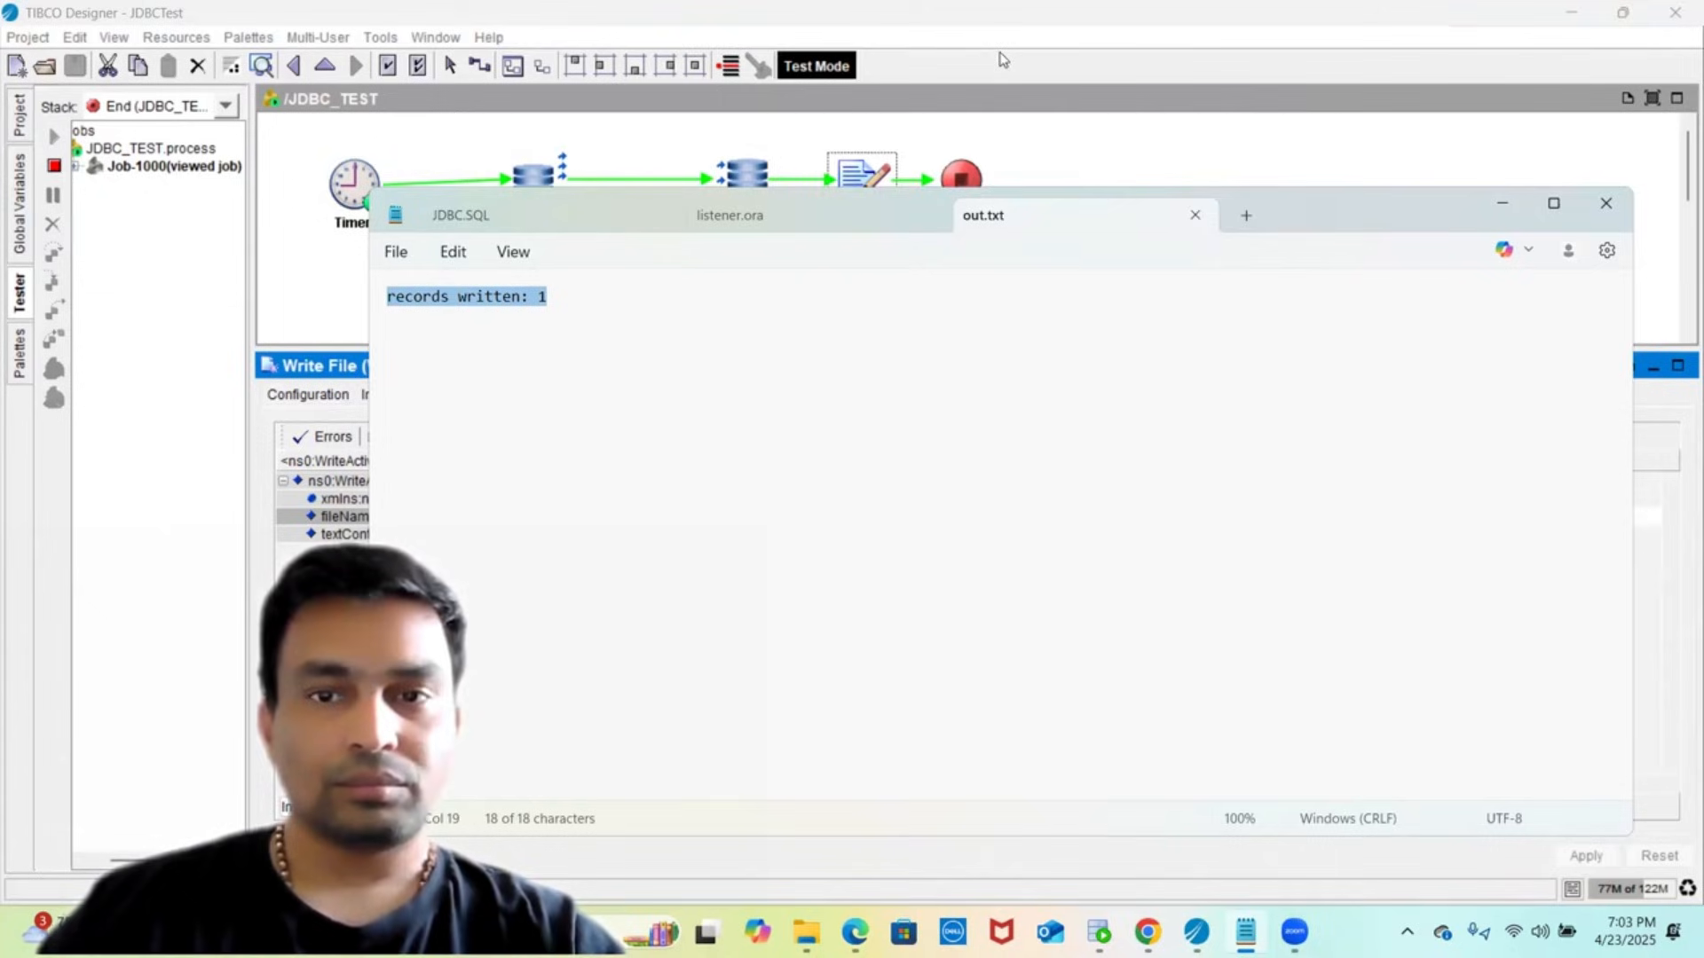
click(1074, 684)
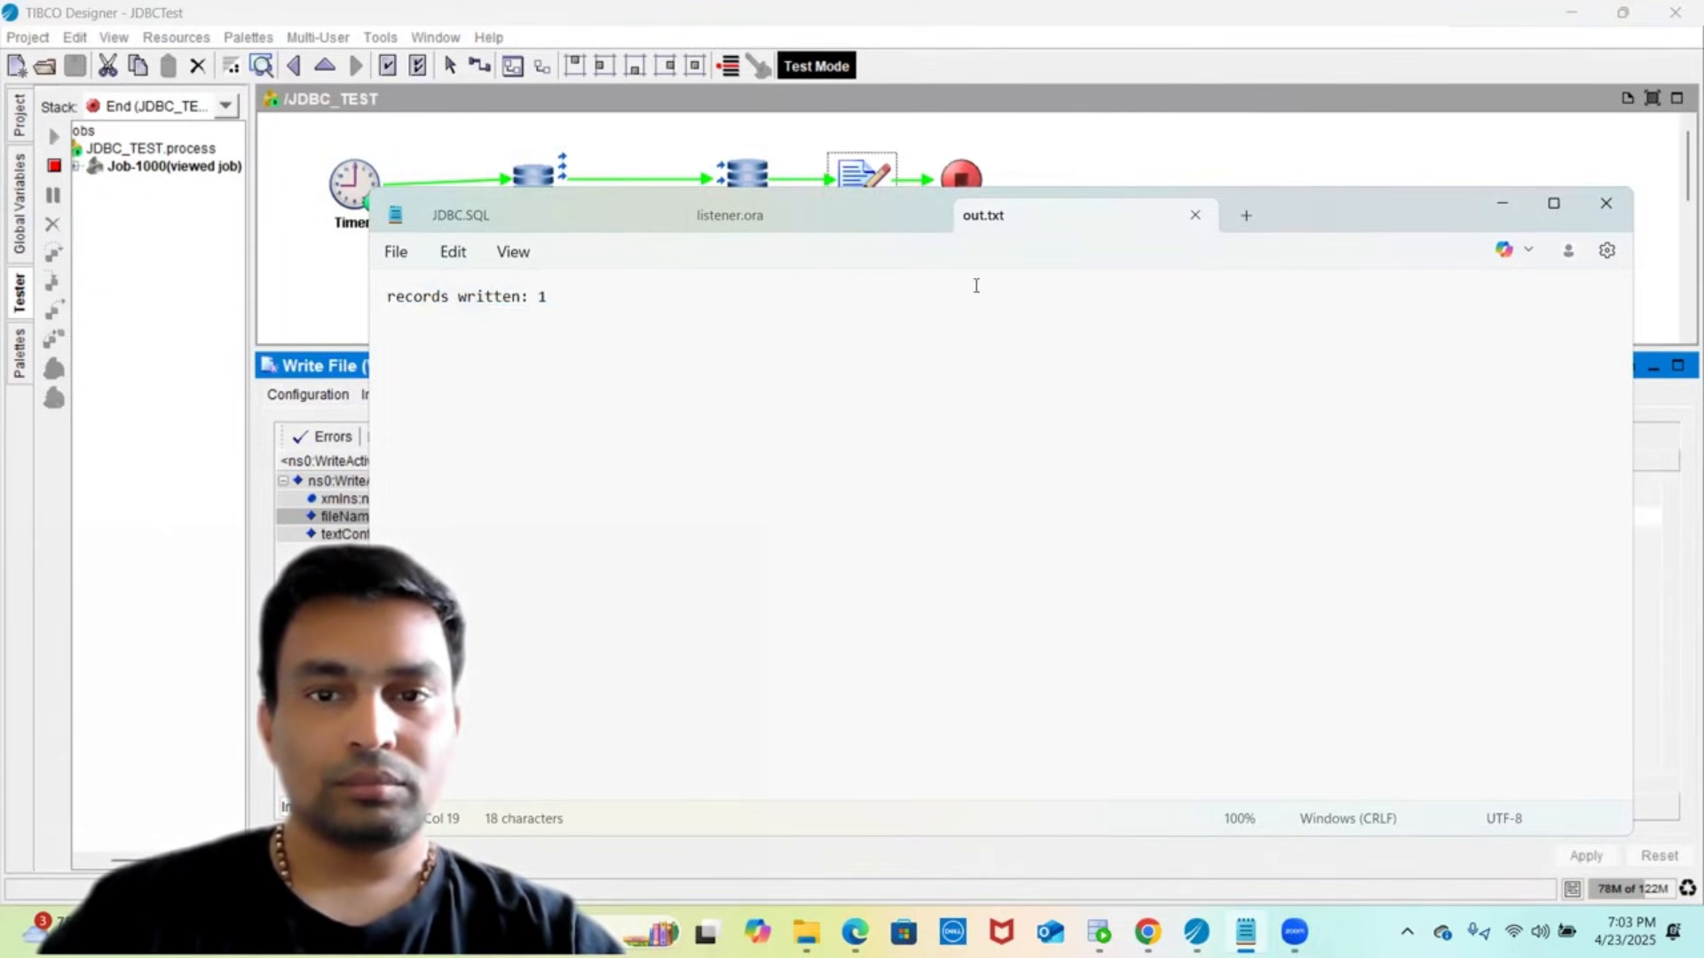
click(1006, 81)
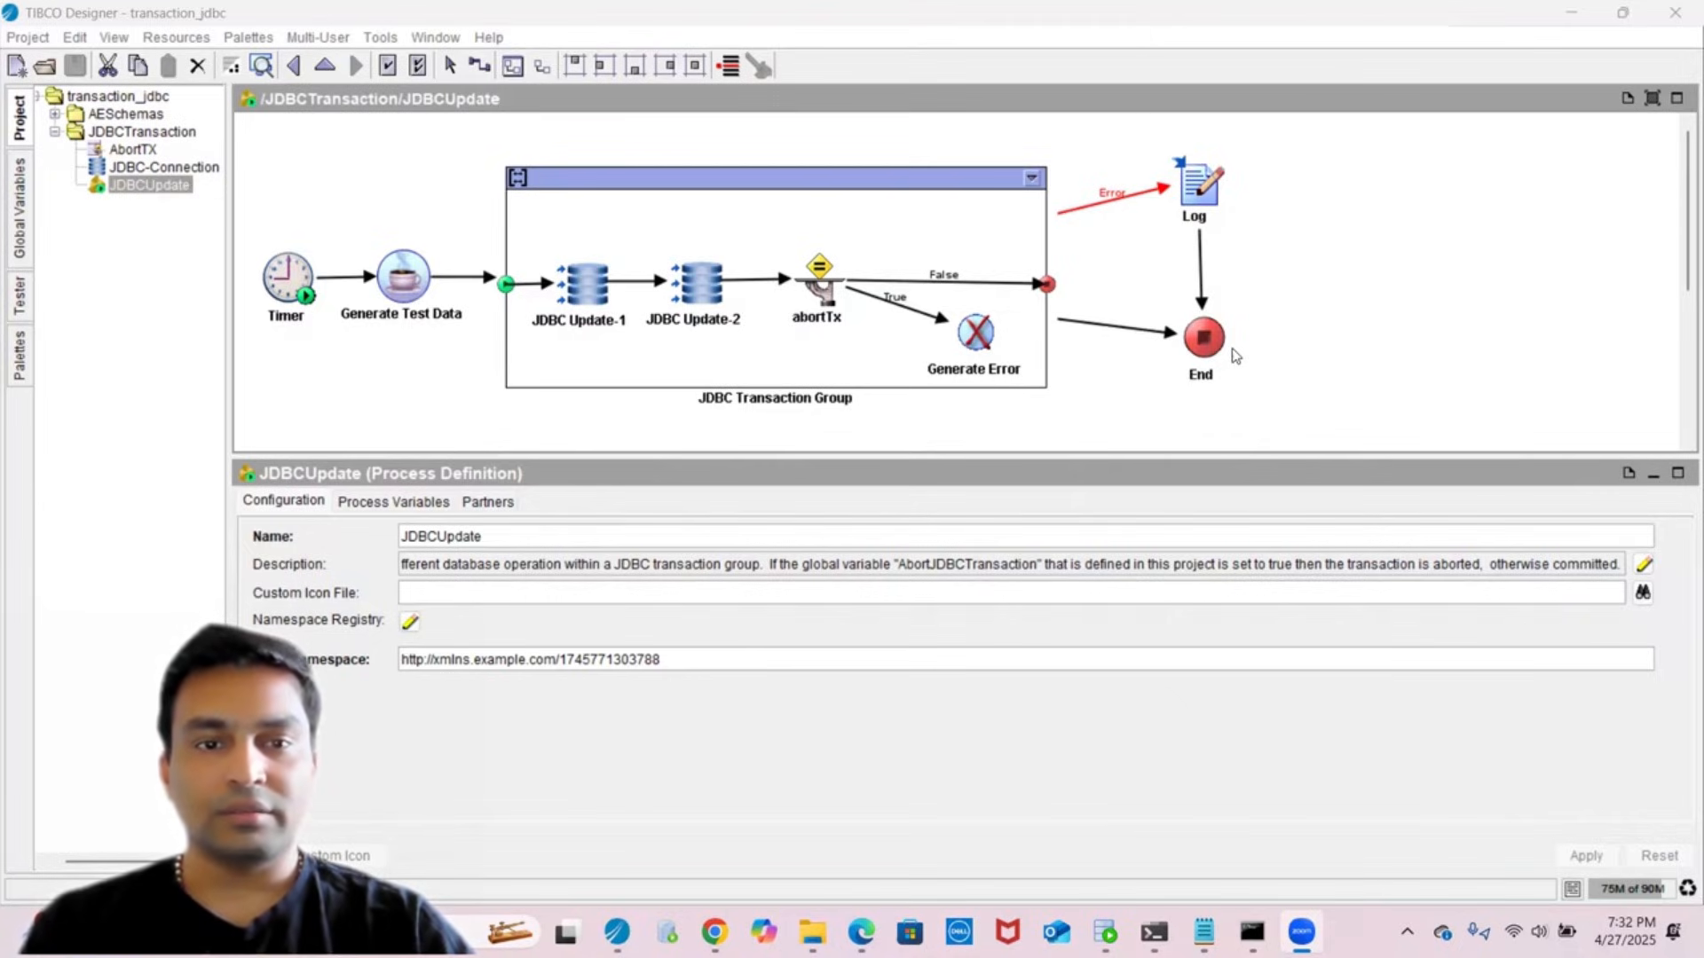
- Inspect the JDBC Transaction Group, then cycle through Global Variables, Tester and Palettes back to Project
click(859, 182)
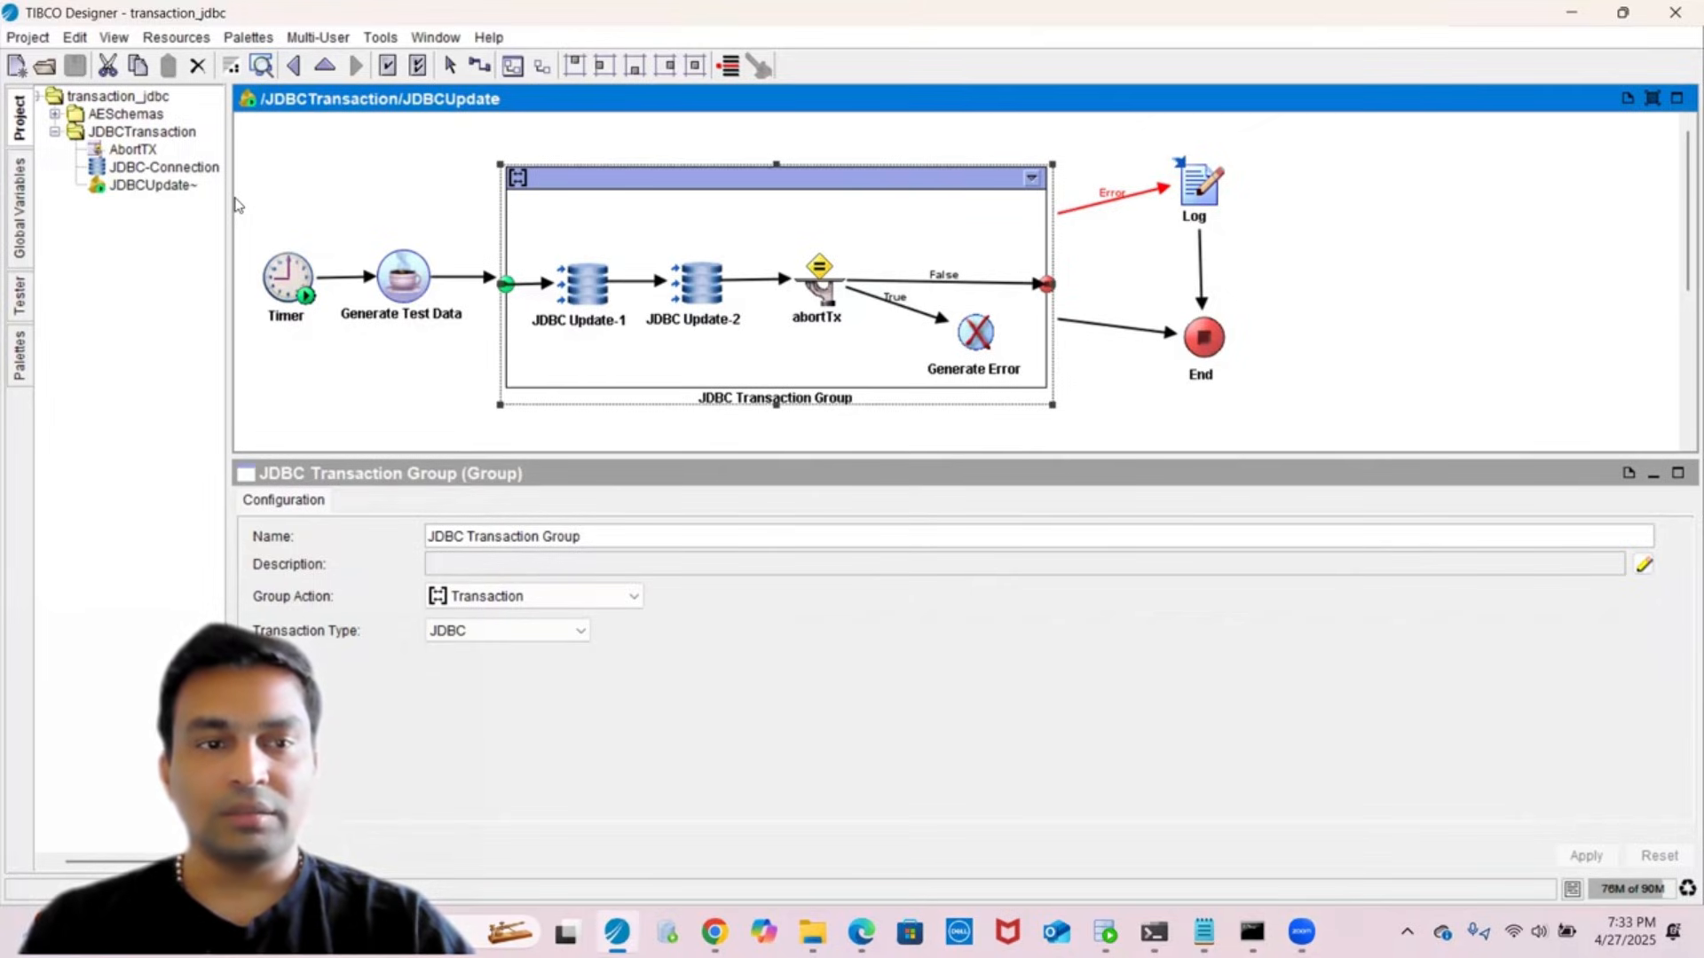
click(115, 244)
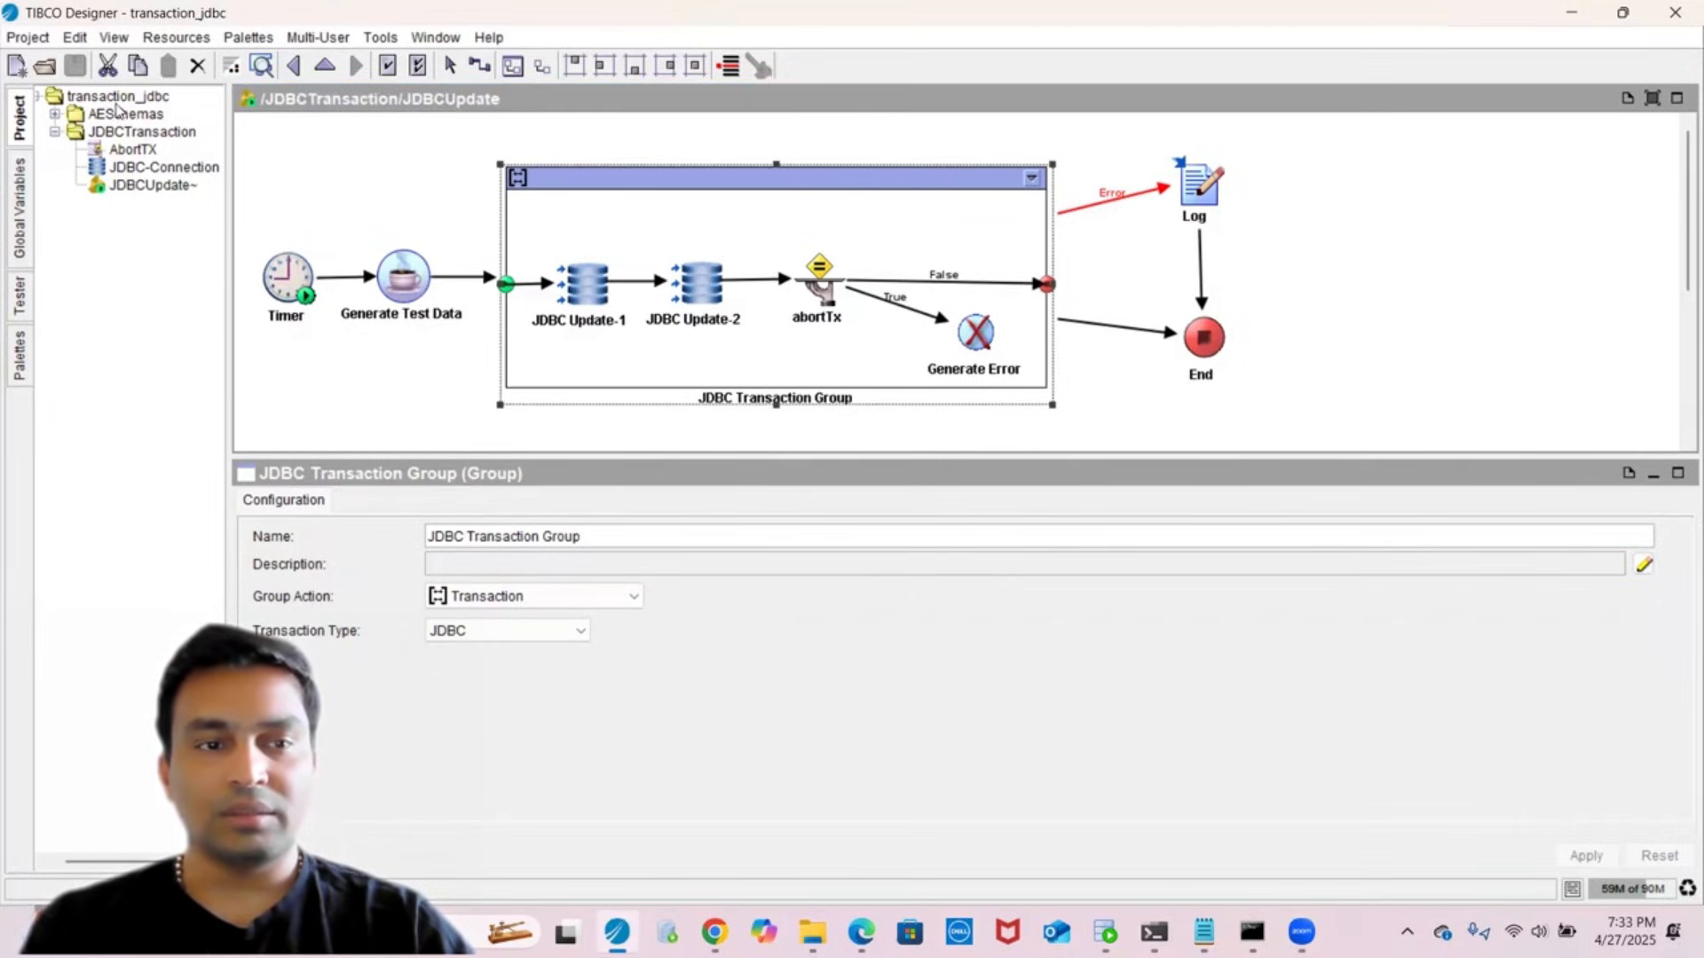
click(24, 220)
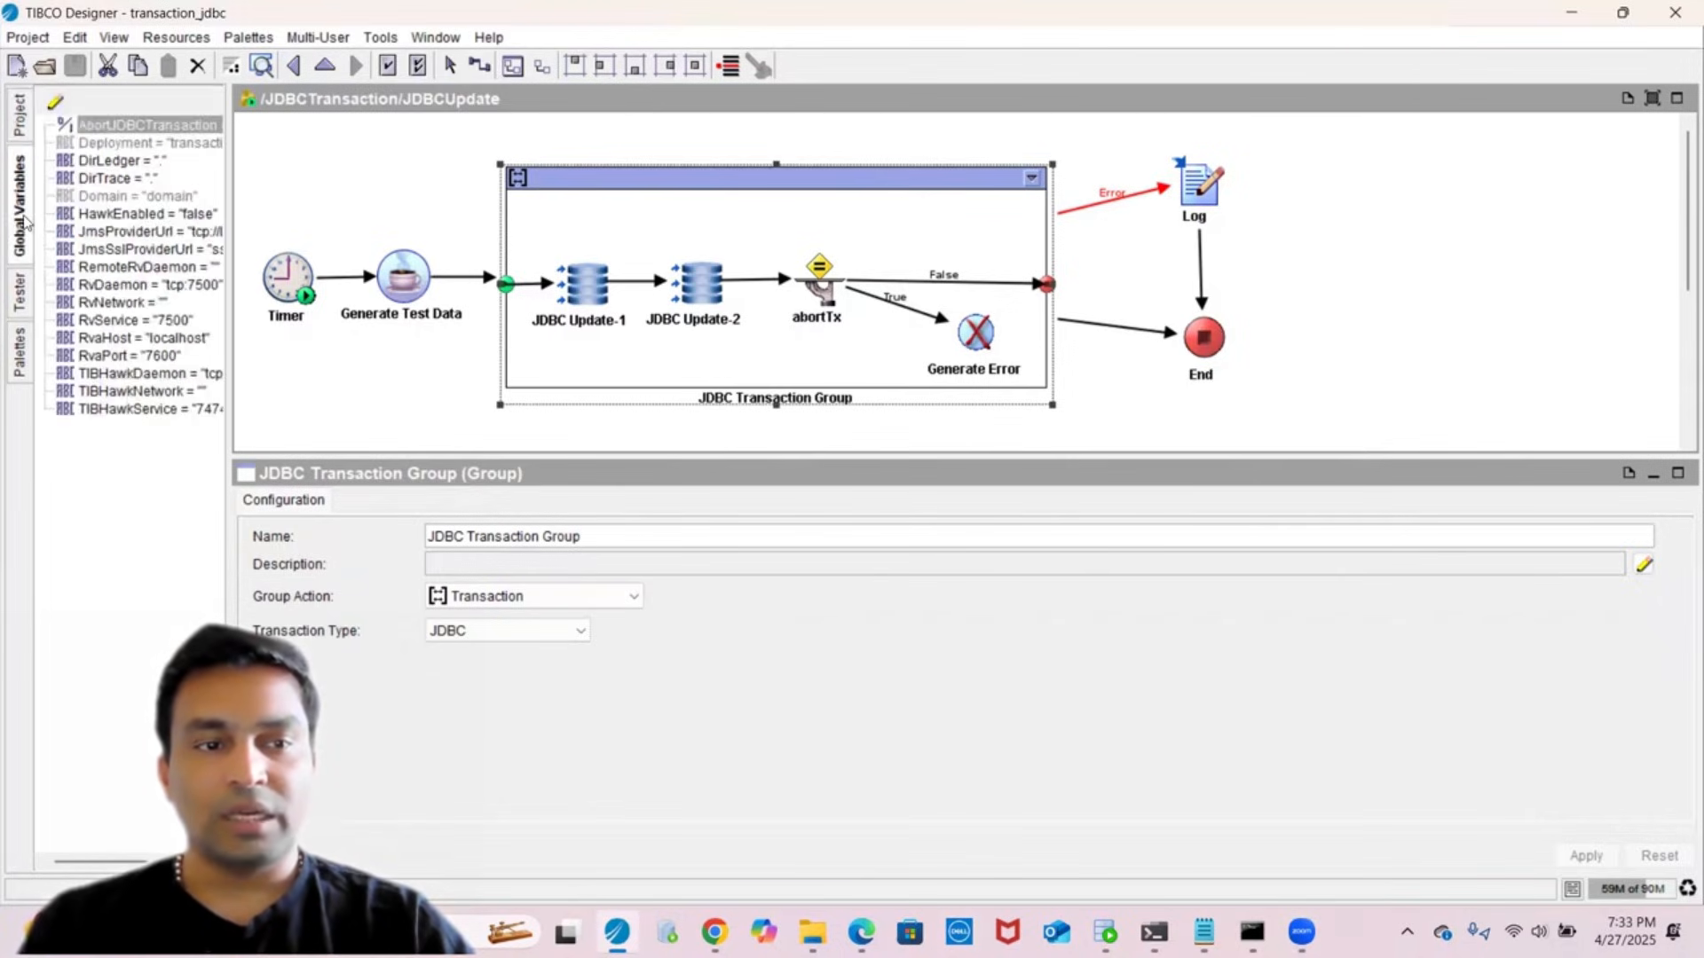
click(25, 291)
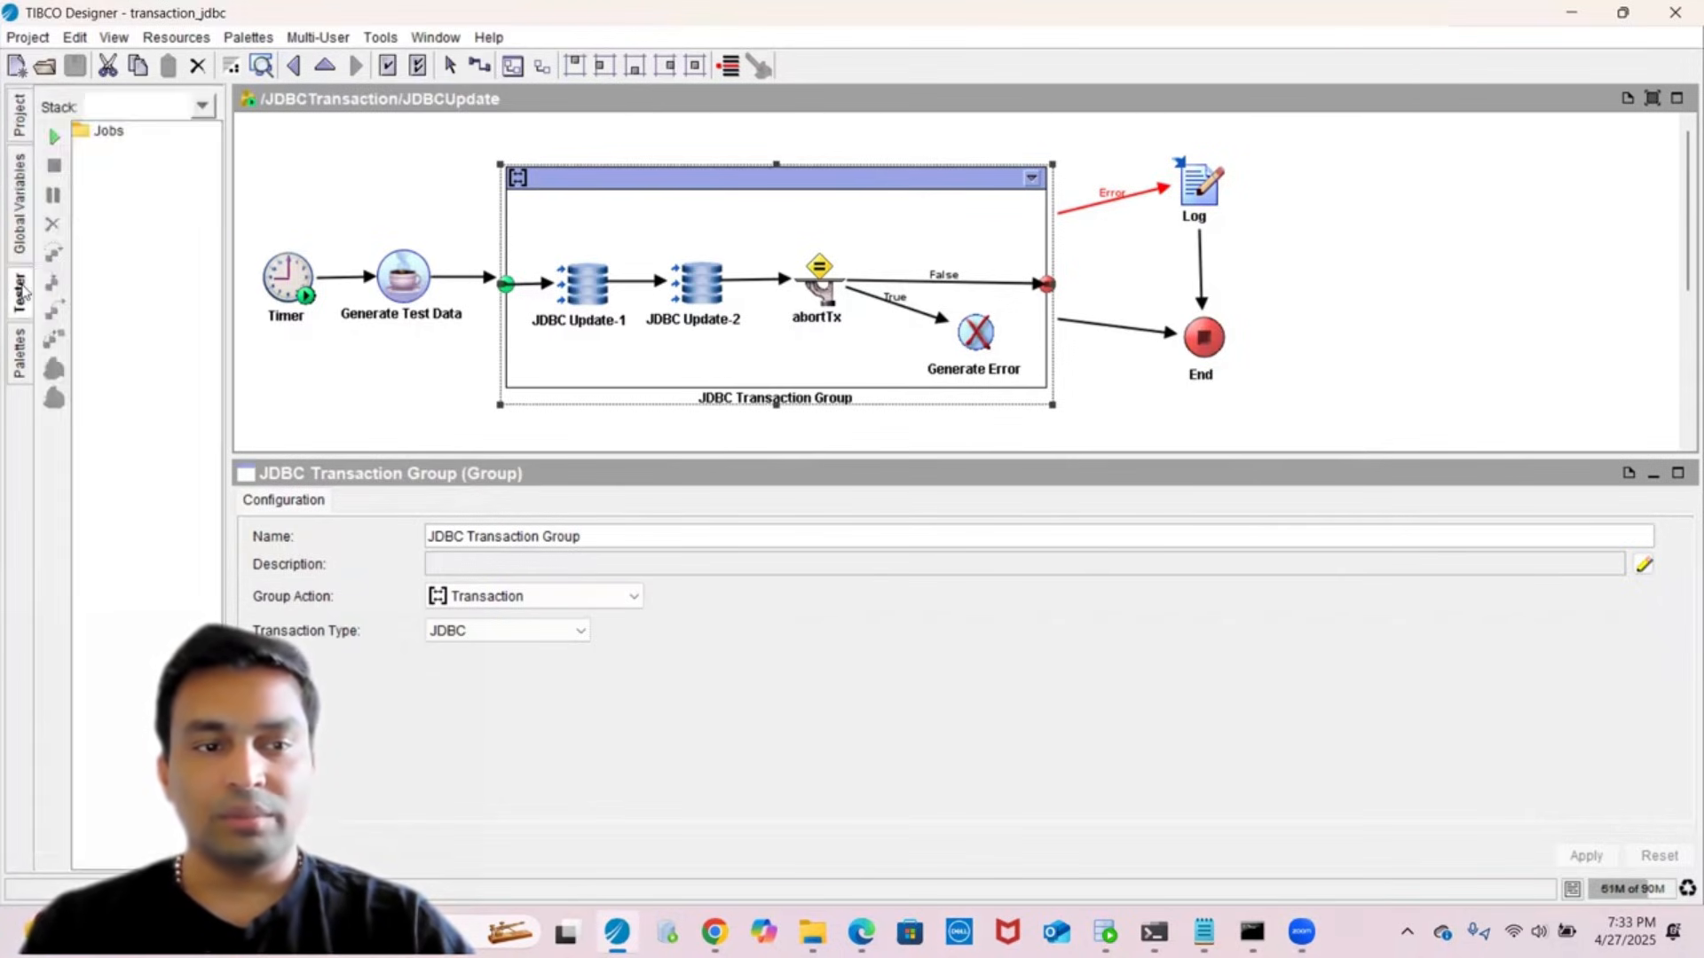
click(20, 354)
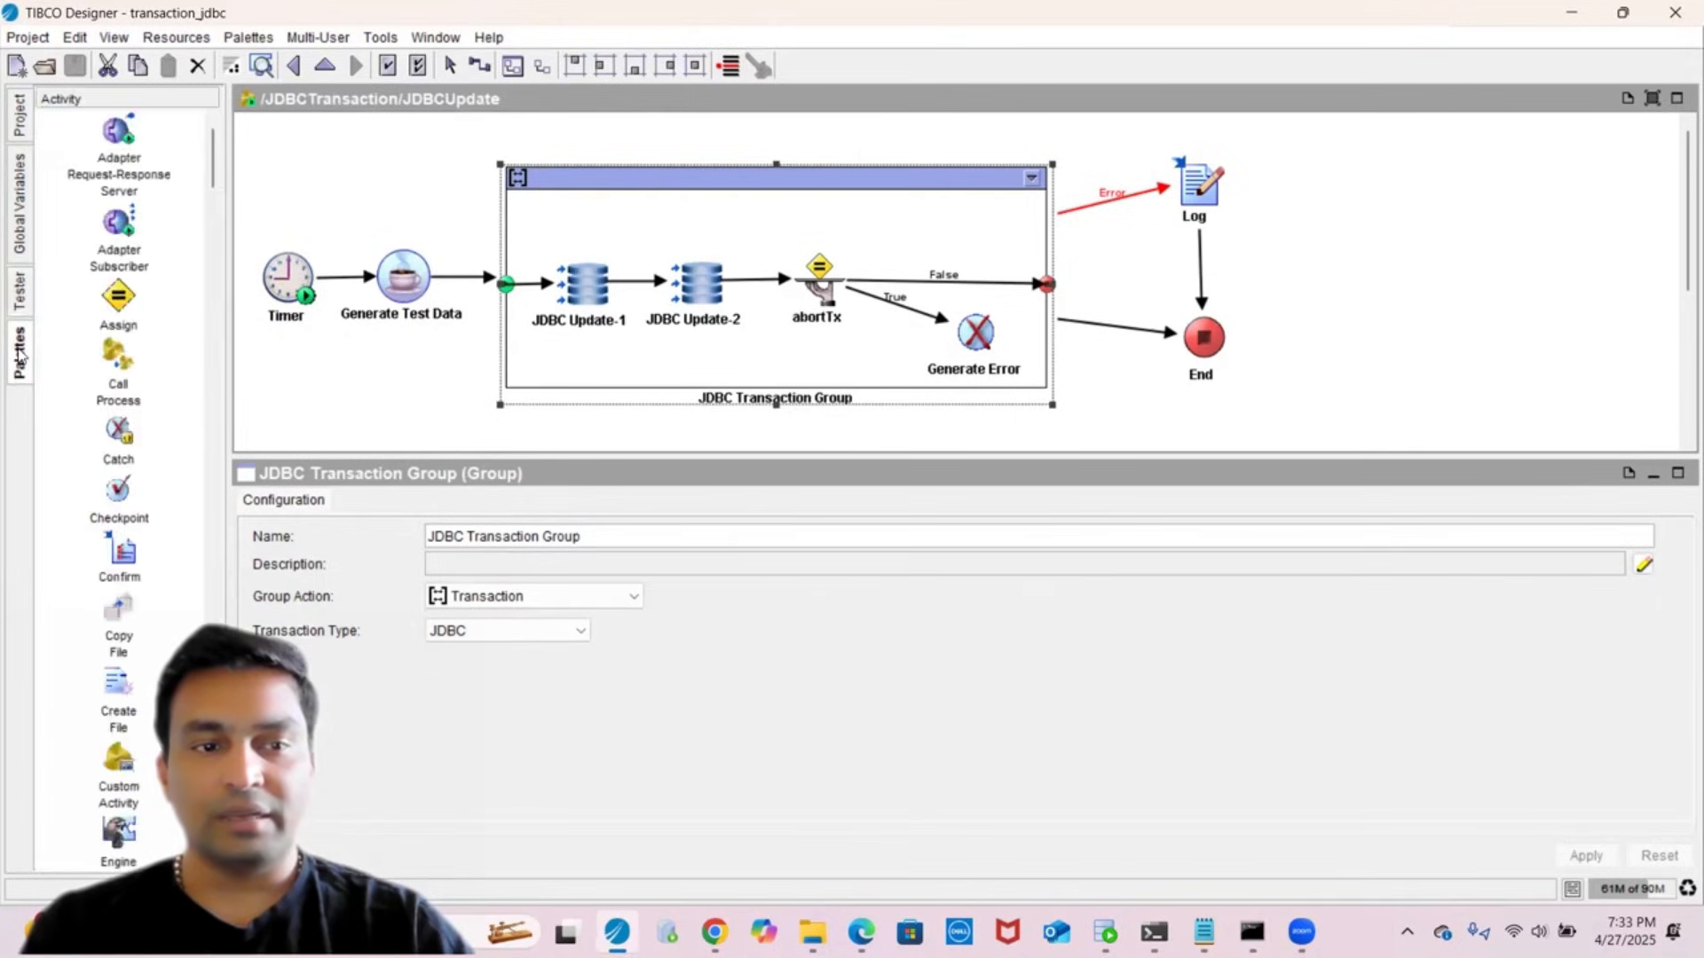
click(19, 133)
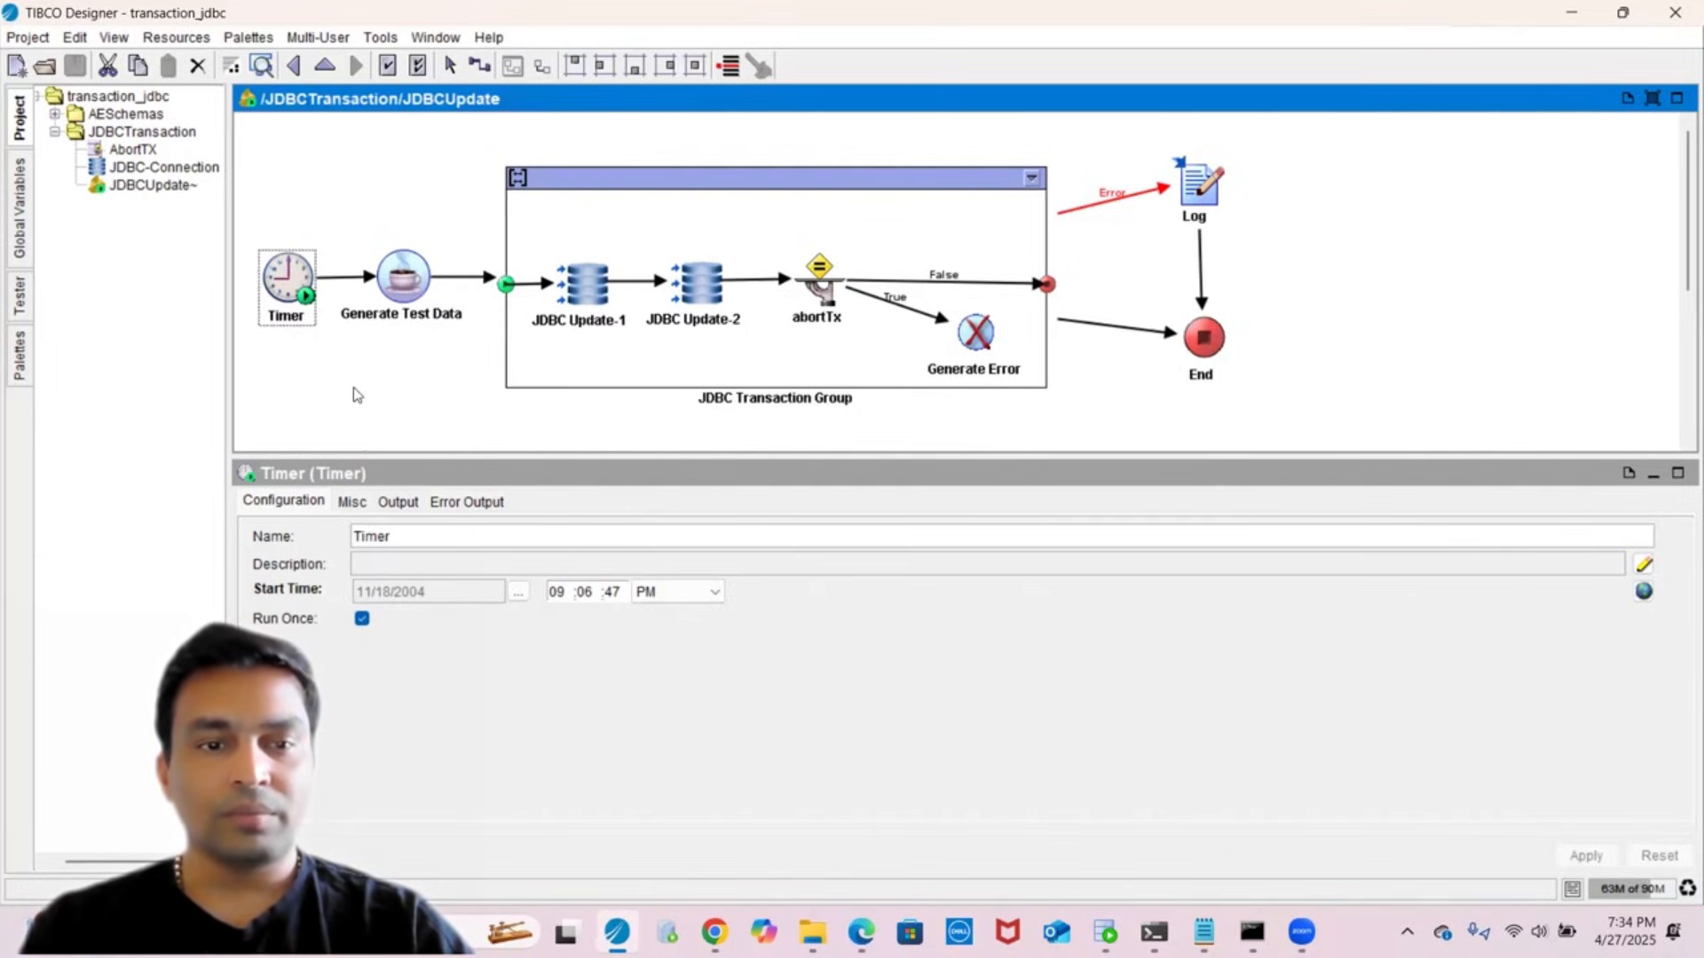
- Review the Generate Test Data code and the JDBC Transaction Group's Transaction/JDBC settings
click(404, 315)
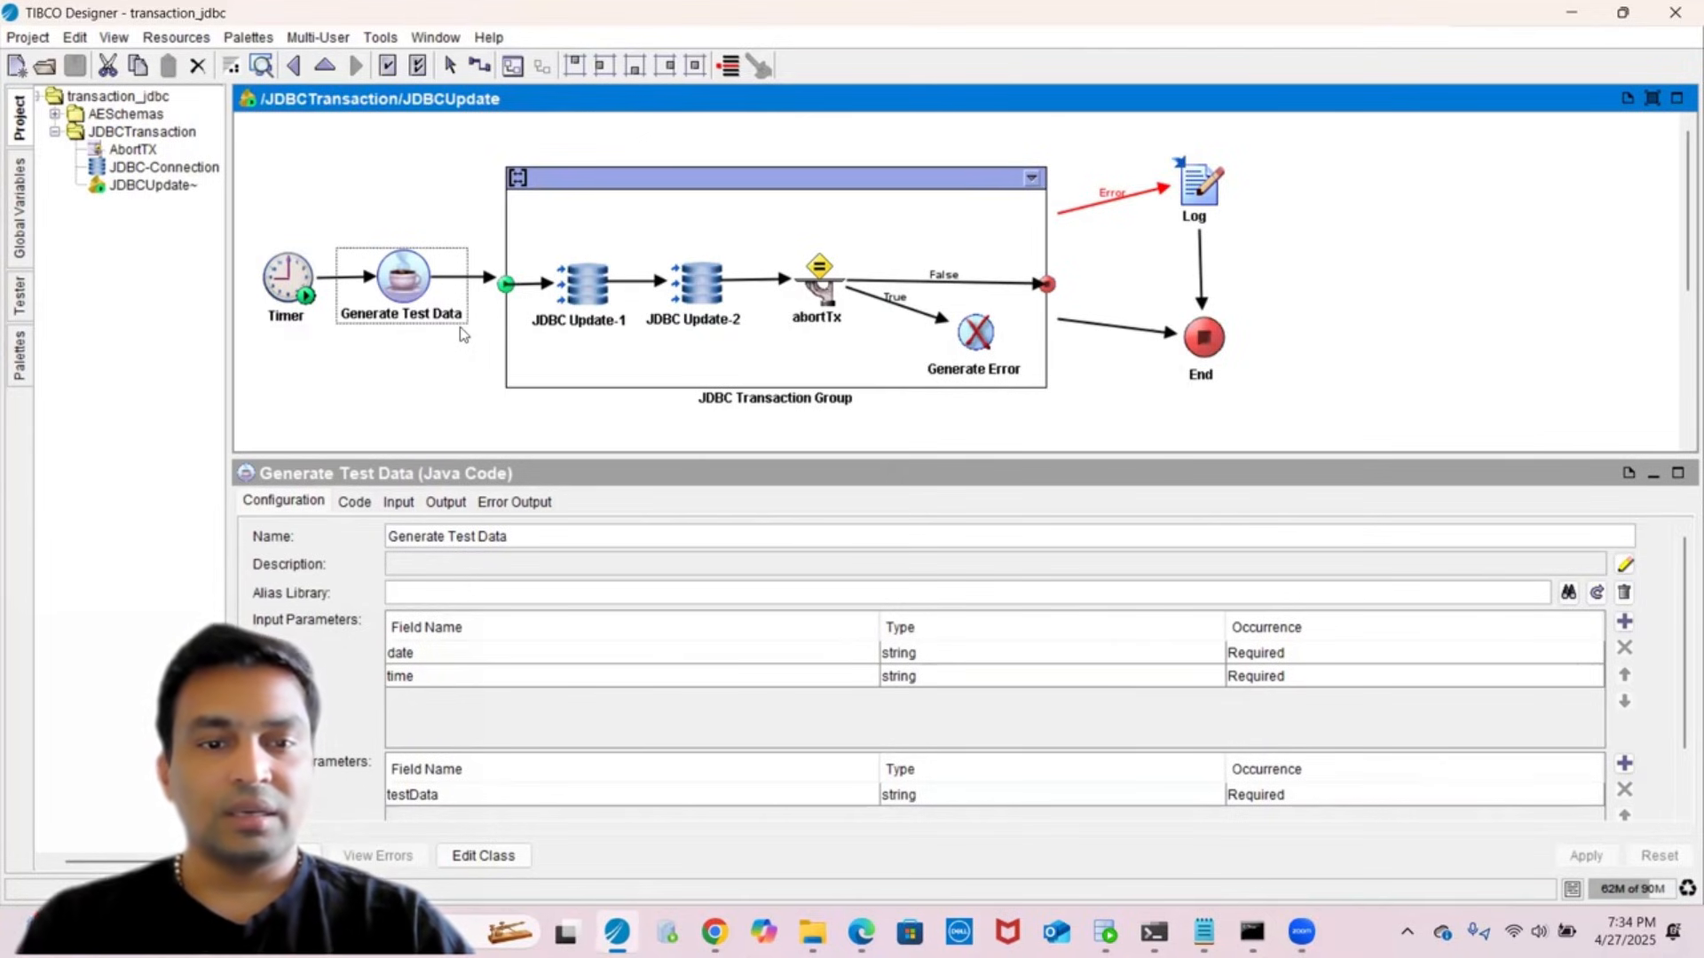
click(592, 193)
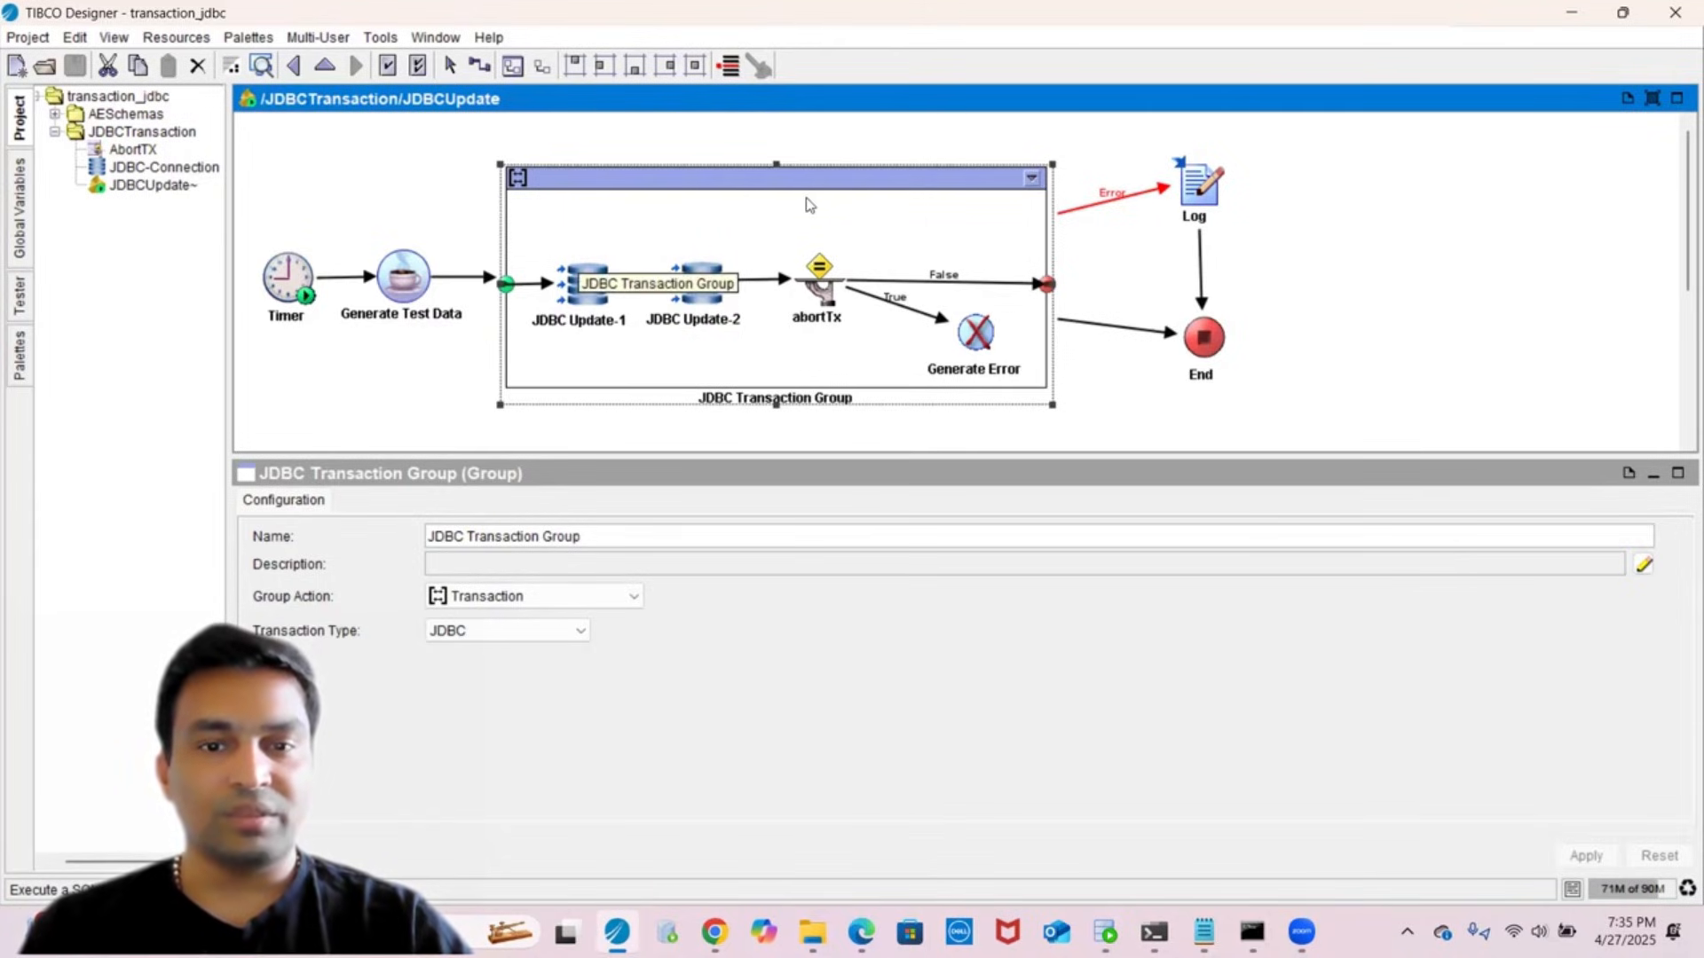
- Review JDBC Update-1, JDBC Update-2 and abortTx, then widen Global Variables to read AbortJDBCTransaction = false
click(631, 321)
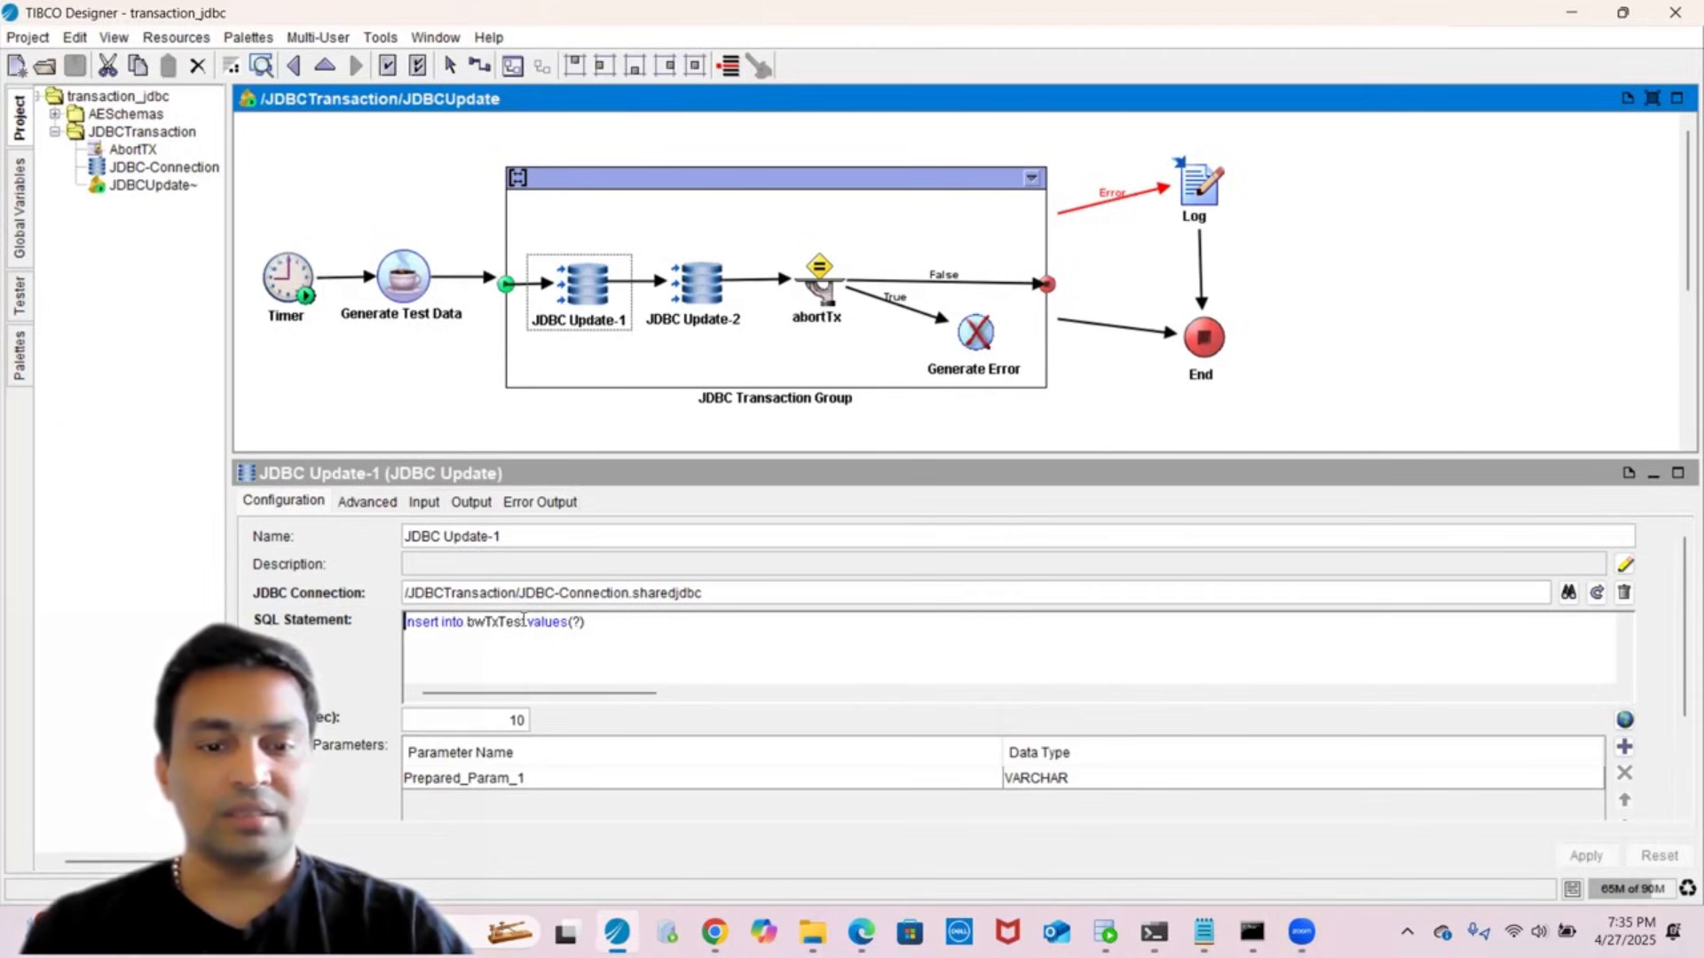
click(696, 289)
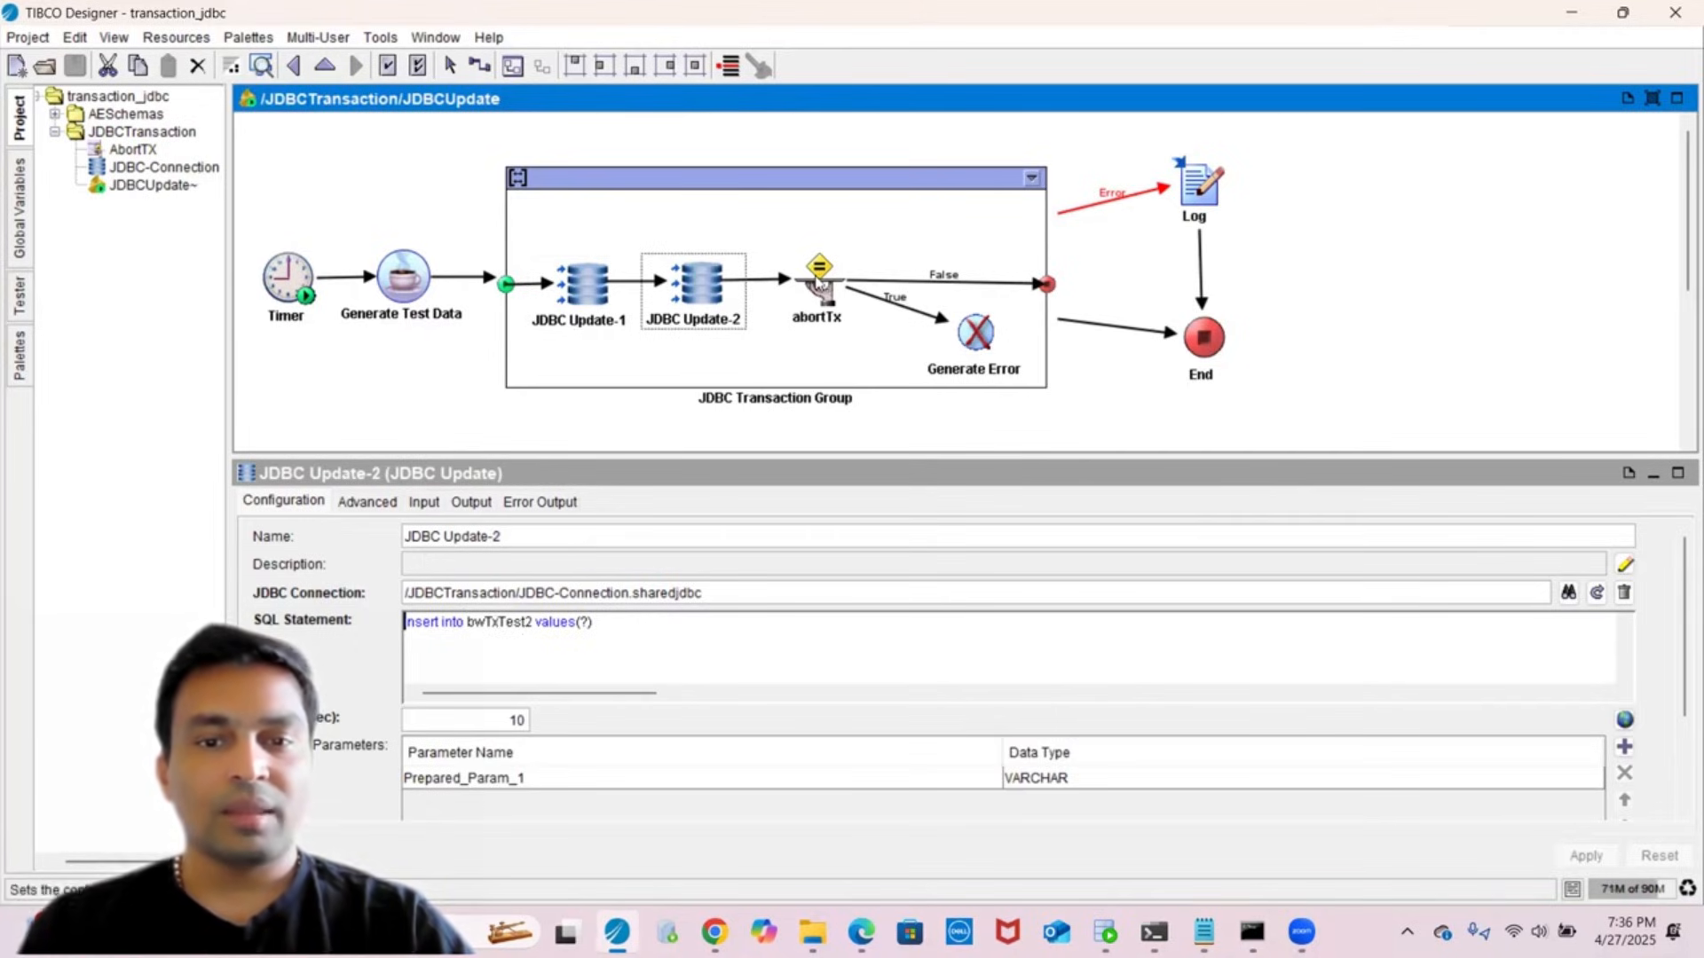
click(819, 282)
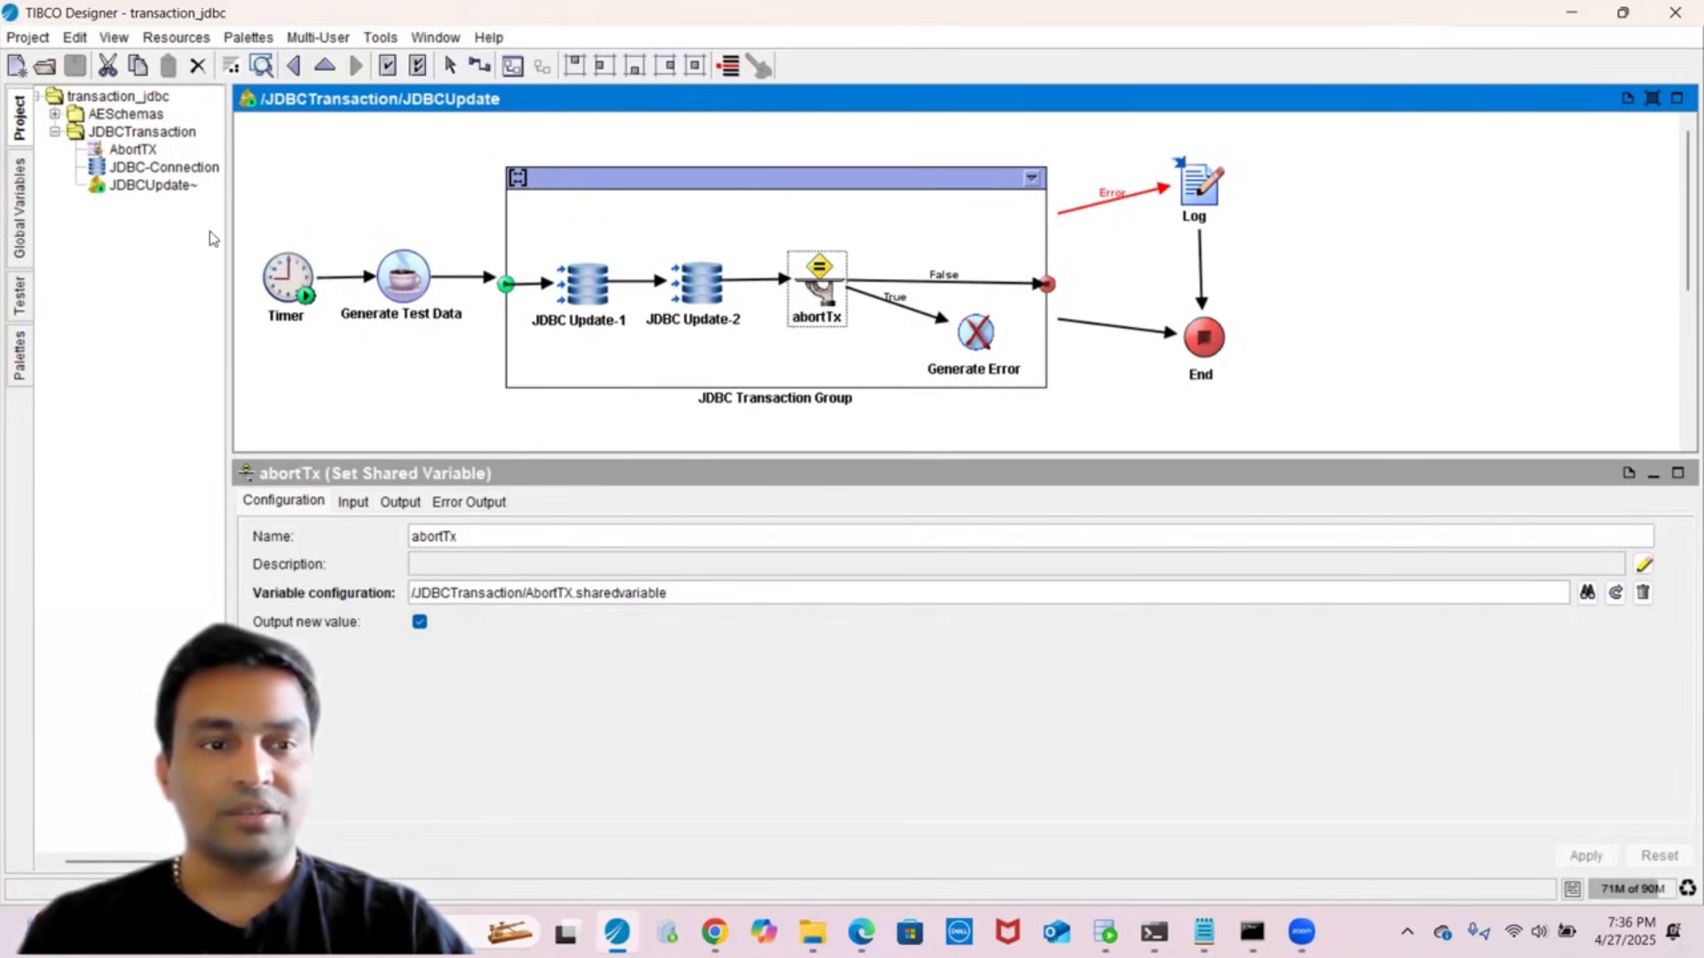
click(28, 238)
drag(229, 143, 379, 147)
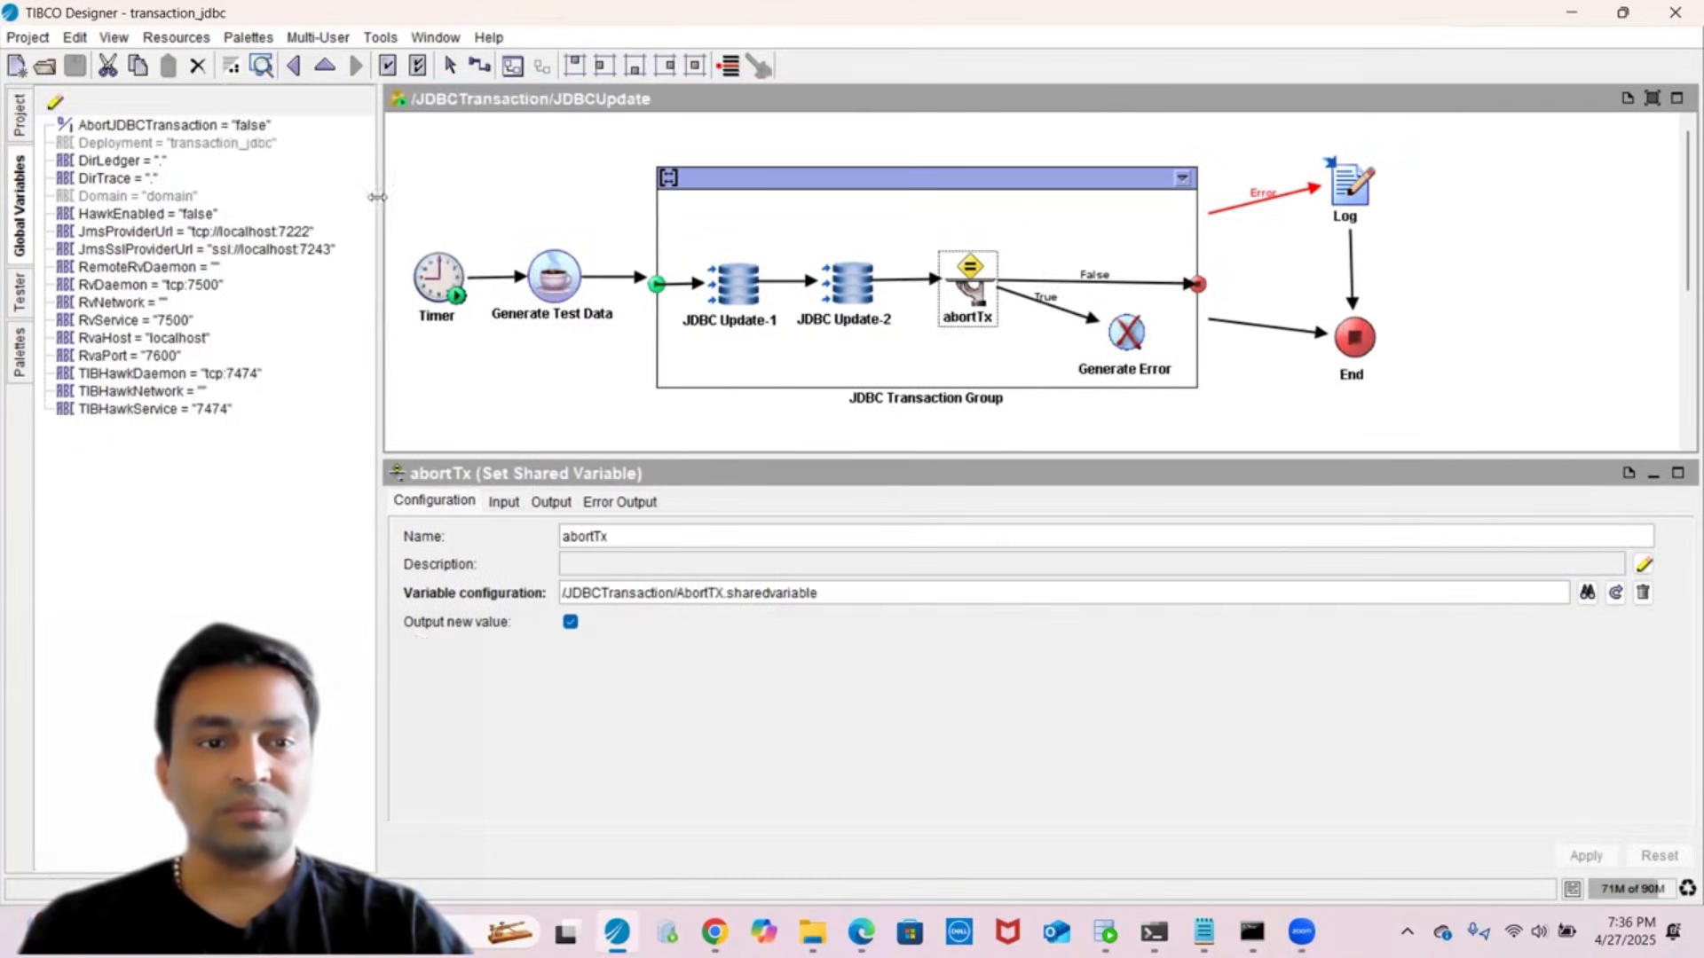
- Check abortTx's input mapping, the AbortJDBCTransaction variable, and the False and True transition conditions
click(503, 502)
click(740, 596)
click(750, 615)
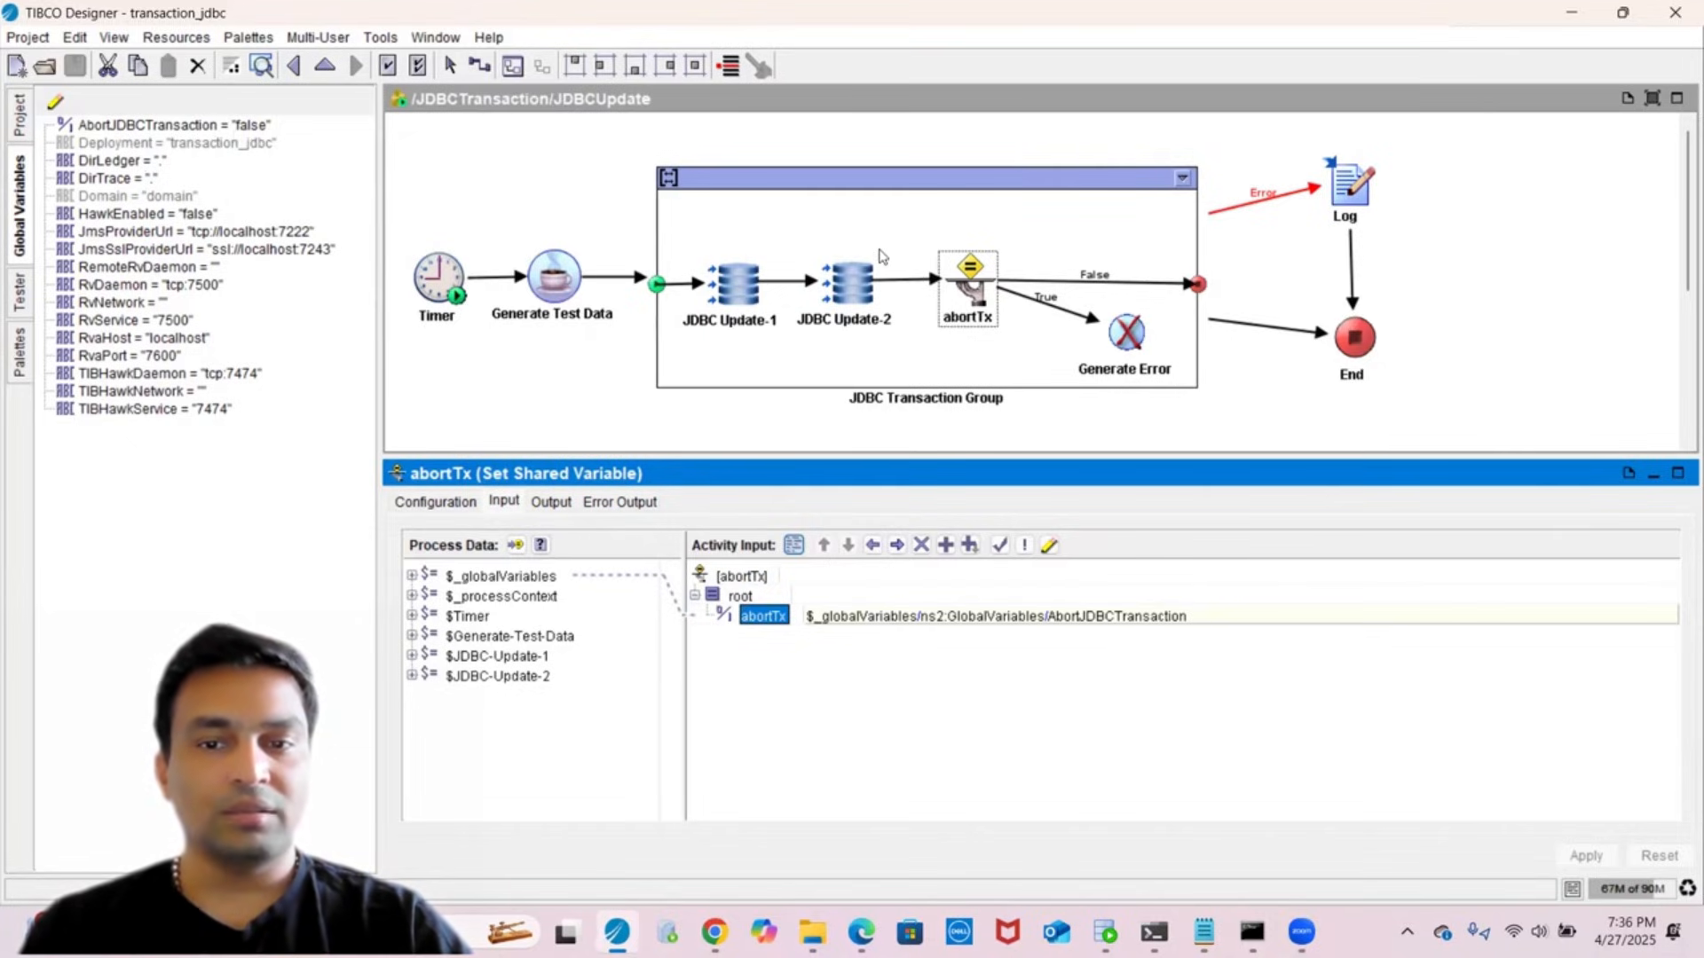
click(1071, 289)
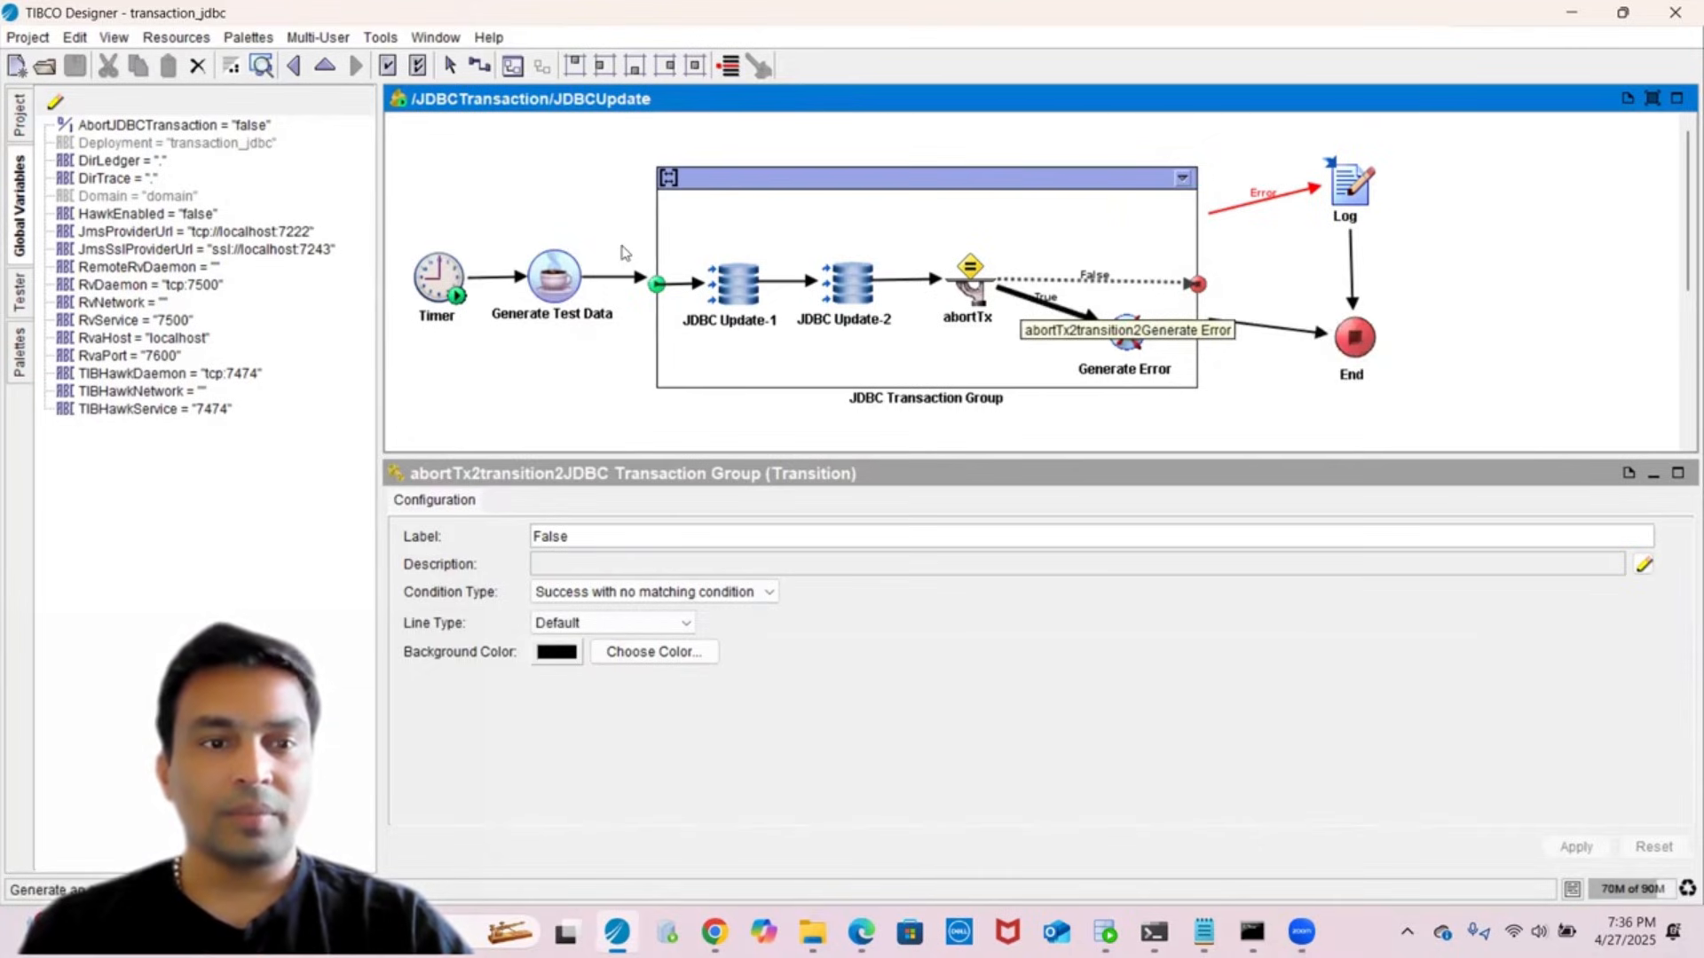
click(147, 125)
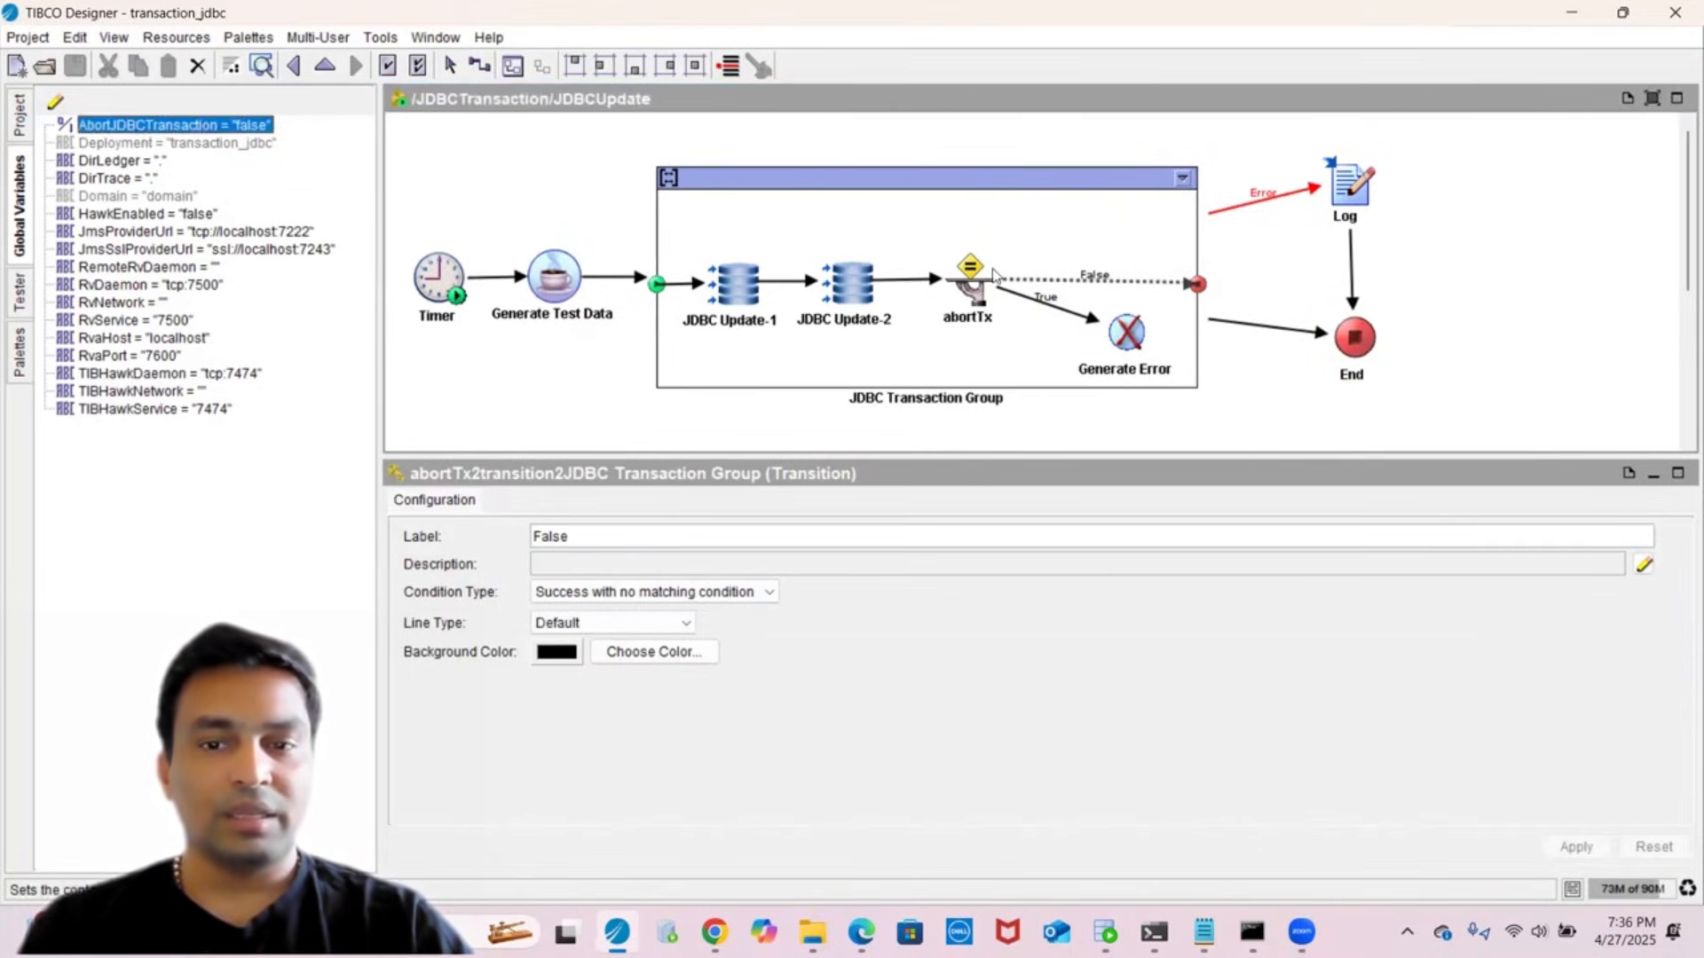
click(1044, 310)
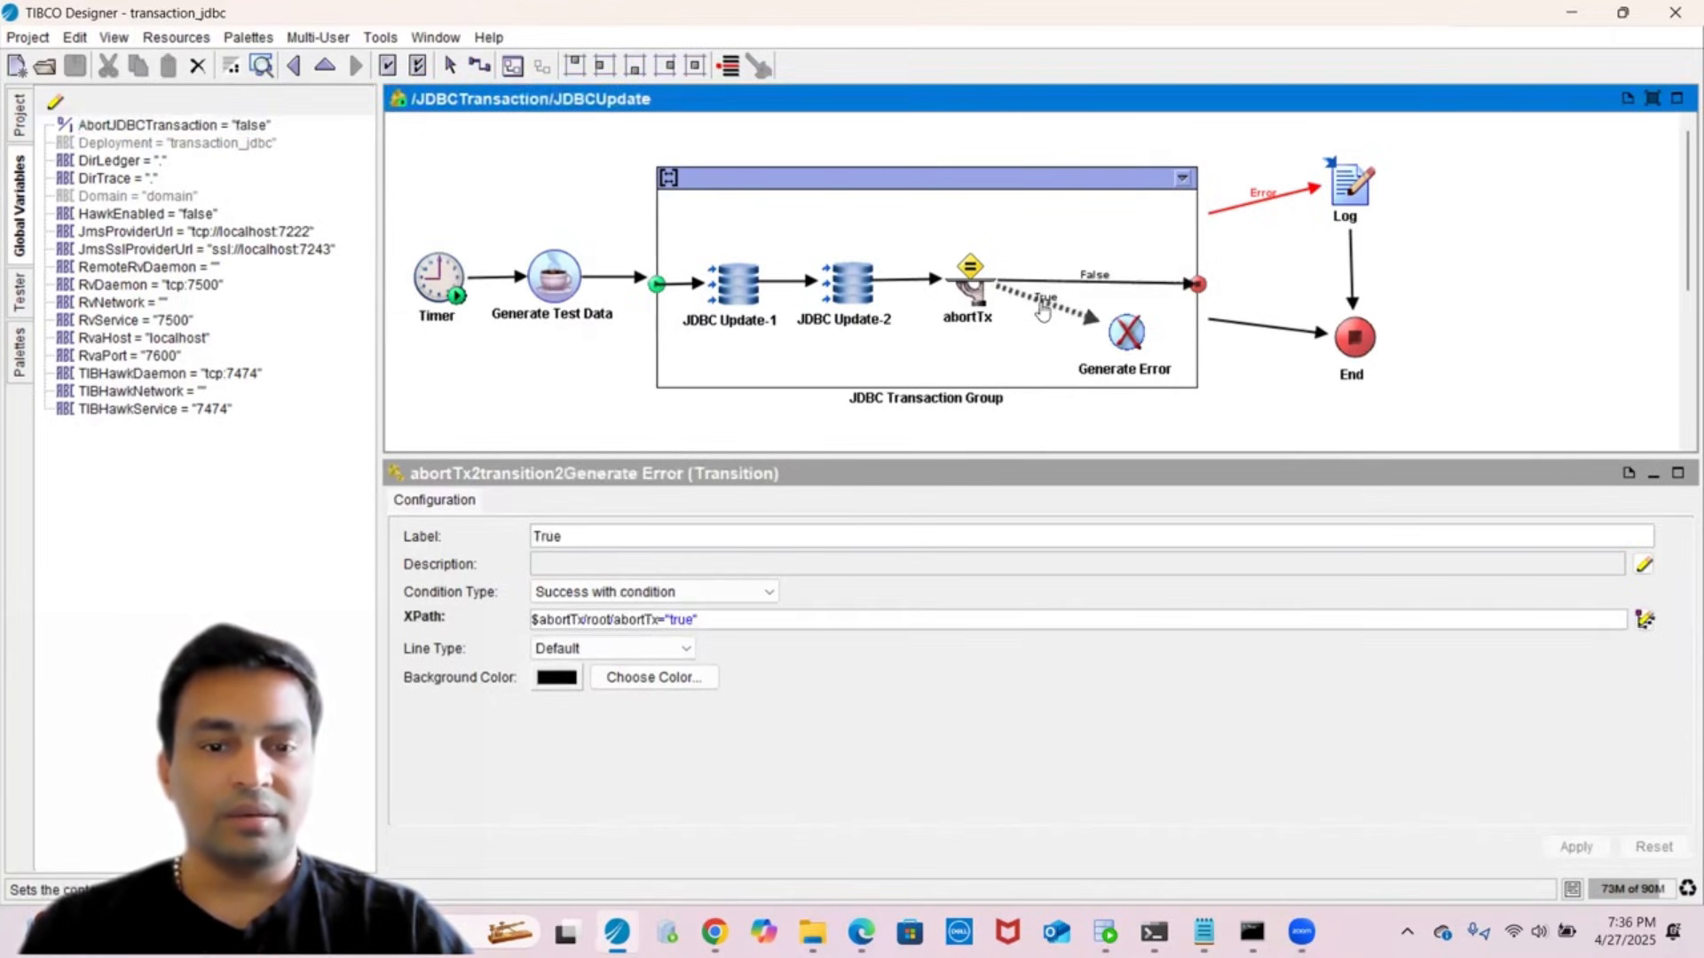
- Review Generate Error, both JDBC Updates, Log and End, finishing on the JDBCUpdate process description
click(1128, 351)
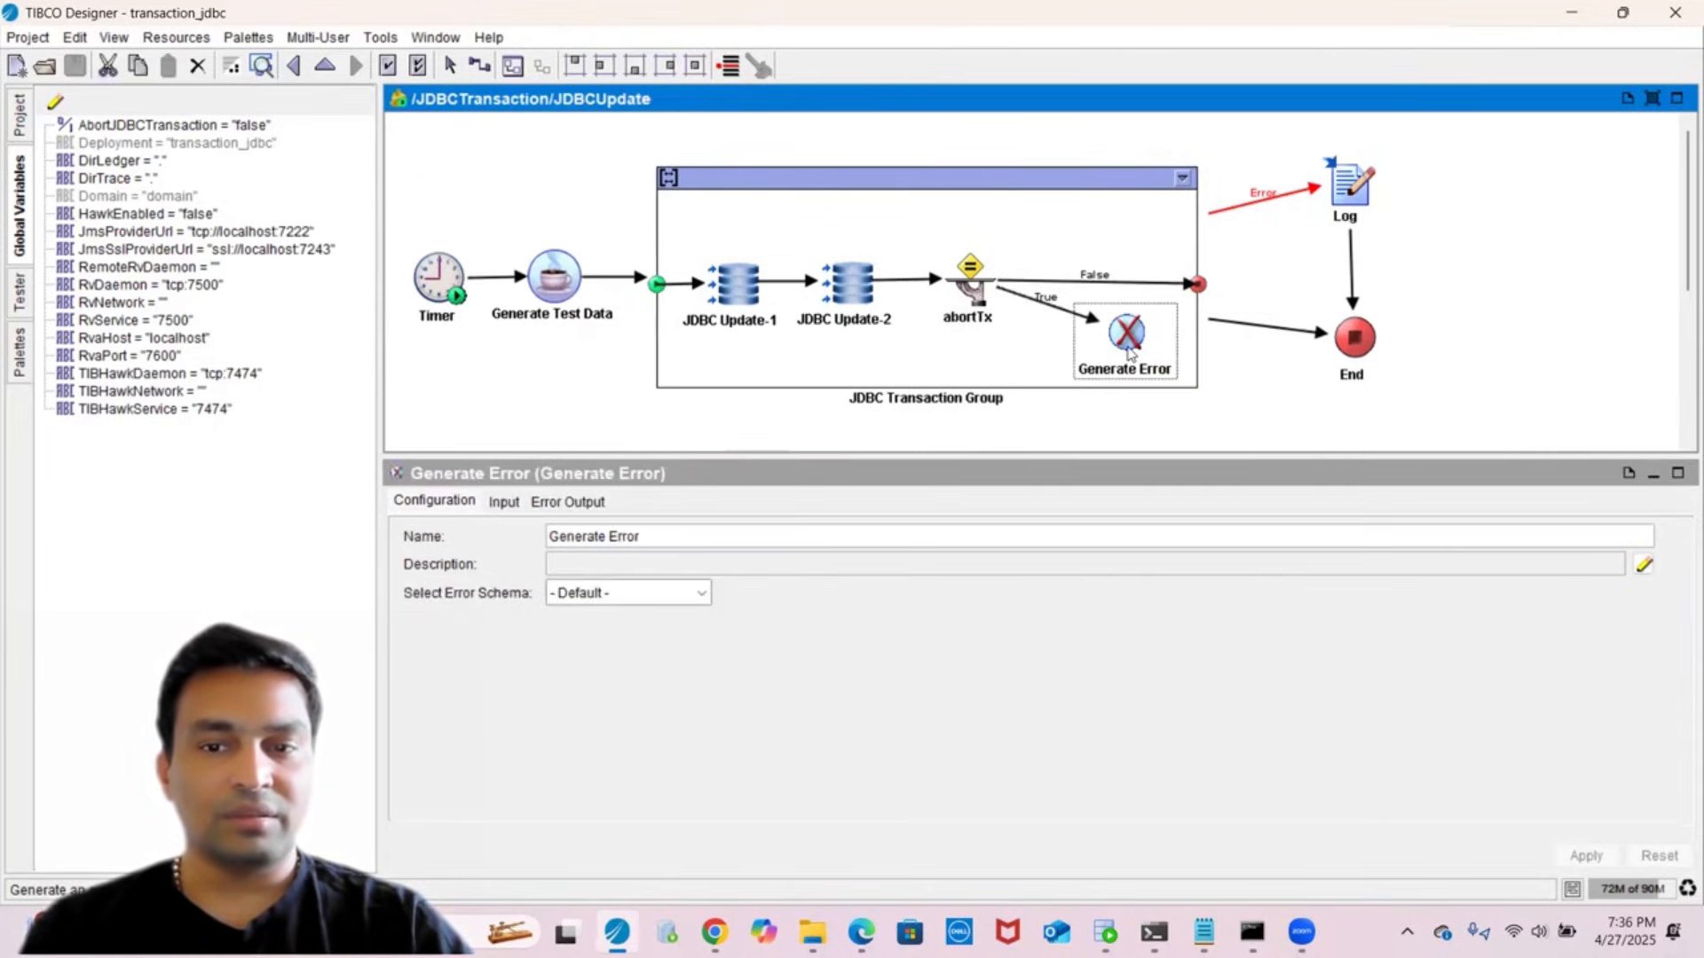
click(1042, 305)
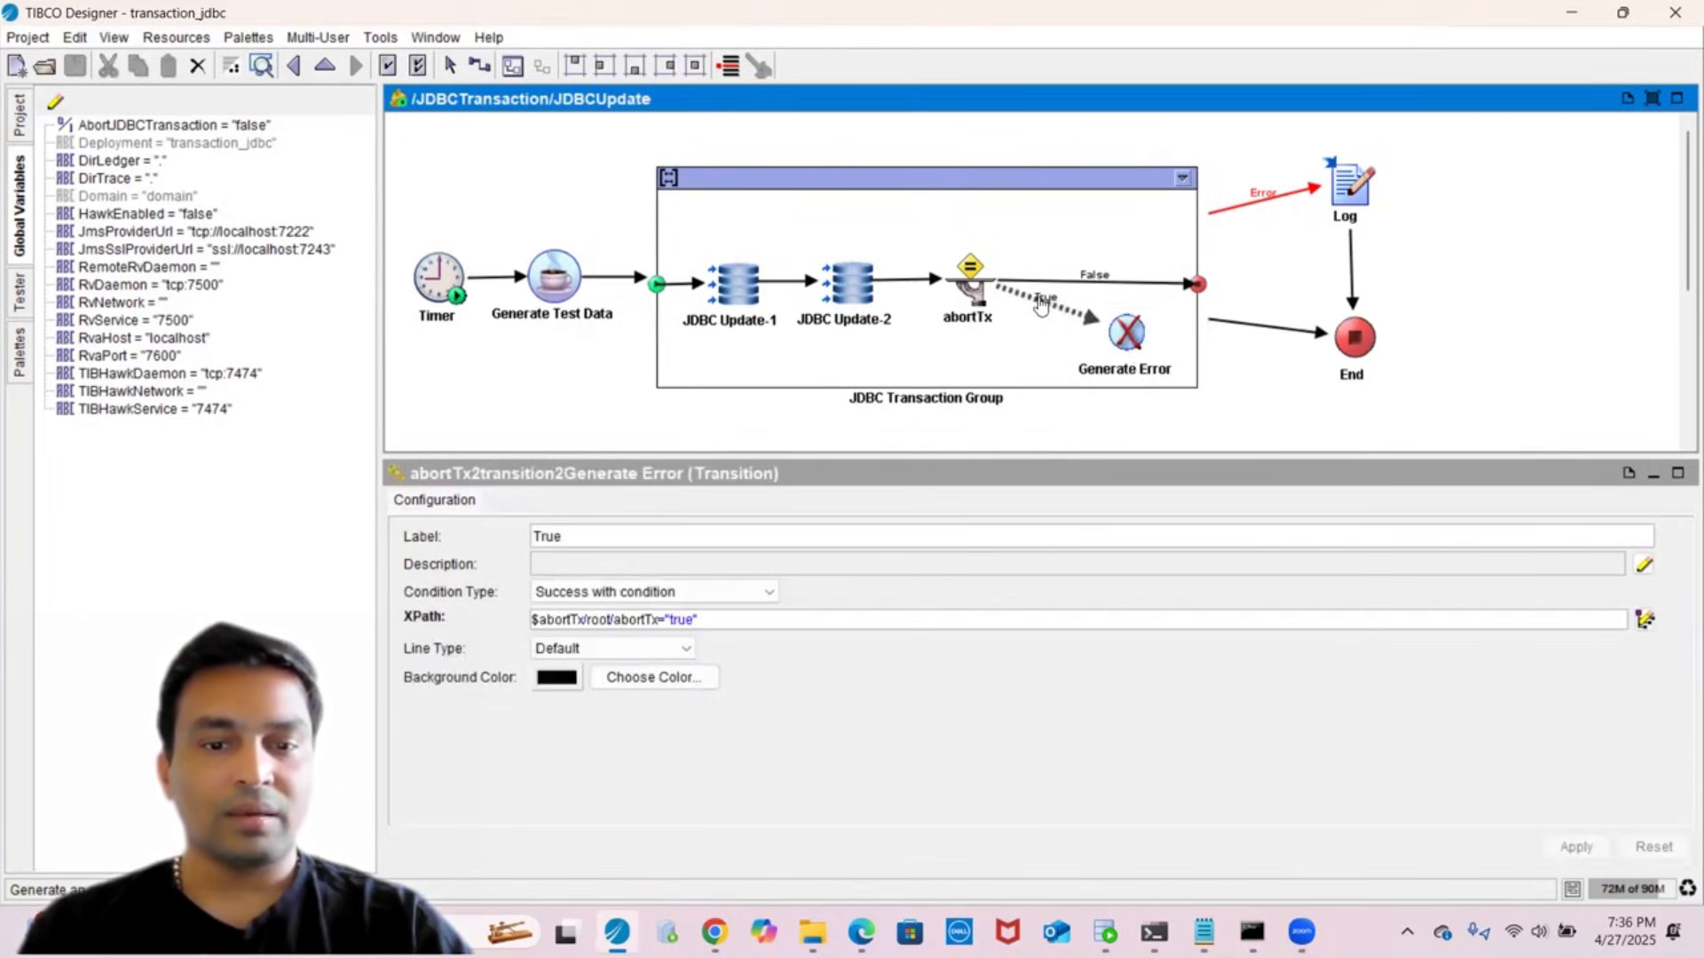
click(1139, 355)
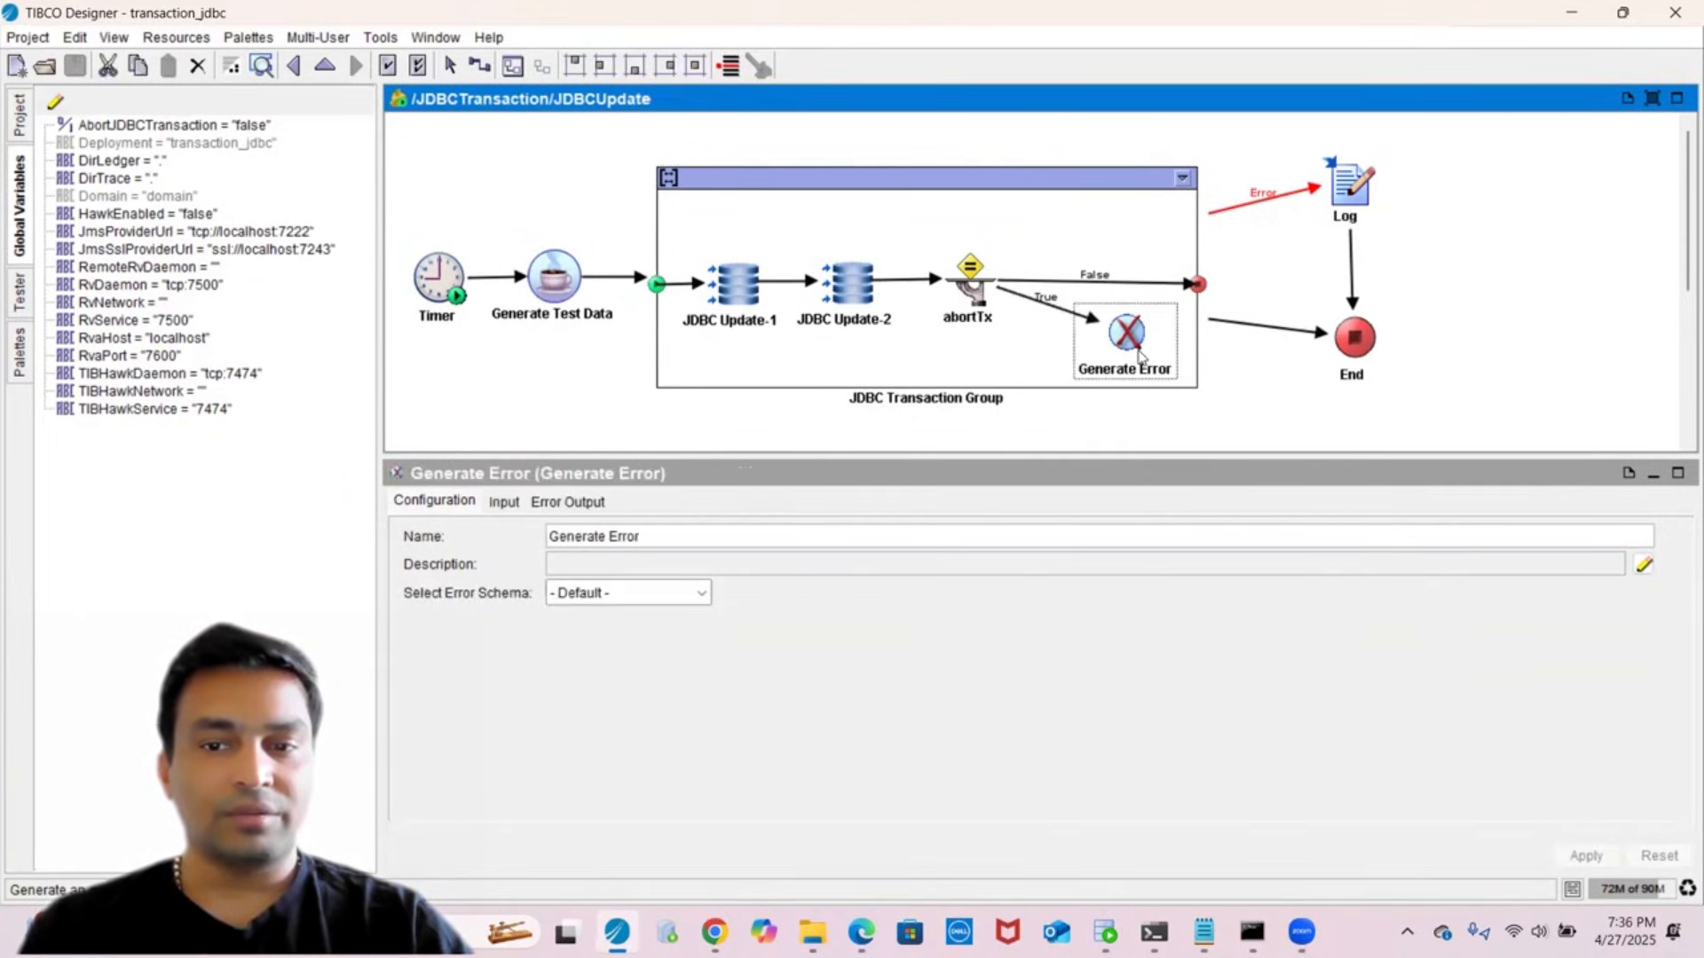
click(854, 293)
click(723, 288)
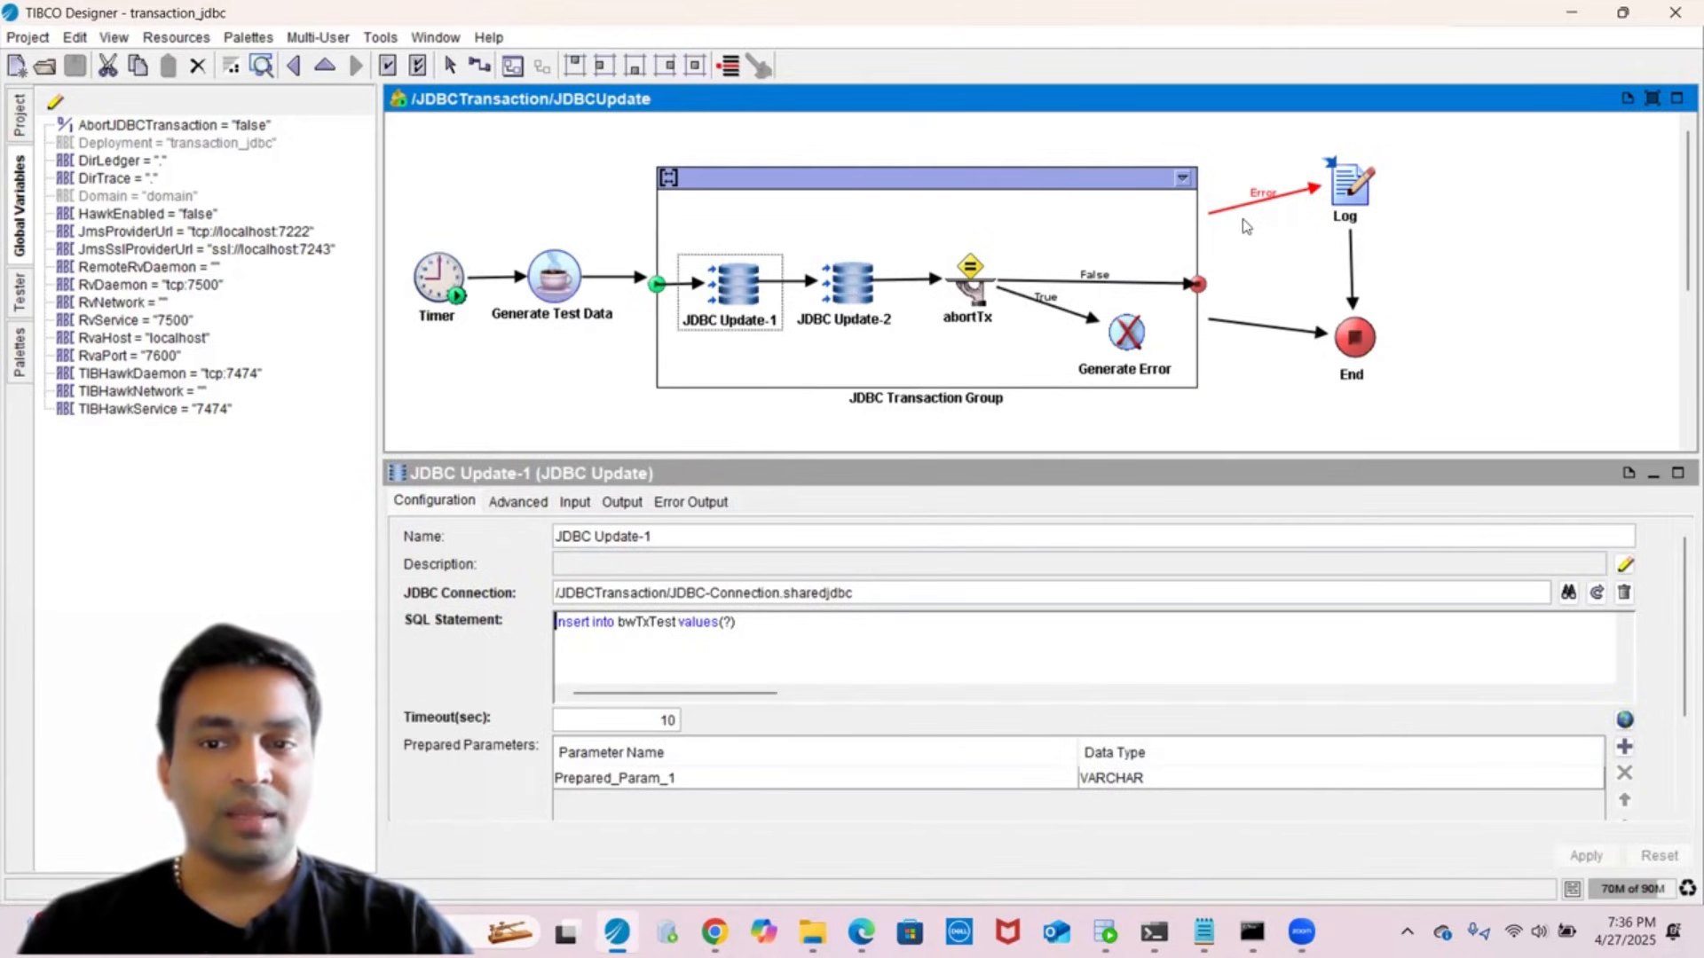
click(1346, 188)
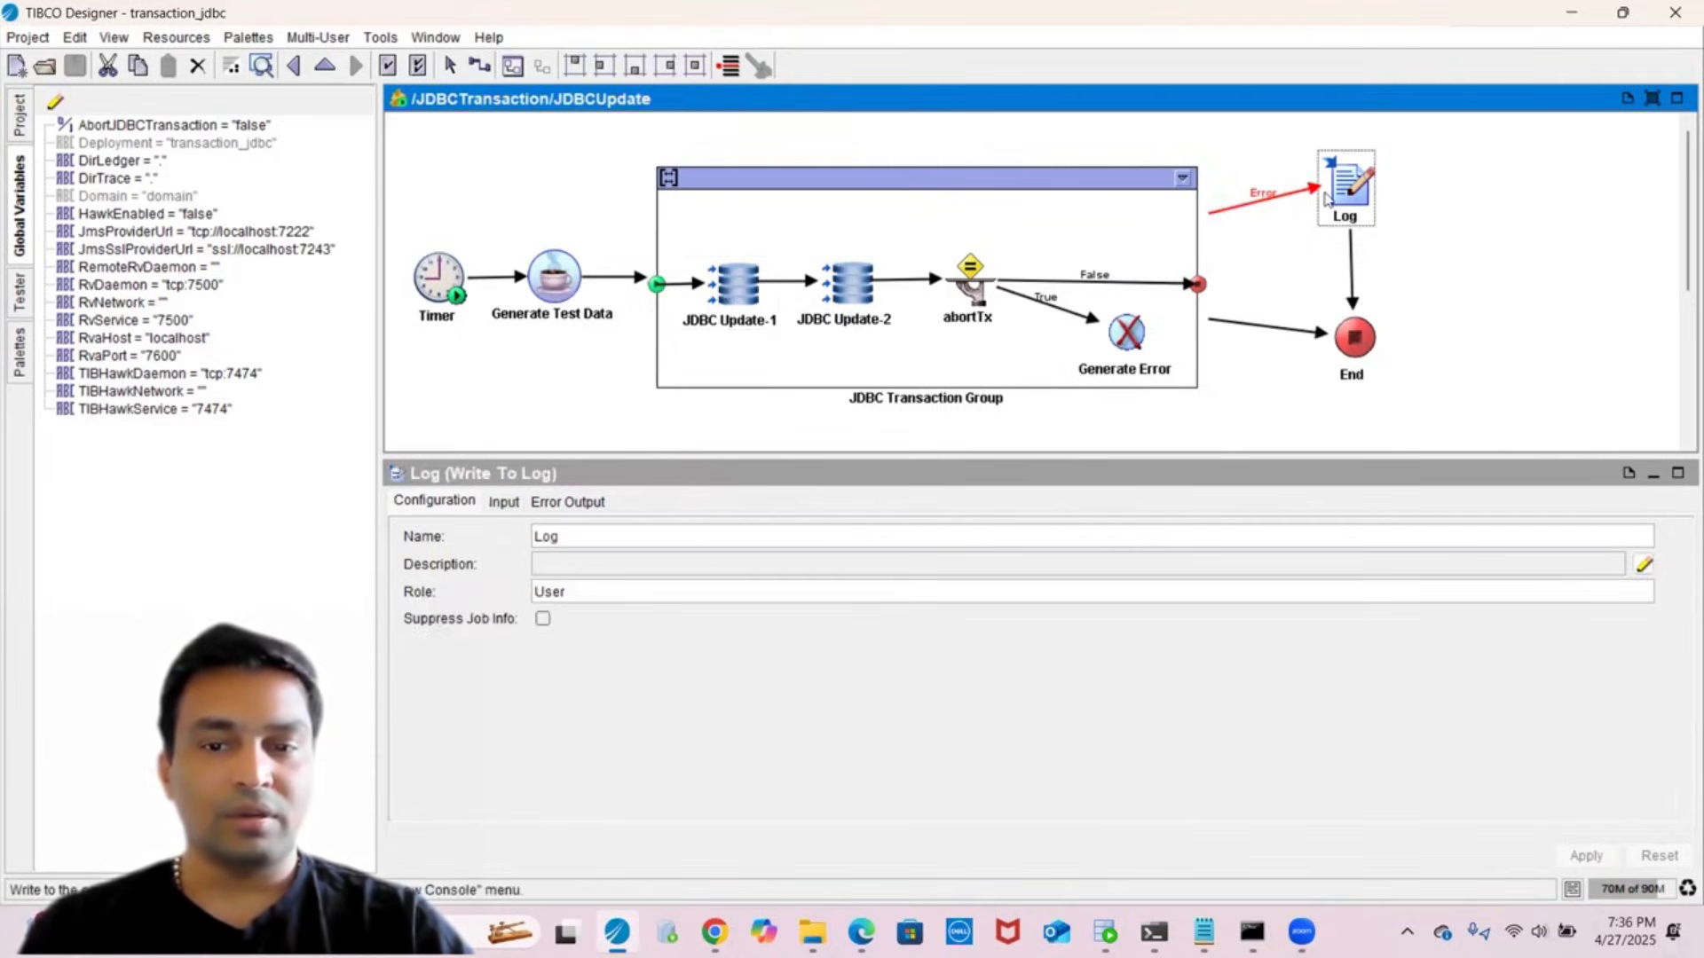
click(1355, 359)
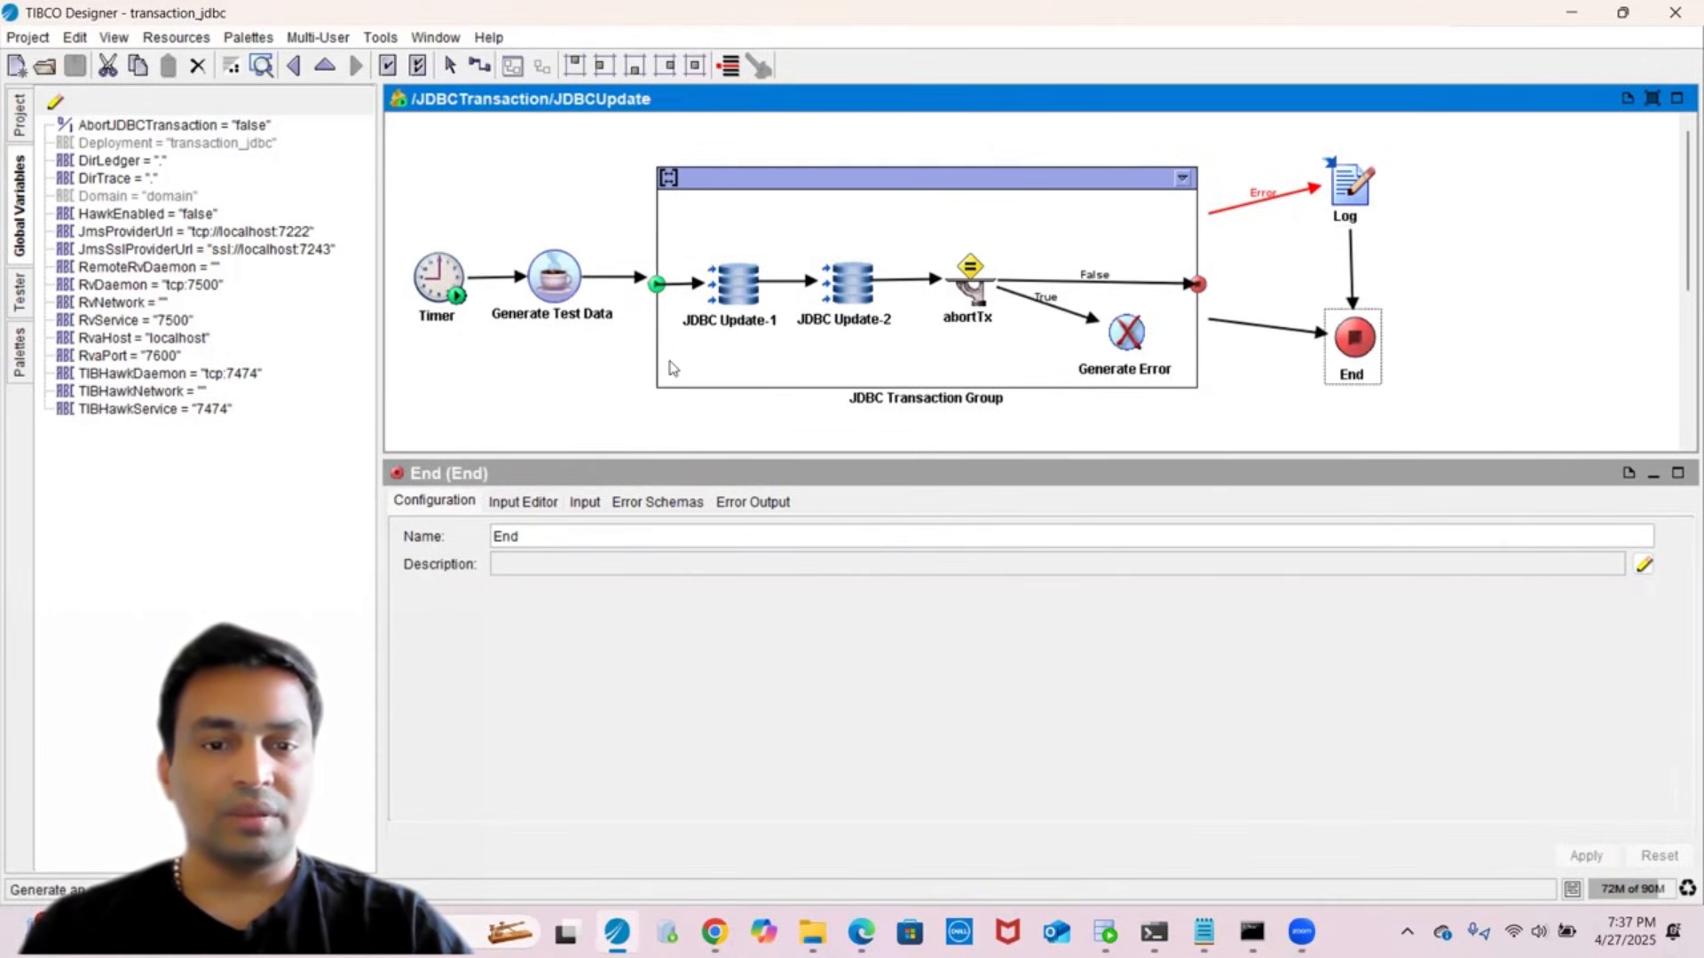
click(419, 175)
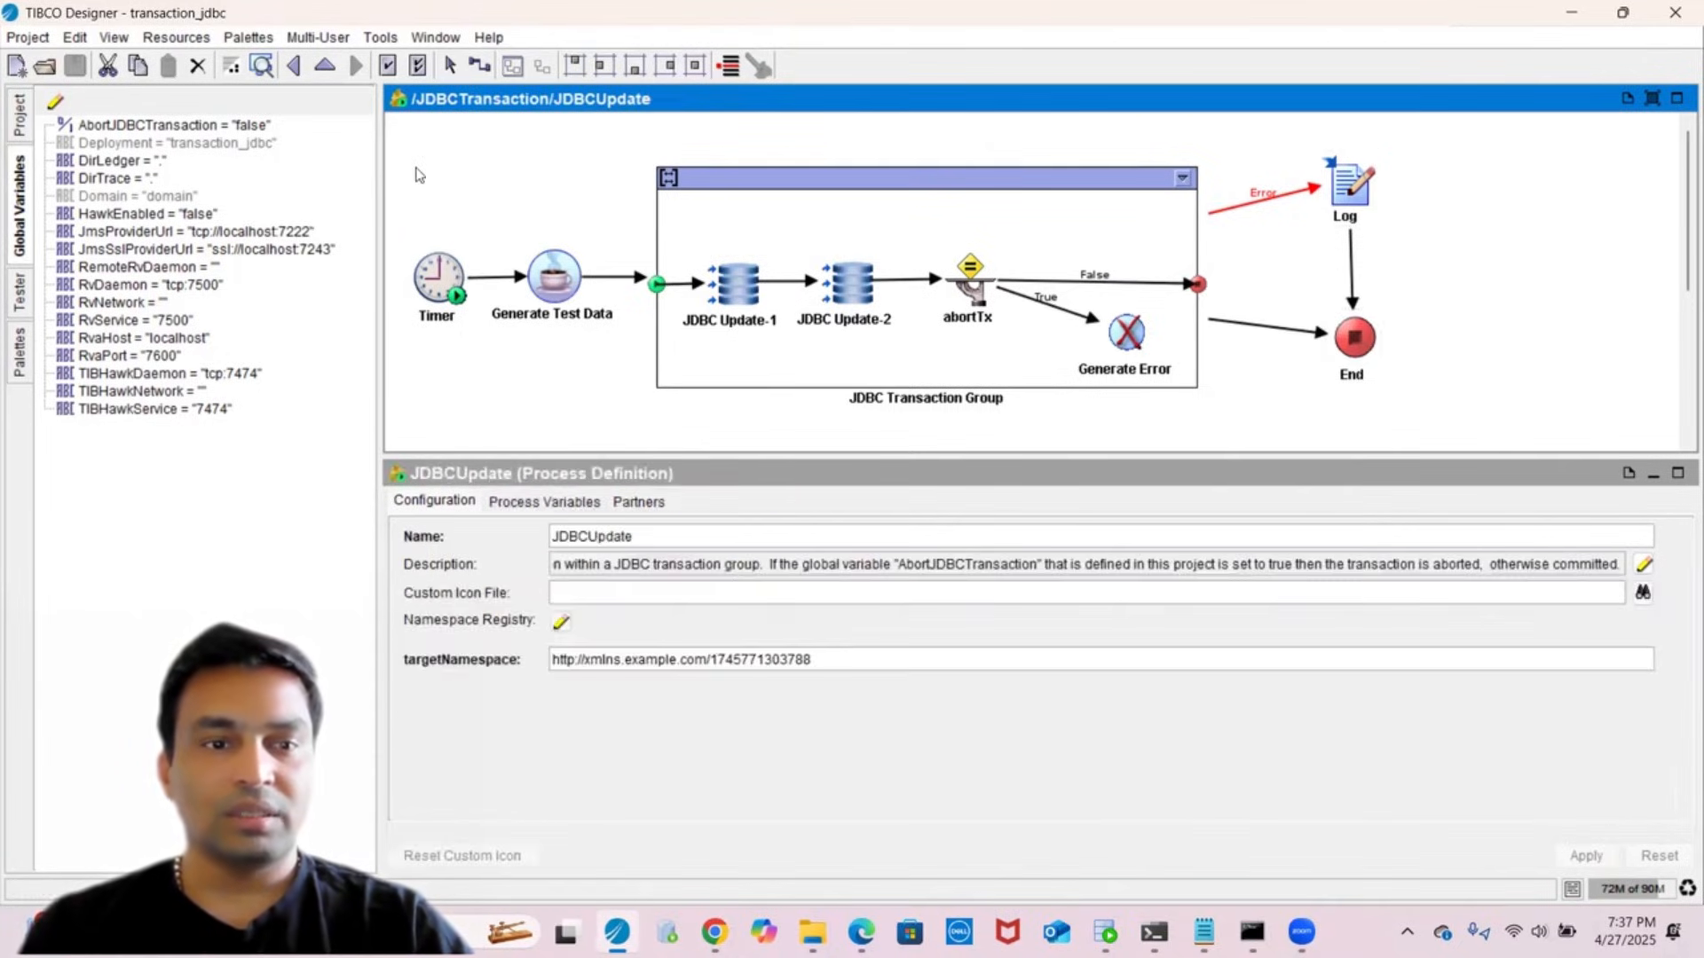
- Compare JDBC Update-1's bwTxTest insert with JDBC Update-2's bwTxTest2 insert
click(21, 120)
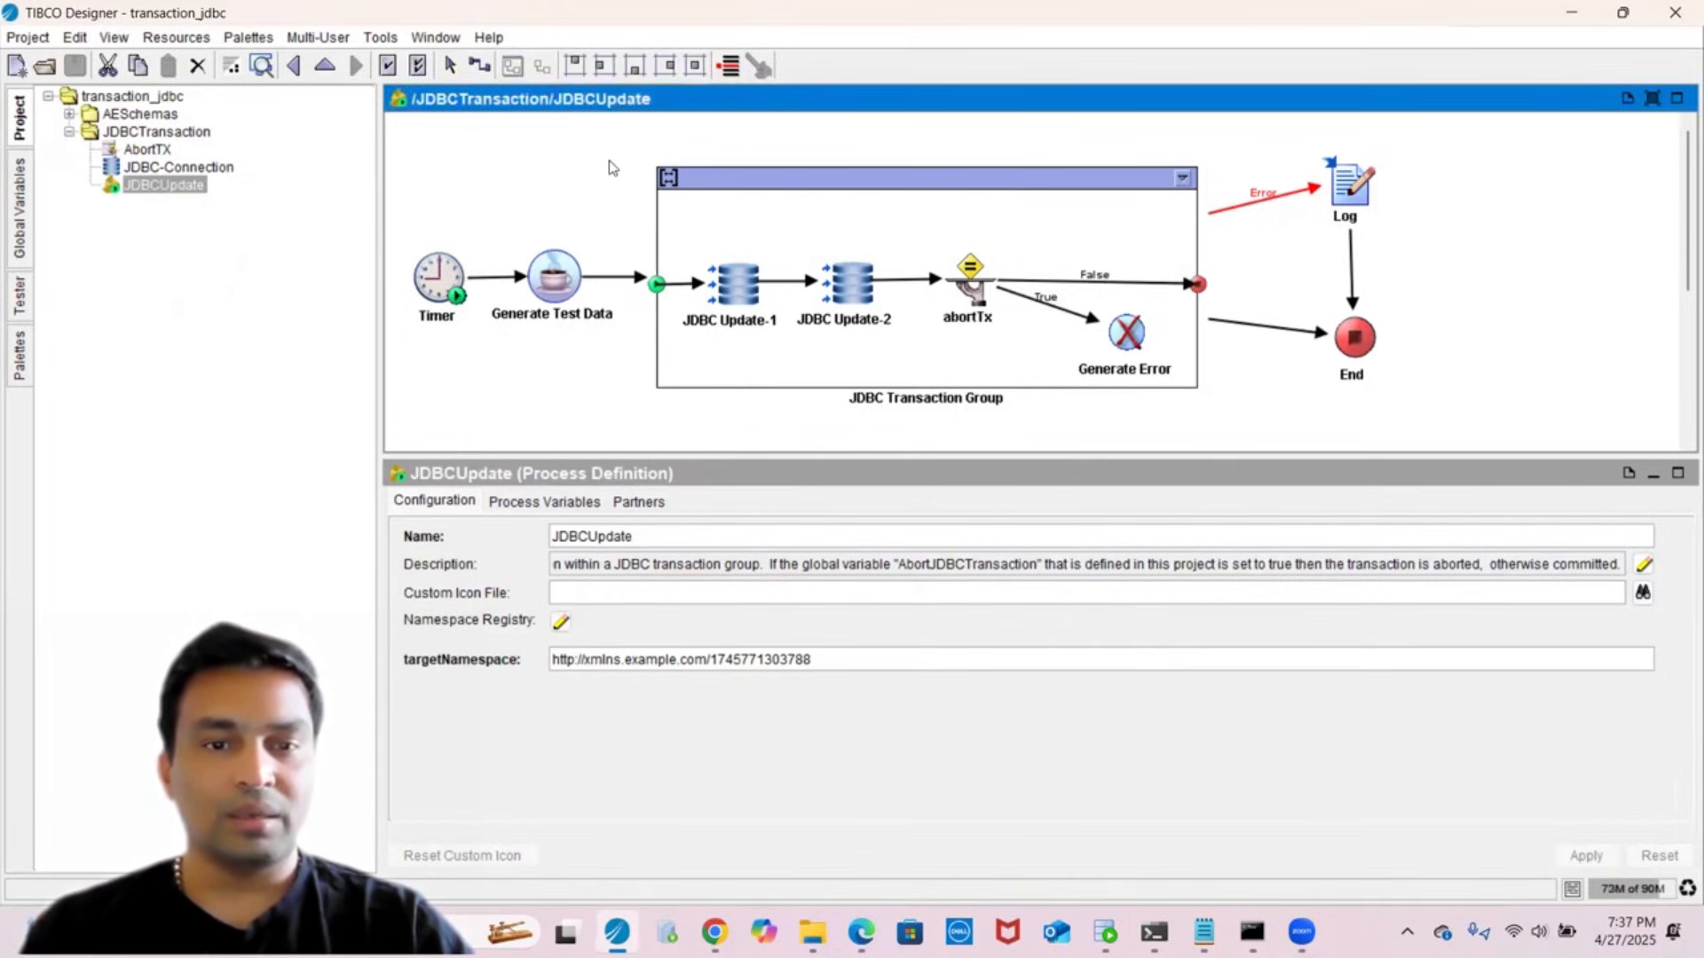
click(744, 277)
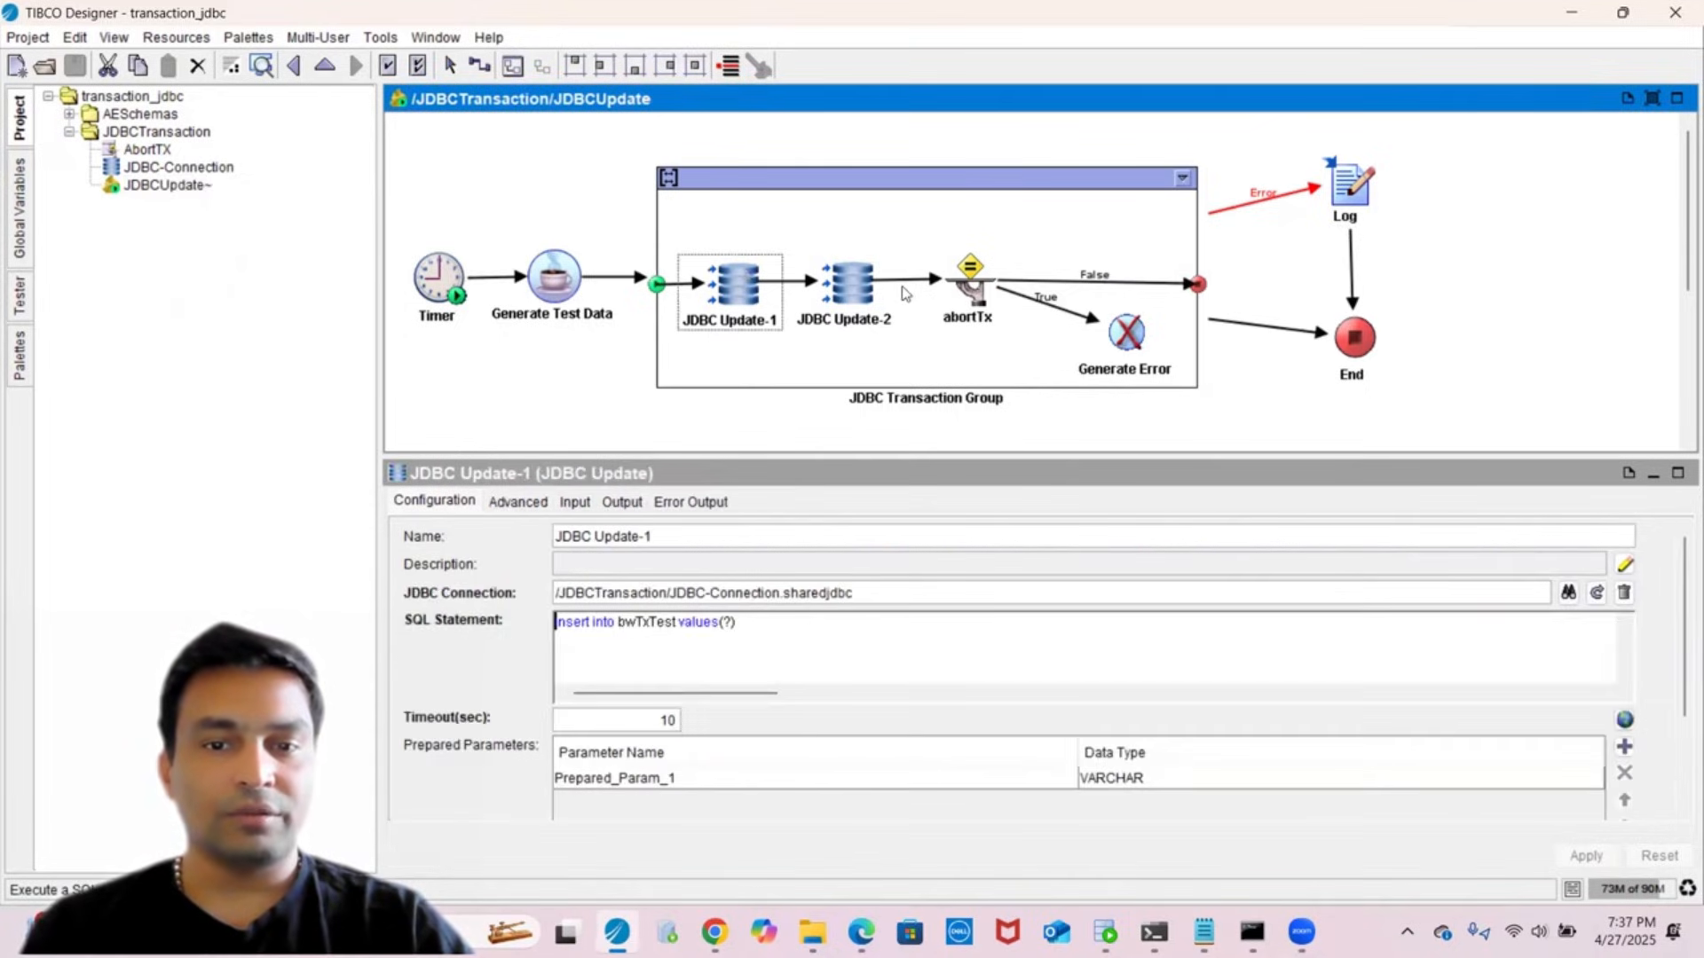
click(857, 296)
click(717, 298)
click(844, 302)
click(759, 300)
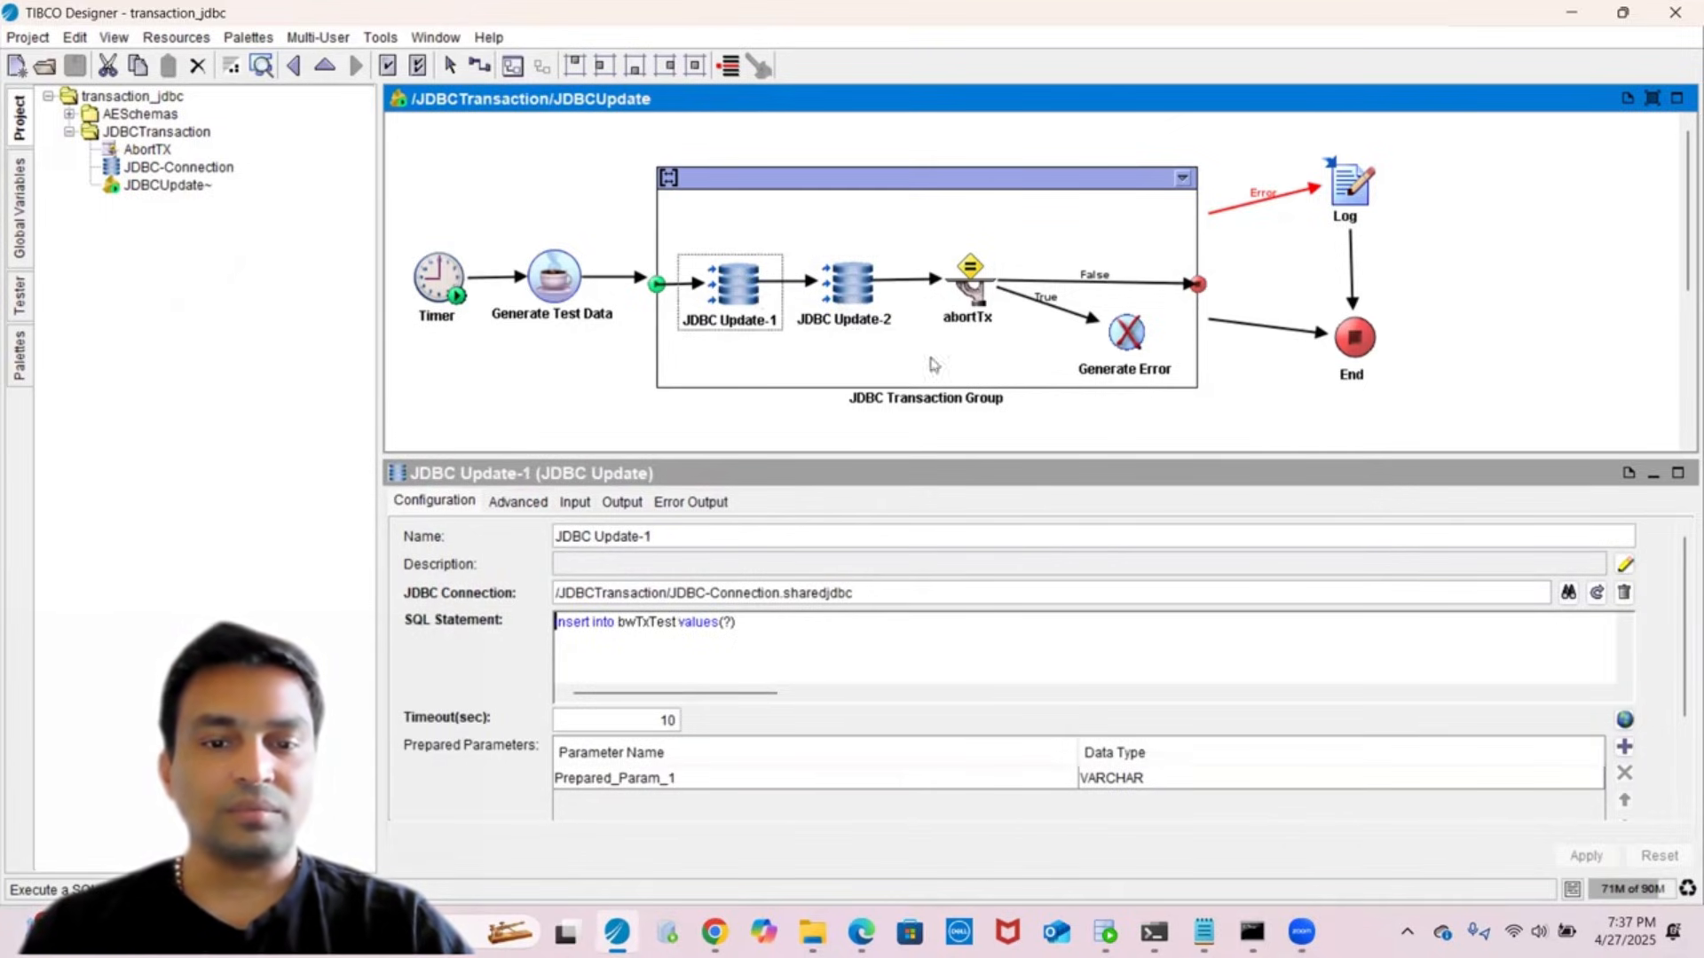
- Check the JDBC connection resource the updates reference, then return to the JDBCUpdate diagram
click(1597, 593)
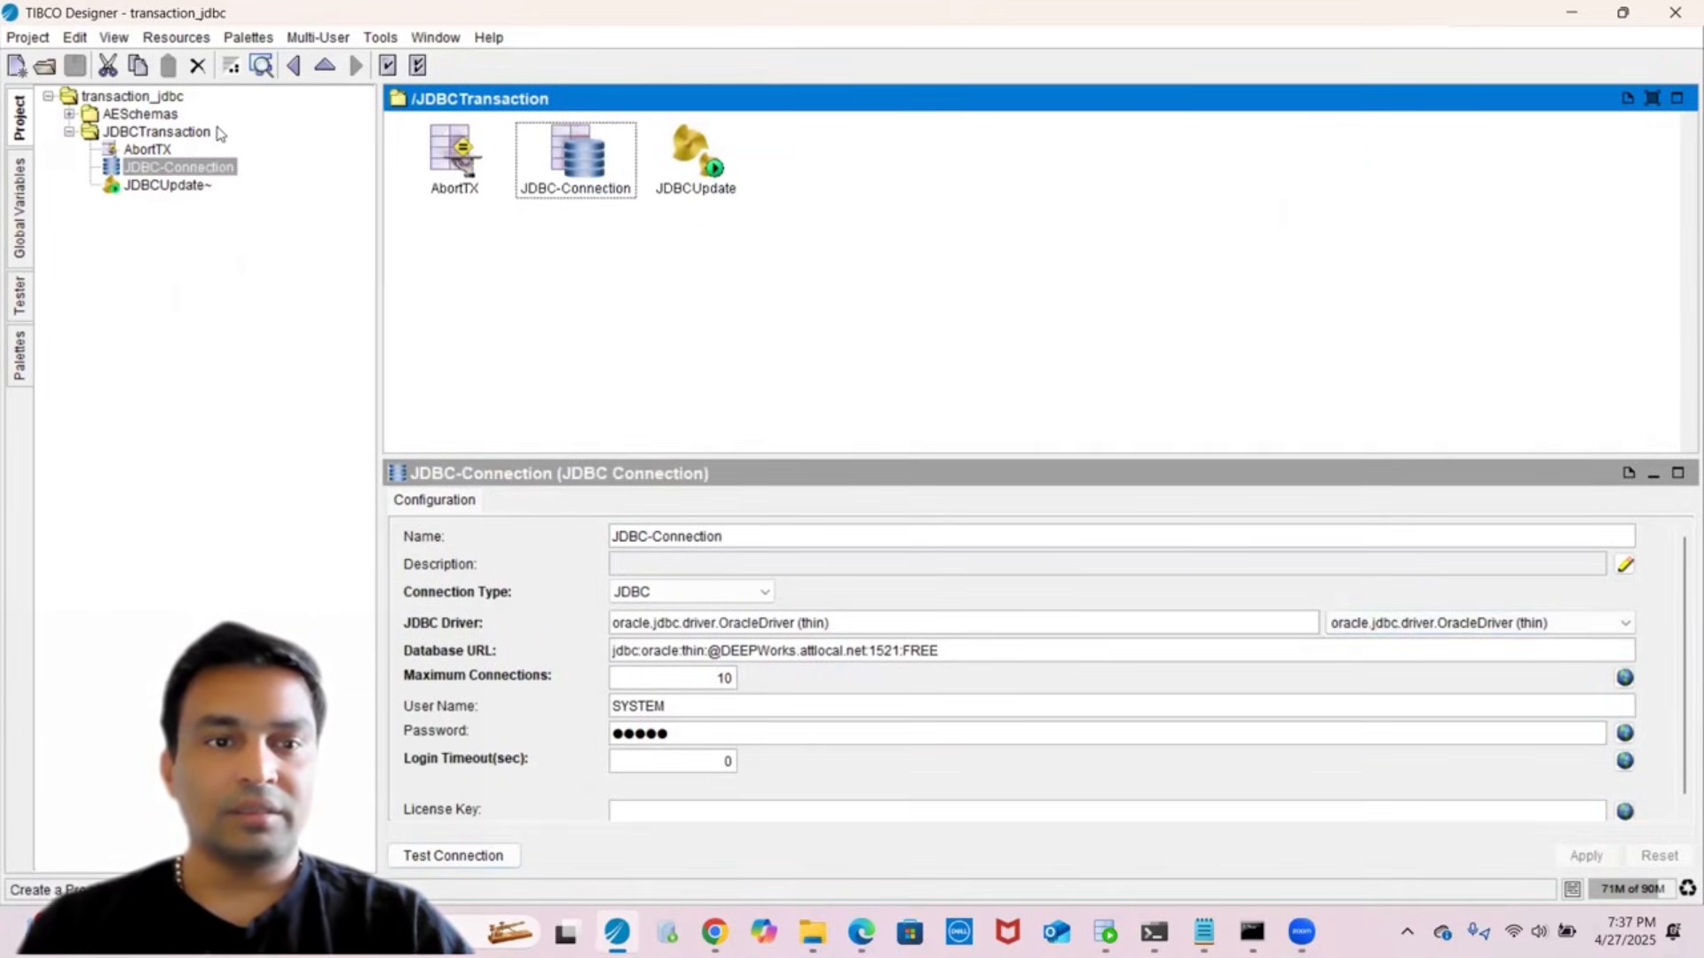
click(294, 65)
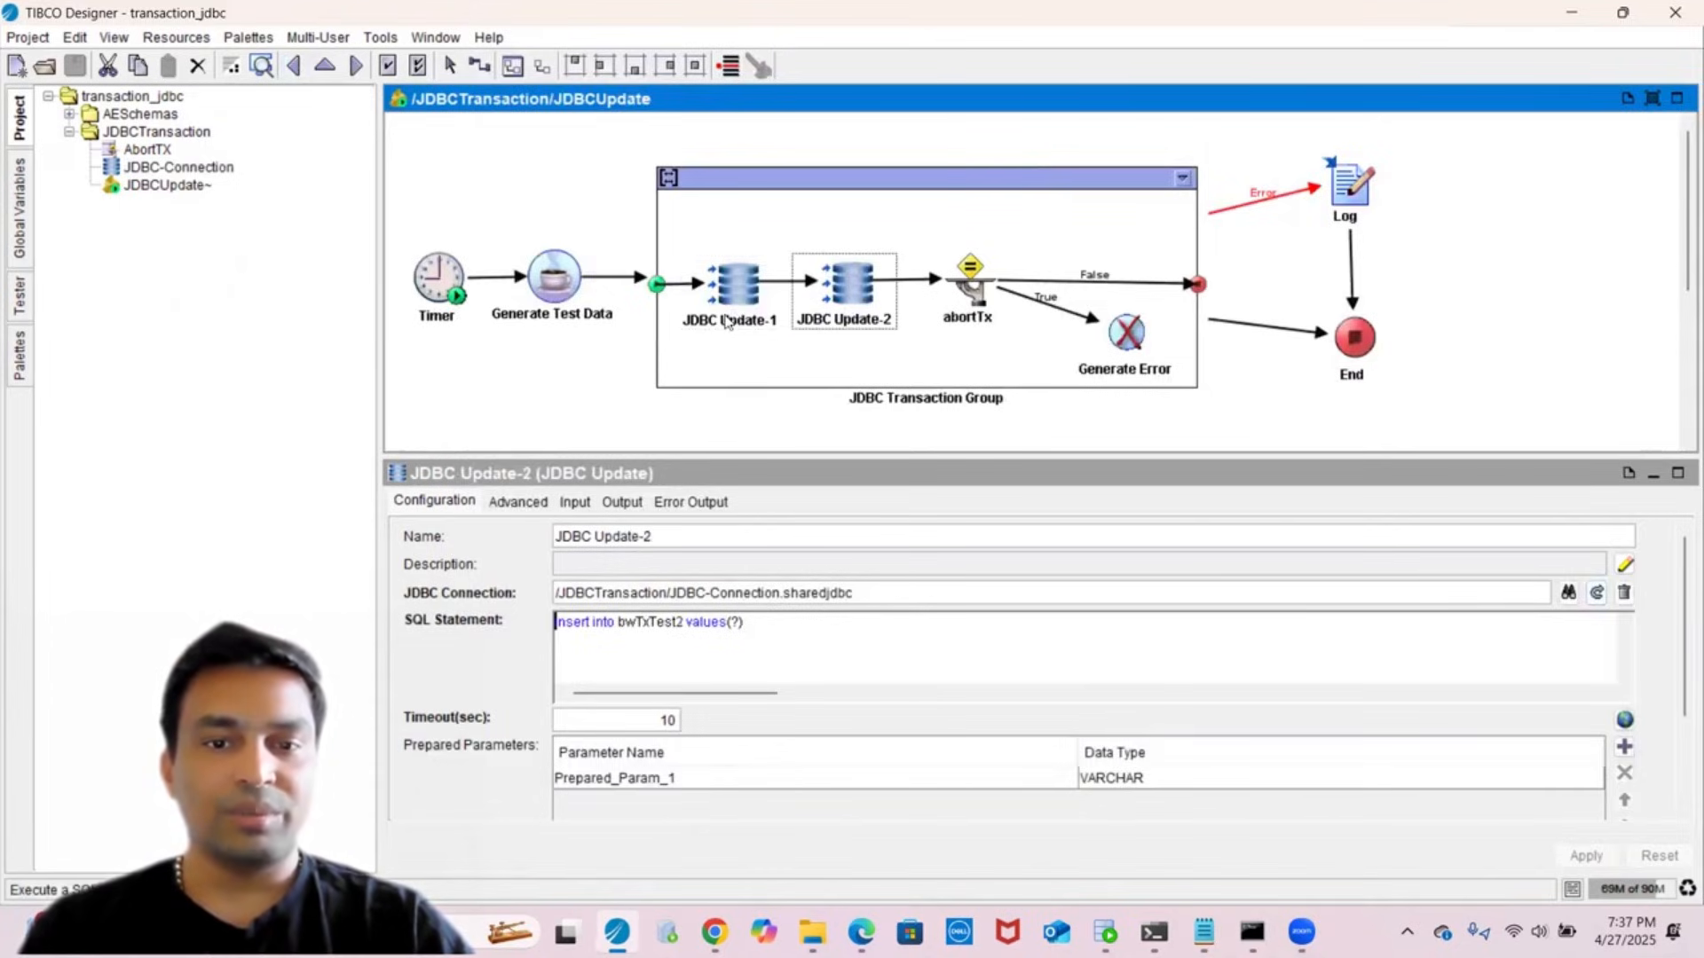
click(856, 324)
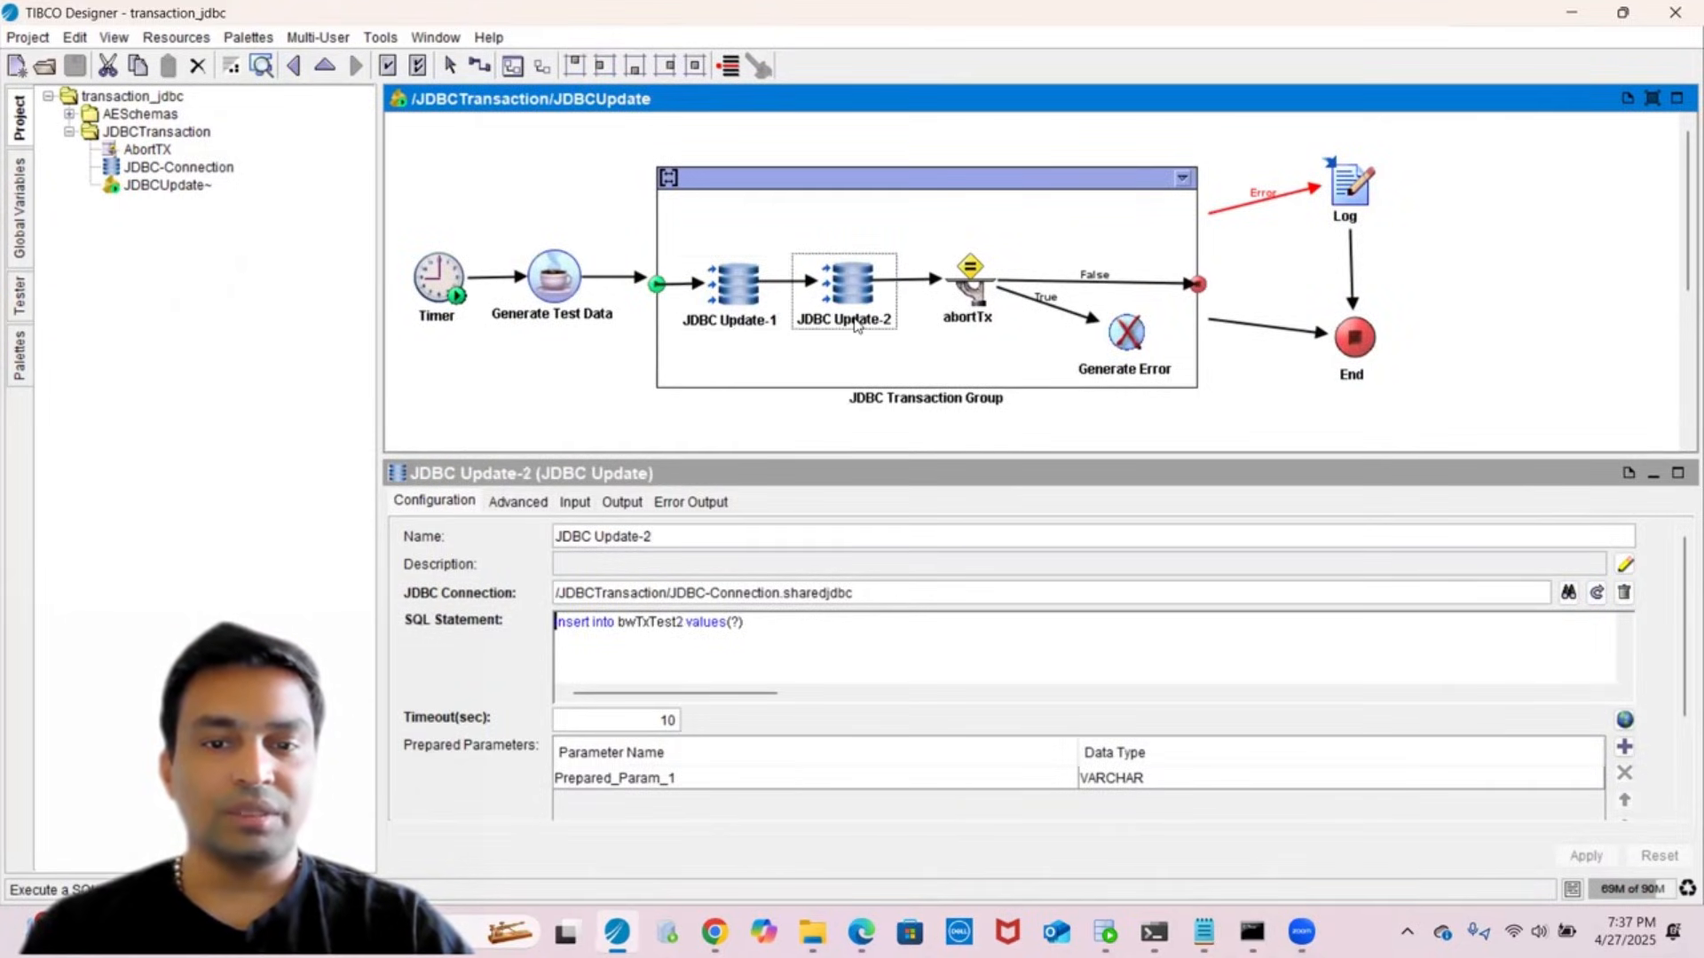
click(735, 326)
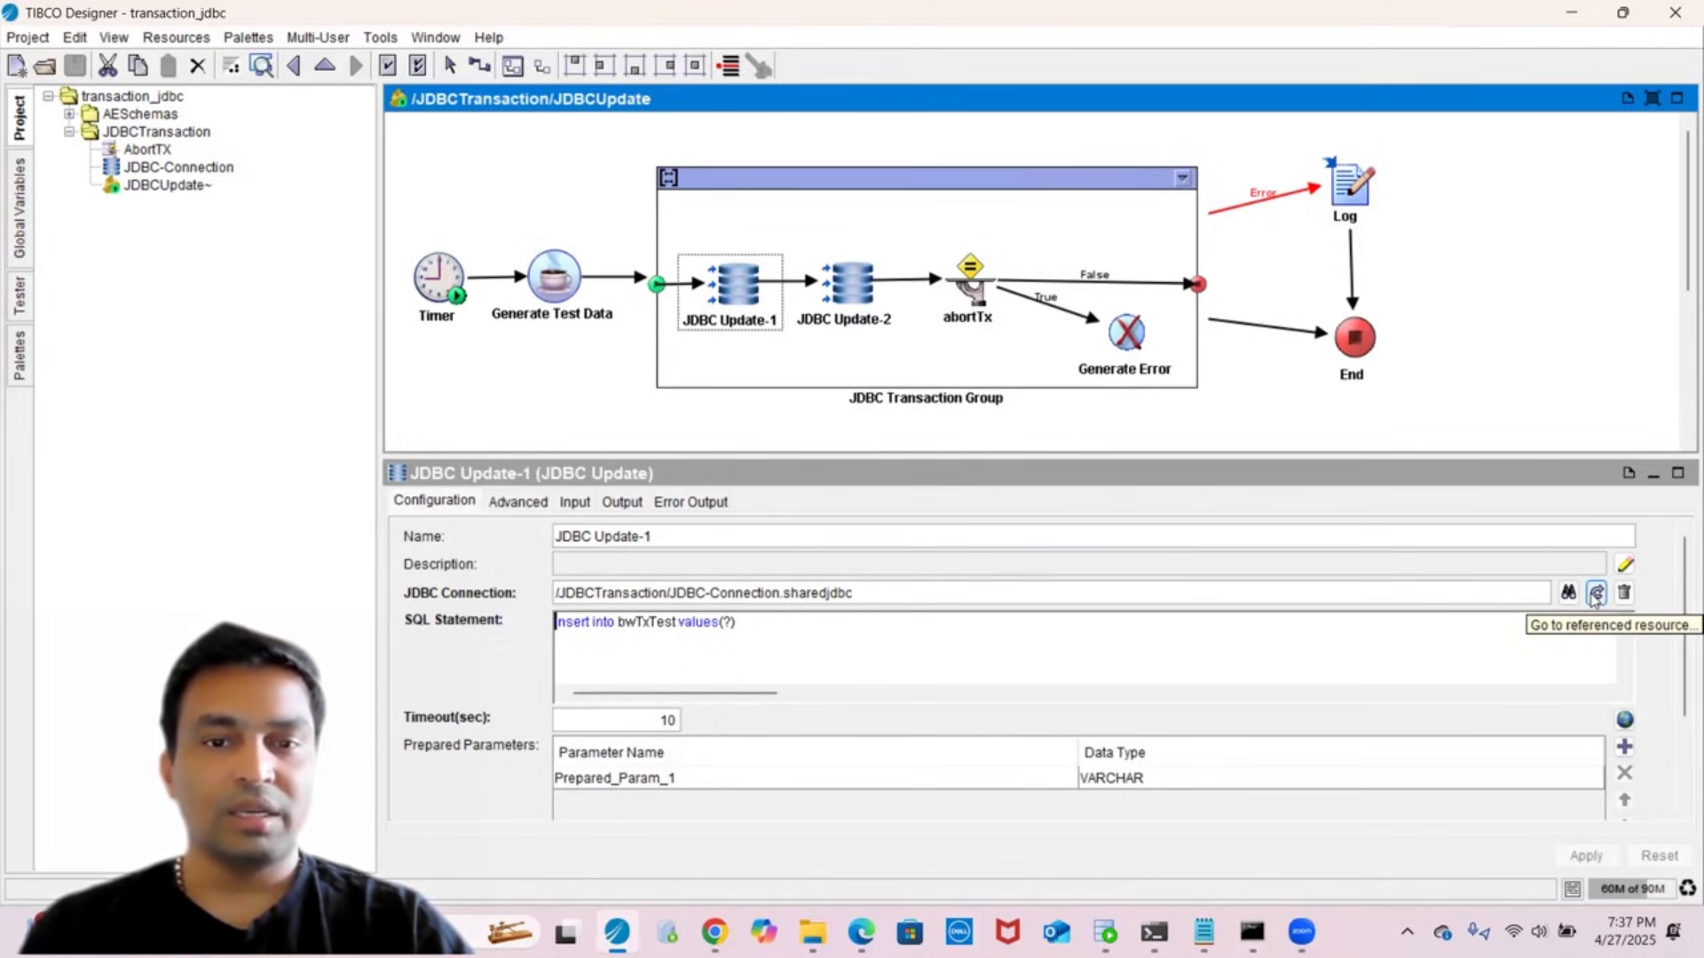
- Confirm the JDBC Transaction Group uses Transaction with JDBC type, then switch to the Tester view
click(981, 178)
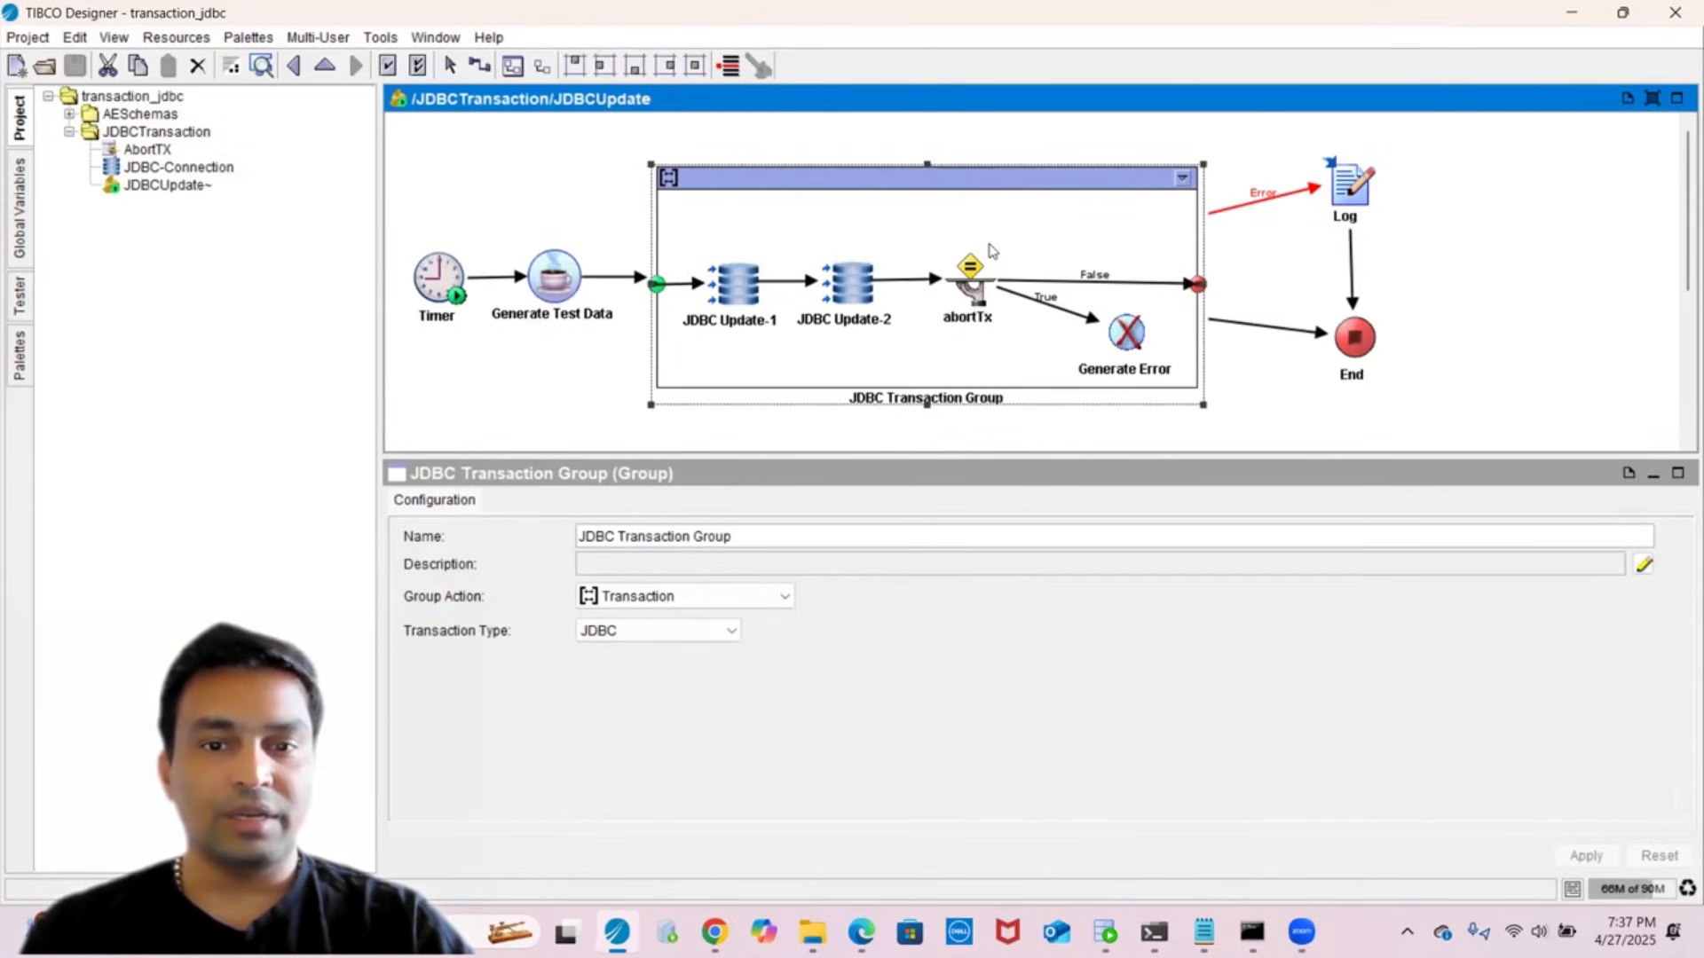
click(739, 306)
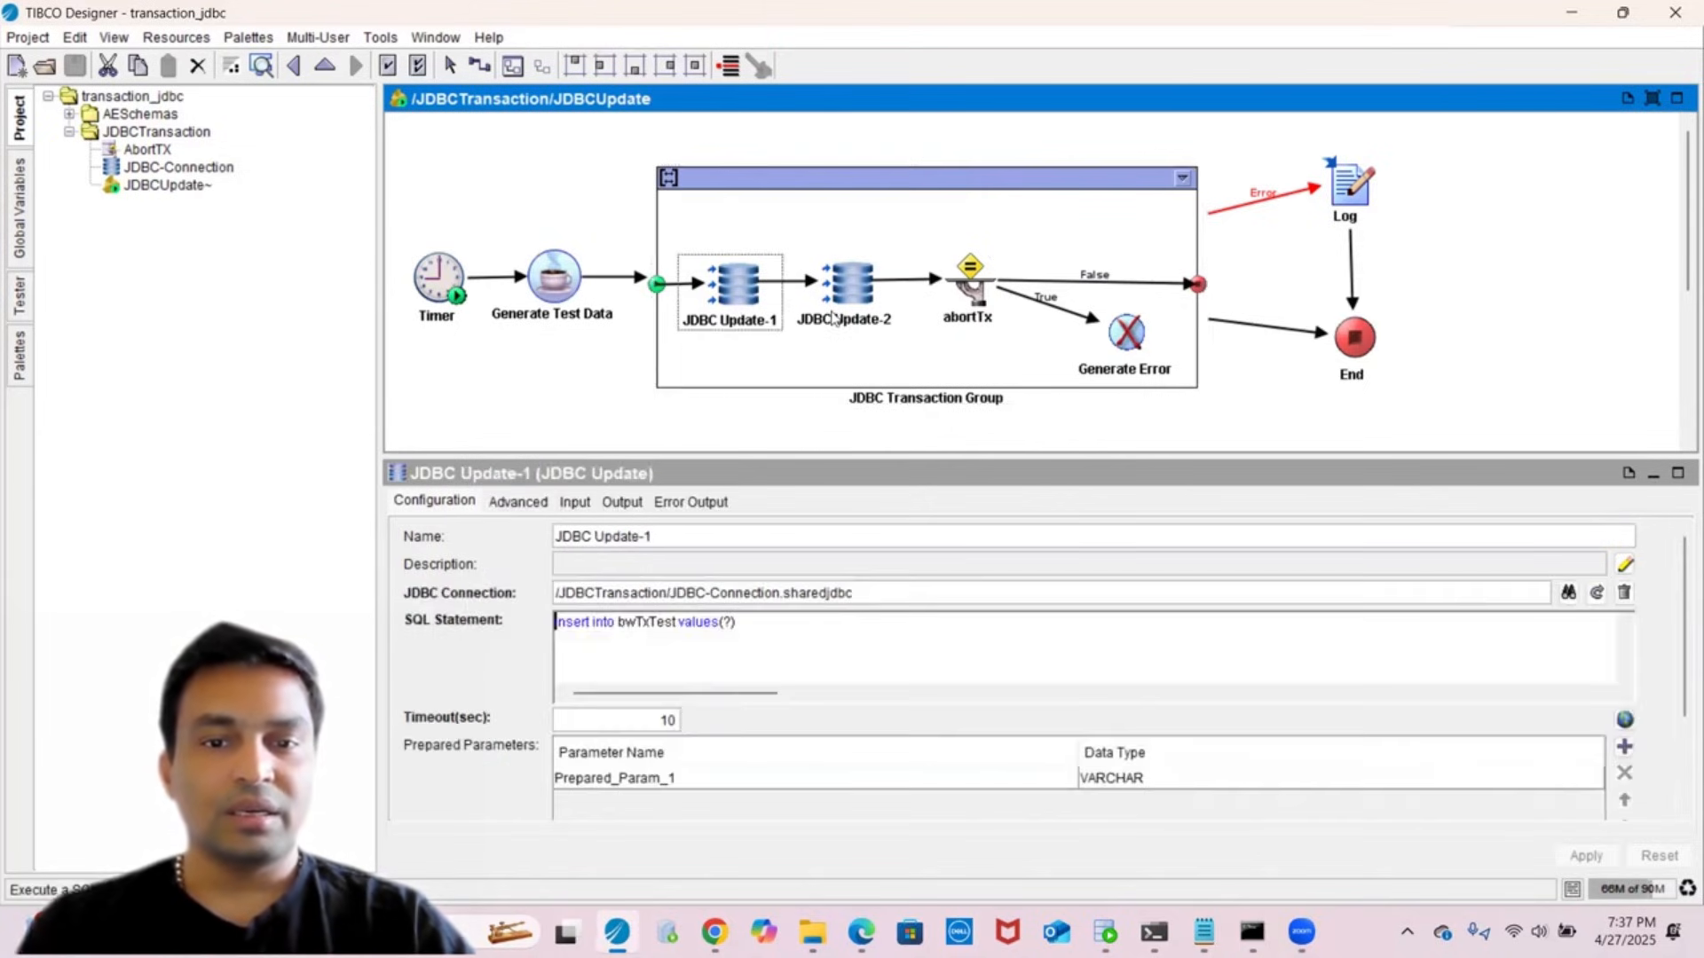
click(845, 322)
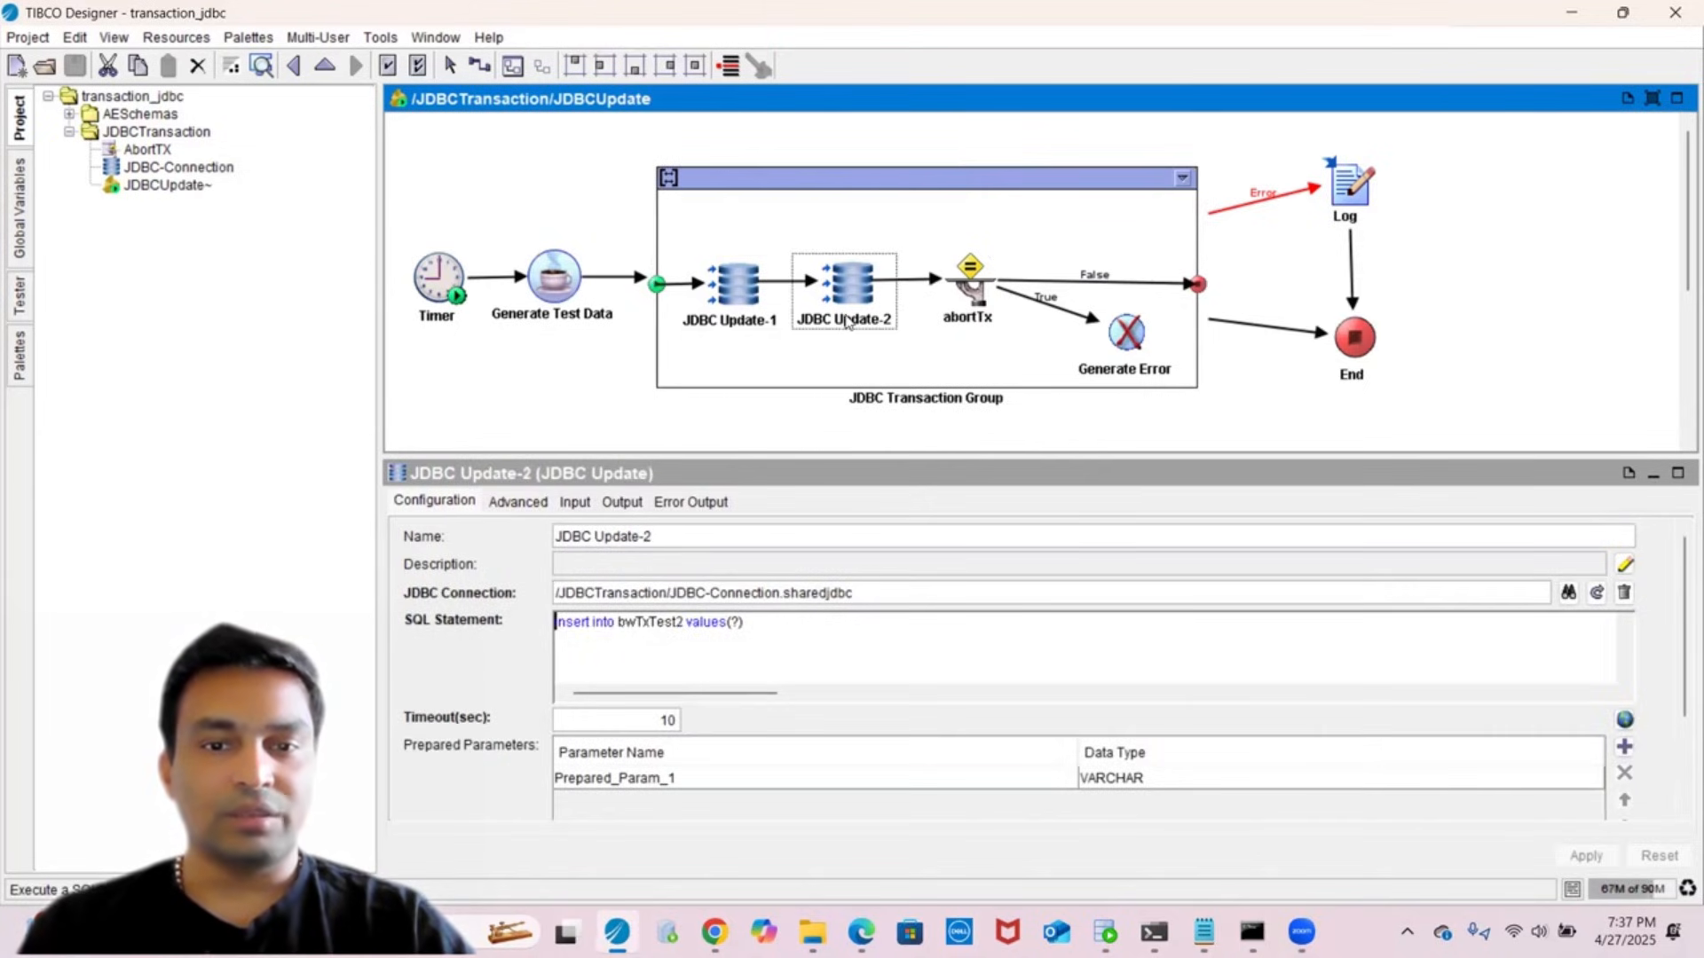
click(825, 186)
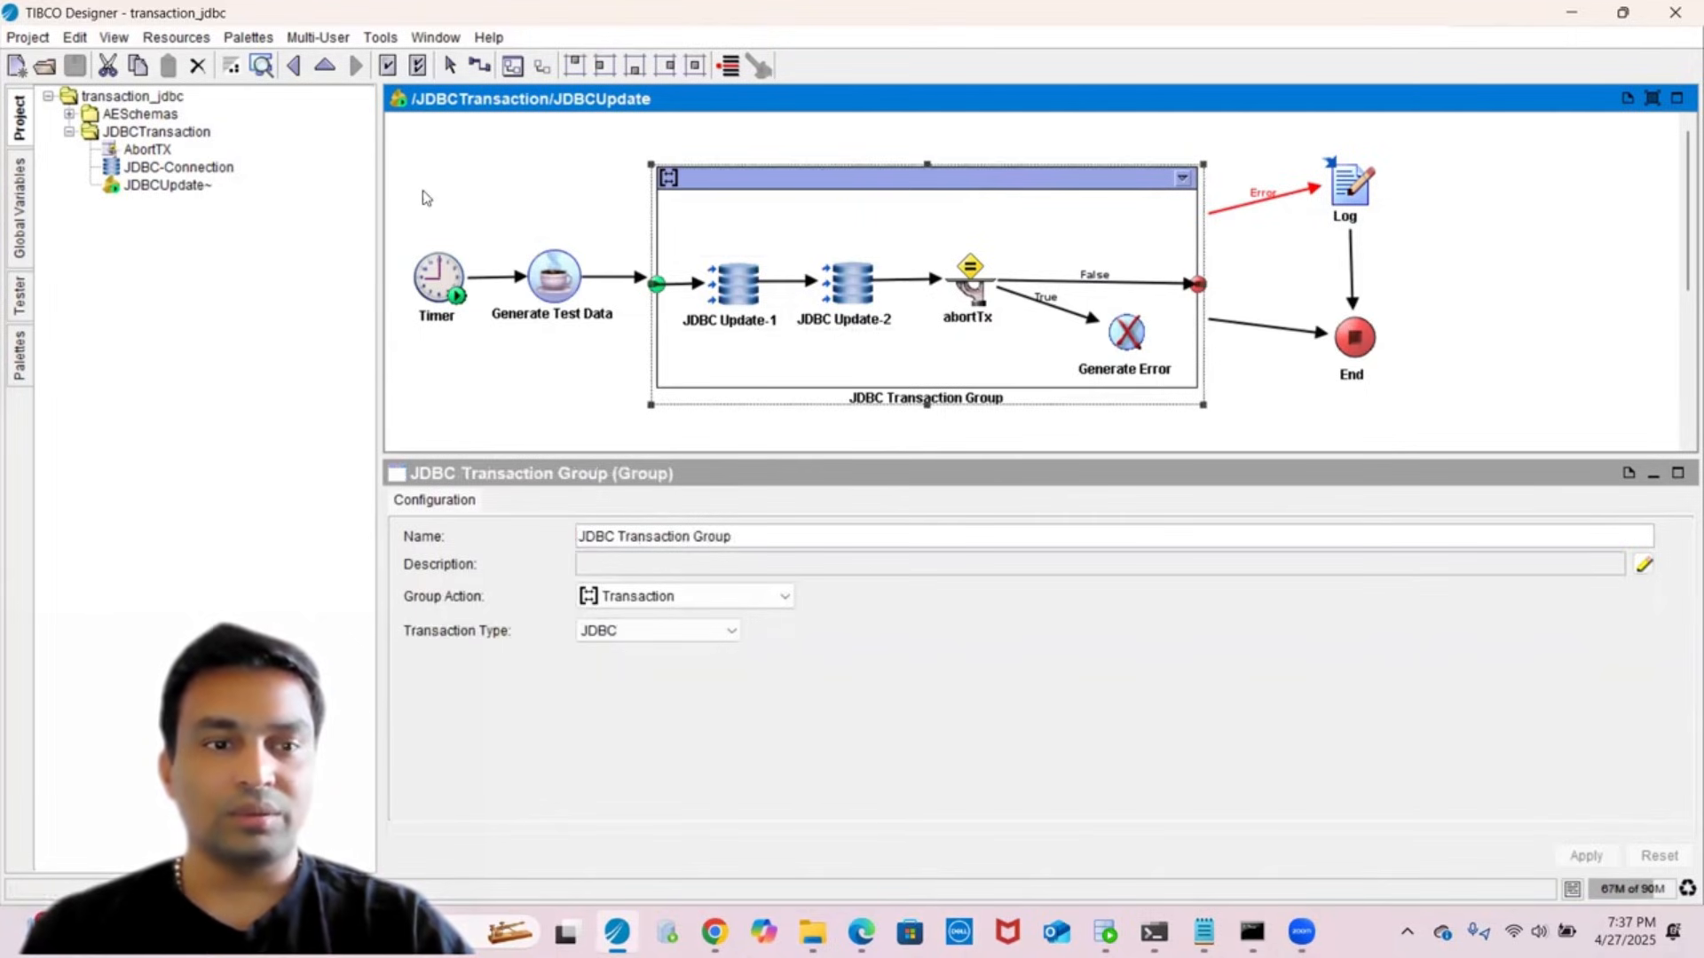
click(20, 300)
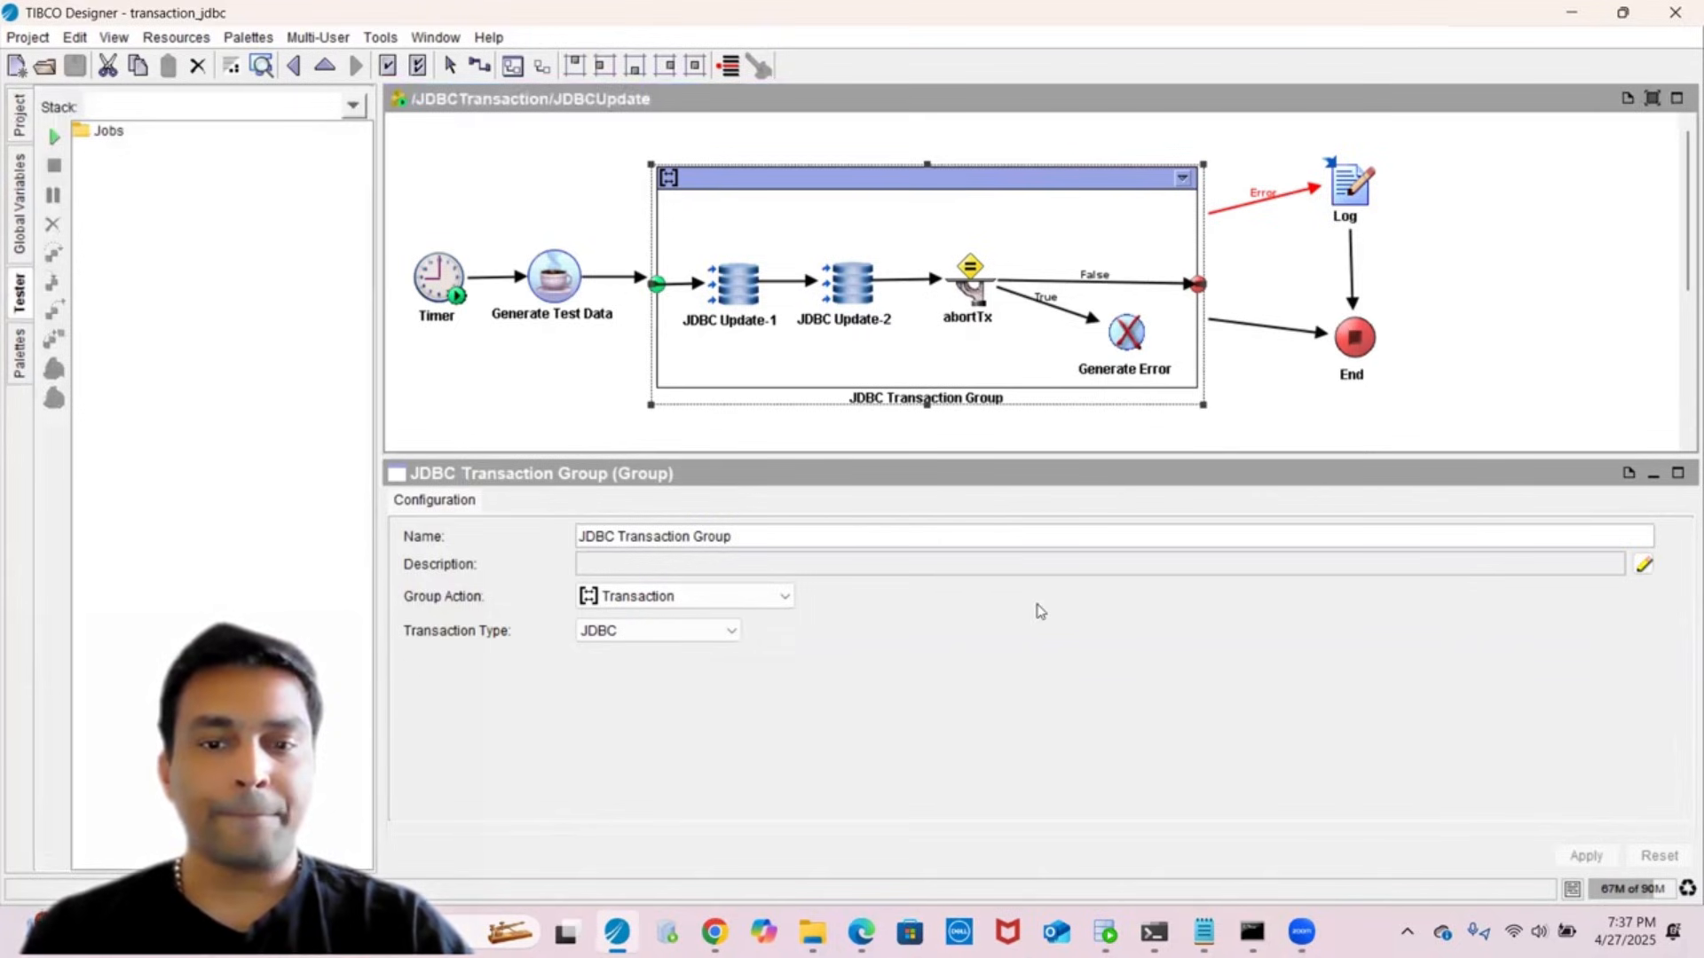
- Select the DROP and CREATE TABLE bwTxTest statements in createTxTestTables.sql for SQL Developer
click(1105, 932)
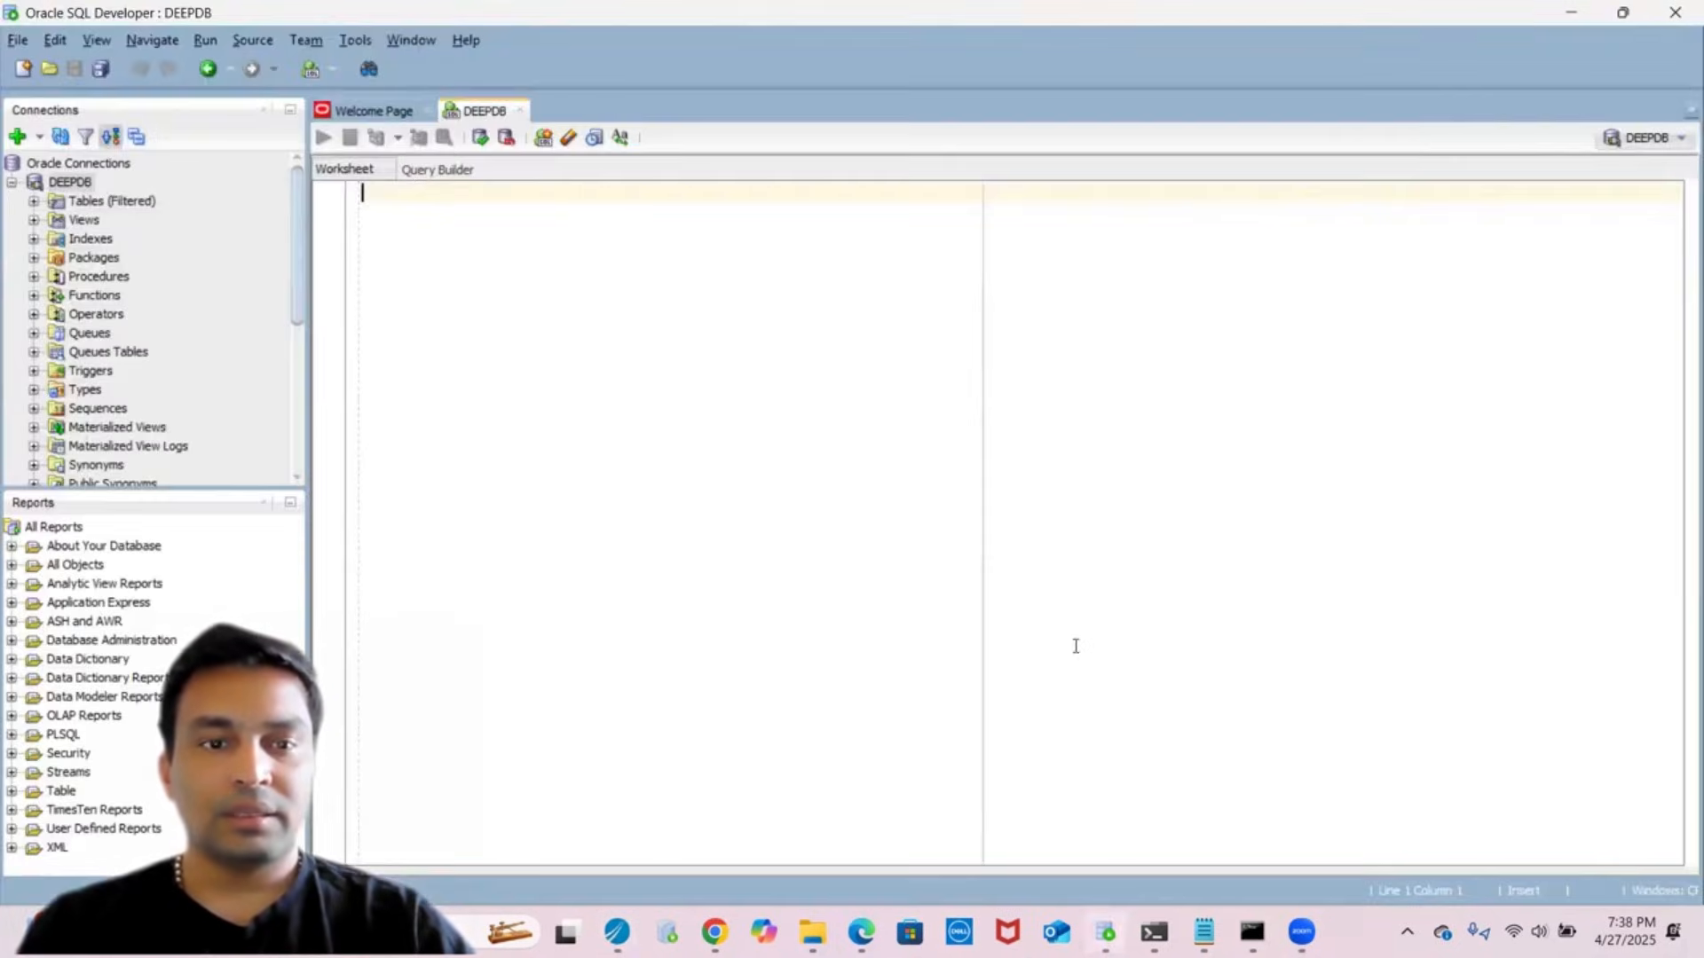
mouse_move(1204, 932)
click(1179, 812)
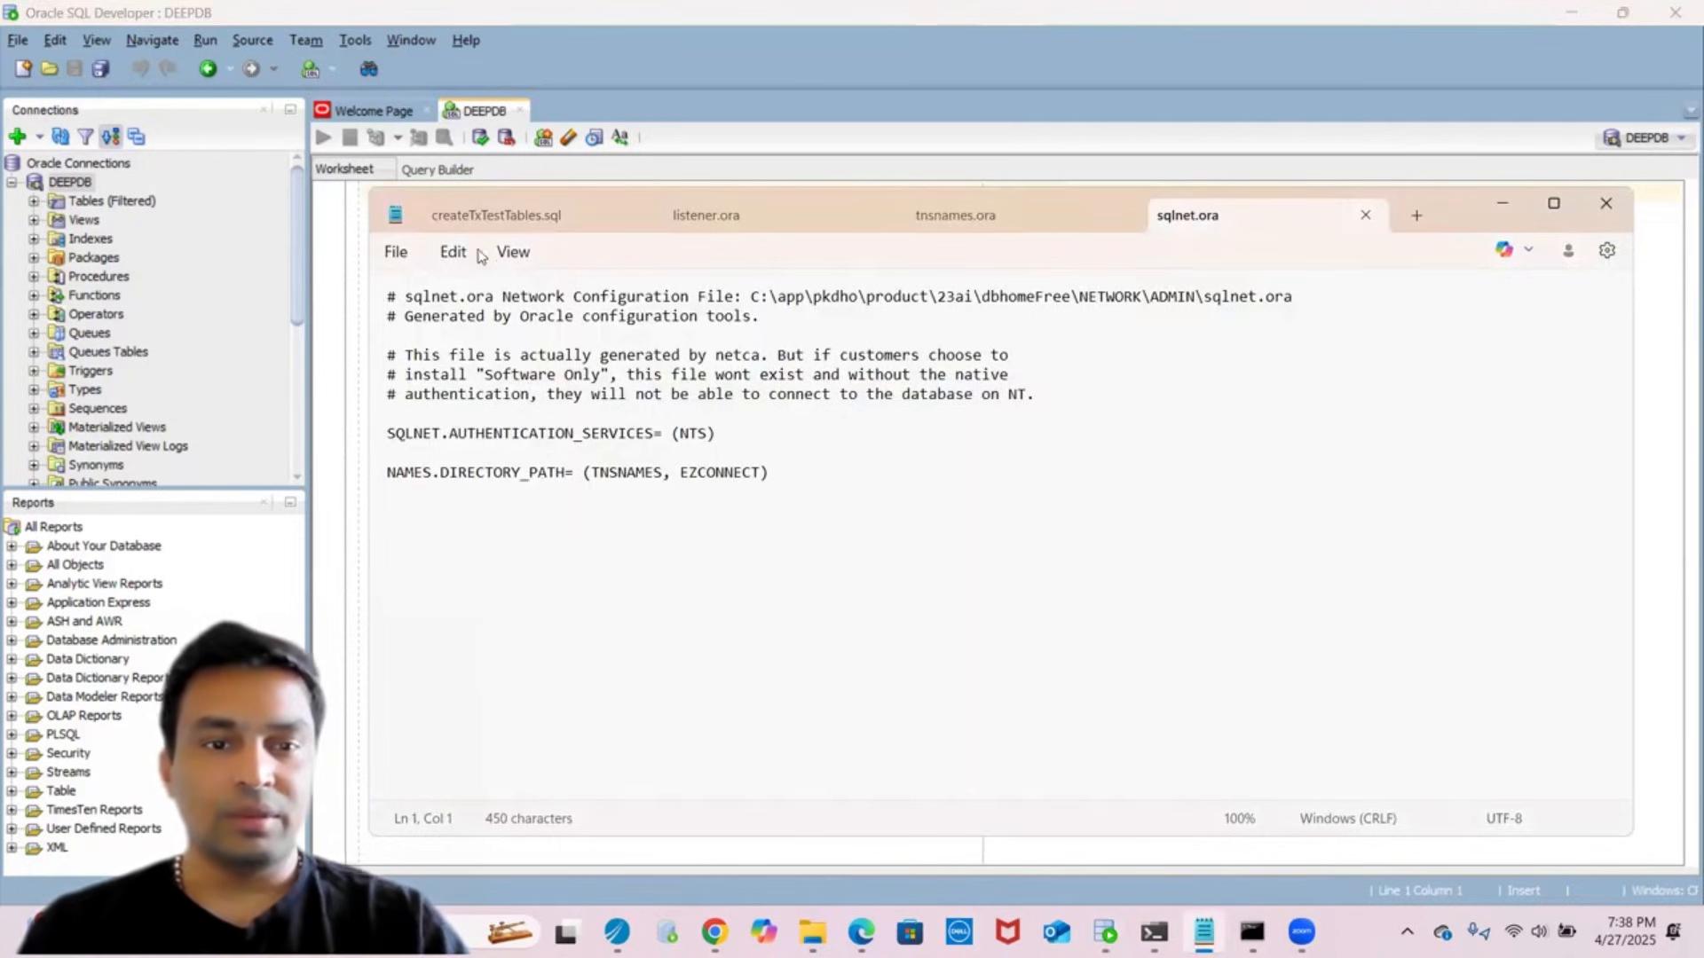
click(486, 215)
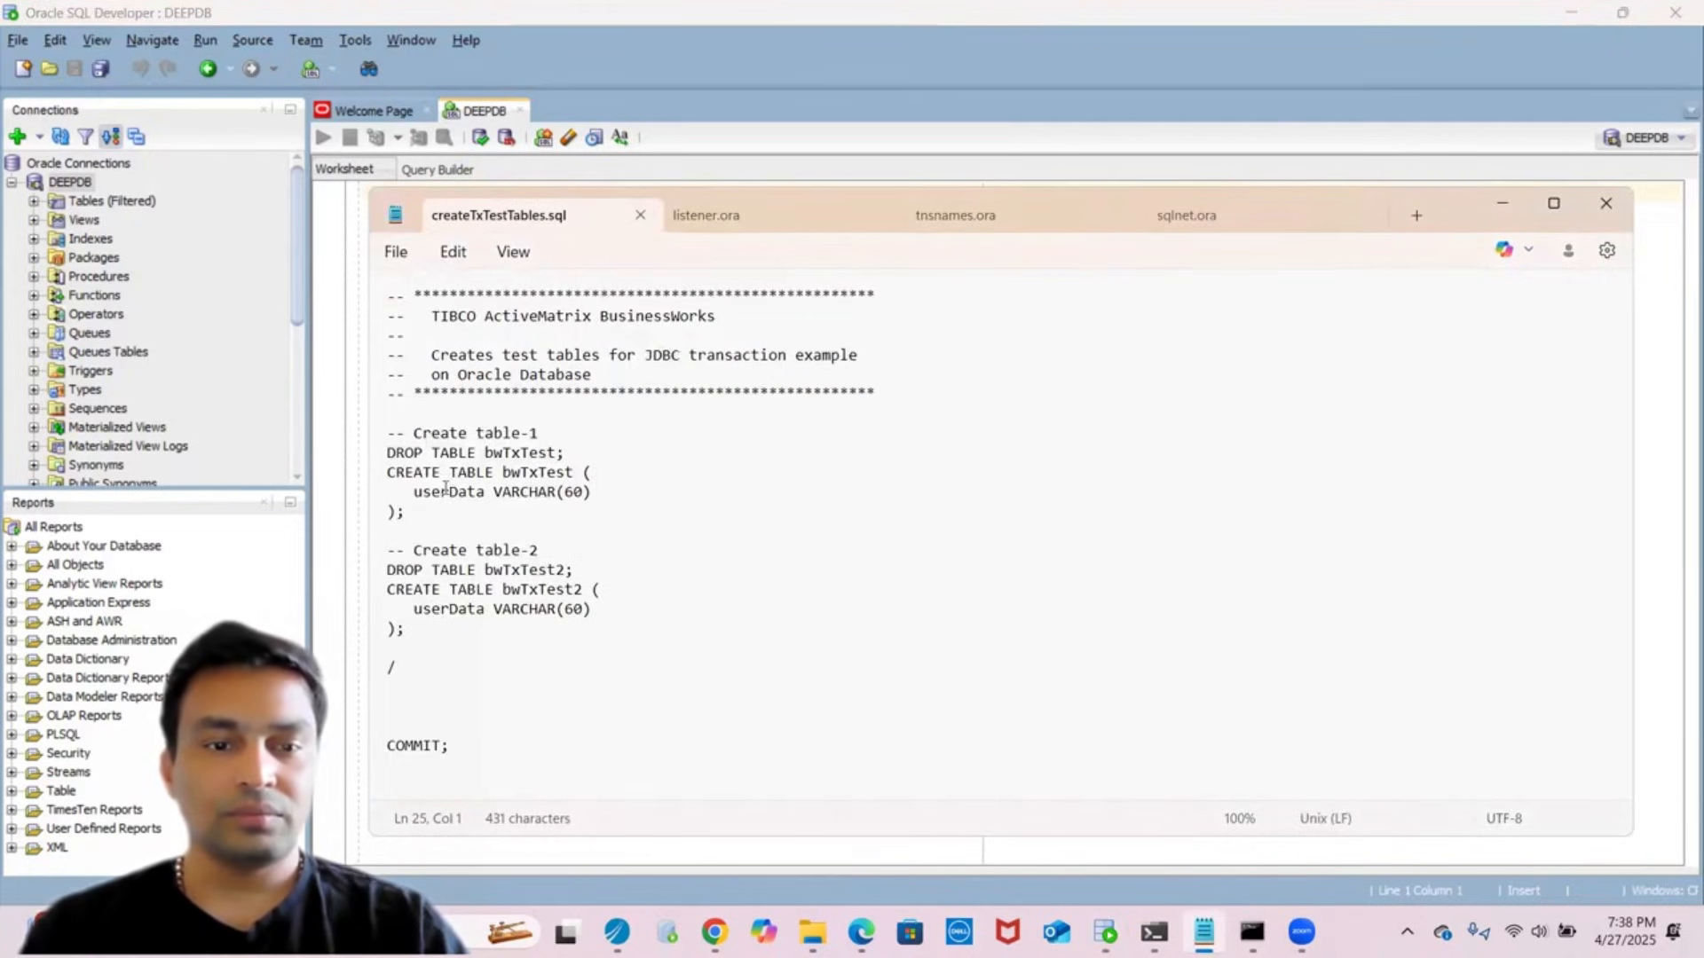
click(430, 526)
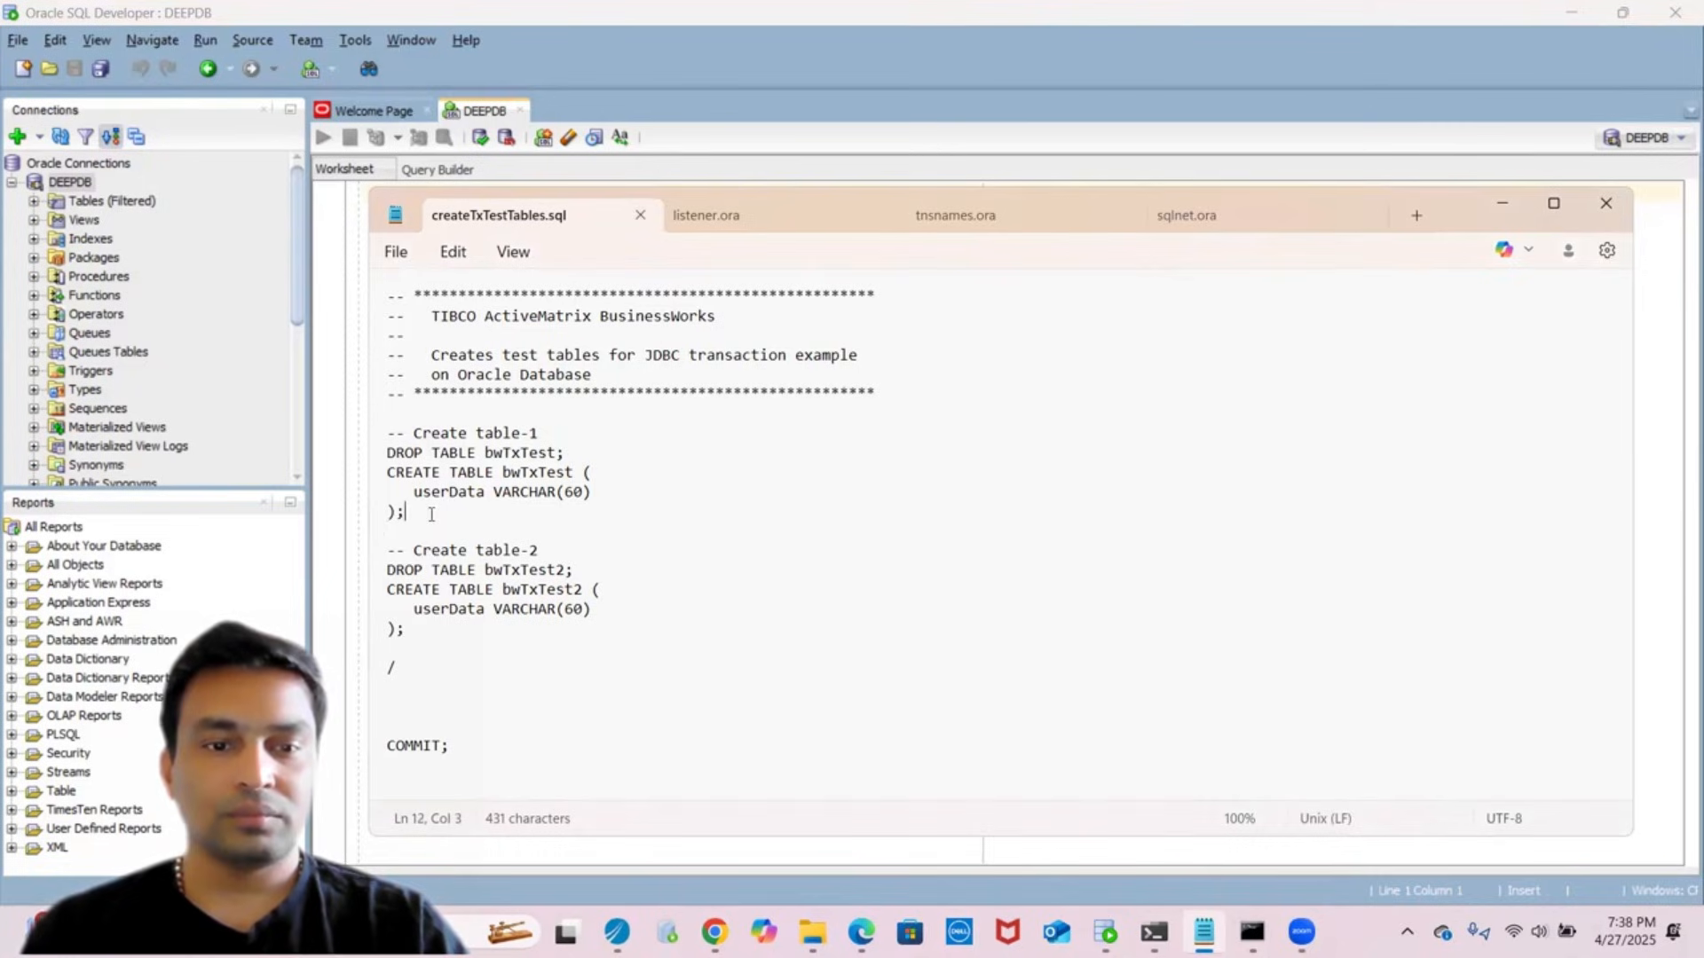
key(shift+Up)
key(shift+Up)
key(shift+Up)
key(shift+Left)
key(shift+Left)
key(ctrl+c)
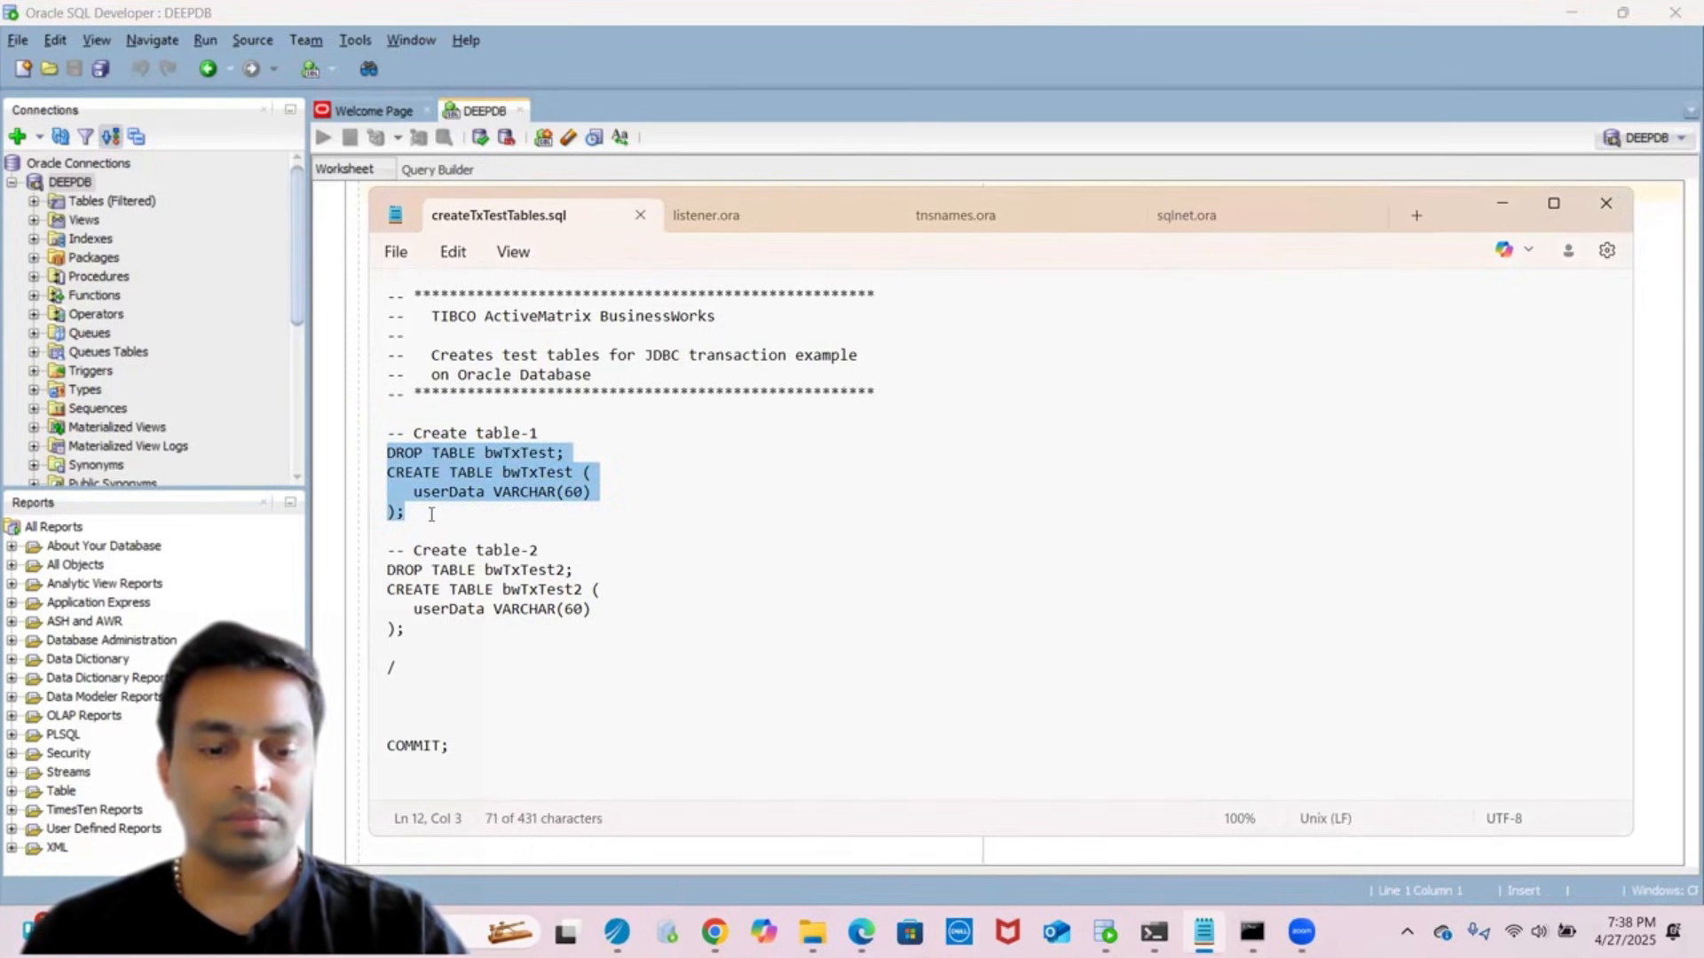
click(322, 323)
- Paste the statements, drop the DROP line, run CREATE TABLE bwTxTest and commit
key(ctrl+v)
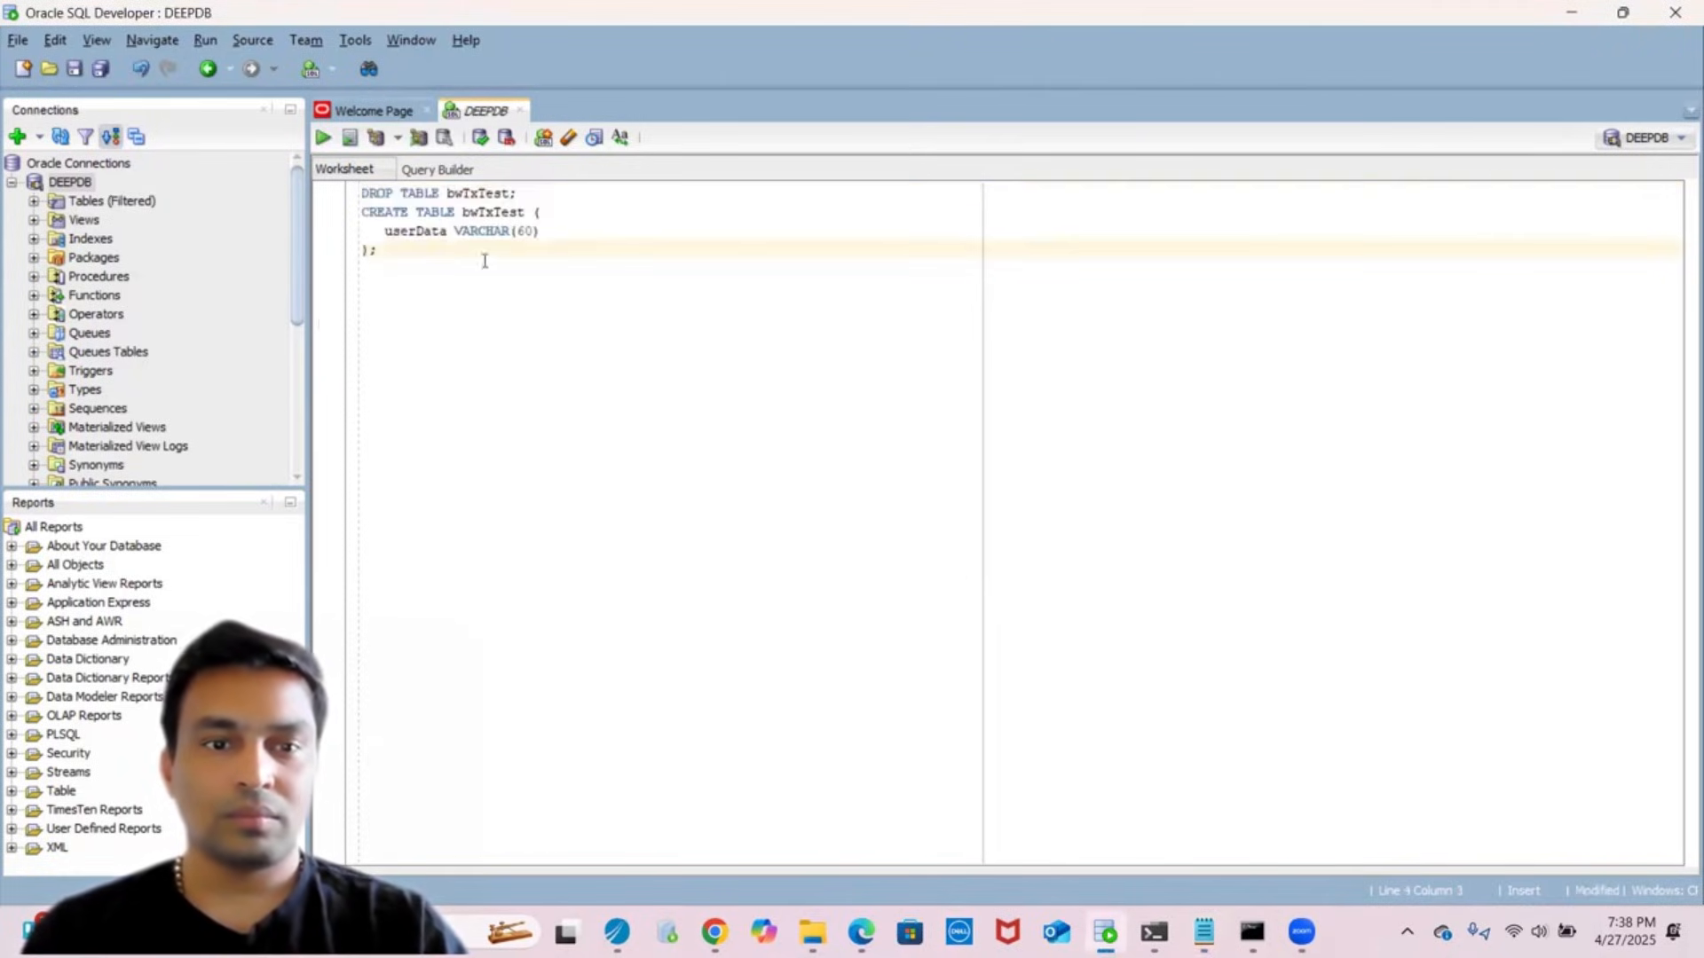
click(525, 199)
key(shift+Home)
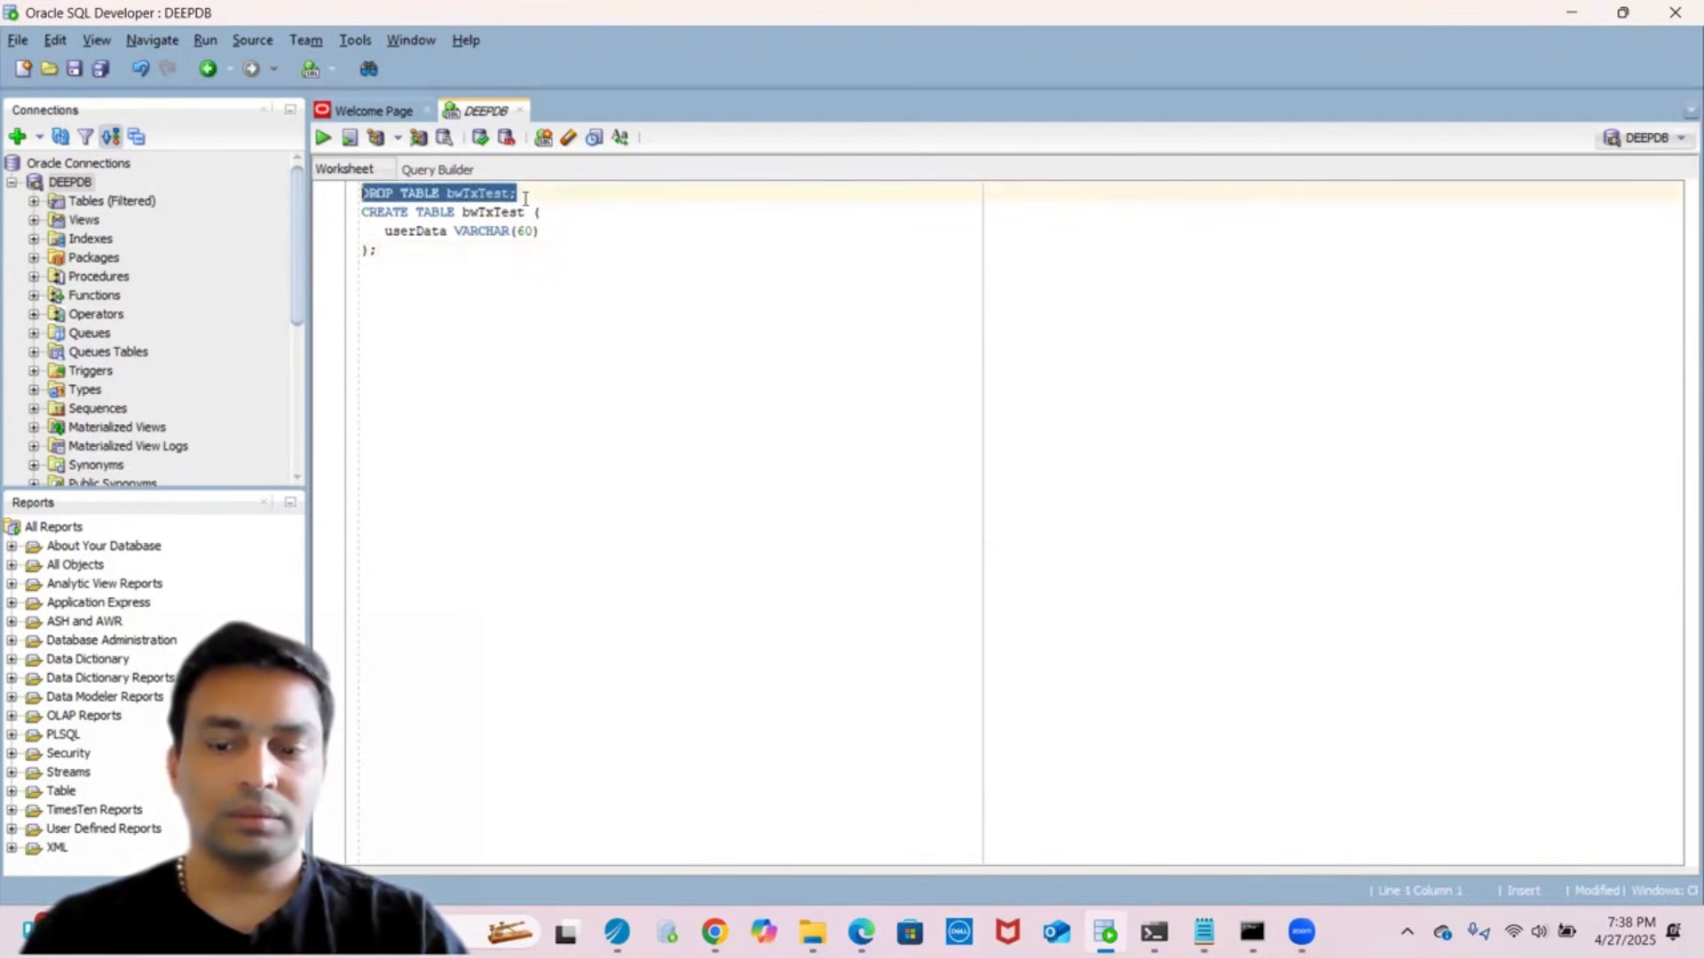
key(BackSpace)
key(ctrl+a)
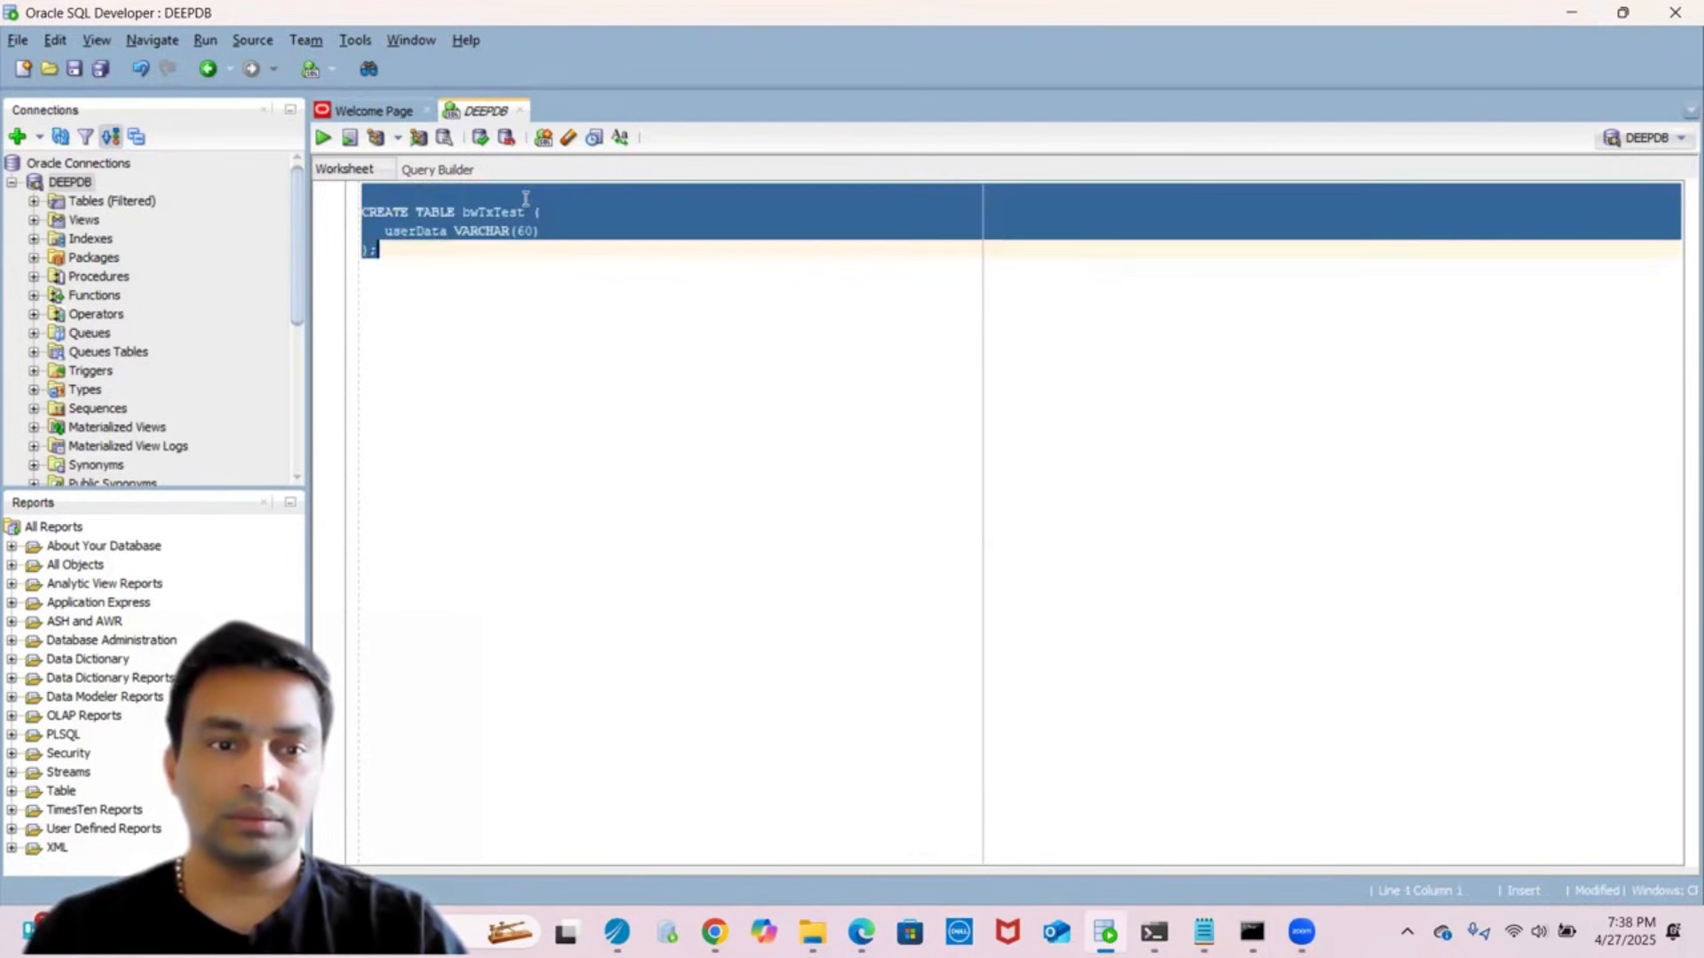
click(324, 139)
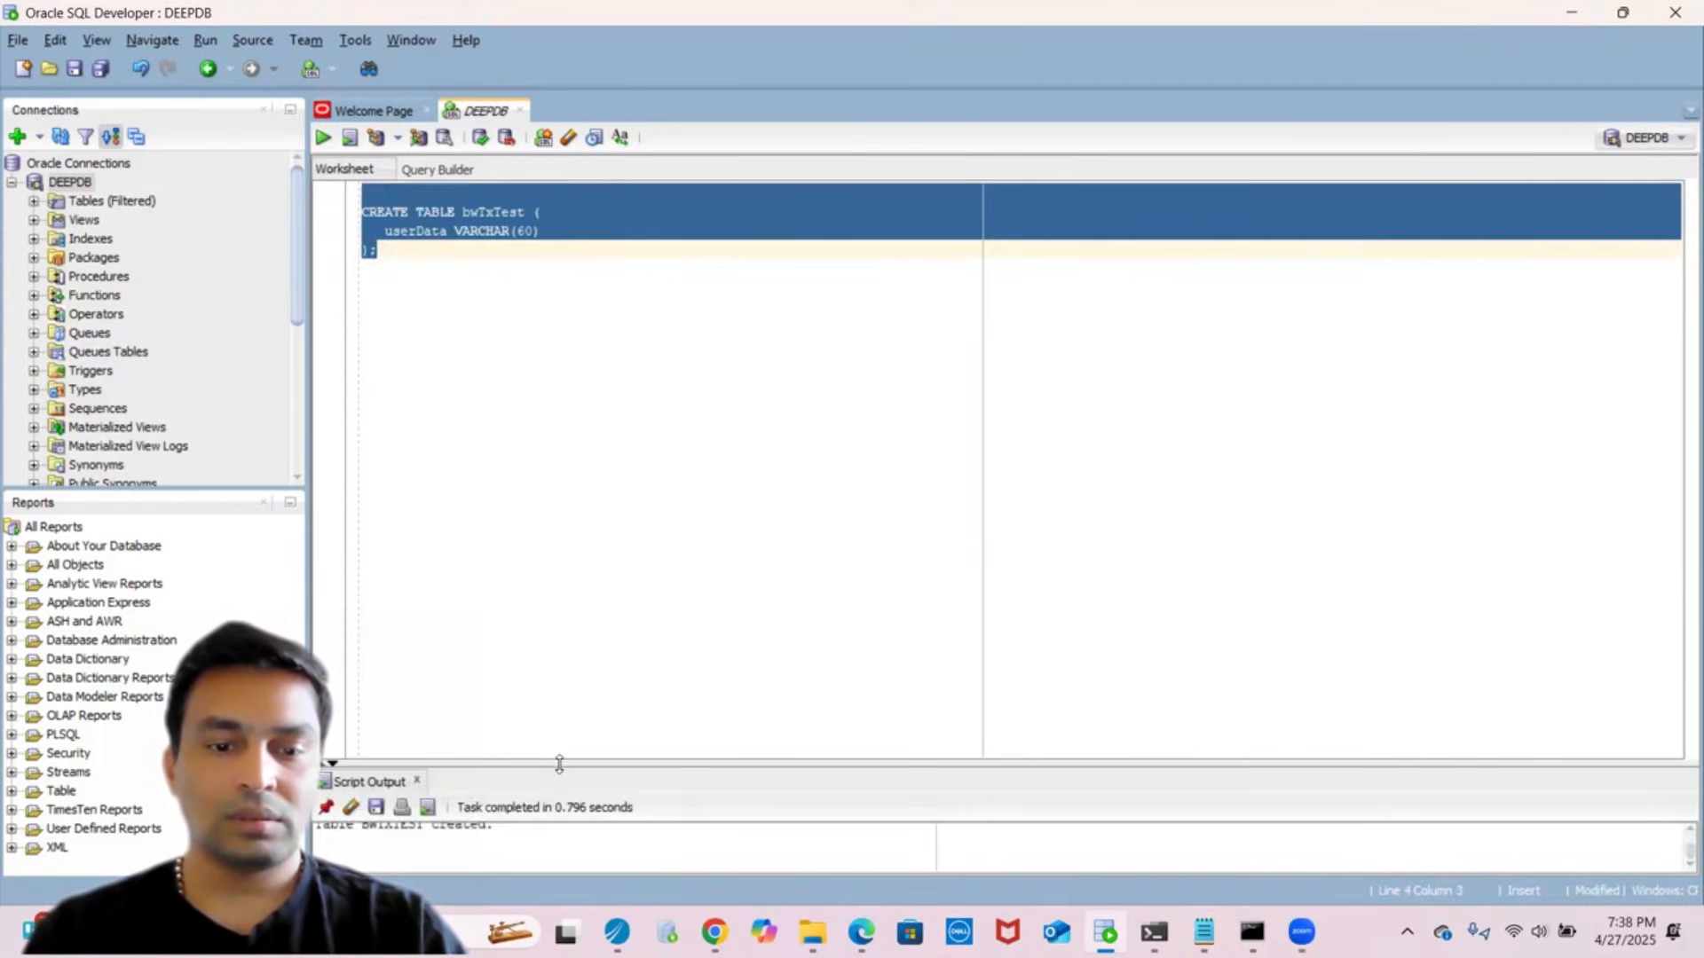
drag(559, 765, 620, 301)
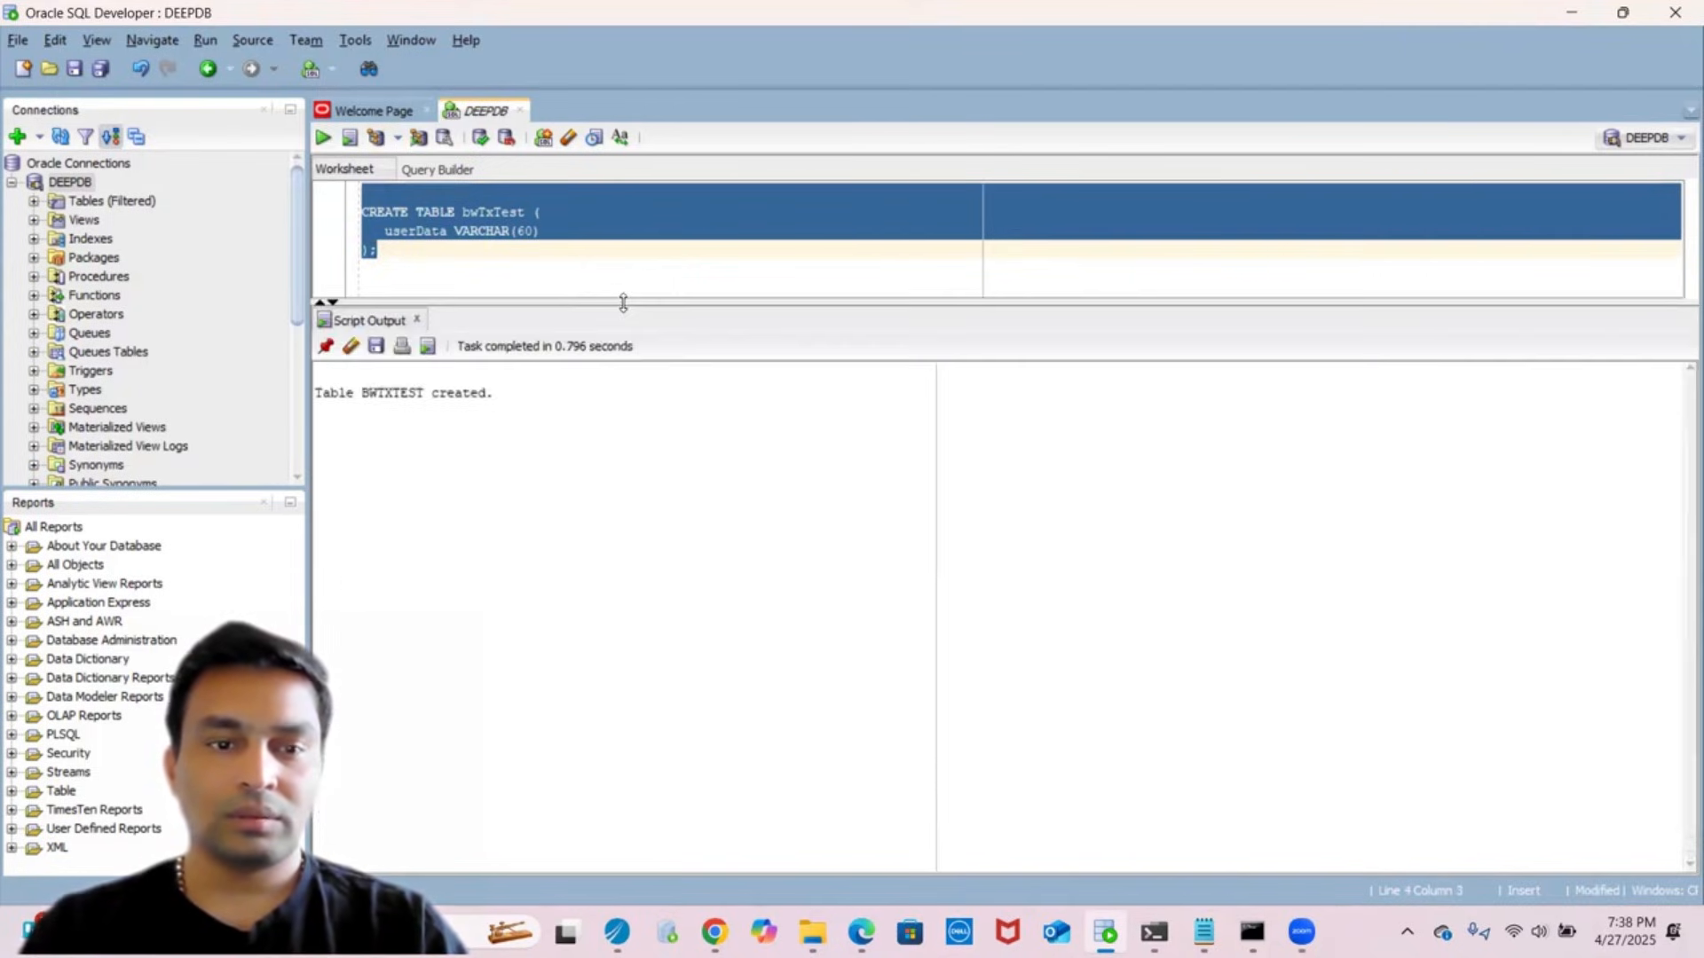
click(480, 139)
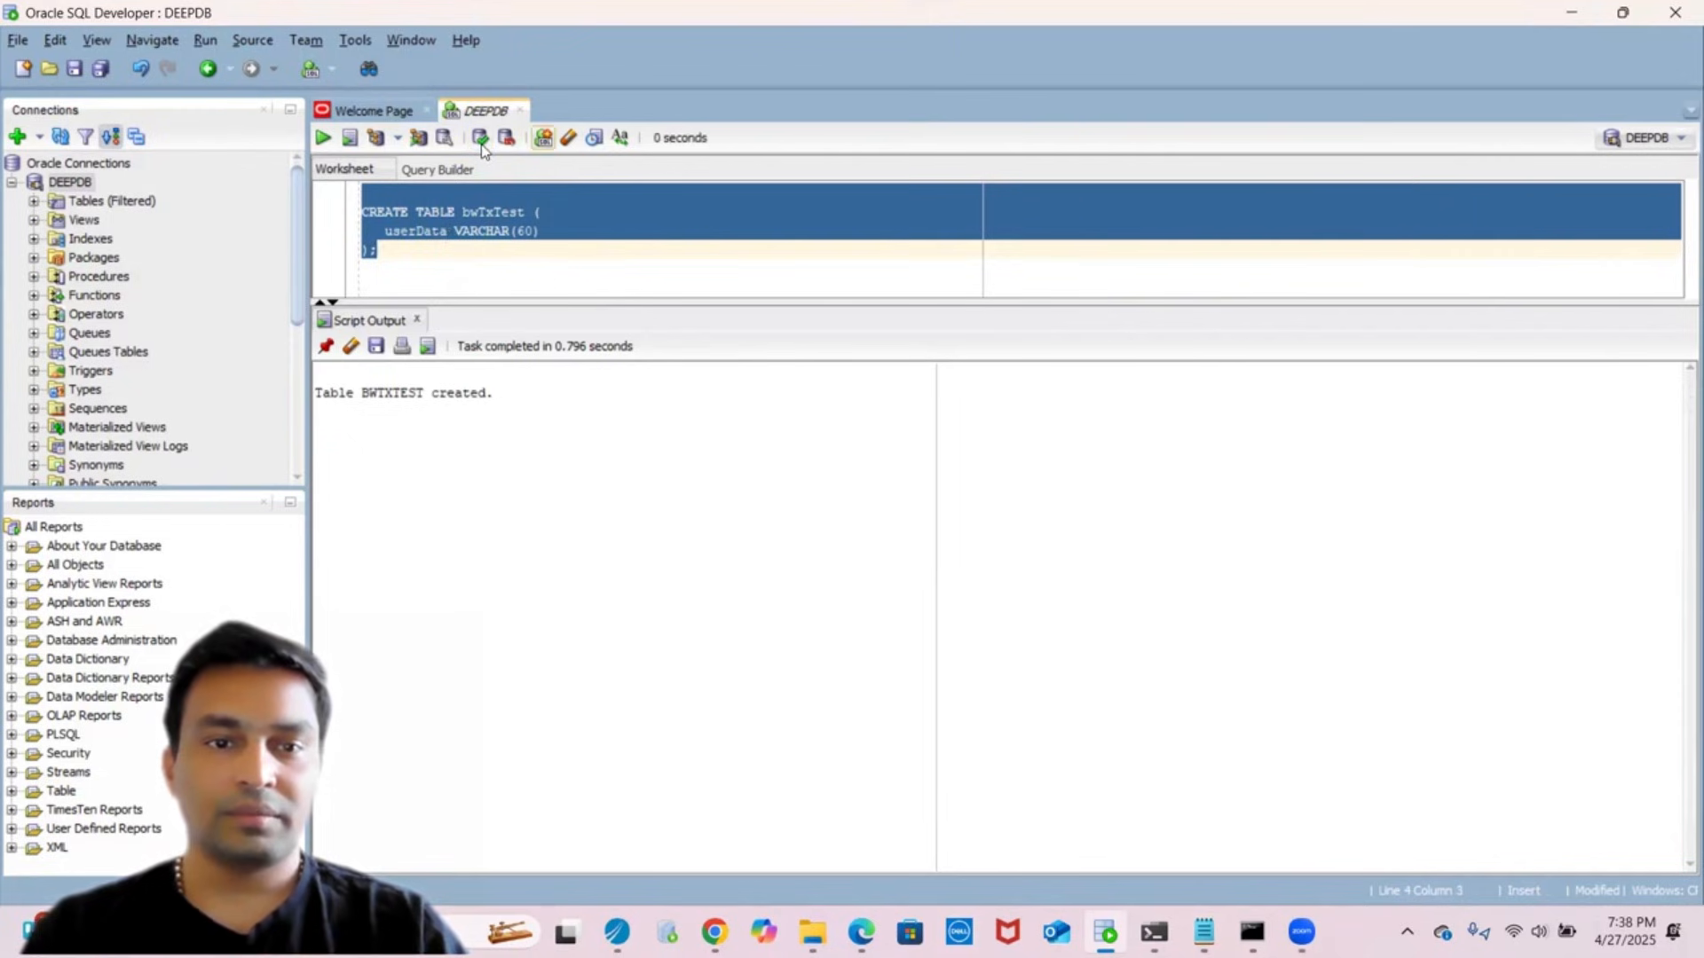
- Copy the CREATE TABLE bwTxTest2 statement from Notepad, run it in SQL Developer and commit
key(alt+Tab)
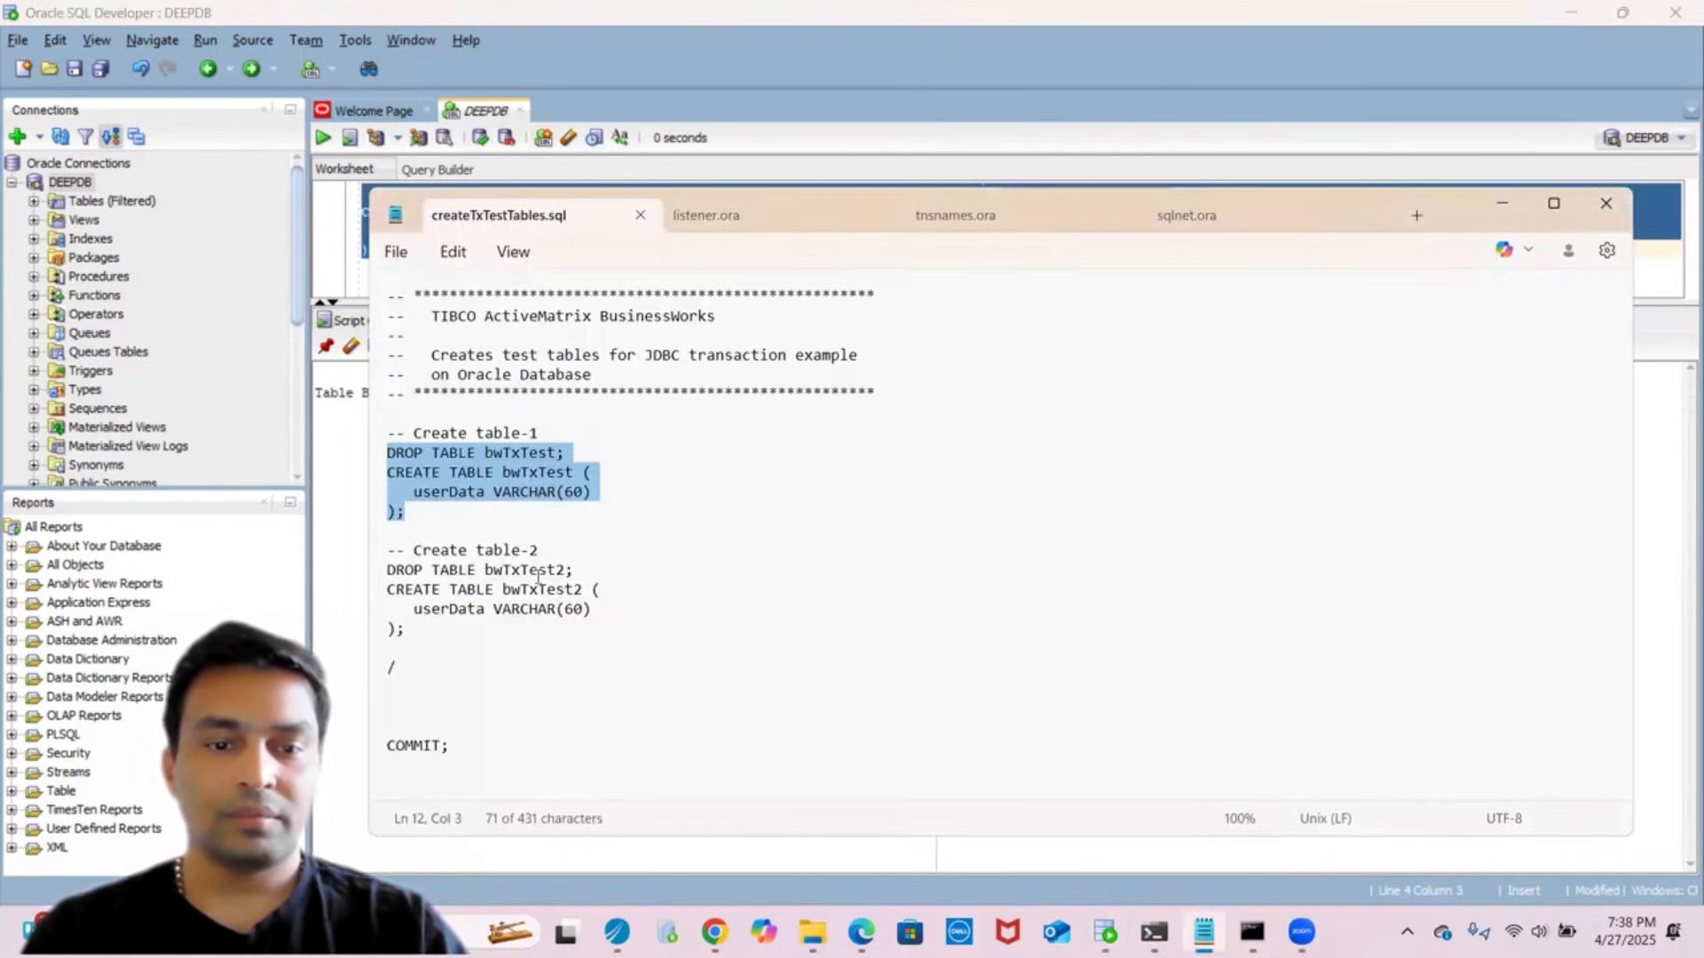
double_click(538, 572)
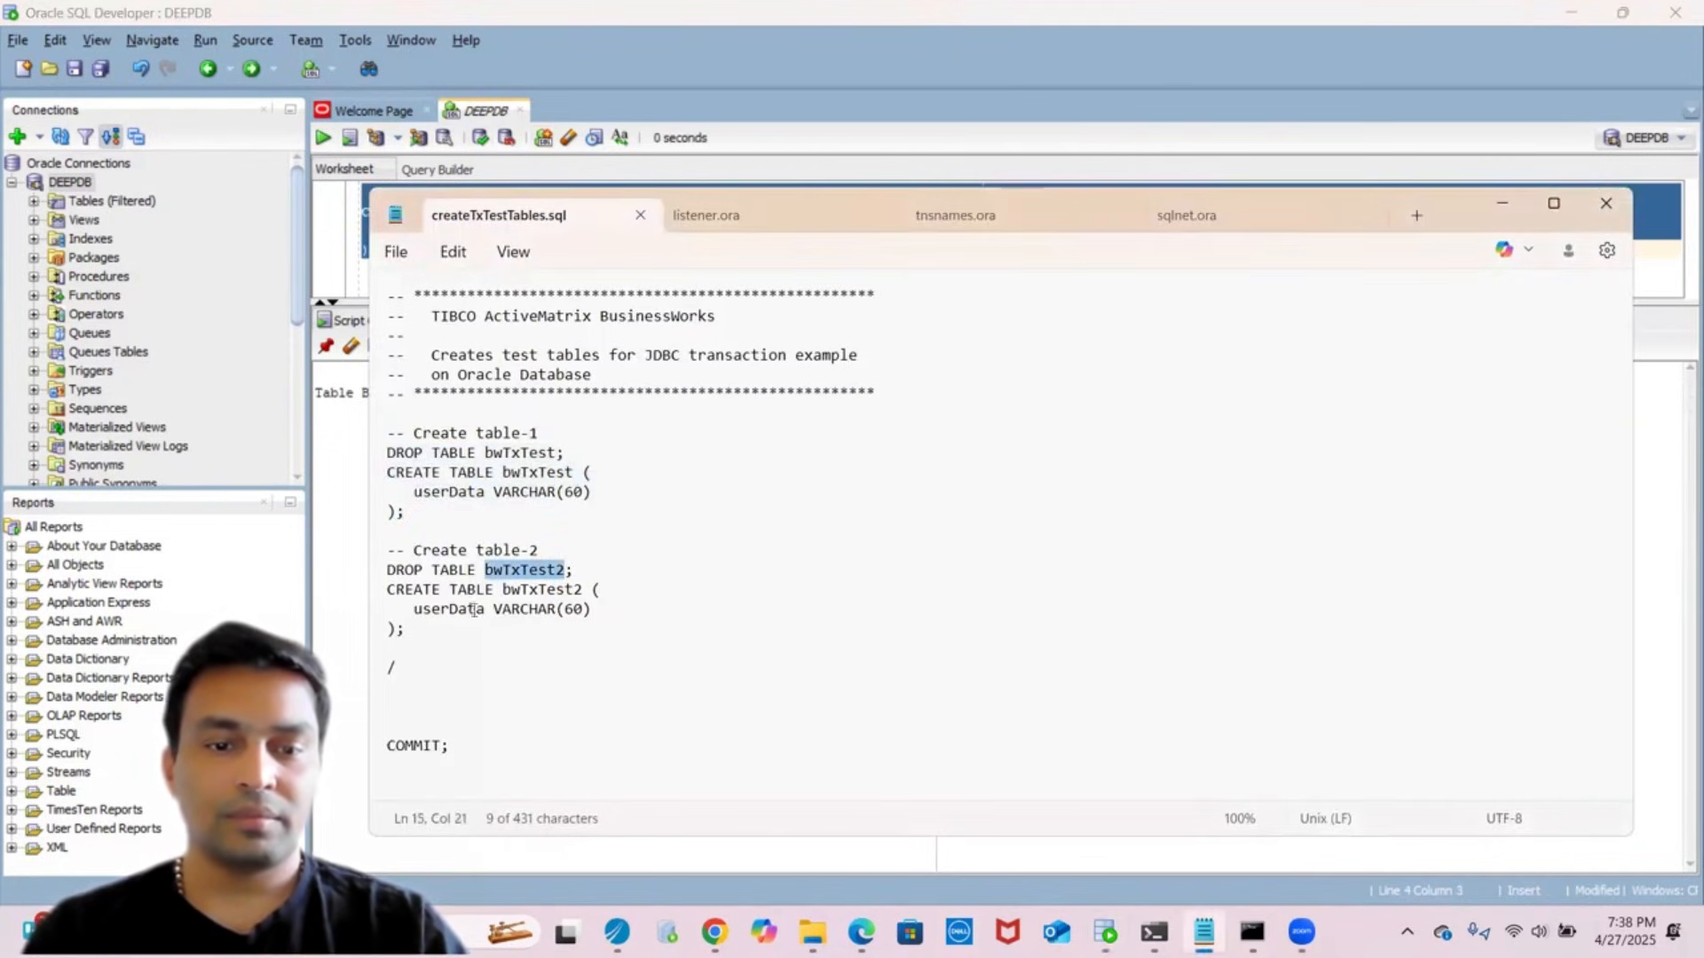
click(389, 590)
key(shift+Down)
key(shift+Down)
key(shift+Down)
key(ctrl+c)
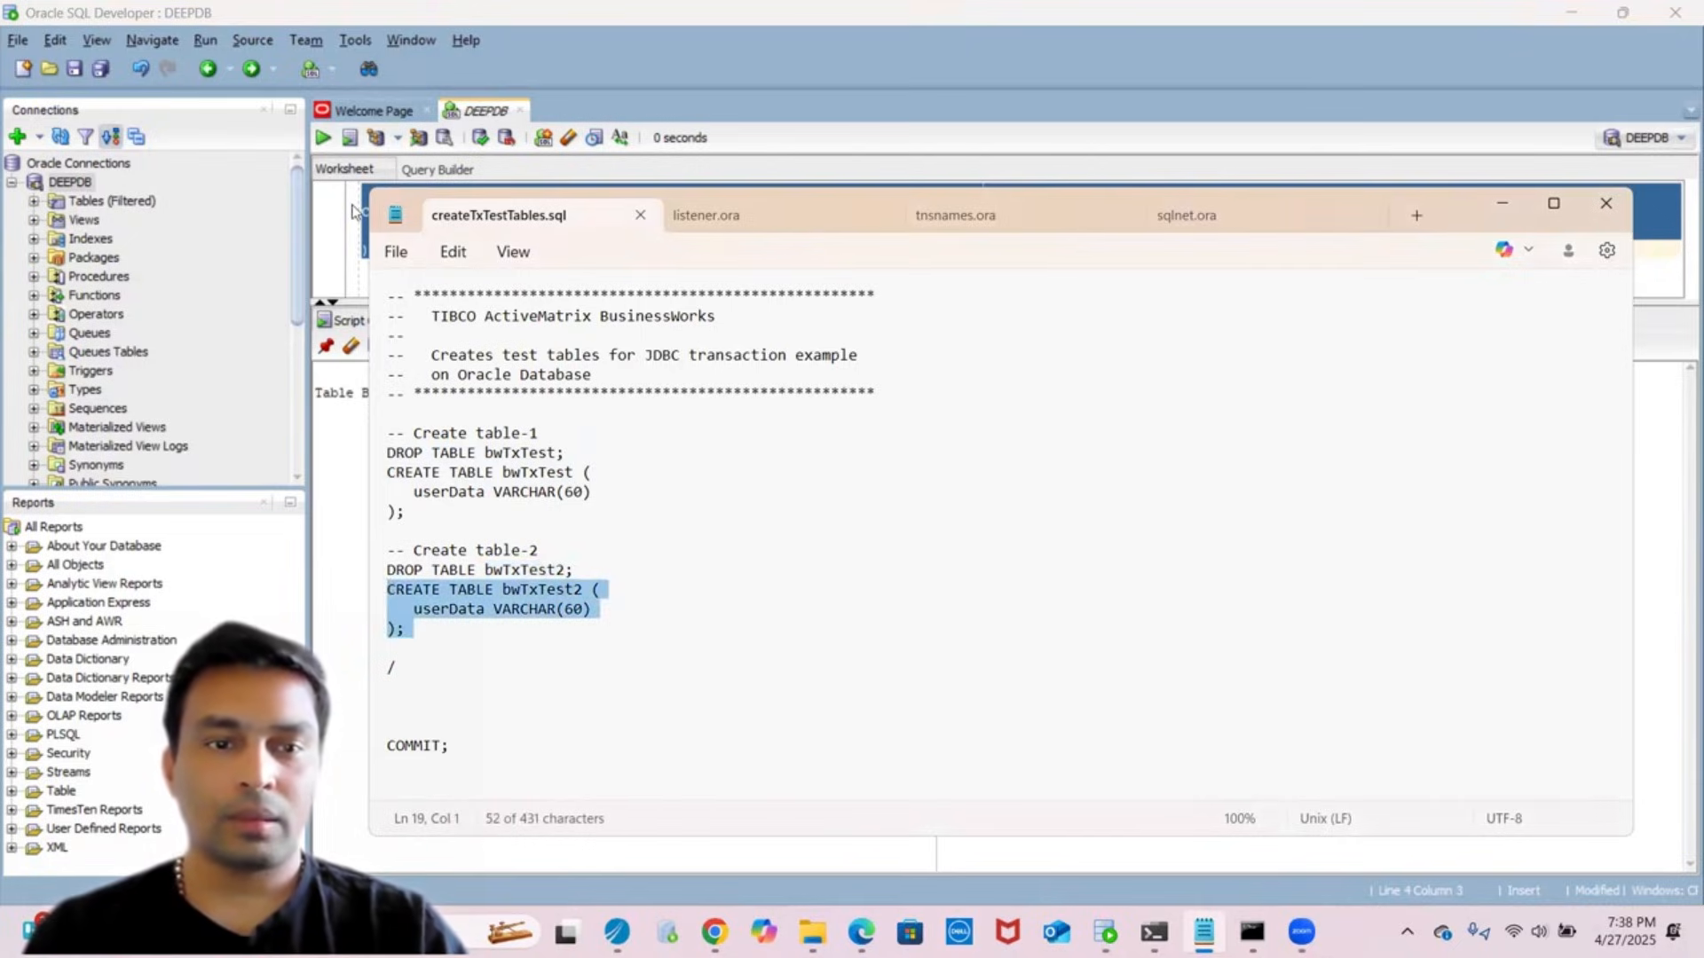
click(353, 212)
key(ctrl+v)
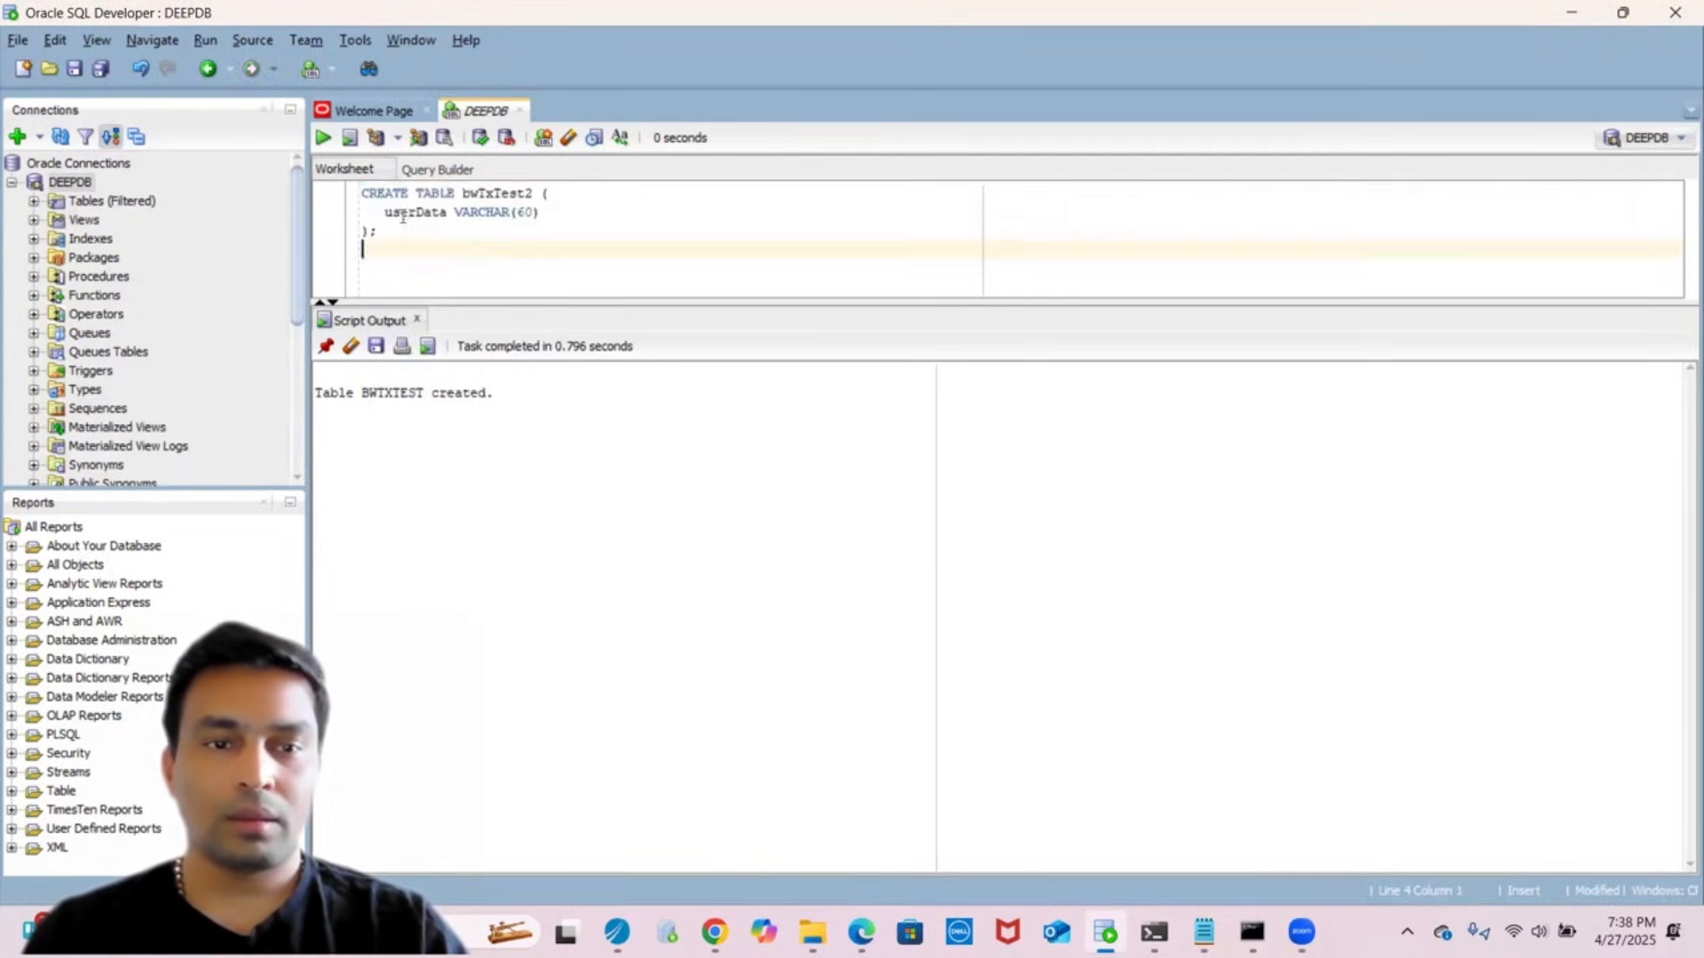
key(ctrl+a)
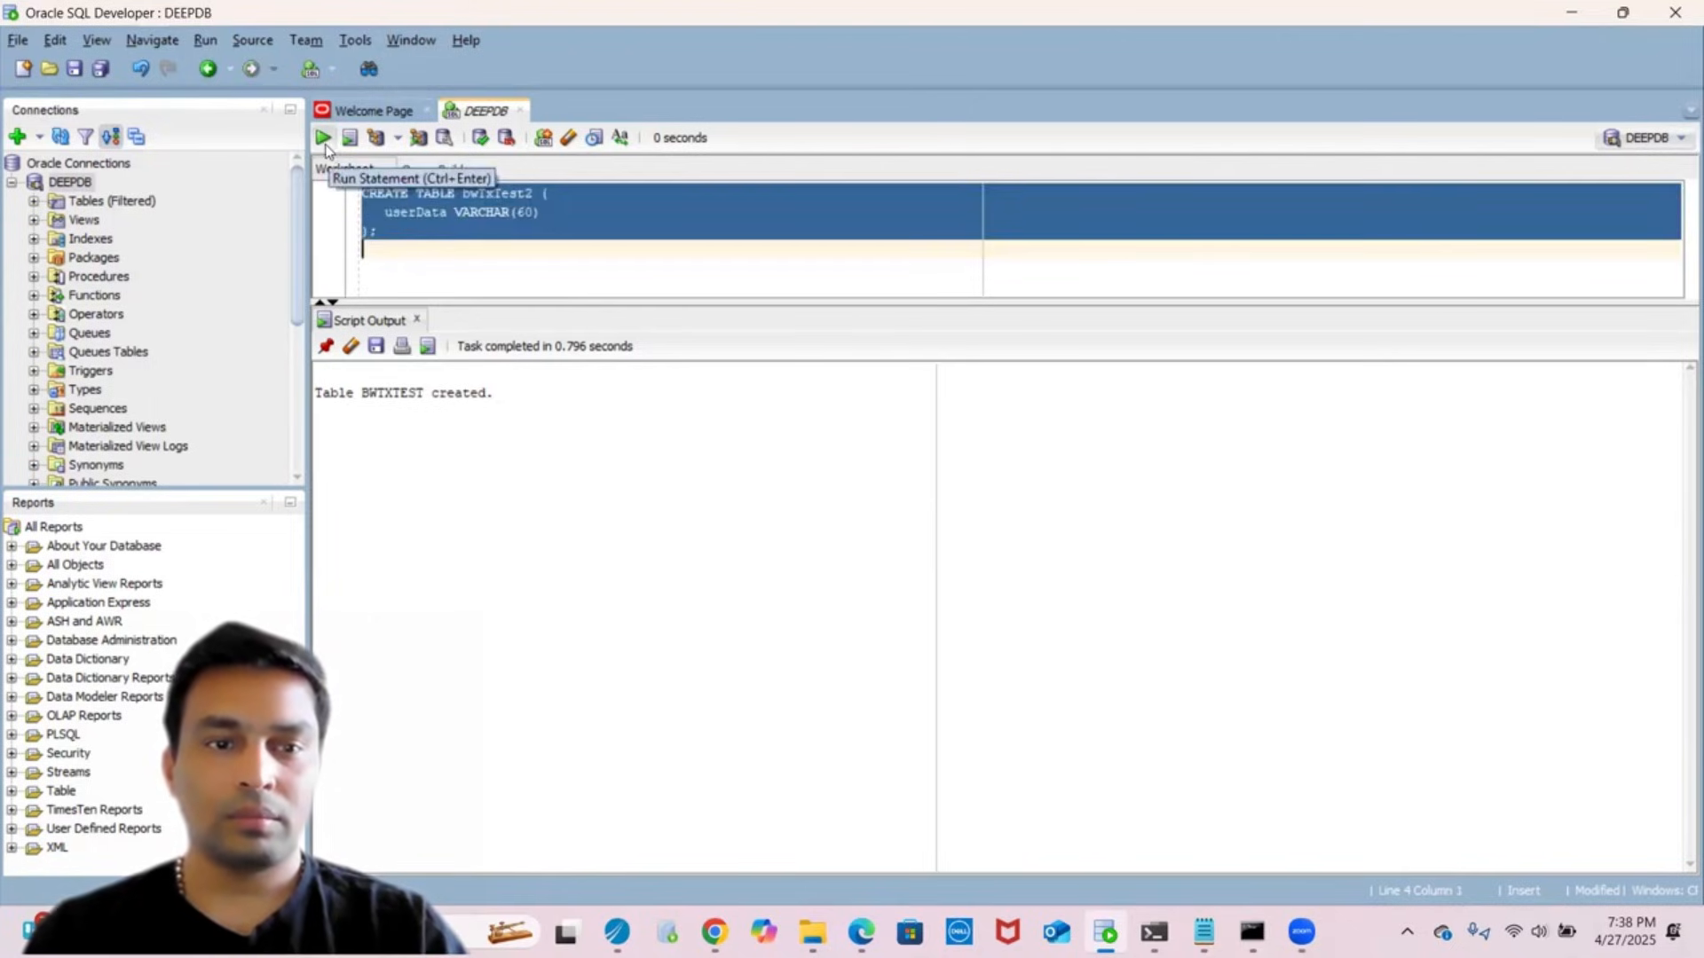
click(324, 140)
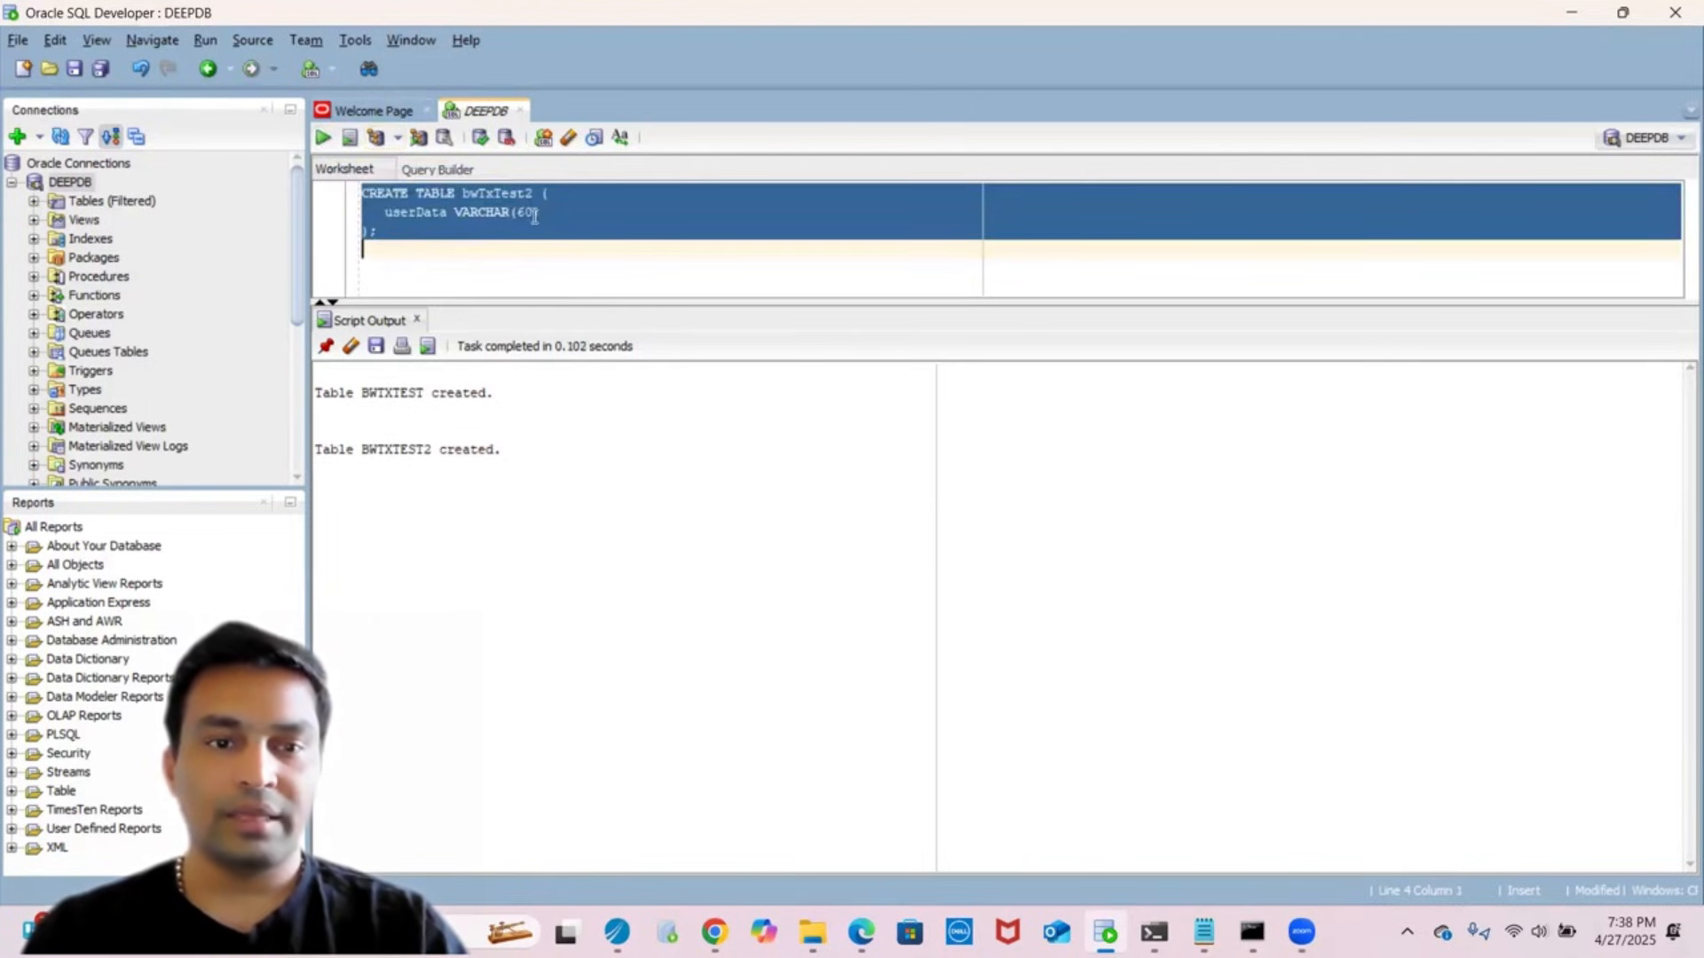
click(480, 139)
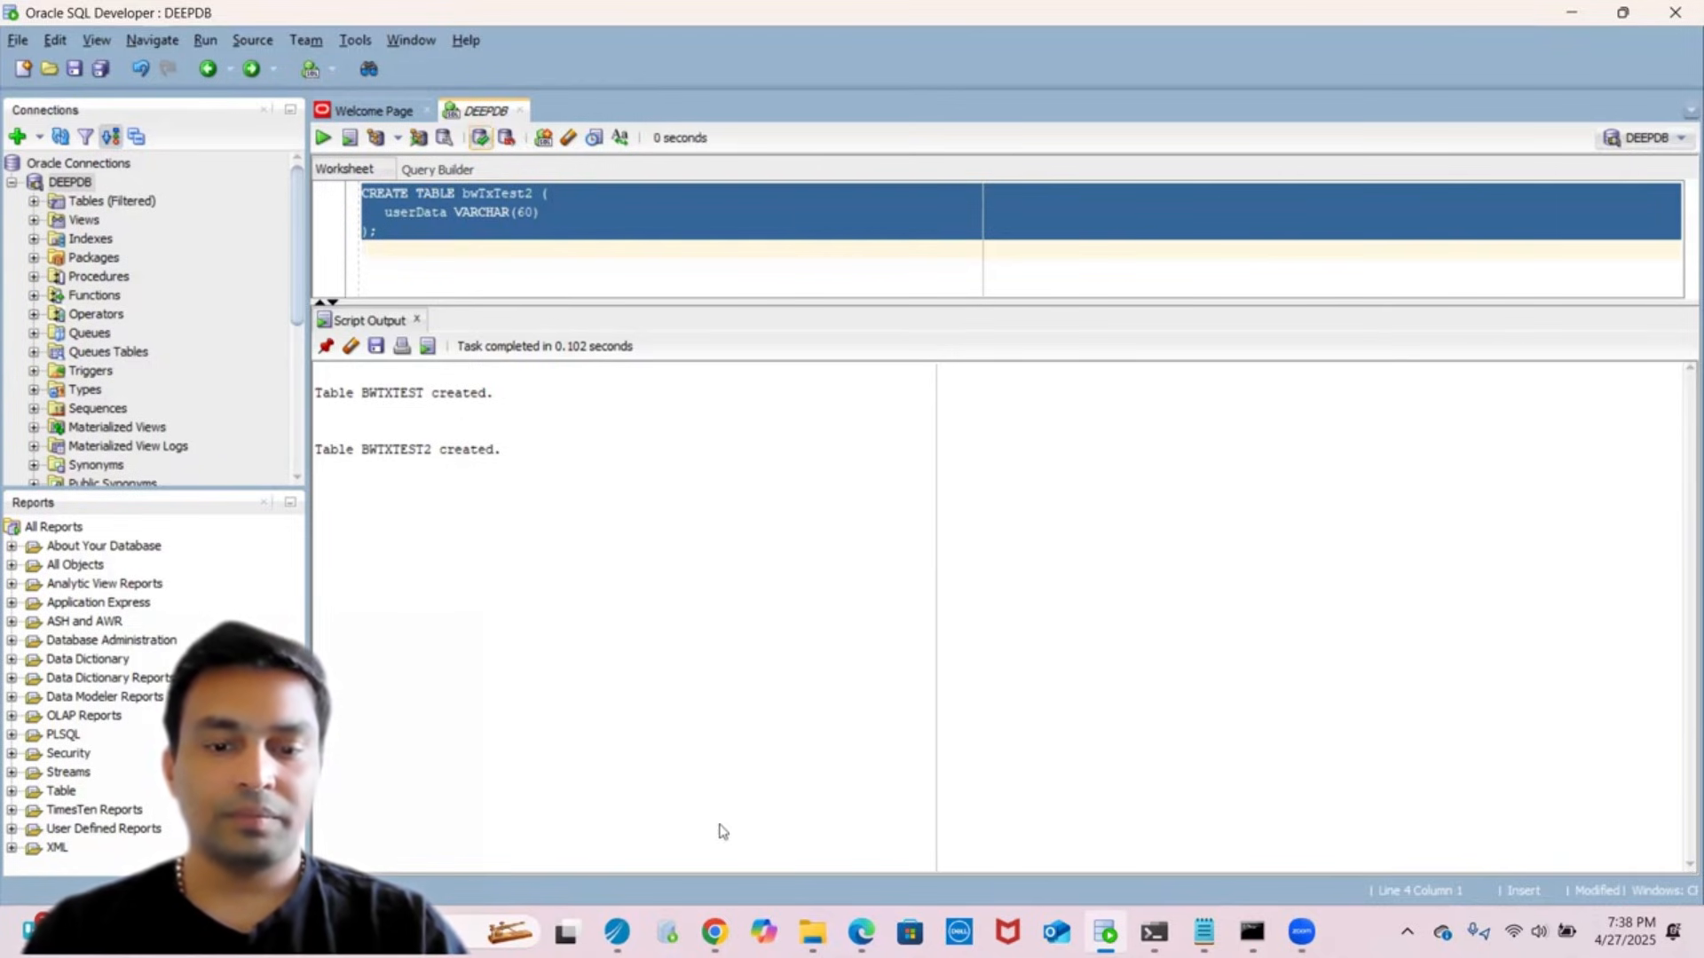
click(637, 275)
- Write and run 'select * from bwtxtest' in the worksheet
key(ctrl+a)
text(select)
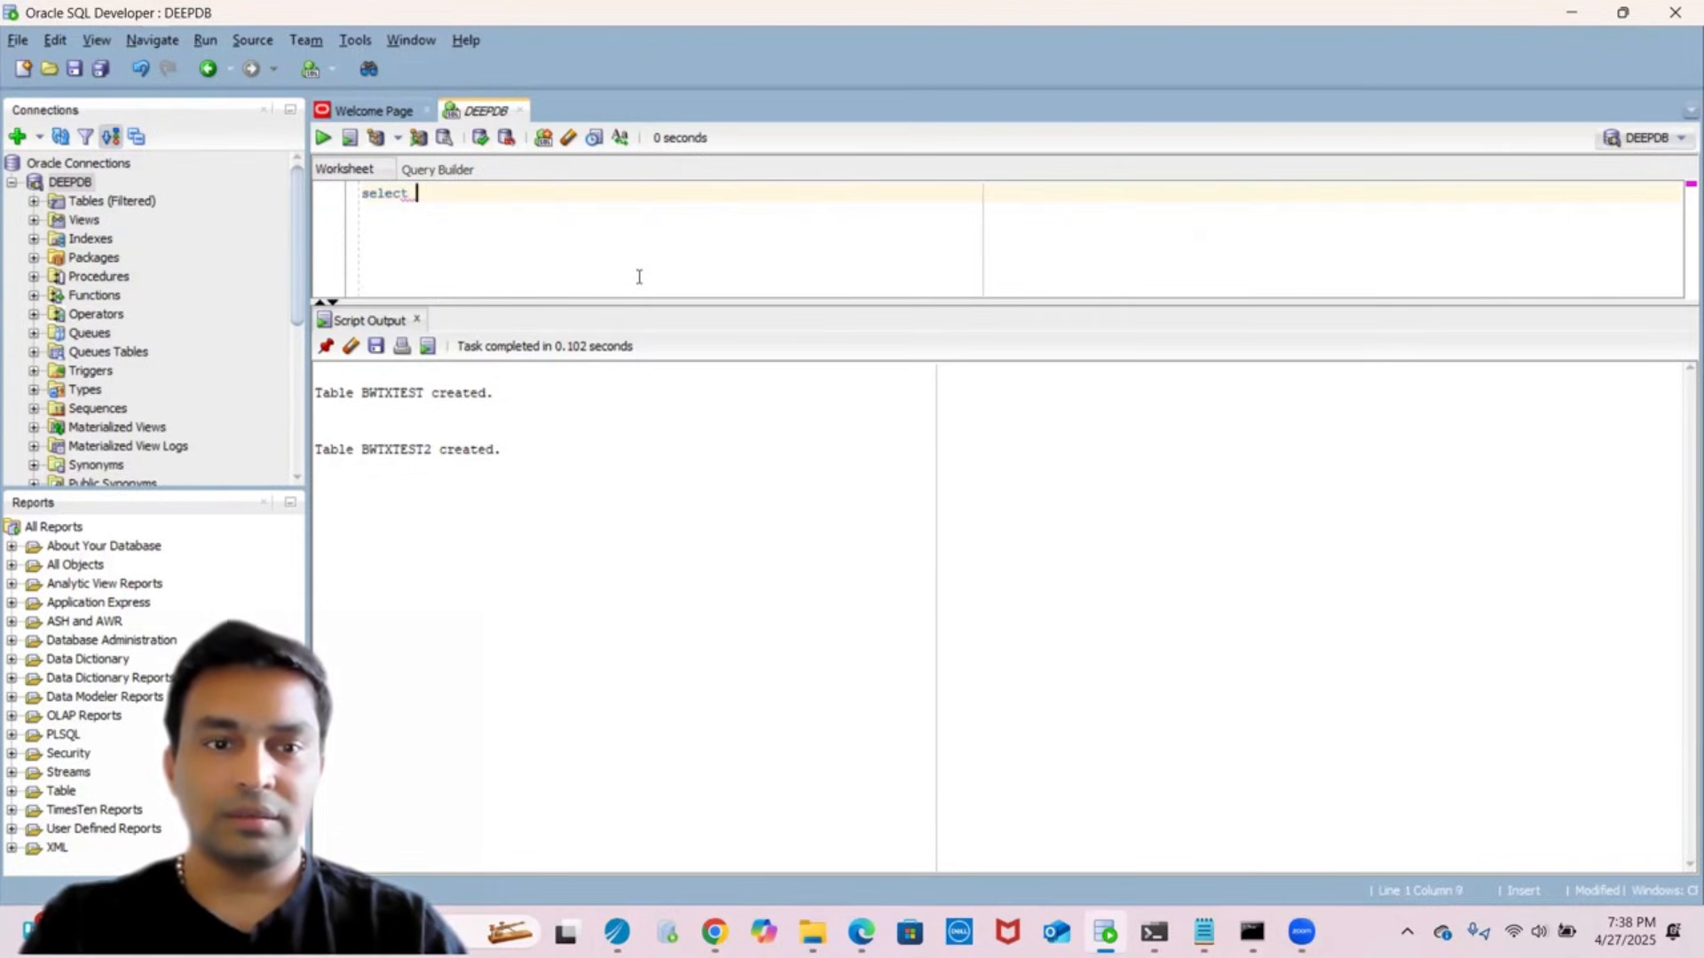
text(  * from)
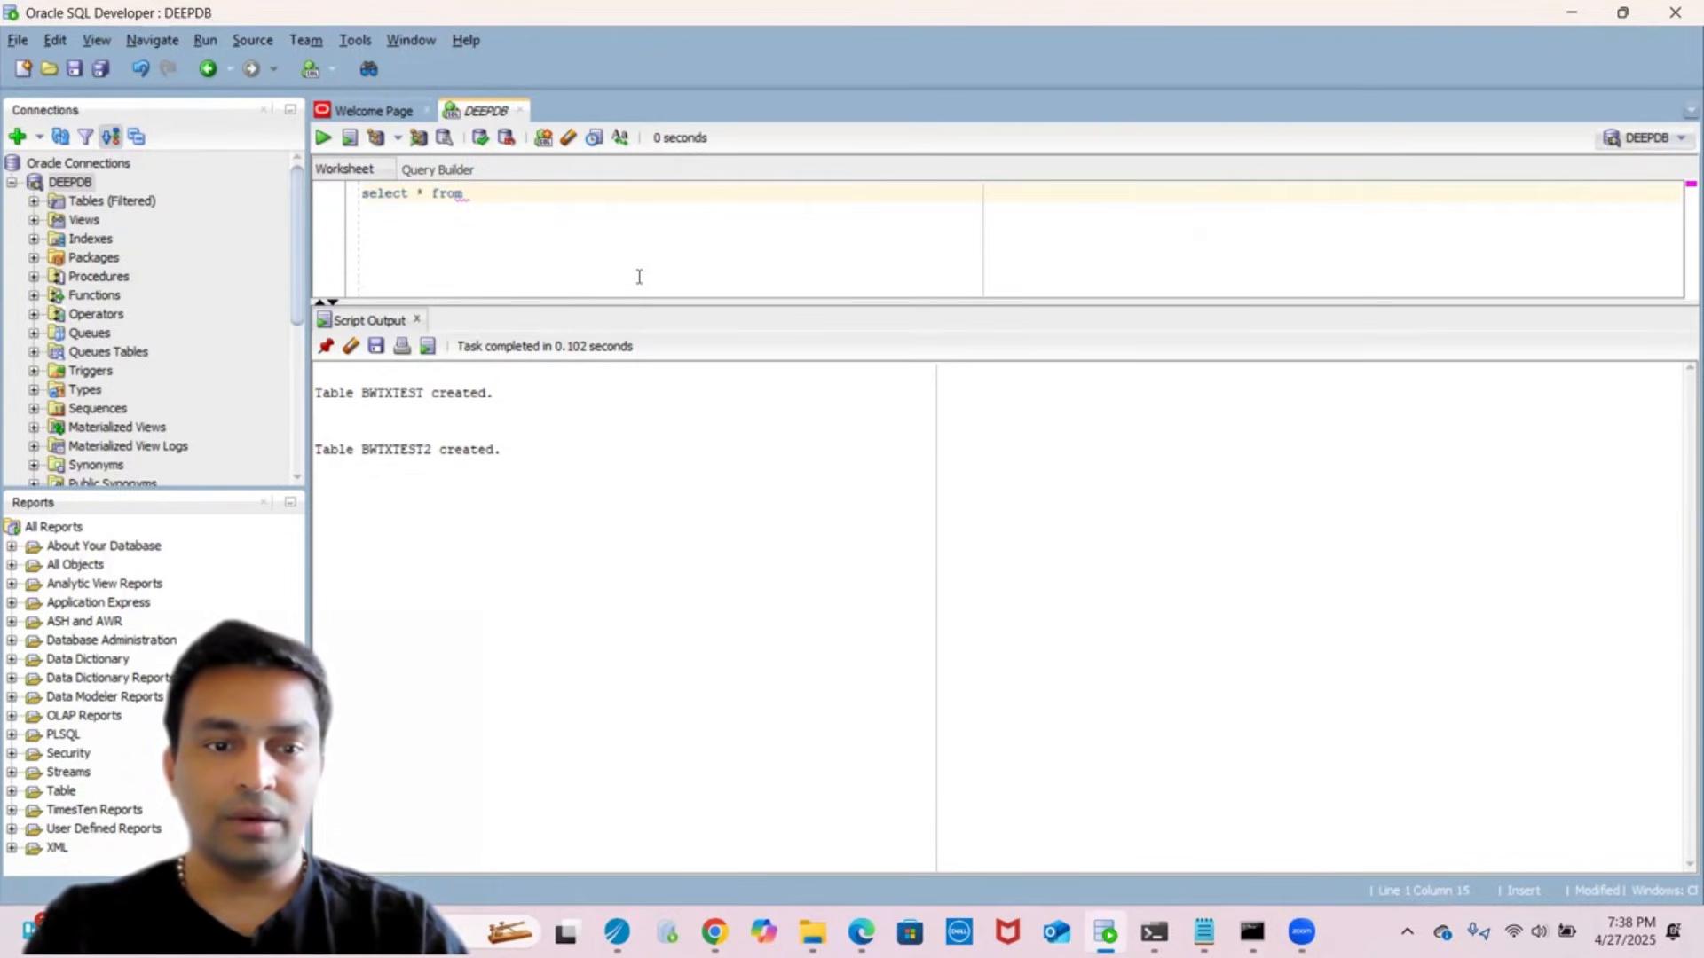
text( BW)
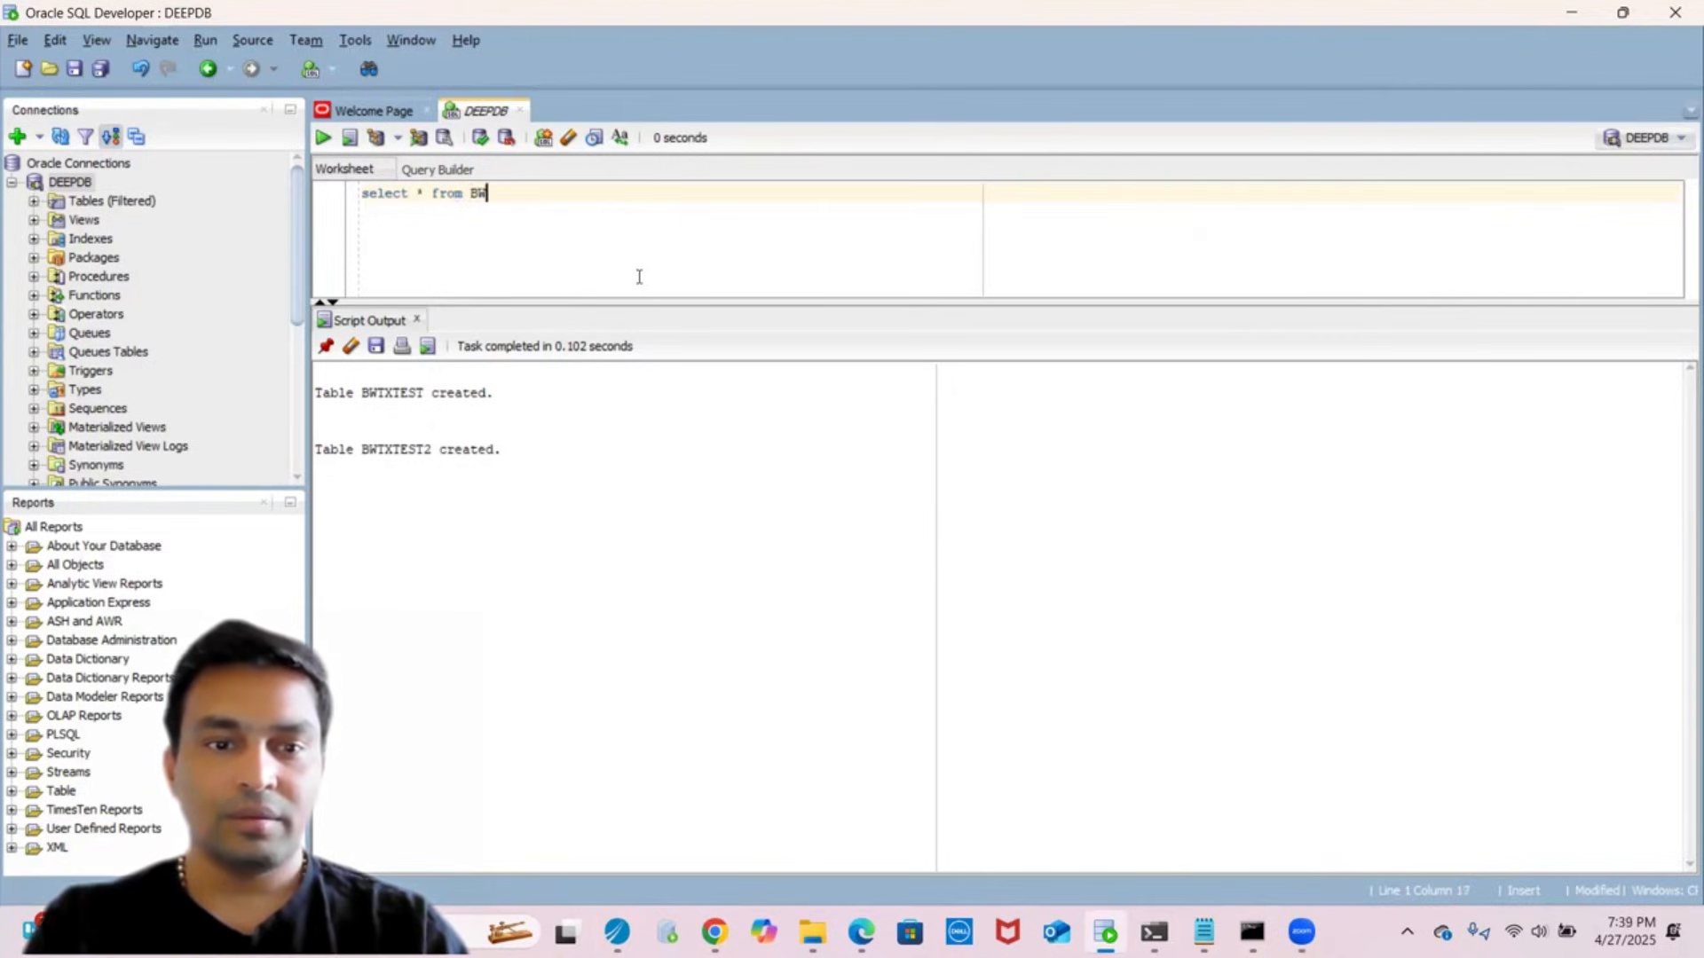
key(Down)
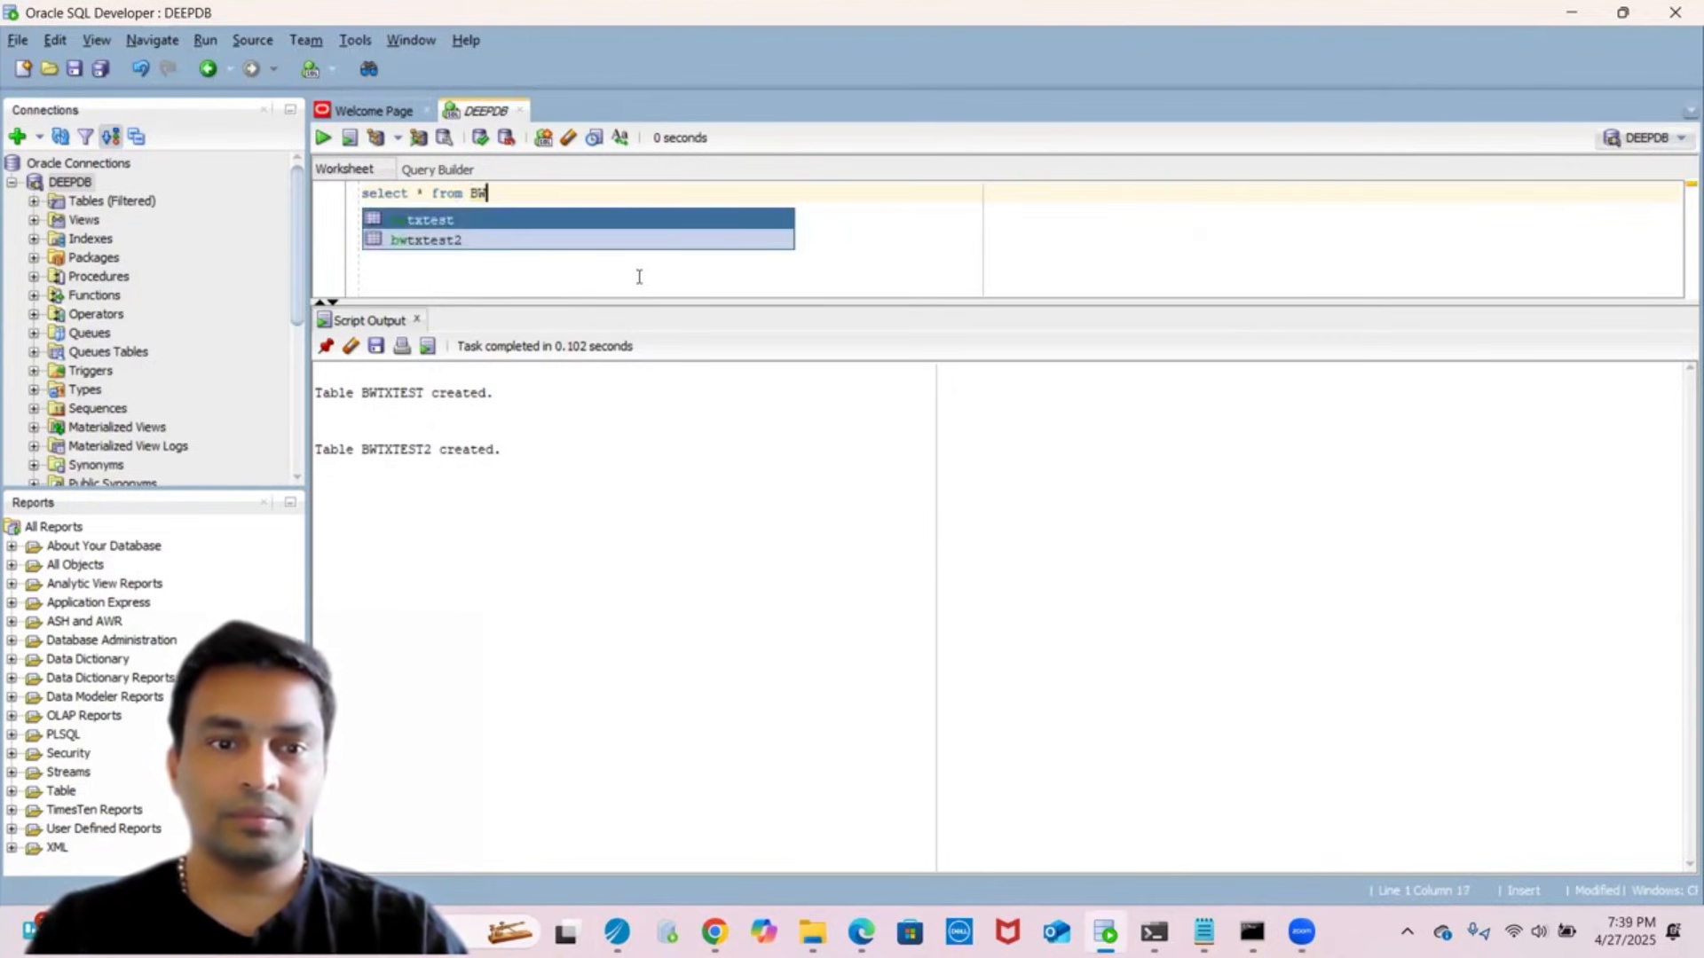
key(Return)
key(ctrl+a)
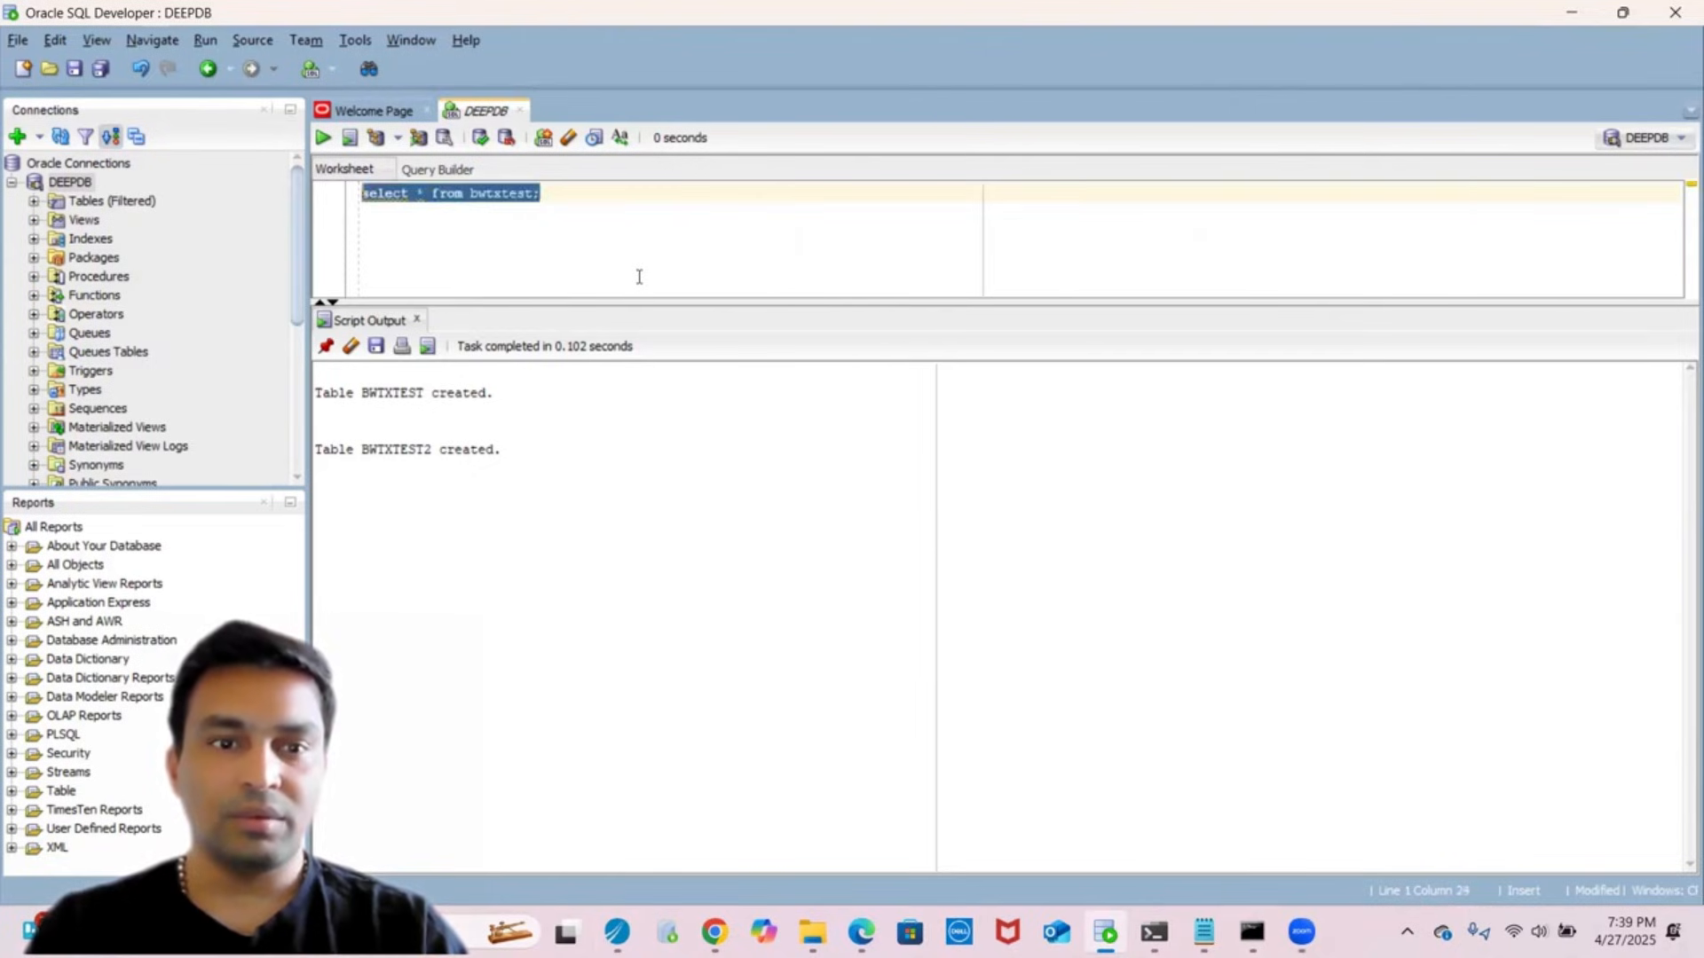
click(322, 138)
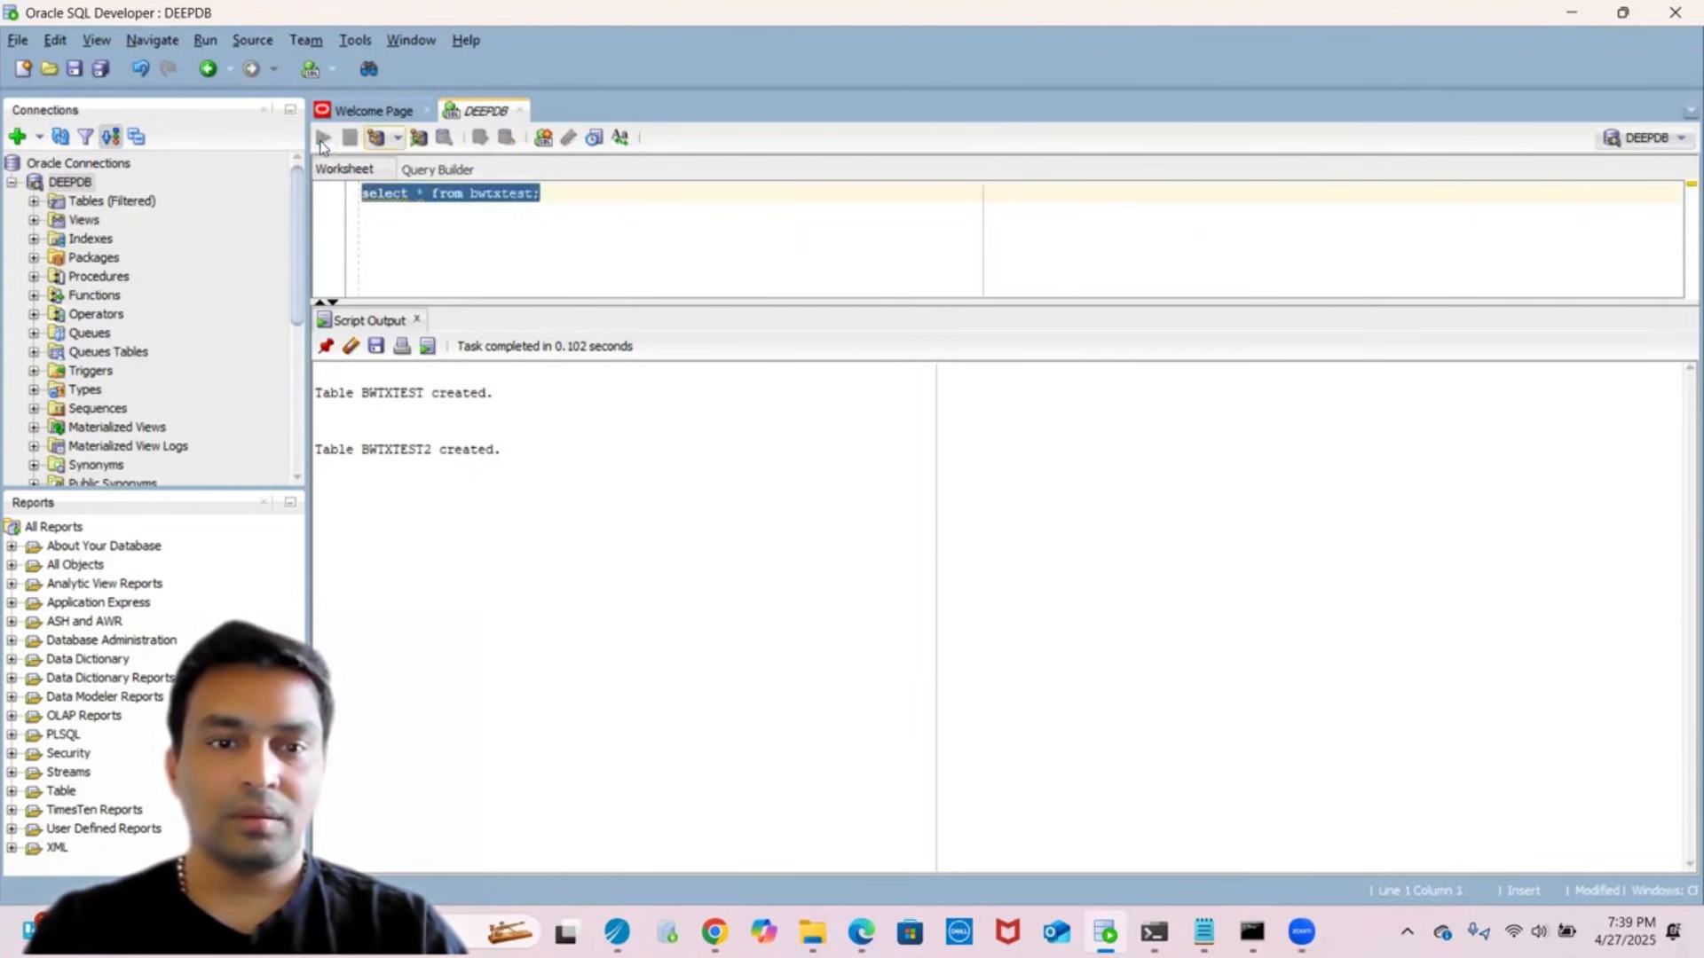
click(639, 220)
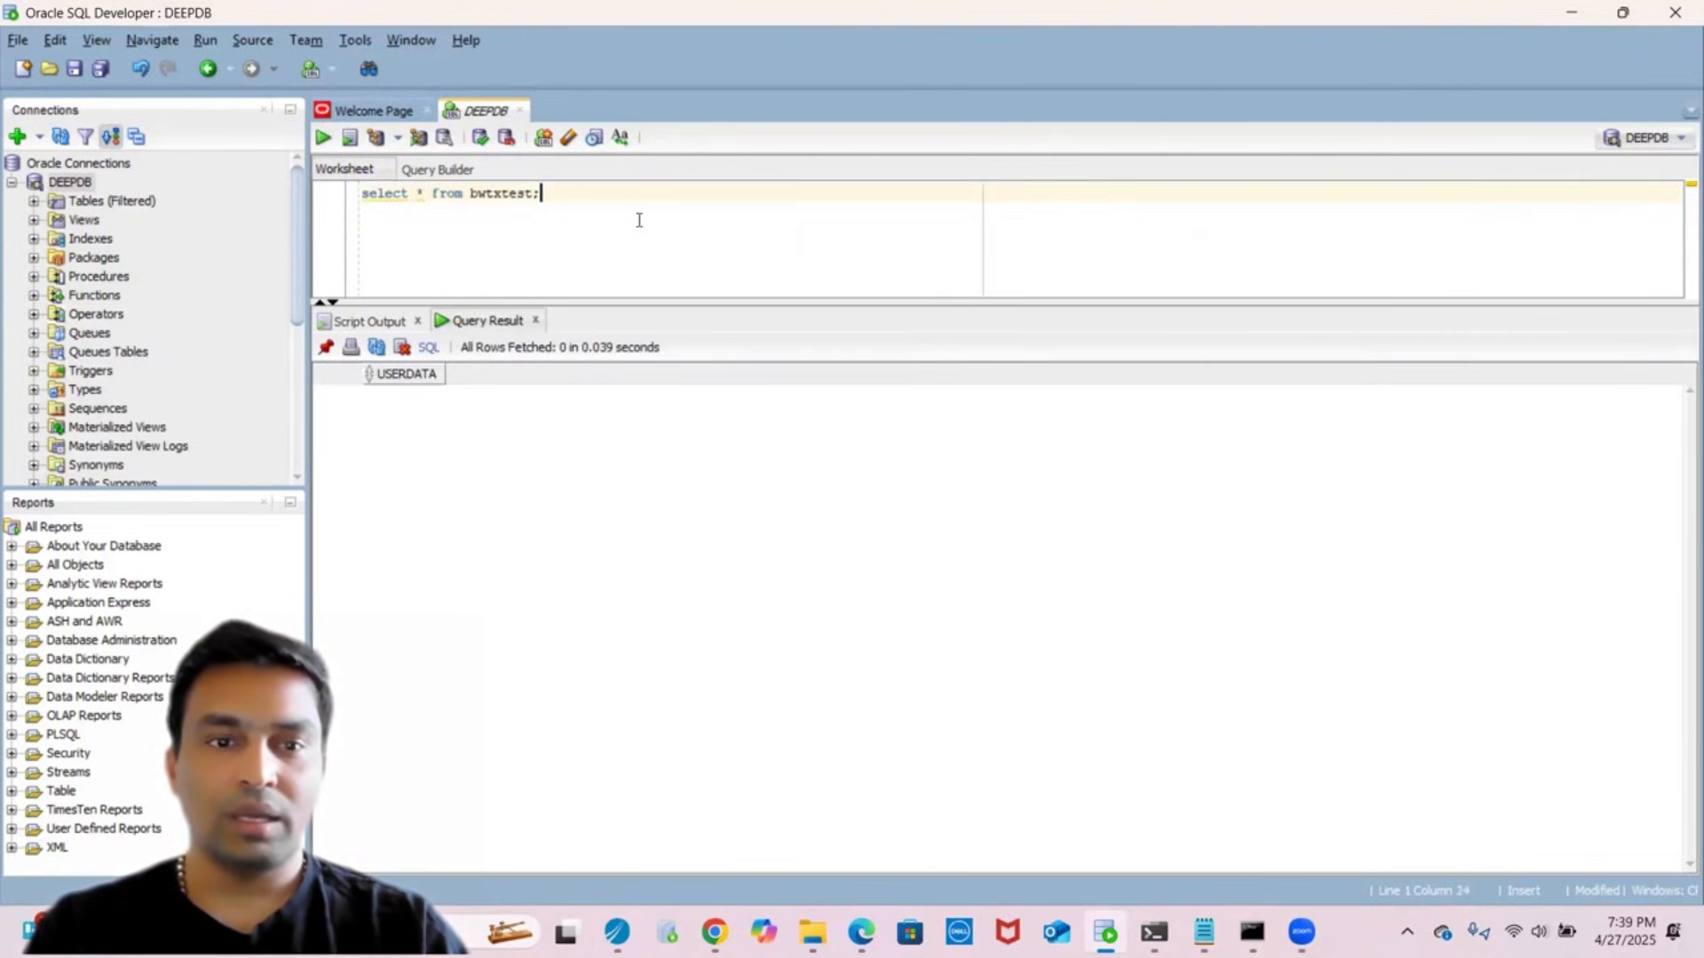
- Add a second line querying bwtxtest2 and run it
key(shift+Home)
key(ctrl+c)
click(639, 220)
key(Return)
key(Return)
key(ctrl+v)
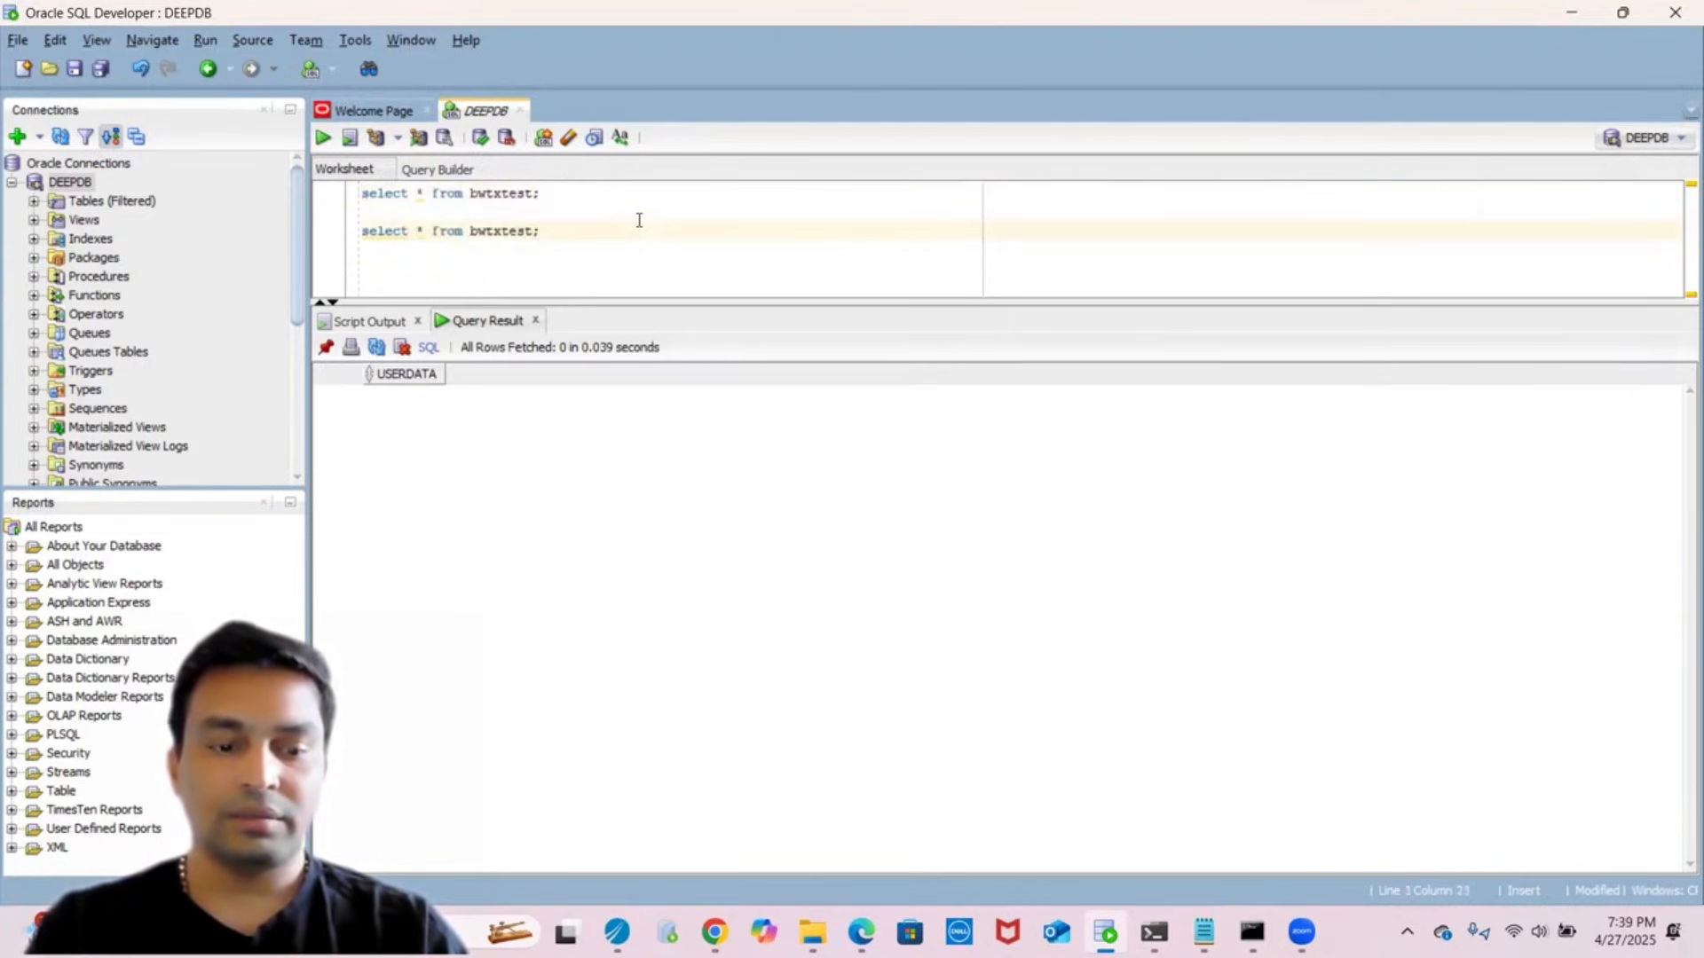
text(2)
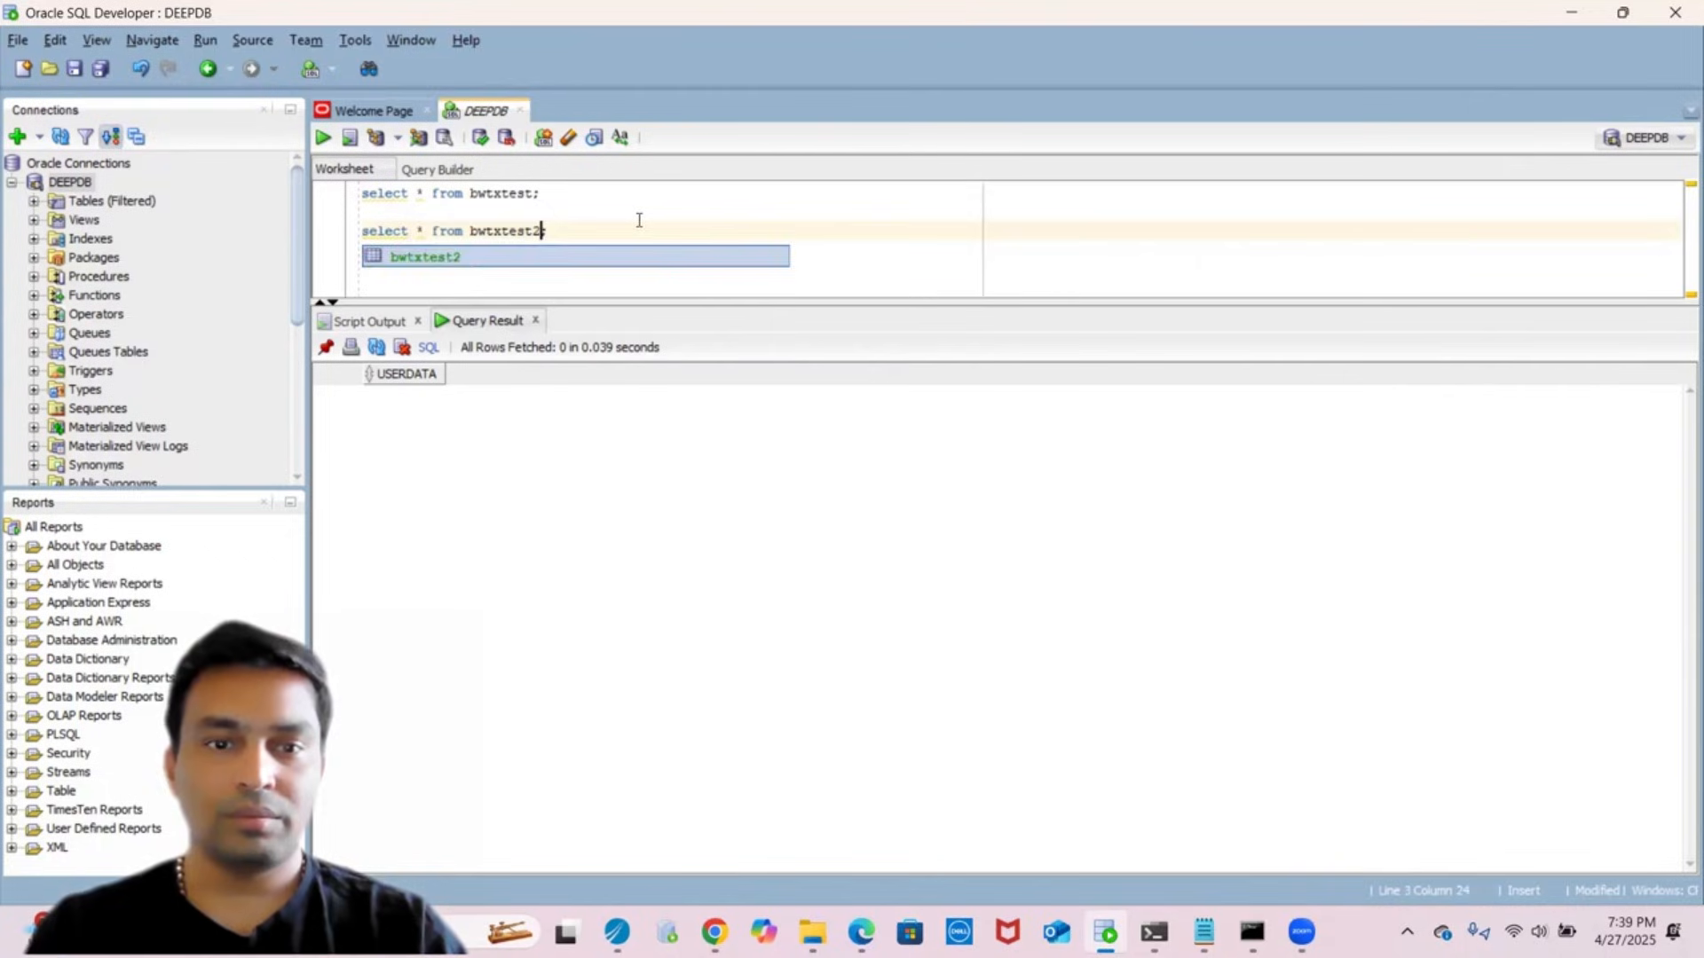
key(Right)
key(shift+Up)
key(shift+Down)
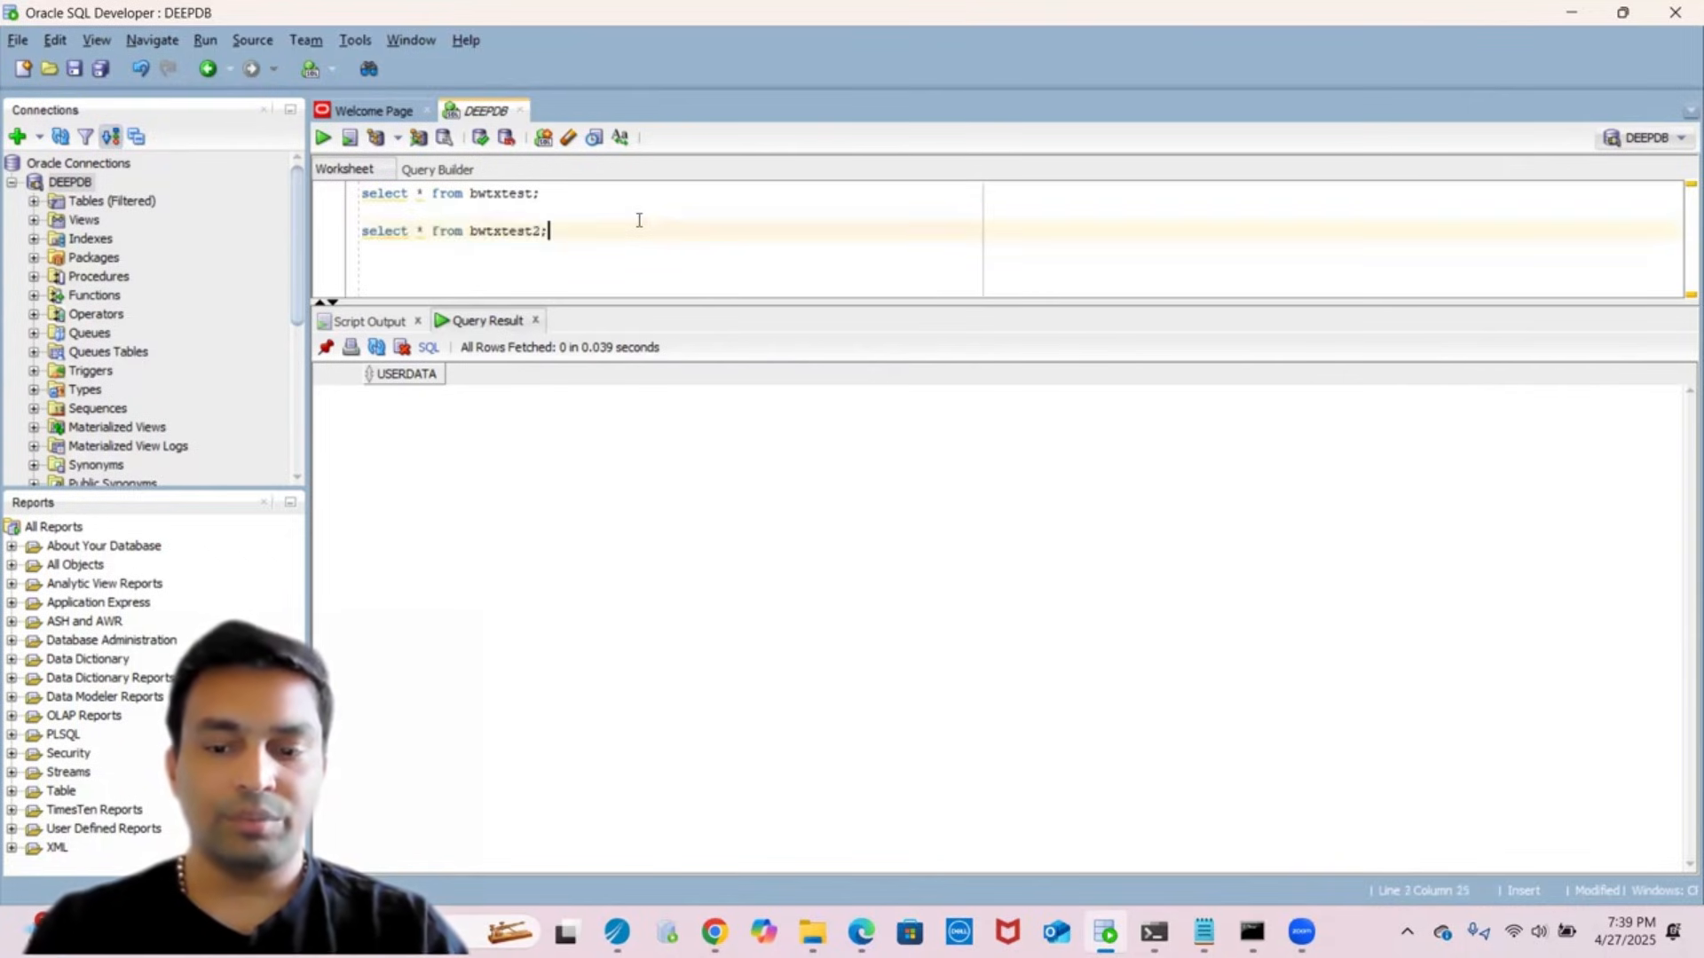
key(shift+Home)
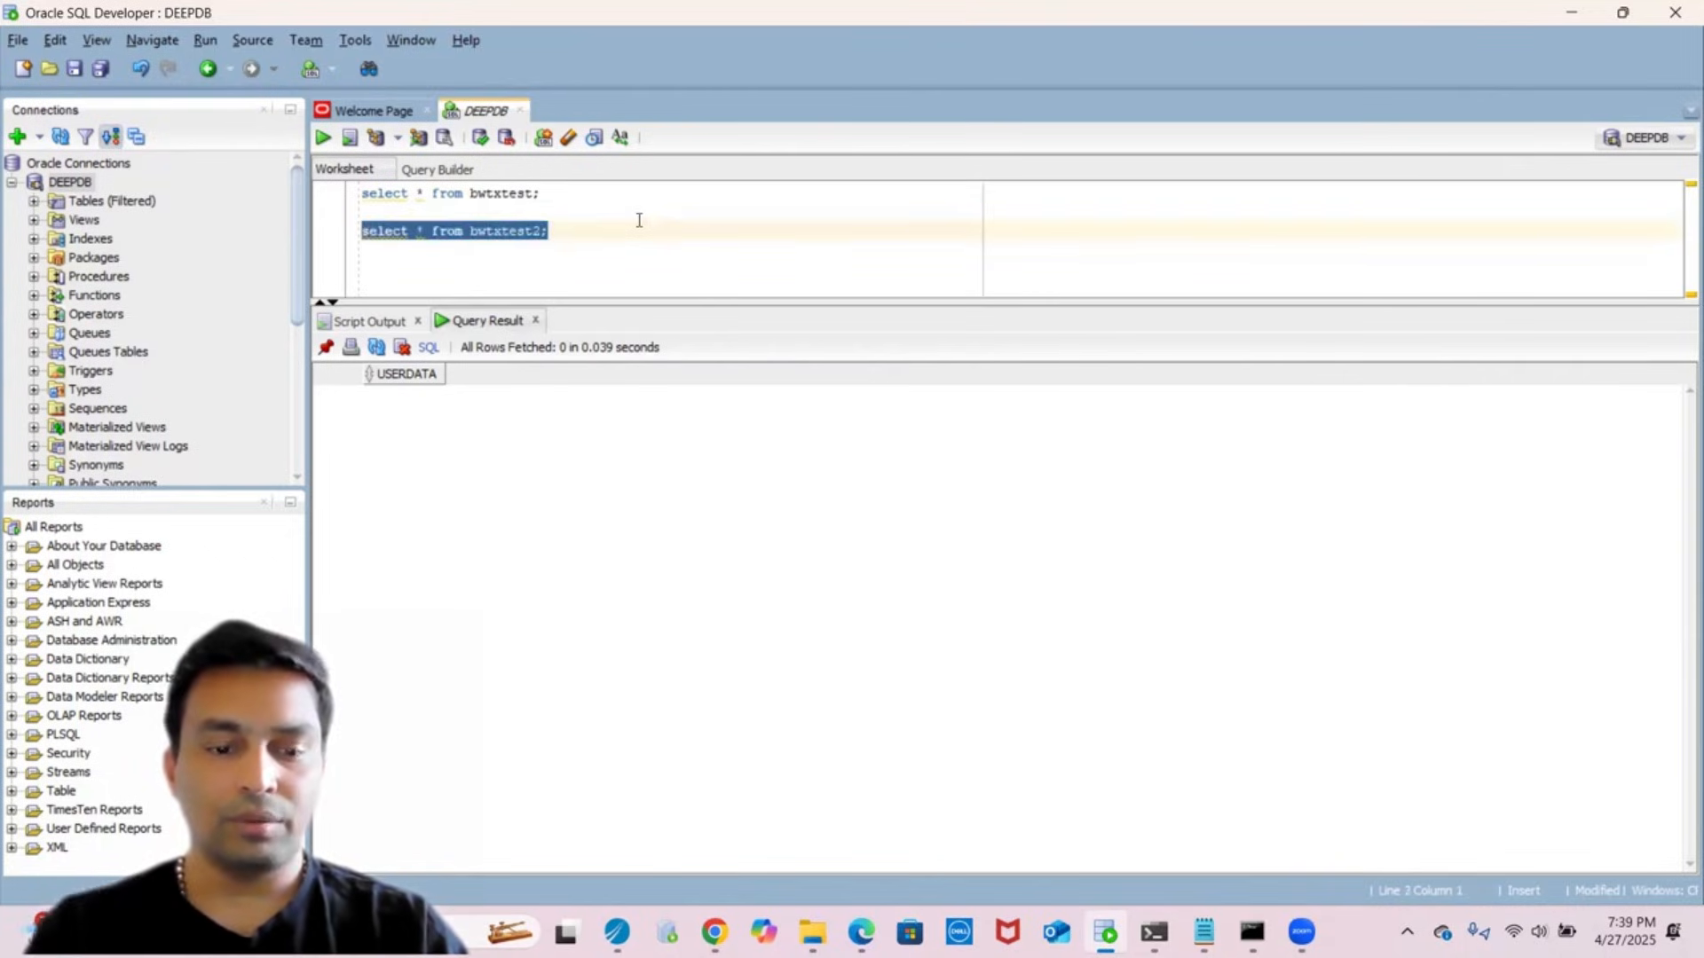
click(323, 140)
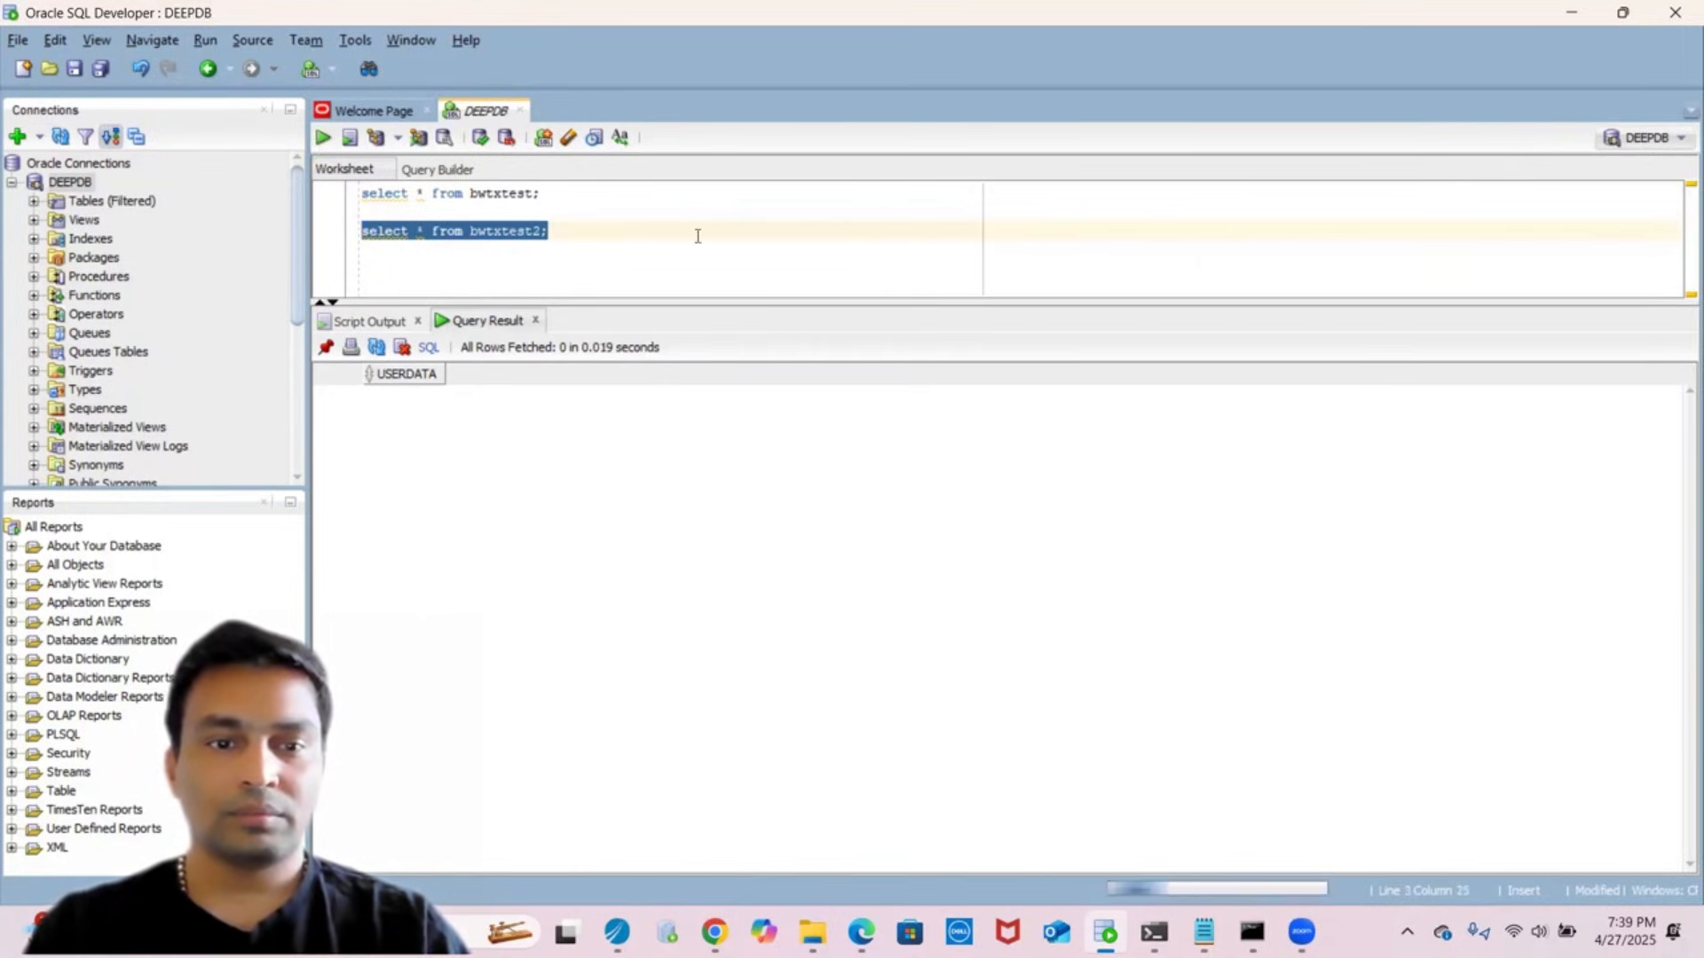
click(579, 243)
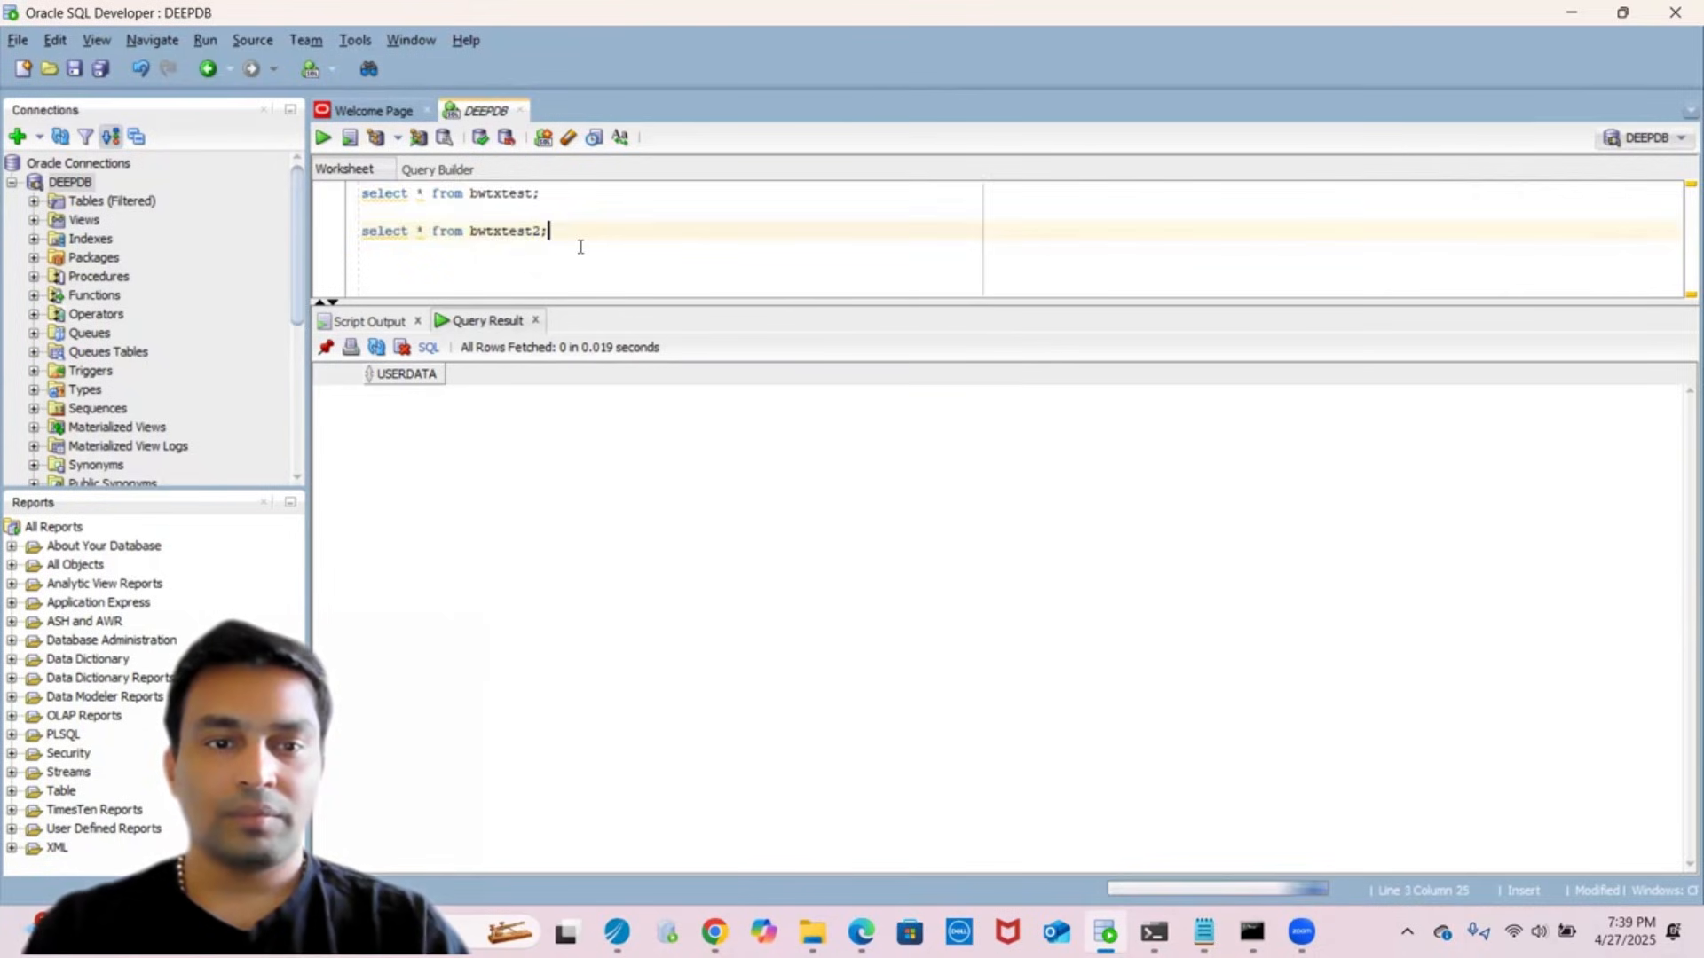
- Run both queries together and confirm each returns 0 rows, then return to Designer
key(ctrl+a)
click(325, 137)
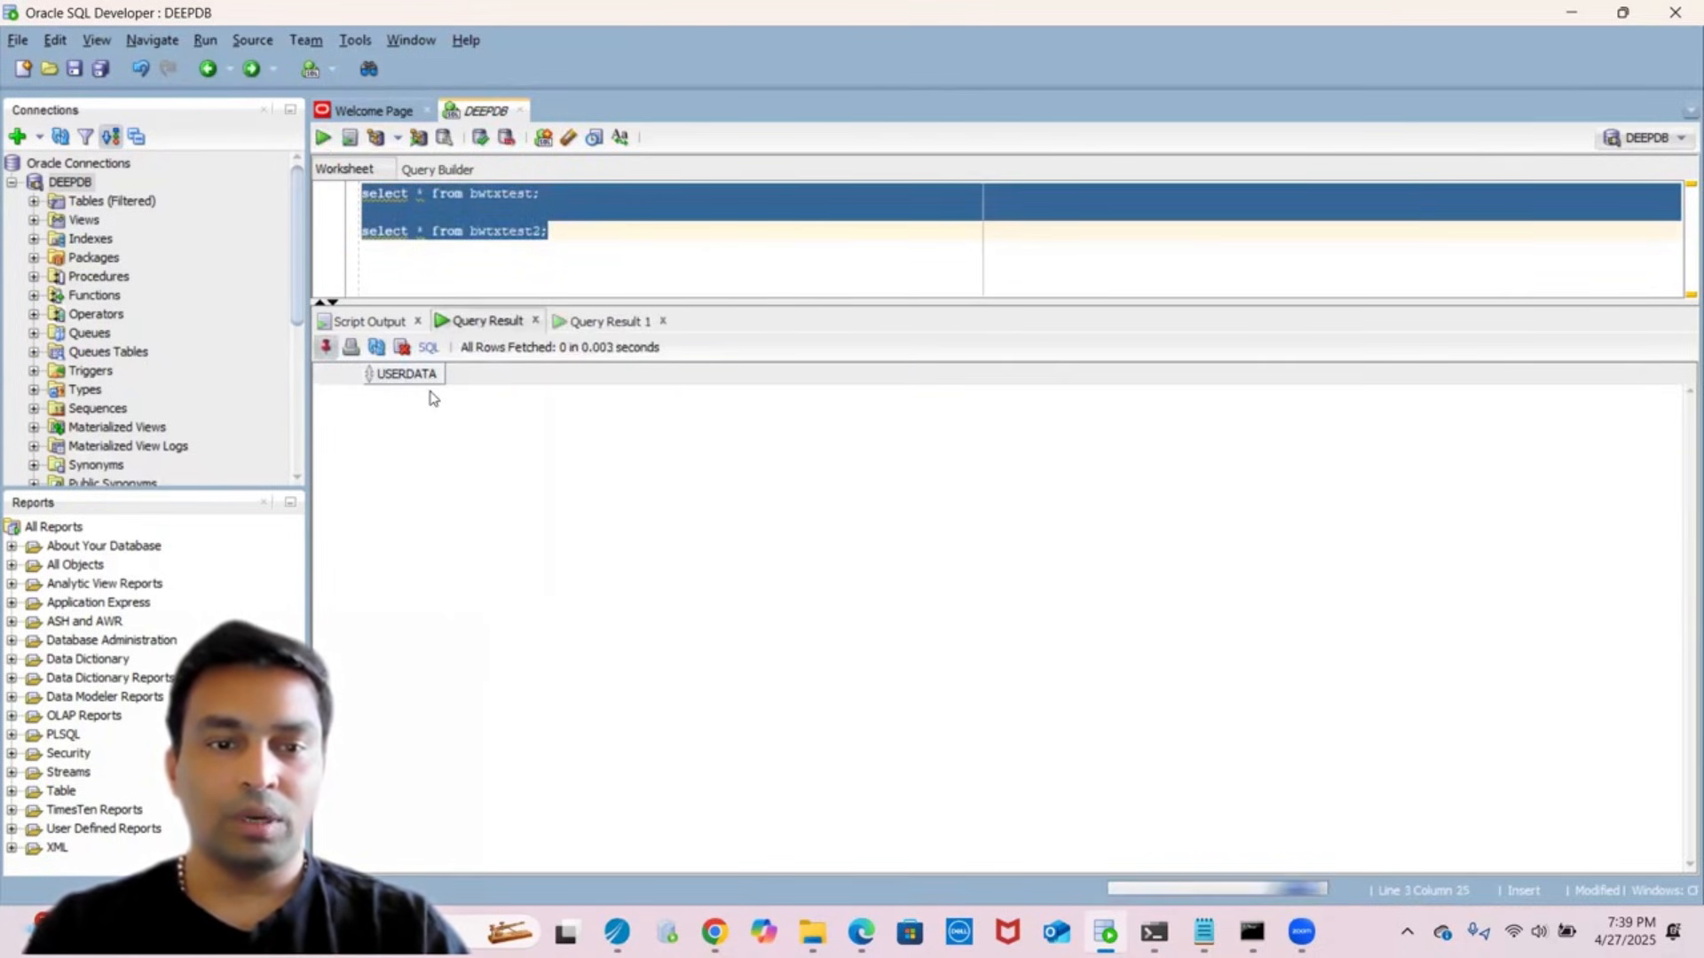
click(600, 320)
click(601, 321)
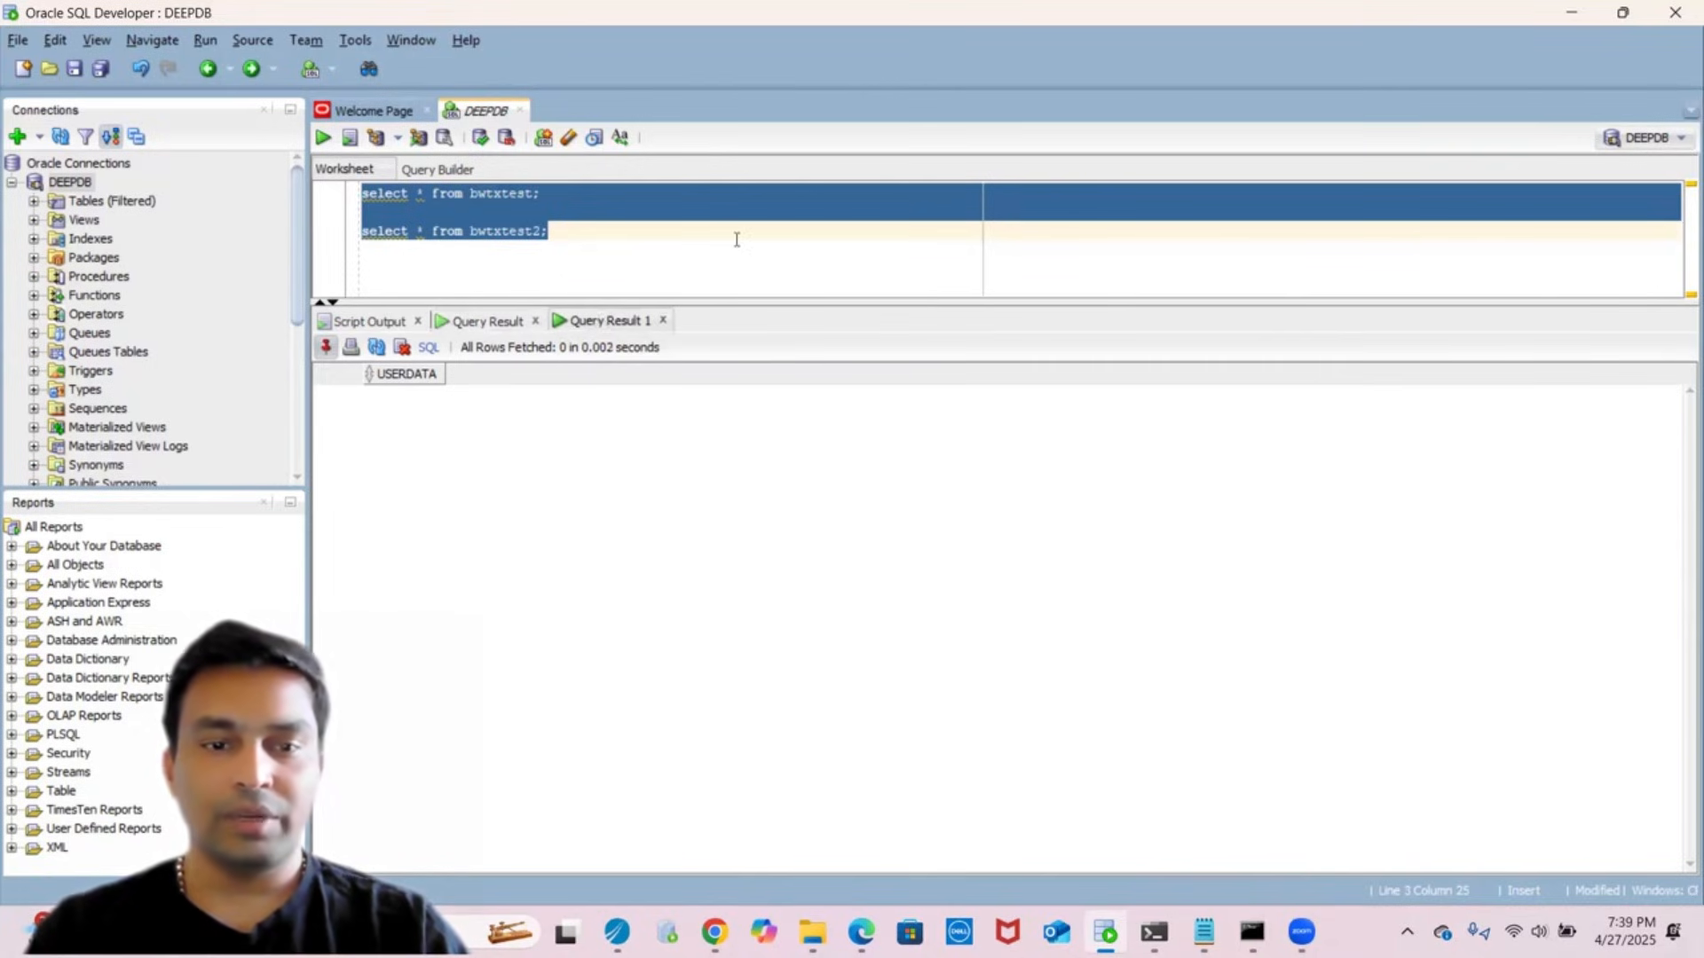
key(alt+Tab)
- Review the Timer activity, then start testing and load JDBCUpdate to run it
click(523, 428)
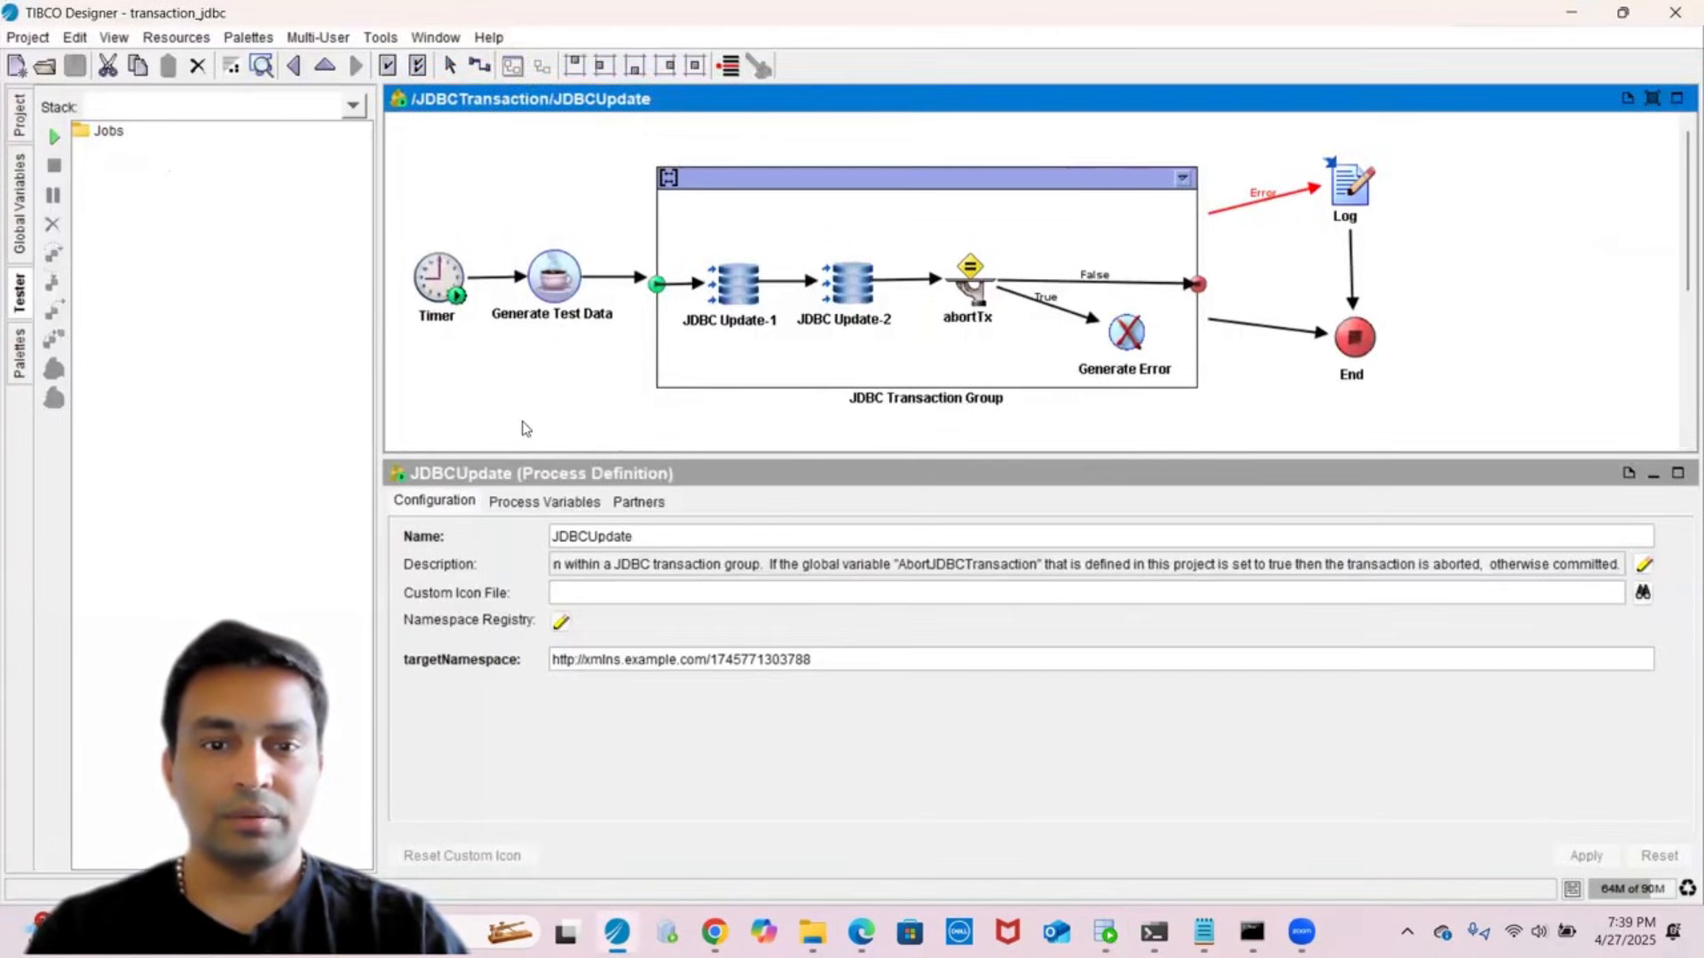
click(439, 291)
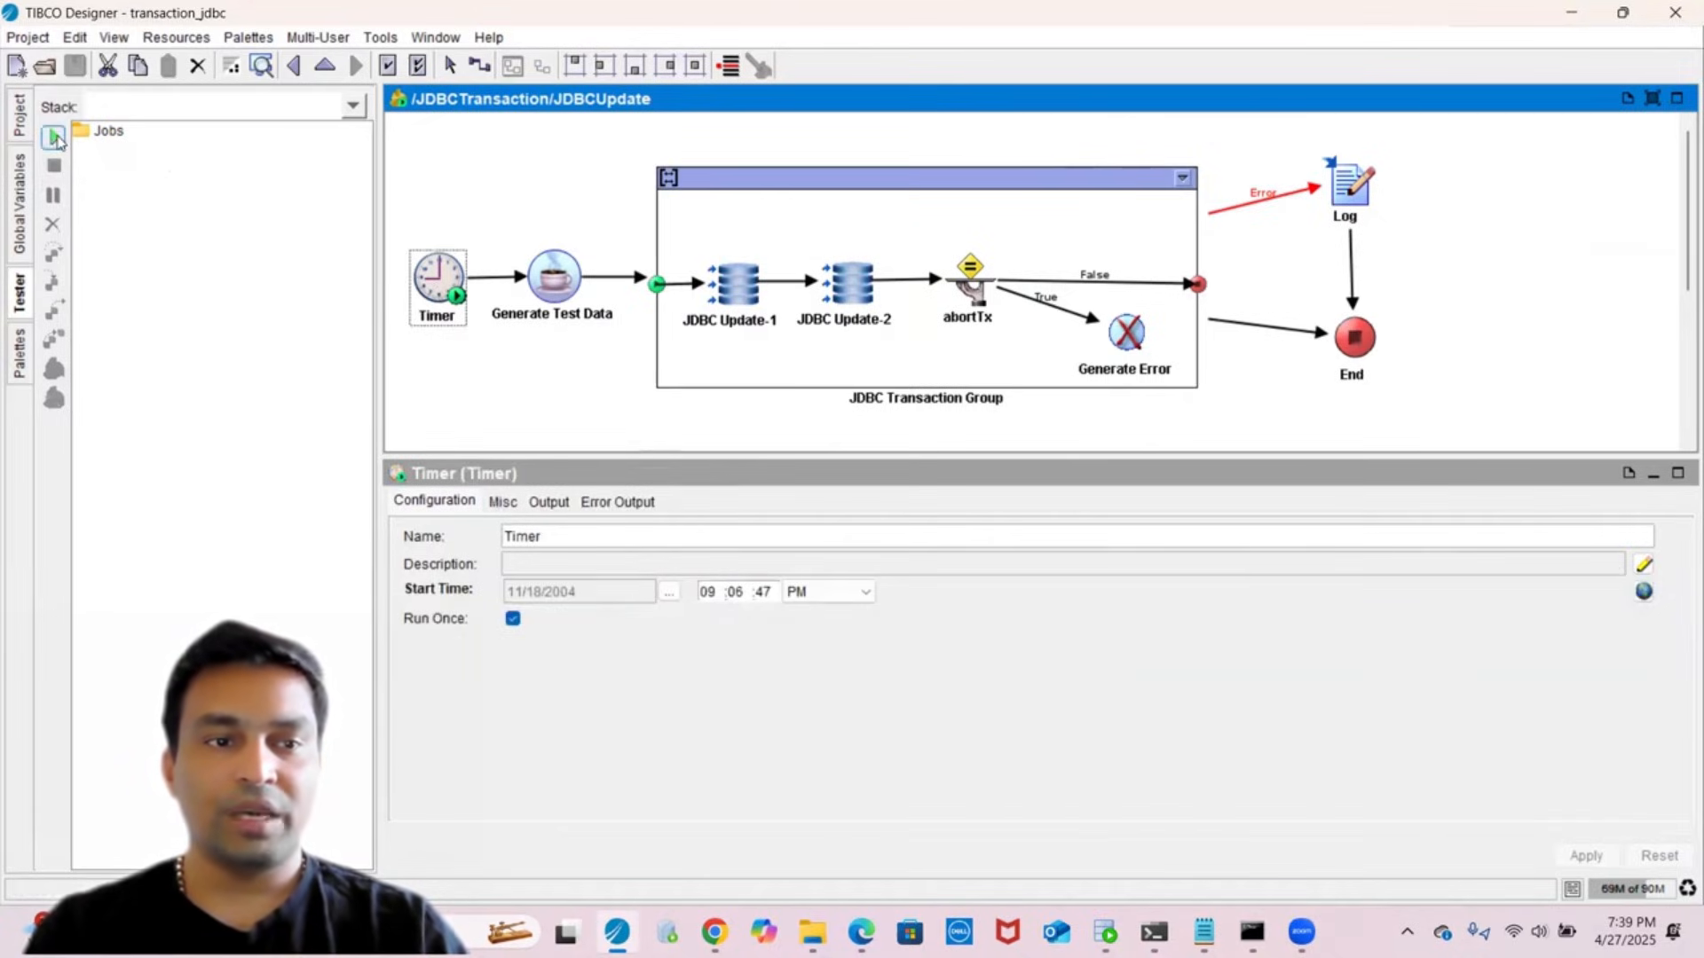
click(54, 137)
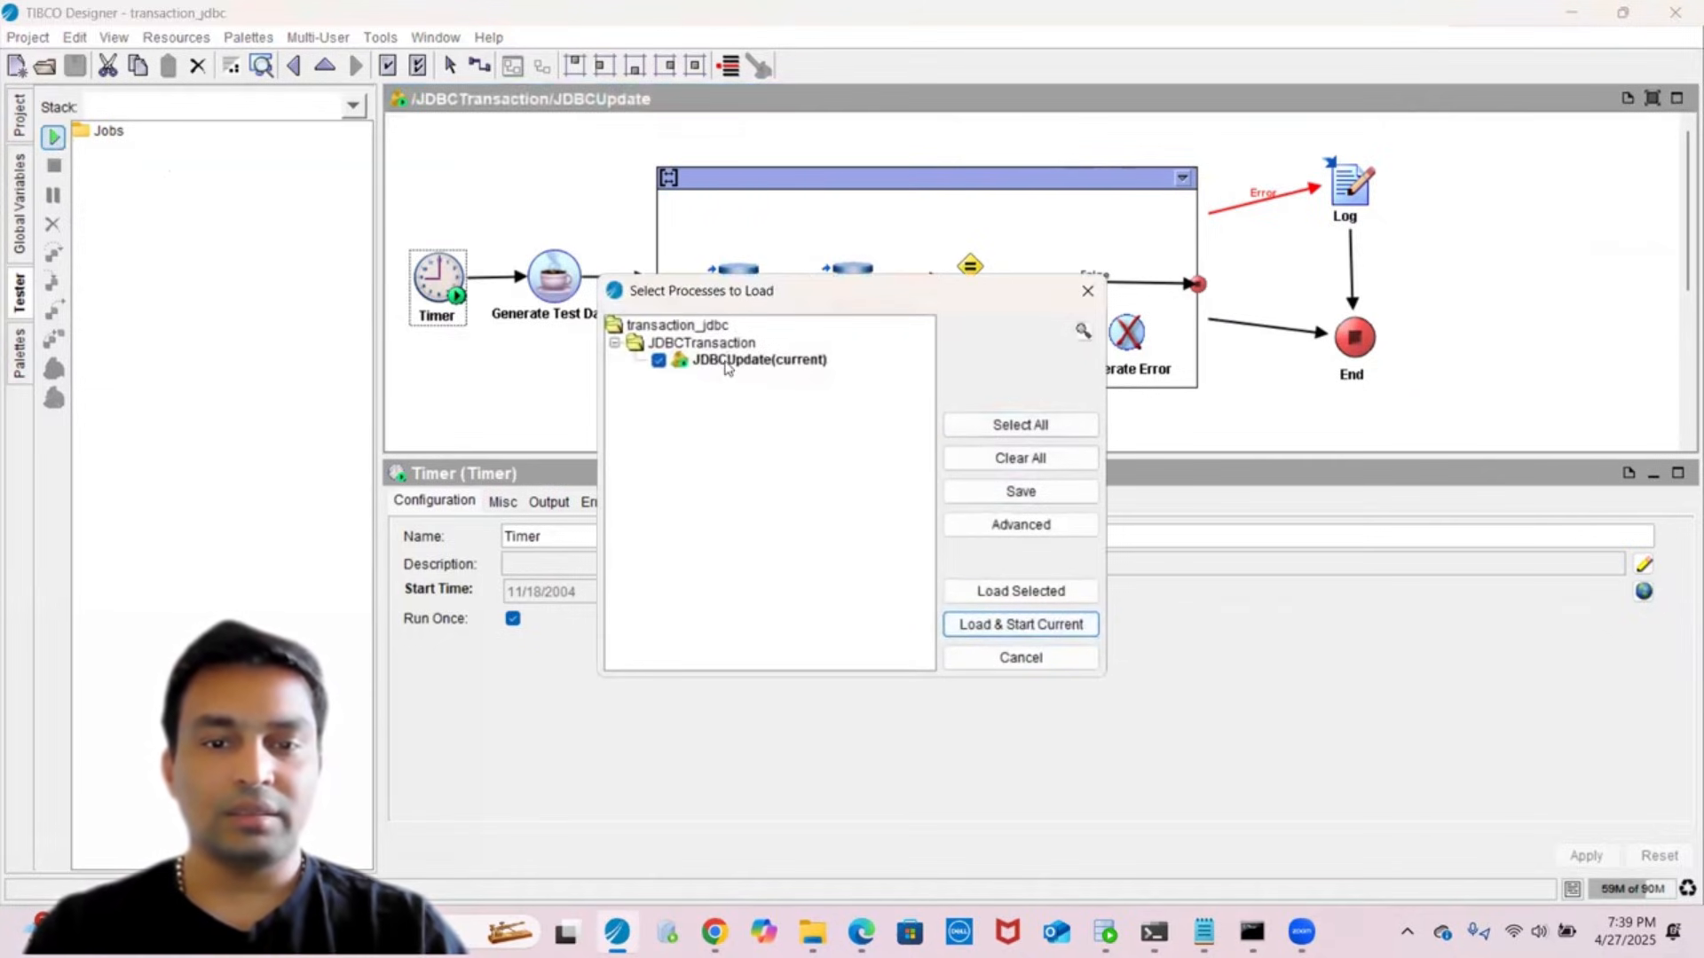
click(1017, 592)
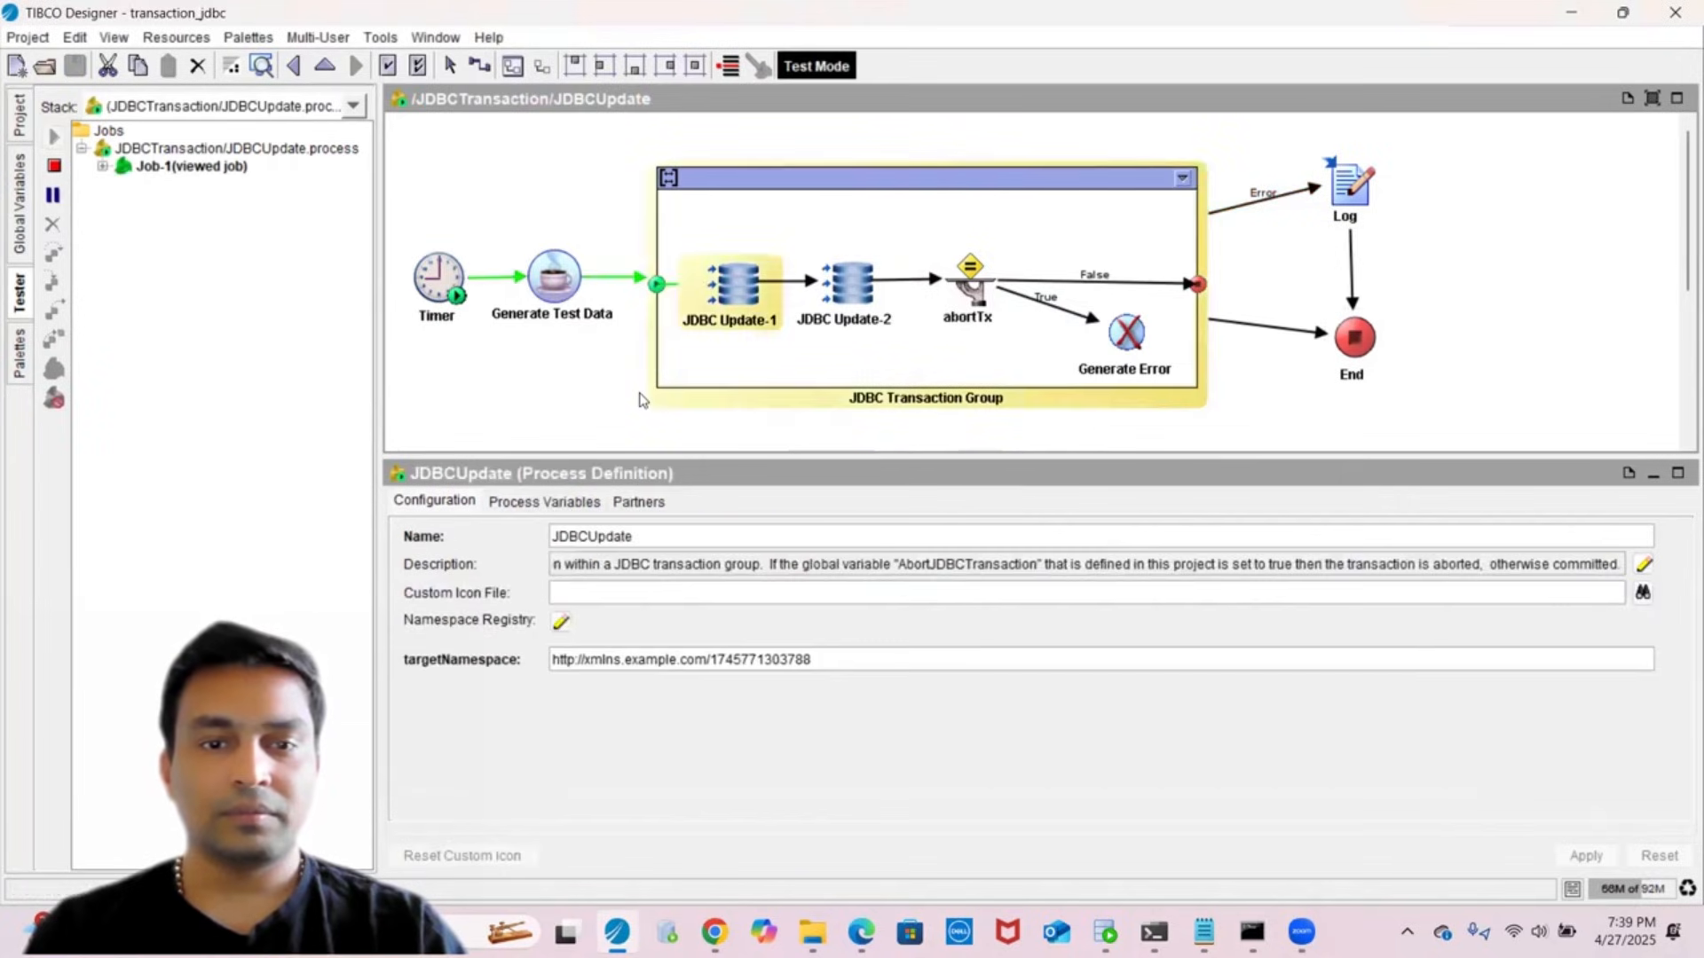
- Check both JDBC Updates' output in Source view showing noOfUpdates 1, and the End activity
click(743, 291)
click(789, 502)
click(632, 544)
click(848, 286)
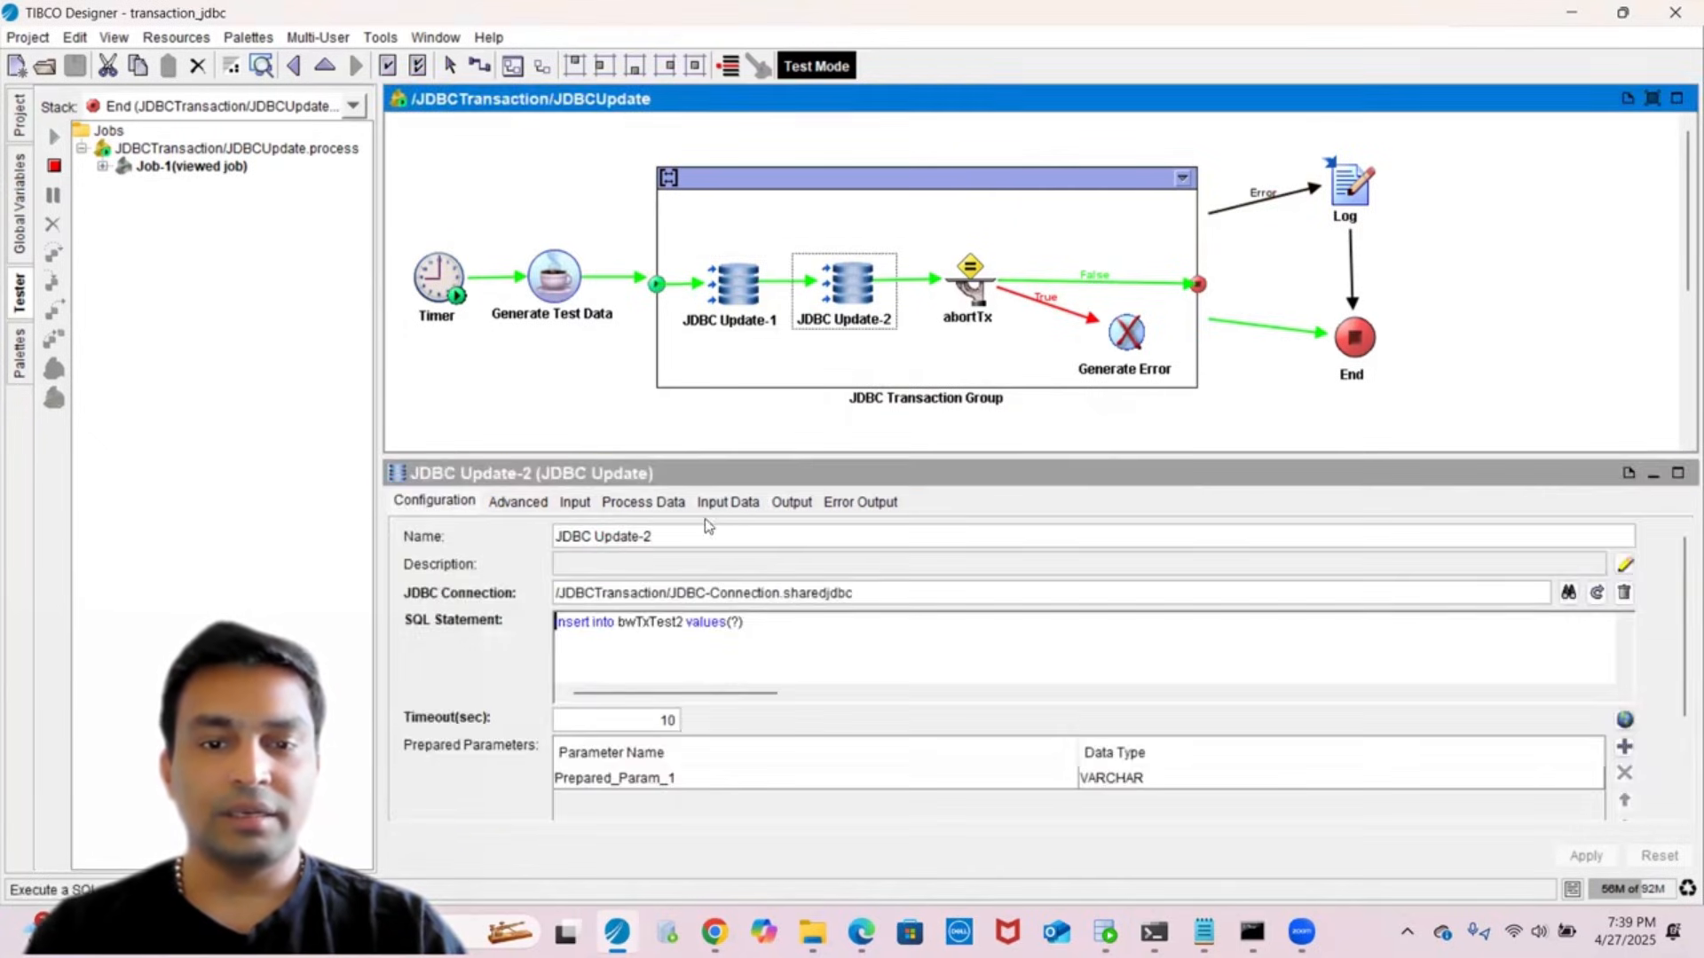
click(790, 502)
click(613, 544)
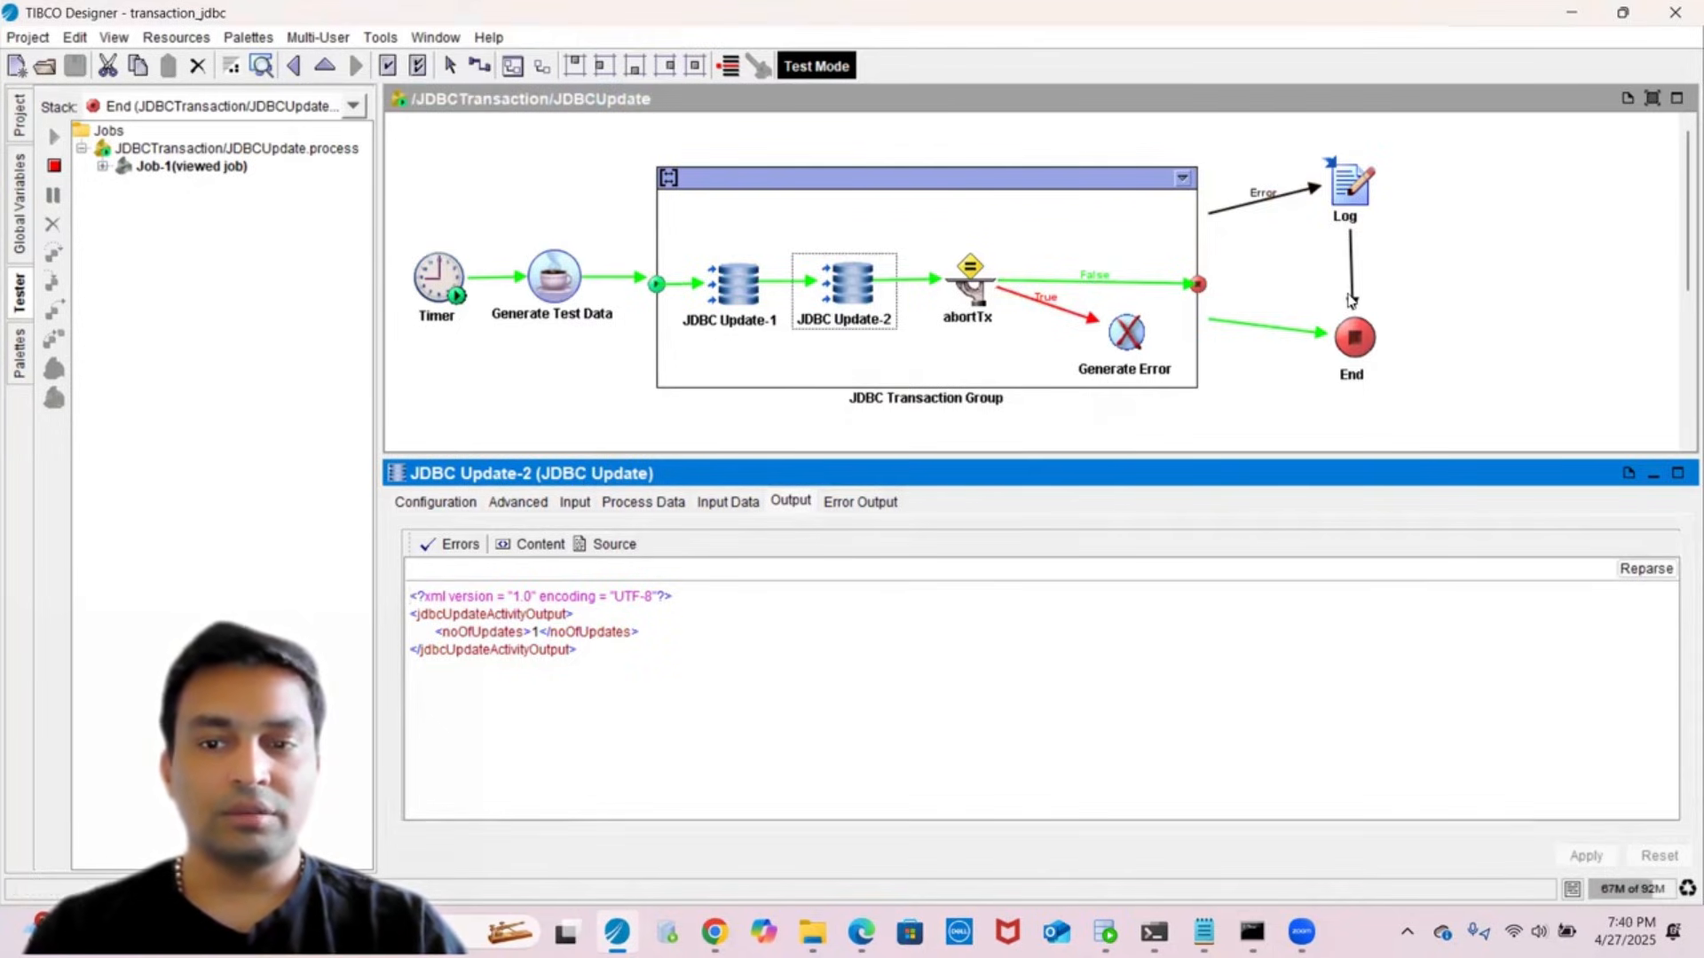
click(1372, 328)
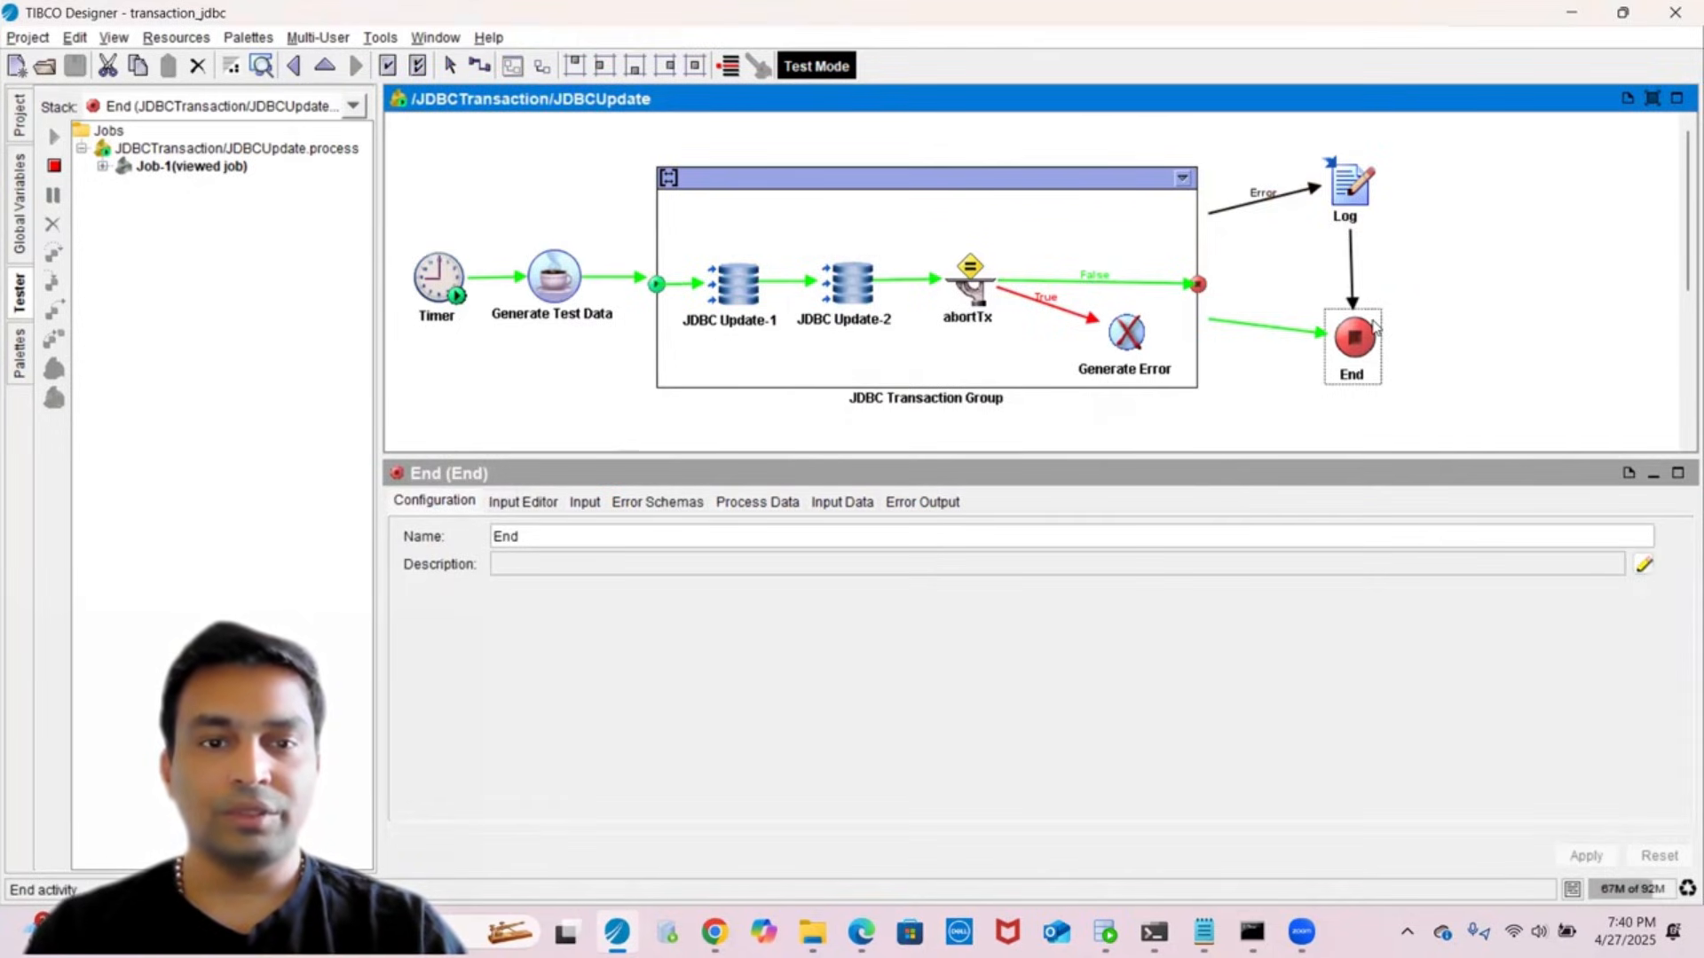
- Rerun both table queries and confirm bwtxtest and bwtxtest2 each return one 'JDBC Transaction Test Data' row
key(alt+Tab)
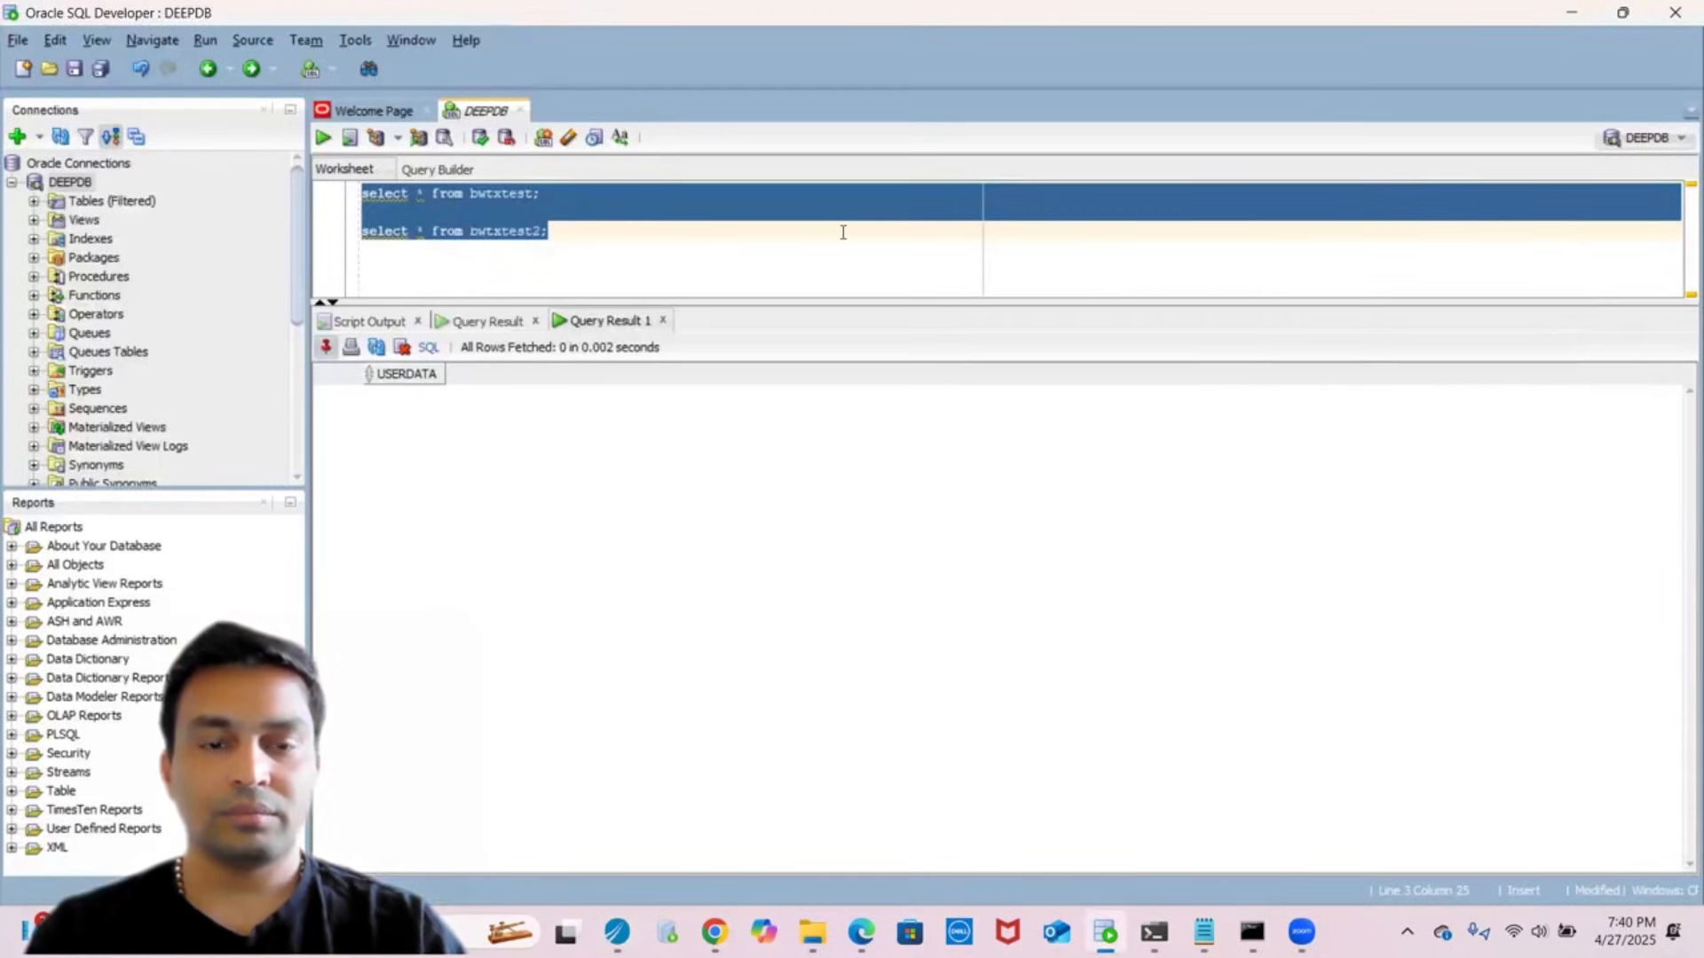
click(322, 139)
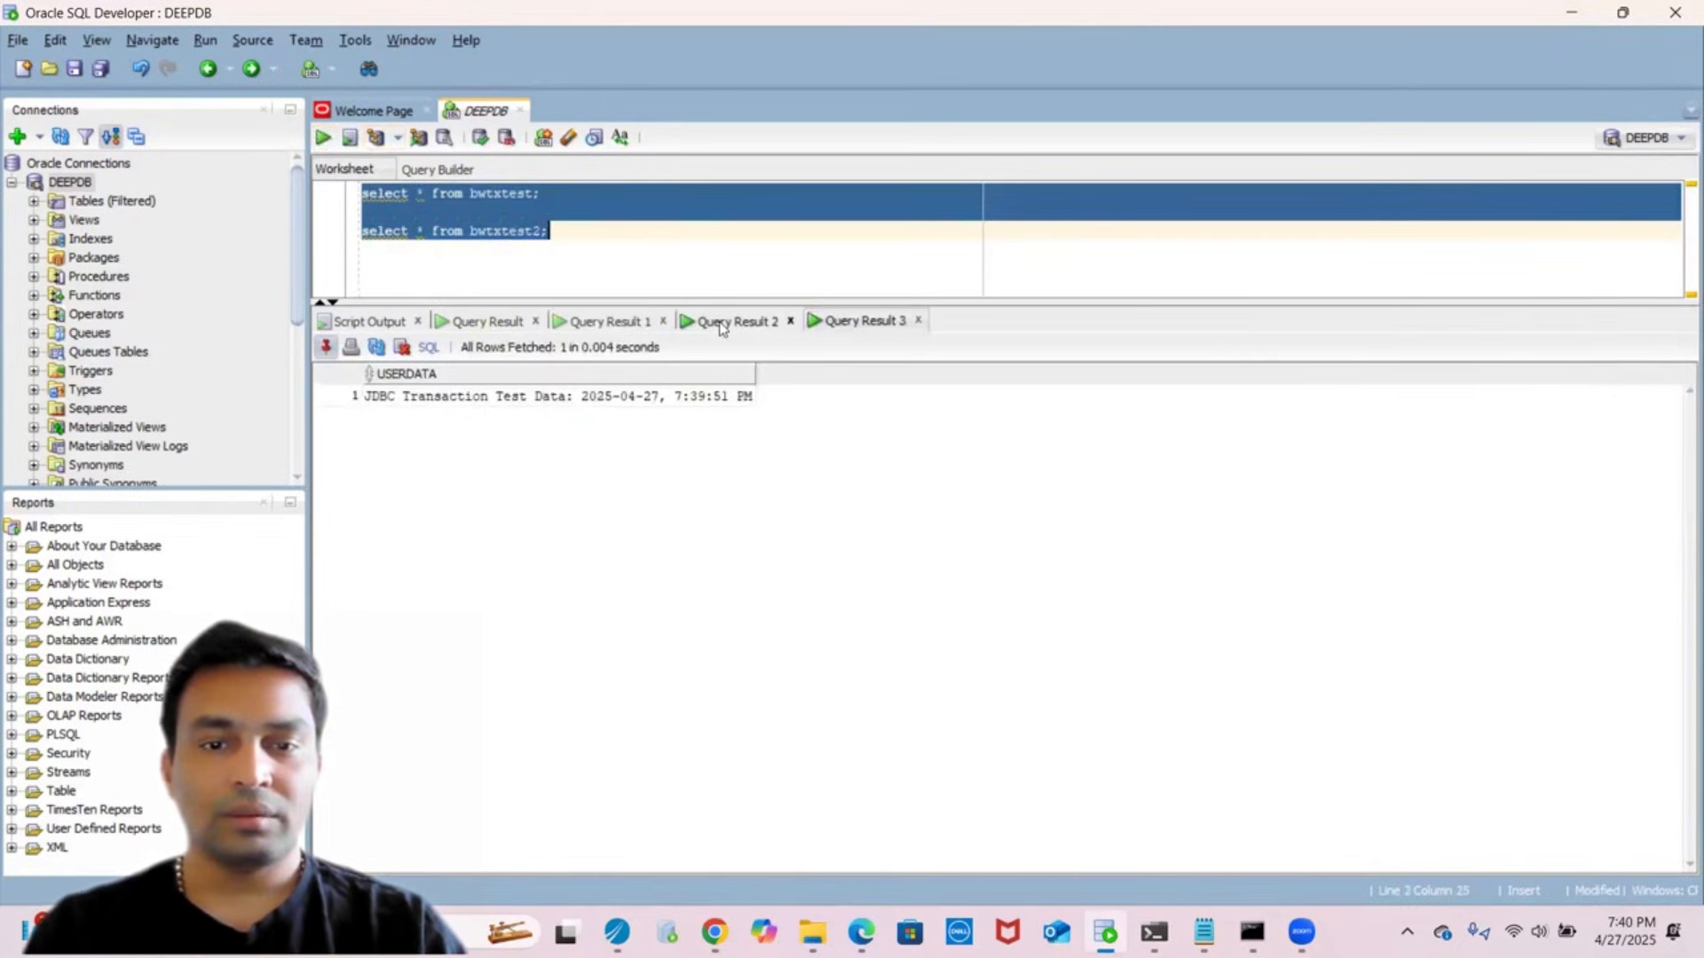
click(710, 331)
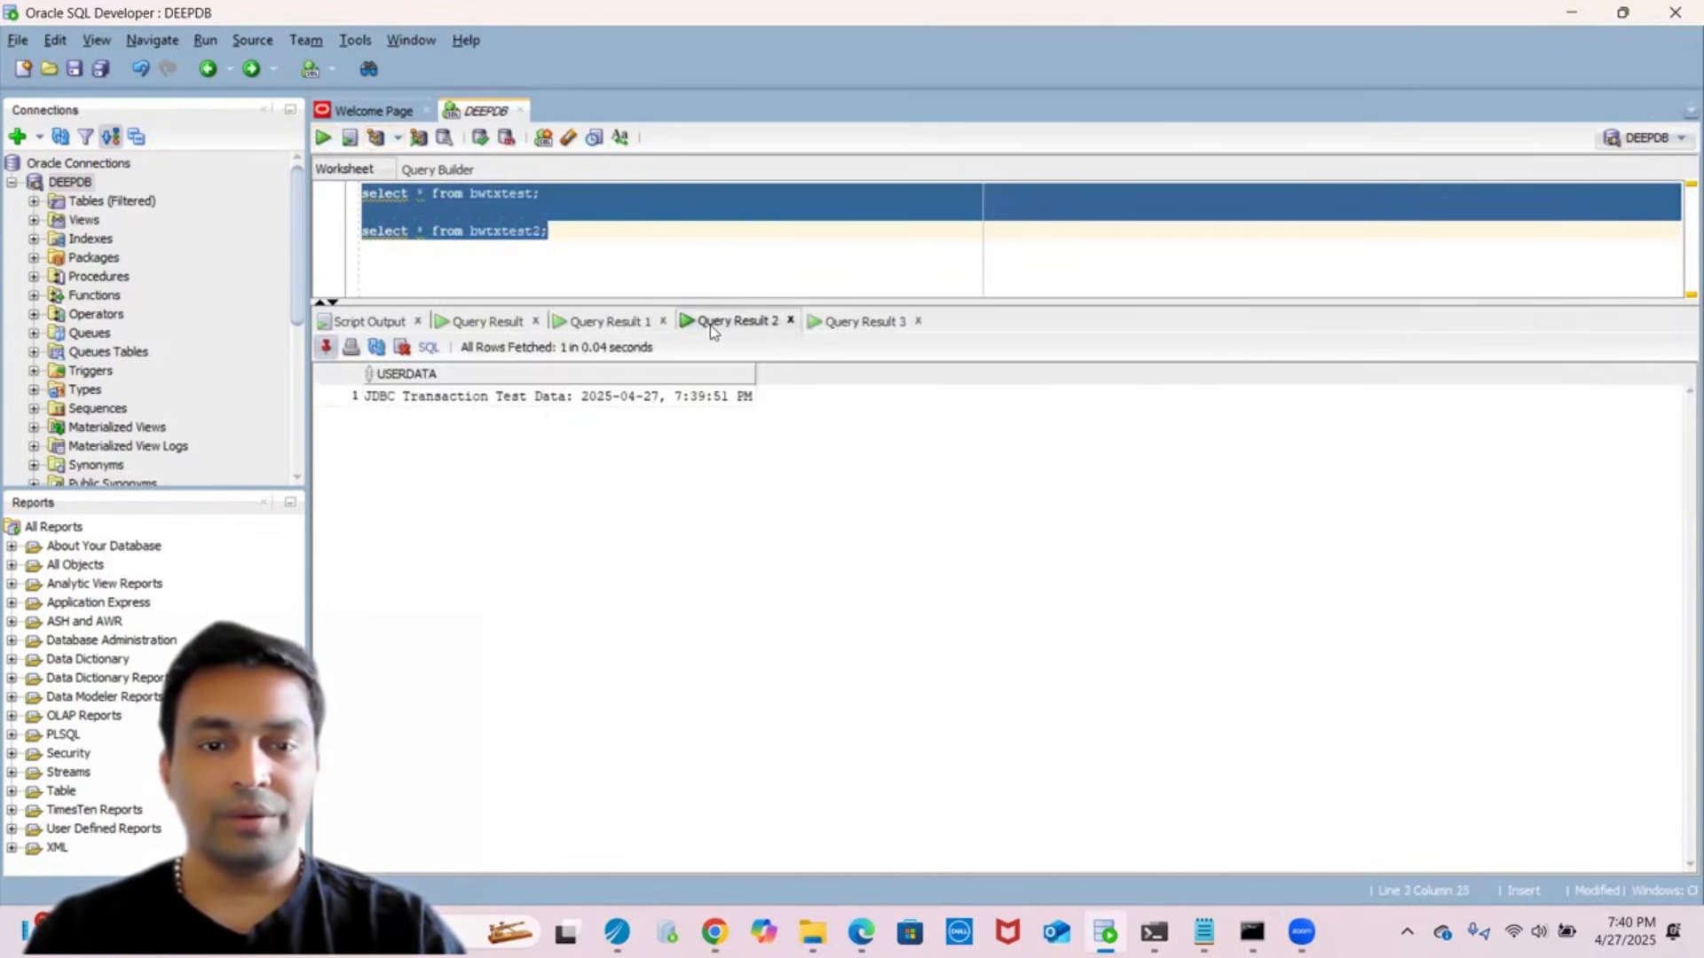
click(849, 320)
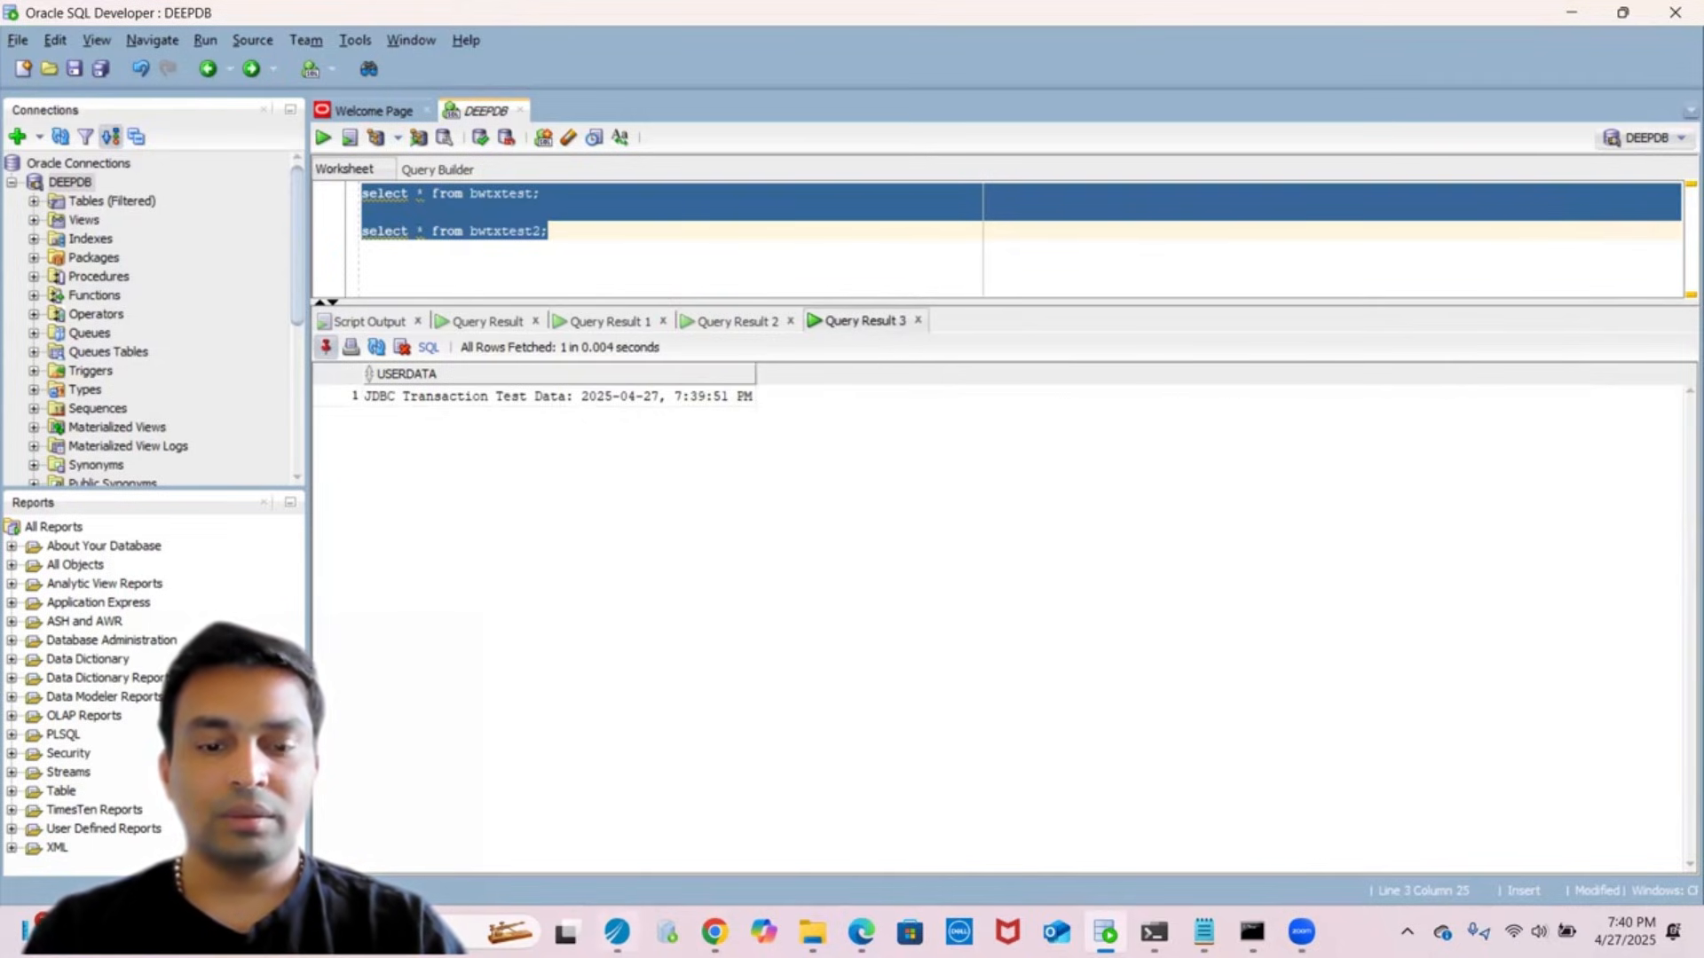
click(617, 932)
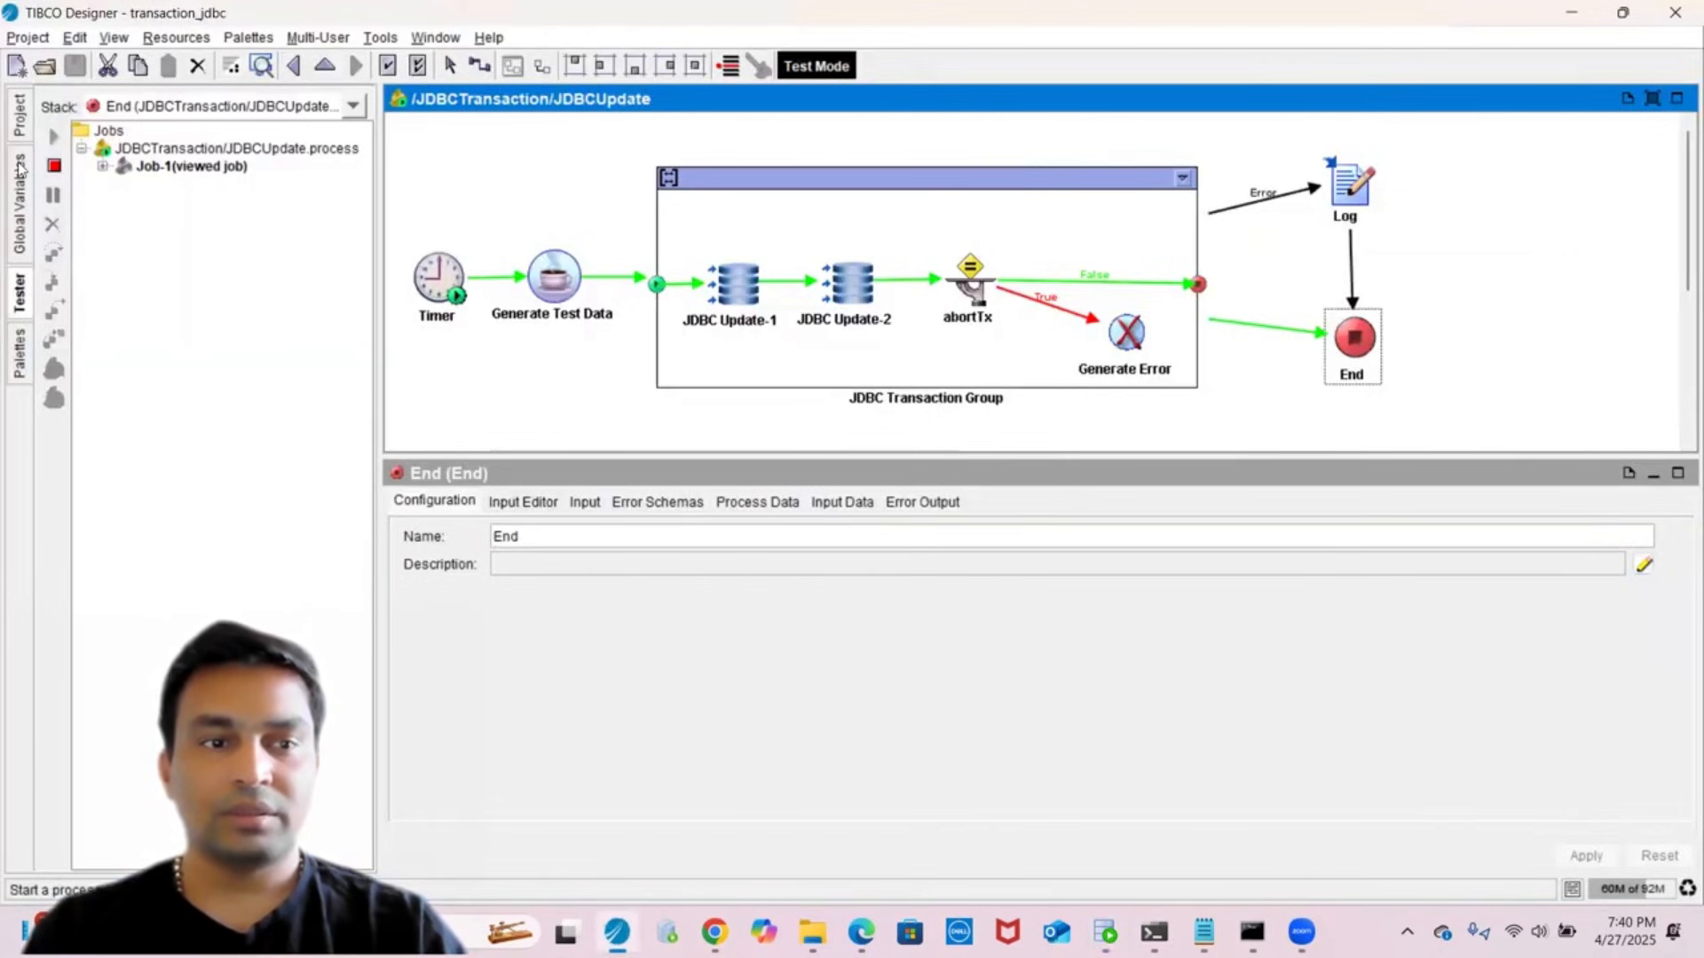
- Set the AbortJDBCTransaction global variable to true and save the project
click(20, 197)
click(195, 126)
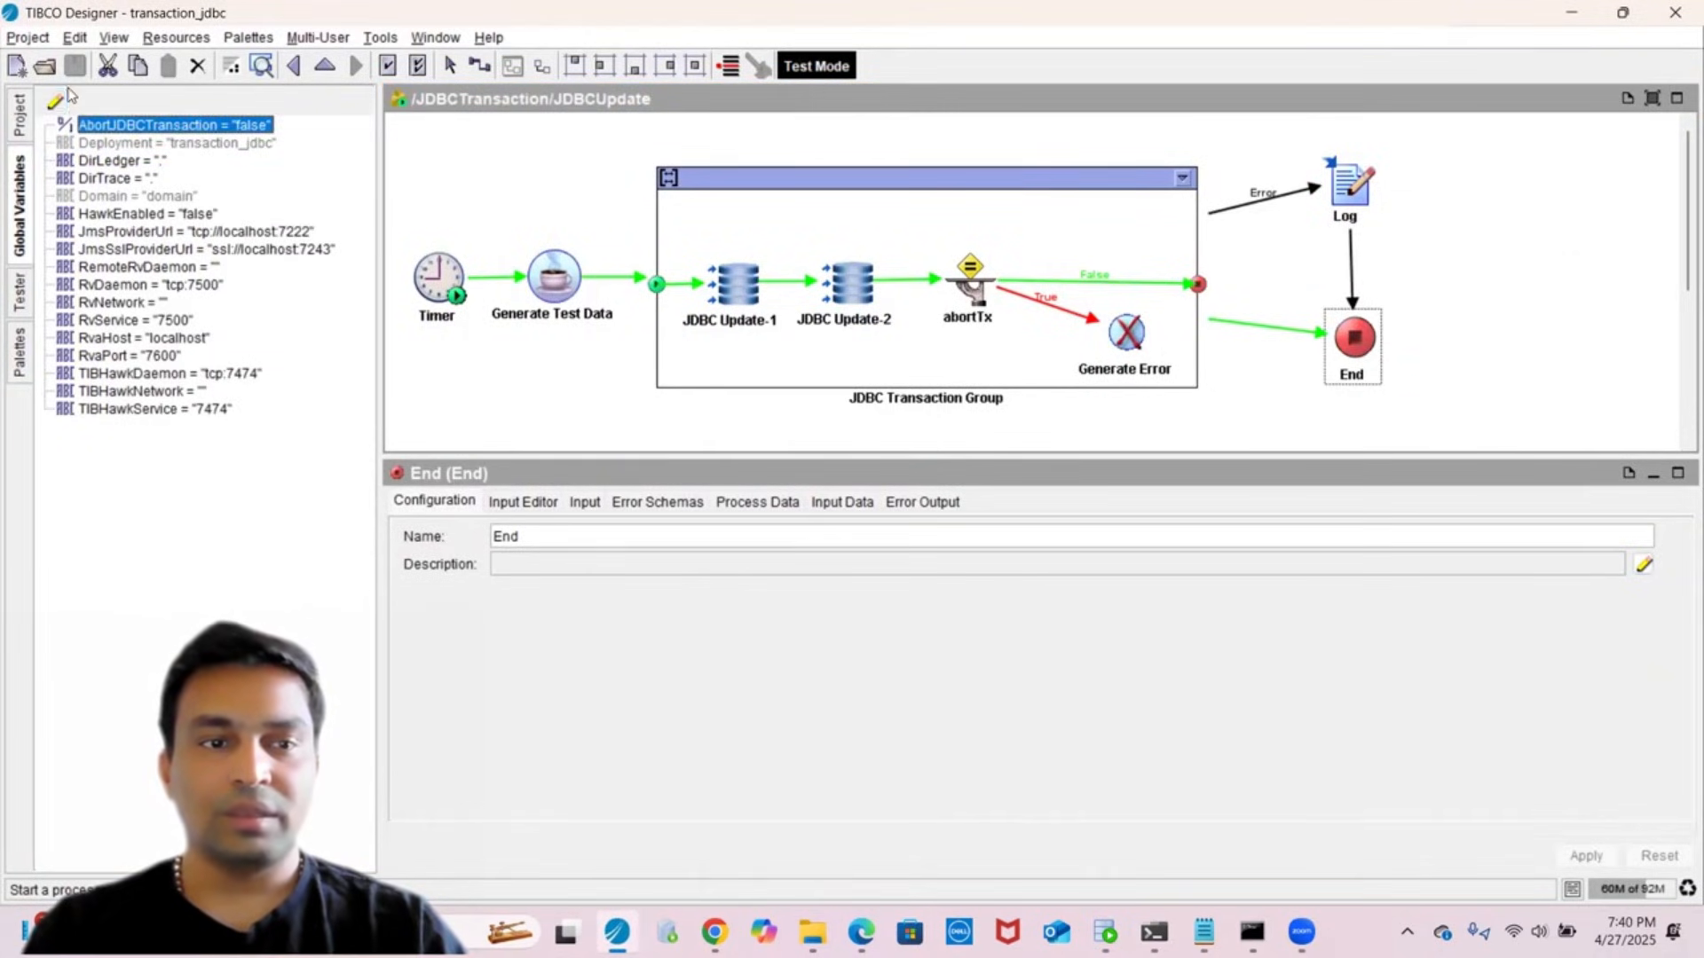
click(66, 100)
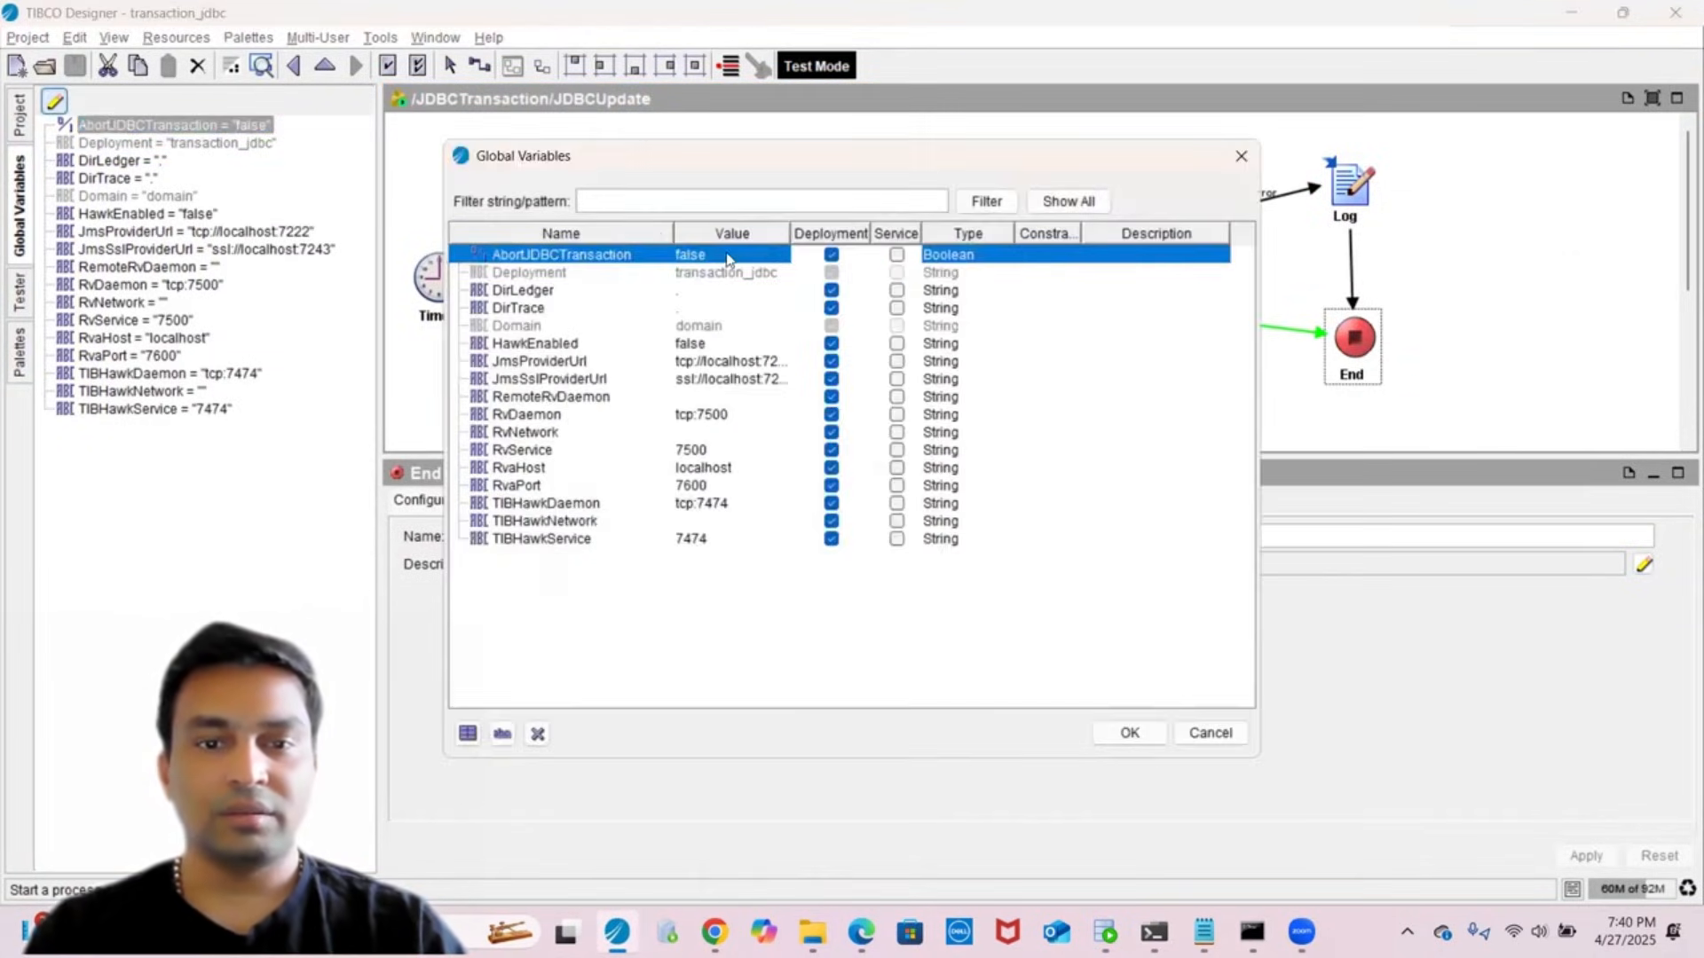
double_click(728, 254)
double_click(728, 253)
text(t)
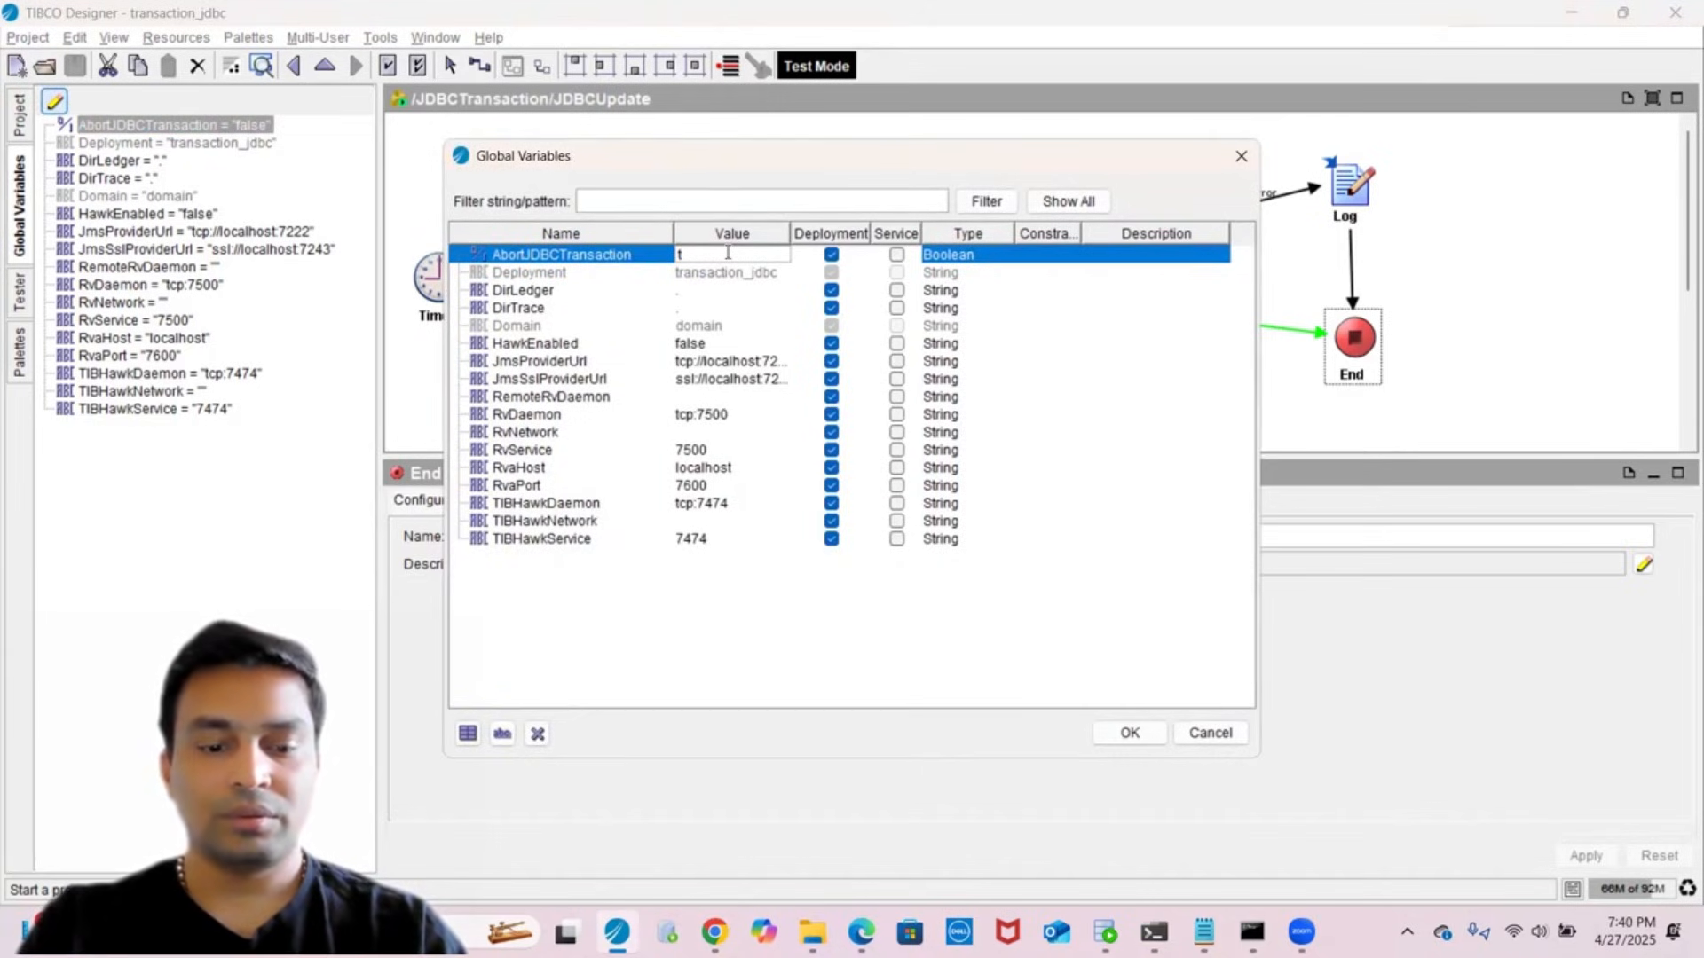
text(ureue)
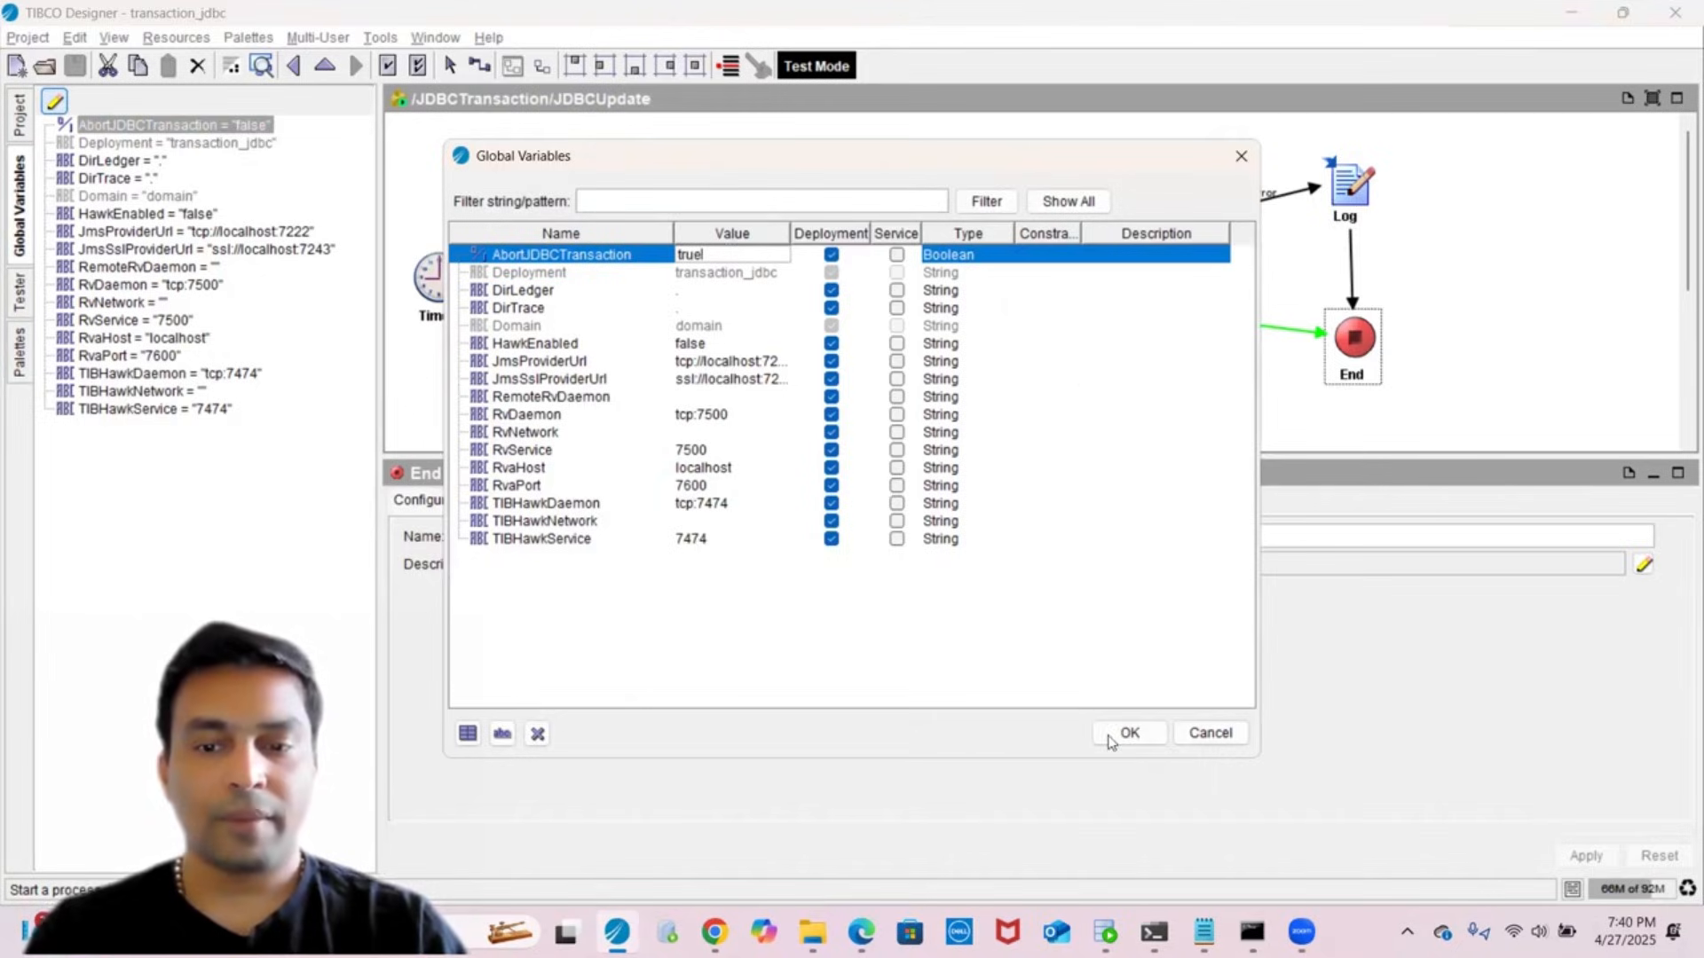
click(1121, 733)
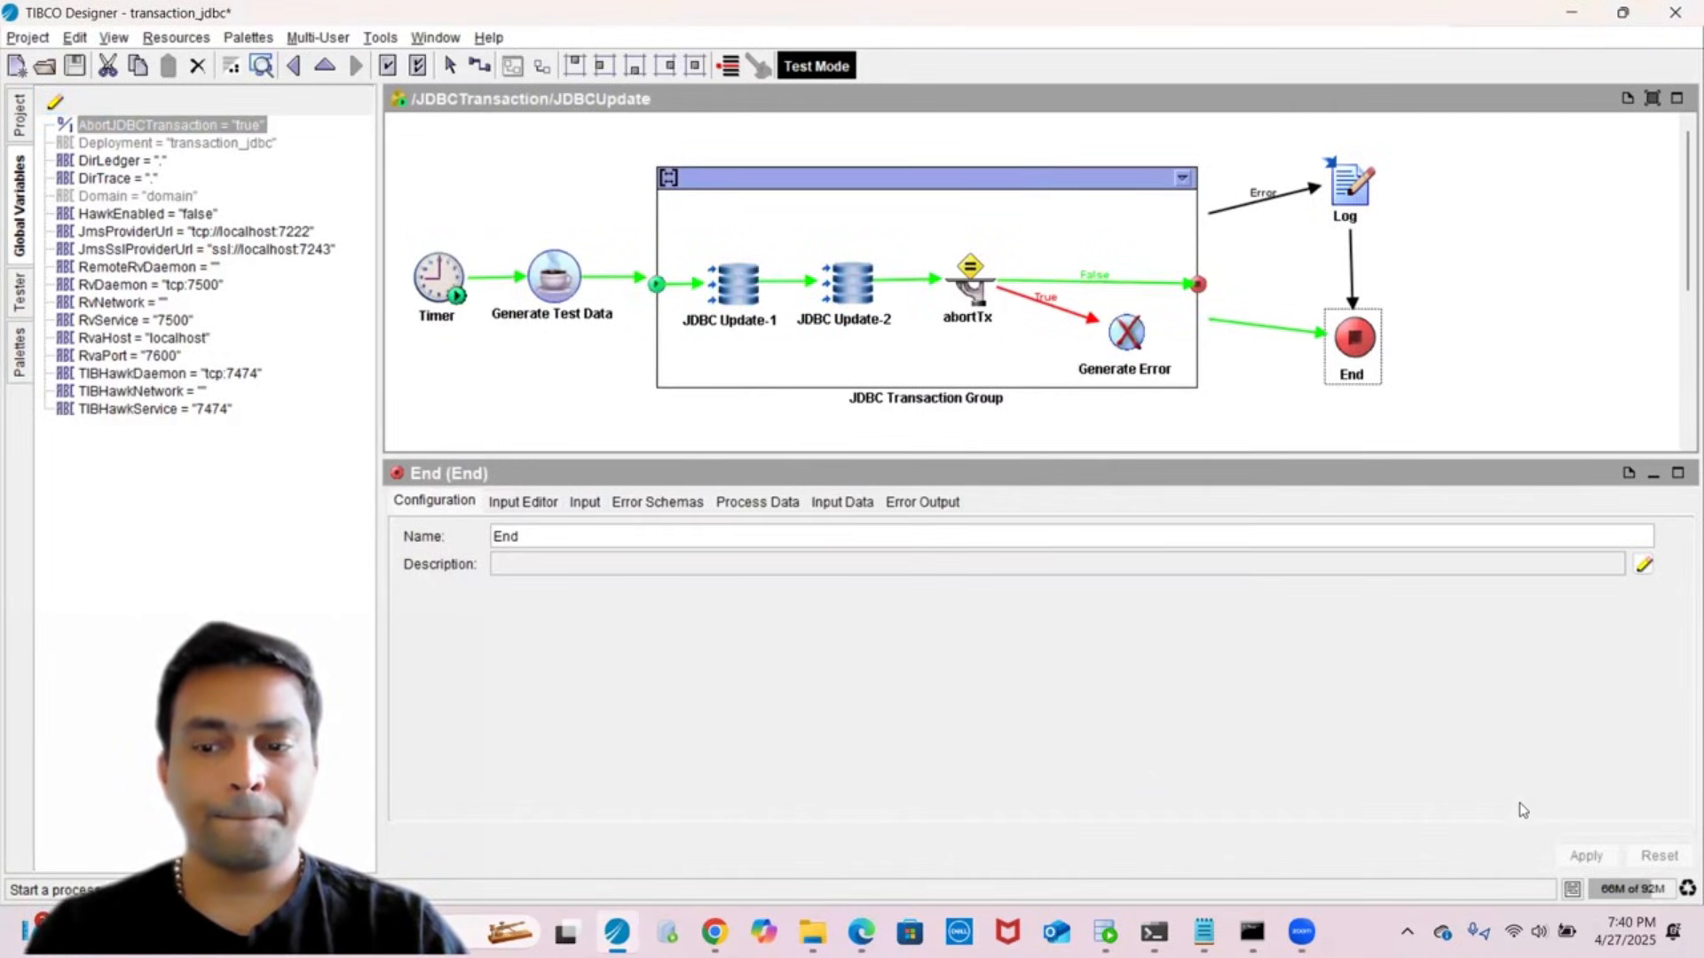
click(73, 70)
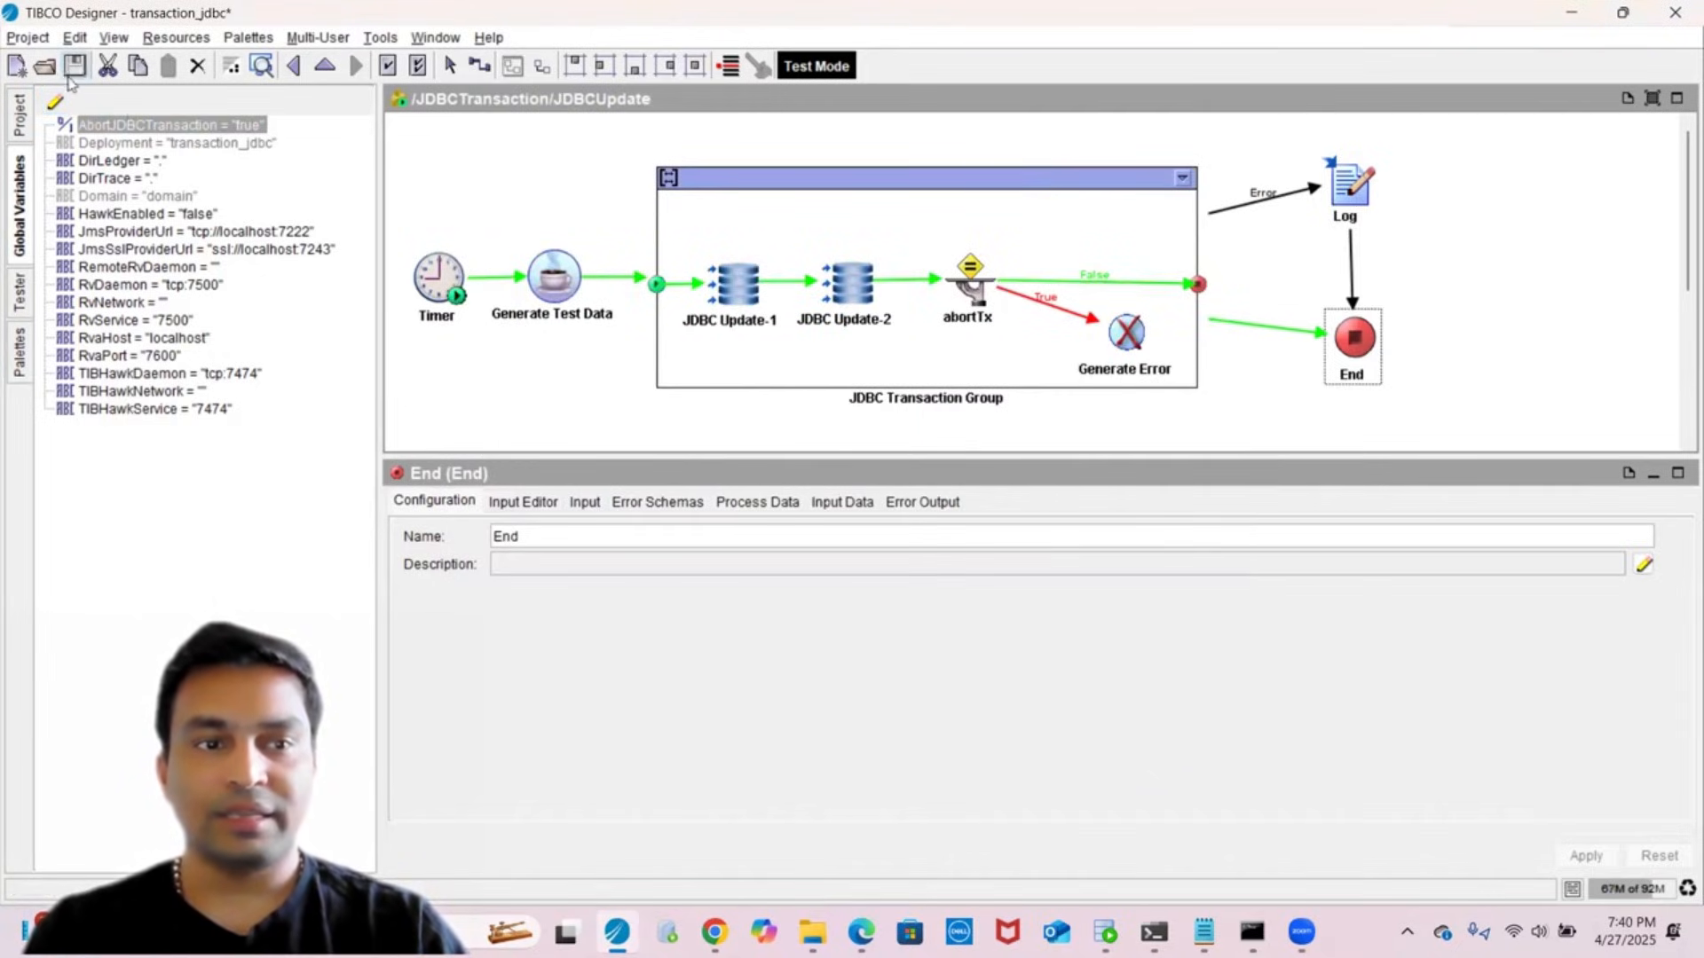
- Restart the Tester and run the JDBCUpdate process again
click(19, 286)
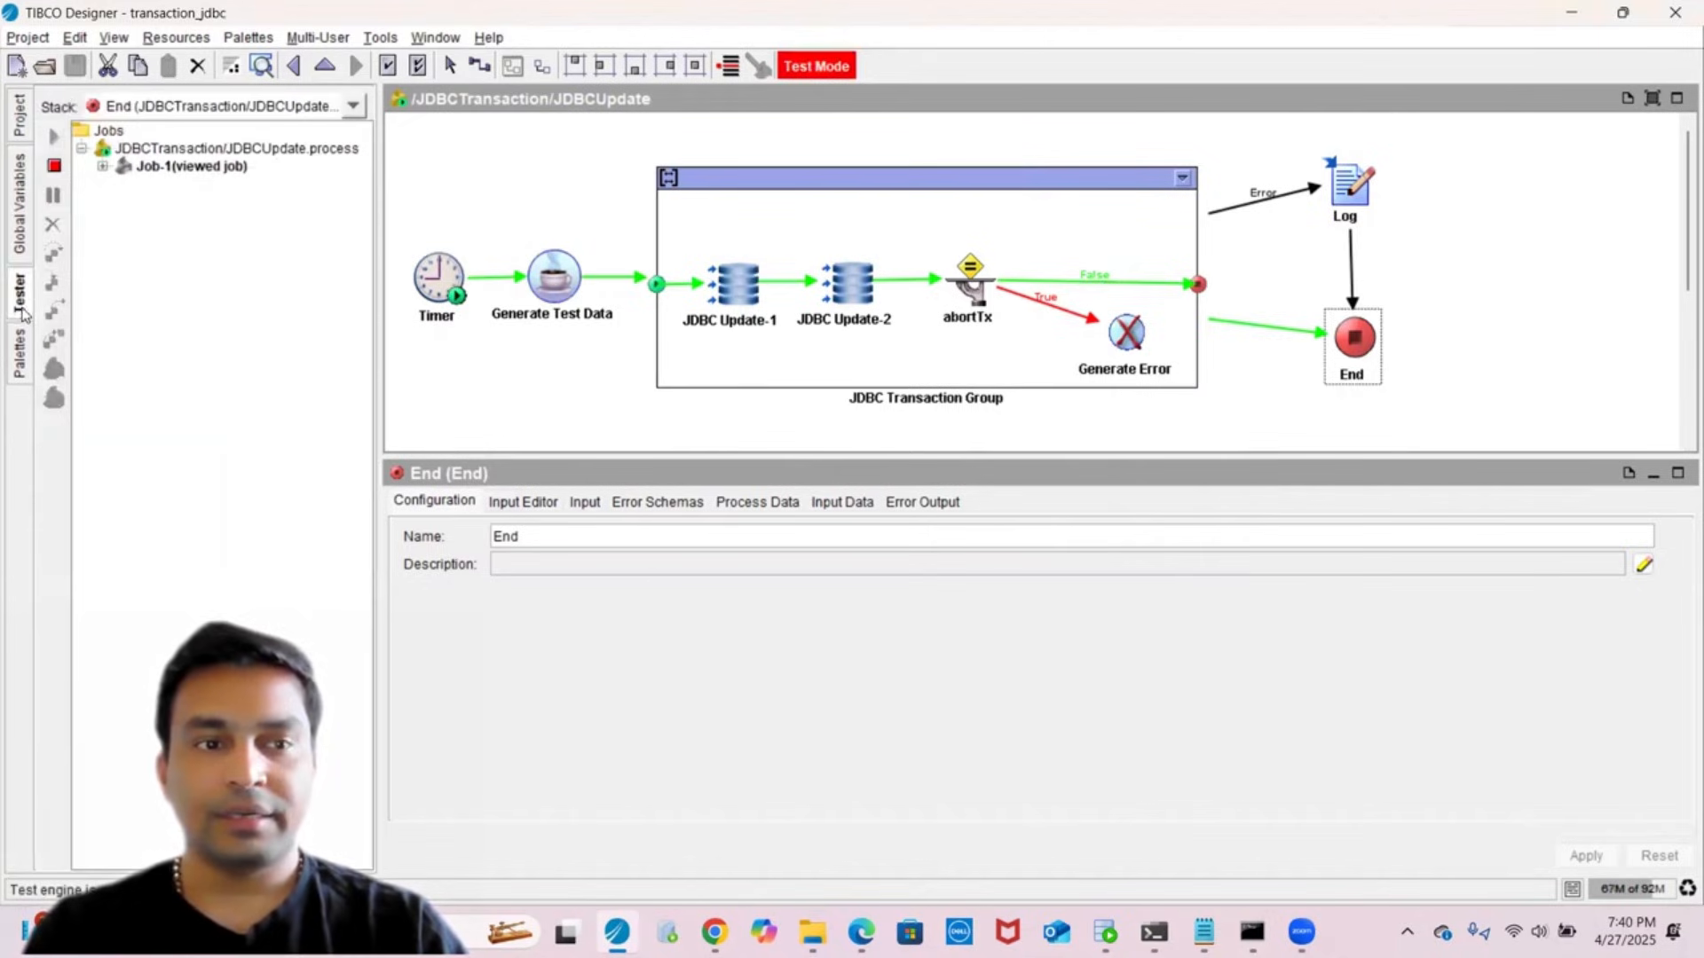
click(55, 166)
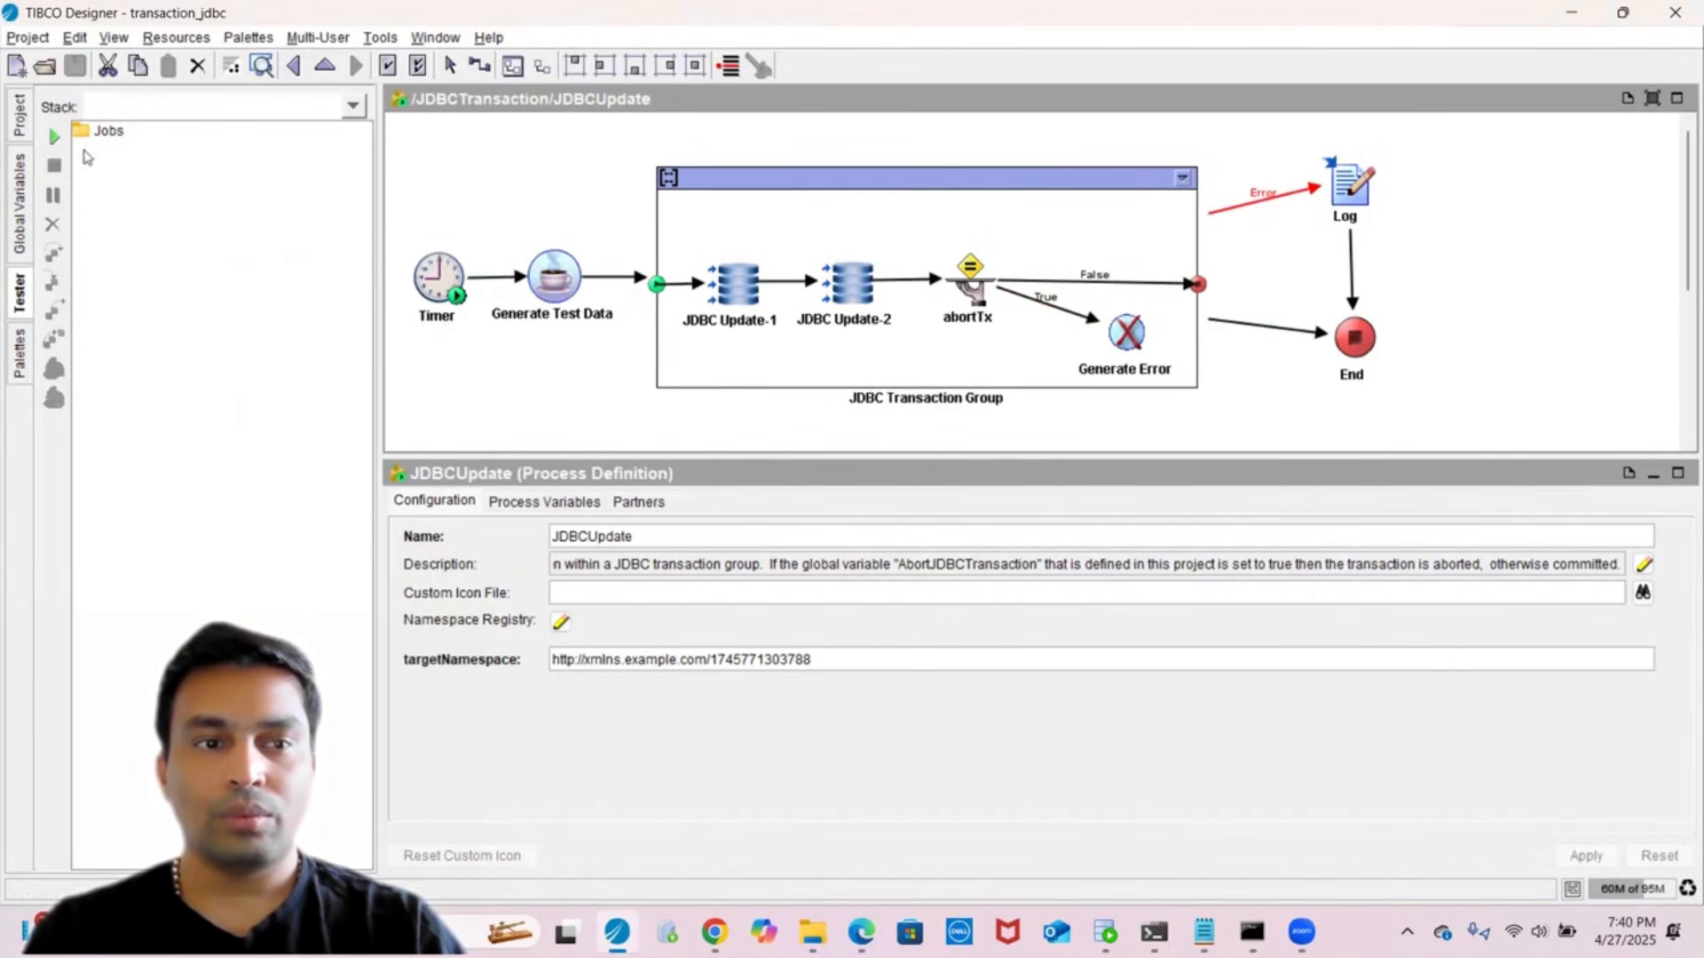
click(50, 137)
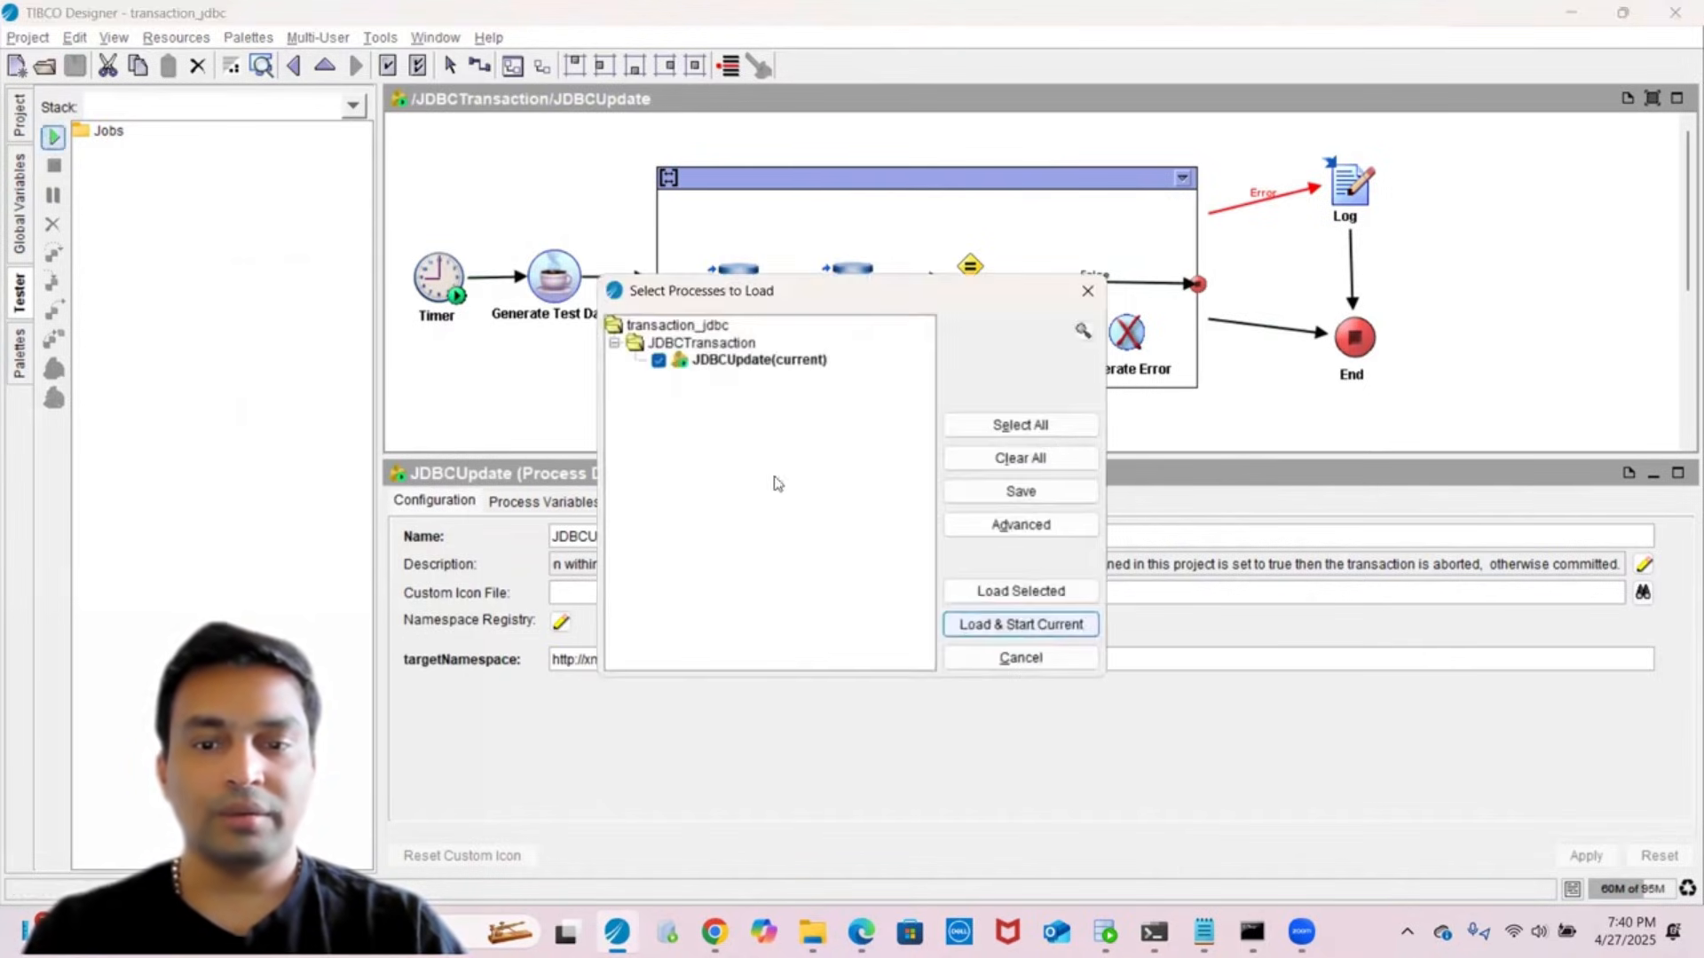
click(1019, 592)
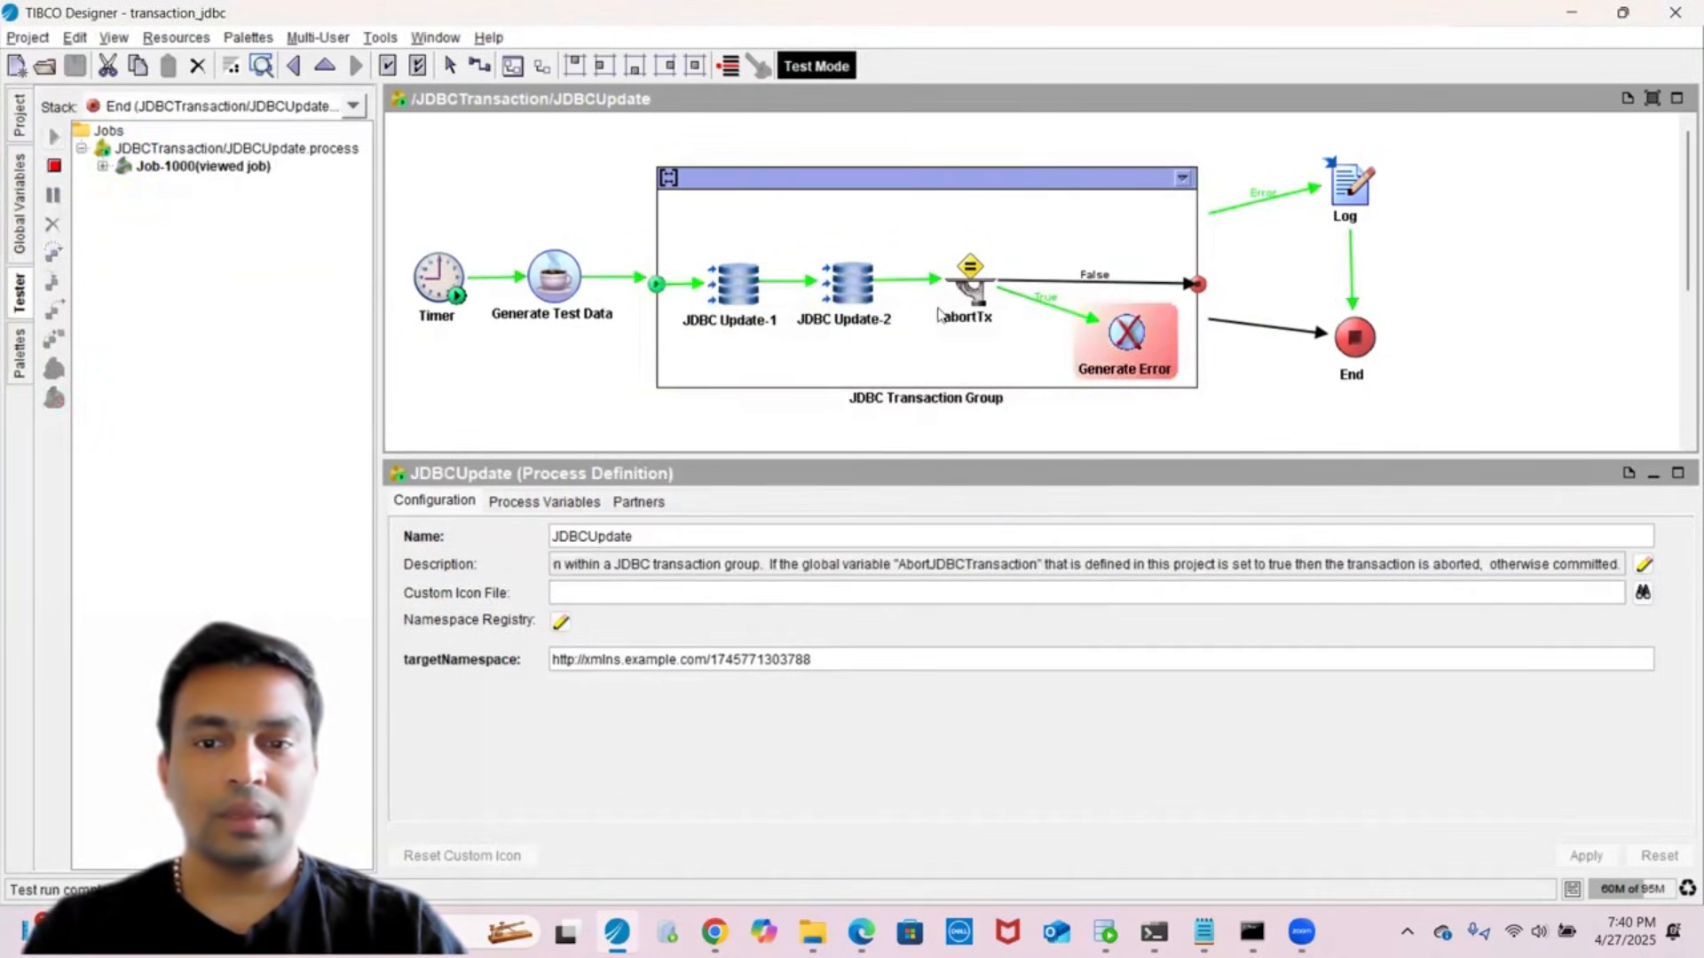
- Review JDBC Update-2's XML output, the Generate Error activity and the JDBC Transaction Group settings
click(849, 308)
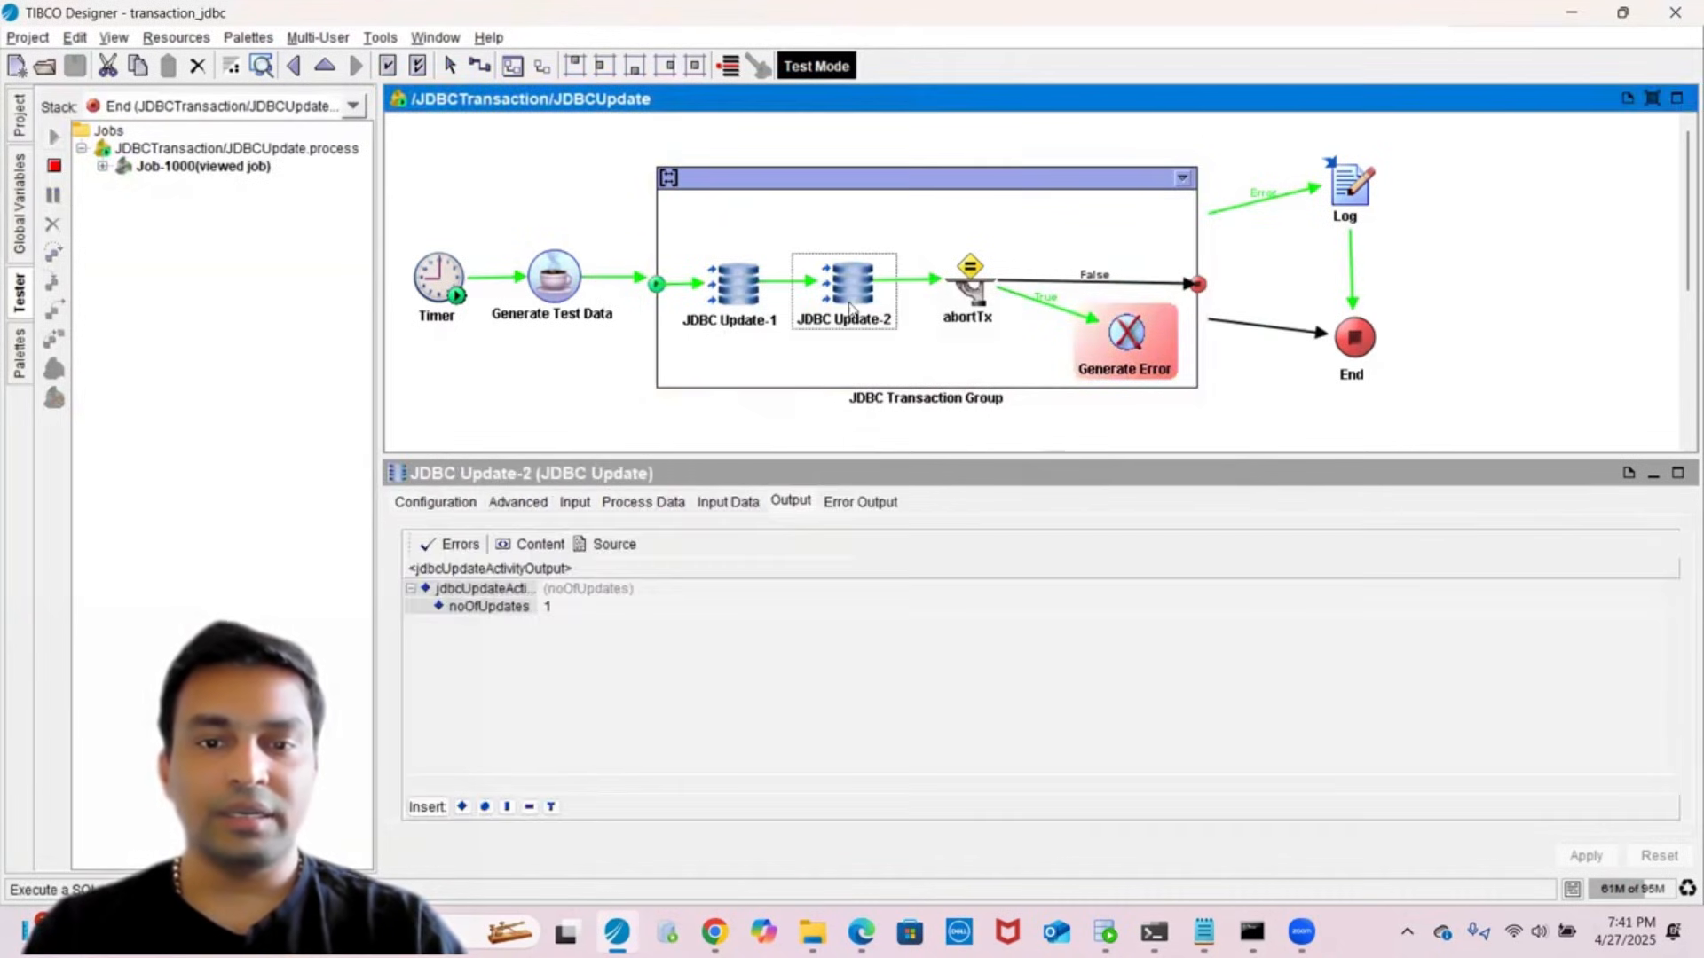
click(612, 544)
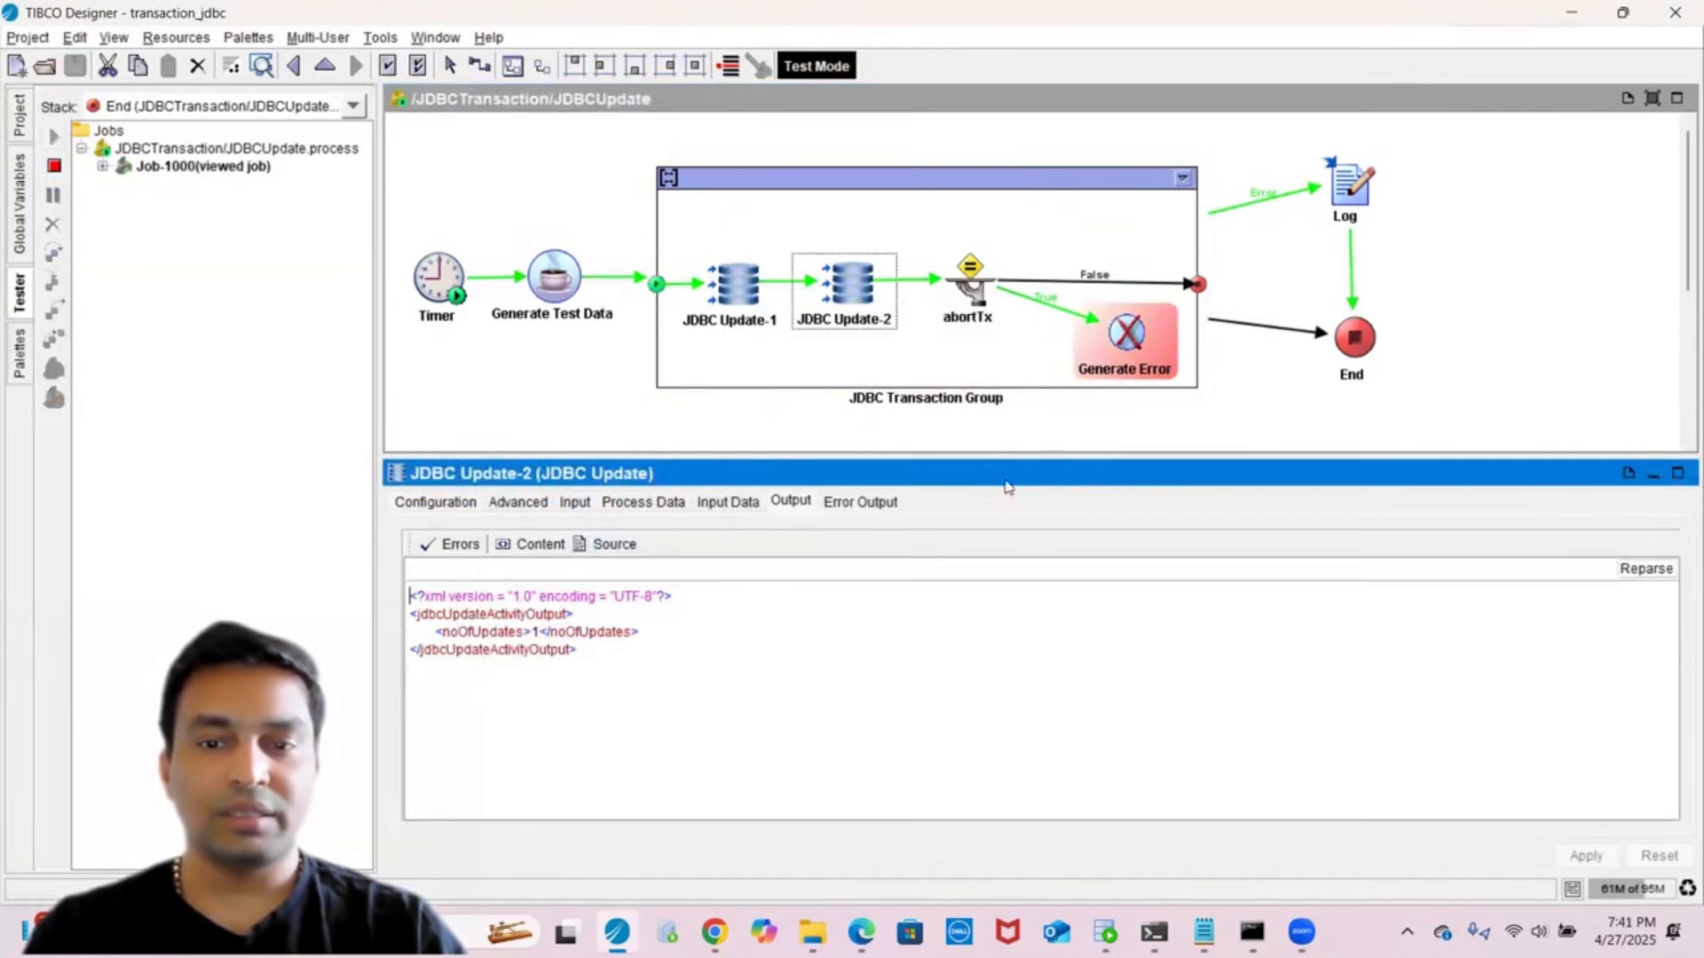
click(1126, 342)
click(899, 183)
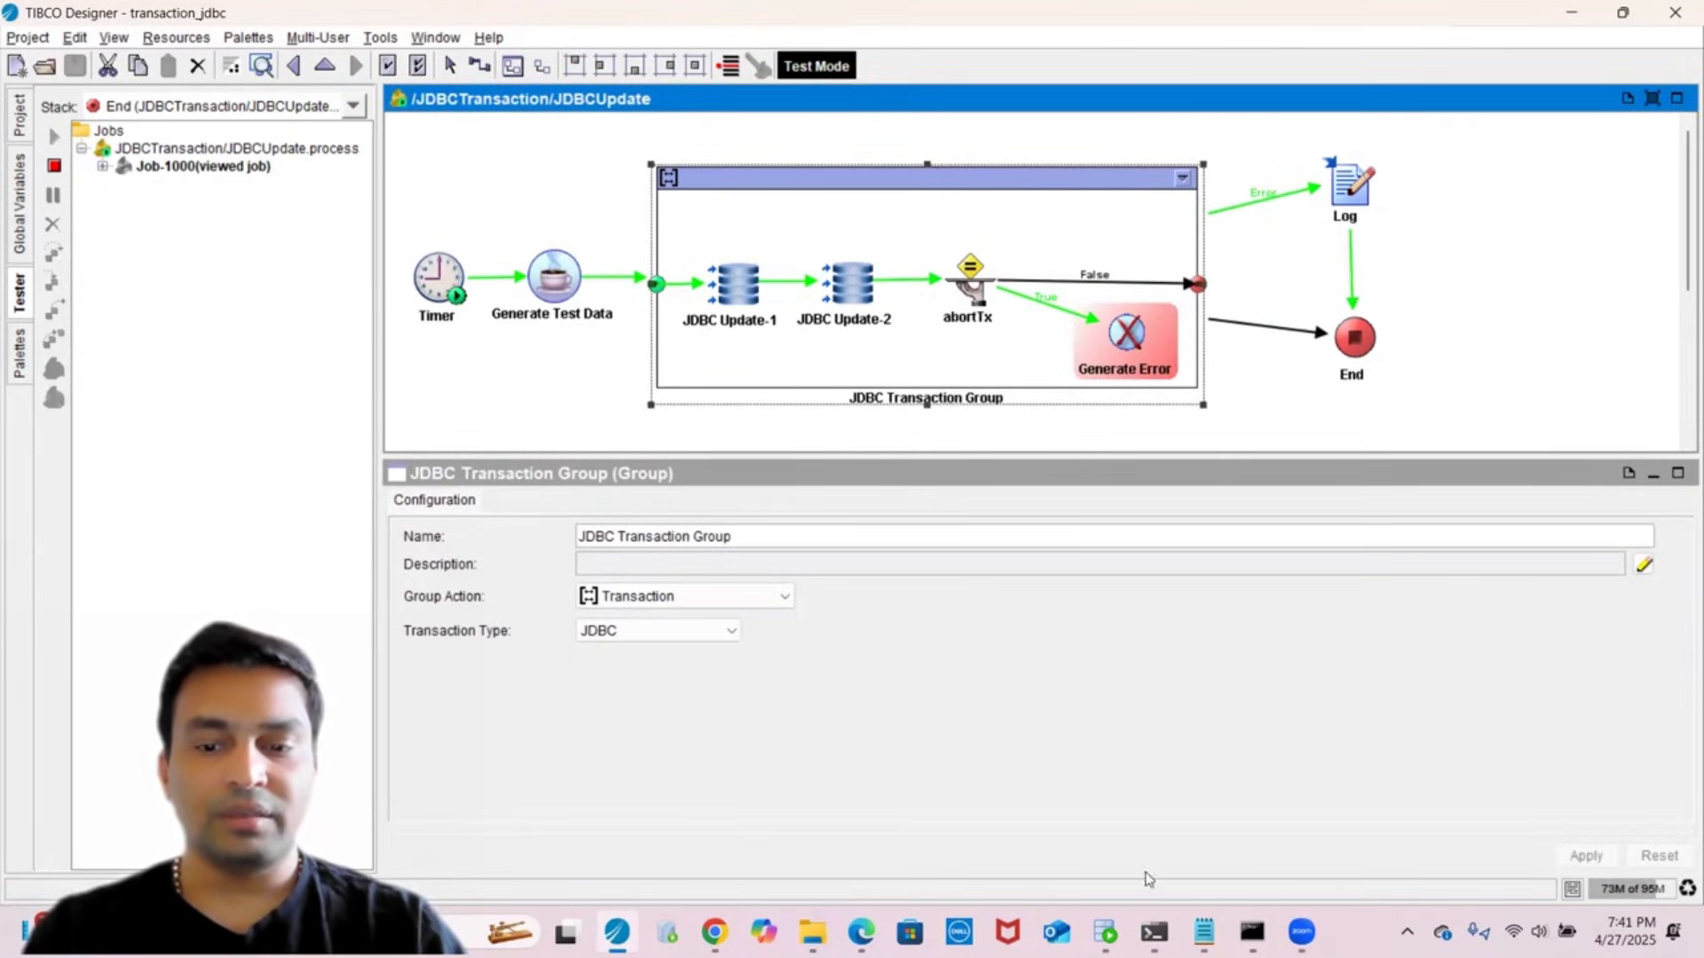
click(1105, 932)
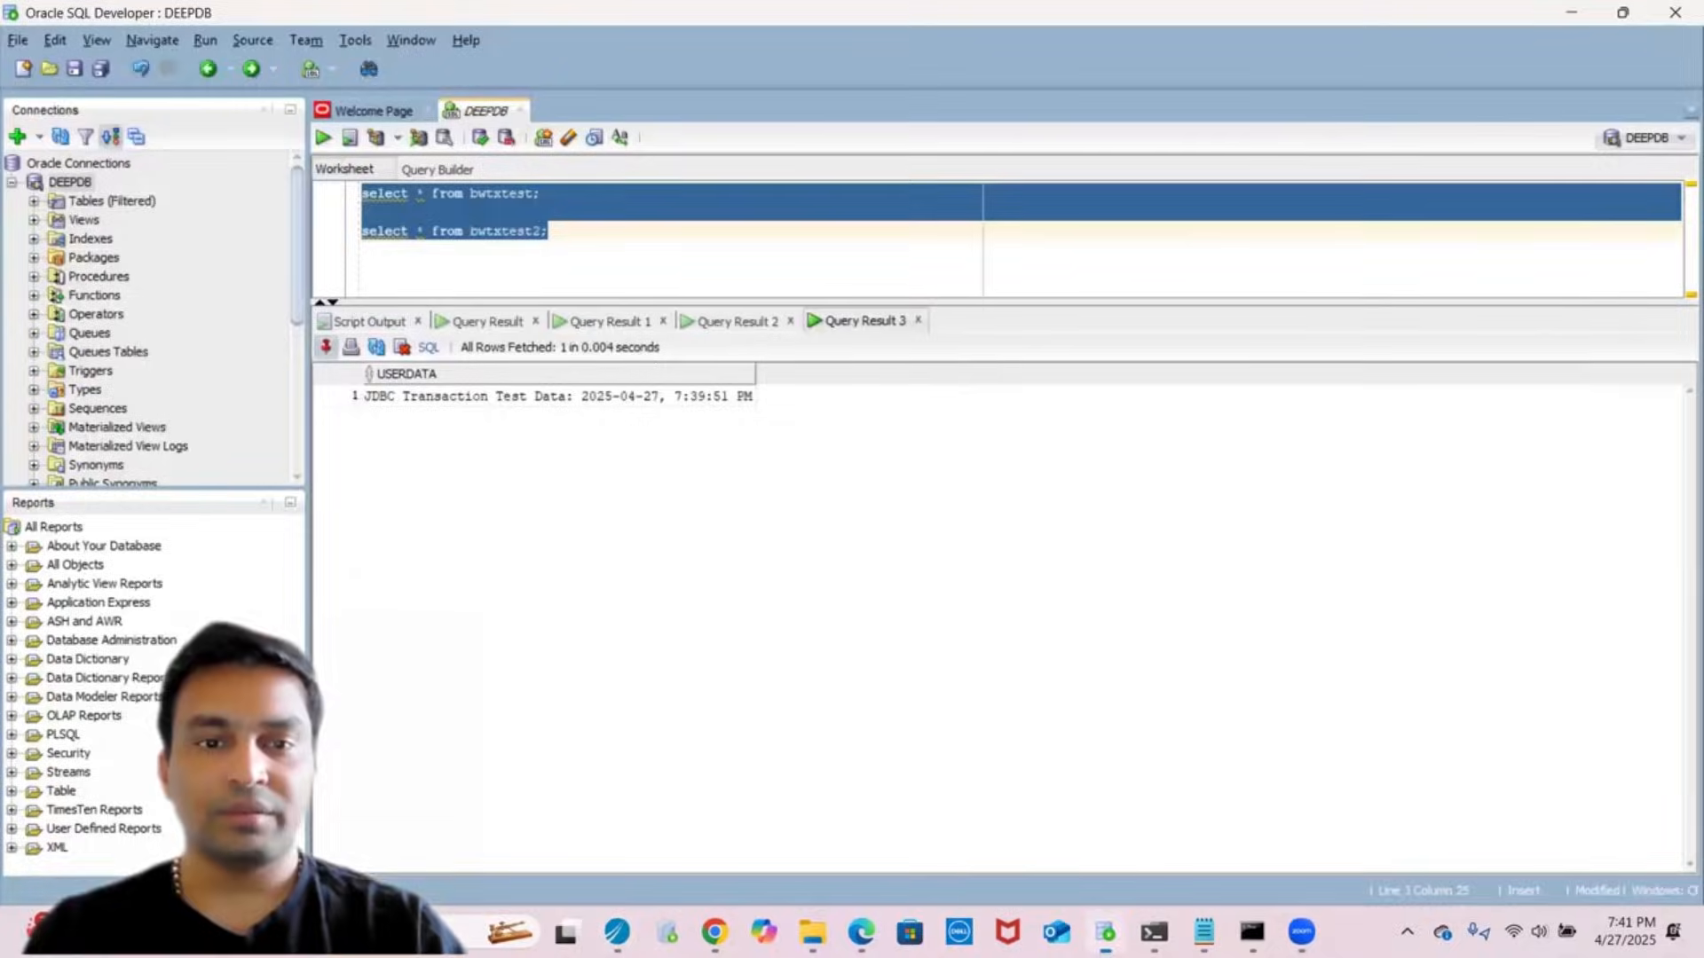
- Rerun both select queries and confirm only the 7:39:51 PM row exists
click(656, 240)
key(ctrl+a)
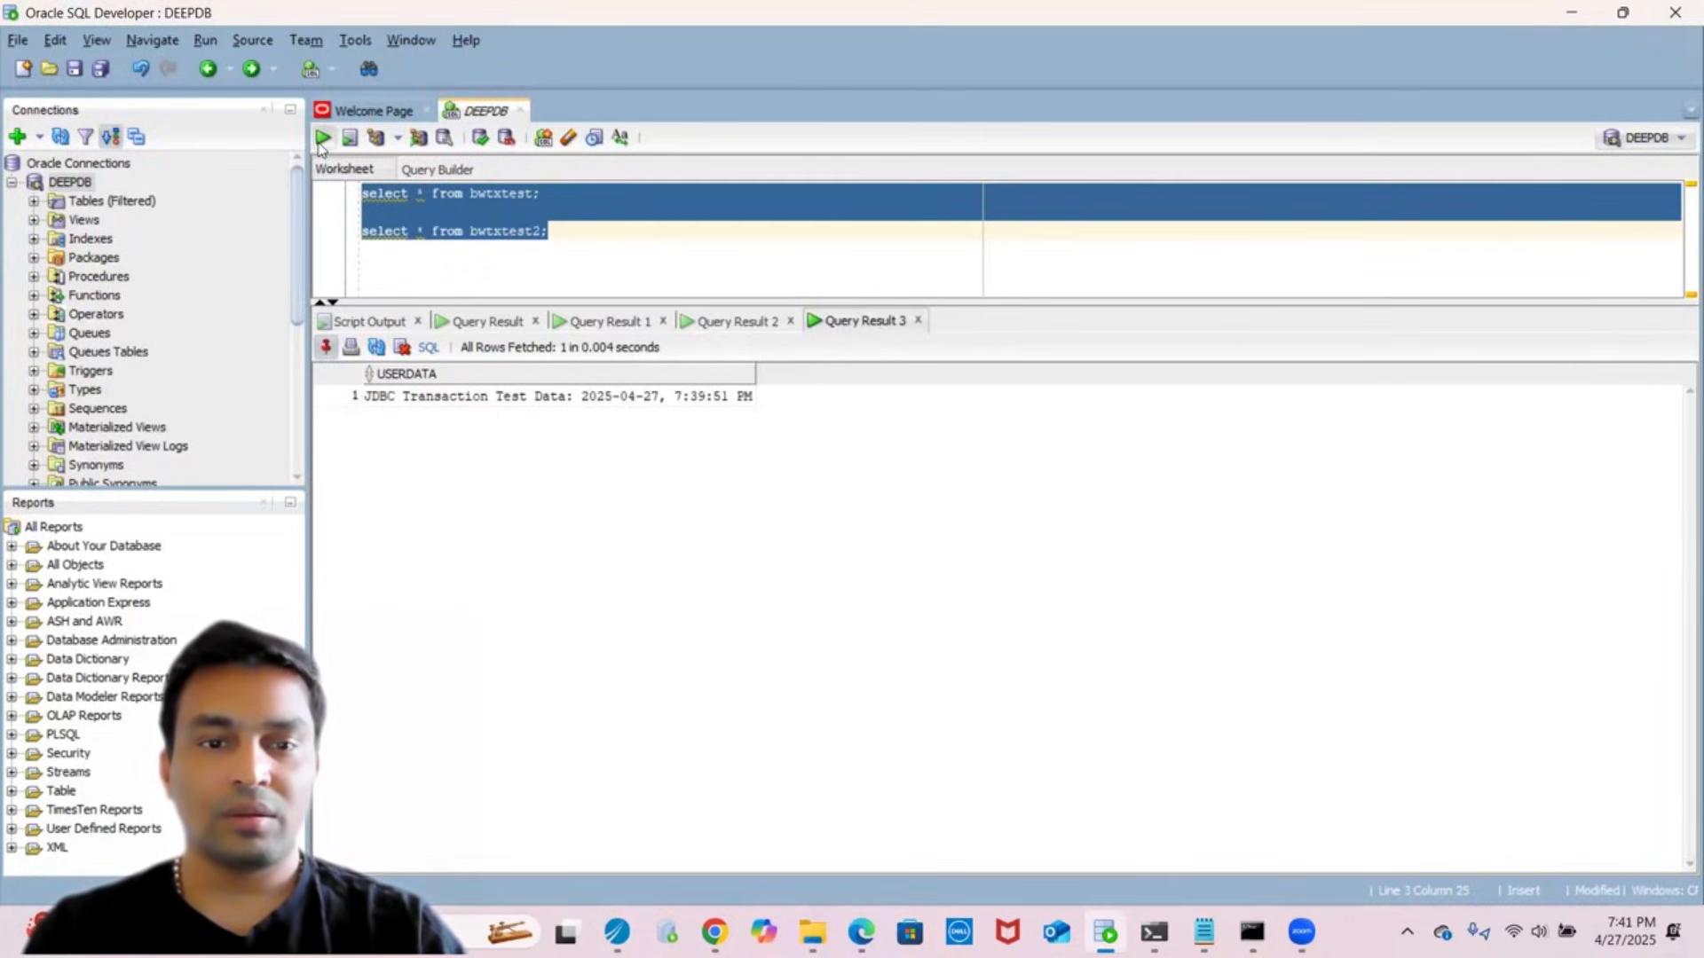
click(322, 139)
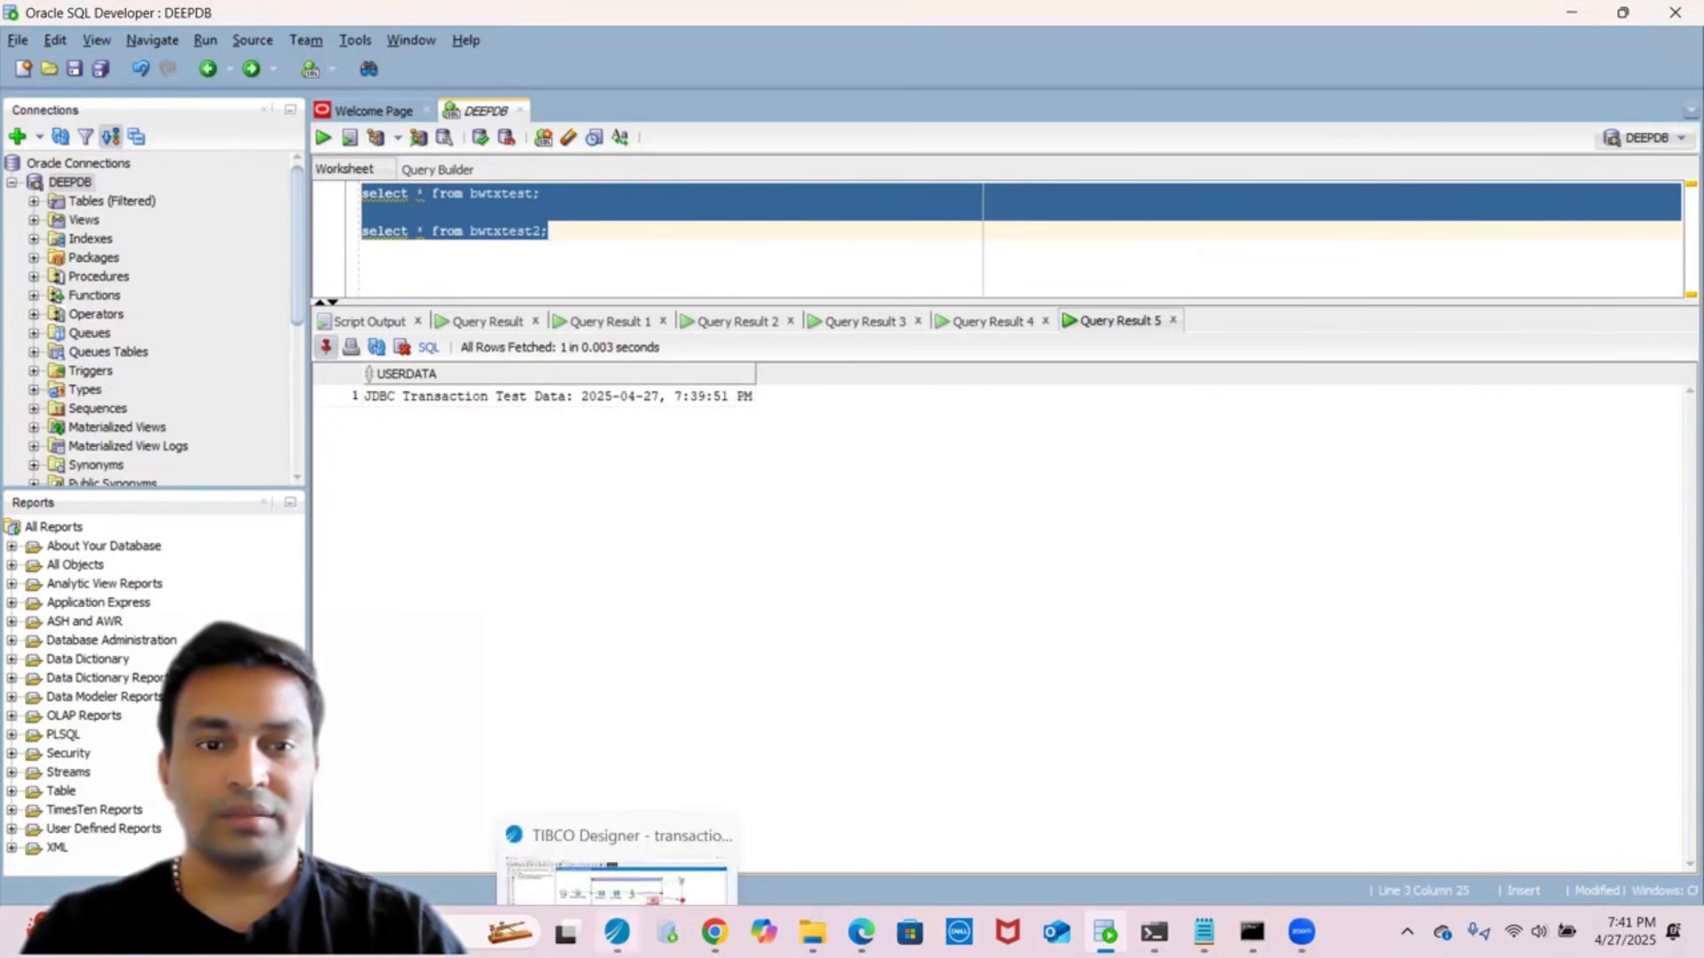
click(617, 931)
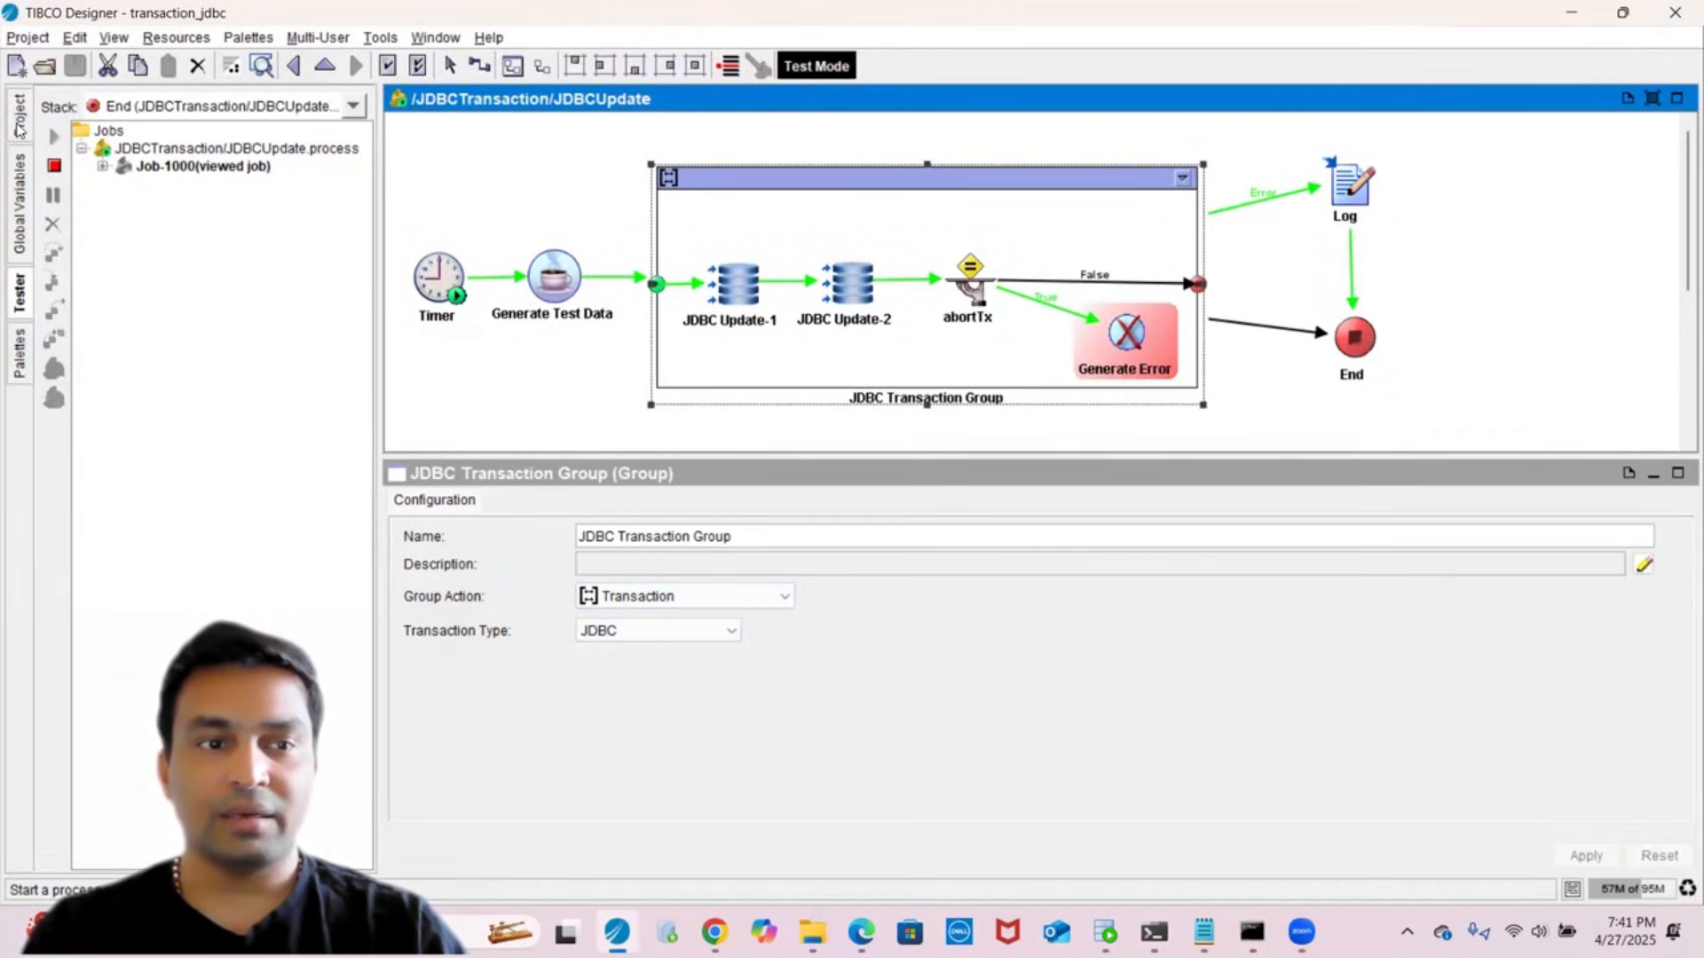
- Change the AbortJDBCTransaction global variable back to false and save the project
click(17, 125)
click(22, 195)
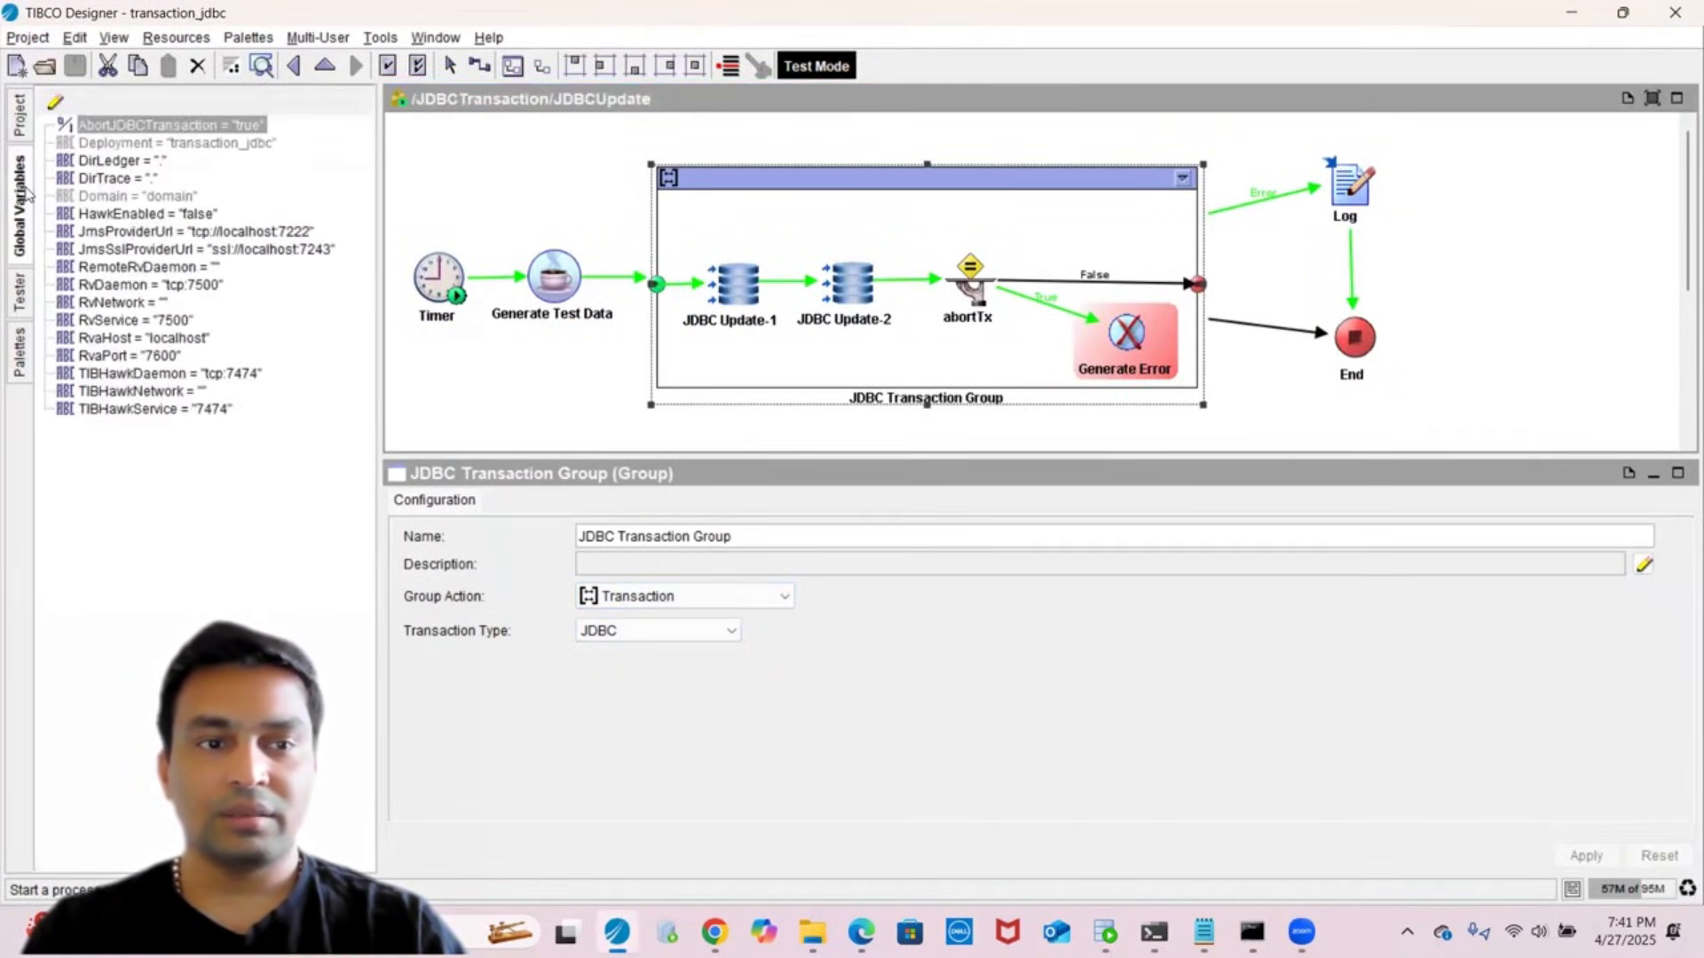
click(55, 105)
double_click(690, 254)
double_click(690, 254)
text(fals)
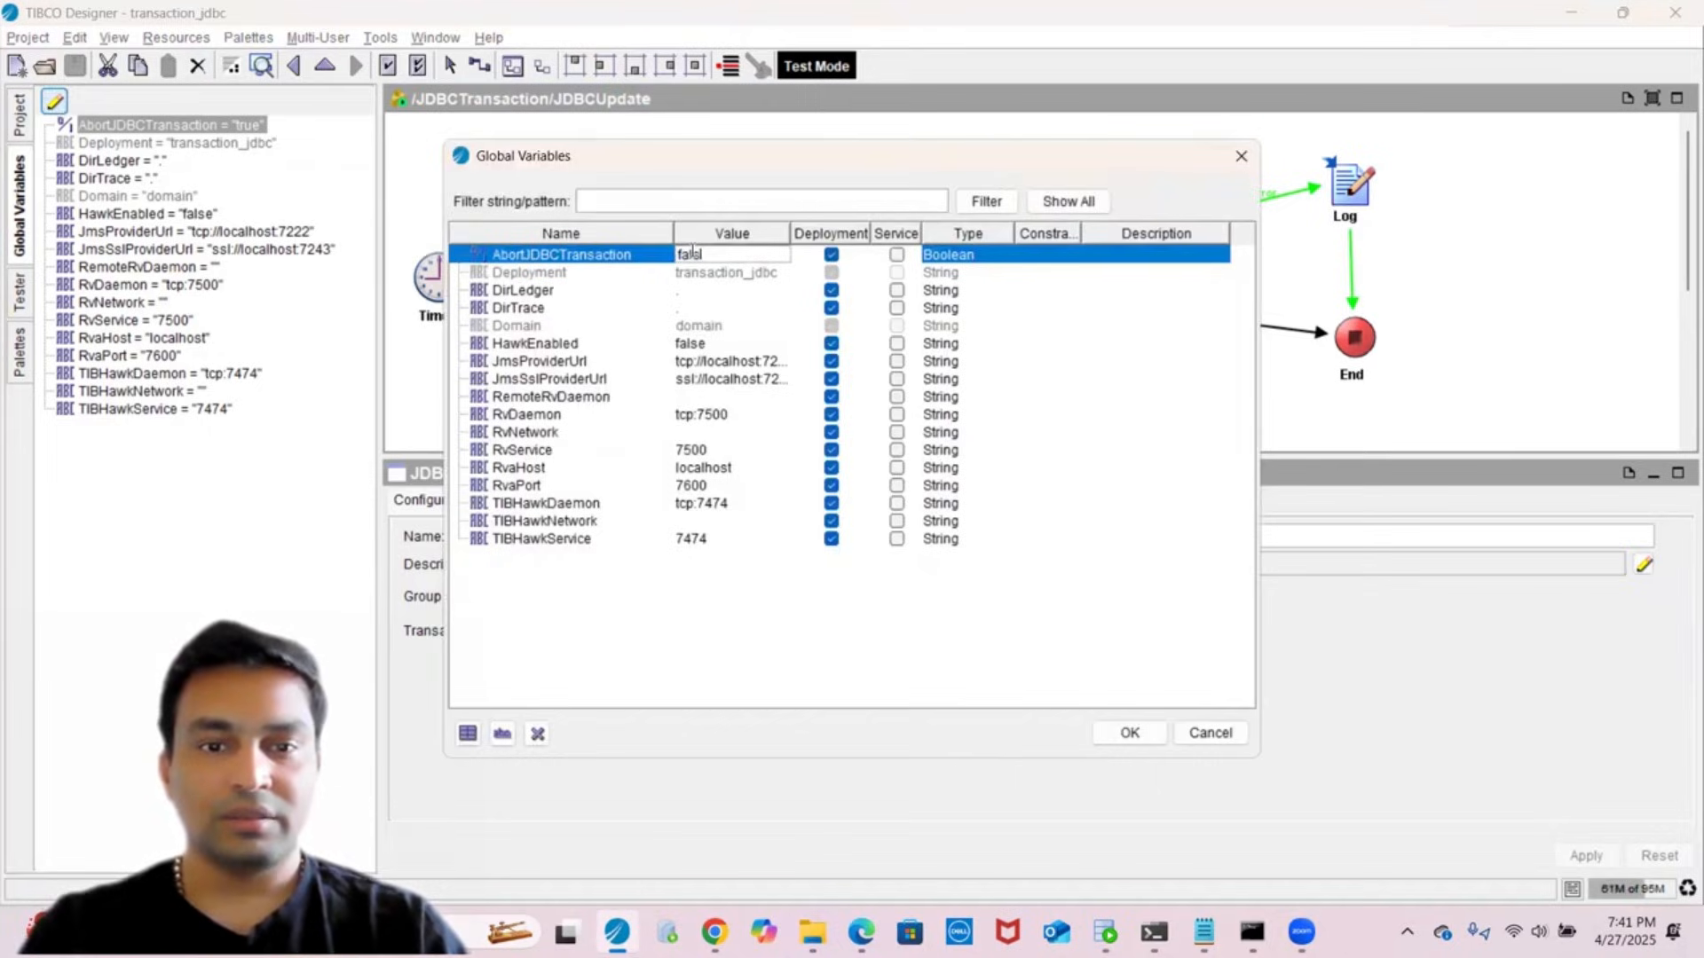
text(e)
click(1128, 734)
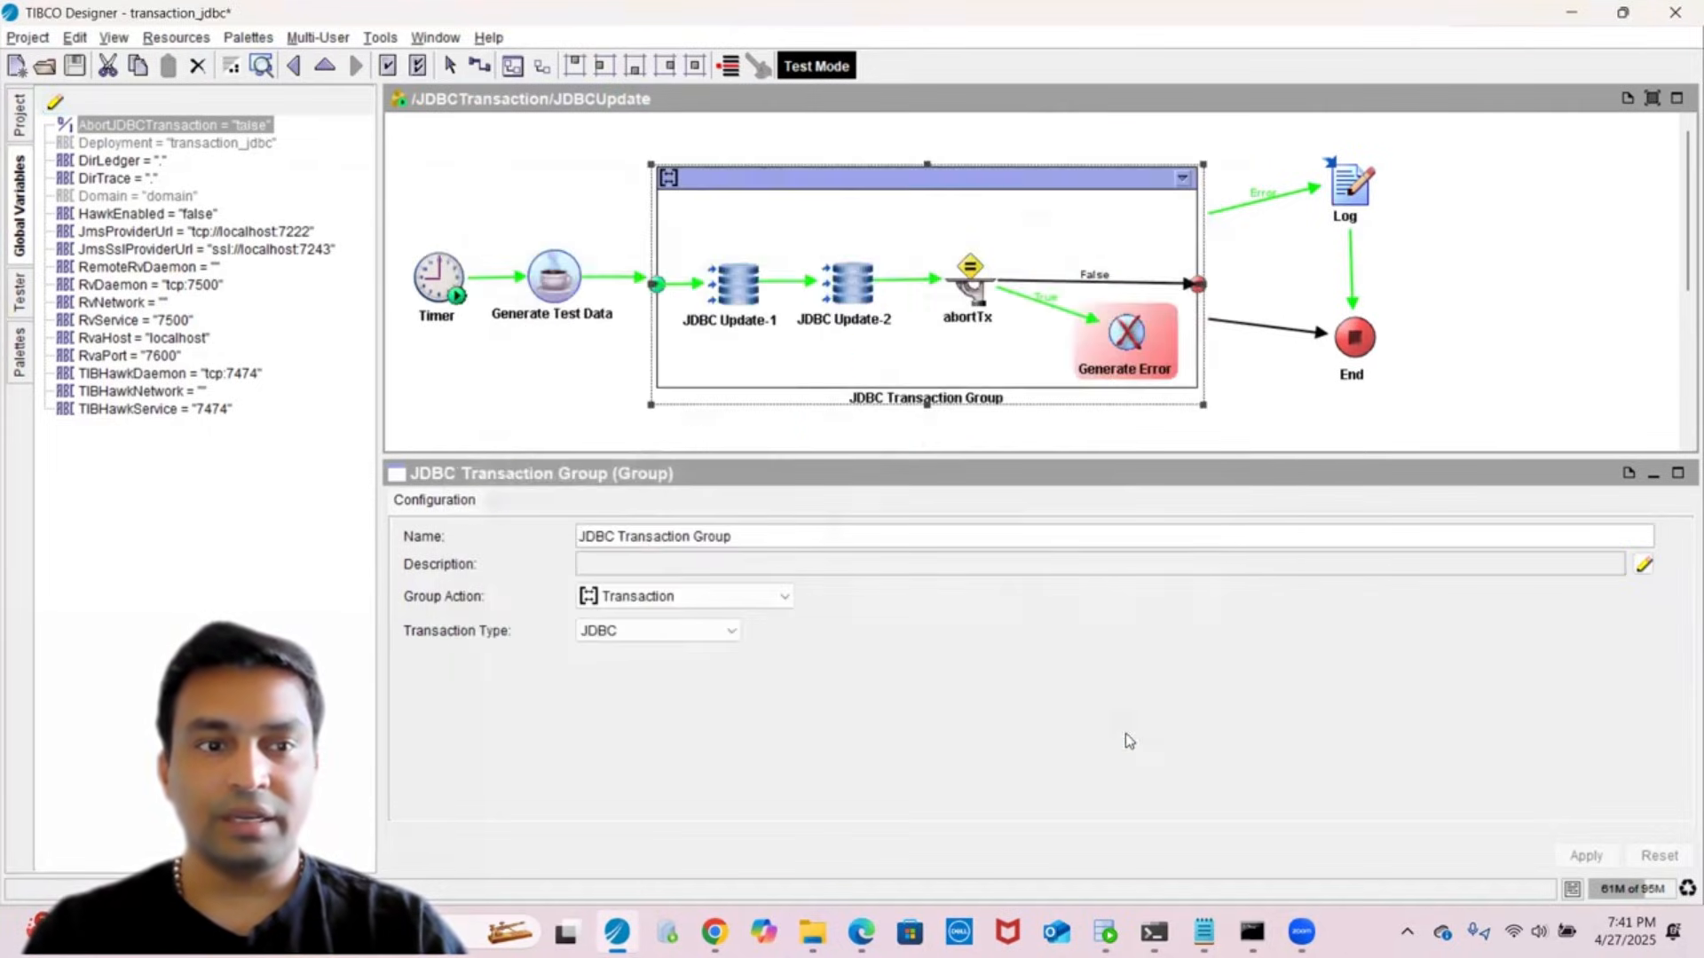
click(79, 69)
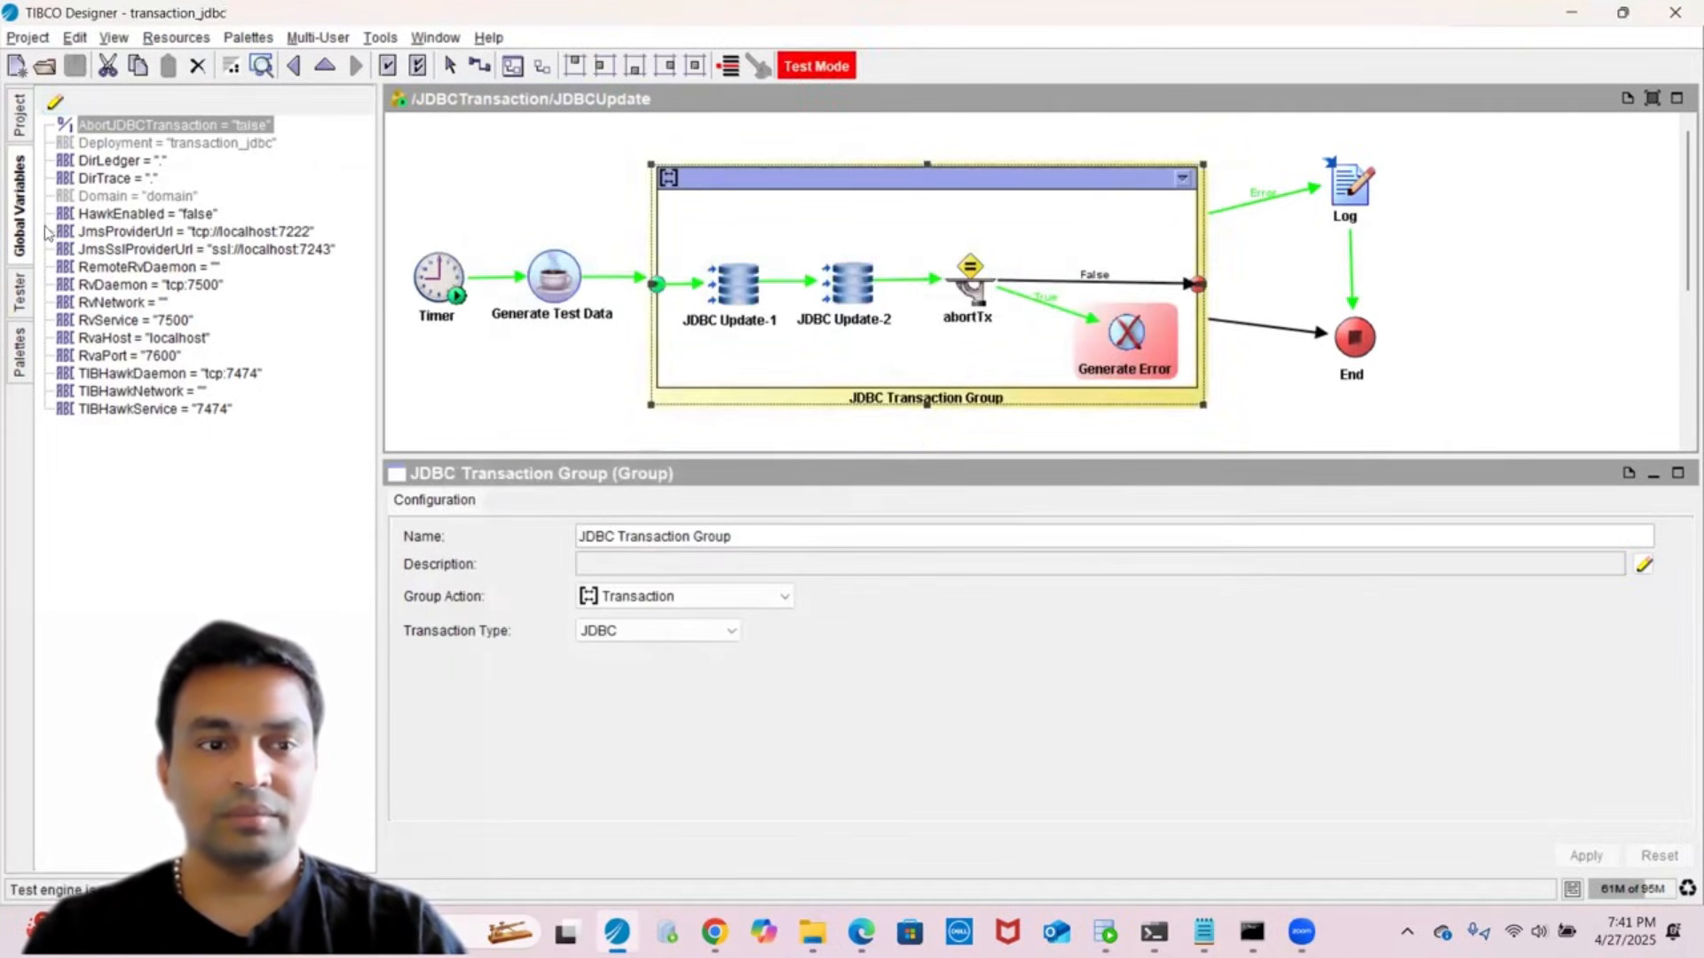
- Restart the Tester and load JDBCUpdate to run test job Job-2000
click(16, 295)
click(54, 166)
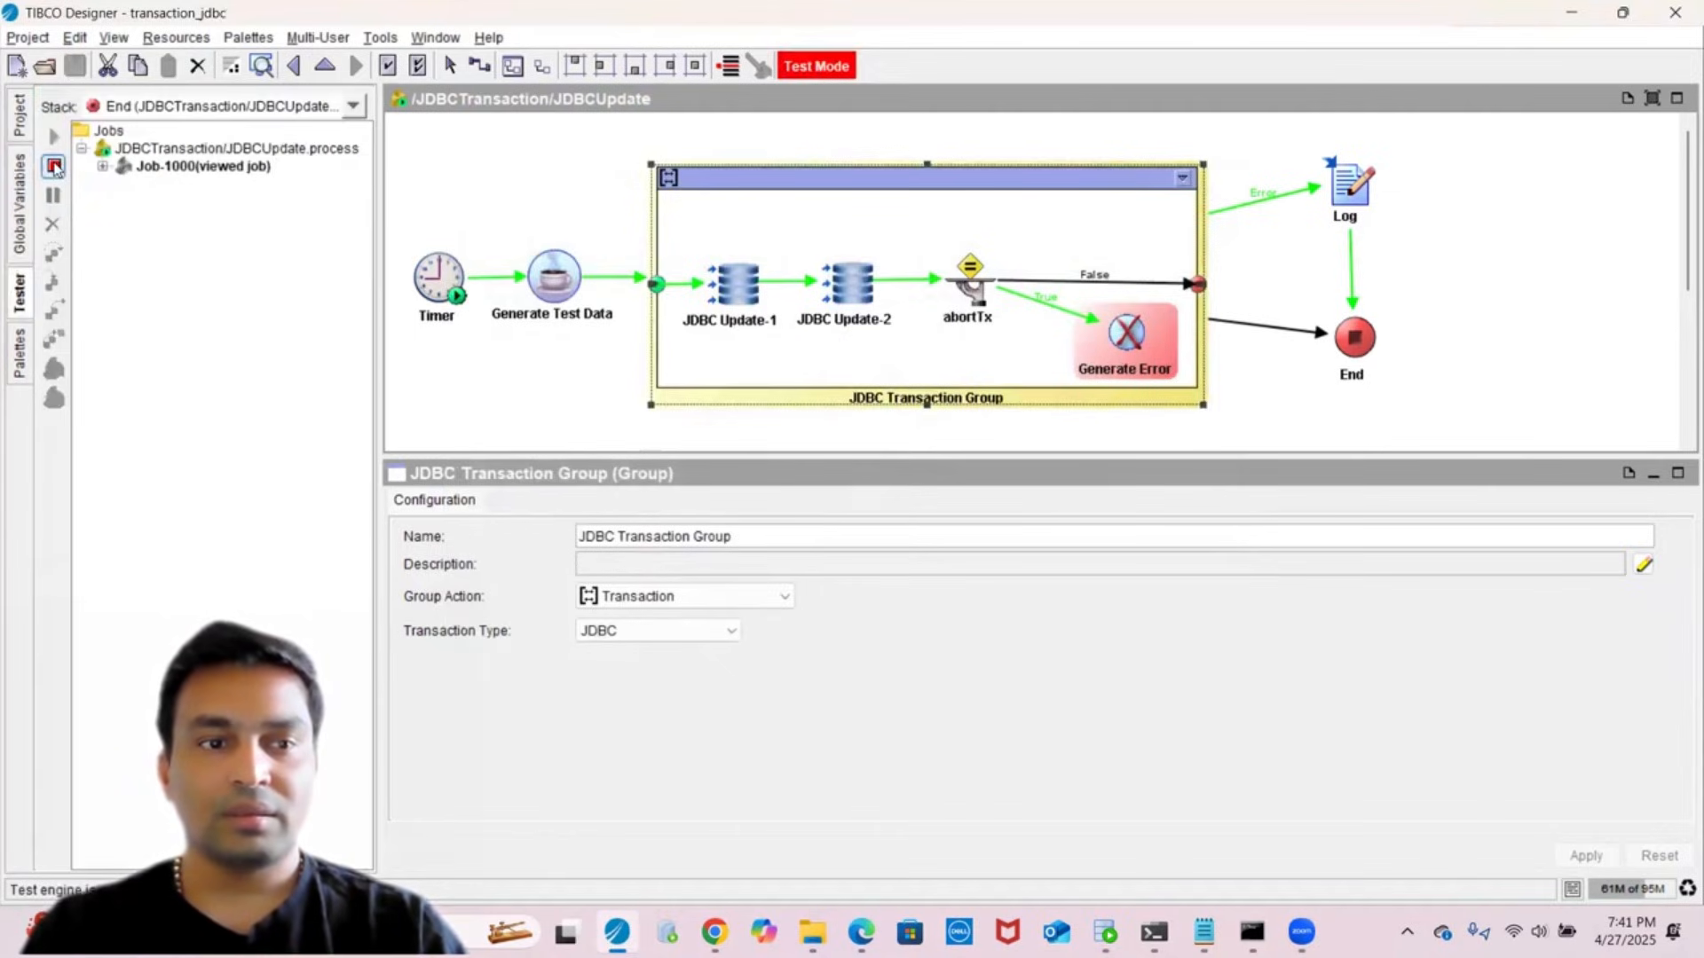
click(54, 136)
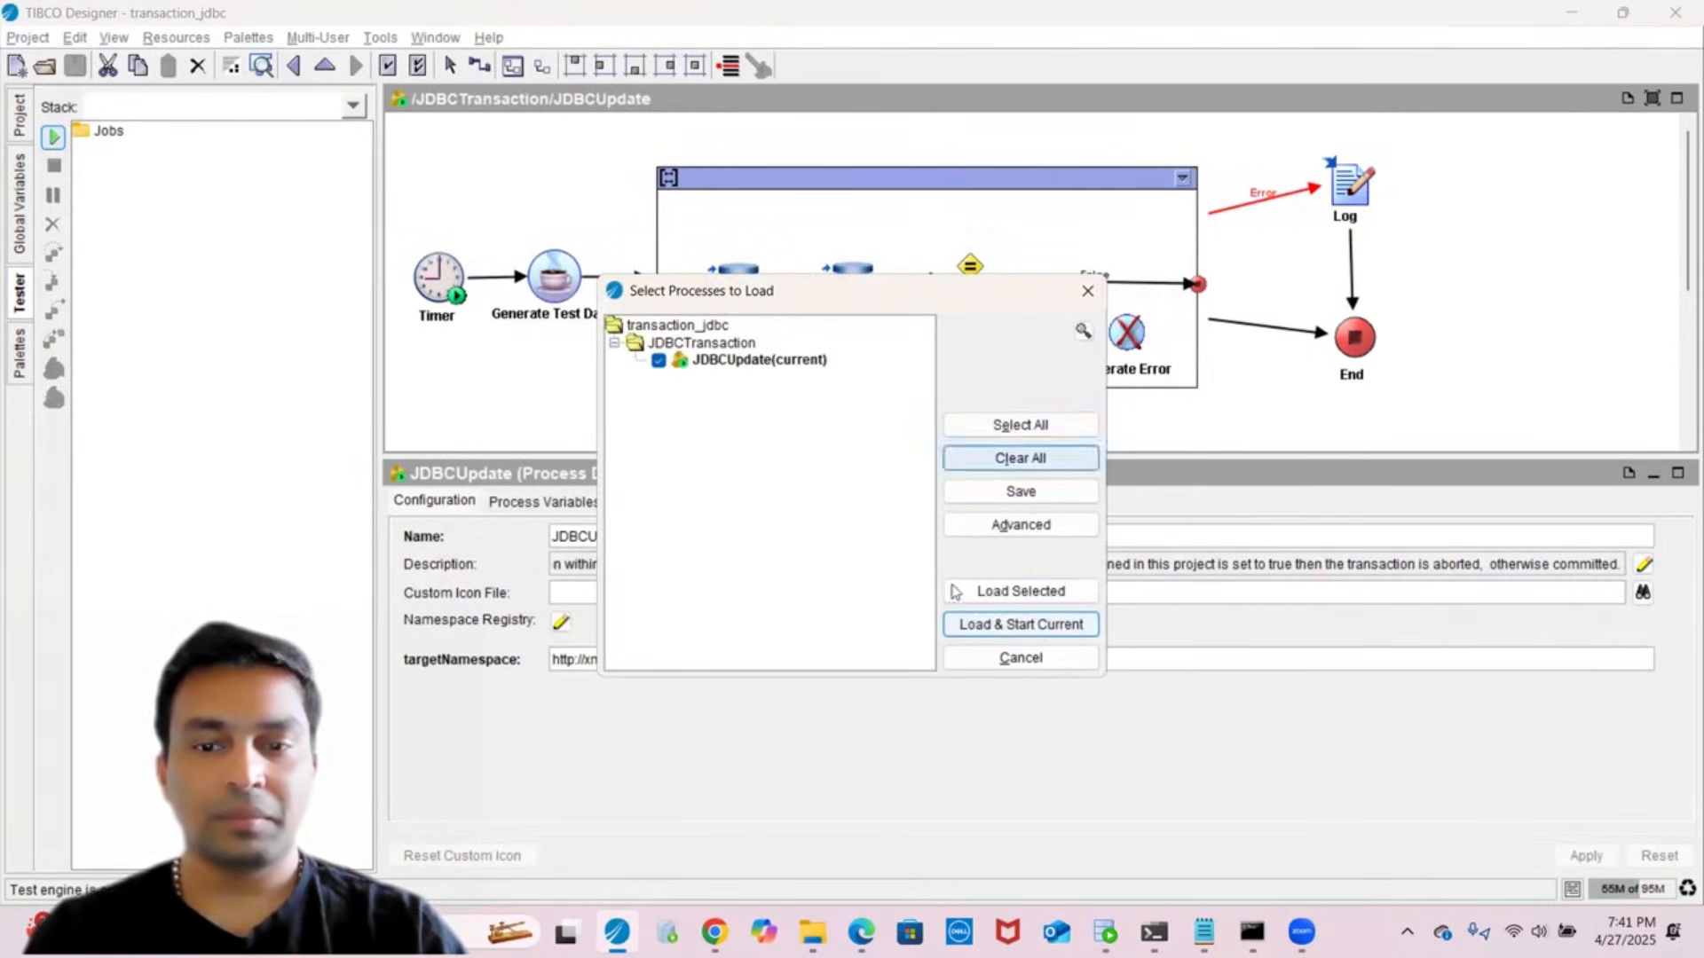
click(976, 592)
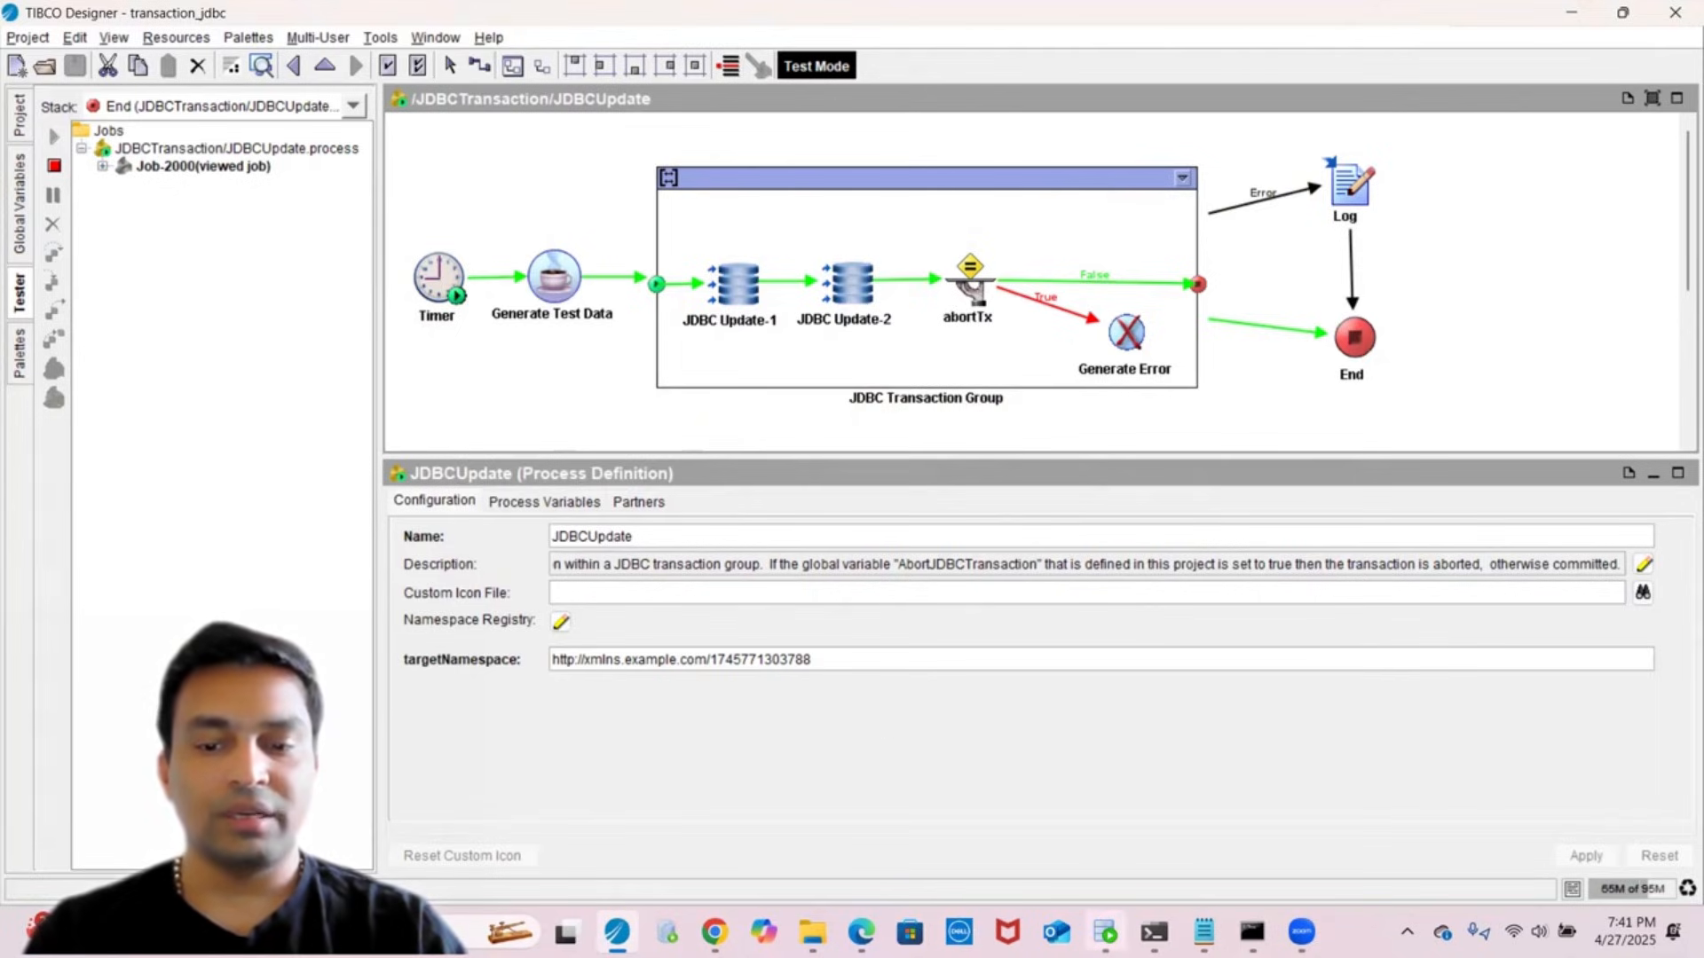
- Rerun both selects and compare the two-row result (7:39:51 PM, 7:41:40 PM) with earlier one-row results
click(1105, 932)
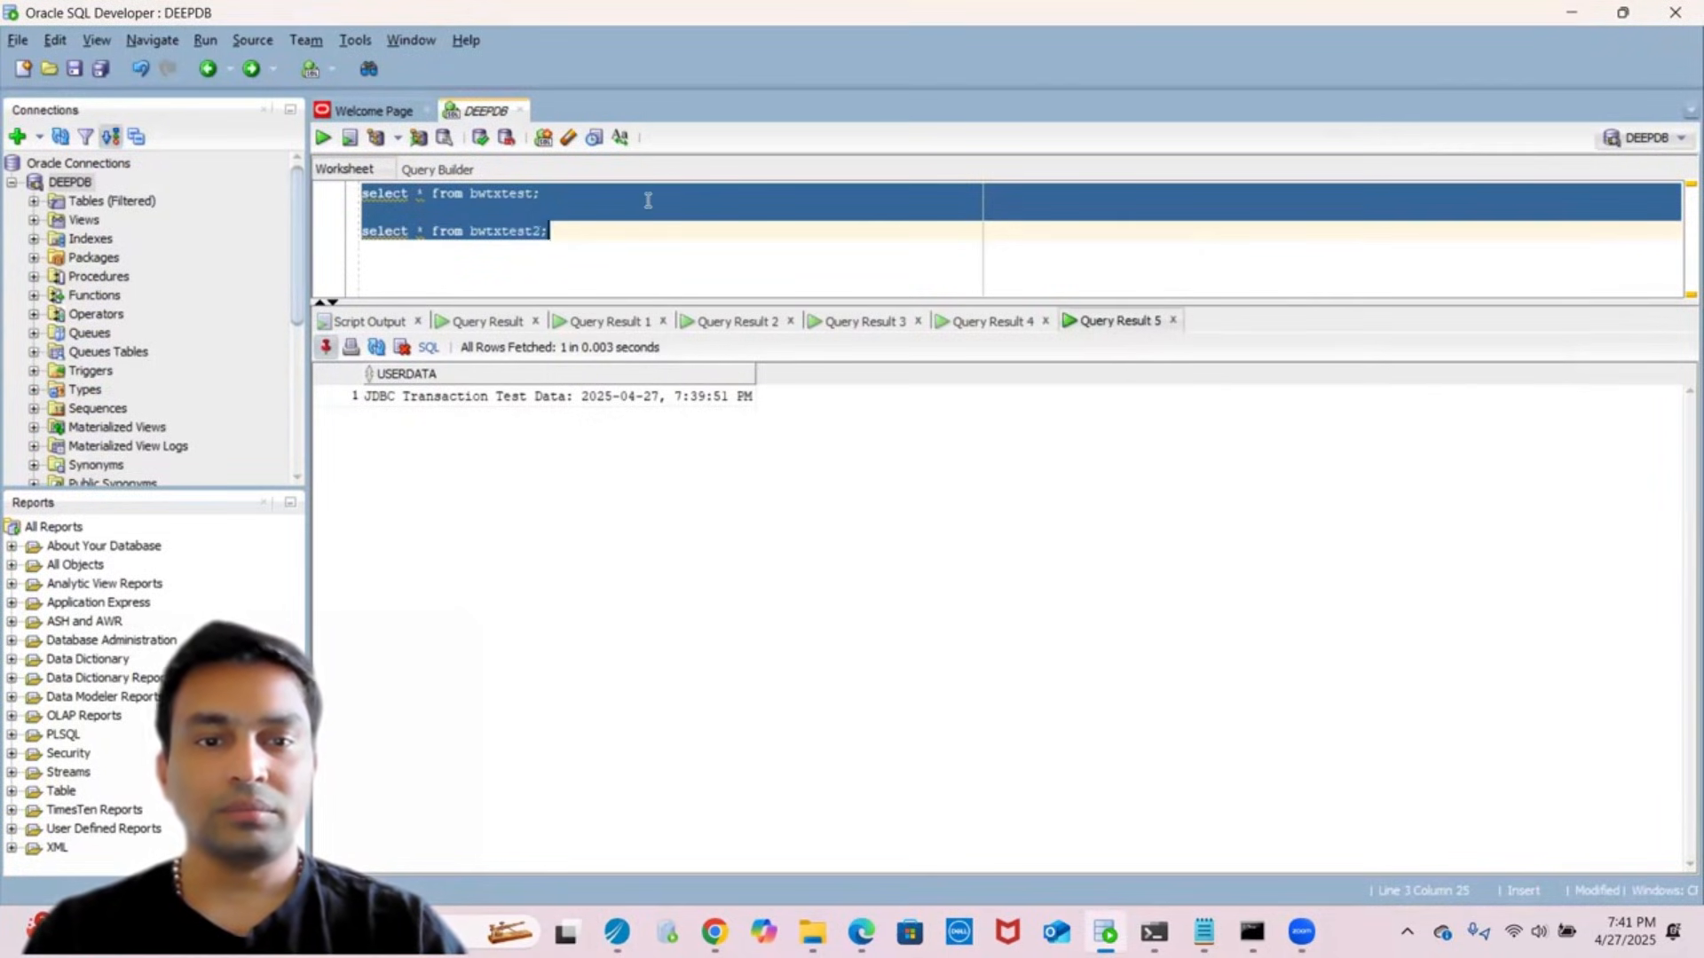
click(635, 259)
key(ctrl+a)
click(322, 139)
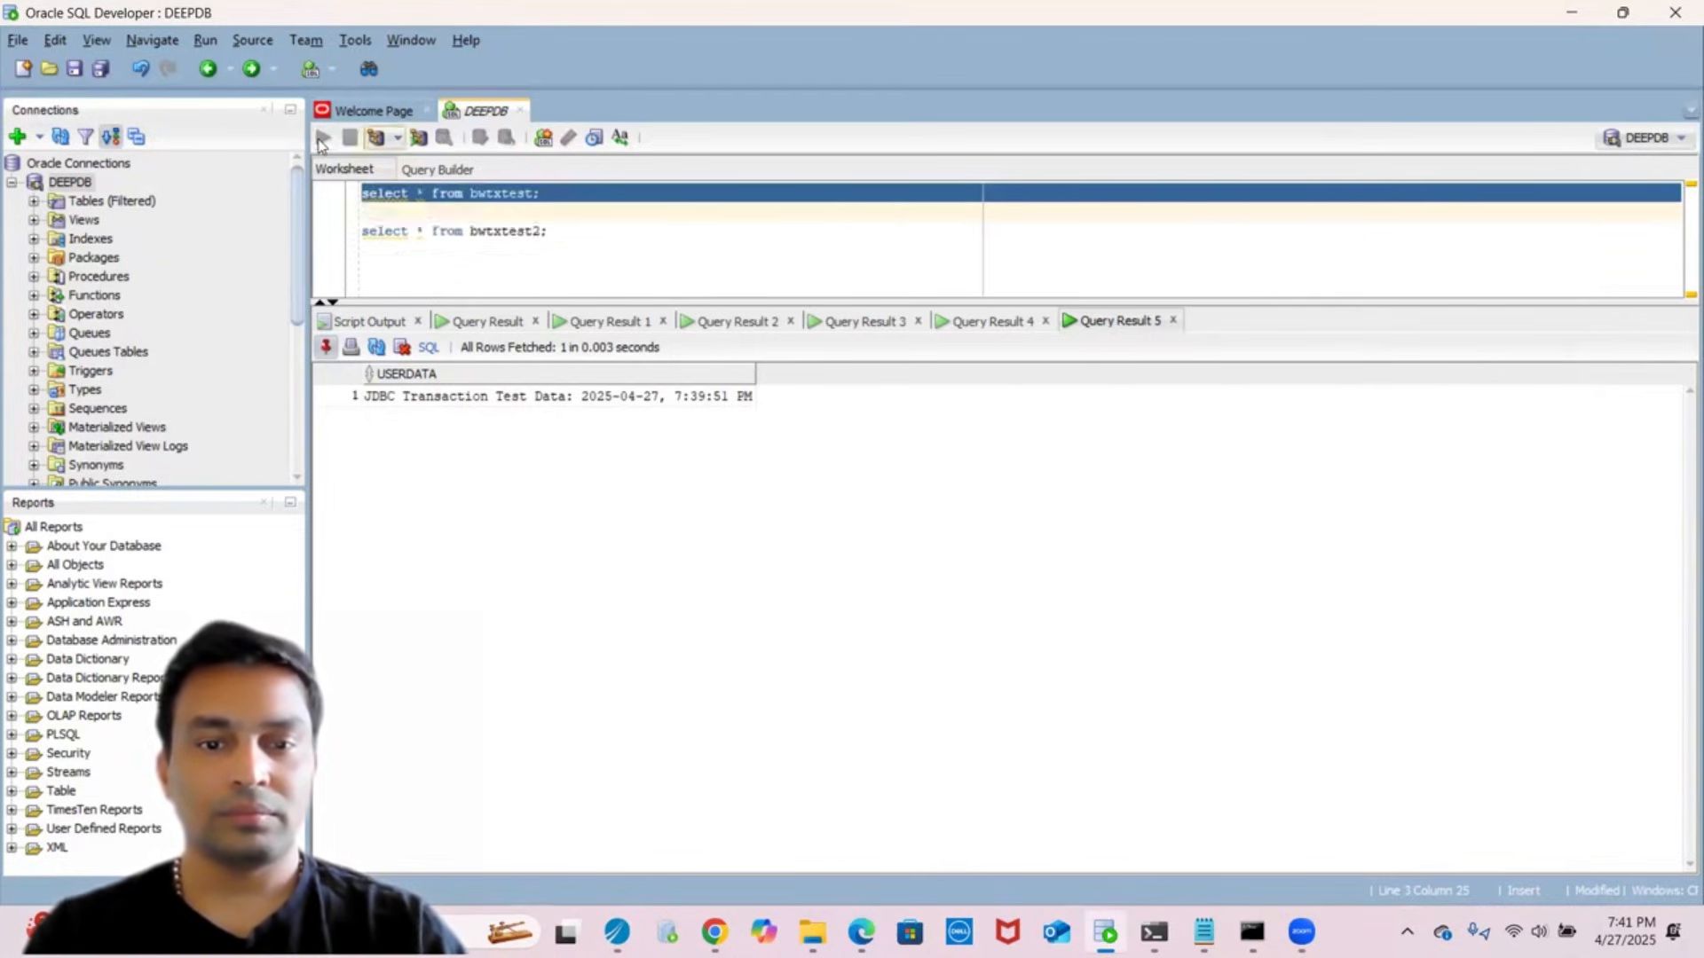
click(617, 401)
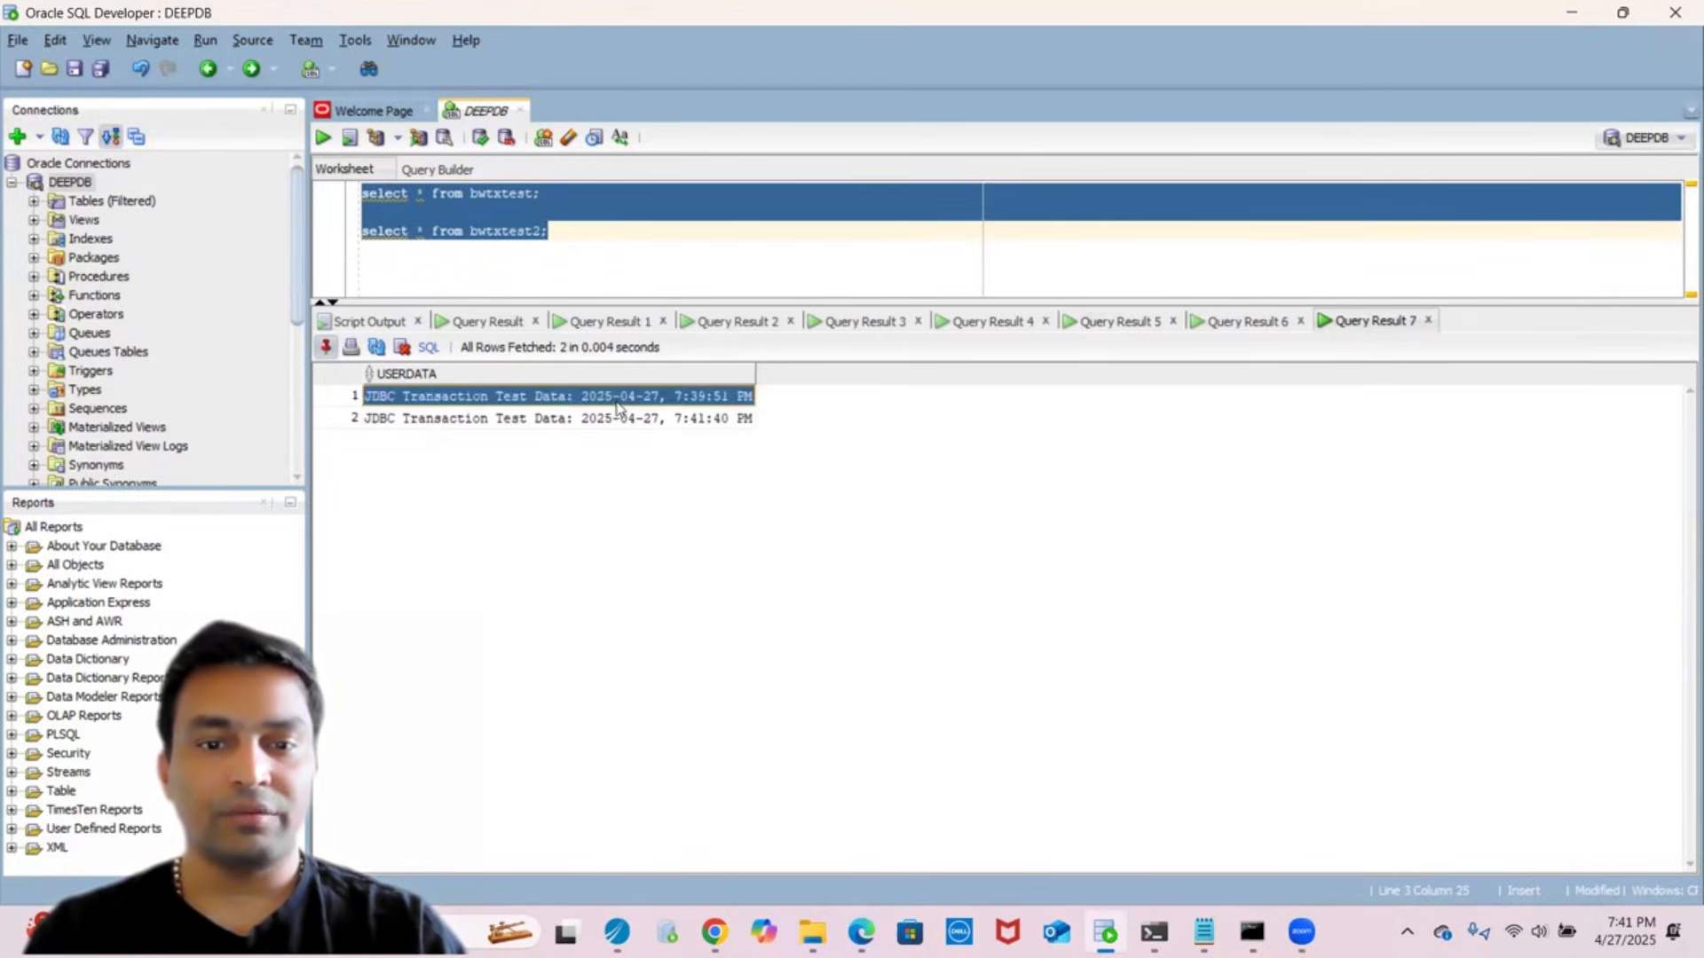
click(612, 412)
click(612, 404)
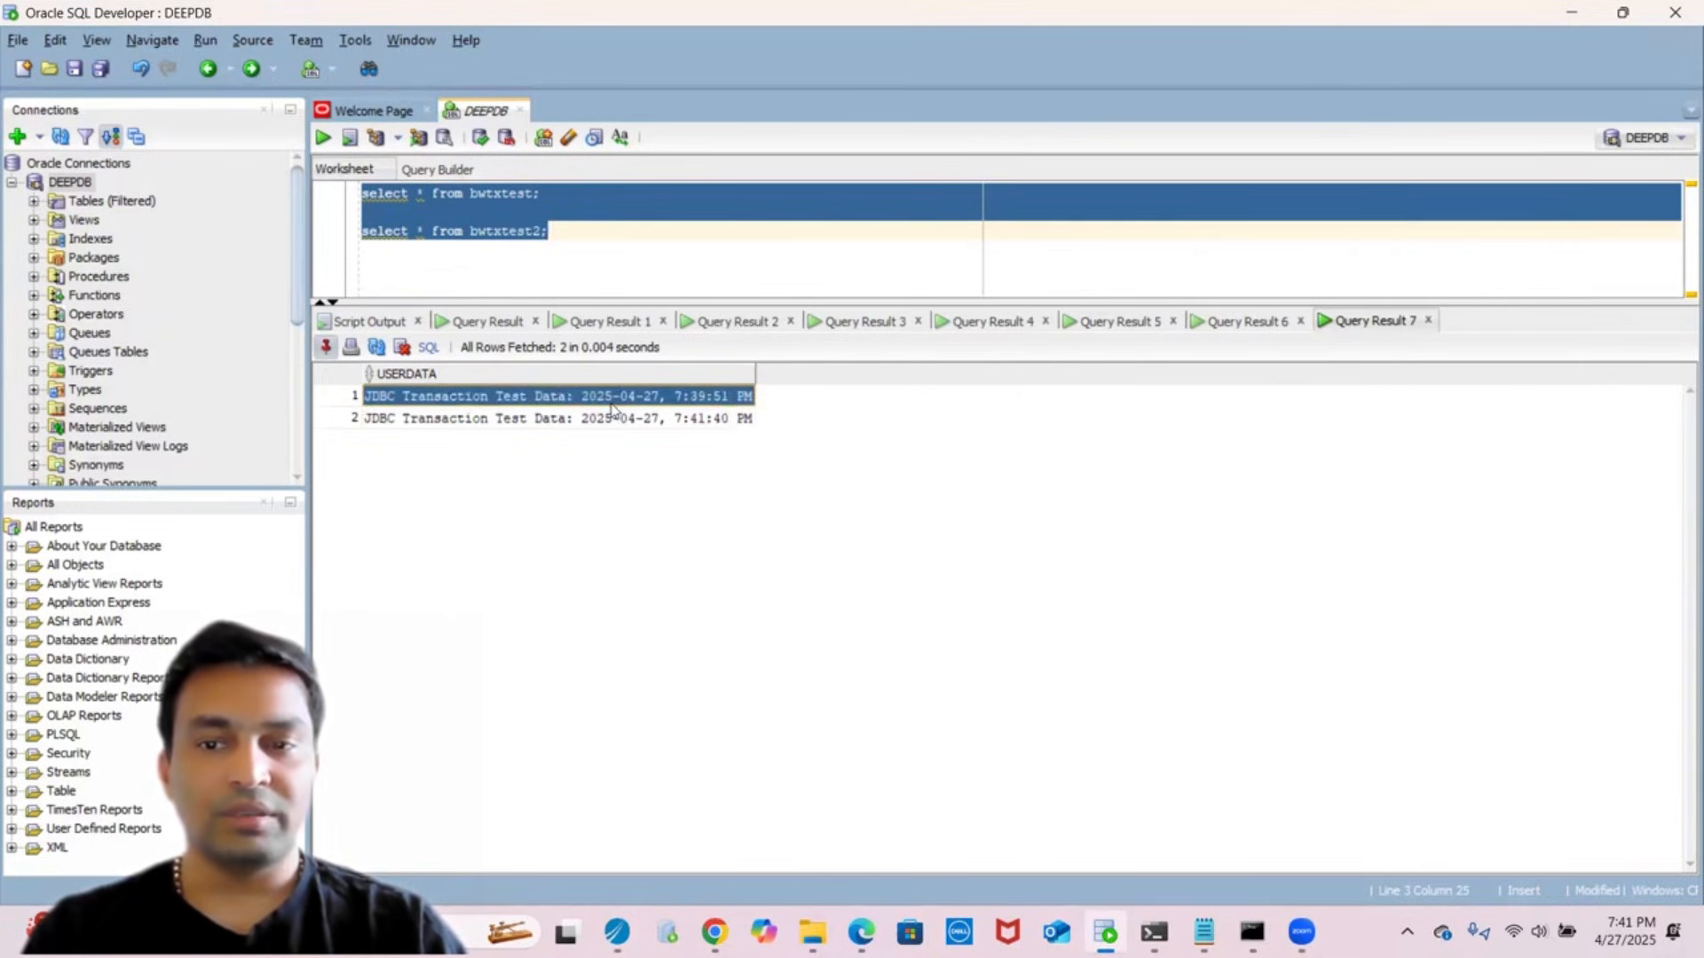
click(1237, 327)
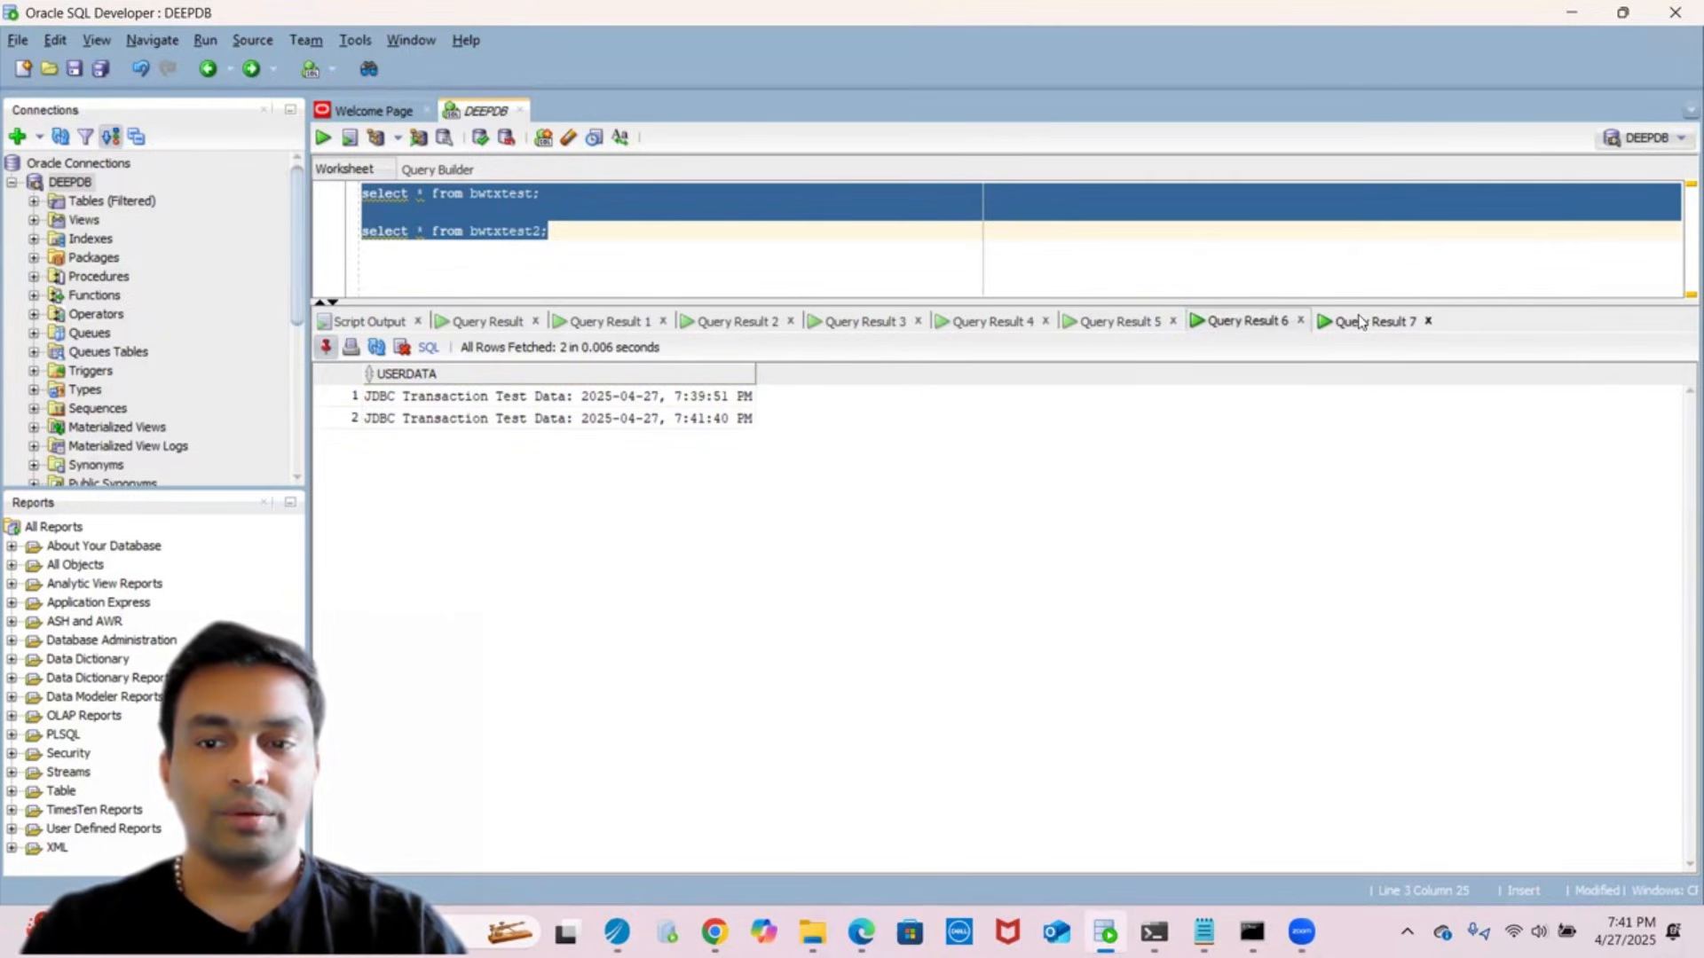
click(1362, 321)
click(1145, 325)
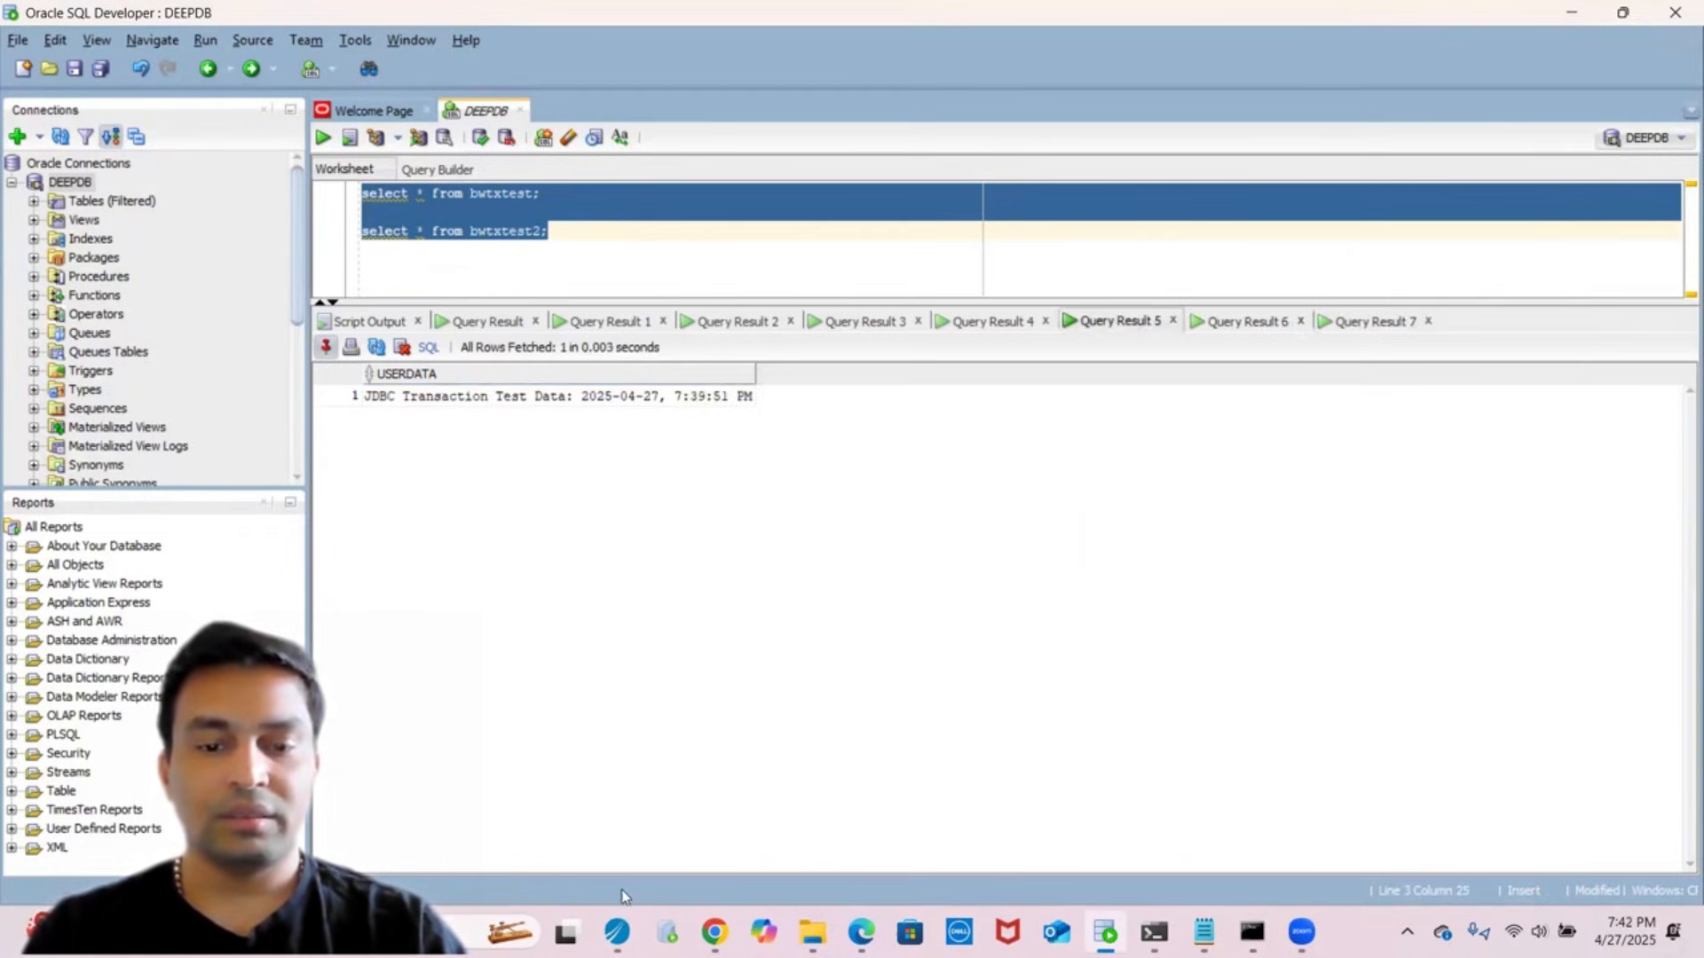
click(616, 932)
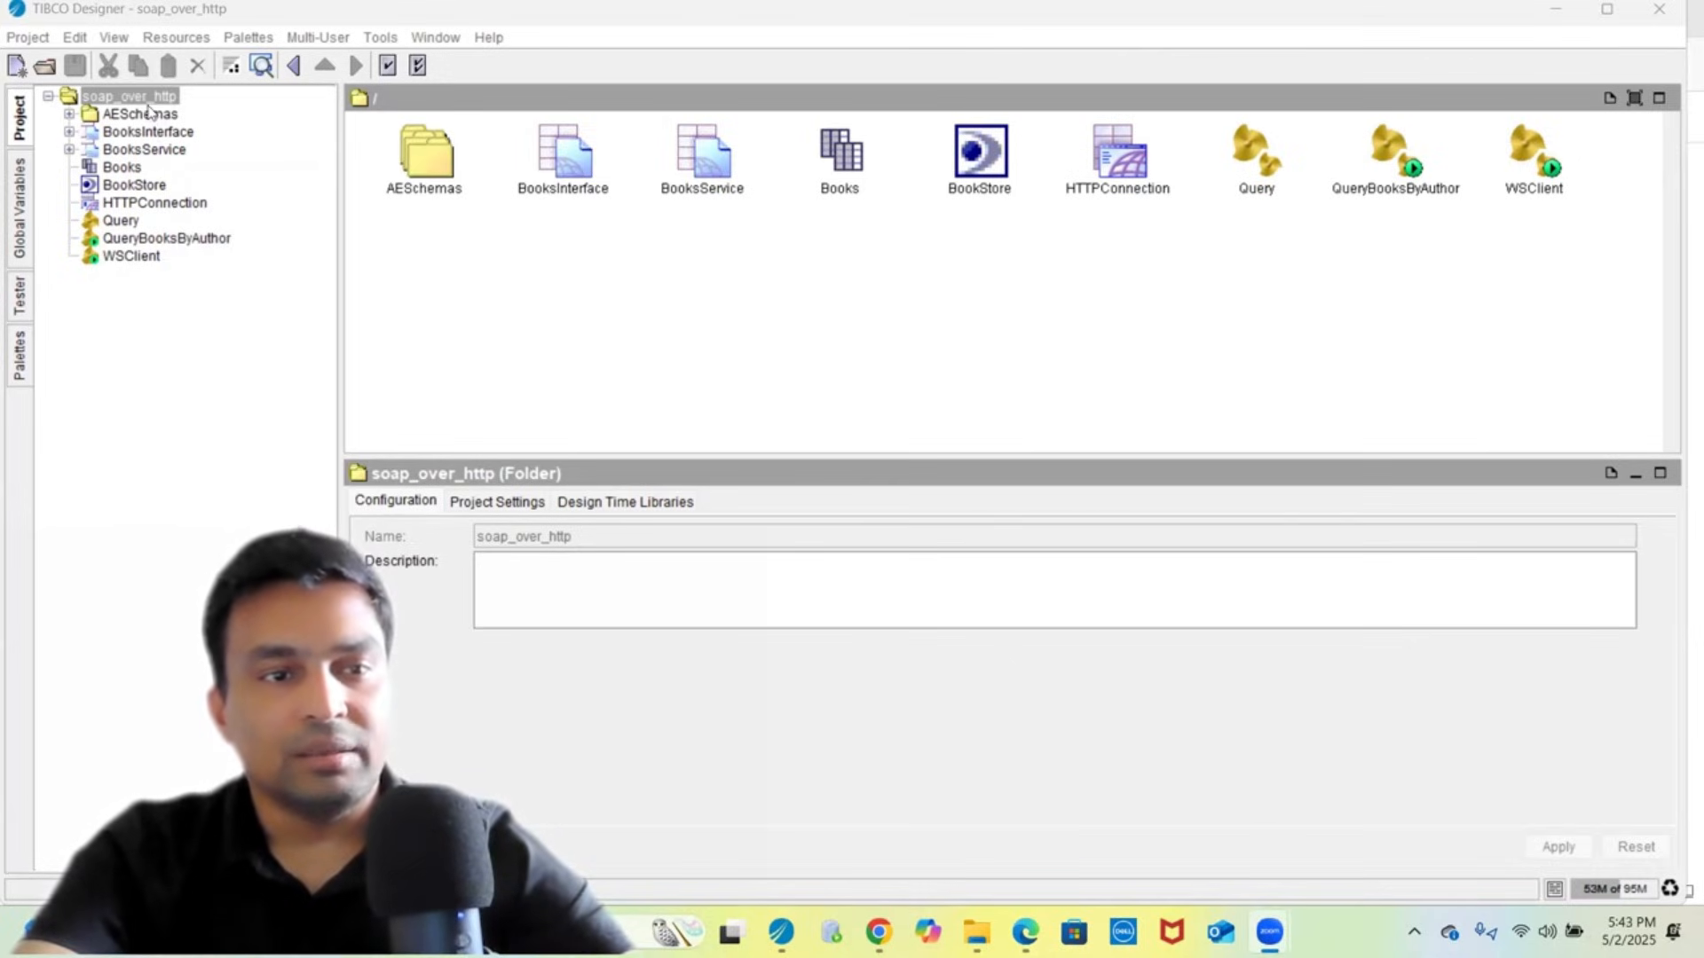
- Look through the Global Variables, Tester and Palettes panels, then return to the project tree
click(19, 224)
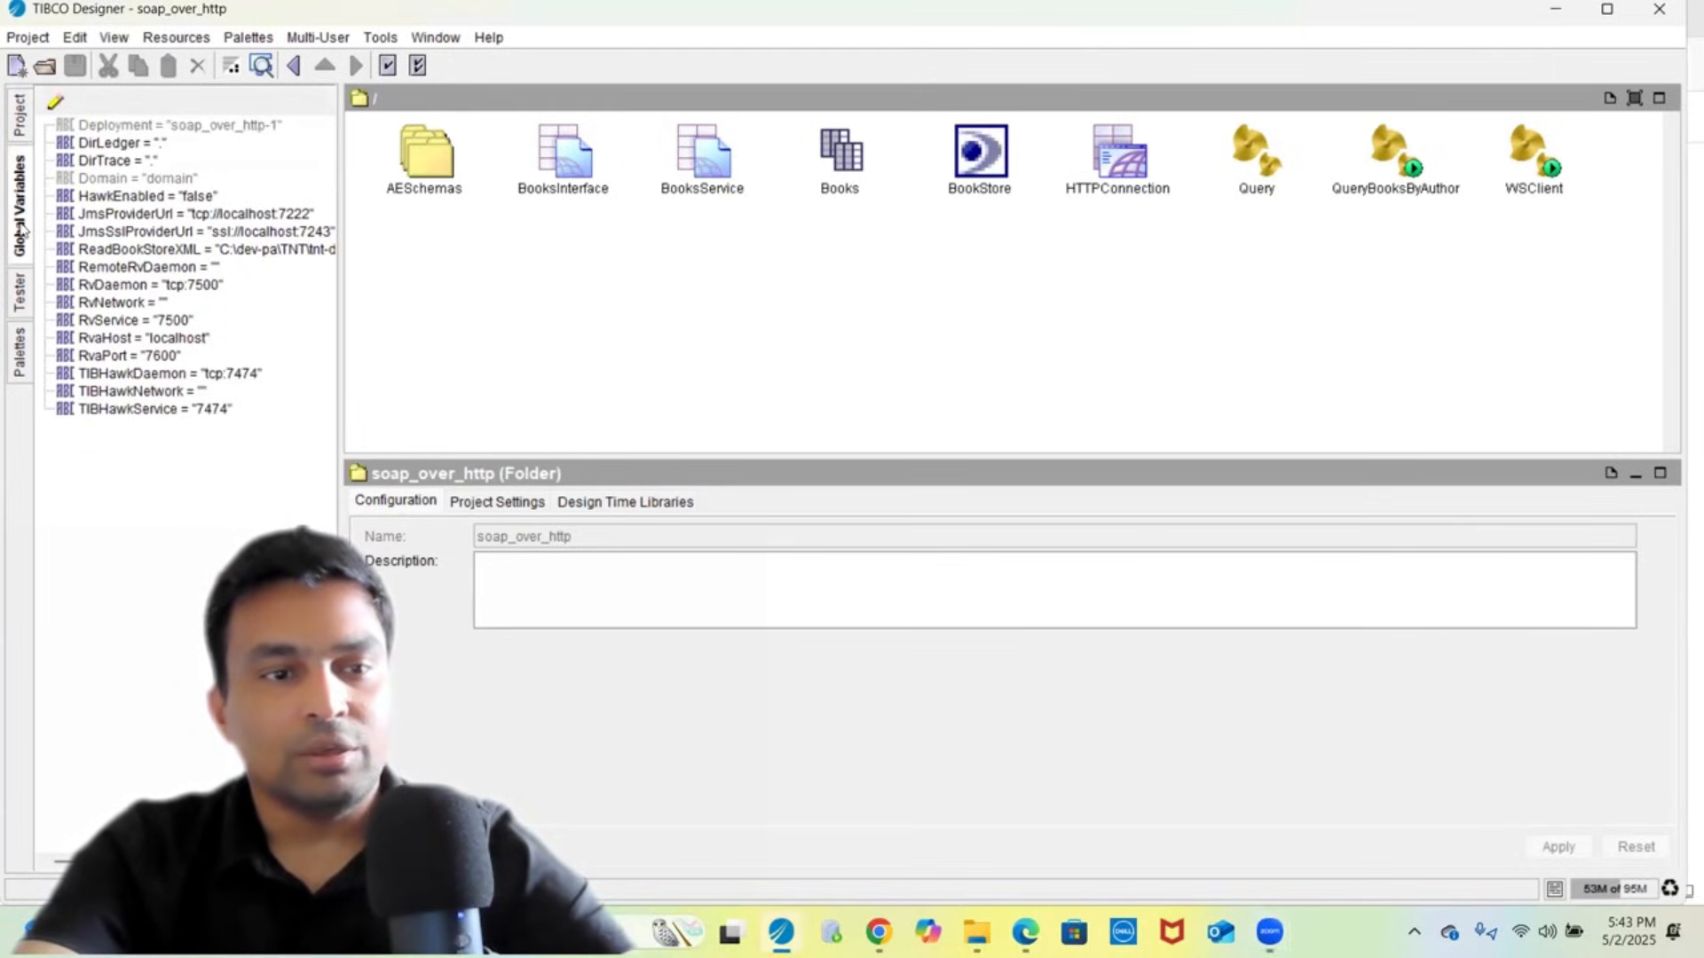
click(22, 296)
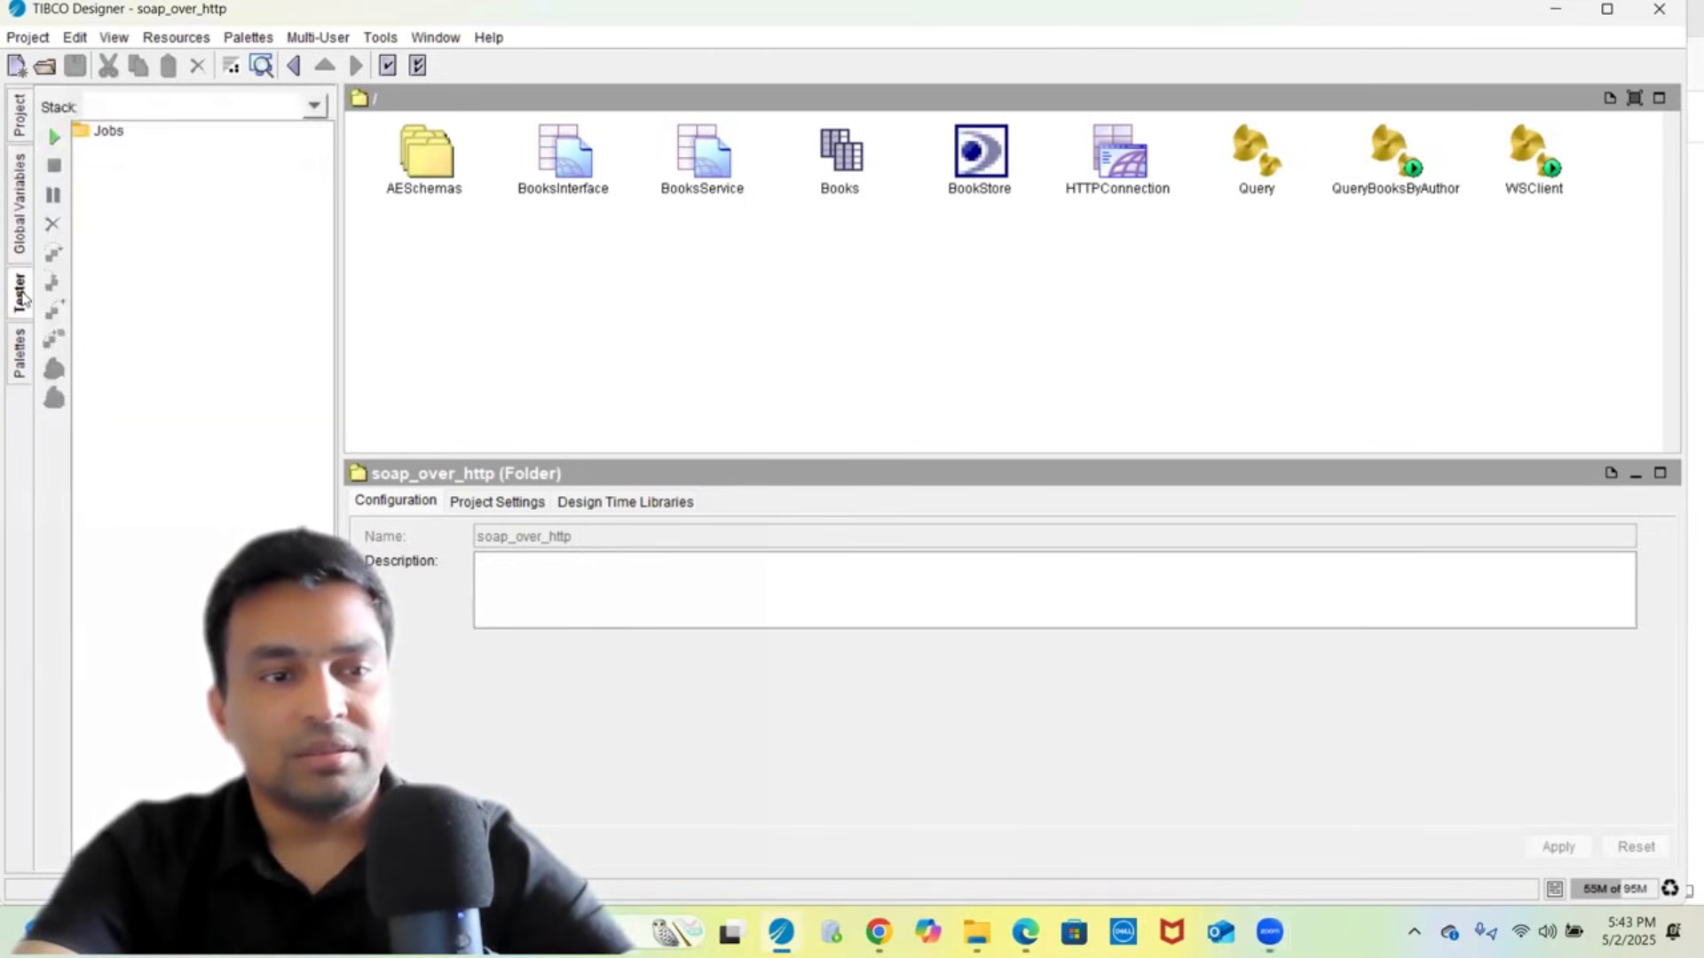
click(19, 355)
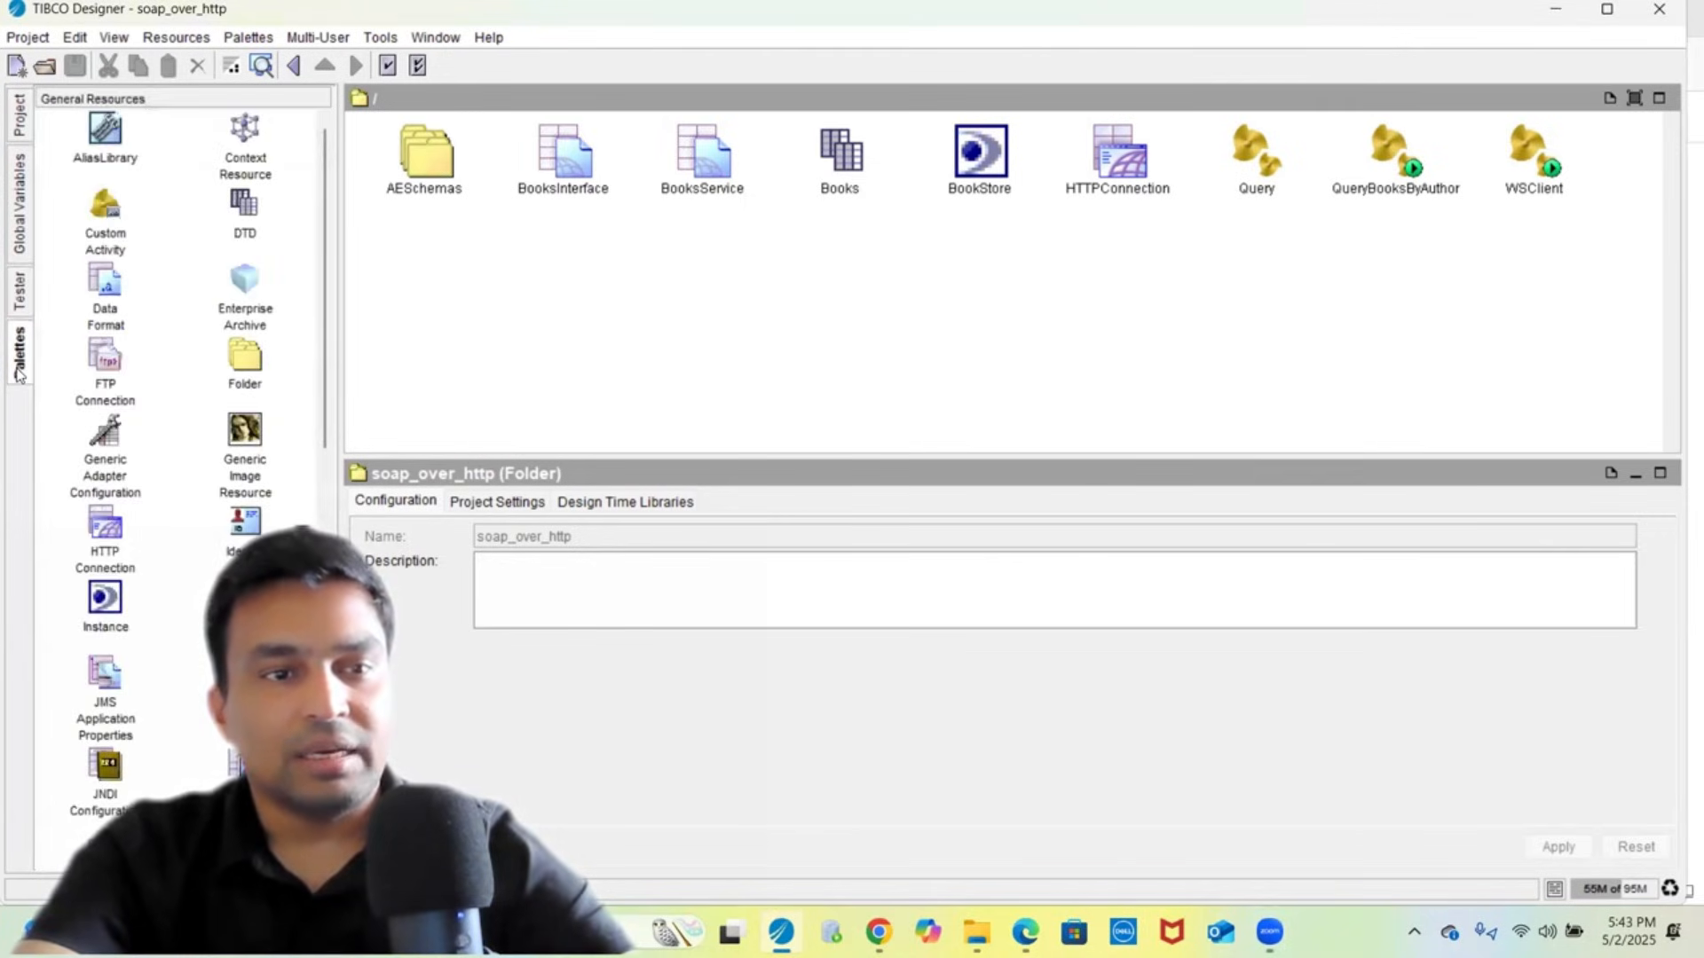
click(18, 300)
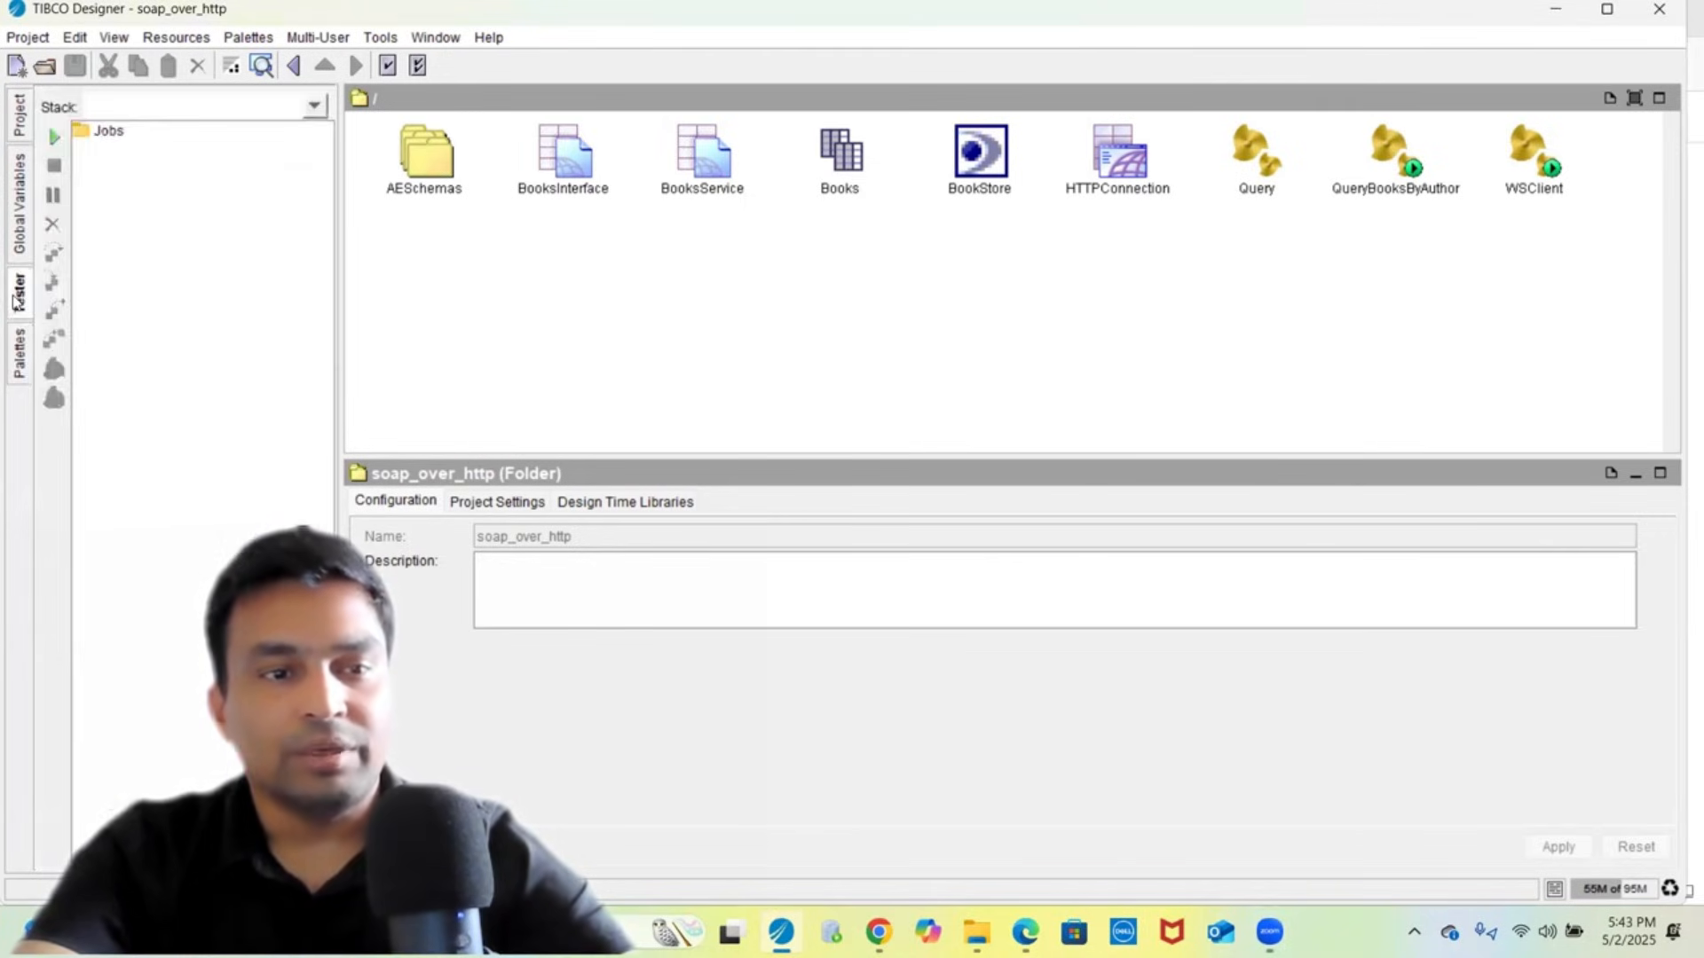
click(14, 213)
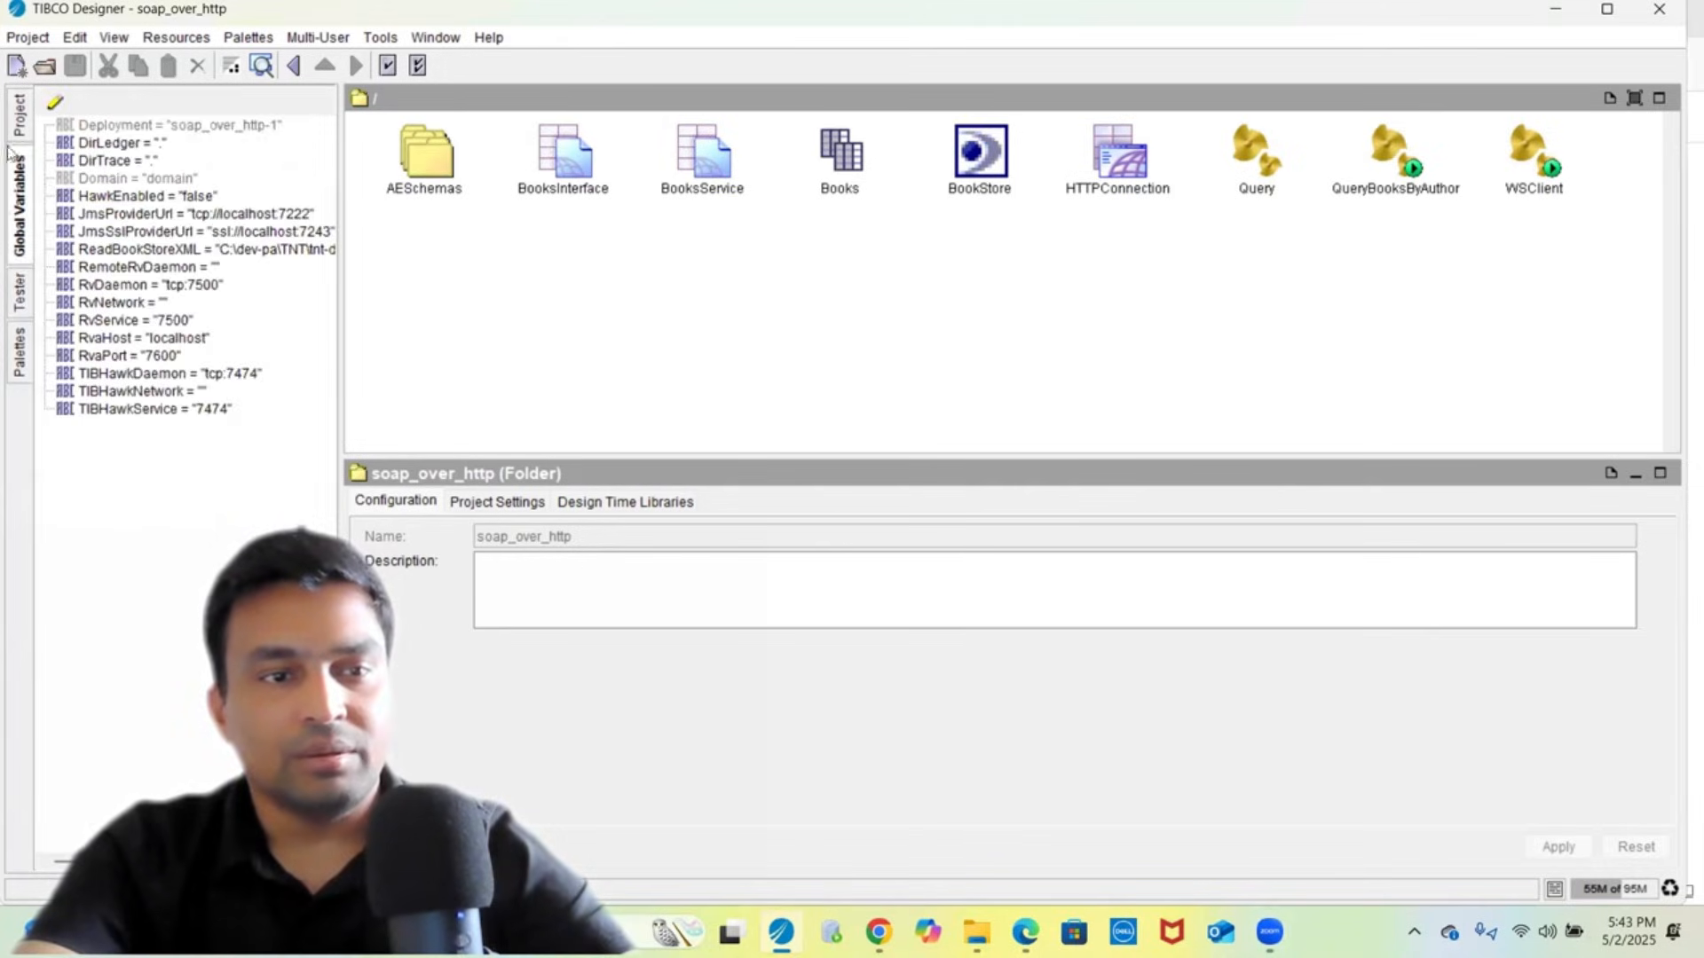
click(18, 113)
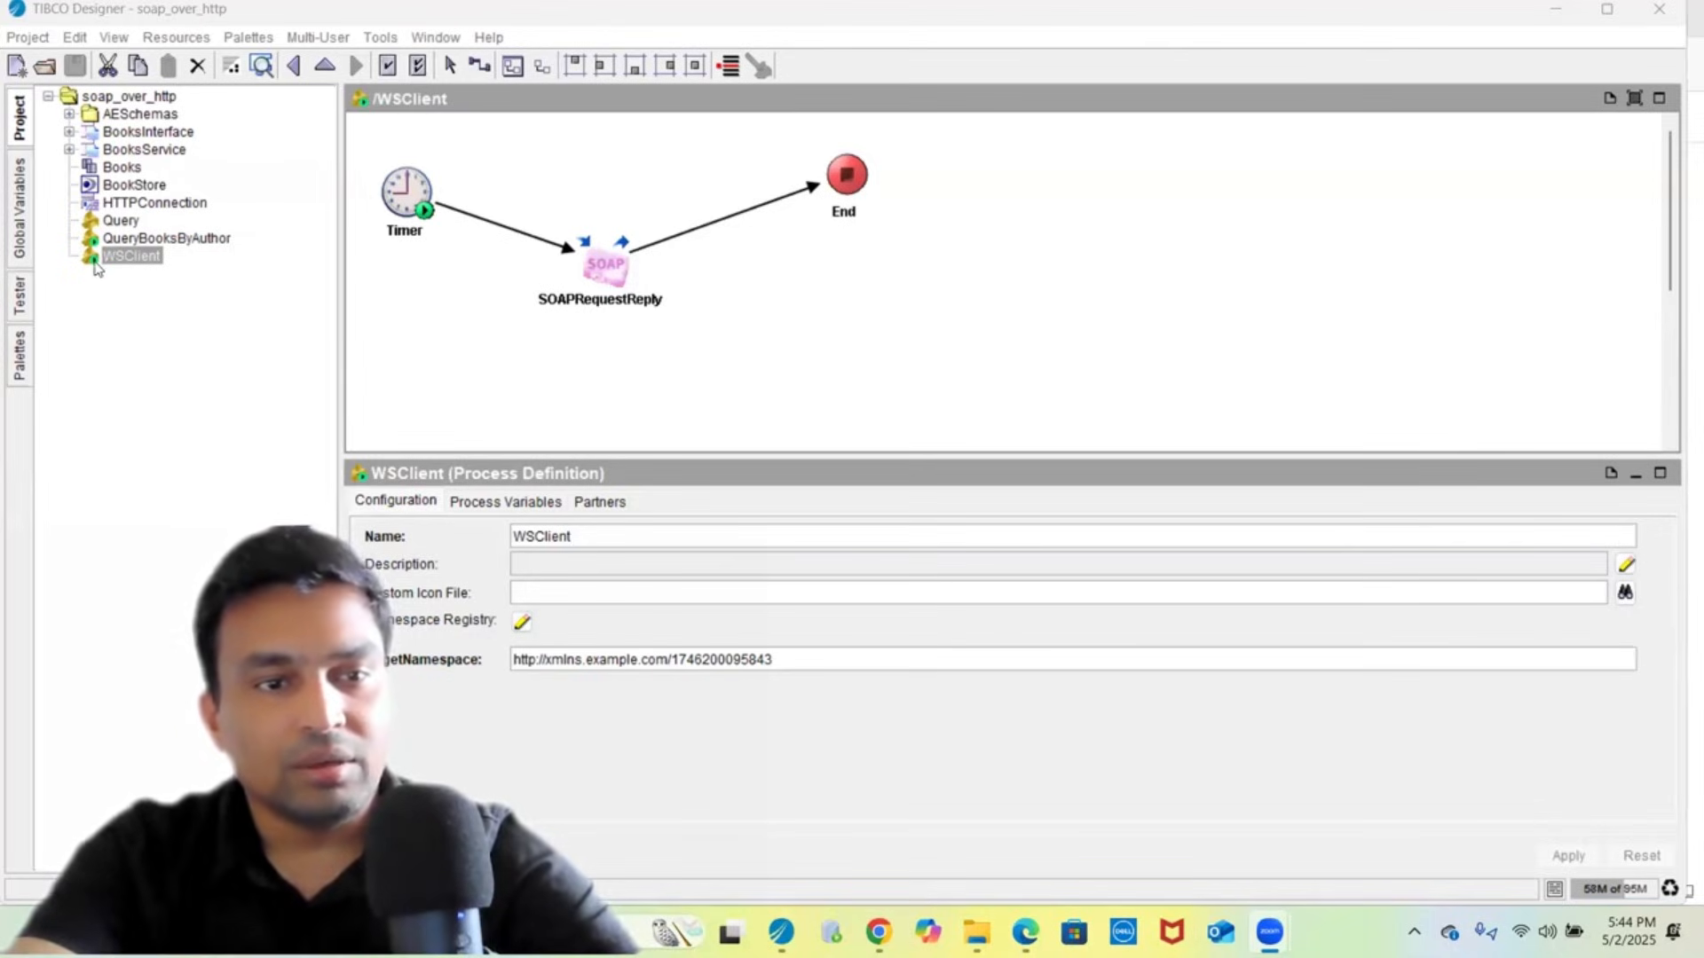
- Browse the QueryBooksByAuthor, WSClient and Query processes, then view QueryBooksByAuthor's SOAPEventSource settings
click(122, 239)
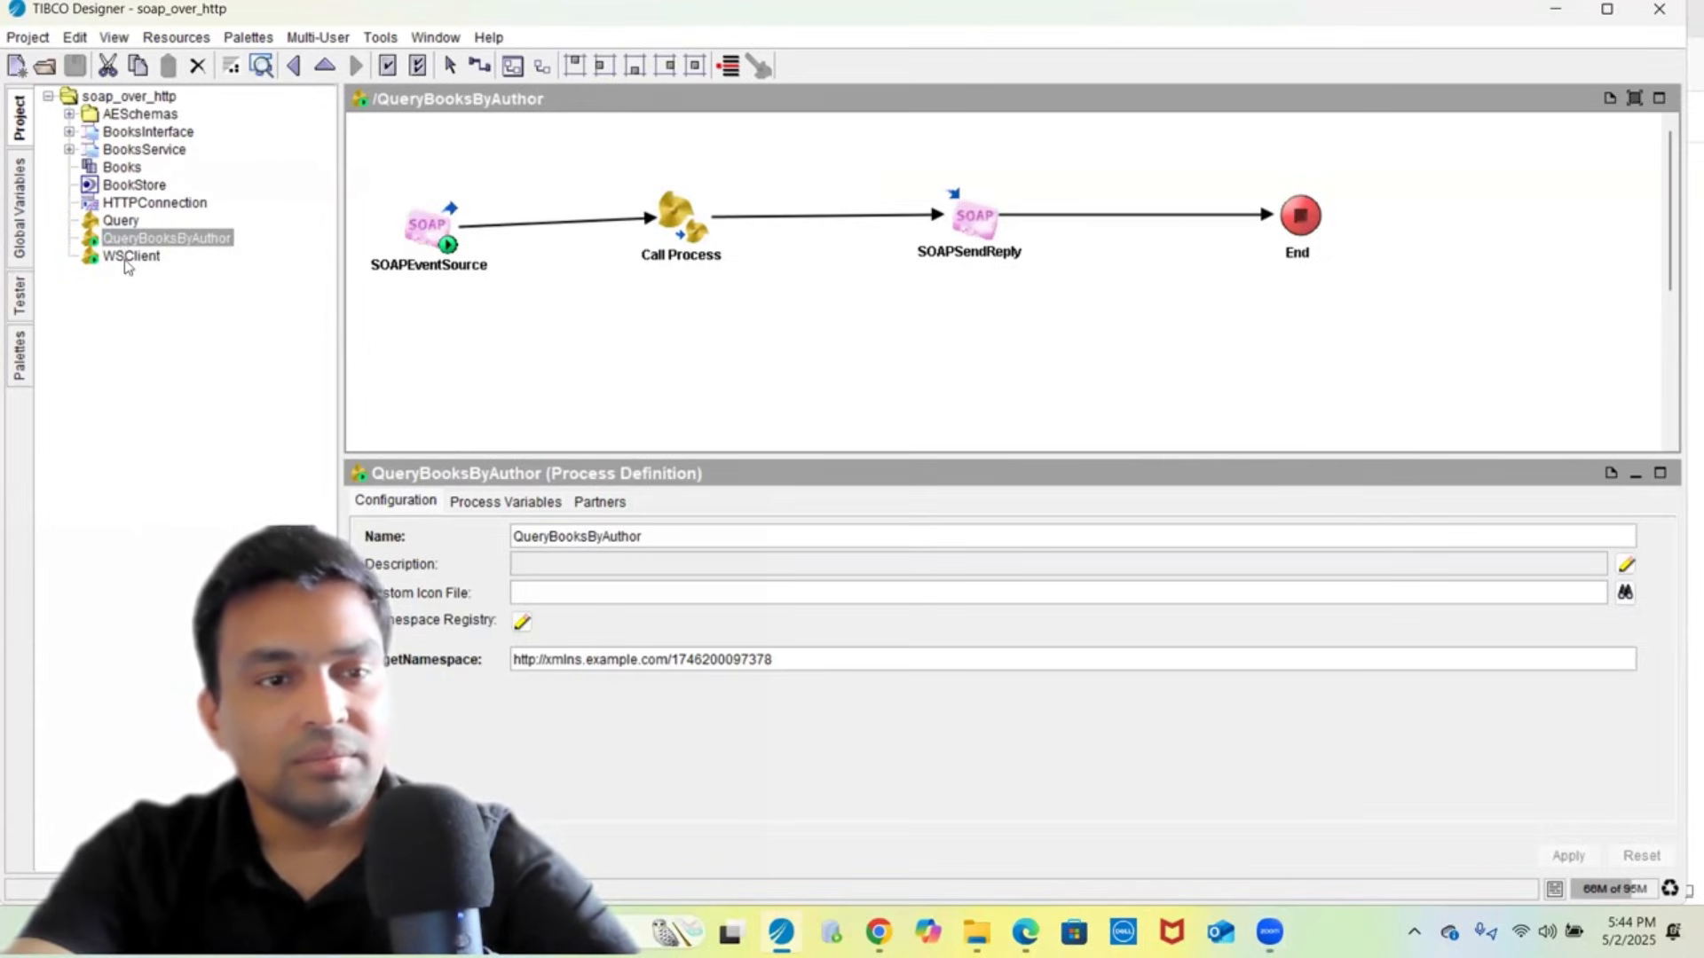
click(129, 257)
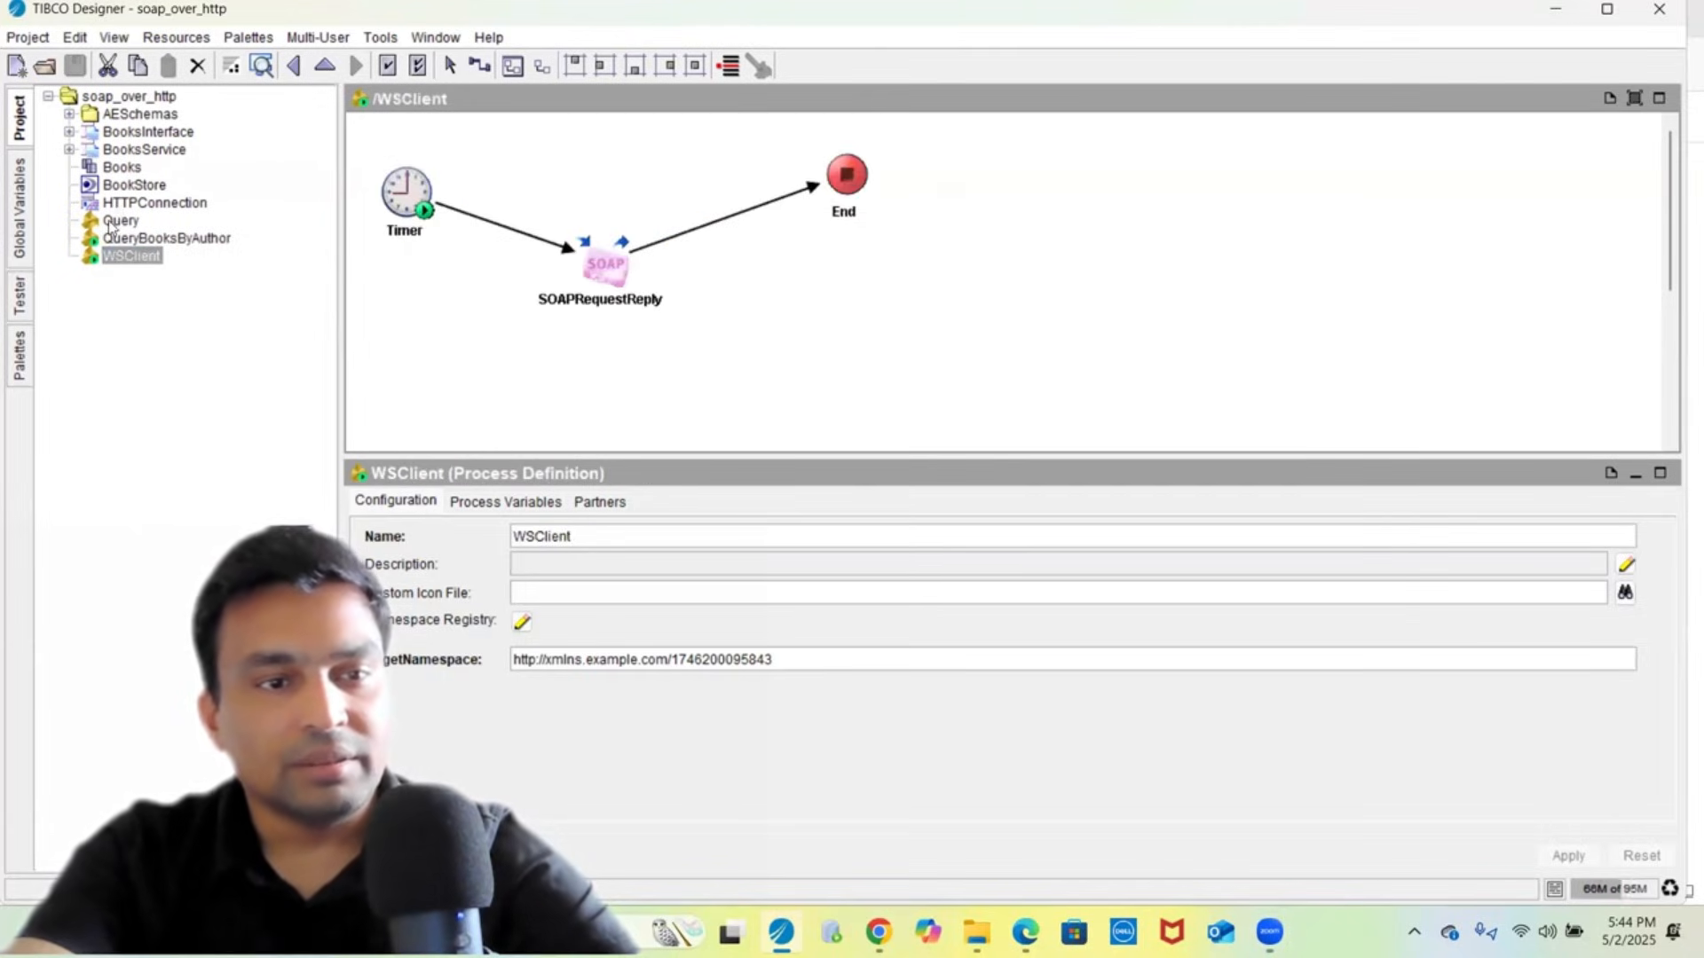
click(113, 220)
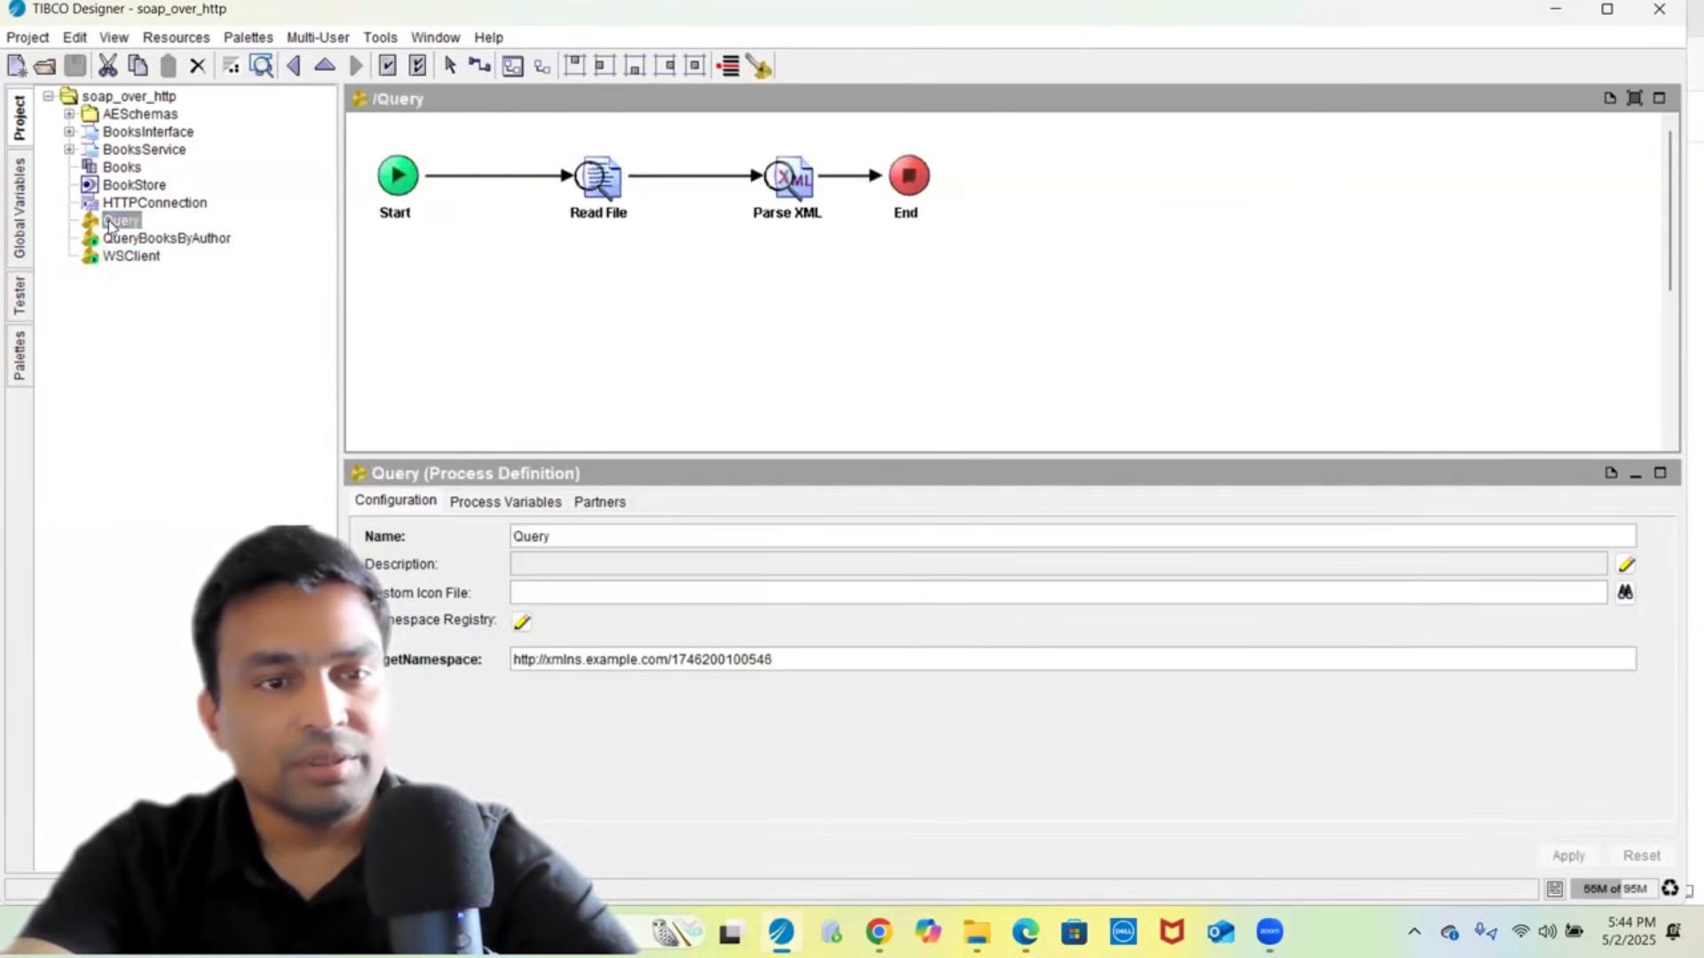
click(145, 239)
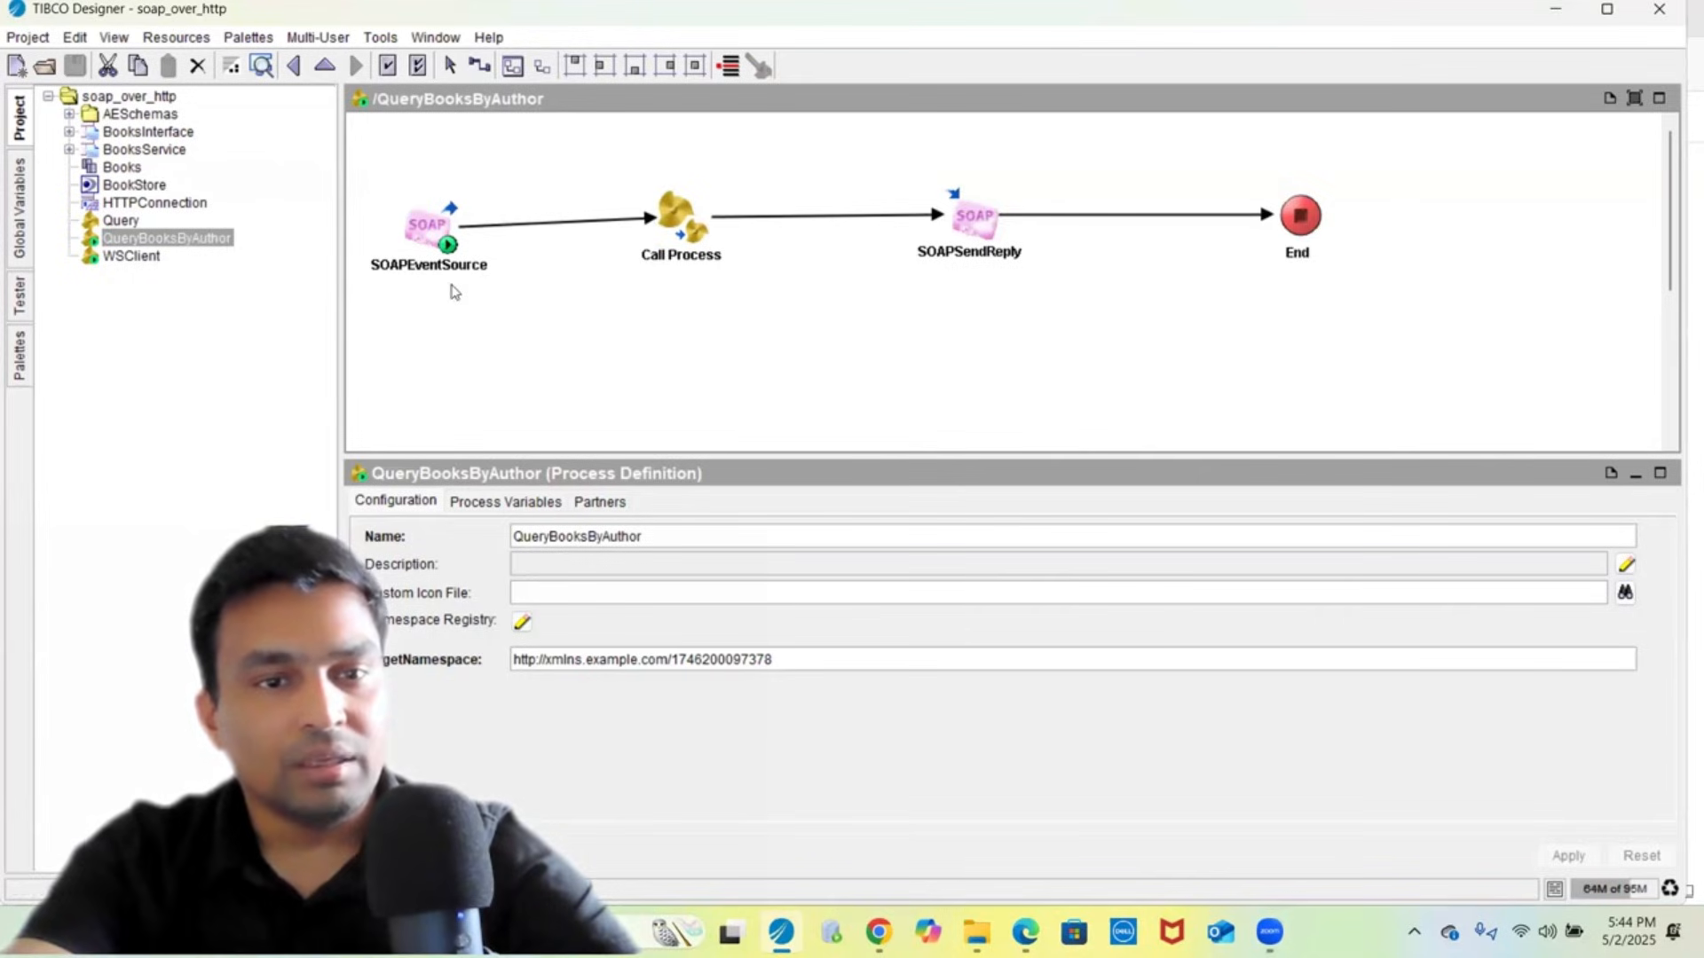
drag(338, 266, 259, 258)
click(353, 269)
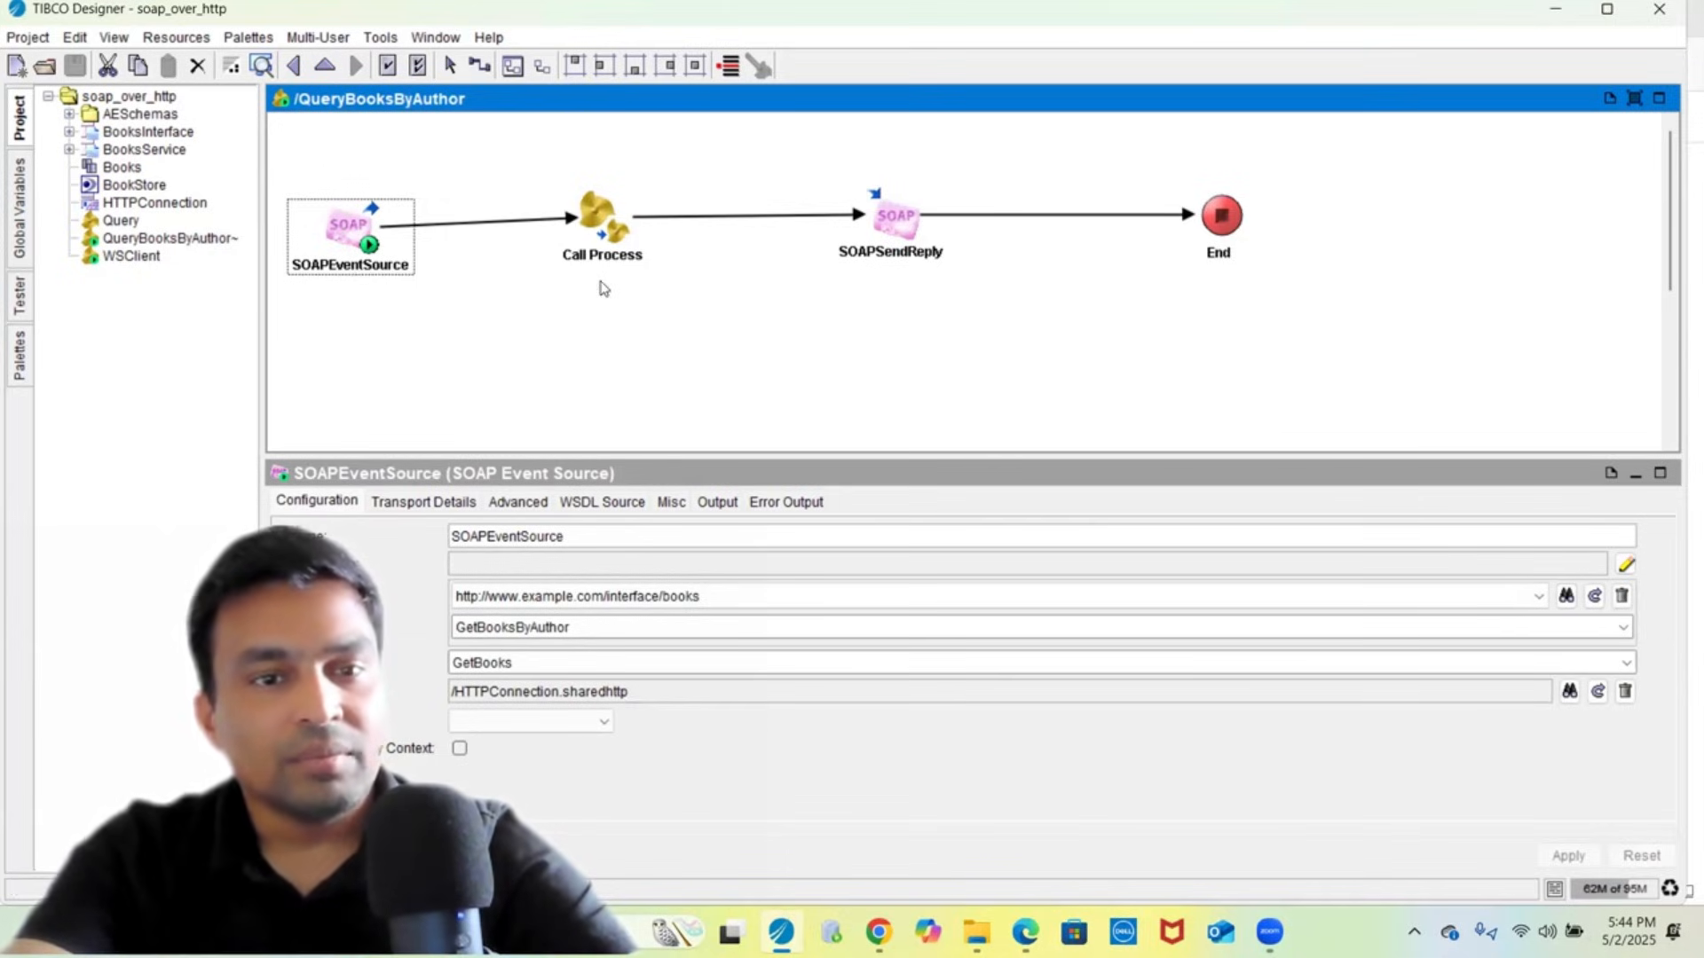
- Review SOAPEventSource's output schema, including EnvelopeElement, then select the Call Process activity
click(726, 502)
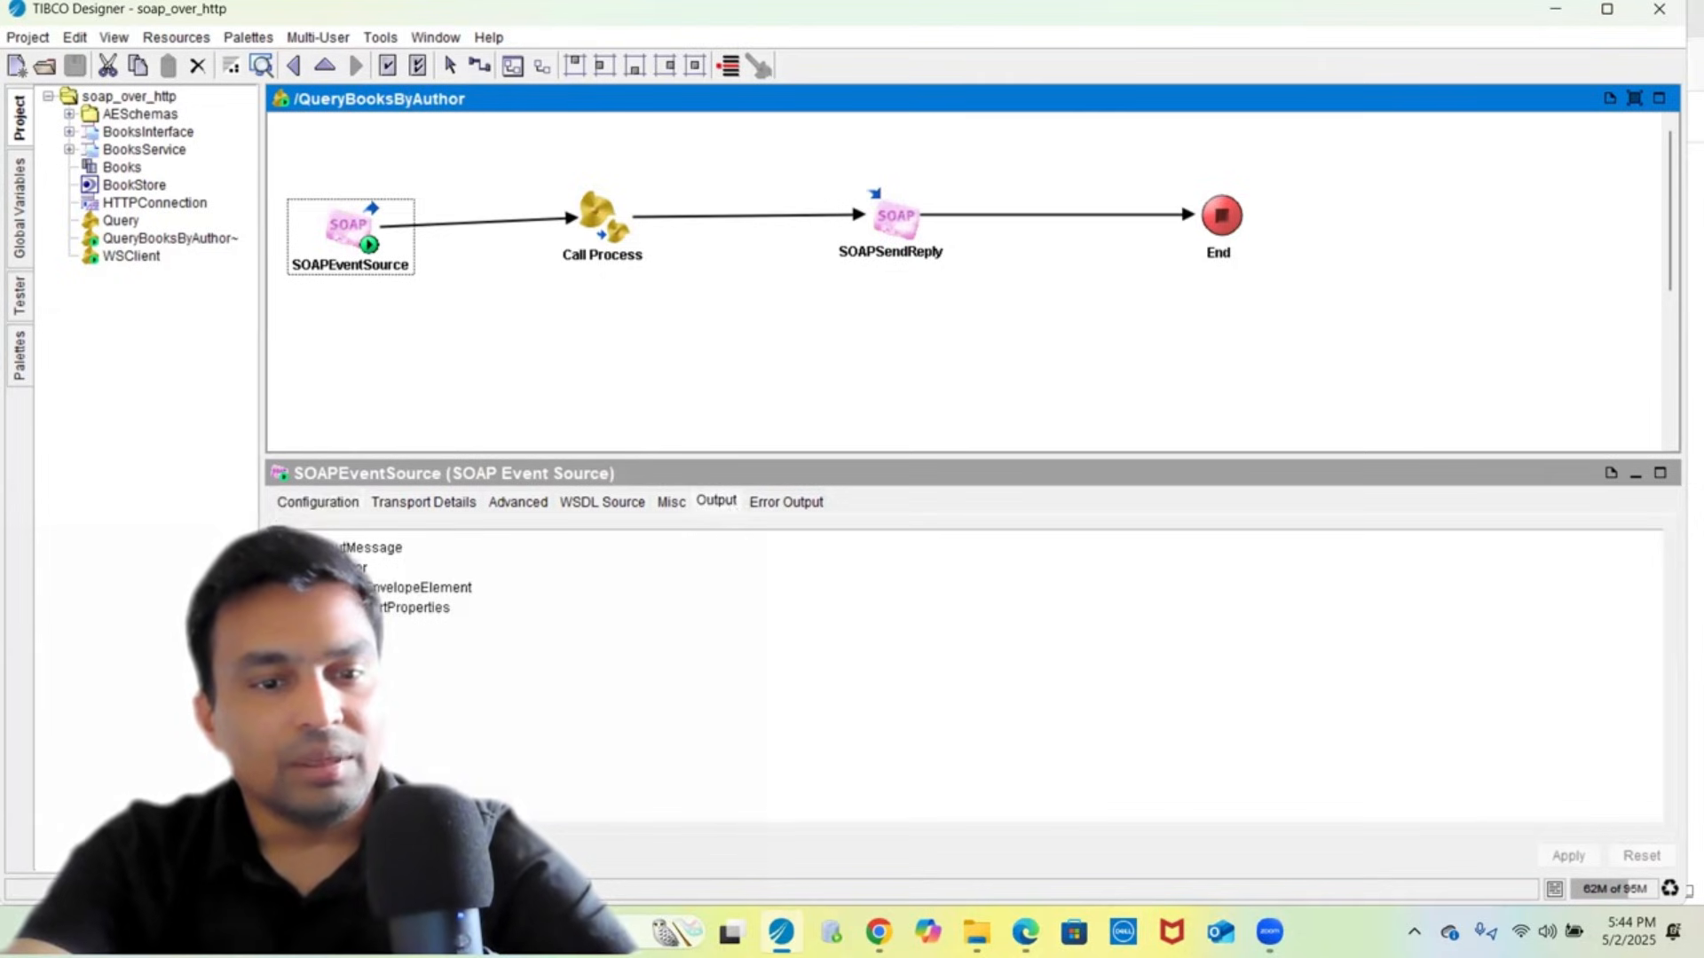
click(420, 588)
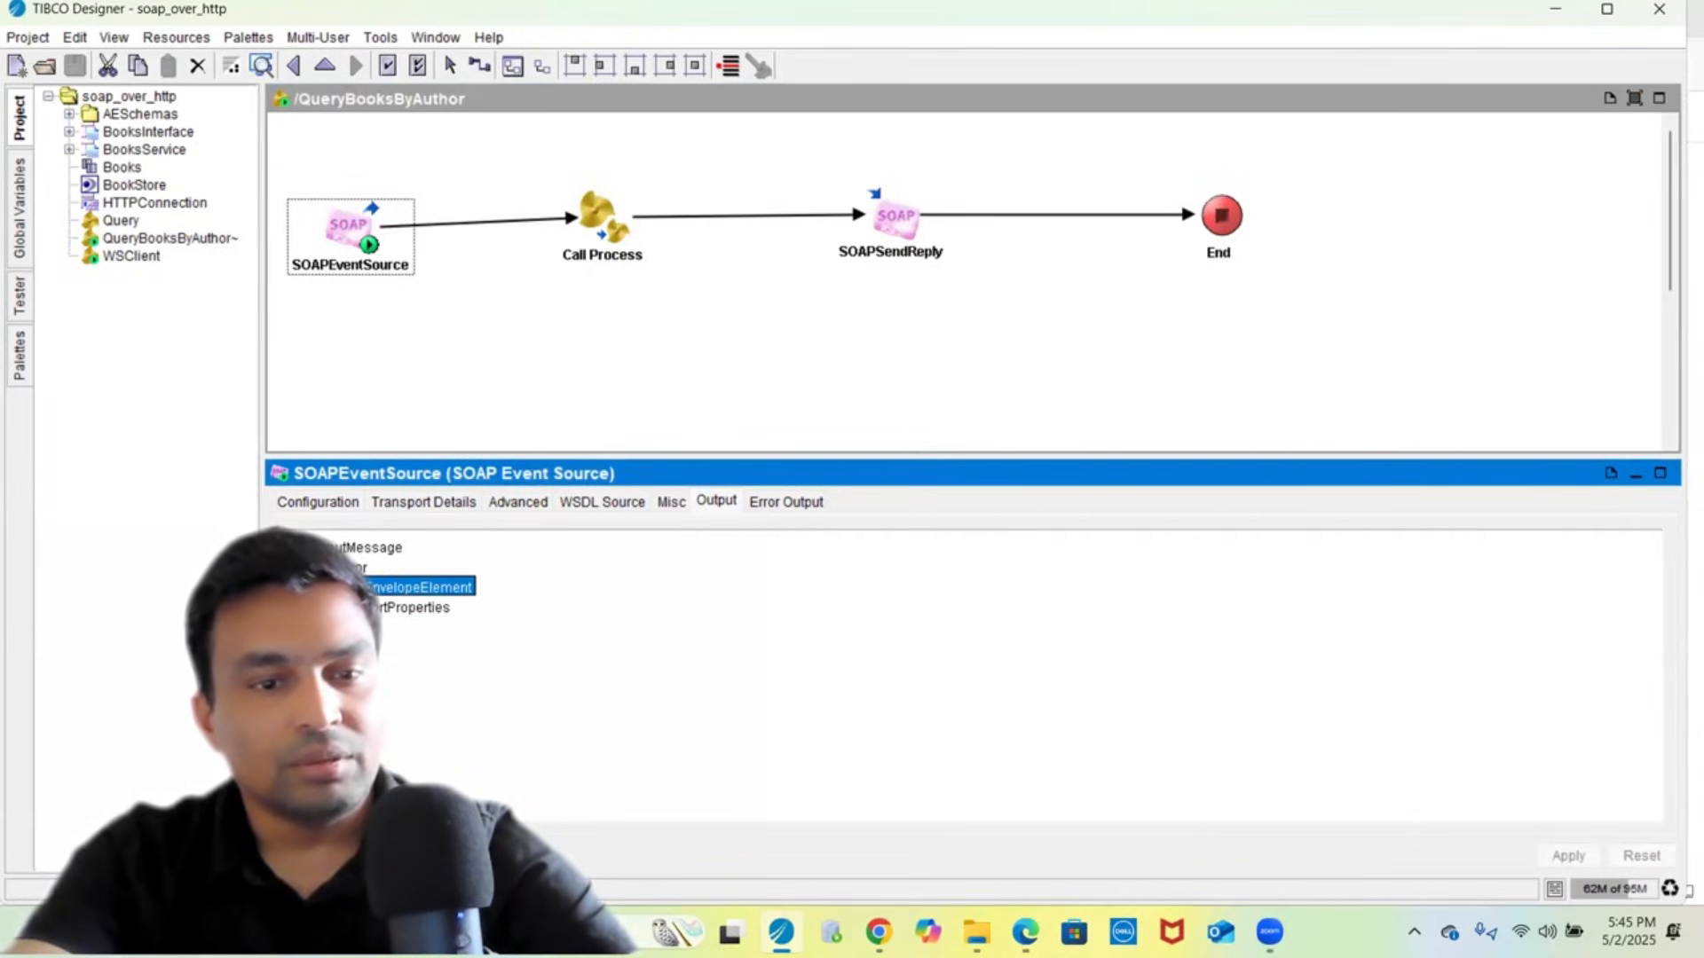
click(359, 567)
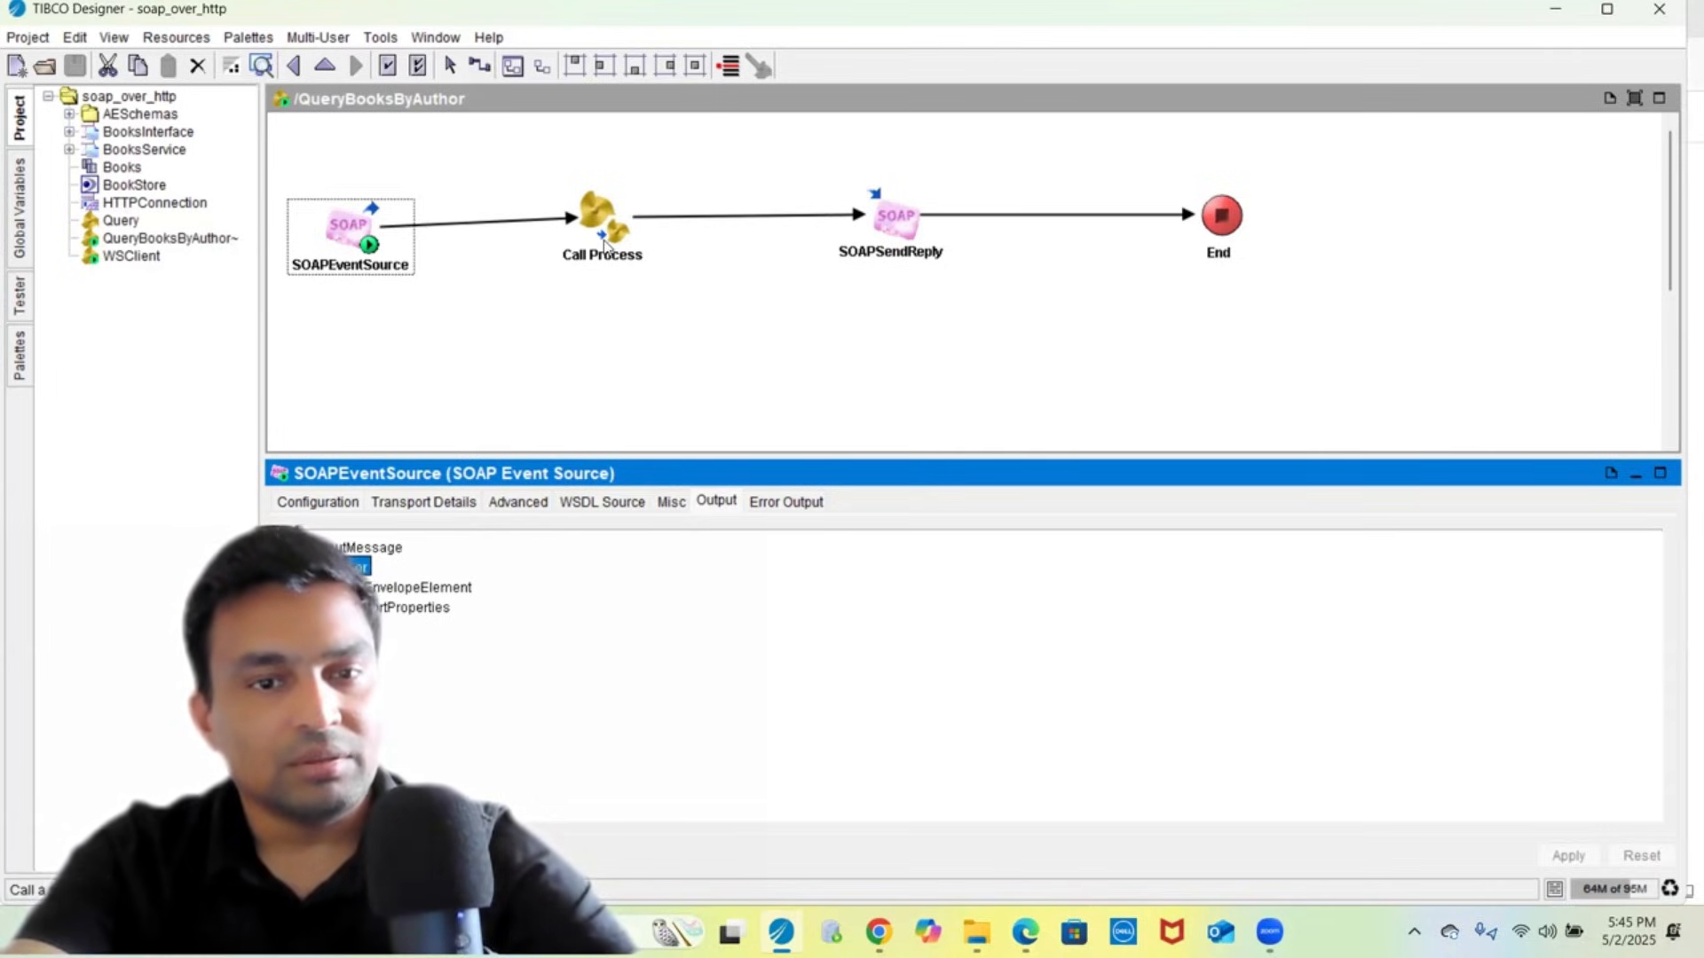
click(636, 248)
- Check Call Process's root param input mapping, then open the Query process
click(386, 502)
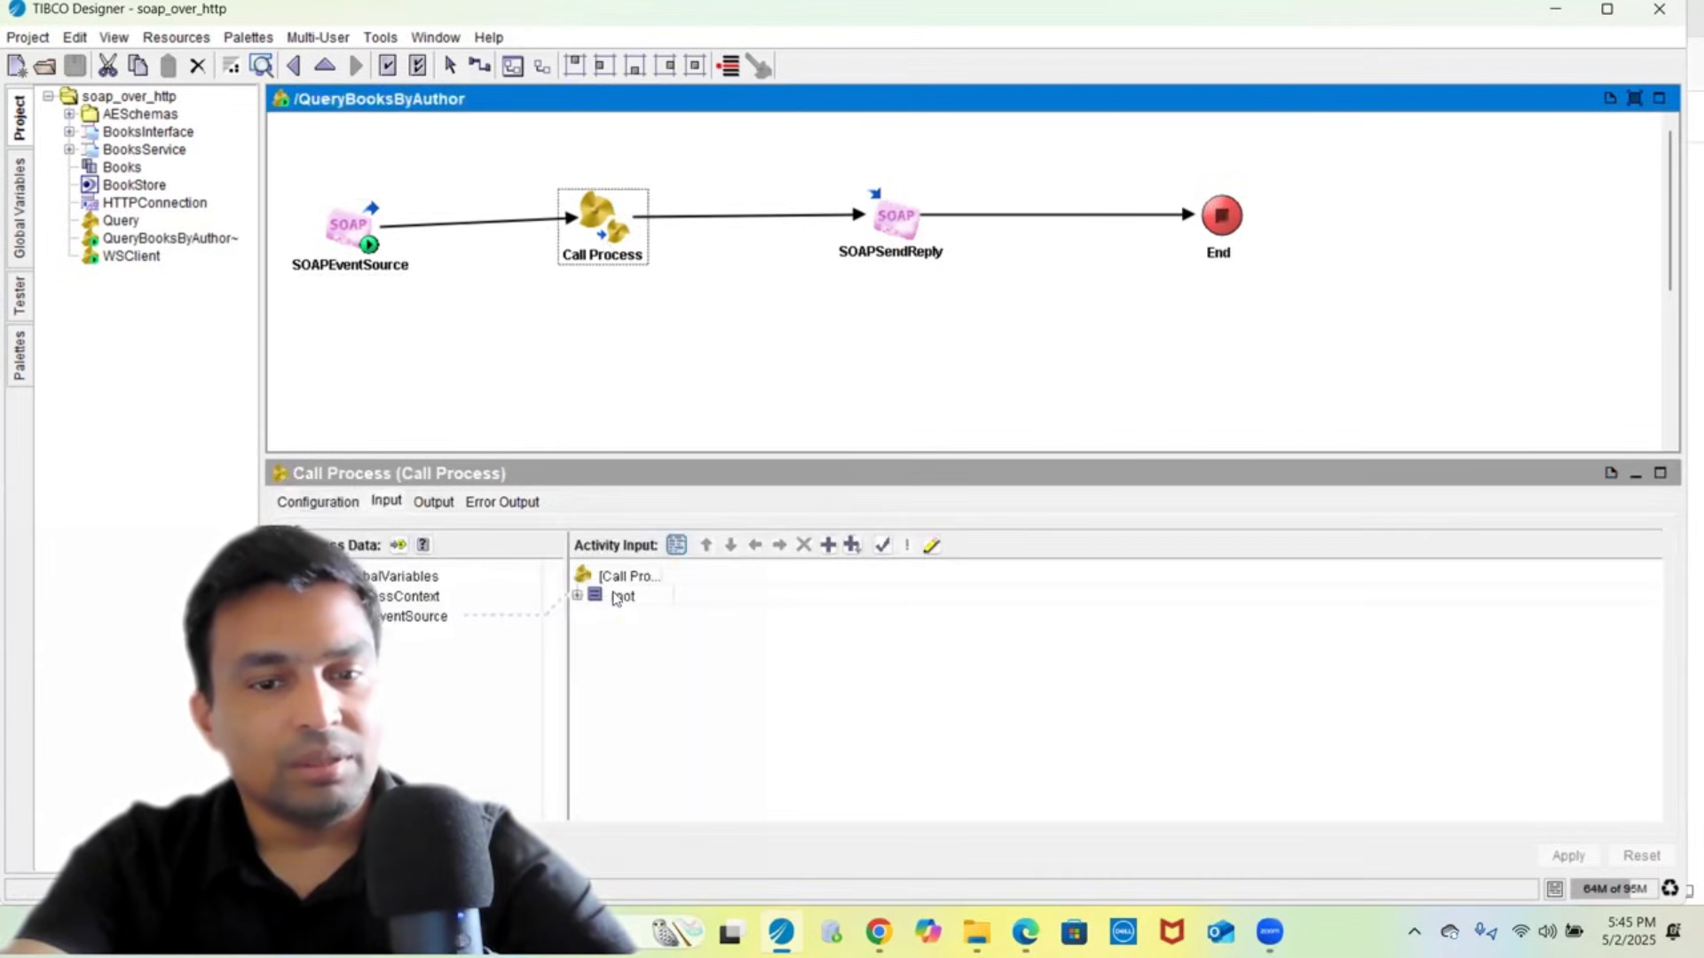
click(613, 598)
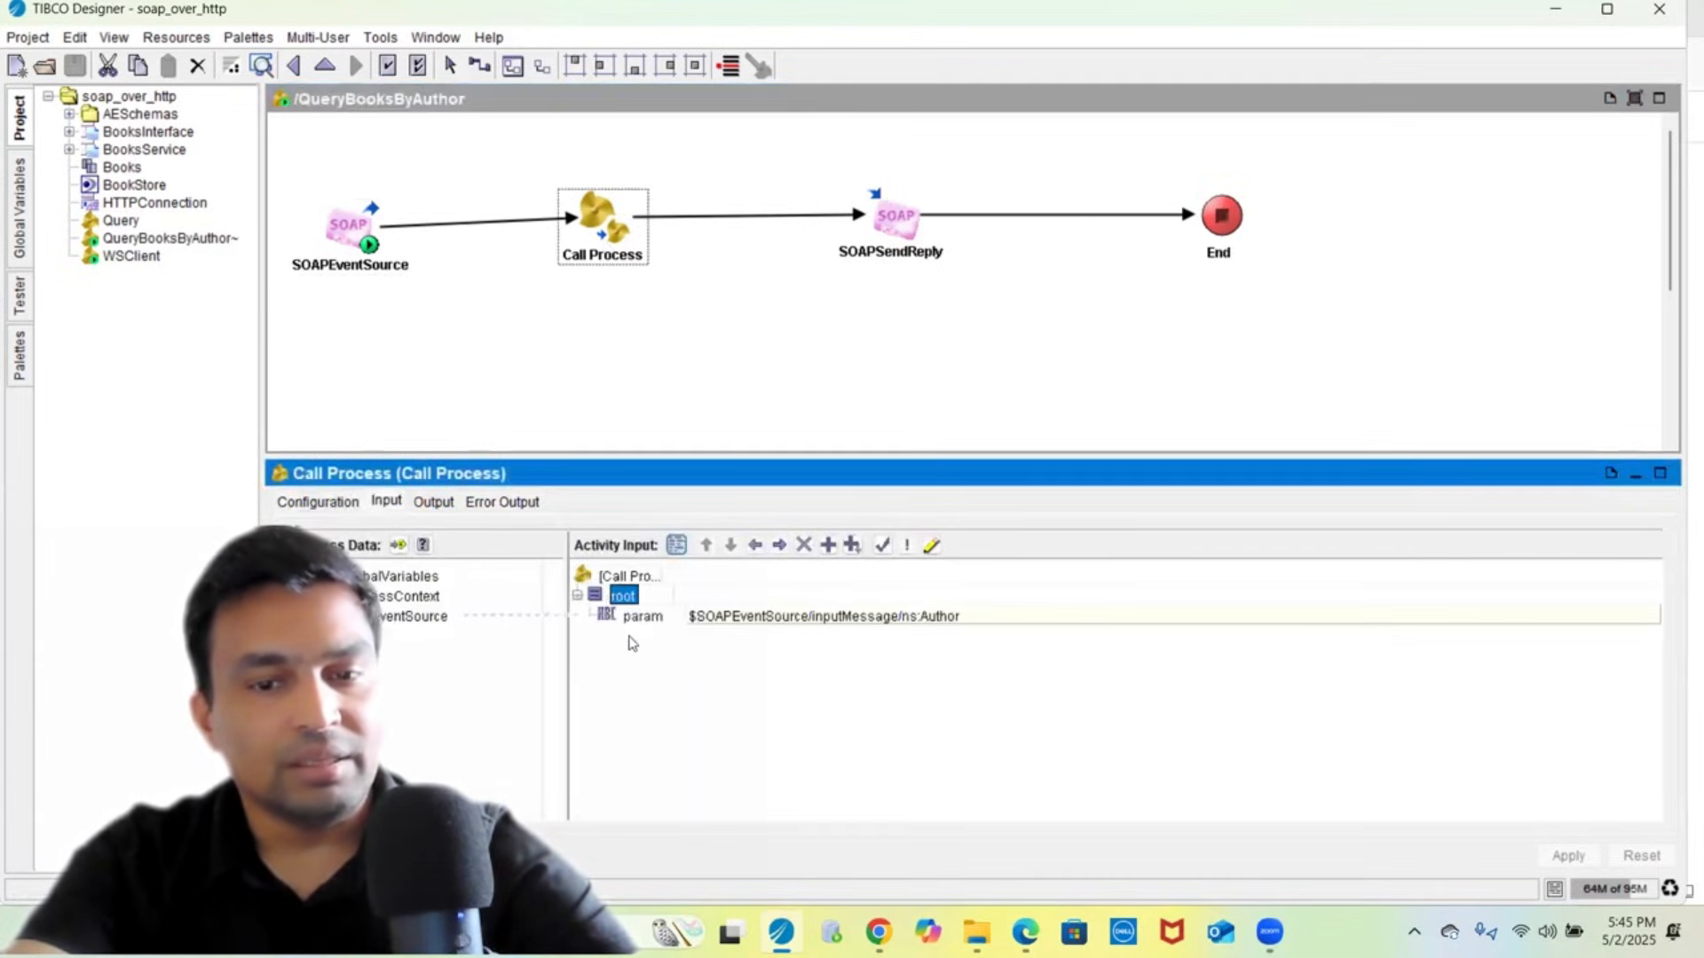
click(664, 616)
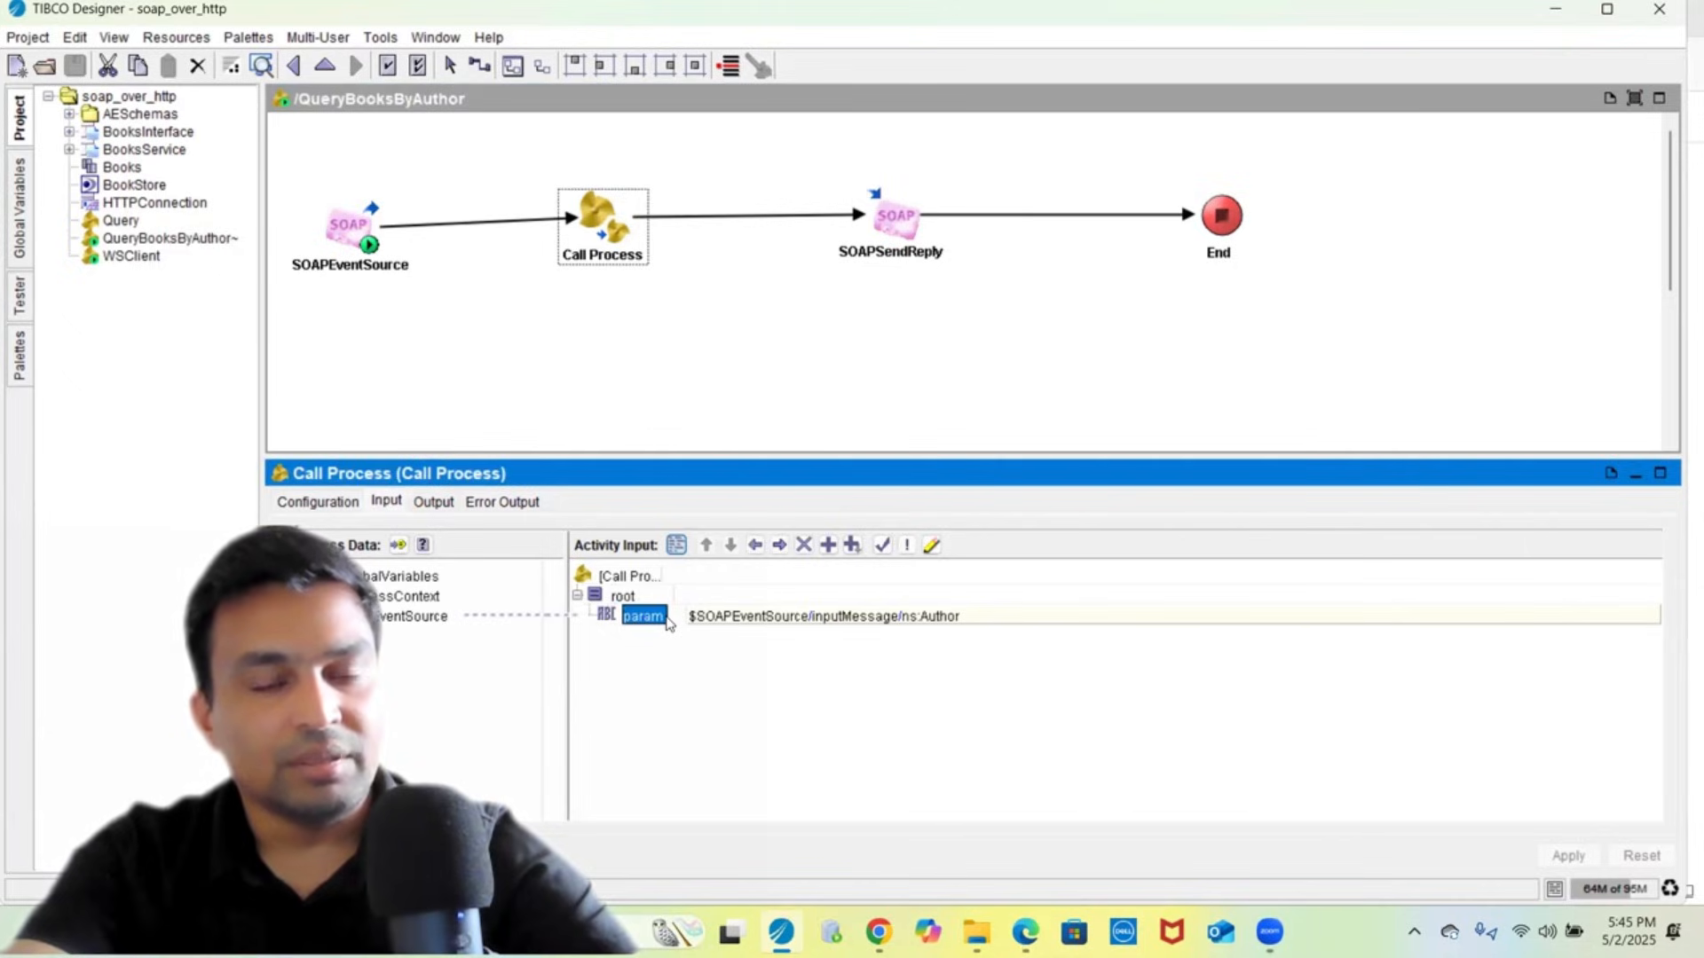
double_click(598, 251)
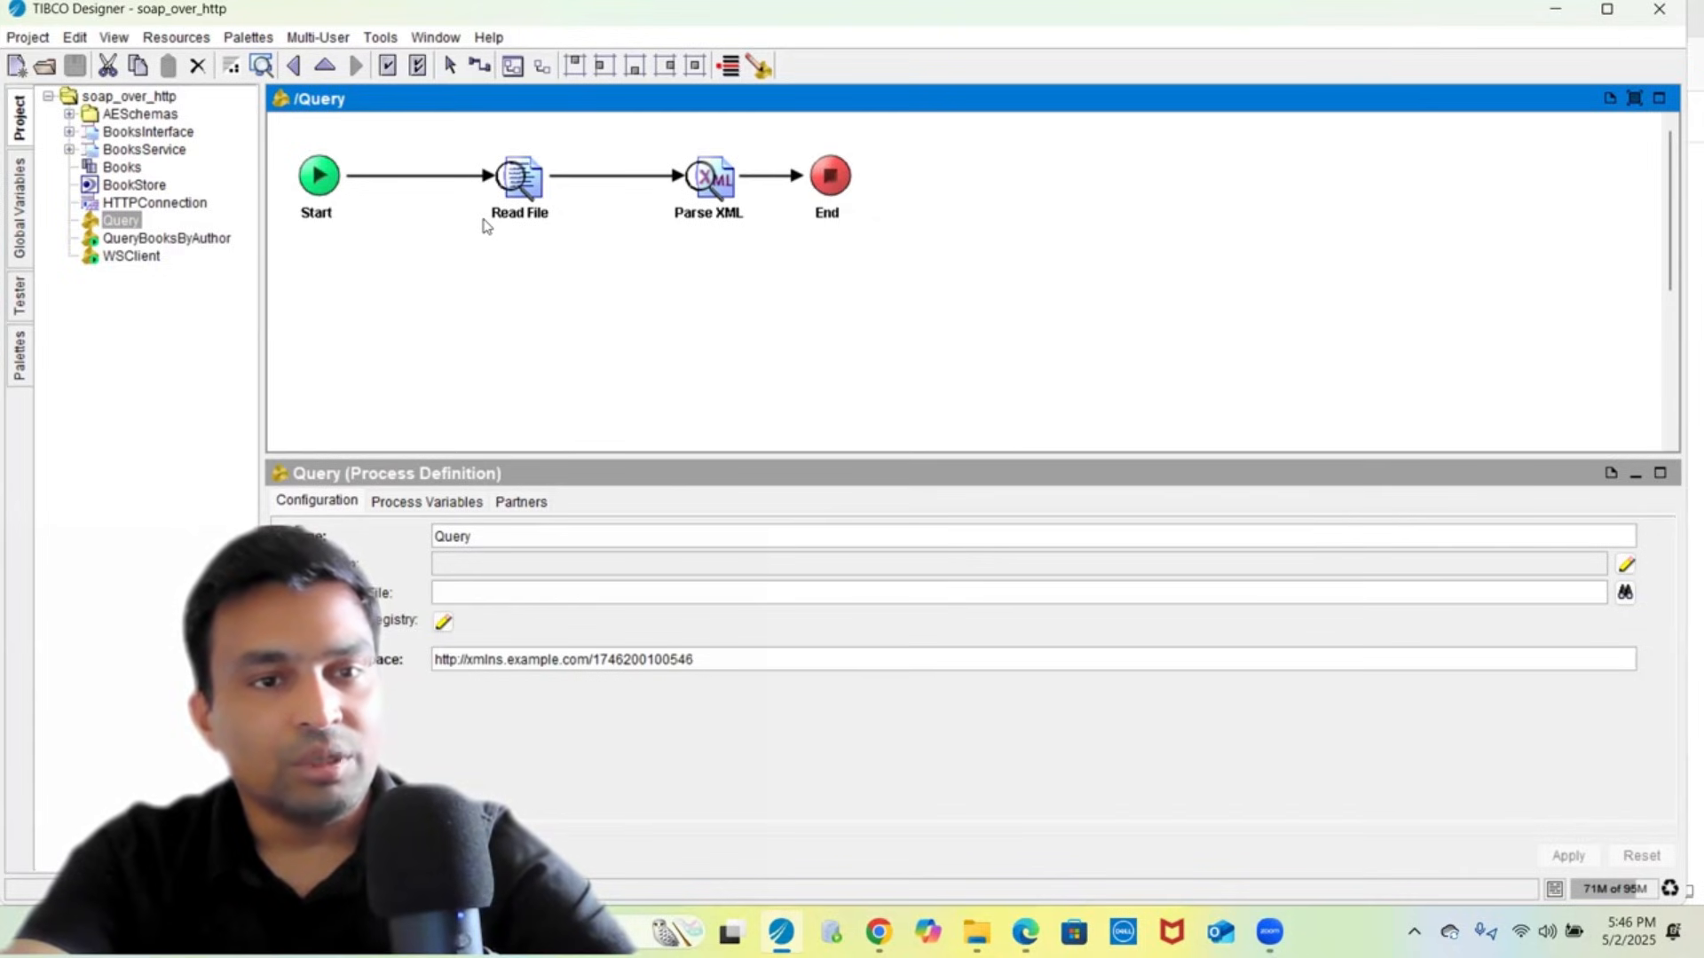
- Inspect the Query Start activity's output param element of String type
click(319, 180)
click(426, 503)
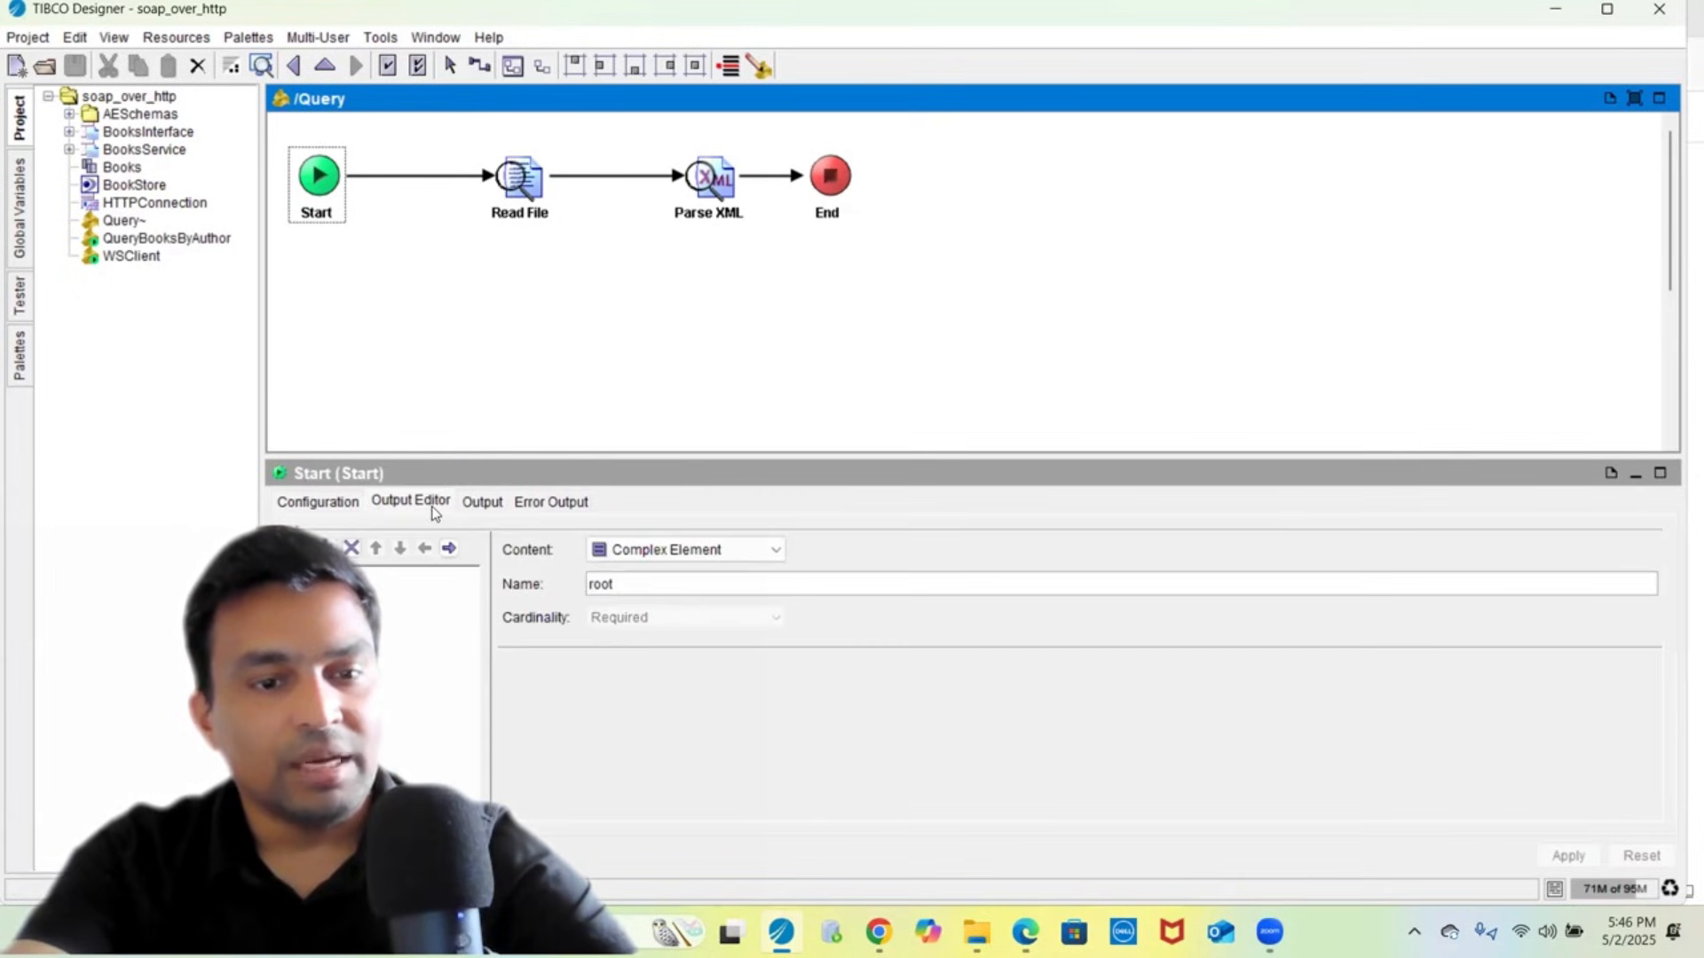
click(283, 578)
click(355, 598)
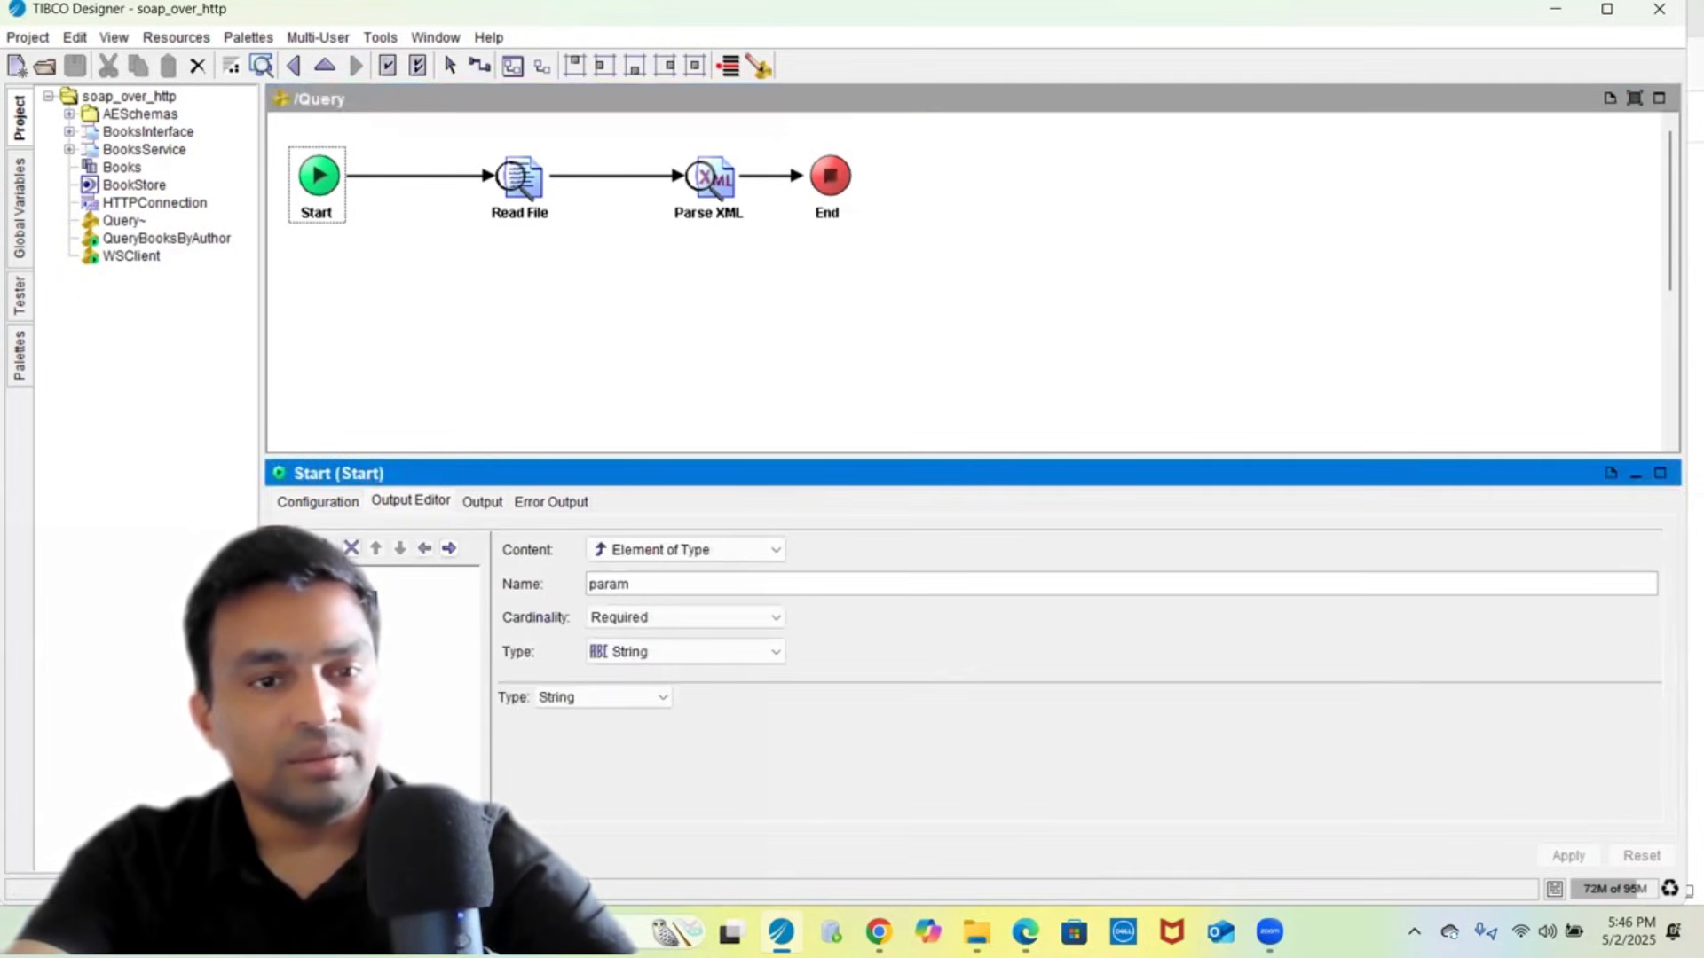
- Examine Read File's fileName input mapping to the ReadBookStoreXML variable
click(520, 182)
click(386, 503)
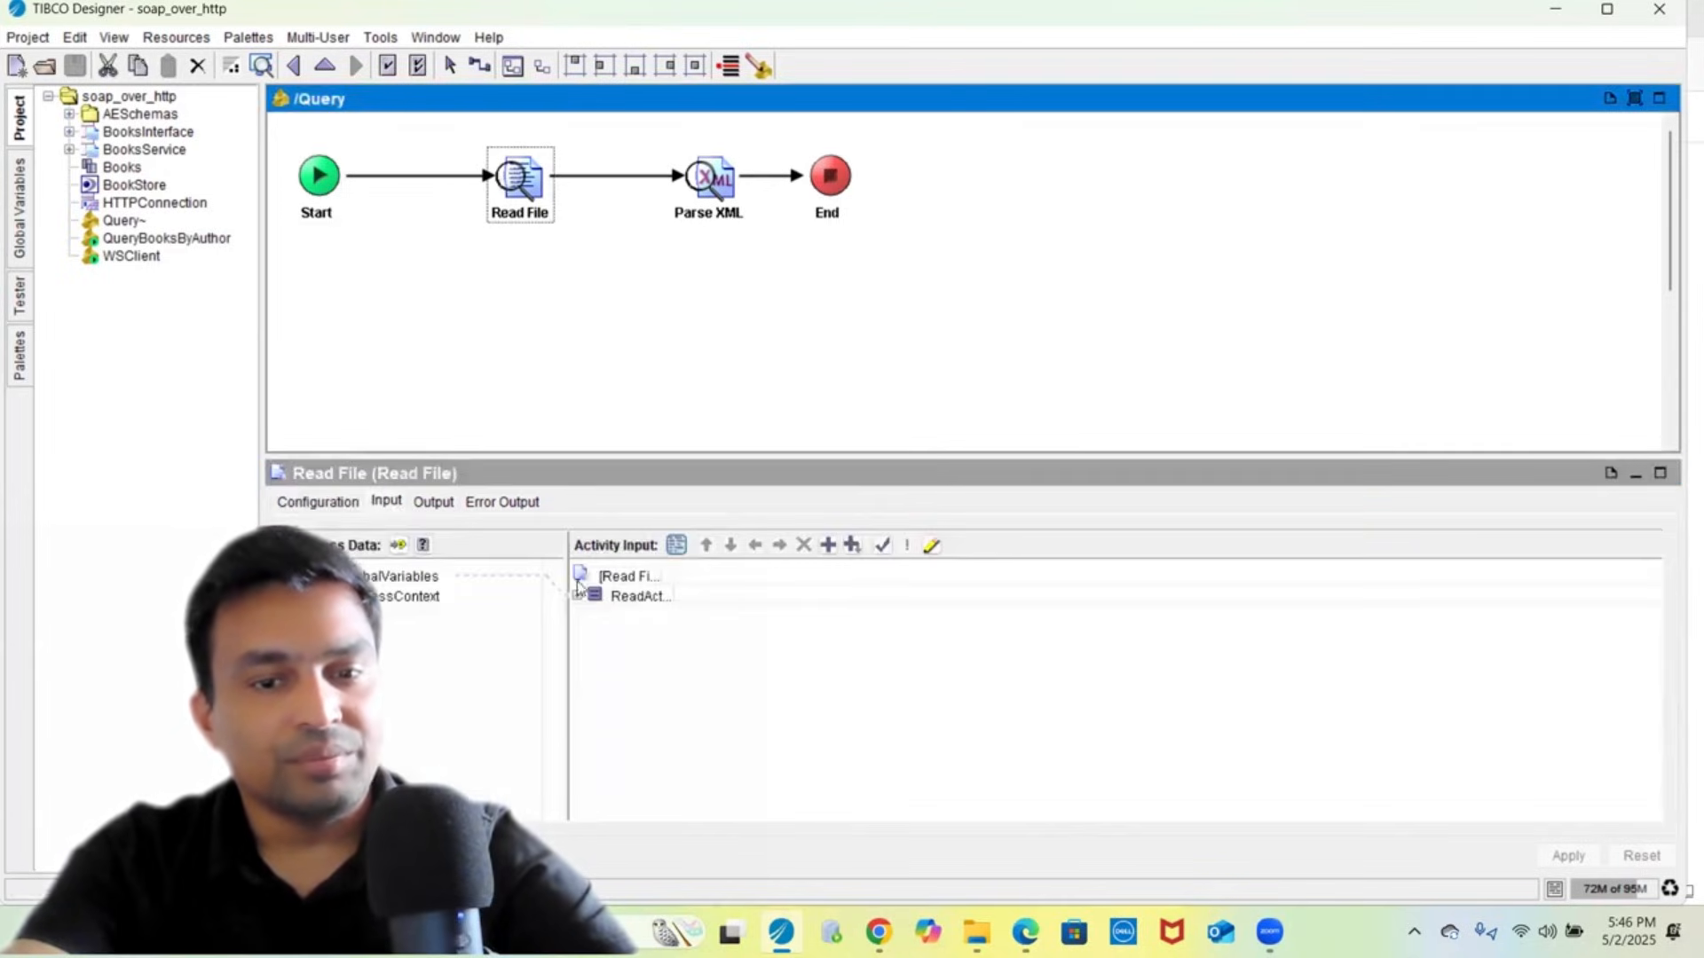
double_click(638, 596)
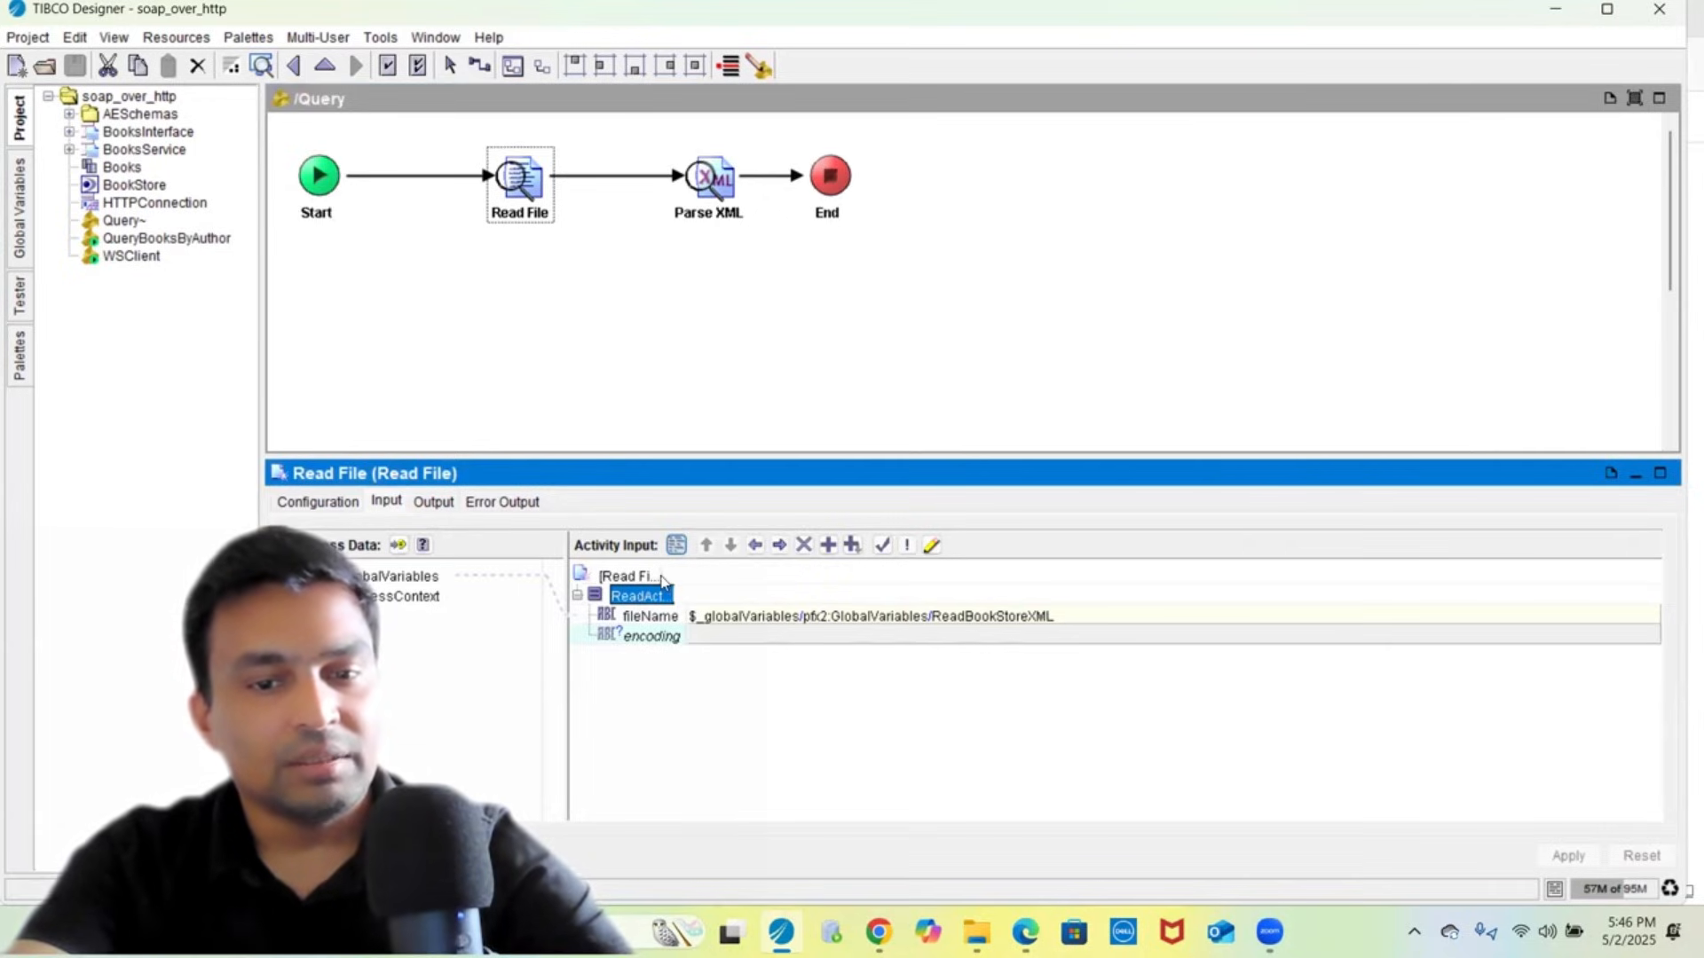
click(657, 577)
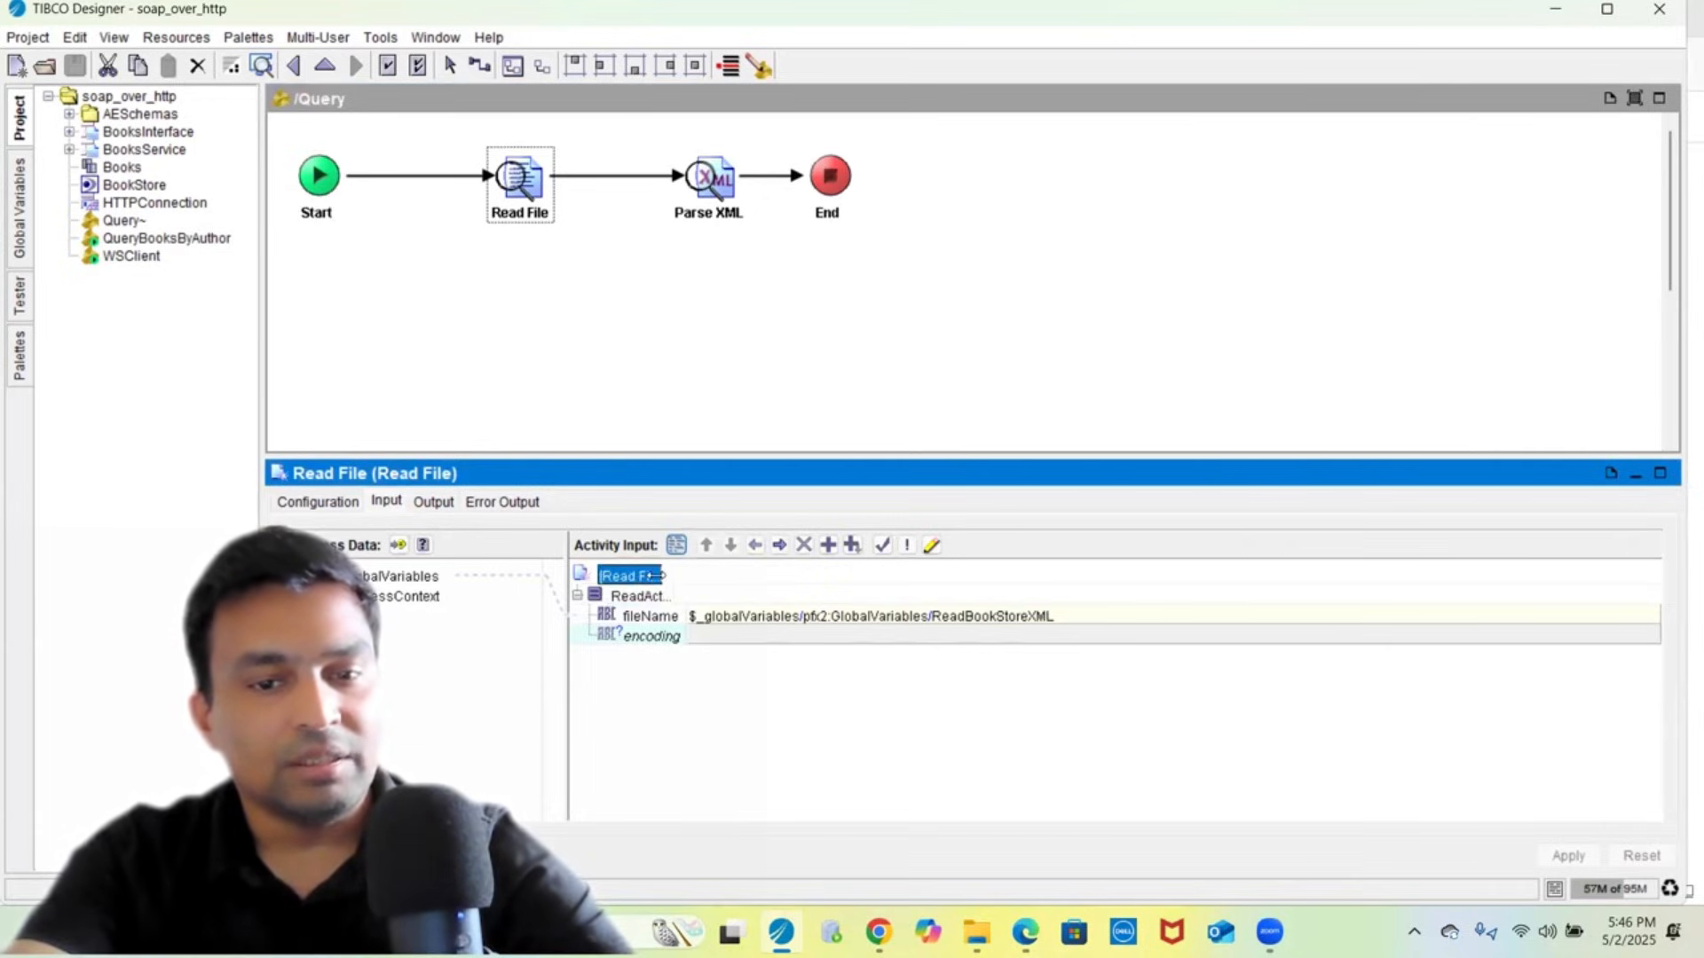
drag(685, 568, 764, 568)
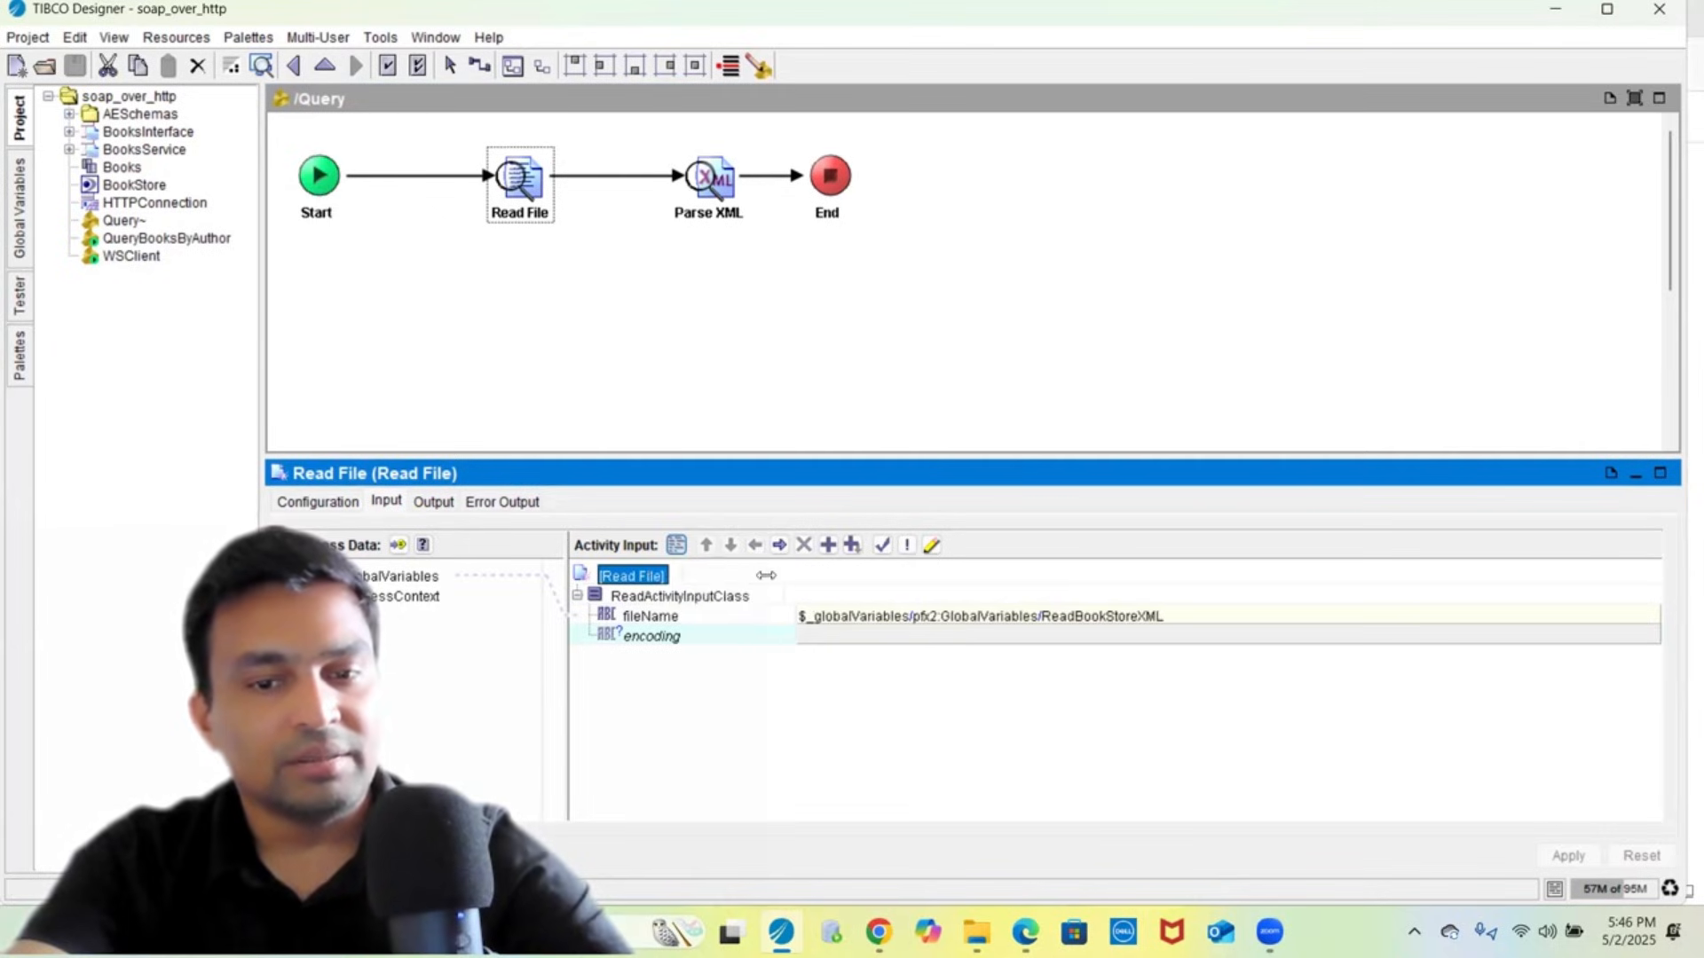
click(856, 622)
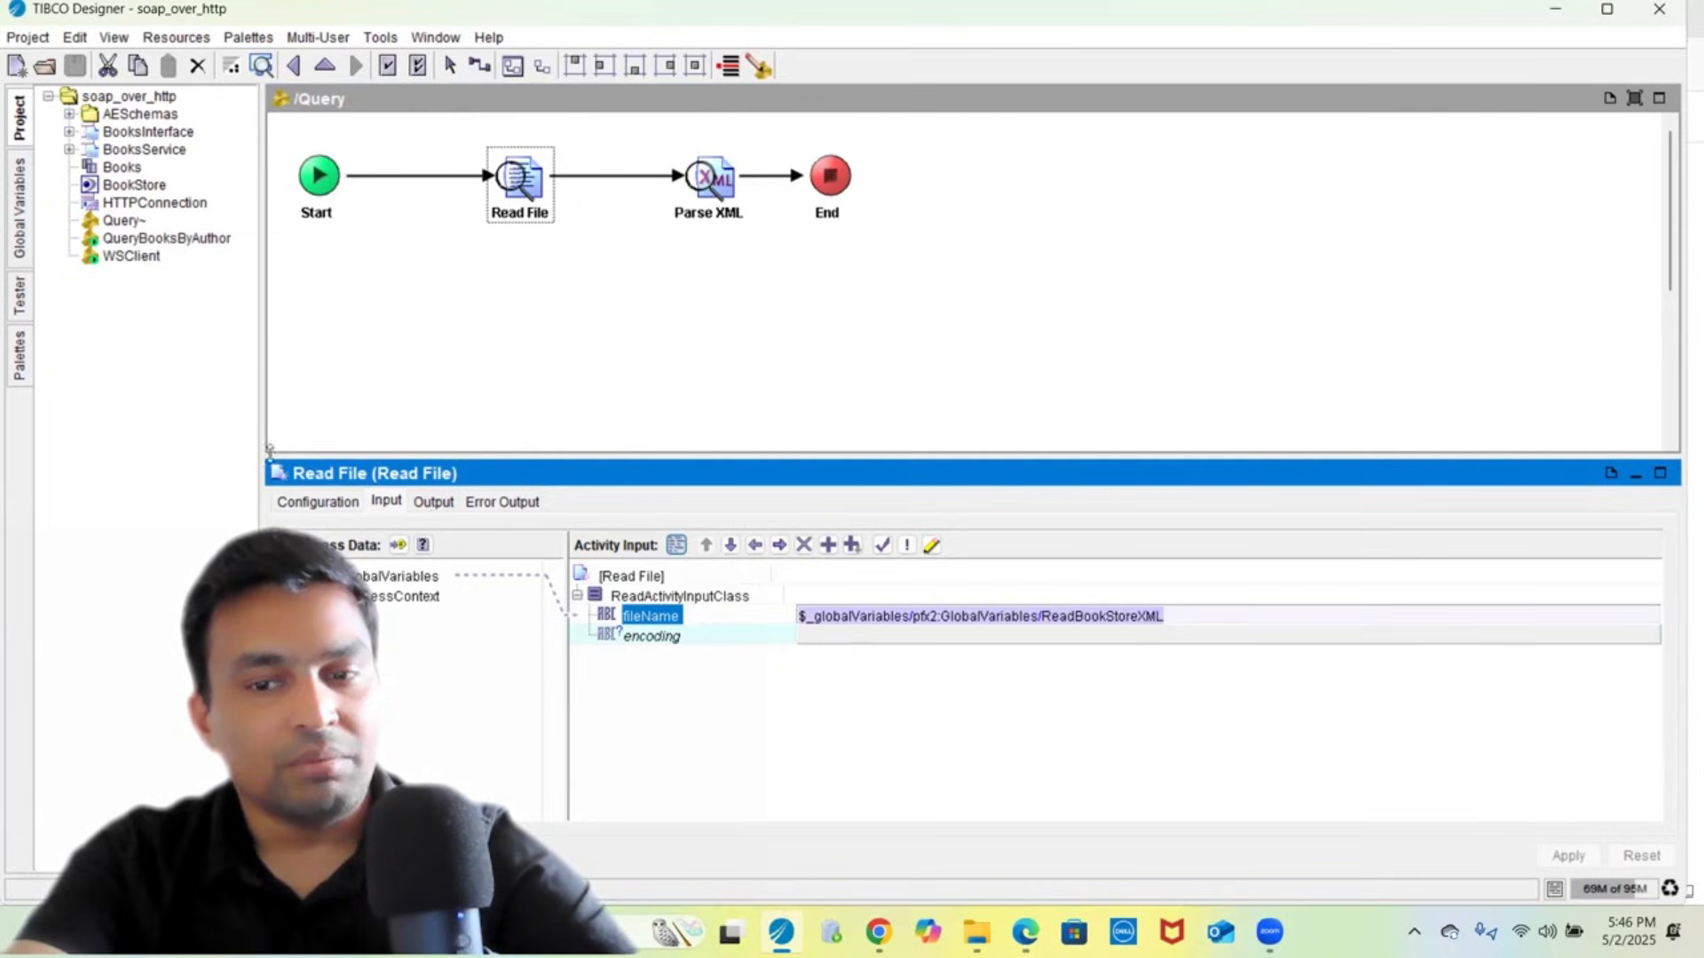
- Widen the global variables list and check the ReadBookStoreXML path value
click(32, 237)
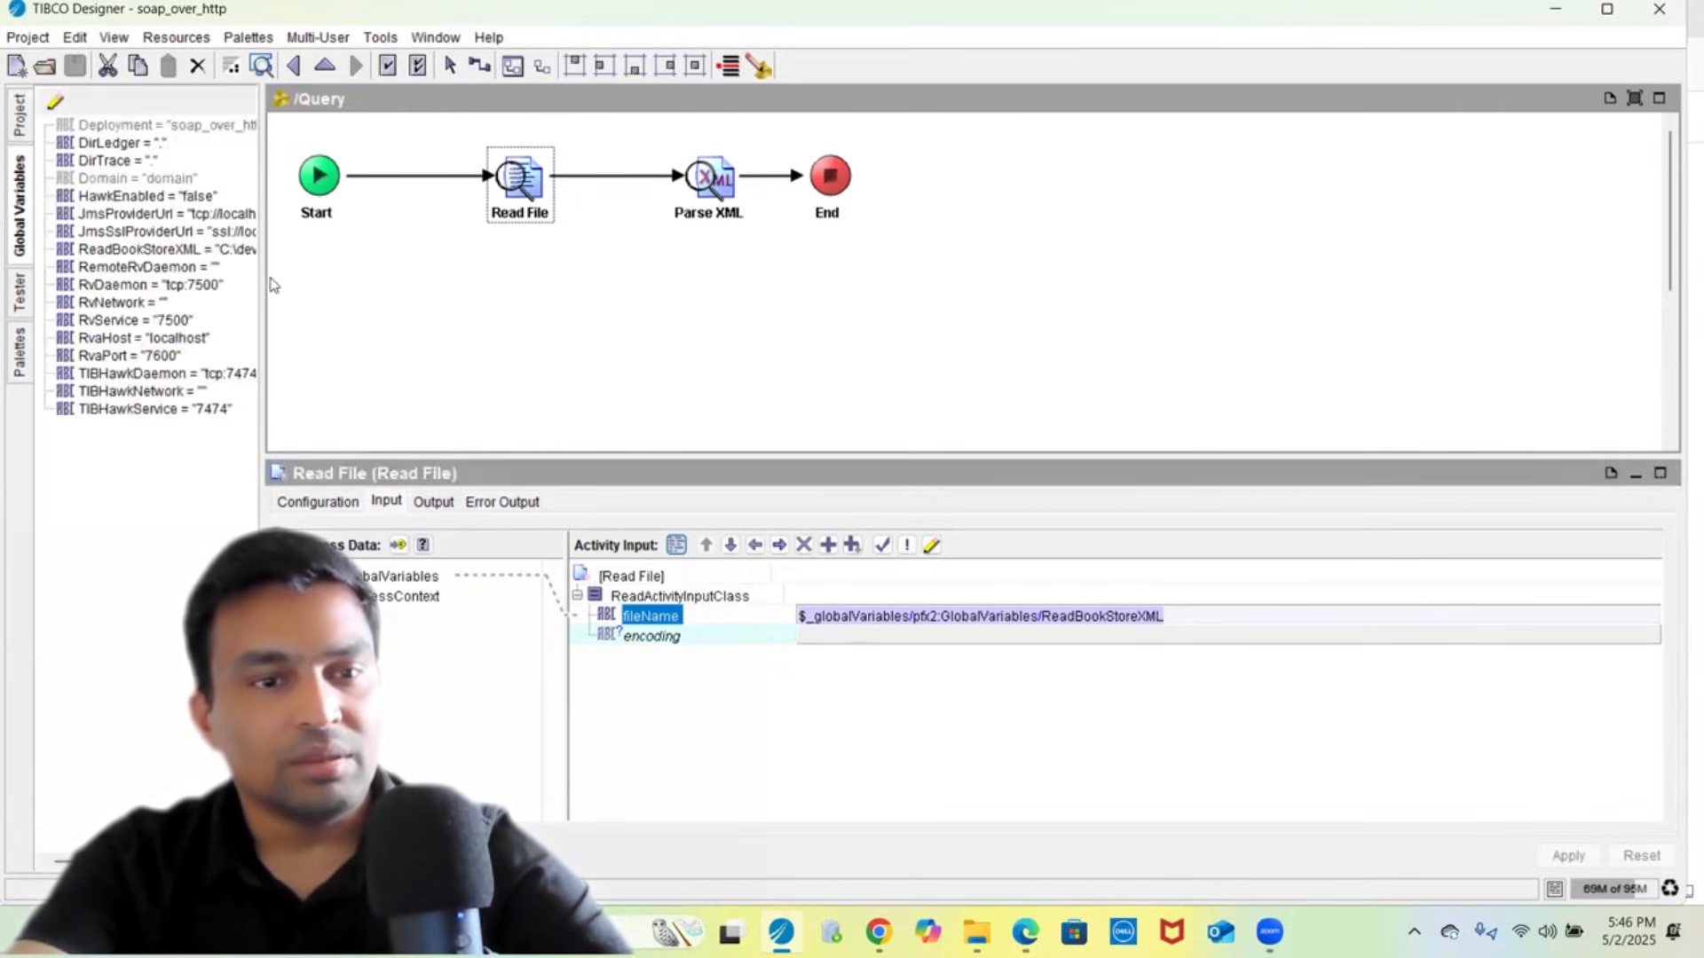
drag(263, 272, 654, 304)
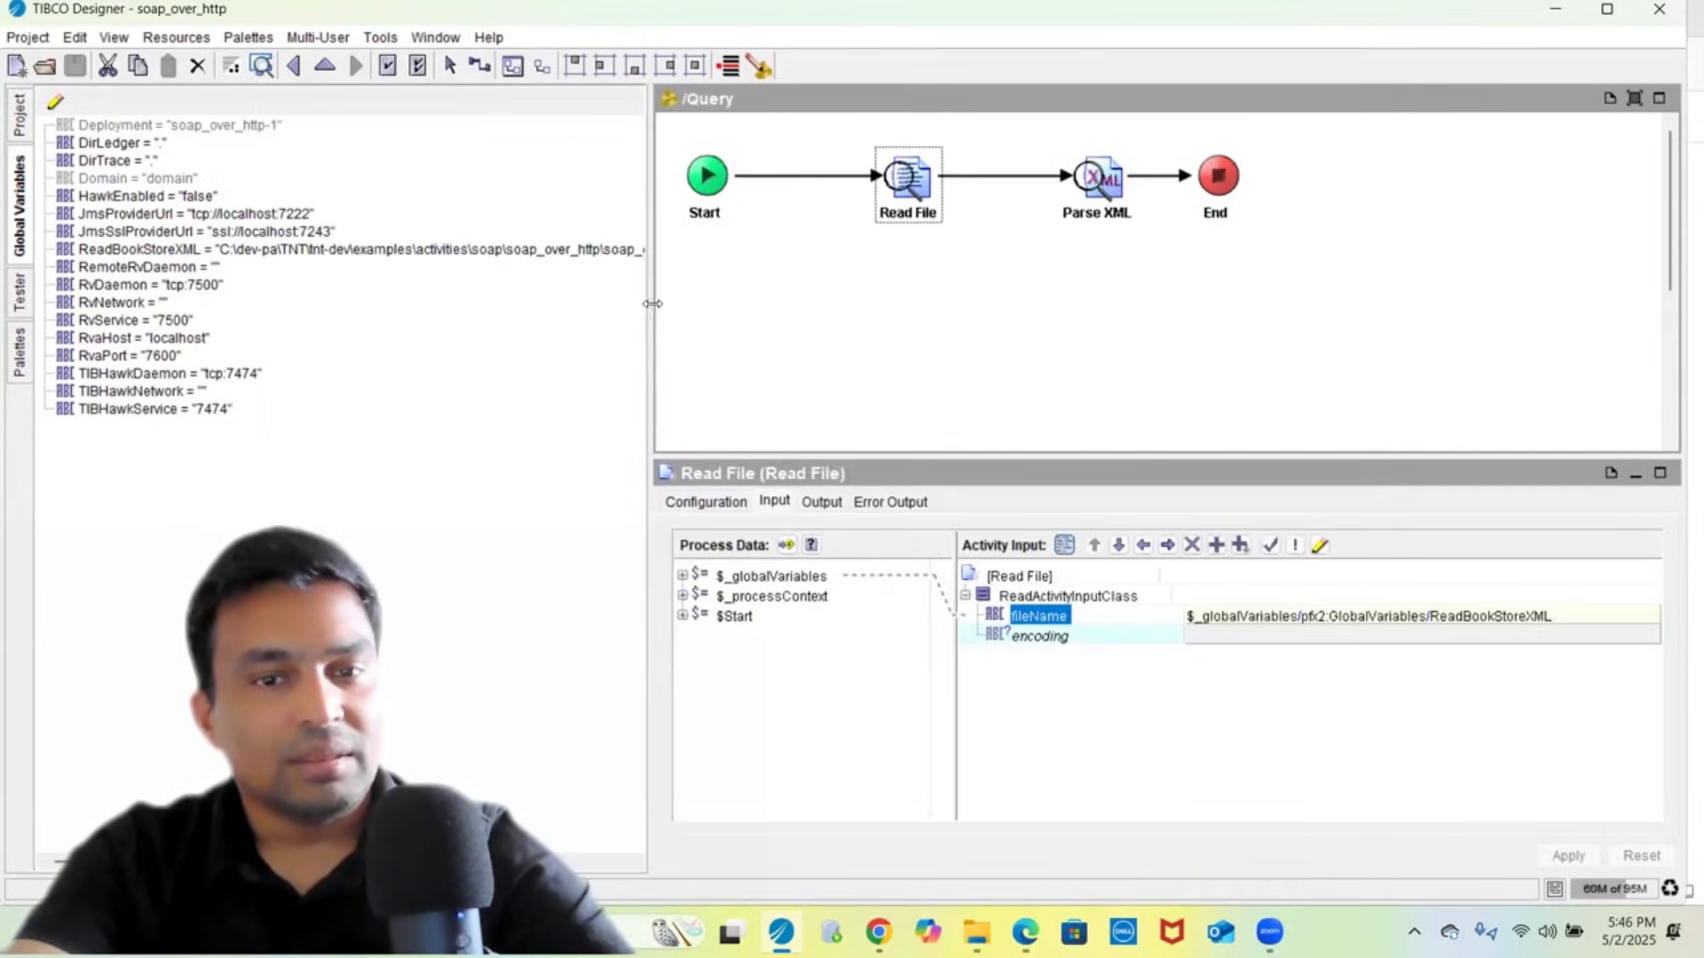
click(658, 298)
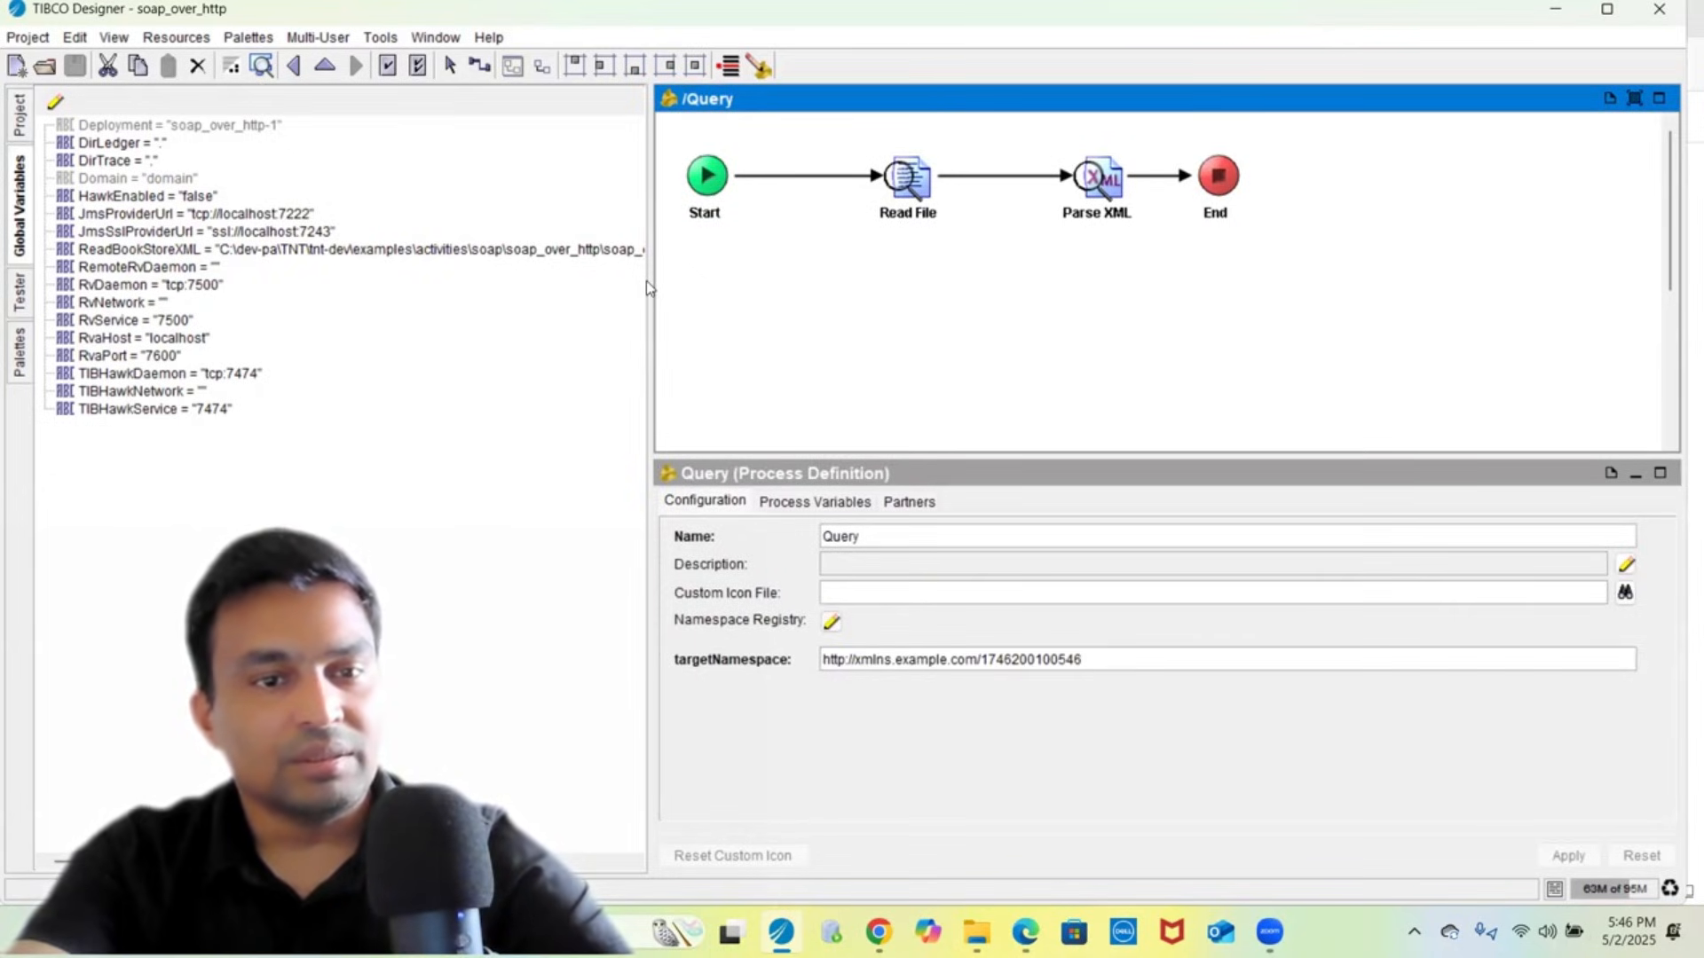
click(420, 250)
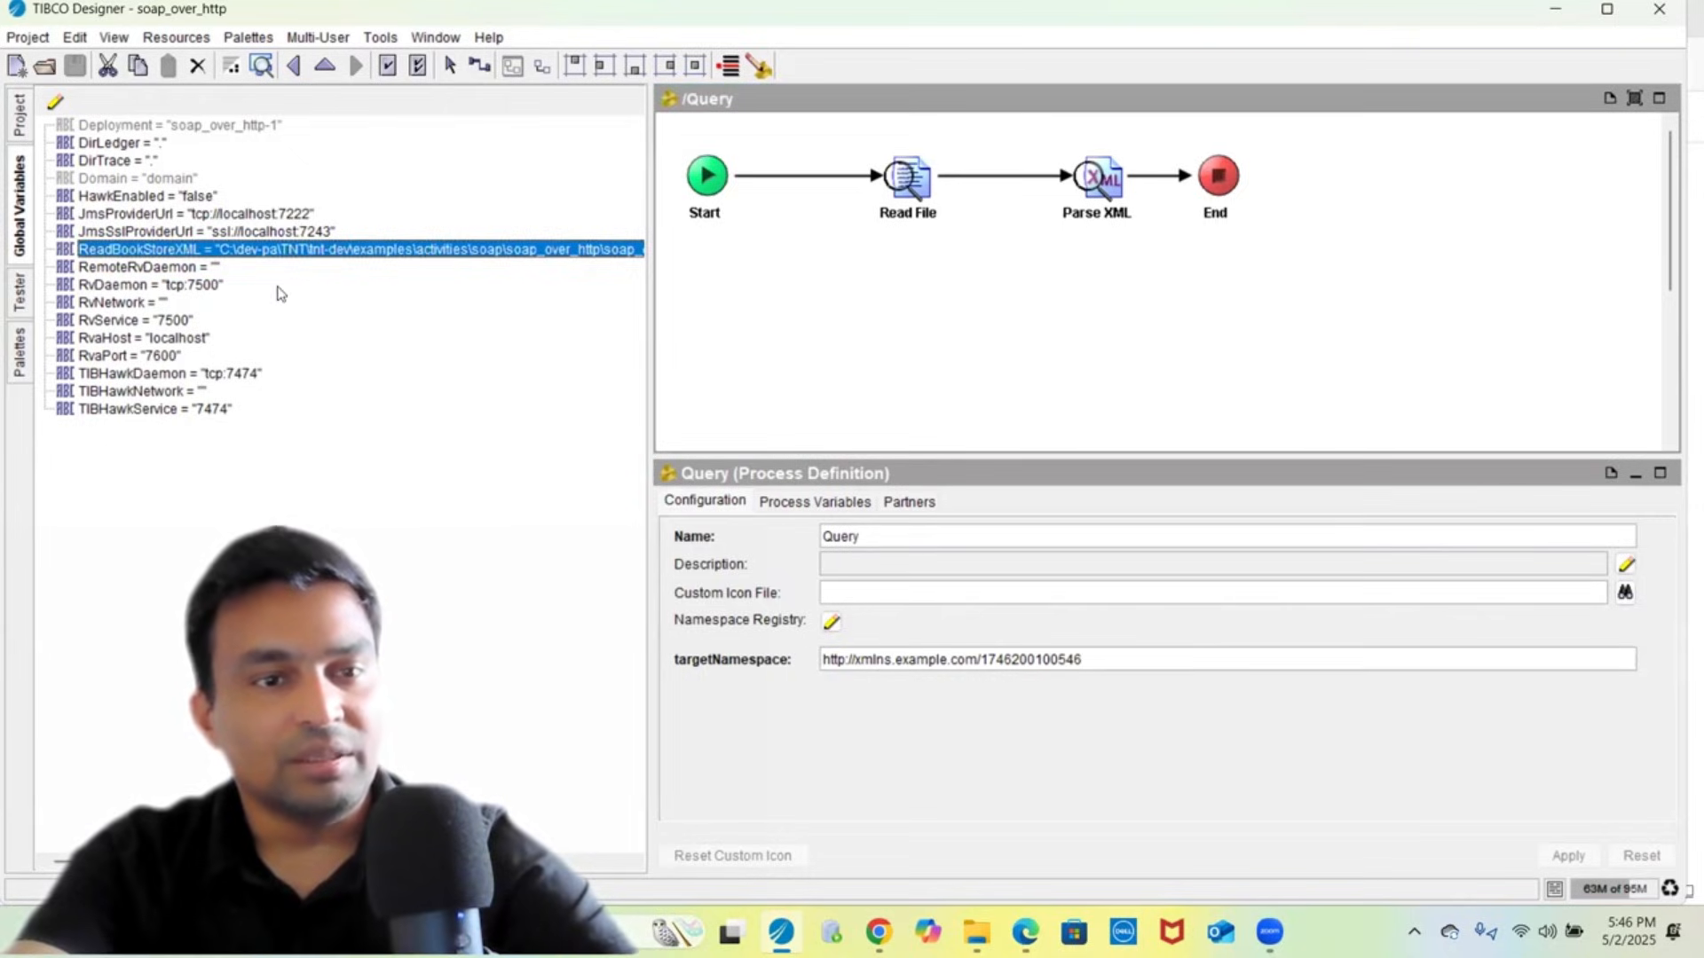
- Go back to the project tree, start Save As from the project commands, then close the Global Variables editor unchanged
click(21, 118)
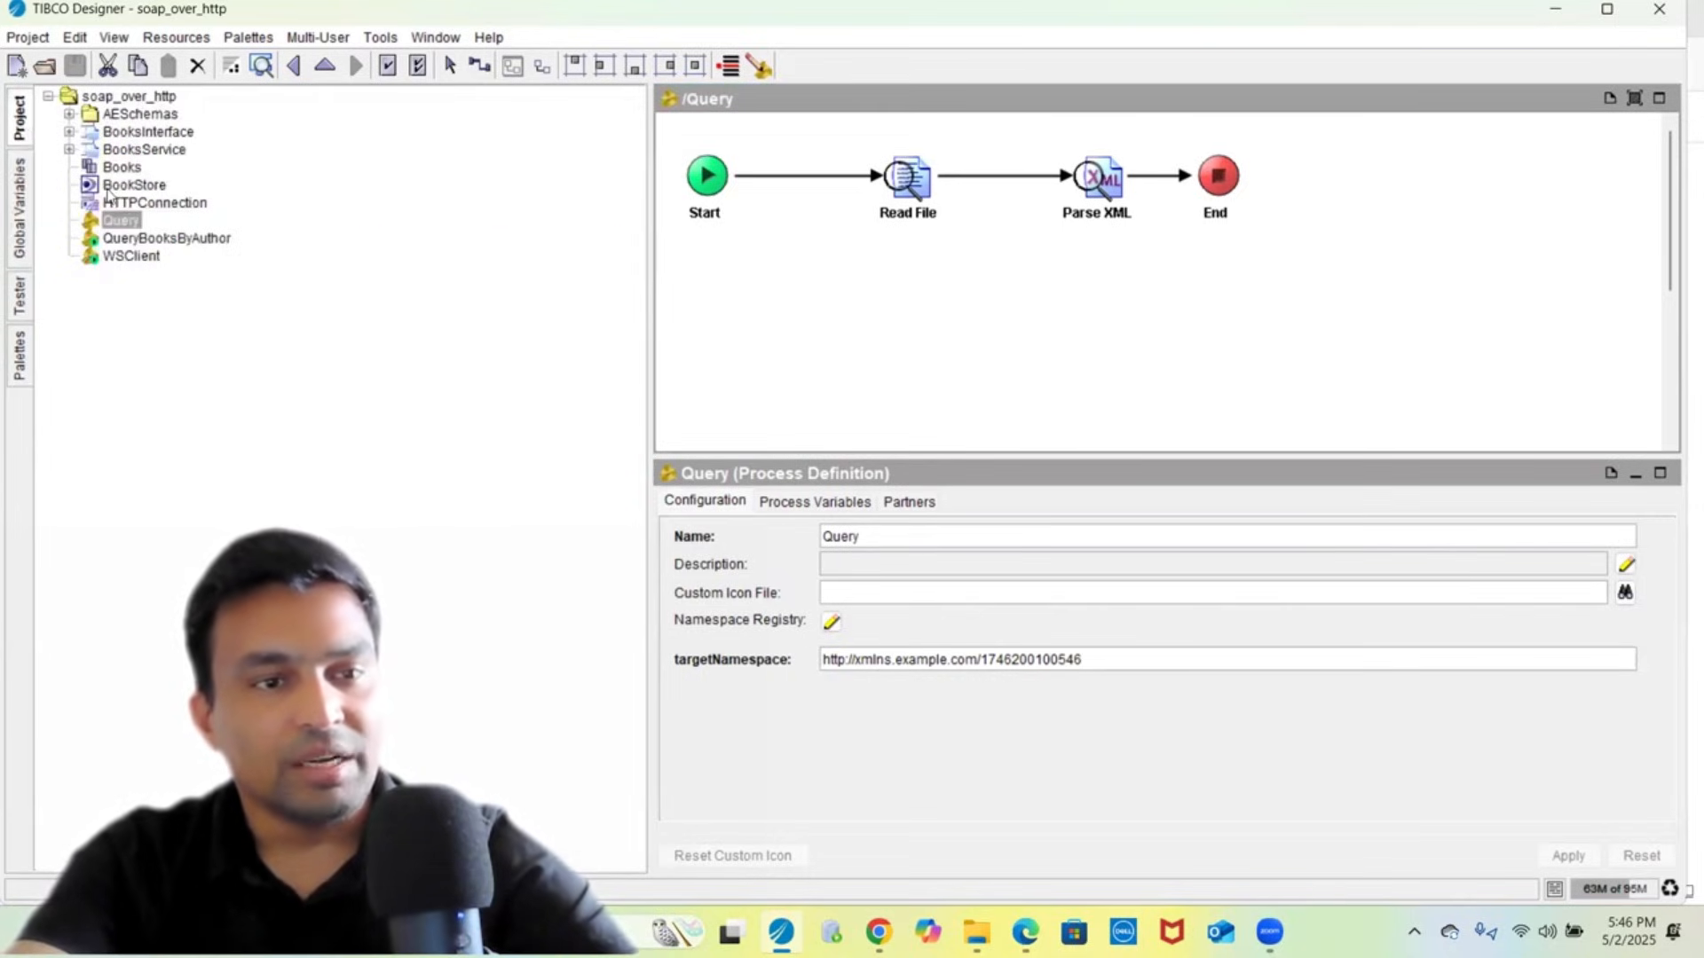
click(28, 37)
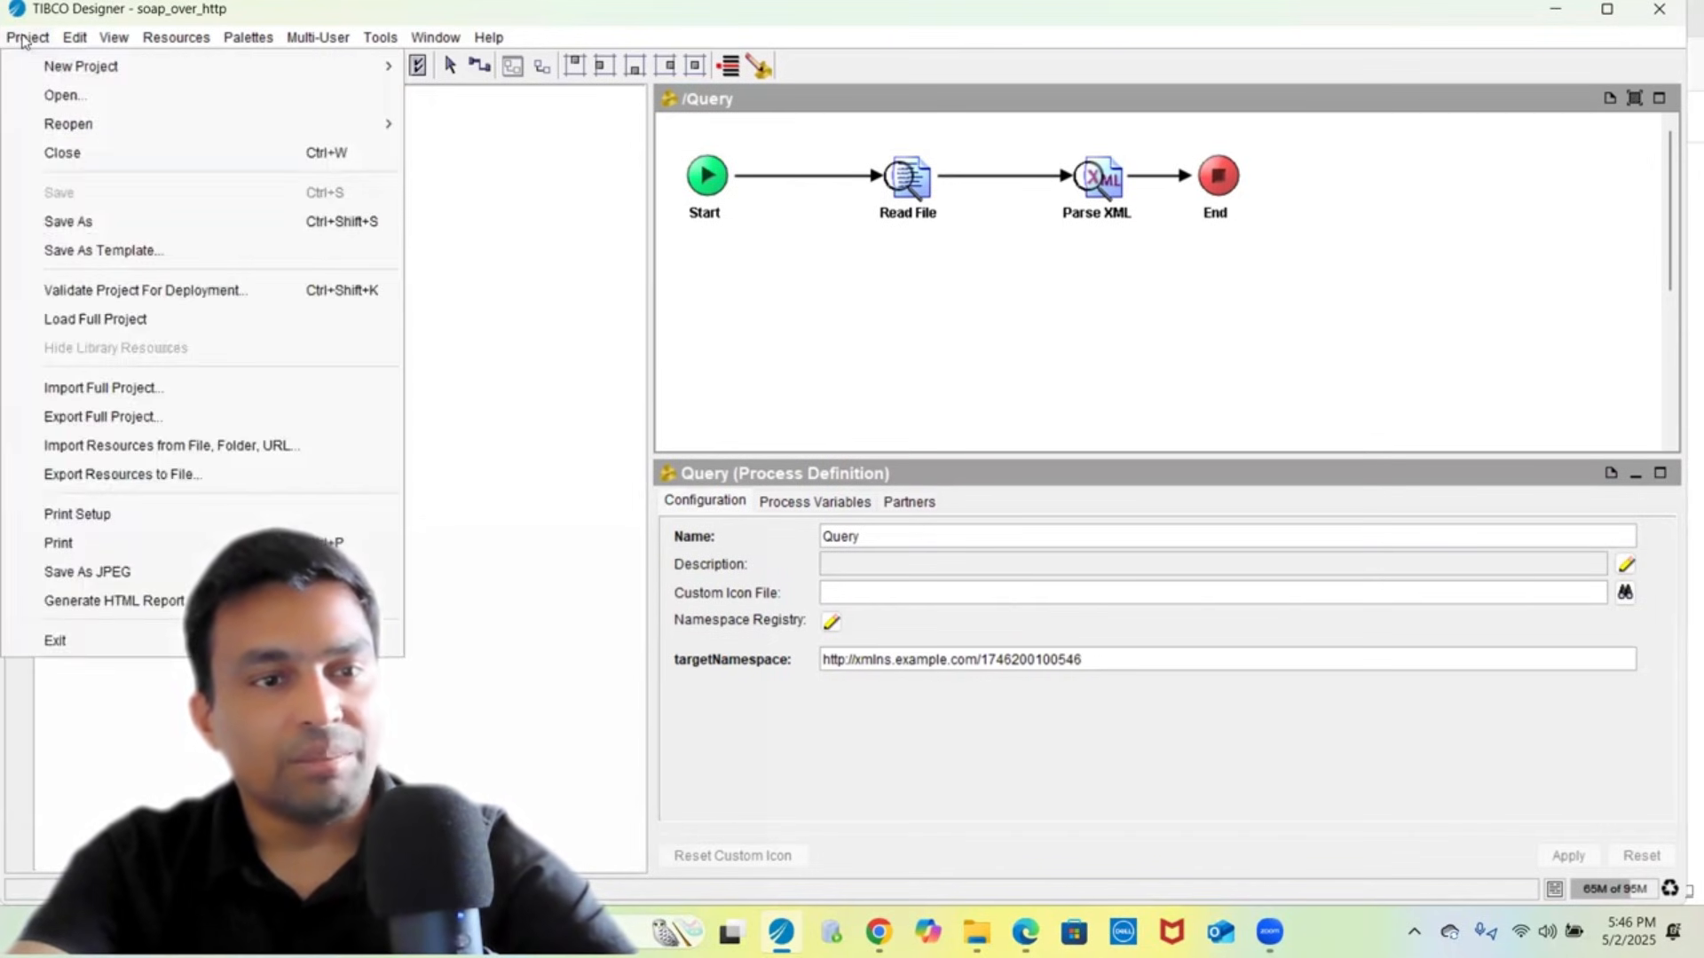
click(142, 221)
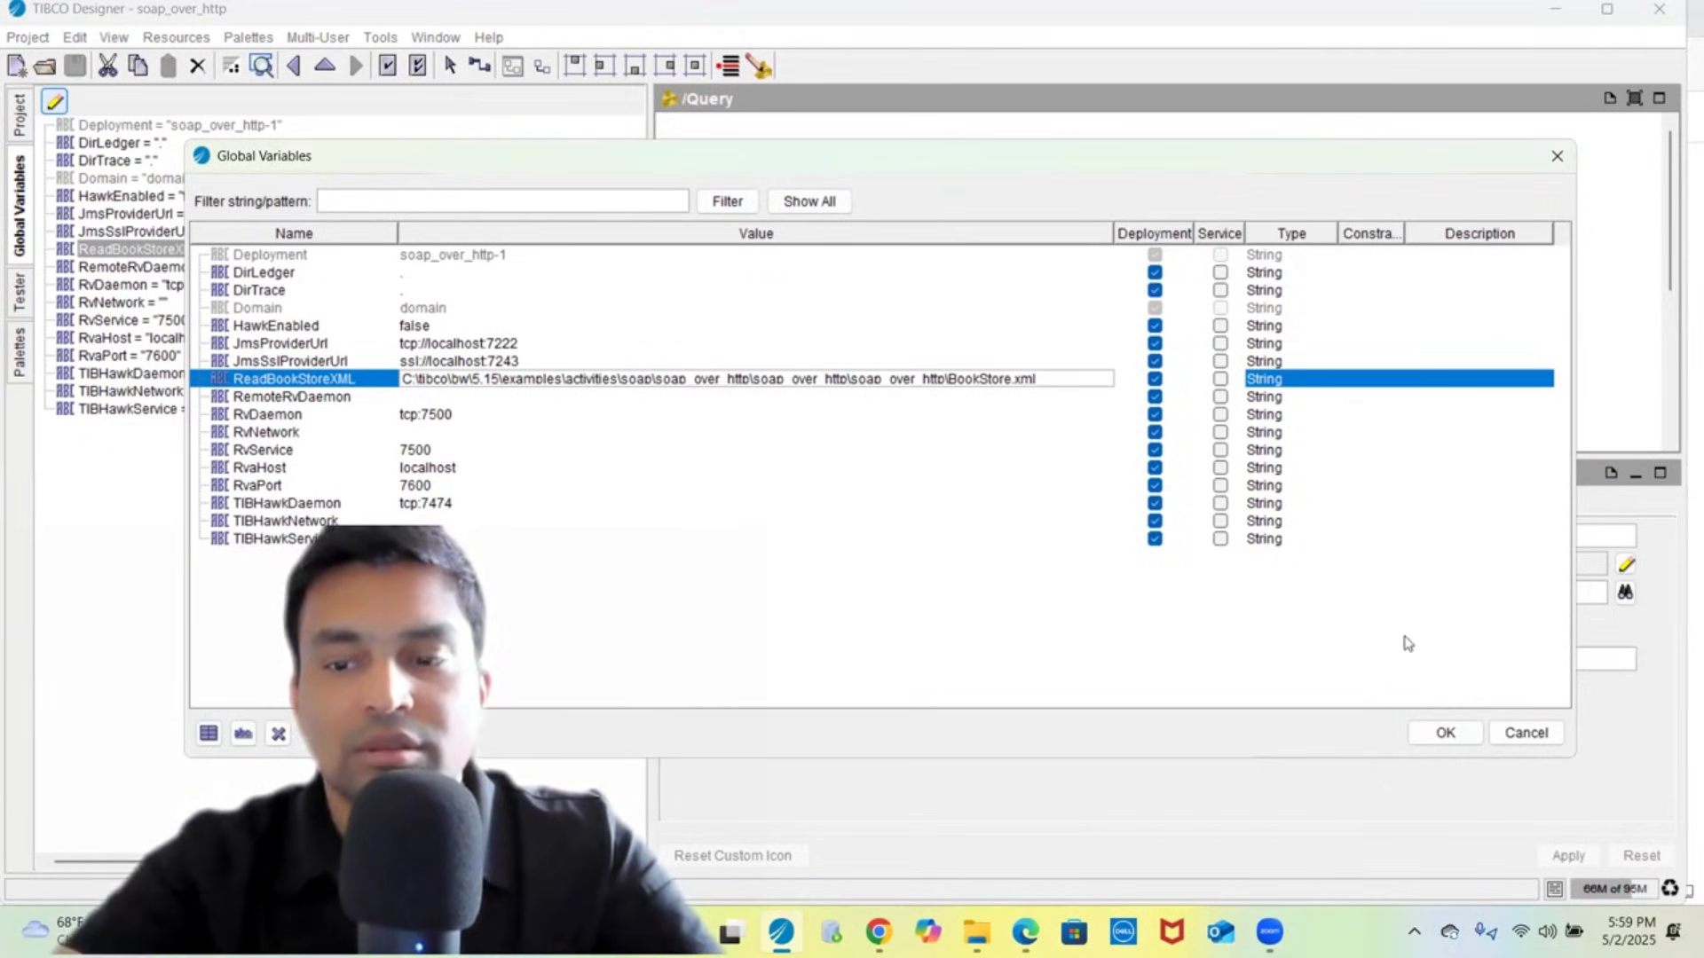
click(1526, 733)
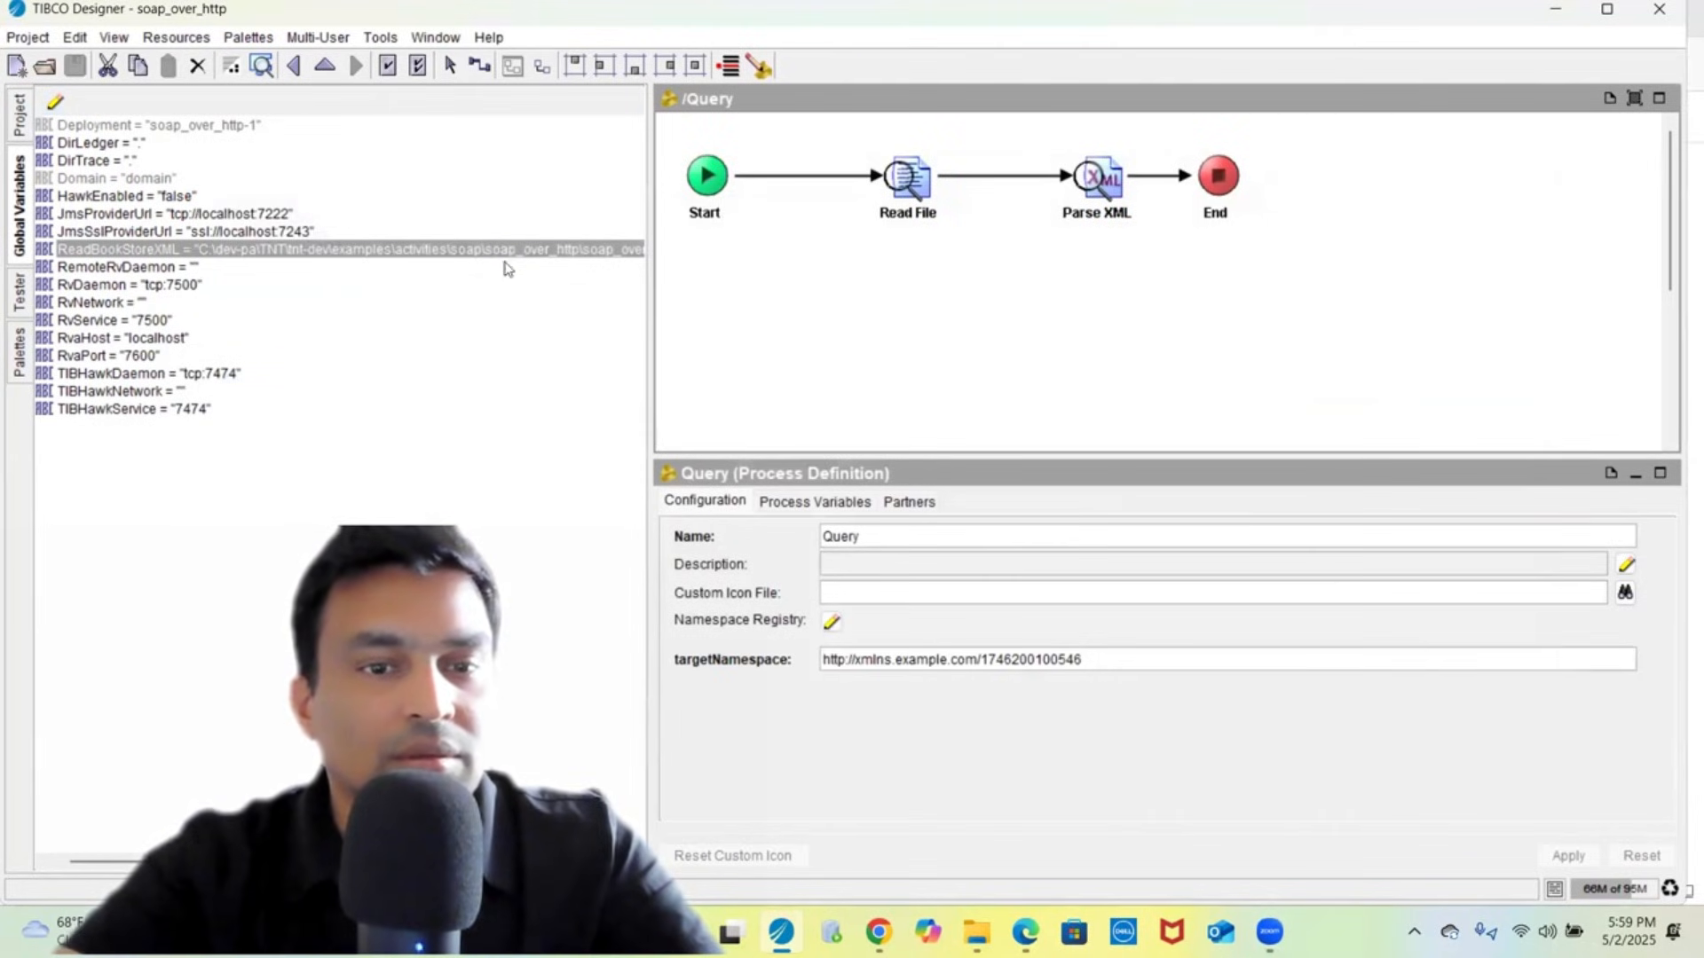
- Change ReadBookStoreXML to C:\tibco\bw\5.15\examples\activities\soap\soap_over_http\soap_over_http\BookStore.xml and confirm
click(55, 102)
drag(772, 233, 1200, 235)
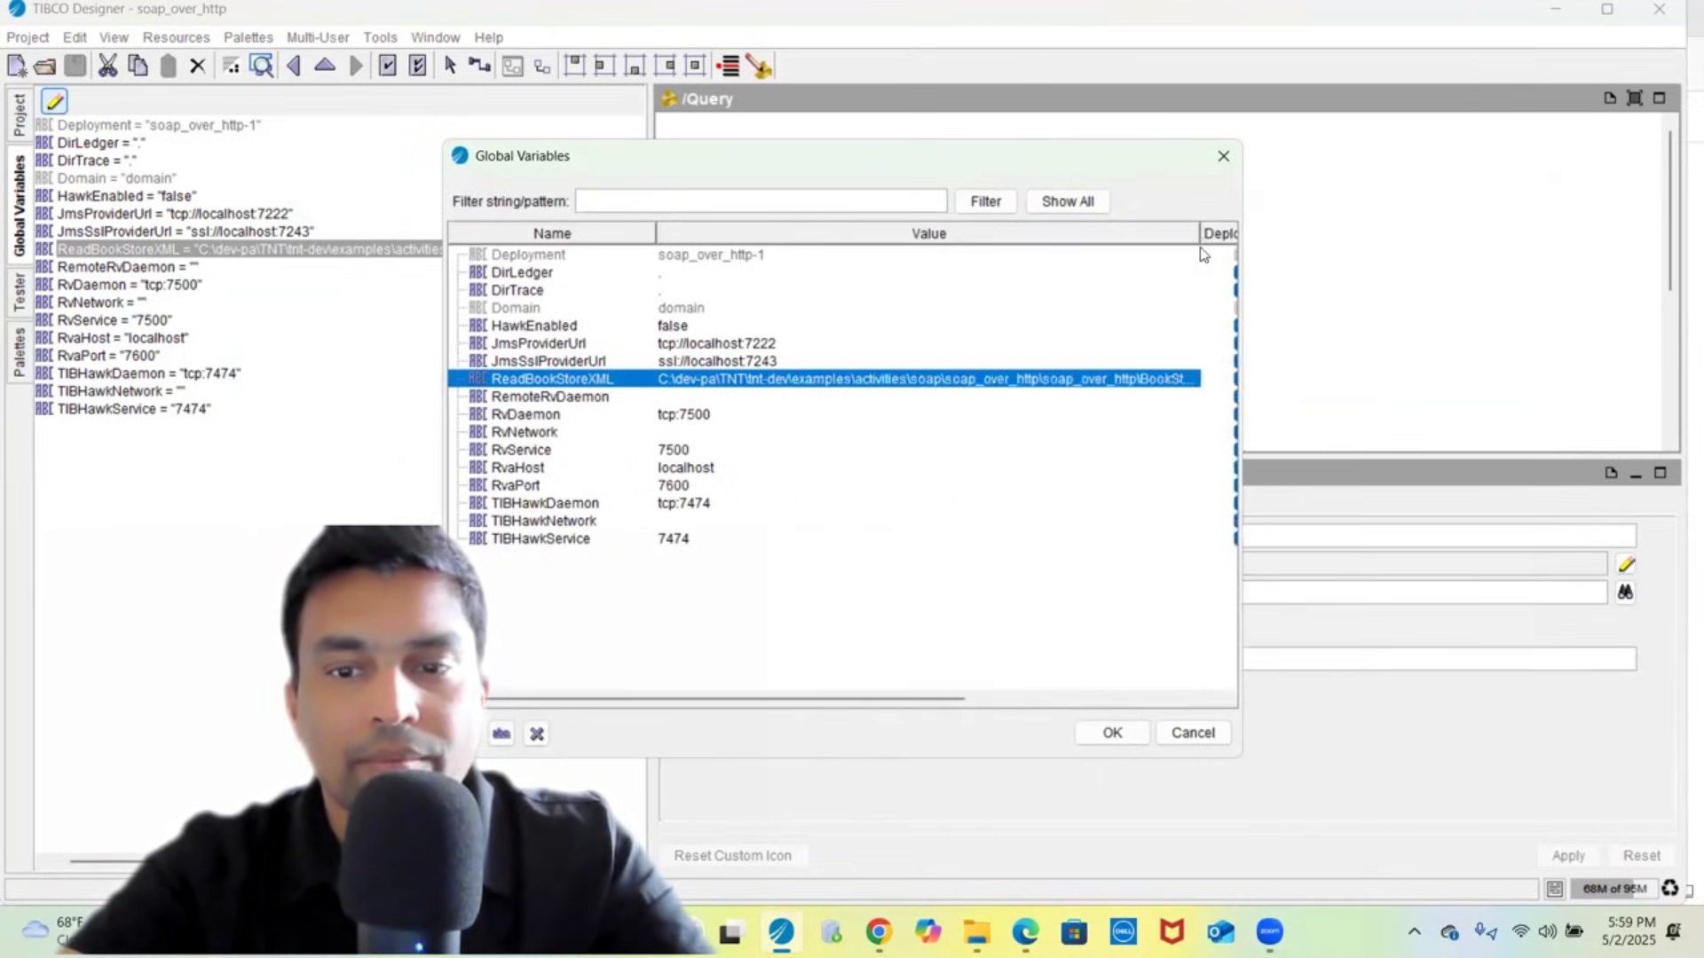
click(877, 397)
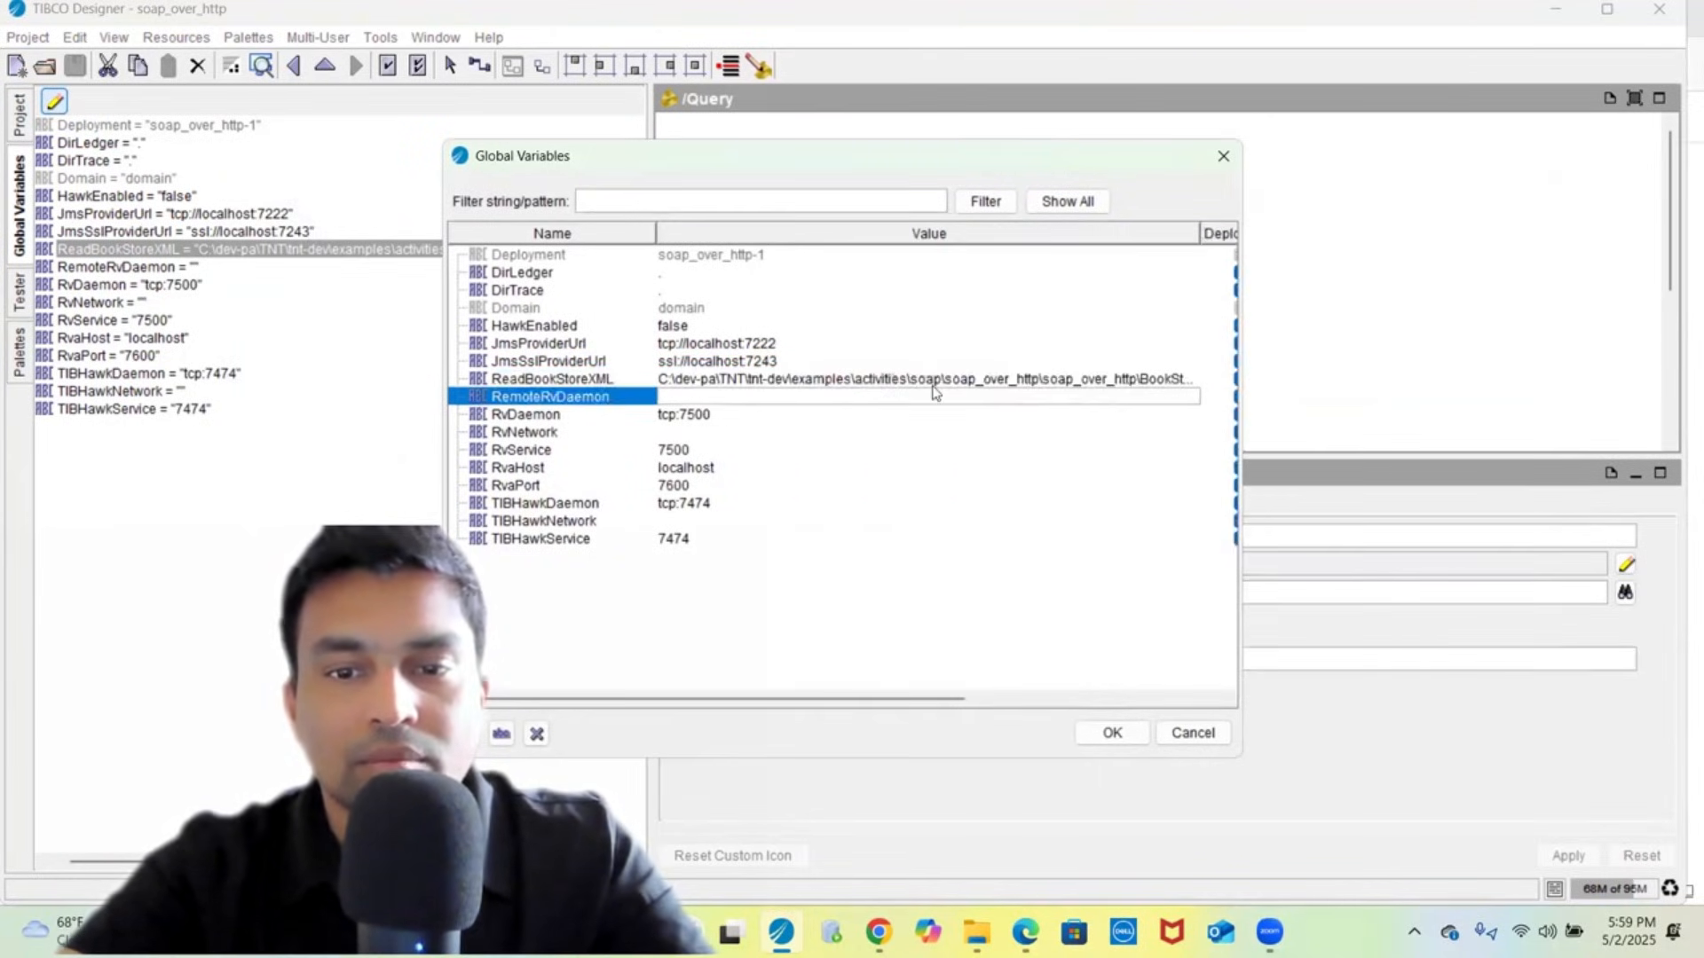
click(933, 380)
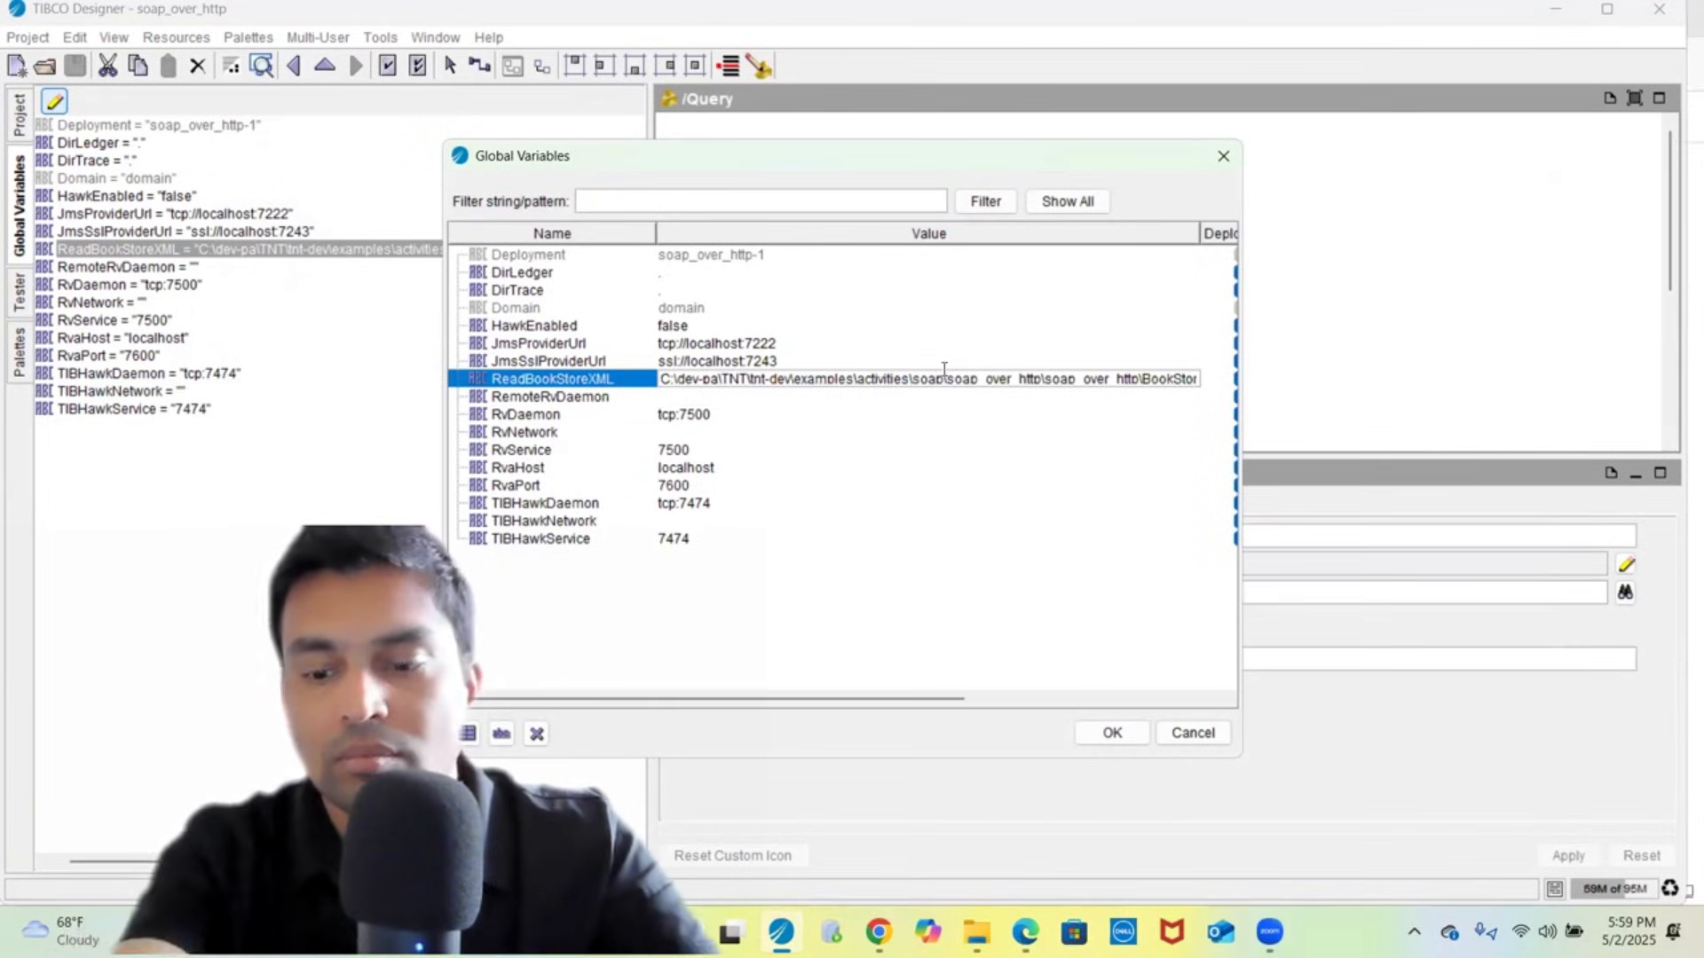
key(shift+Left)
key(shift+Left)
key(shift+Left)
key(shift+Left)
key(shift+Left)
key(shift+Left)
key(shift+Left)
key(shift+Left)
key(shift+Left)
key(ctrl+shift+Left)
key(ctrl+shift+Left)
key(ctrl+shift+Left)
key(ctrl+shift+Left)
key(ctrl+shift+Left)
key(ctrl+shift+Left)
key(ctrl+shift+Left)
key(ctrl+shift+Left)
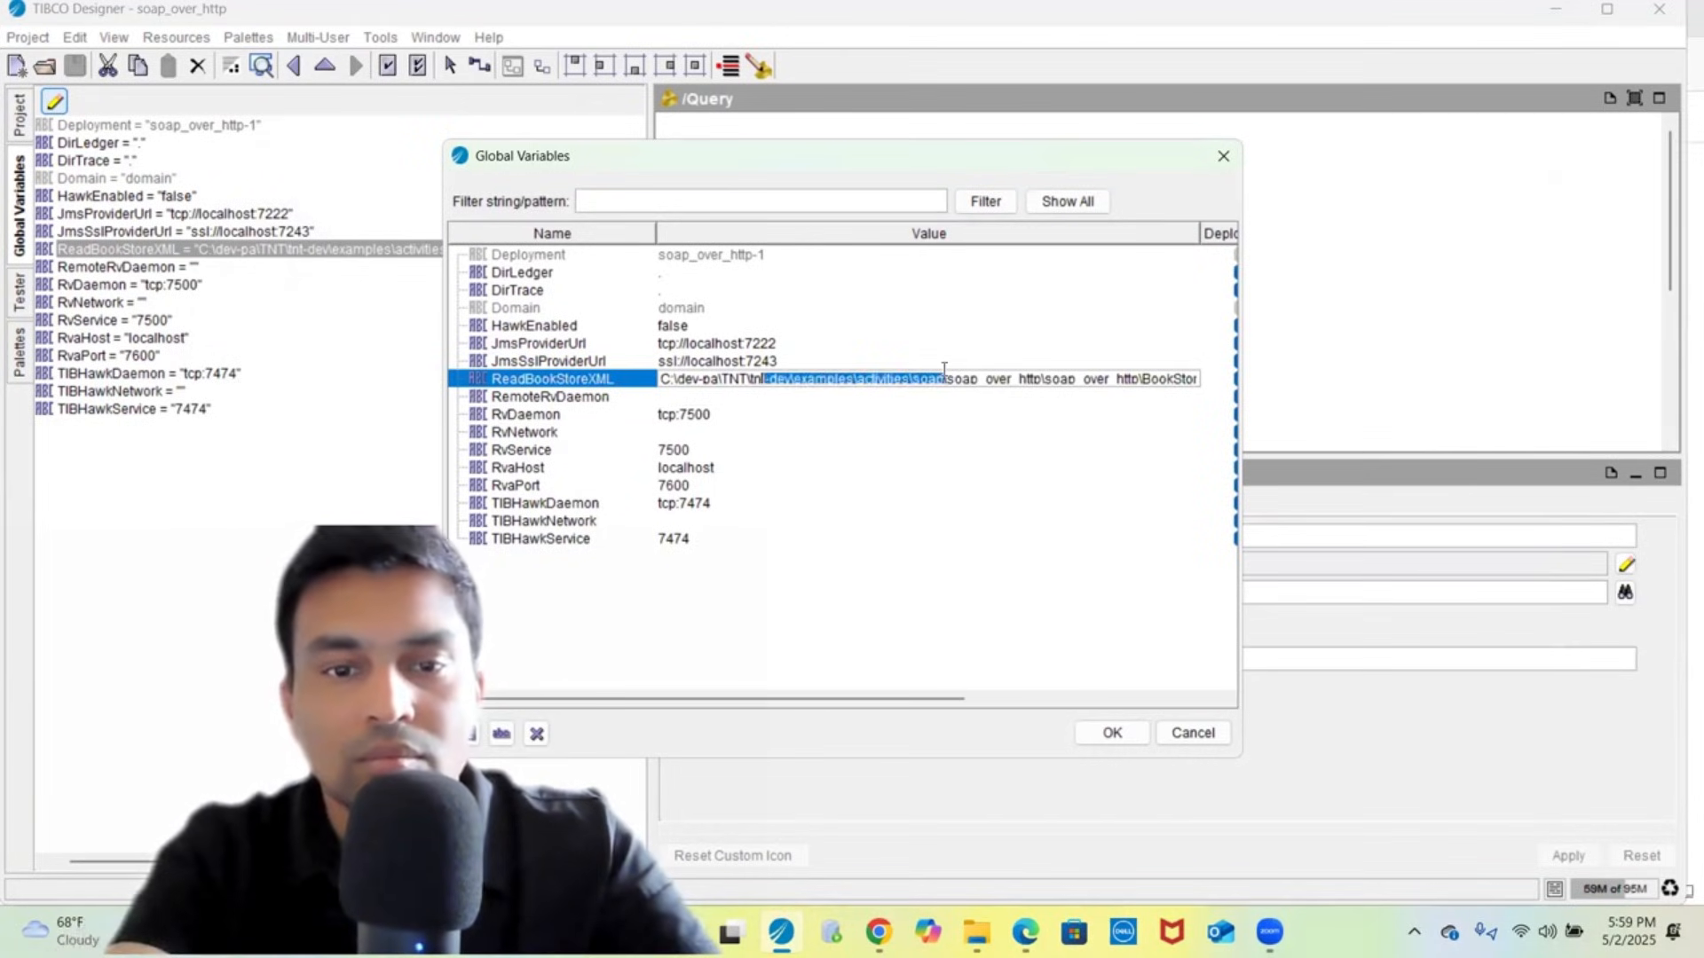
text(tibco\bw\5.15\examples\activities\soap\soap_over_http)
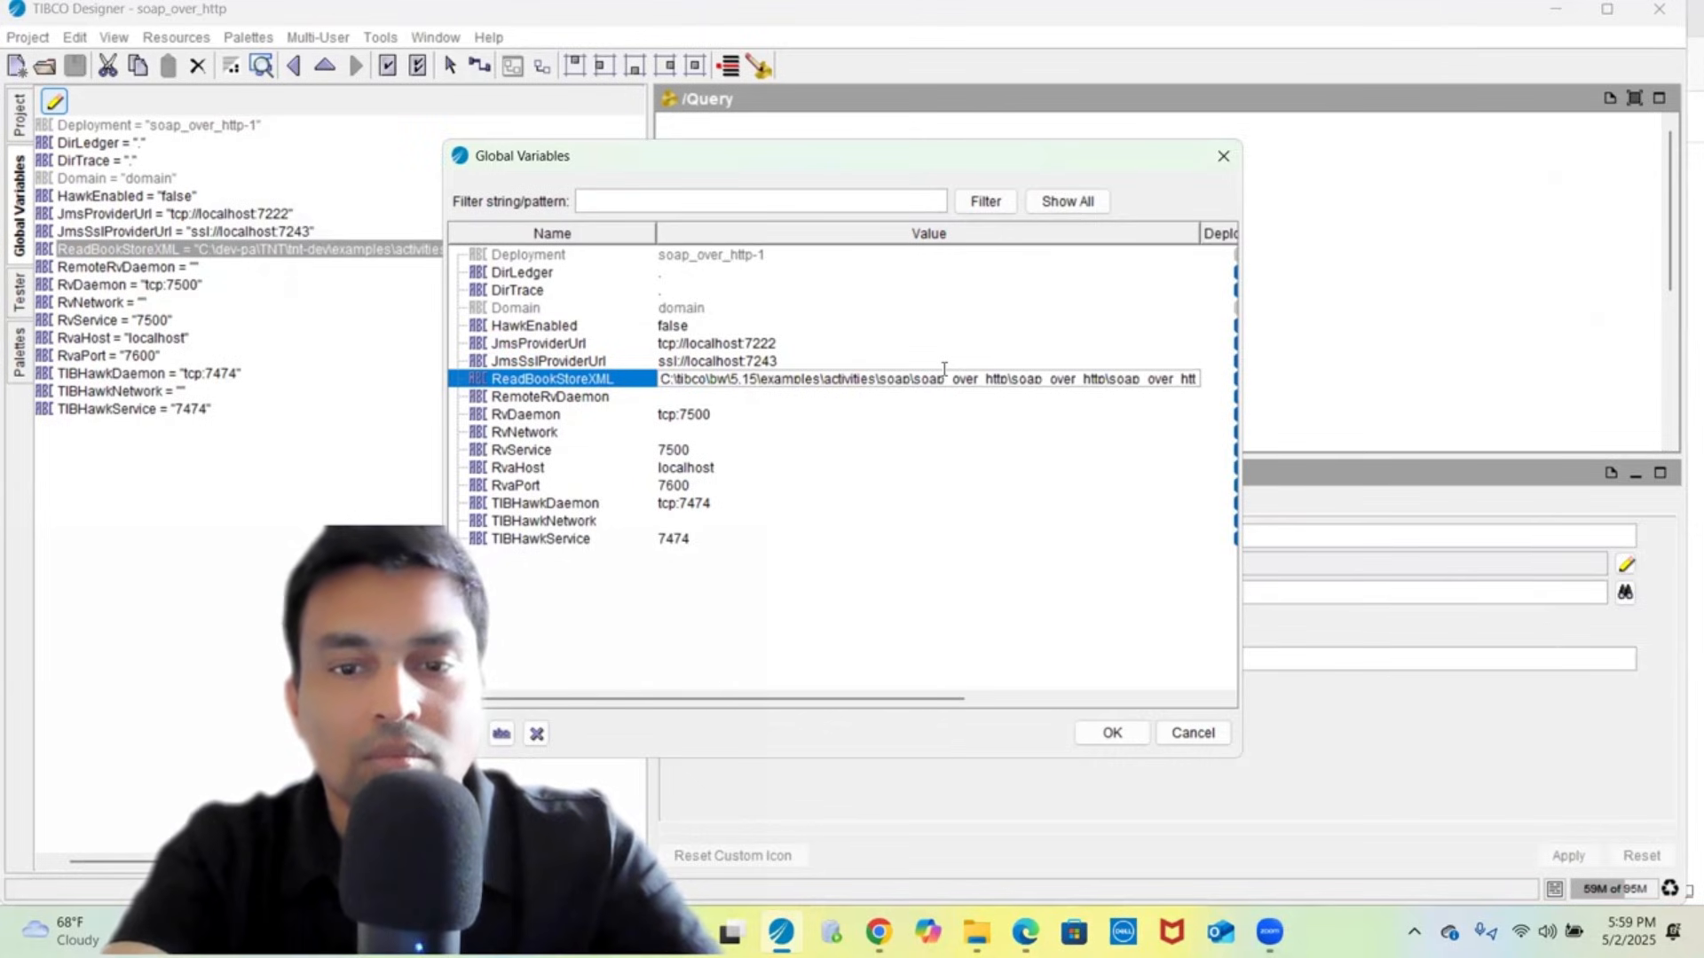
key(Delete)
key(Delete)
key(Delete)
key(Delete)
key(Delete)
key(Delete)
key(Delete)
key(Delete)
key(Delete)
key(Delete)
key(Delete)
key(Delete)
key(Delete)
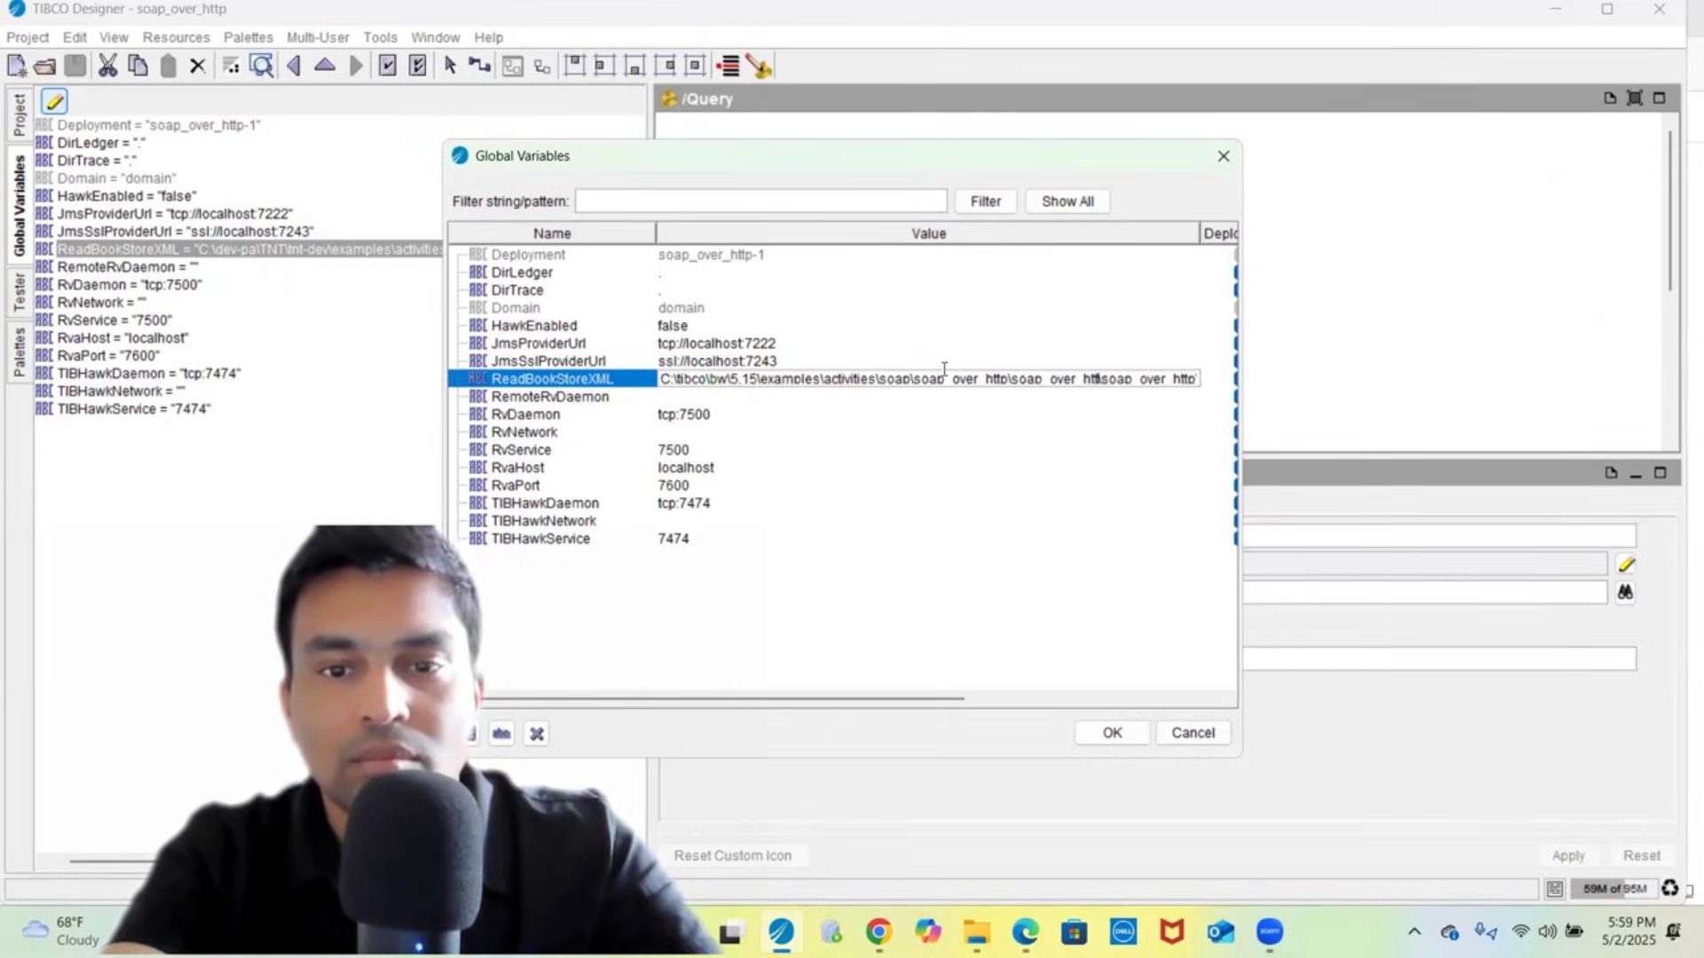
key(Delete)
key(Delete)
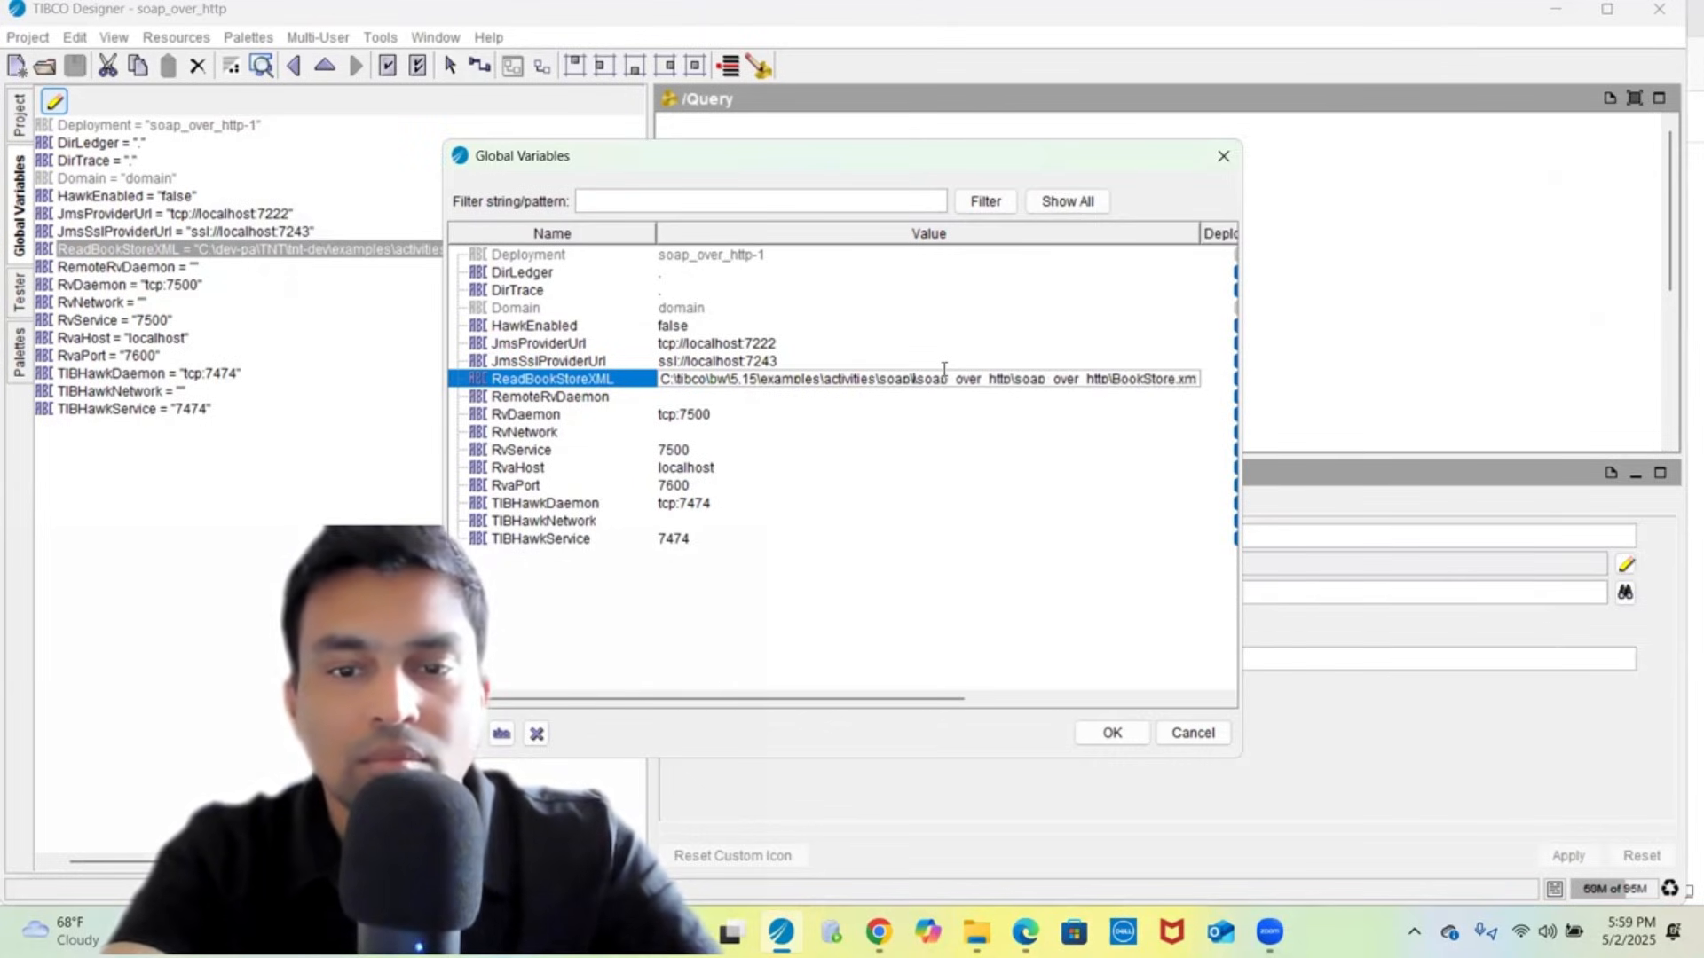
drag(944, 378, 1126, 702)
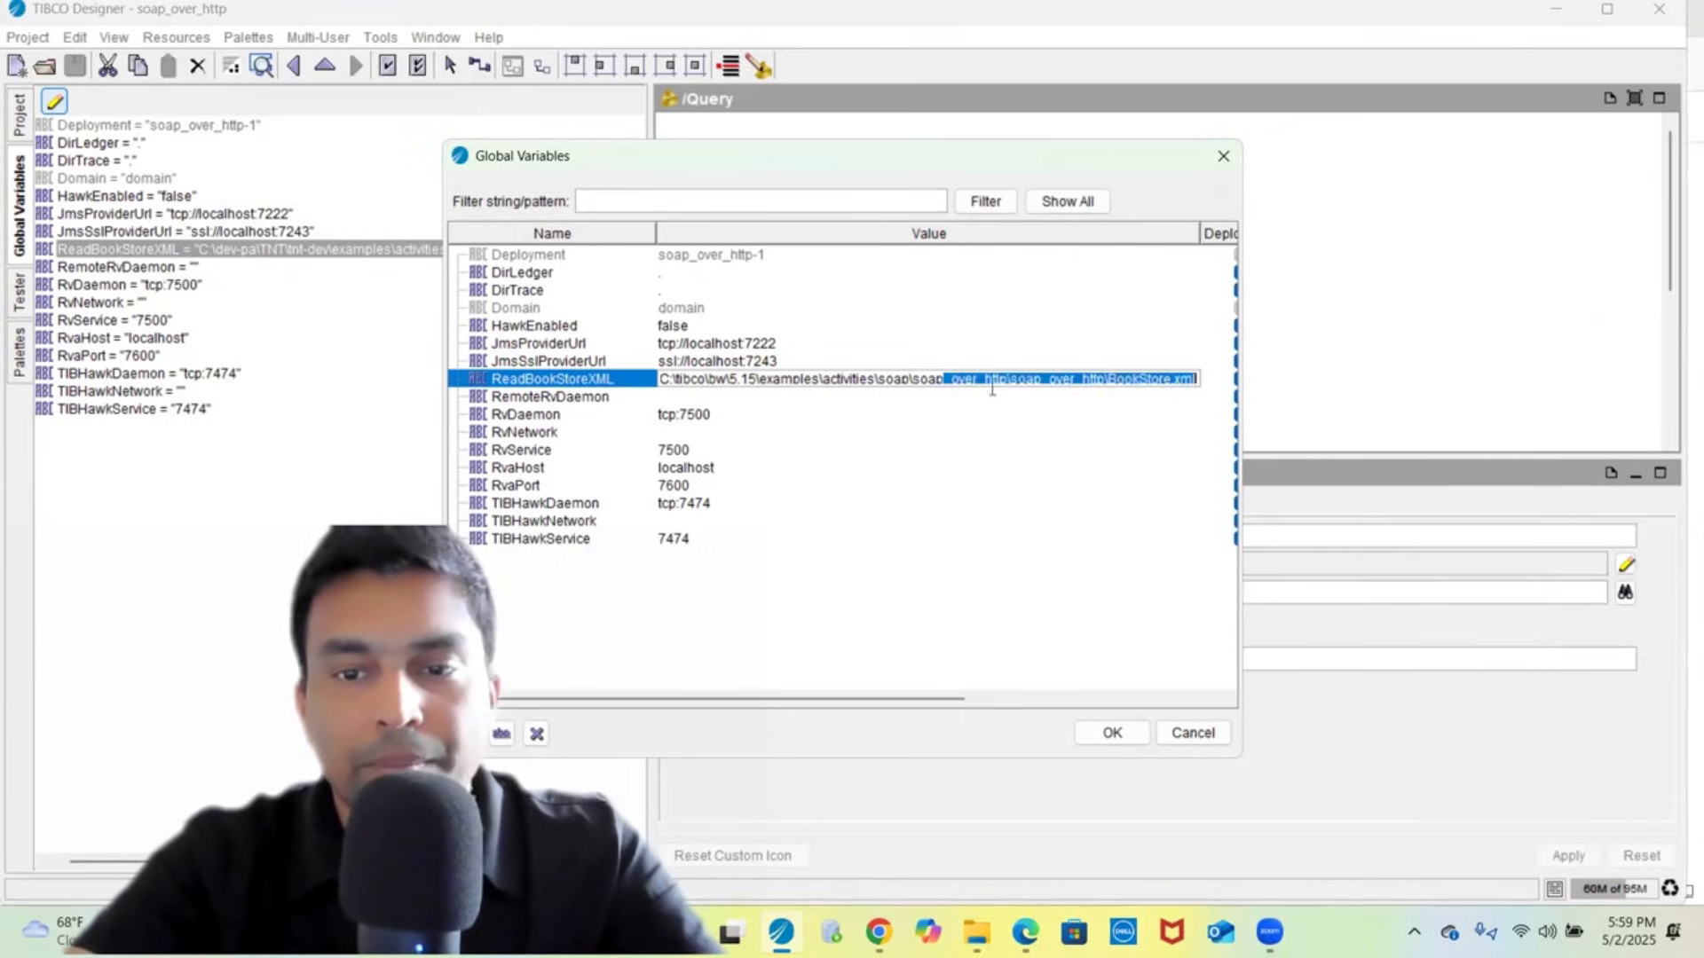
click(1112, 733)
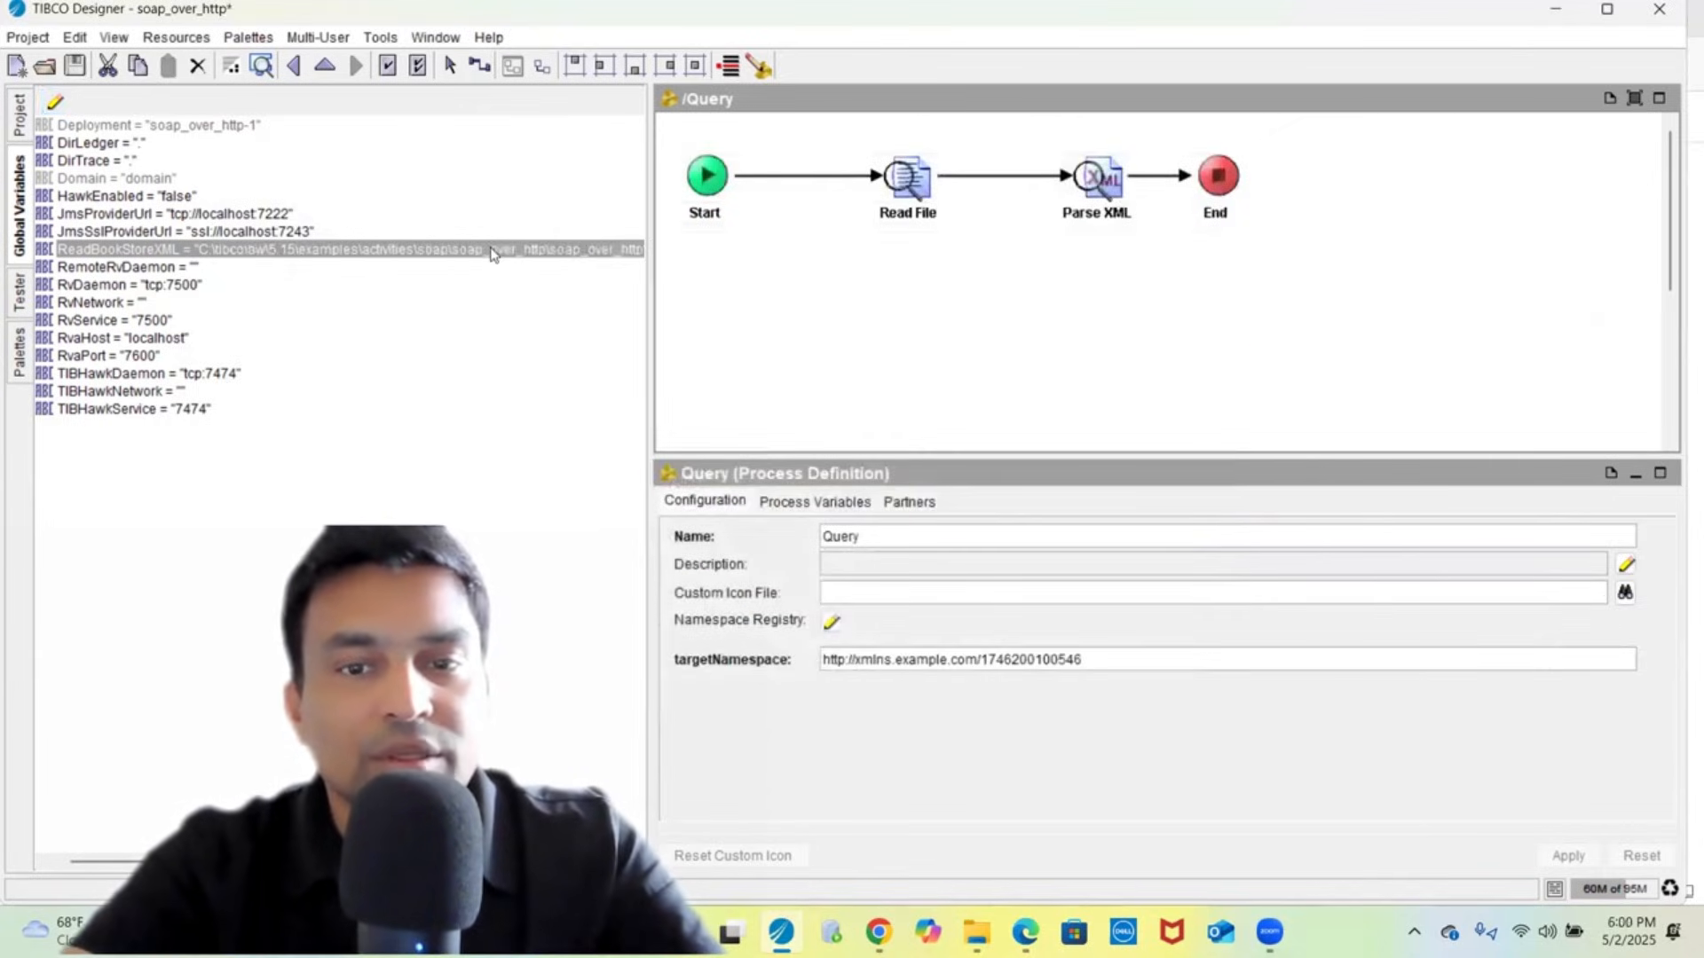
- Review the BookStore XML source in a widened panel, then open the QueryBooksByAuthor process
click(27, 129)
click(121, 182)
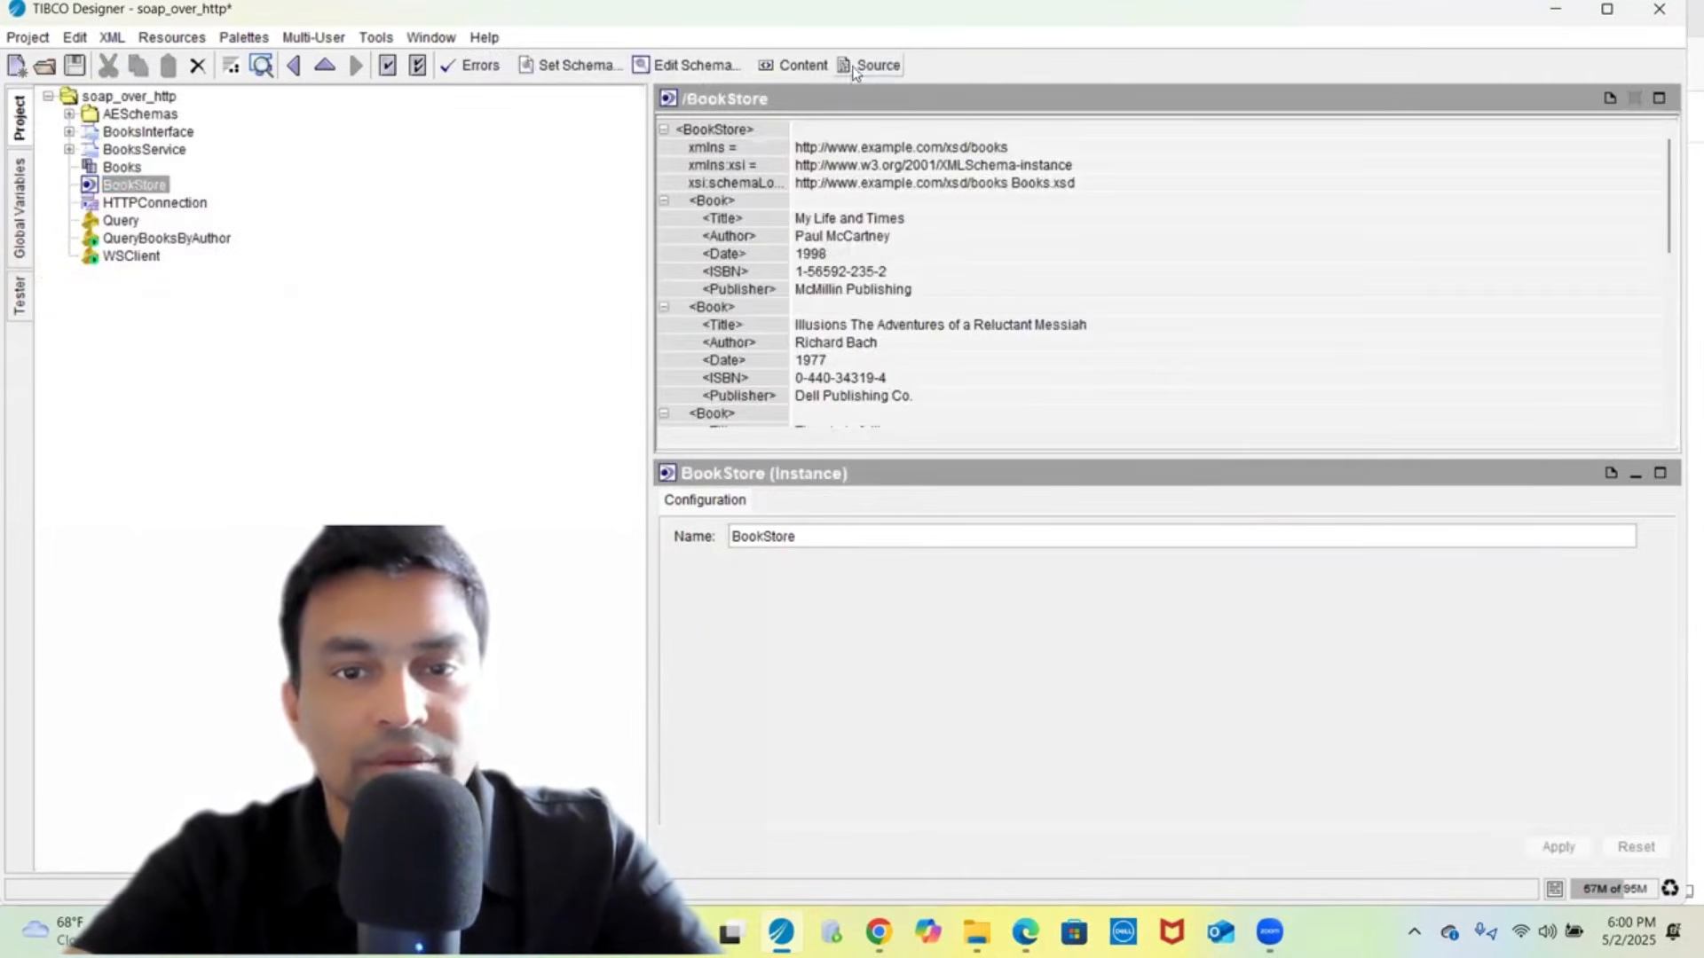
click(869, 65)
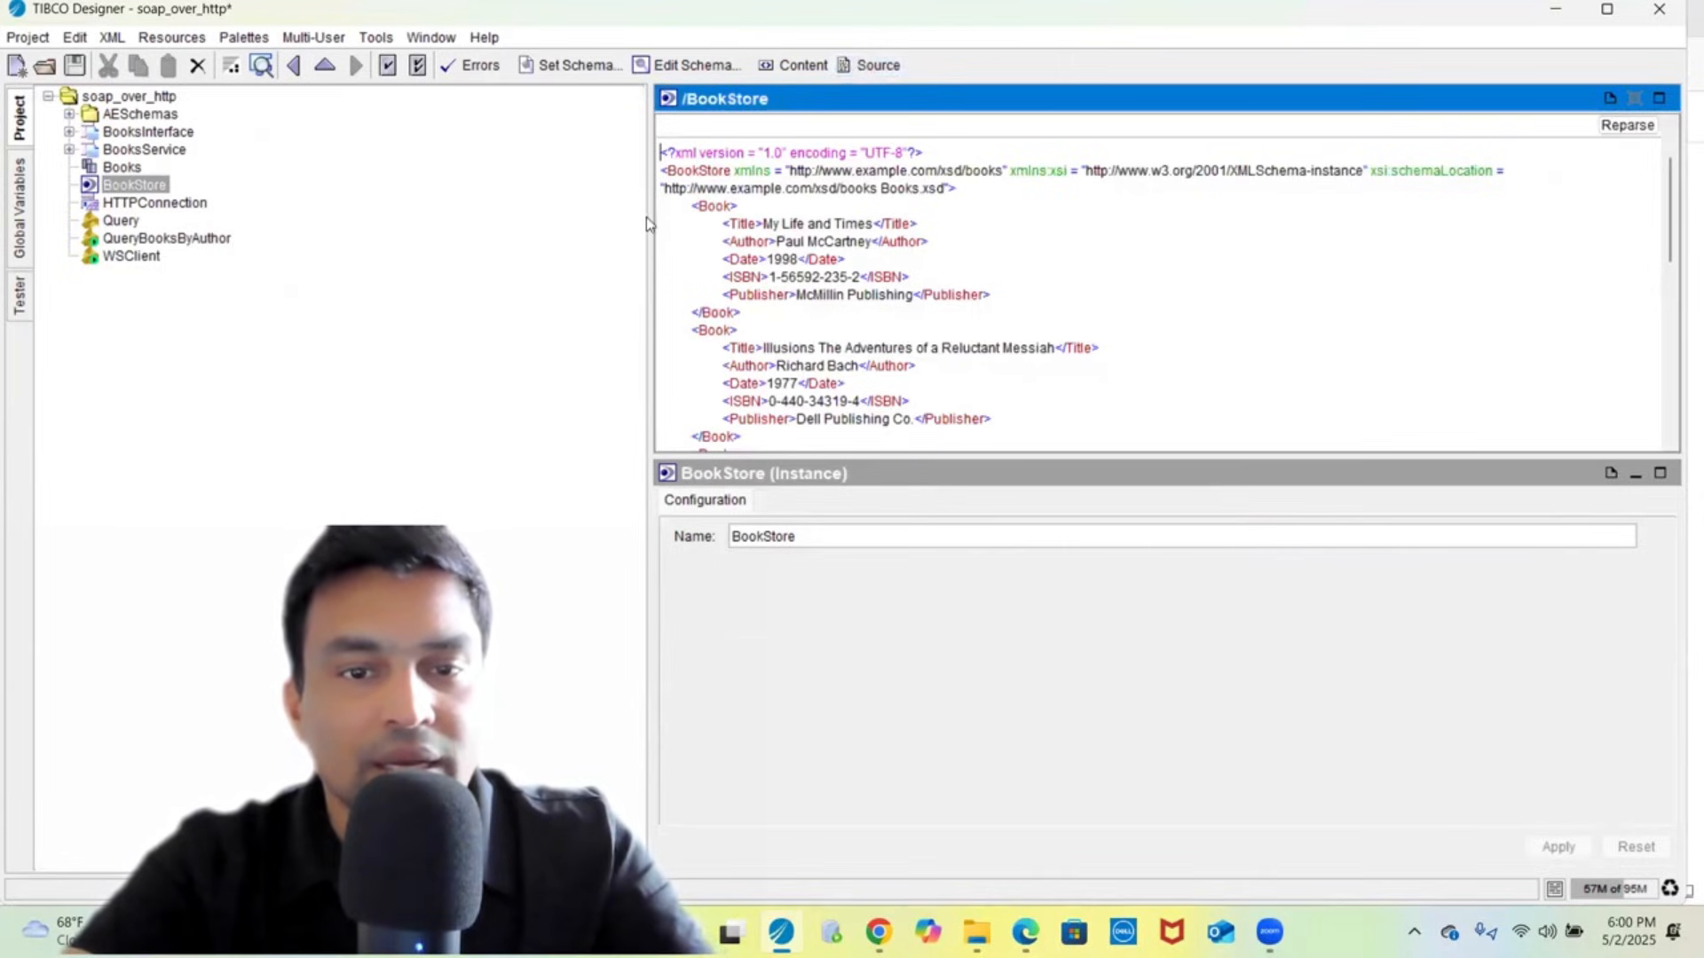
drag(647, 223, 265, 239)
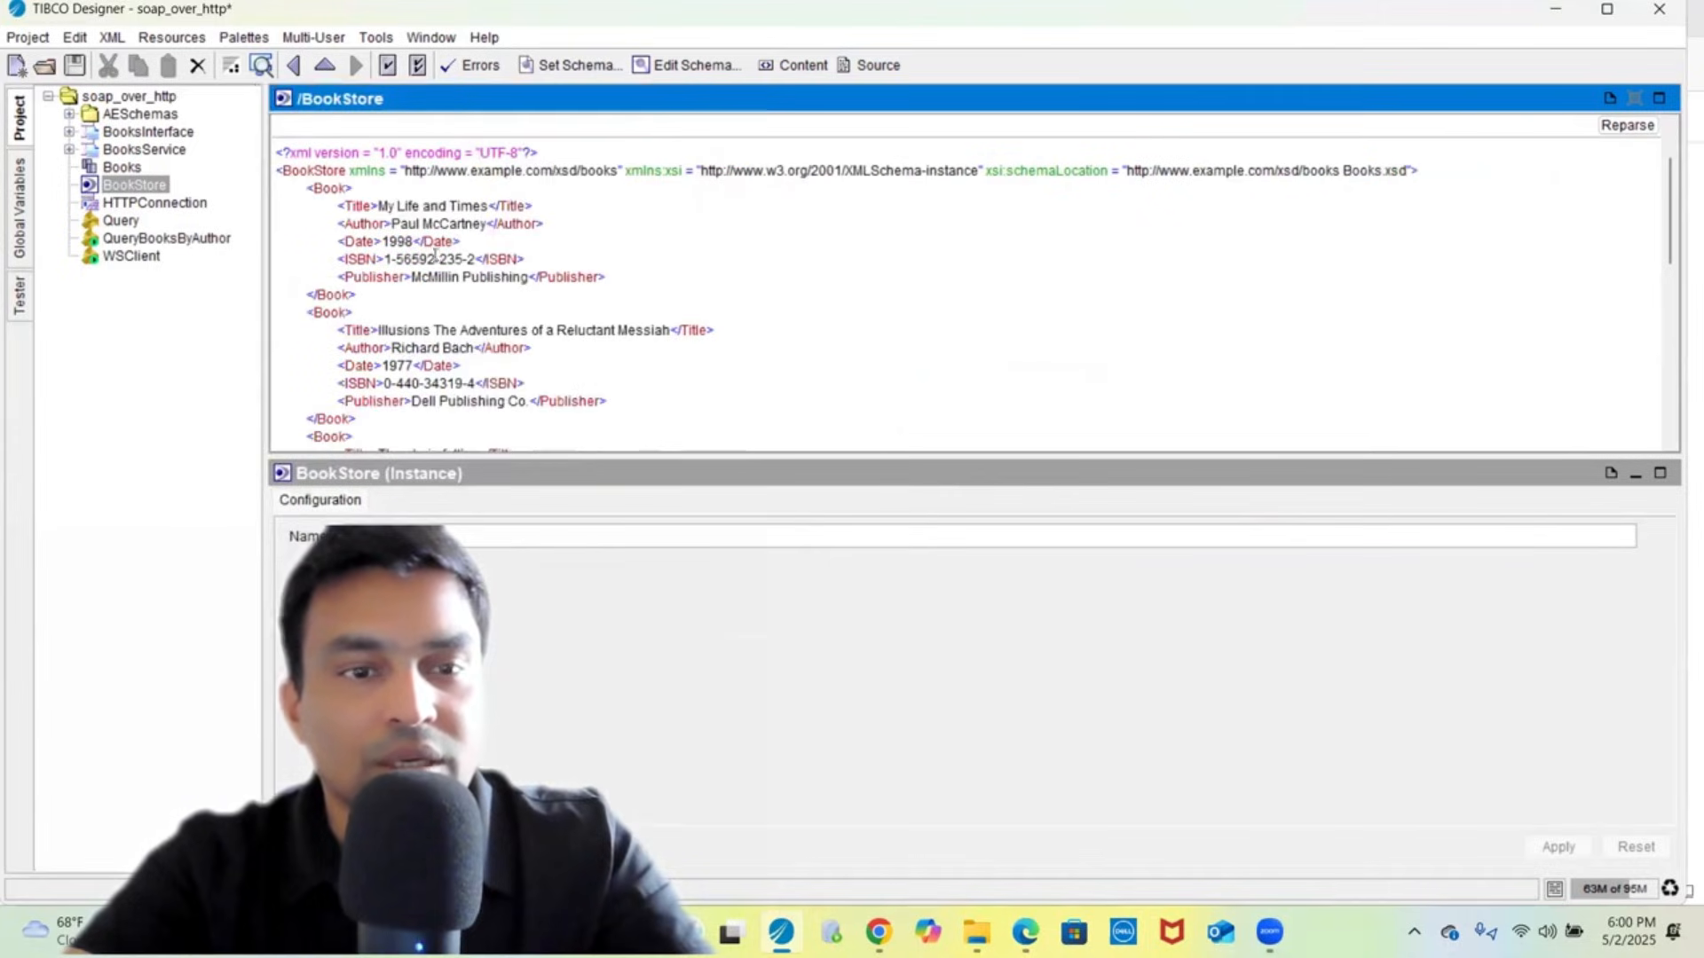
double_click(322, 191)
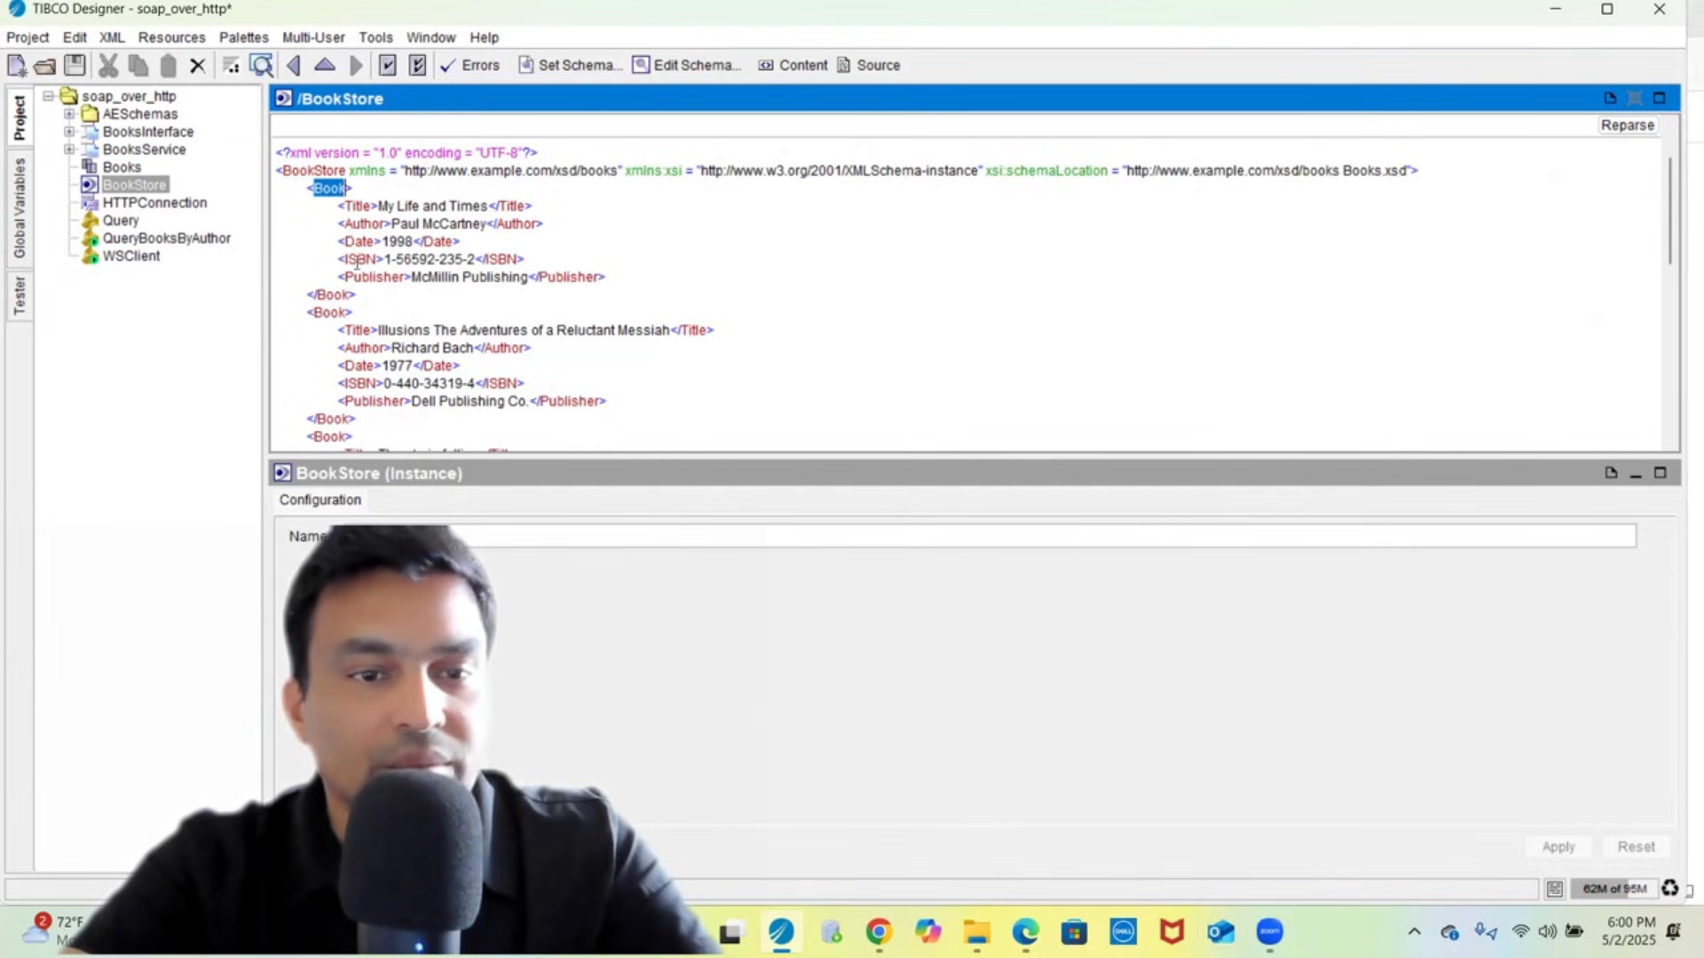
scroll(427, 351, down, 10)
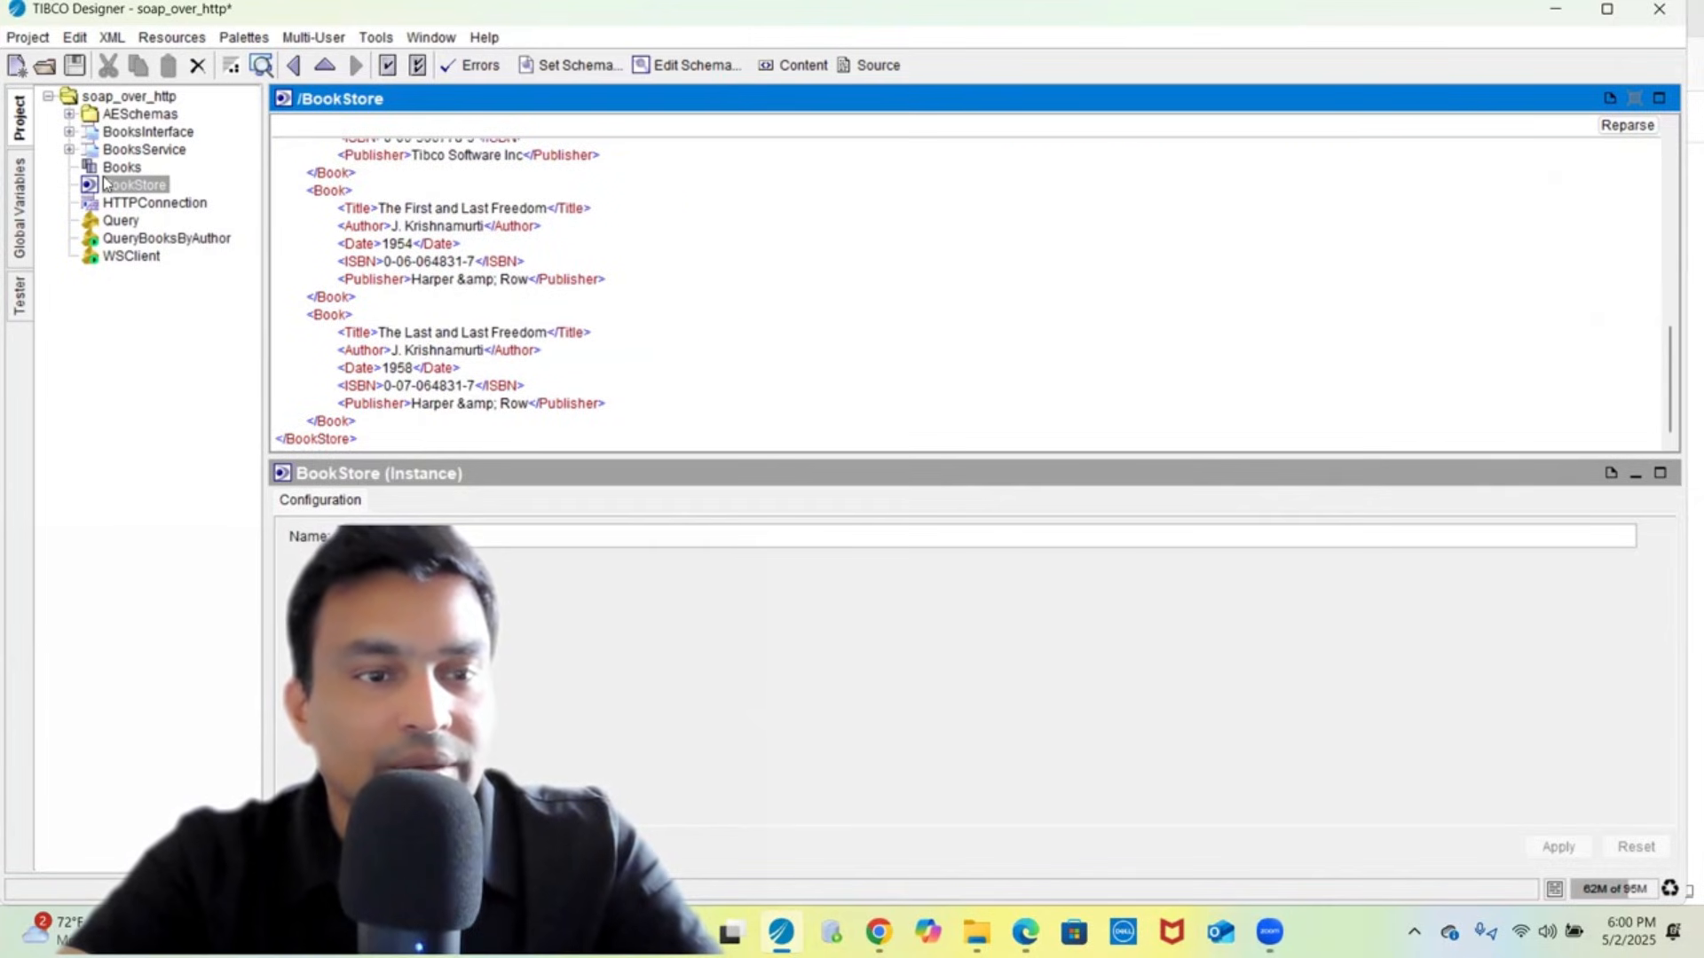
click(133, 239)
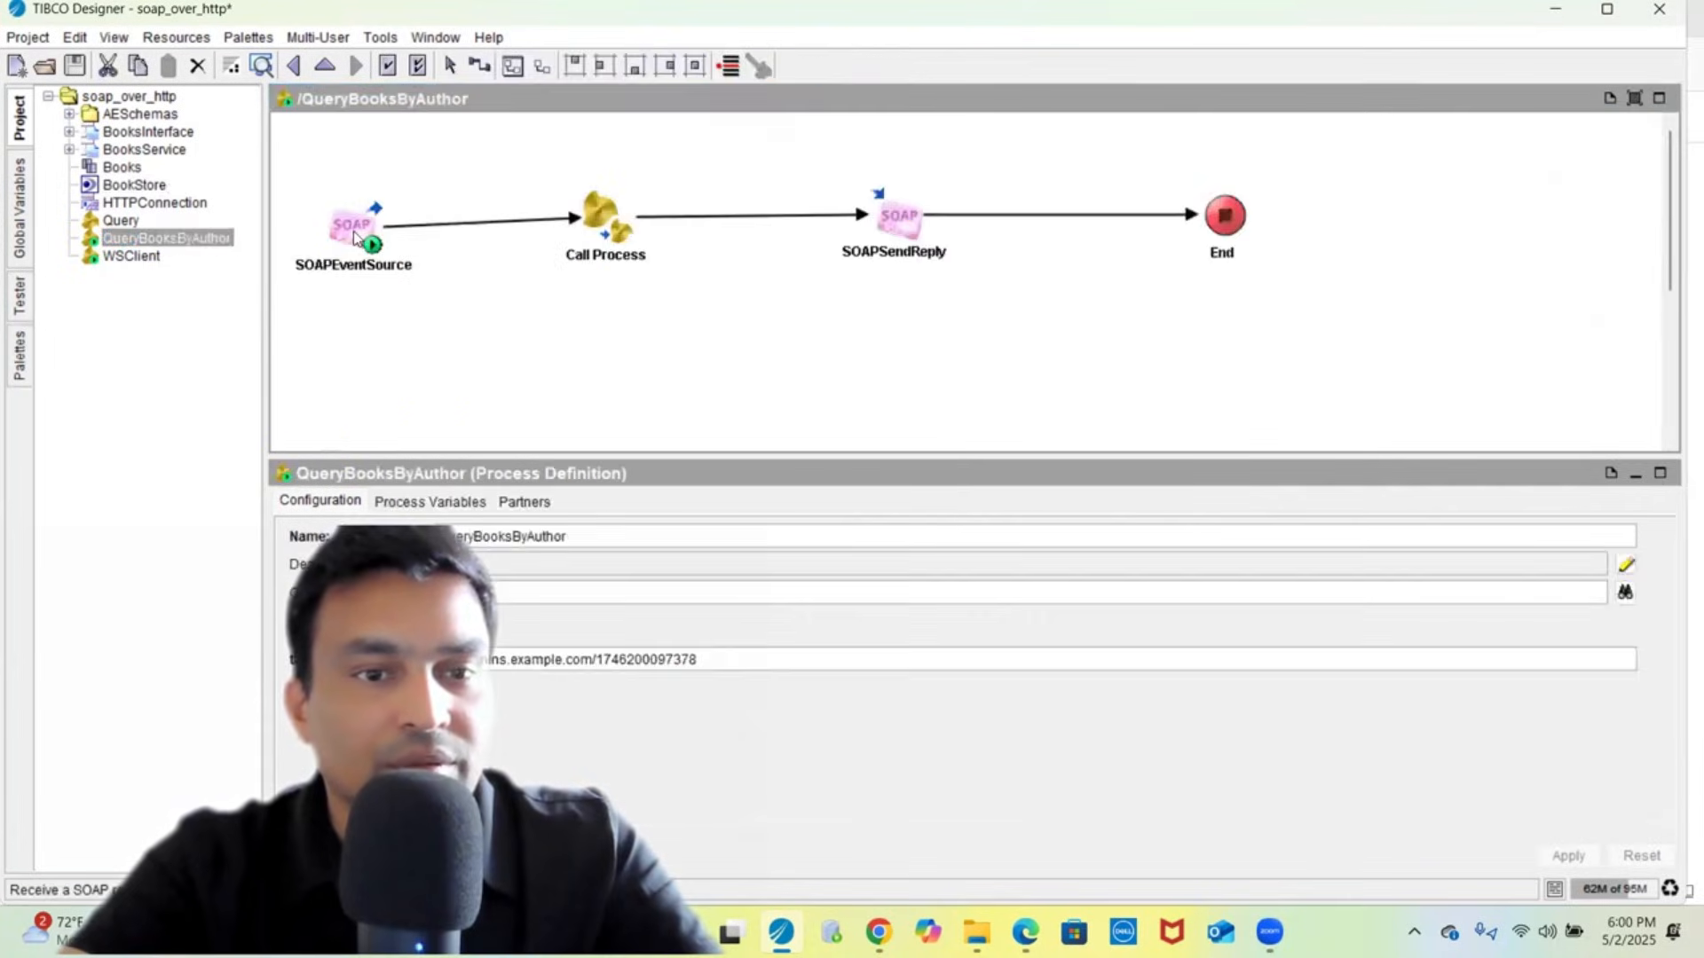
- Check SOAPSendReply's BookStore mapping (copy-of $Call-Process/root/ns:BookStore), then open the WSClient process
click(355, 235)
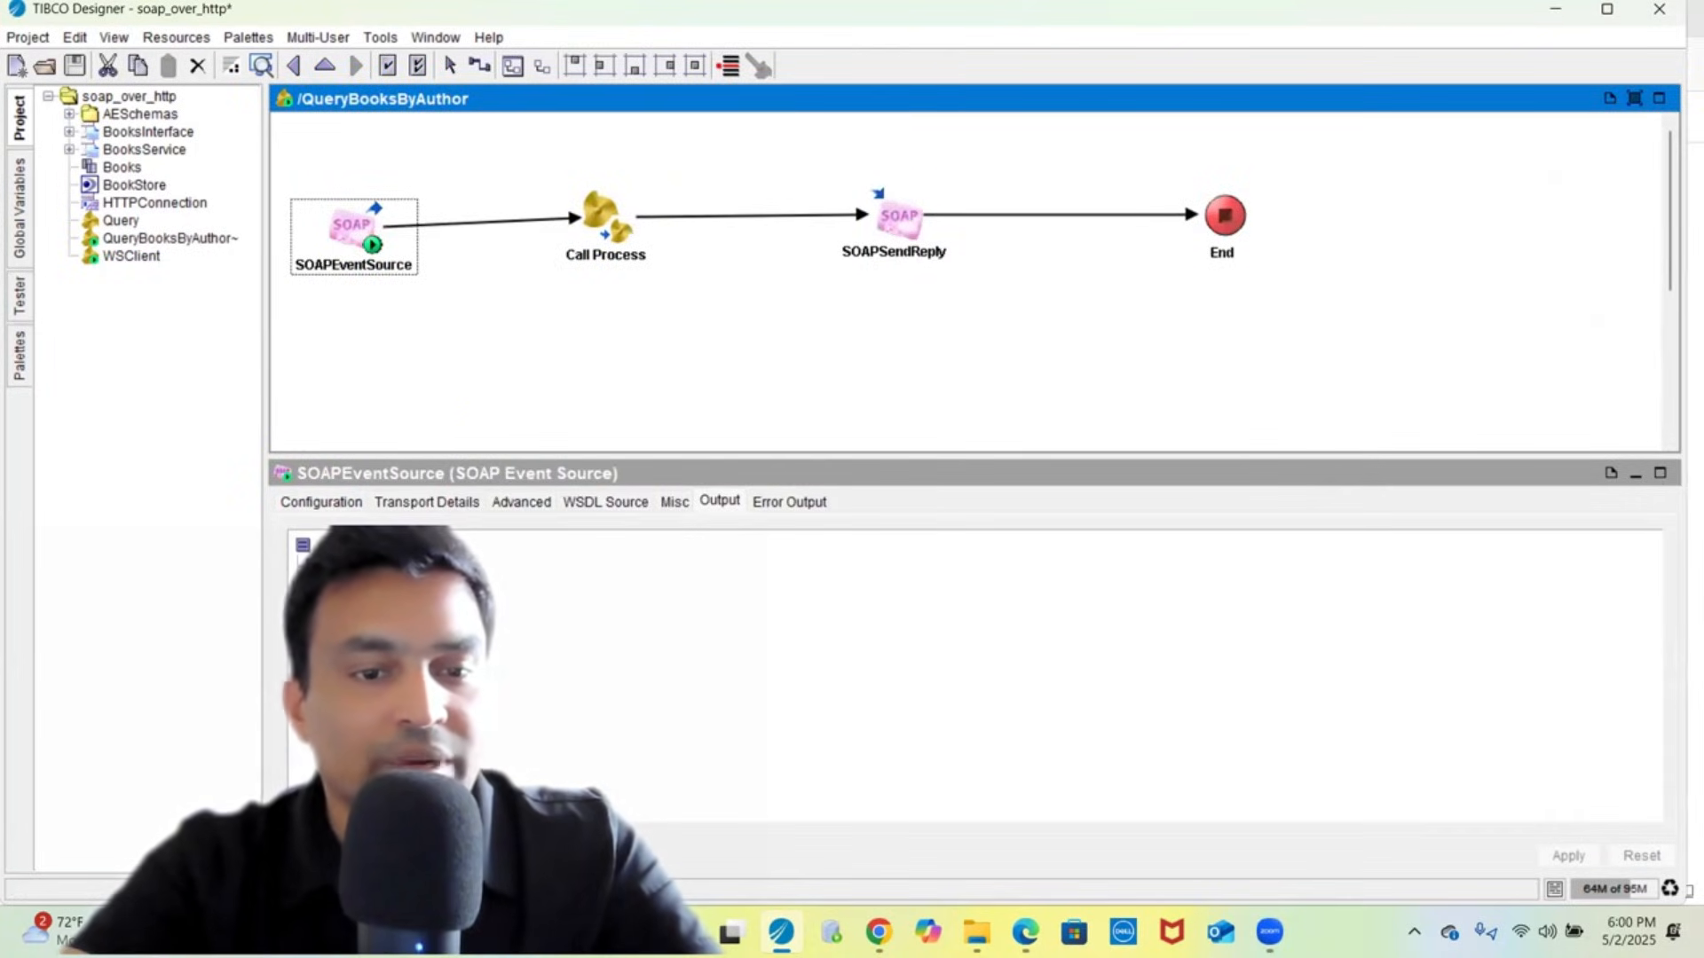
click(598, 238)
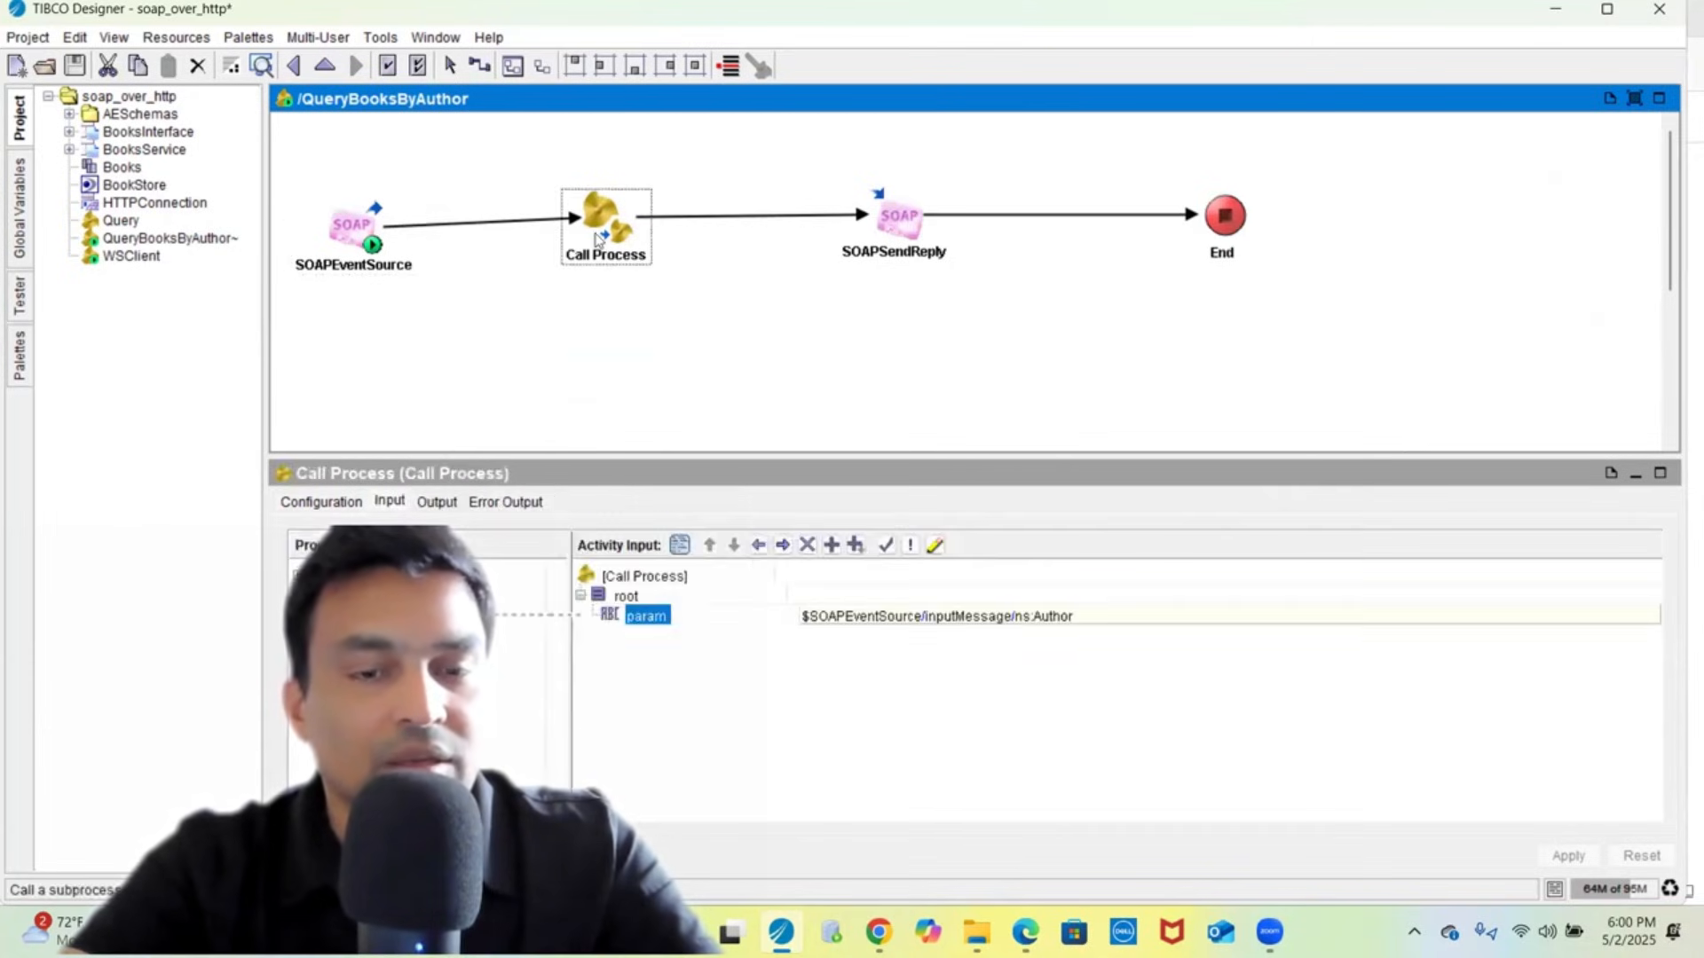
click(881, 241)
click(460, 500)
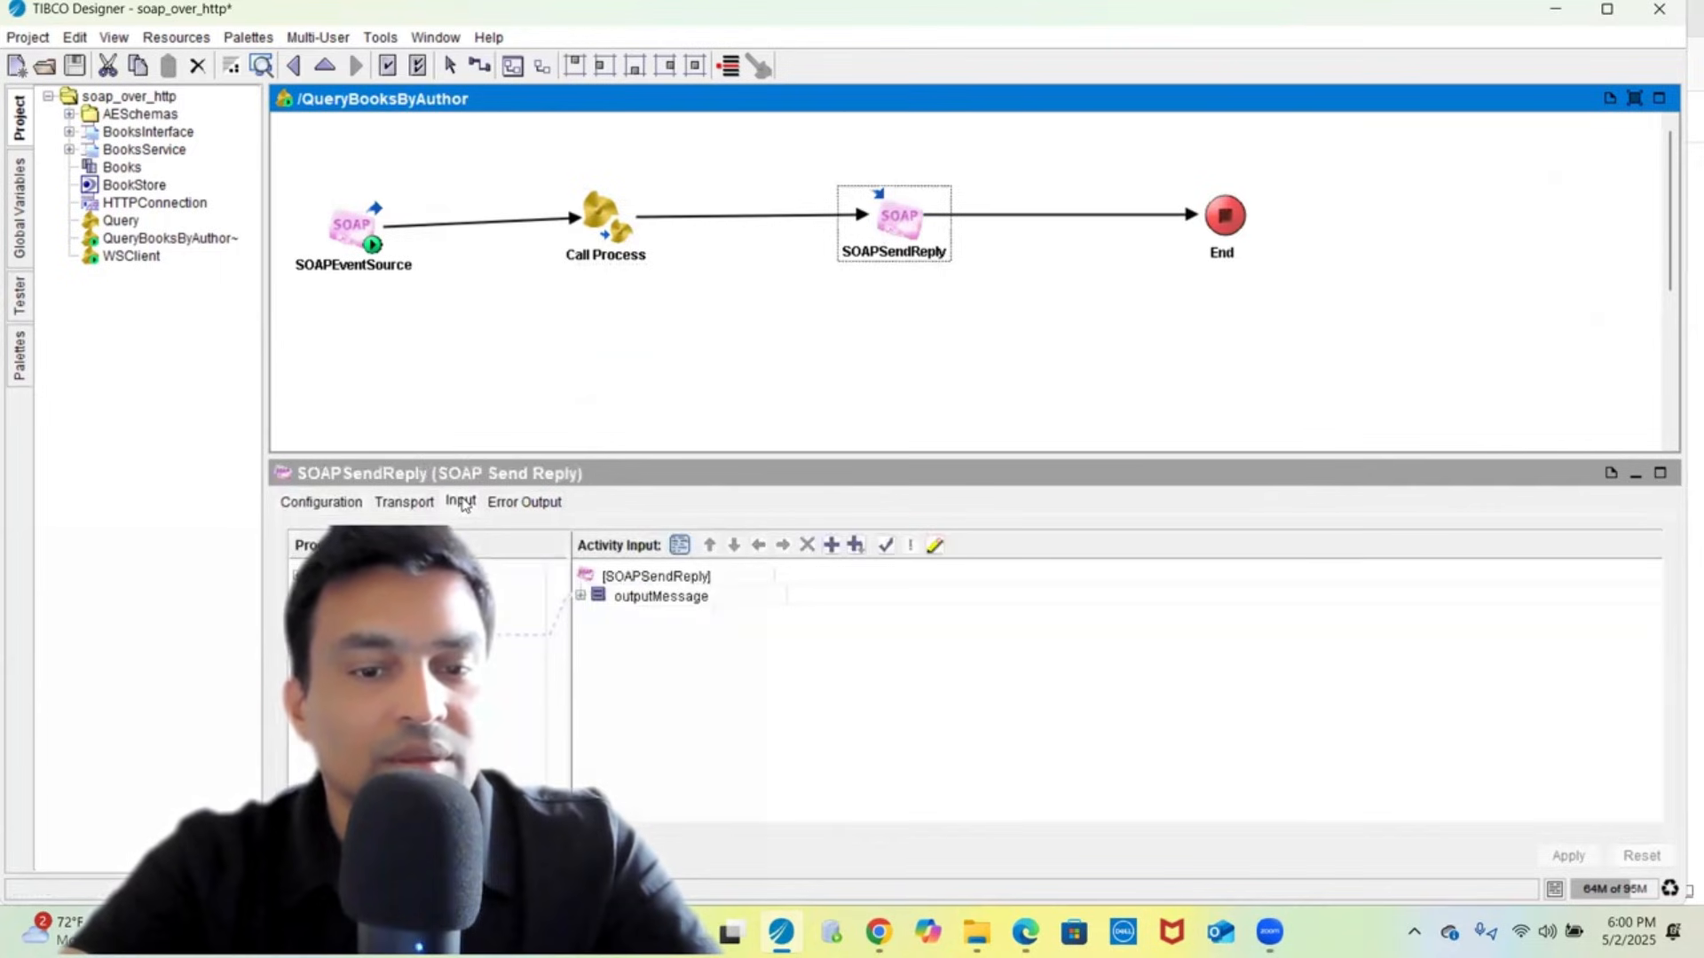
double_click(640, 598)
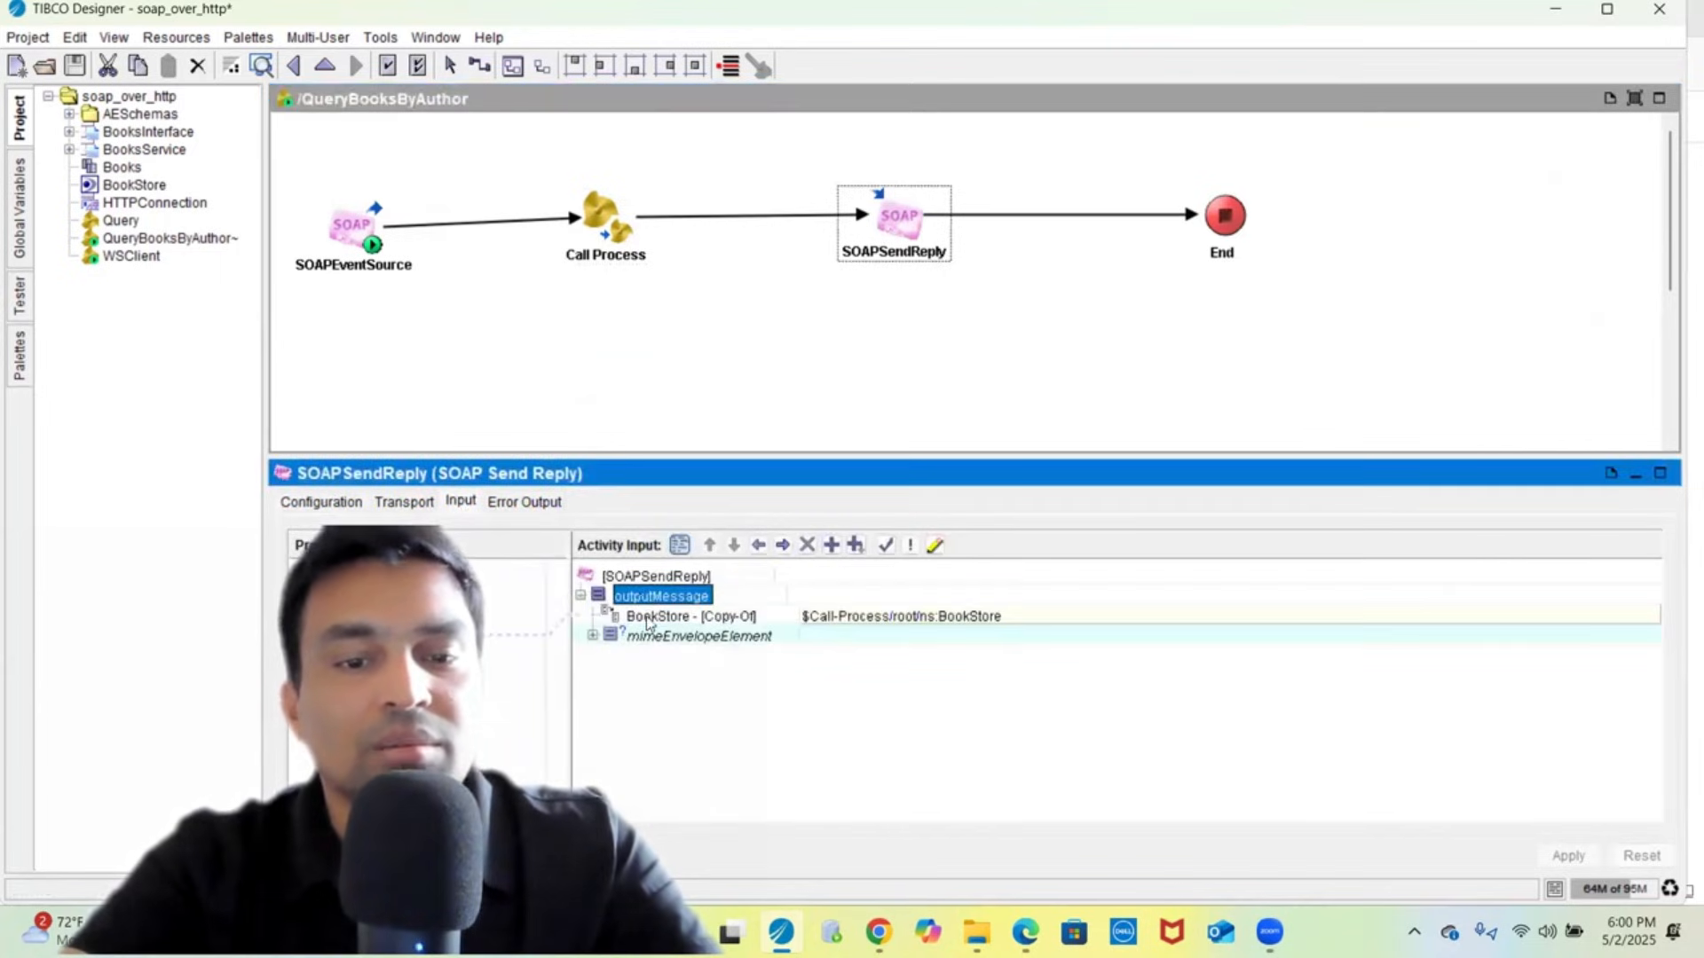
click(648, 617)
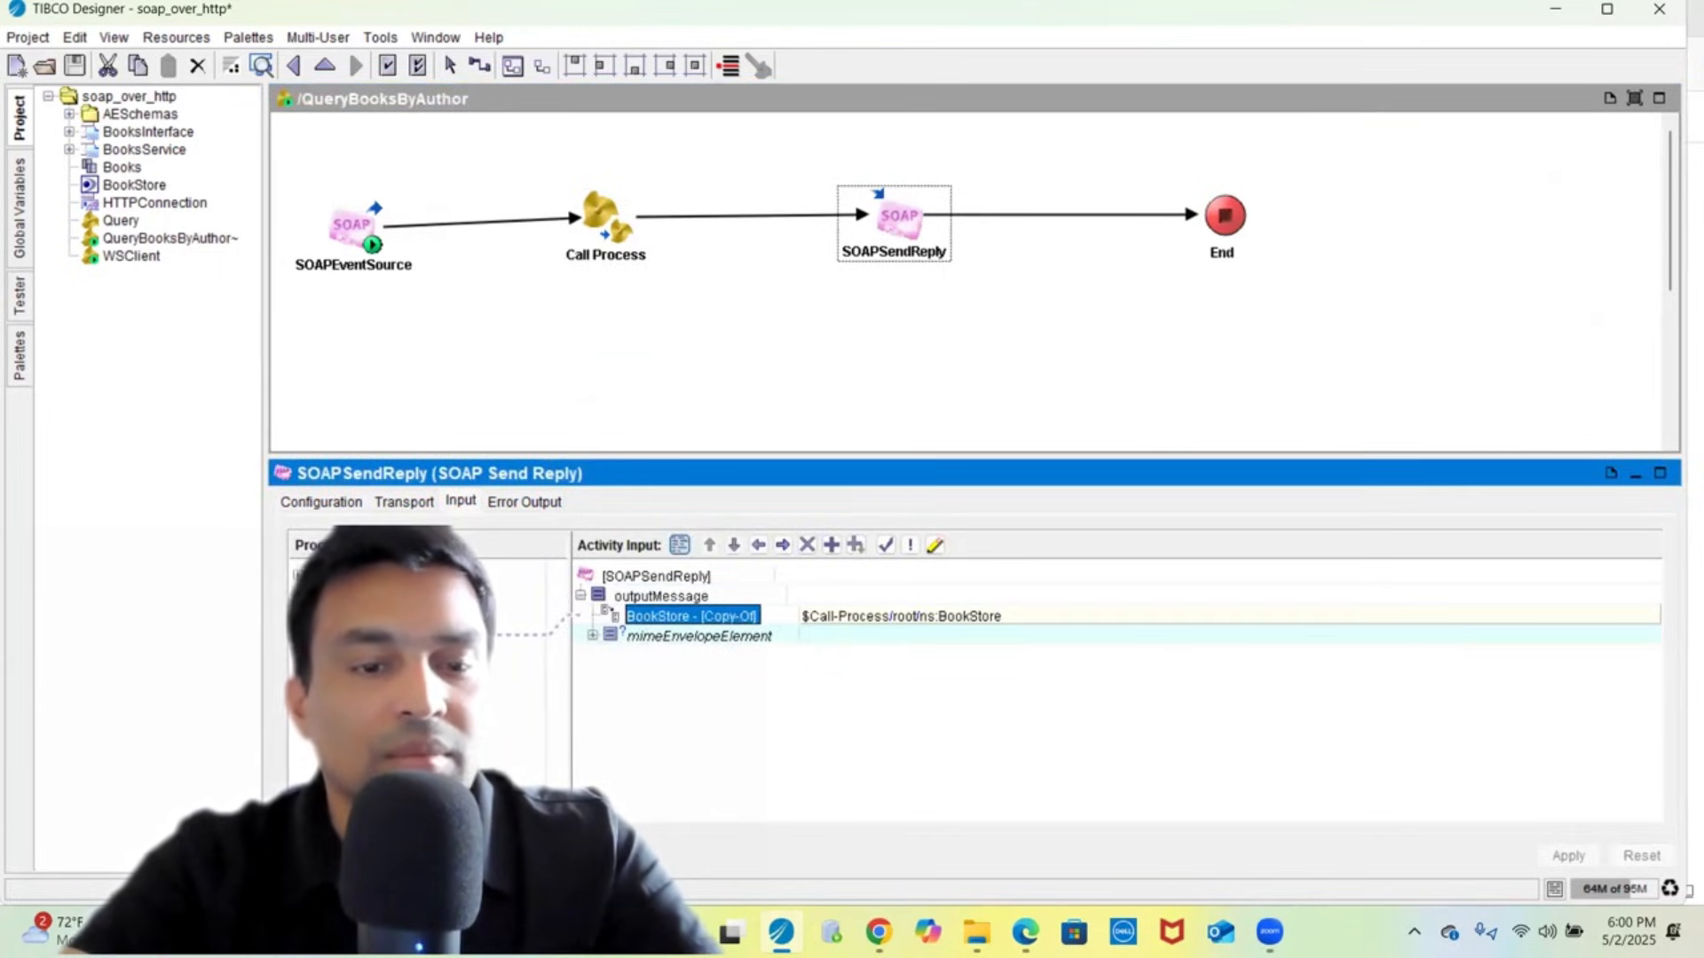
double_click(342, 635)
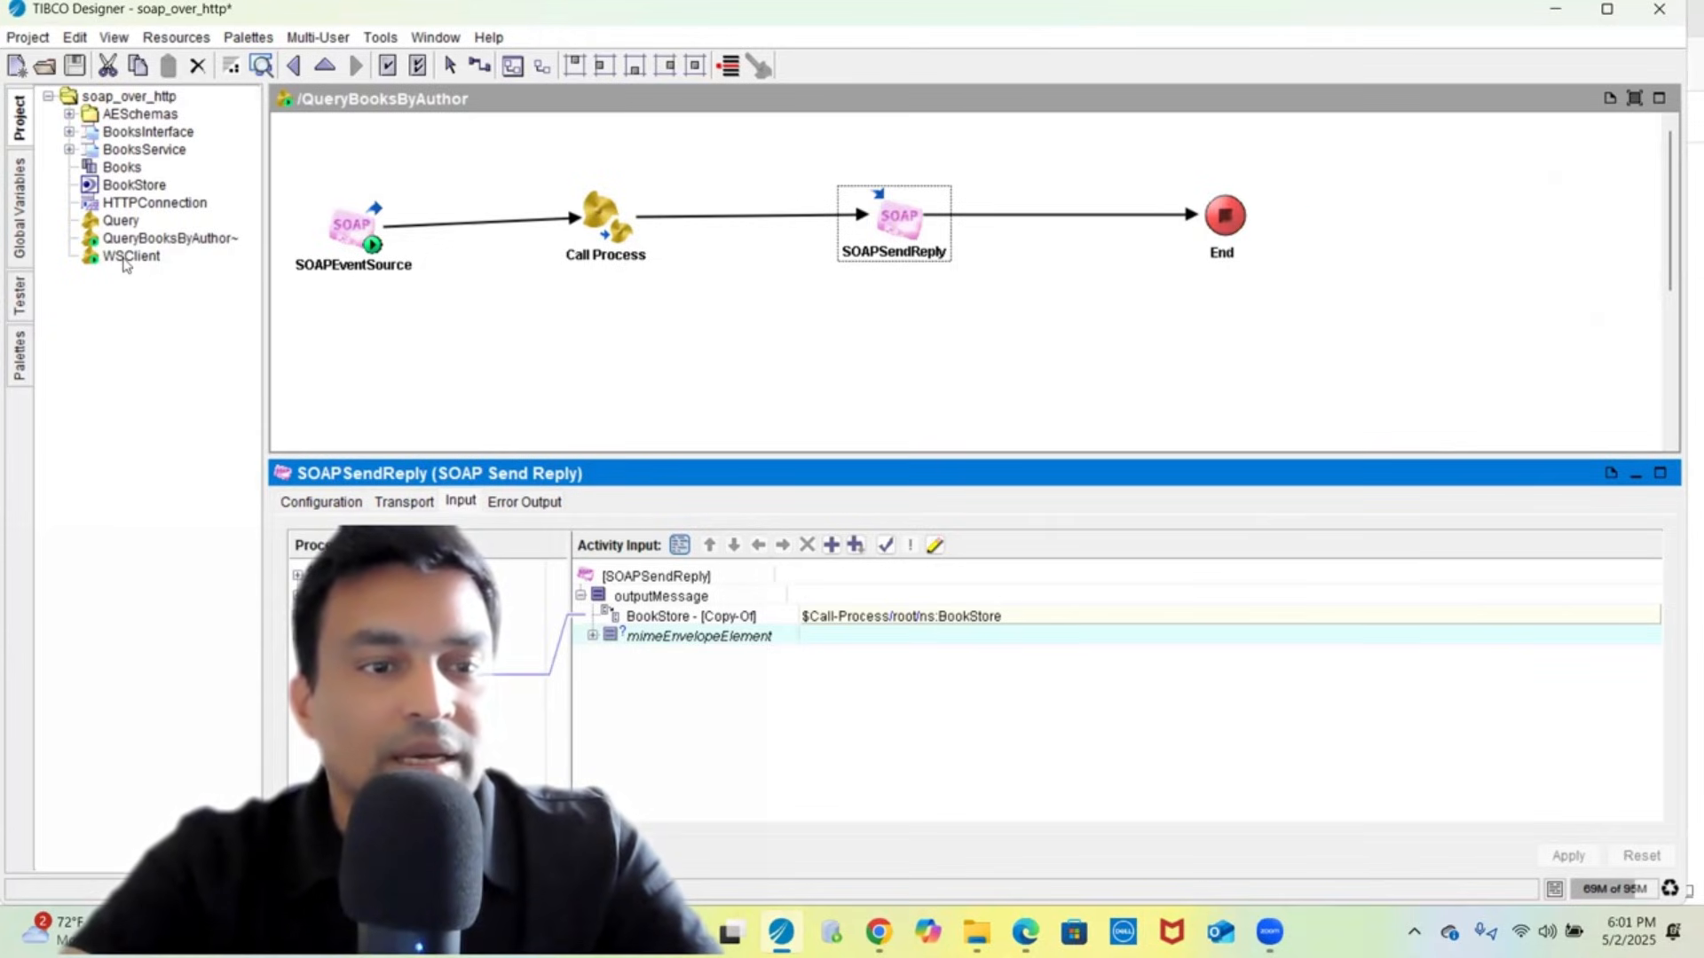
click(124, 259)
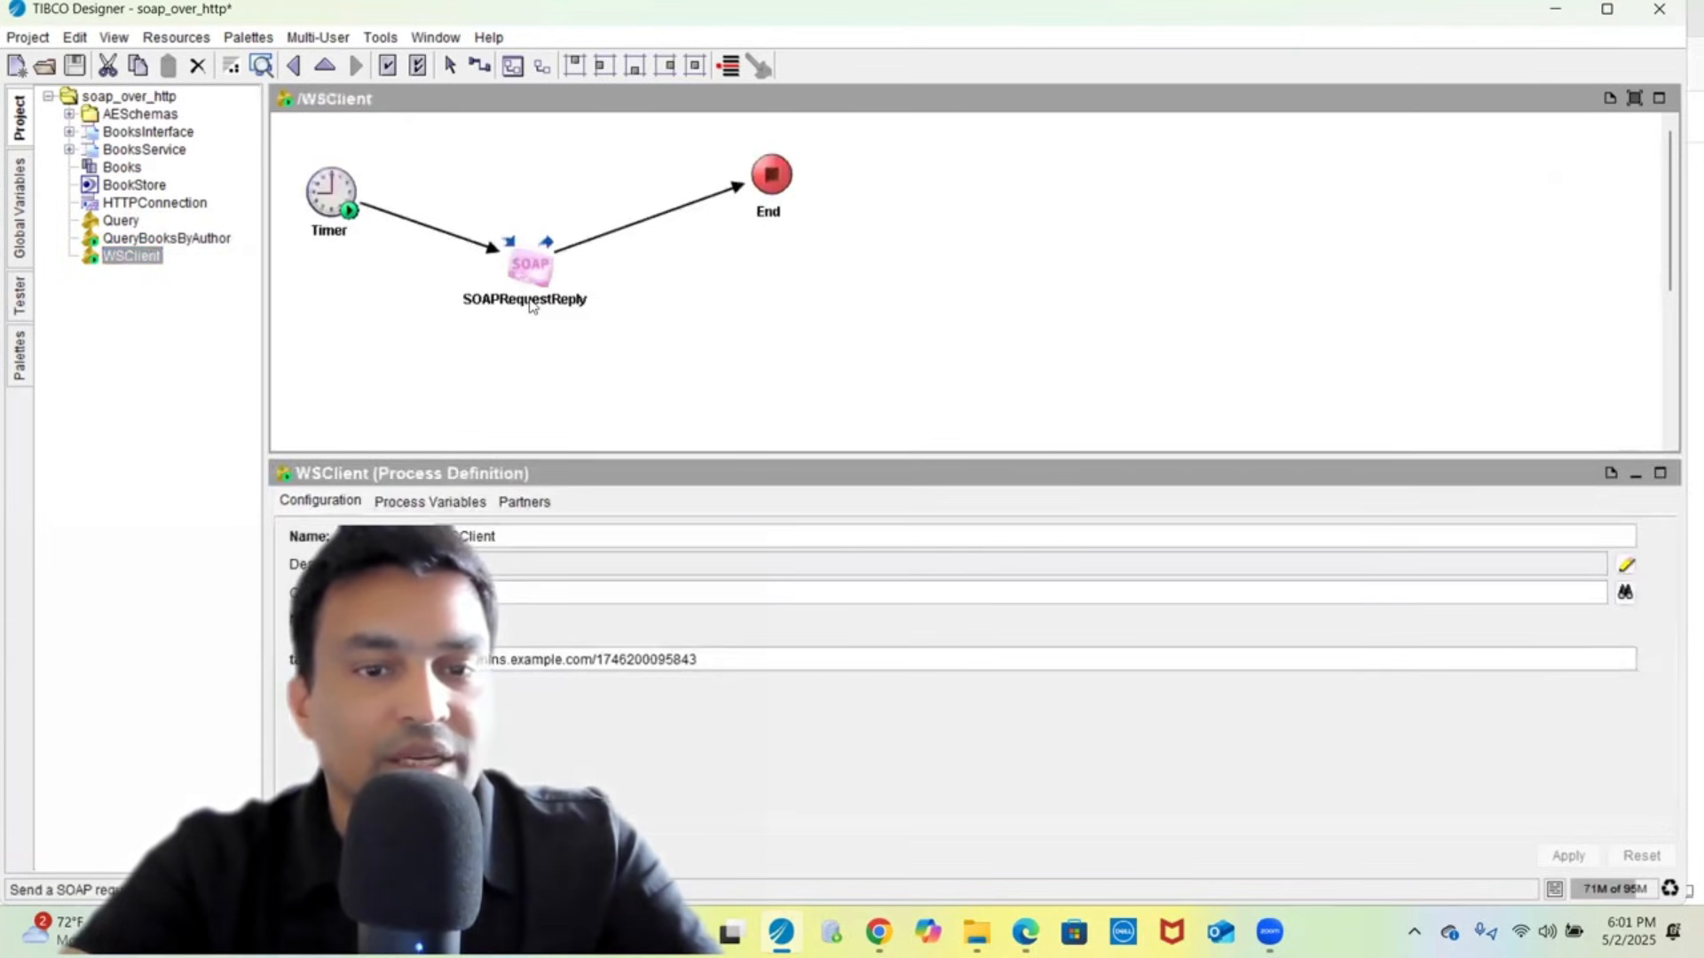
- Select SOAPRequestReply, apply its pending configuration changes, and inspect the Timer activity
drag(530, 298, 519, 186)
click(358, 195)
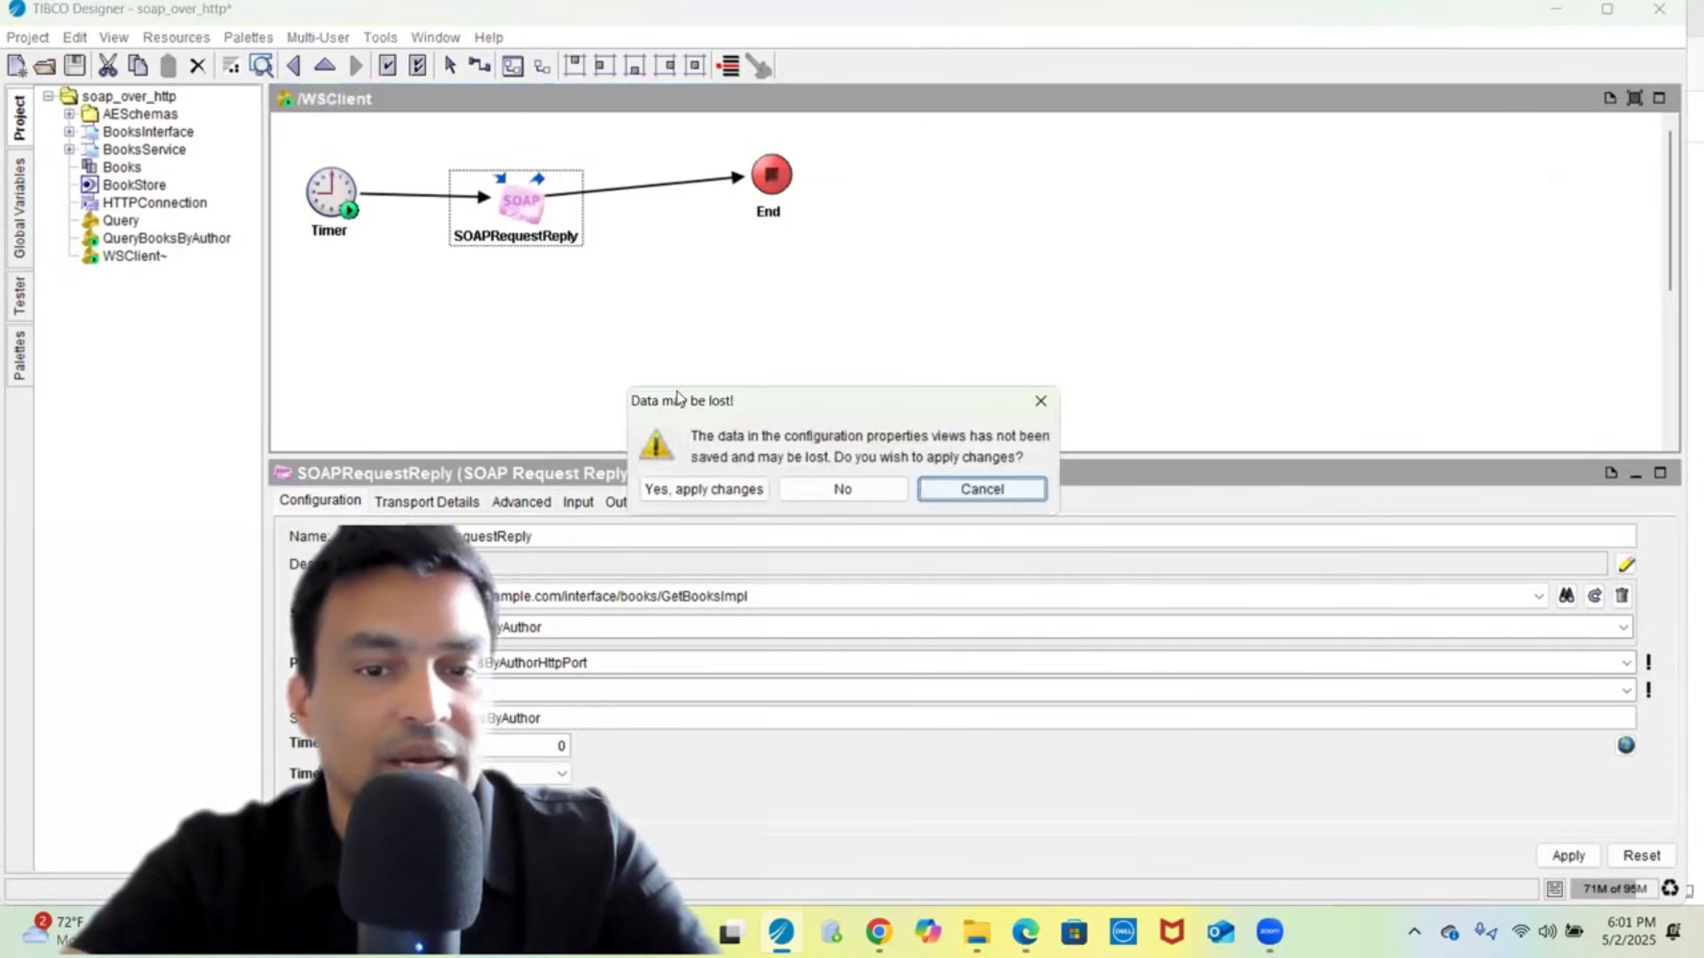
click(692, 489)
click(521, 201)
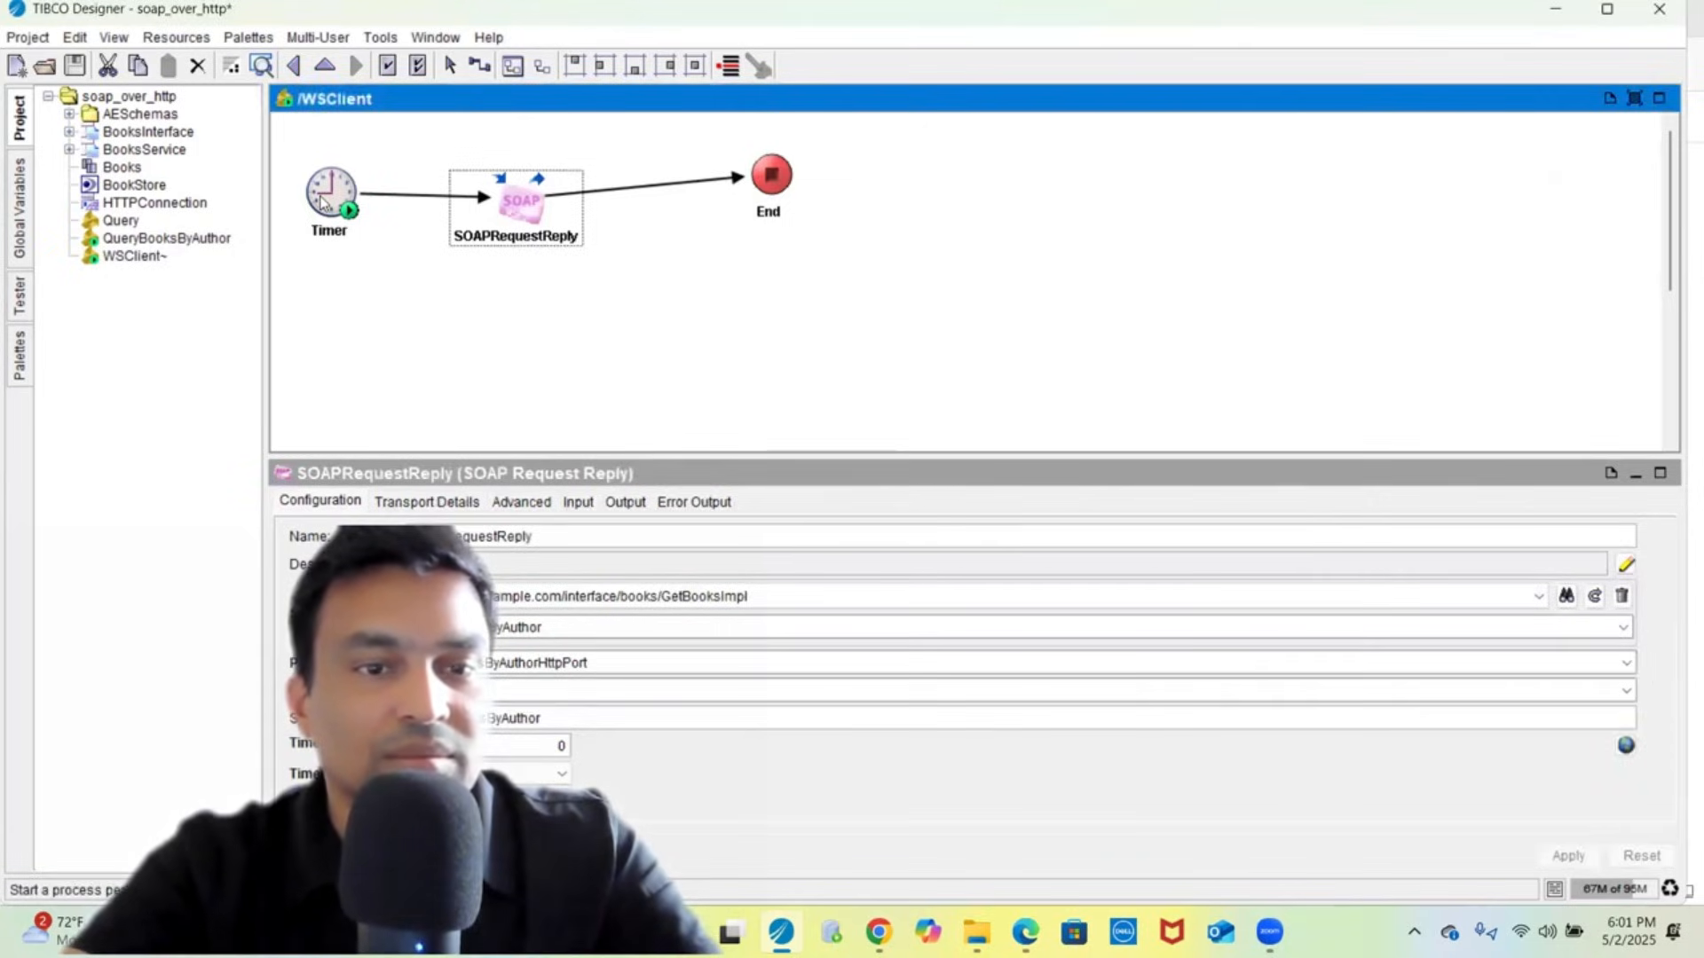
click(330, 193)
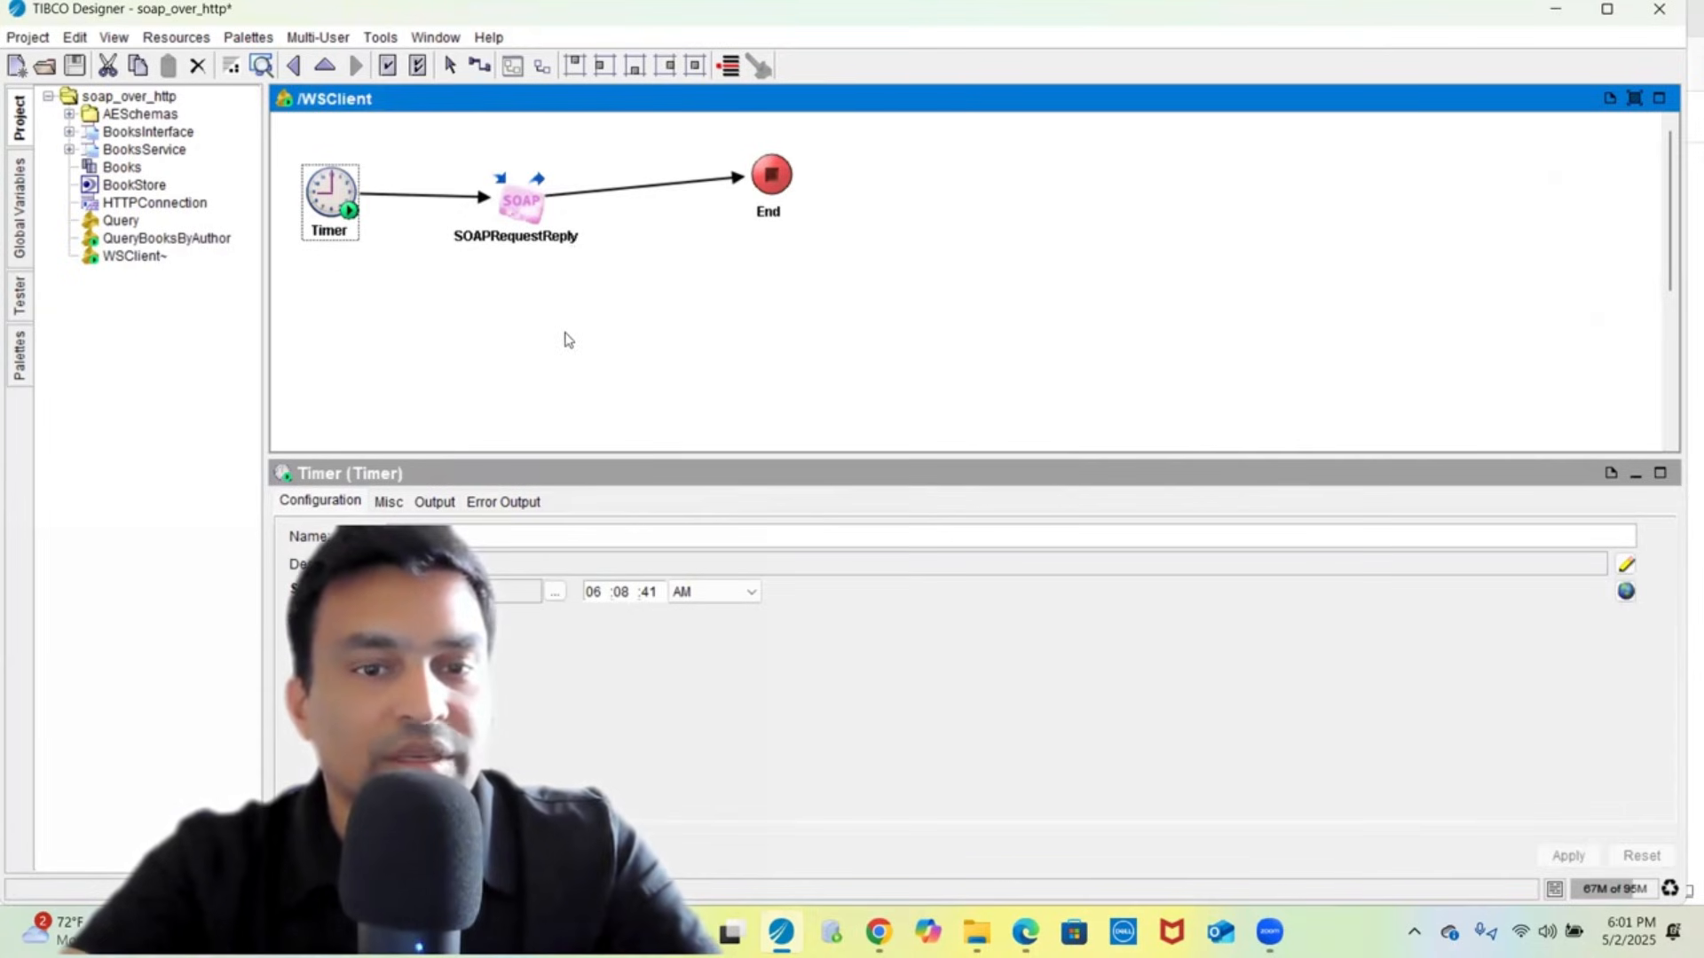
- Review SOAPRequestReply's quoted Author input and its output, then save the project
click(515, 224)
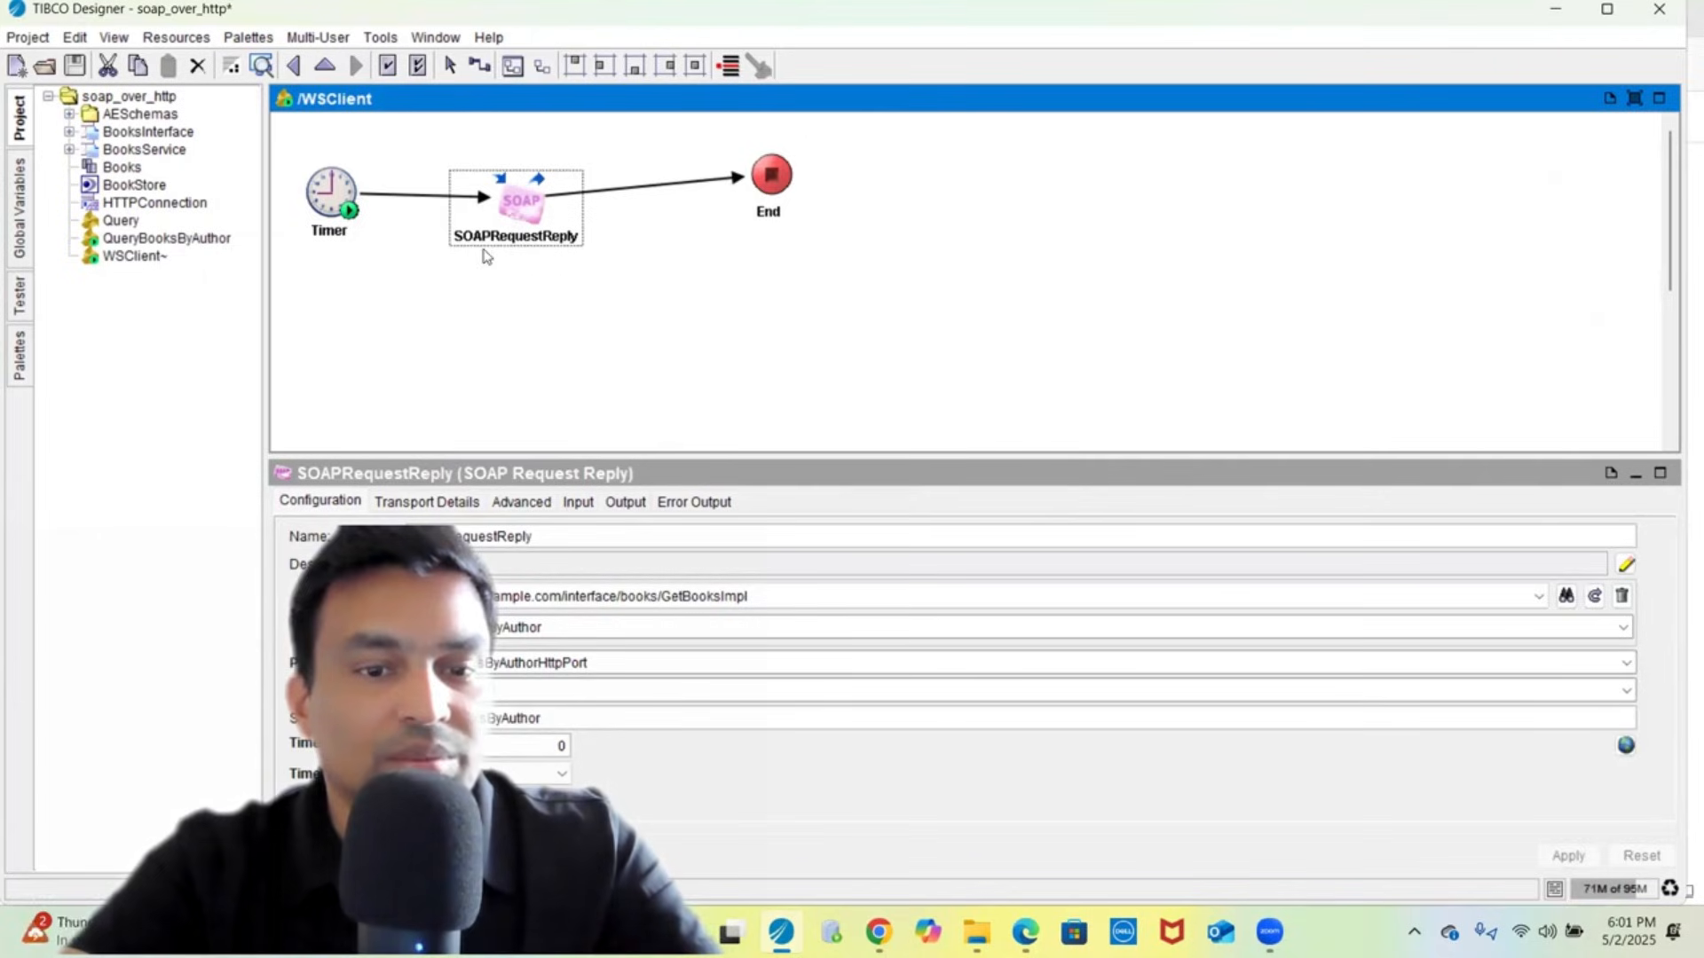
click(577, 503)
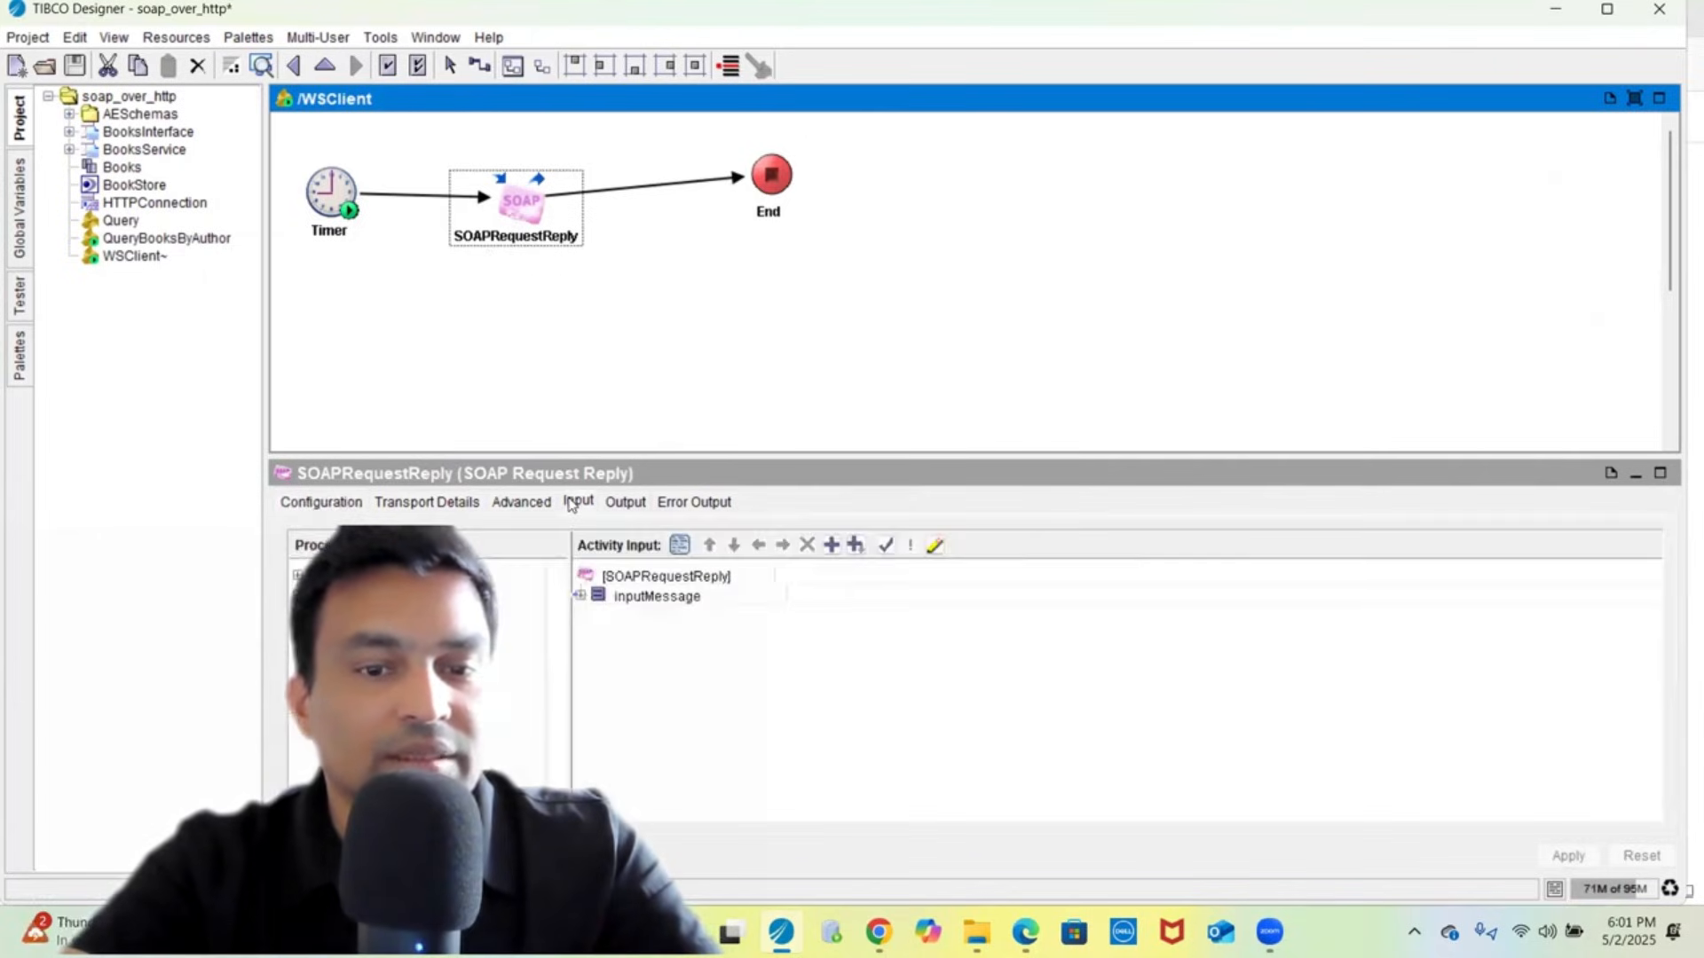
double_click(654, 602)
click(668, 619)
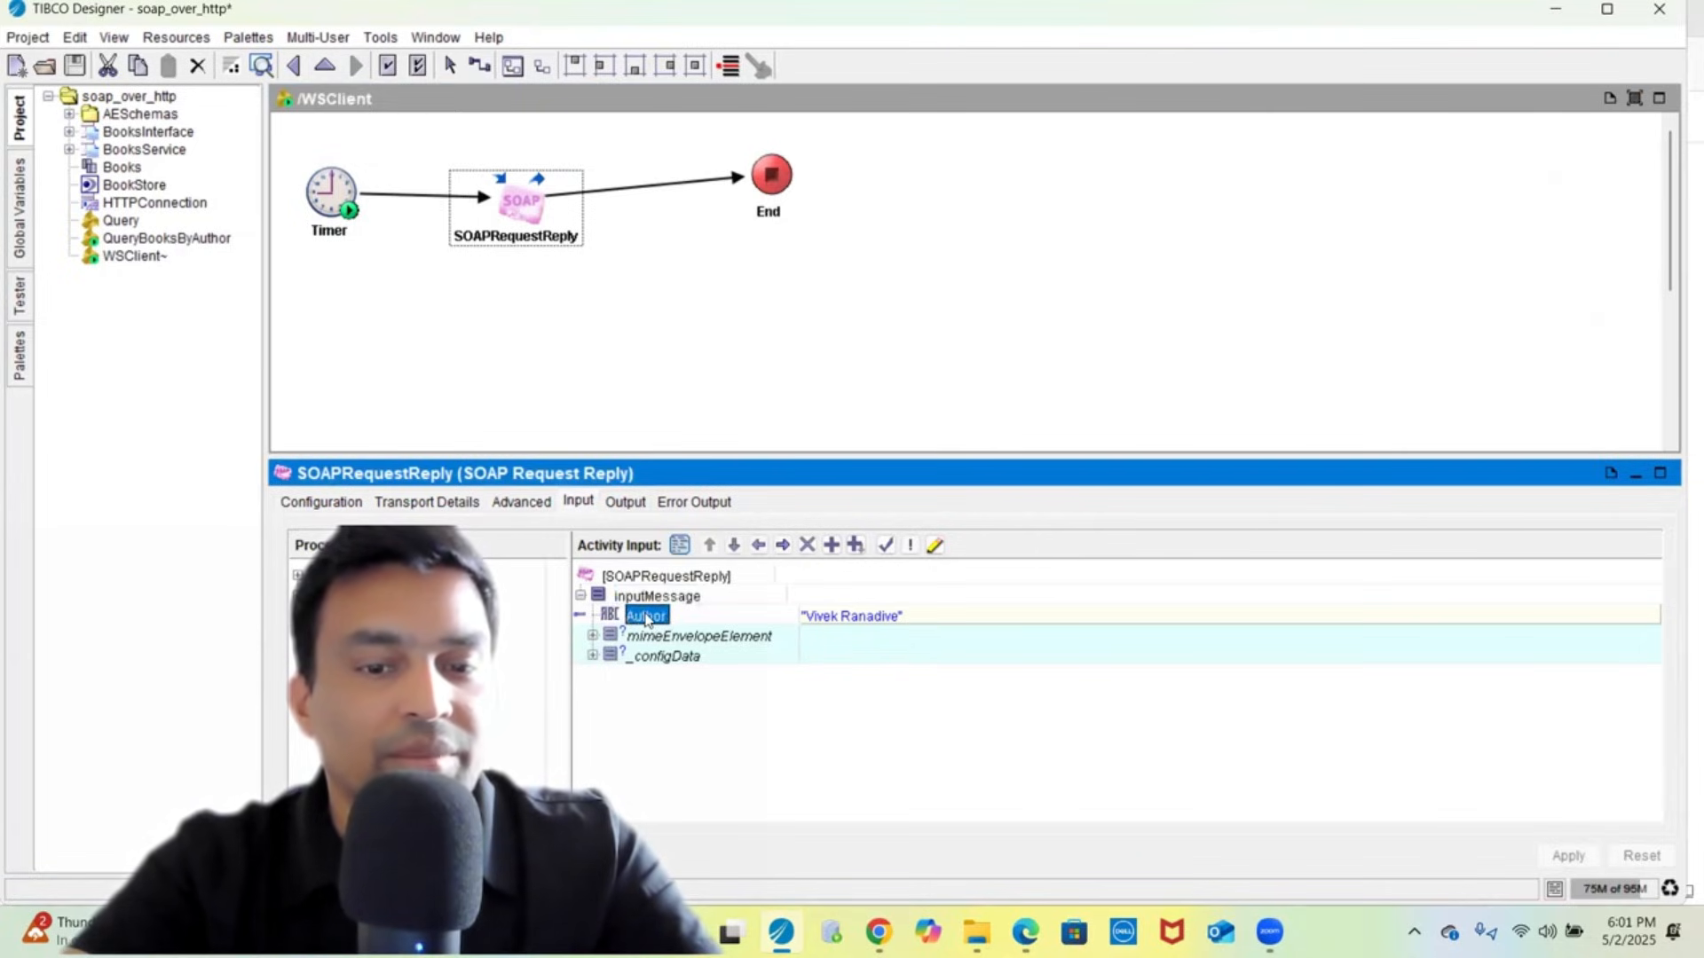
click(825, 612)
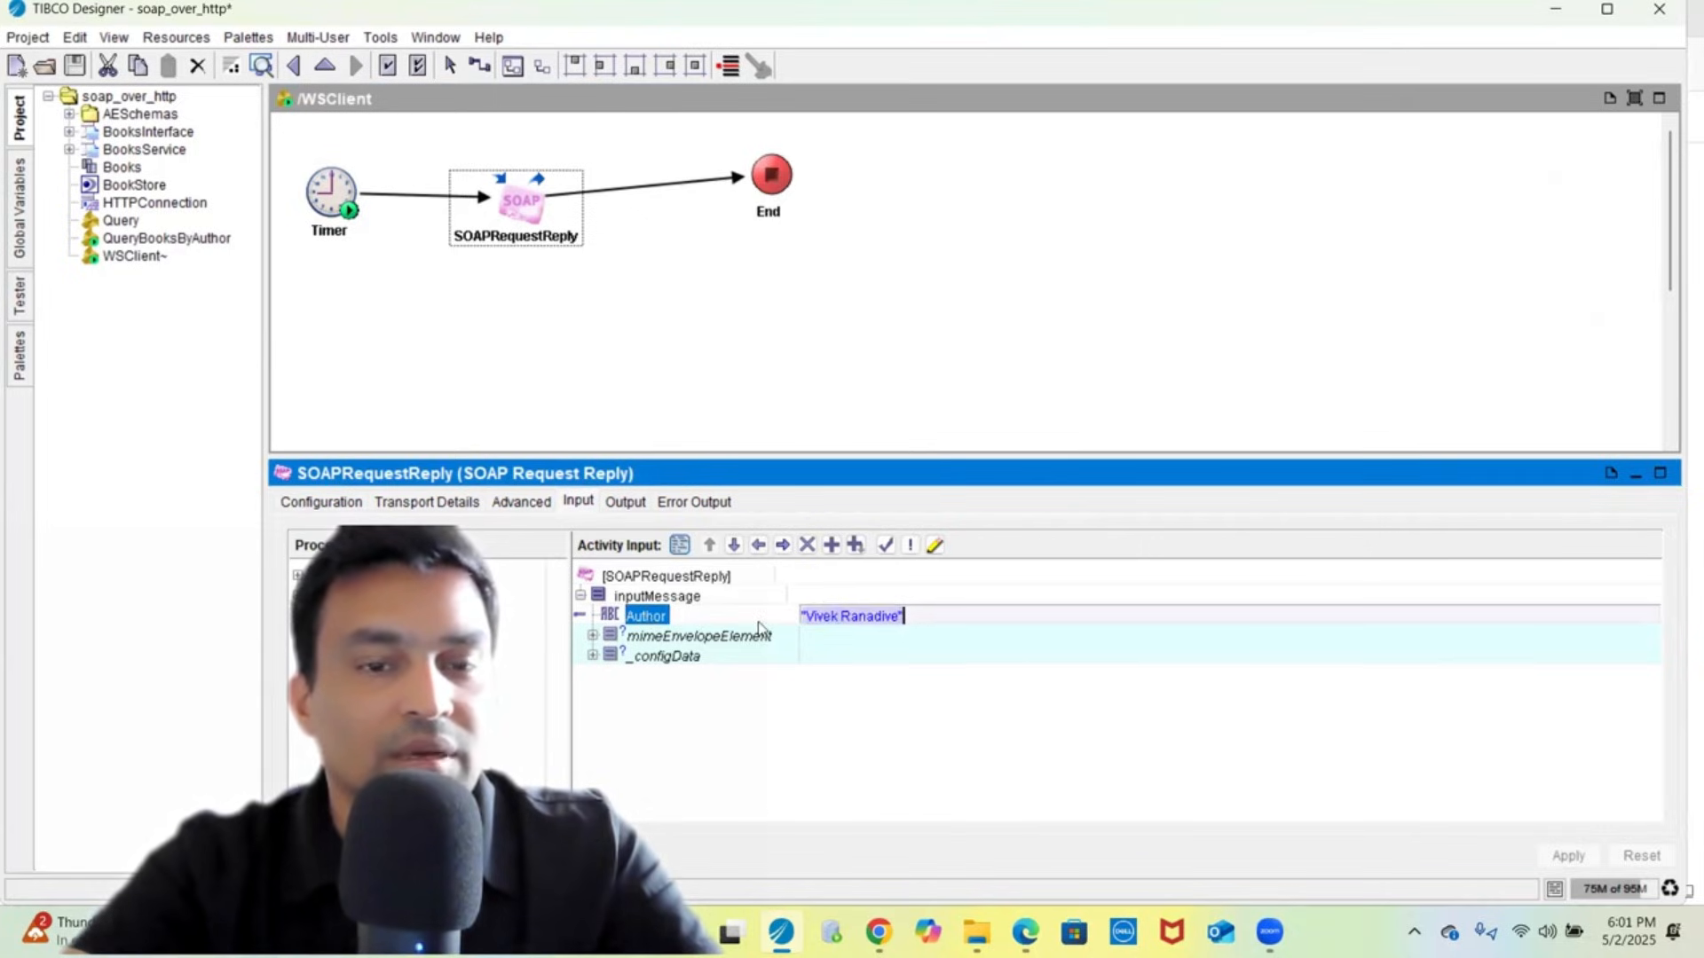
click(626, 501)
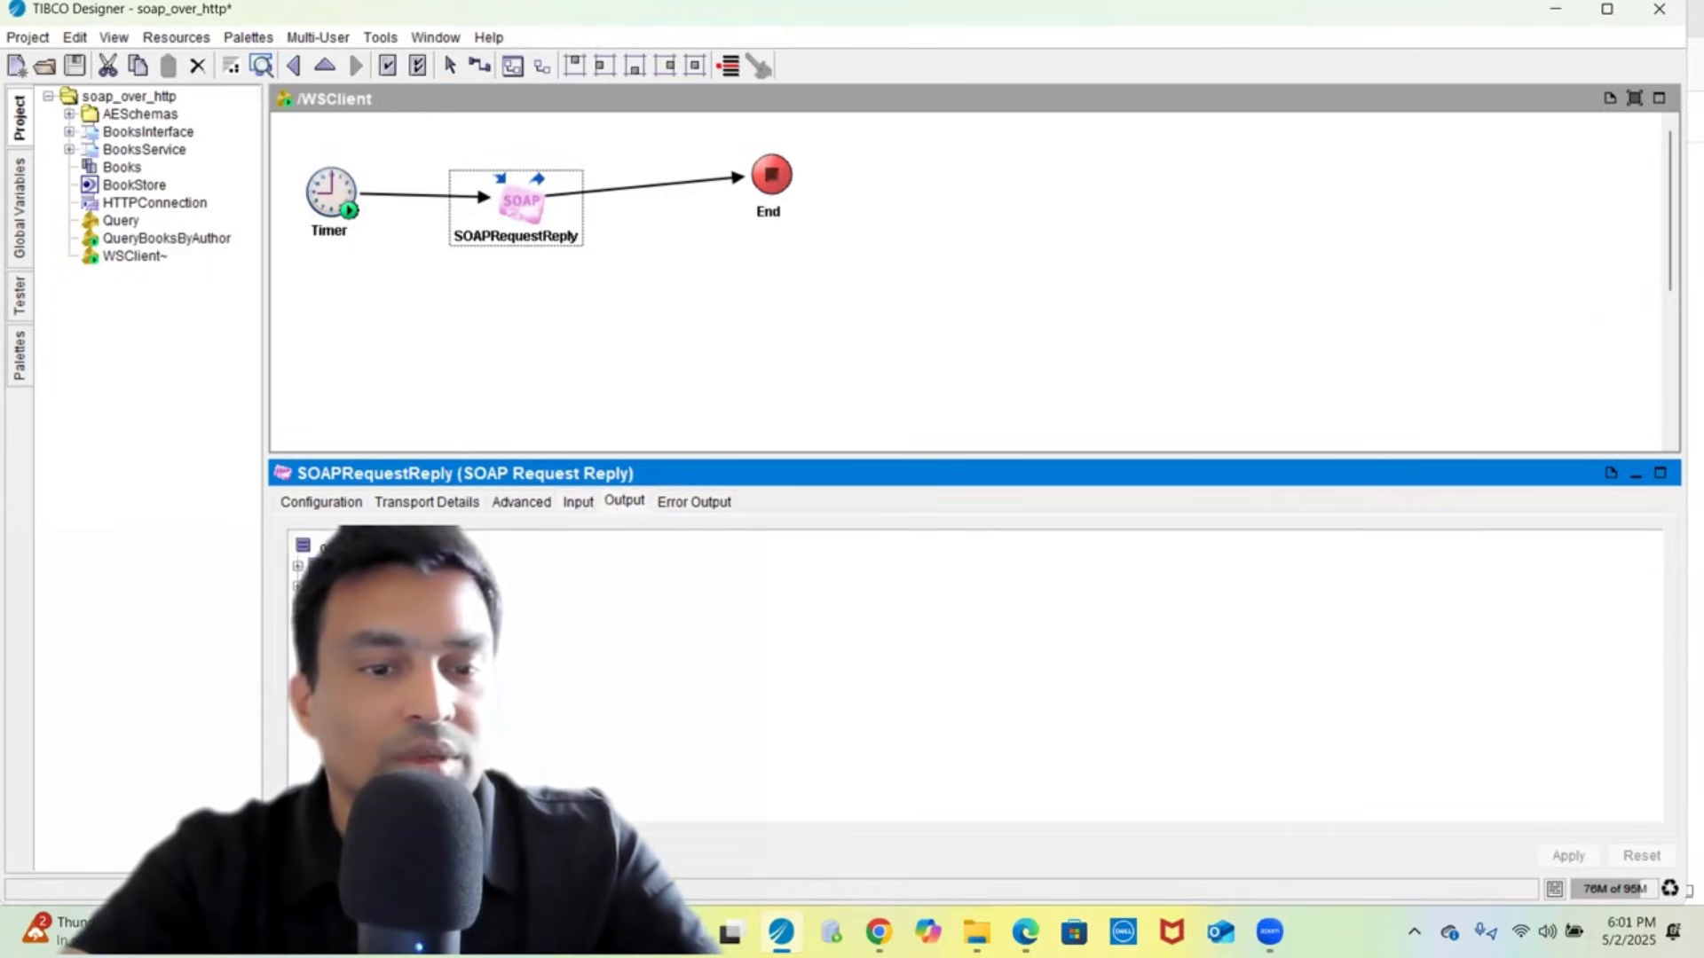
click(655, 328)
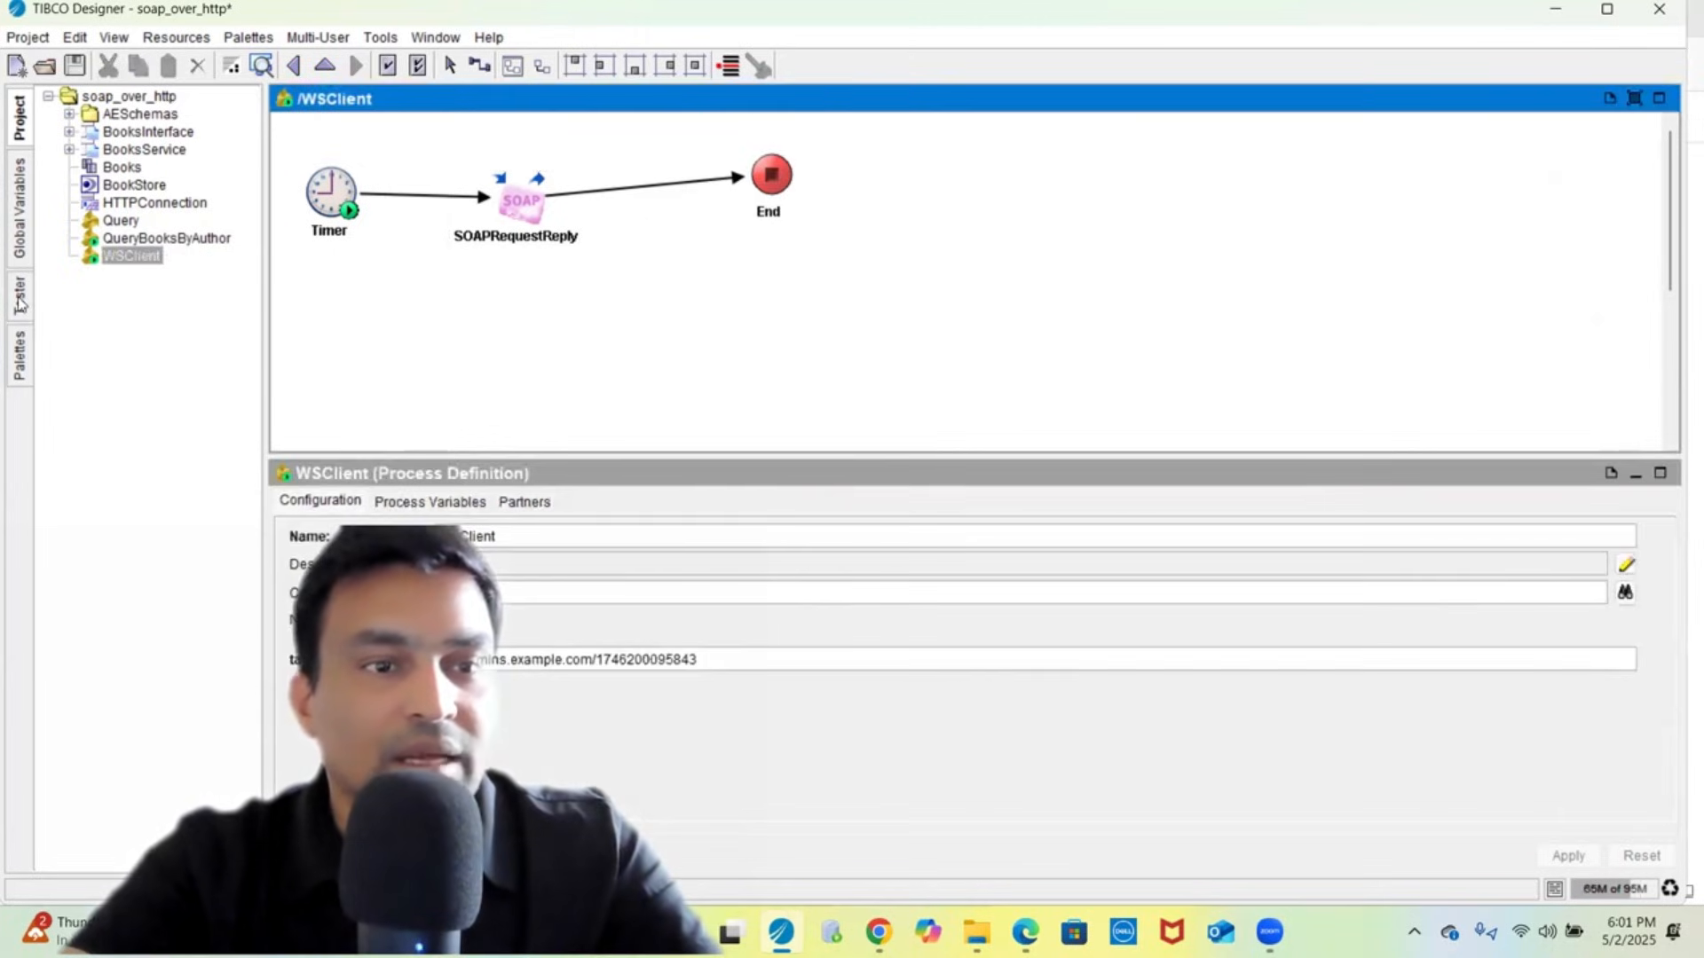
click(75, 66)
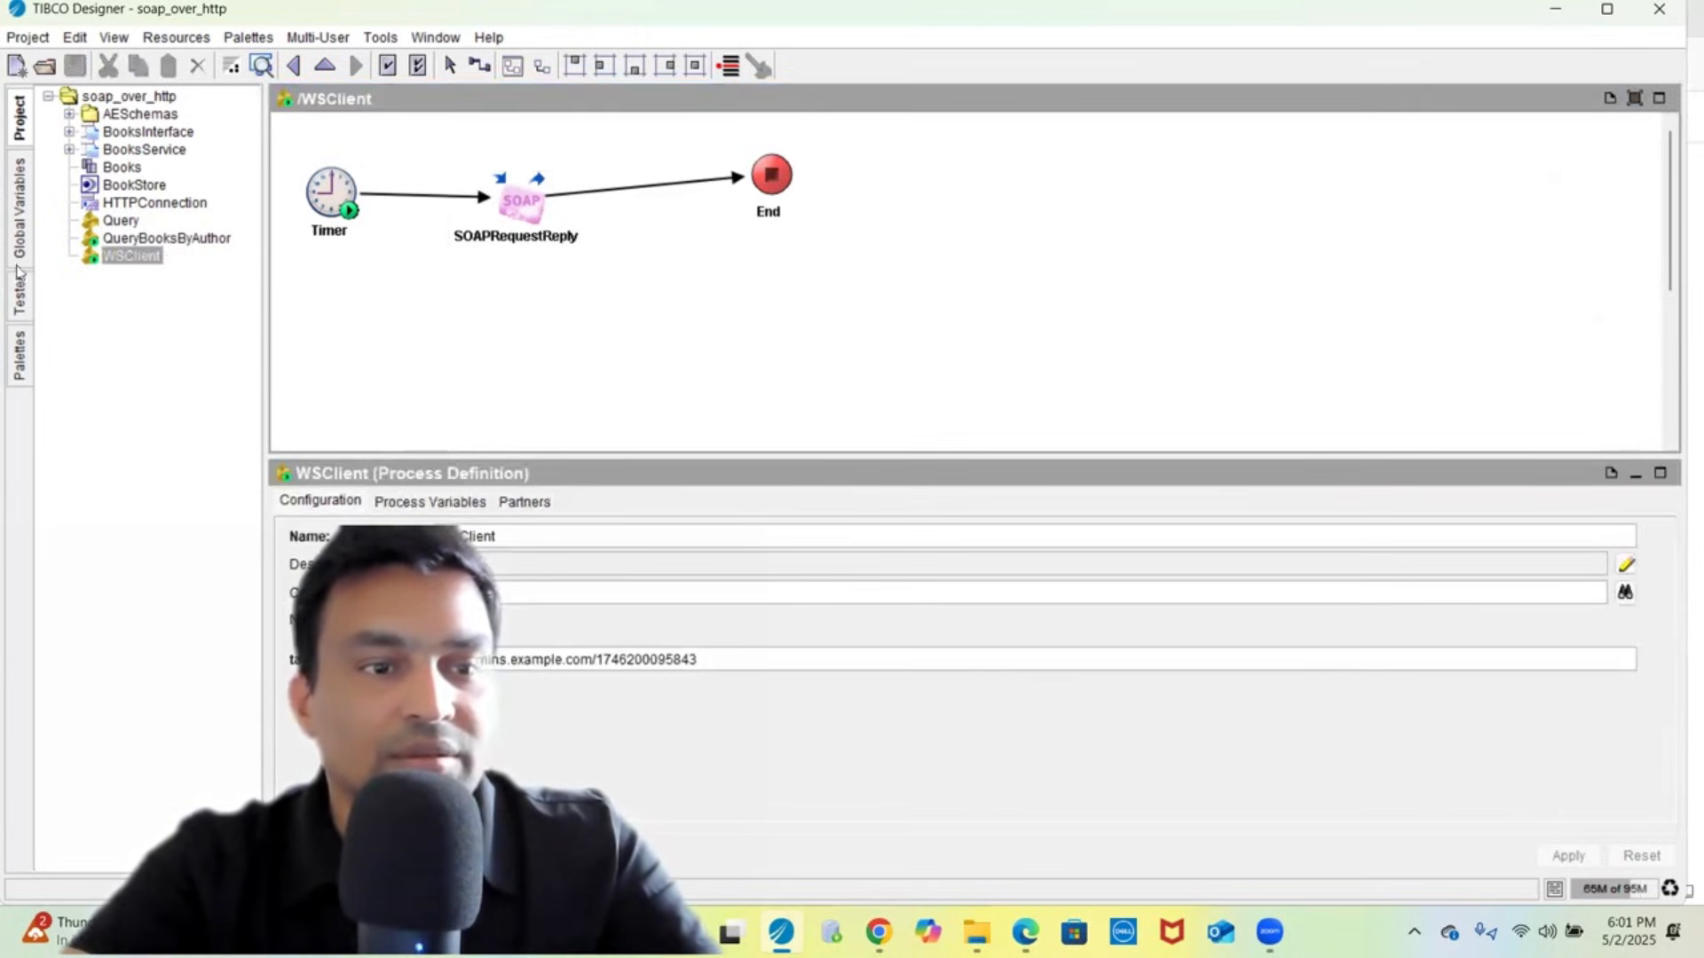
- In the Tester, start a test run with QueryBooksByAuthor checked alongside WSClient
click(21, 300)
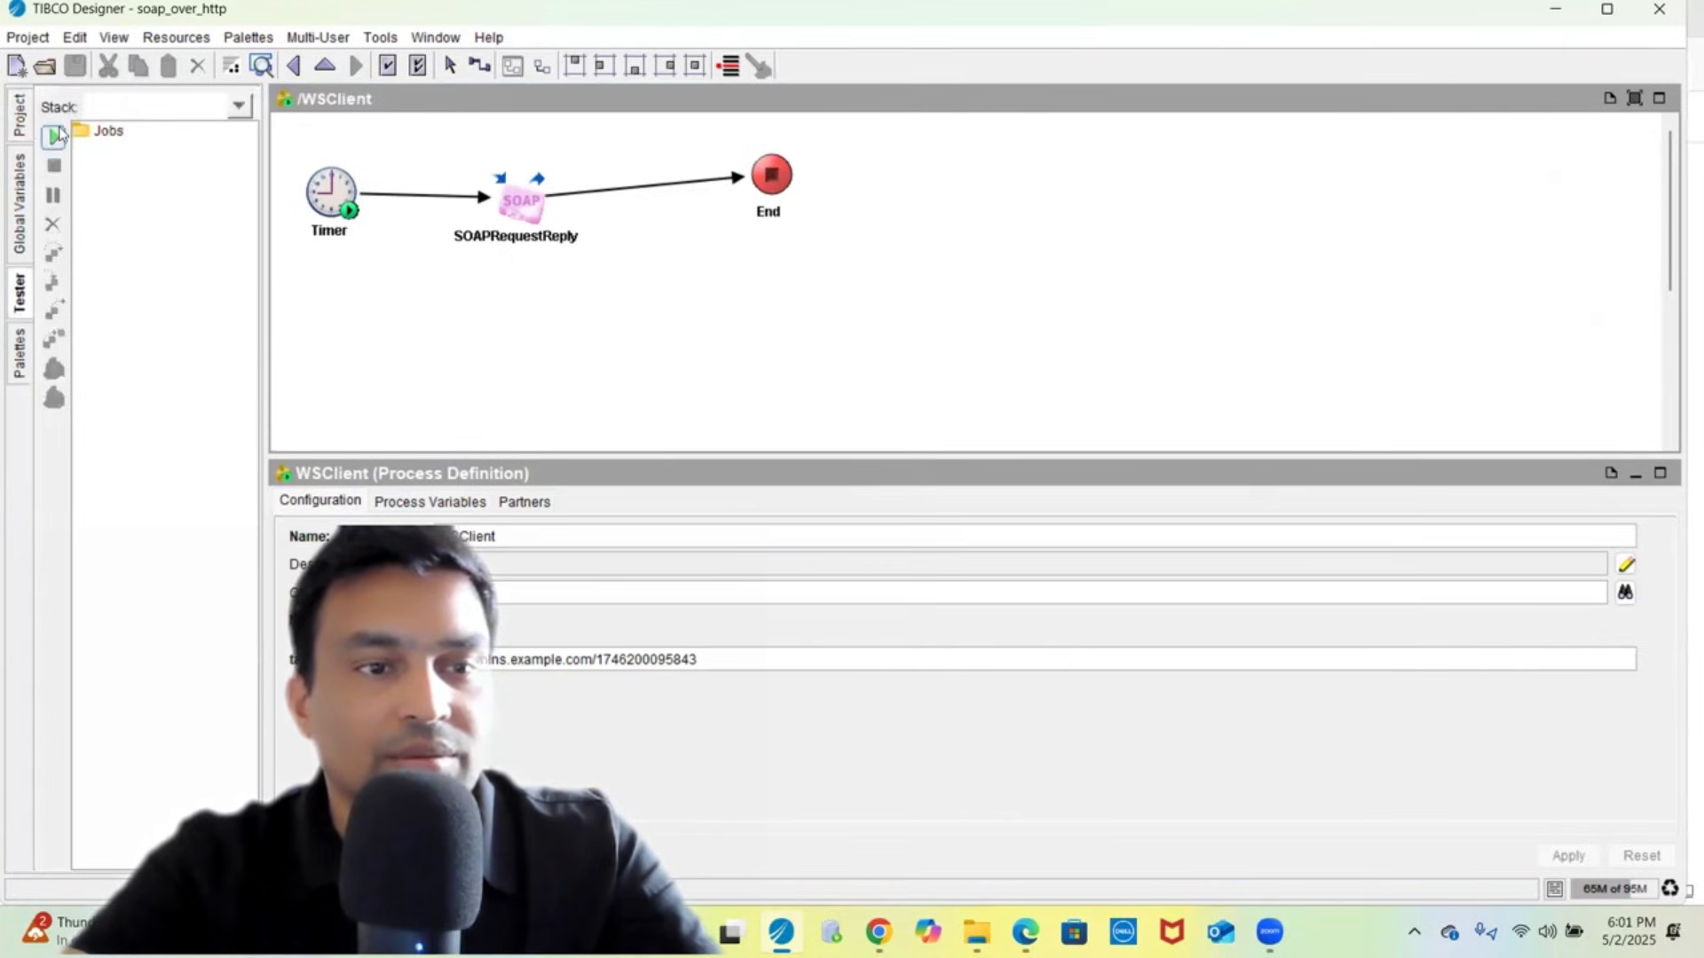
click(55, 136)
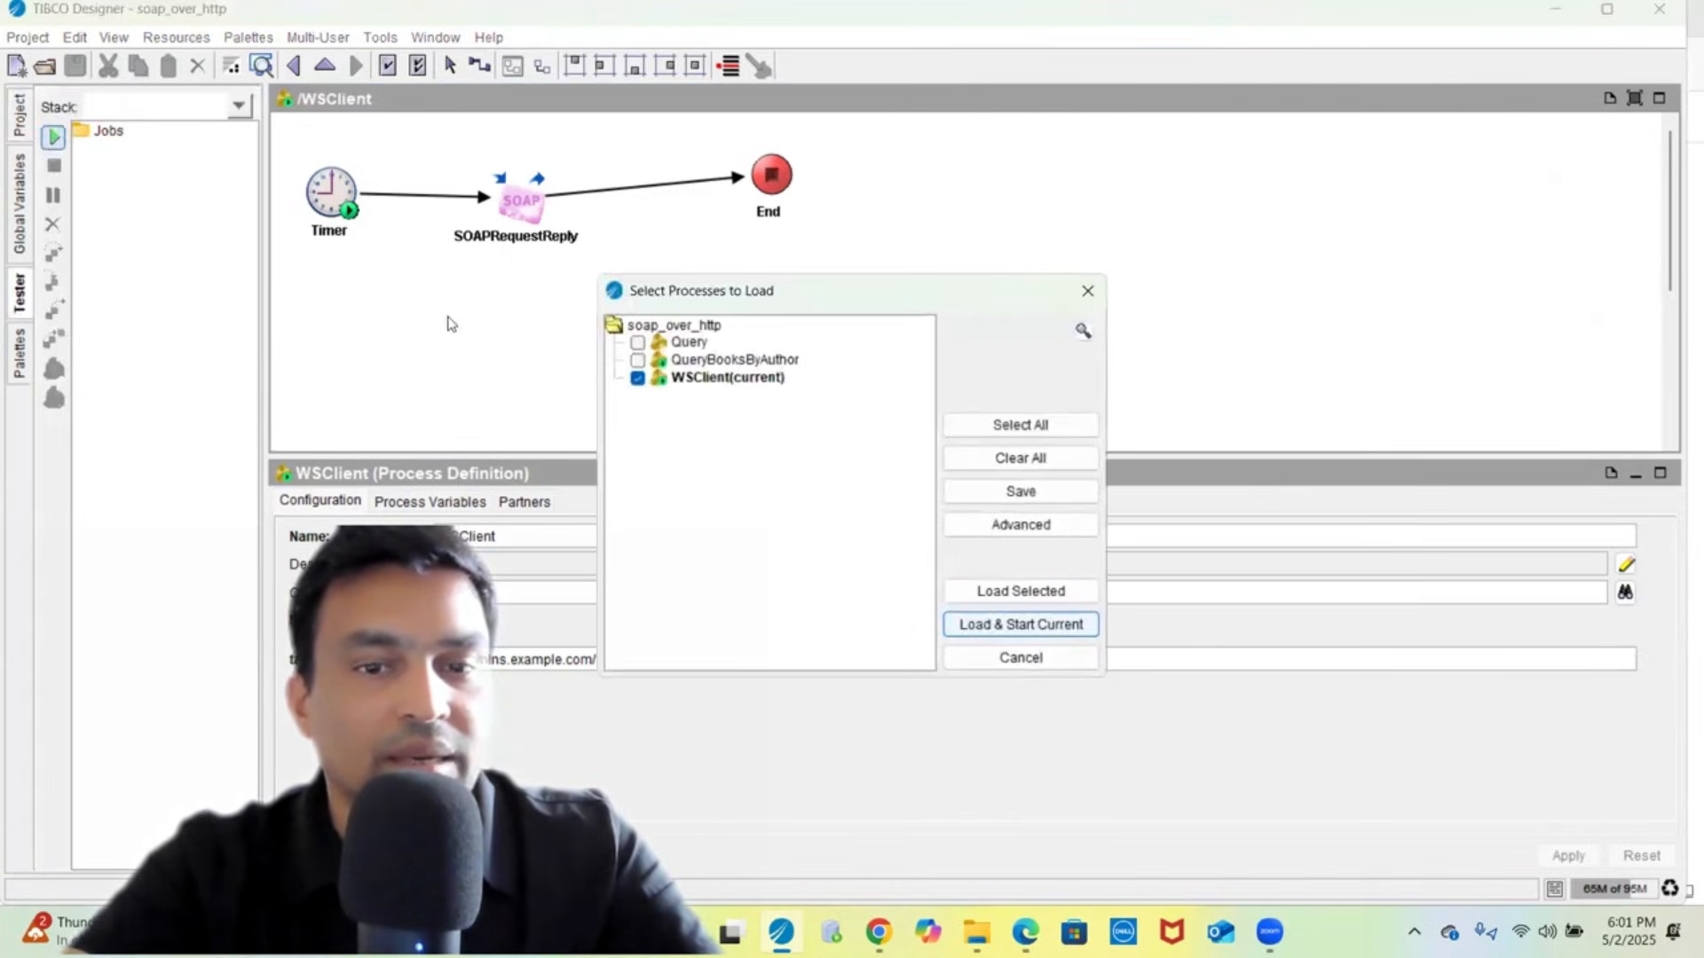
click(638, 361)
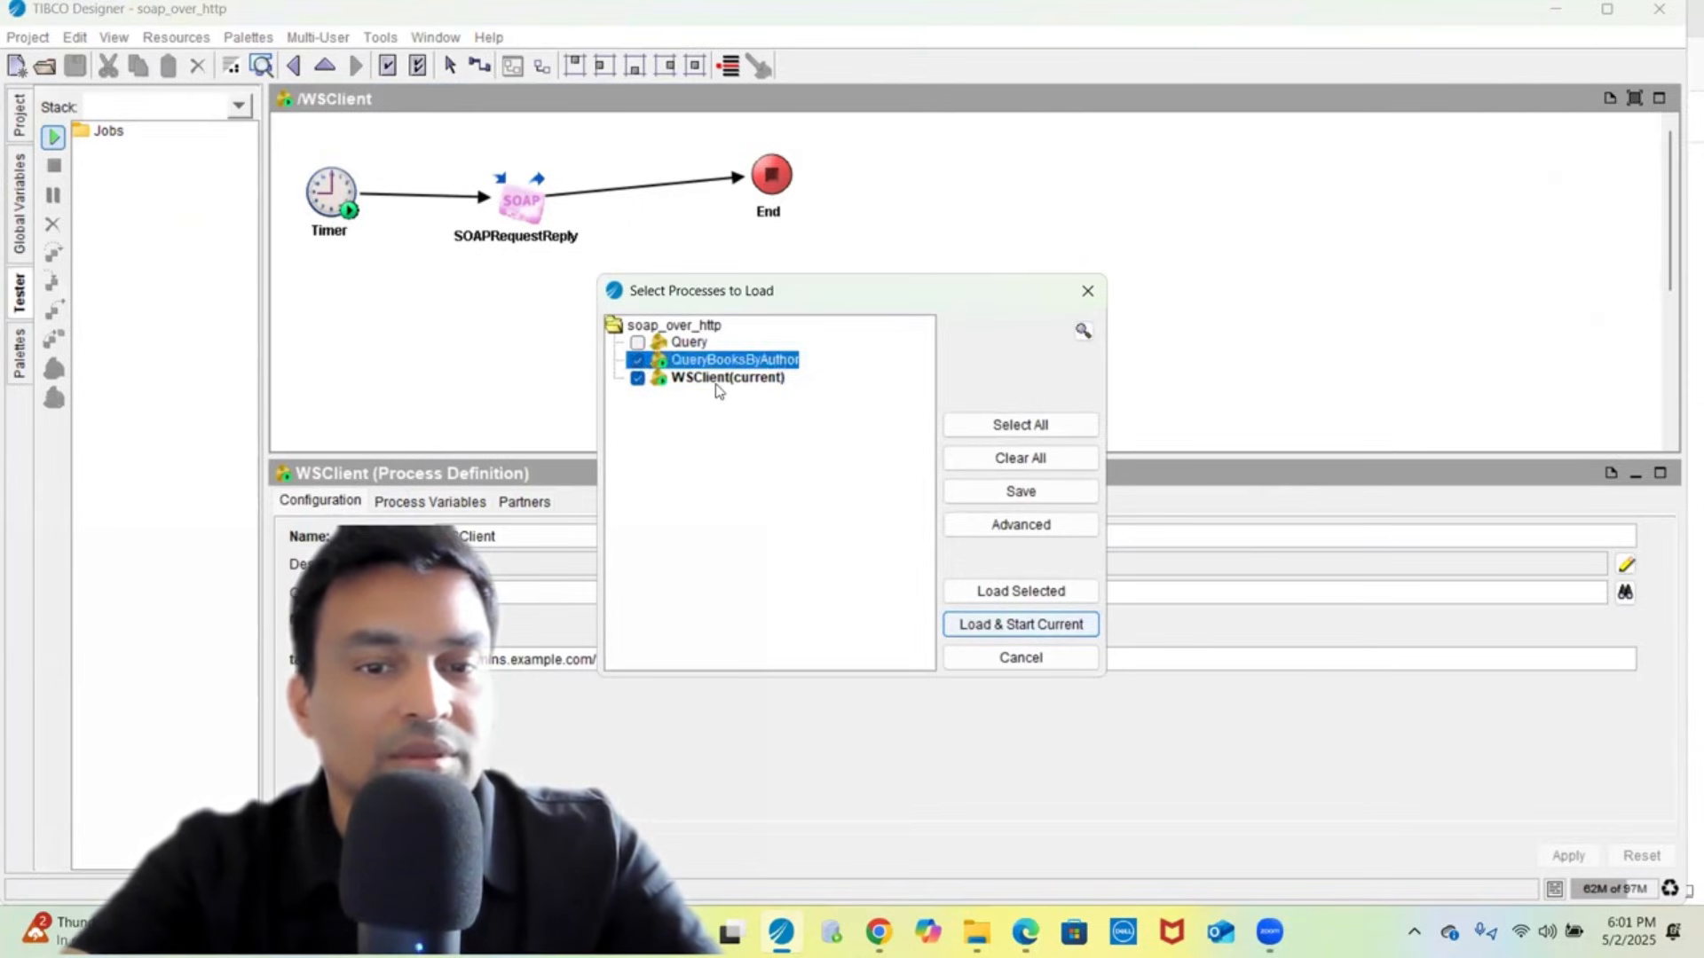
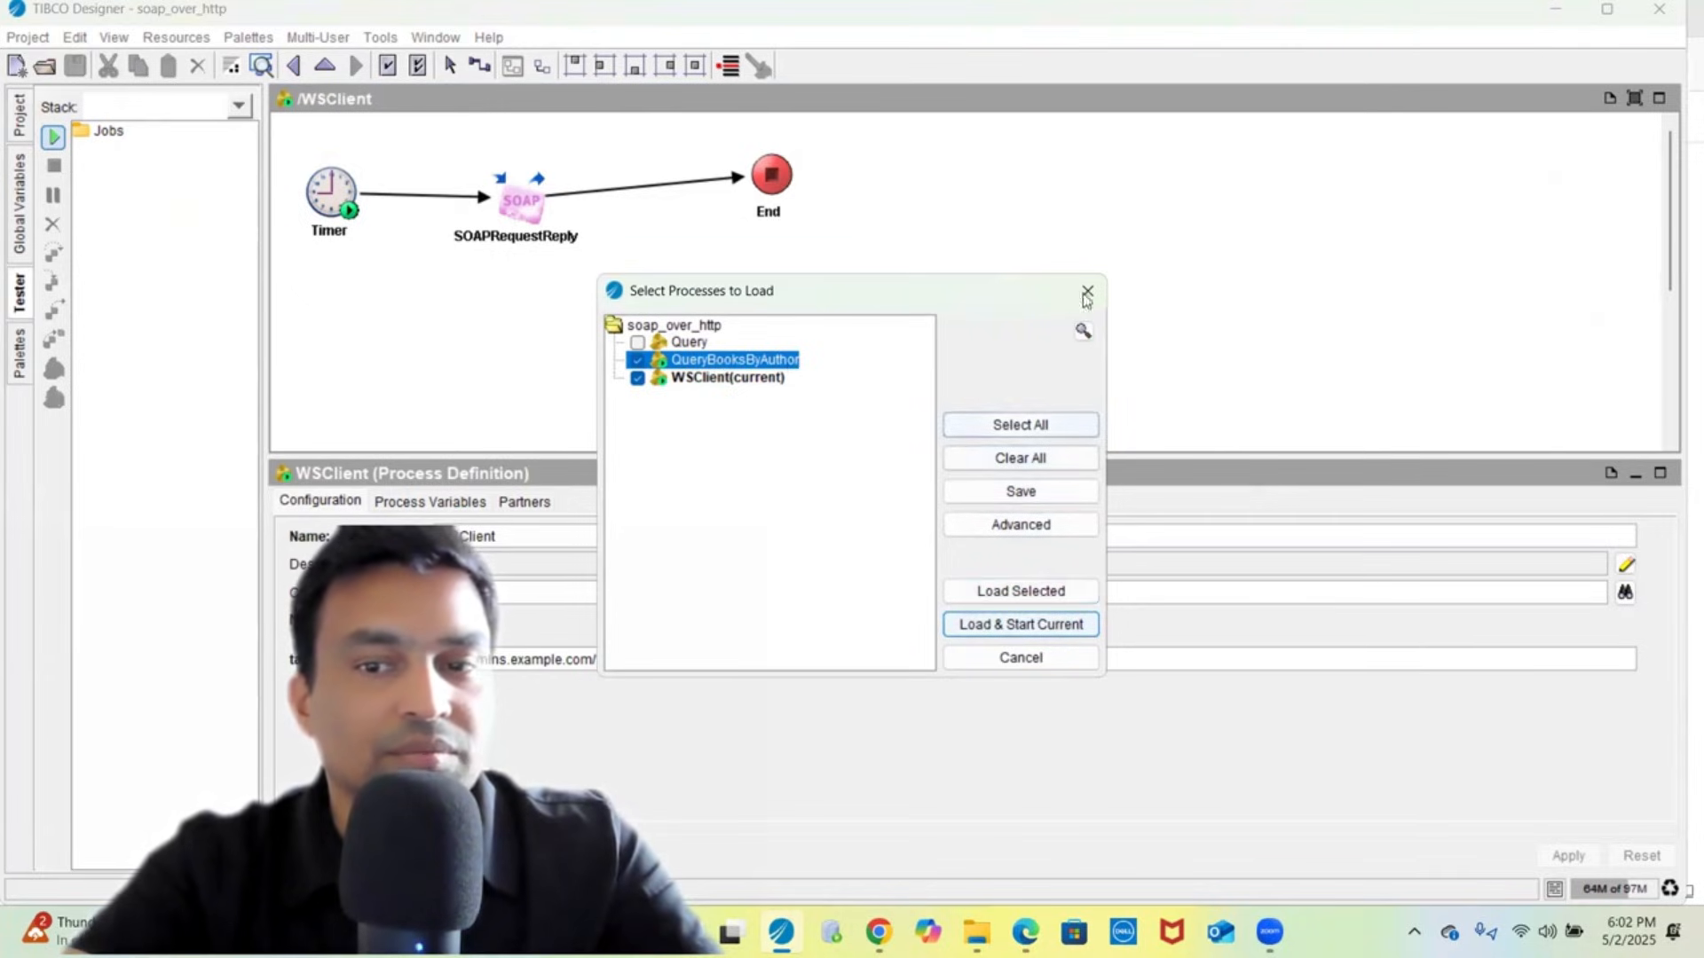
- Load the checked QueryBooksByAuthor and WSClient processes into the tester and start the engine
click(1012, 591)
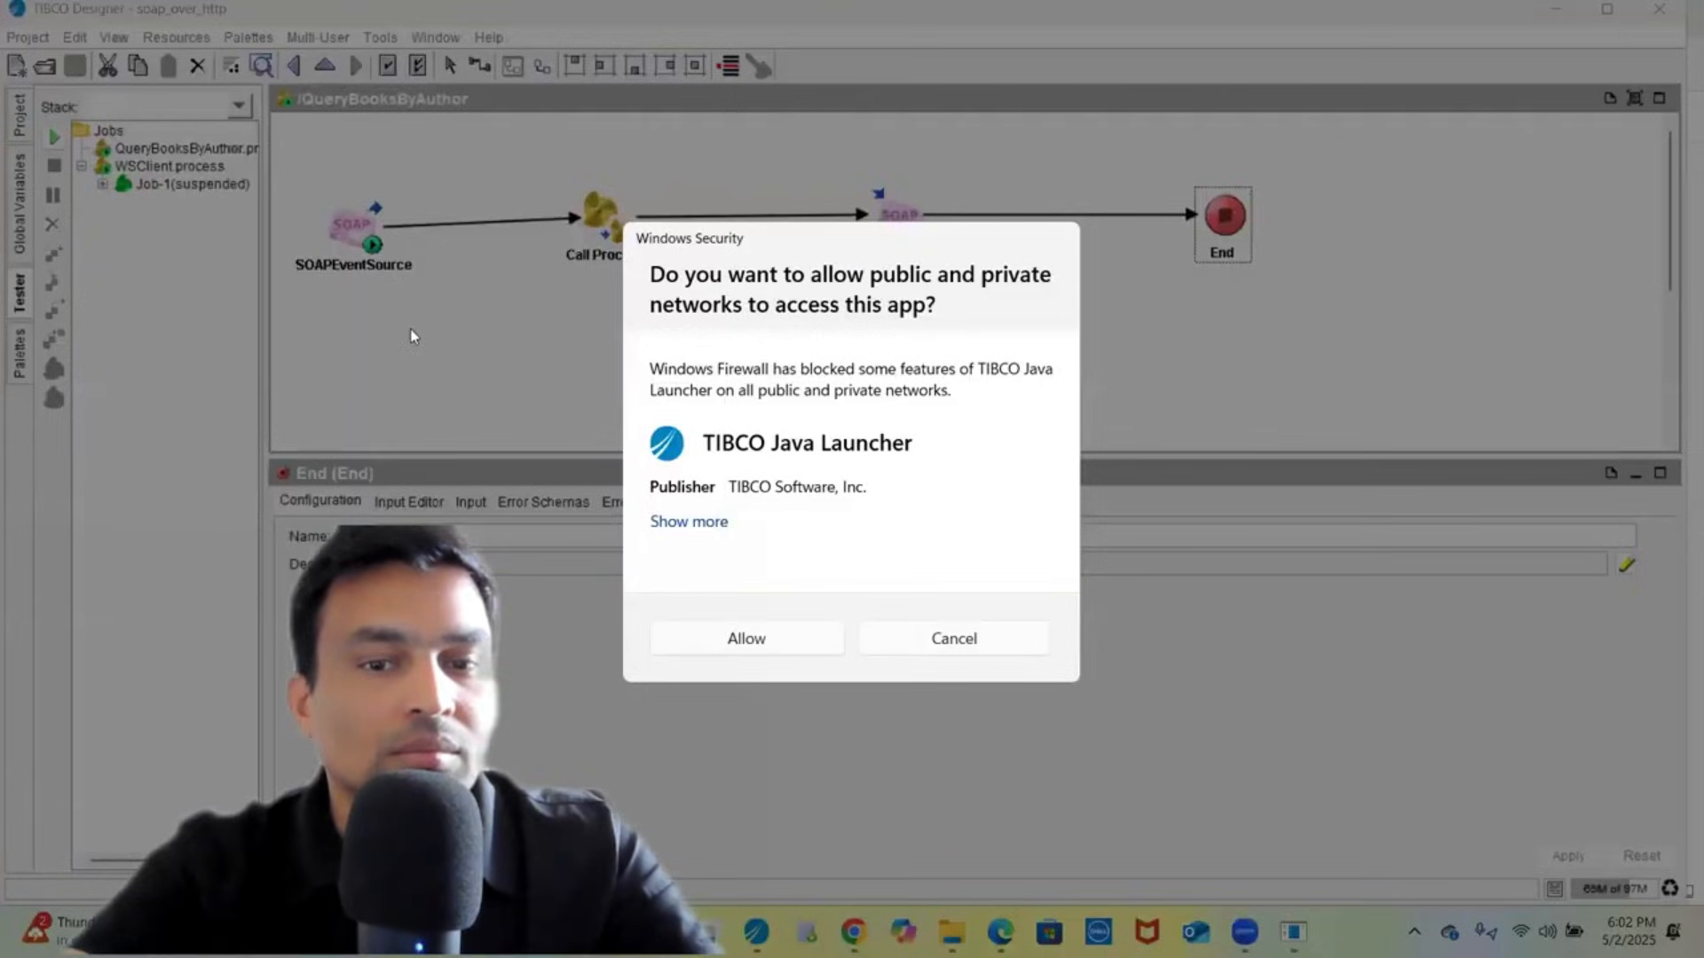
- Allow the test engine through the firewall and view SOAPRequestReply's Input Data as raw XML
click(765, 639)
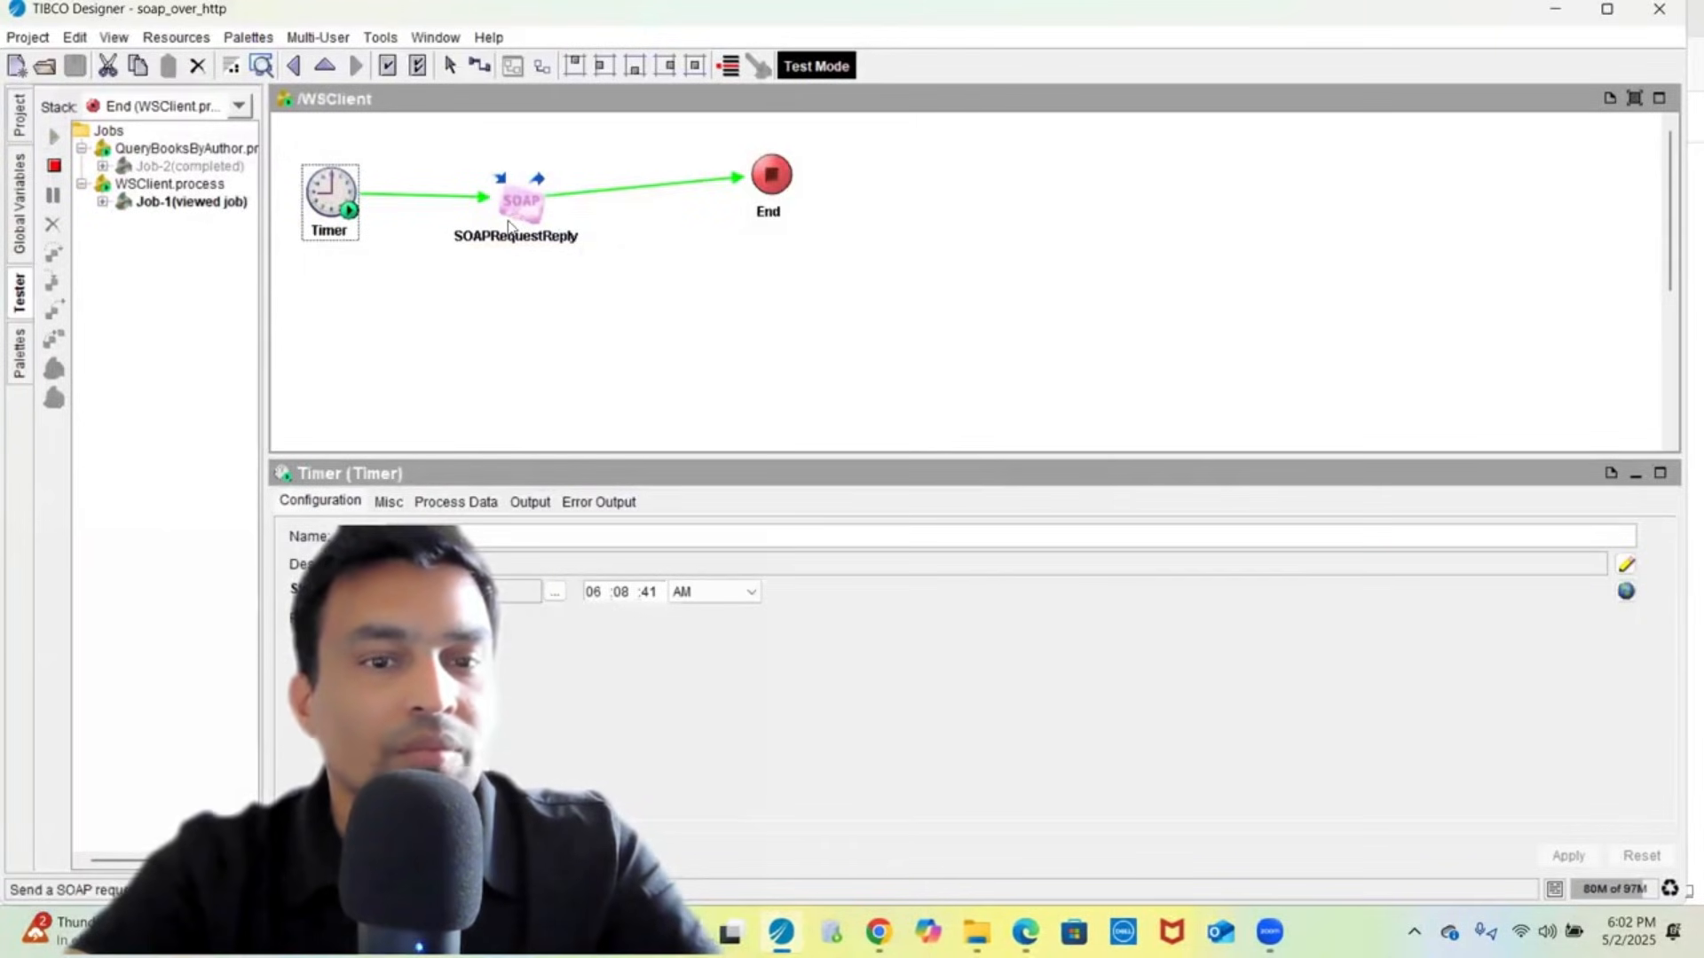
click(510, 226)
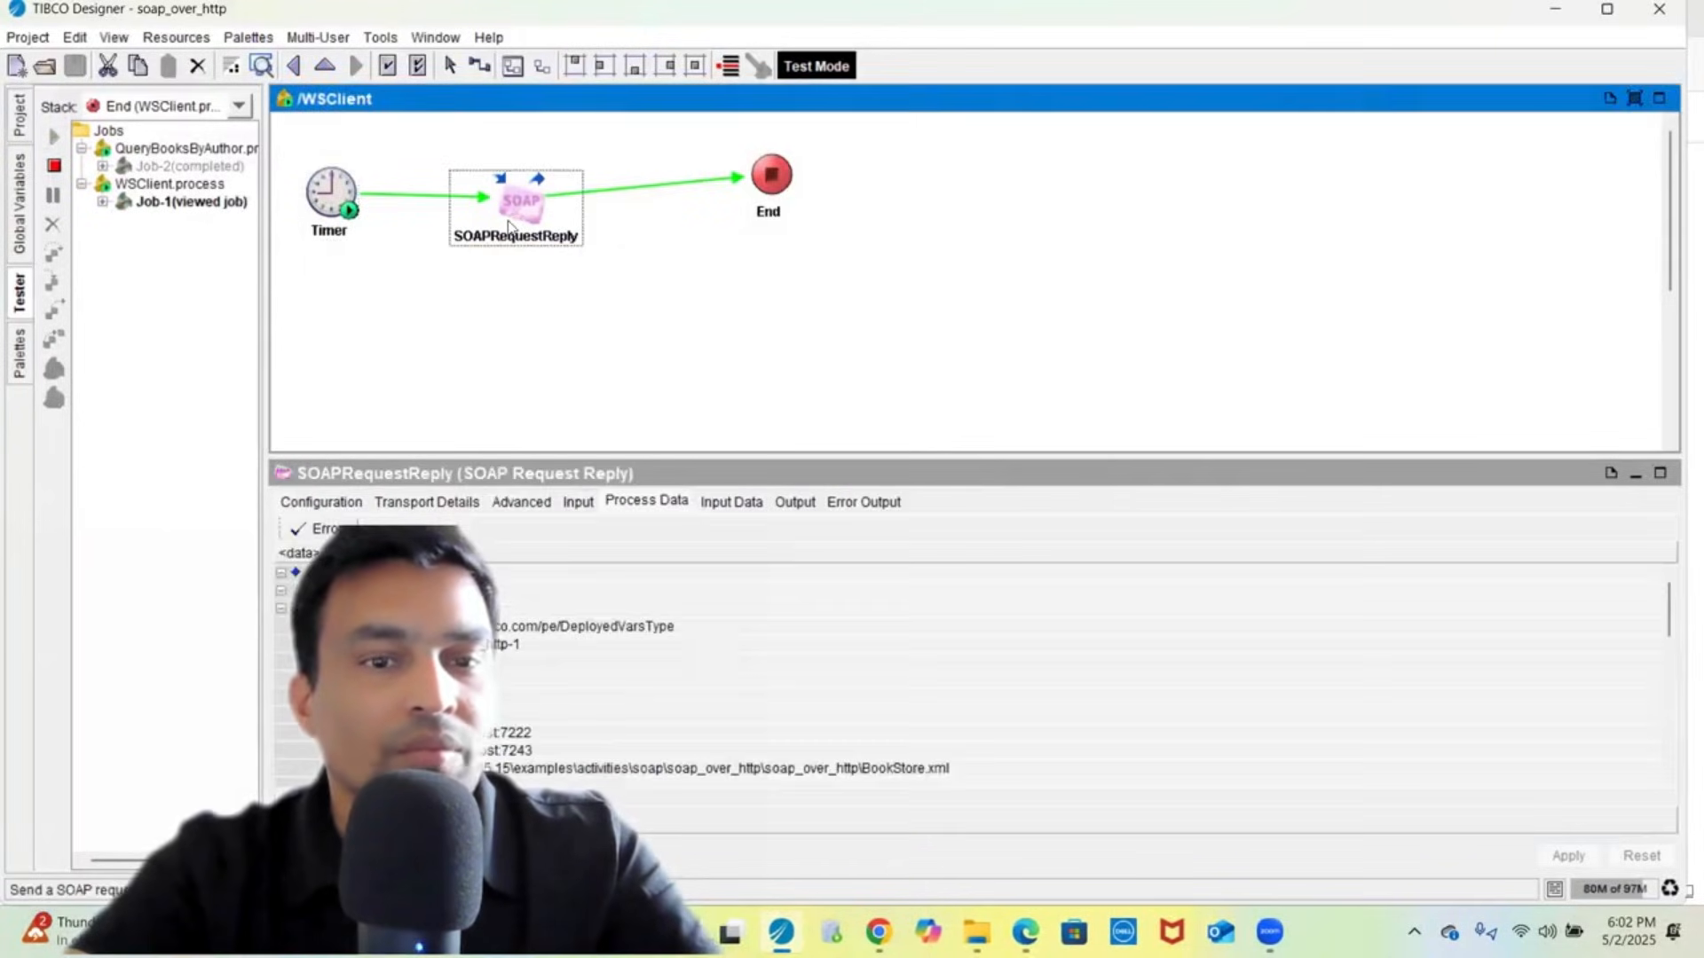
click(712, 504)
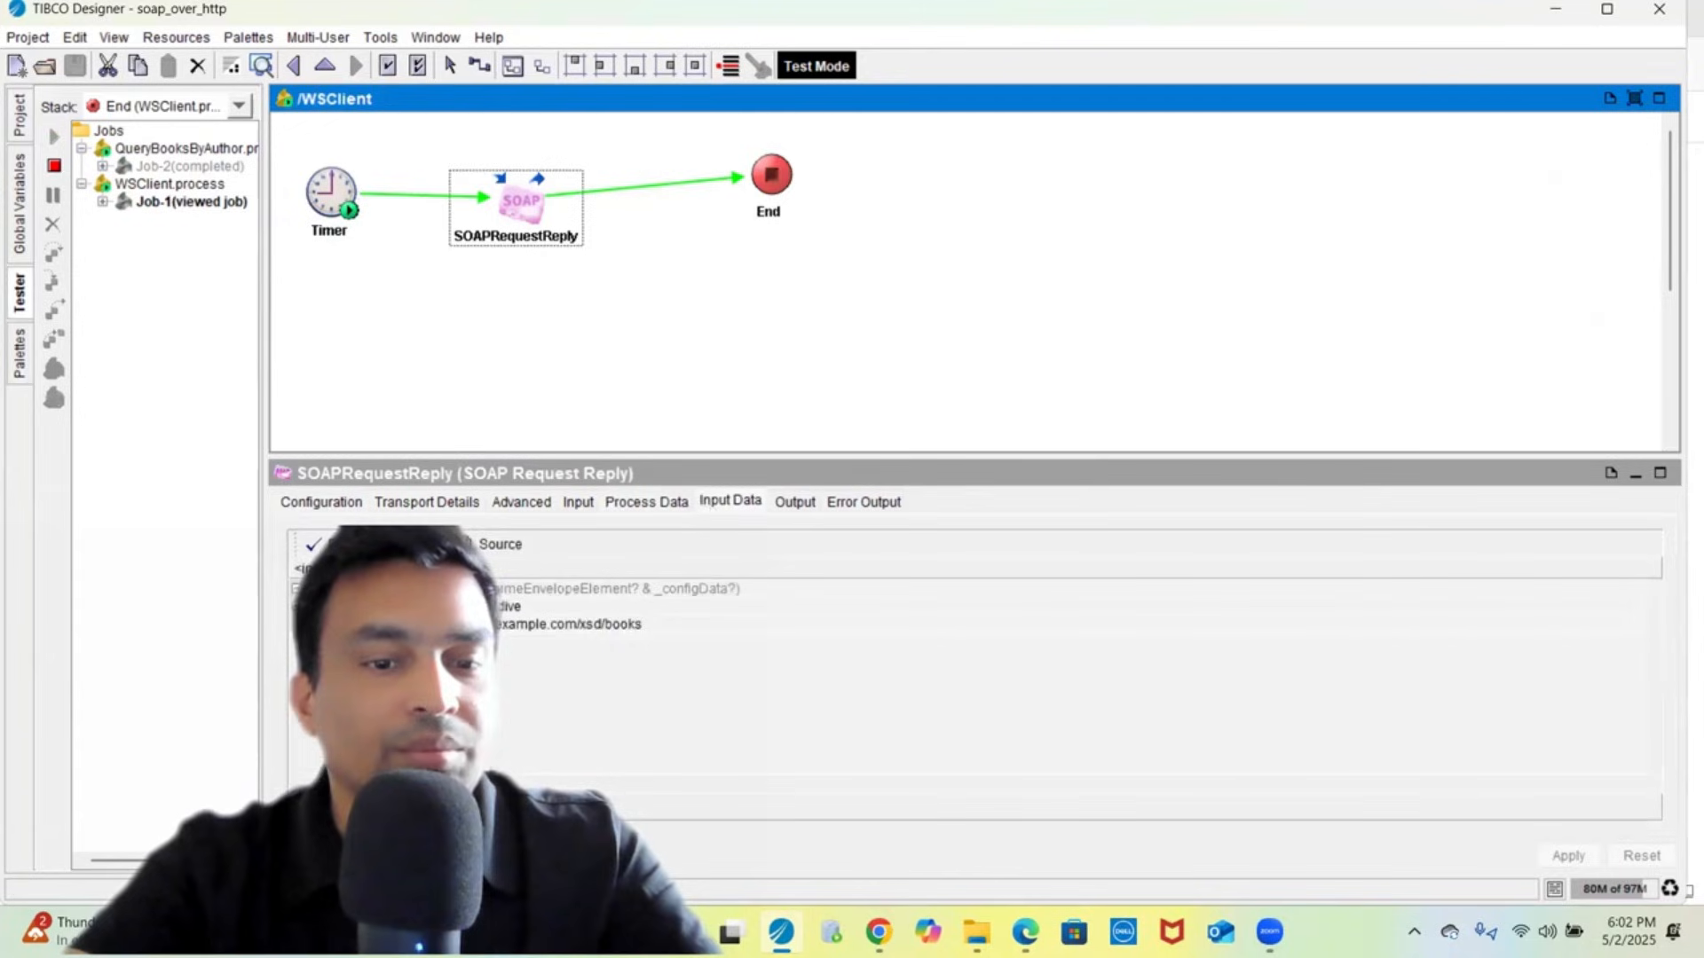
click(485, 546)
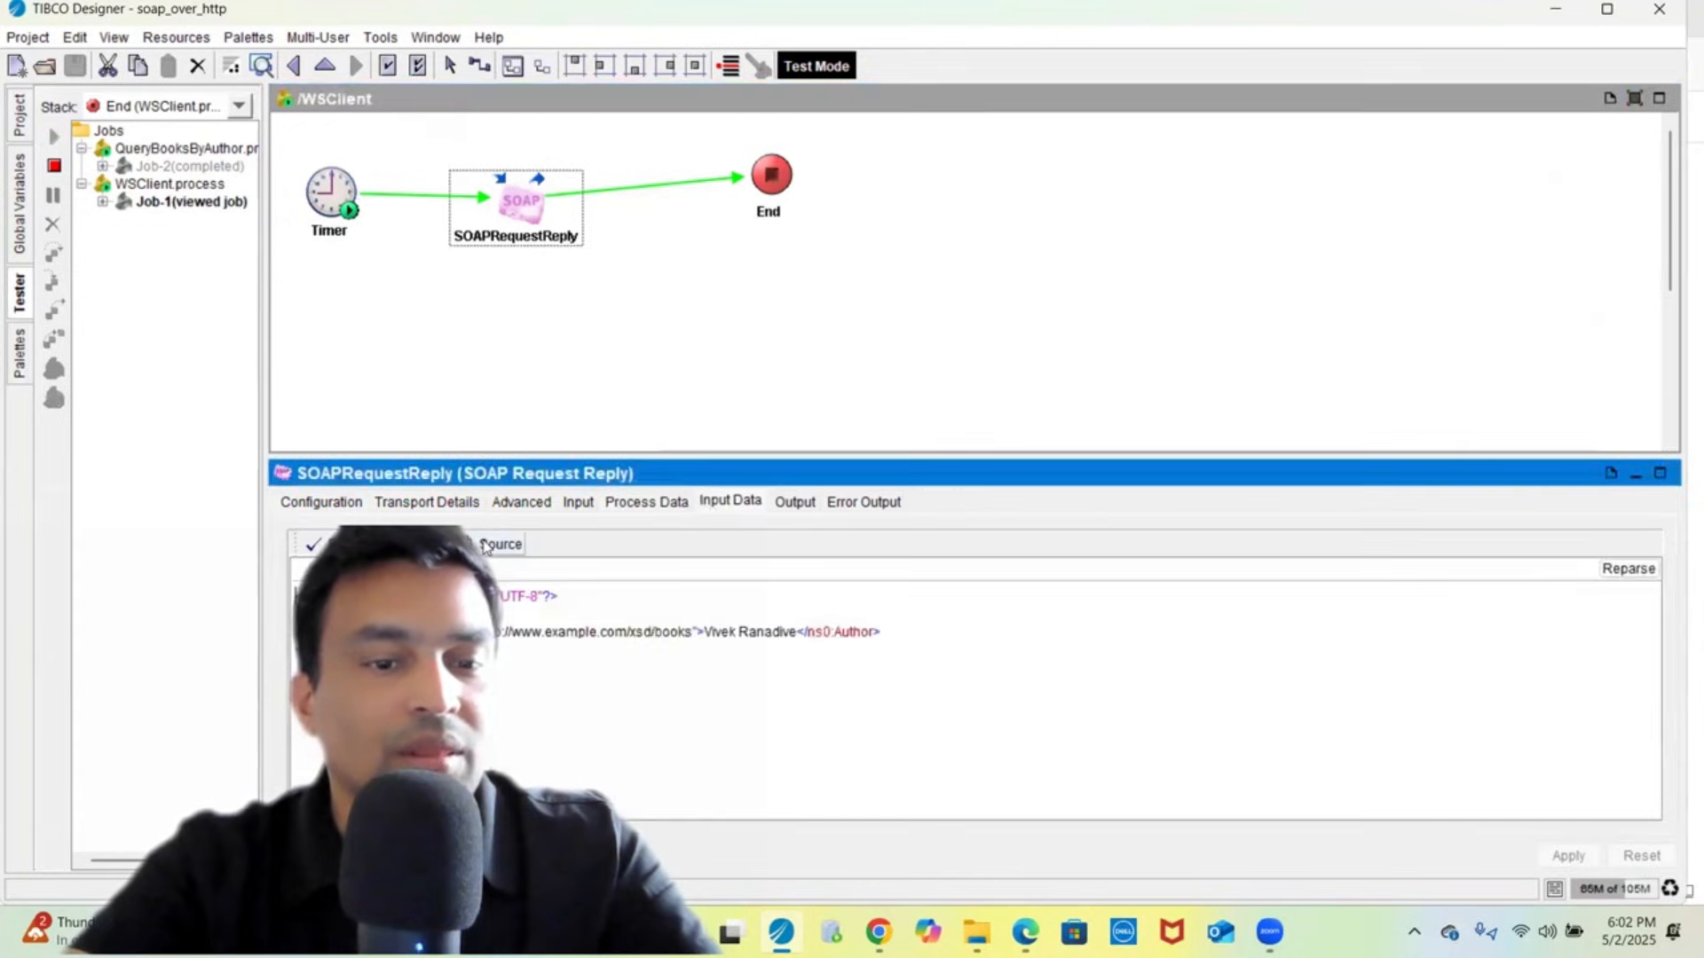
double_click(730, 632)
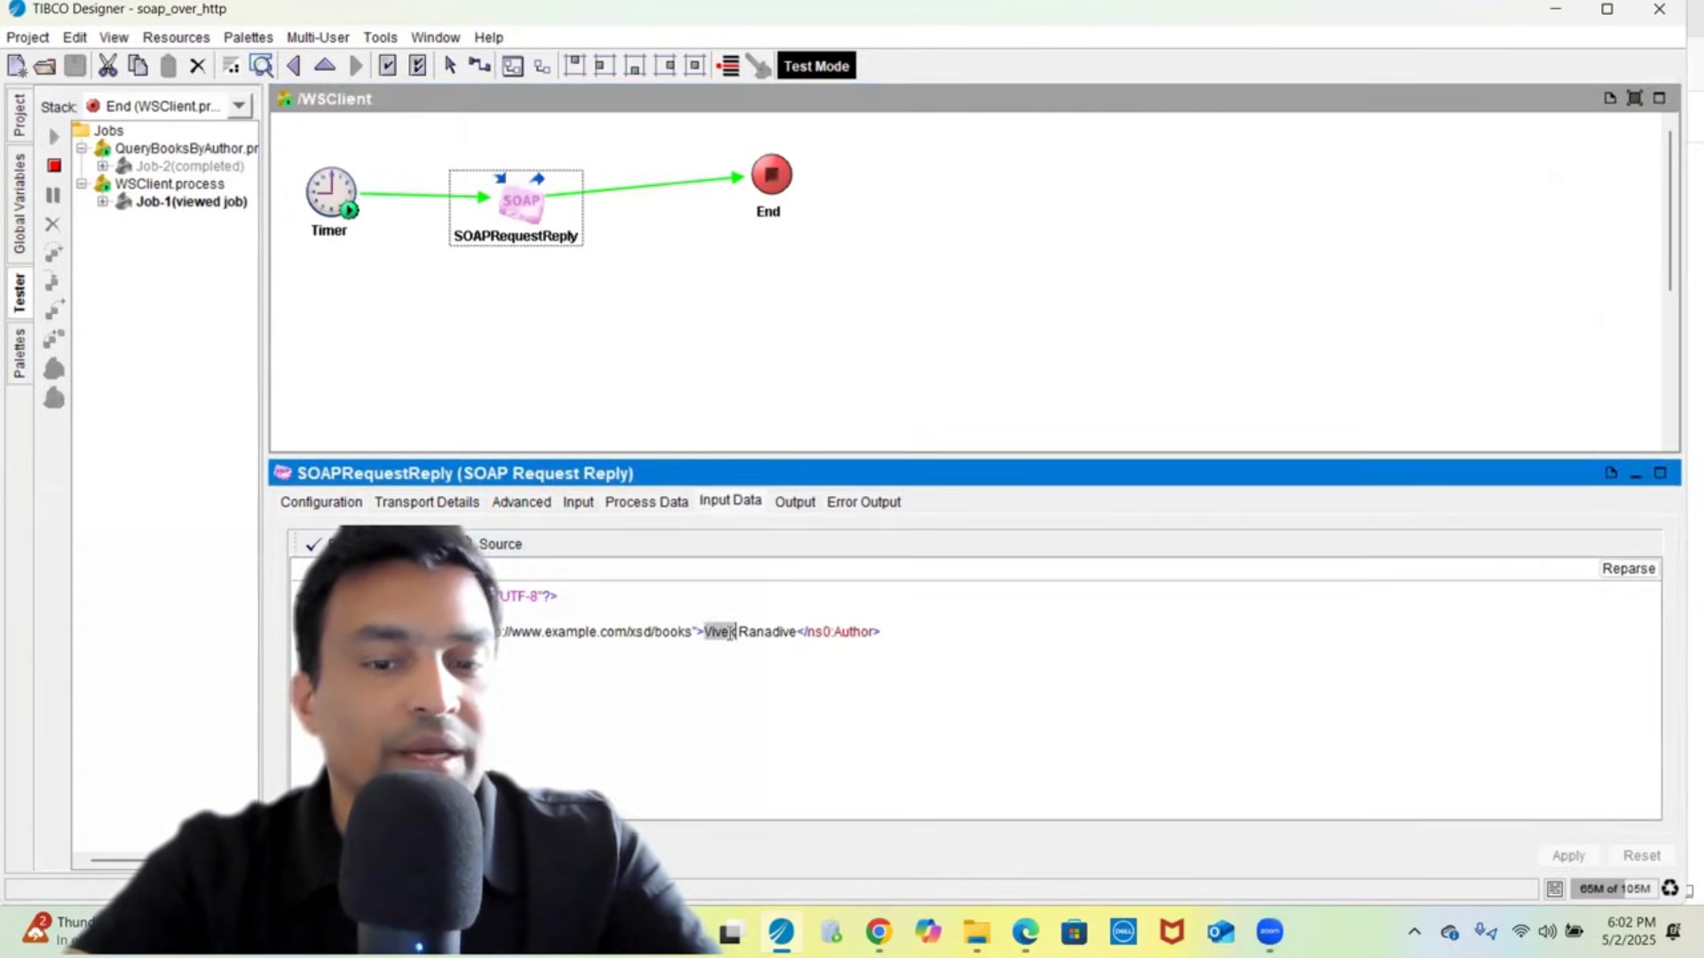
- Review the SOAP reply XML for The Power of Now, then open the completed Job-2
click(786, 508)
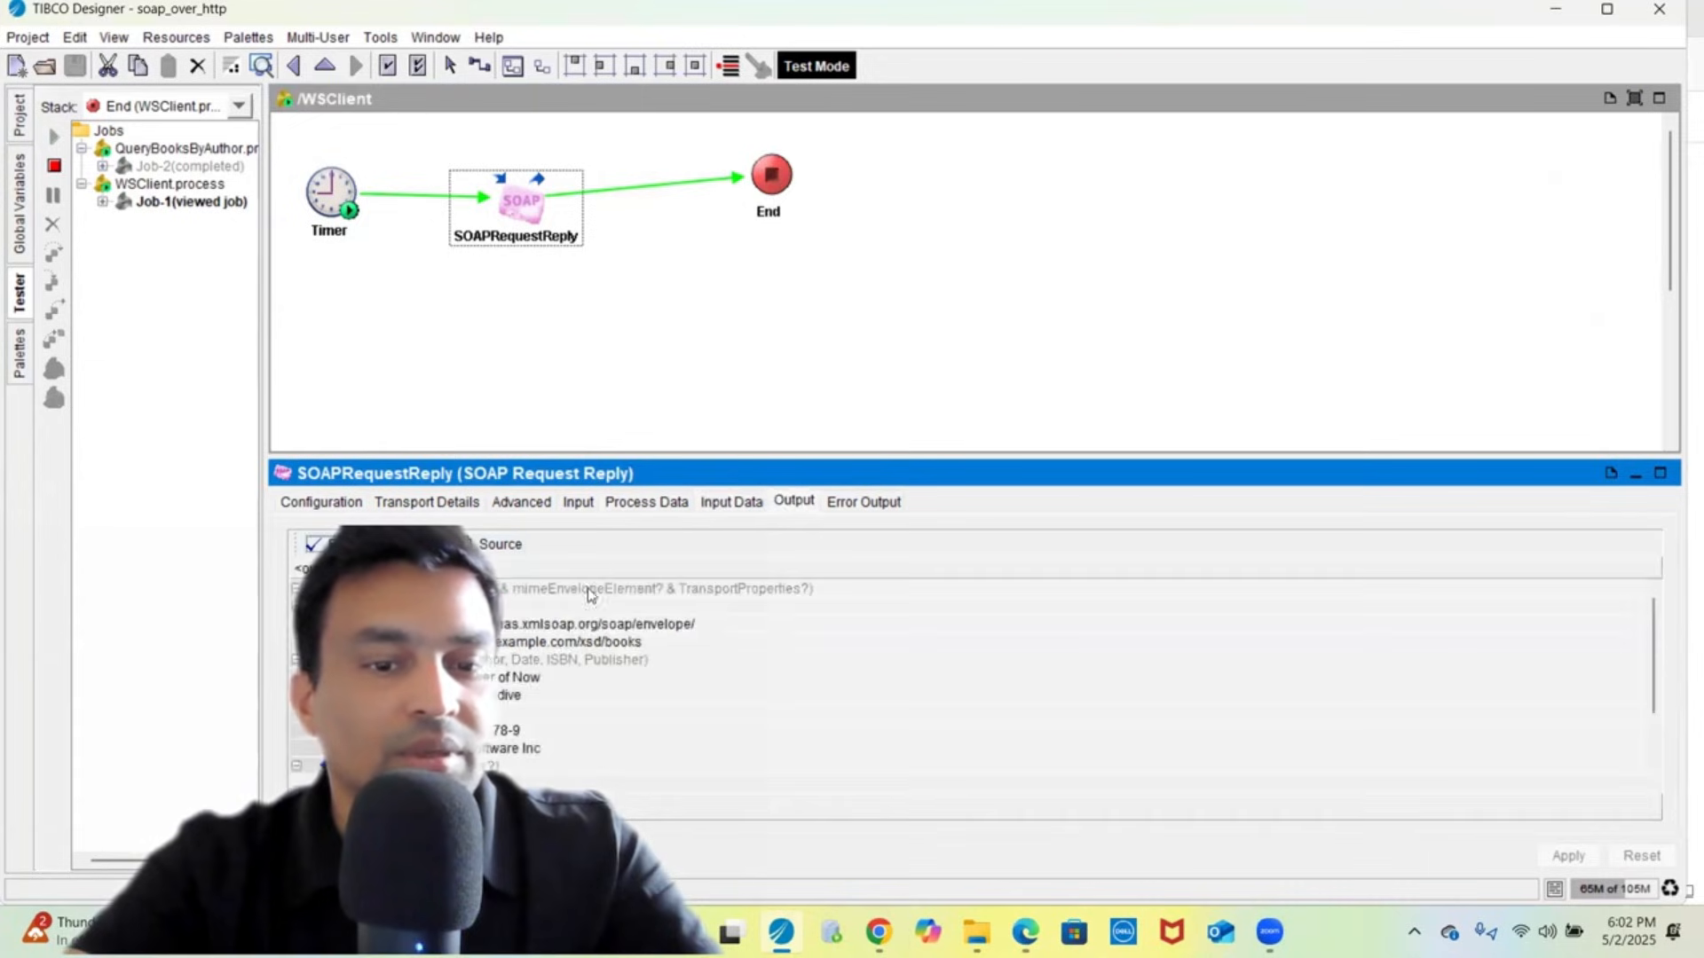
click(487, 548)
drag(477, 453, 494, 284)
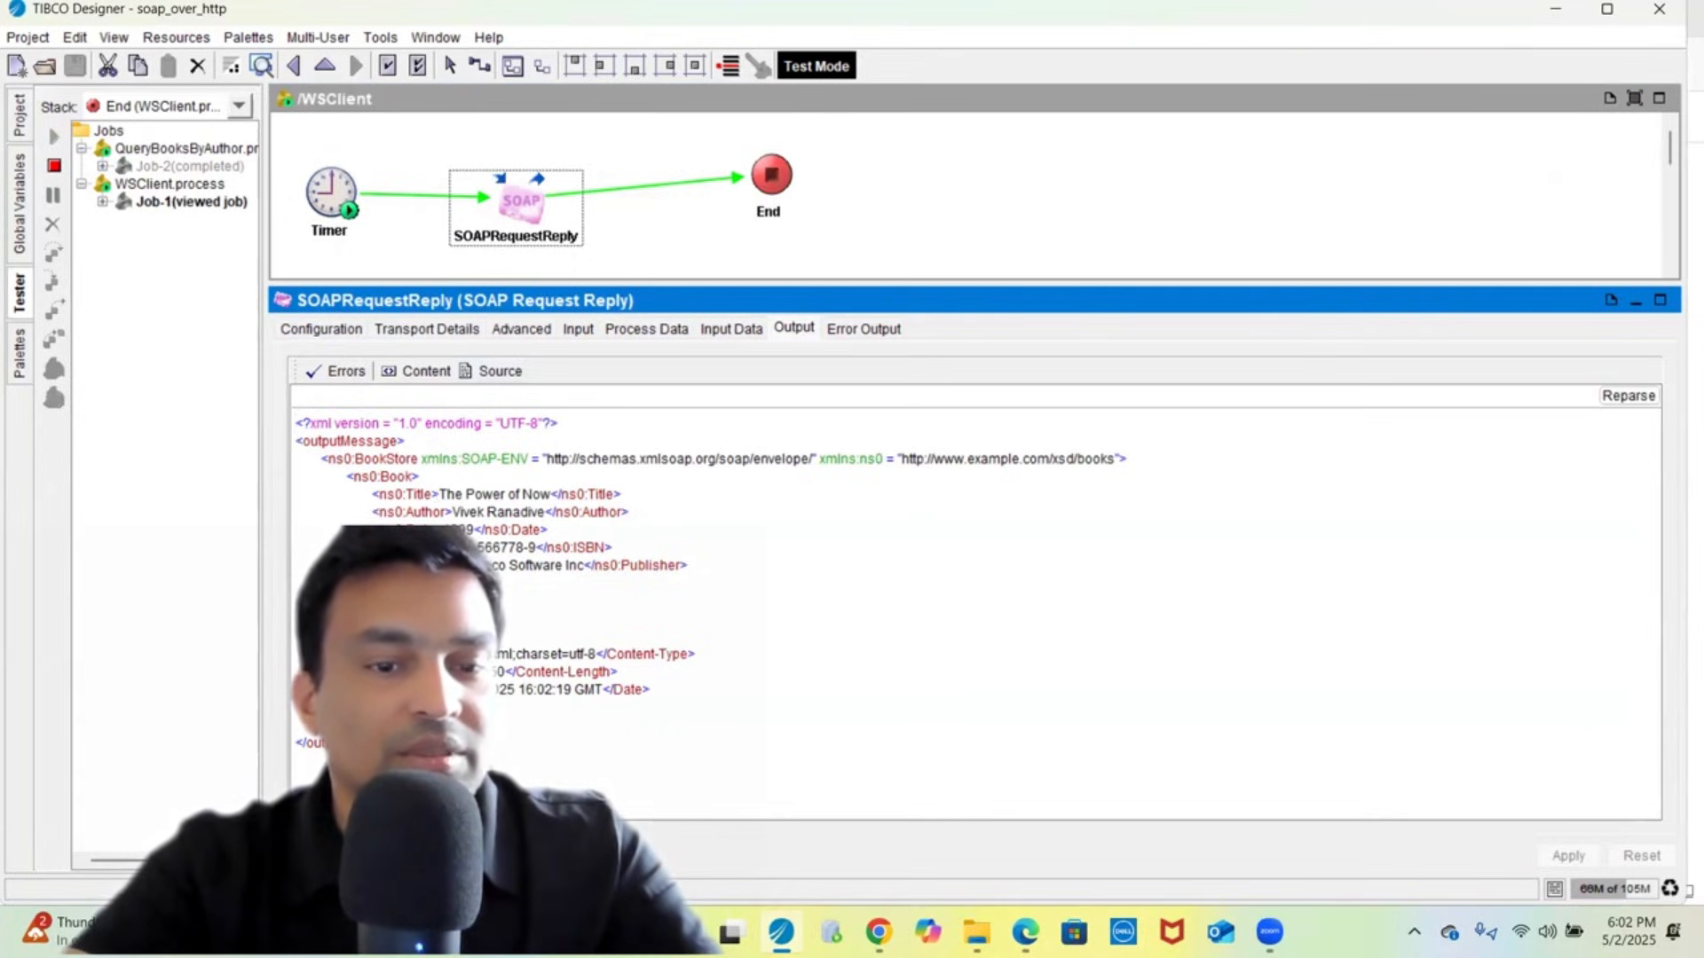
double_click(118, 167)
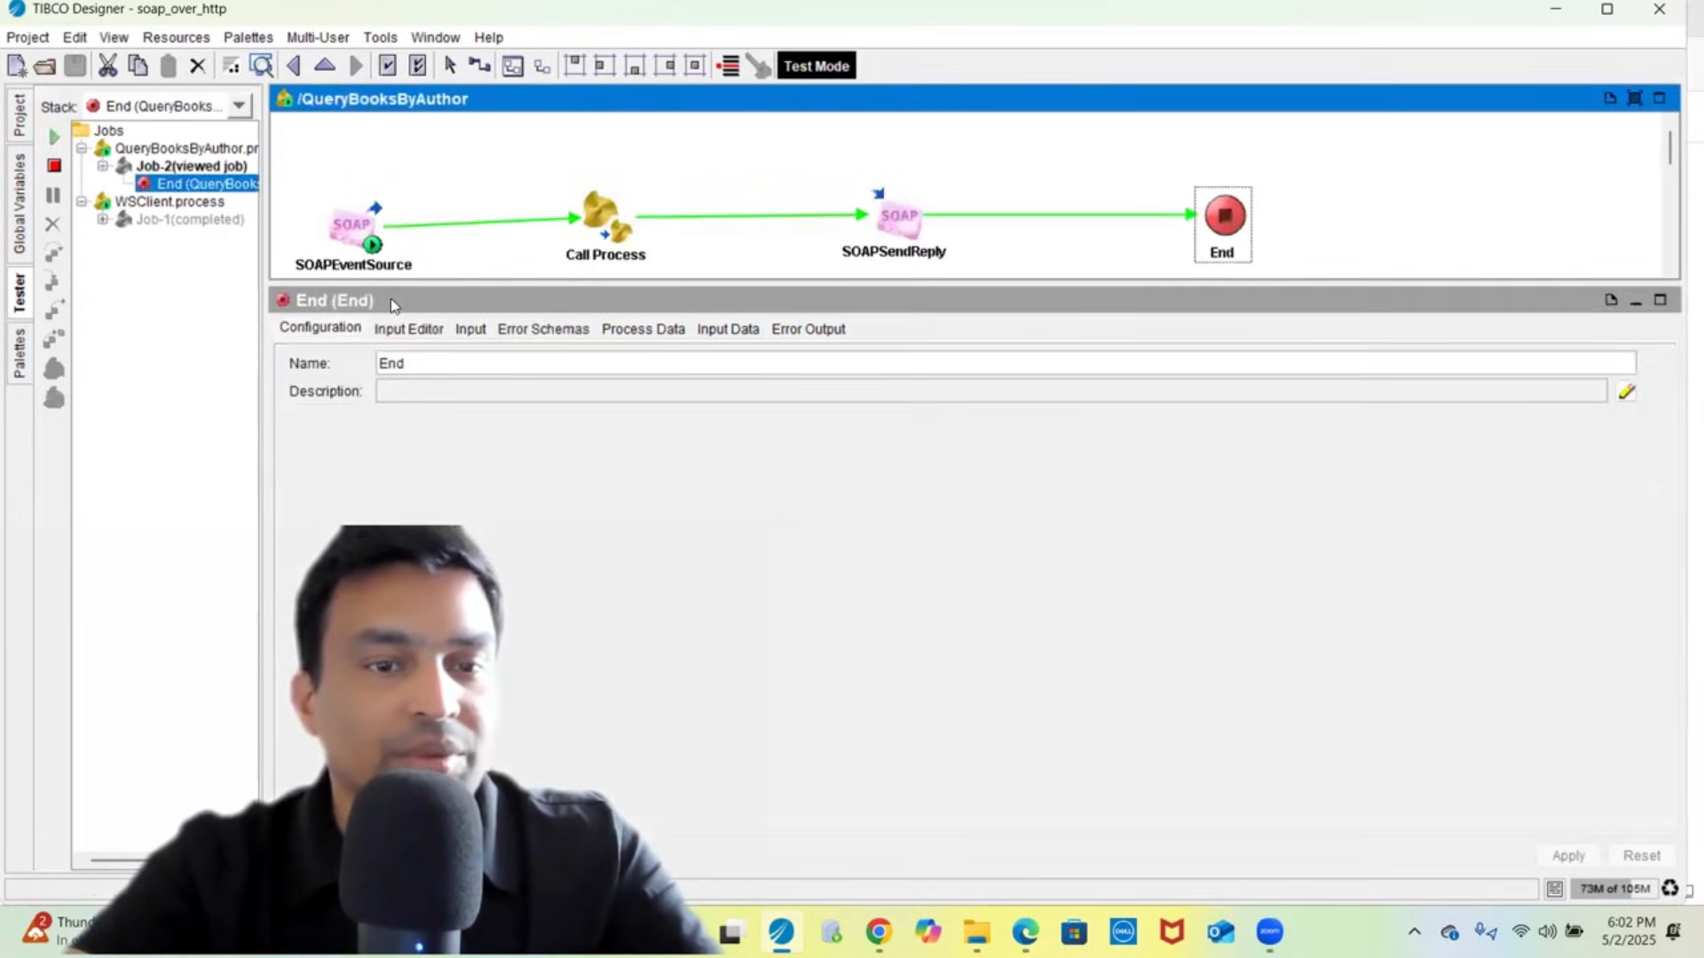
- Review the request received by SOAPEventSource as raw XML in an enlarged output panel
drag(408, 284, 351, 483)
click(352, 229)
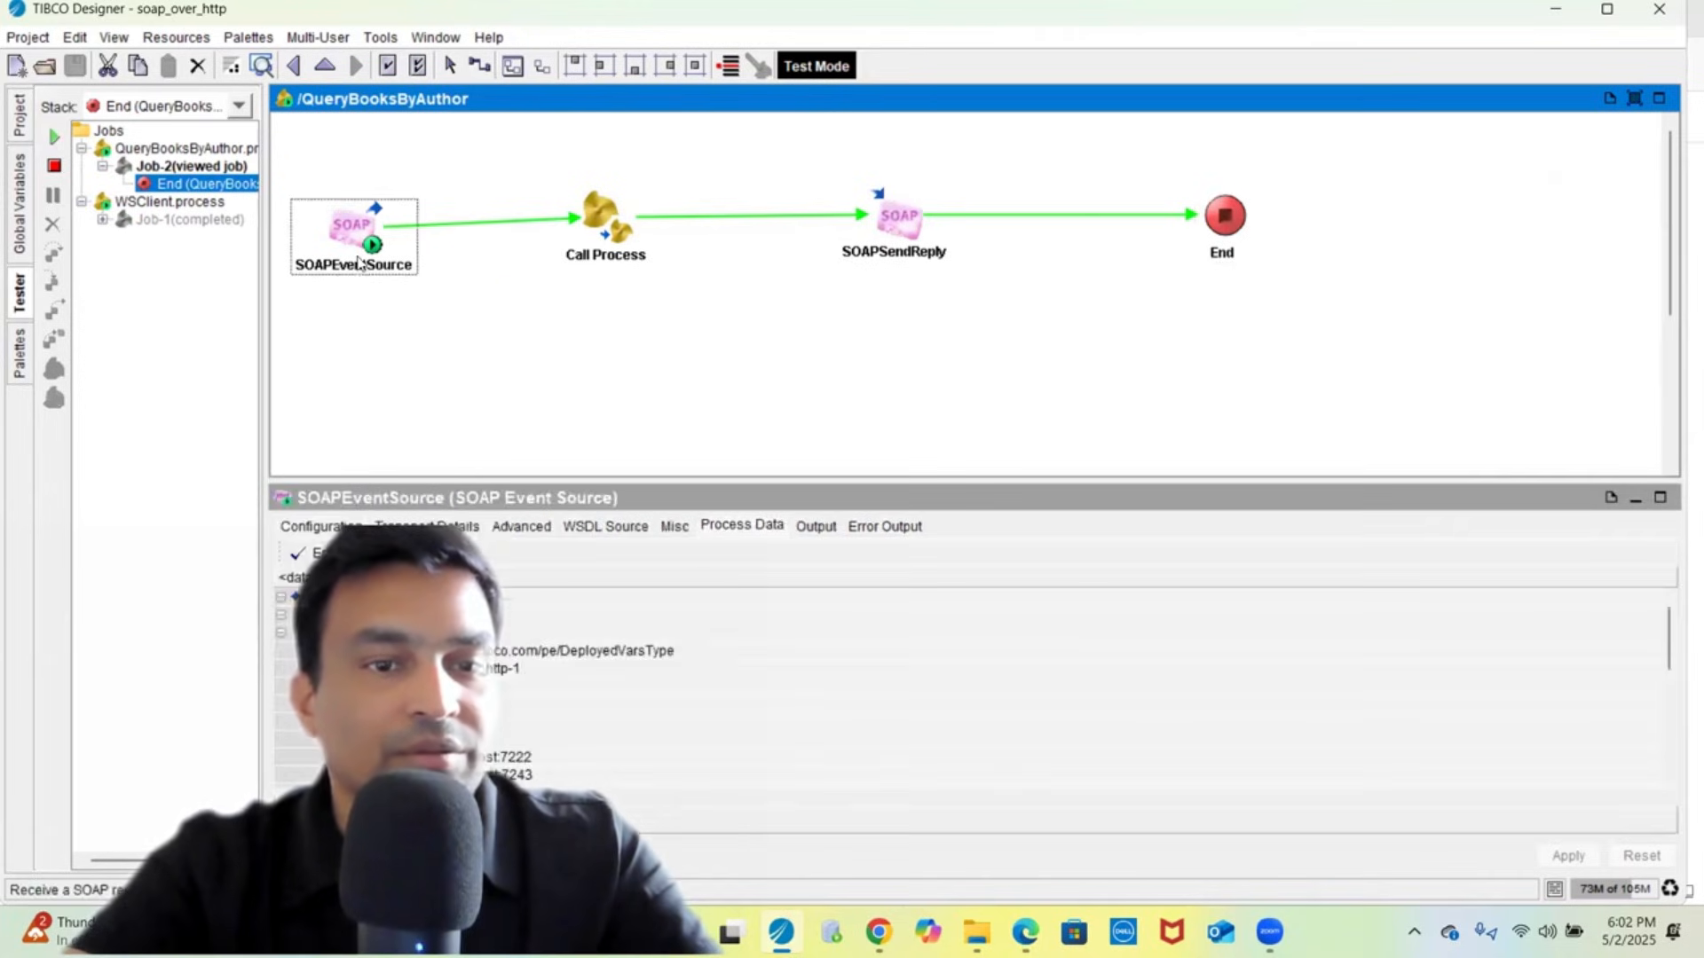
click(811, 527)
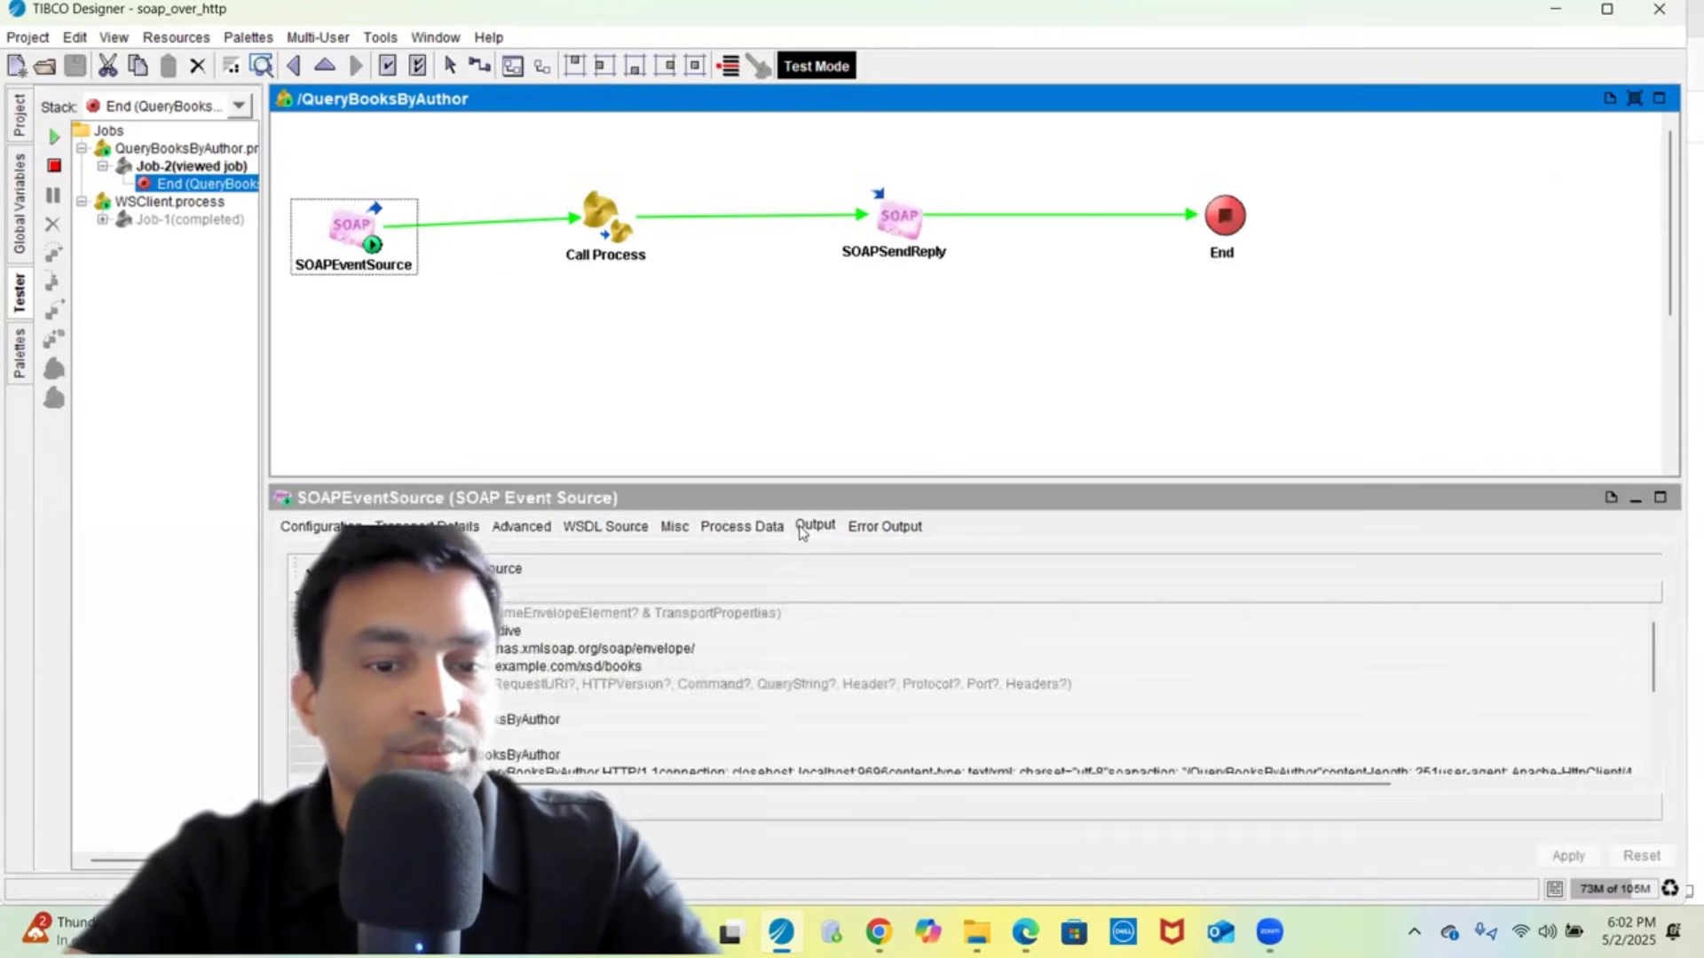
click(499, 576)
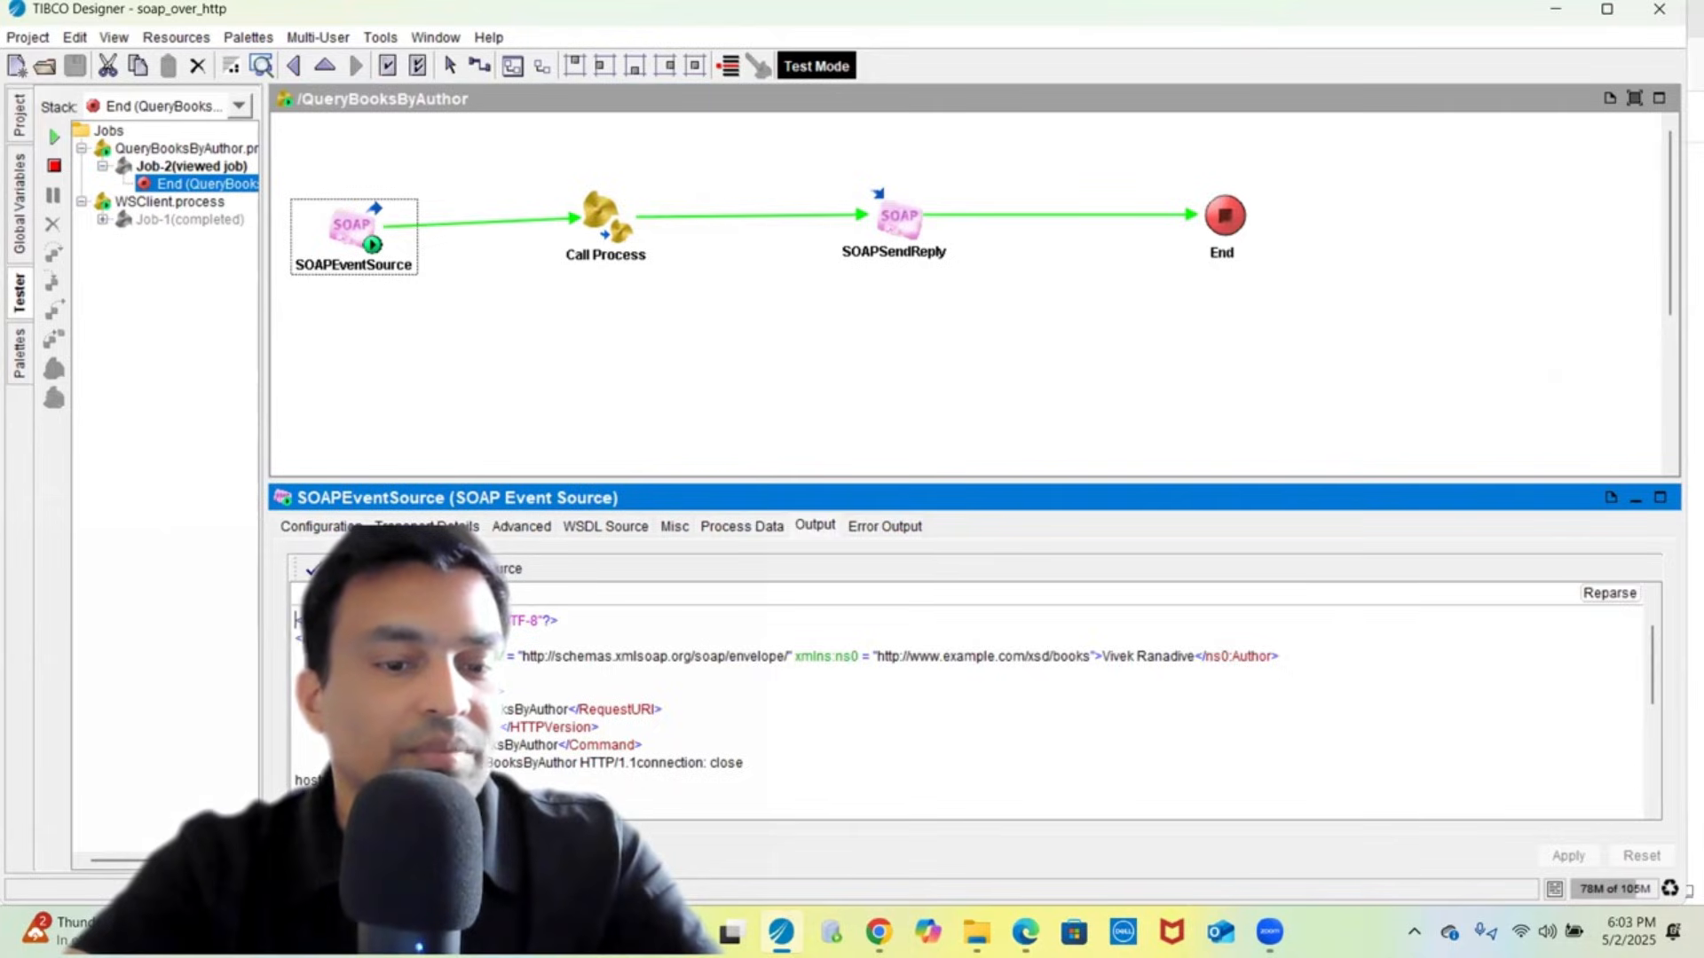
scroll(976, 701, down, 2)
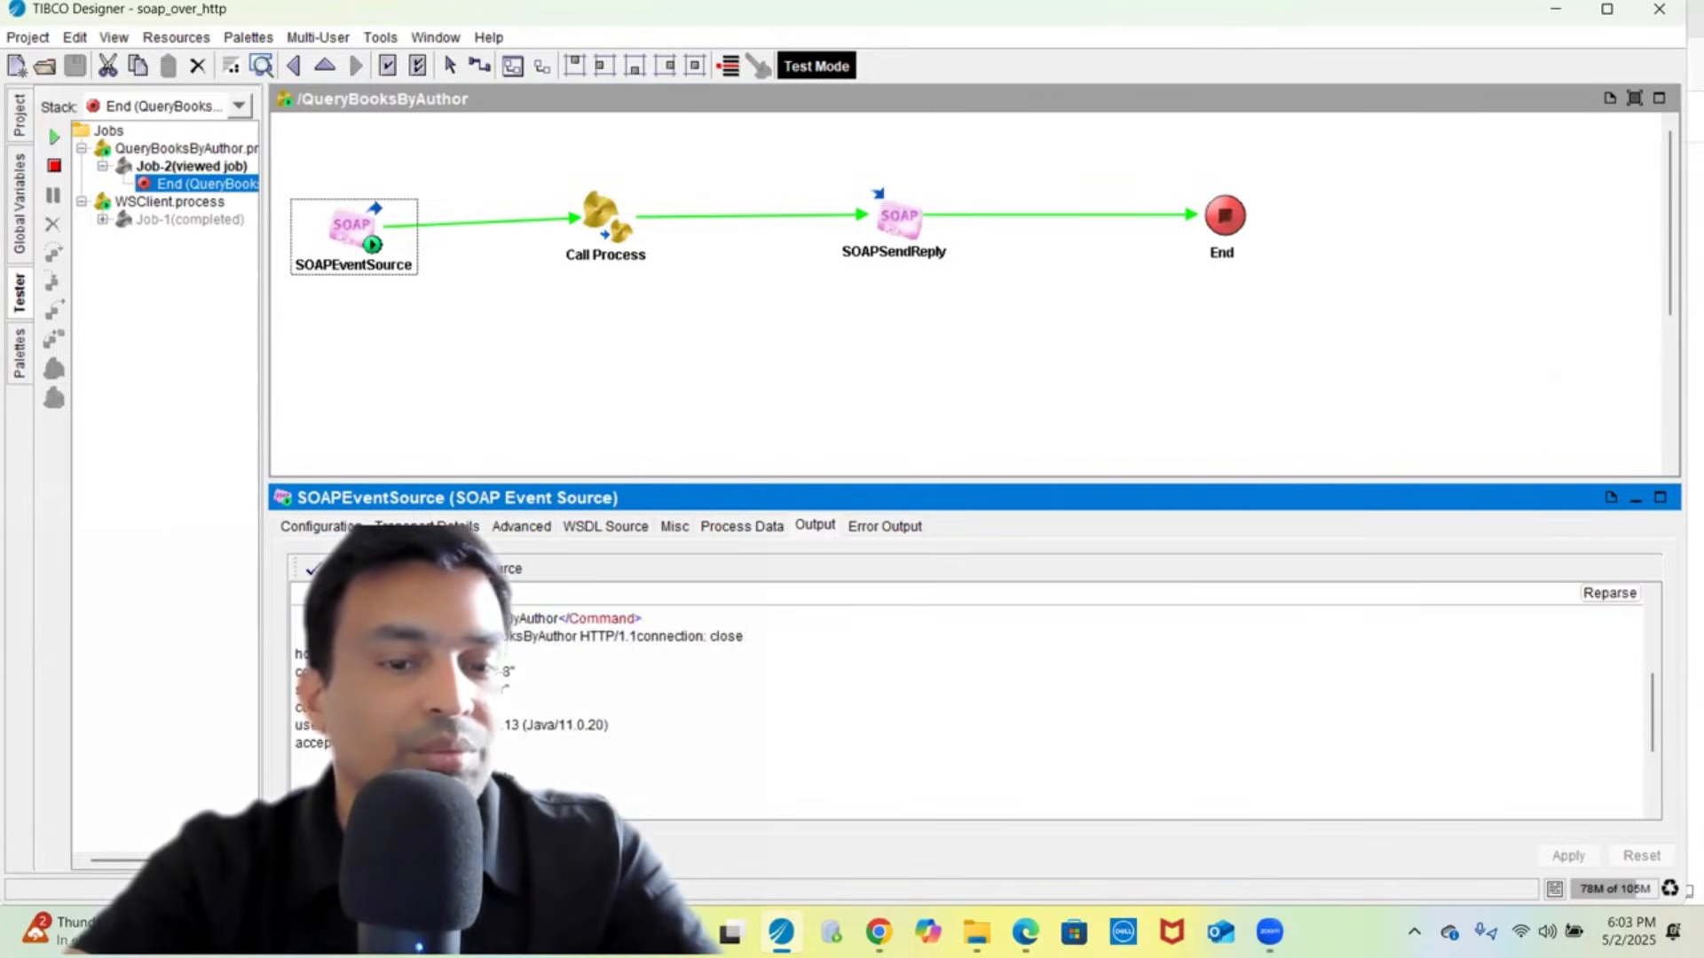
scroll(976, 701, down, 2)
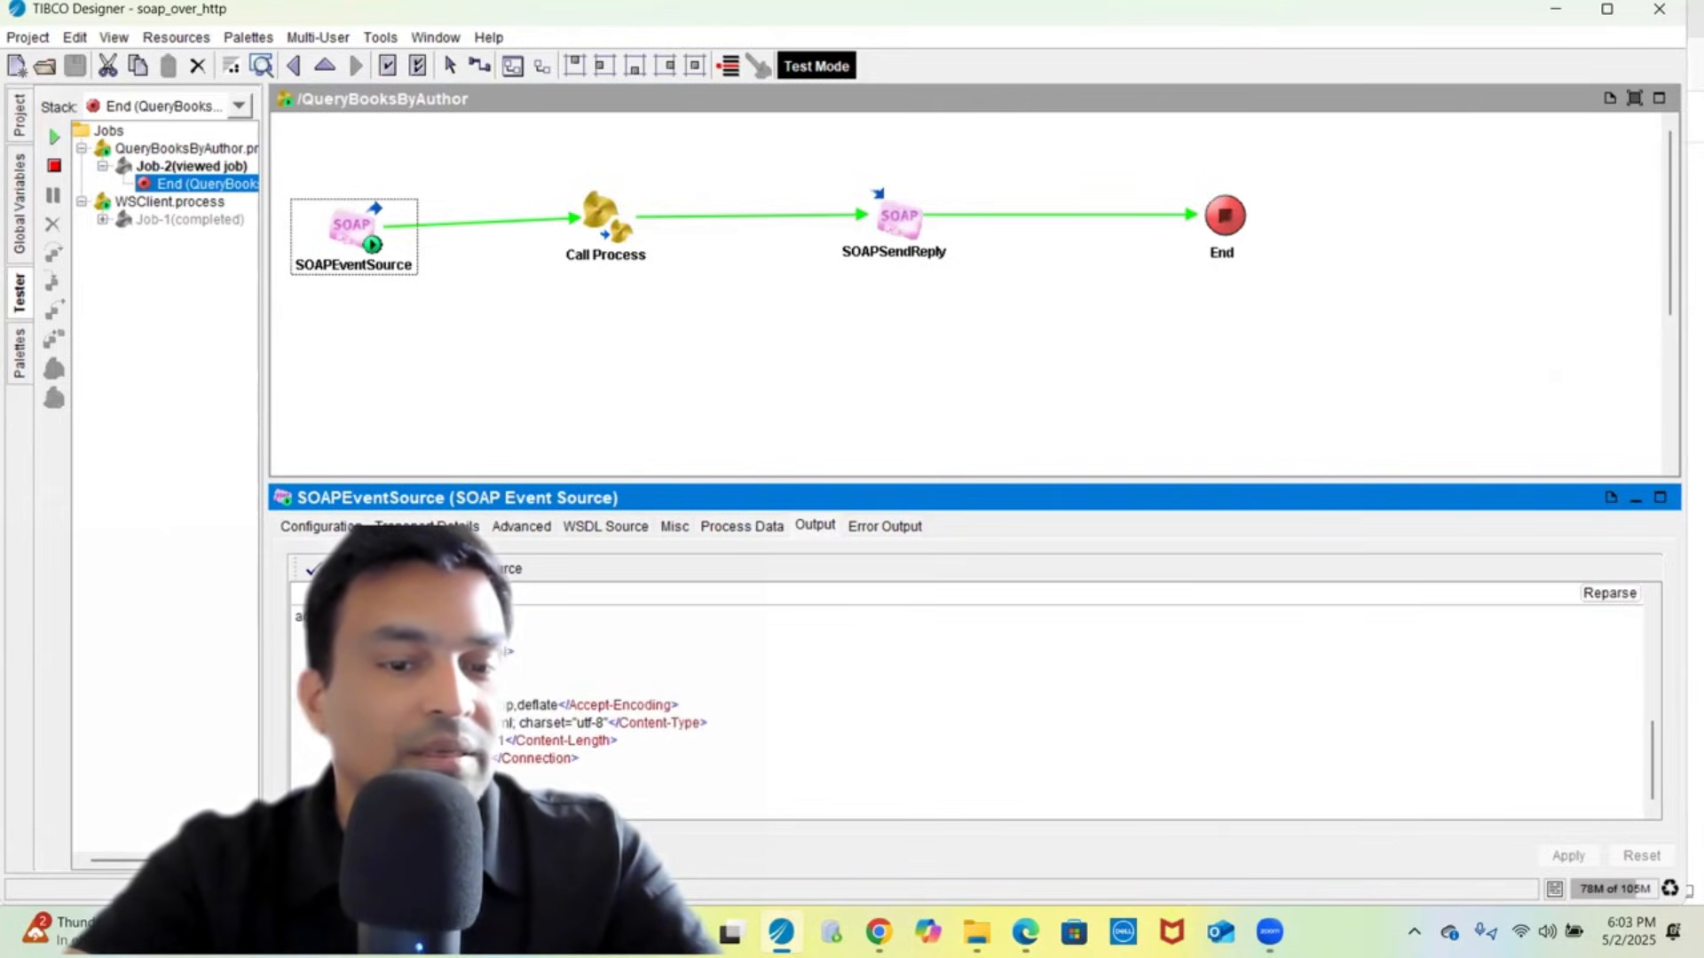
scroll(502, 738, down, 1)
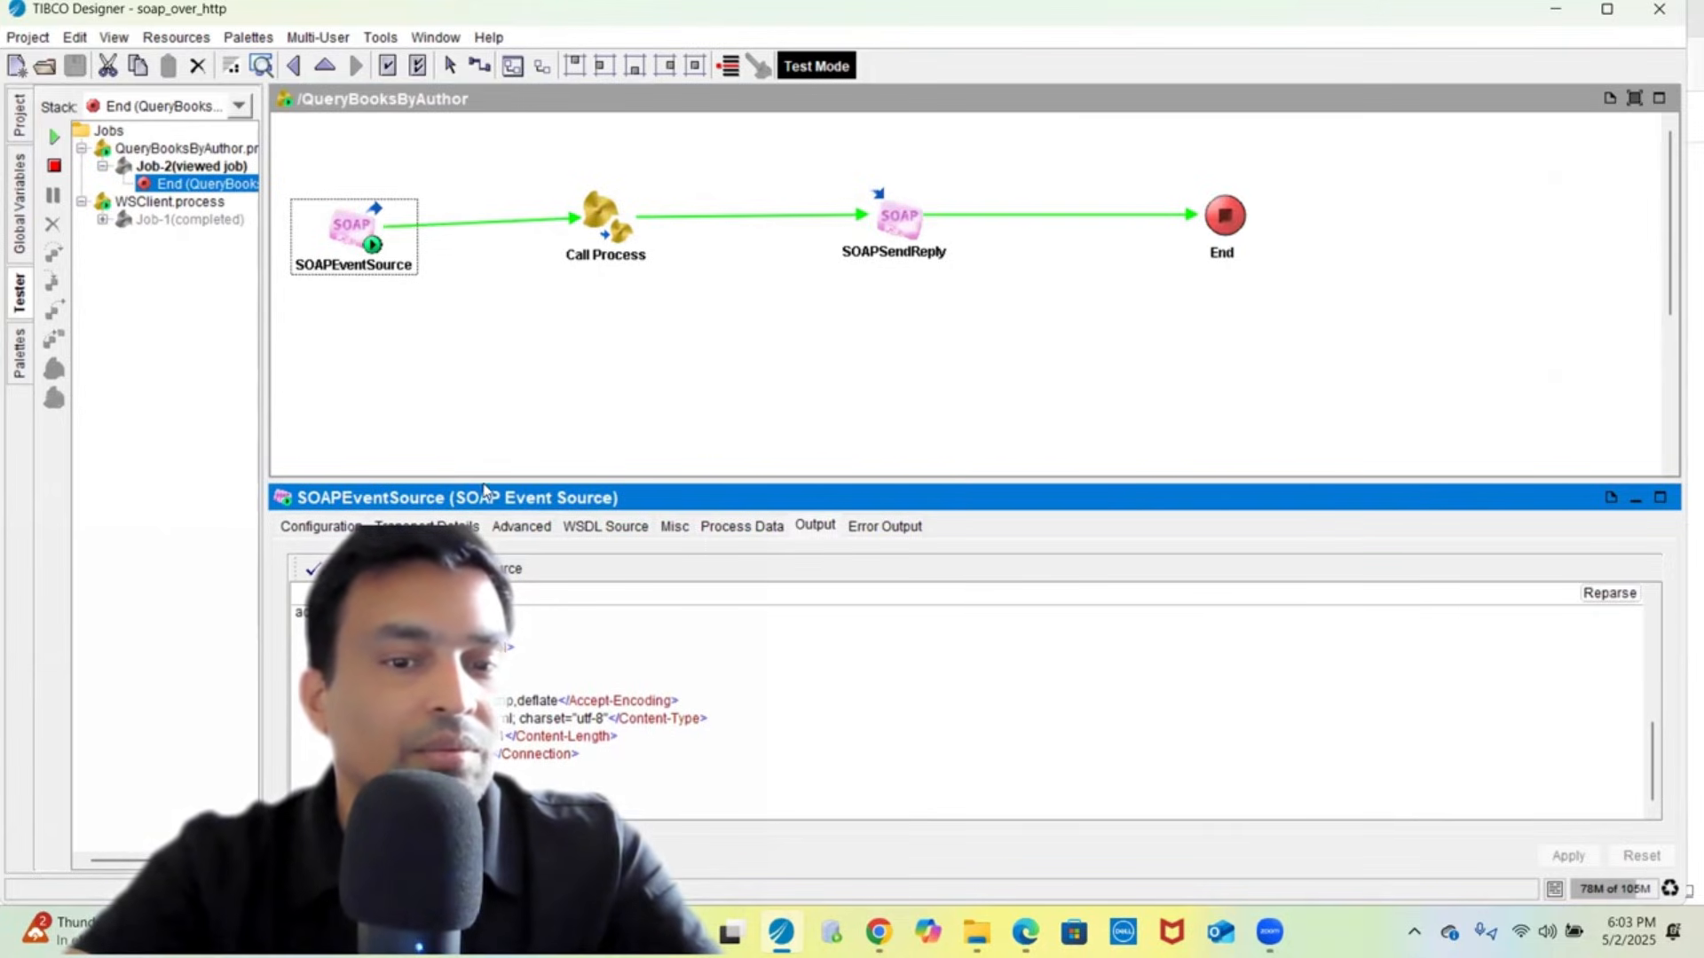
drag(483, 476, 505, 327)
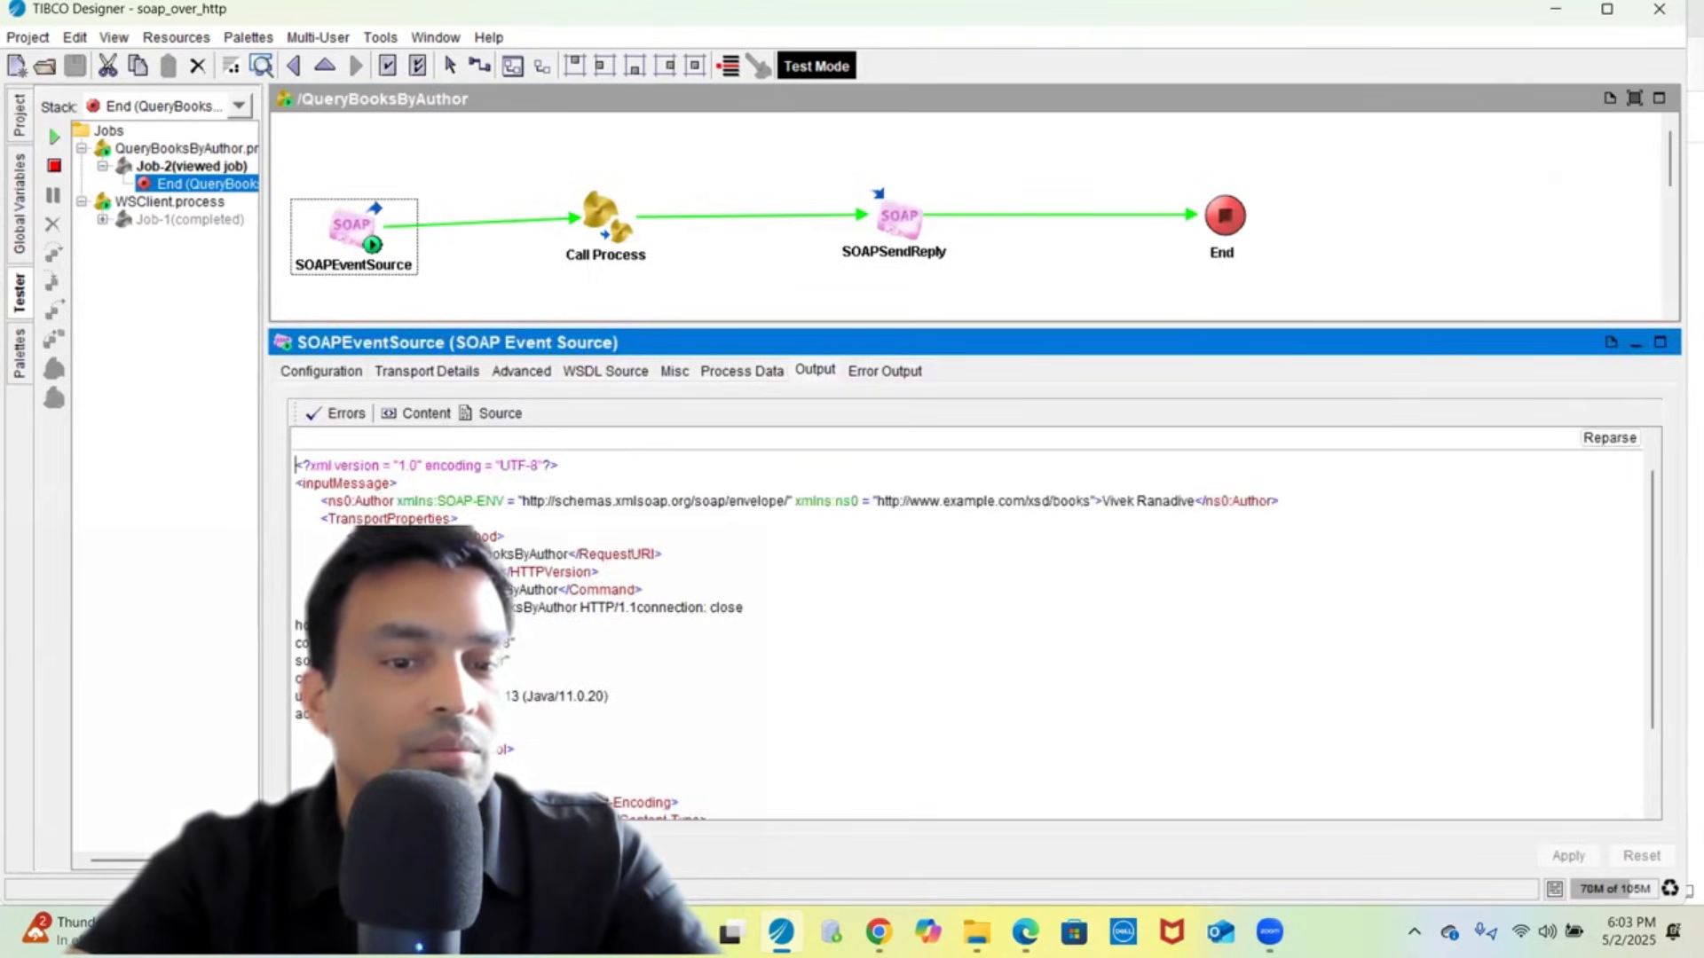
scroll(557, 688, down, 2)
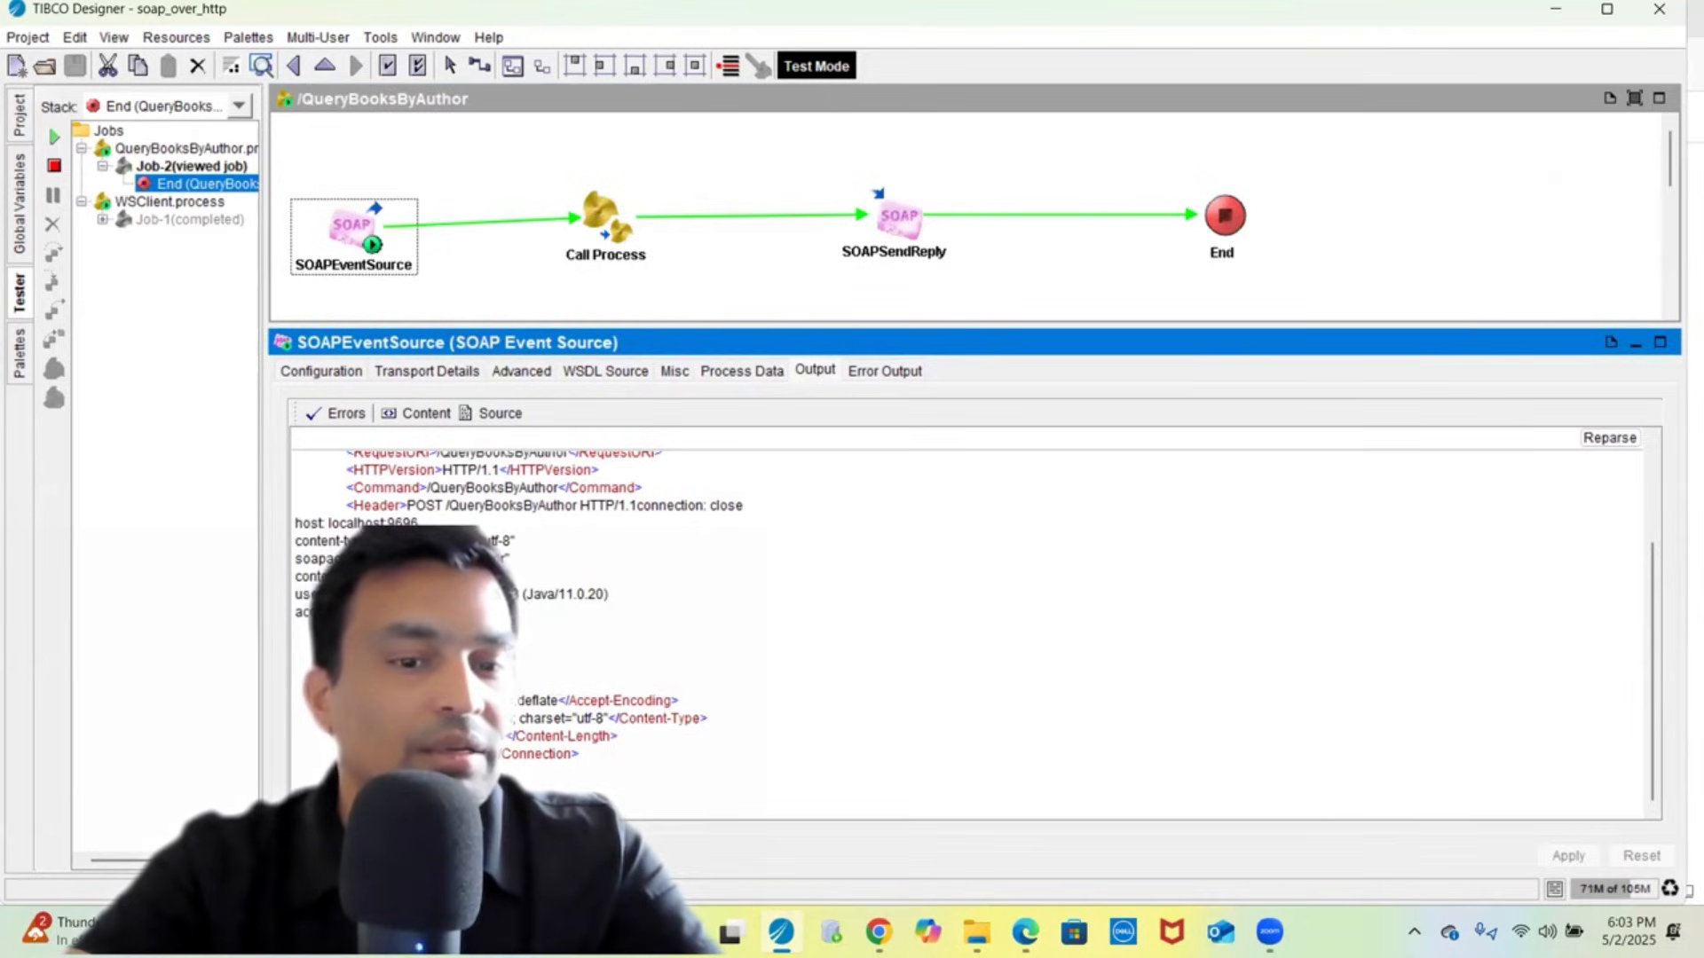
scroll(597, 695, up, 2)
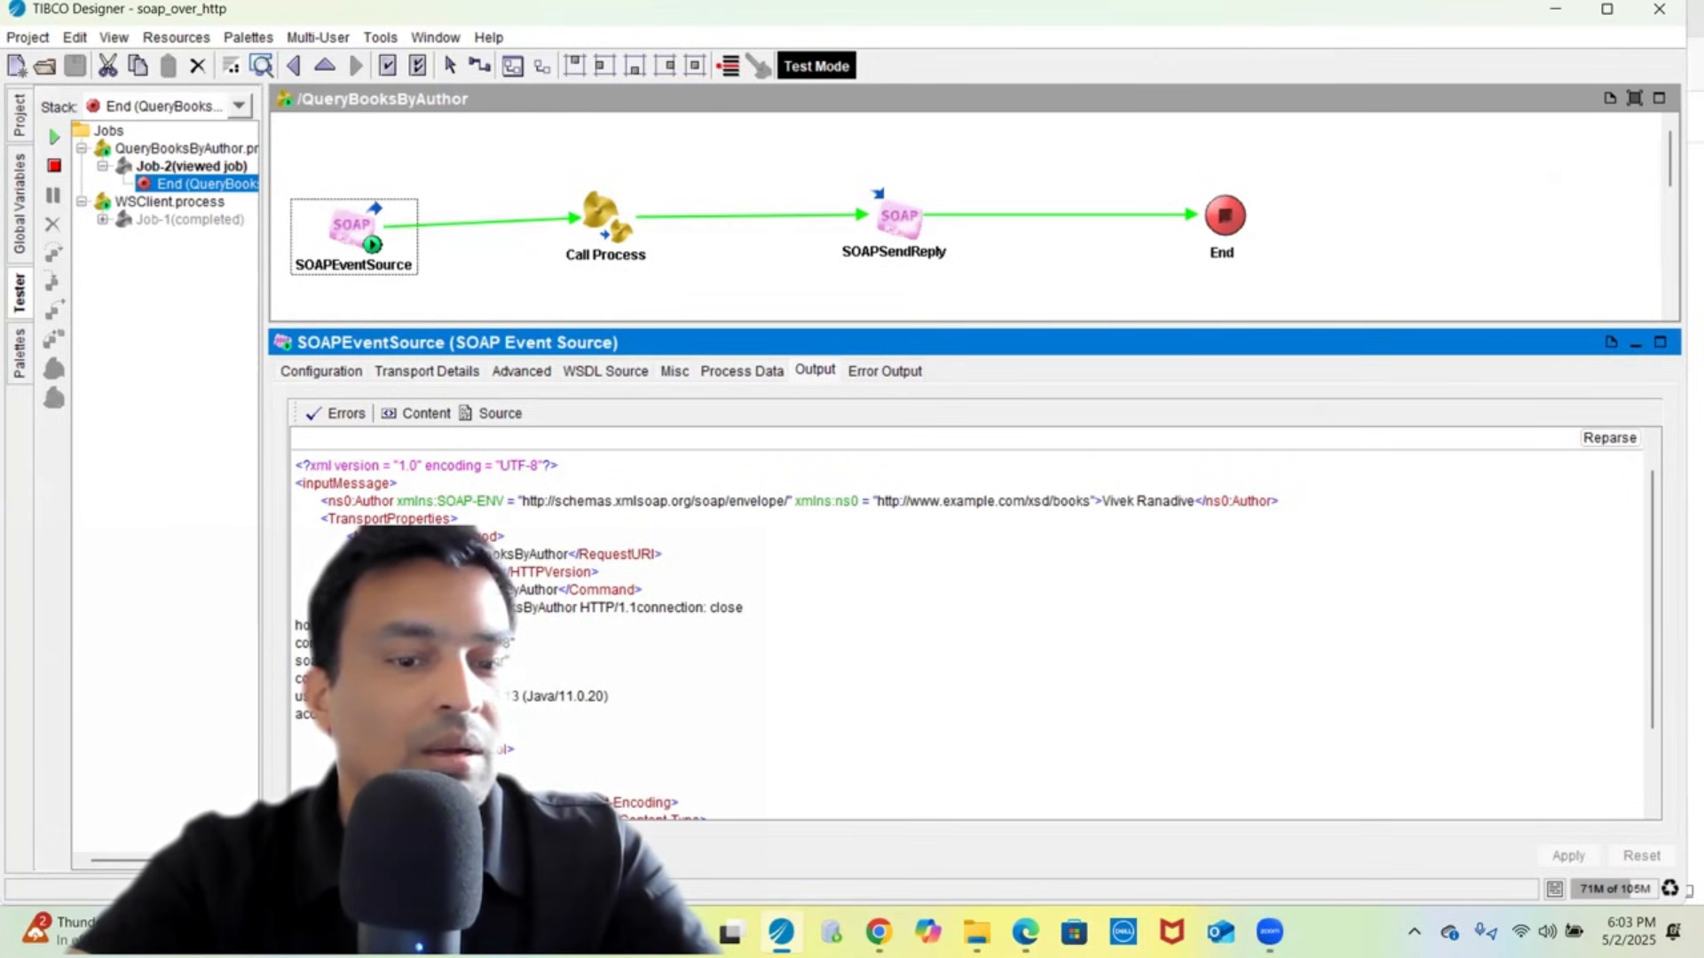
- Reselect SOAPEventSource's source output and highlight the Author element line
click(417, 184)
click(404, 259)
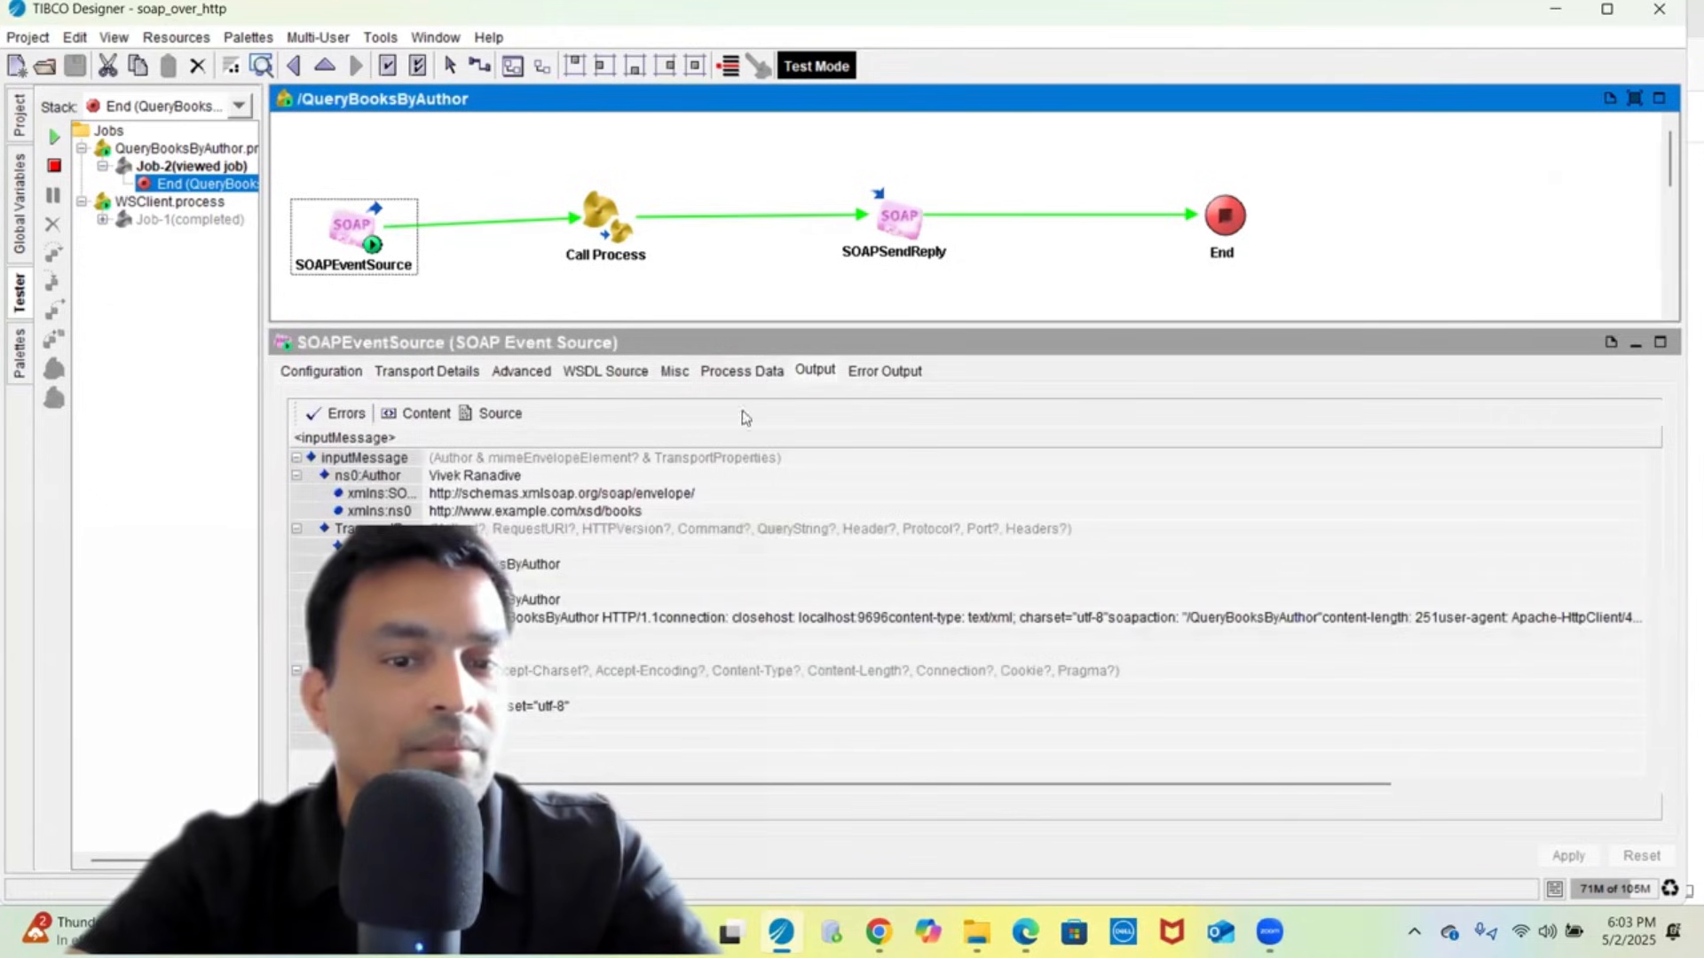
click(500, 414)
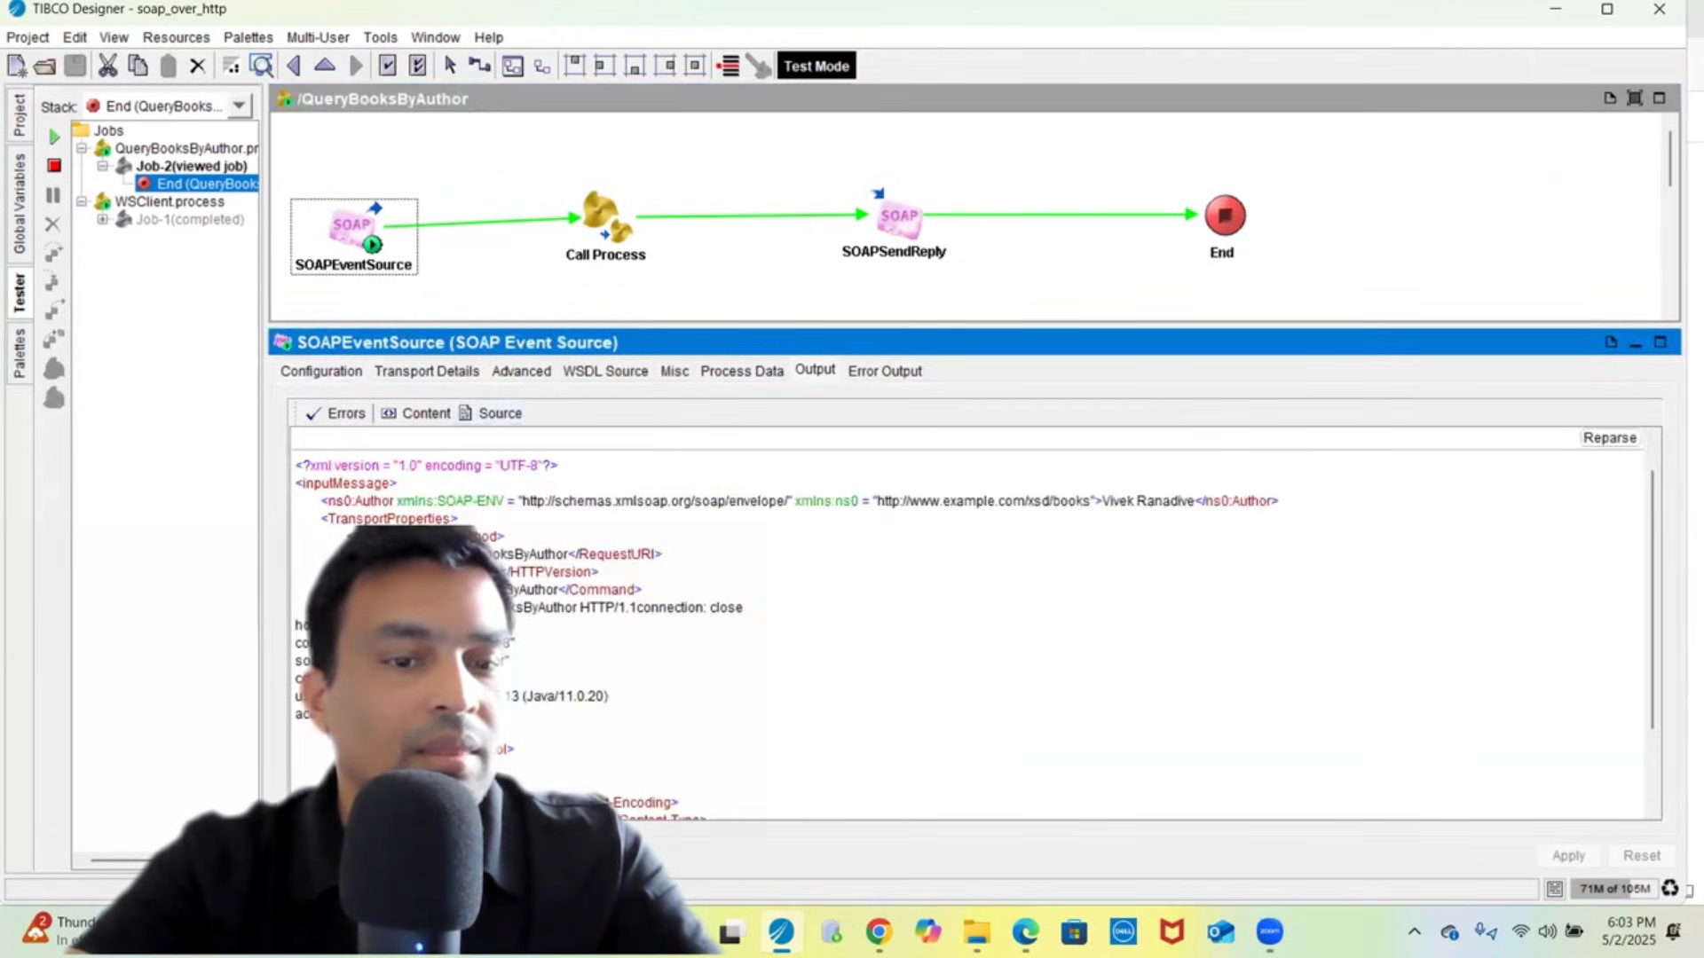
scroll(967, 621, down, 2)
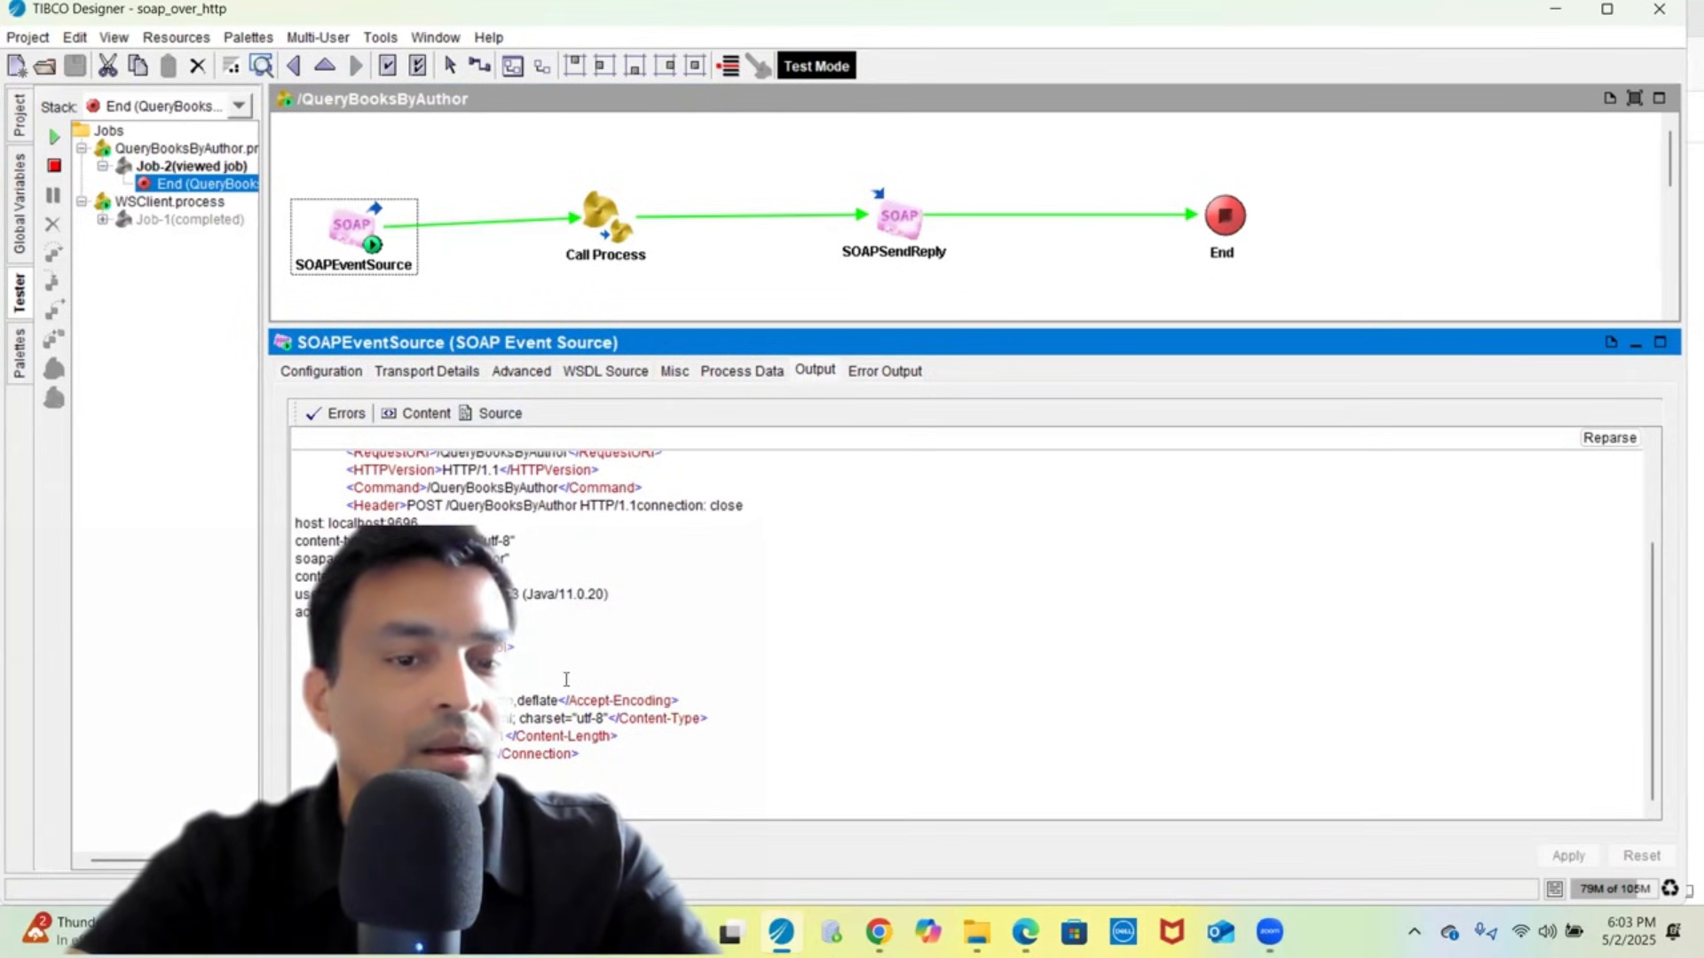
scroll(566, 680, up, 2)
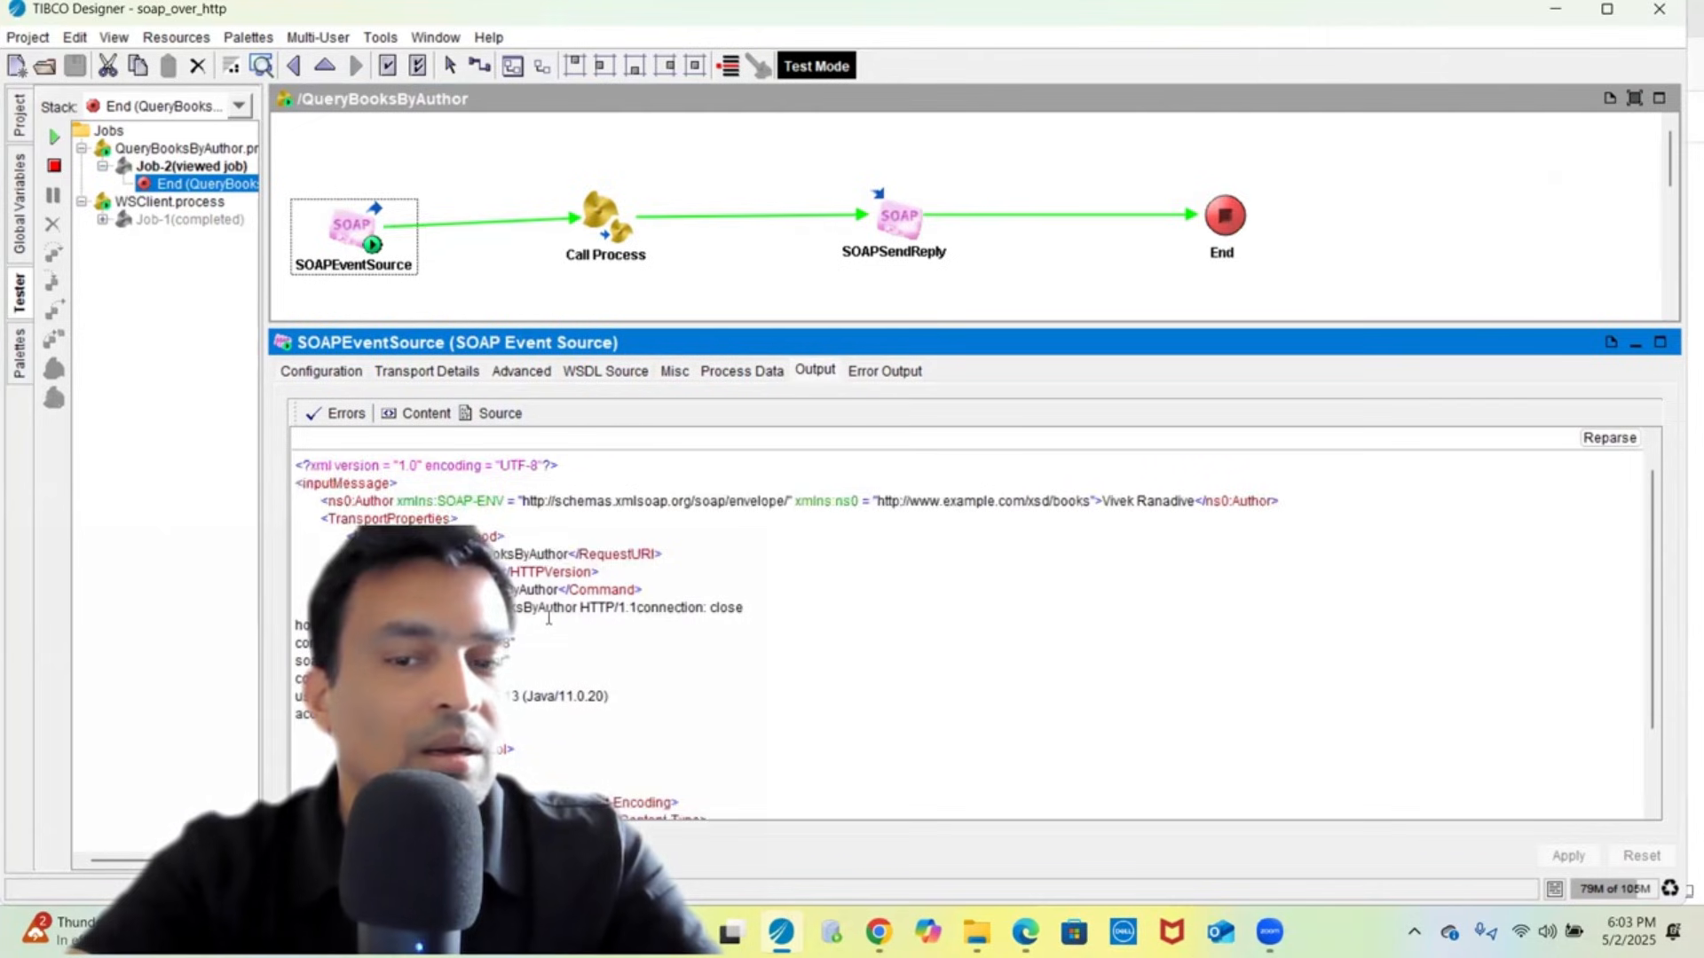
triple_click(1175, 502)
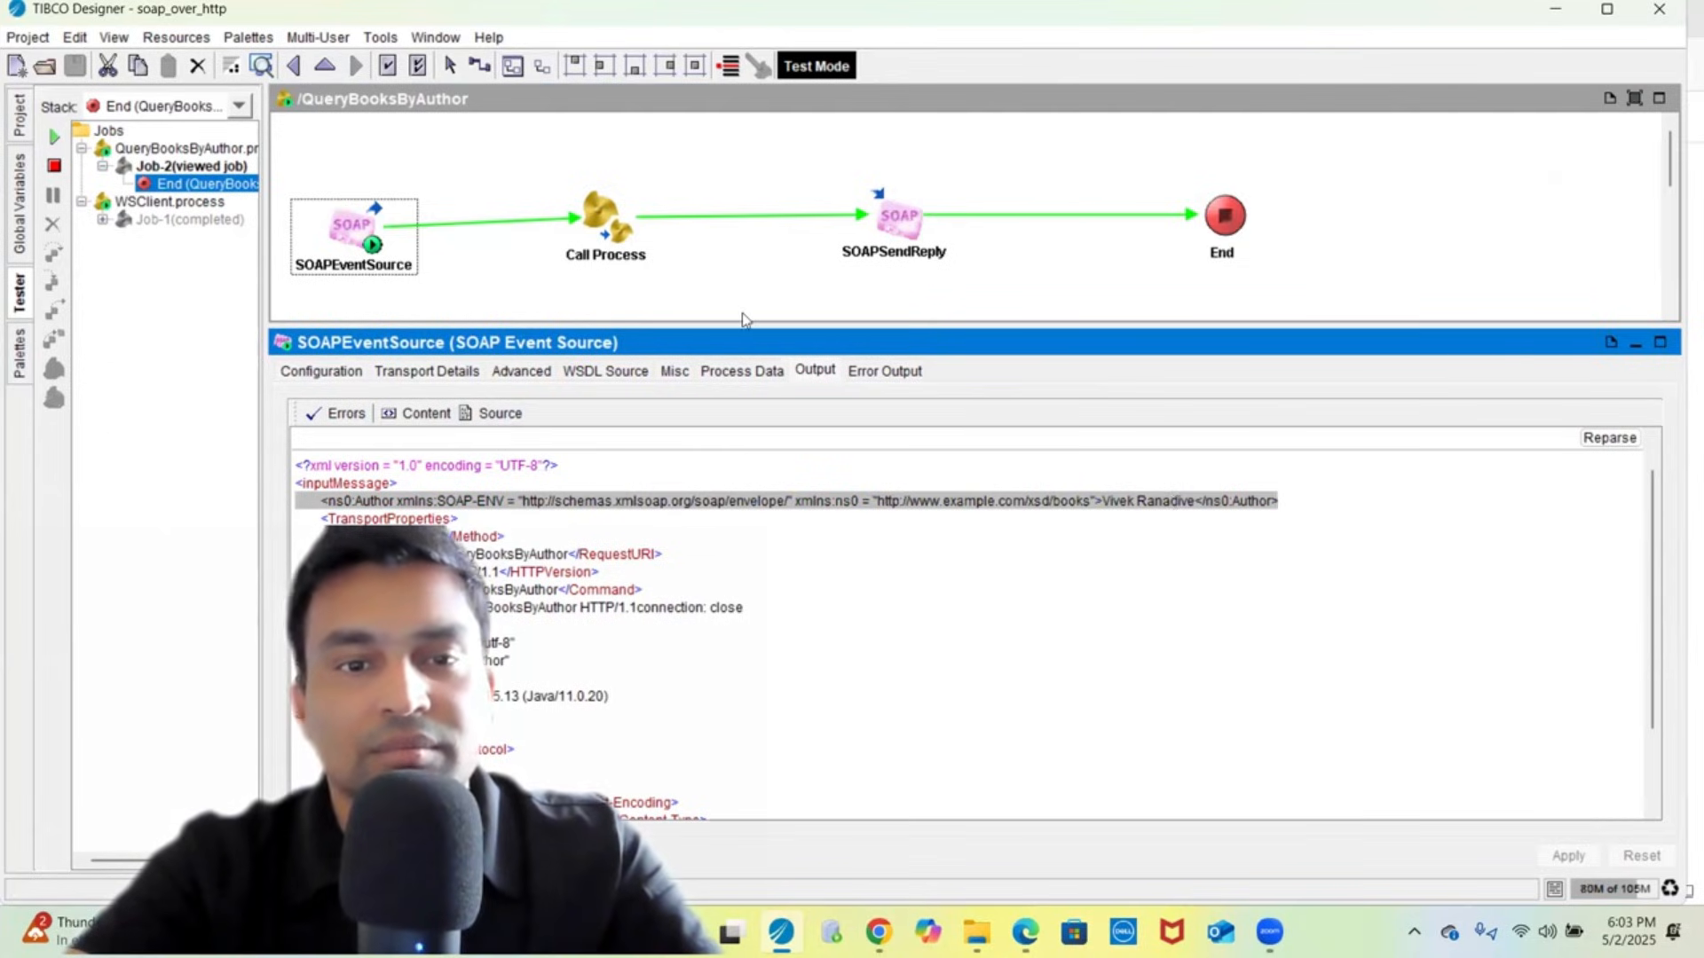
- Check Call Process's Input Data and Output in Source view, then drill into the /Query subprocess
click(641, 249)
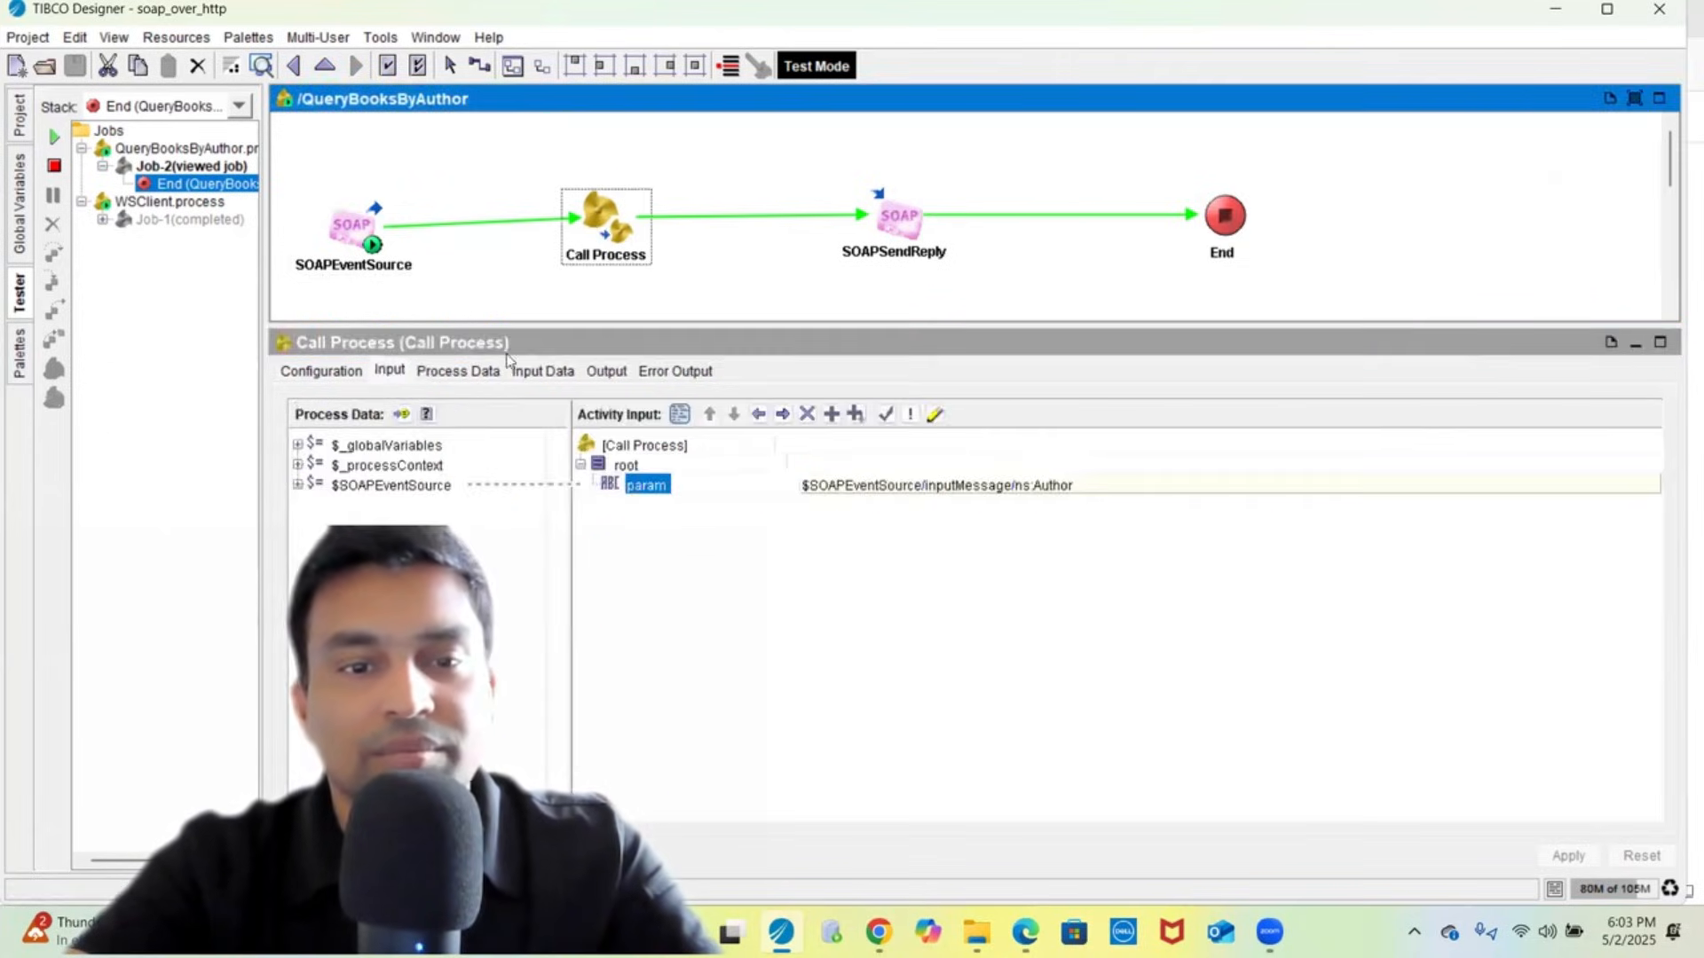
click(533, 373)
click(494, 412)
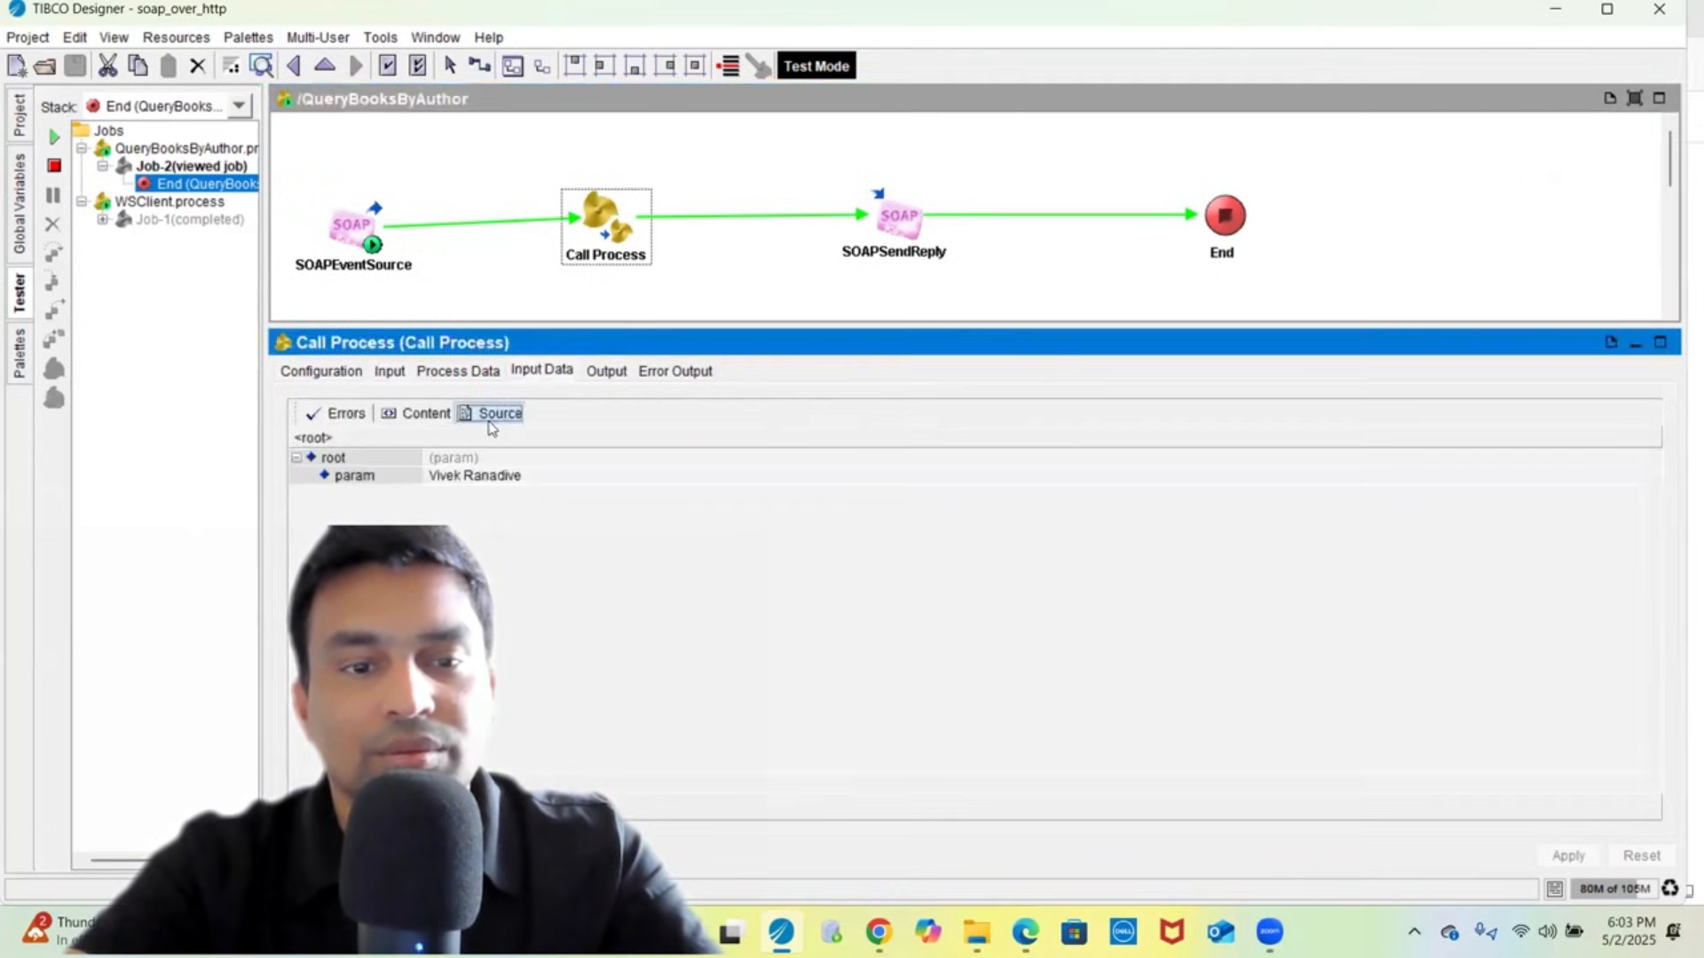
click(606, 371)
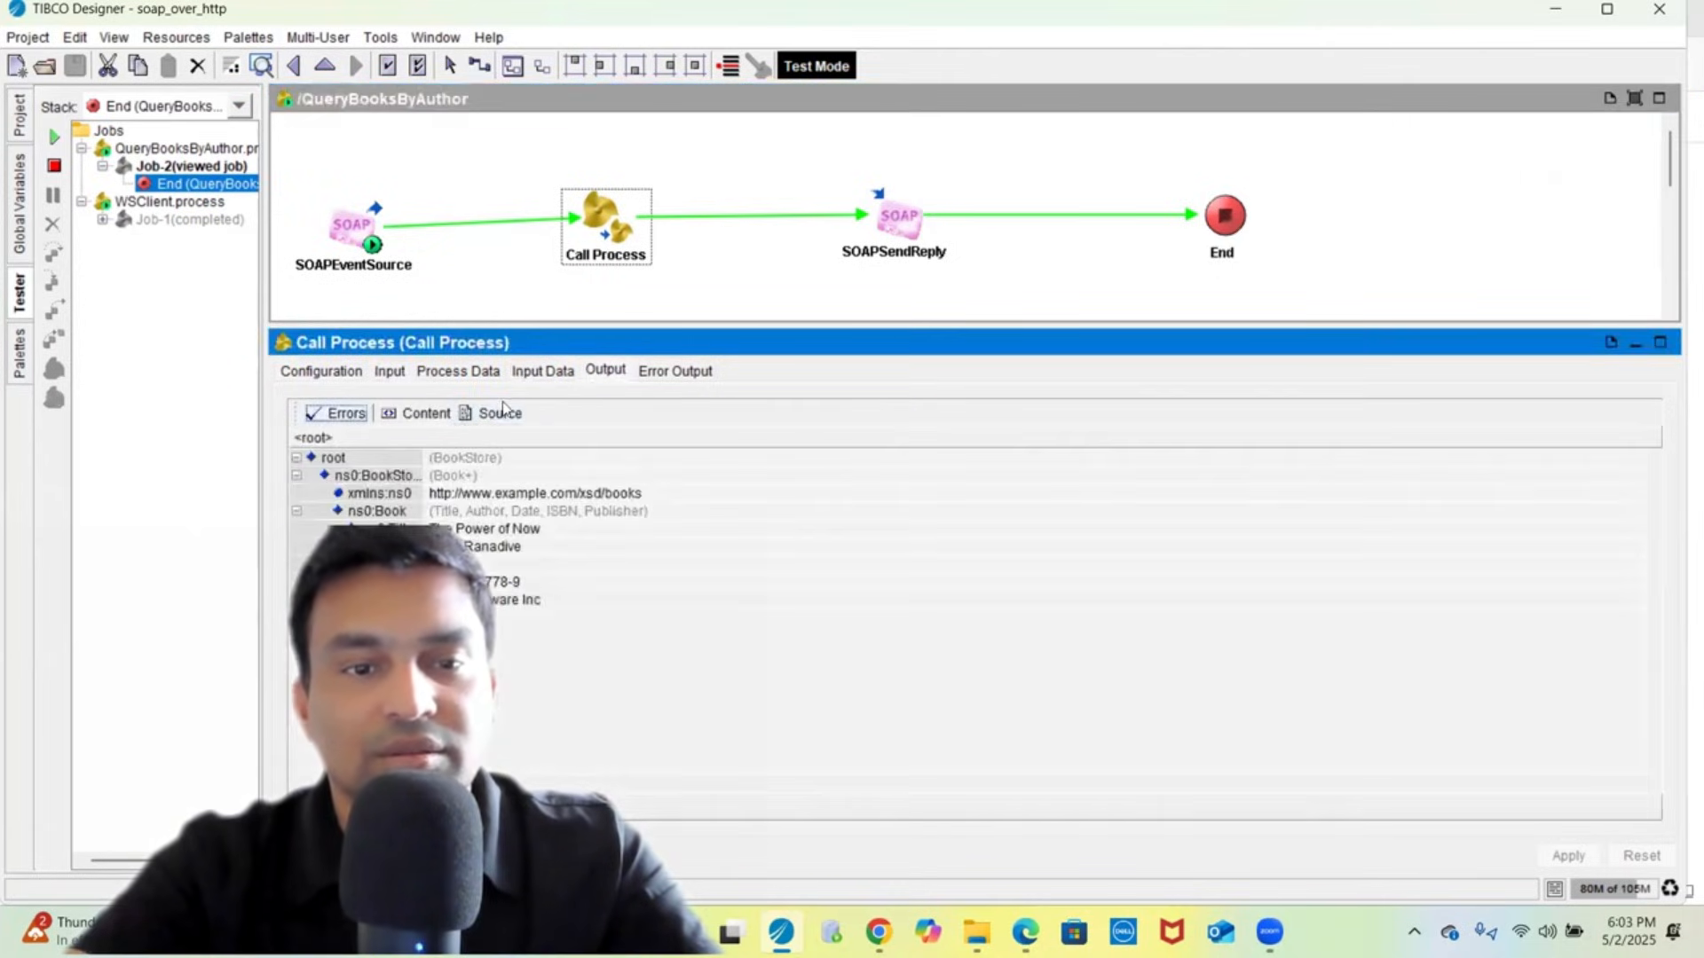
double_click(603, 236)
- Review the Read File step's output as raw XML
click(532, 192)
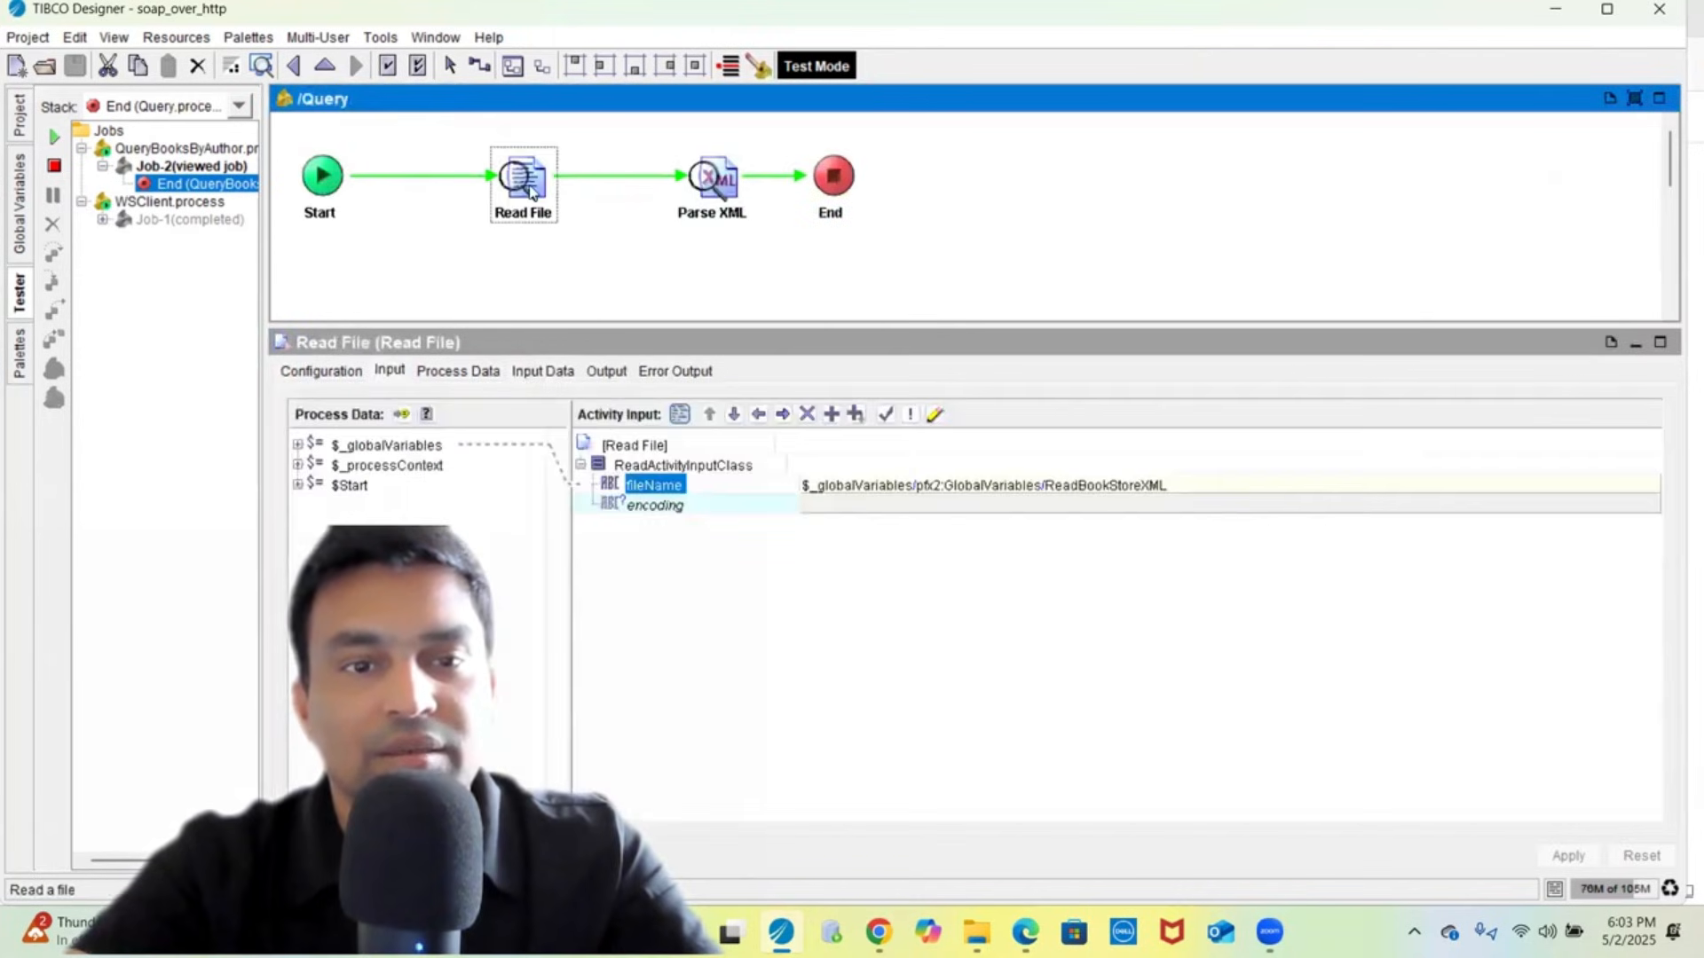
click(597, 372)
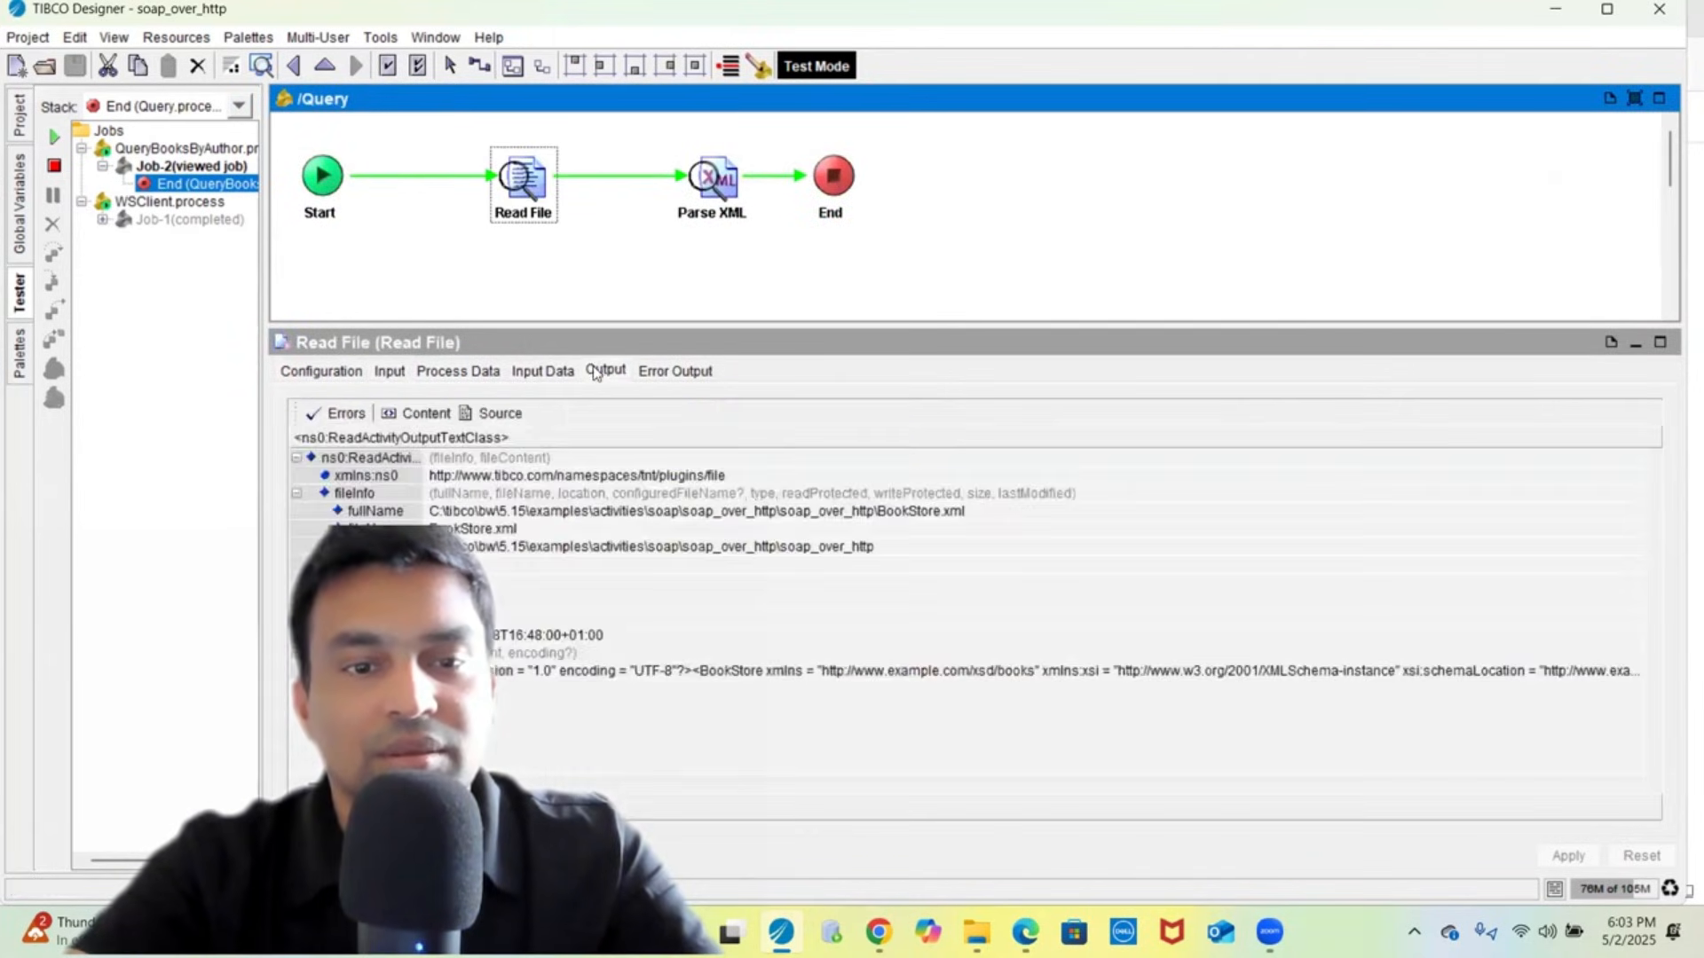
click(488, 417)
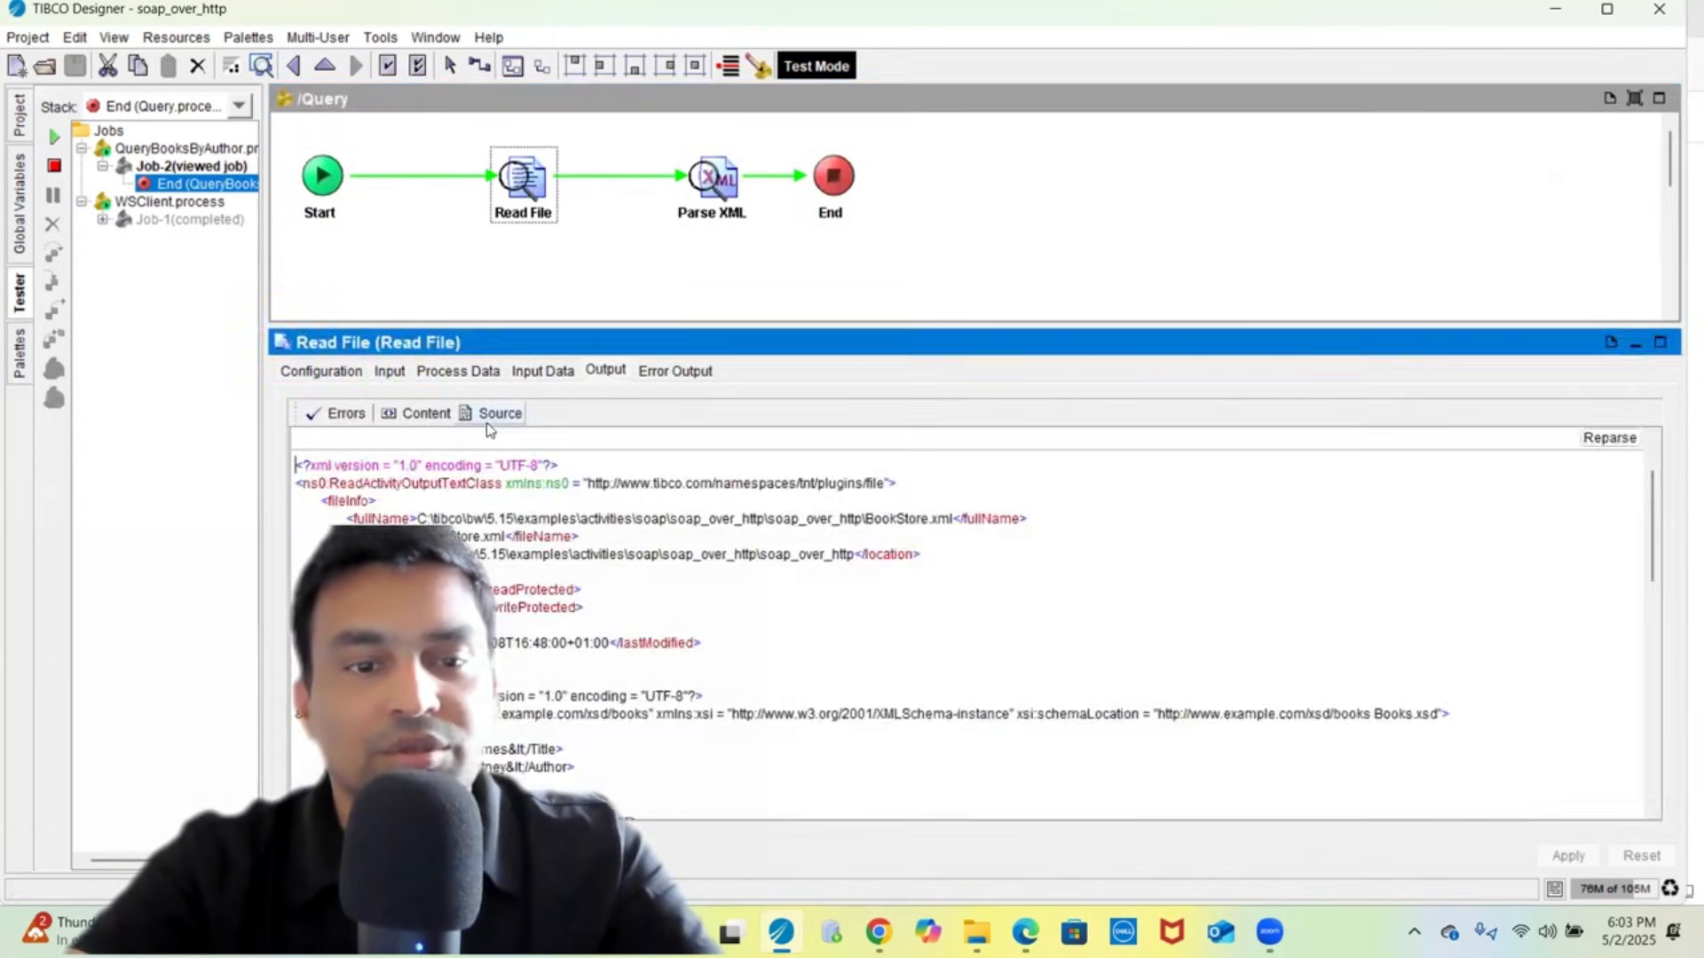
- Check Parse XML's output in Source view, then show the End activity's Input mapping
click(710, 184)
click(696, 372)
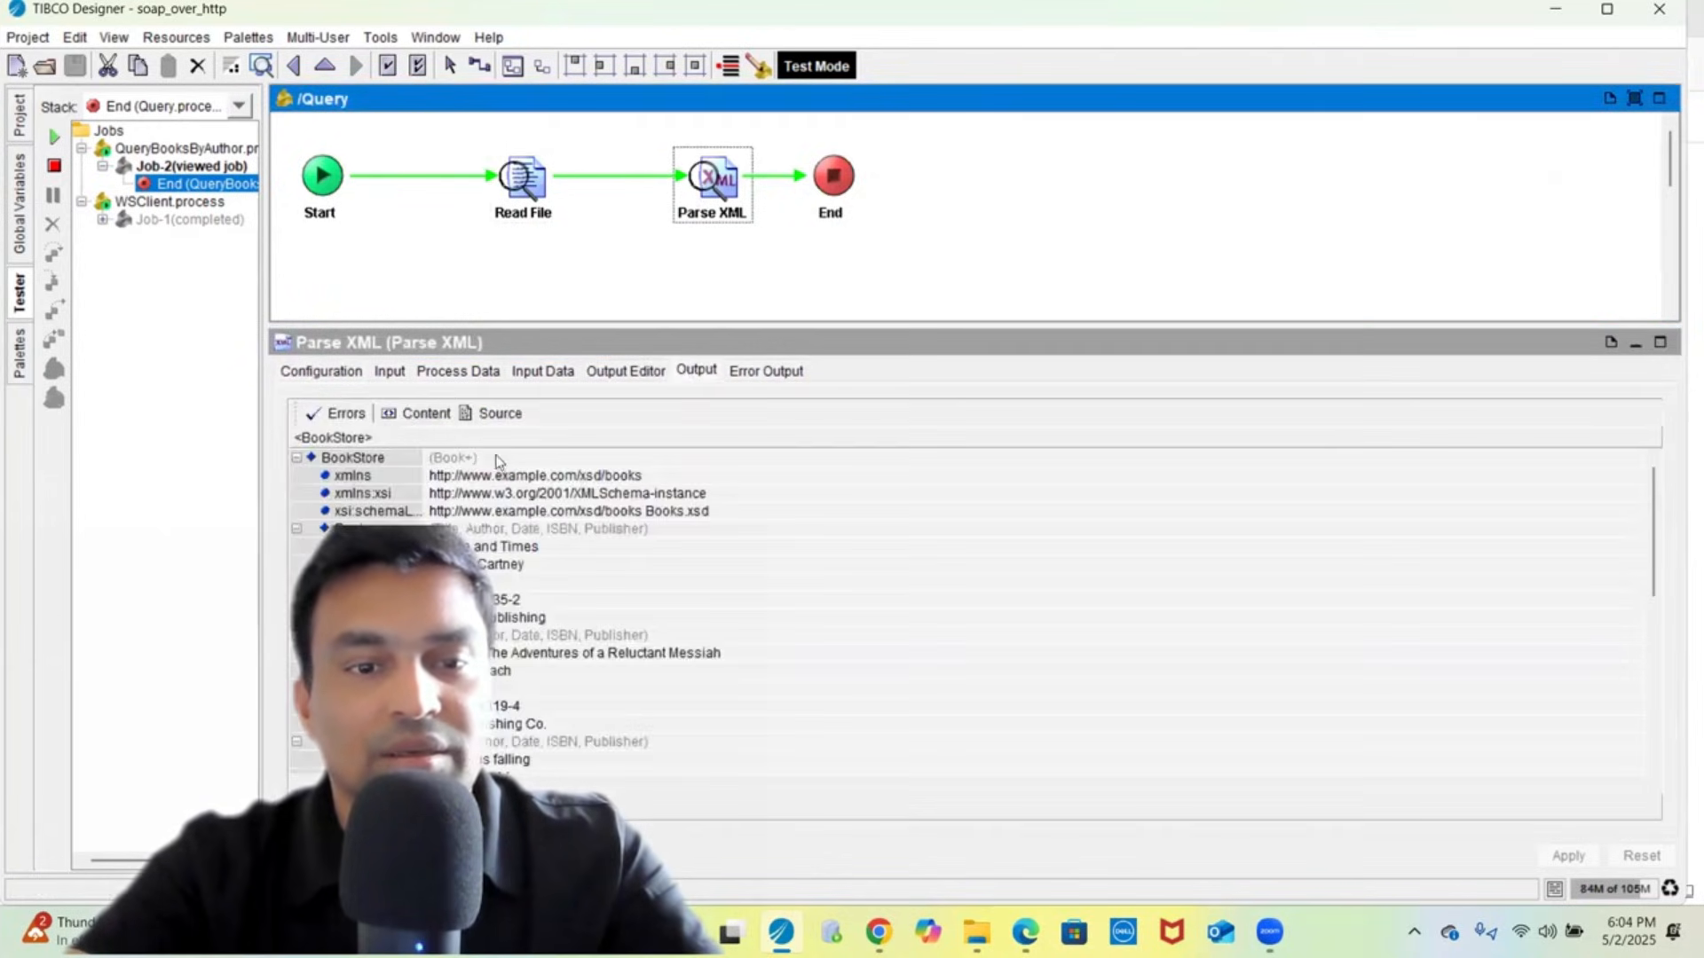
click(494, 416)
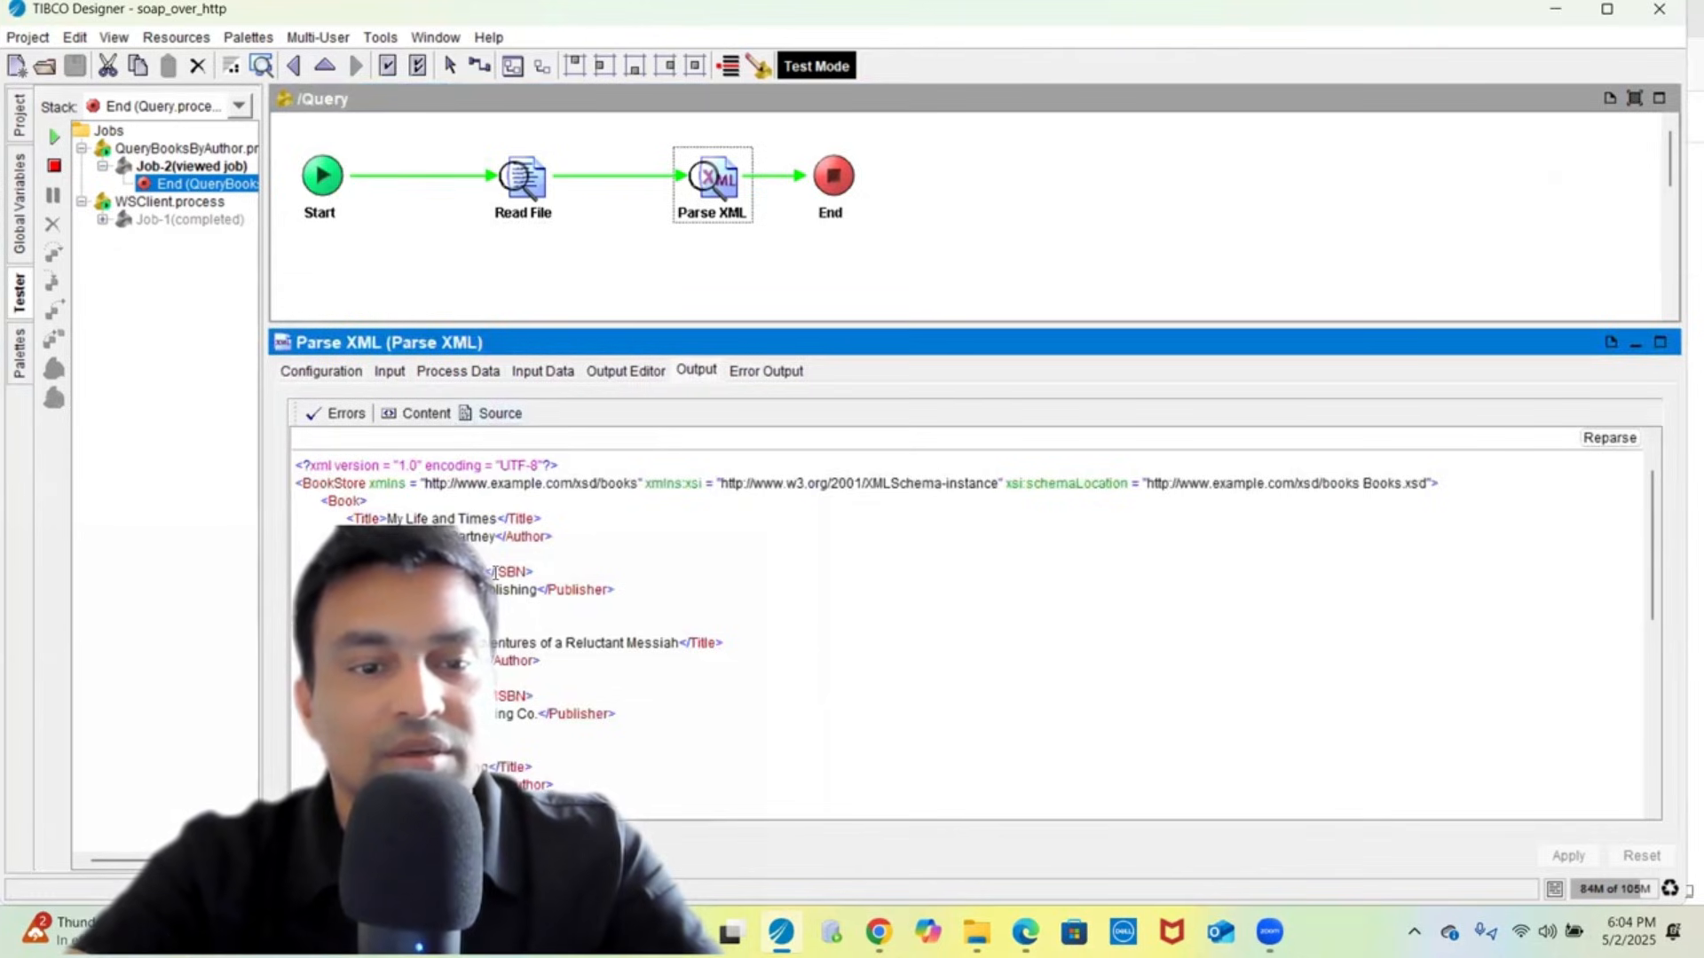
scroll(494, 573, down, 8)
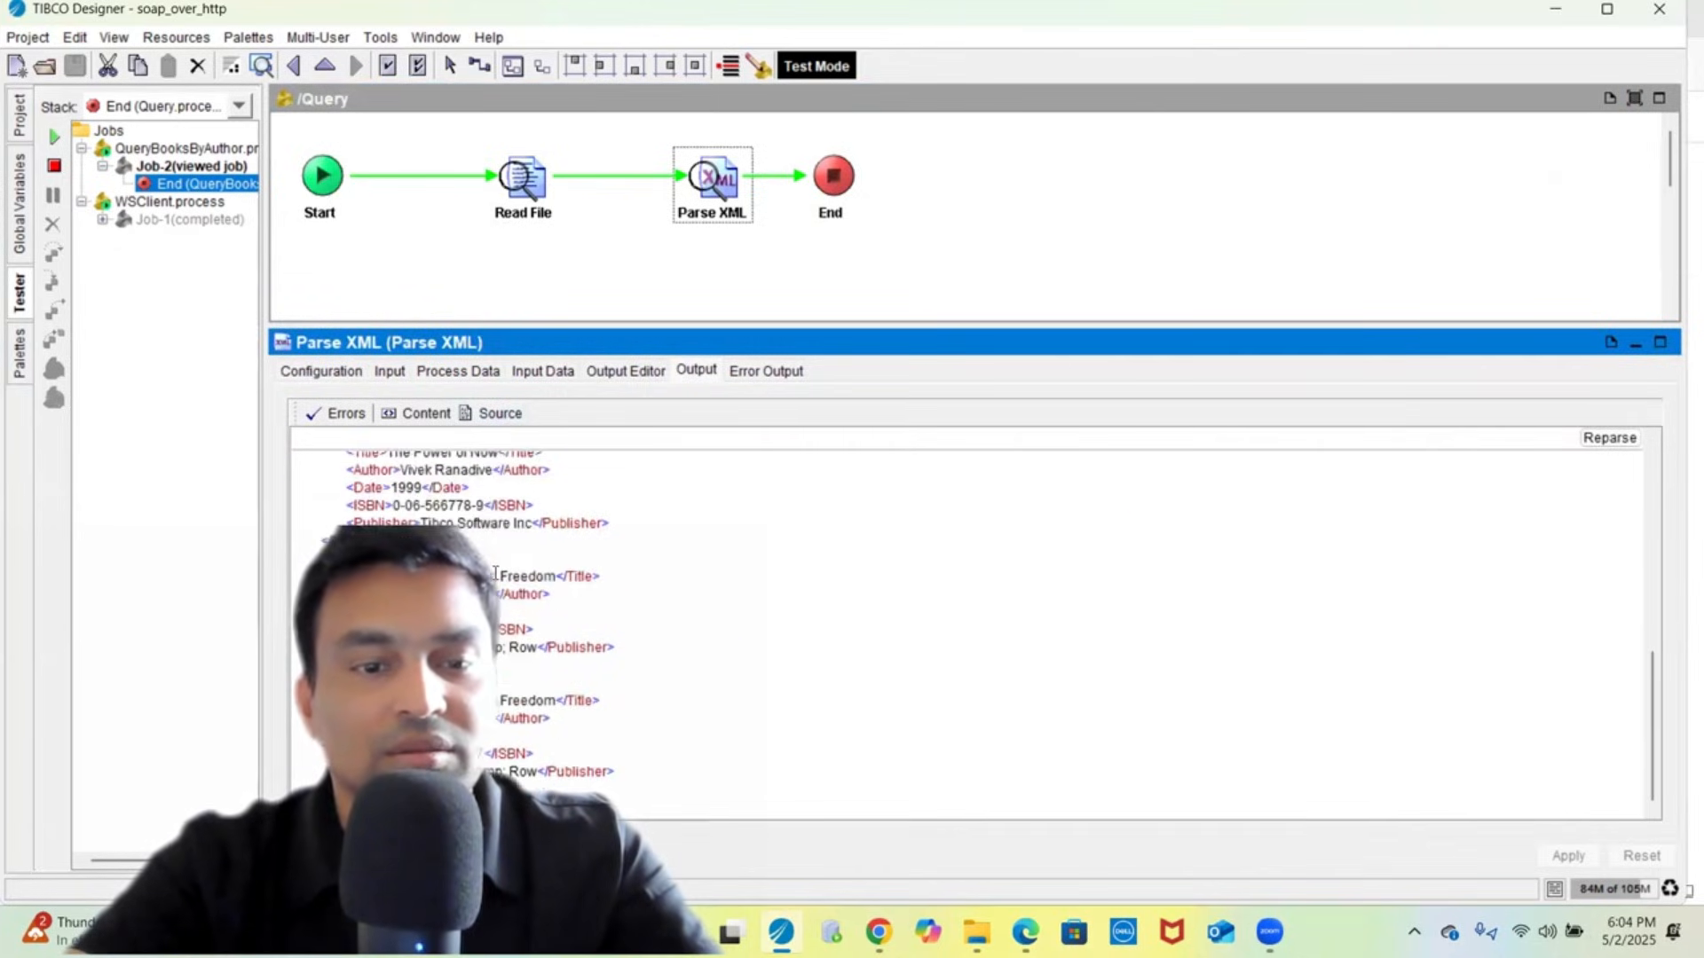
click(829, 186)
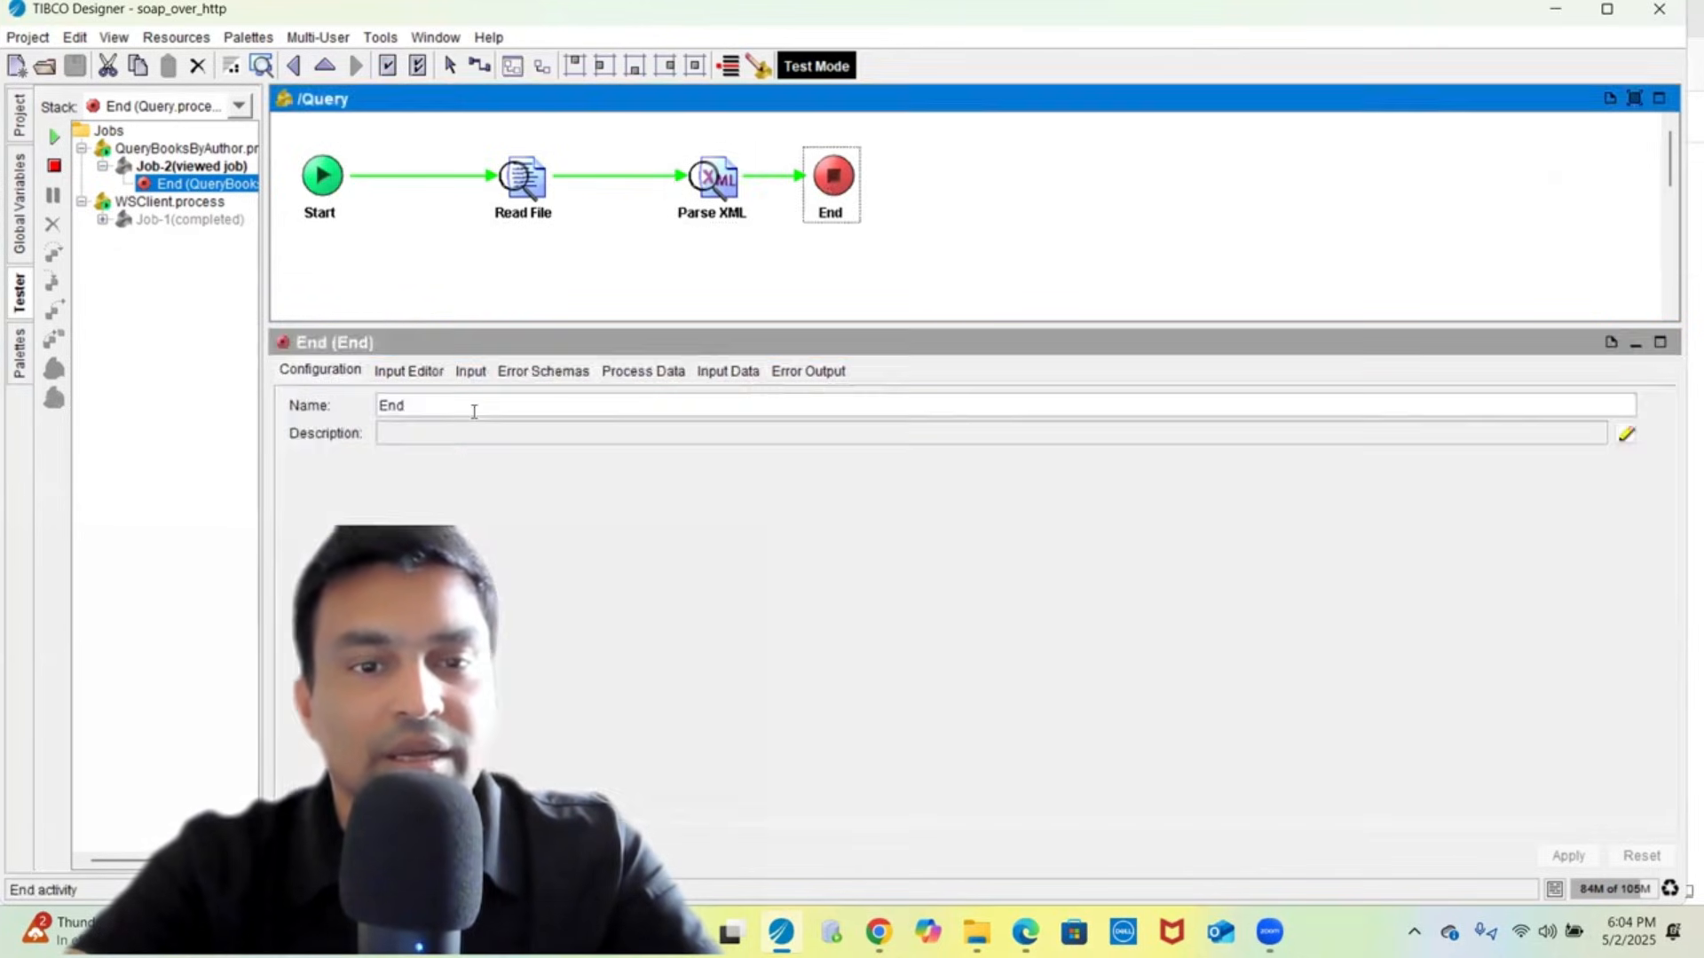
click(470, 373)
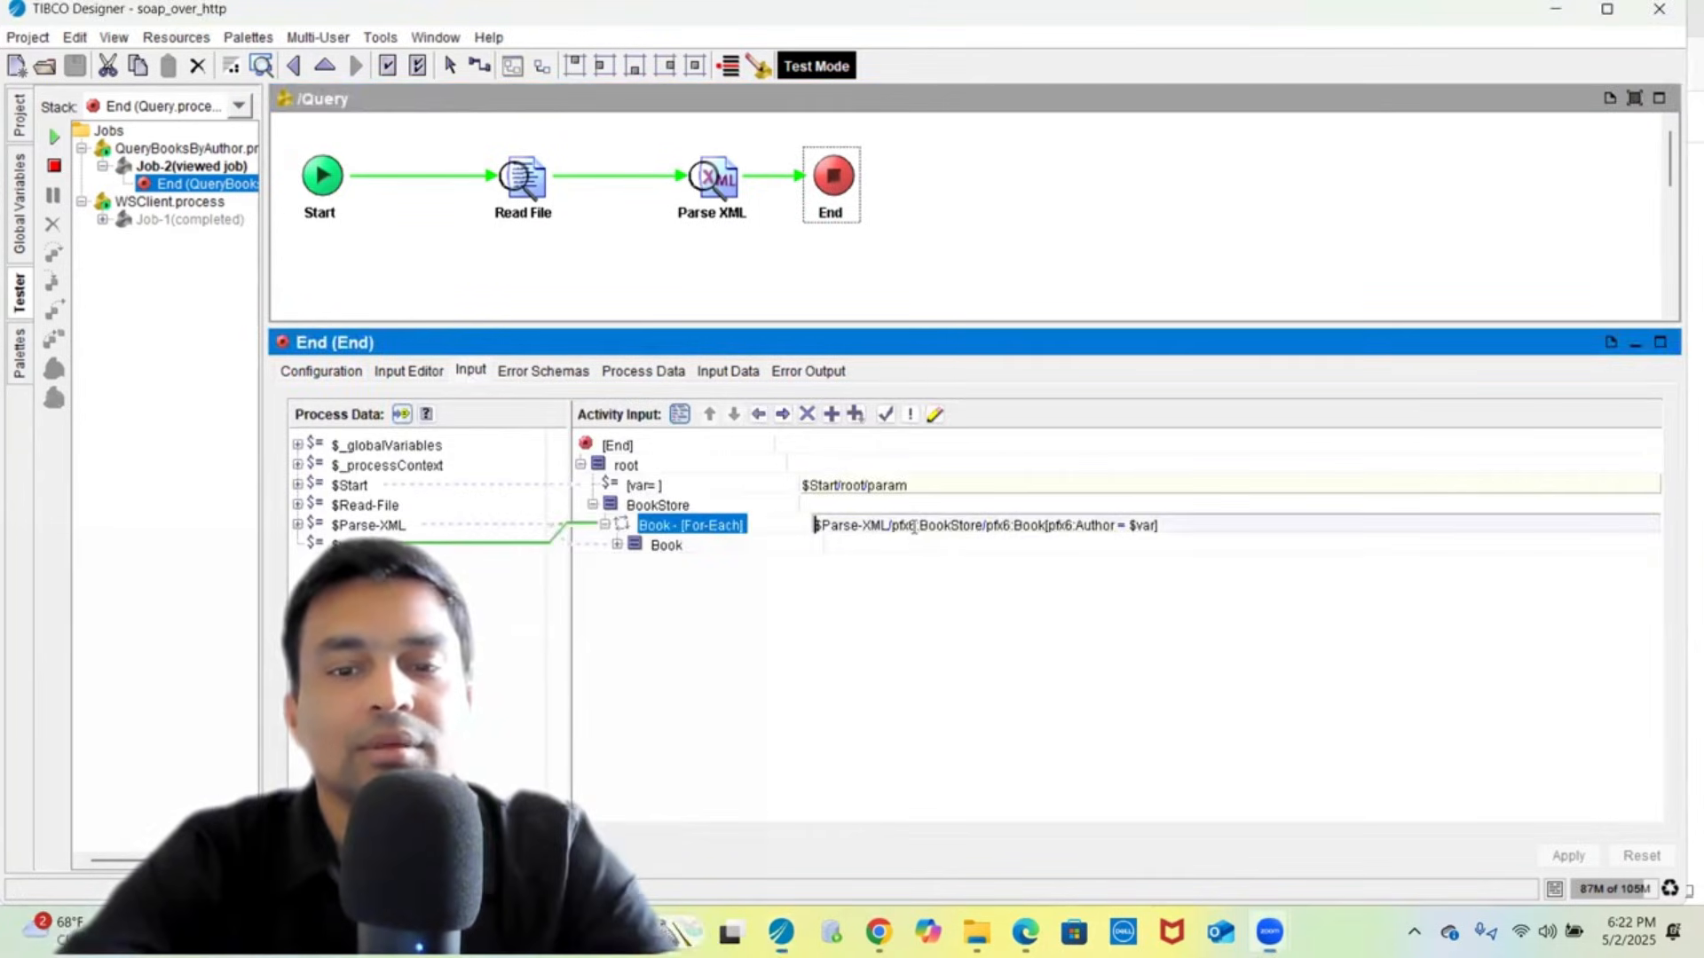
- Look at the Book mapping in the XPath Formula Builder, the var expression, and Start's output
click(935, 415)
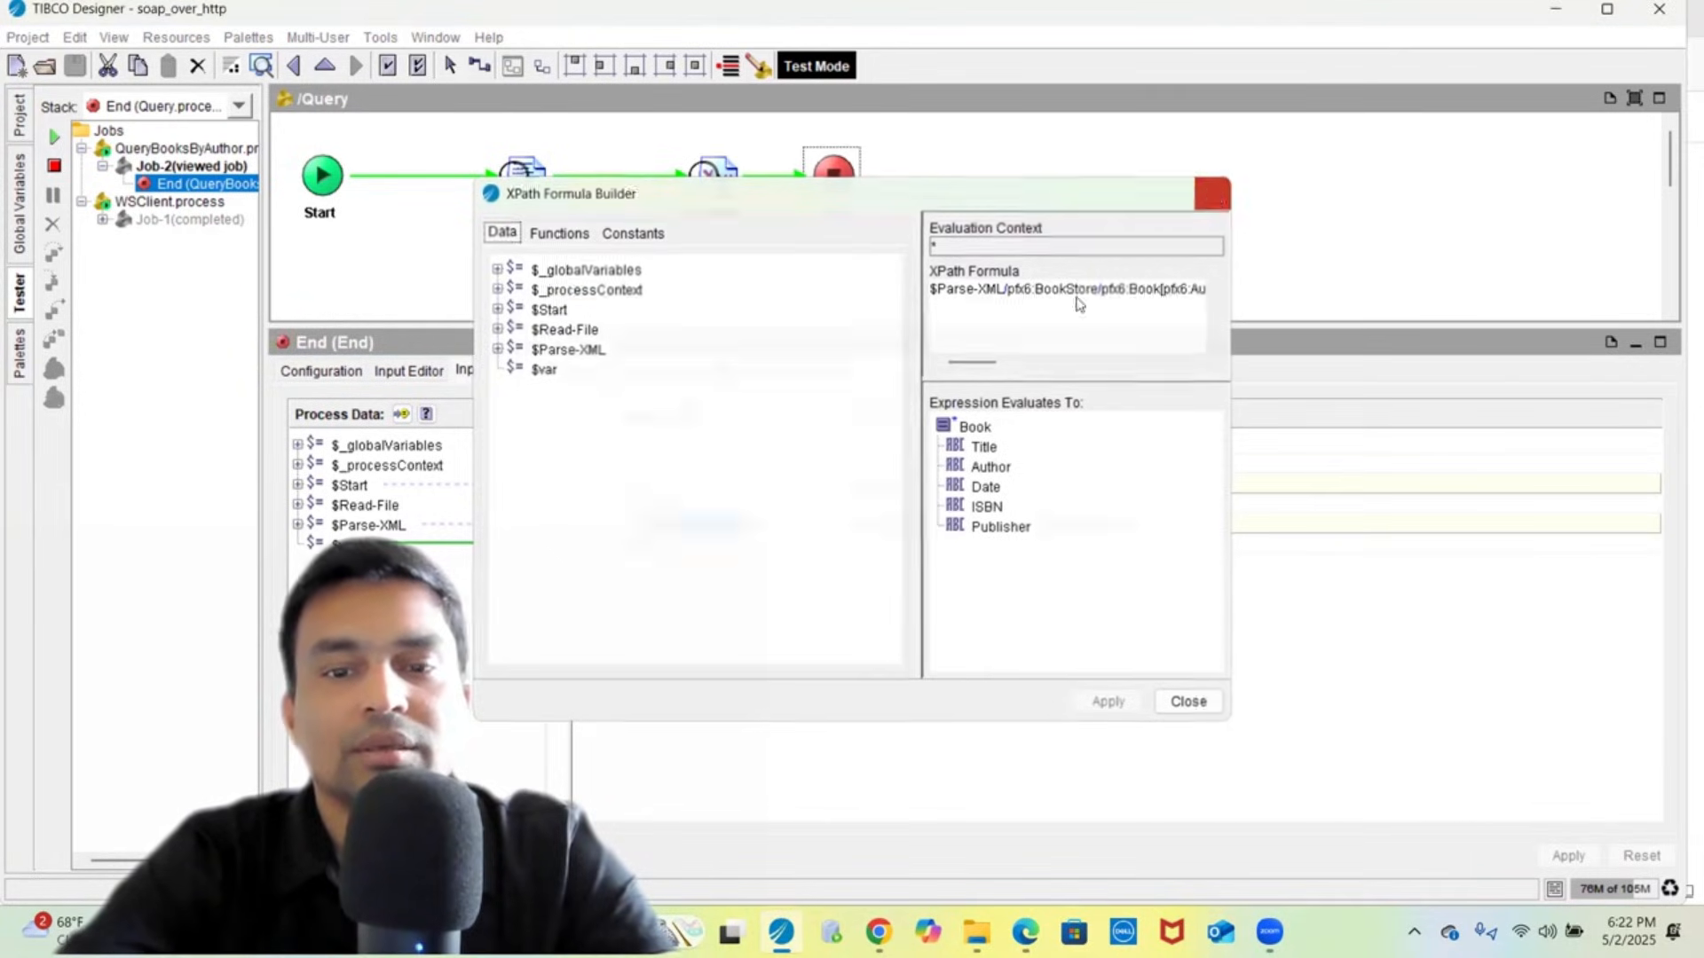
click(1212, 194)
click(737, 484)
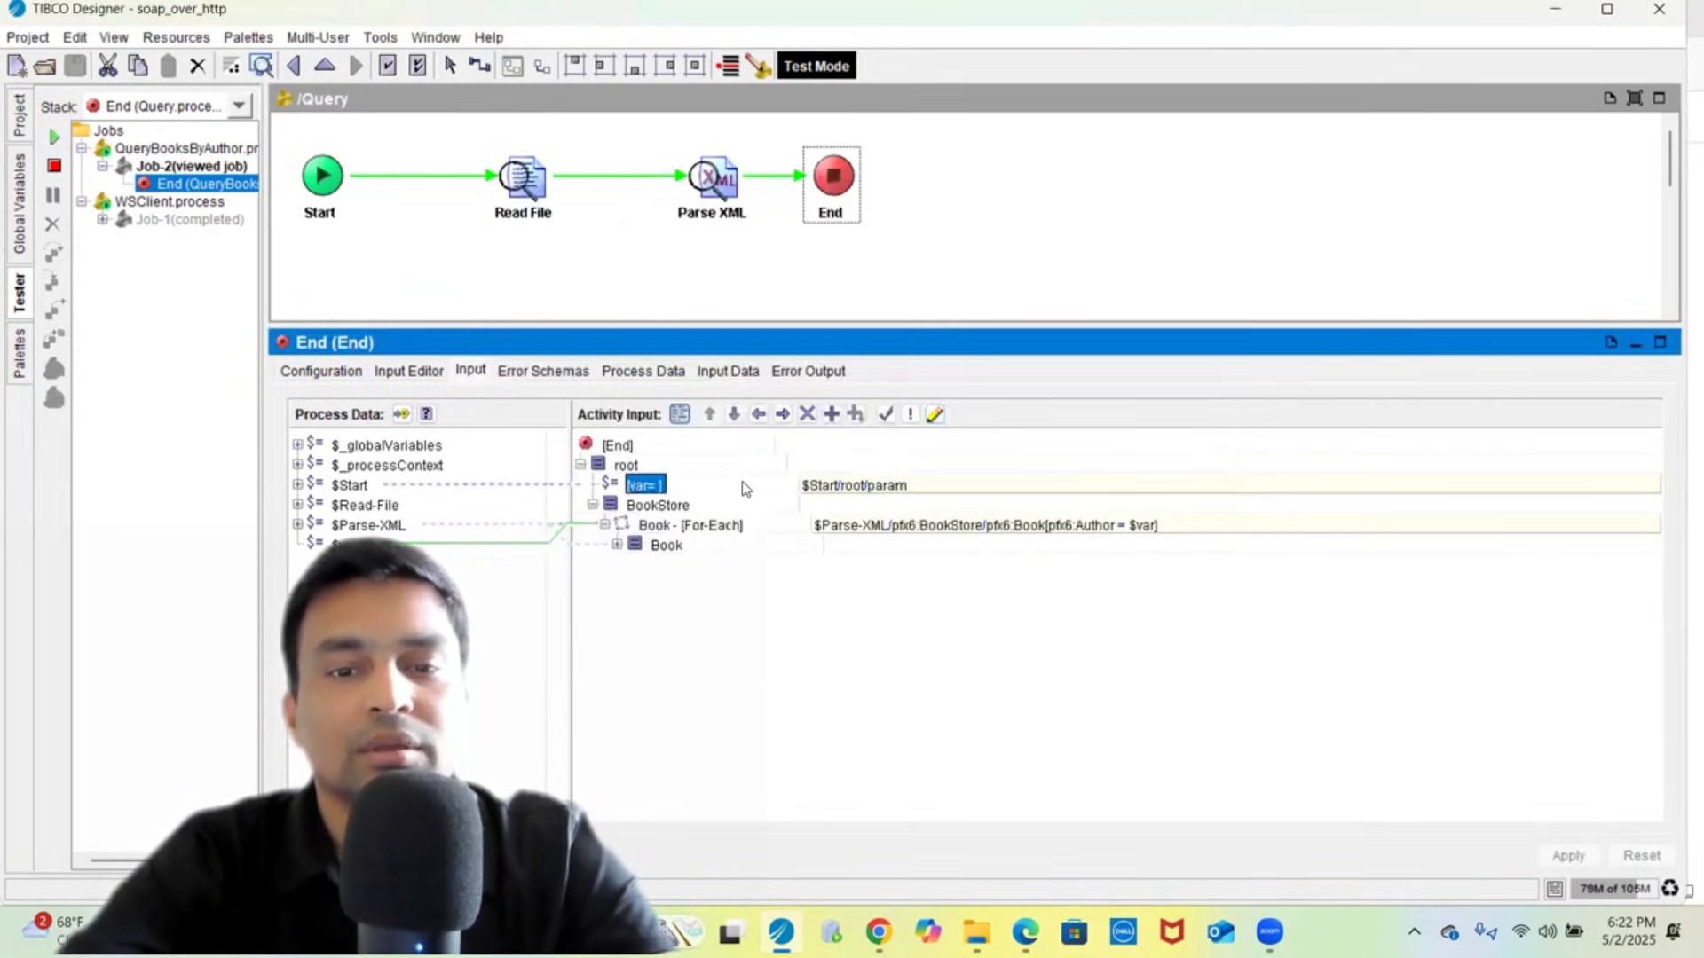
double_click(864, 485)
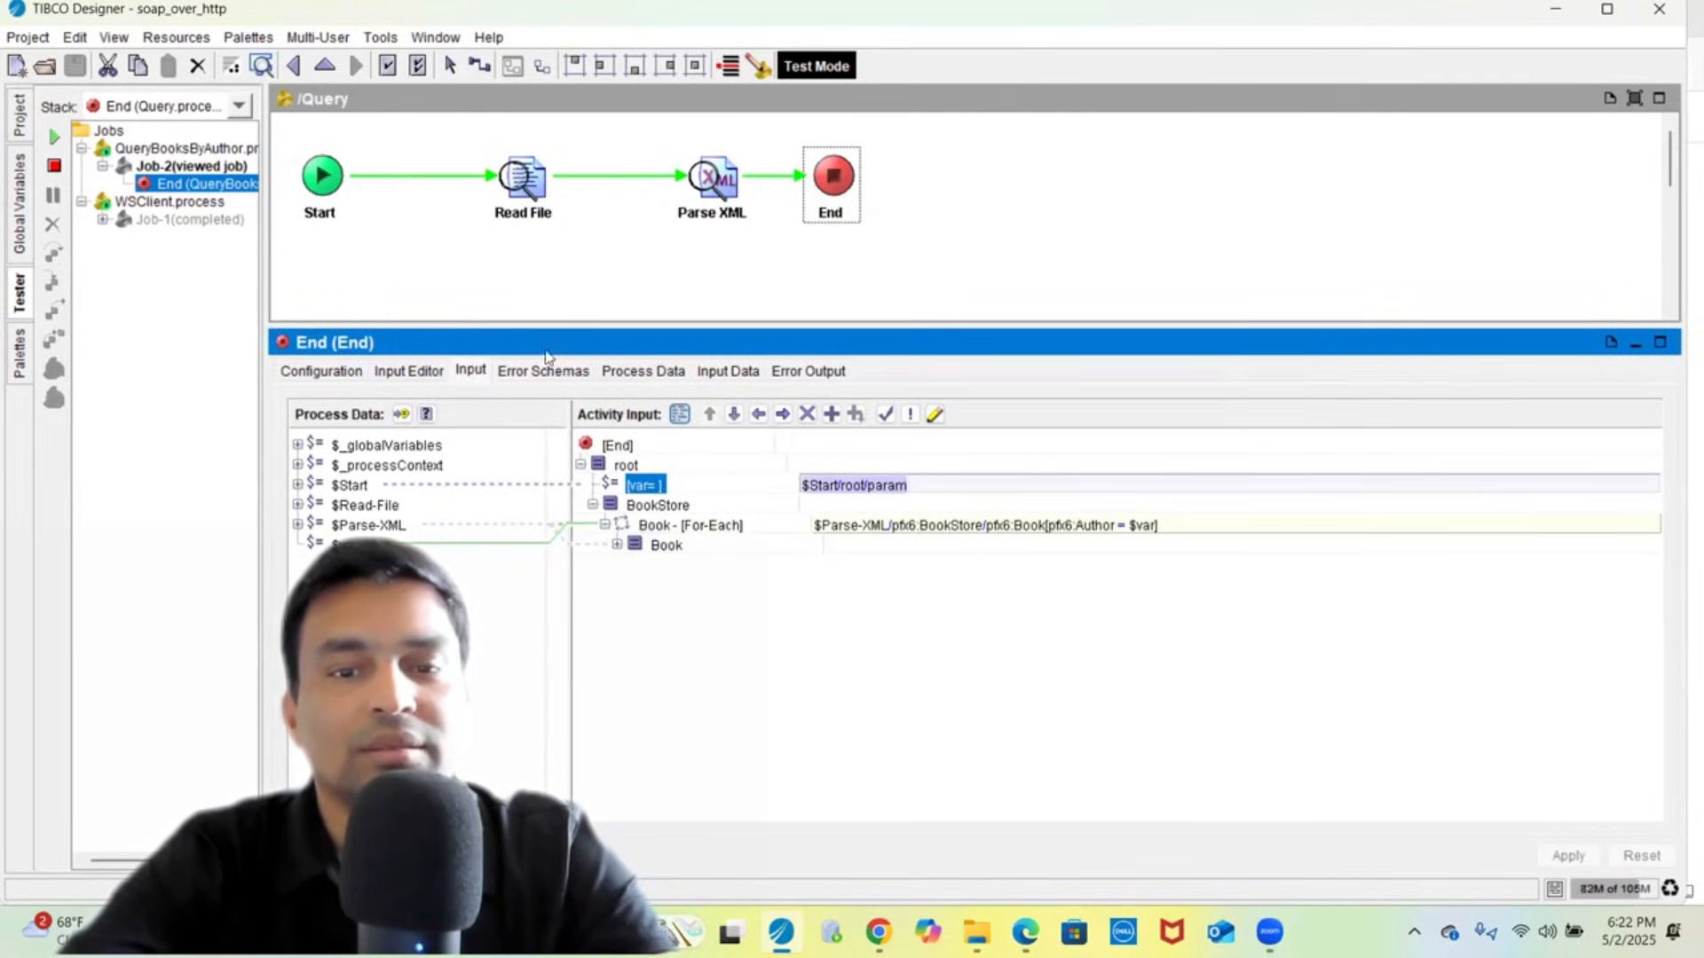
click(323, 176)
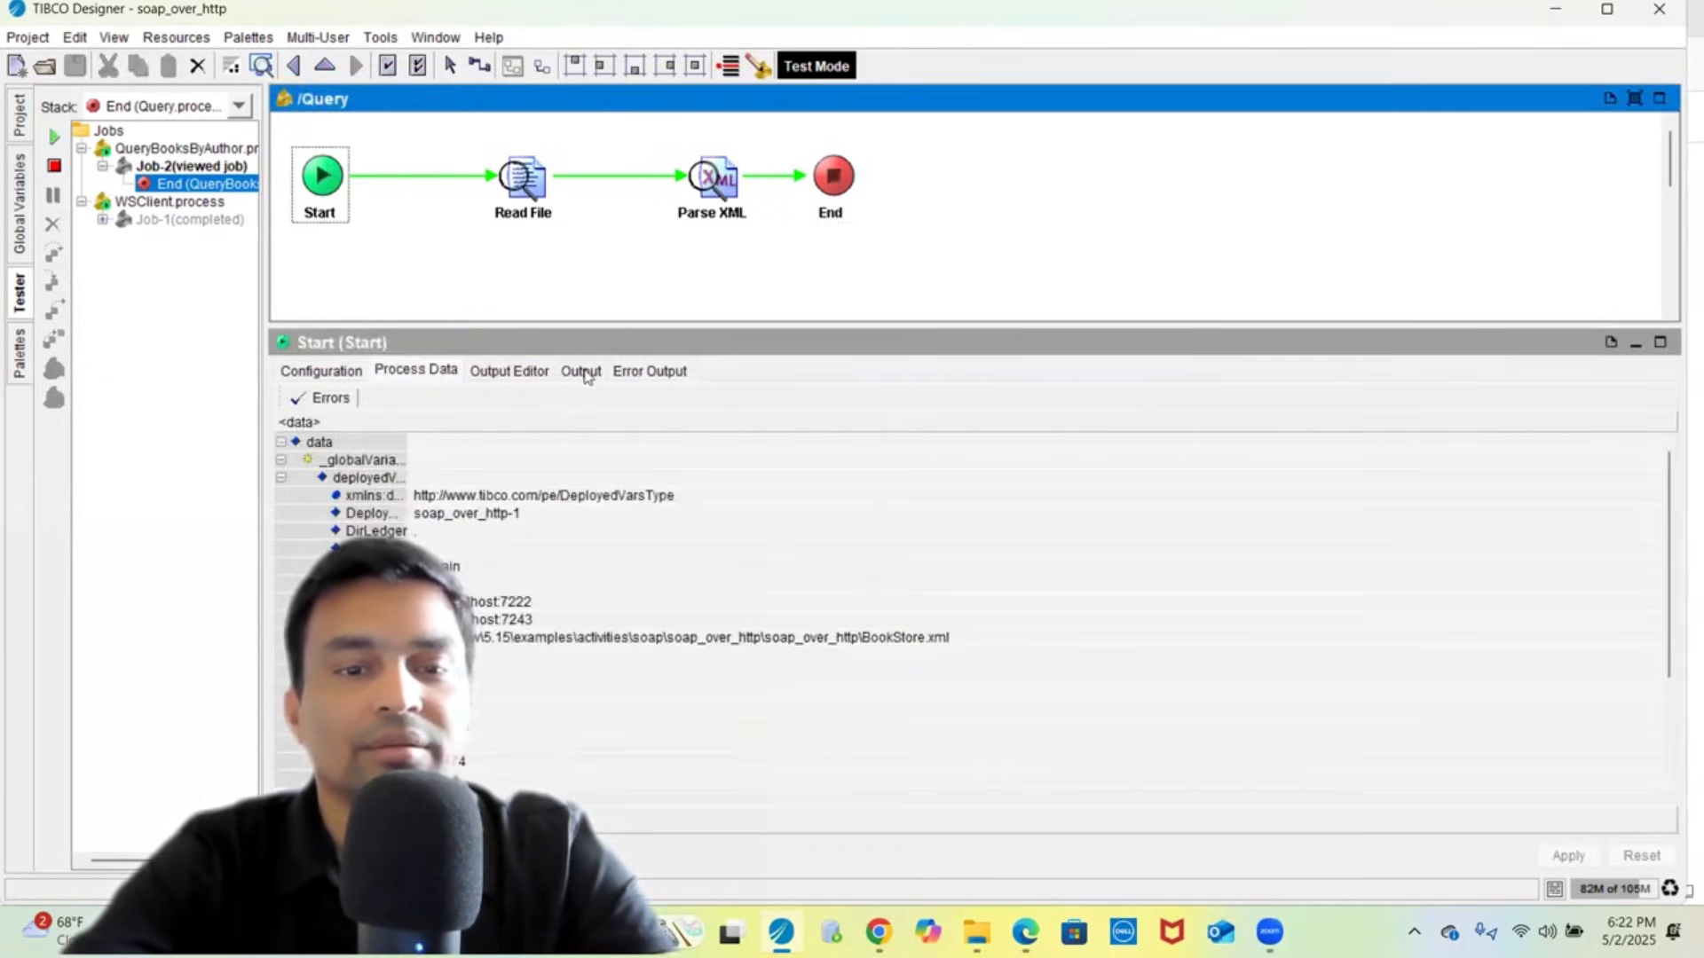
click(582, 372)
click(843, 194)
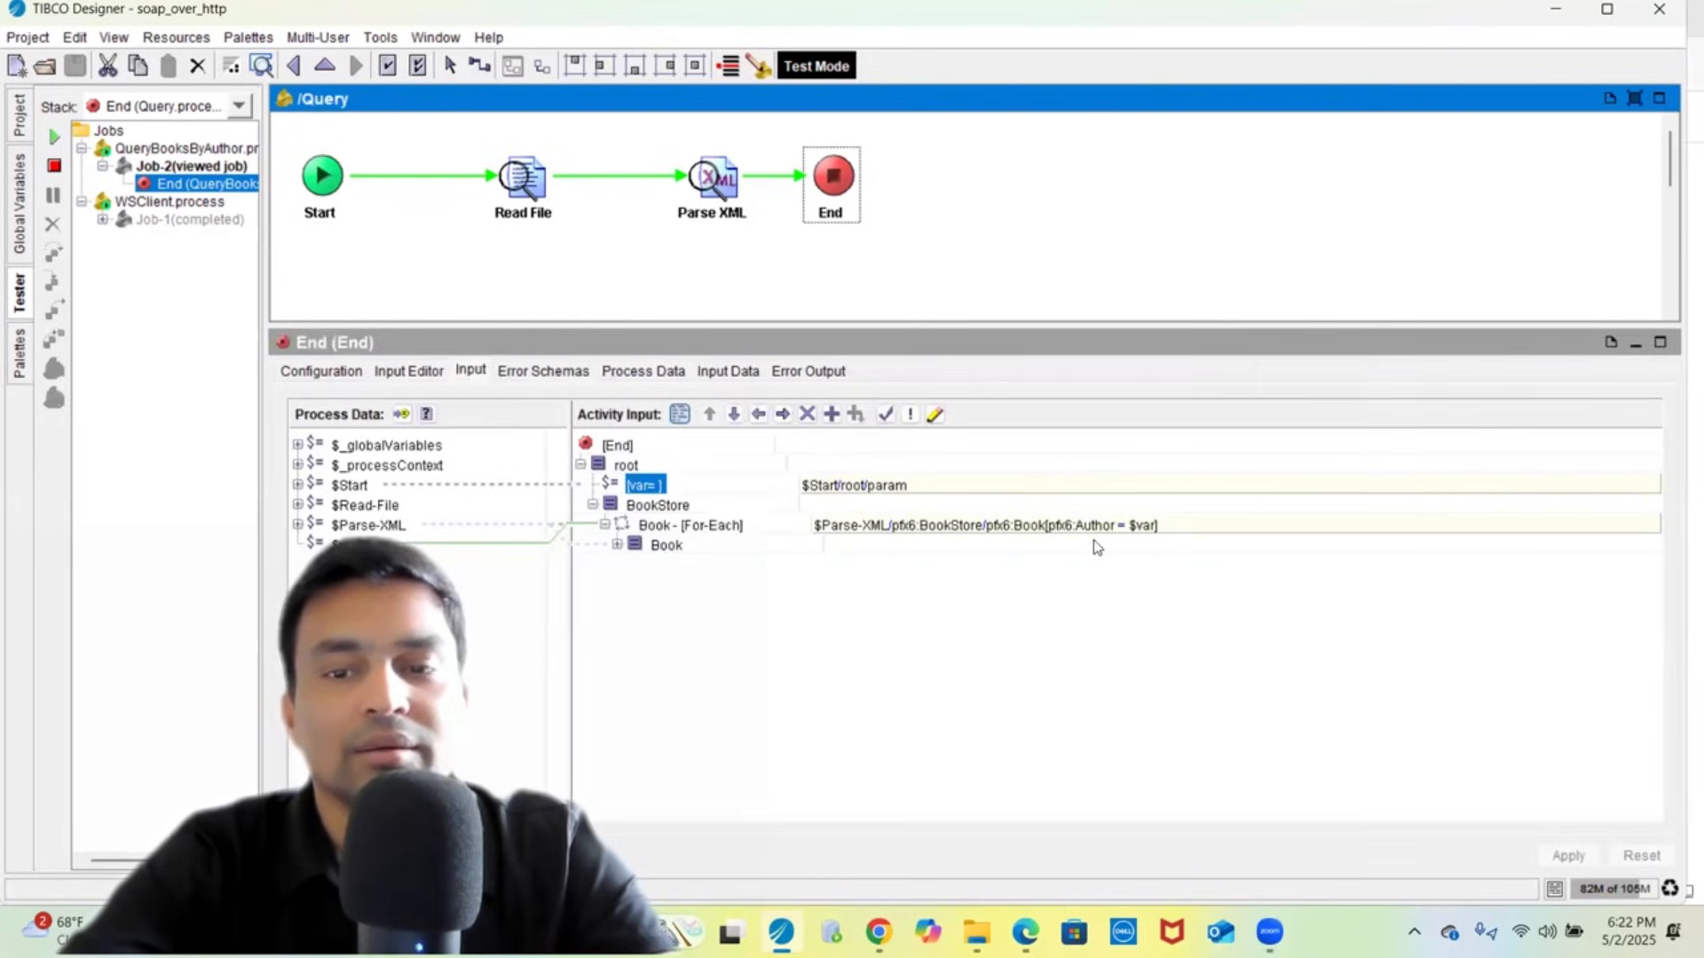
- Examine the Book For-Each filter Author = $var and End's Input Data as XML source
click(1056, 527)
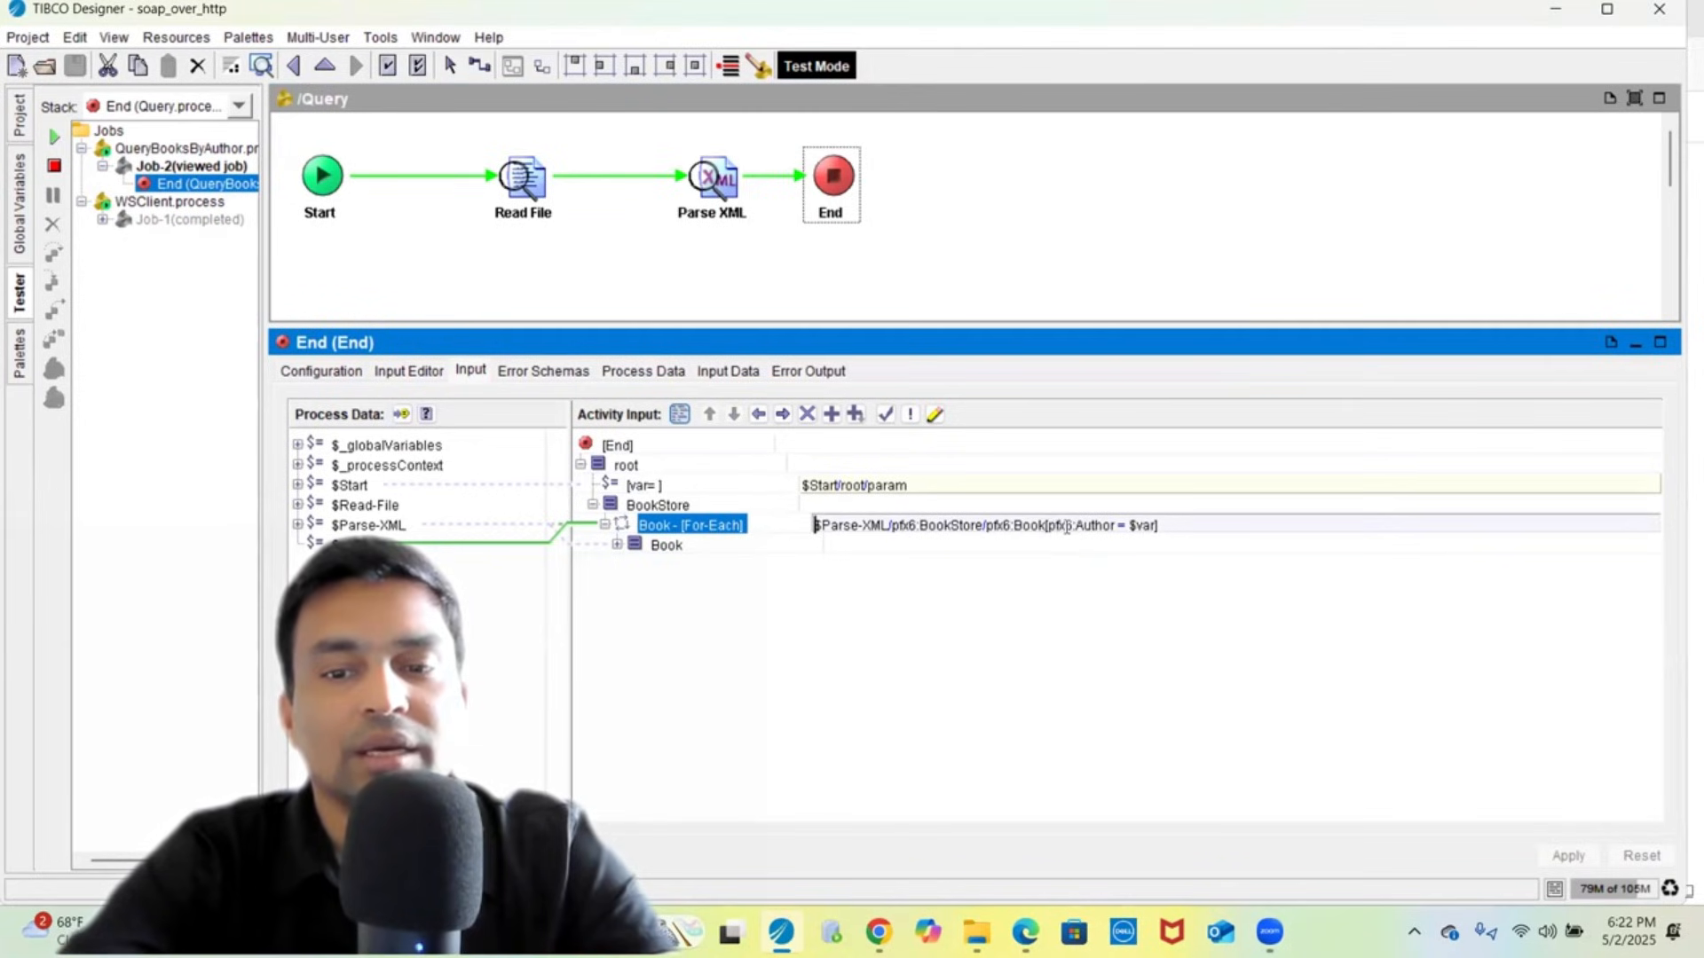
double_click(1085, 526)
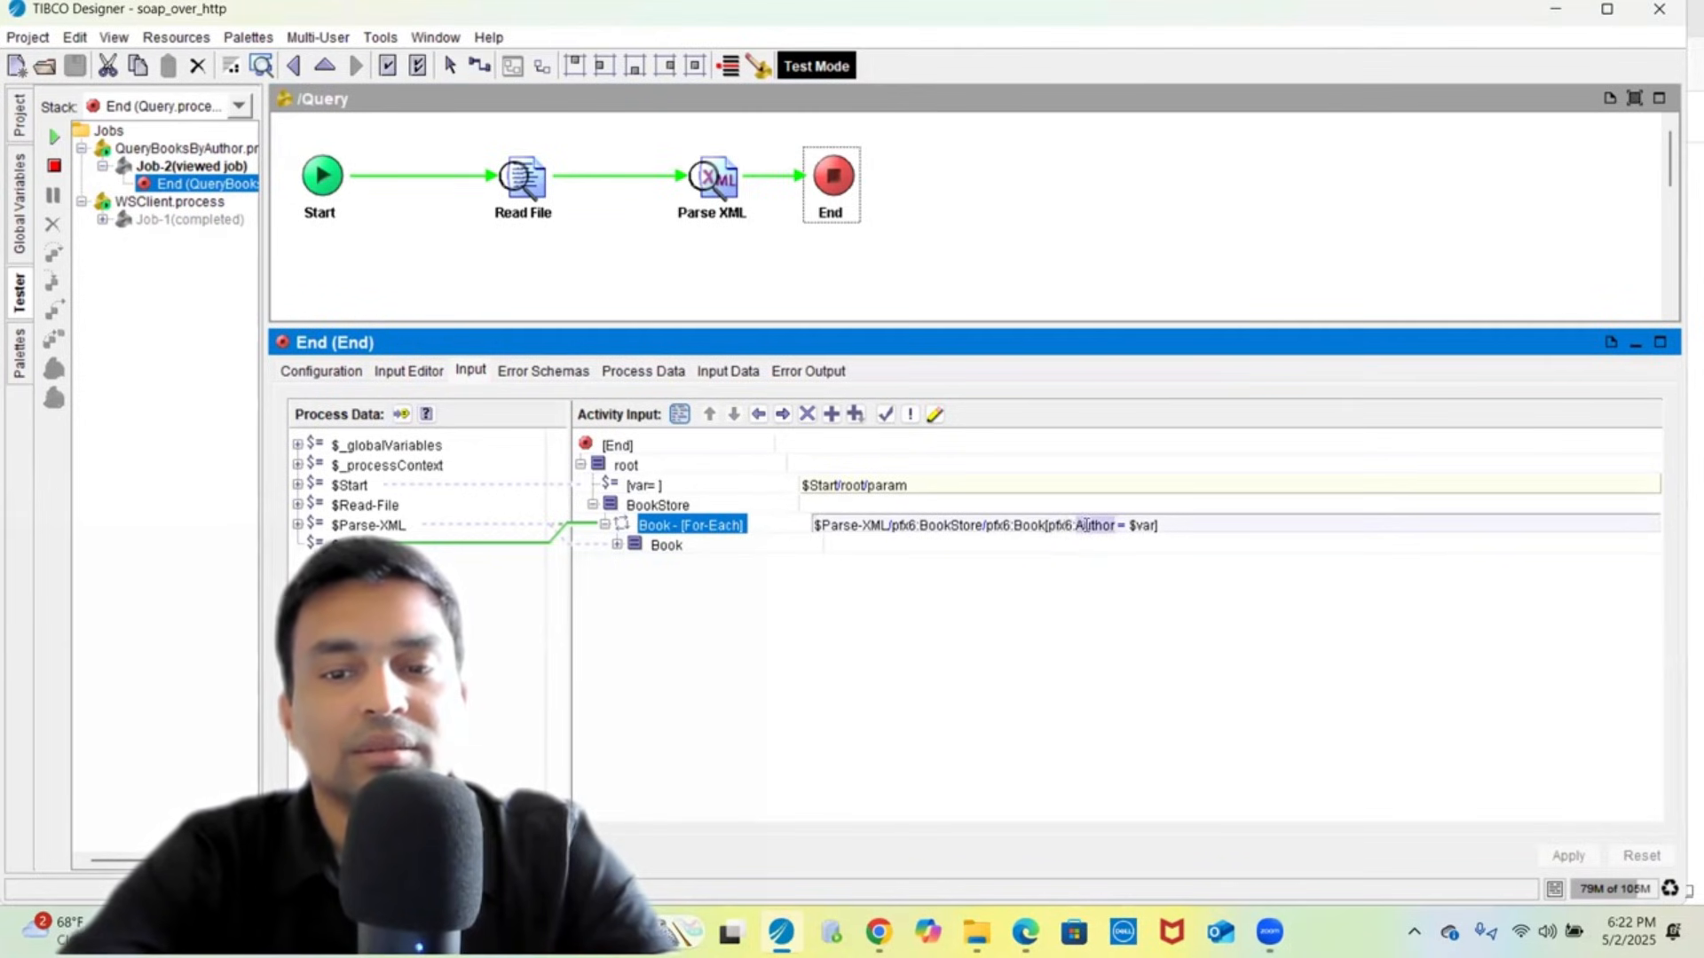
key(Left)
key(Left)
key(Left)
key(Left)
key(Left)
key(Left)
key(shift+Right)
key(shift+Right)
key(shift+Right)
key(shift+Right)
key(shift+Right)
key(shift+Right)
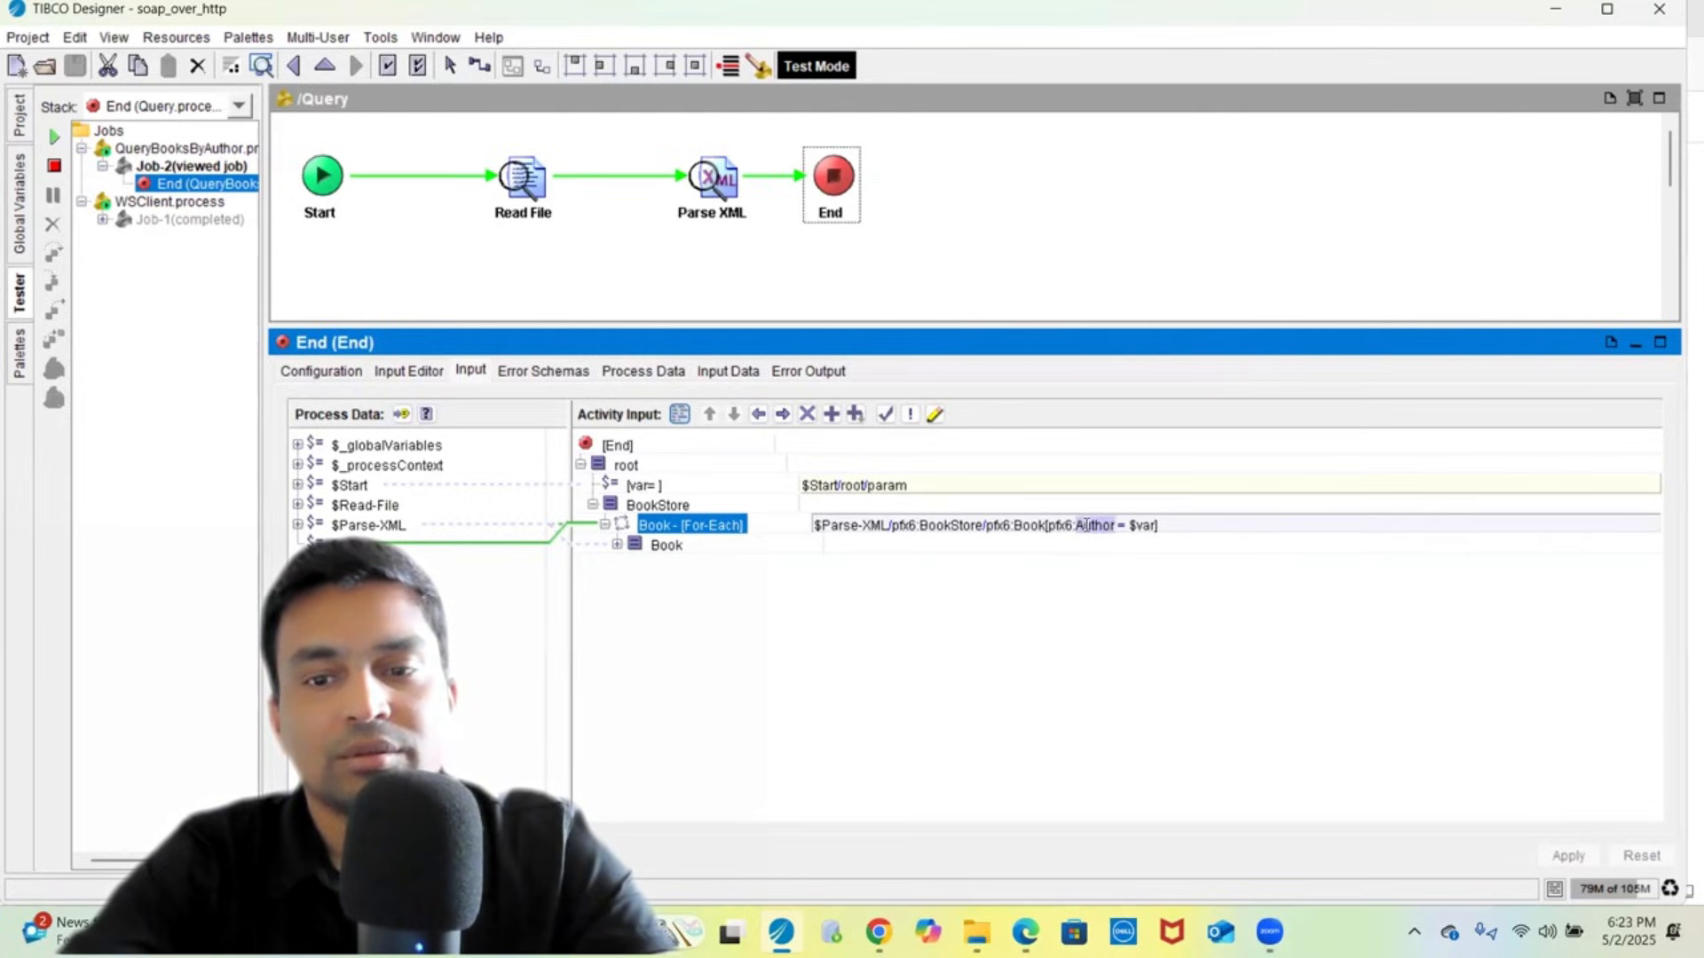
key(shift+Right)
key(shift+Right)
key(shift+Right)
key(shift+Right)
key(shift+Right)
key(shift+Right)
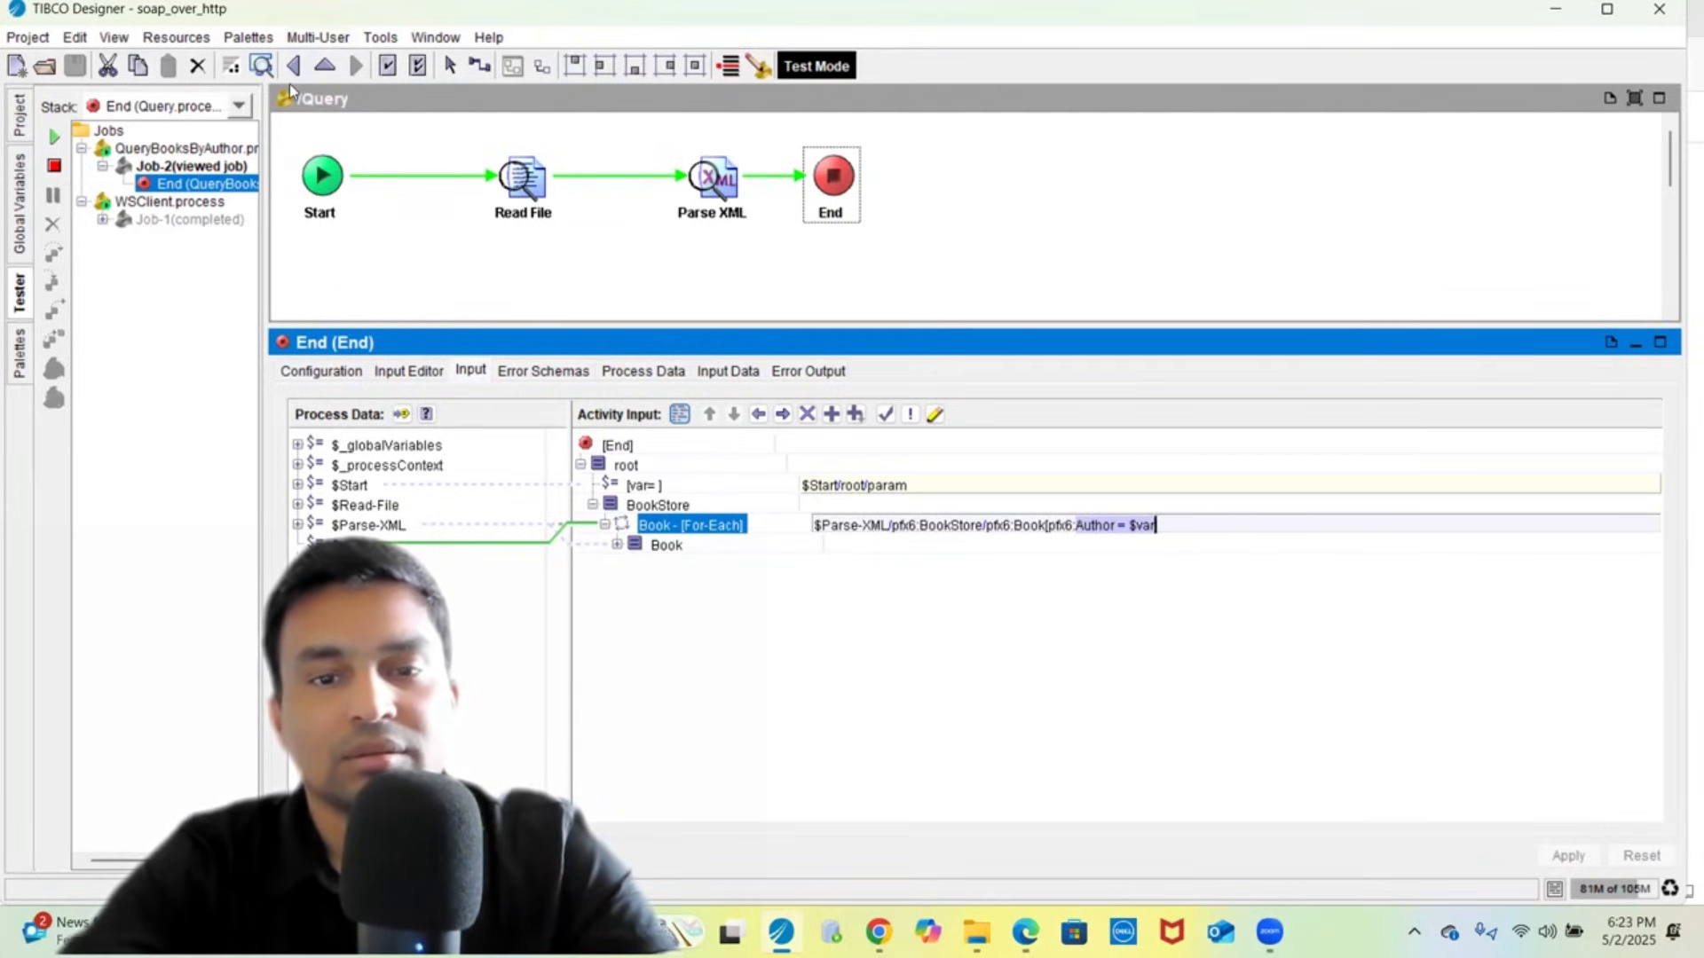
click(725, 370)
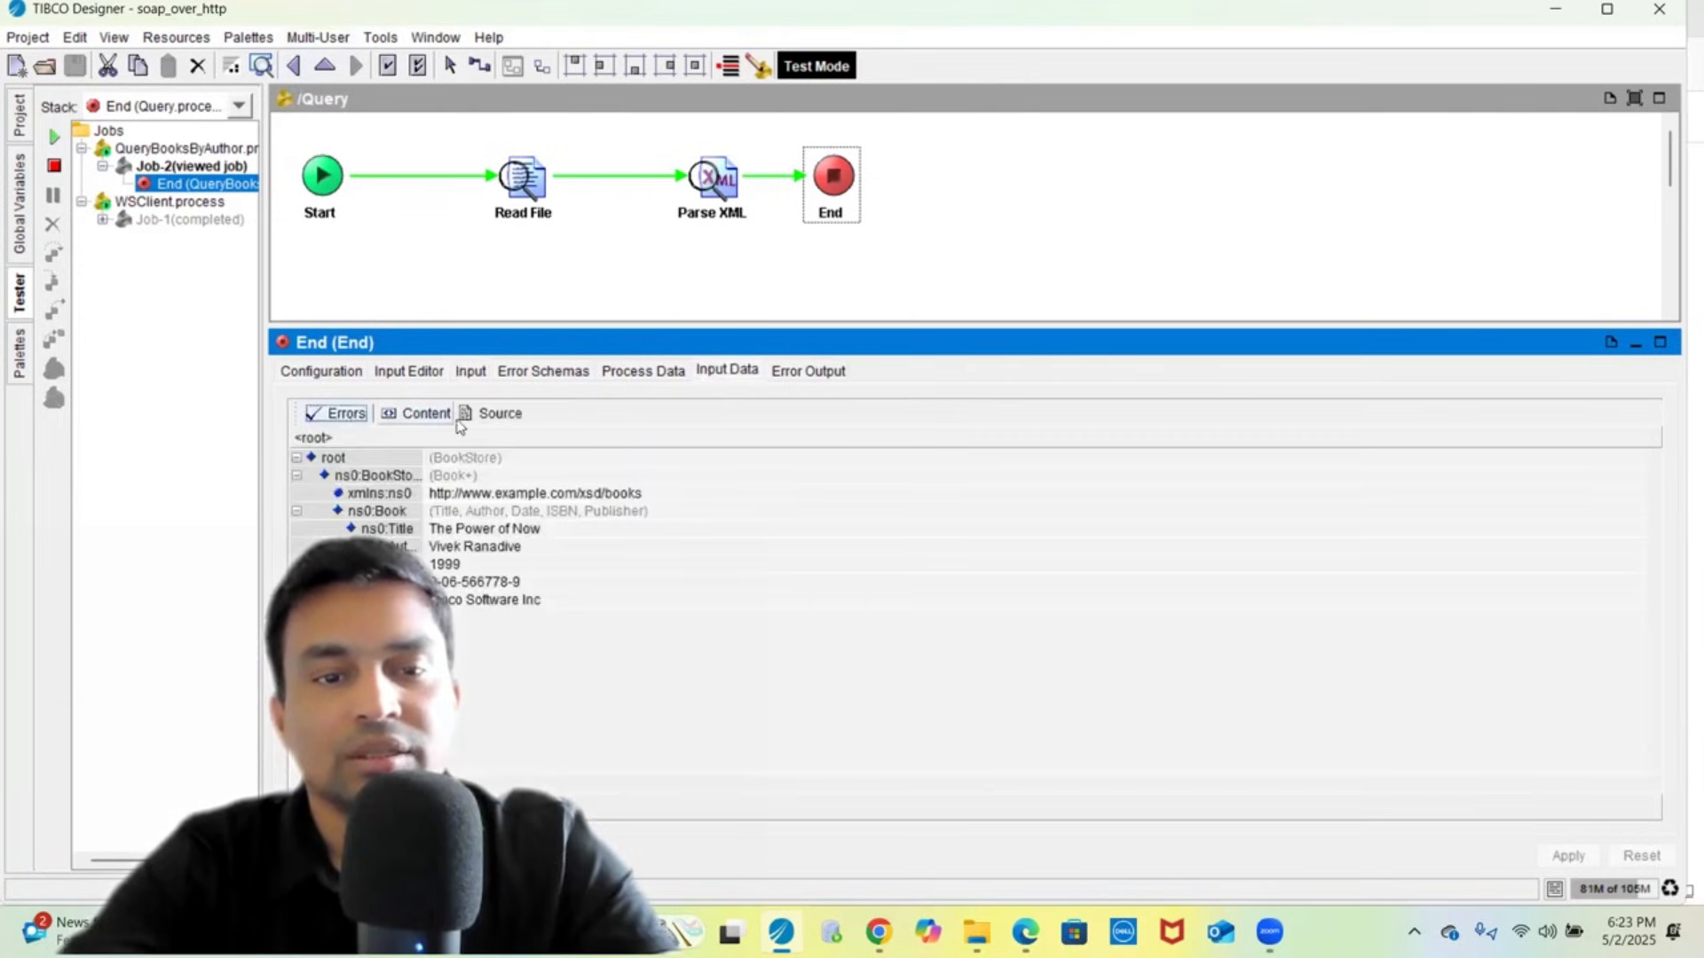
click(490, 414)
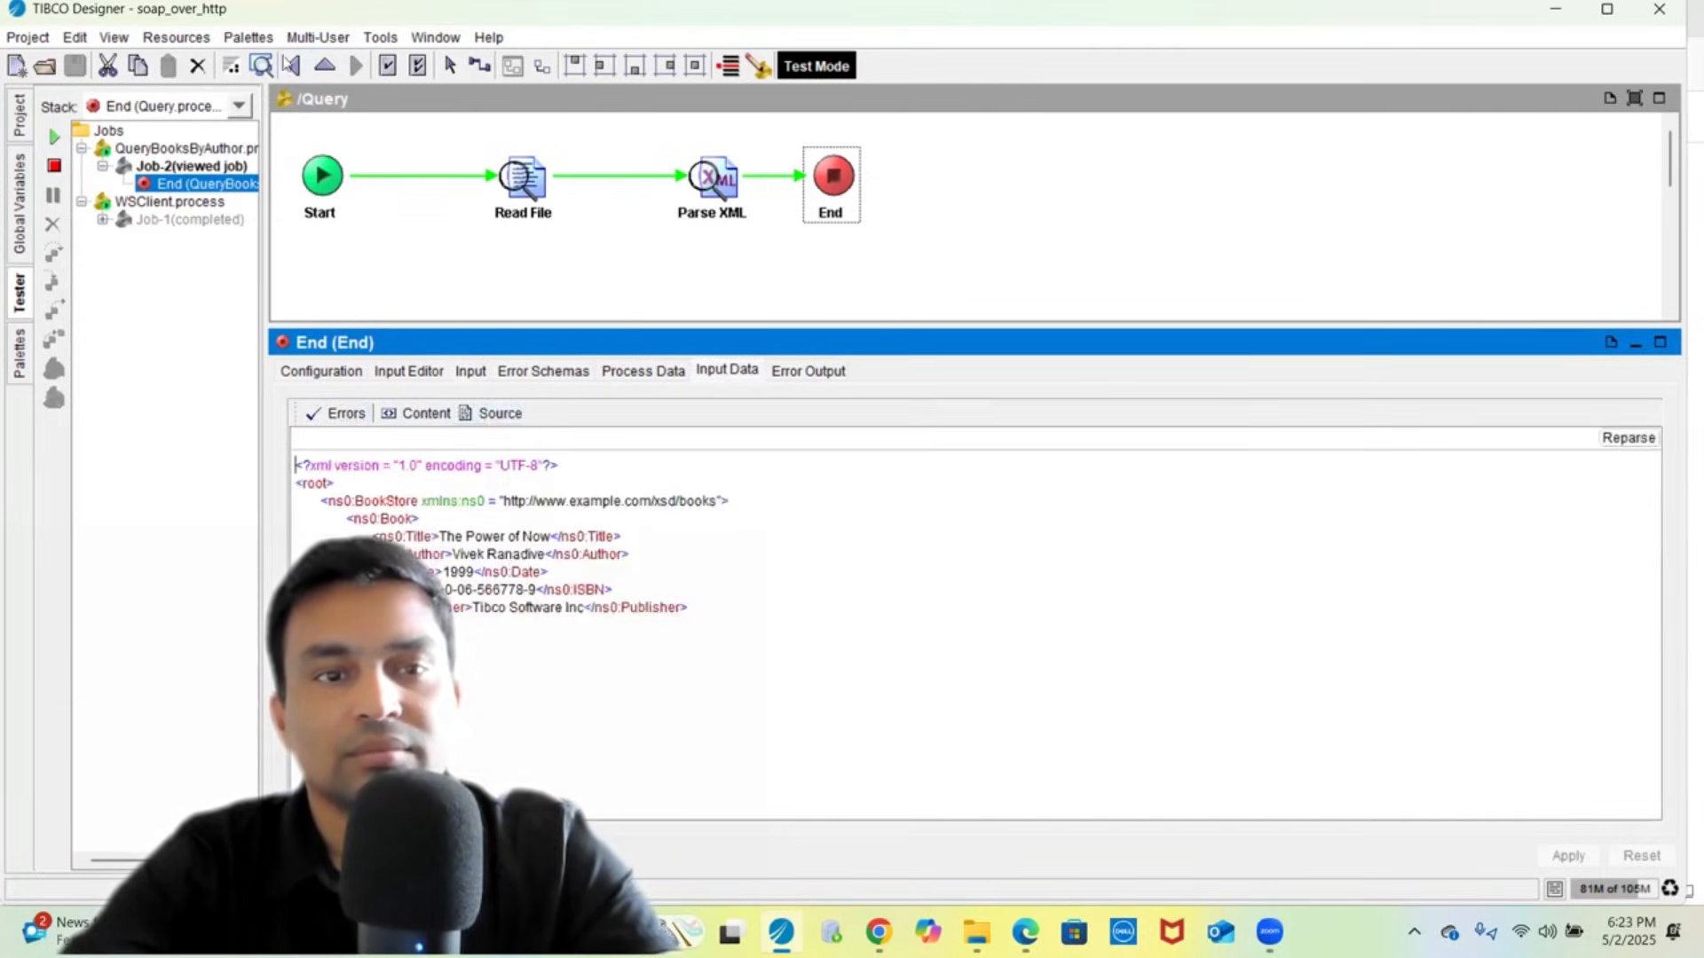
- Step back through history to QueryBooksByAuthor and select the SOAPSendReply activity
click(296, 73)
click(296, 74)
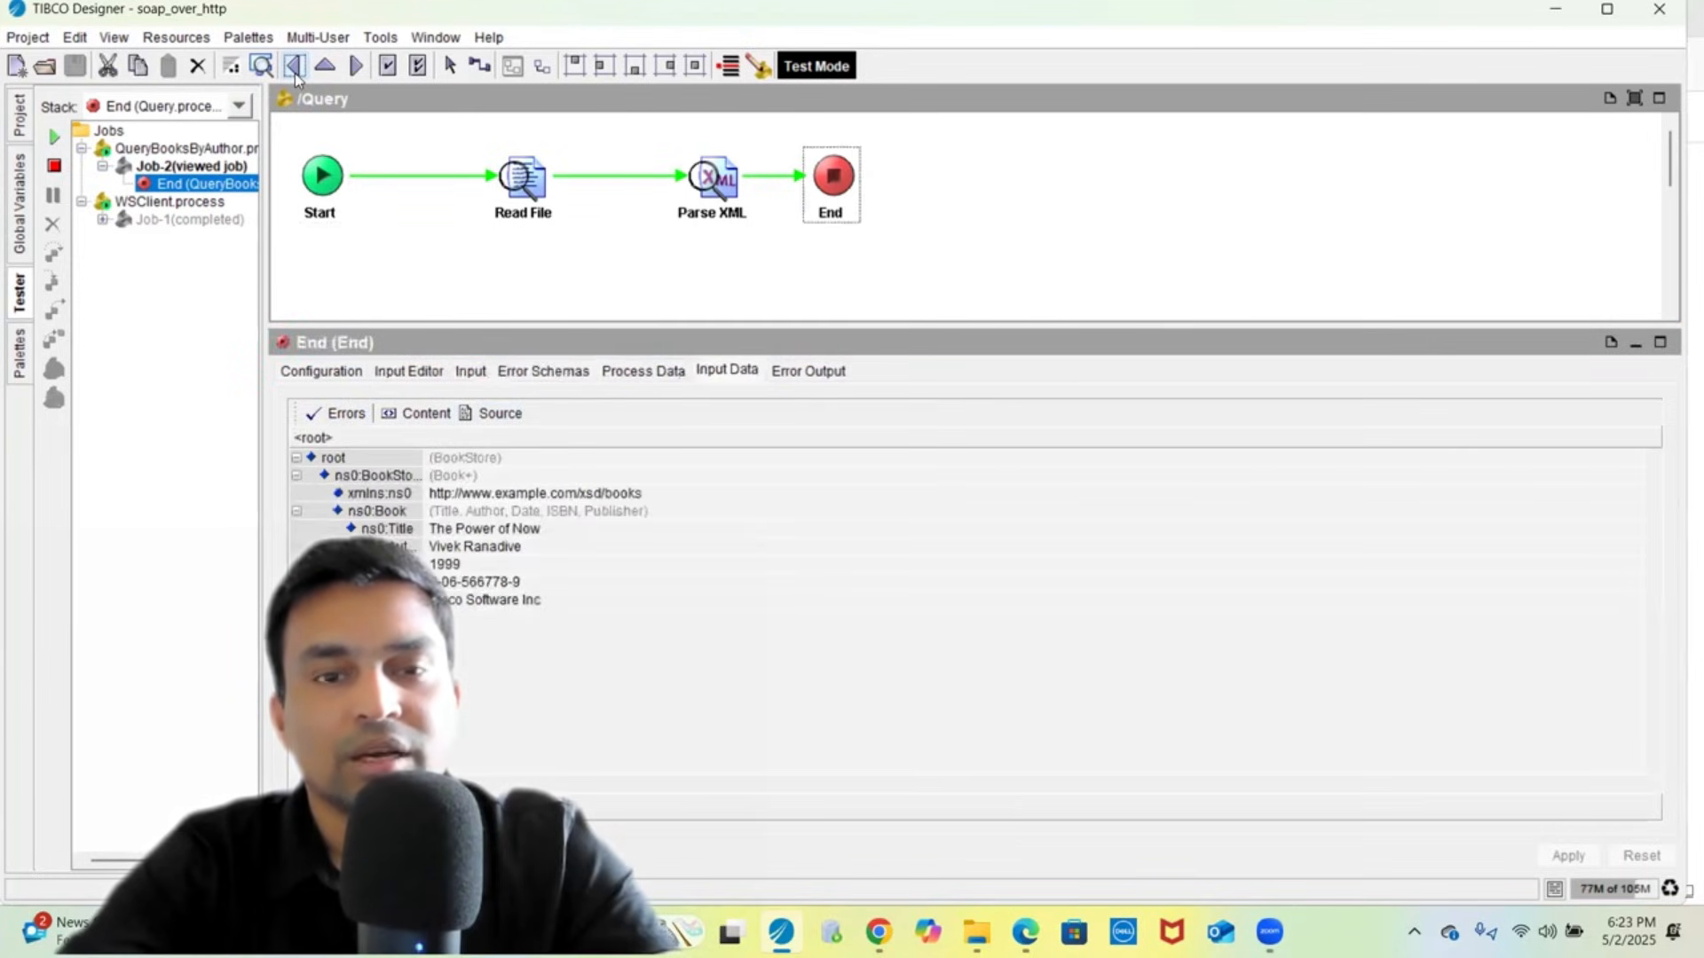
click(294, 73)
click(294, 73)
click(295, 72)
click(295, 73)
click(294, 73)
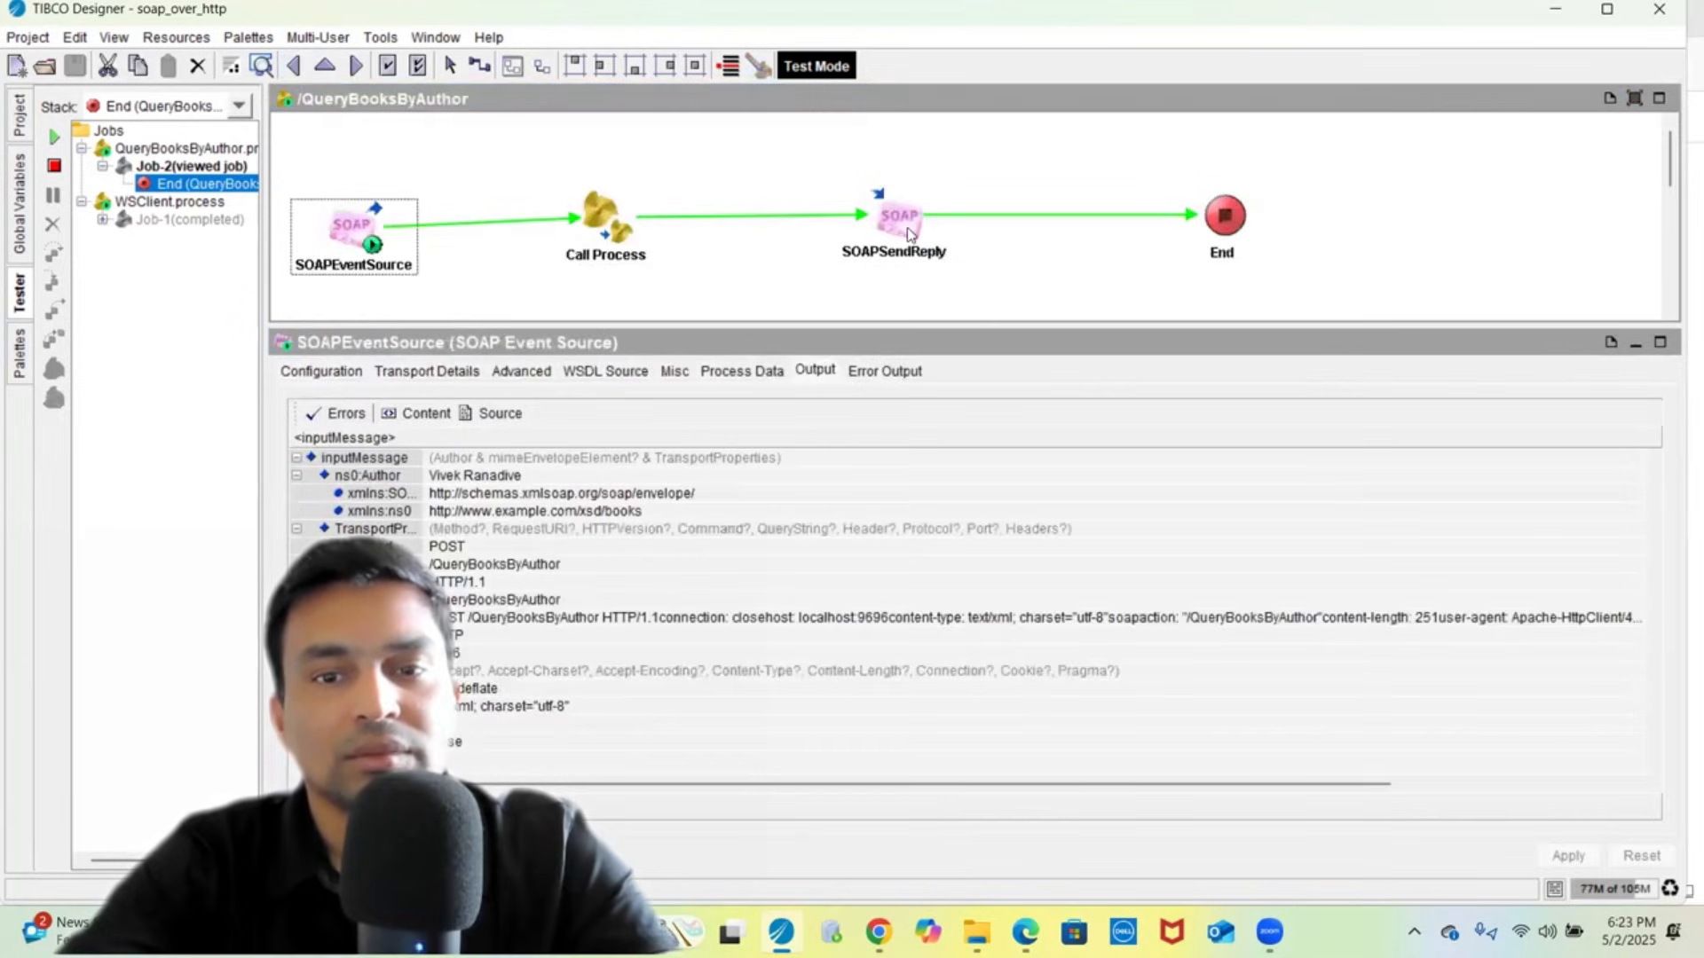
click(907, 227)
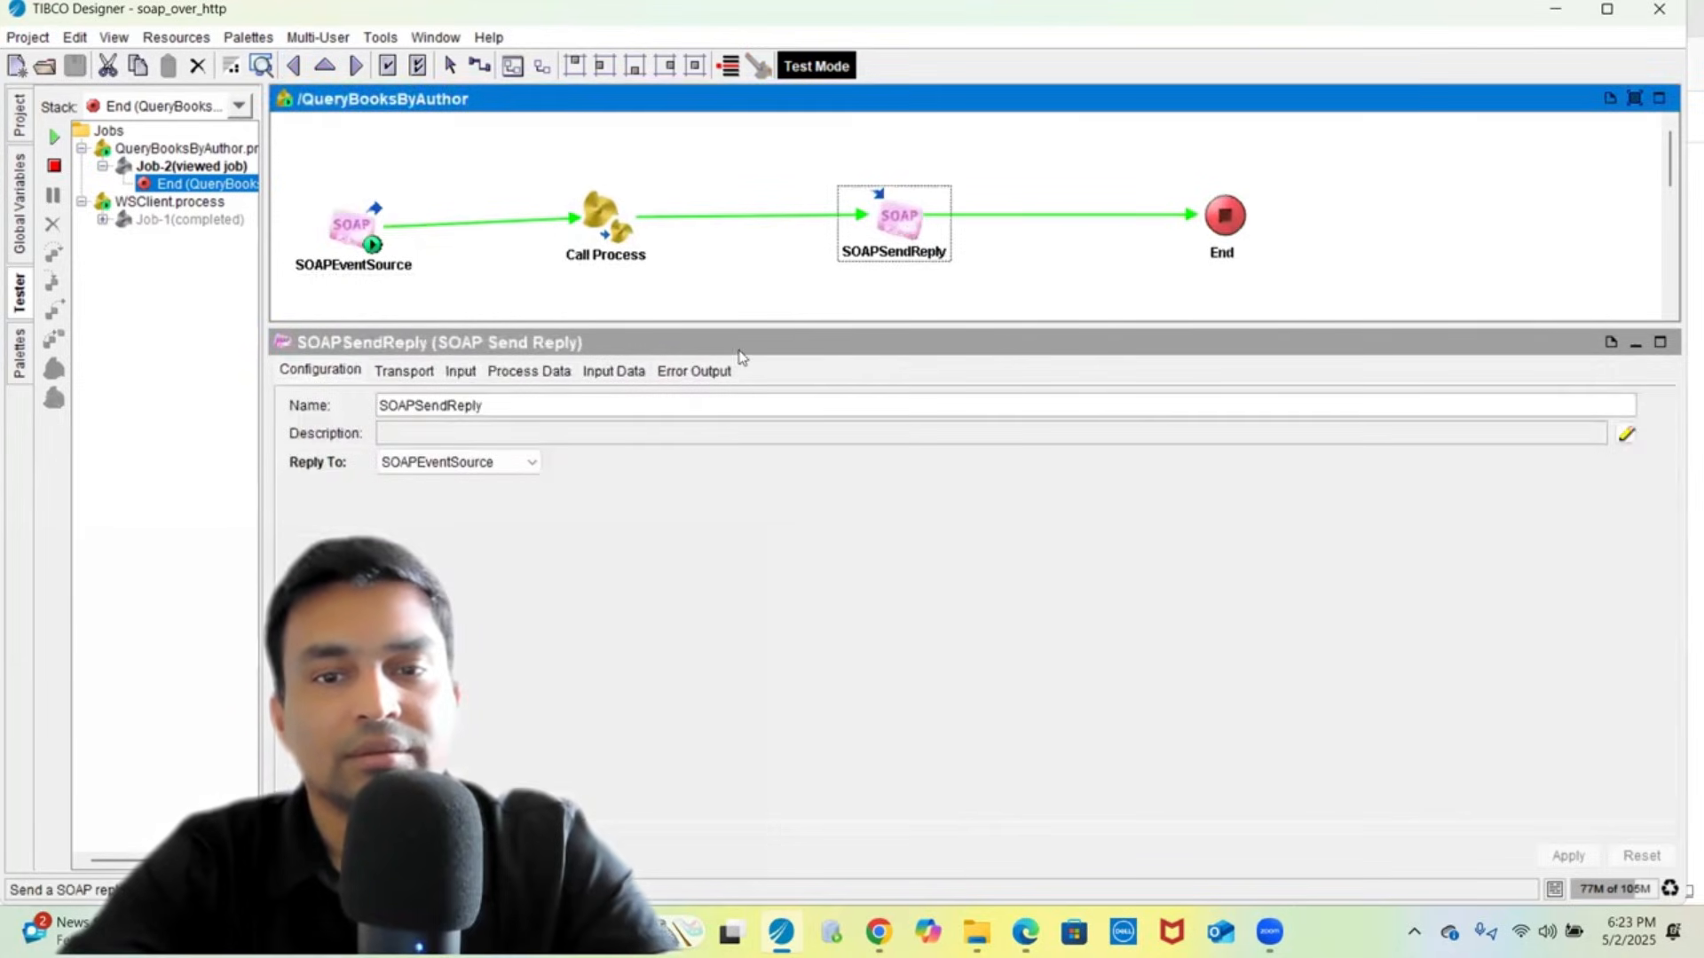
- Review SOAPSendReply's input mapping, including the BookStore copy-of
click(628, 373)
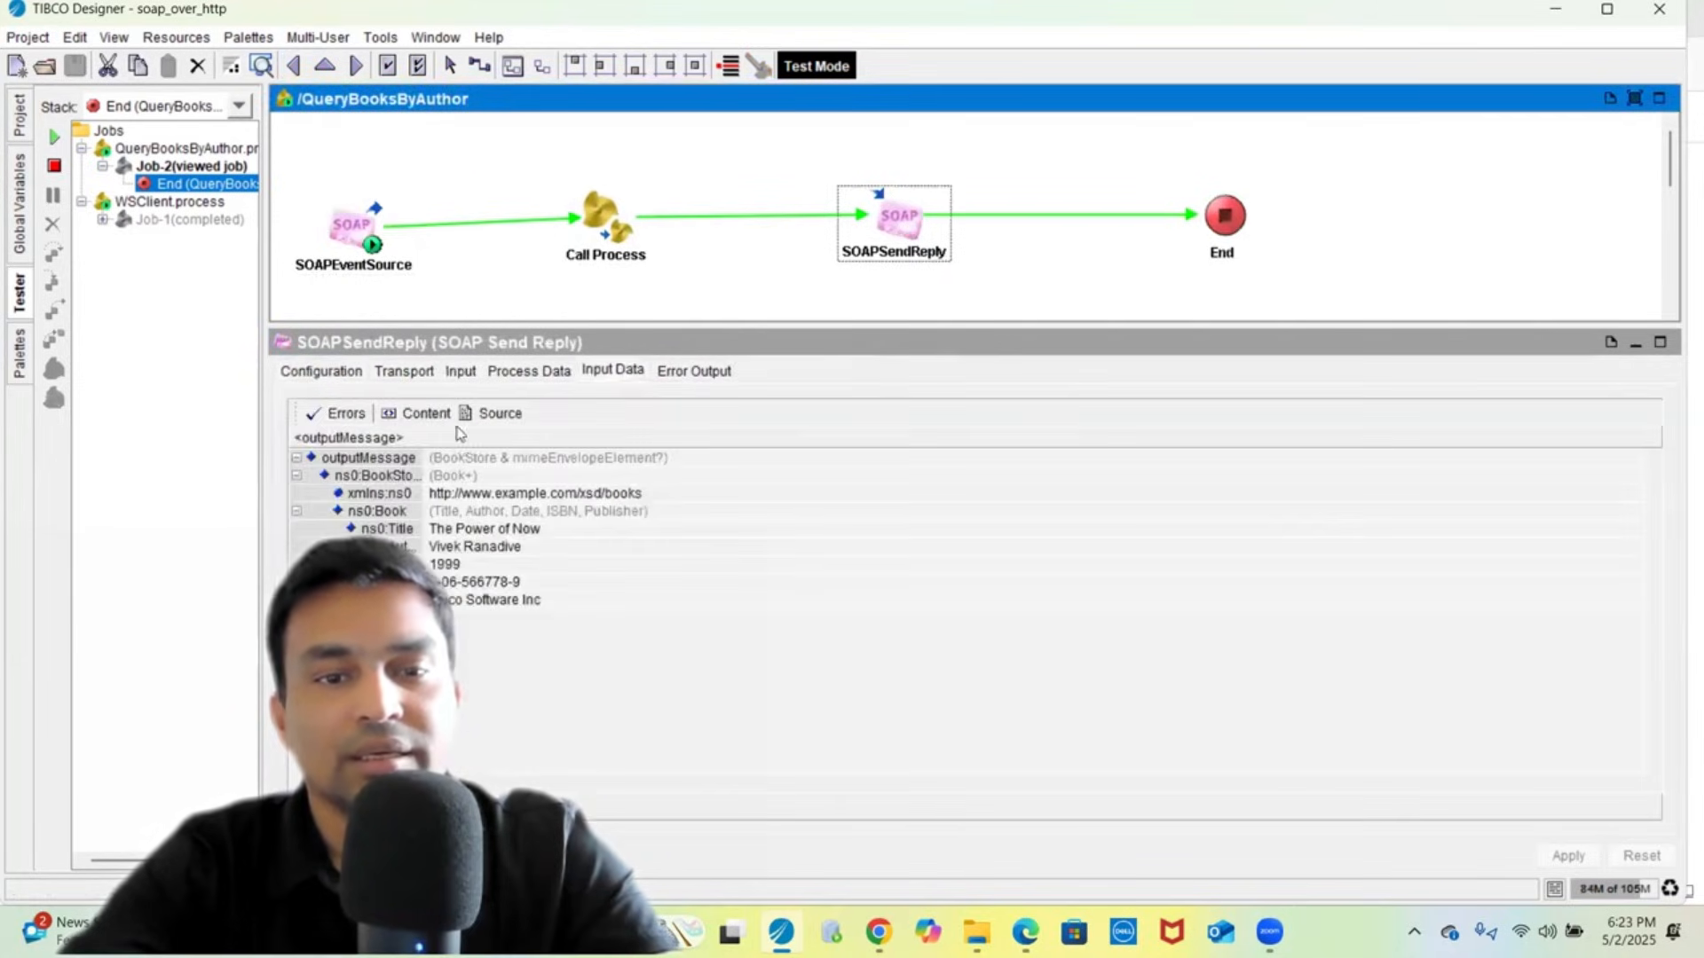
click(461, 371)
click(670, 490)
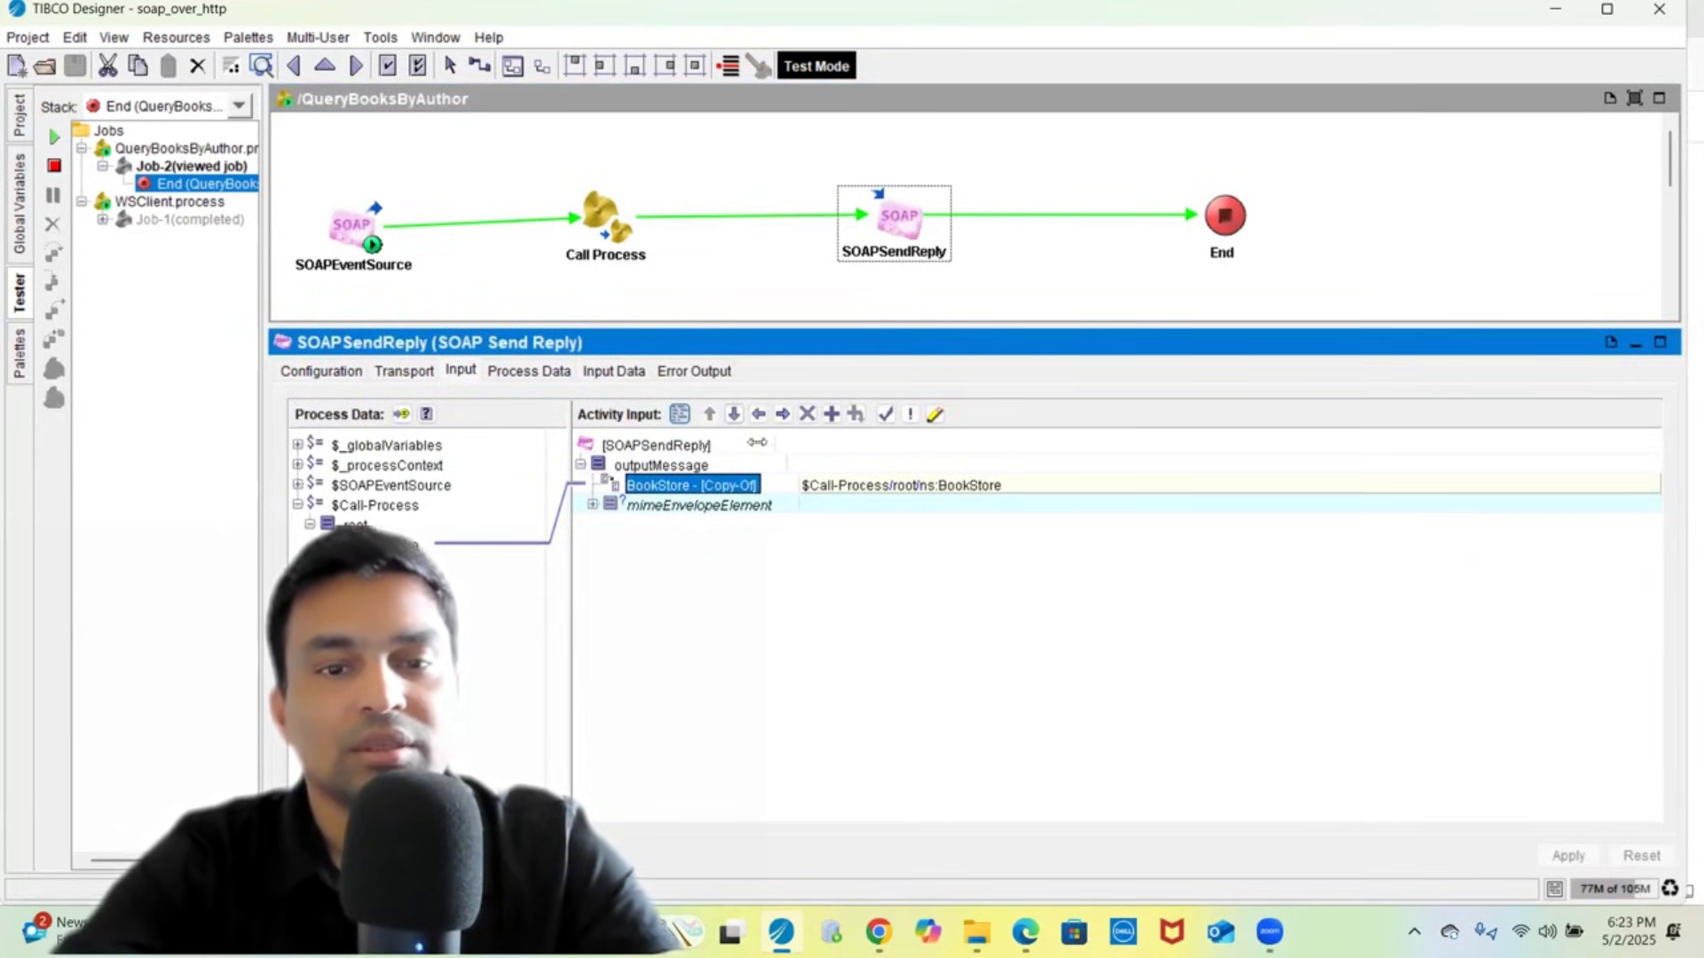
- View the reply's Input Data as XML source, then open Job-1's End activity in the Tester
click(612, 371)
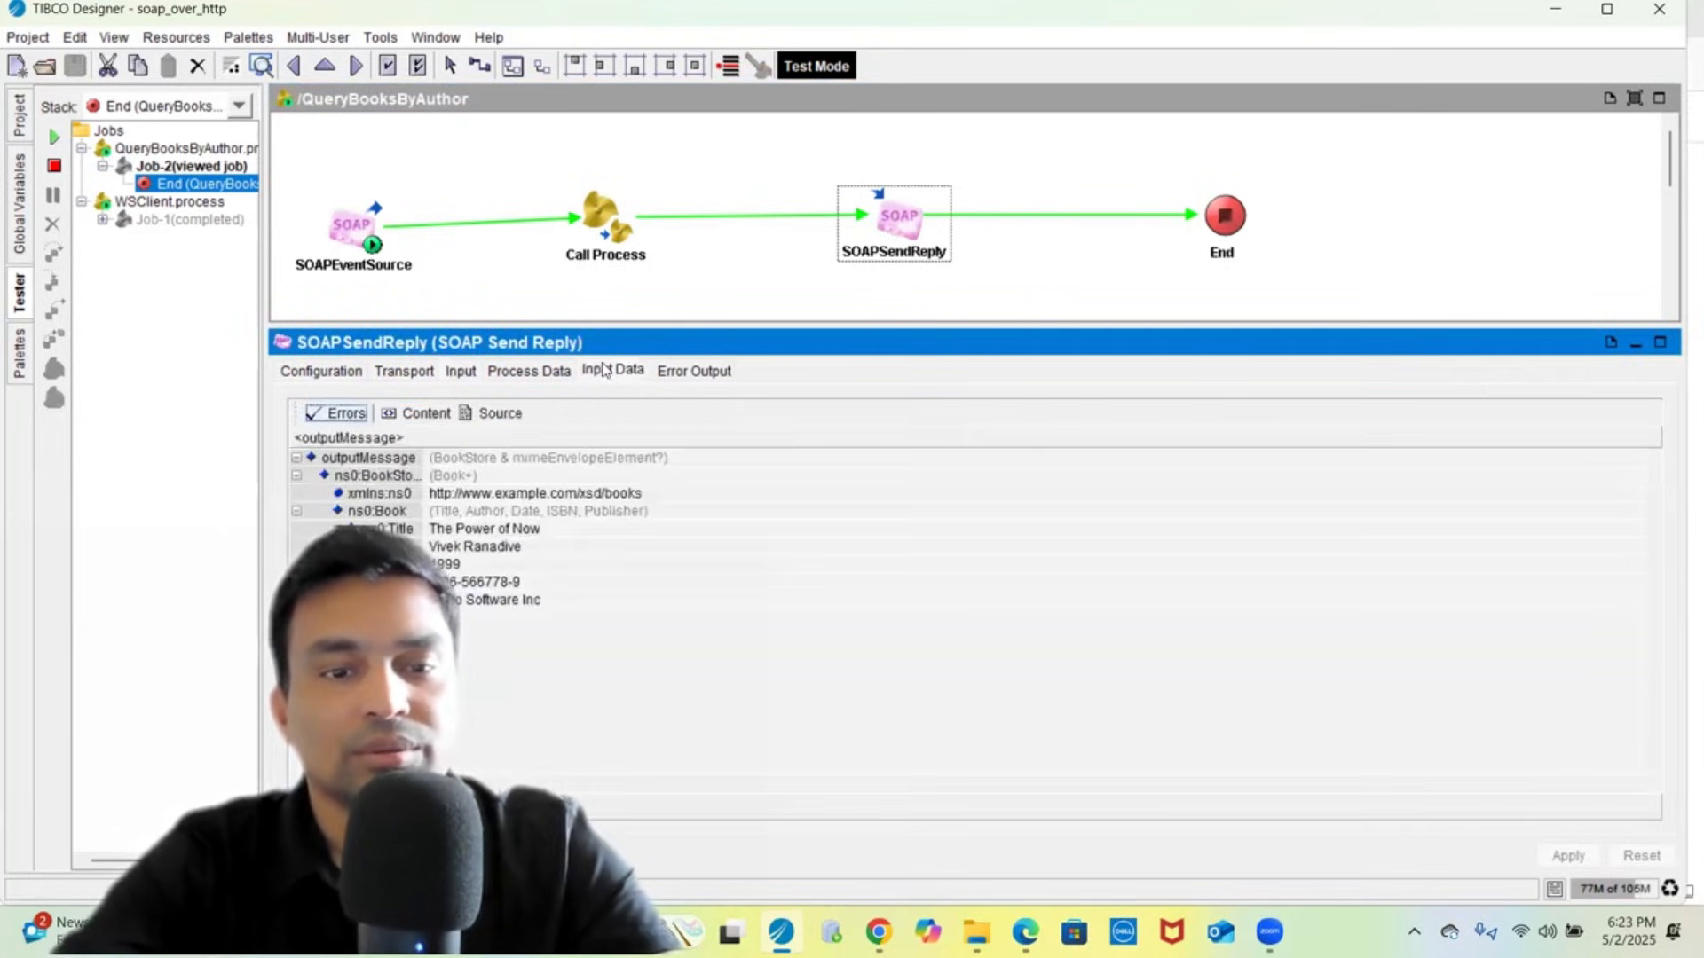
click(476, 420)
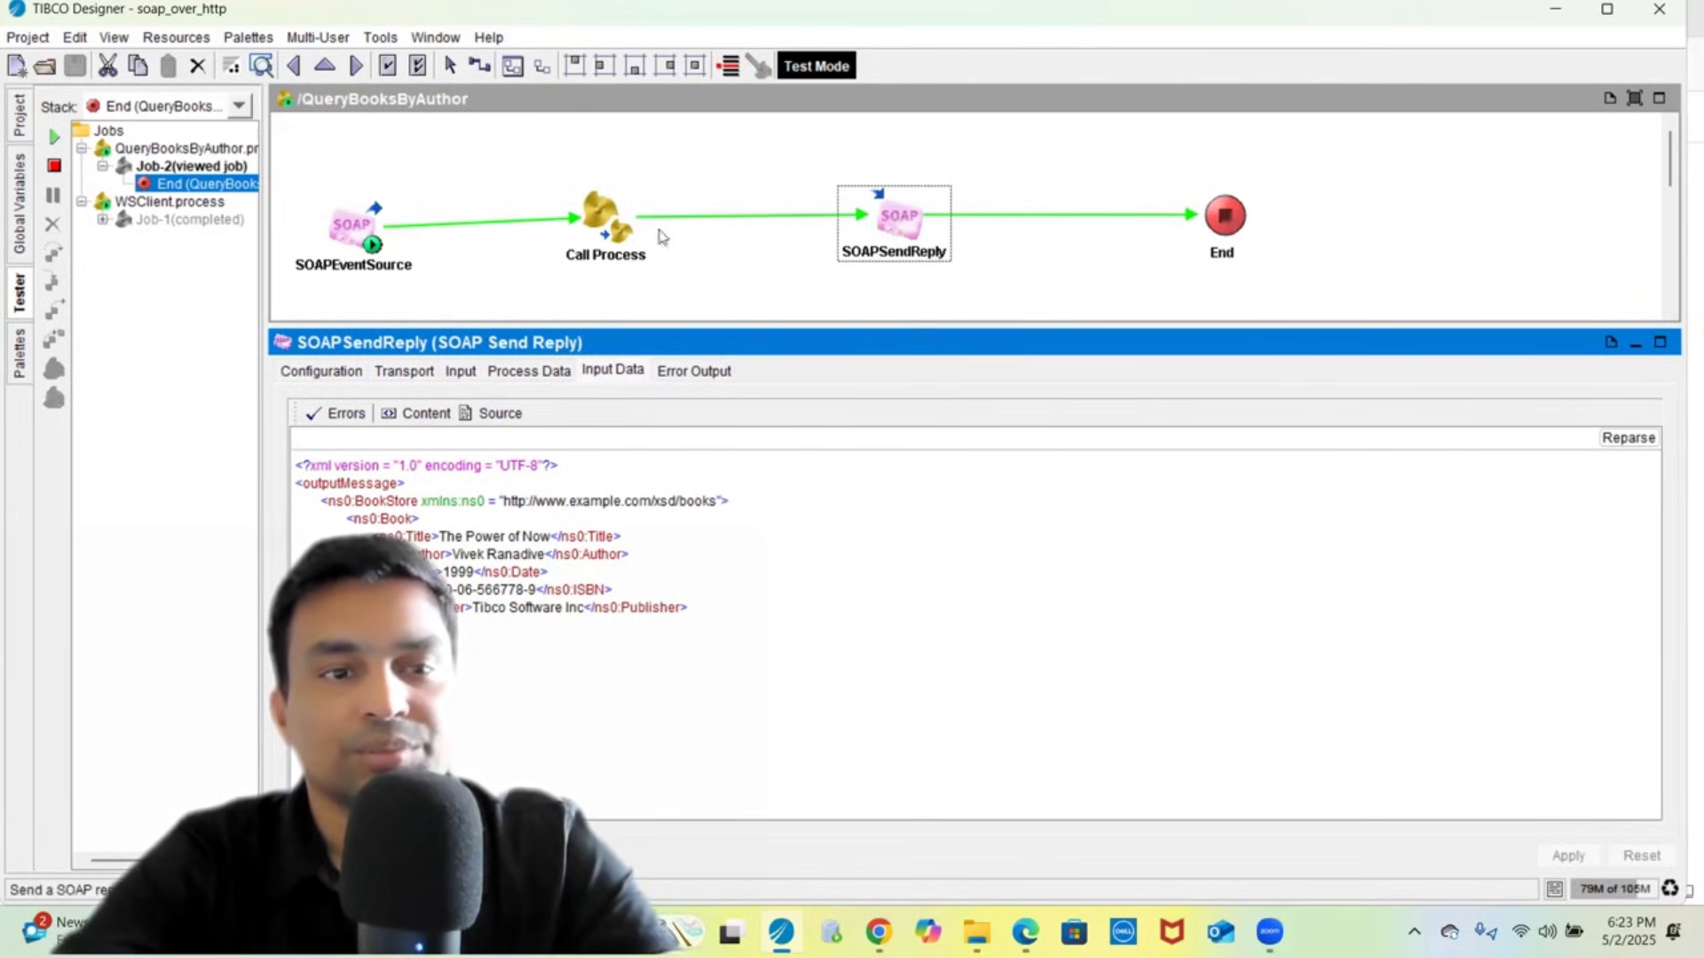
click(102, 220)
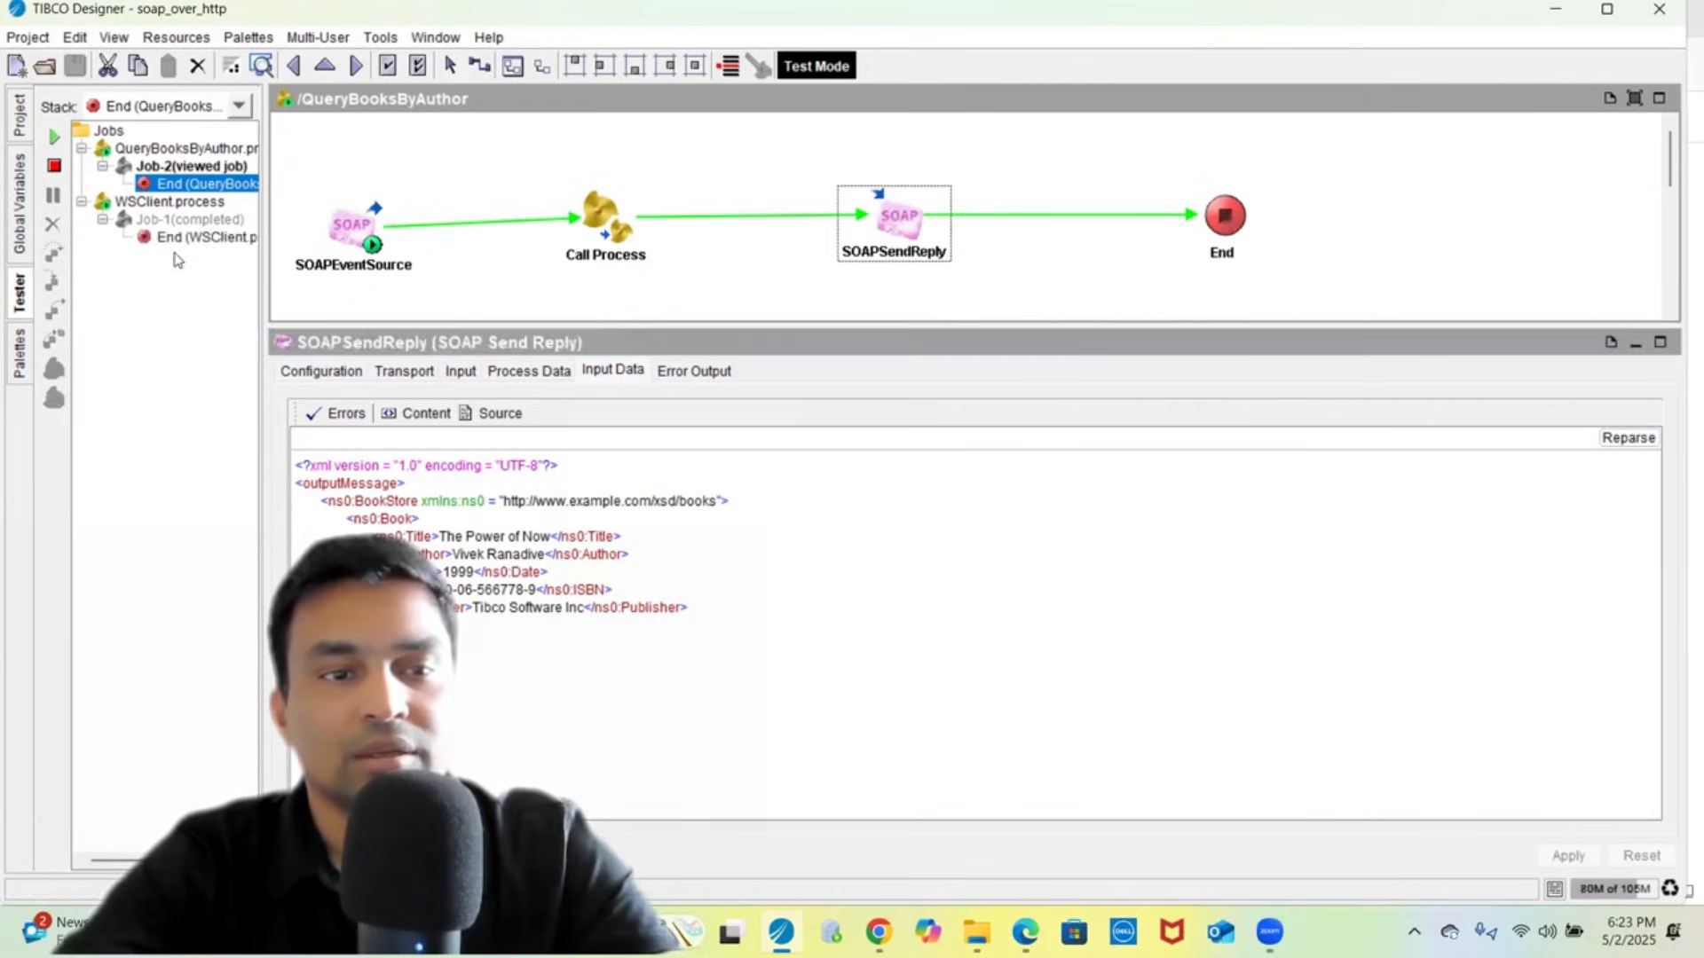
click(178, 238)
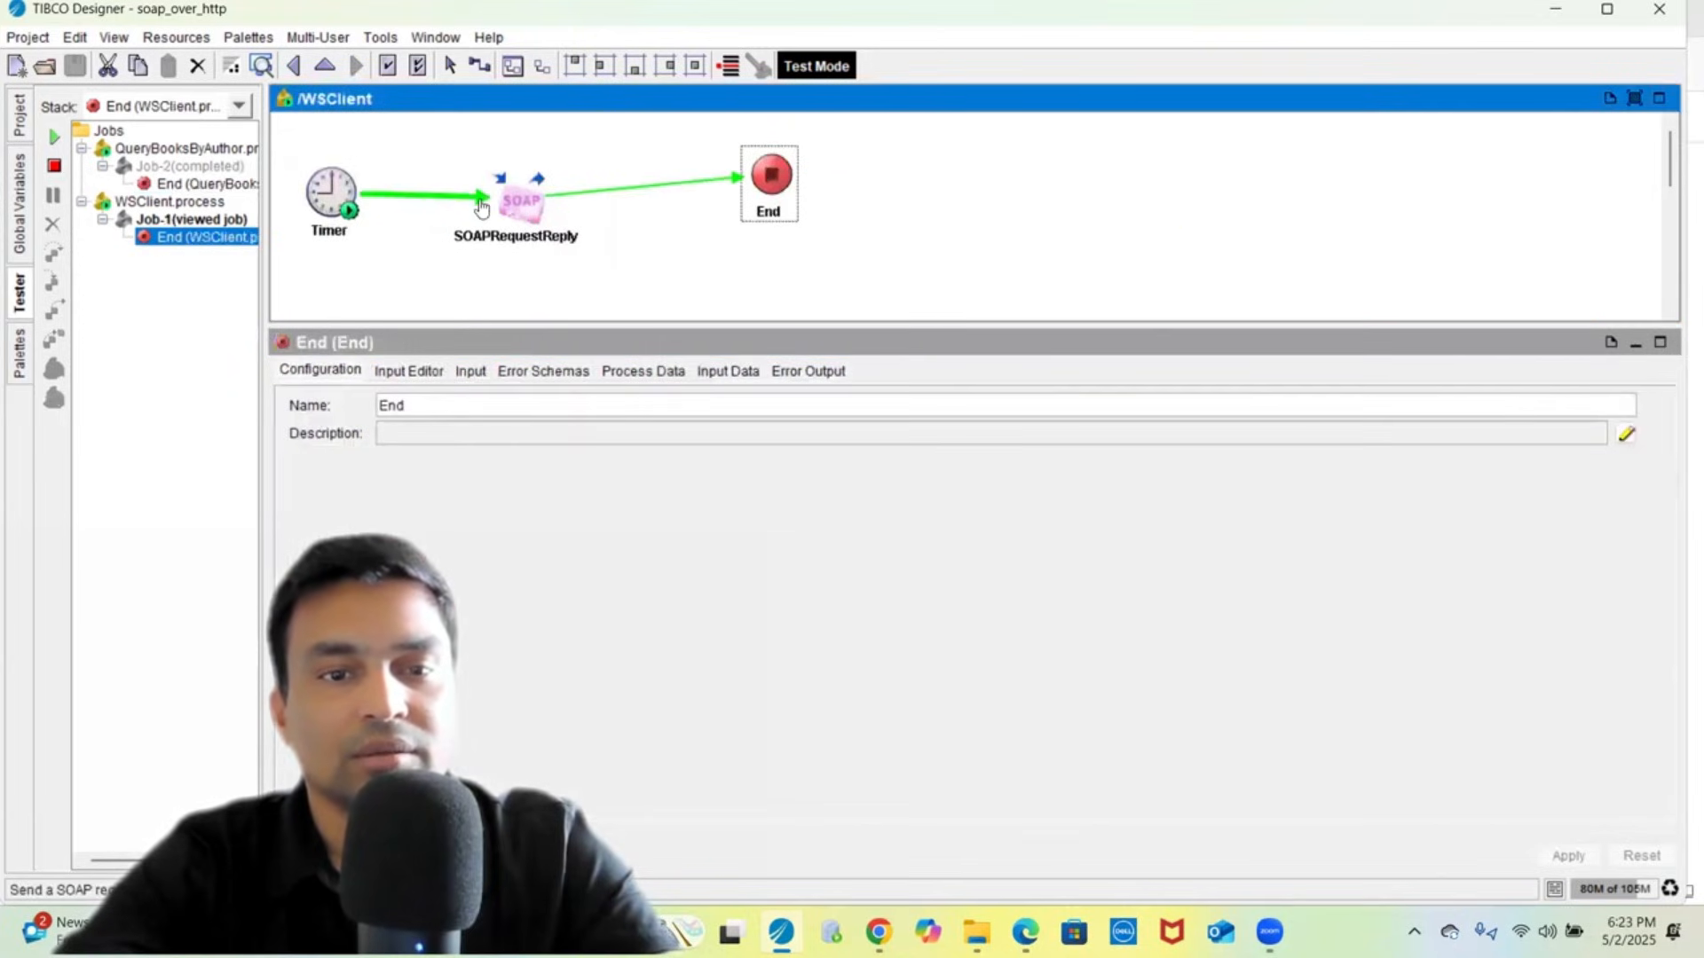
- View SOAPRequestReply's response XML, widen the tree pane, and switch to the queueReceiver project
click(515, 204)
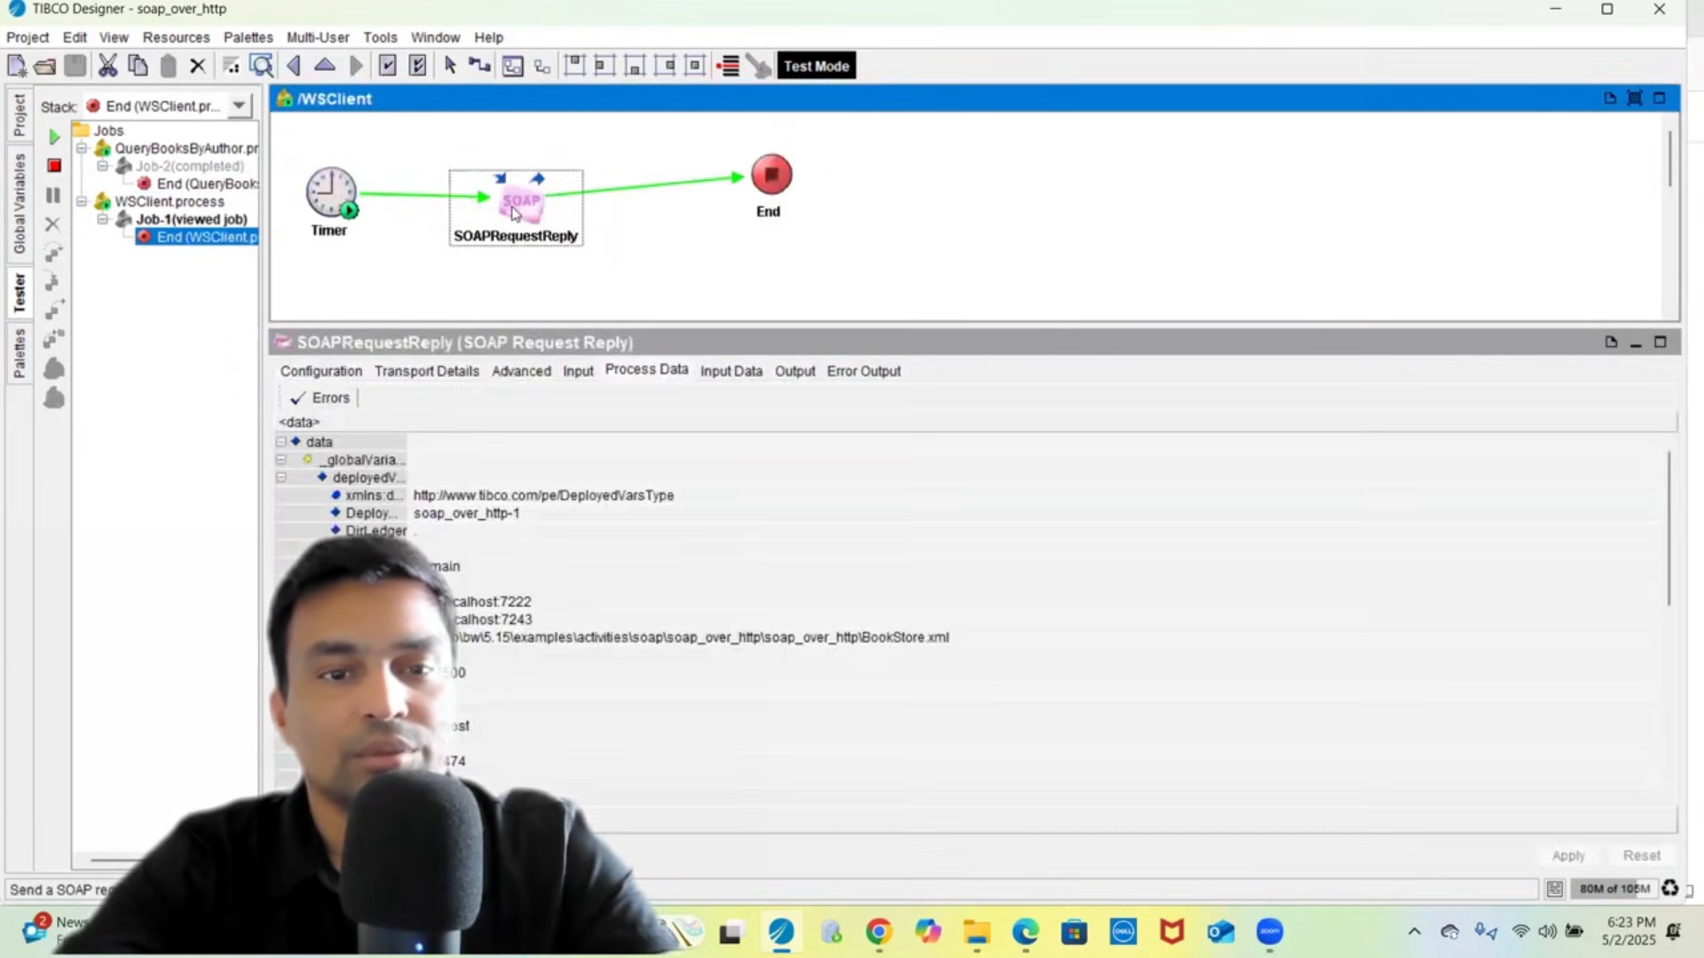
click(793, 371)
click(497, 413)
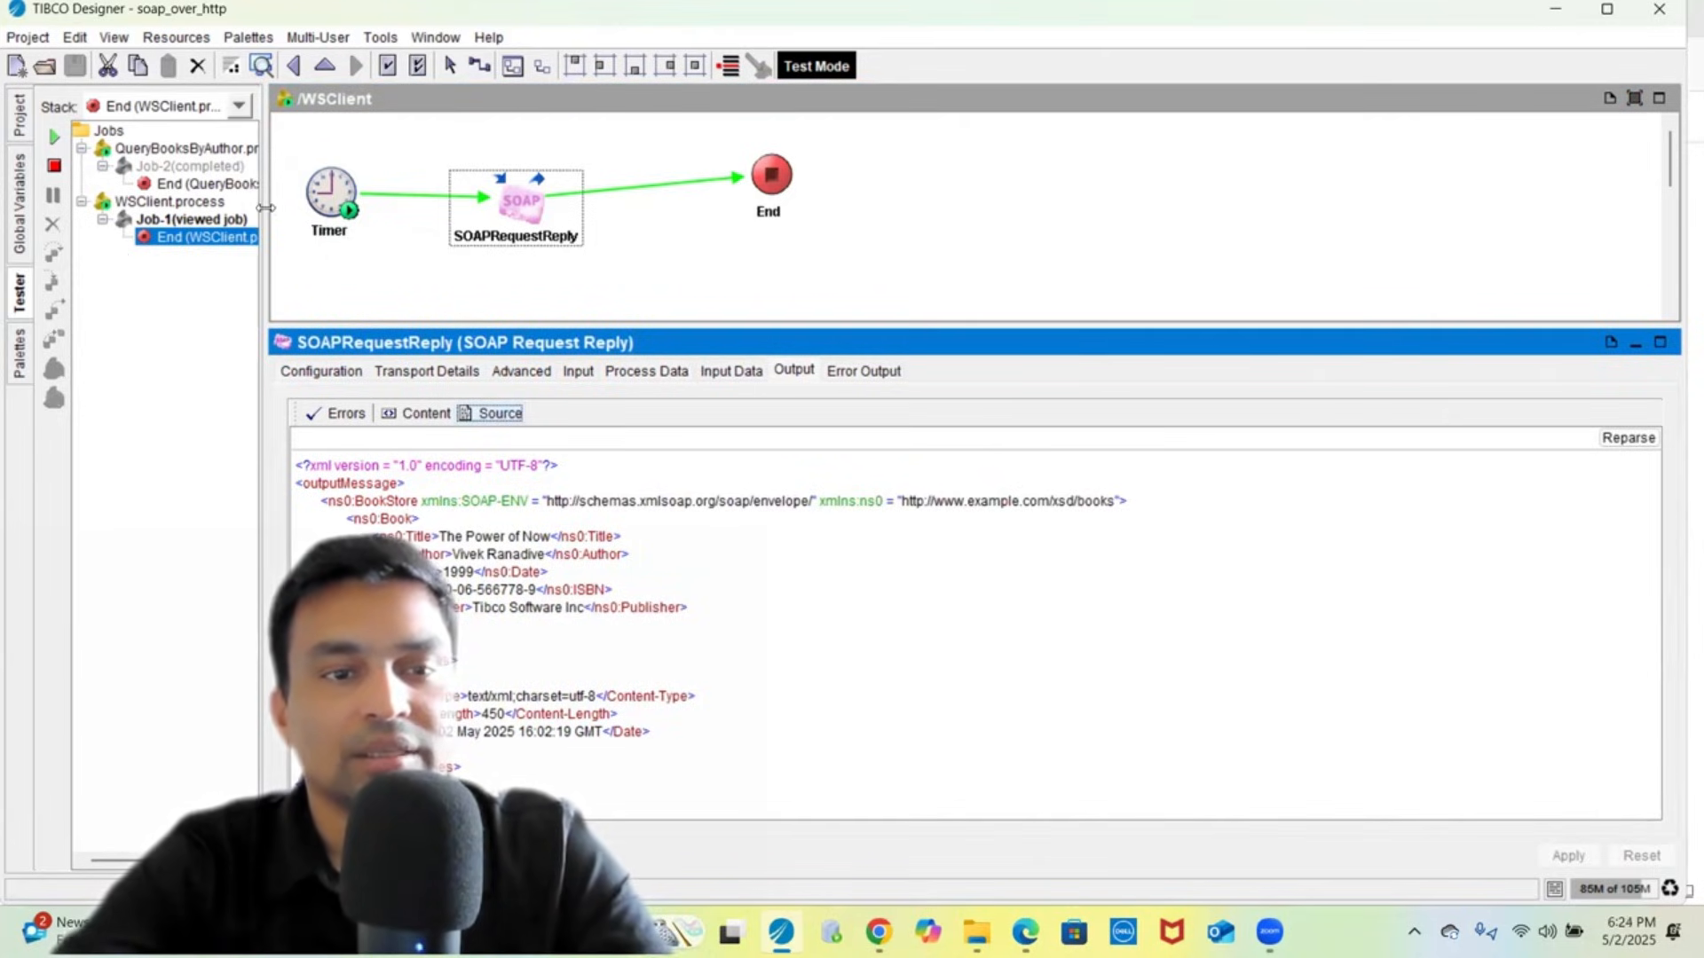
drag(266, 208, 432, 176)
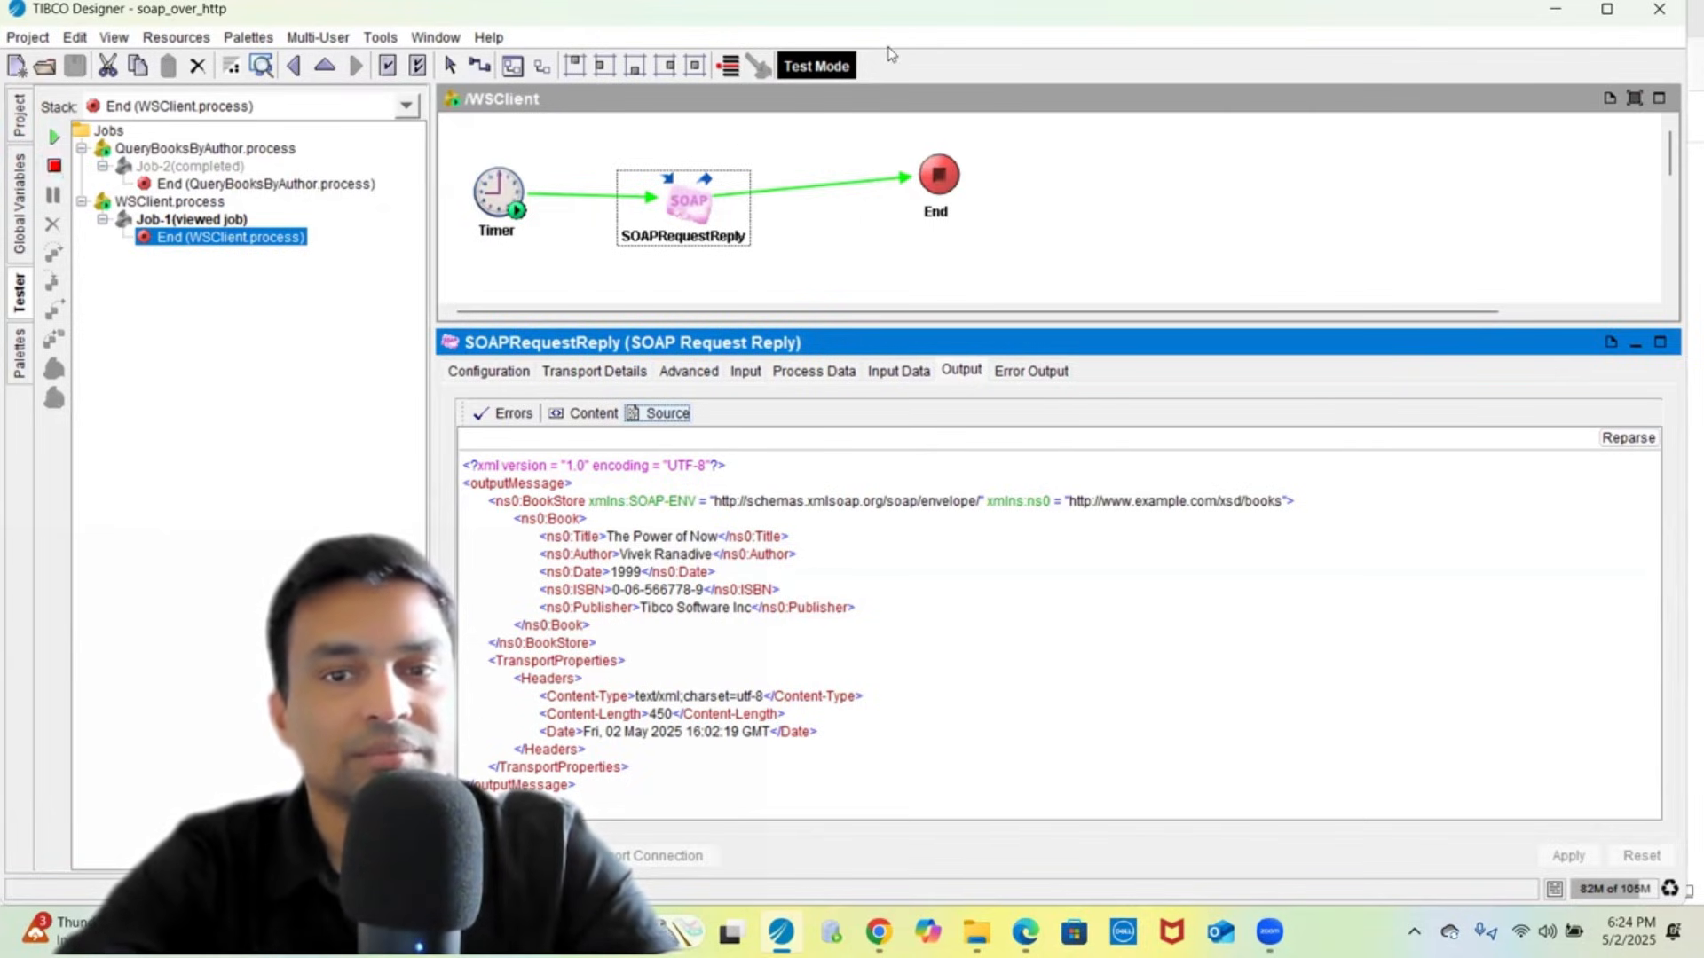
click(1002, 108)
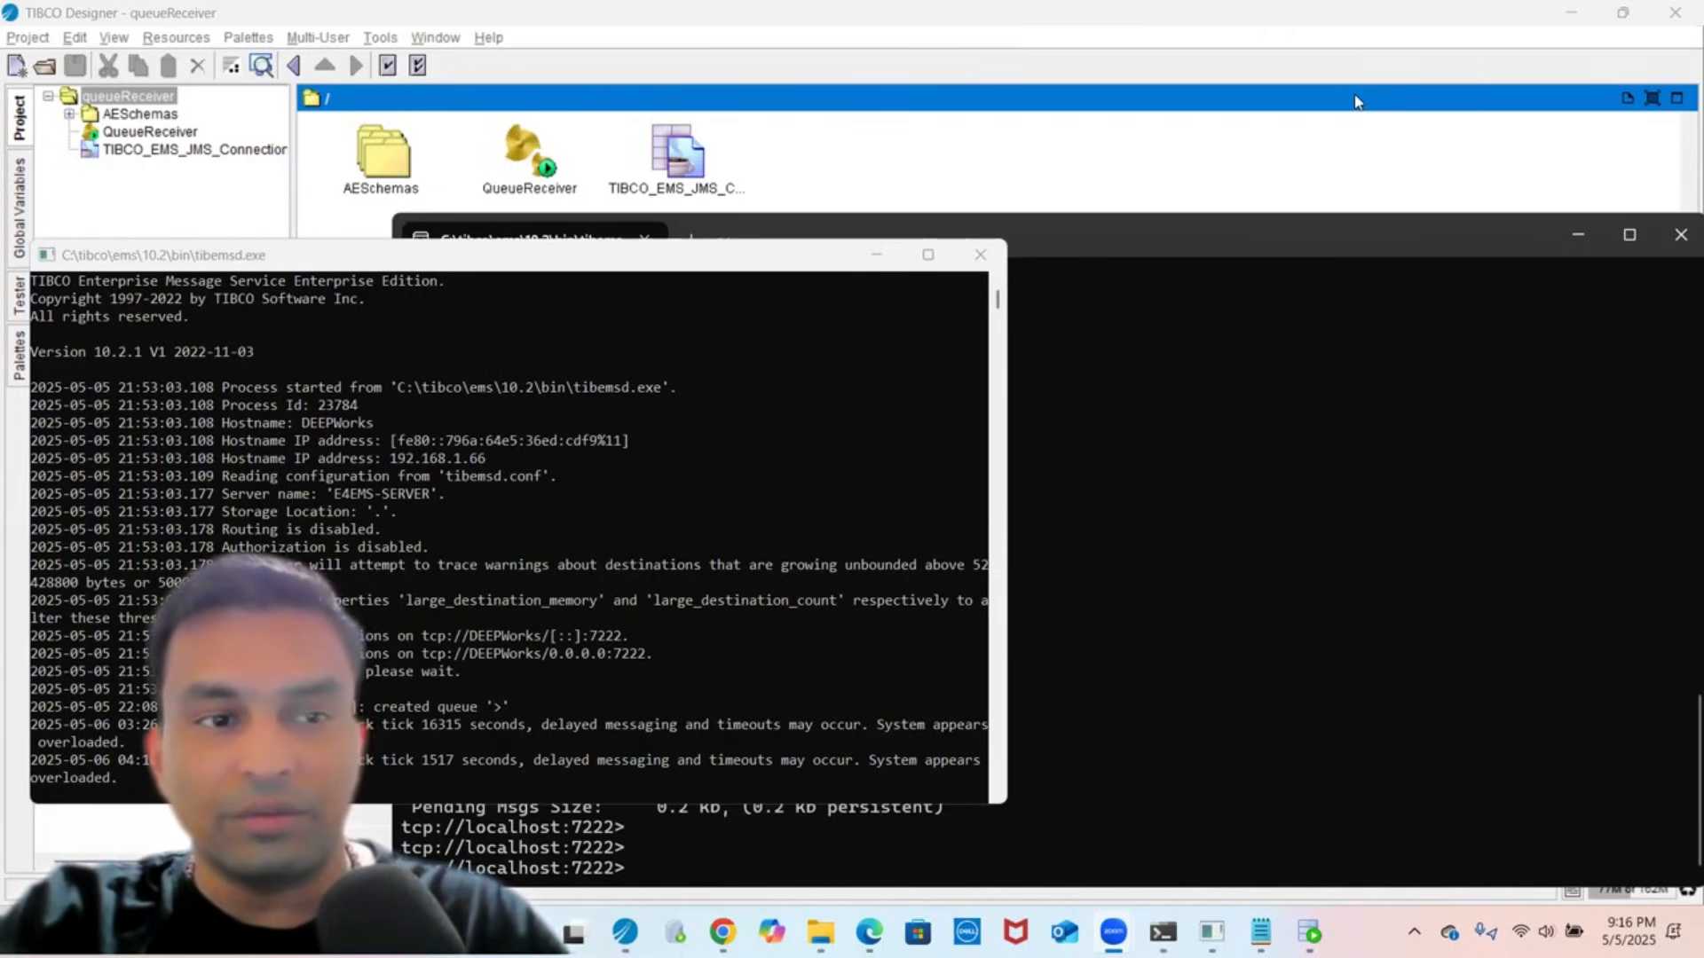
- In the EMS admin terminal, run 'show queues' to list all queues
click(825, 424)
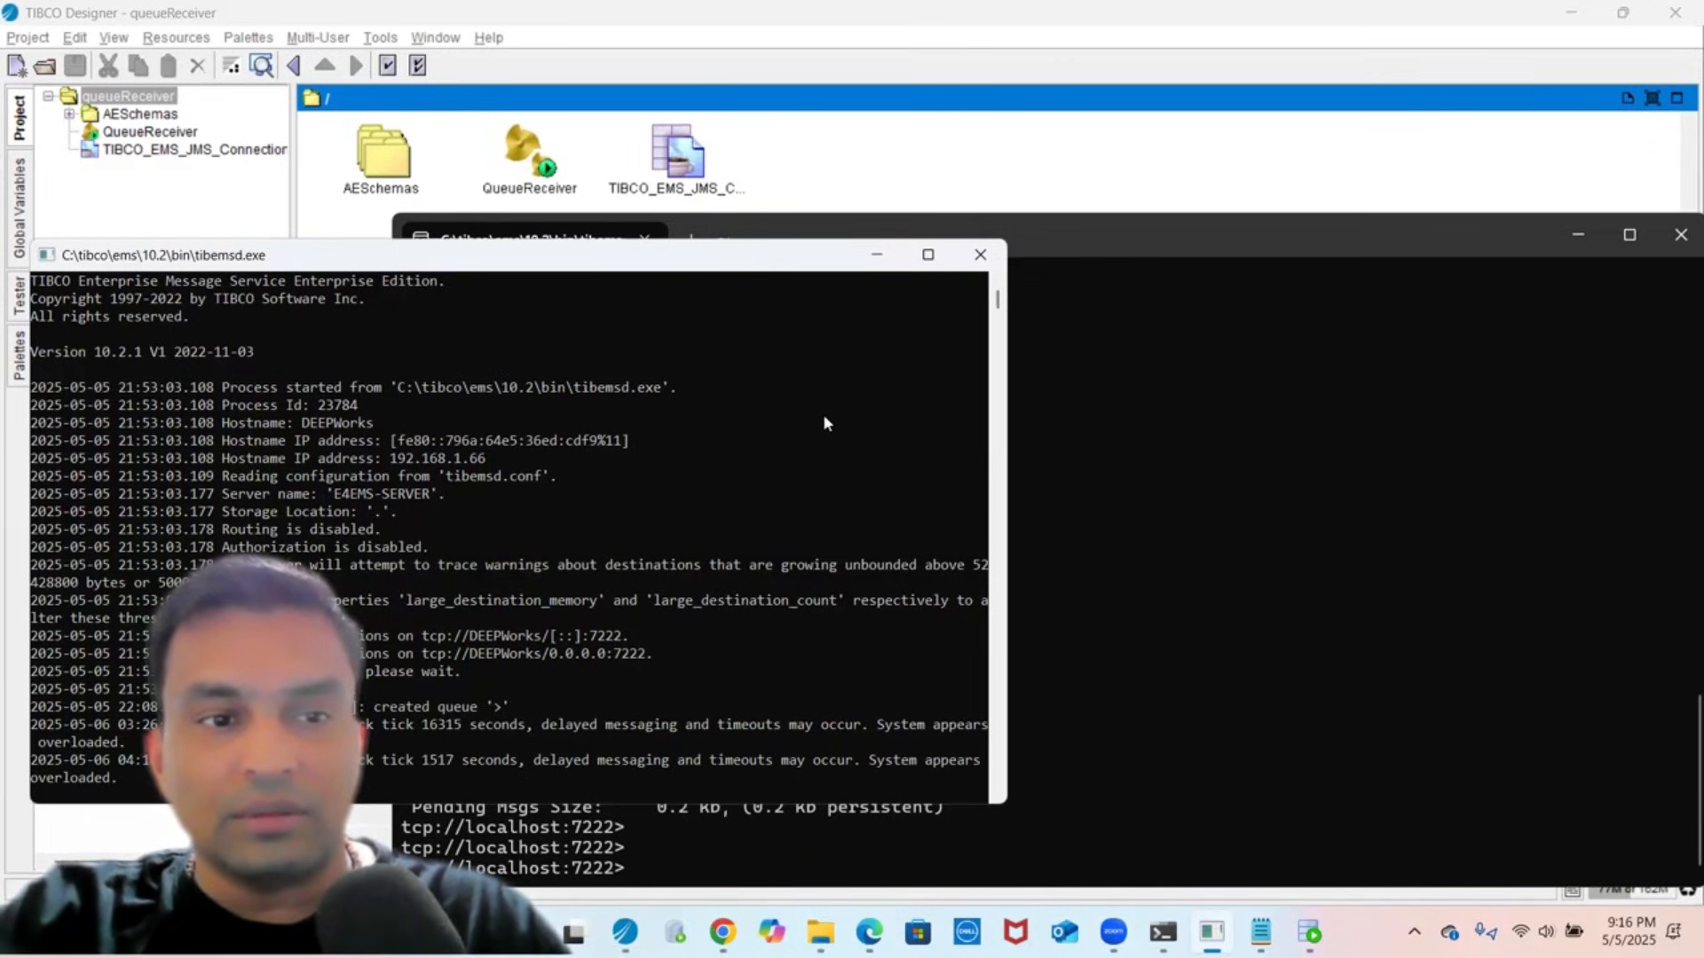
click(1218, 454)
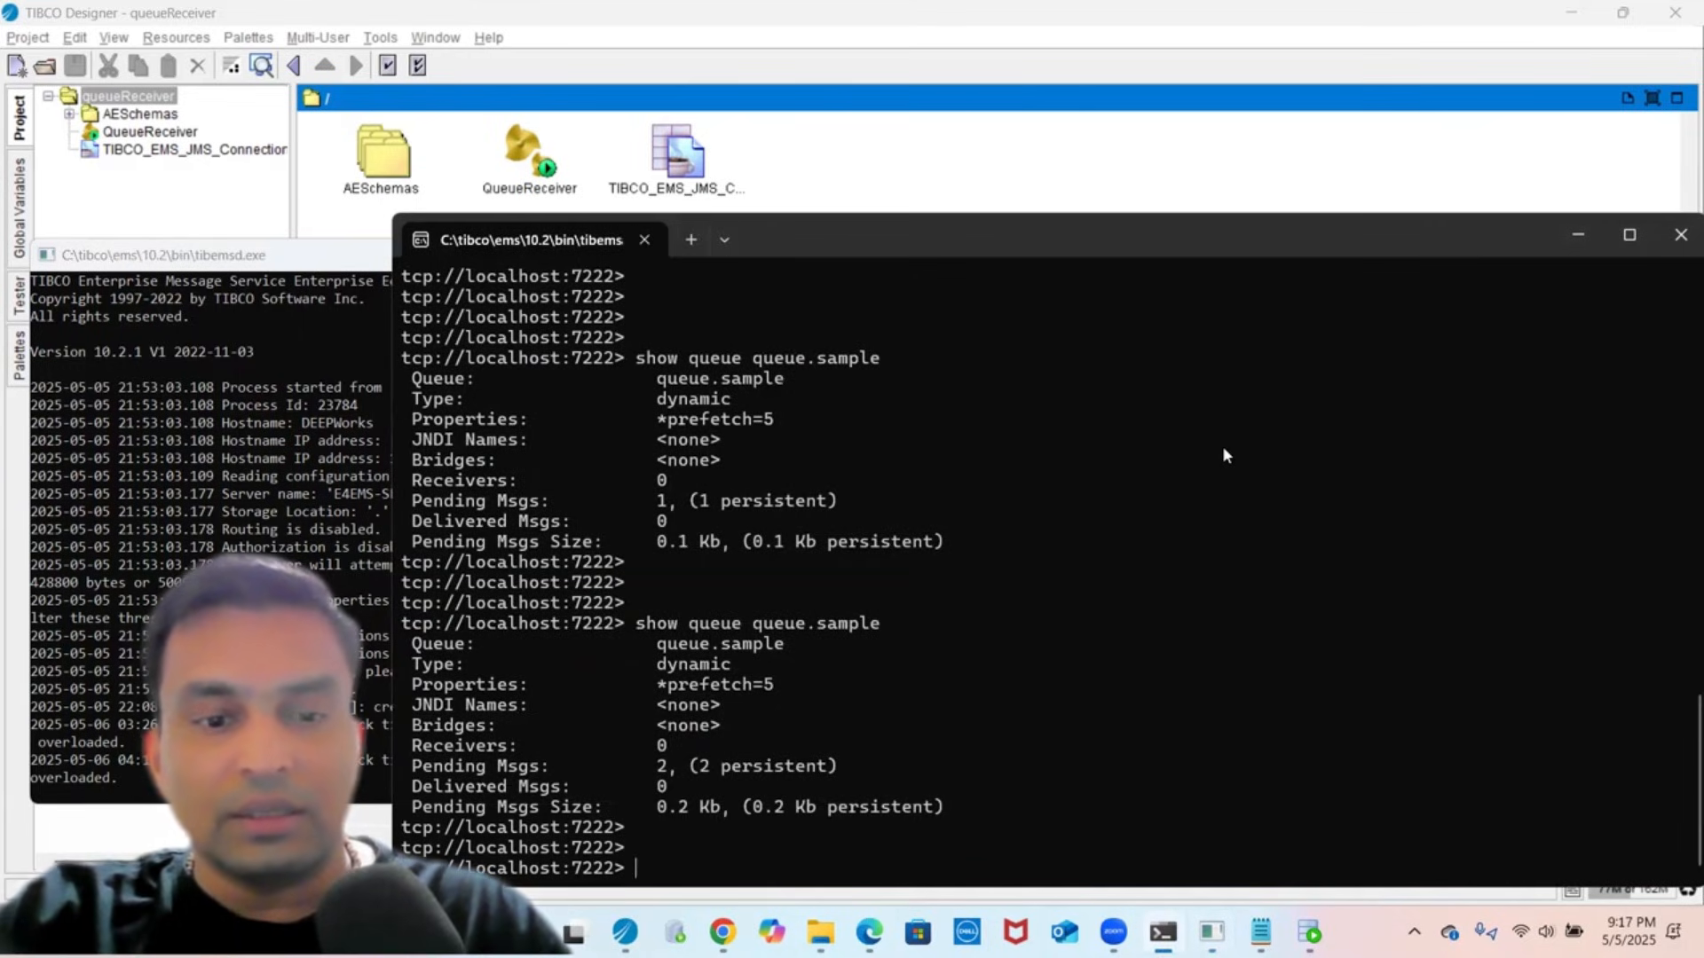
key(Up)
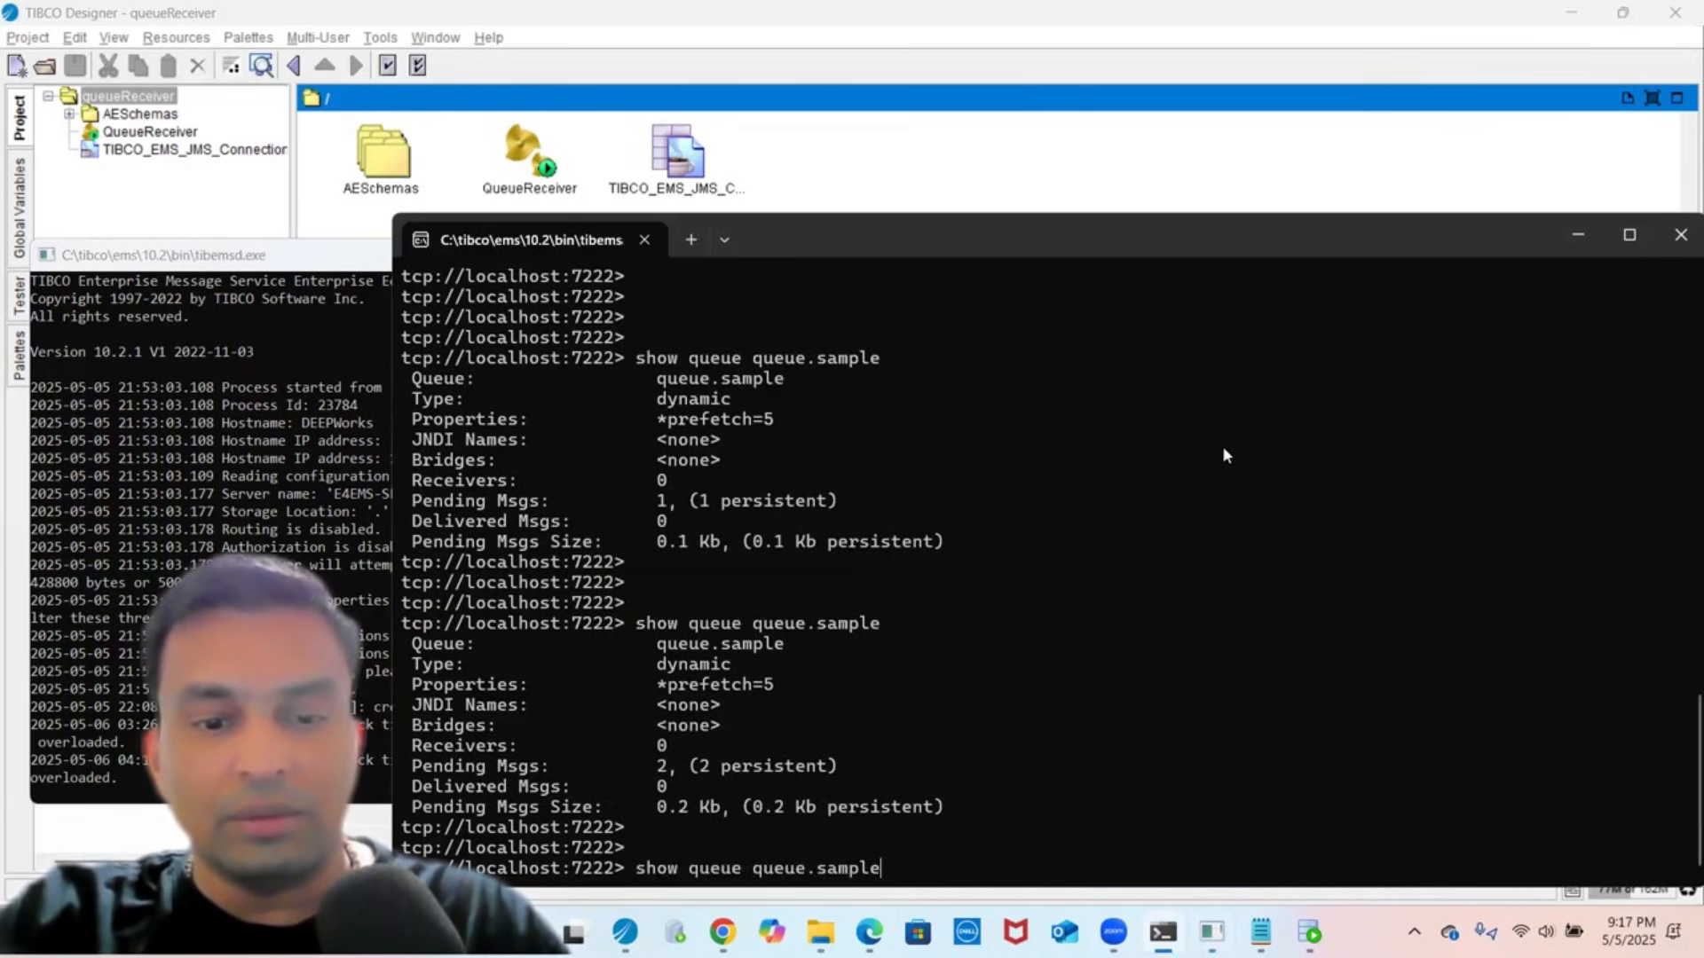
key(BackSpace)
key(BackSpace)
key(BackSpace)
key(BackSpace)
key(BackSpace)
key(BackSpace)
key(BackSpace)
key(BackSpace)
key(BackSpace)
key(BackSpace)
key(BackSpace)
key(BackSpace)
key(BackSpace)
text(s)
key(Return)
key(Return)
key(Return)
key(Return)
key(Return)
key(Return)
key(Return)
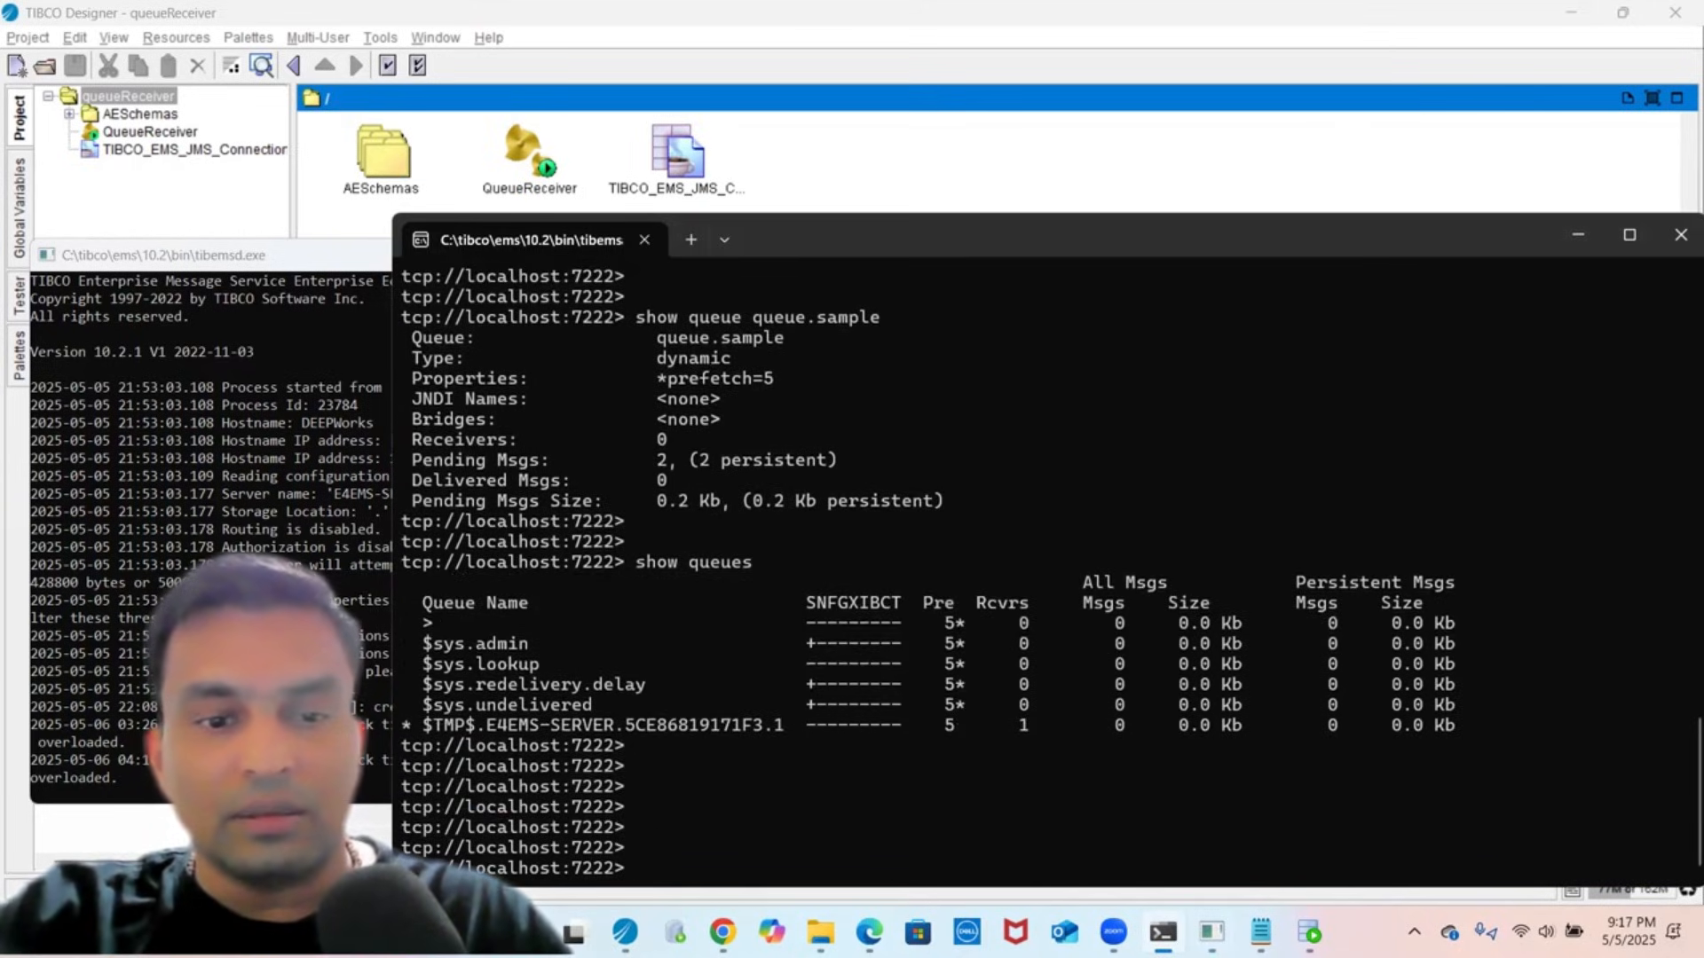
- Discard a 'create queue' command, rerun 'show queue queue.sample' (not found), and return to Designer
text(create queue >)
key(Up)
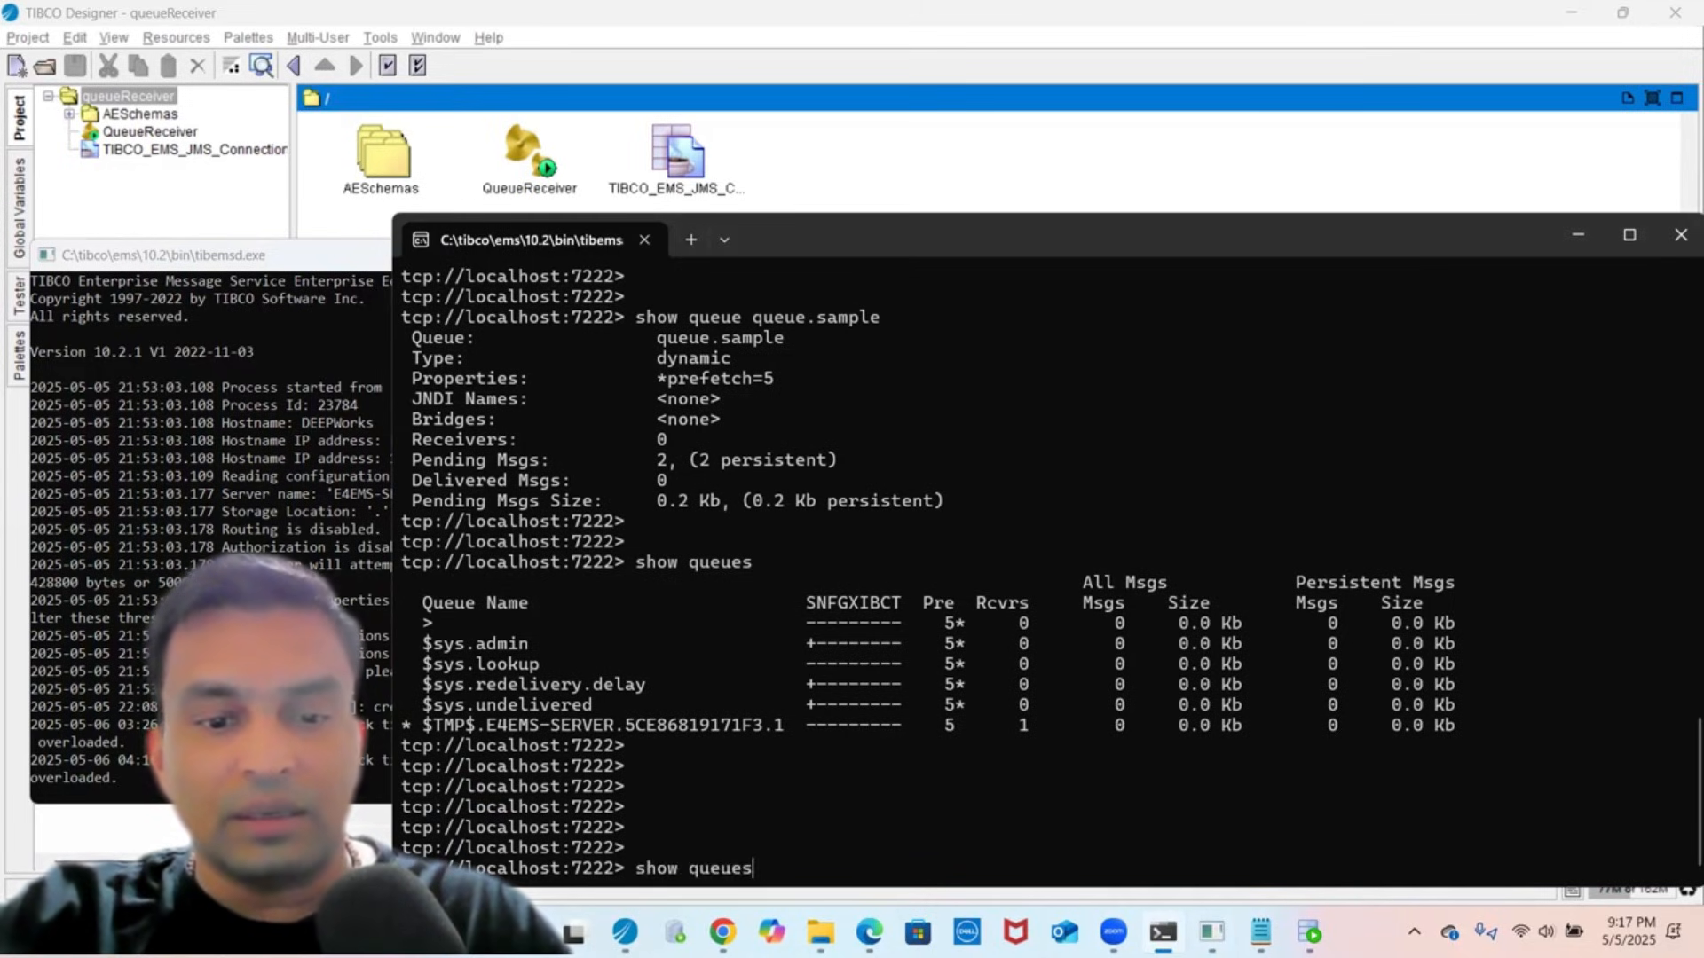
key(Down)
key(Up)
key(Escape)
text(c)
key(BackSpace)
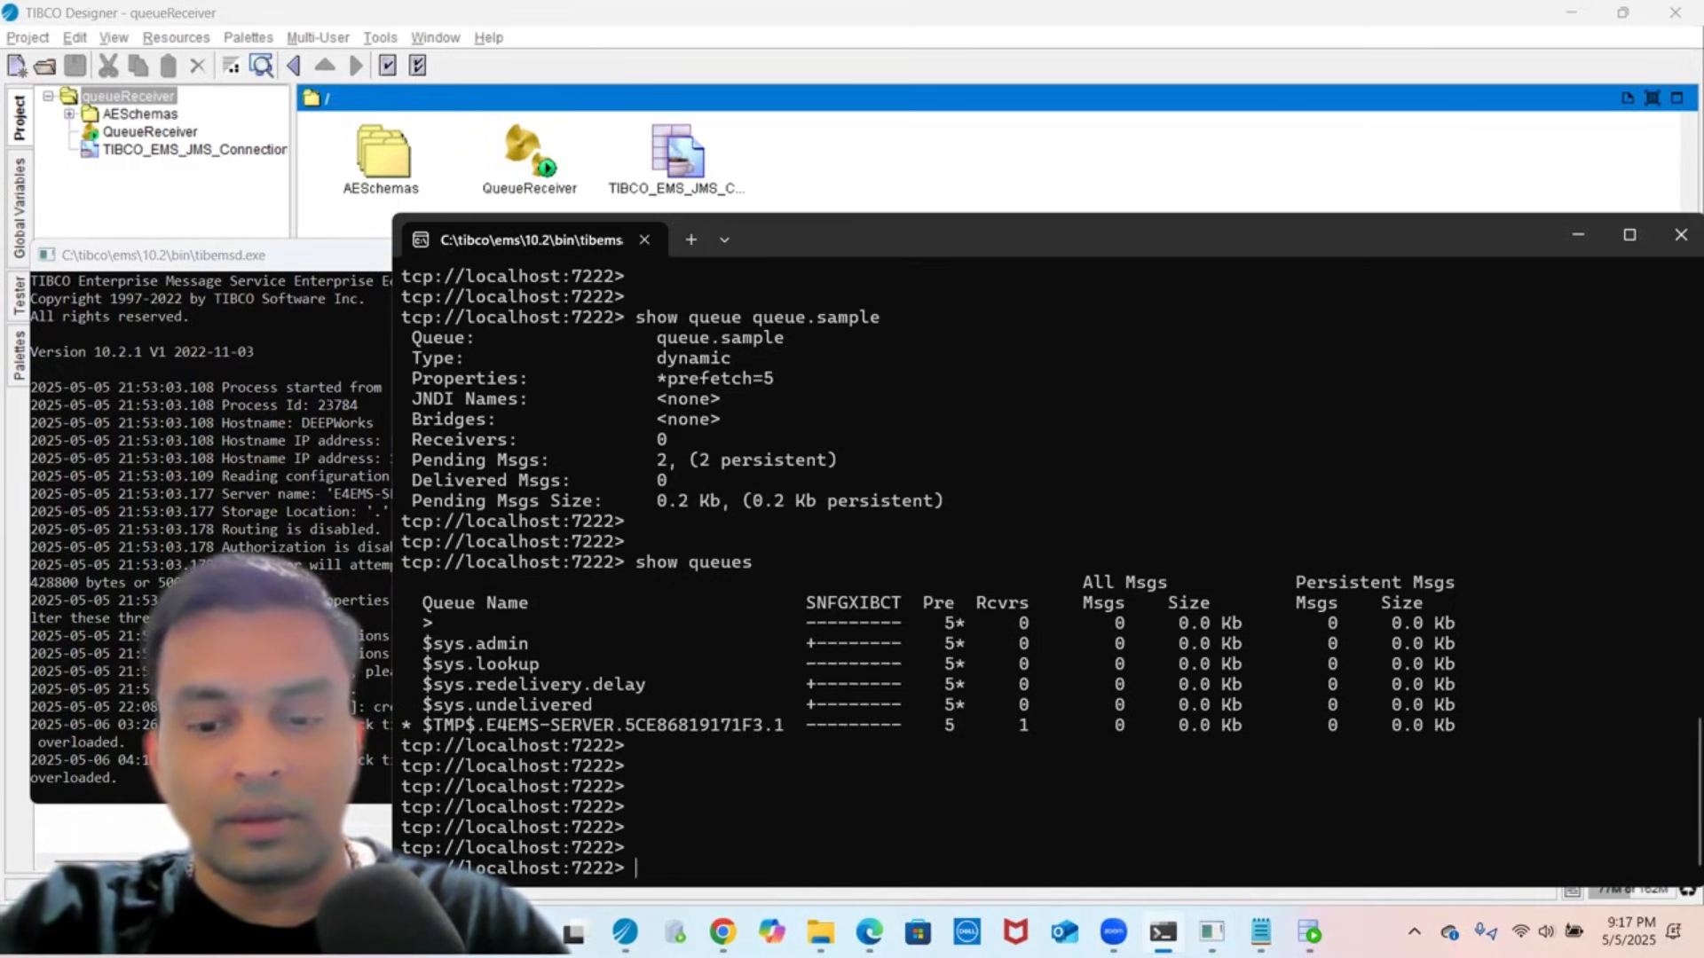
key(Up)
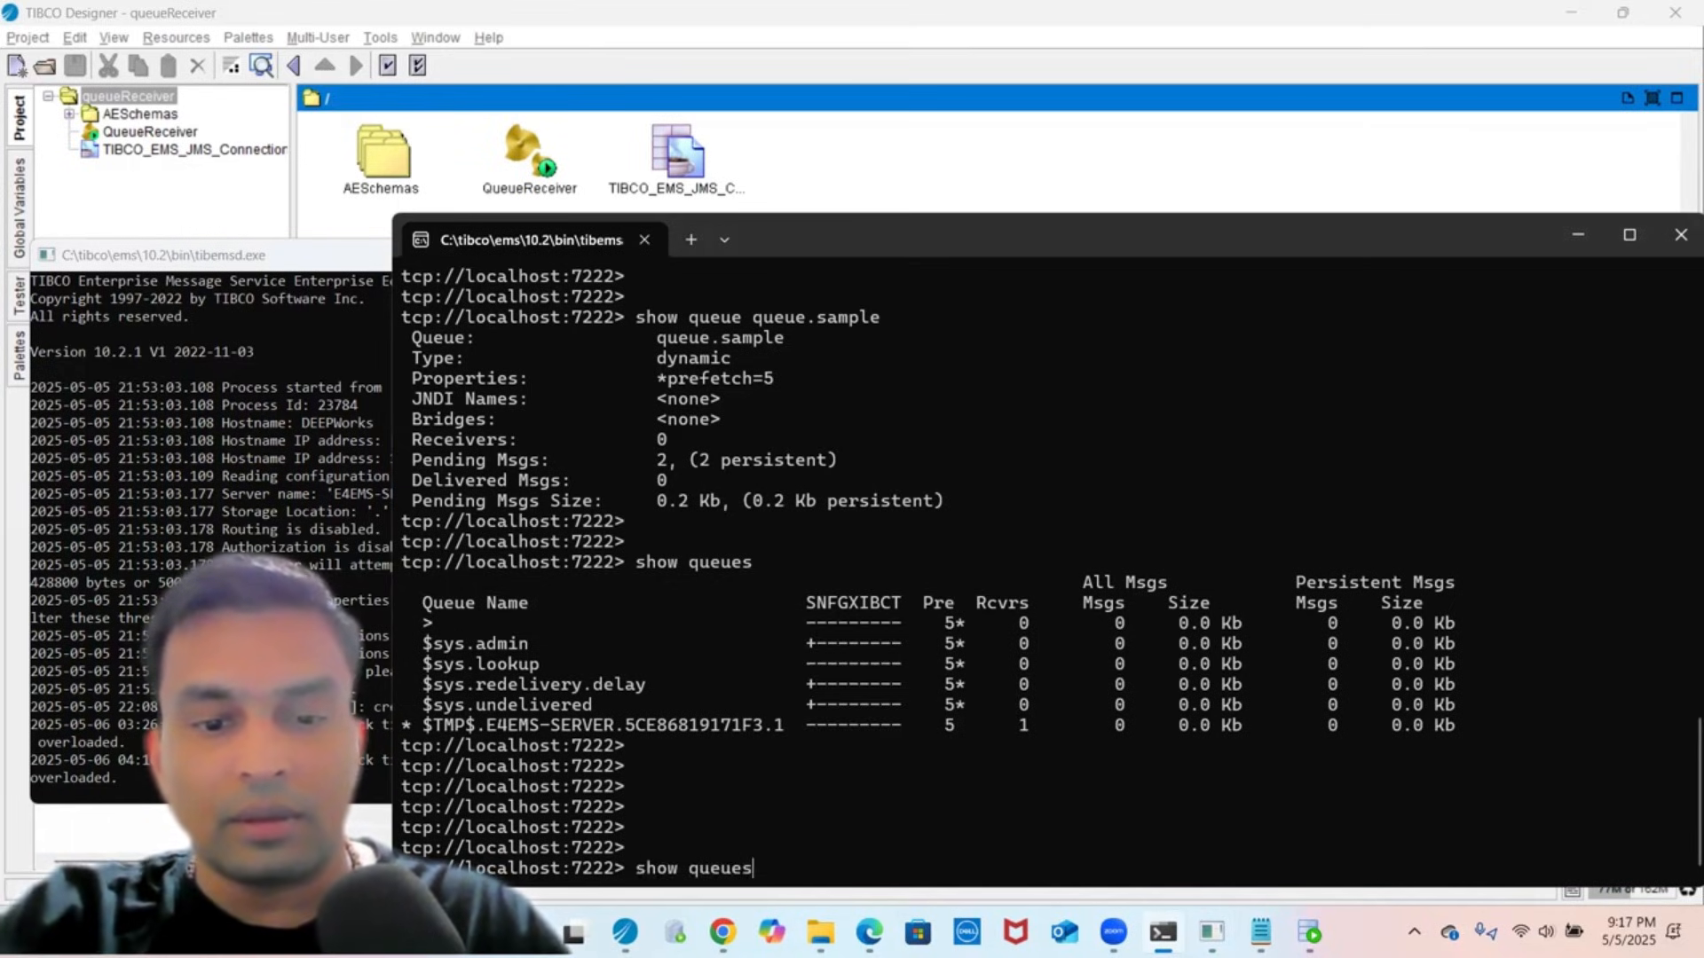
key(Up)
key(Return)
key(Return)
key(Return)
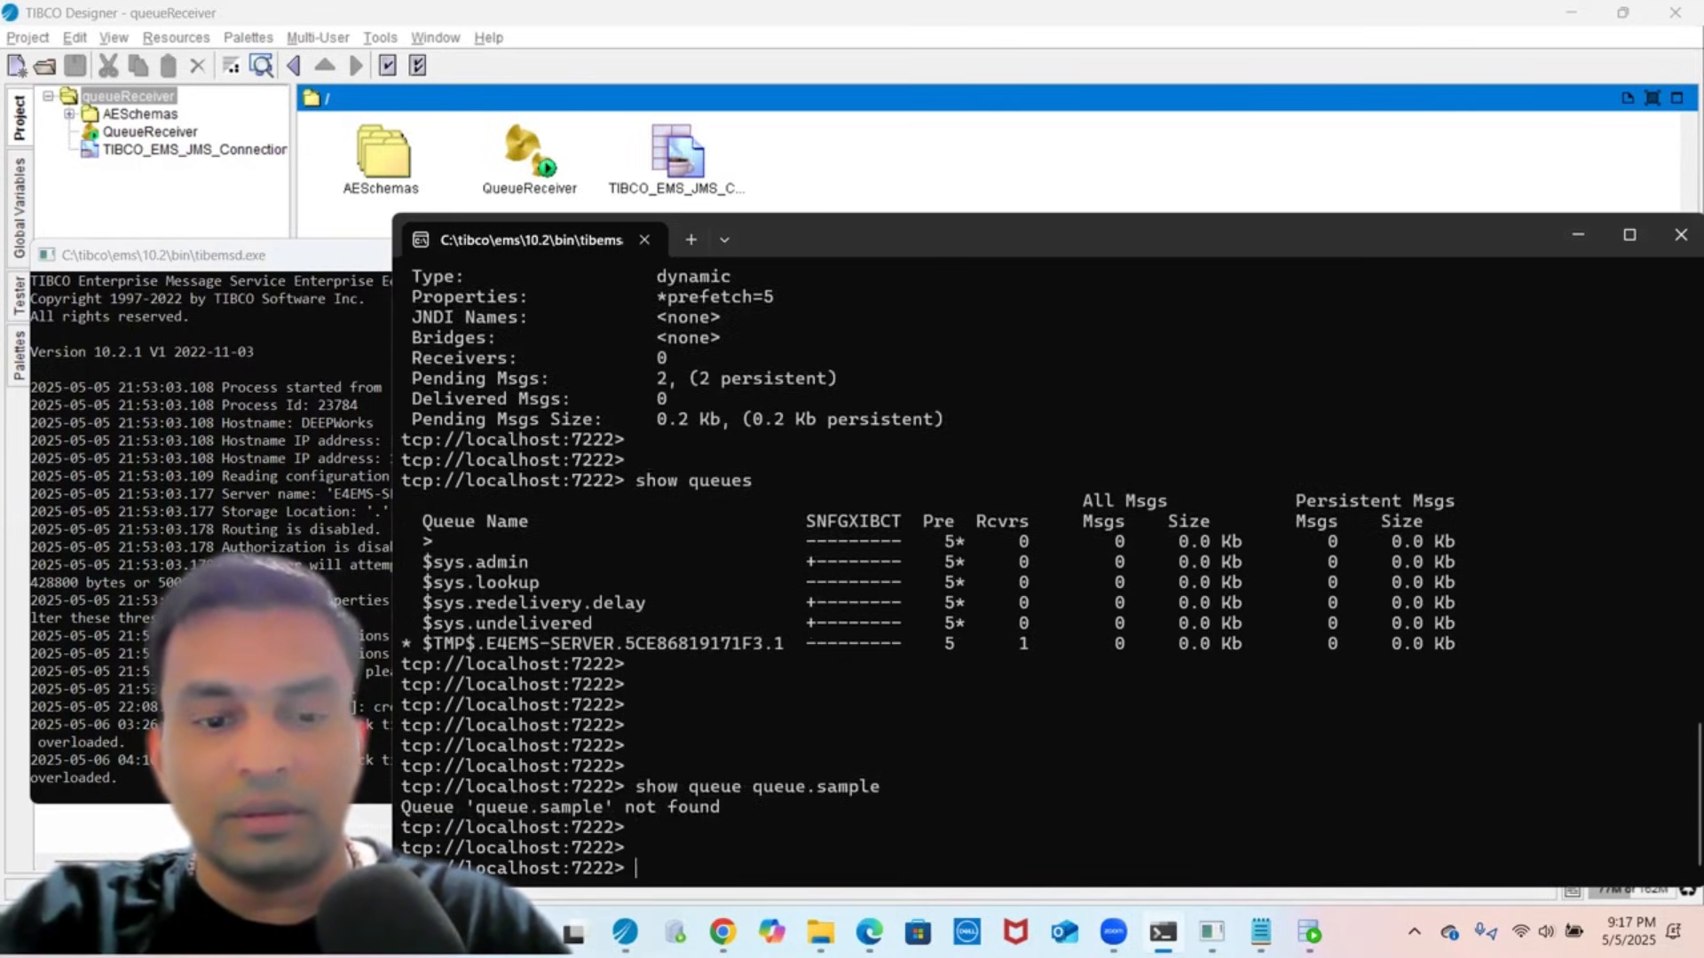
key(Return)
key(Return)
key(Return)
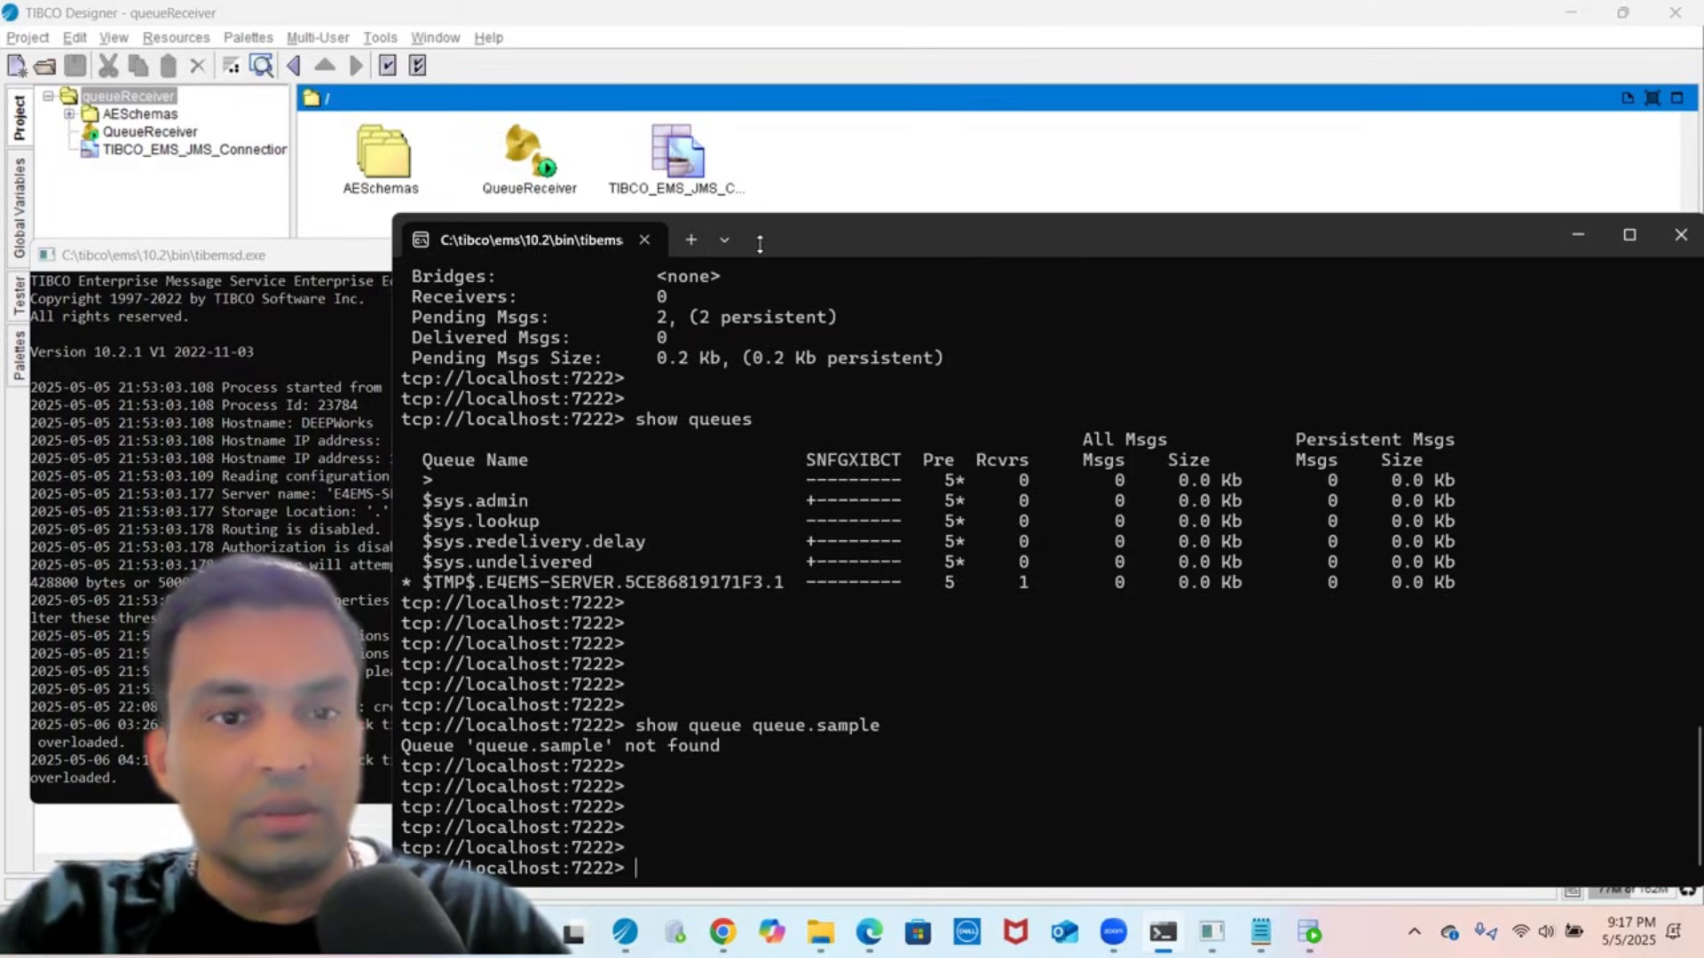
click(176, 215)
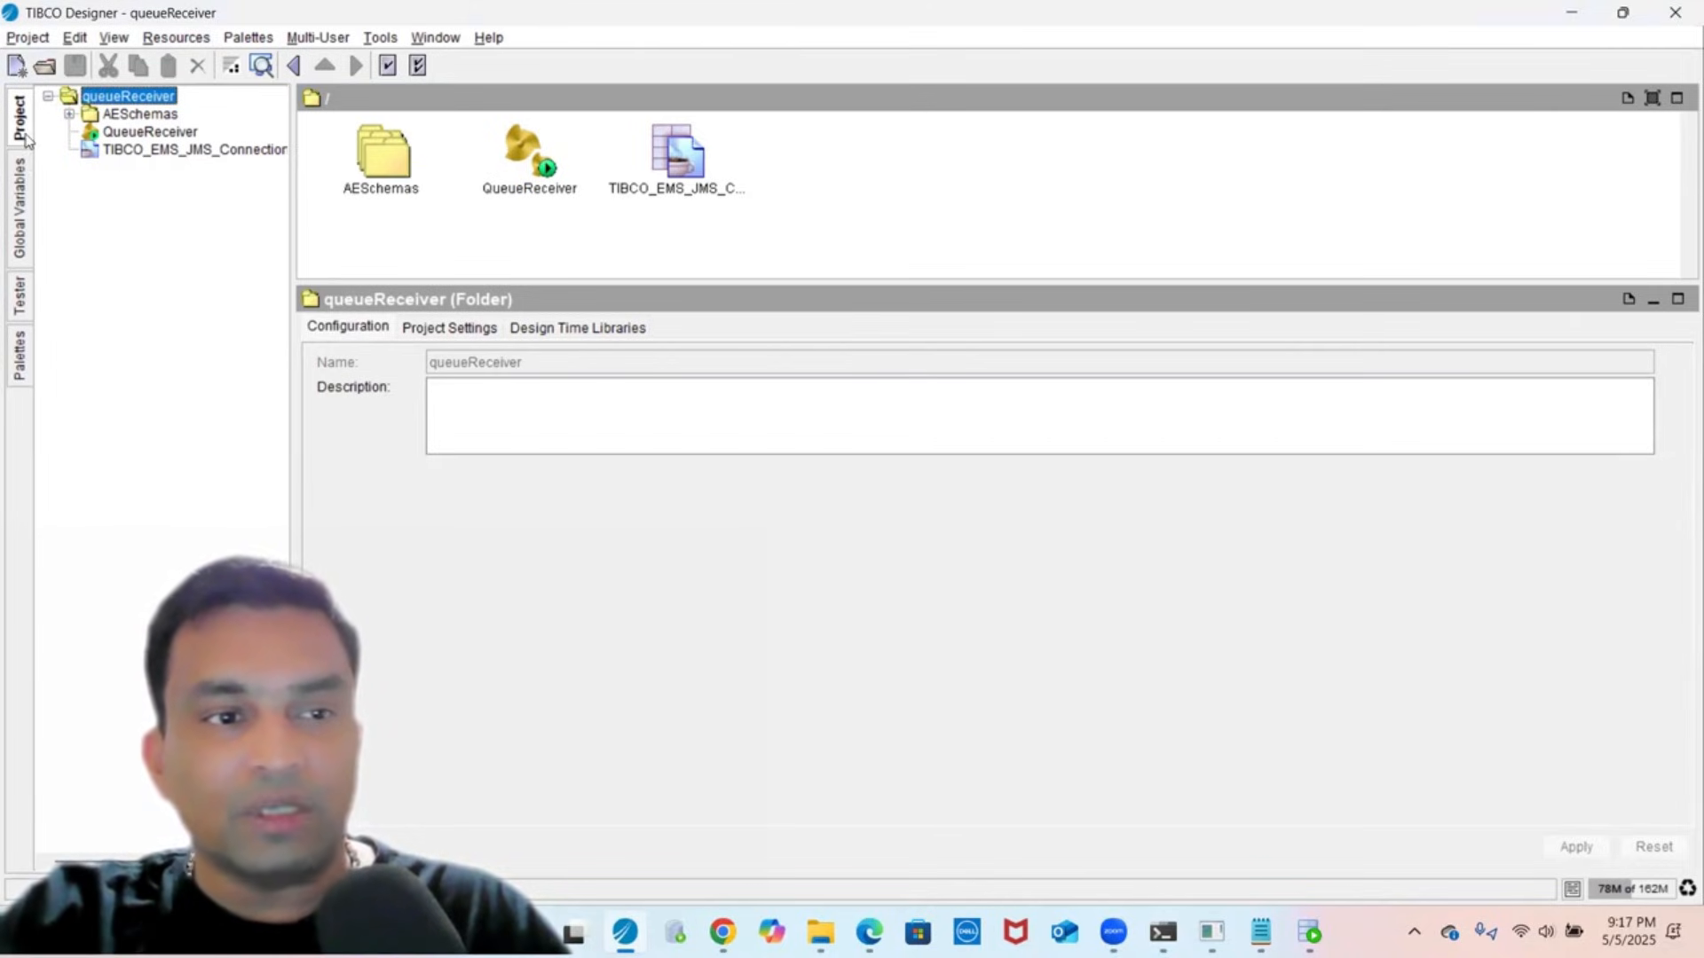
- Browse the Global Variables, Tester and Palettes panels, then open the QueueReceiver process diagram
click(20, 204)
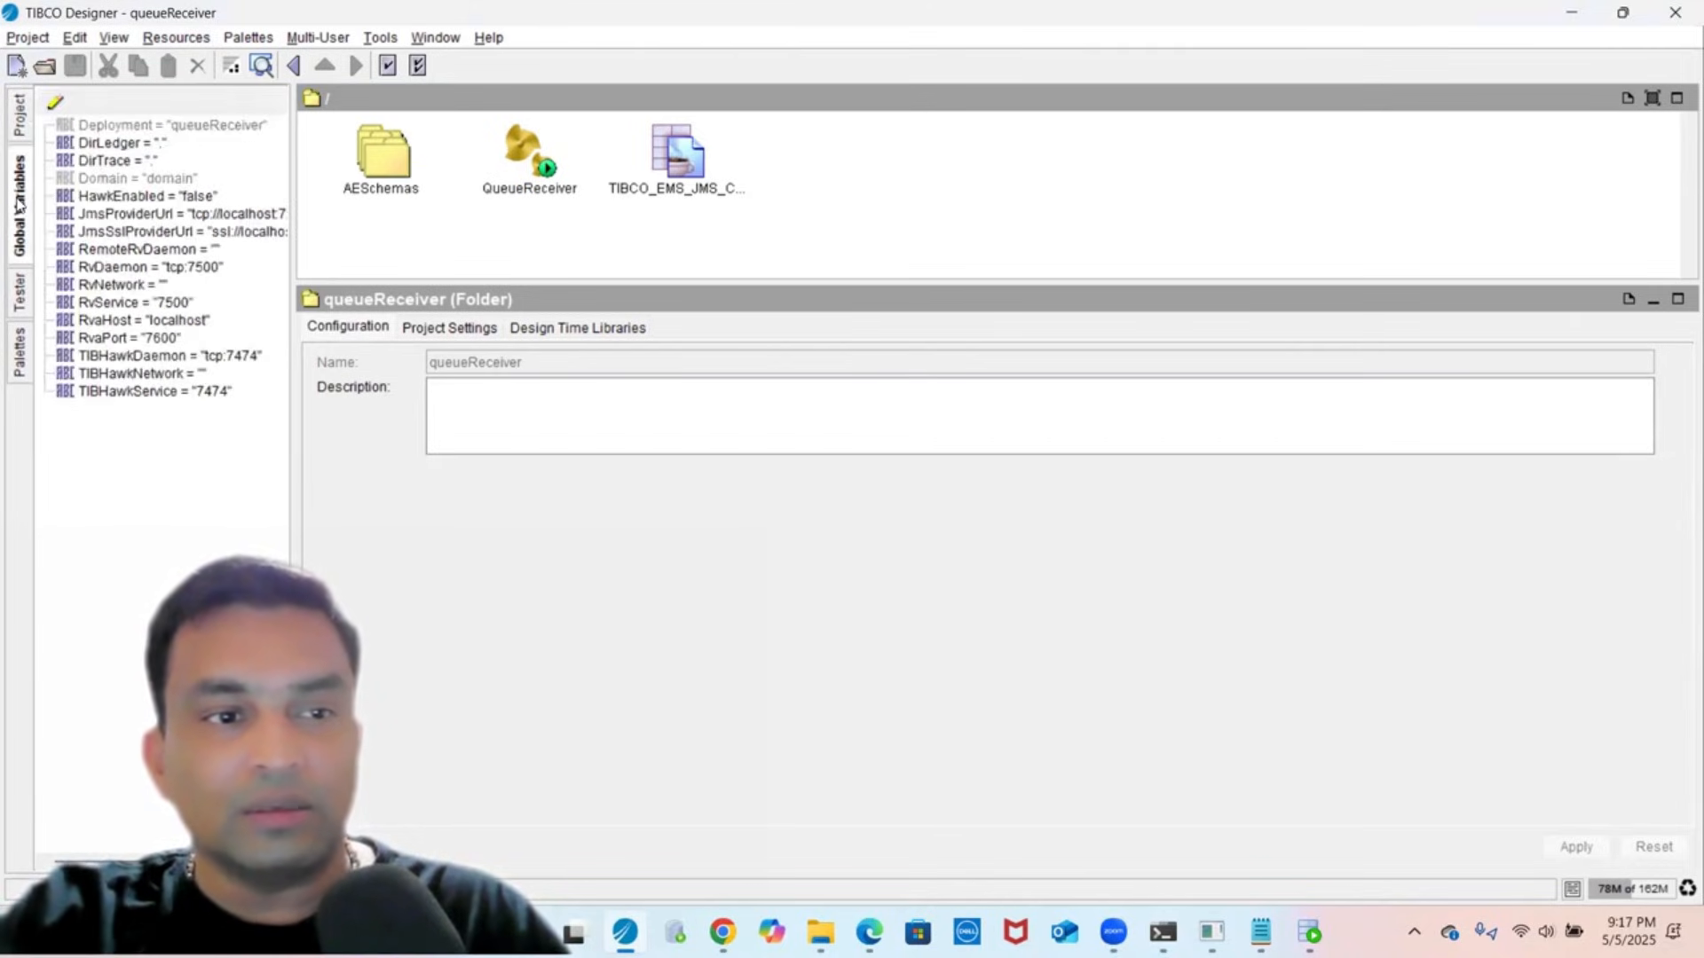
click(20, 301)
click(20, 353)
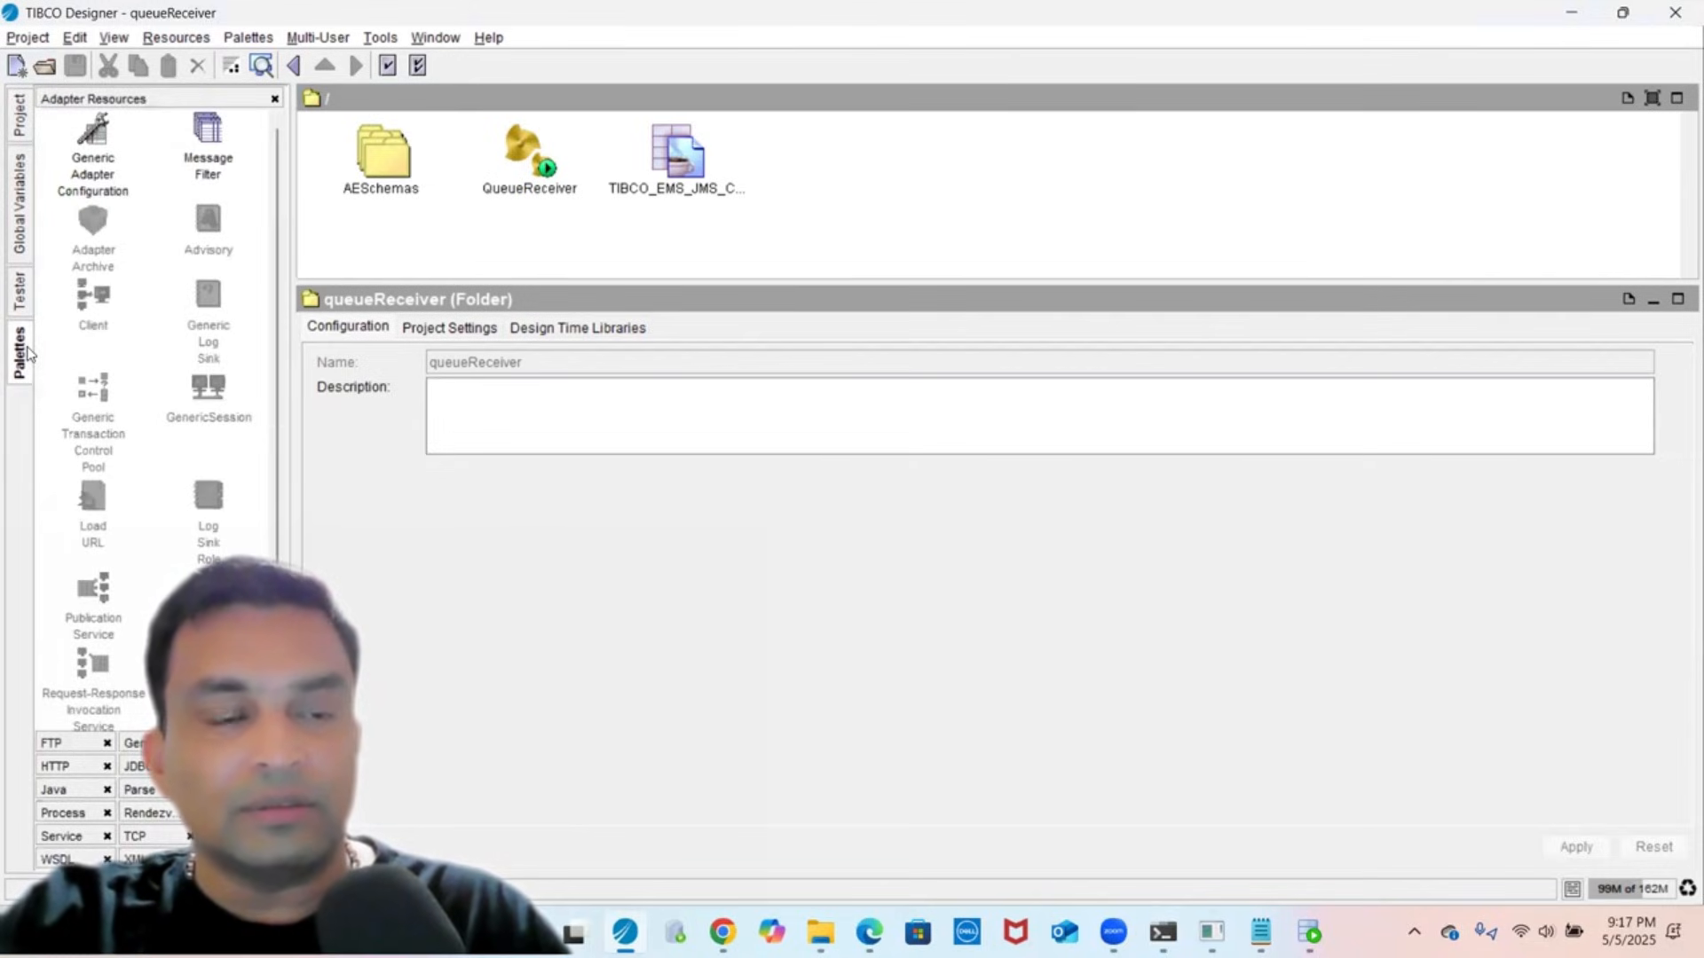
click(19, 124)
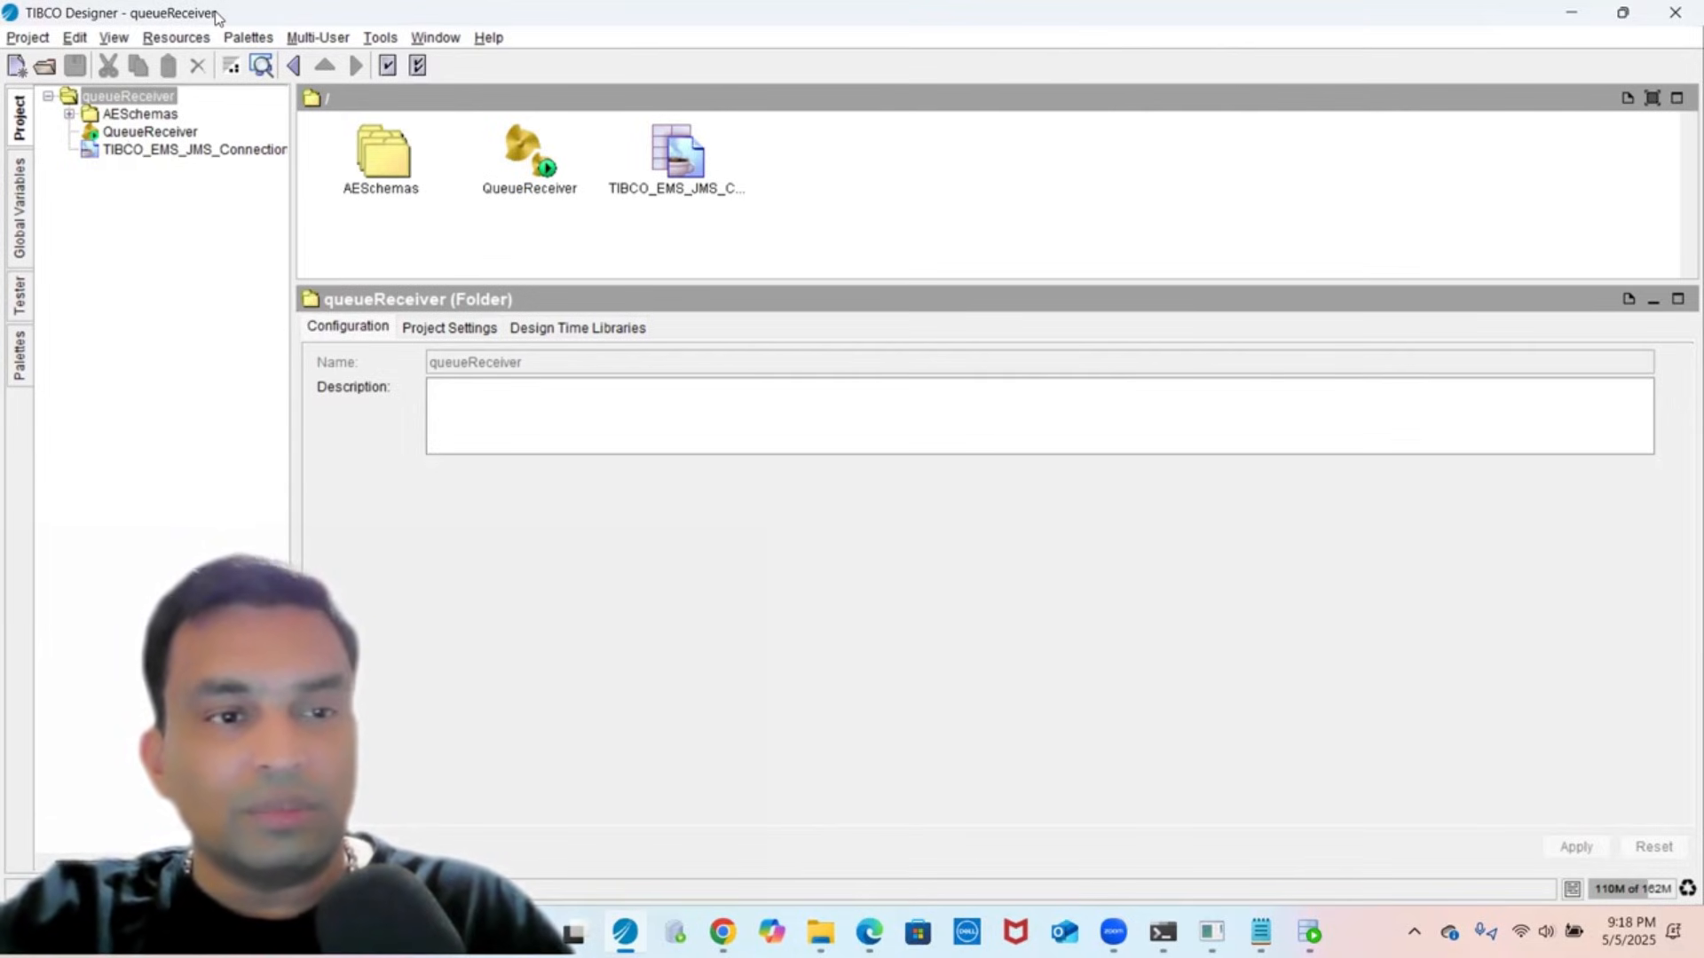
click(109, 133)
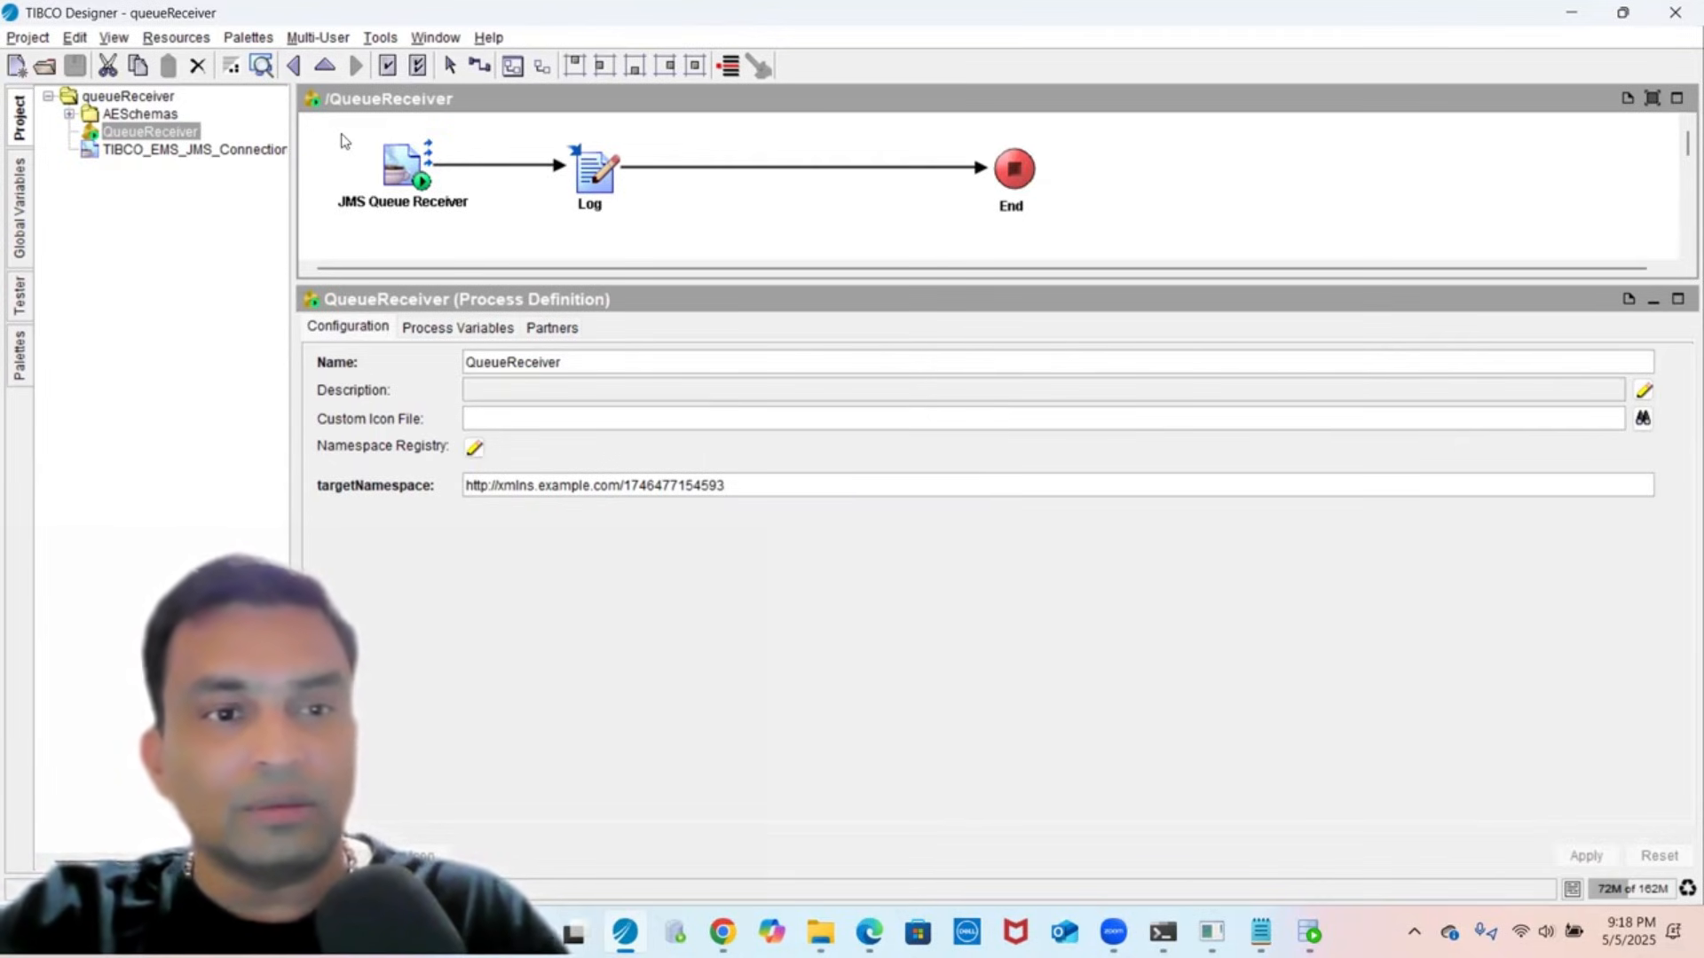
- Inspect the JMS Queue Receiver's destination queue, queue.sample
click(408, 169)
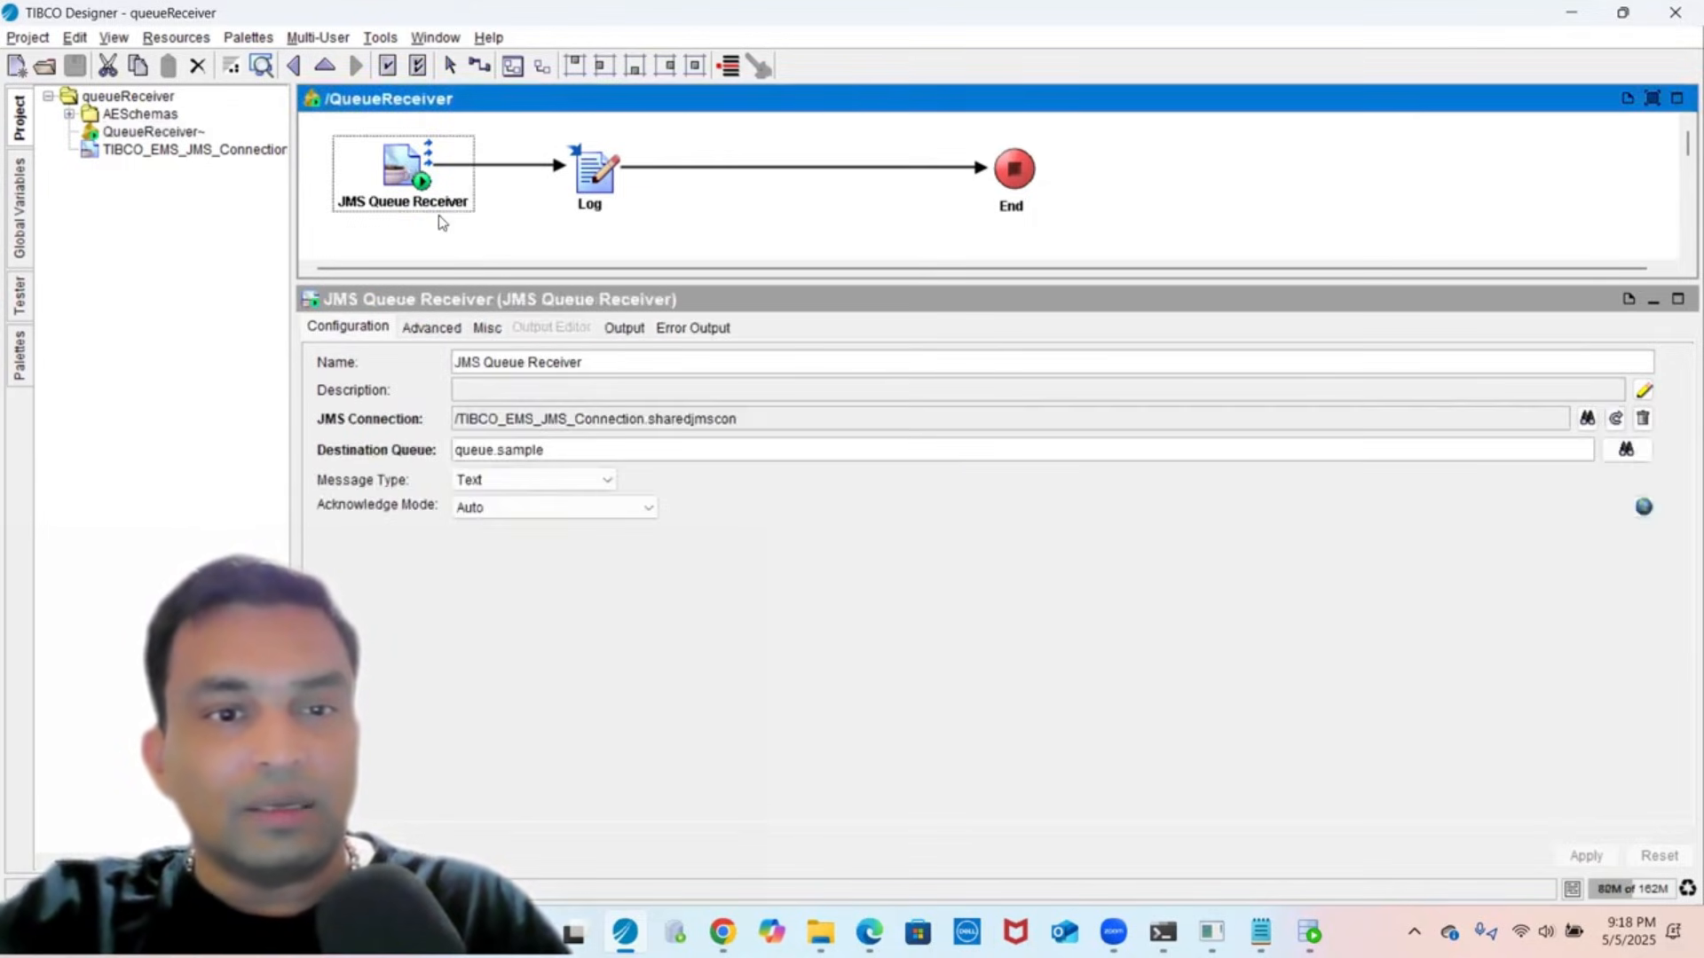
drag(422, 281, 390, 430)
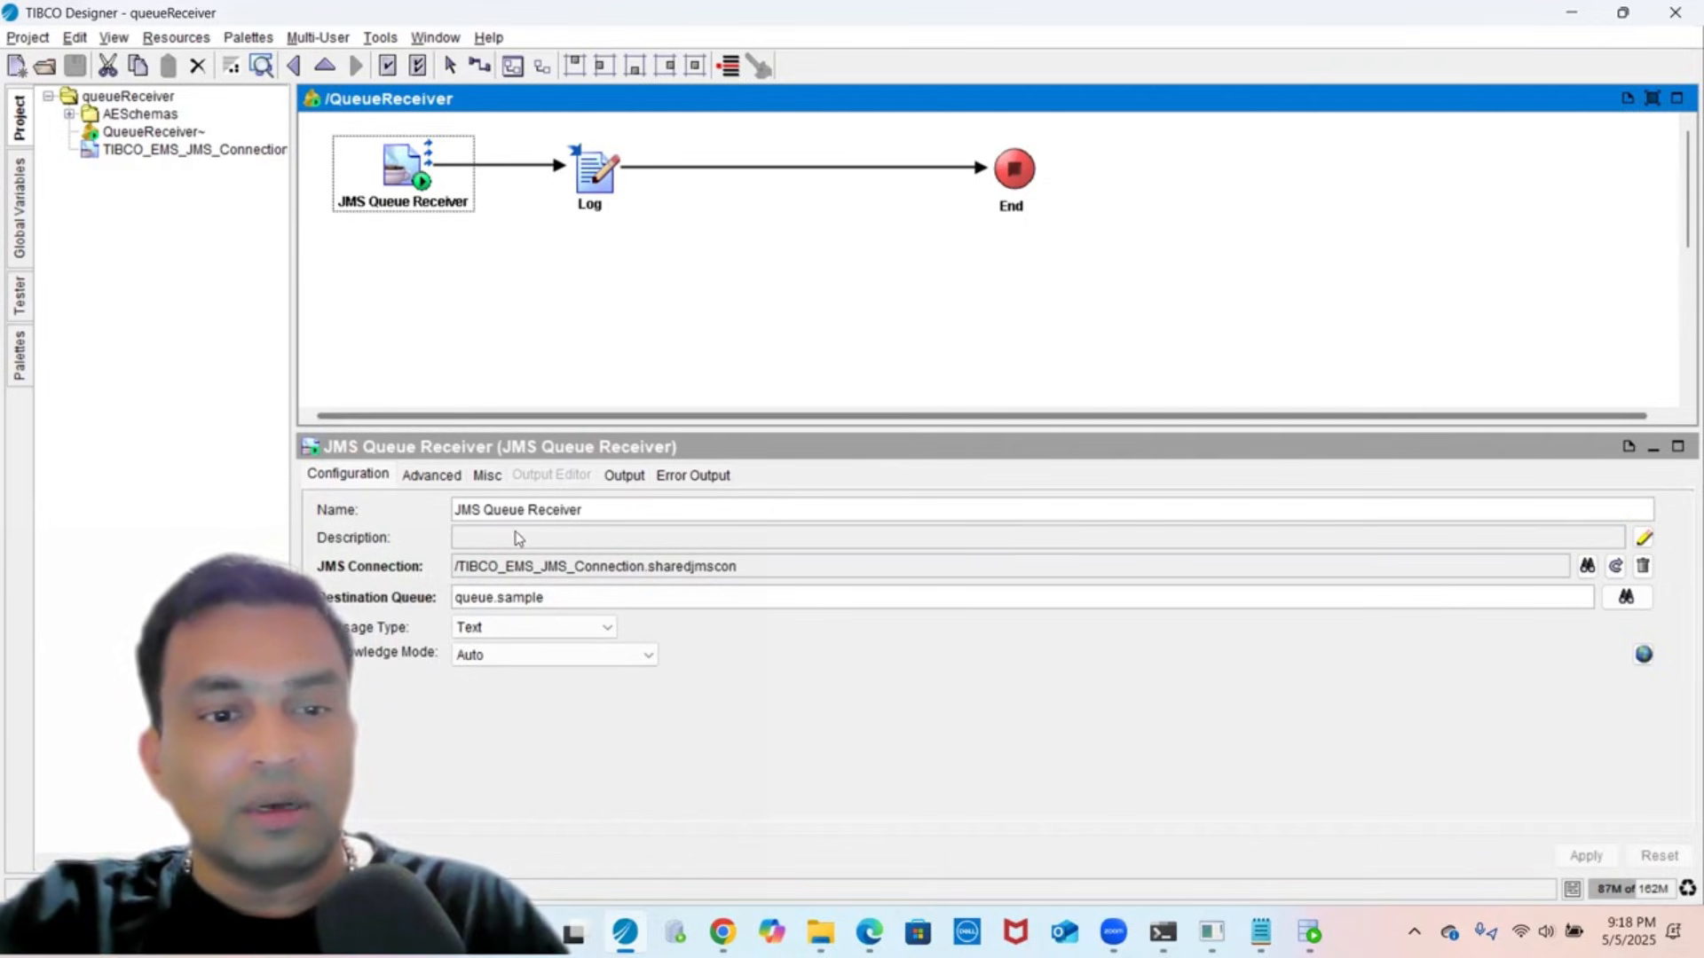
double_click(544, 596)
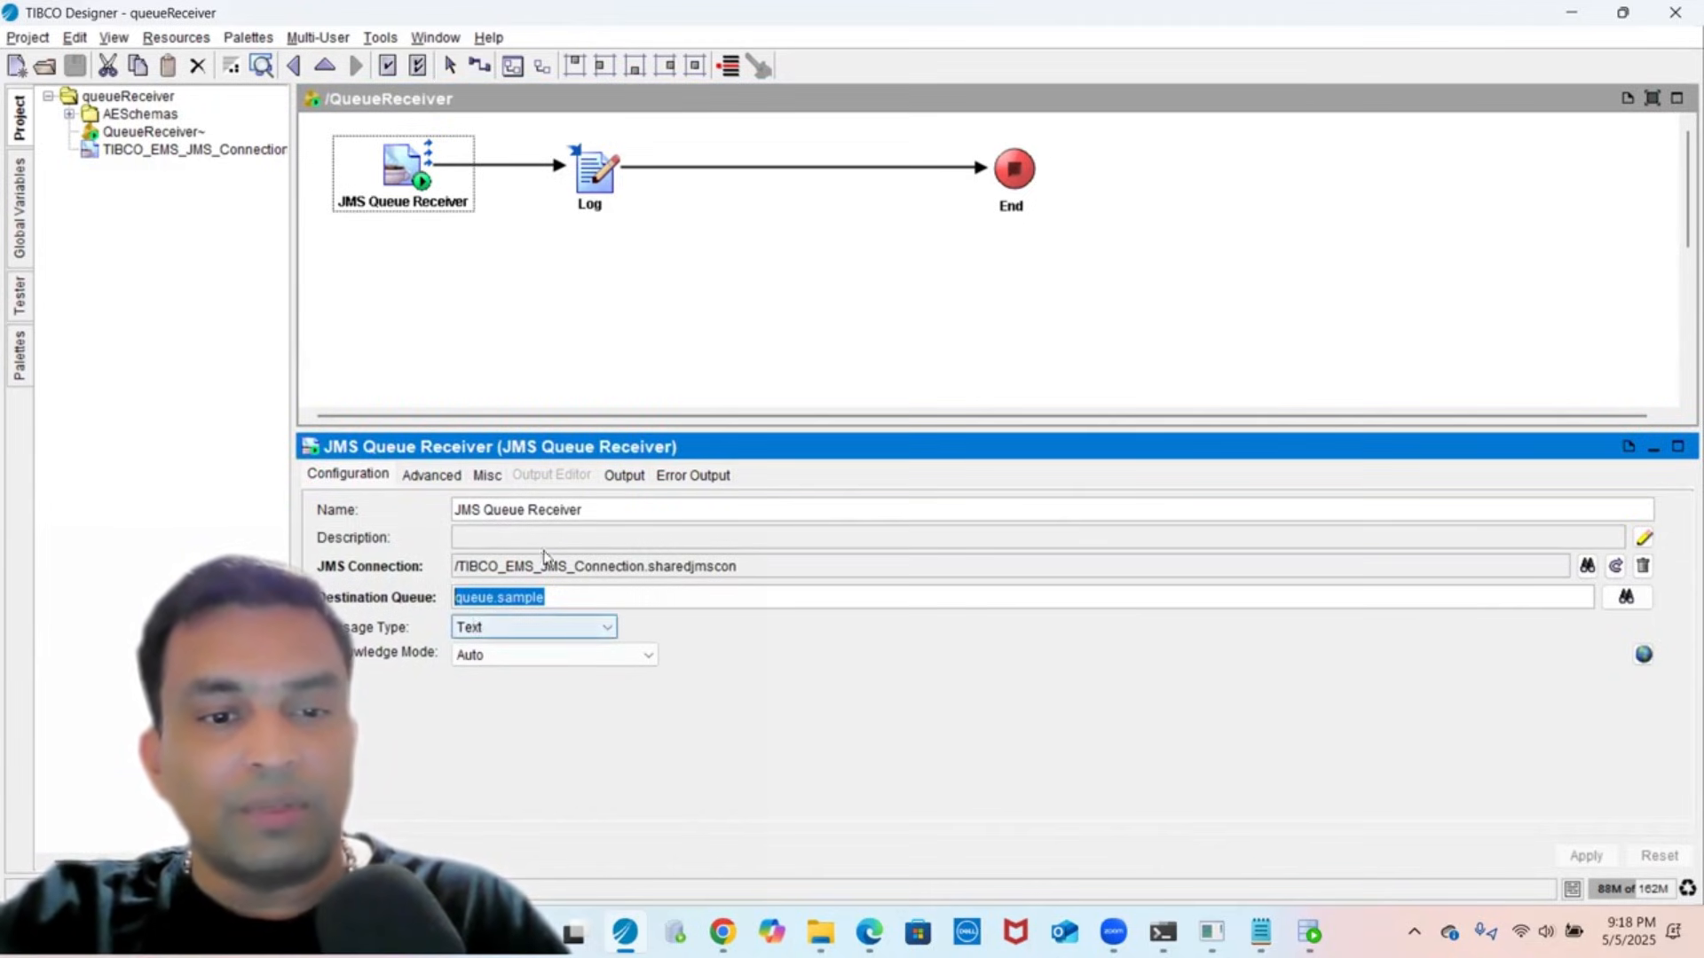
- Inspect the Log activity's input mapping and its message concat expression
click(598, 182)
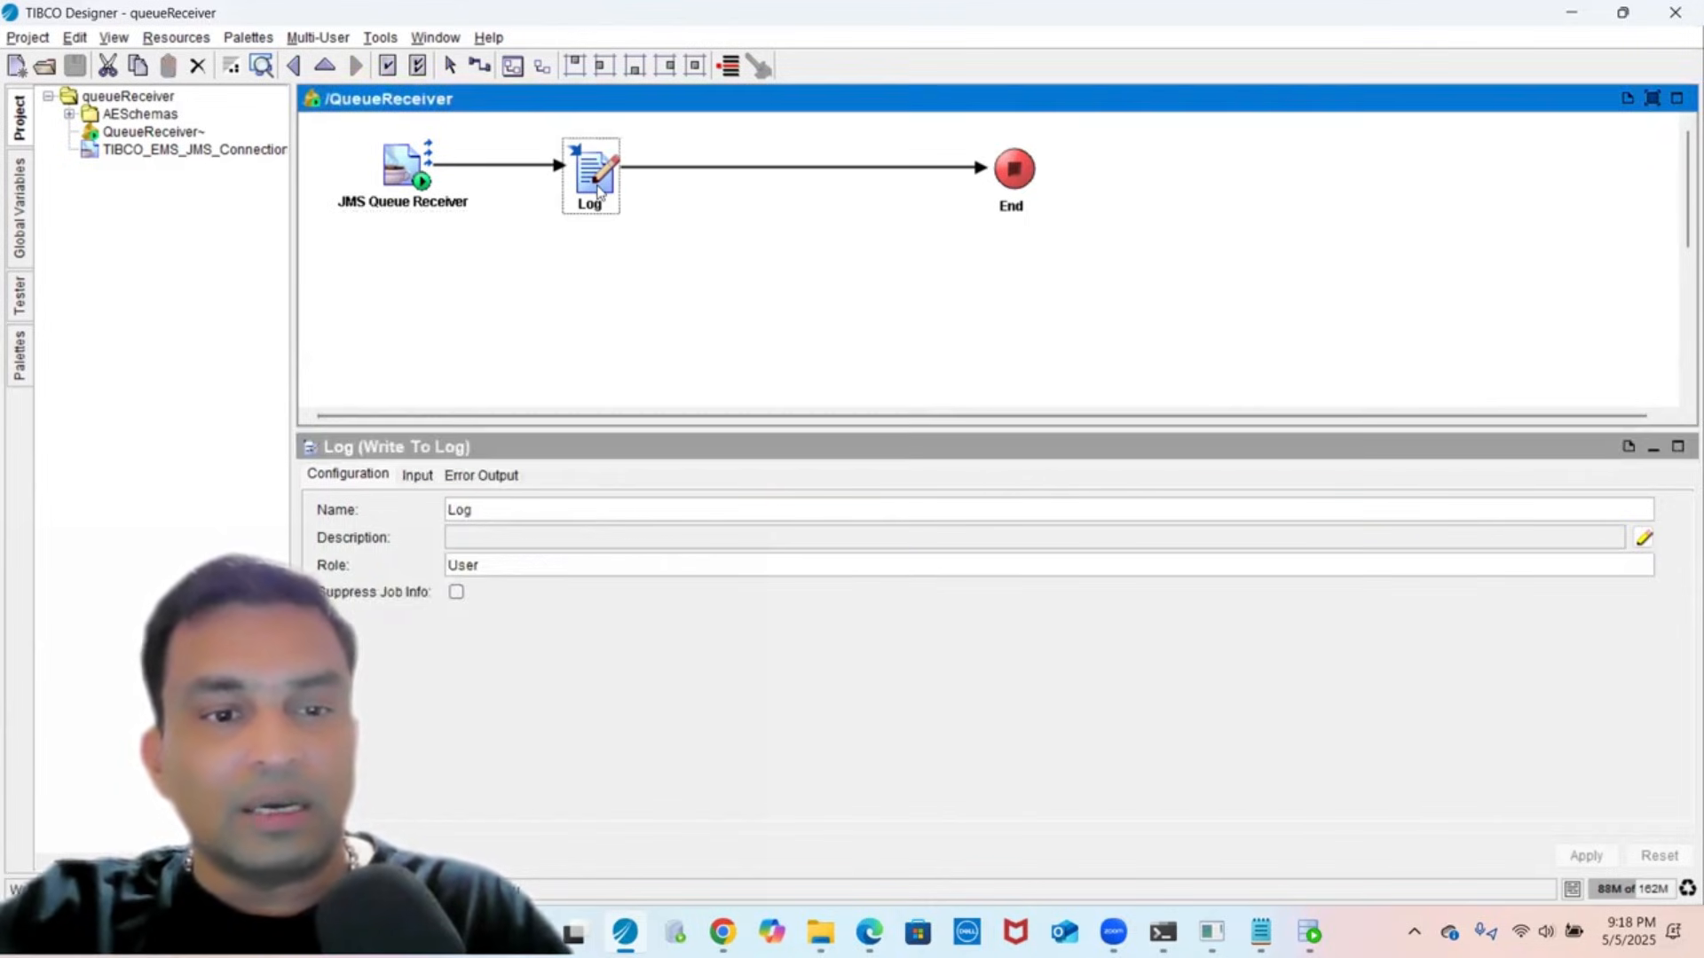
click(417, 475)
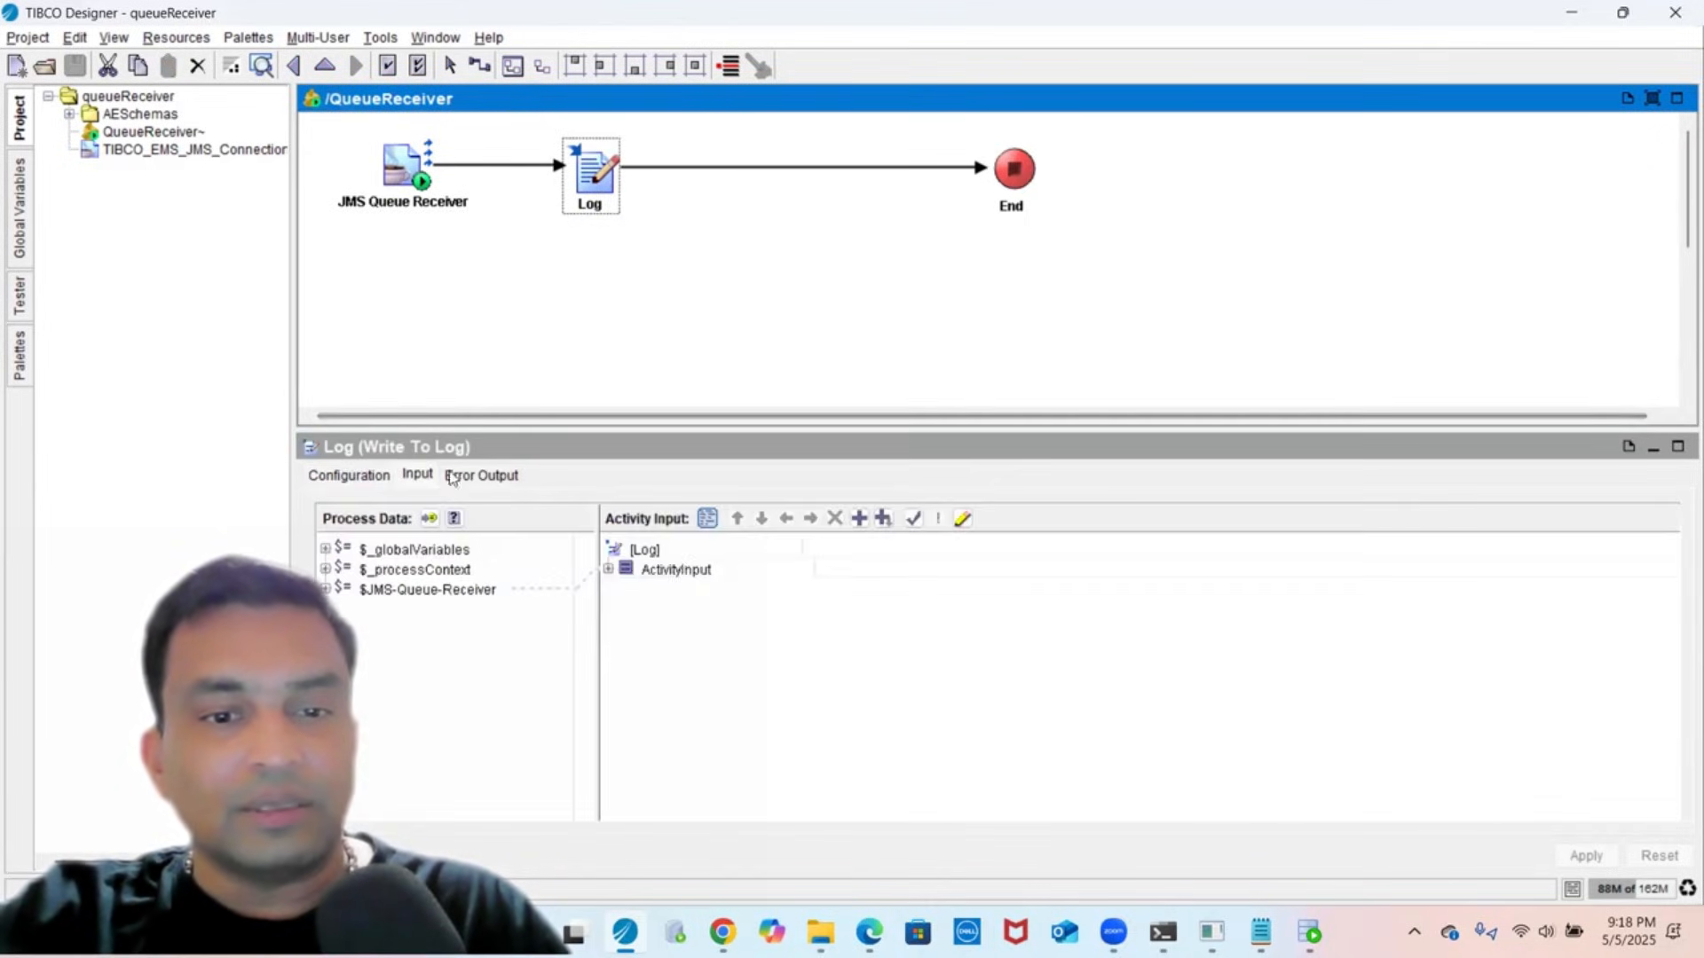
click(679, 568)
double_click(679, 568)
double_click(920, 590)
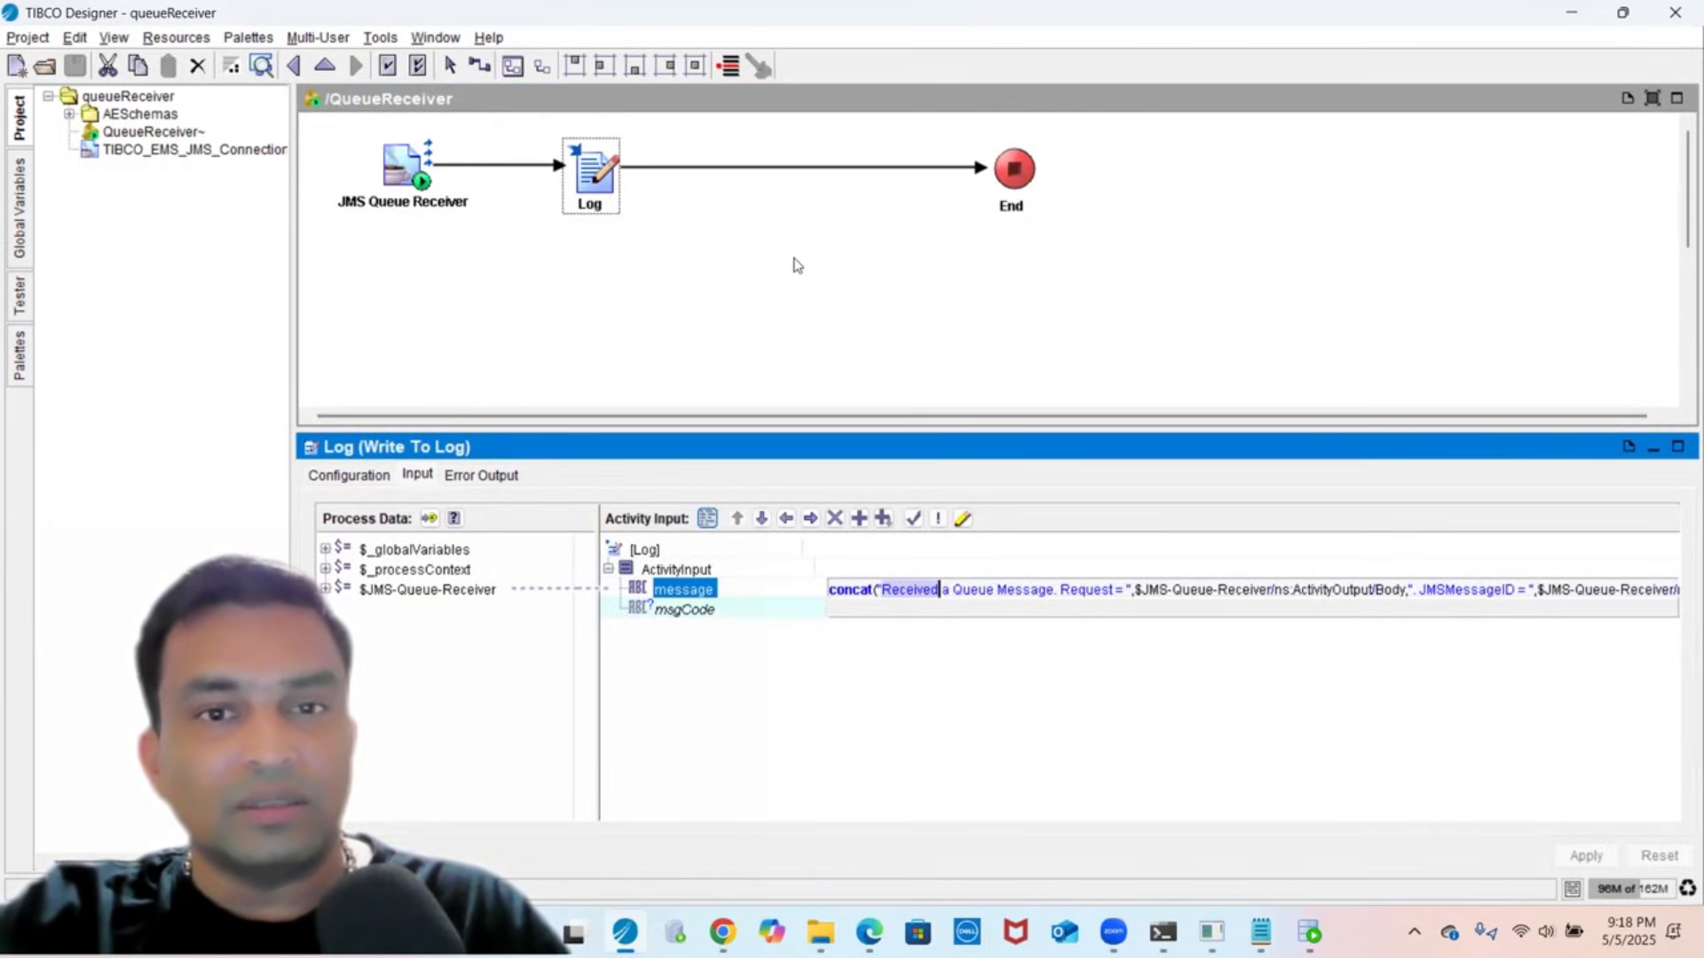
- Move the End node closer to Log and save the project
click(1012, 178)
drag(1009, 197, 756, 197)
click(717, 293)
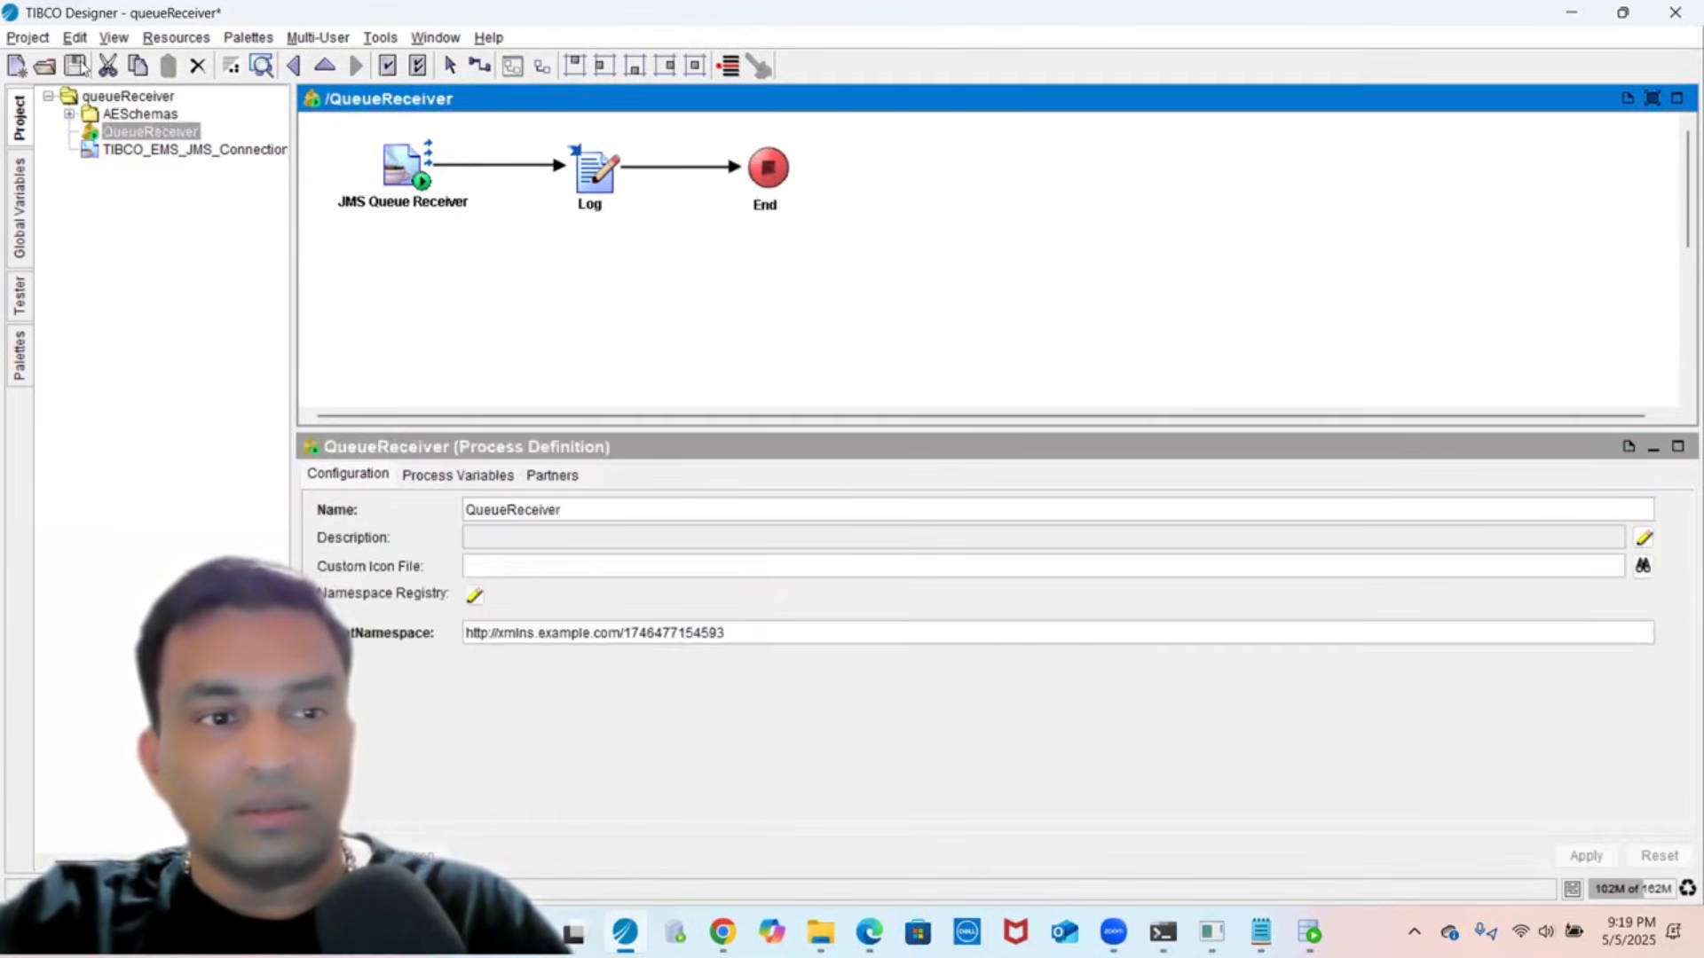
key(ctrl+s)
click(120, 98)
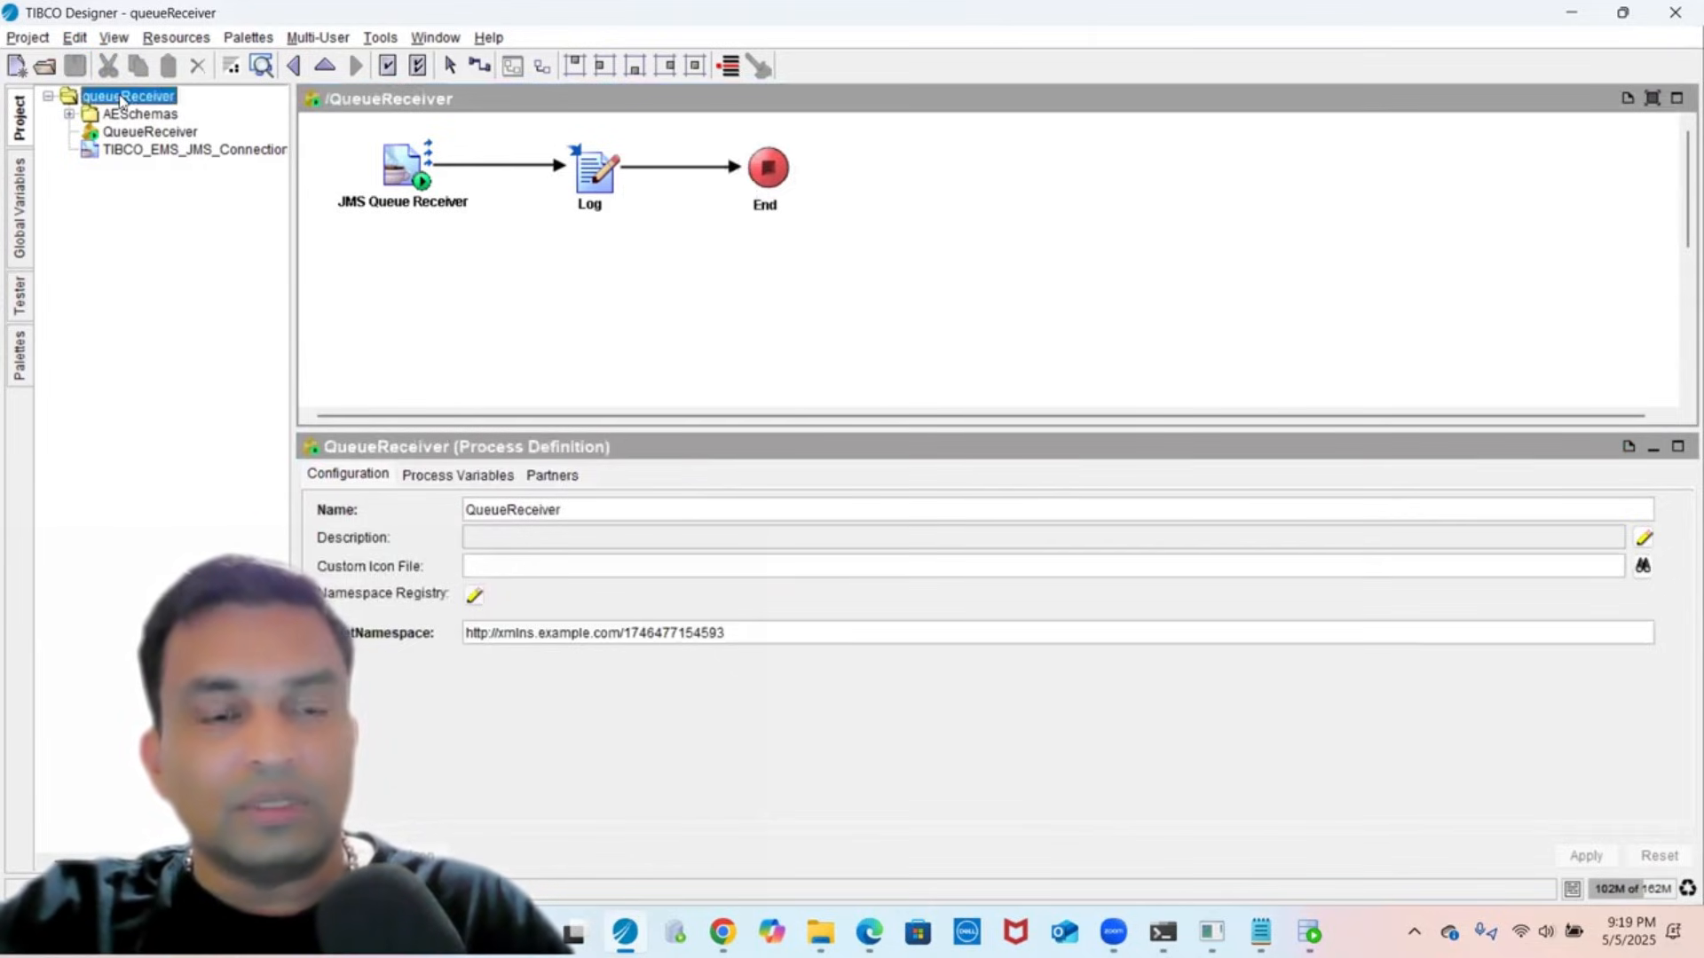
- Test TIBCO_EMS_JMS_Connection to tcp://localhost:7222 and acknowledge the successful result
right_click(511, 290)
drag(510, 291, 657, 194)
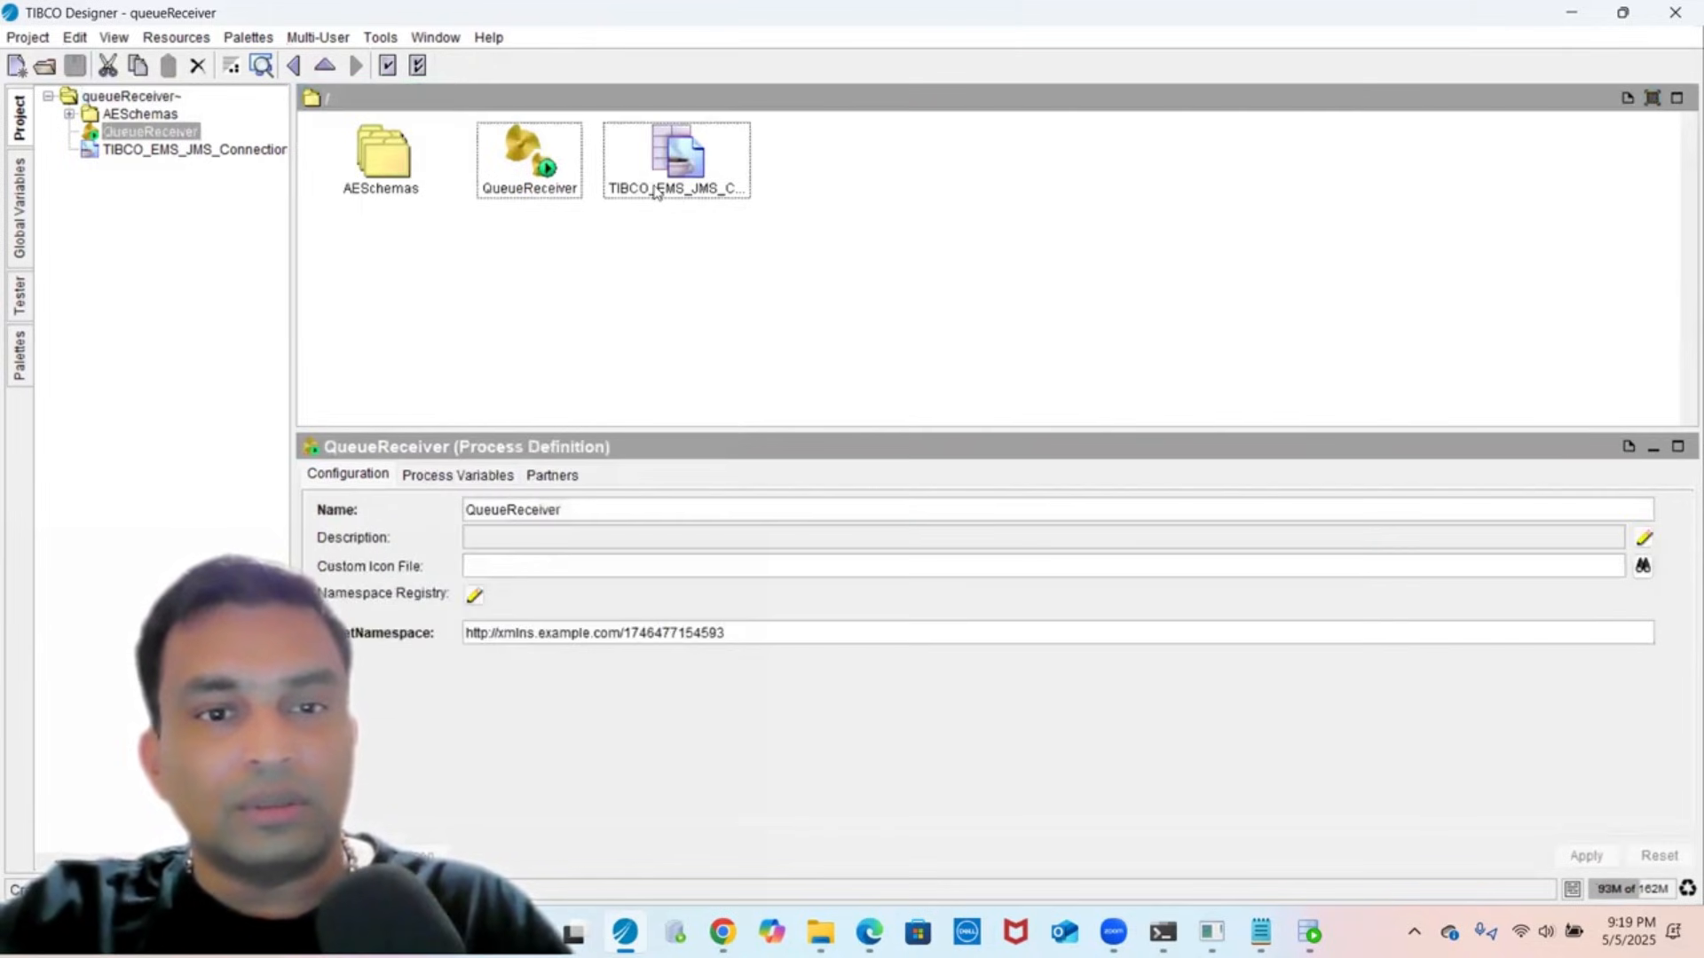
click(656, 194)
click(571, 301)
click(679, 194)
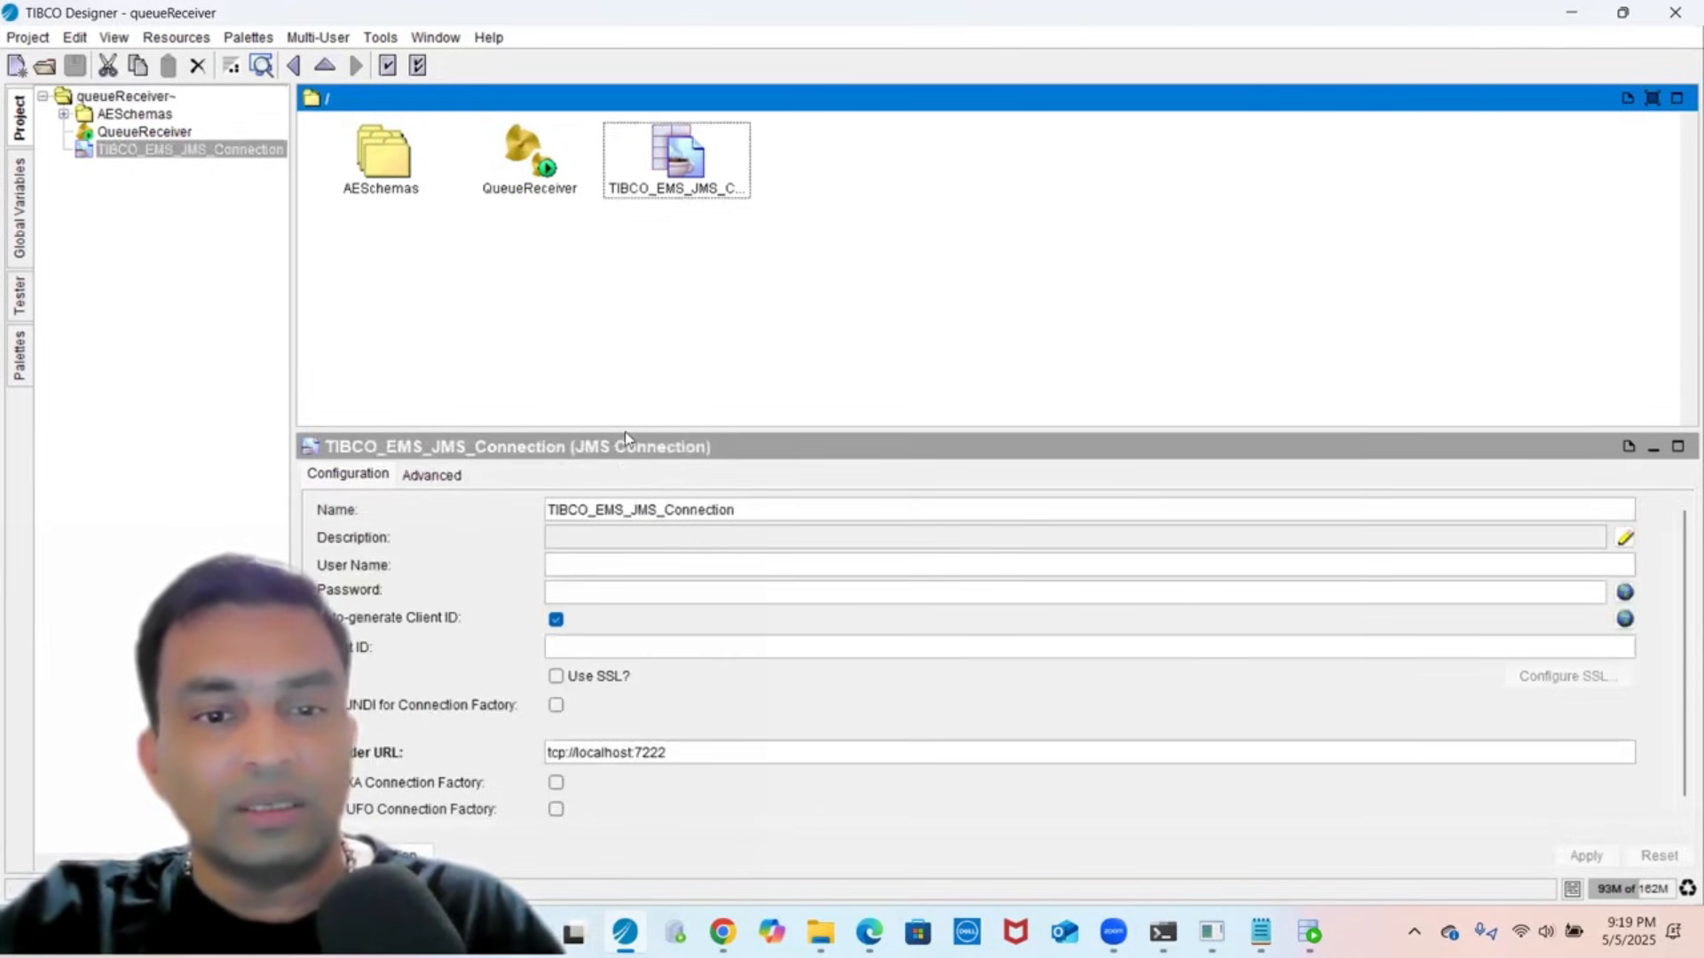
drag(616, 426, 694, 245)
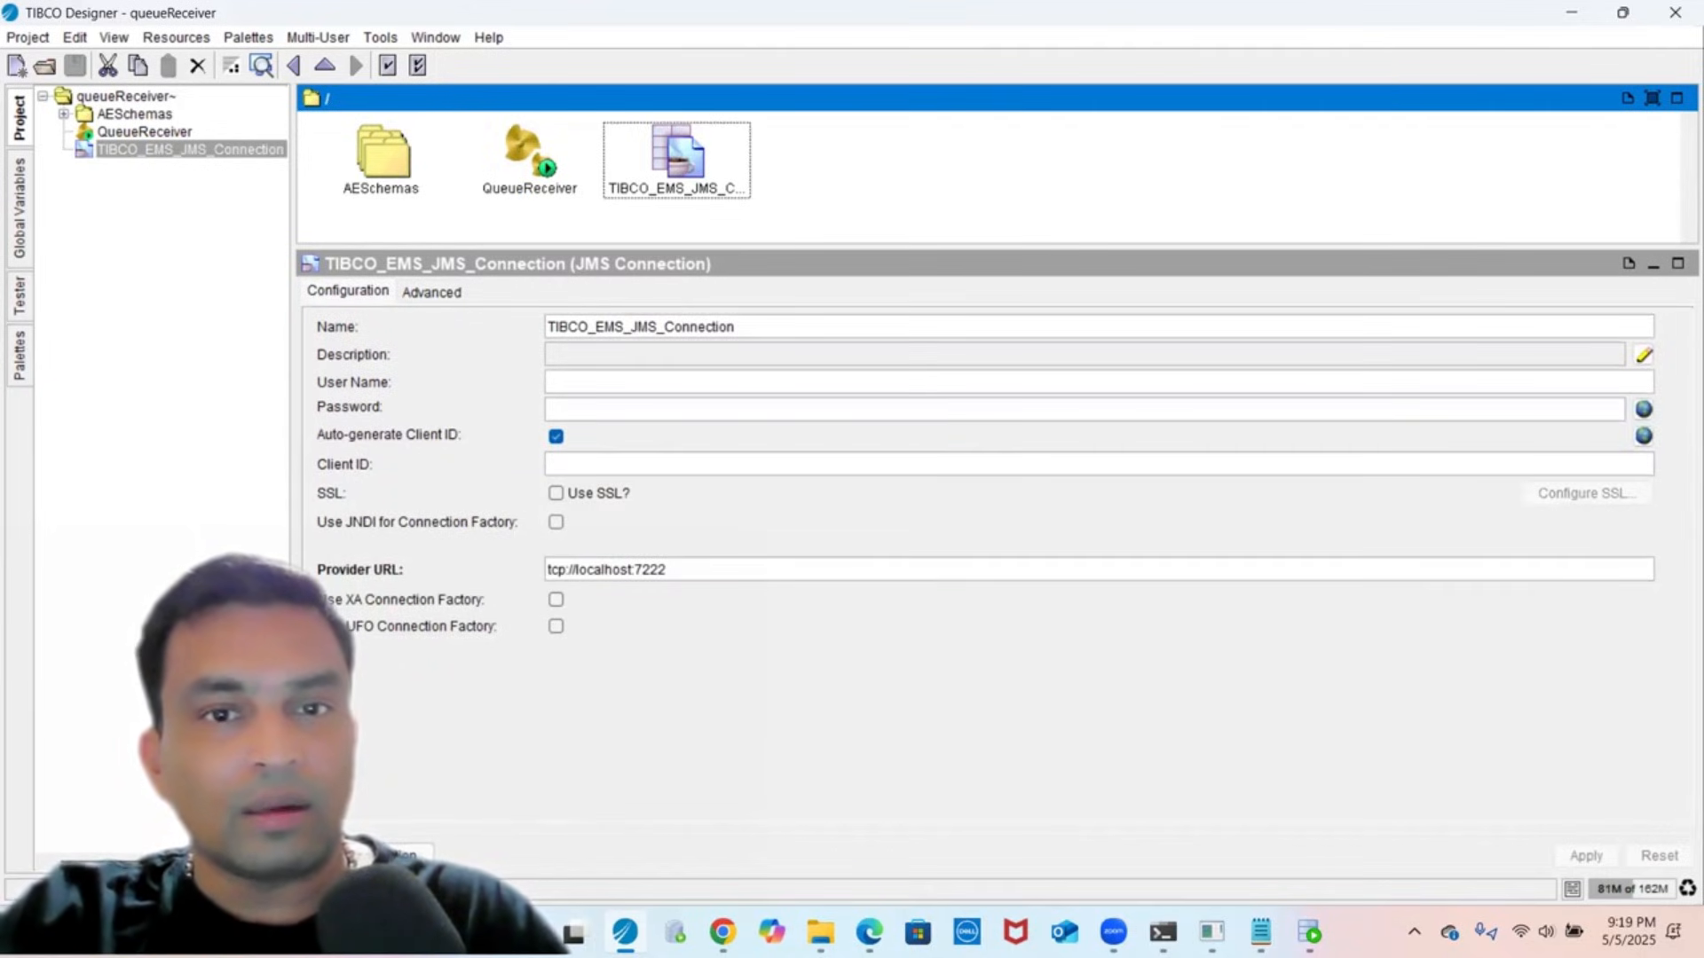
click(404, 854)
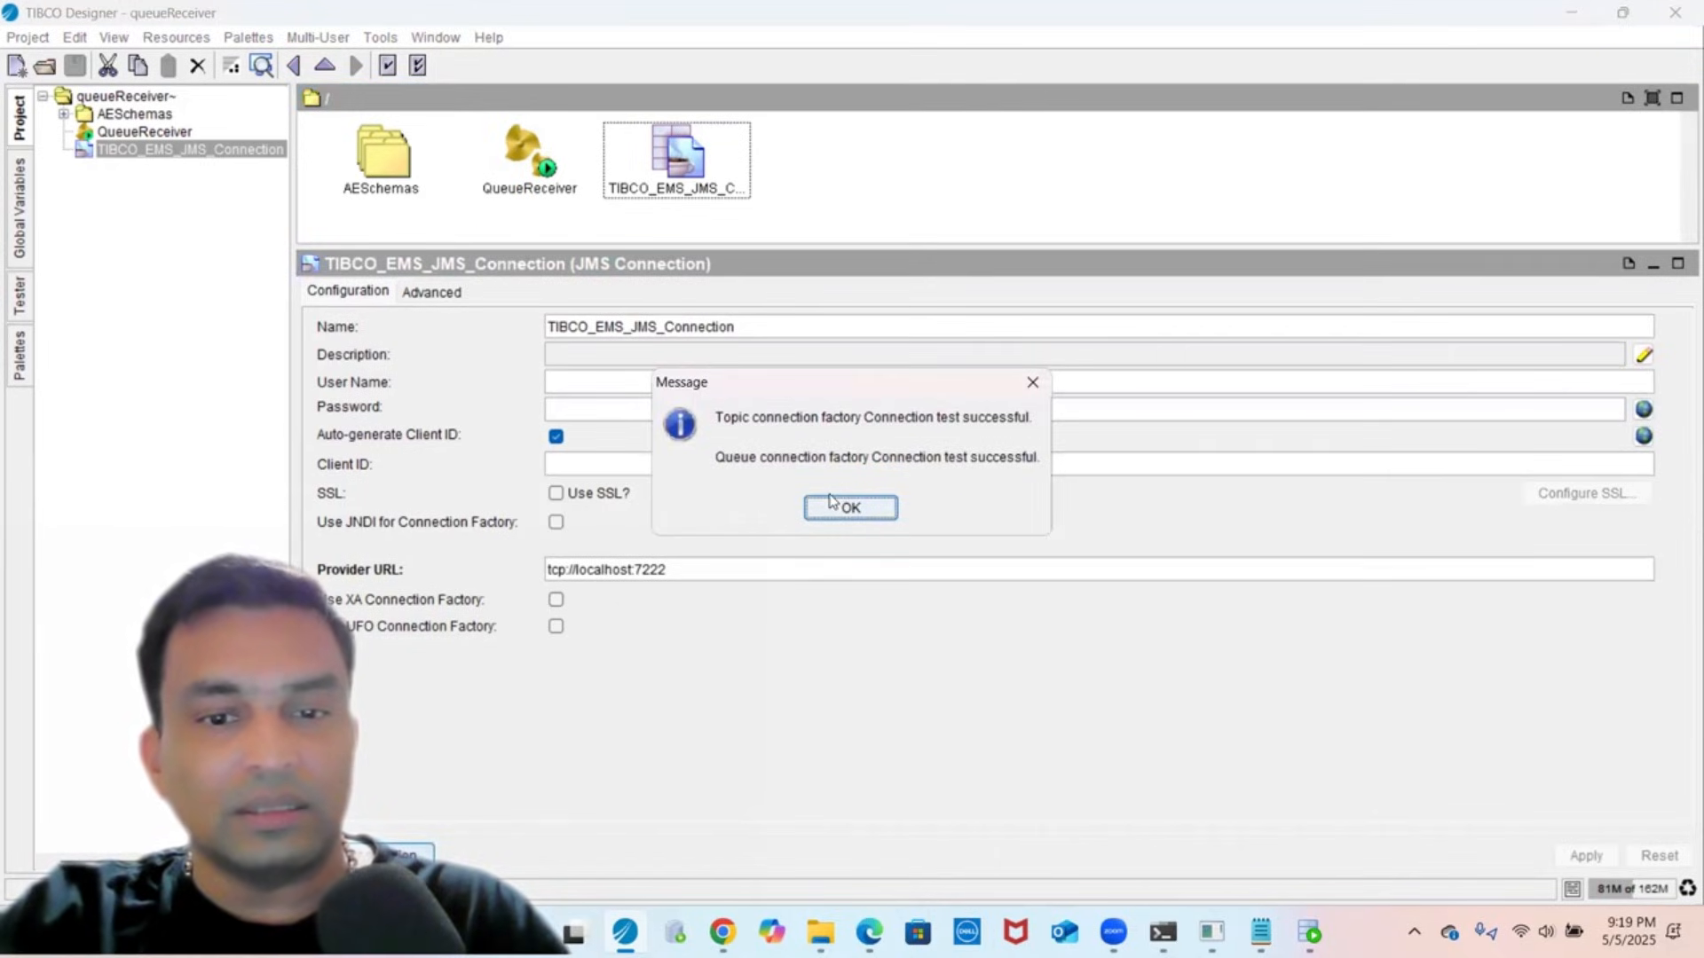
click(831, 501)
- Open the QueueReceiver diagram, check its JMS Queue Receiver, then go back to the project root
click(511, 155)
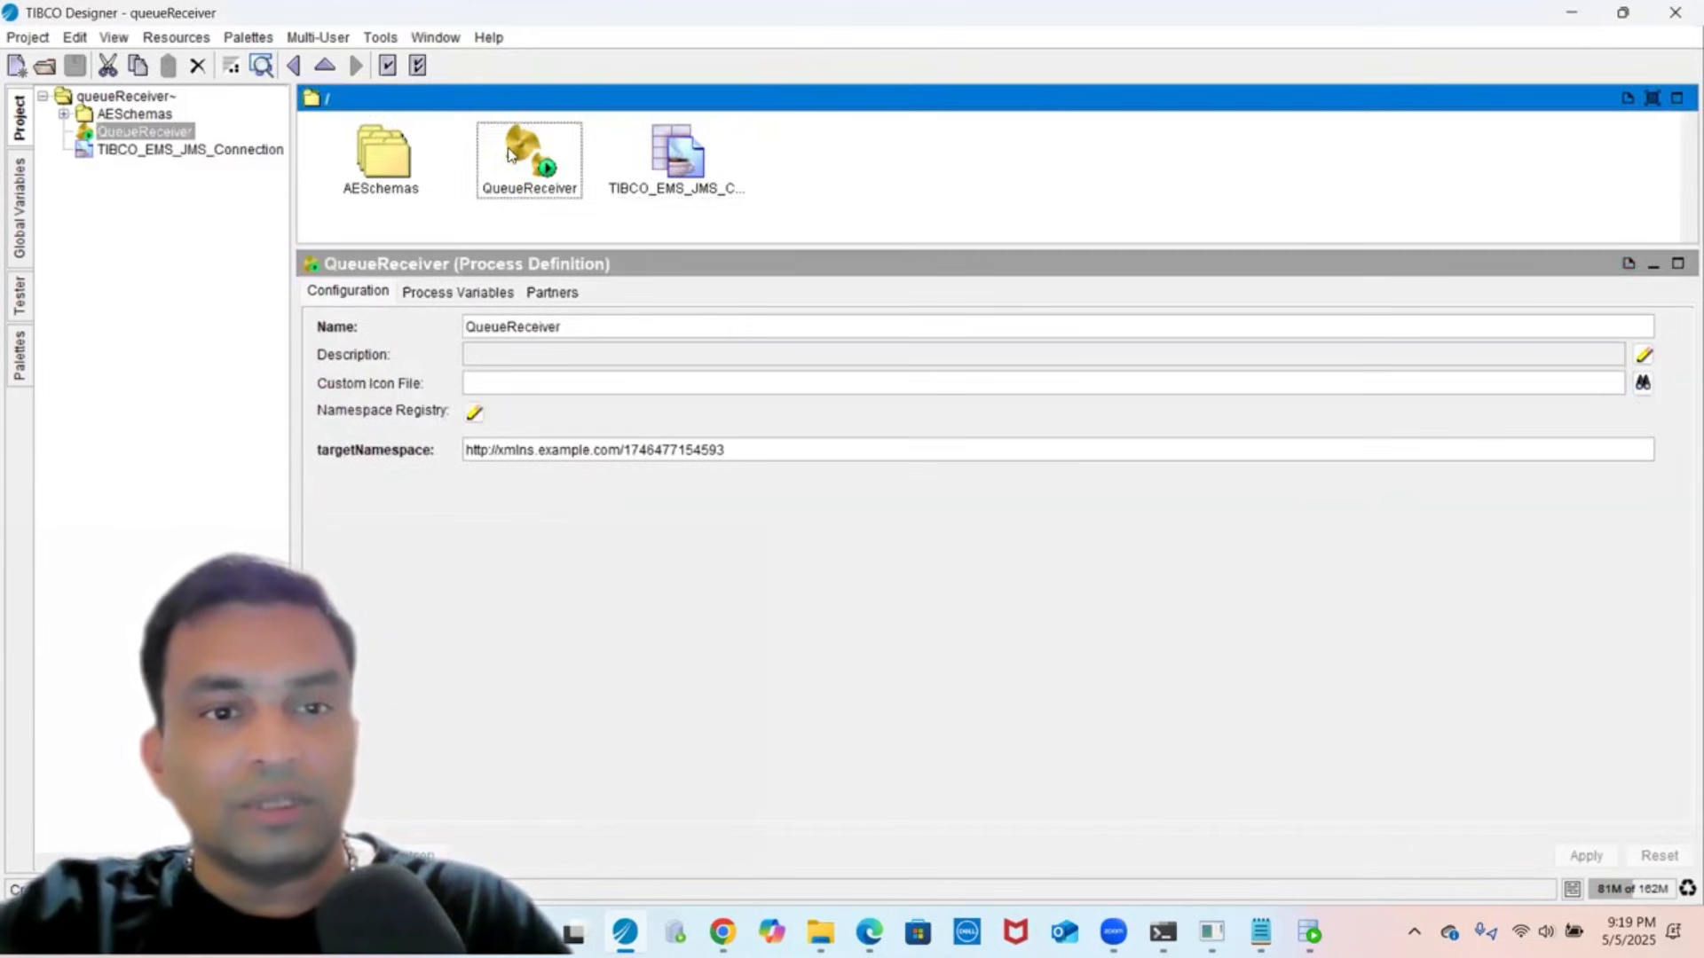
double_click(510, 155)
click(376, 177)
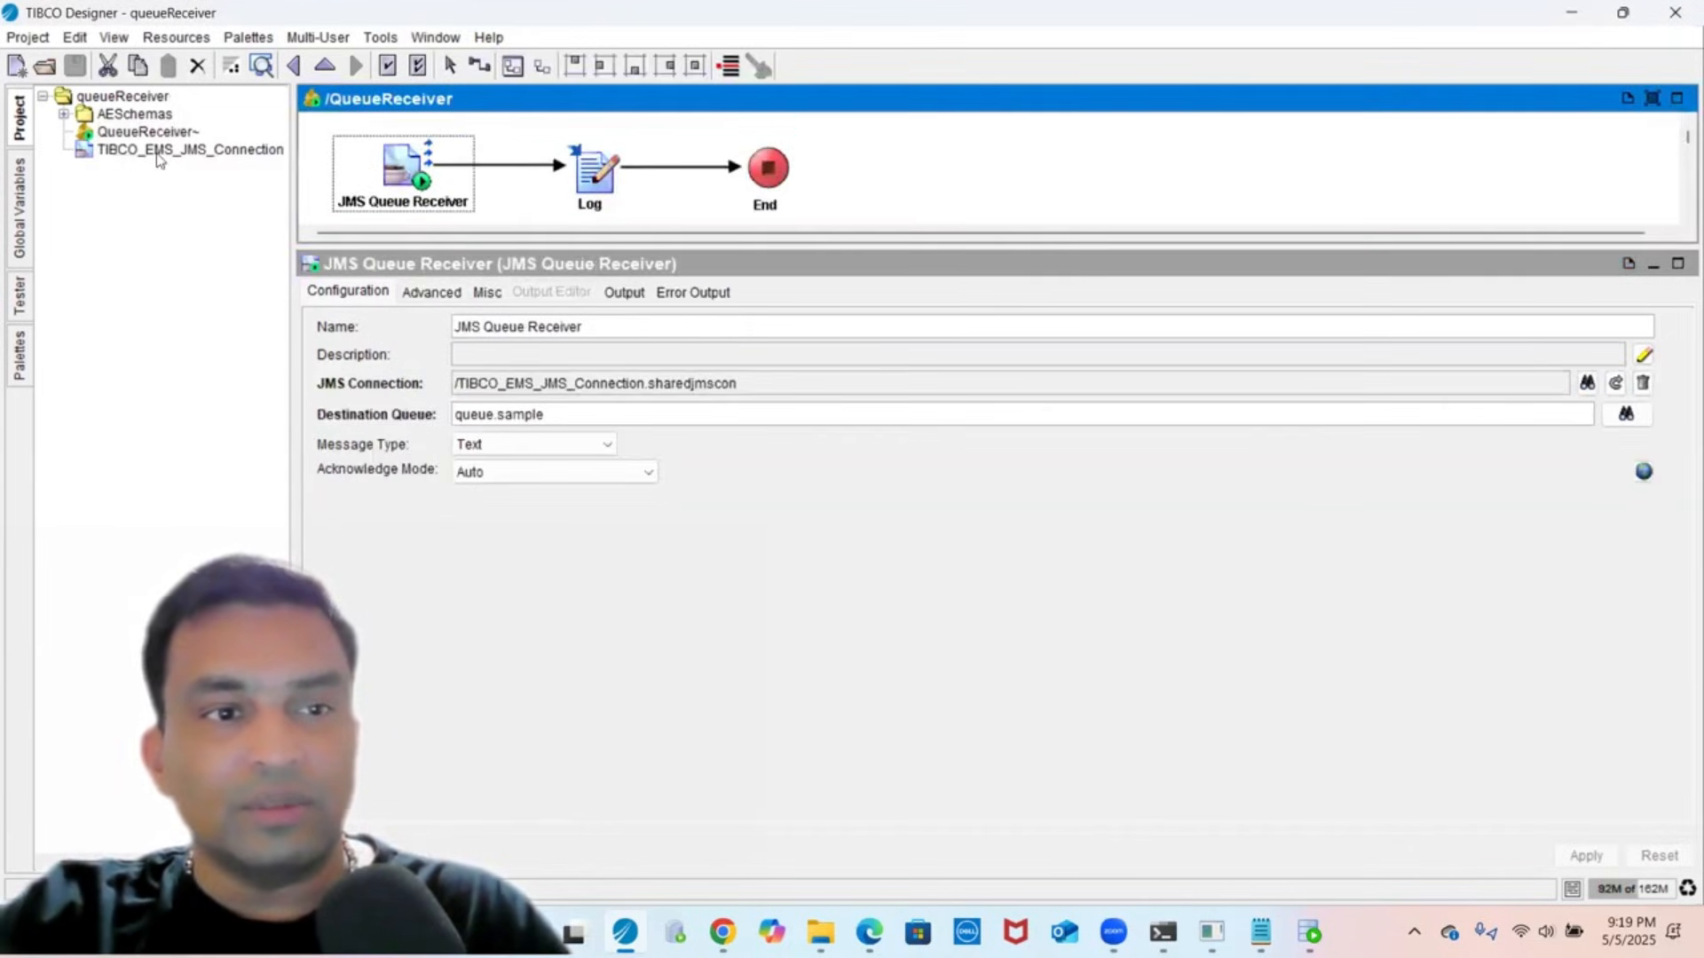
click(121, 96)
- Add a new process definition to the queueReceiver project
right_click(765, 160)
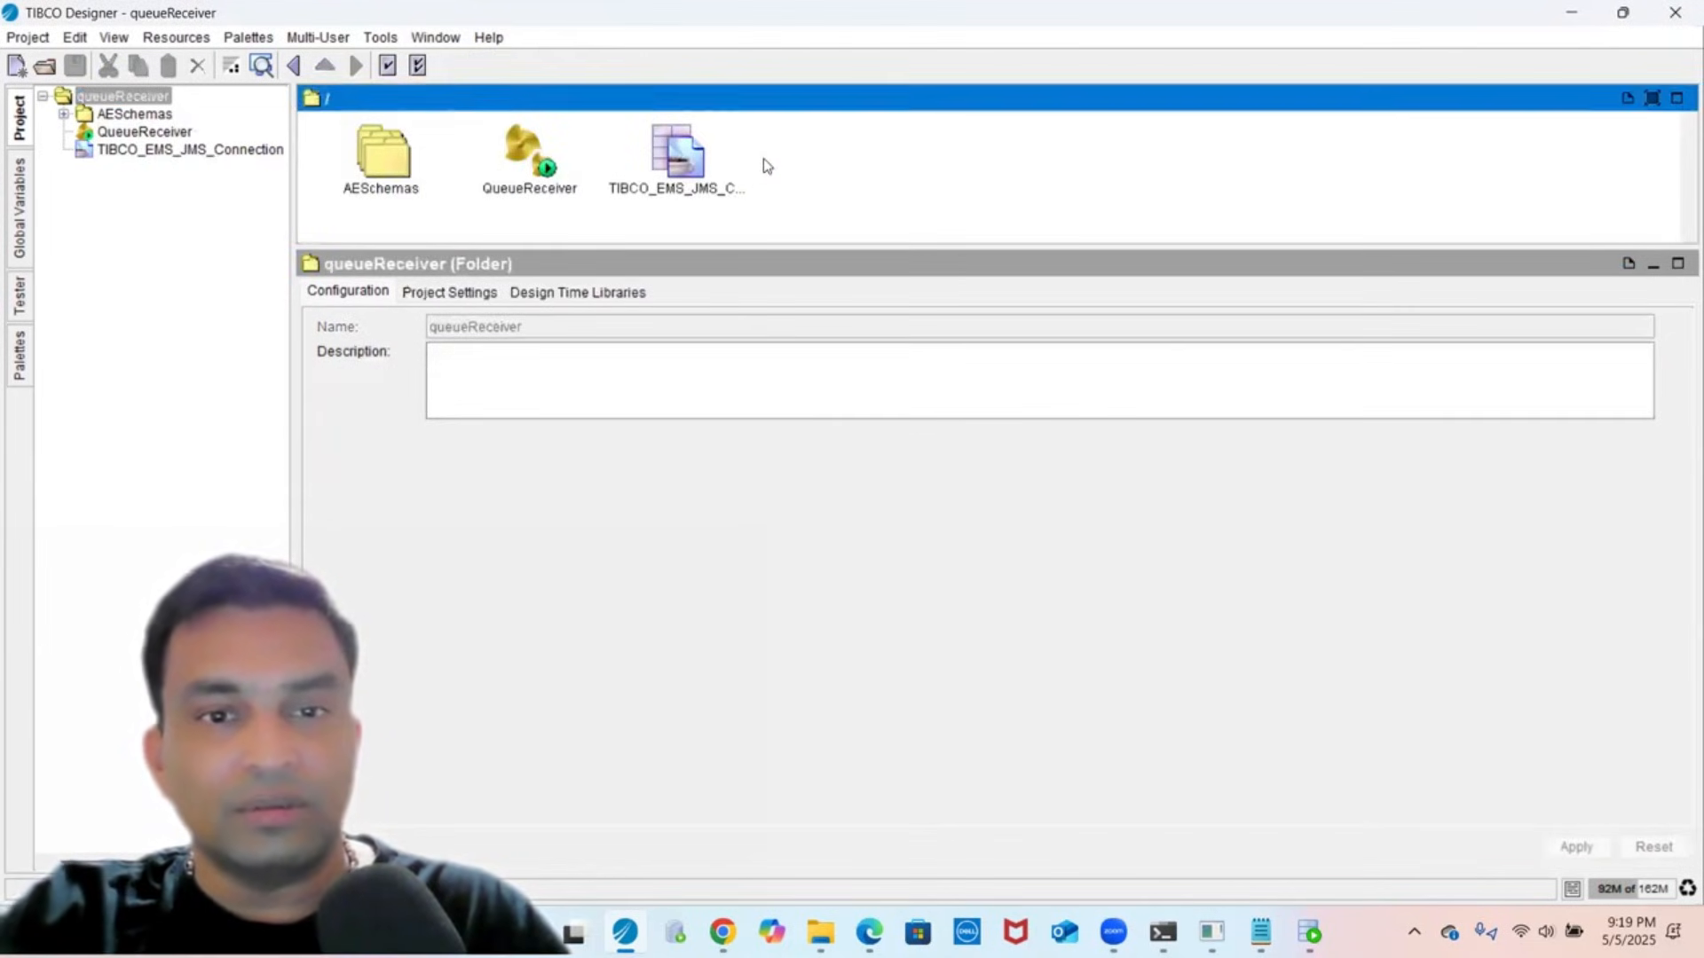
mouse_move(872, 248)
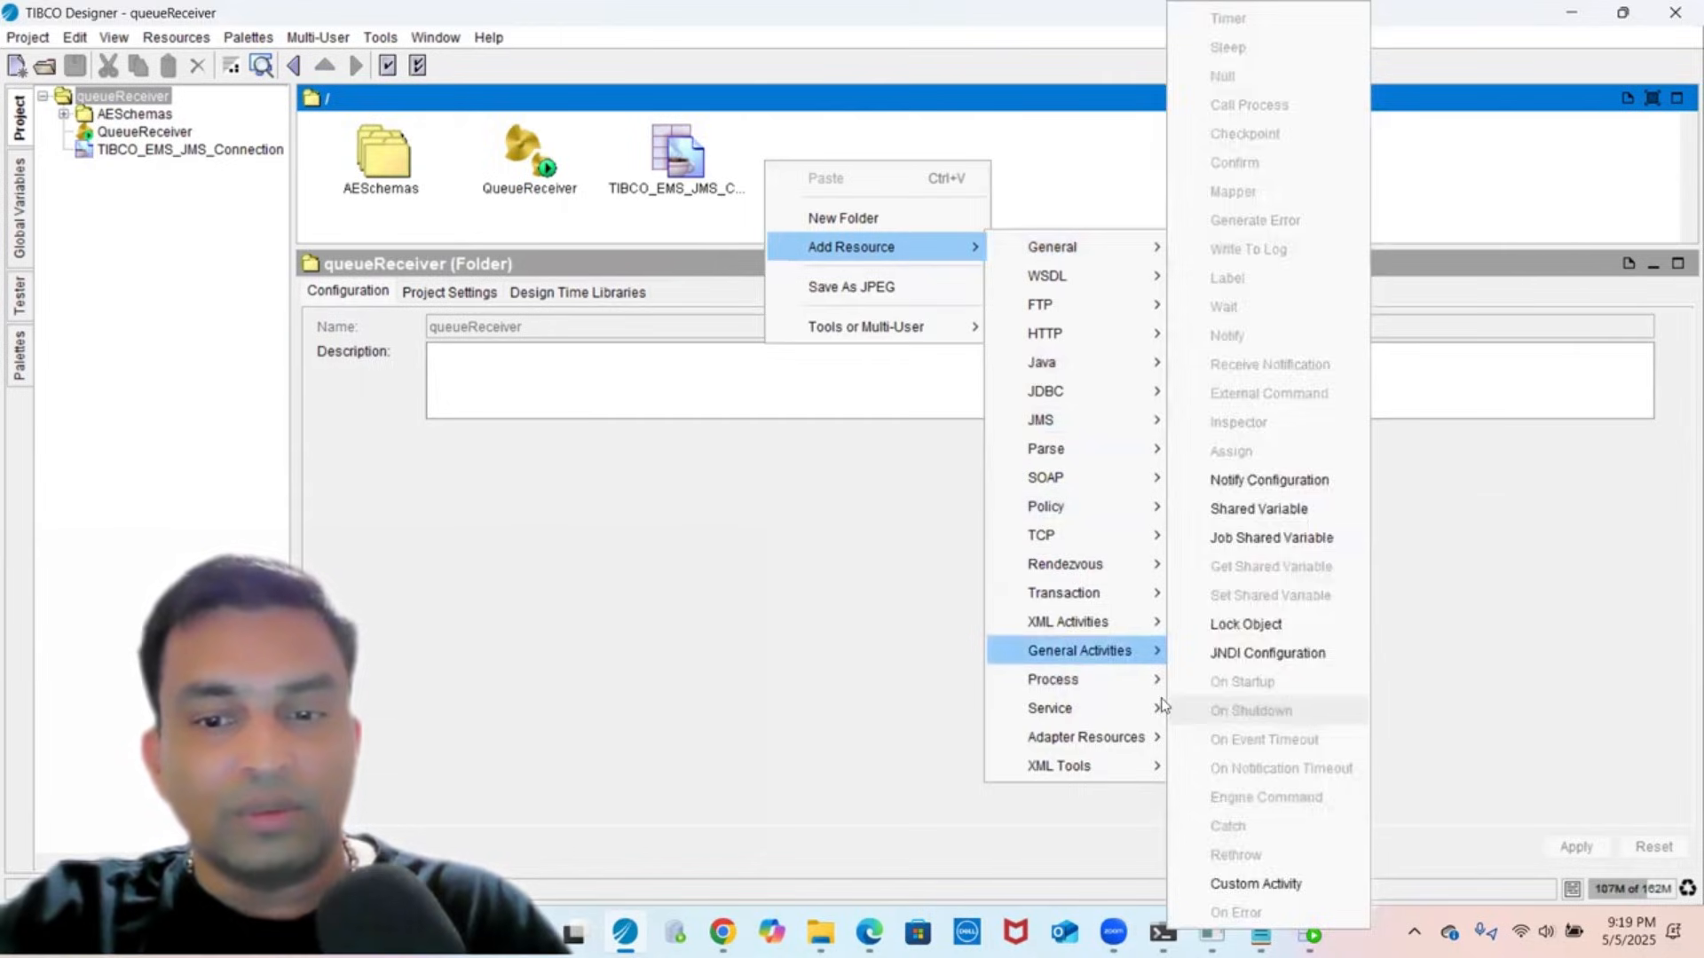
mouse_move(1150, 681)
click(1240, 681)
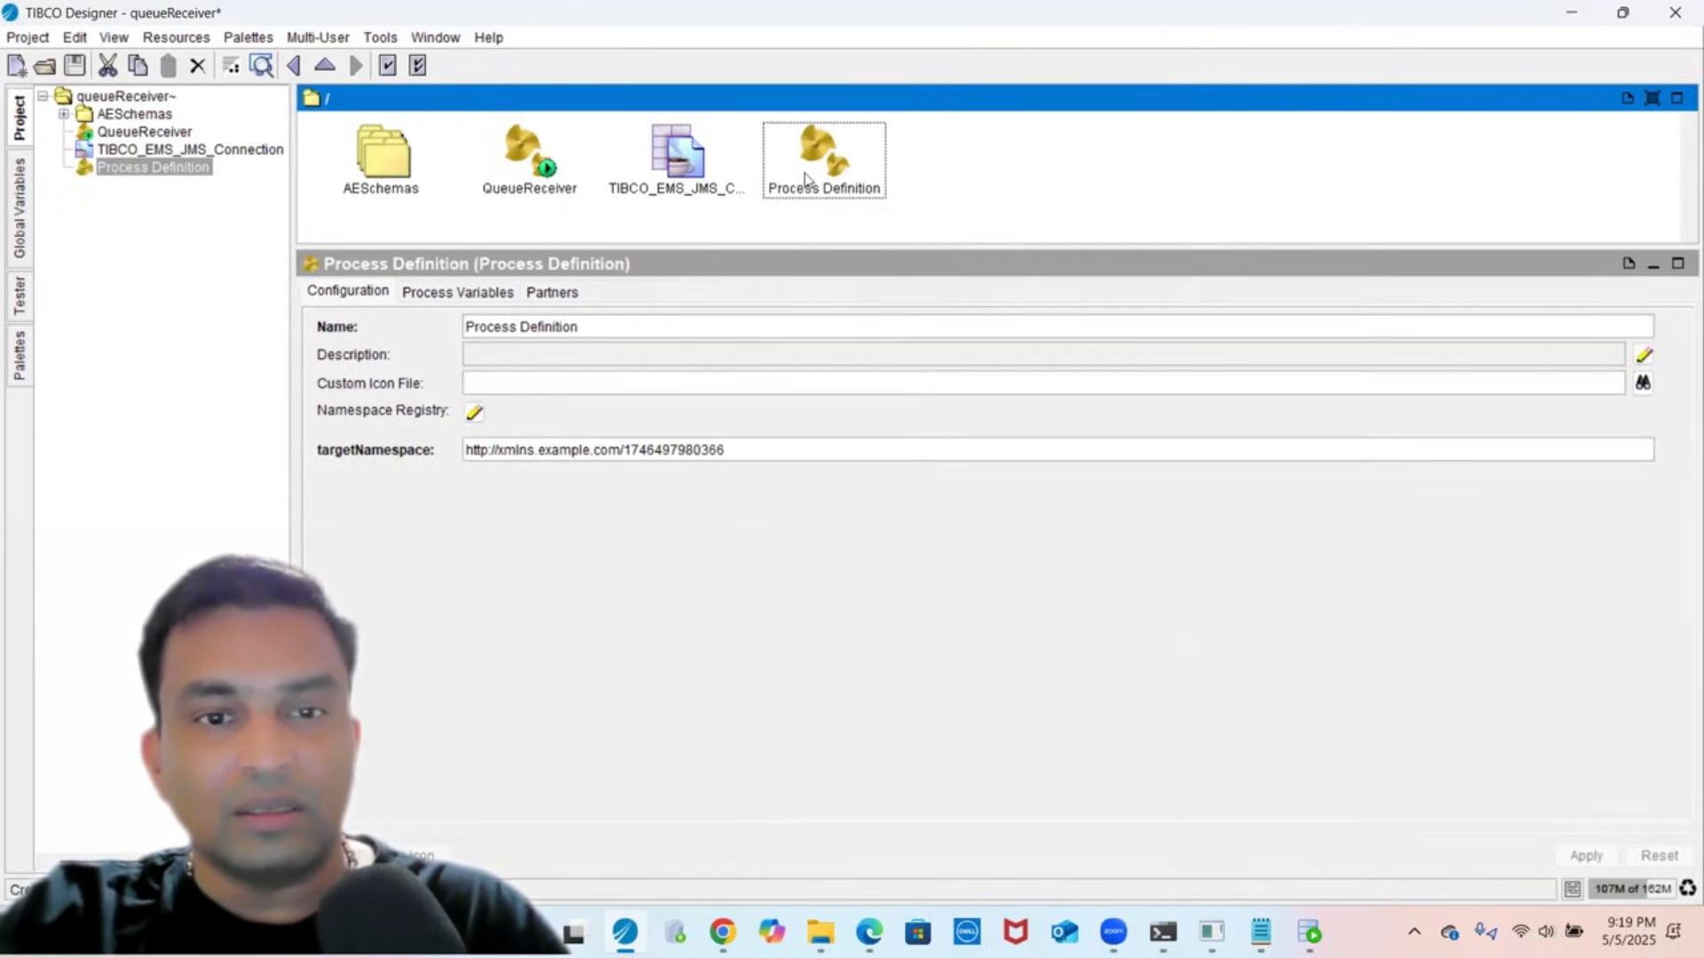
- Name the process QueueSender, save the project, and open its Start/End diagram
triple_click(687, 327)
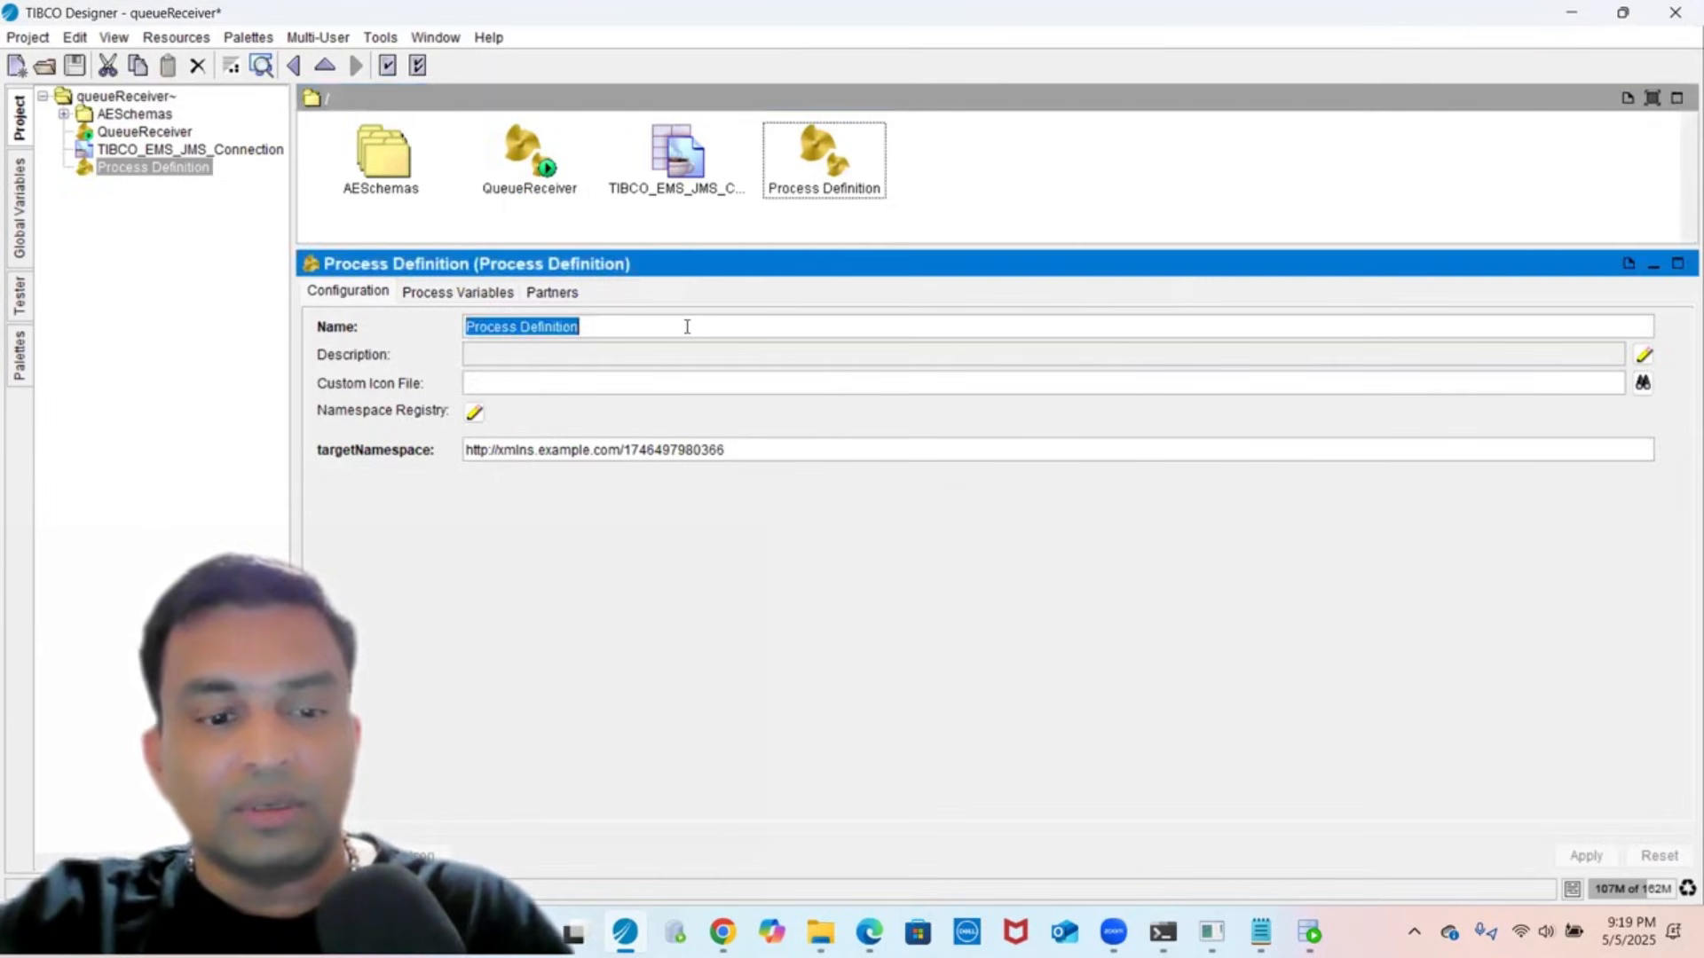
text(que)
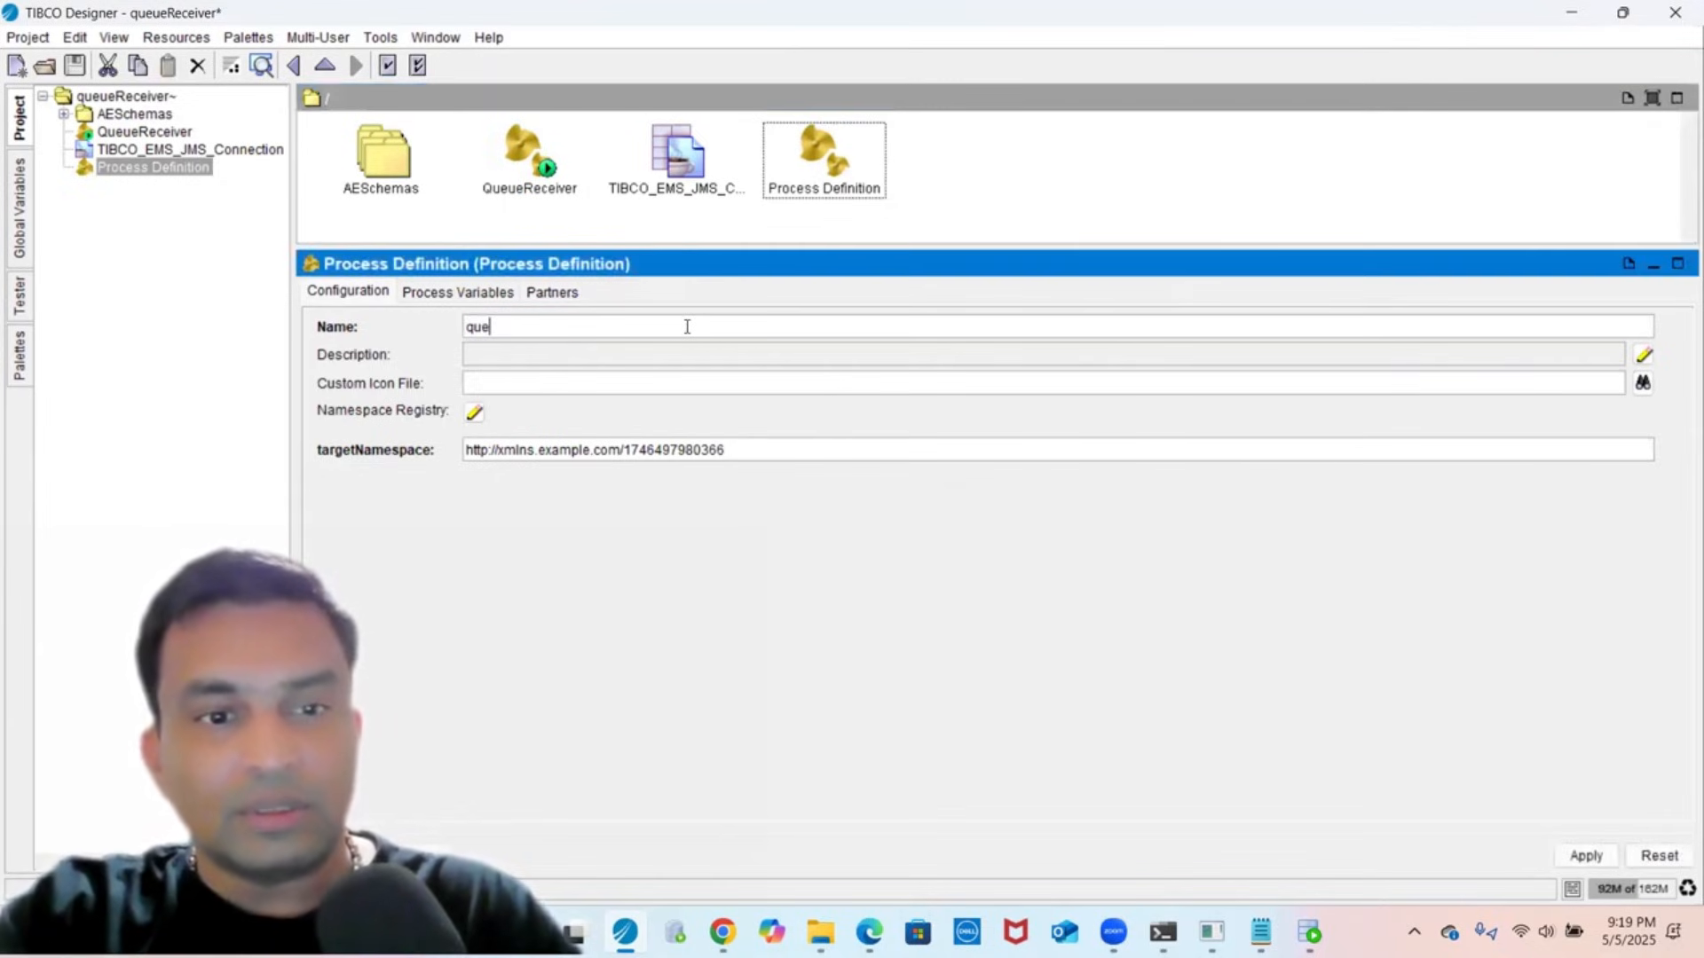
text(Q)
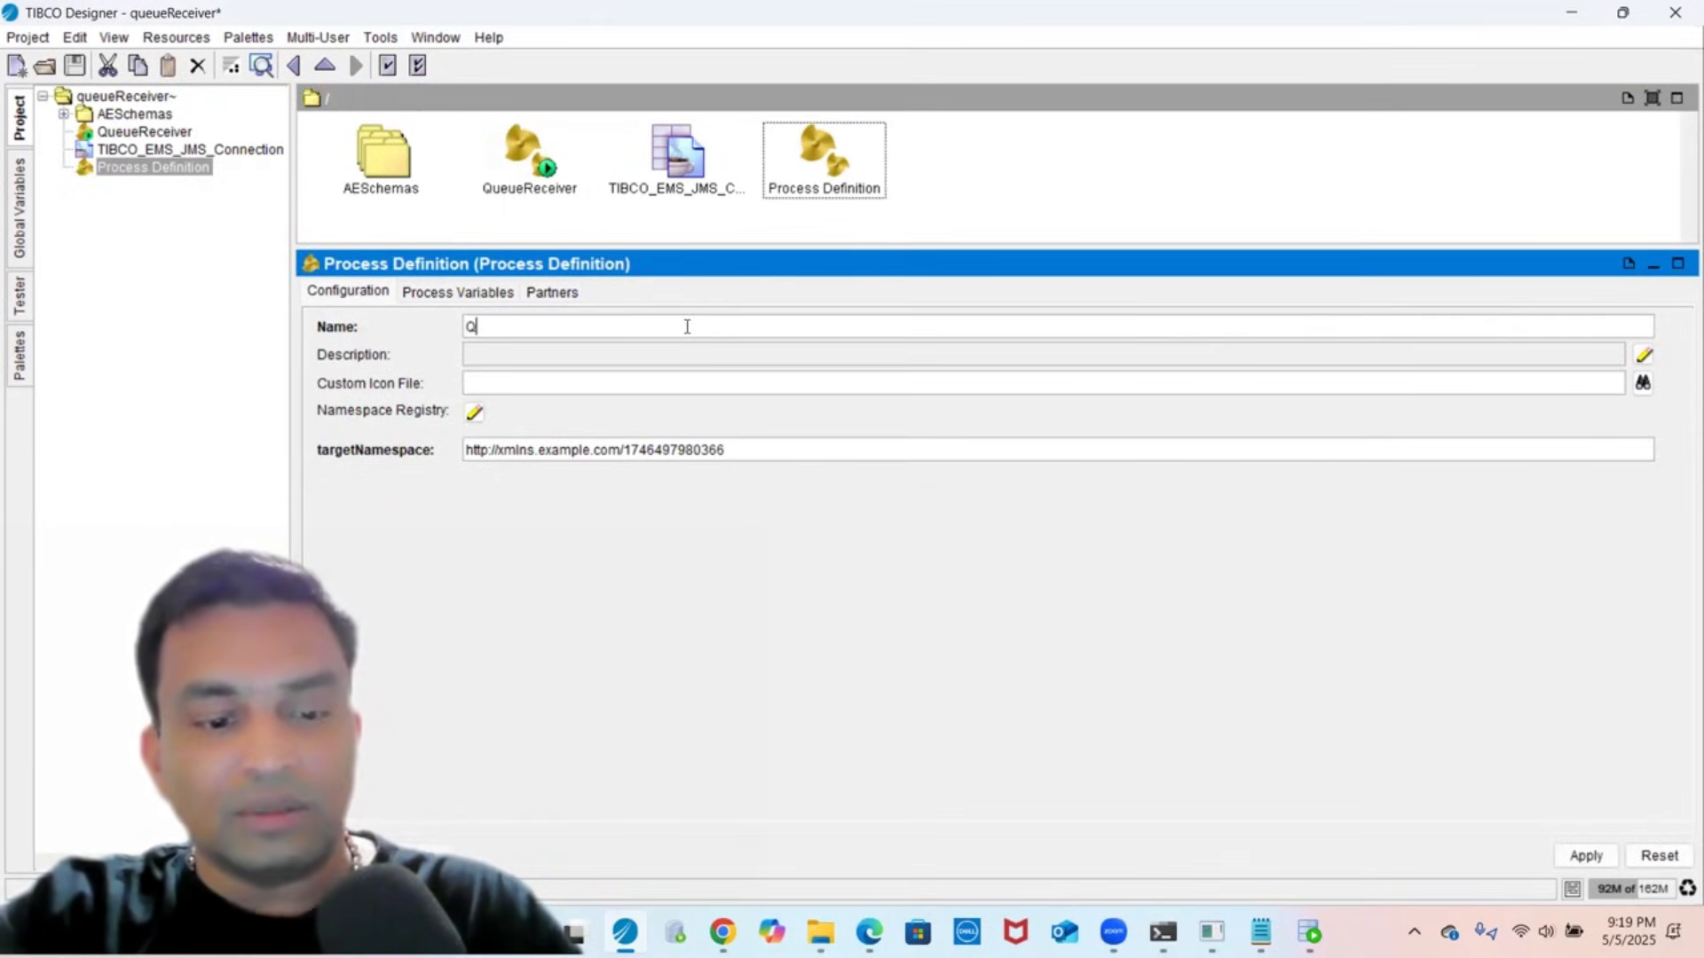
text(ueueSender)
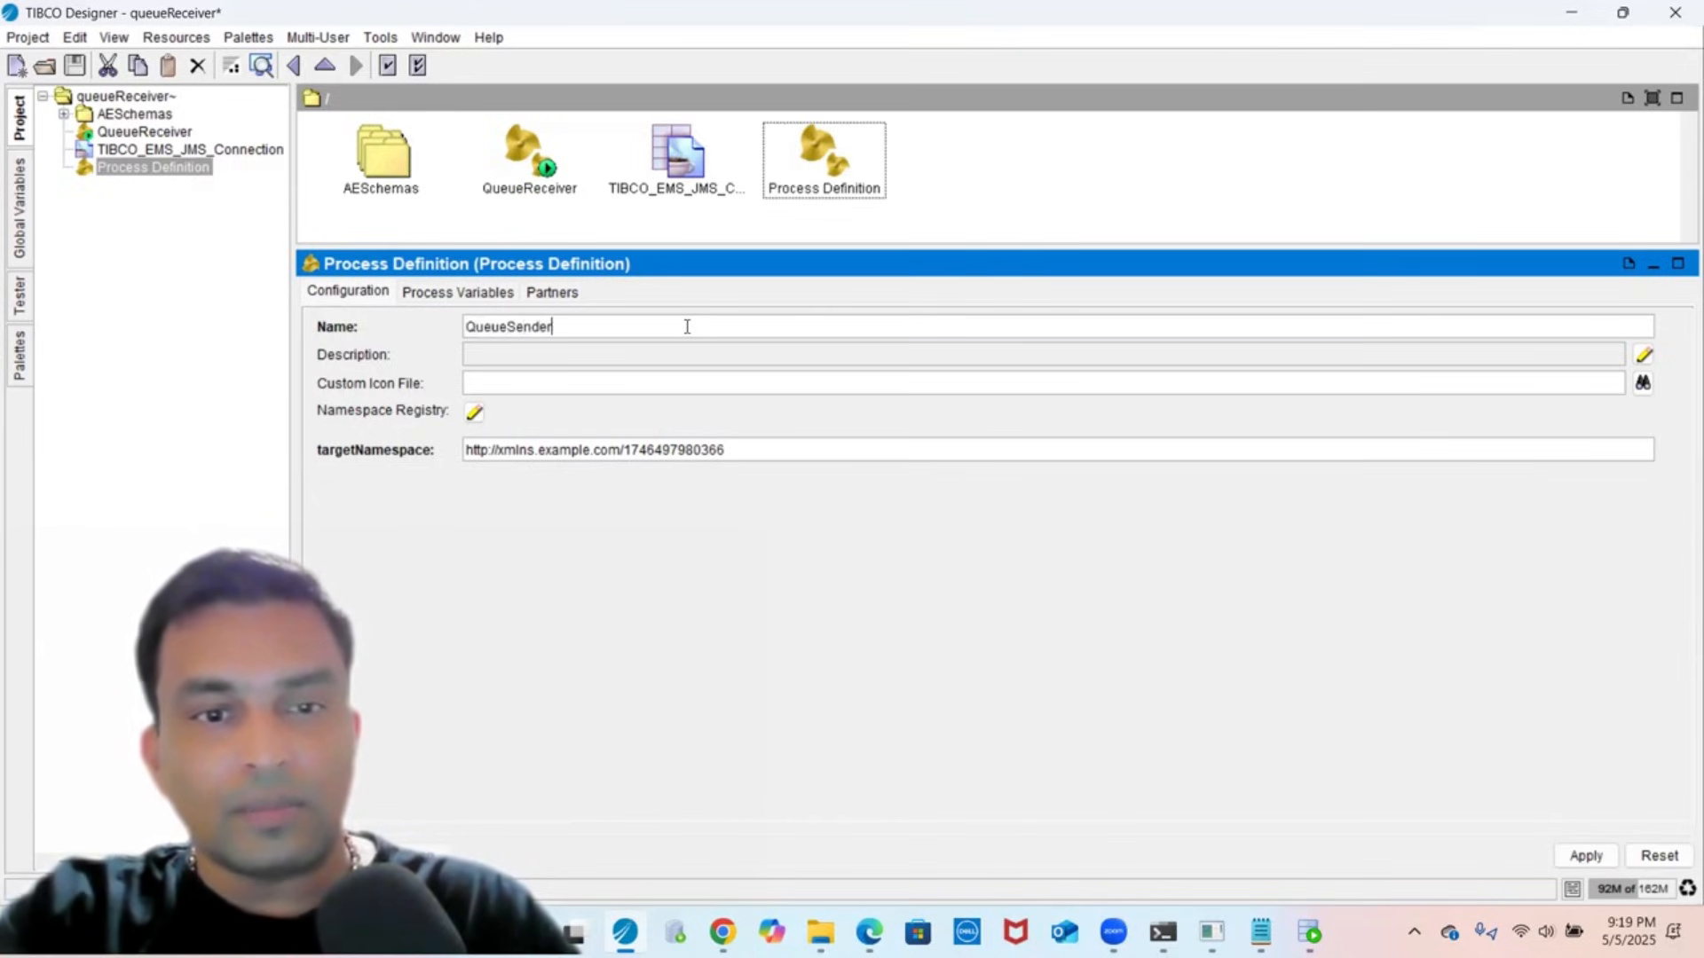
click(1571, 859)
click(75, 66)
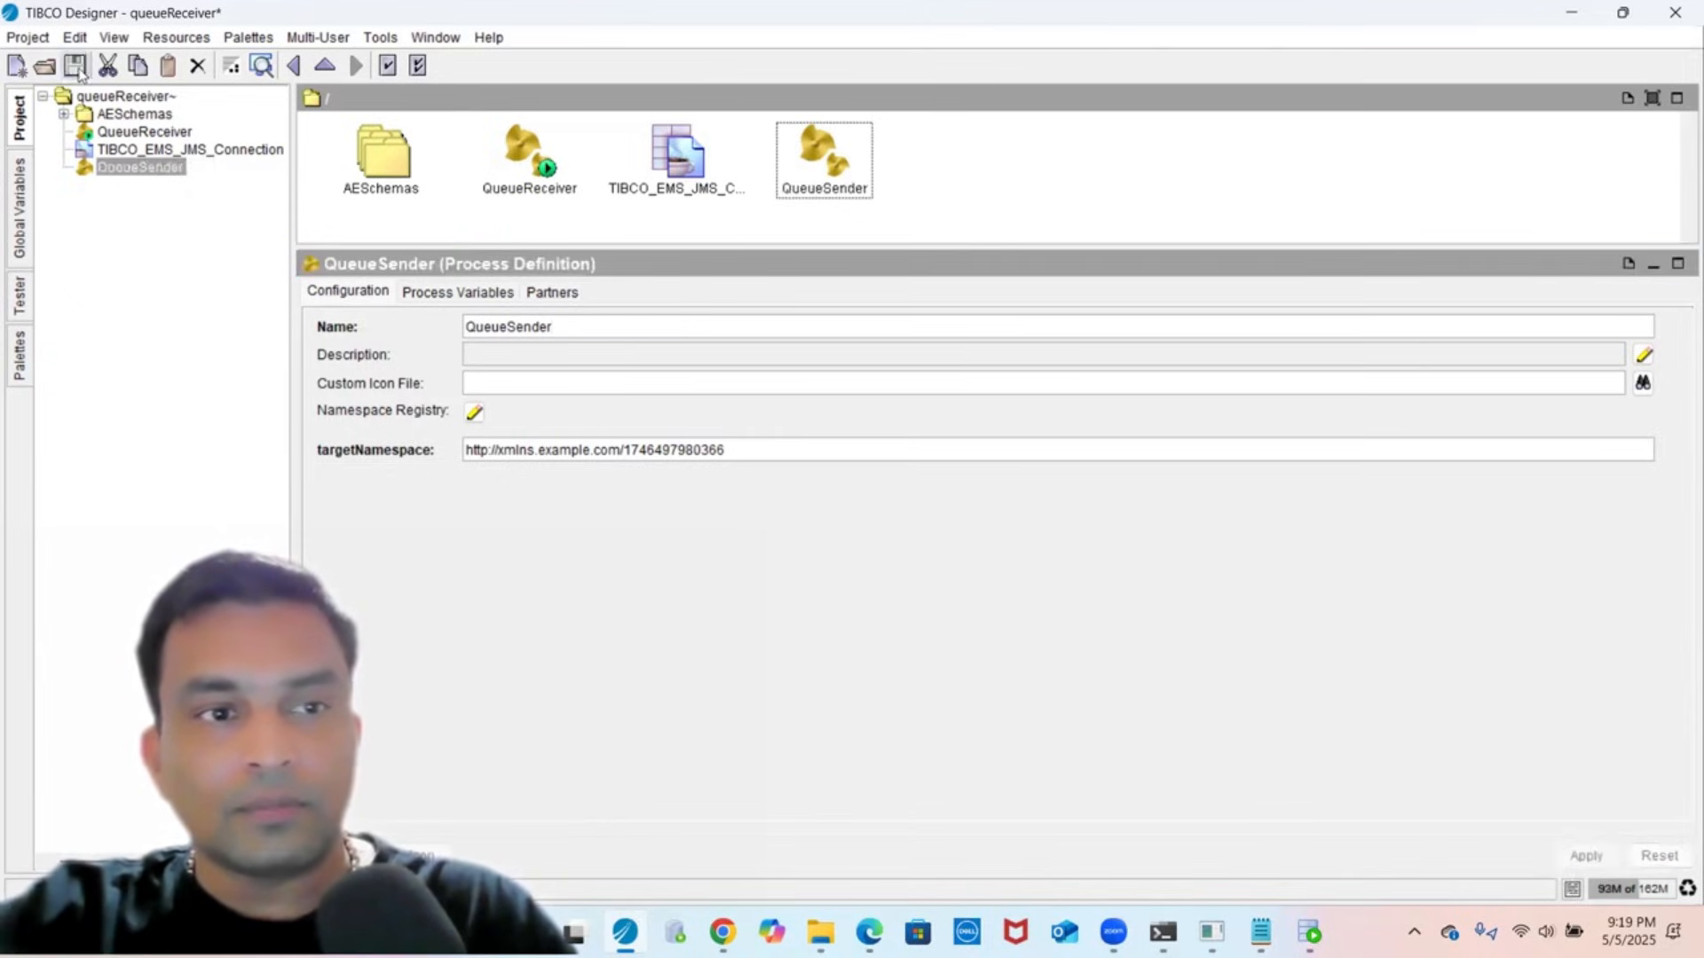
double_click(811, 136)
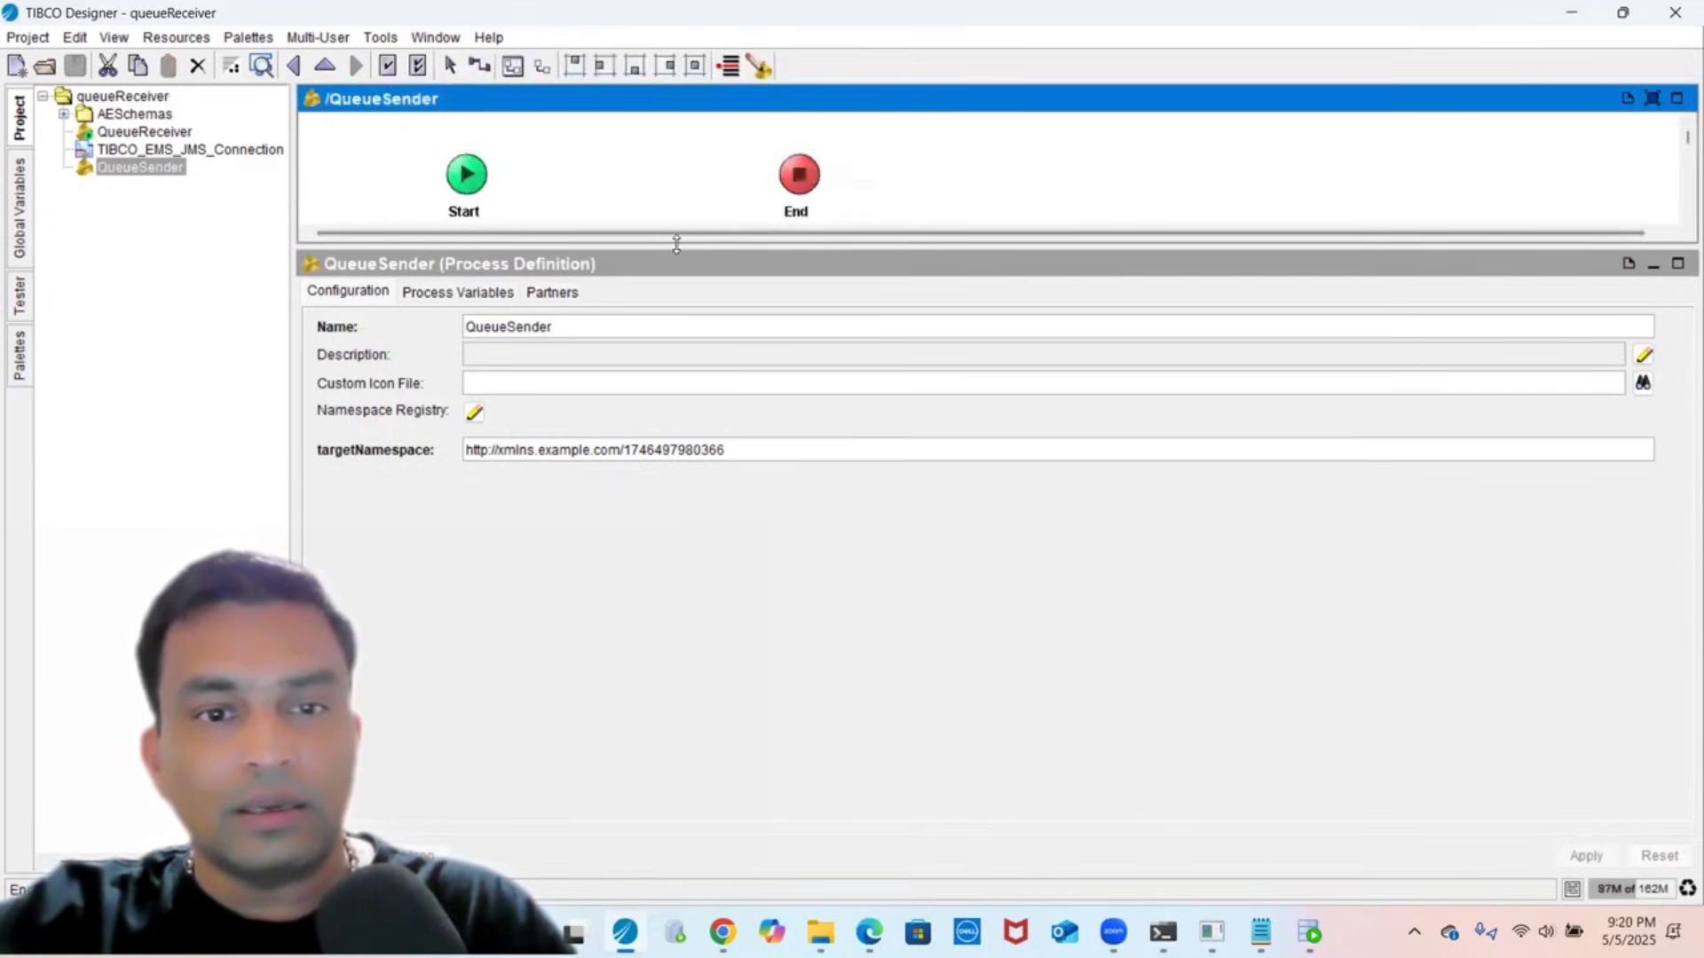
drag(634, 345, 633, 346)
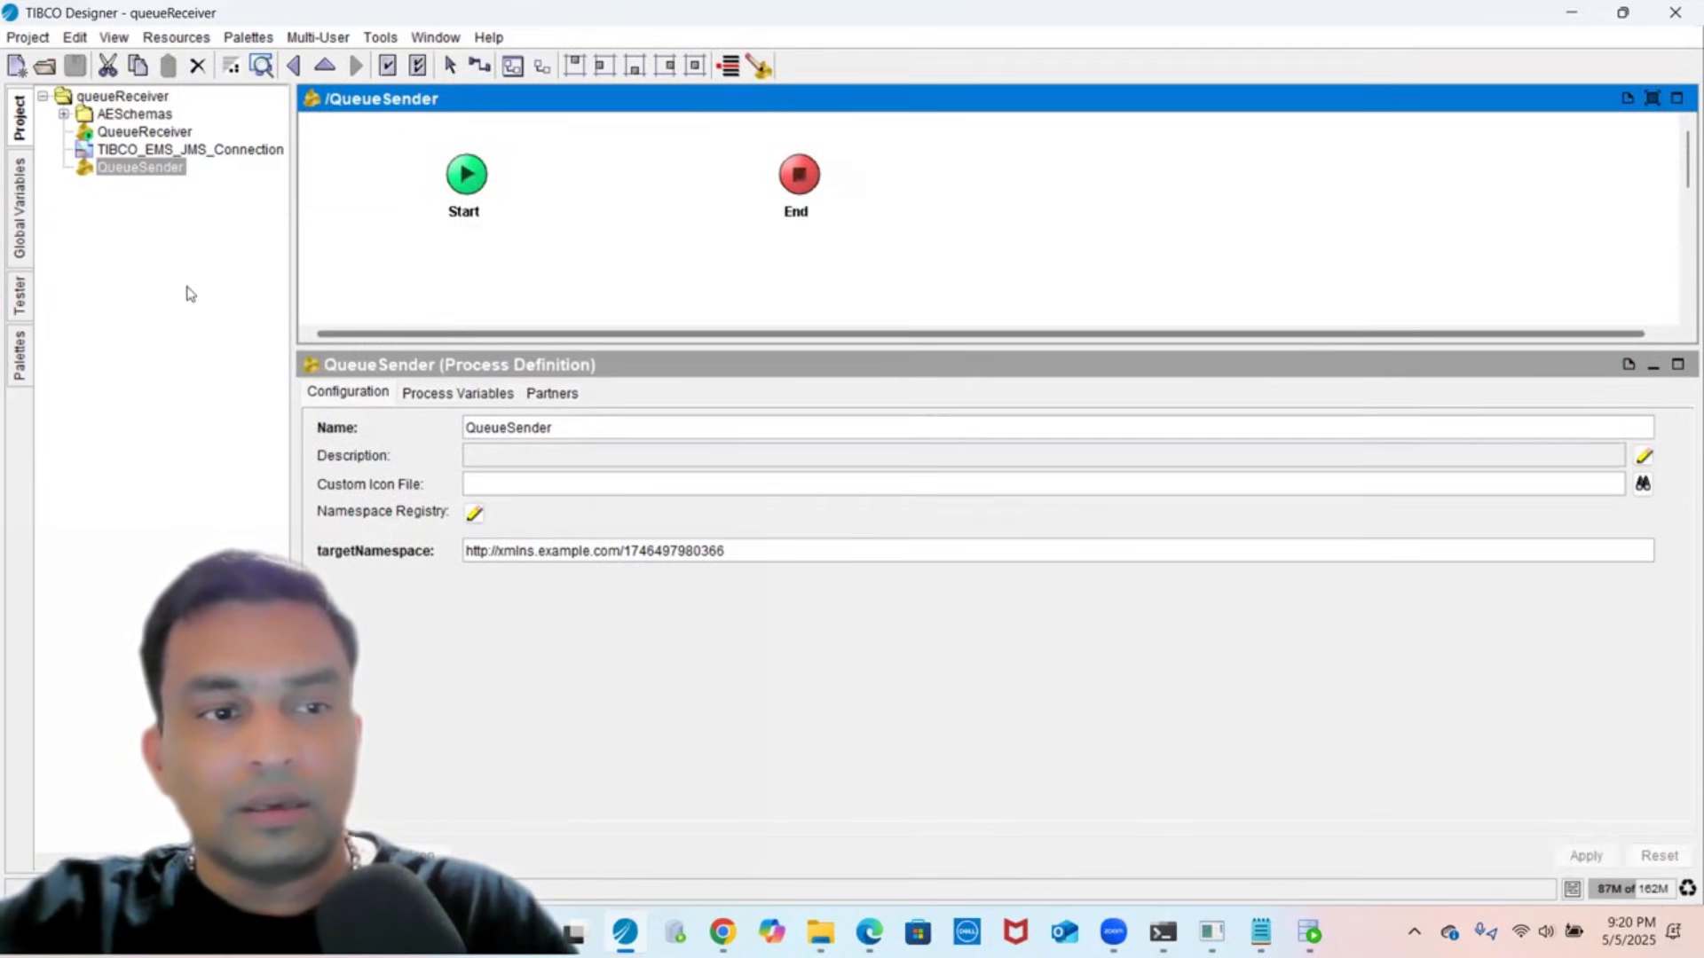
- Add a JMS Queue Sender from the JMS palette and wire Start → JMS Queue Sender → End
click(18, 357)
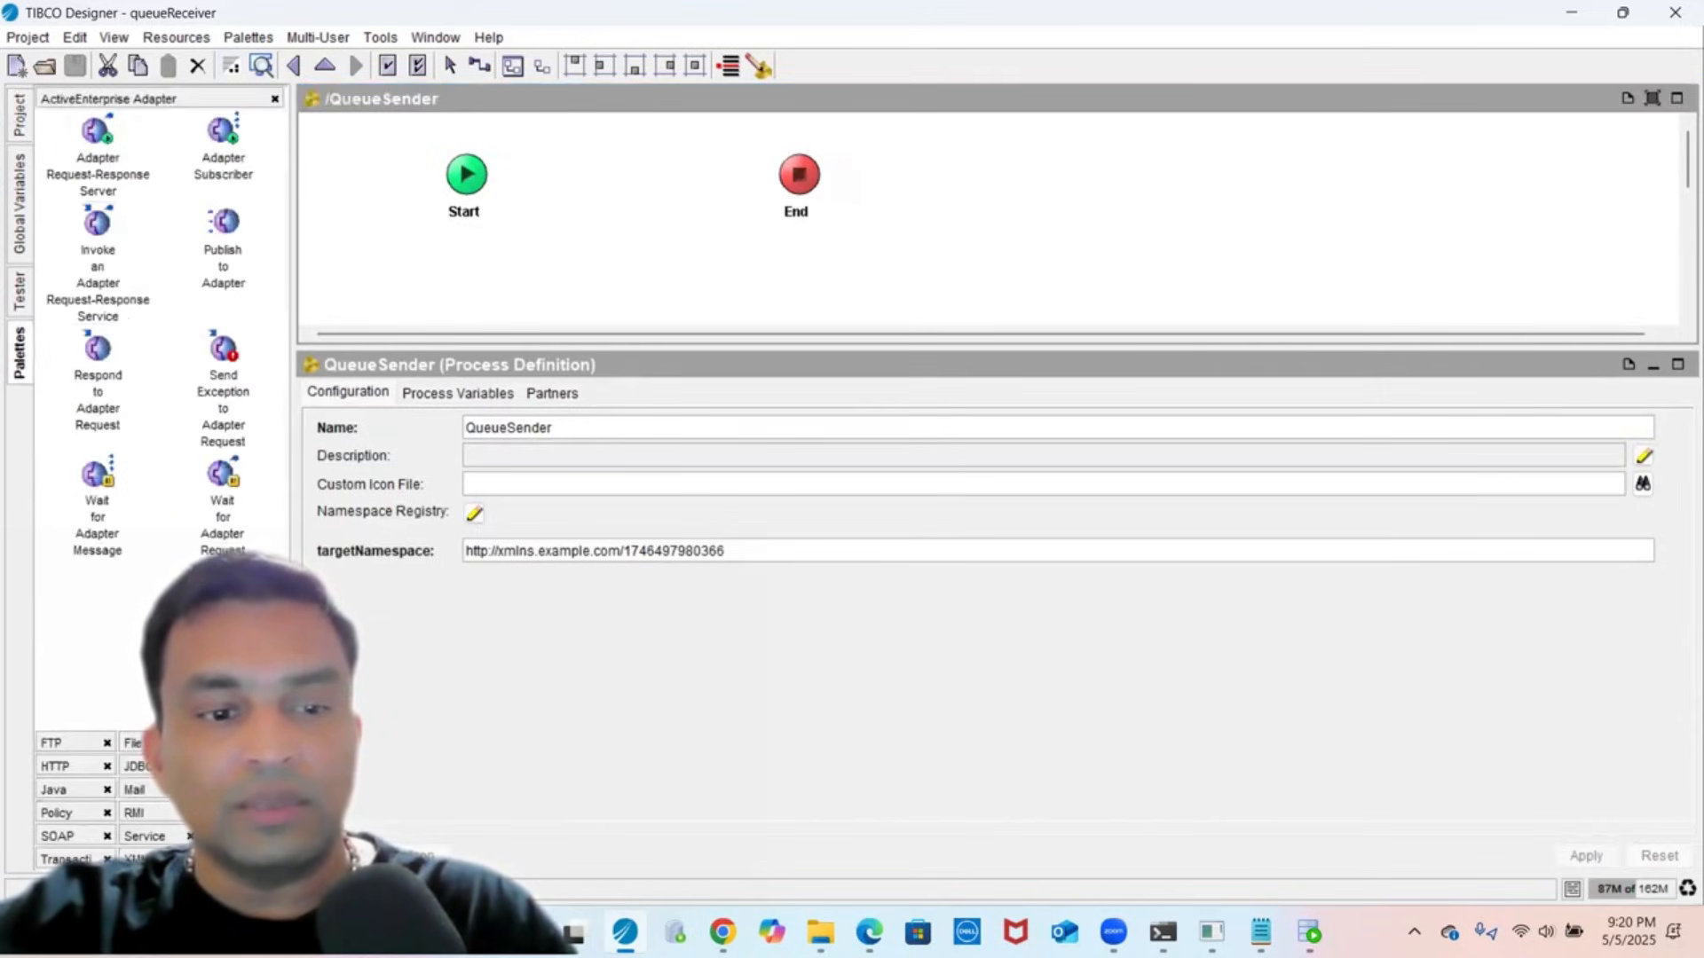
click(222, 766)
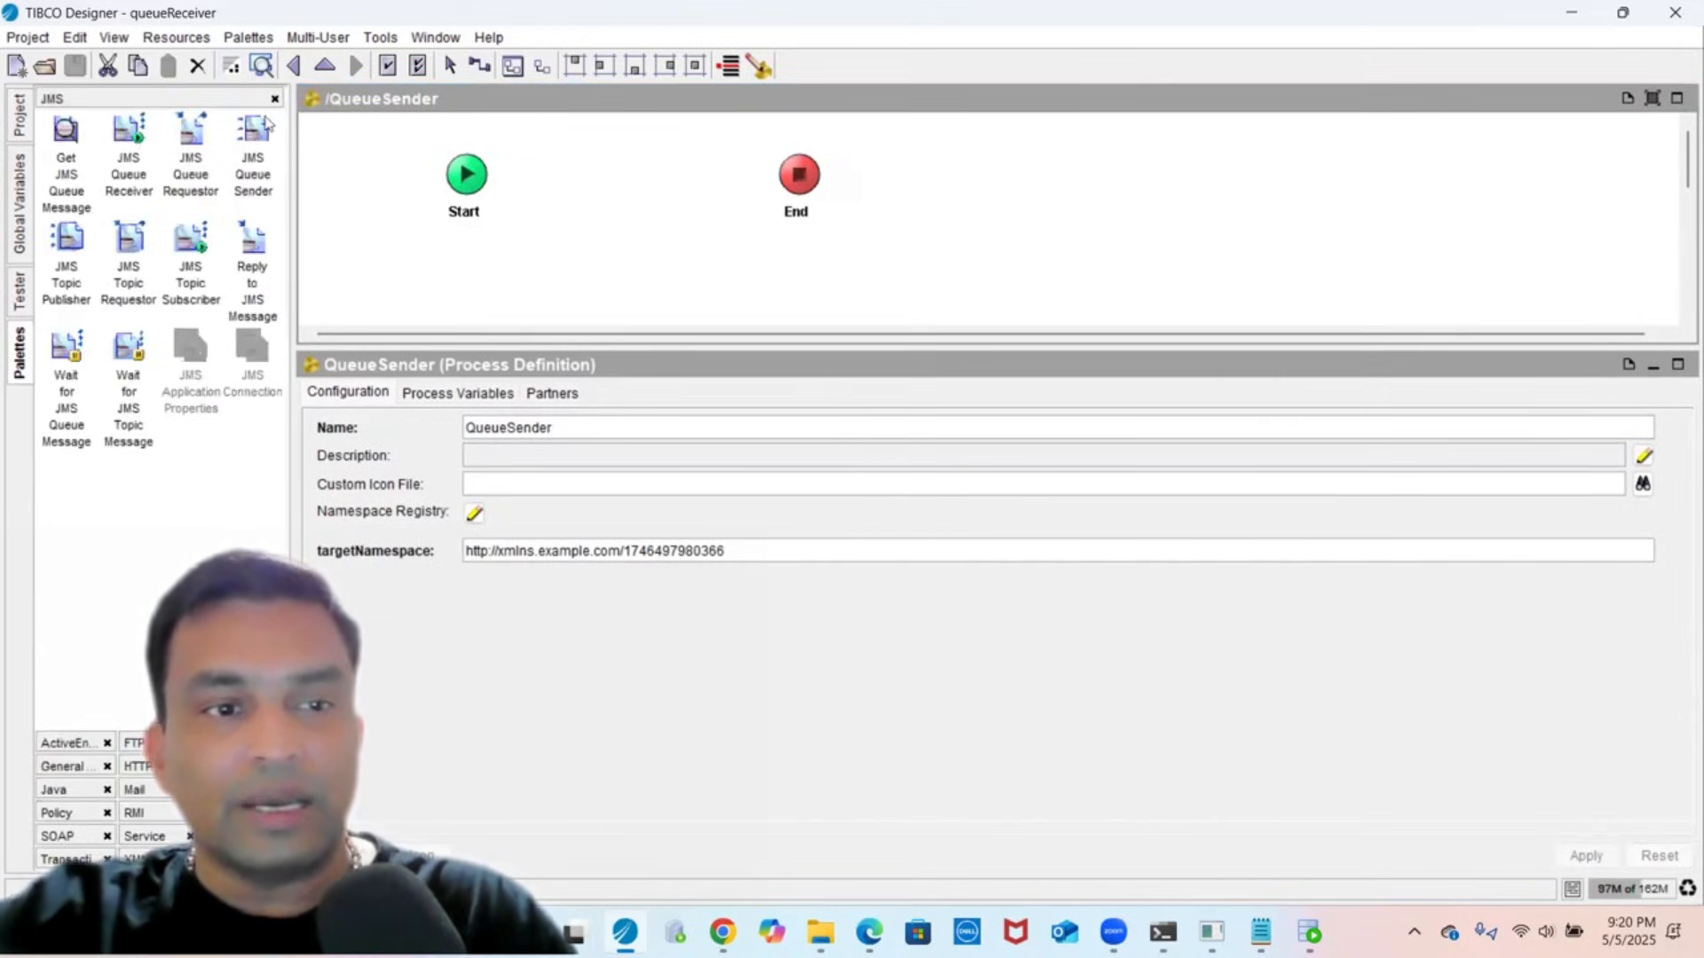
drag(267, 126, 616, 180)
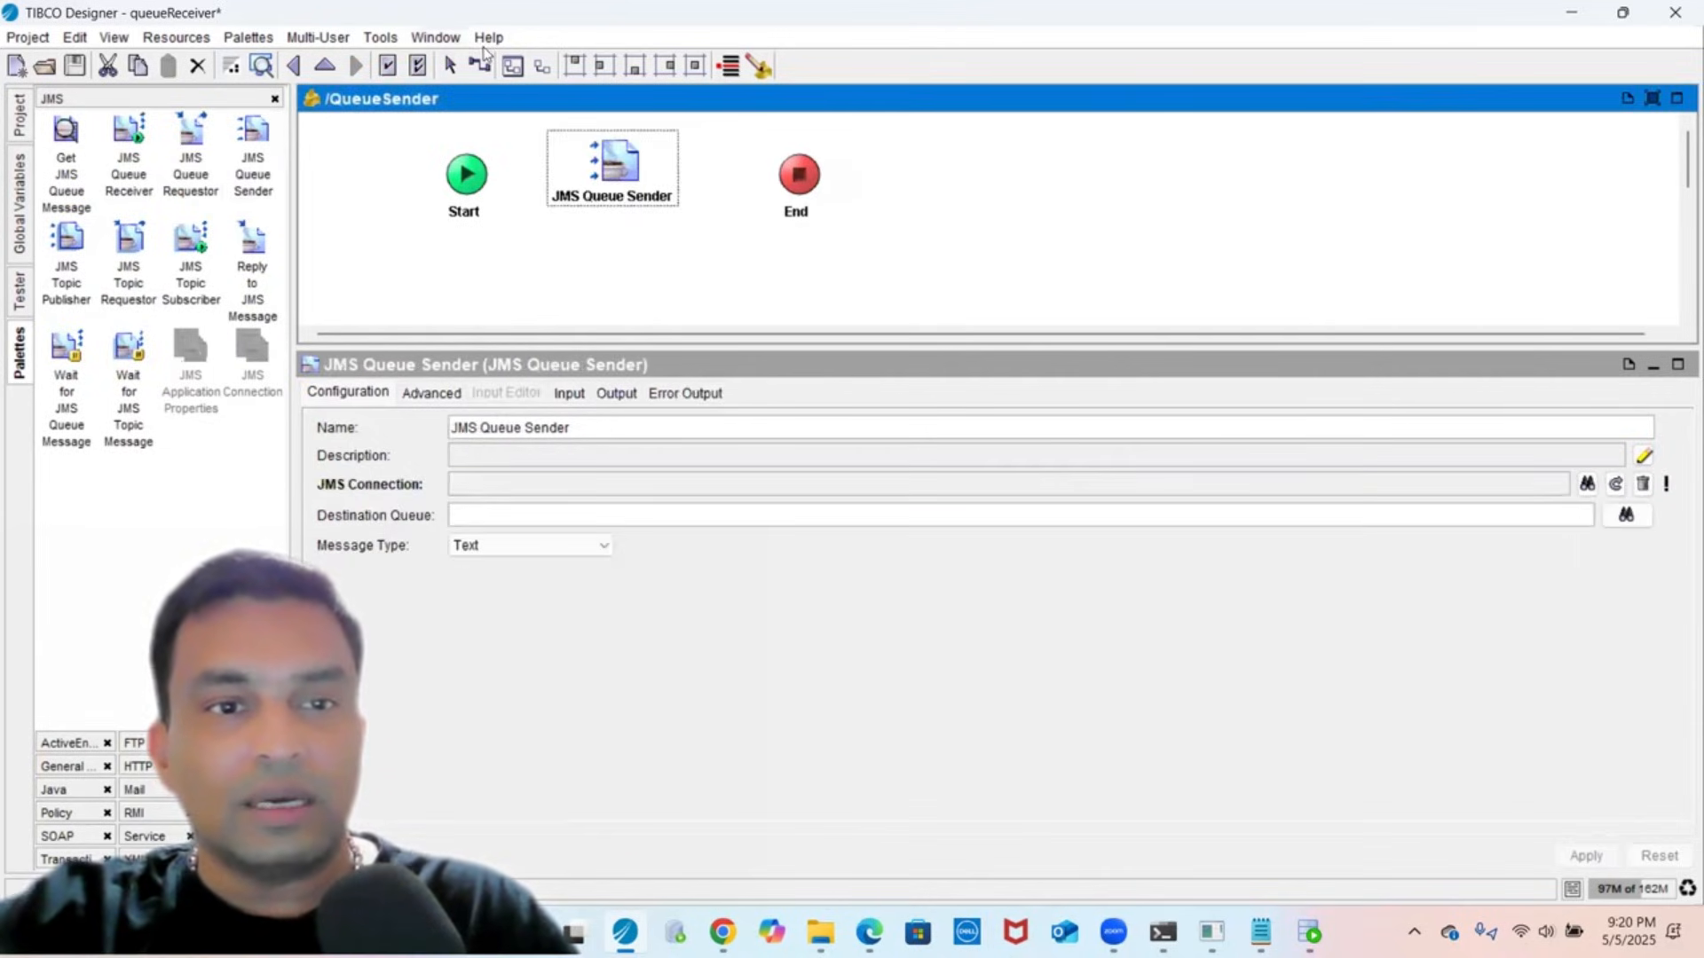
click(479, 65)
drag(460, 171, 795, 172)
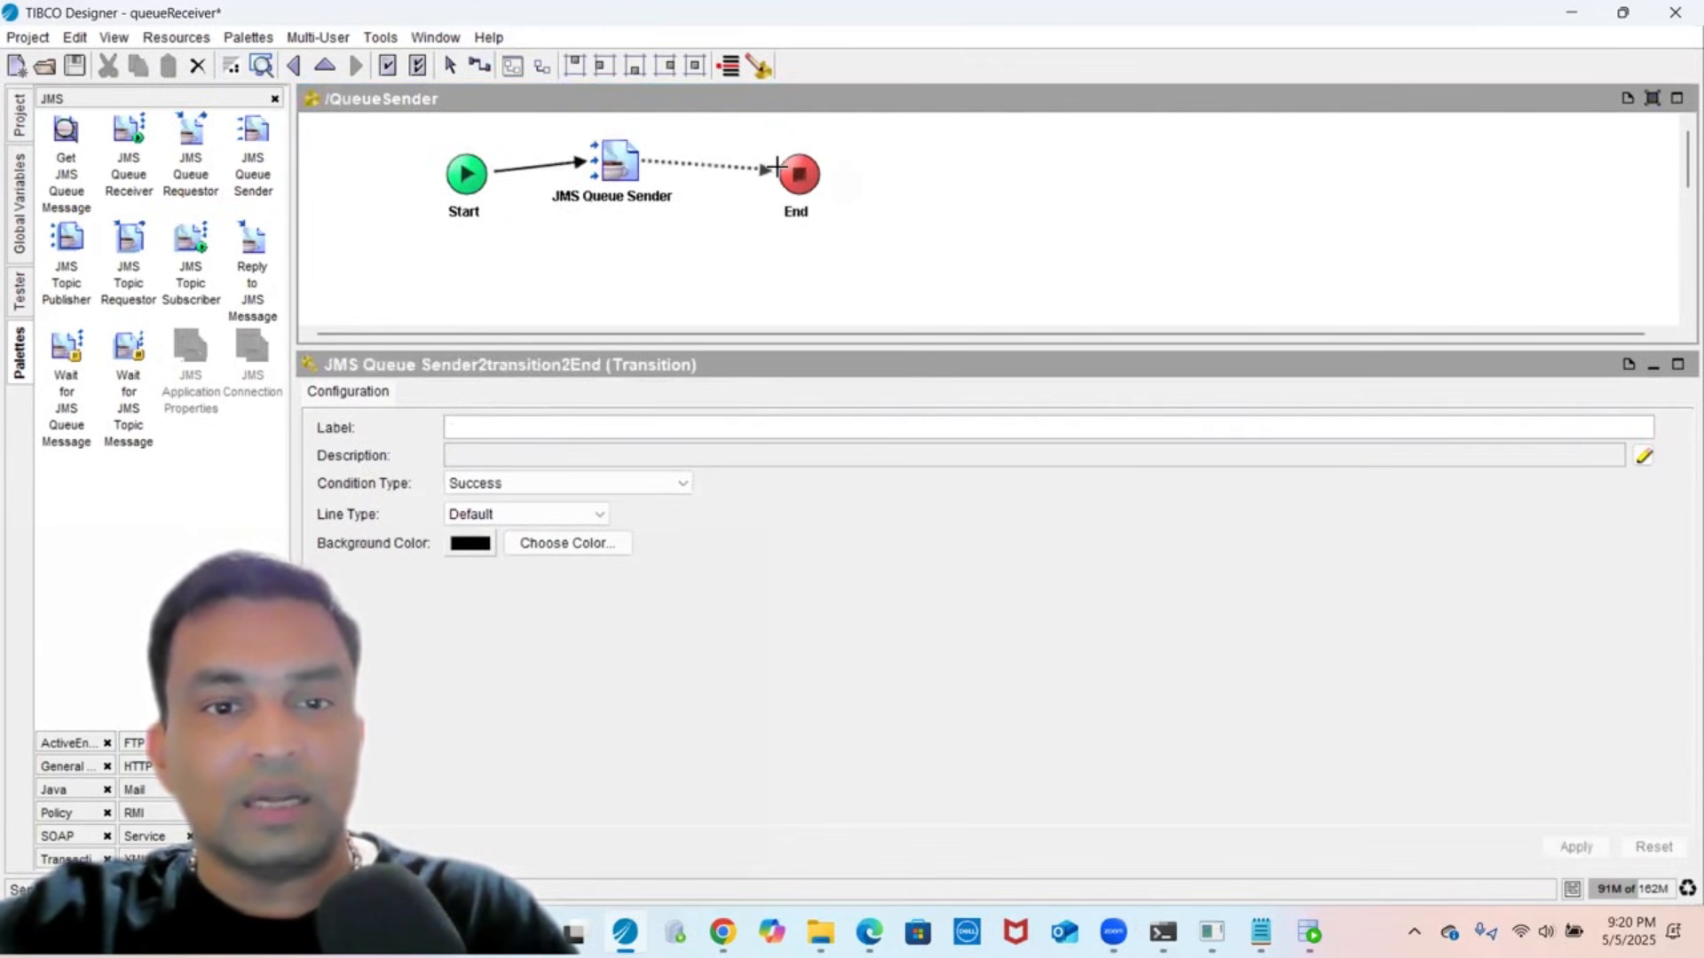
click(802, 257)
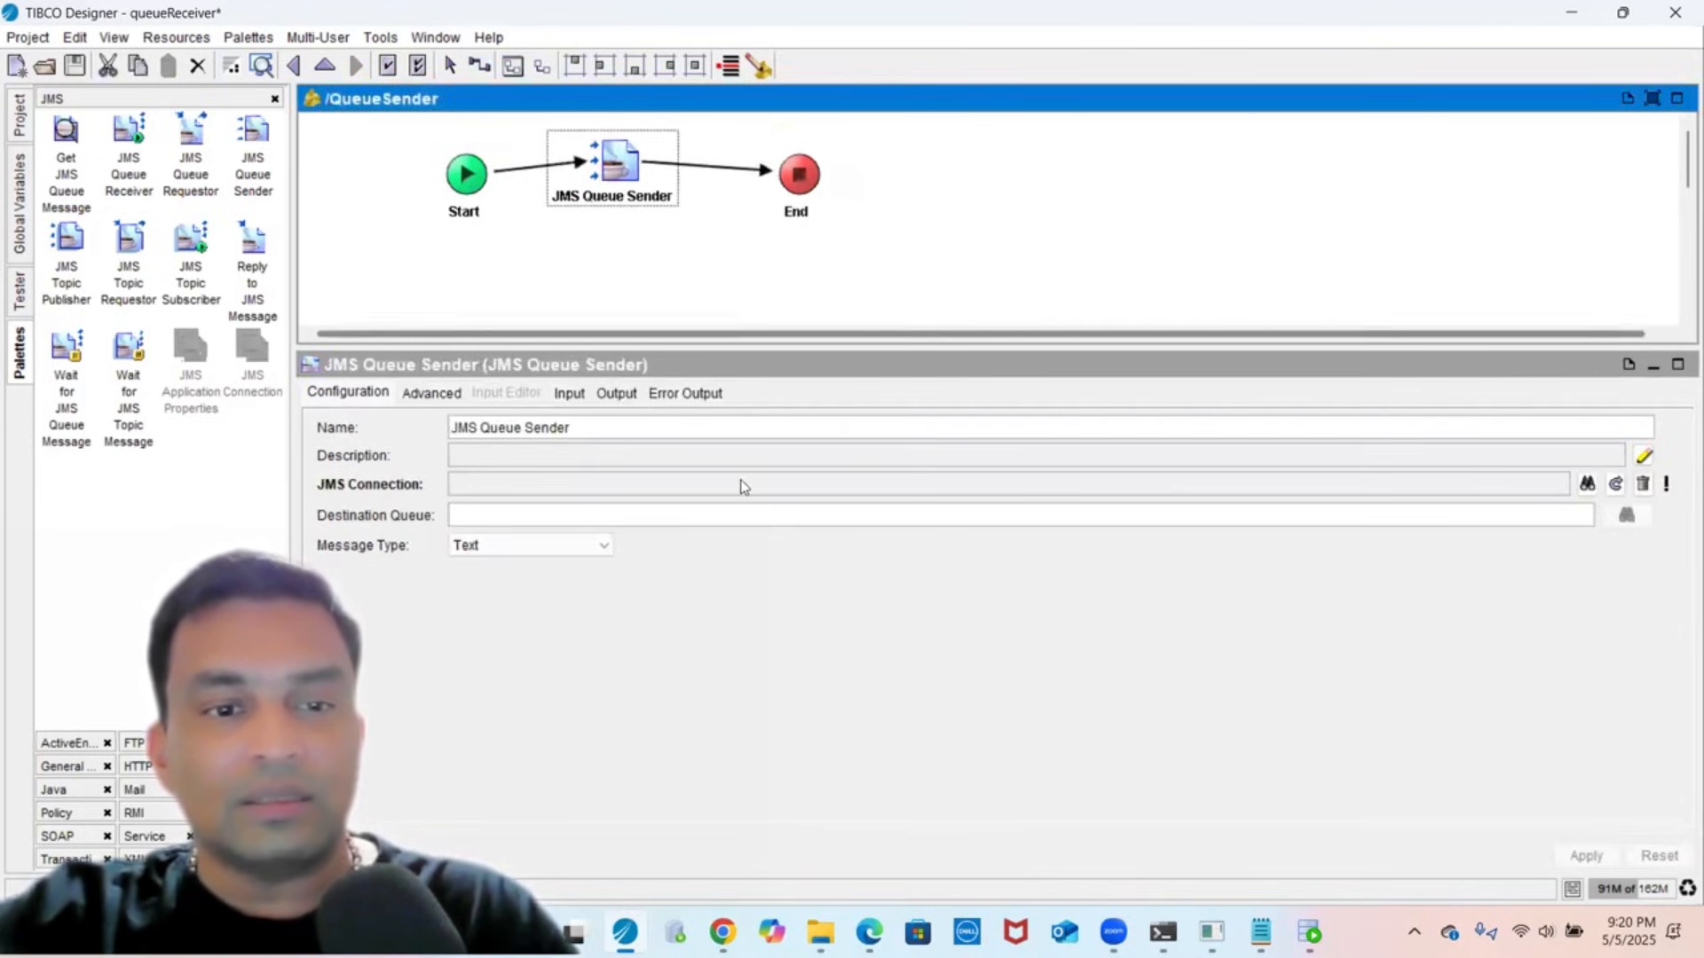
- Point the JMS Queue Sender at TIBCO_EMS_JMS_Connection with destination queue queue.sample, and apply
click(1588, 483)
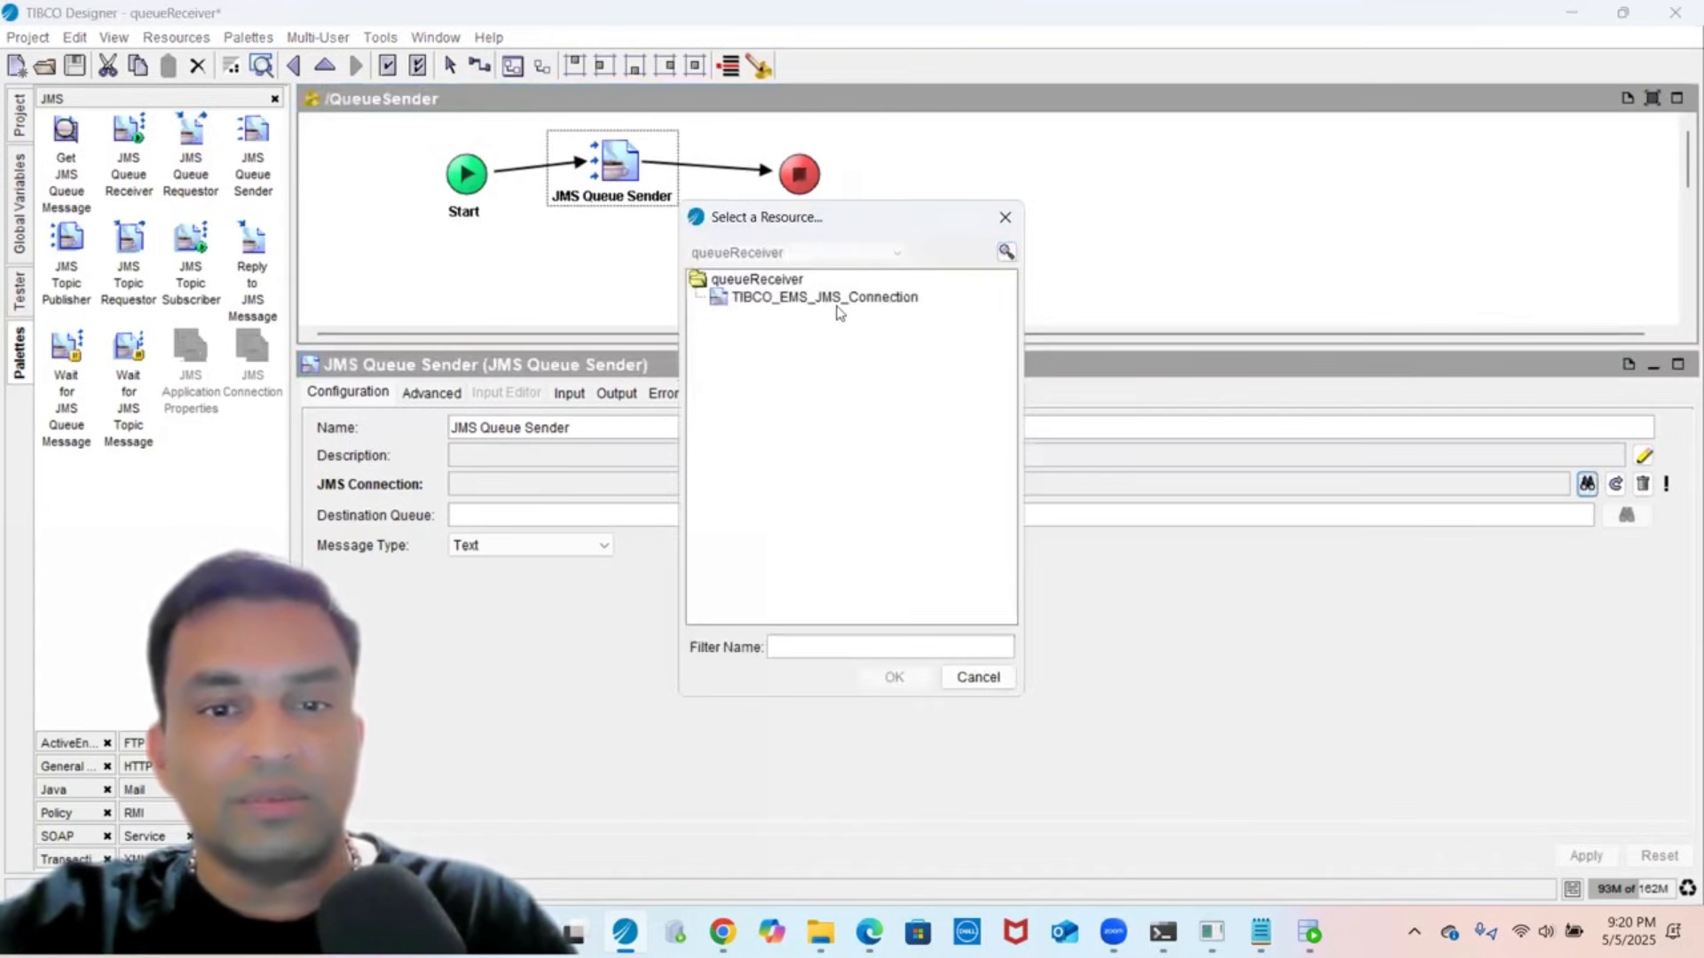
click(834, 298)
click(870, 677)
click(545, 523)
text(queue.sampl)
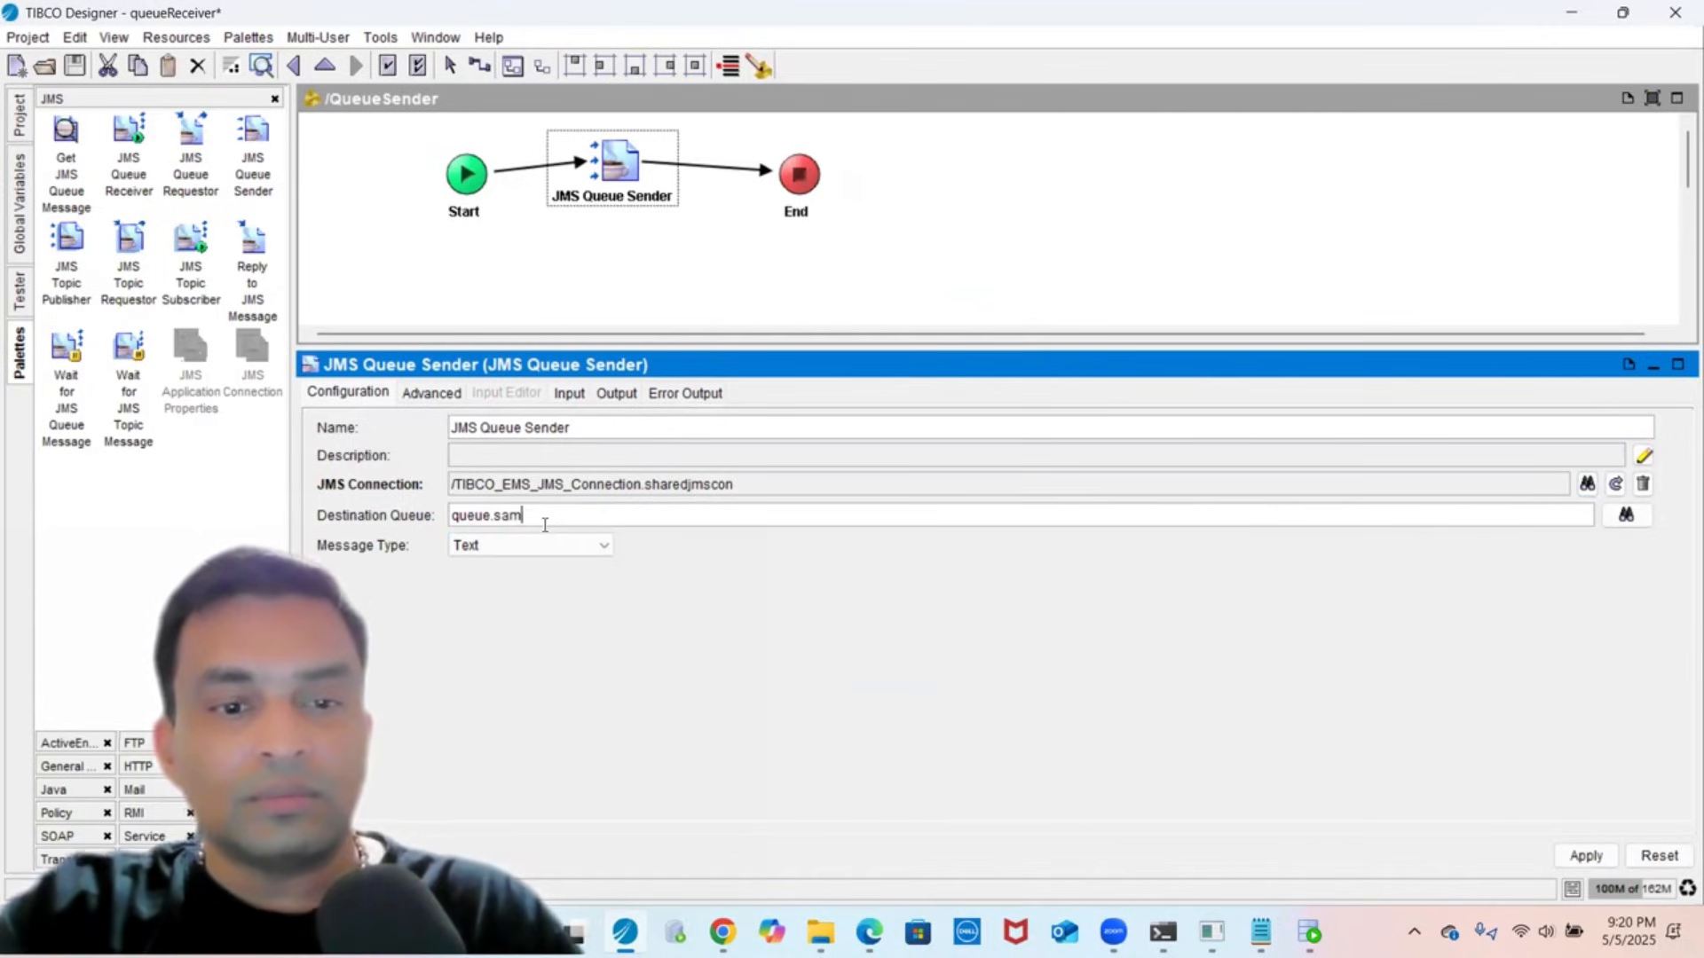
text(e)
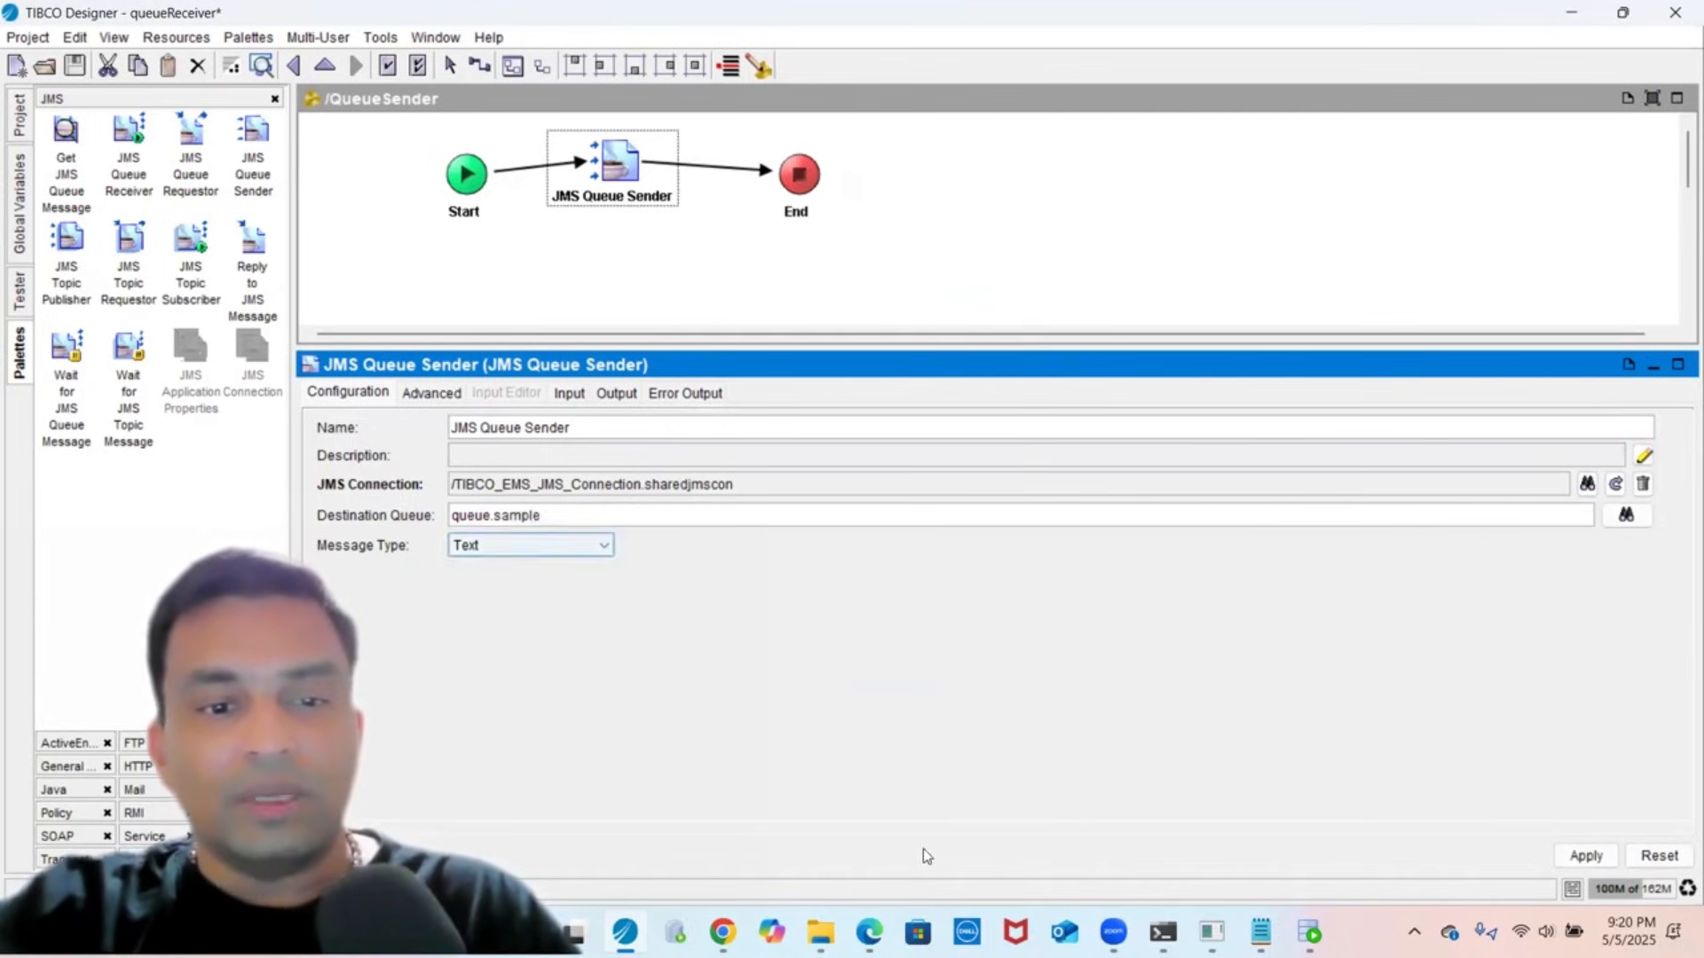
click(1583, 854)
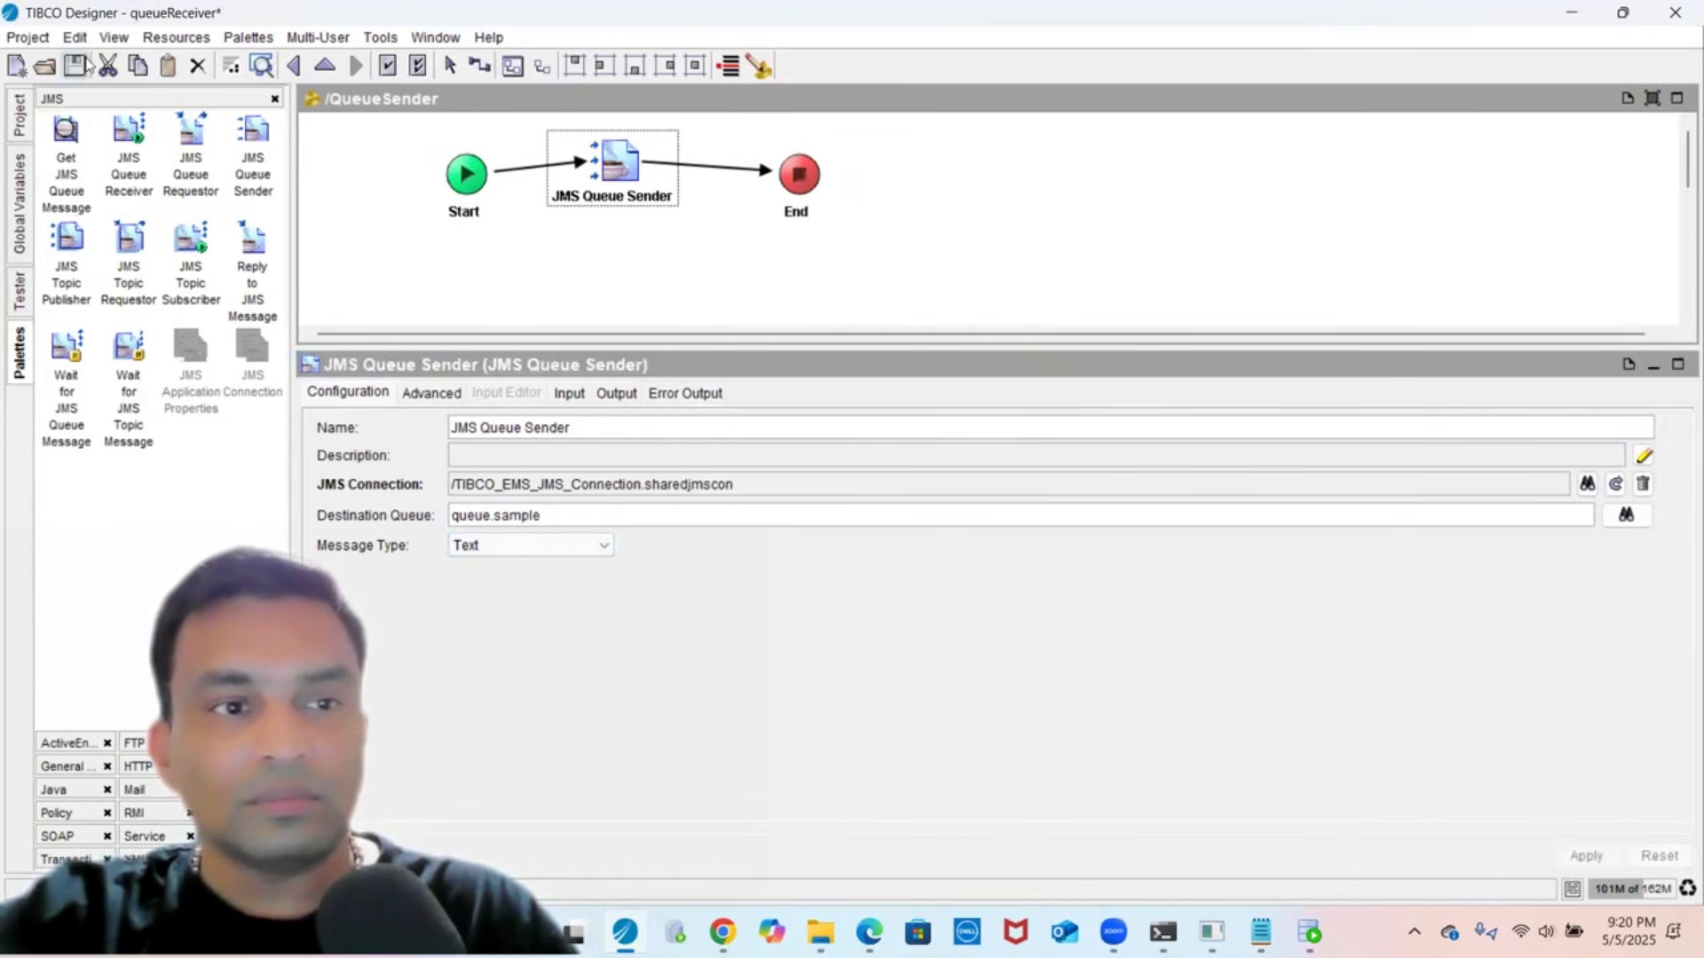
- Map the sender's ActivityInput Body field to test message 1
click(412, 430)
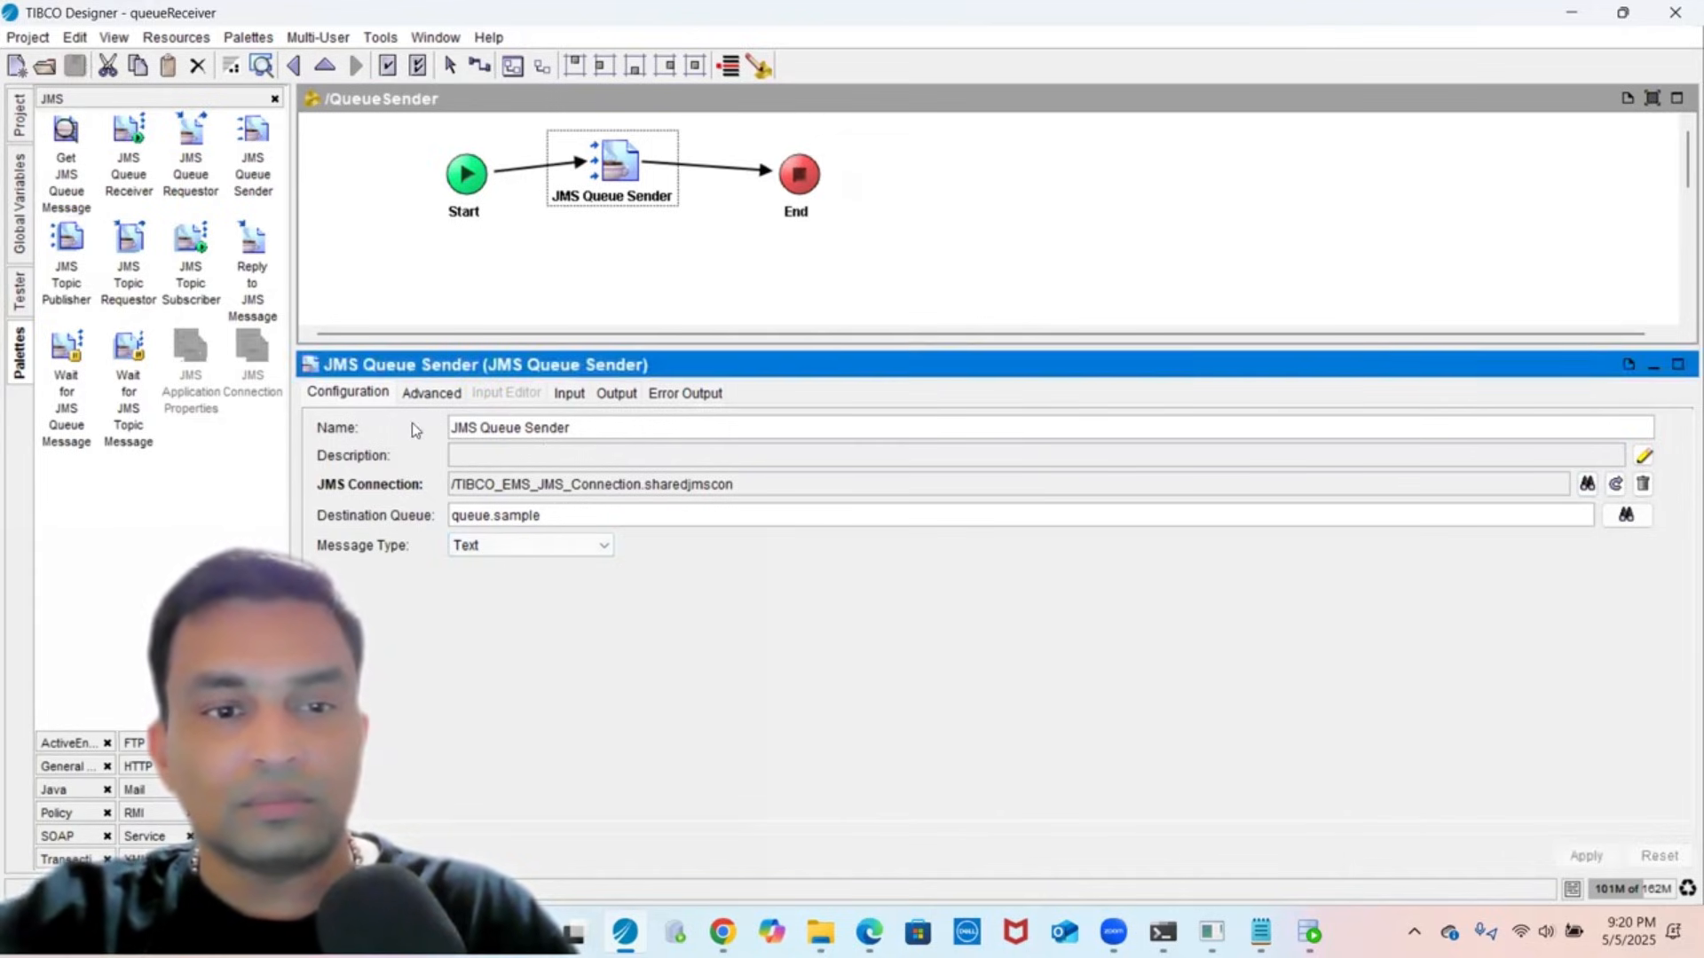
click(430, 392)
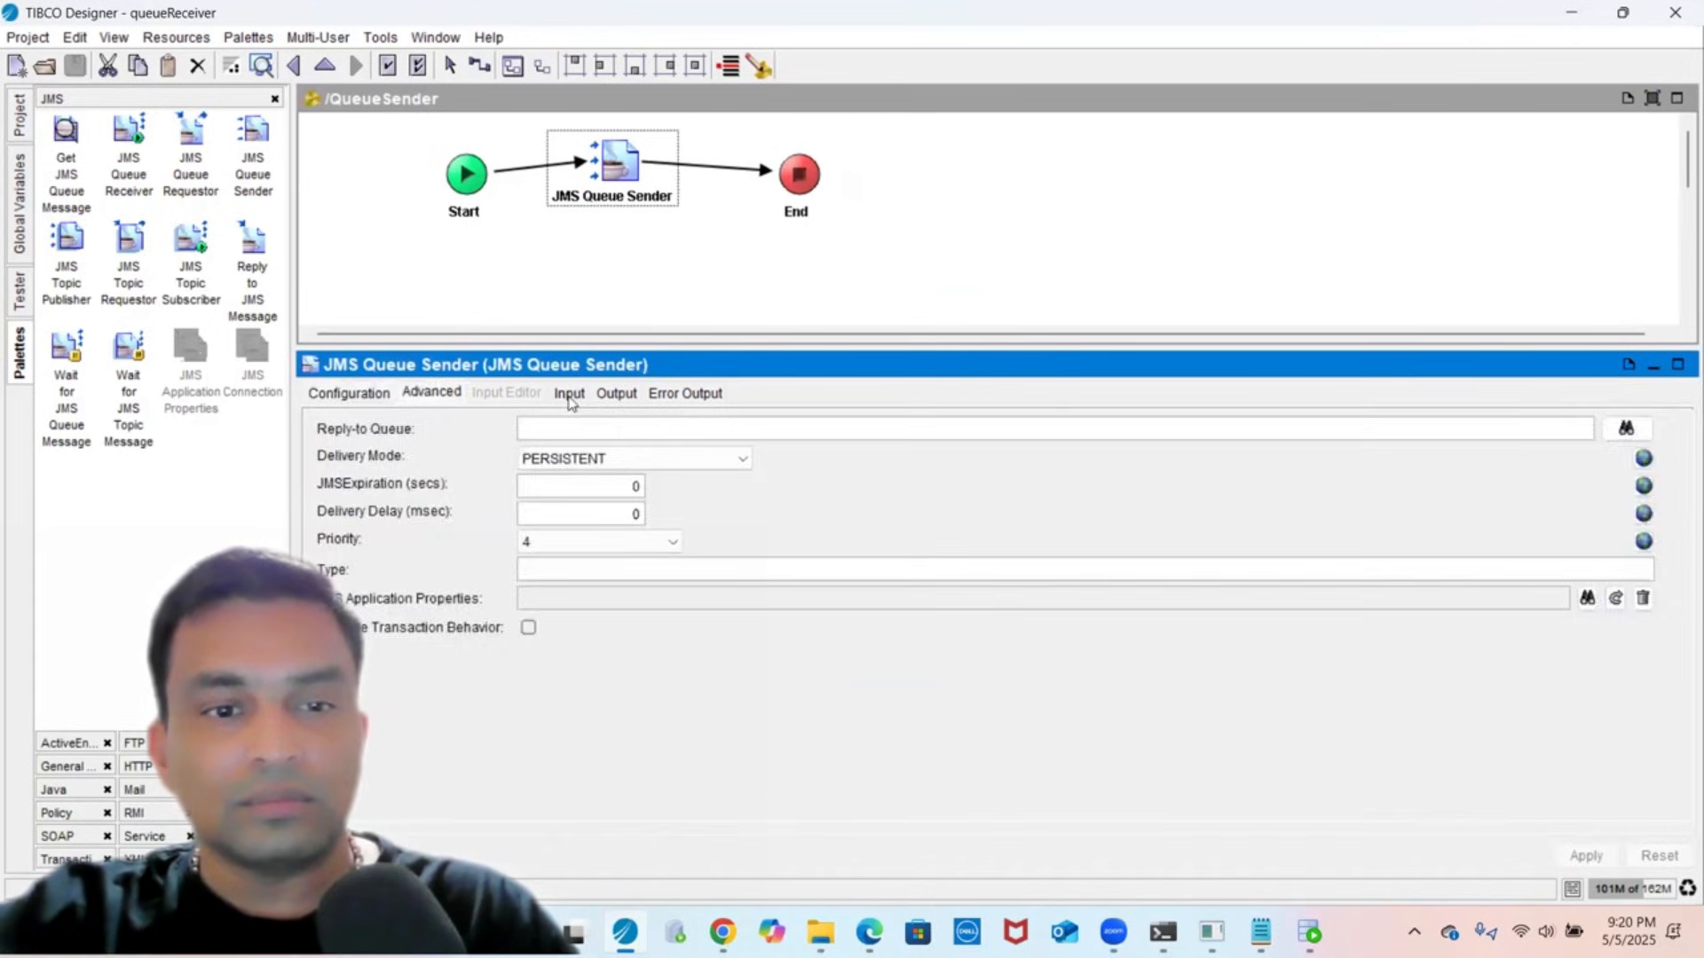
click(568, 394)
click(671, 490)
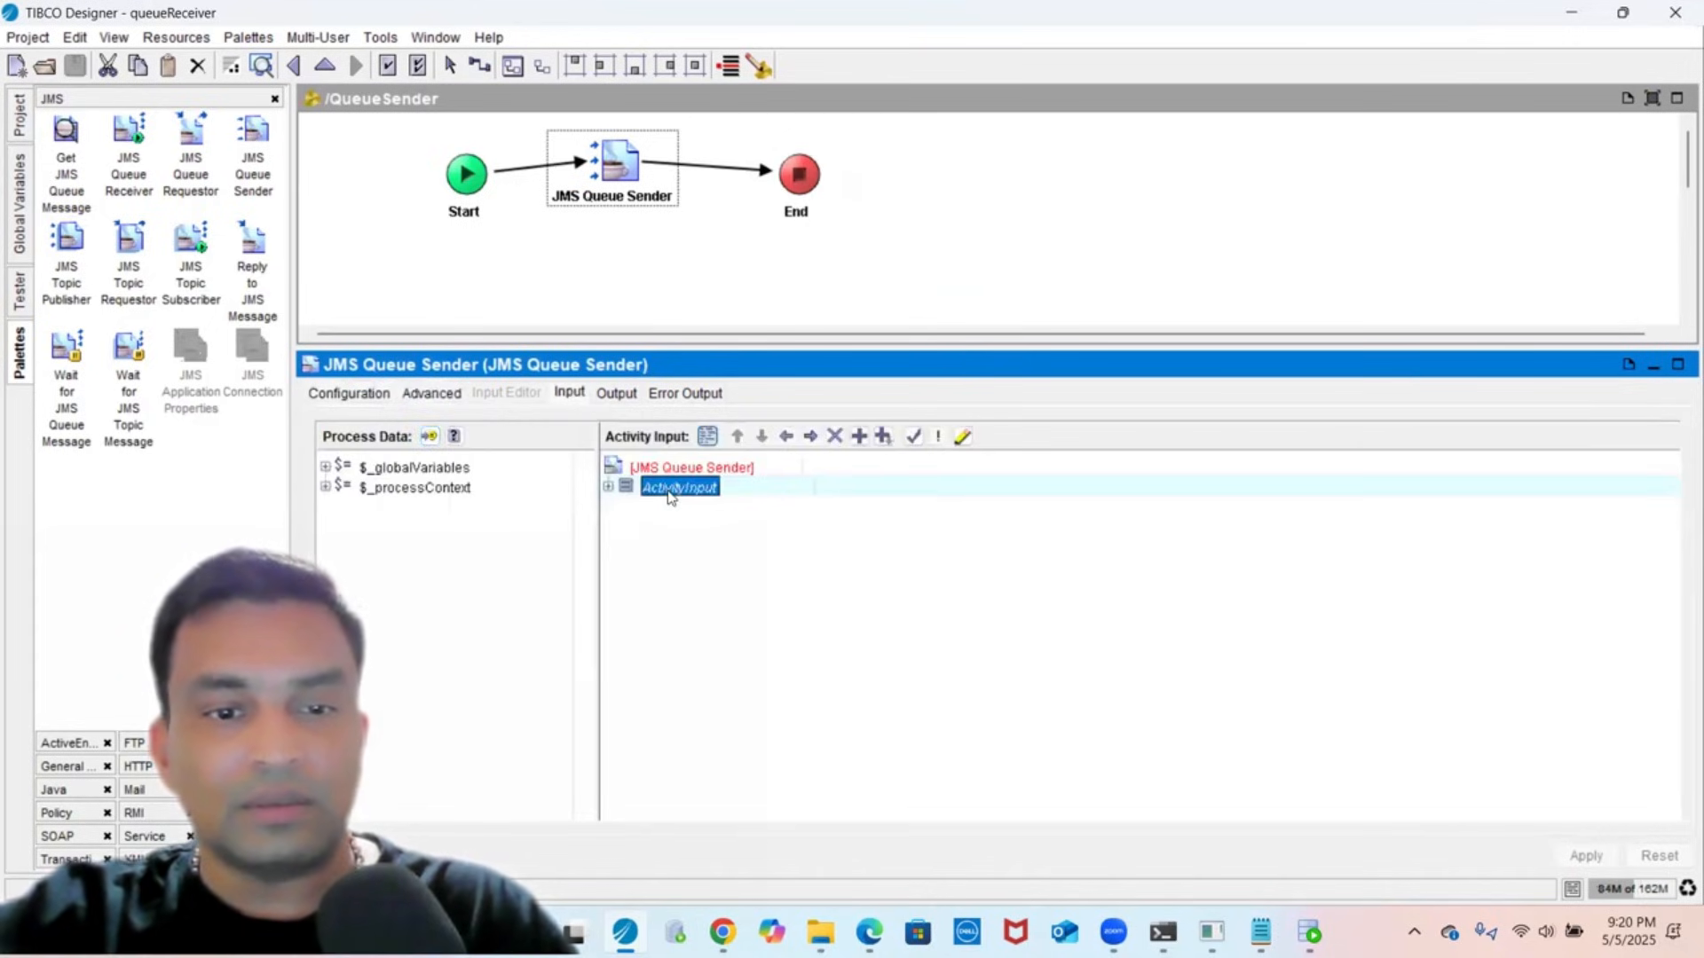
double_click(670, 495)
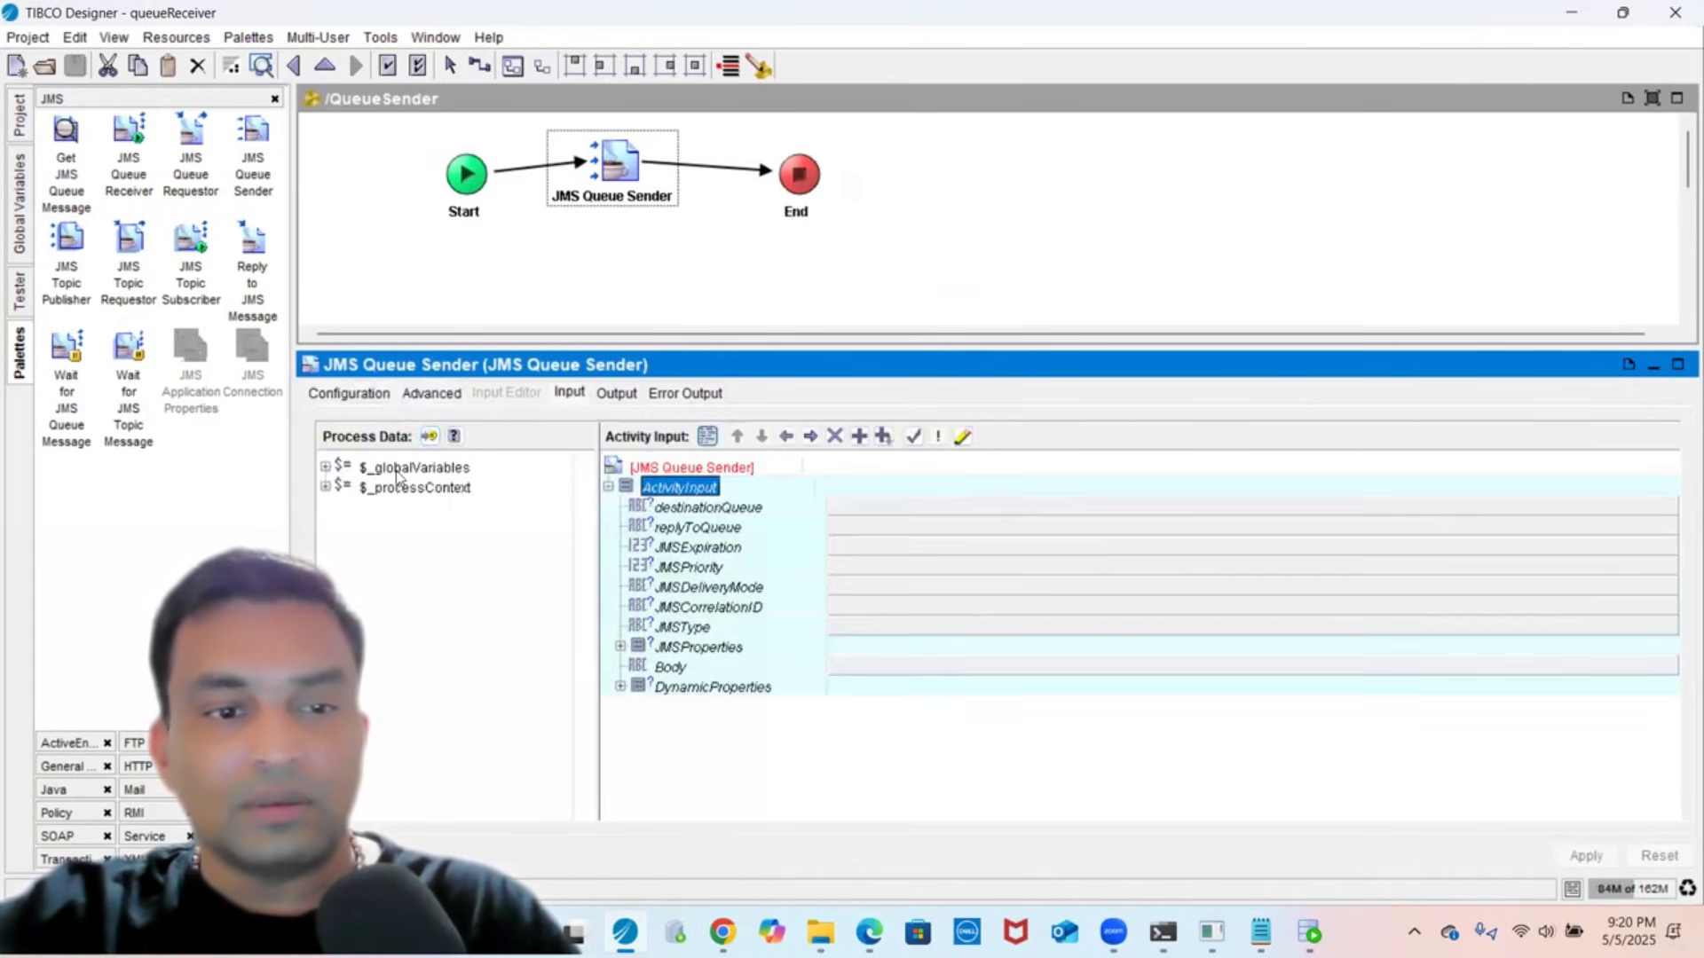
click(694, 673)
click(897, 672)
text('test)
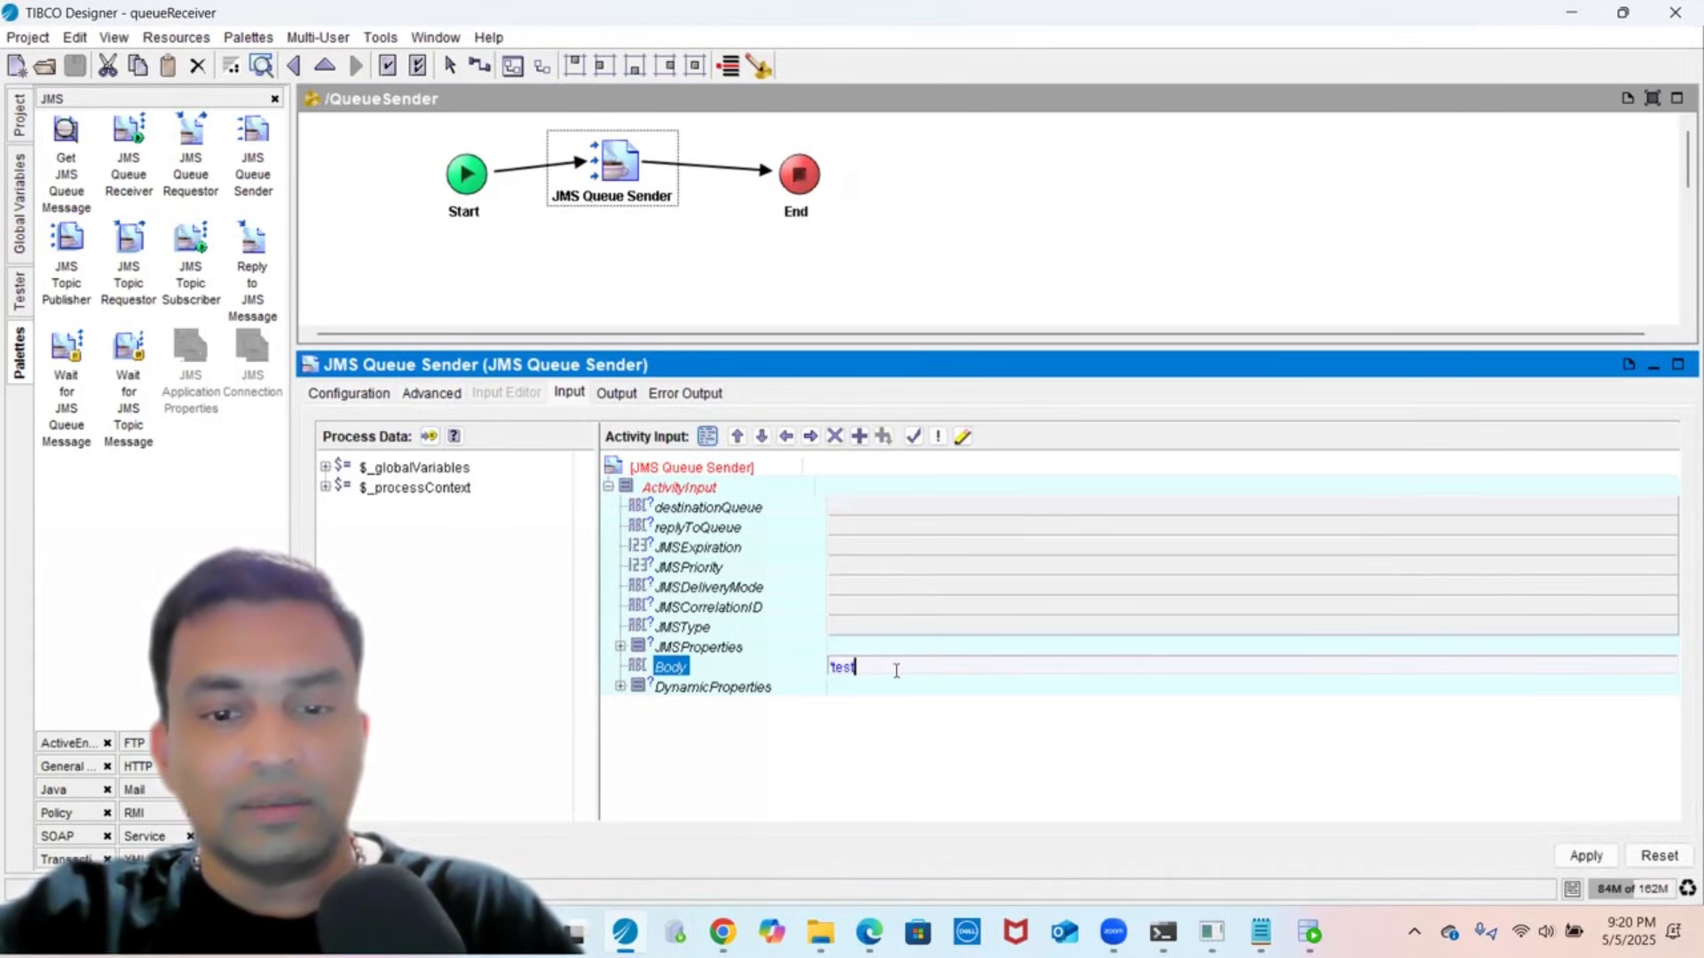
text( mes)
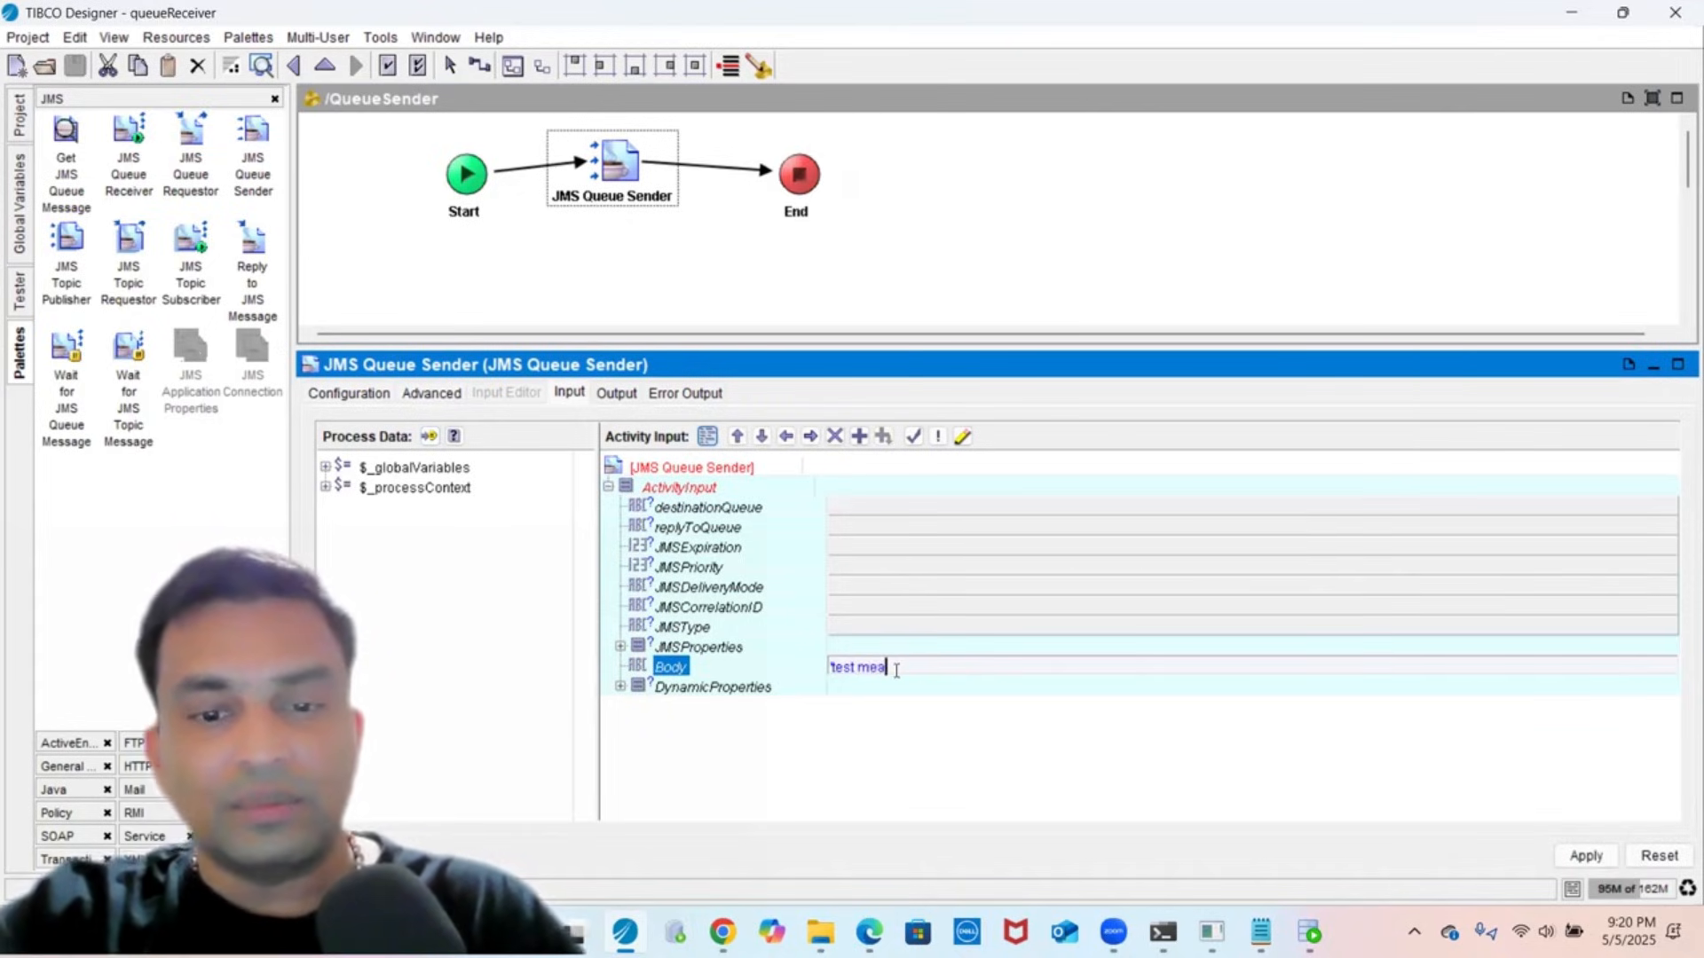
text(sage)
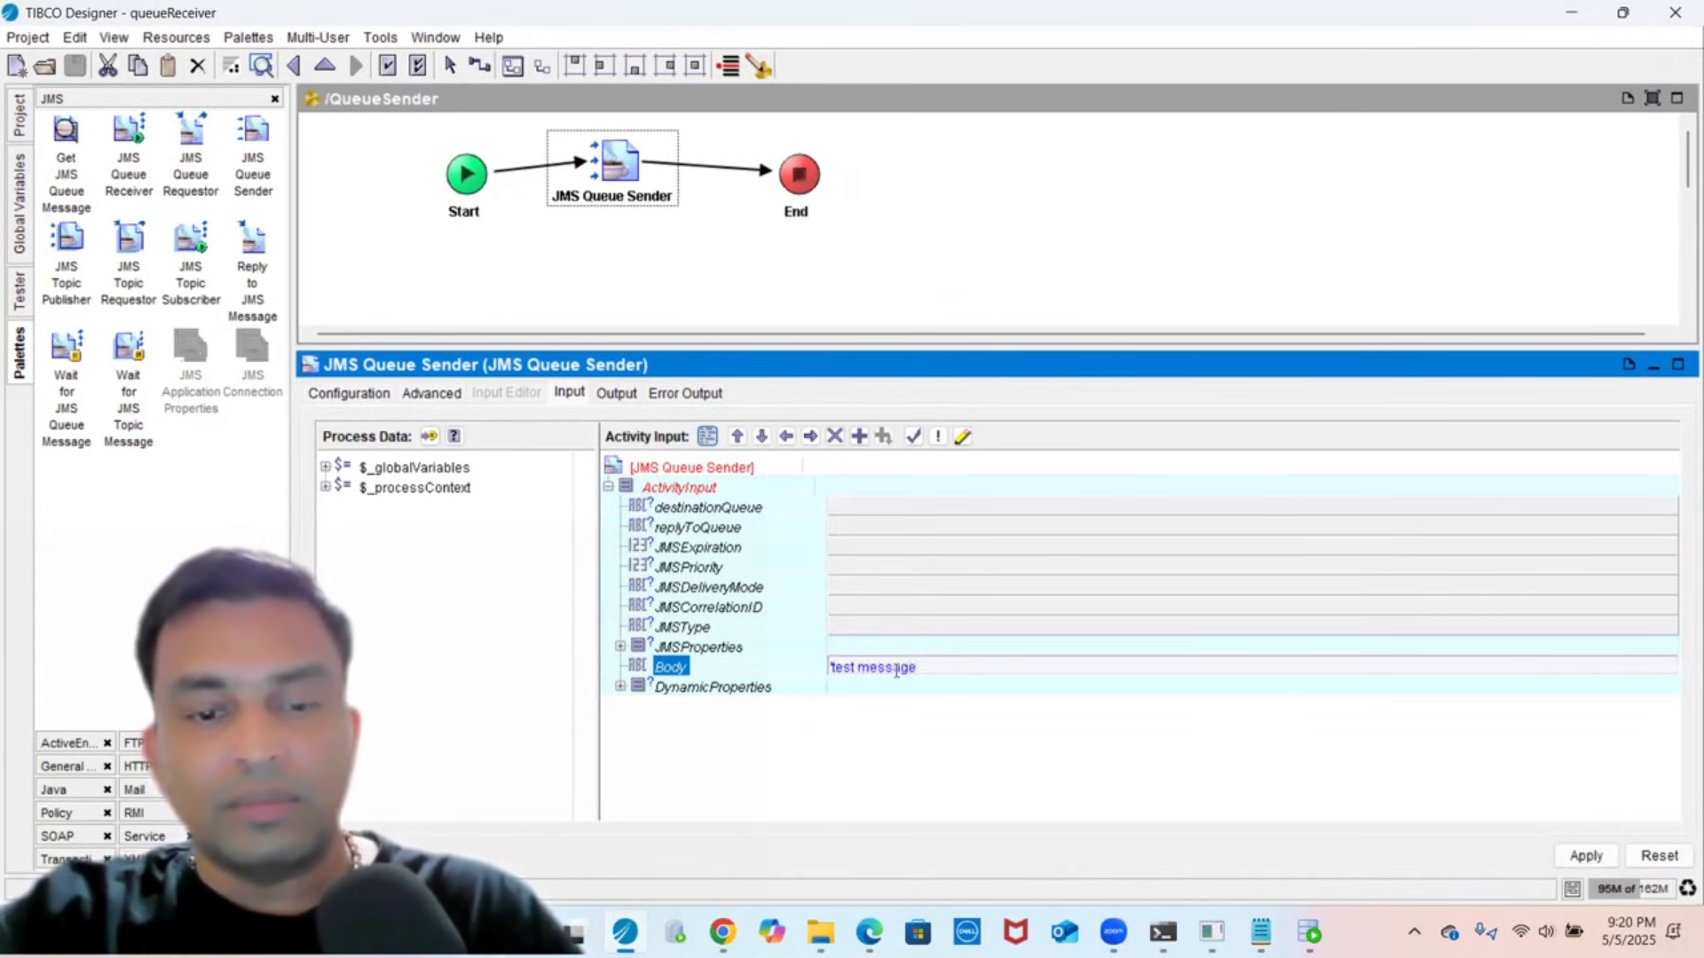
text( 1')
click(757, 586)
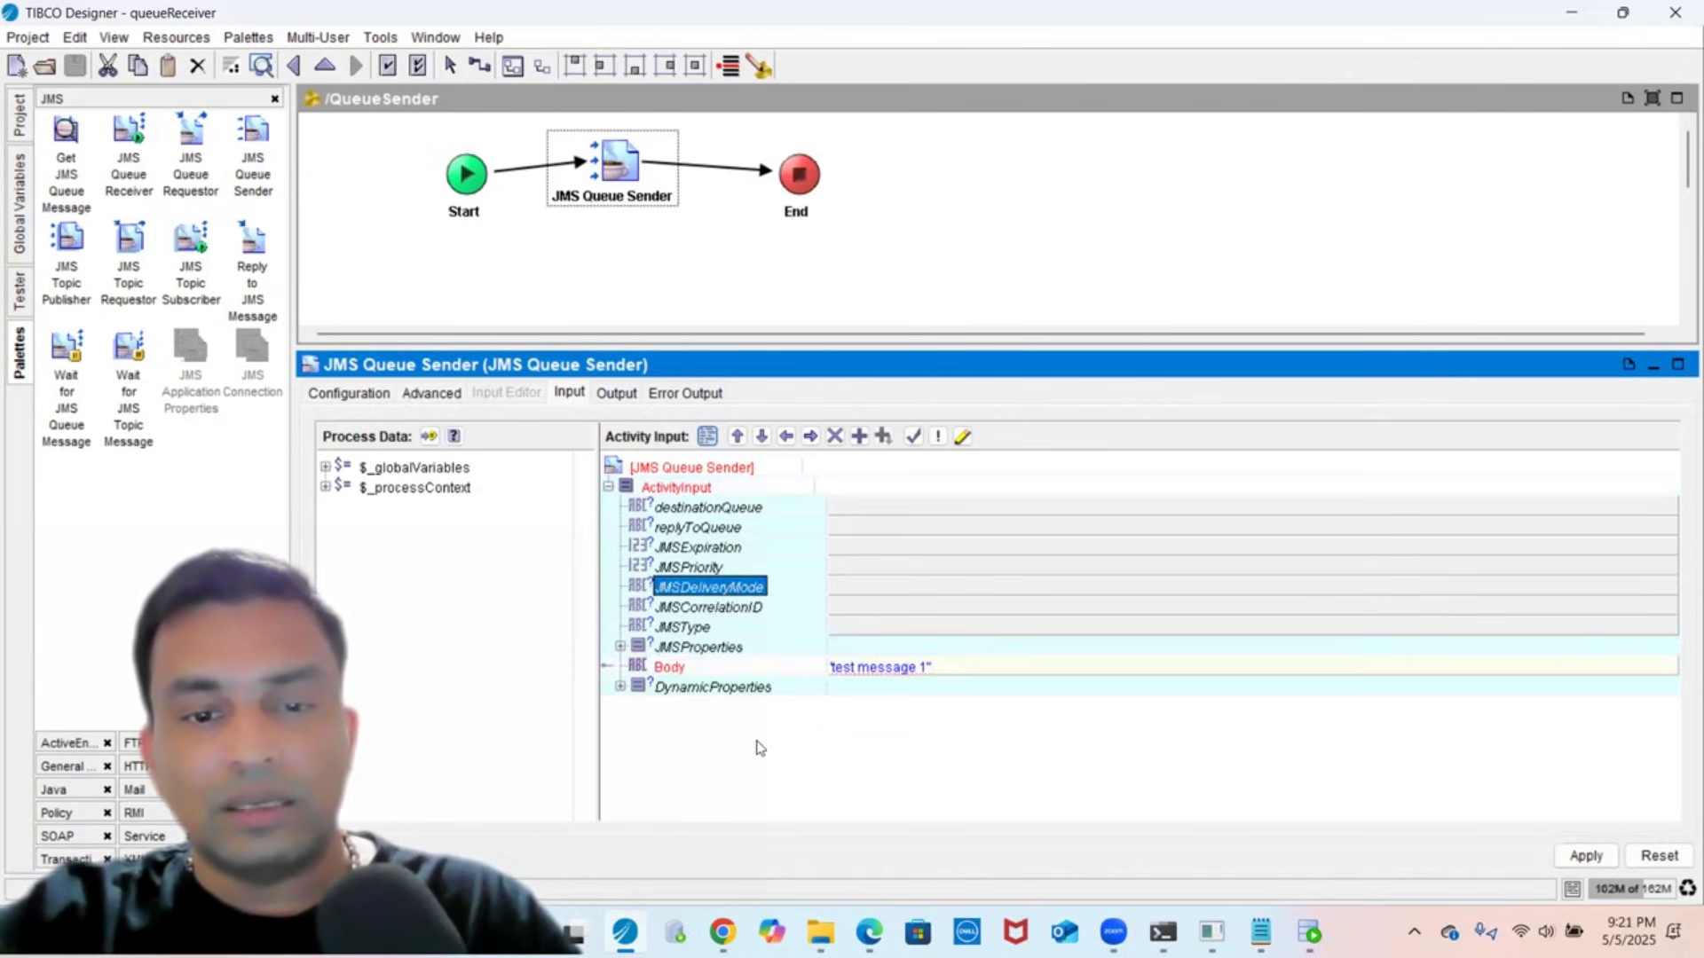
- Wrap the Body value in double quotes as "test message 1" and apply
click(699, 665)
click(928, 667)
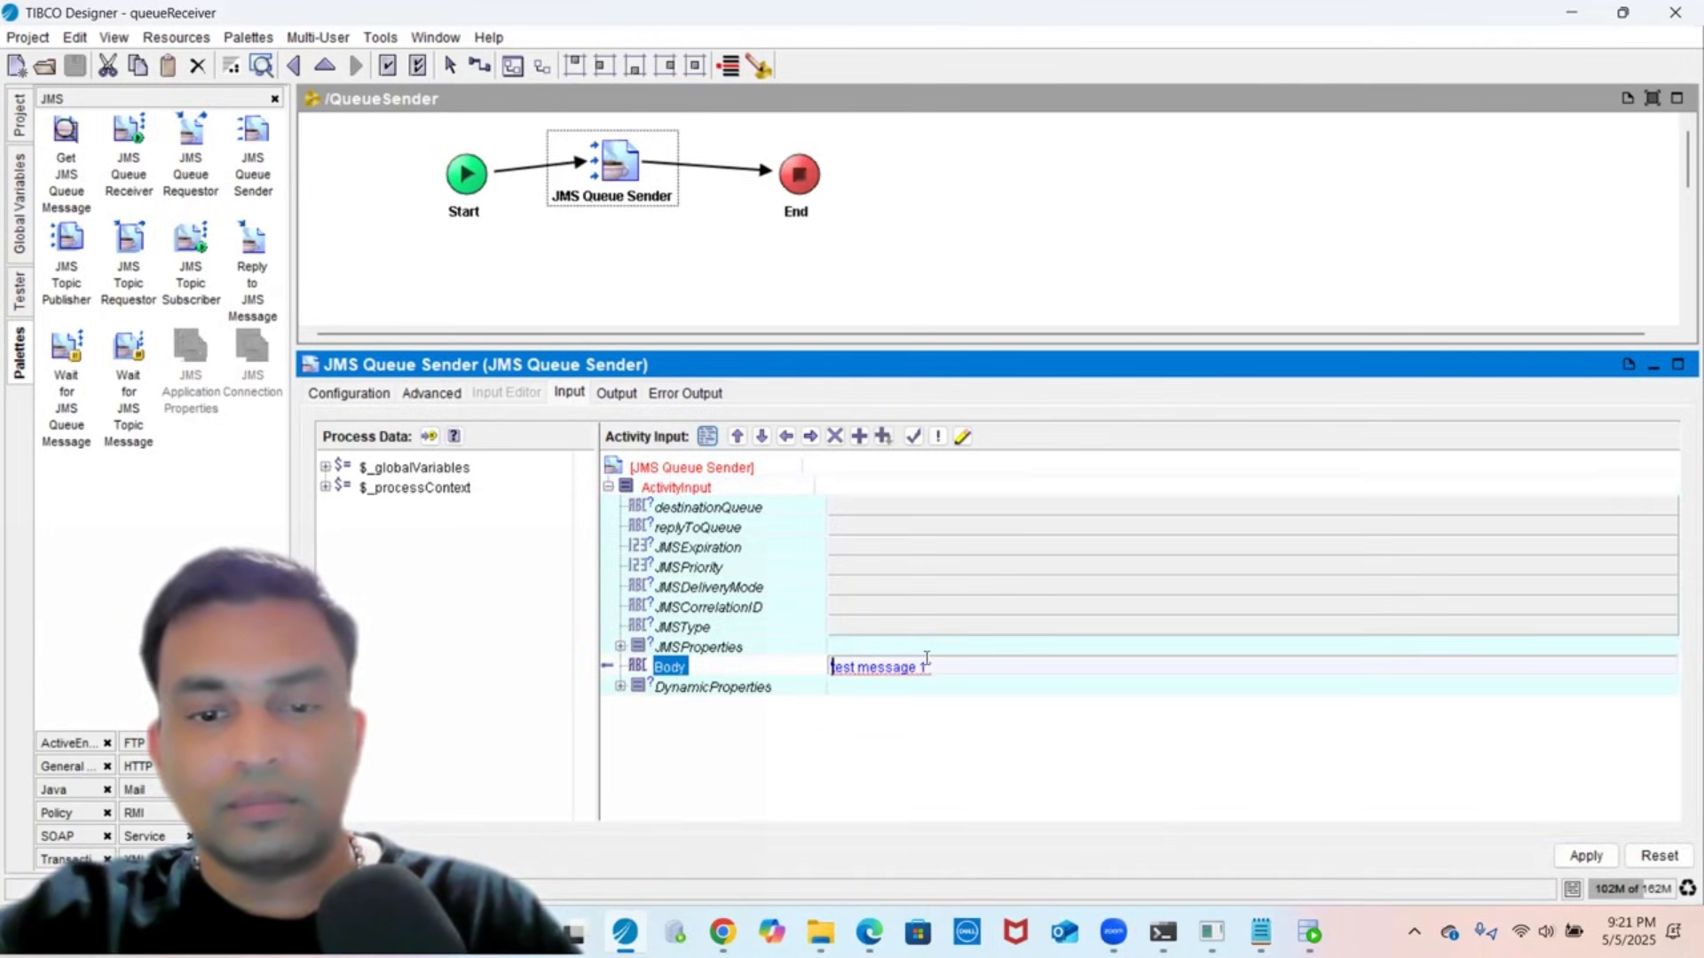
text(")
key(End)
text(")
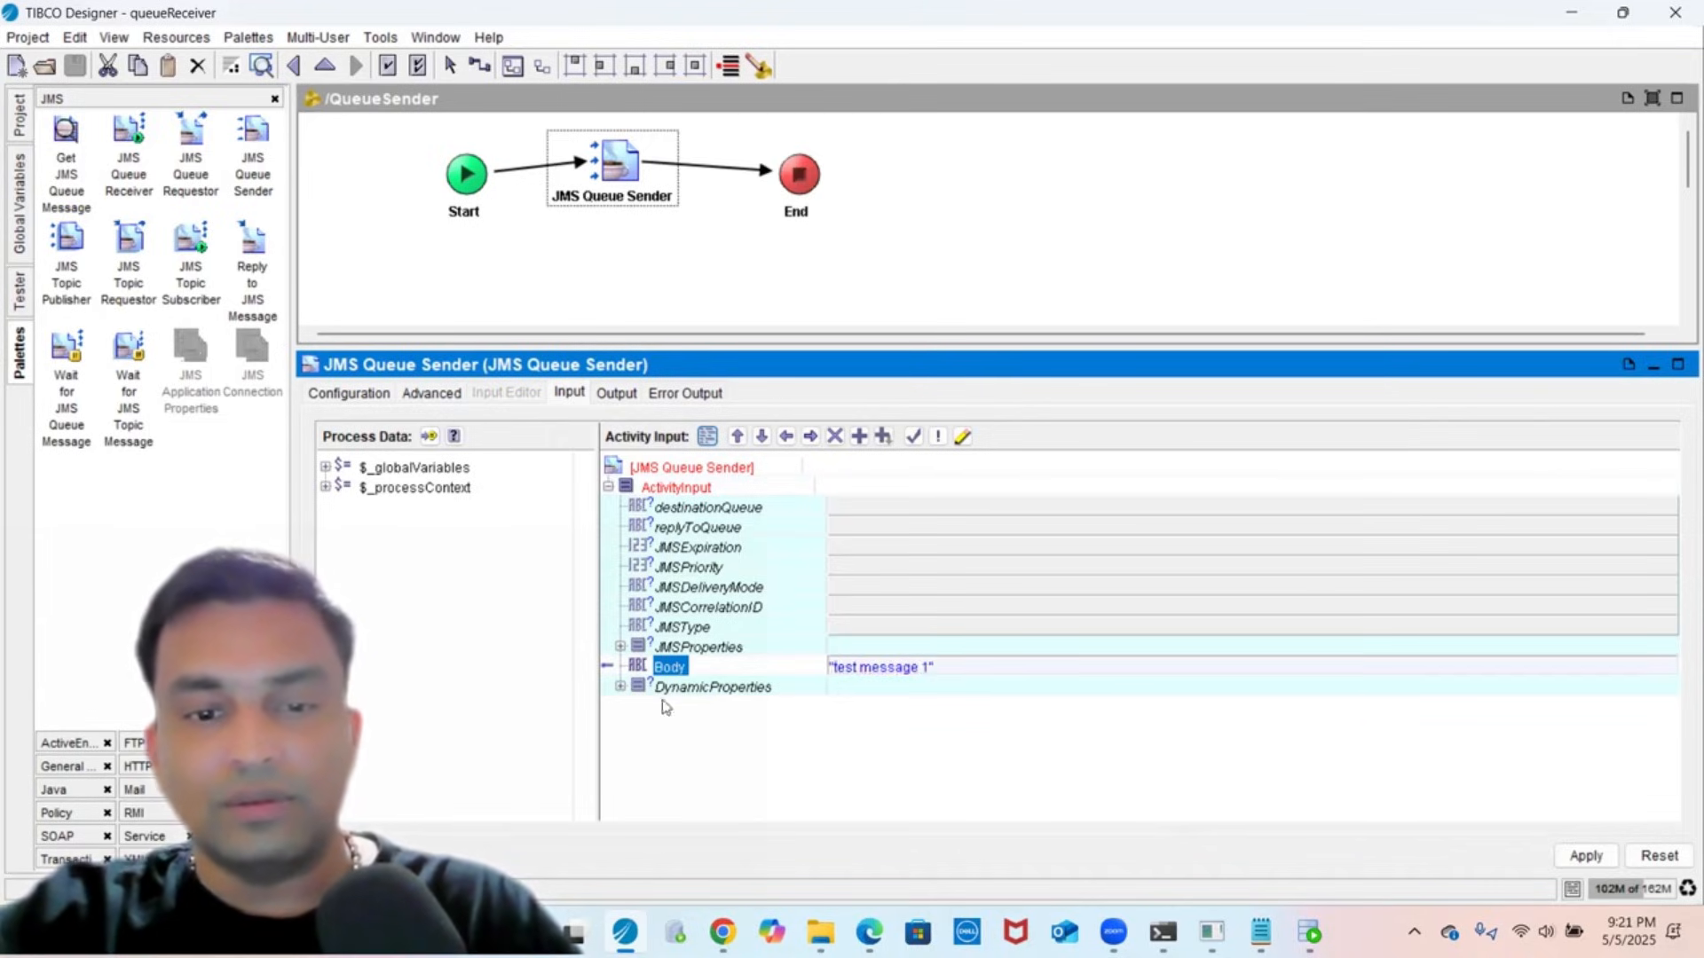
click(685, 669)
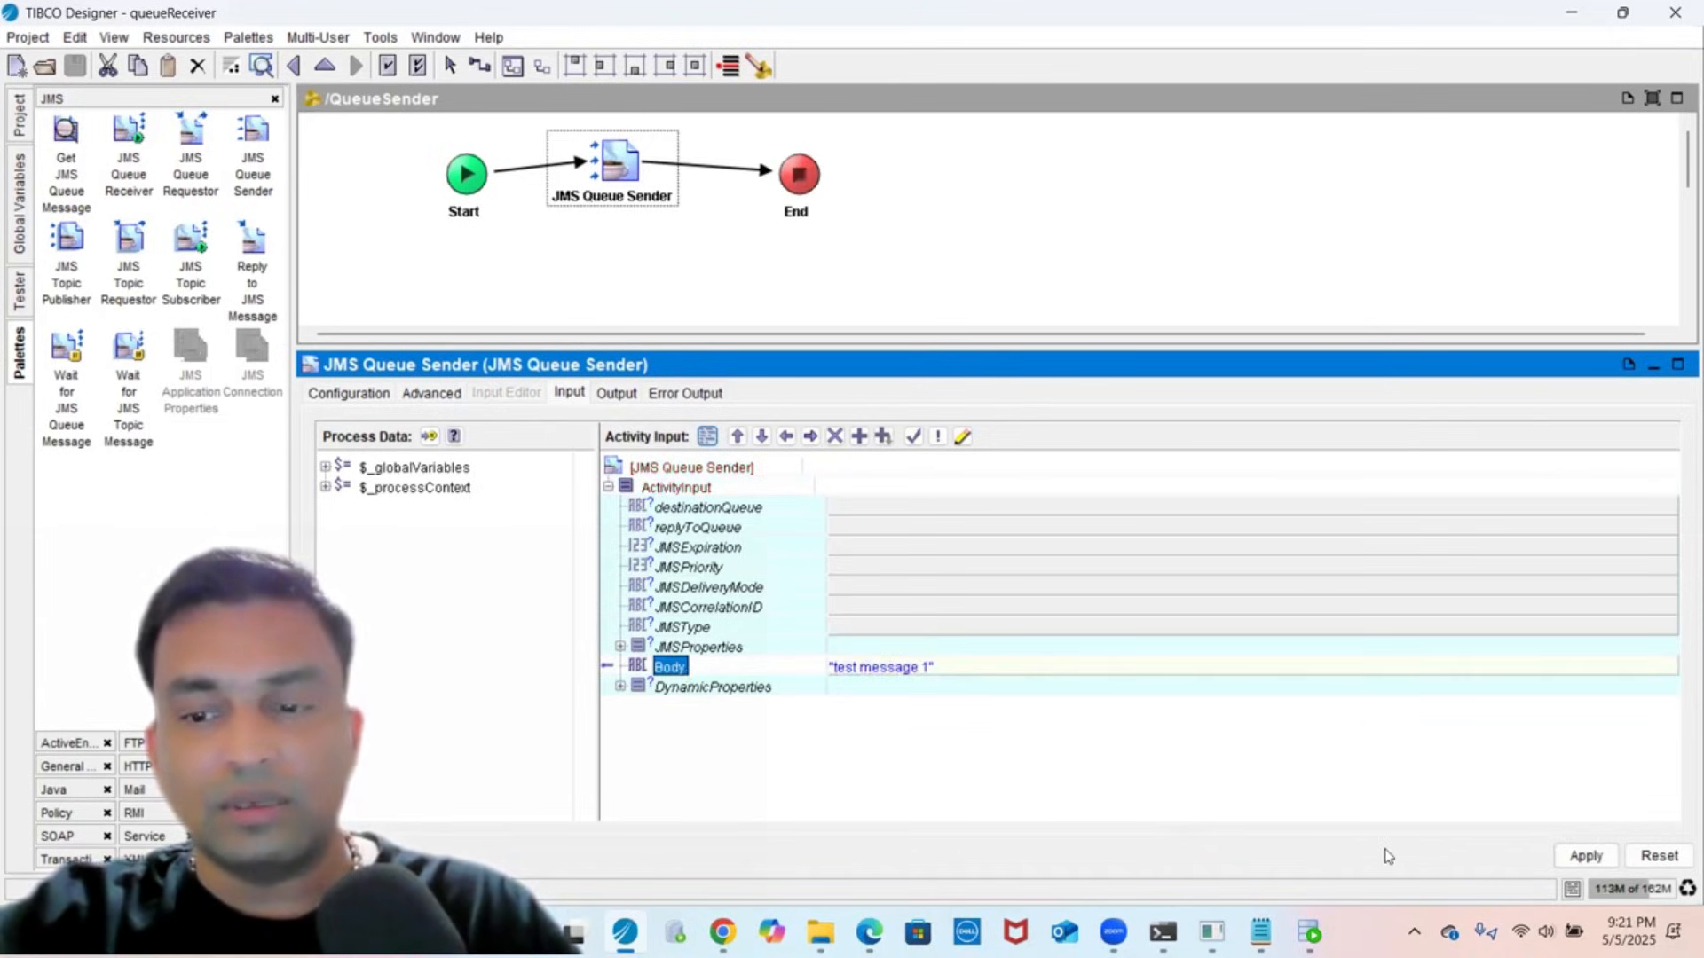
click(1566, 857)
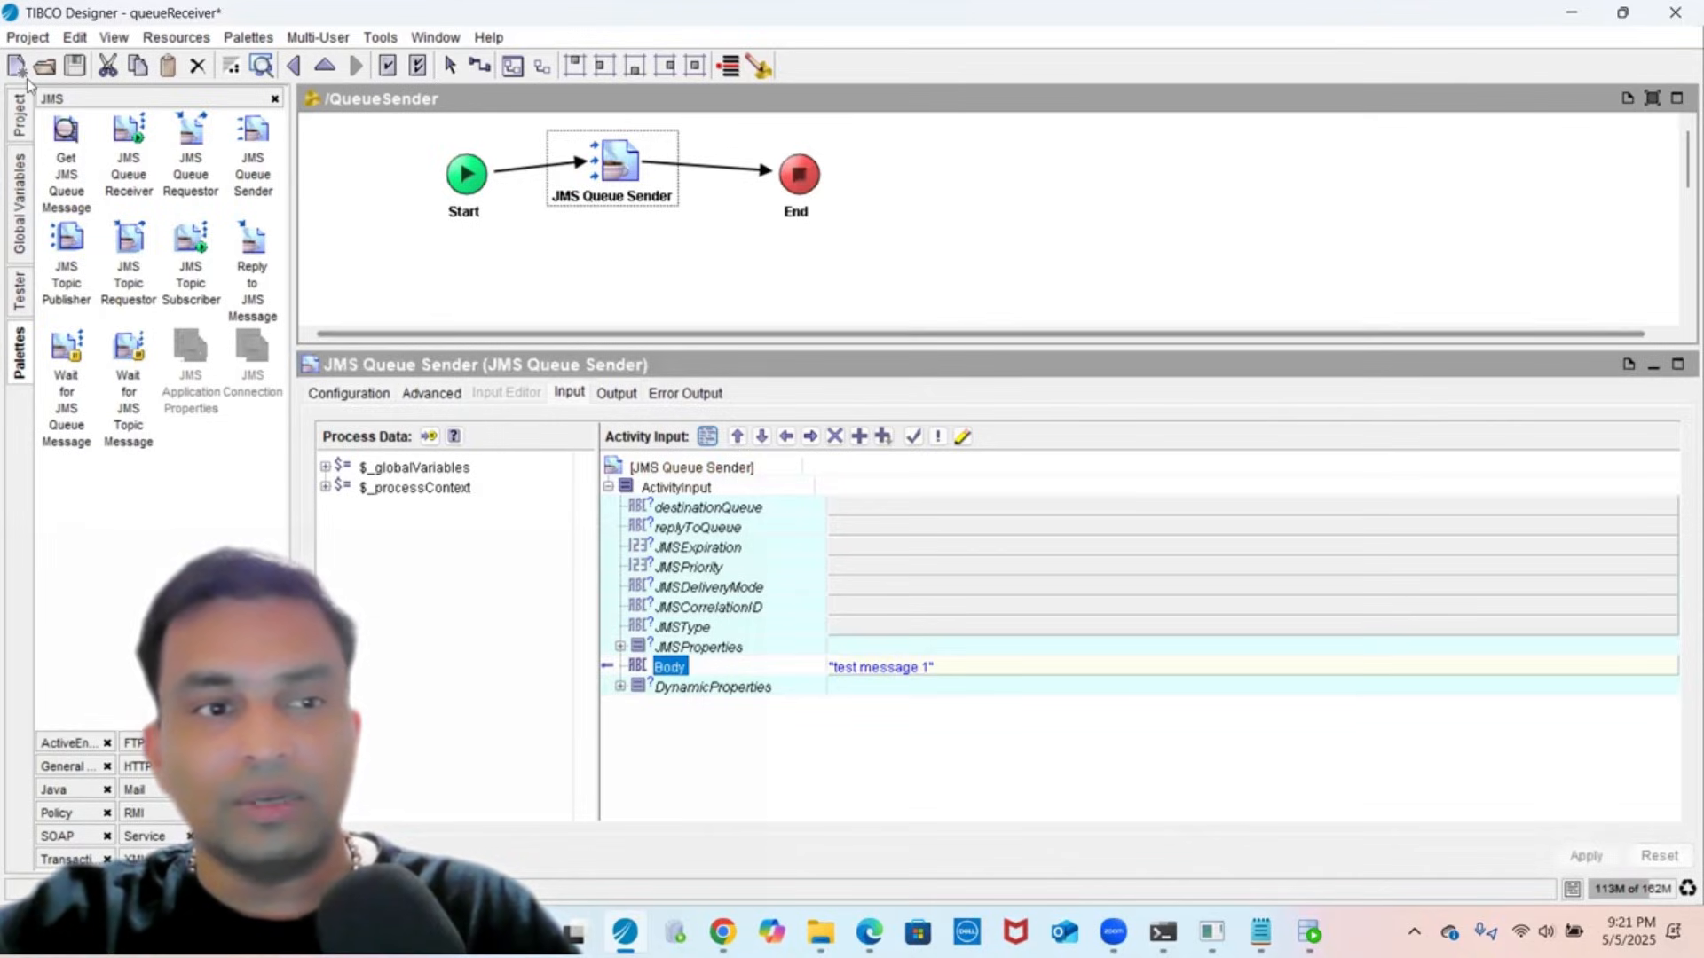
- Save the project and load QueueSender into a new test session
click(83, 60)
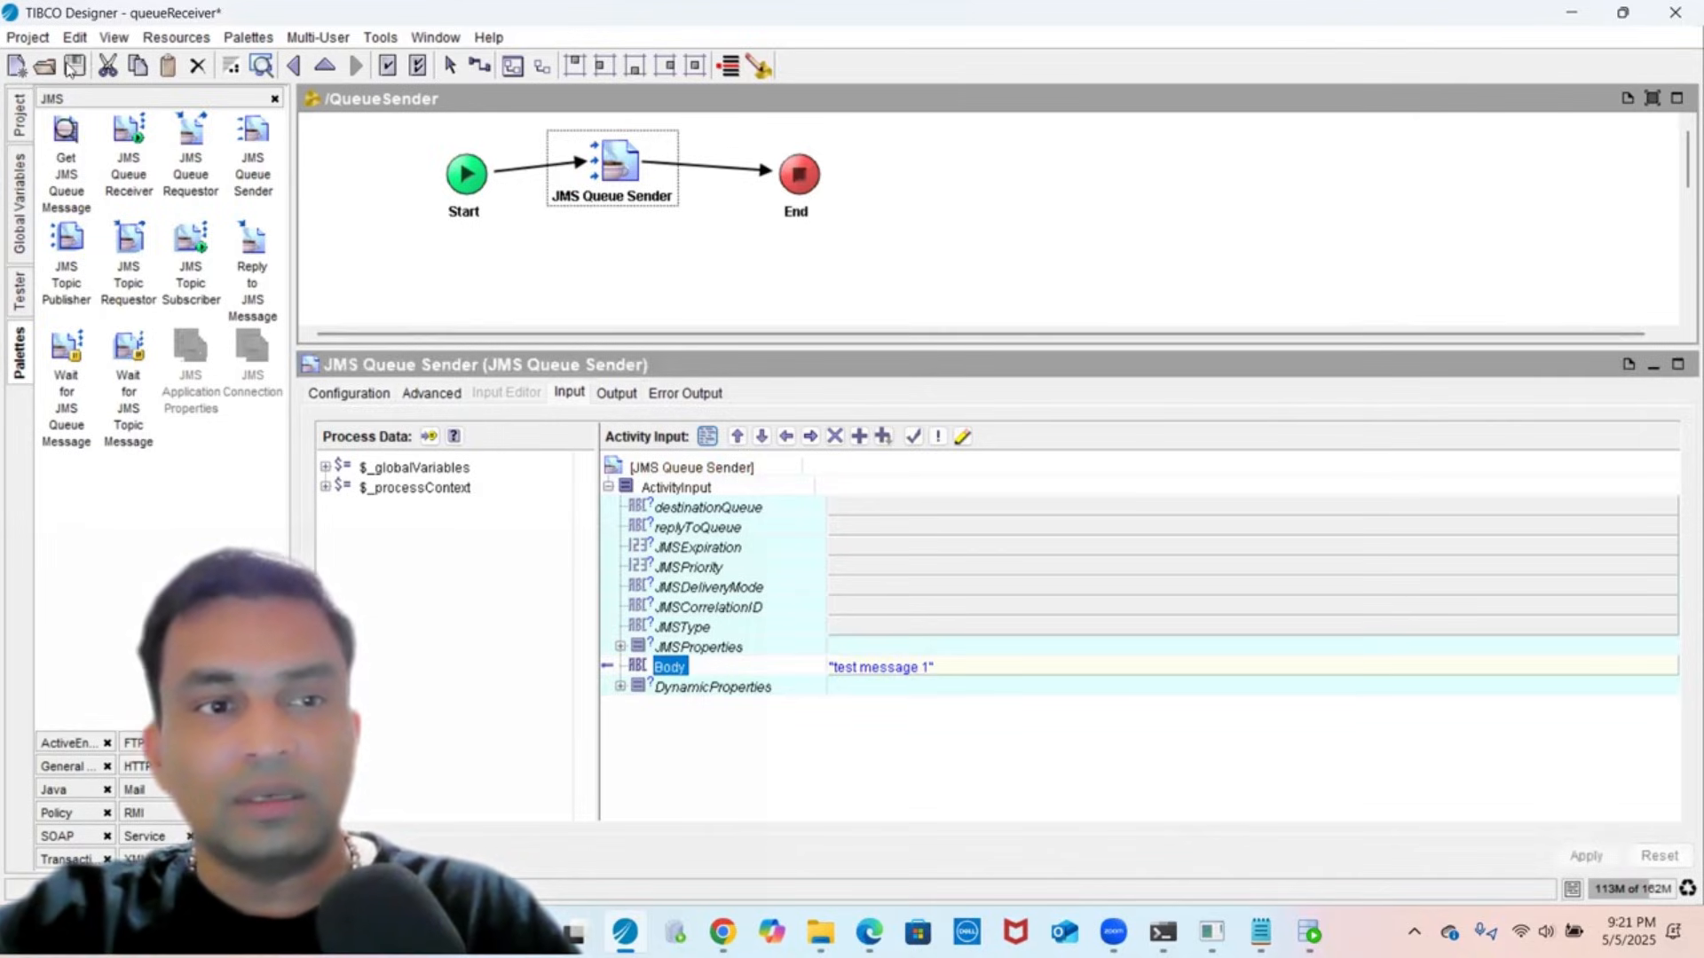
click(16, 297)
click(55, 139)
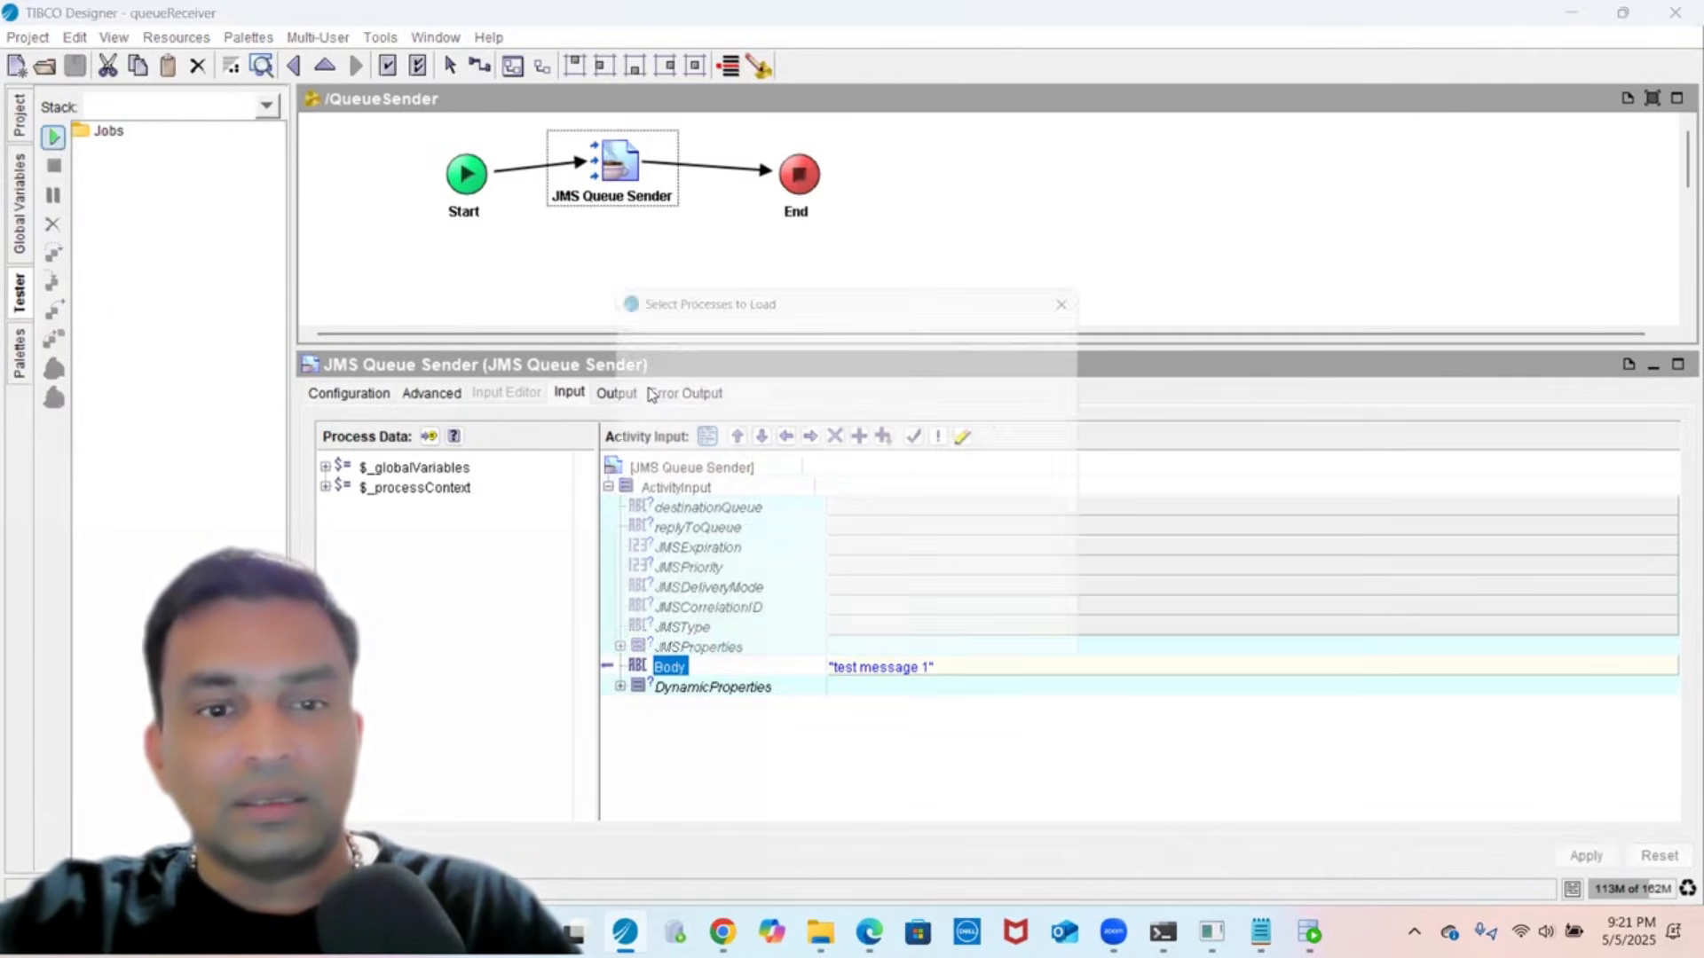
click(1021, 458)
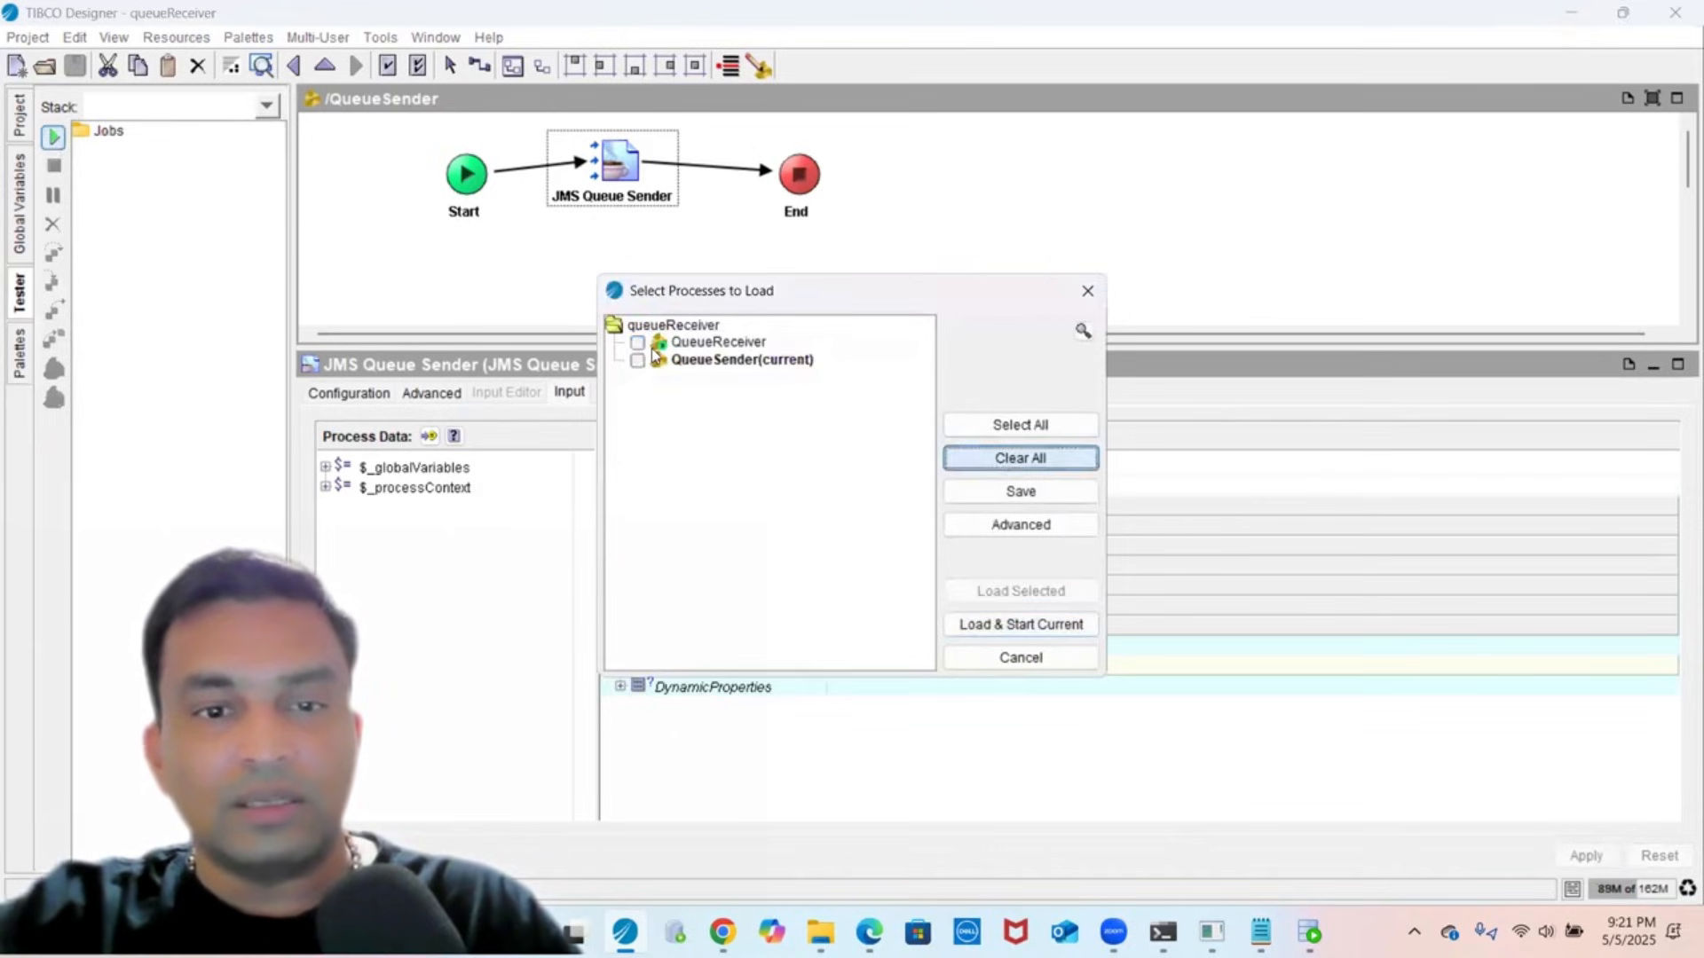
click(720, 360)
click(1020, 590)
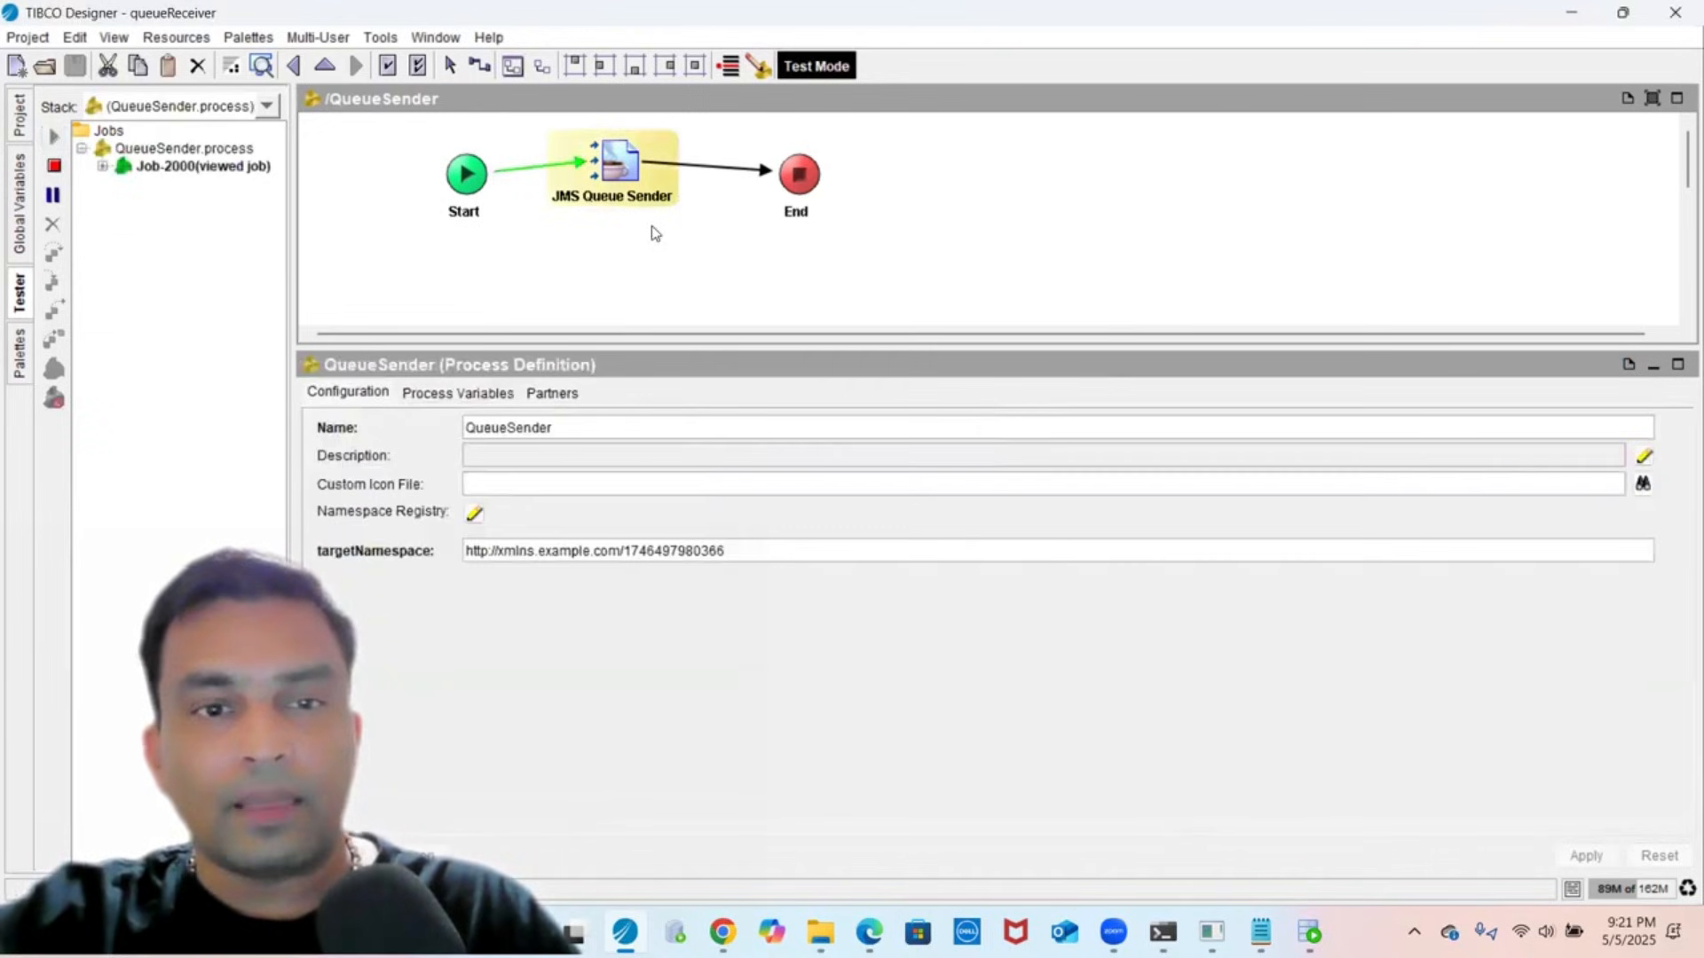
- Review the JMS Queue Sender's input data and returned message ID as XML source
click(619, 171)
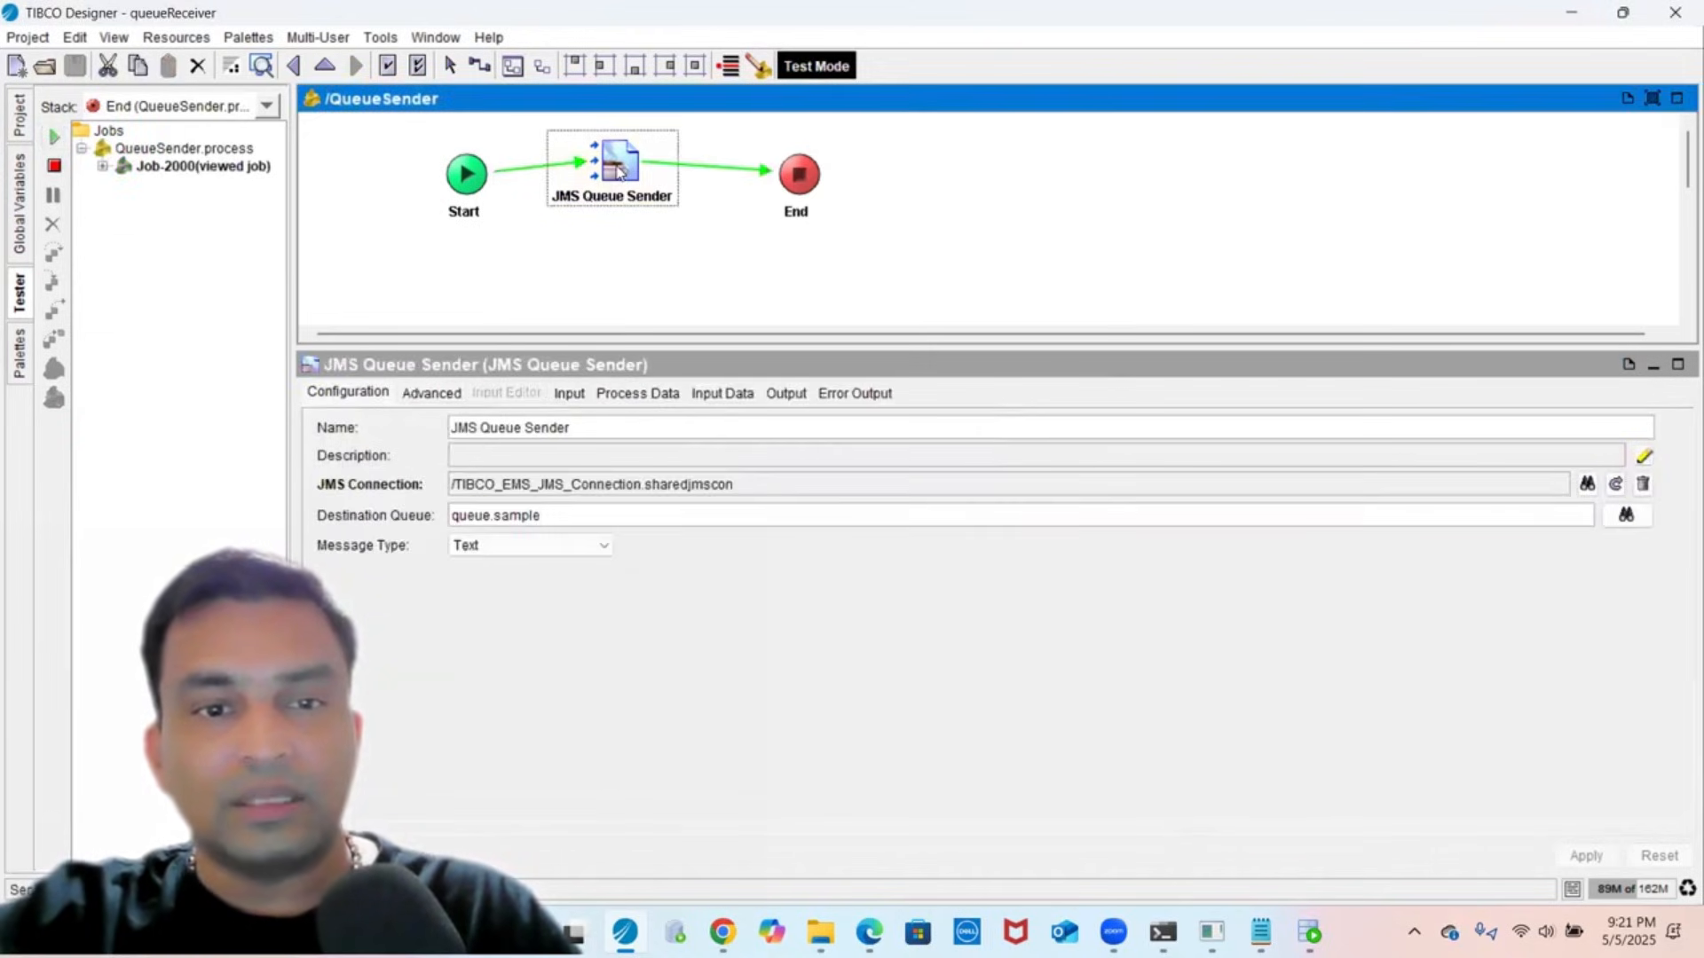
click(723, 393)
click(769, 396)
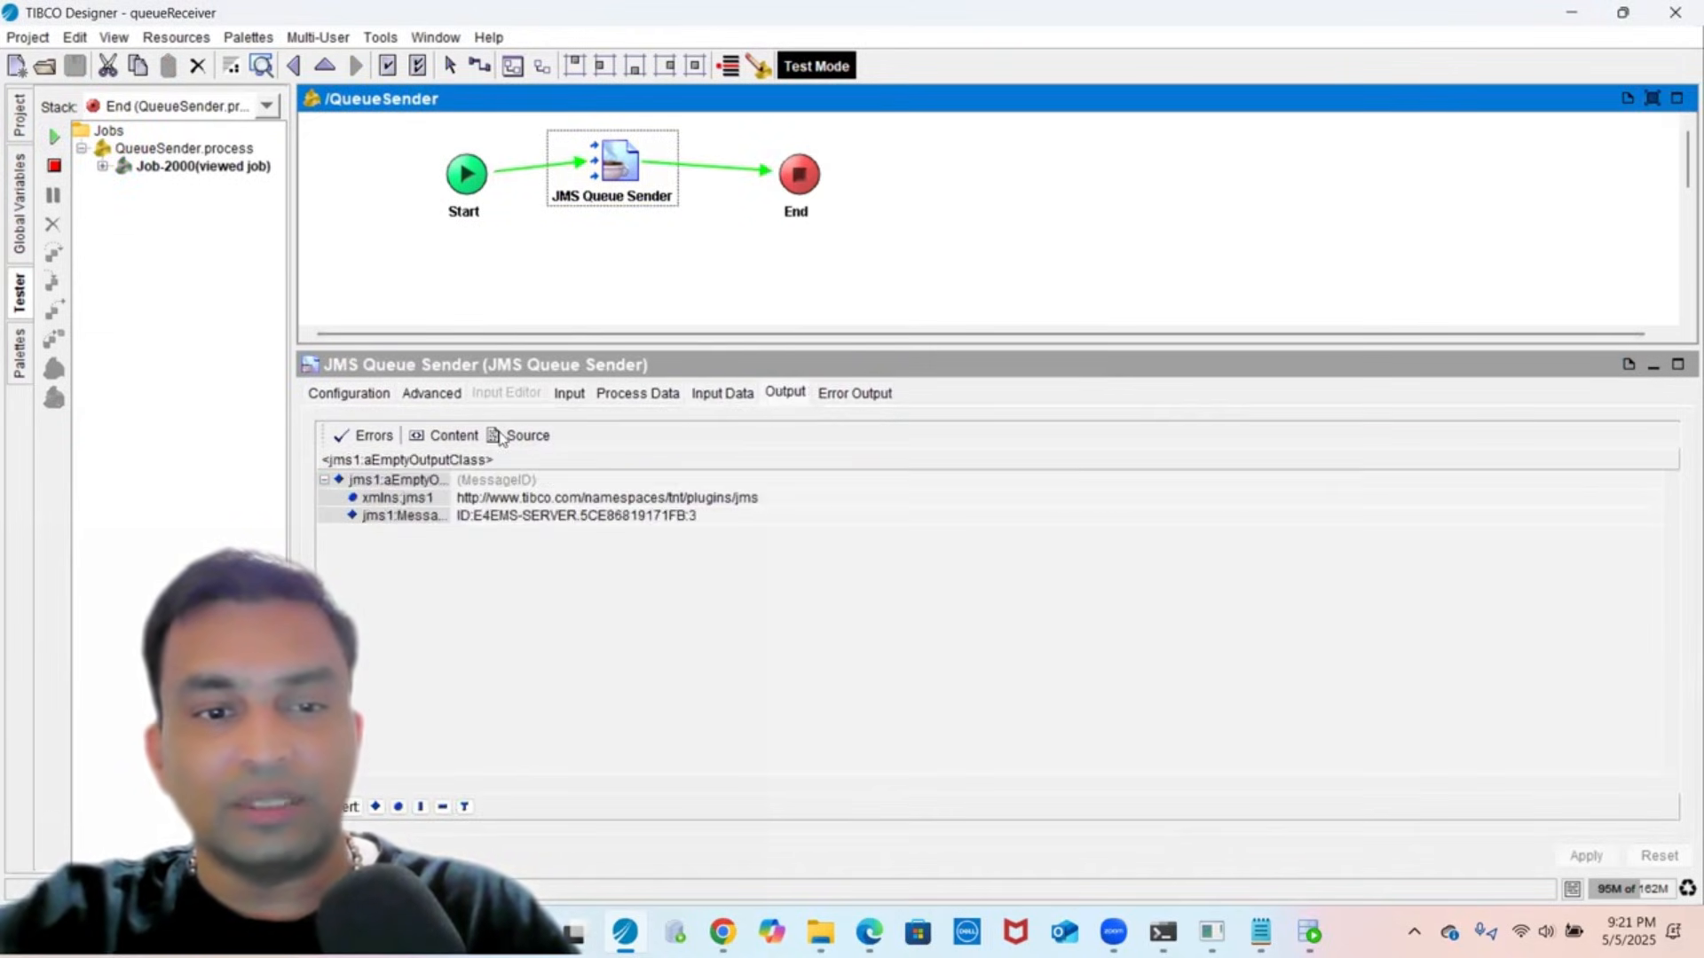
click(524, 435)
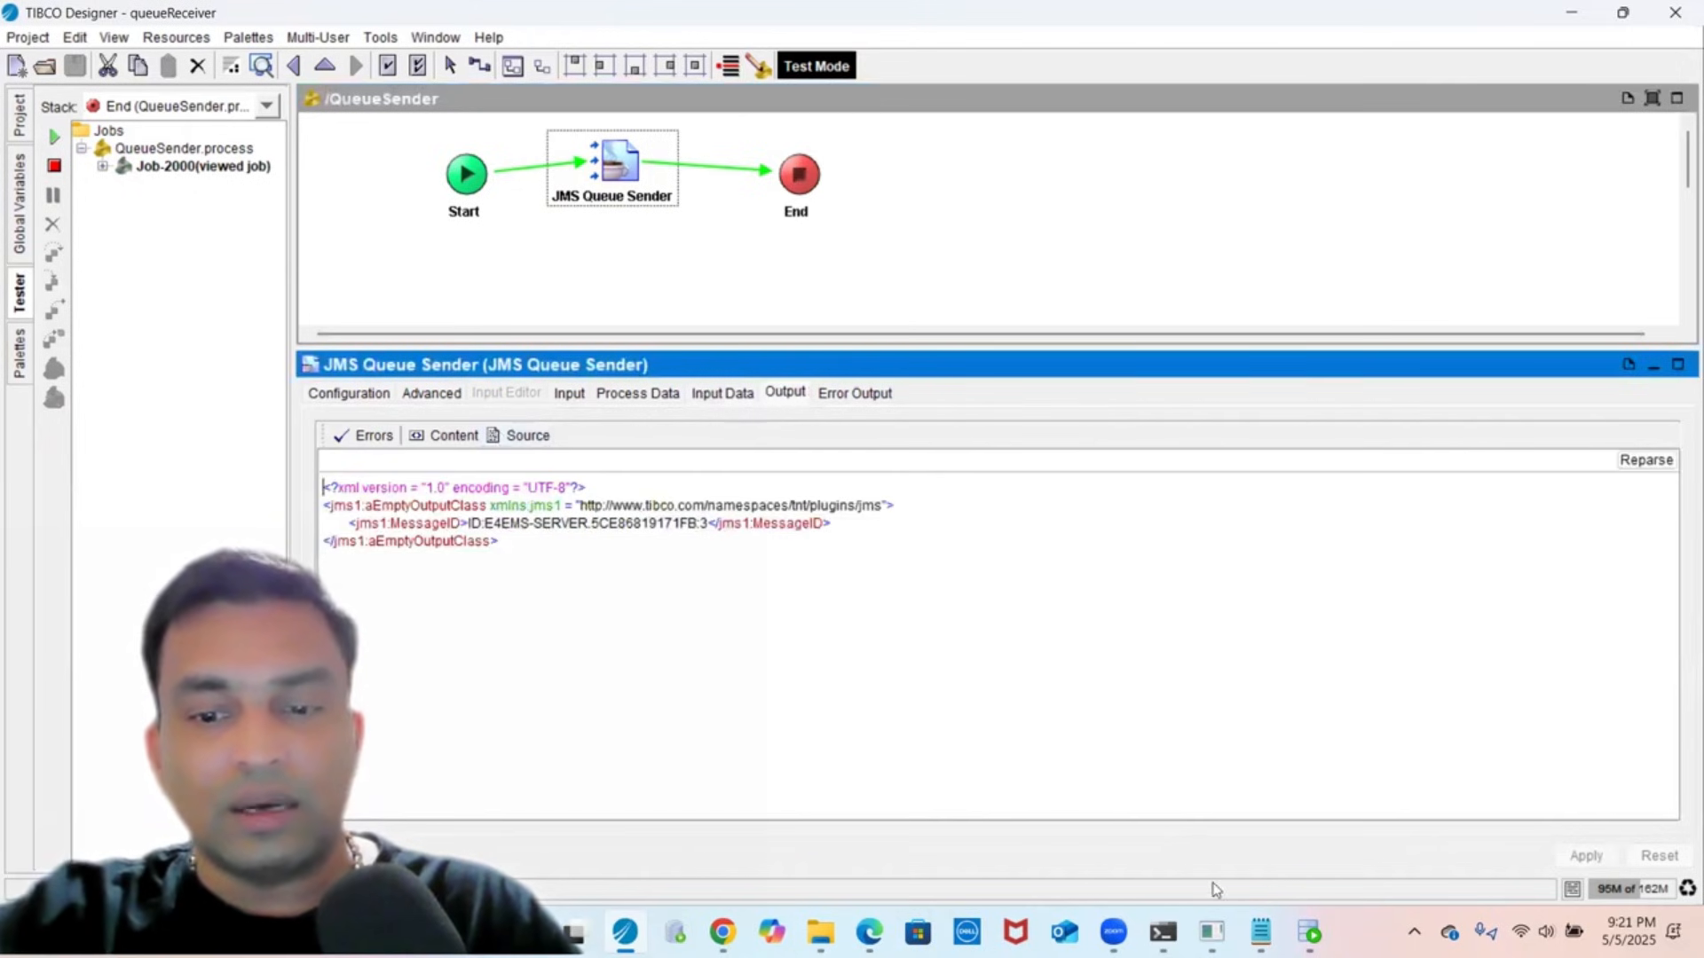
key(alt+Tab)
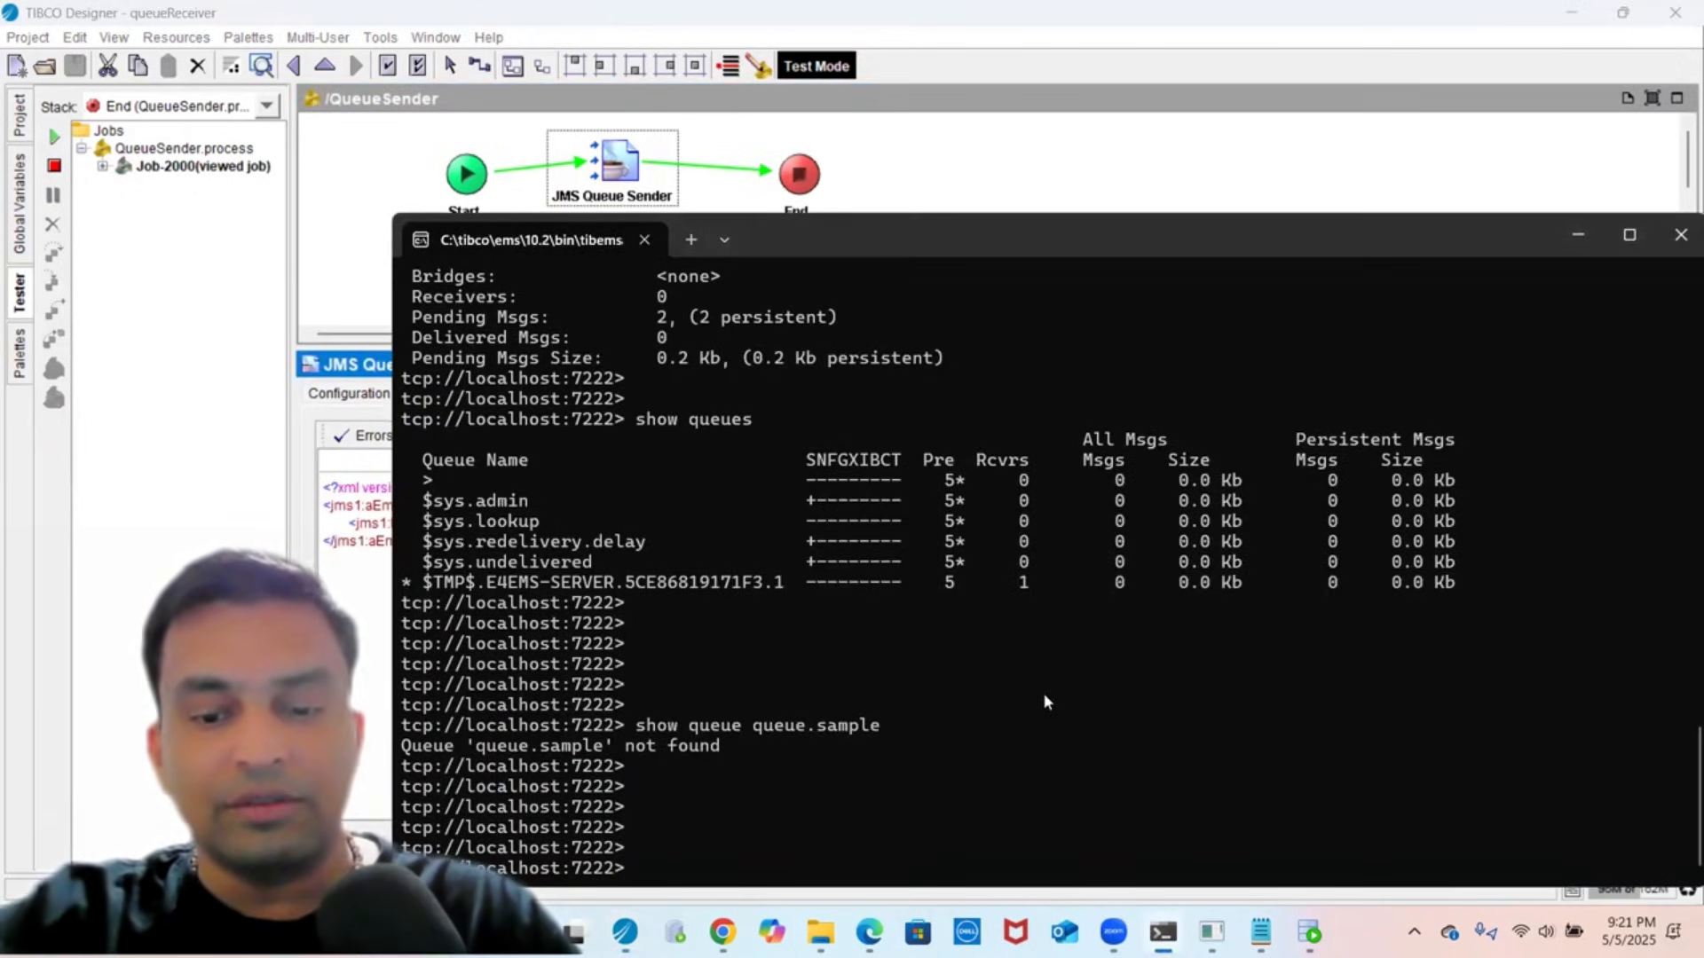
- Rerun 'show queue queue.sample' and confirm 1 pending message (0.1 Kb)
key(Up)
key(Return)
key(Return)
key(Return)
key(Return)
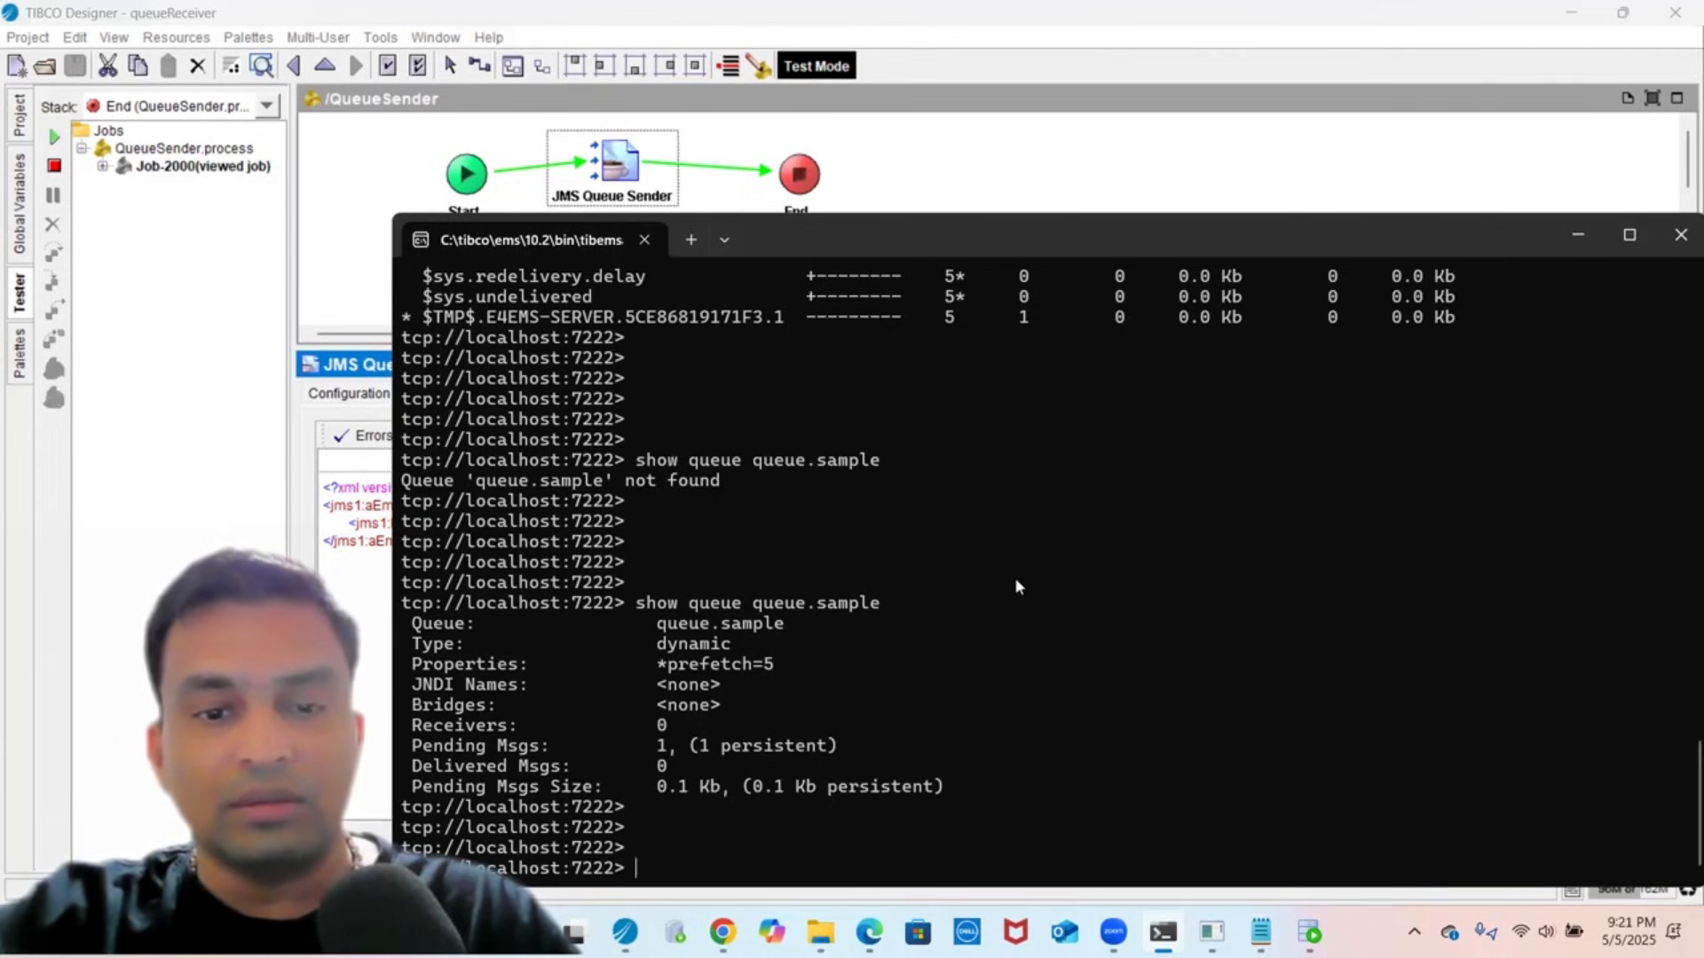
scroll(1015, 577, up, 5)
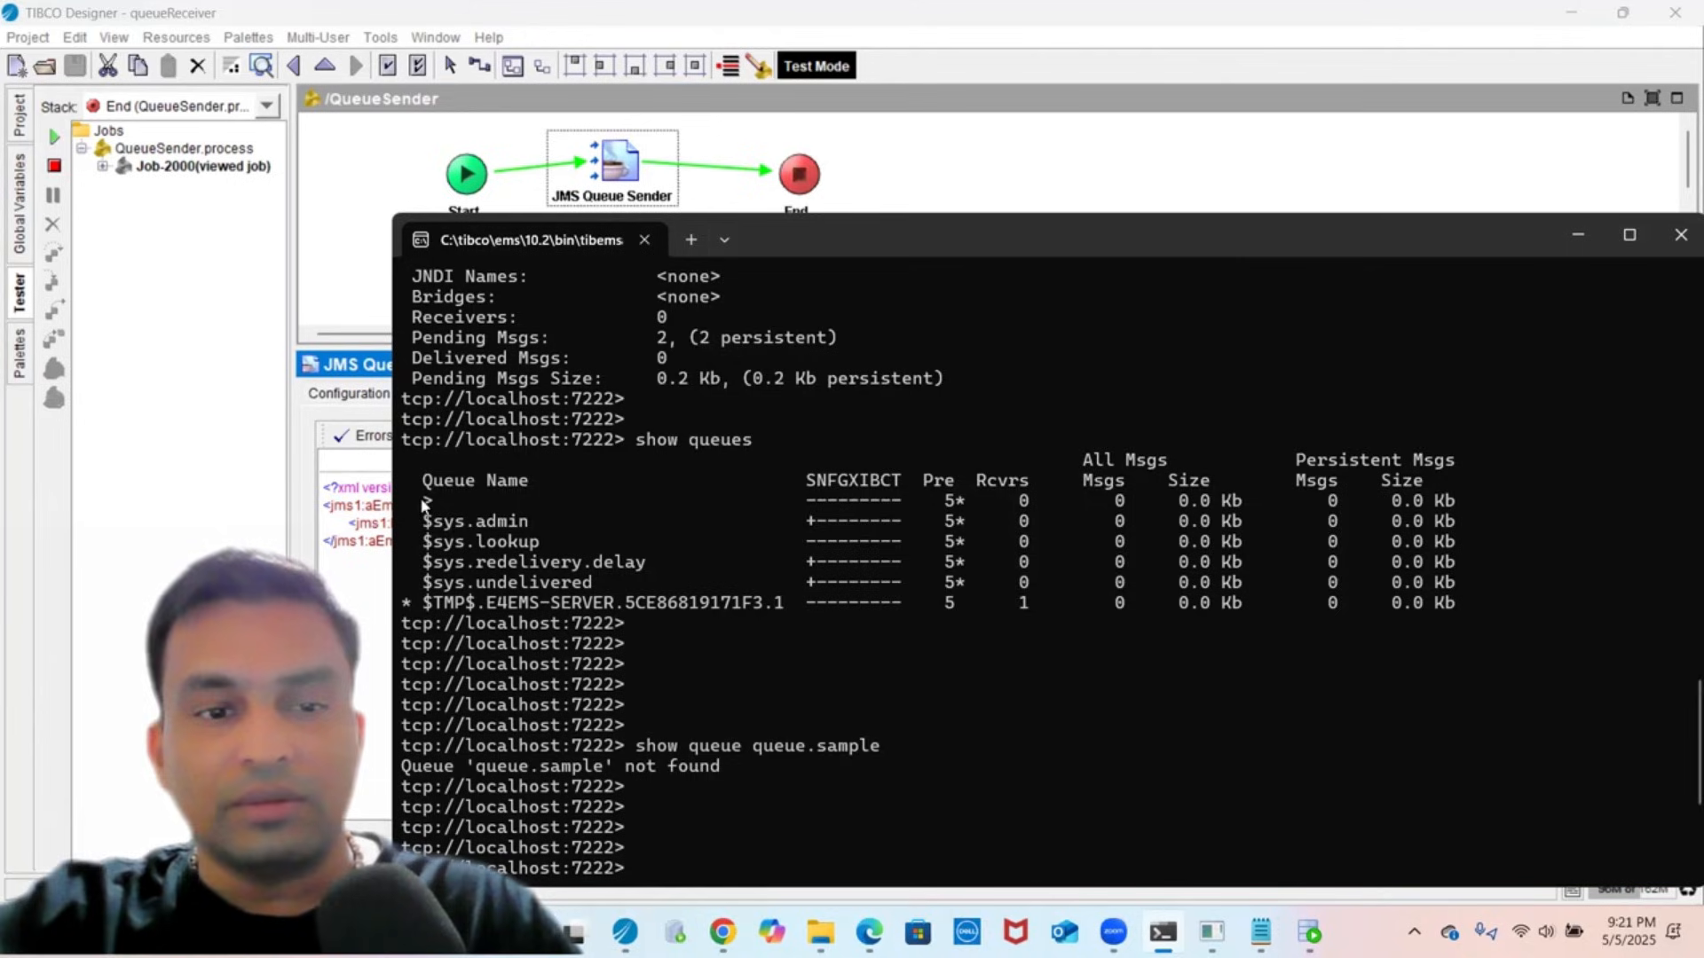
scroll(641, 559, down, 4)
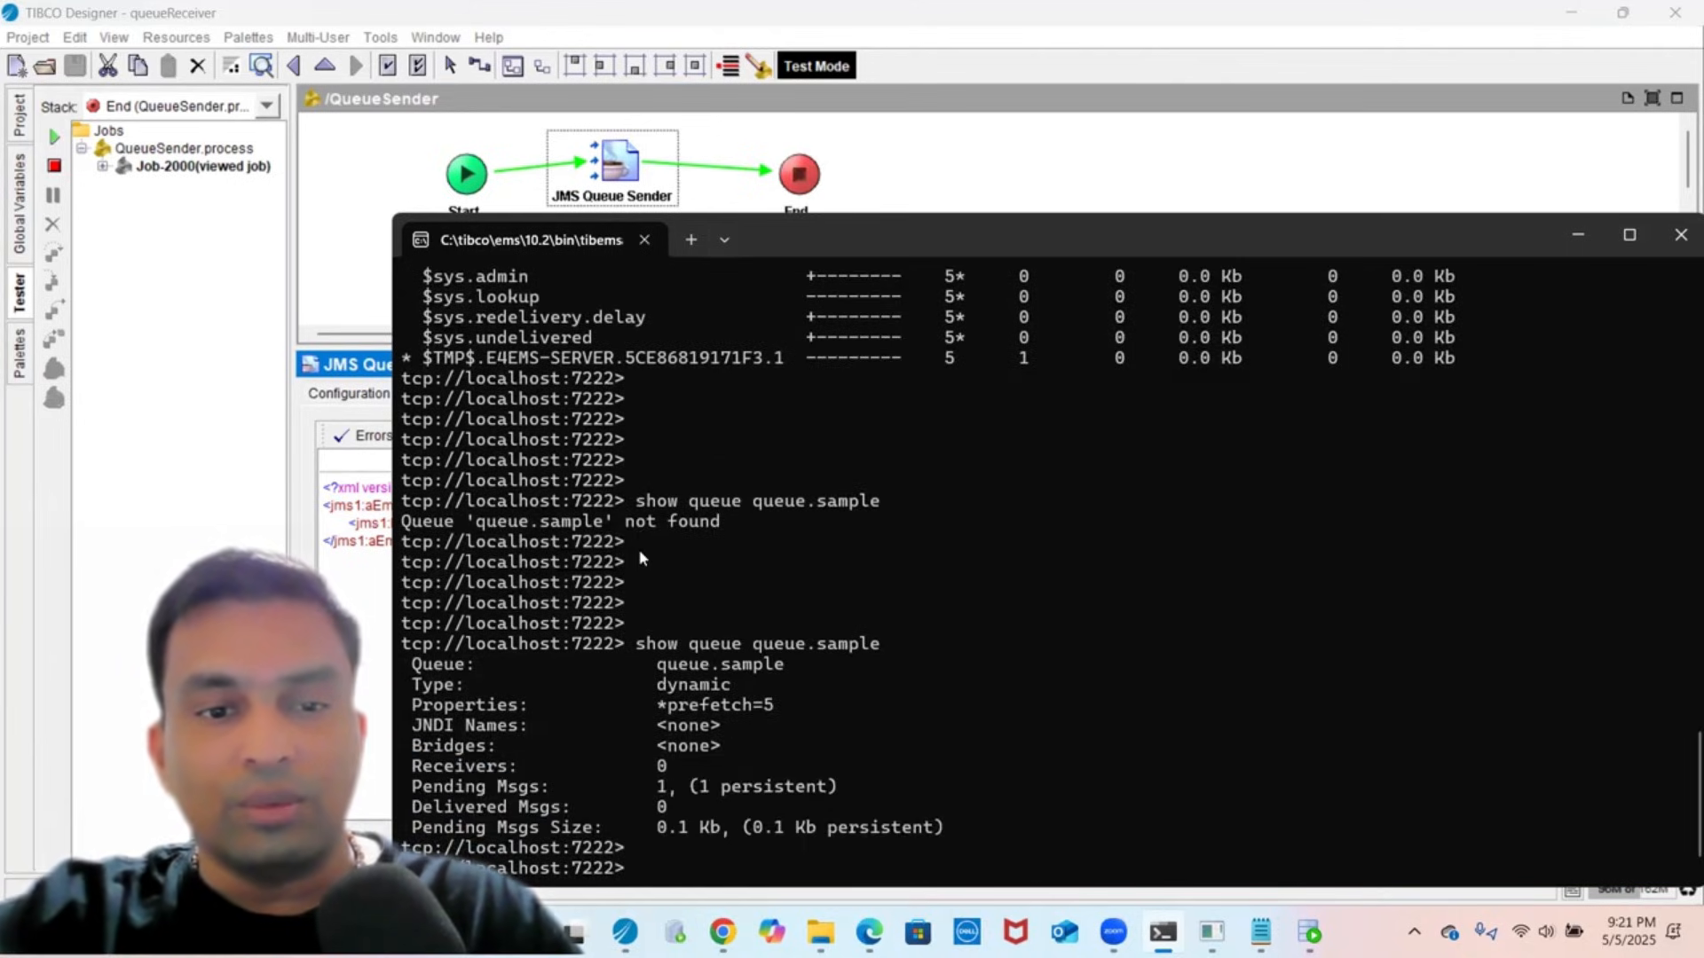
key(Return)
key(Return)
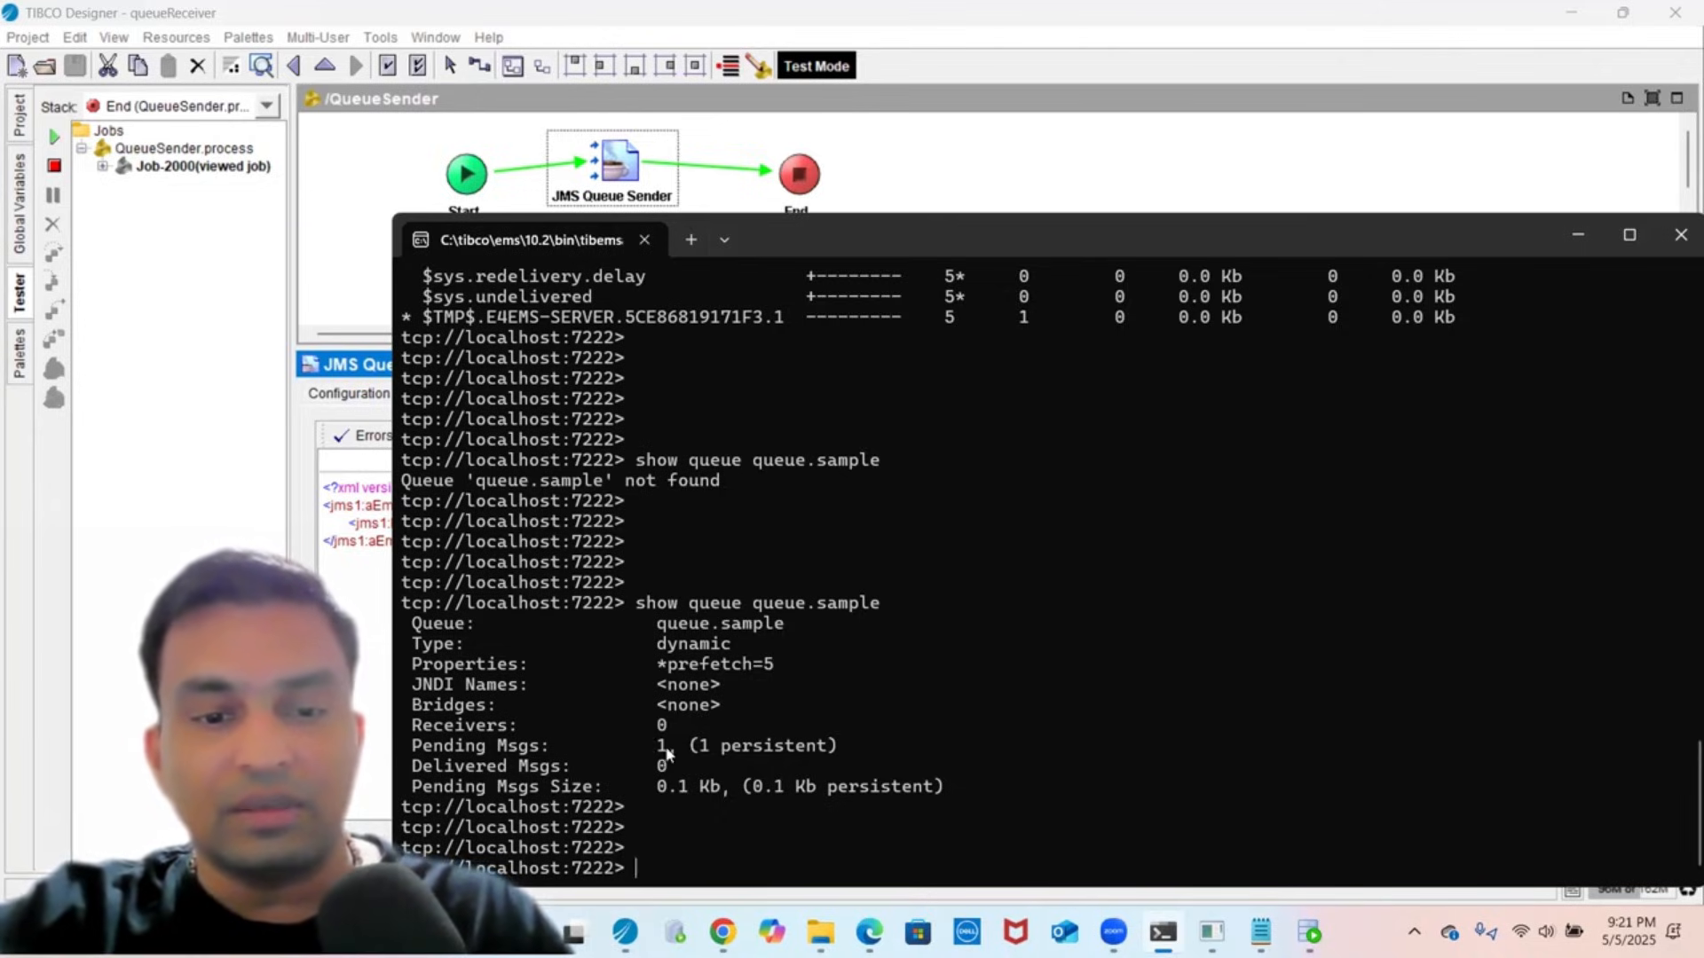
click(19, 341)
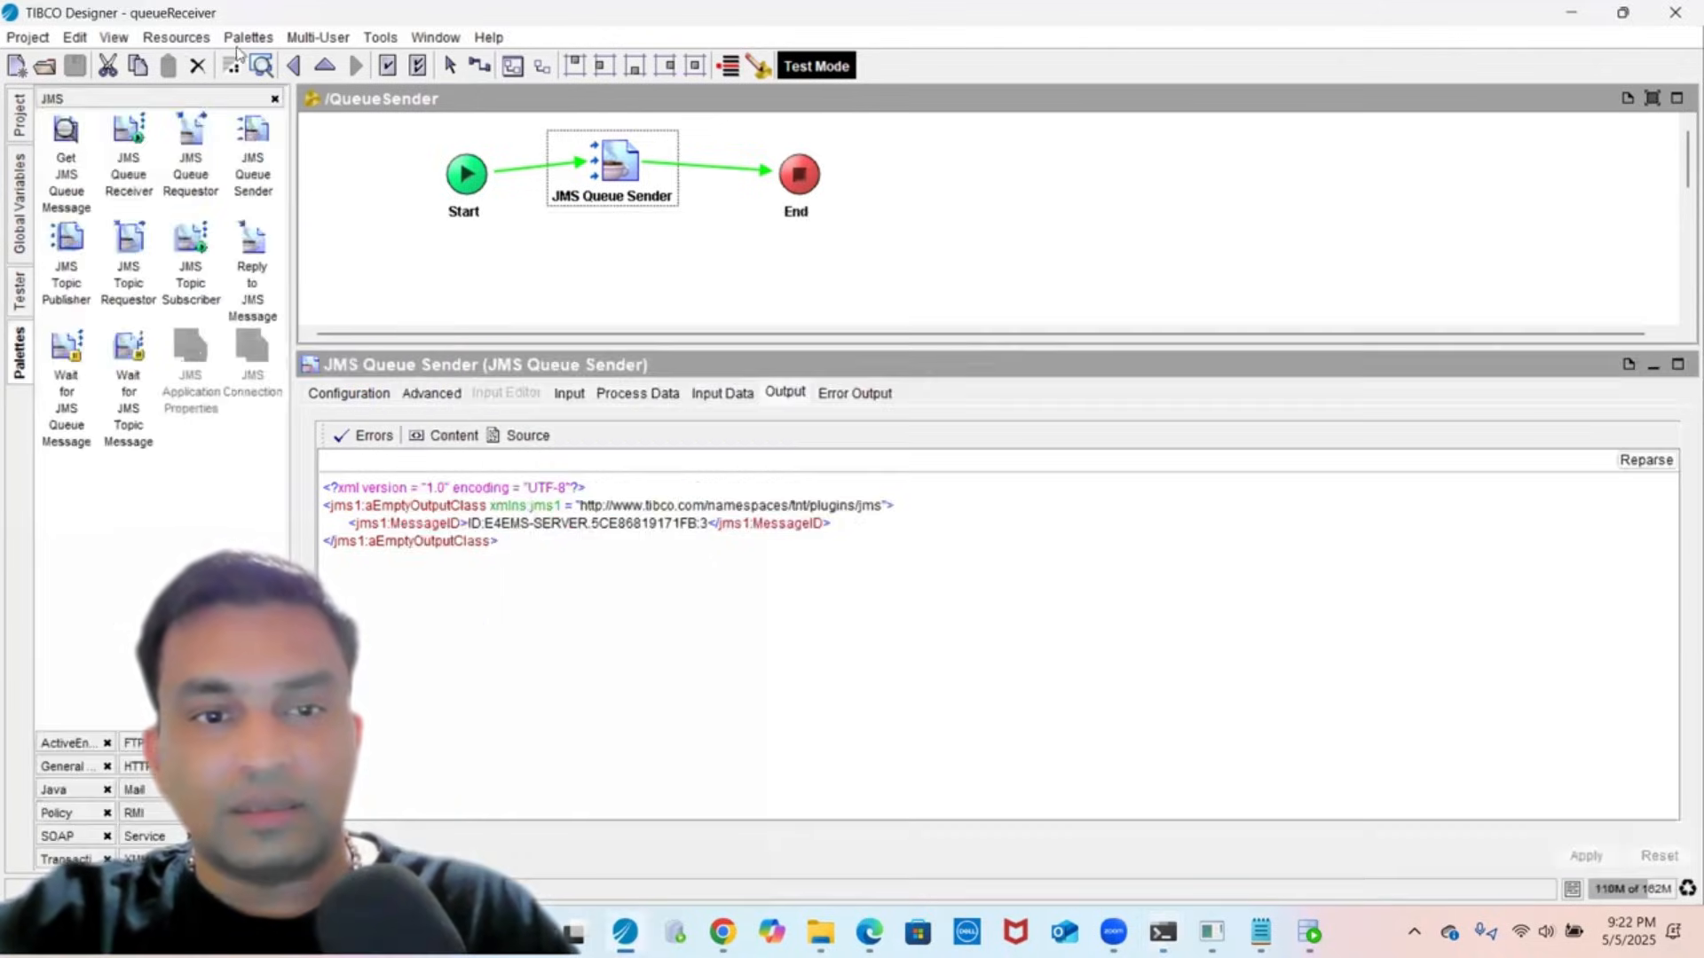
- Change the sender's Body from "test message 1" to "test message 2" and apply
click(651, 280)
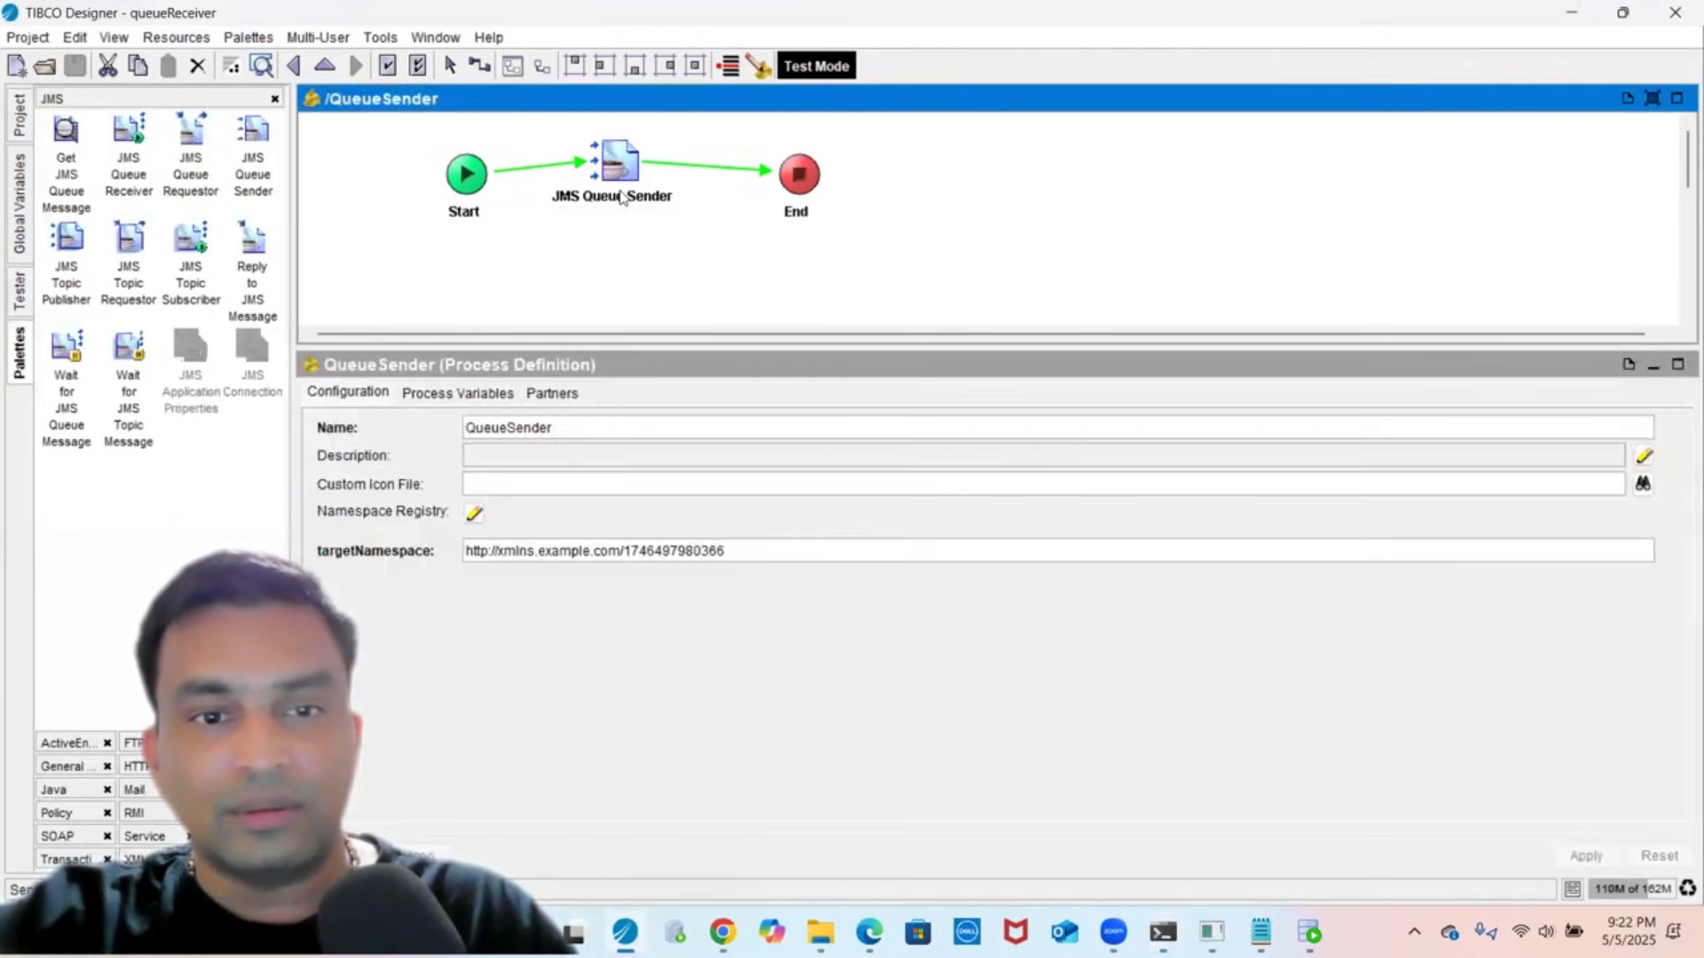
click(622, 197)
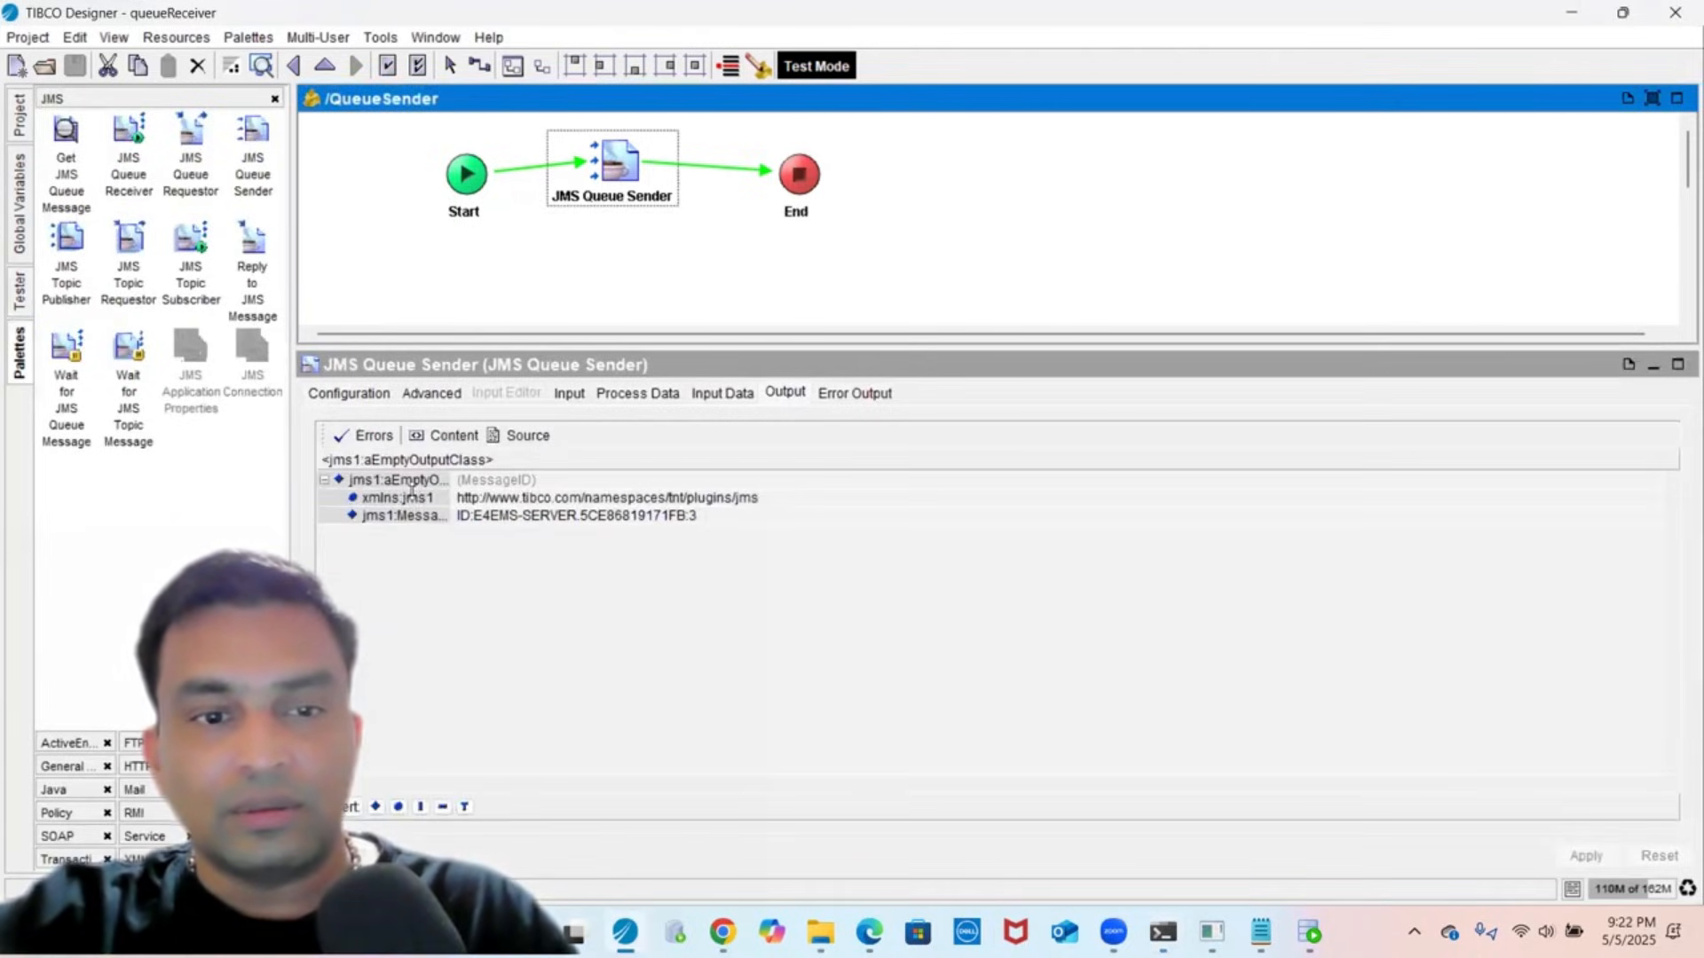
click(568, 394)
click(918, 667)
double_click(919, 668)
key(Right)
key(shift+Right)
text(2)
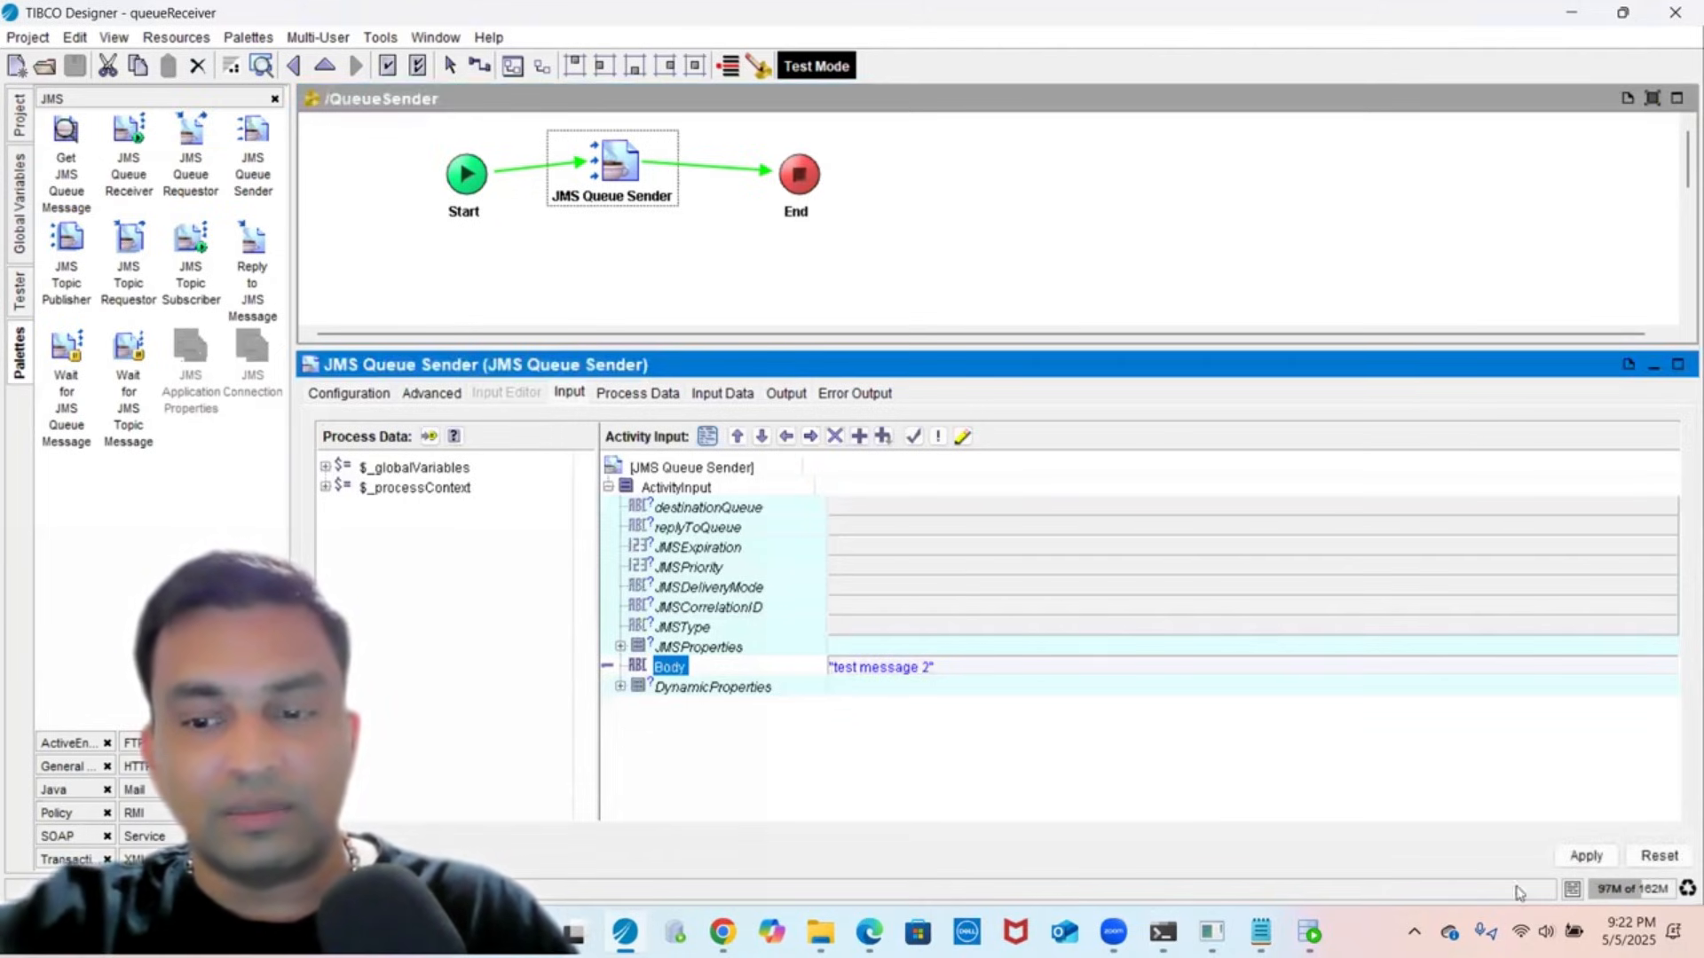
click(1578, 865)
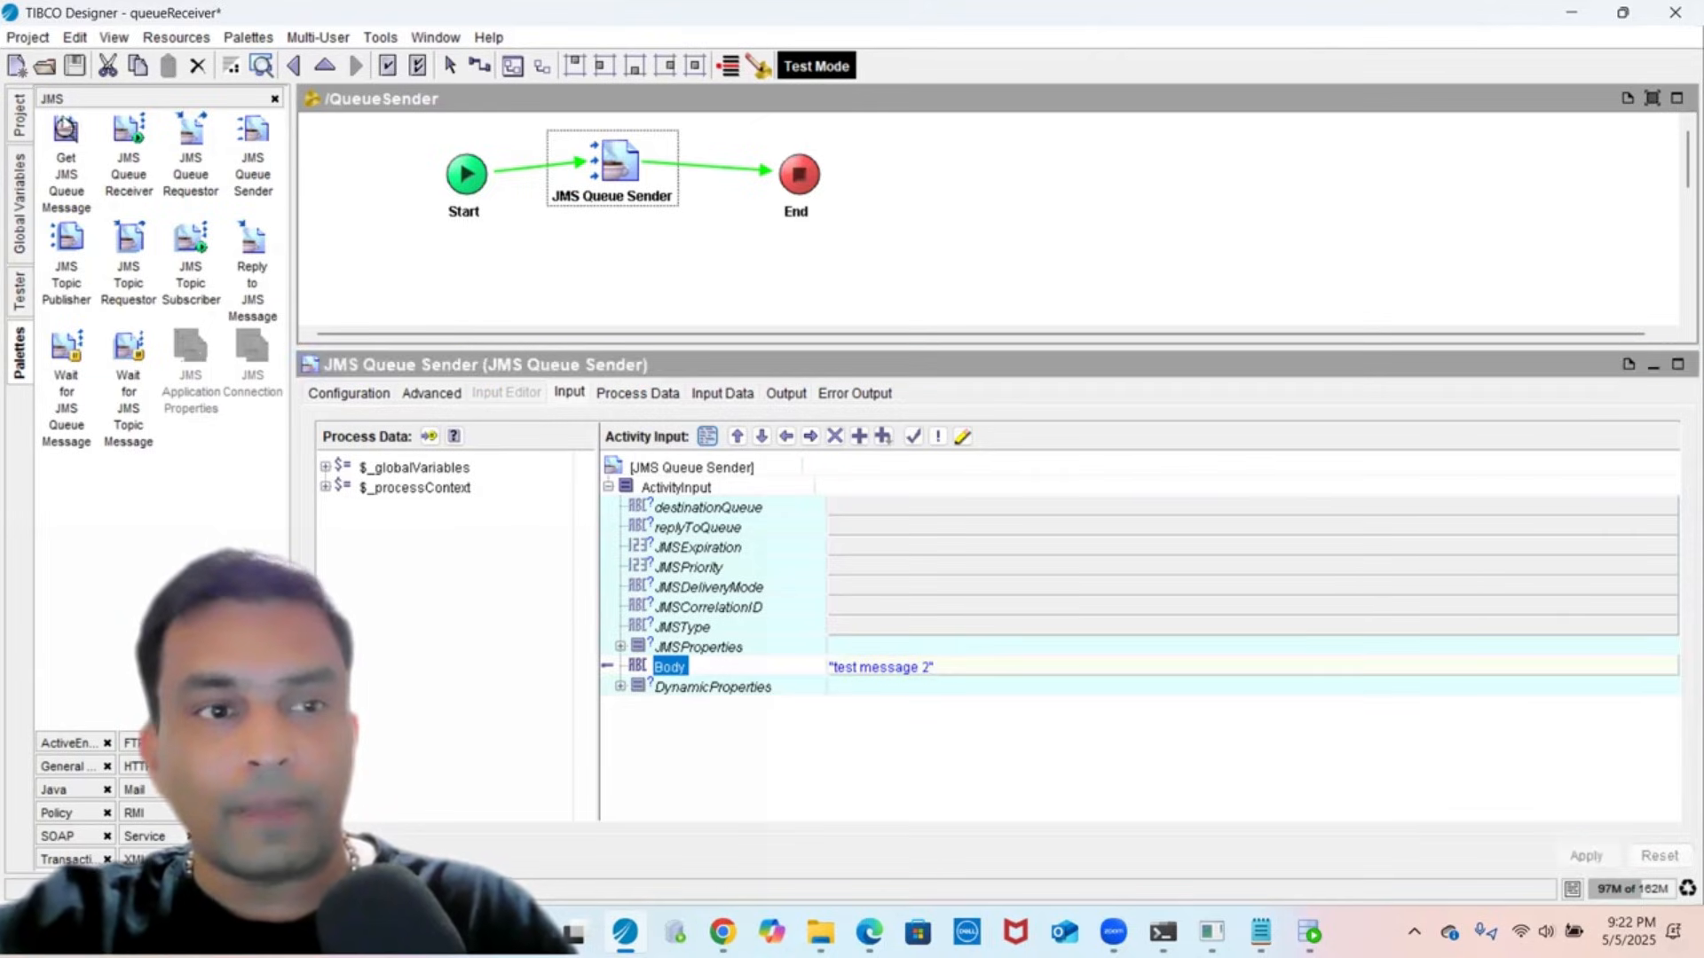
- Stop the running QueueSender test session
click(816, 66)
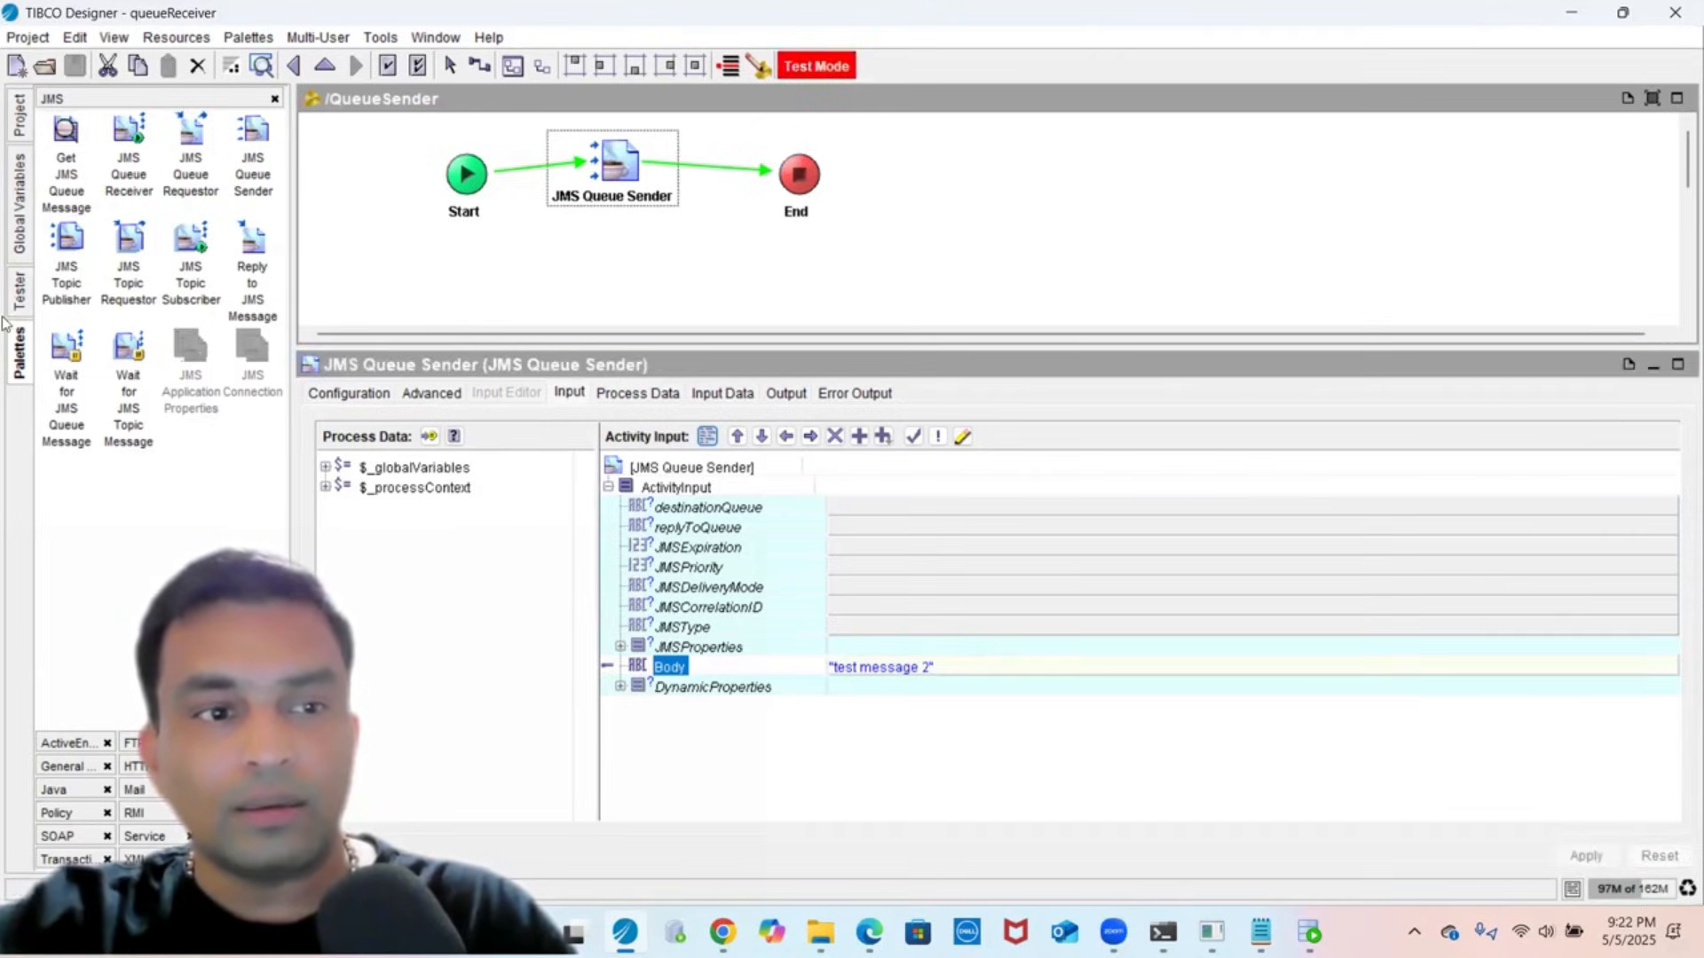
click(19, 297)
click(52, 166)
- Start a test session running the current QueueSender process to send test message 2
click(55, 136)
click(1014, 455)
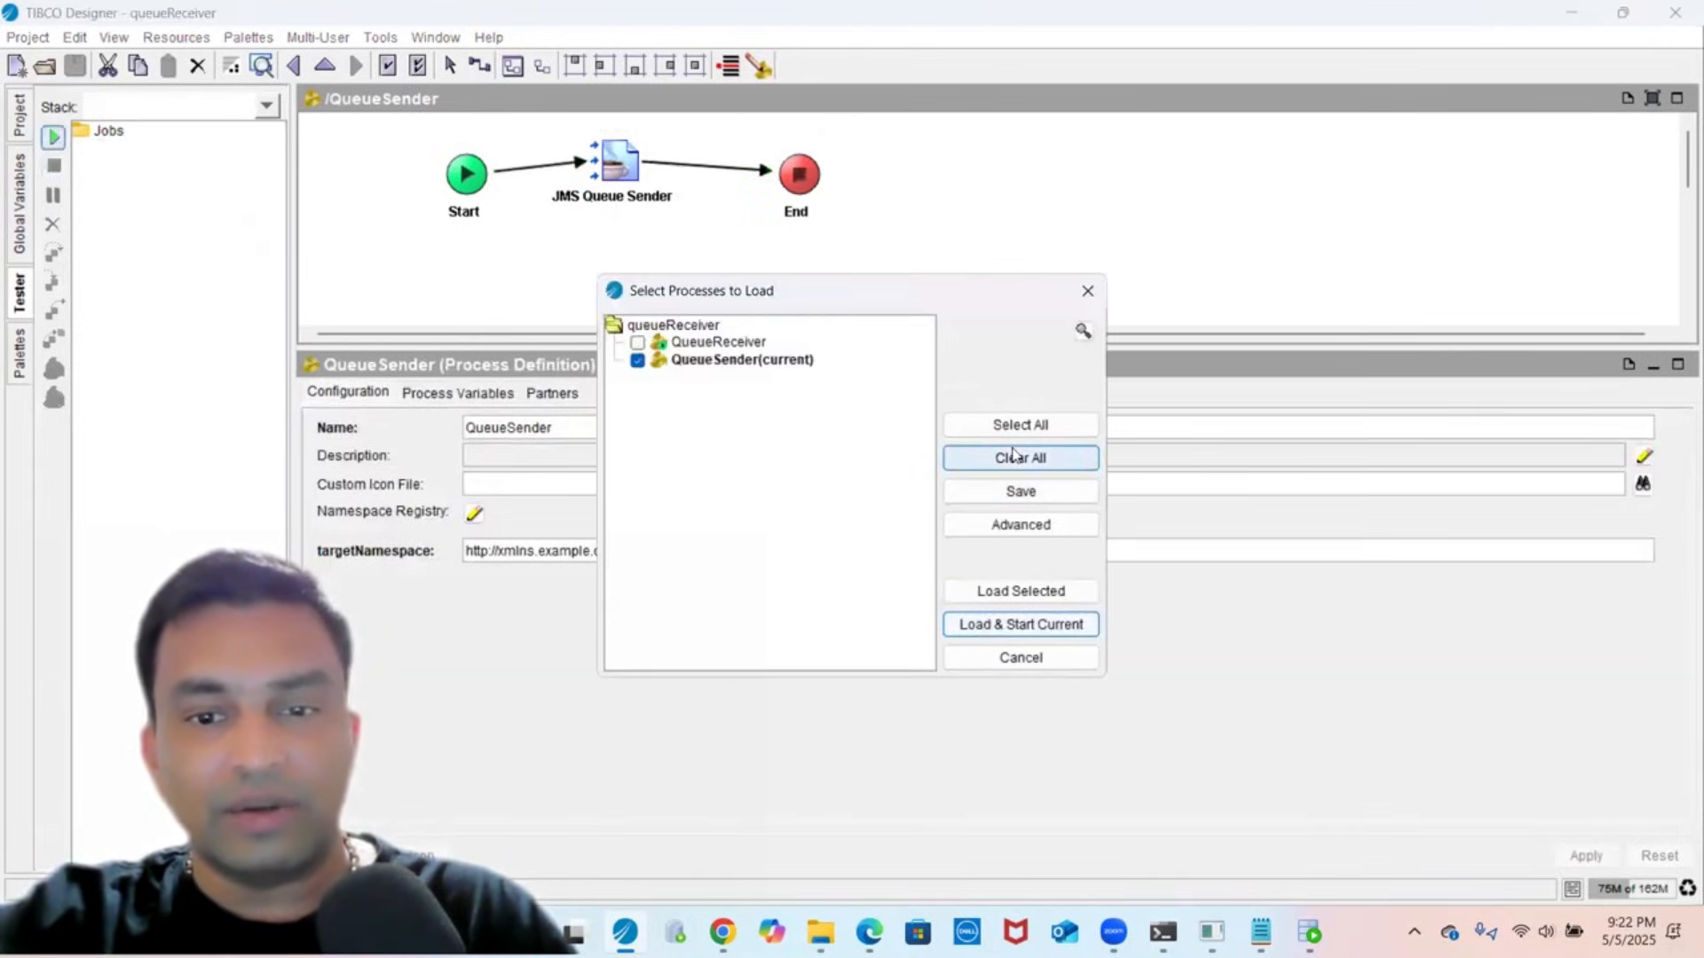
click(1002, 625)
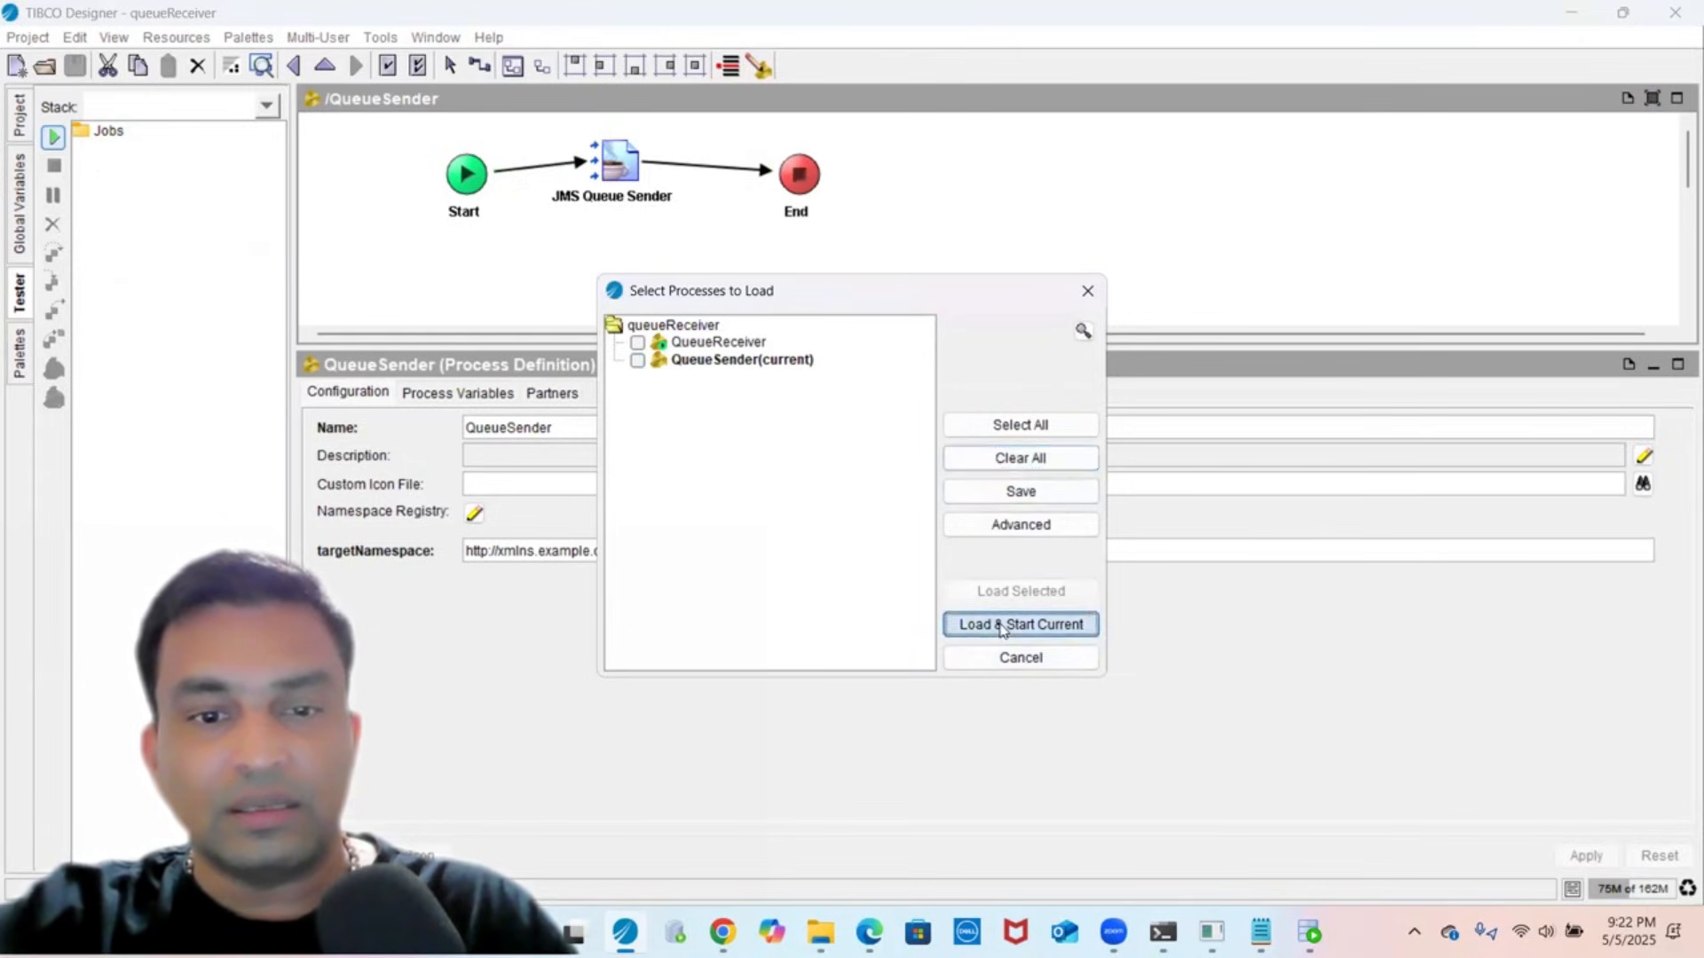
click(629, 198)
- Rerun 'show queue queue.sample' in tibemsadmin and confirm 2 pending messages (0.2 Kb)
mouse_move(1163, 932)
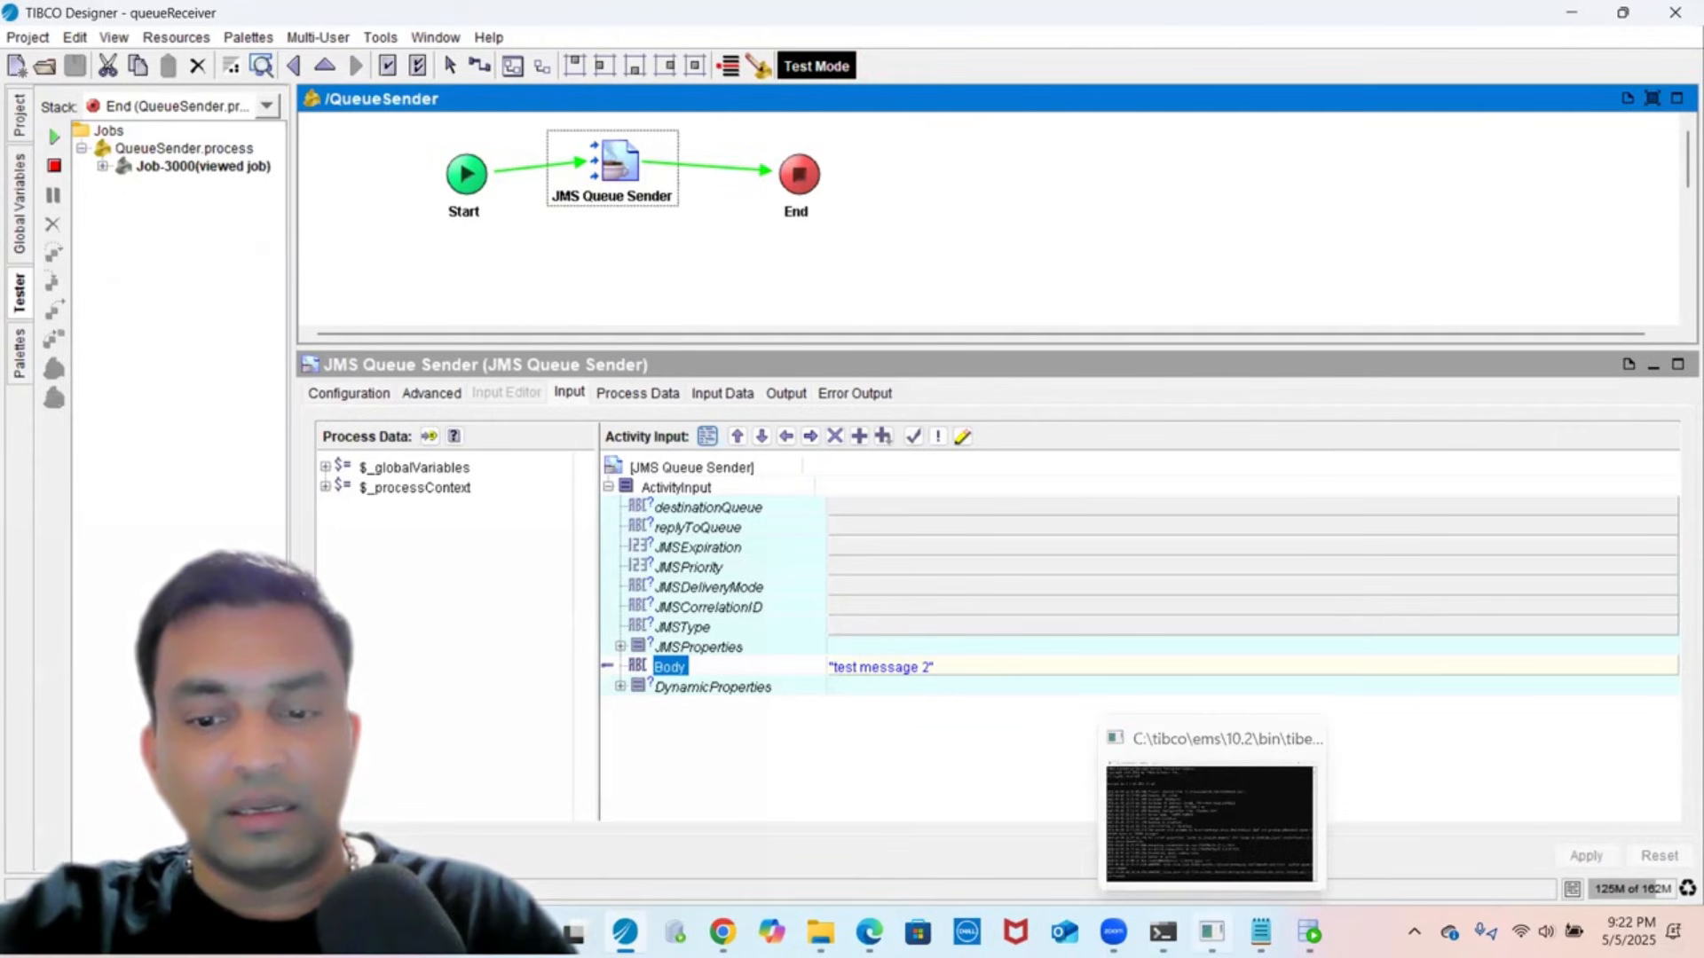
click(1163, 826)
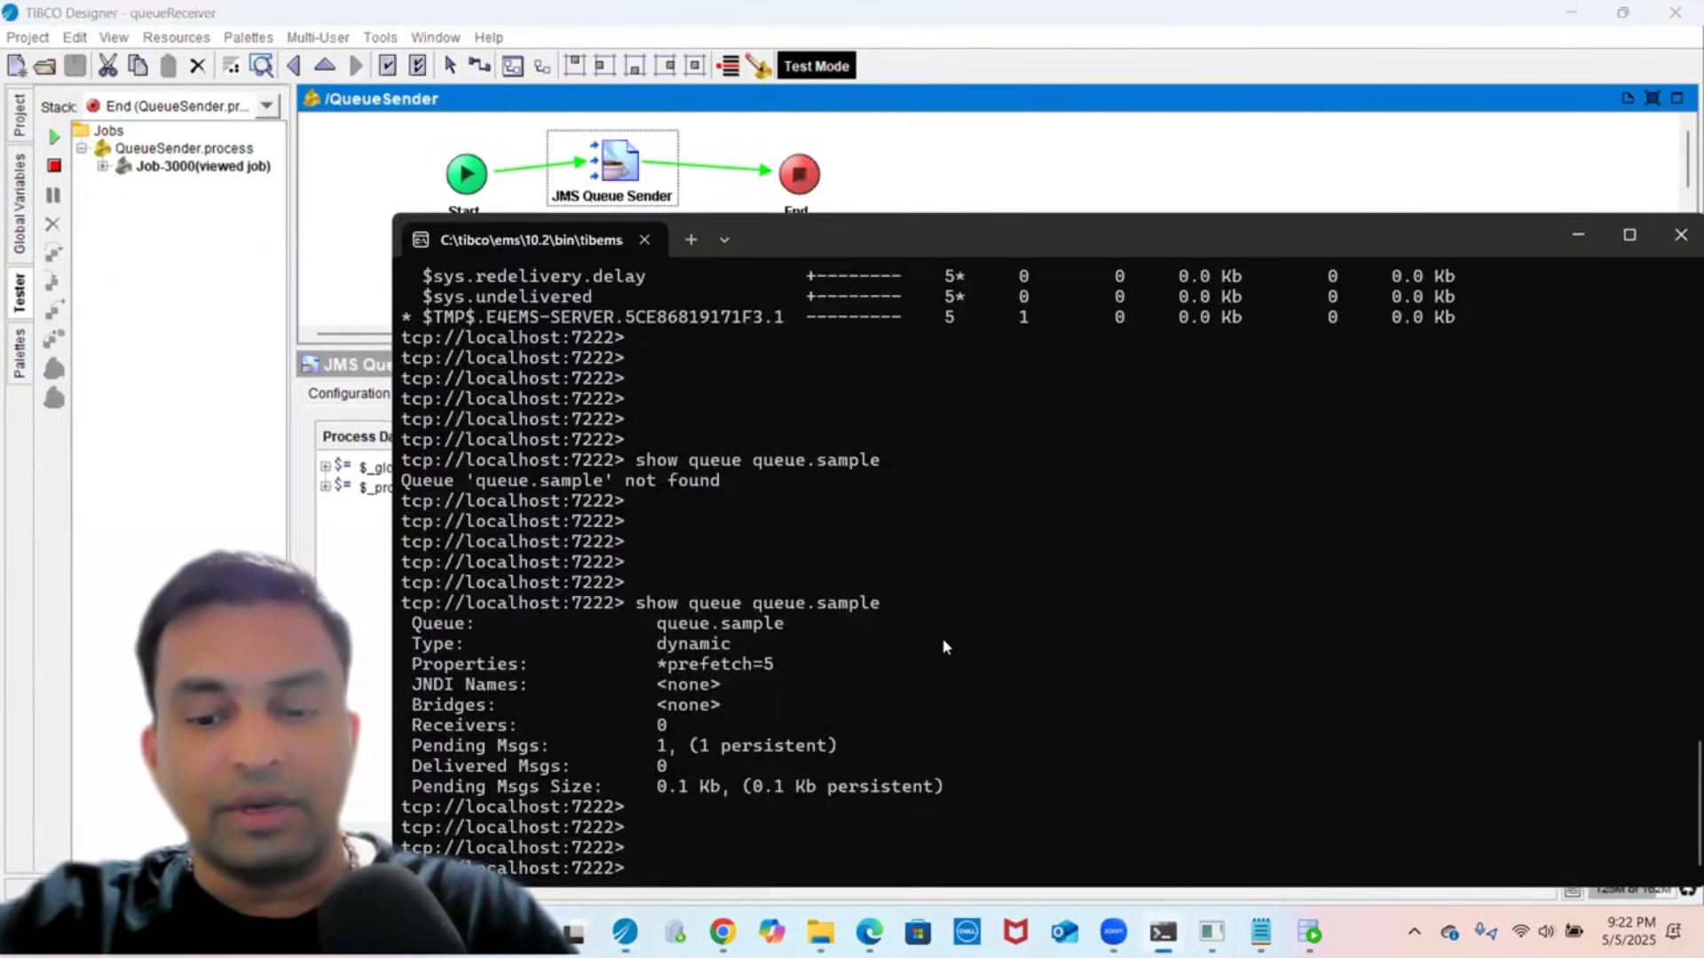
key(Up)
key(Return)
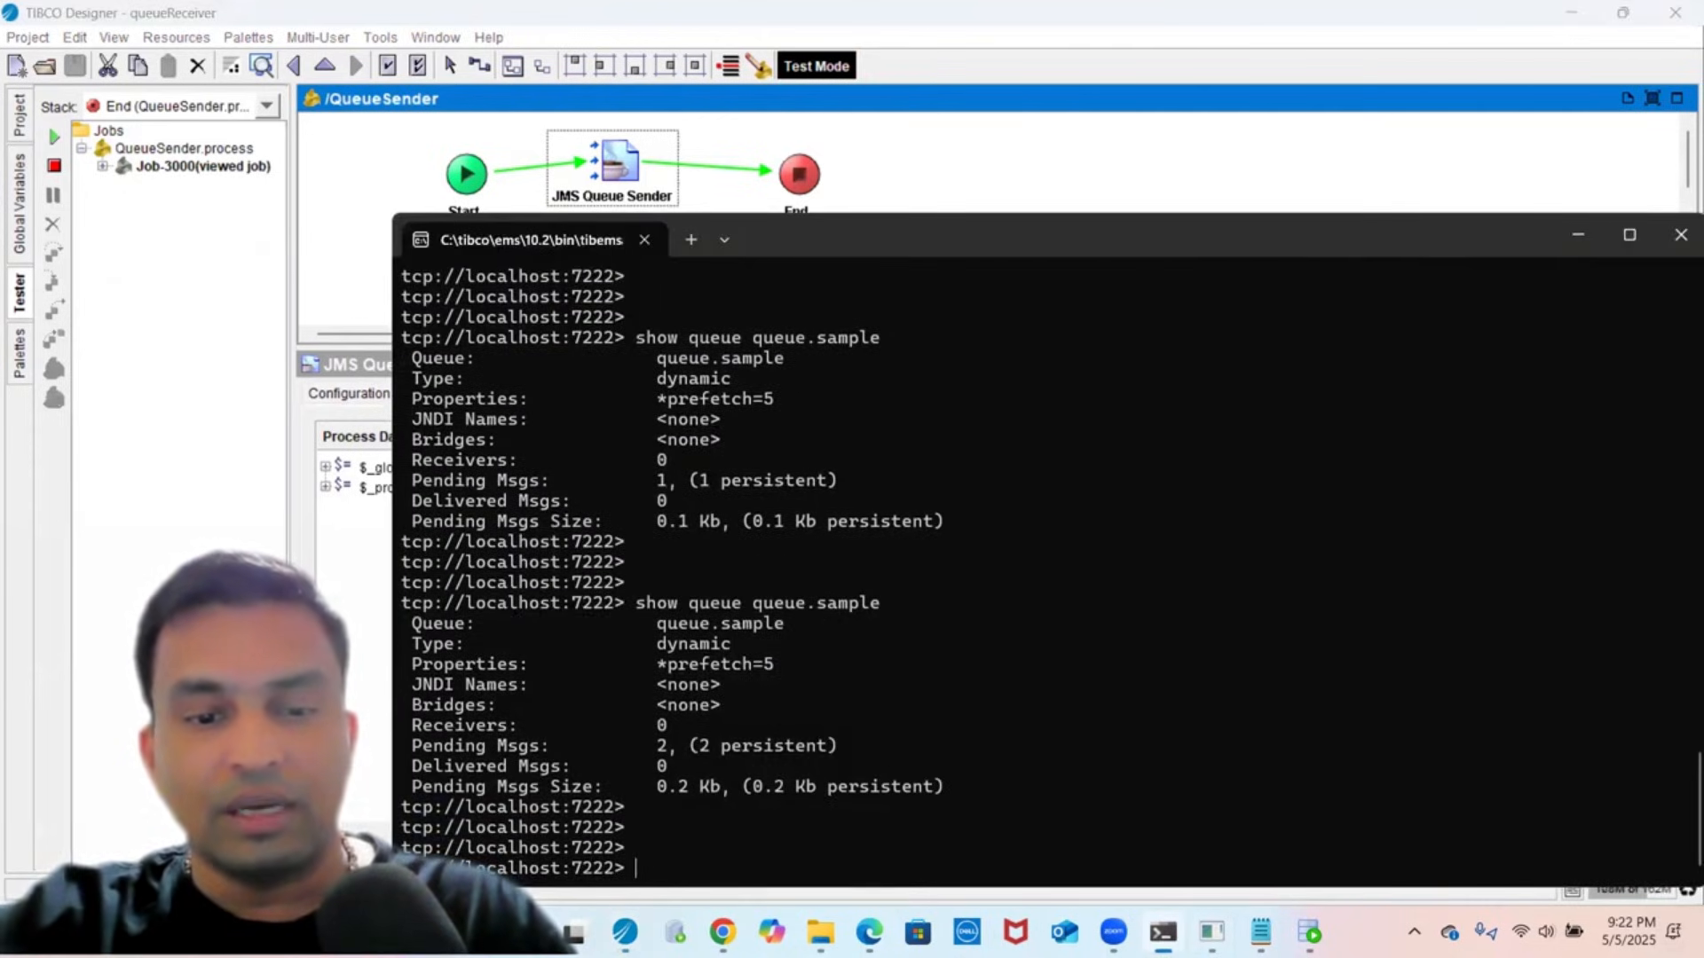
drag(413, 726, 784, 768)
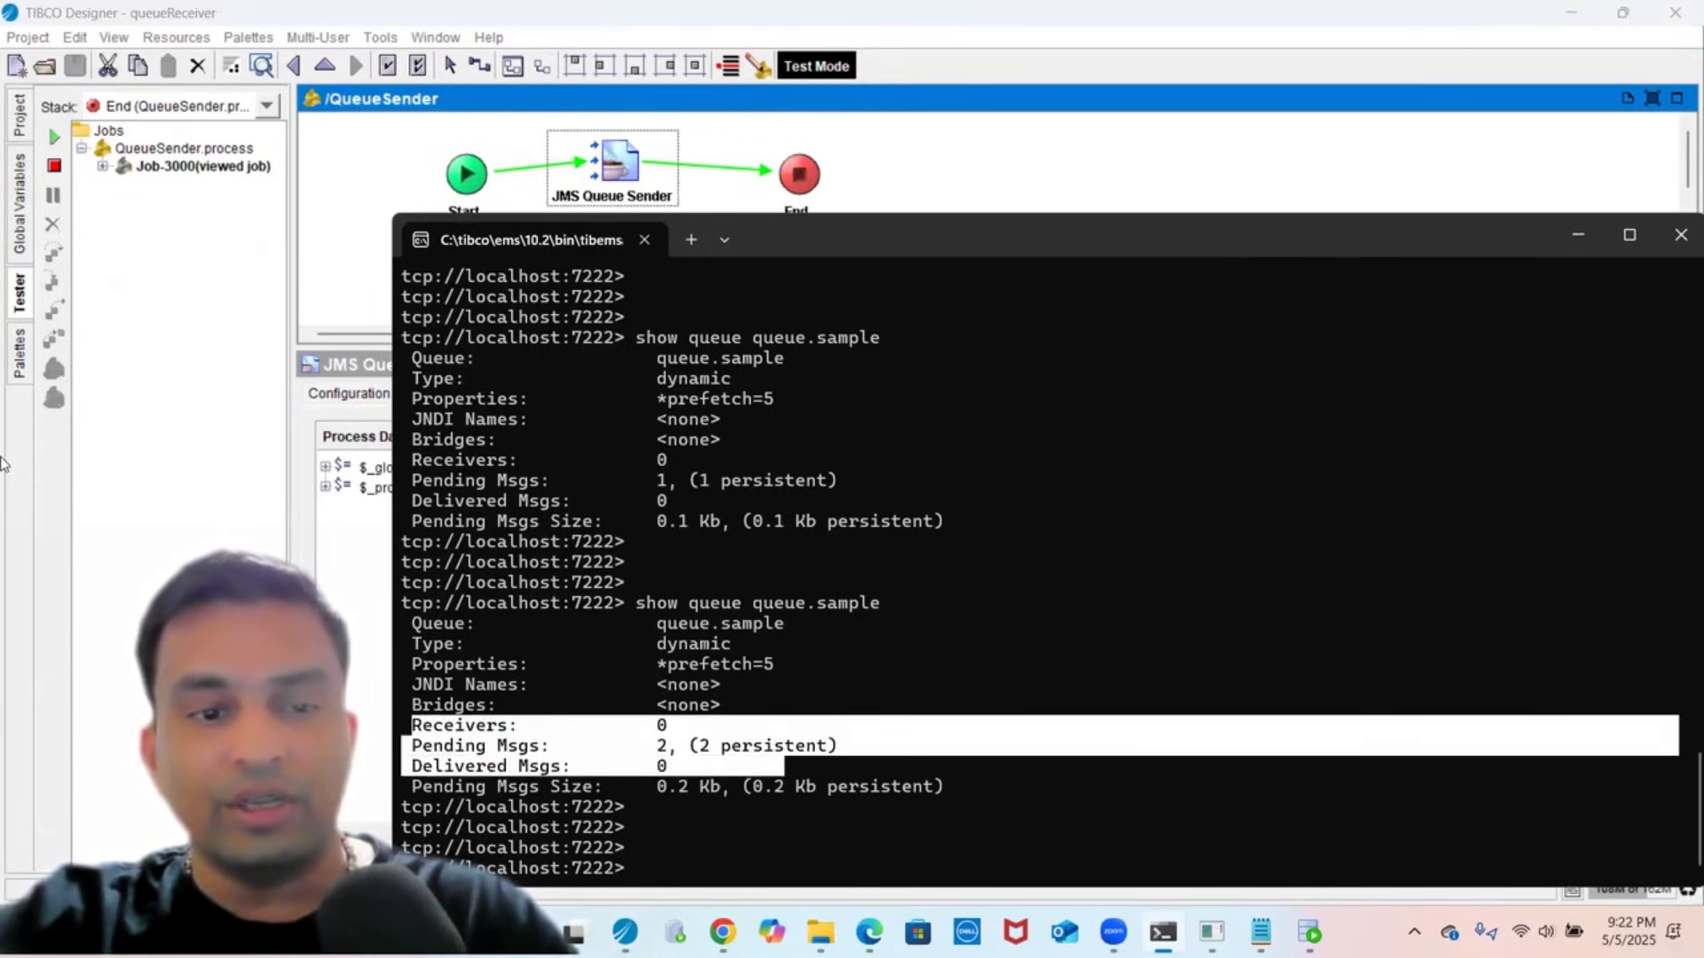
- Stop the test and restart it with QueueReceiver selected for loading
click(196, 426)
click(55, 167)
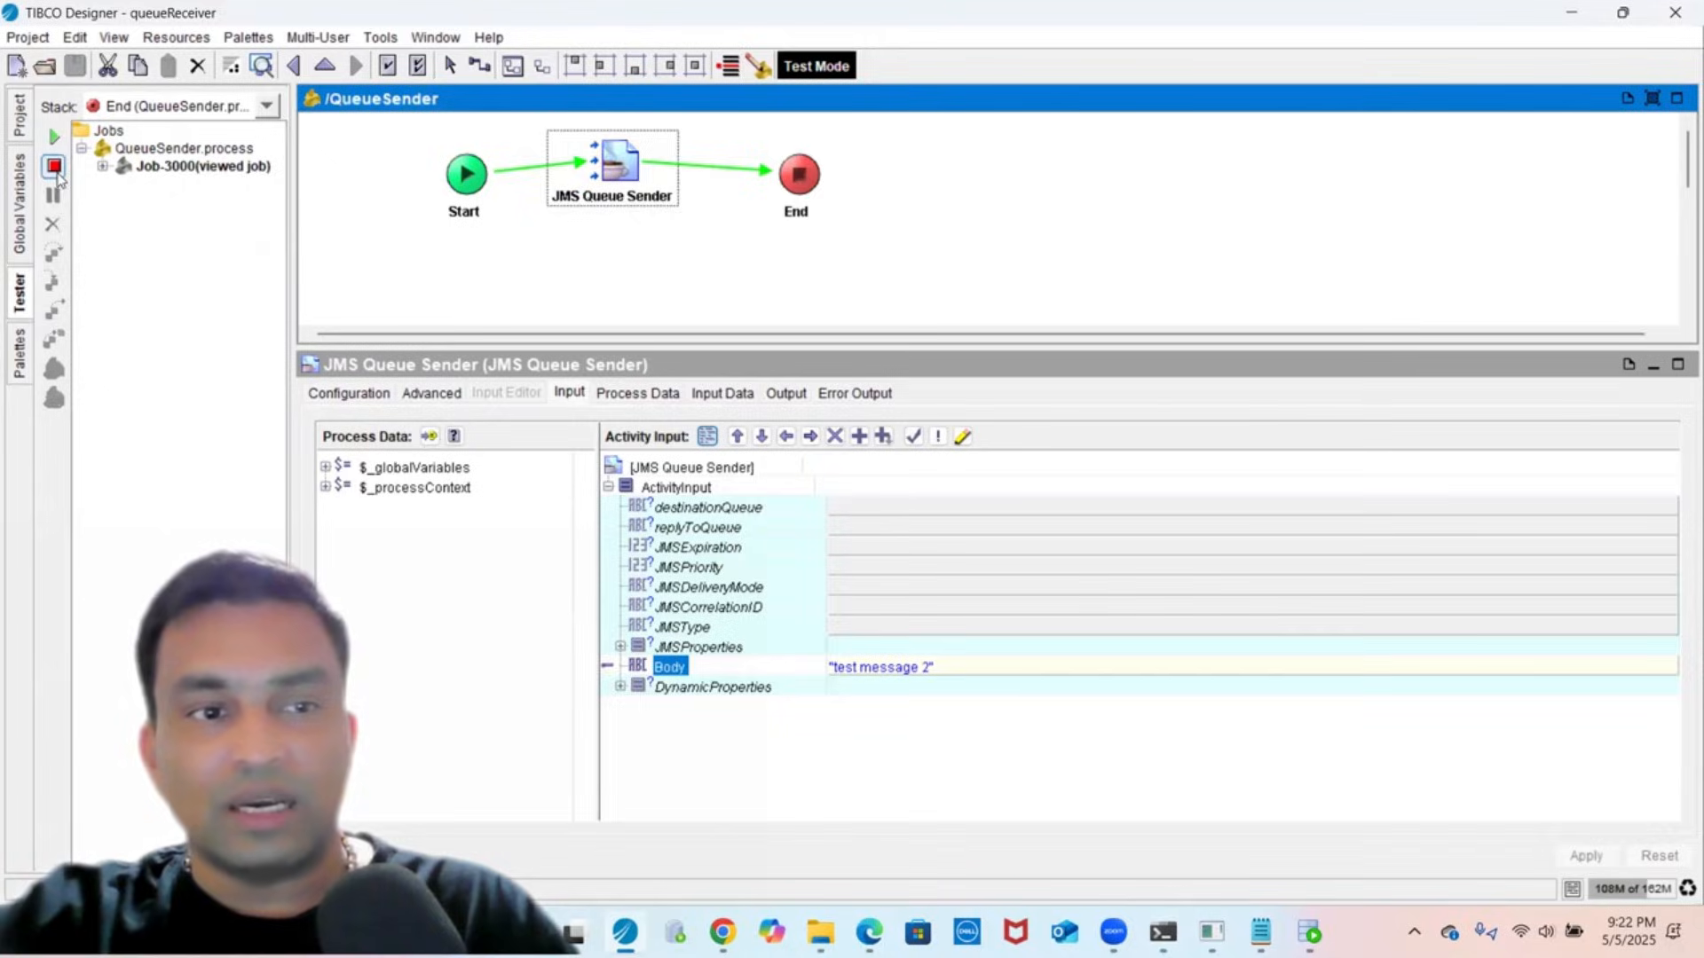
click(55, 135)
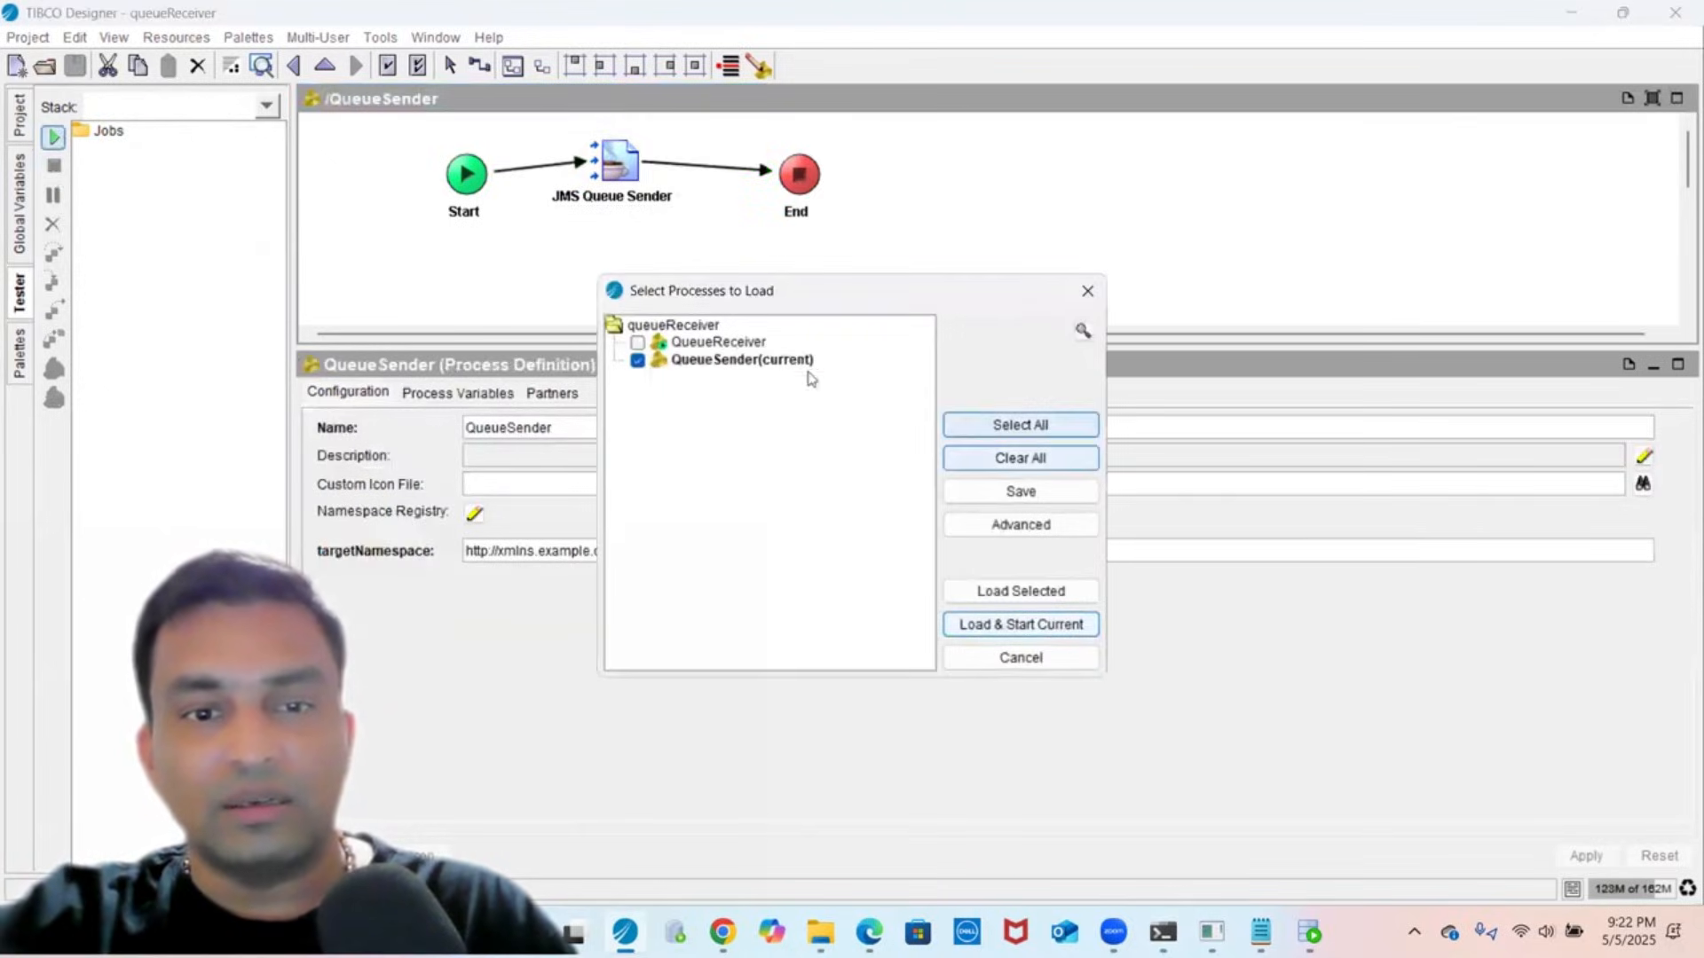
click(715, 362)
click(715, 343)
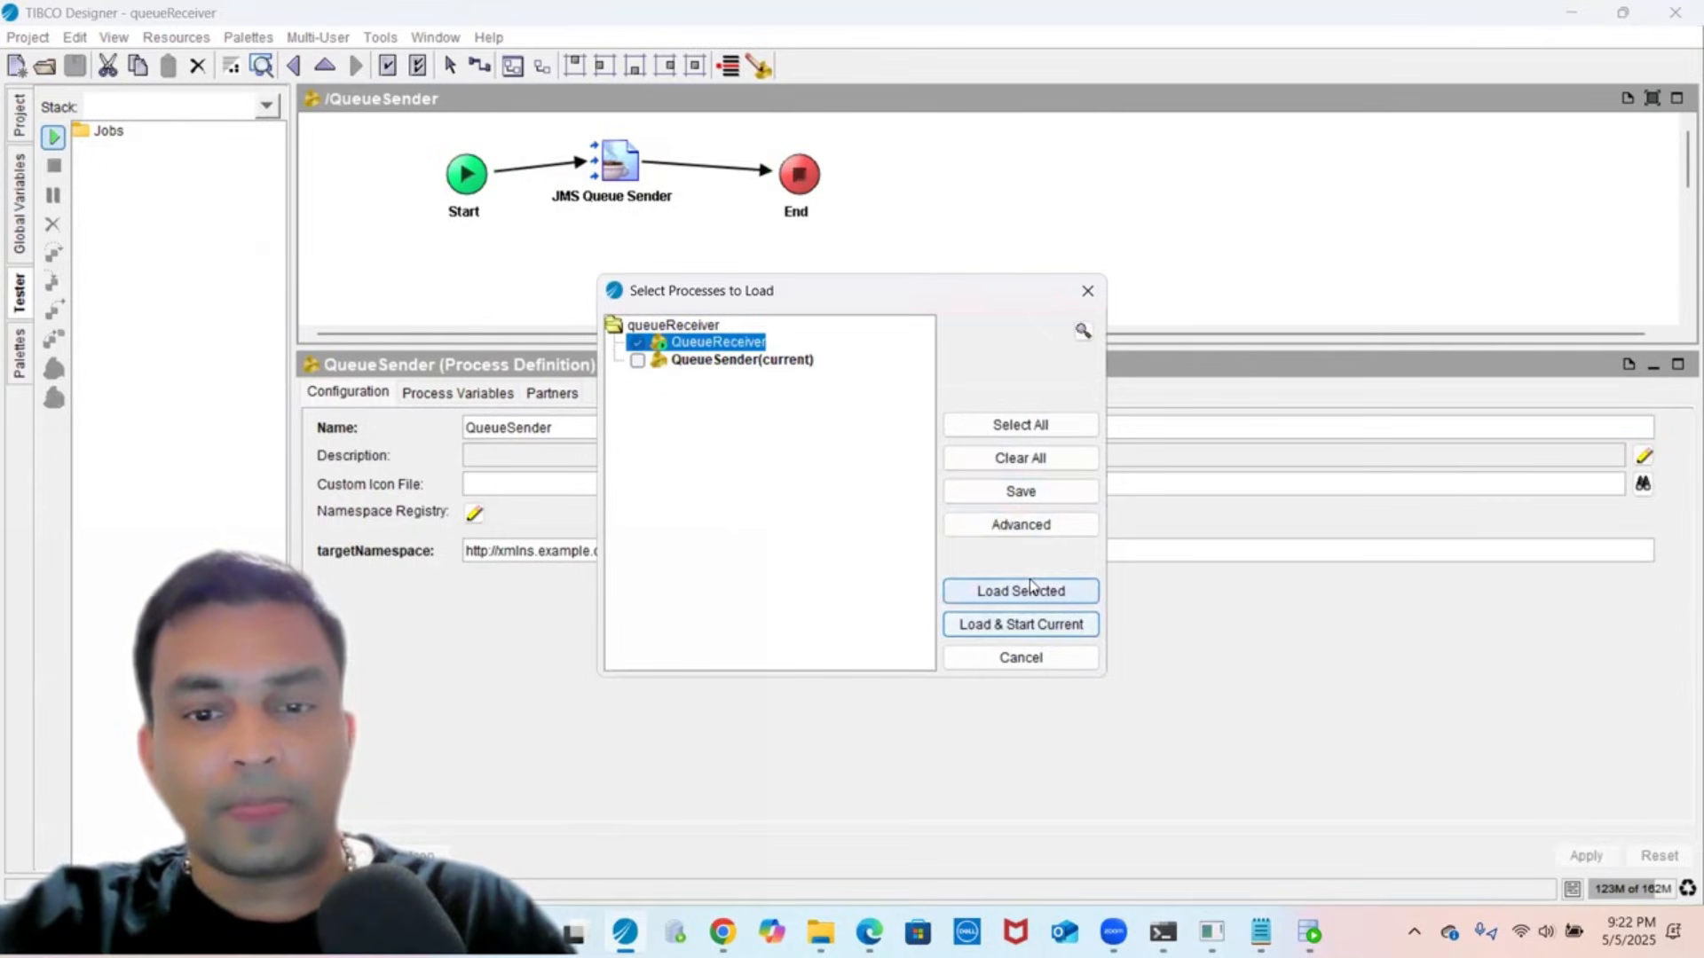
- Load QueueReceiver and inspect the receiver's XML output for test message 1 and the Log input
click(1029, 588)
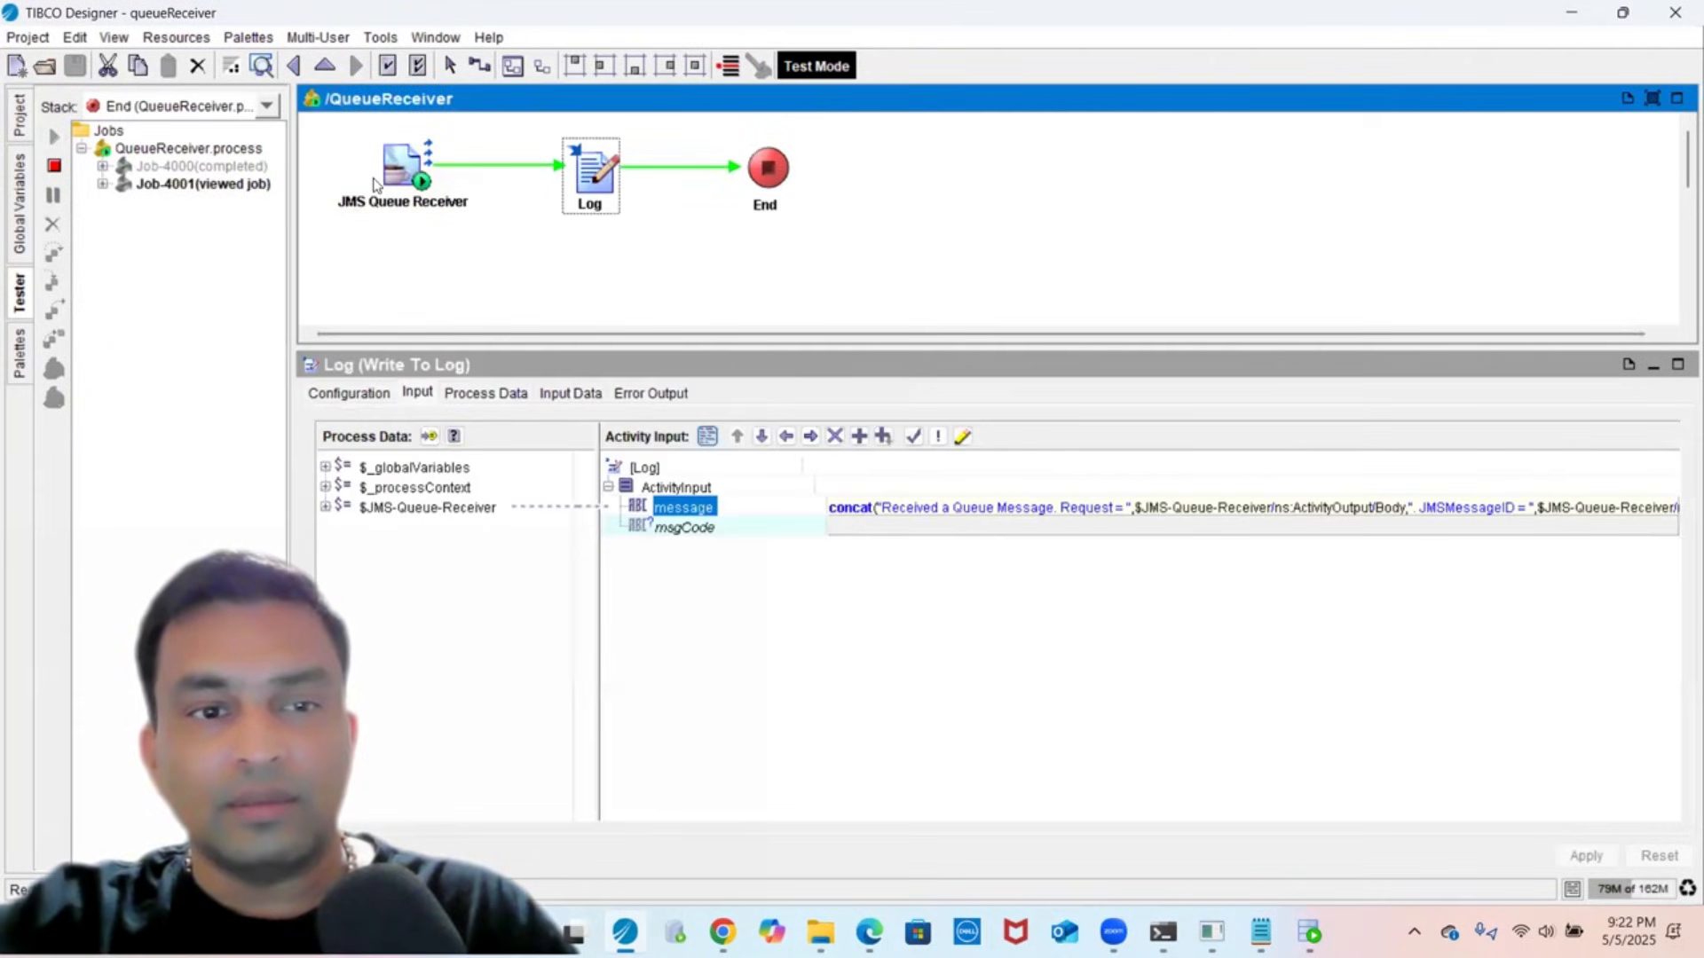
click(374, 184)
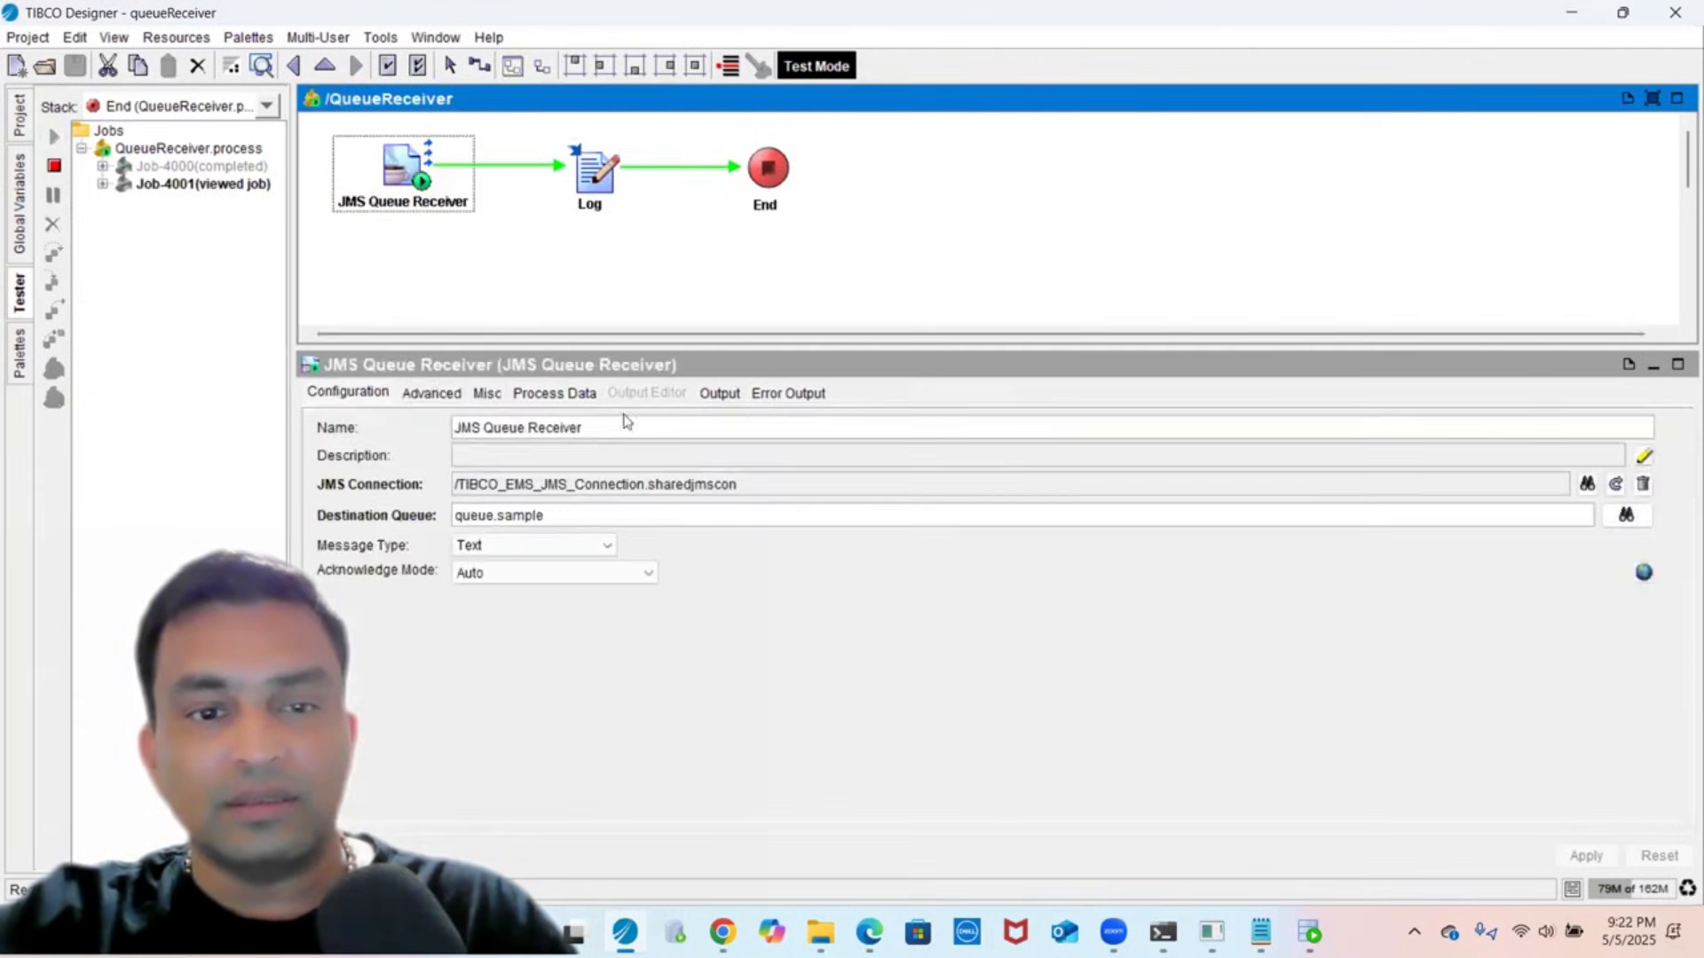
click(717, 393)
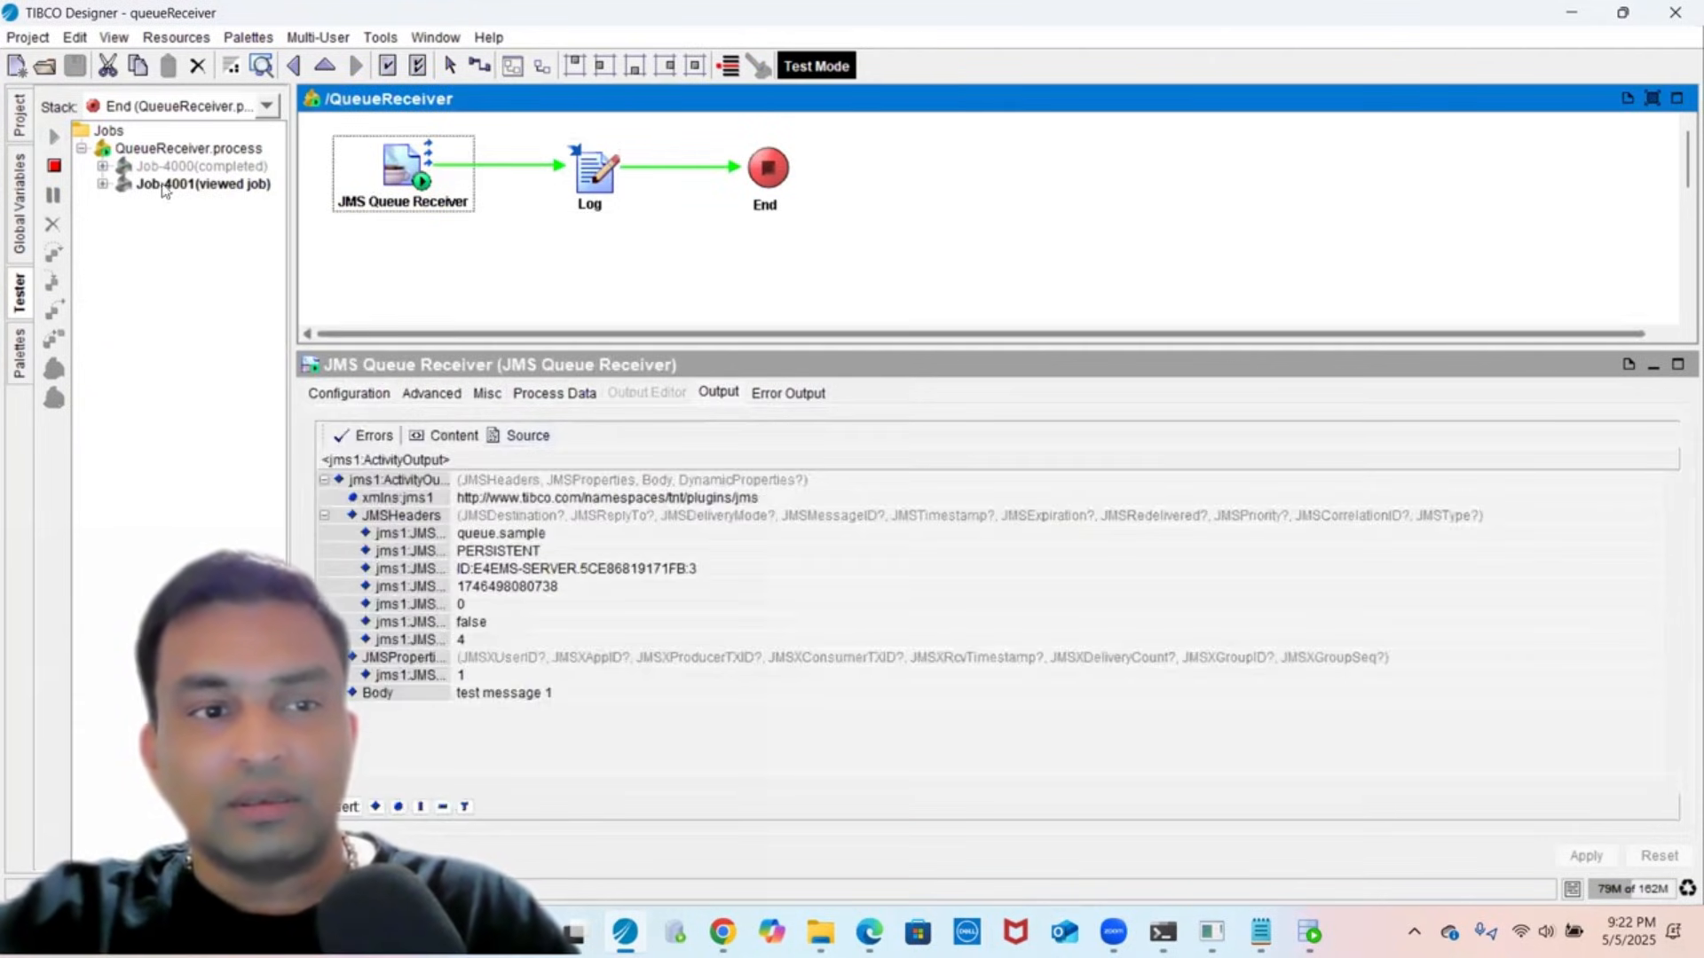
click(528, 437)
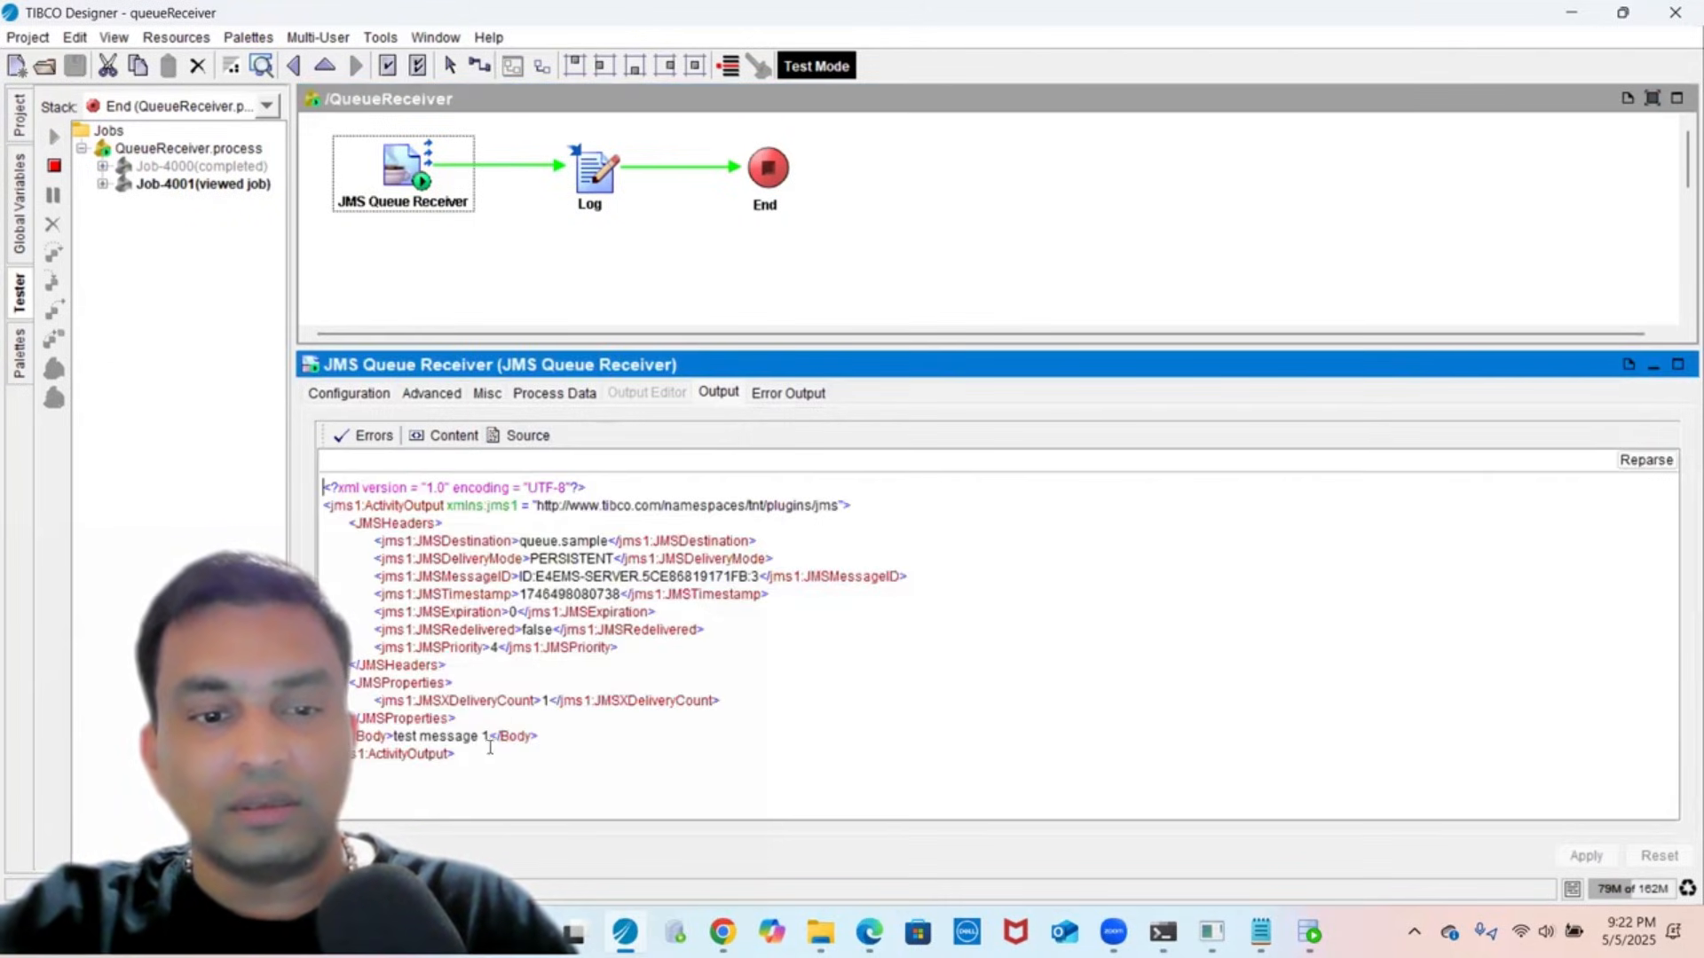
triple_click(423, 737)
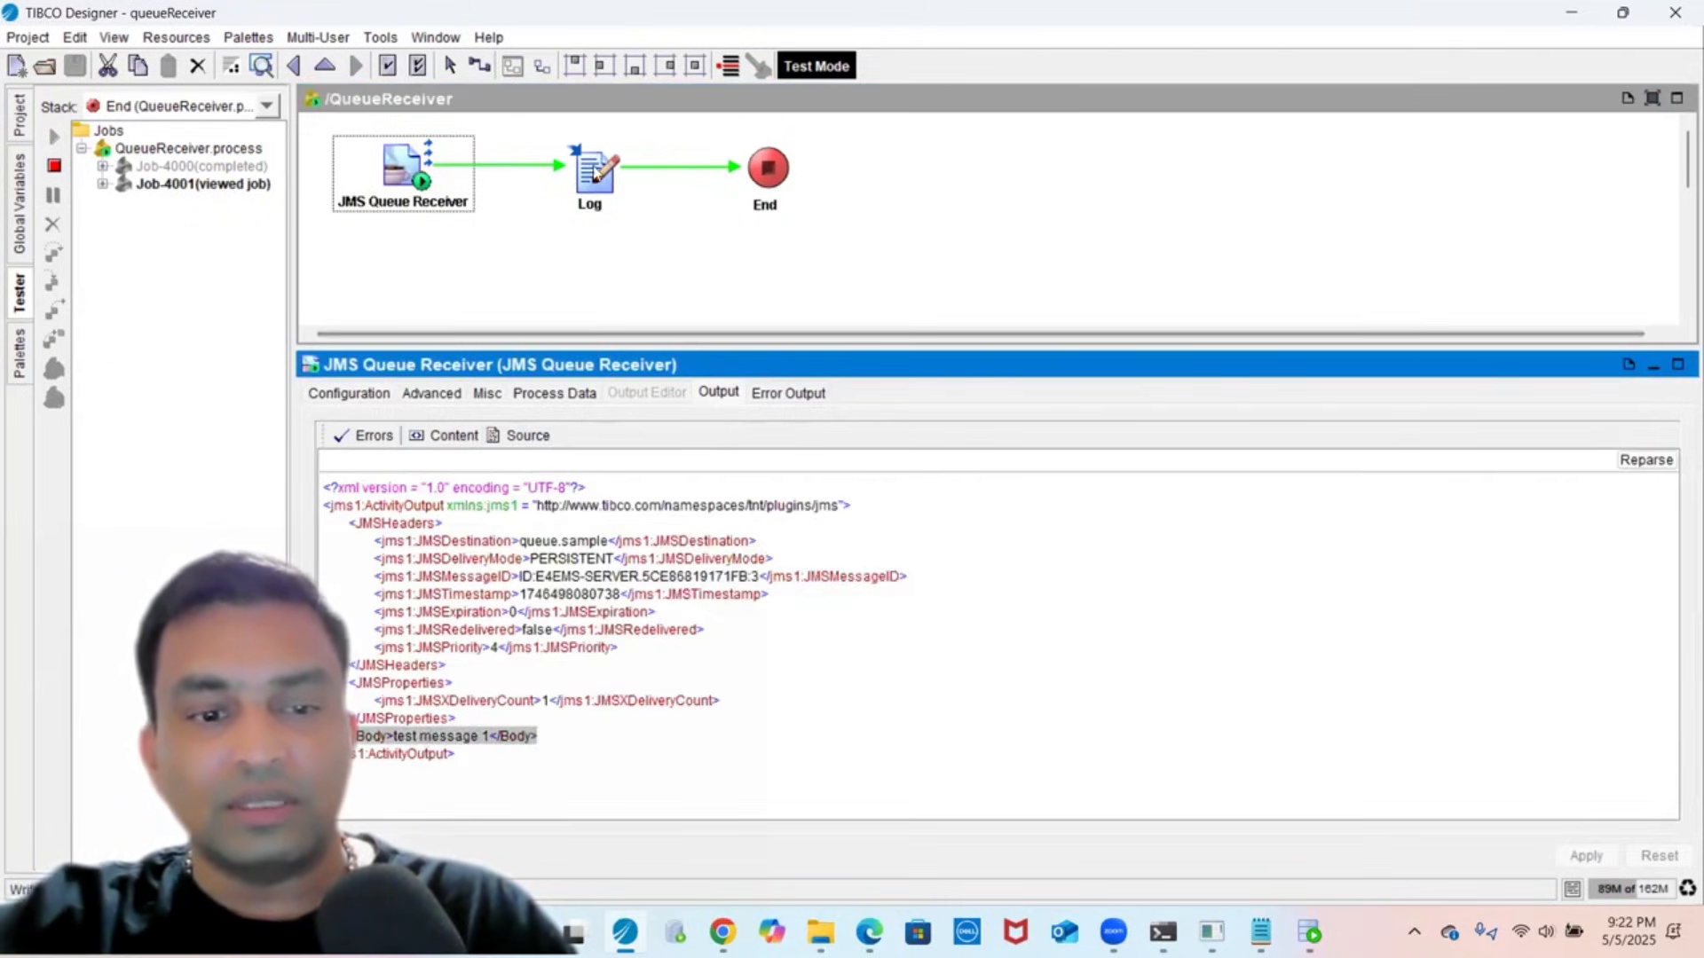
click(594, 173)
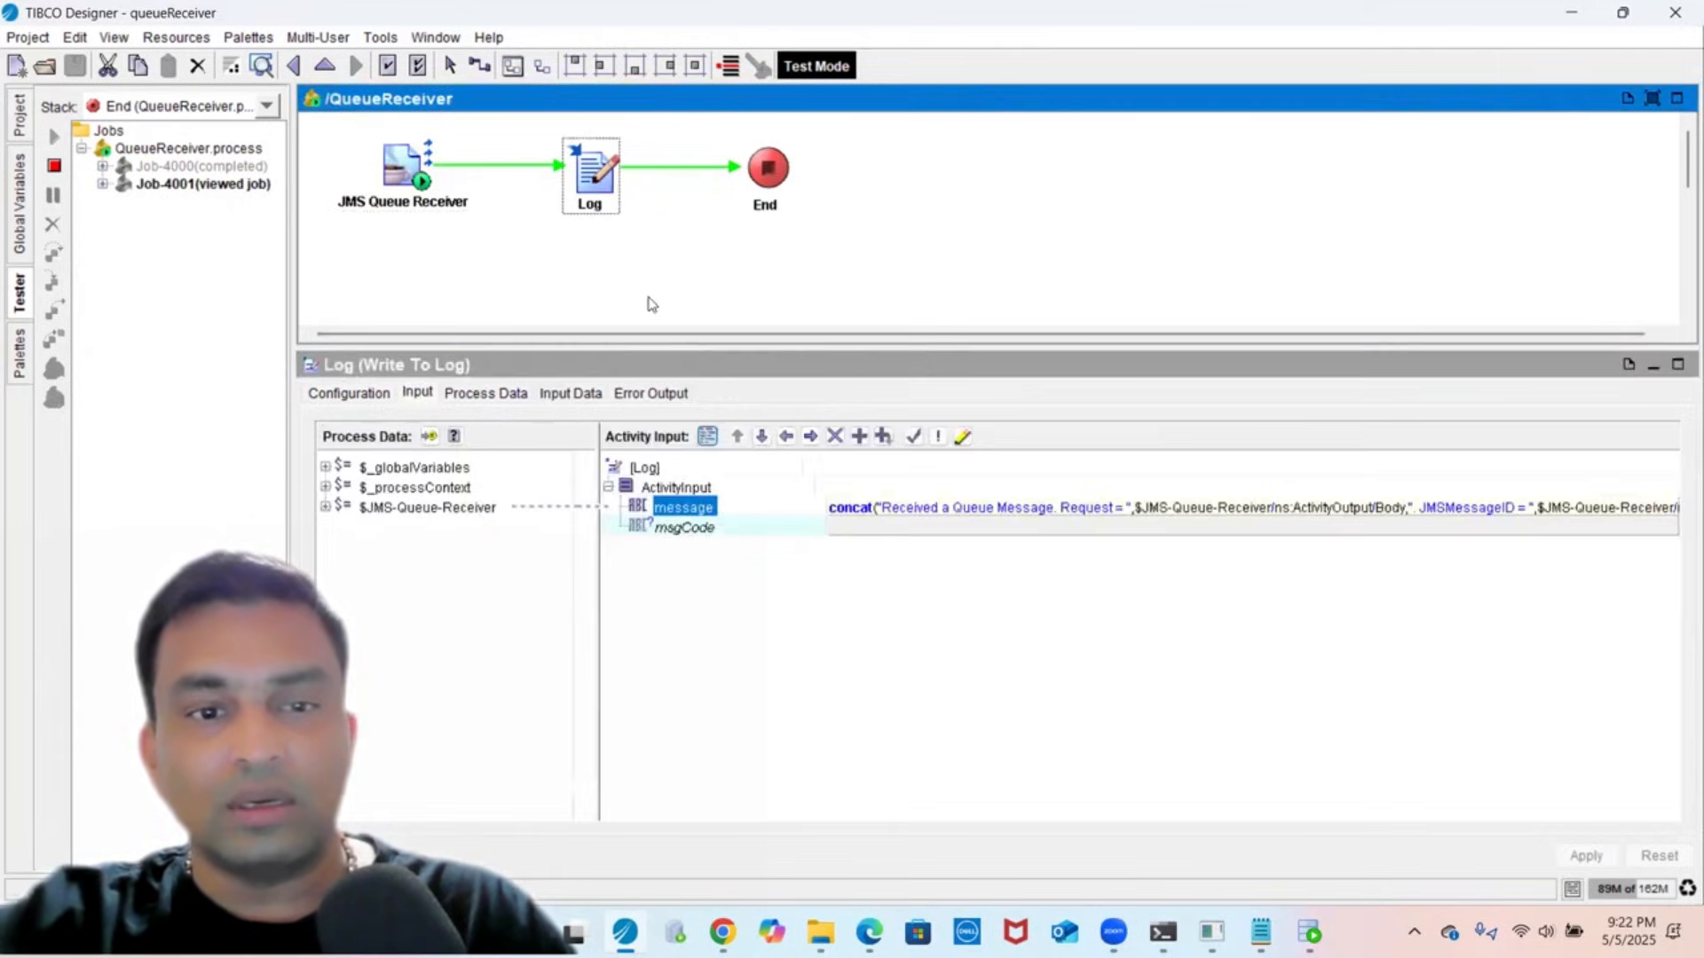
click(555, 393)
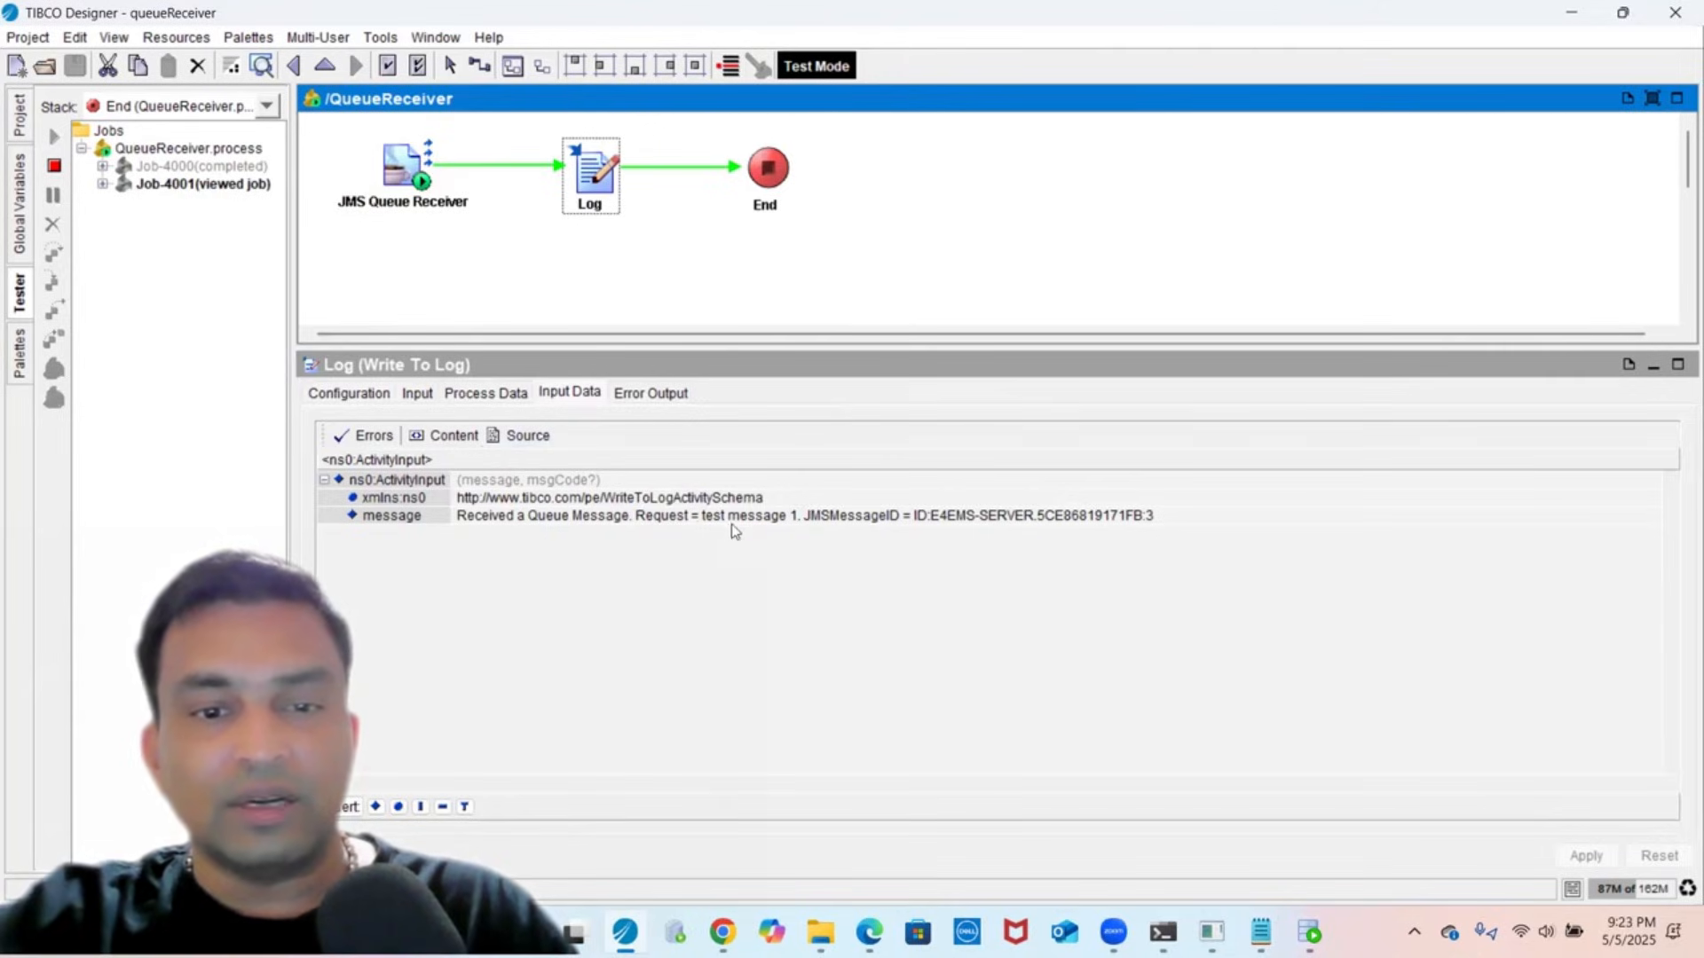
- Expand Job-4001 and view the Log step's XML input with the logged request
click(101, 192)
click(102, 185)
click(170, 203)
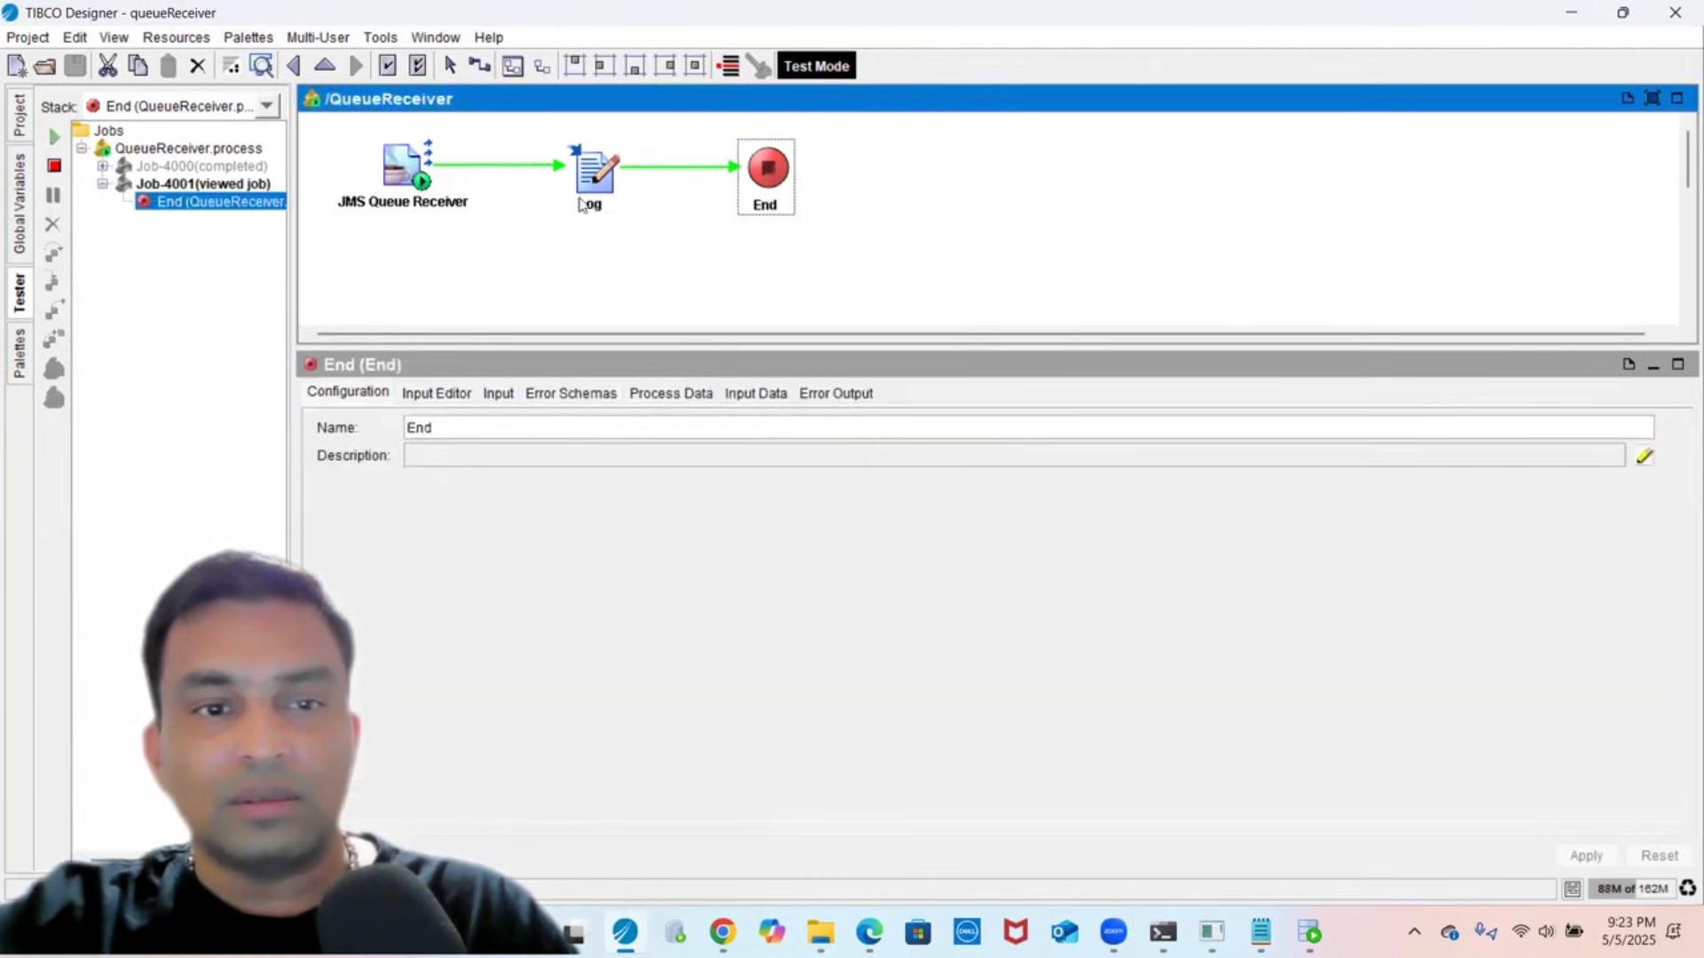
click(586, 189)
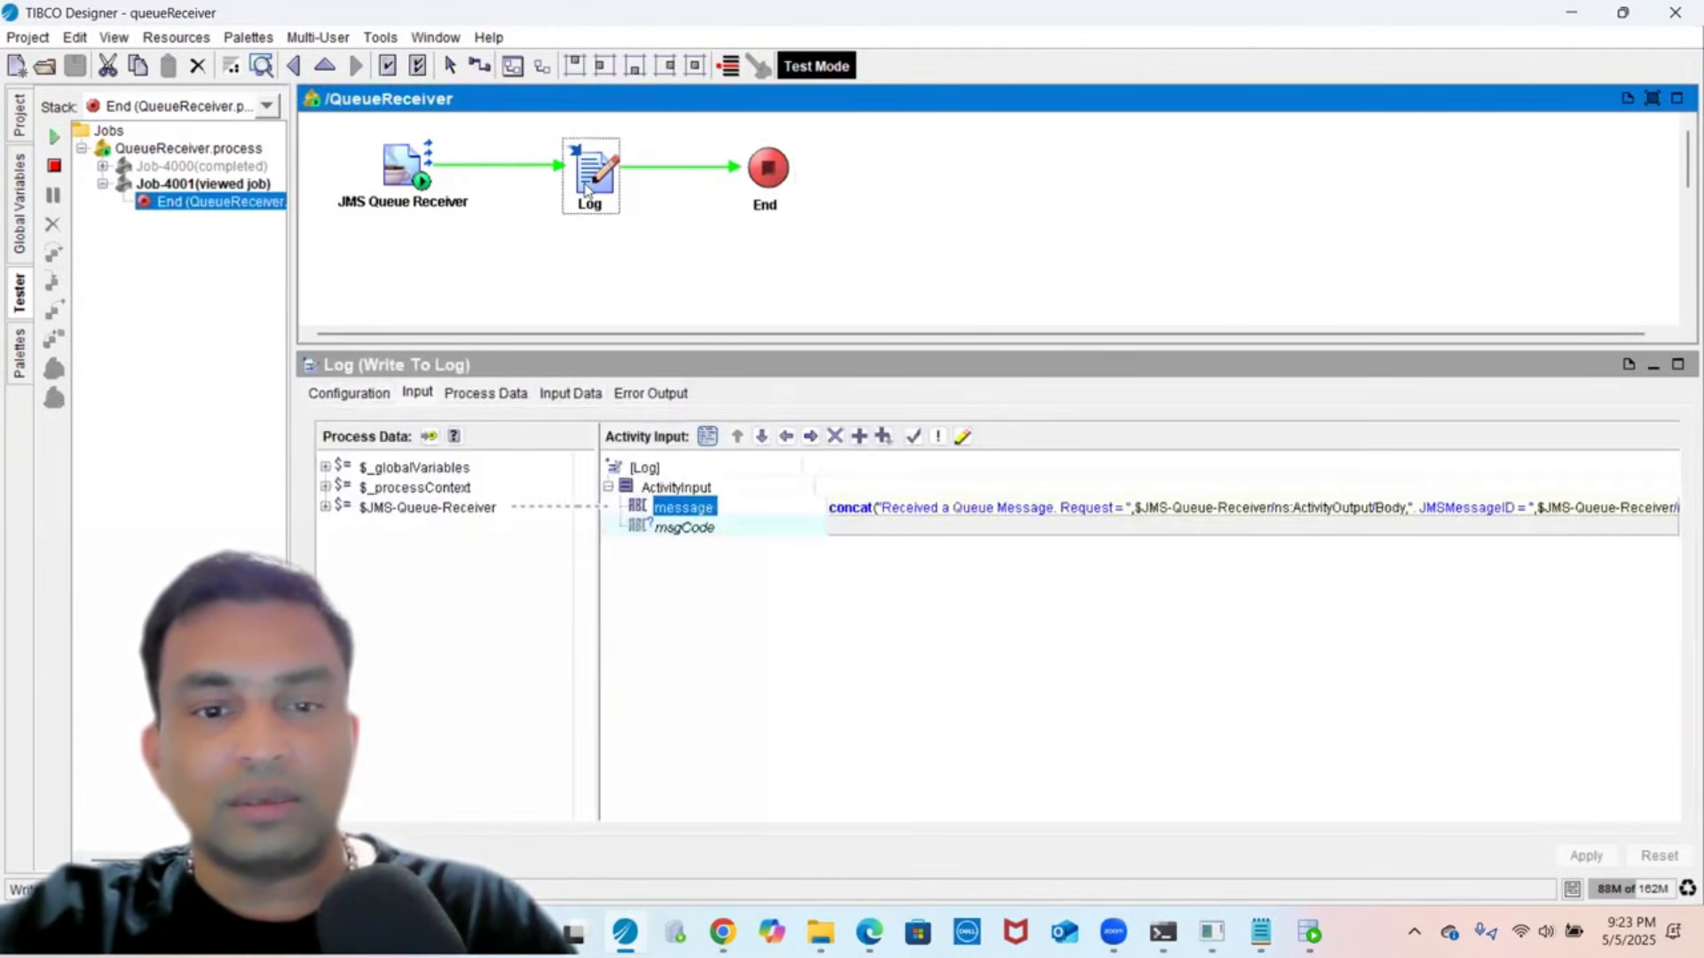
click(572, 395)
click(525, 436)
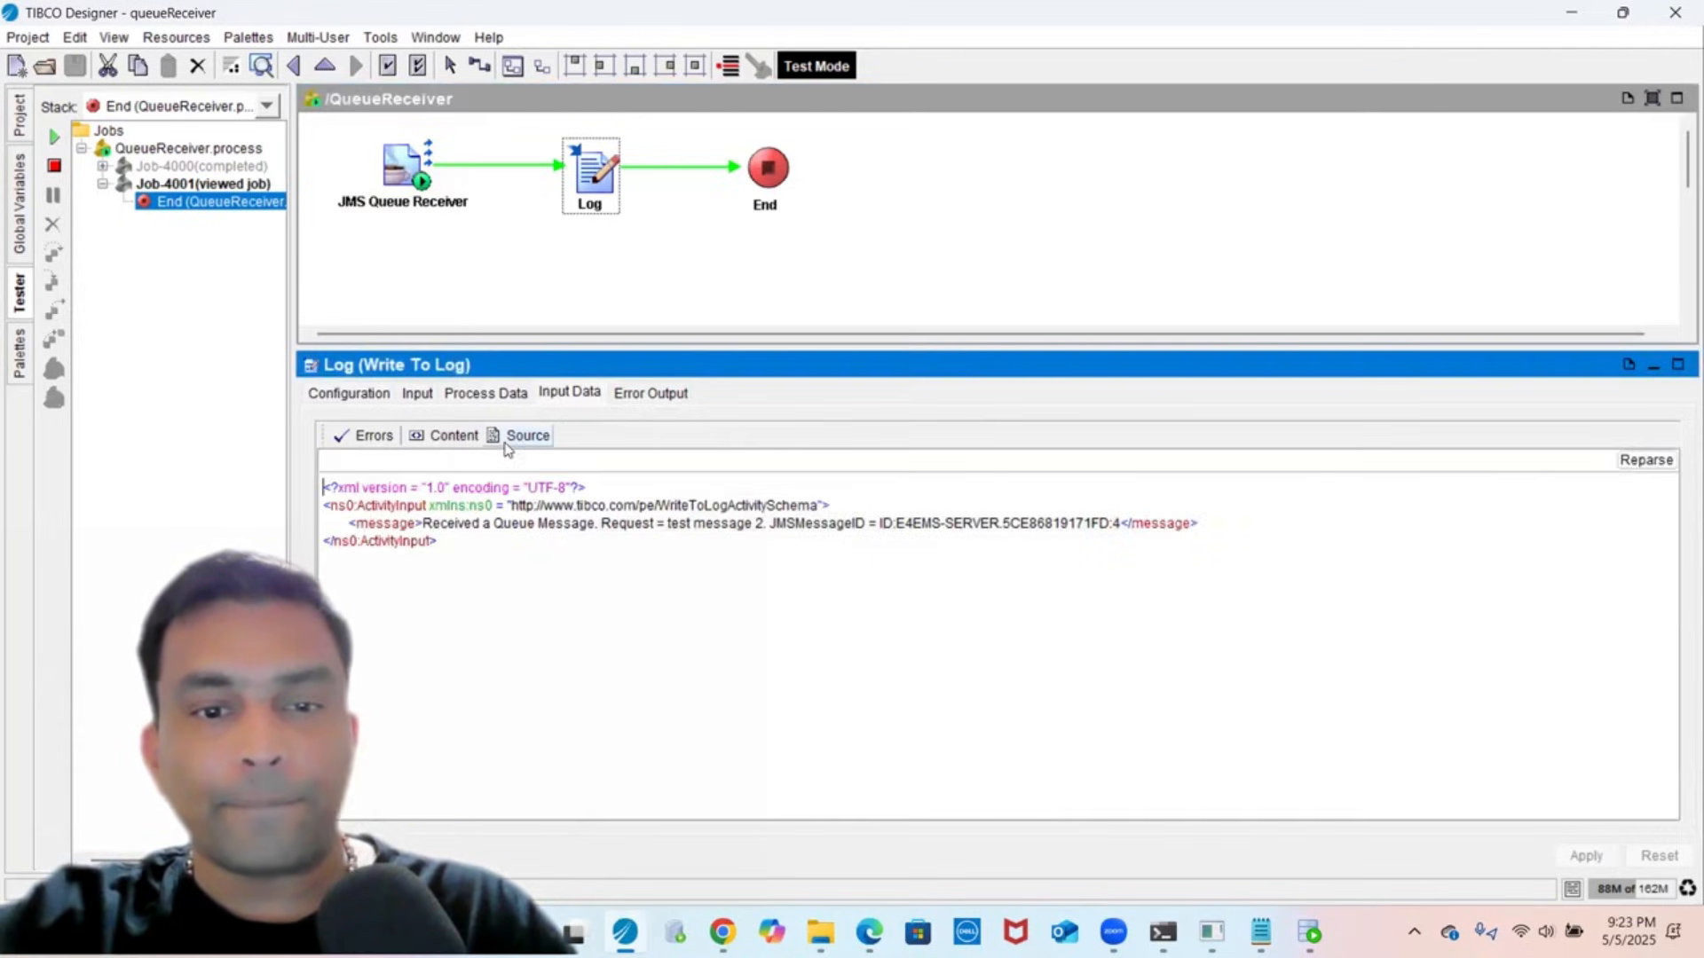
triple_click(661, 524)
- Compare the JMS Queue Receiver's XML Body with the Log step's XML input for test message 2
click(365, 203)
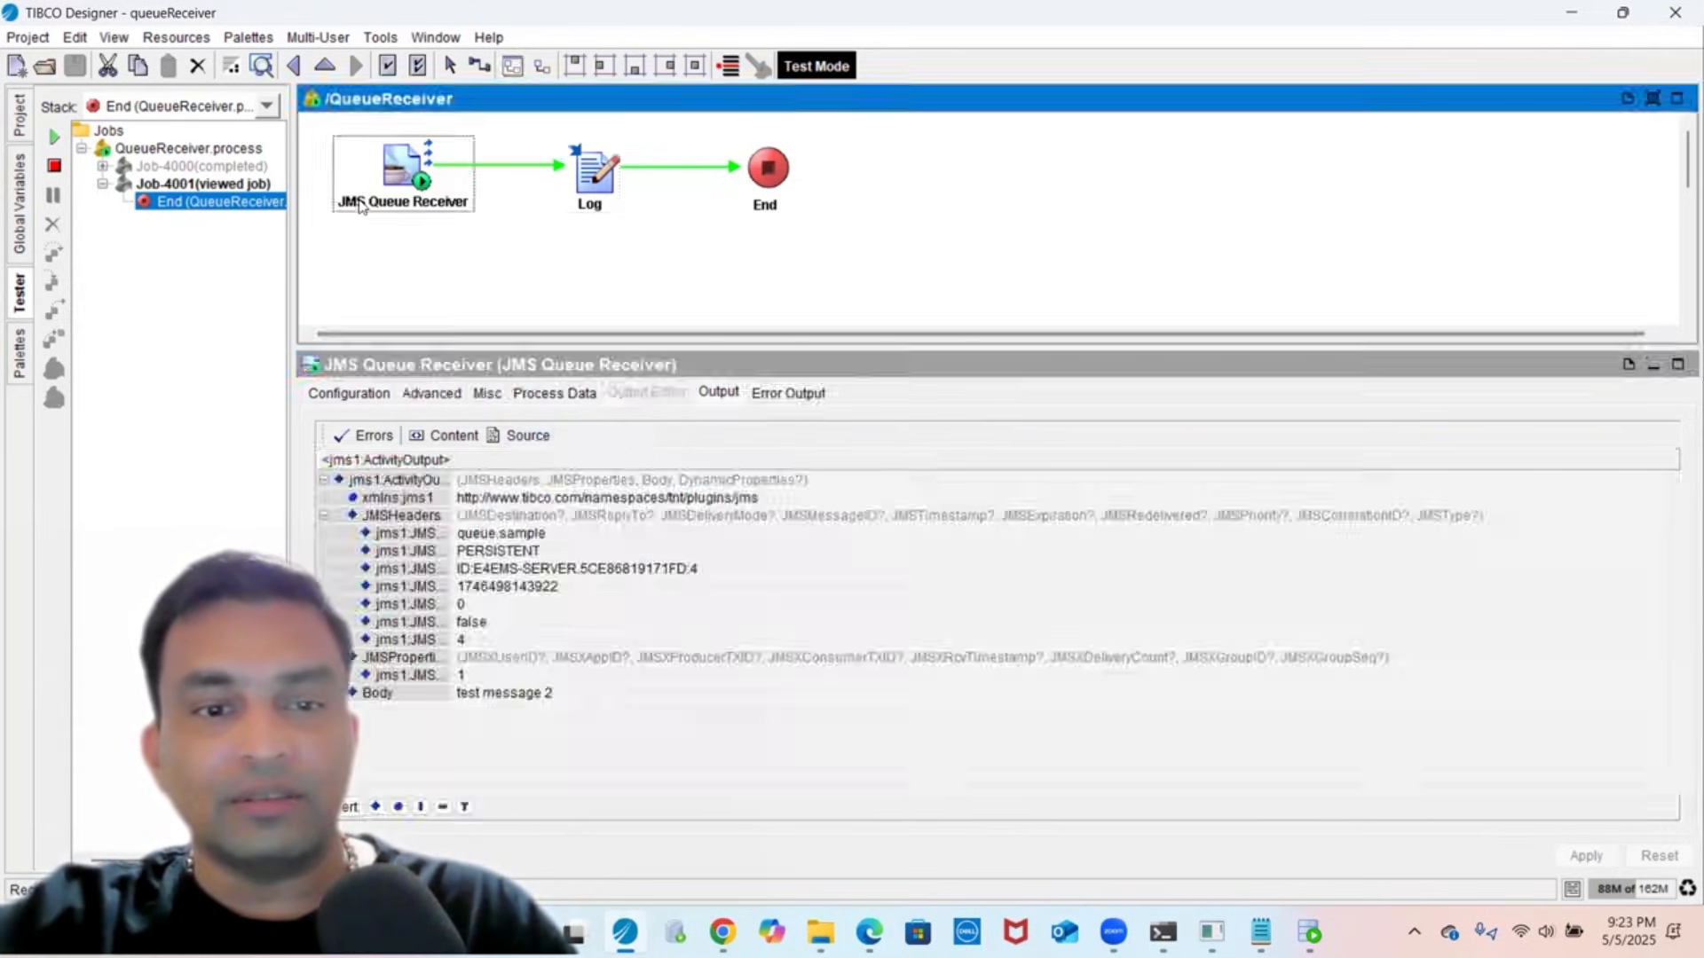
click(525, 436)
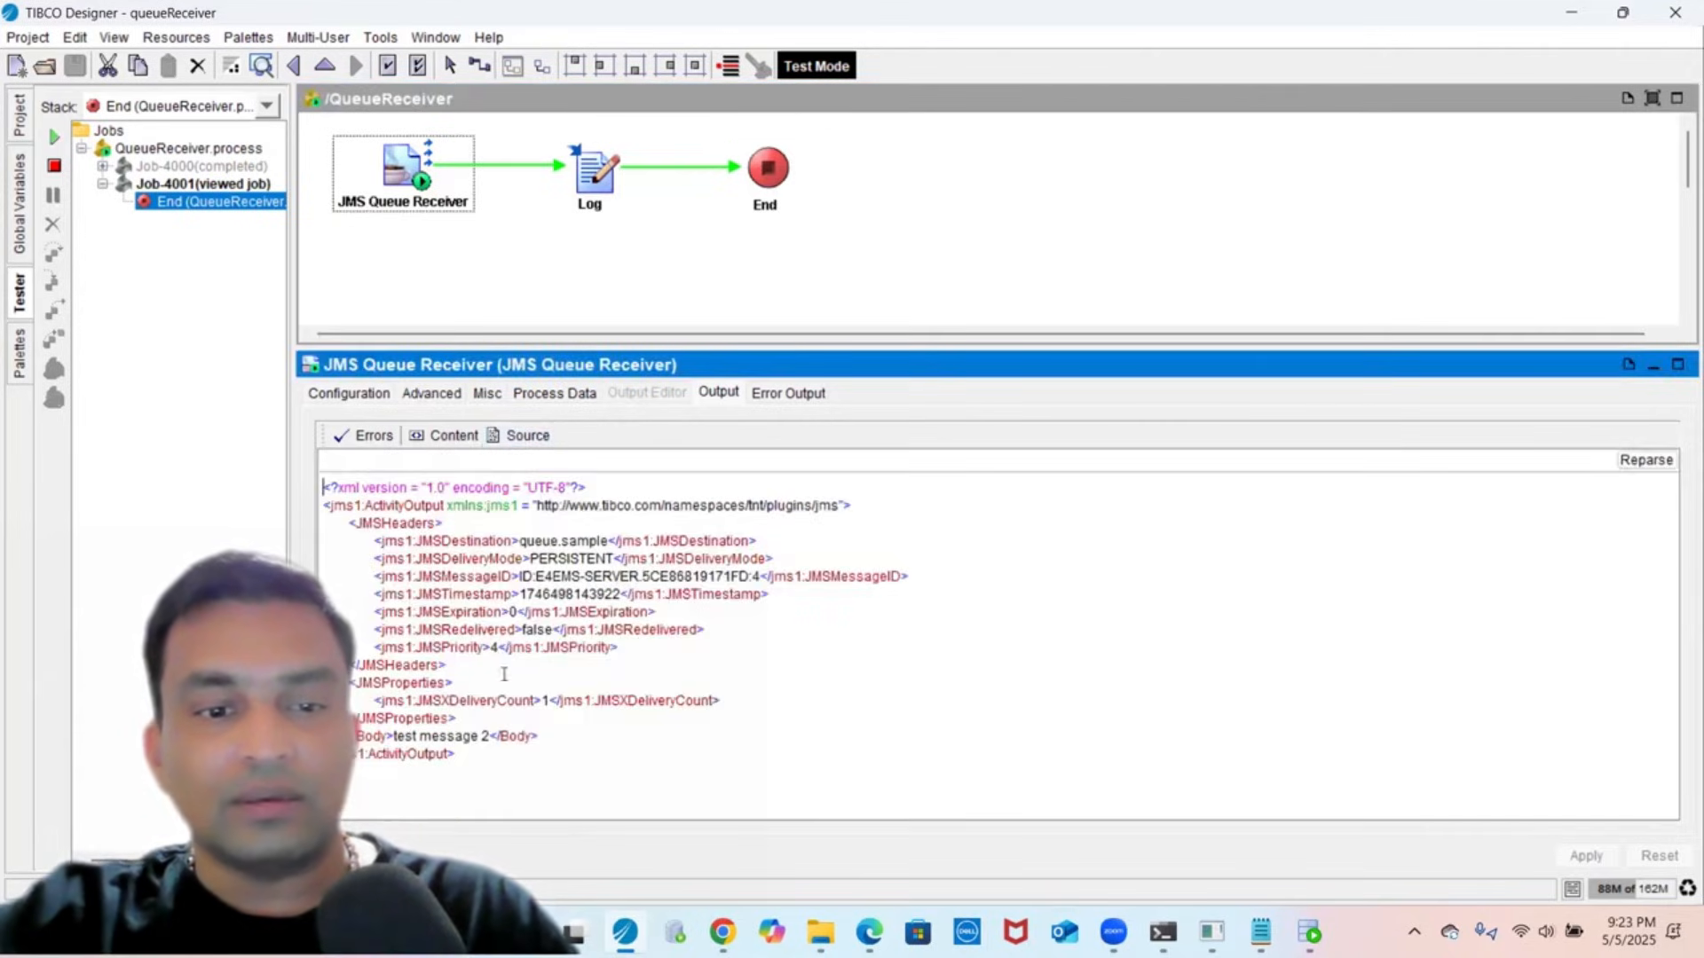
triple_click(456, 735)
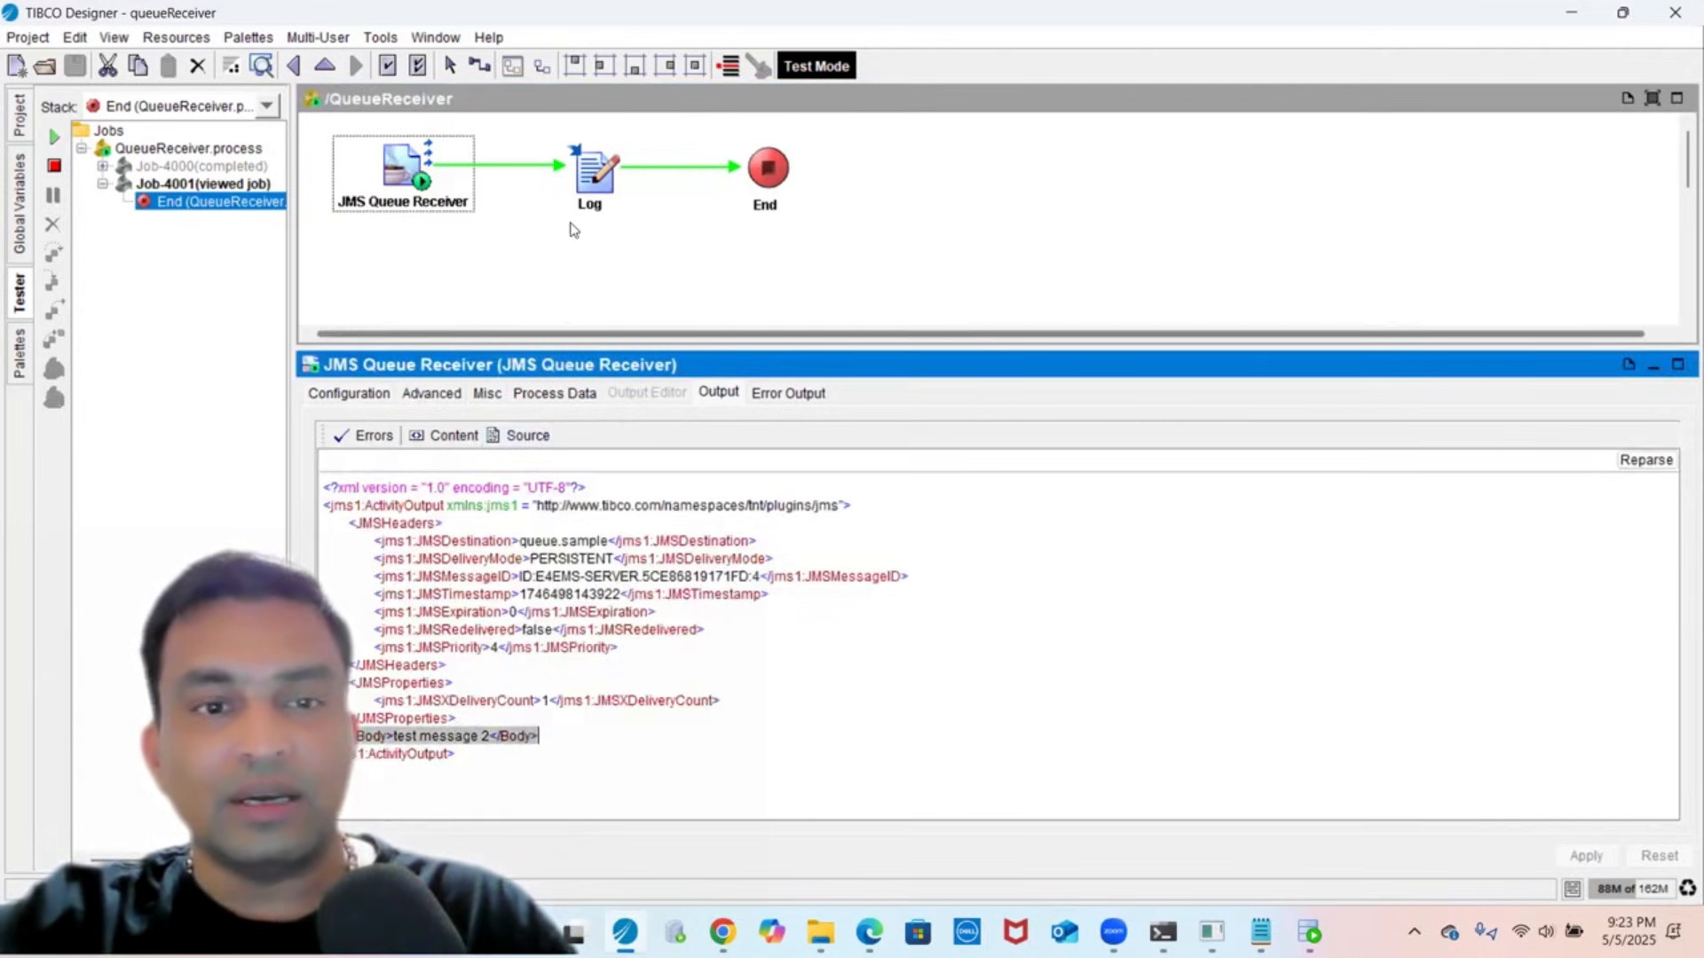
click(611, 196)
click(525, 436)
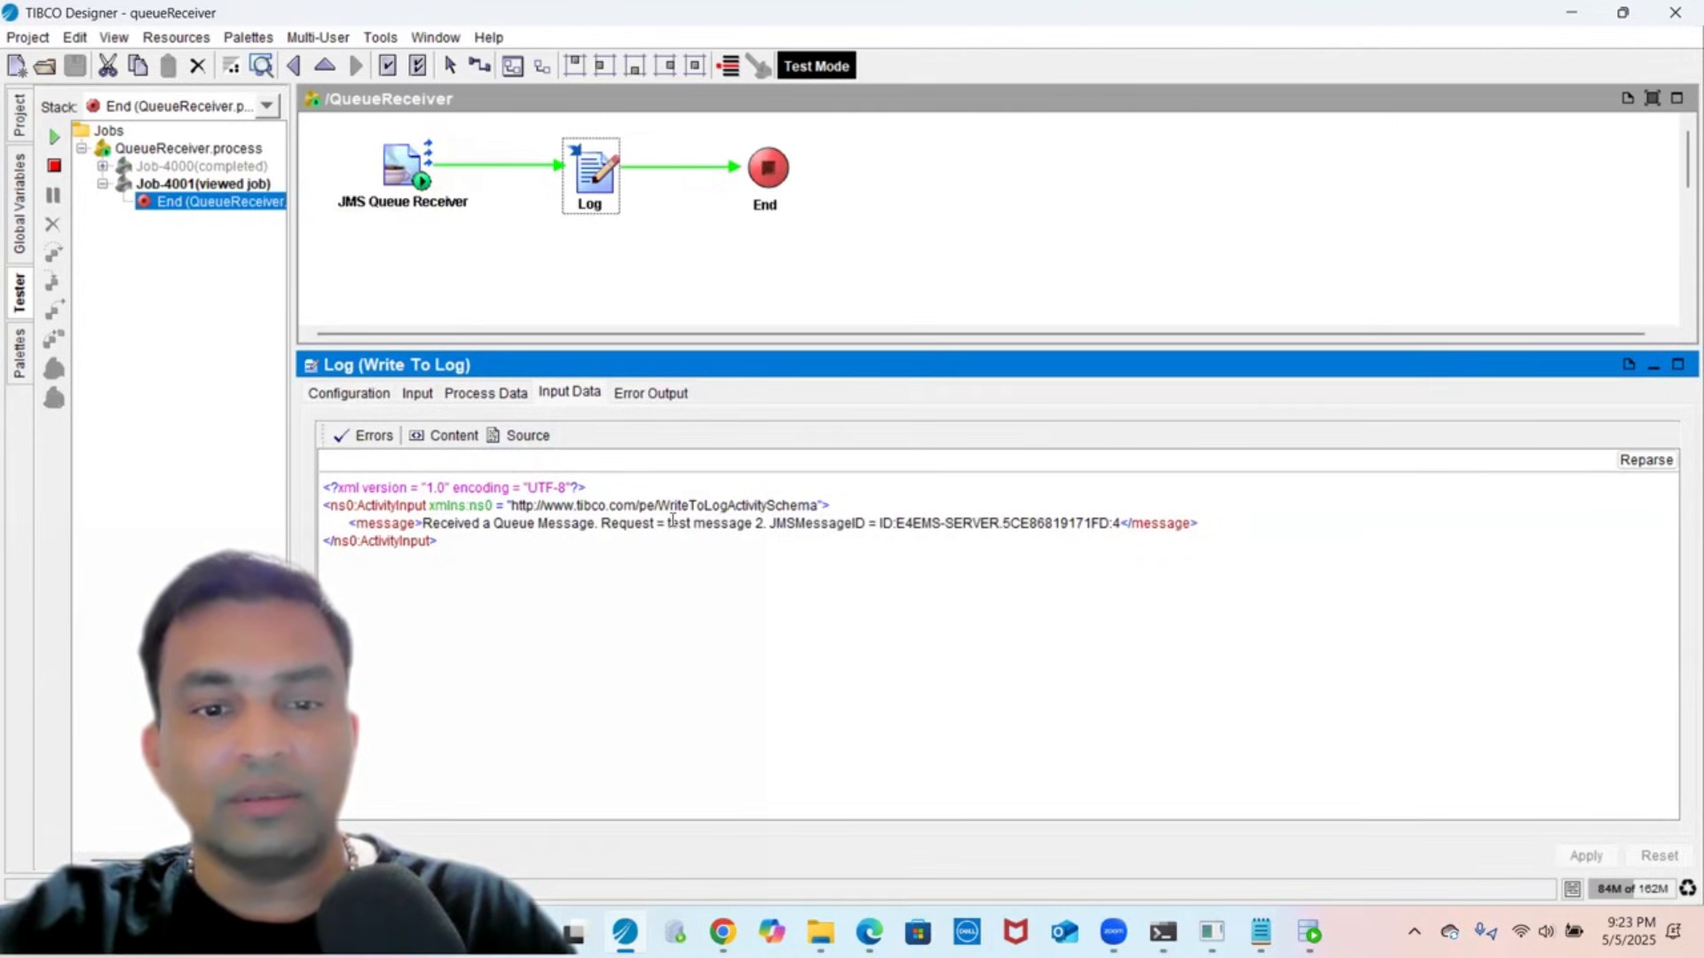
- Stop the running test processes and return to the QueueReceiver process diagram in the project tree
click(55, 166)
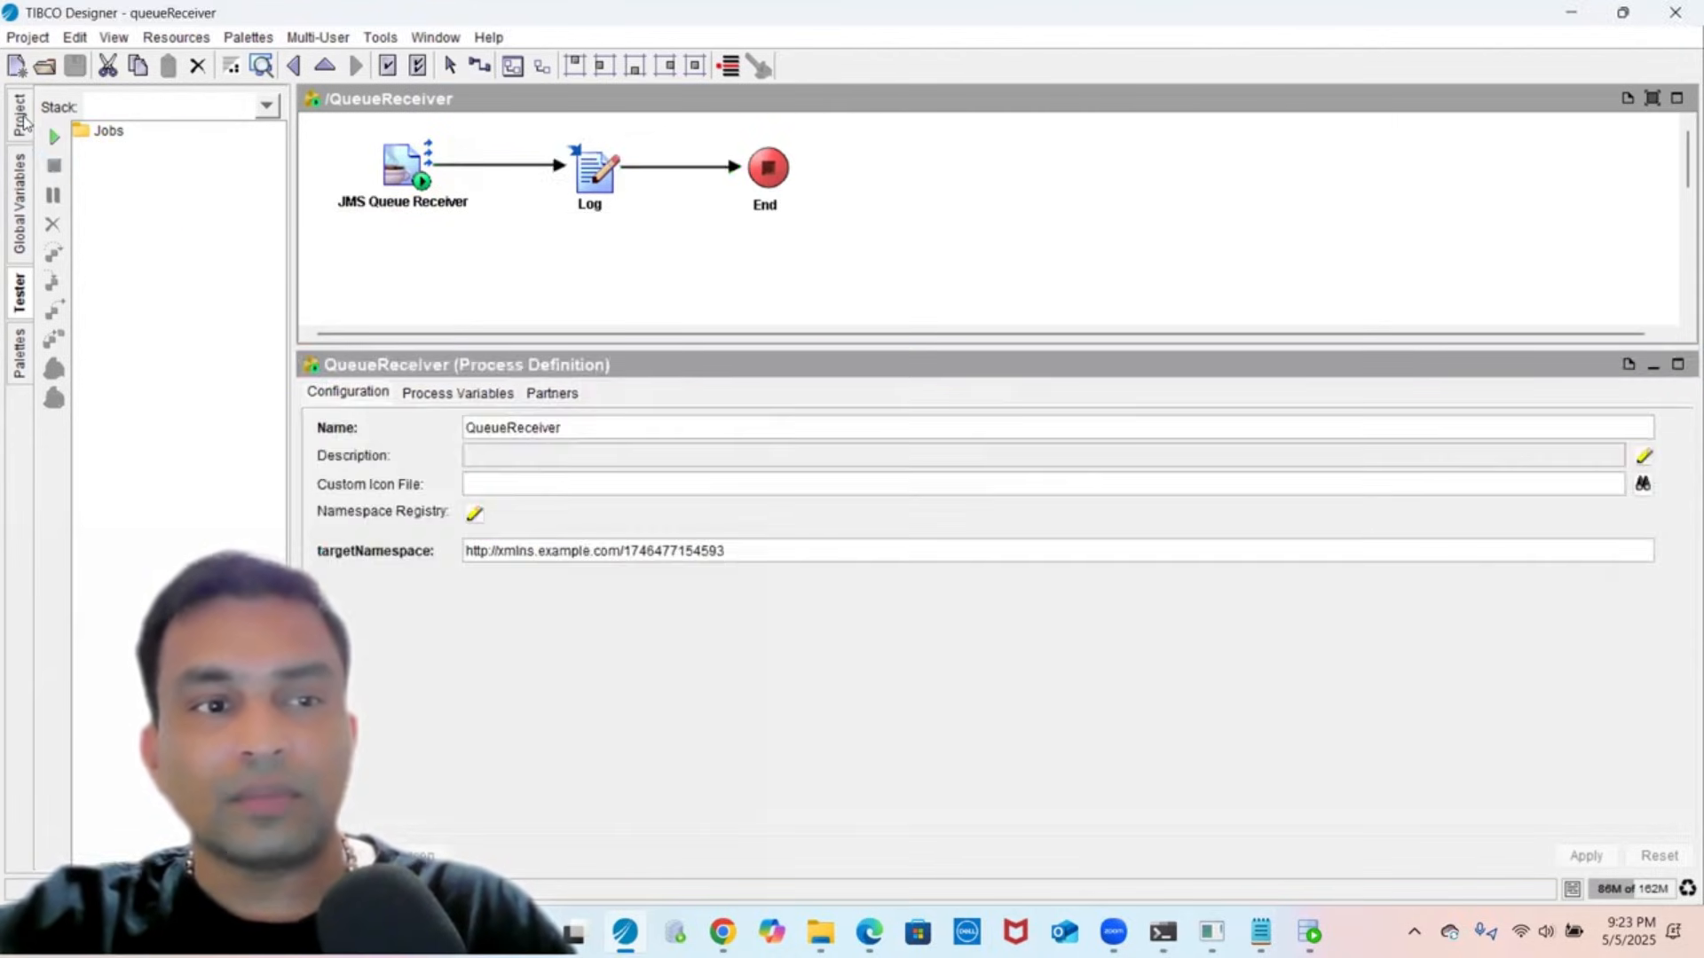
click(21, 119)
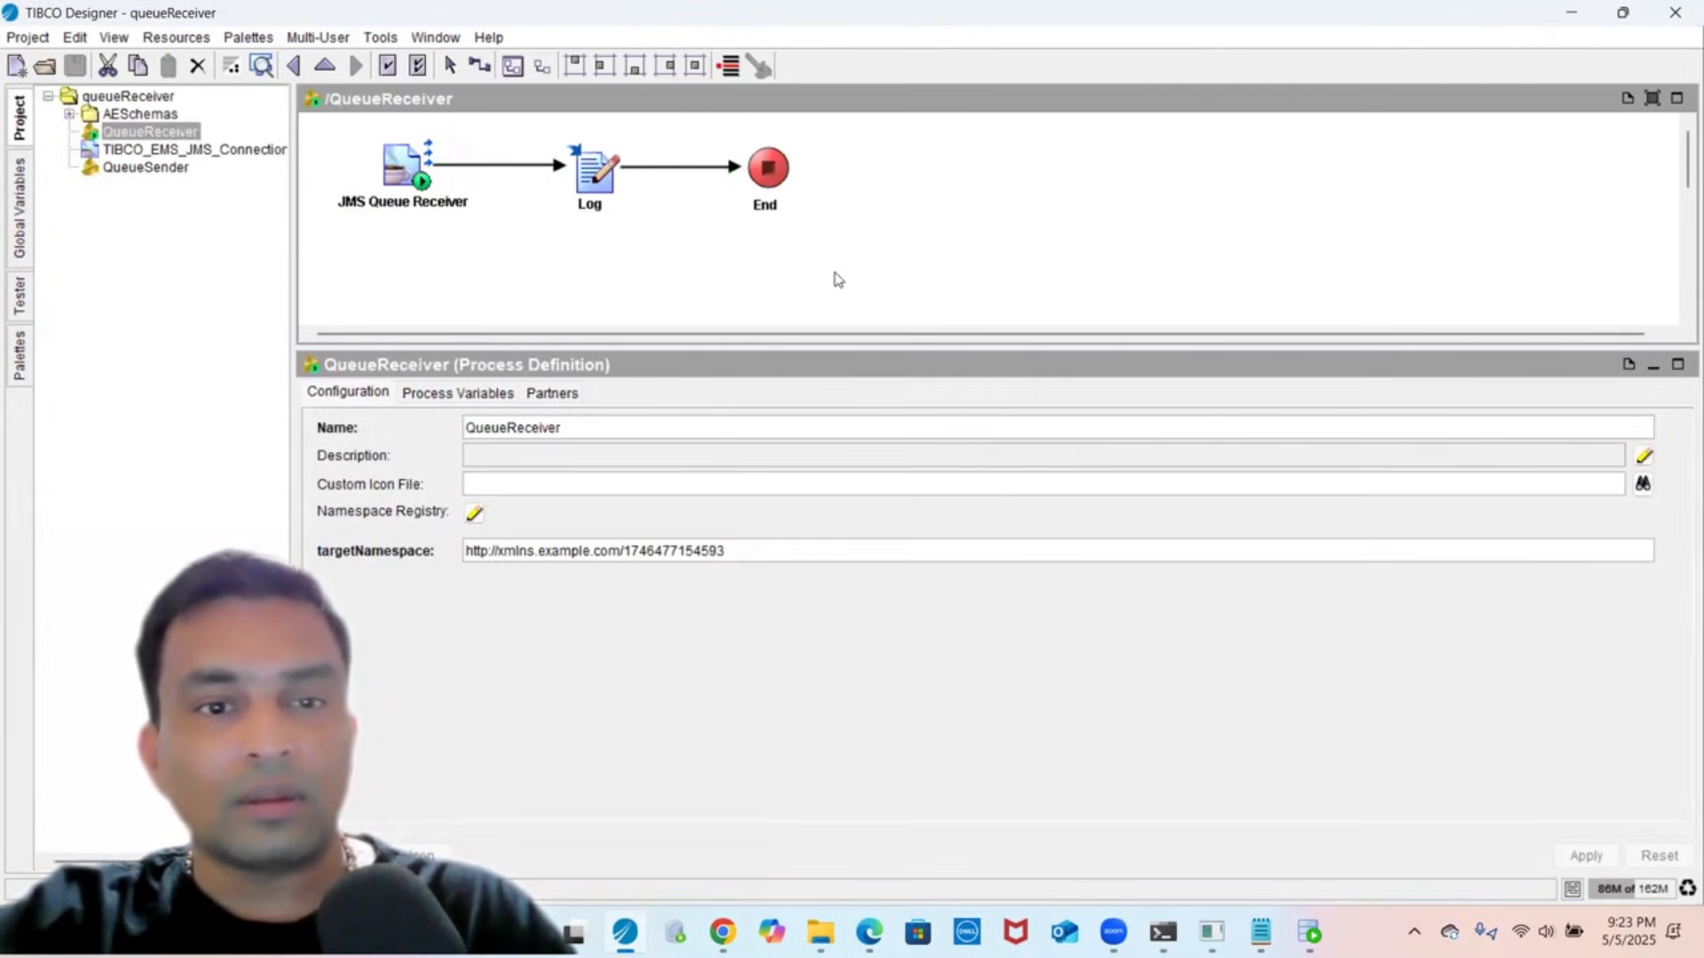
click(689, 220)
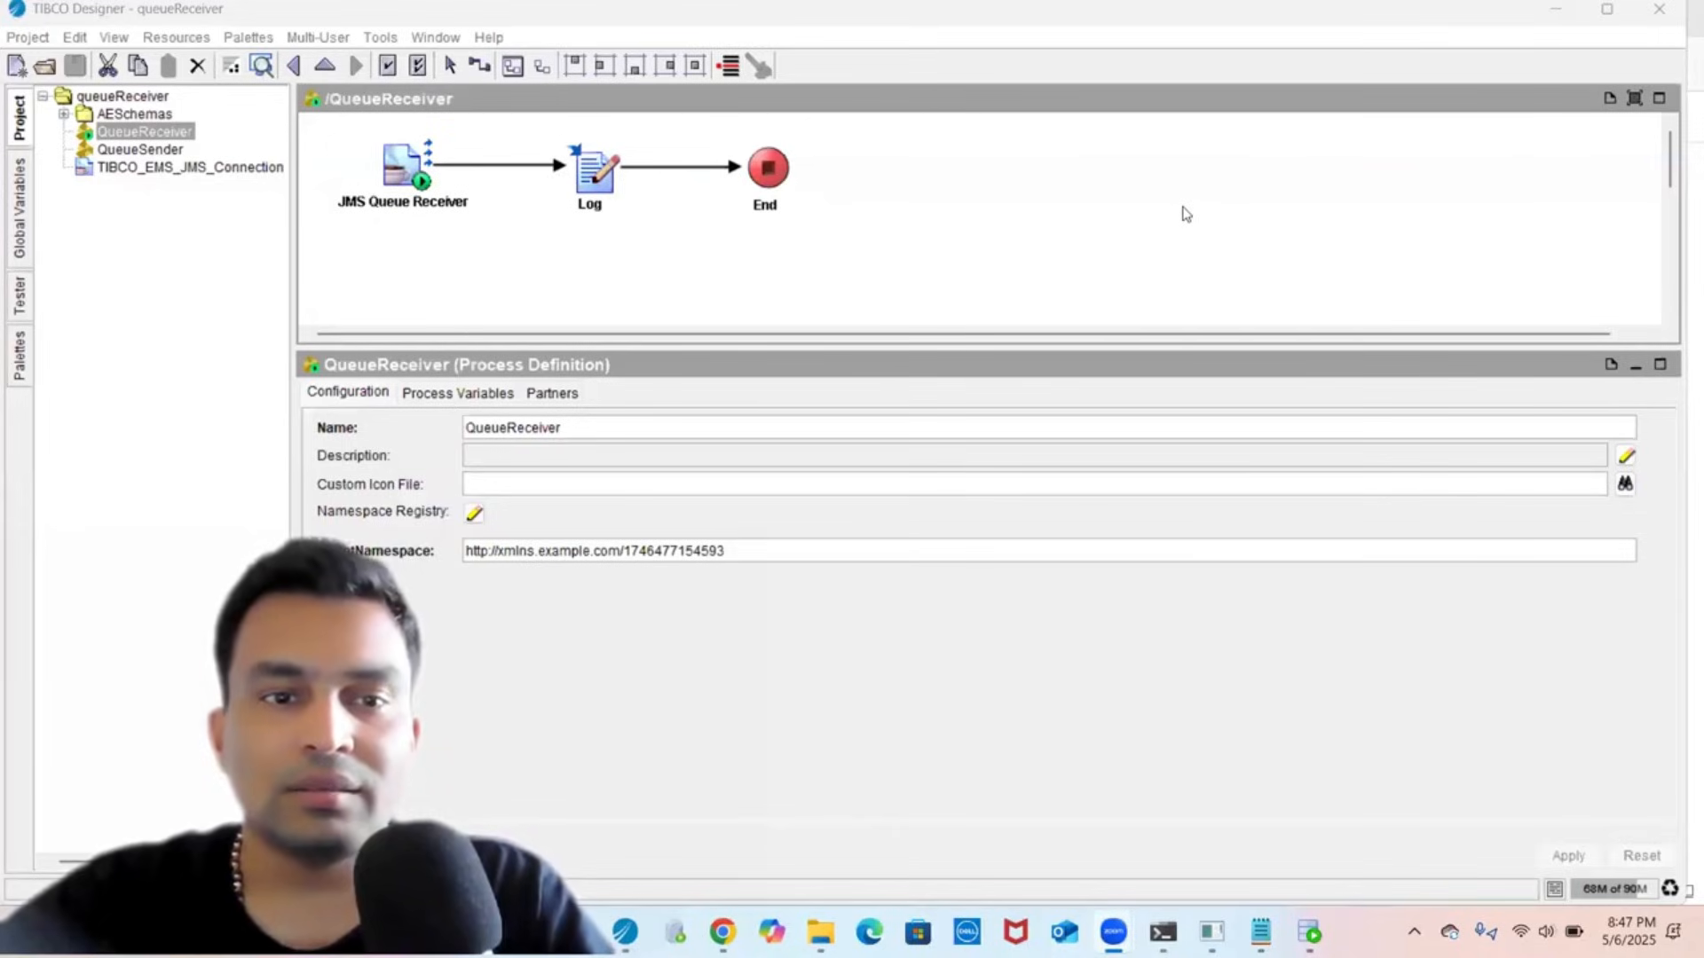
click(1014, 292)
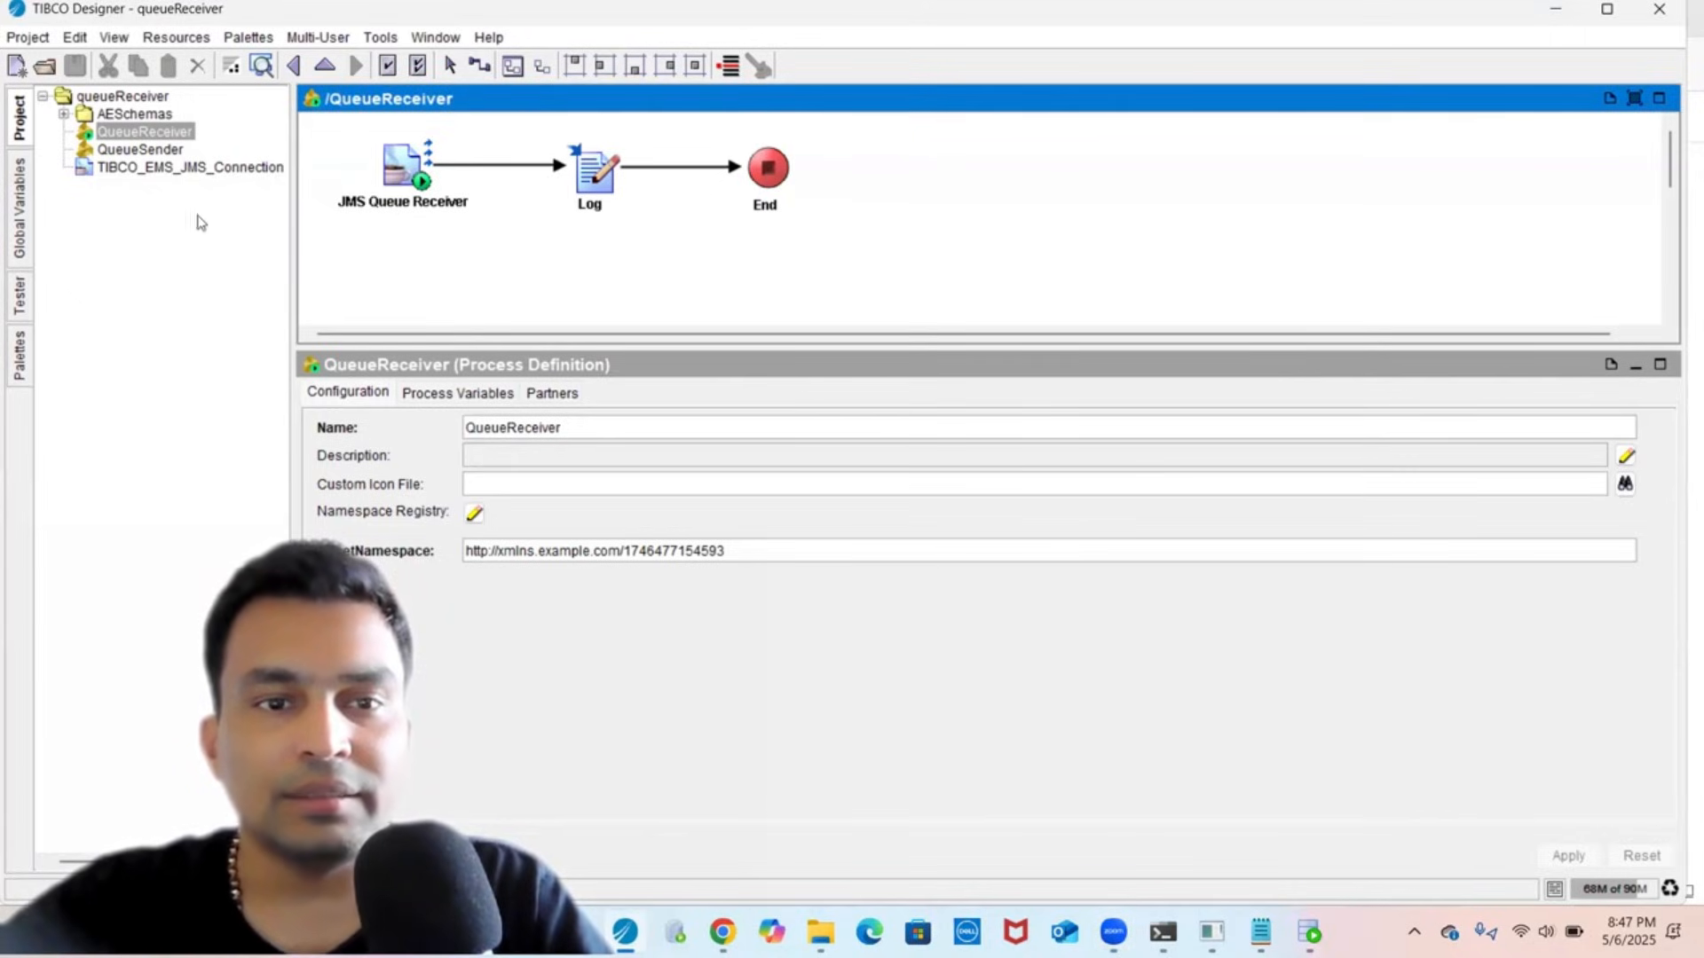
click(161, 233)
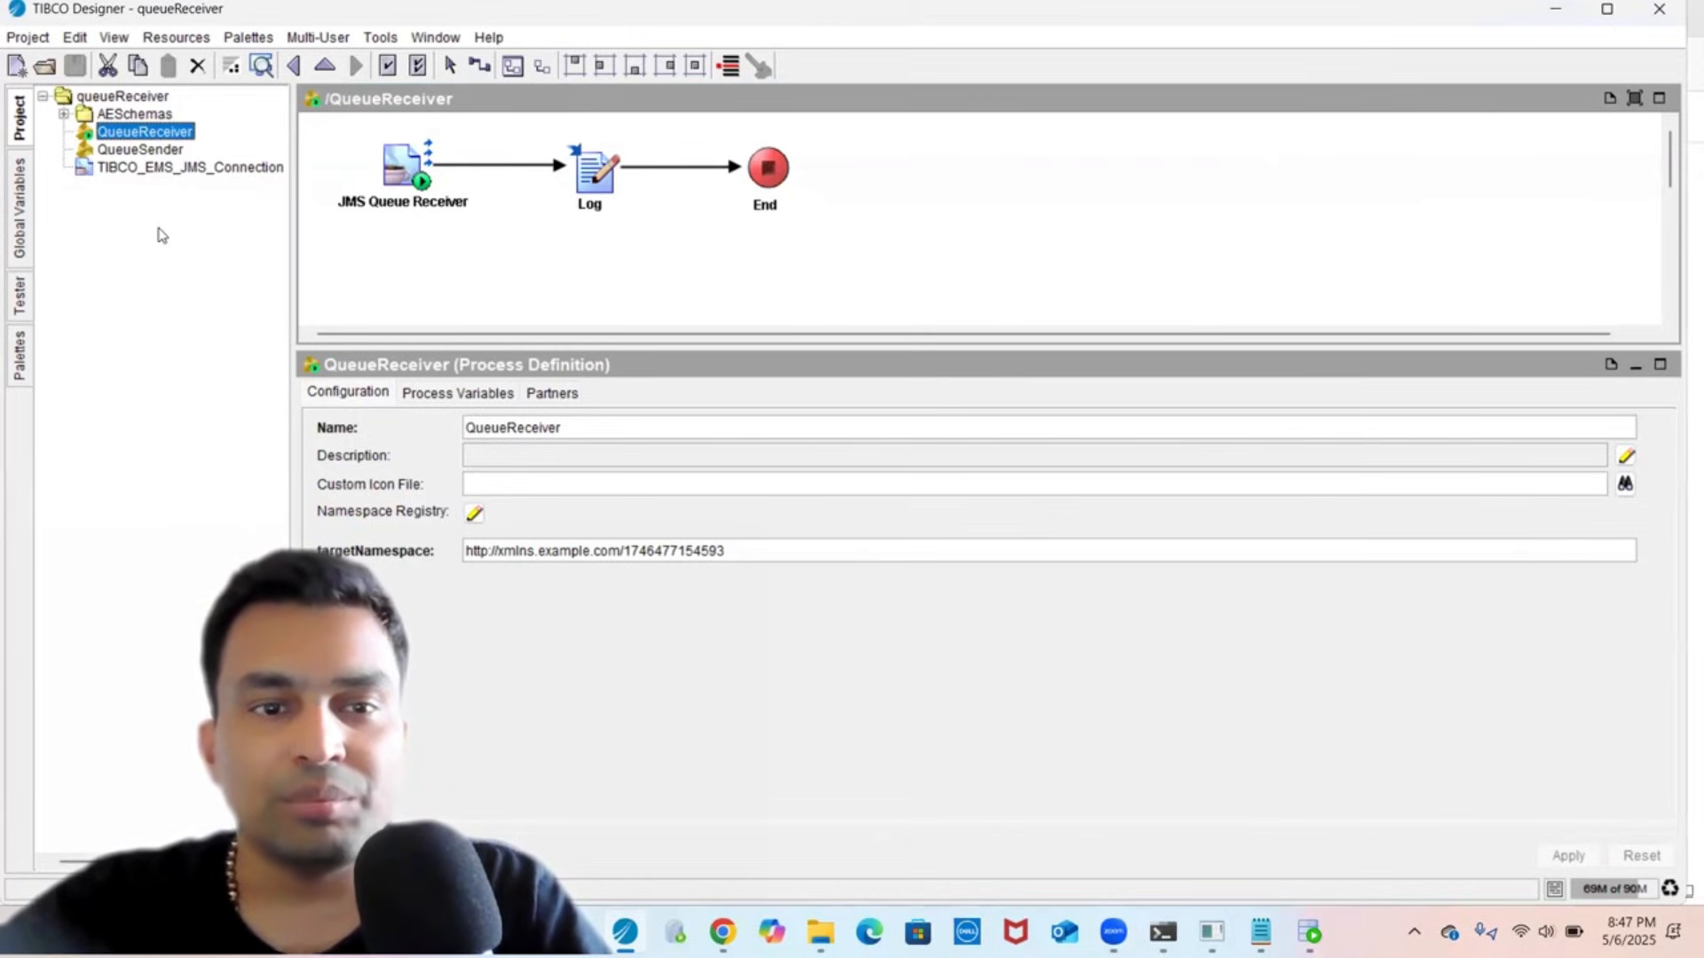
click(419, 169)
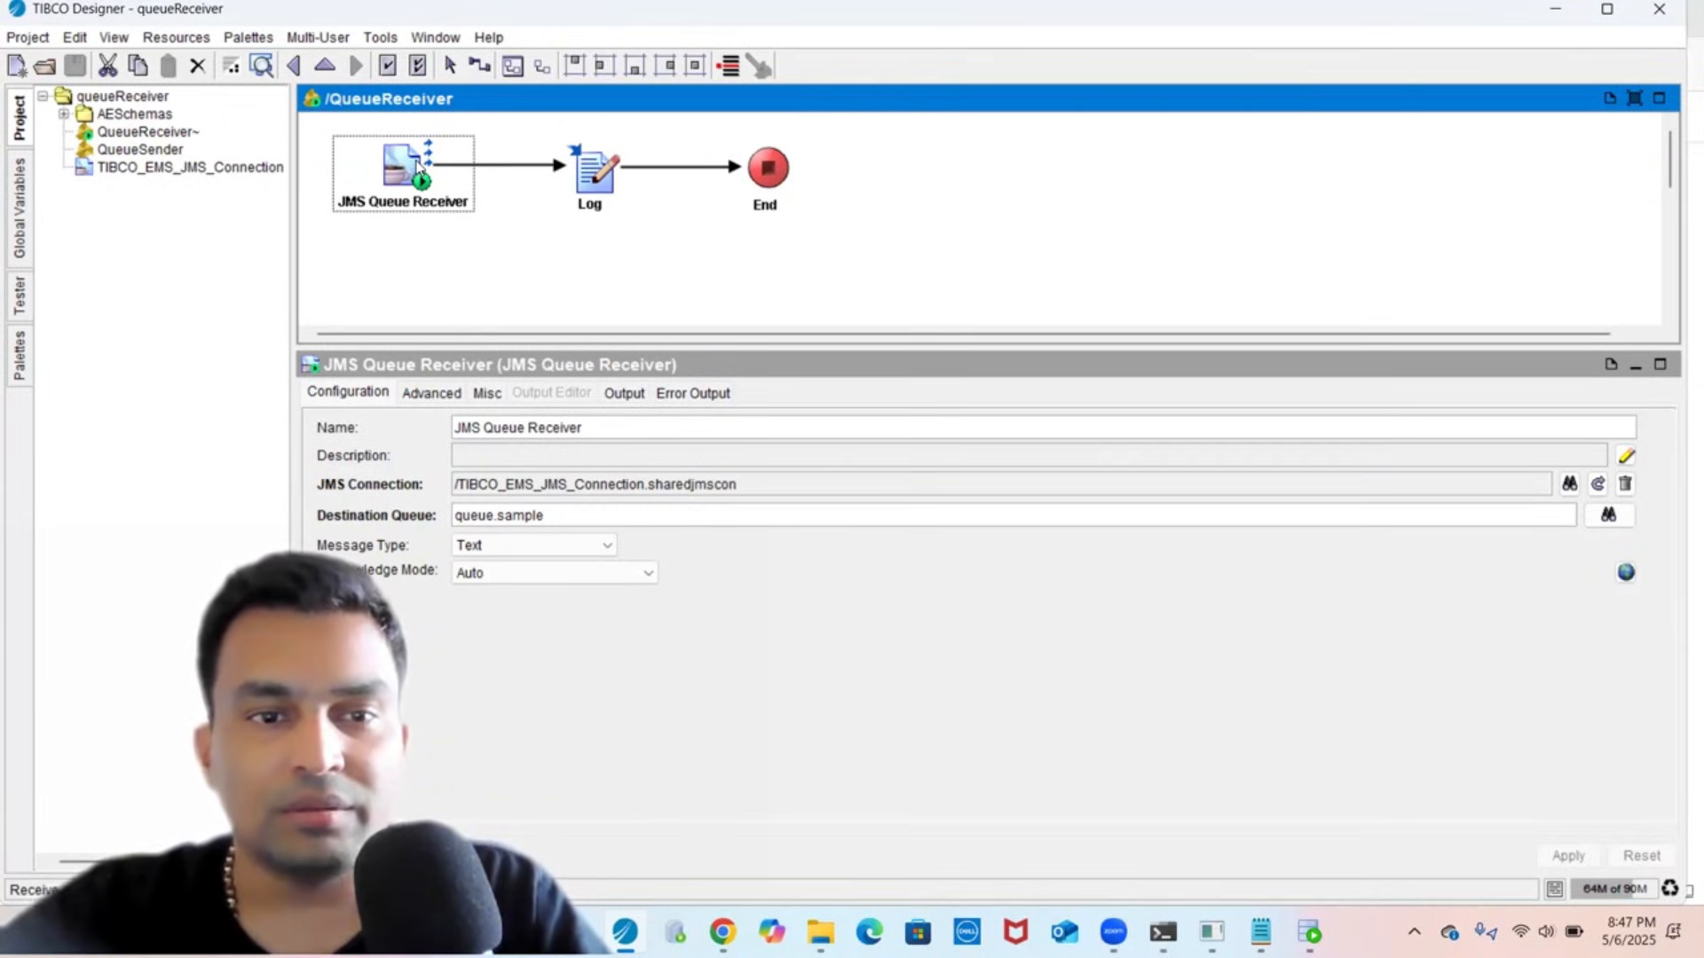
click(377, 278)
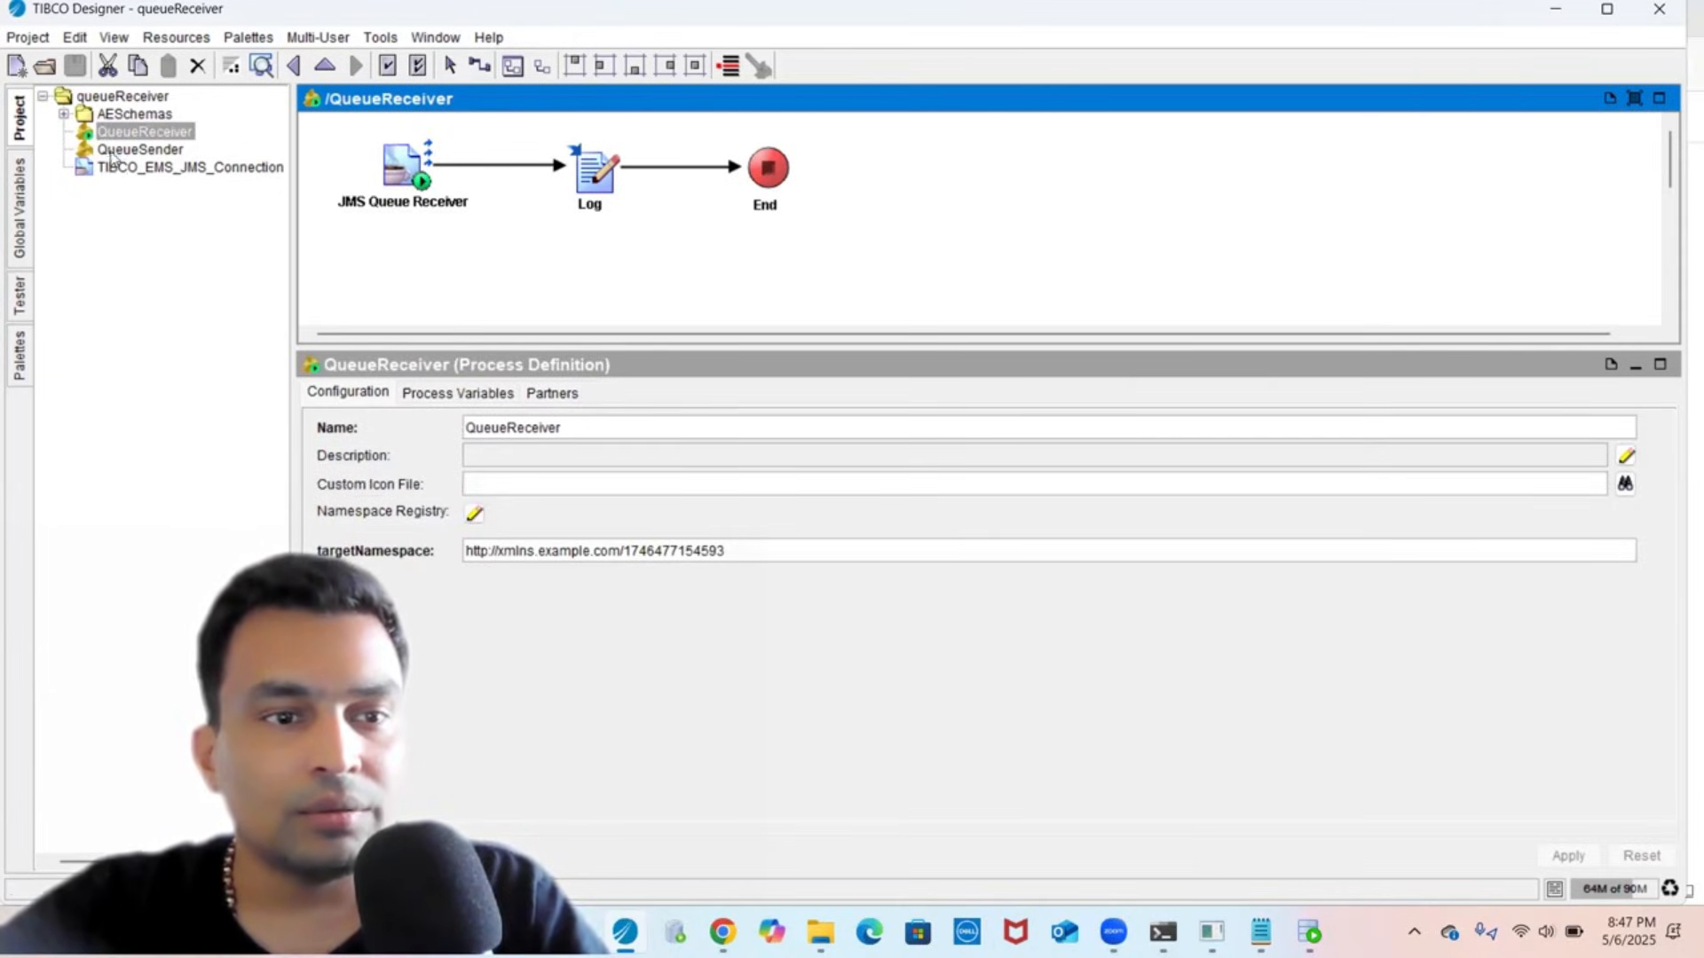
click(111, 153)
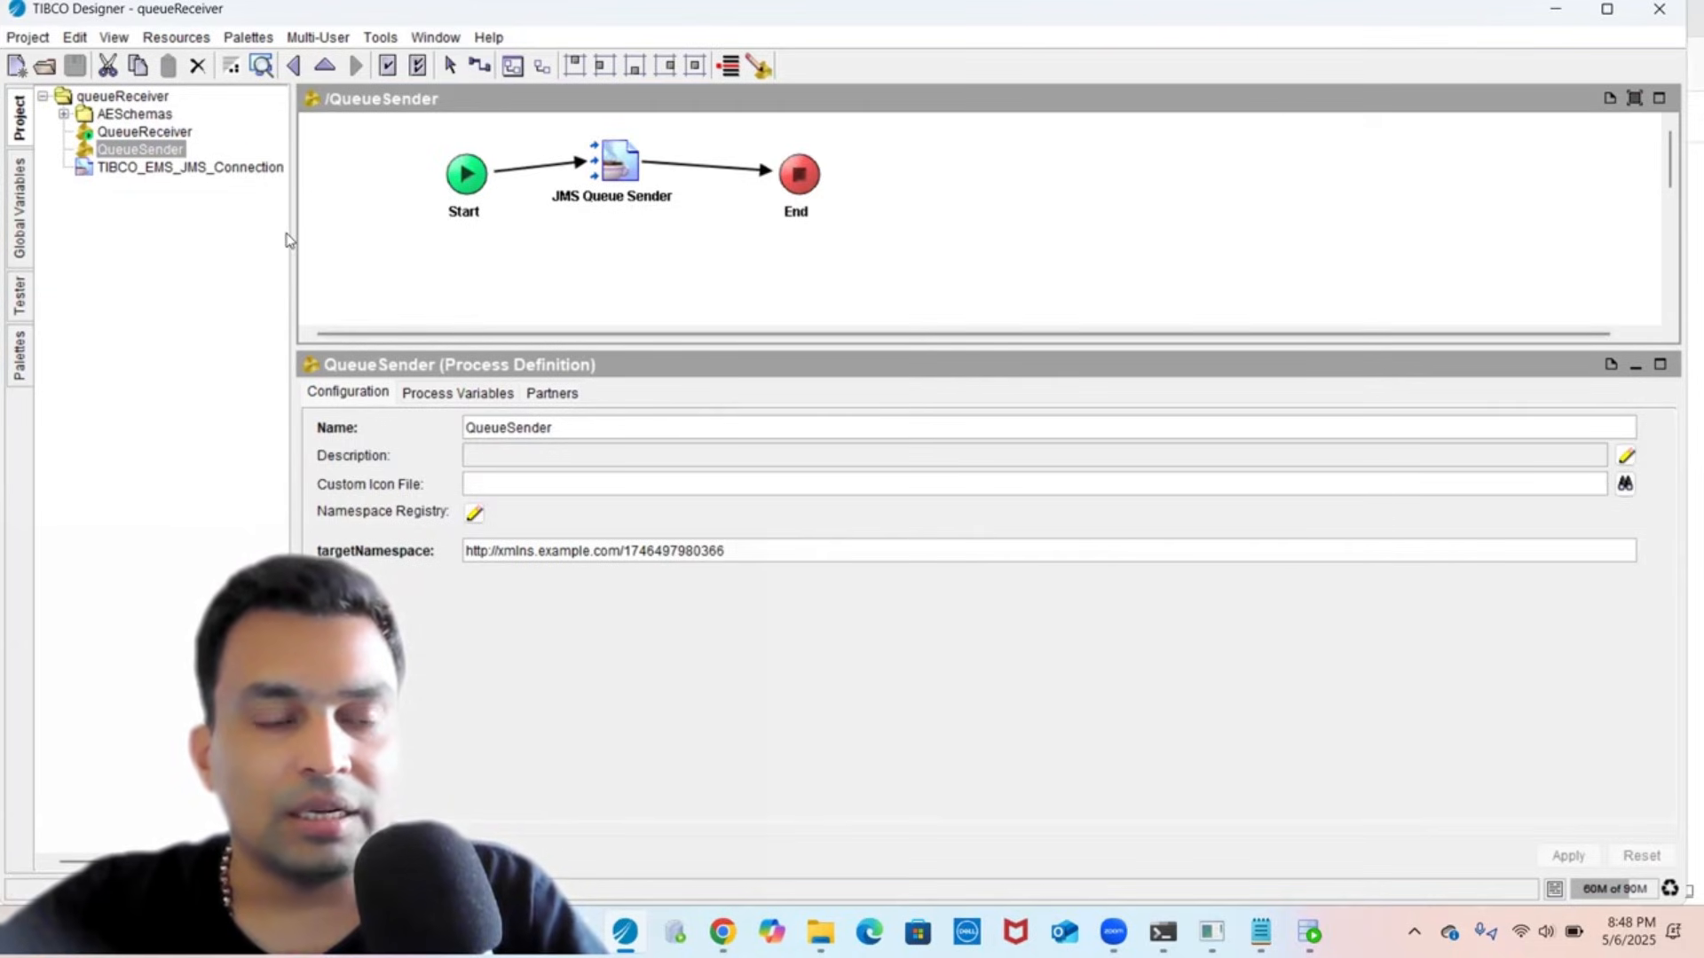
click(20, 219)
click(16, 297)
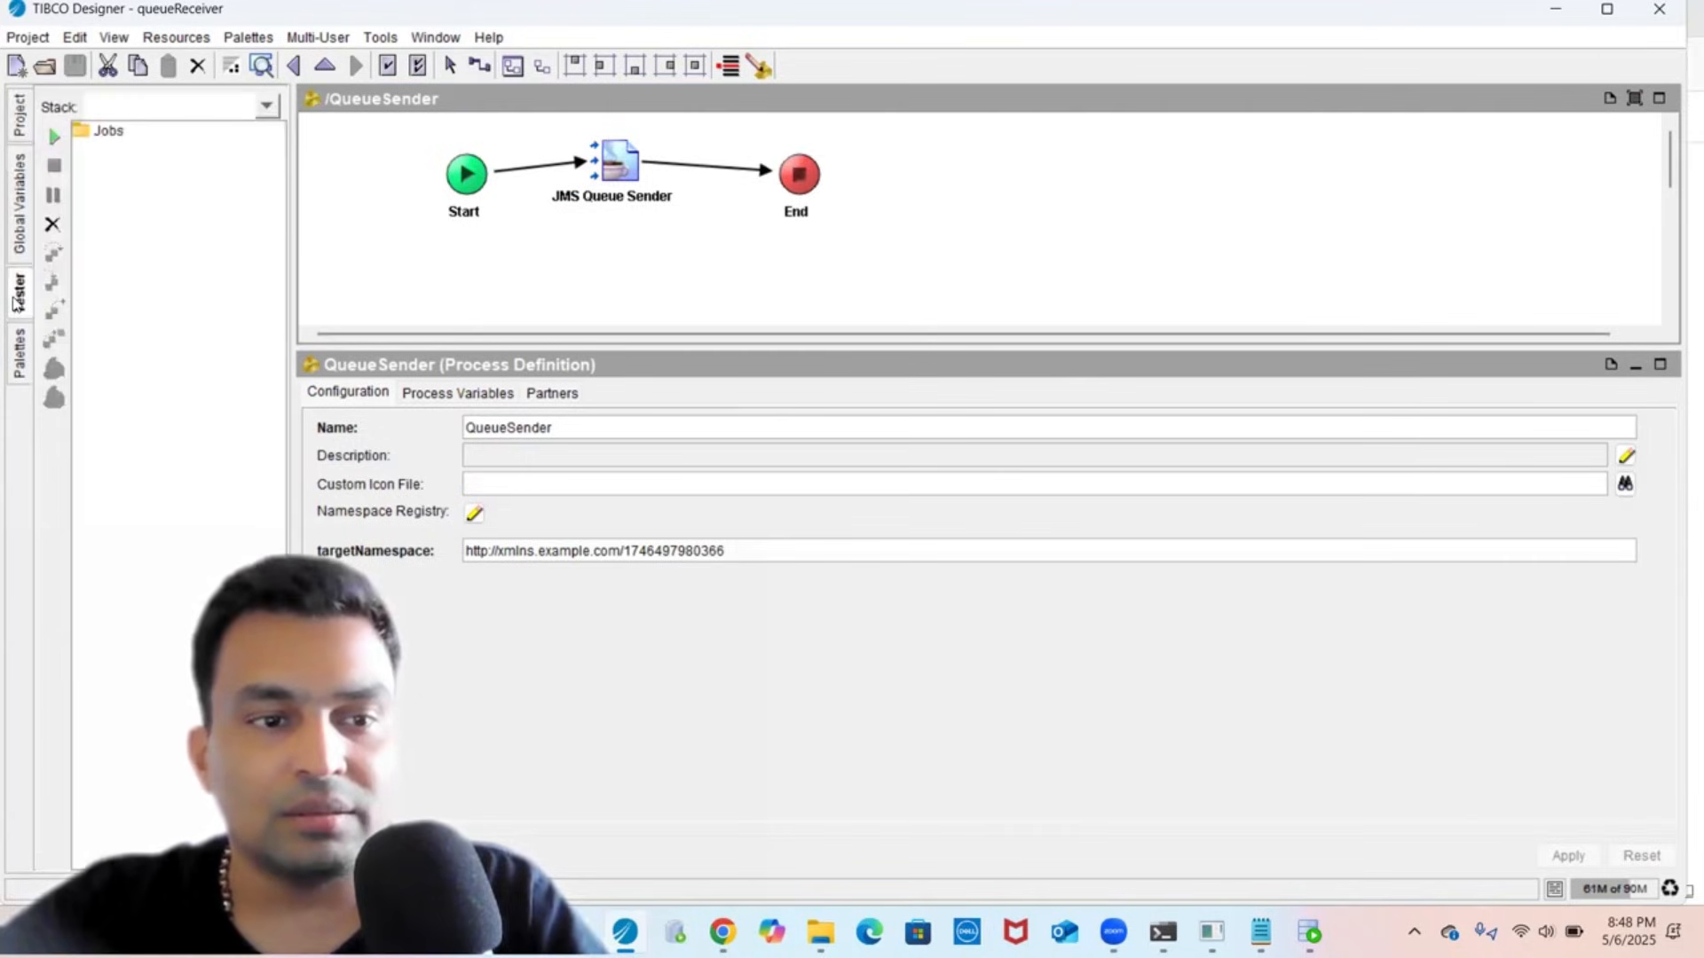
click(21, 360)
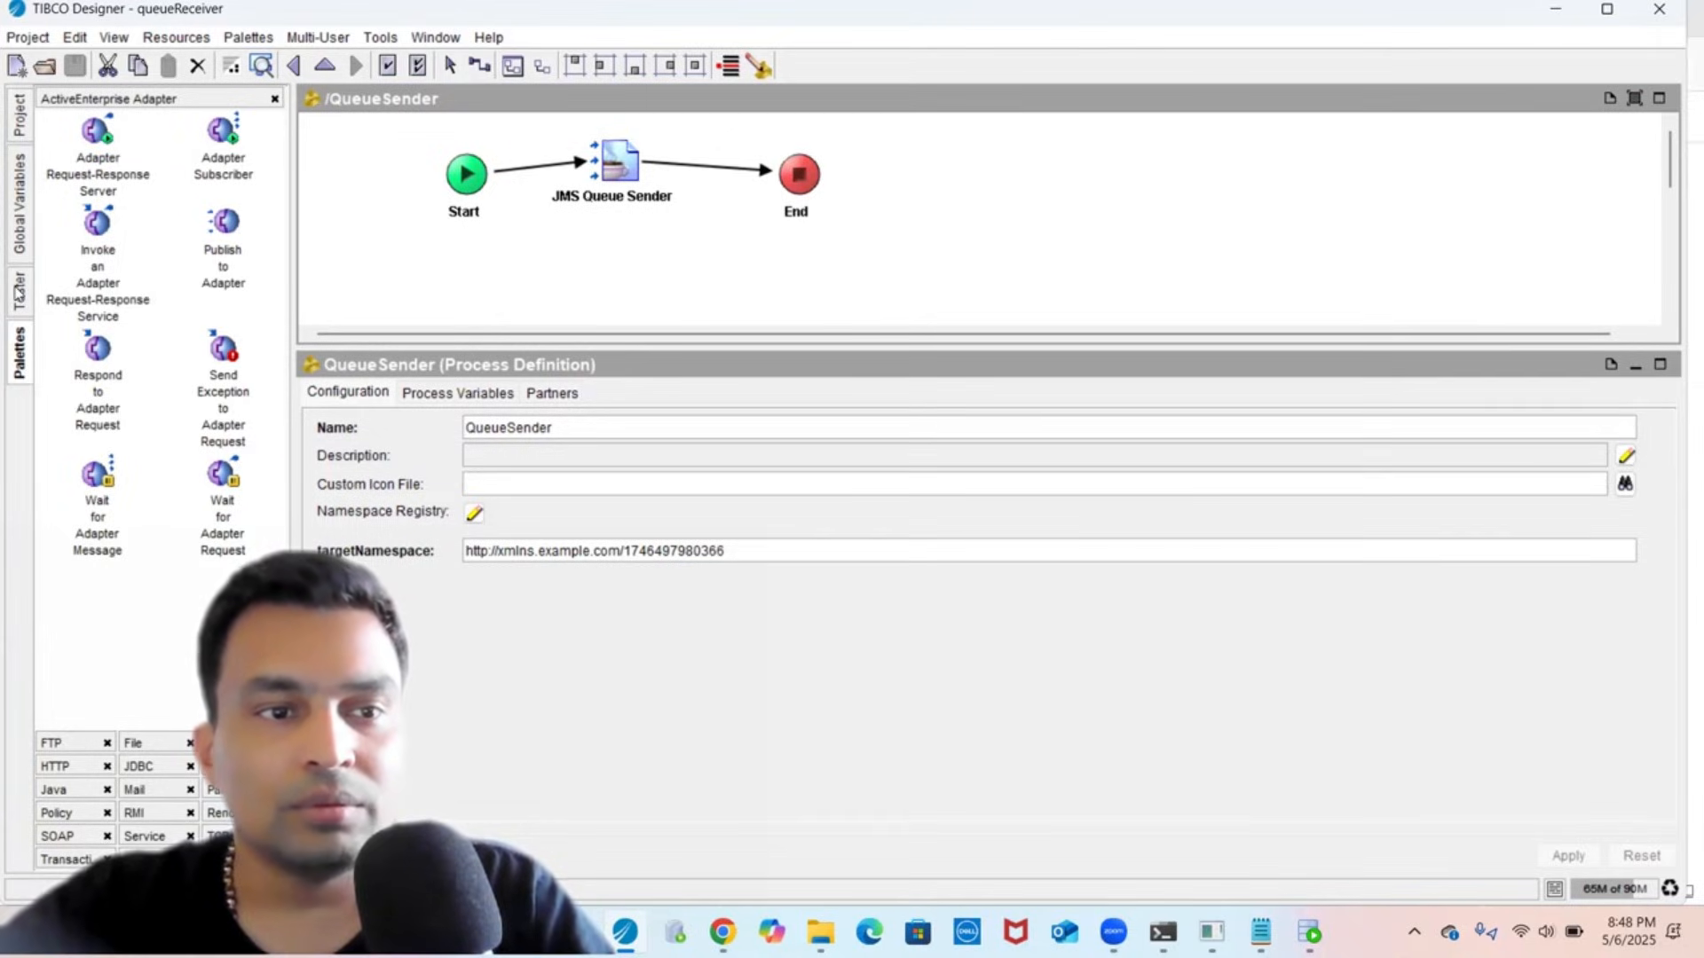
click(18, 123)
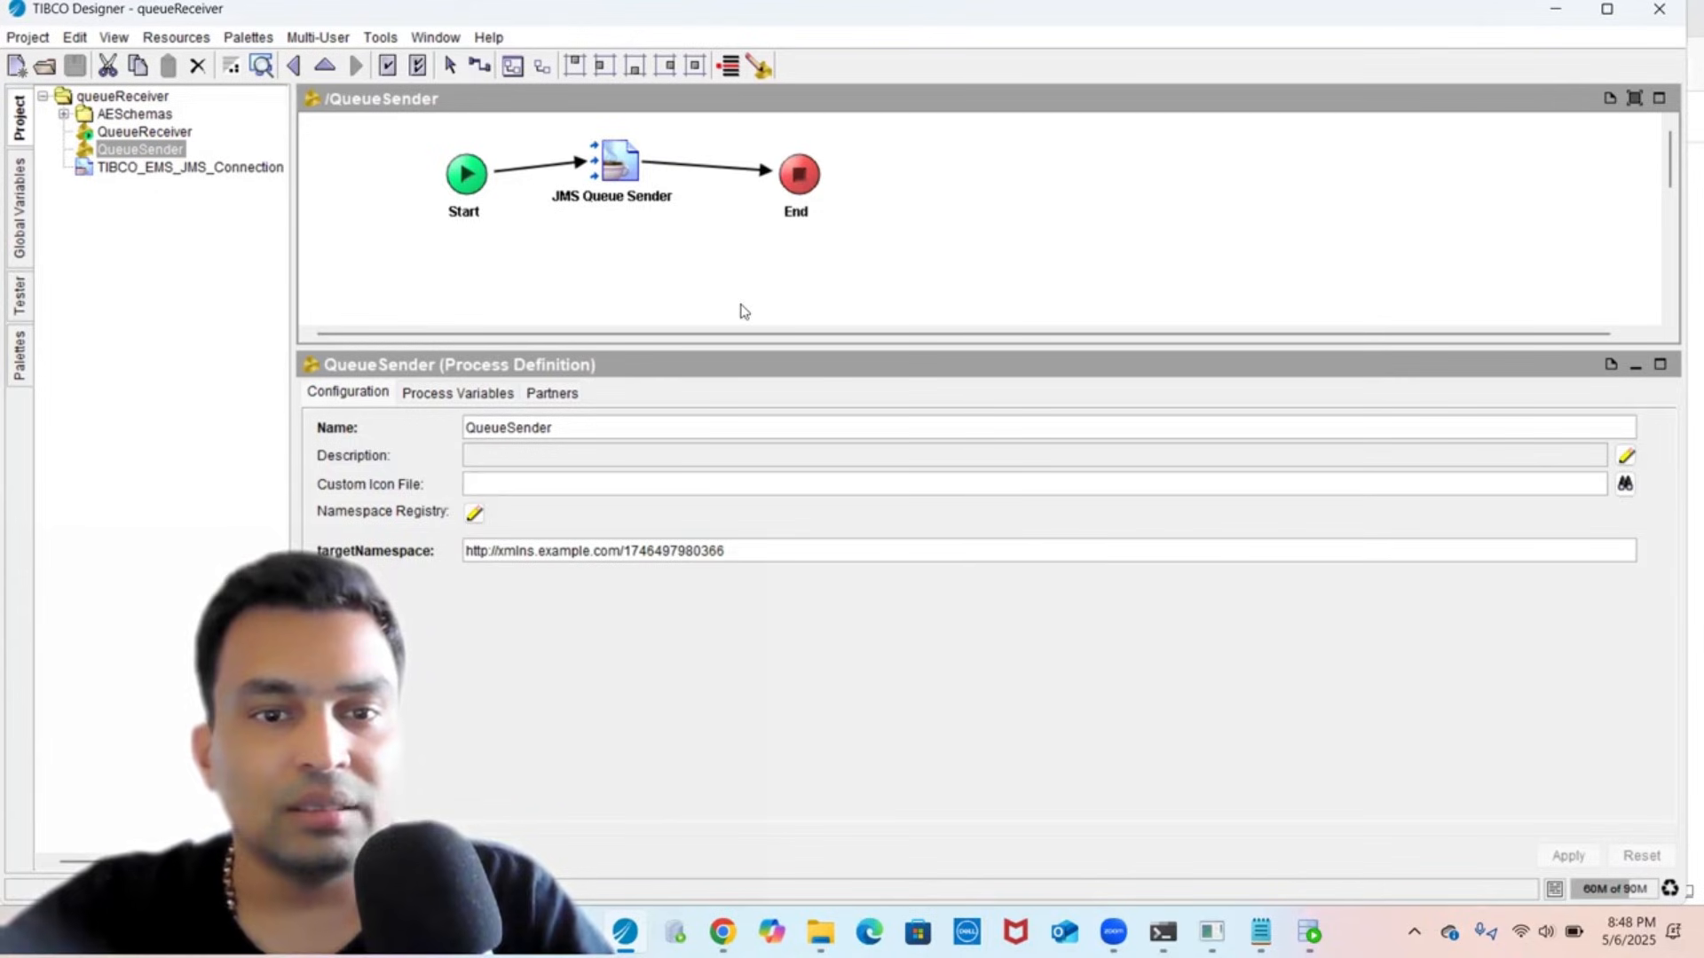
click(607, 202)
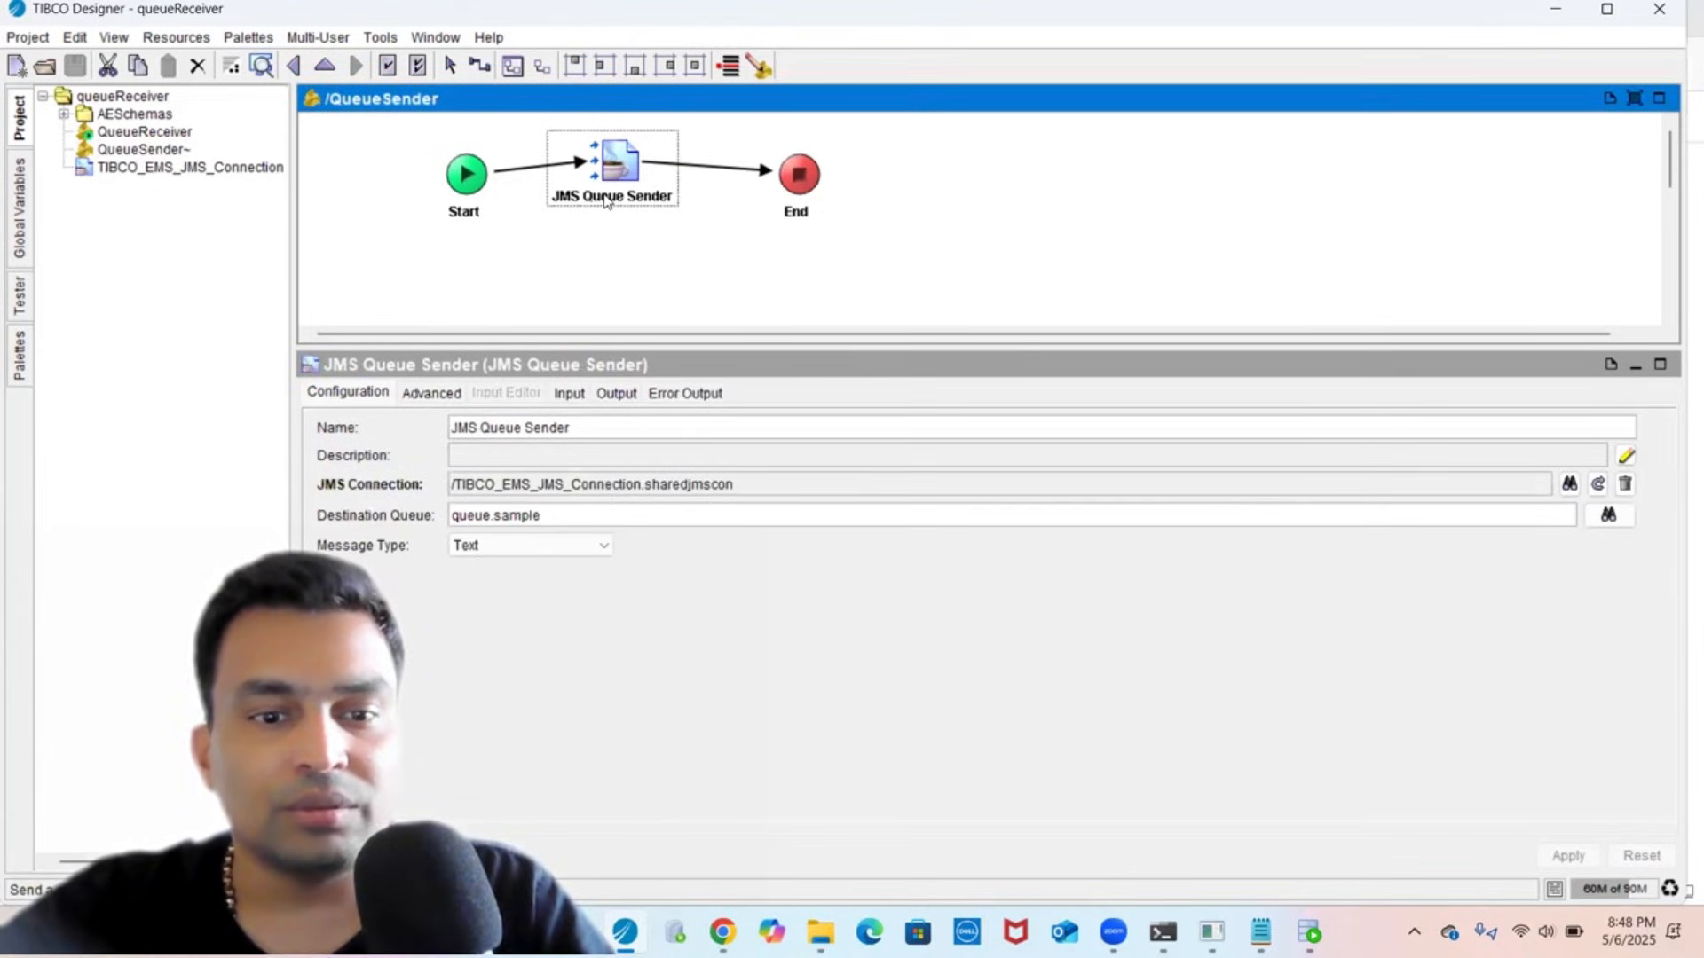
click(569, 393)
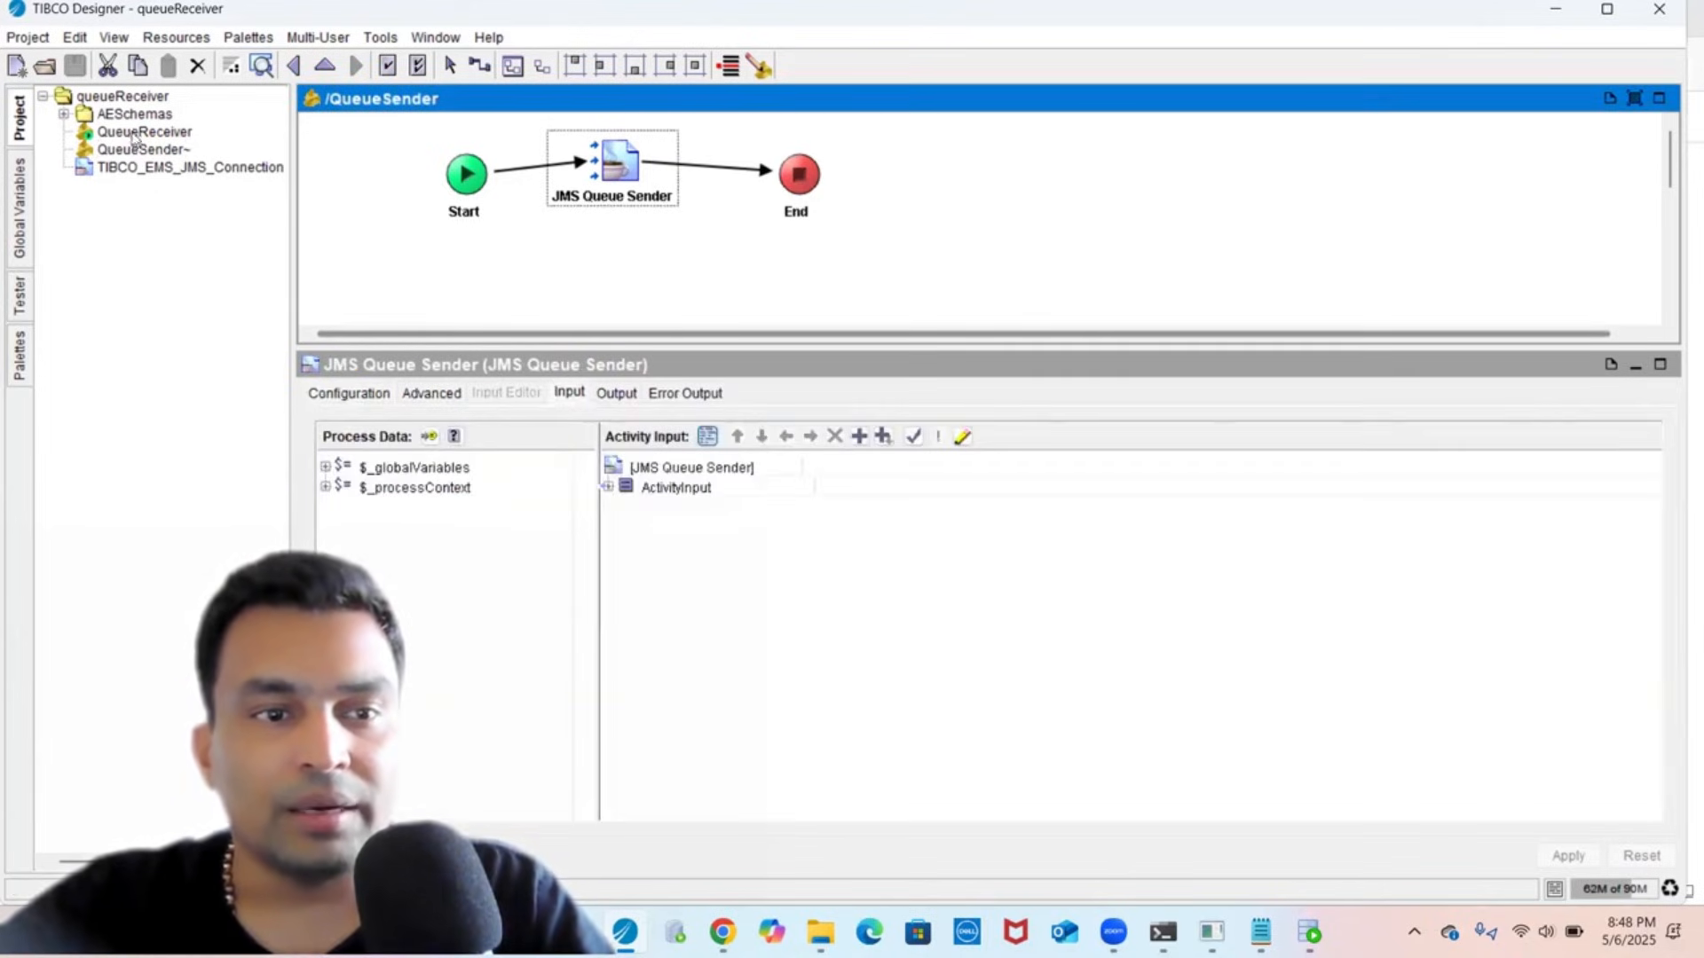
click(135, 132)
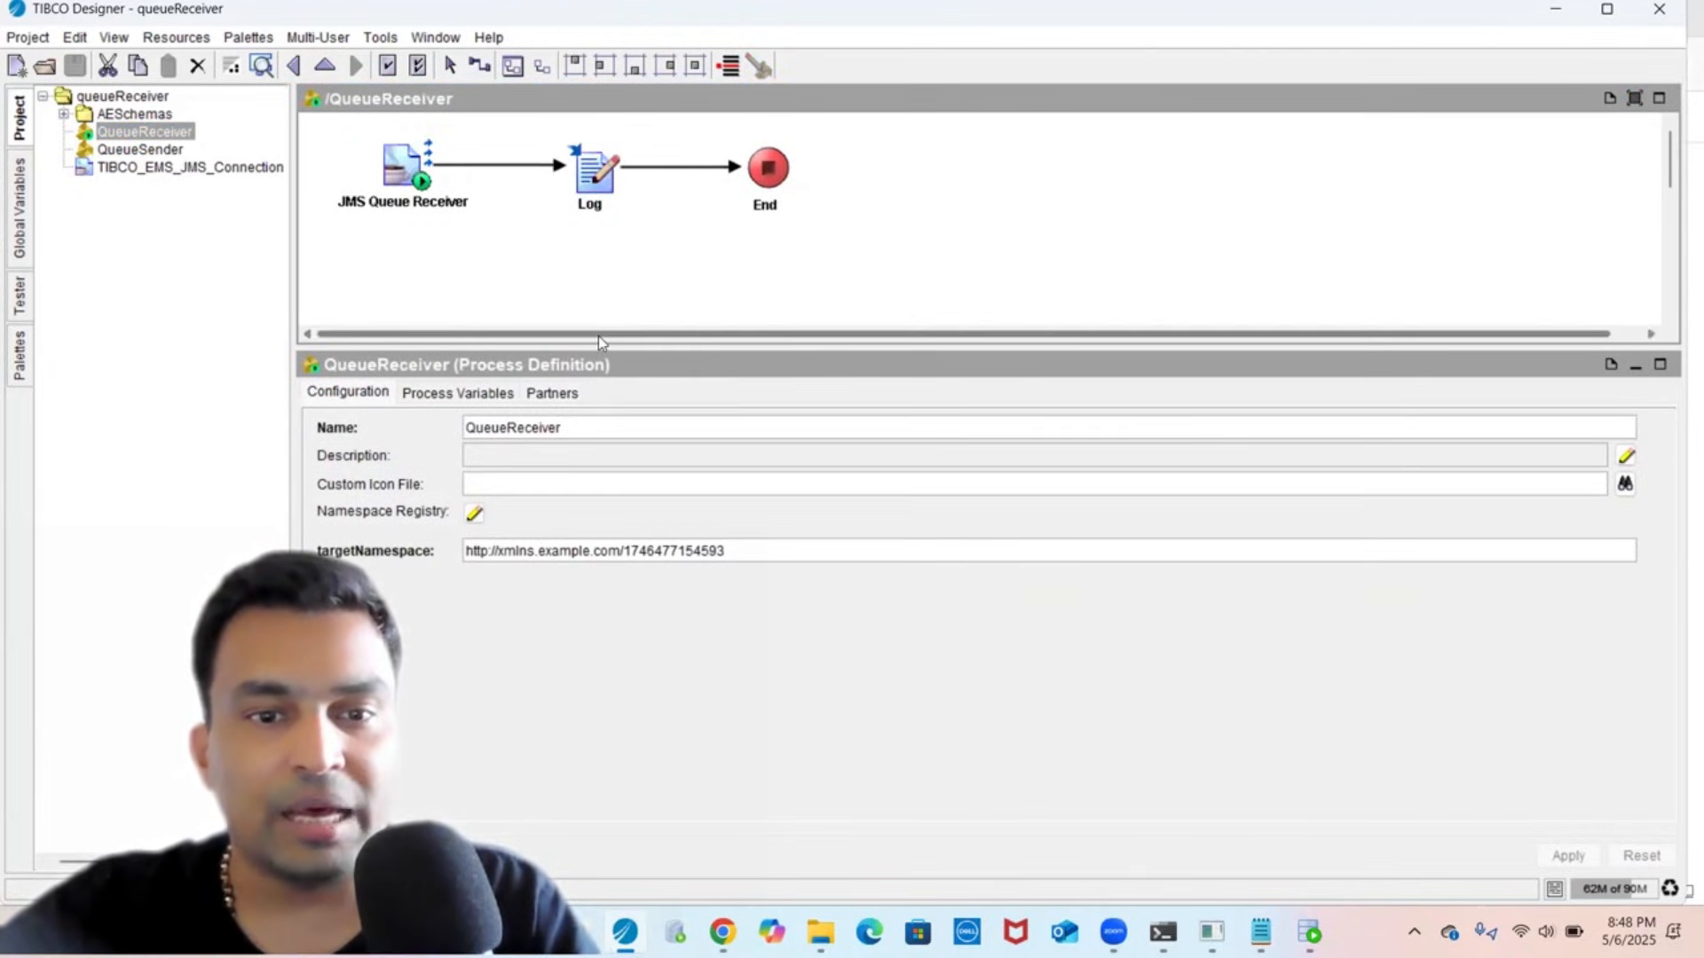
- Enlarge the QueueReceiver diagram area and show the JDBC activity palette
drag(613, 347, 611, 351)
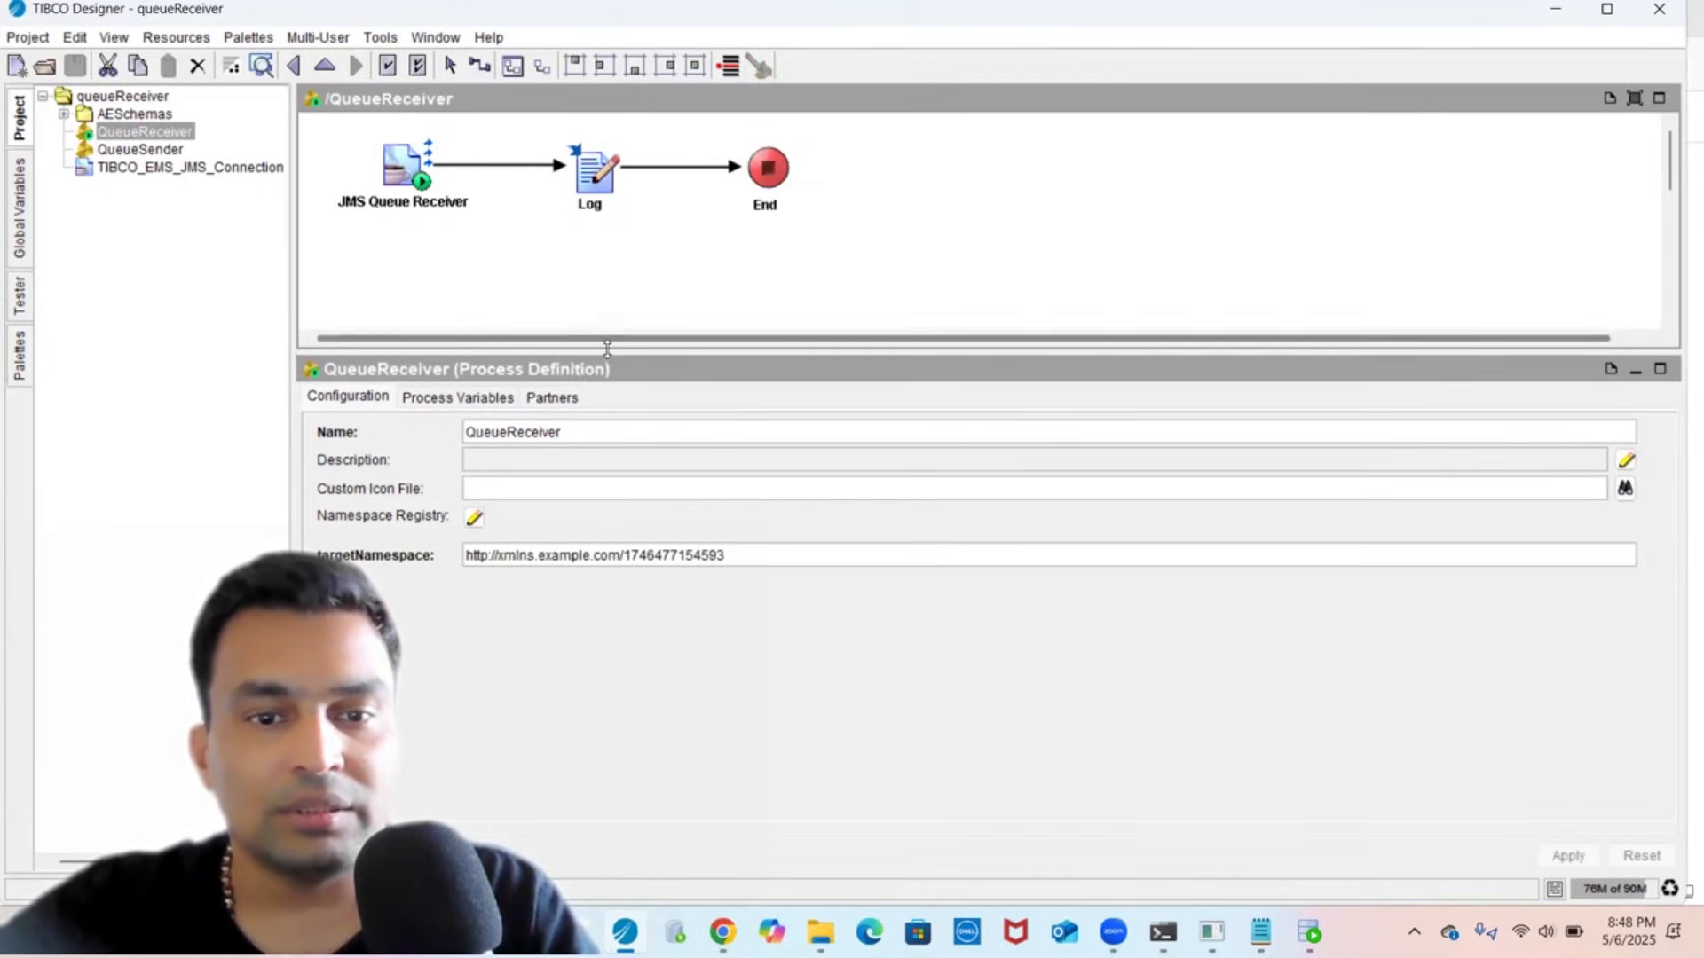
drag(607, 346, 601, 501)
click(612, 376)
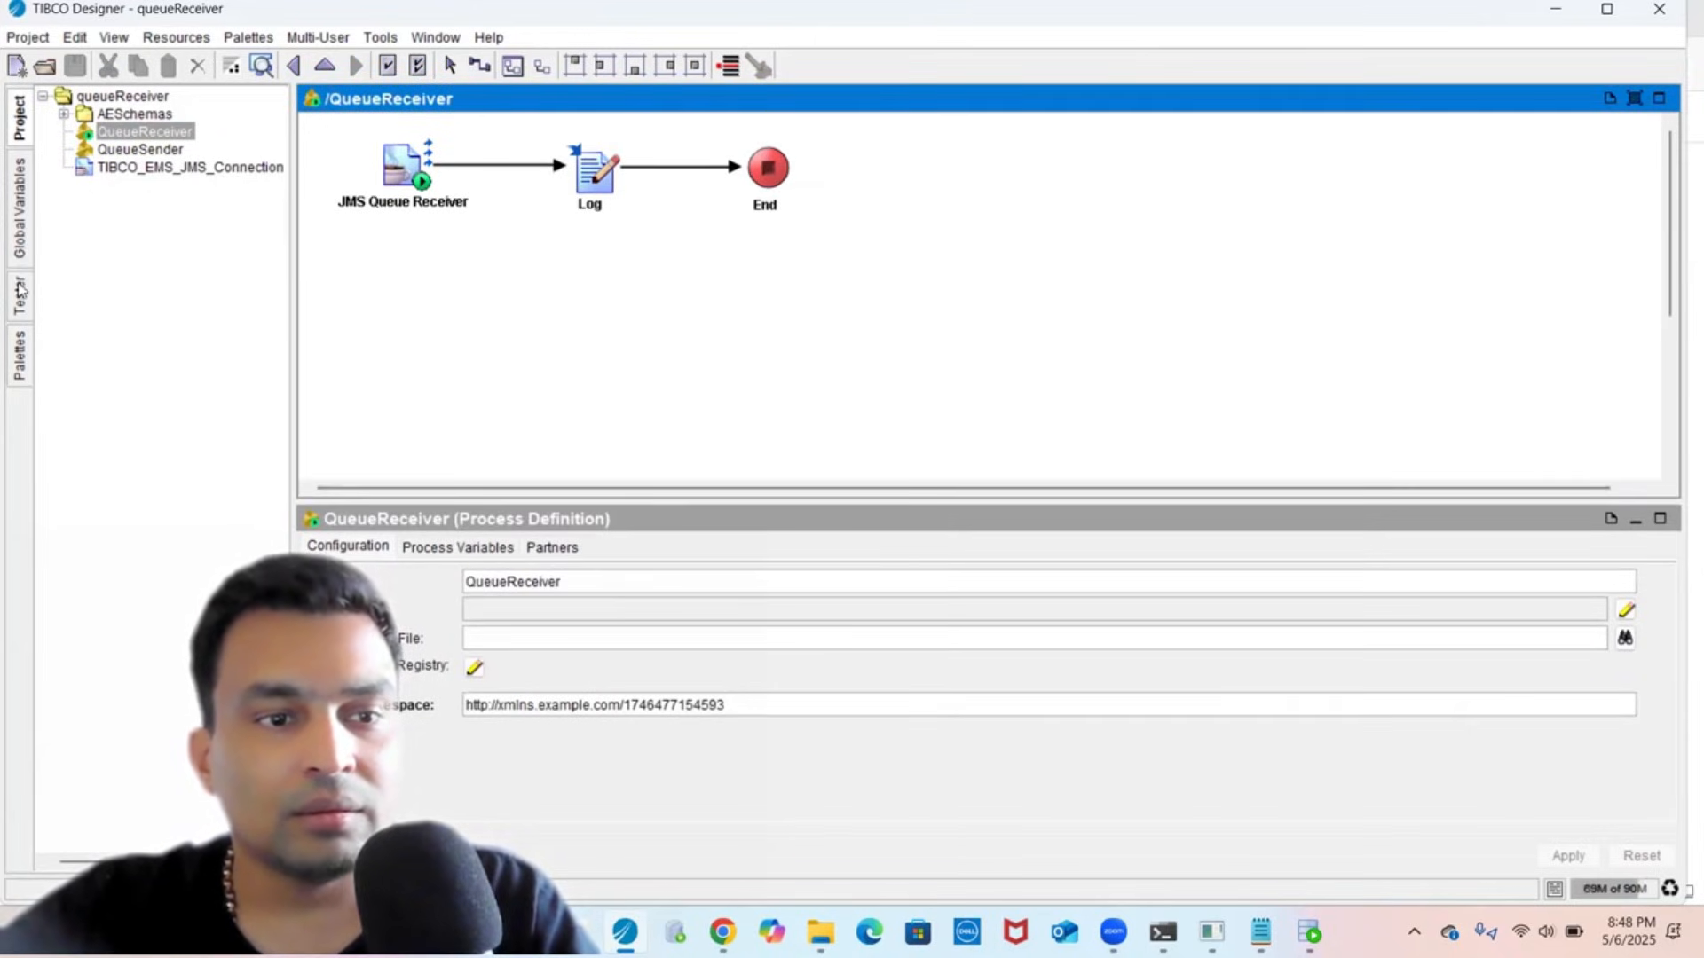
click(20, 359)
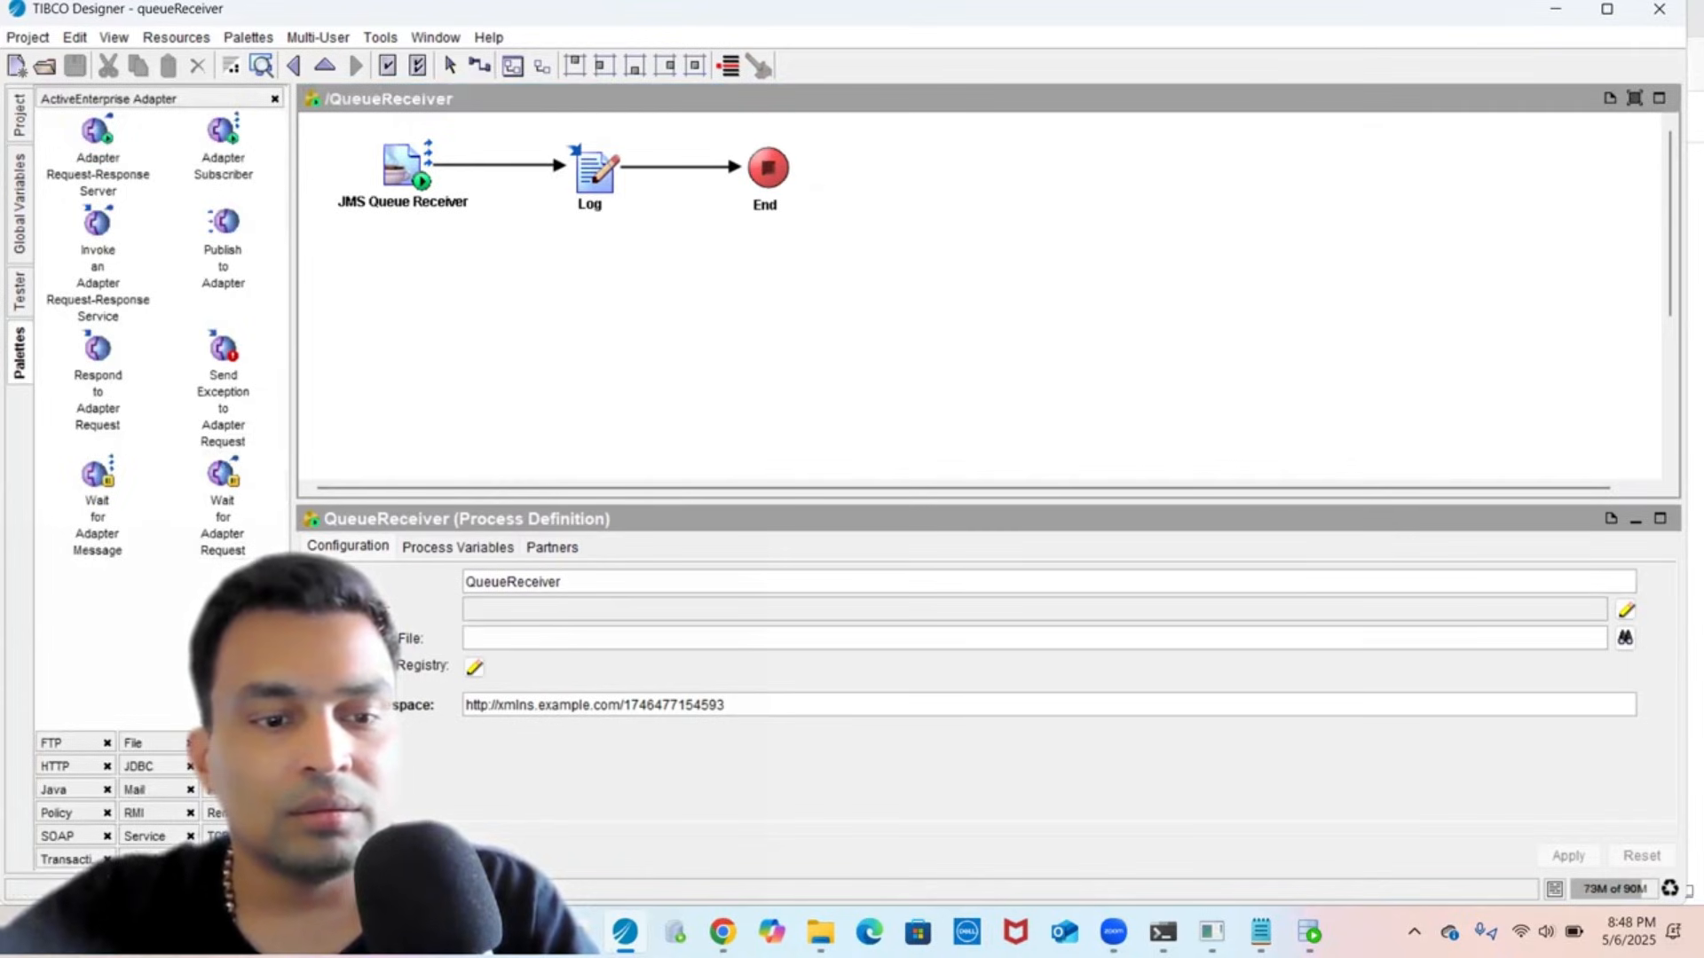
click(135, 767)
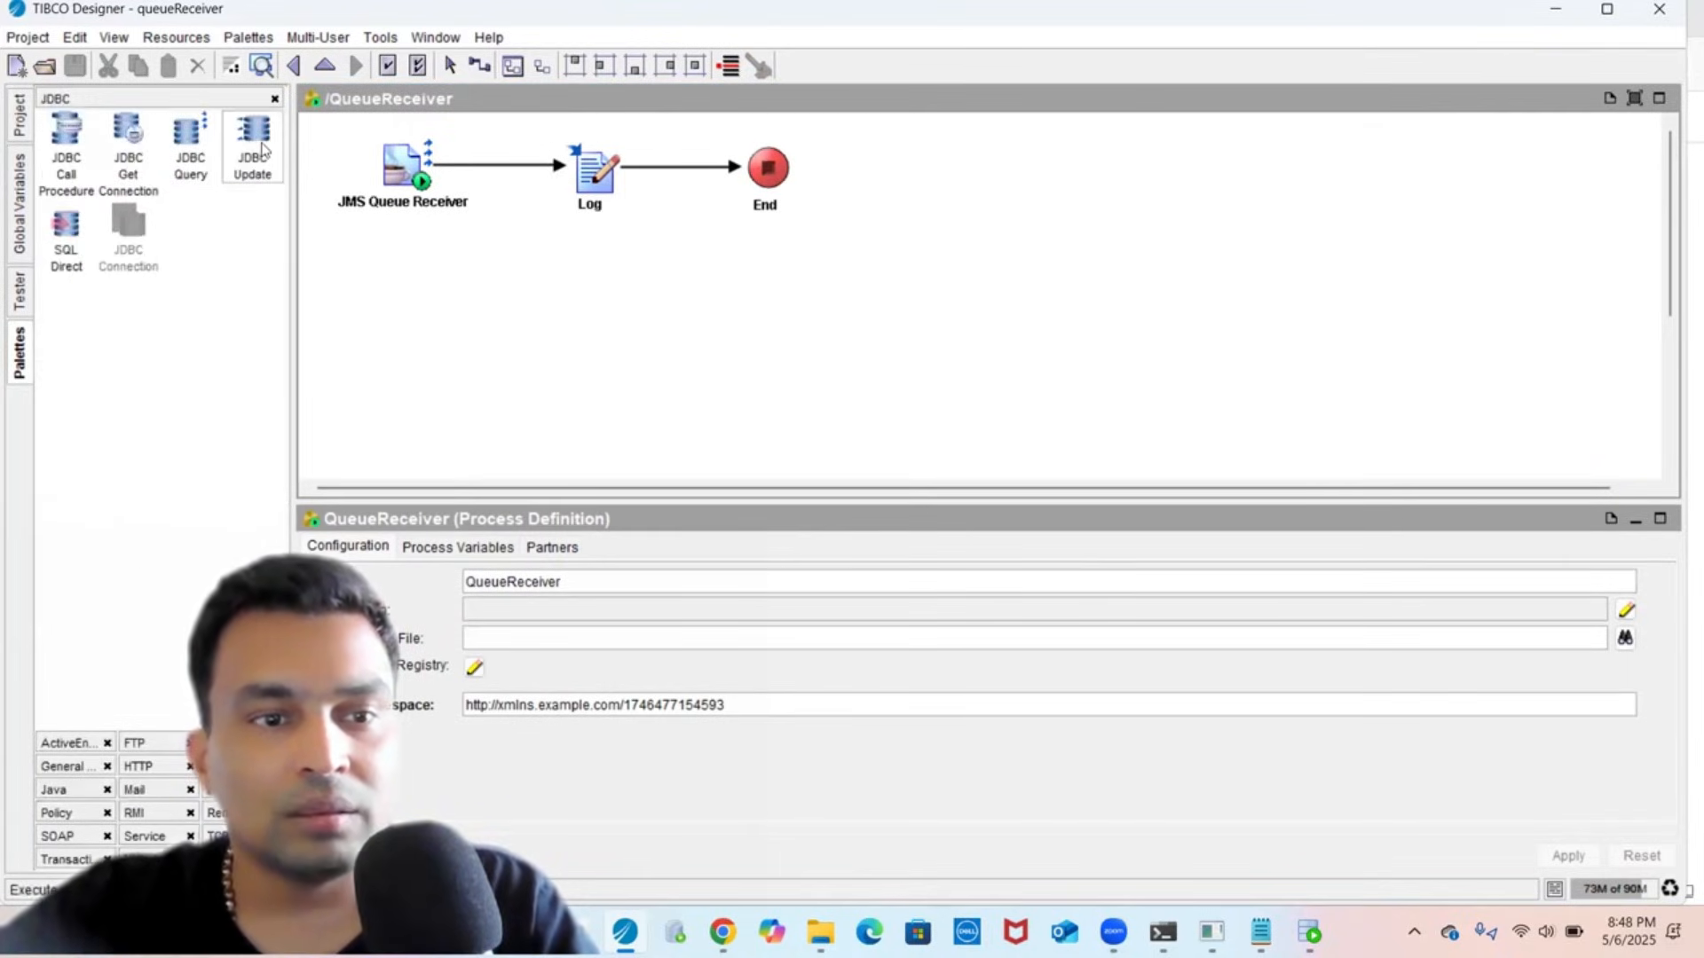
- Add a JDBC Update activity and wire the flow Log → JDBC Update → End
drag(262, 150, 688, 259)
drag(701, 158, 688, 238)
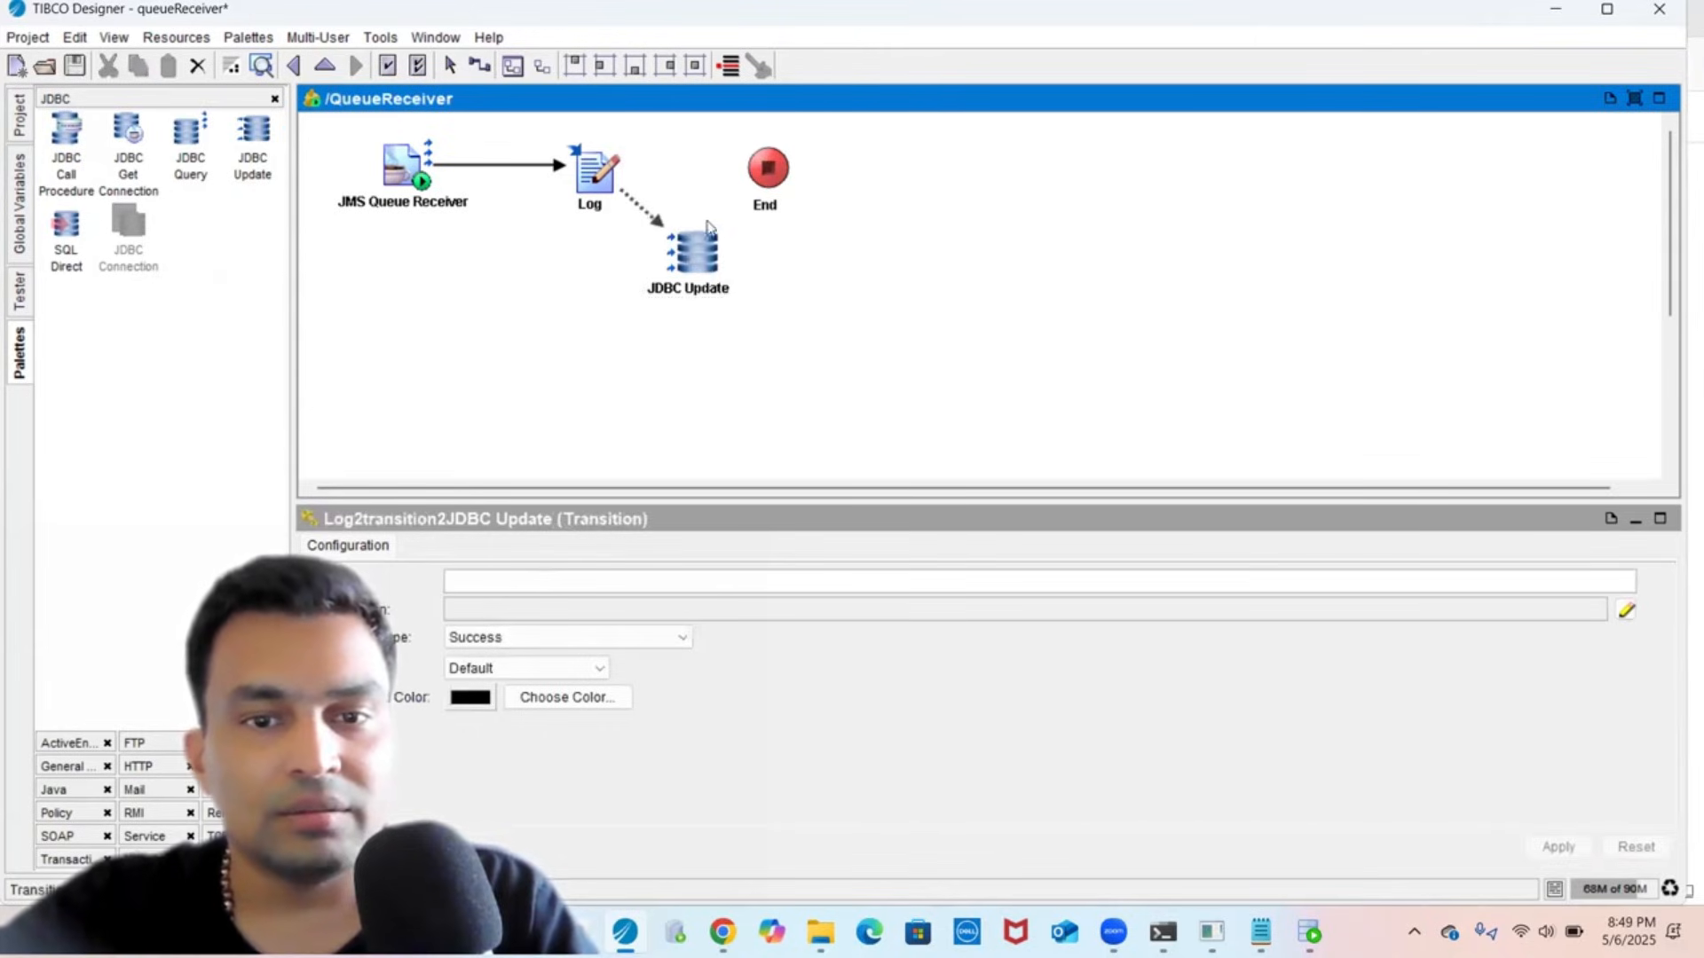
drag(779, 189, 900, 171)
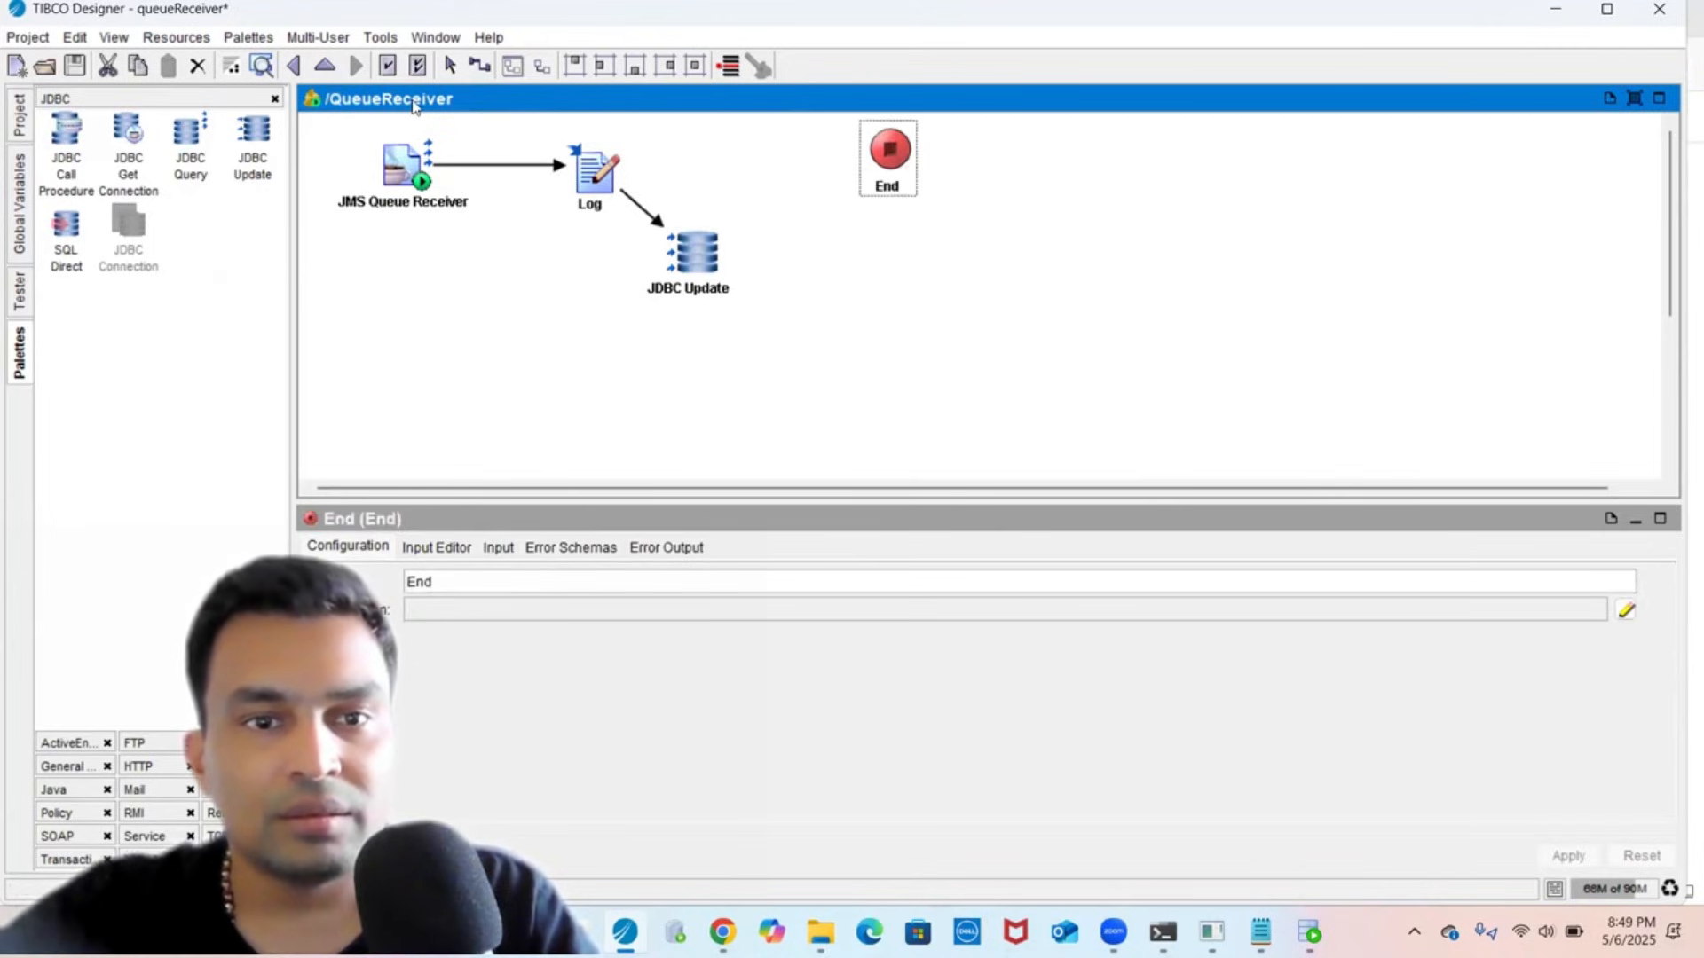
click(479, 66)
drag(701, 254, 873, 155)
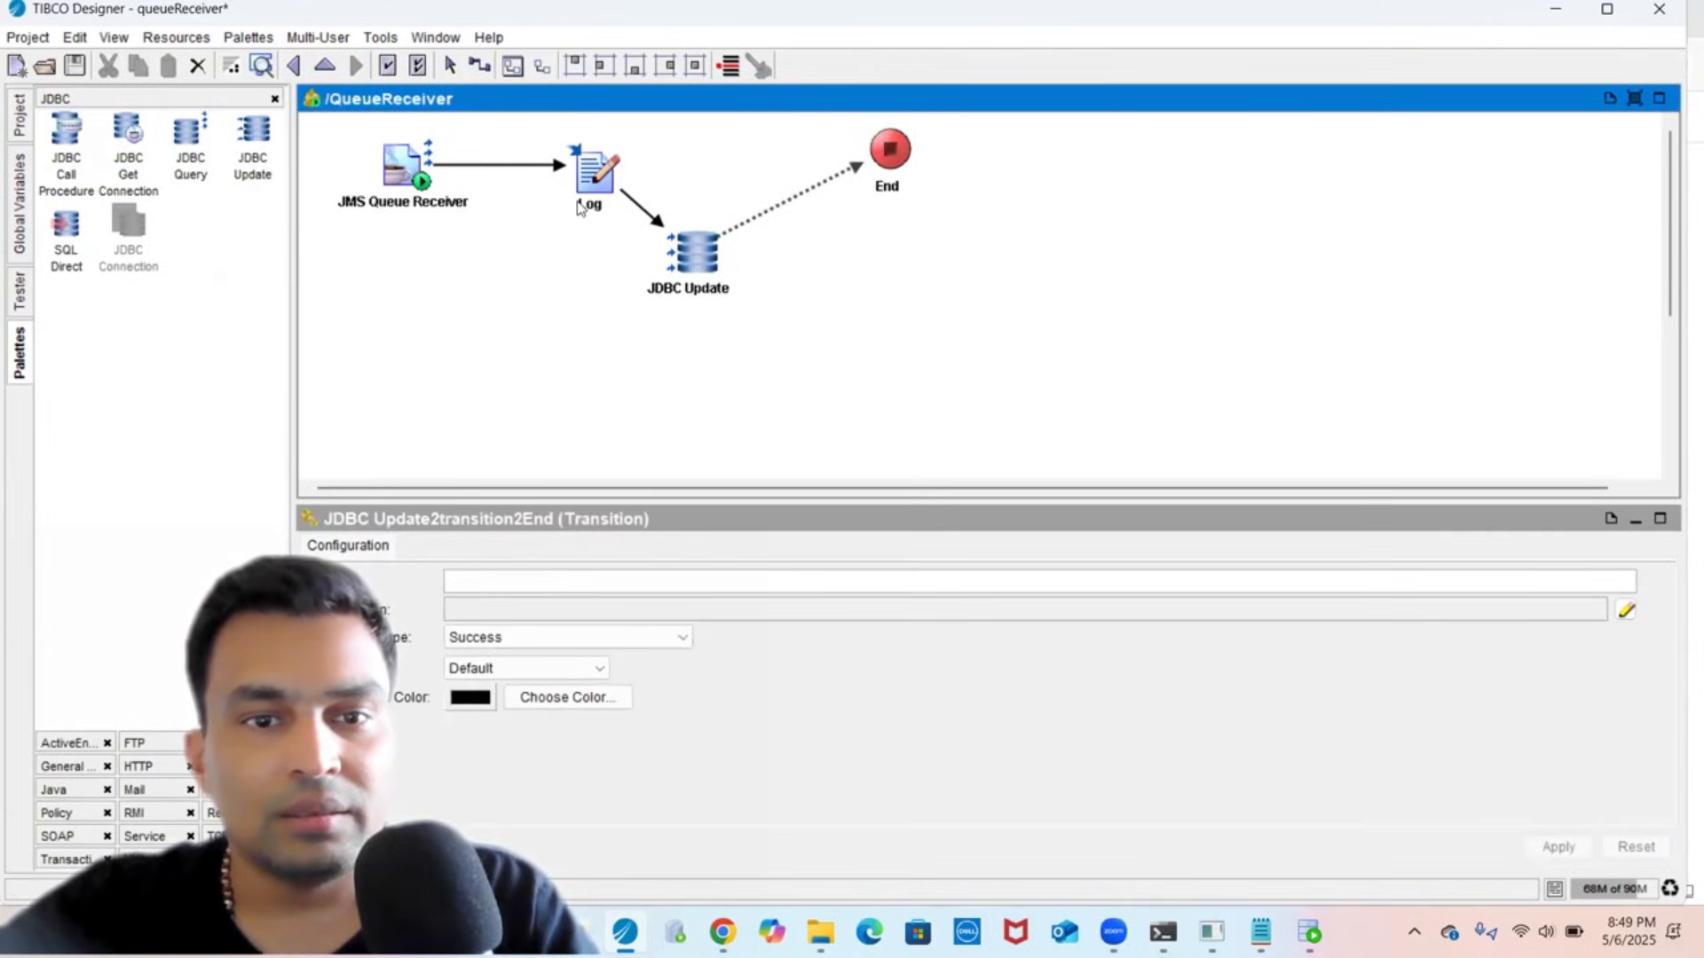
drag(590, 173, 511, 183)
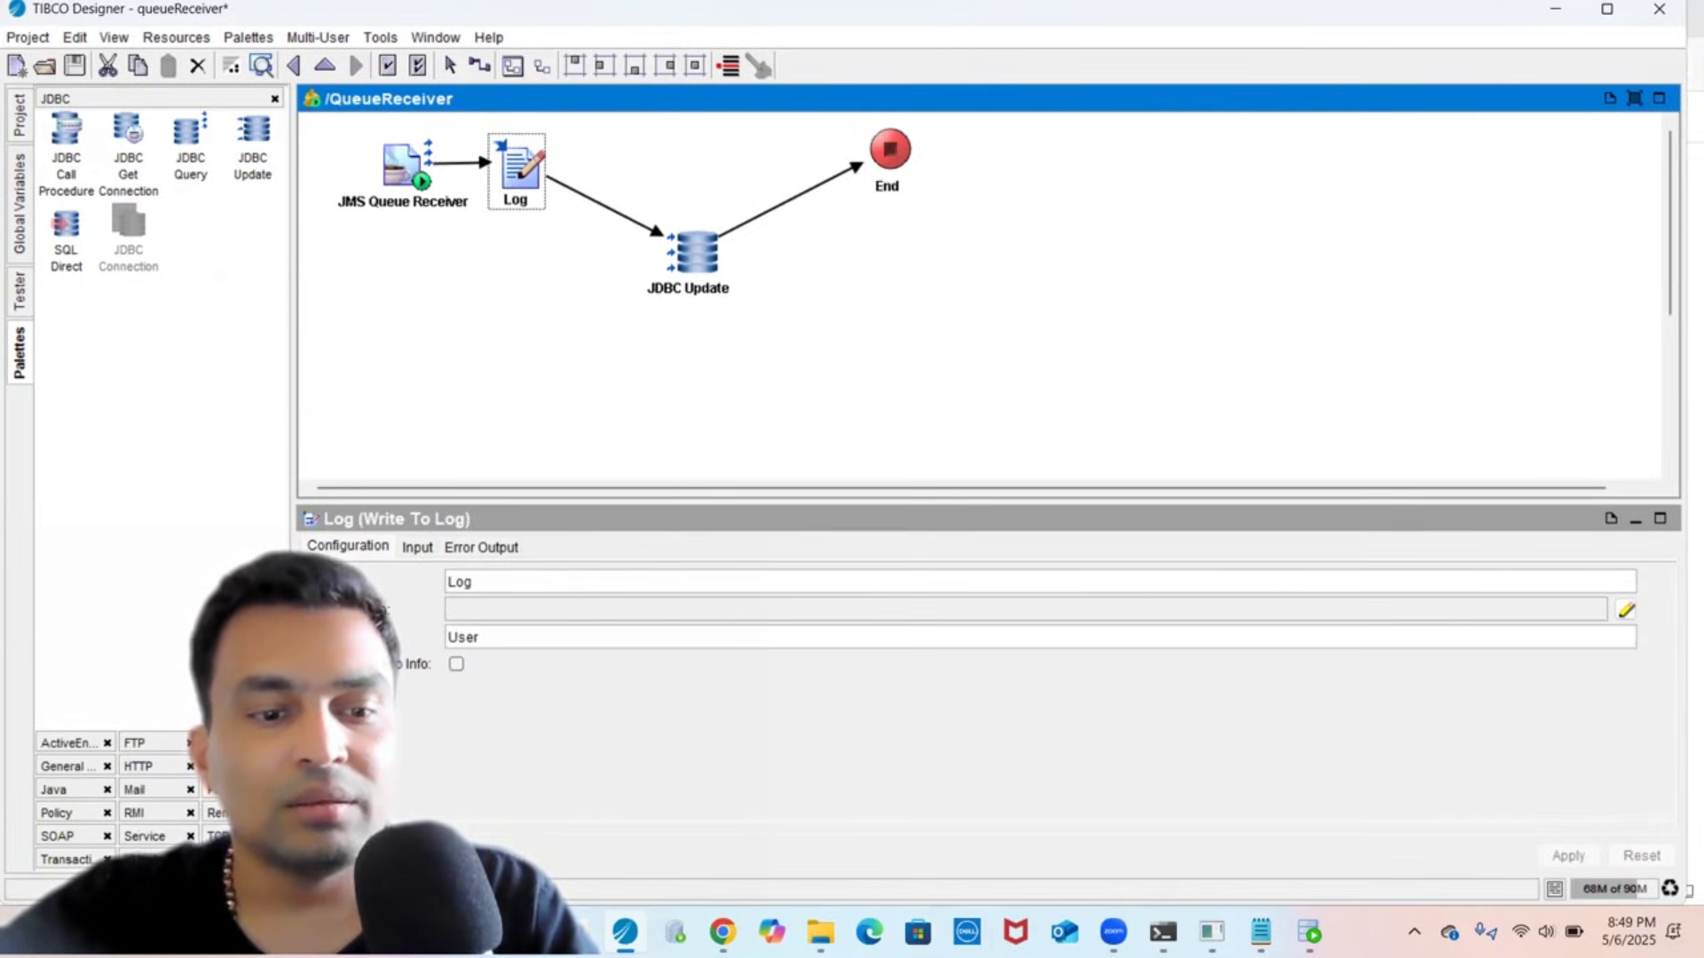
- Add a Parse XML activity from the XML Activities palette and route Log's transition into it
click(227, 790)
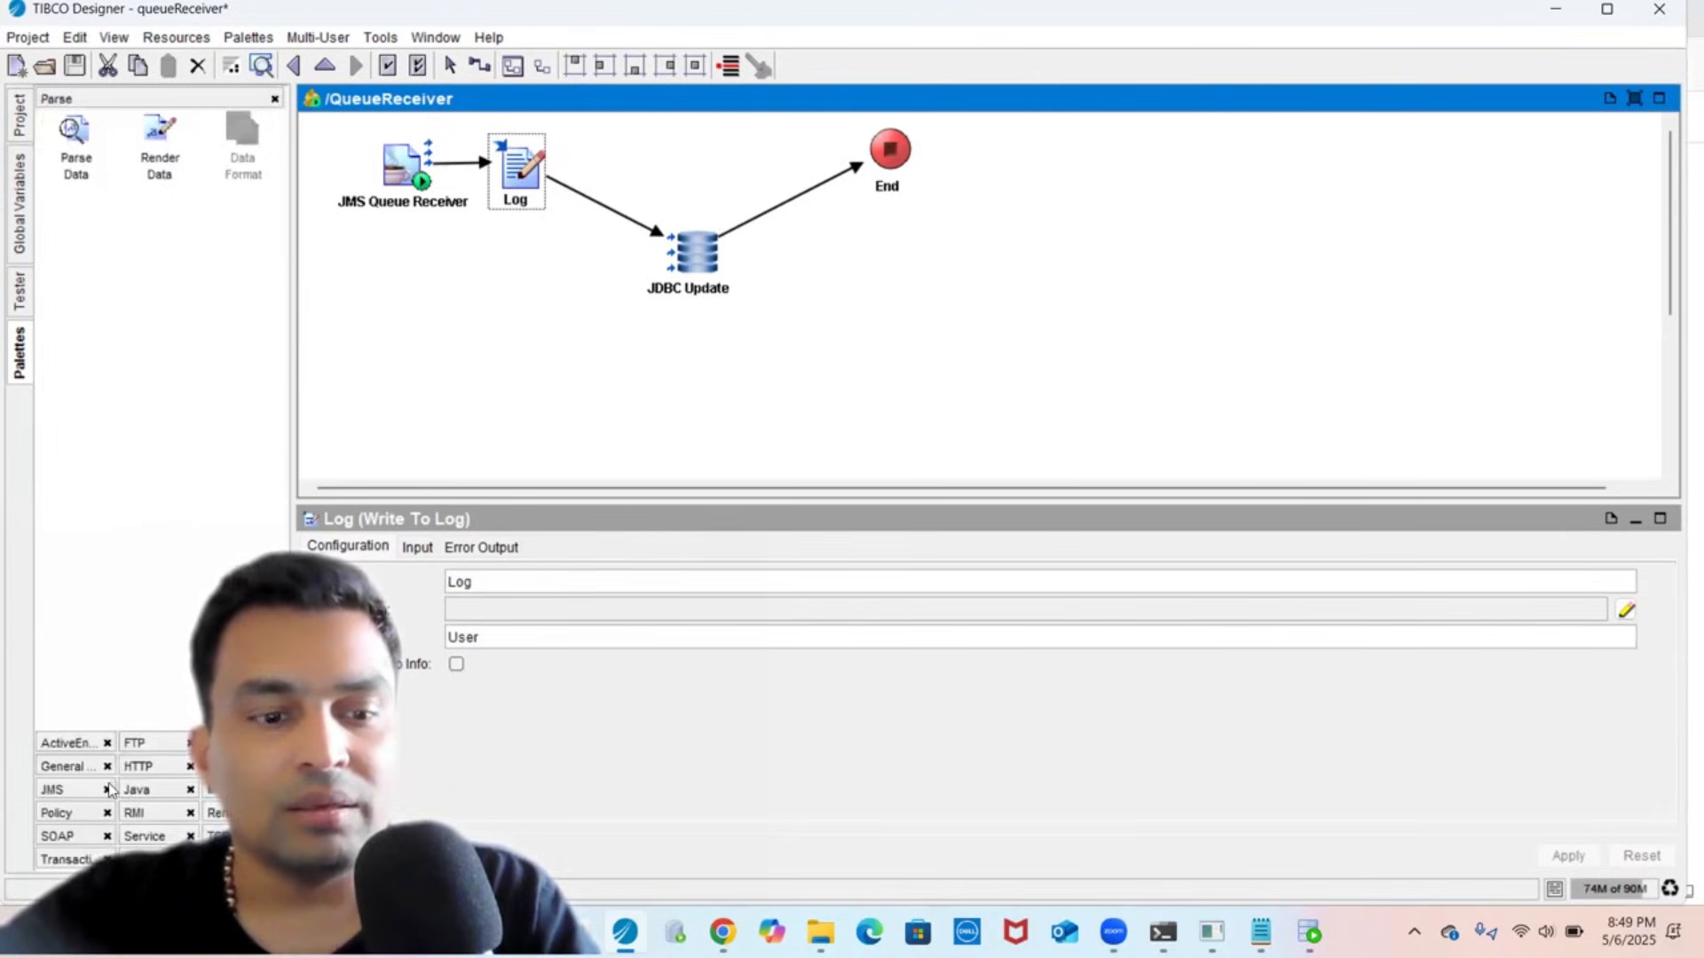
click(160, 859)
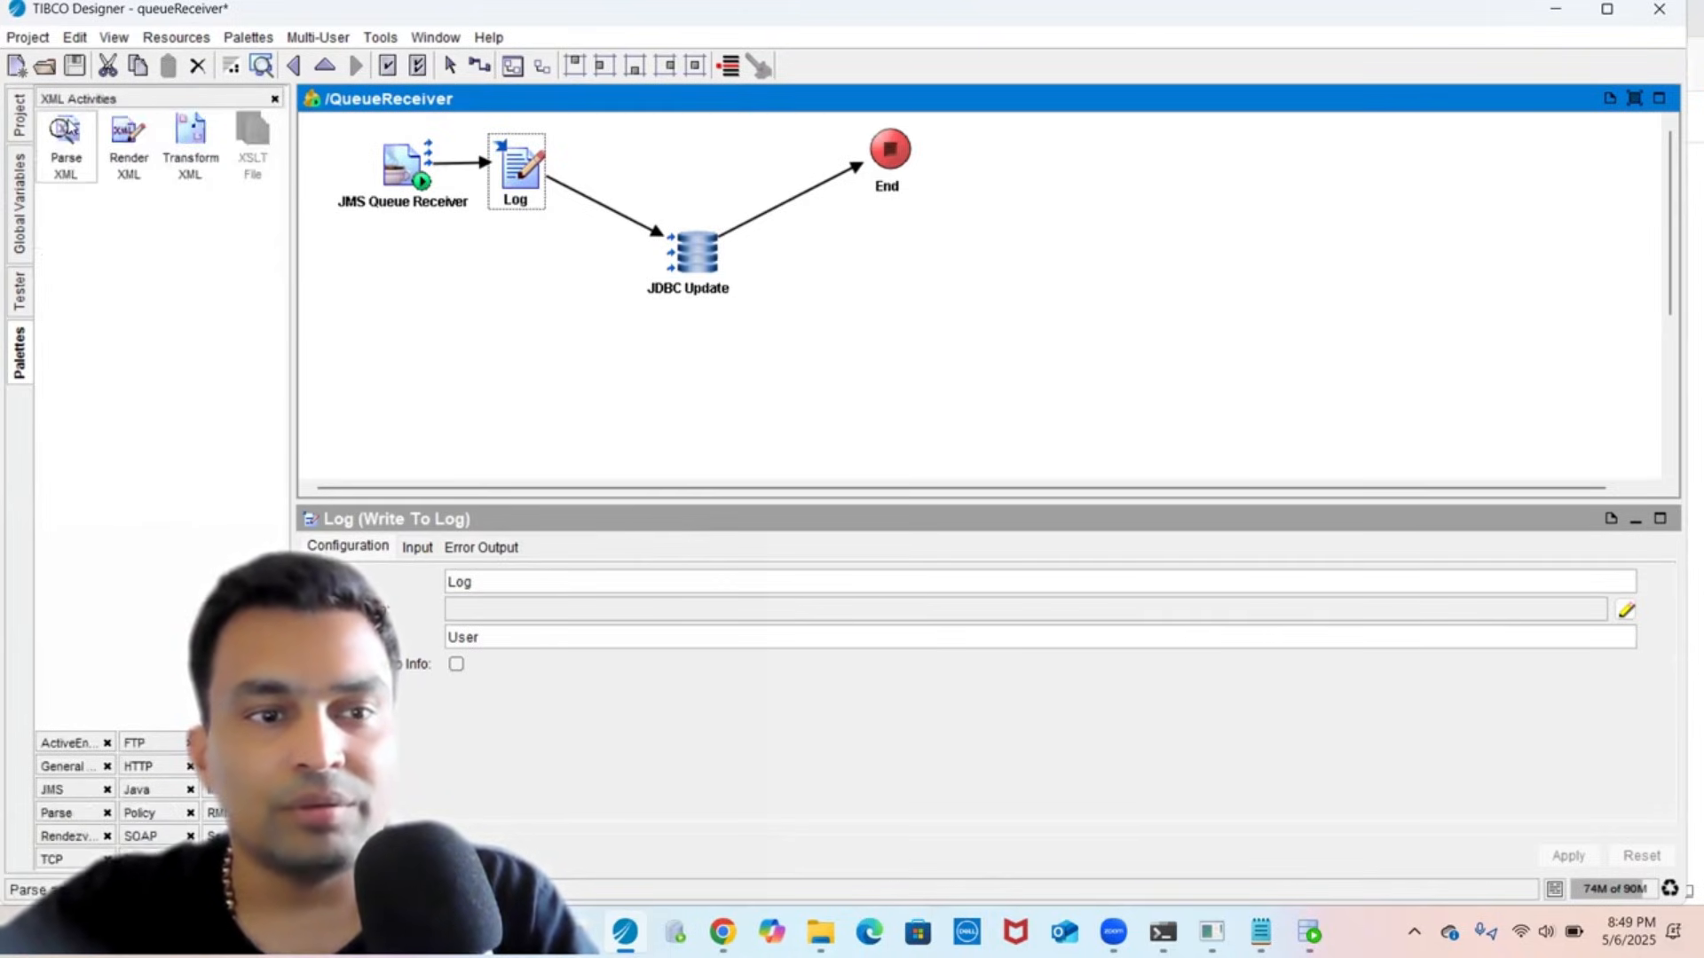
drag(65, 131, 591, 322)
mouse_move(627, 218)
mouse_down()
mouse_move(592, 293)
mouse_move(689, 248)
mouse_up()
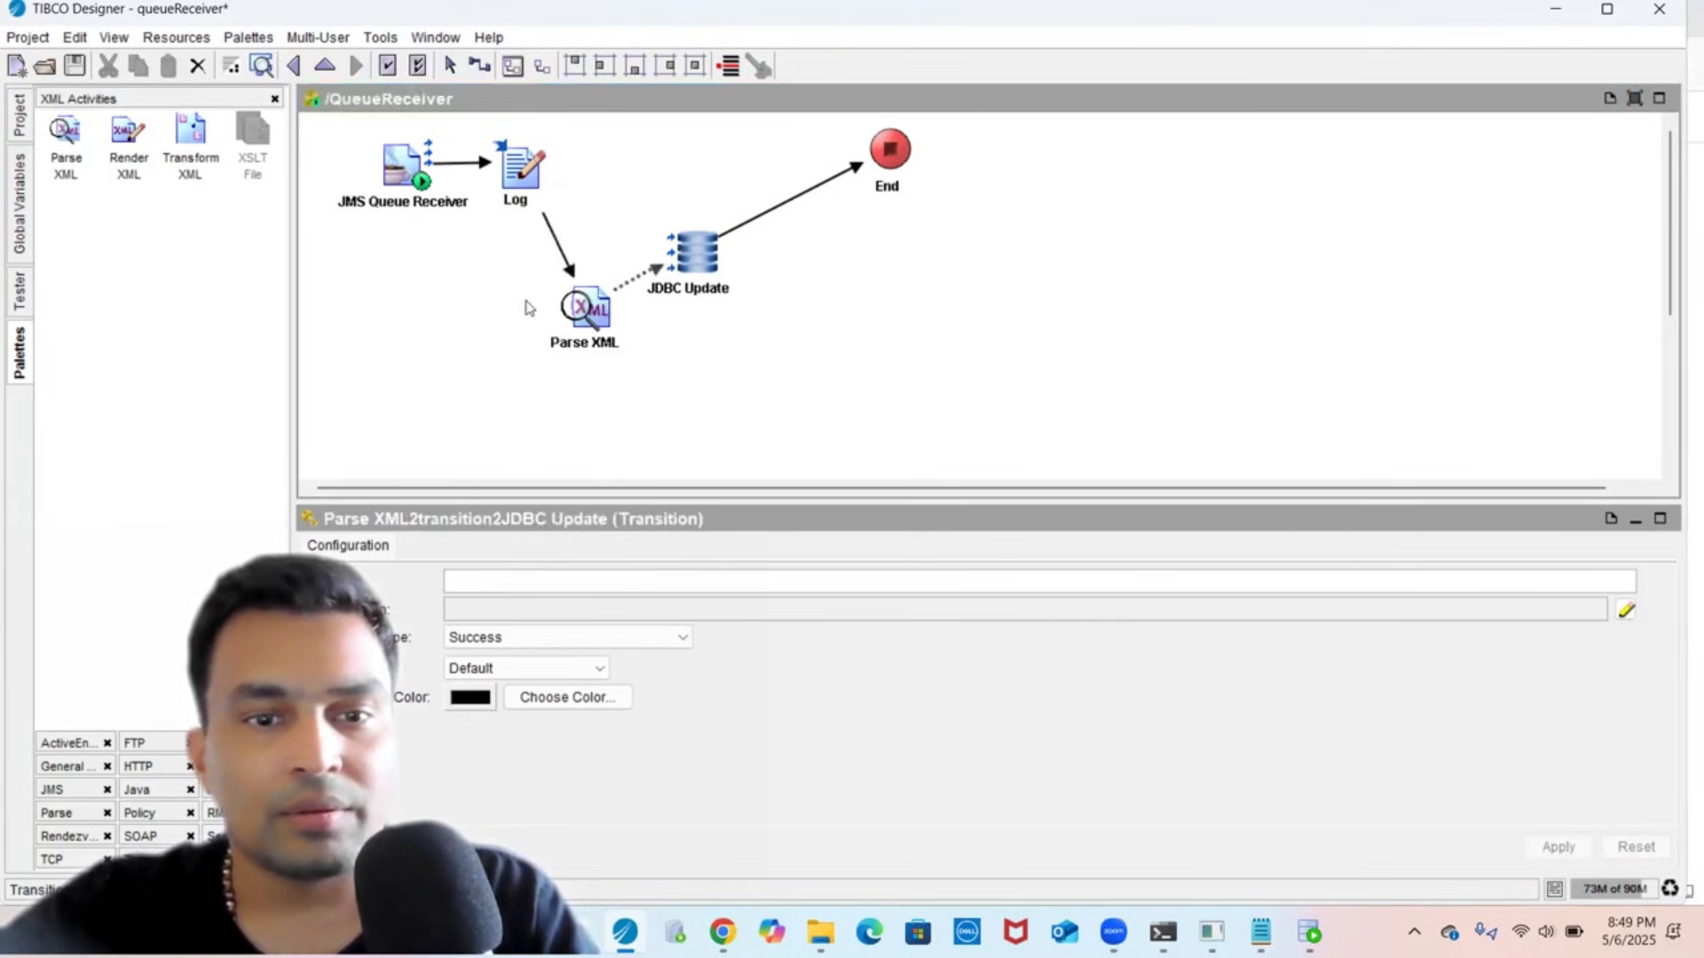
- Set the Parse XML input style to text, turn off the option below it, and apply
click(578, 315)
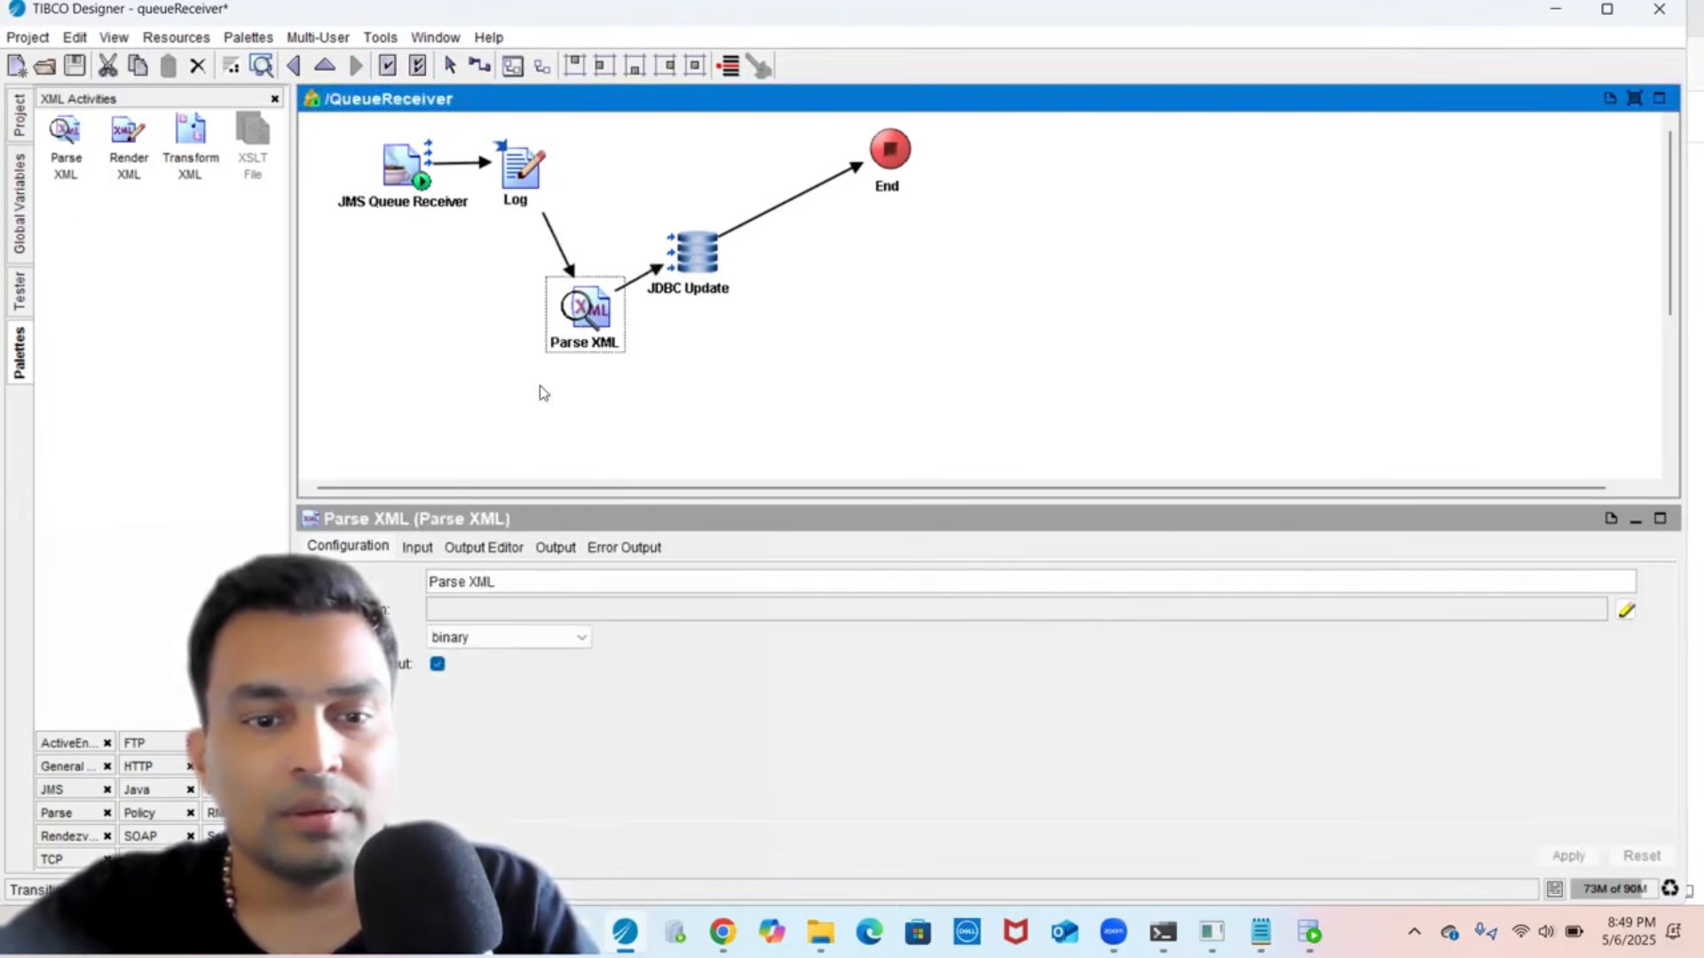
click(474, 635)
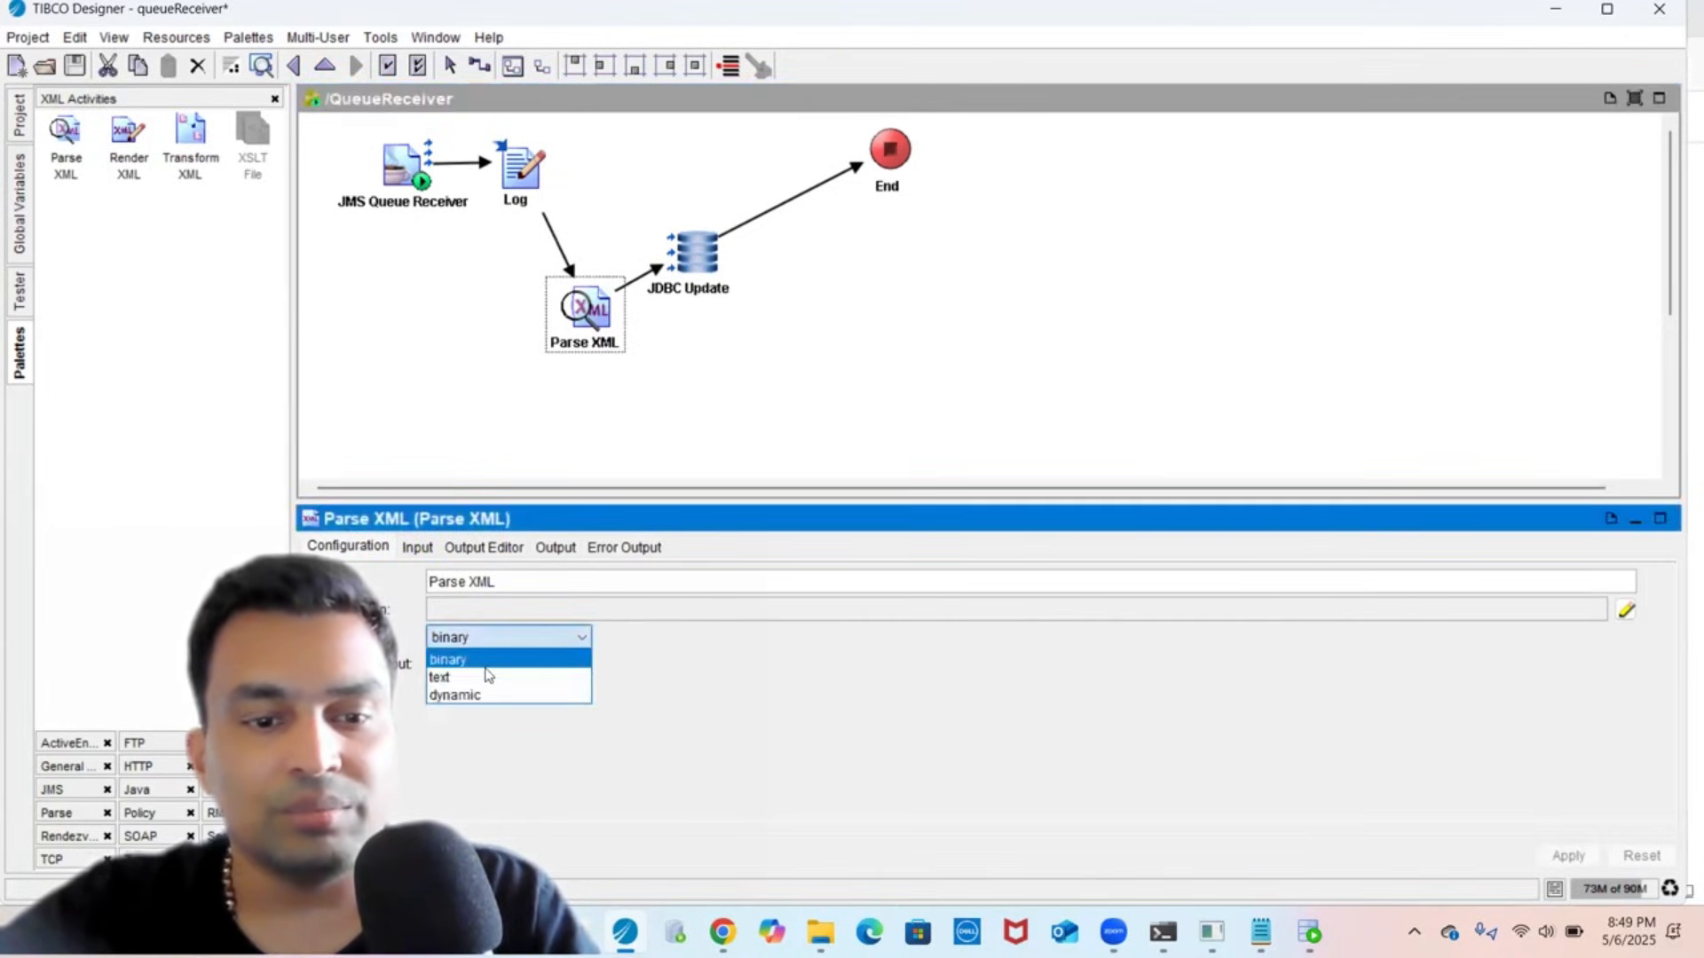
click(486, 677)
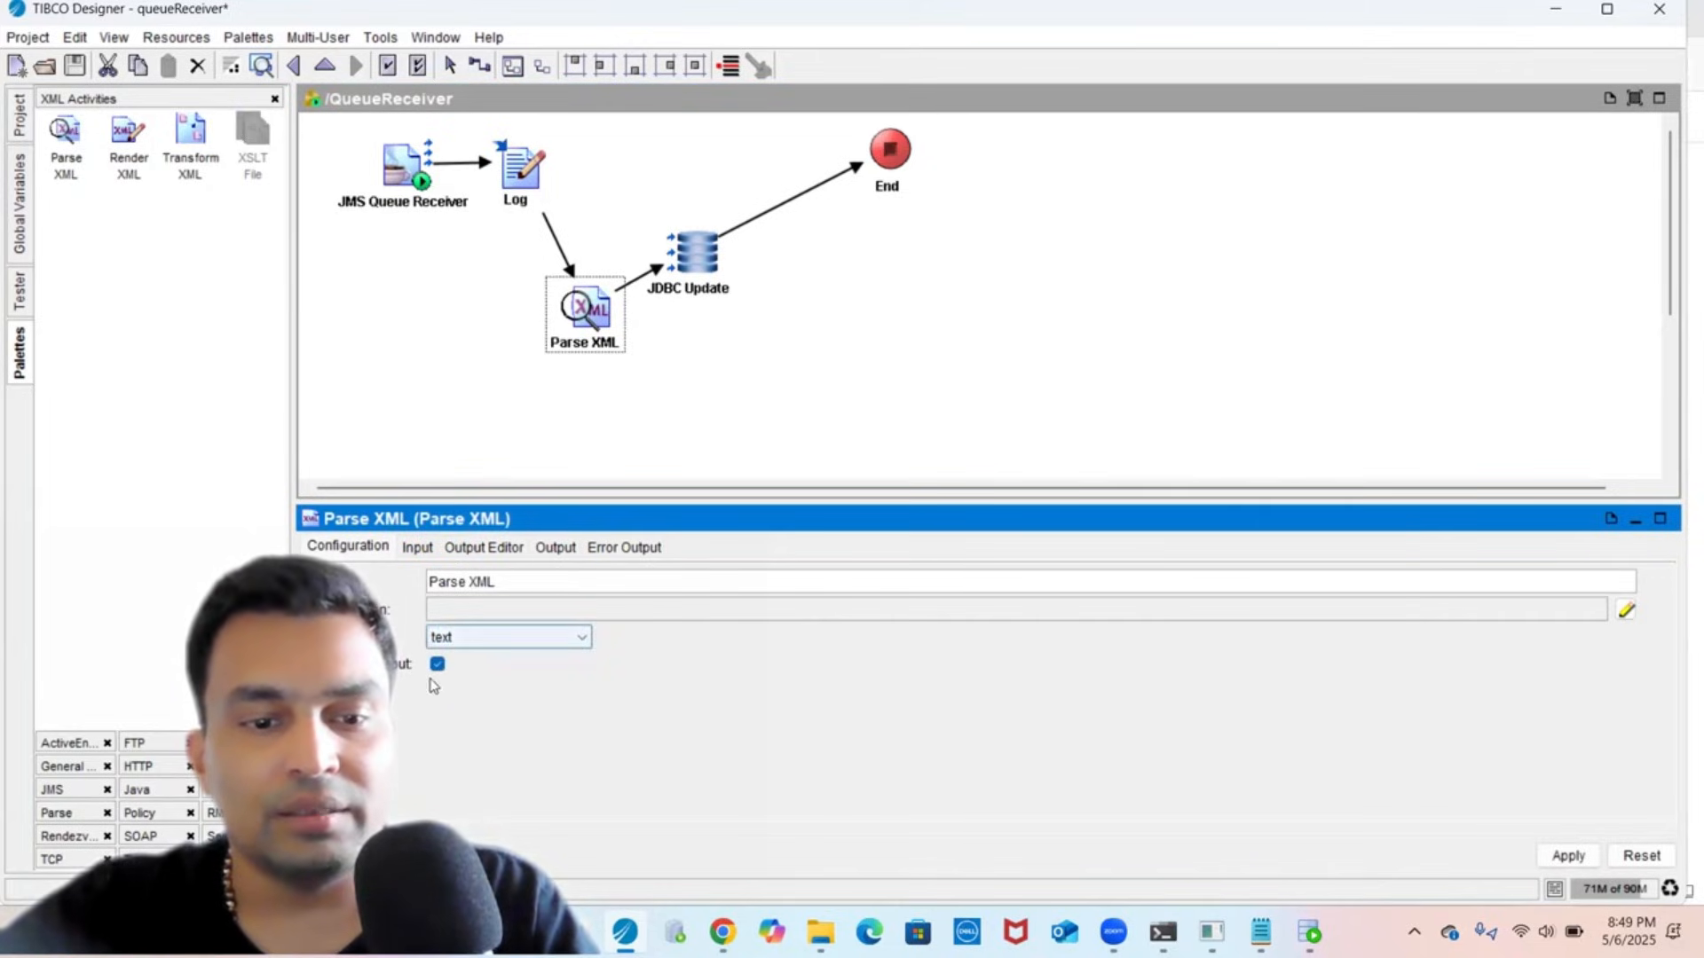
click(437, 665)
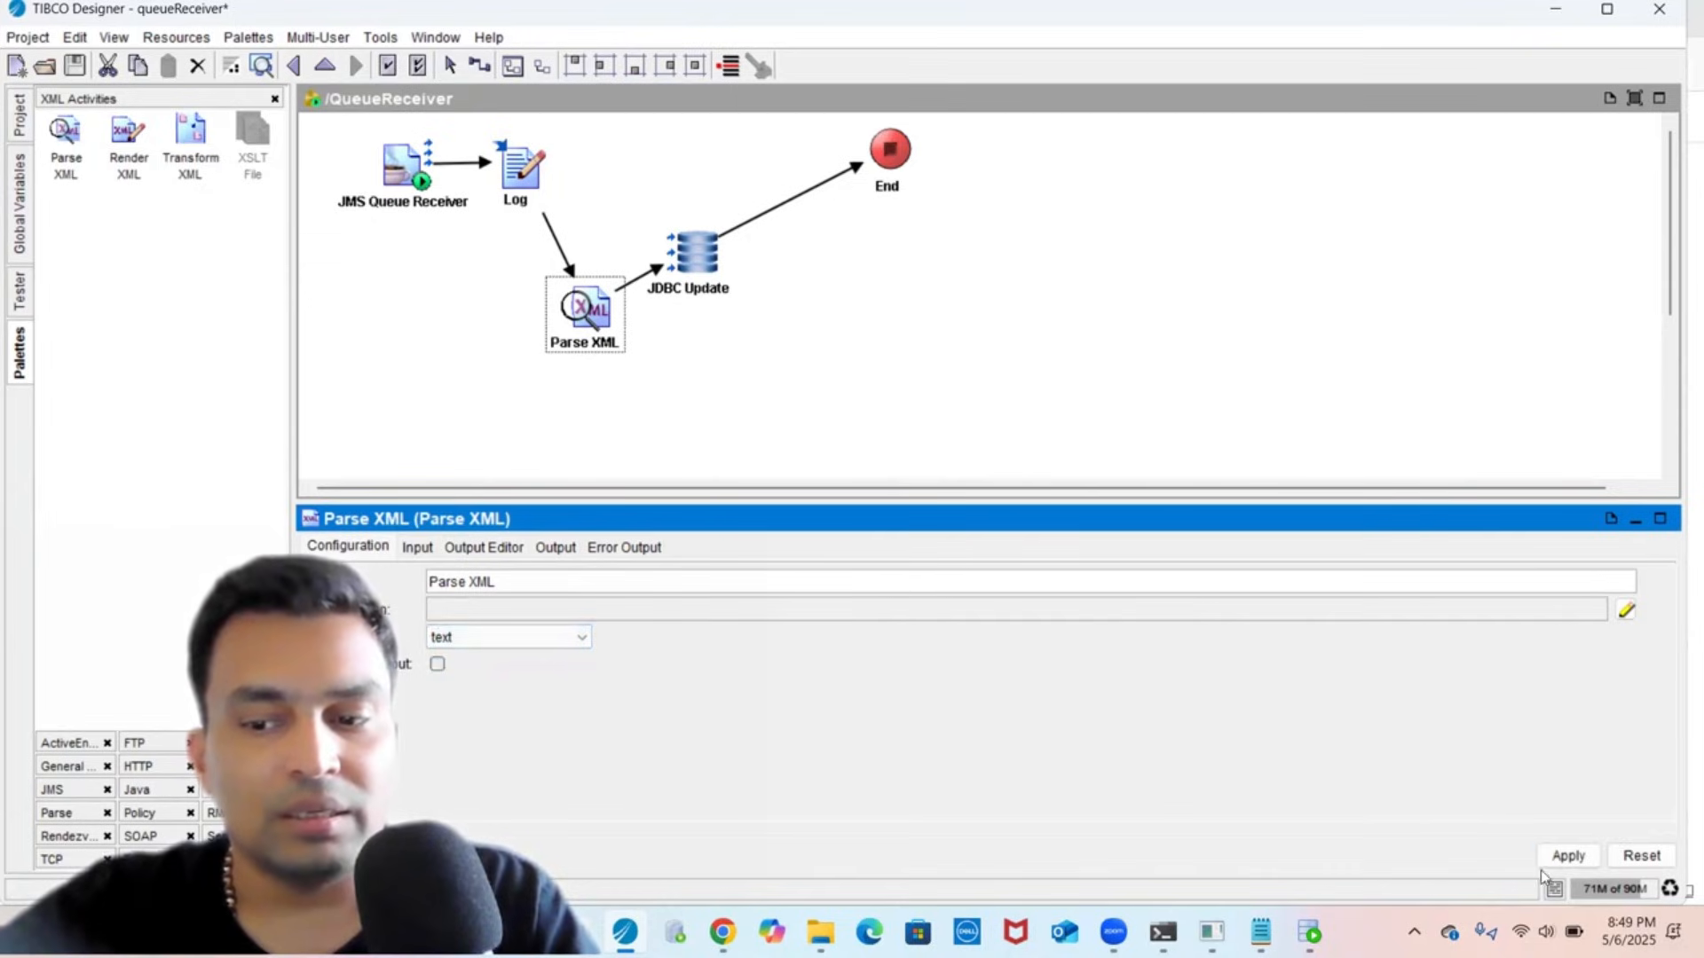
click(1569, 856)
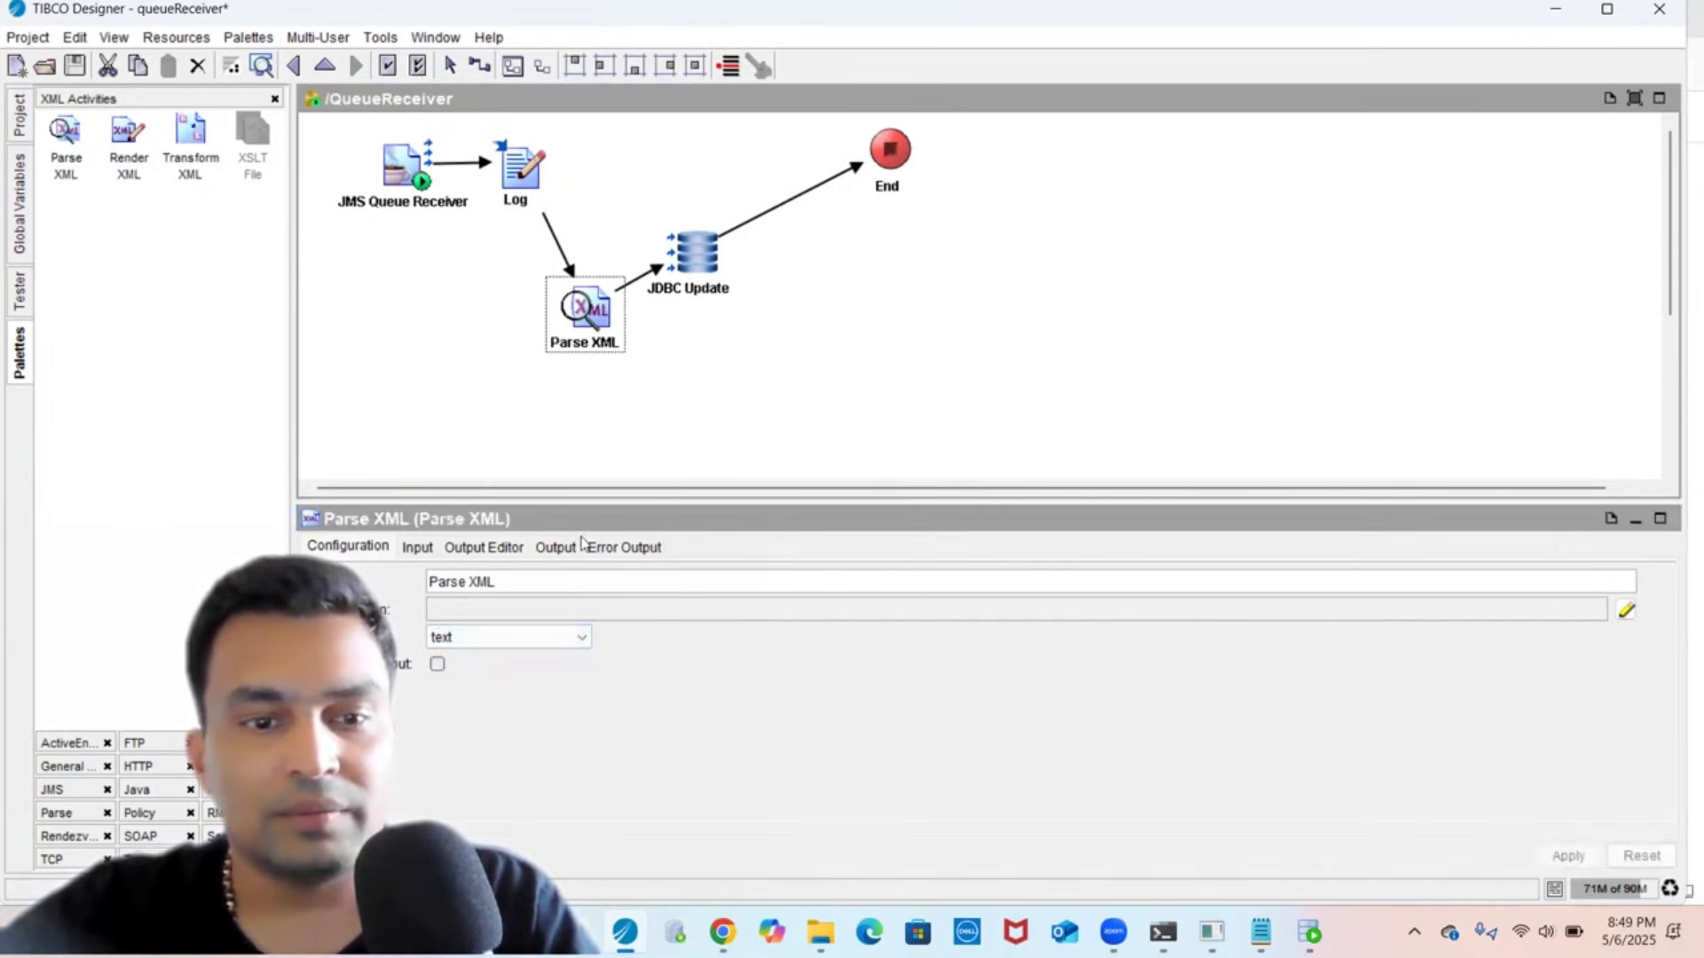
- Add a root element with child fields to the Parse XML output schema
click(418, 548)
click(482, 548)
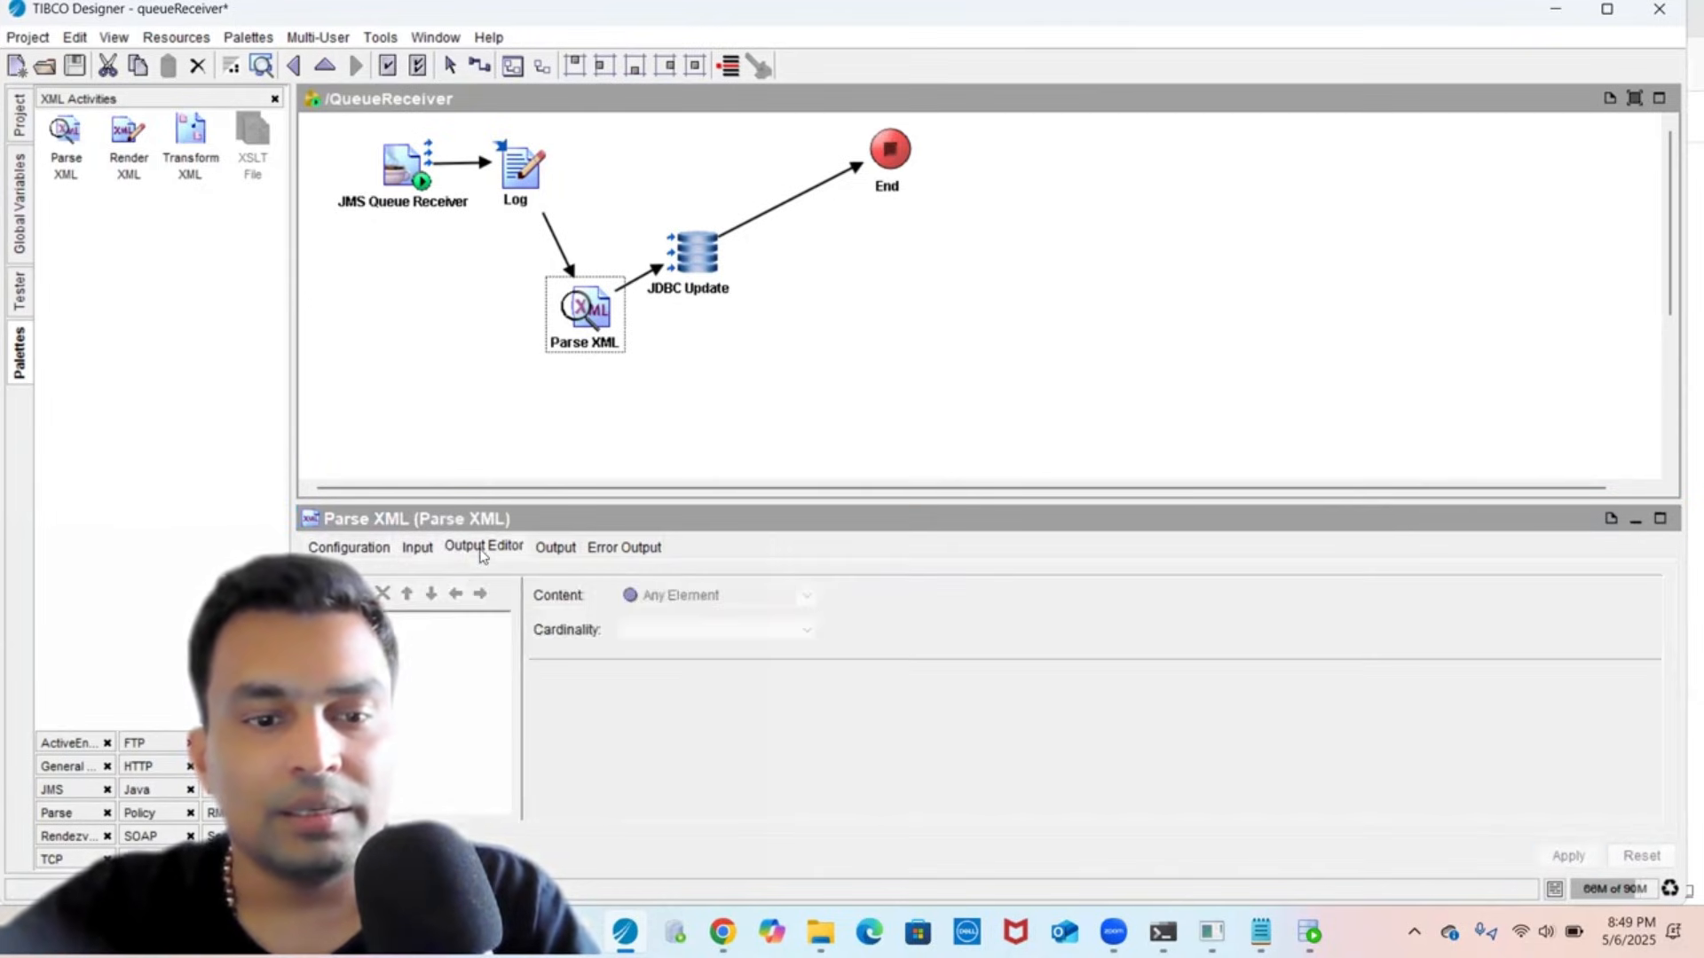
click(334, 594)
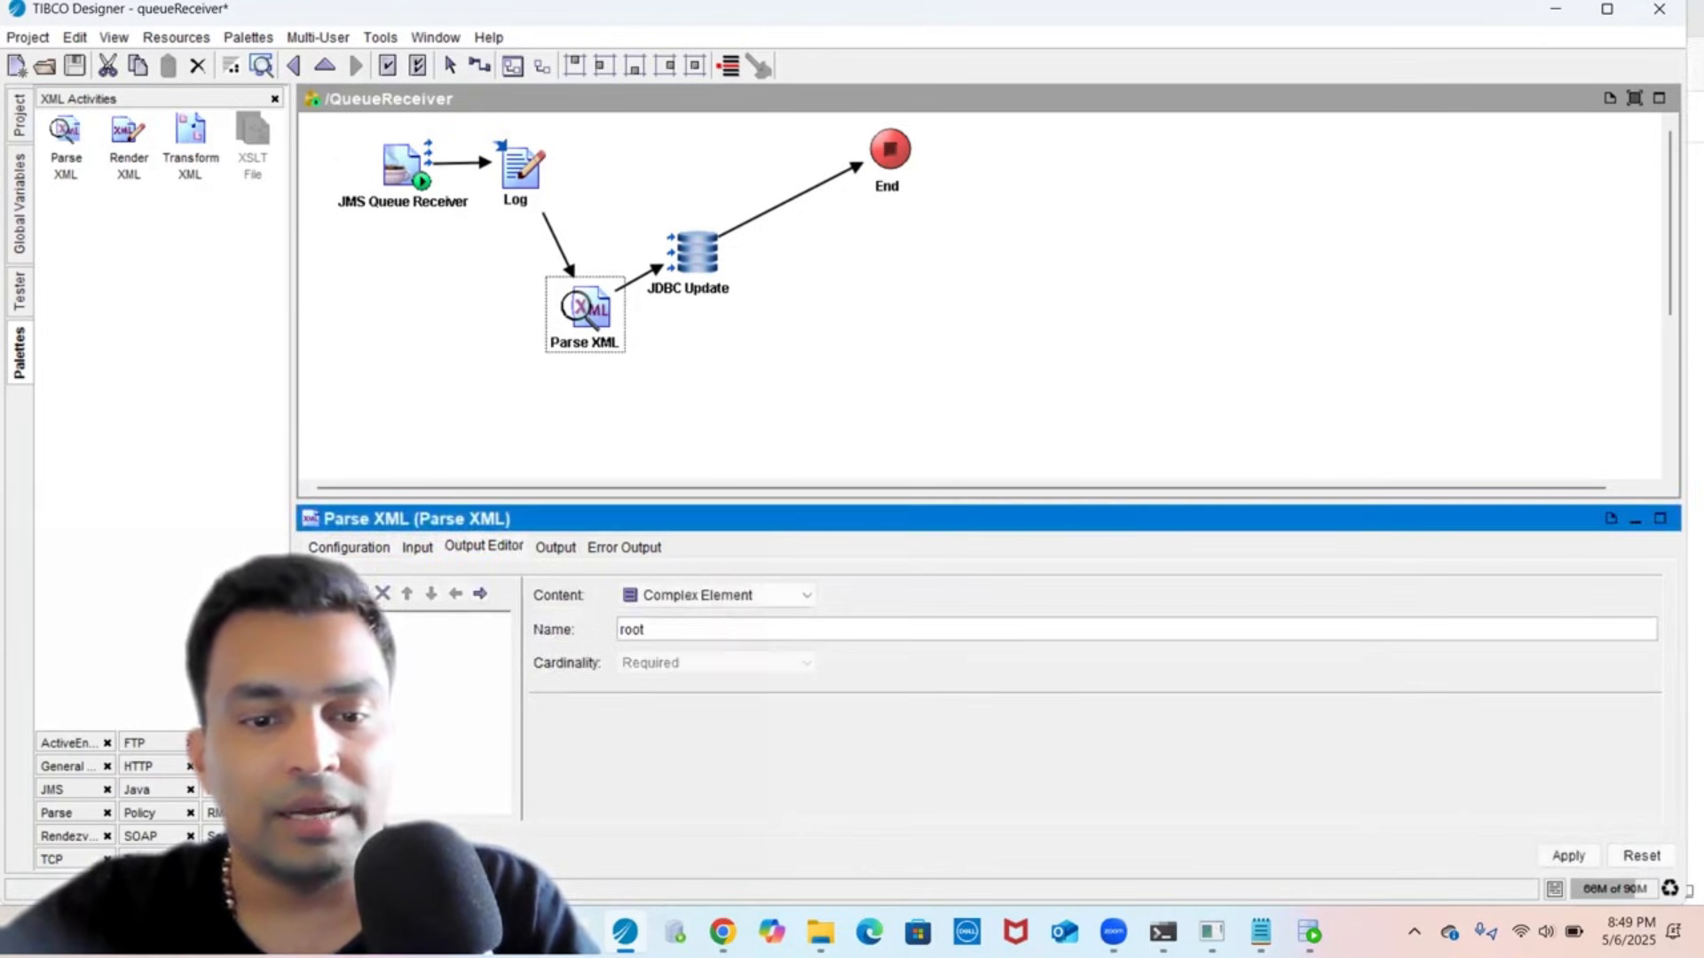
click(334, 594)
click(334, 593)
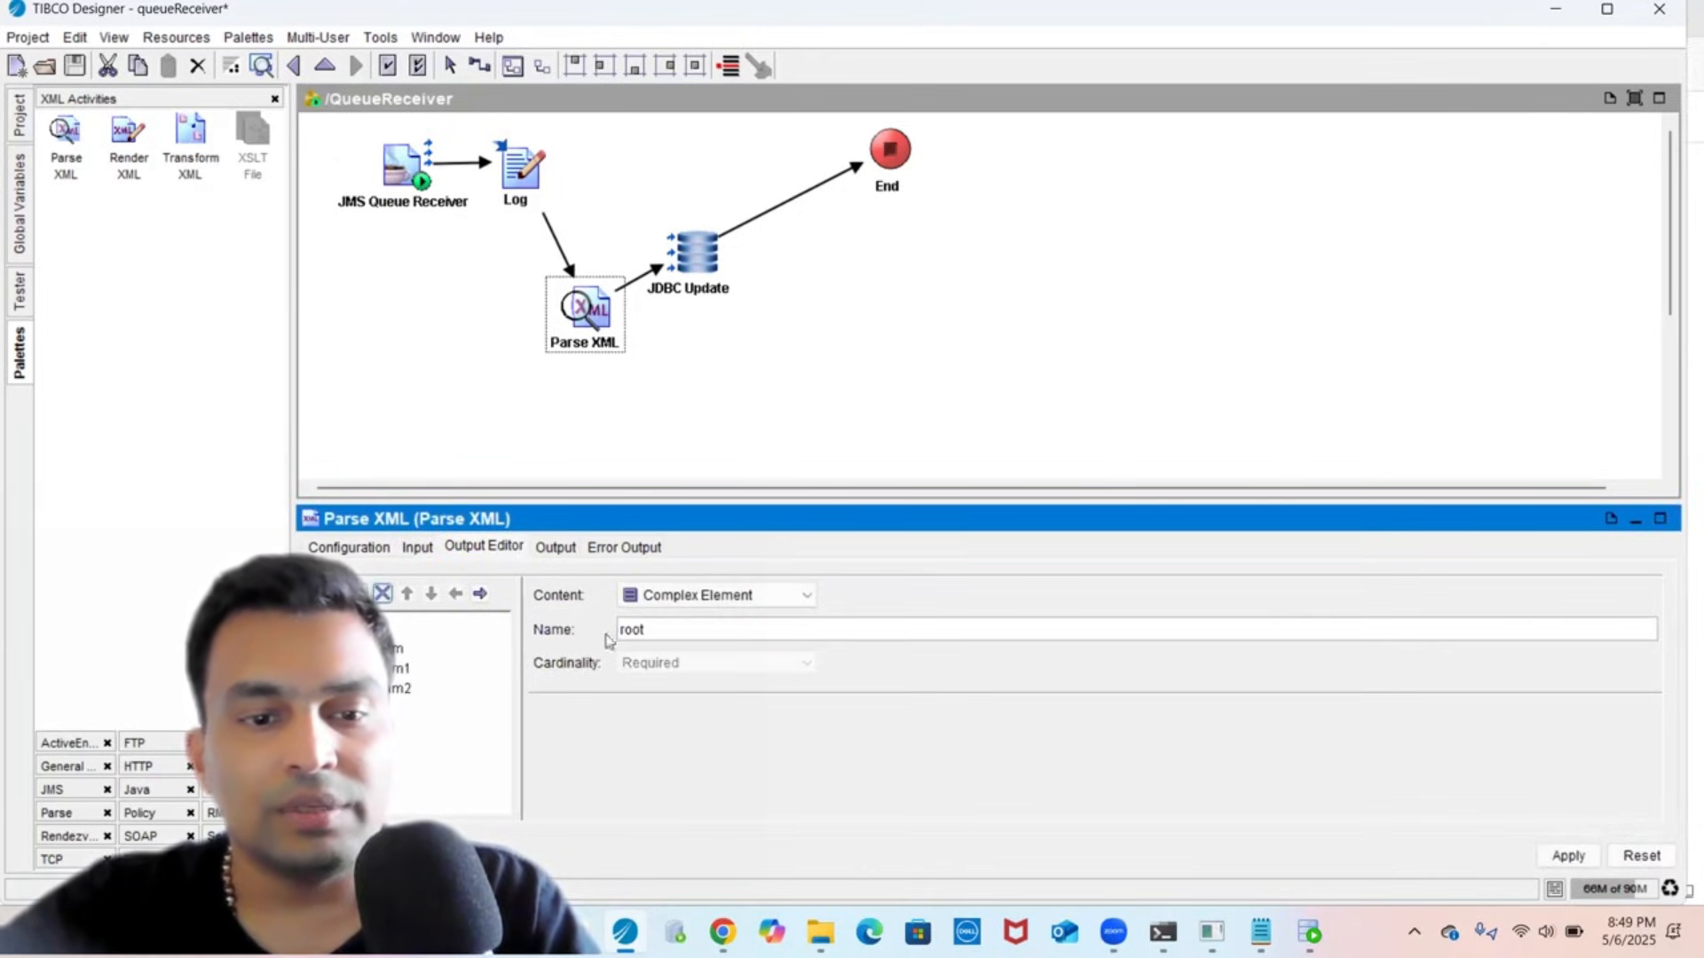
- Copy the ORDER_ID tag name from SQL Developer and keep the pending Parse XML changes
click(1309, 932)
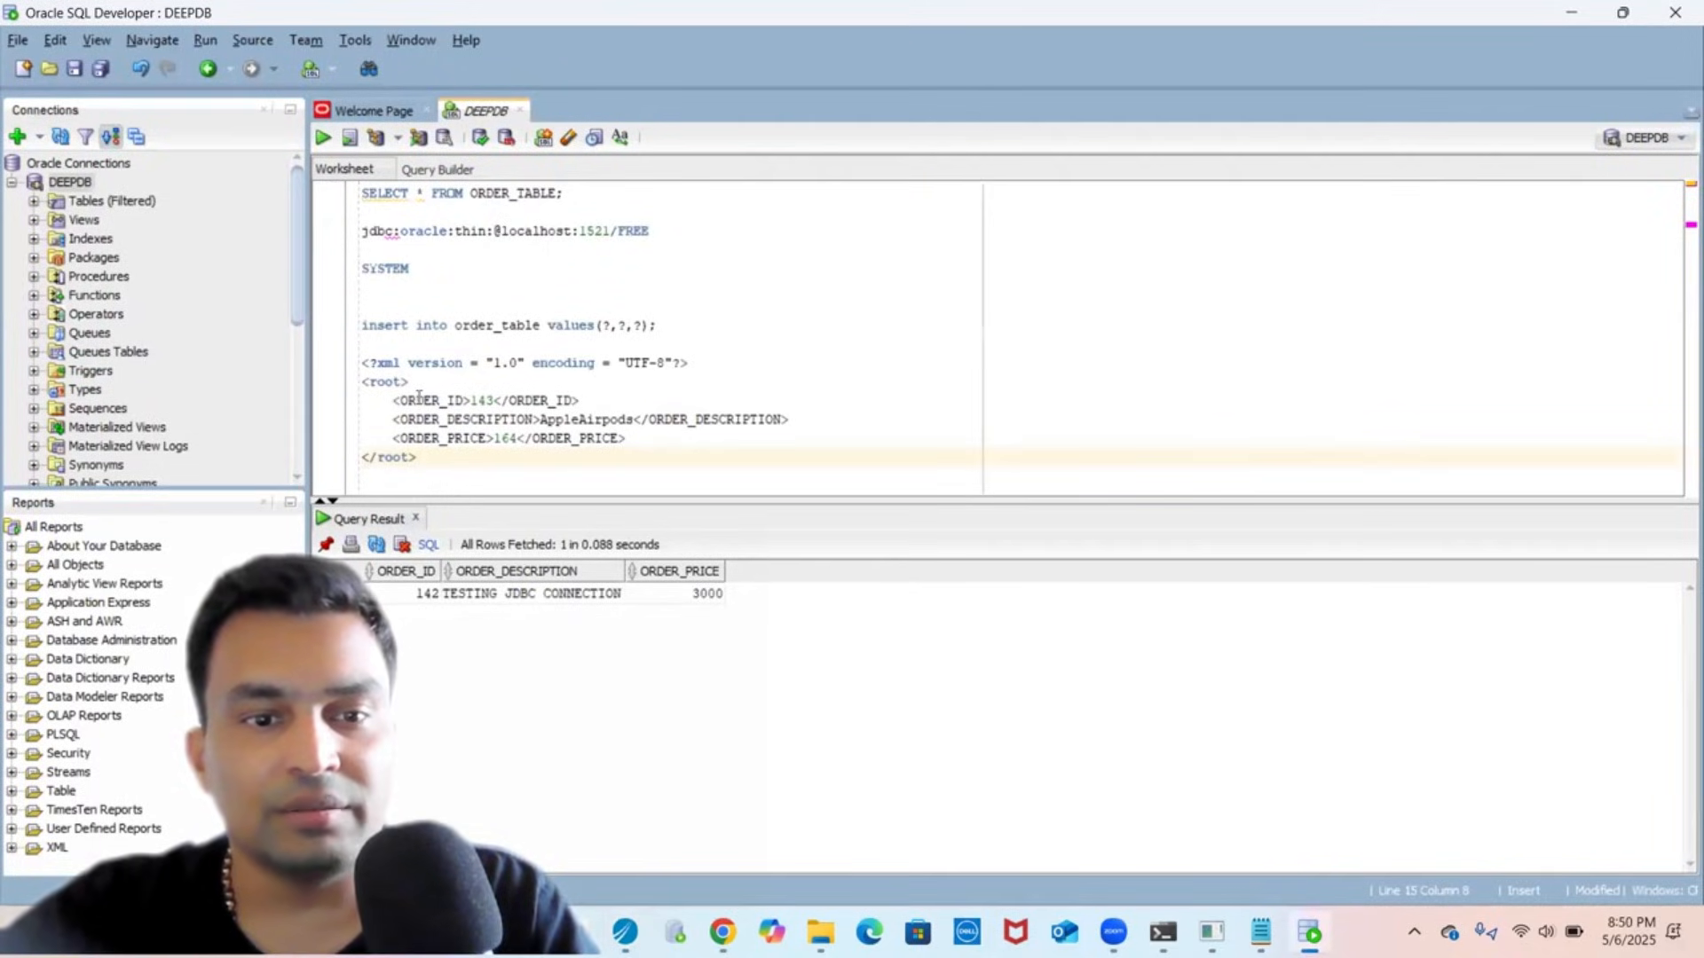
double_click(419, 399)
key(ctrl+c)
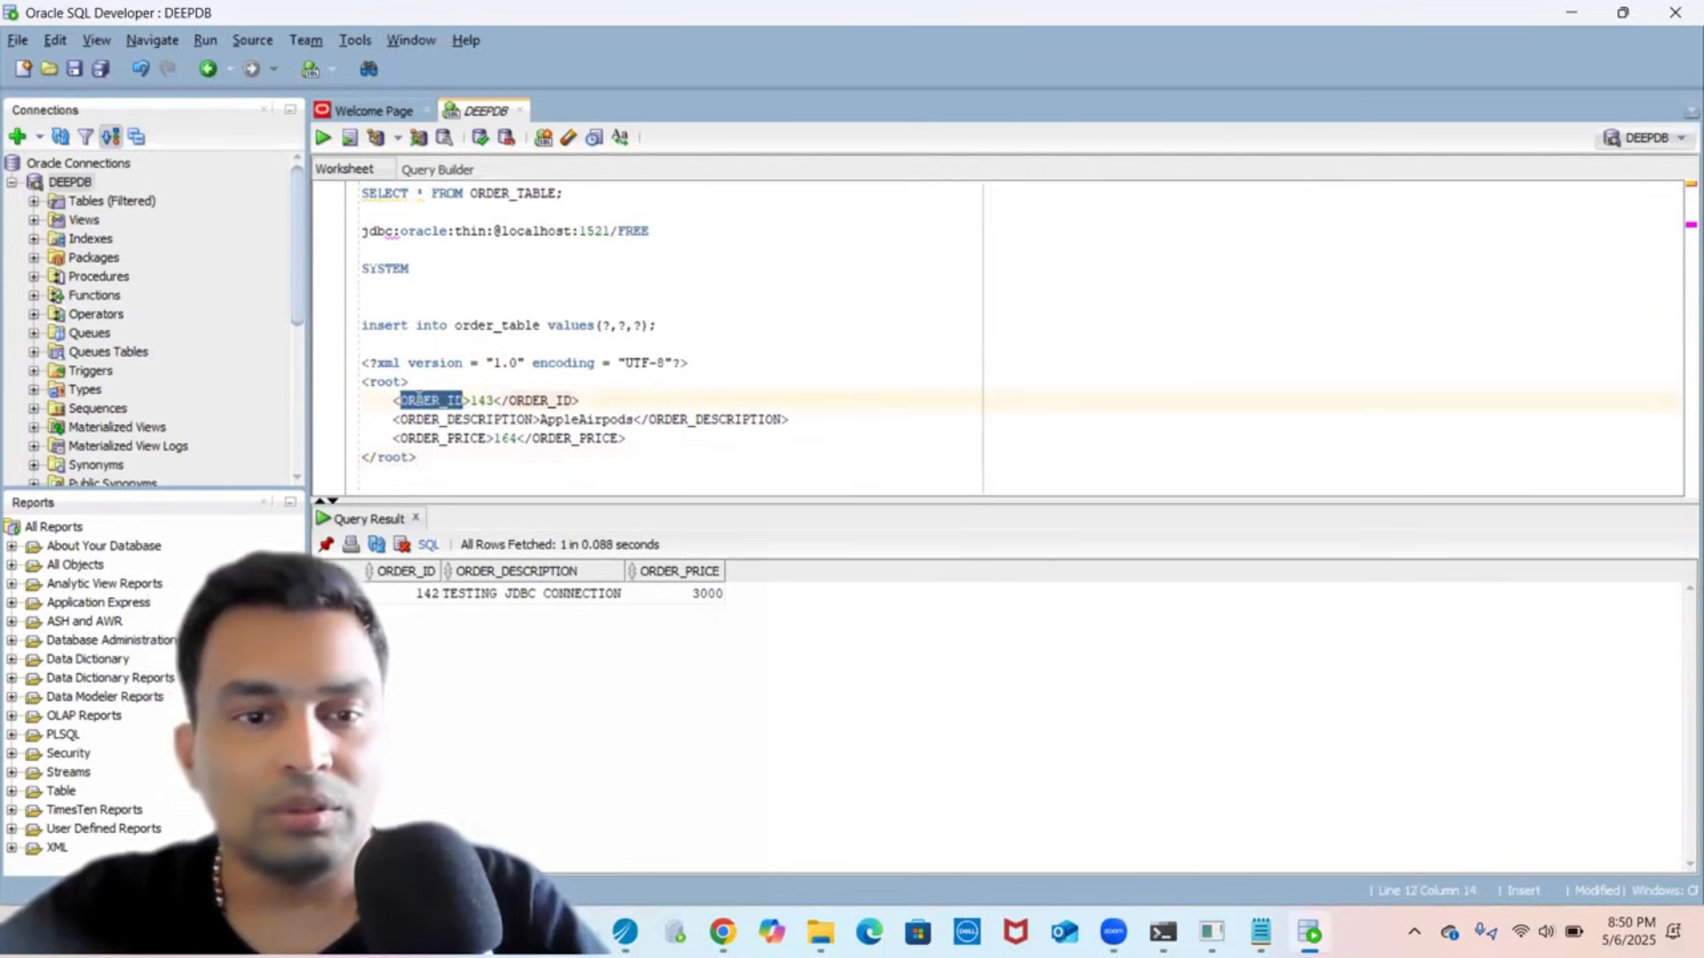
key(alt+Tab)
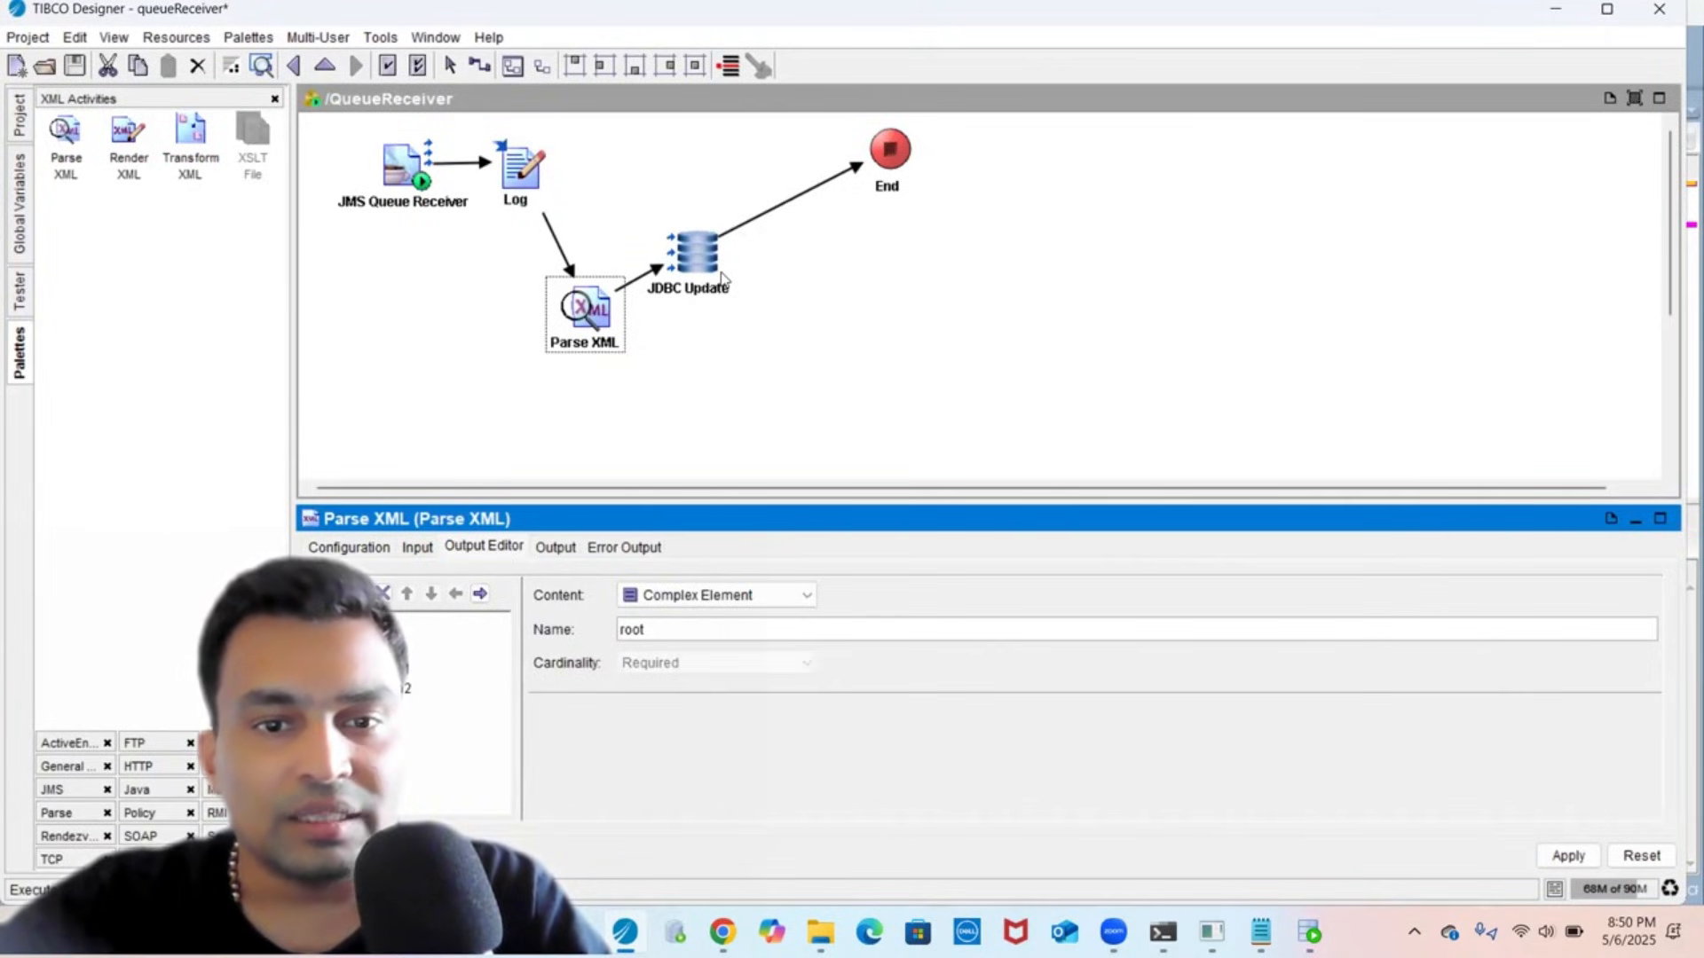
click(723, 278)
click(698, 487)
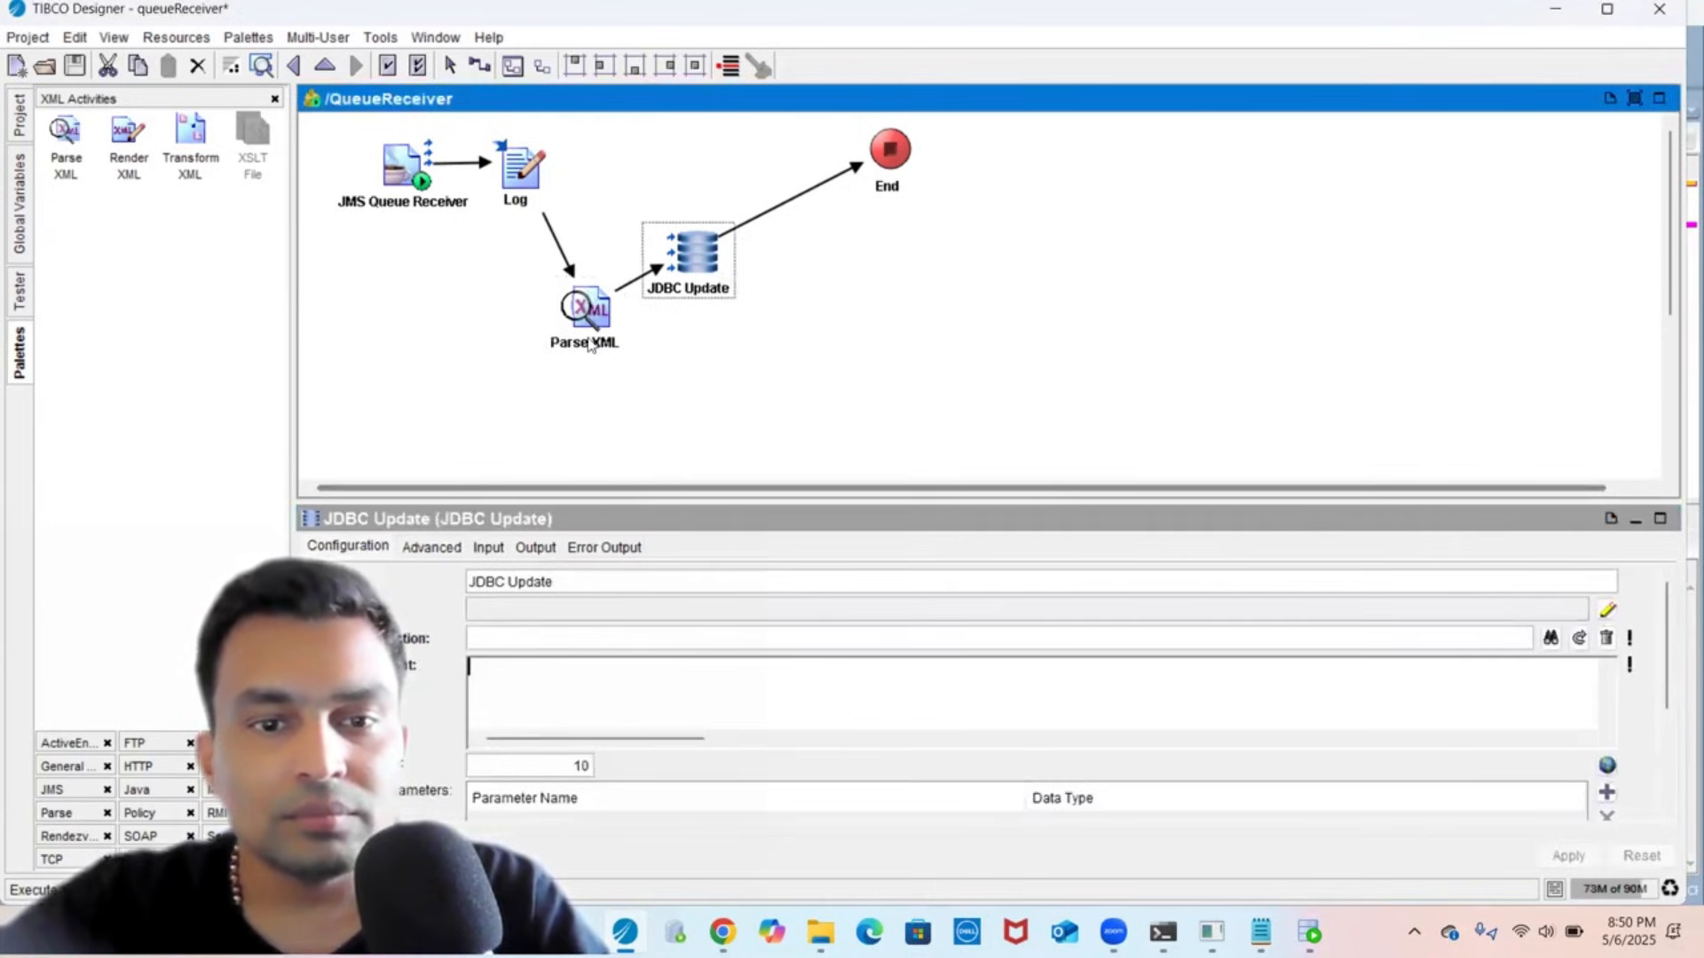
- Rename the first root child to ORDER_ID as an optional integer and apply
click(607, 310)
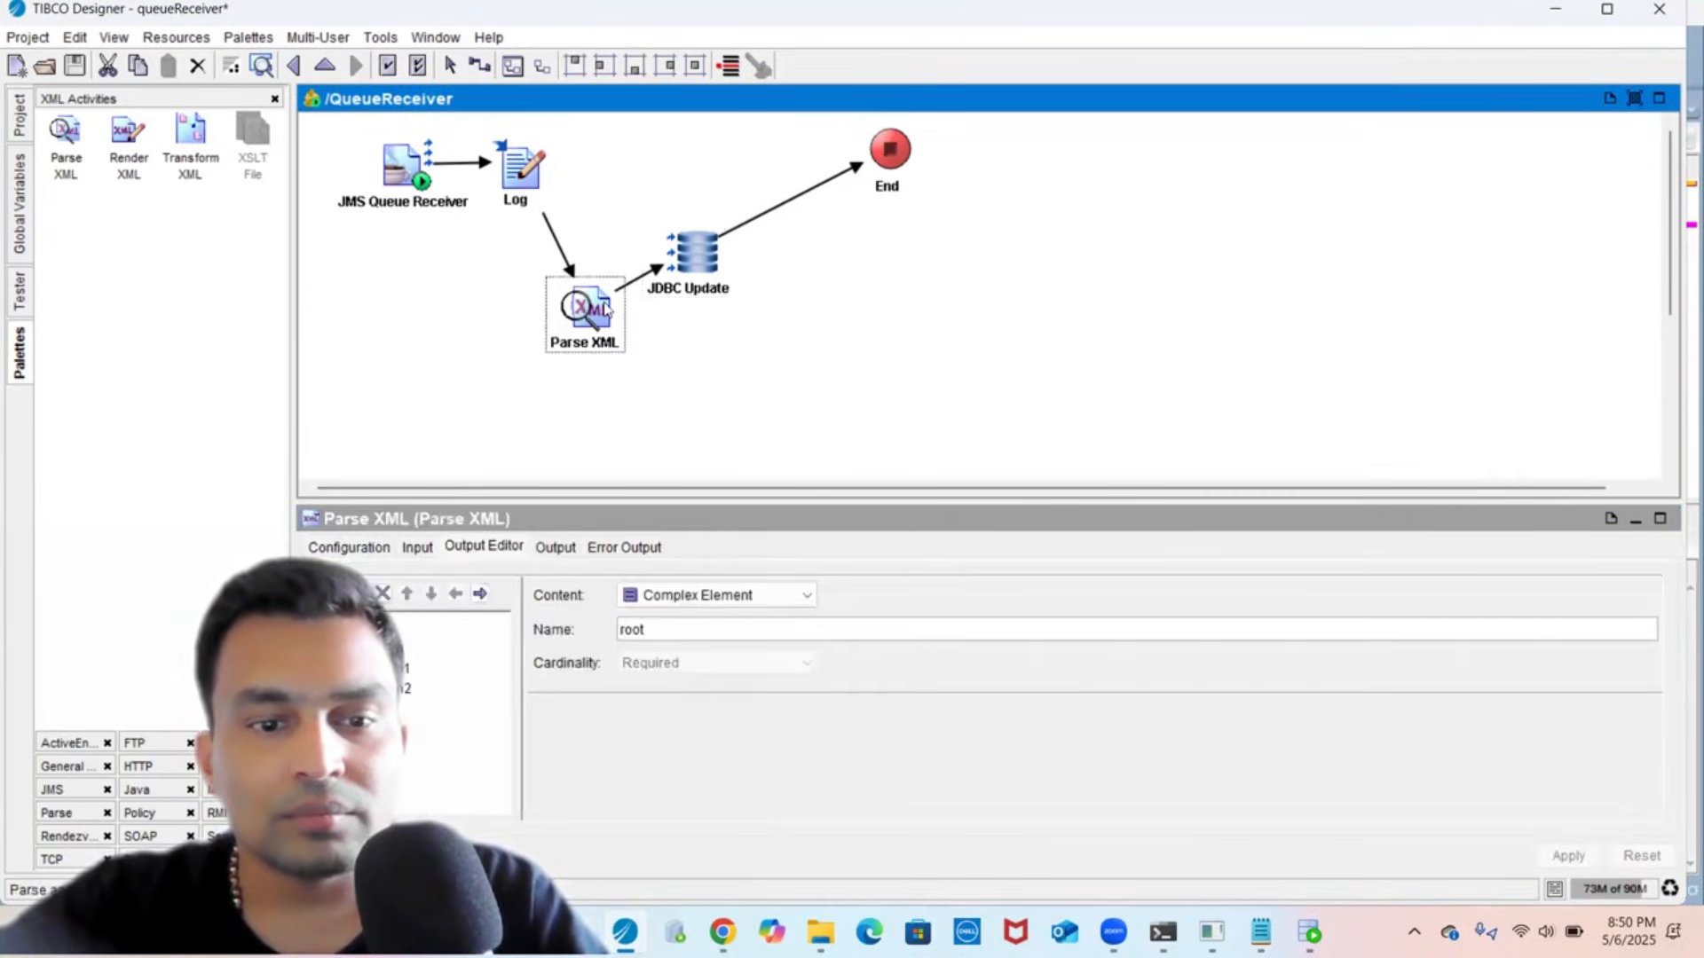
click(404, 653)
click(716, 628)
key(ctrl+a)
key(ctrl+v)
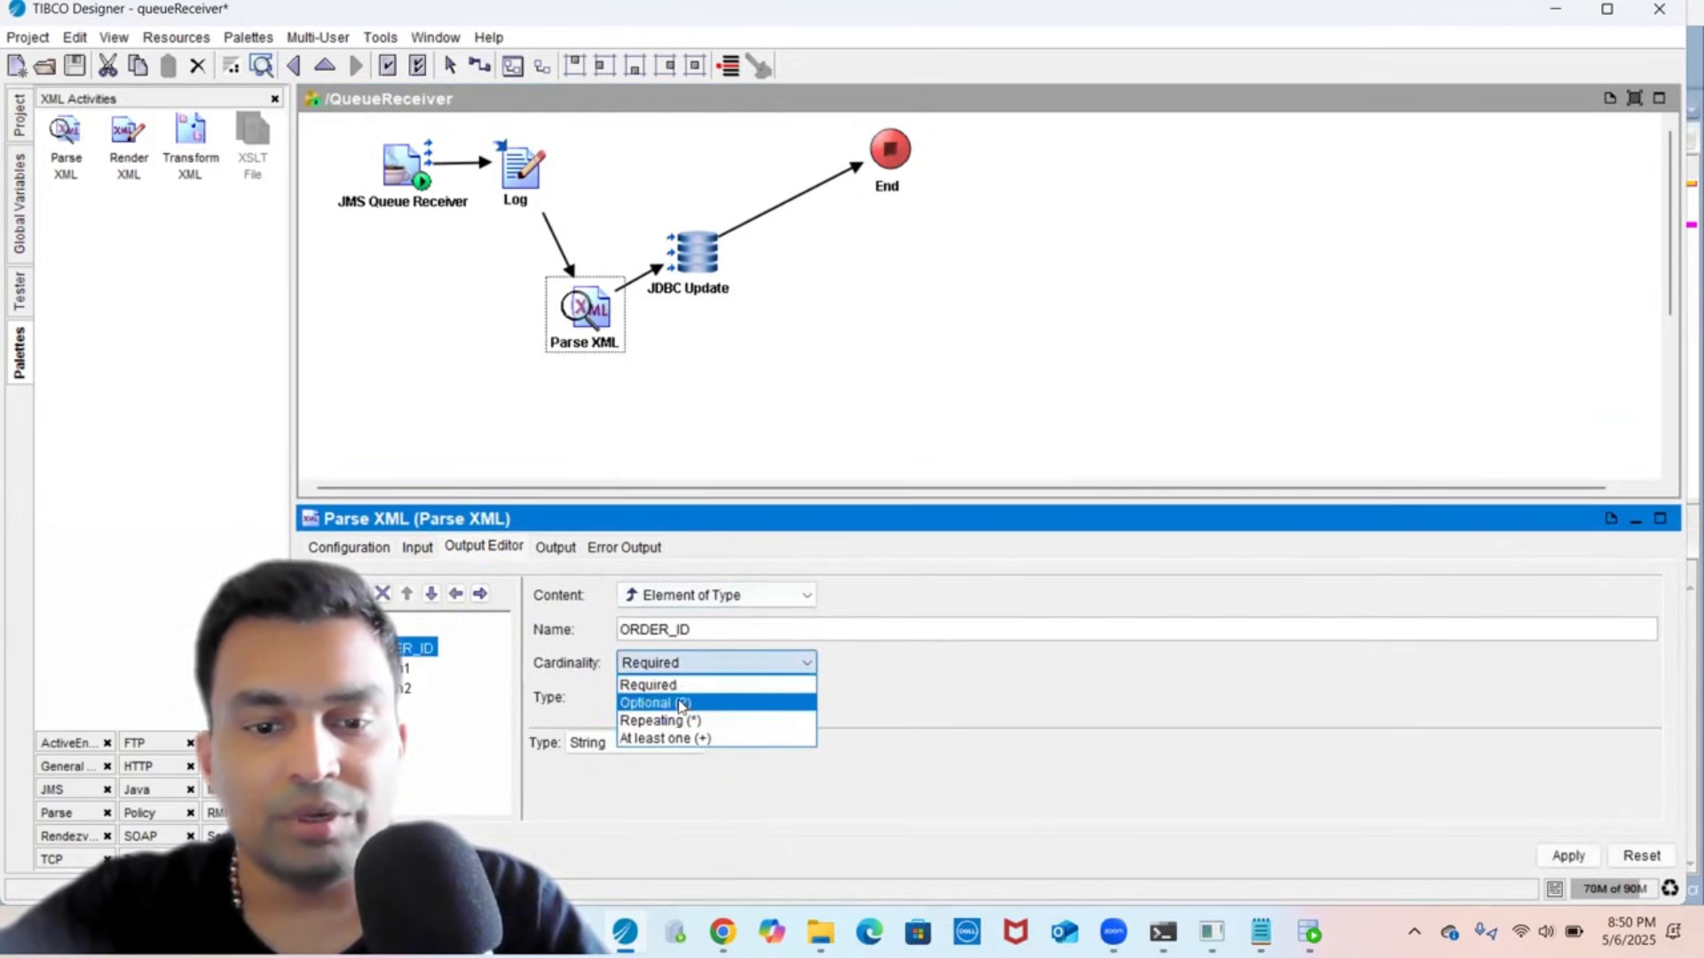
click(688, 702)
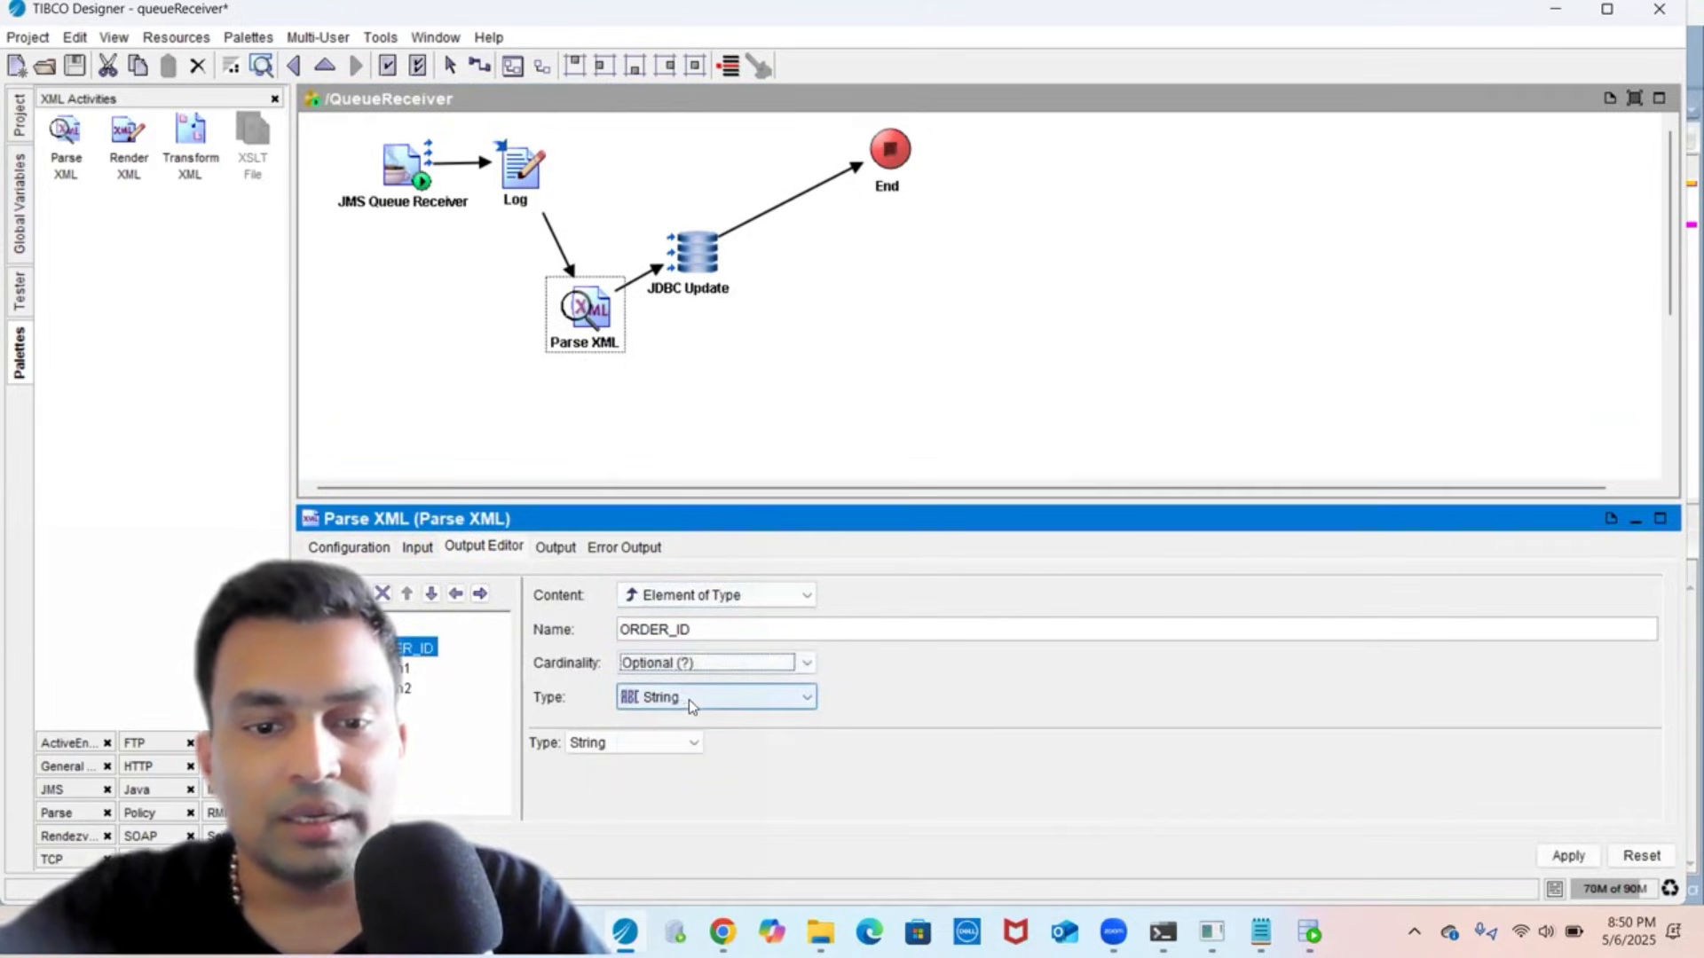
click(689, 700)
click(684, 740)
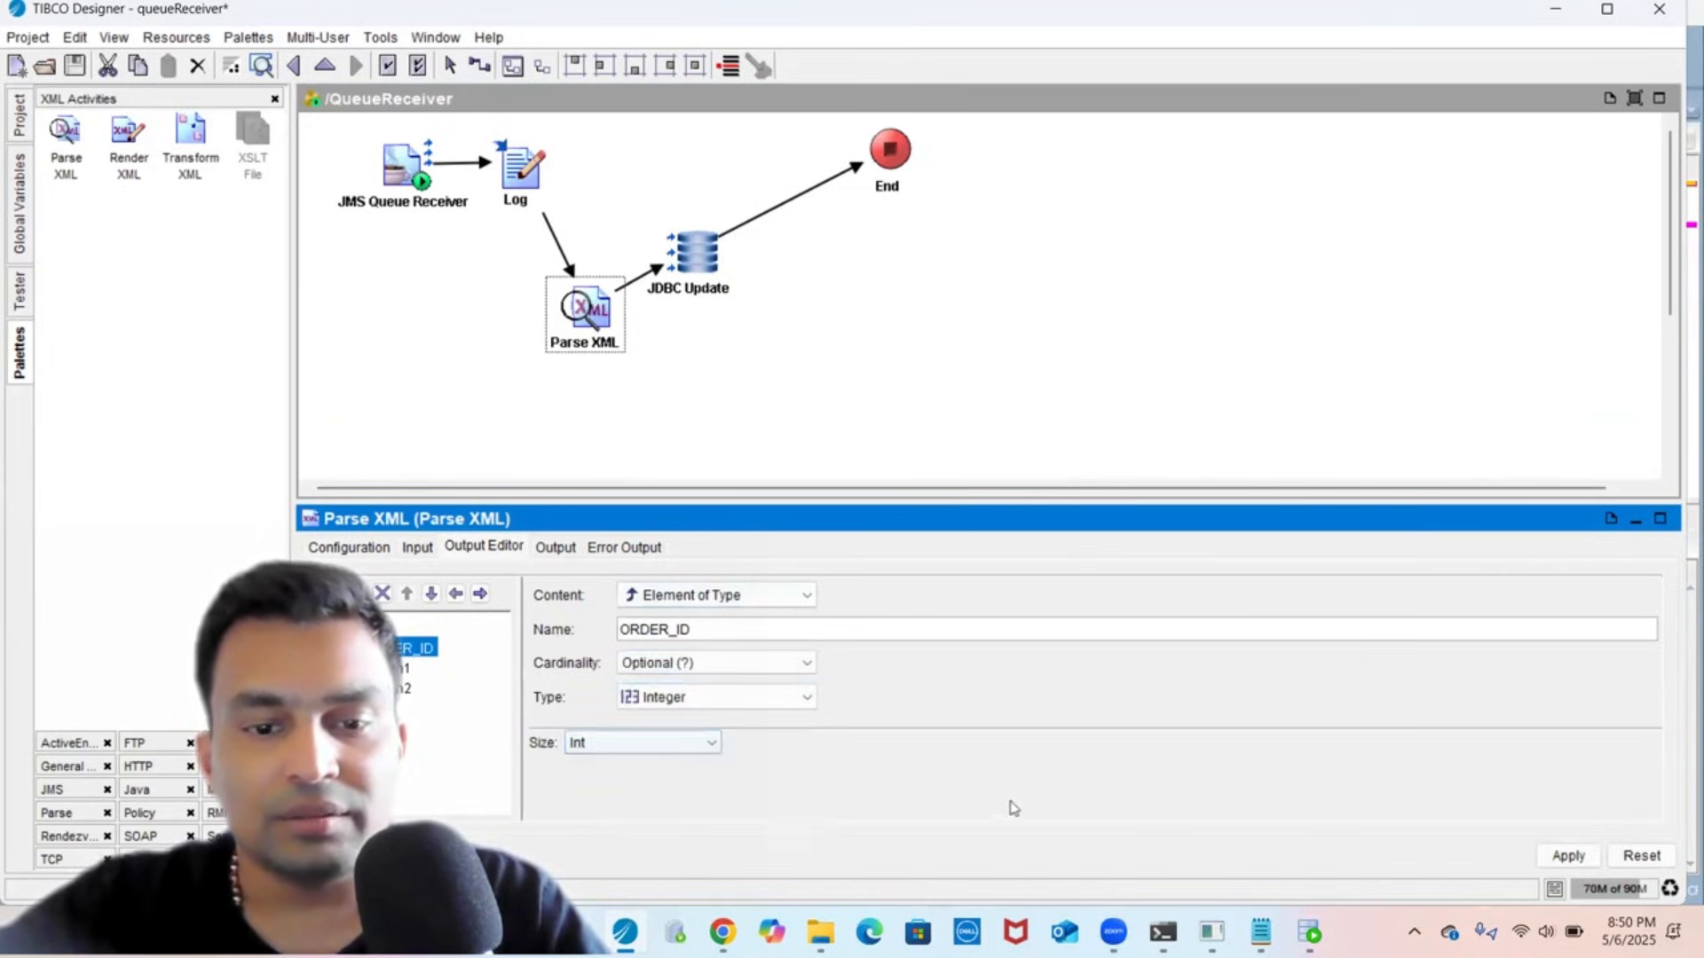
click(1553, 863)
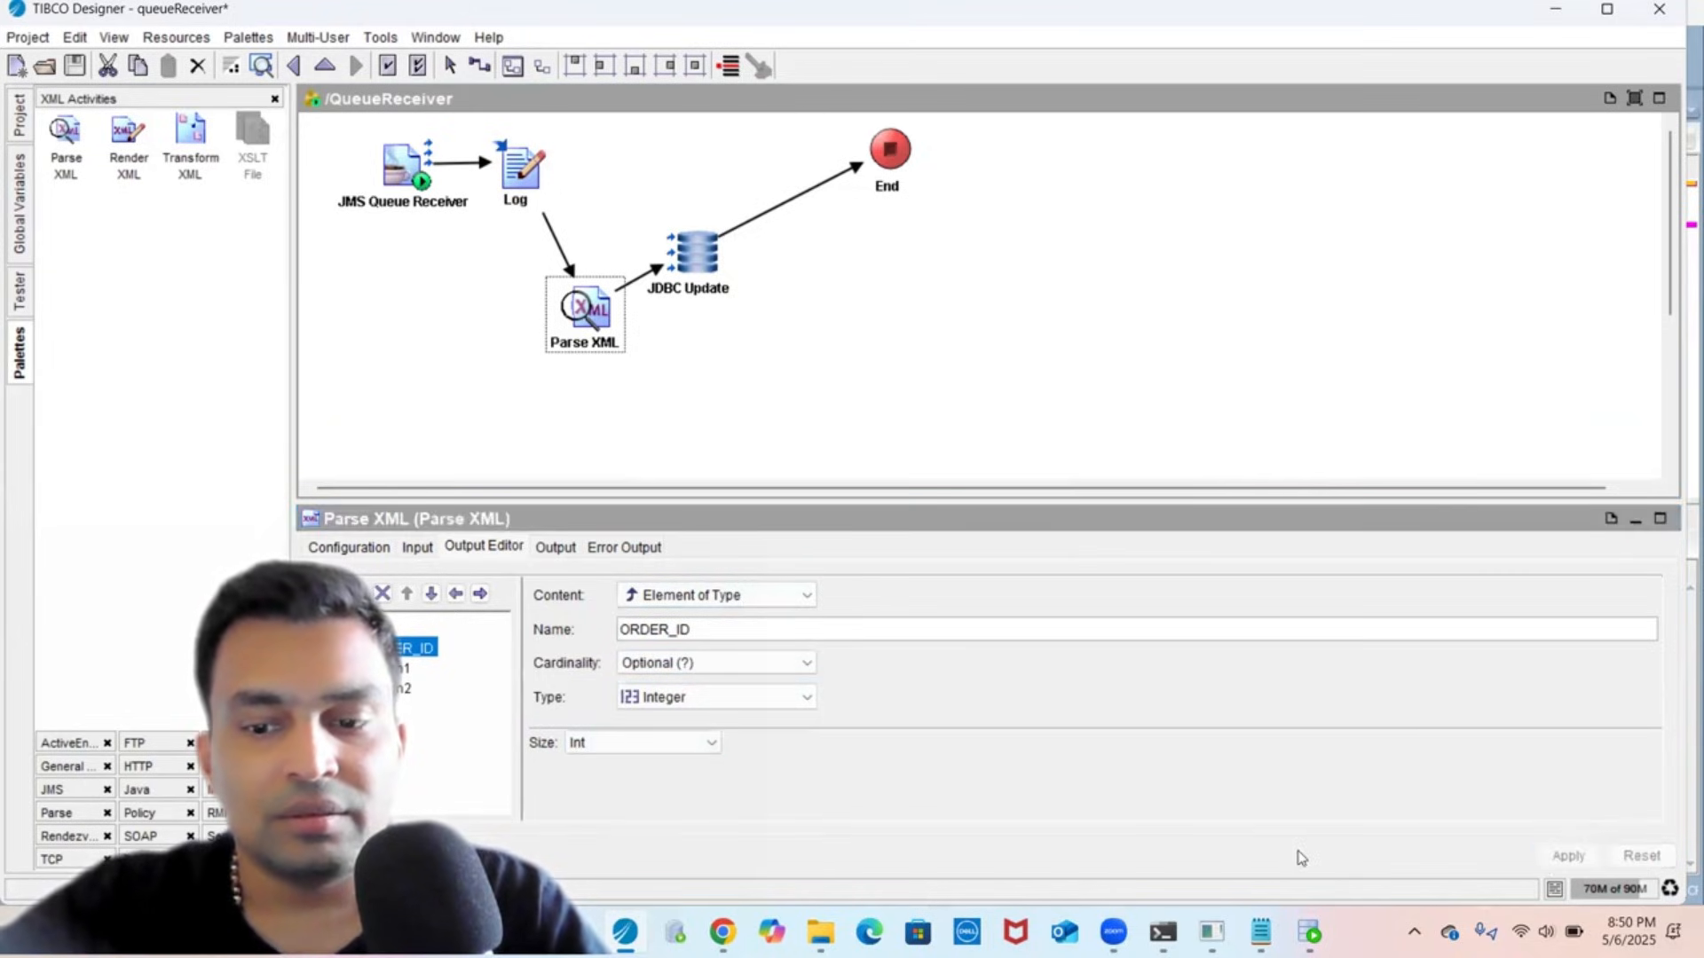
- Rename the second child to ORDER_DESCRIPTION, an optional String element, and apply
key(alt+Tab)
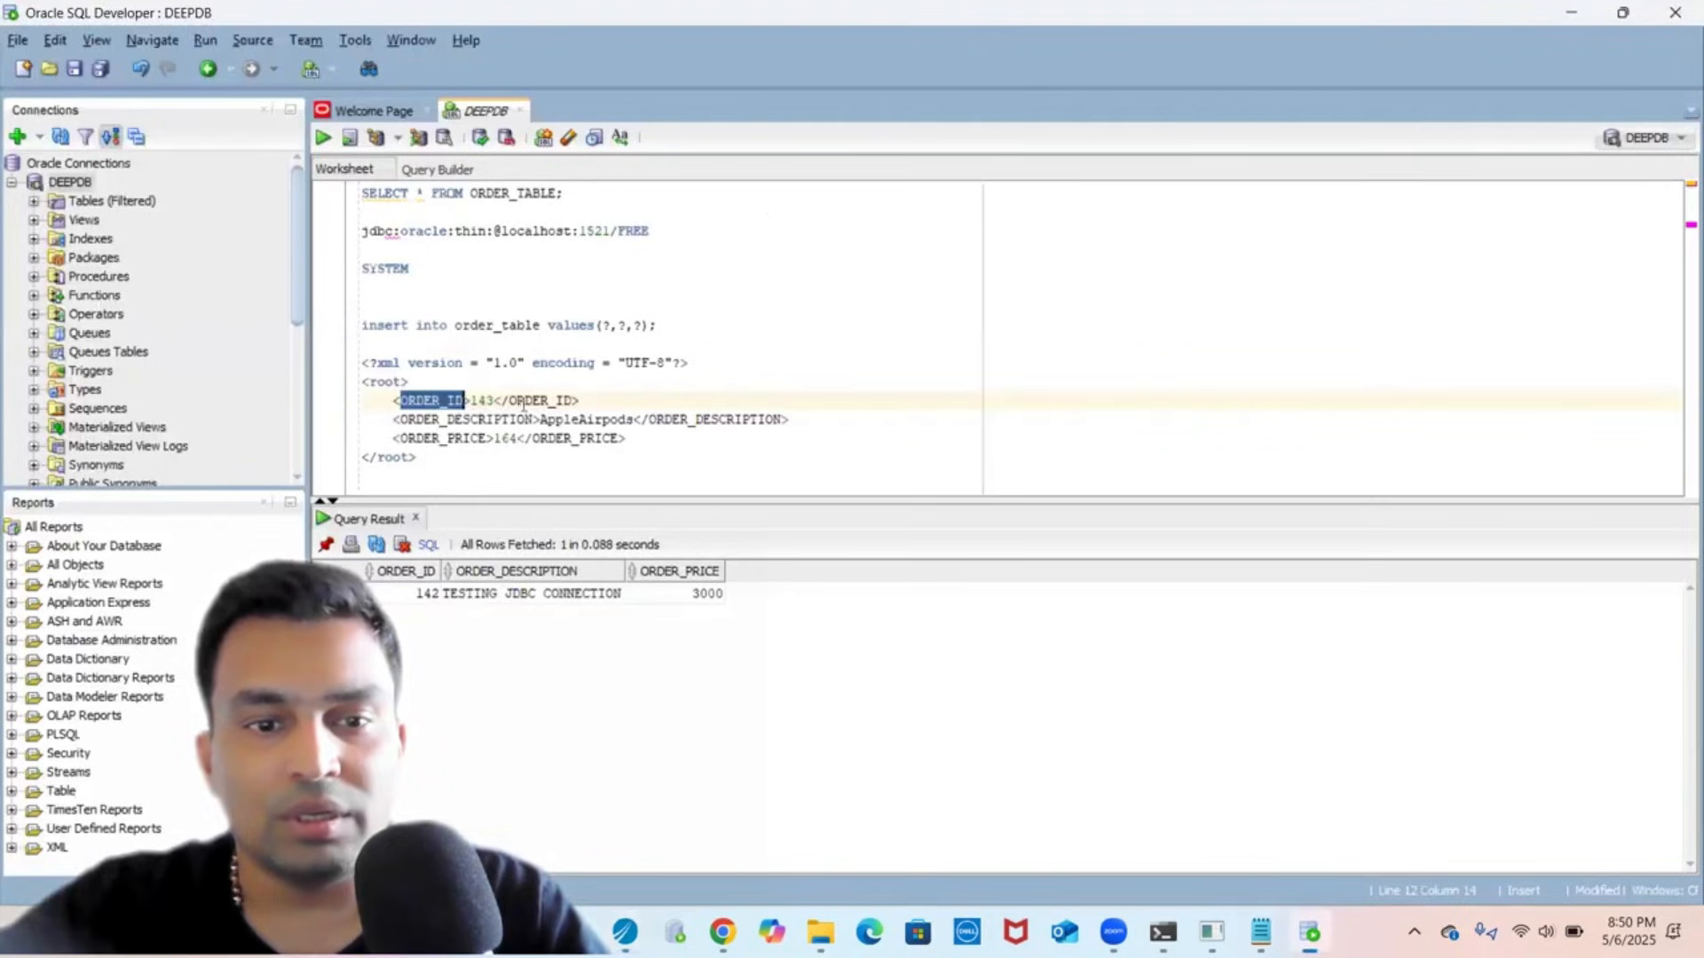
double_click(489, 420)
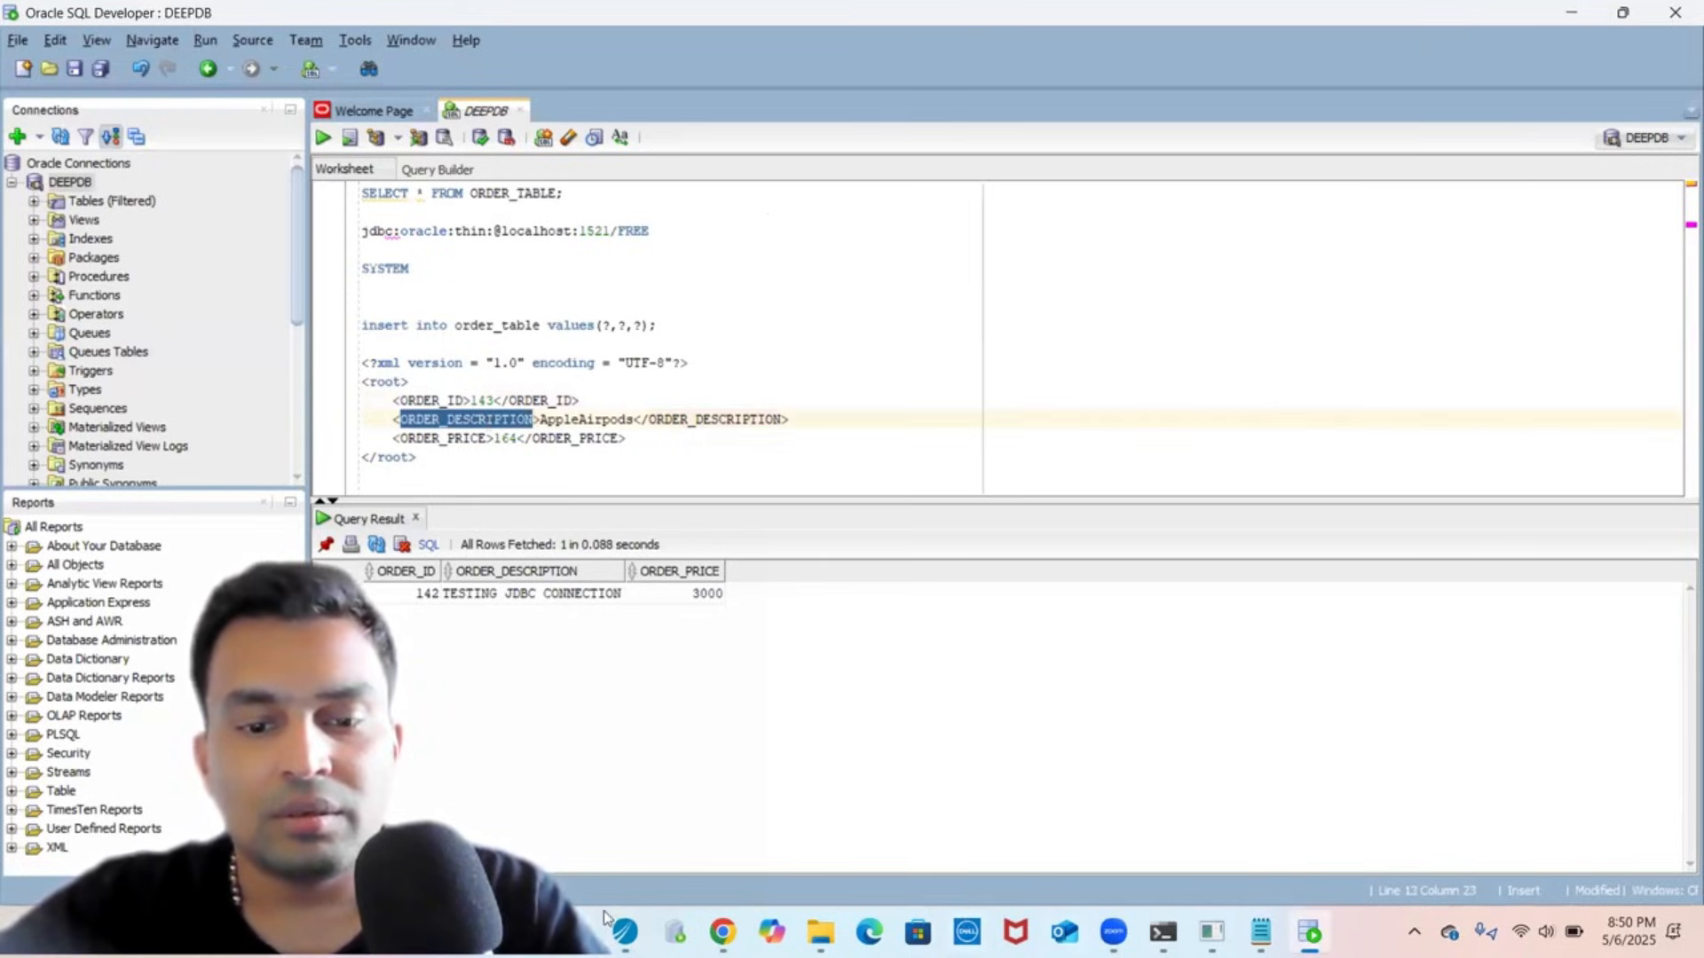
click(625, 932)
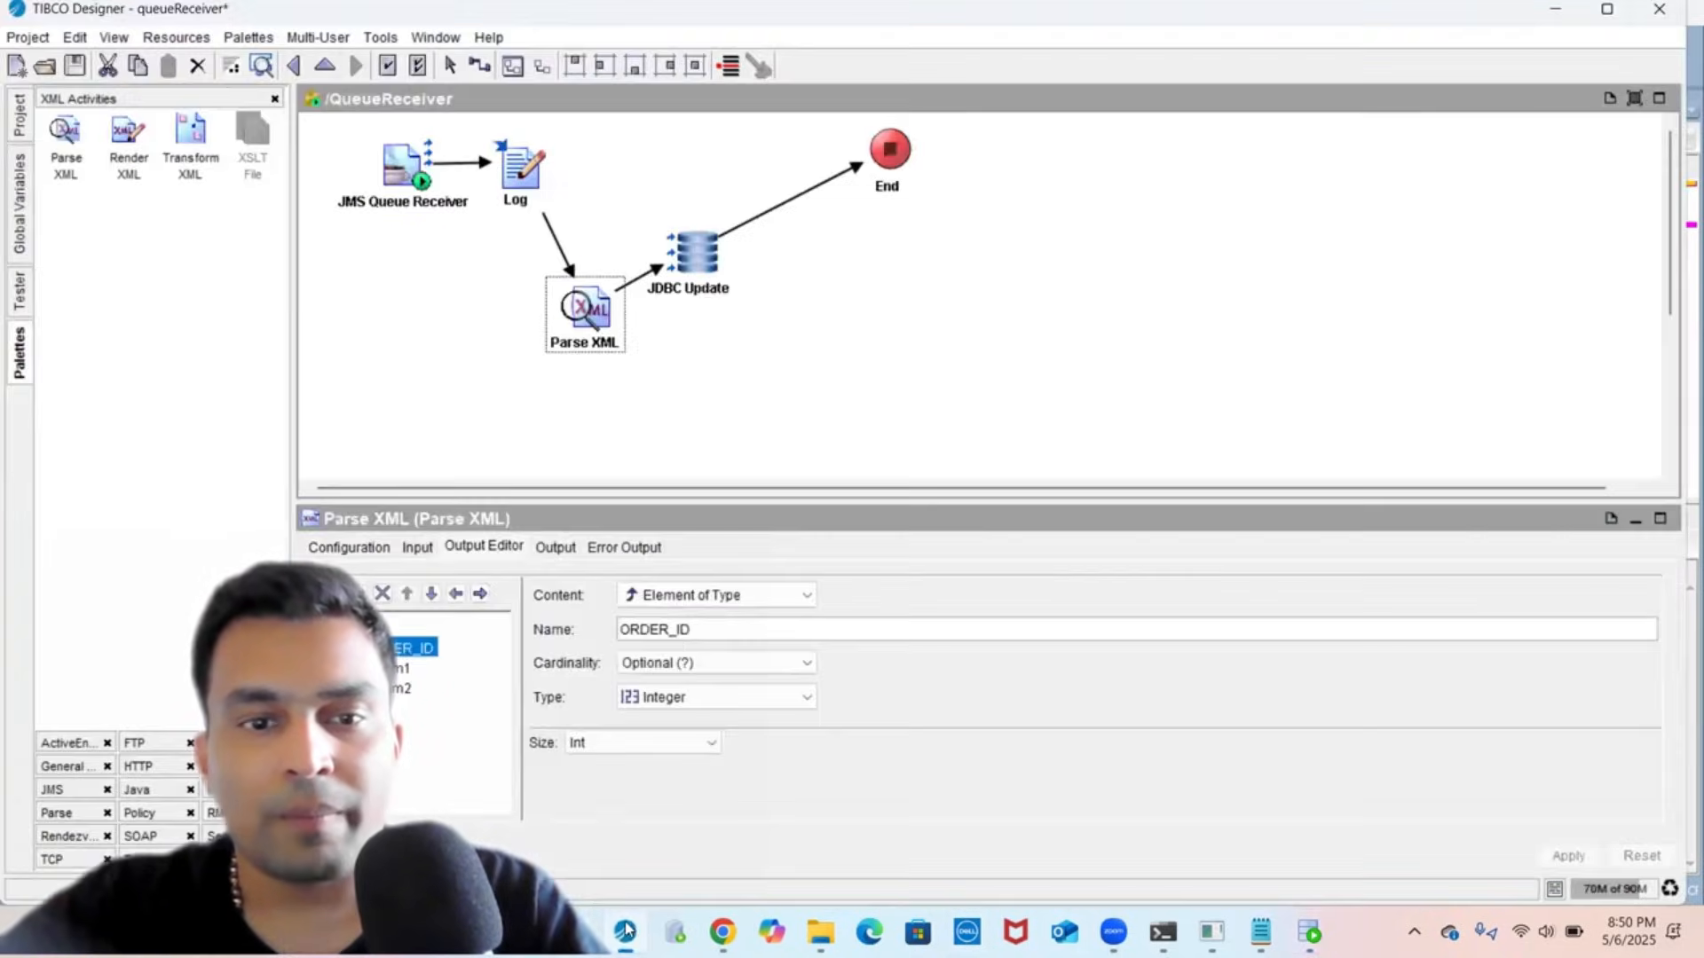
click(403, 687)
click(403, 667)
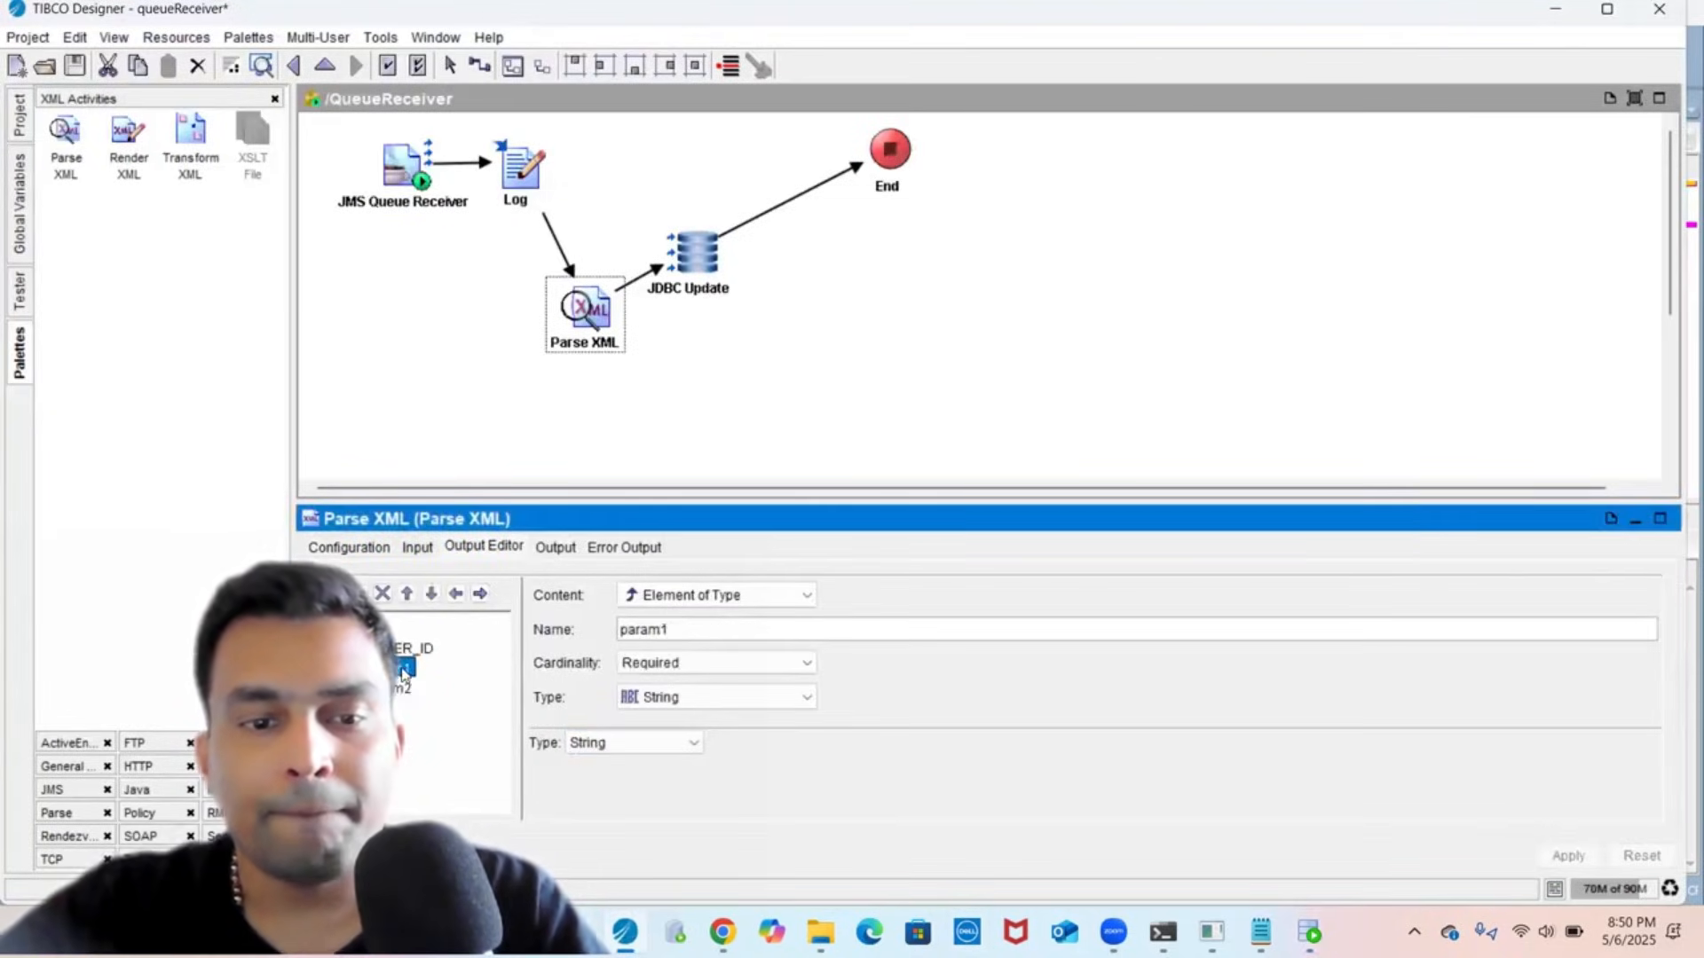
double_click(696, 631)
text(ORDER_DESCRIPTION)
click(674, 663)
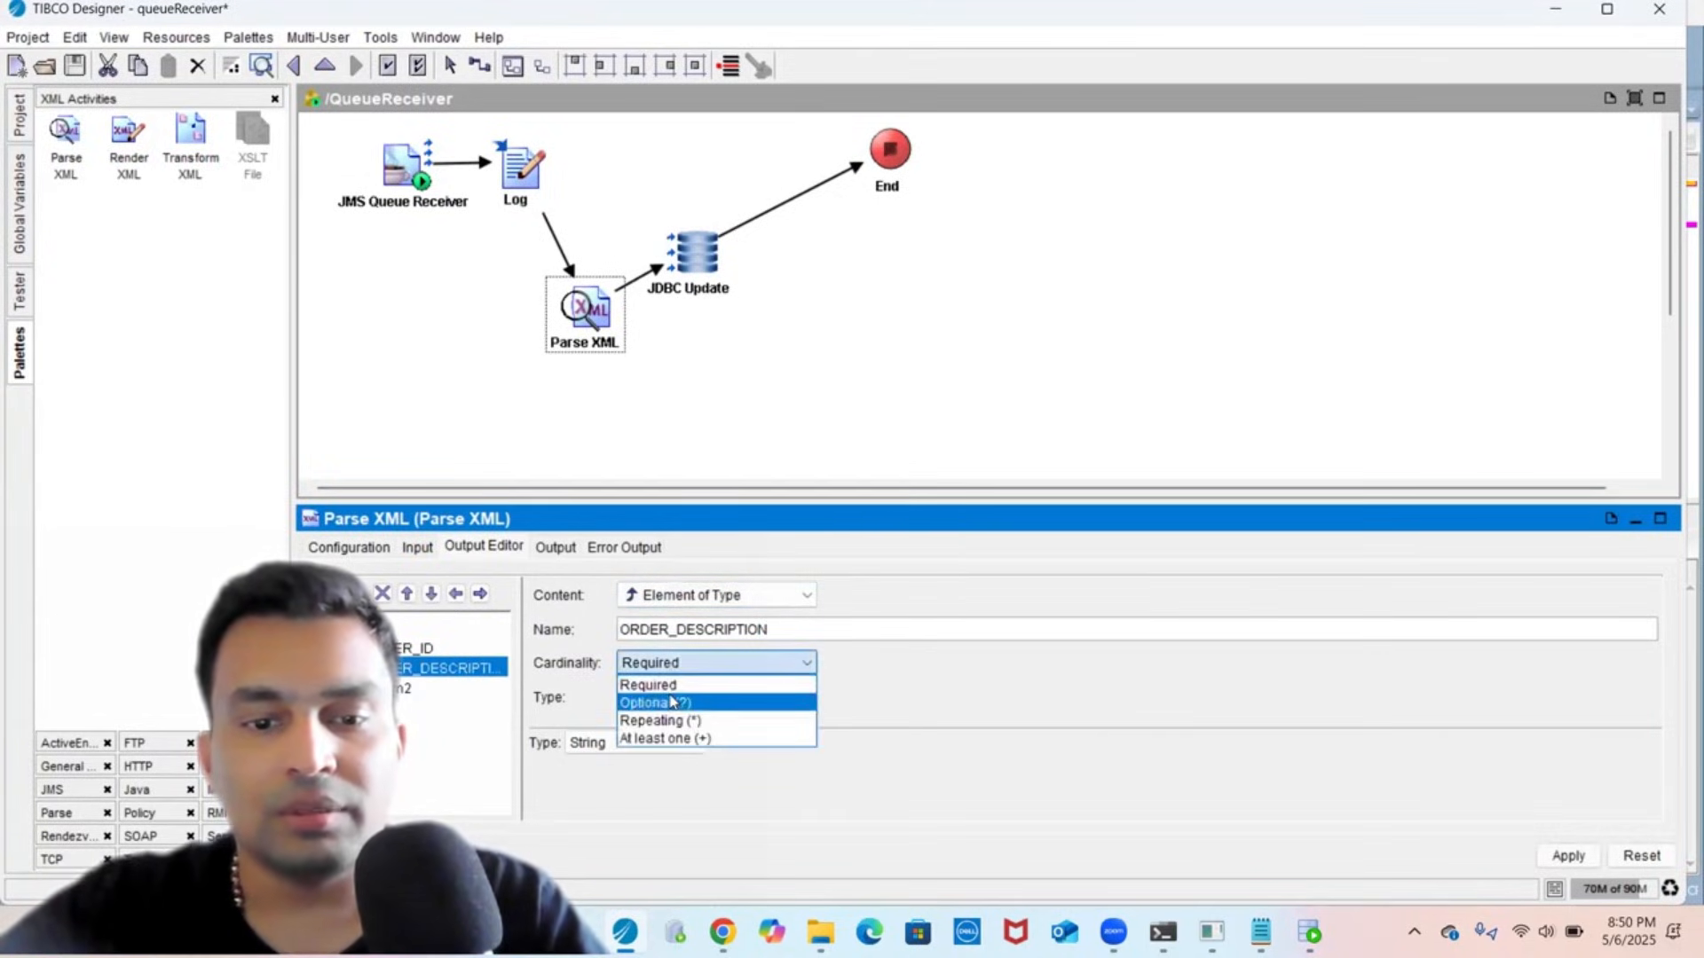
click(671, 702)
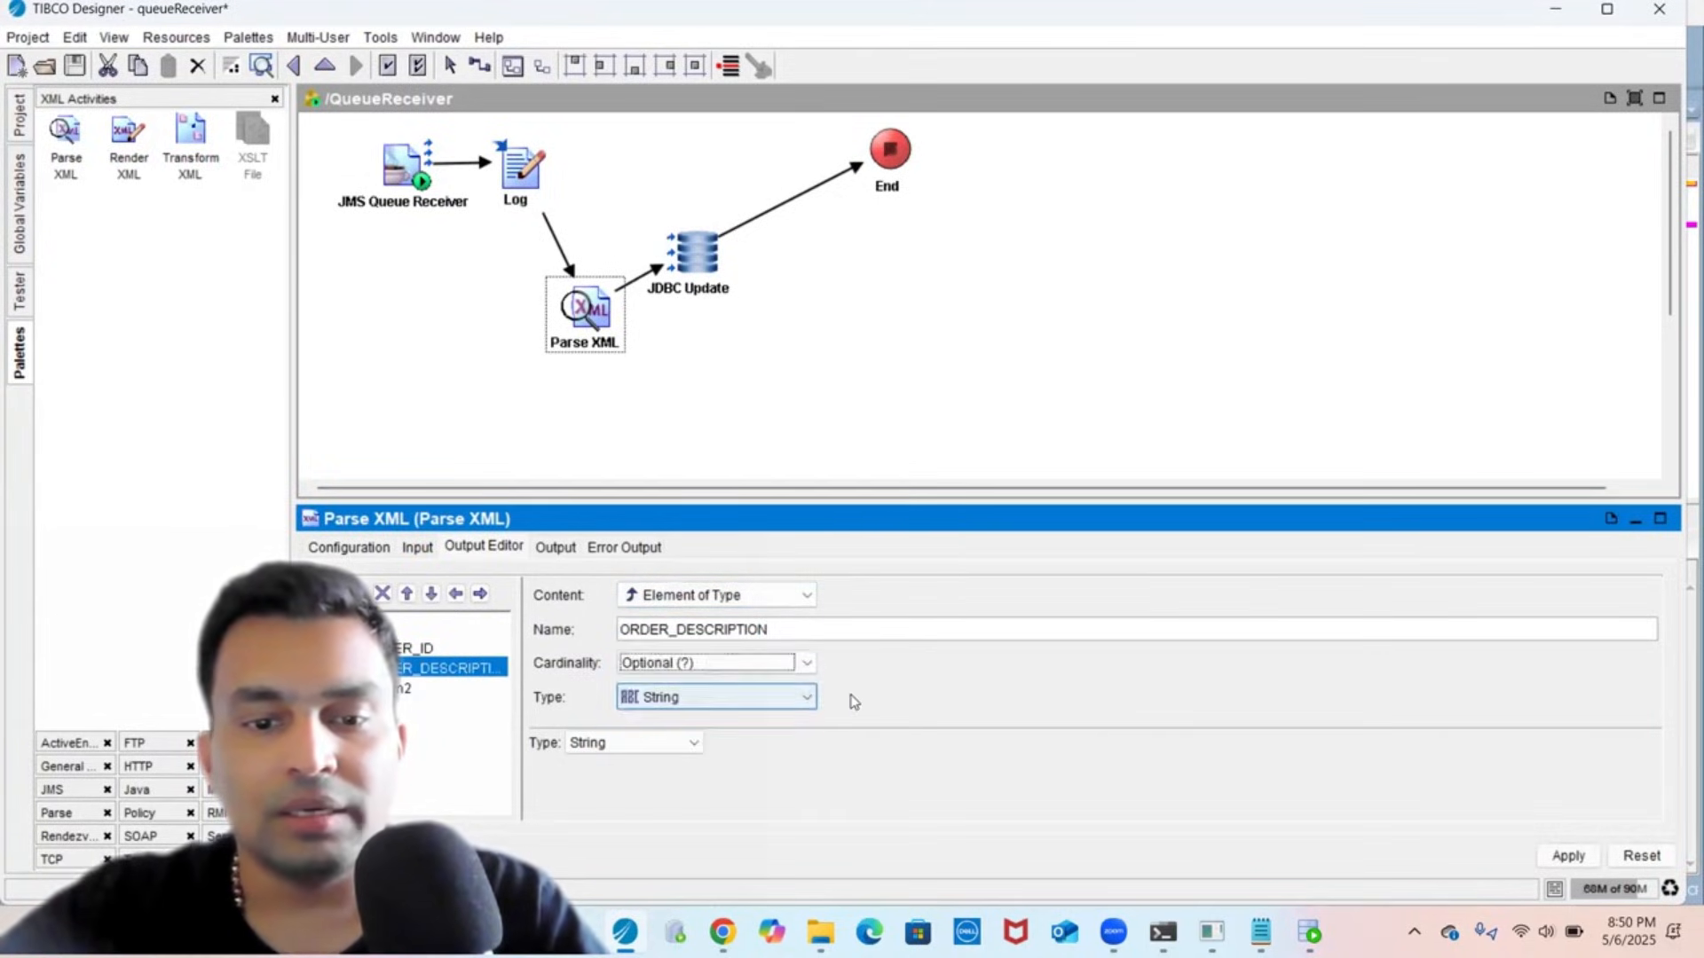
click(1557, 859)
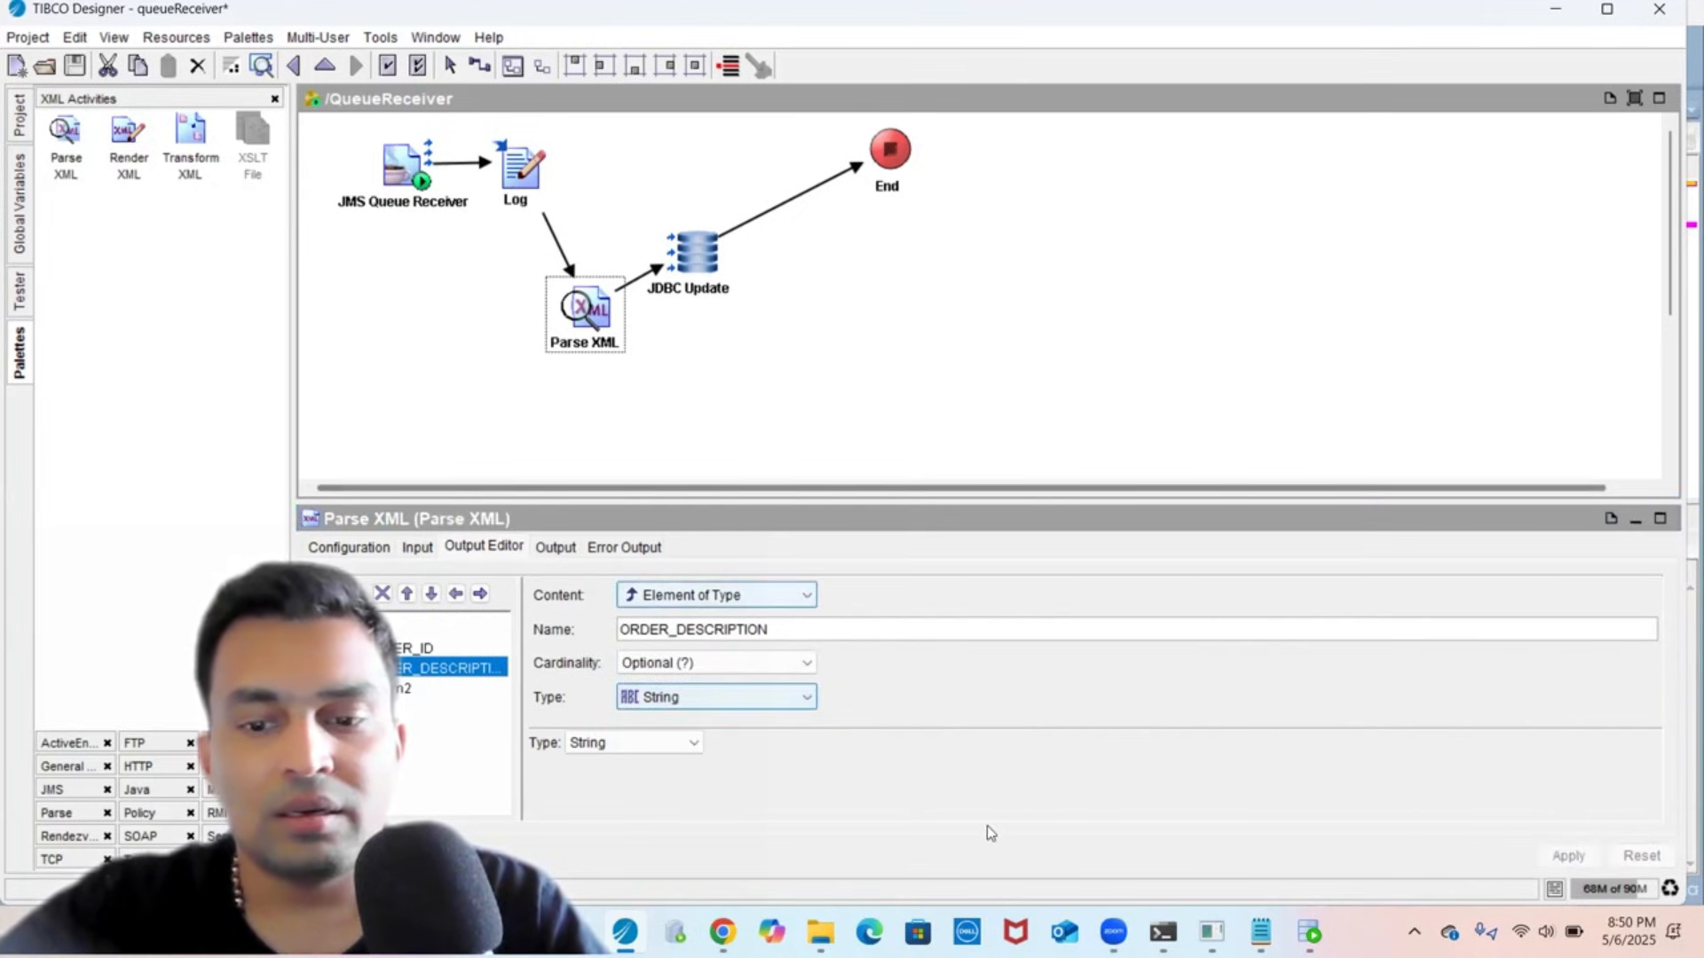
- Copy the ORDER_PRICE tag name from the XML in SQL Developer
click(1310, 931)
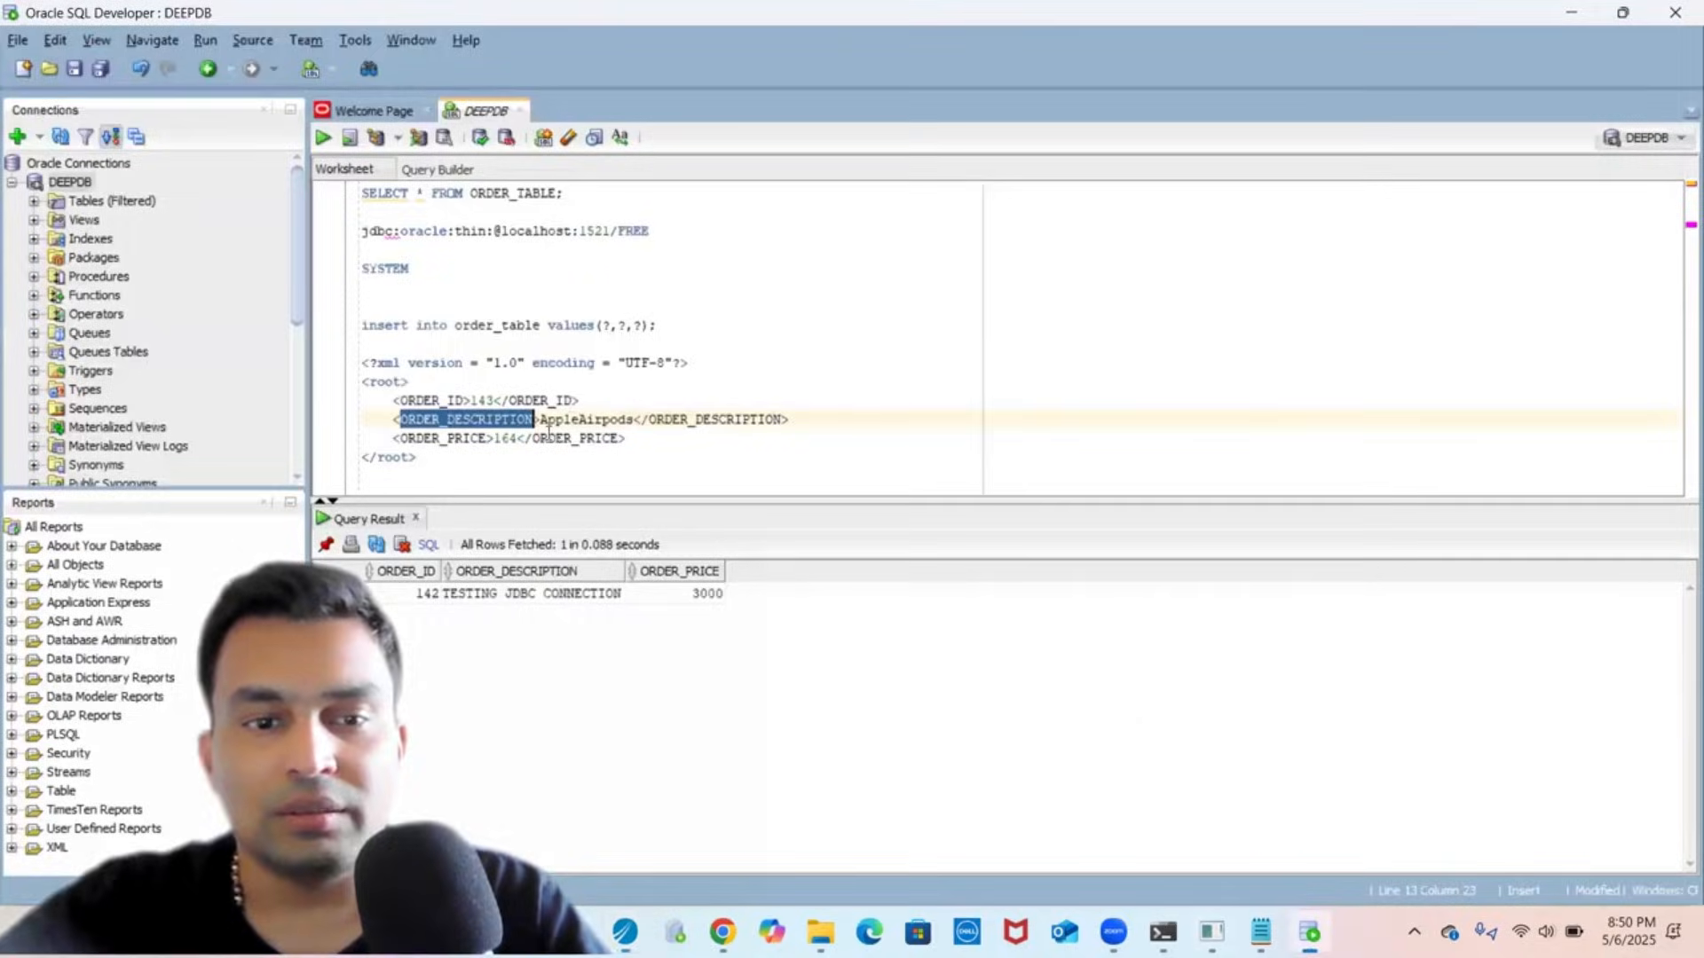
click(715, 365)
double_click(422, 437)
key(ctrl+c)
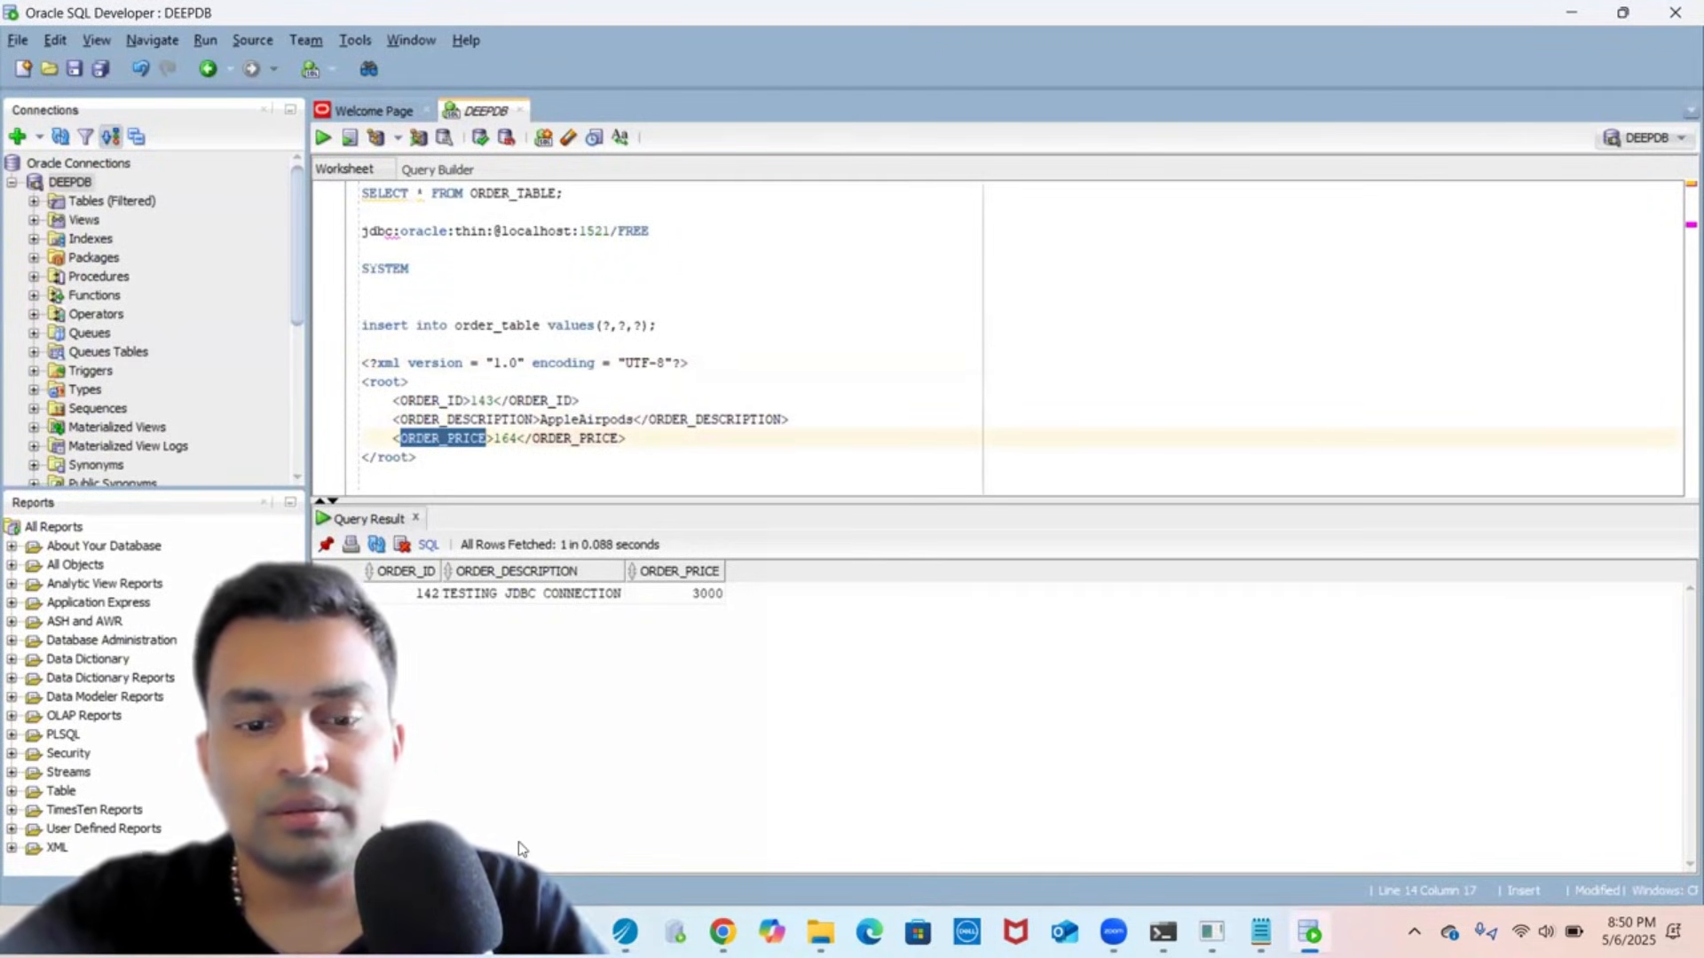
mouse_move(629, 930)
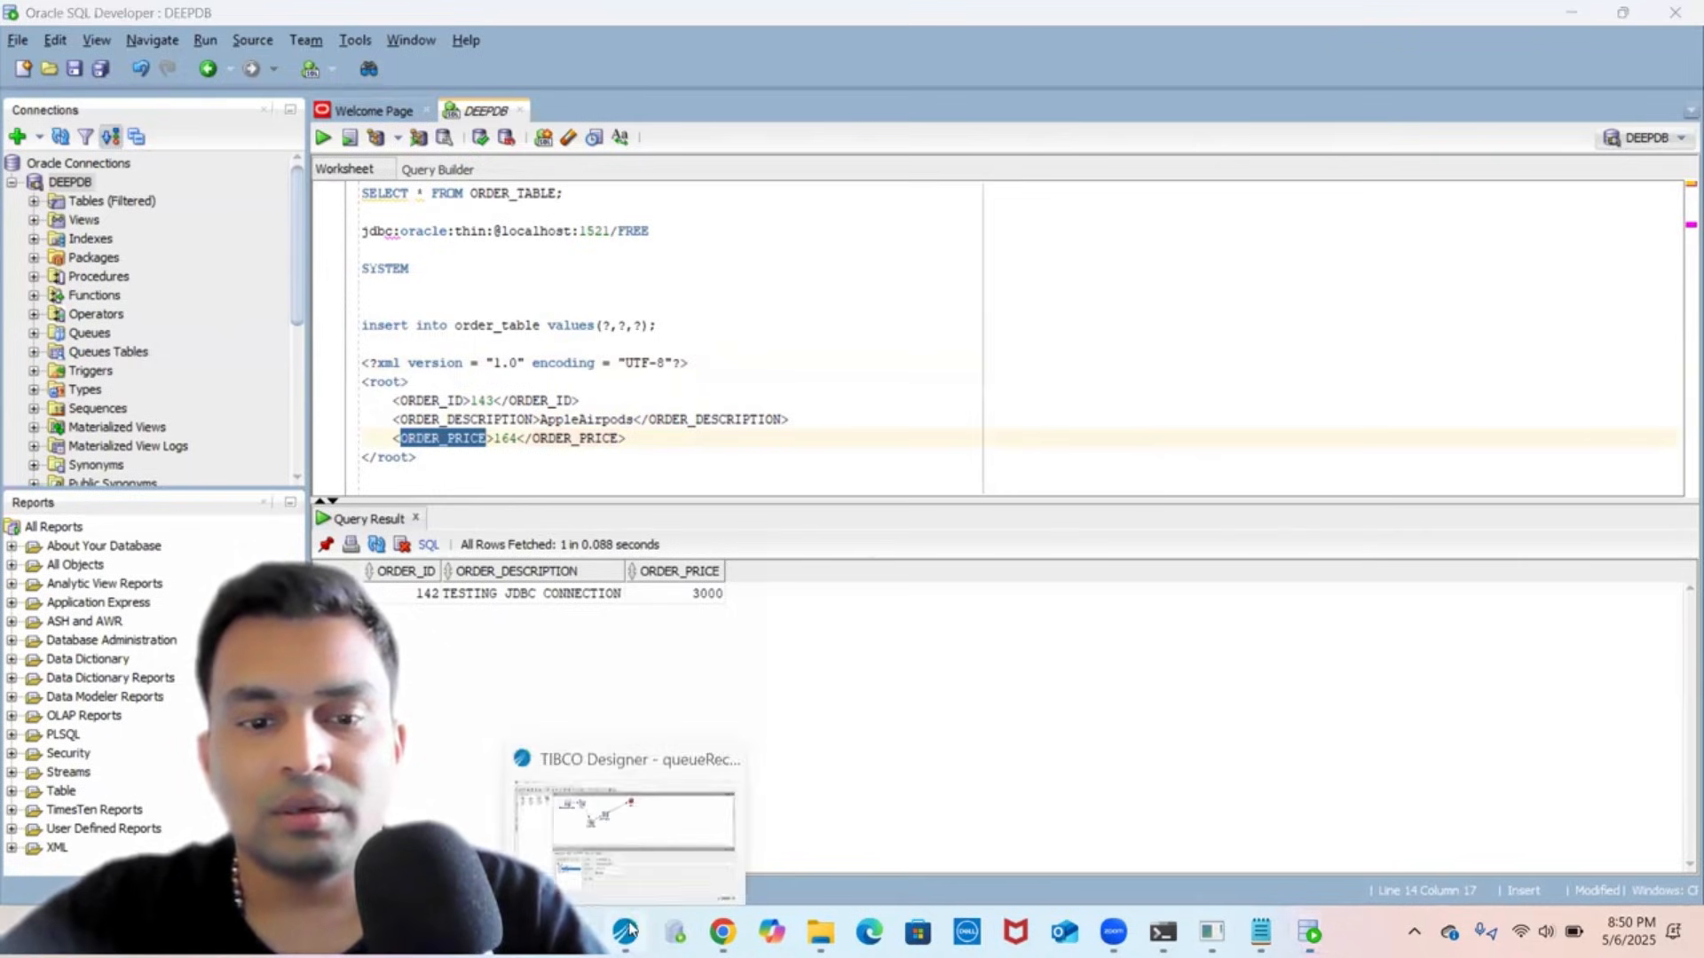
click(608, 811)
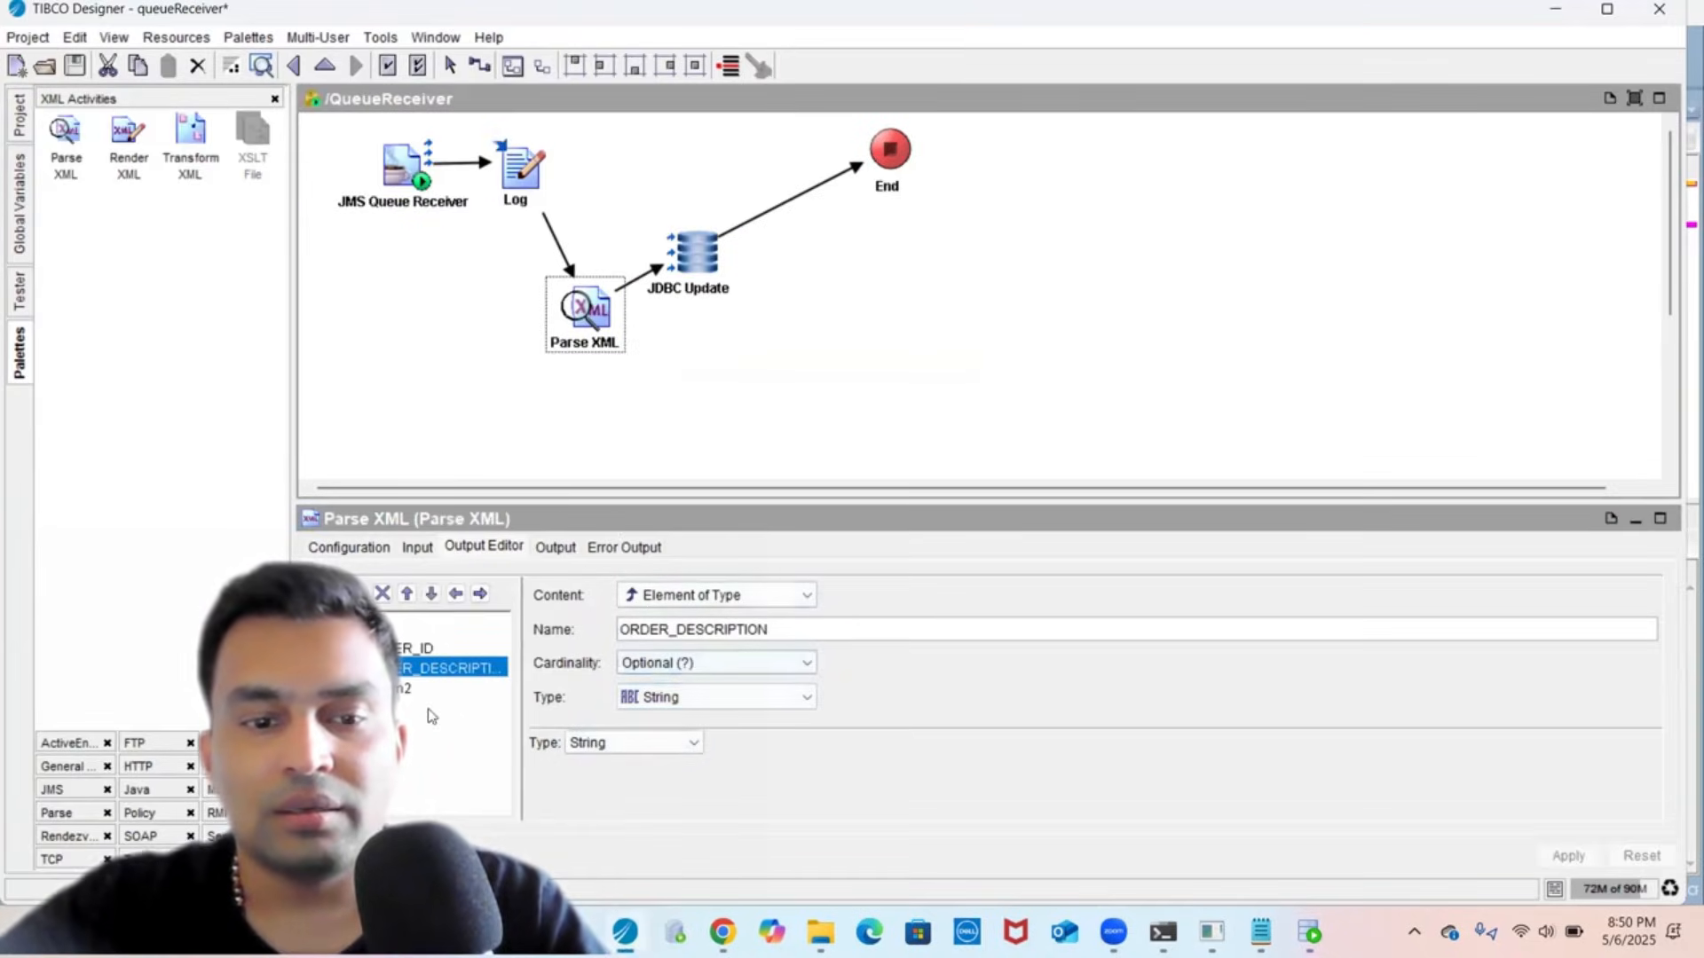
- Rename param2 to ORDER_PRICE, make it optional with an Integer type, and apply
click(401, 690)
double_click(660, 632)
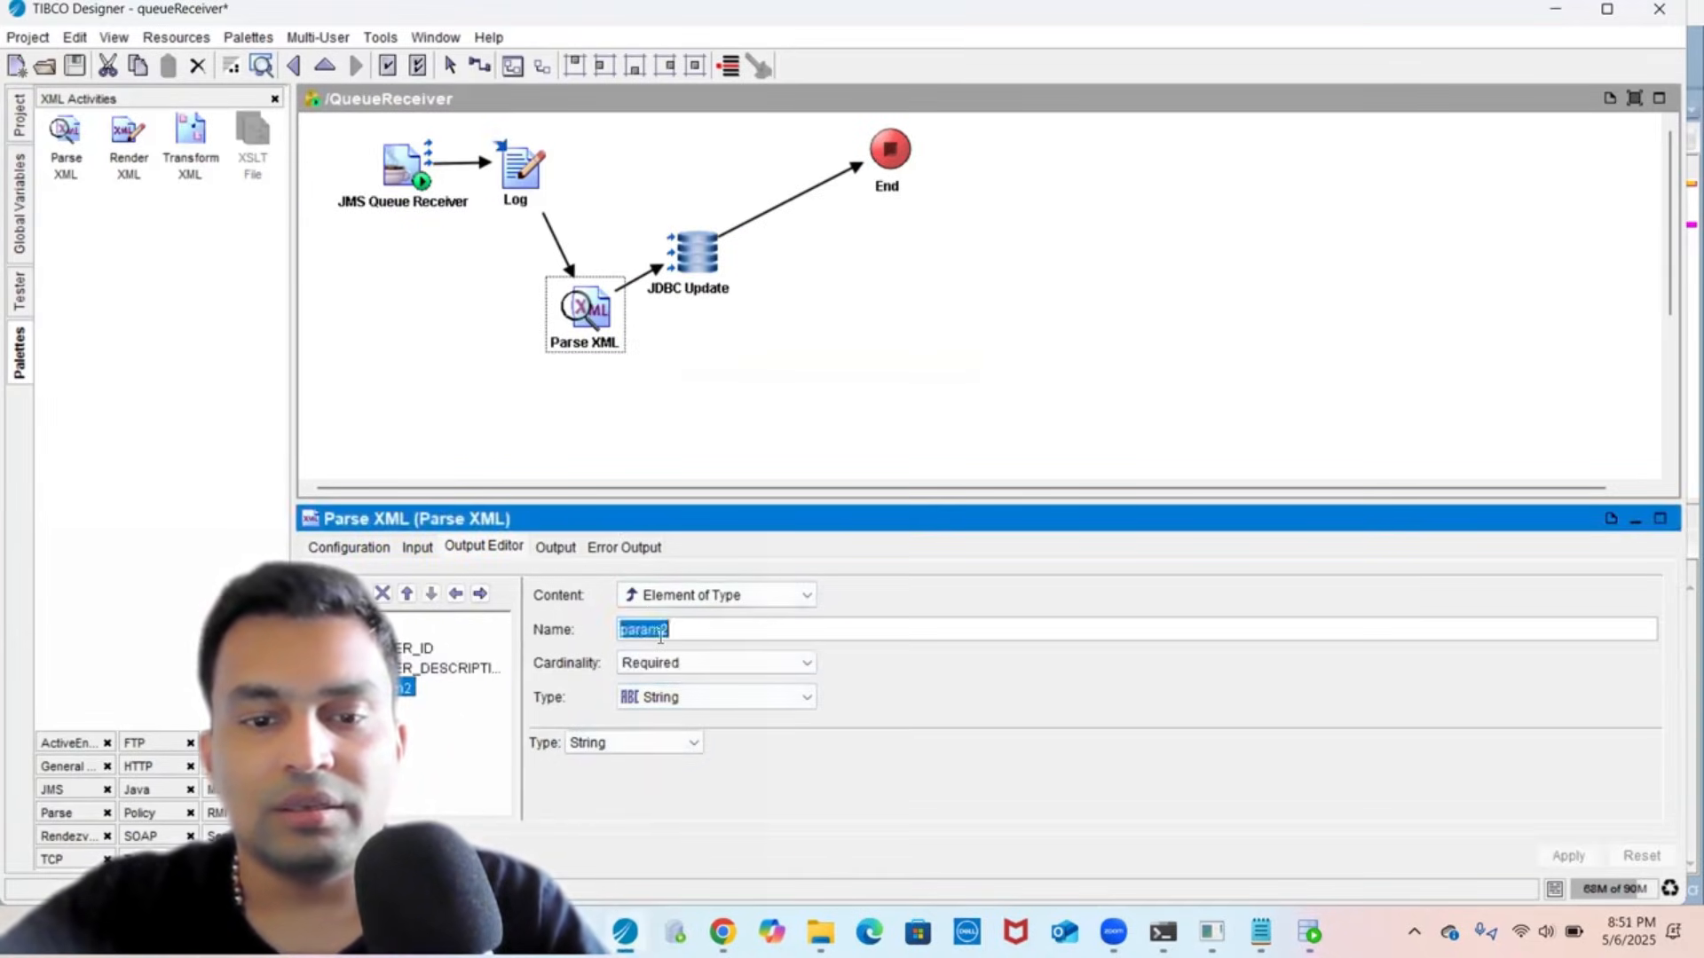
key(ctrl+v)
click(663, 666)
click(664, 667)
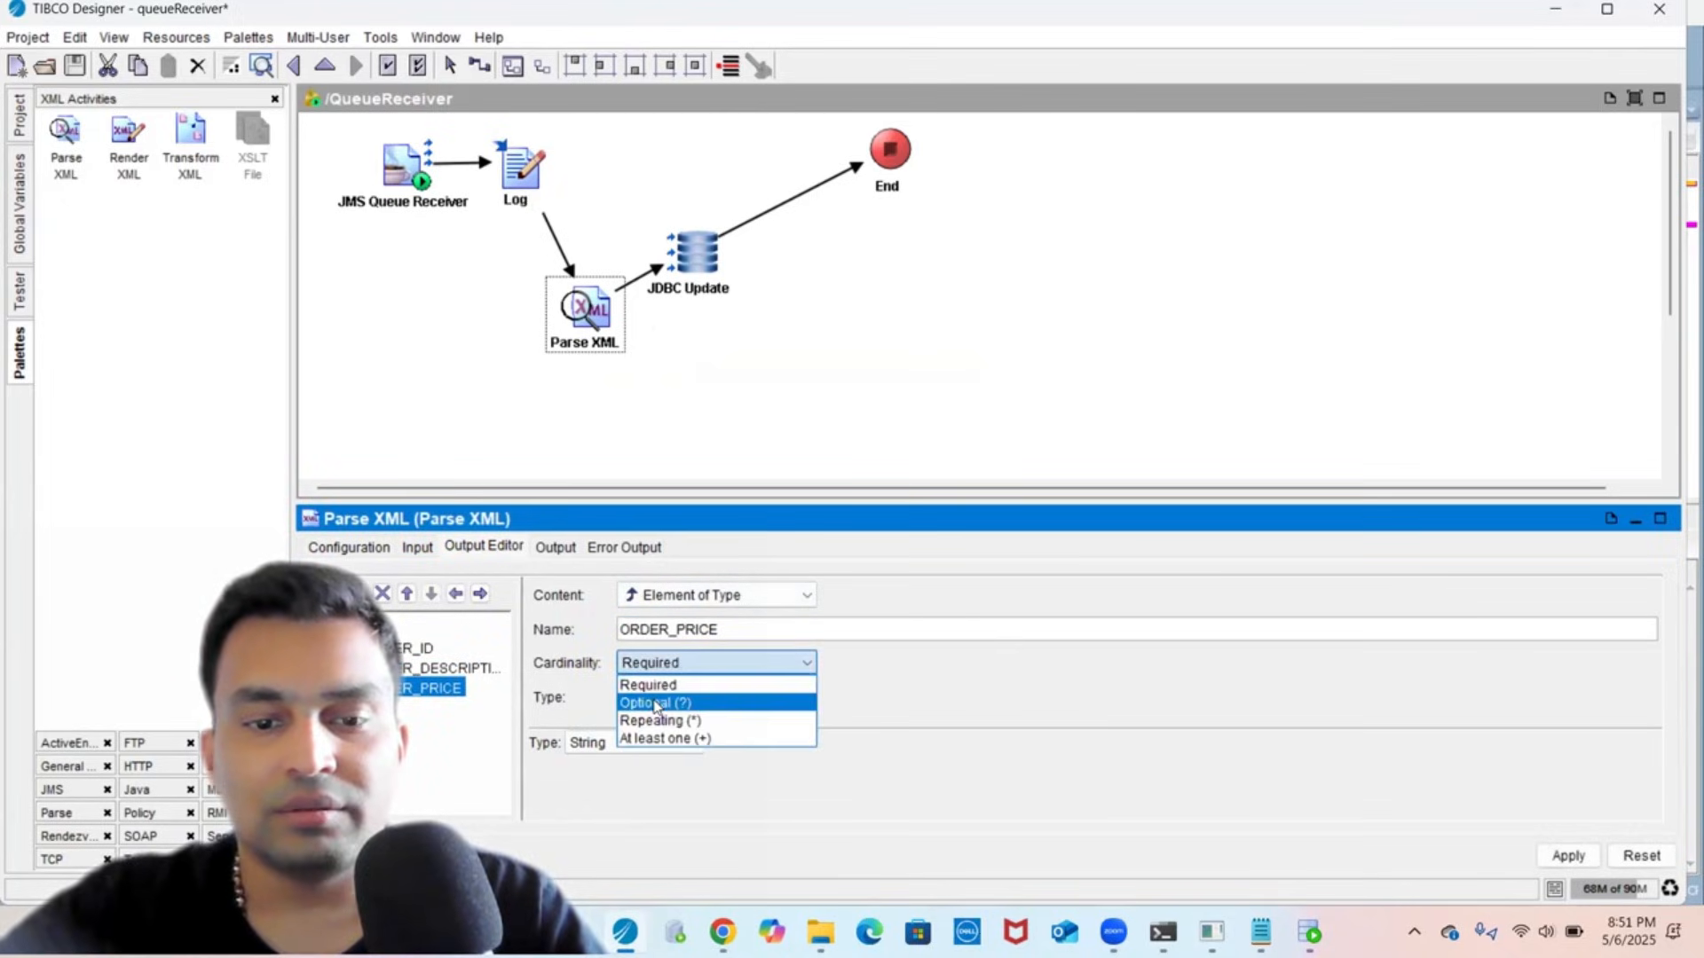
click(657, 703)
click(656, 699)
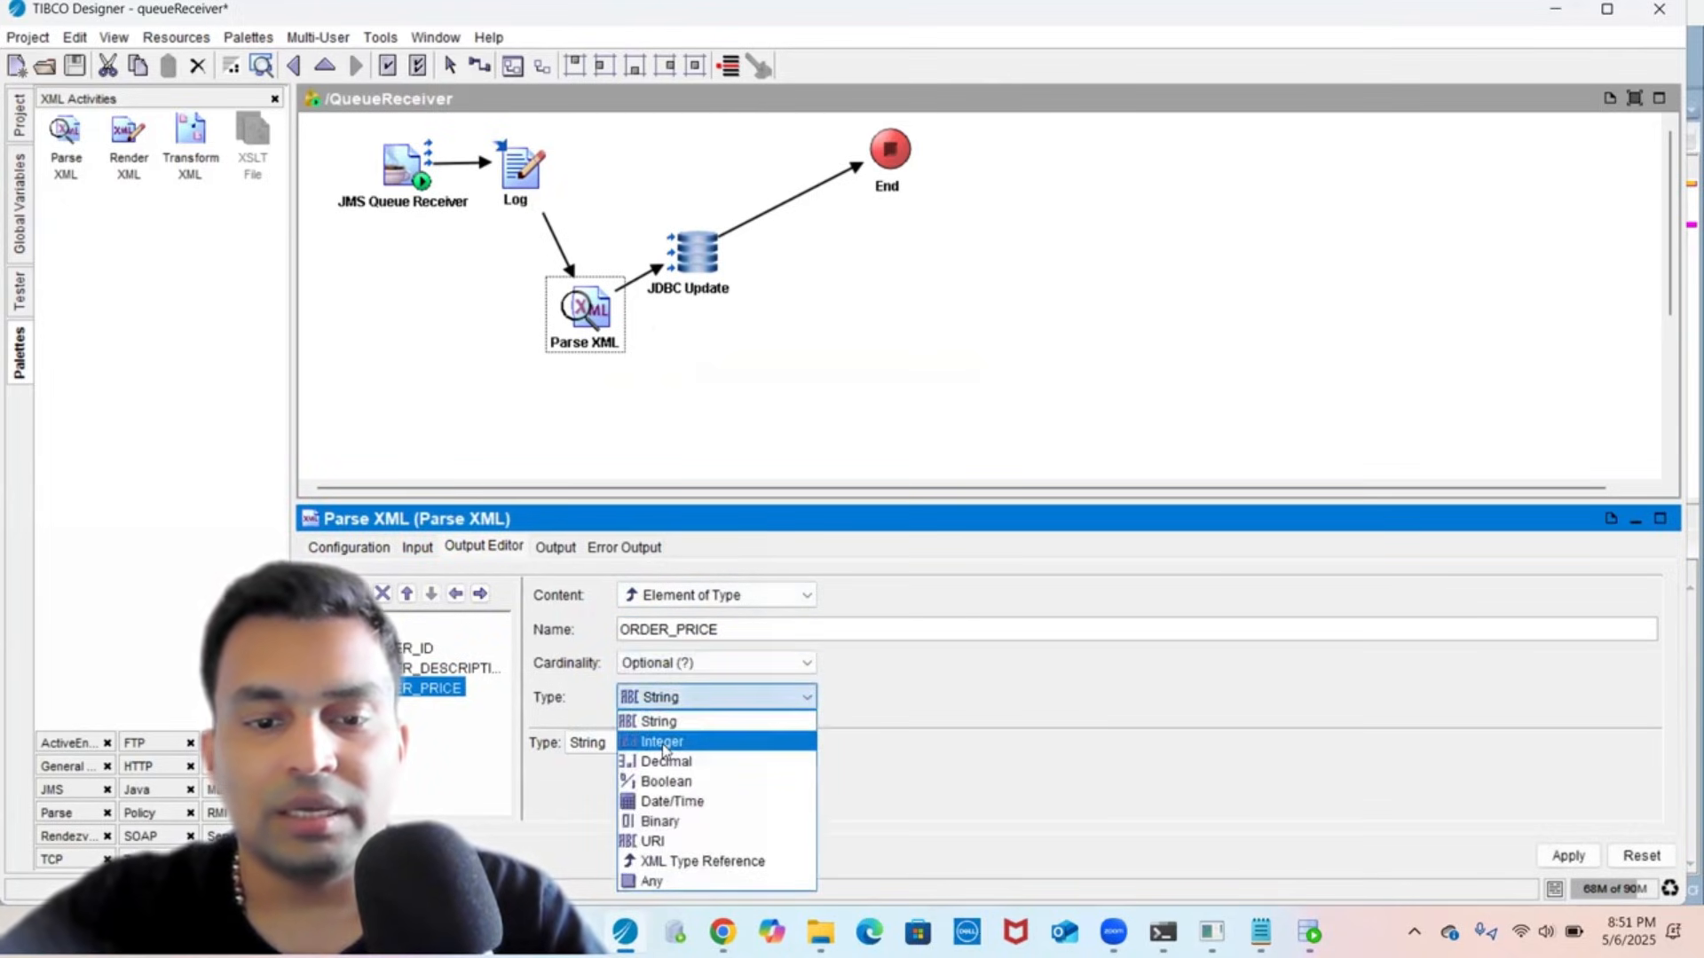
click(663, 744)
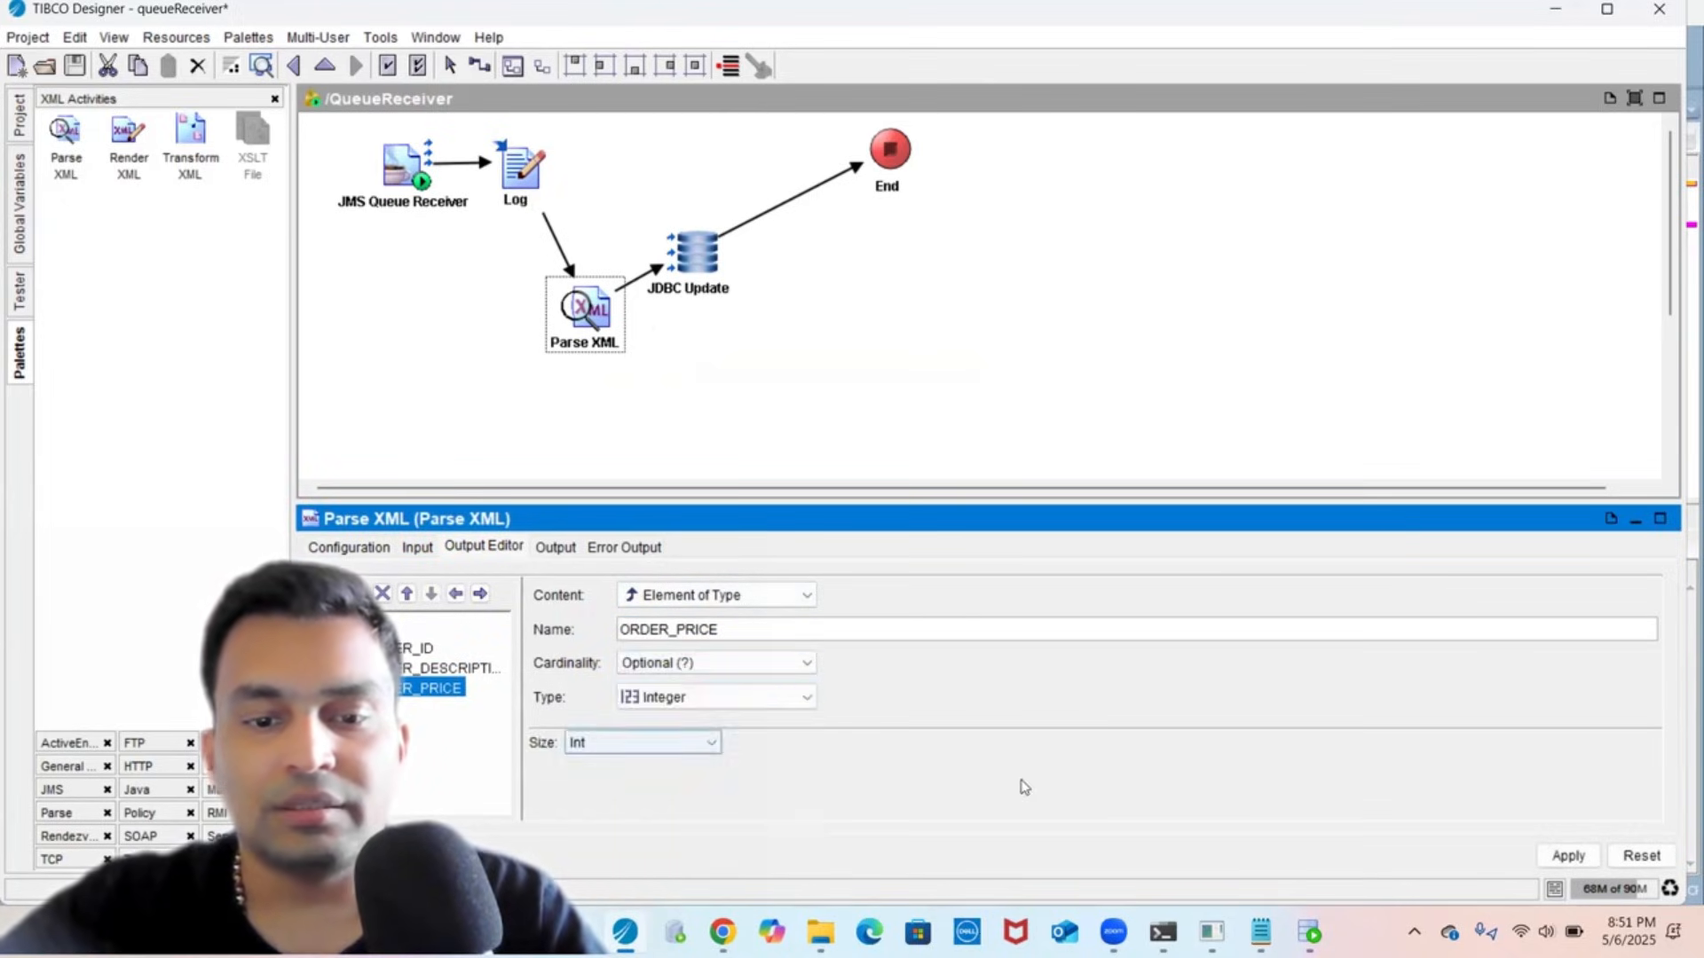
click(1564, 857)
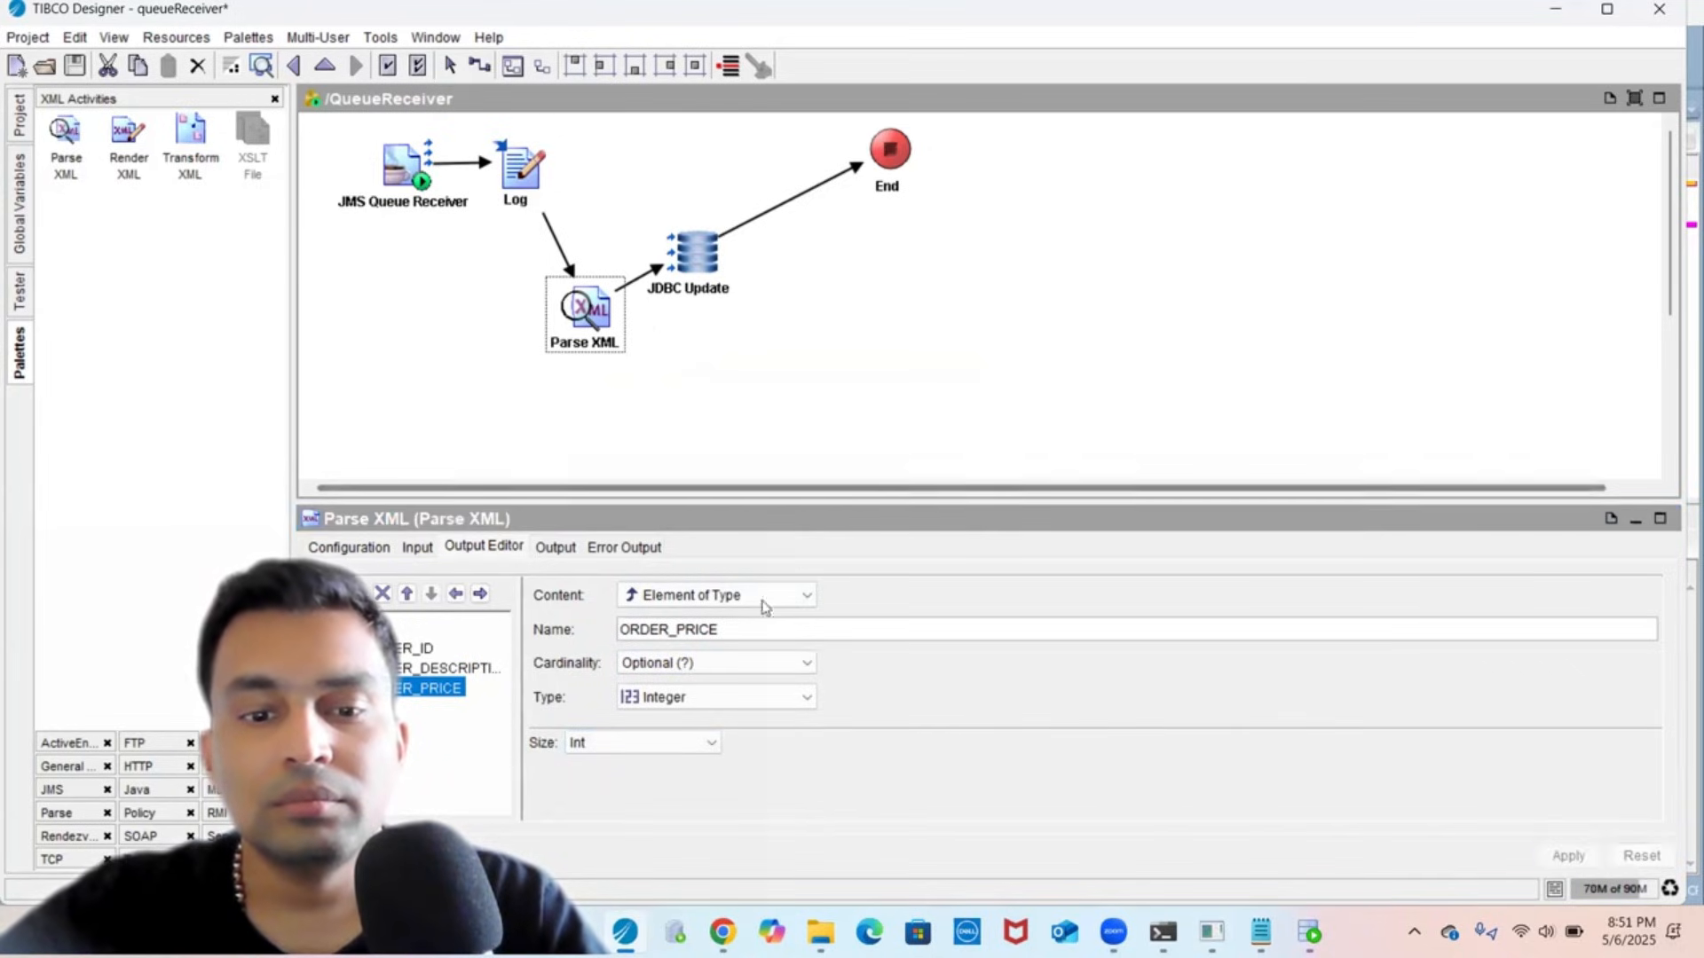
- Change ORDER_PRICE to Decimal with size Float, apply, and select JDBC Update
click(717, 699)
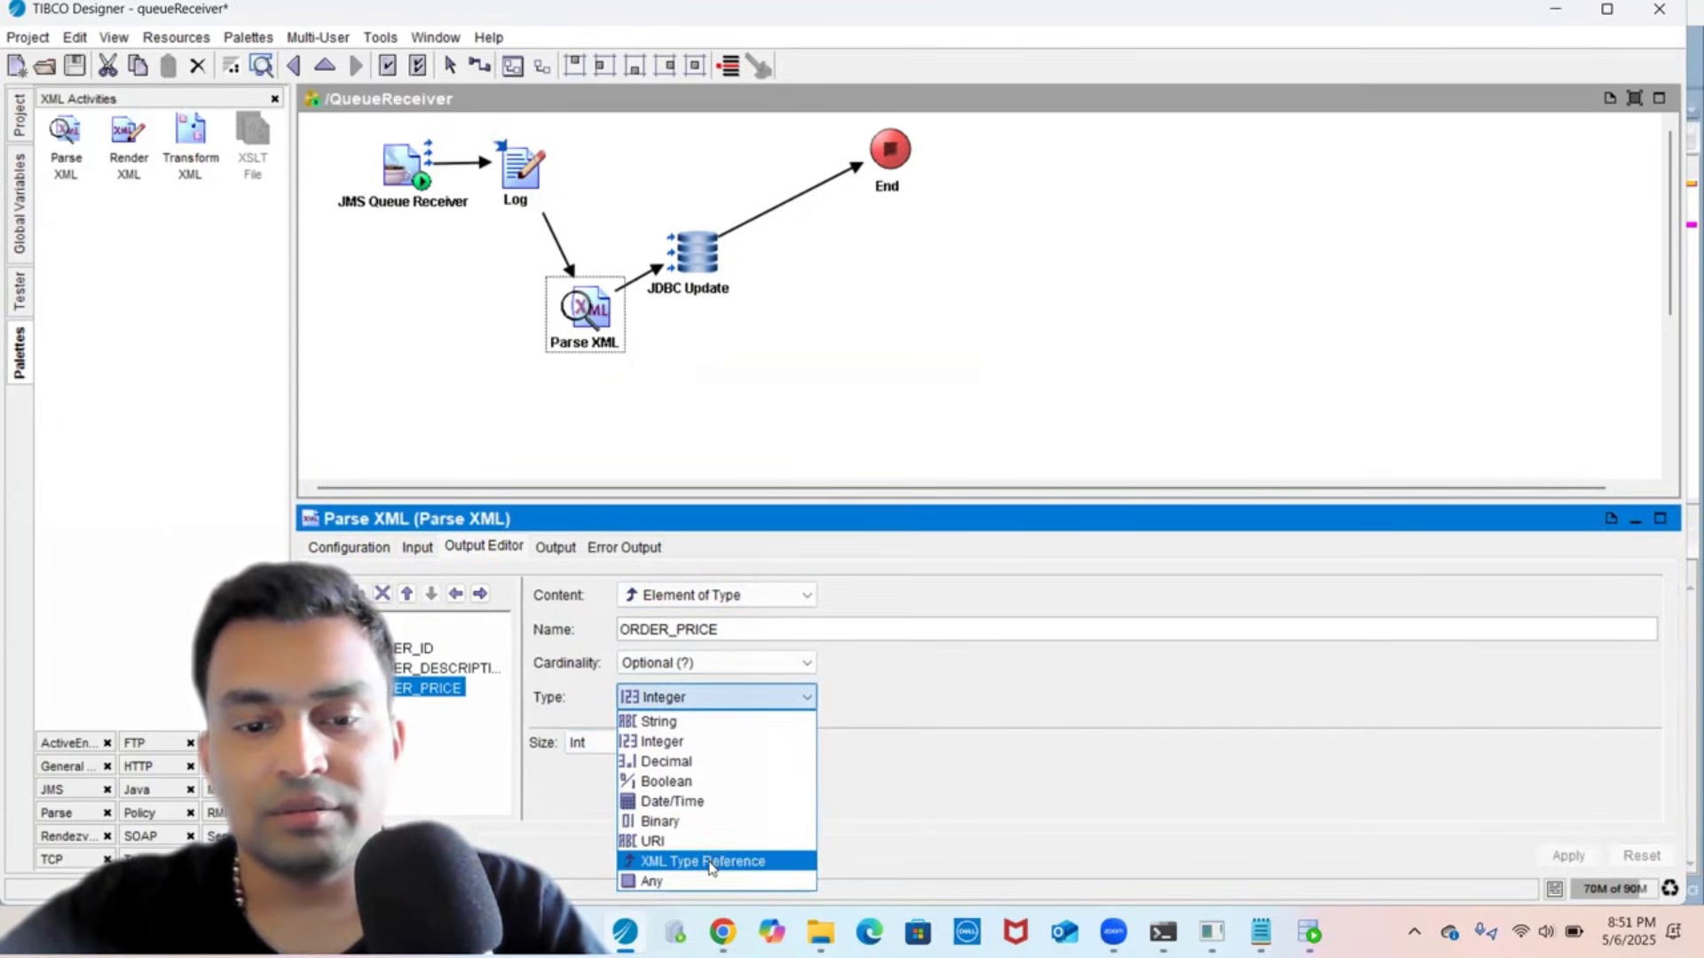
click(710, 761)
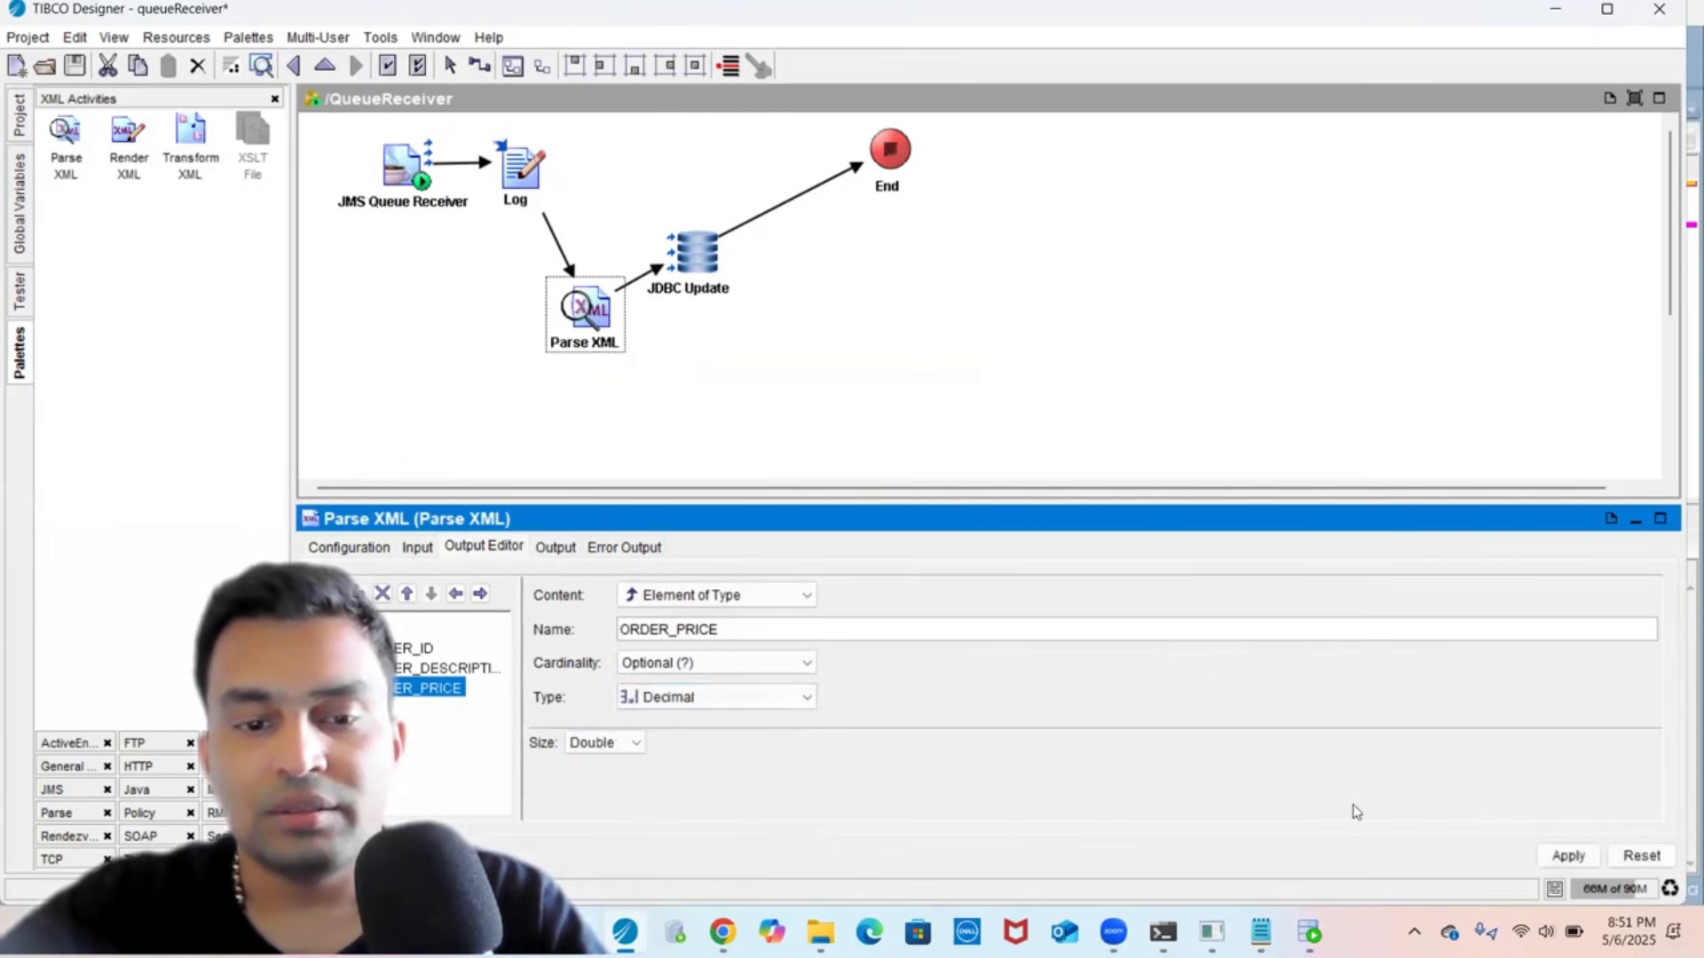
click(593, 744)
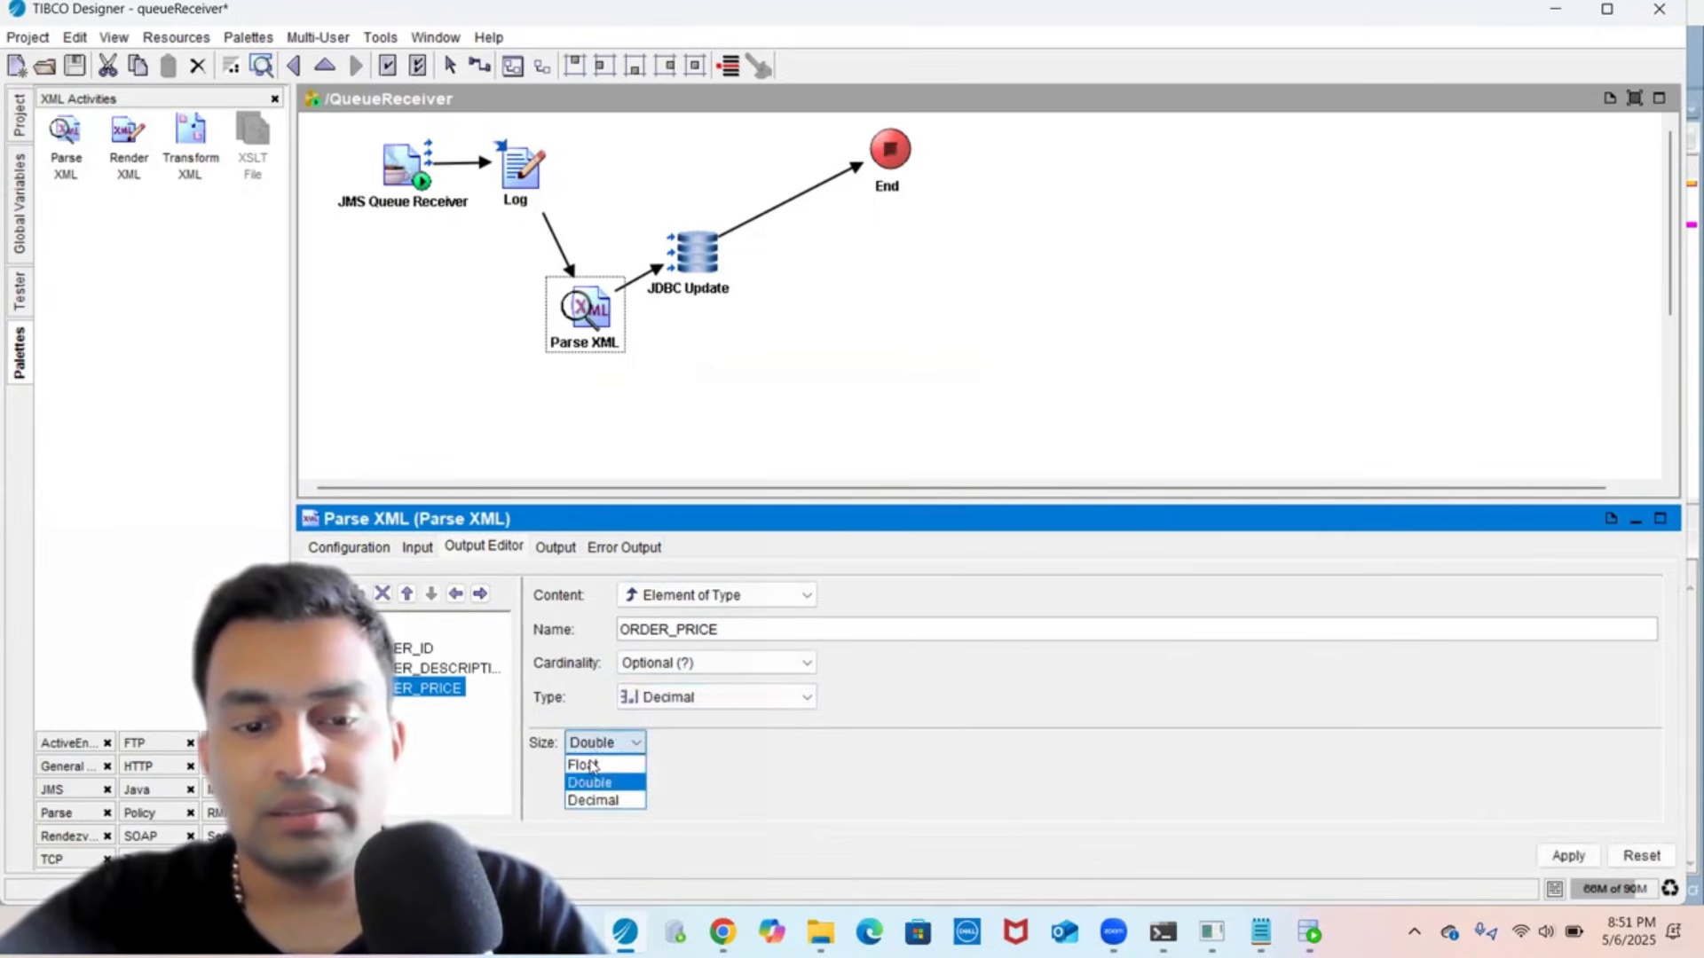
click(593, 765)
click(1573, 855)
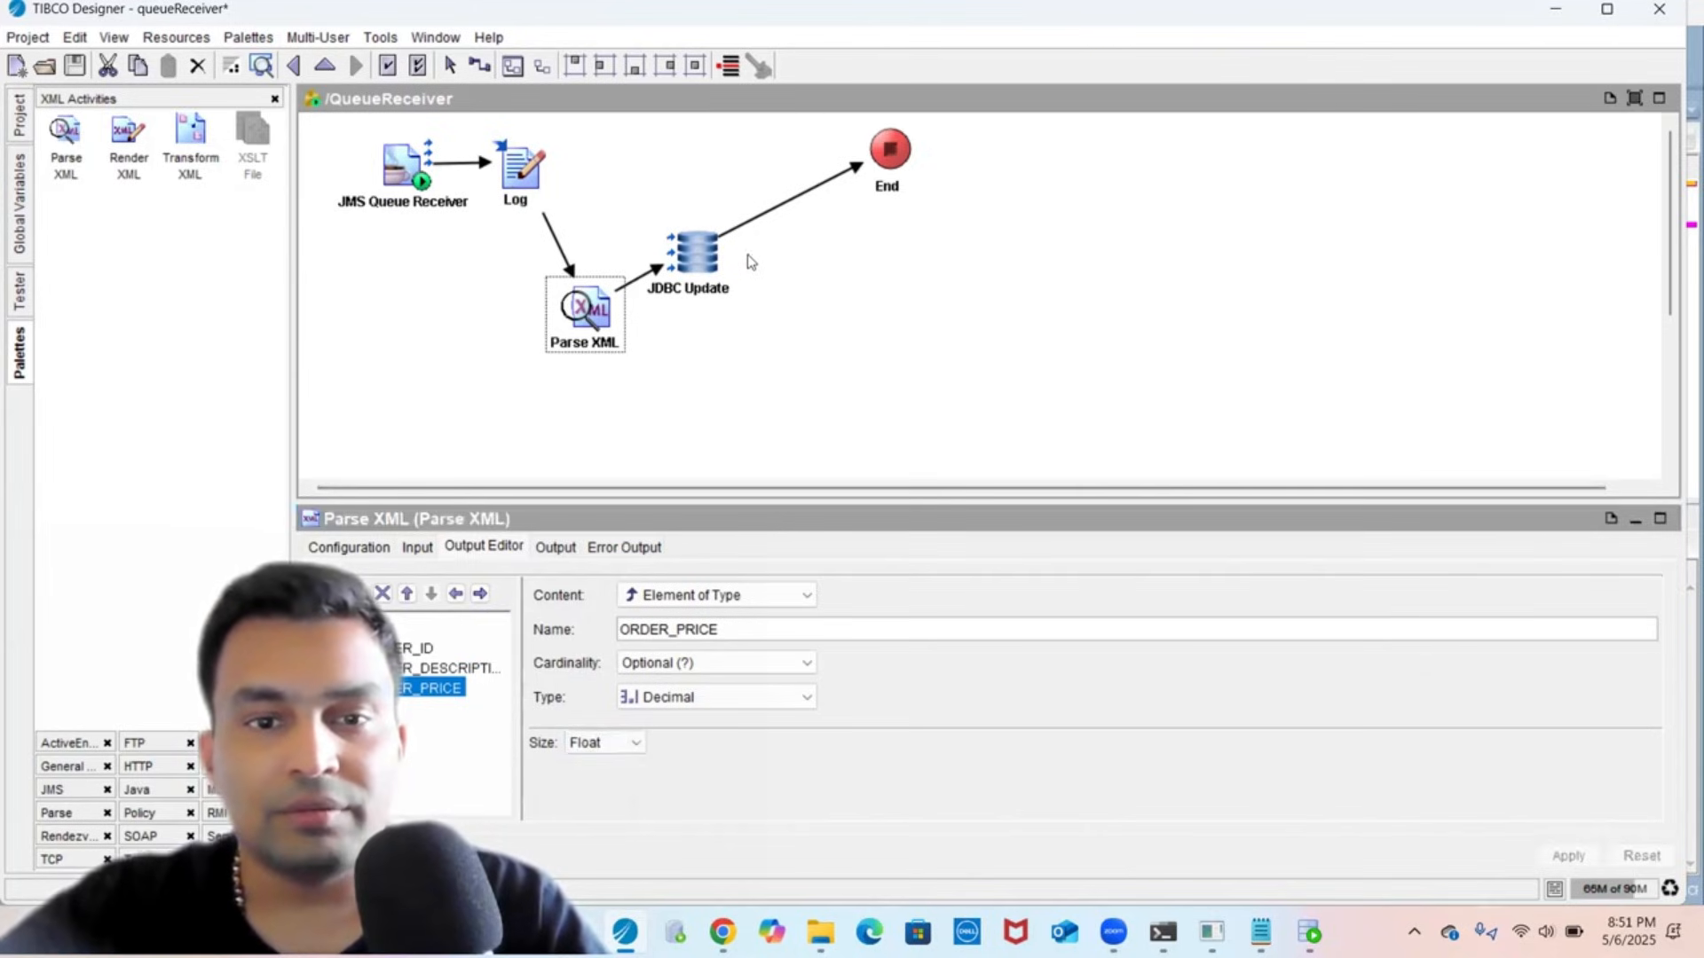
click(698, 258)
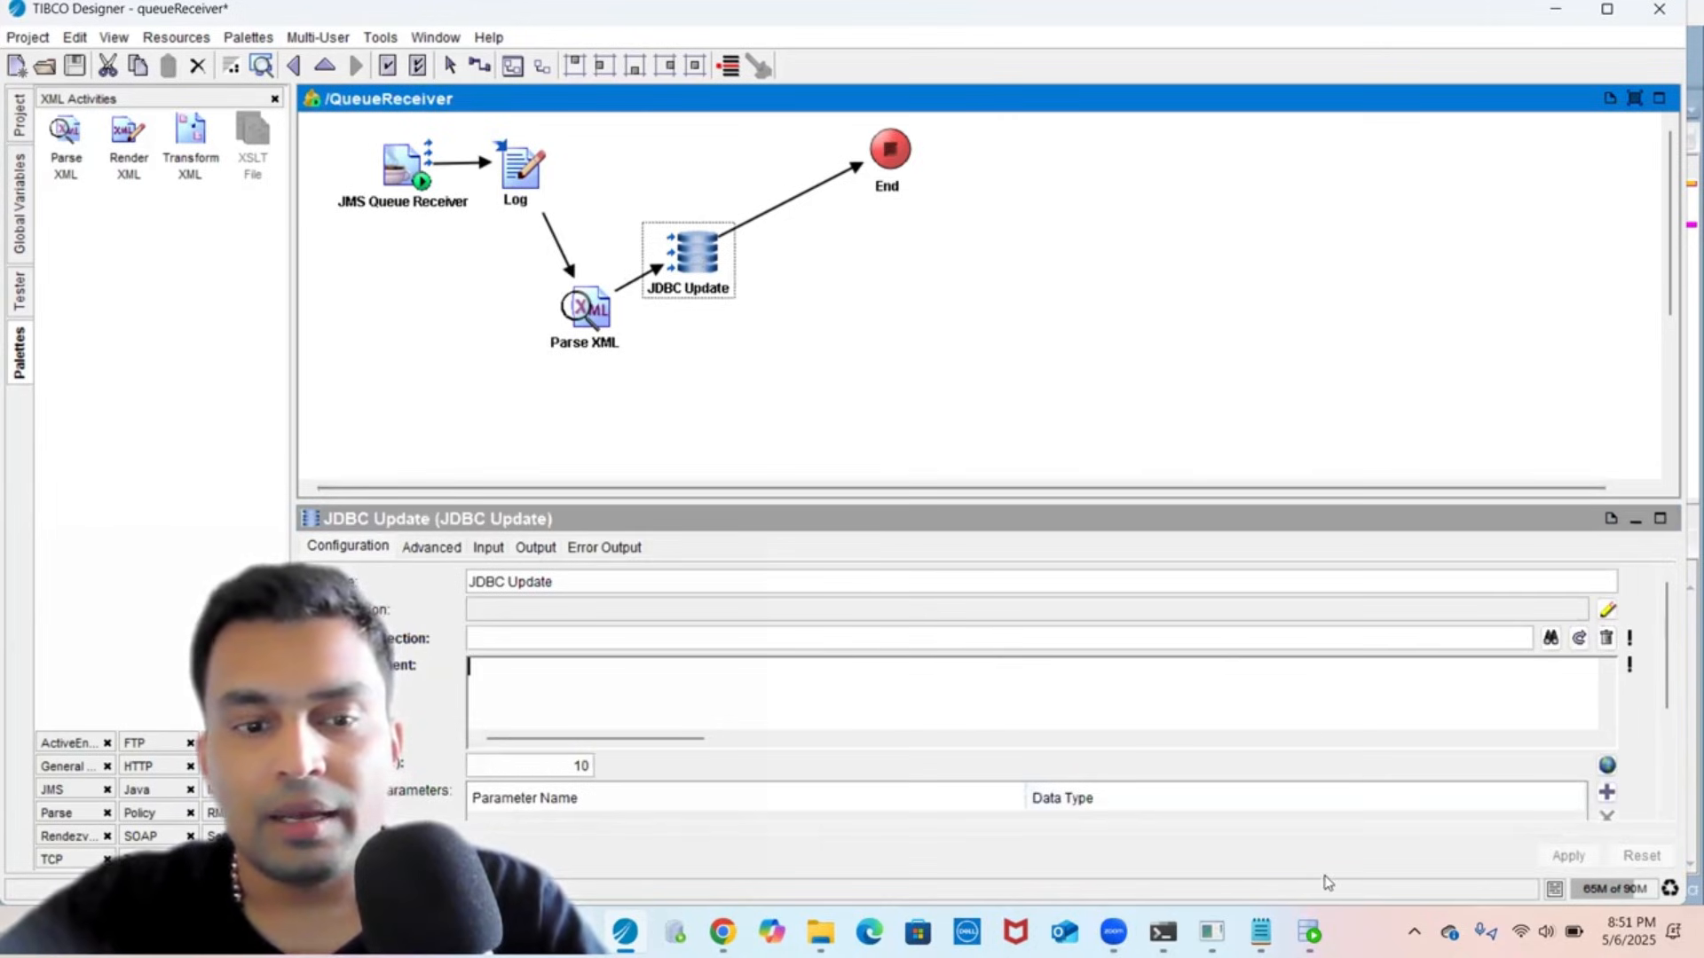
- Add a JDBC Connection resource to the project root from the JDBC palette
click(21, 118)
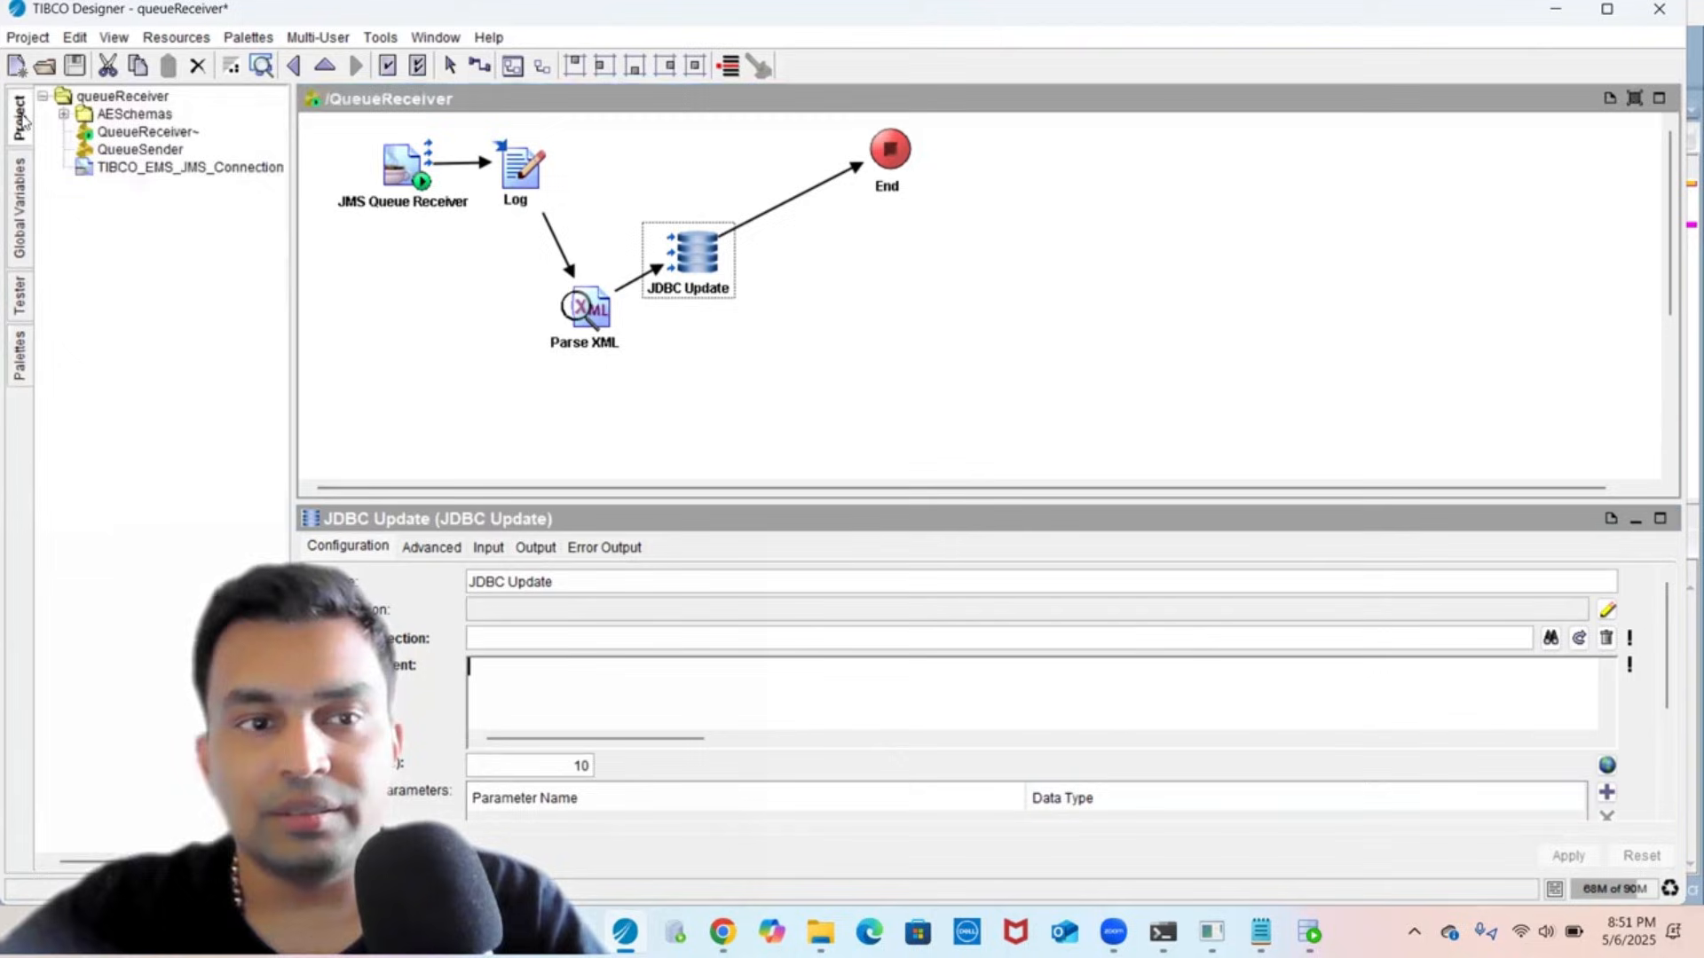
click(127, 96)
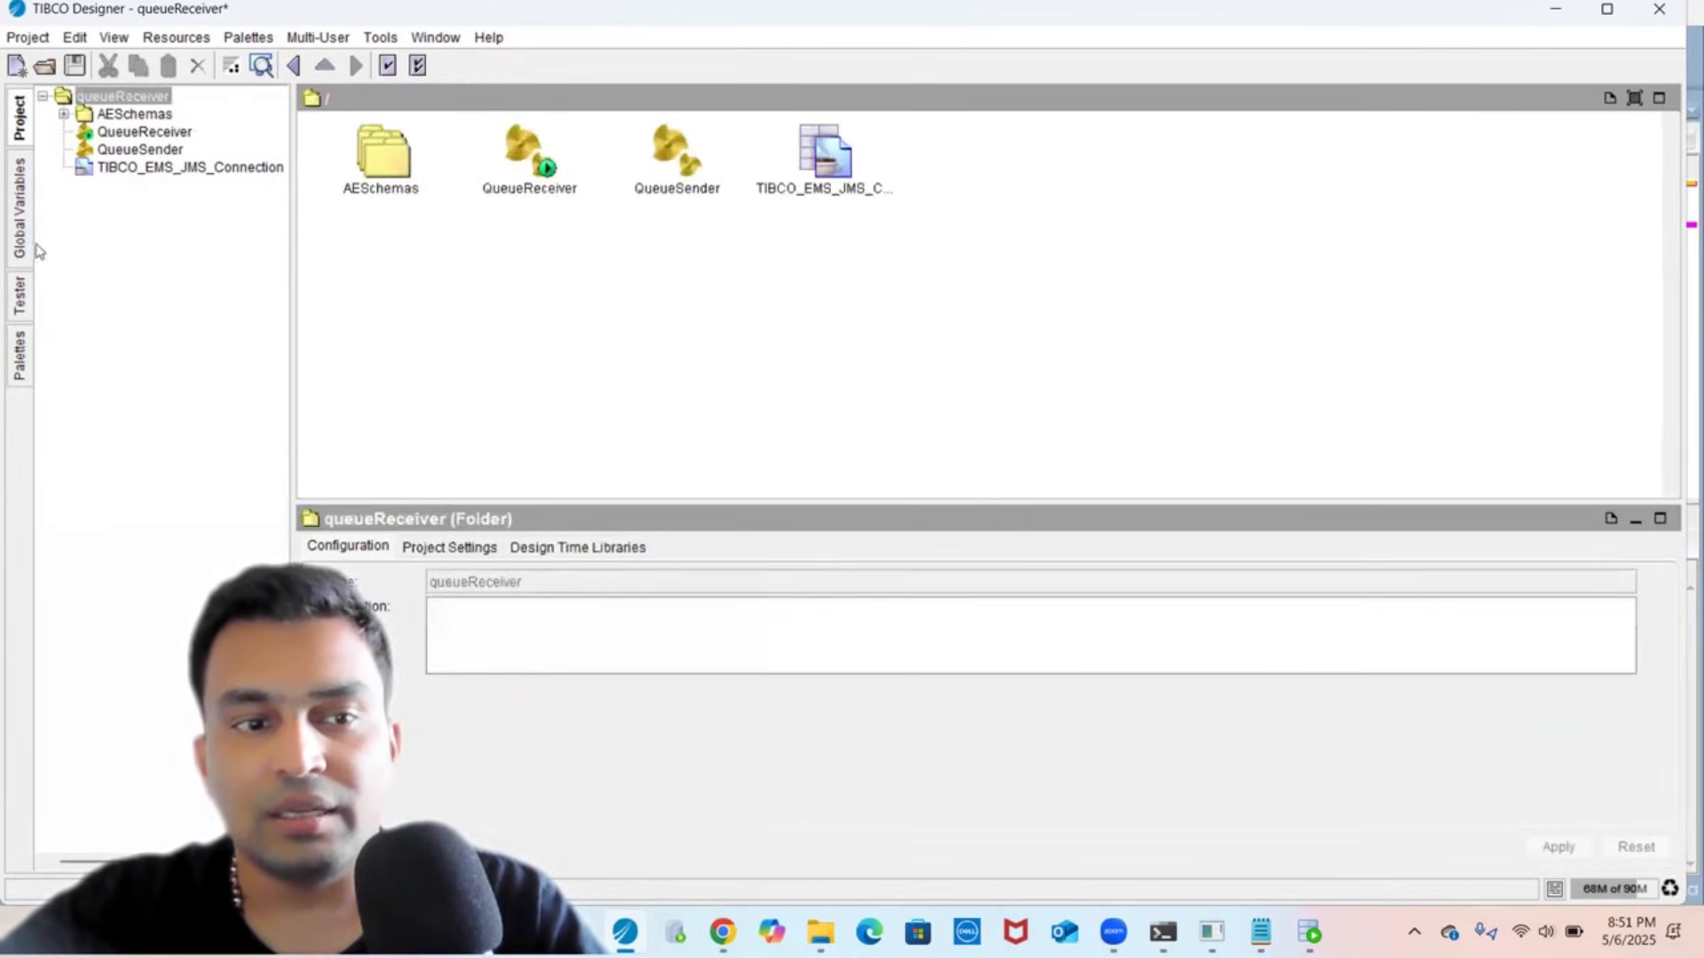
click(20, 355)
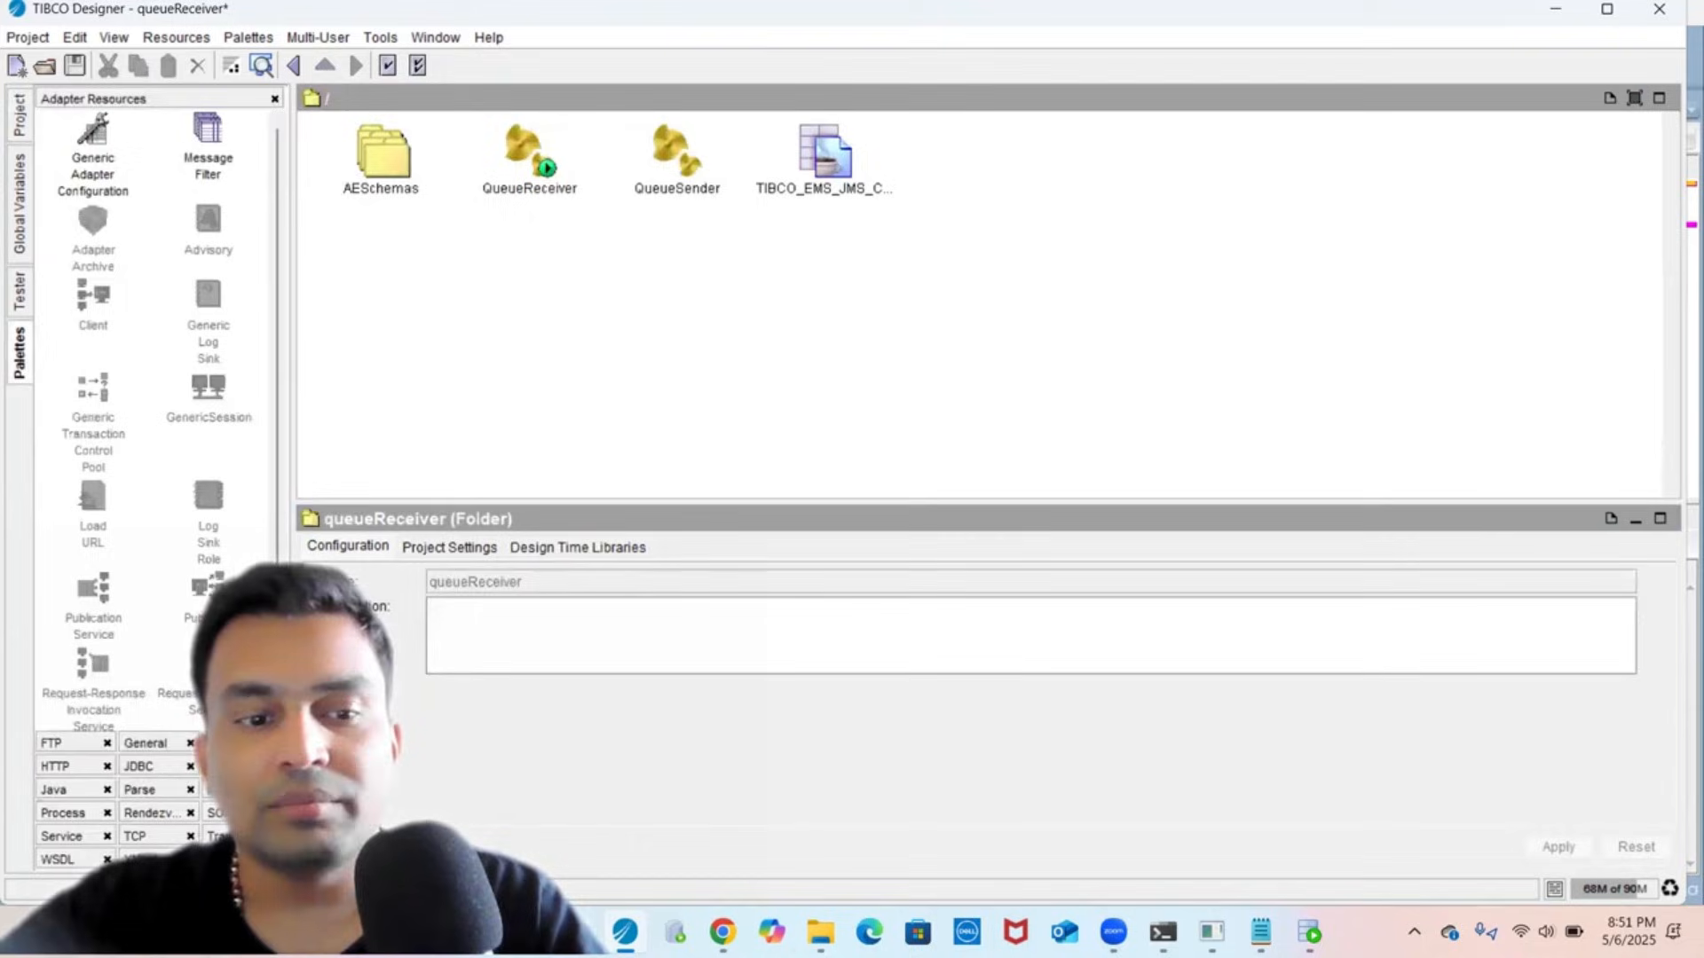
click(153, 770)
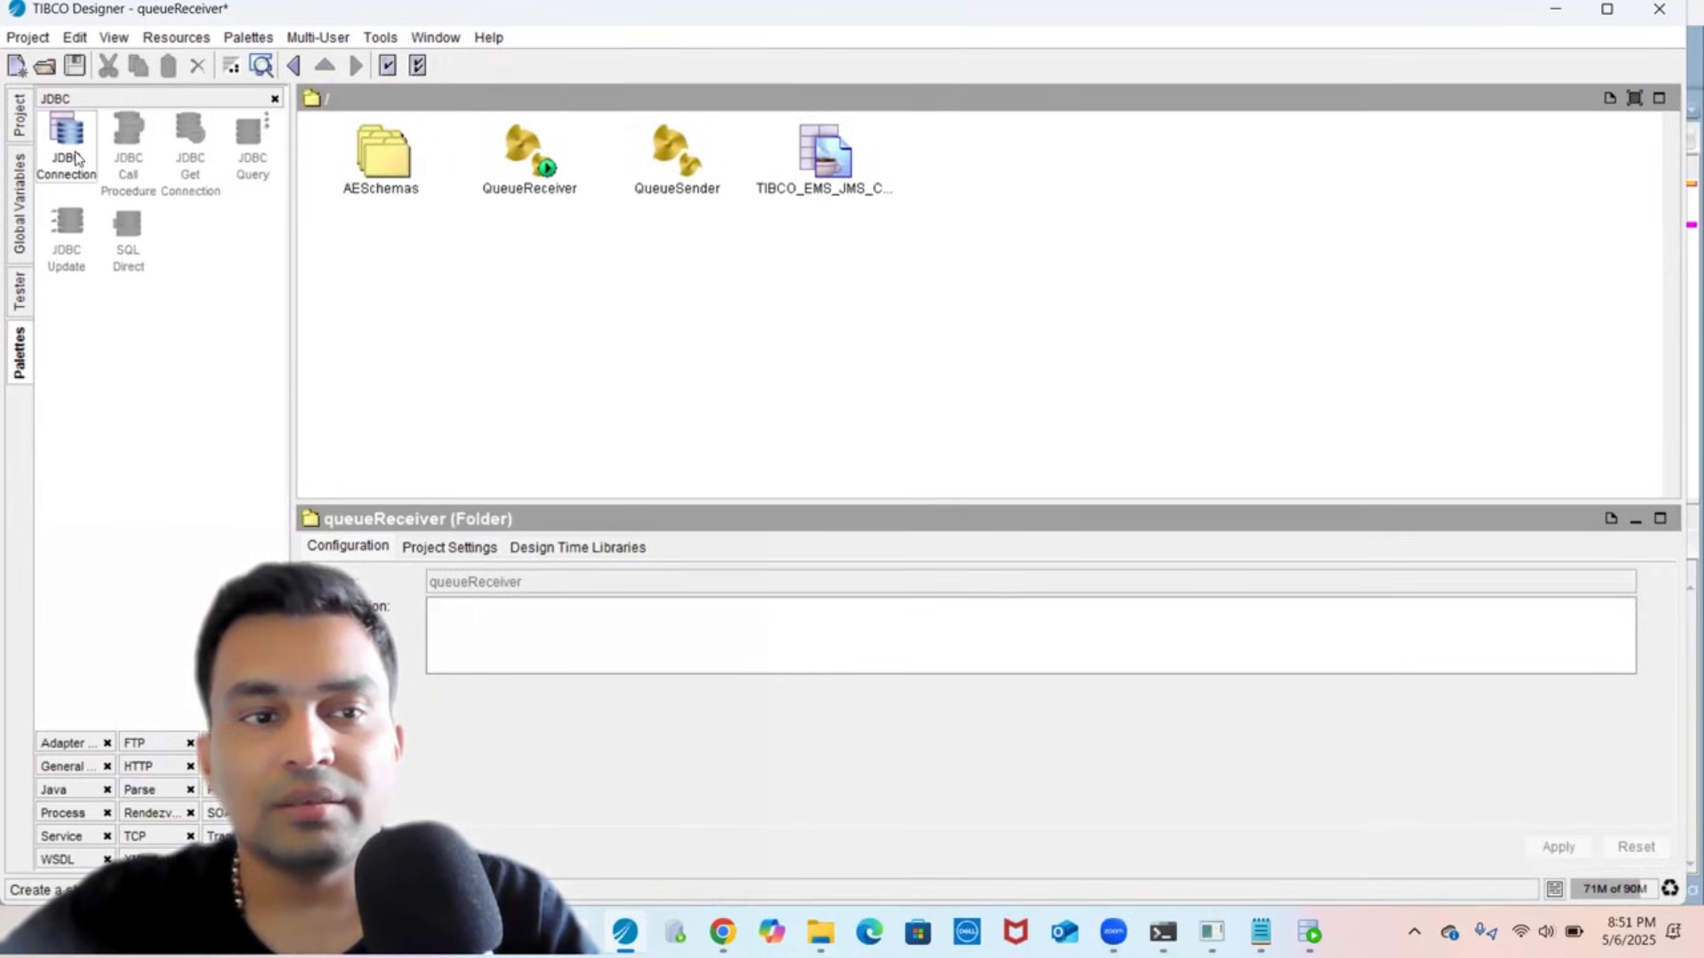
drag(76, 158, 992, 192)
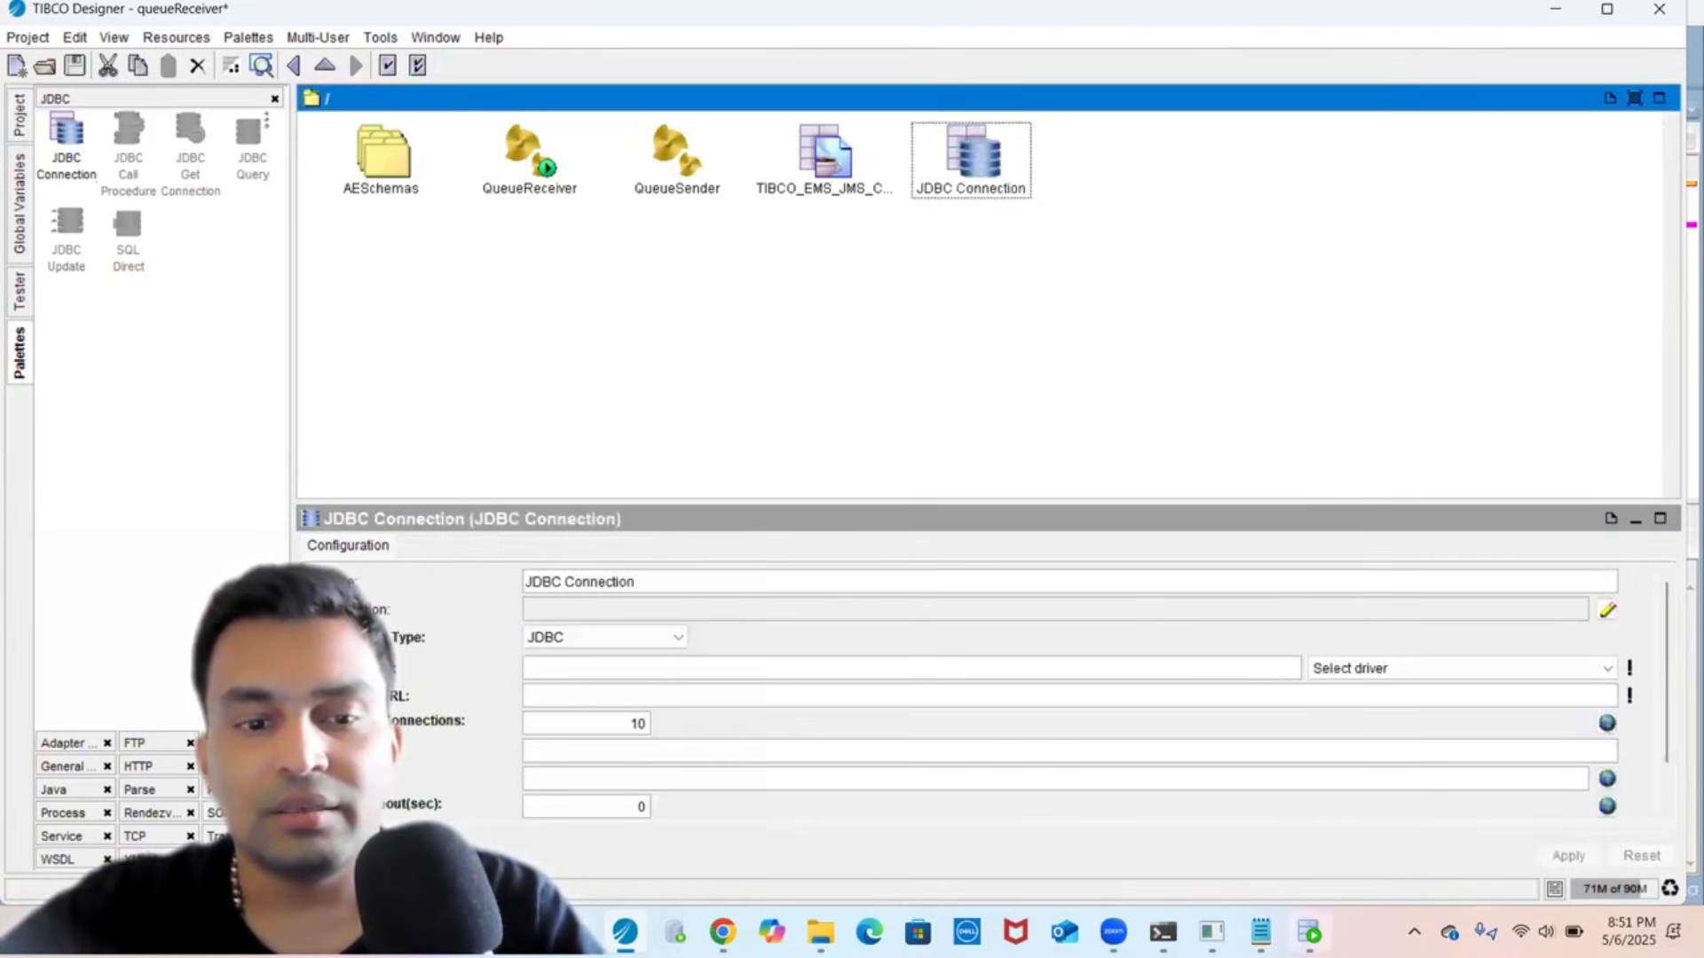
- Copy the jdbc connection URL line from SQL Developer
mouse_move(1311, 931)
click(1306, 825)
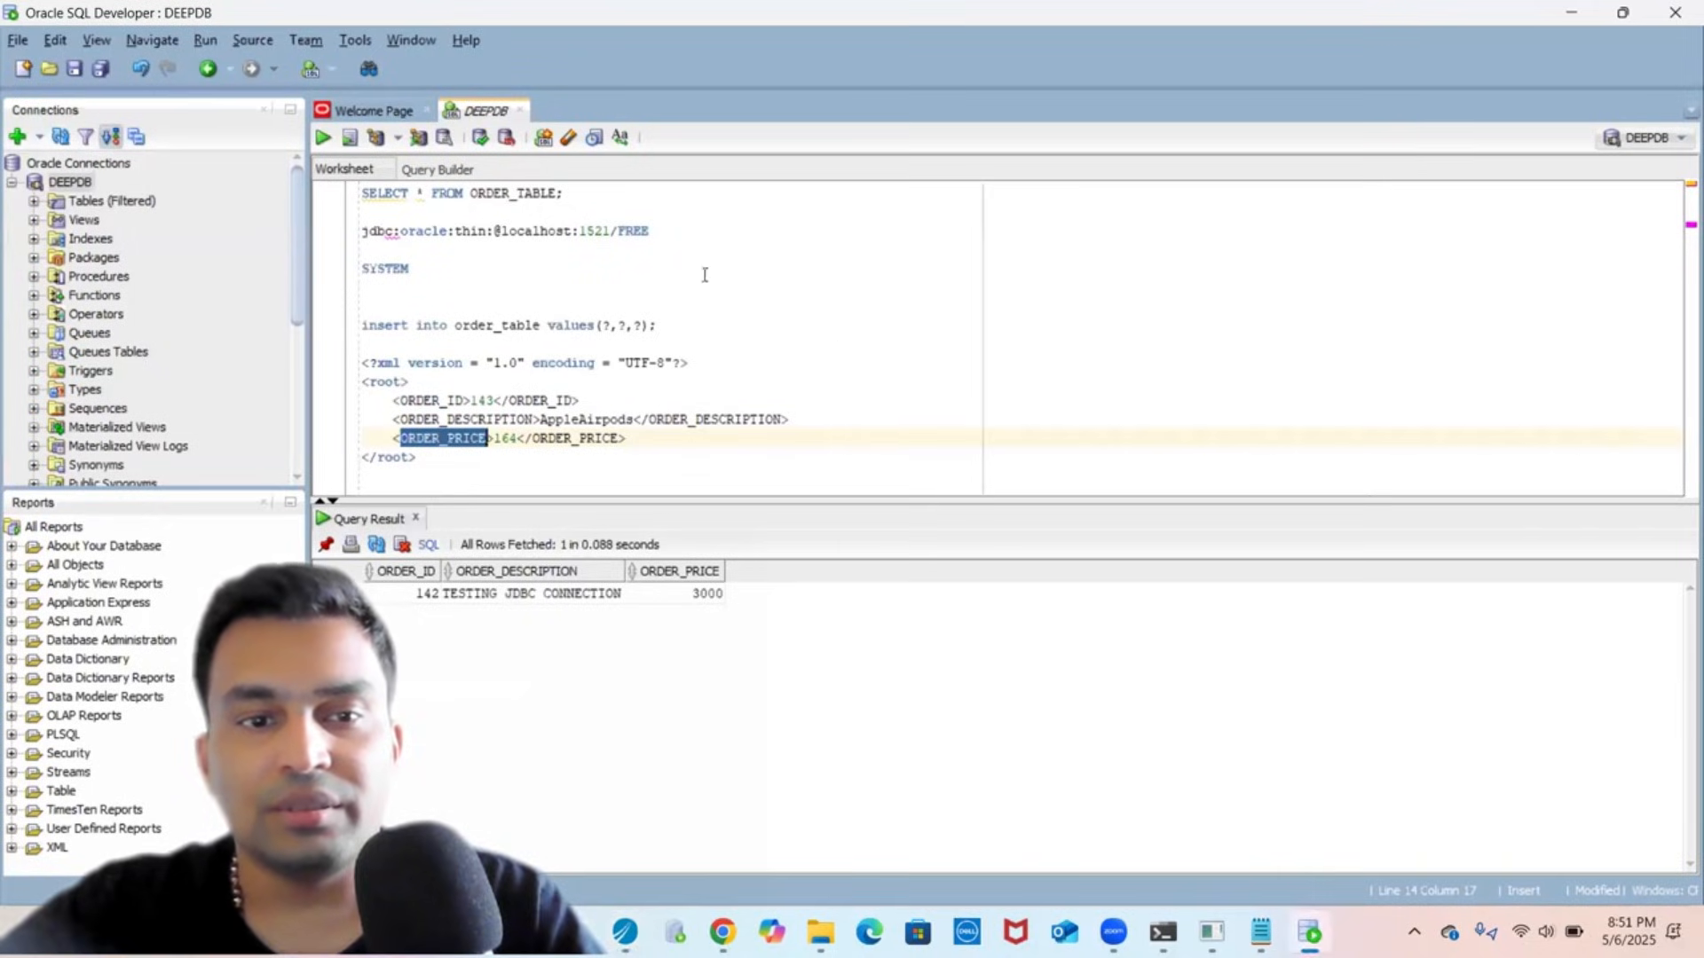
click(655, 230)
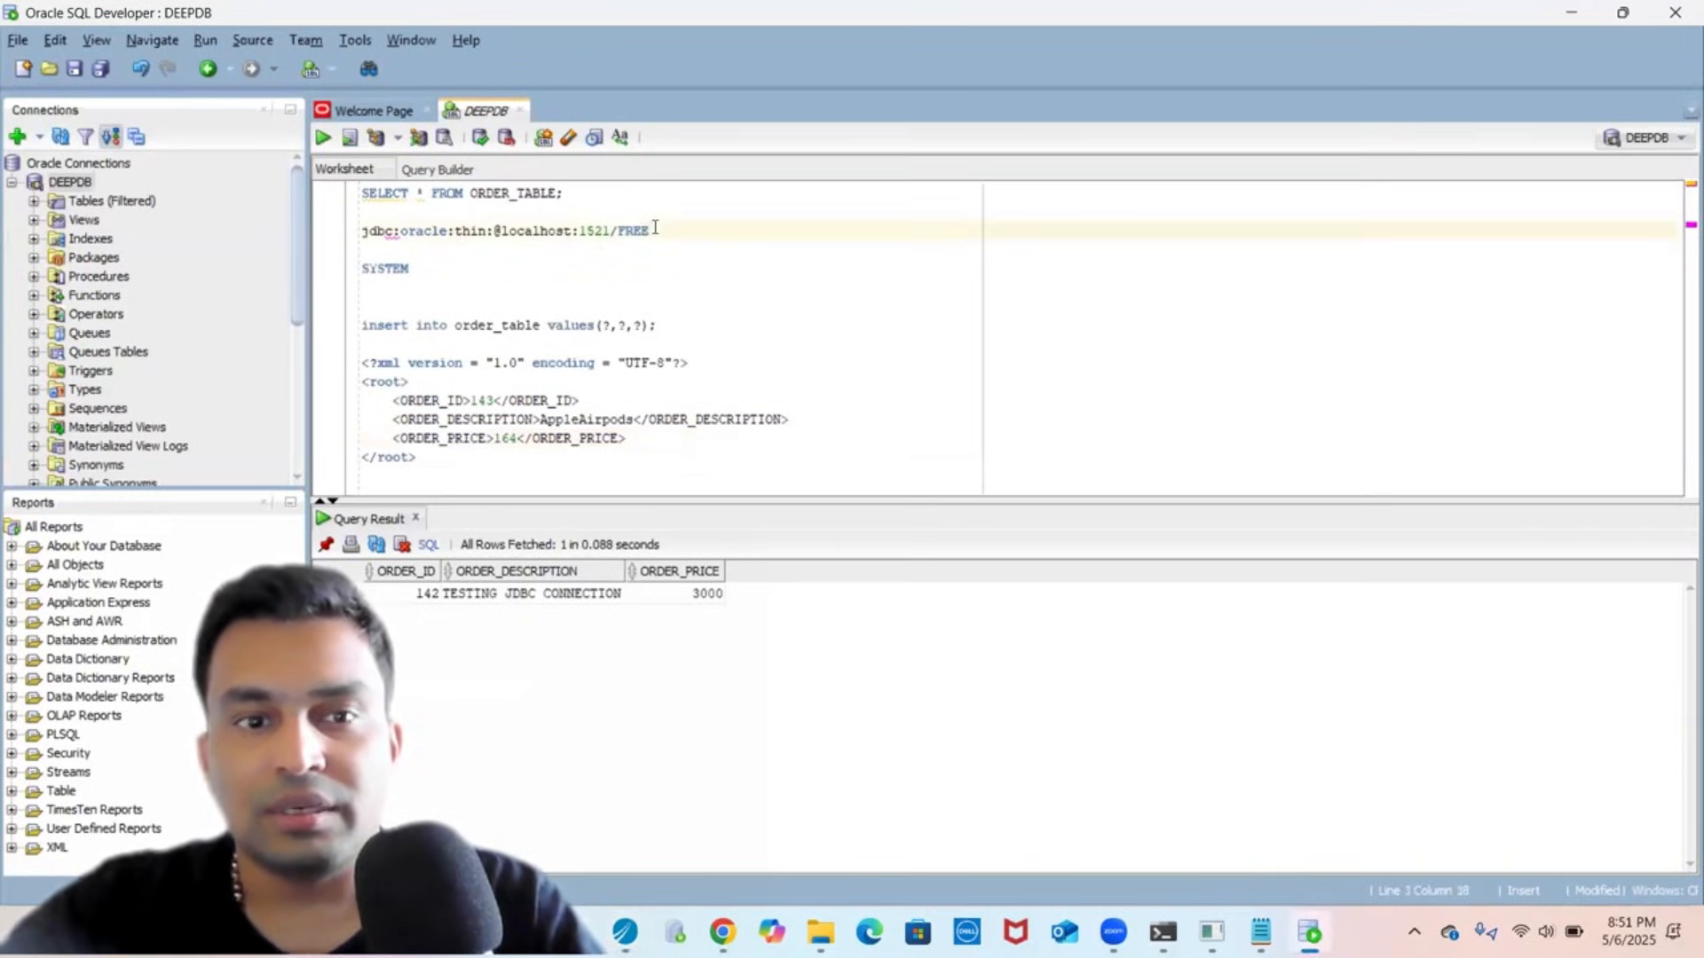
triple_click(654, 230)
click(655, 230)
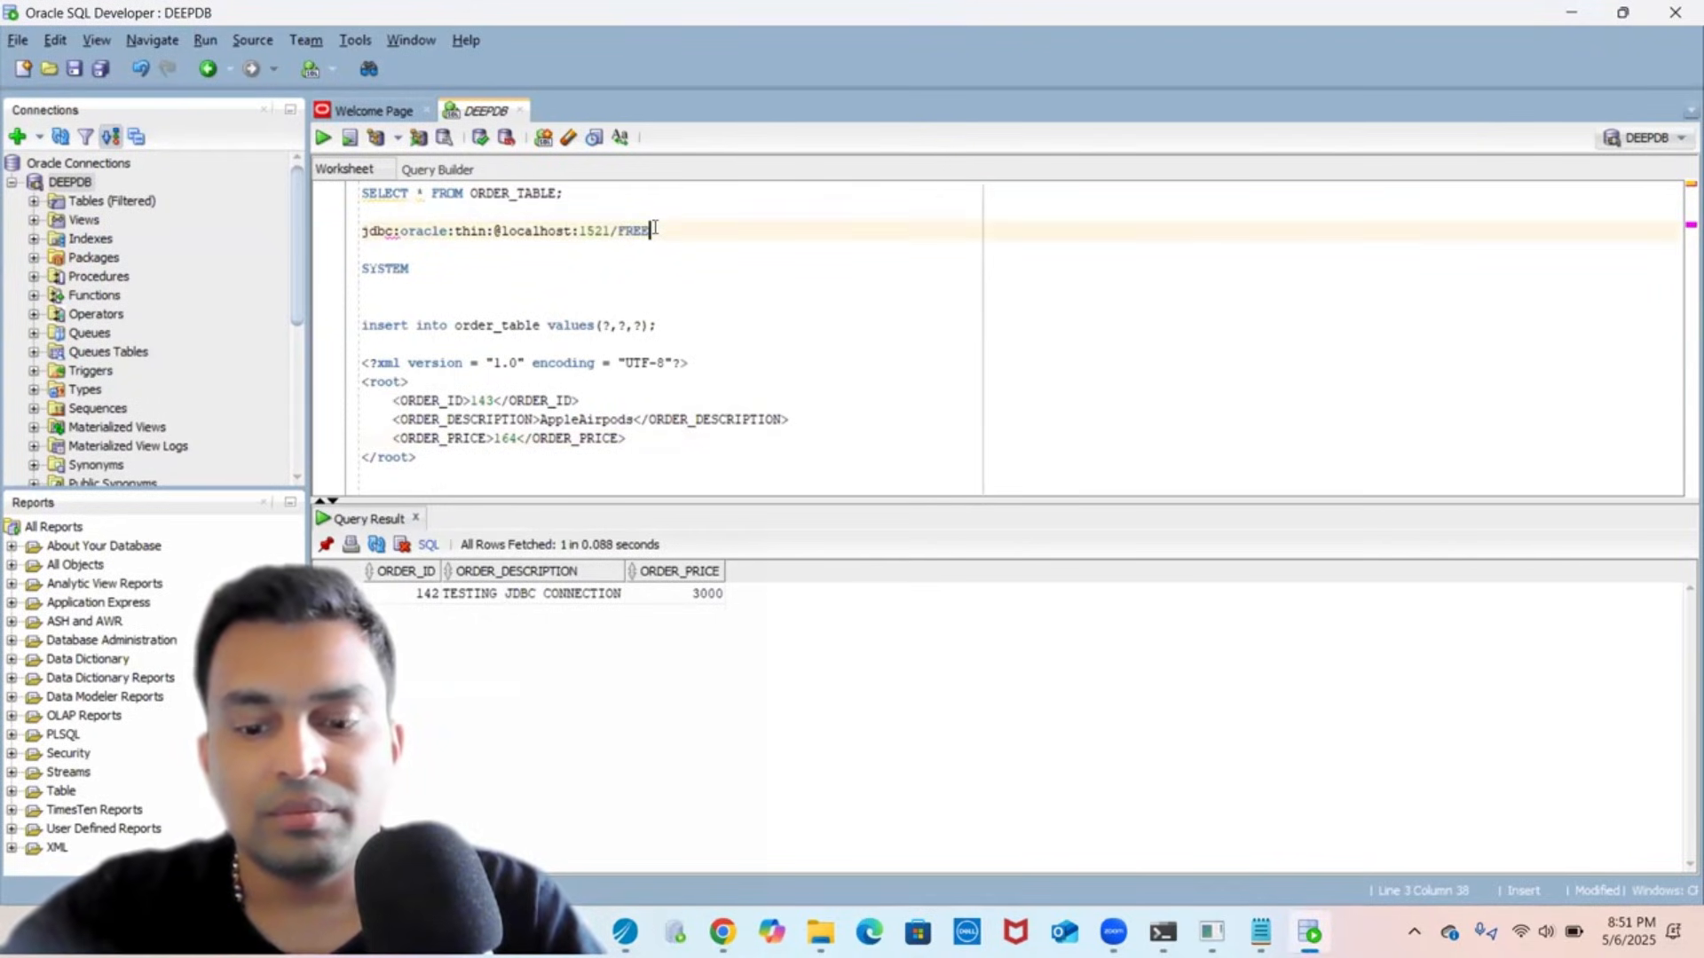
triple_click(655, 230)
key(ctrl+c)
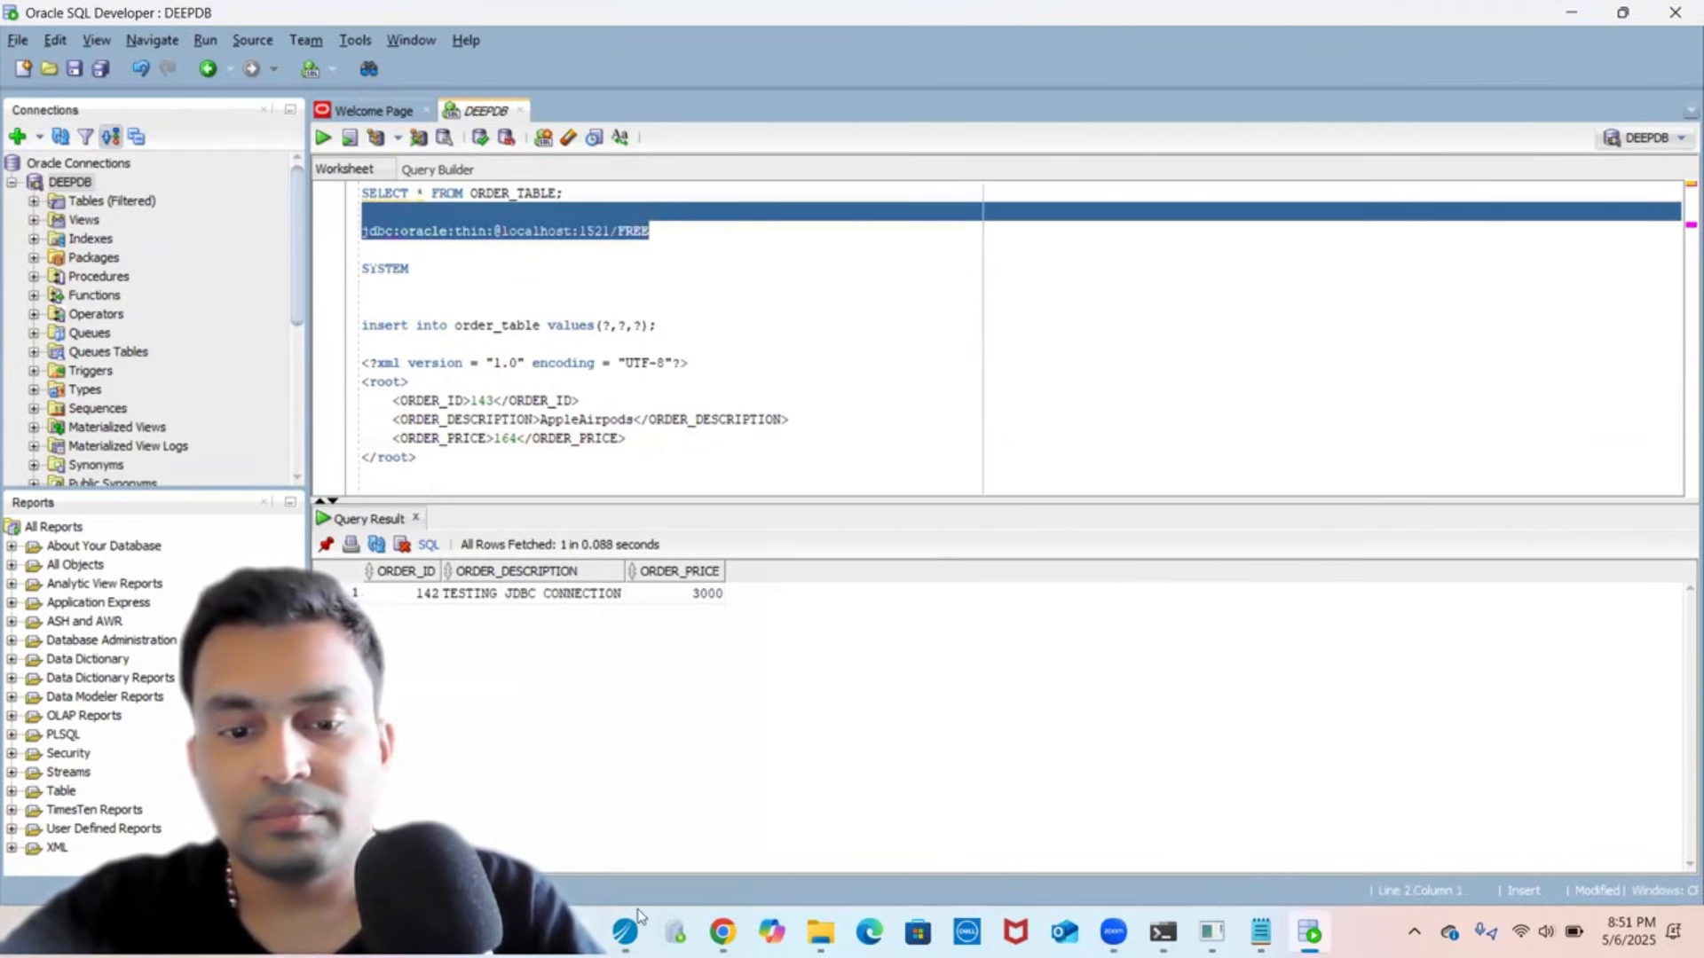
click(625, 932)
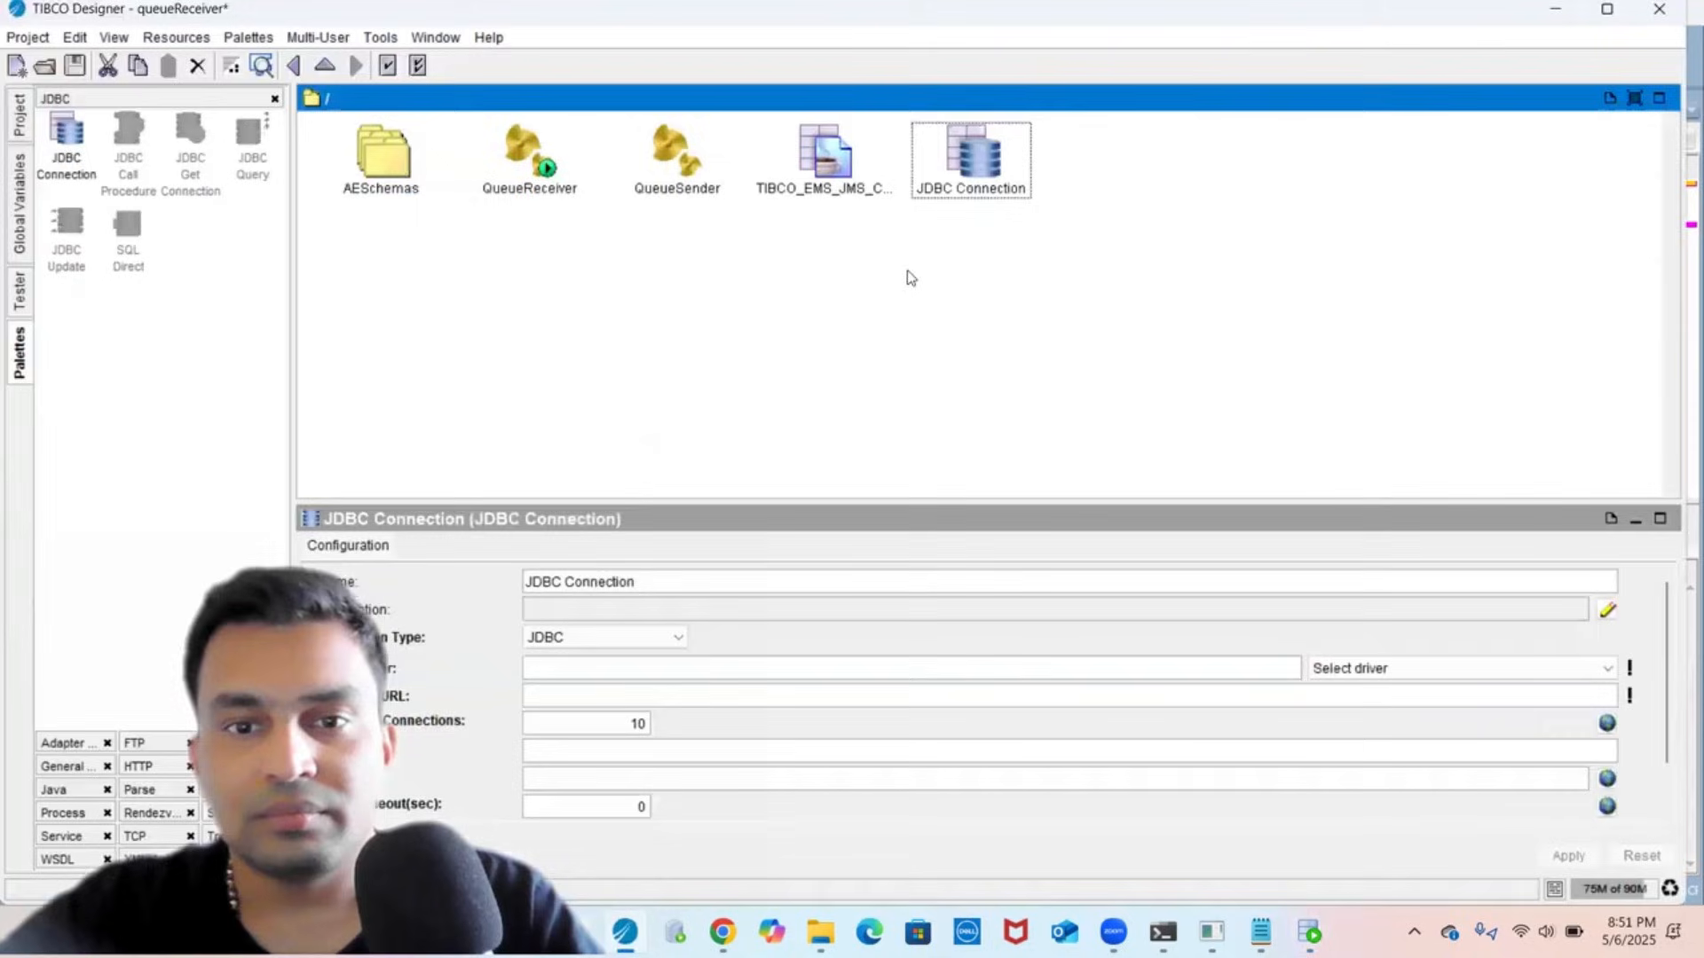
click(630, 690)
key(ctrl+v)
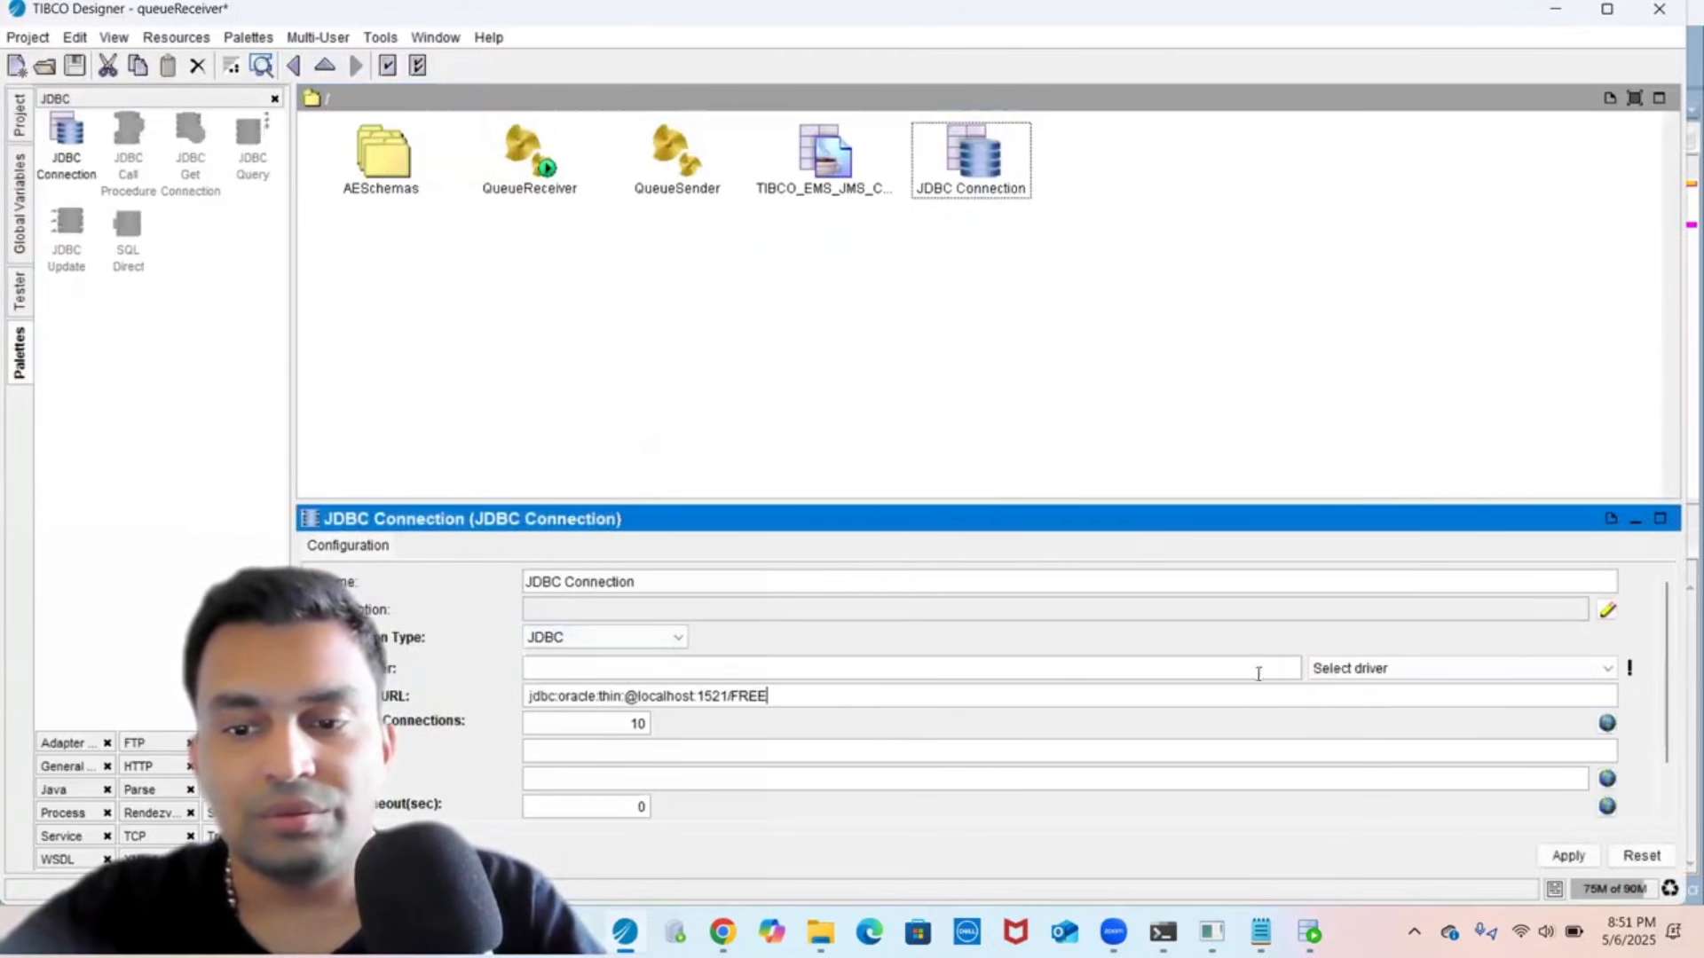
click(1378, 667)
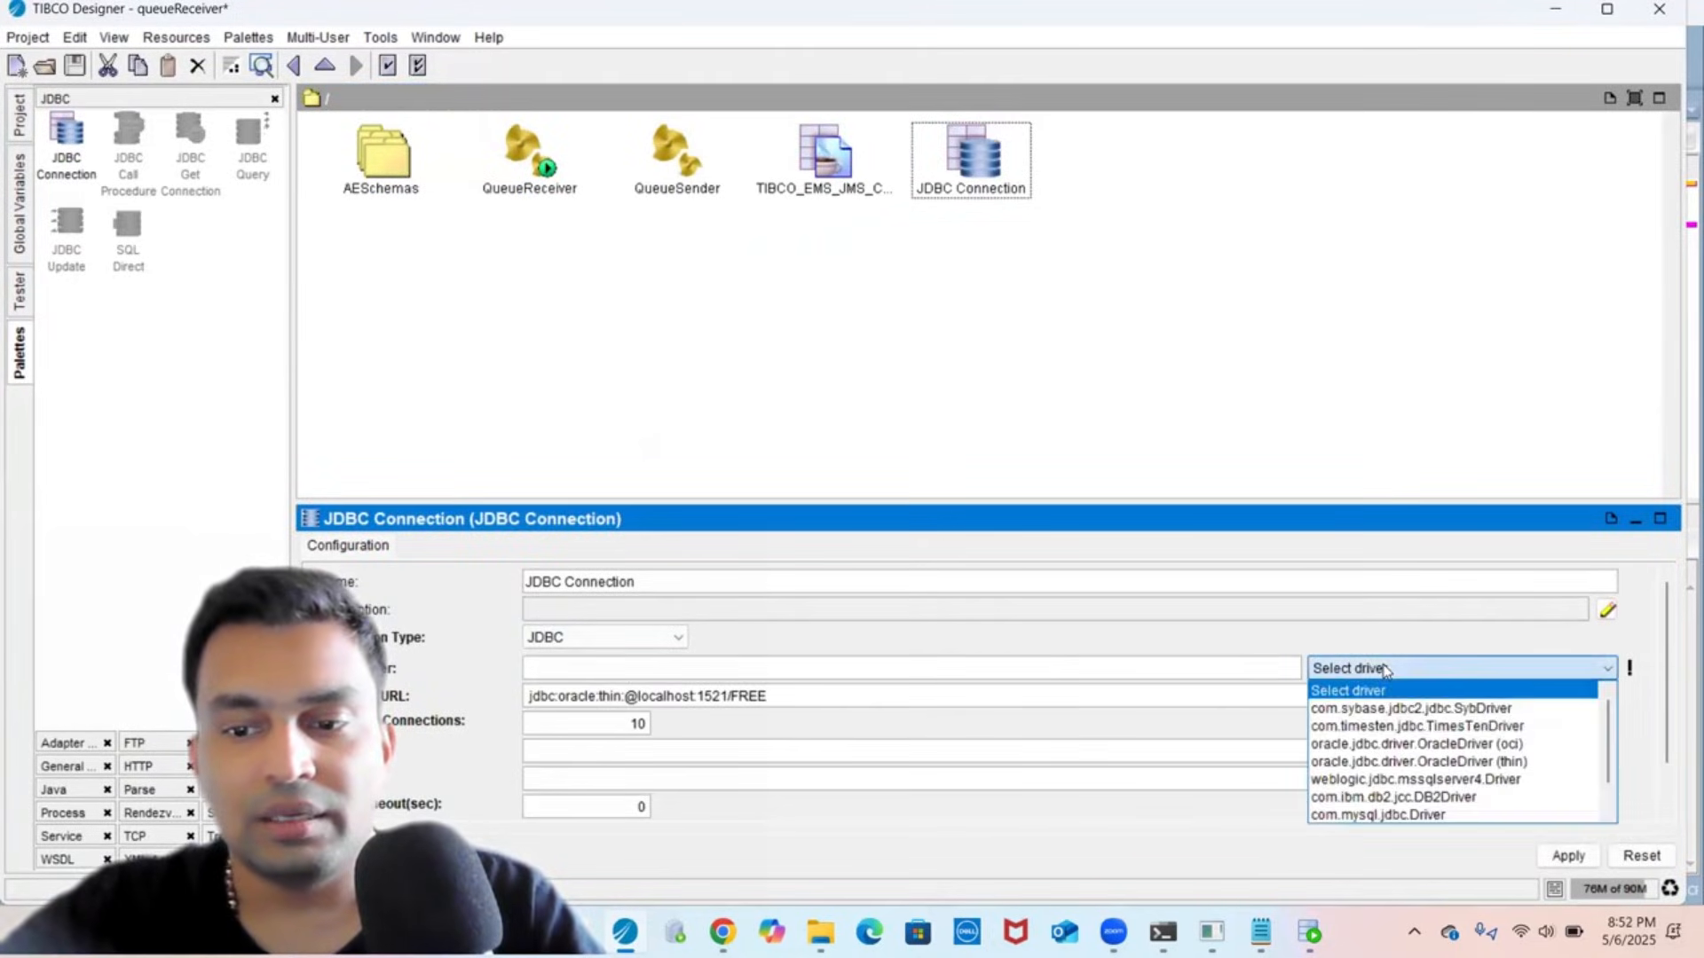
click(1389, 764)
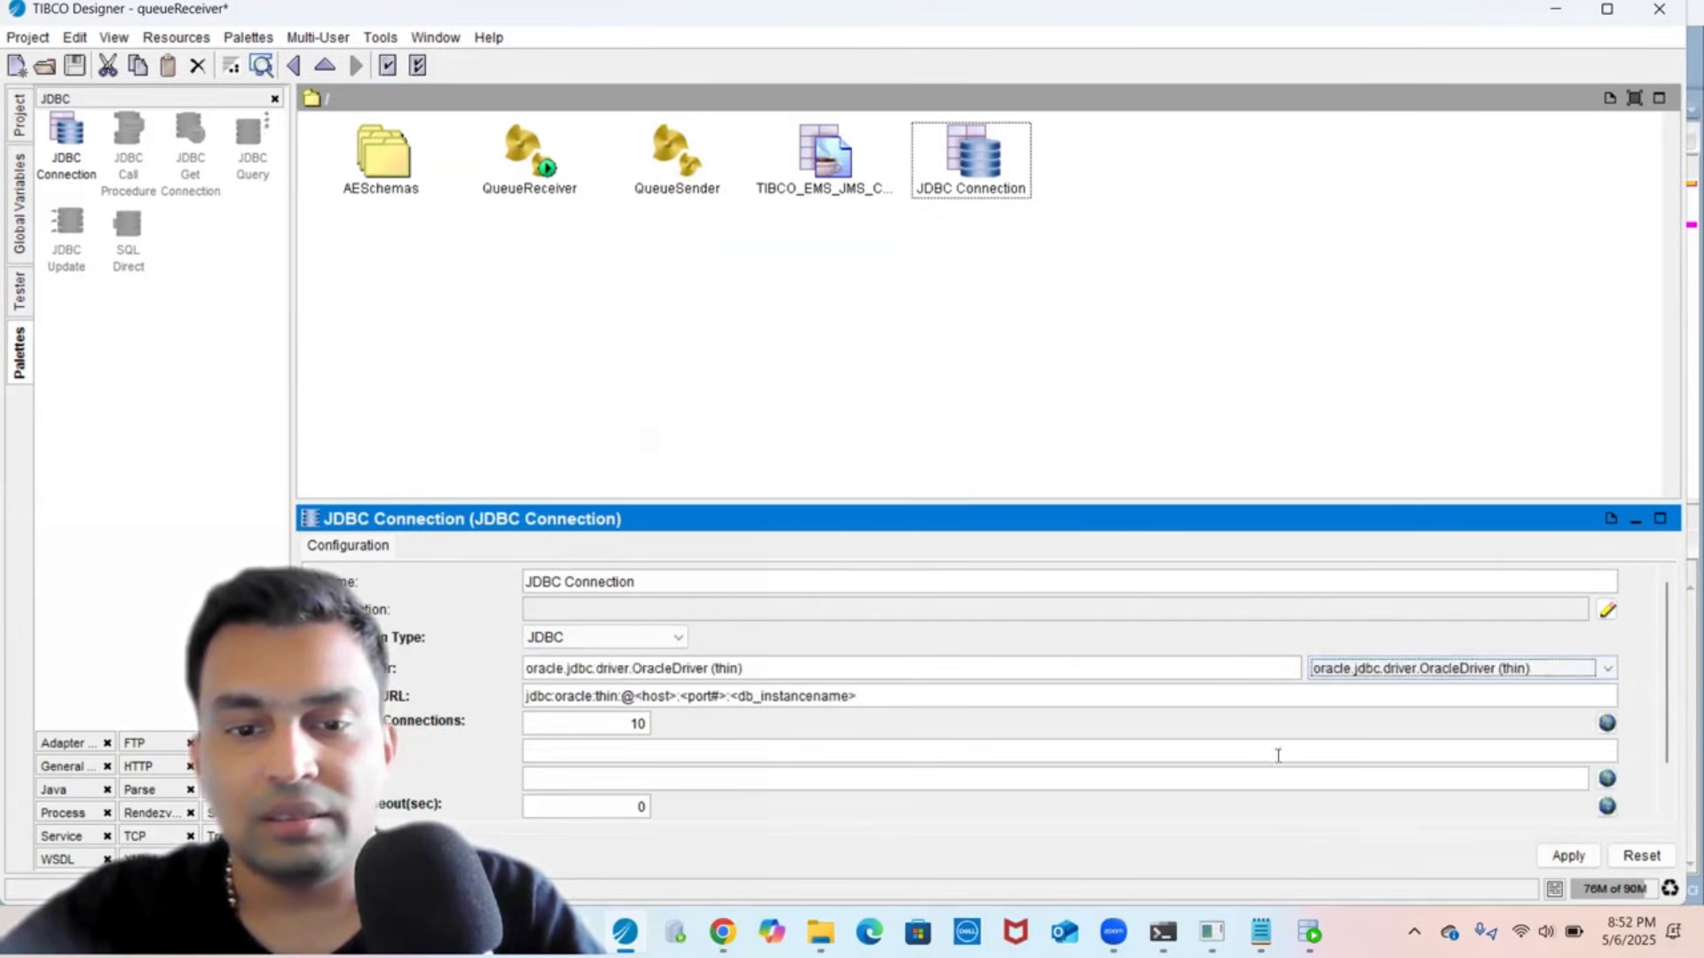
click(1060, 694)
key(ctrl+a)
key(ctrl+v)
click(1568, 856)
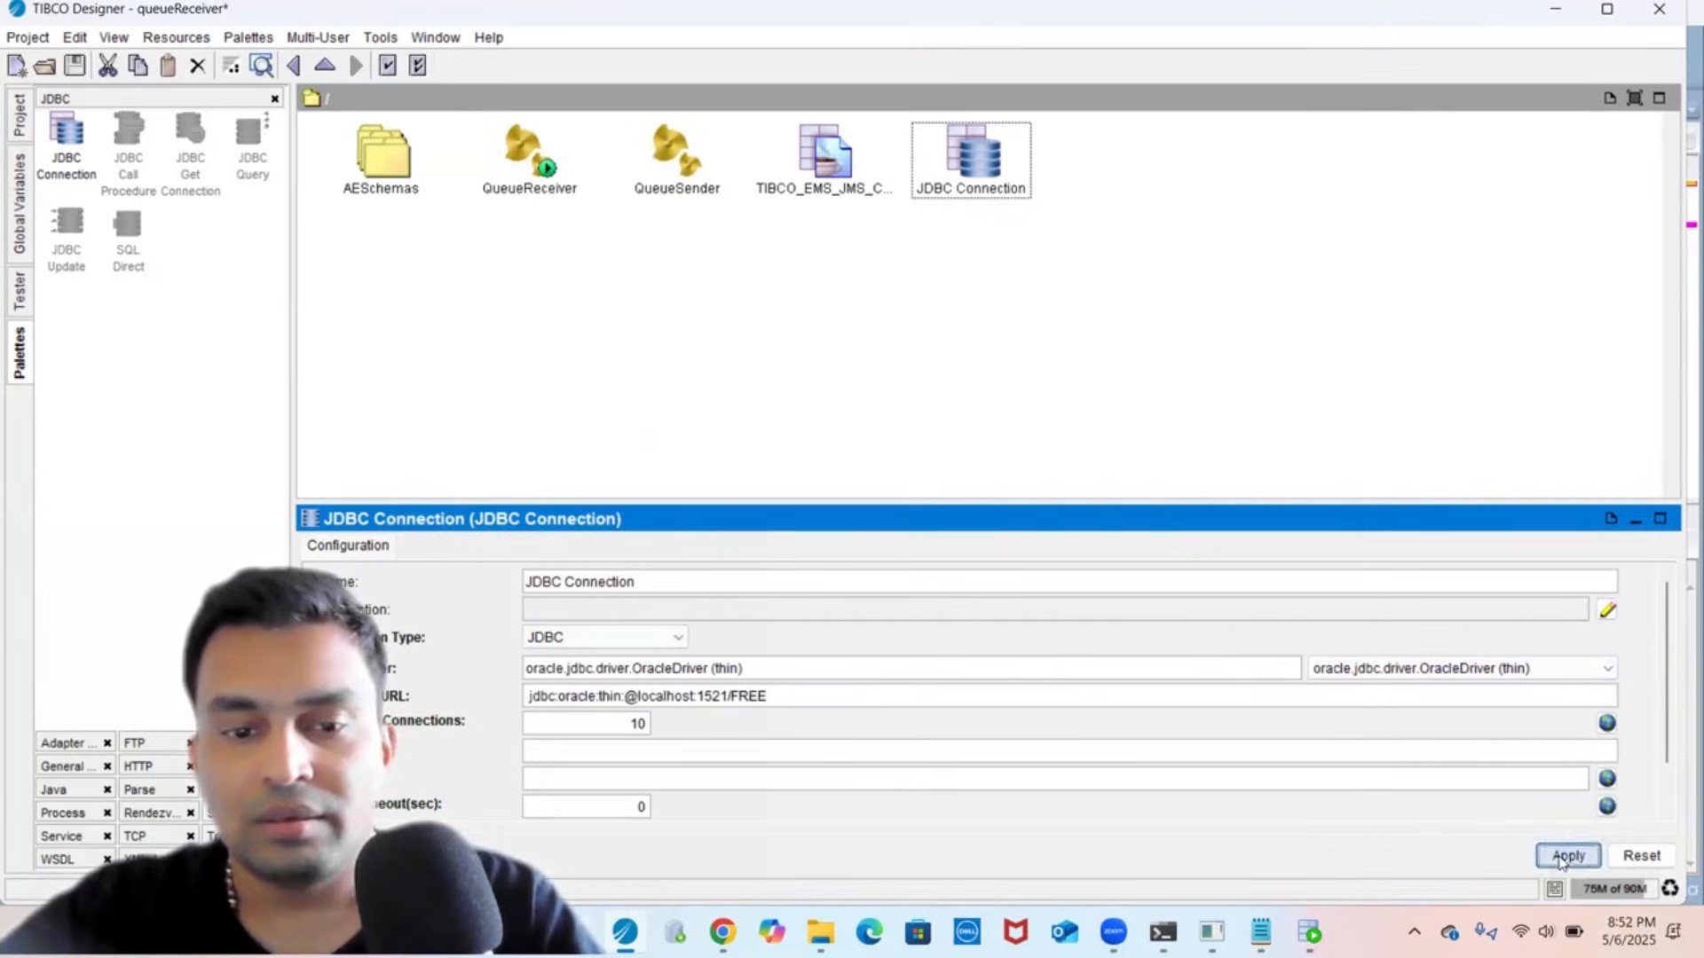
- Enter the database user name and password, apply, and test the connection
click(851, 752)
text(SYSTEM)
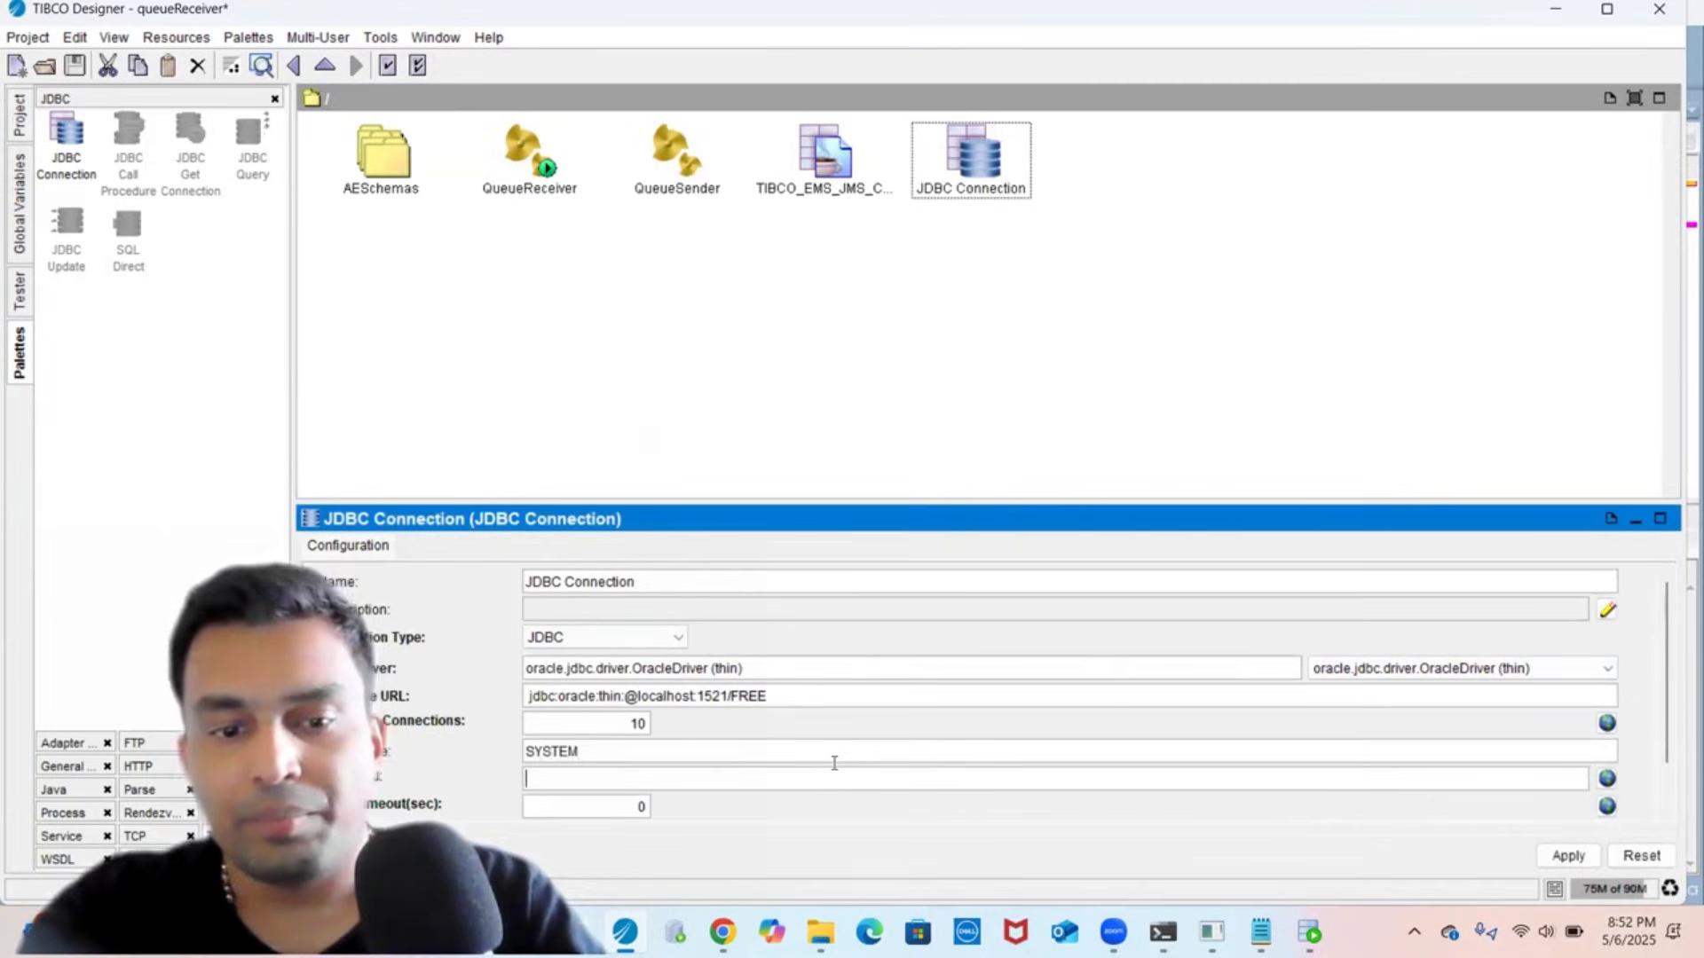
key(Tab)
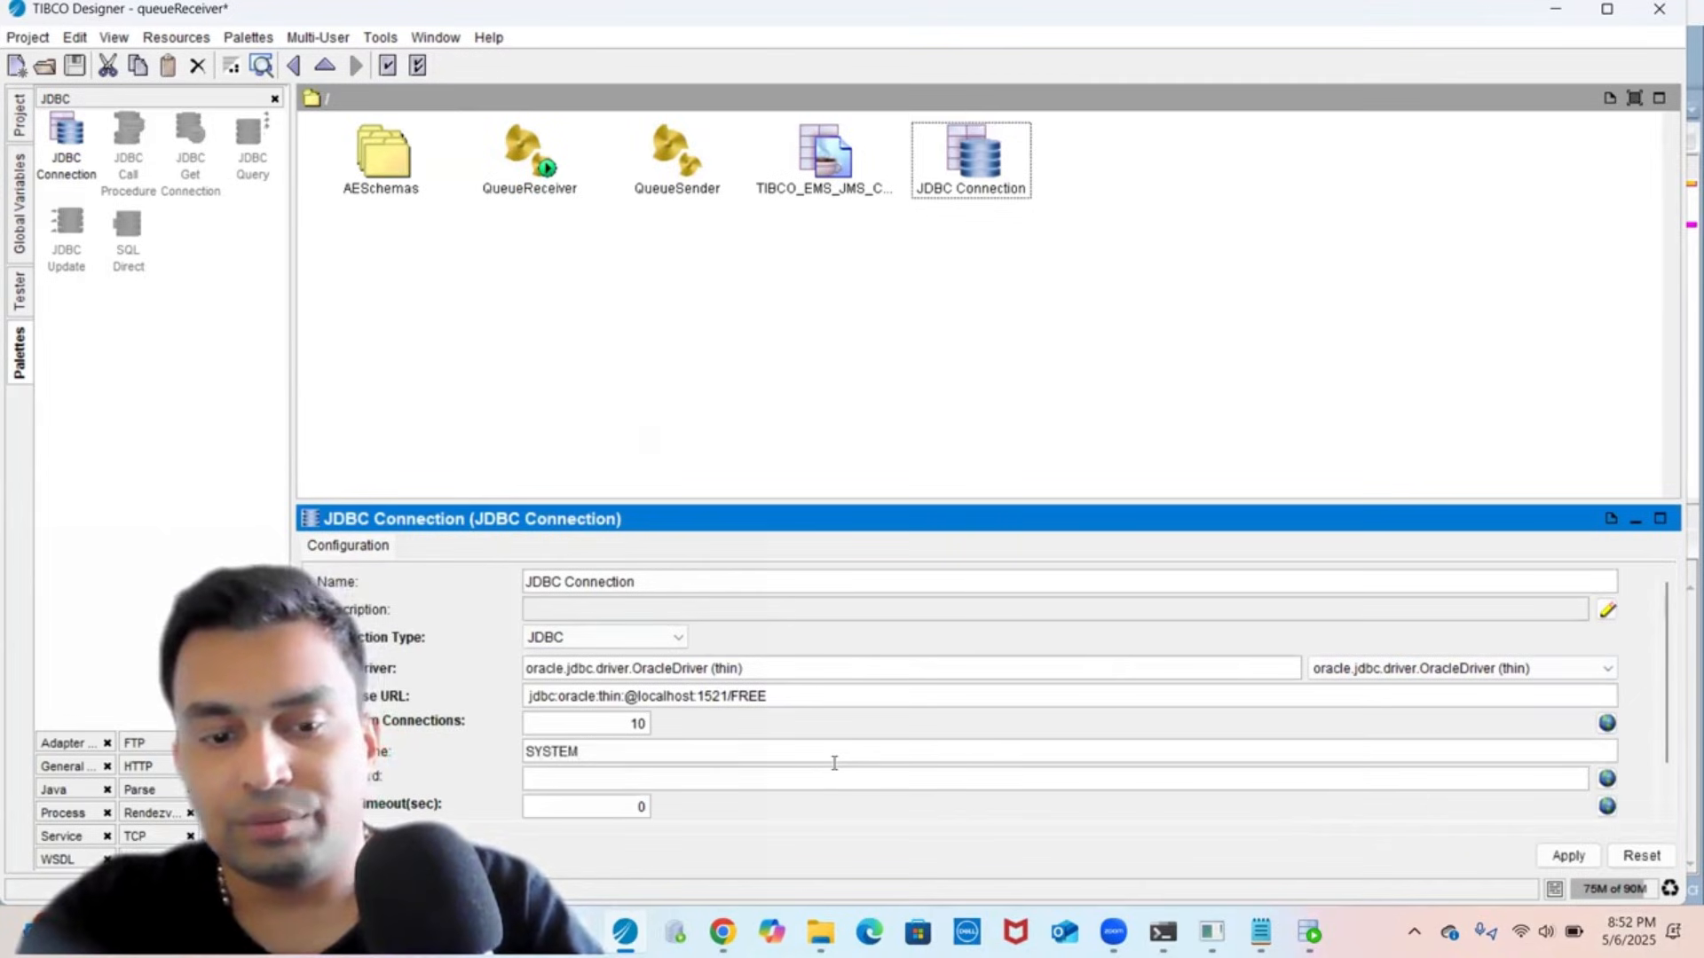
text(●●●●●)
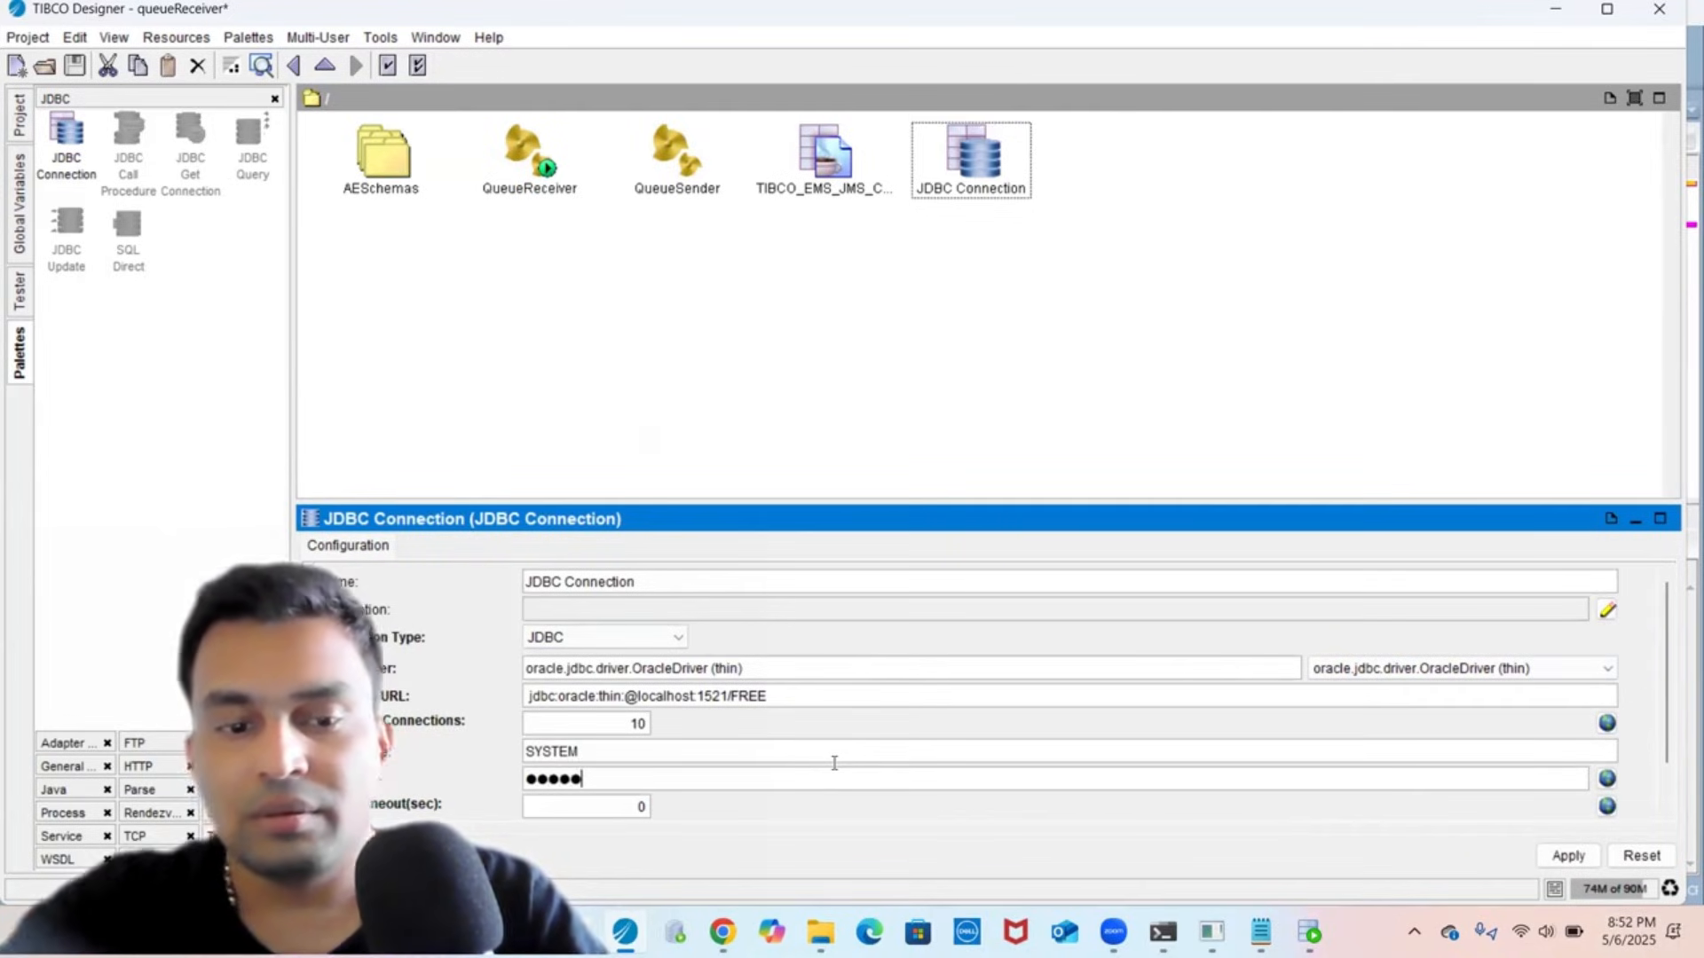
click(1562, 857)
click(360, 856)
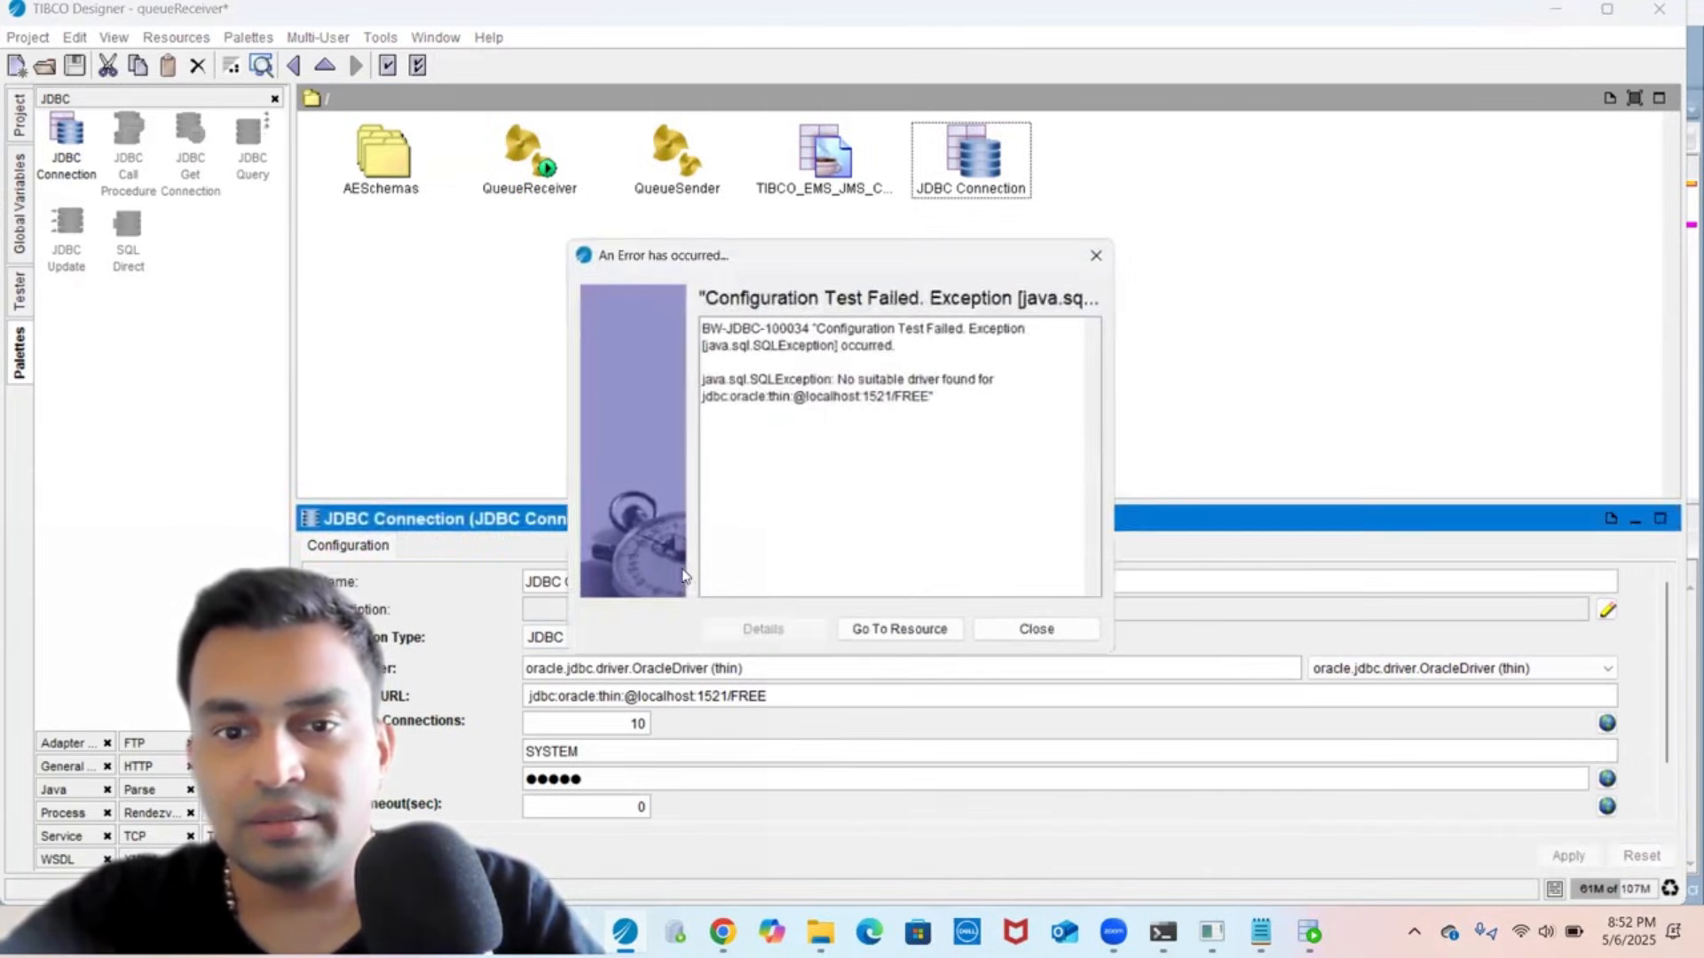
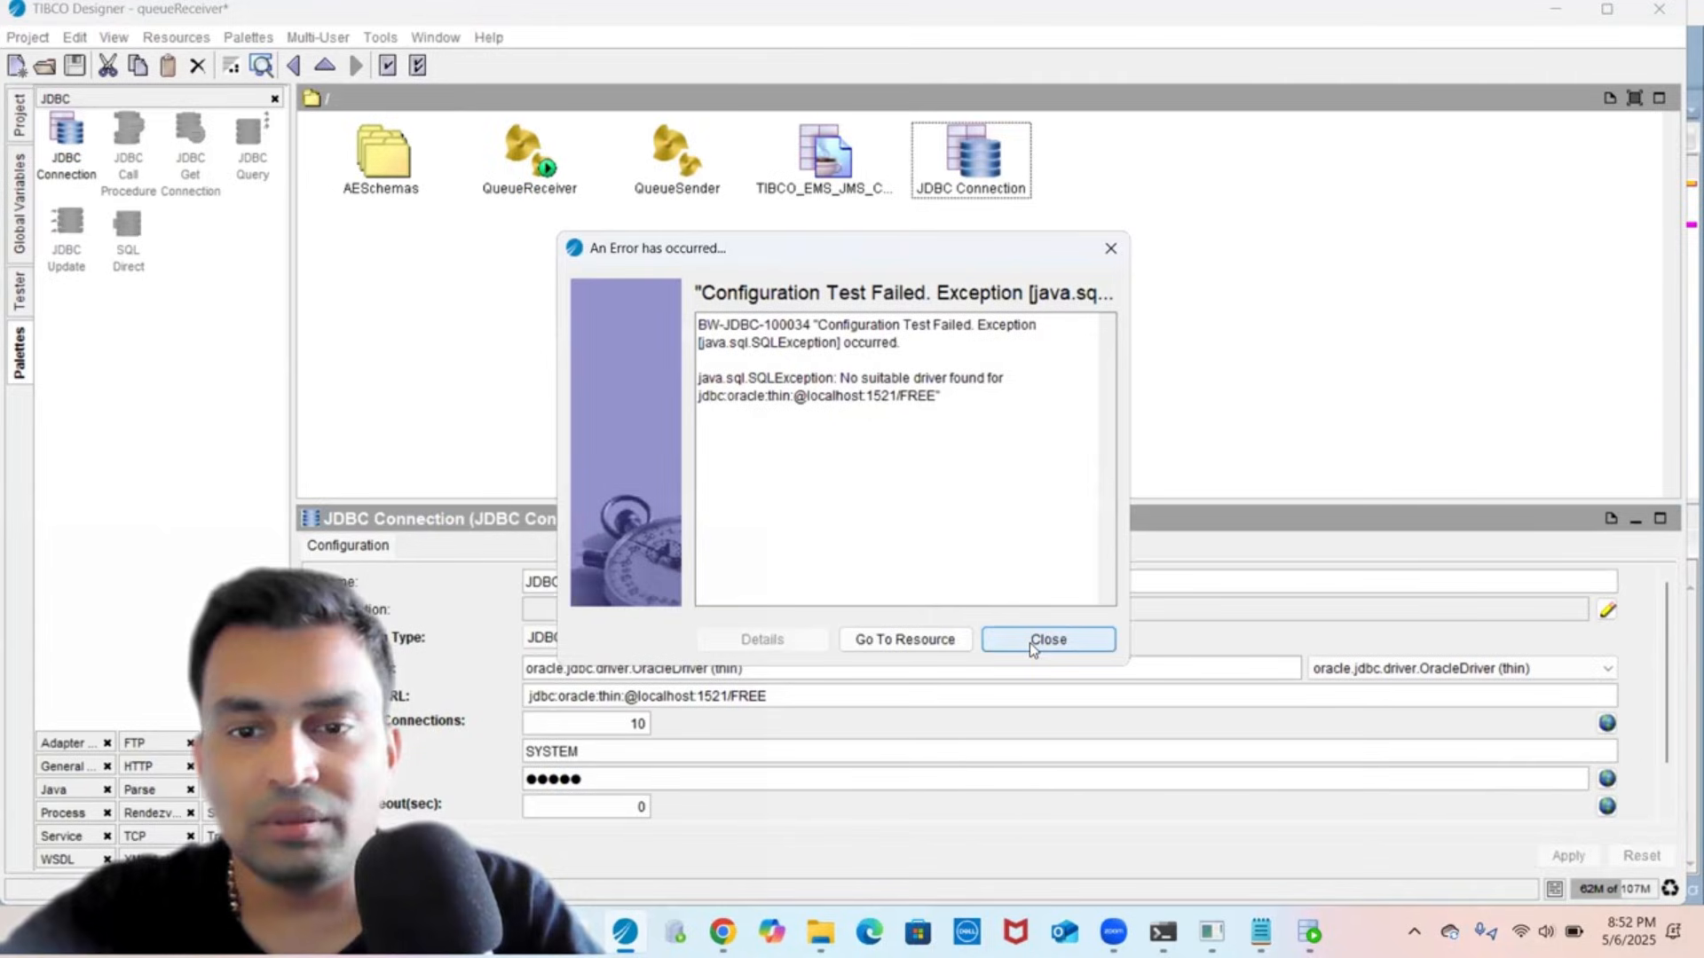
- Dismiss the connection error, rerun and confirm the successful Oracle JDBC test, then show the project tree
click(1032, 645)
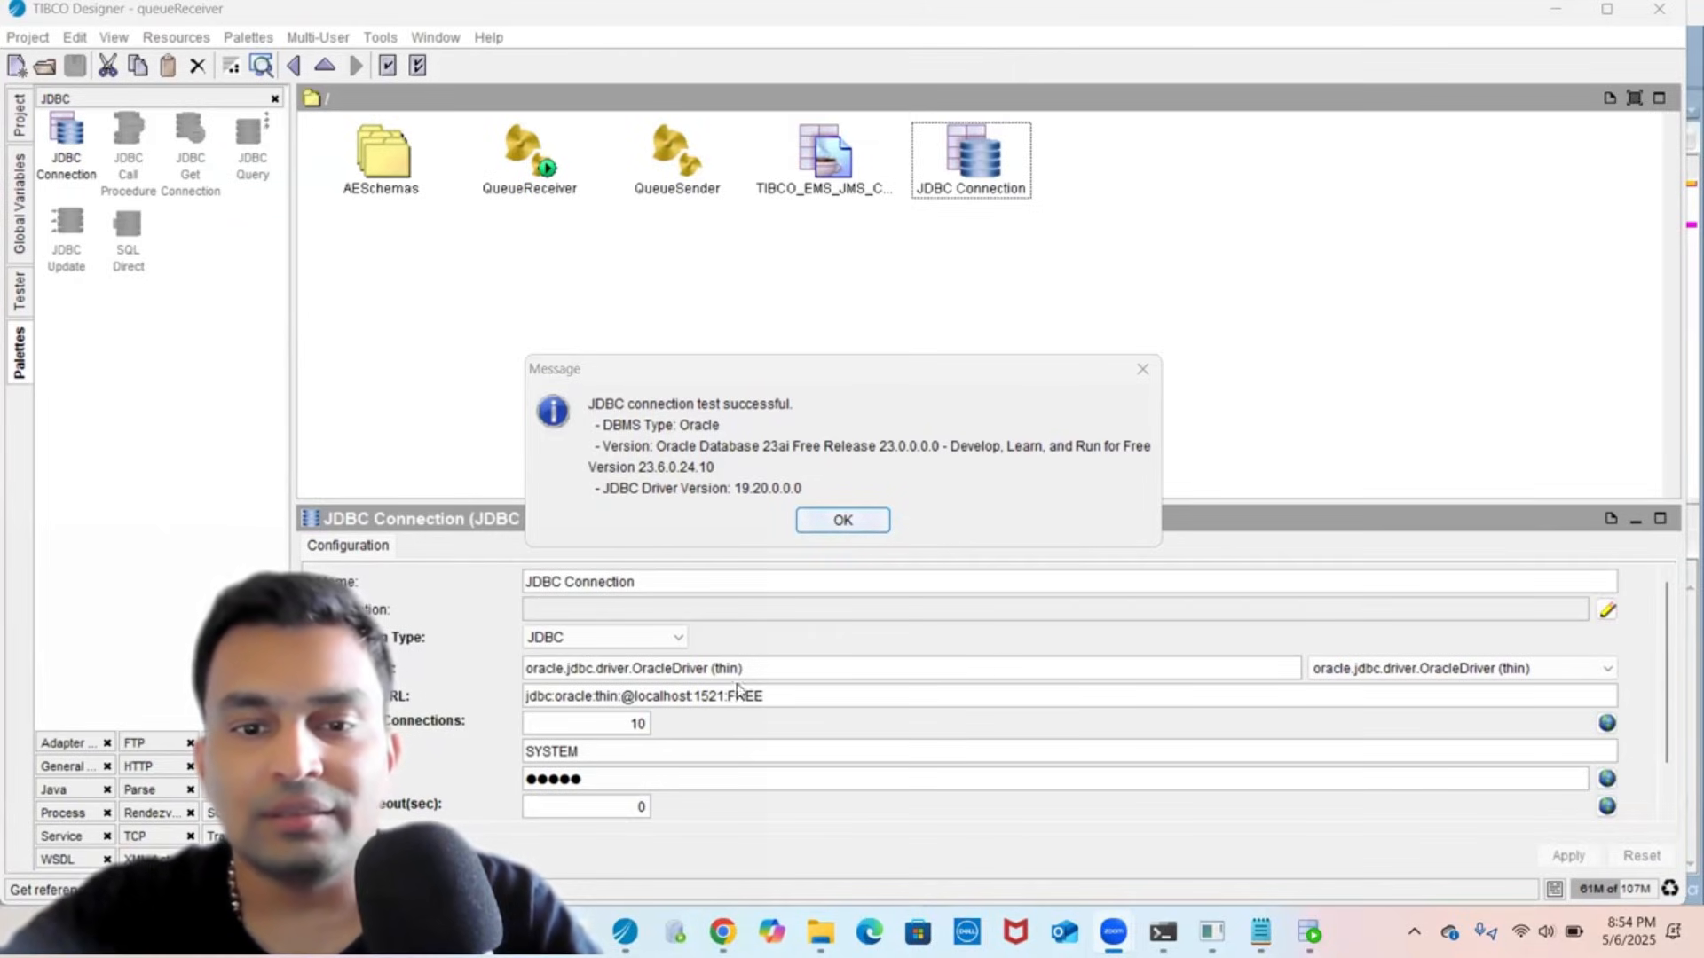
click(829, 512)
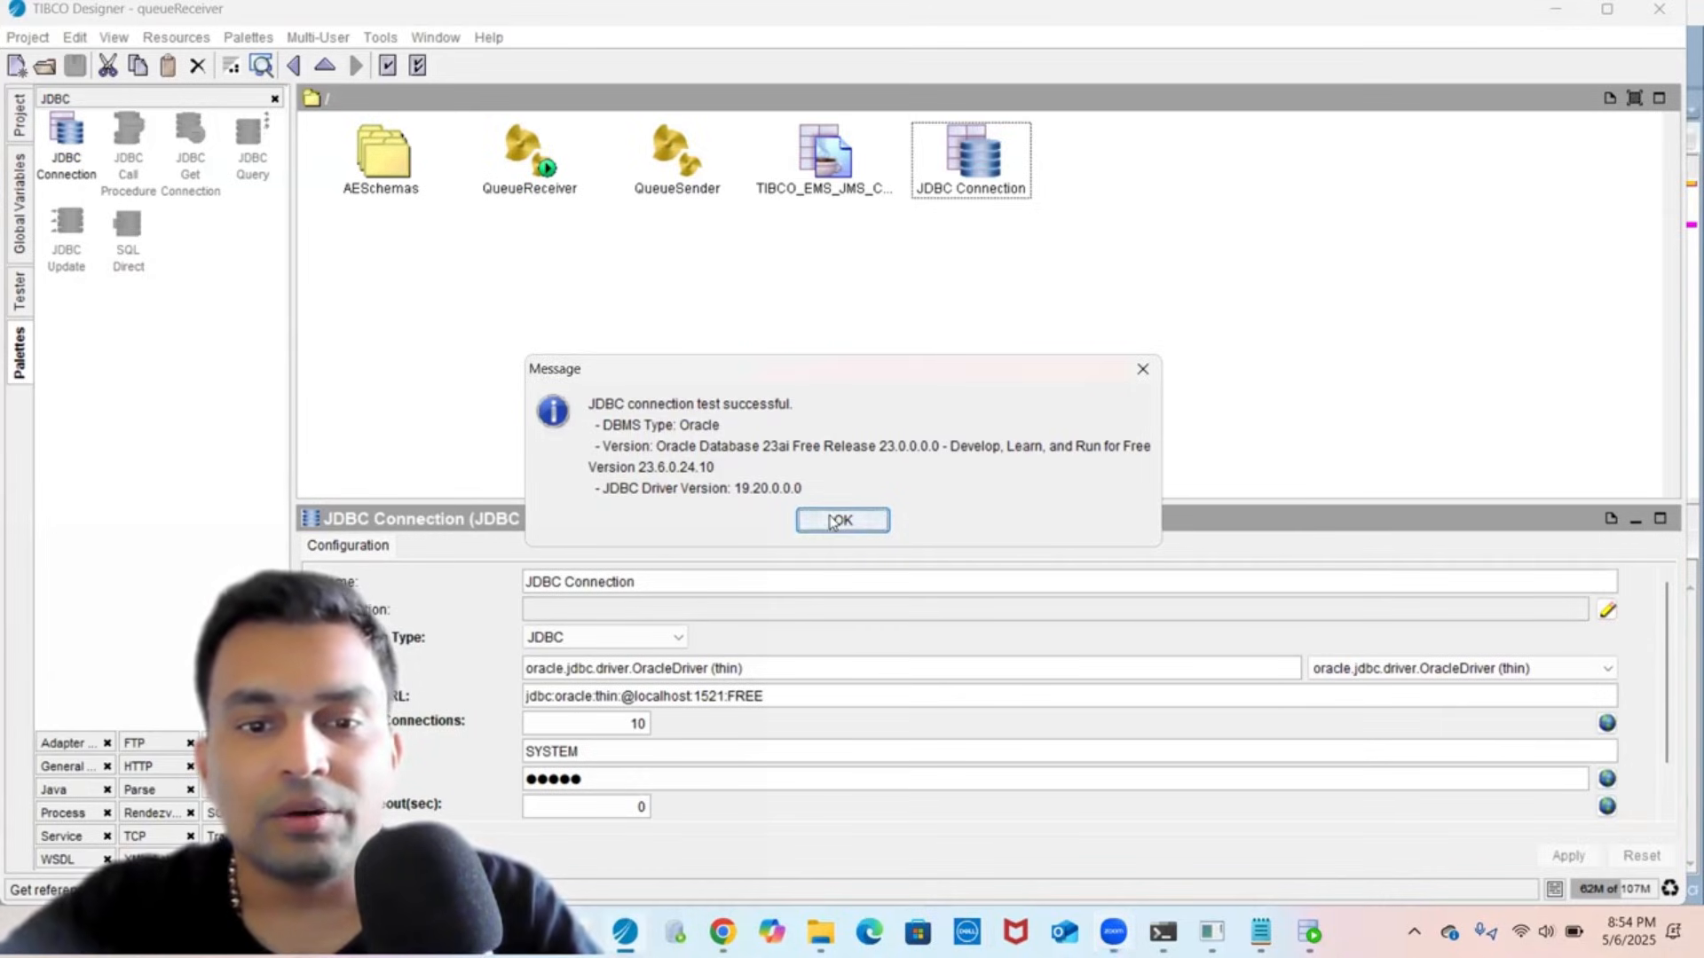
click(832, 521)
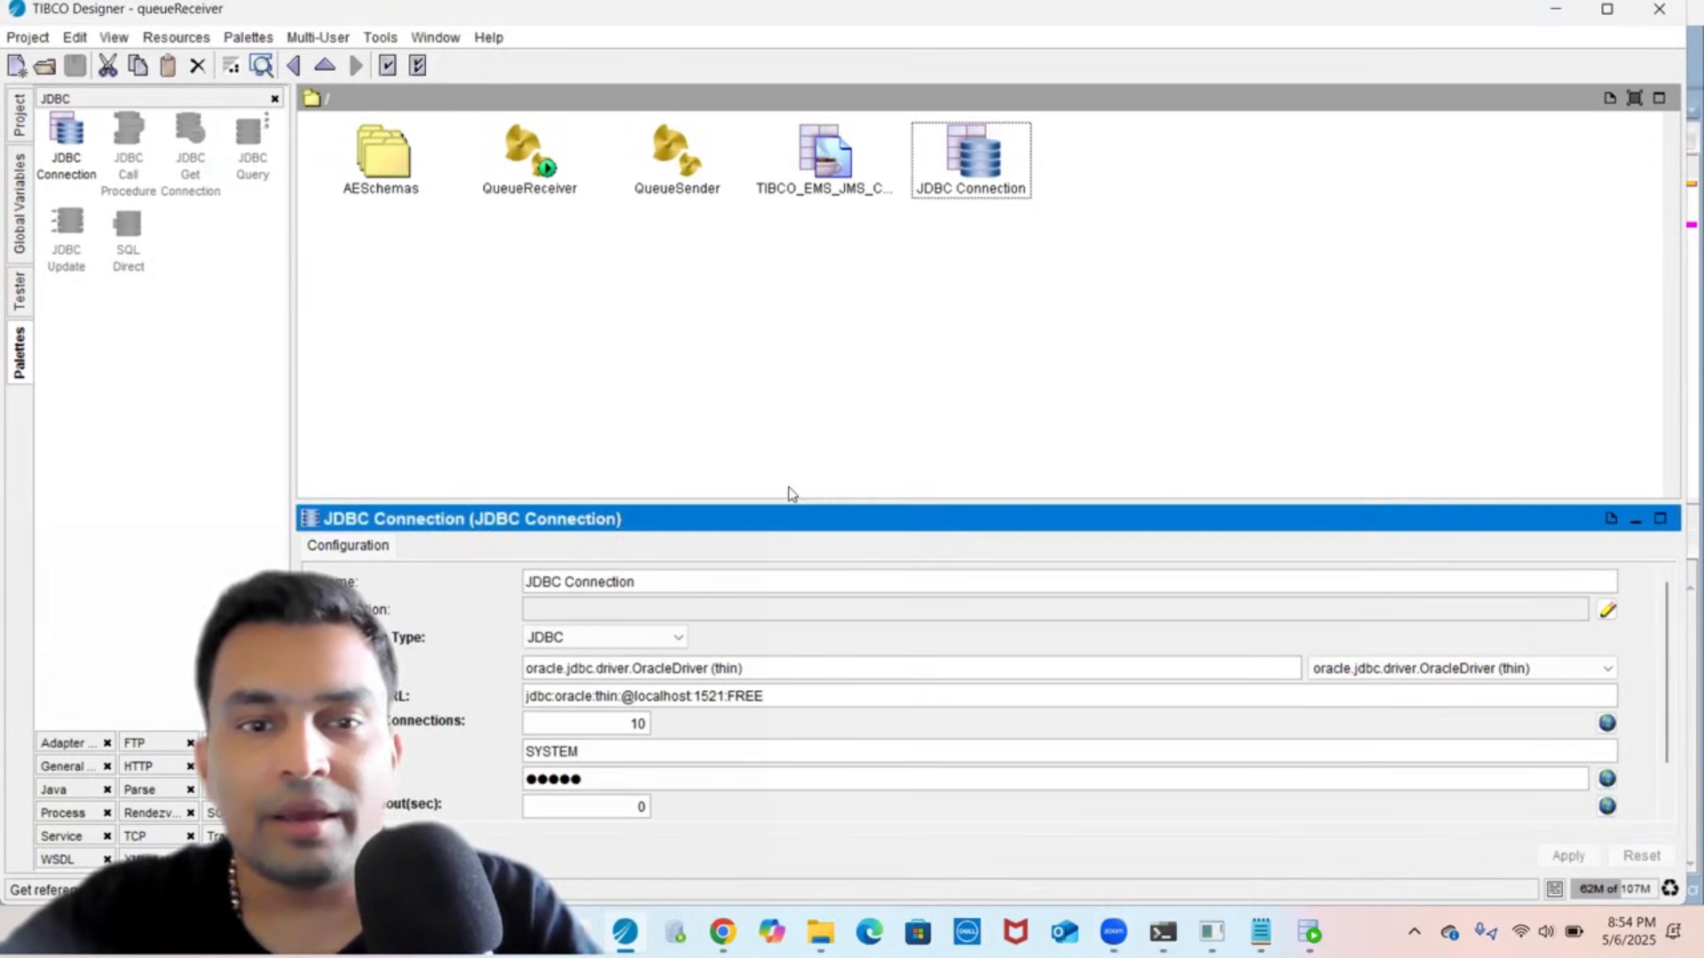
click(20, 116)
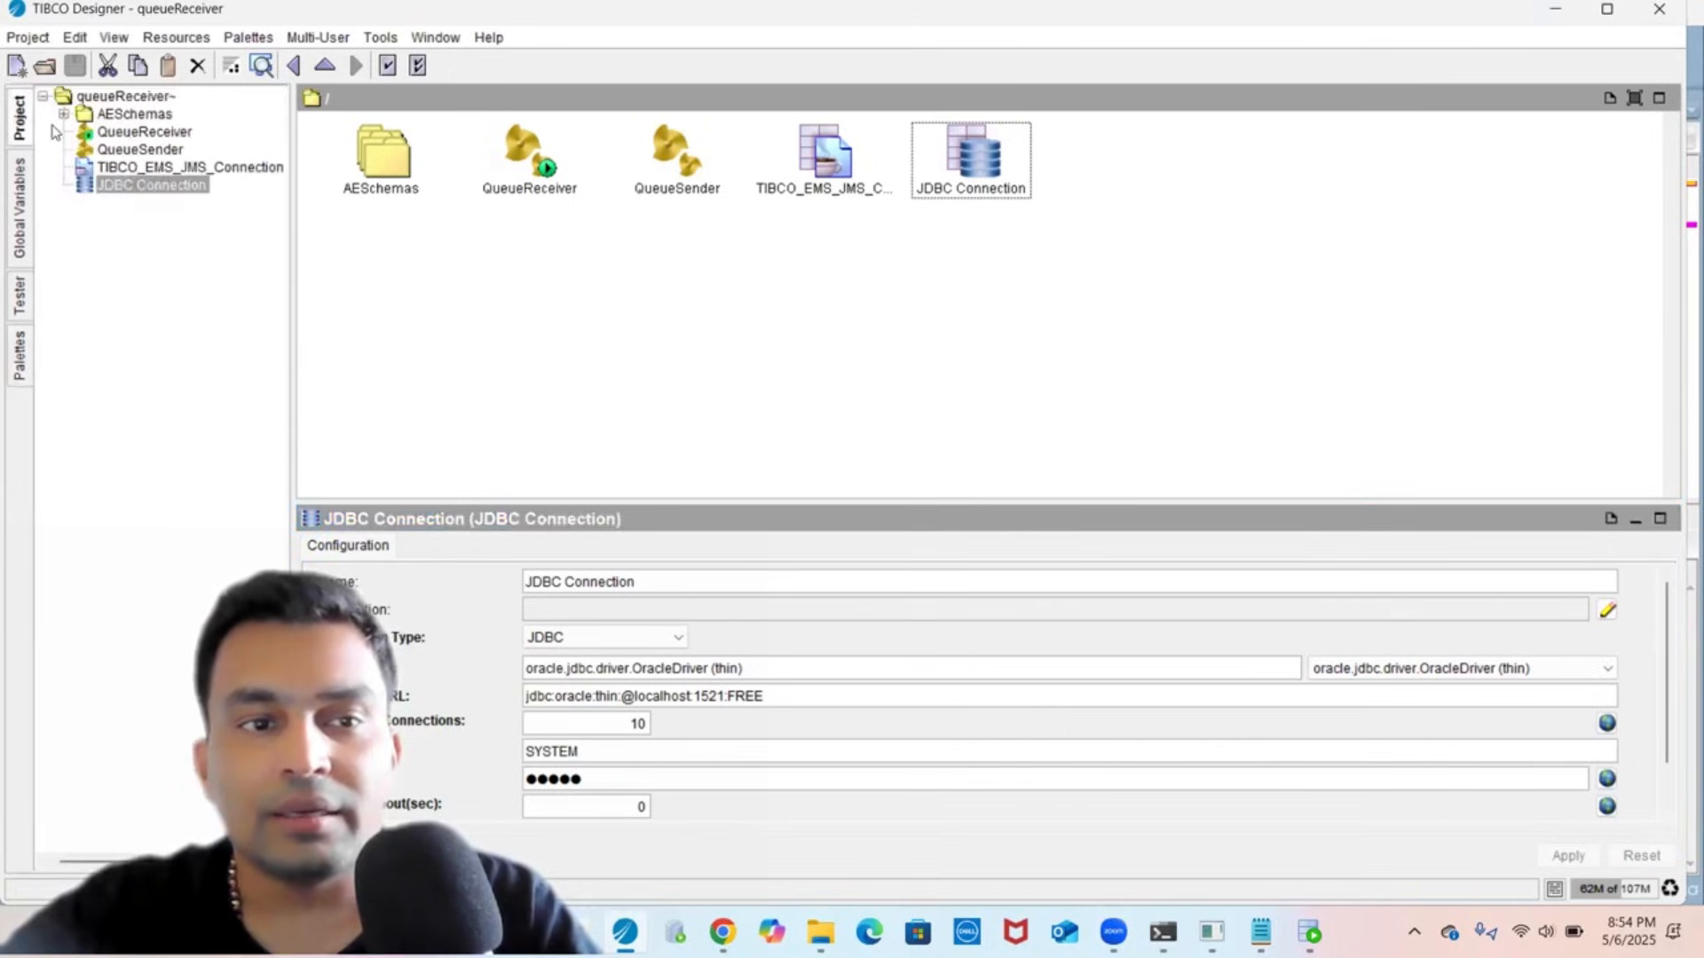
- In QueueReceiver, rename the JDBC Update activity to JDBCInsert
click(134, 133)
click(729, 265)
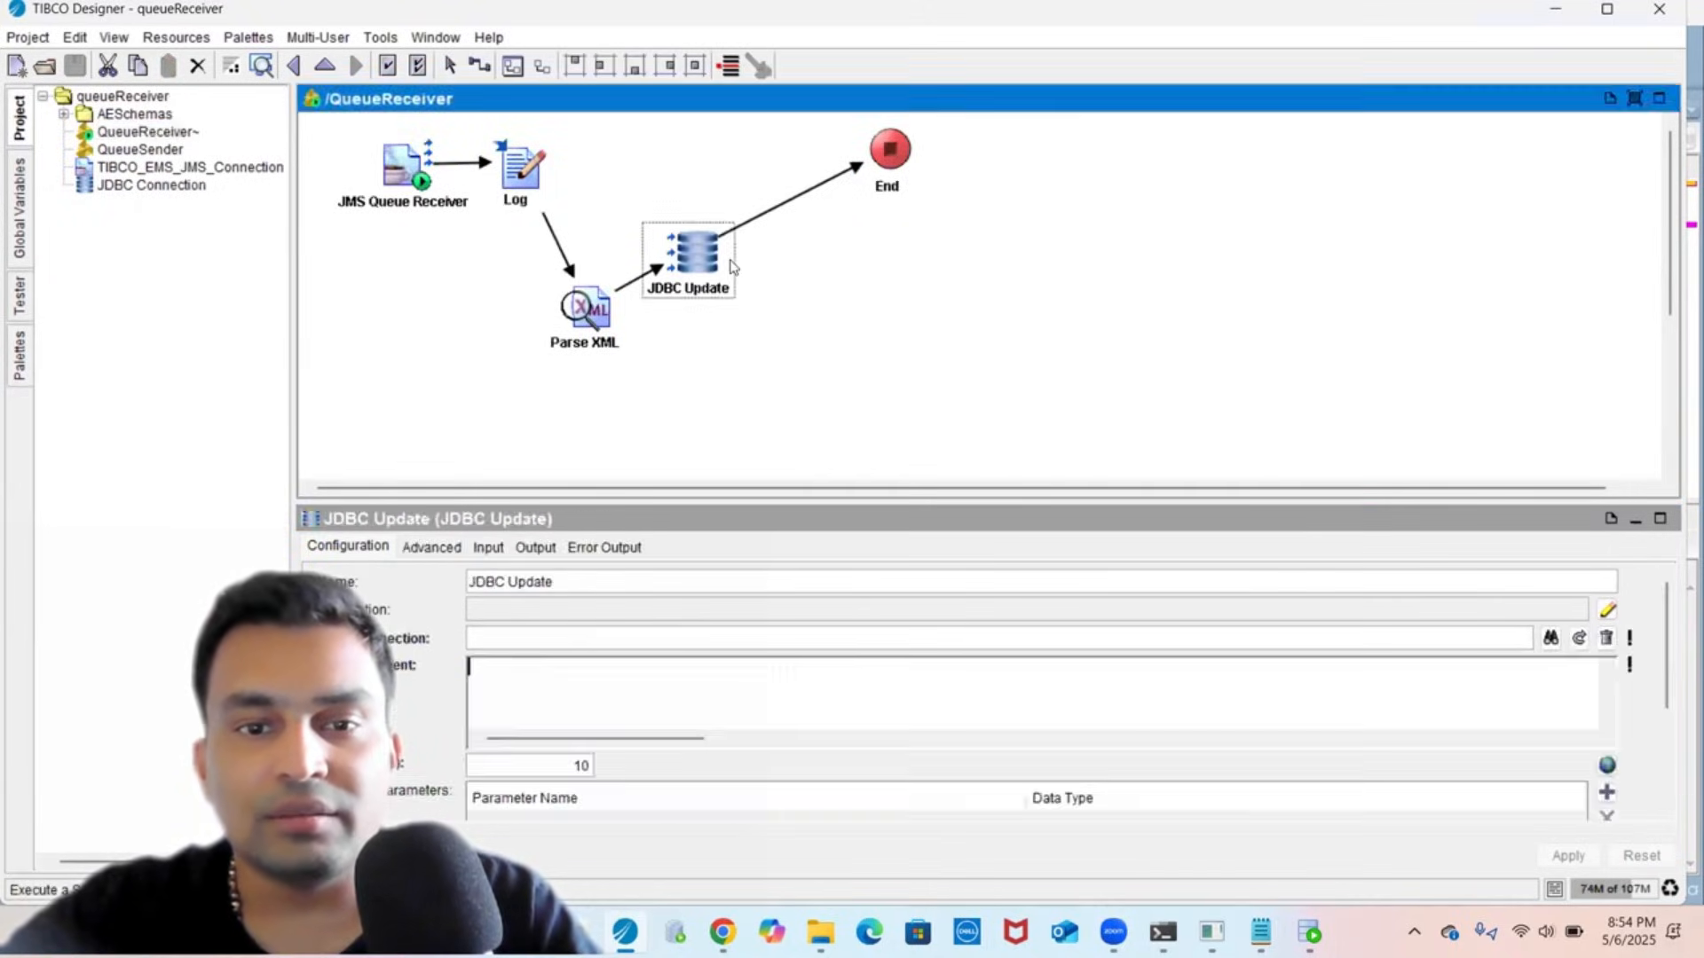
click(929, 579)
key(BackSpace)
key(BackSpace)
key(BackSpace)
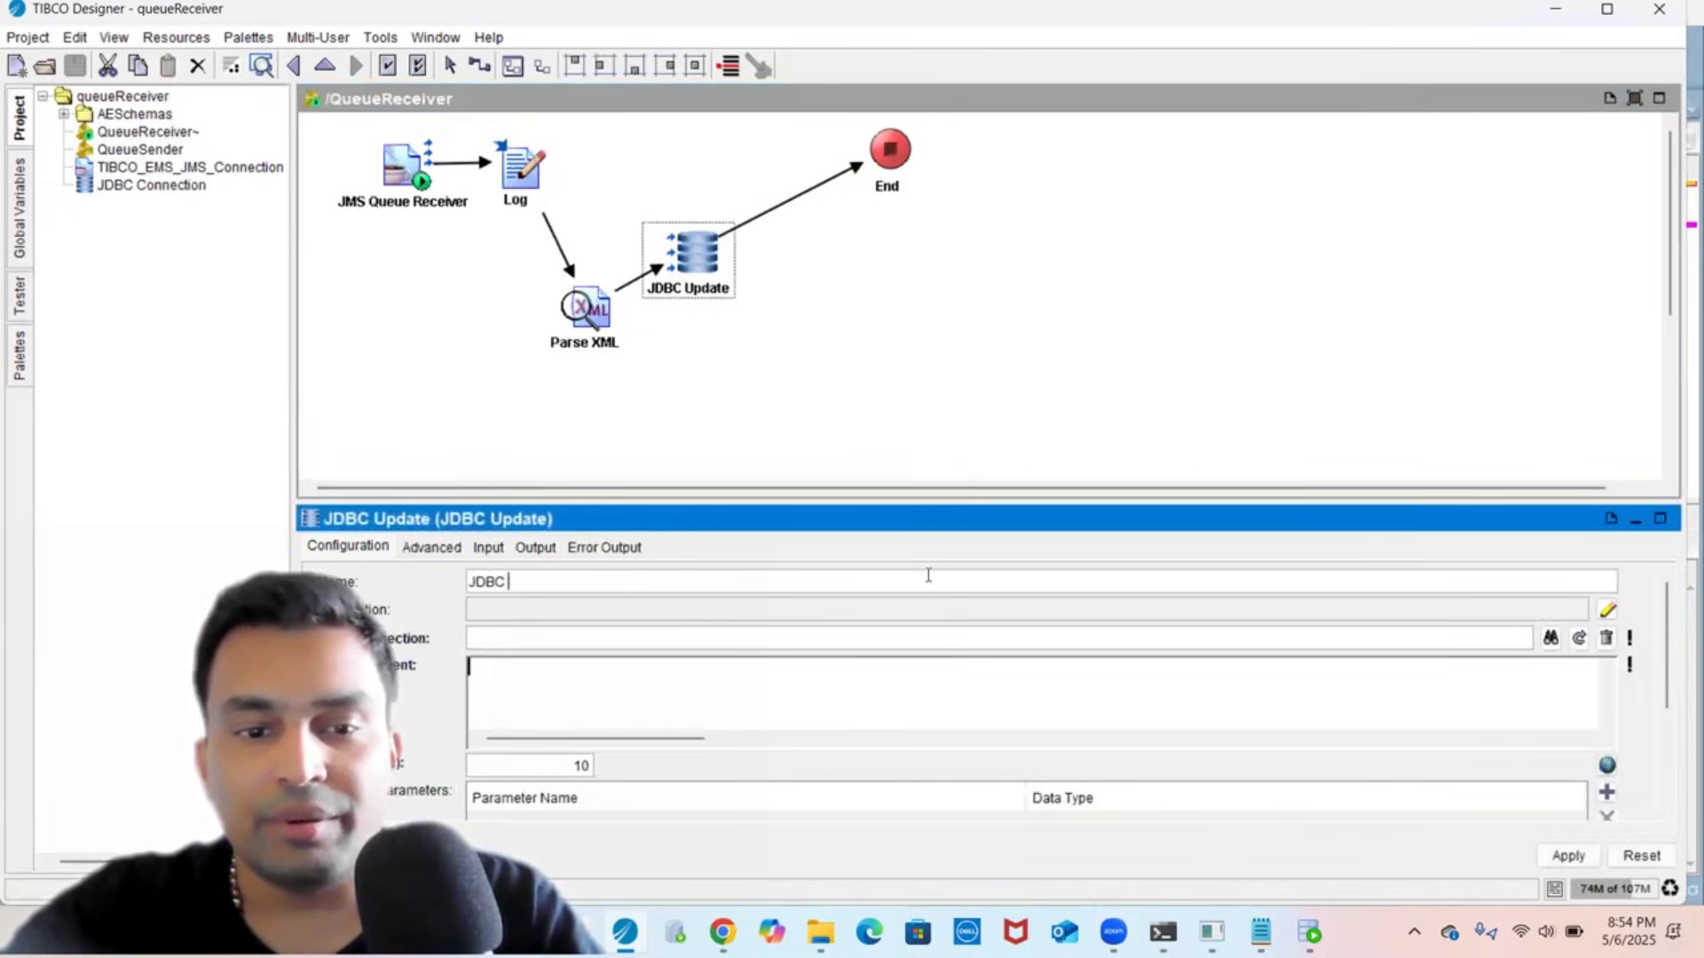
text(INse)
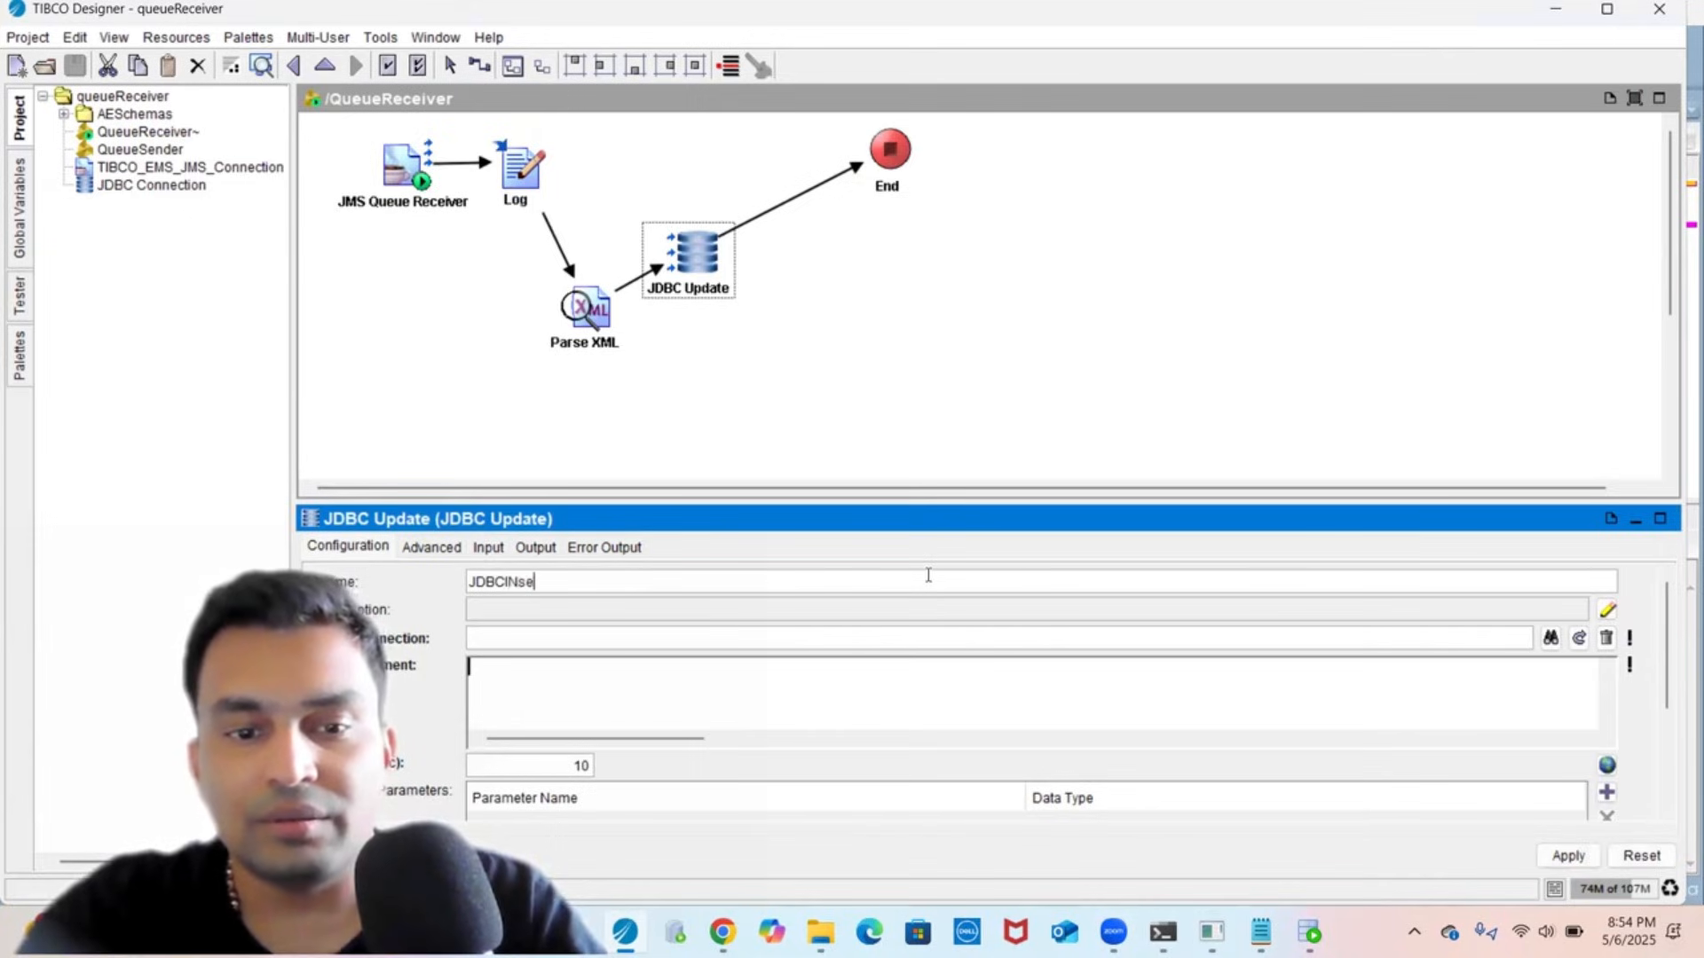
key(BackSpace)
text(nsert)
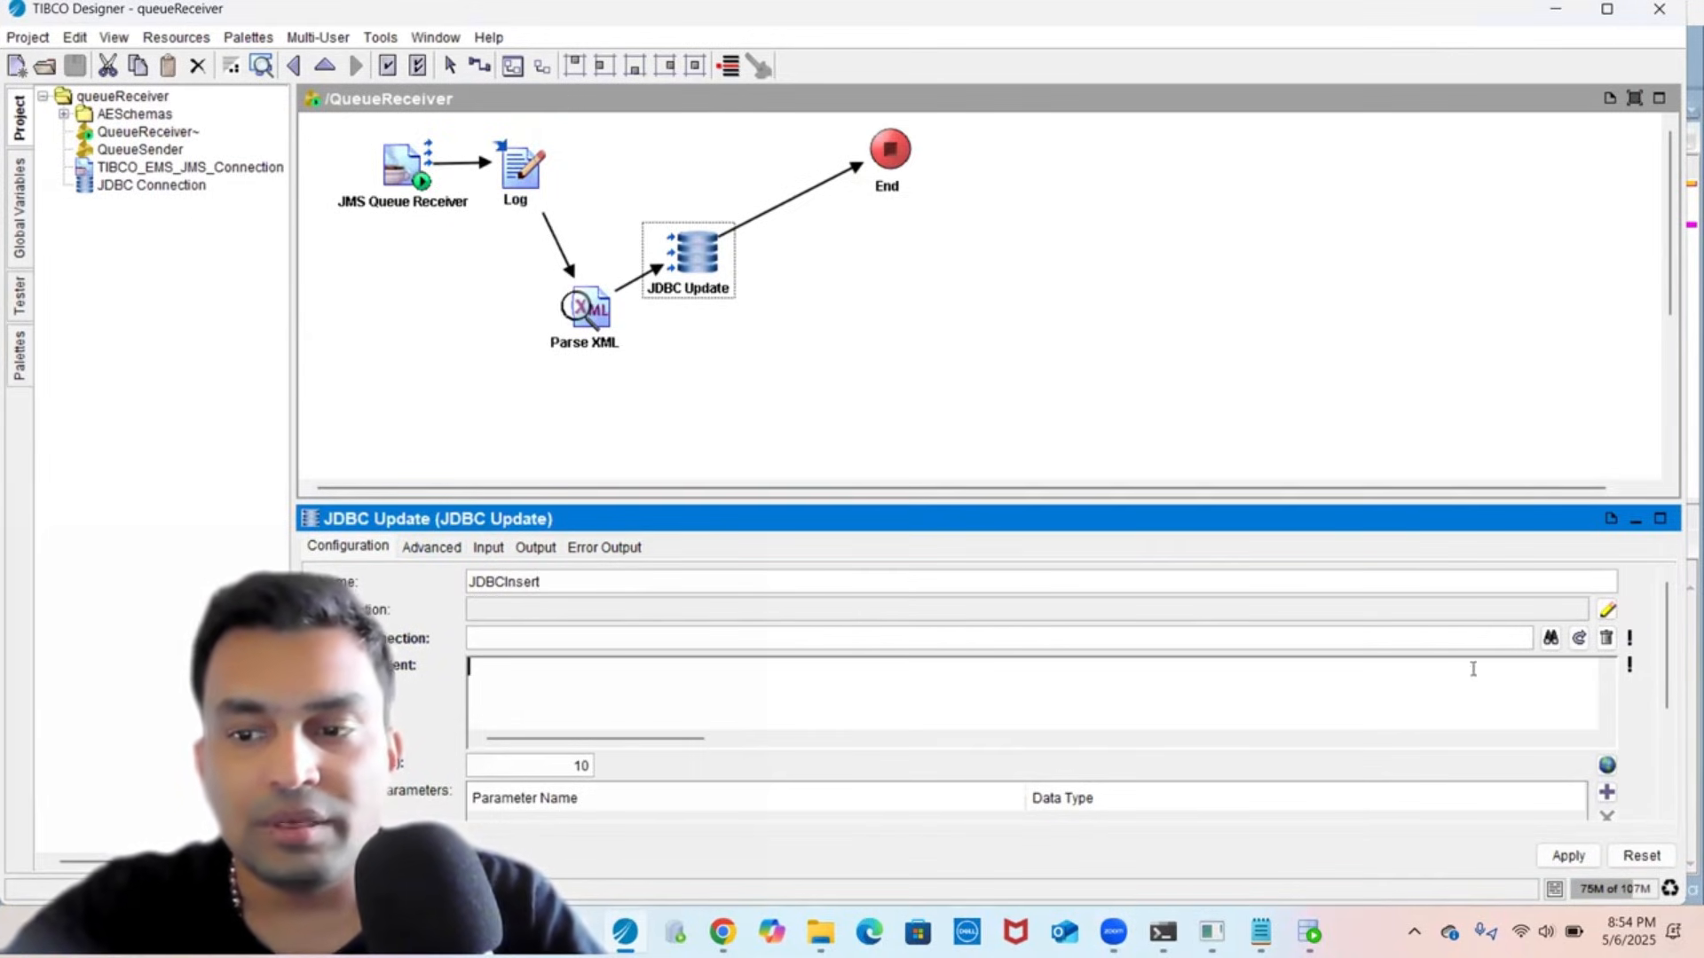
- Point JDBCInsert at the shared JDBC Connection resource, apply the changes, and save the project
click(1551, 639)
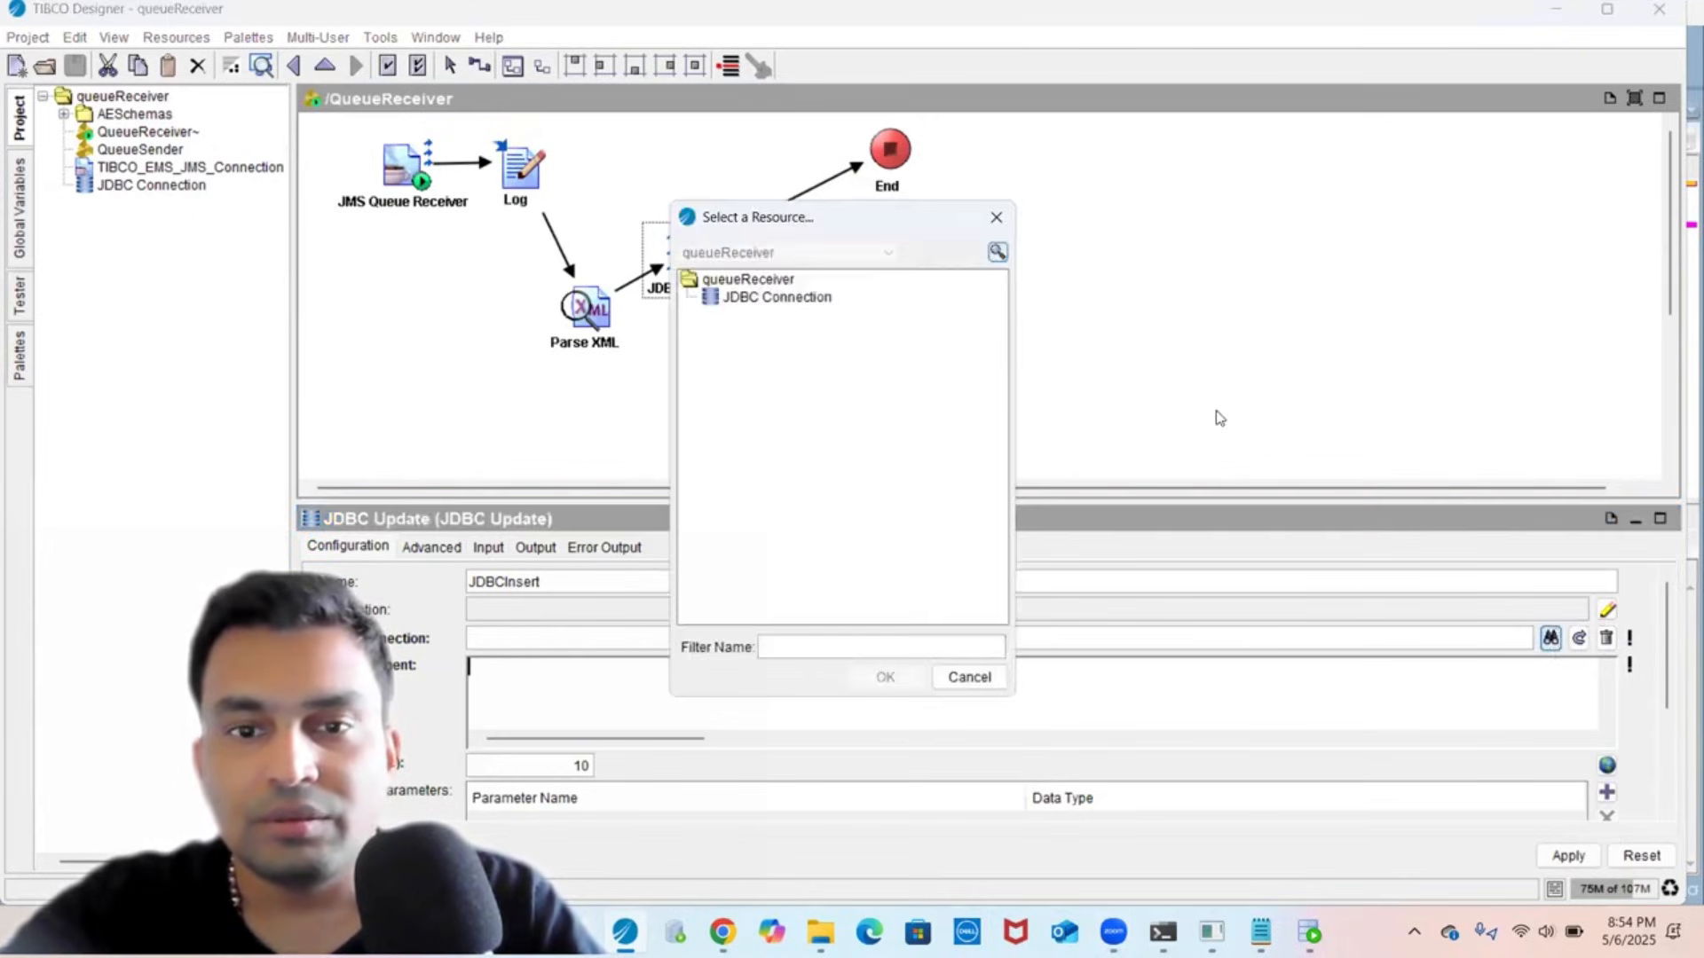
click(803, 297)
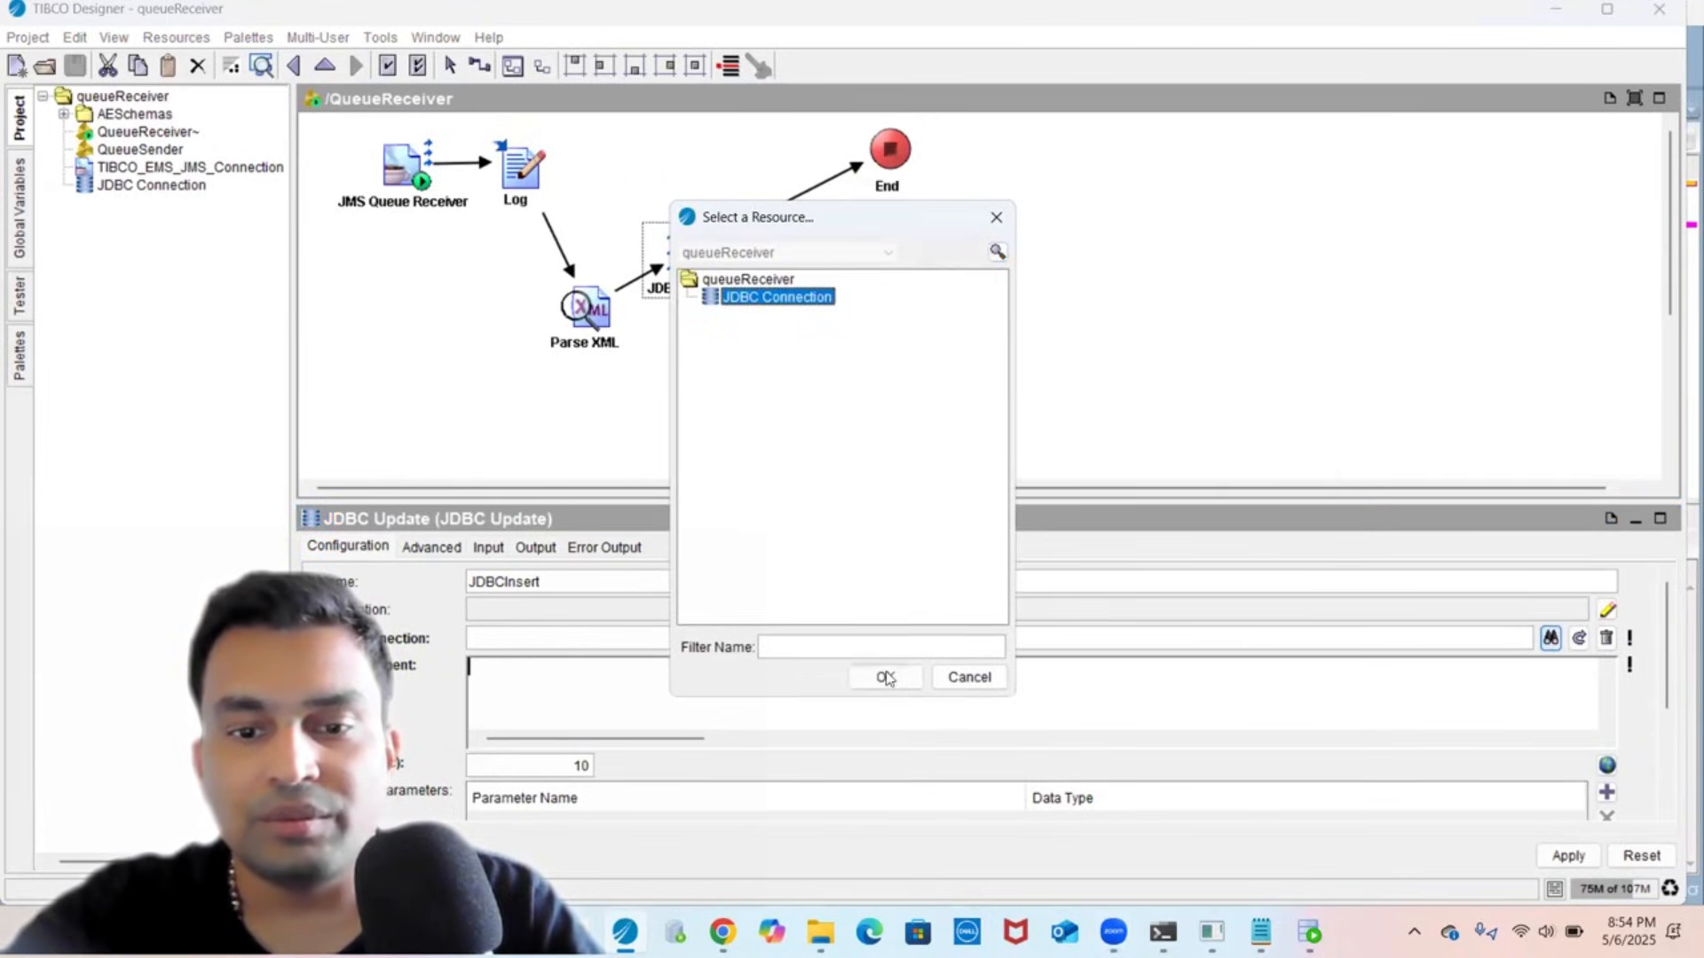
click(884, 677)
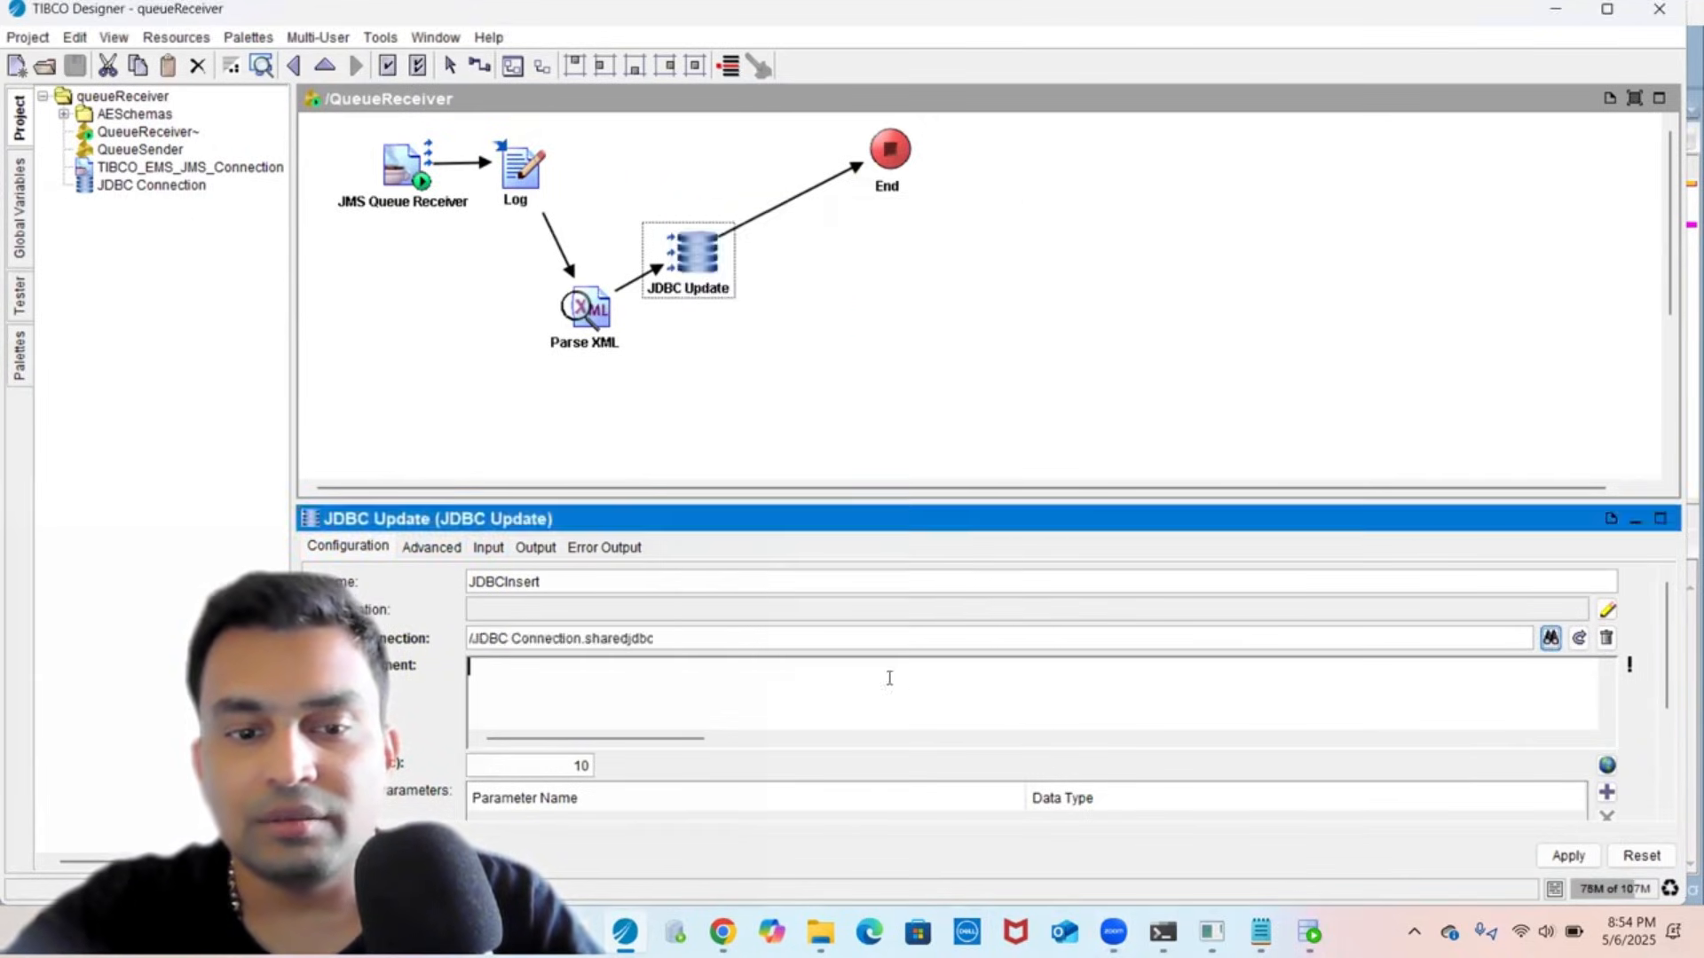
click(1567, 857)
click(799, 490)
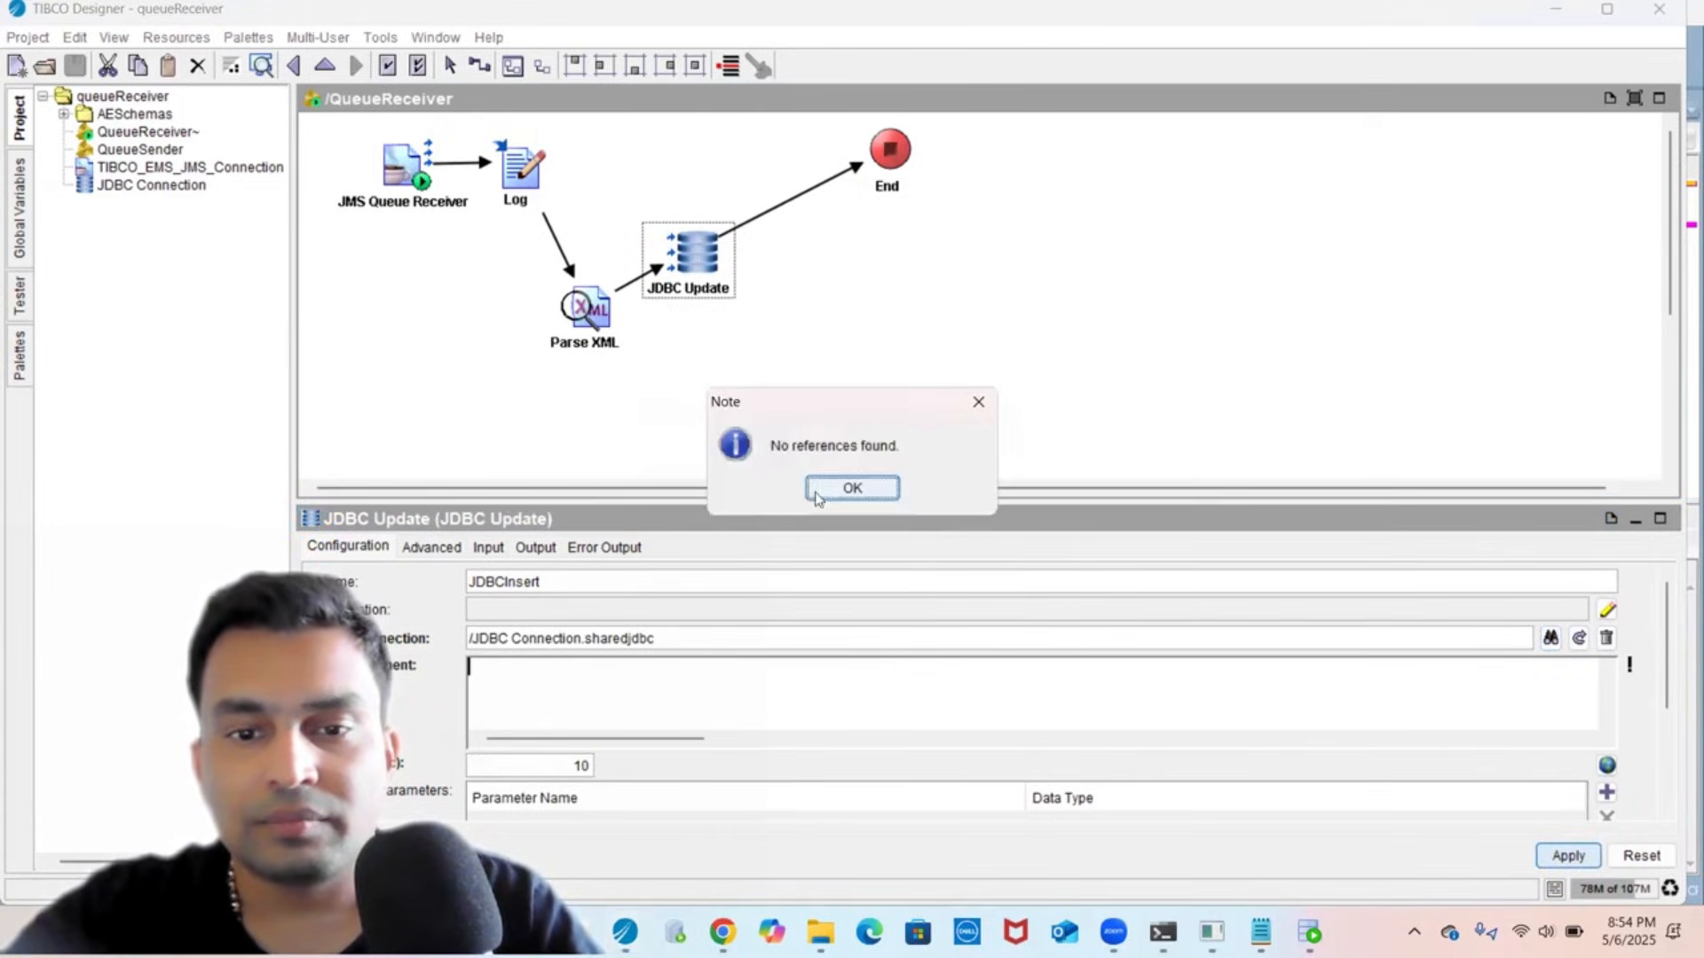
click(850, 489)
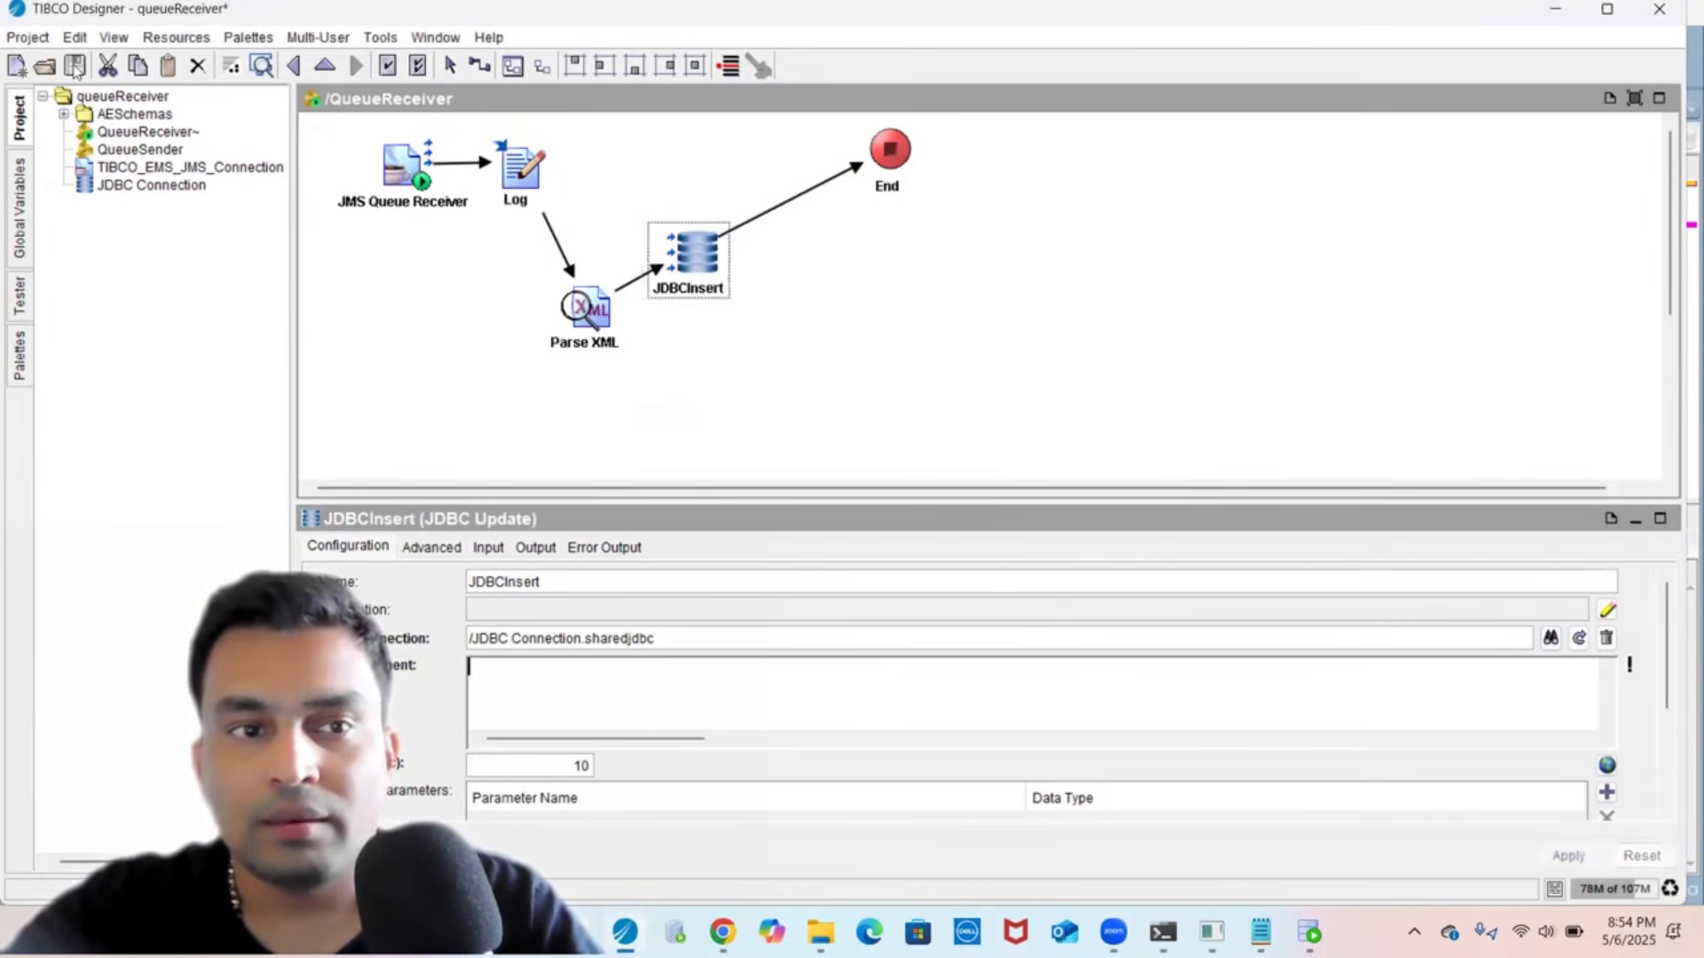
click(74, 67)
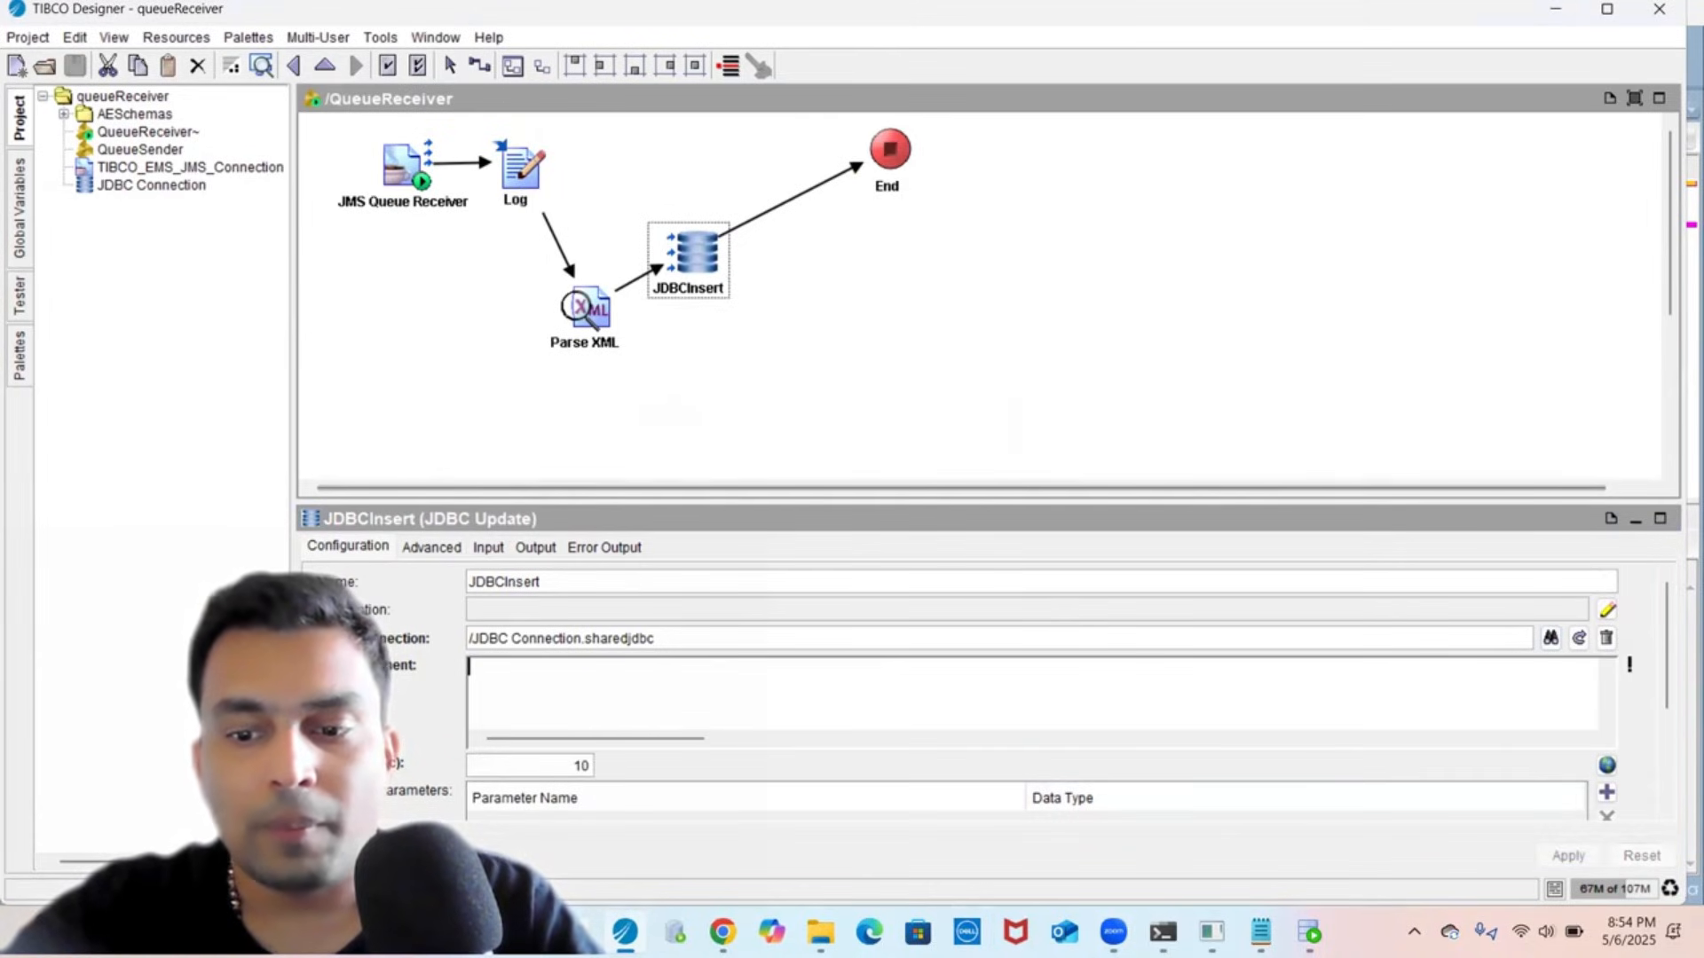
click(1309, 933)
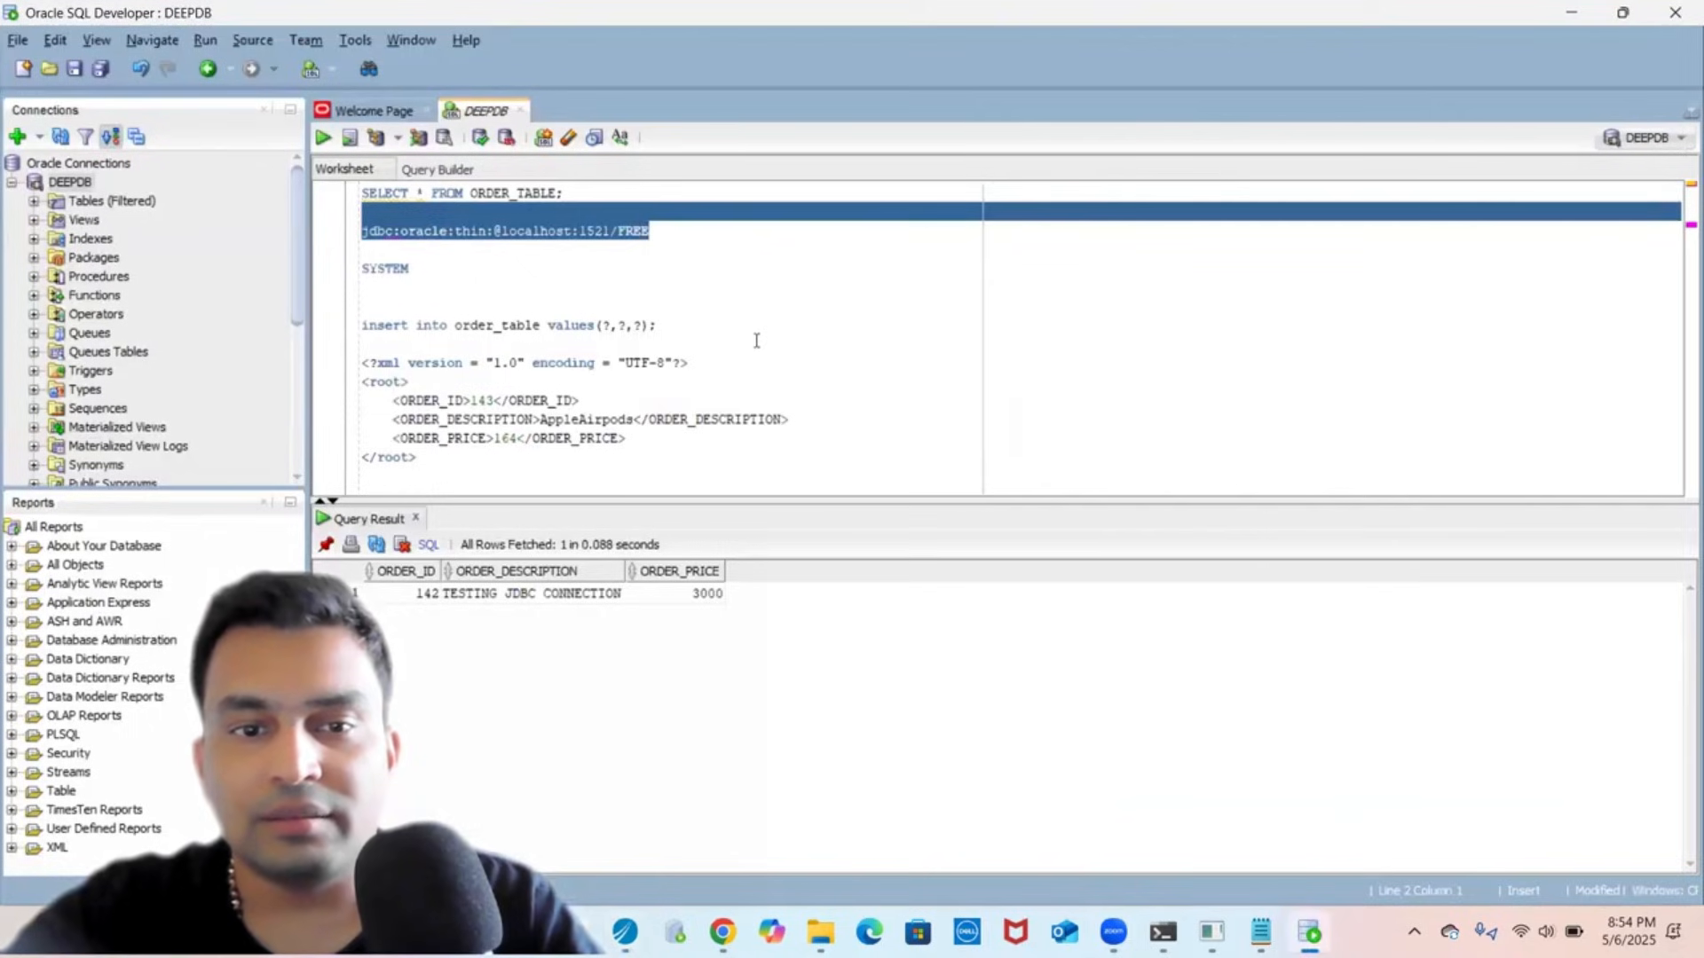
- Paste 'insert into order_table values(?,?,?)' from the SQL Developer worksheet into JDBCInsert's SQL Statement
click(737, 314)
click(647, 323)
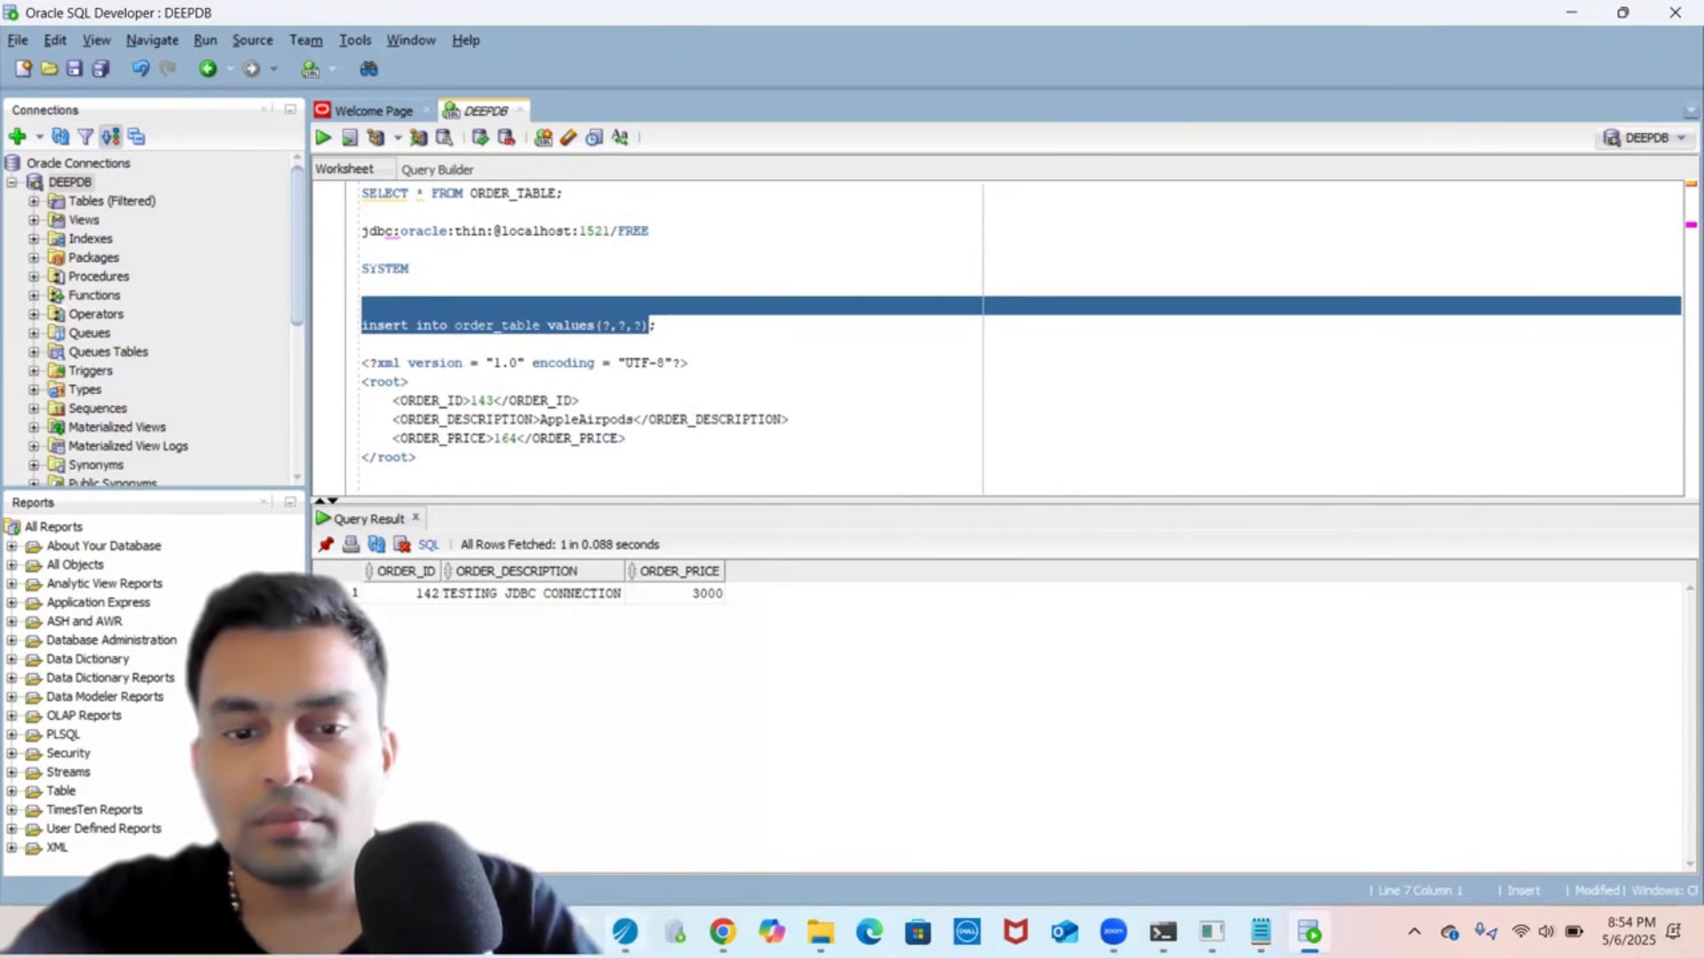
key(alt+Tab)
click(710, 710)
text(insert into order_table values(?,?,?))
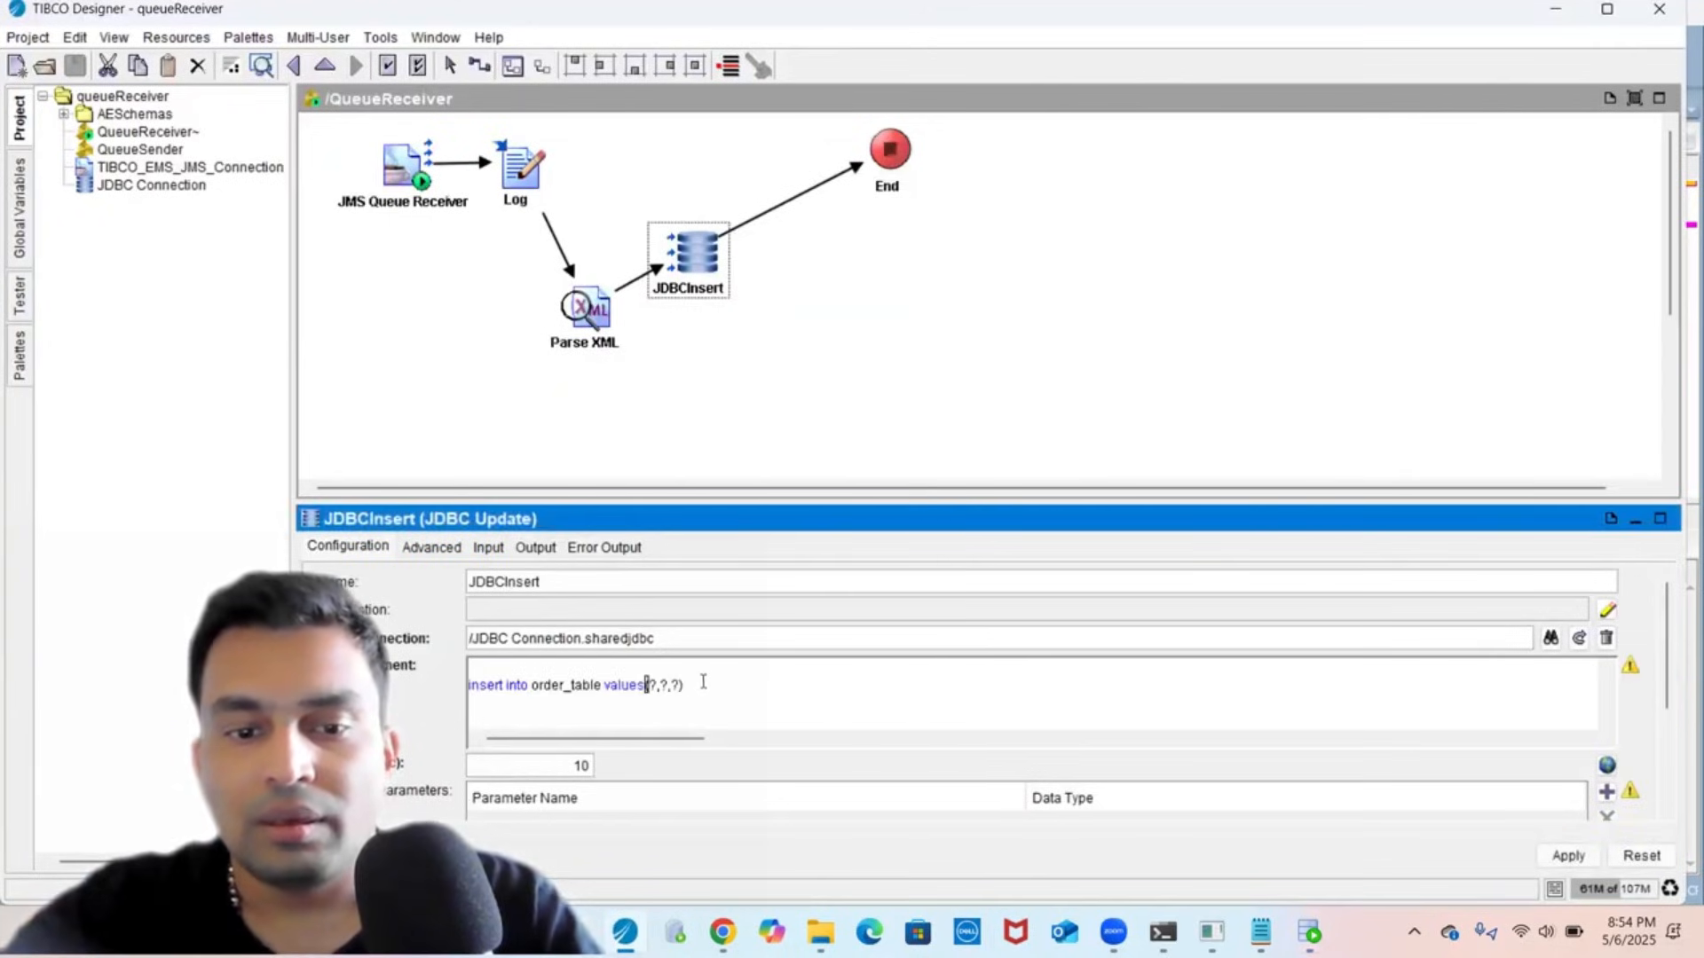
- Remove the blank line from the SQL statement and add three prepared parameters
click(674, 662)
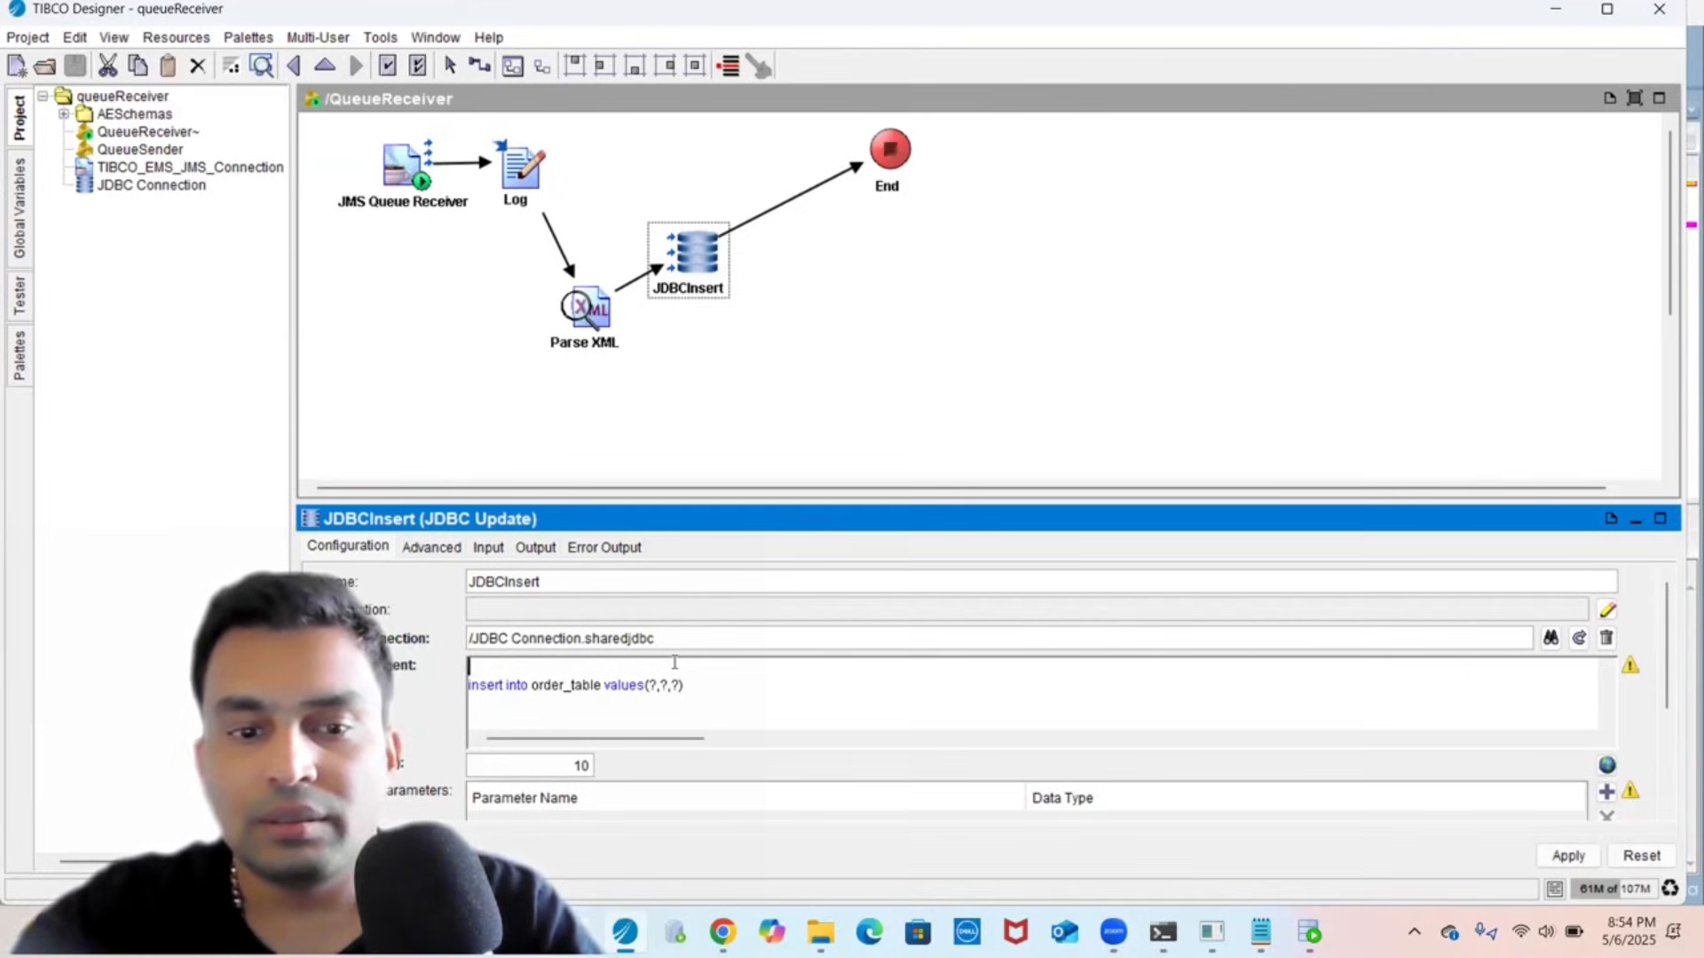
key(BackSpace)
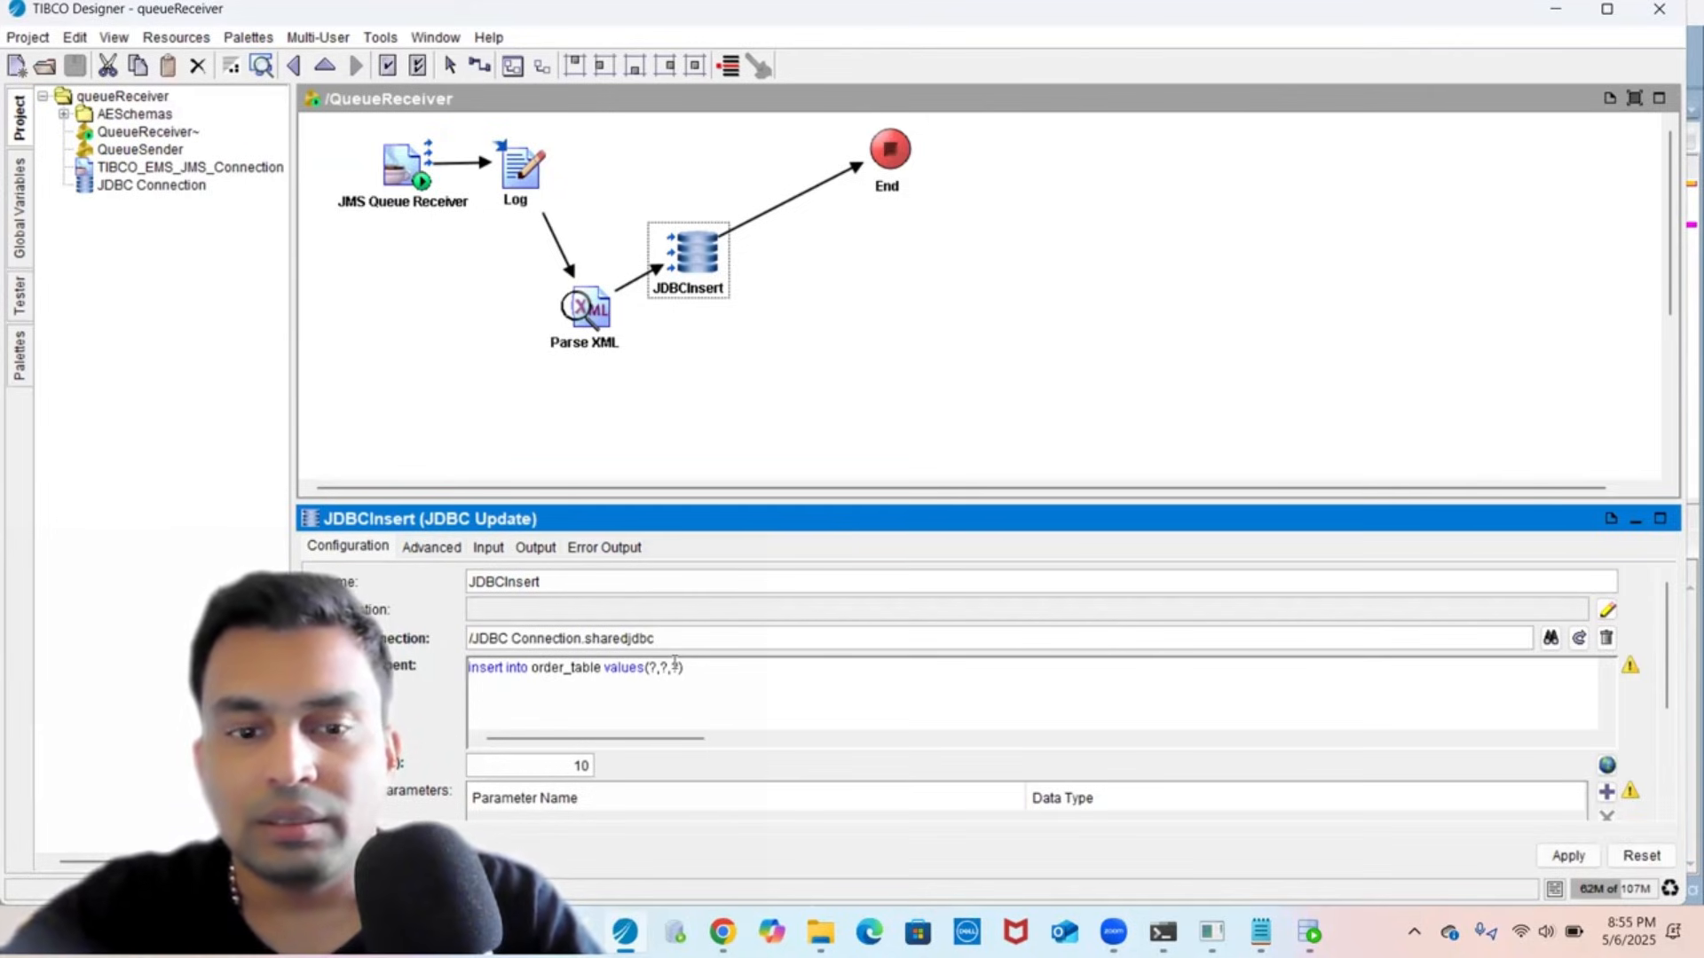
drag(703, 497, 710, 380)
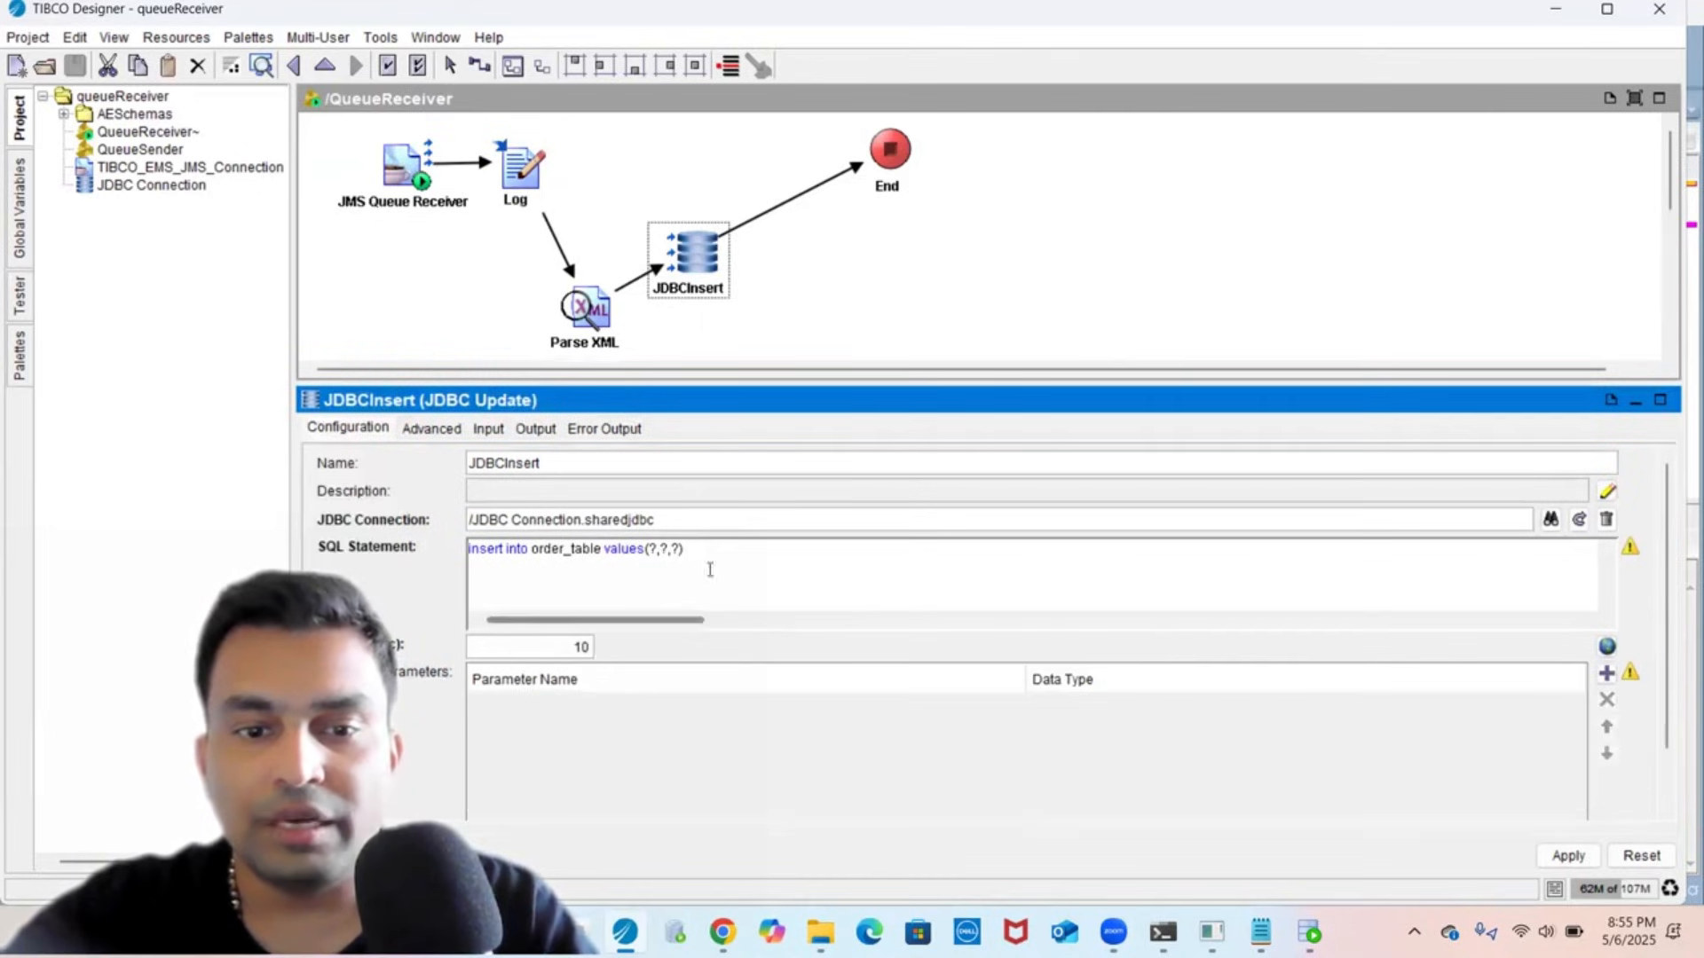
click(1605, 676)
click(1604, 676)
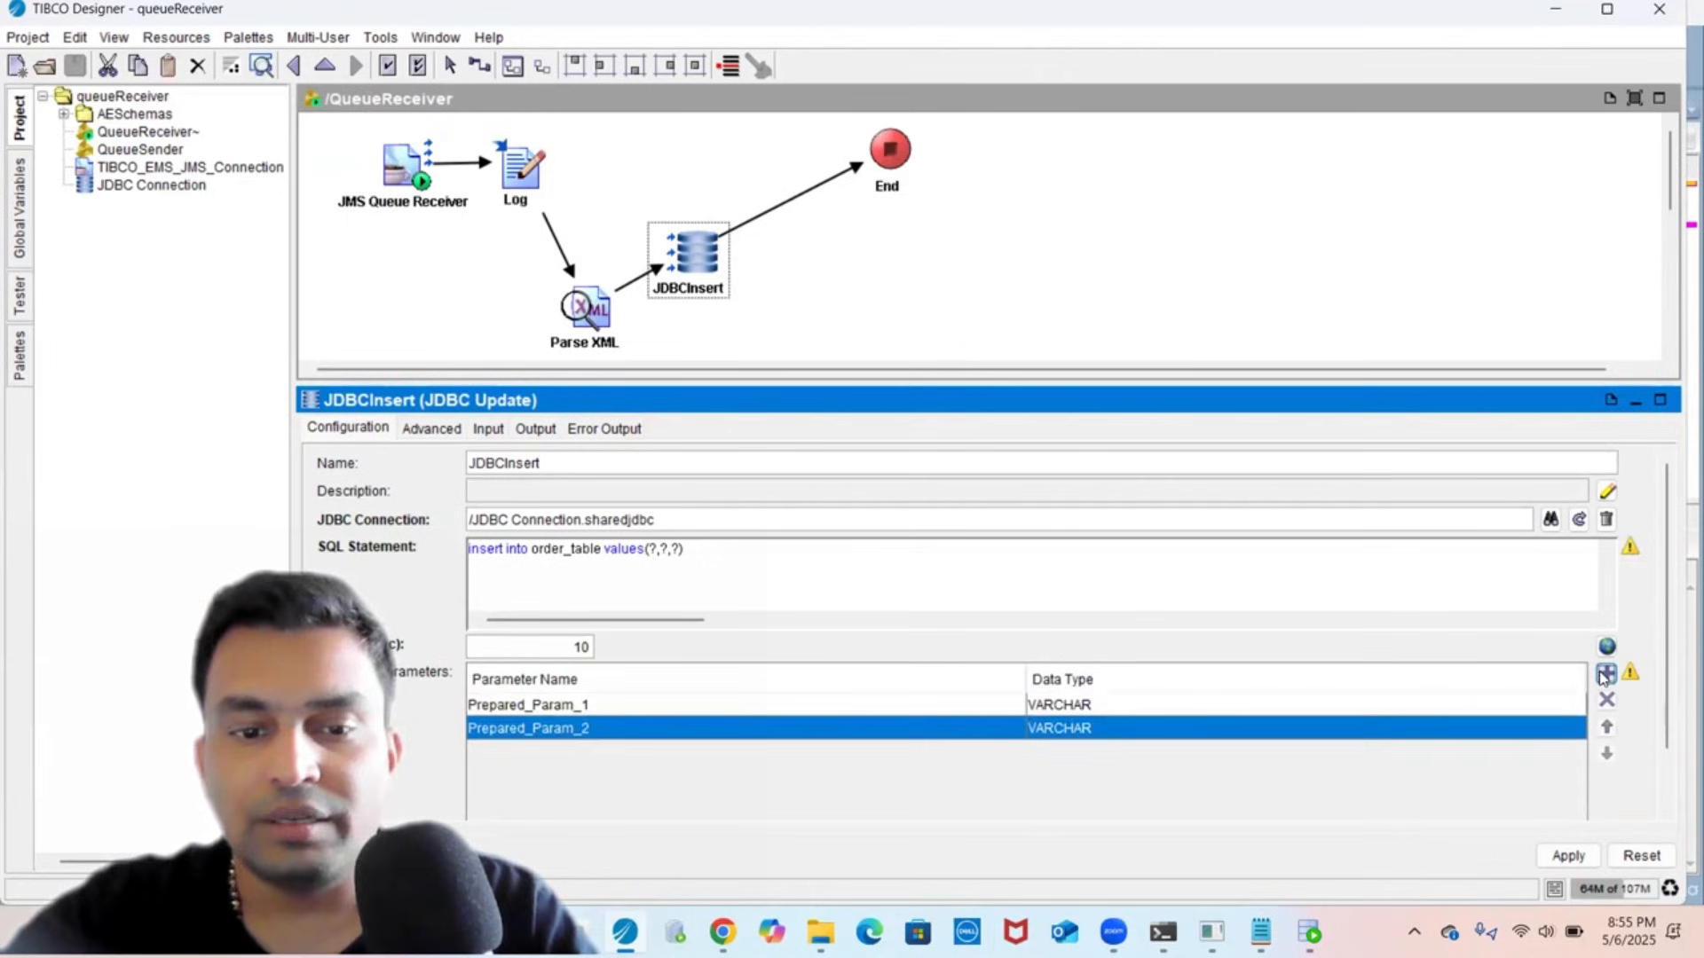
click(1605, 677)
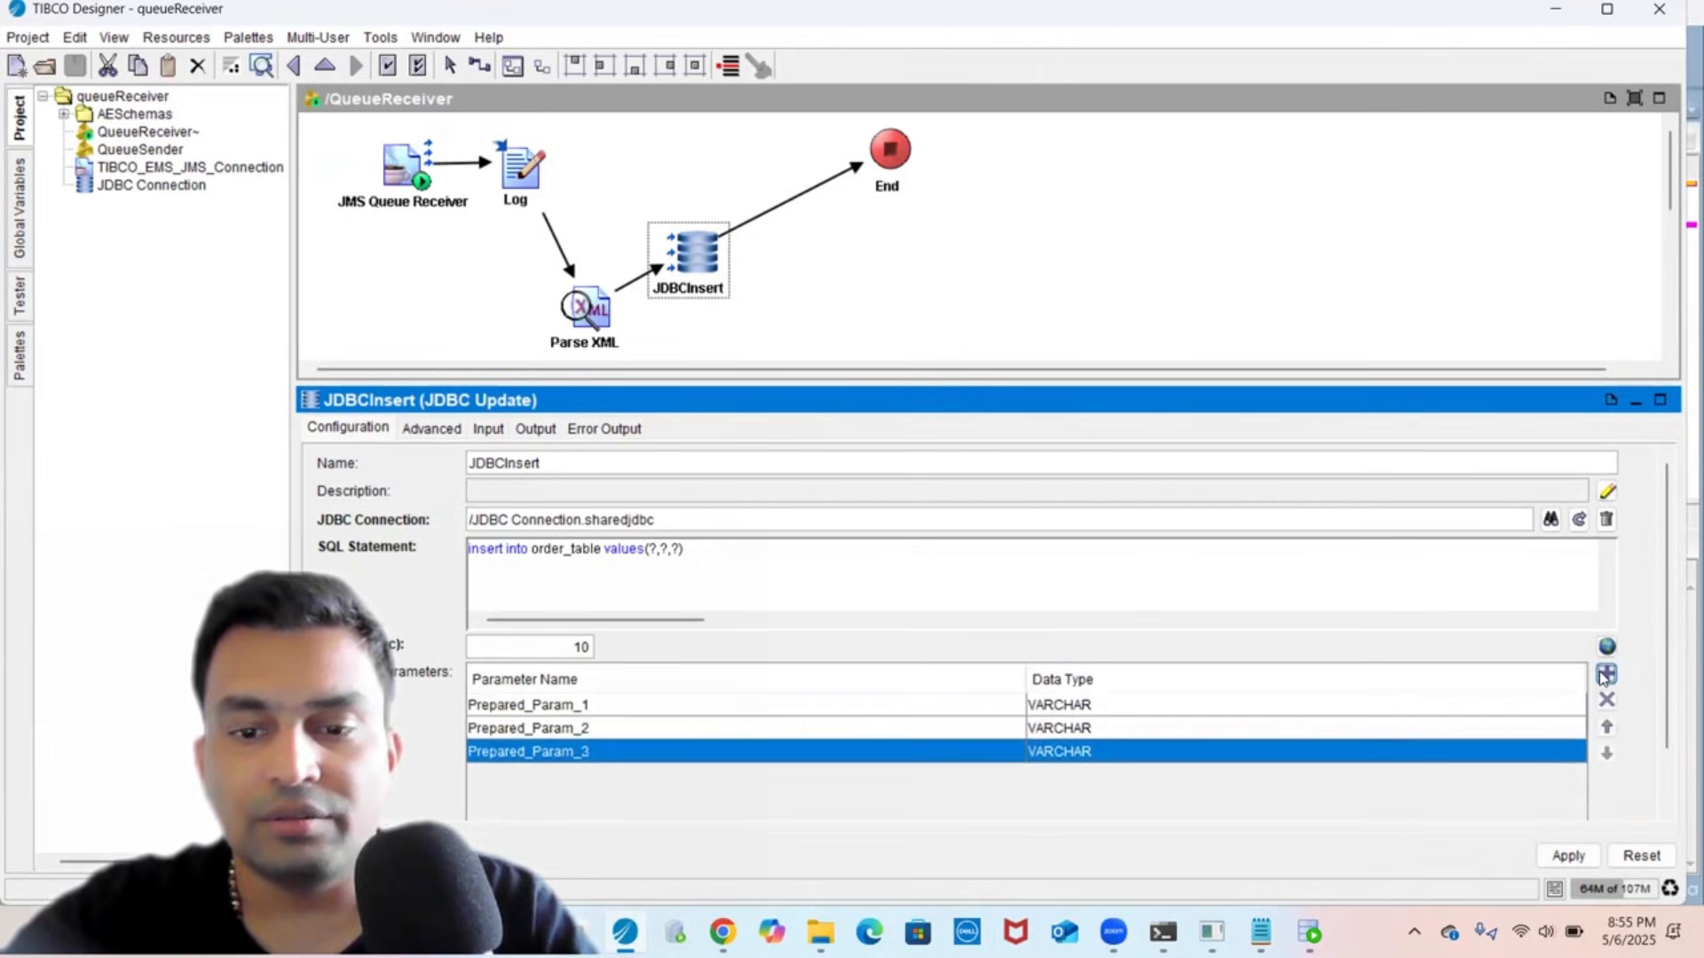
- Apply the changes and copy the ORDER_ID name from Parse XML's output for the first parameter
click(985, 707)
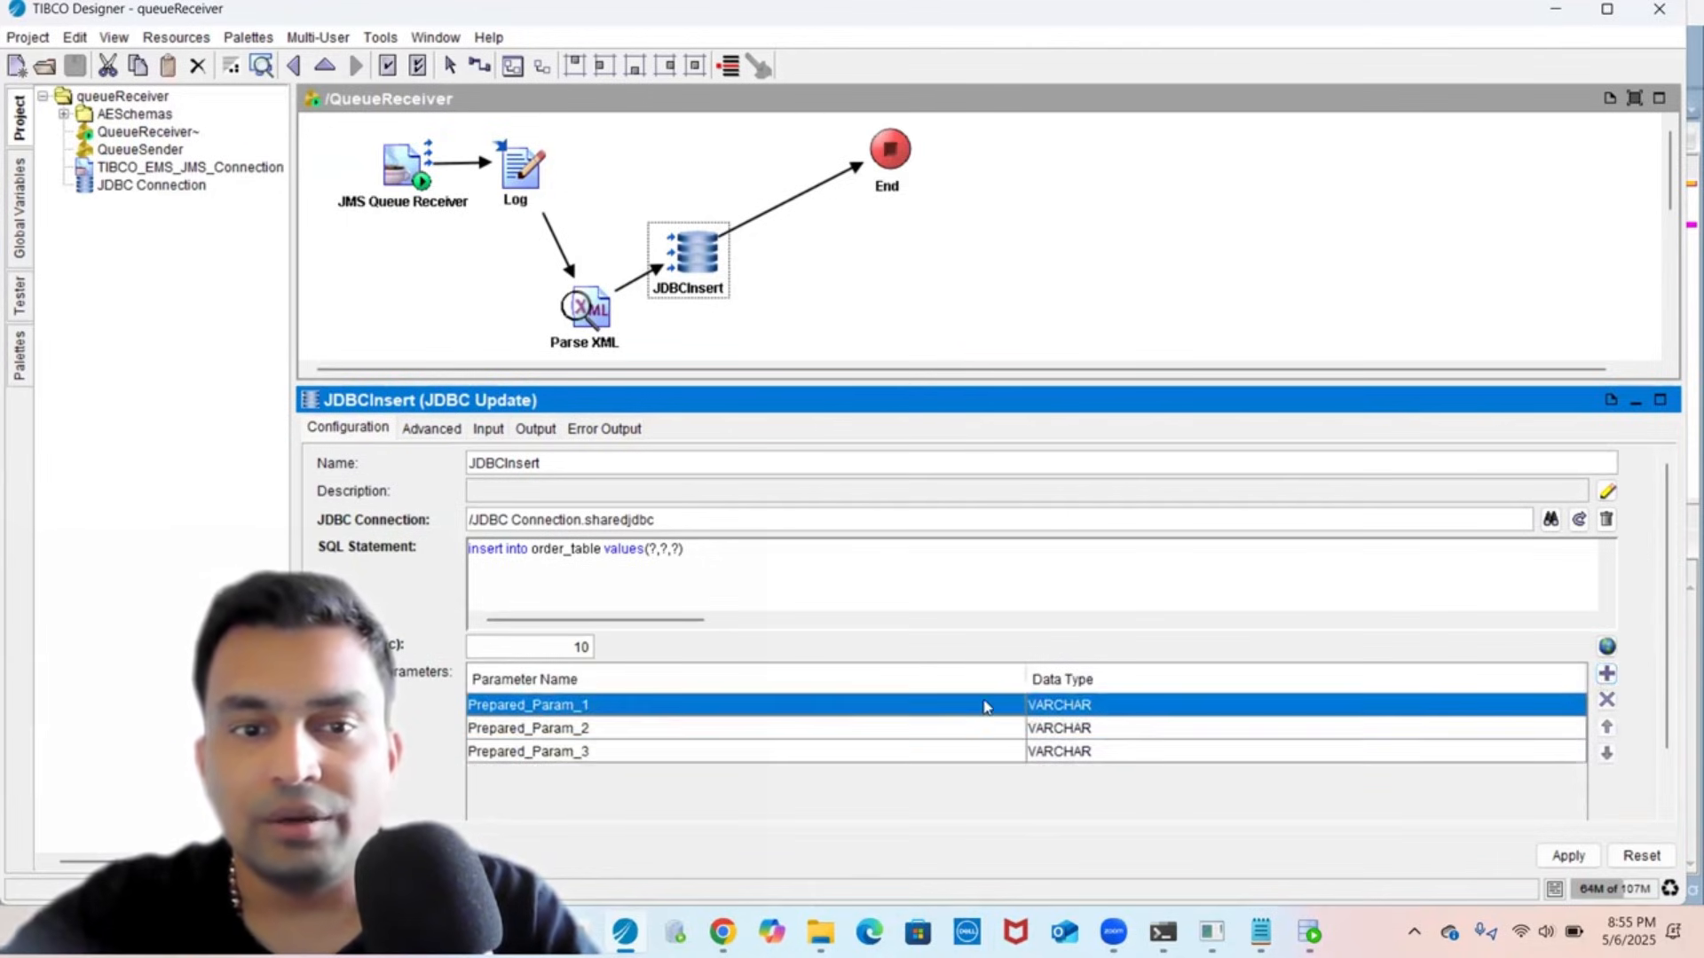
click(590, 324)
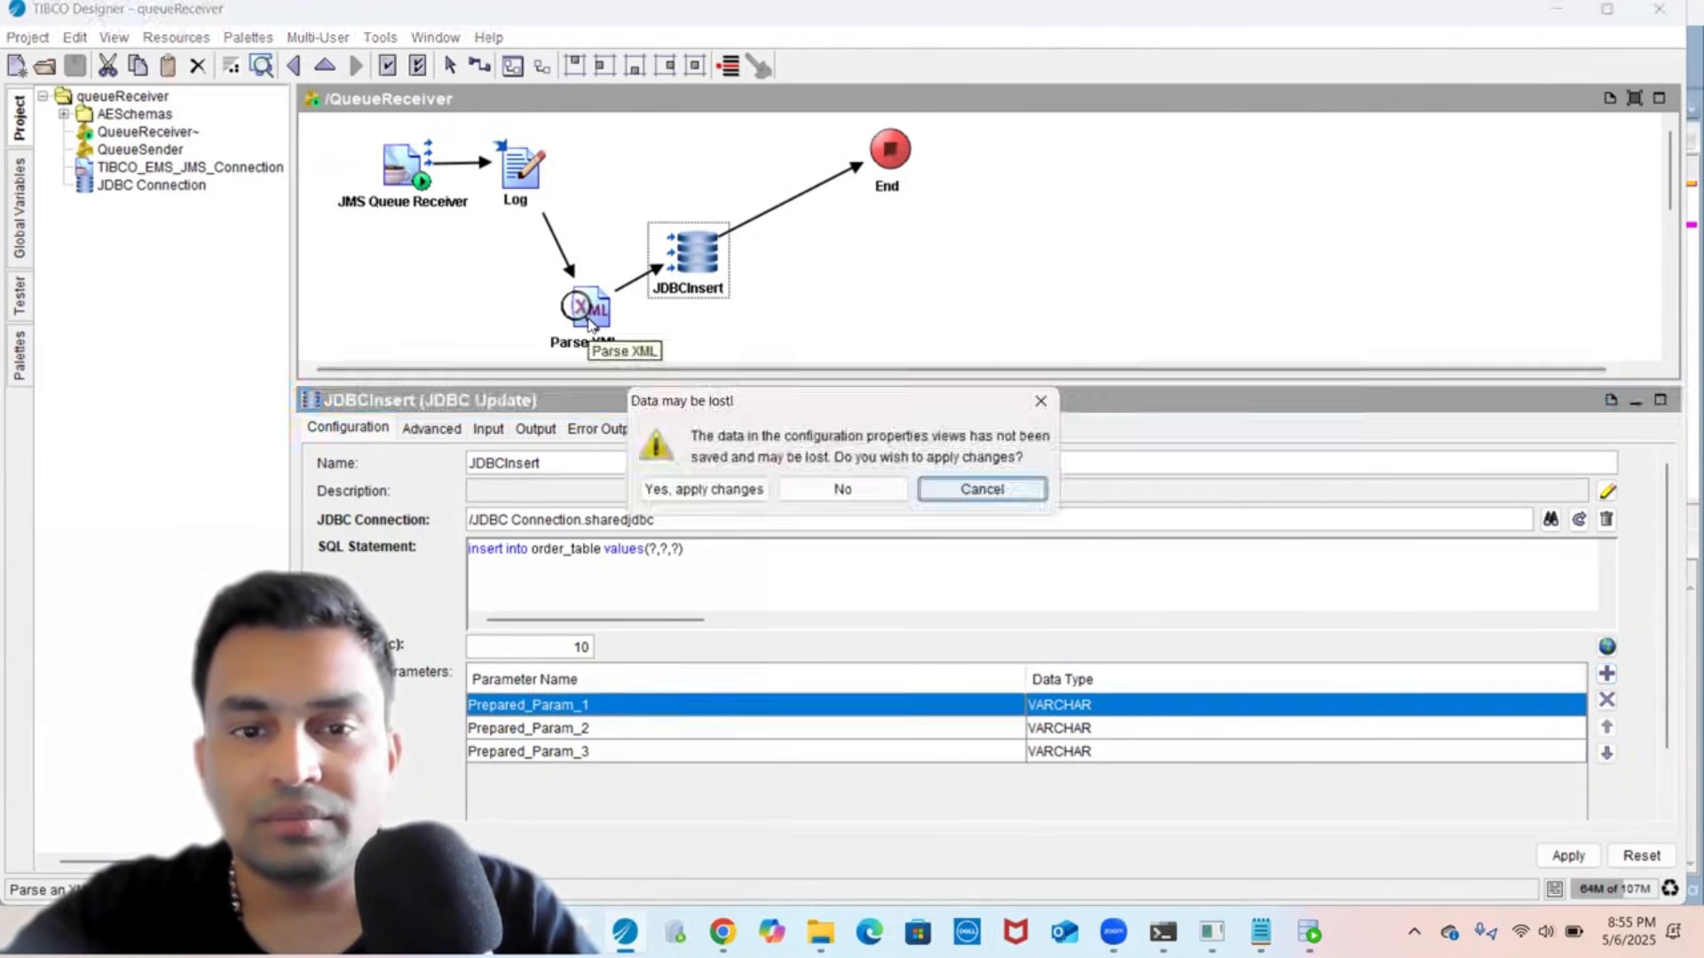
click(703, 487)
click(591, 319)
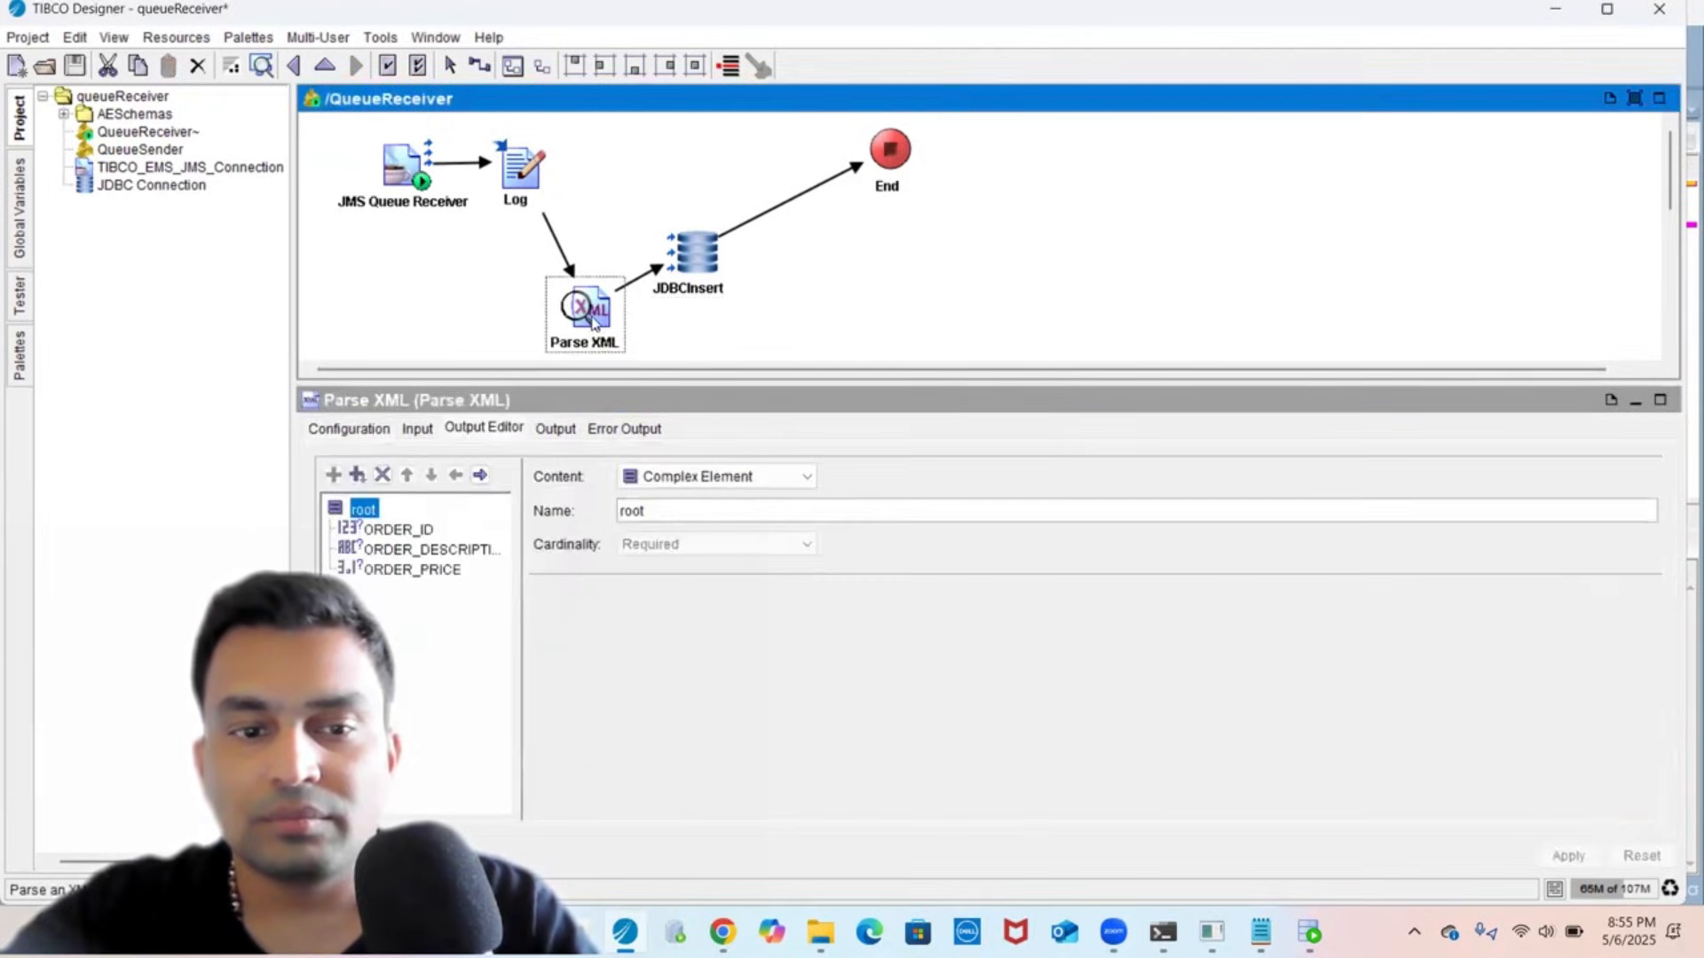
click(407, 530)
double_click(660, 513)
key(ctrl+c)
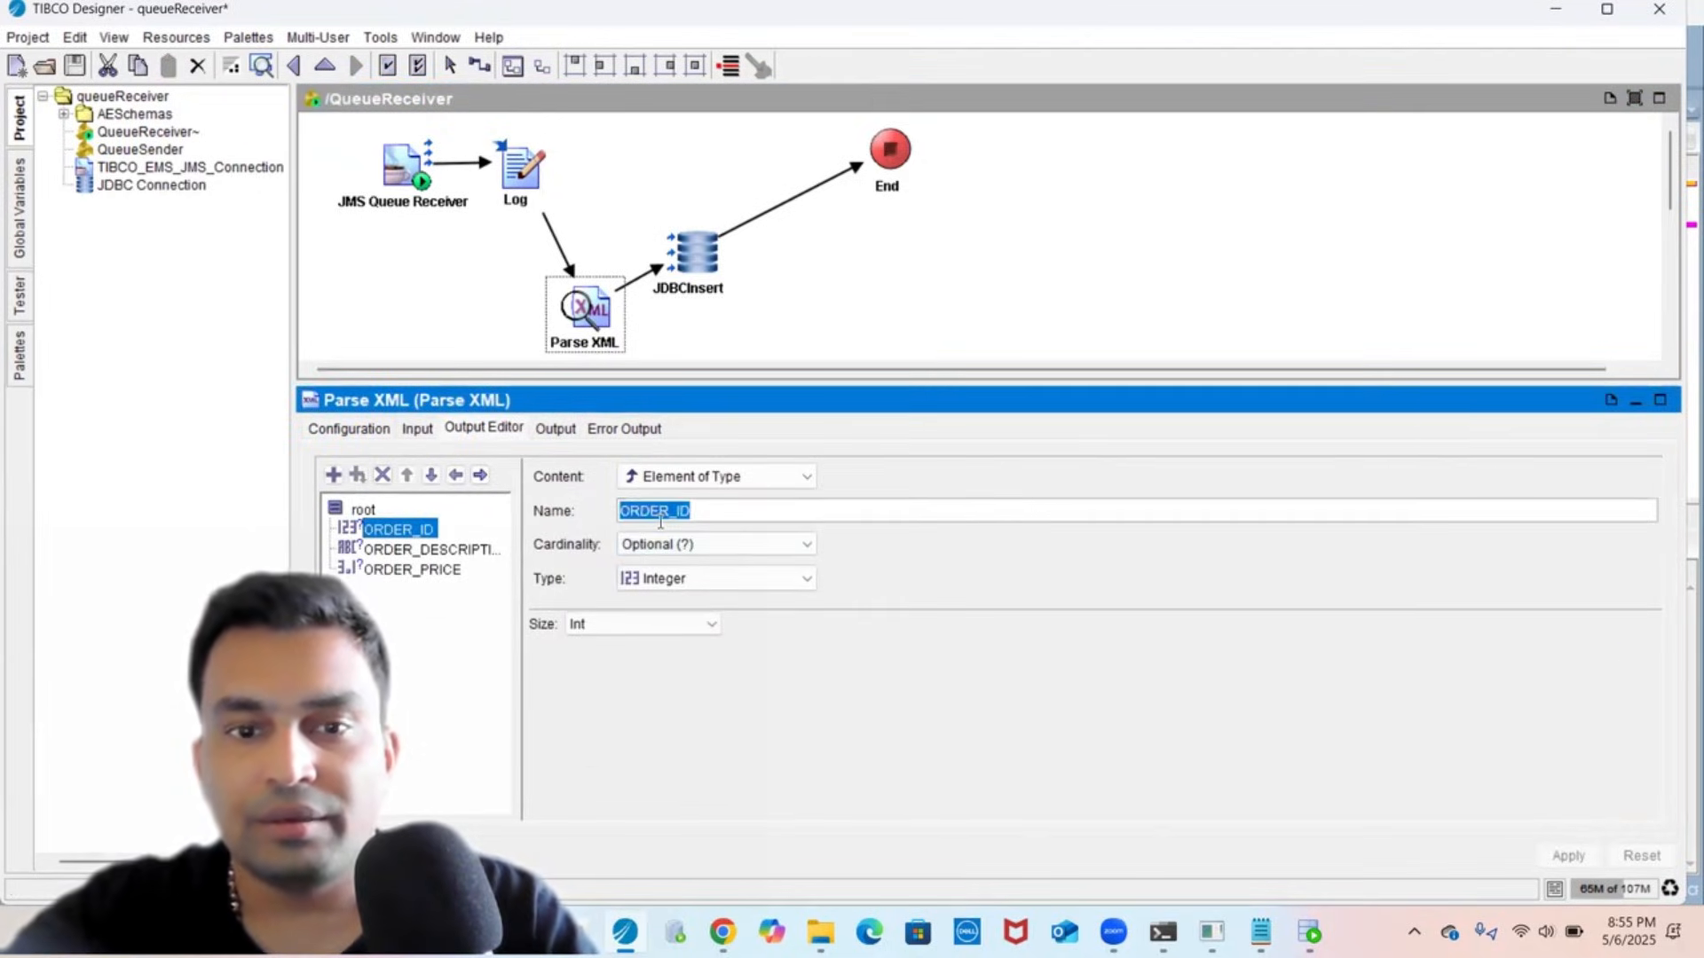
click(698, 258)
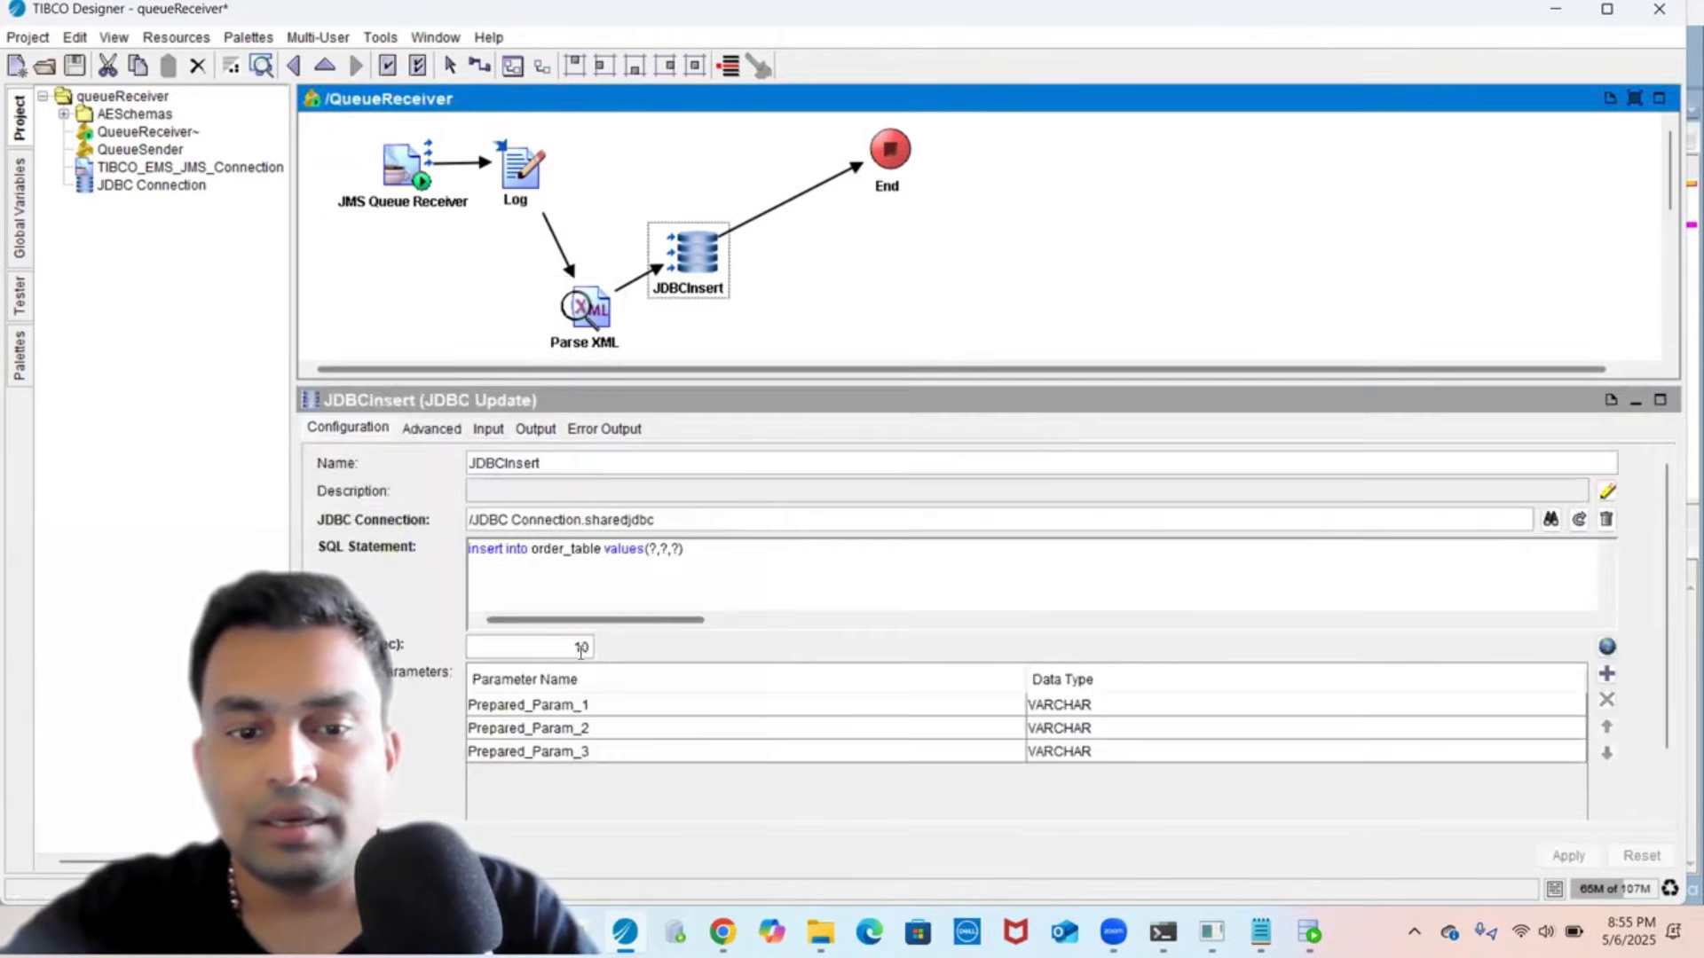
click(562, 703)
double_click(563, 703)
- Name the first prepared parameter ORDER_ID with data type INTEGER
key(ctrl+v)
click(1053, 710)
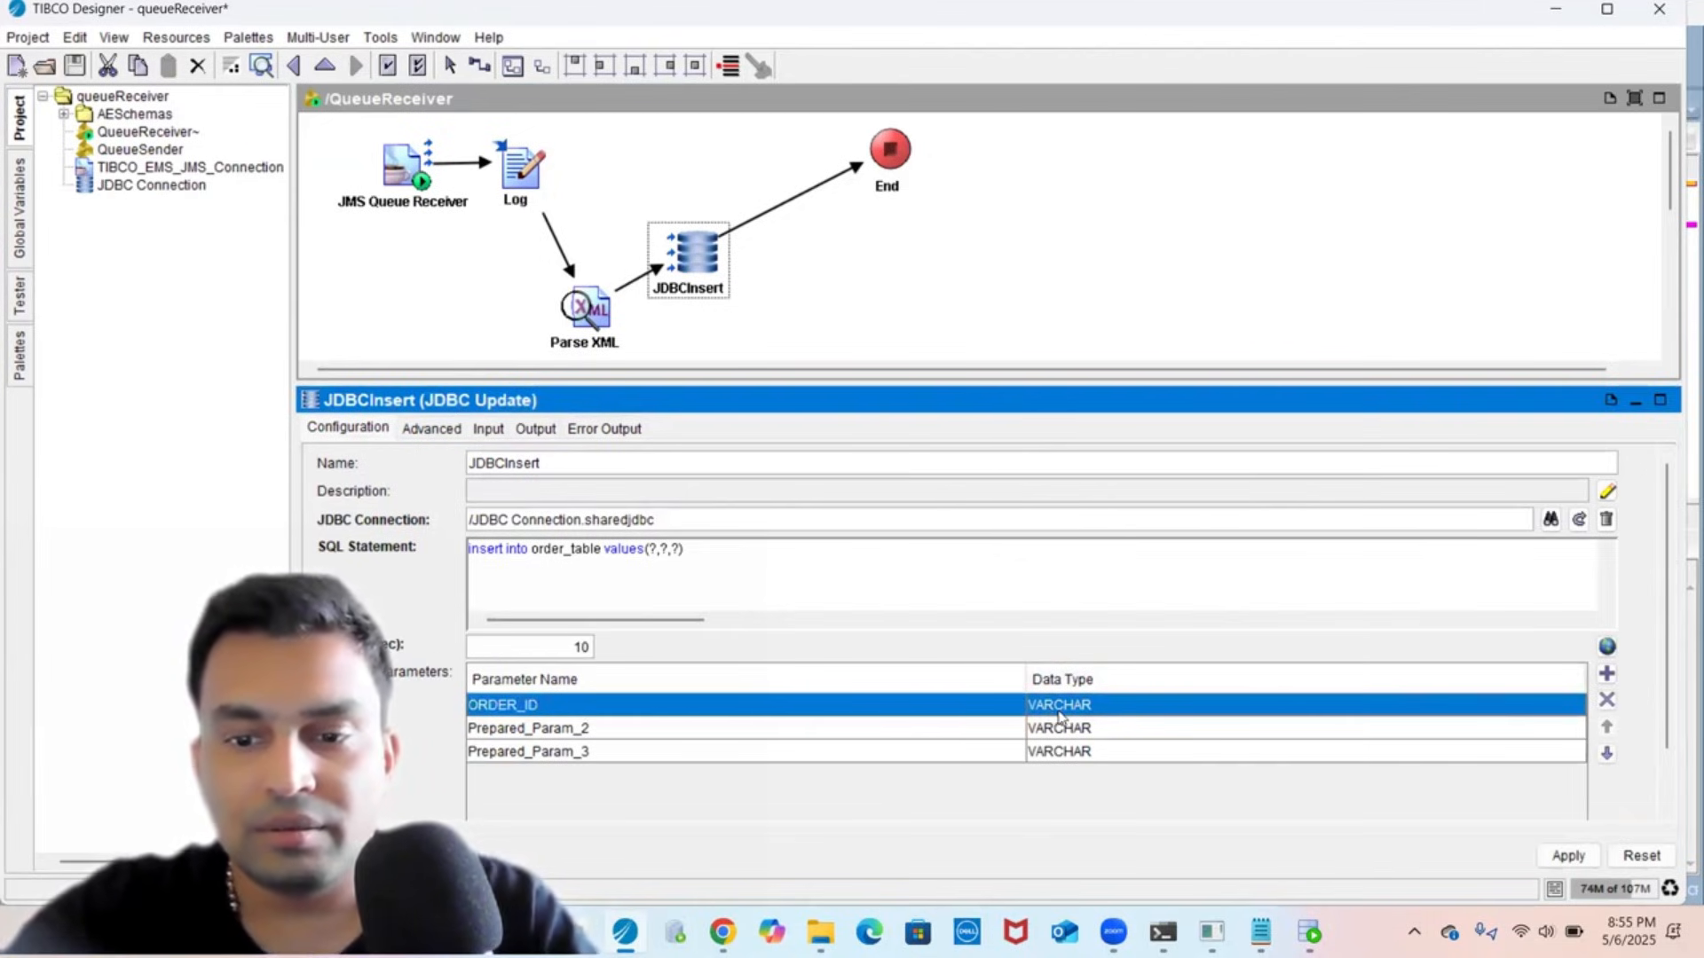
click(1063, 724)
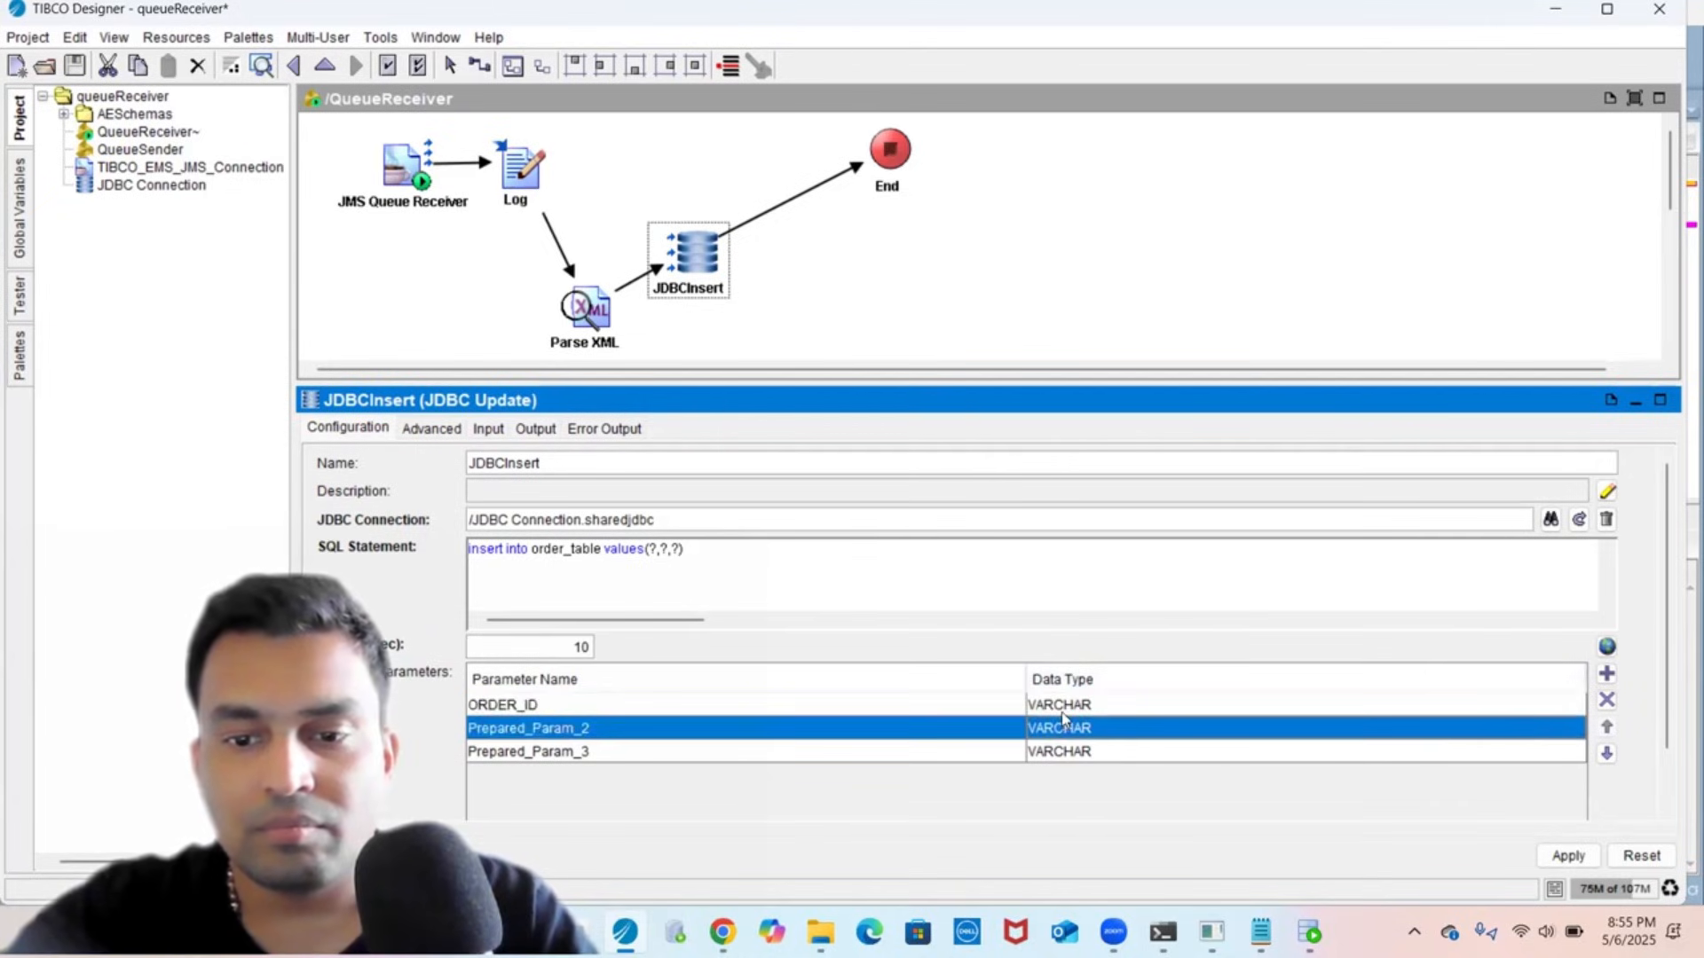
click(1063, 712)
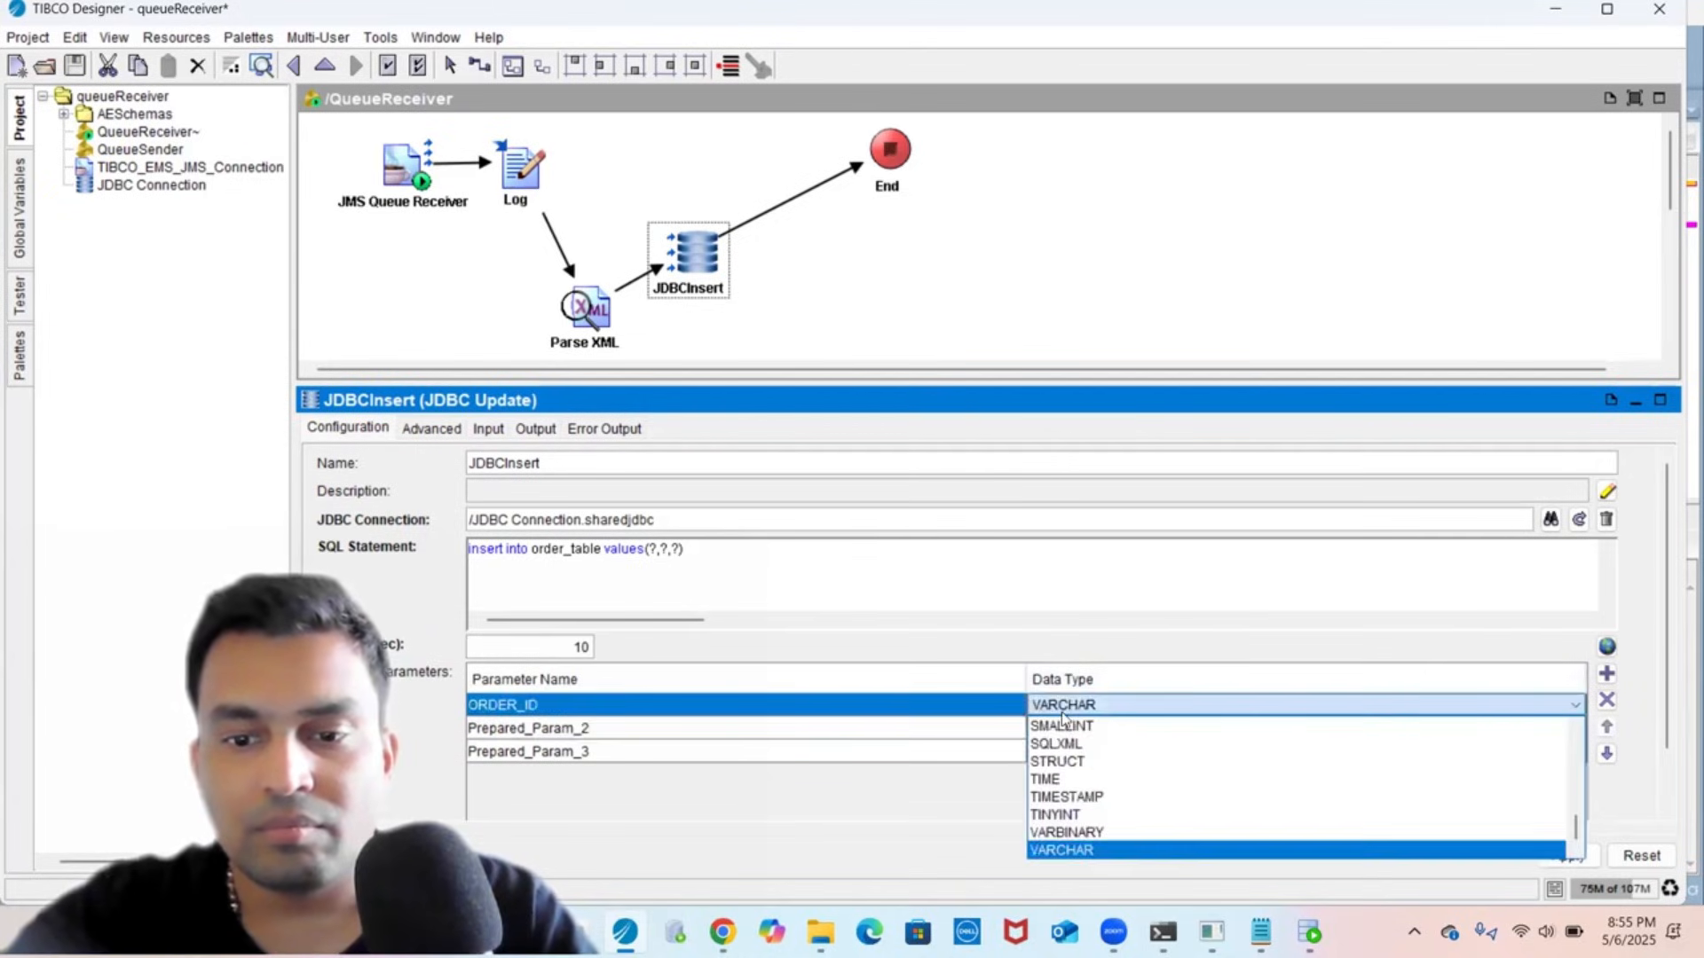
scroll(1098, 821, up, 5)
click(1098, 815)
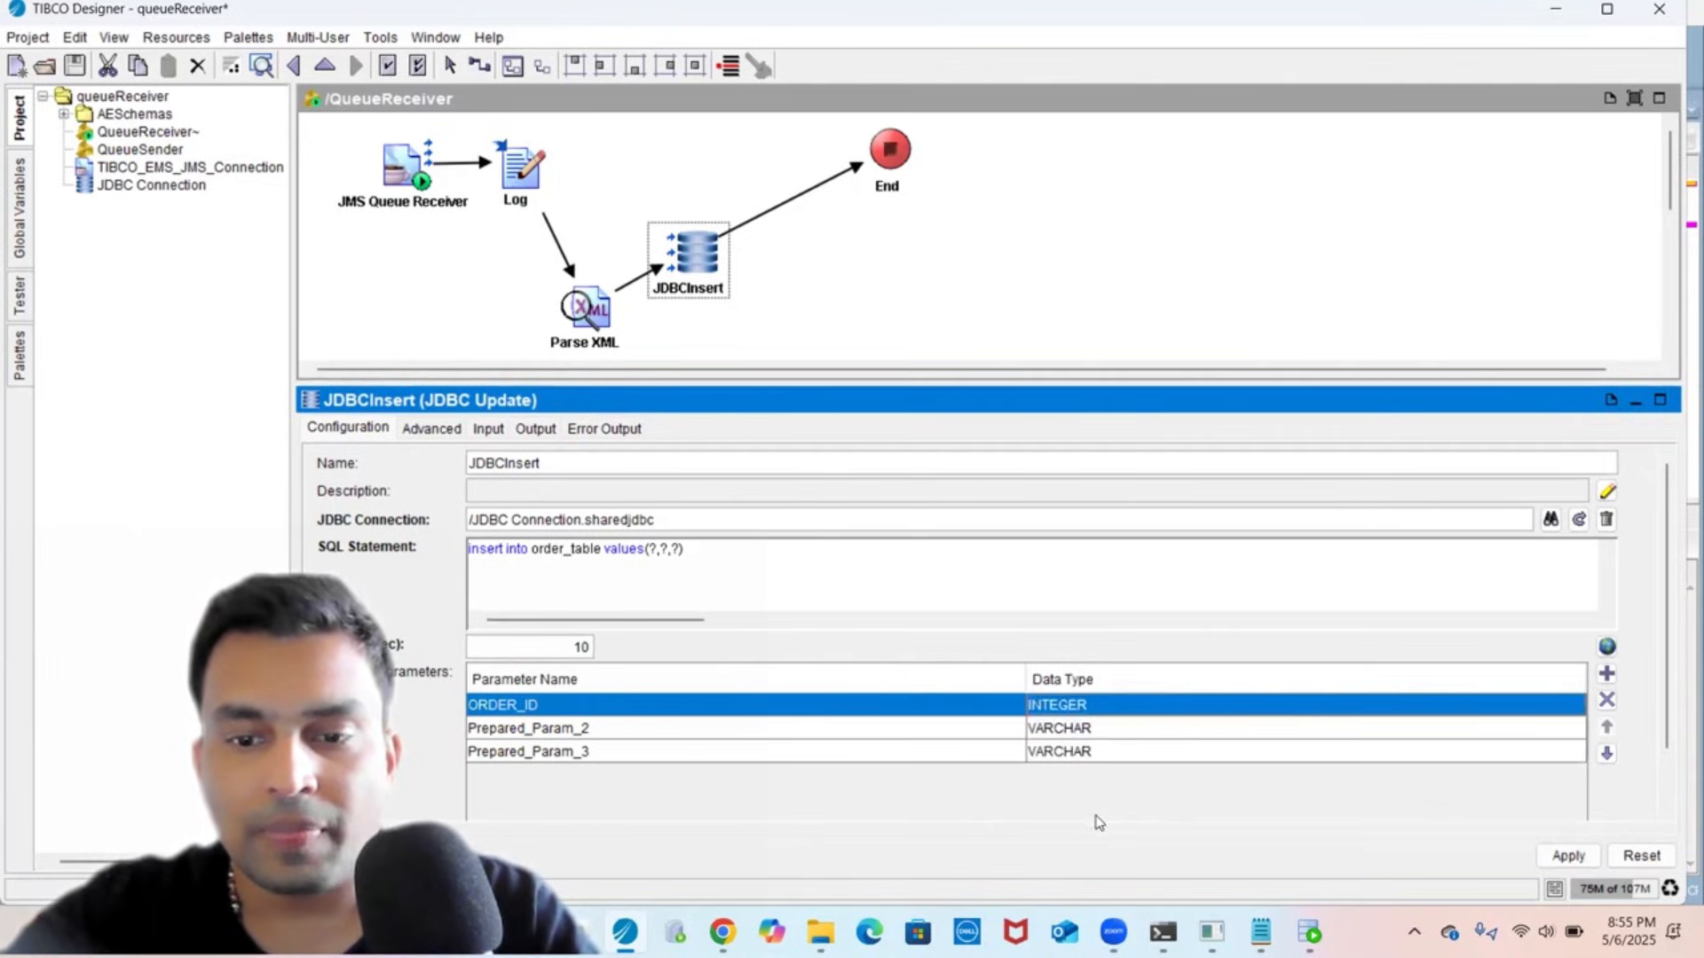
- Rename the second prepared parameter to ORDER_DESCRIPTION, copied from Parse XML's output
click(750, 730)
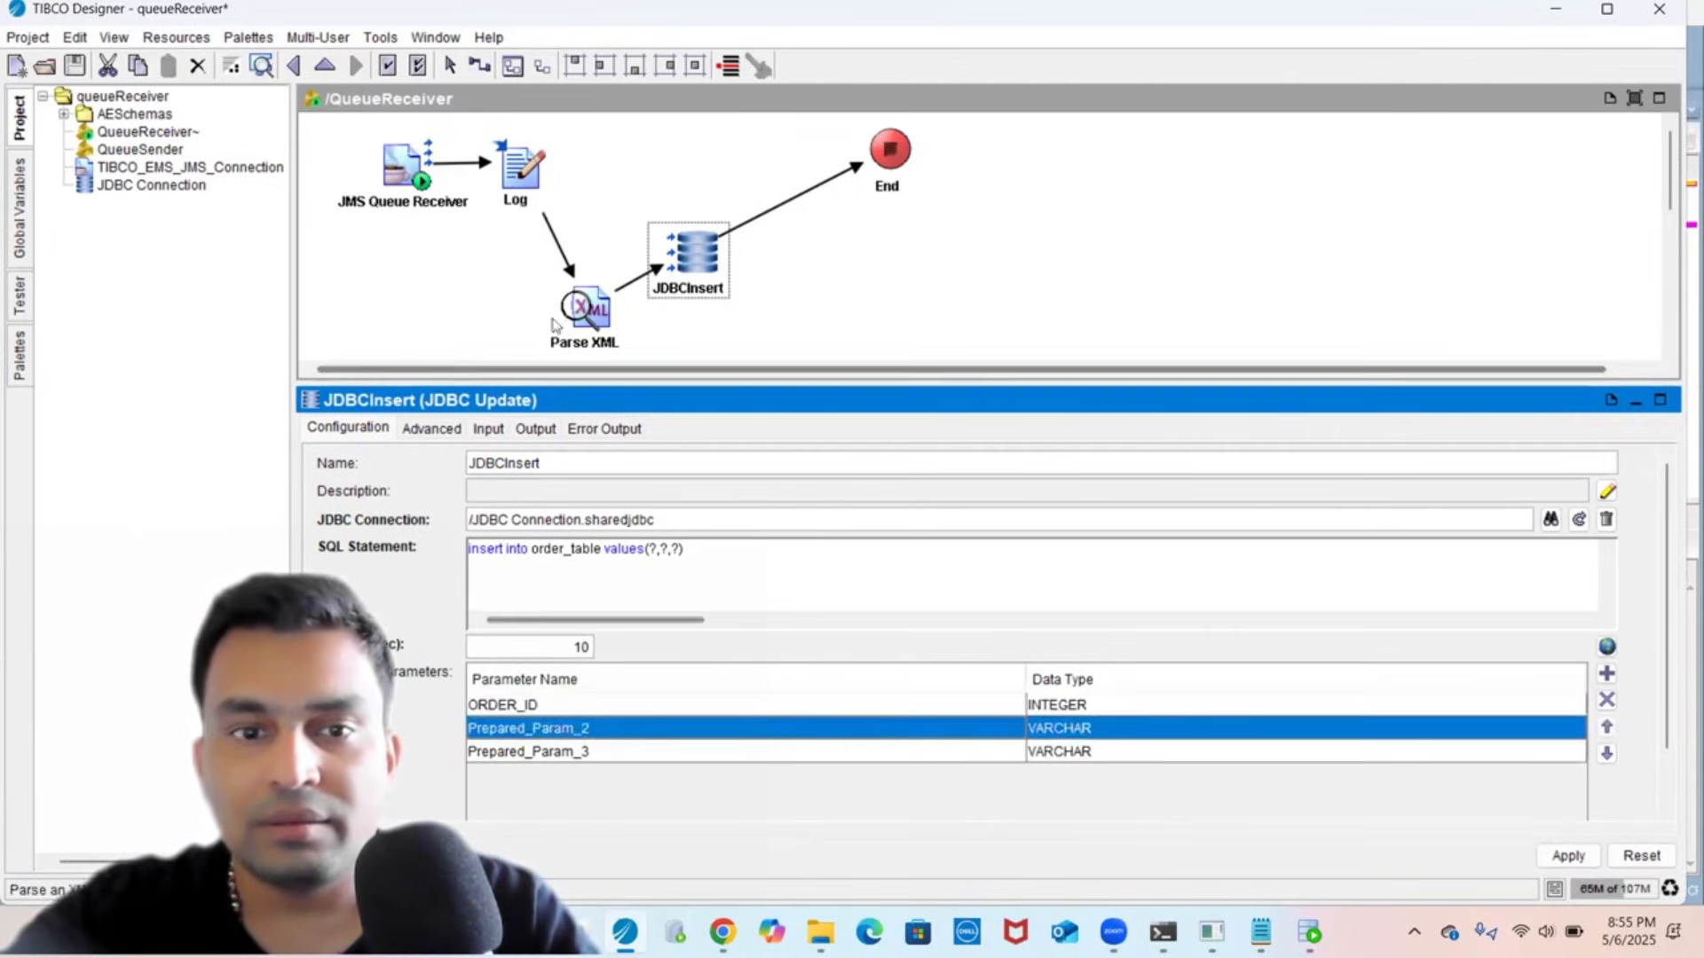
click(586, 309)
click(717, 489)
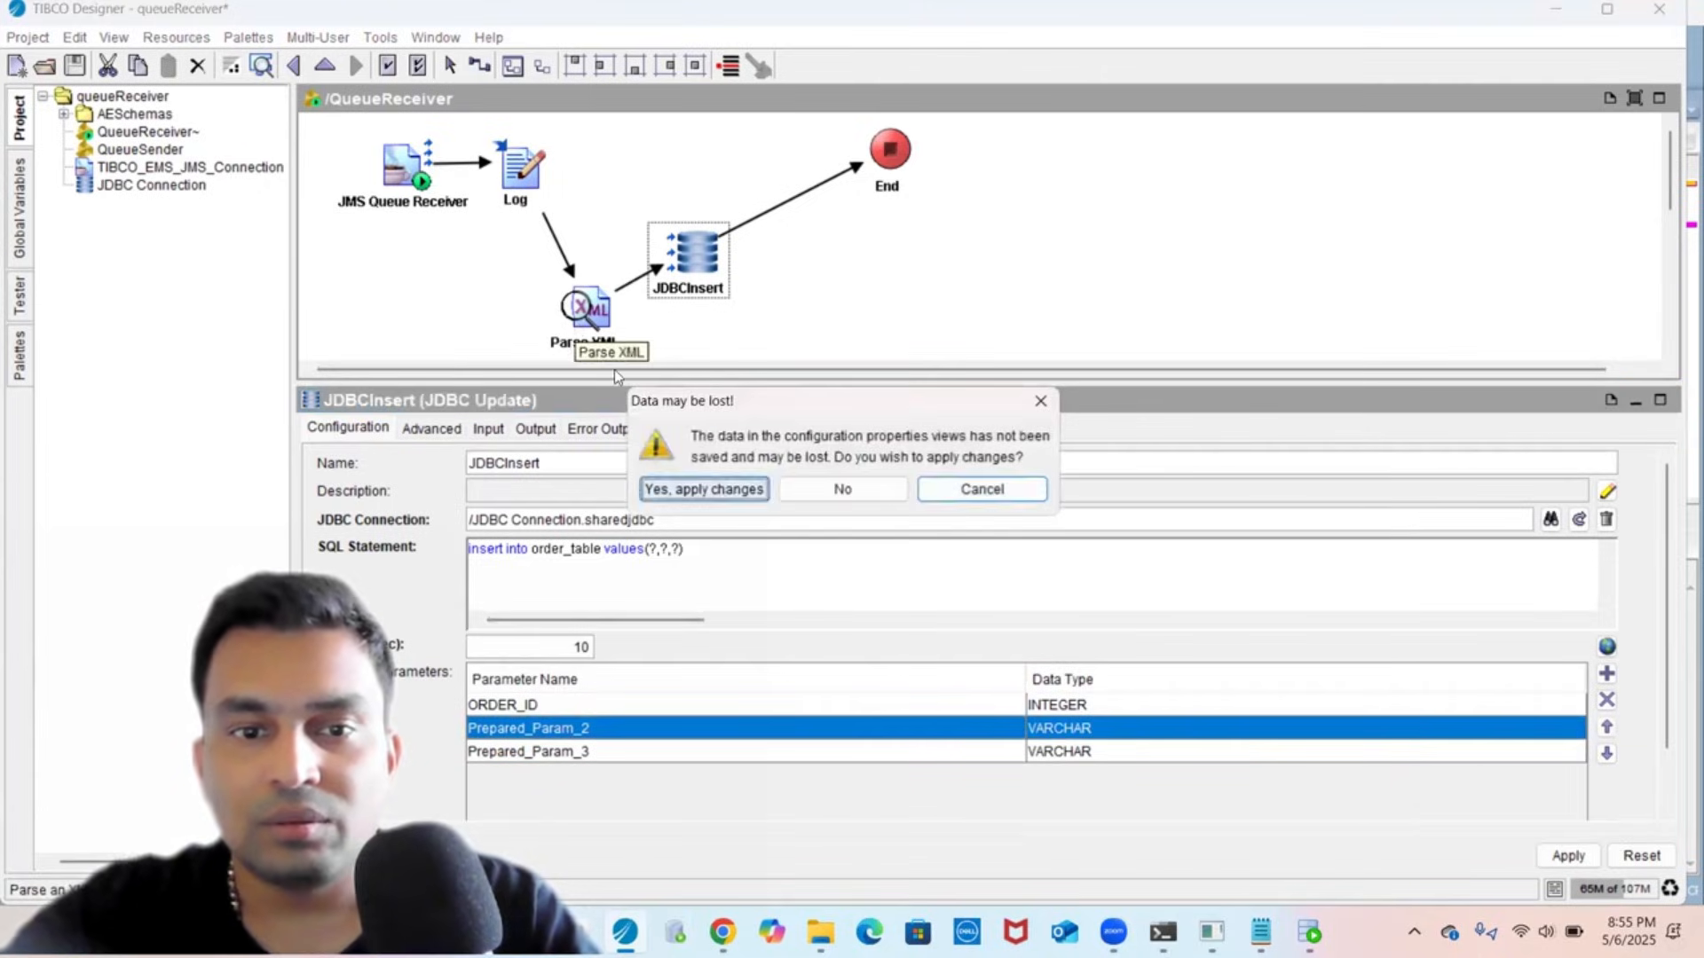
click(455, 551)
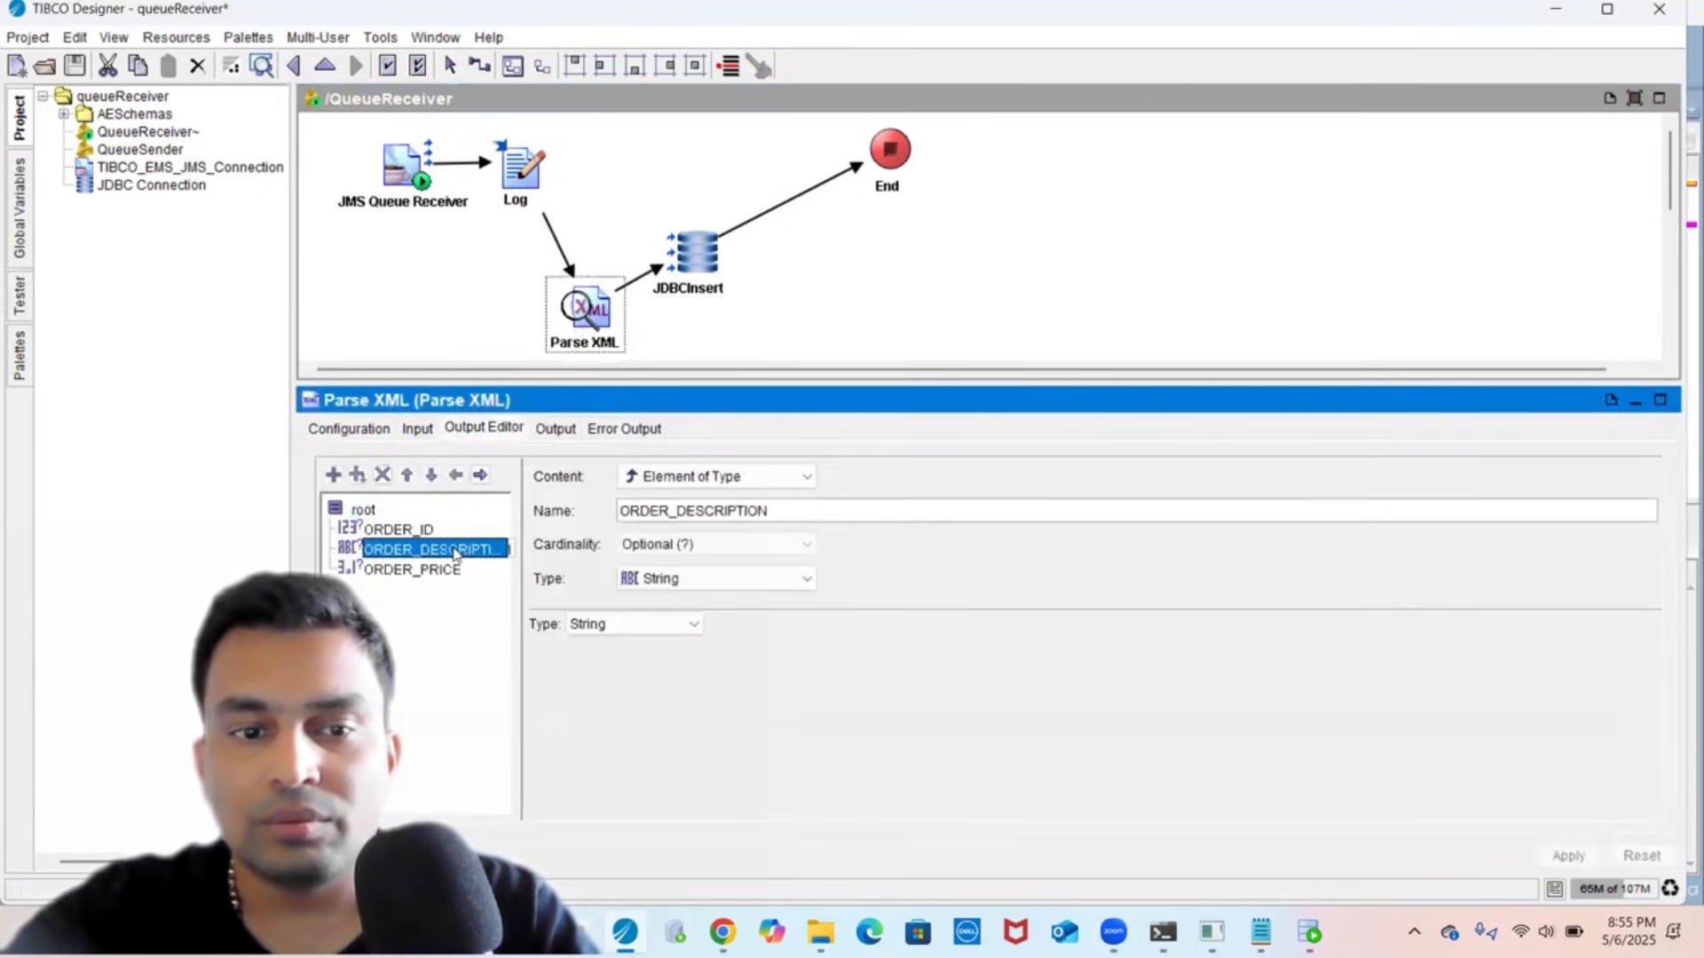
double_click(654, 510)
key(ctrl+c)
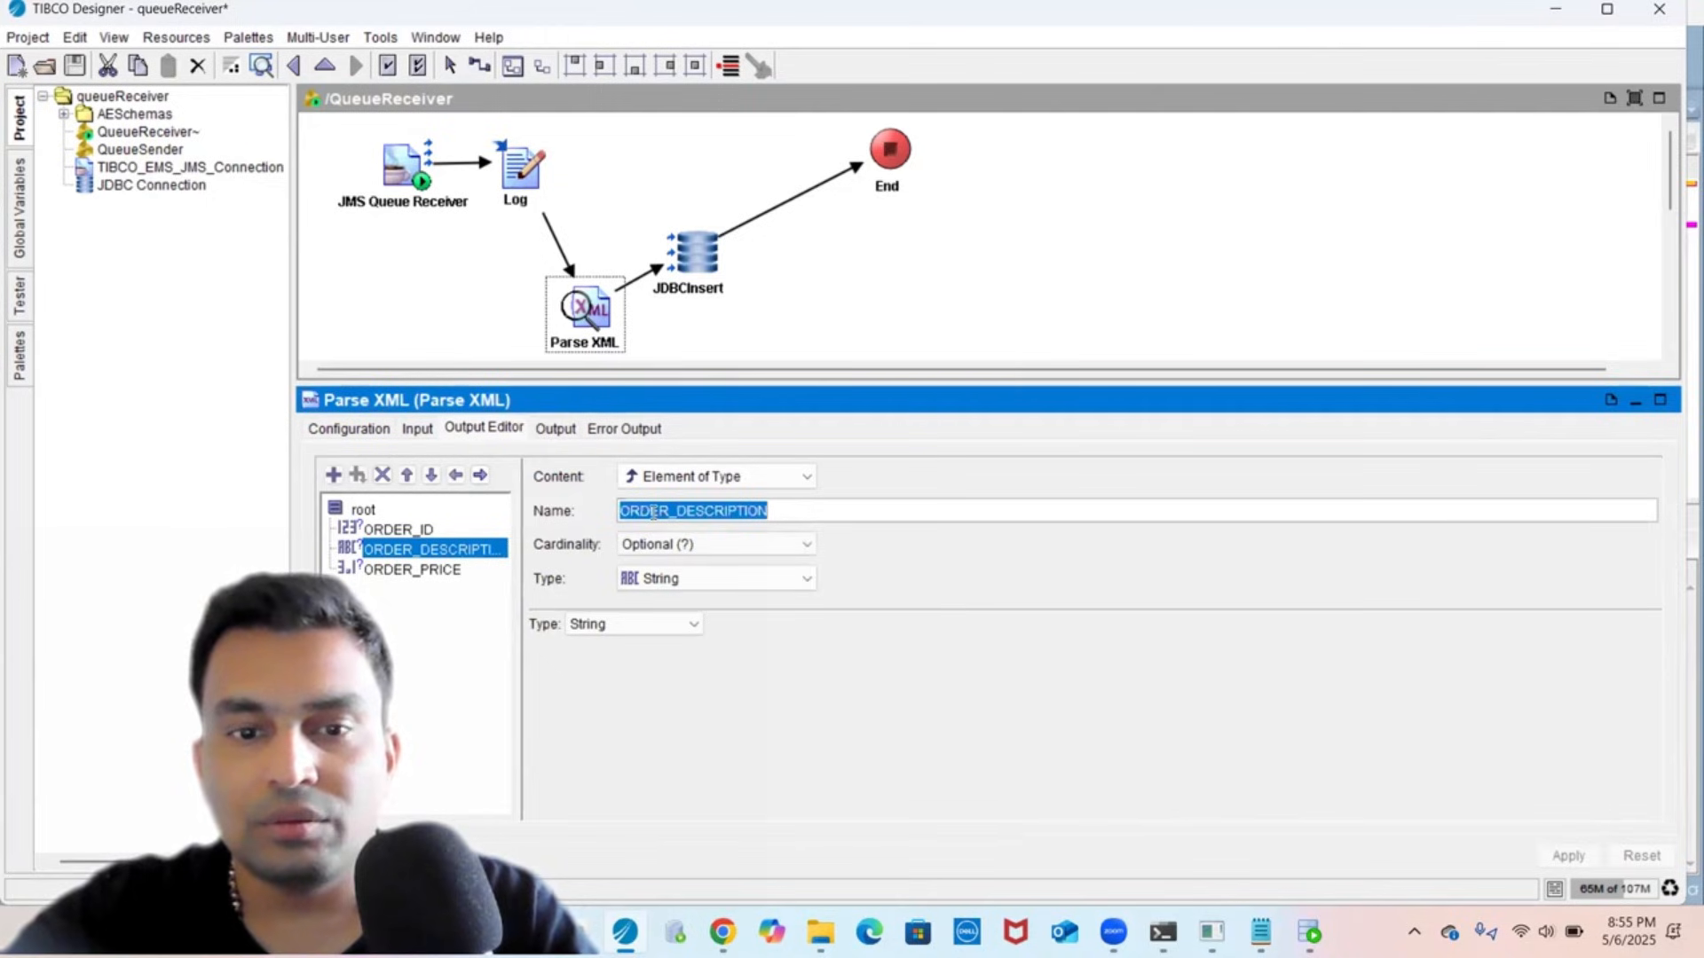
click(701, 262)
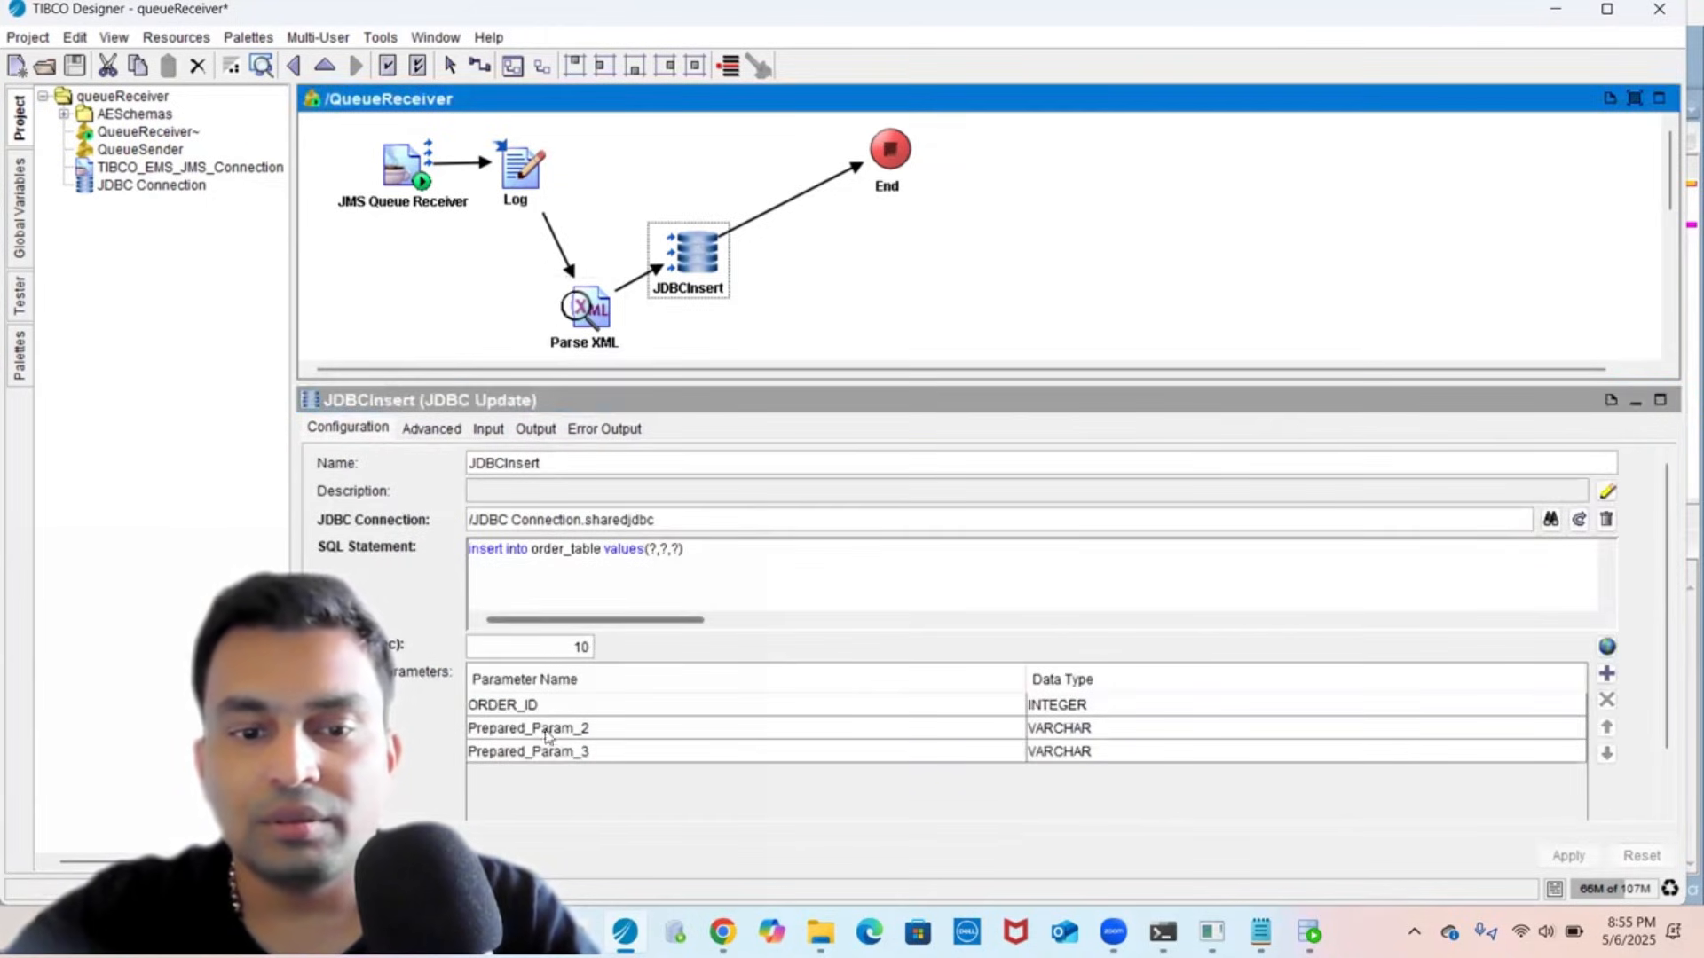
click(546, 728)
double_click(549, 728)
key(ctrl+v)
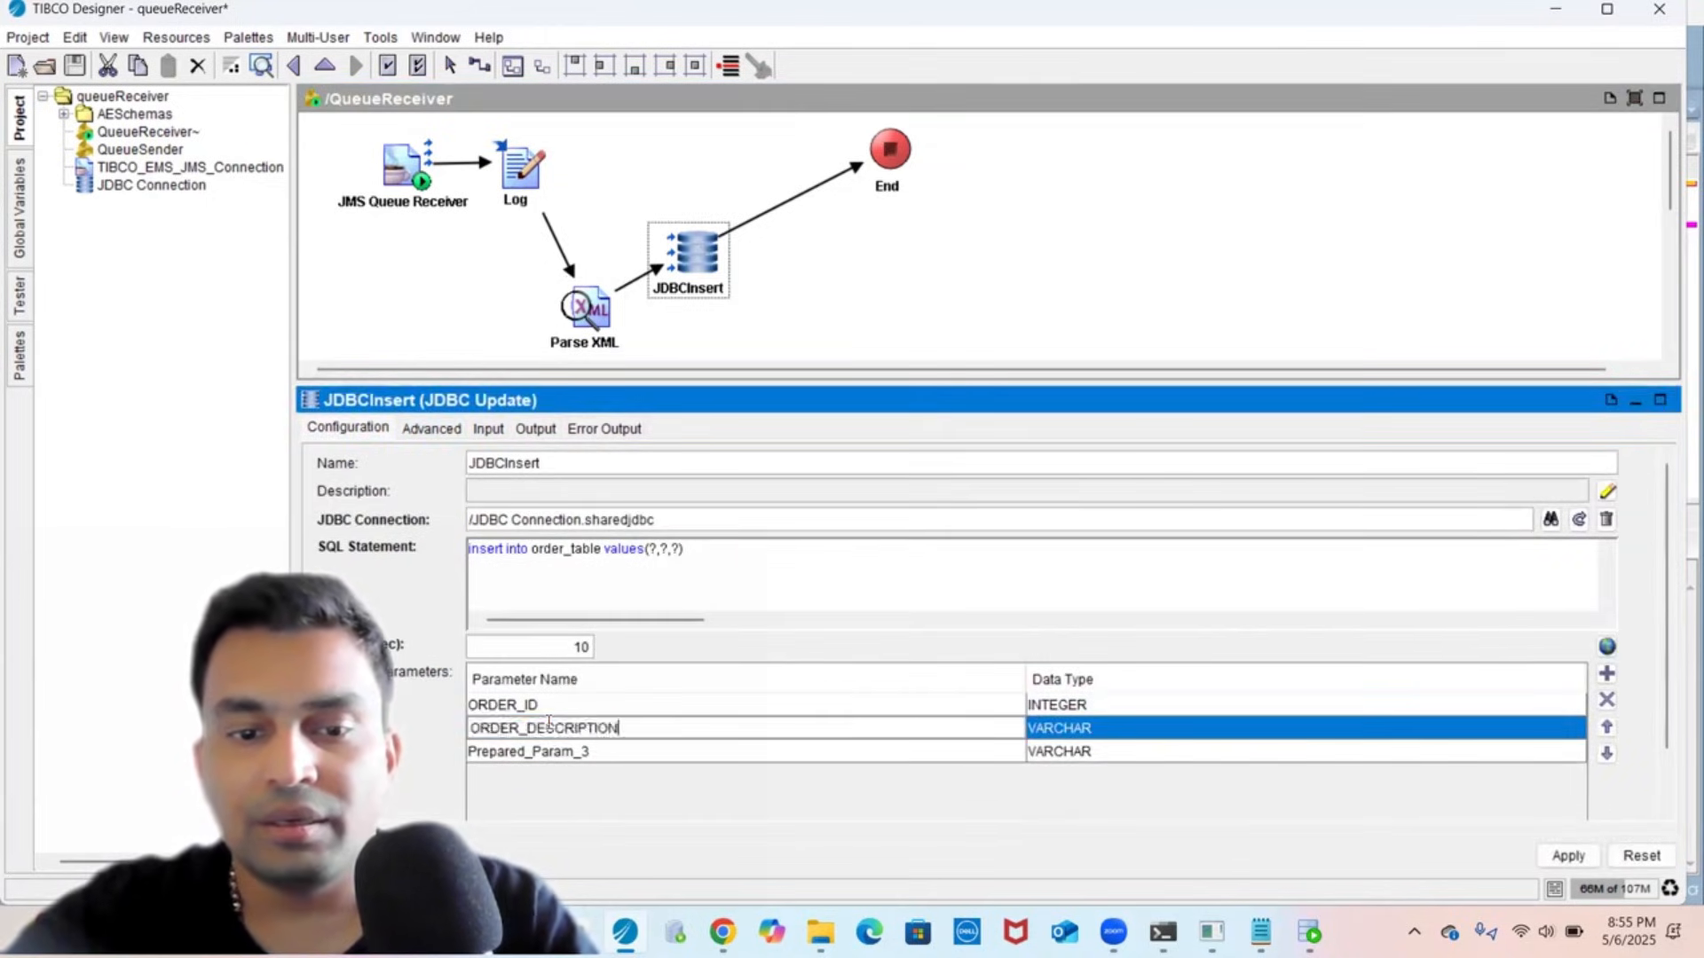
click(933, 761)
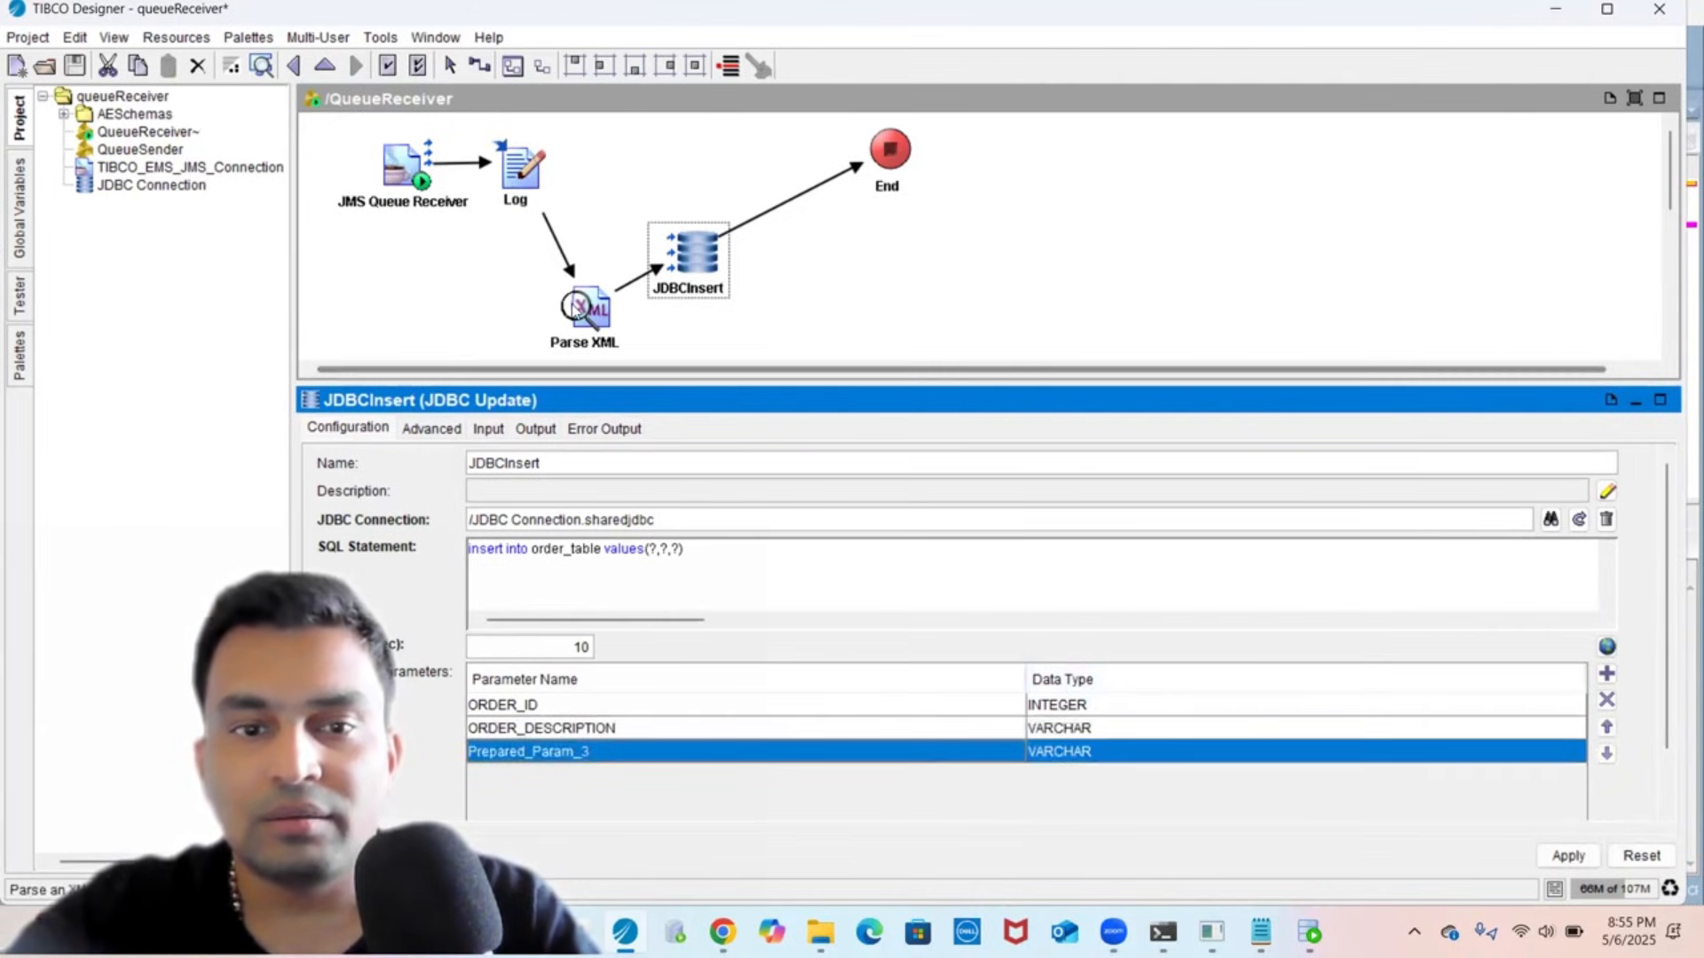
- Rename the third prepared parameter to ORDER_PRICE and set its data type to FLOAT
click(582, 311)
click(671, 491)
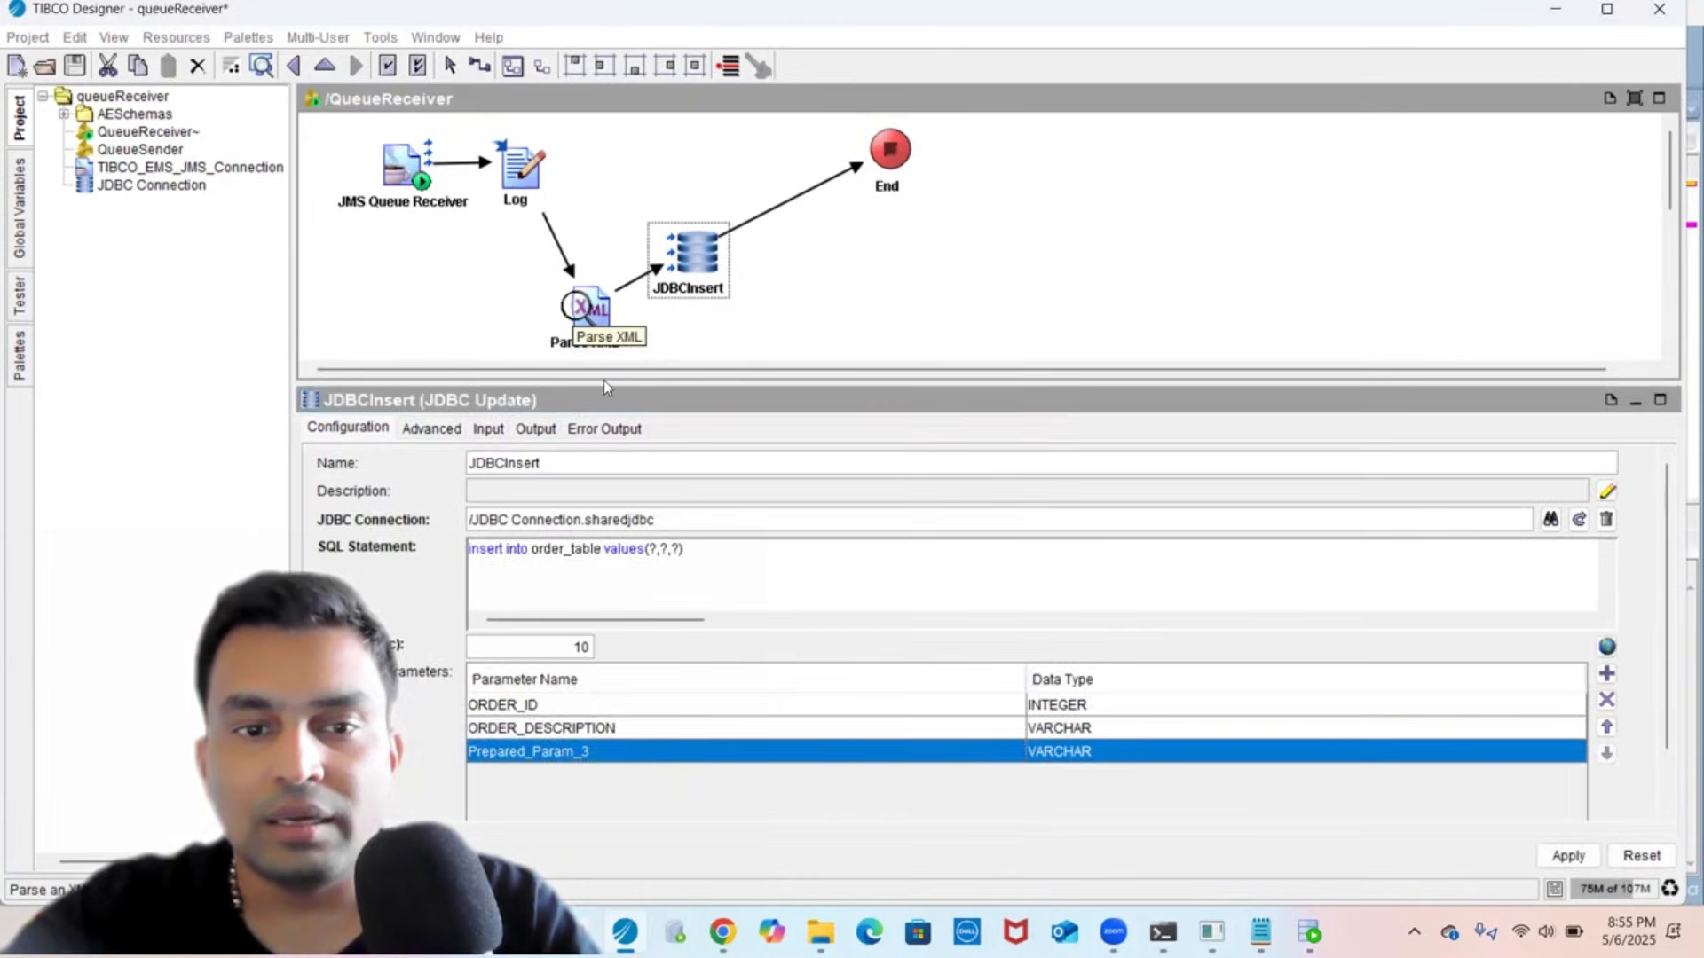
click(436, 573)
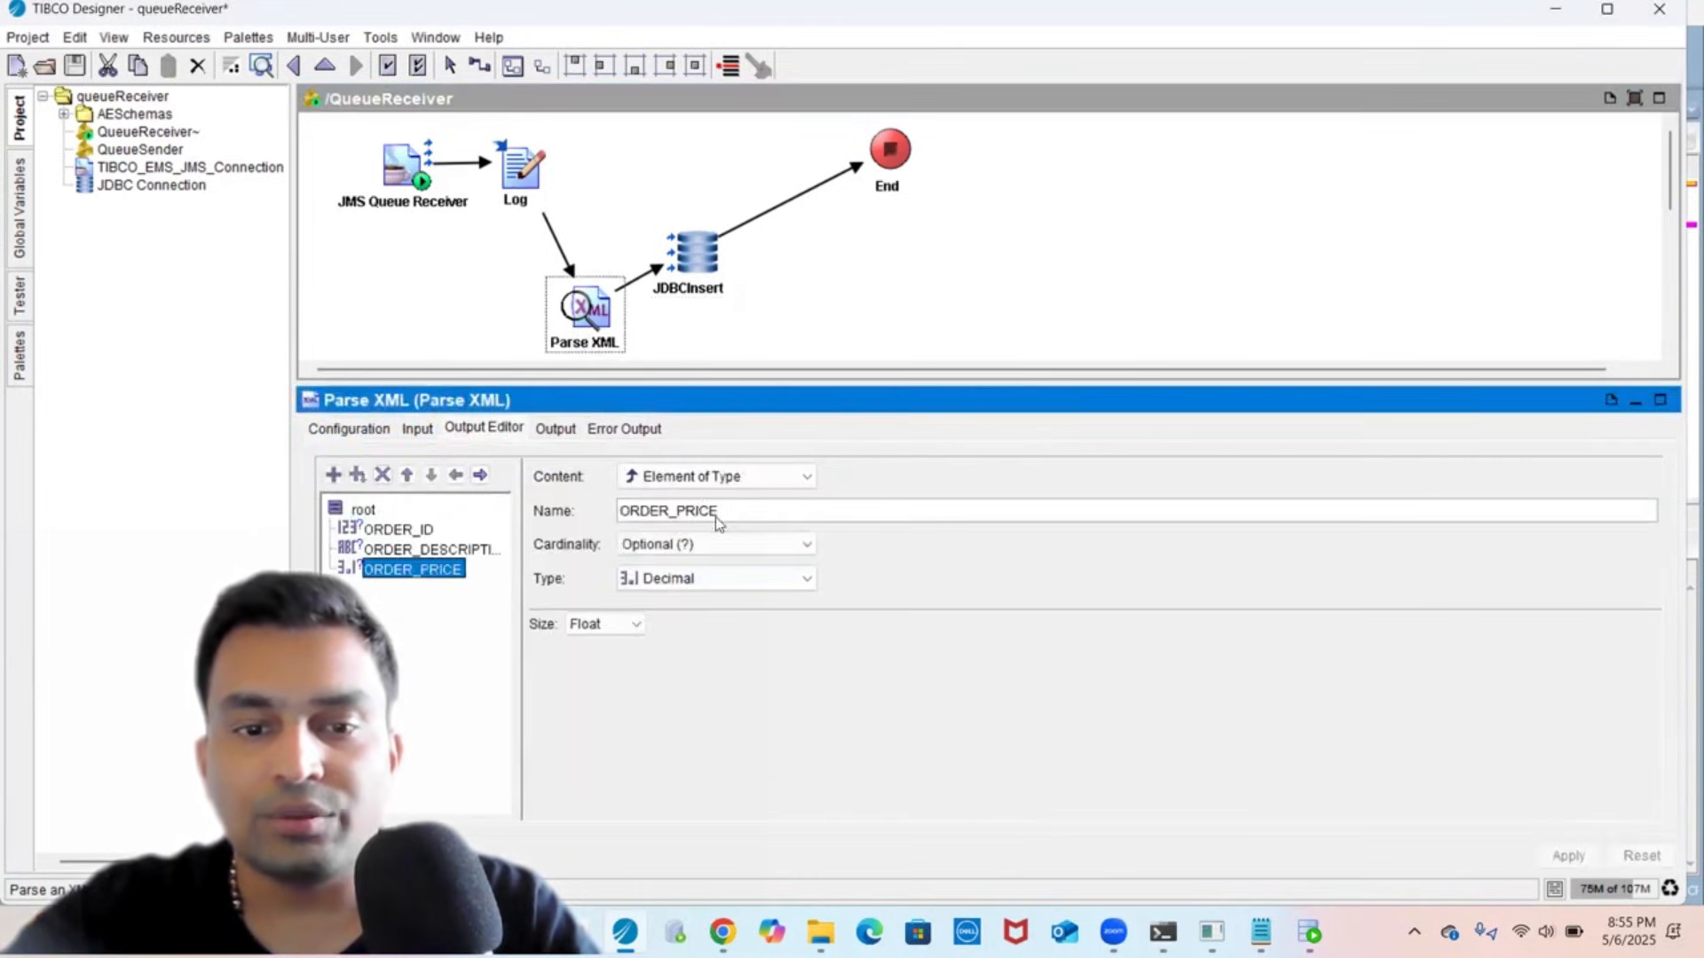
double_click(700, 512)
key(ctrl+c)
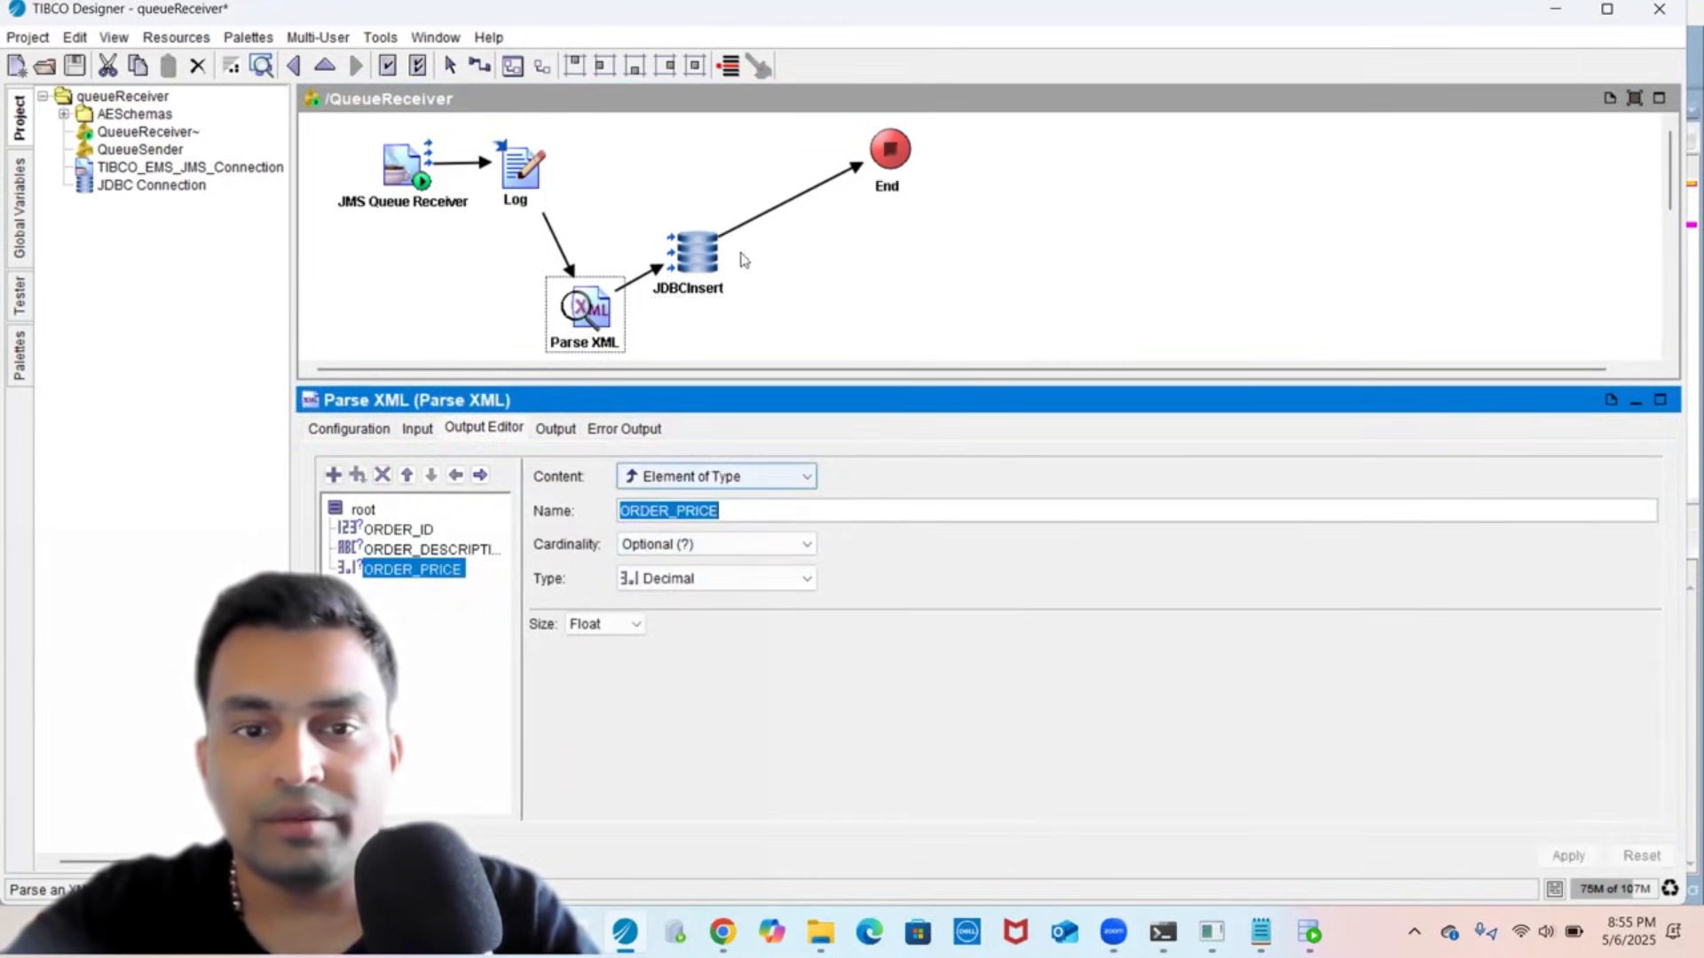
click(685, 266)
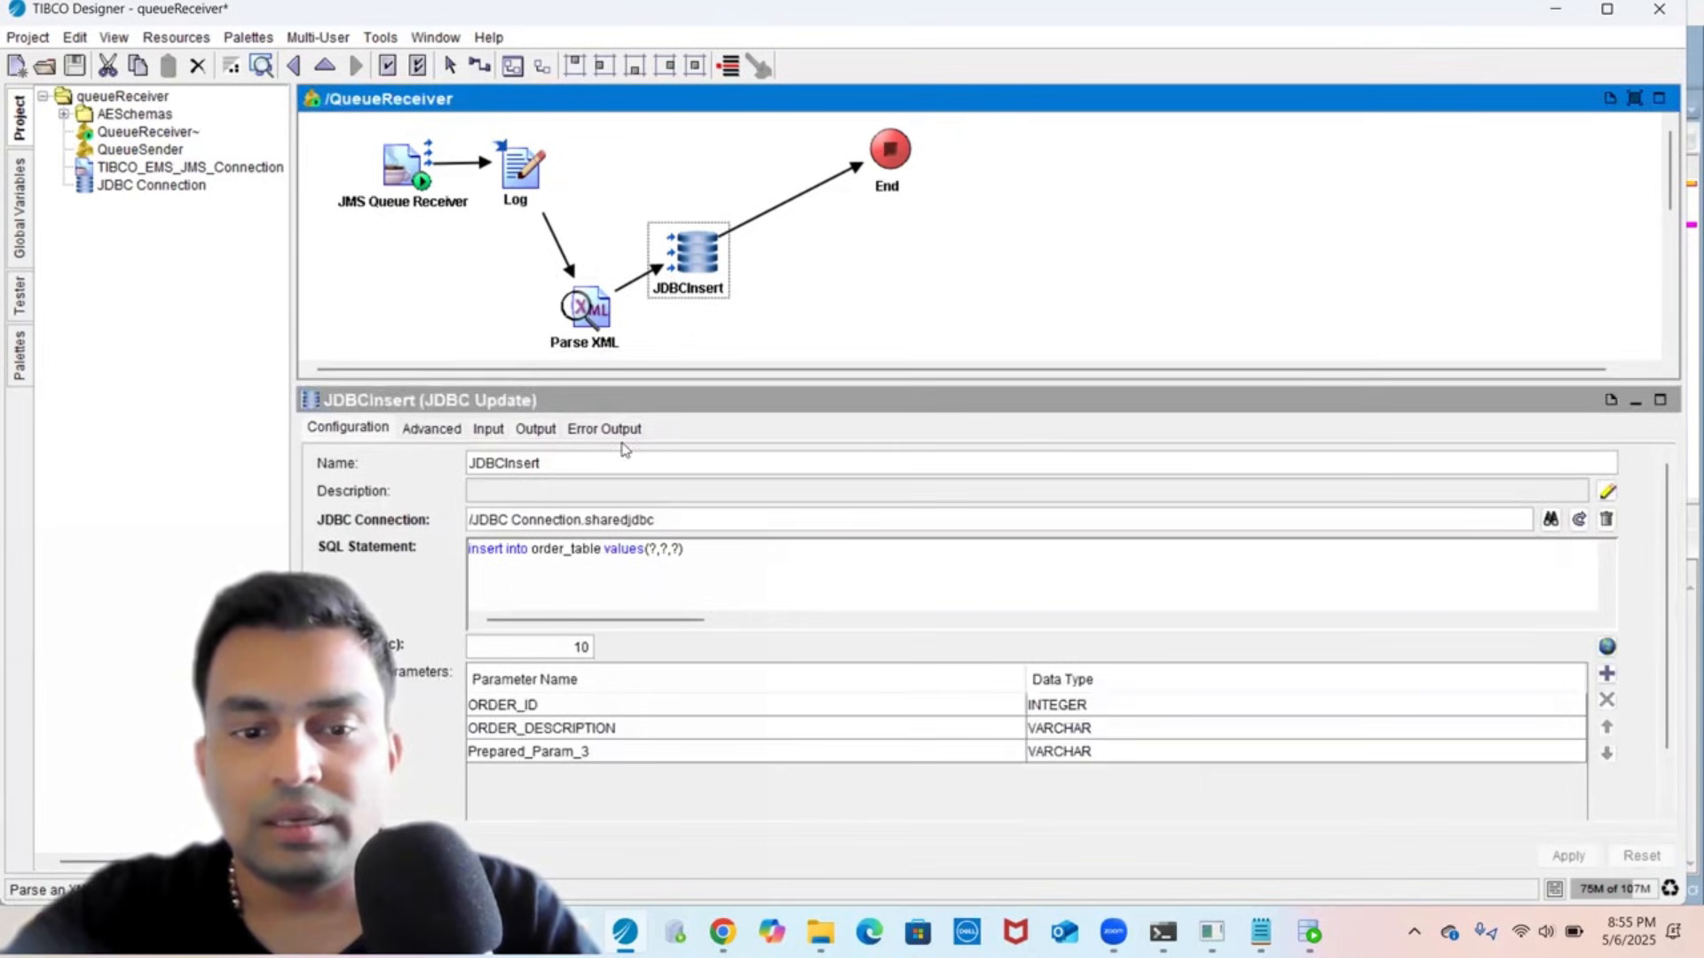
double_click(545, 752)
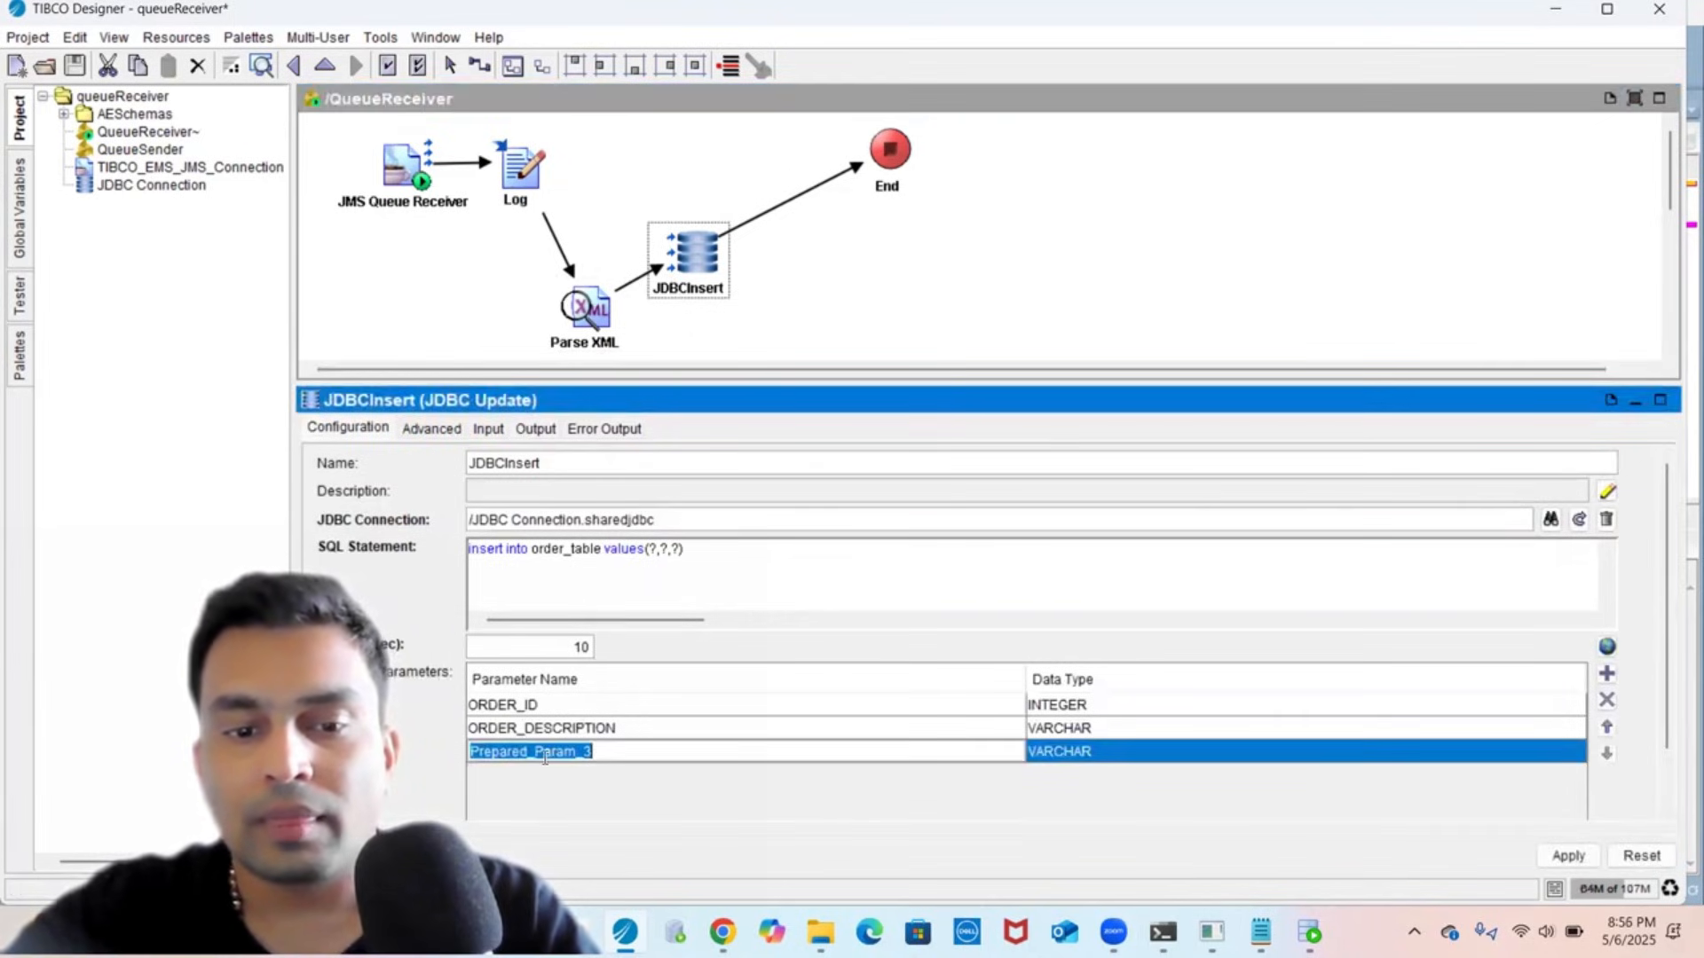
key(ctrl+v)
click(1079, 756)
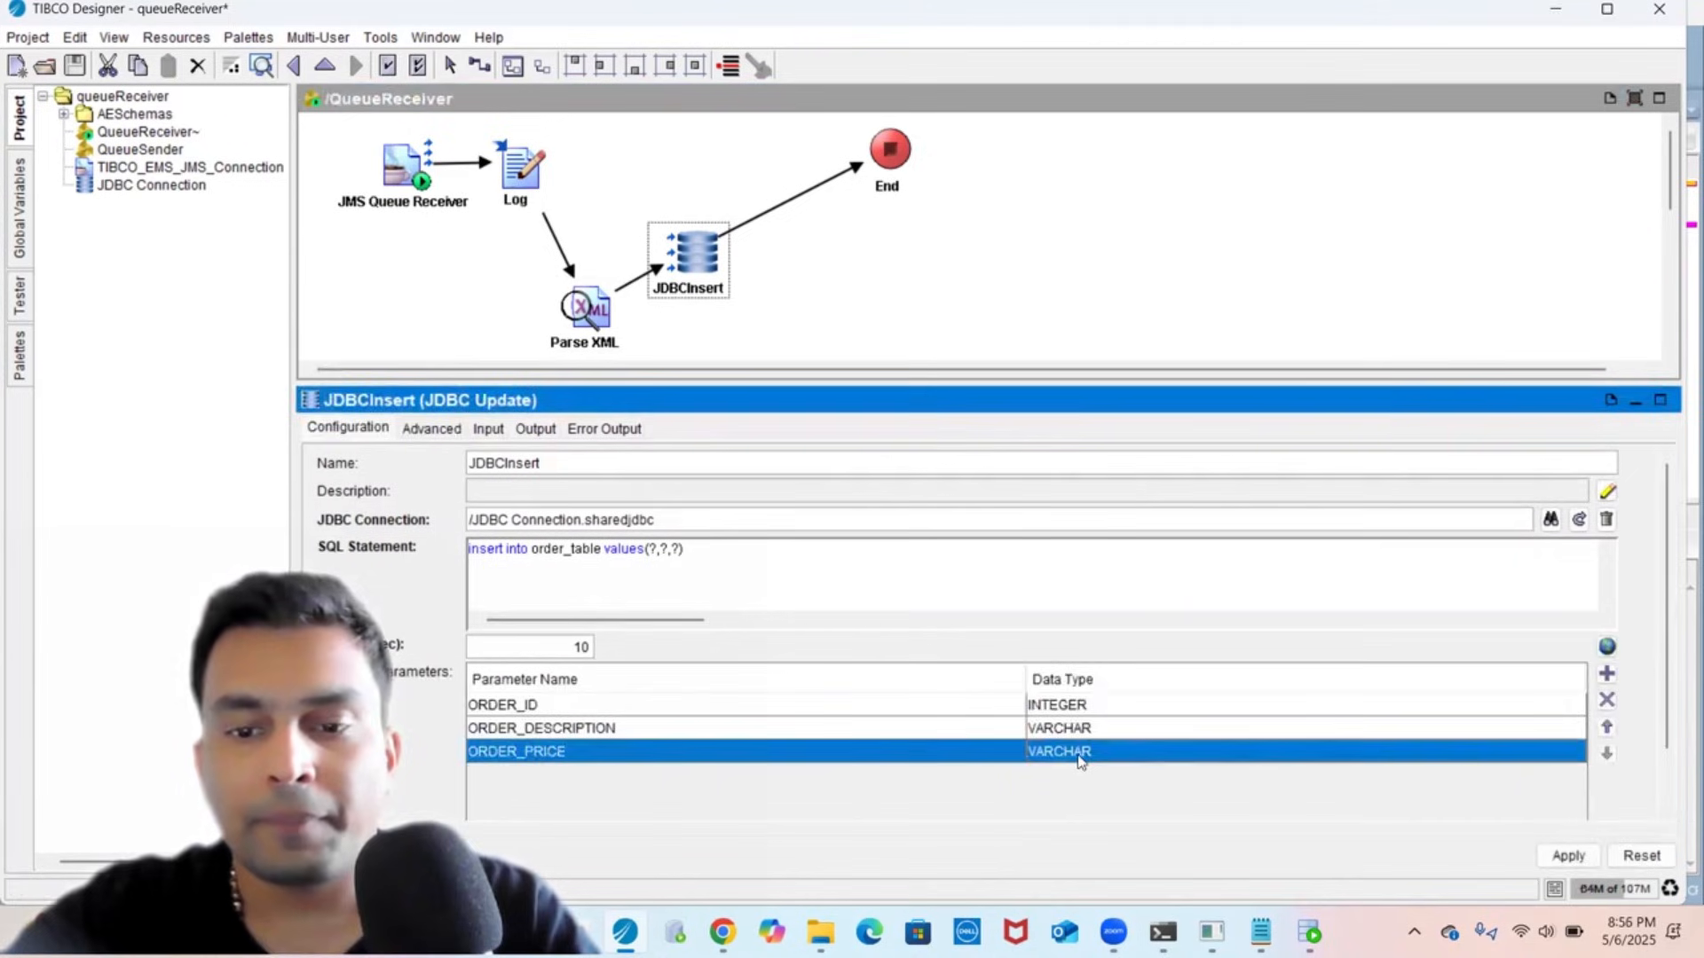
click(1081, 756)
scroll(1082, 654, up, 7)
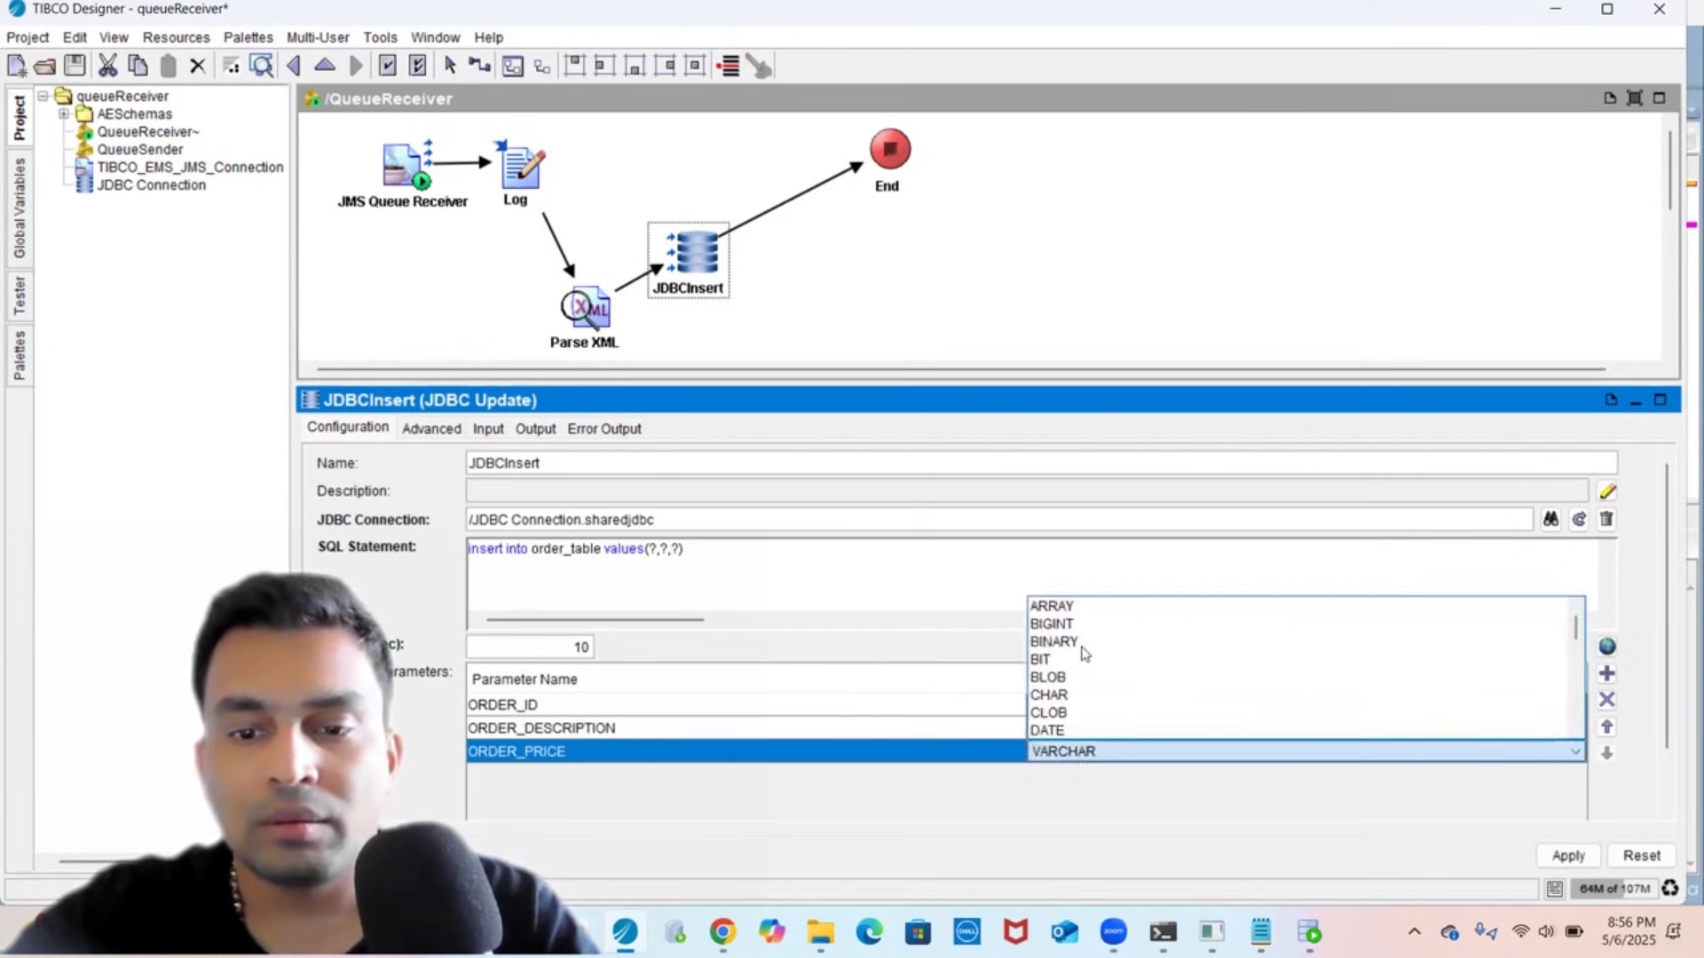
scroll(1088, 675, down, 1)
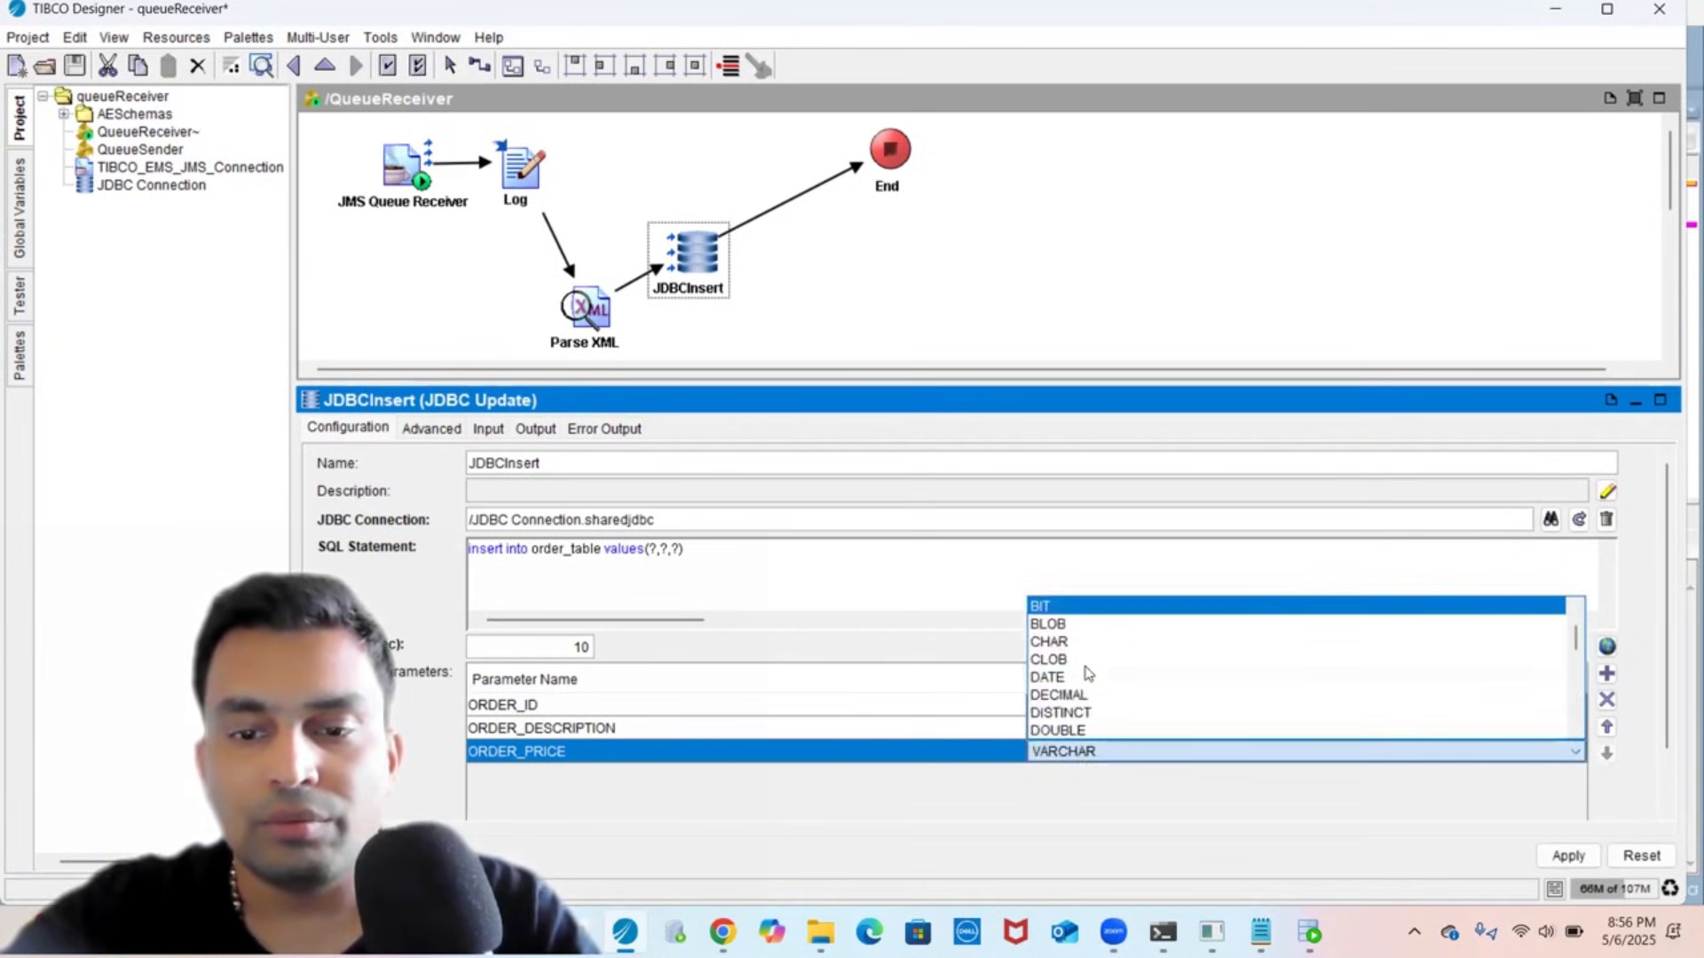
scroll(1088, 675, down, 1)
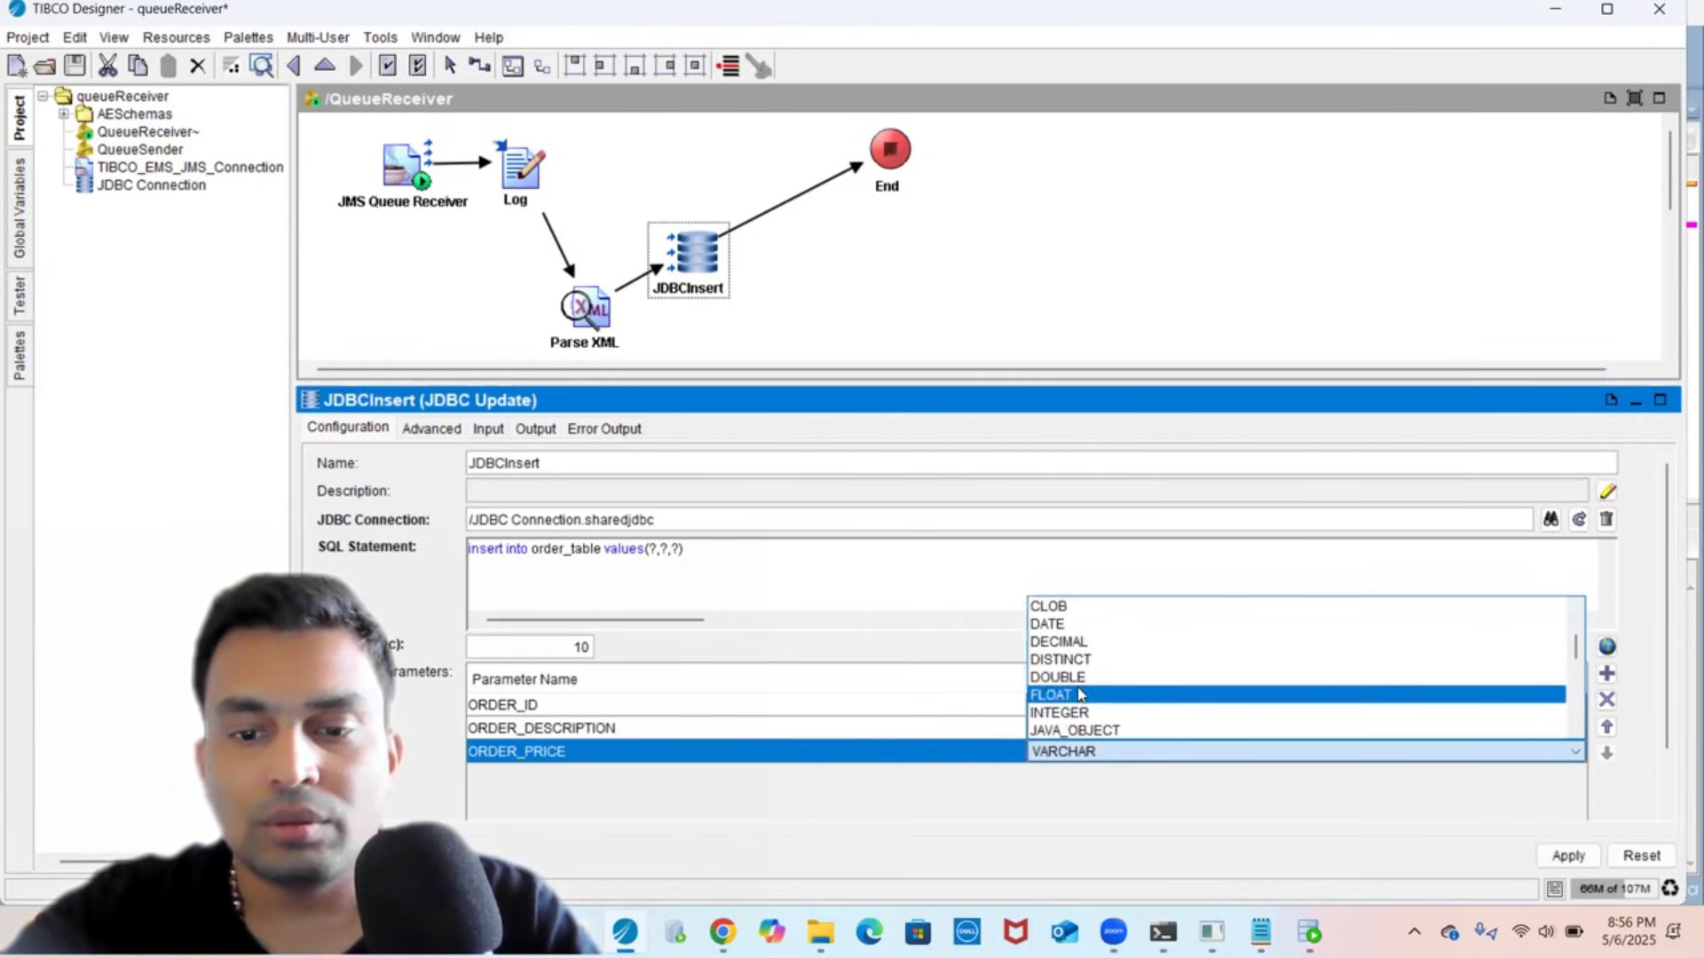
click(1079, 694)
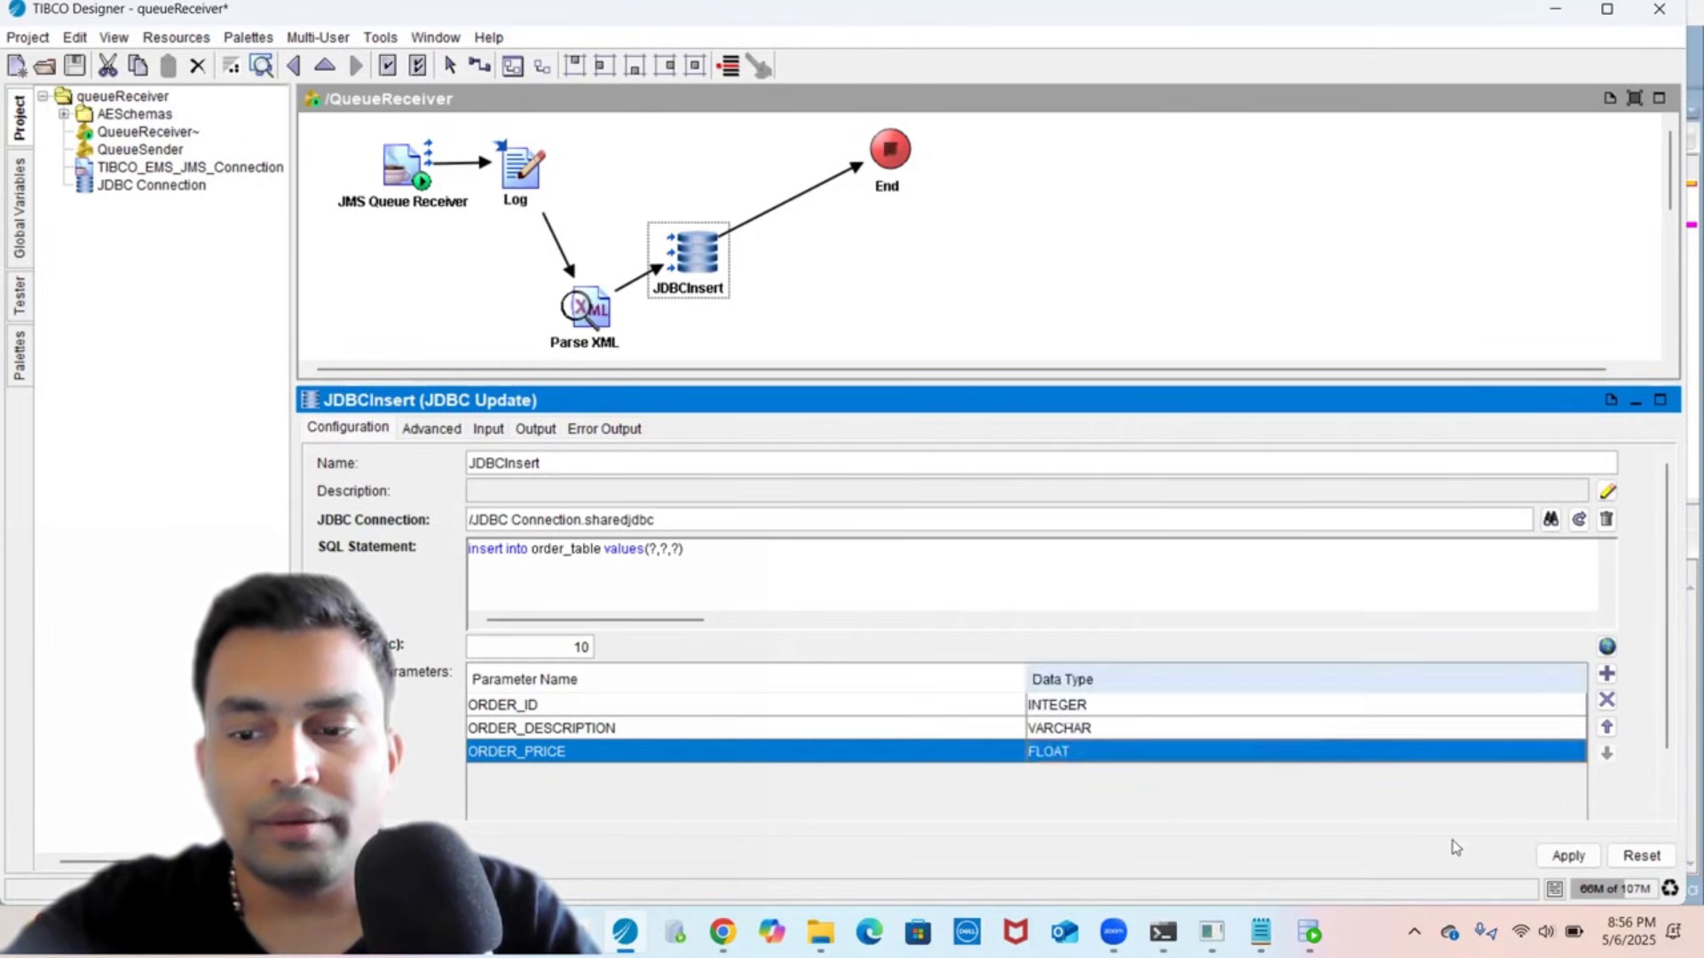
- Drag $Parse-XML/root ORDER_ID, ORDER_DESCRIPTION and ORDER_PRICE onto JDBCInsert's matching inputs and apply
click(1567, 855)
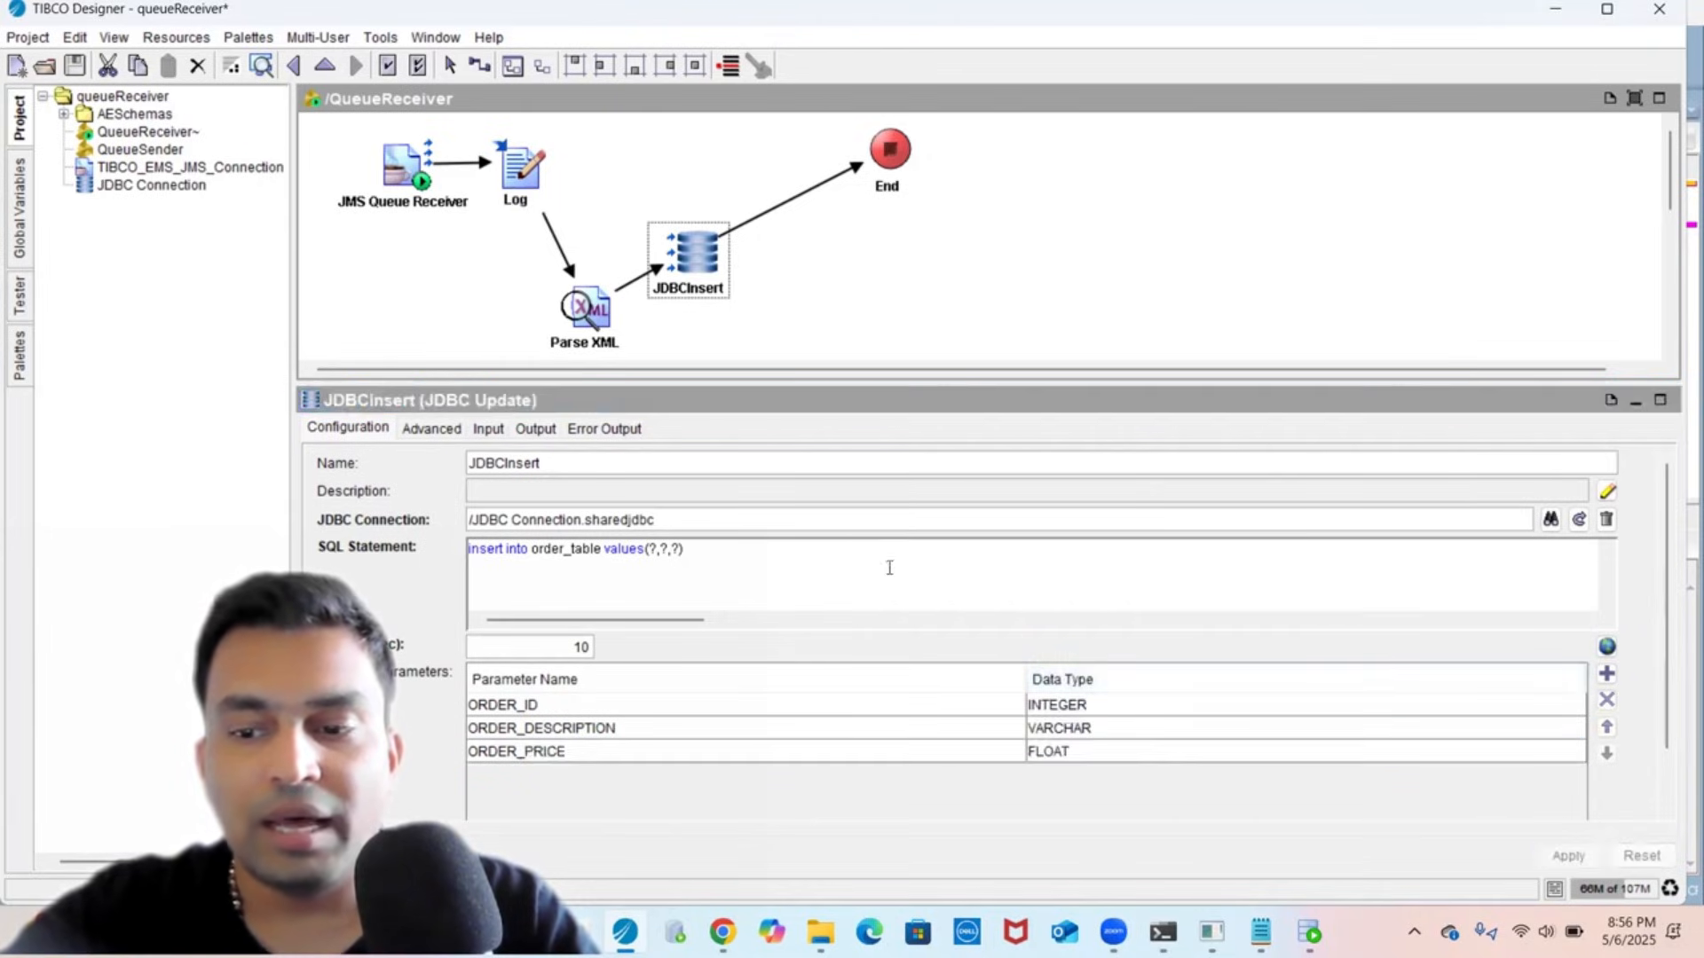
click(490, 426)
double_click(709, 522)
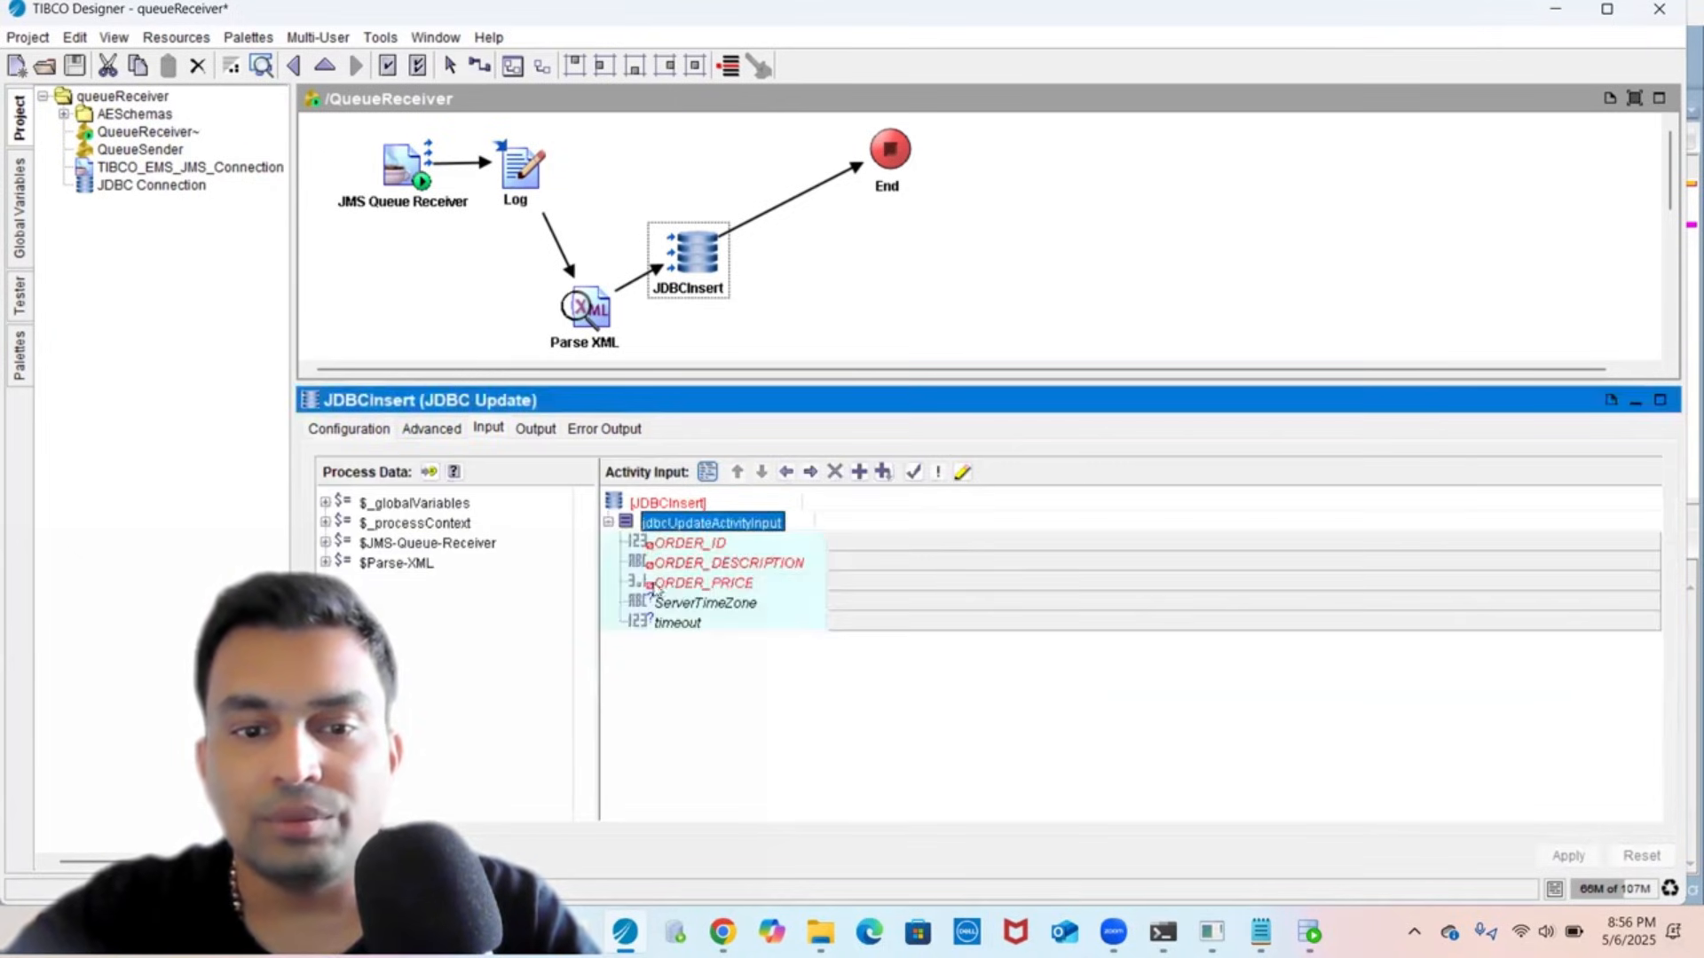
double_click(373, 566)
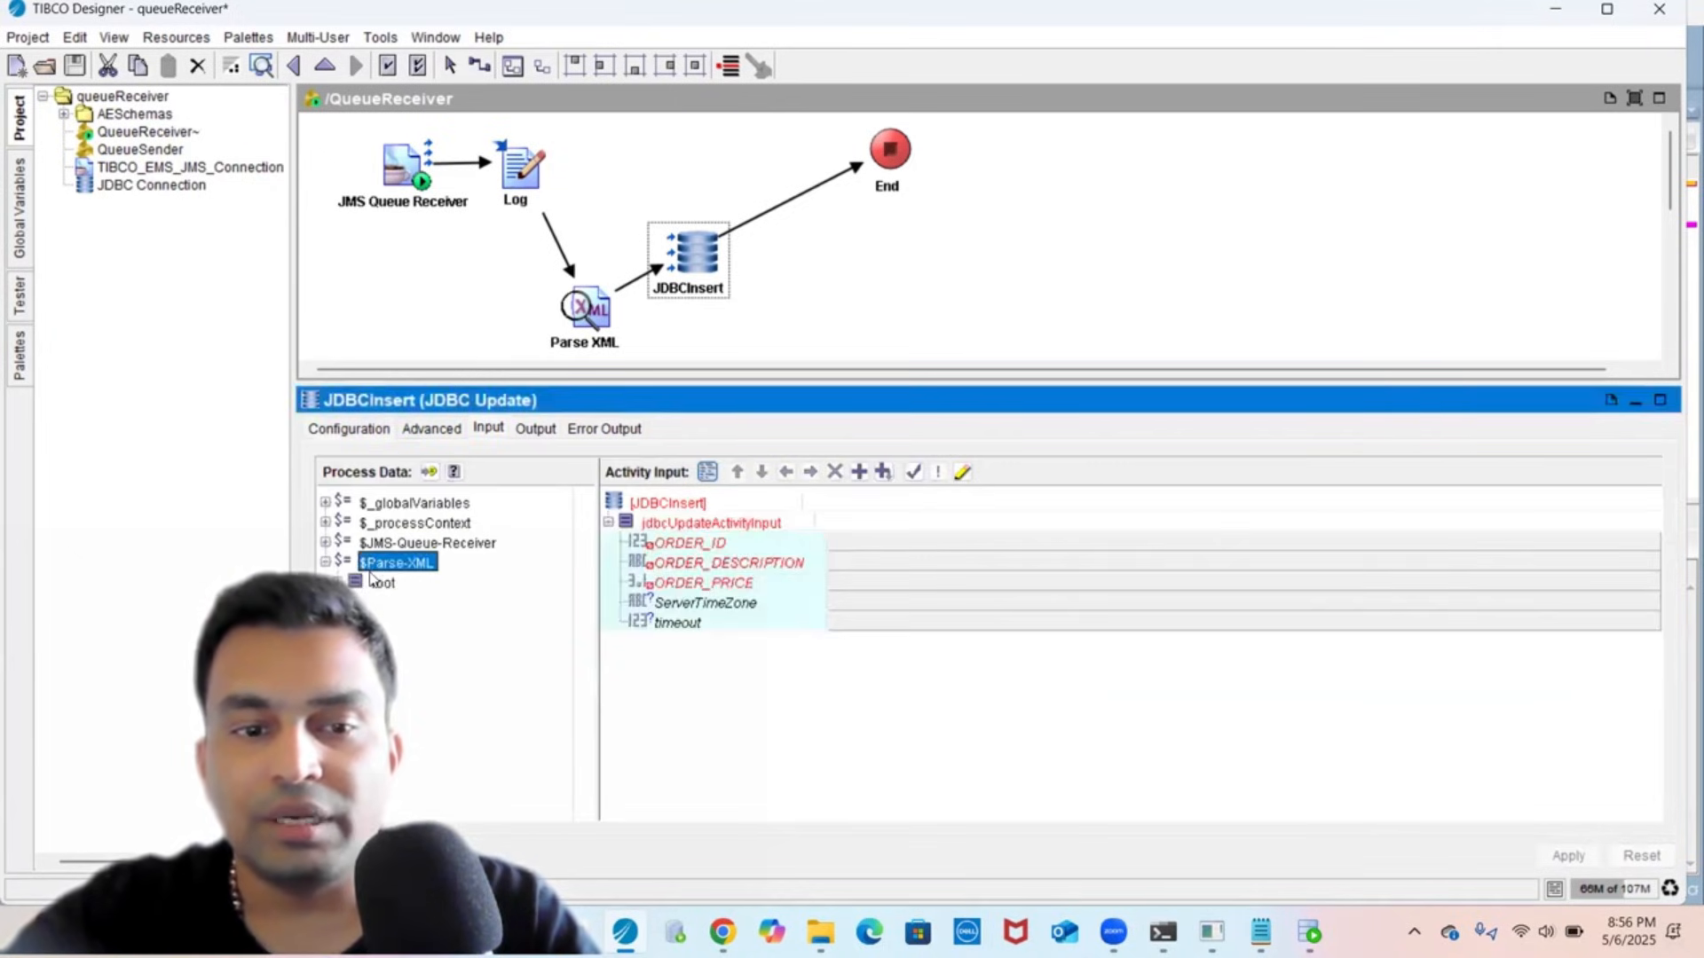
double_click(374, 583)
click(421, 601)
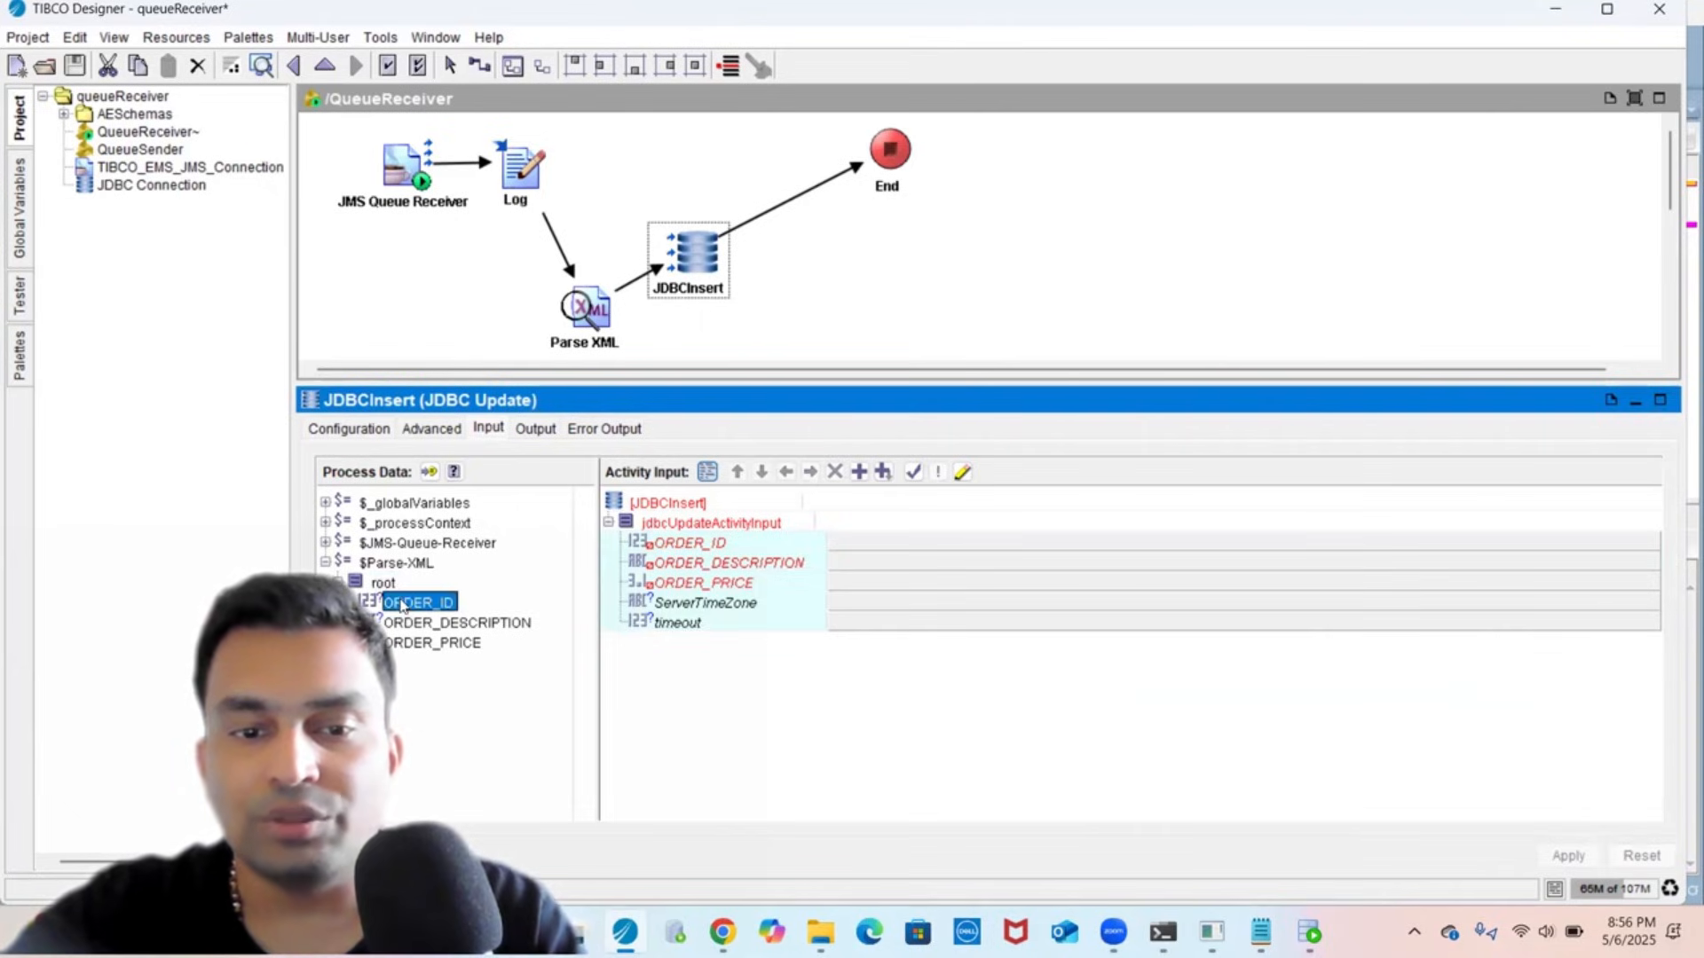
drag(422, 596, 692, 543)
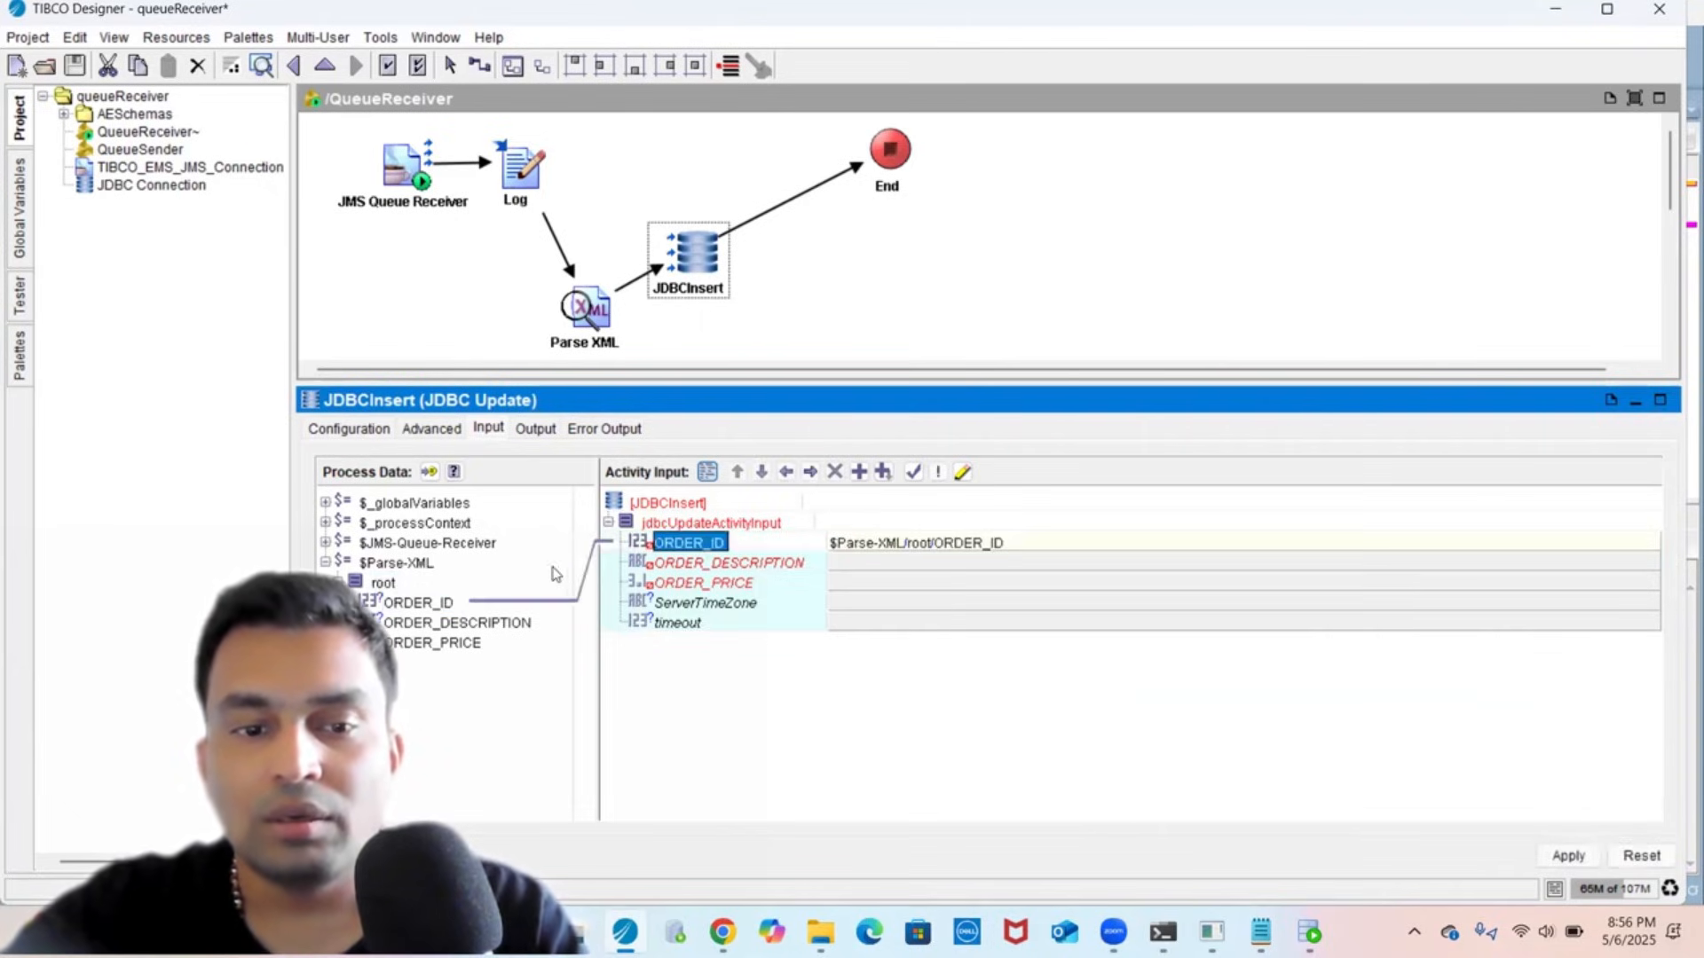
drag(487, 628, 719, 563)
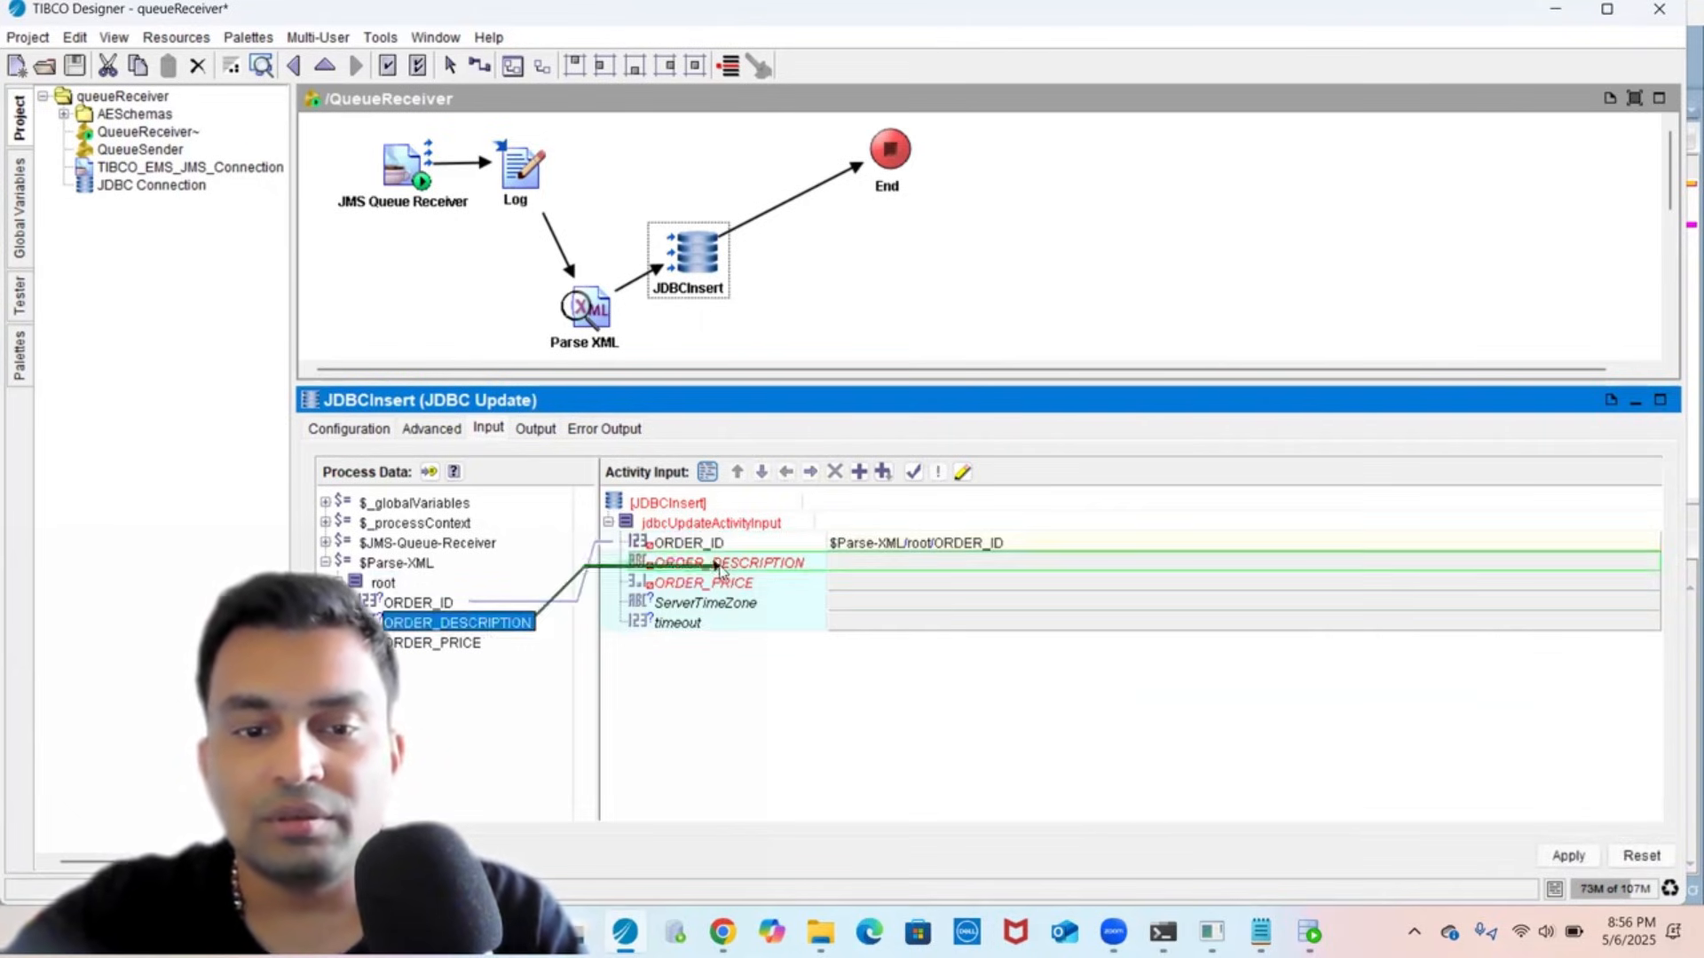
drag(441, 650, 697, 586)
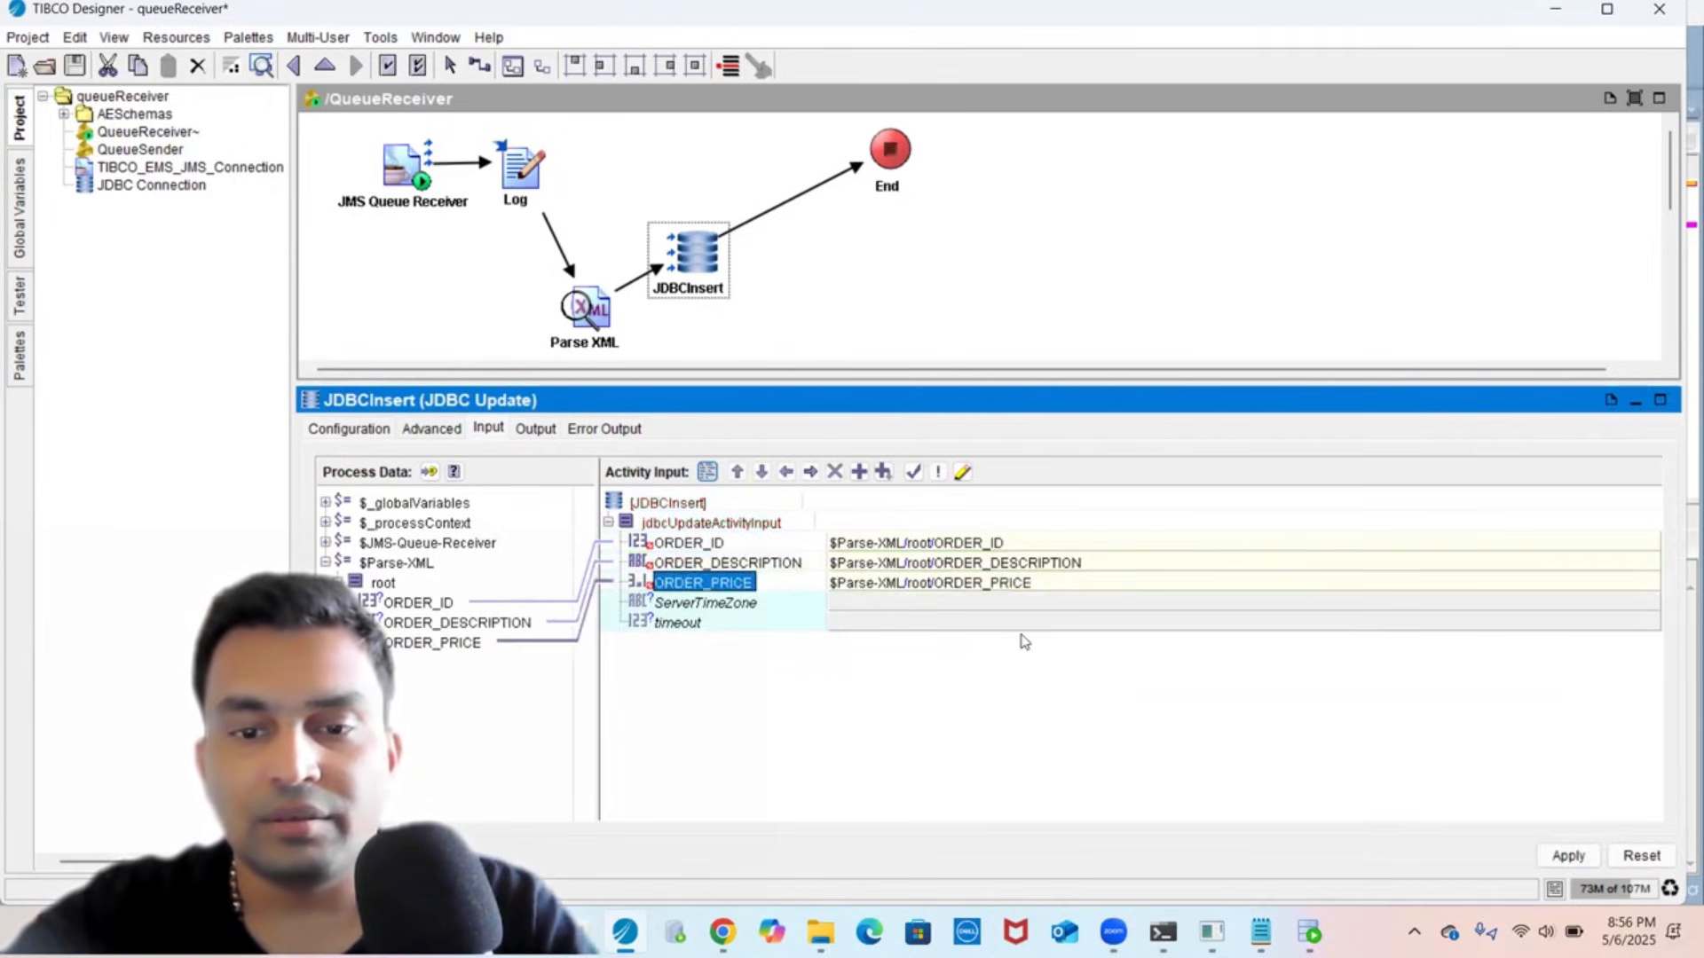
click(1568, 855)
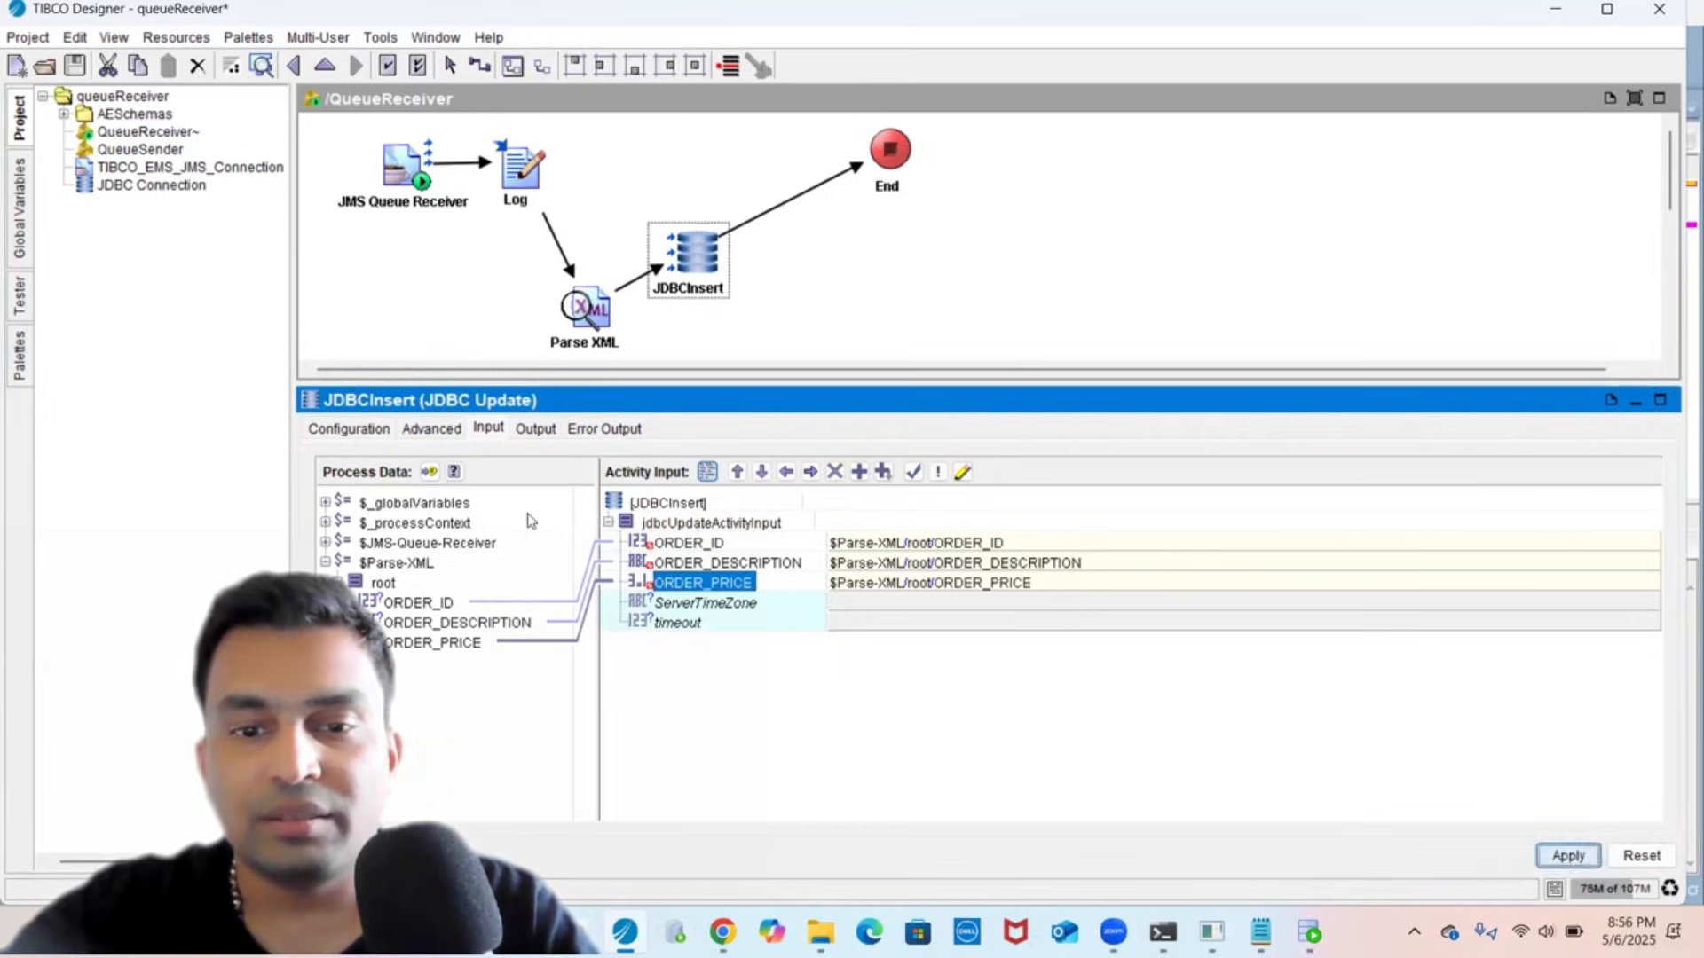
click(349, 430)
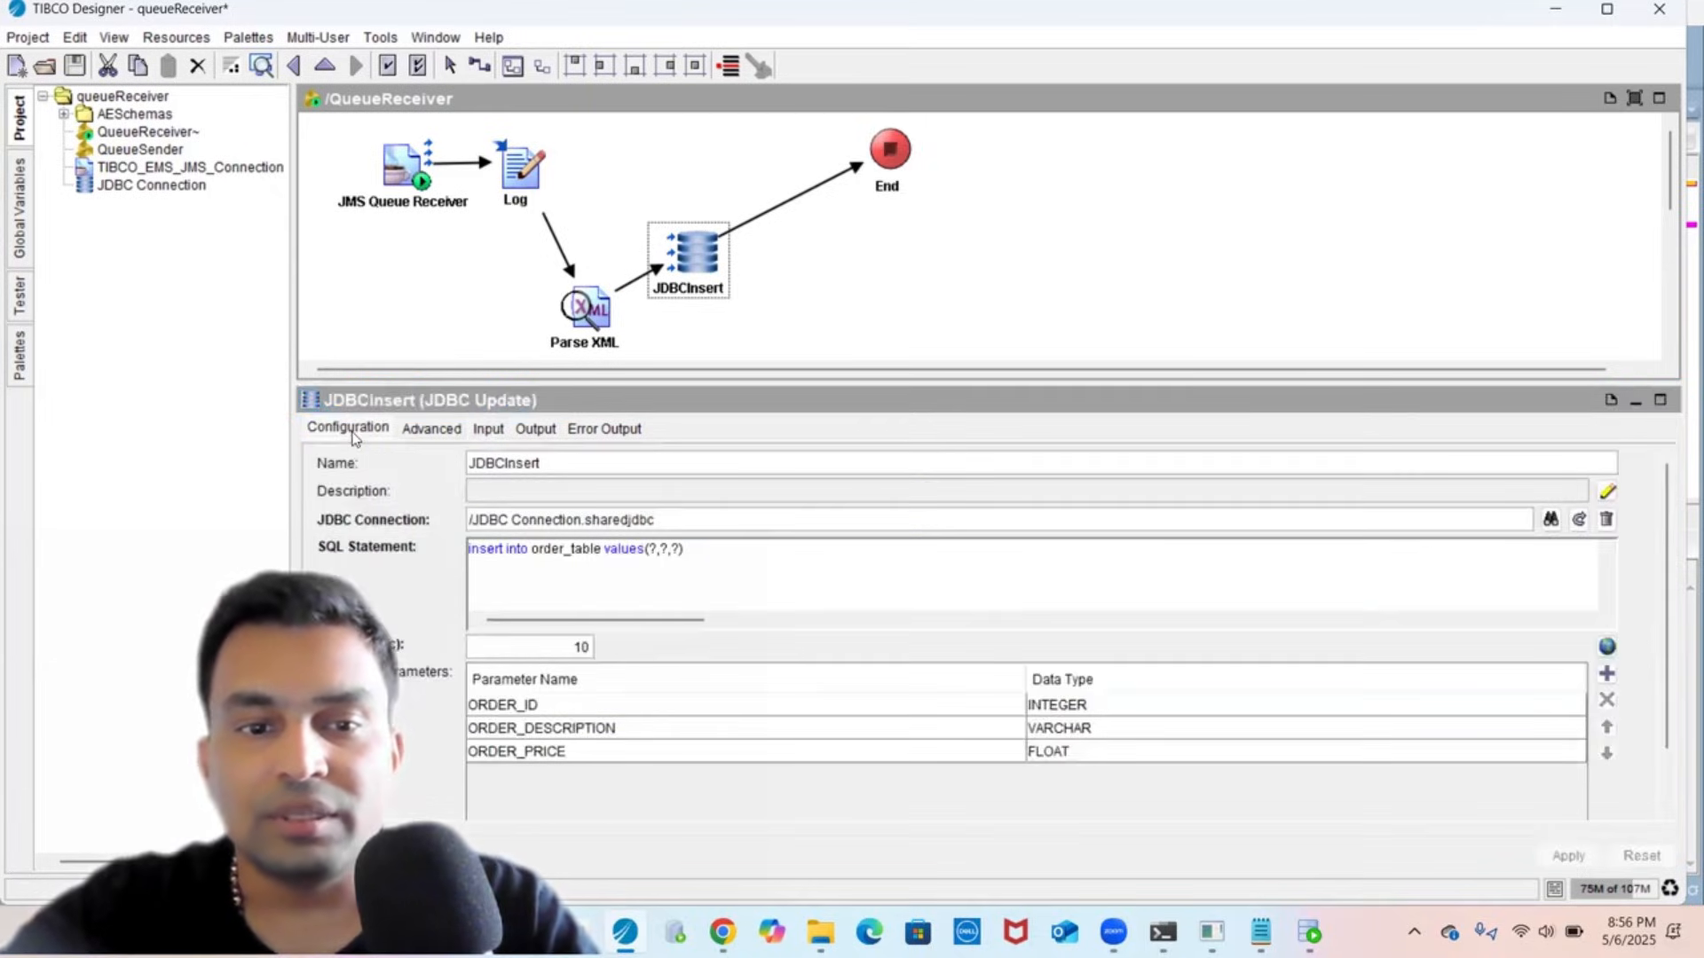
- Review JDBCInsert's Advanced, Input and Output tabs and save the project
click(439, 428)
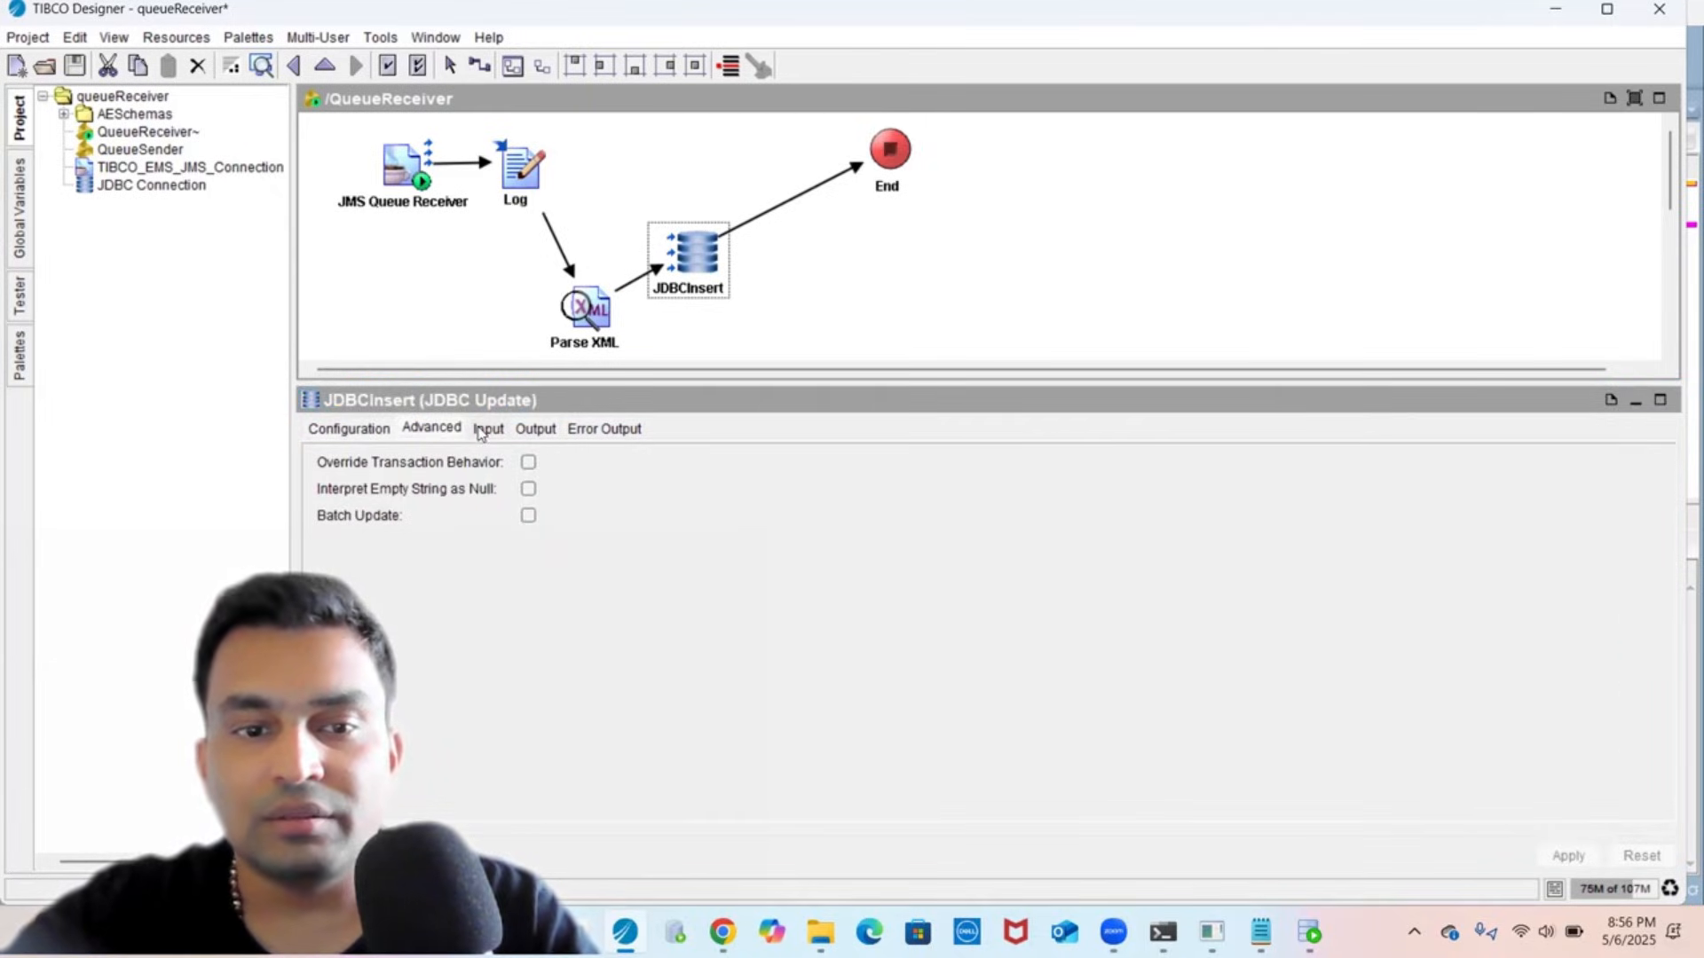
click(482, 430)
click(535, 428)
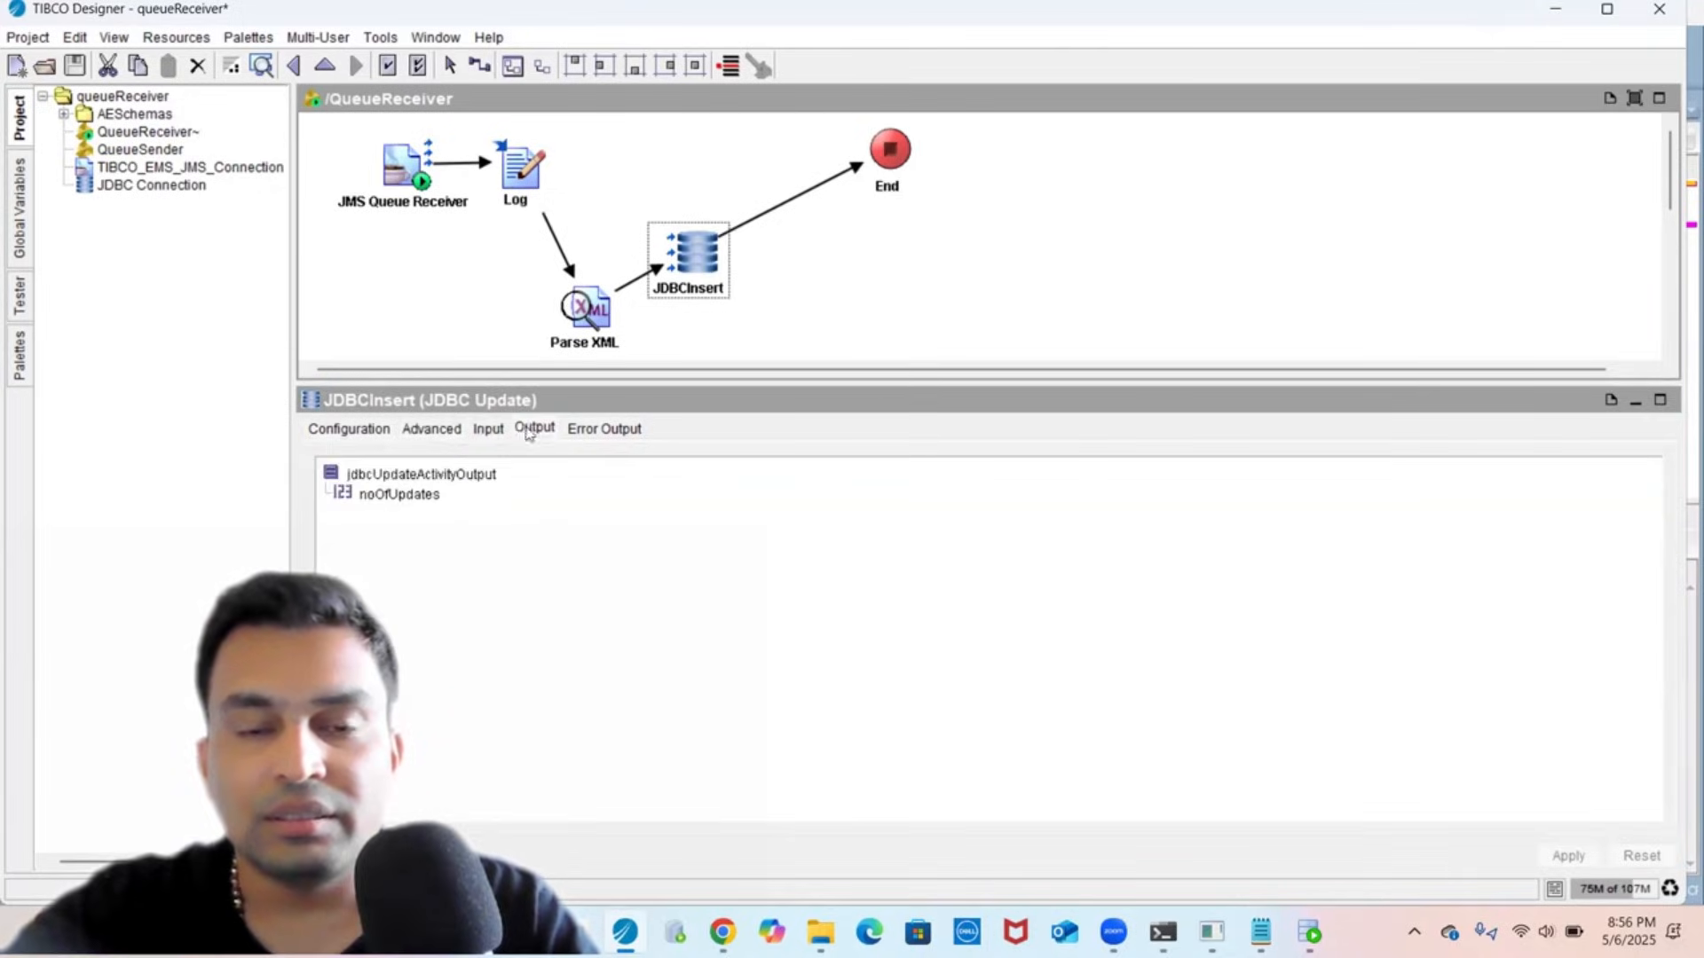
click(755, 334)
click(80, 66)
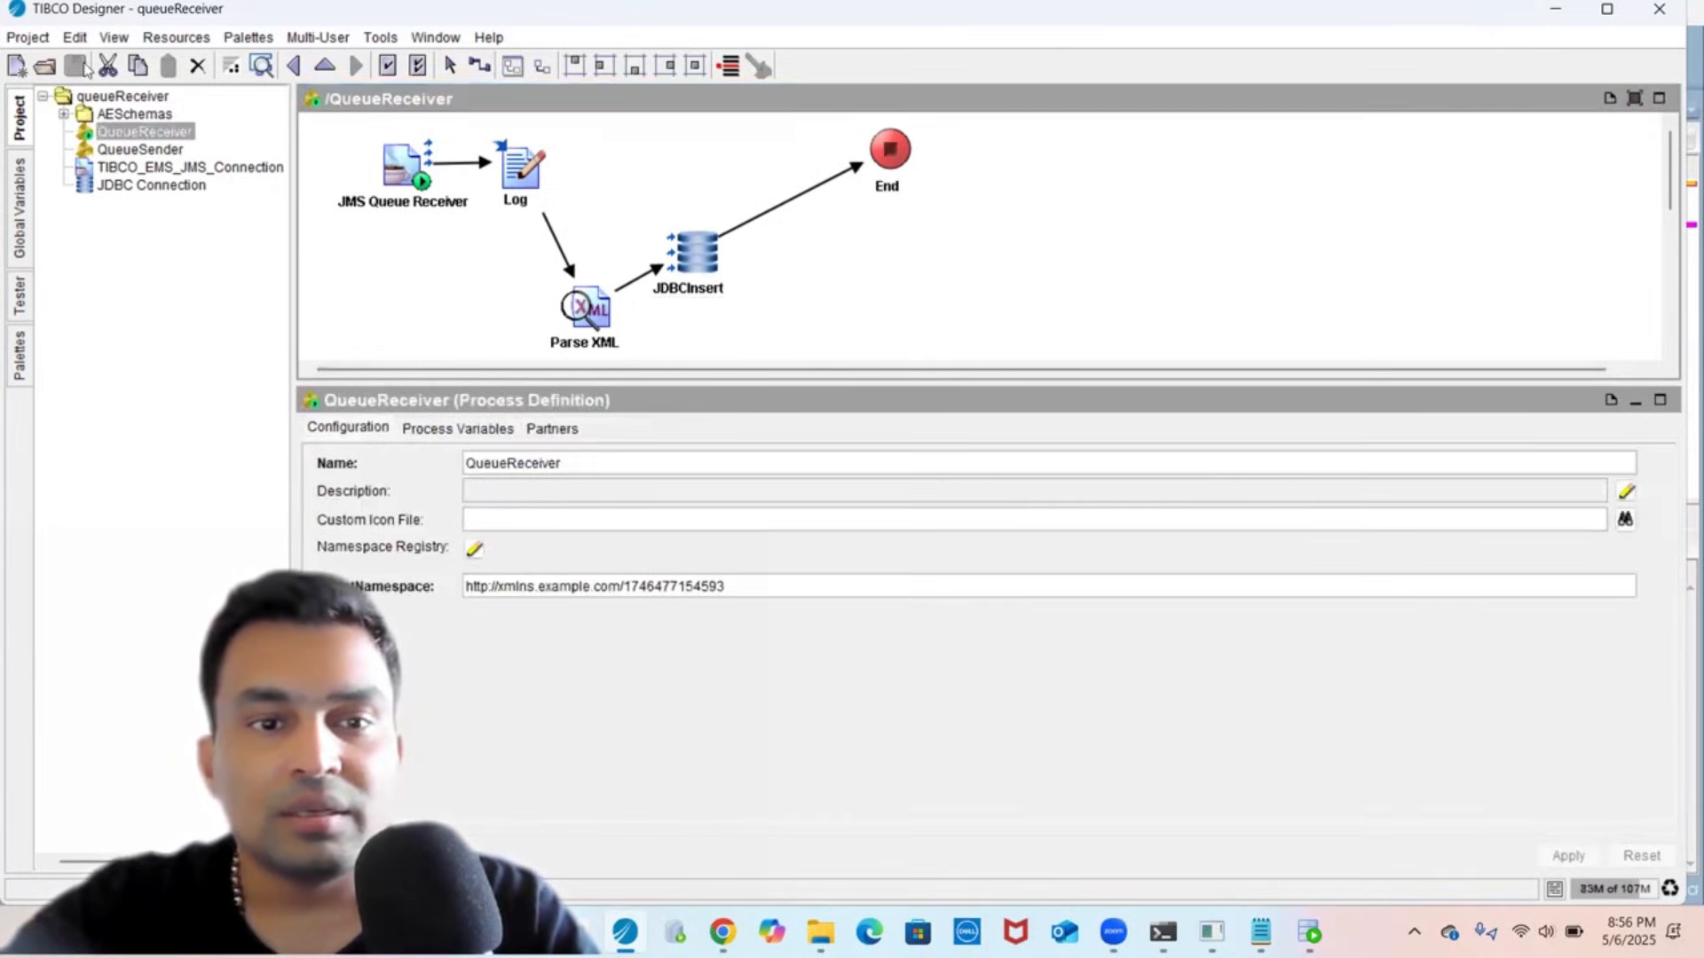
- Check the Parse XML output structure, then open the QueueSender process
click(372, 268)
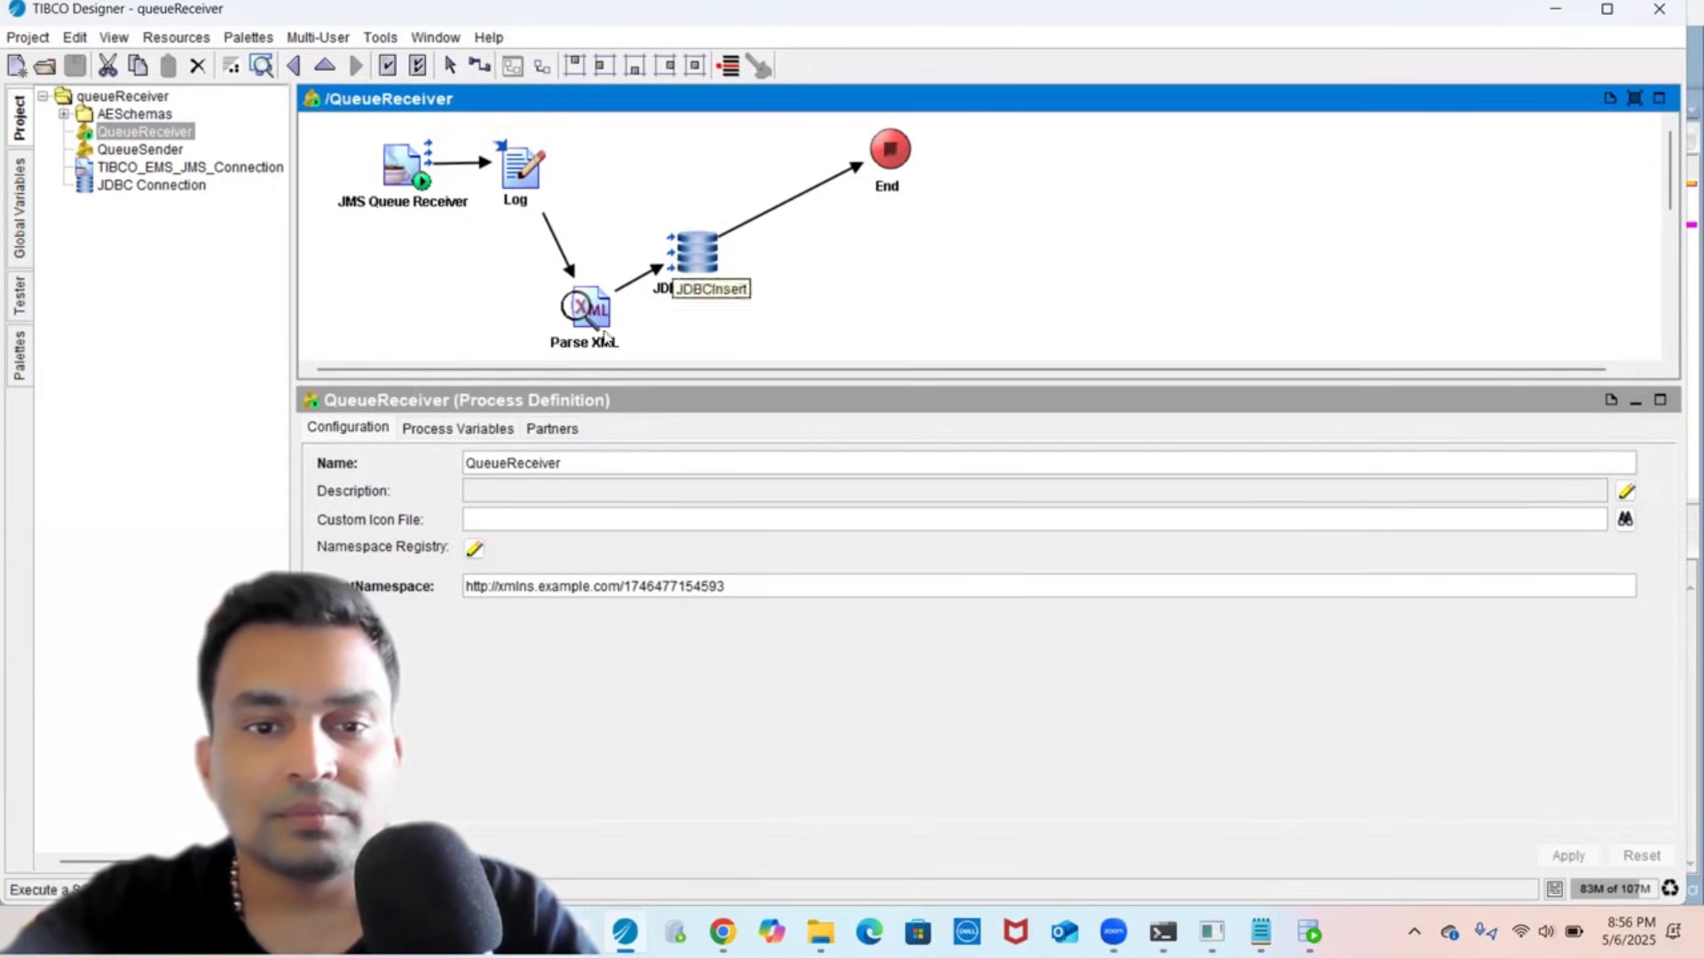
click(588, 309)
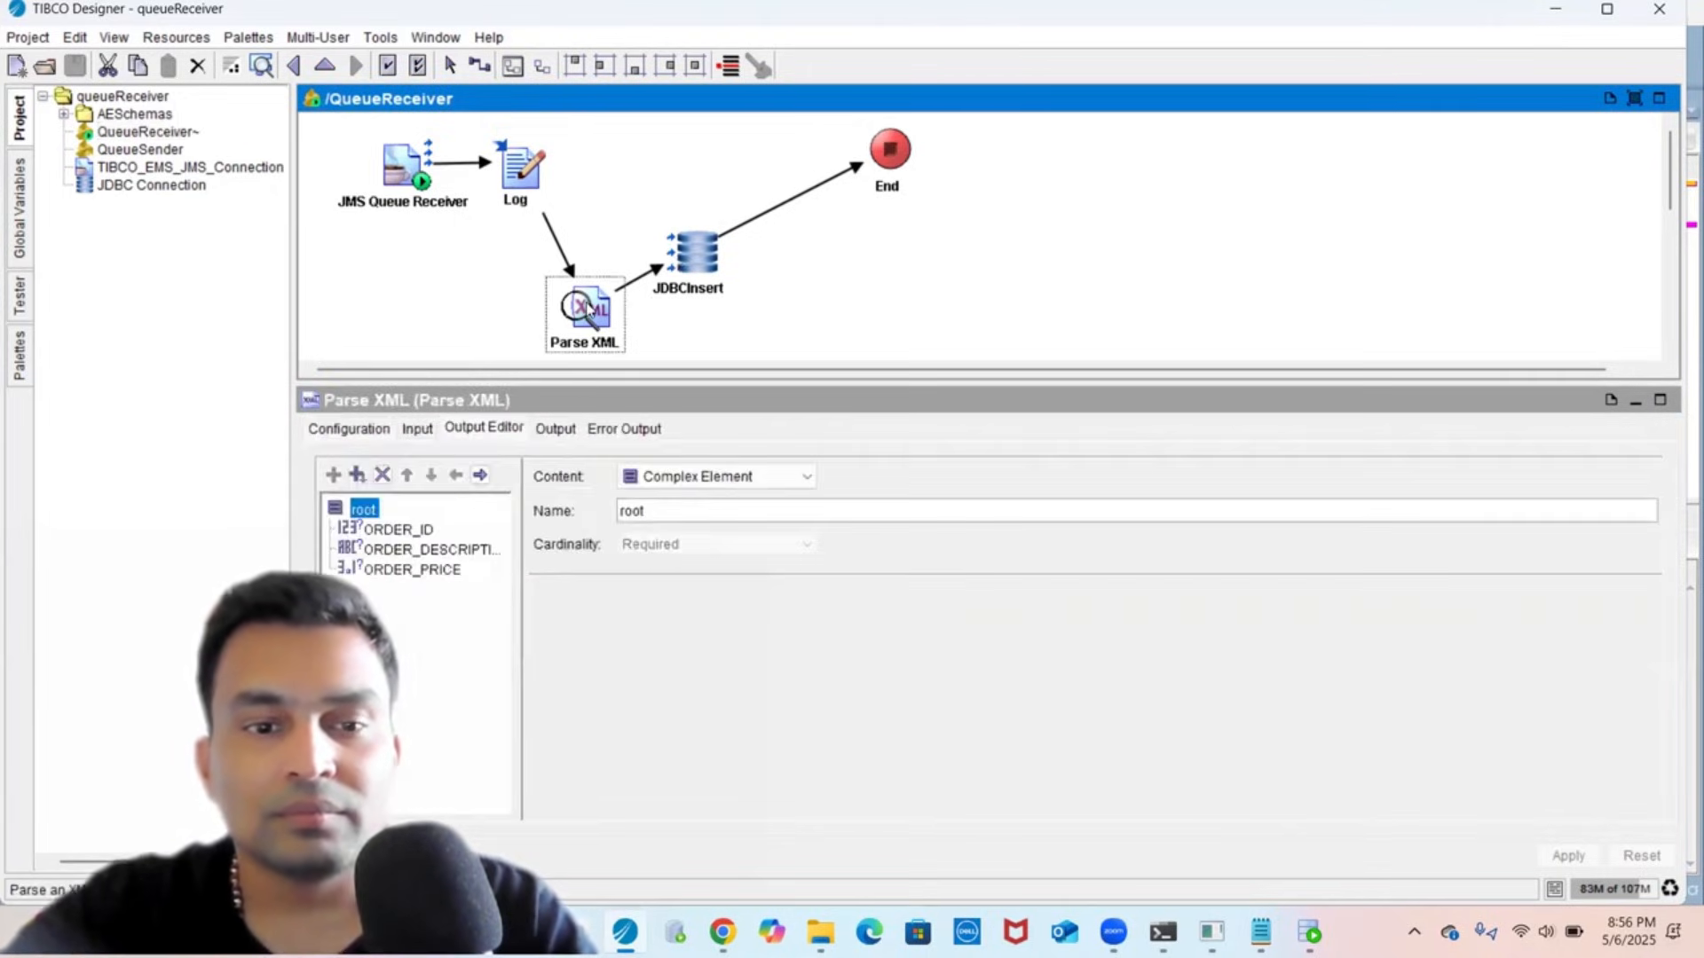
click(426, 280)
click(142, 149)
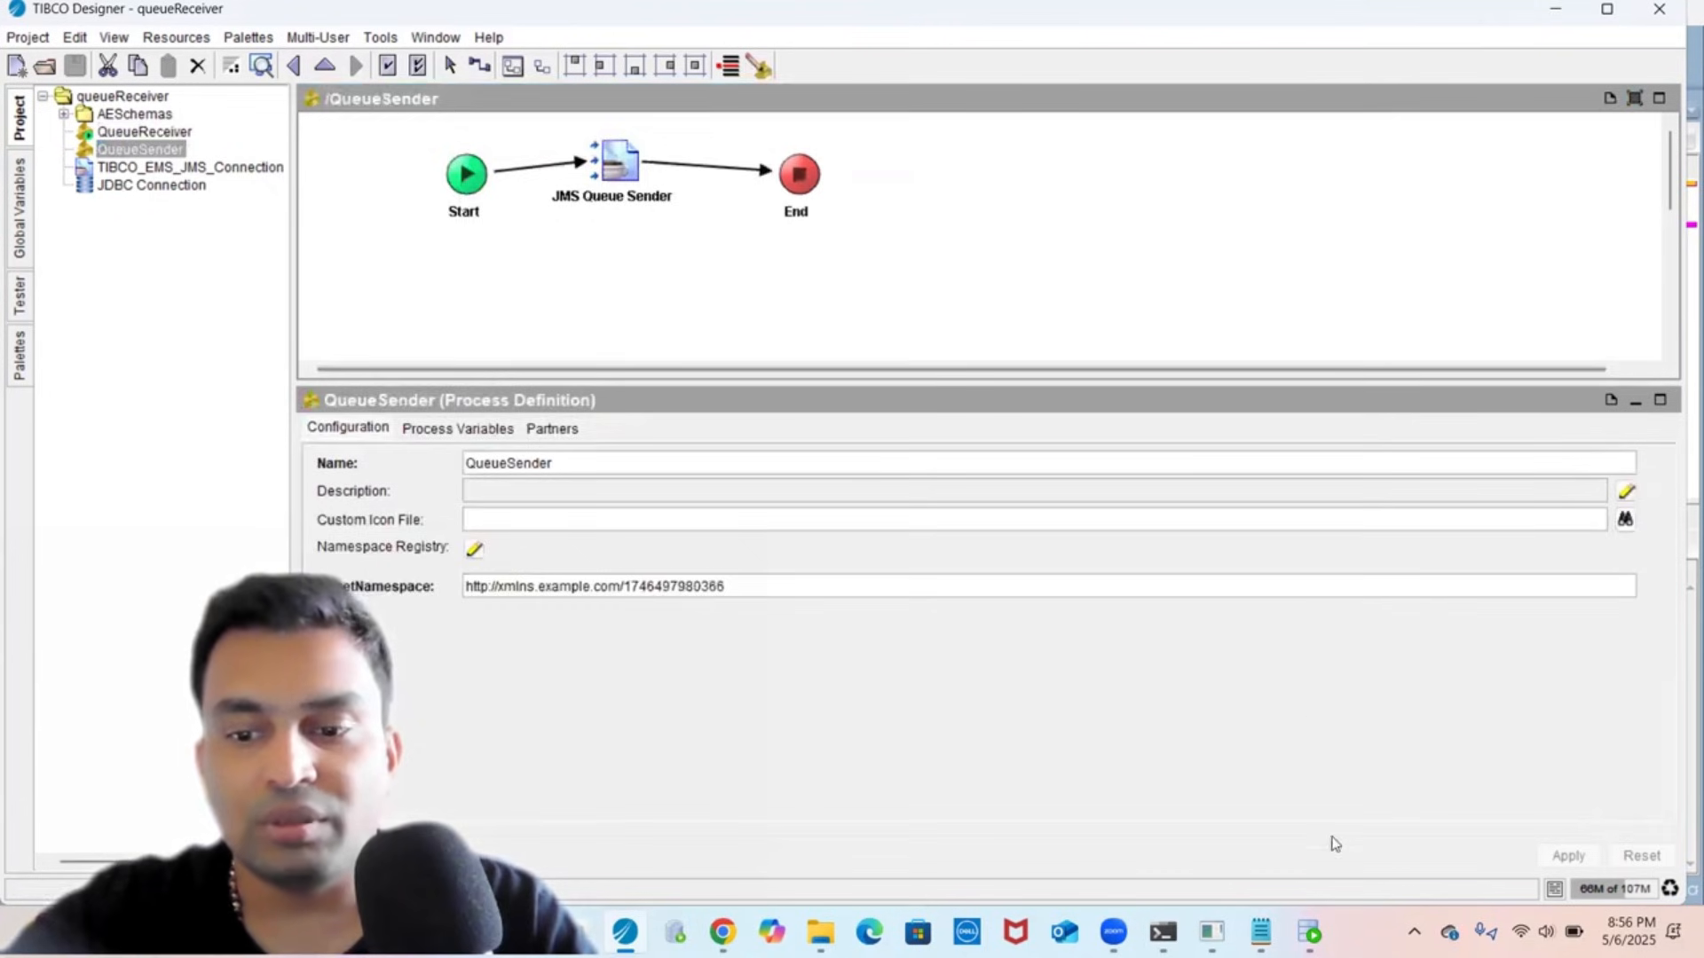
click(1309, 932)
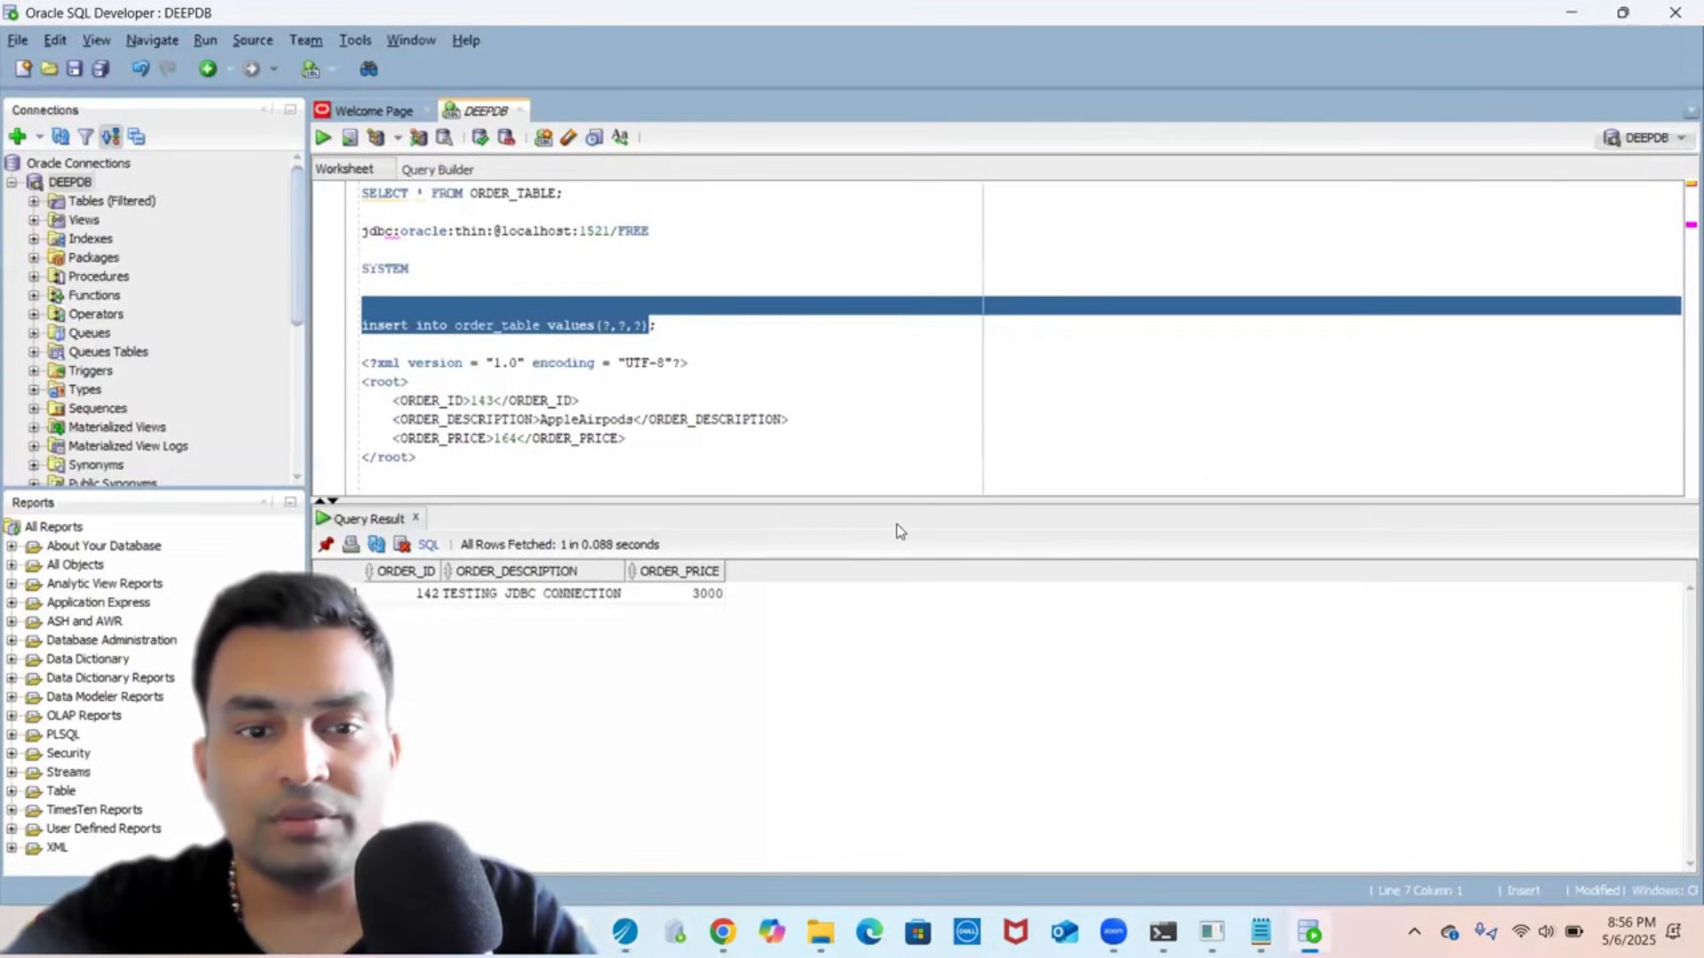
- Select and copy the sample order XML, including its declaration line, in the worksheet
click(600, 455)
key(shift+Up)
key(shift+Up)
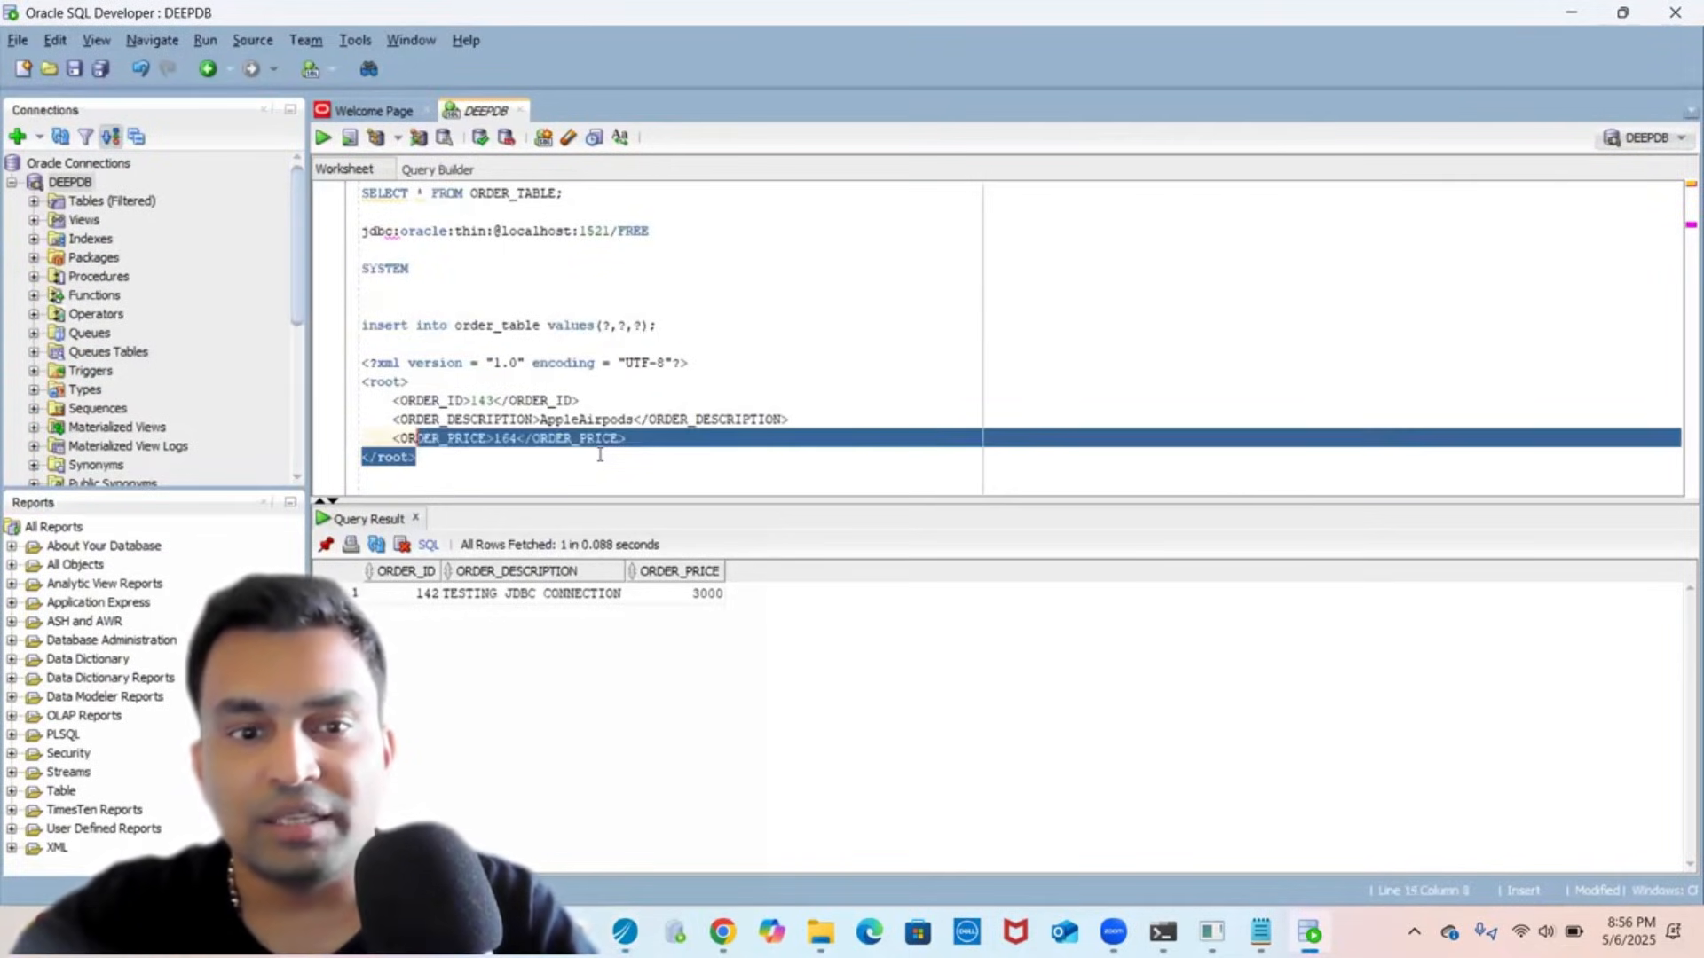
key(shift+Up)
key(shift+Up)
key(shift+Up)
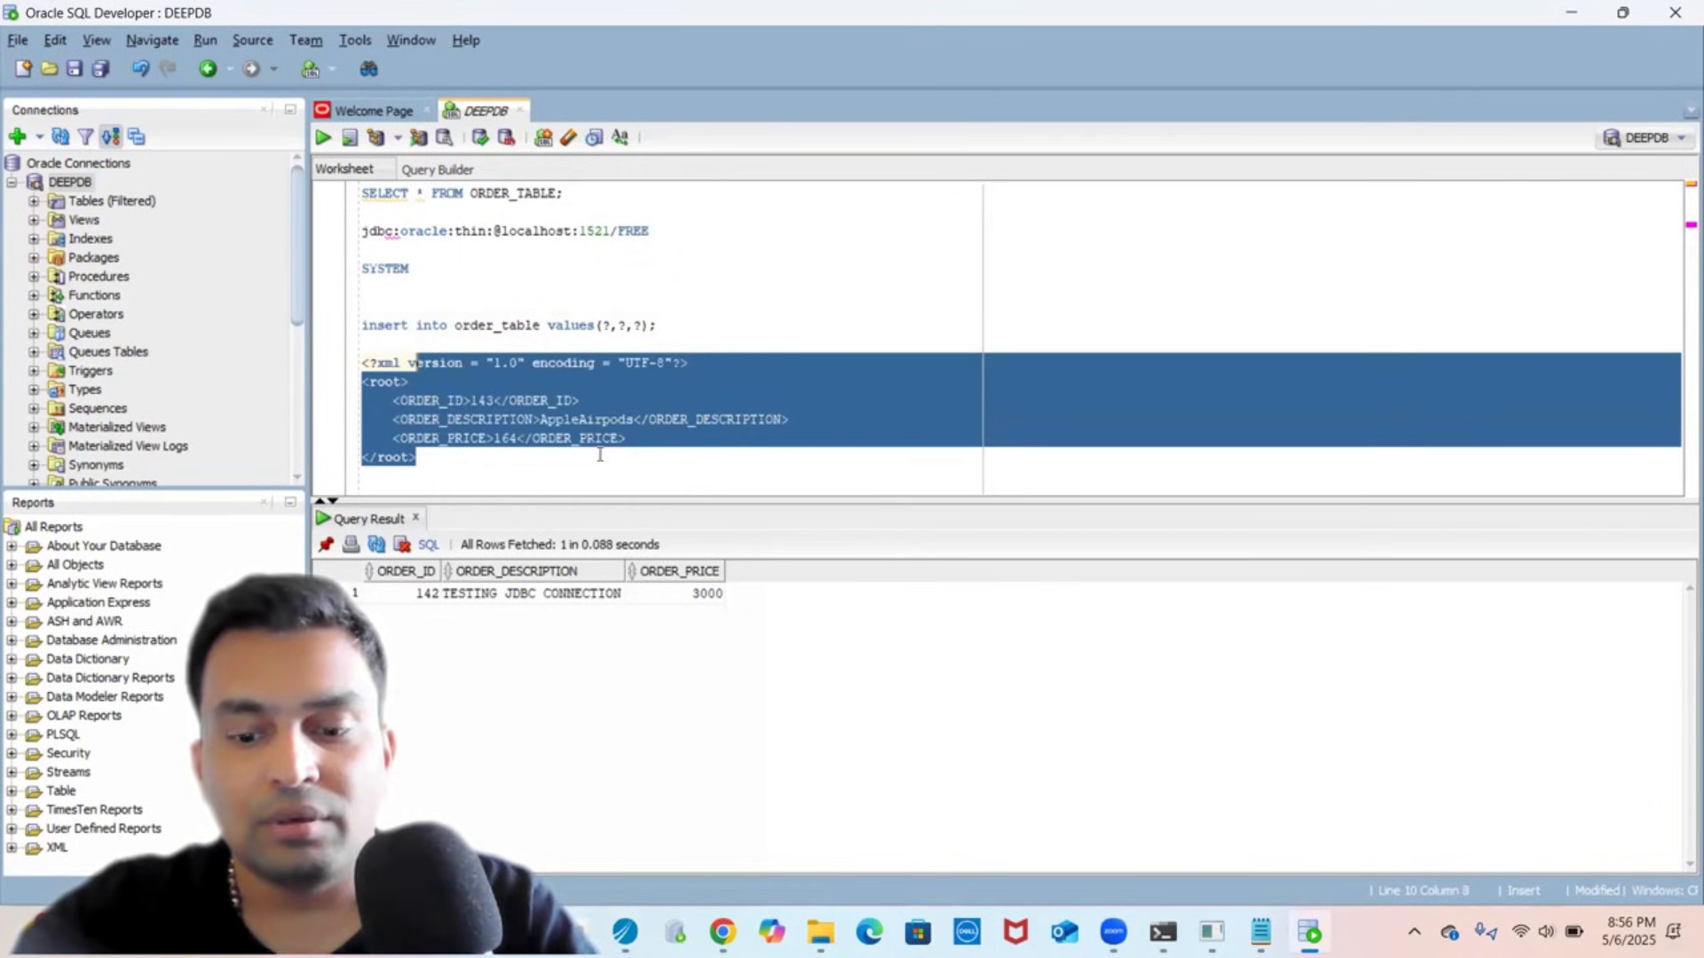
key(shift+Left)
key(shift+Left)
key(shift+Left)
key(shift+Left)
key(shift+Left)
key(shift+Left)
key(shift+Left)
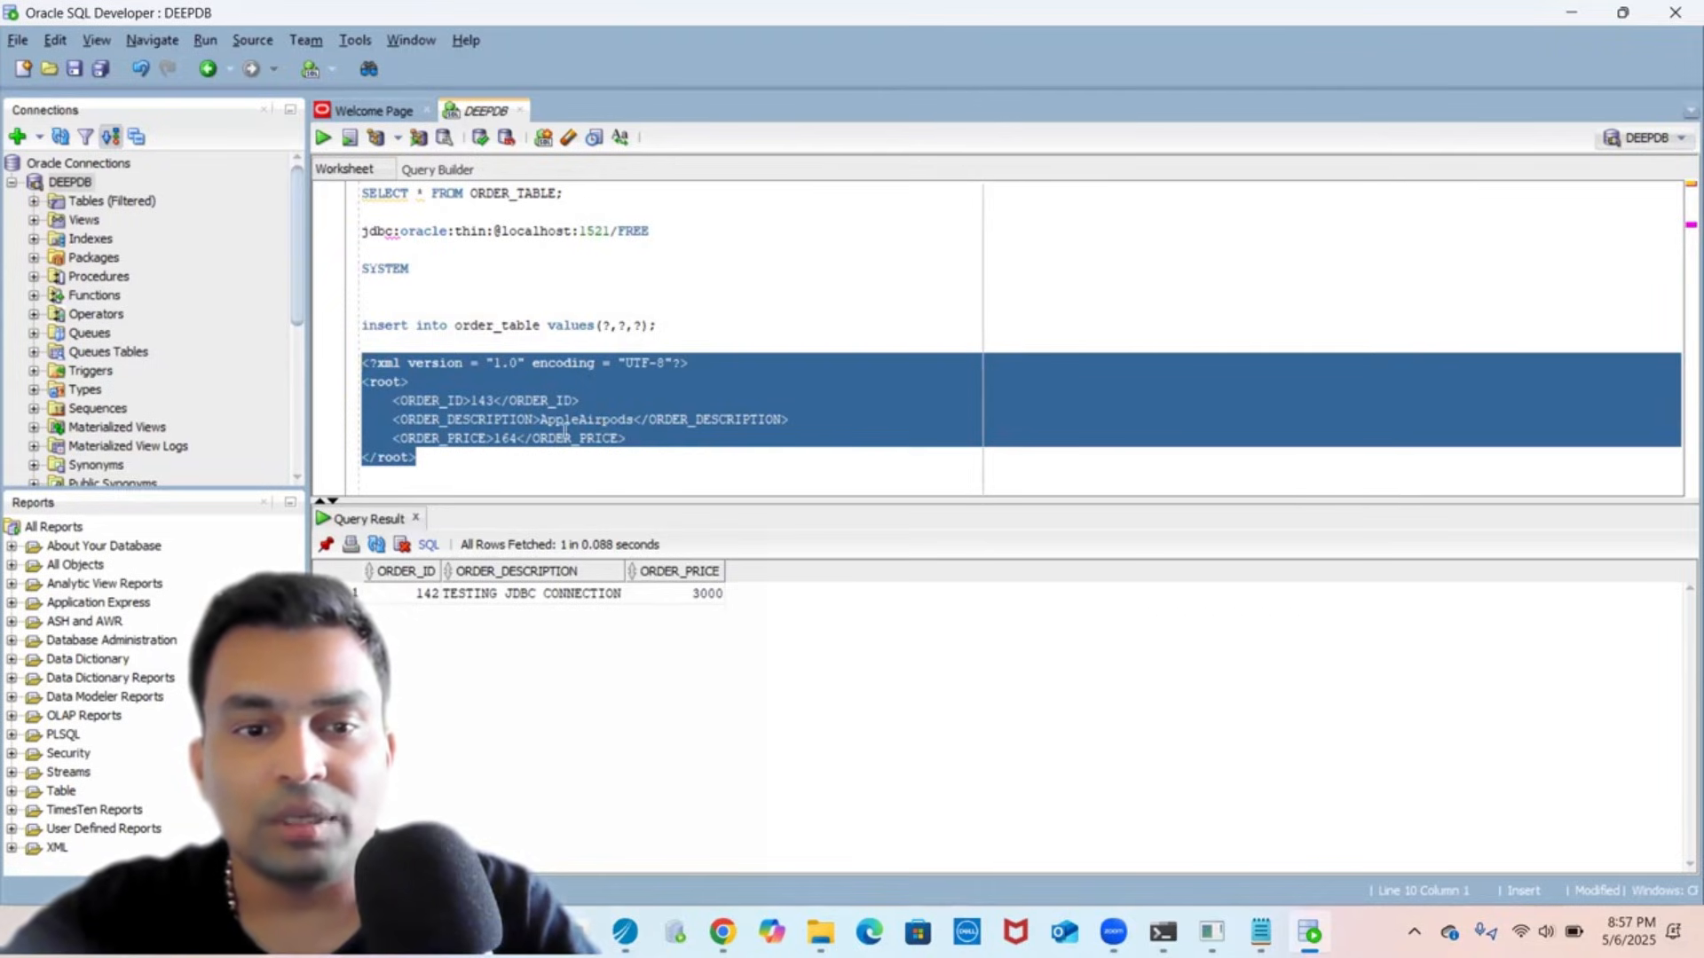
click(558, 289)
- Re-run SELECT * FROM ORDER_TABLE, which still returns only order 142
click(591, 190)
key(shift+Home)
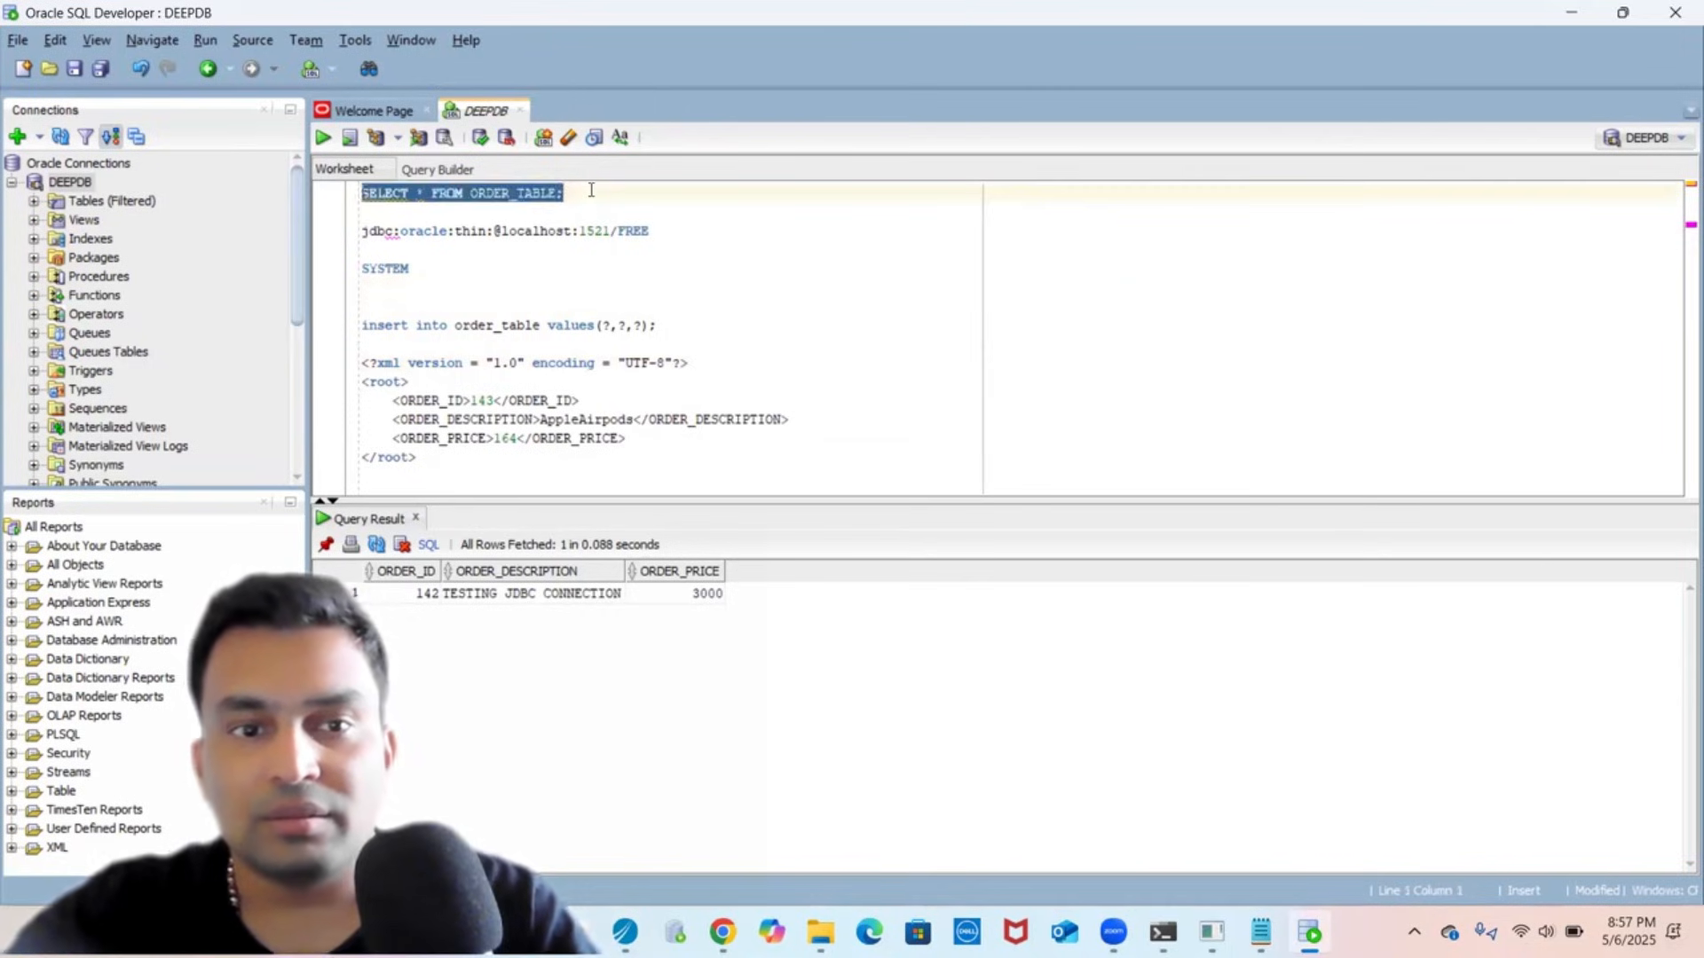
click(322, 141)
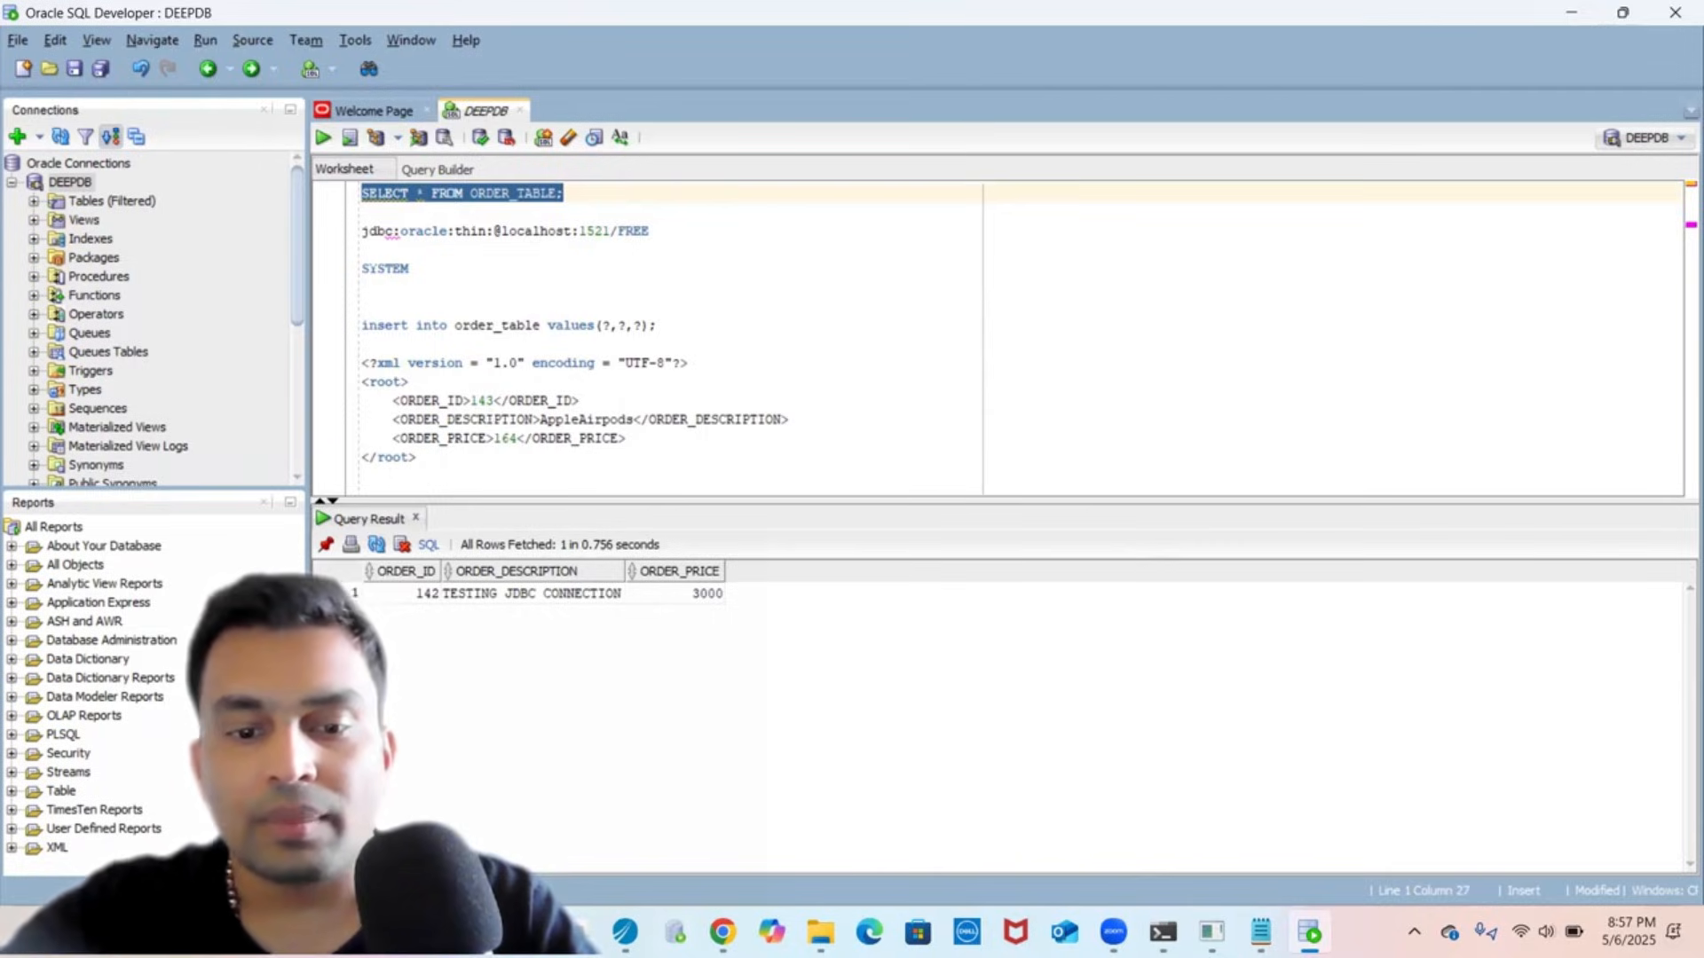
click(626, 932)
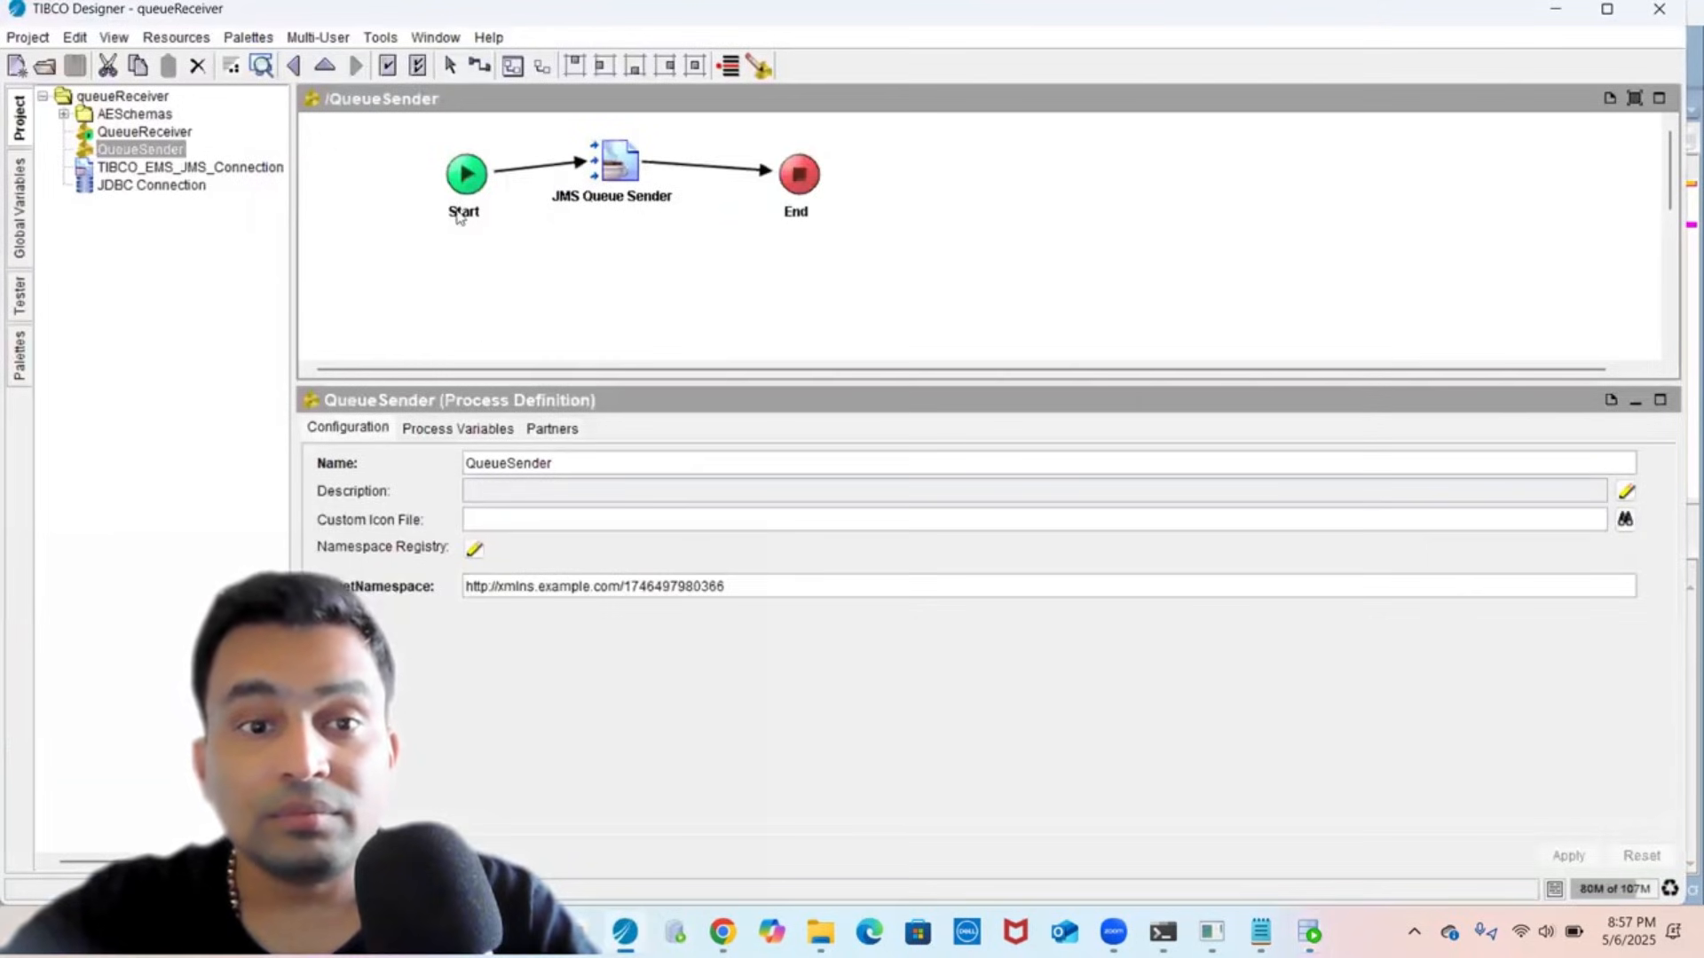
- Give the Start activity's output a root complex element with a param child and apply
click(466, 177)
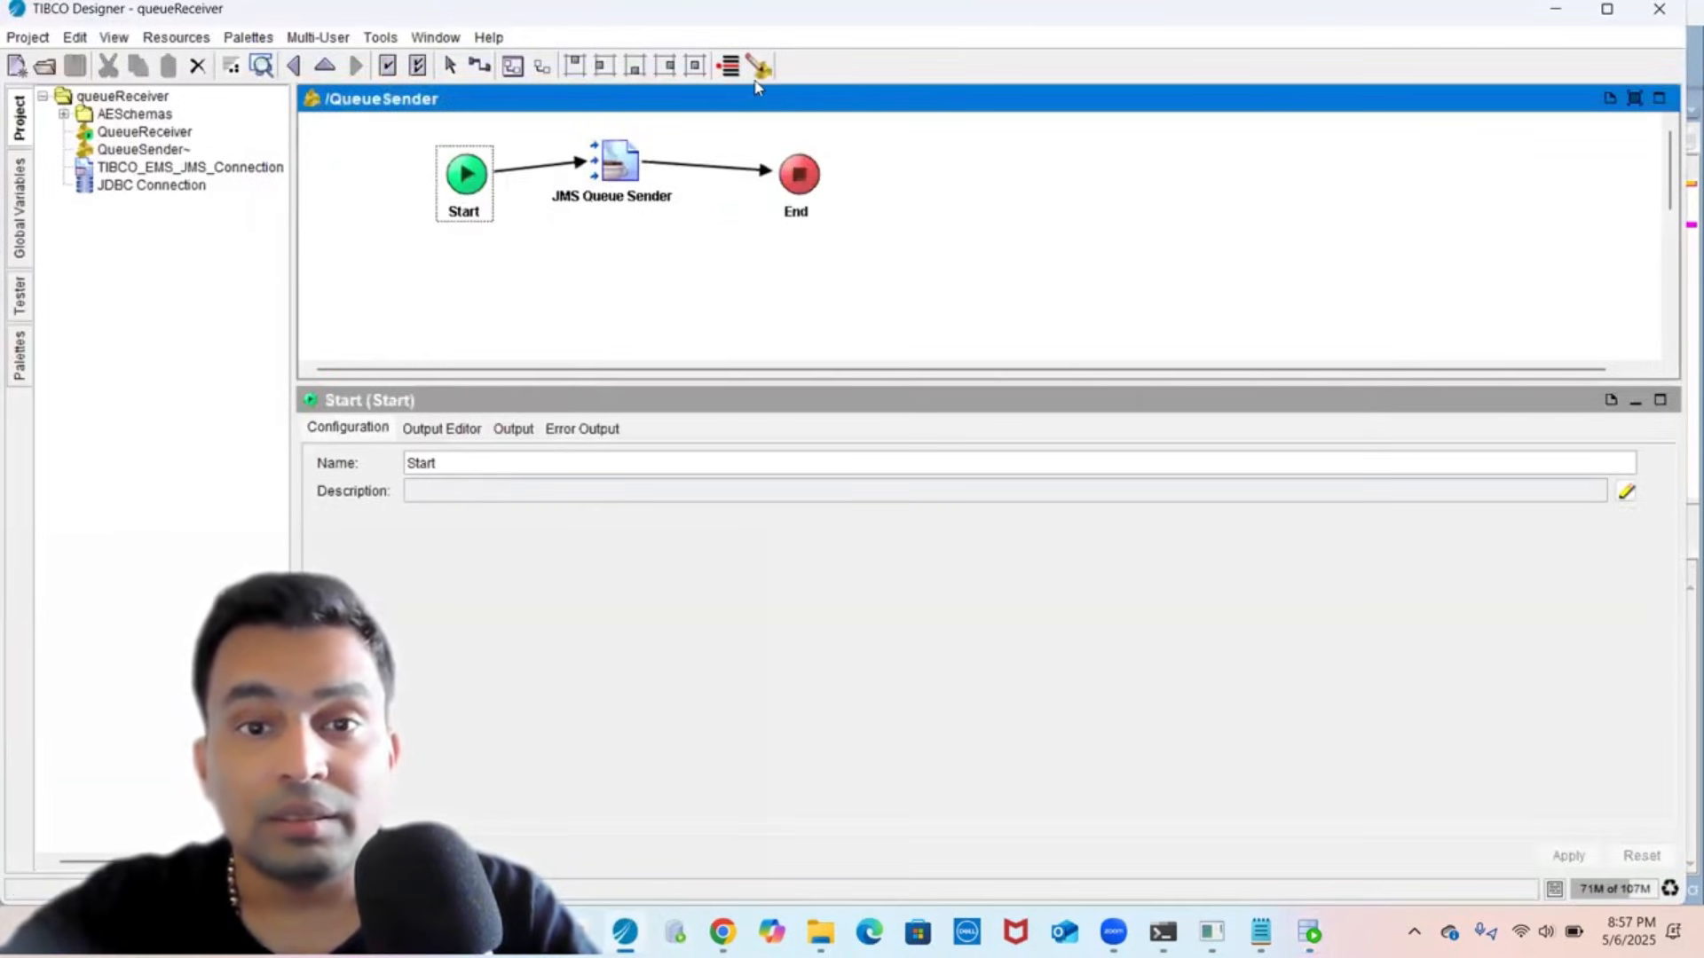
click(479, 429)
click(355, 476)
click(355, 476)
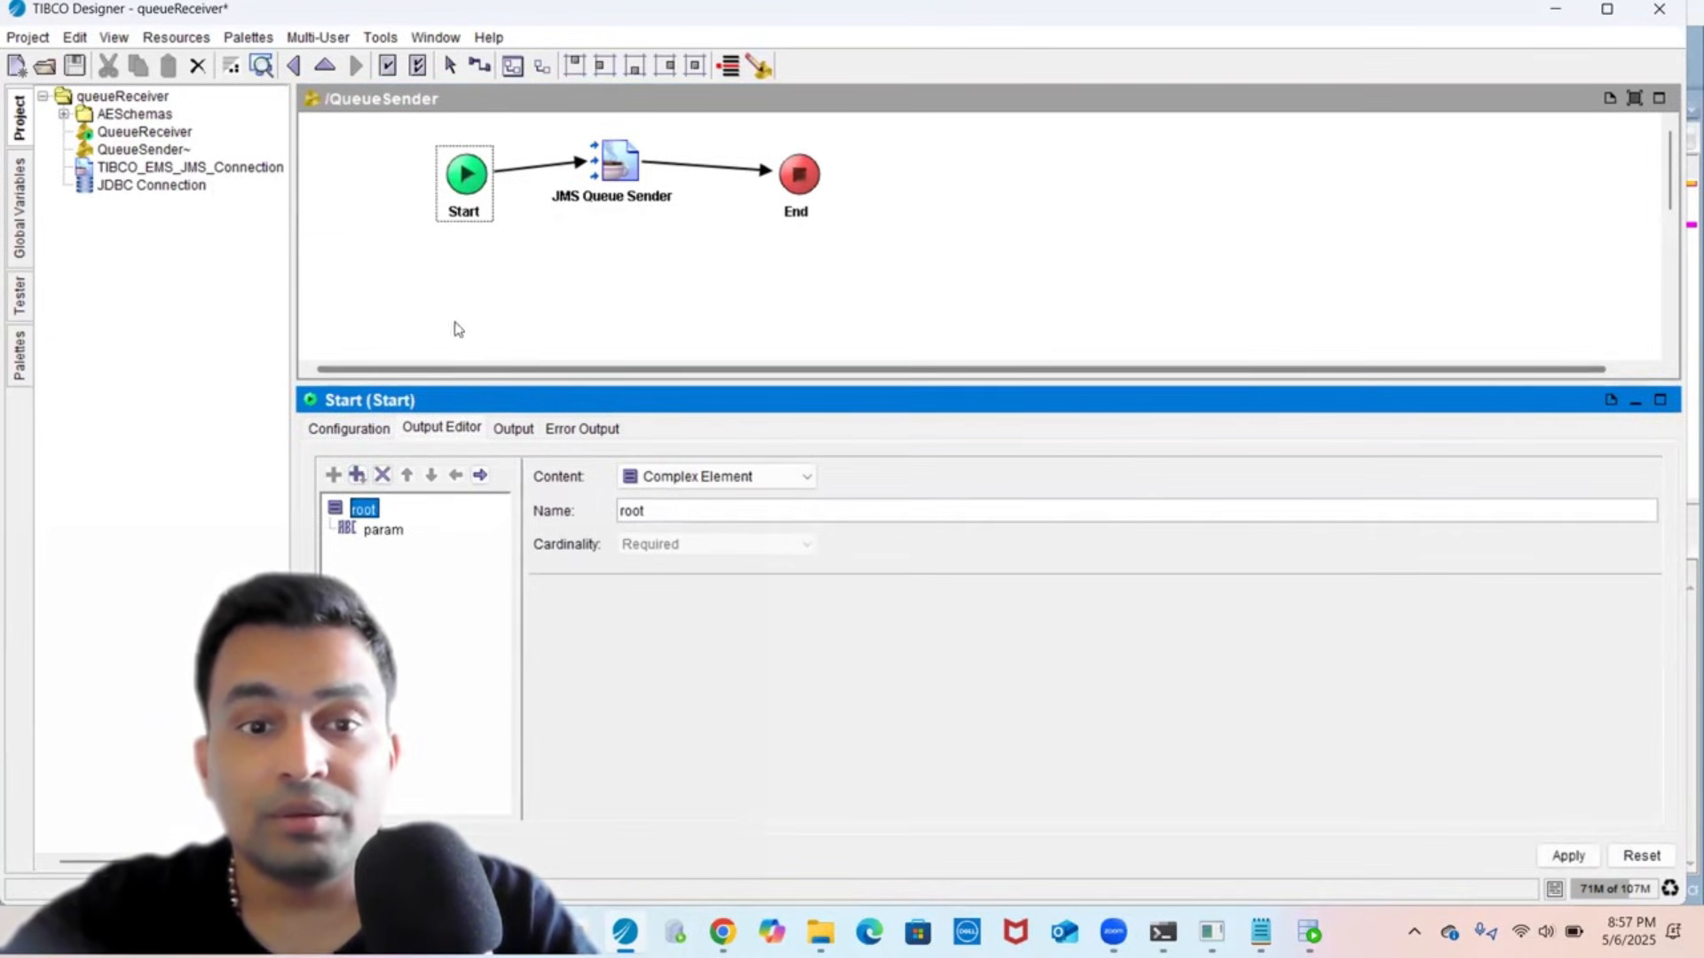
click(609, 147)
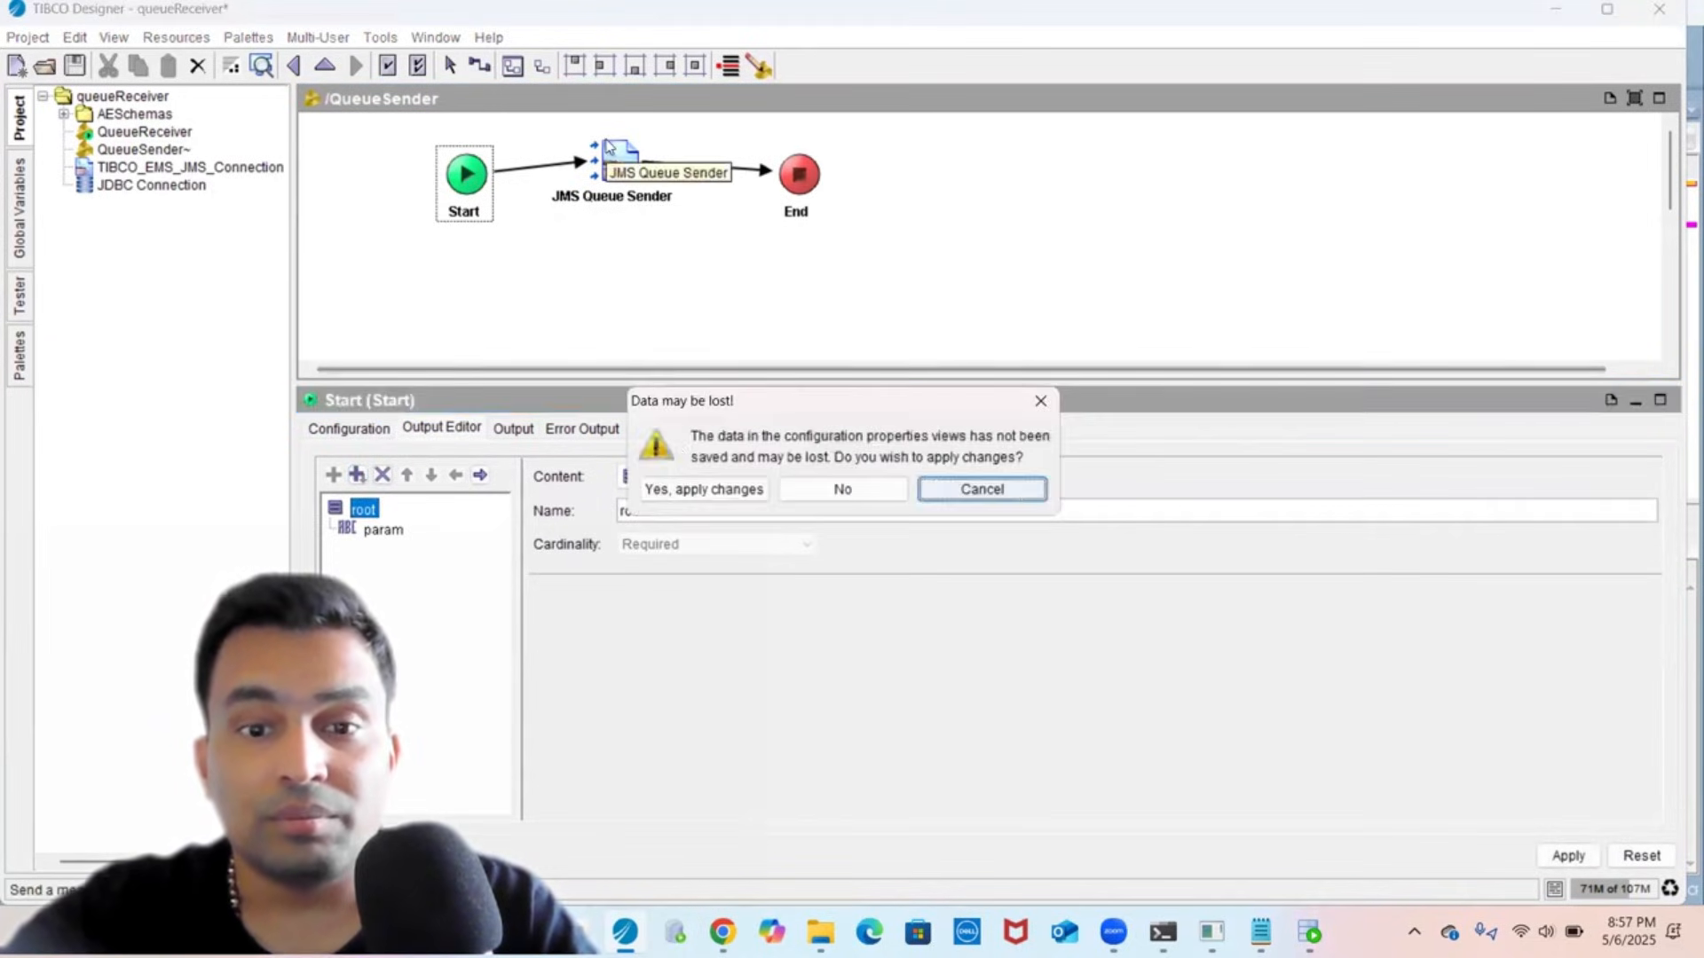
click(698, 489)
- Map $Start/root/param onto JMS Queue Sender's Body, replacing 'test message 2', and apply
click(569, 428)
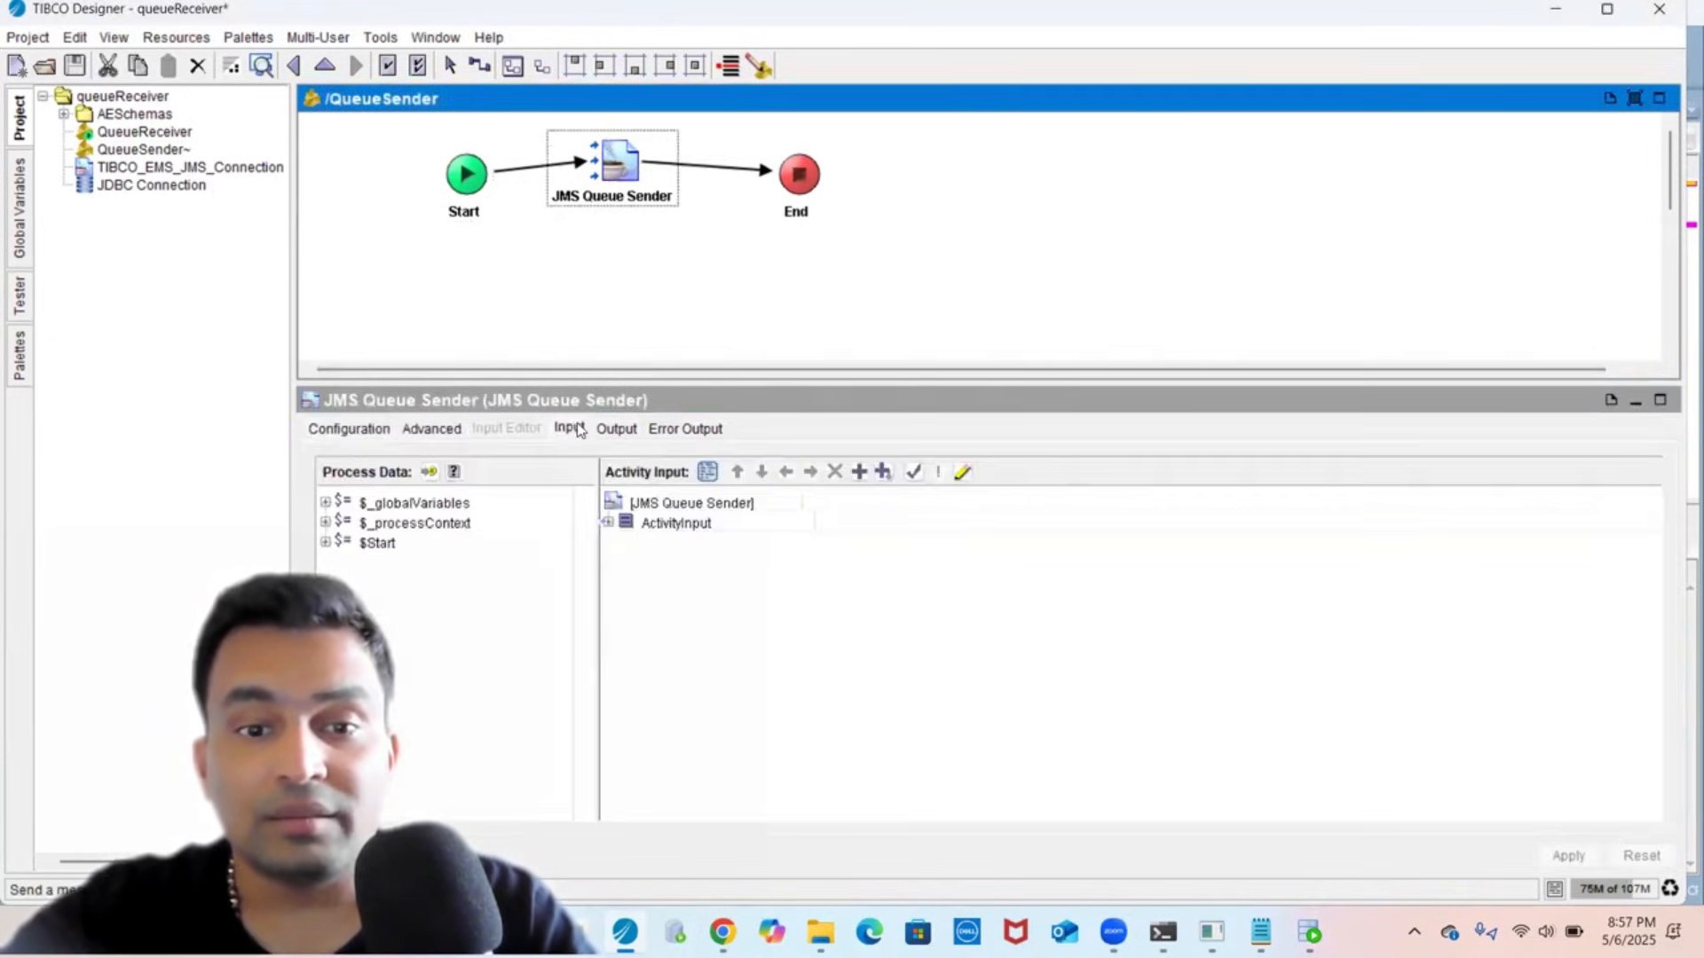
double_click(679, 526)
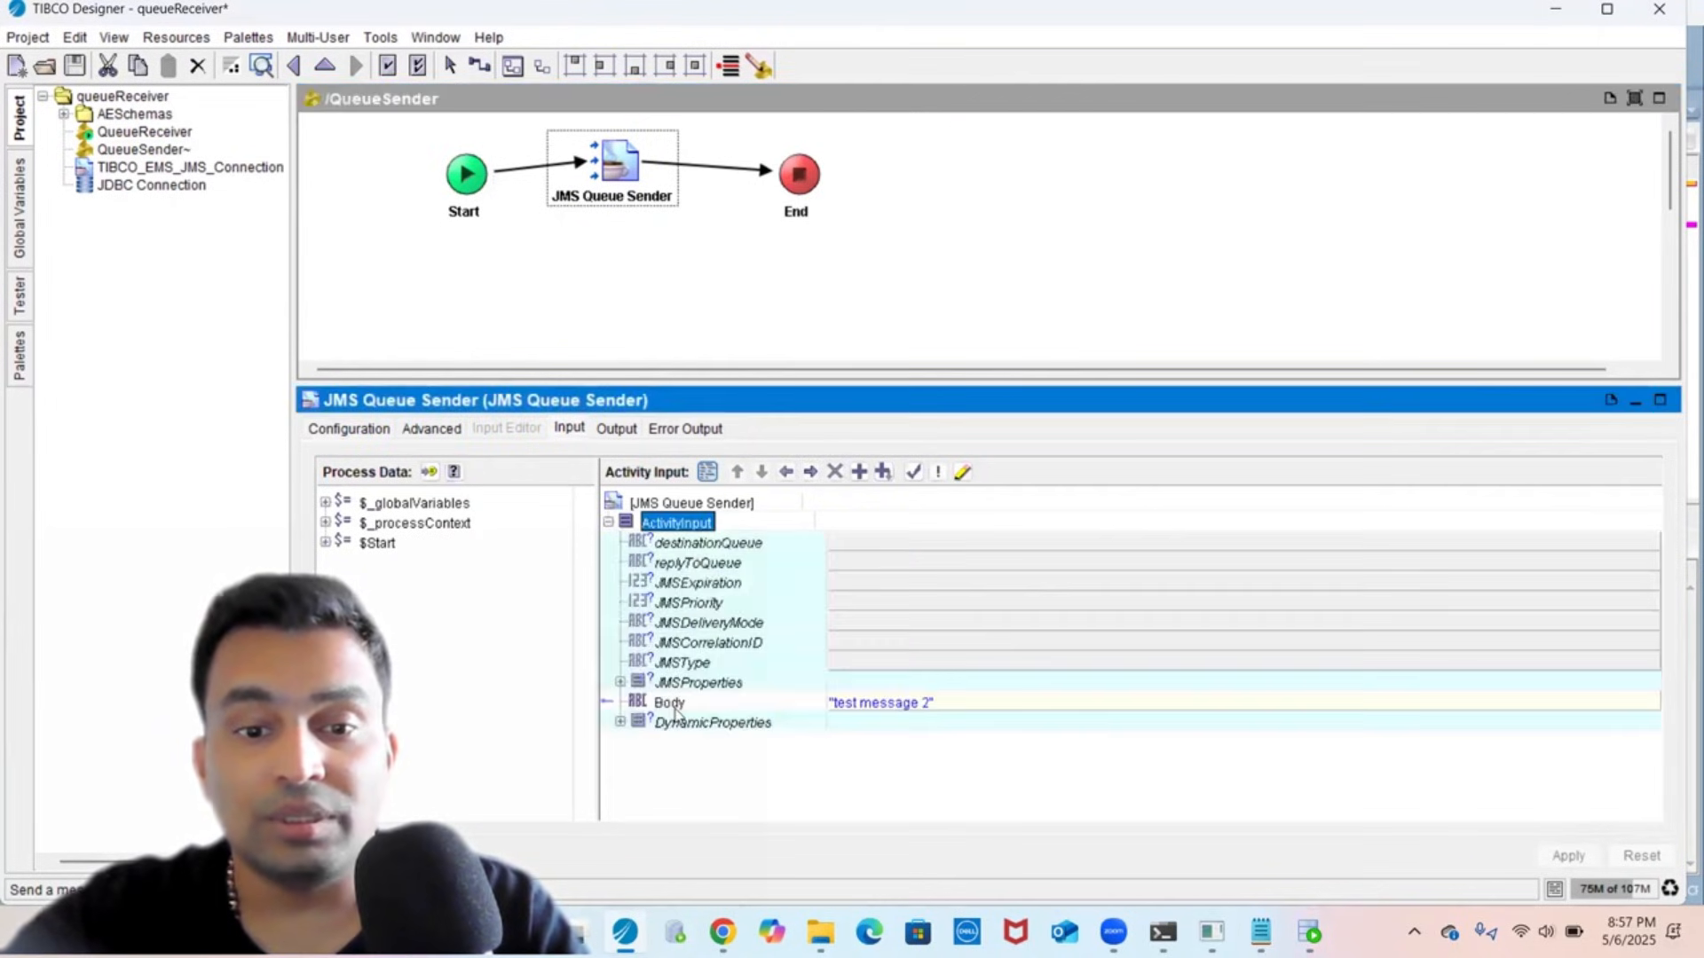
click(672, 703)
click(379, 554)
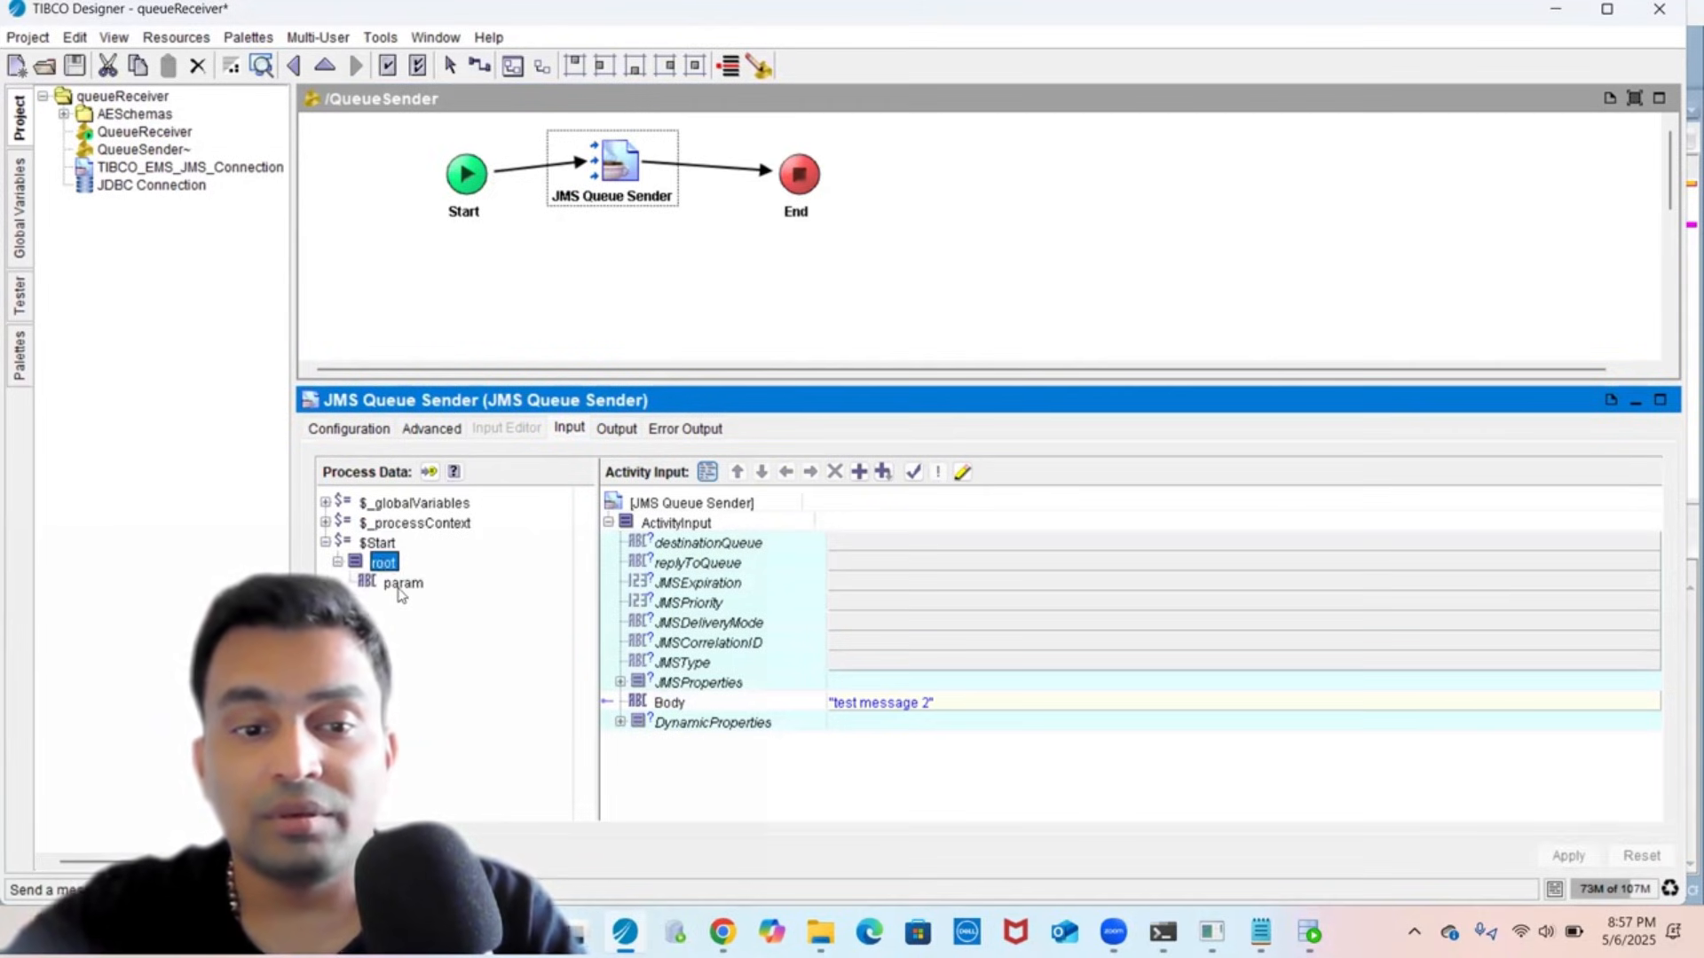
drag(399, 585, 720, 702)
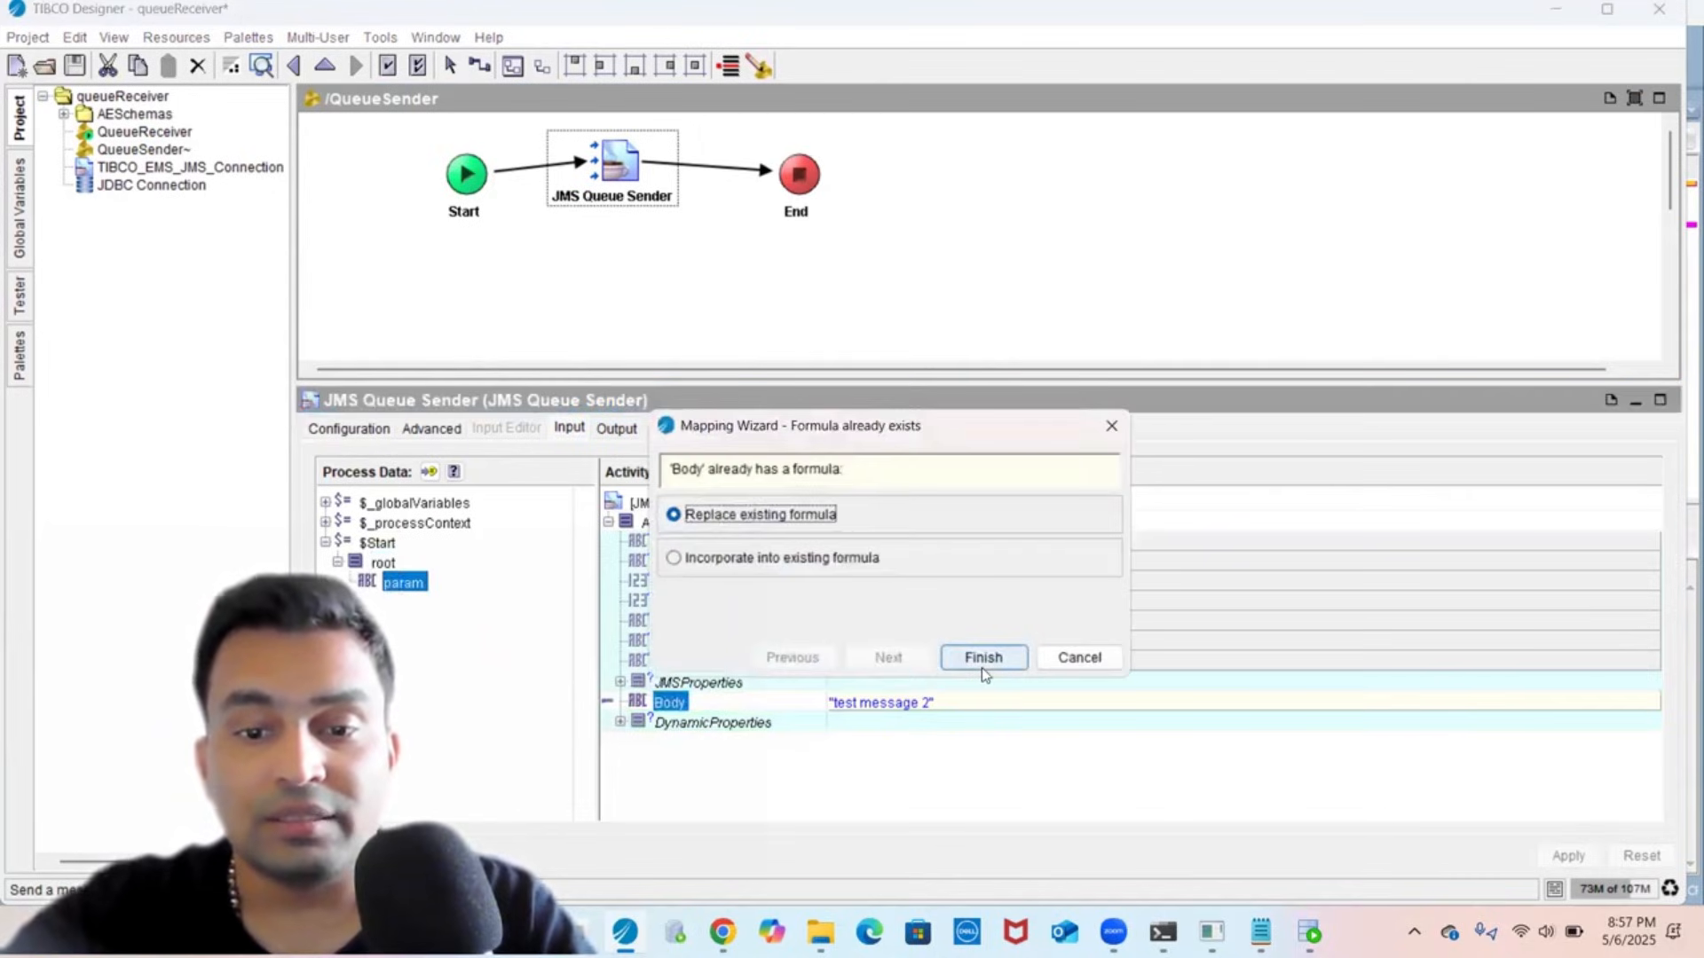
click(984, 657)
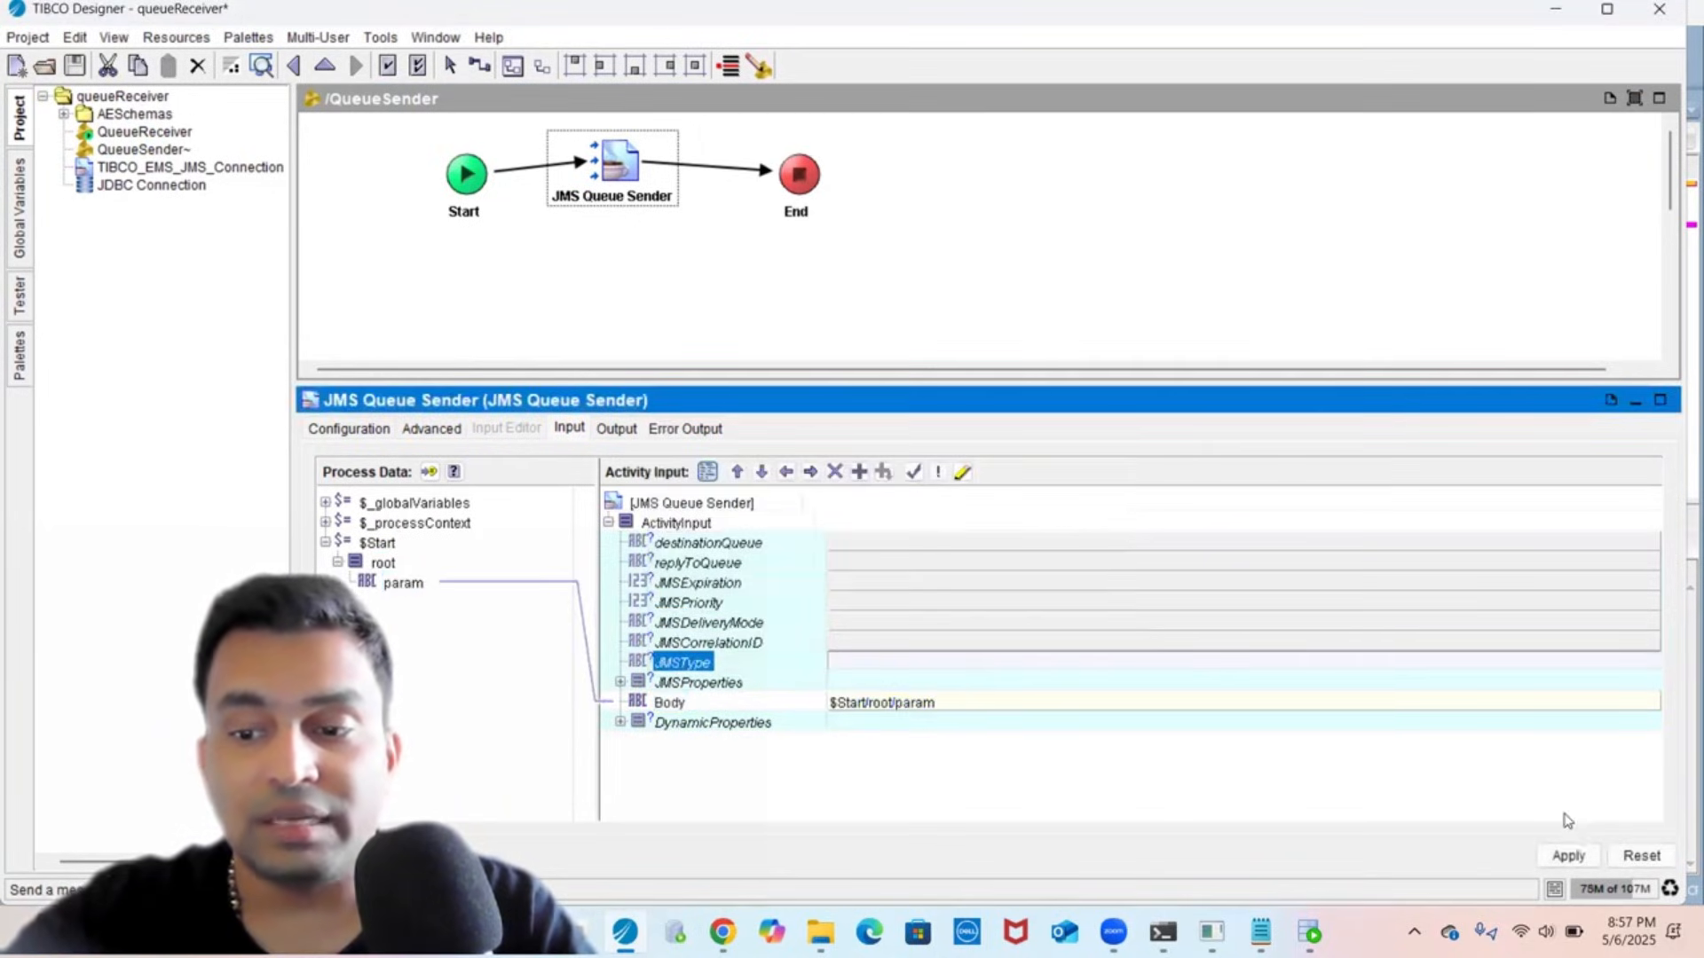
click(1563, 858)
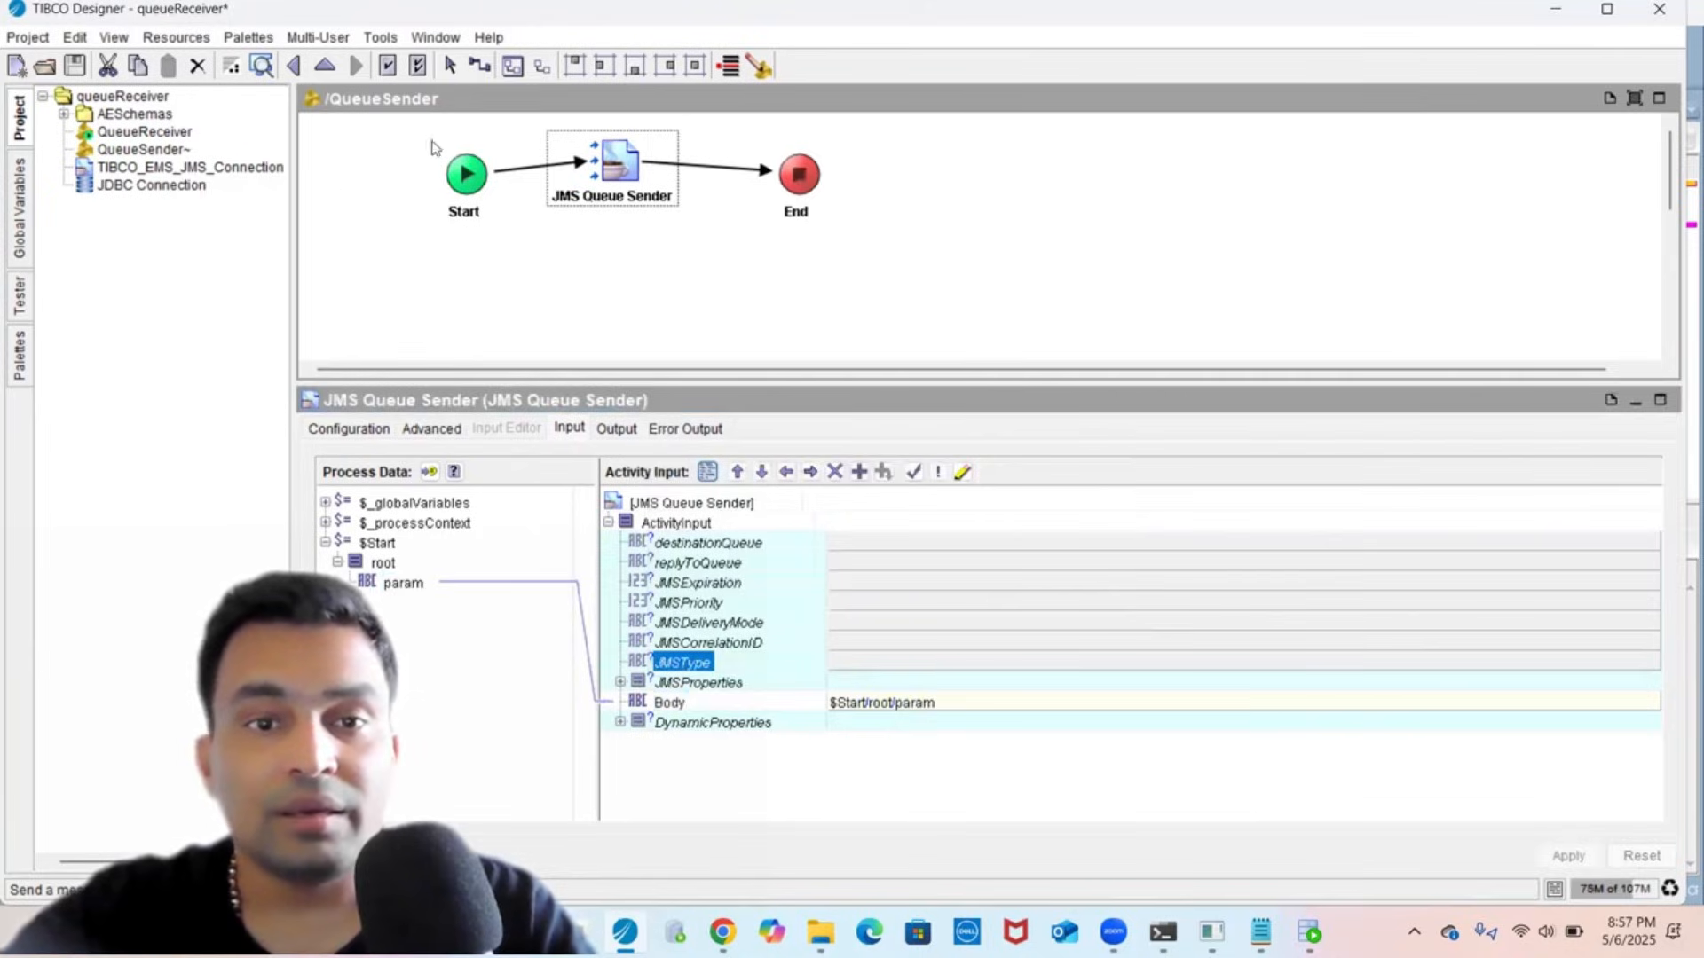
click(481, 197)
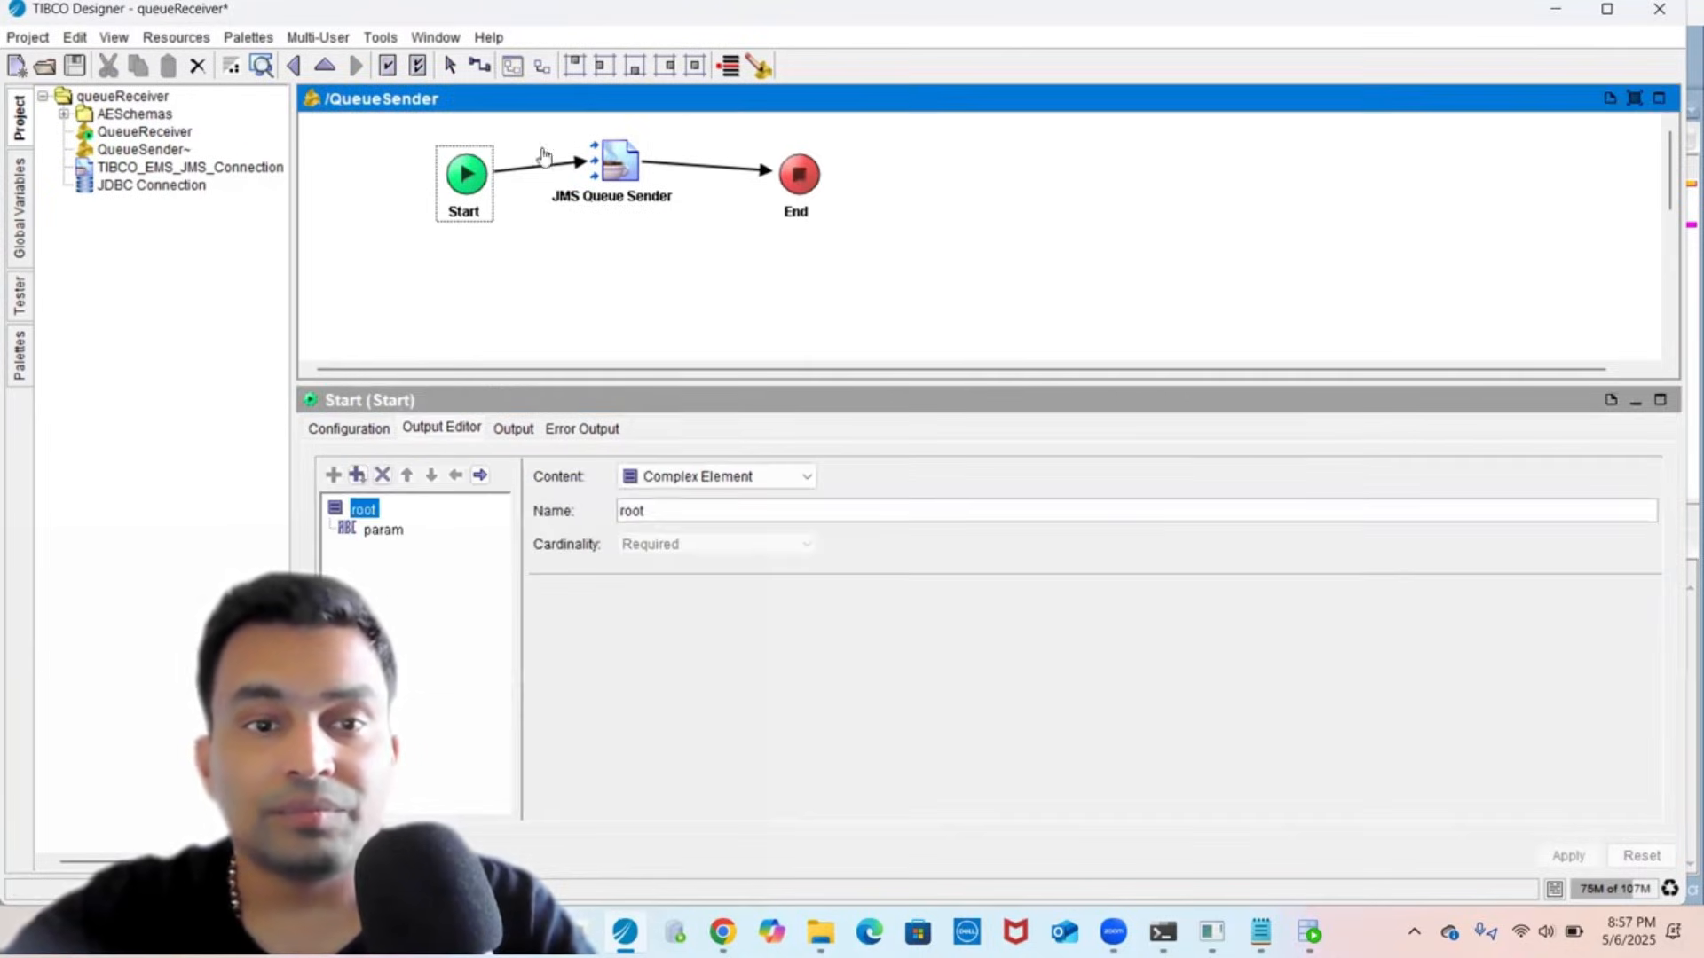
- Set the order XML as the param test input data and save the project
click(762, 71)
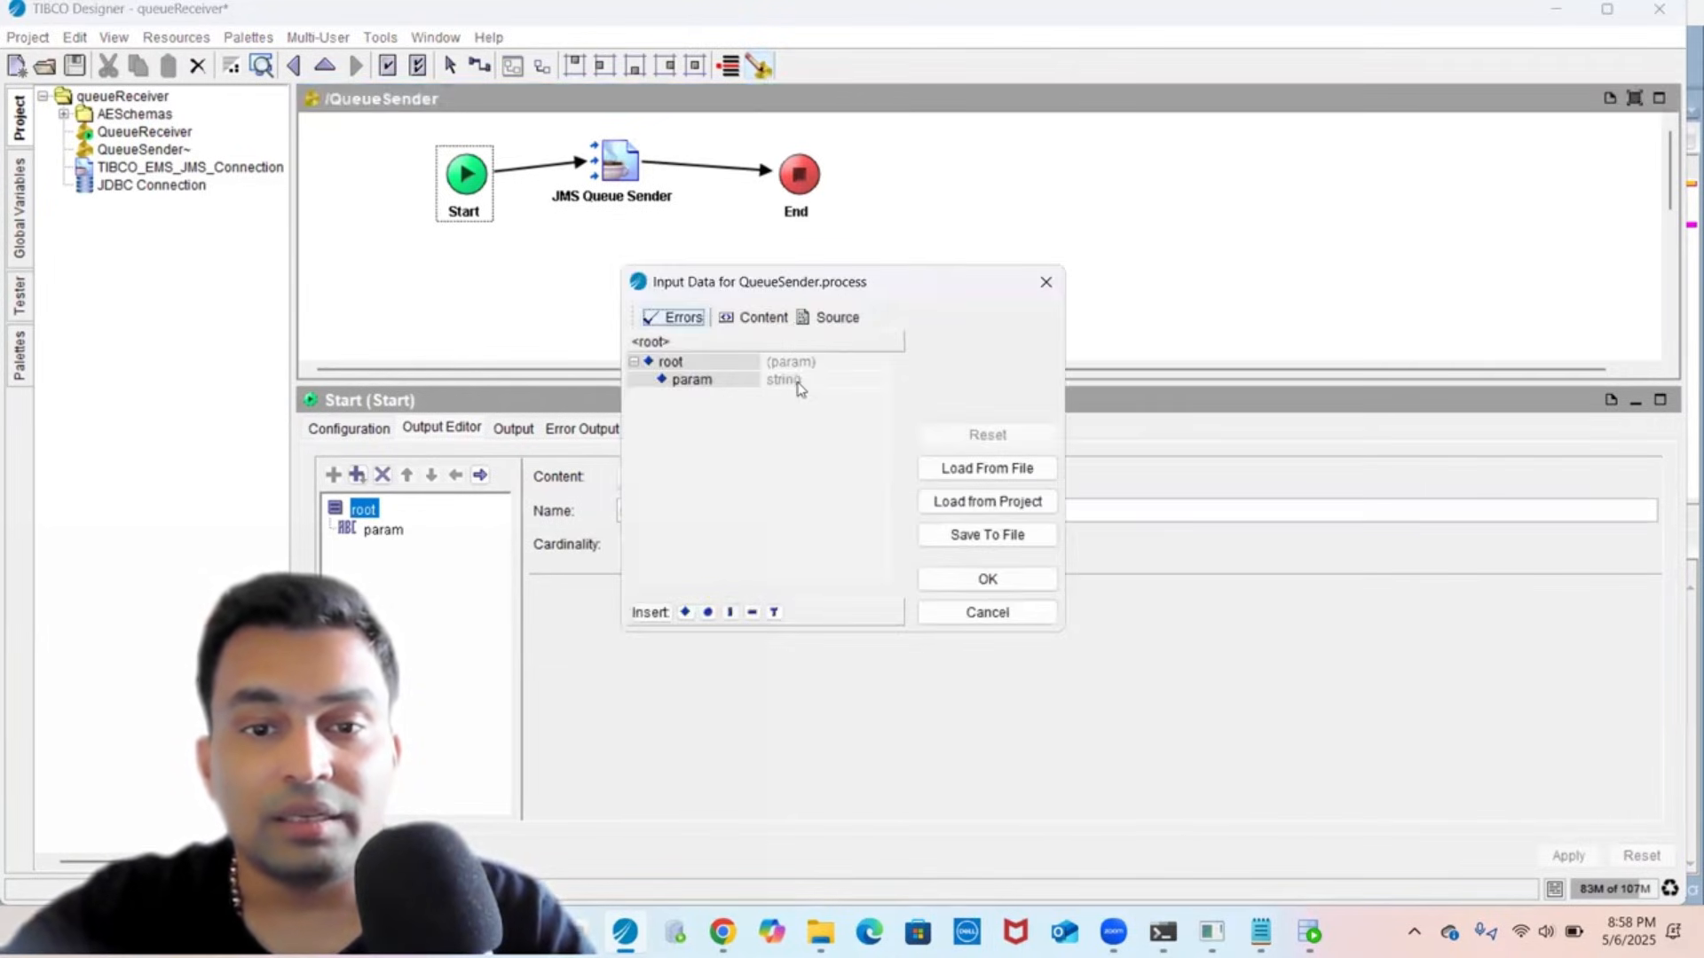
double_click(799, 382)
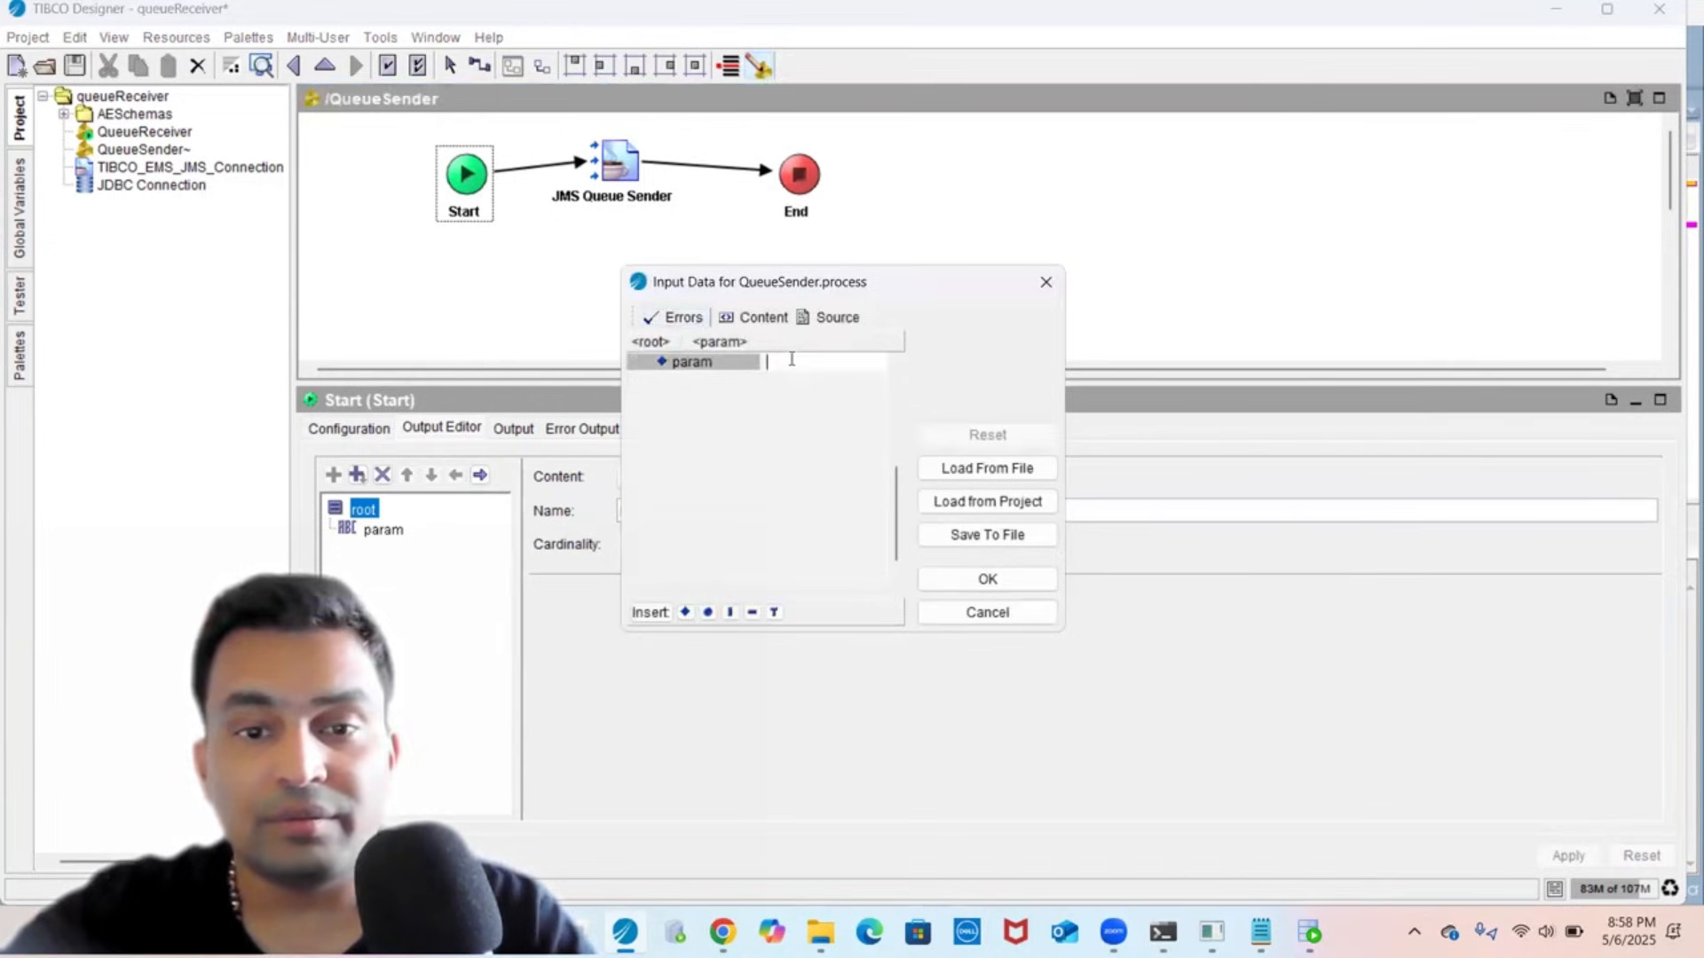
key(ctrl+v)
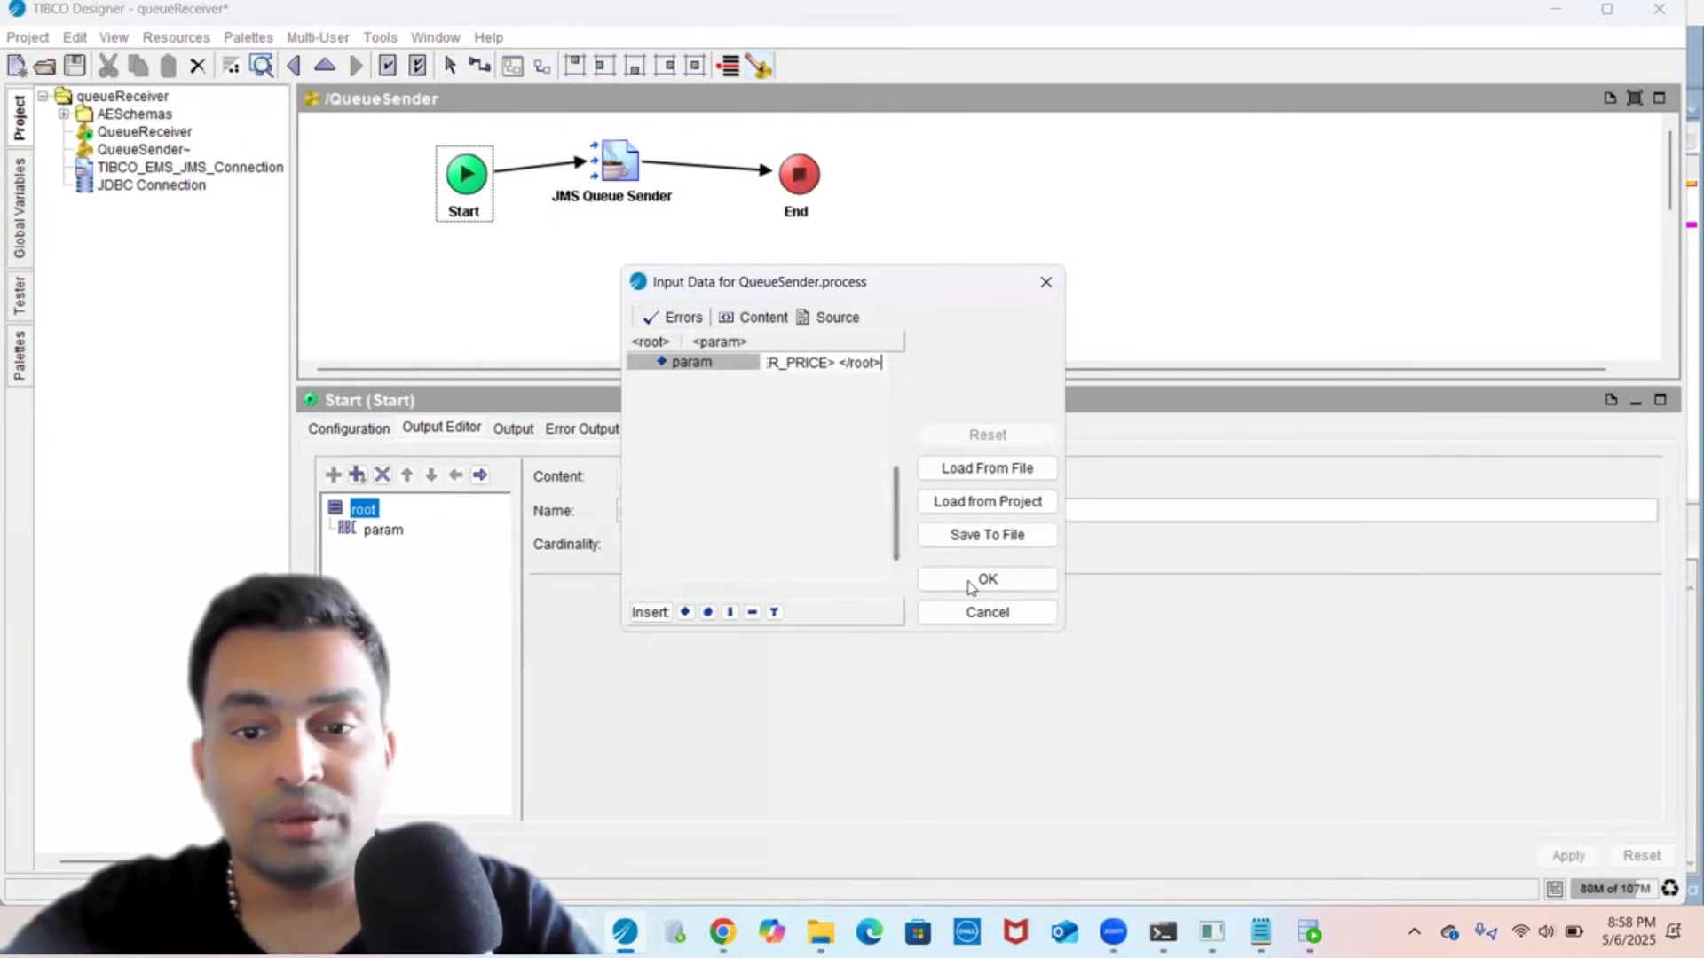
click(987, 579)
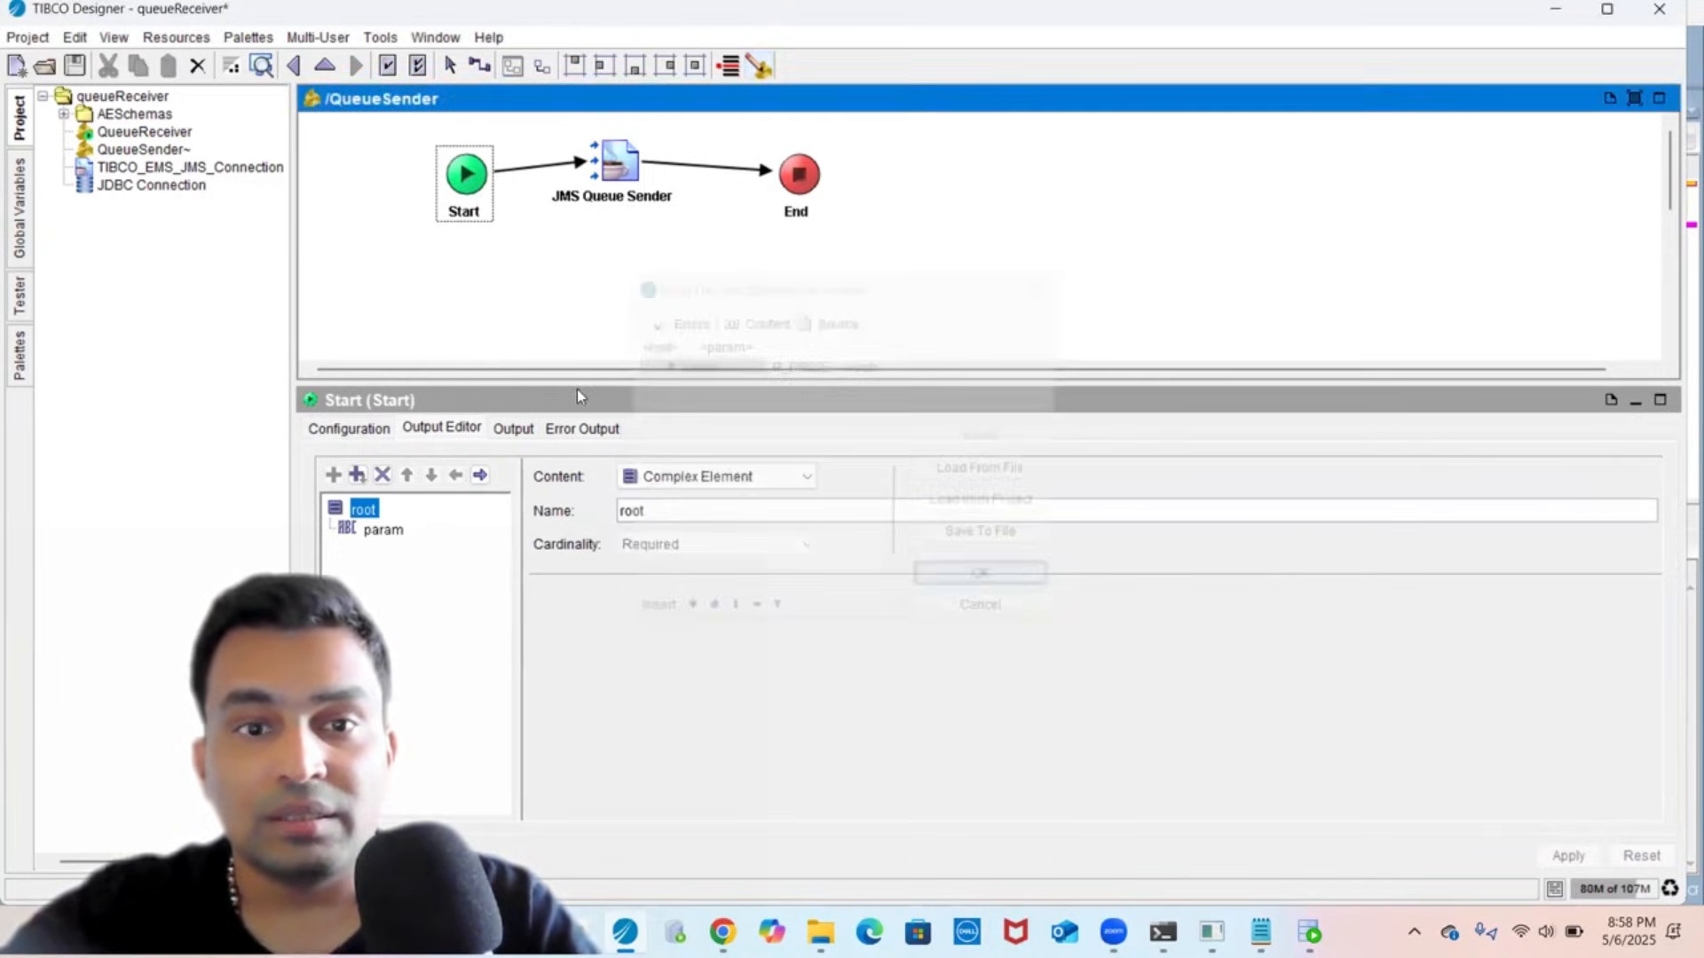
click(75, 65)
- Start a Tester session loading only QueueSender and run its job
click(20, 302)
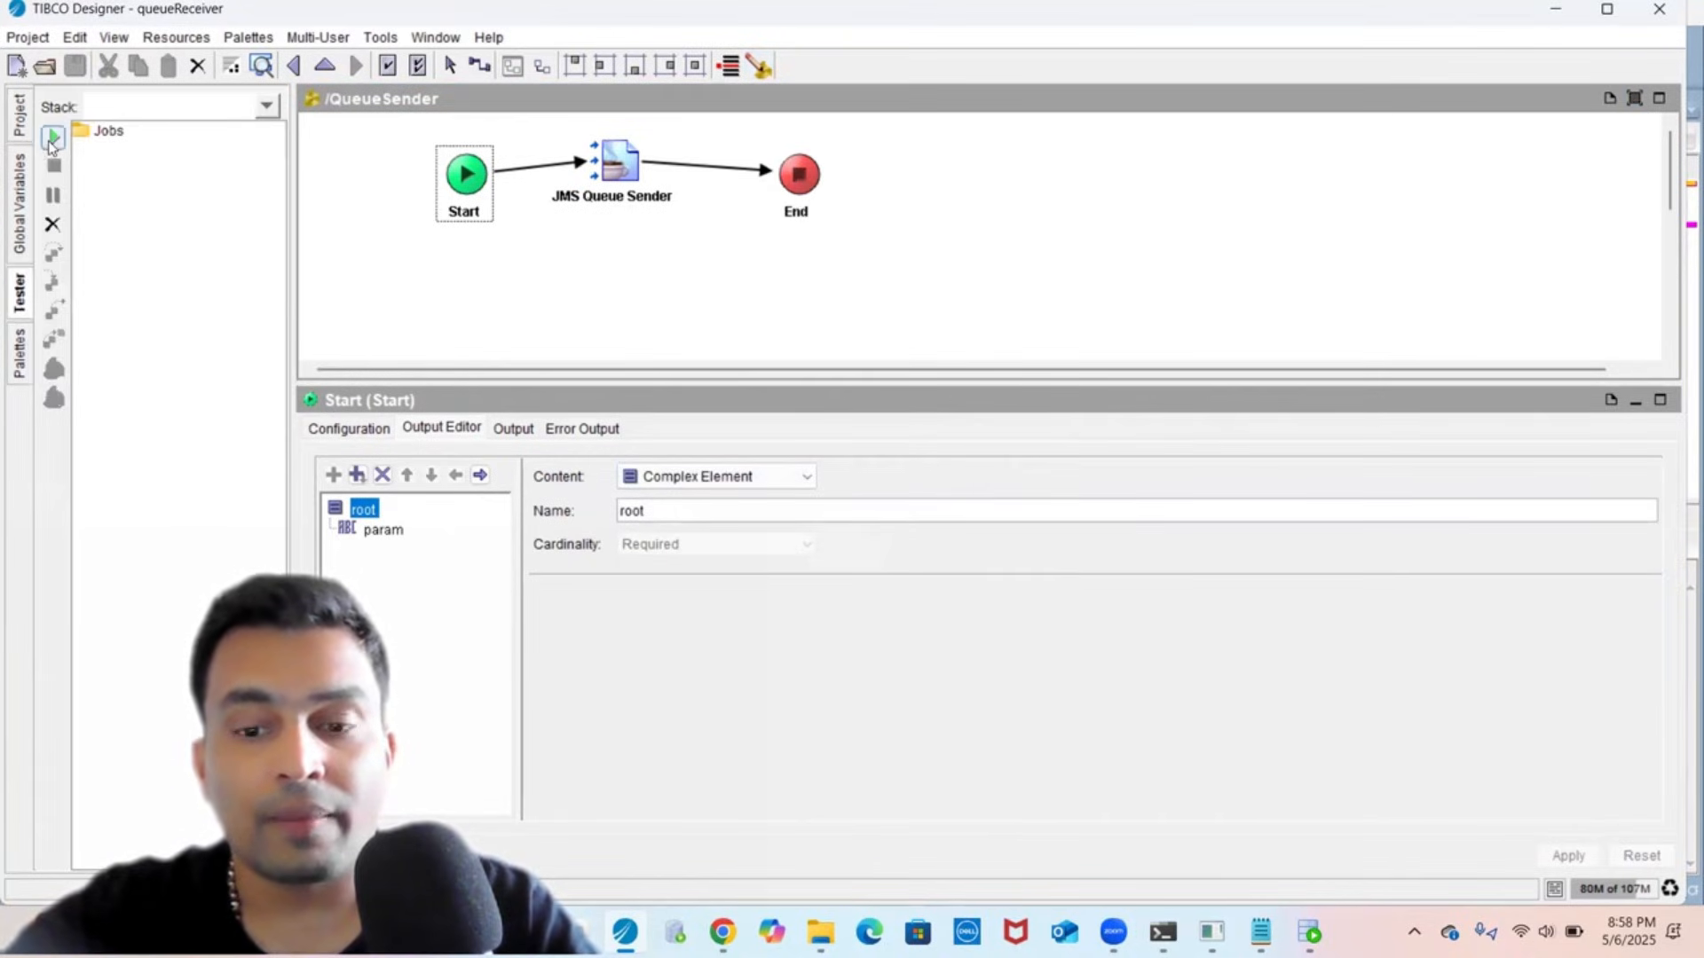
click(53, 137)
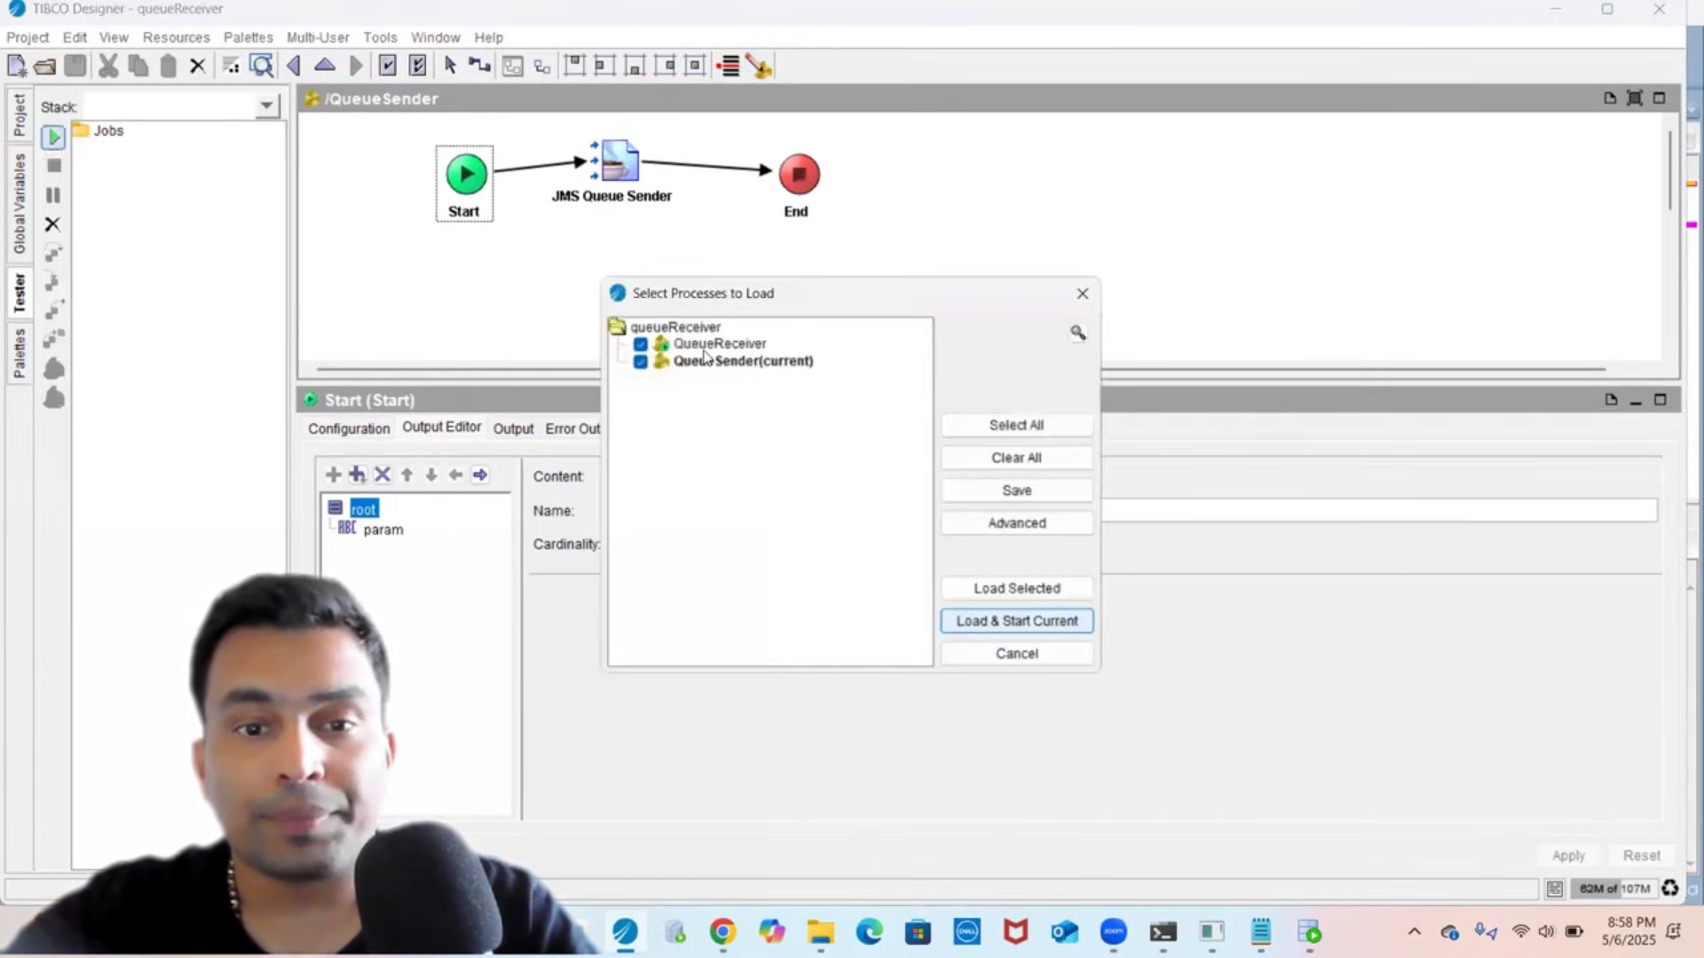
click(997, 461)
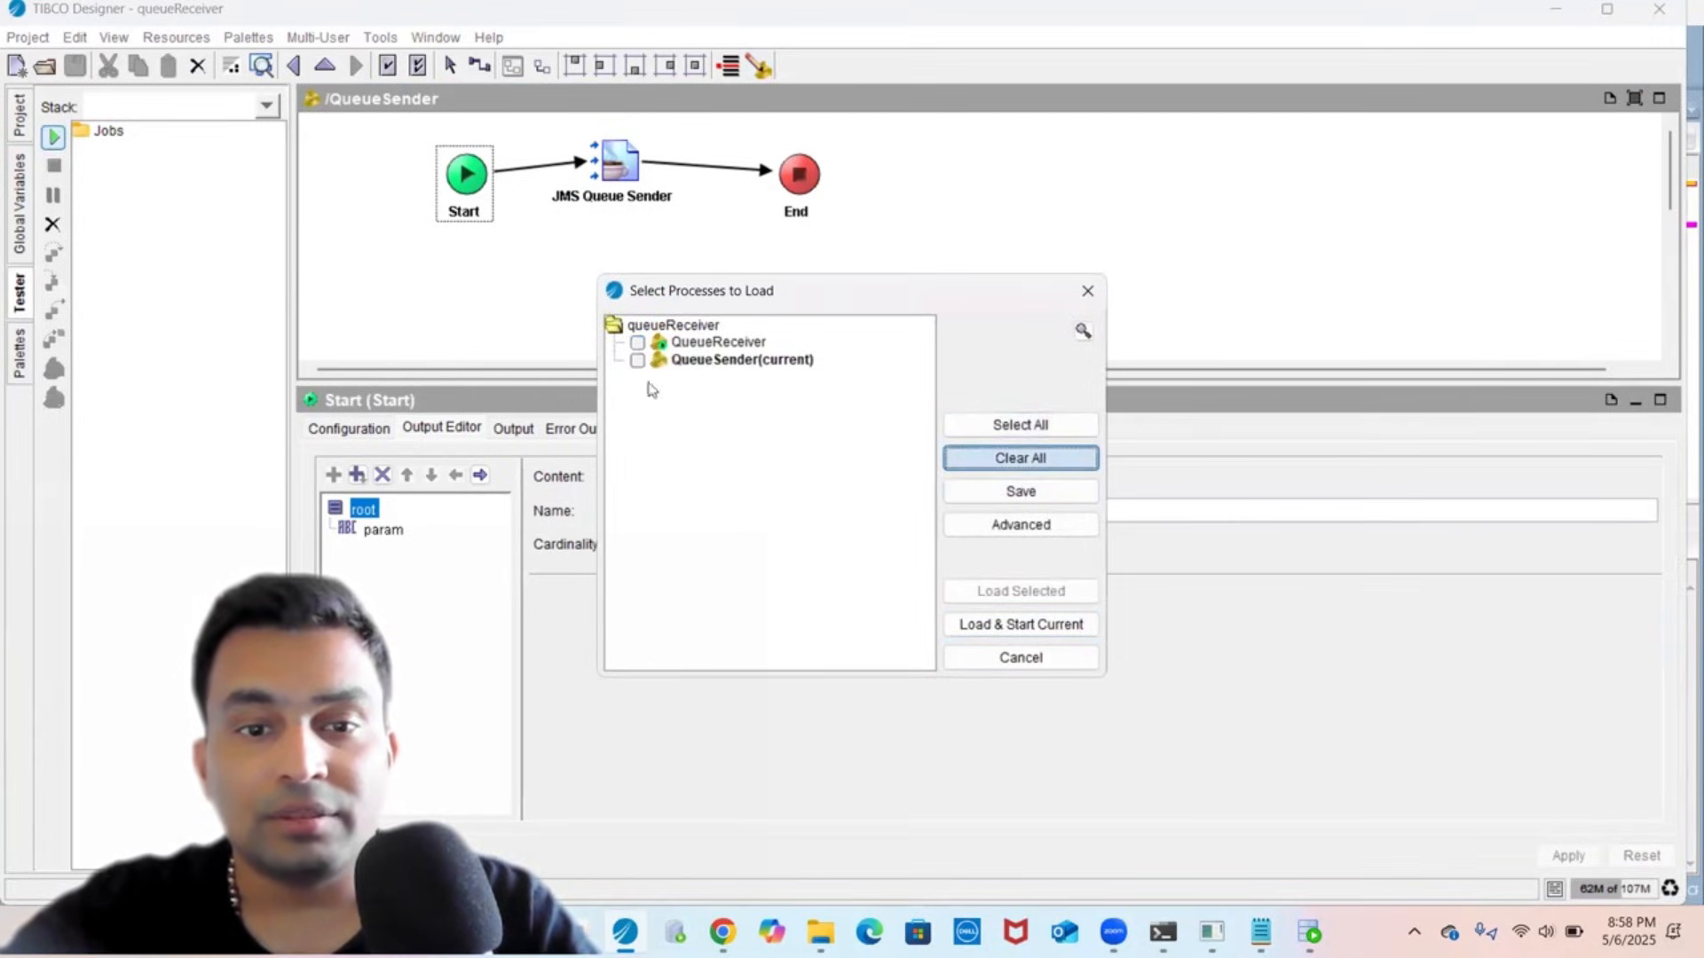
click(696, 362)
click(1031, 594)
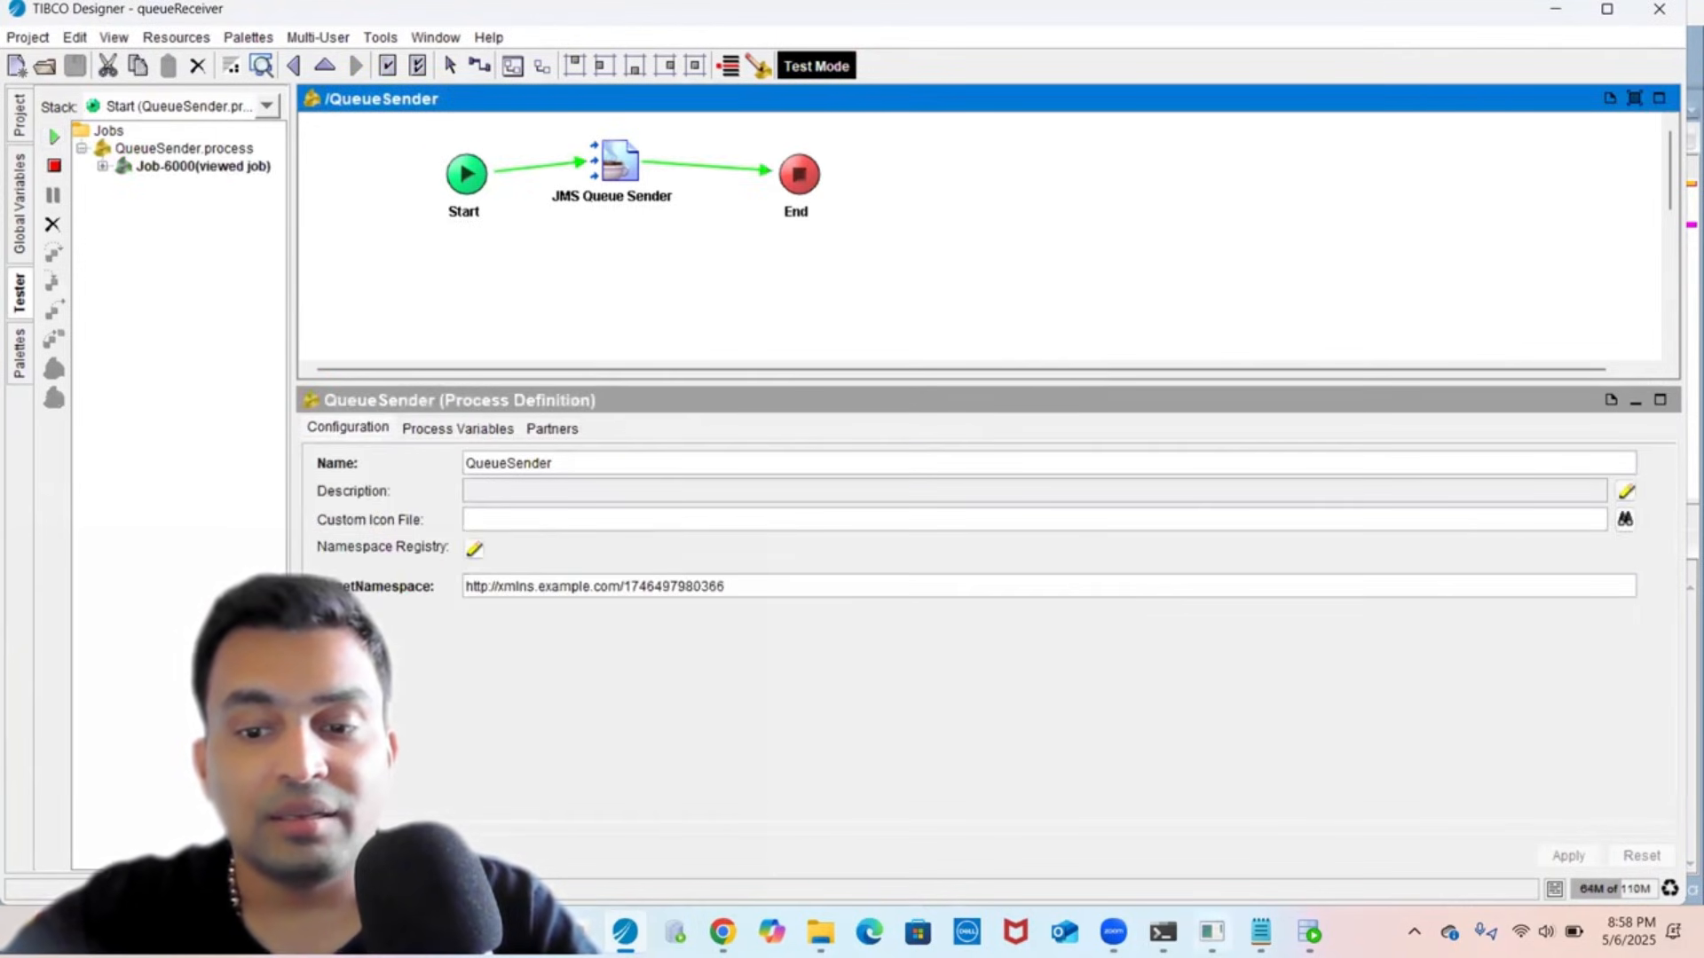
- Run 'show queue queue.sample' in the EMS admin terminal, confirming 1 pending message
click(1211, 932)
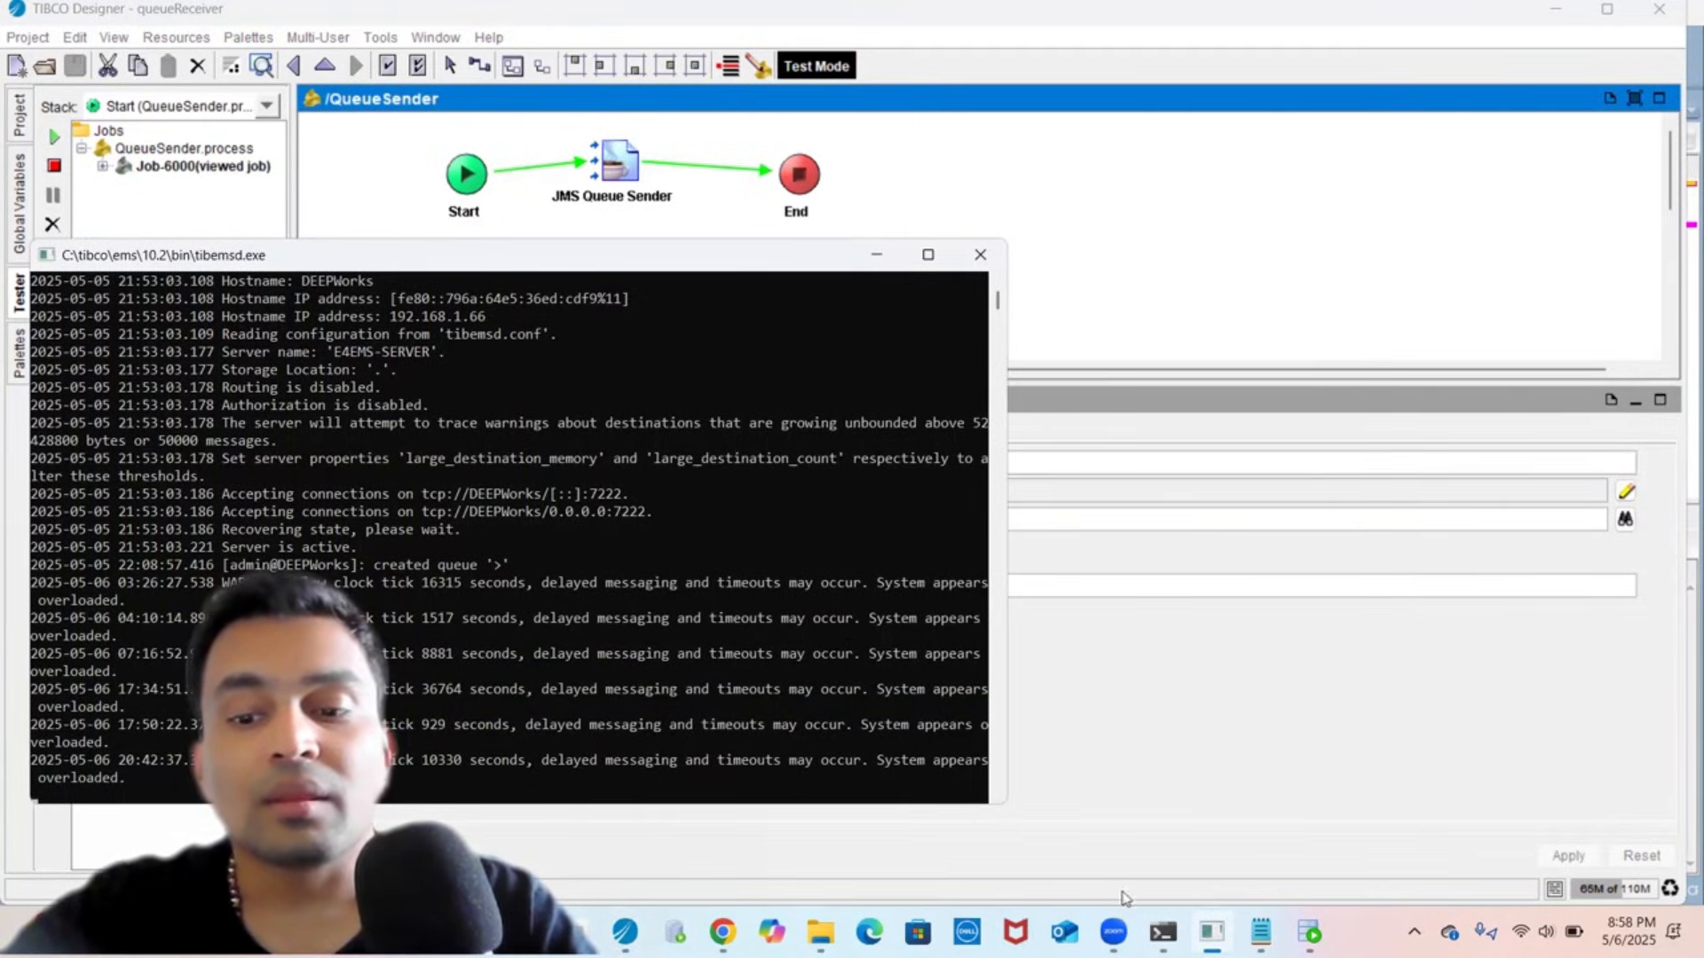
click(1162, 932)
click(1033, 610)
key(Up)
key(Return)
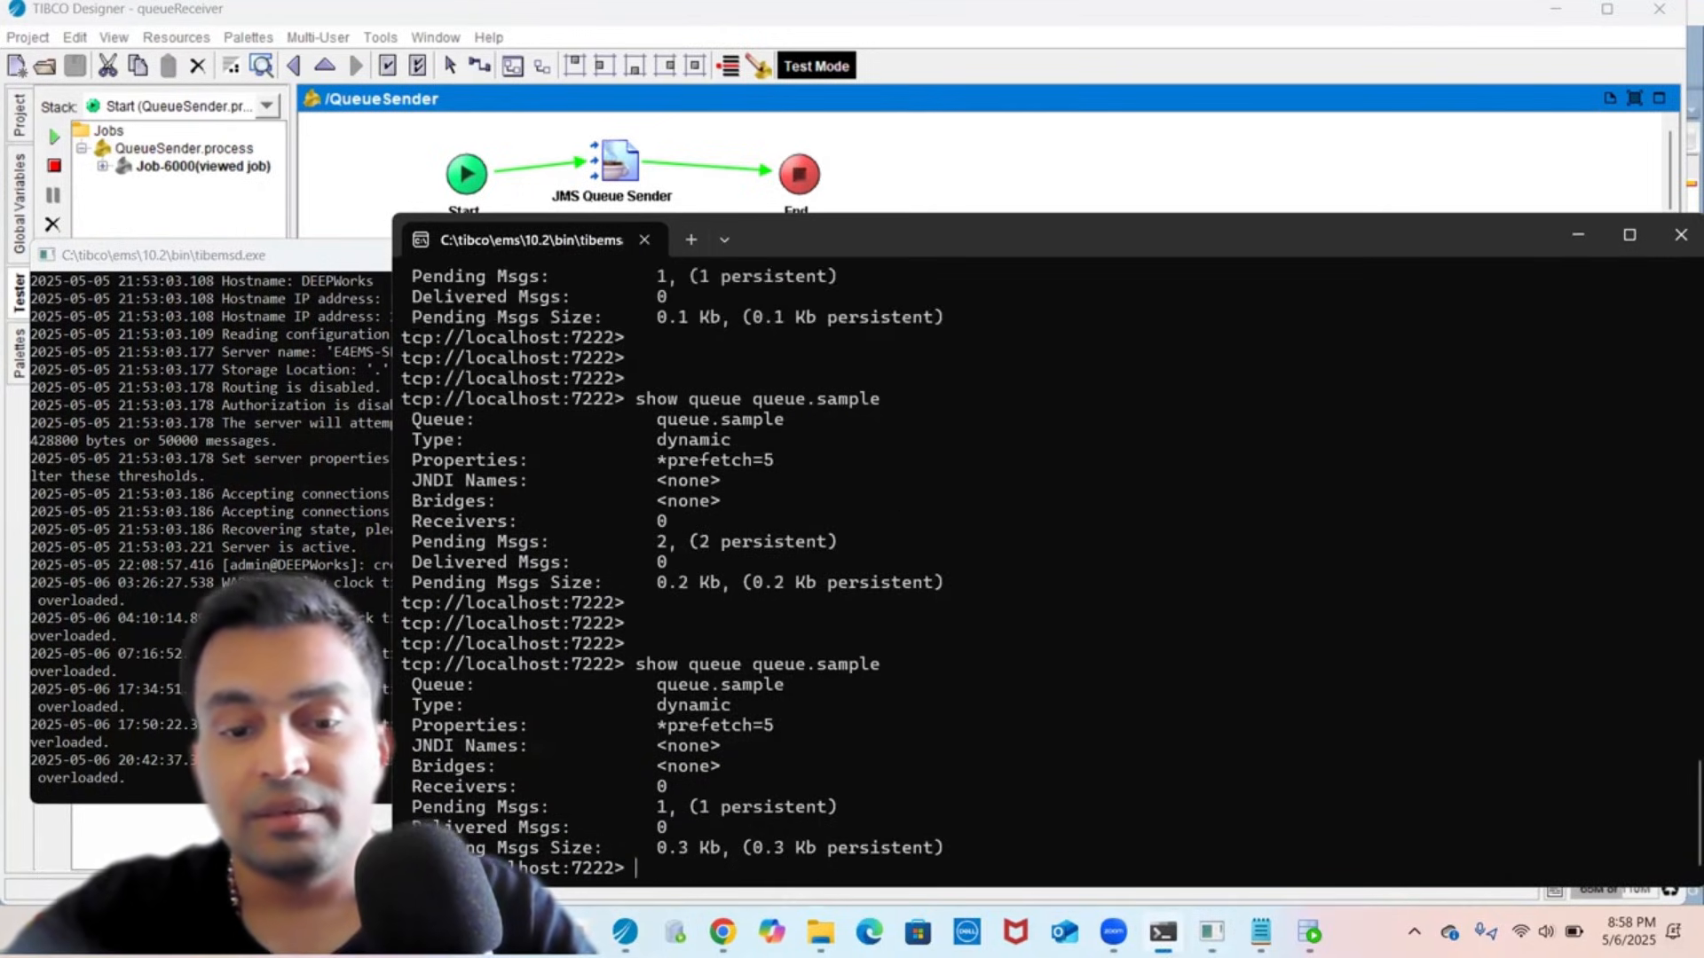
click(200, 169)
- Restart the tester with only QueueReceiver loaded to consume the queued message
click(54, 166)
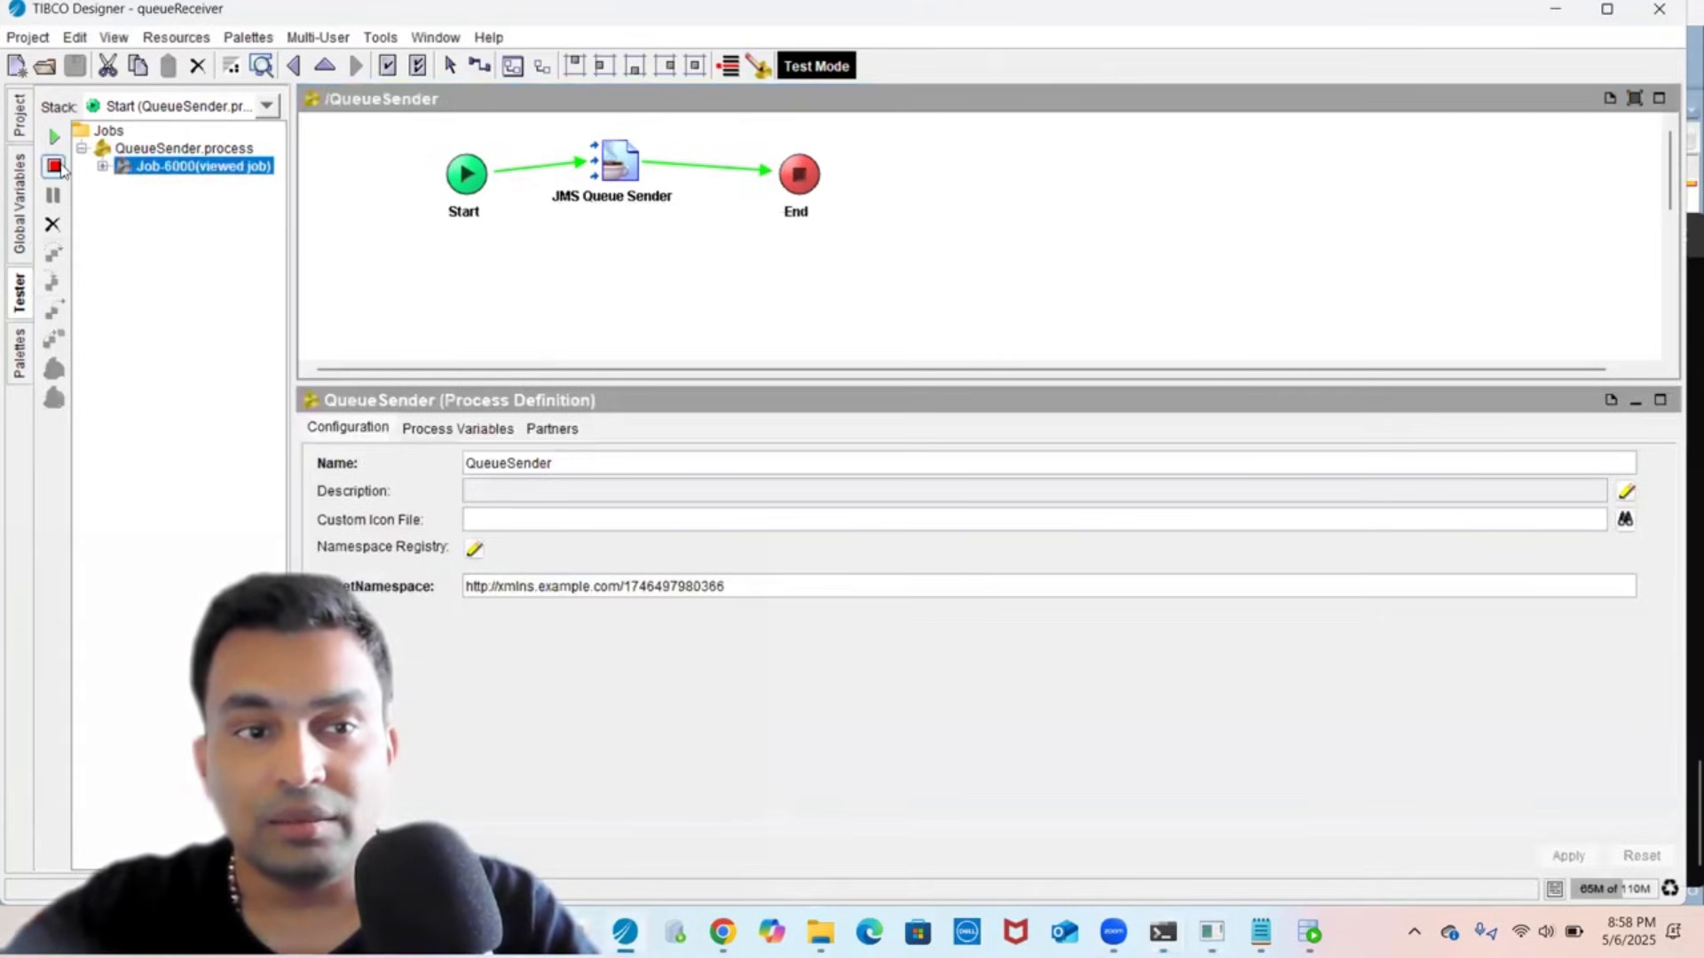
click(54, 140)
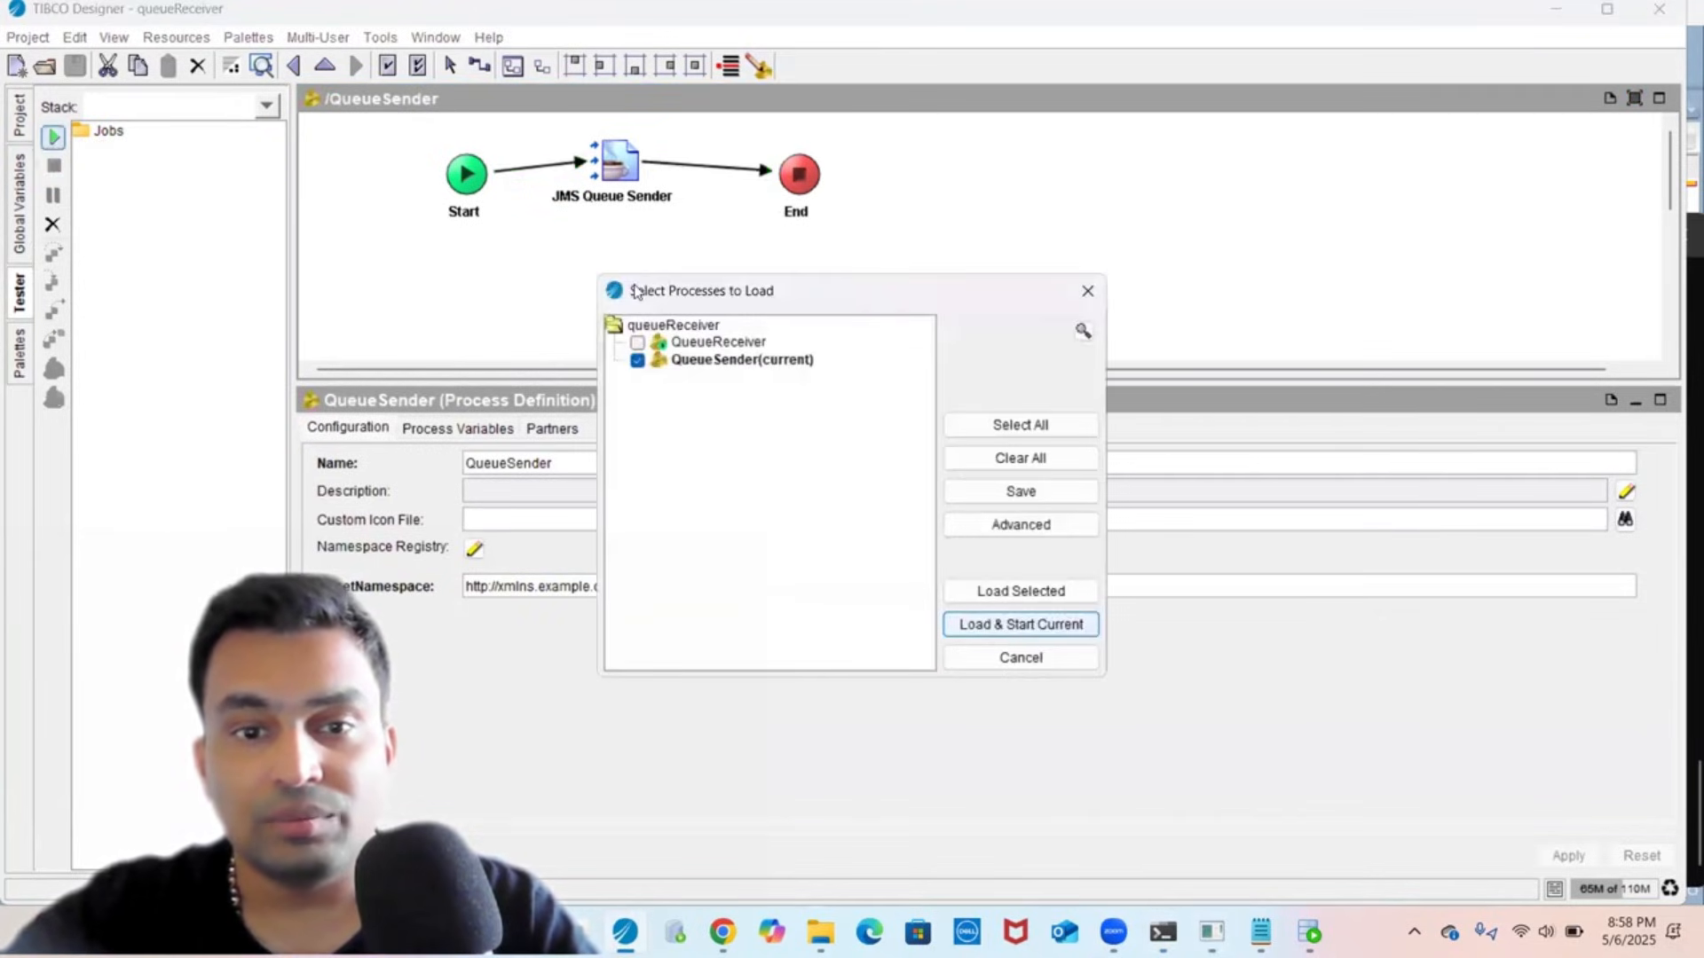
click(1032, 463)
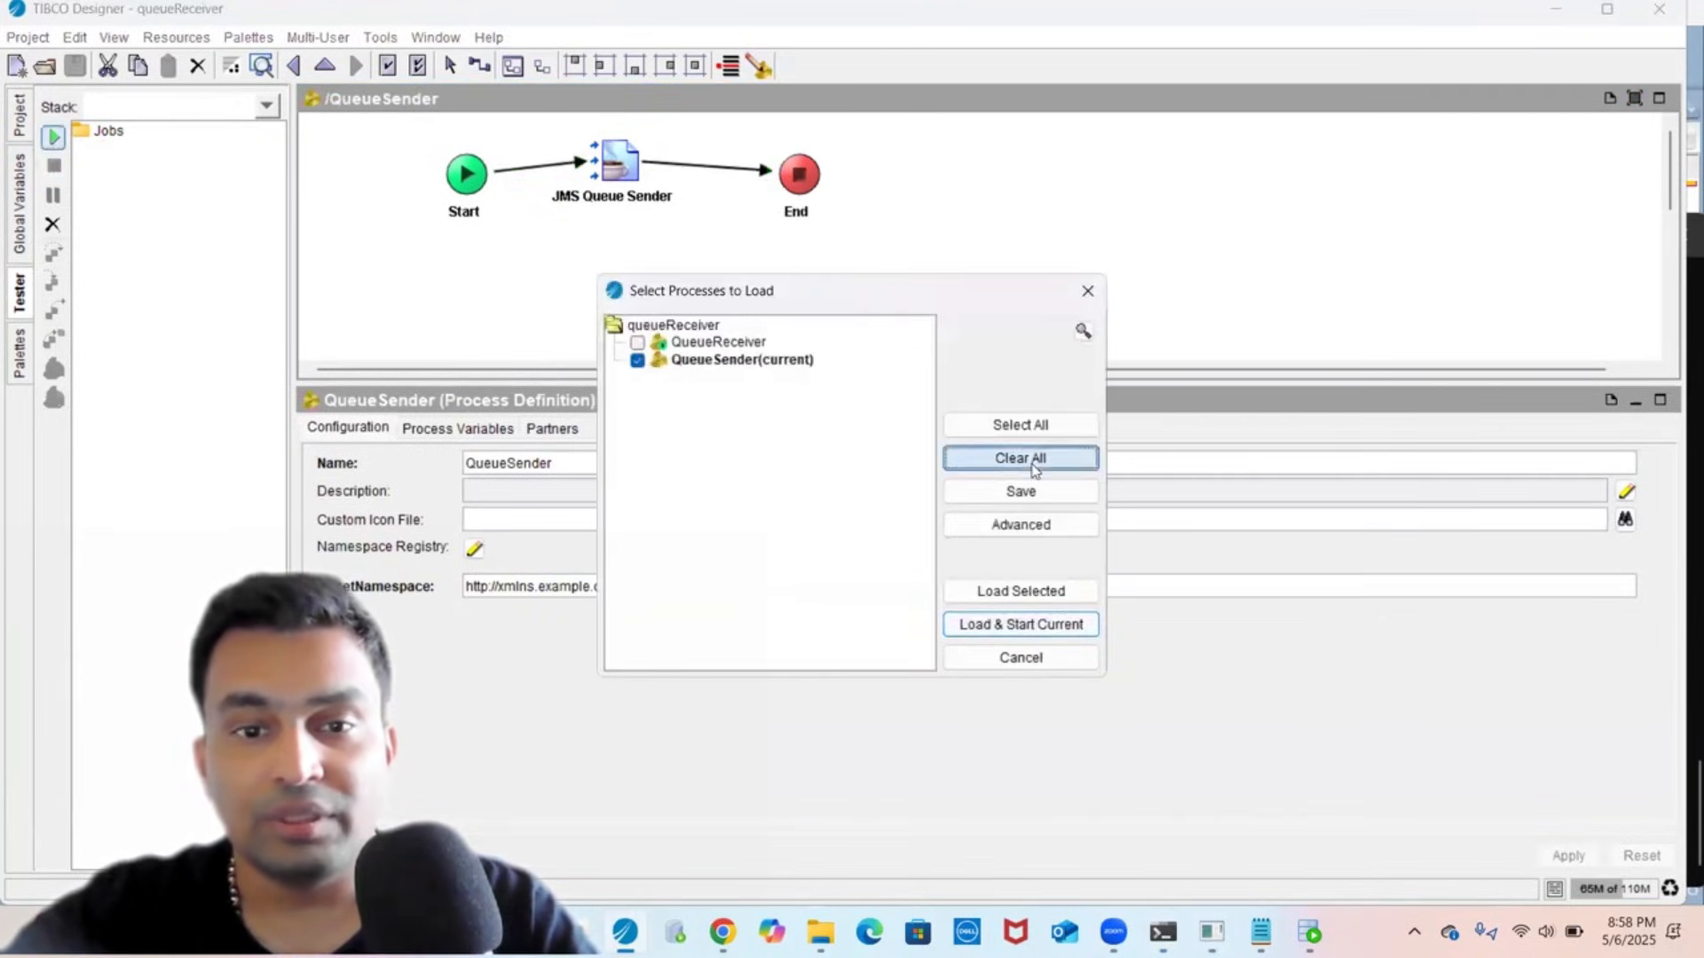
click(724, 344)
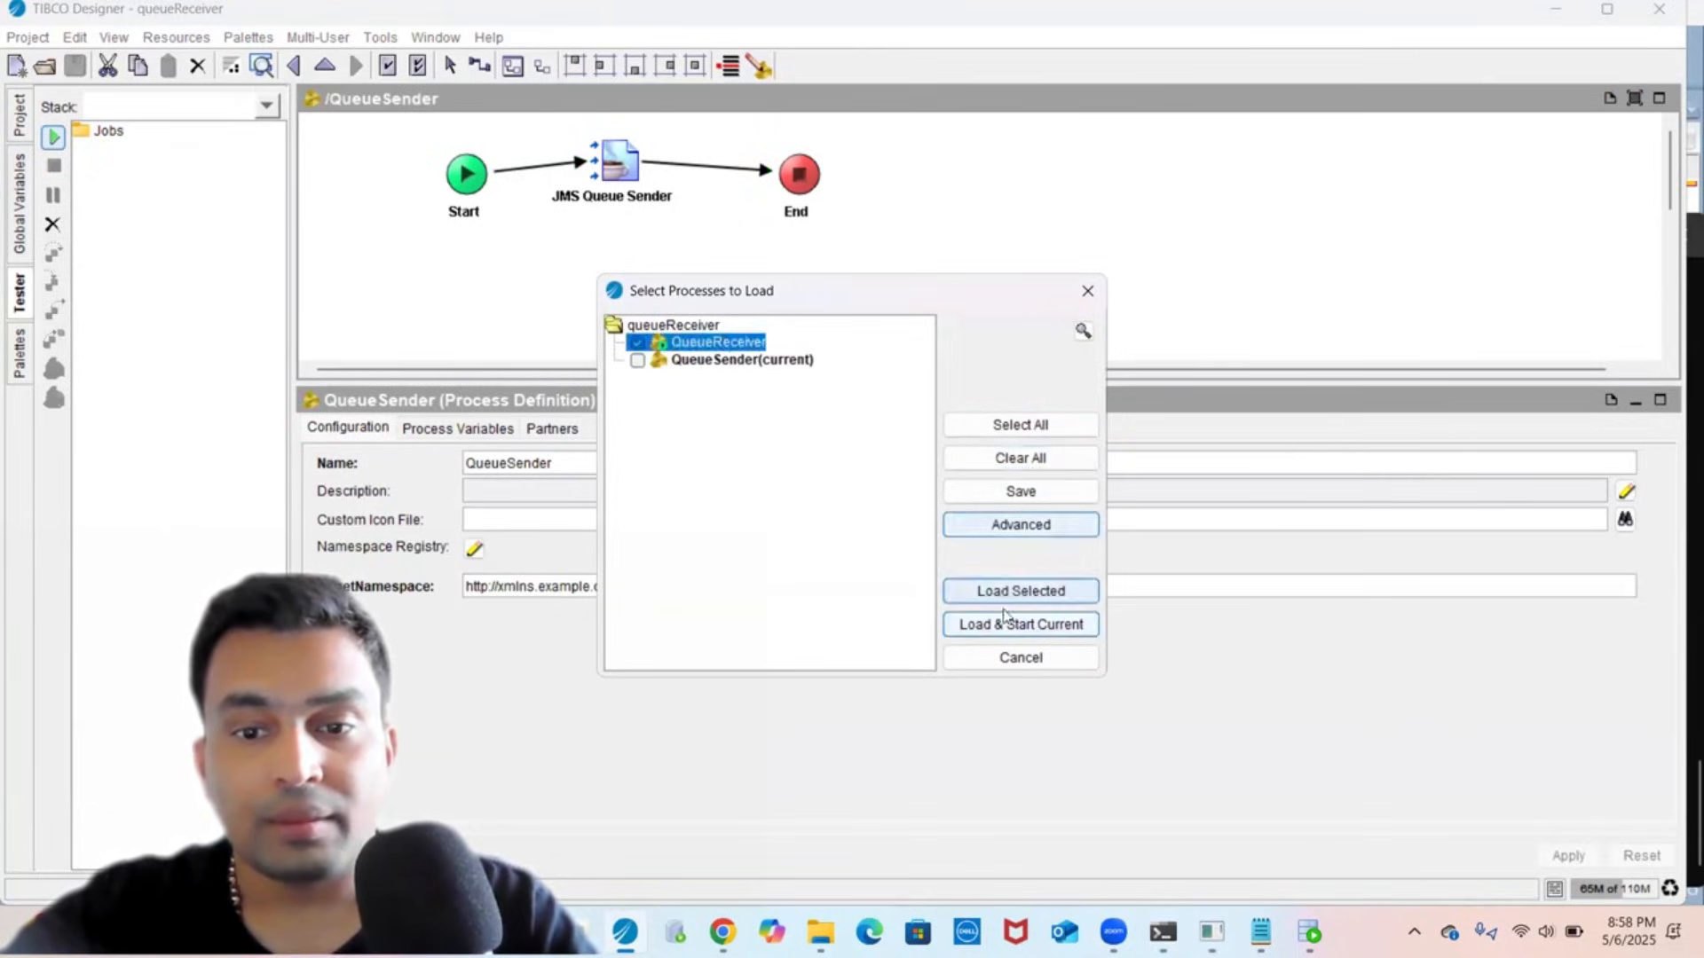
click(1016, 590)
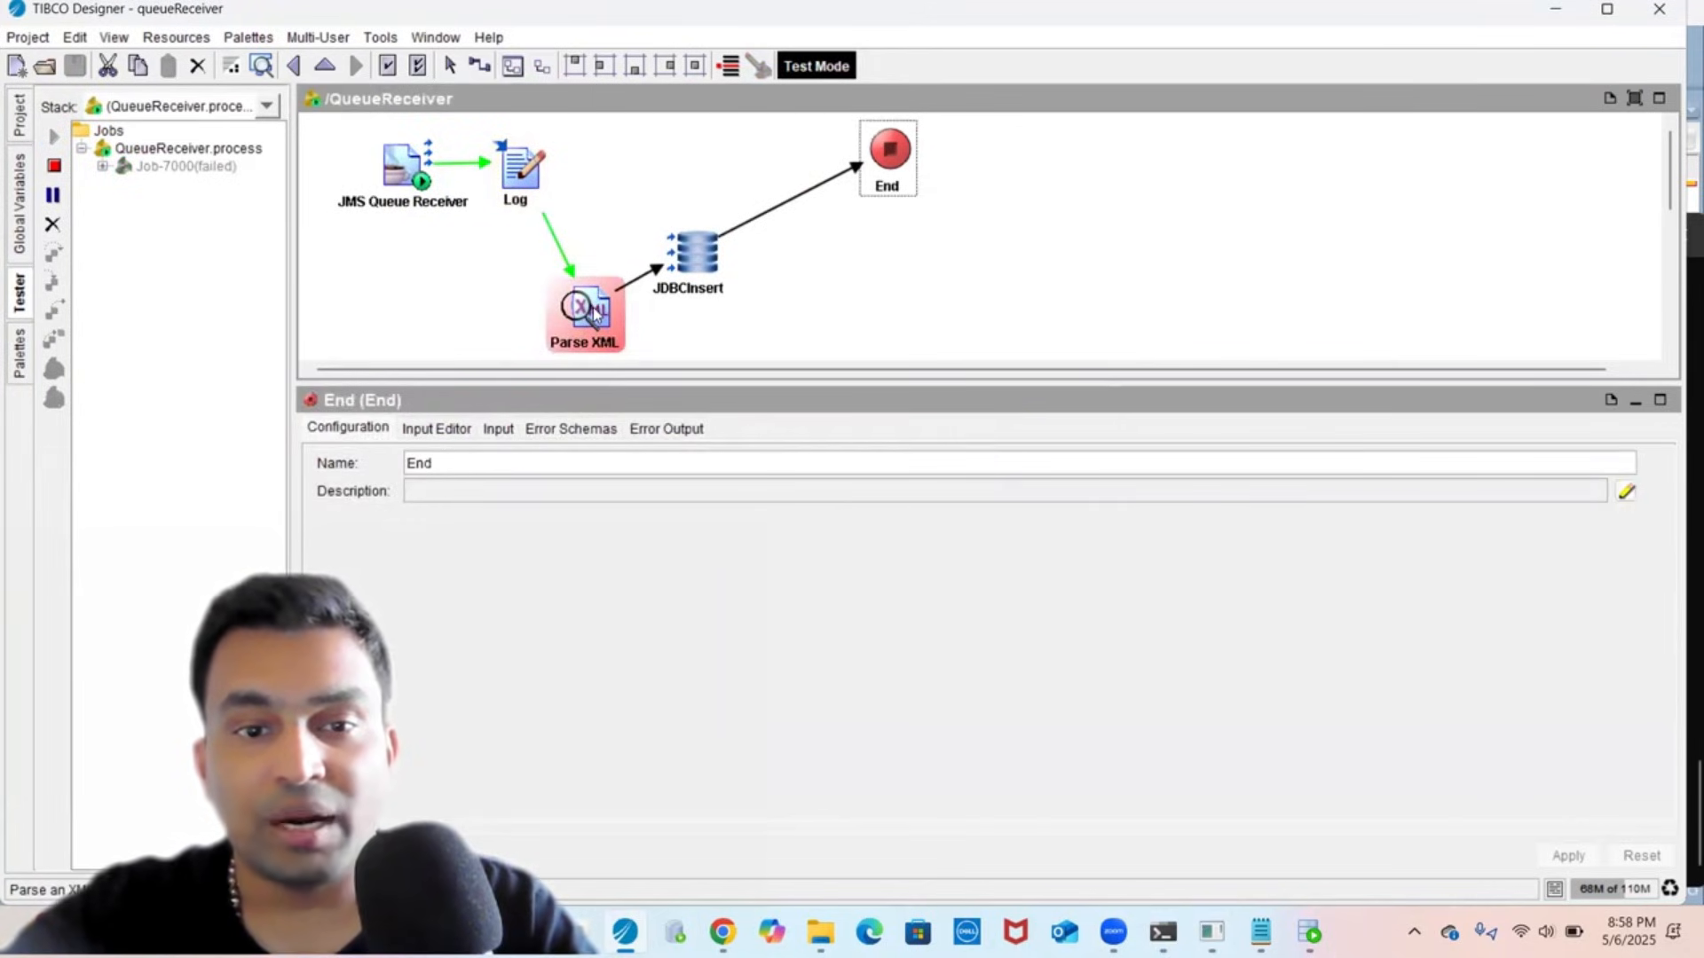
- Show the failed Parse XML step's error report as raw XML
click(593, 307)
click(725, 429)
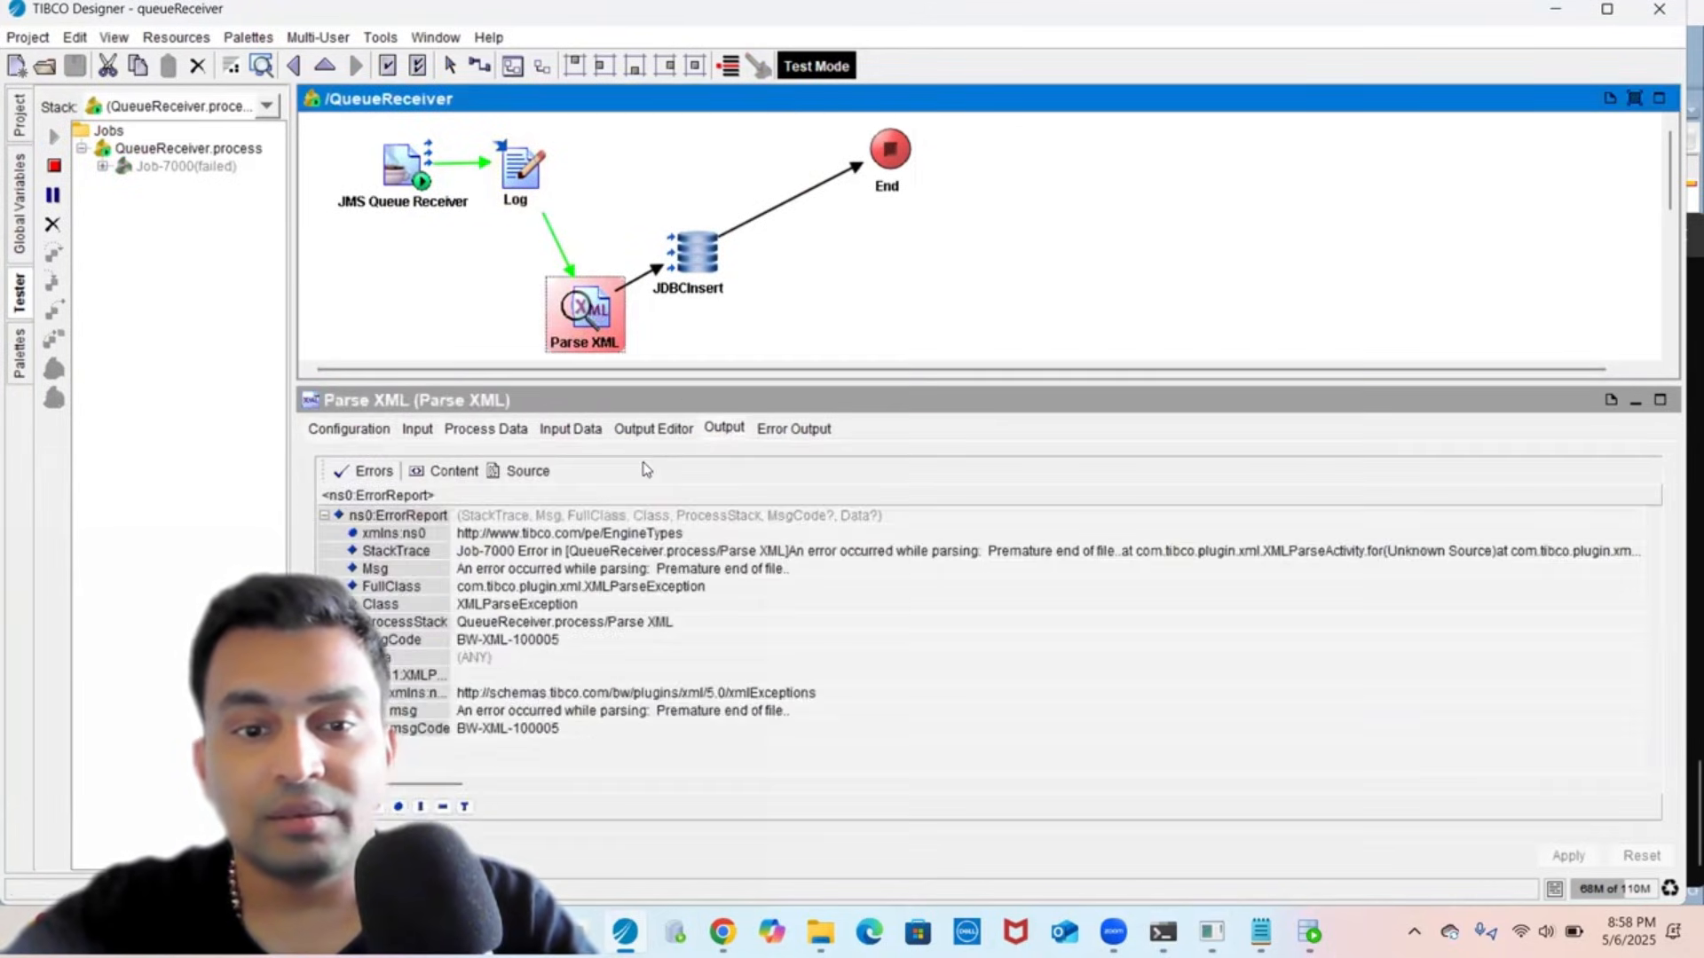
click(525, 472)
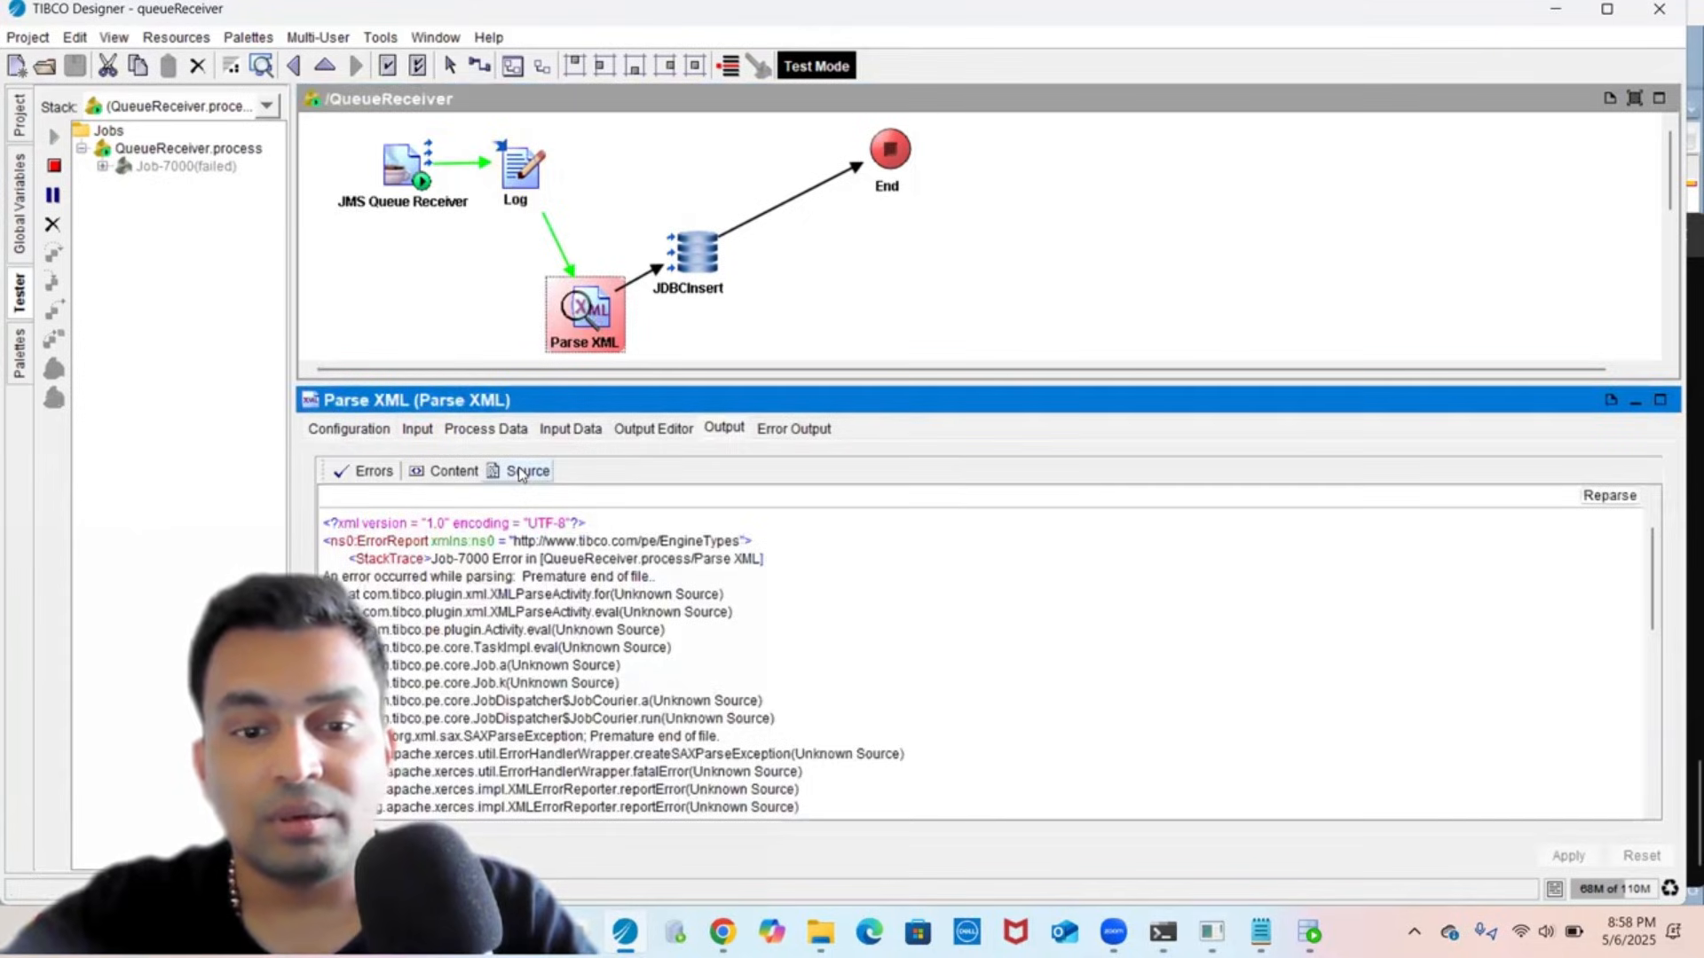
- Map $JMS-Queue-Receiver ActivityOutput Body into Parse XML's xmlString, apply, and save the project
click(414, 431)
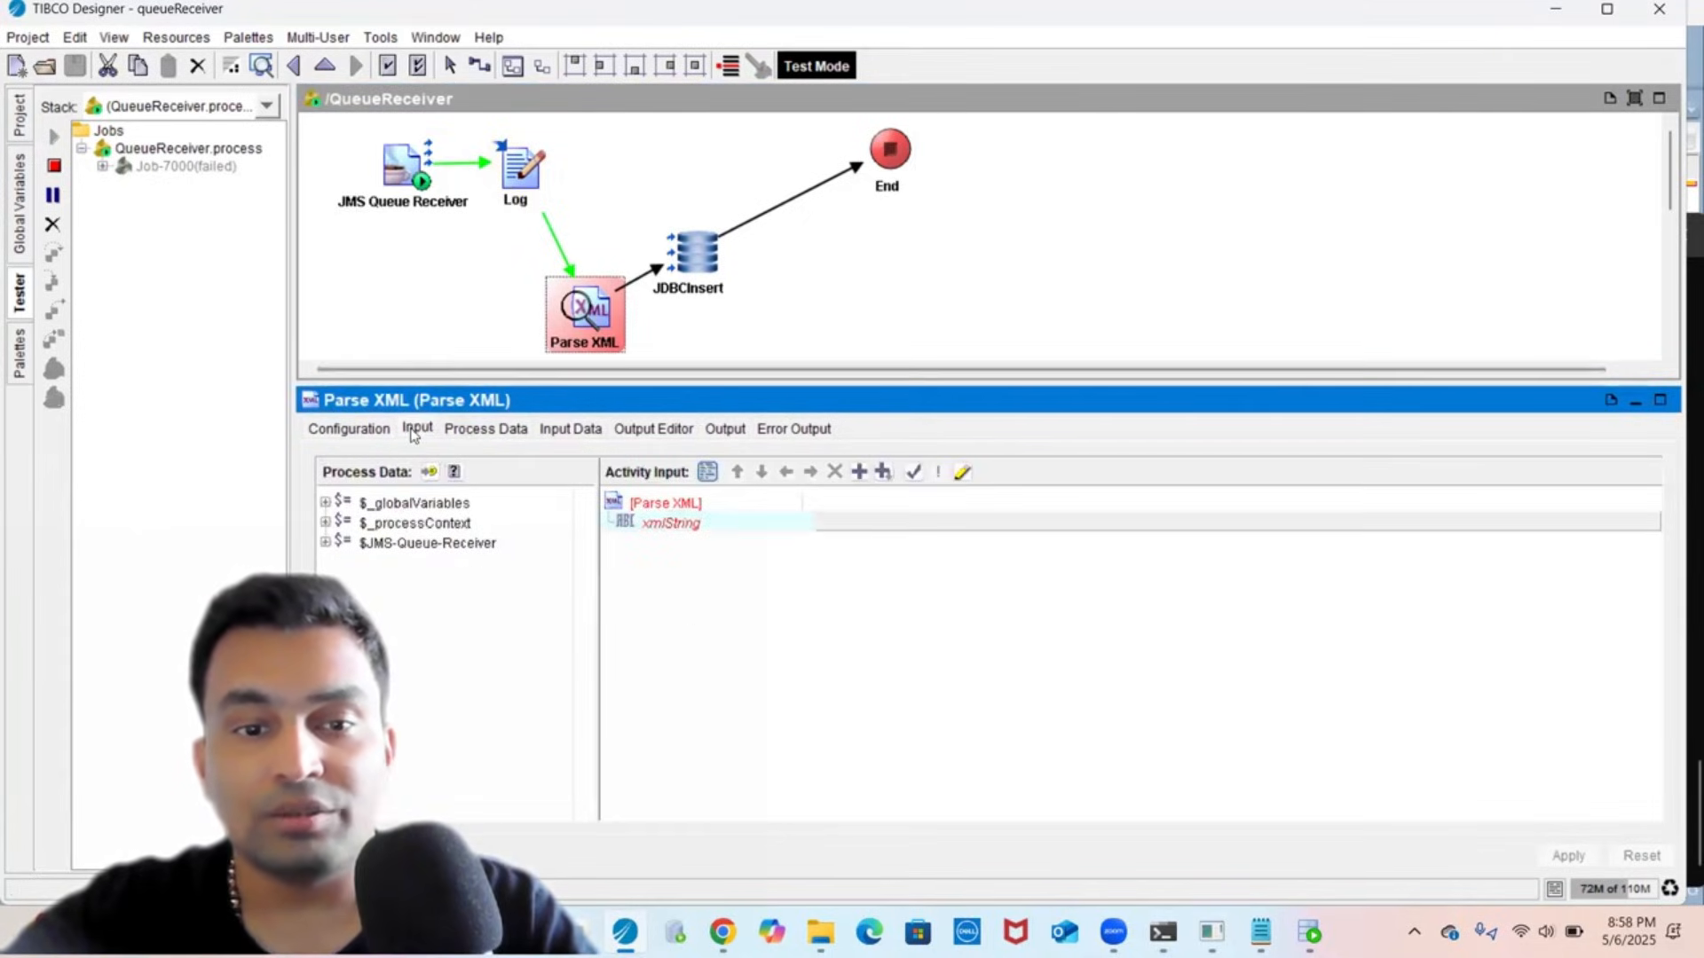
click(744, 520)
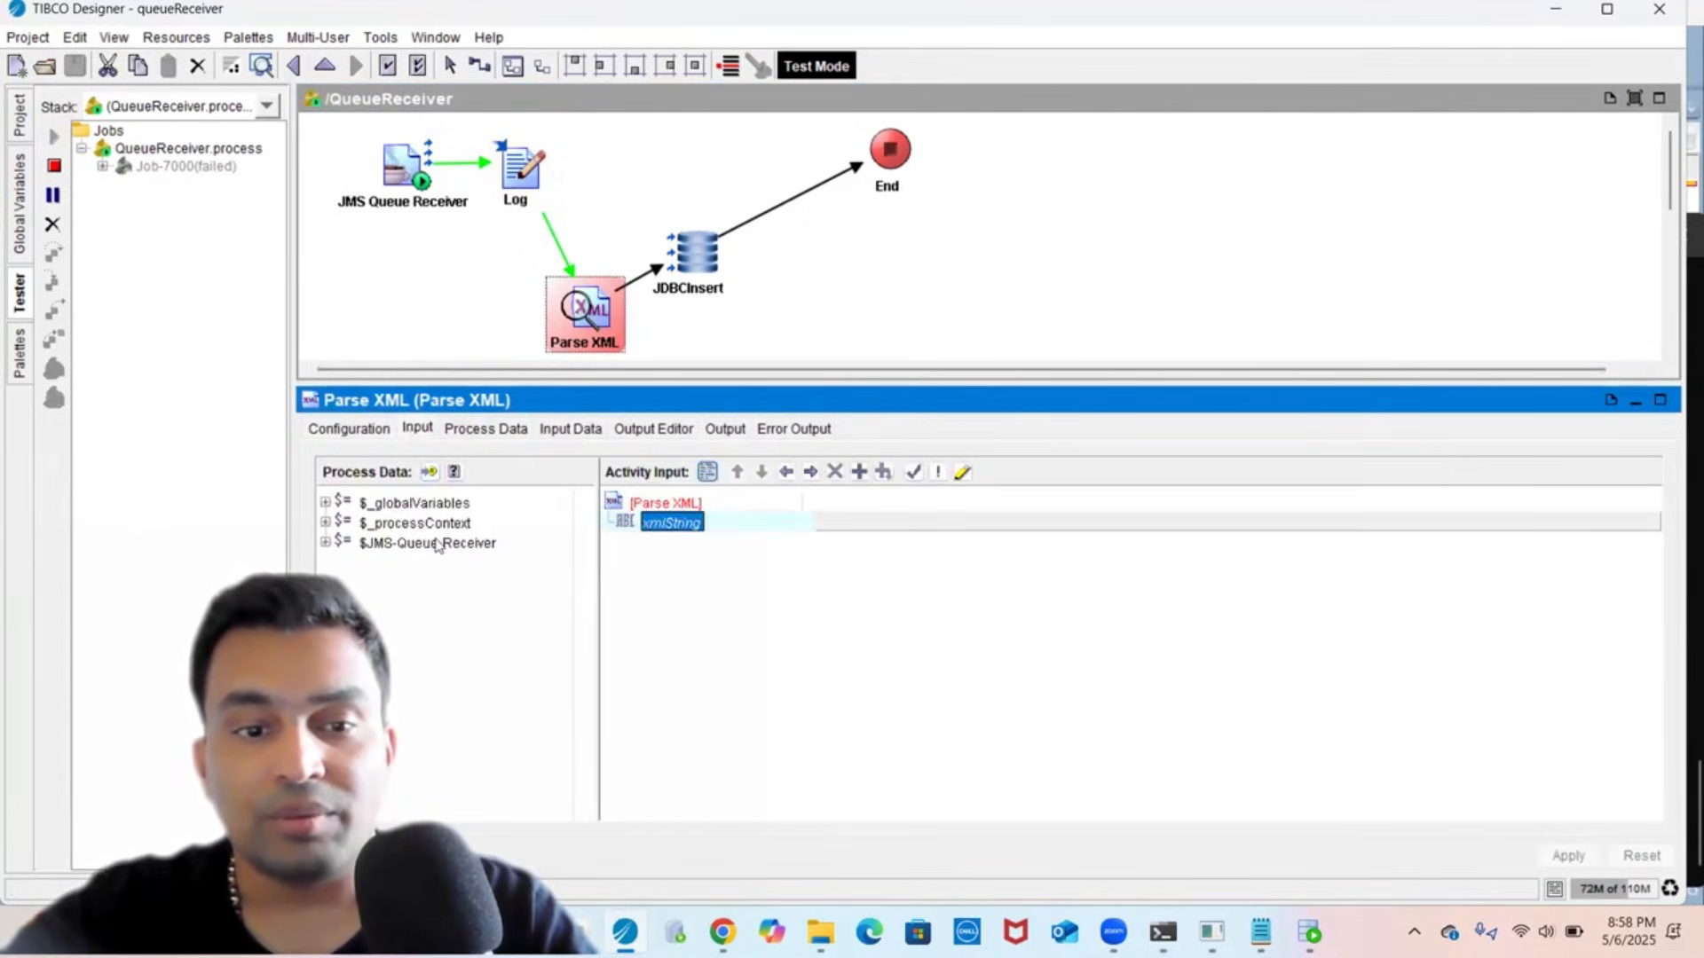
double_click(437, 543)
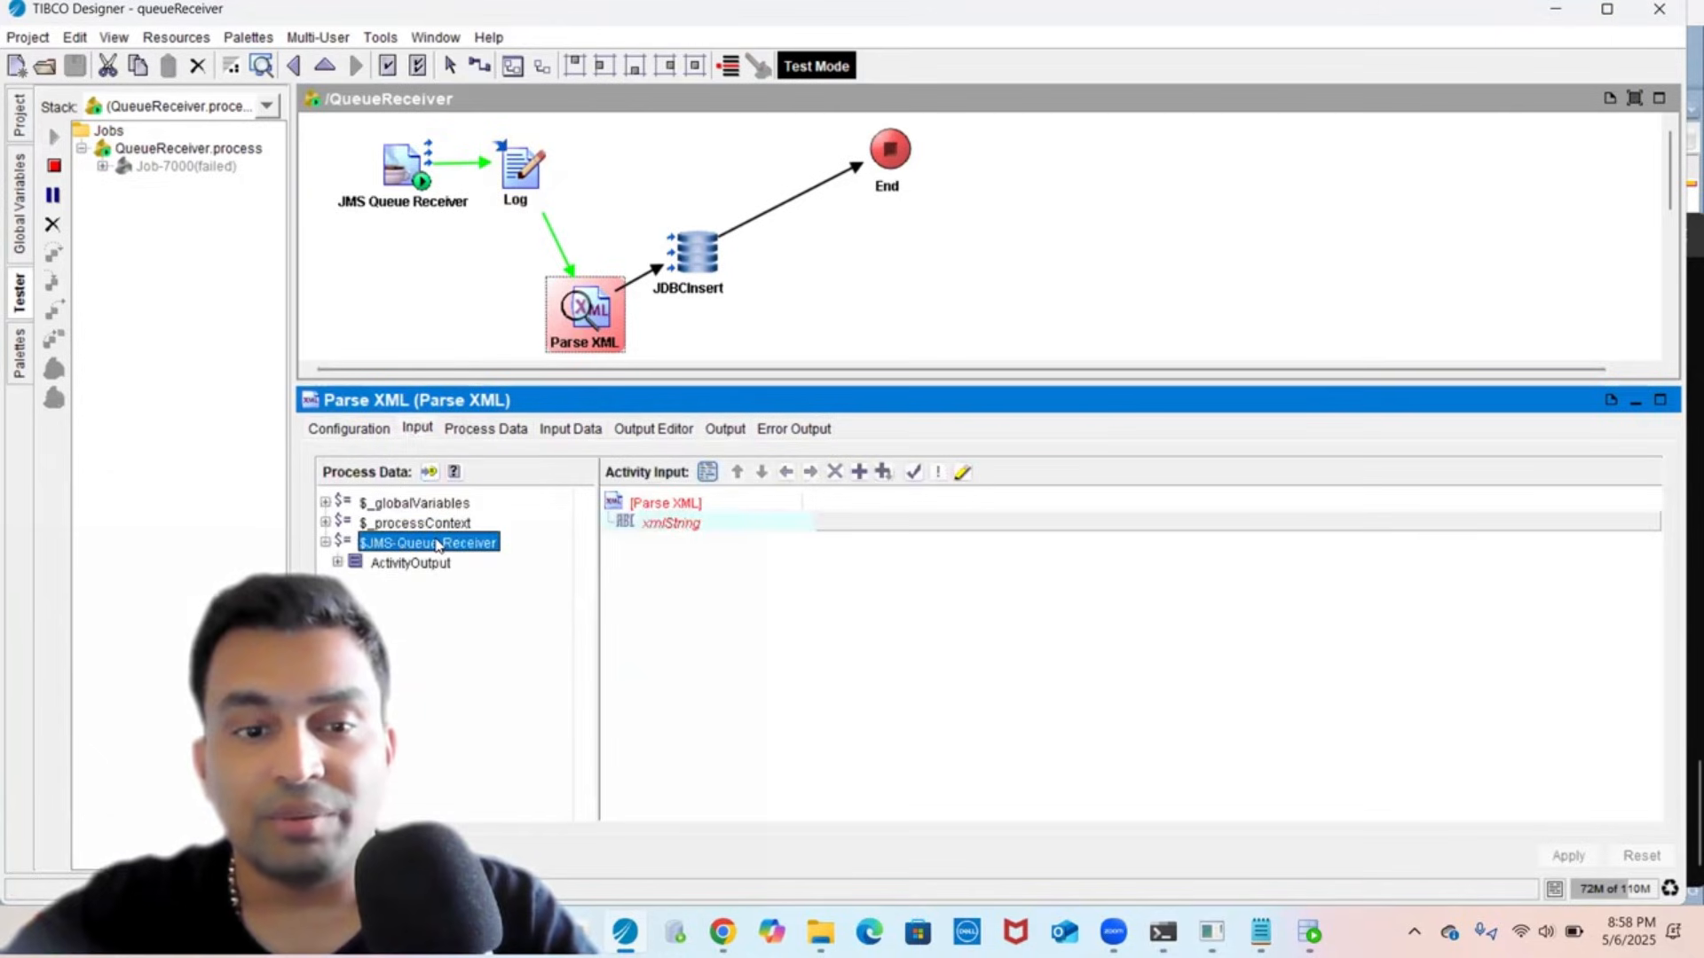
double_click(393, 564)
click(399, 624)
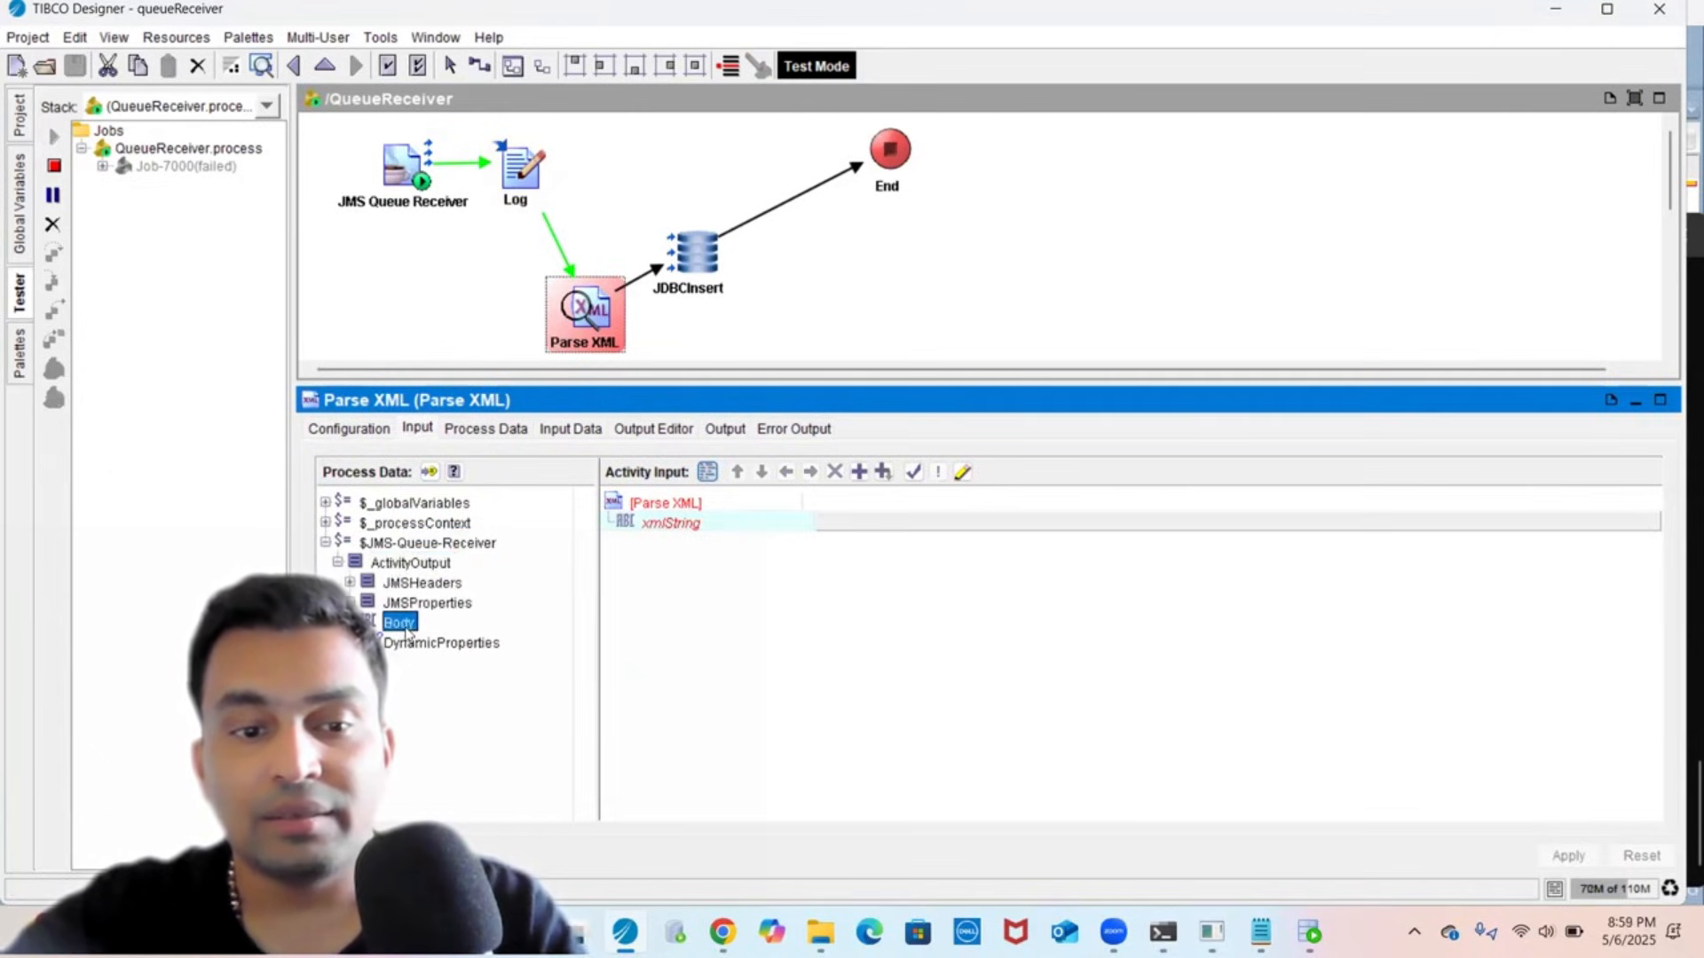
drag(404, 626, 724, 536)
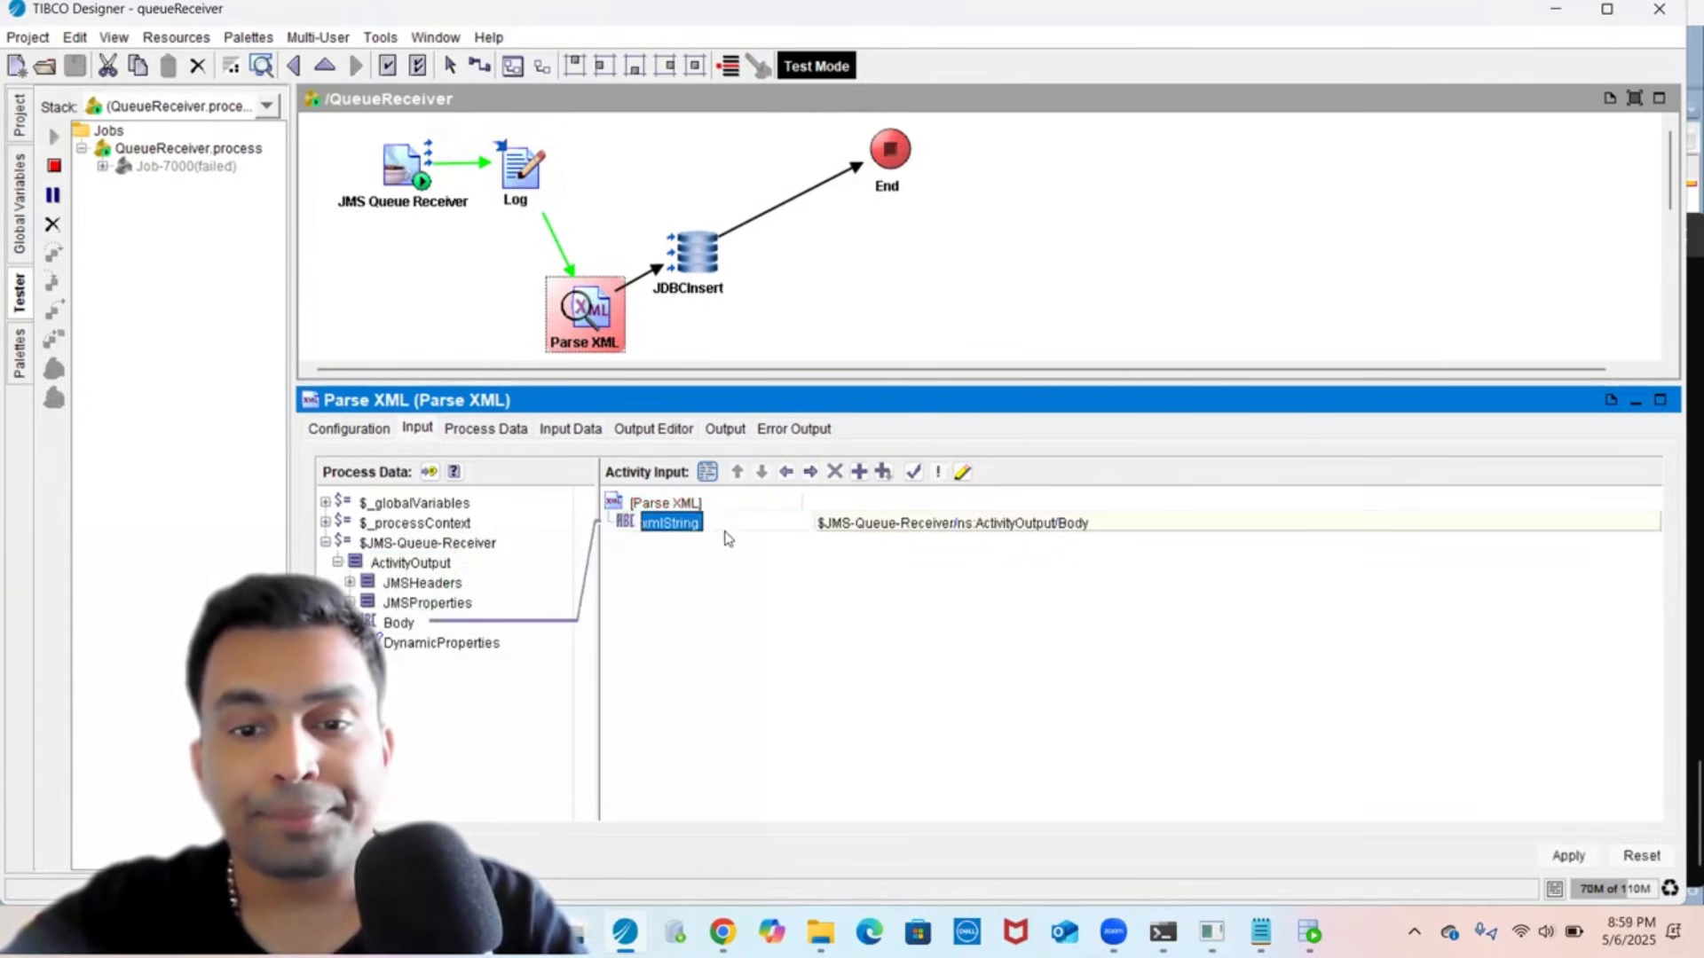
click(1568, 857)
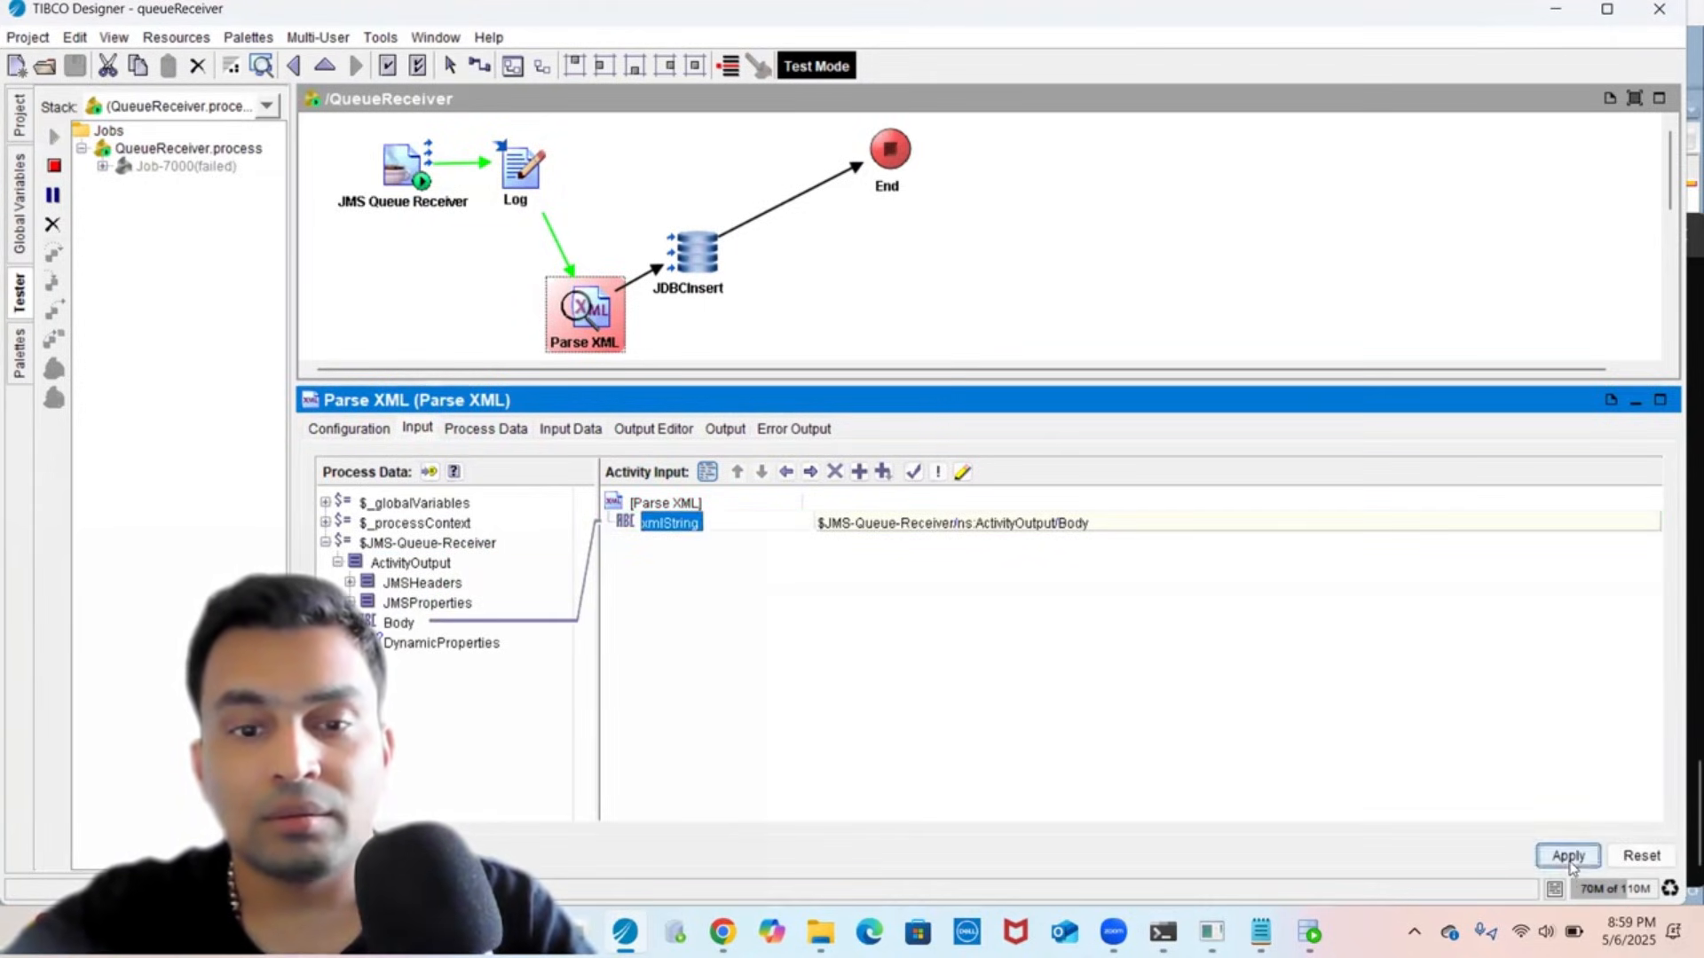
click(71, 78)
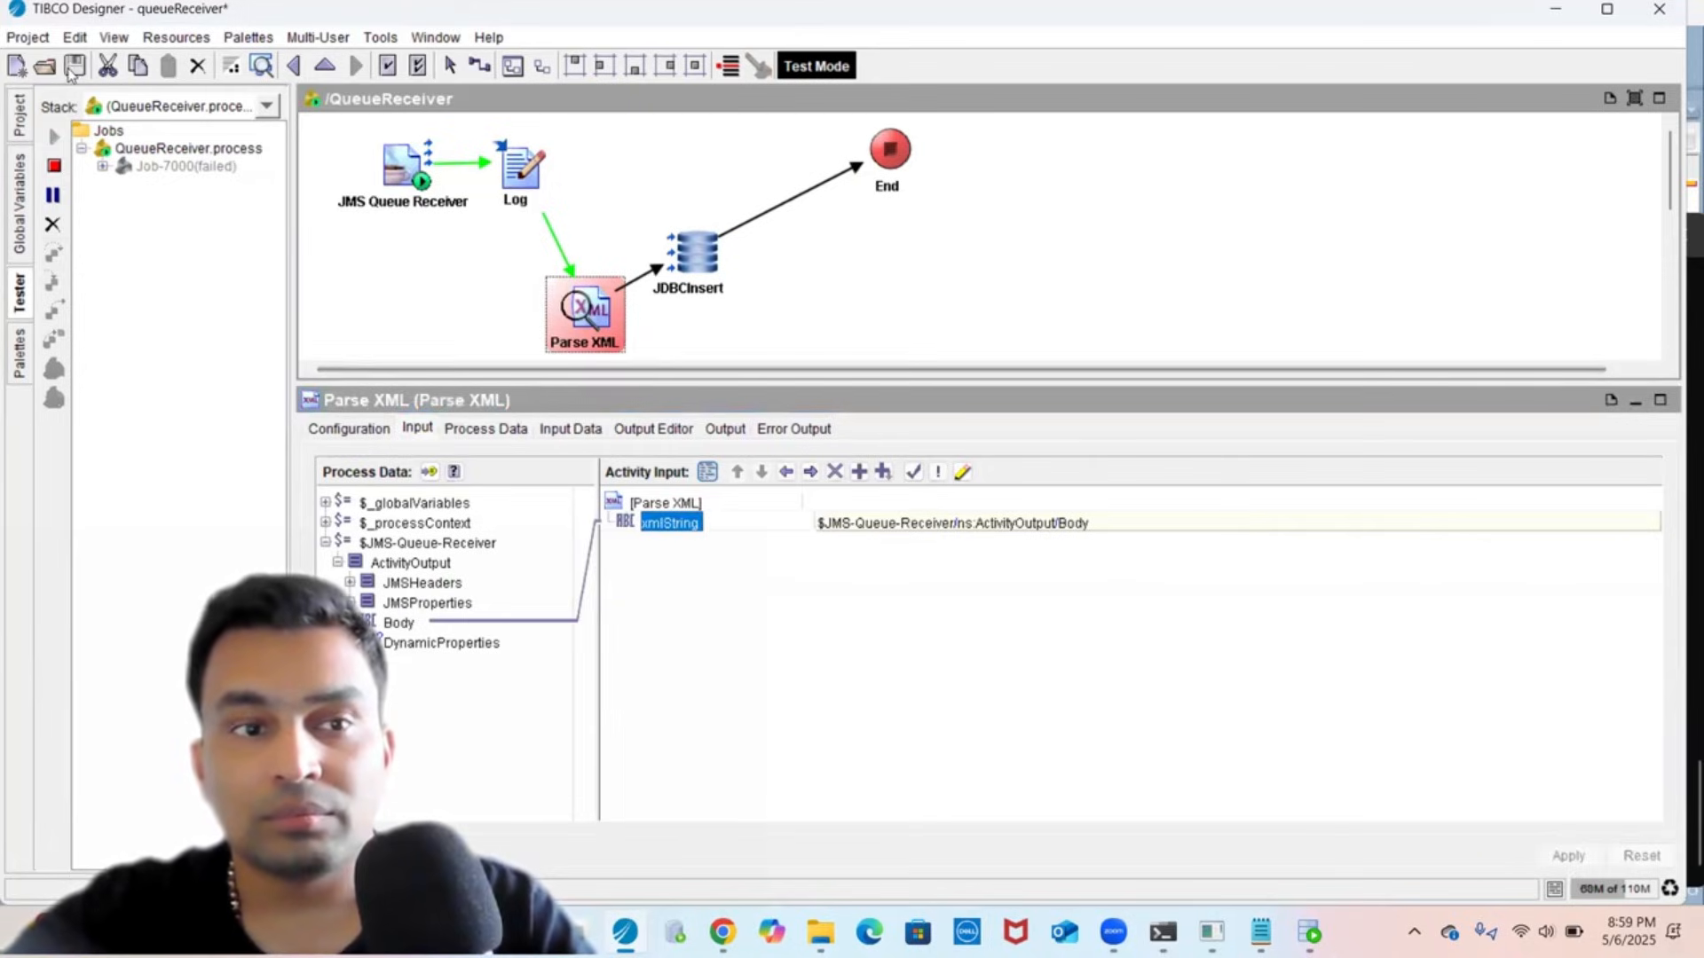
- Check queue.sample in the EMS admin terminal, then restart the tester running only QueueSender
click(55, 166)
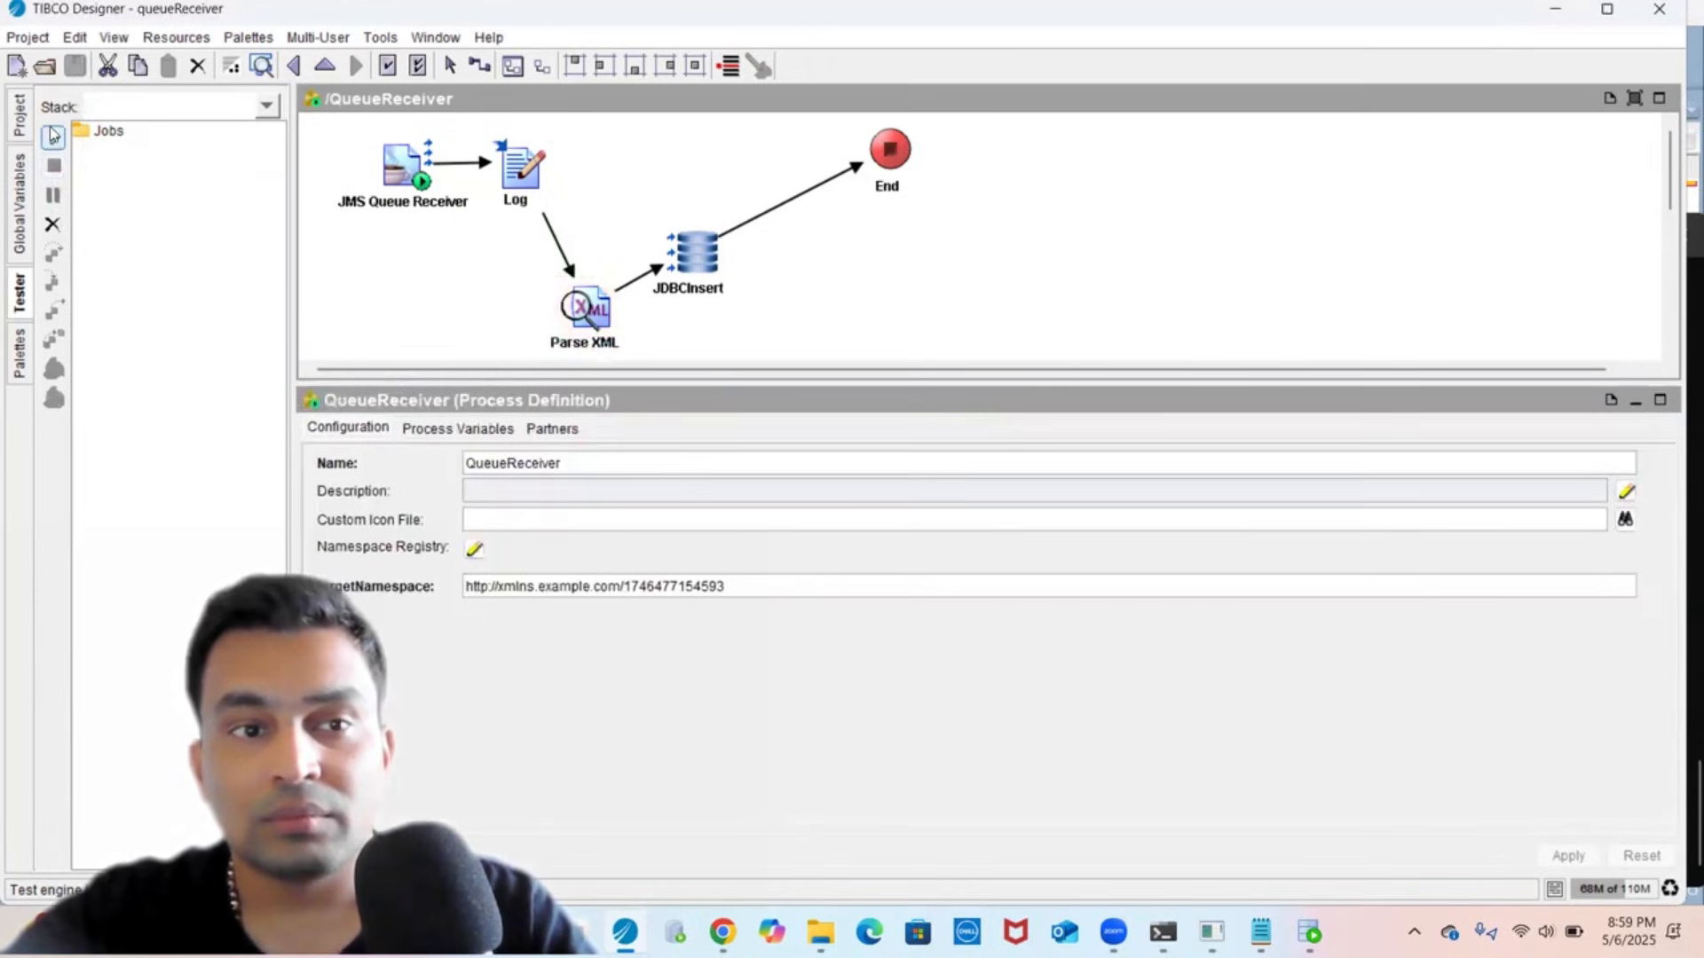
click(53, 136)
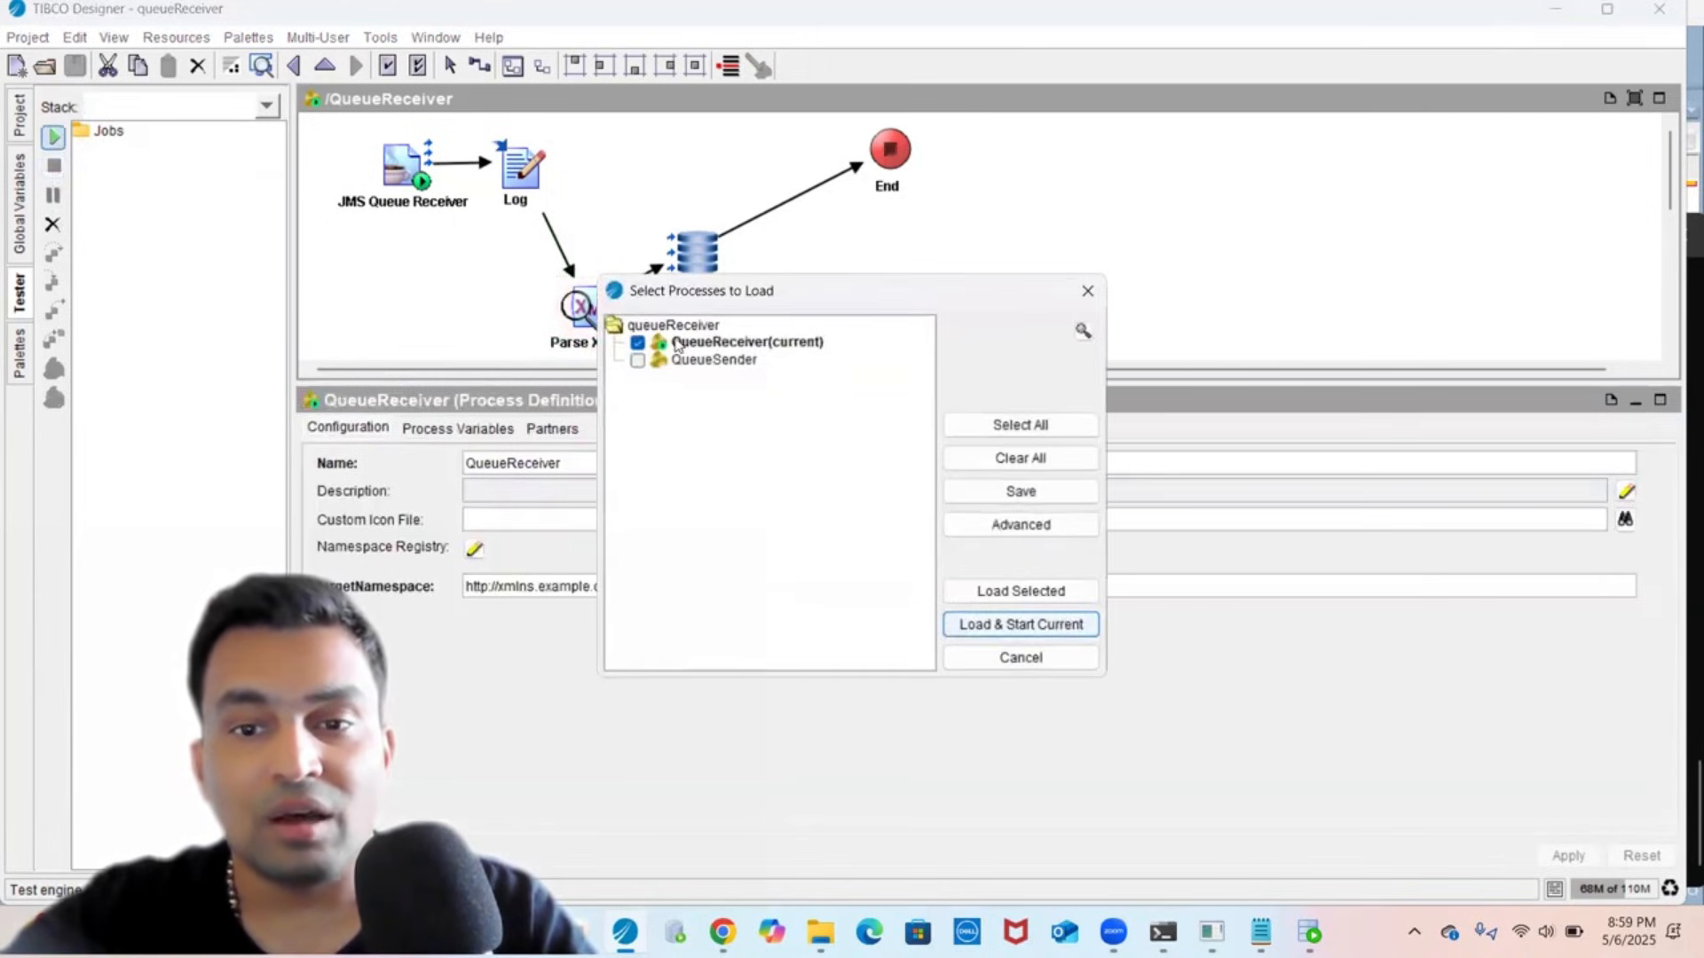
click(638, 360)
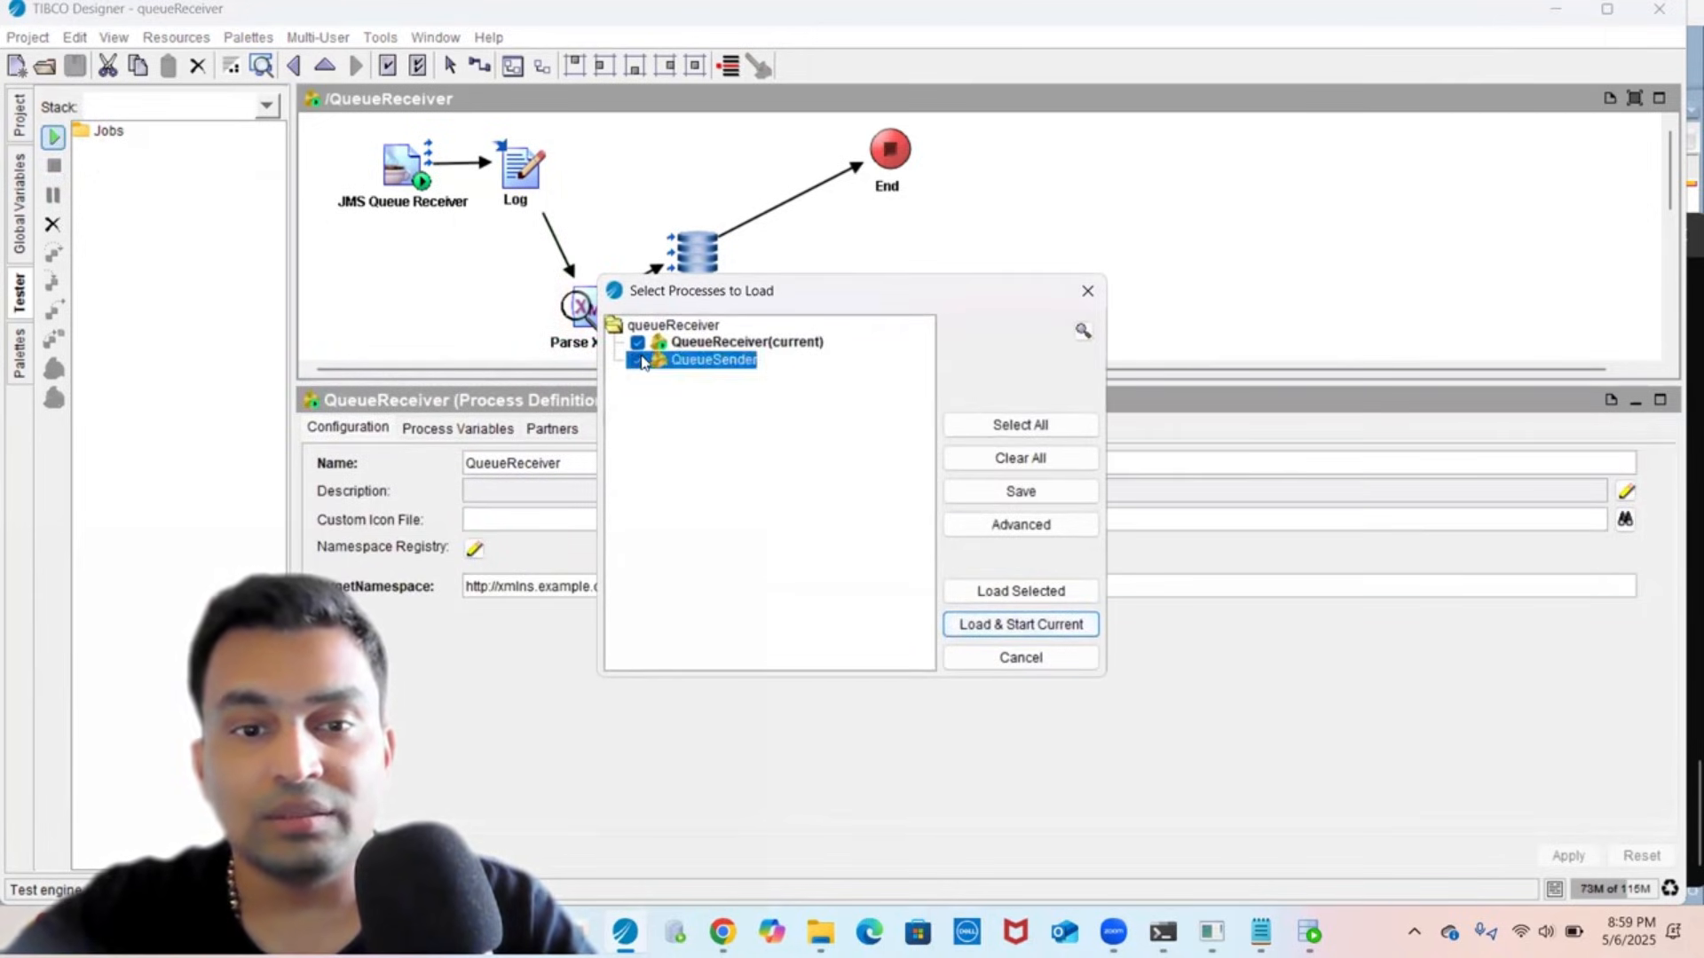
click(1172, 930)
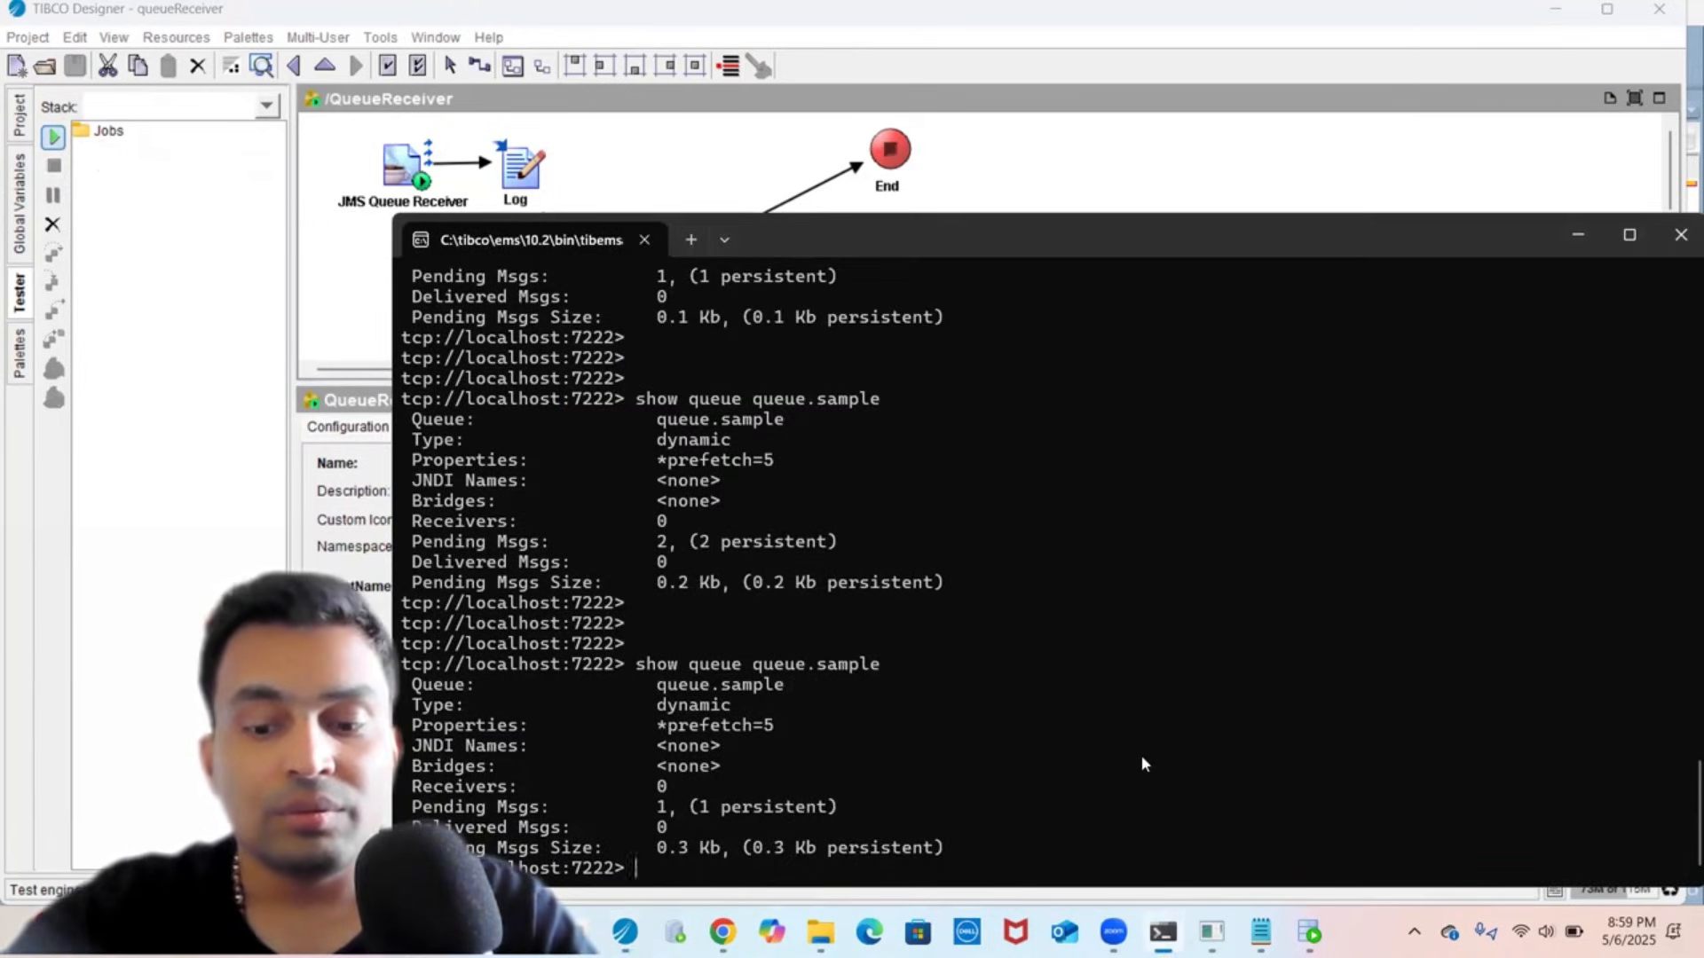
key(Up)
key(Return)
key(Return)
key(Return)
key(Return)
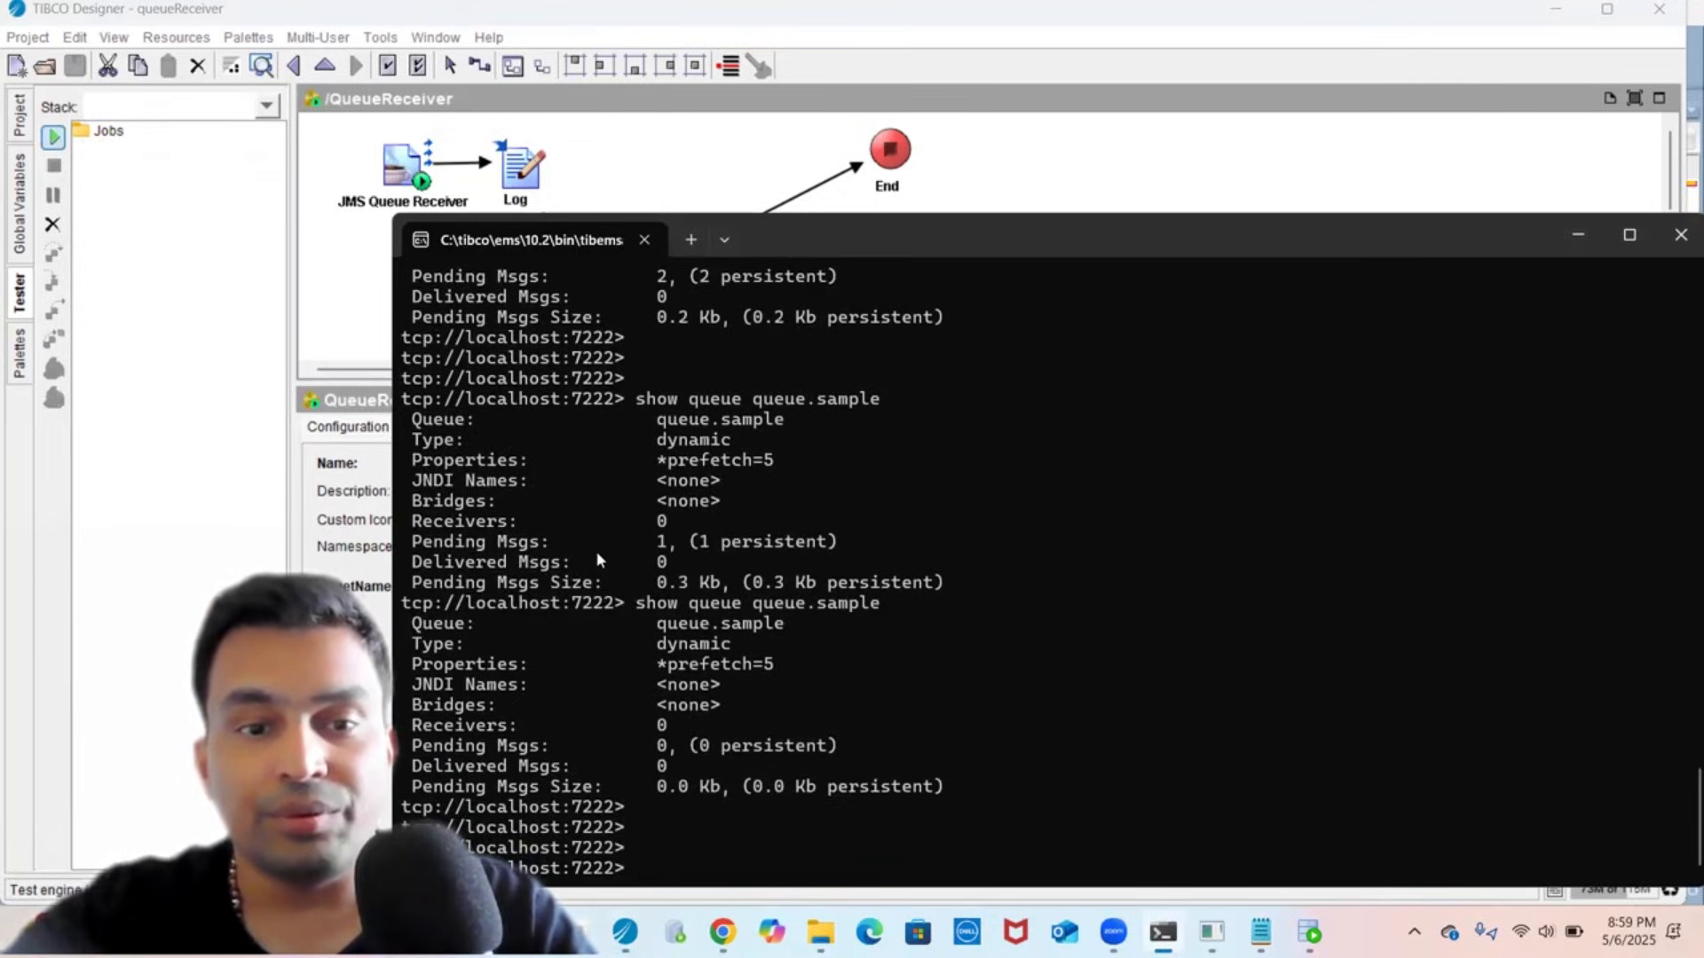
key(alt+Tab)
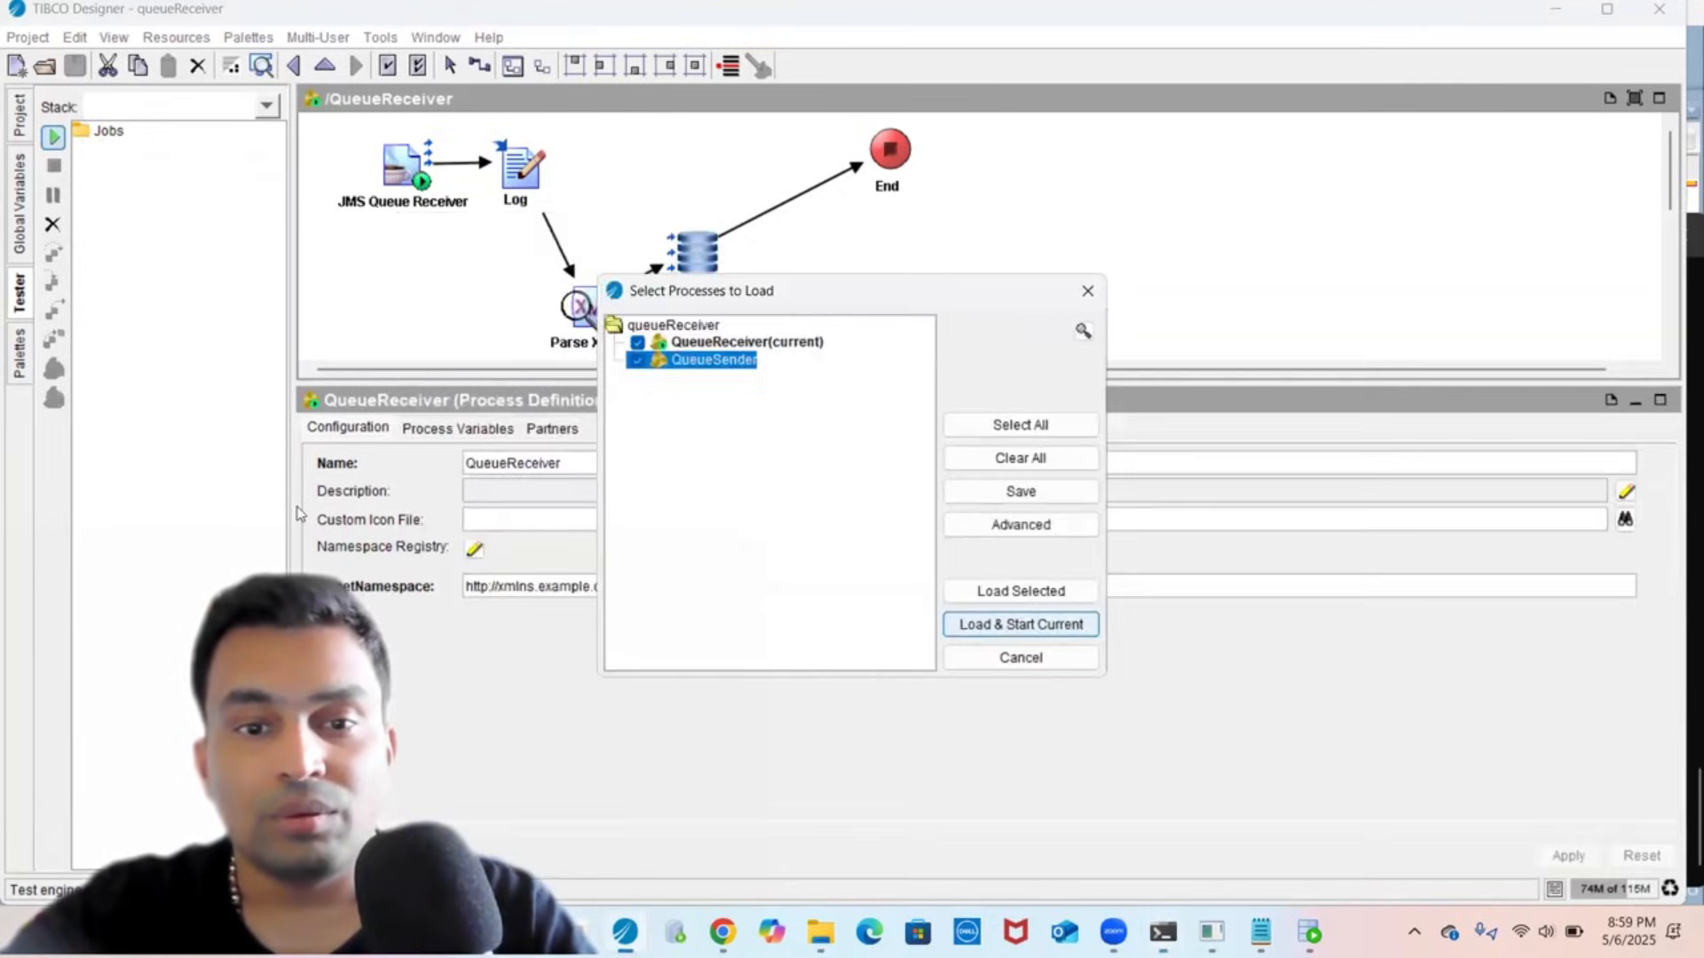
click(729, 346)
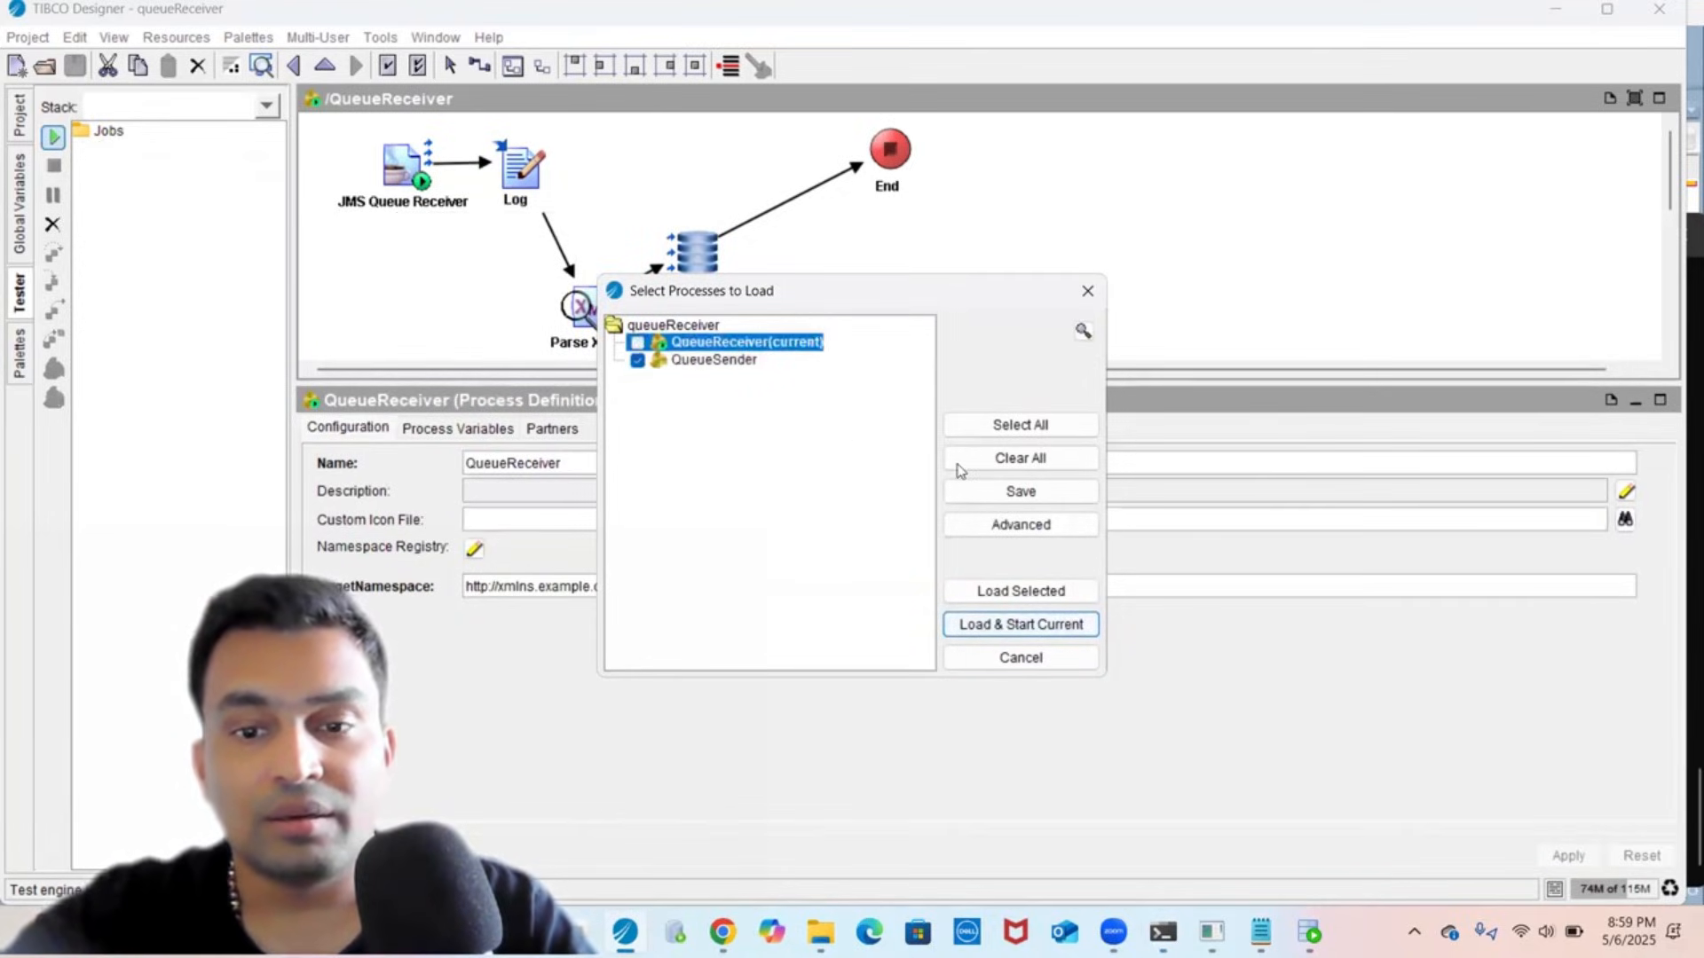
click(1020, 590)
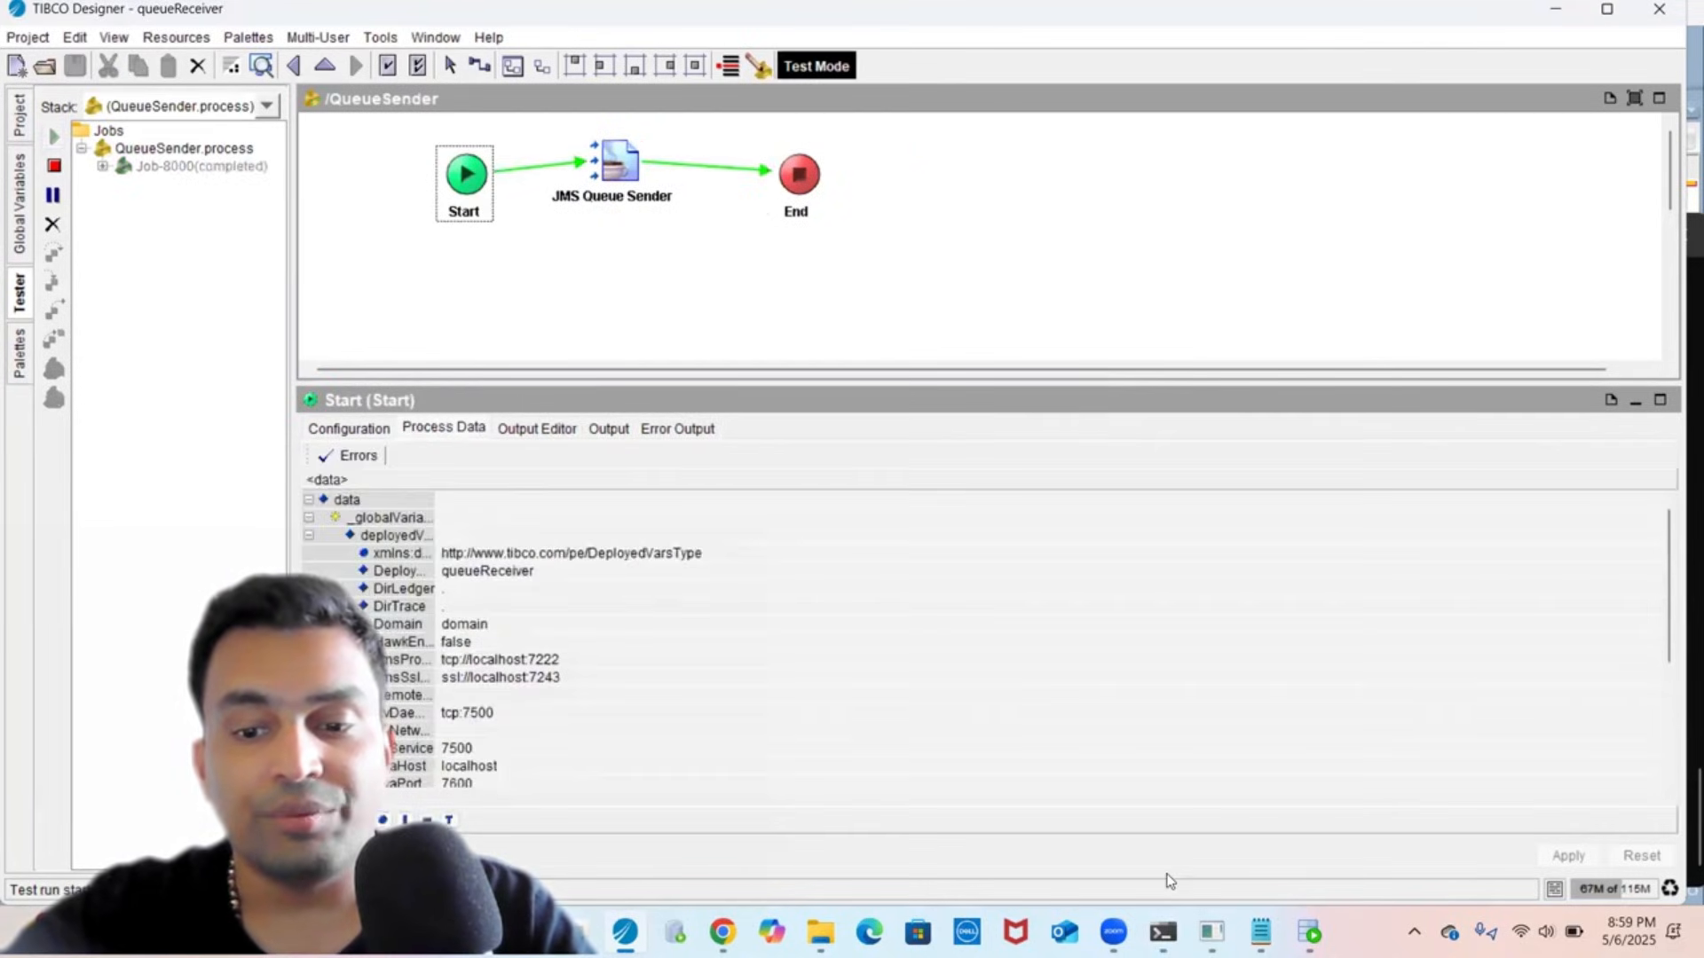
- Confirm in the EMS admin terminal that queue.sample now holds 1 pending message
key(alt+Tab)
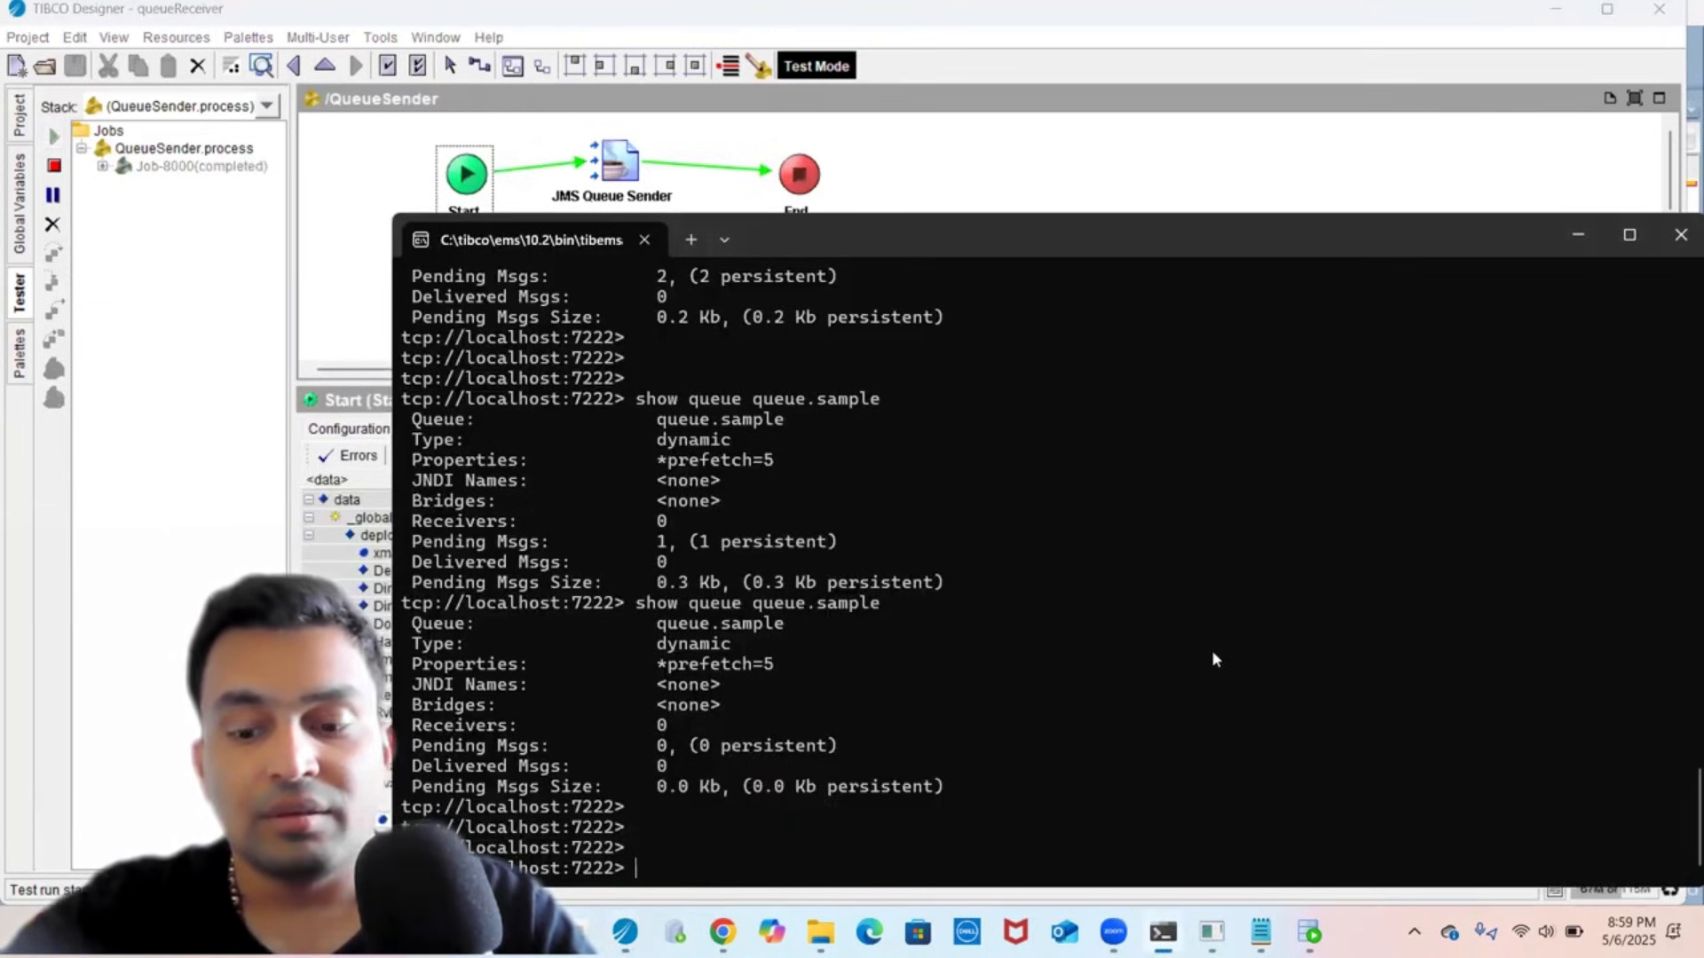
key(Up)
key(Return)
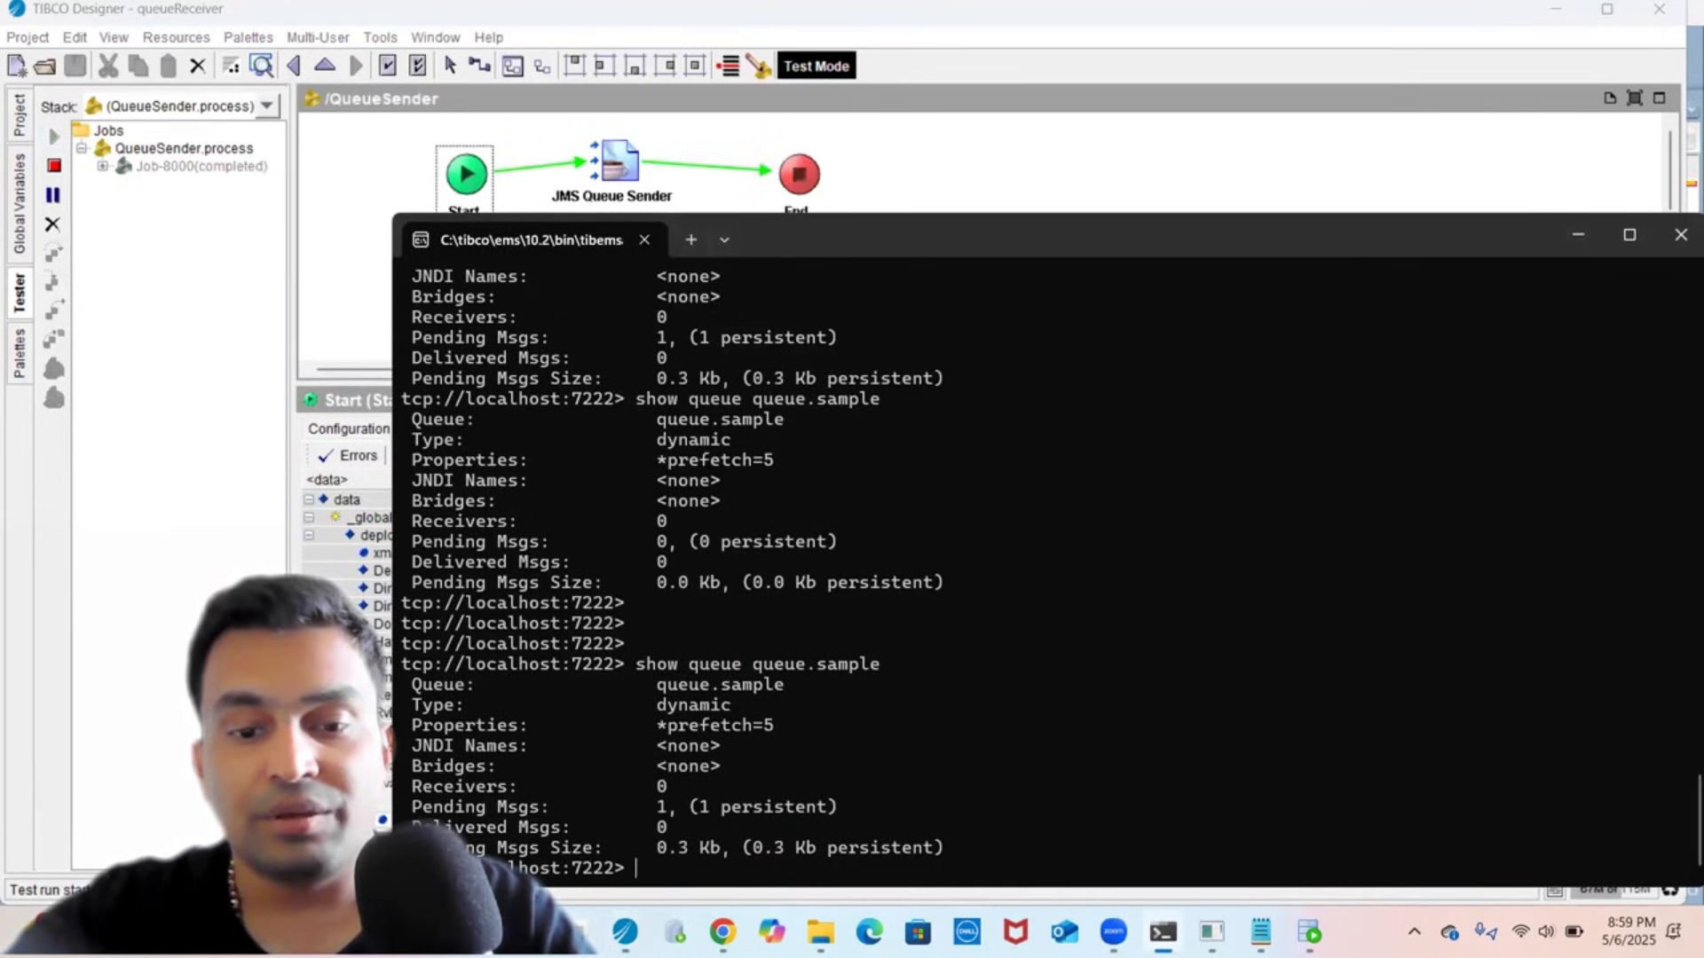
key(Return)
key(Return)
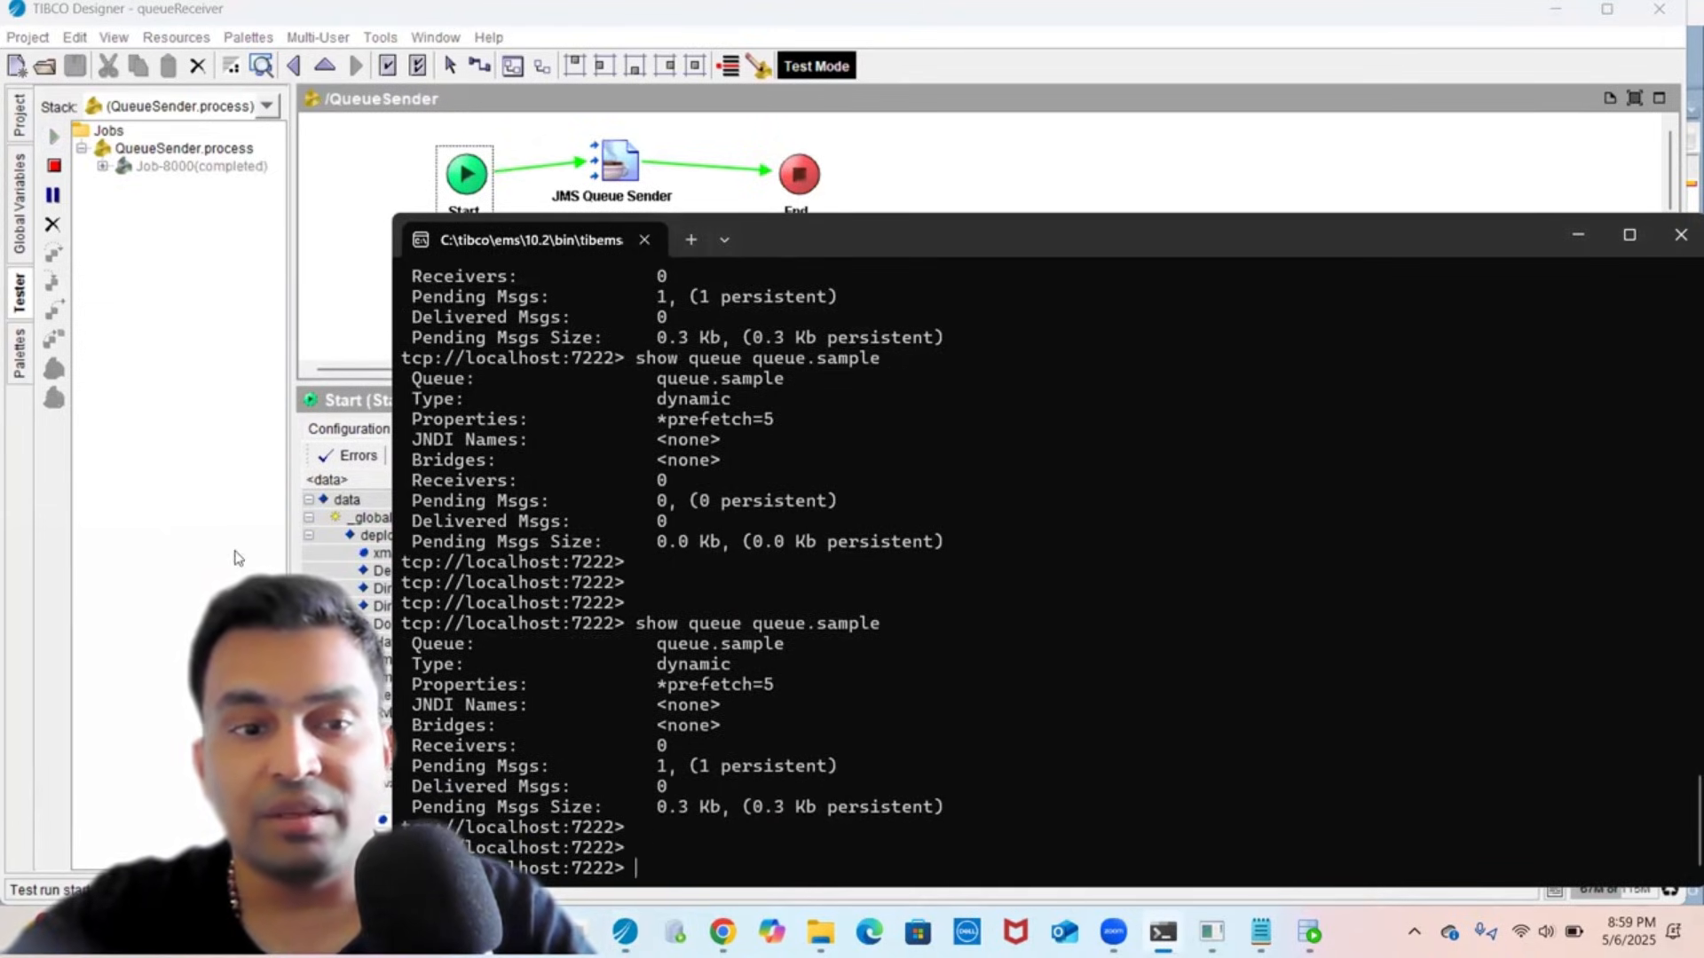
click(197, 528)
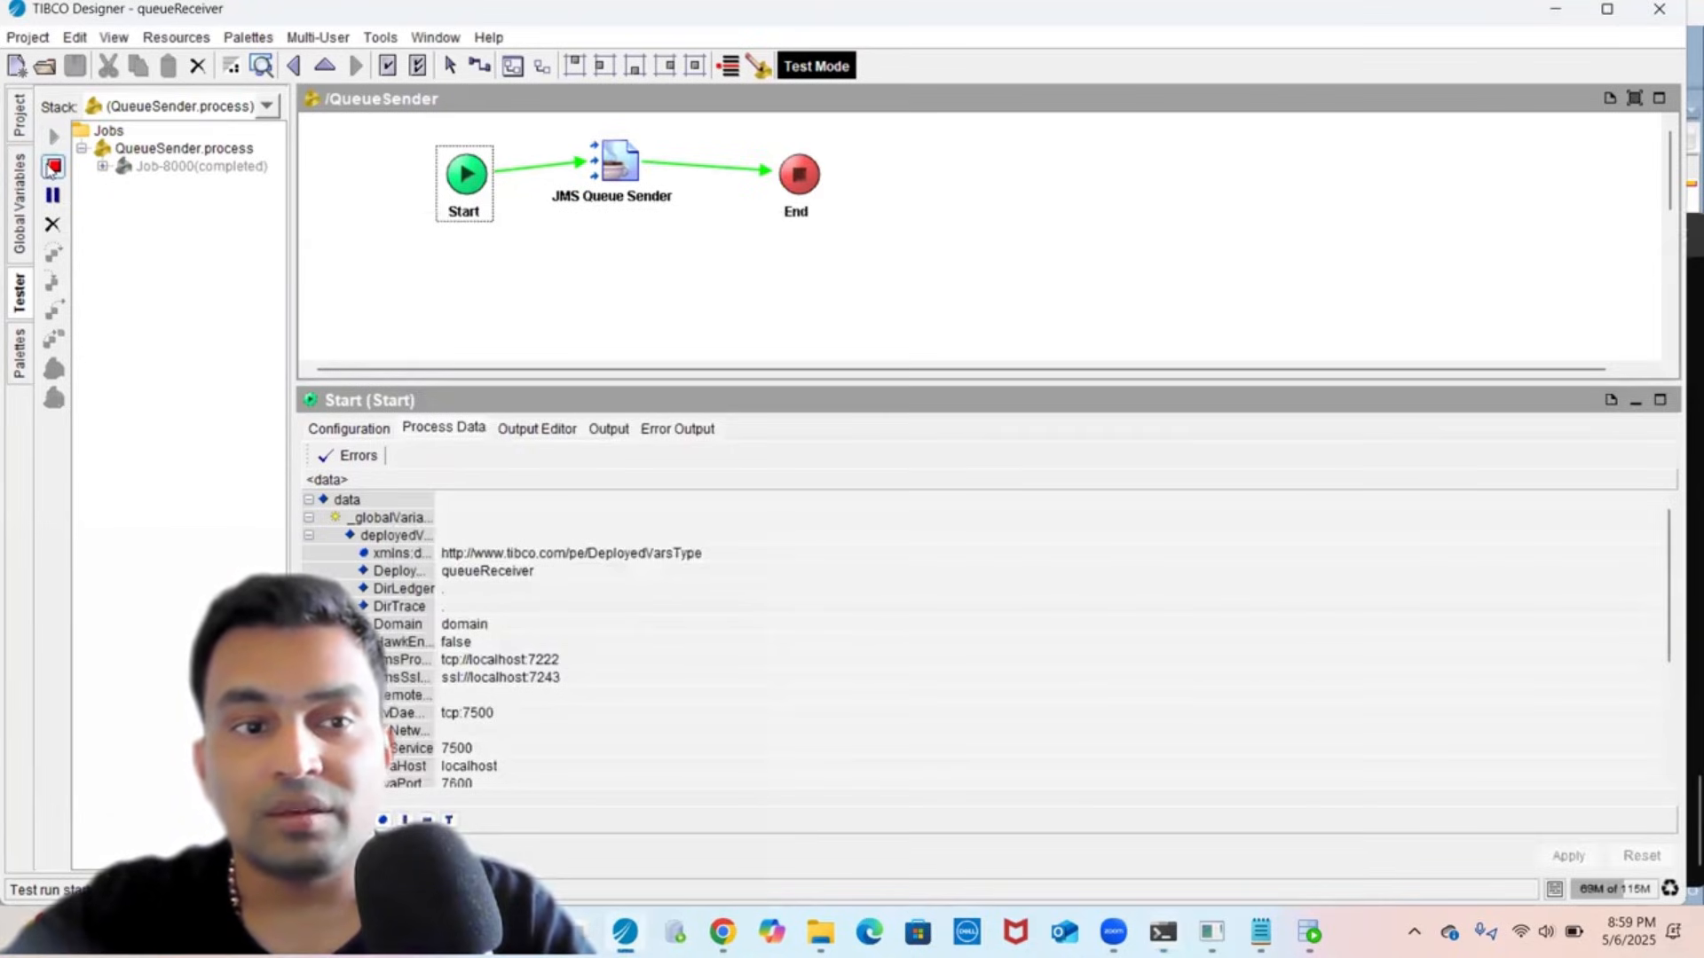
- Restart the tester with only QueueReceiver loaded and run it
click(53, 167)
click(53, 137)
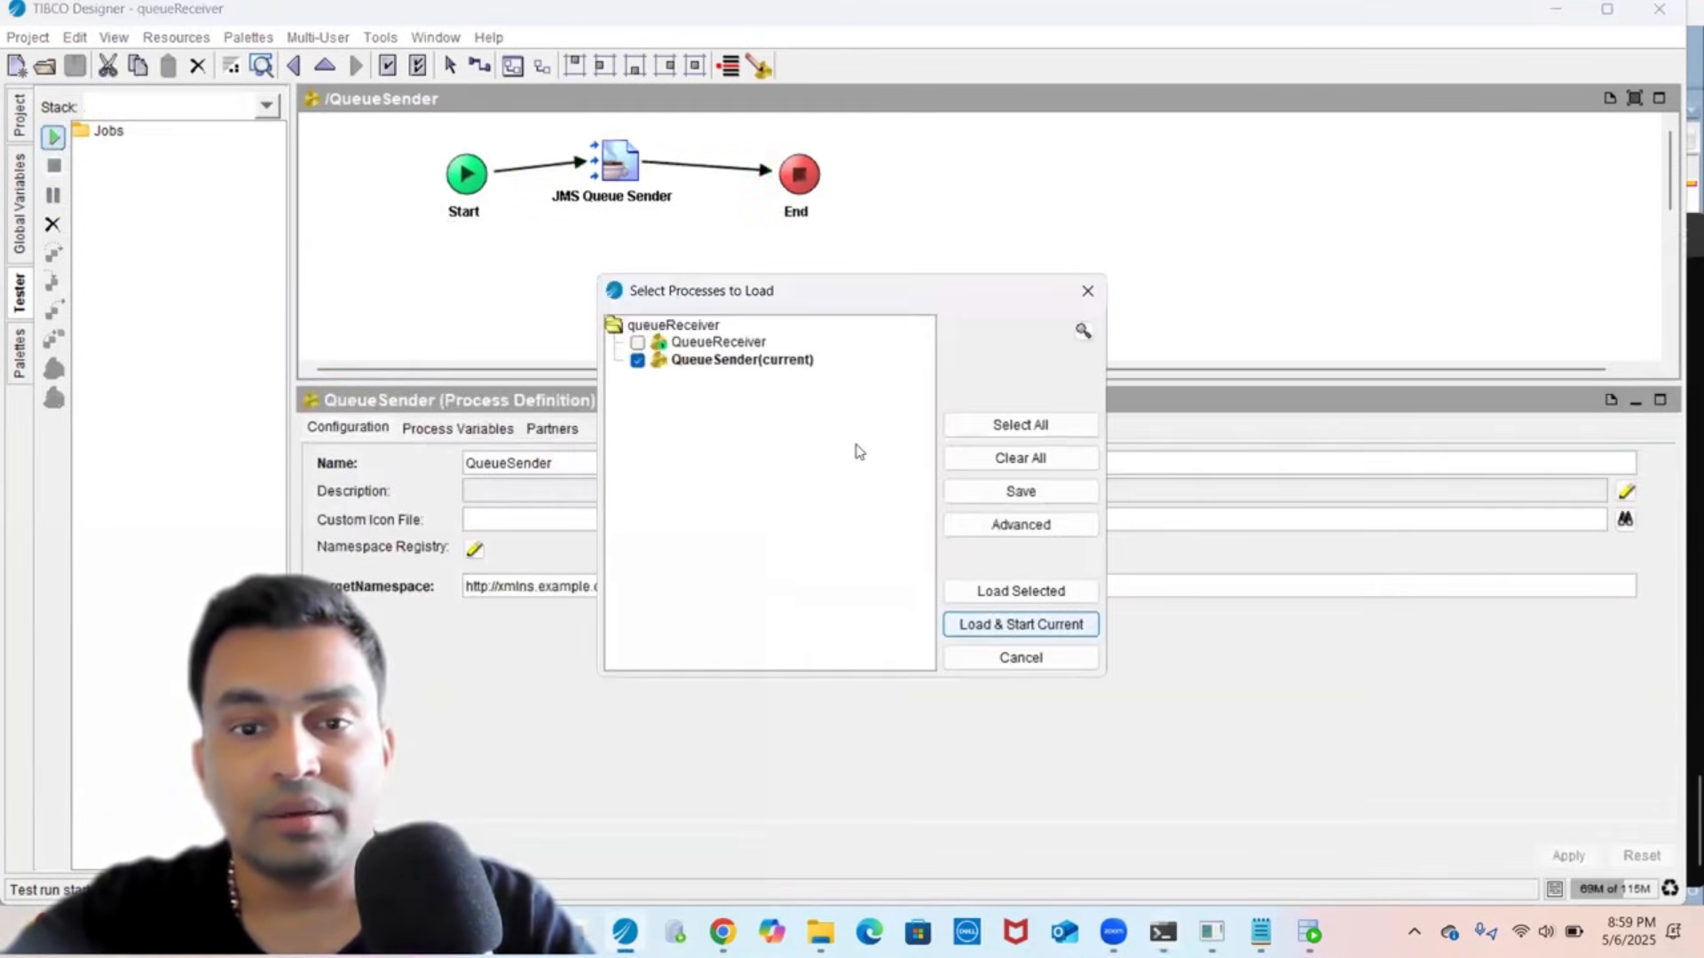
click(1001, 455)
click(718, 345)
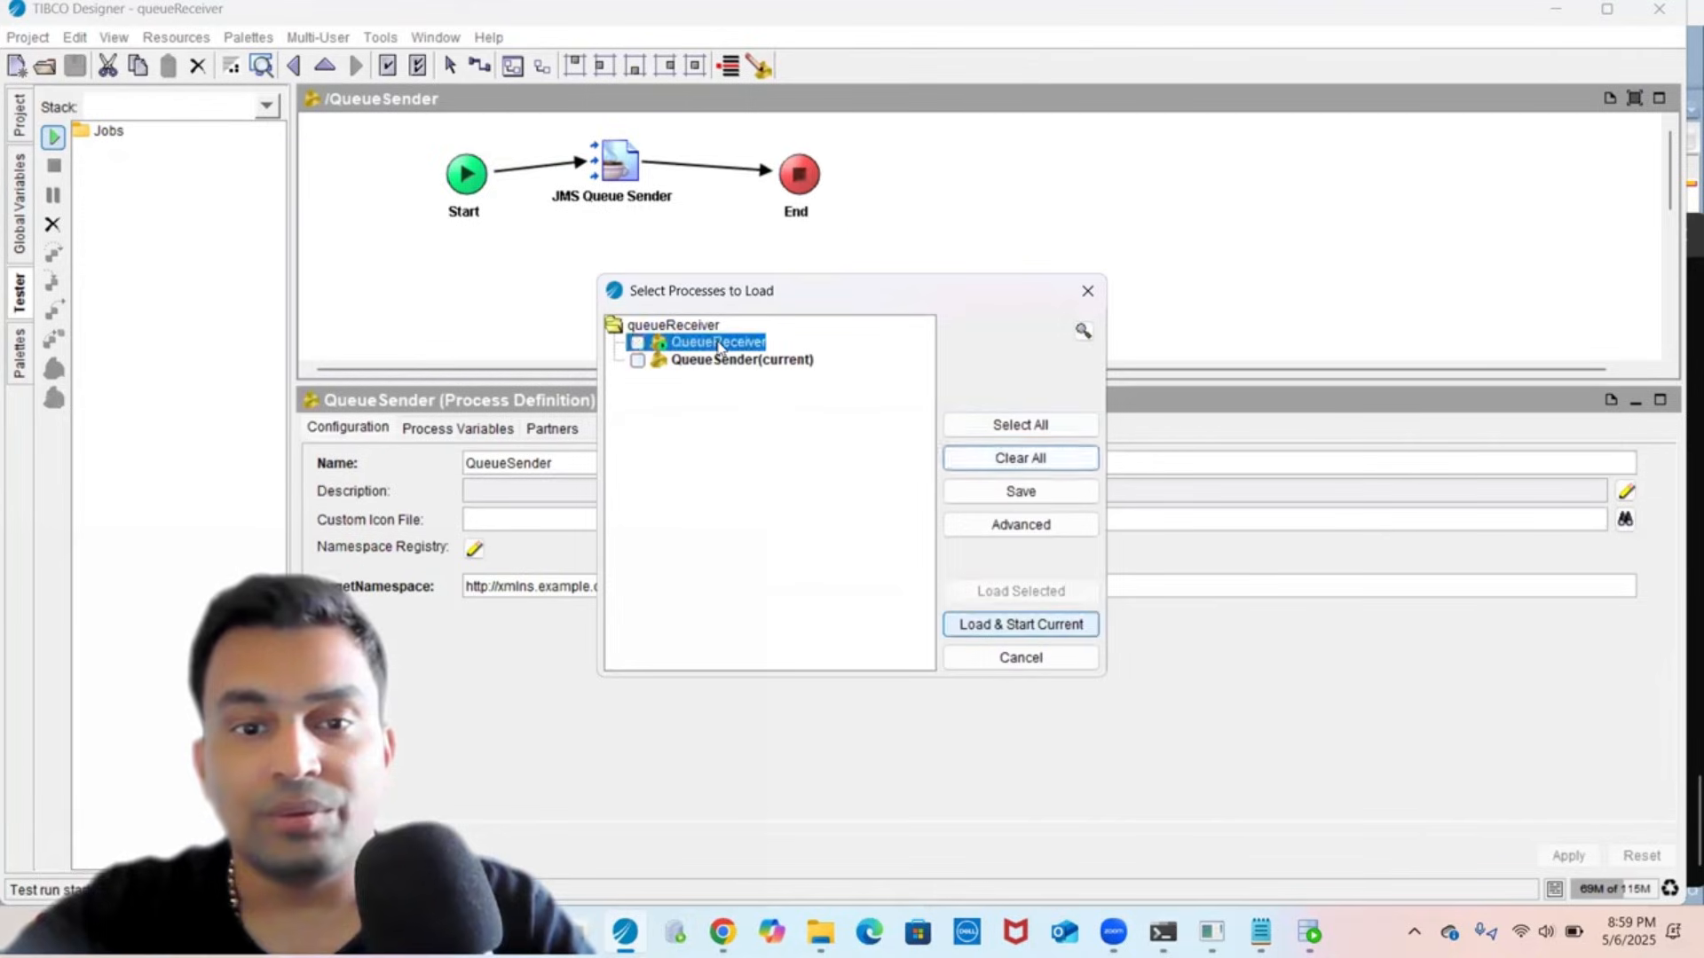
click(1021, 591)
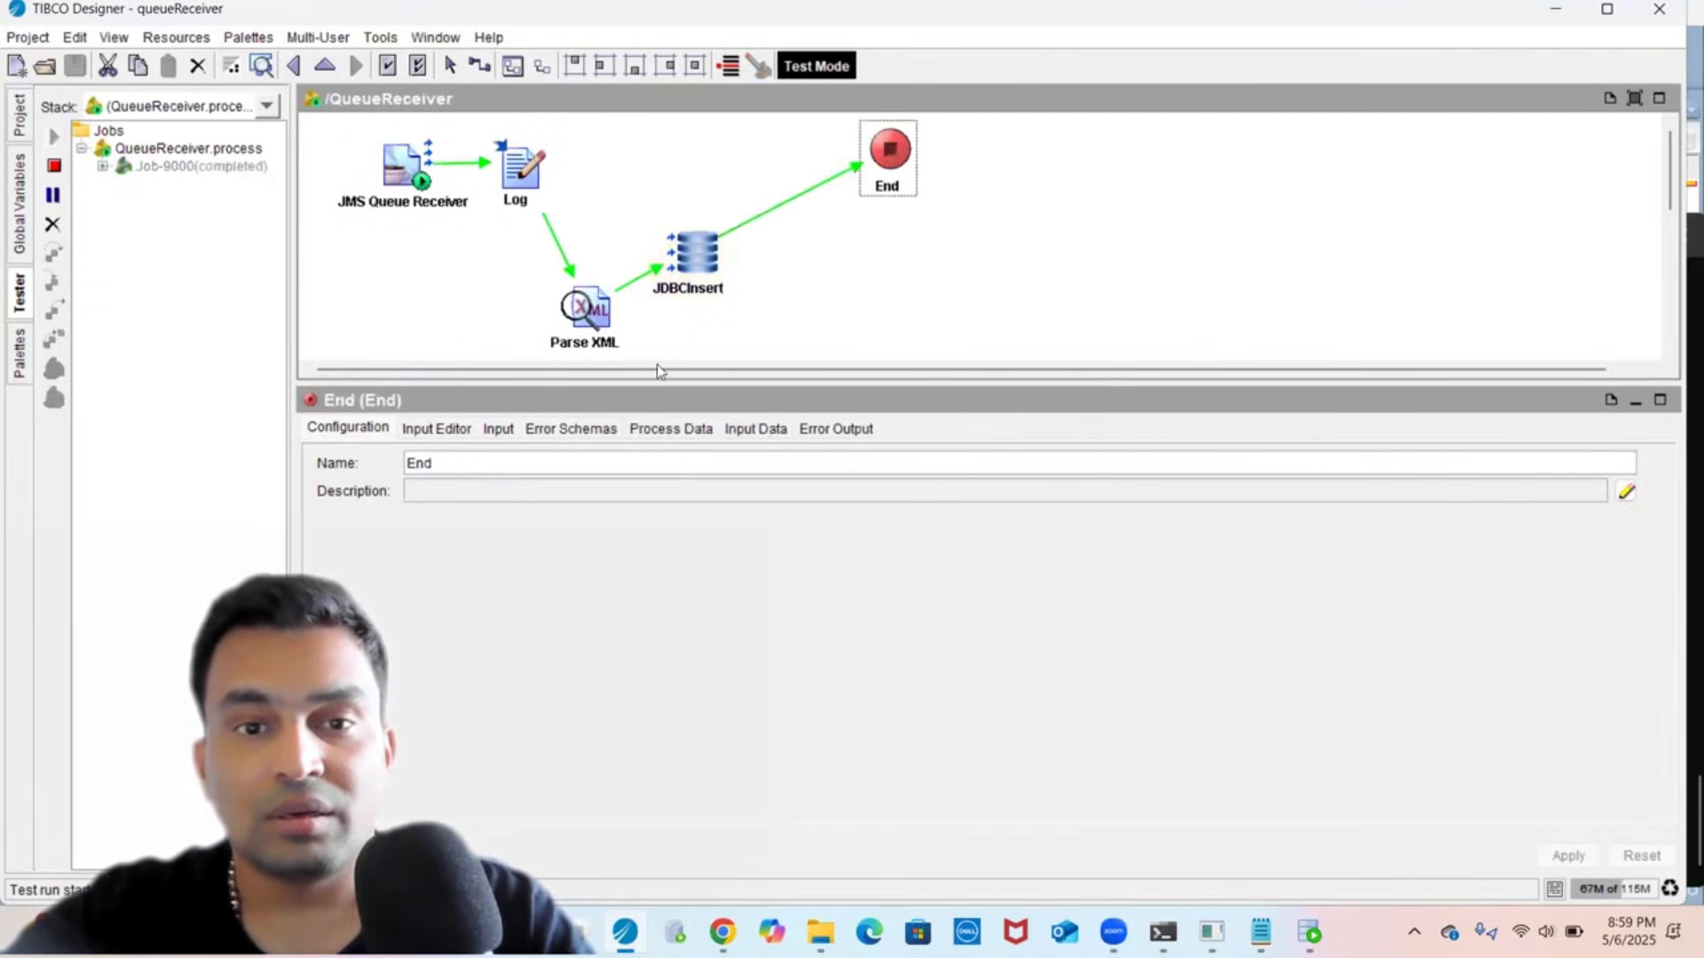
- View the completed job's Parse XML output values as raw XML
click(696, 253)
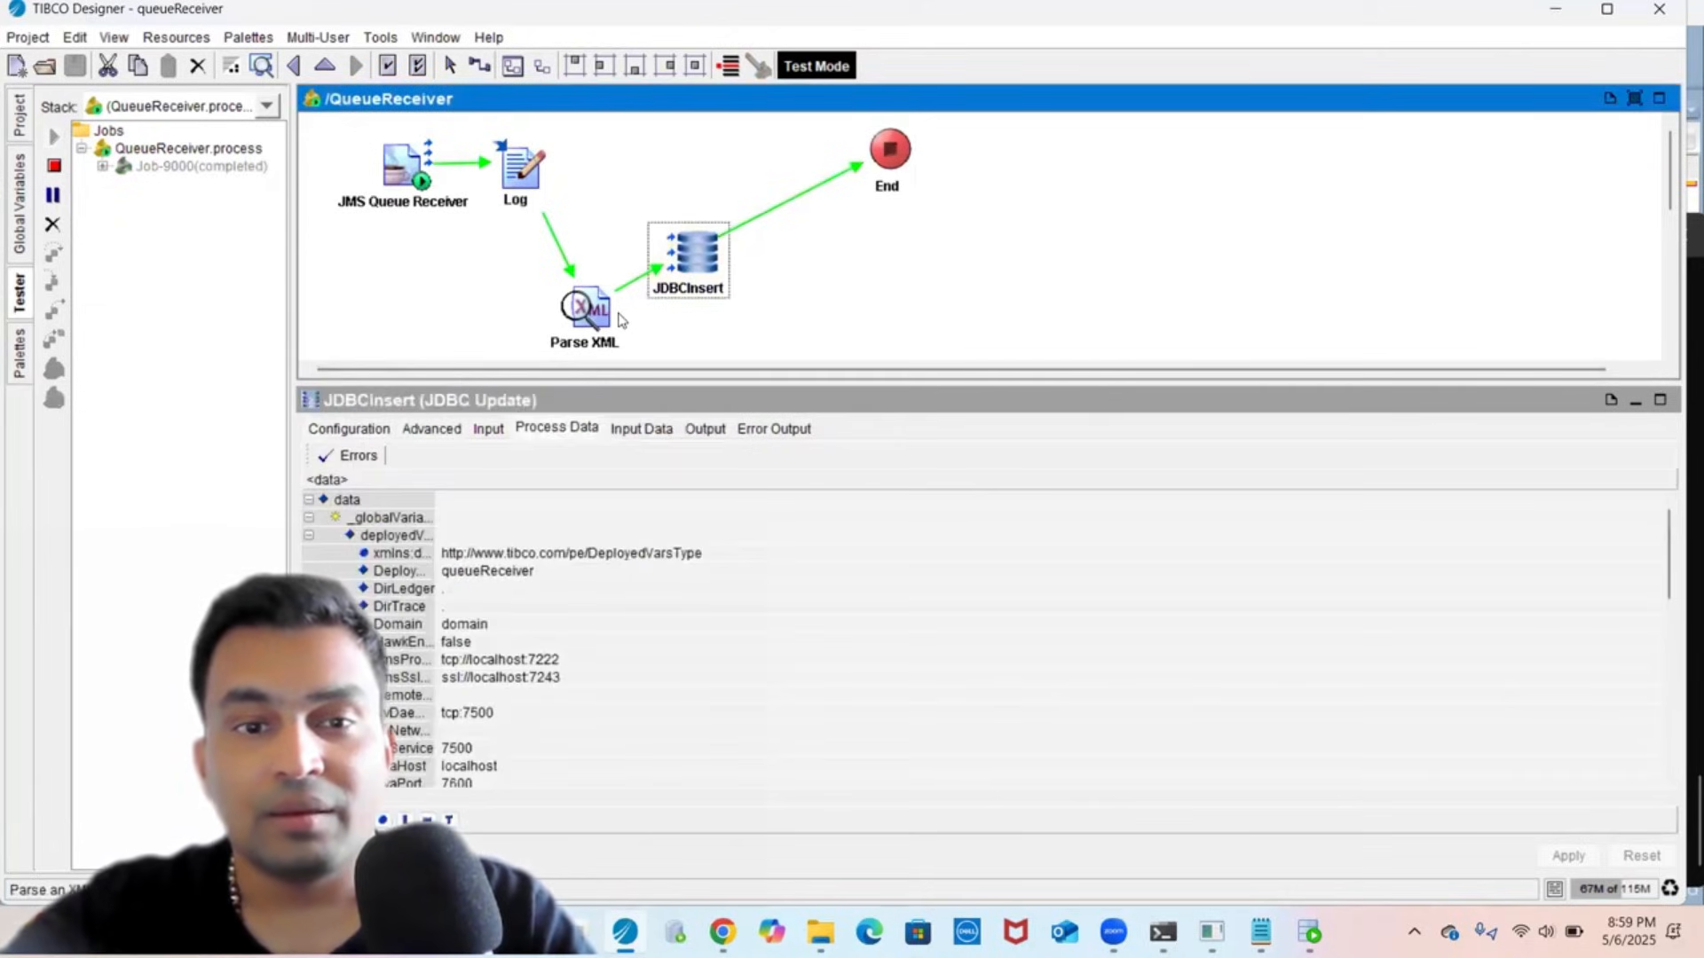
click(593, 313)
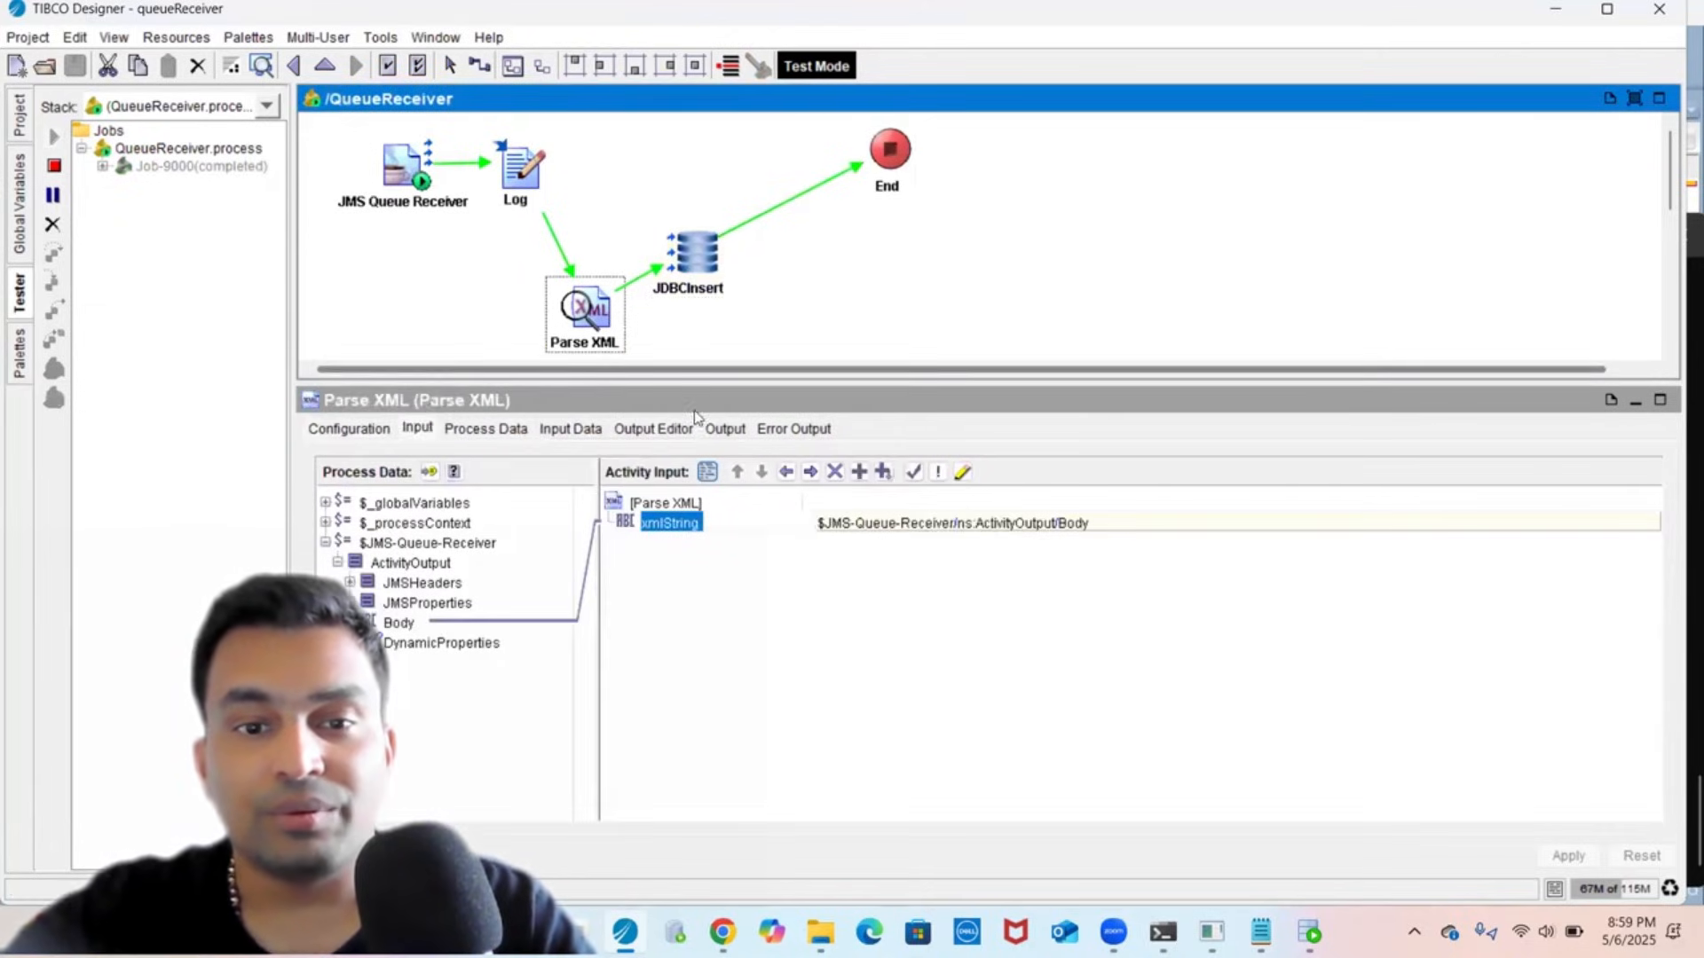
click(661, 428)
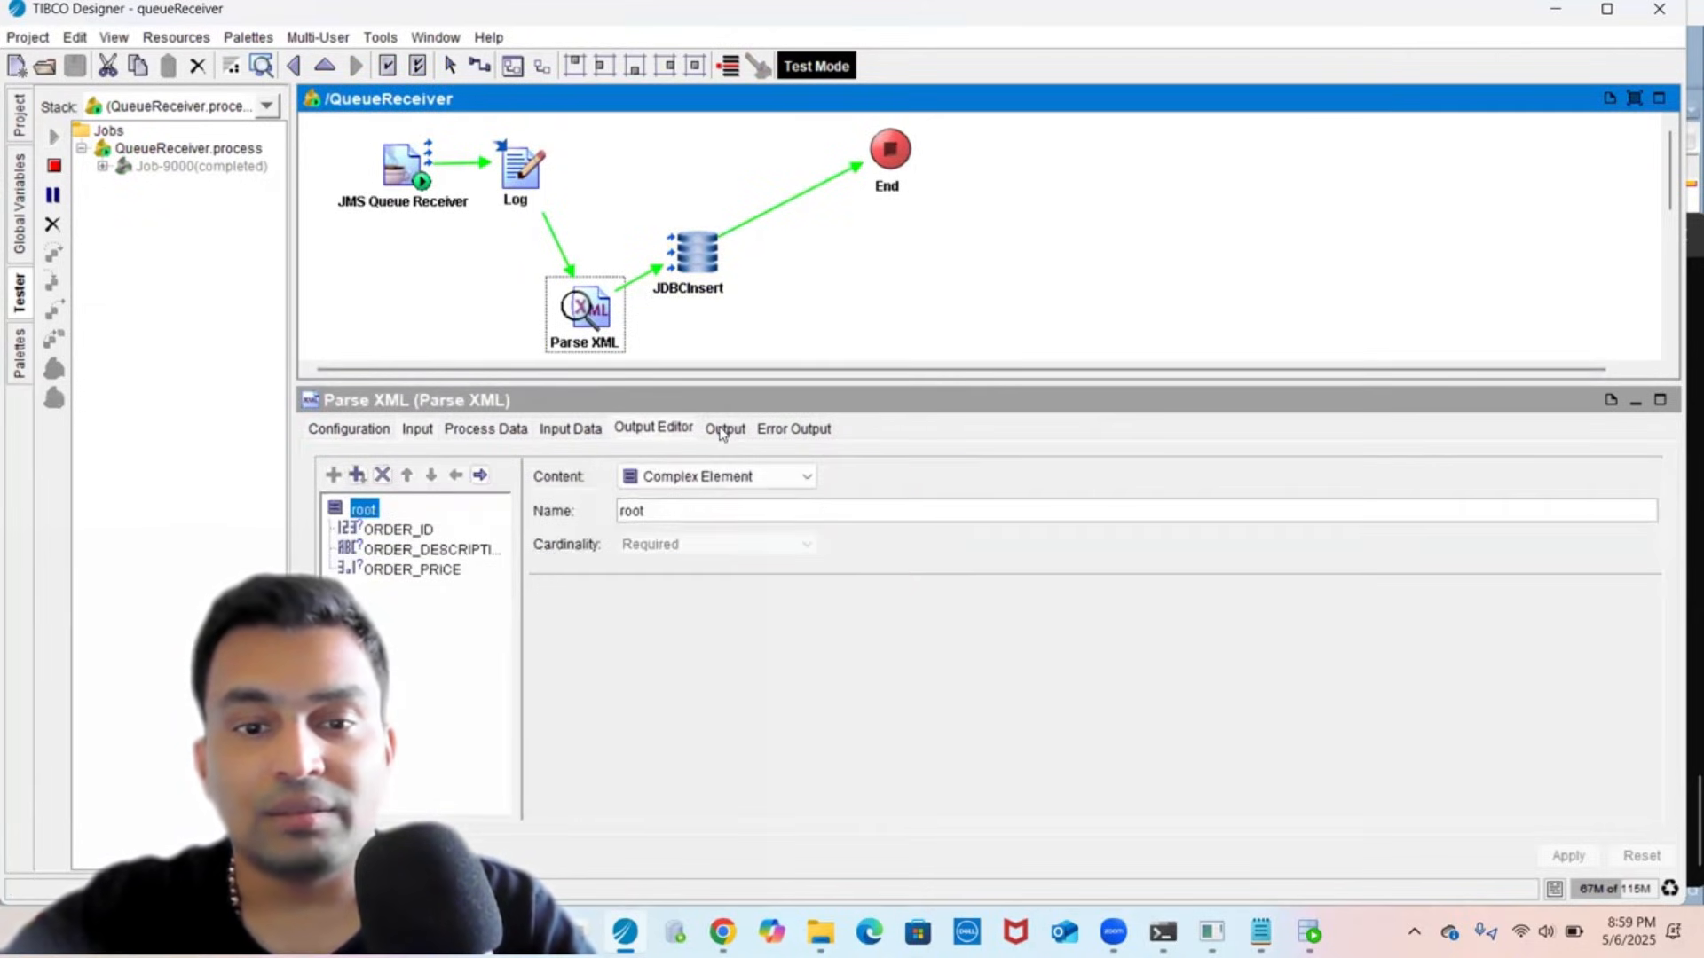
click(722, 430)
click(526, 469)
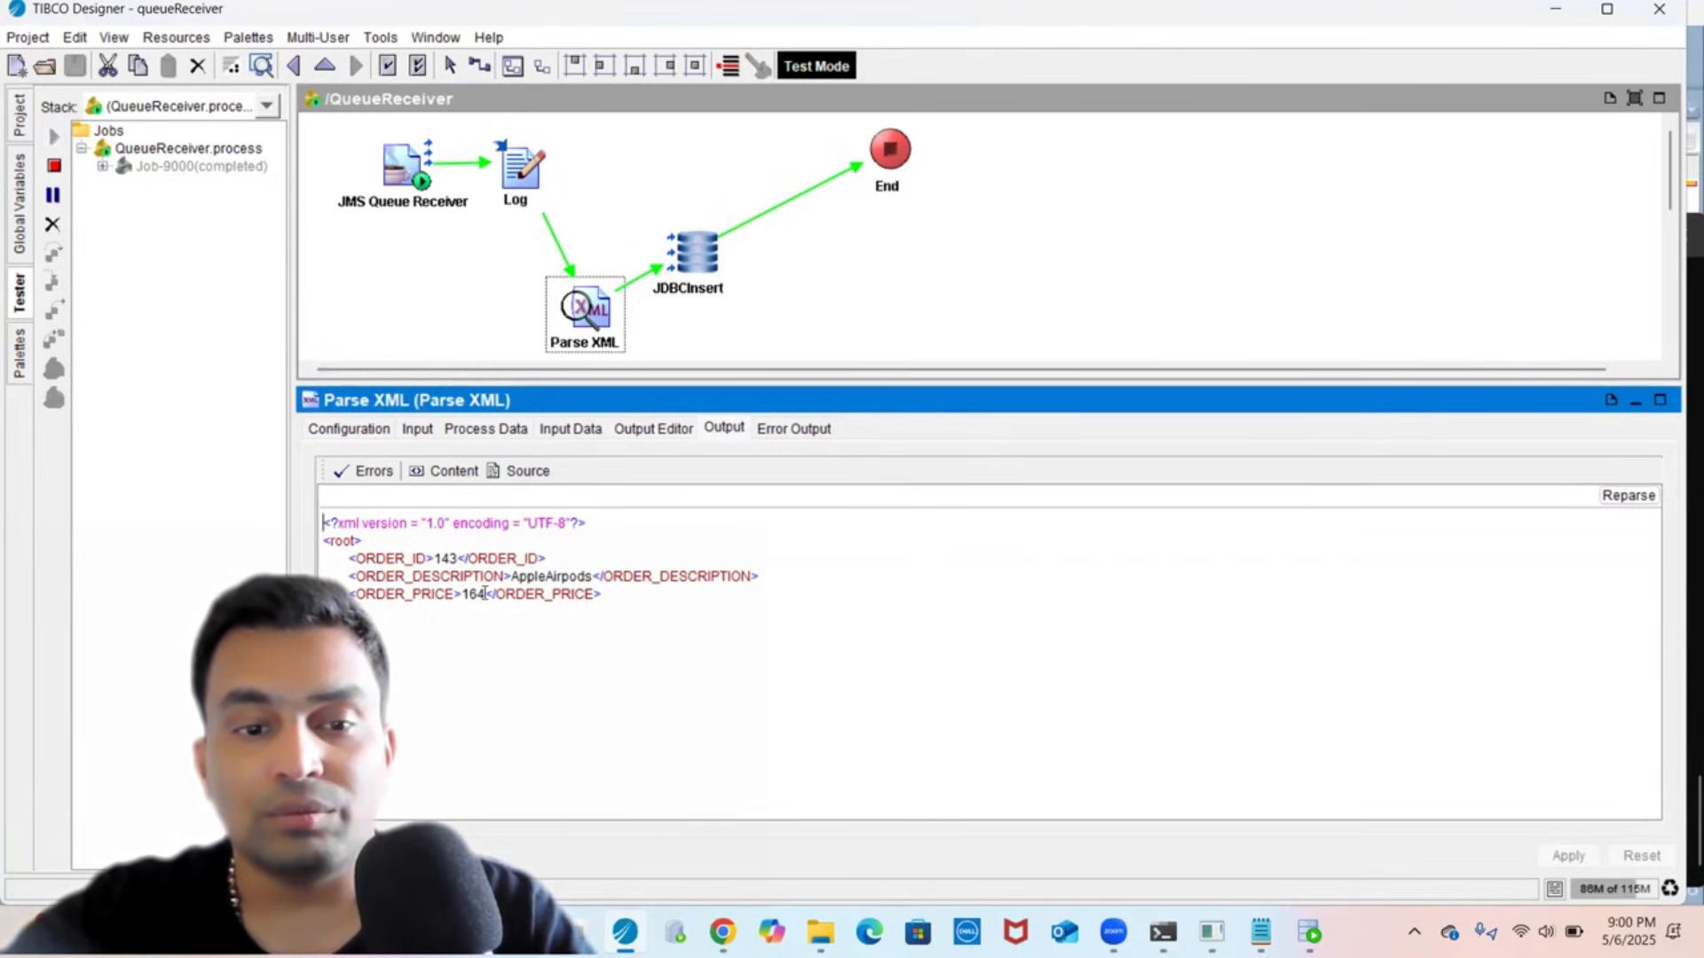
- View JDBCInsert's input and output as XML, showing 1 update for order 143
click(679, 266)
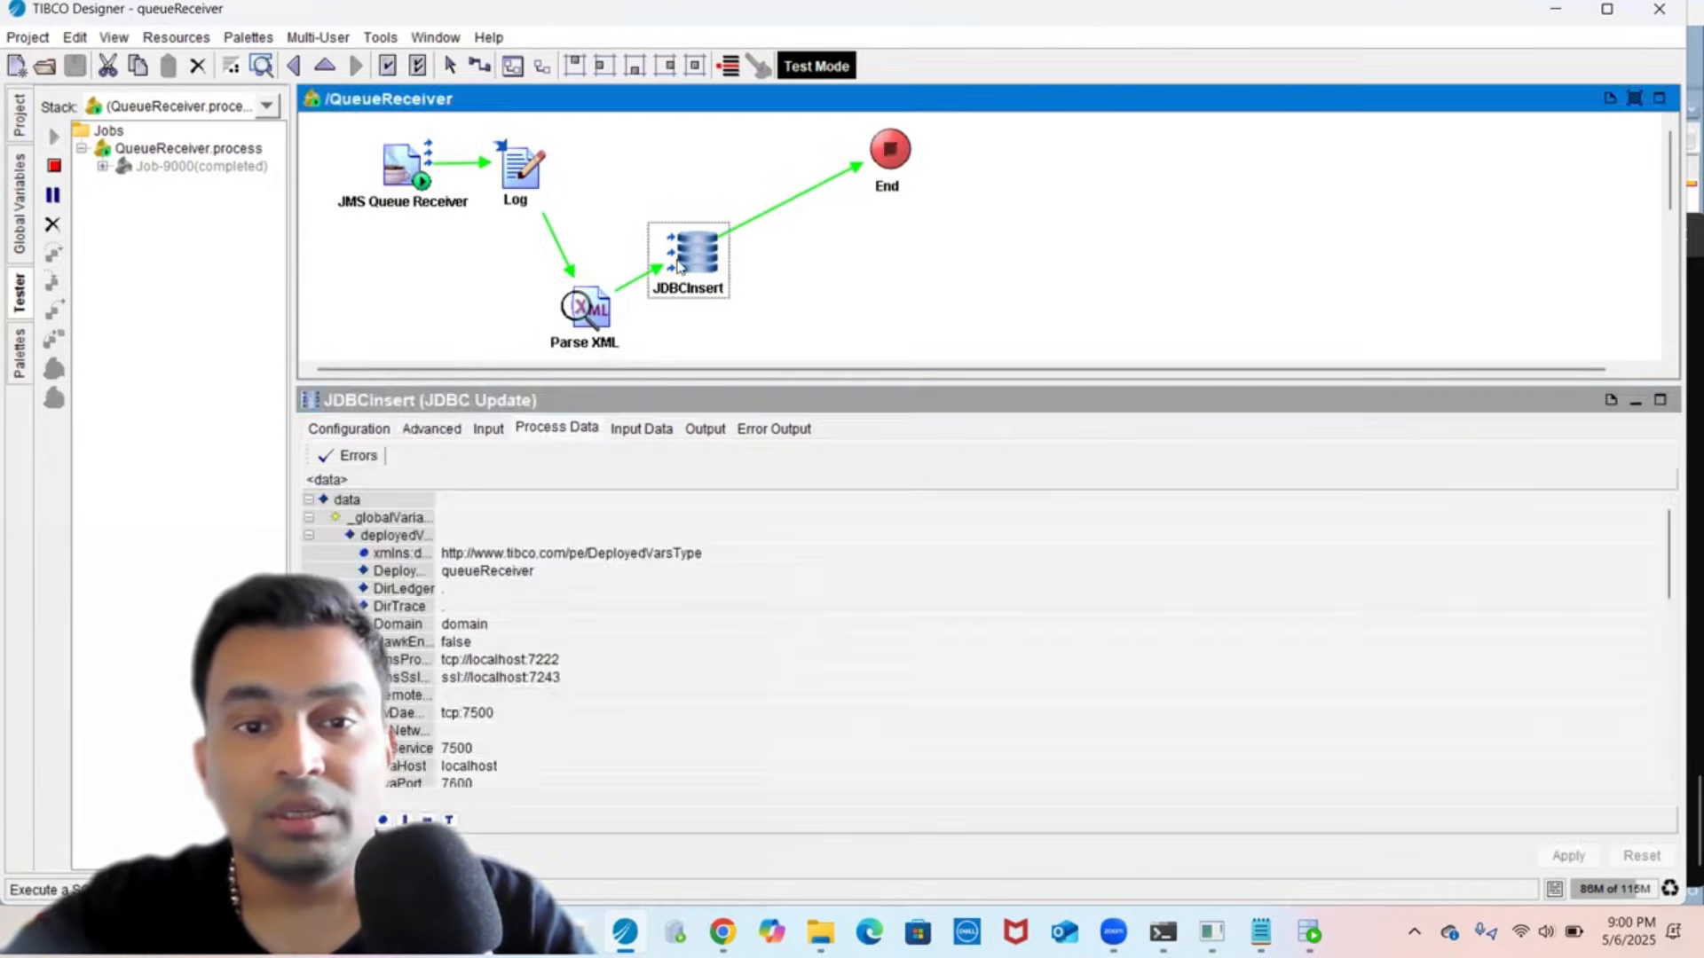
click(640, 429)
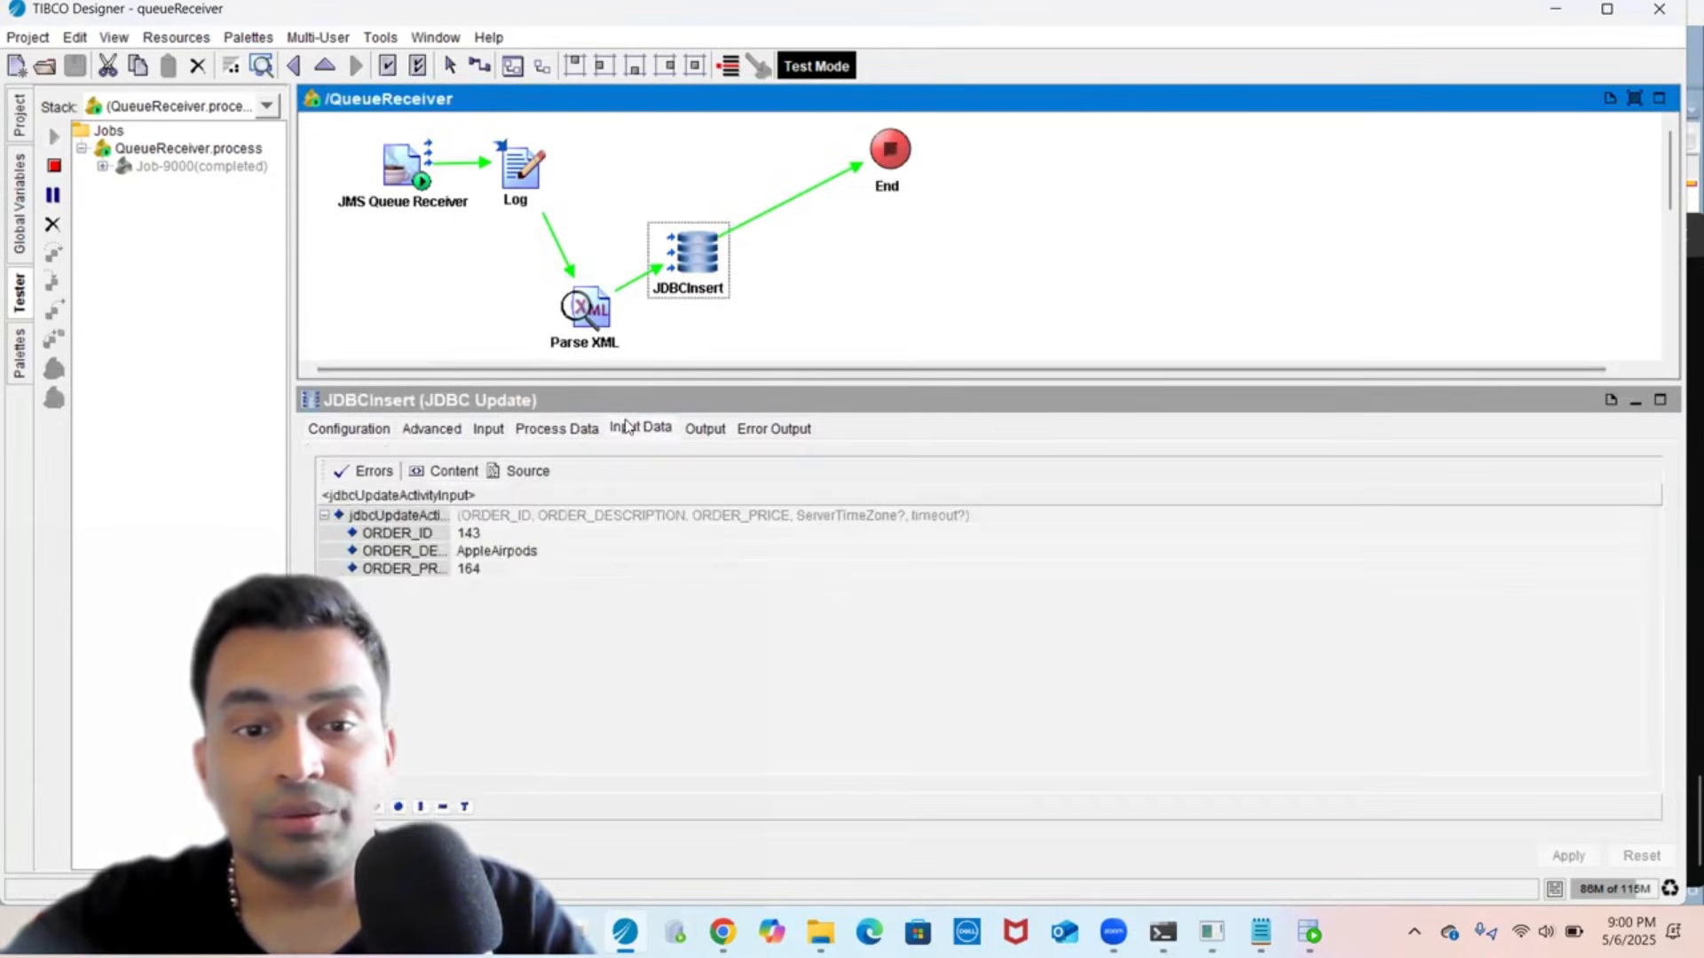
click(514, 471)
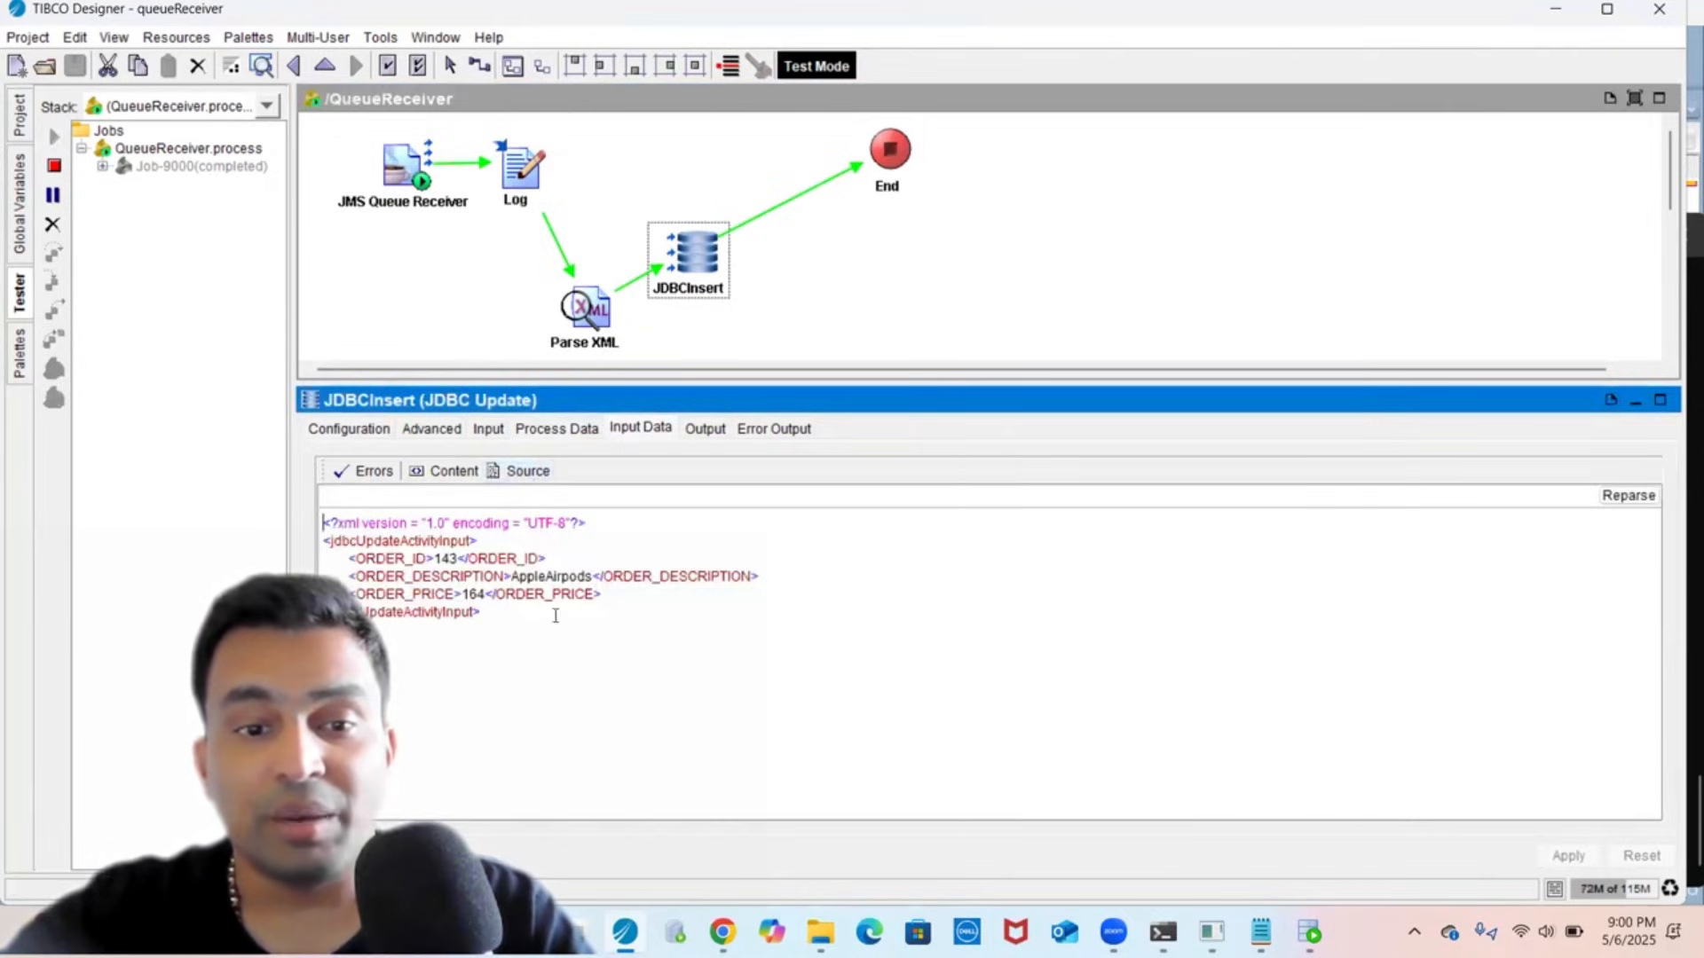
click(695, 431)
click(515, 472)
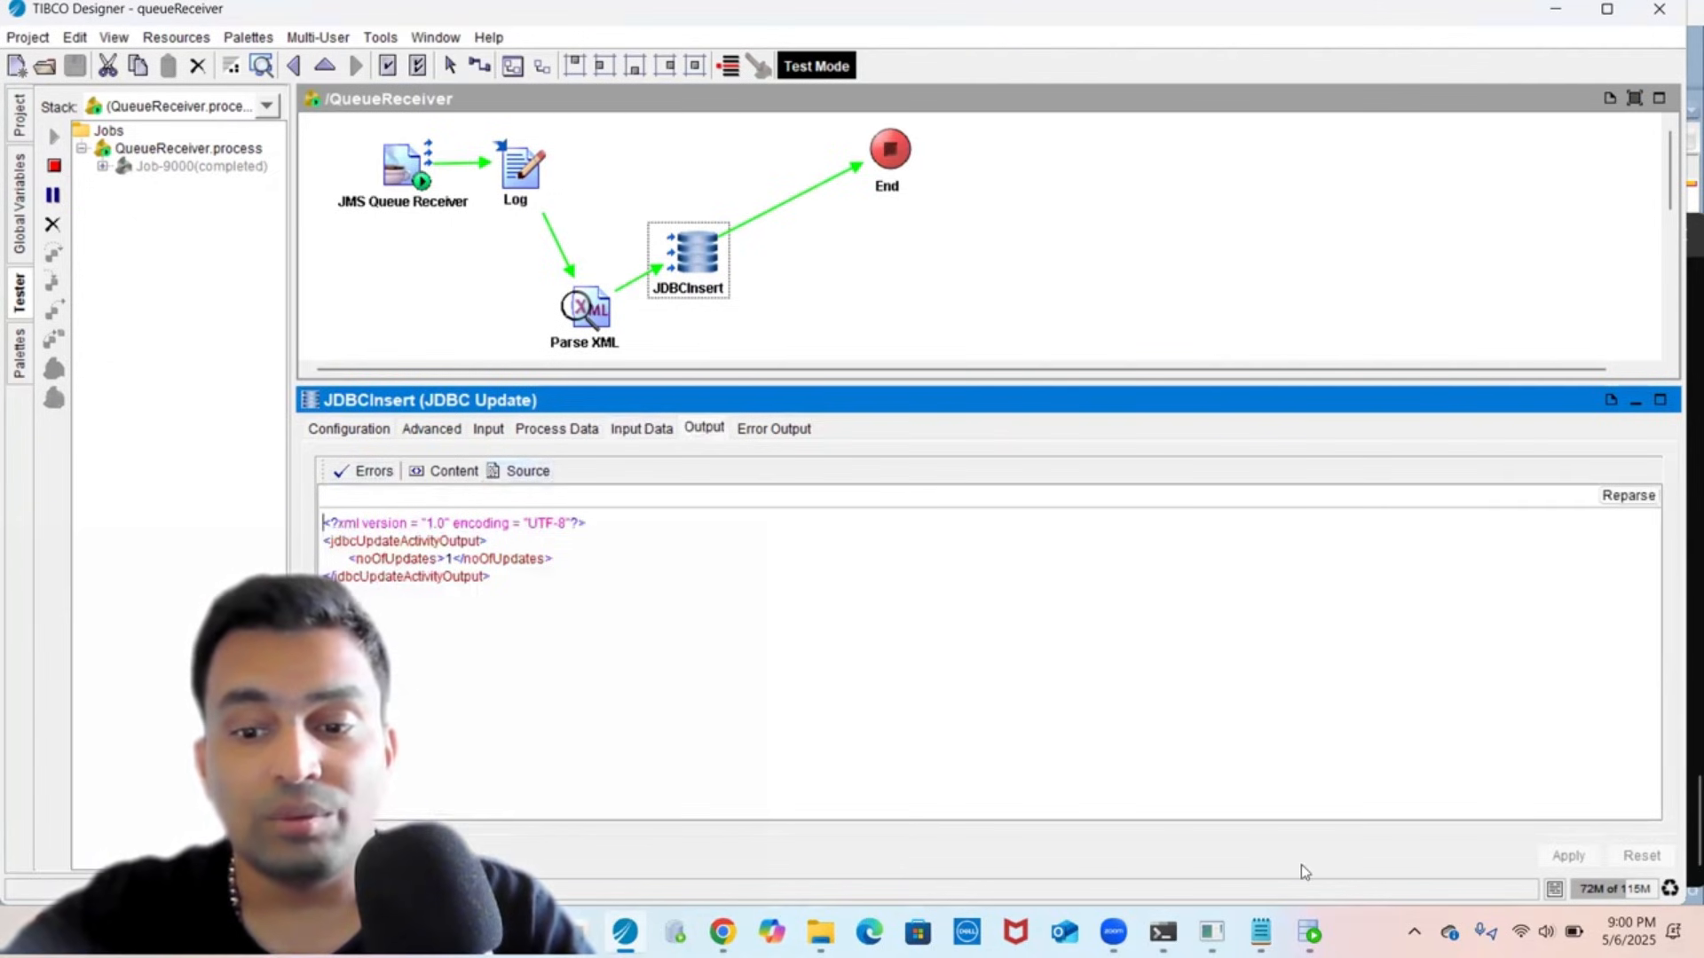
click(1309, 929)
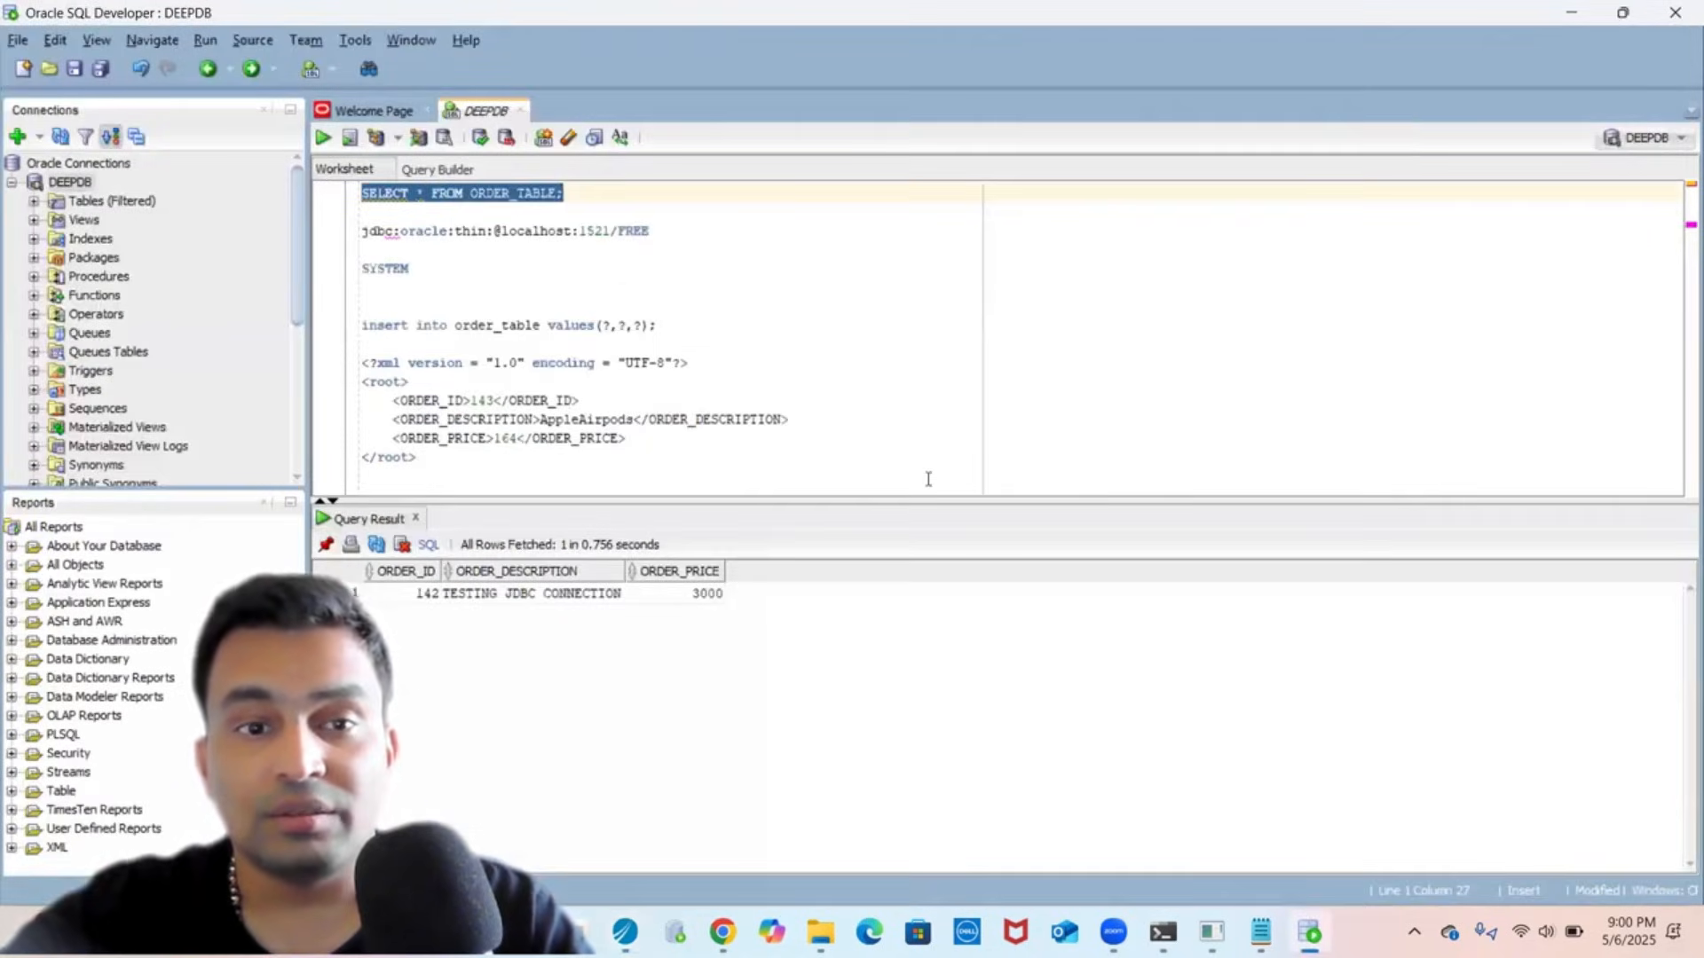
- Re-run the SELECT * FROM ORDER_TABLE query in the worksheet
click(755, 276)
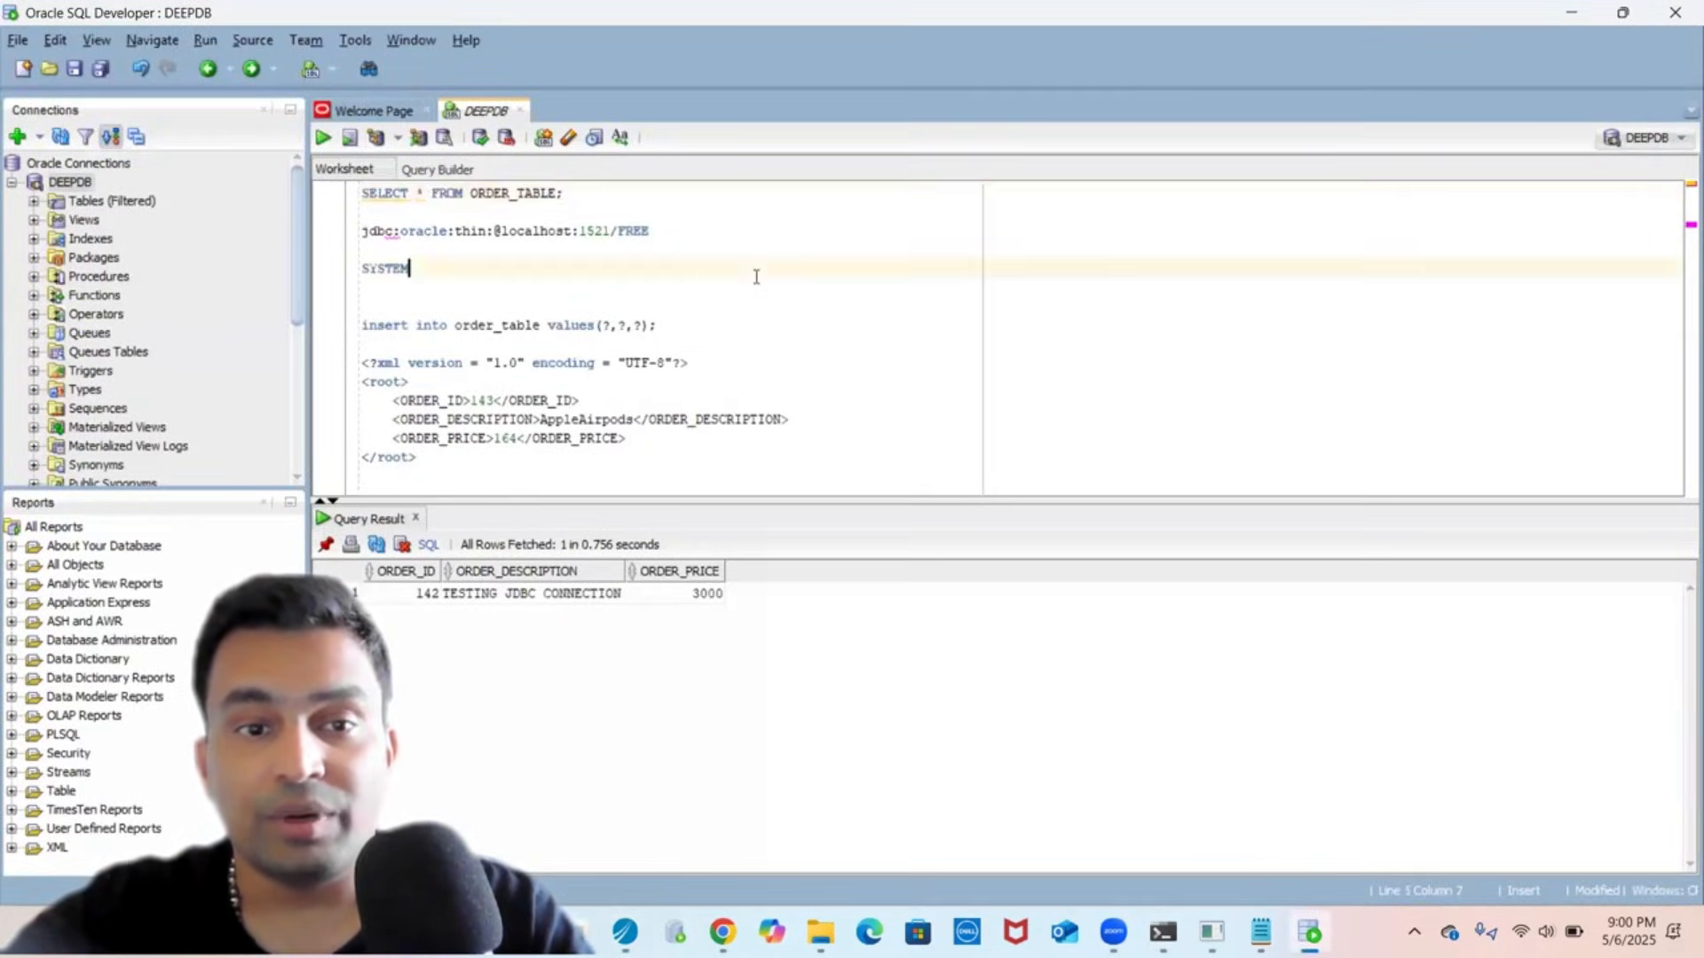
click(637, 195)
key(shift+Home)
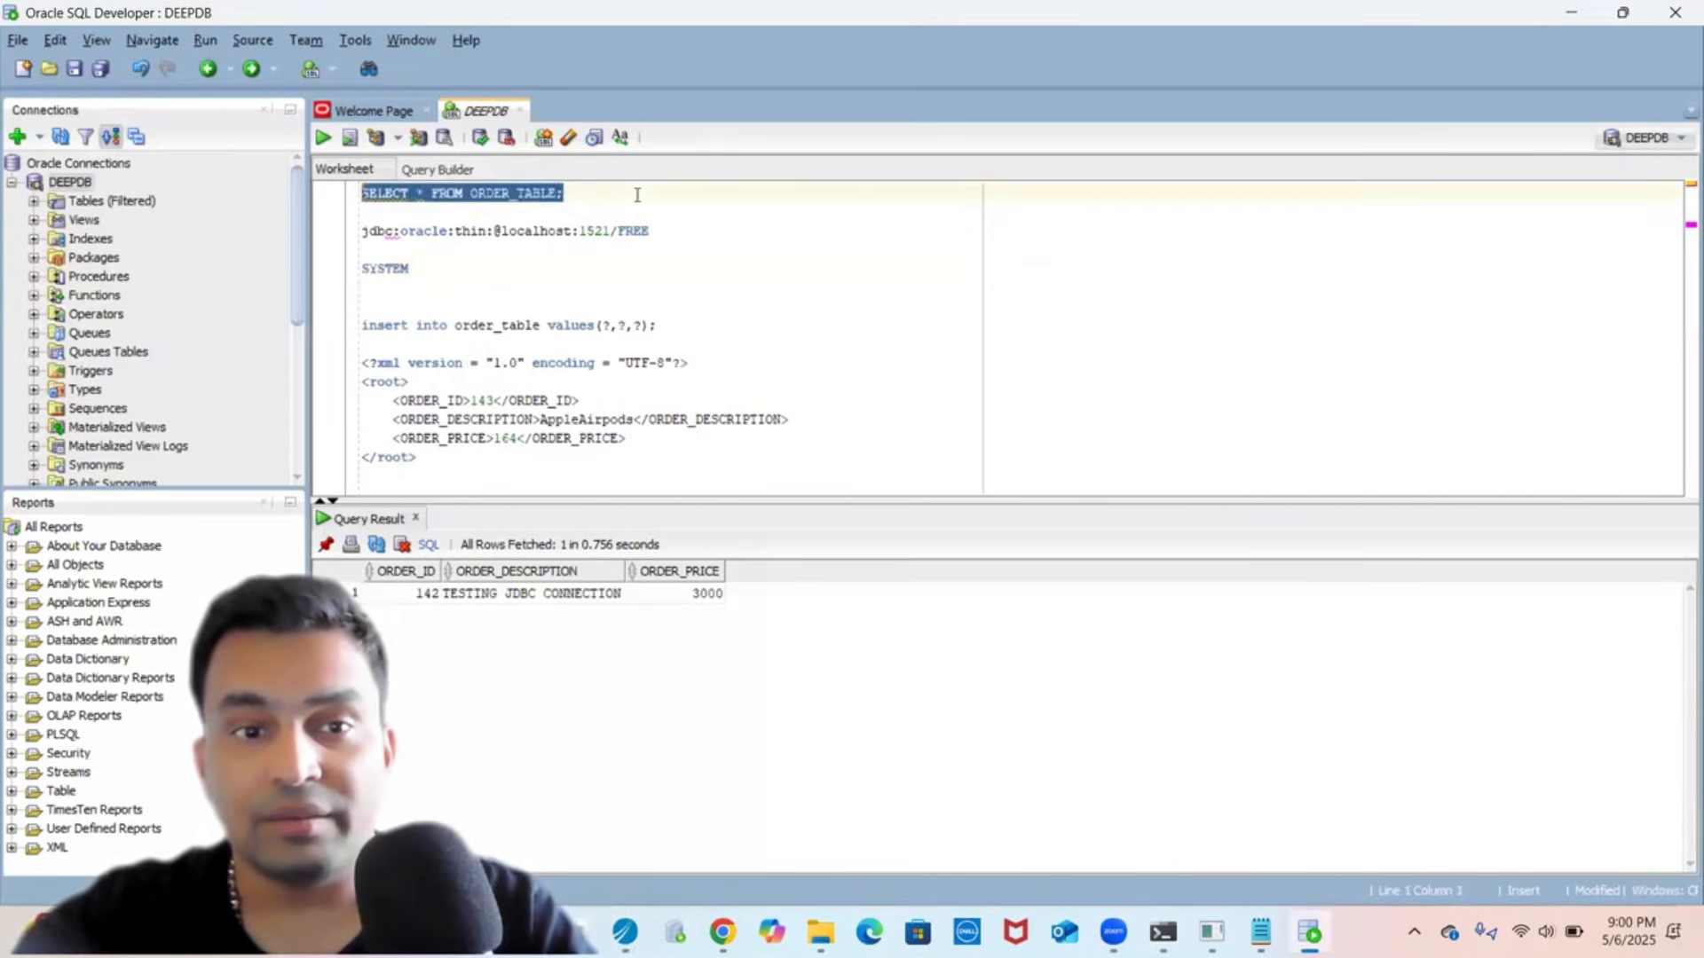
click(323, 138)
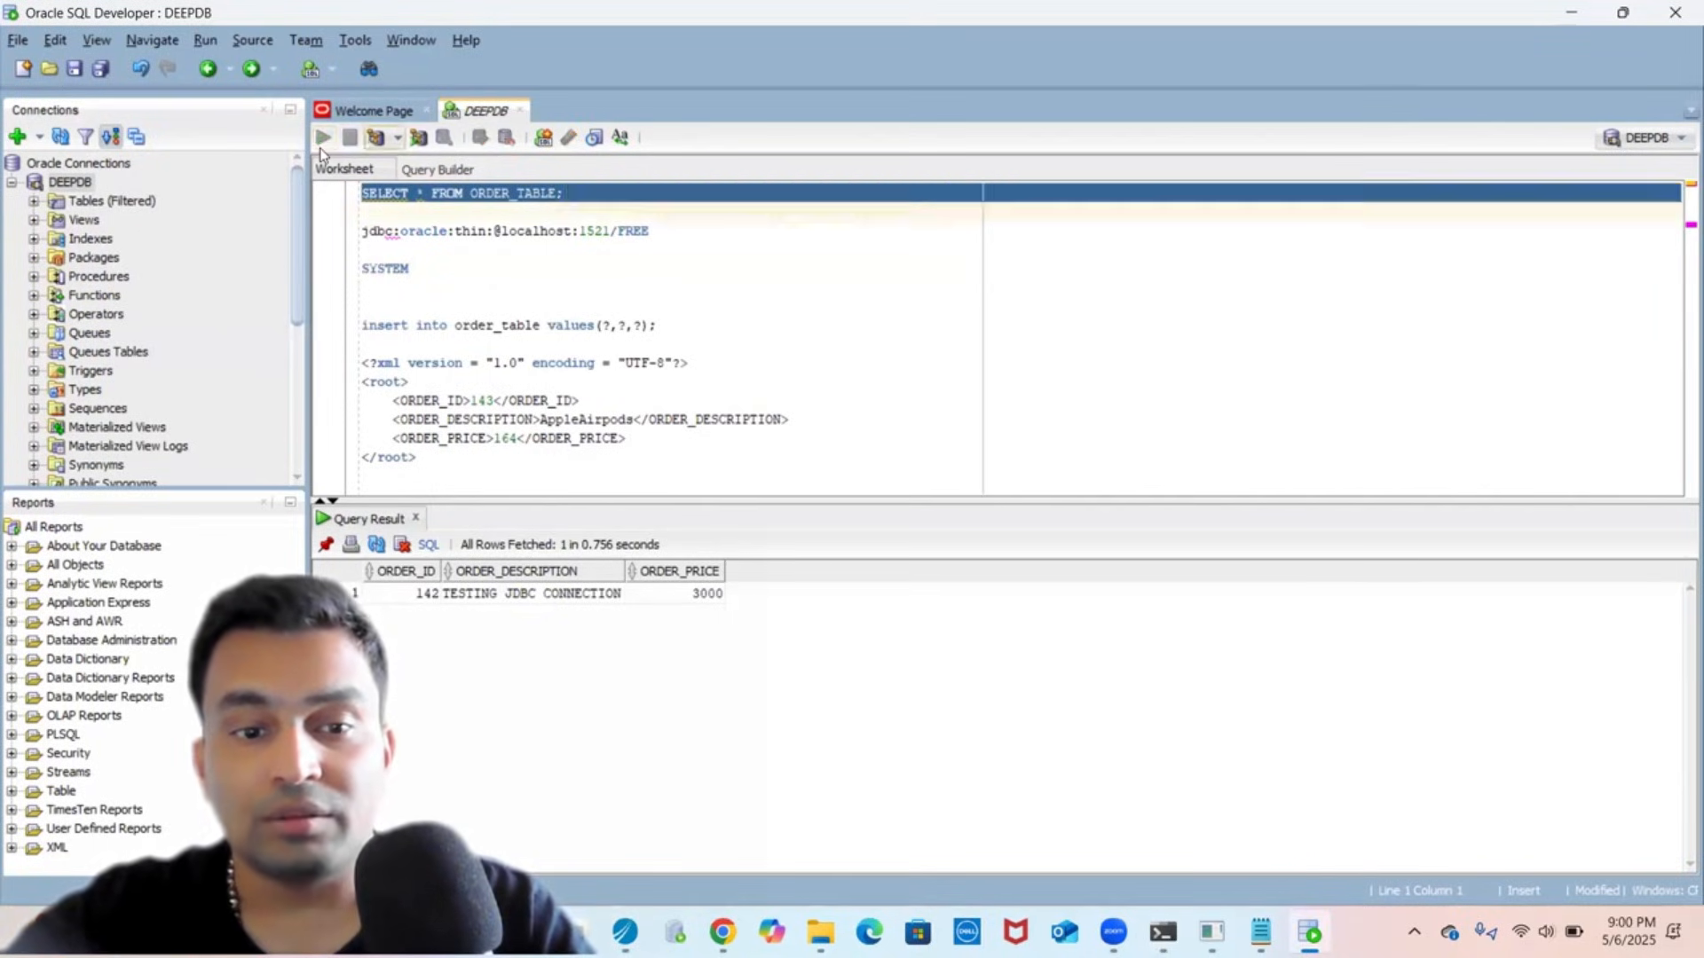
- Inspect the new row: order 143, AppleAirpods, price 164
click(431, 617)
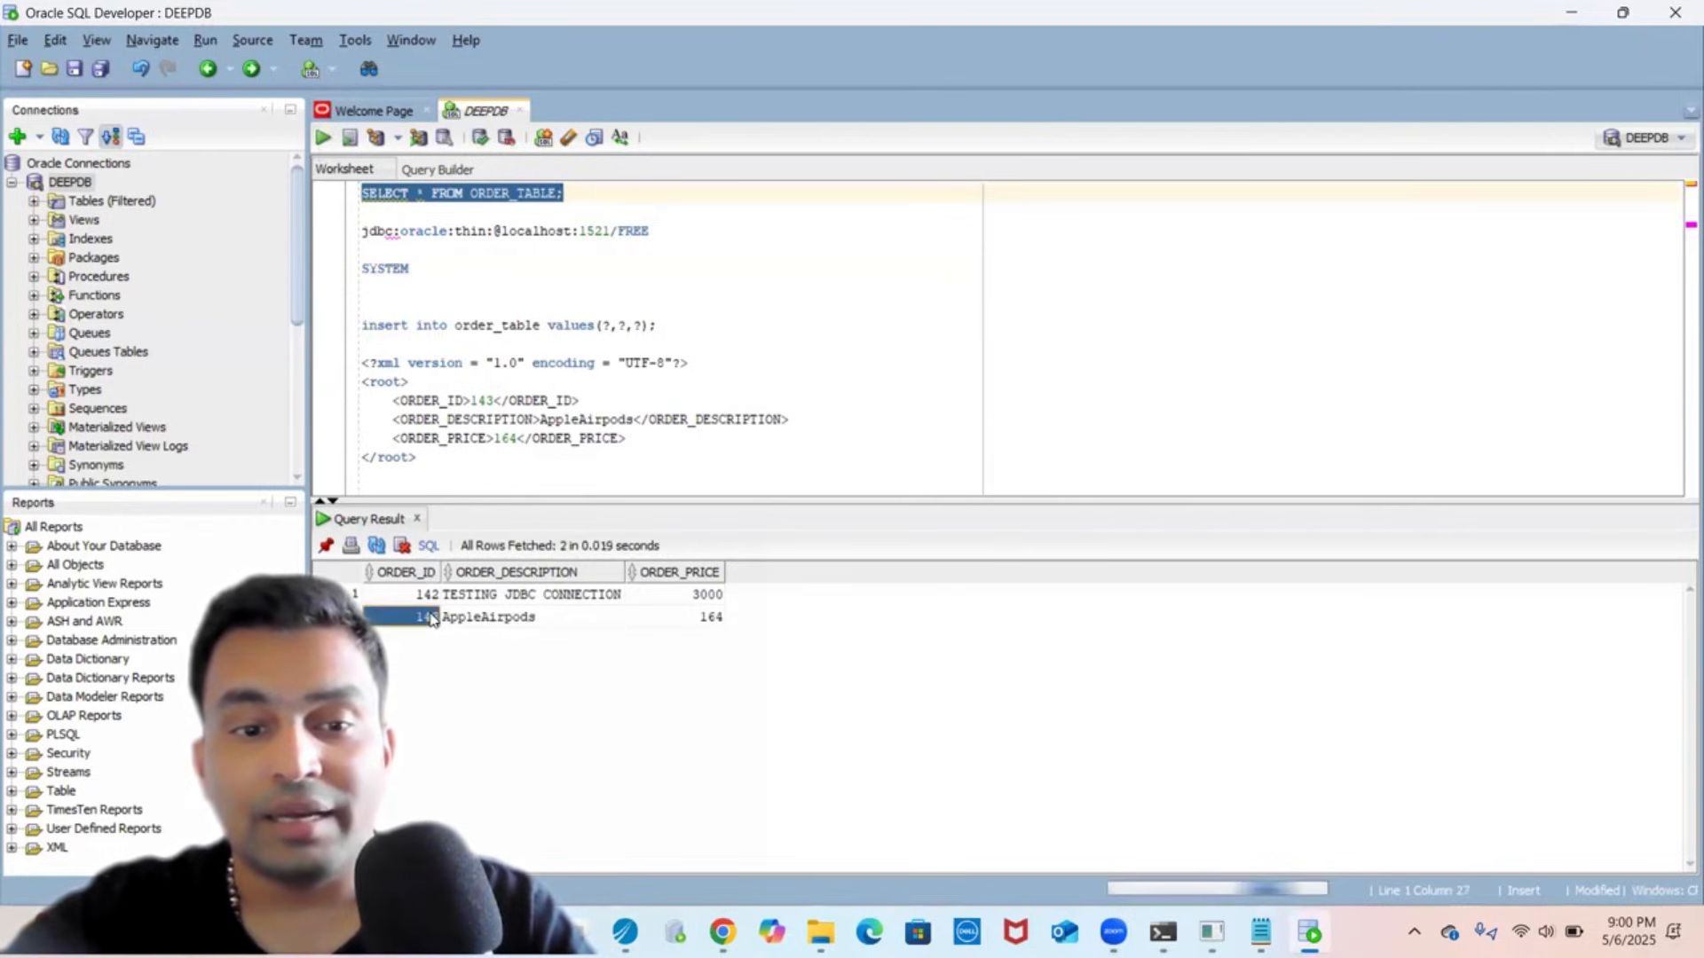
click(494, 618)
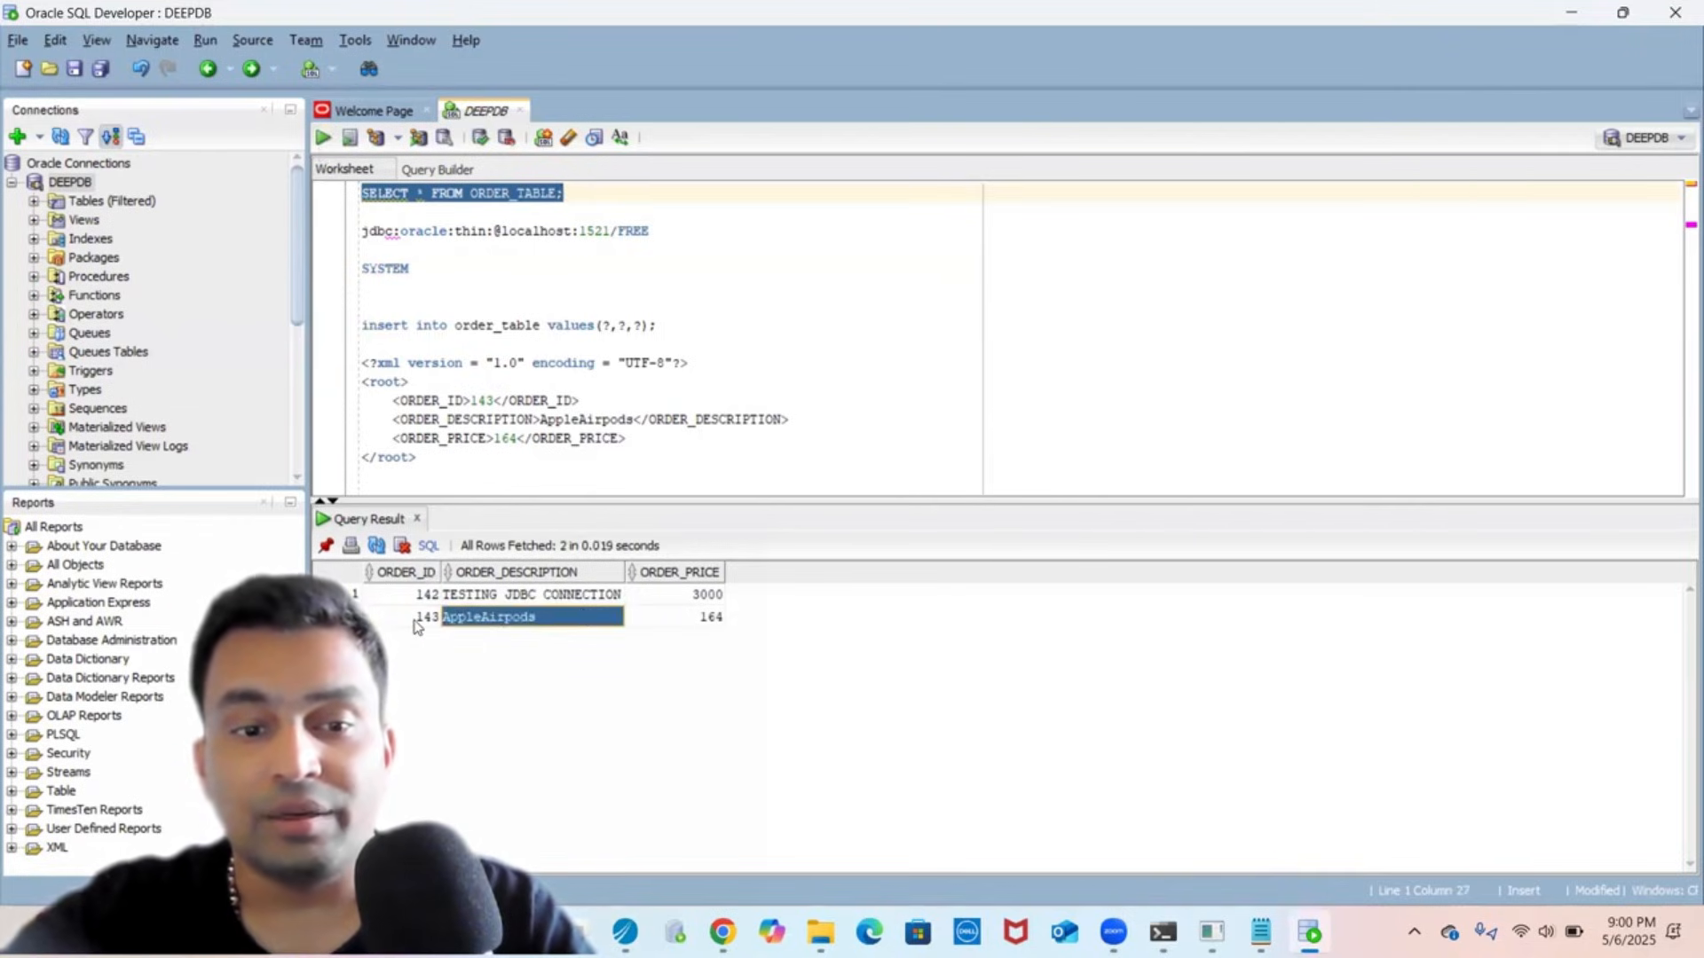
click(417, 622)
click(471, 621)
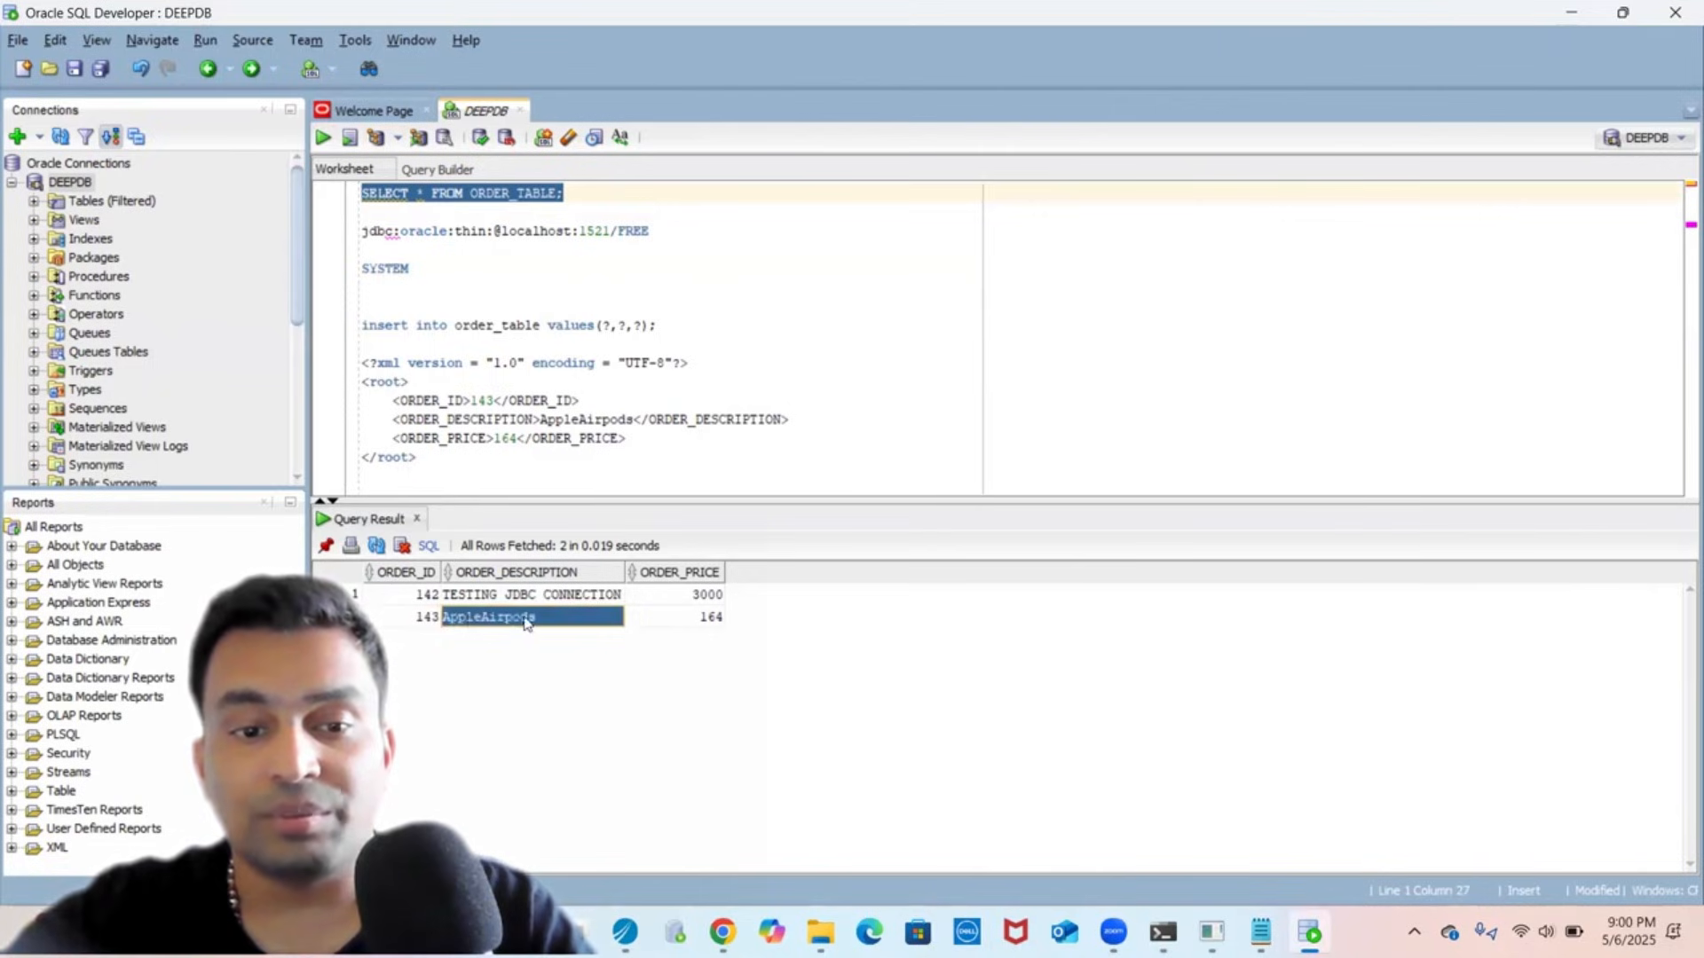
click(696, 619)
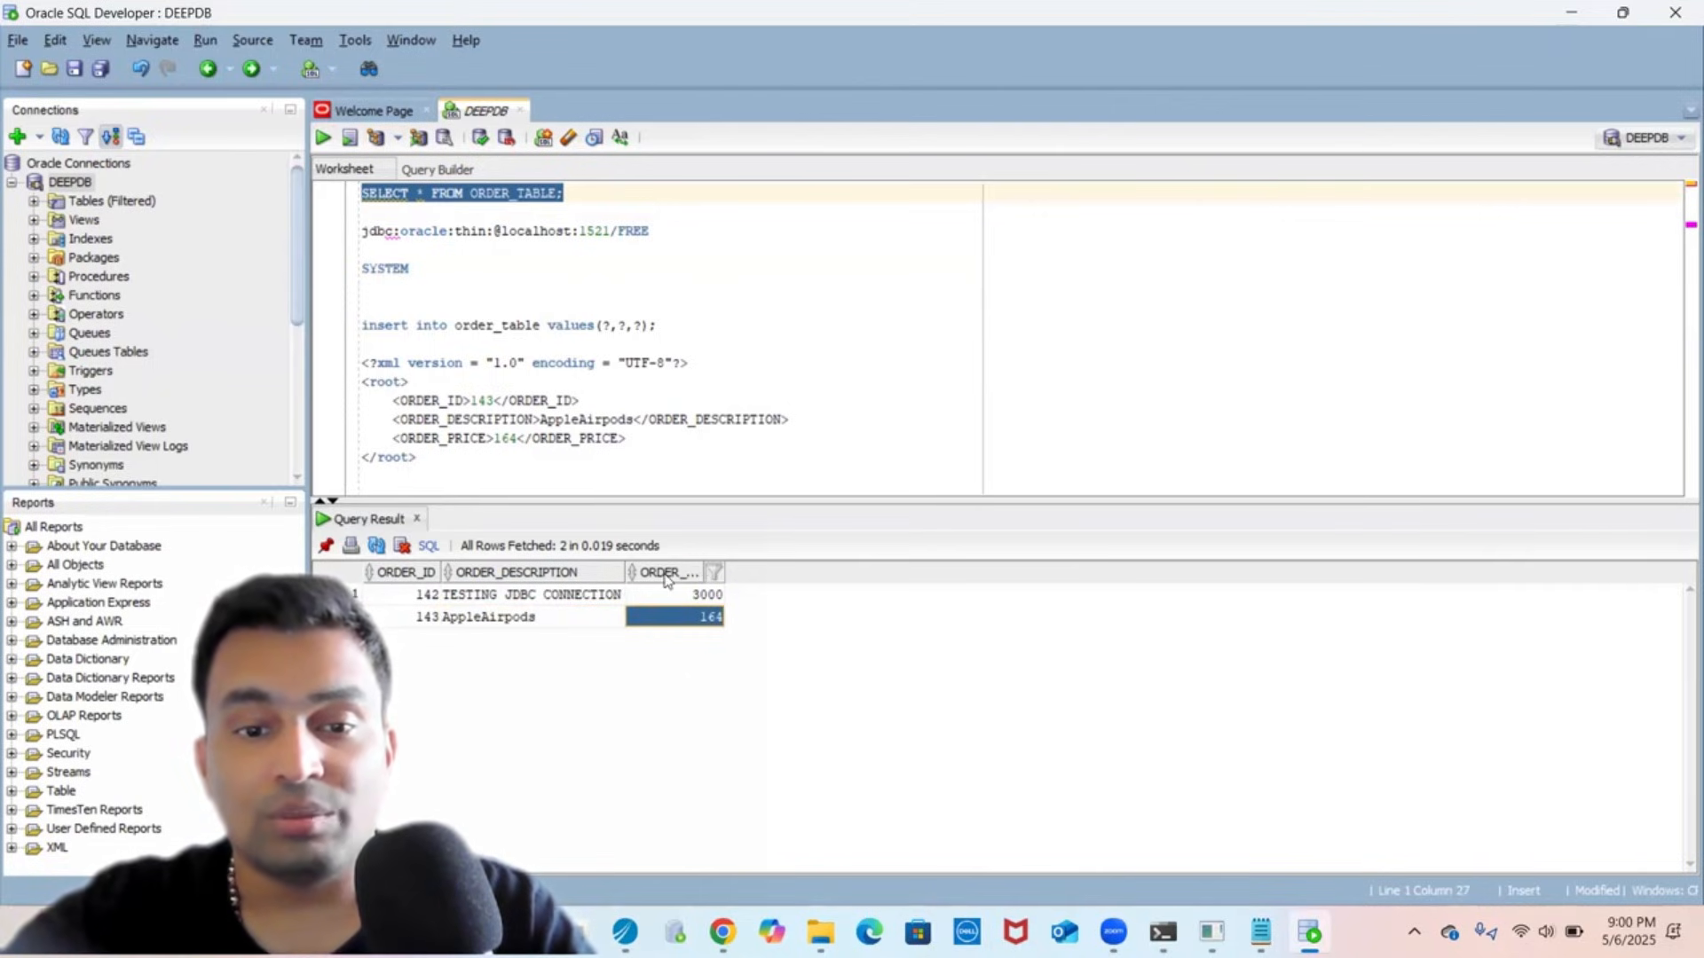
- Change the sample order XML to ORDER_ID 144, description iPhone, price 1064
double_click(483, 402)
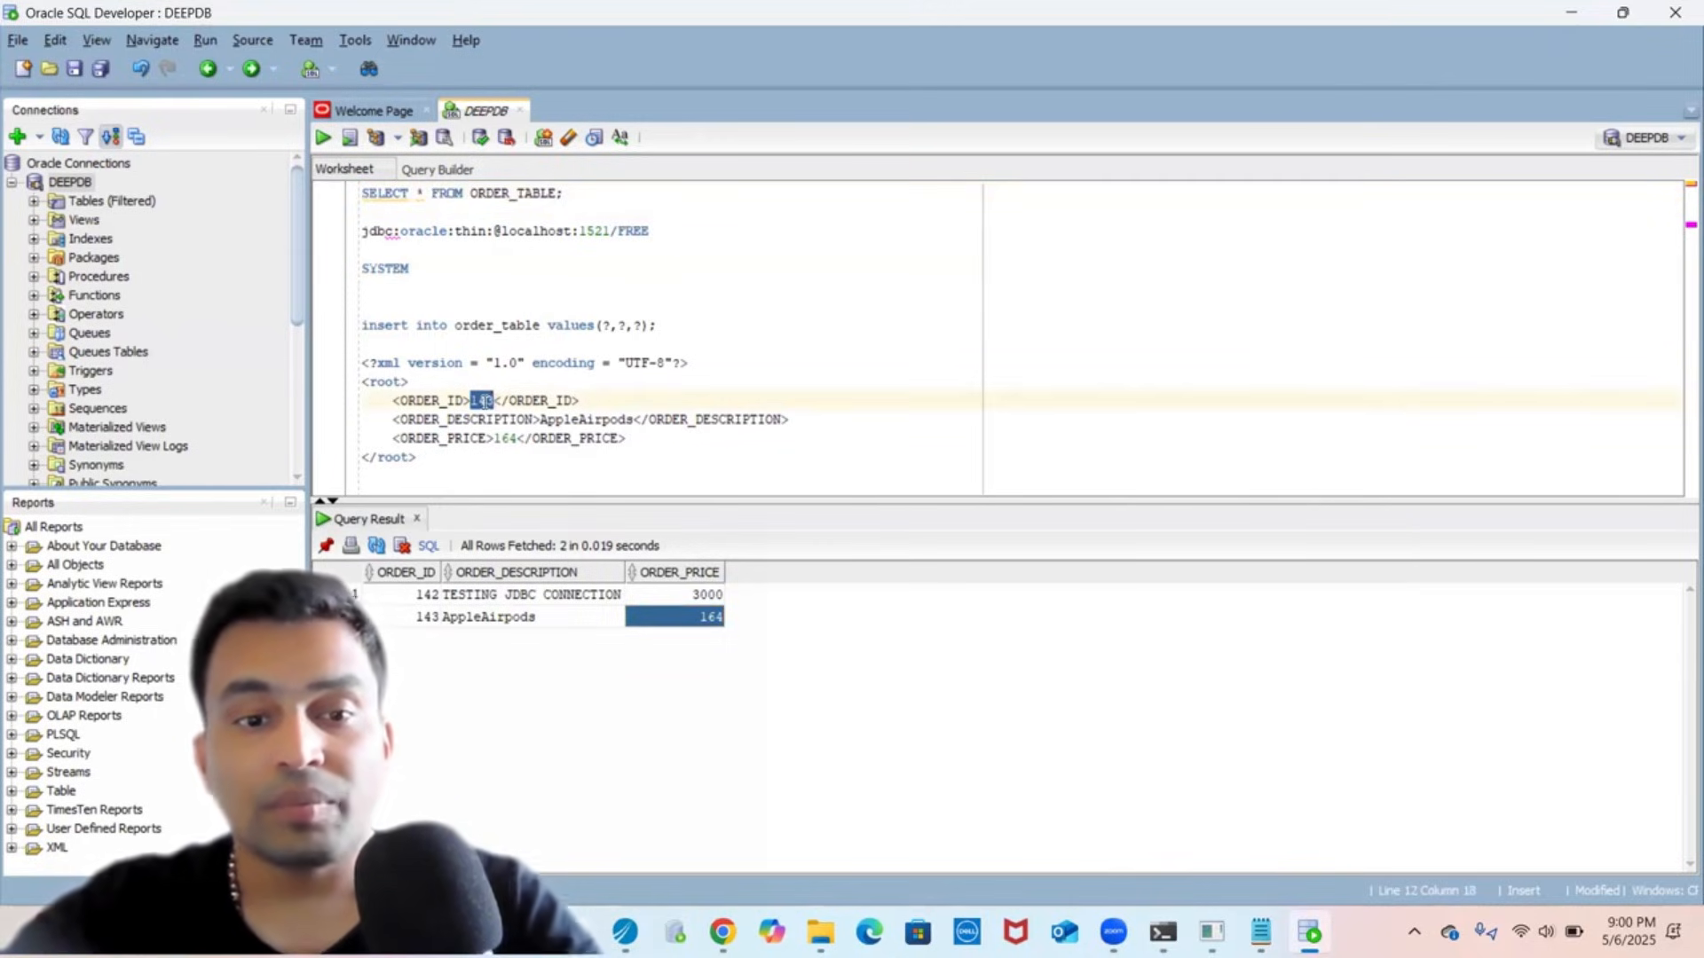
text(144)
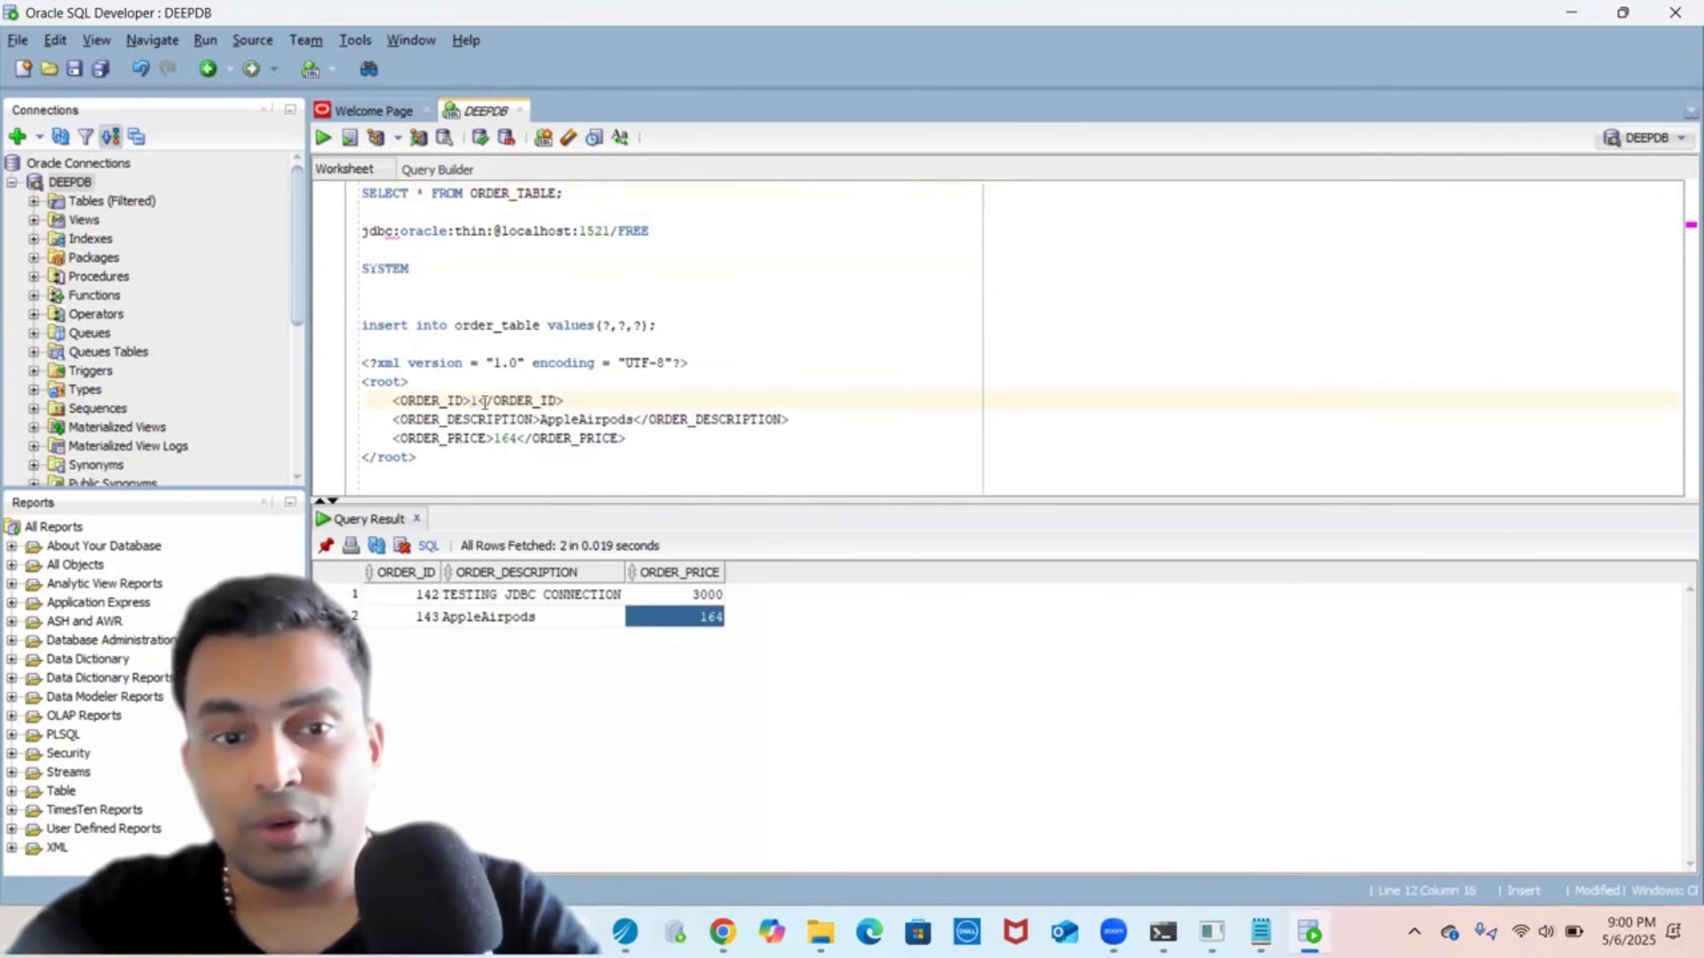
double_click(585, 419)
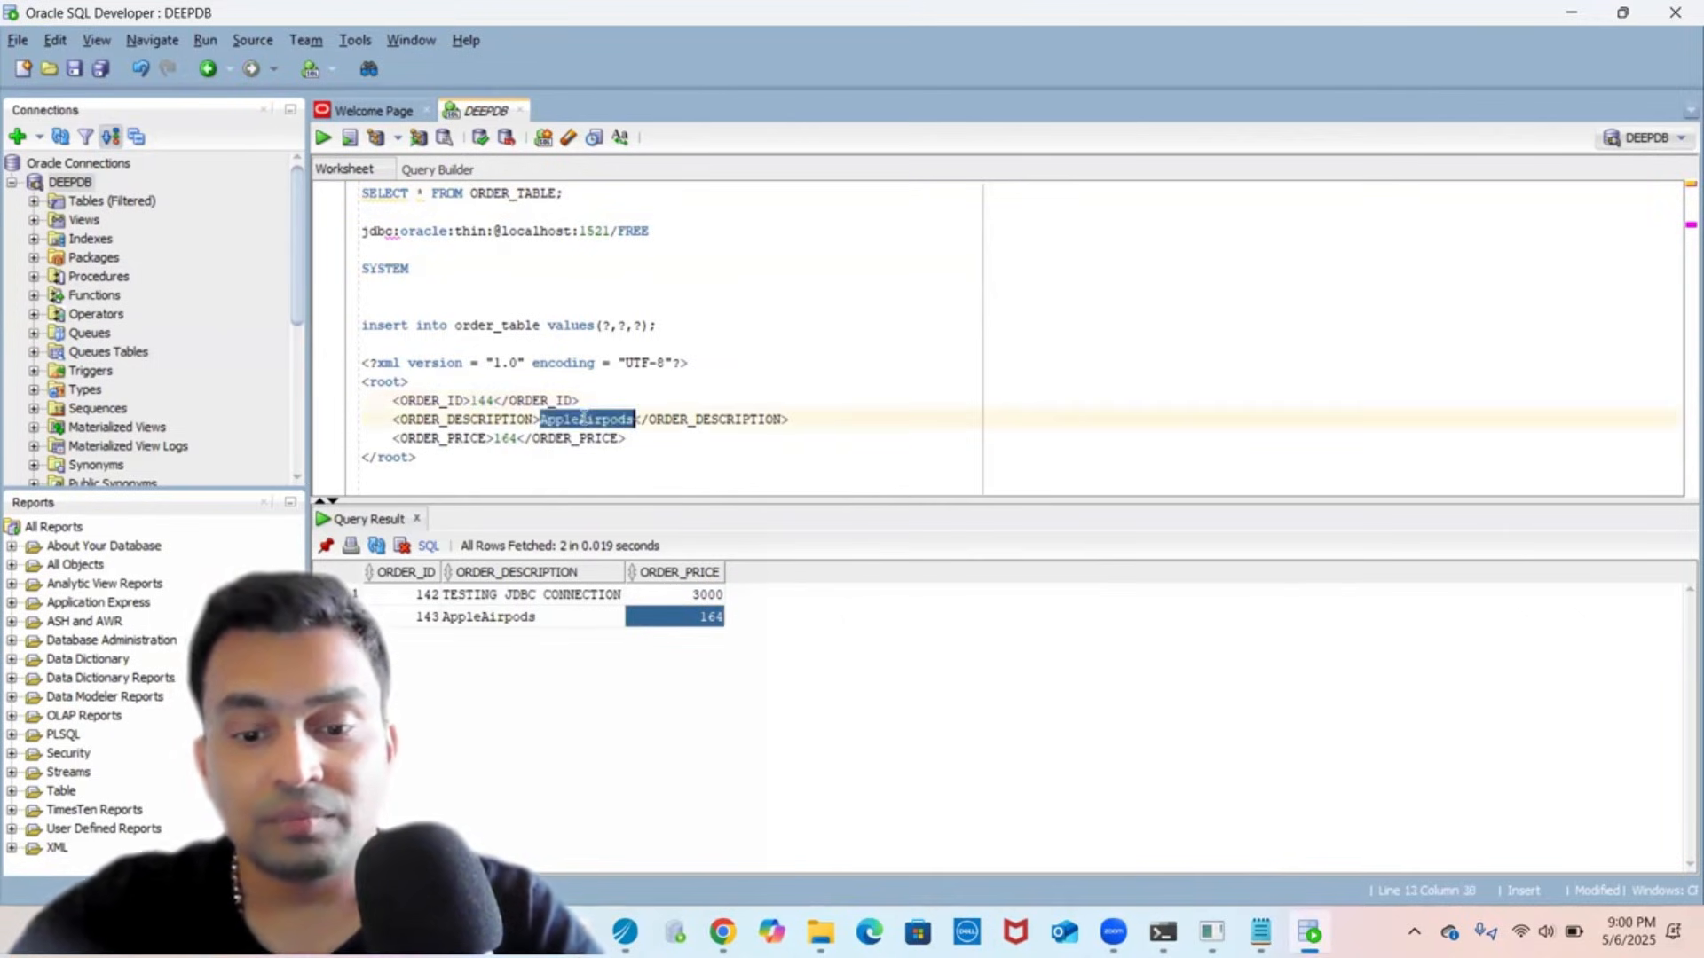
key(BackSpace)
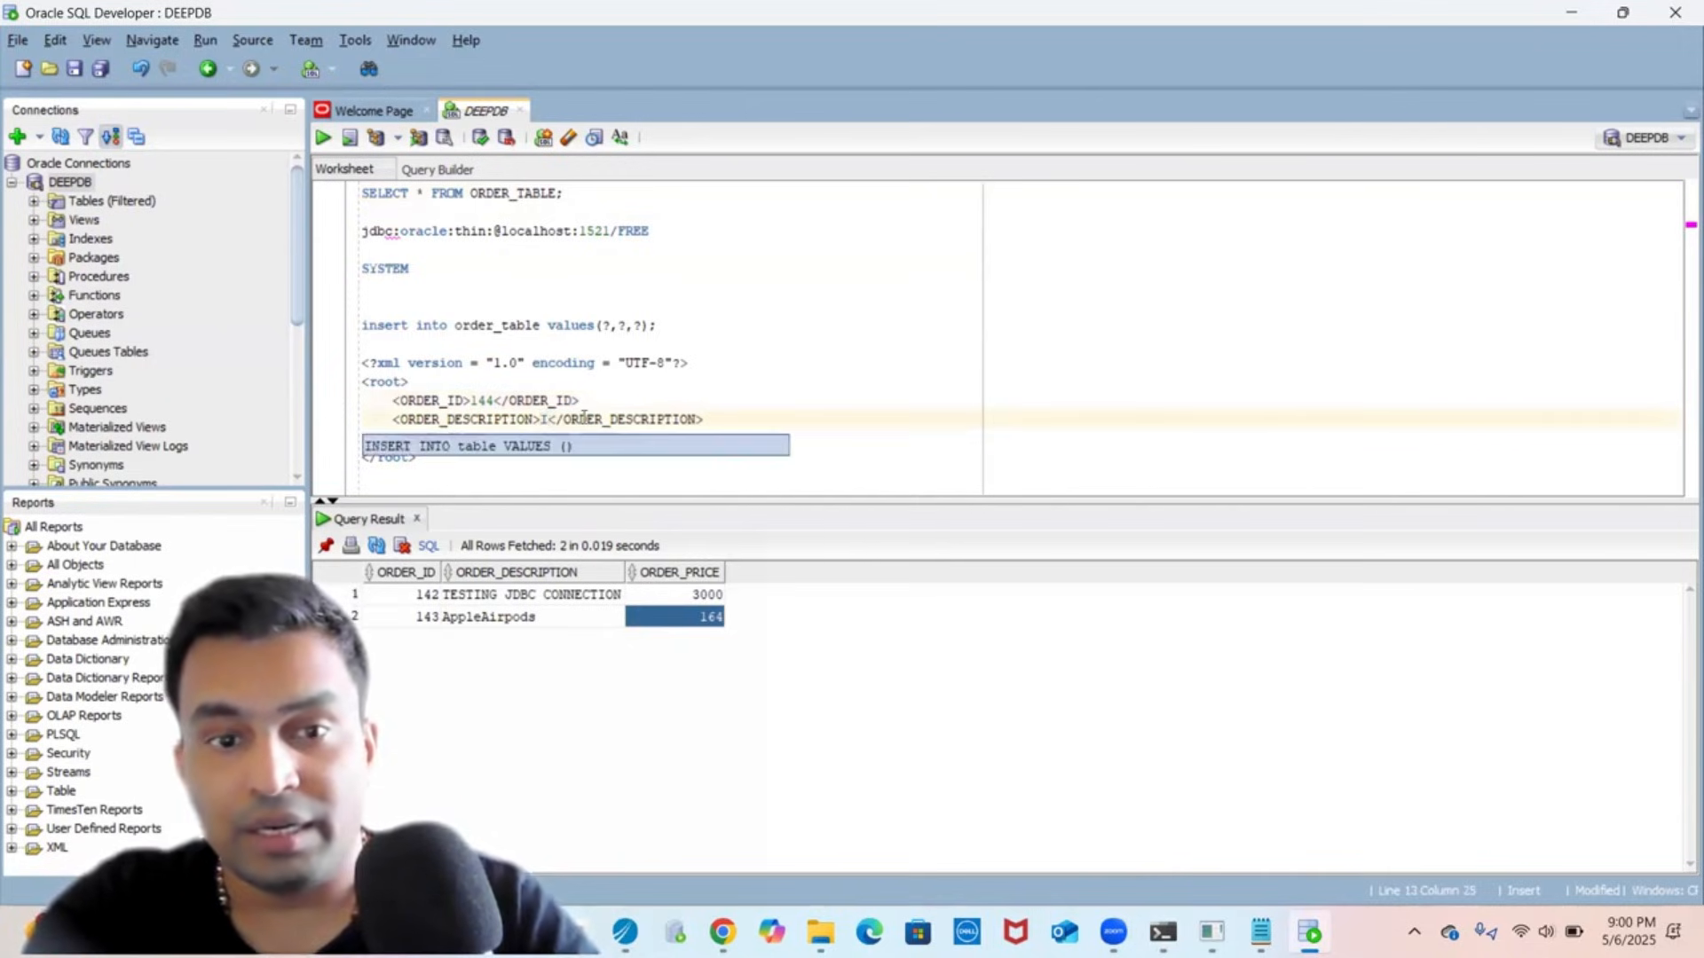
text(iP)
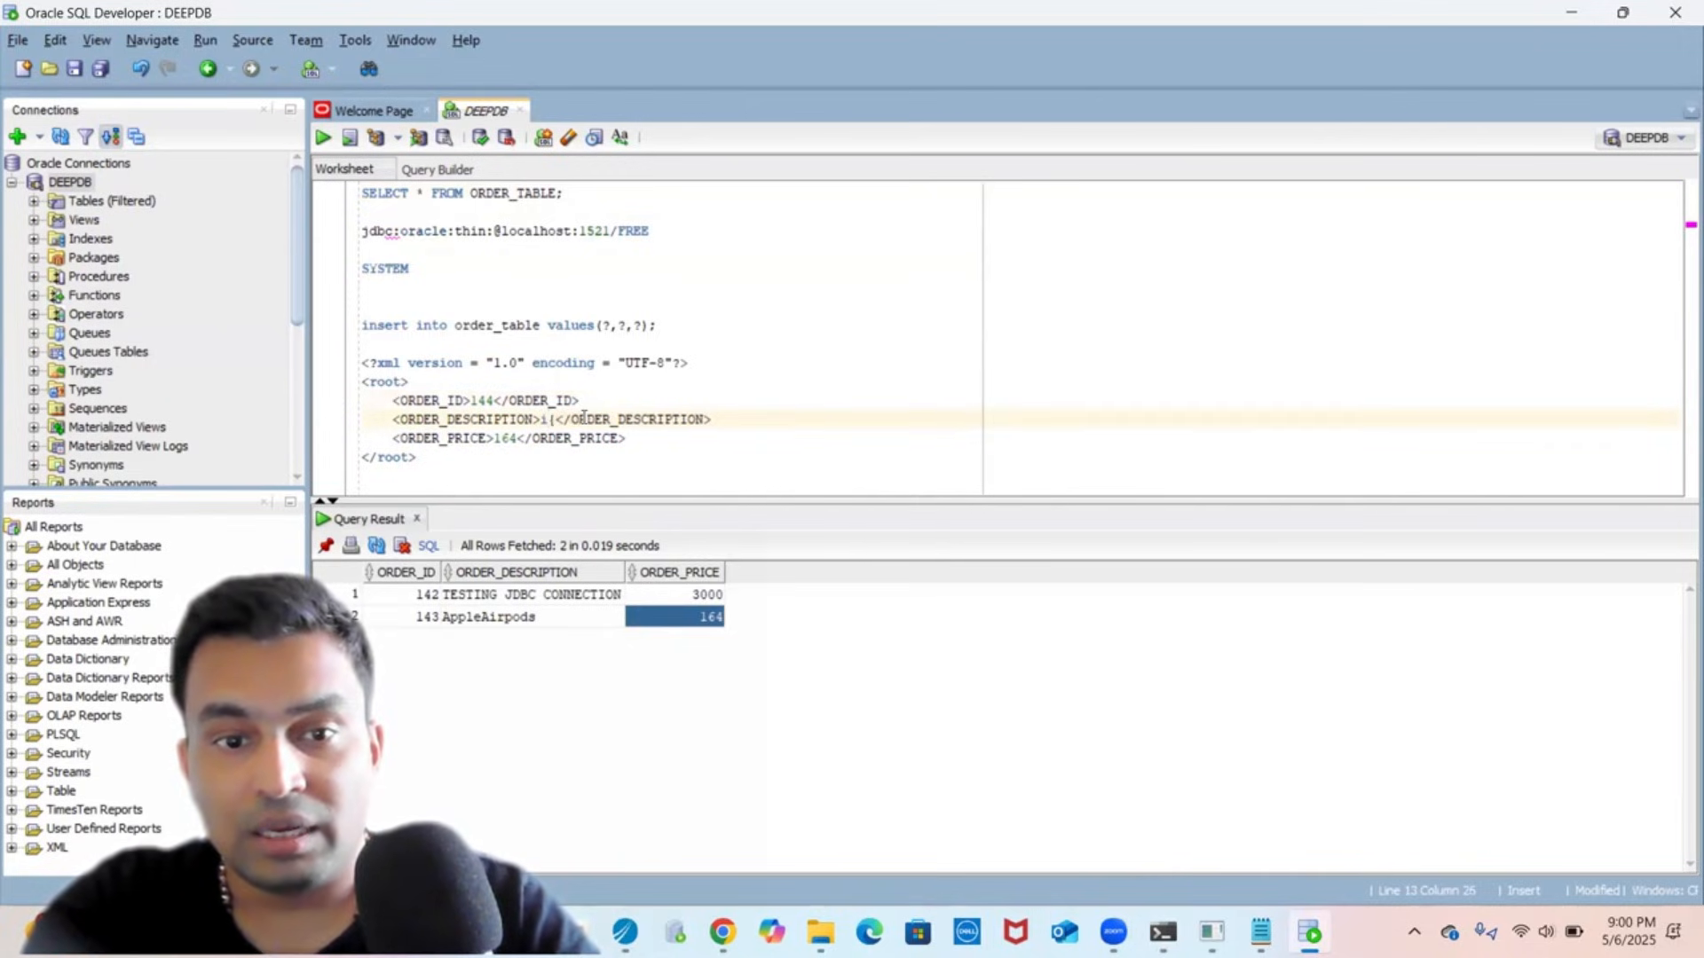
text(hone)
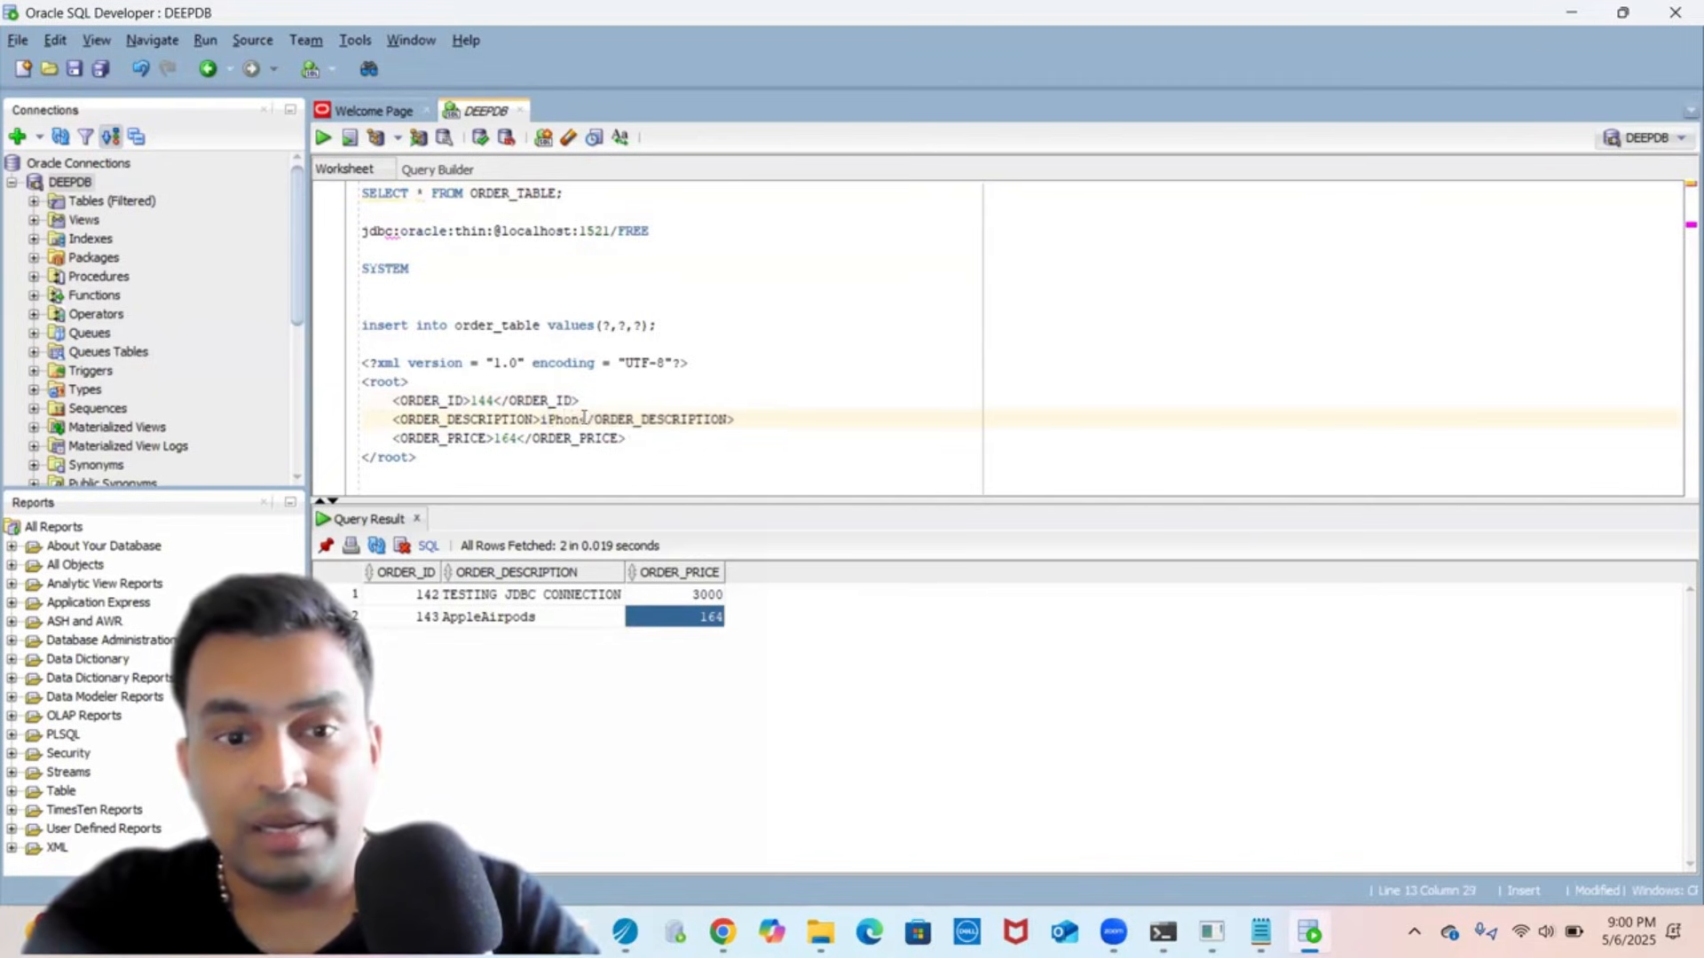
key(Down)
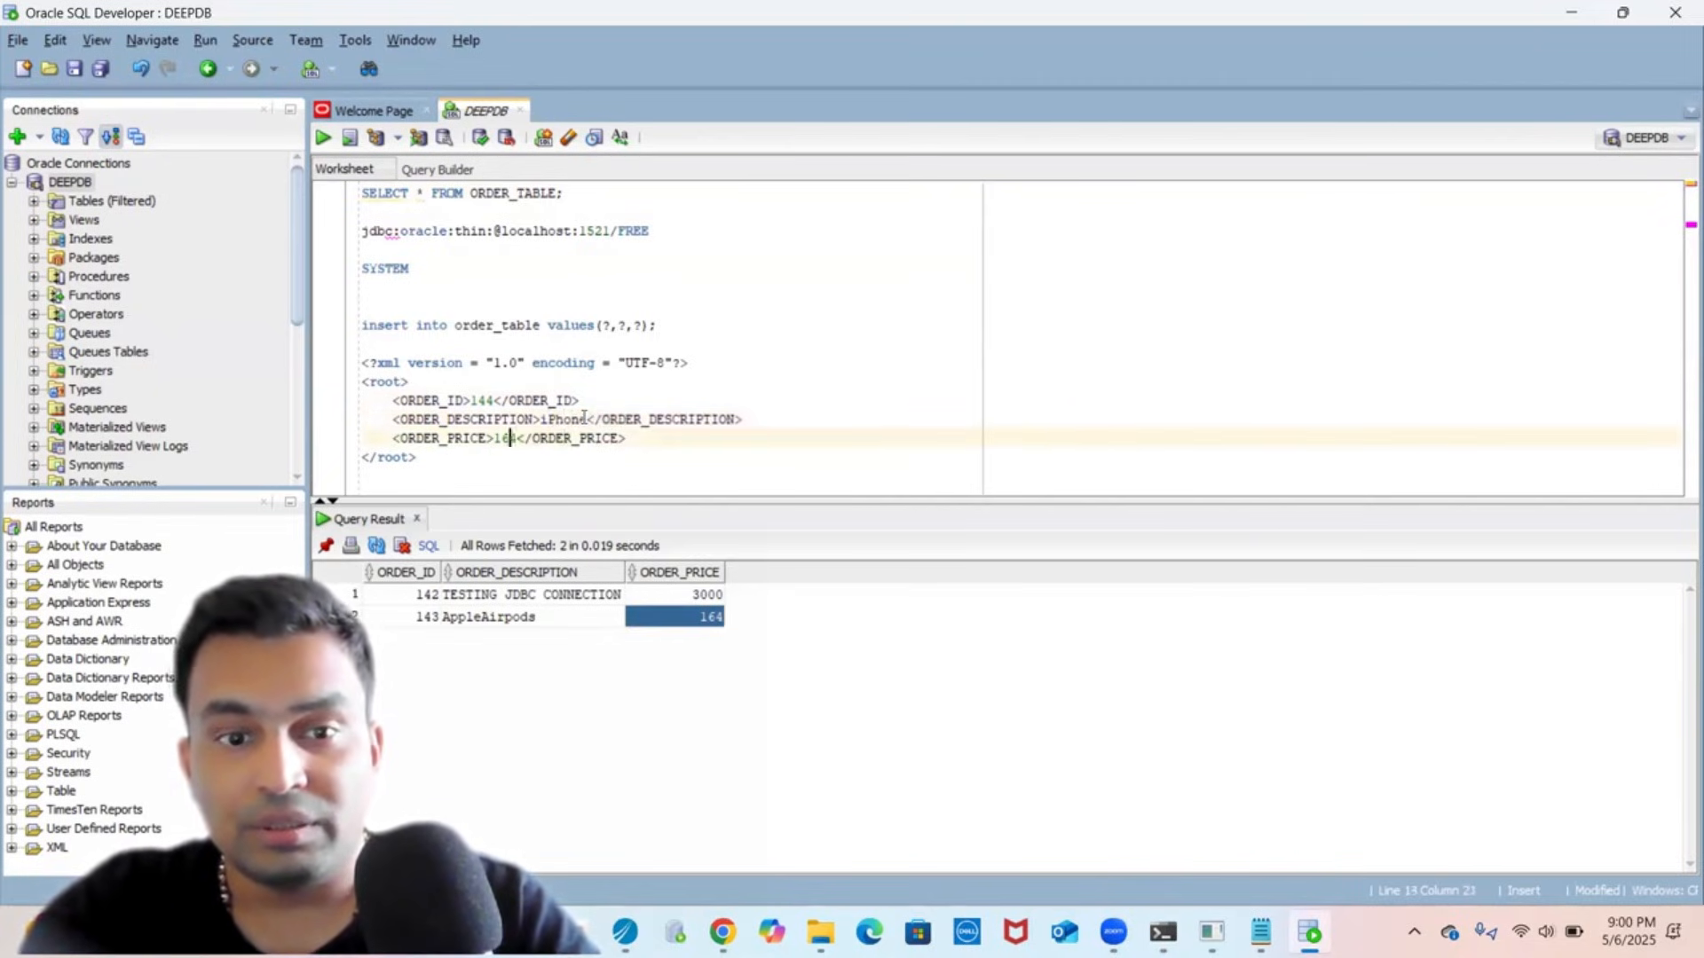
text())
key(BackSpace)
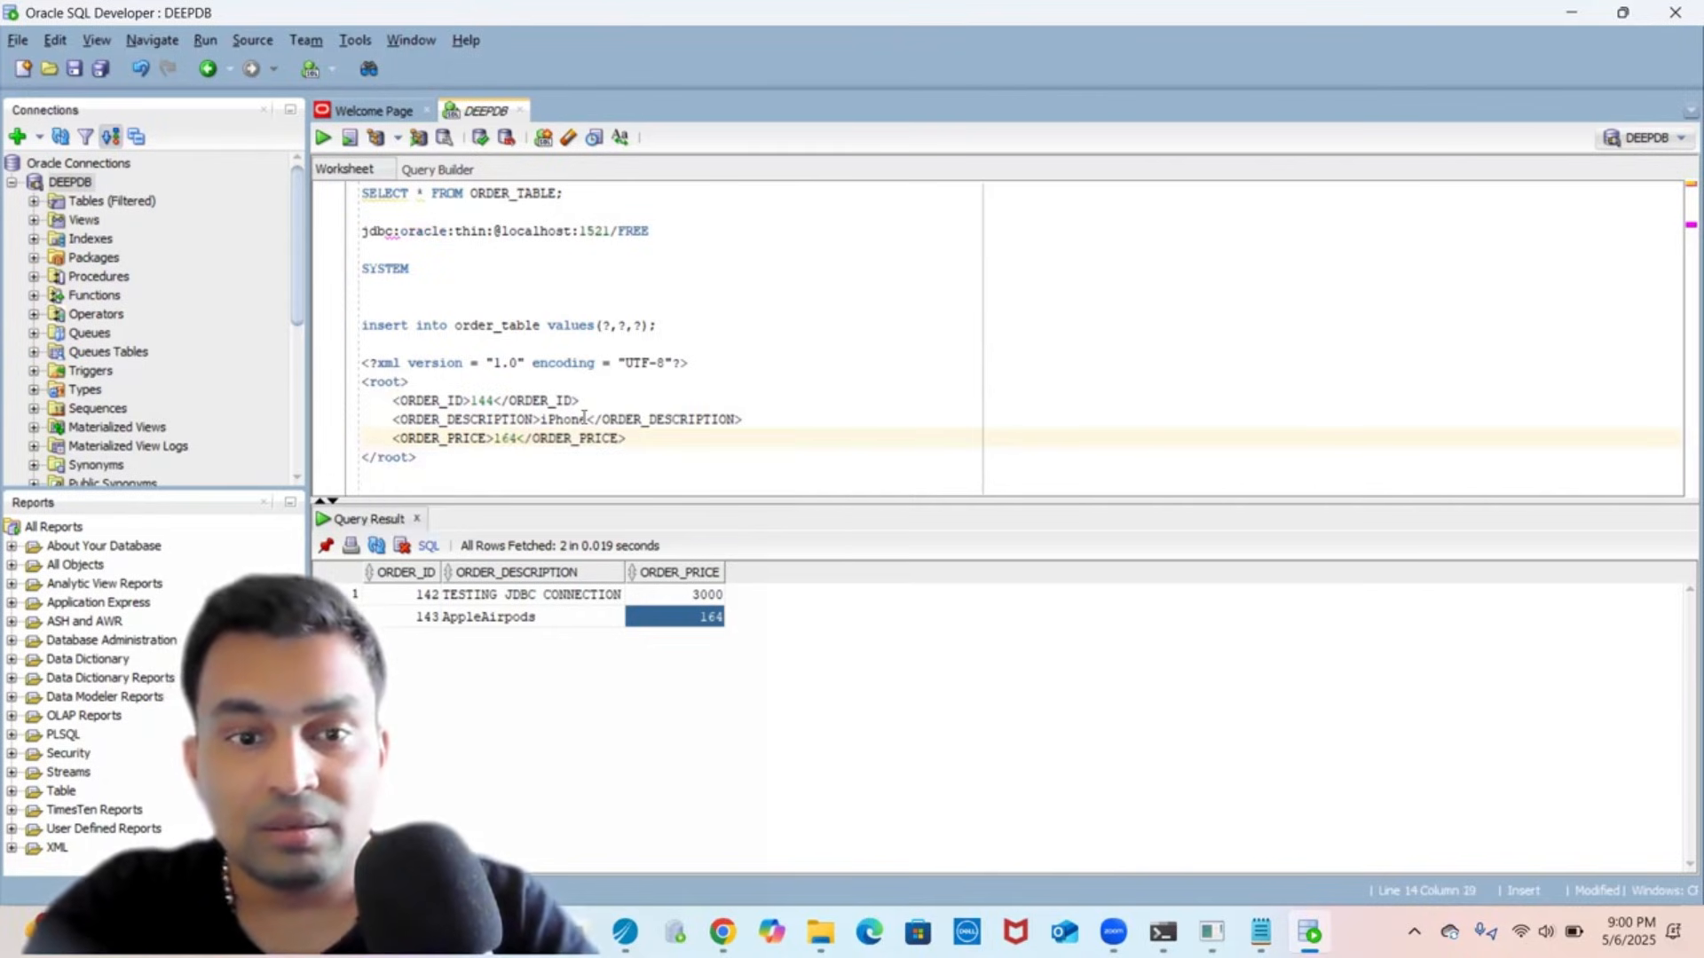
text(0)
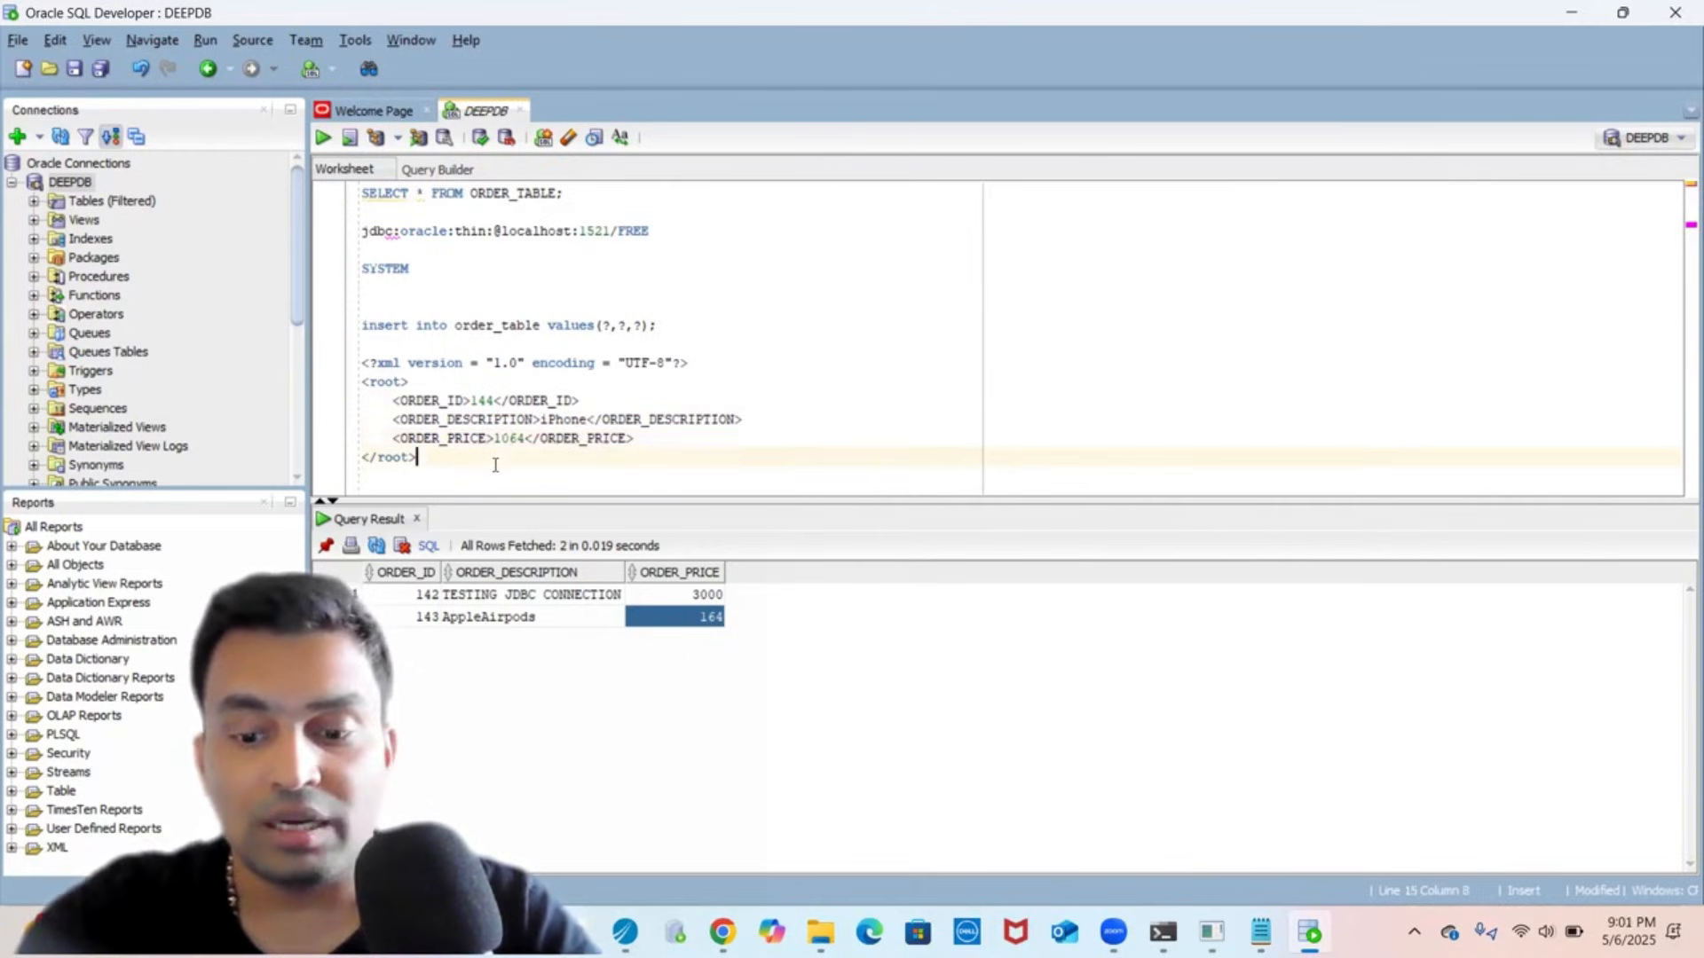
- Select the whole sample XML and return to TIBCO Designer
key(shift+Up)
key(shift+Up)
key(shift+Up)
key(shift+Up)
key(shift+Up)
key(shift+Left)
key(shift+Left)
key(shift+Left)
key(shift+Left)
key(shift+Left)
key(shift+Left)
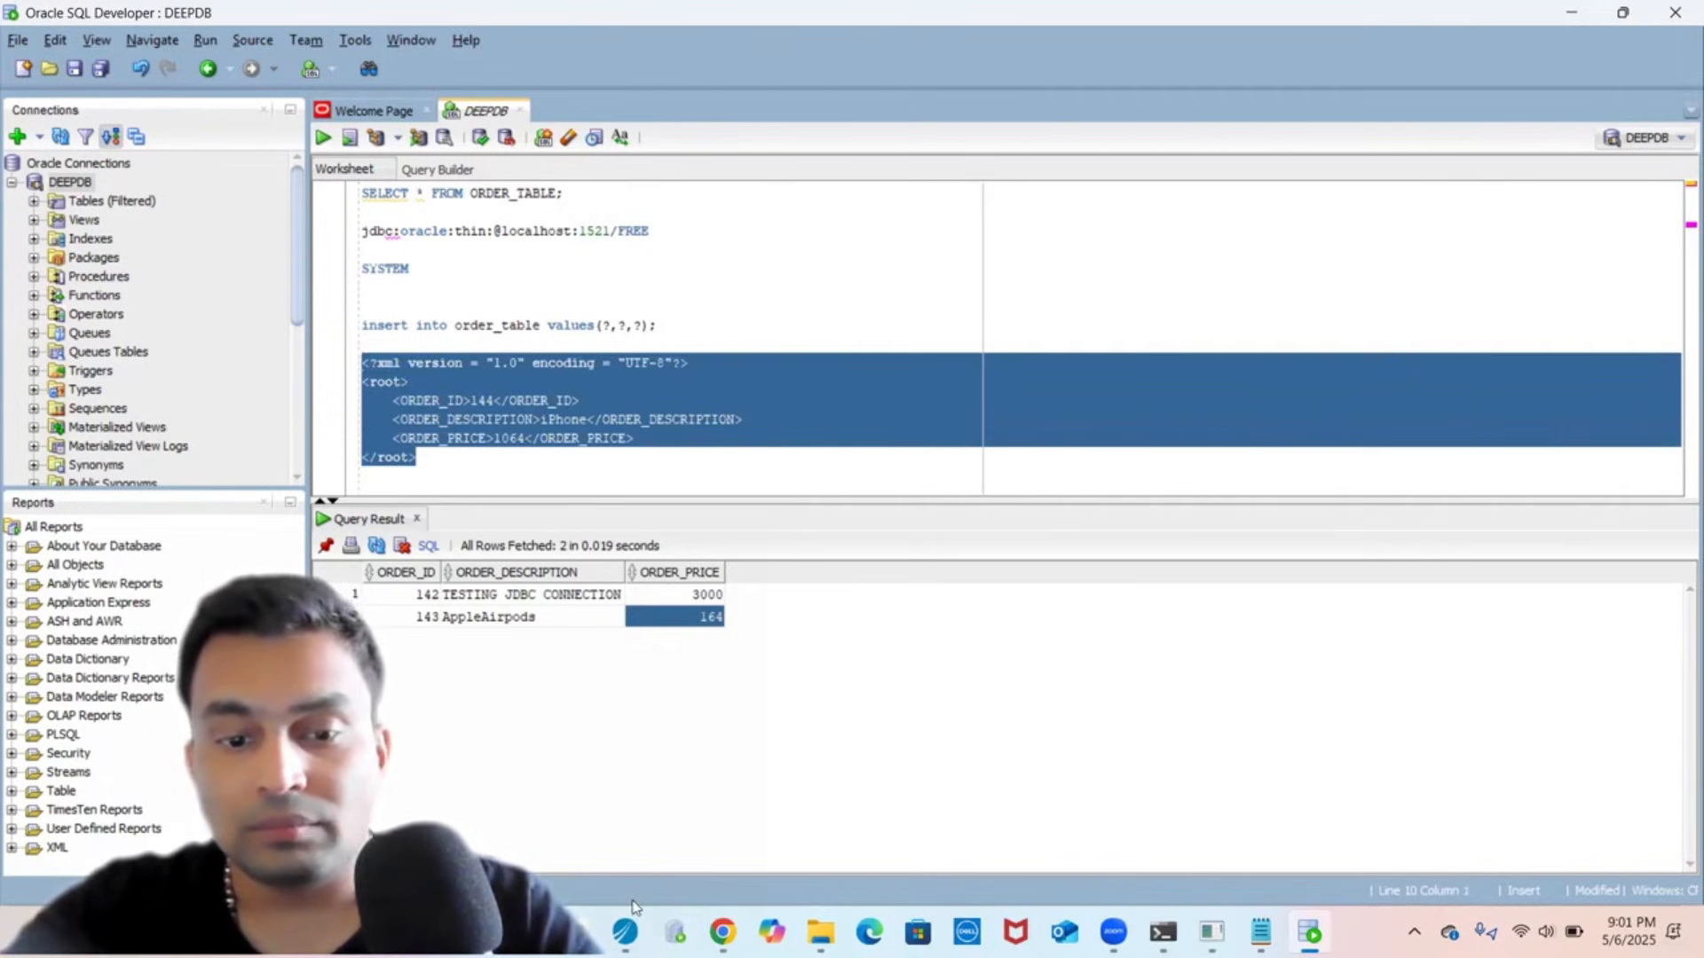
click(625, 932)
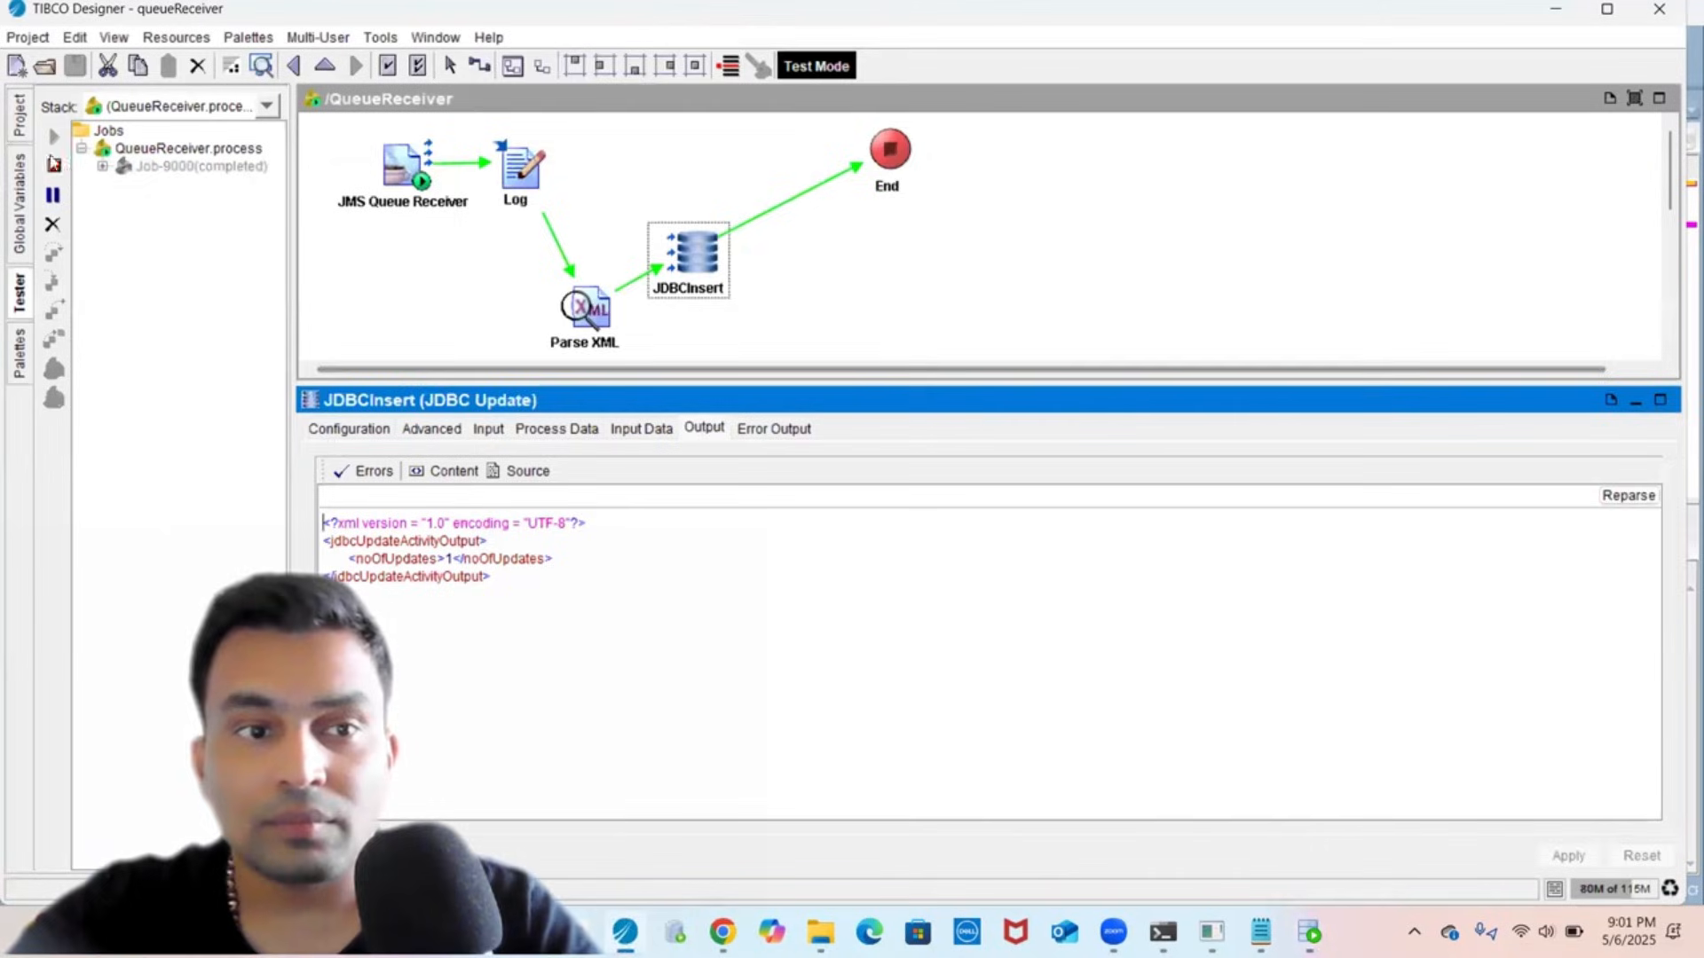
- Replace QueueSender's test input param with the new order 144 XML and start a new test session
click(55, 167)
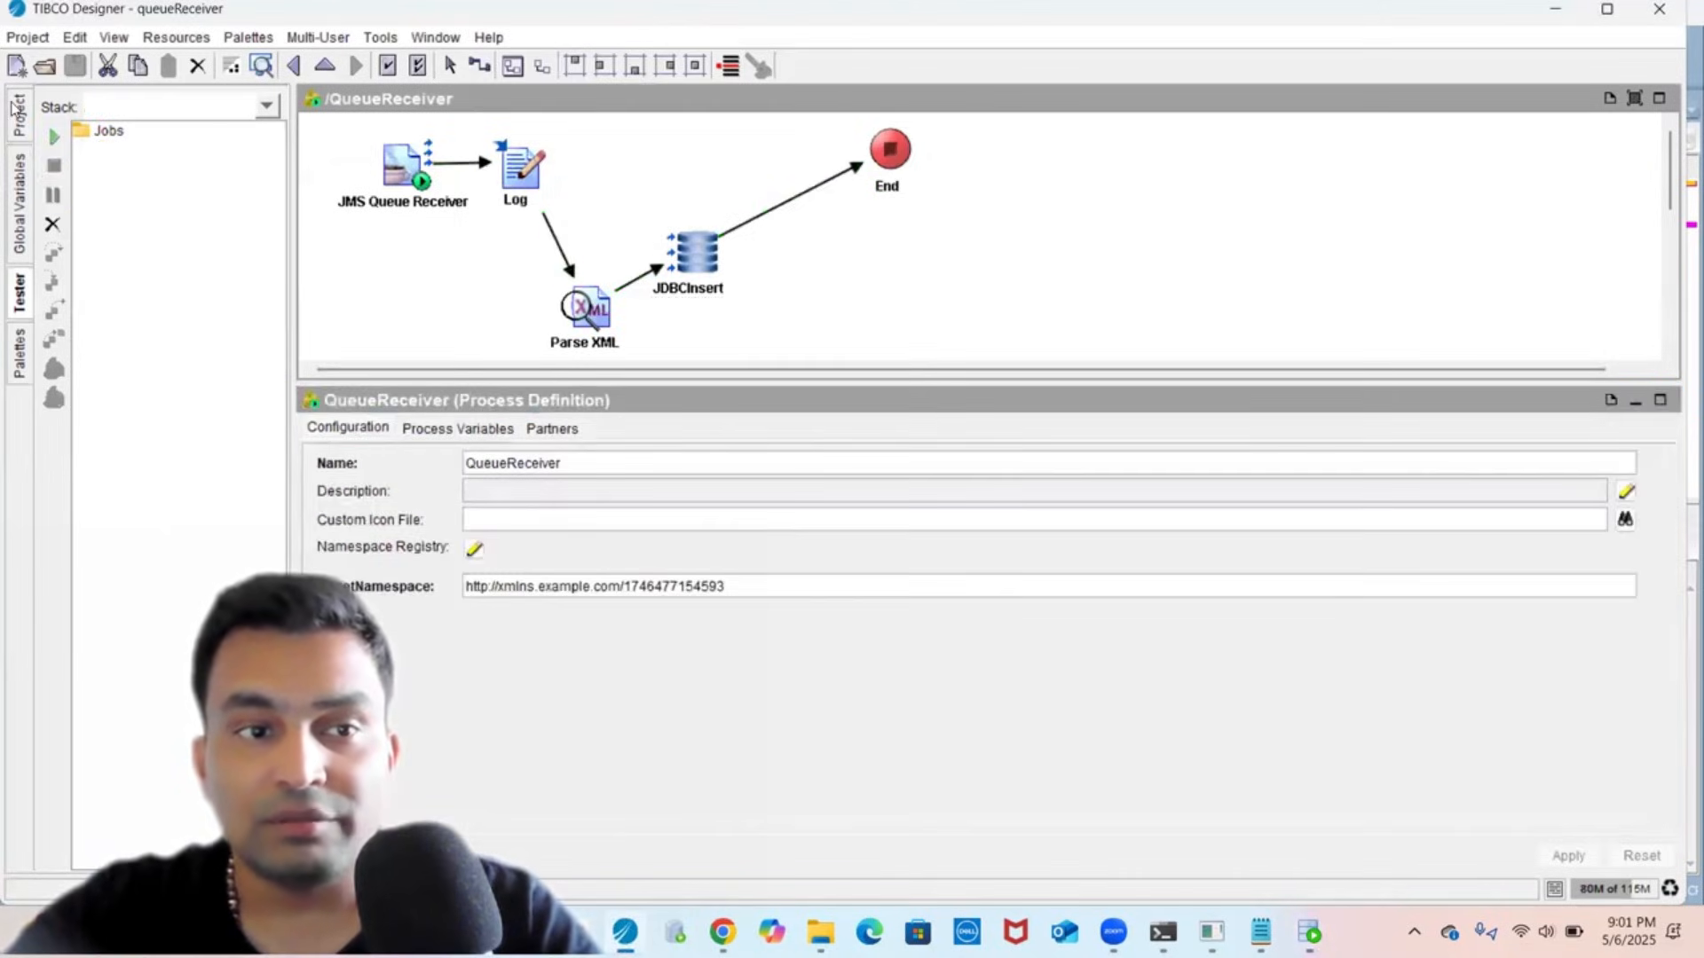
click(155, 153)
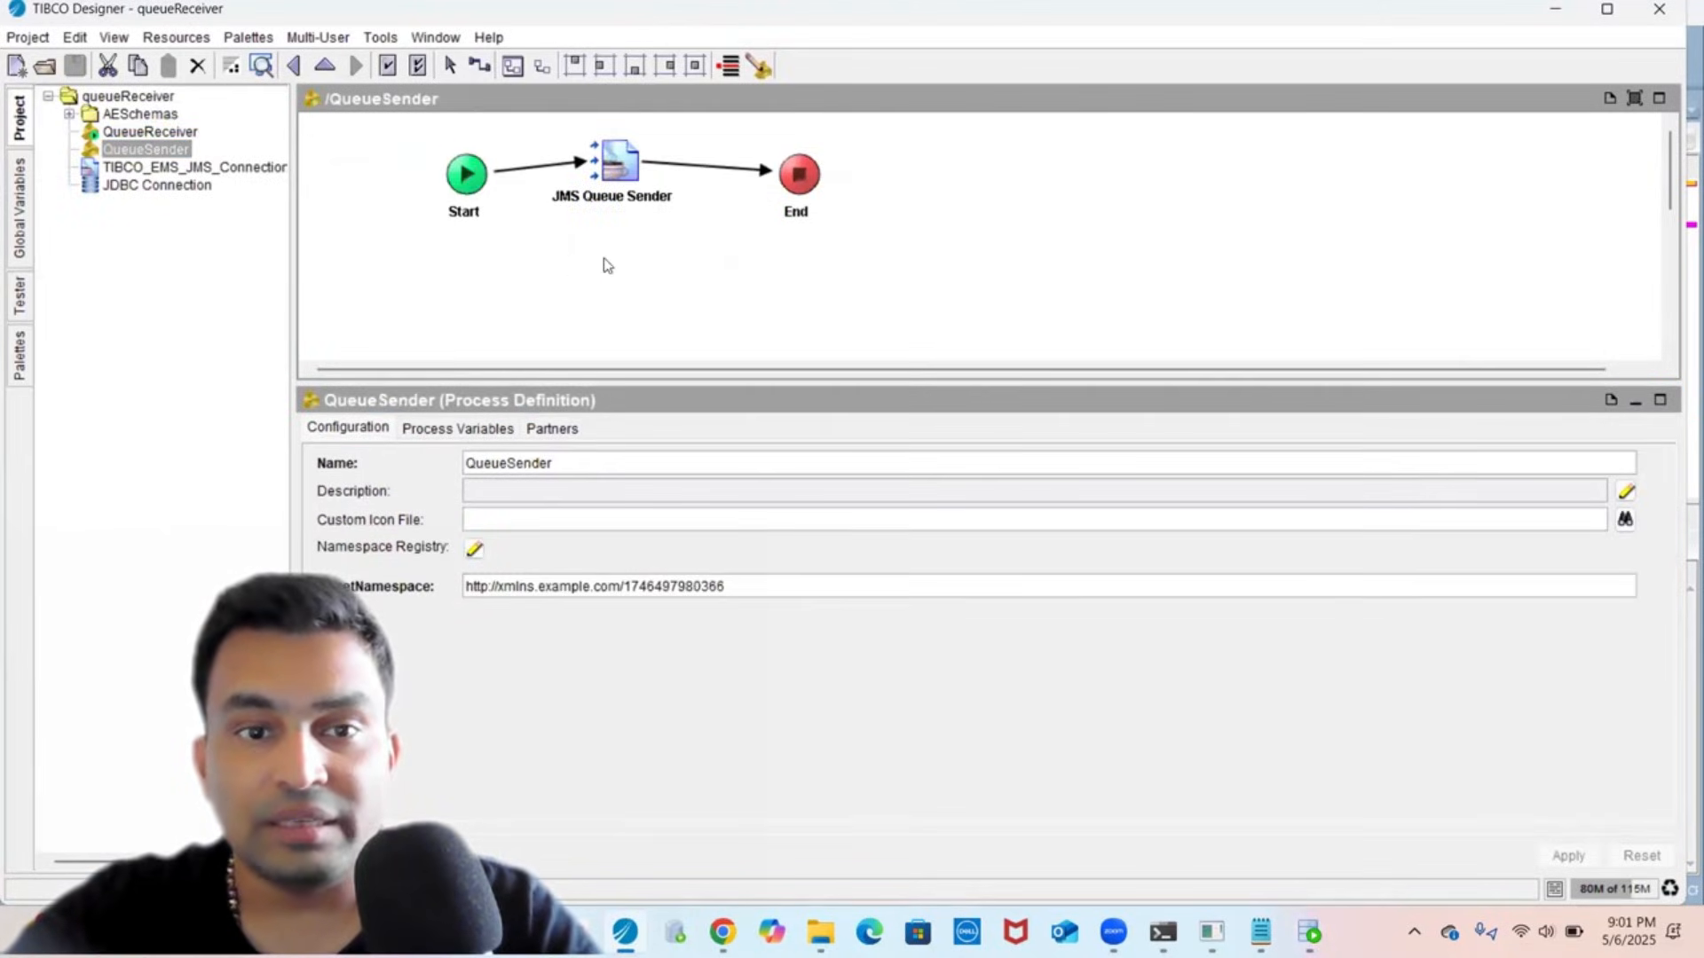
click(627, 183)
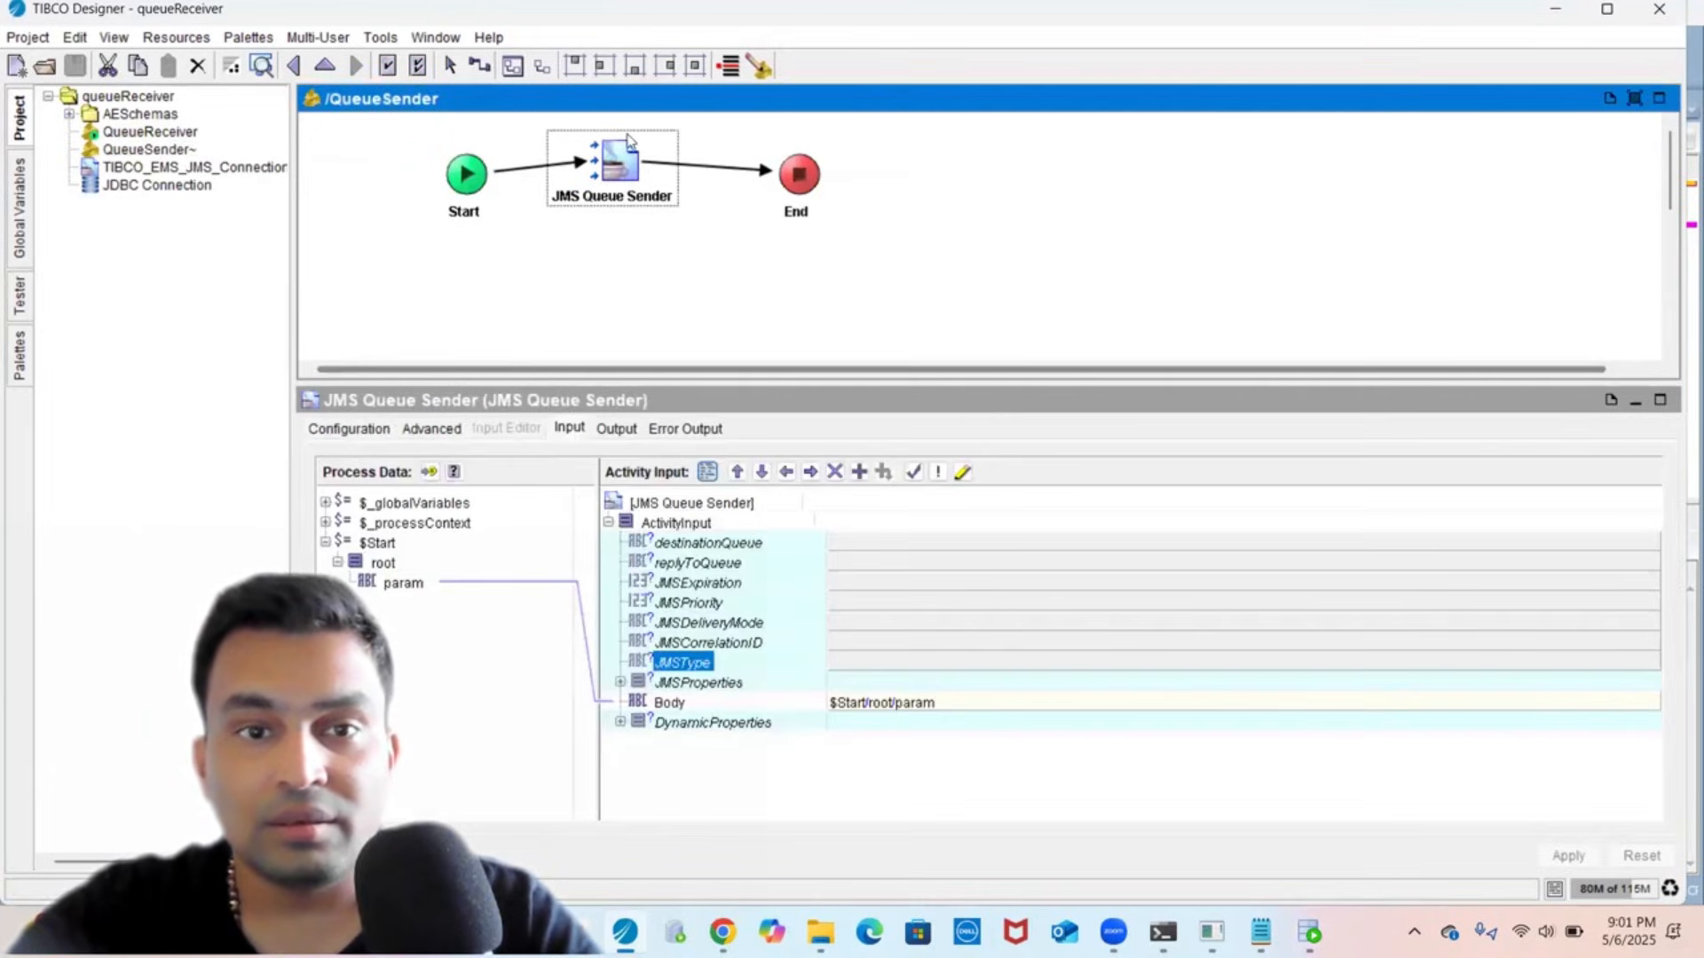
click(768, 68)
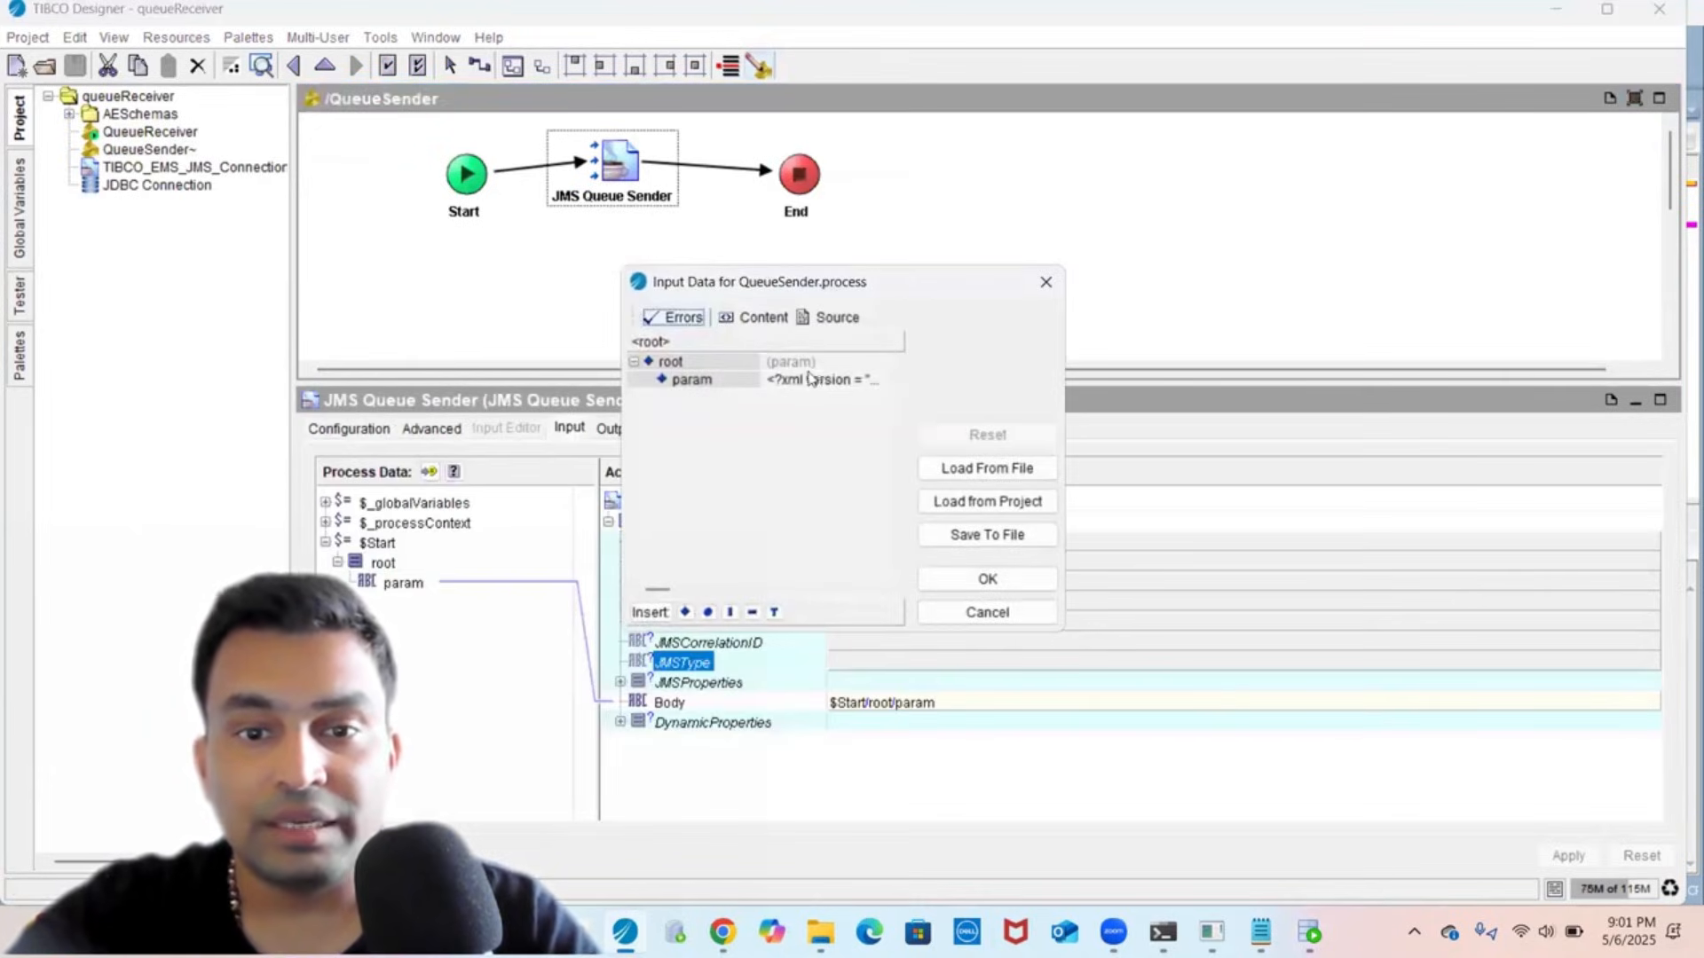
double_click(809, 380)
key(ctrl+a)
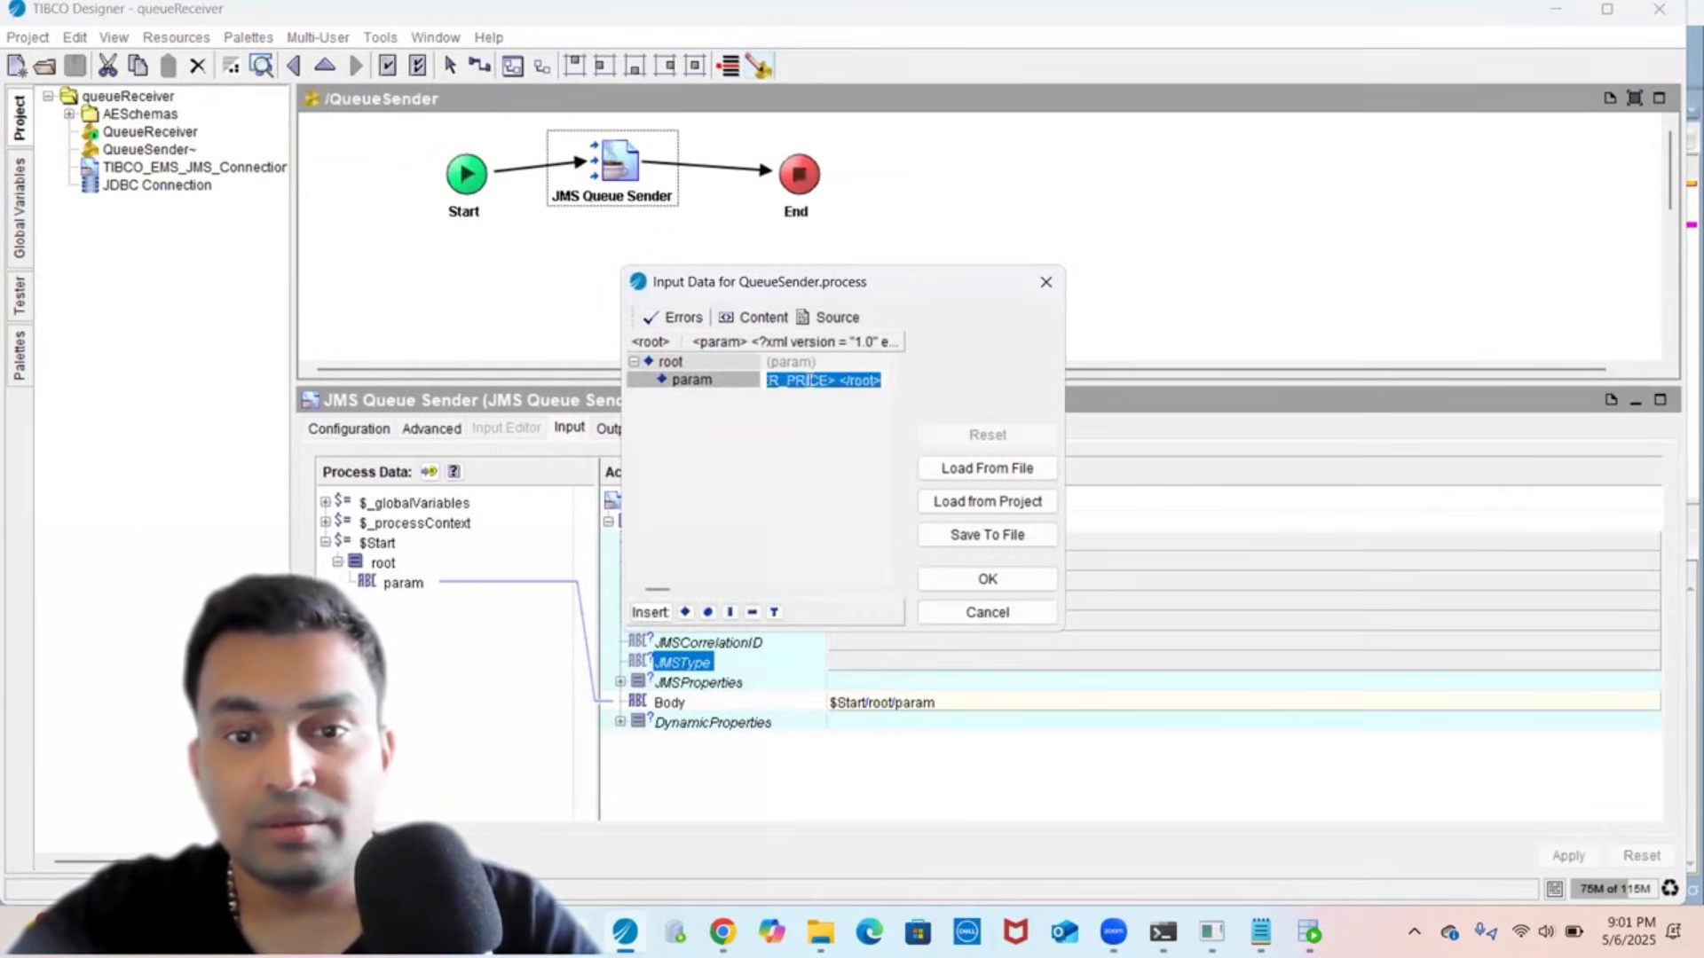
key(ctrl+v)
click(1015, 582)
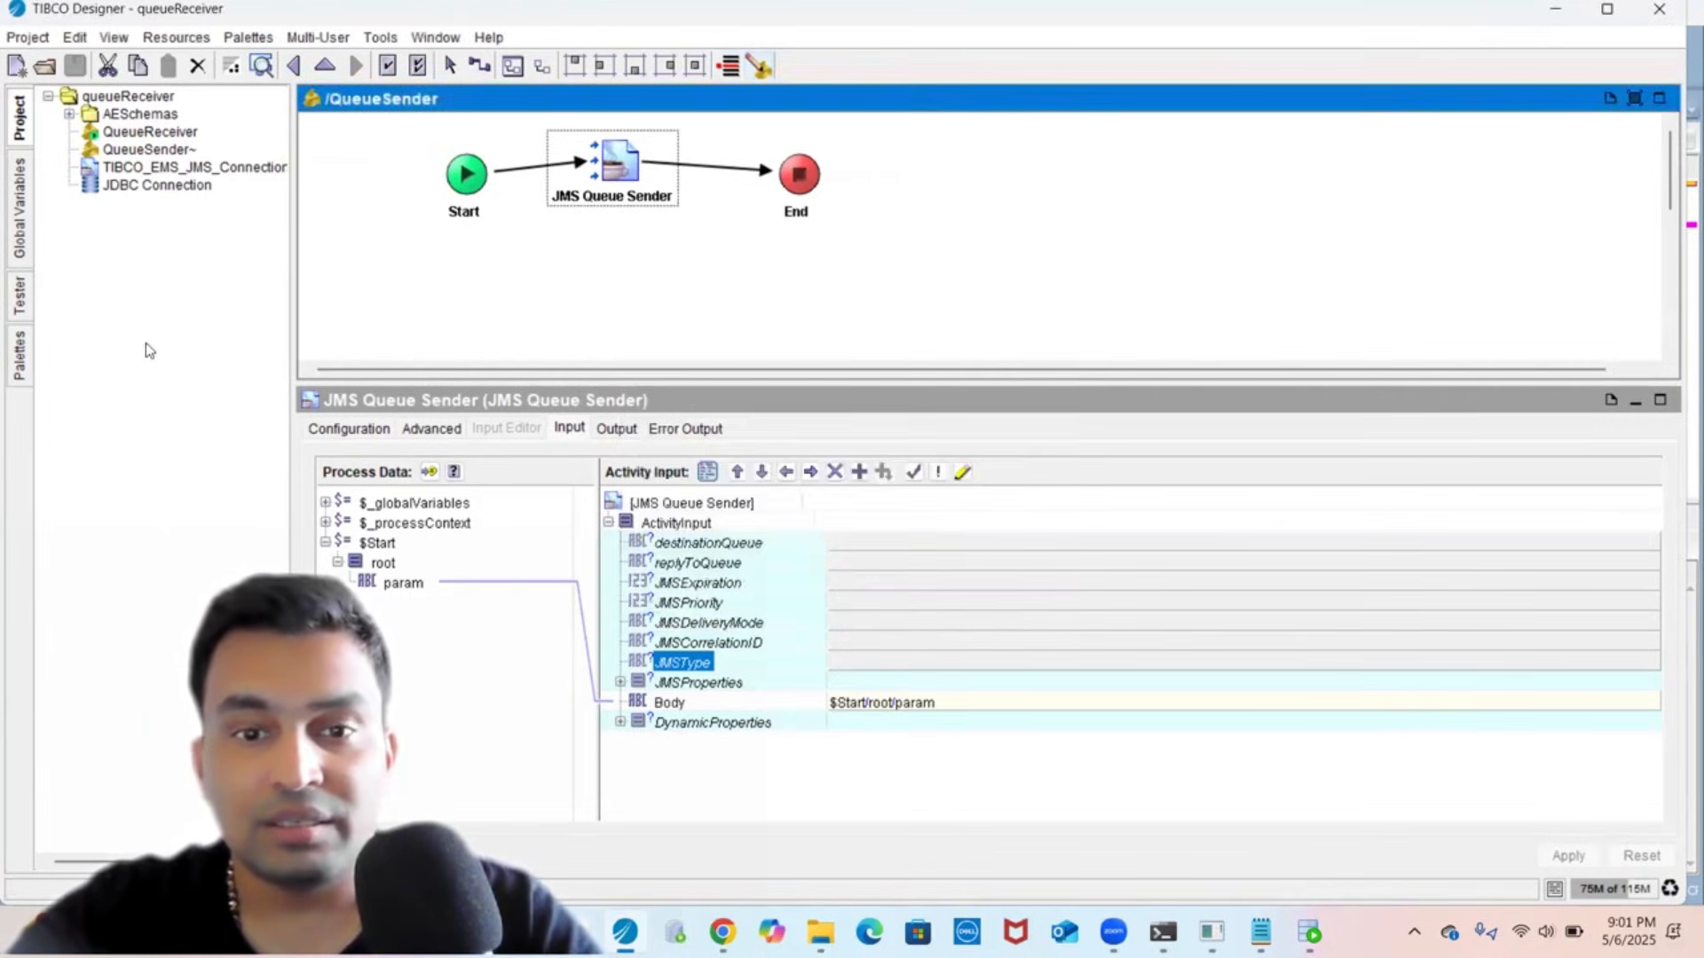
click(20, 301)
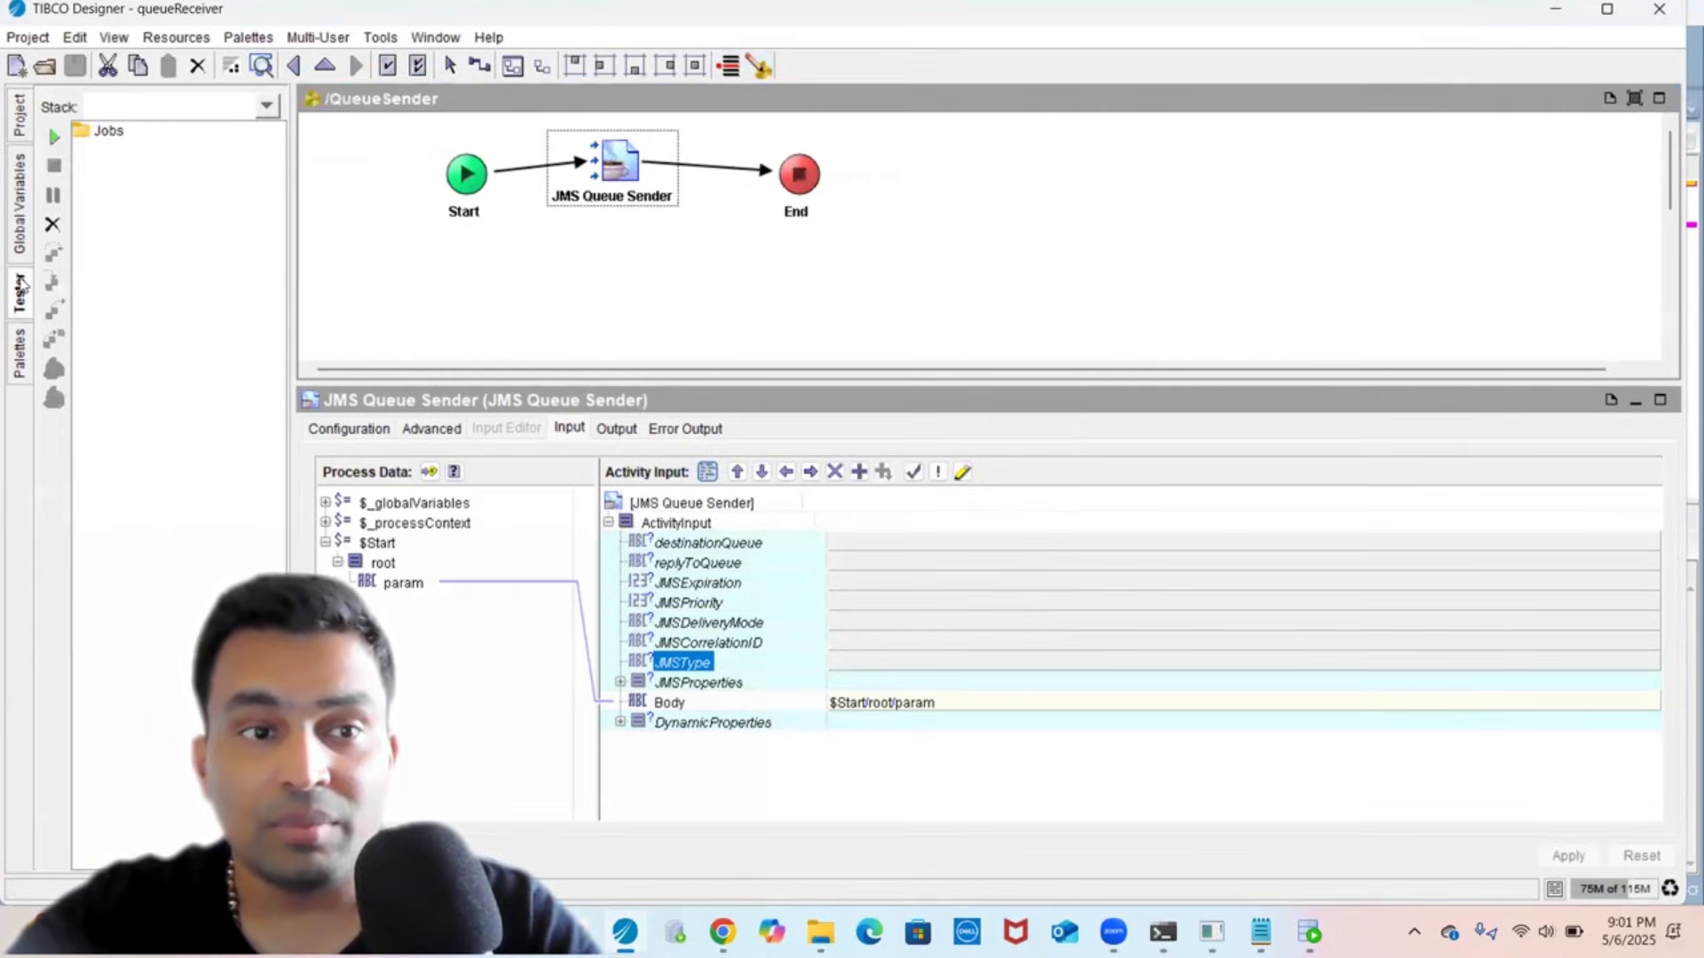
click(53, 137)
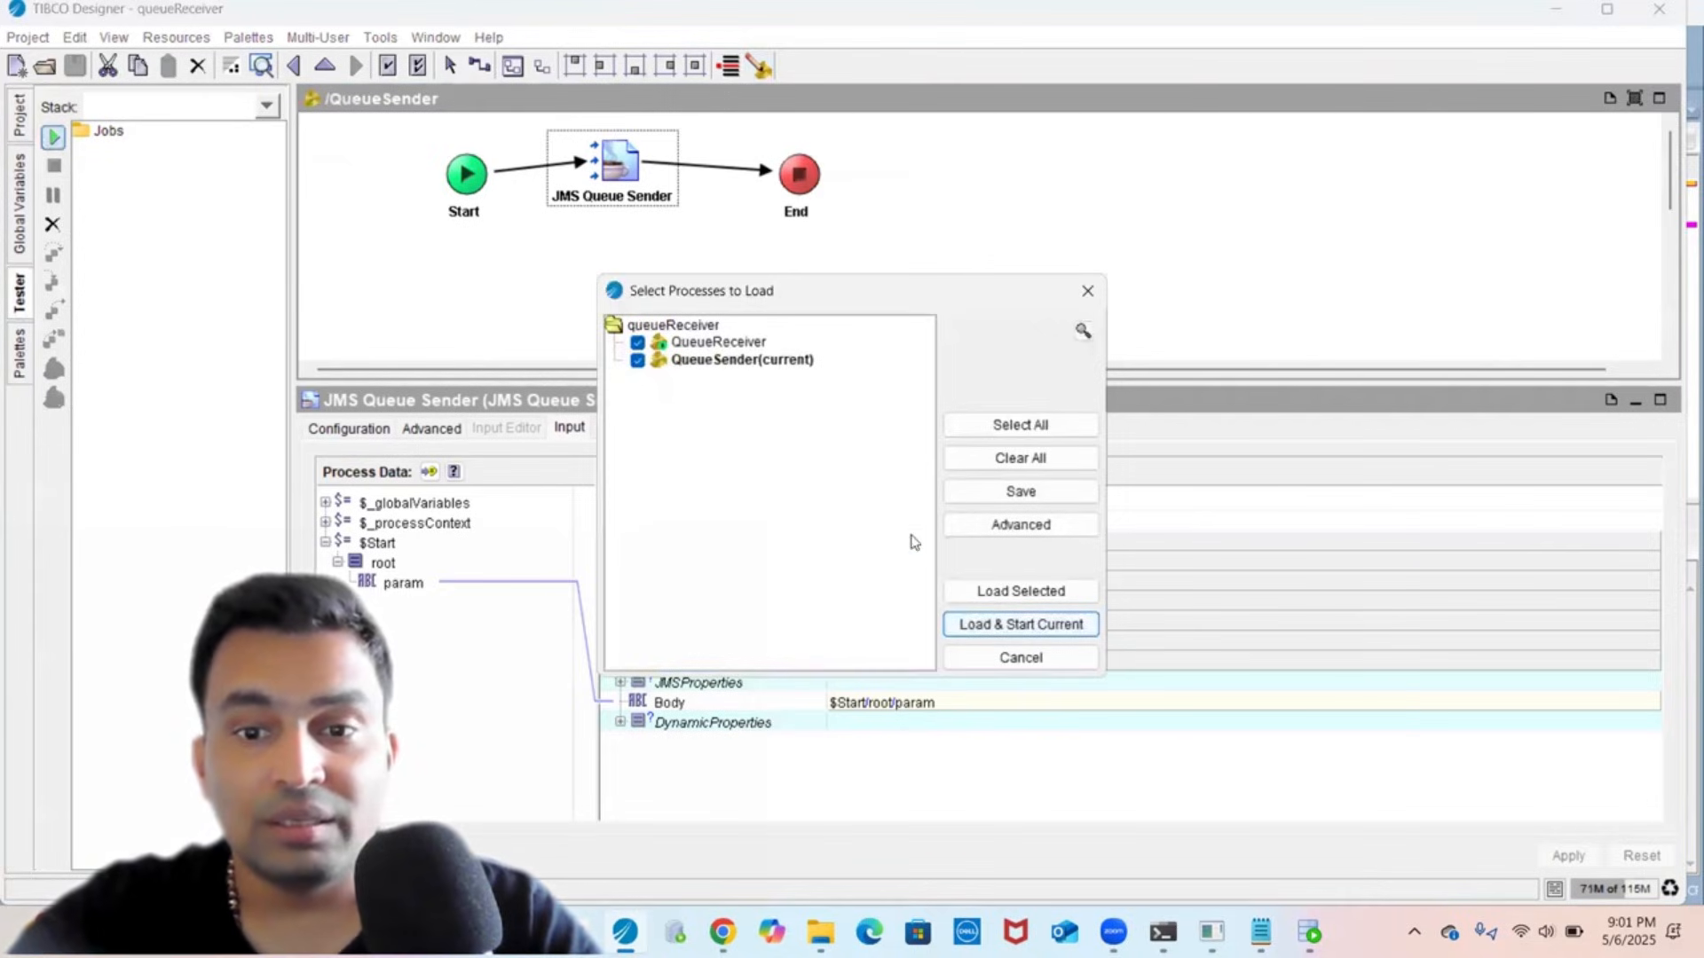
- Load both processes, run QueueSender, and verify Parse XML output (144, iPhone, 1064) and JDBCInsert's 1 update
click(1012, 592)
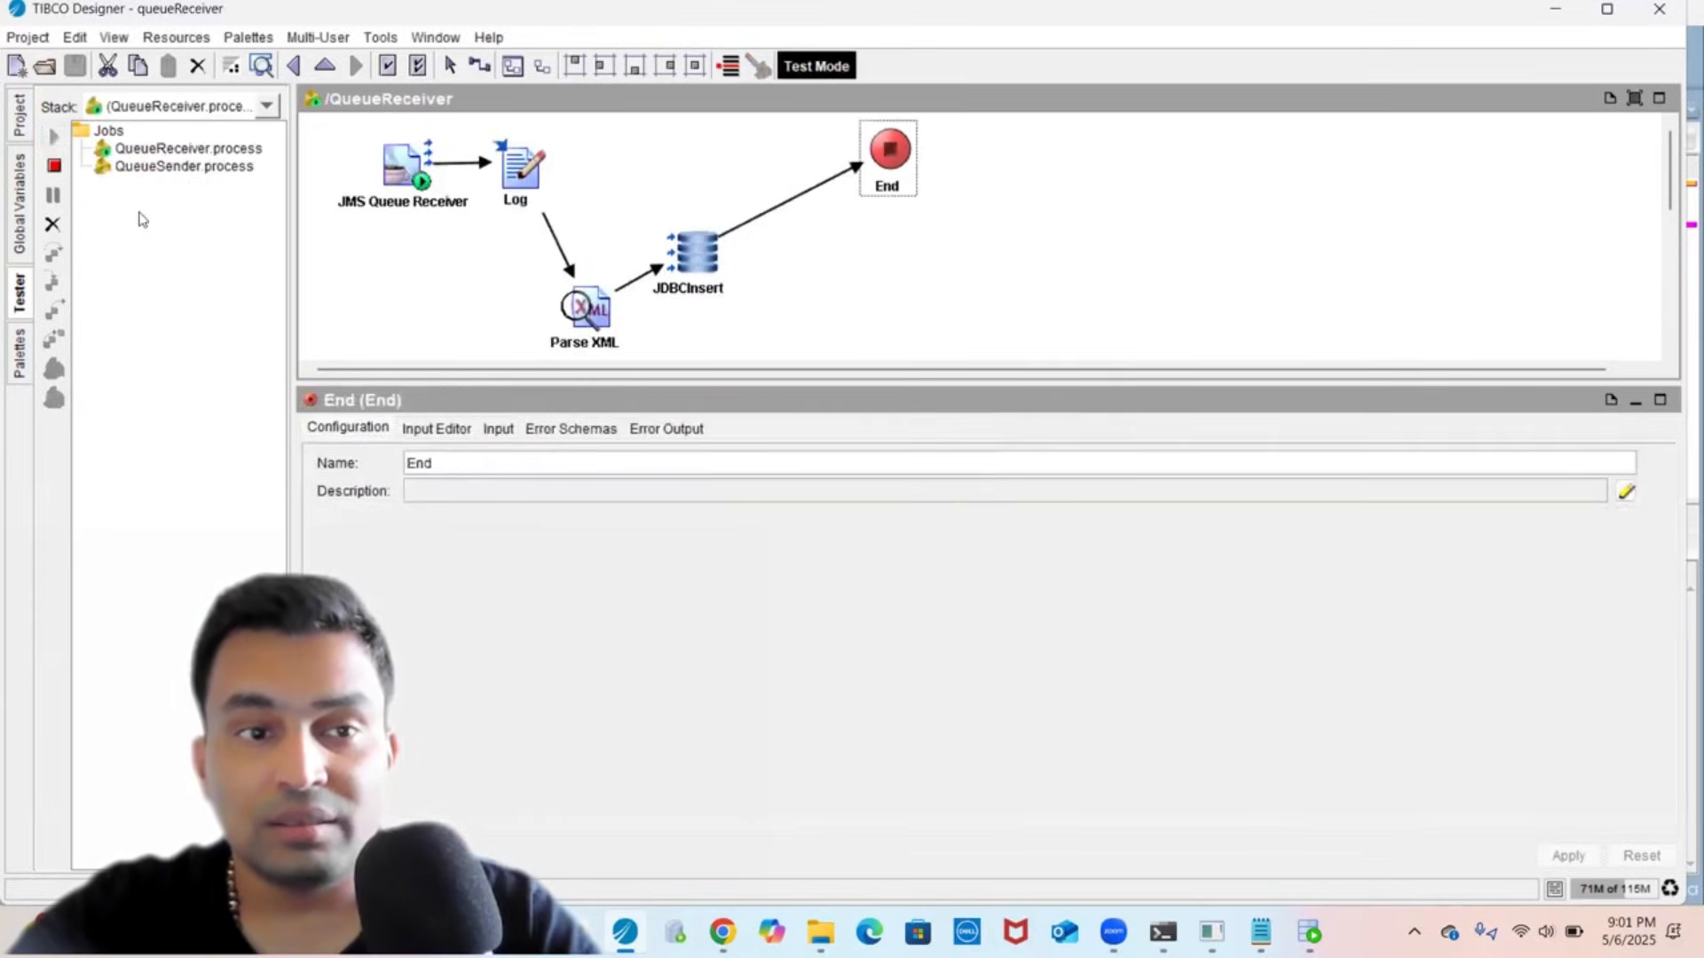
click(133, 167)
click(55, 374)
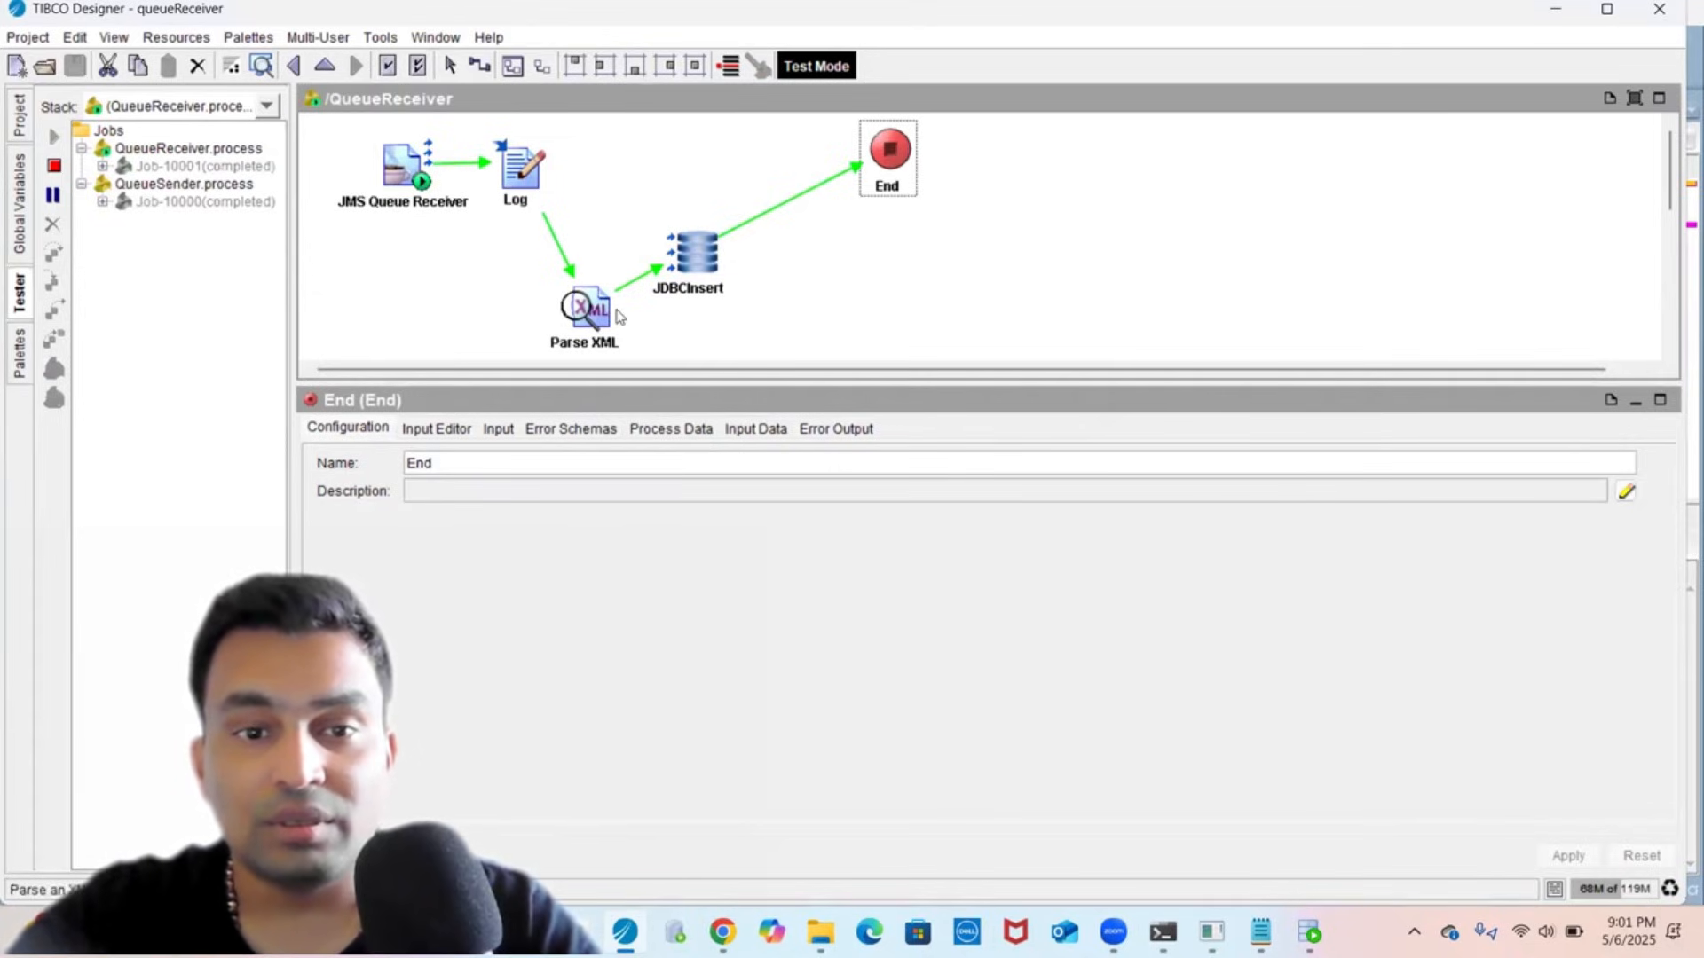
click(612, 312)
click(490, 477)
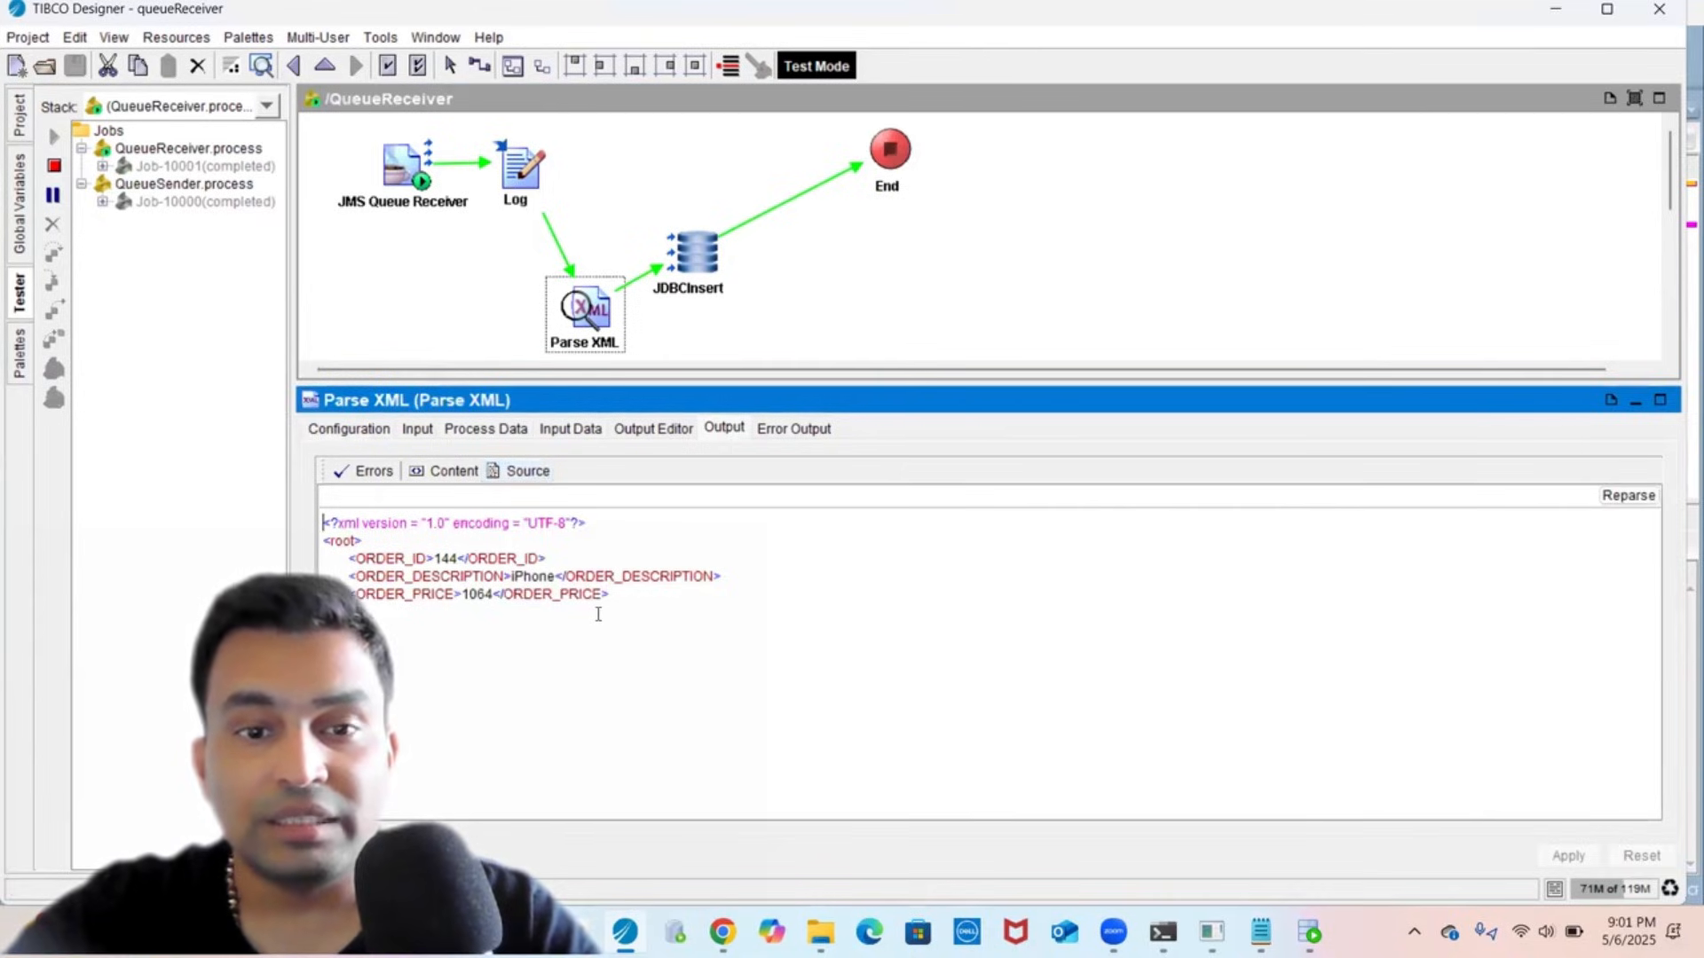
click(693, 257)
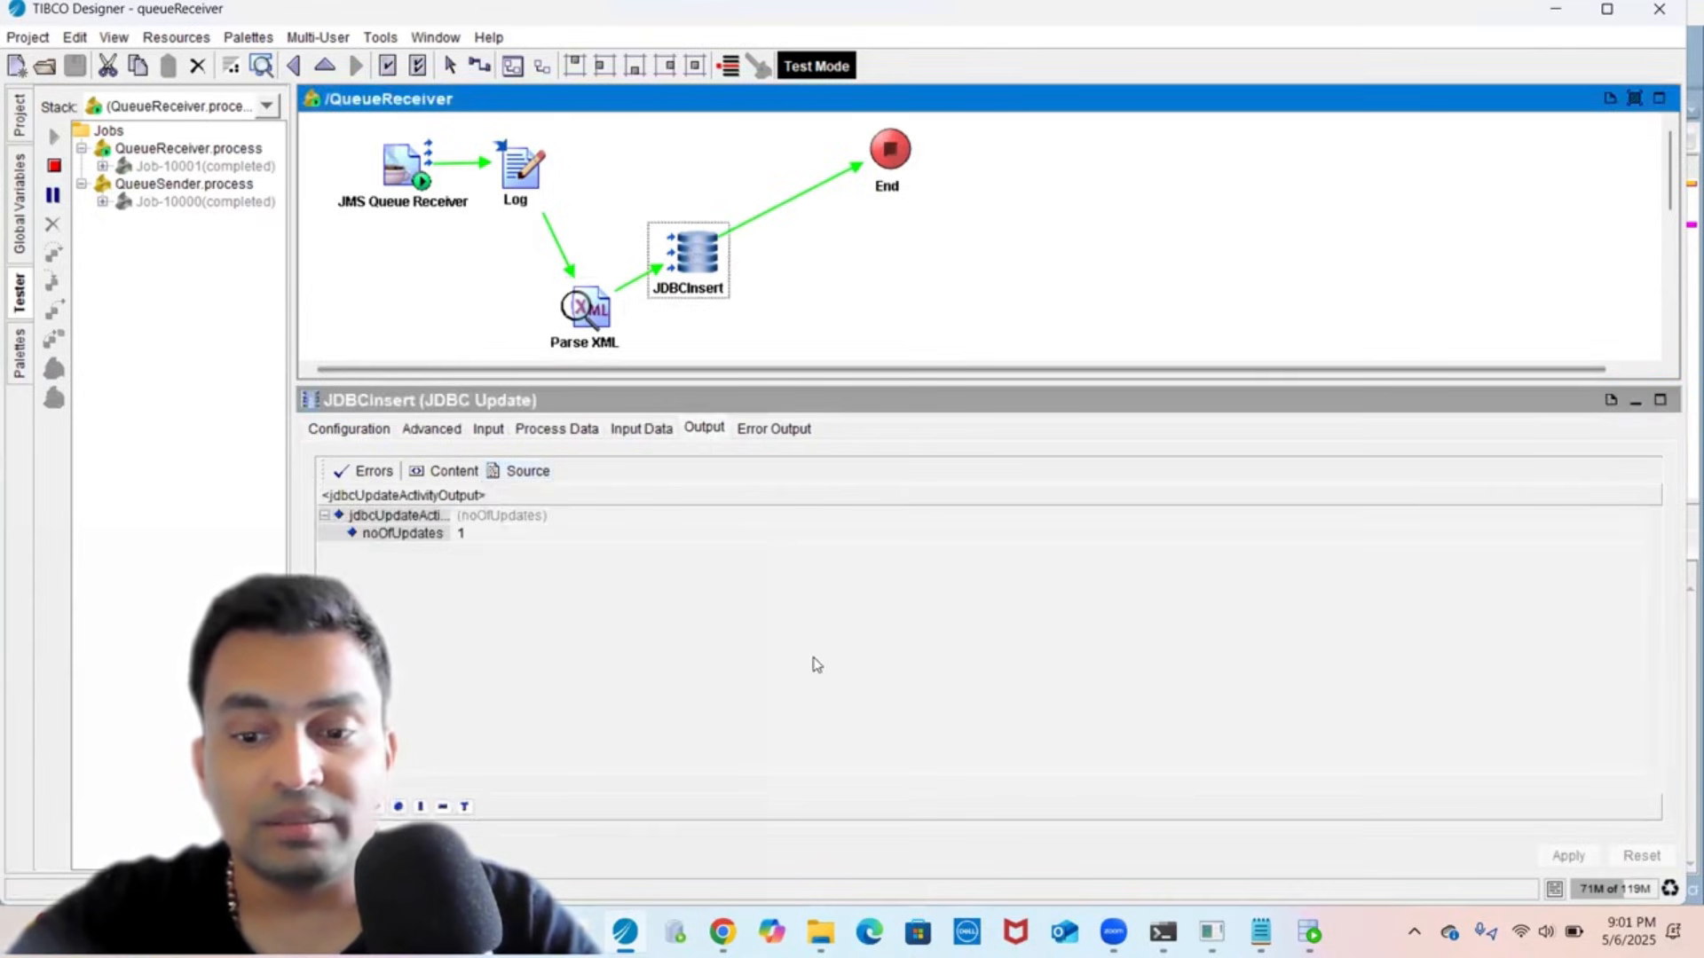
click(1309, 932)
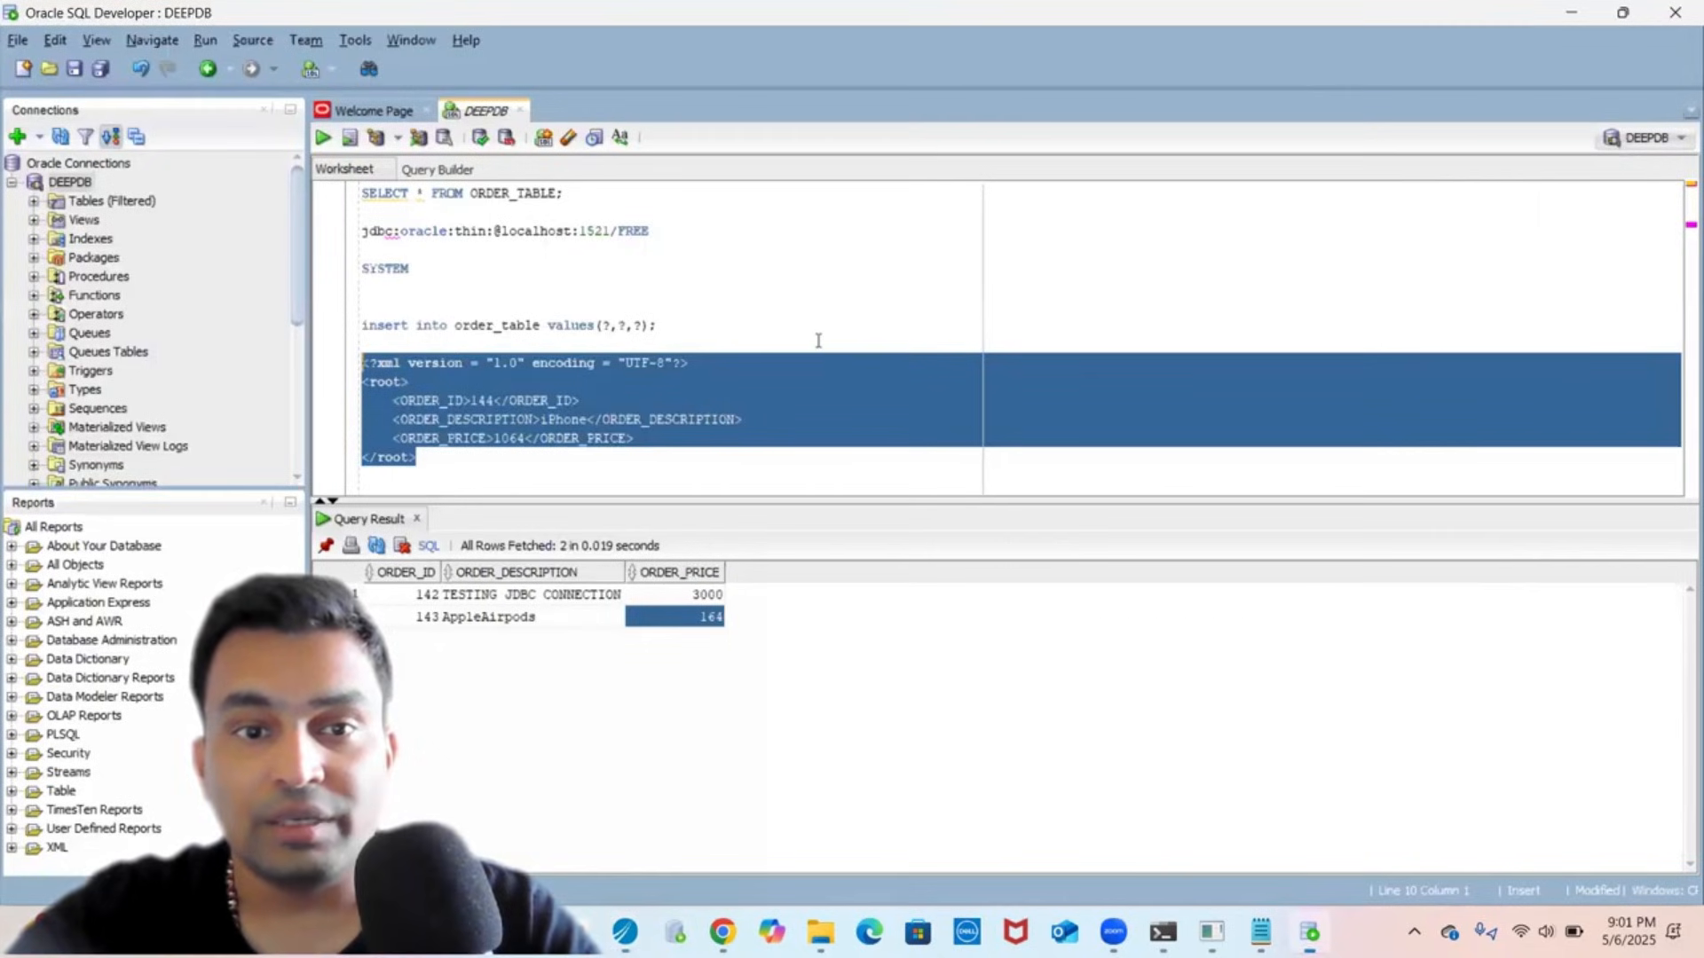
- Re-run SELECT * FROM ORDER_TABLE and confirm the new row 144, iPhone, priced 1064
click(601, 204)
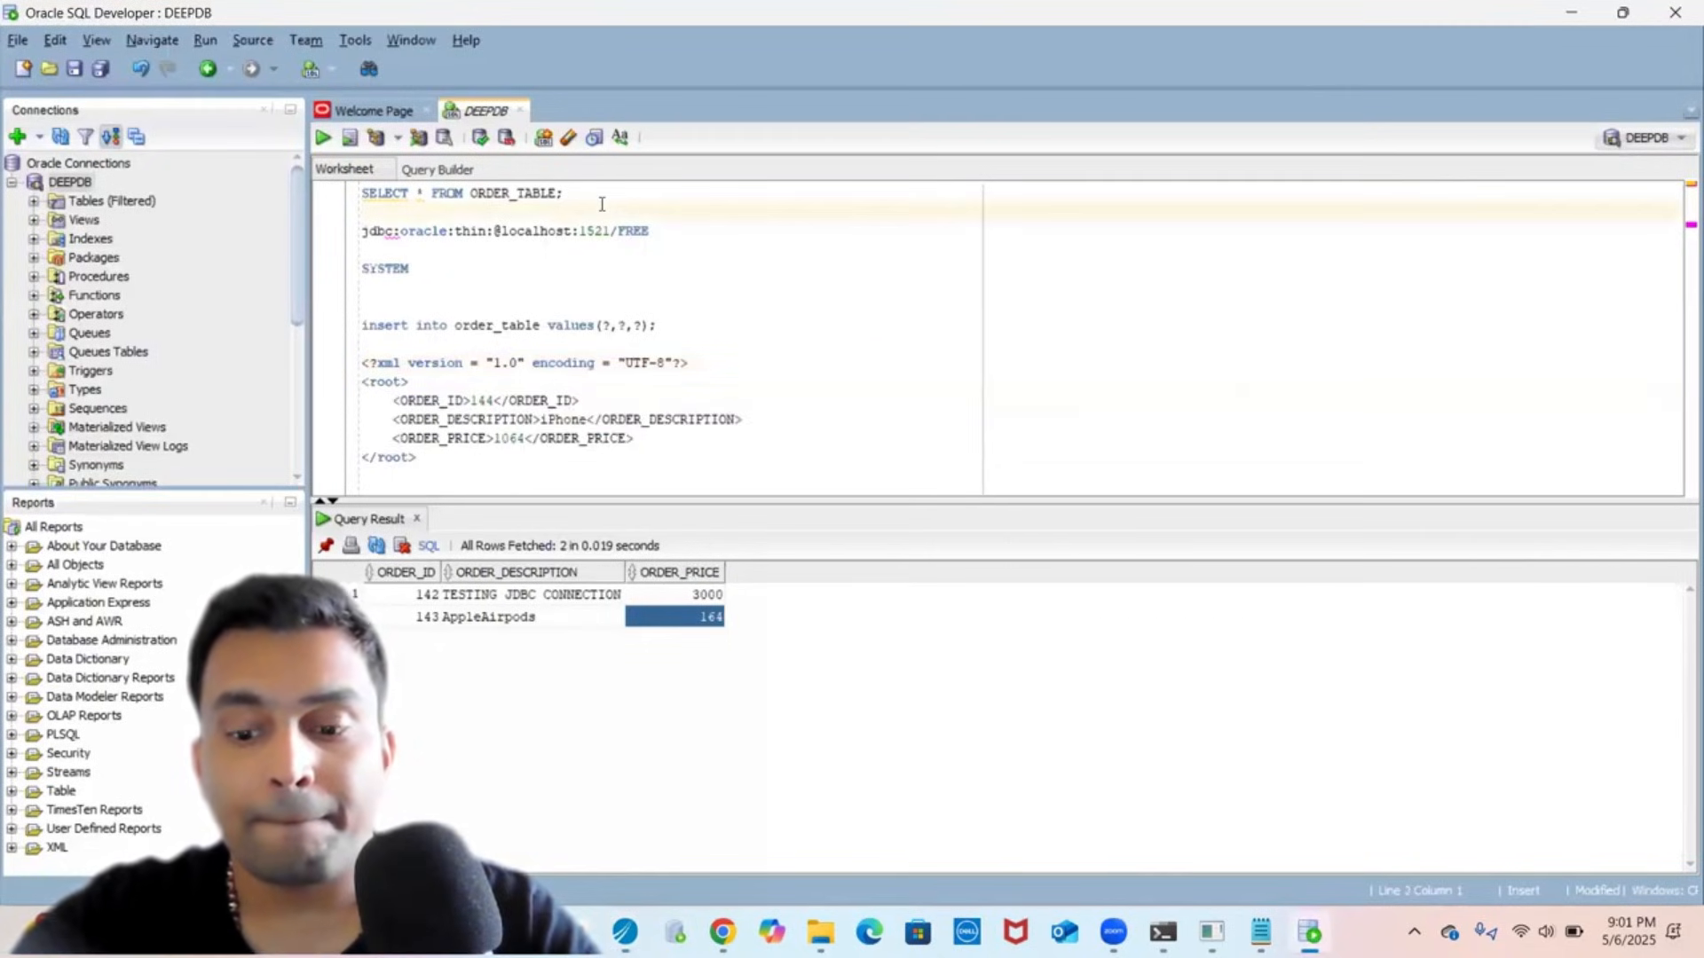
click(602, 203)
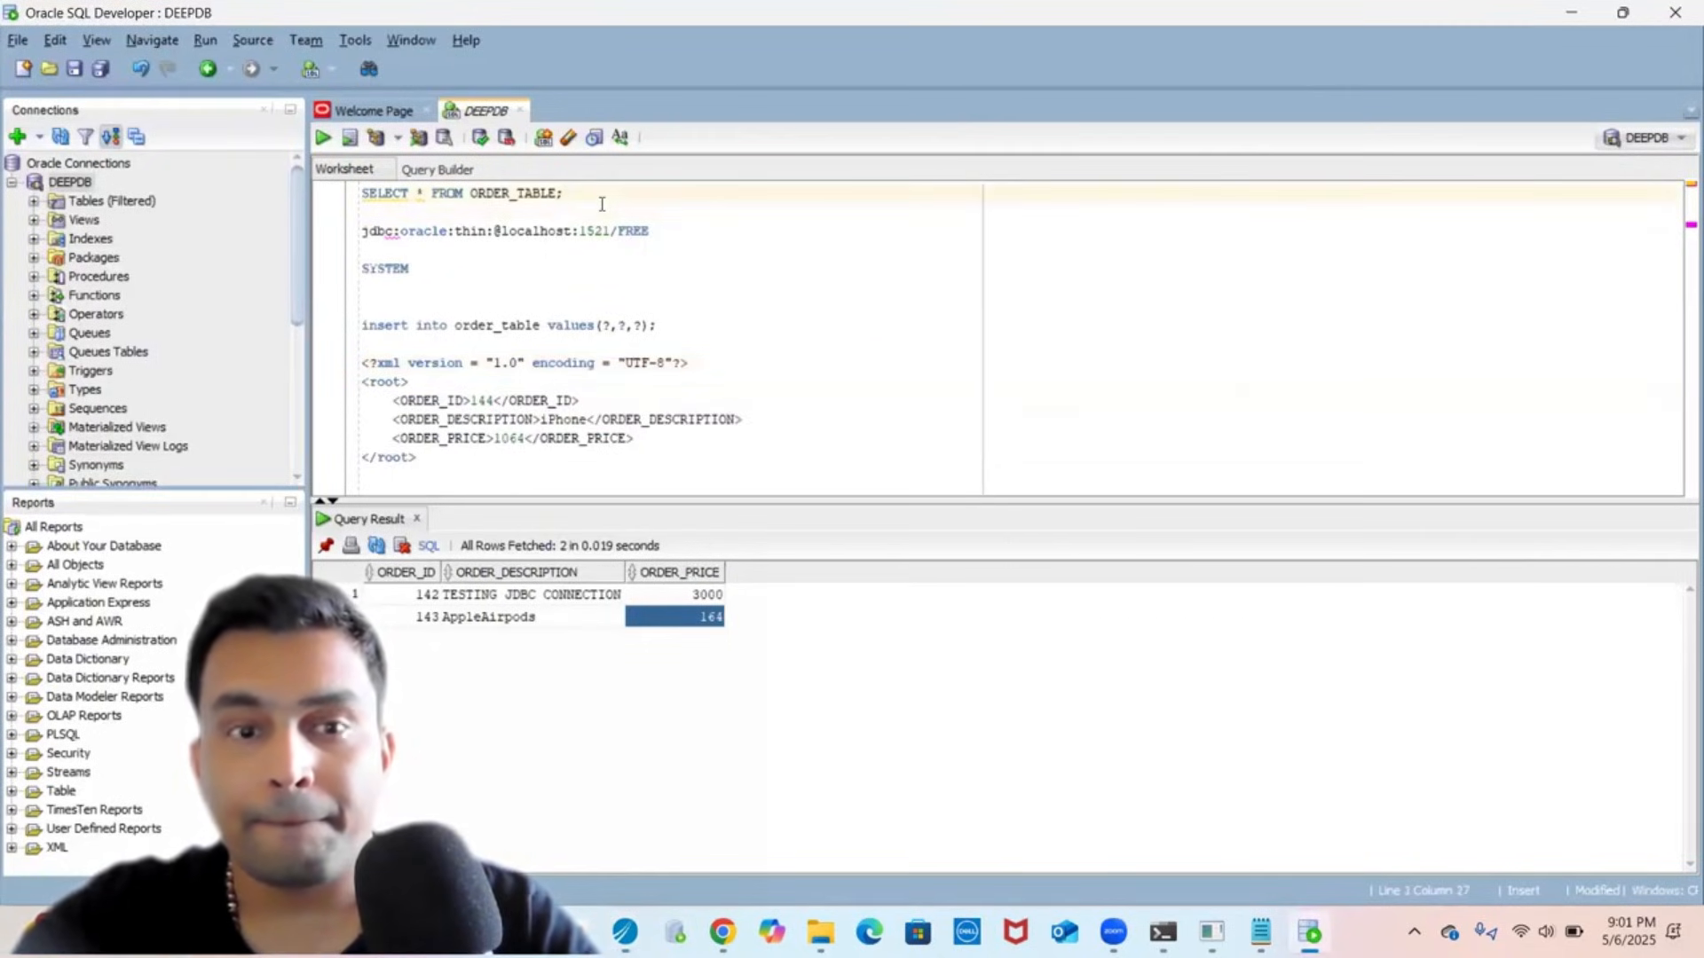
key(shift+Home)
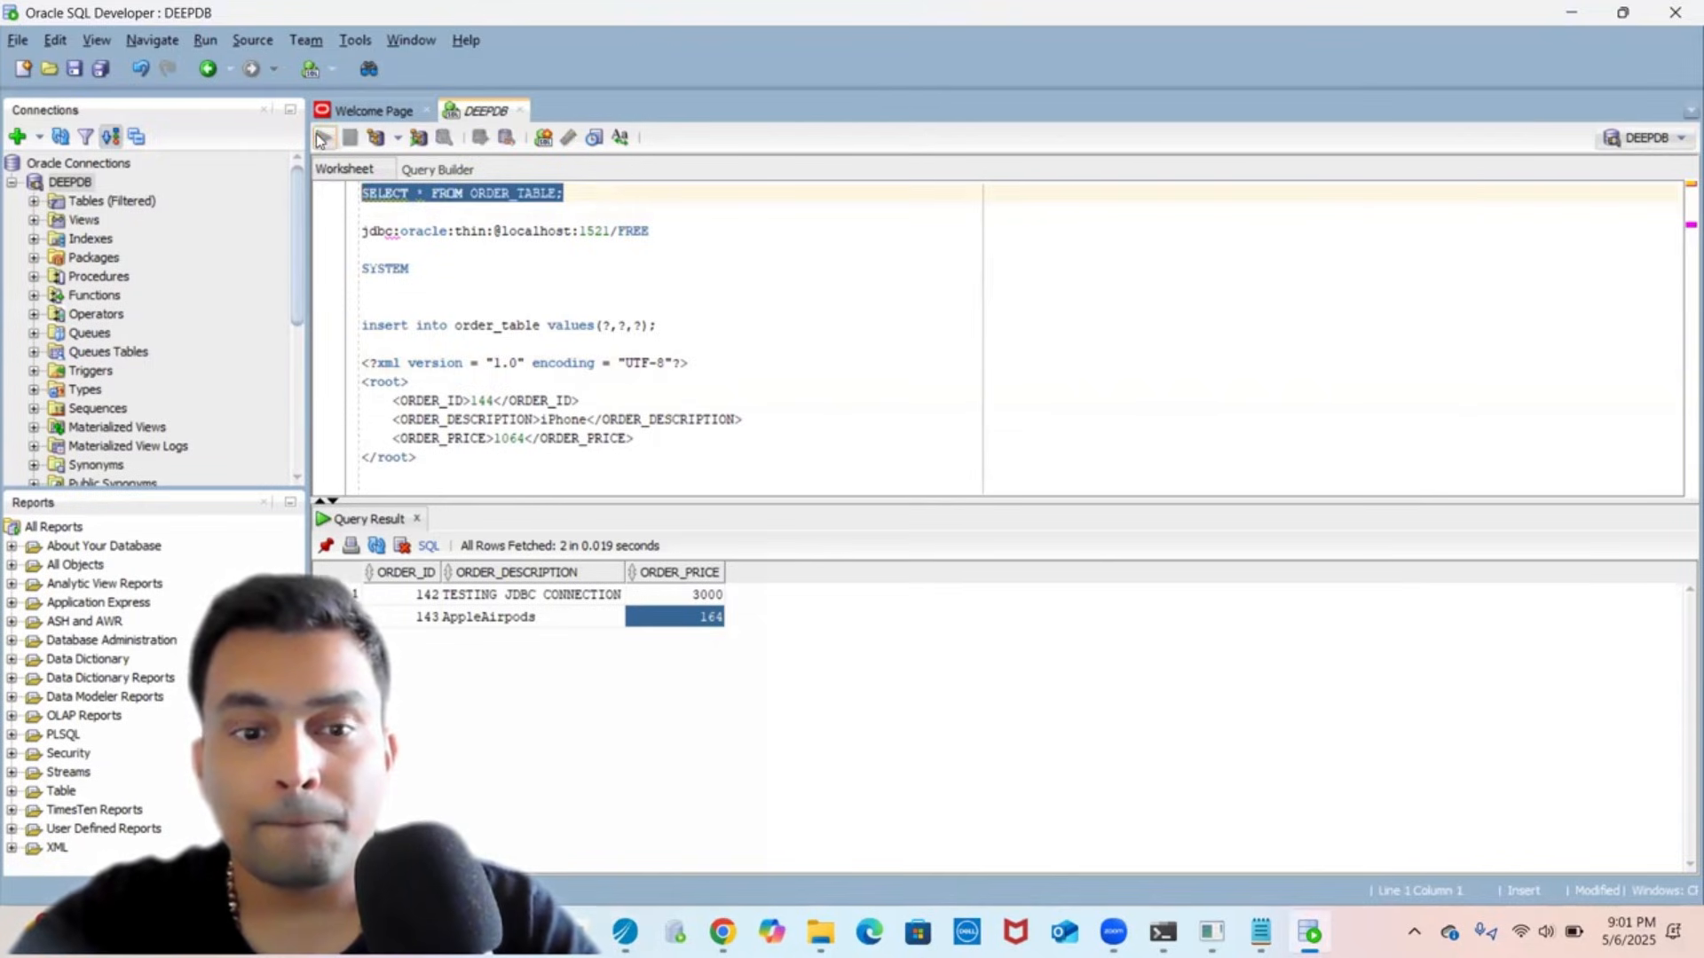
click(321, 138)
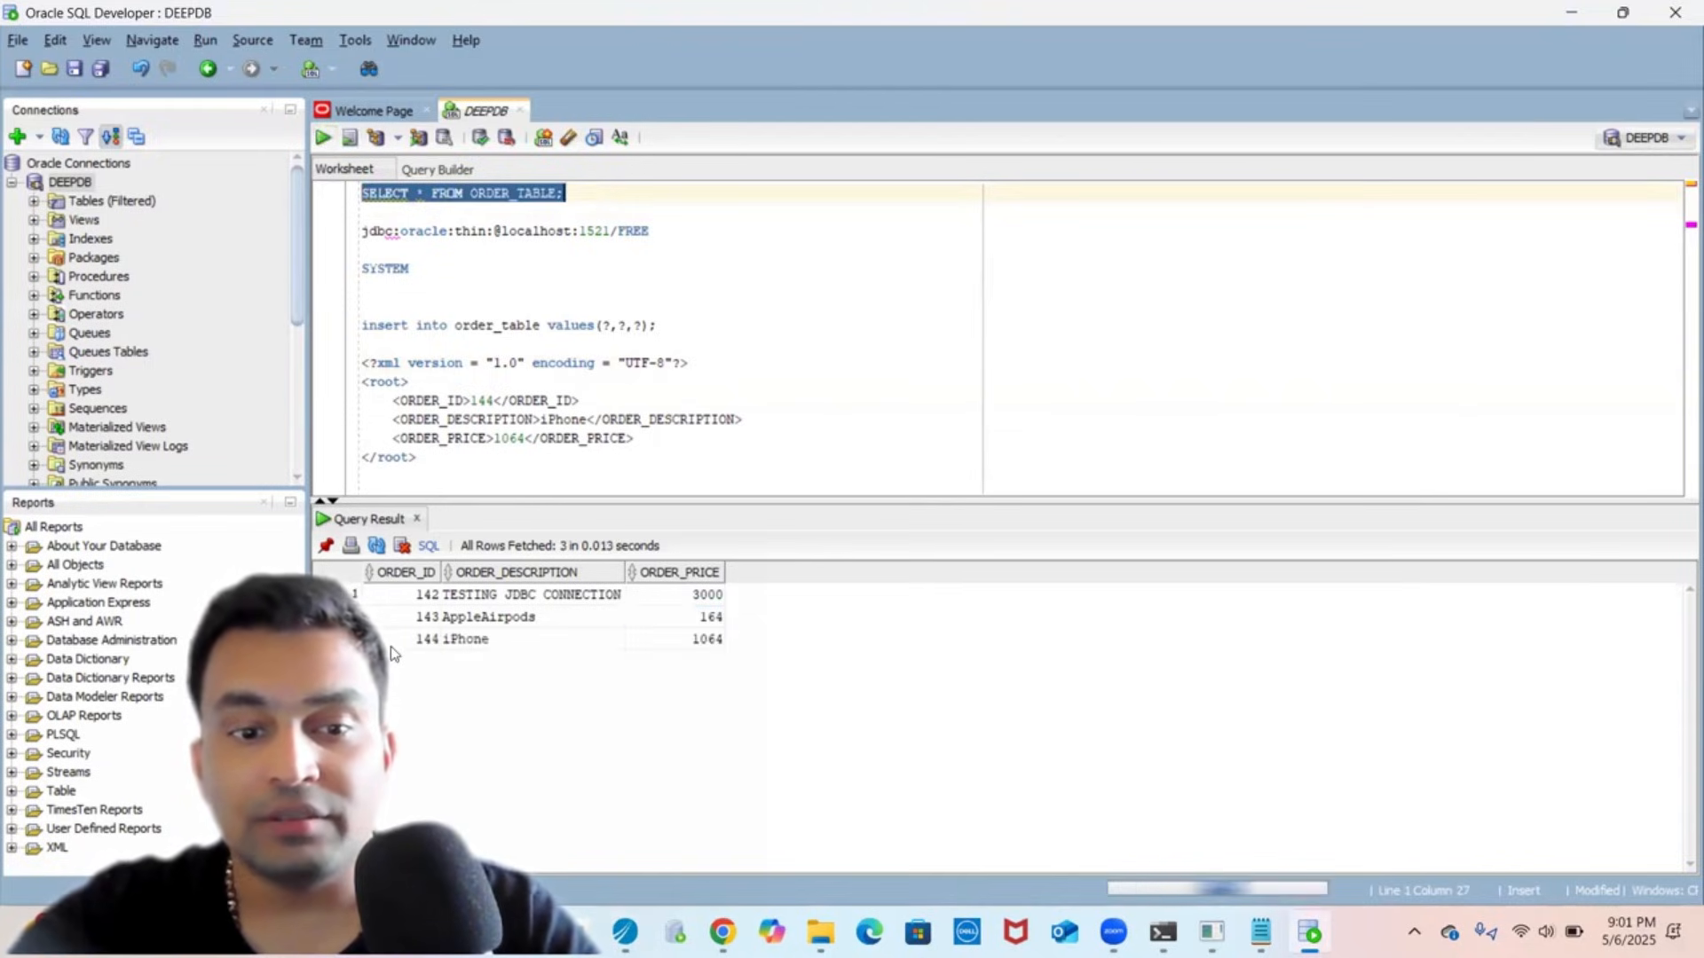
click(393, 643)
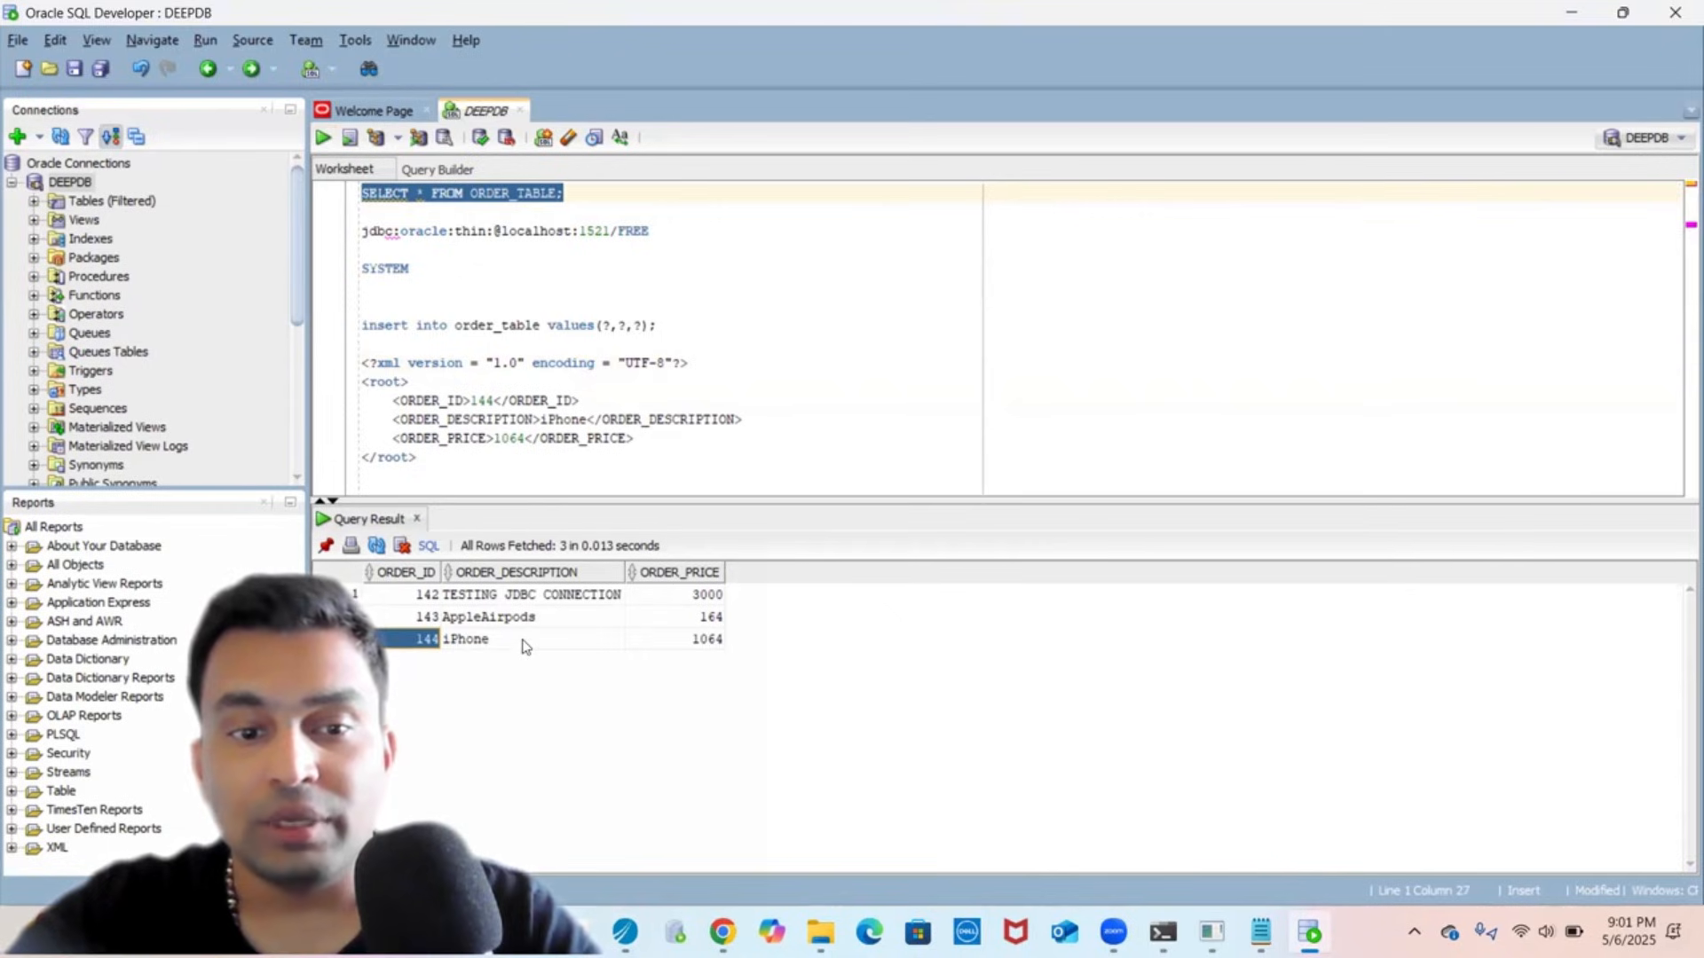
click(526, 643)
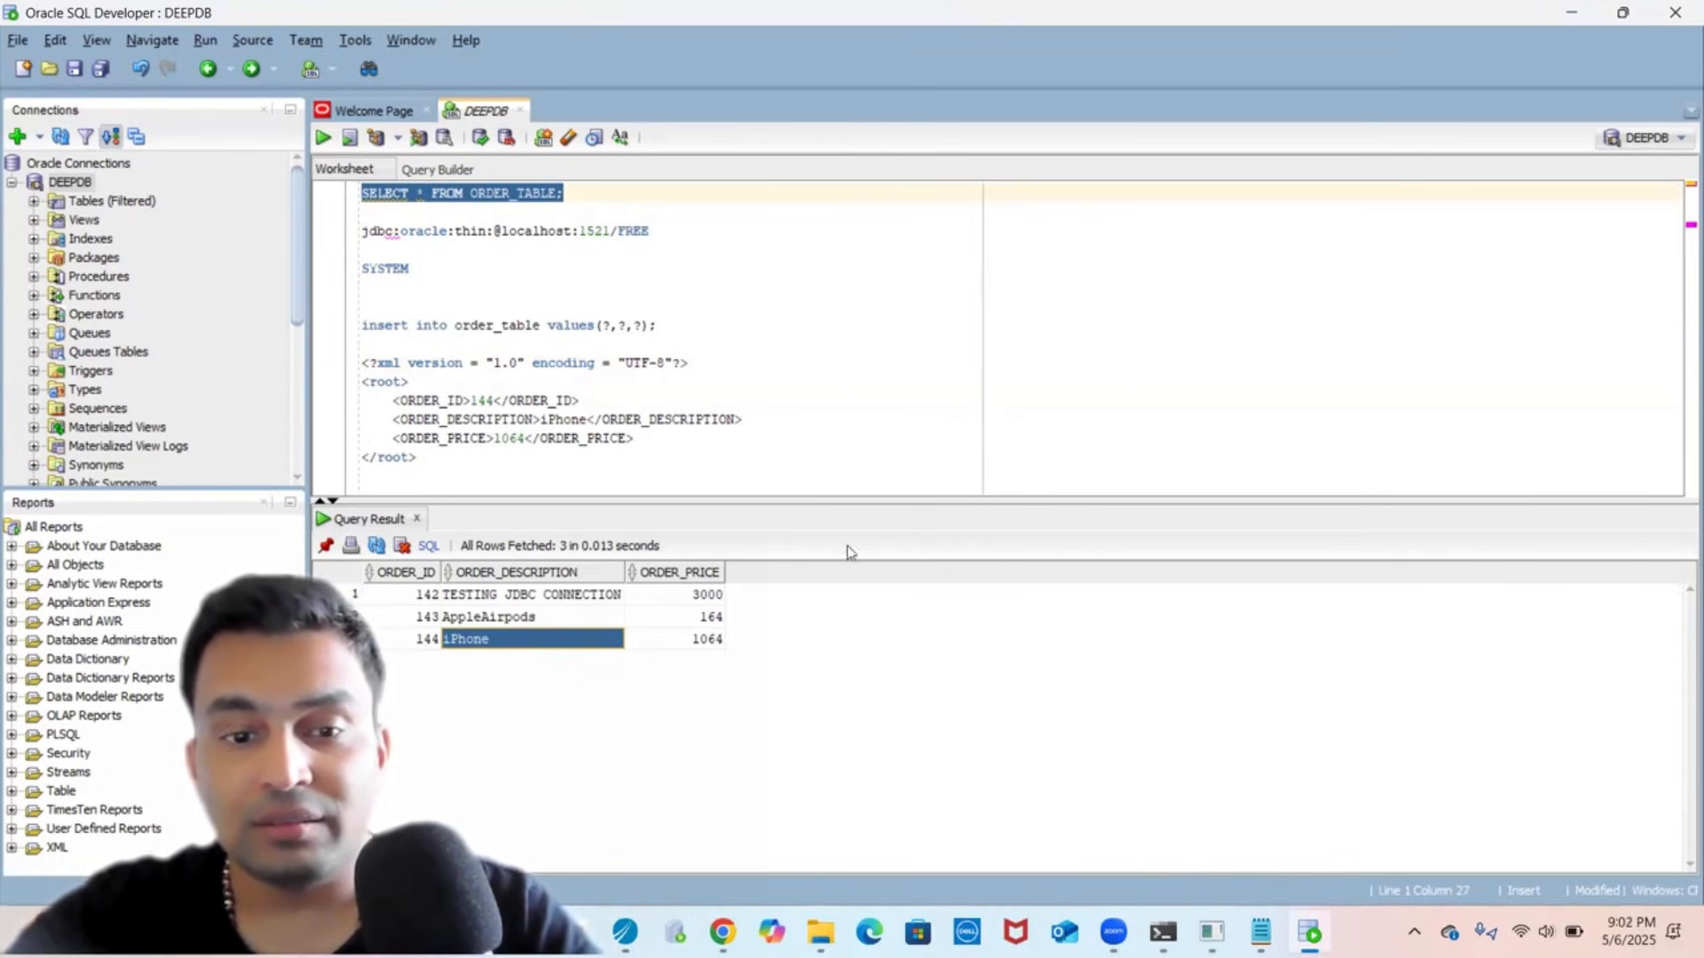
click(625, 932)
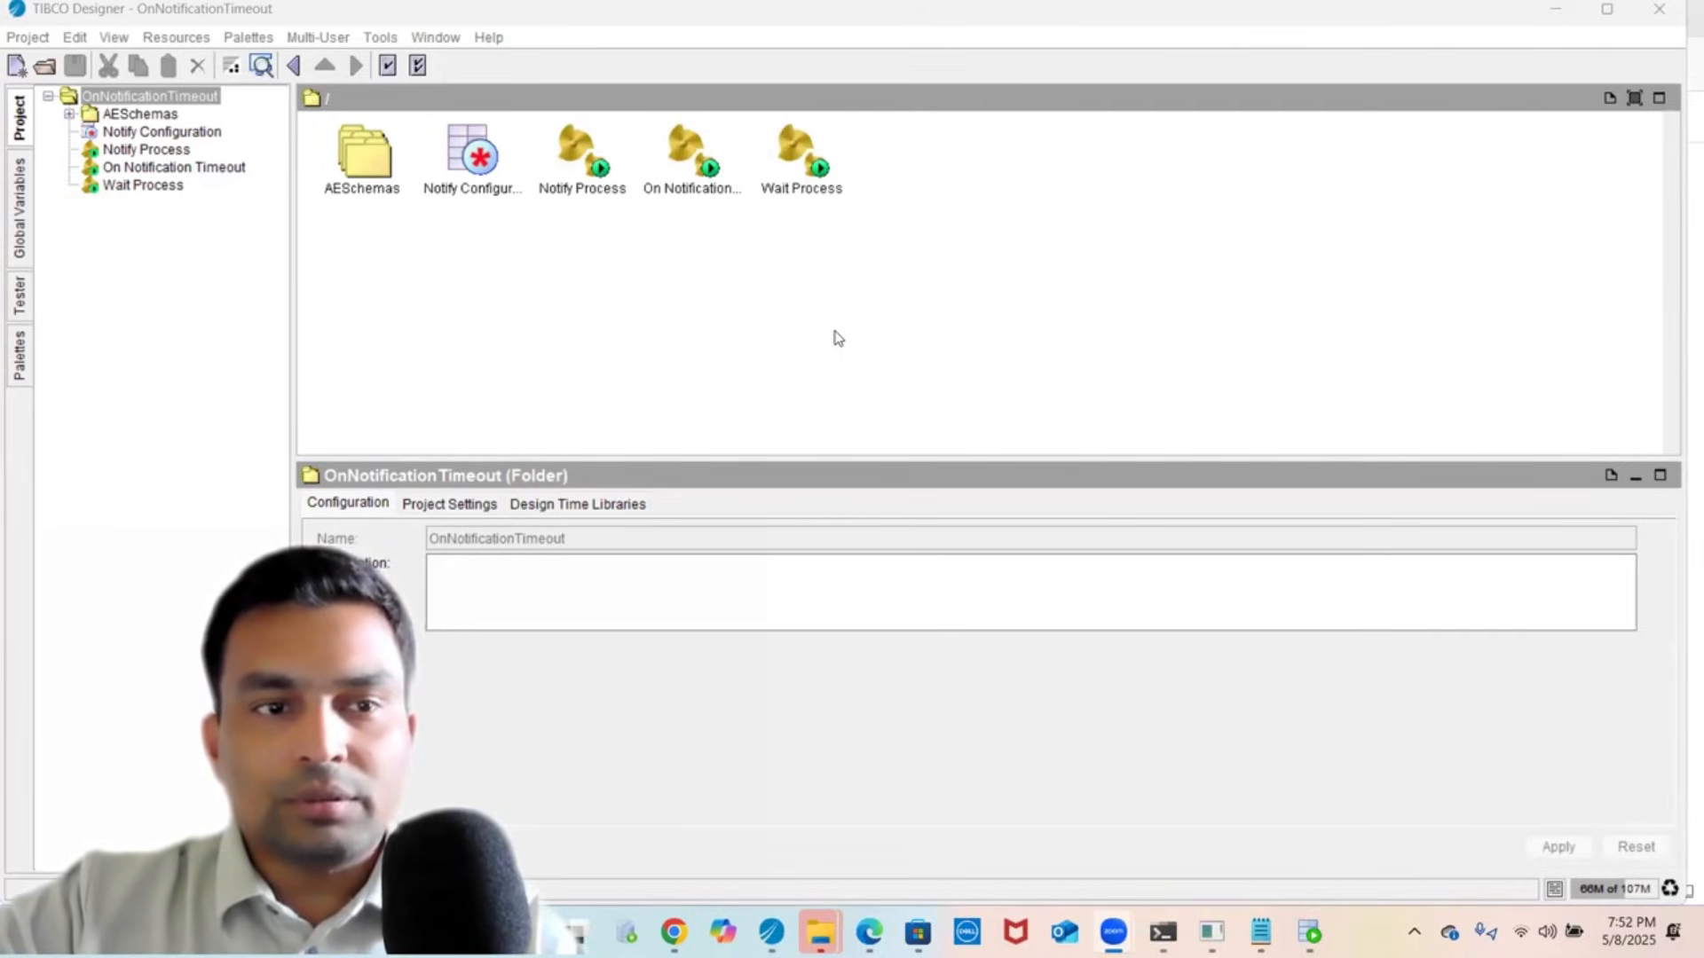
click(270, 318)
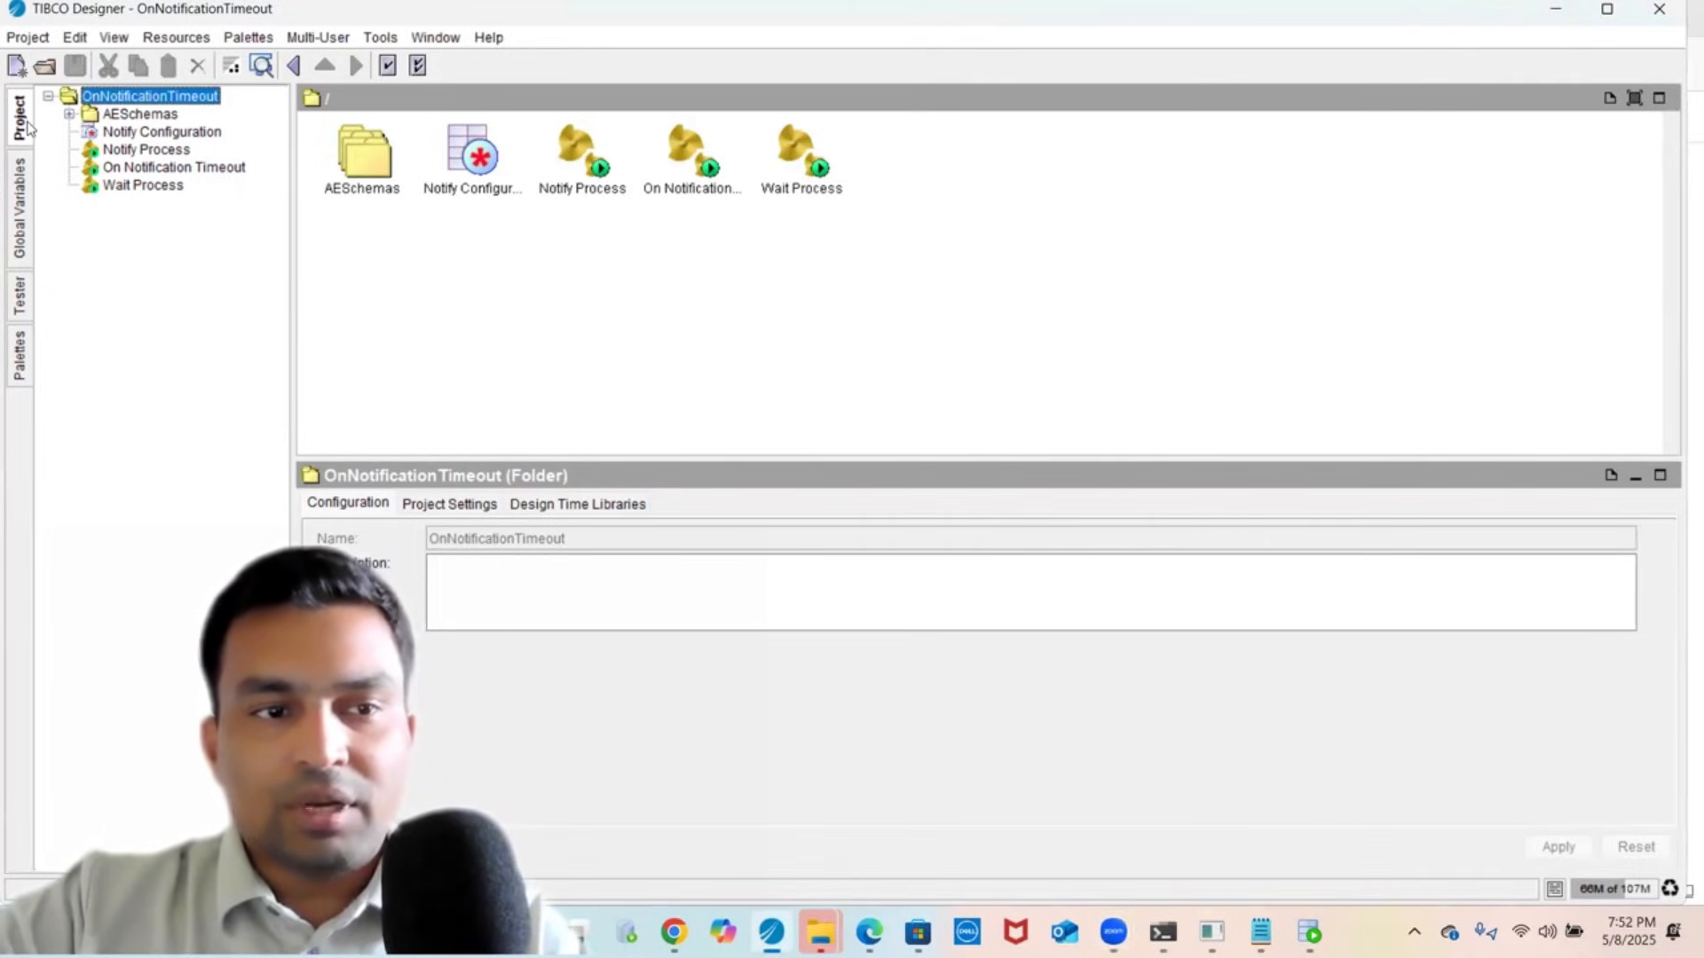
click(19, 186)
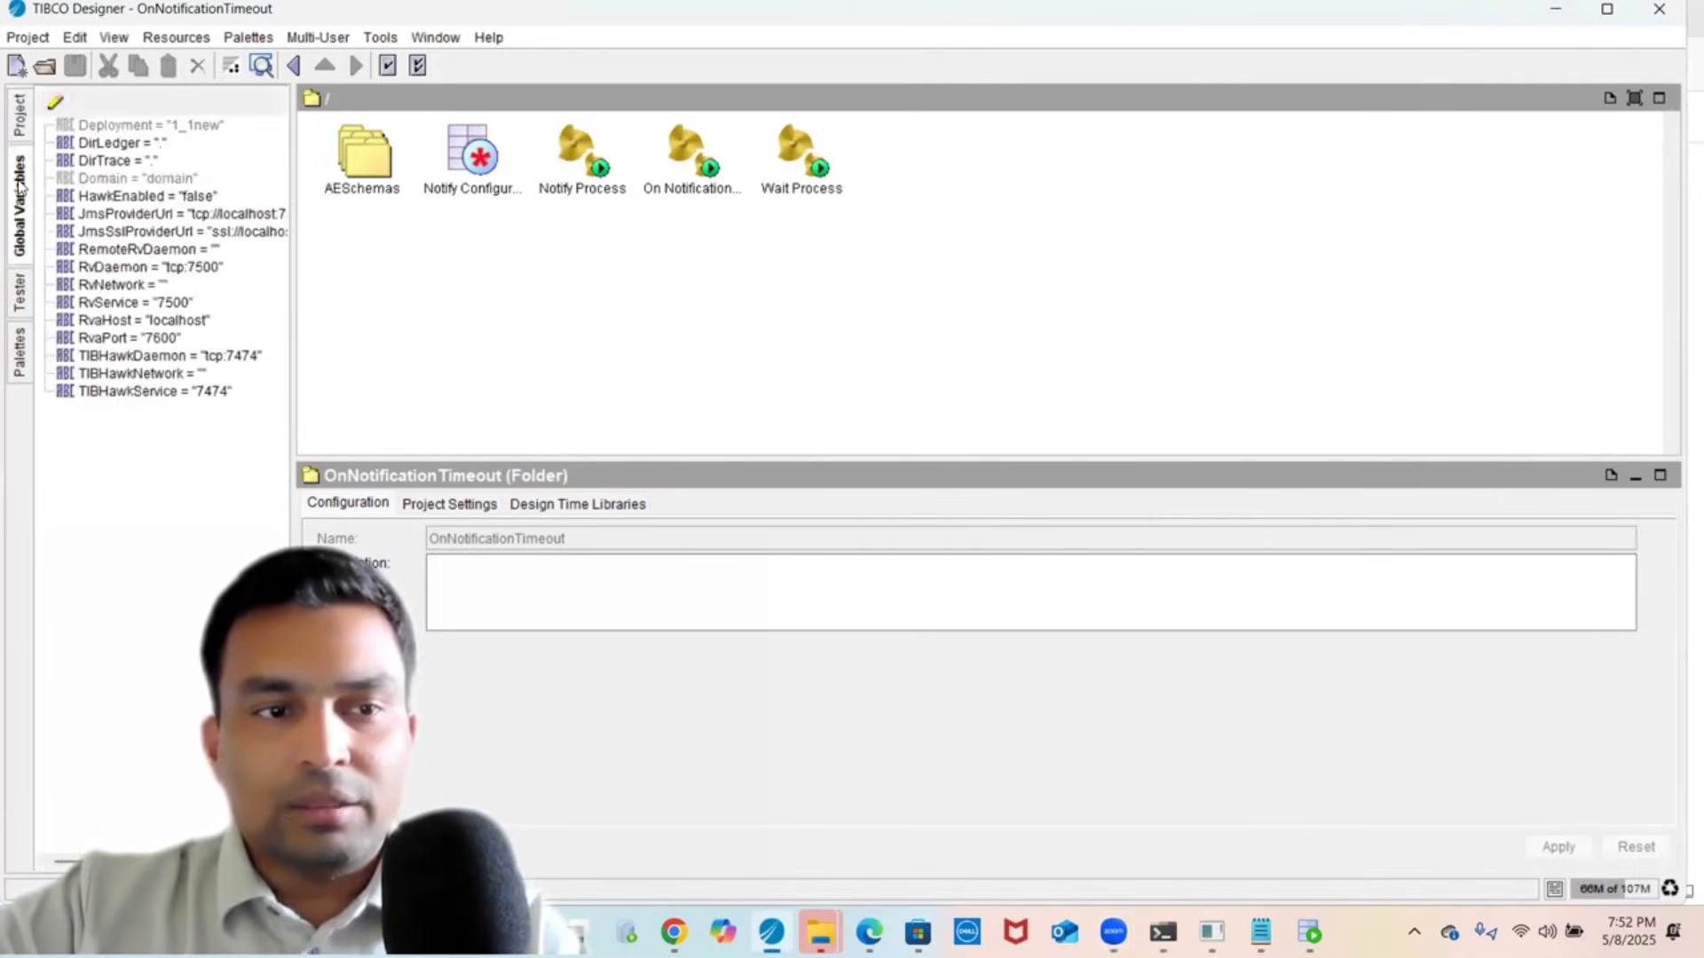
click(22, 298)
click(21, 362)
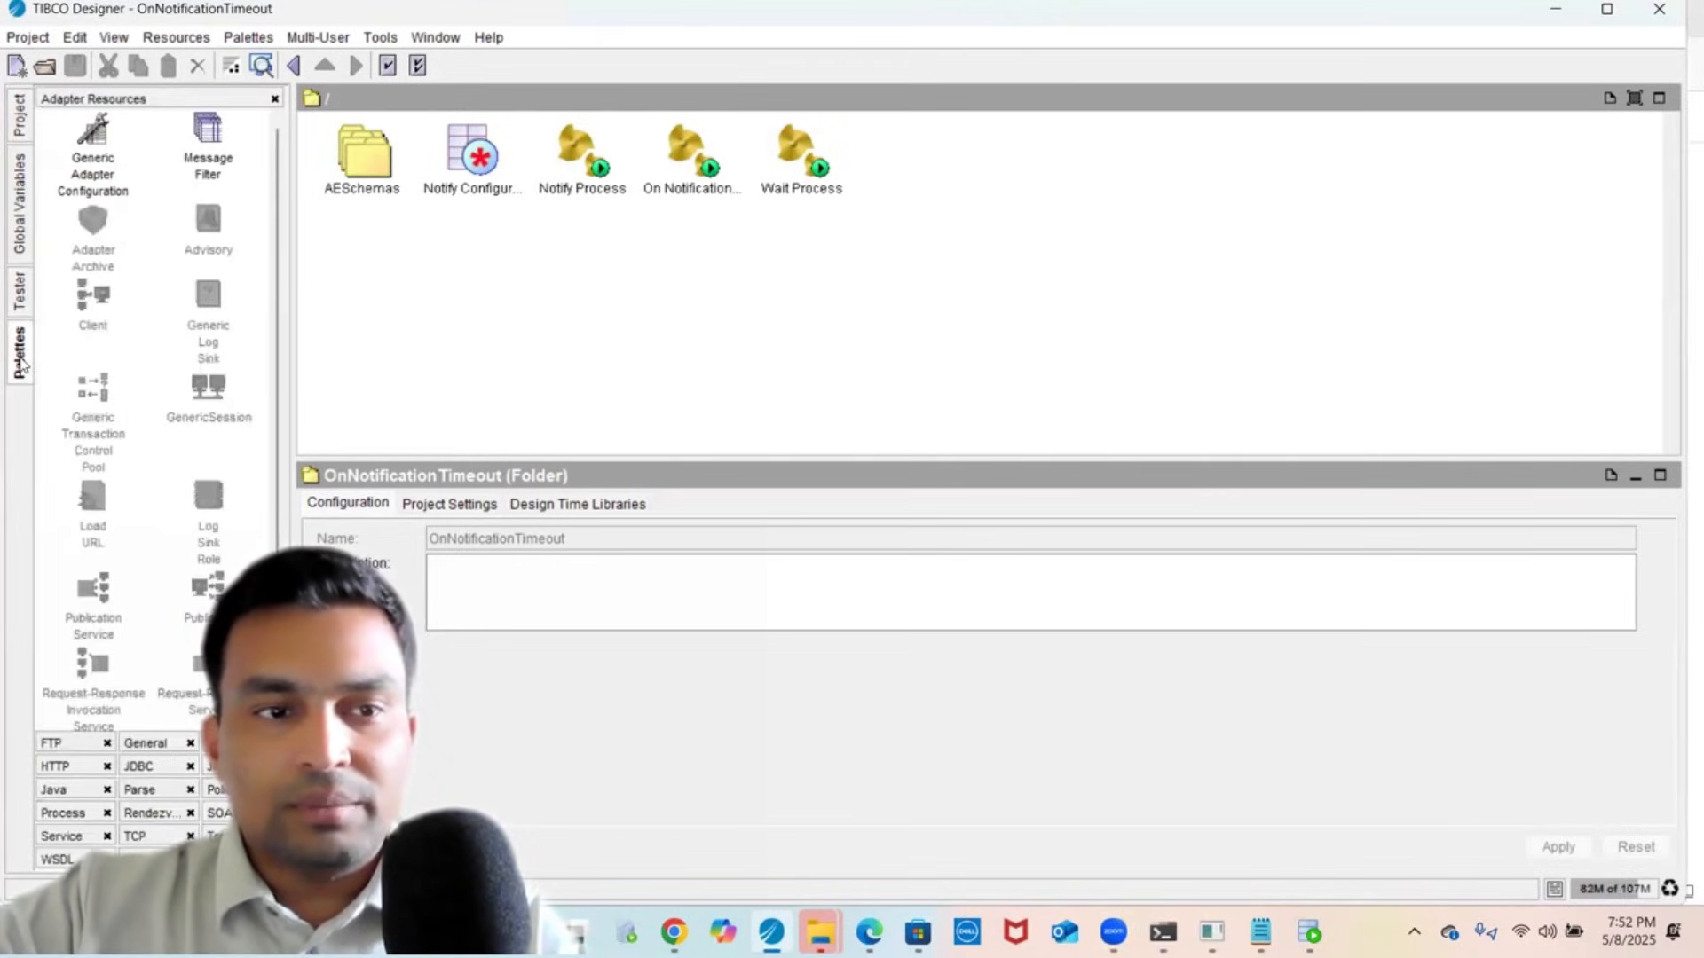
click(19, 124)
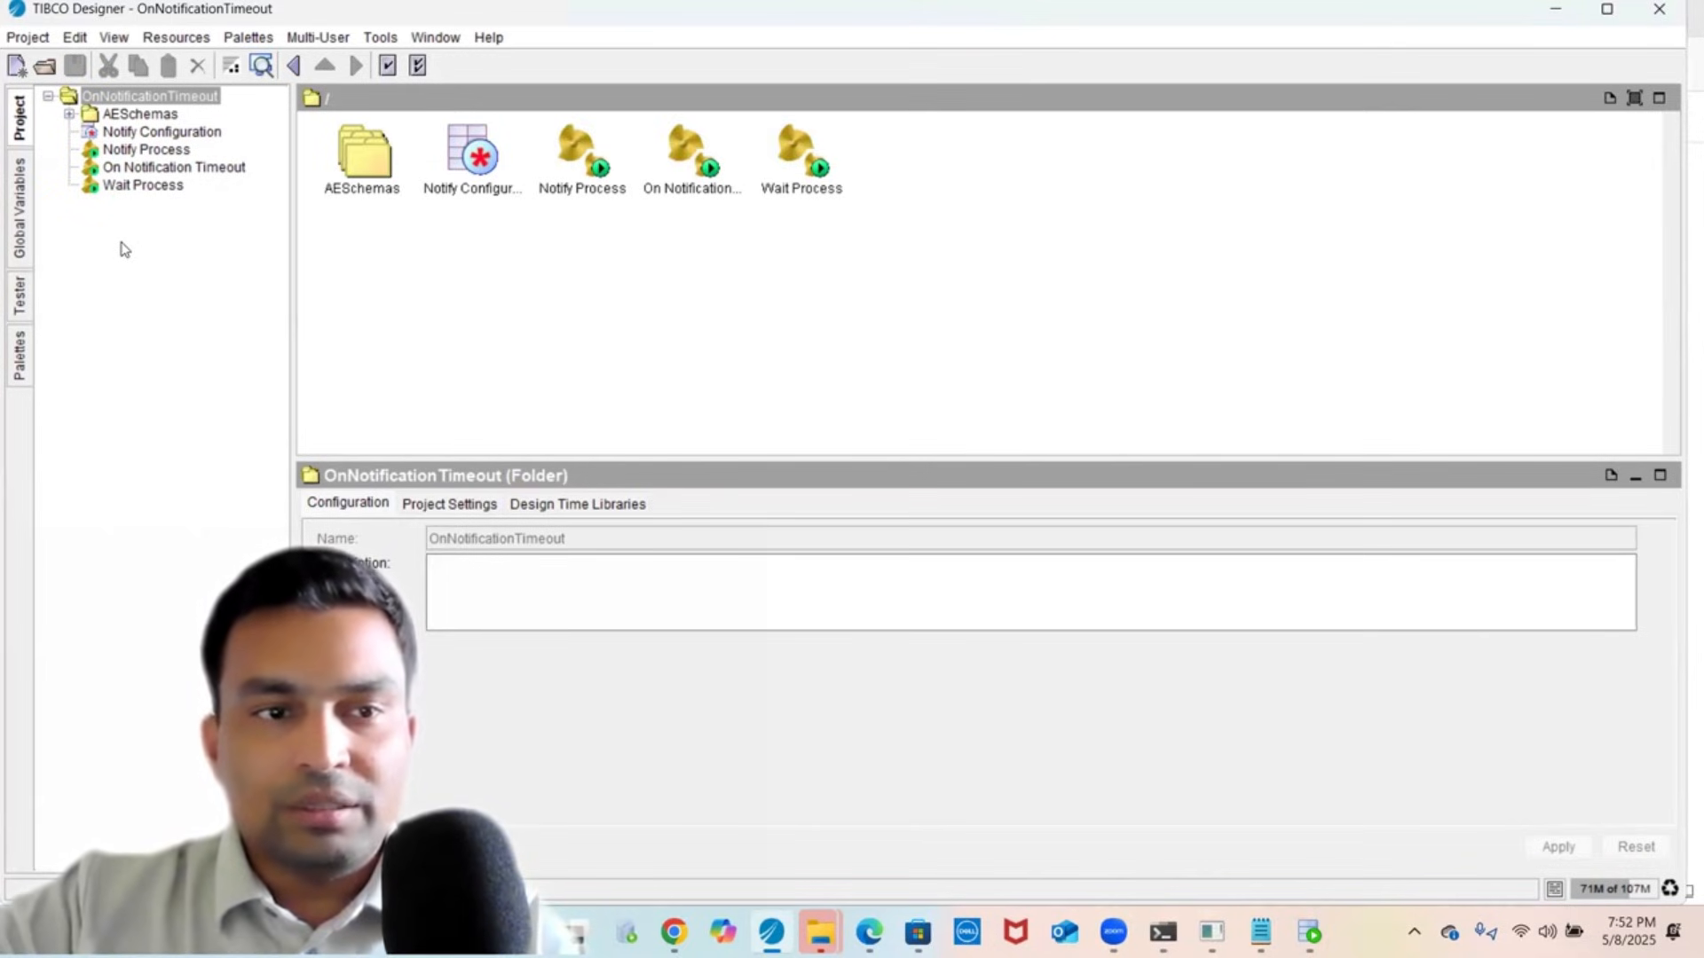
click(131, 151)
- Browse On Notification Timeout, Wait Process, then return to the Notify Process diagram
click(134, 168)
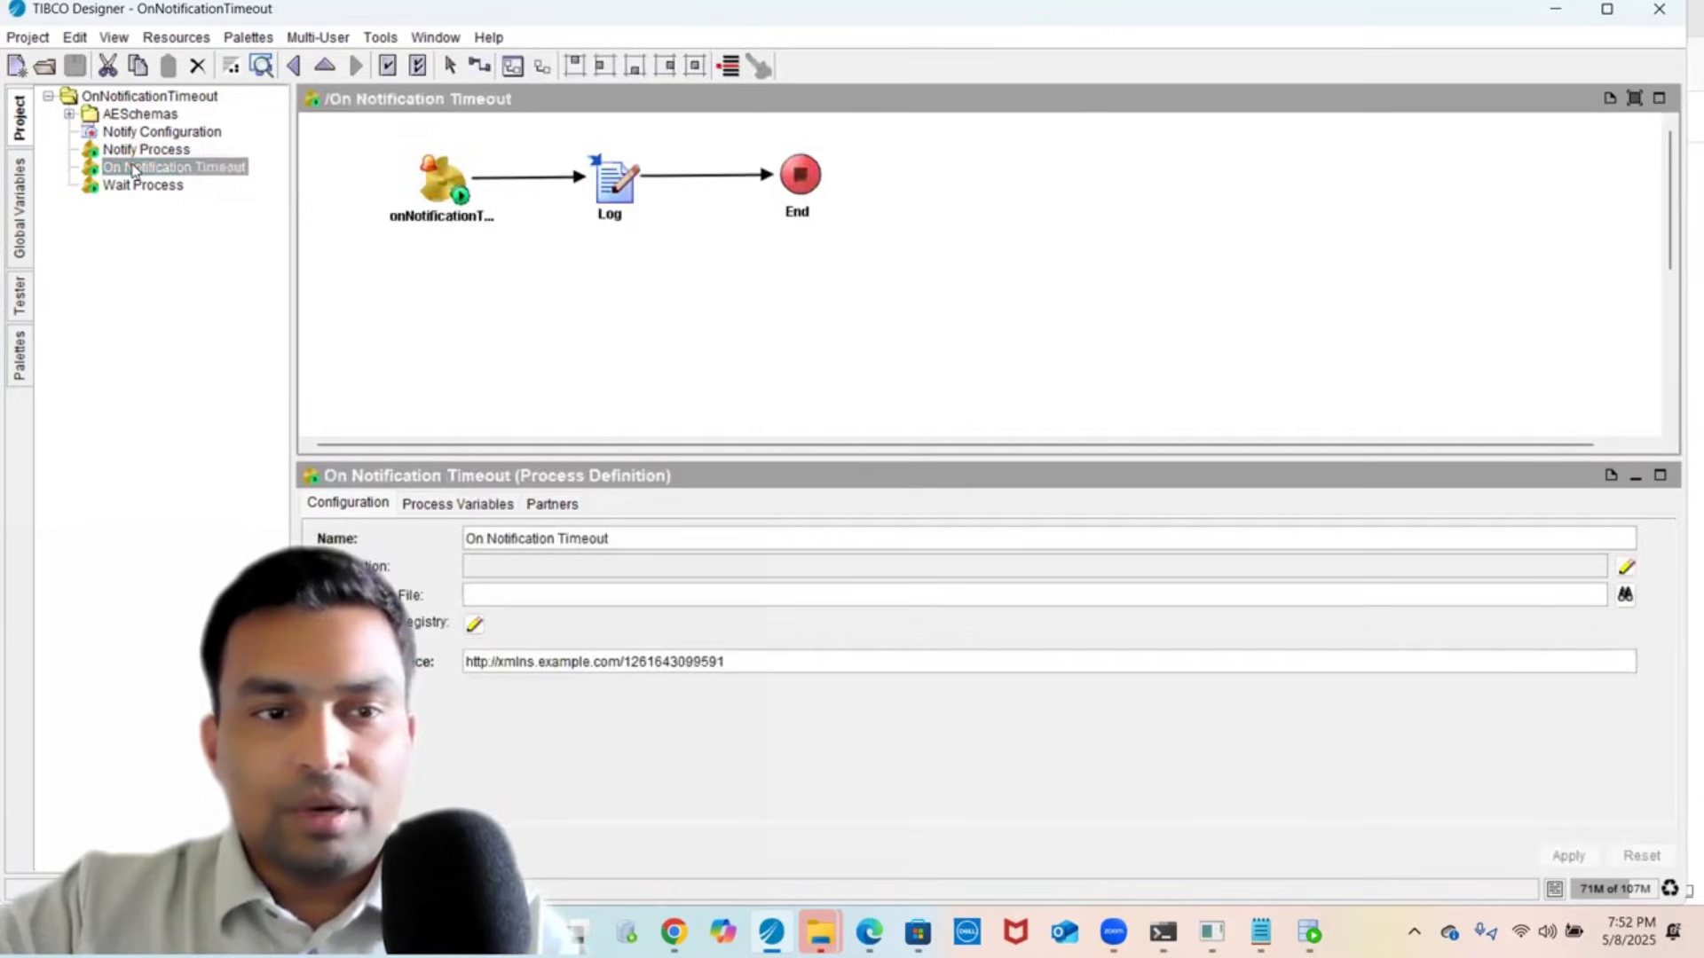
click(118, 190)
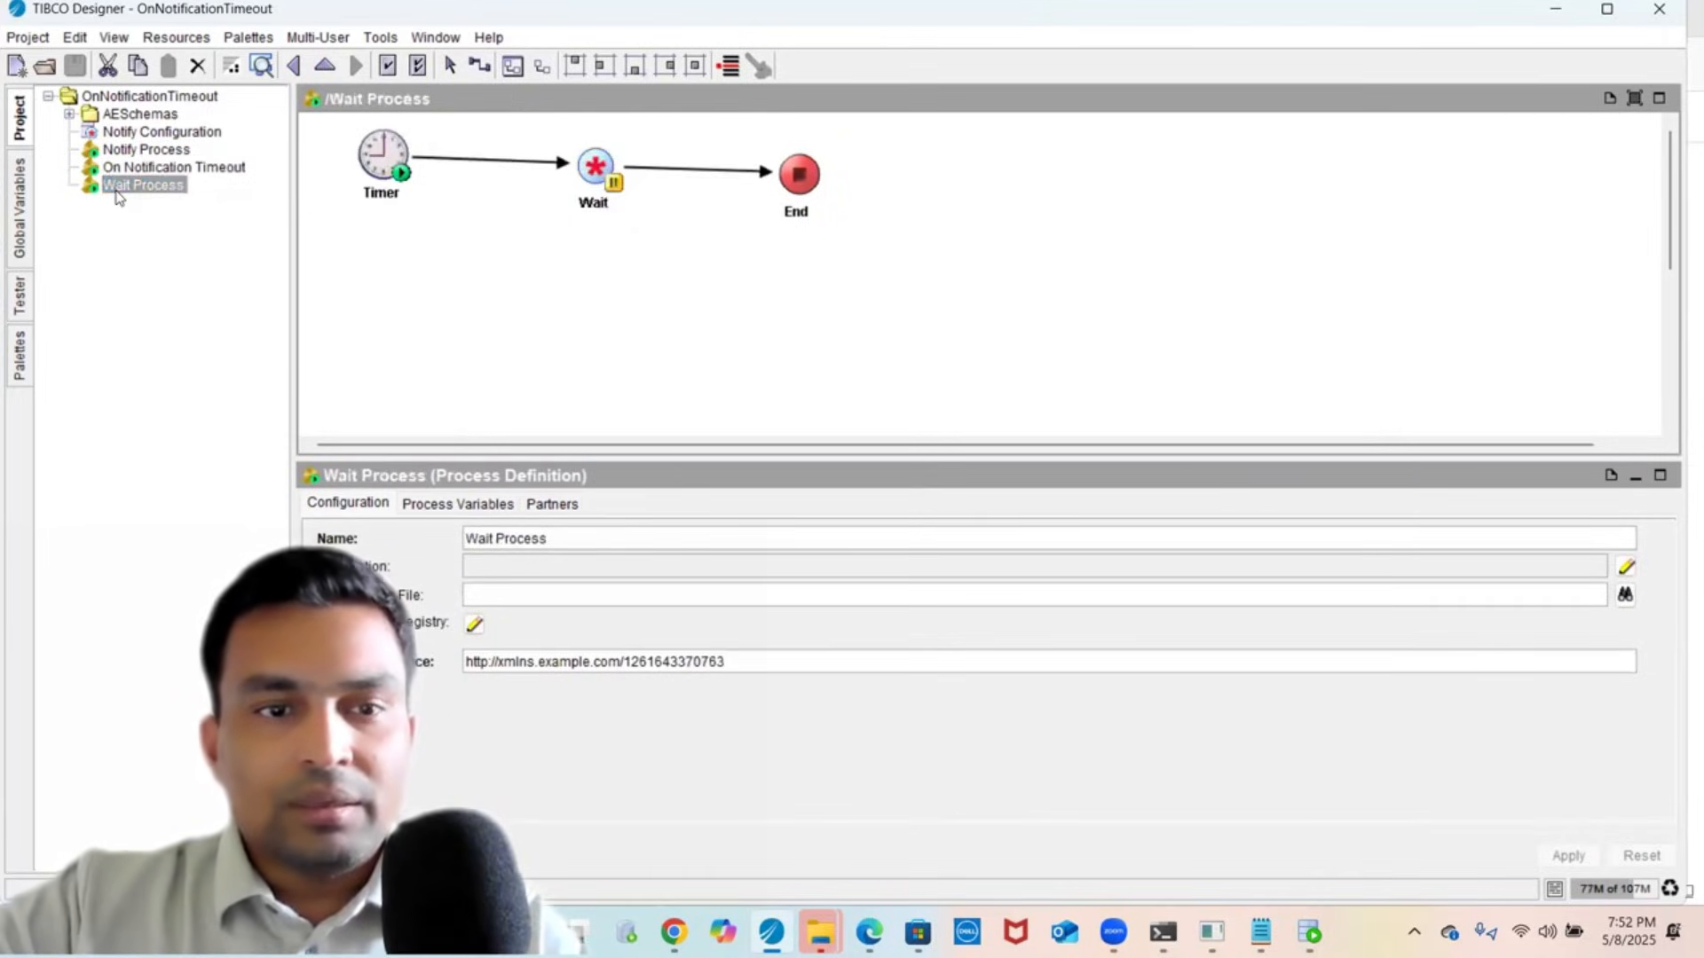
click(138, 153)
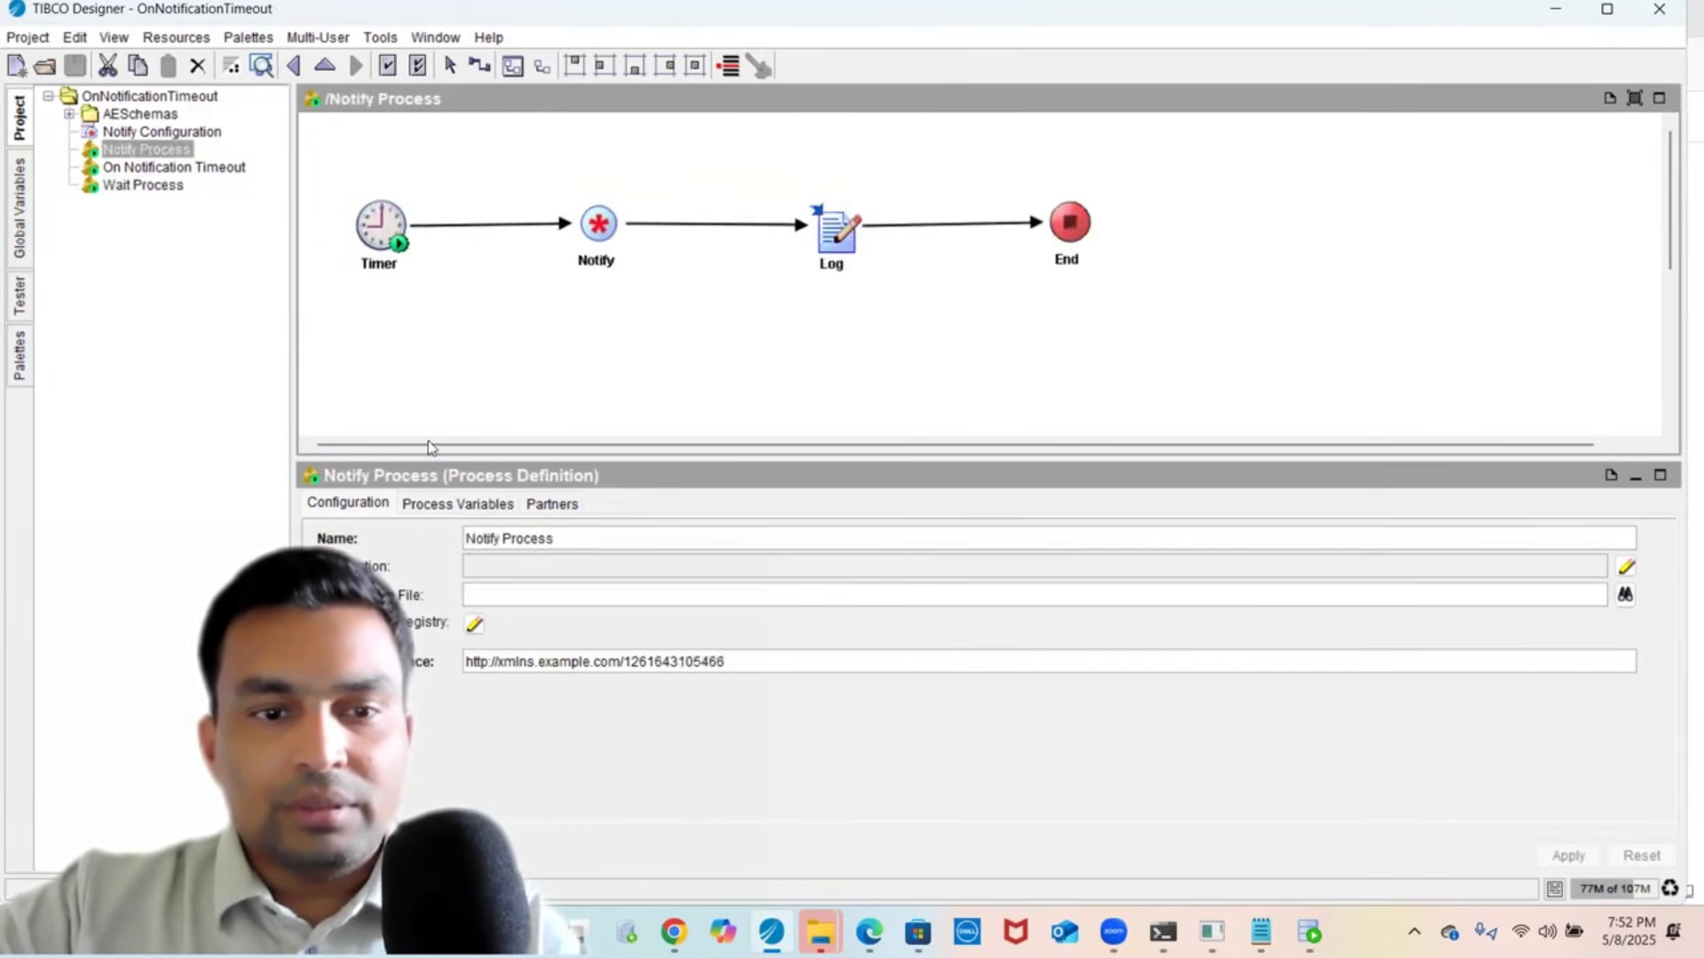
- Move all Notify Process activities up-left and enlarge the Timer activity's settings area
drag(330, 150, 1206, 296)
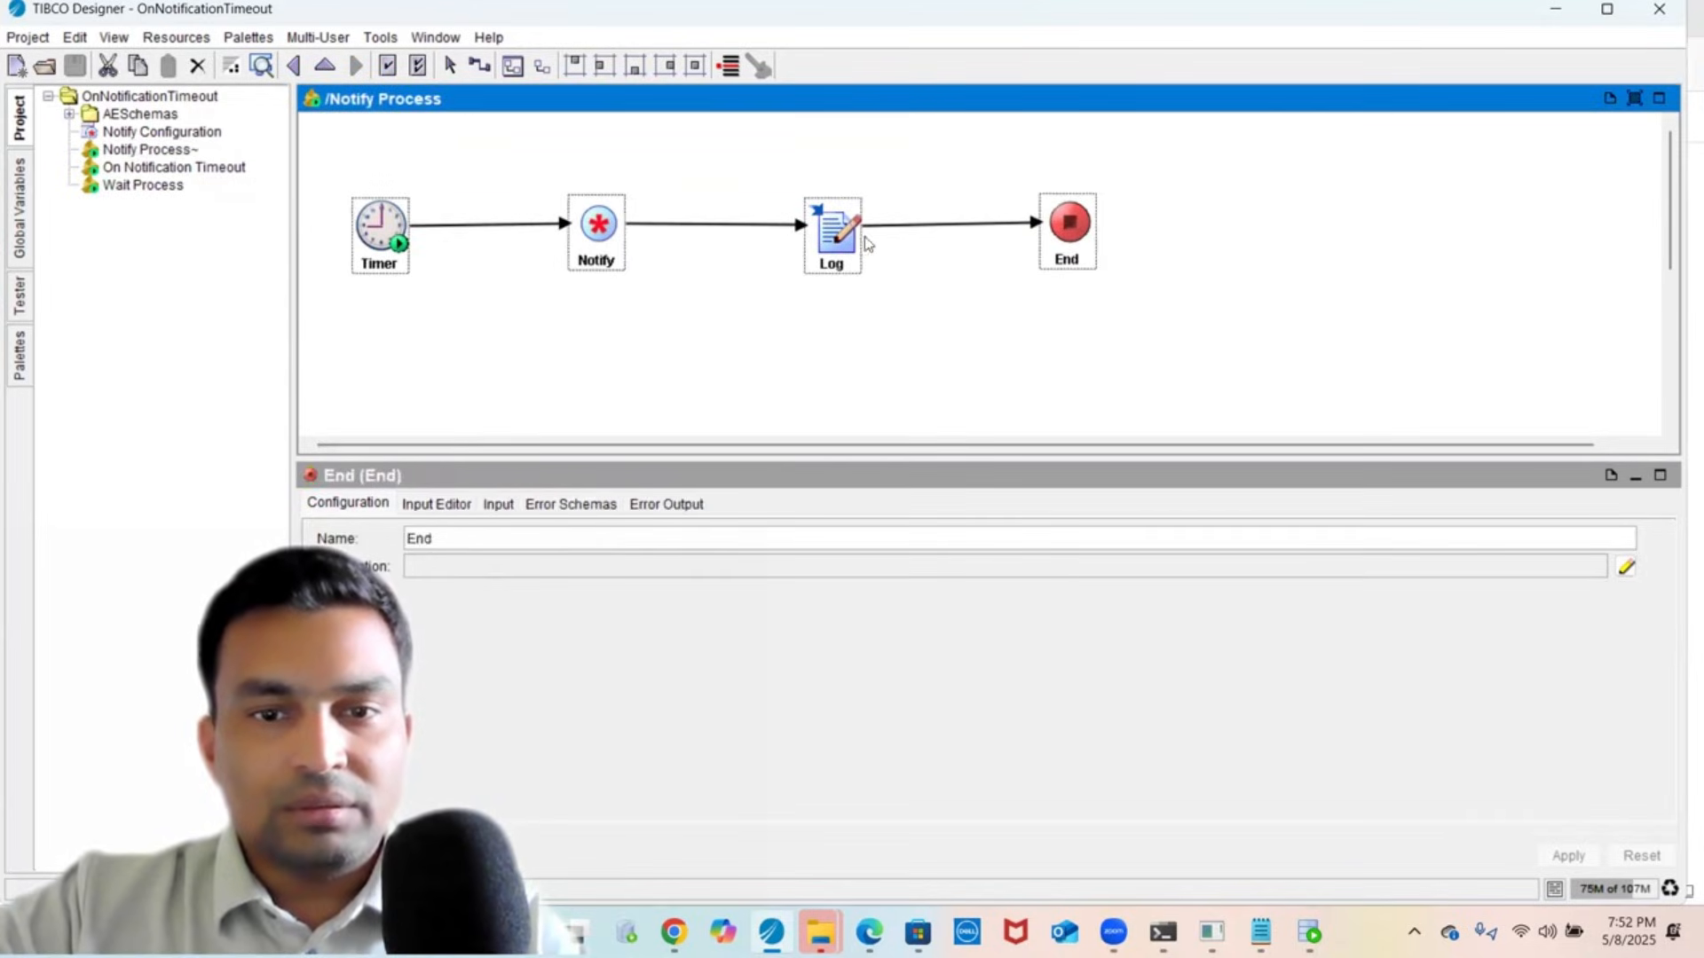
drag(846, 238, 828, 184)
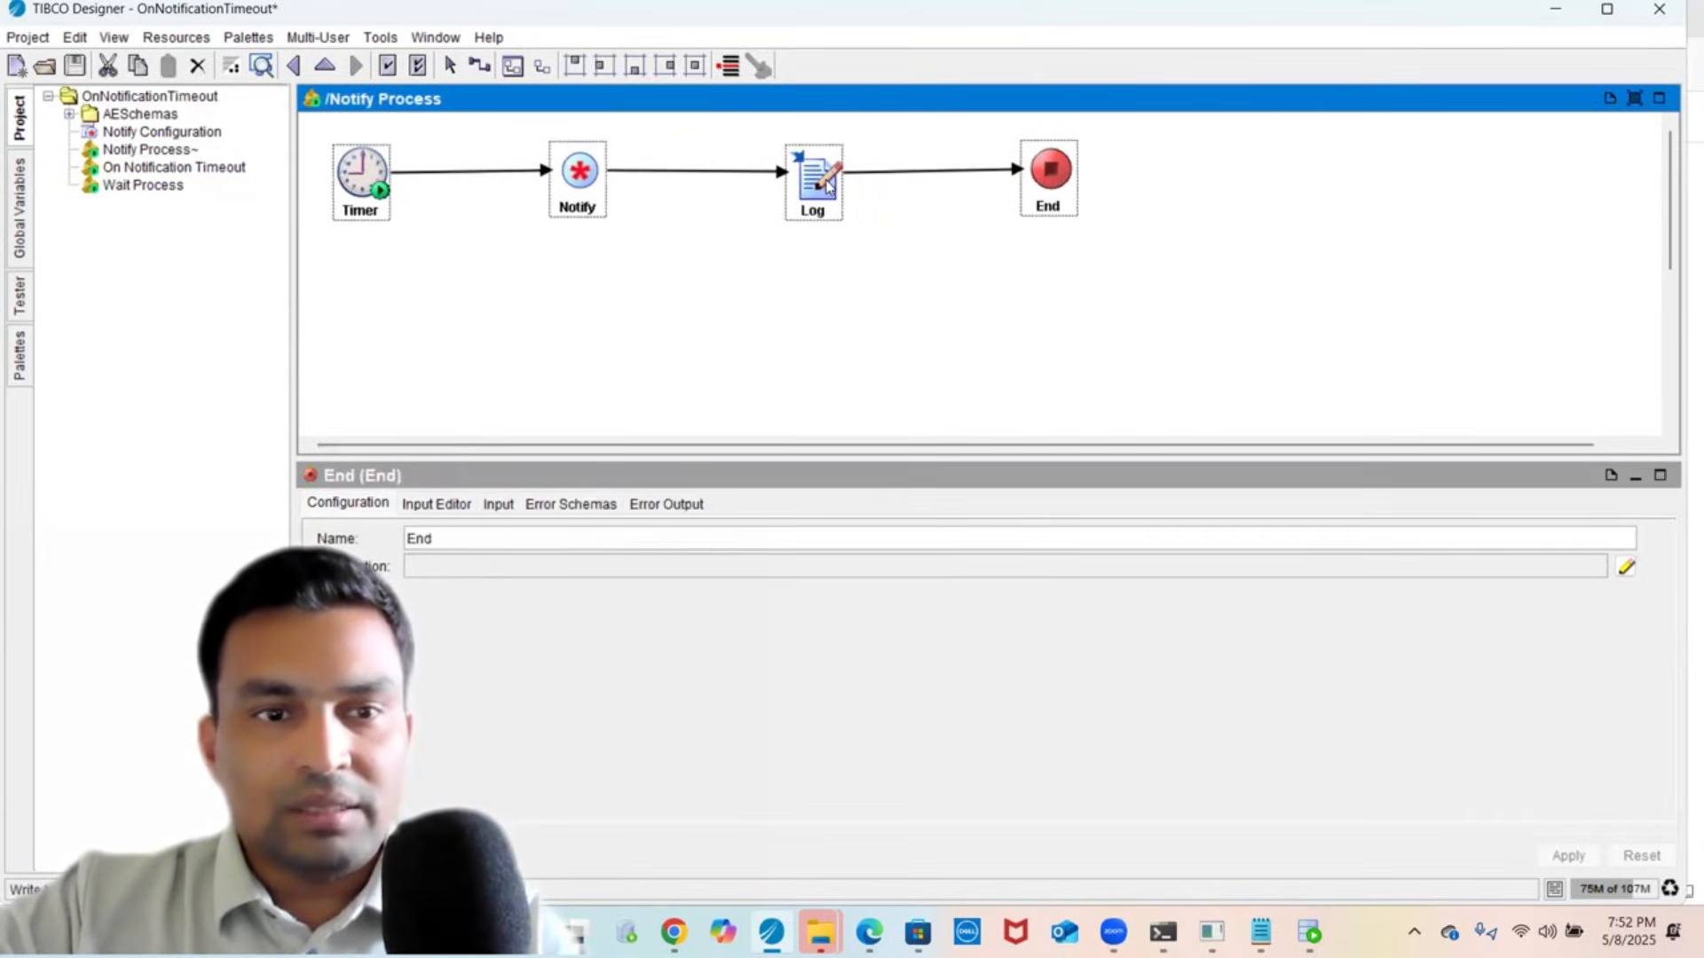
click(546, 251)
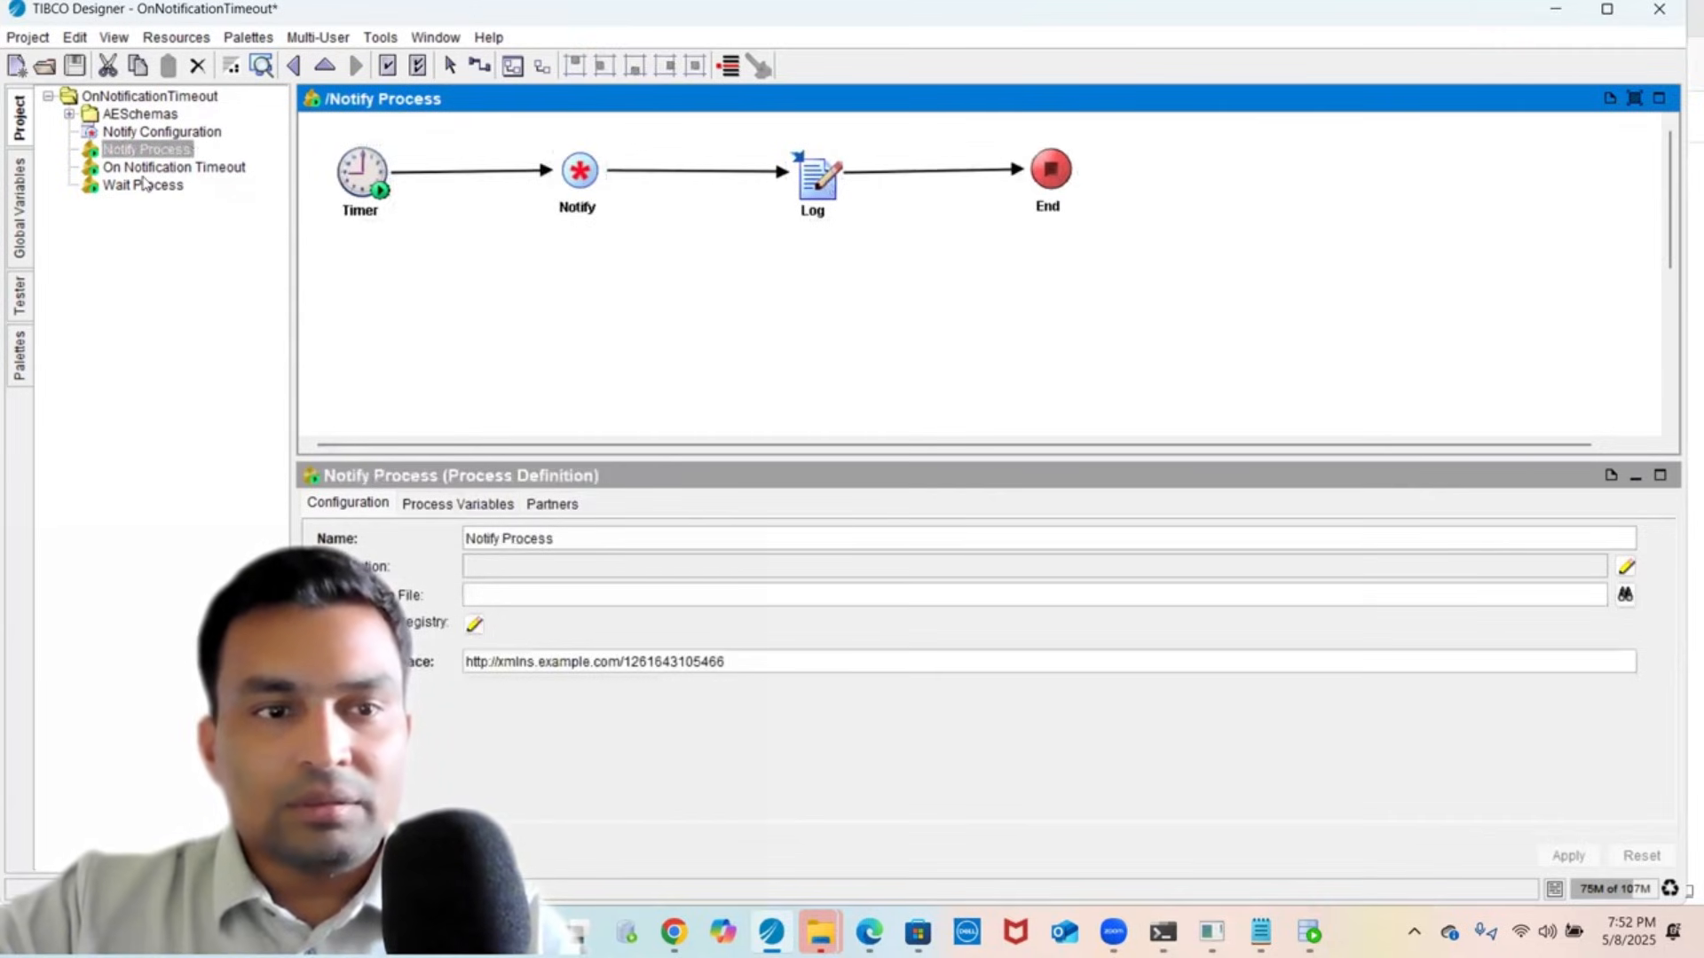
click(361, 175)
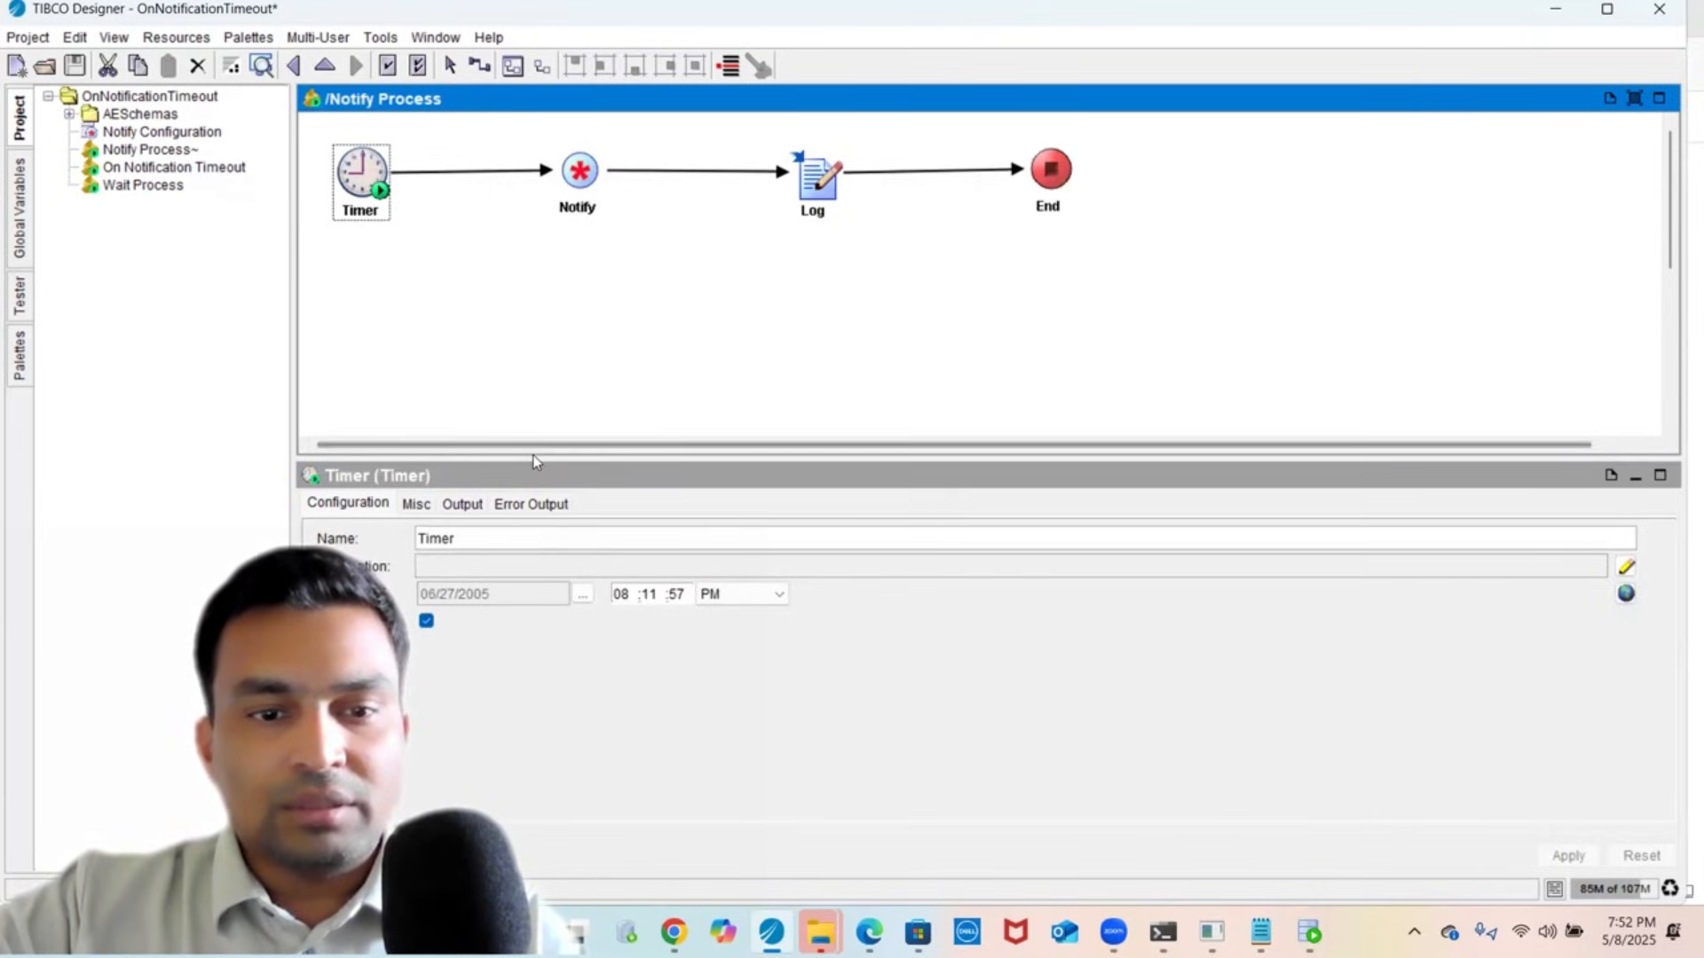
drag(535, 458, 531, 256)
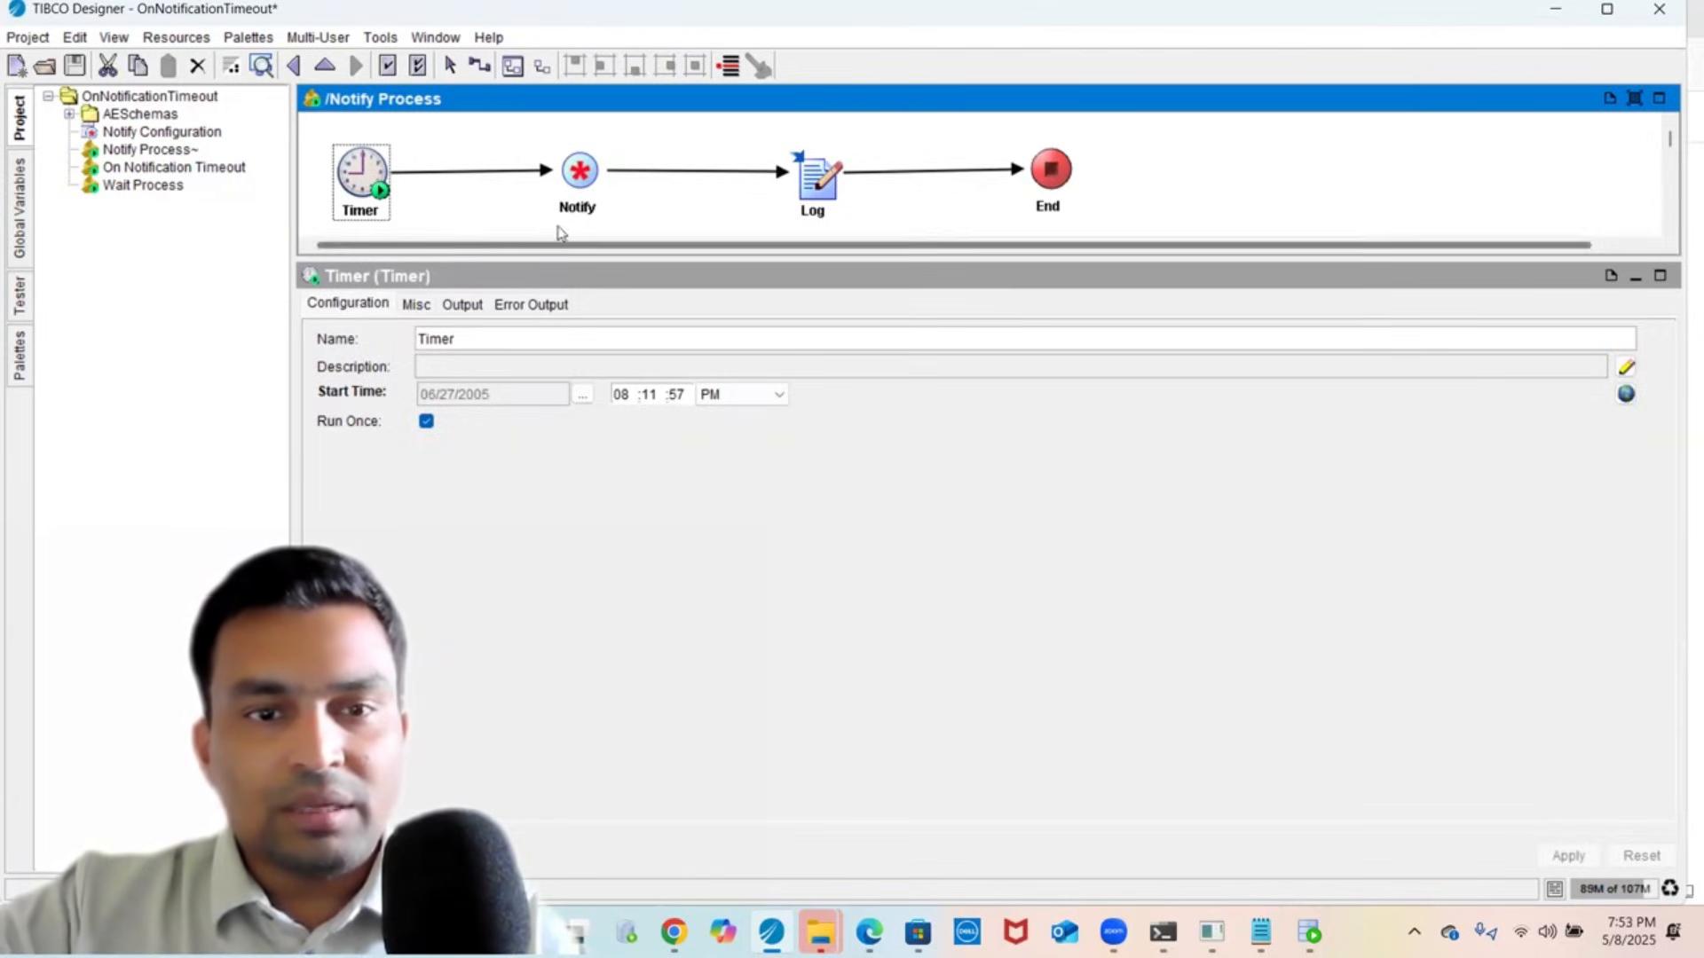
- Review the Notify activity's key, timeout and message input mappings
click(578, 202)
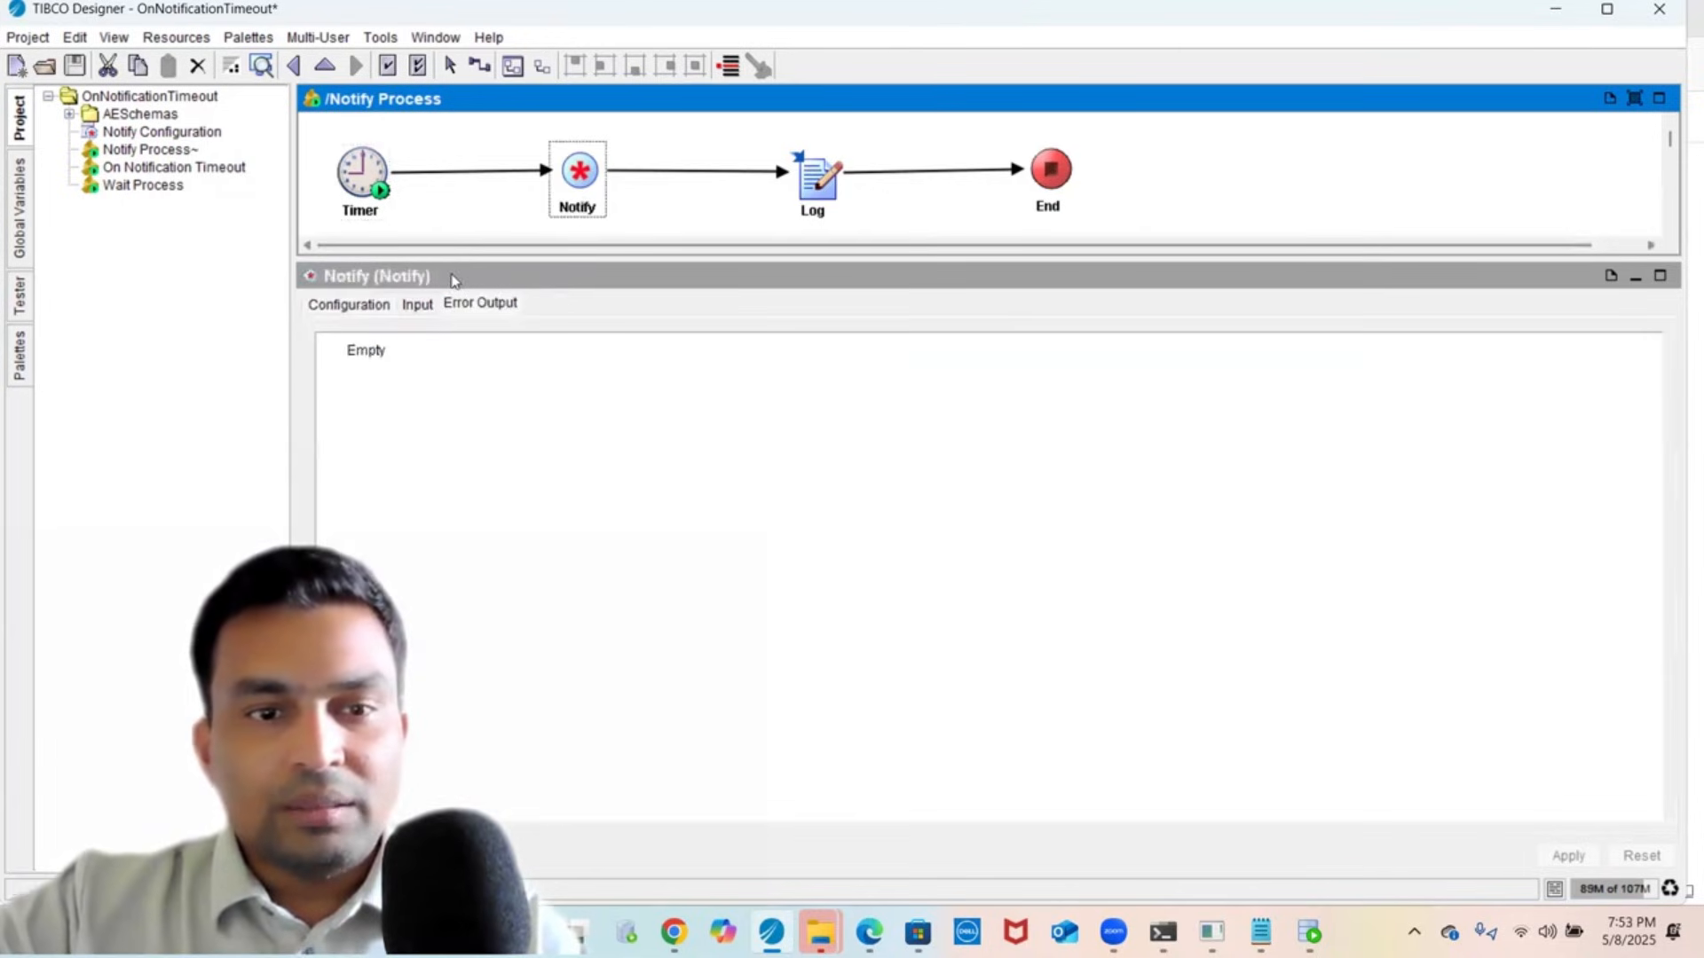
click(417, 304)
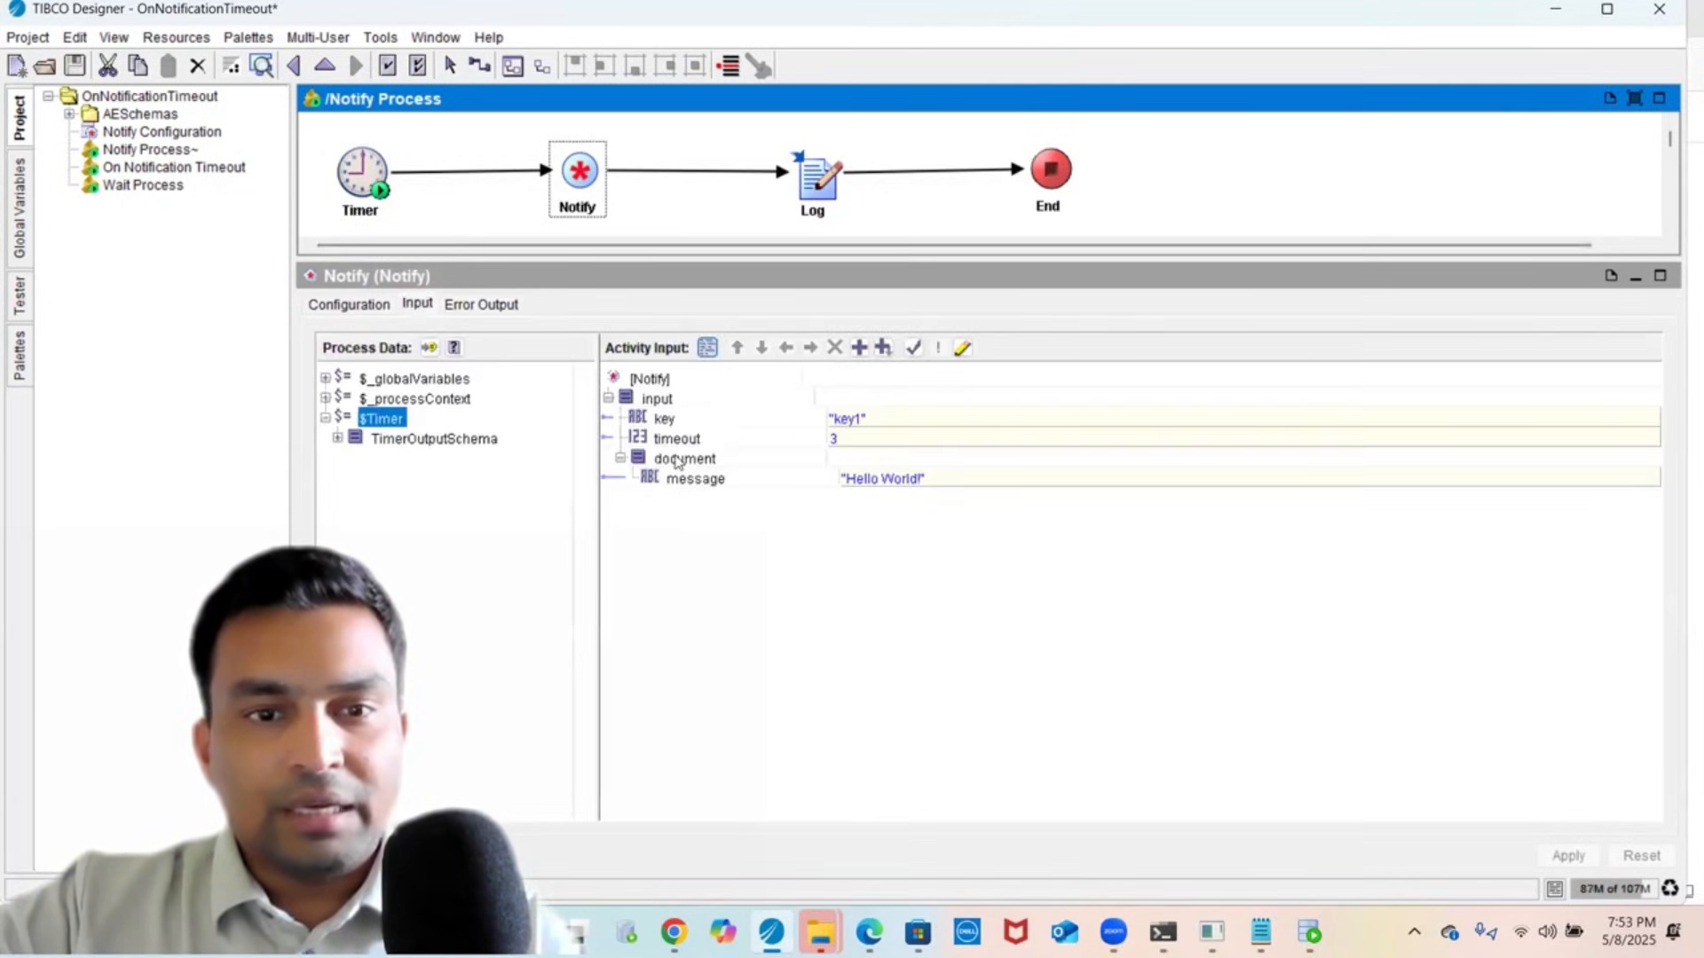
click(667, 419)
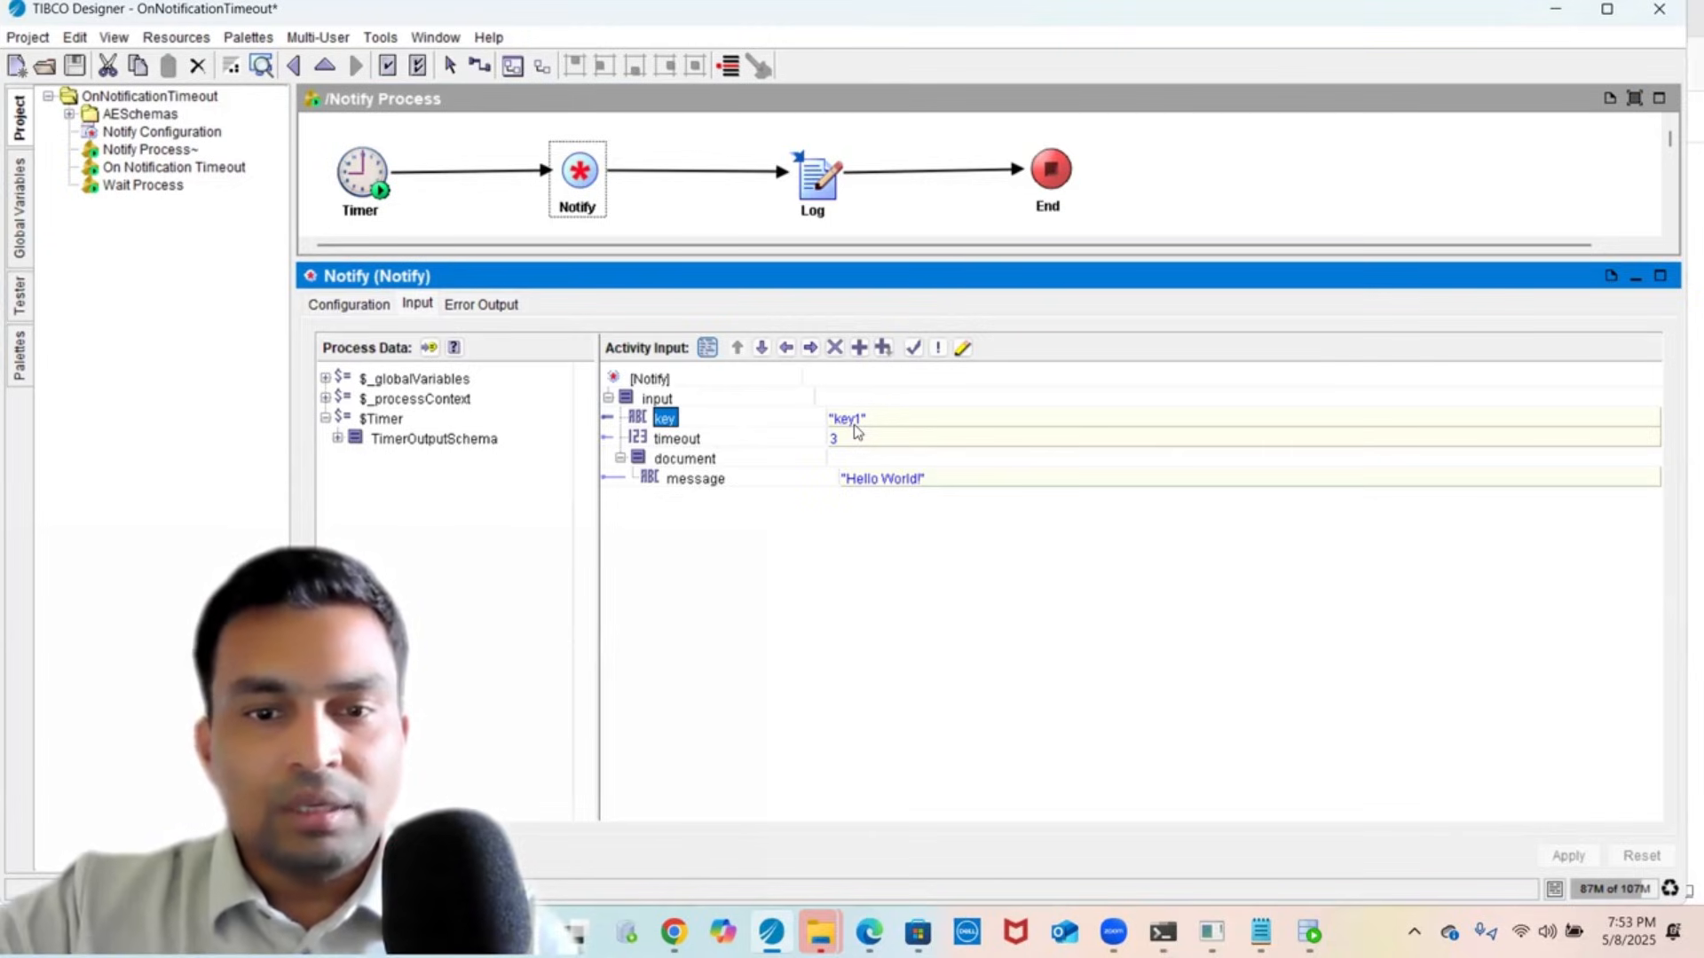
click(690, 440)
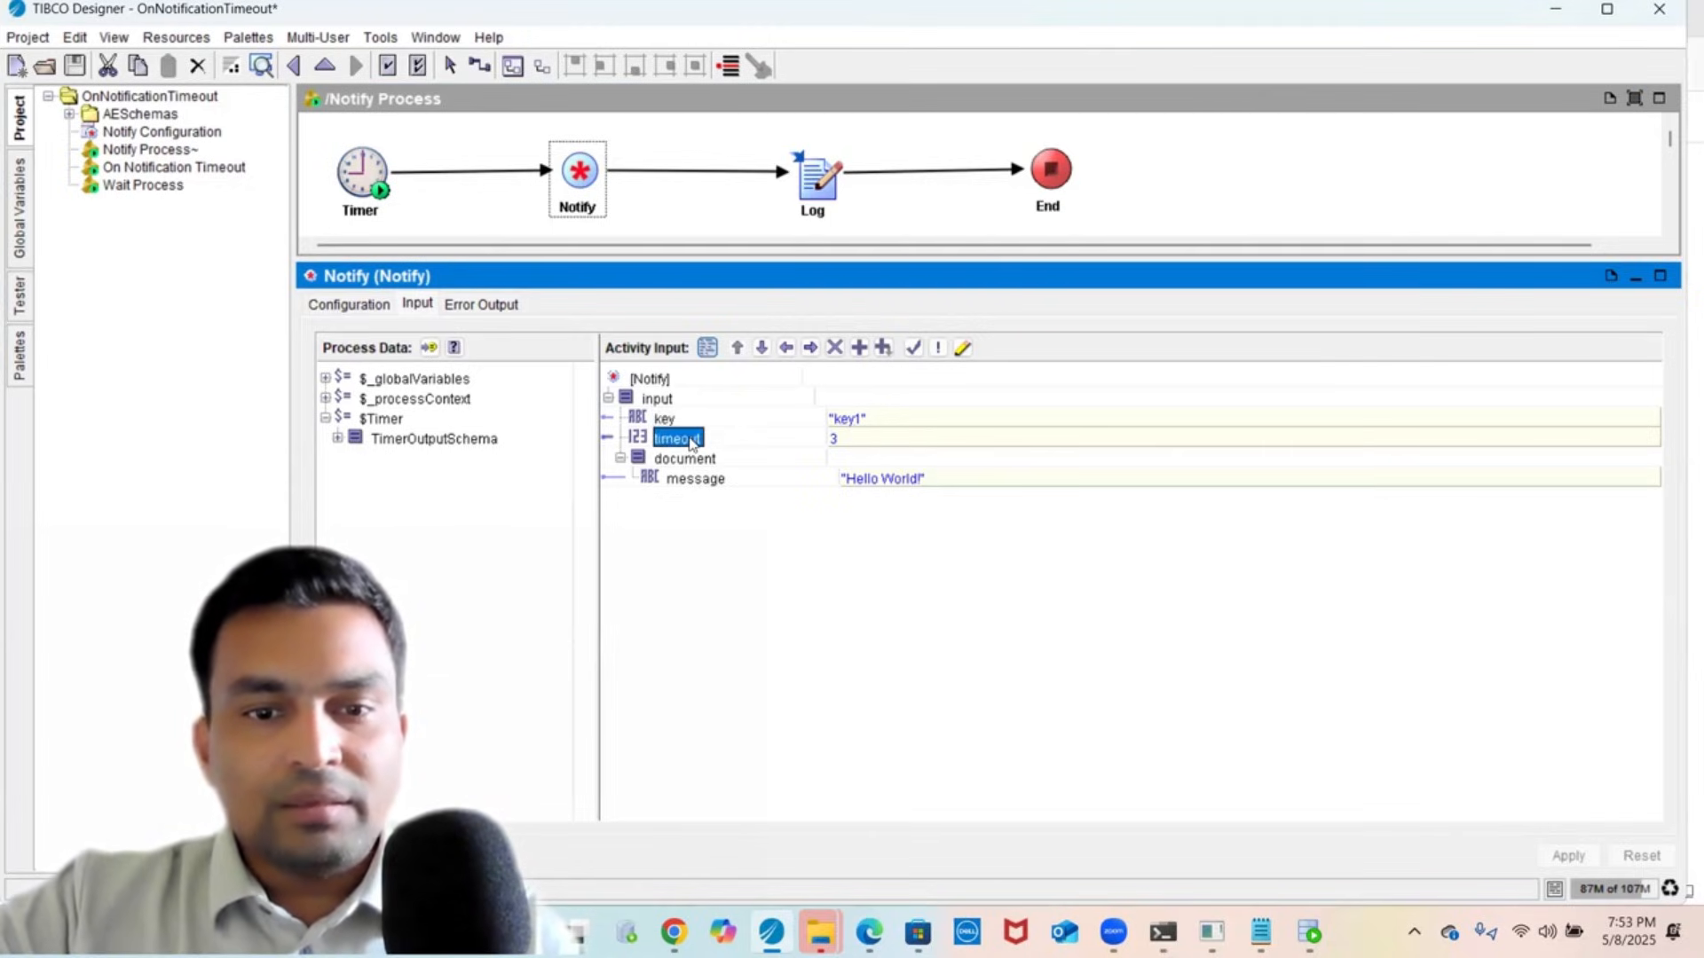
click(702, 480)
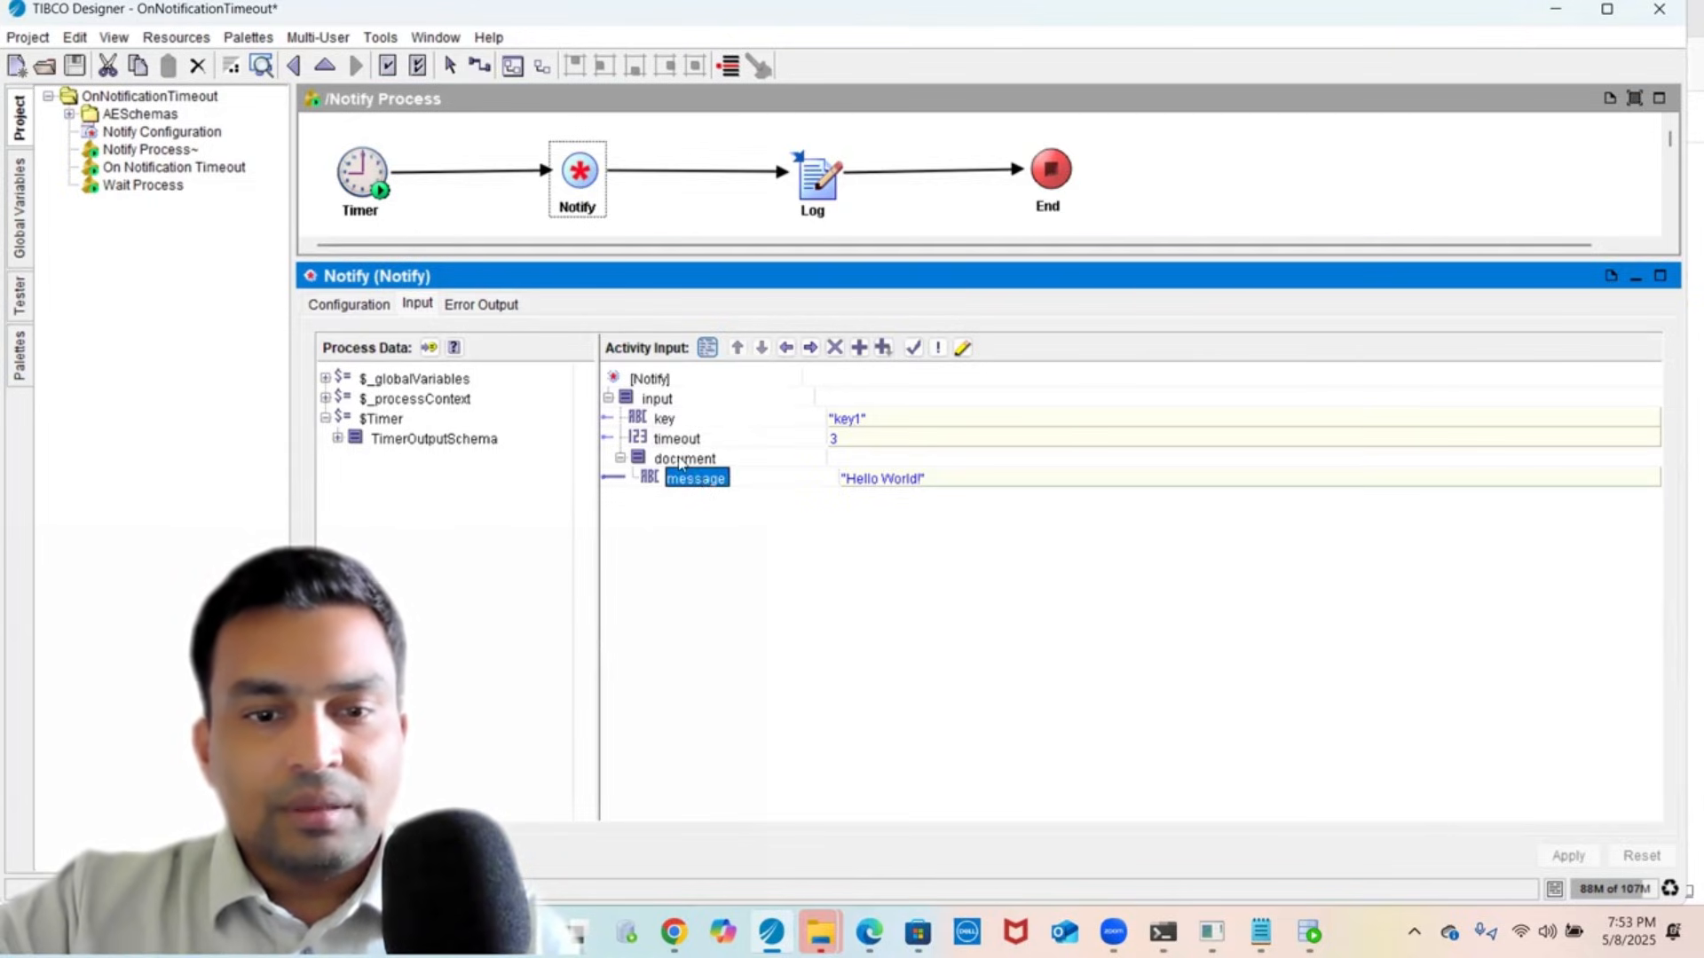
click(682, 461)
click(685, 480)
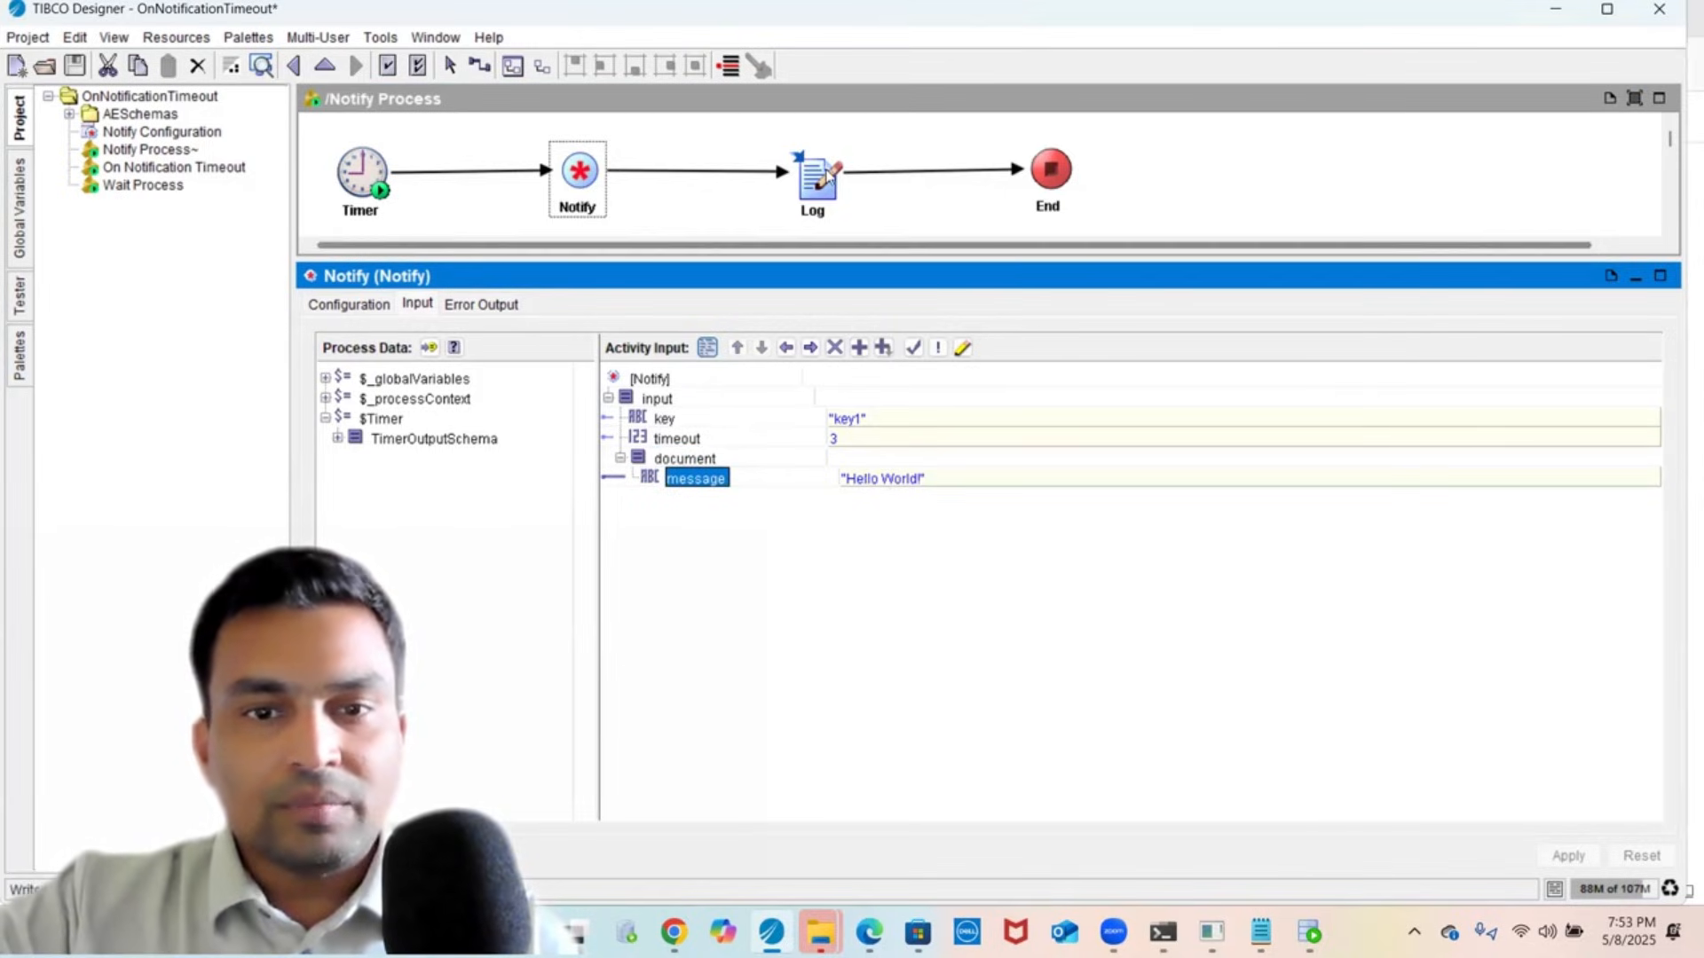
- Check the Log activity's input message, then open the Wait Process
click(825, 182)
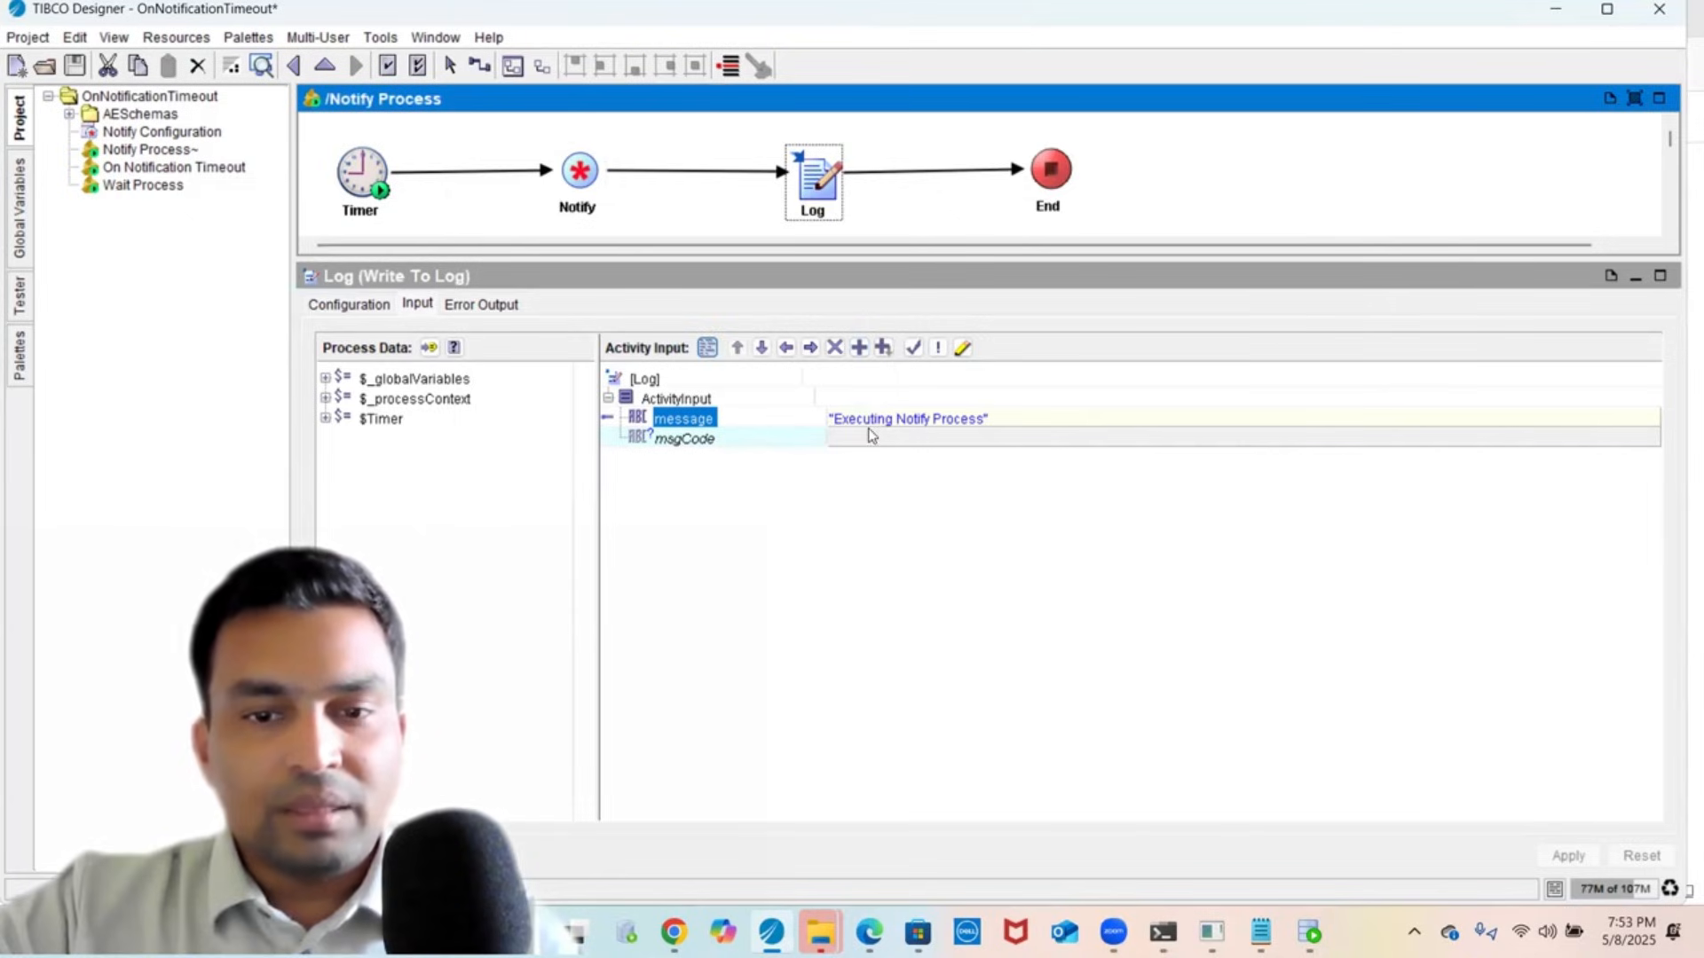
click(560, 138)
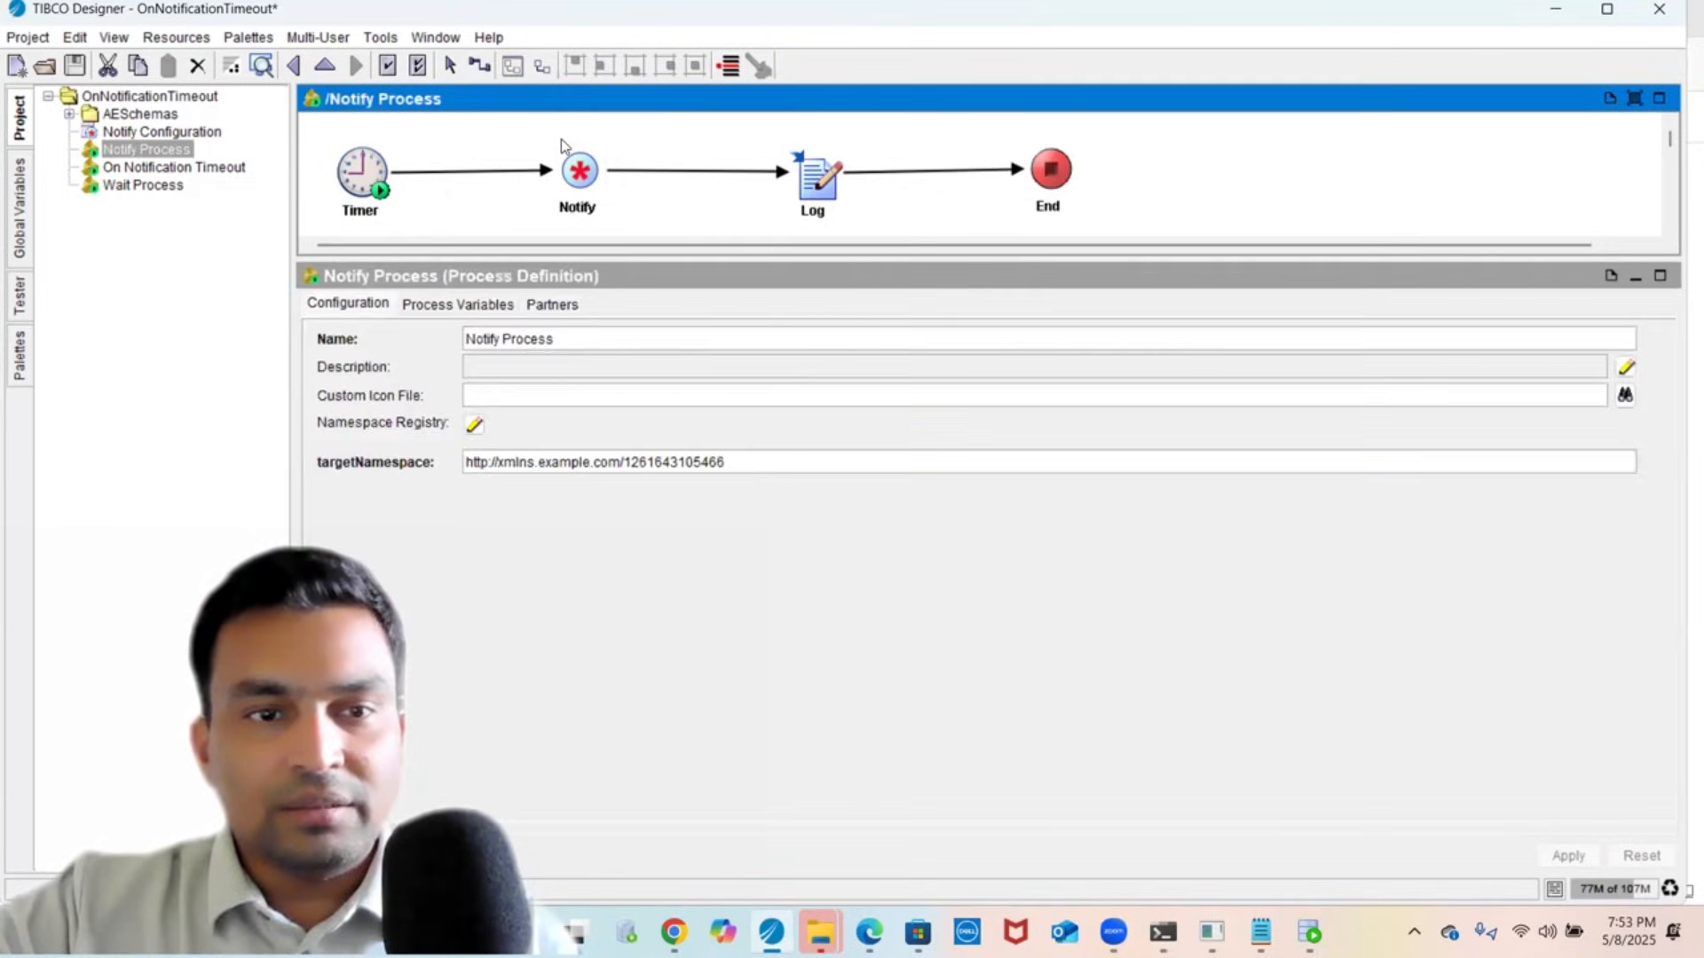
click(121, 187)
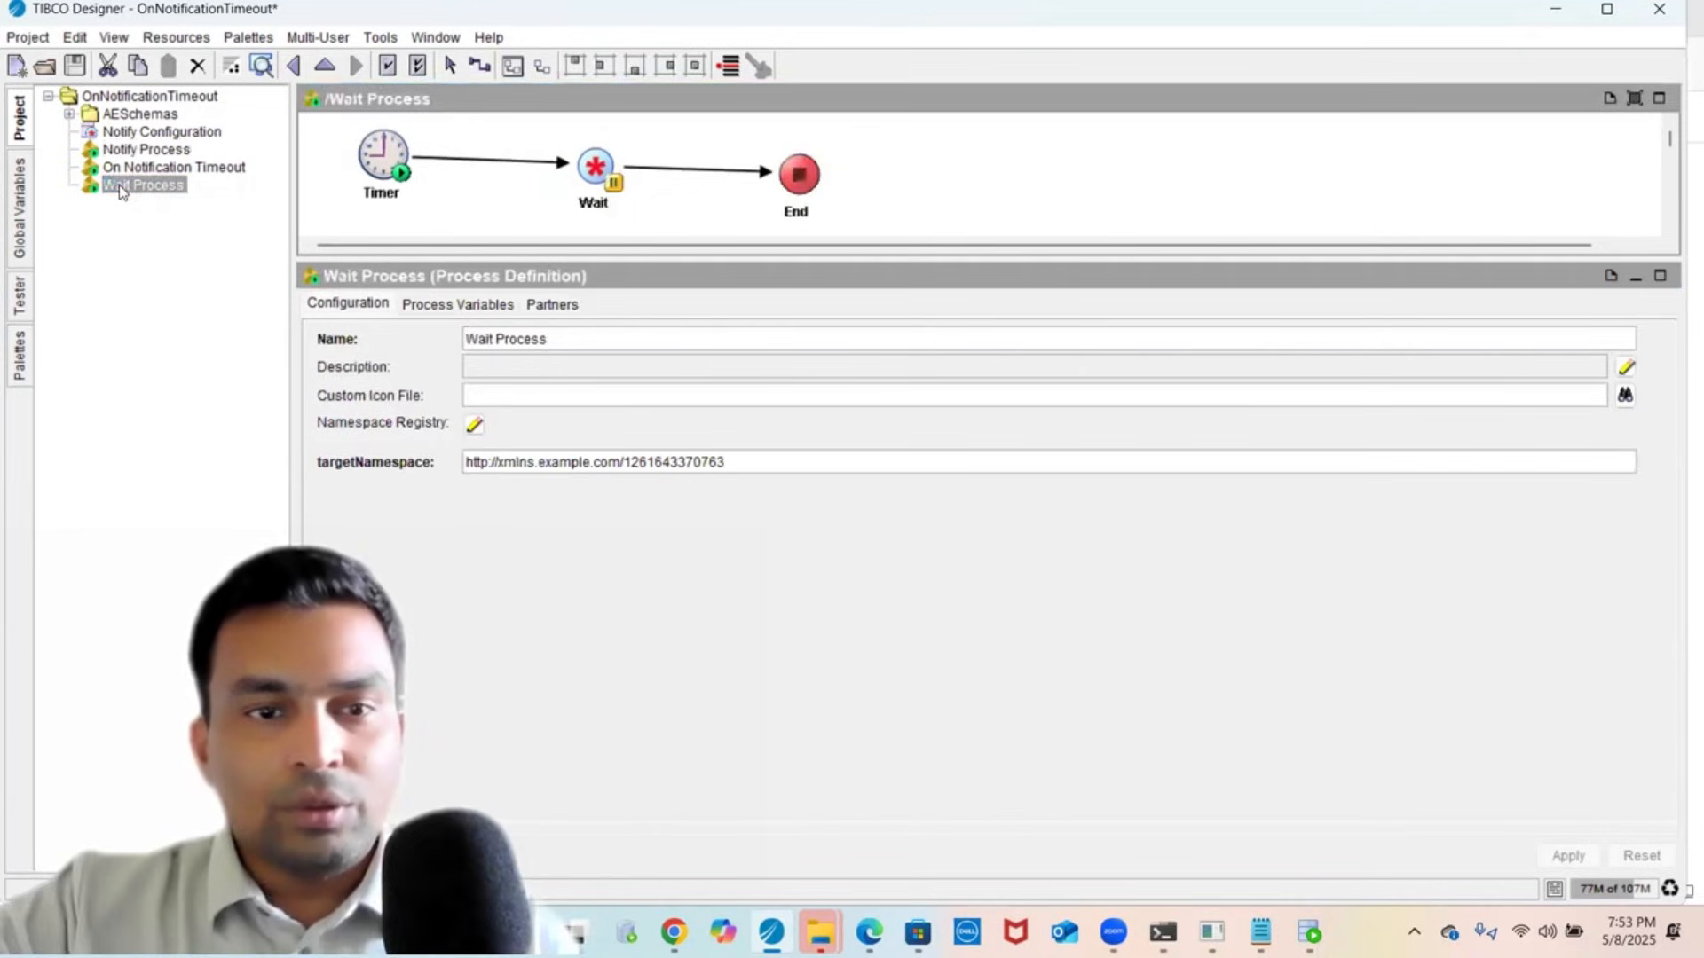
- Inspect the Wait activity's key and timeout inputs, comparing them with the Notify activity
click(387, 175)
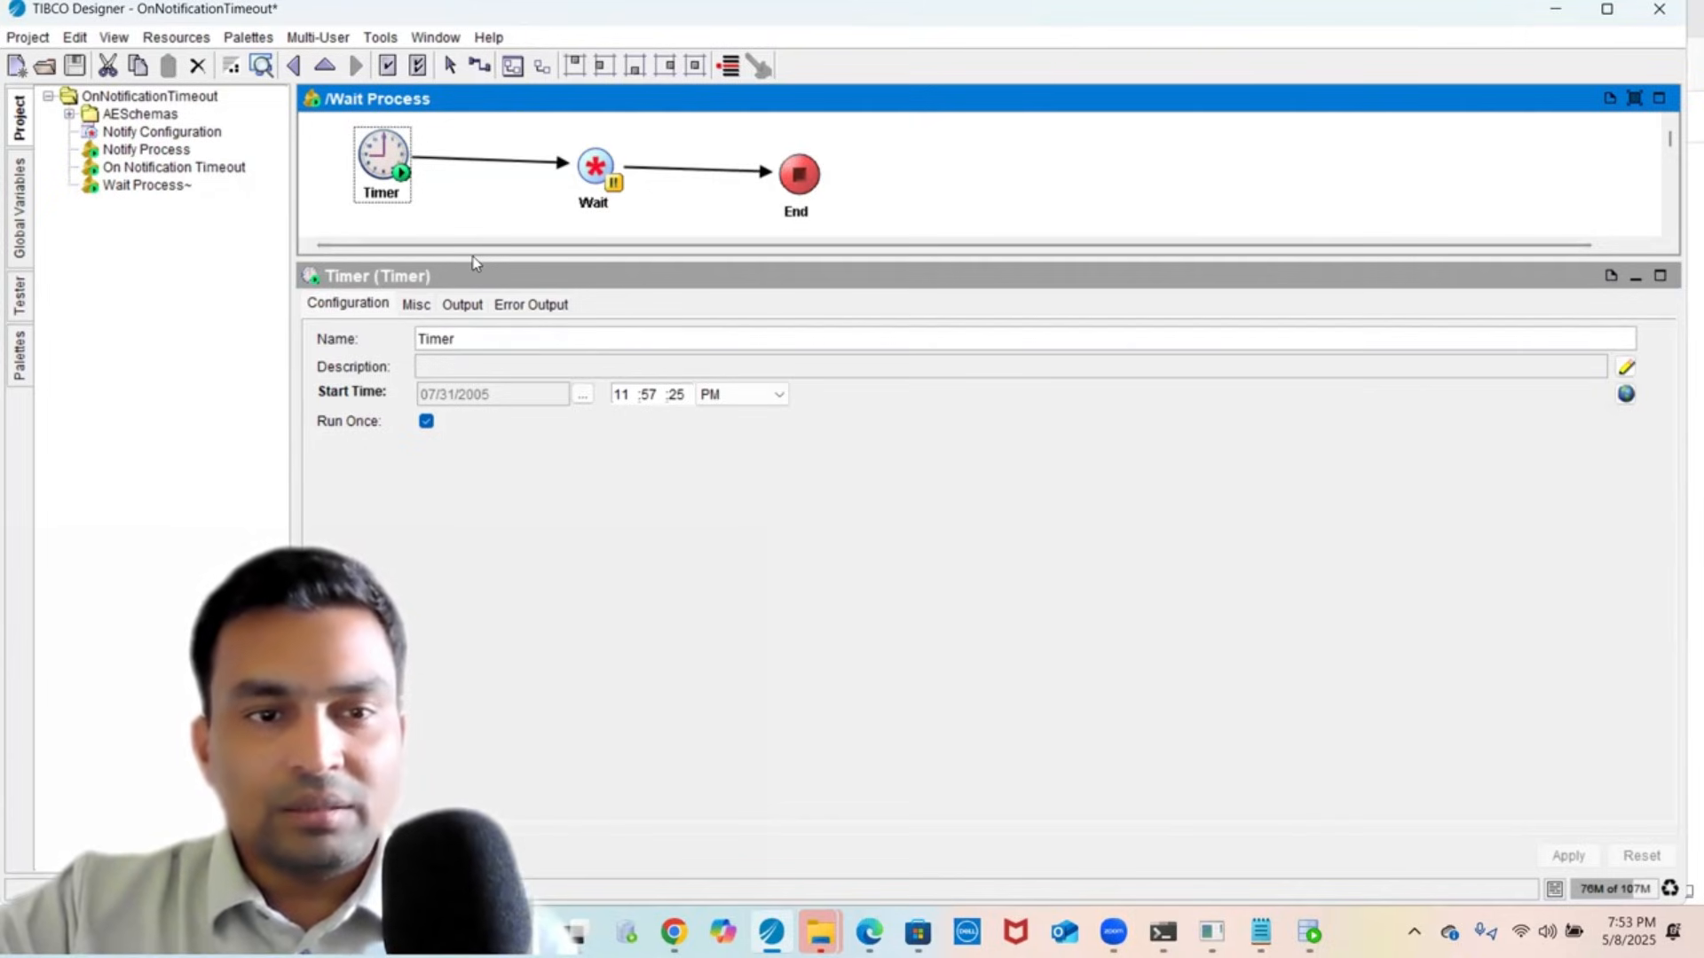
click(607, 166)
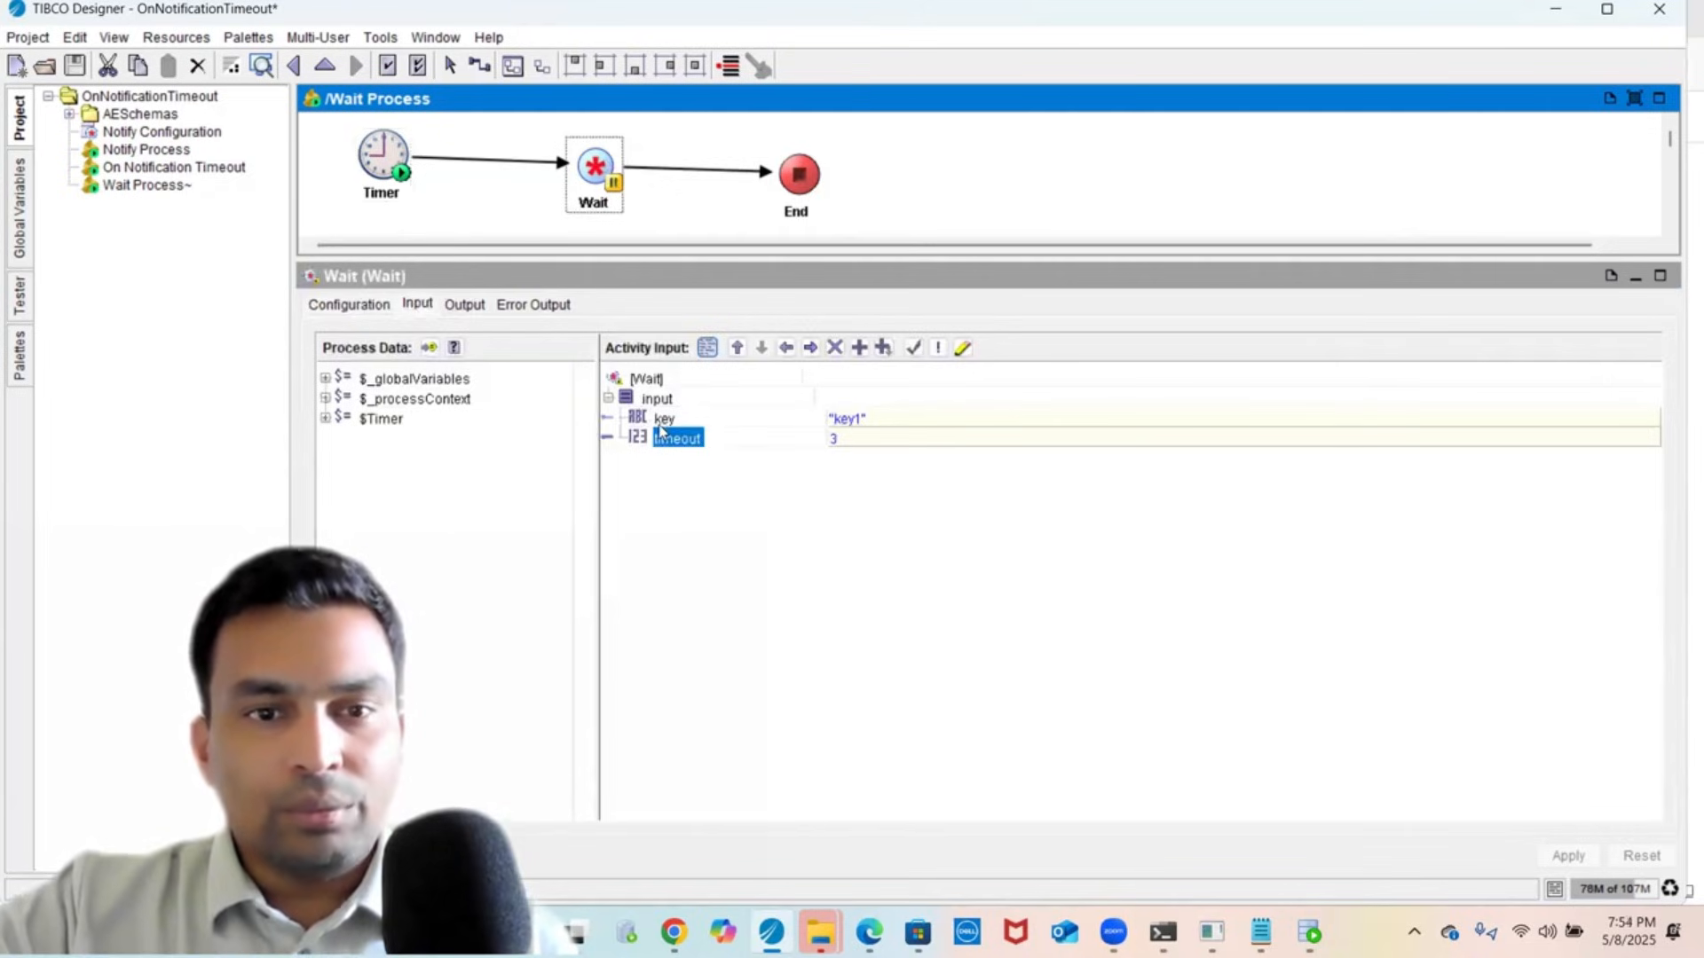
click(159, 150)
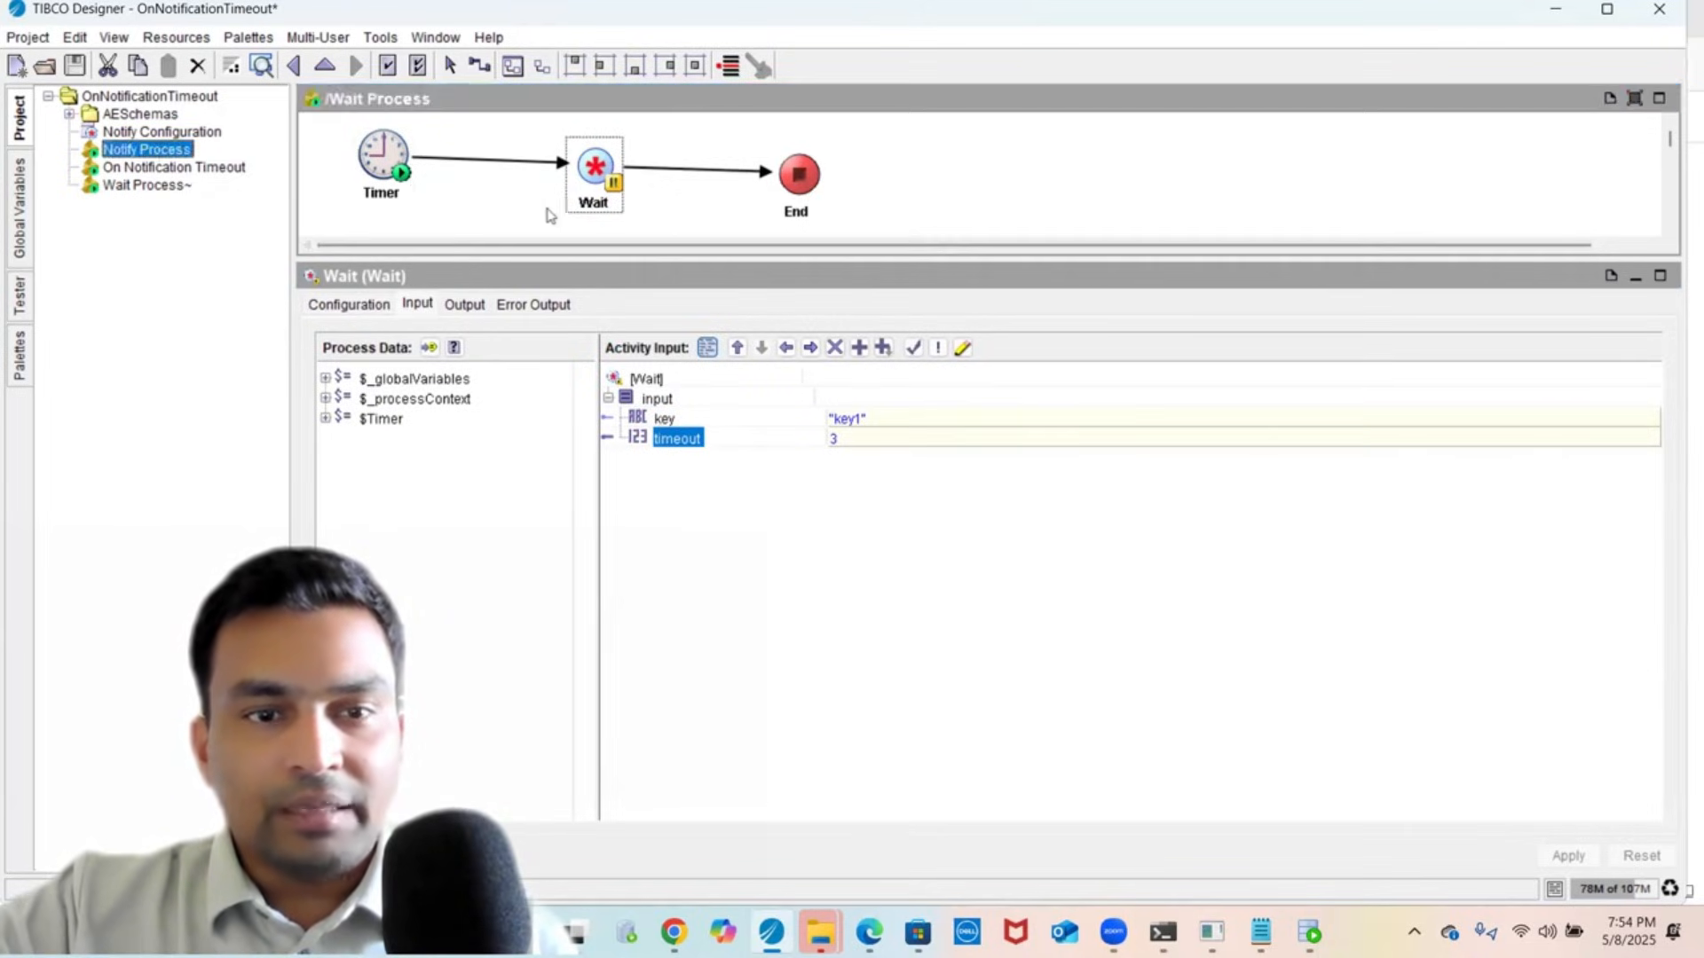
click(579, 180)
click(154, 189)
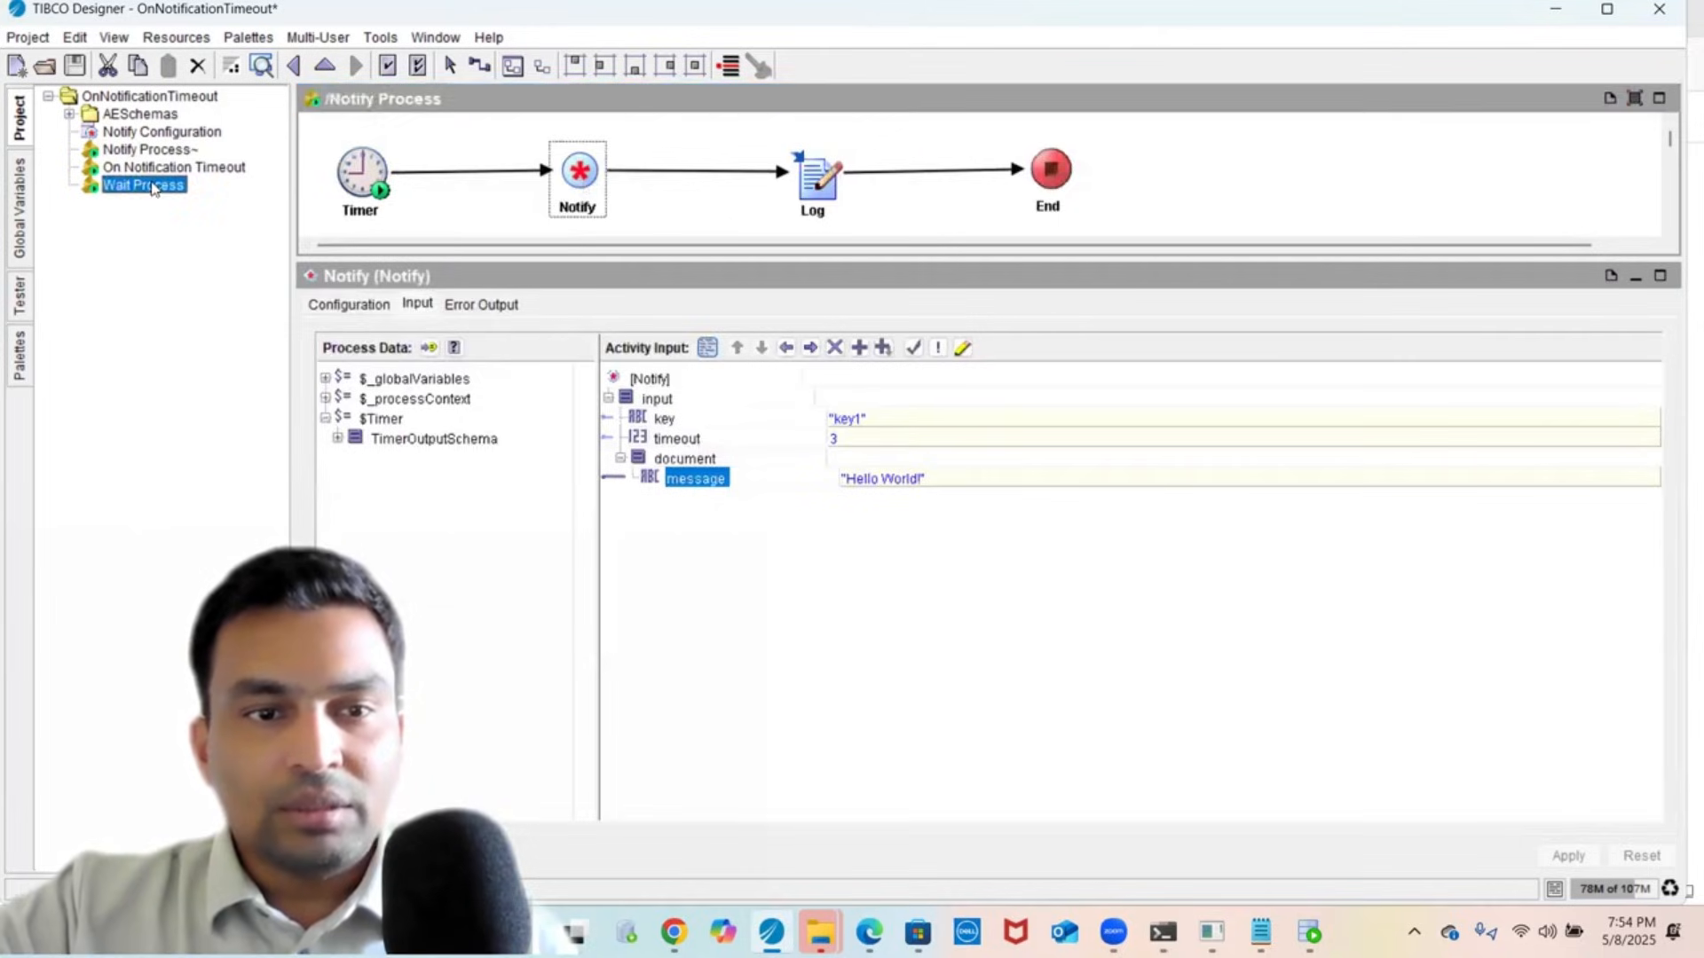
click(583, 170)
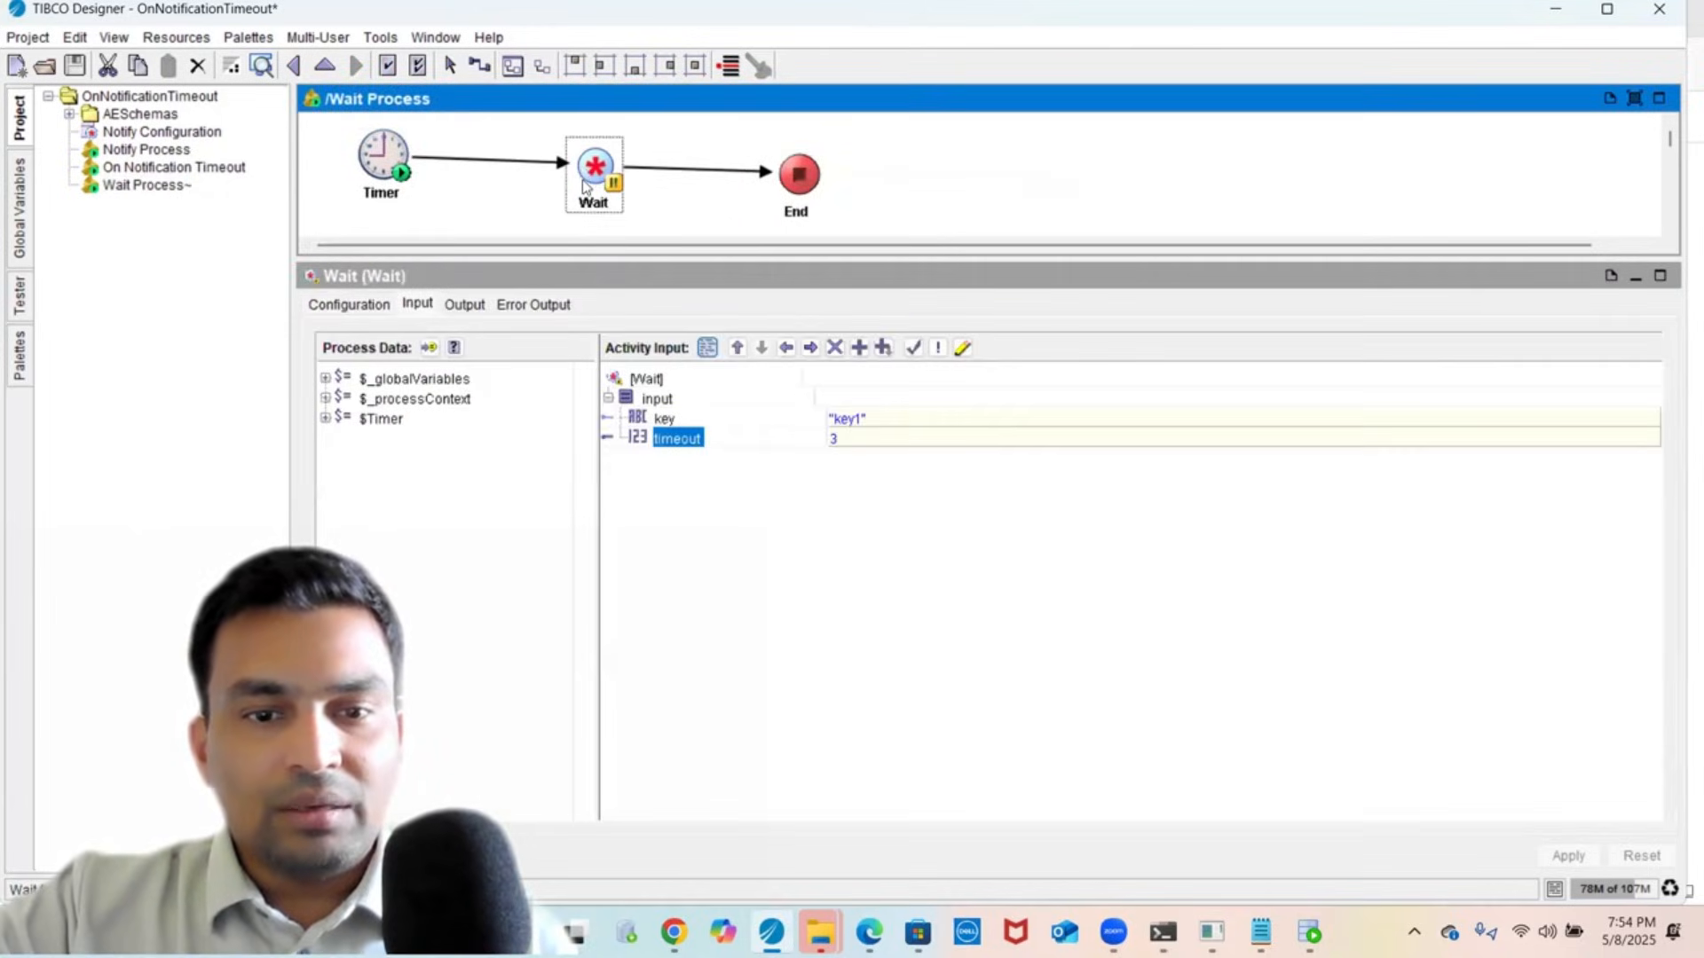
click(680, 417)
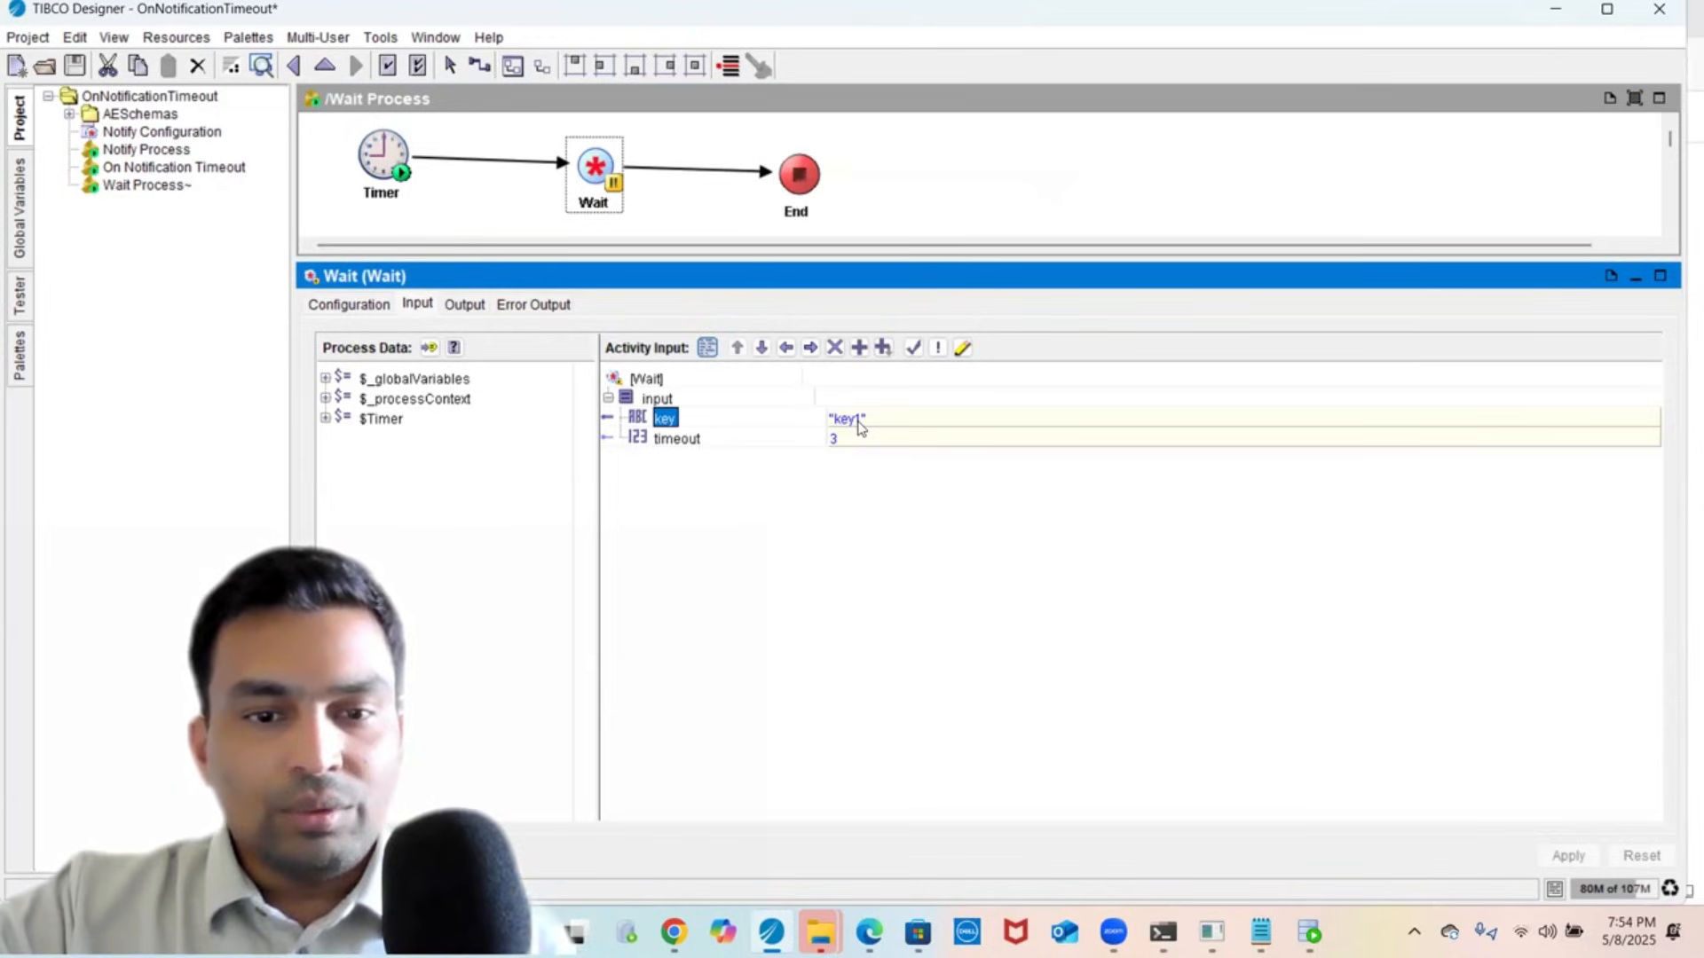
click(678, 439)
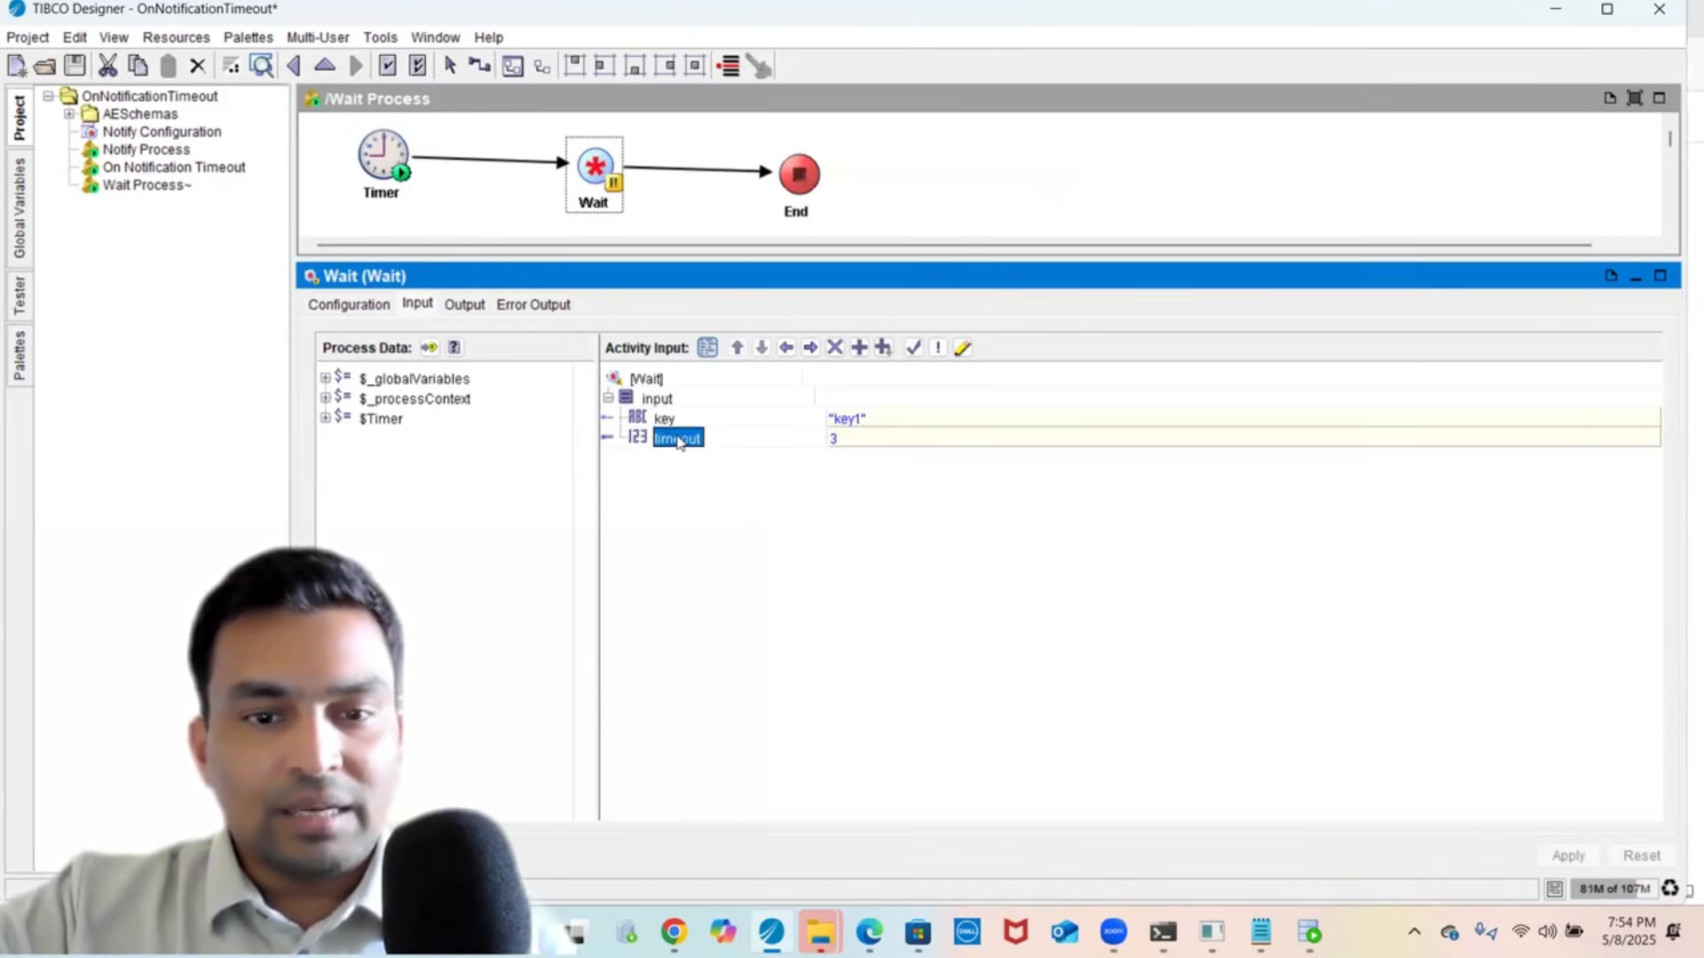
click(785, 193)
click(664, 200)
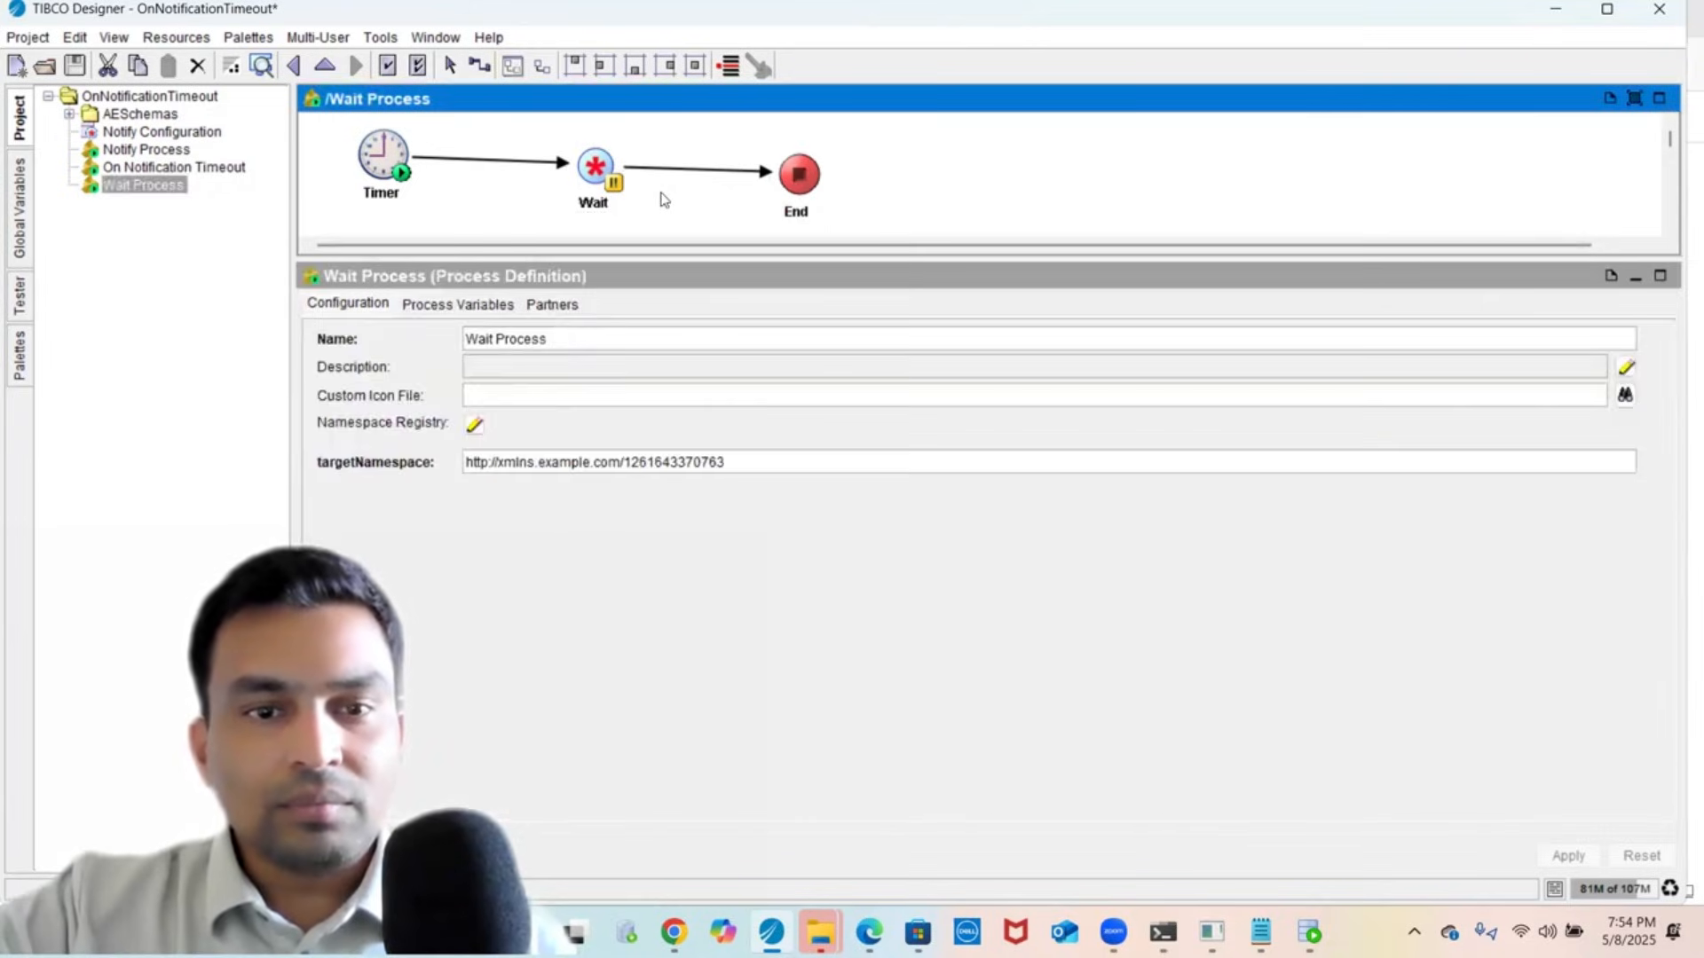
click(595, 169)
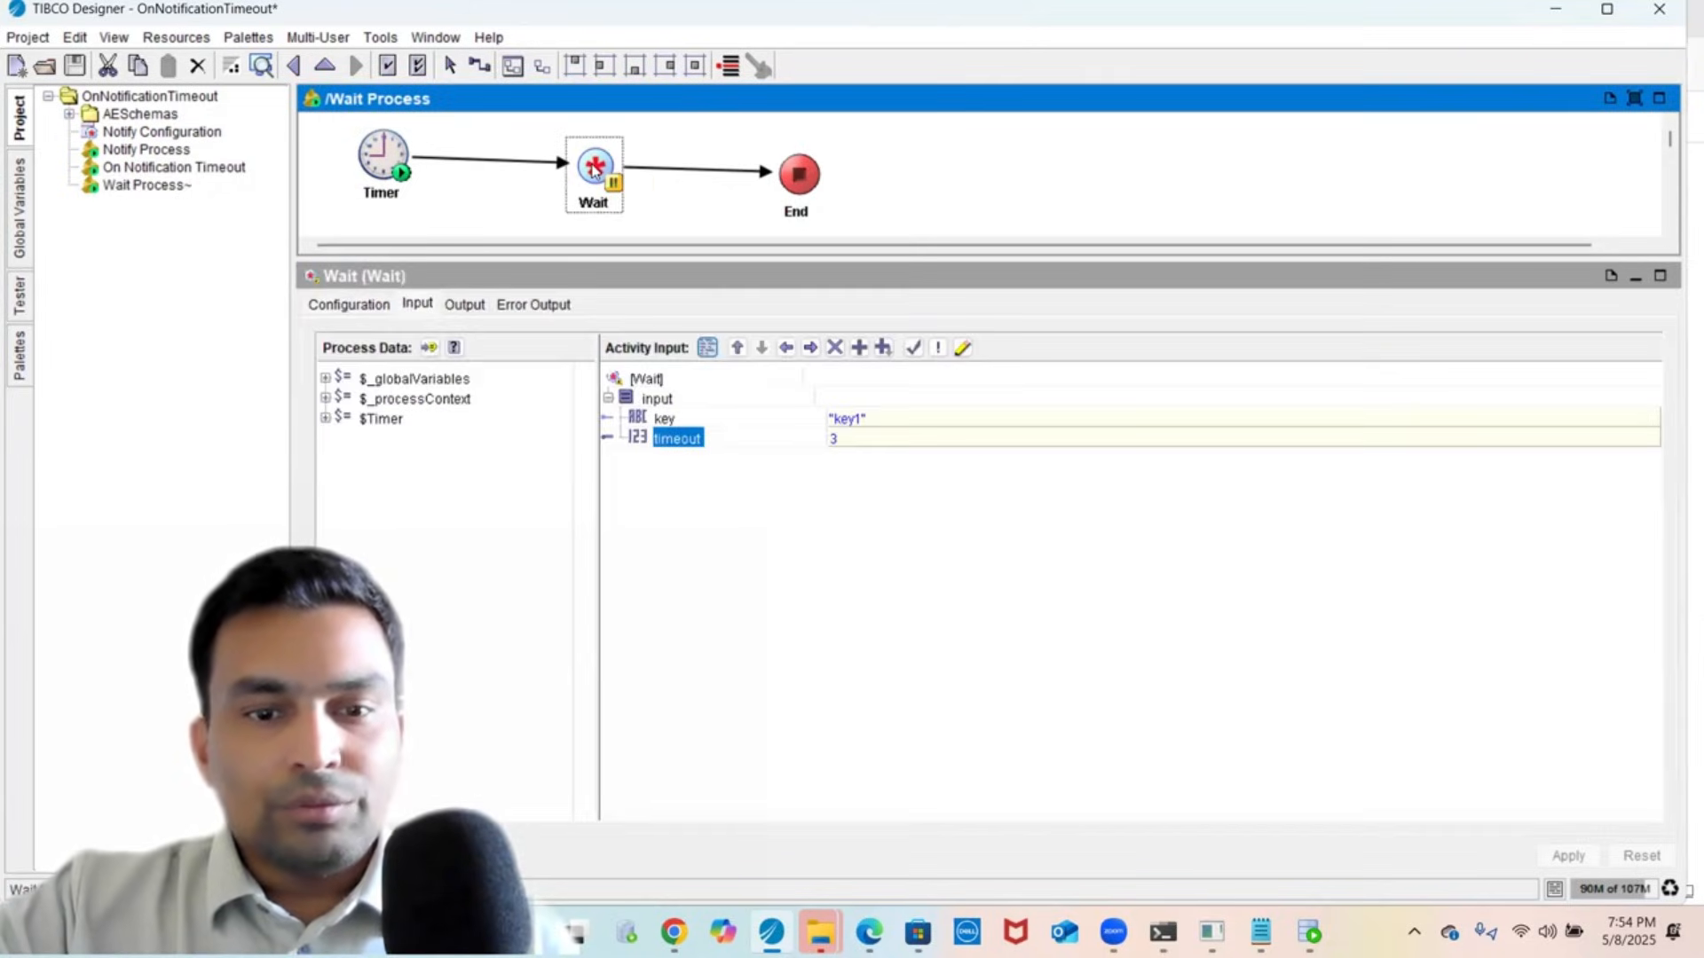
- Remove the Wait timeout mapping of 3, apply, and save the project
click(835, 349)
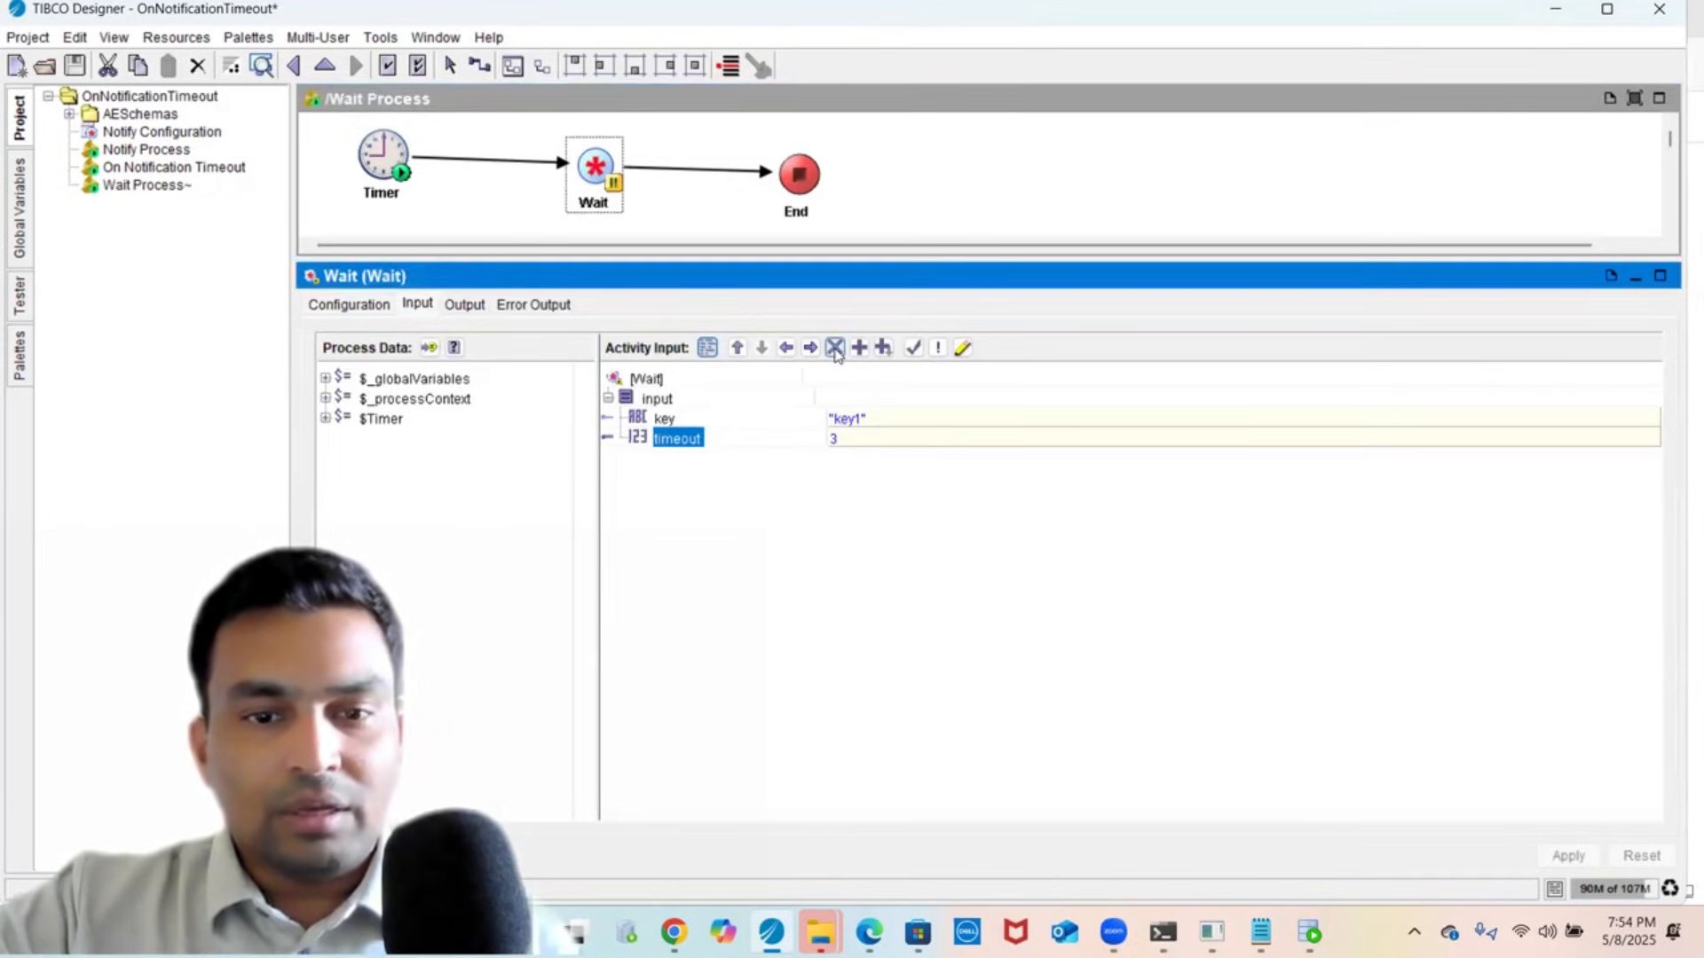
click(668, 419)
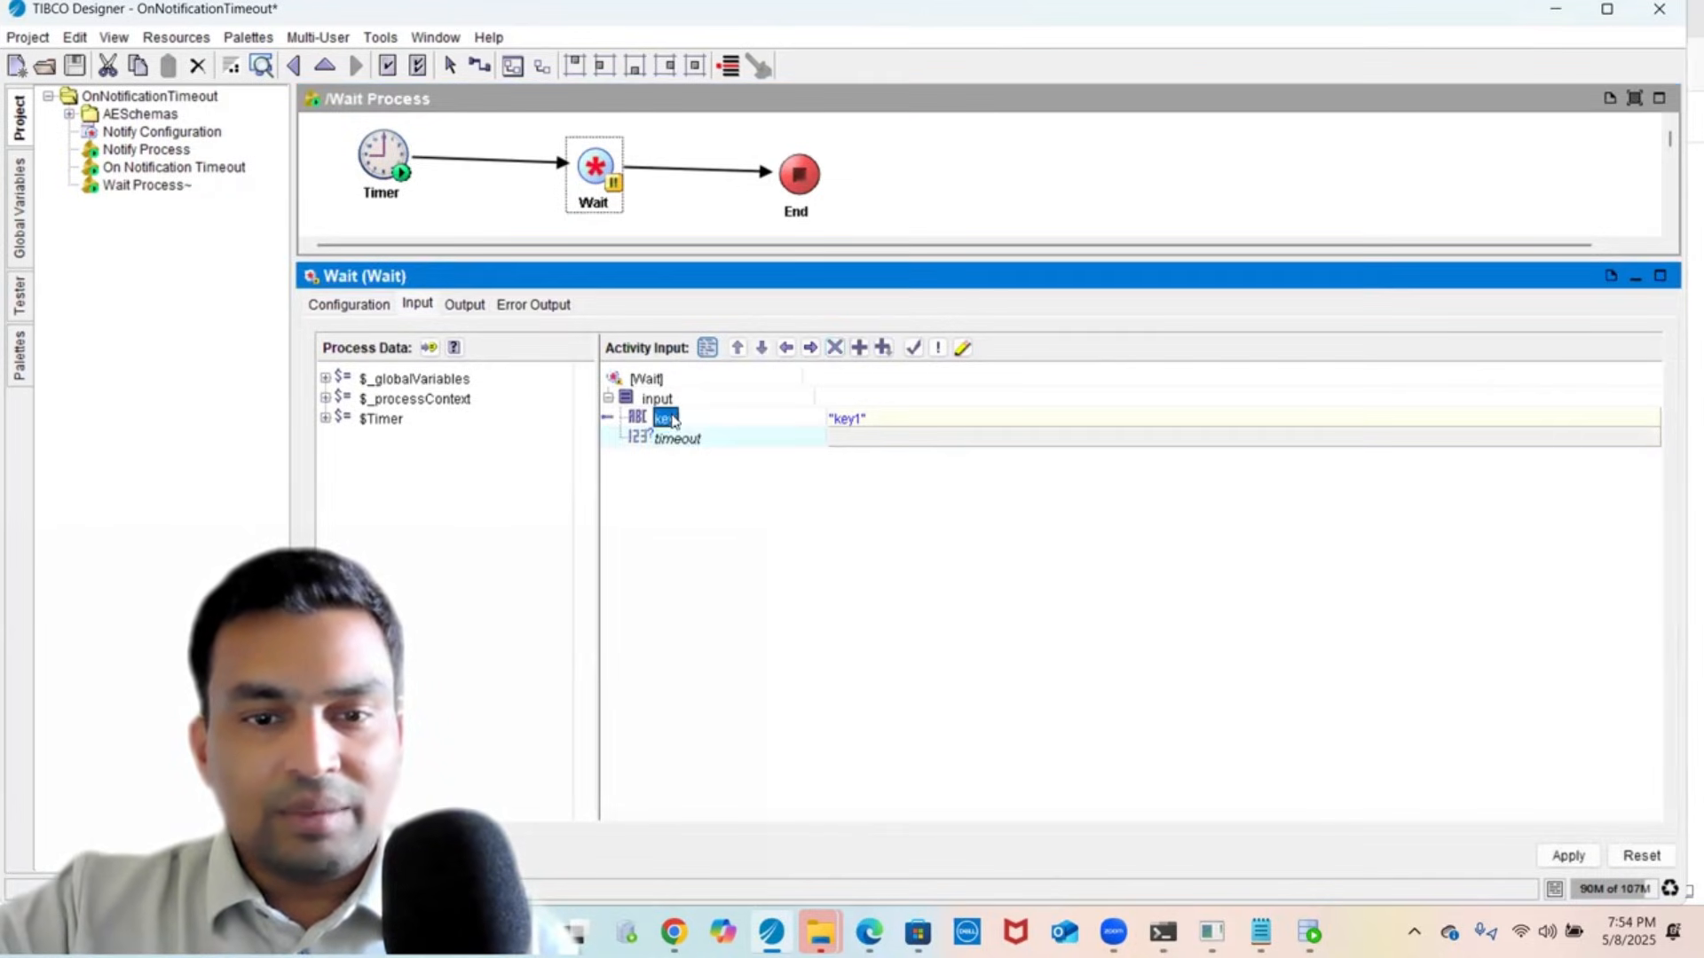
click(1567, 855)
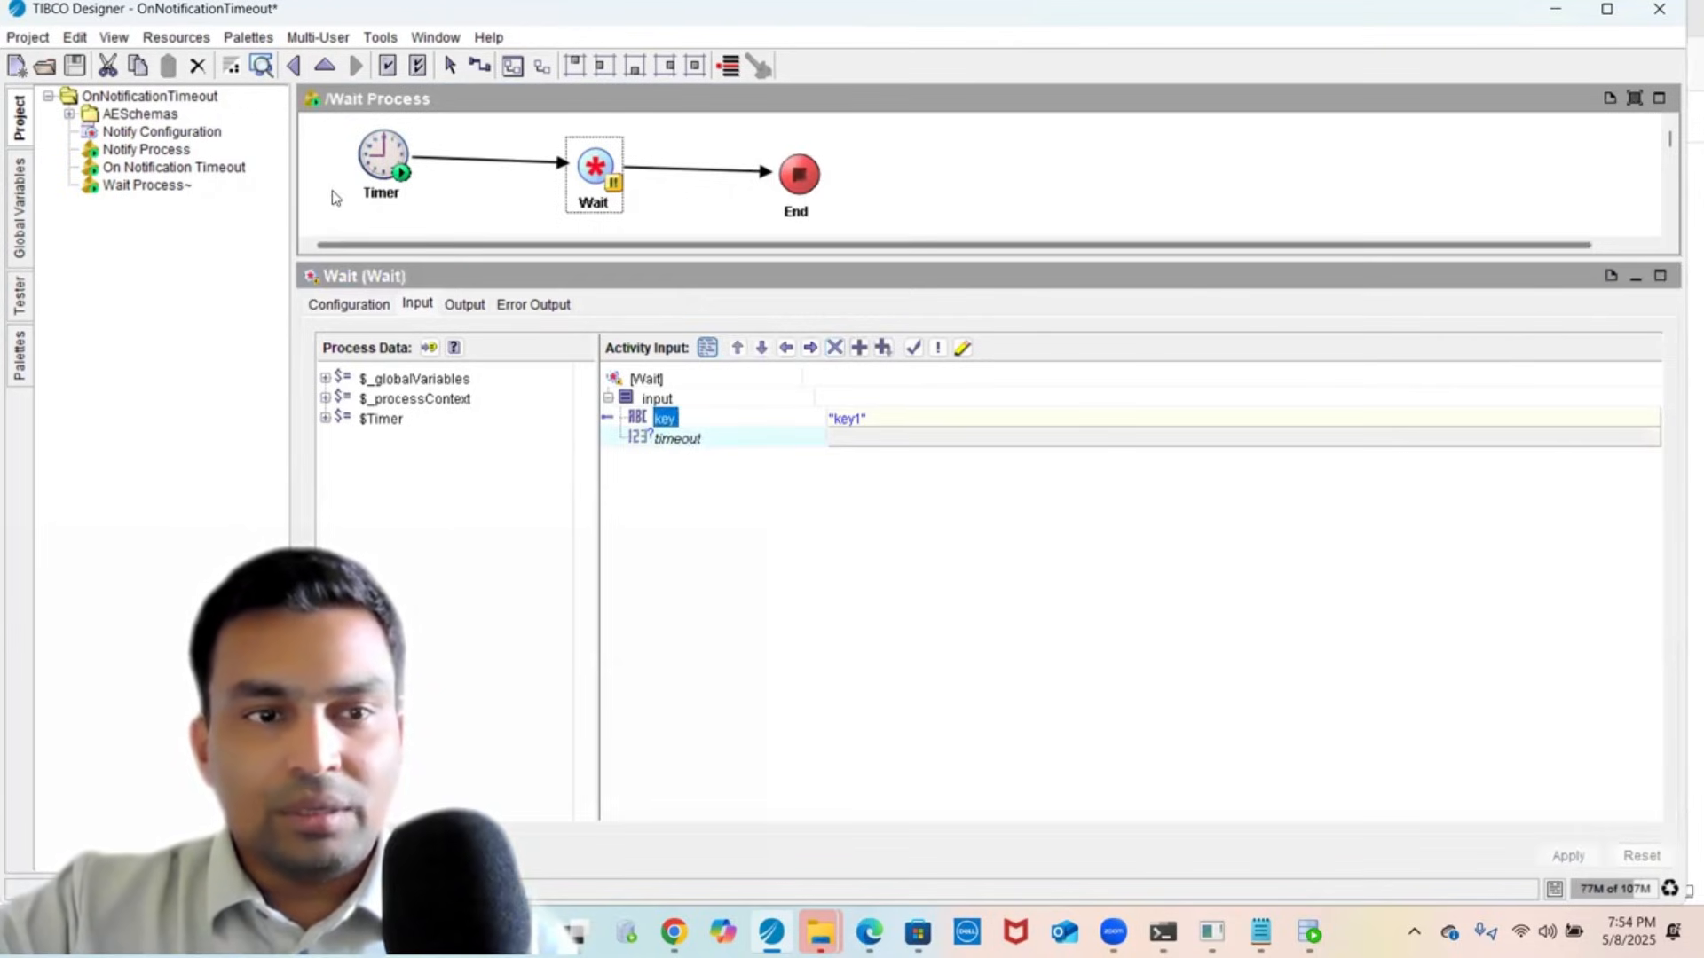
click(75, 65)
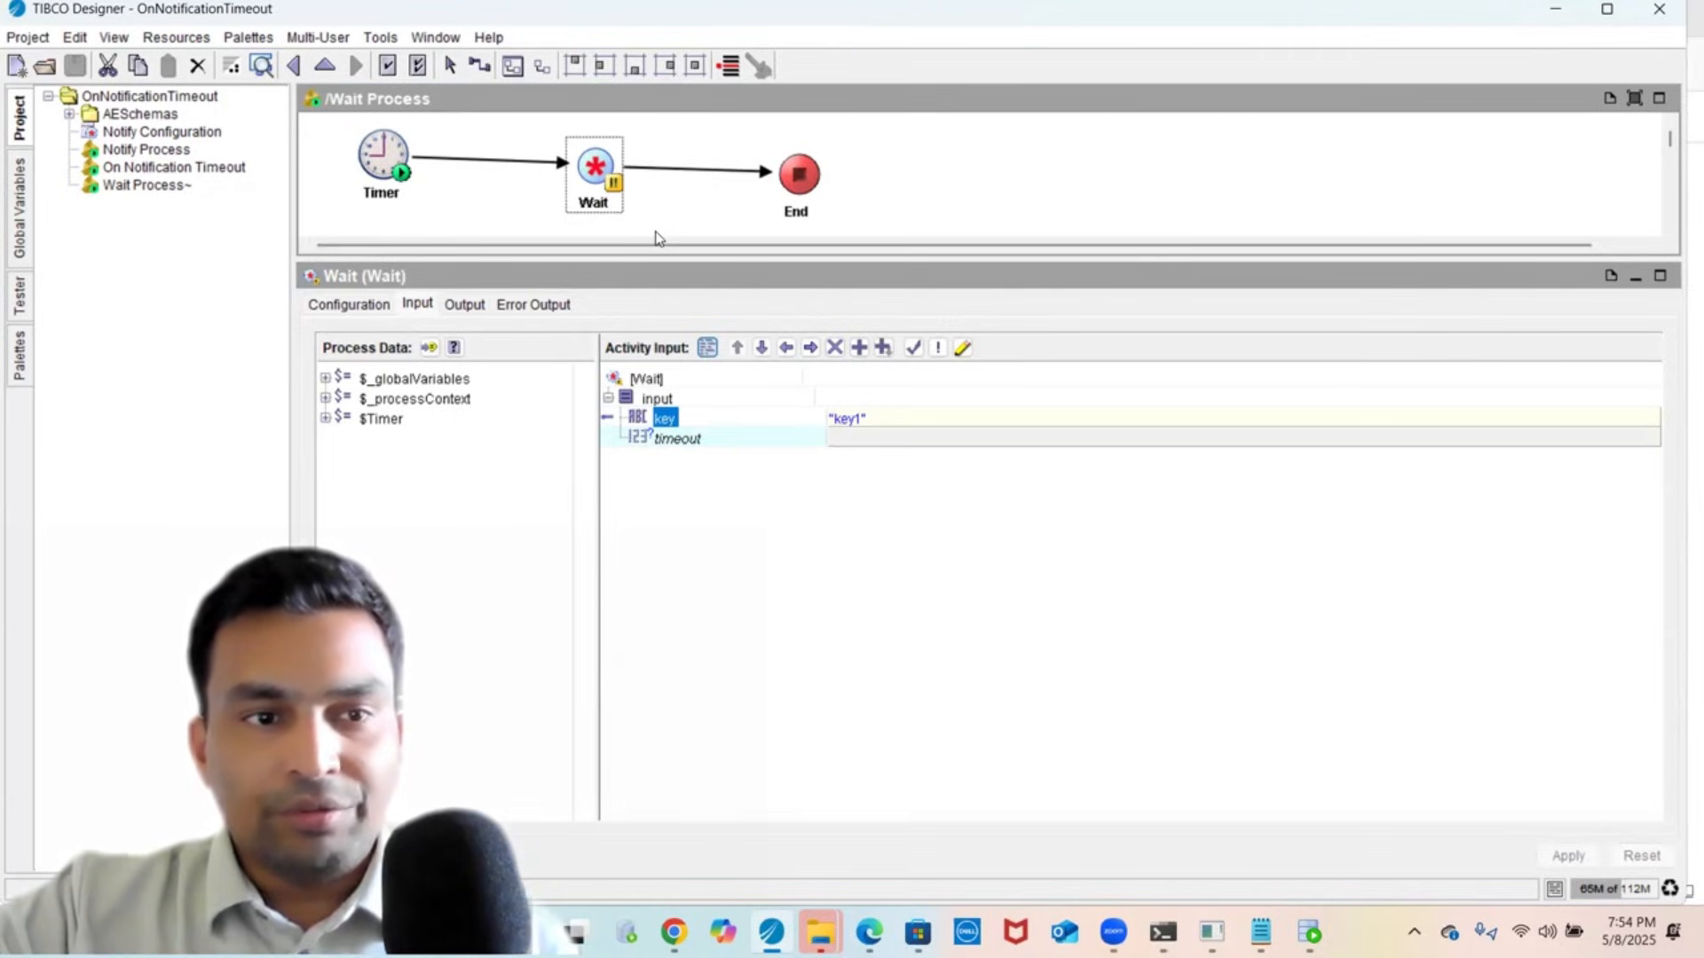
- Inspect the onNotificationTimeout start activity and the Notify activity's input mappings
click(203, 169)
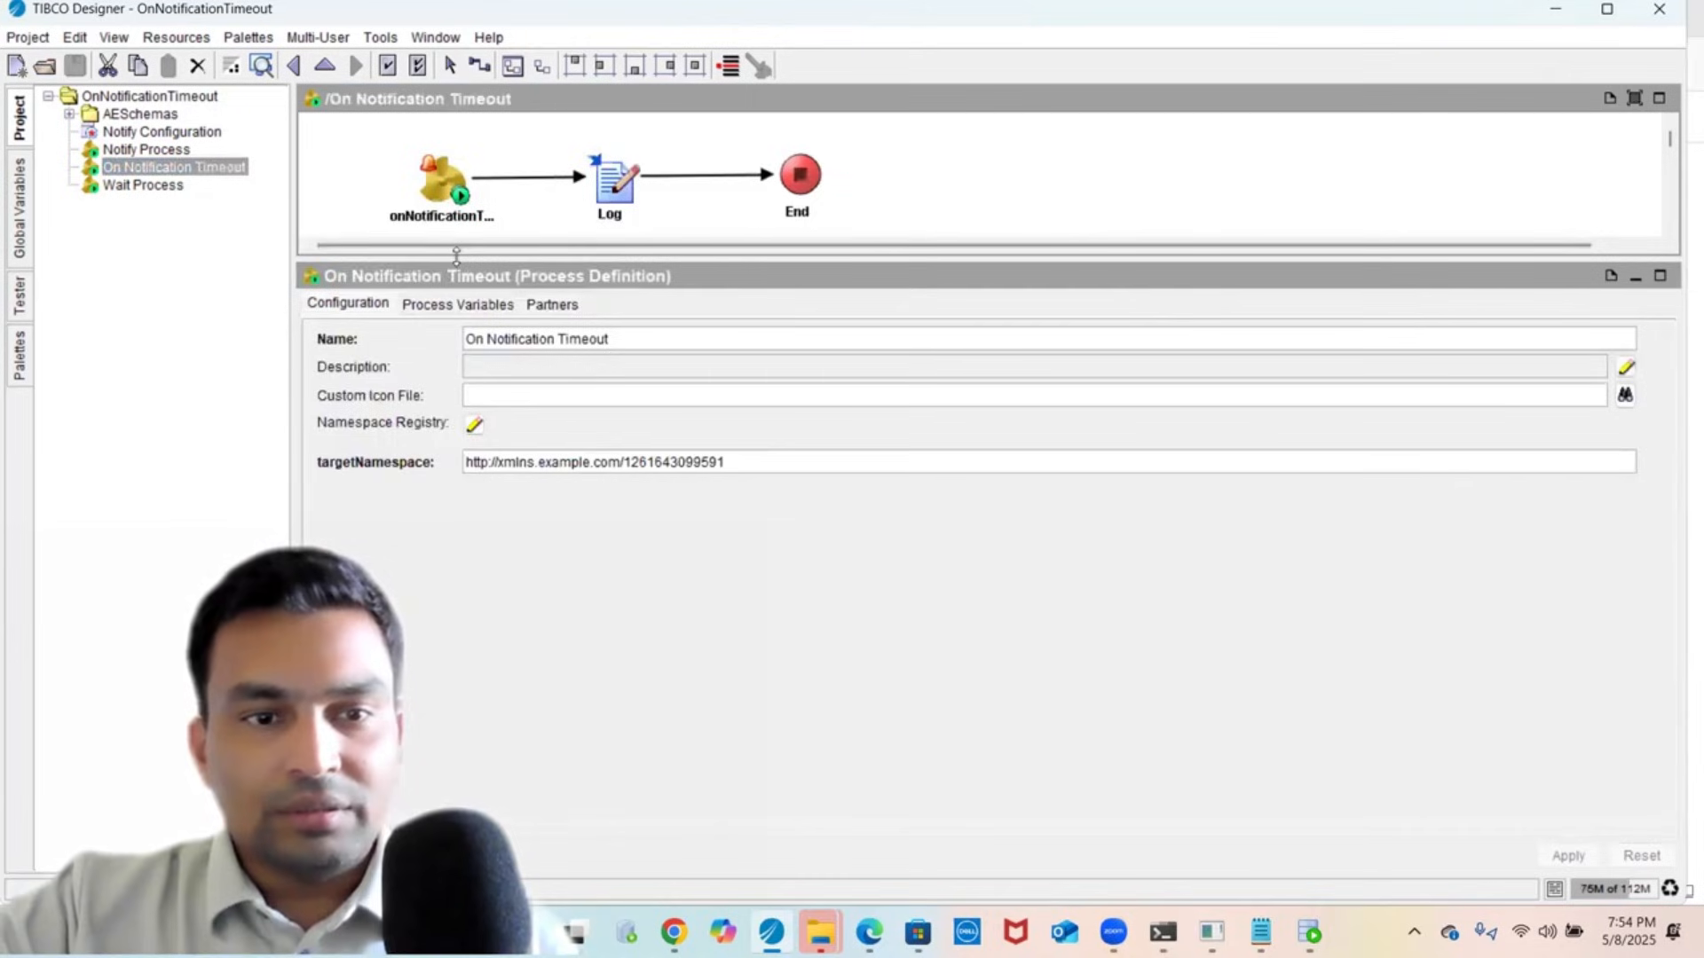
drag(460, 260, 451, 295)
click(452, 215)
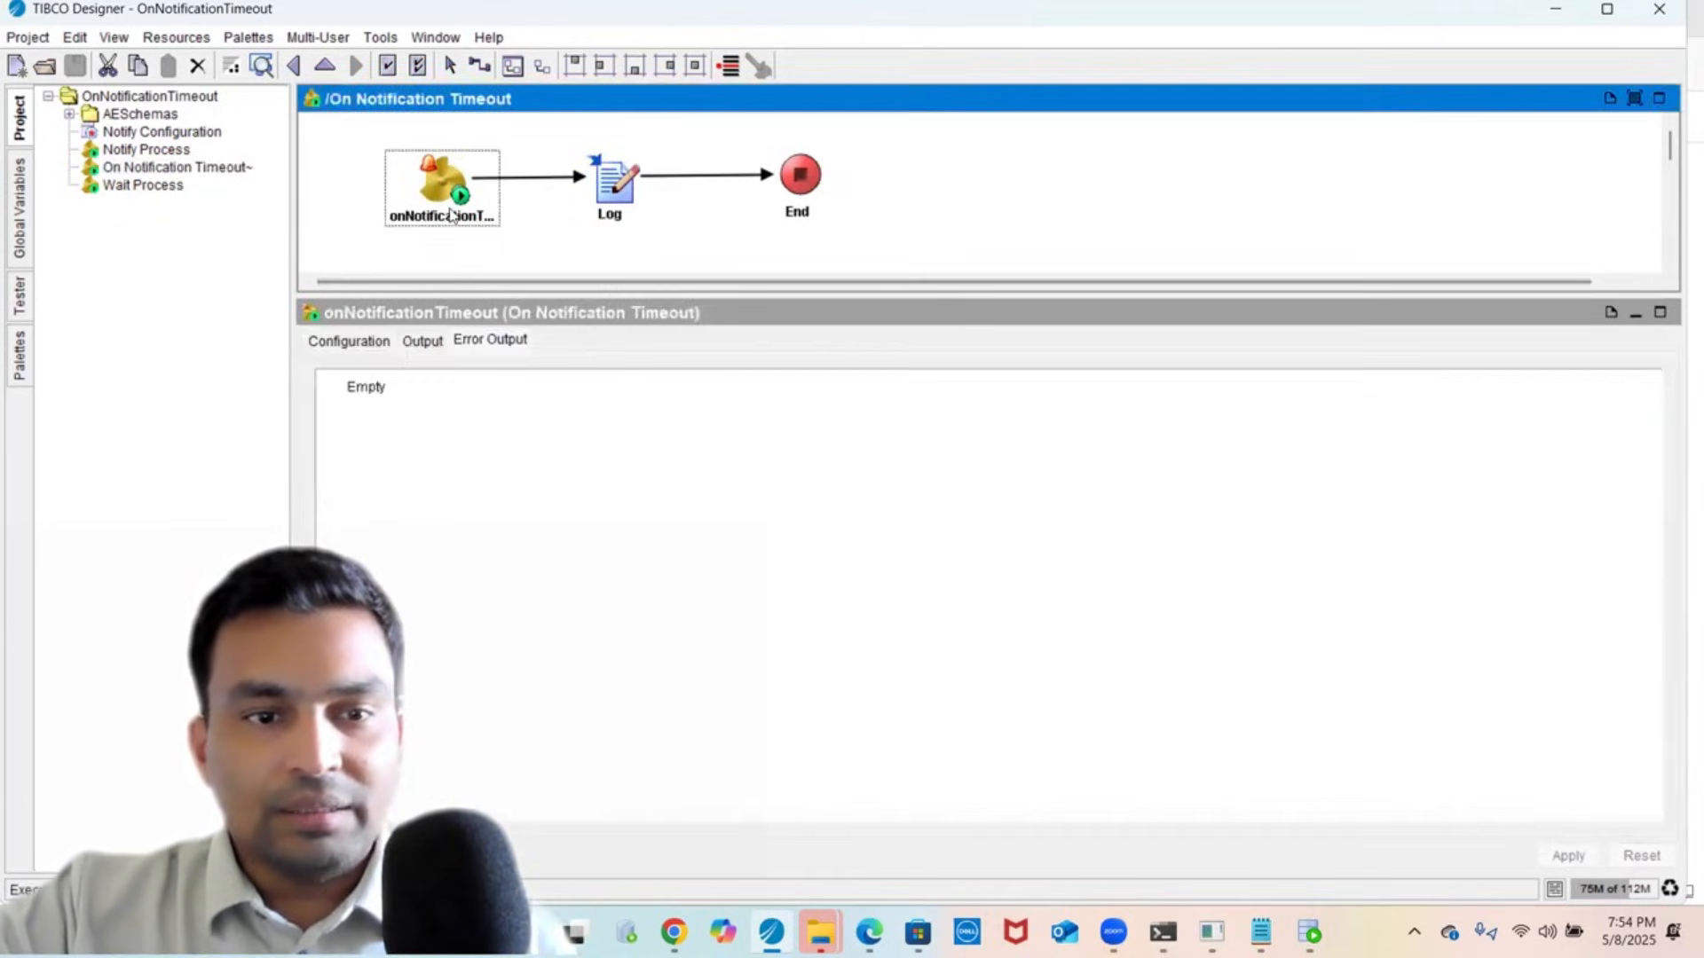
click(338, 345)
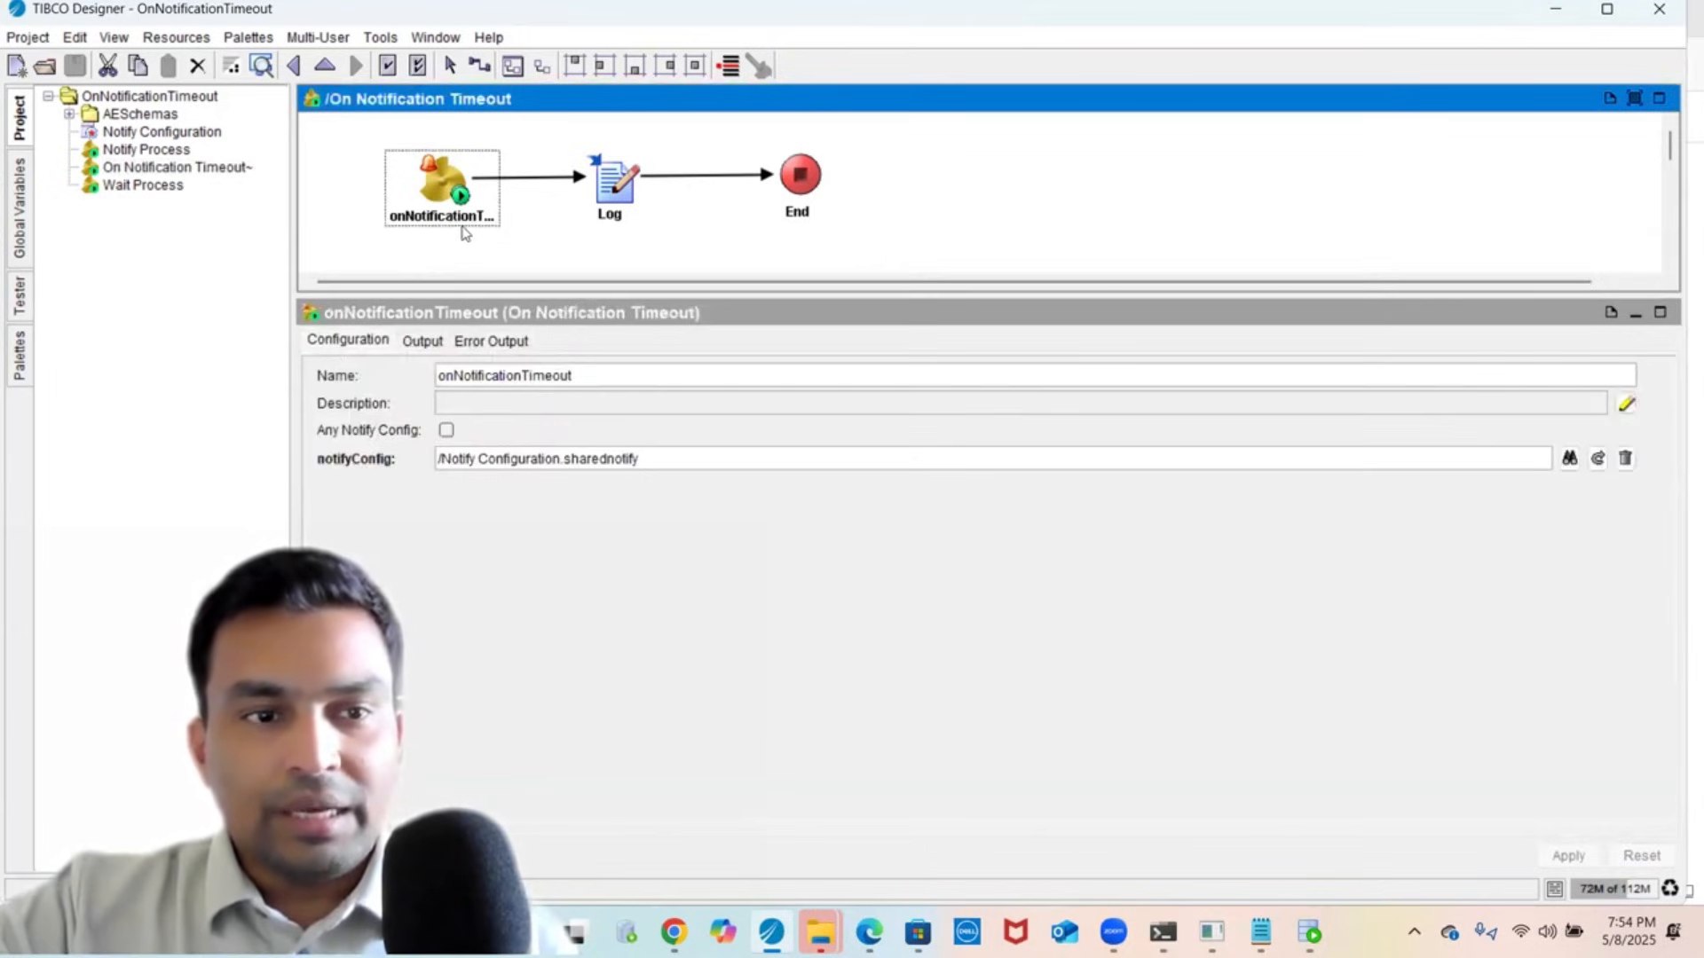
click(142, 151)
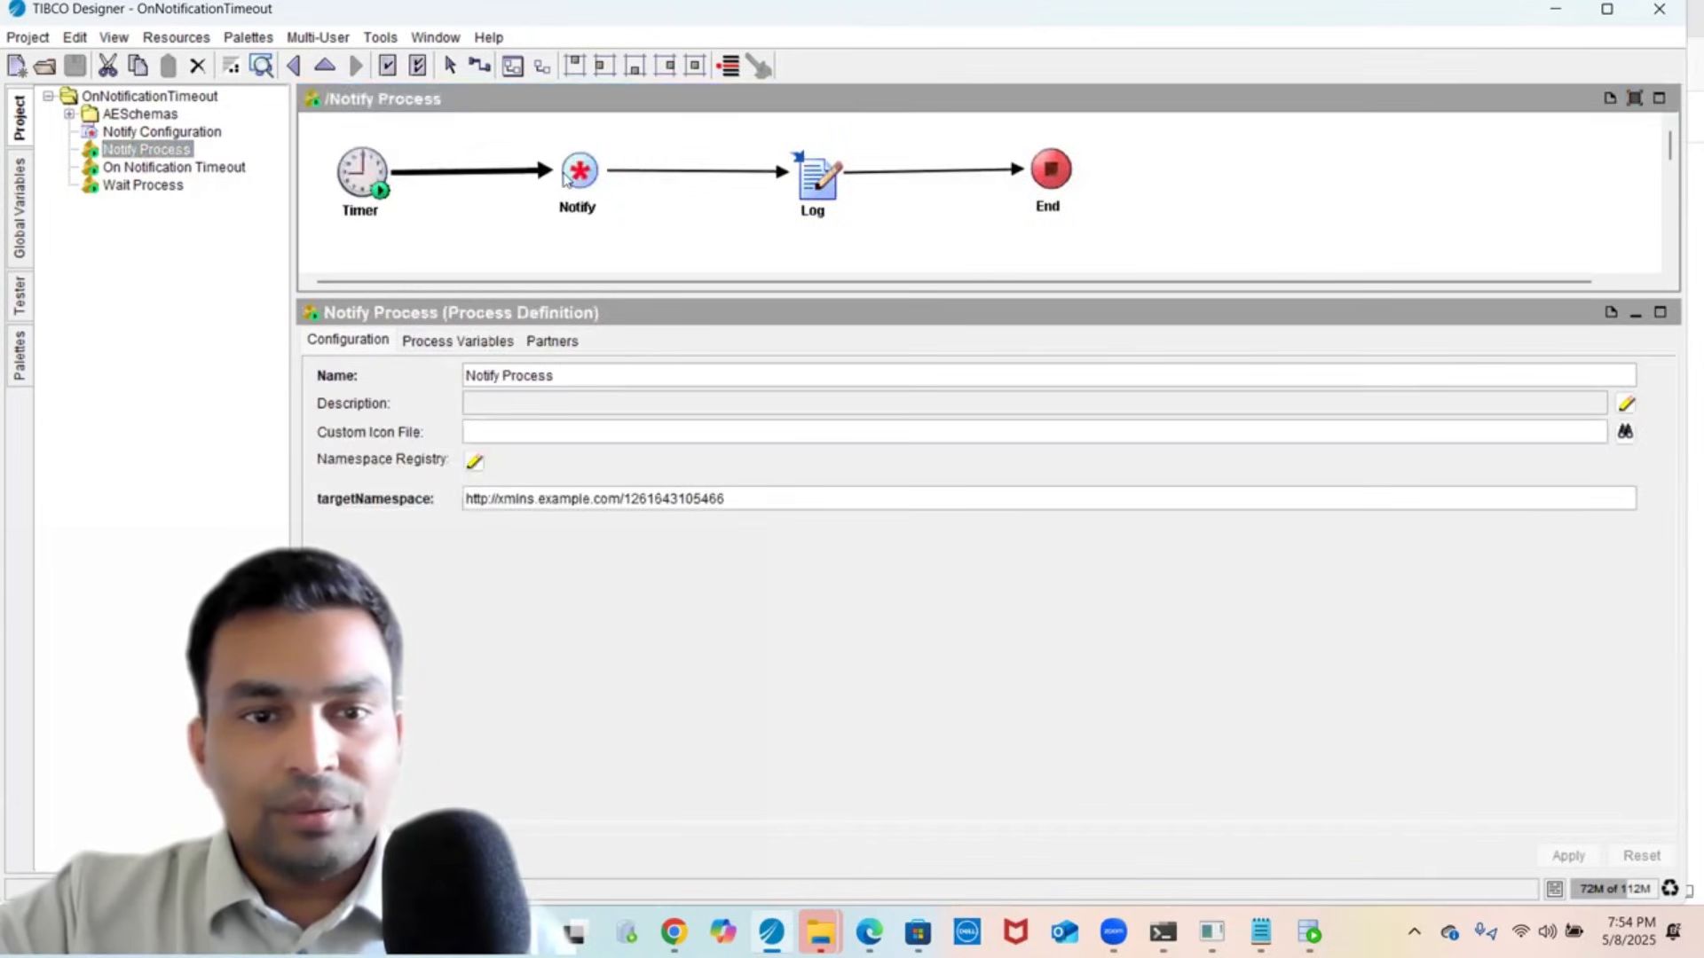
click(566, 178)
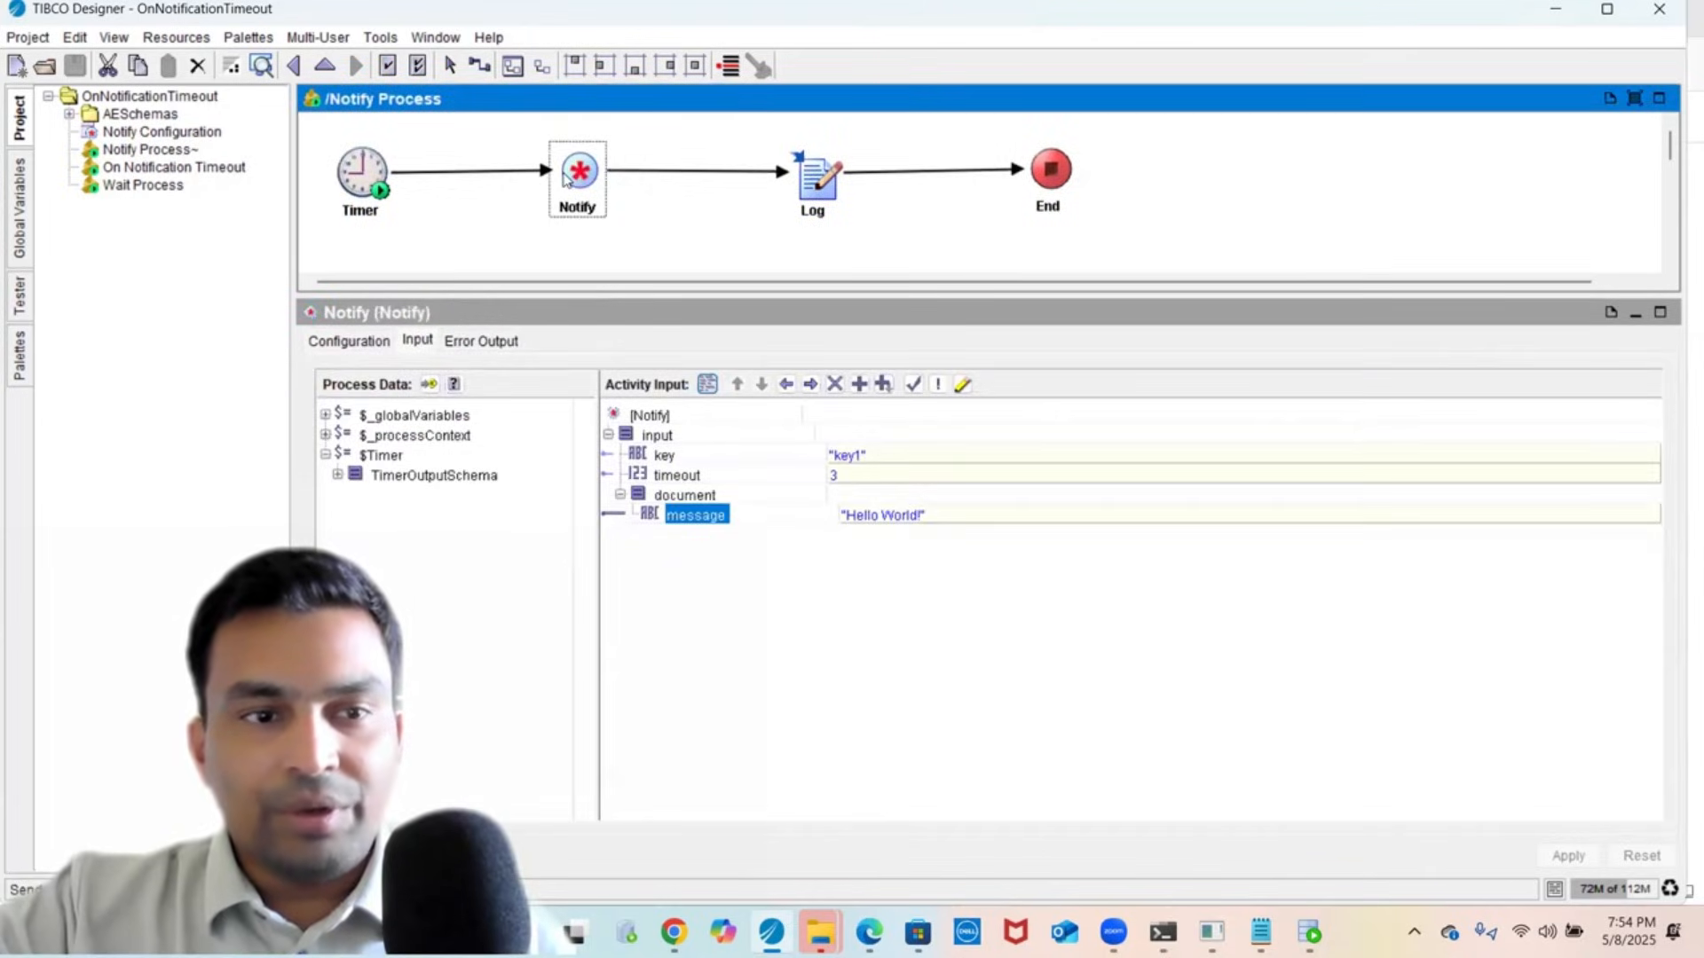
click(154, 190)
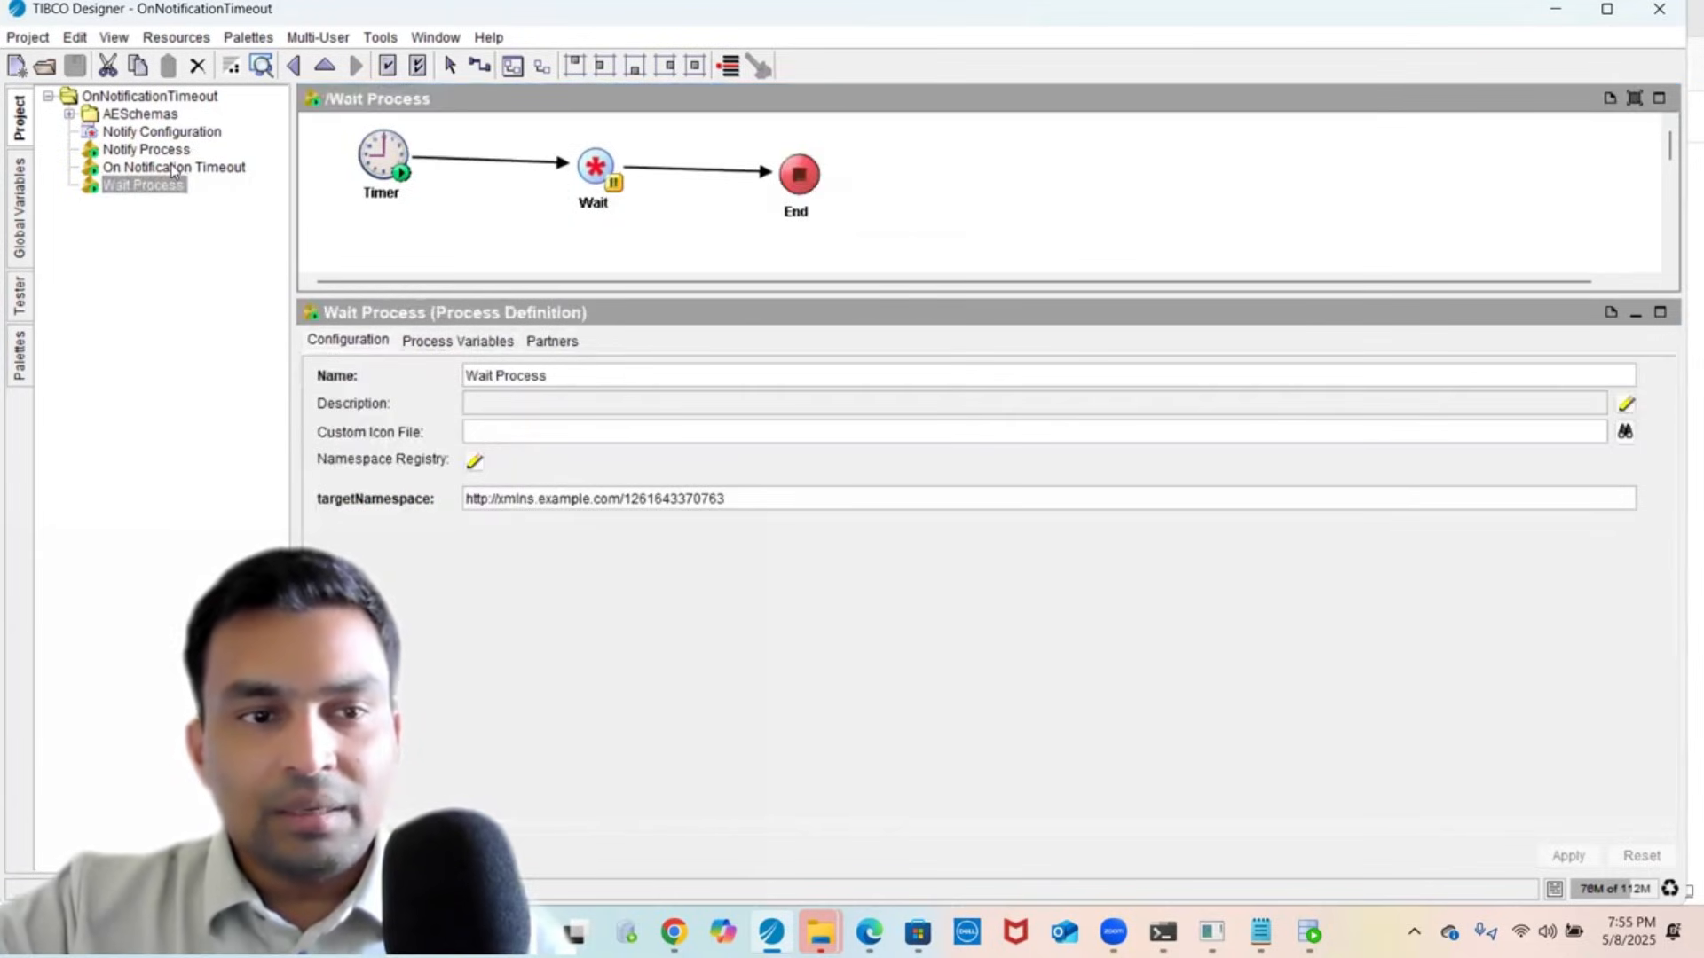
- Review the timeout Log message mapping, then show Notify's inputs: key1, 3, 'Hello World!'
click(173, 167)
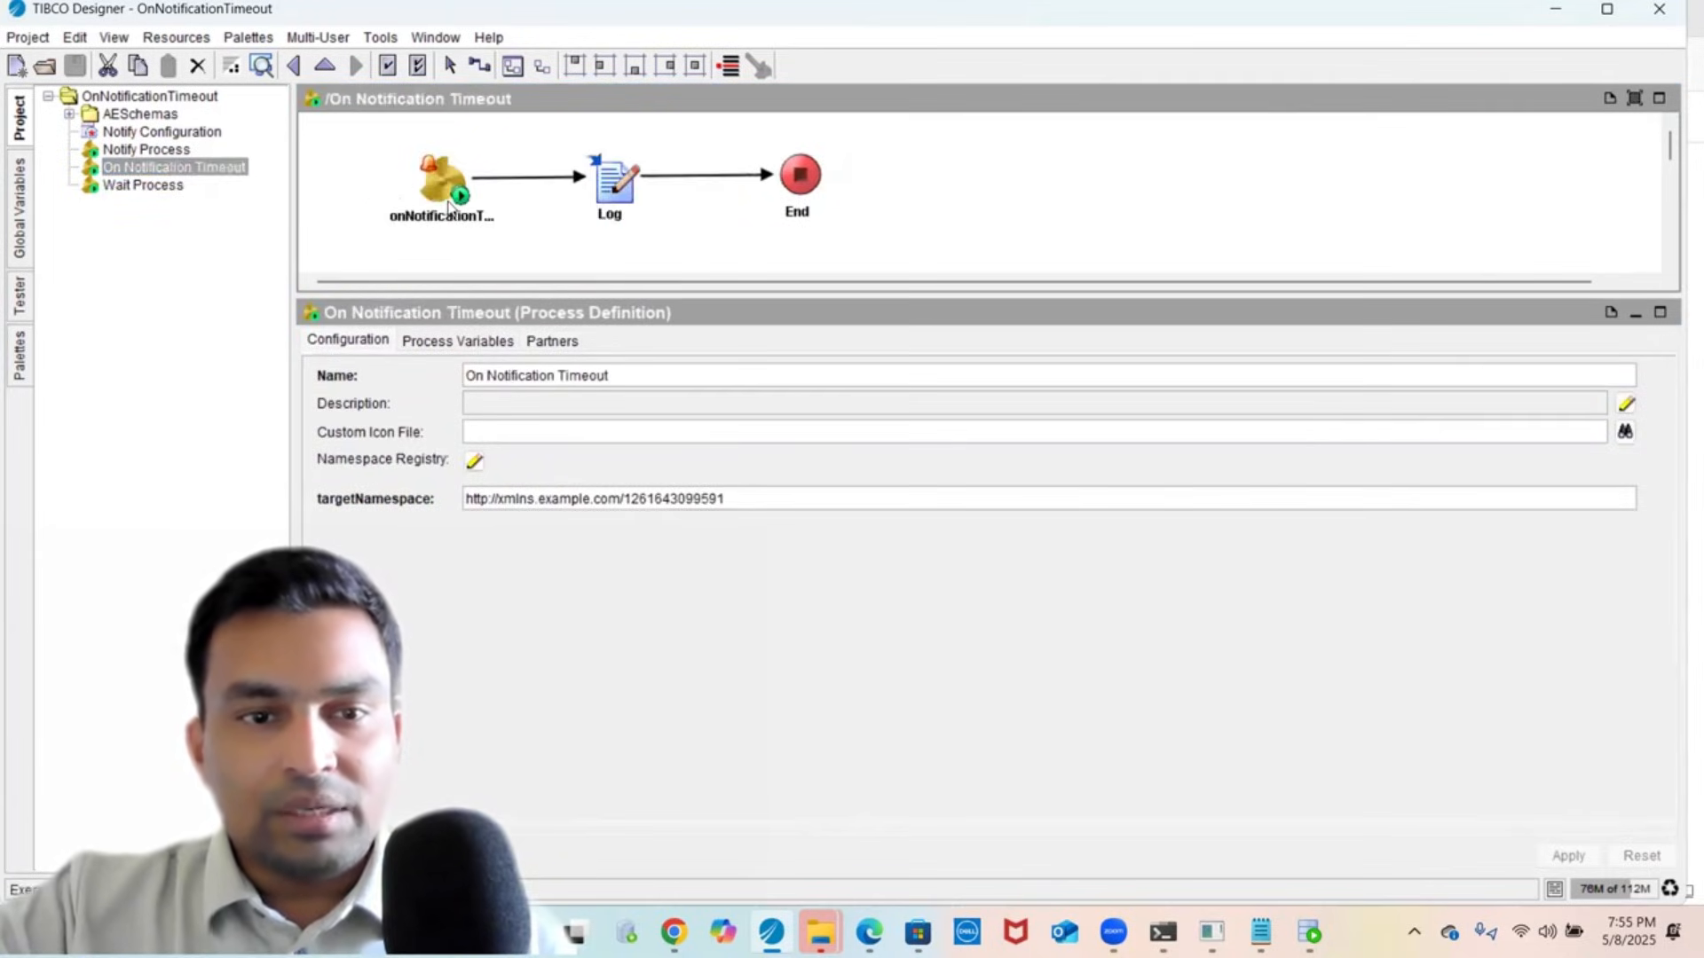
click(450, 208)
click(641, 185)
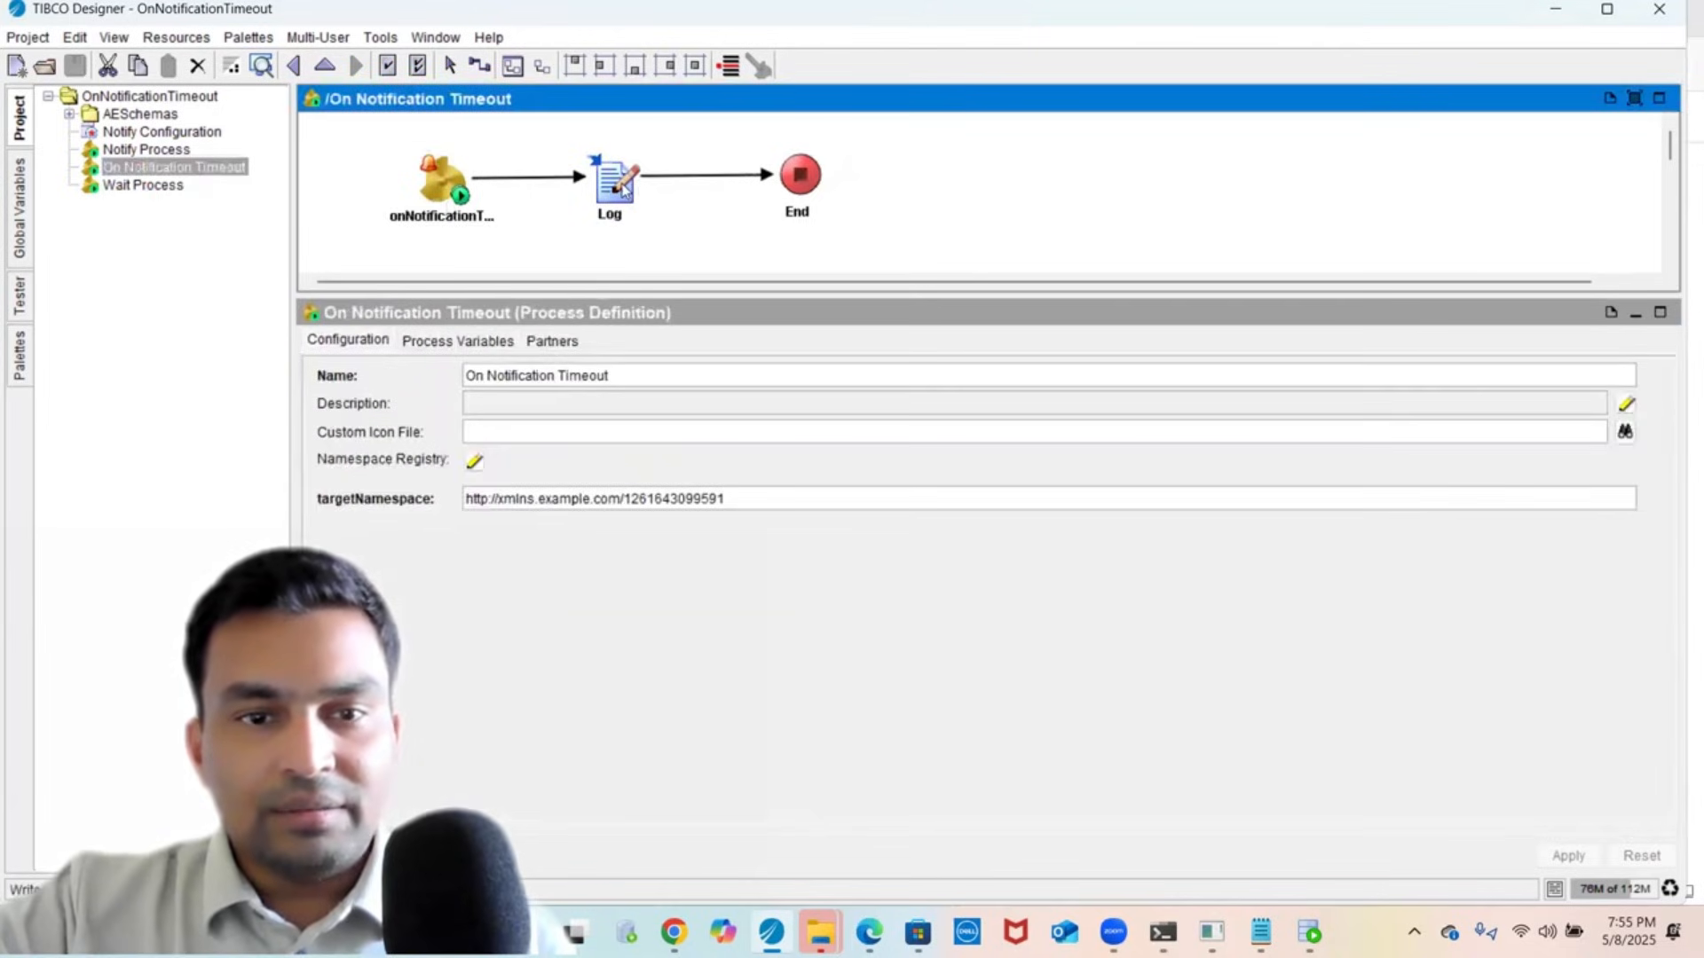
click(626, 190)
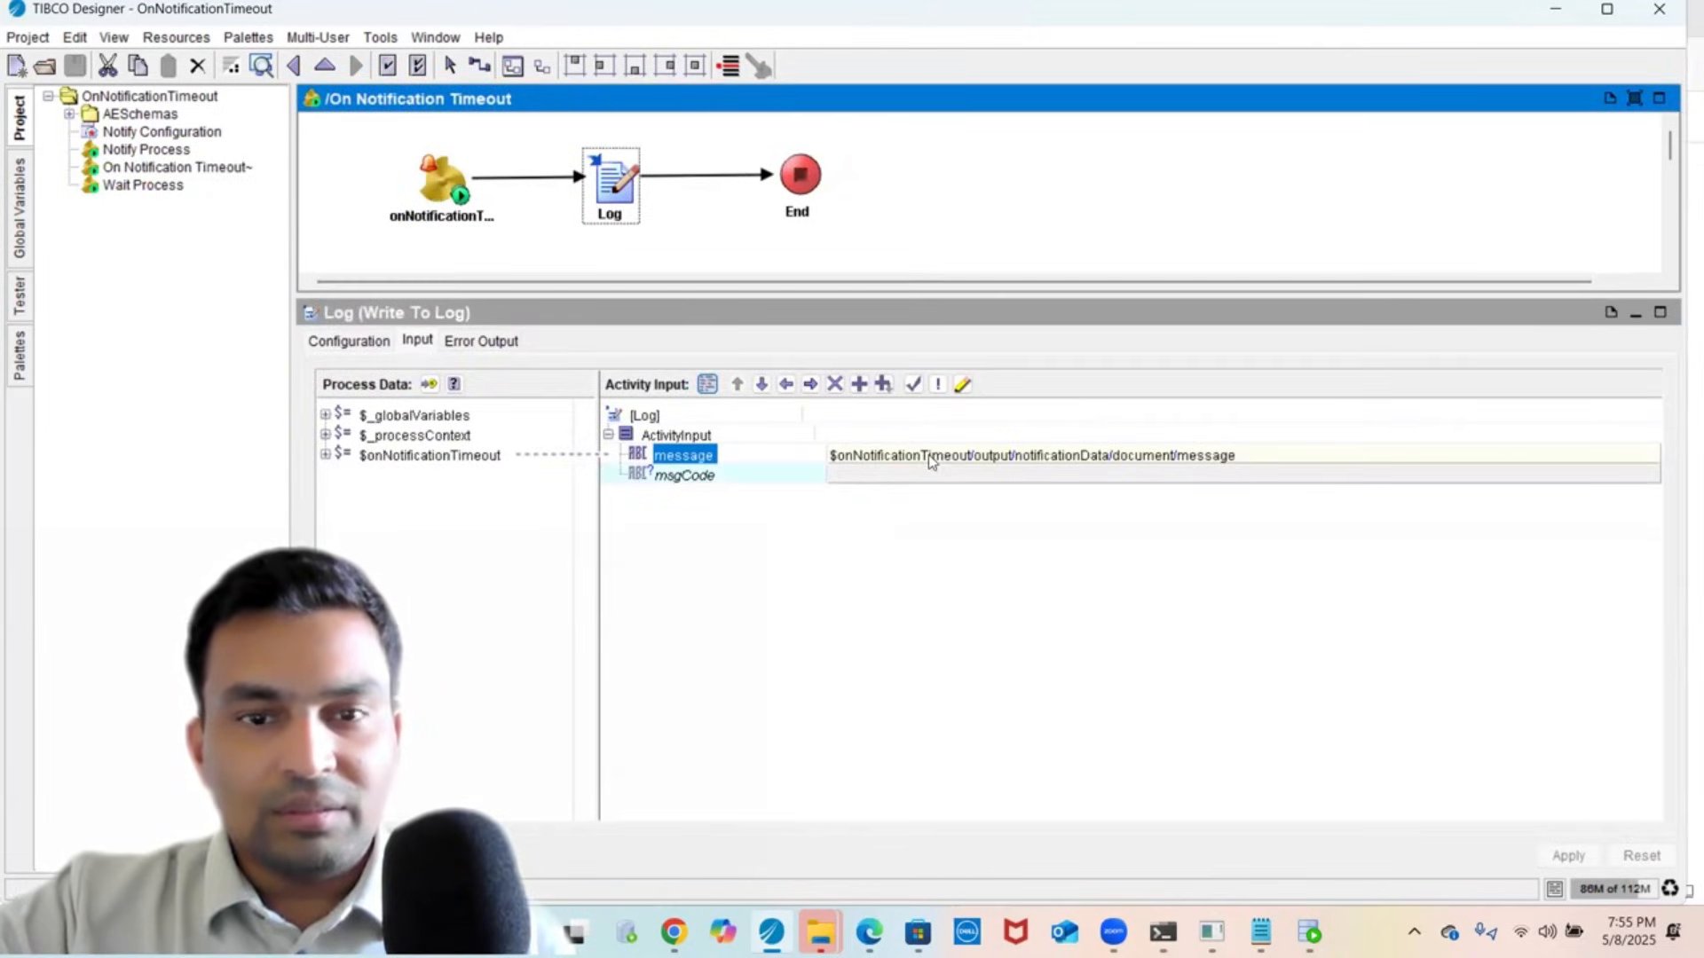
click(634, 242)
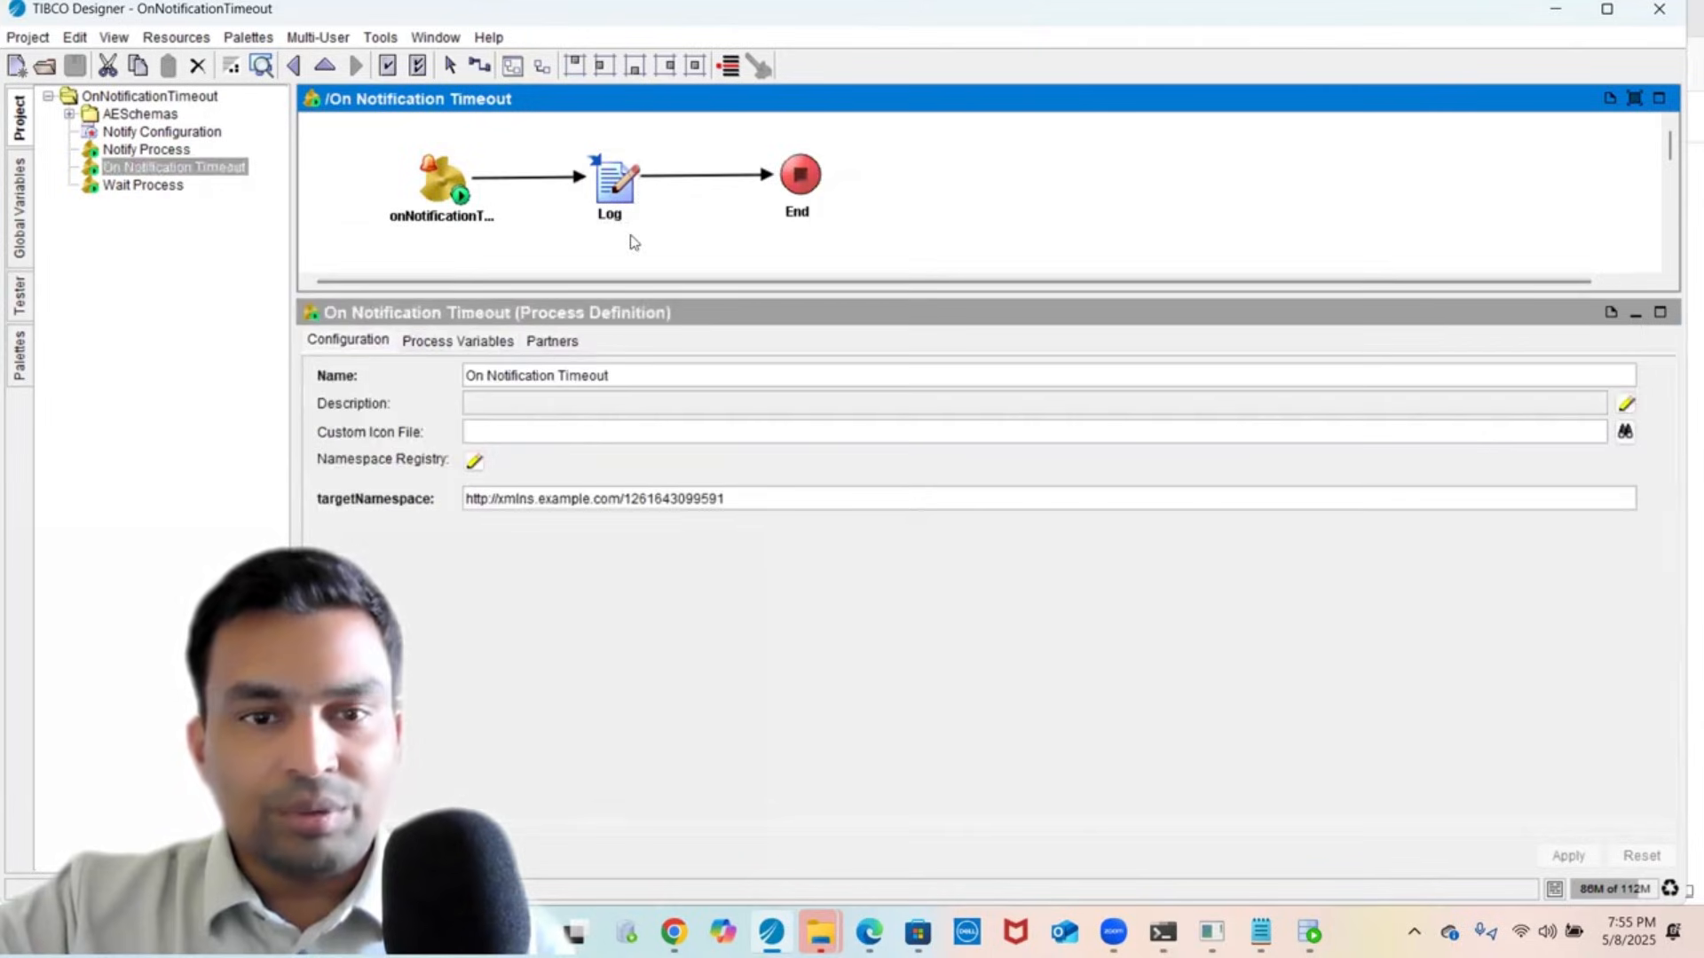
click(149, 151)
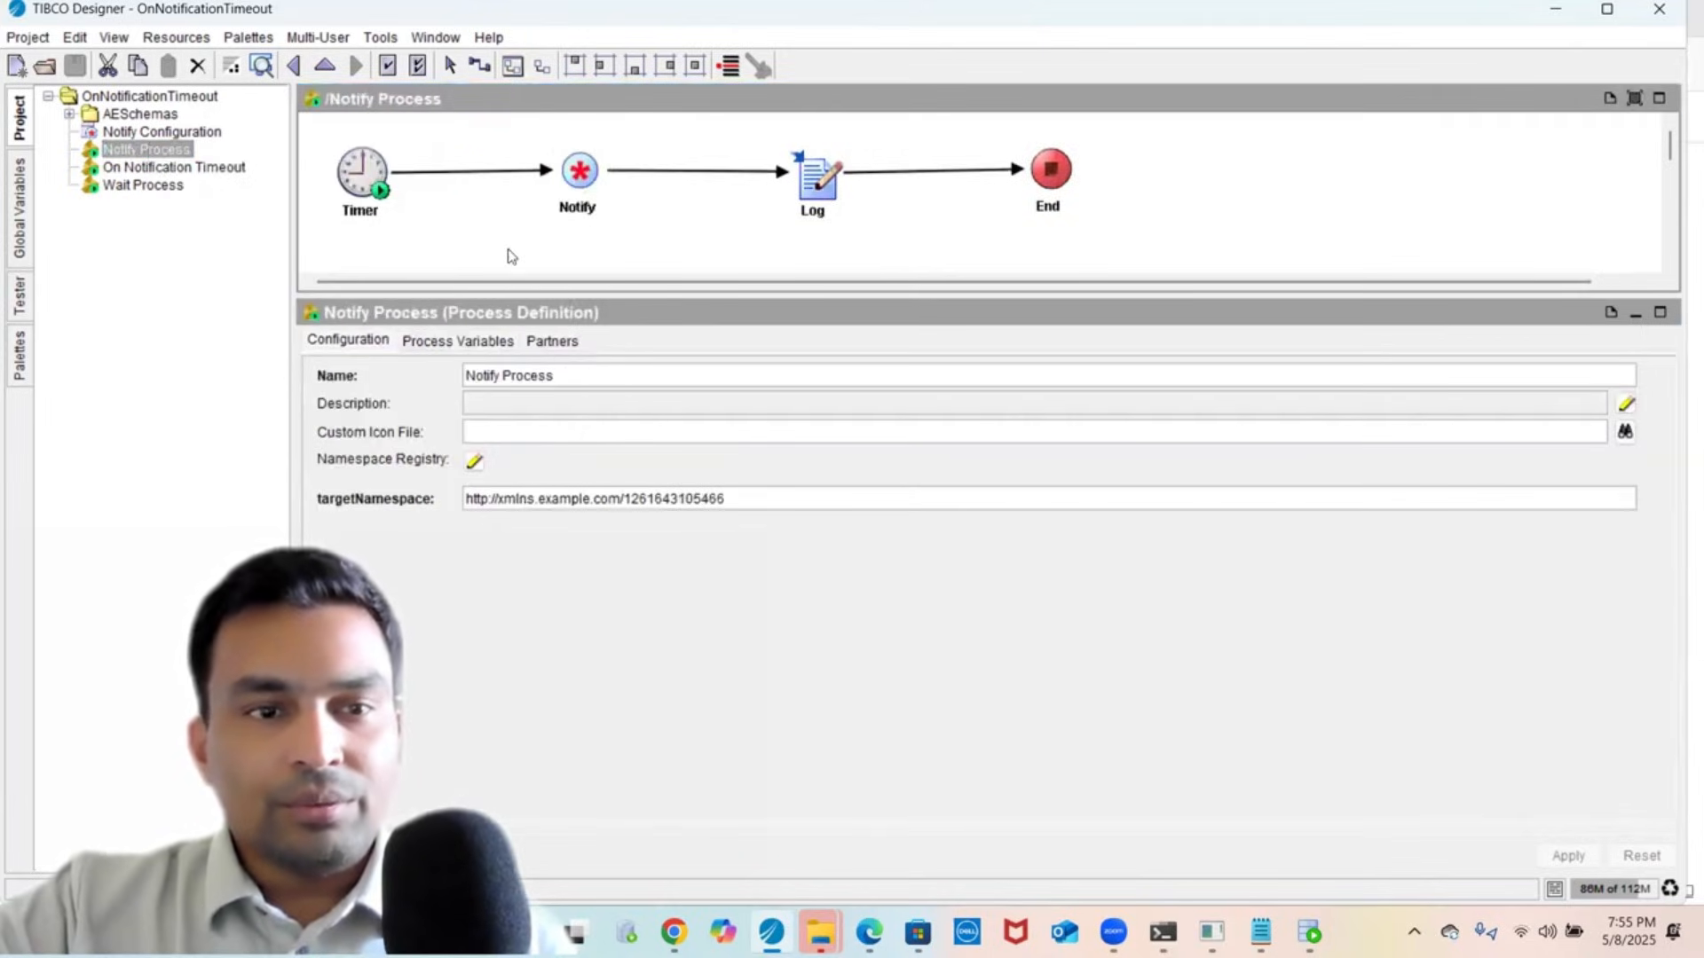
click(564, 192)
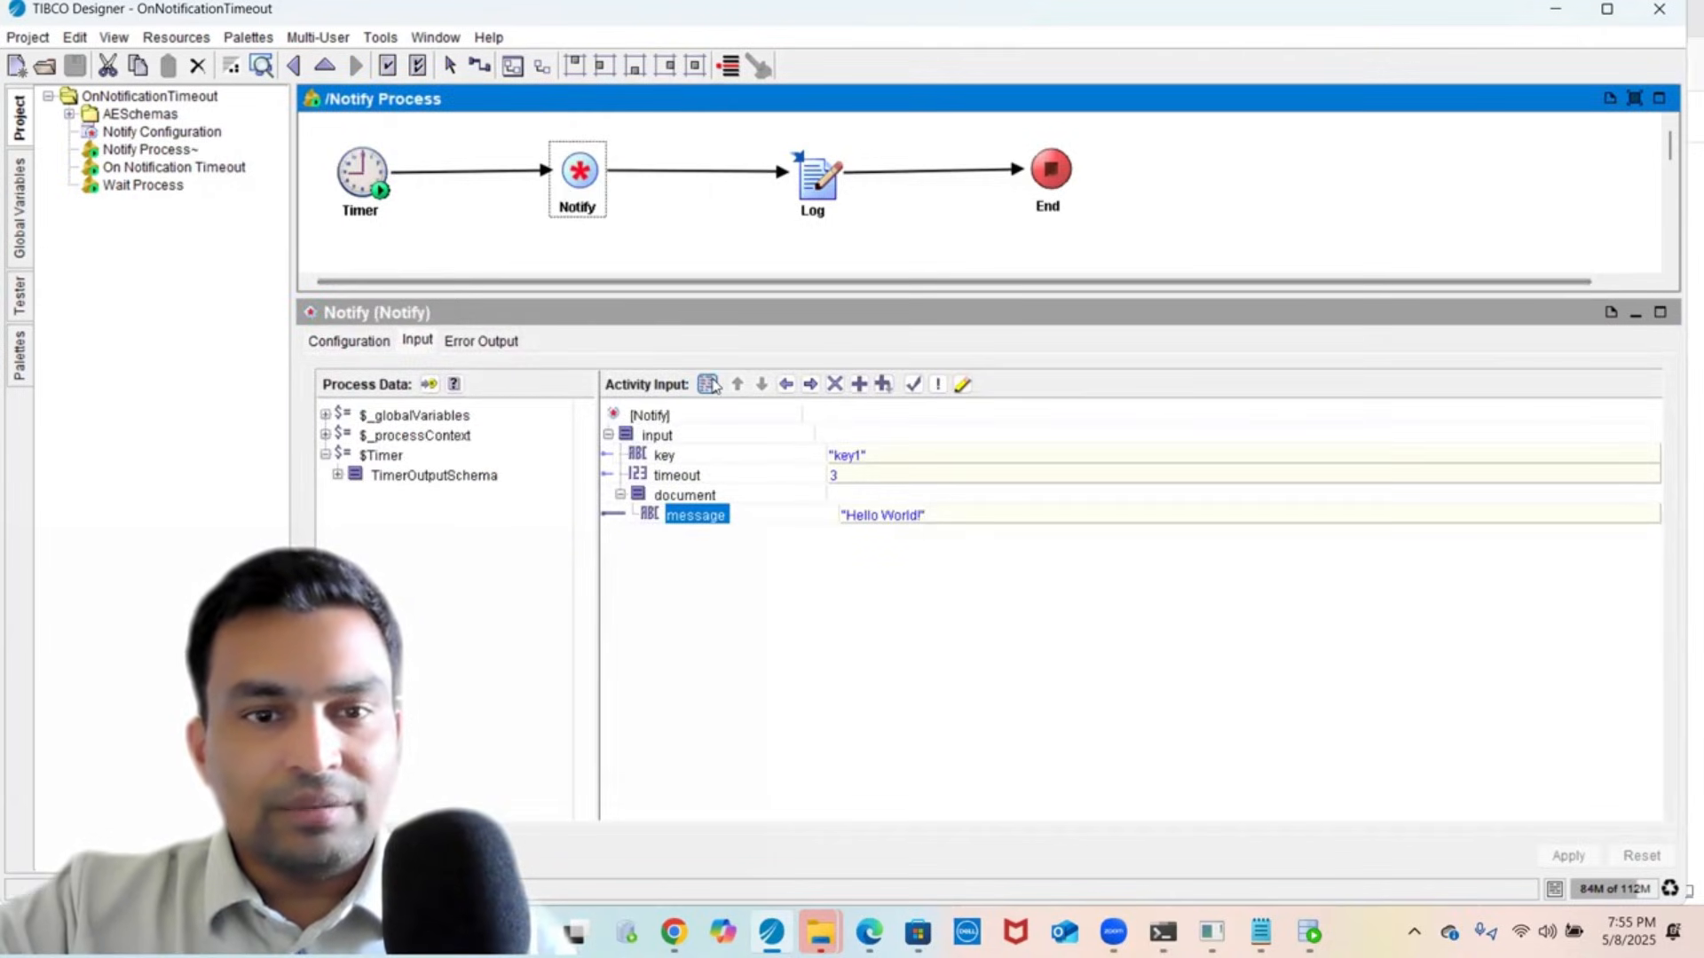
- Change the Notify message from 'Hello World!' to 'Customer placed Order' and apply it
double_click(872, 516)
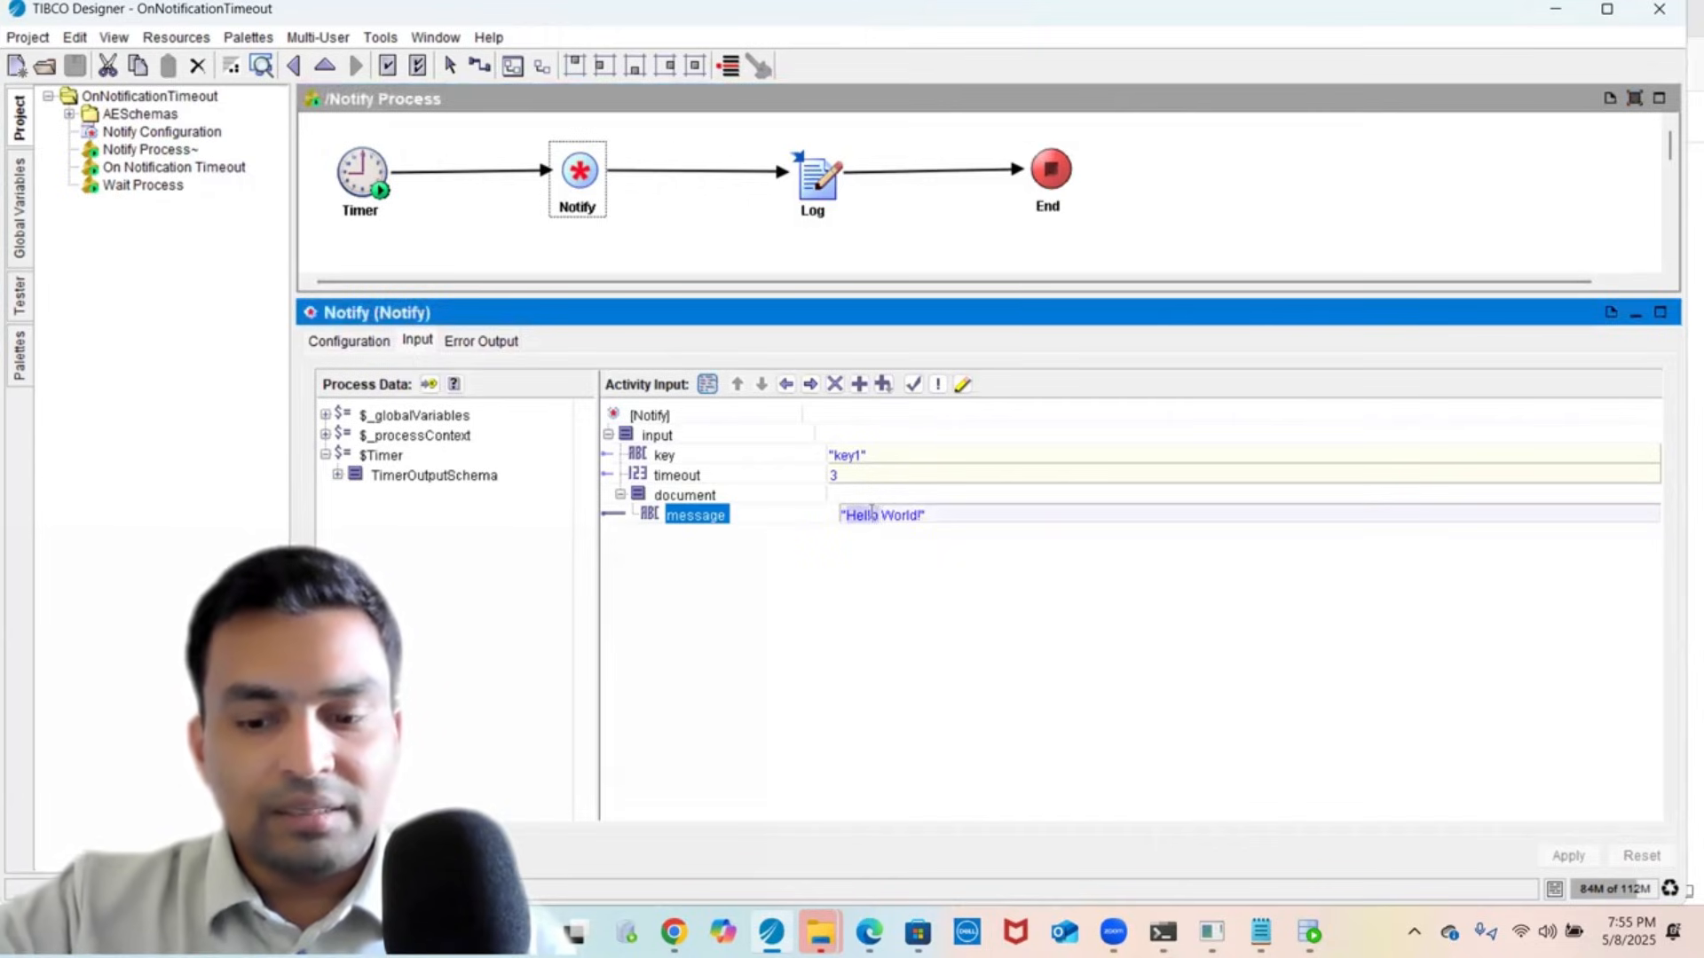
key(shift+Right)
key(shift+Right)
key(shift+Right)
key(shift+Right)
key(shift+Right)
key(shift+Right)
key(shift+Right)
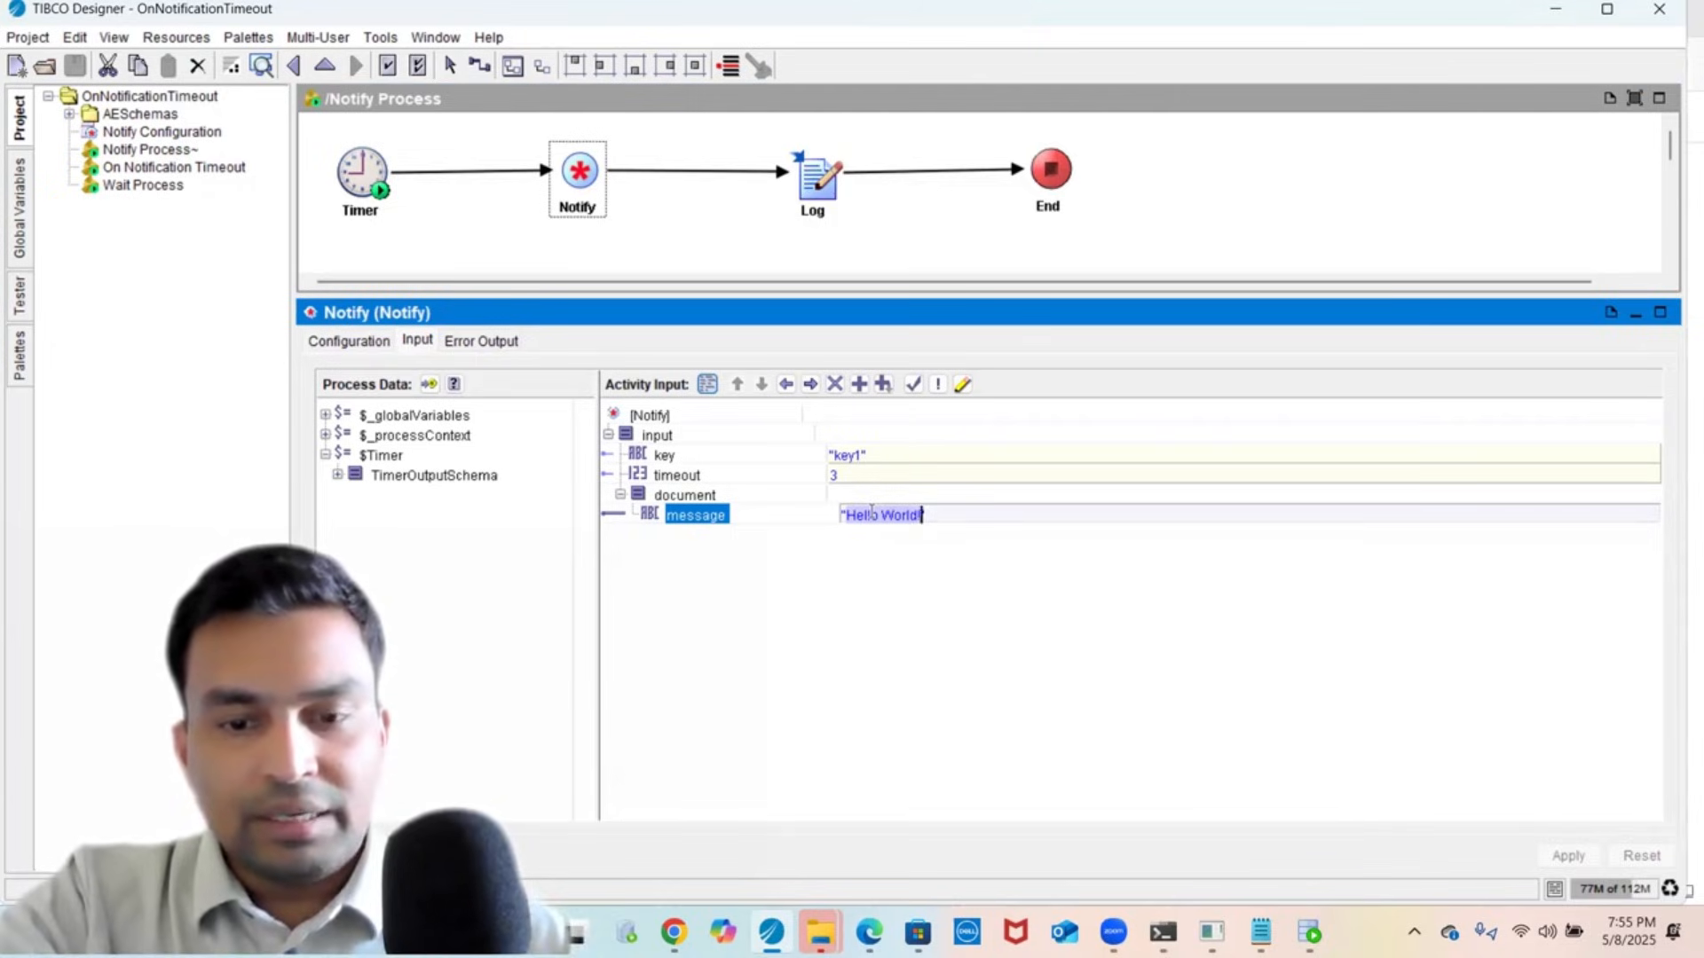
text(Cus)
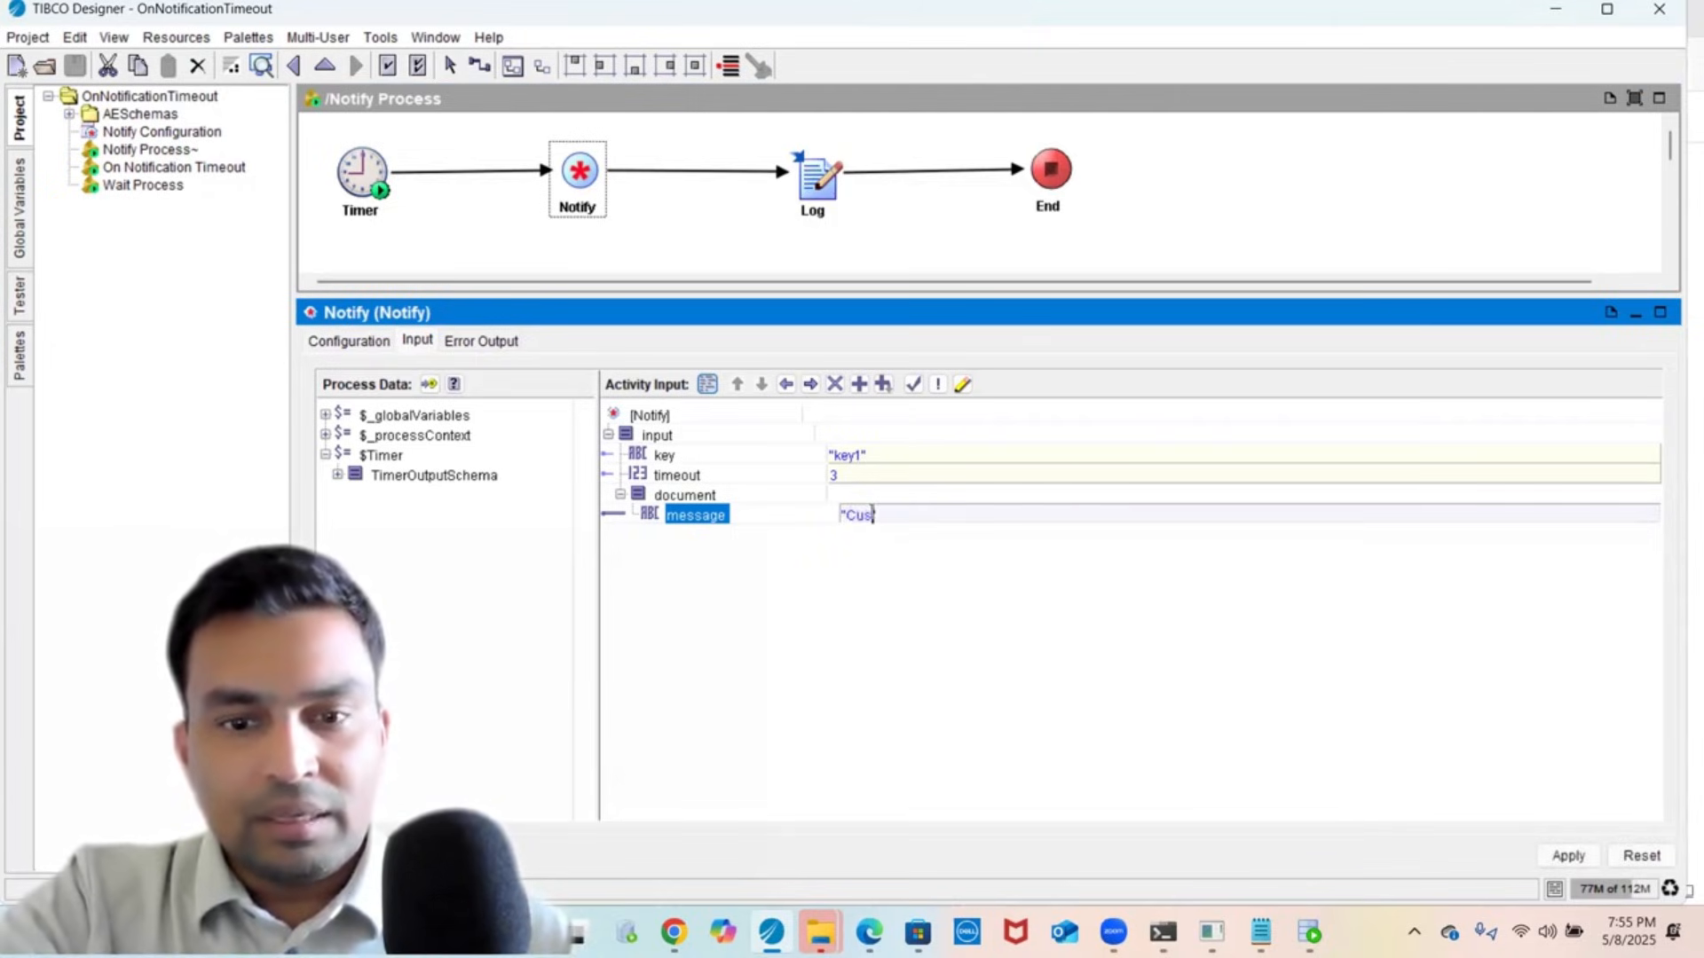
text(tomer)
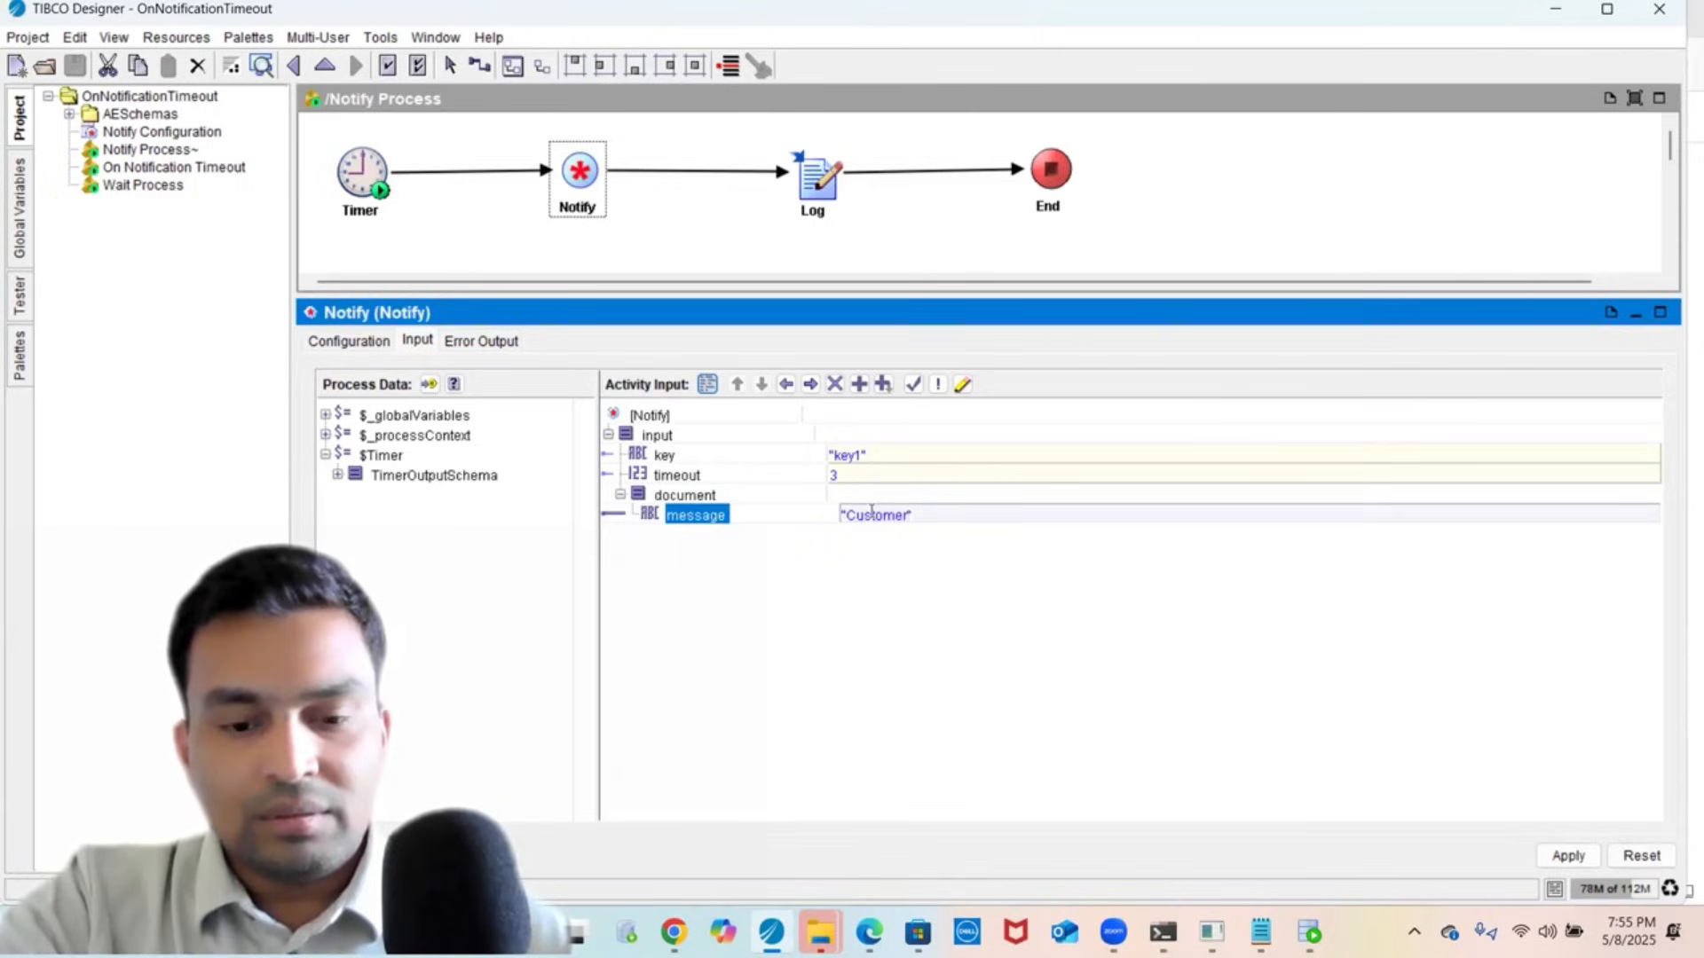
text( Order )
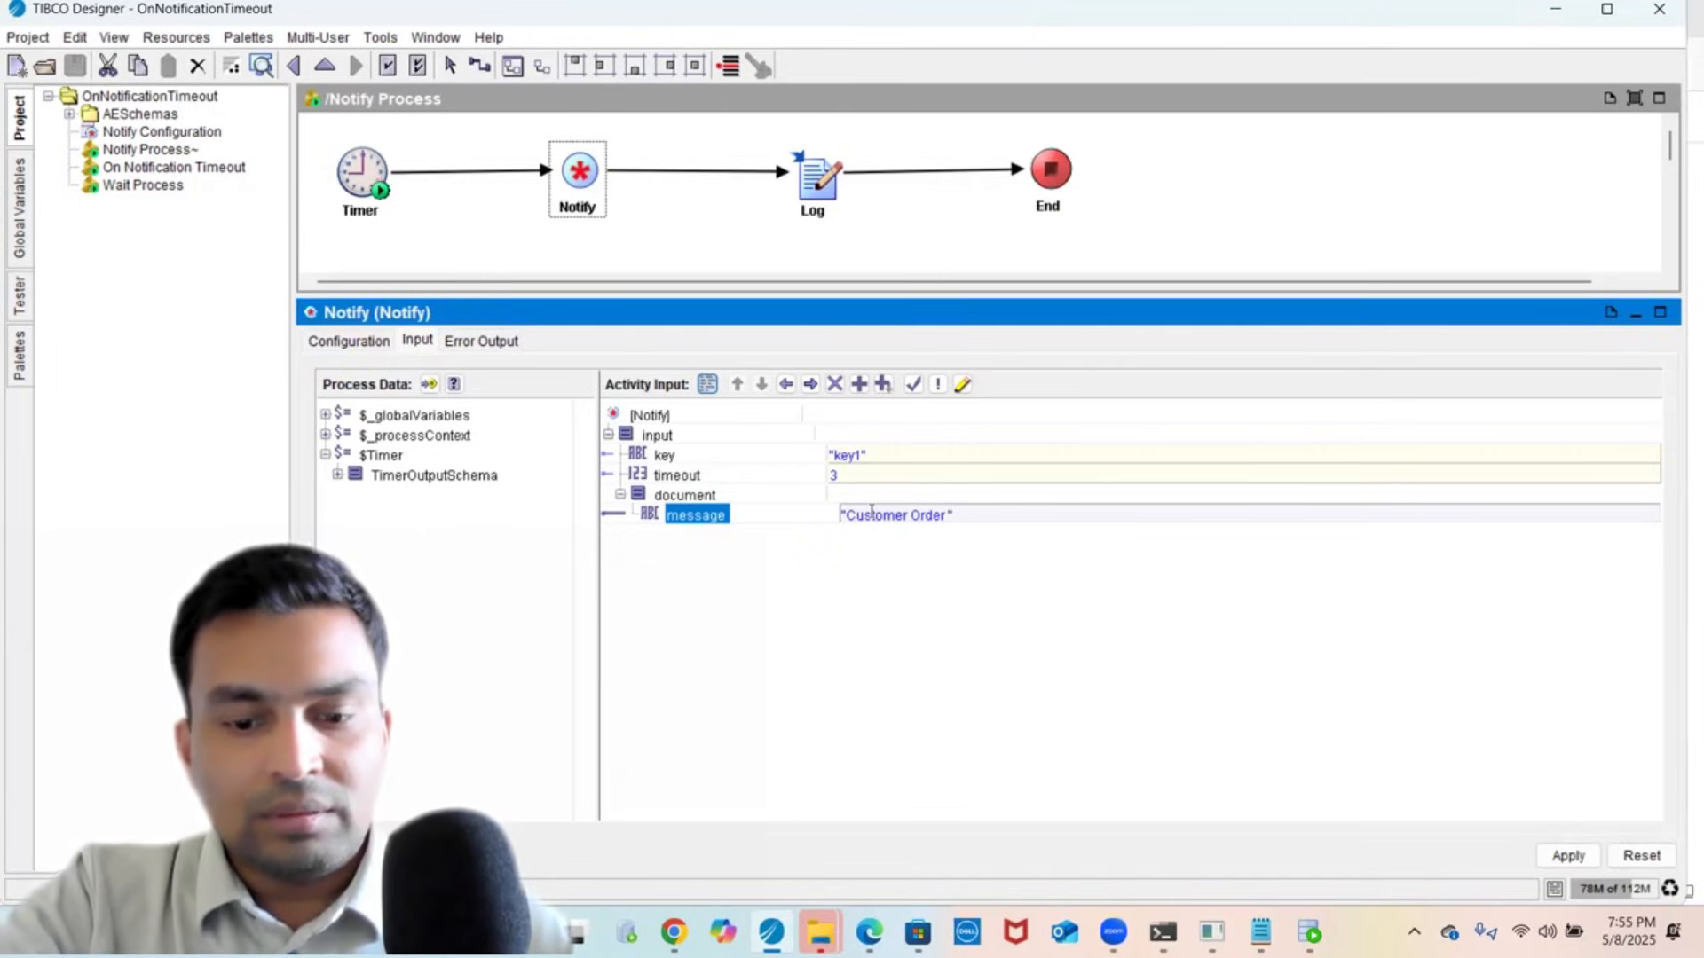
text(")
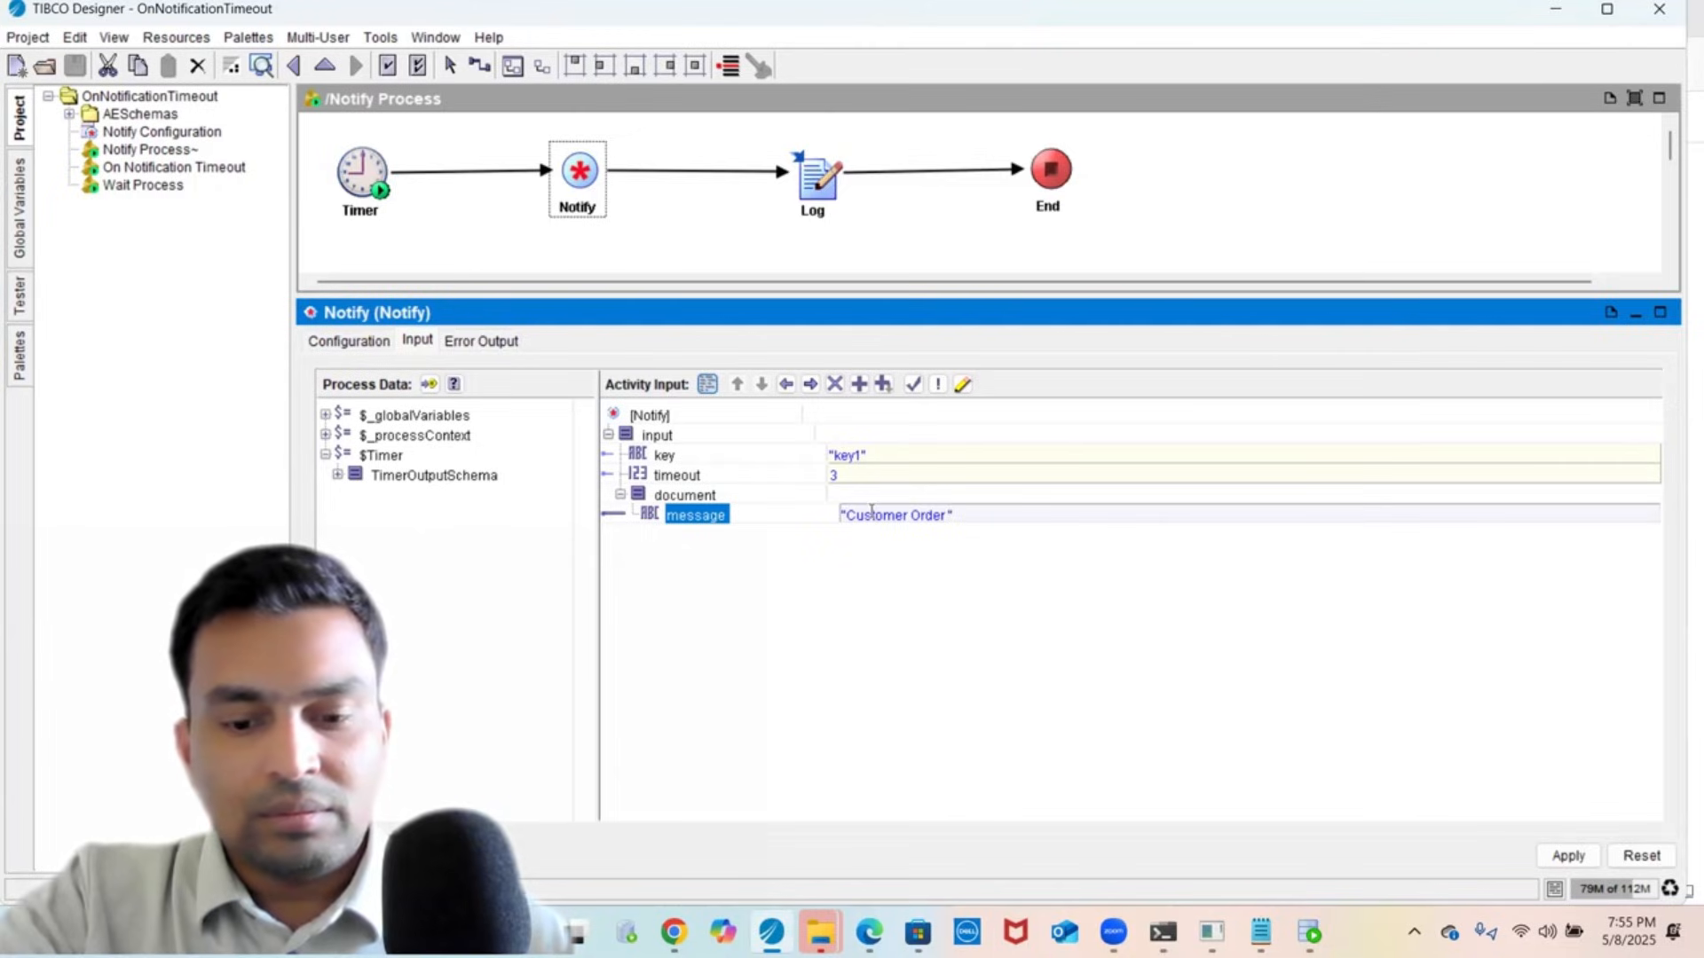
key(Left)
key(BackSpace)
key(Left)
key(Left)
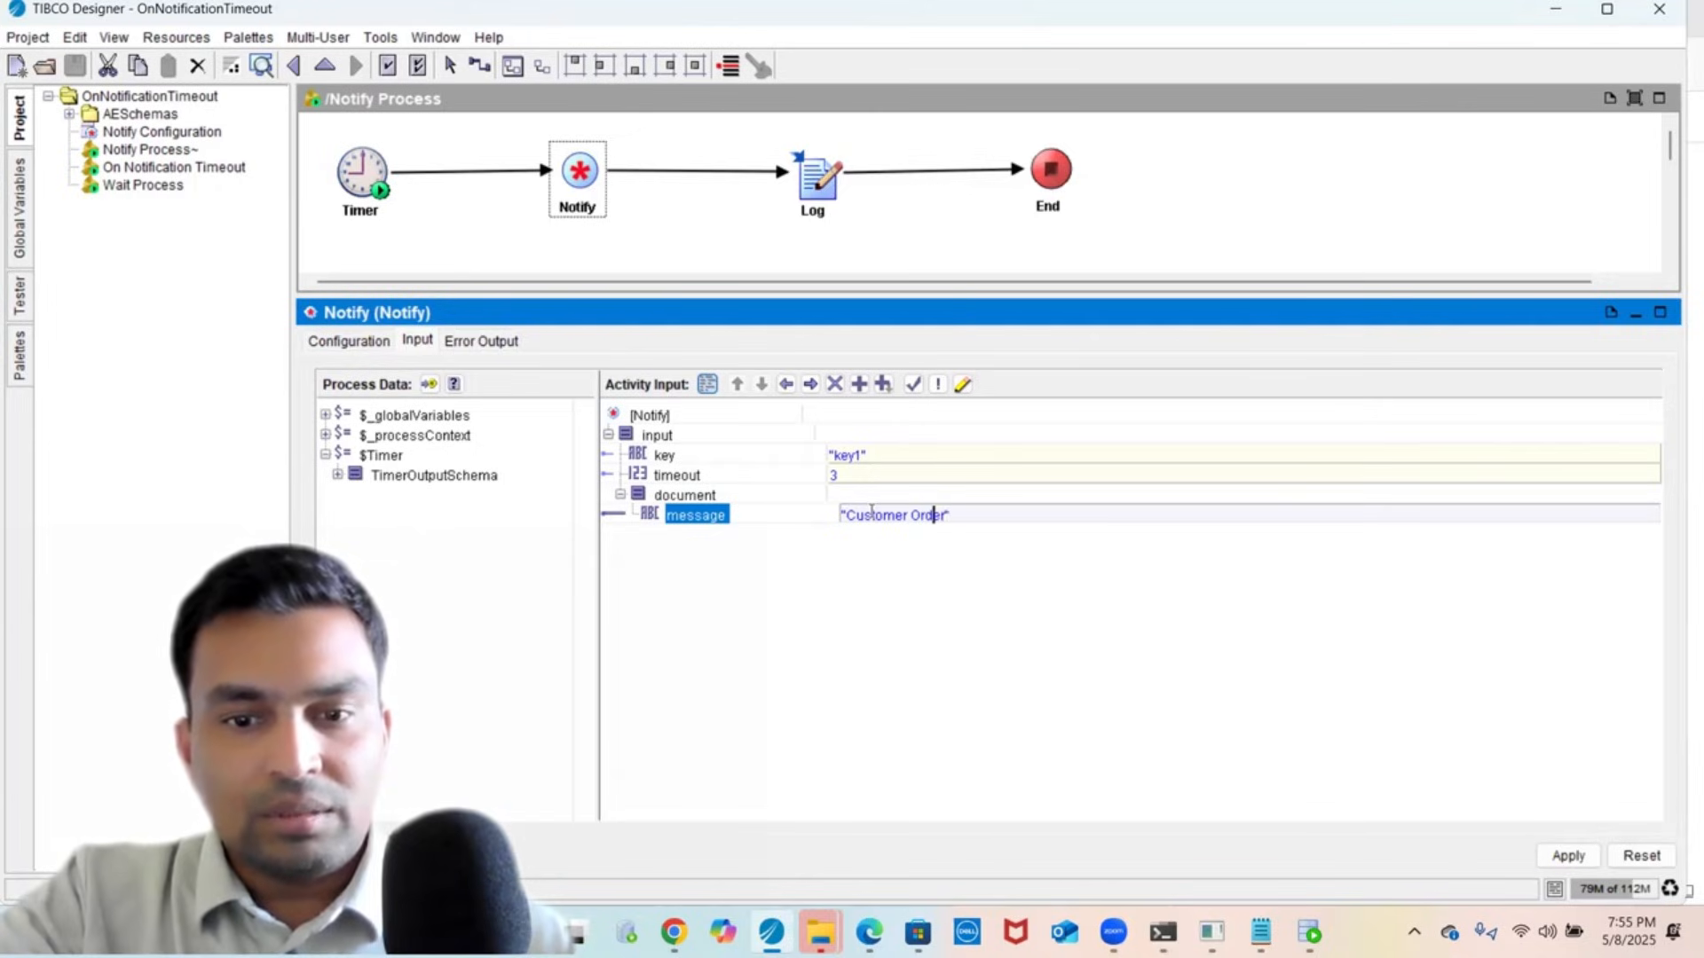
text(placed)
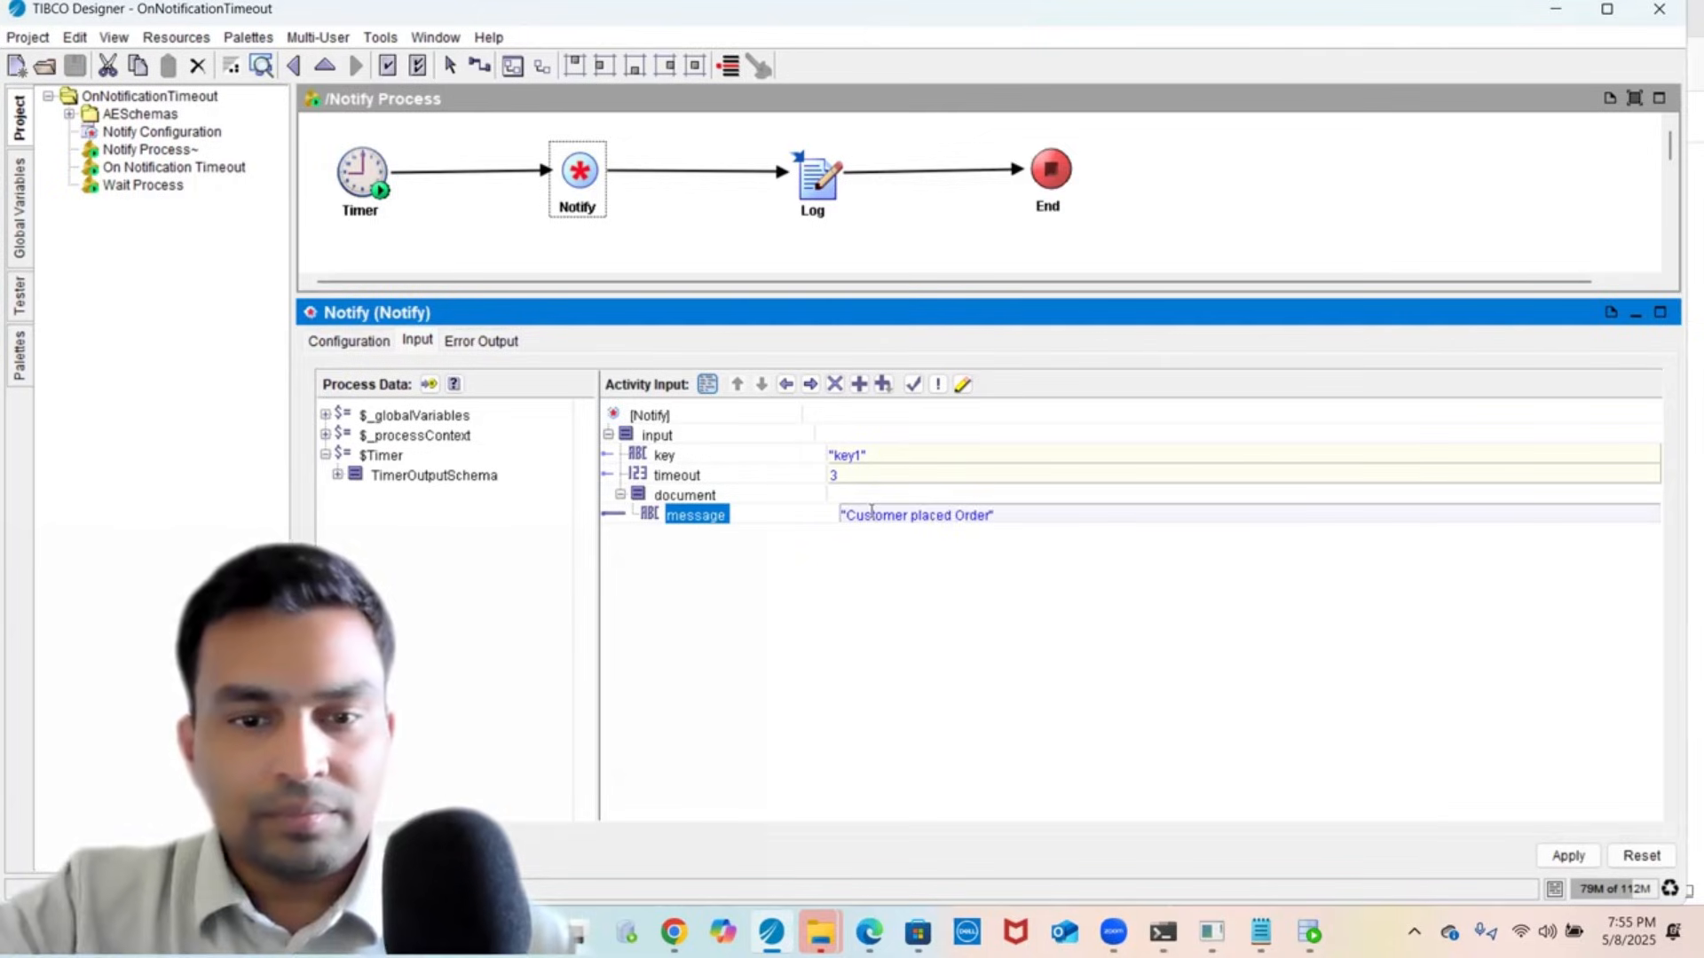
click(677, 517)
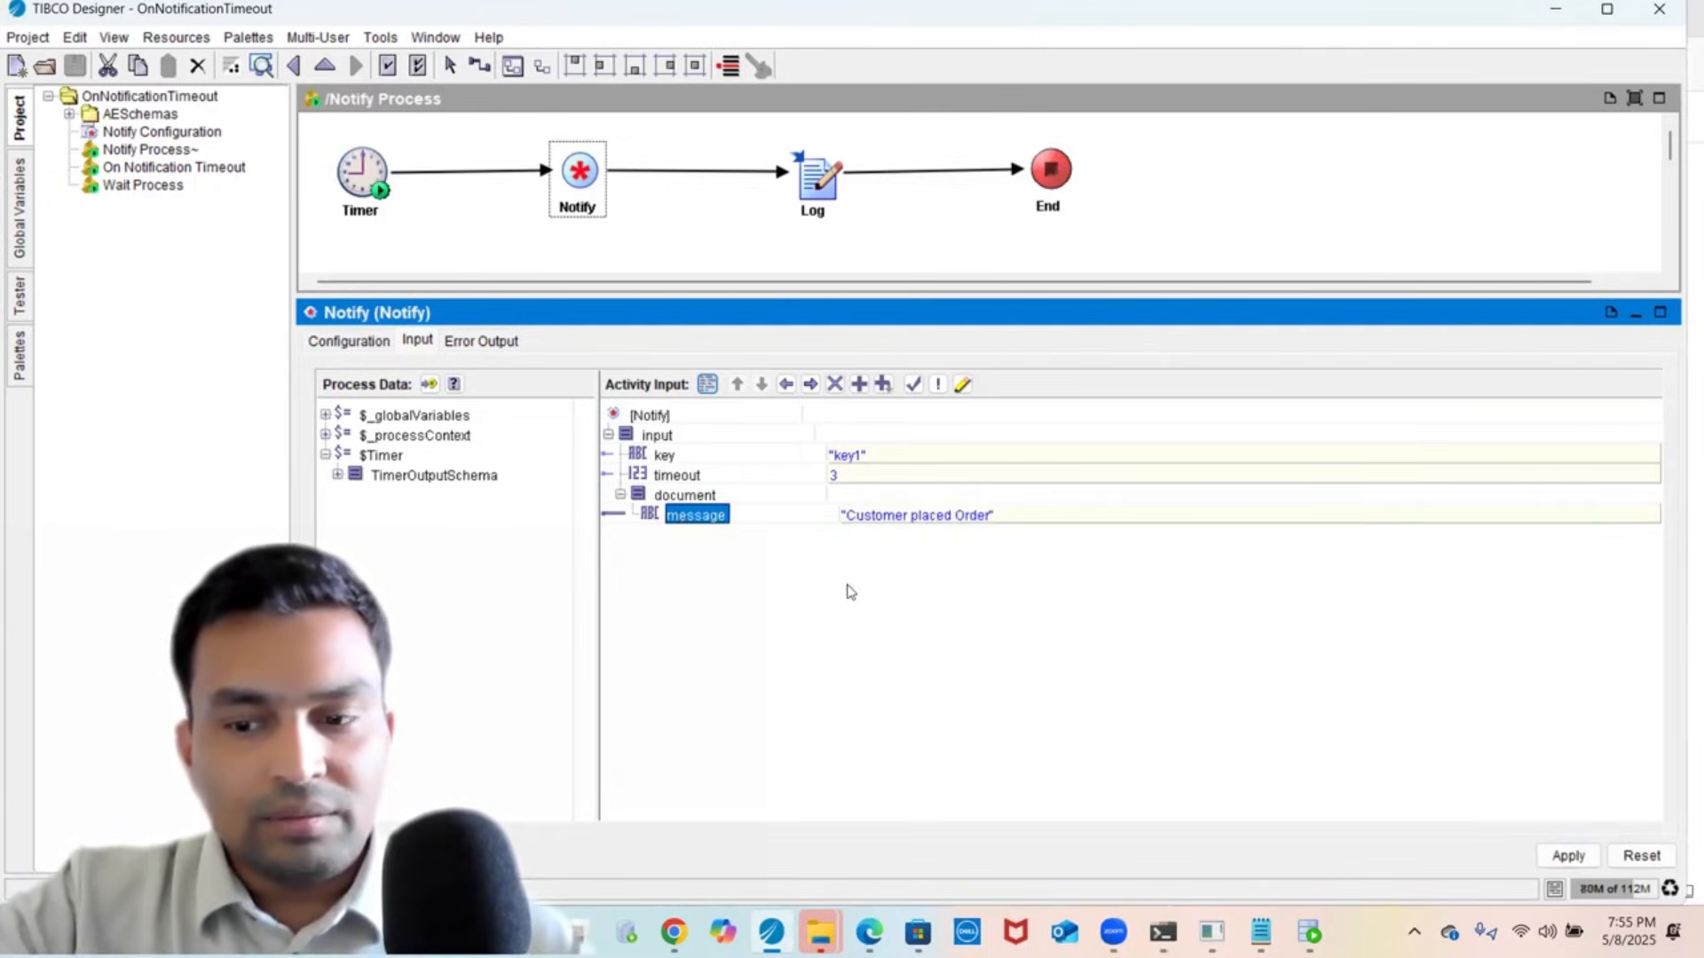
click(1567, 857)
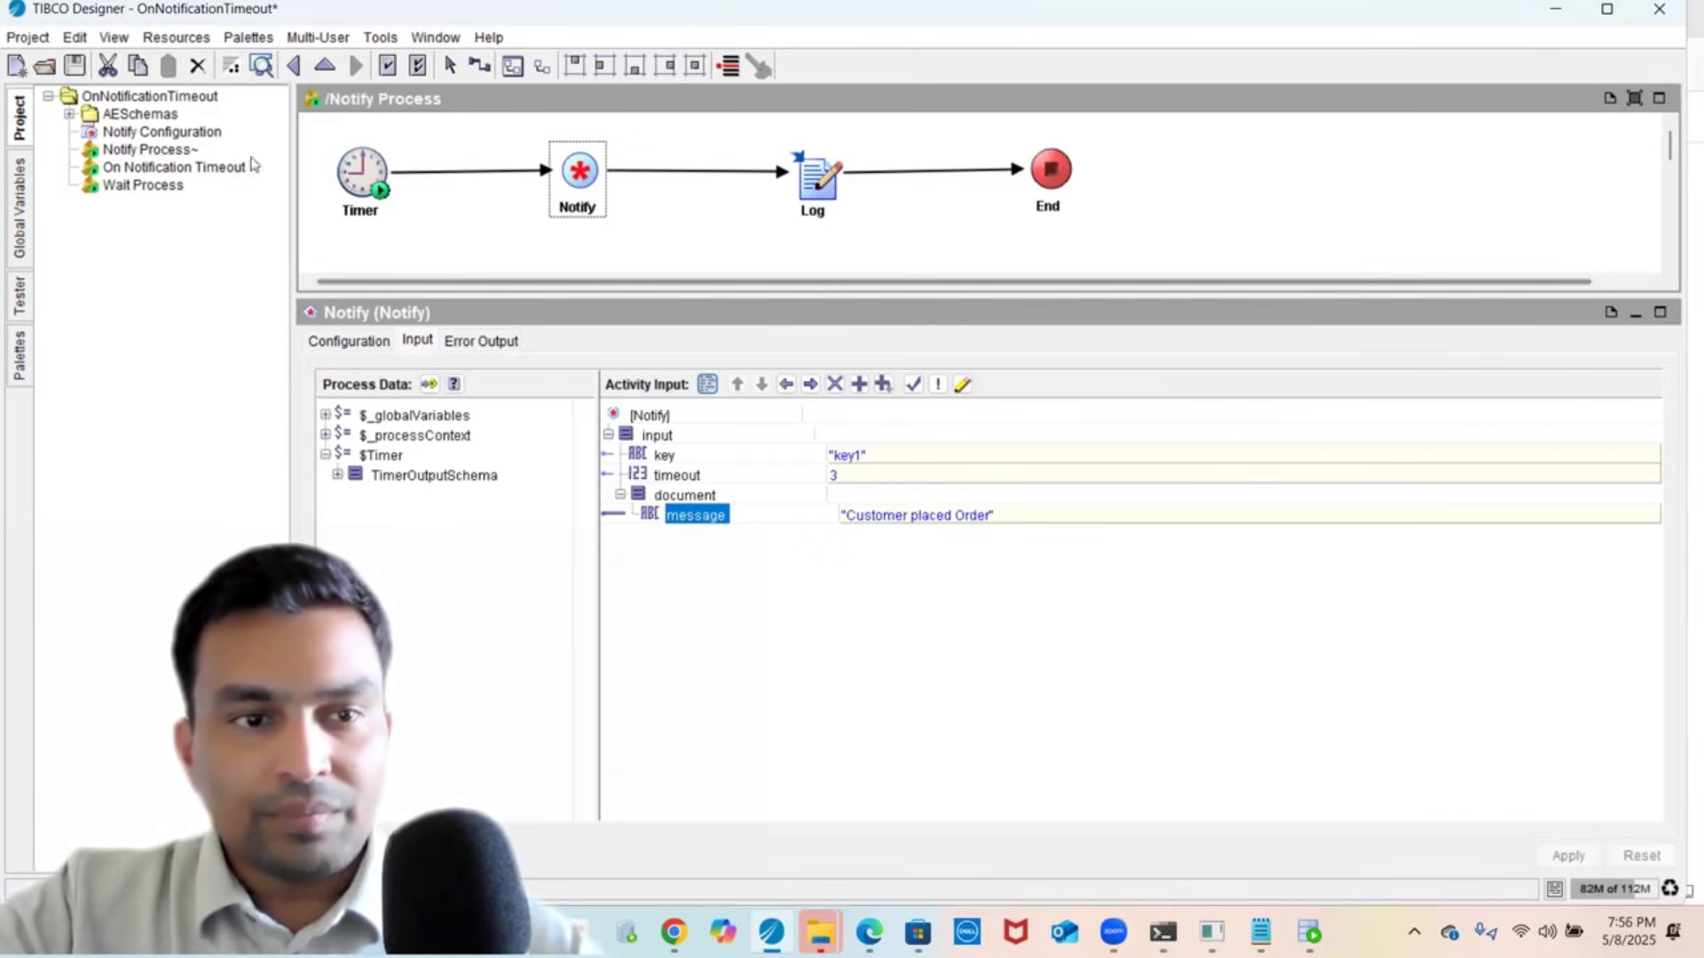
- Check the Wait activity's output, then display the On Notification Timeout Log message mapping
click(145, 186)
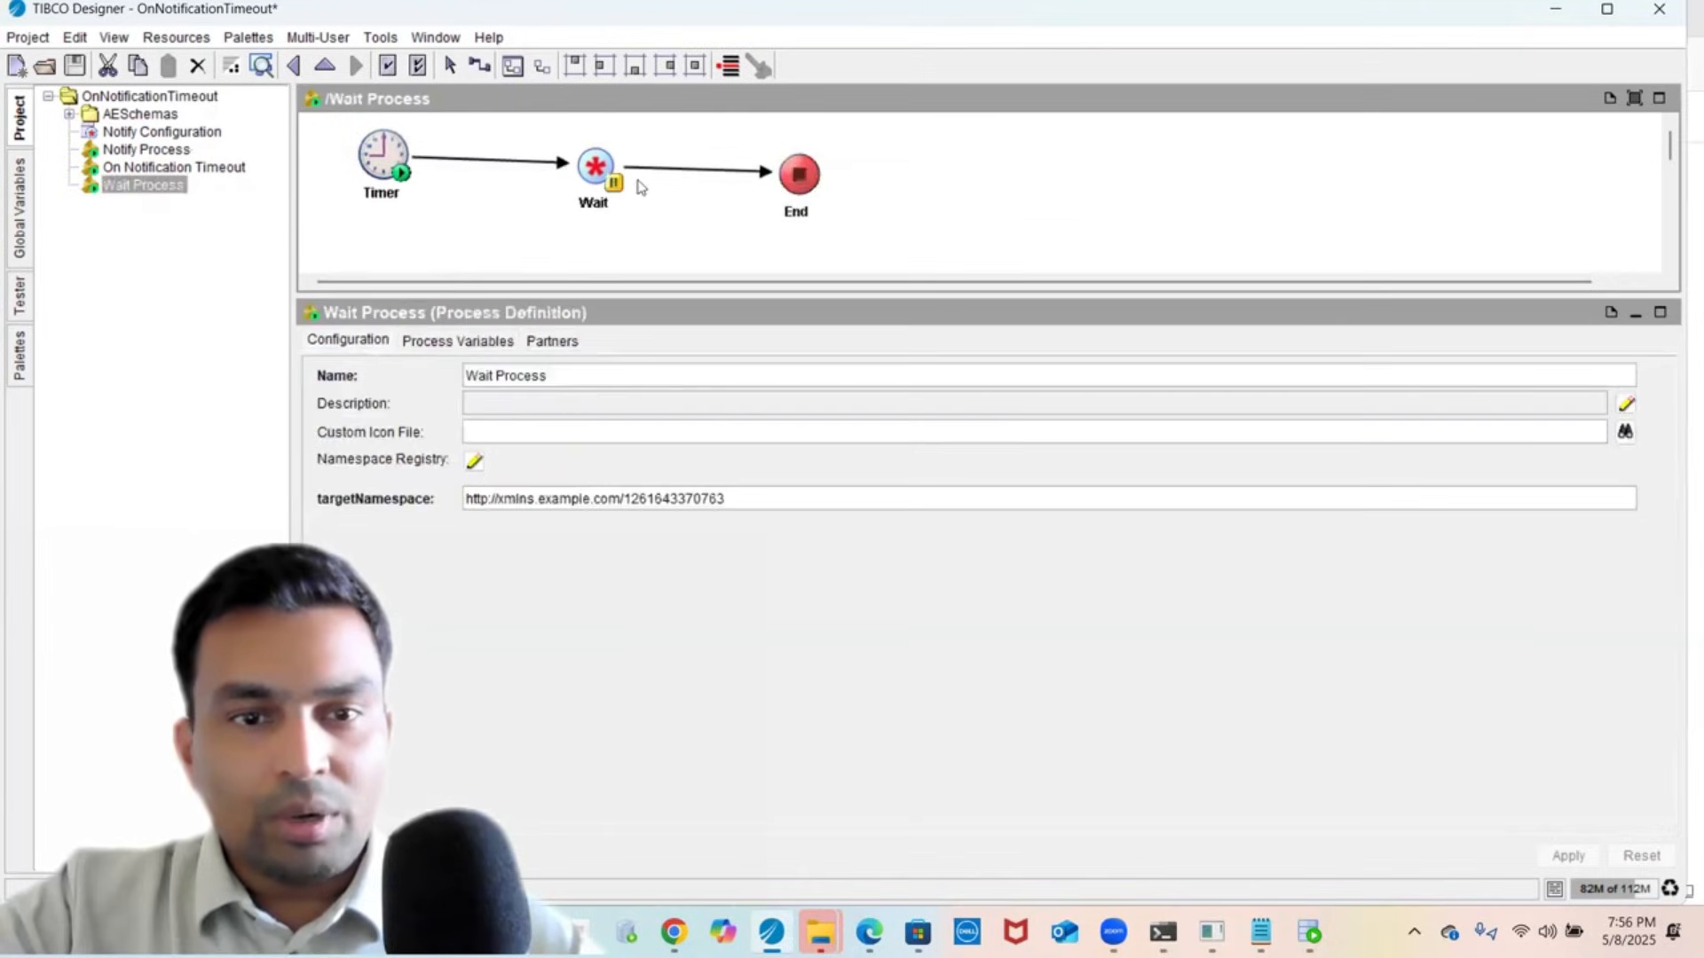
click(583, 177)
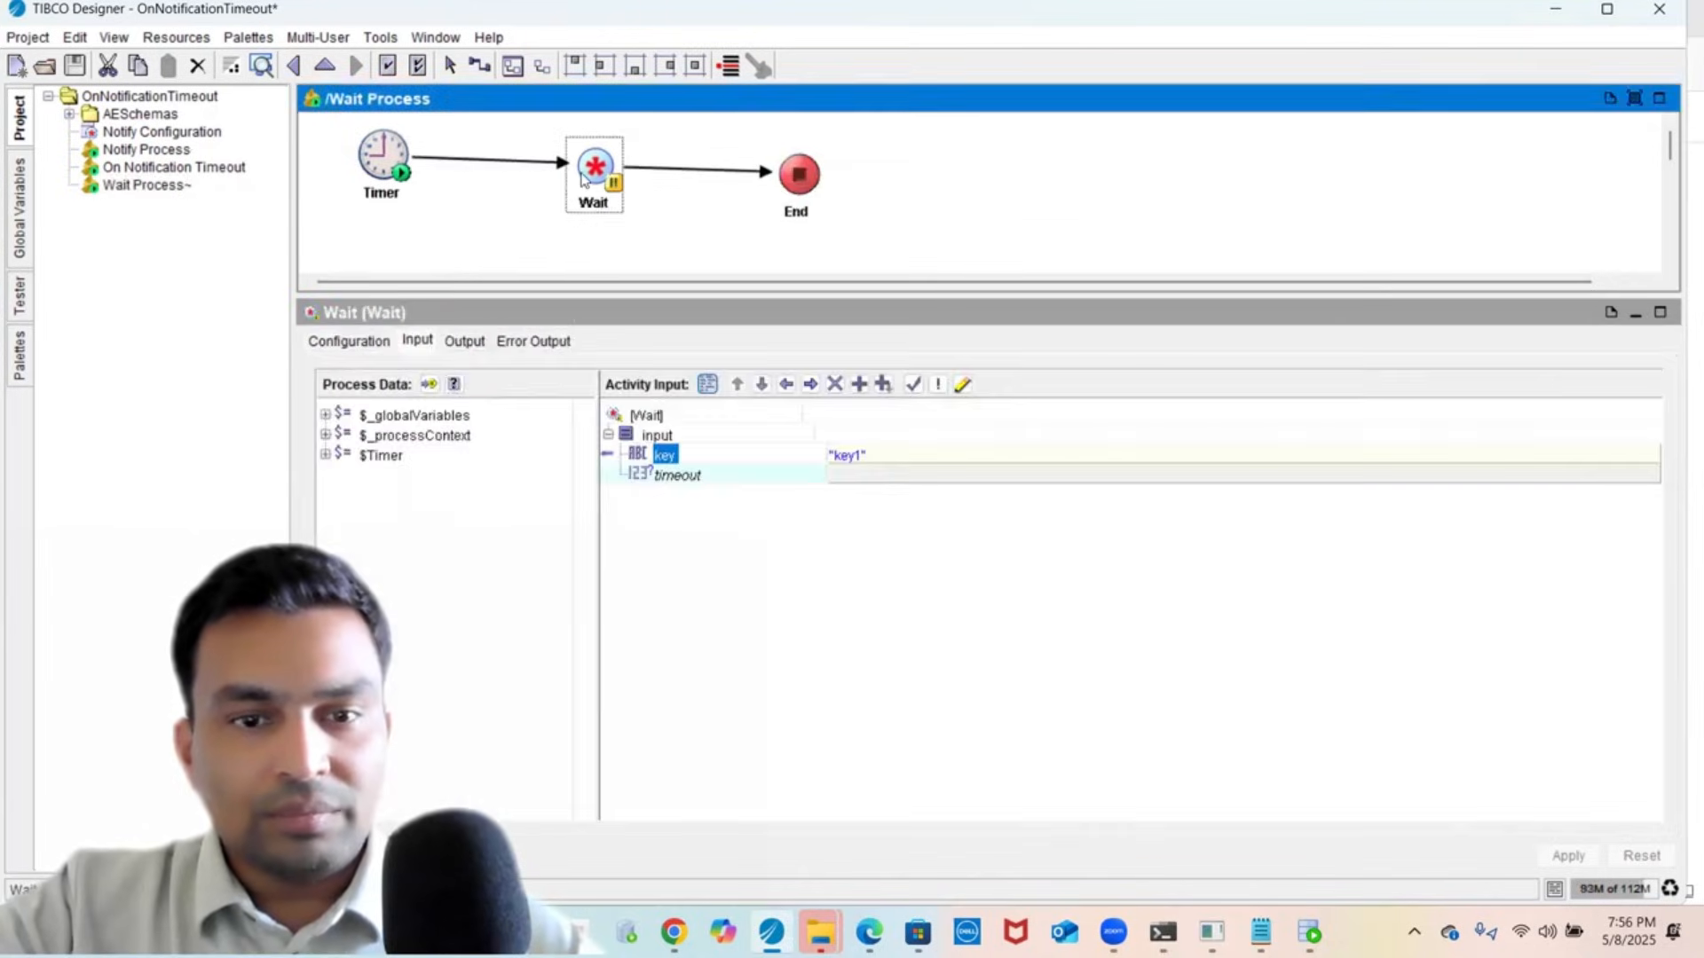
click(465, 344)
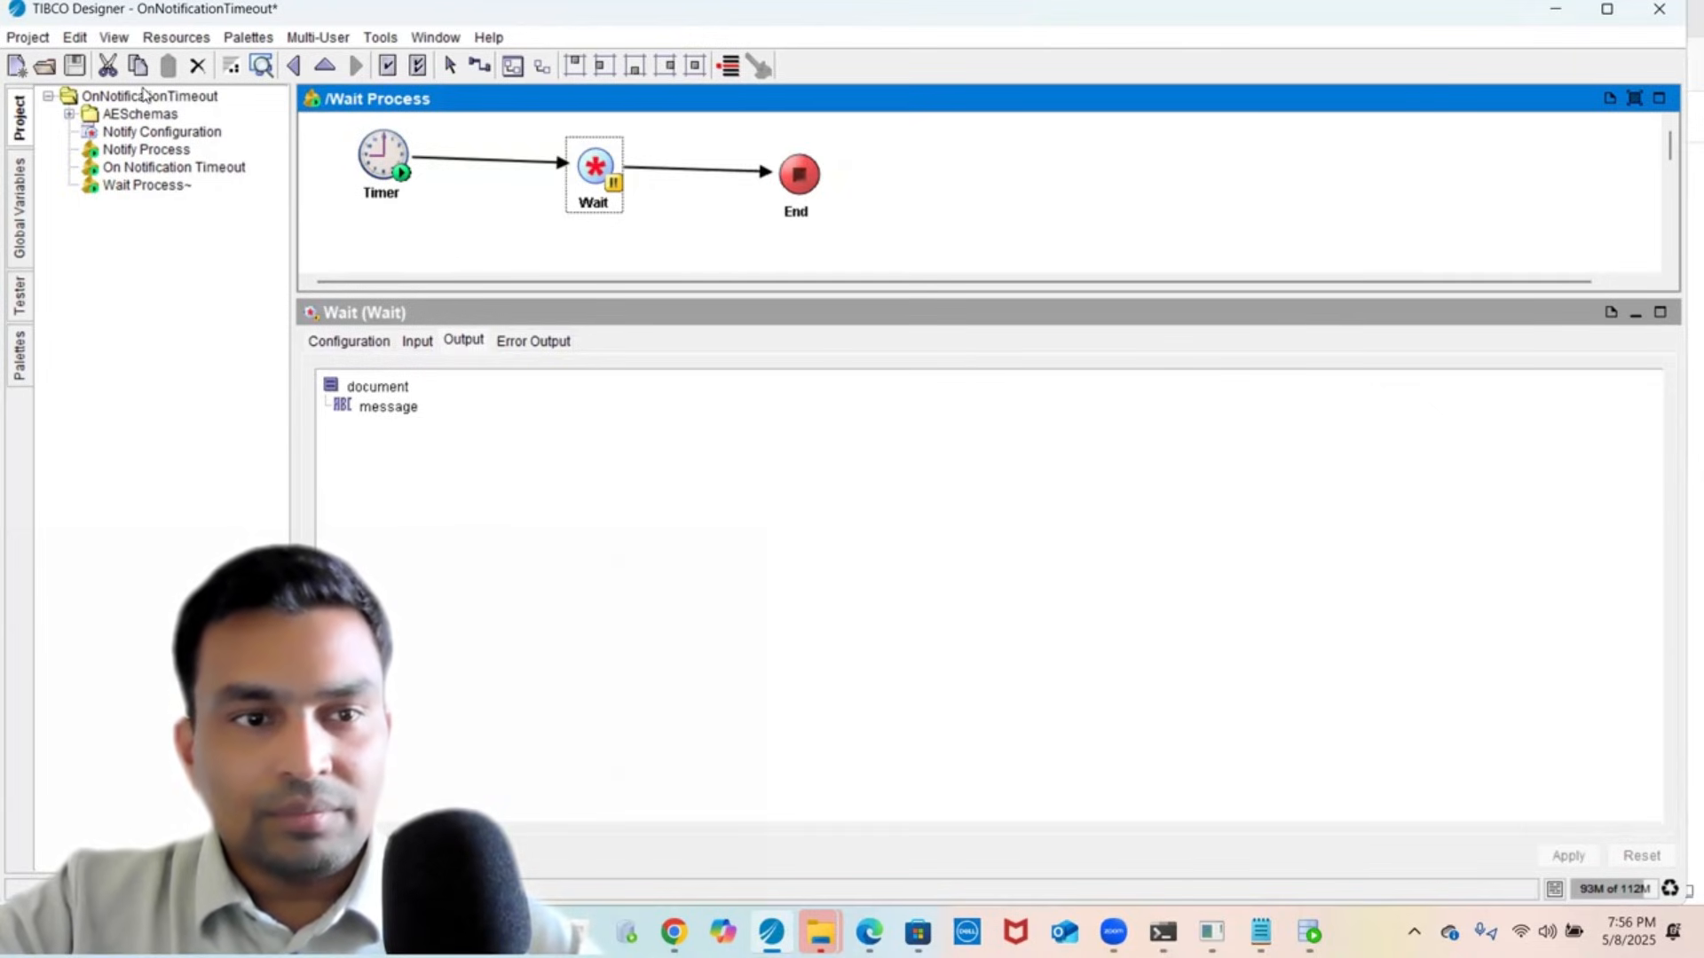
click(152, 170)
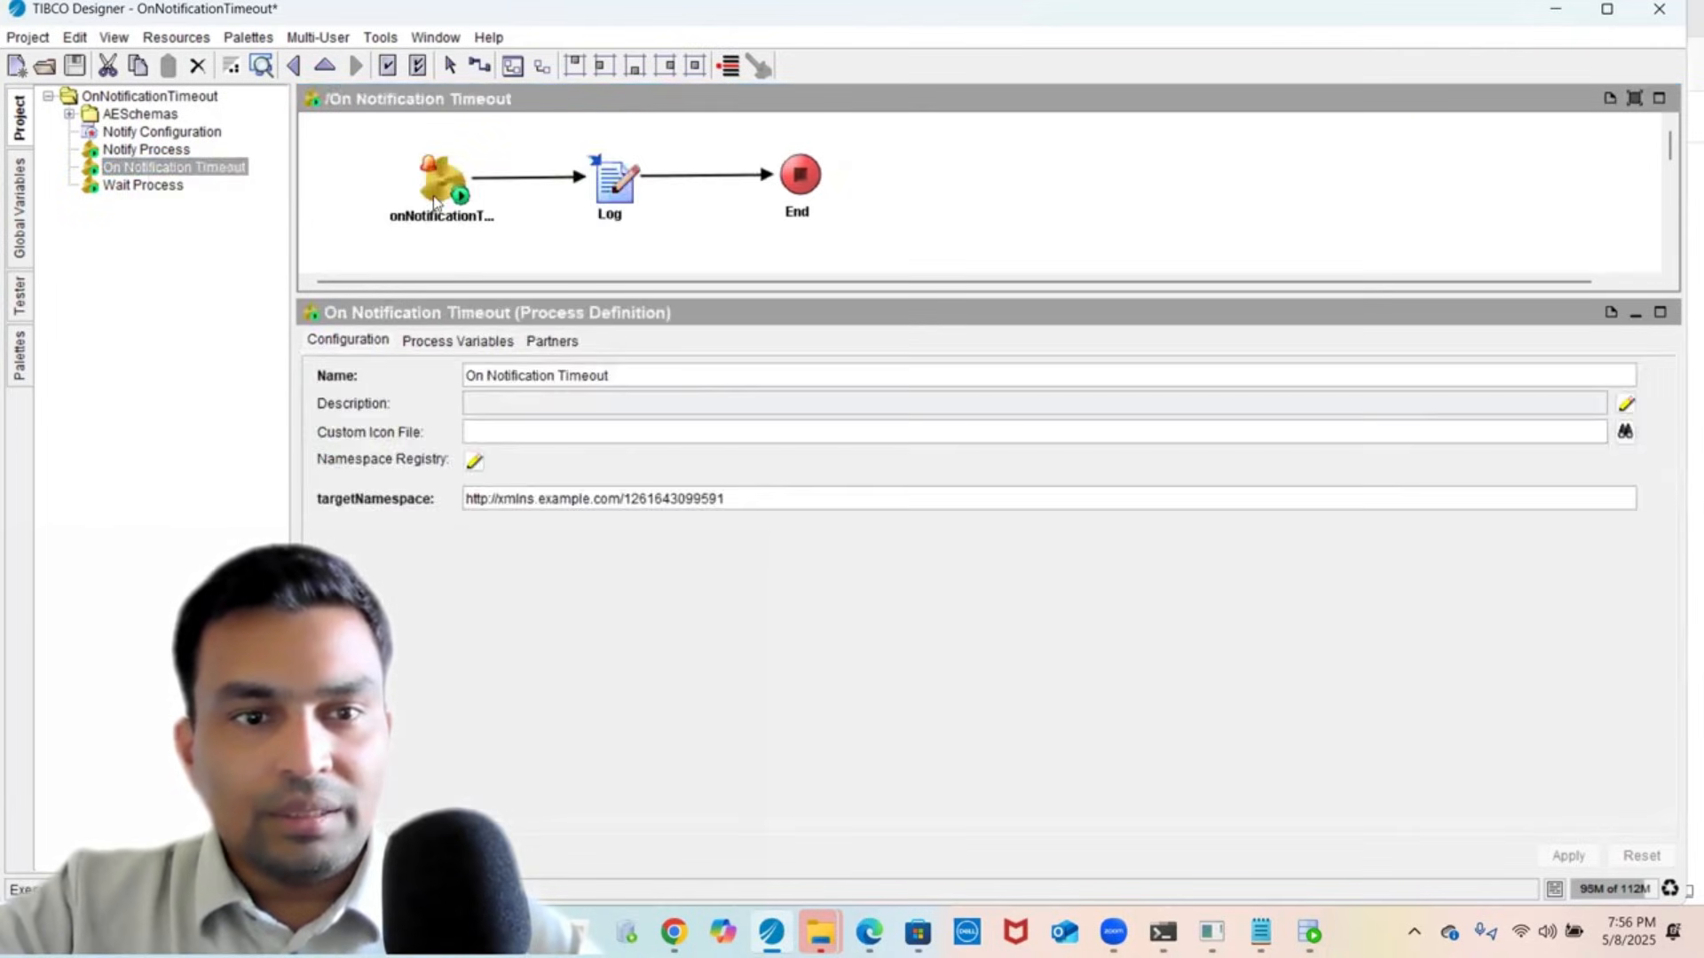
click(434, 203)
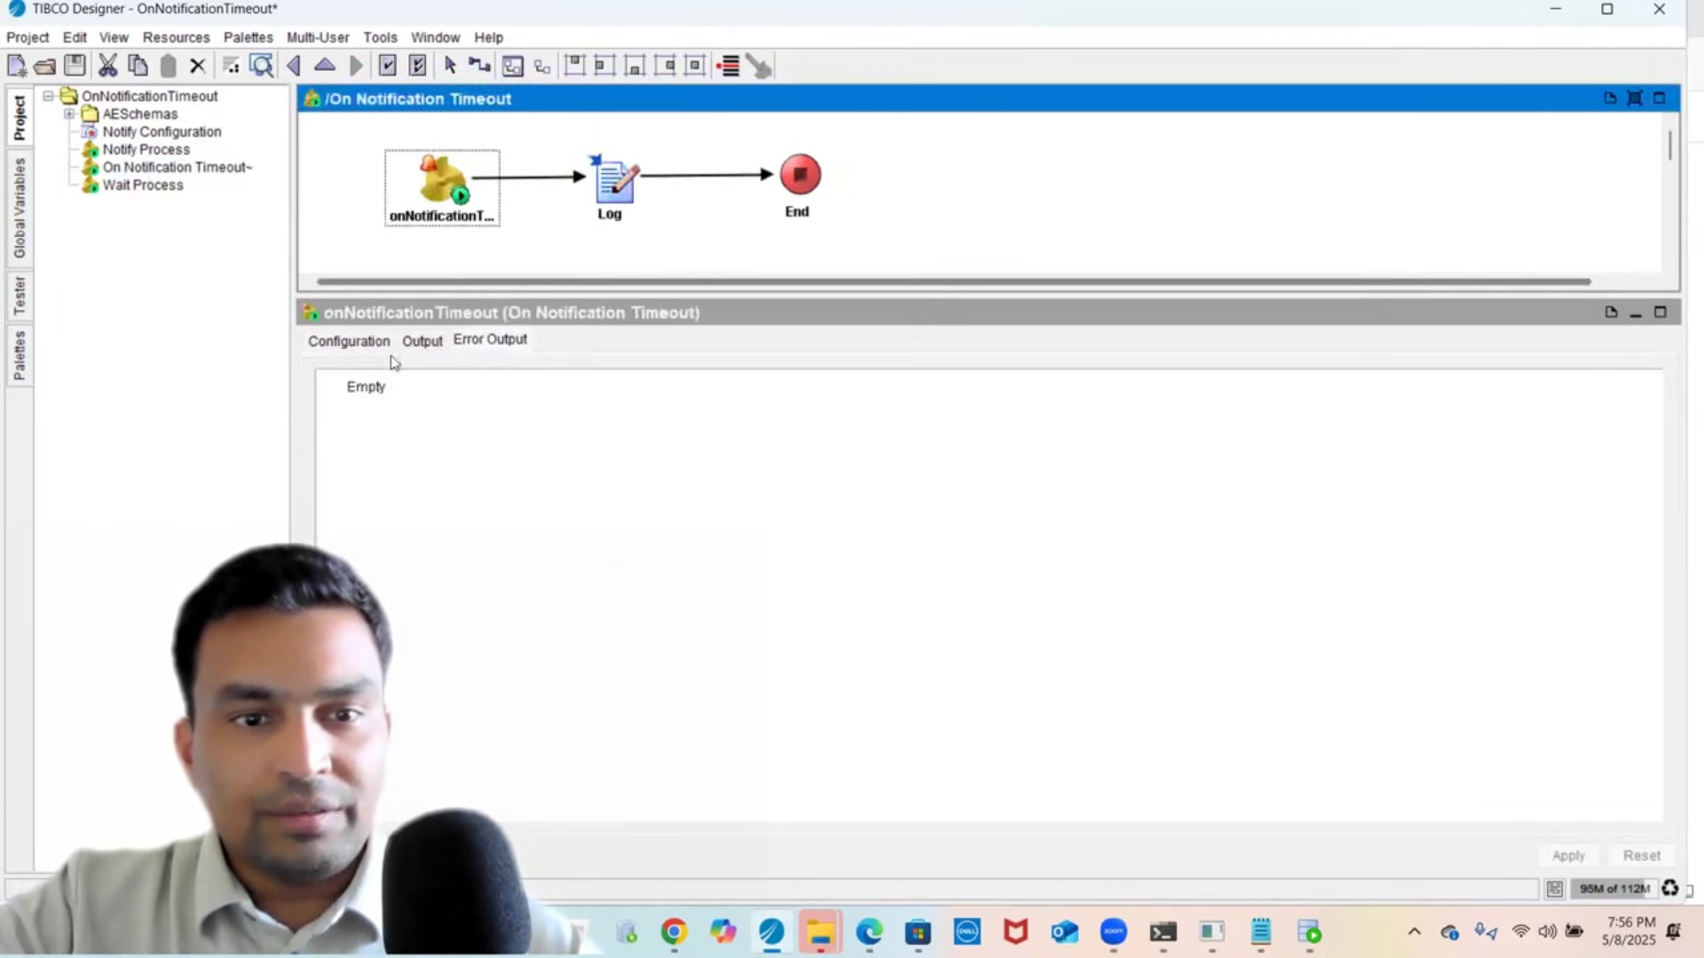
click(360, 343)
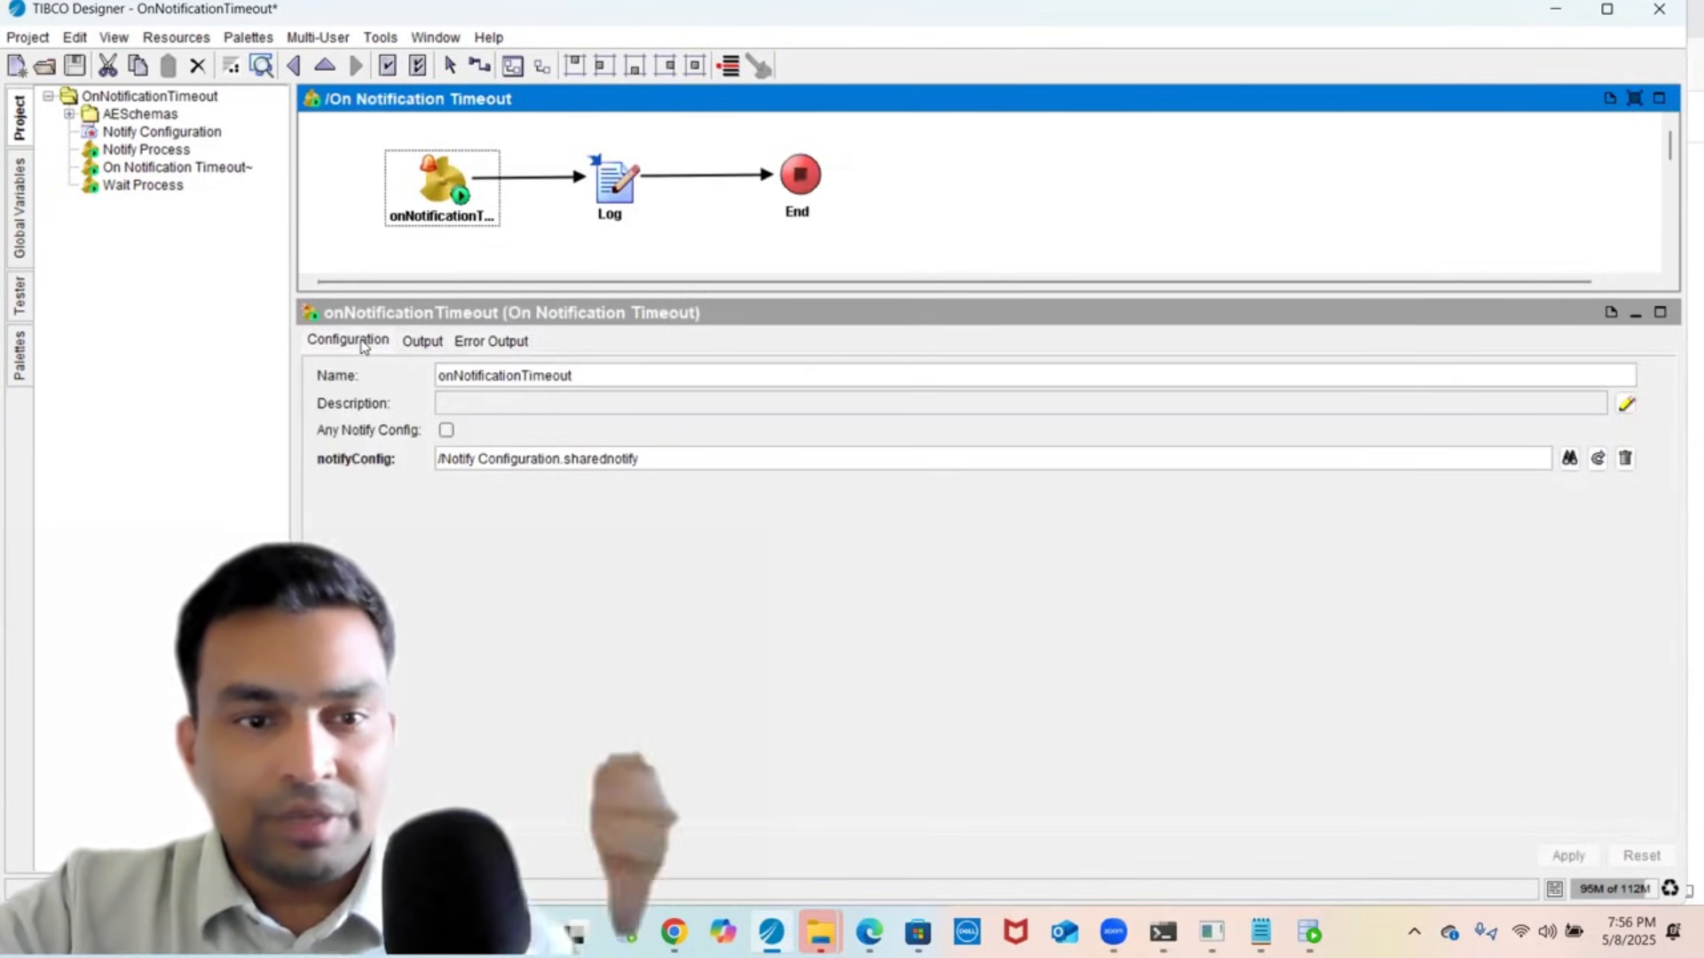
click(612, 197)
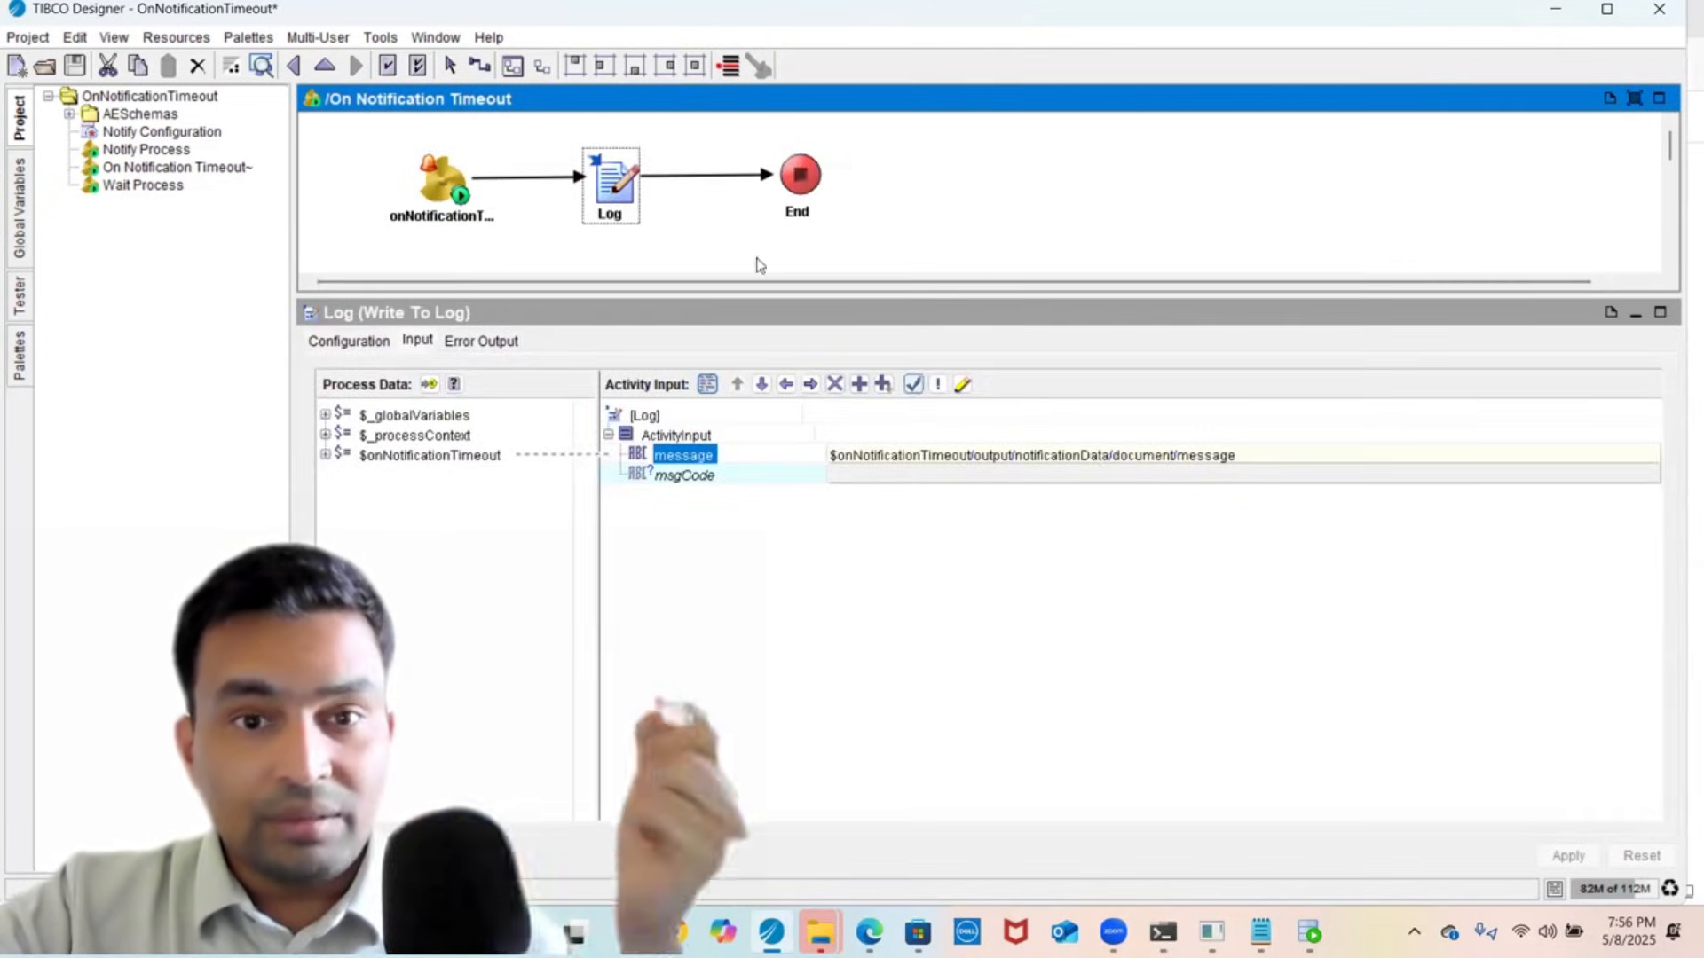
- Wrap the Log message in concat() with ' but OrderManagement application is down. Please take appropriate action'
click(1255, 454)
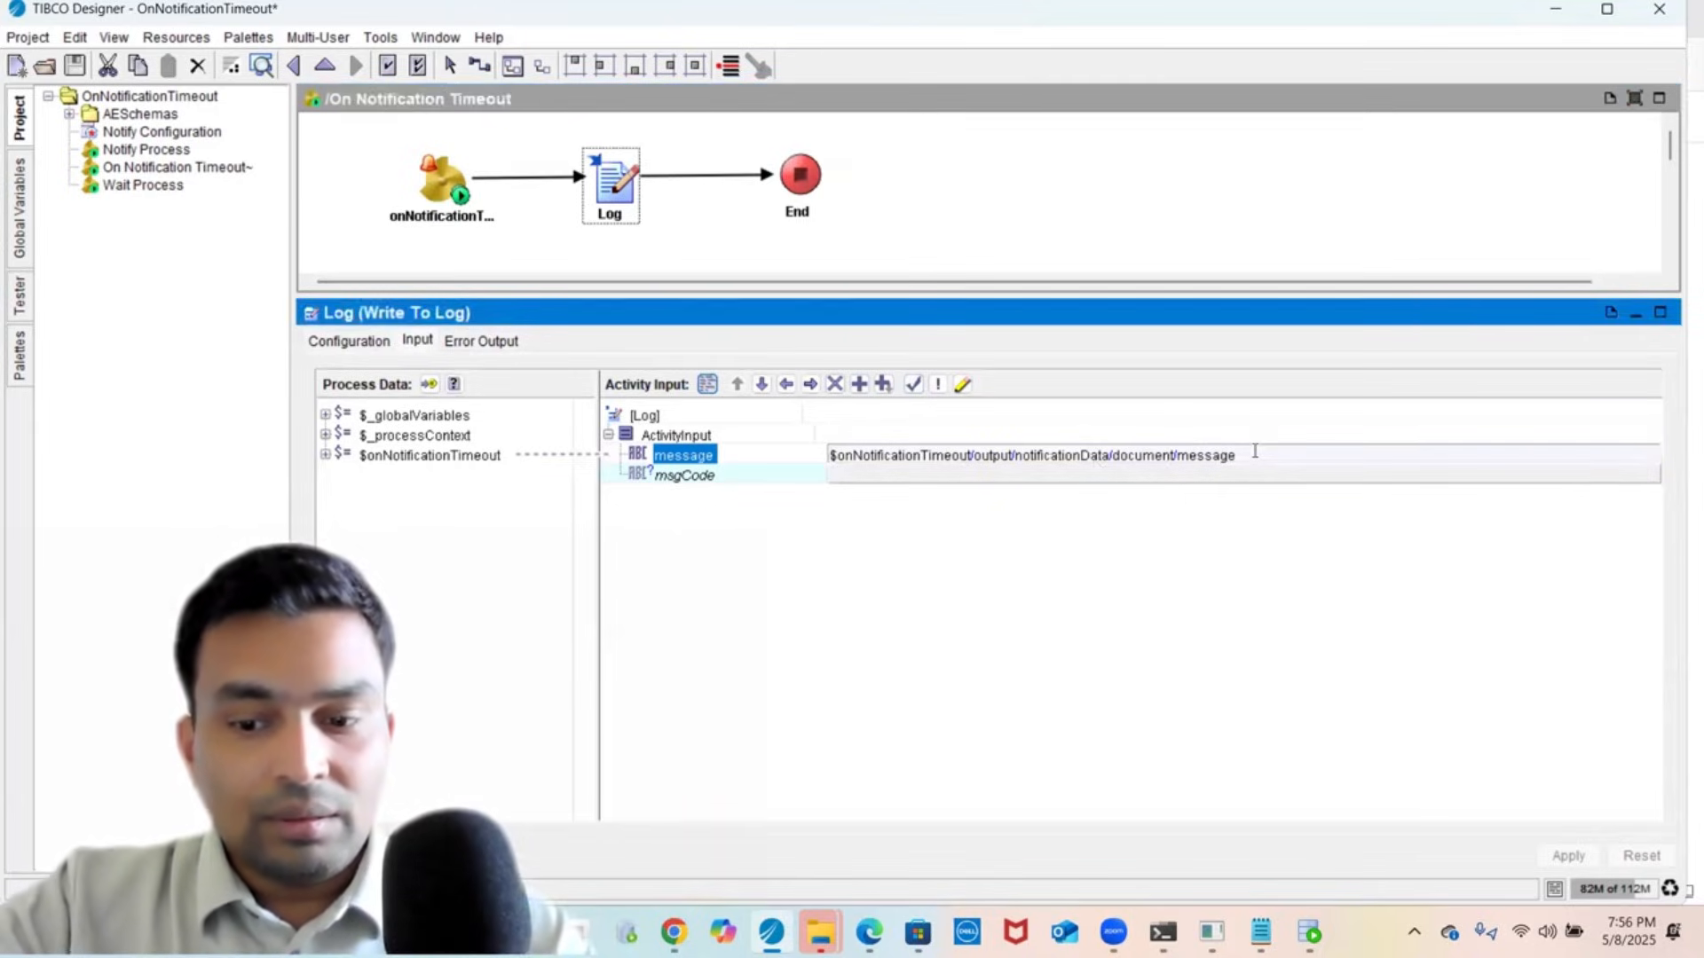
key(Home)
text(conca)
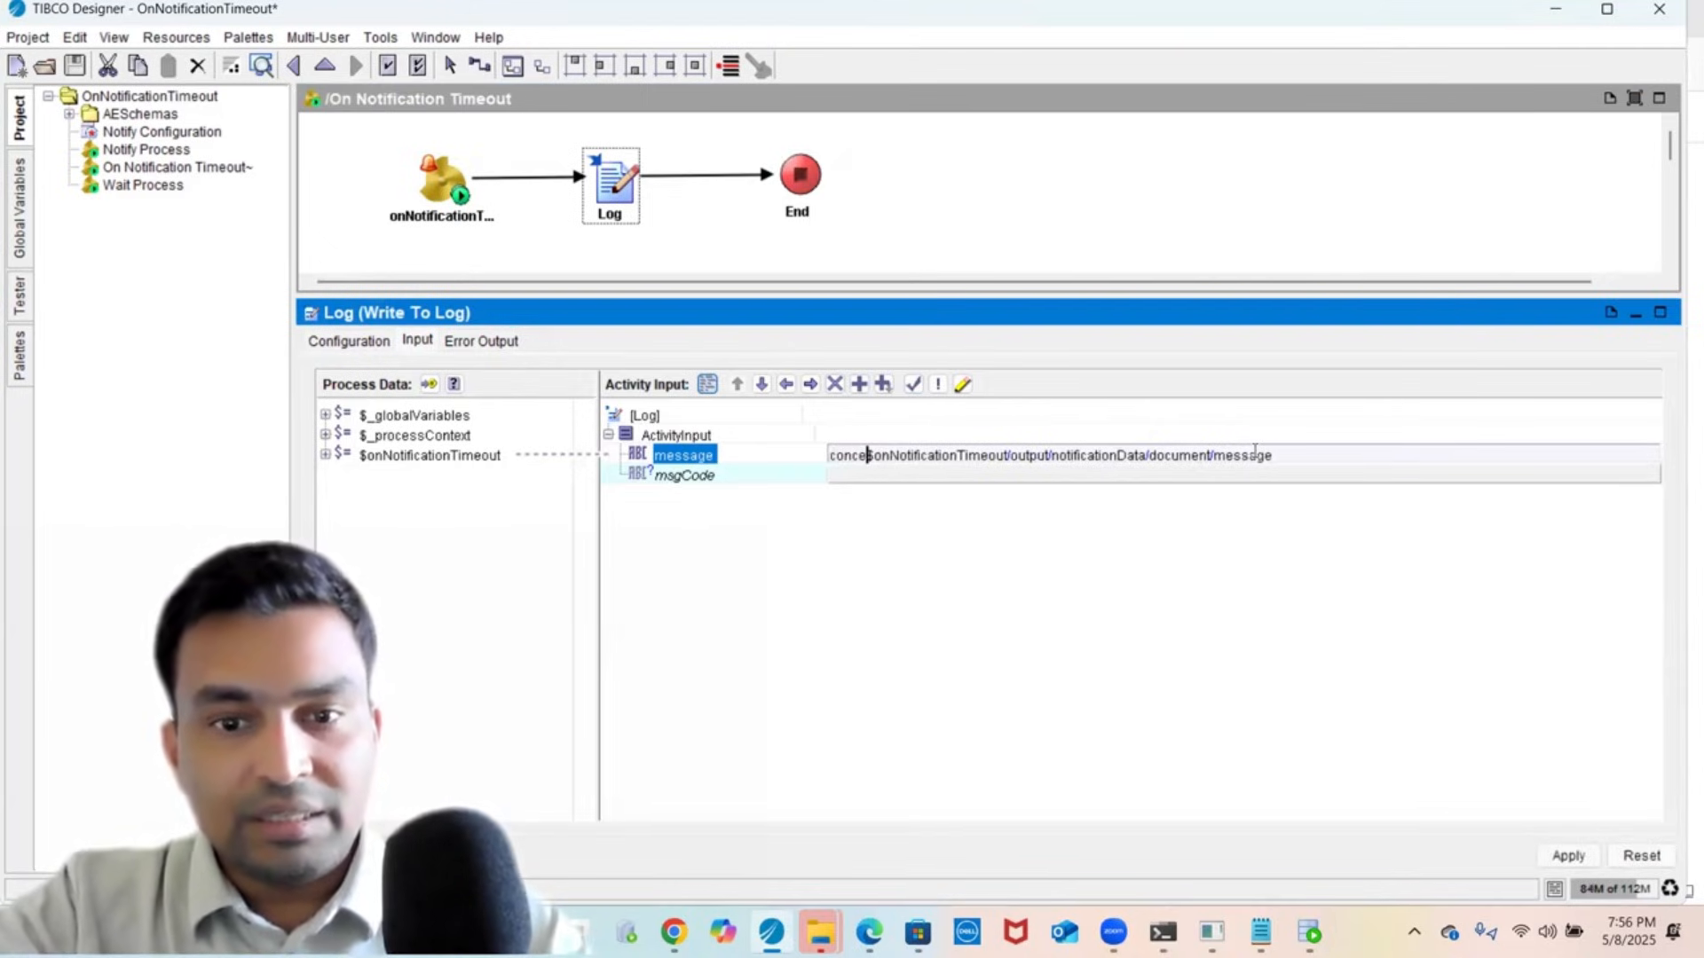
text(t()
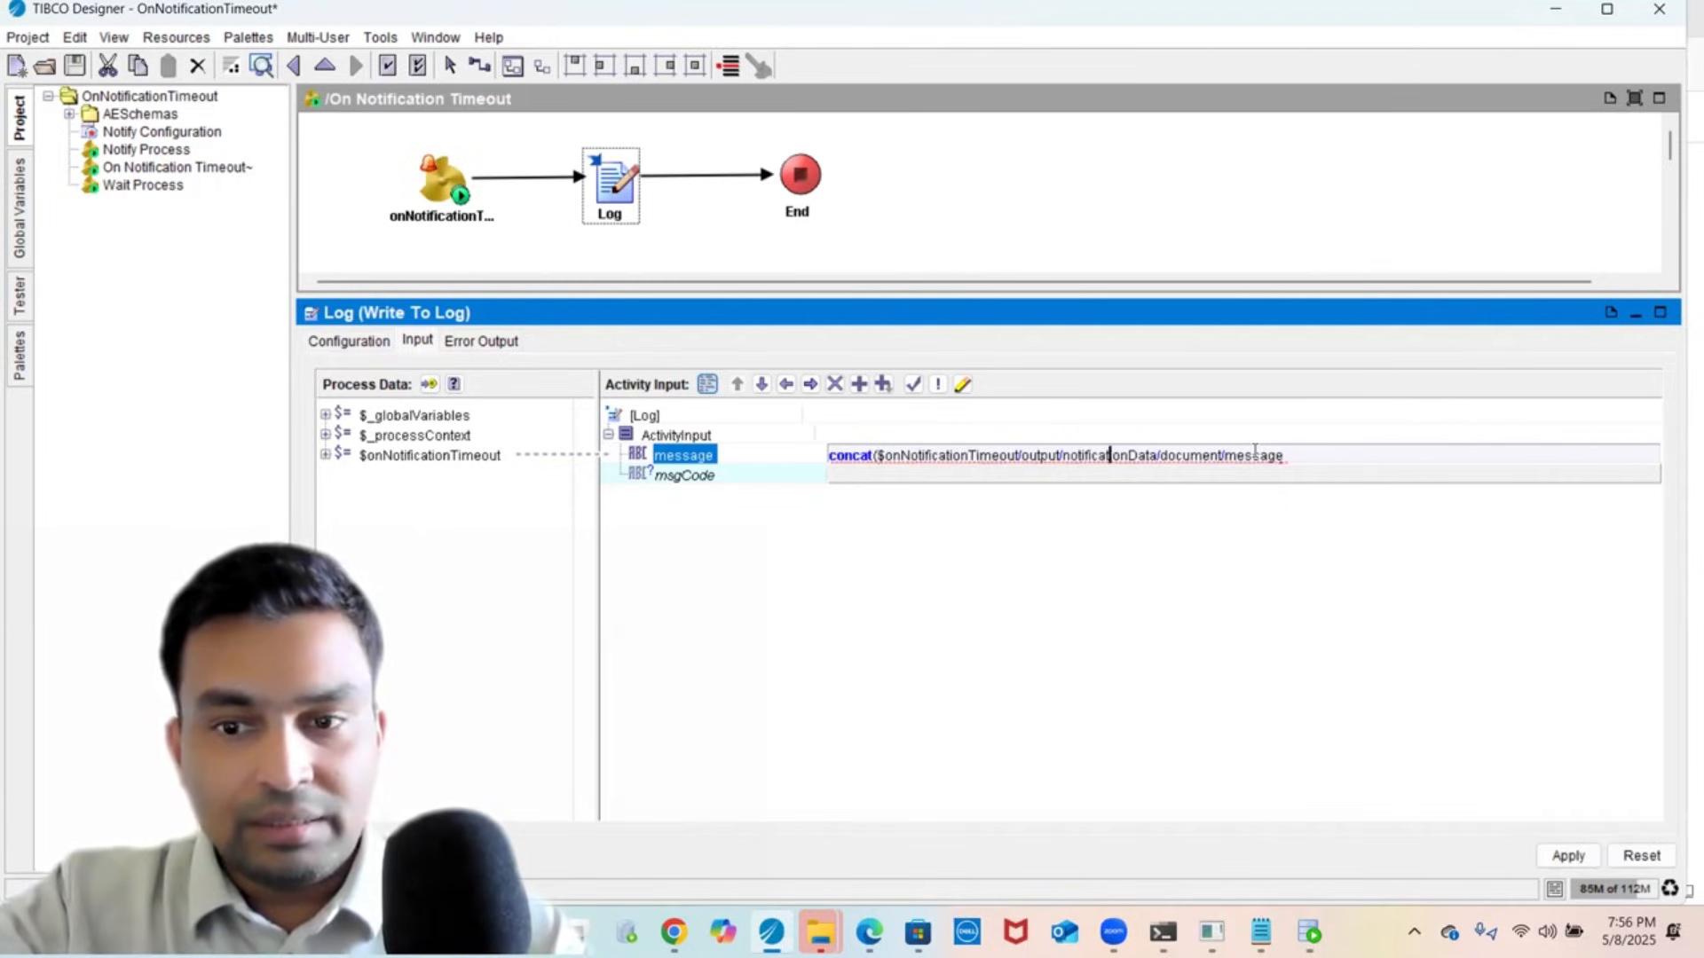
text(,)
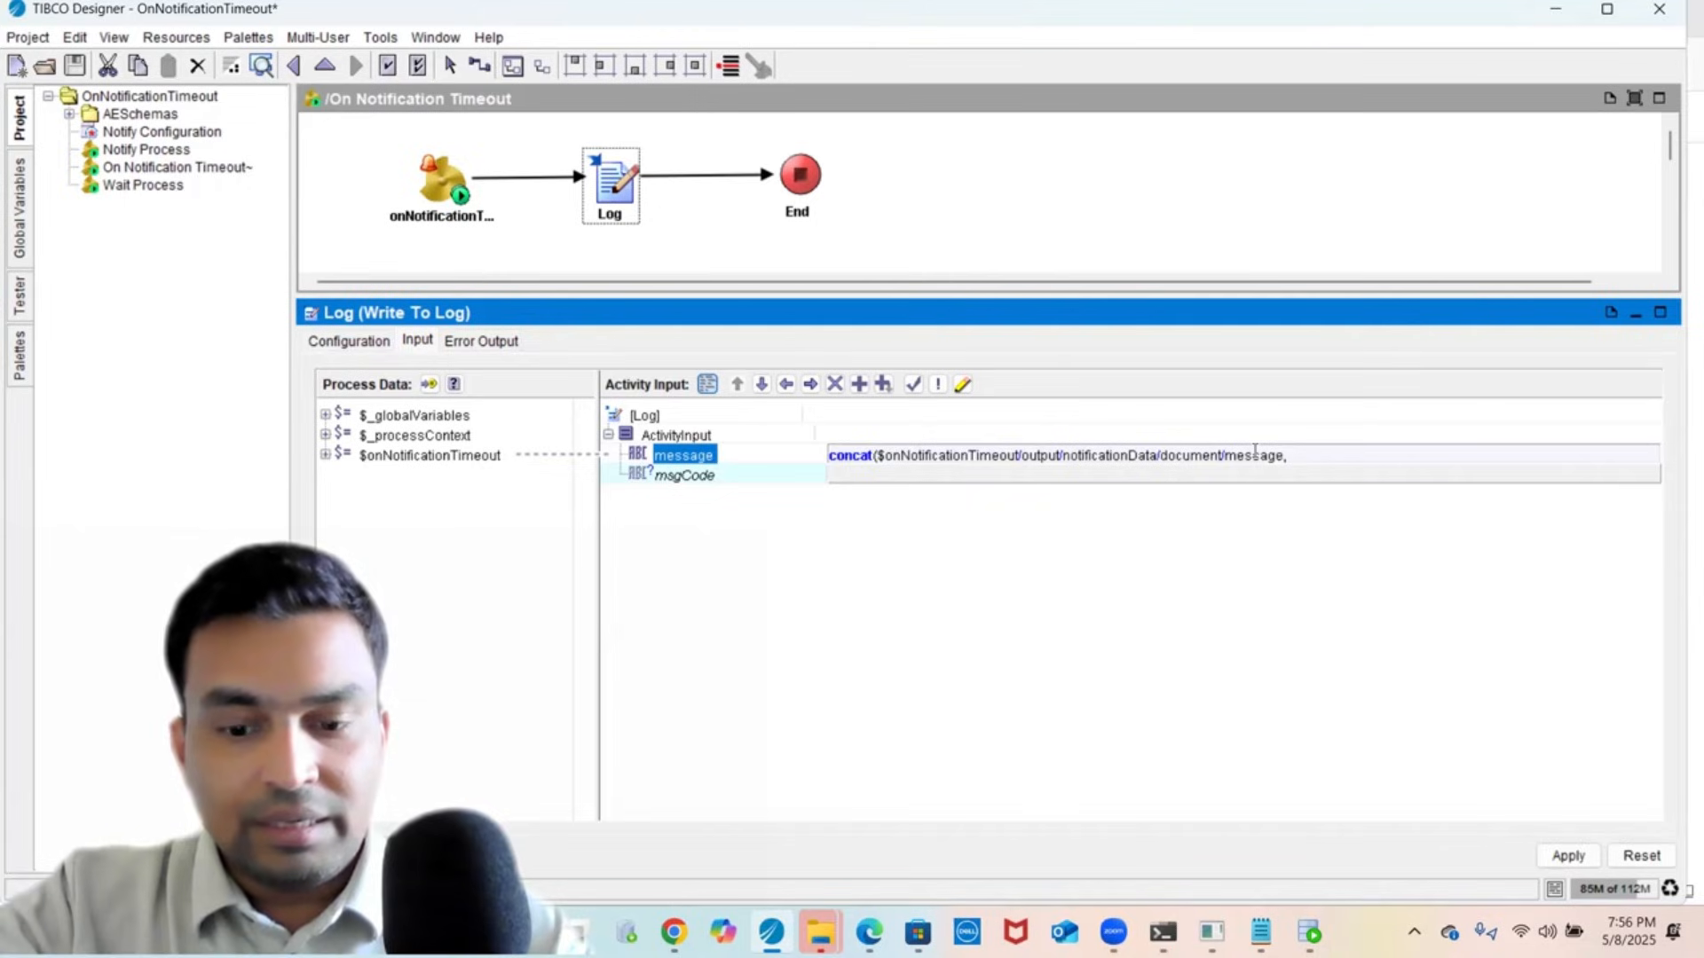
text(")
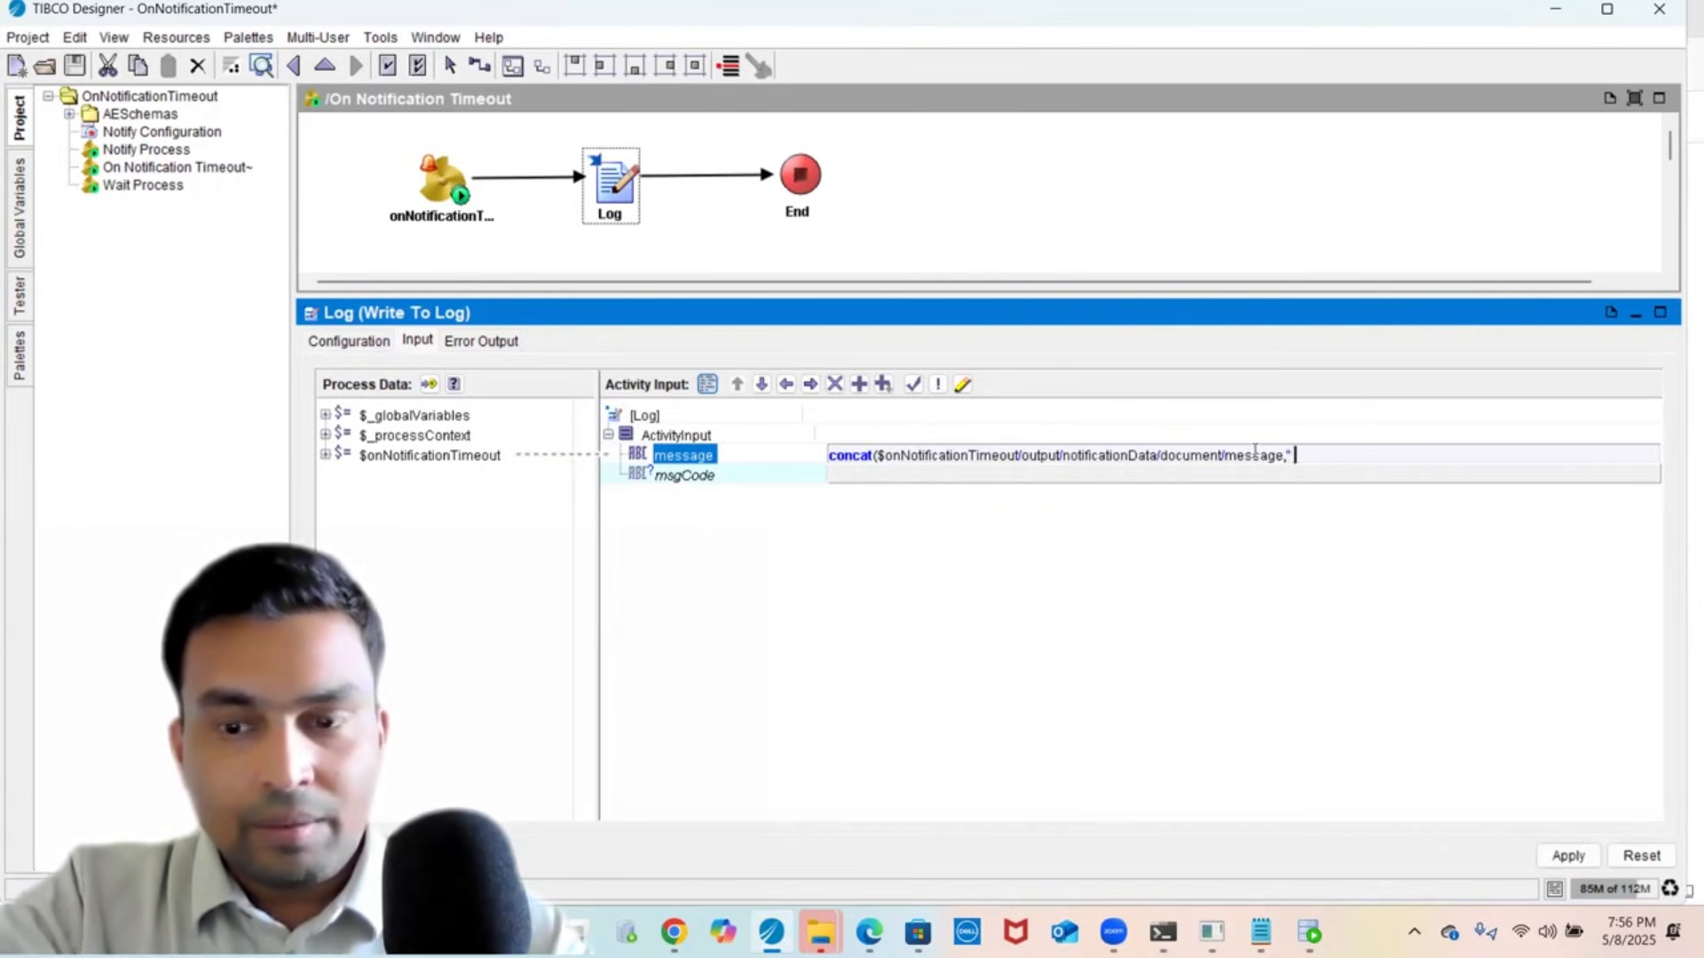
text( but)
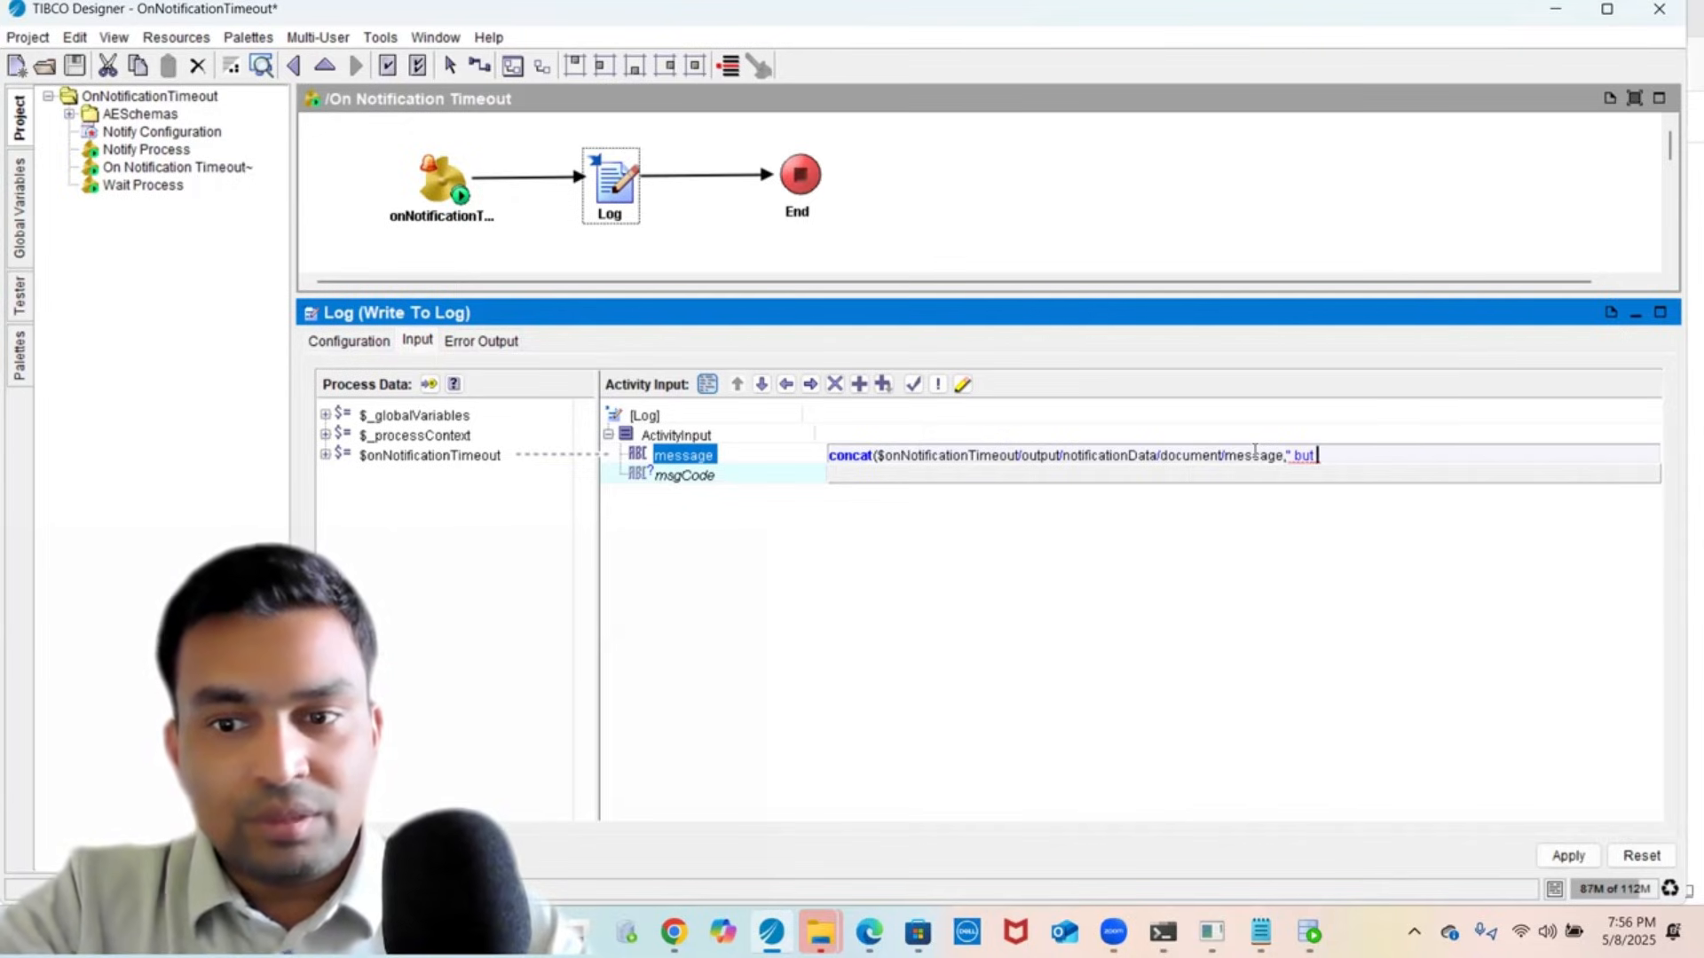
text(OrderMa)
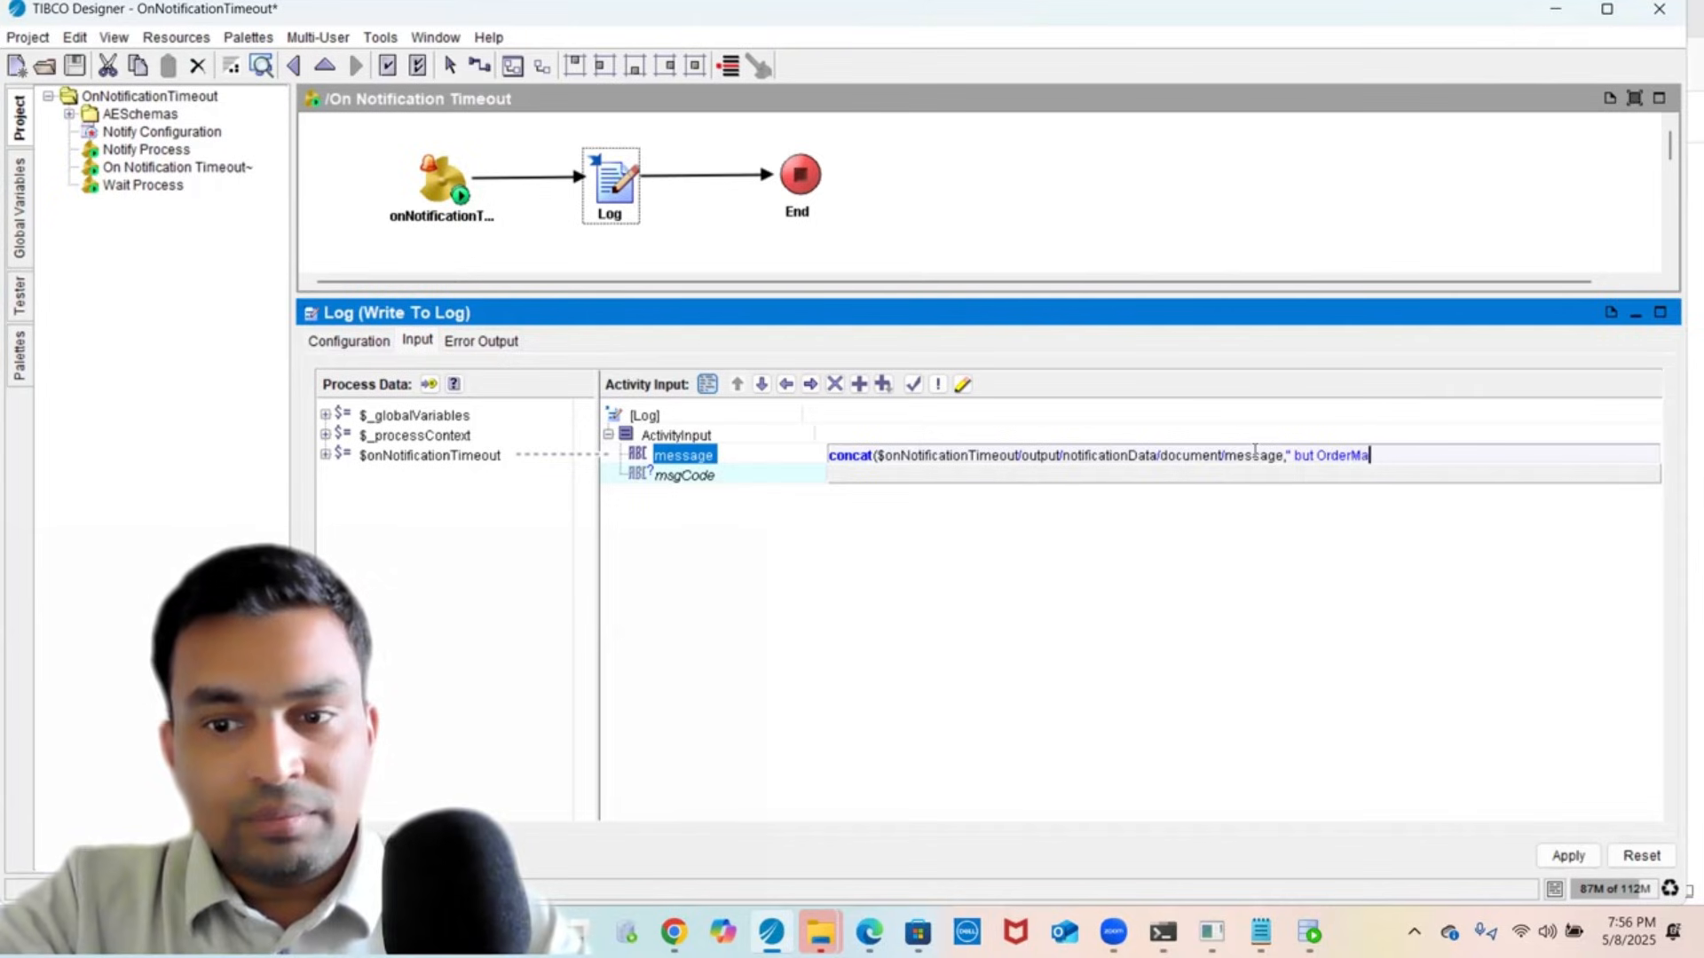
text(nagemen)
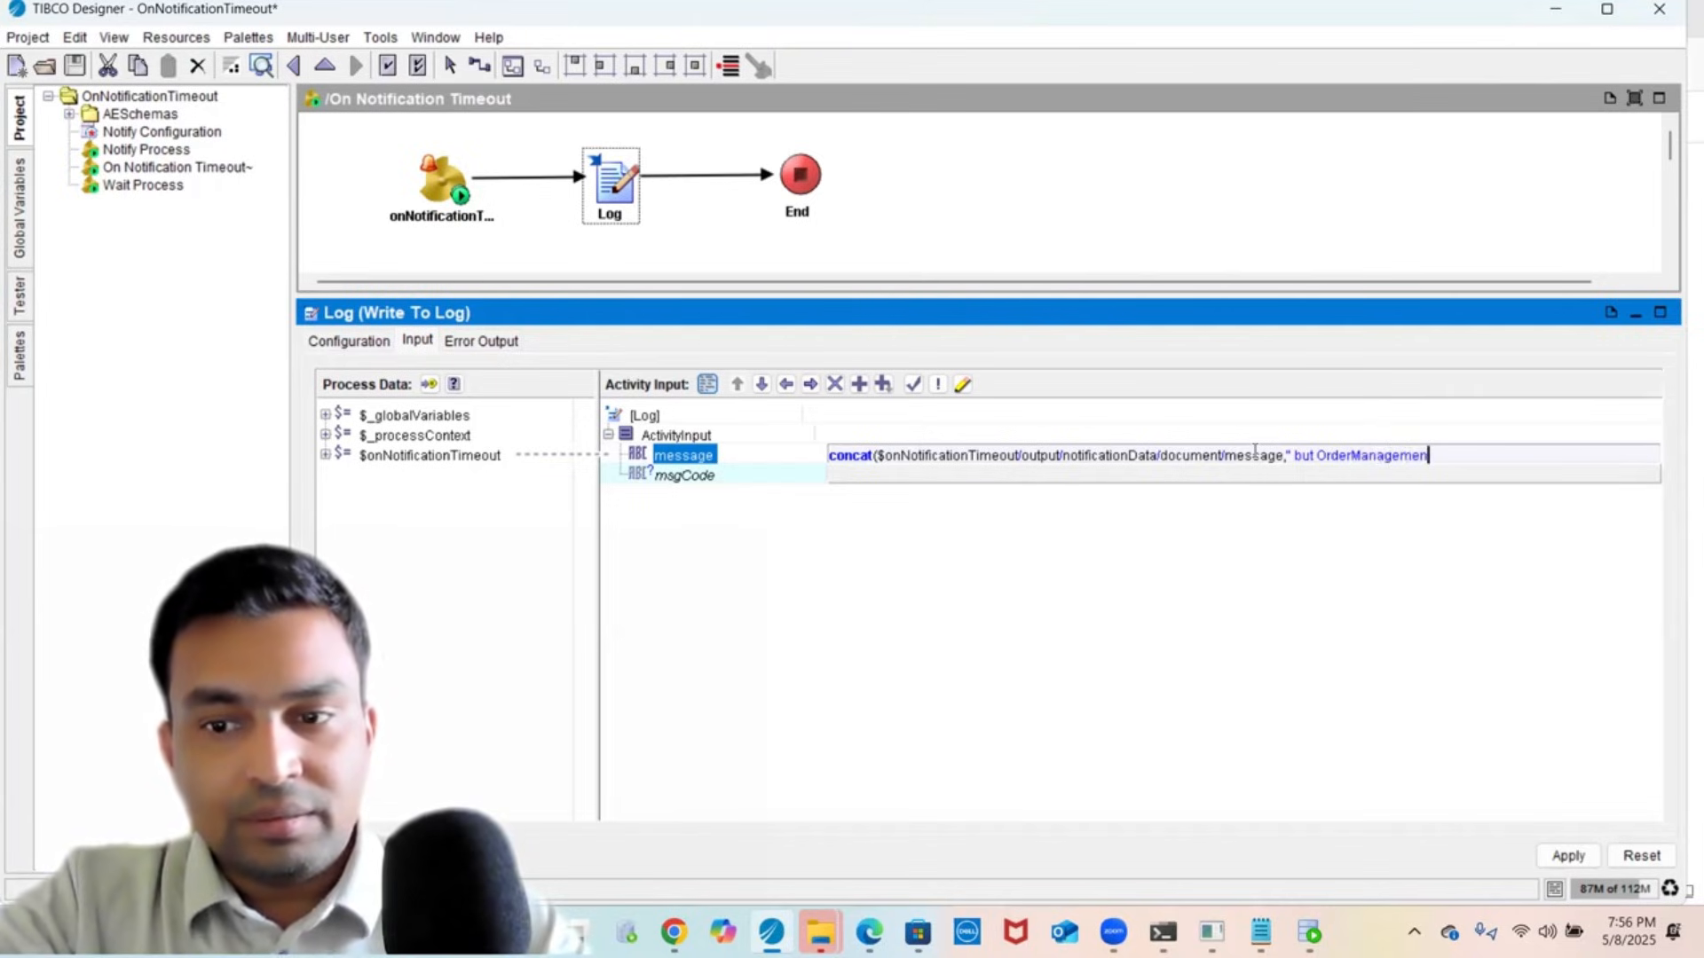
text(t appl)
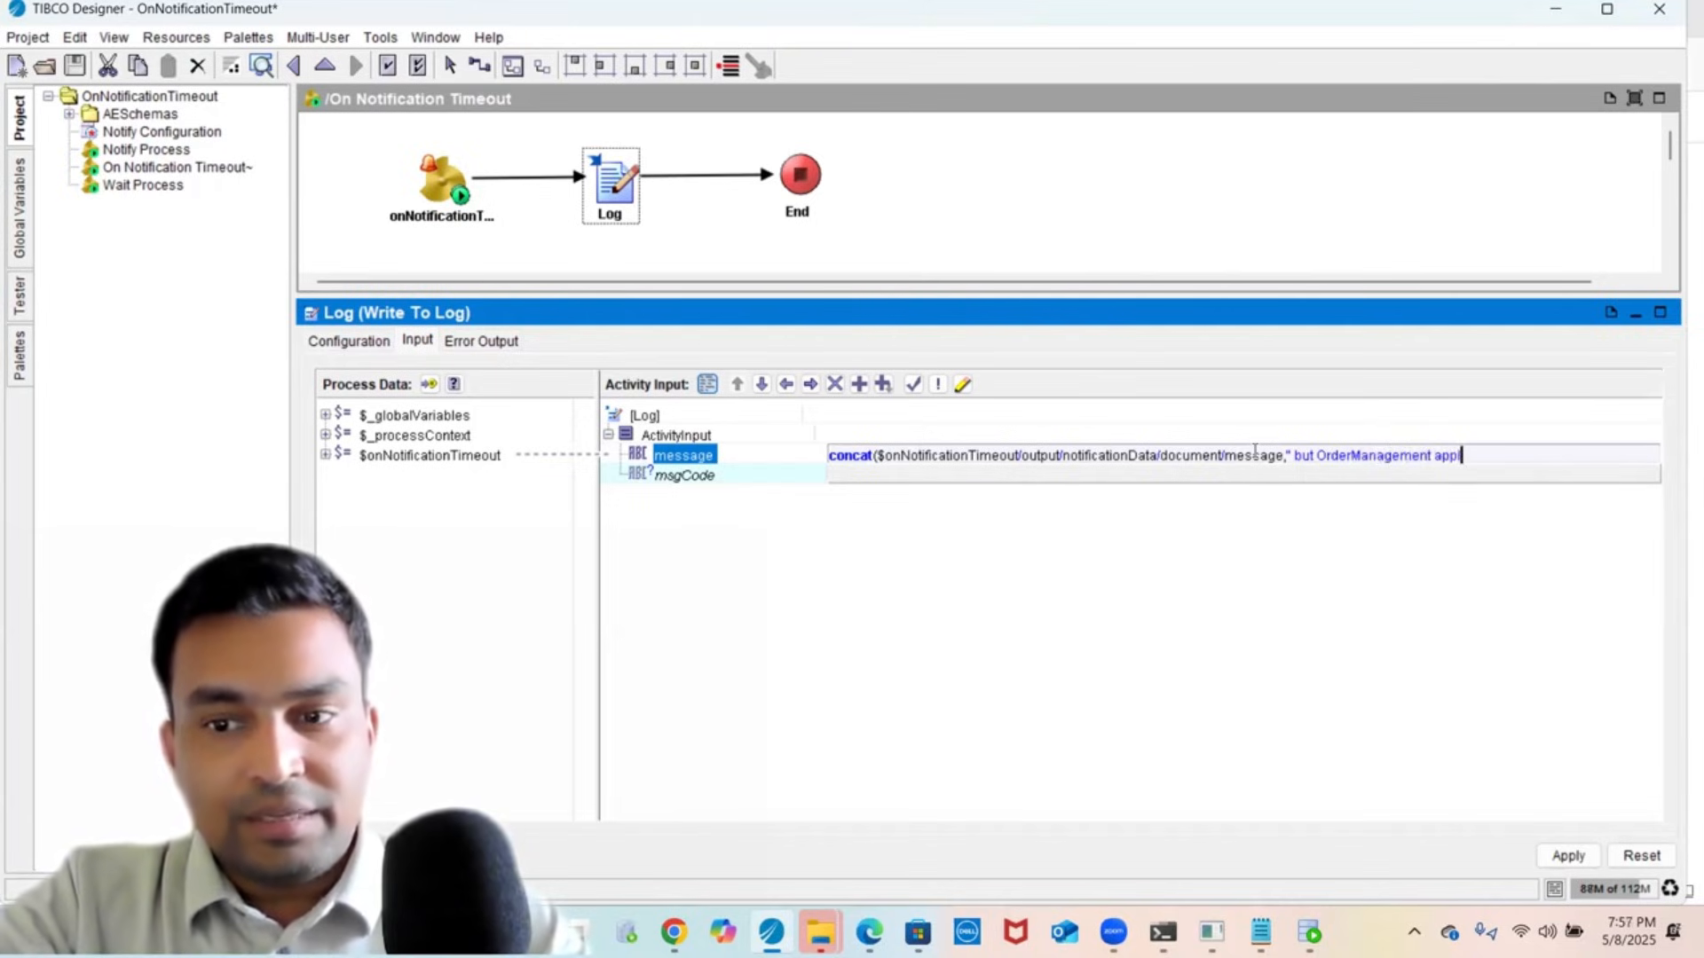
text(ication id )
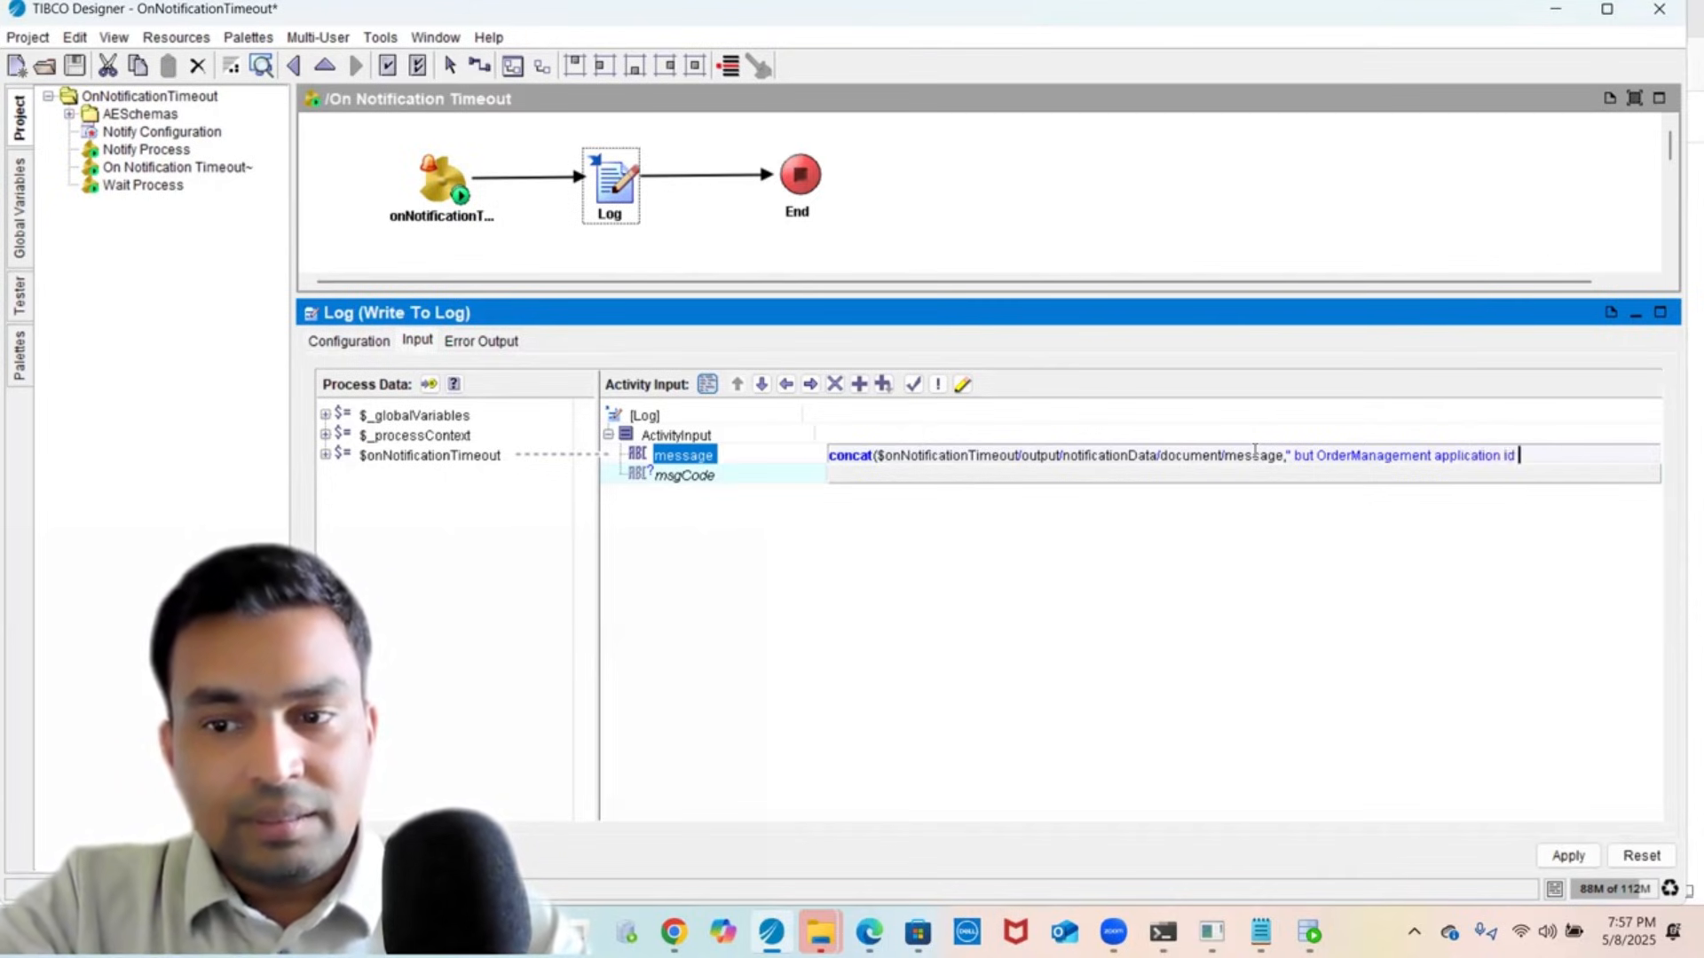
text(doe)
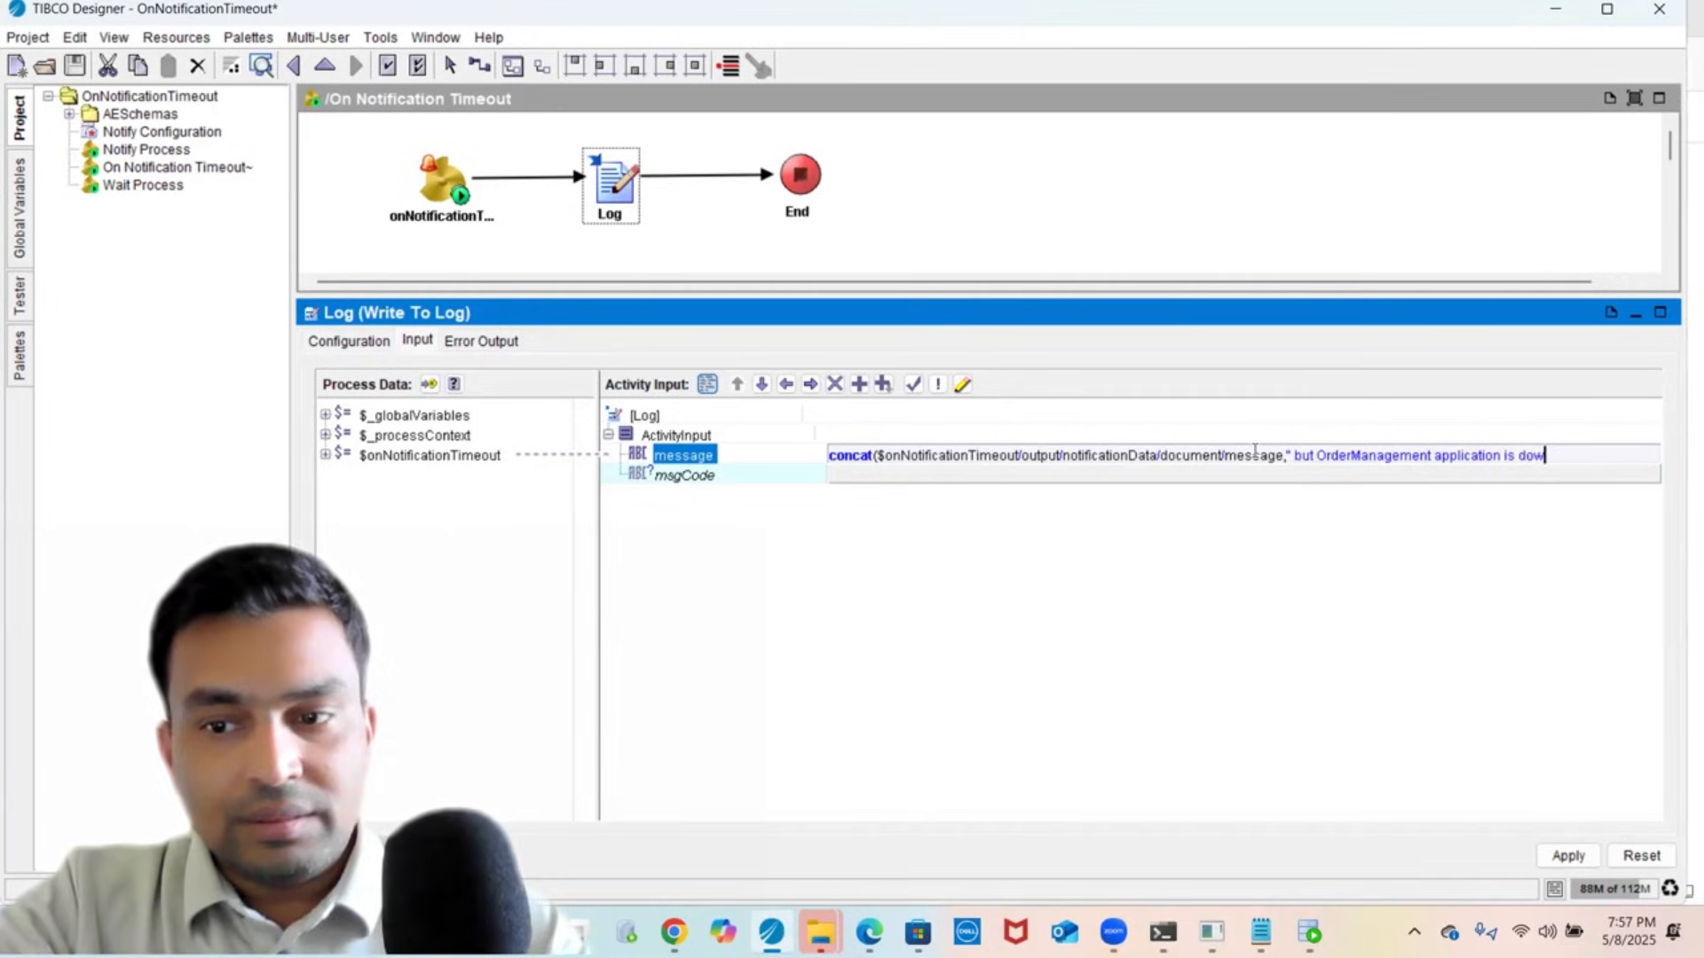
text(n. )
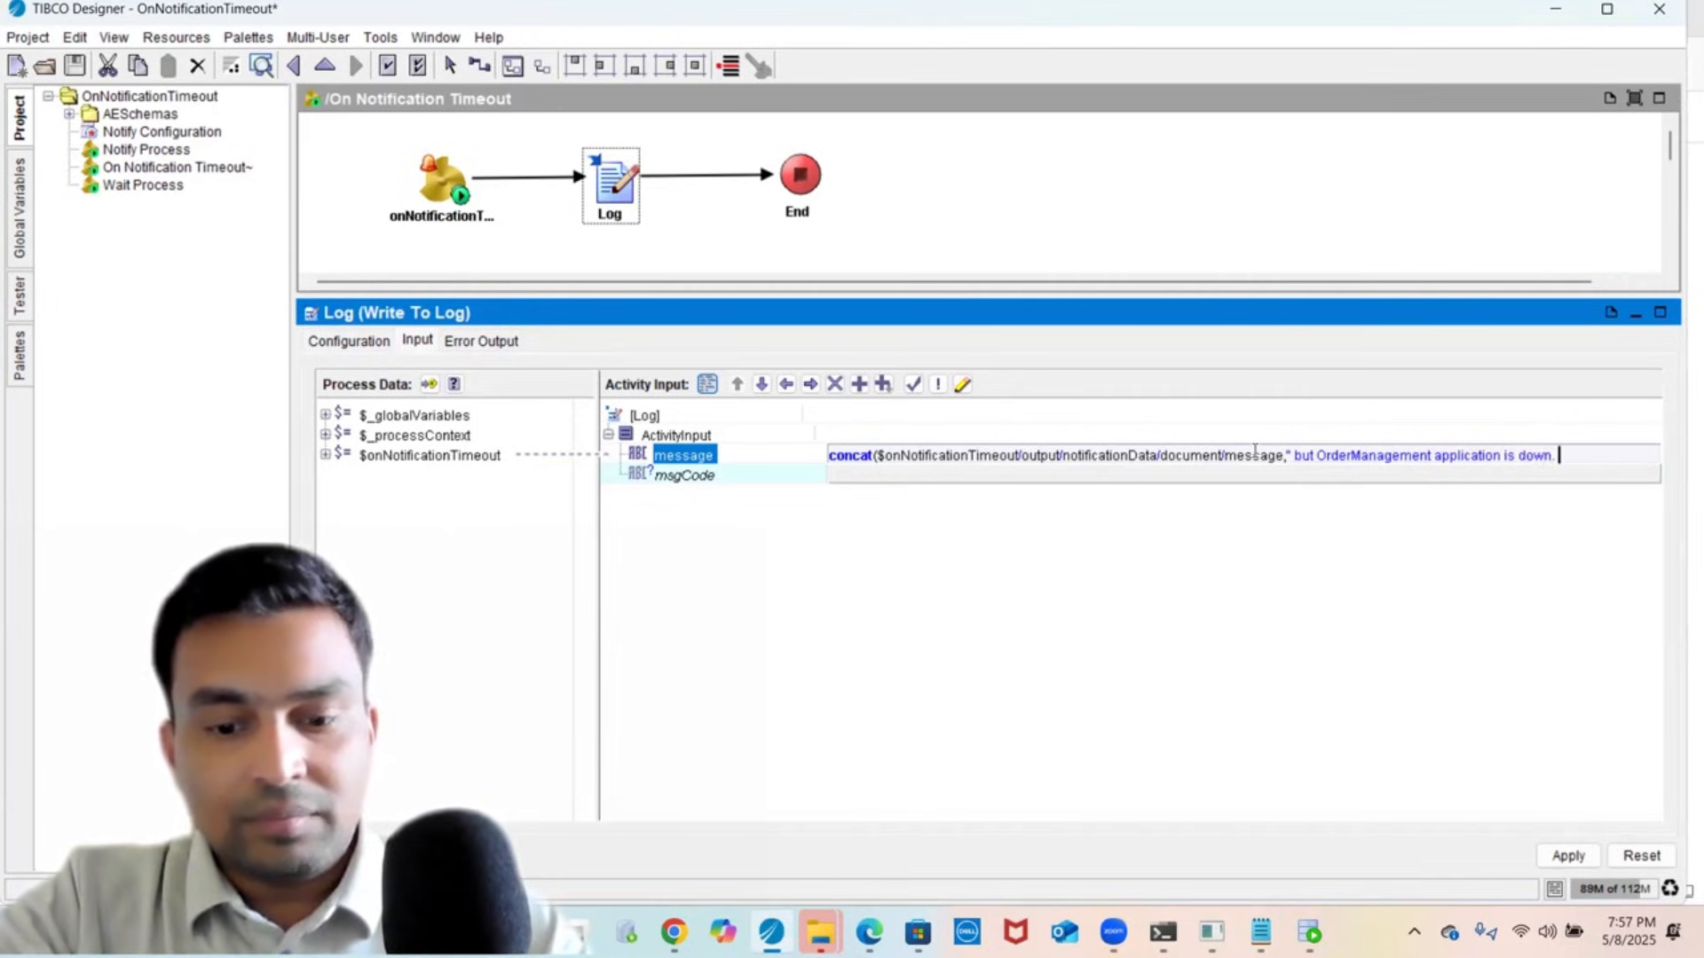
text(Please )
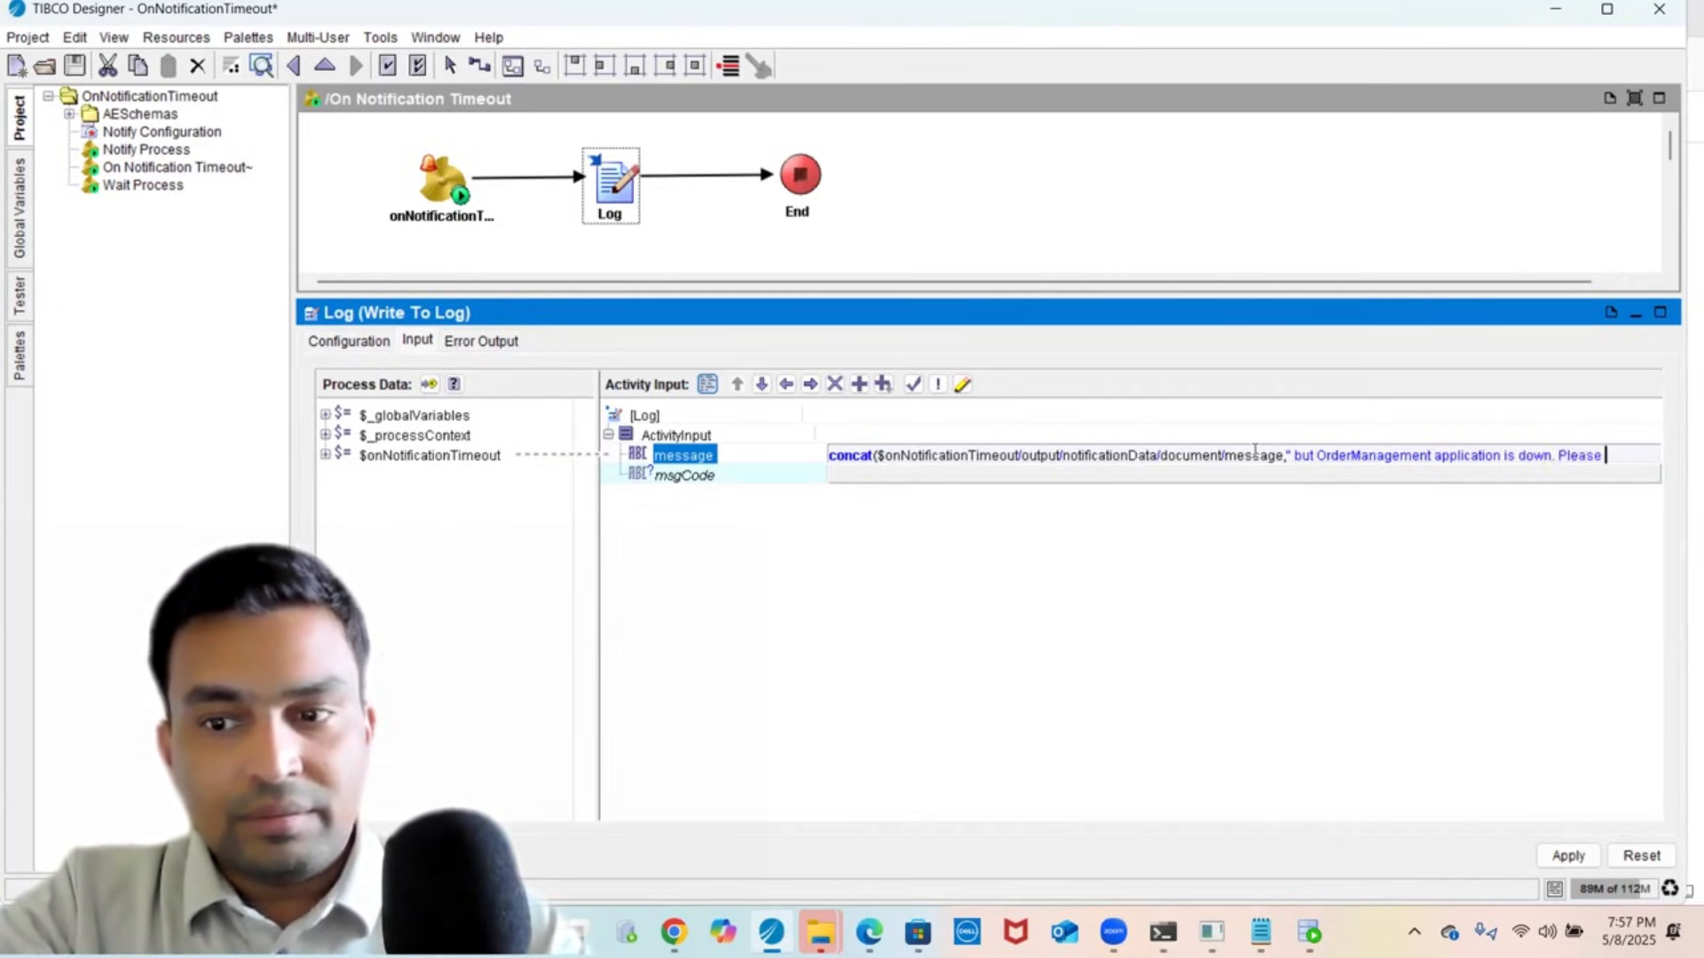
text(take )
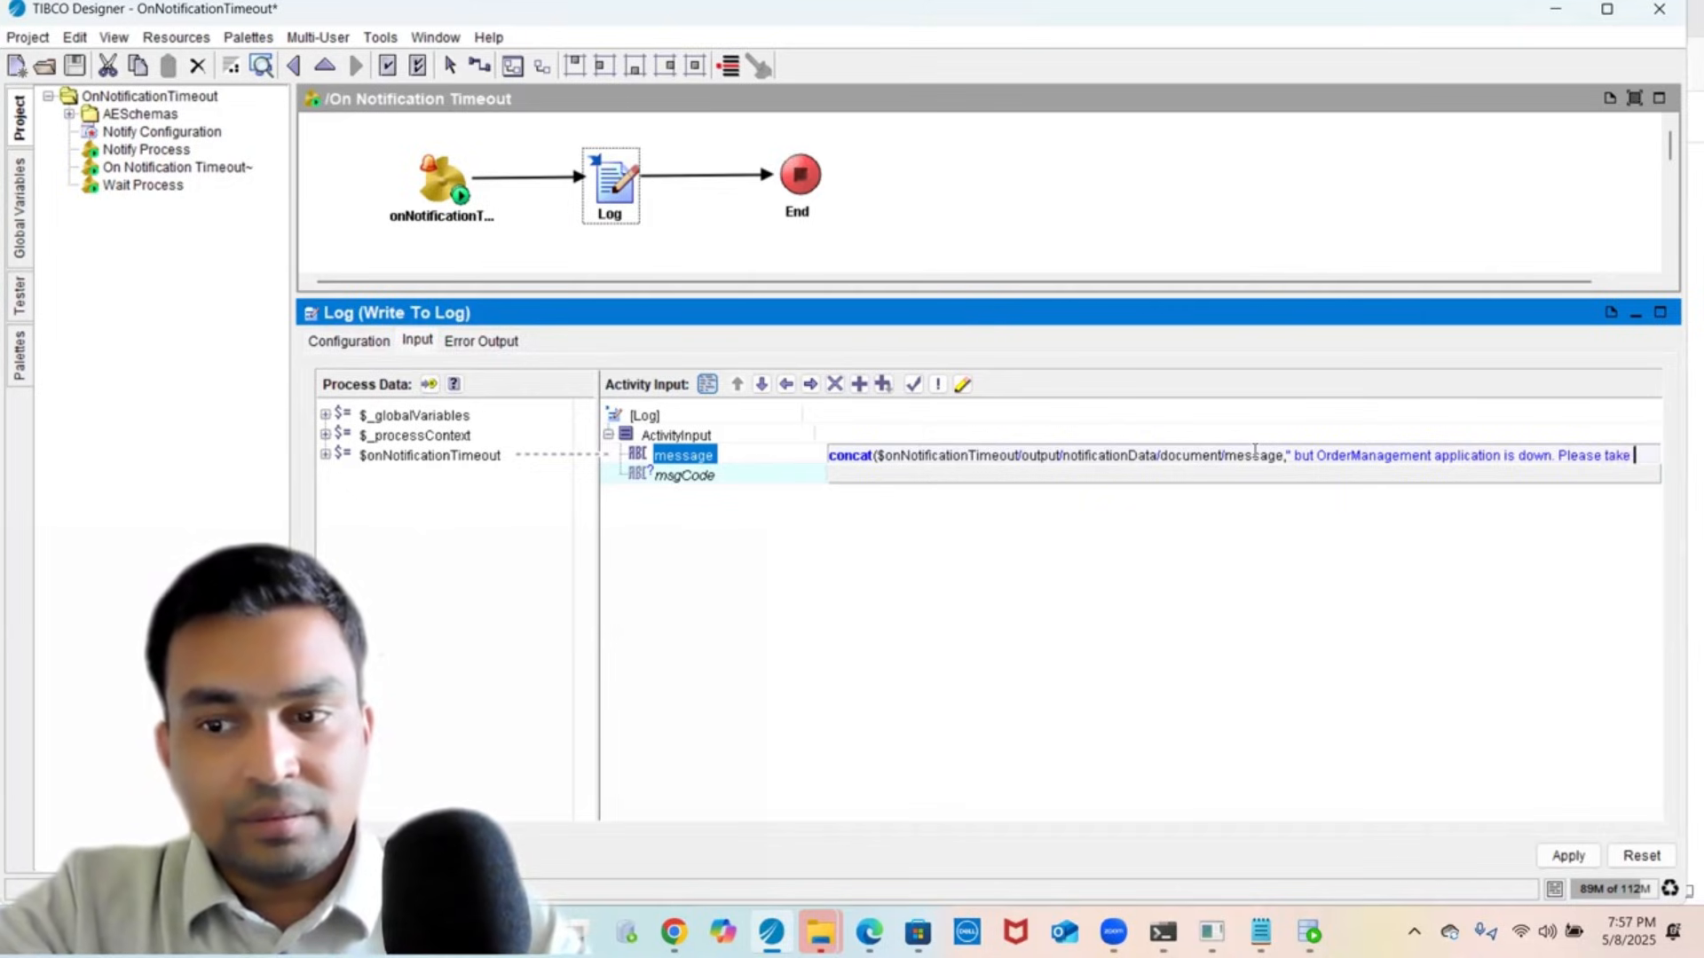
text(appro)
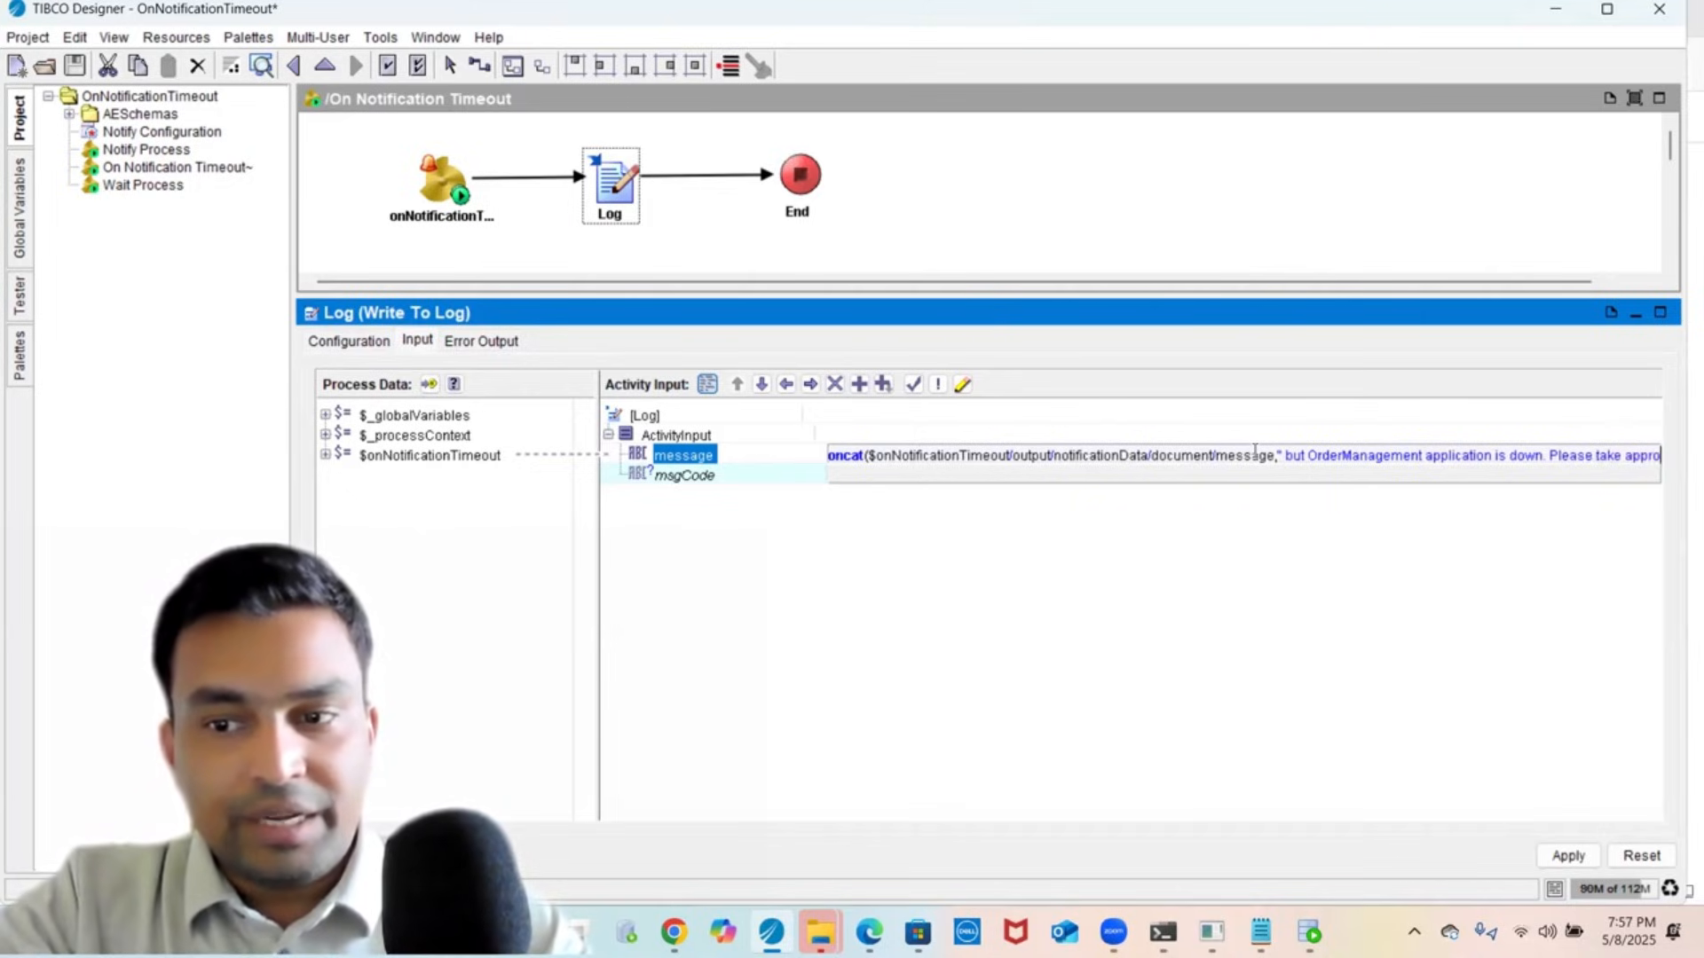
text(p)
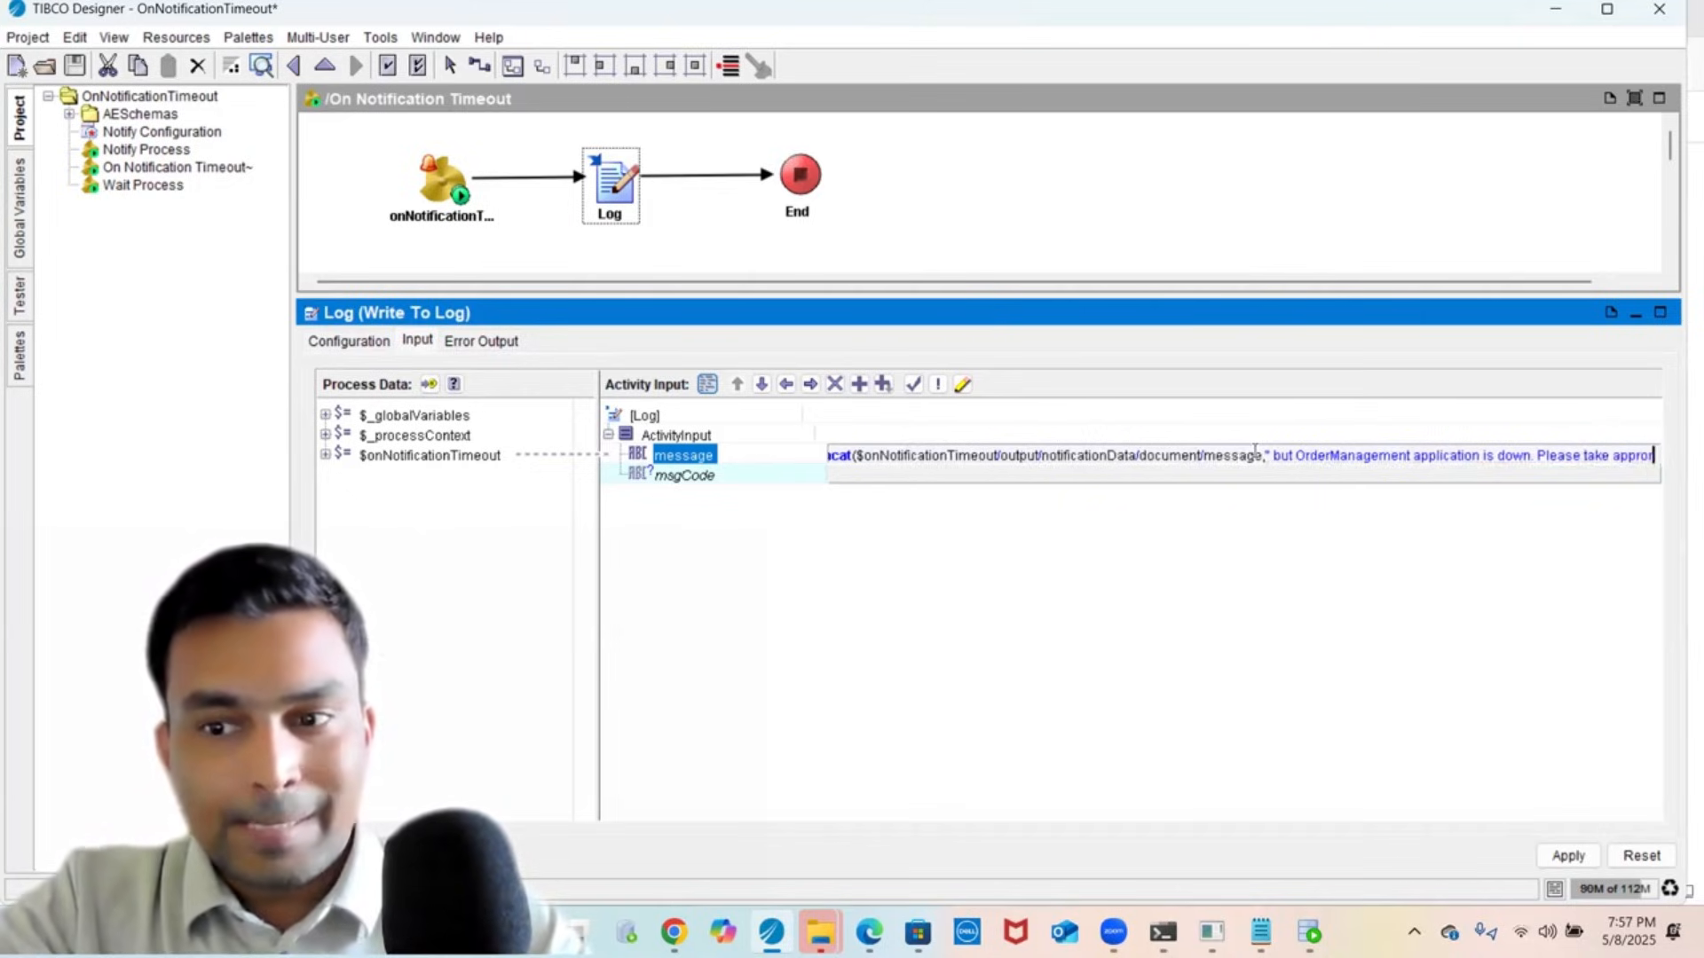
text(pr)
text(ia)
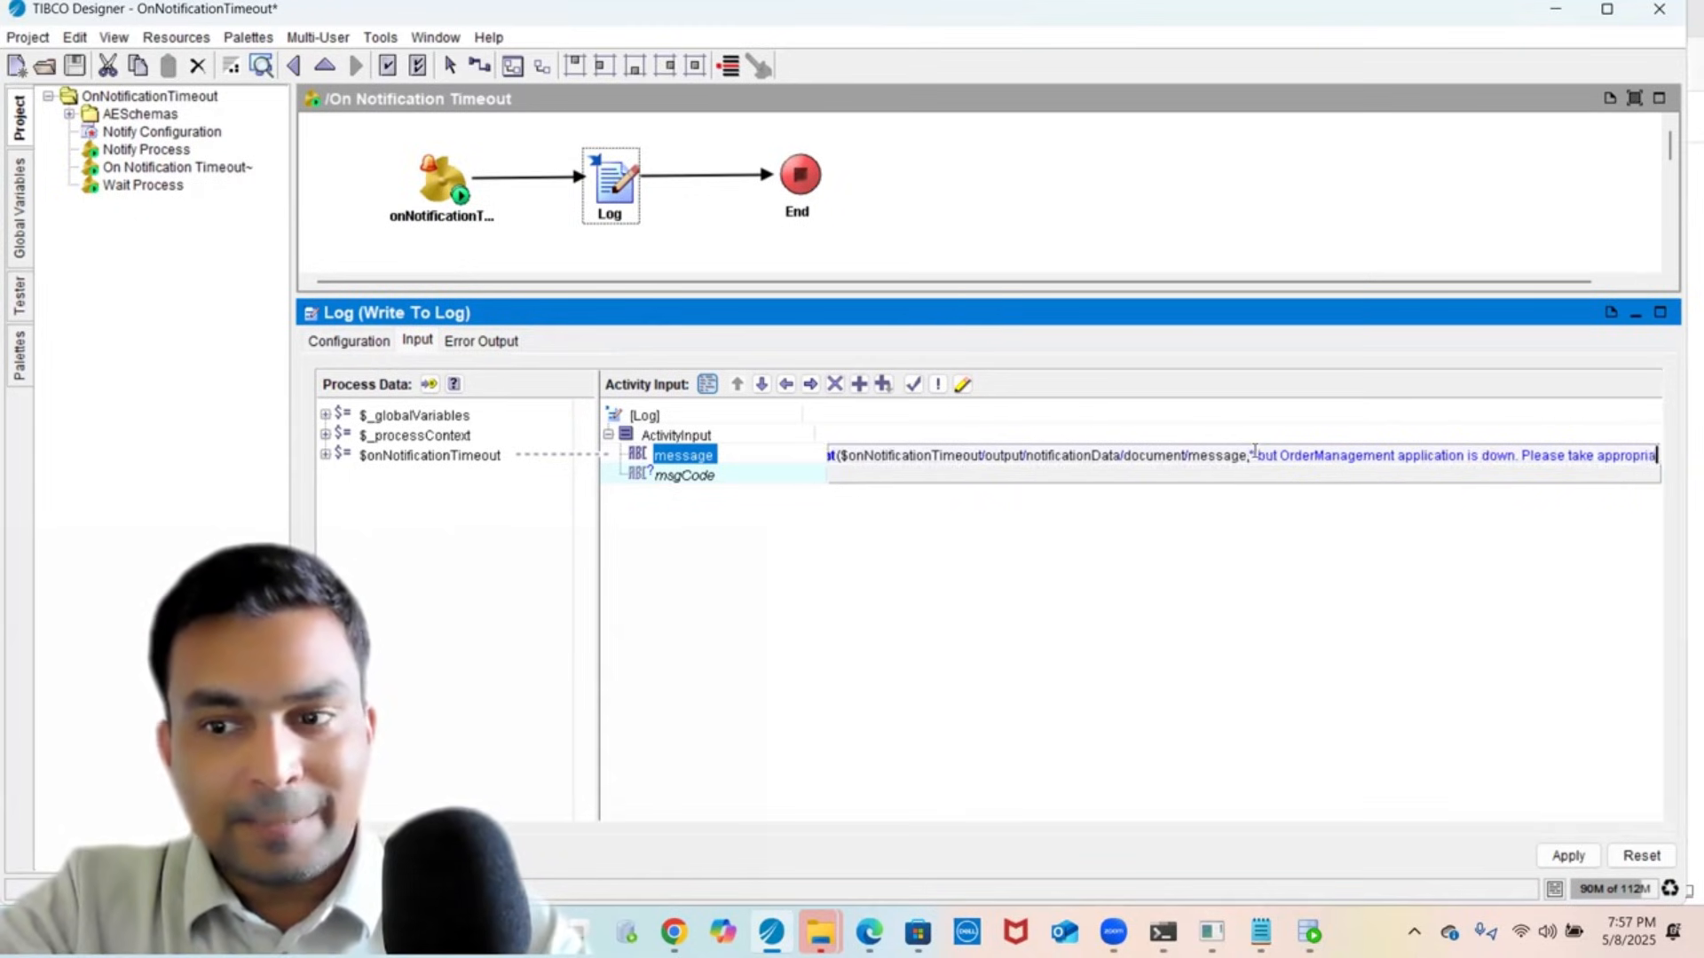
text(te action")
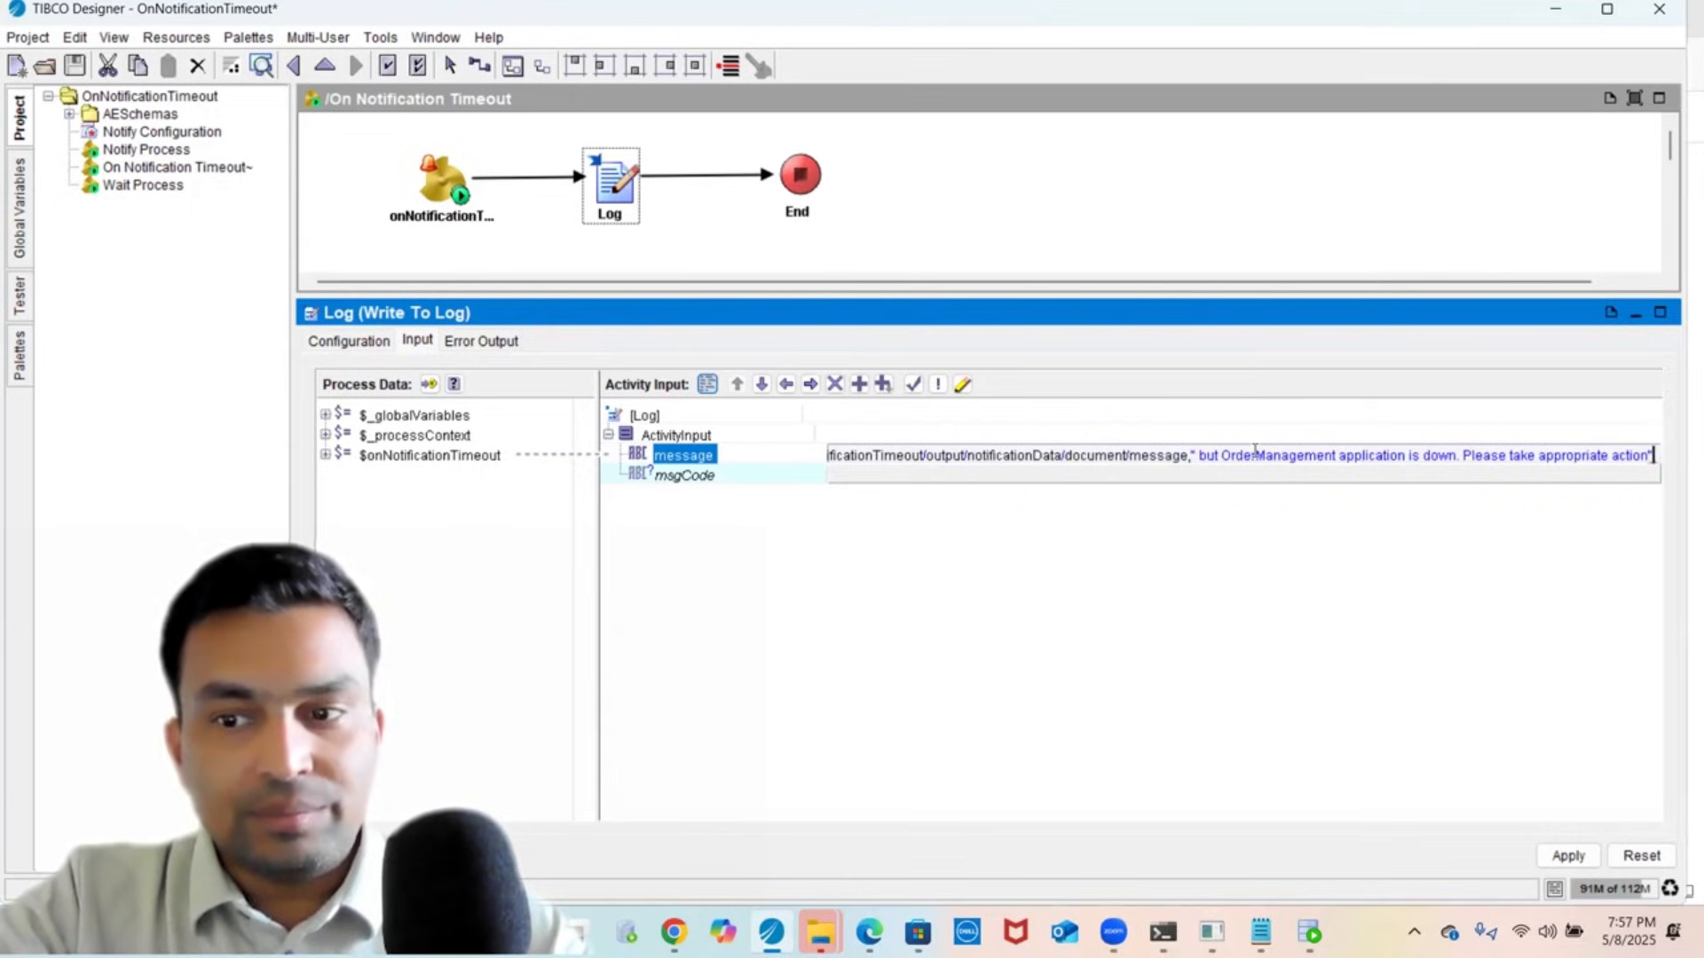
click(686, 479)
click(679, 479)
click(672, 463)
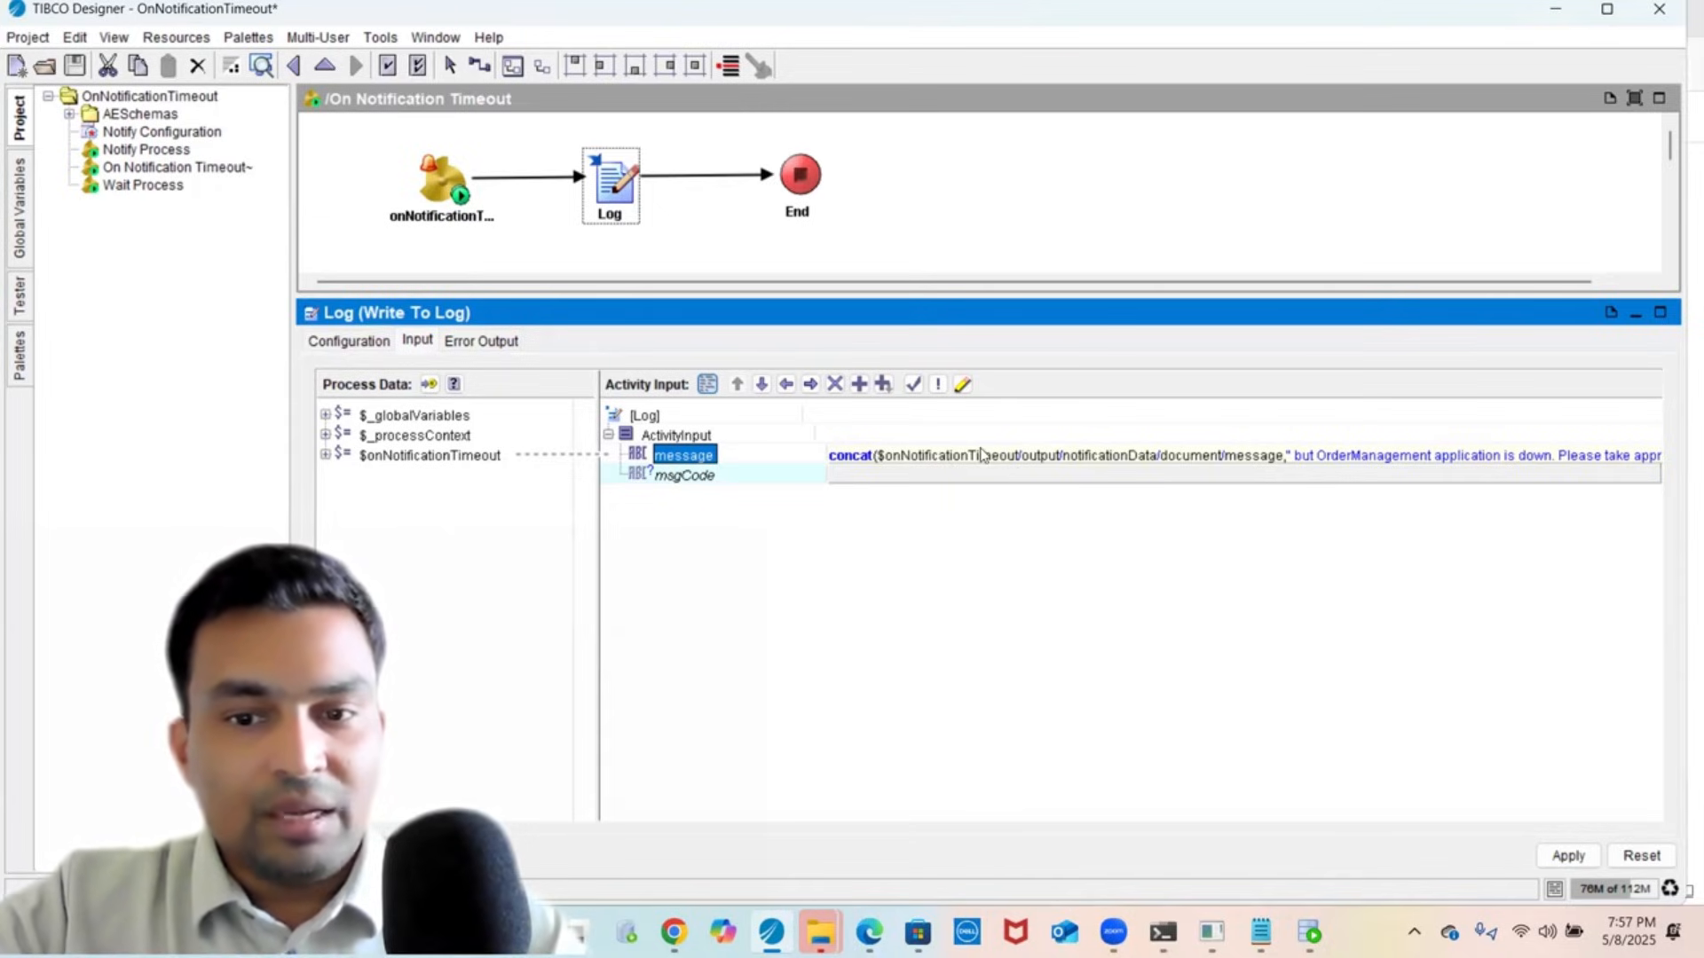
- Apply and save the timeout Log message change, then open the Wait Process diagram
click(1568, 856)
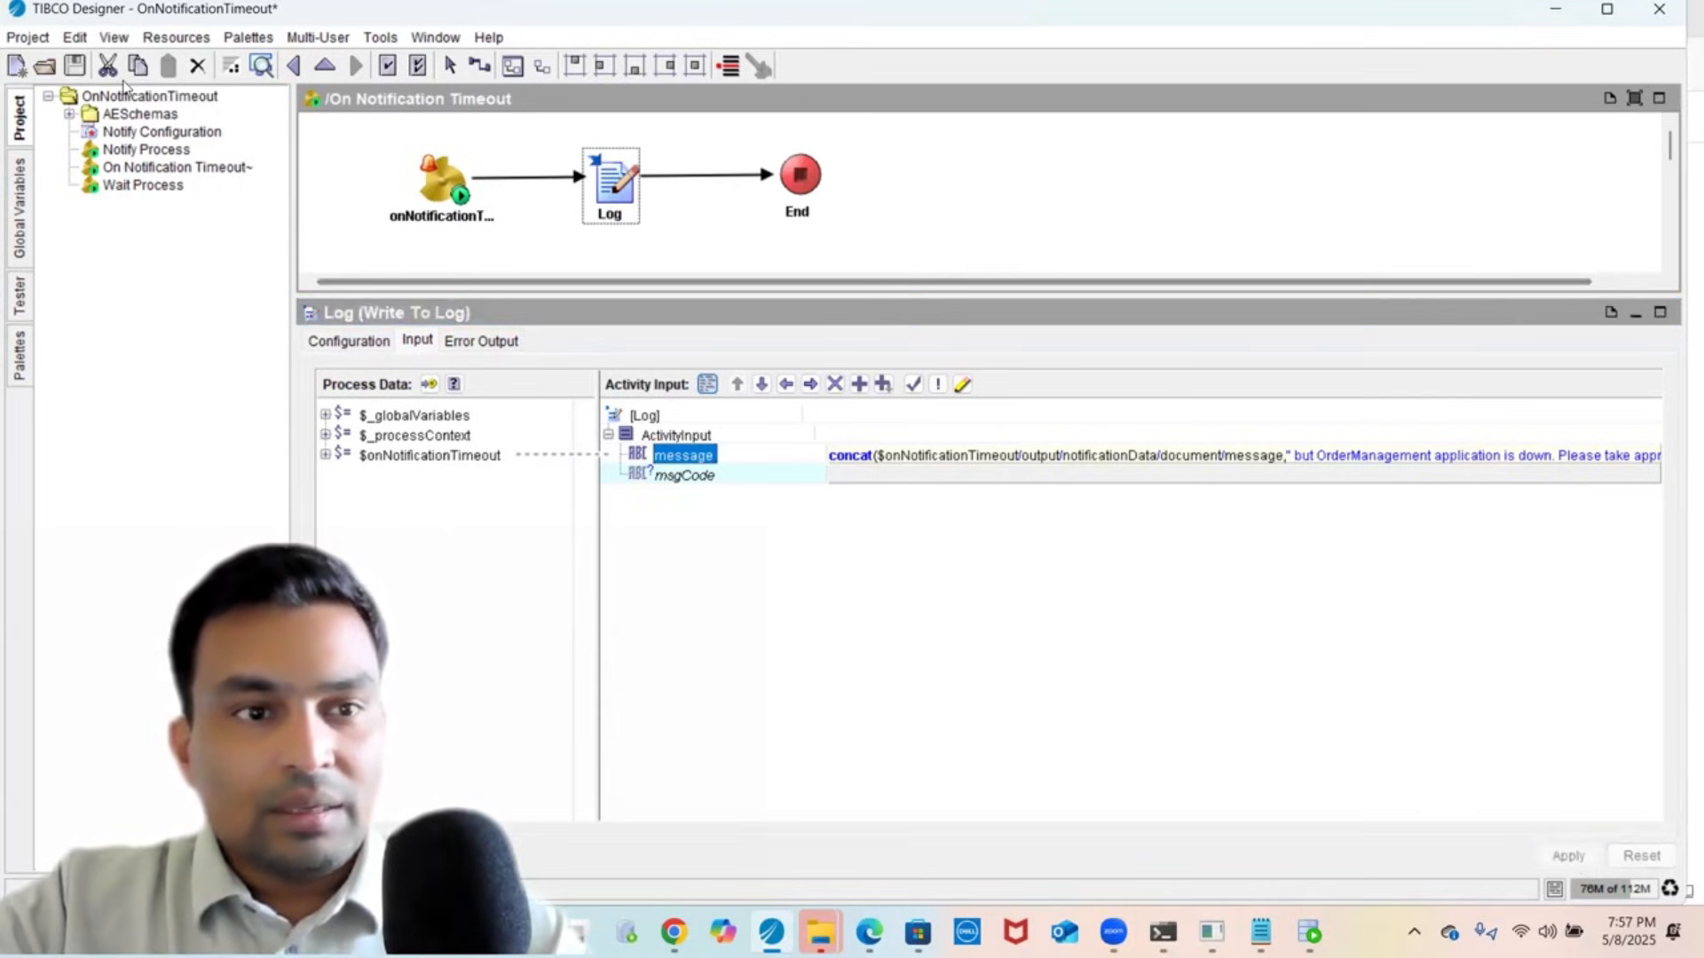
click(74, 64)
click(152, 186)
click(594, 170)
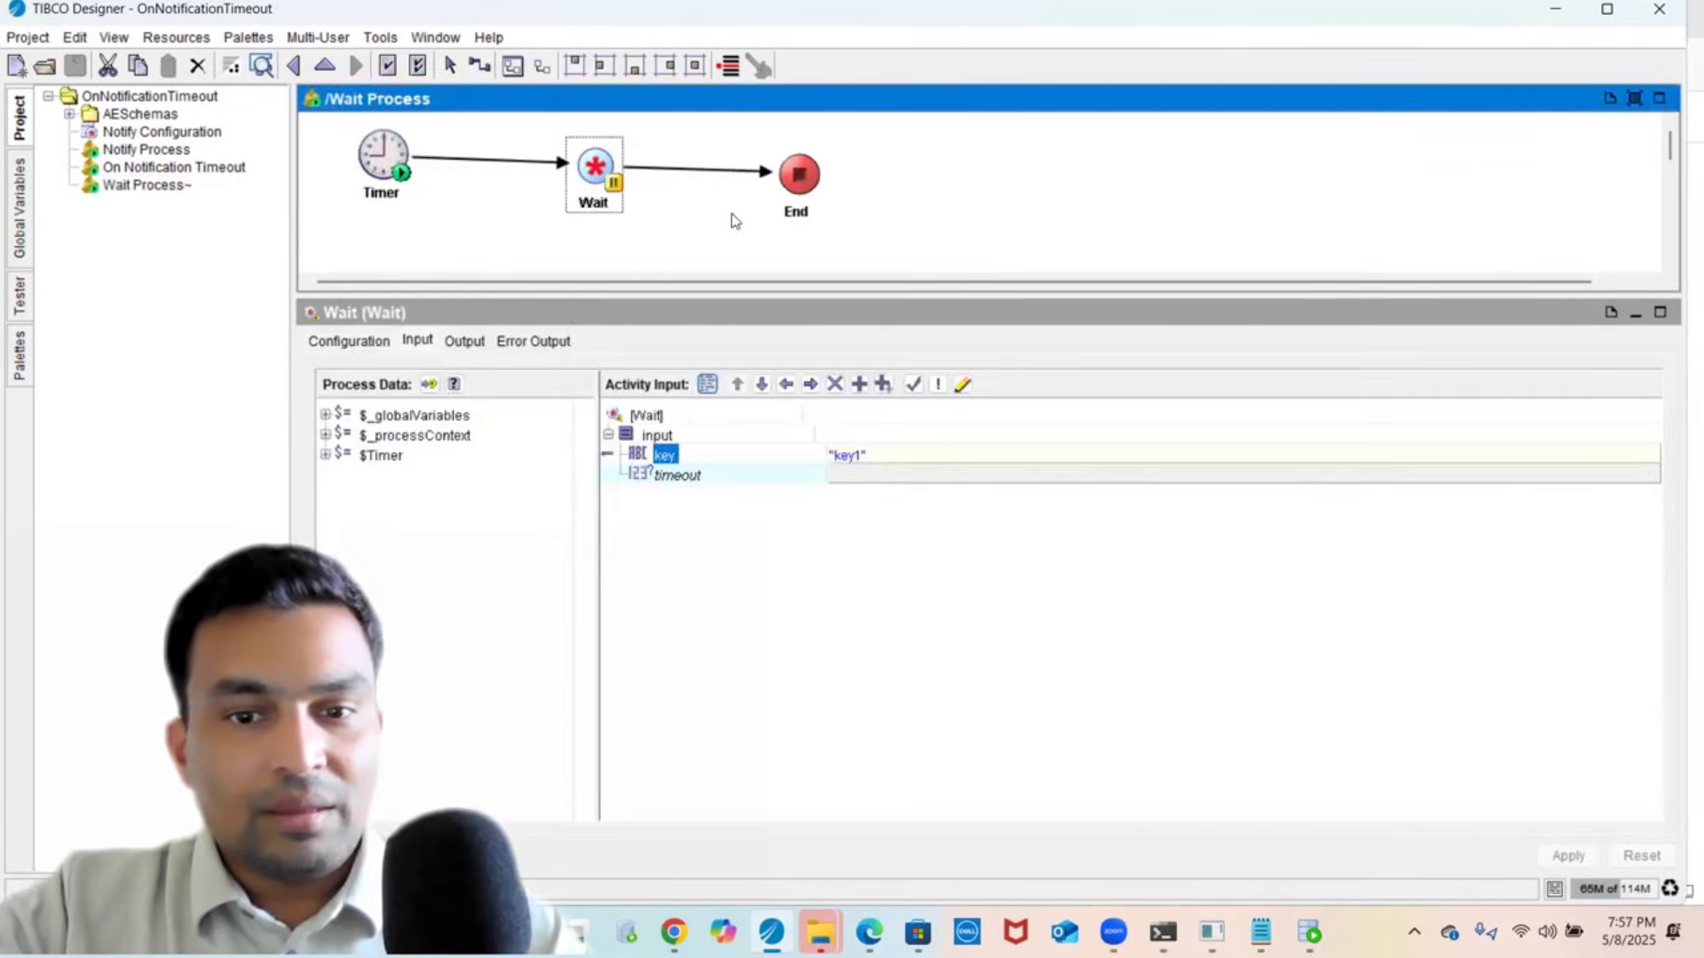
click(710, 242)
- Add a Write To Log activity between the Wait and End activities
right_click(709, 239)
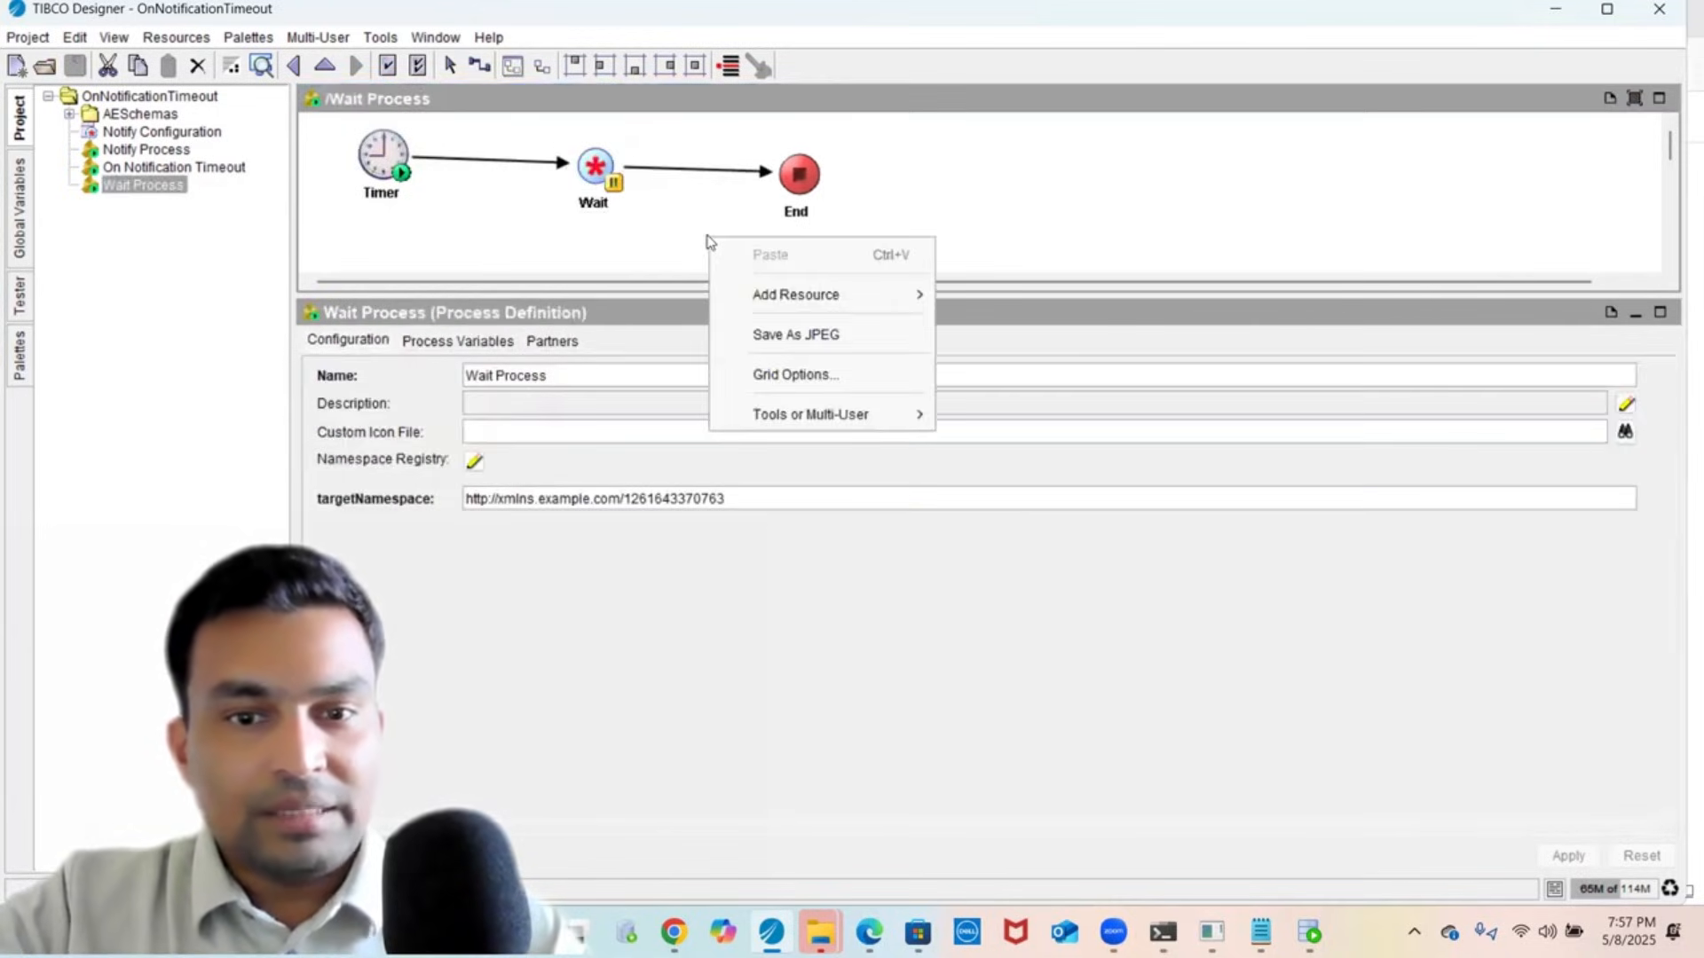
mouse_move(803, 302)
mouse_move(1077, 502)
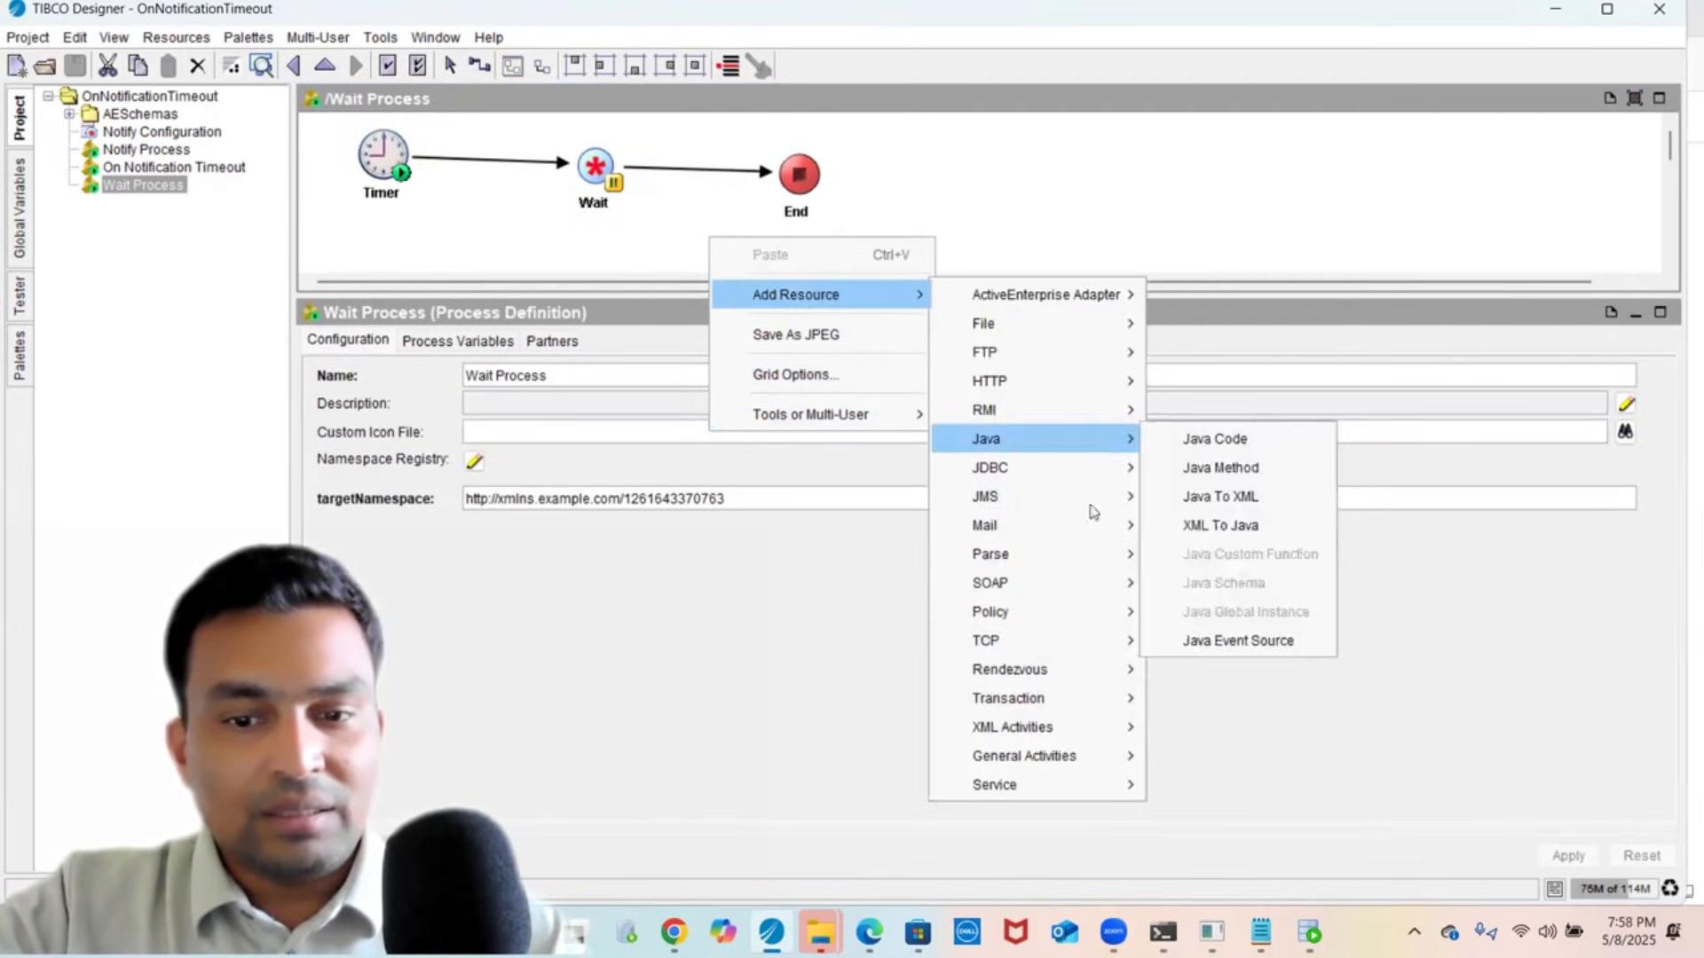
mouse_move(1075, 762)
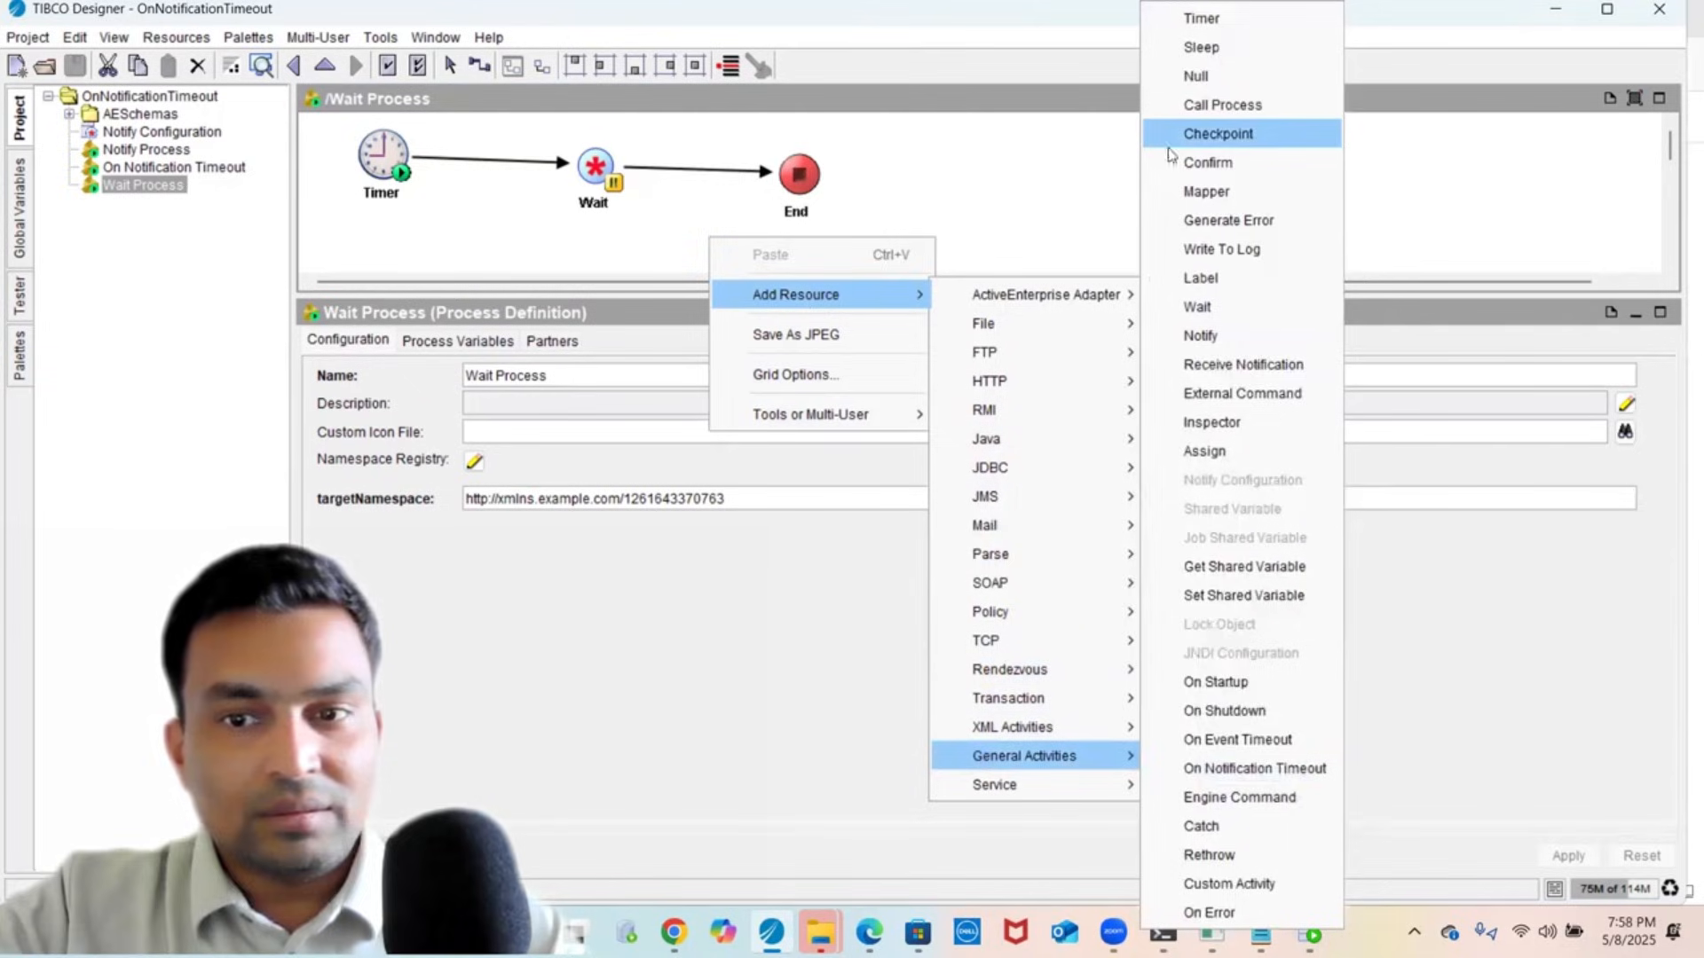
click(1233, 257)
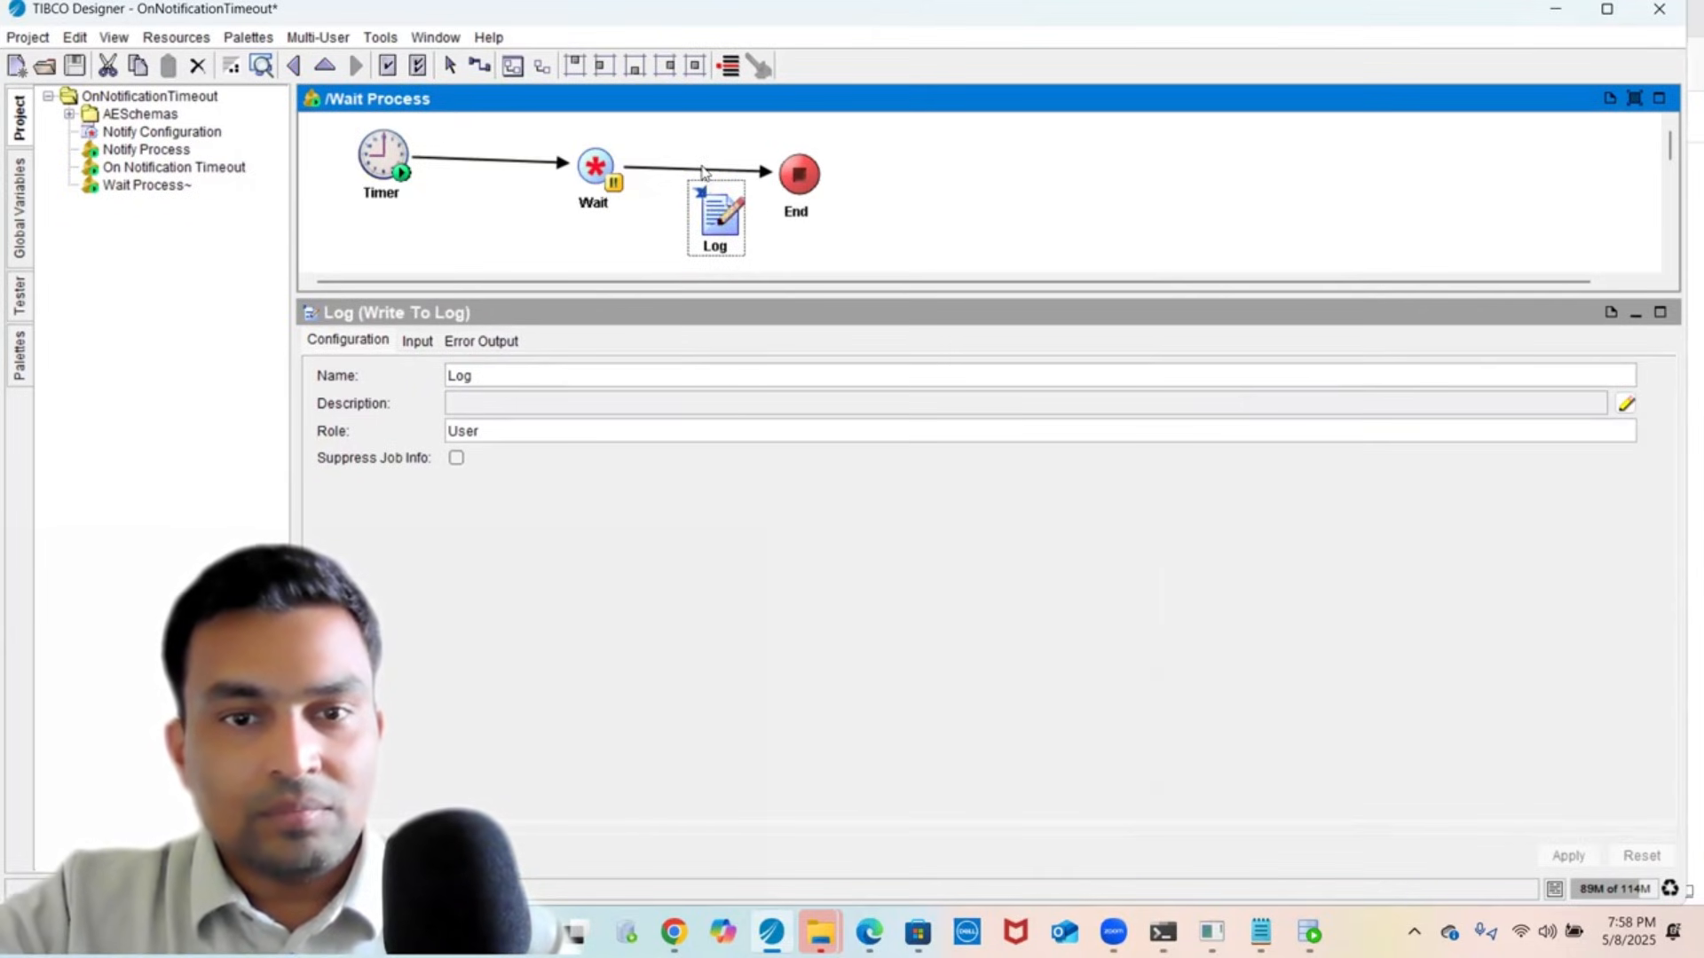
drag(703, 173, 722, 224)
click(479, 67)
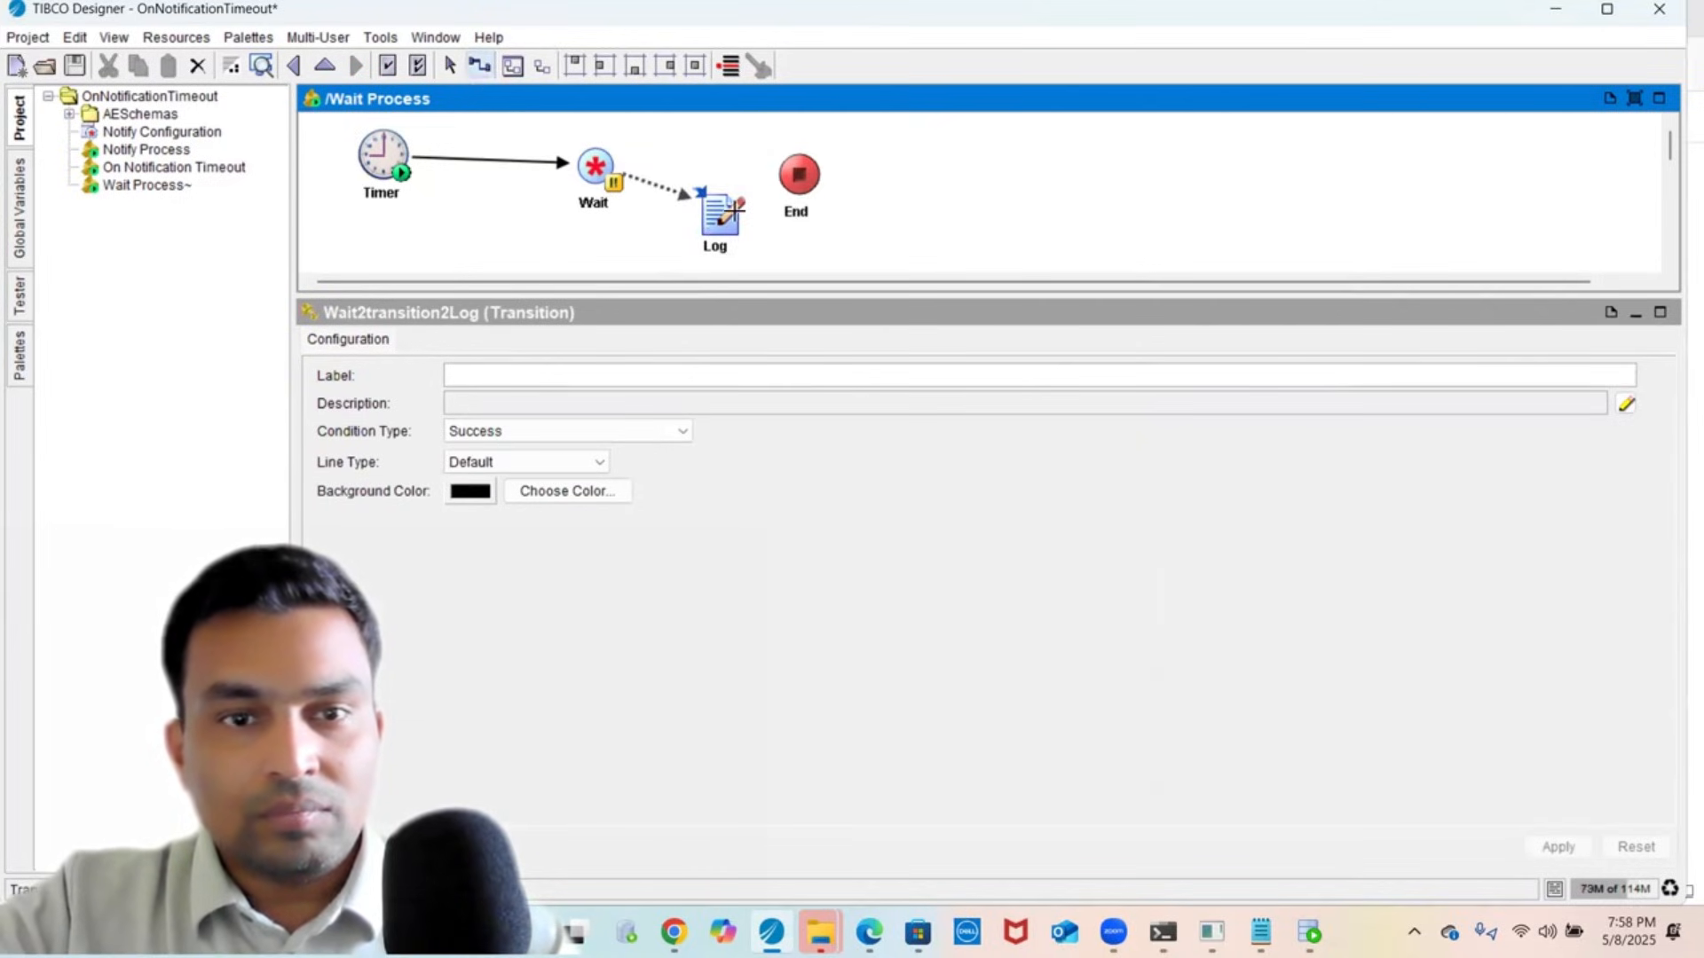
drag(723, 218, 796, 158)
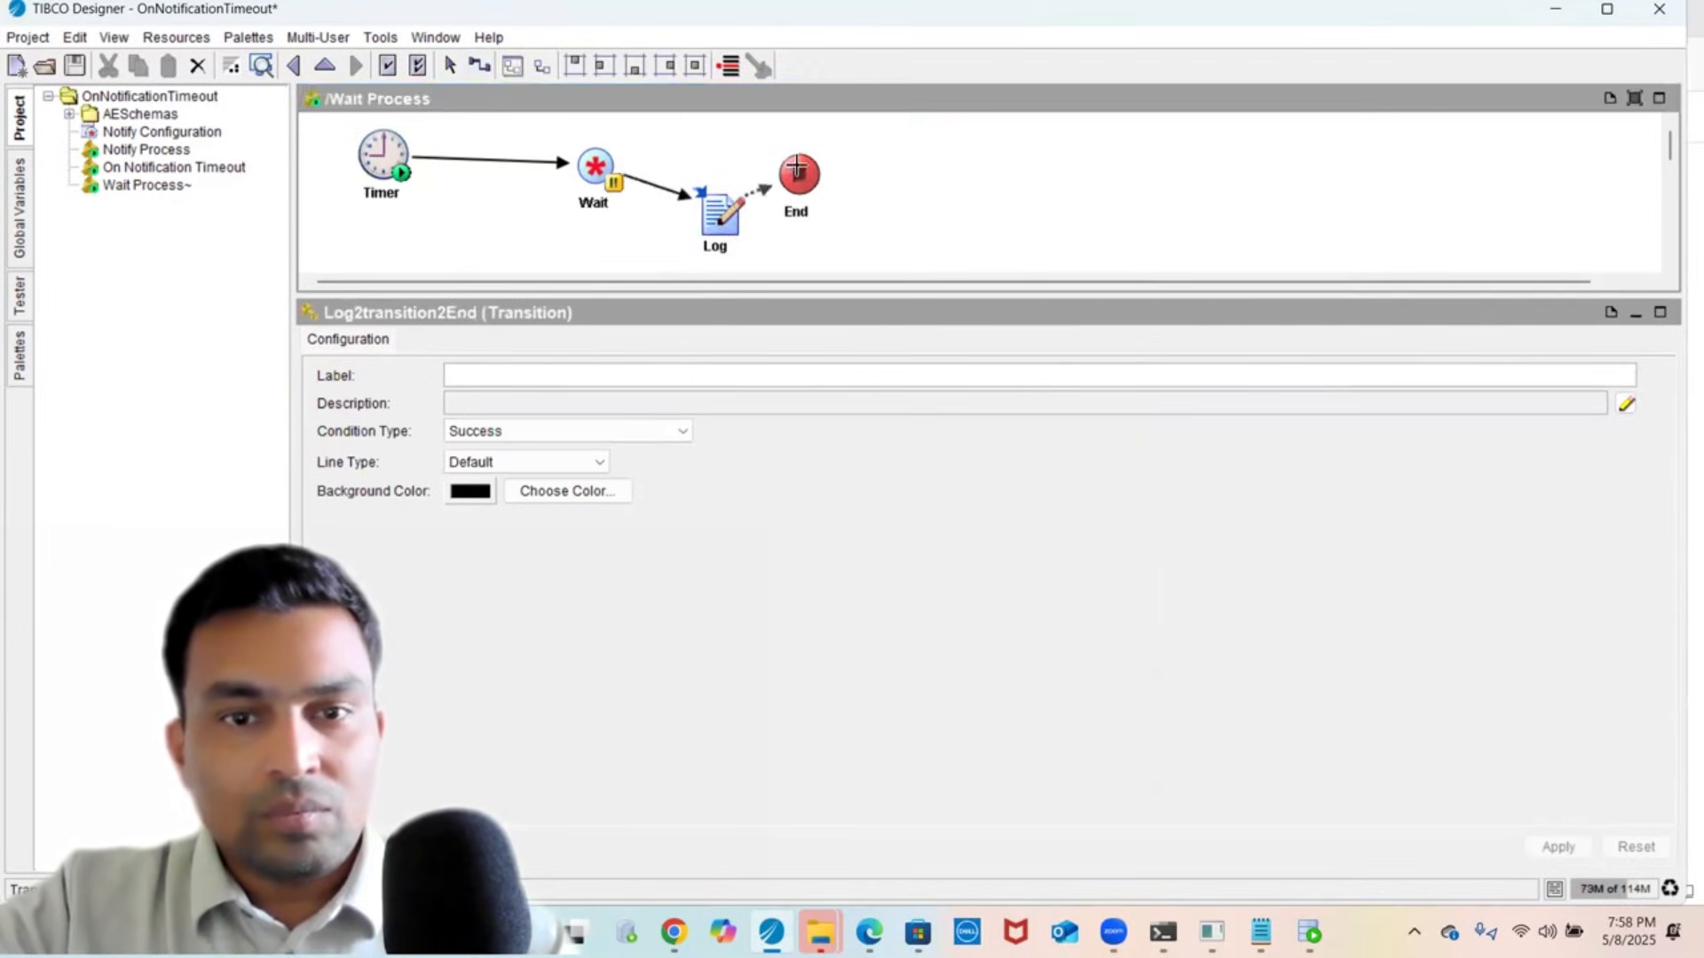
- Set the Log step's message to 'Order fulfilled', apply, and save the project
click(710, 220)
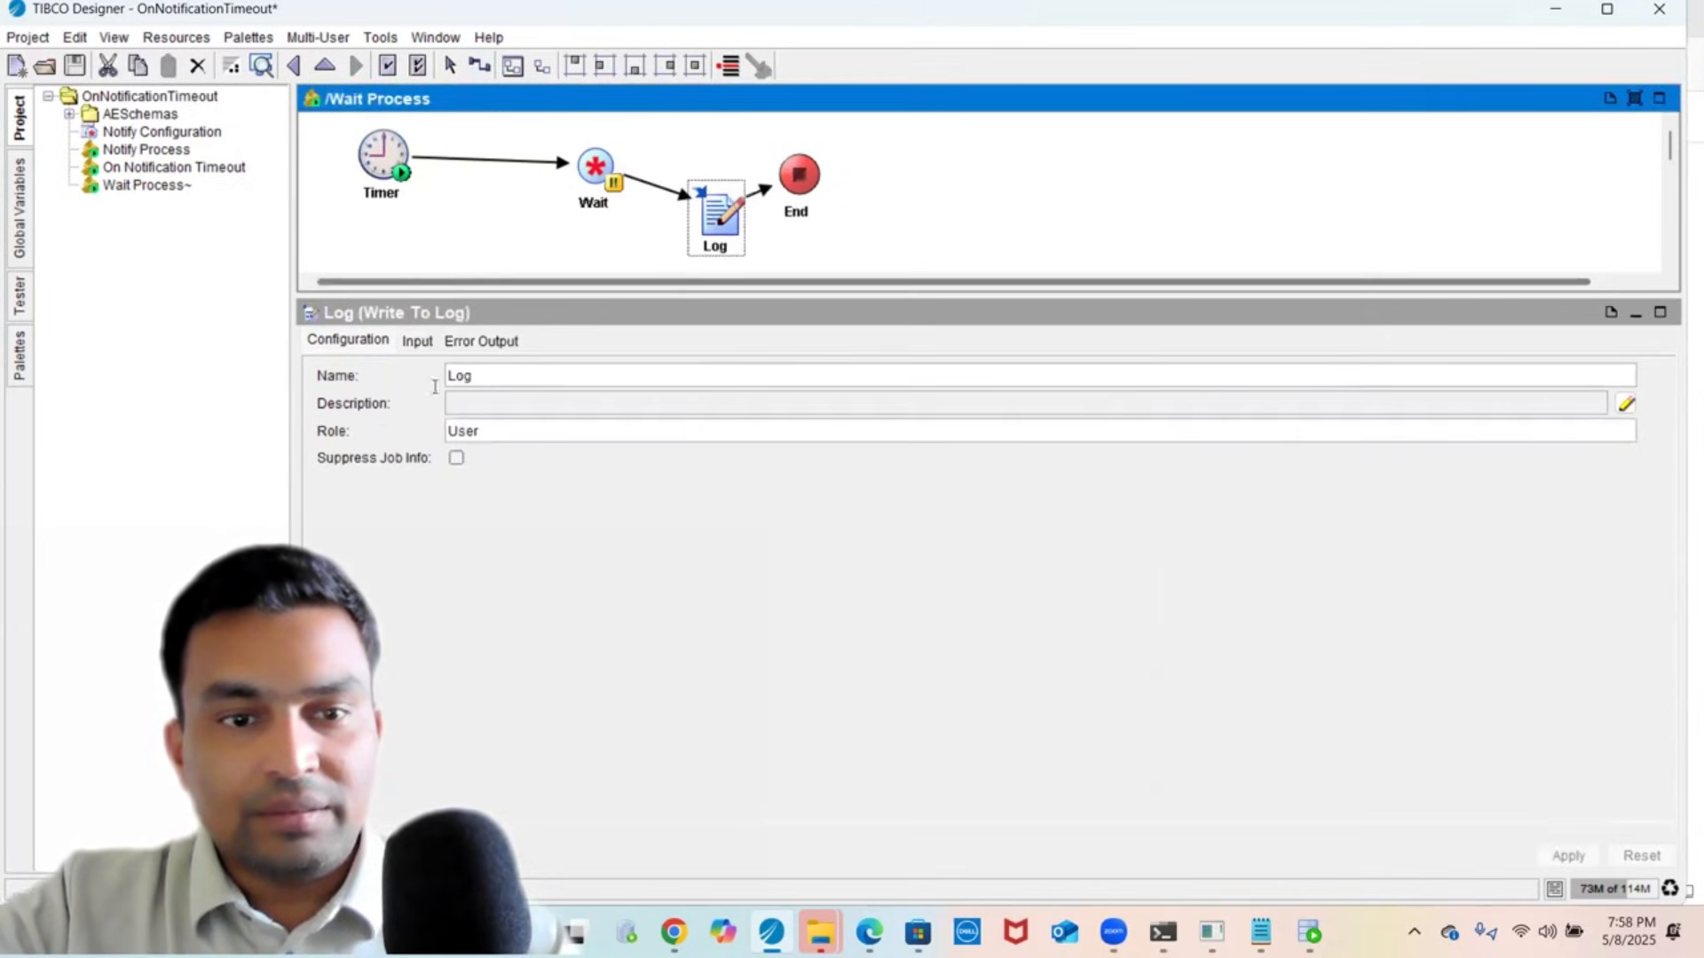
click(415, 342)
click(830, 477)
click(857, 455)
text(")
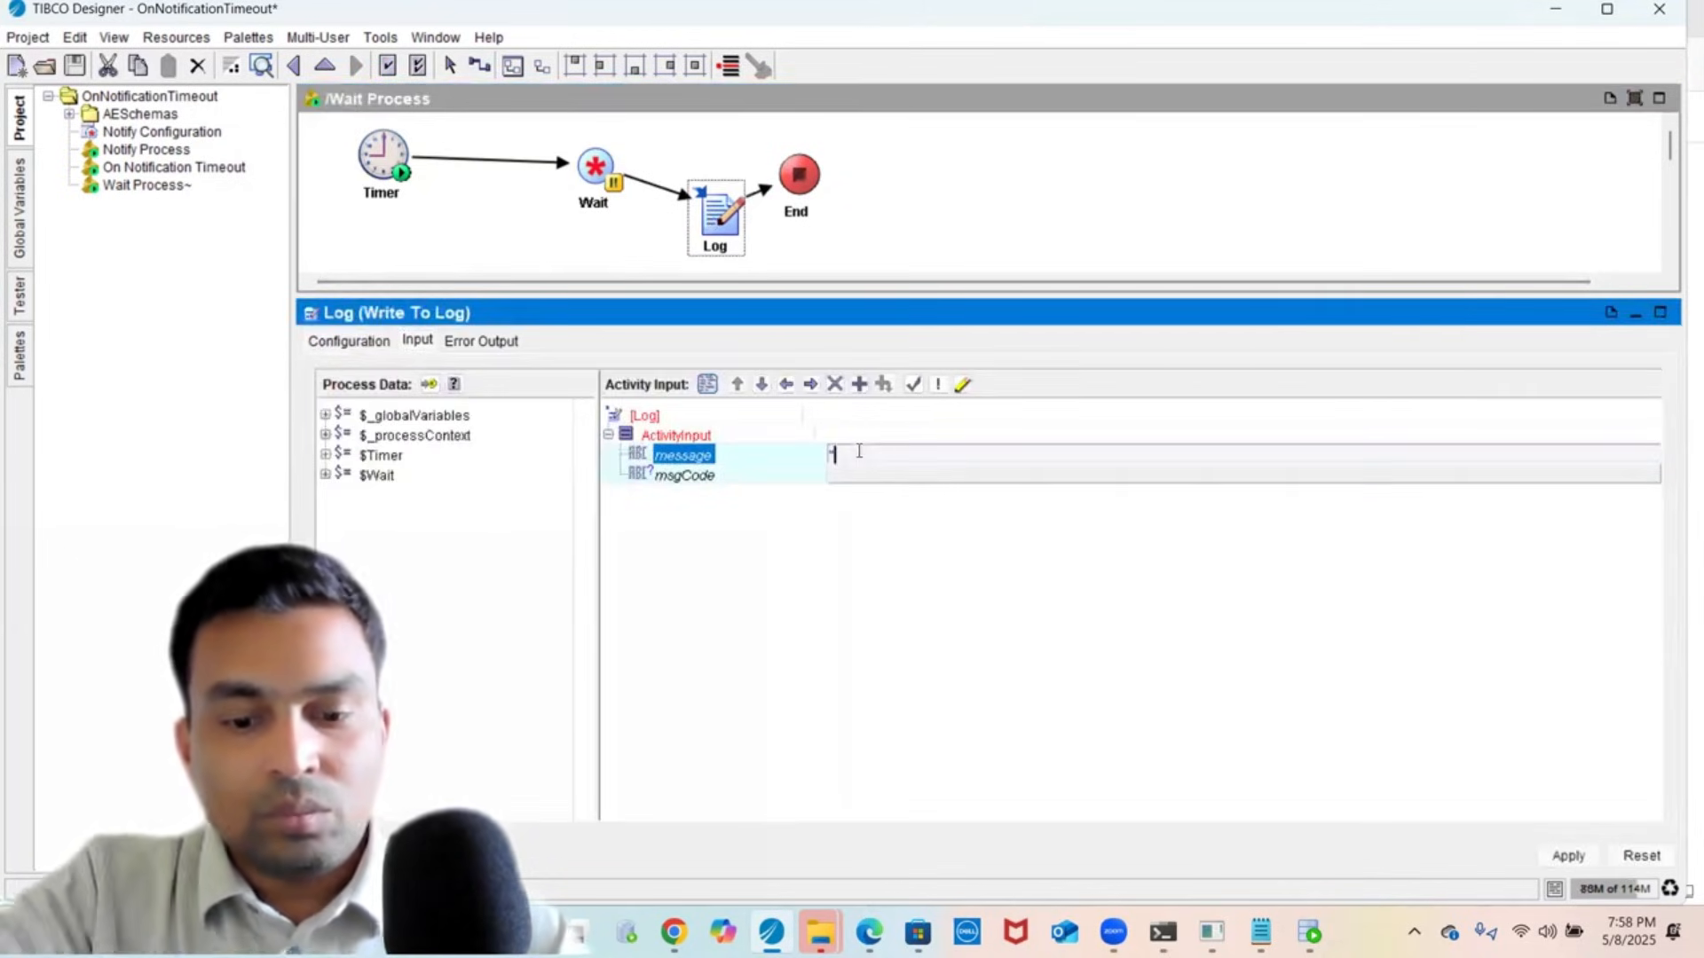
text(Order fulfilled")
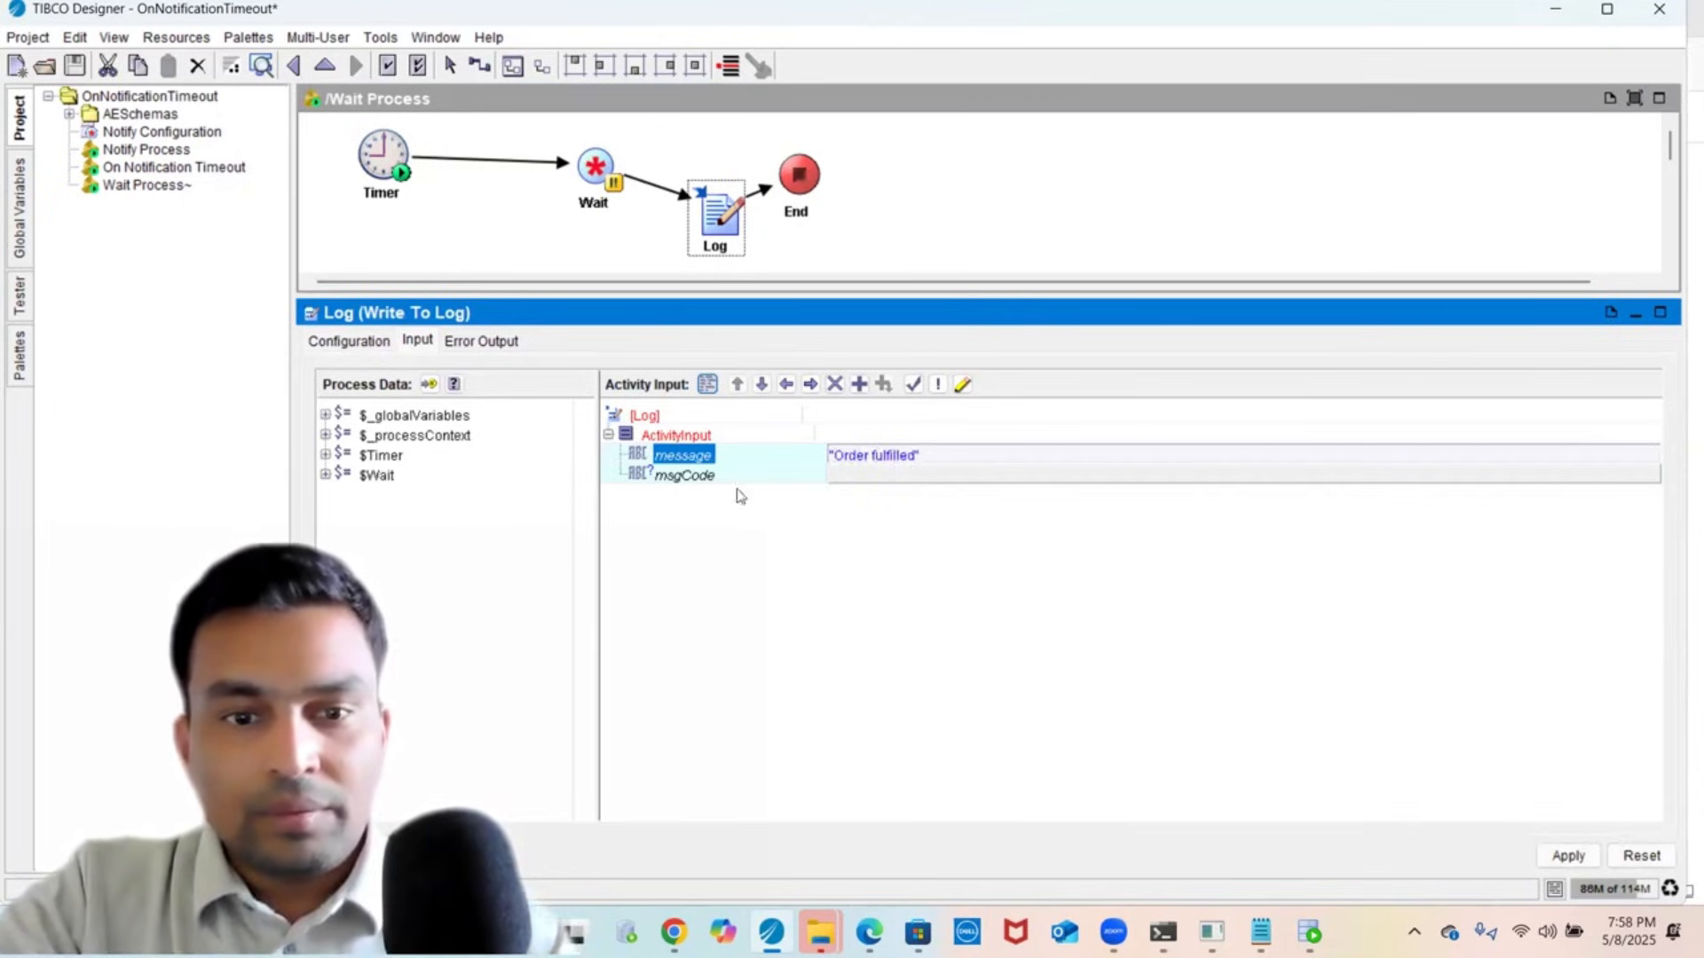
key(Return)
click(1568, 856)
click(76, 69)
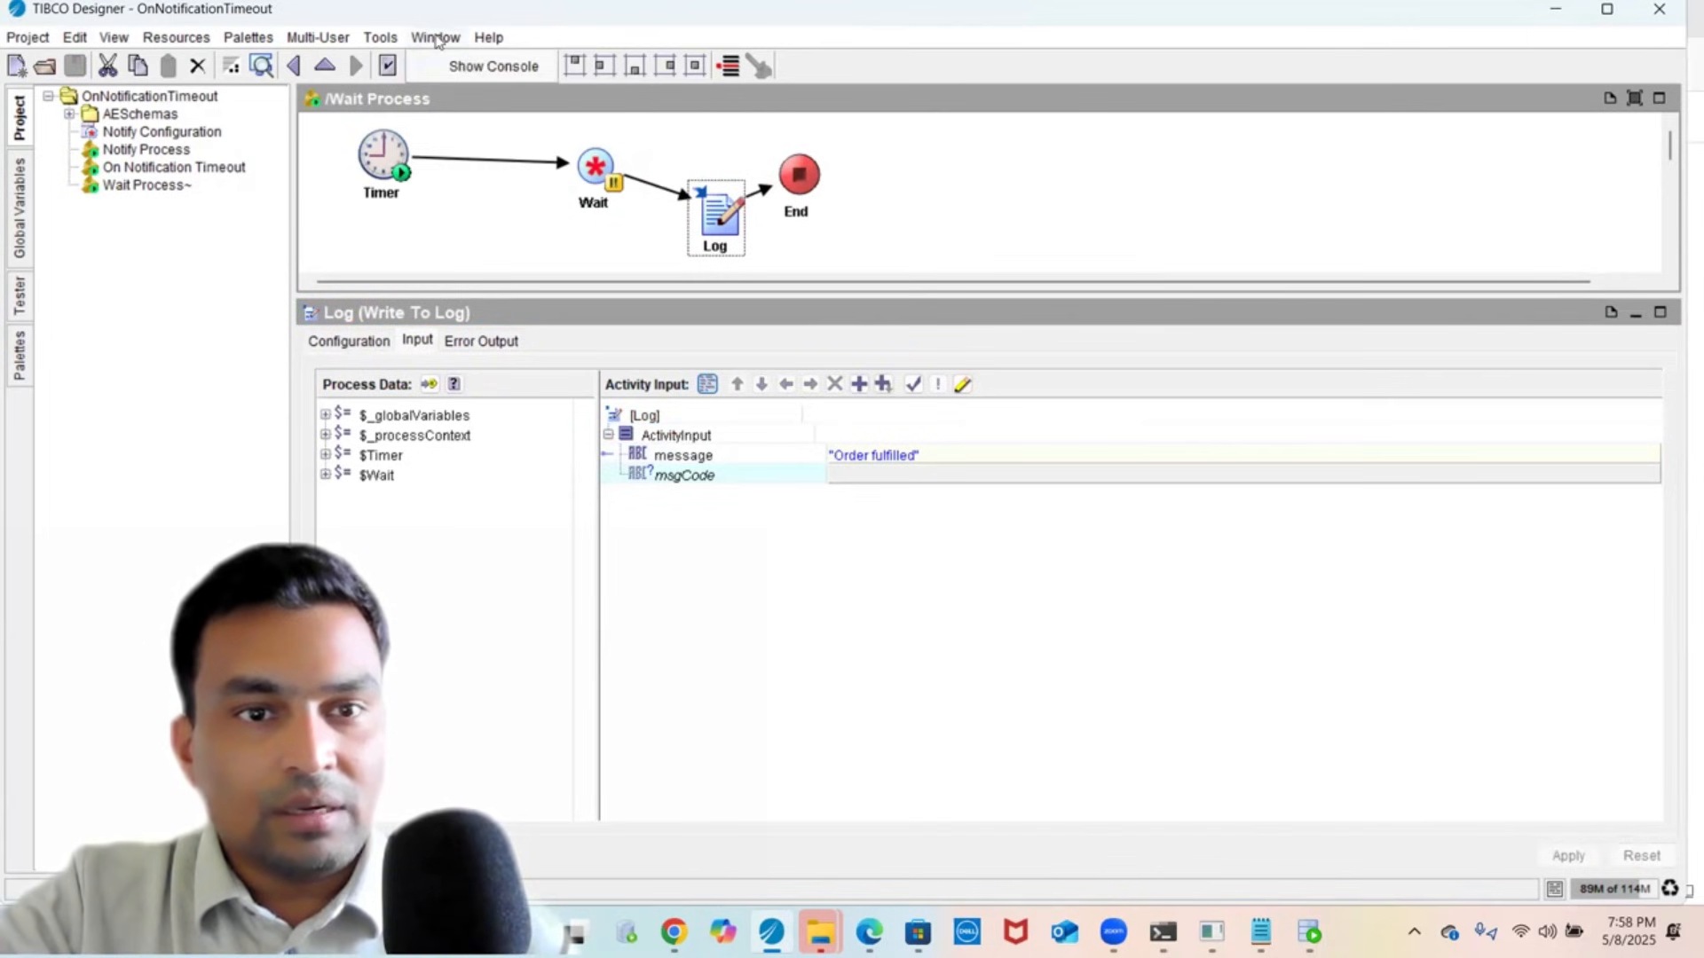
- Clear the old engine console output and move the console aside
click(458, 69)
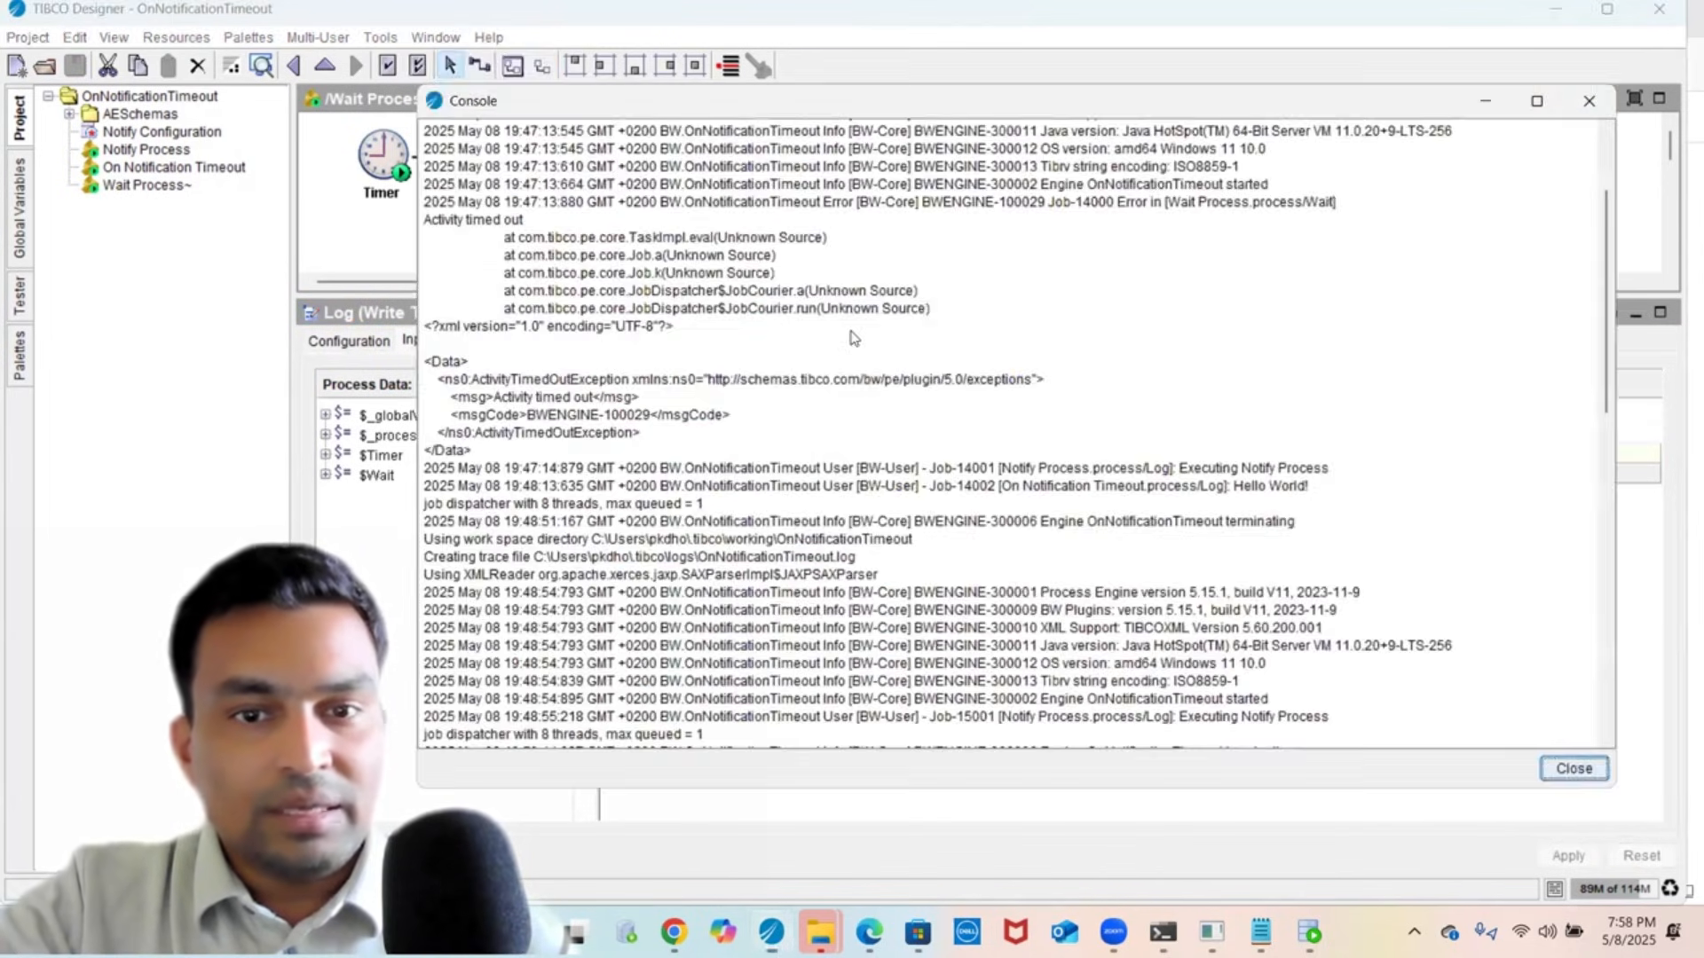
right_click(852, 333)
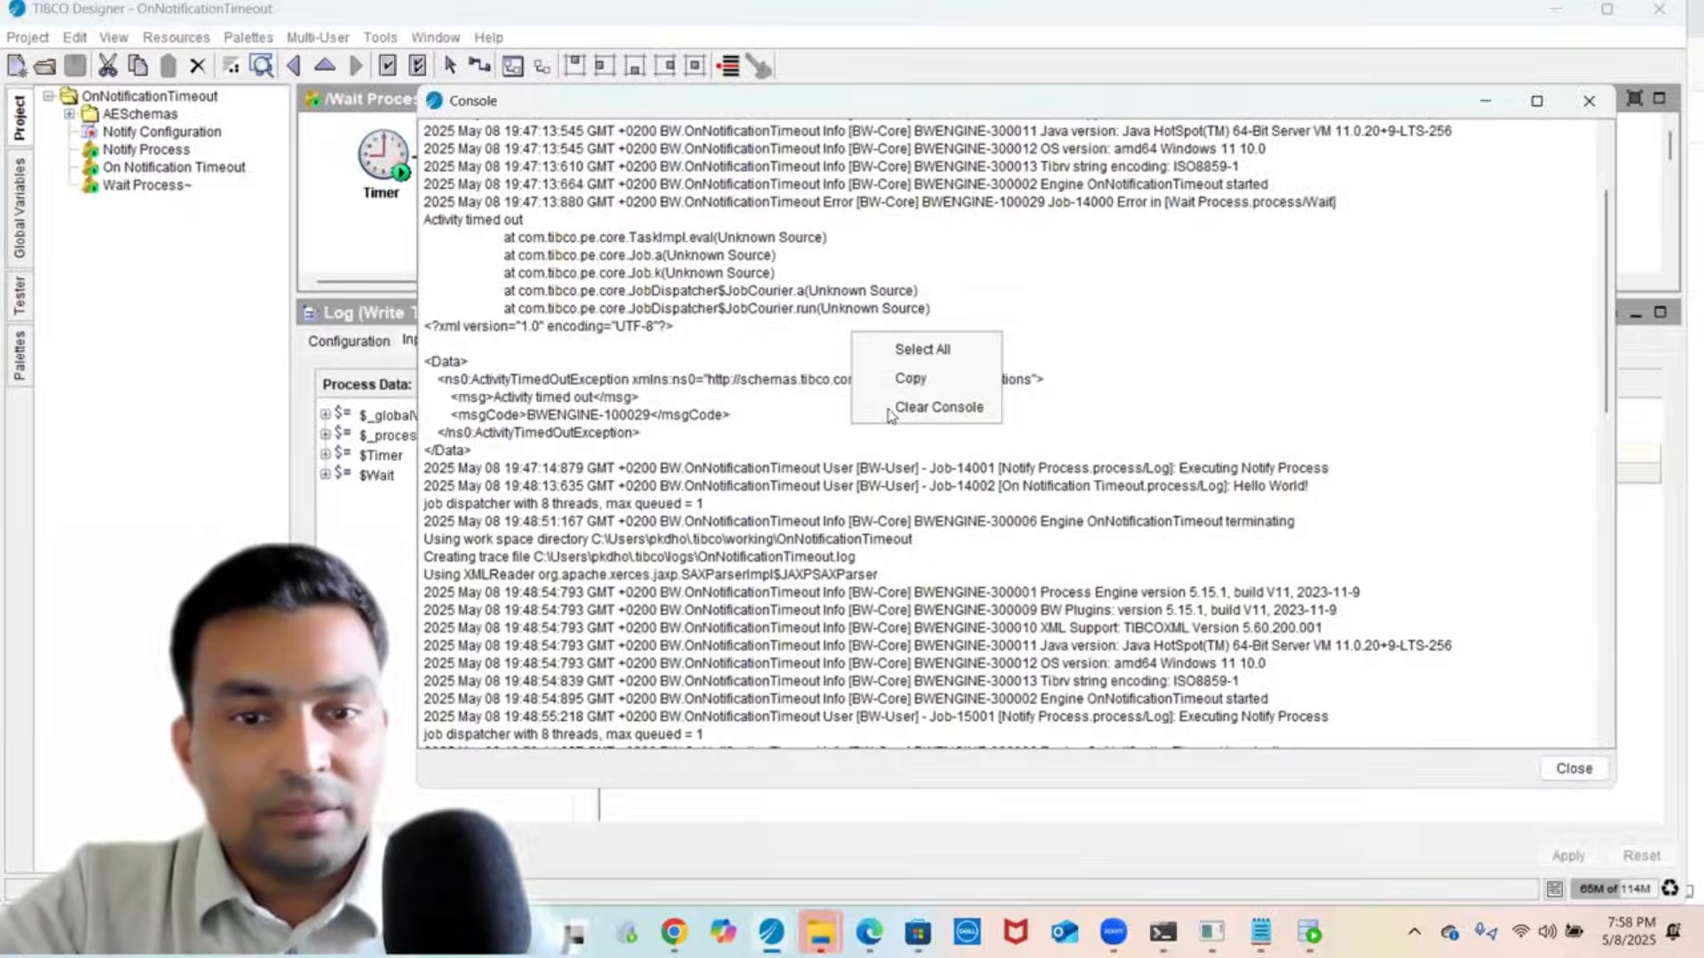
click(889, 406)
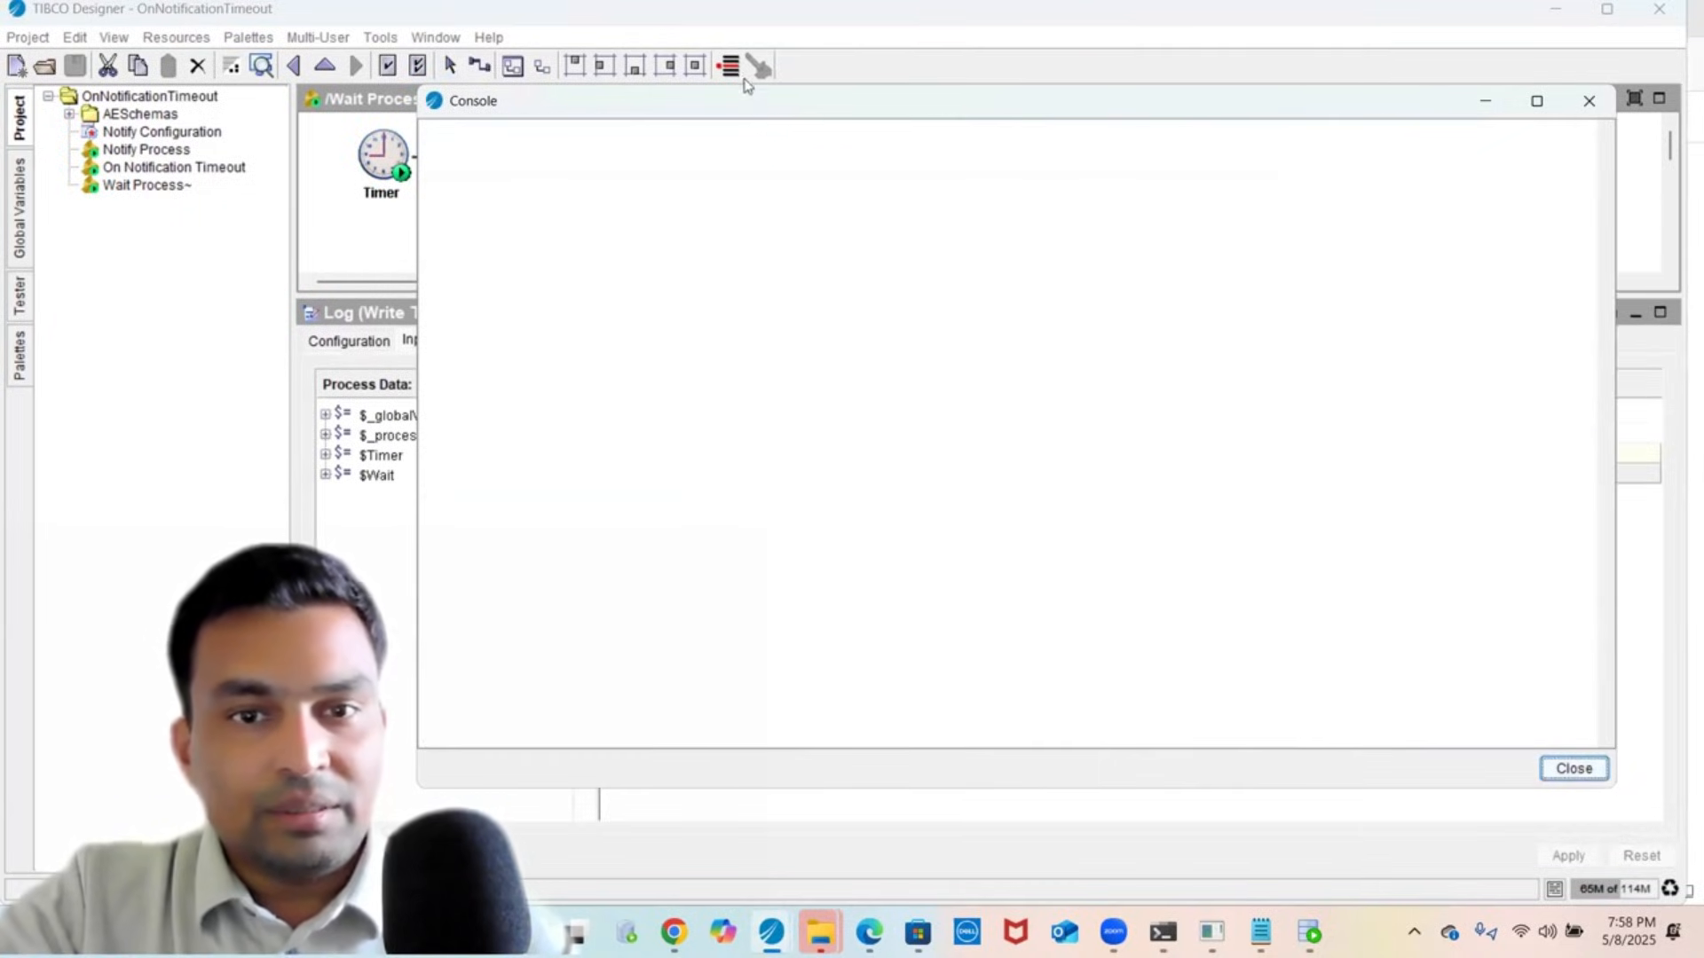
drag(744, 84, 743, 258)
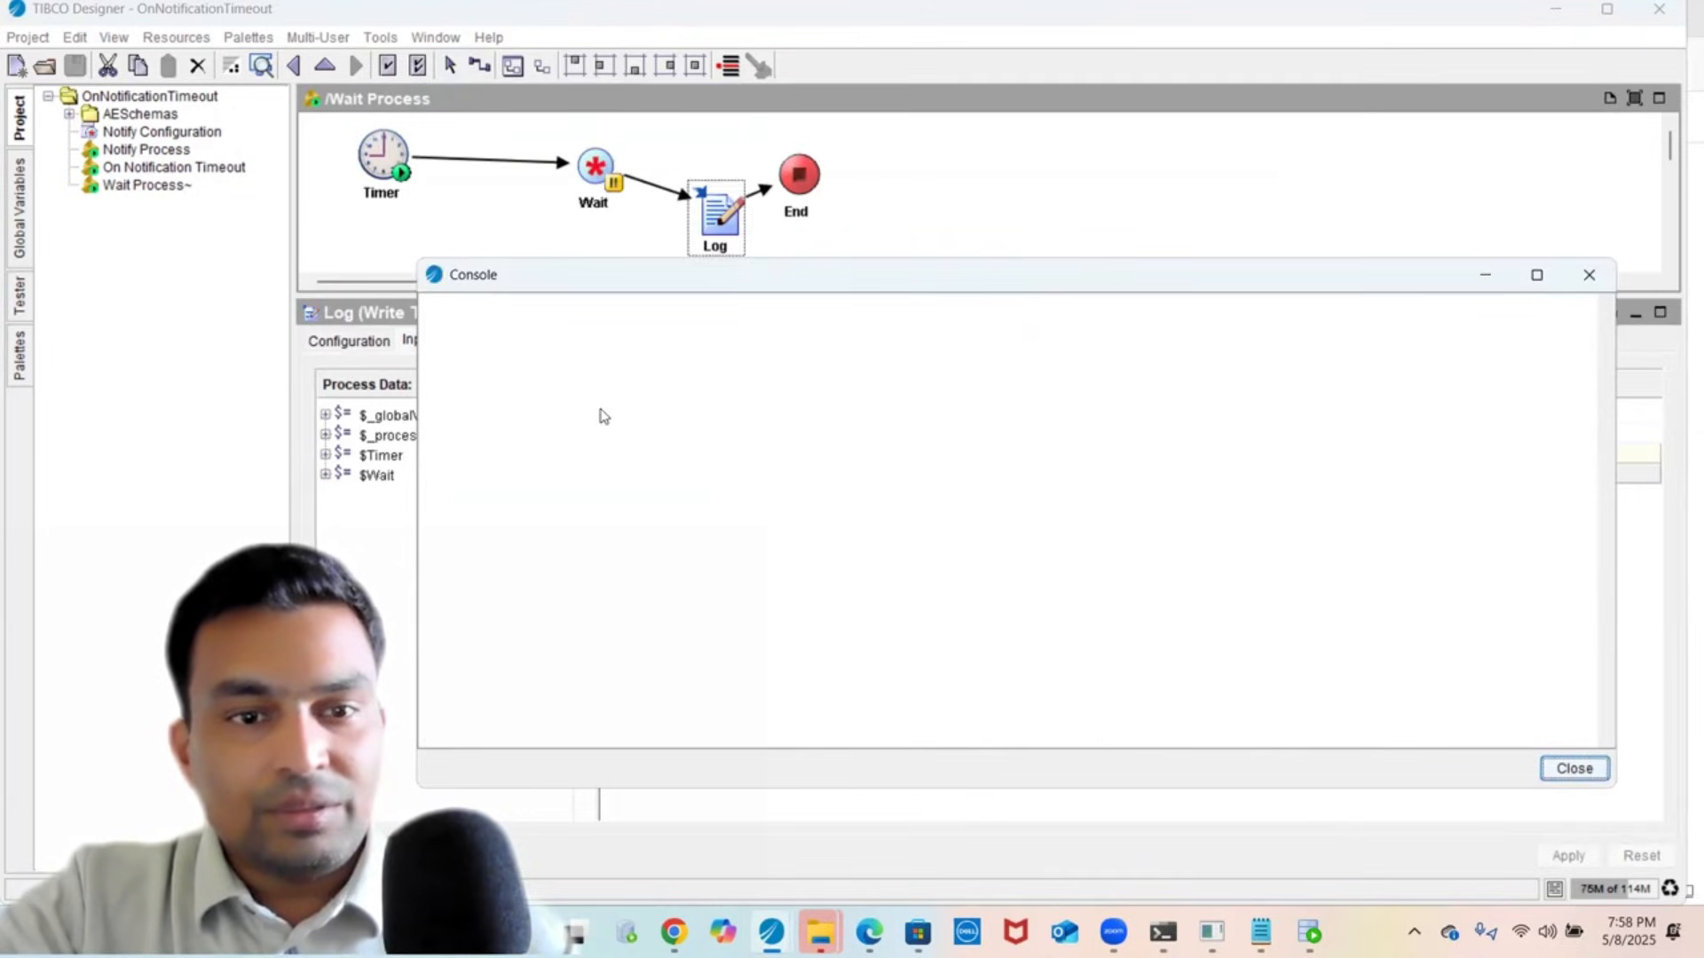
- Start testing in Tester, load the selected processes, and show the console
click(27, 316)
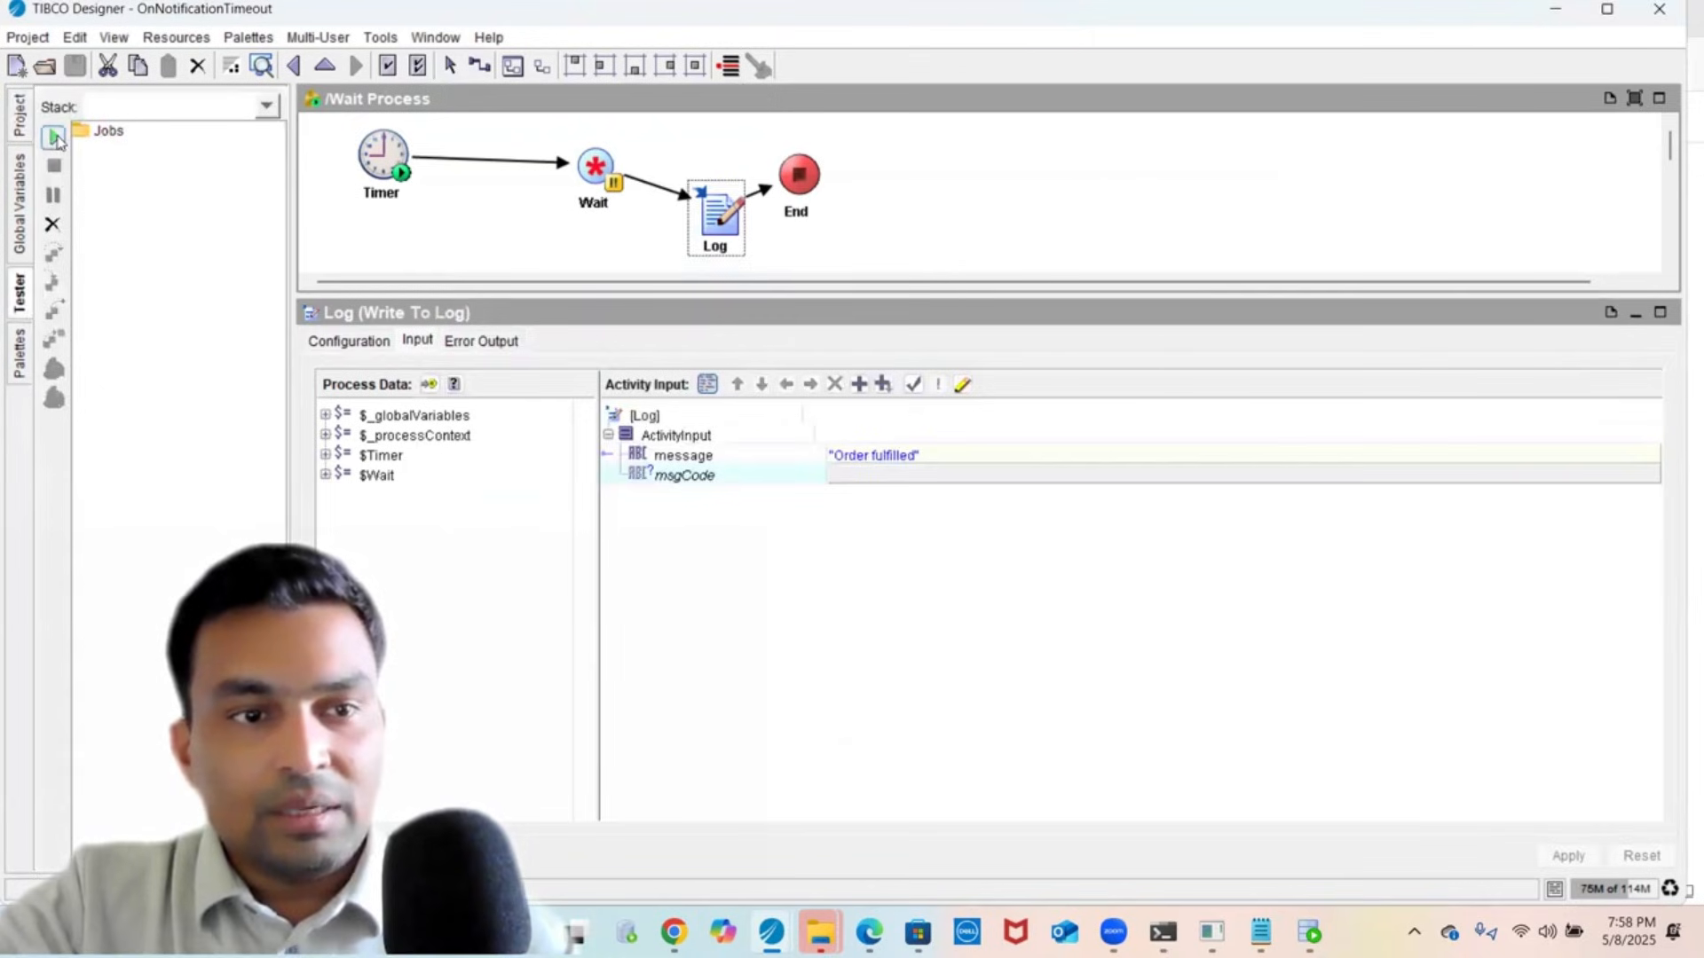
click(55, 137)
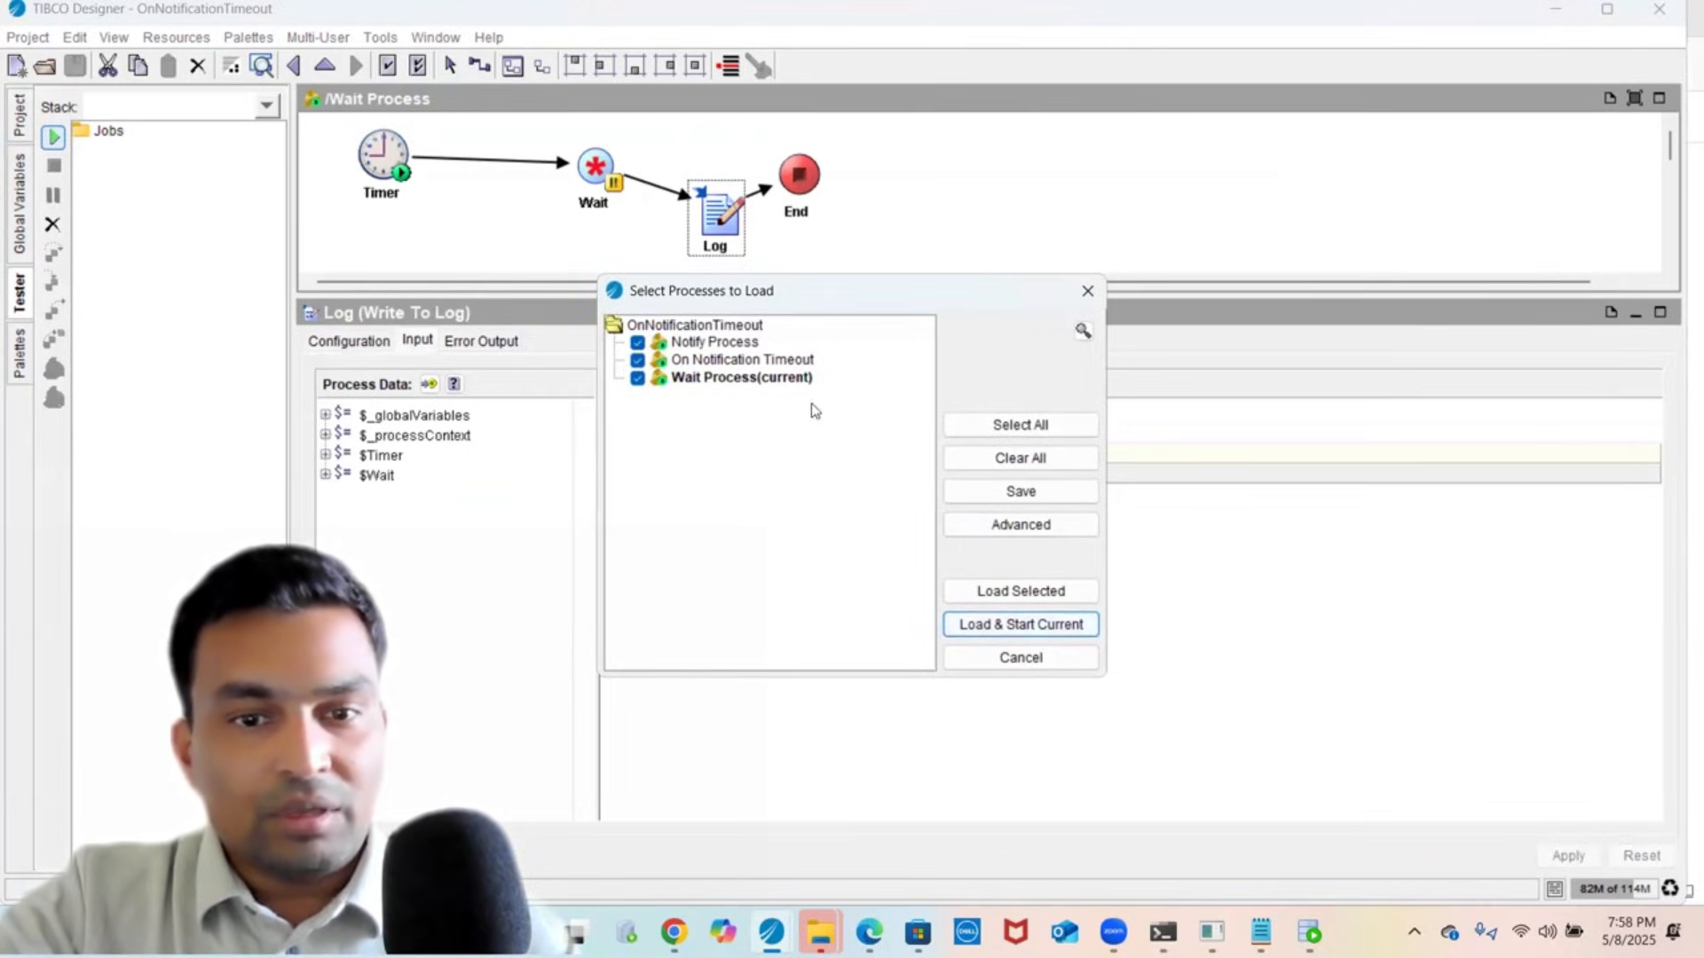
click(992, 593)
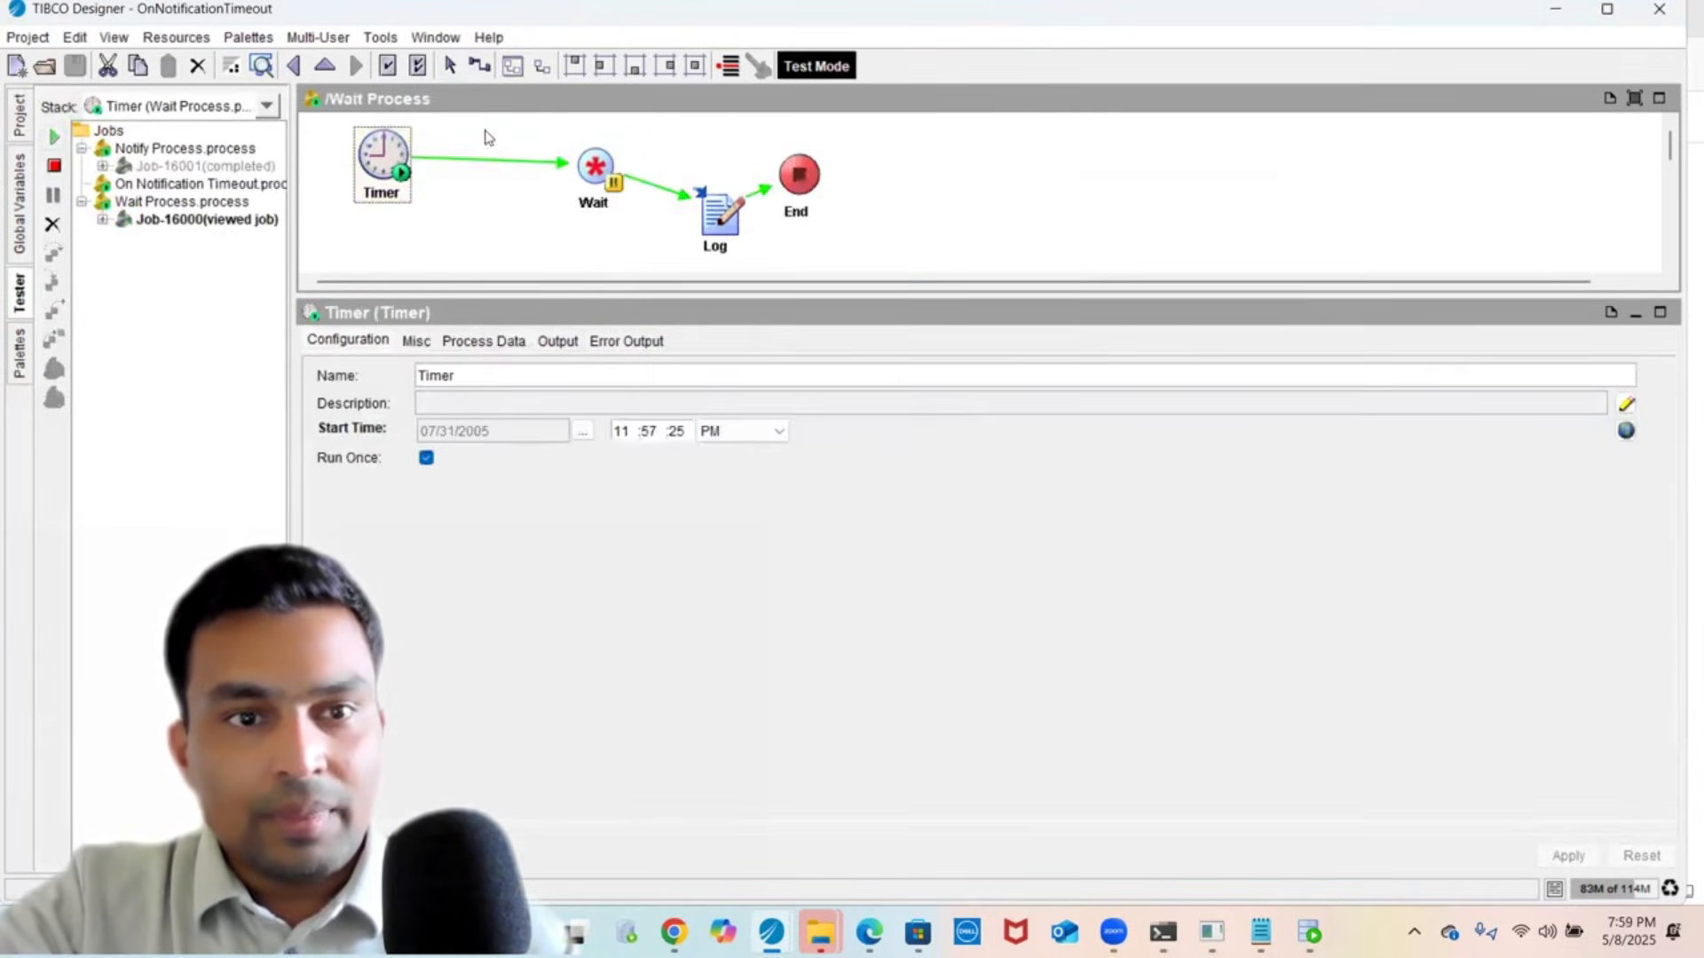
click(441, 70)
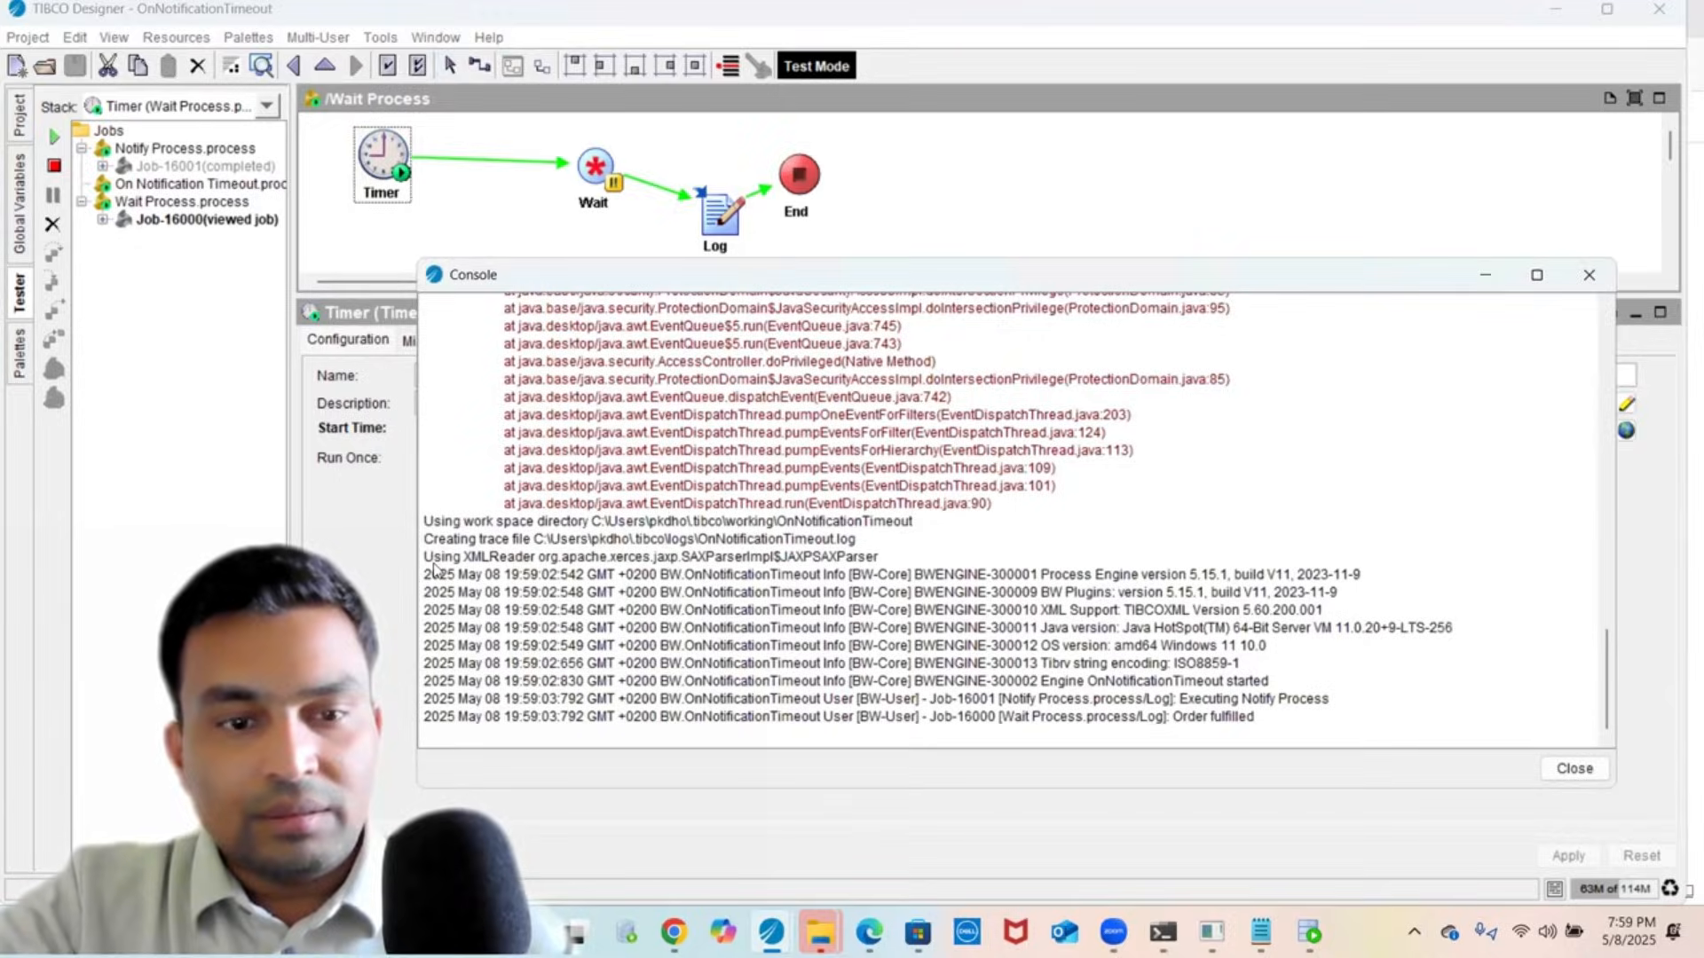
- Inspect the completed Notify Process job's Timer, Notify and Log input data
click(346, 579)
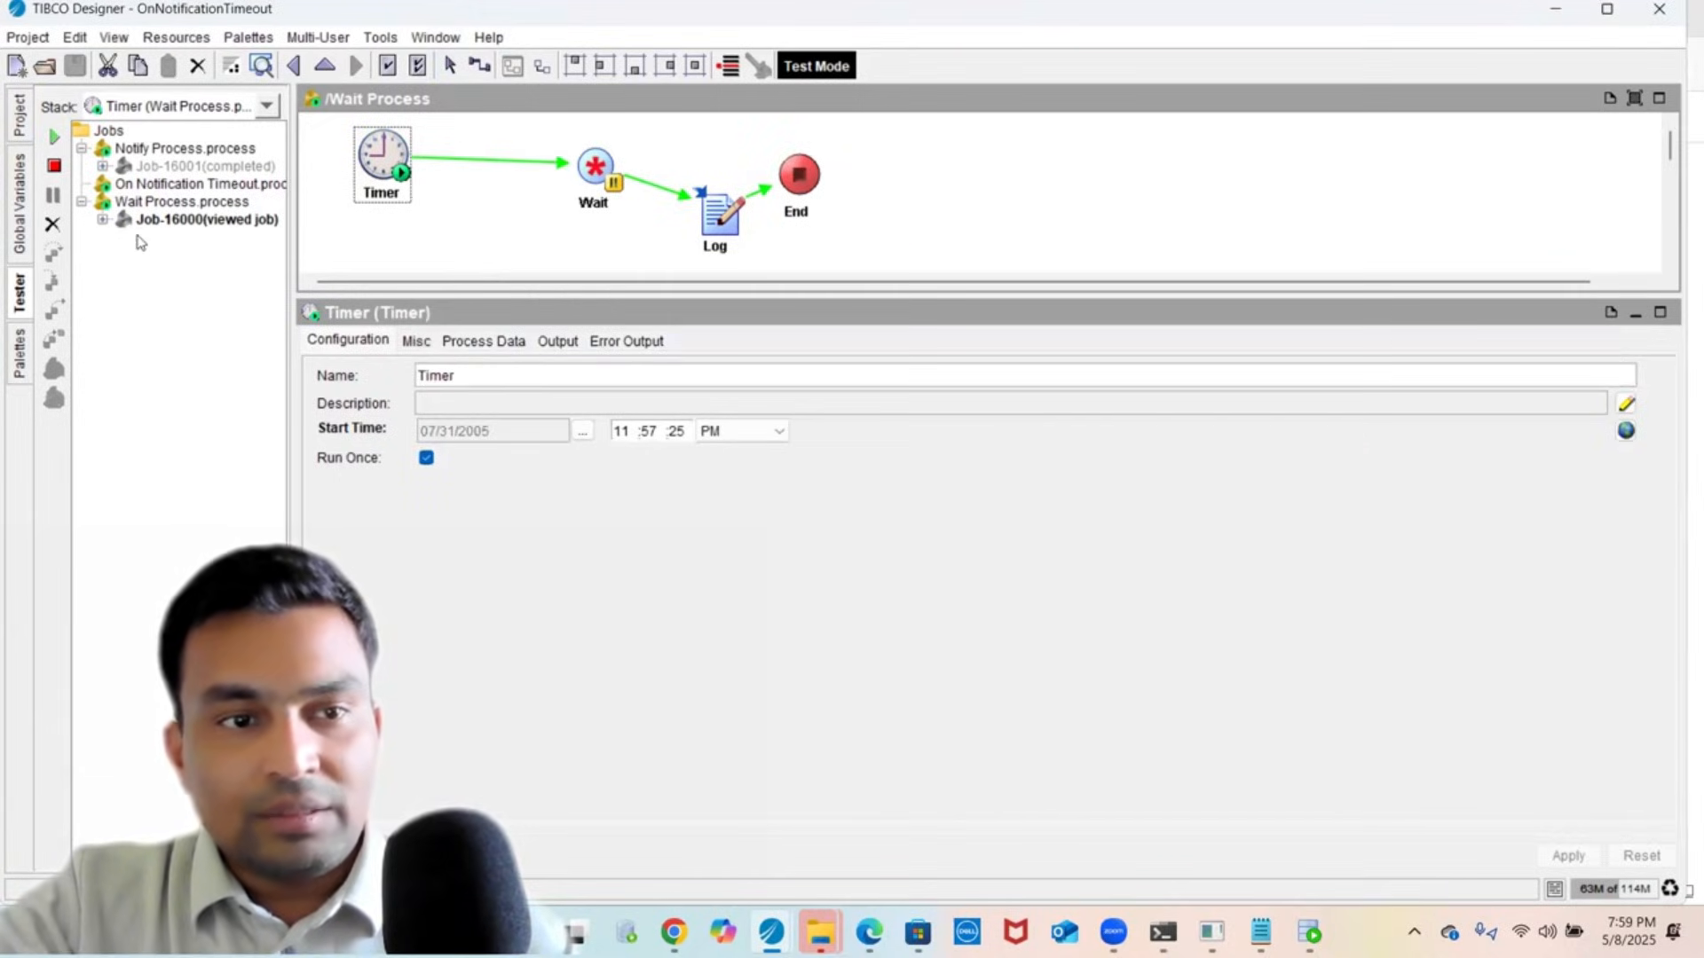
click(102, 167)
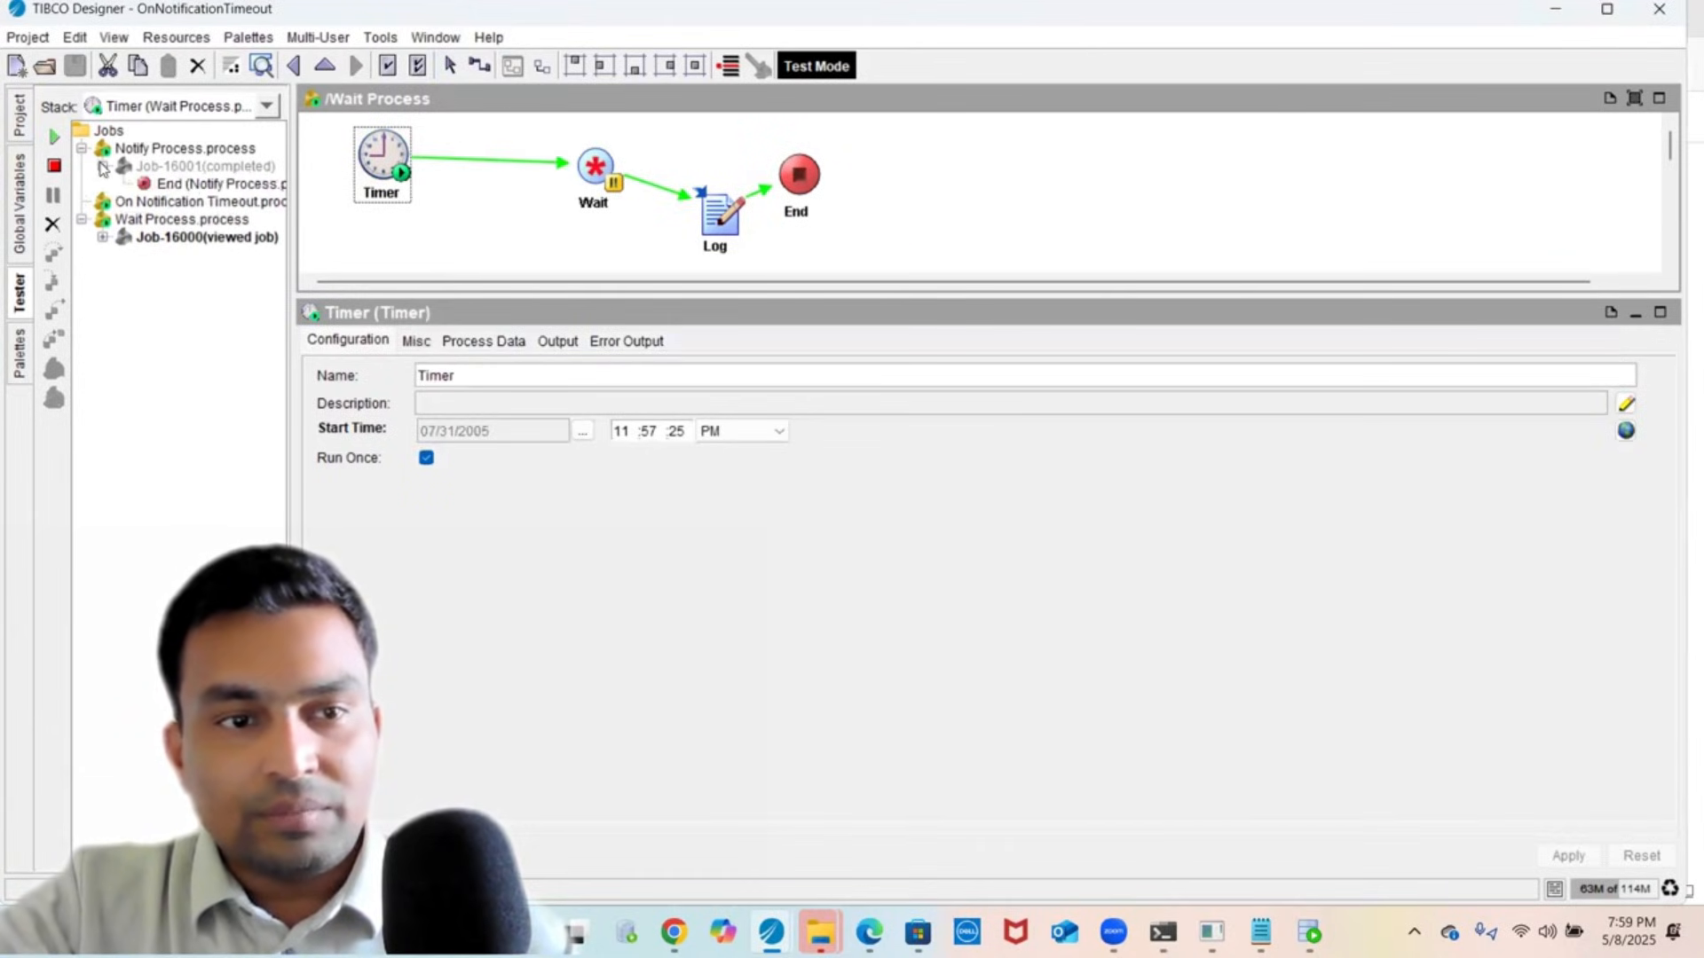
click(188, 183)
click(374, 204)
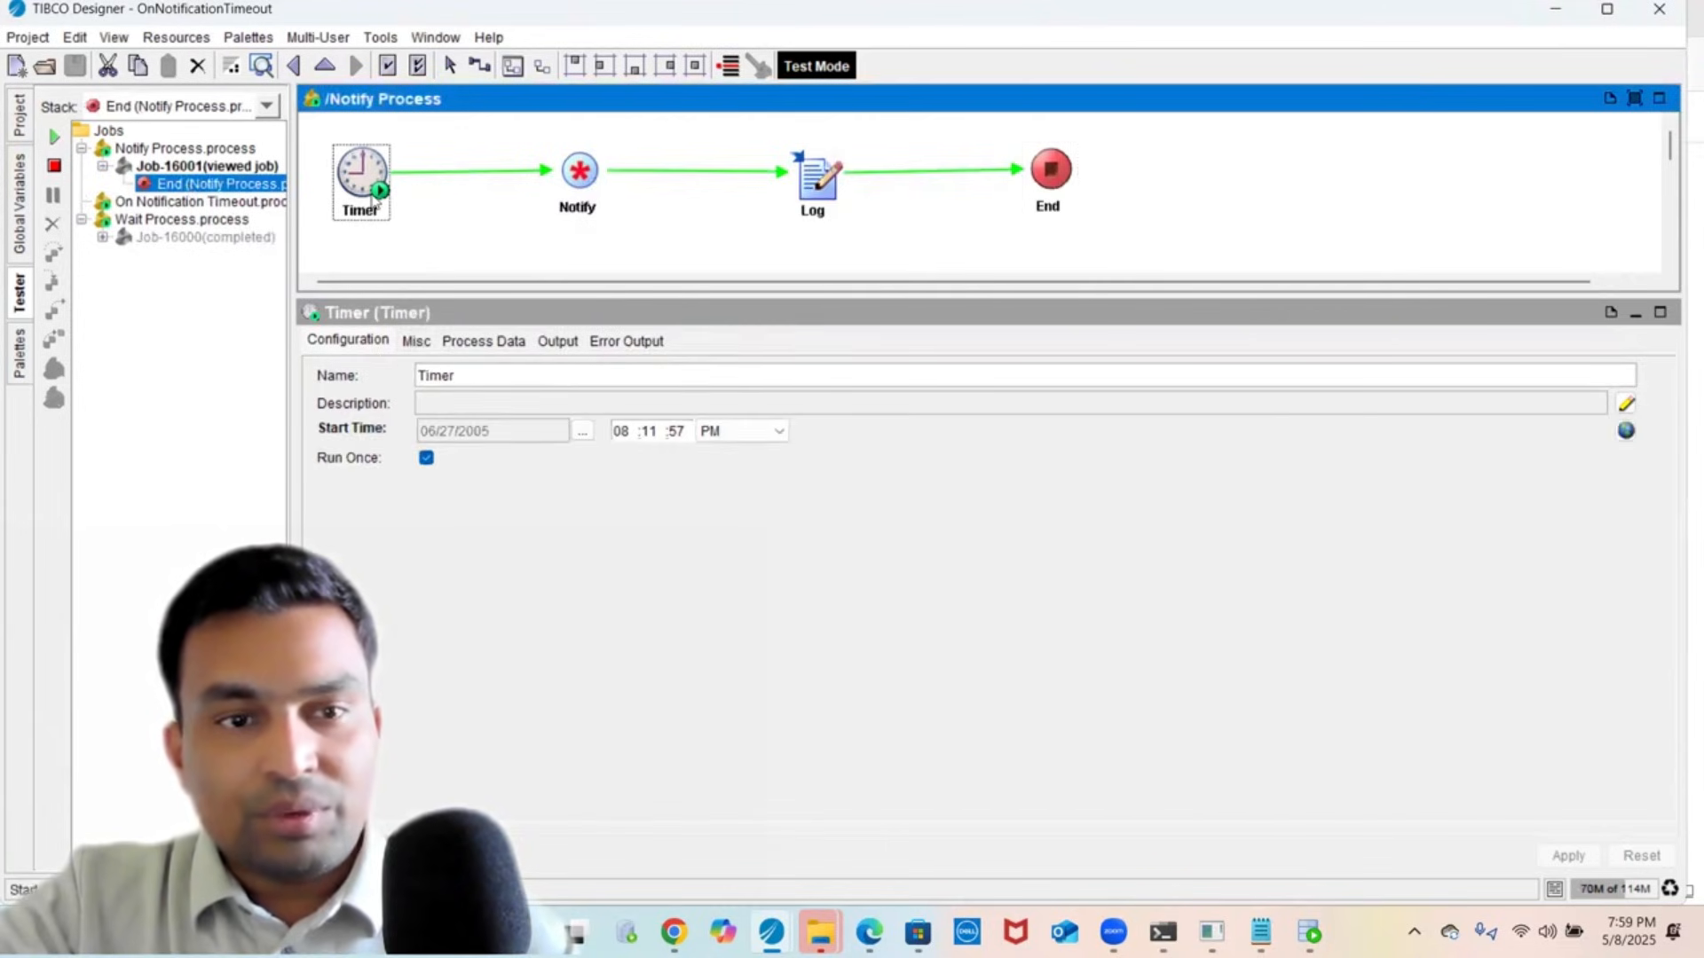
click(579, 174)
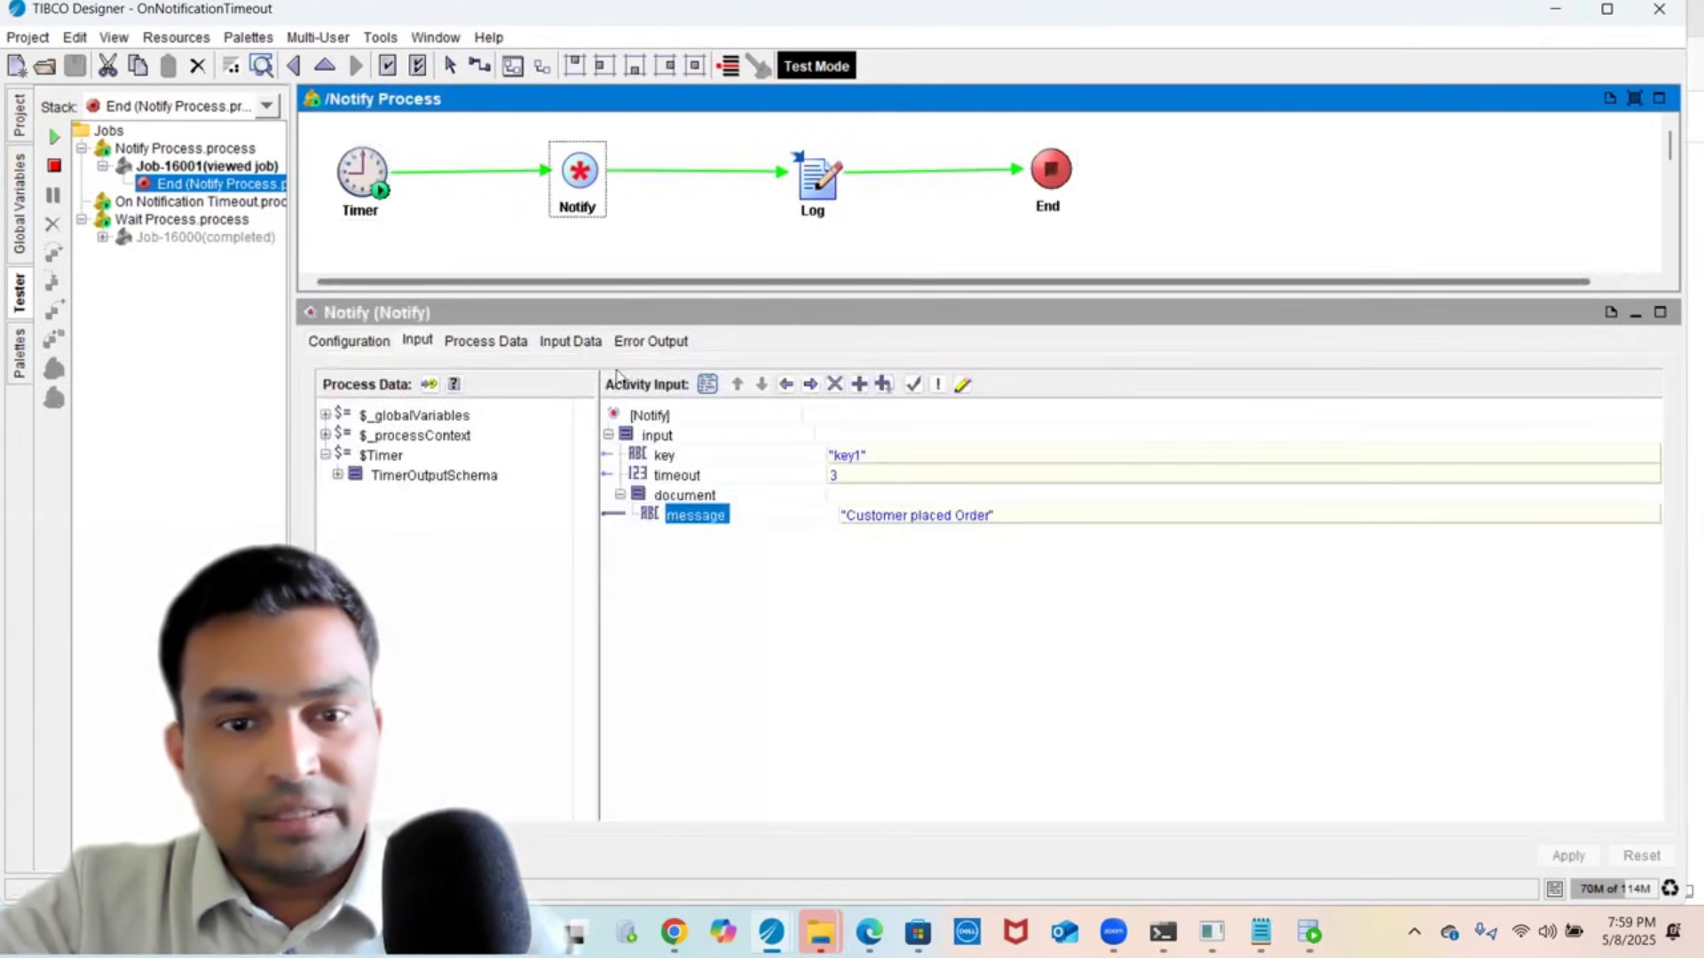
click(566, 342)
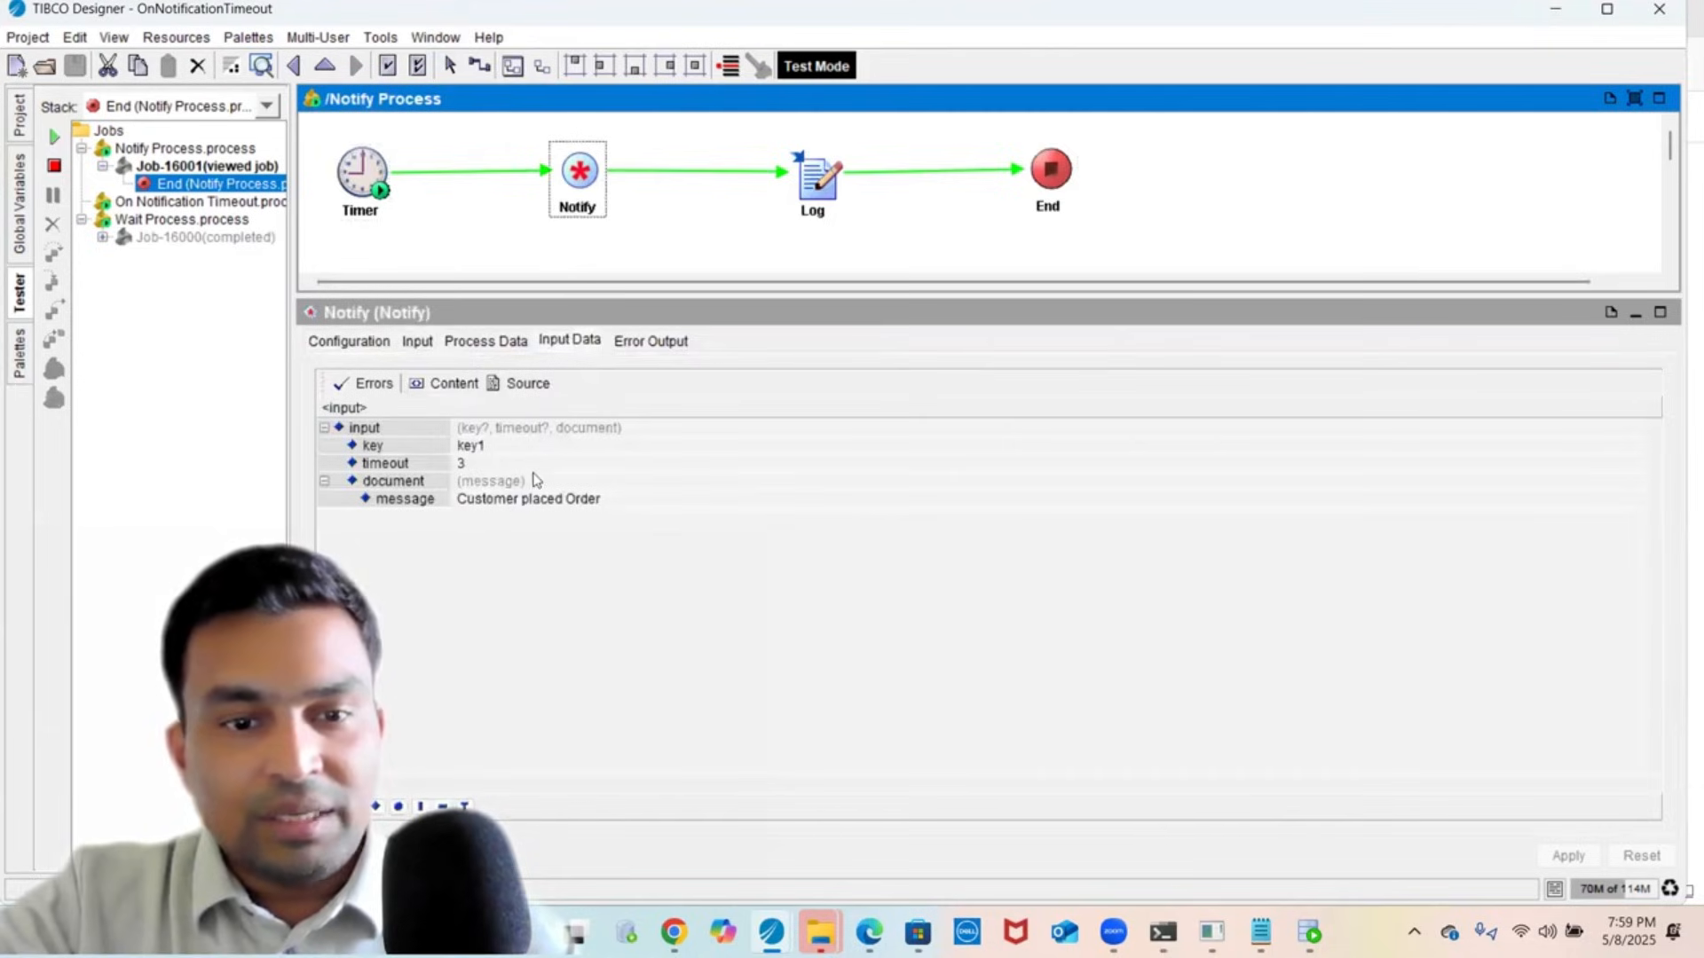
click(814, 181)
click(562, 345)
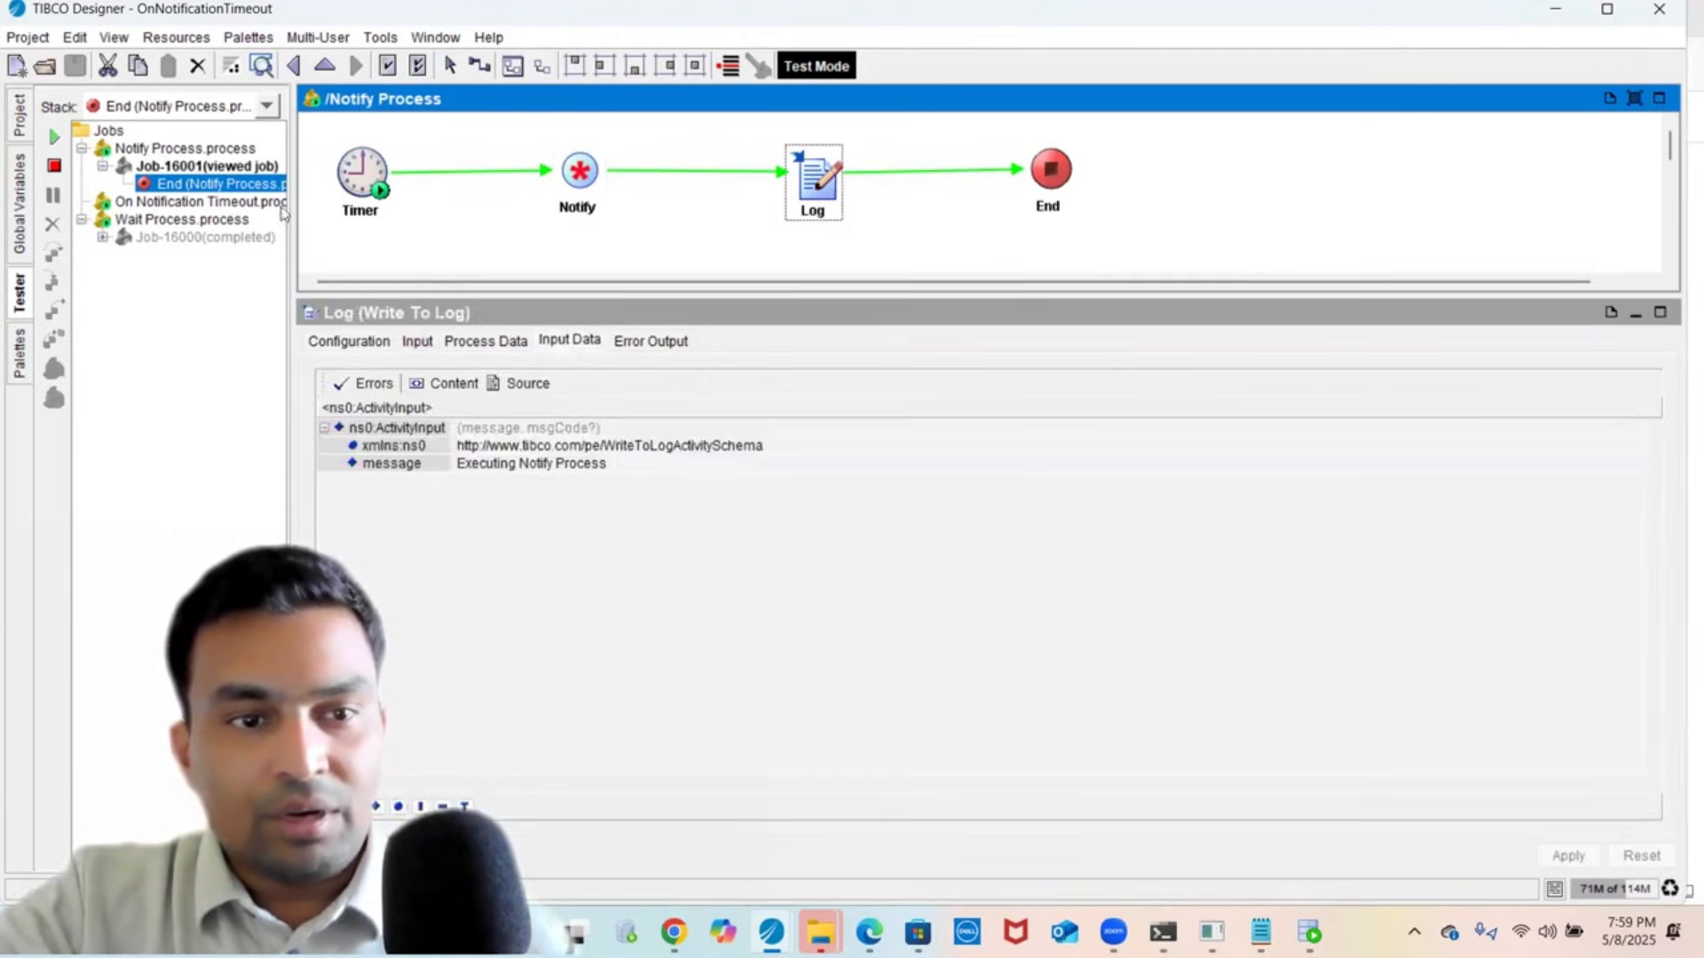
- Inspect the Wait Process job's Wait output and Log input showing 'Order fulfilled'
click(103, 238)
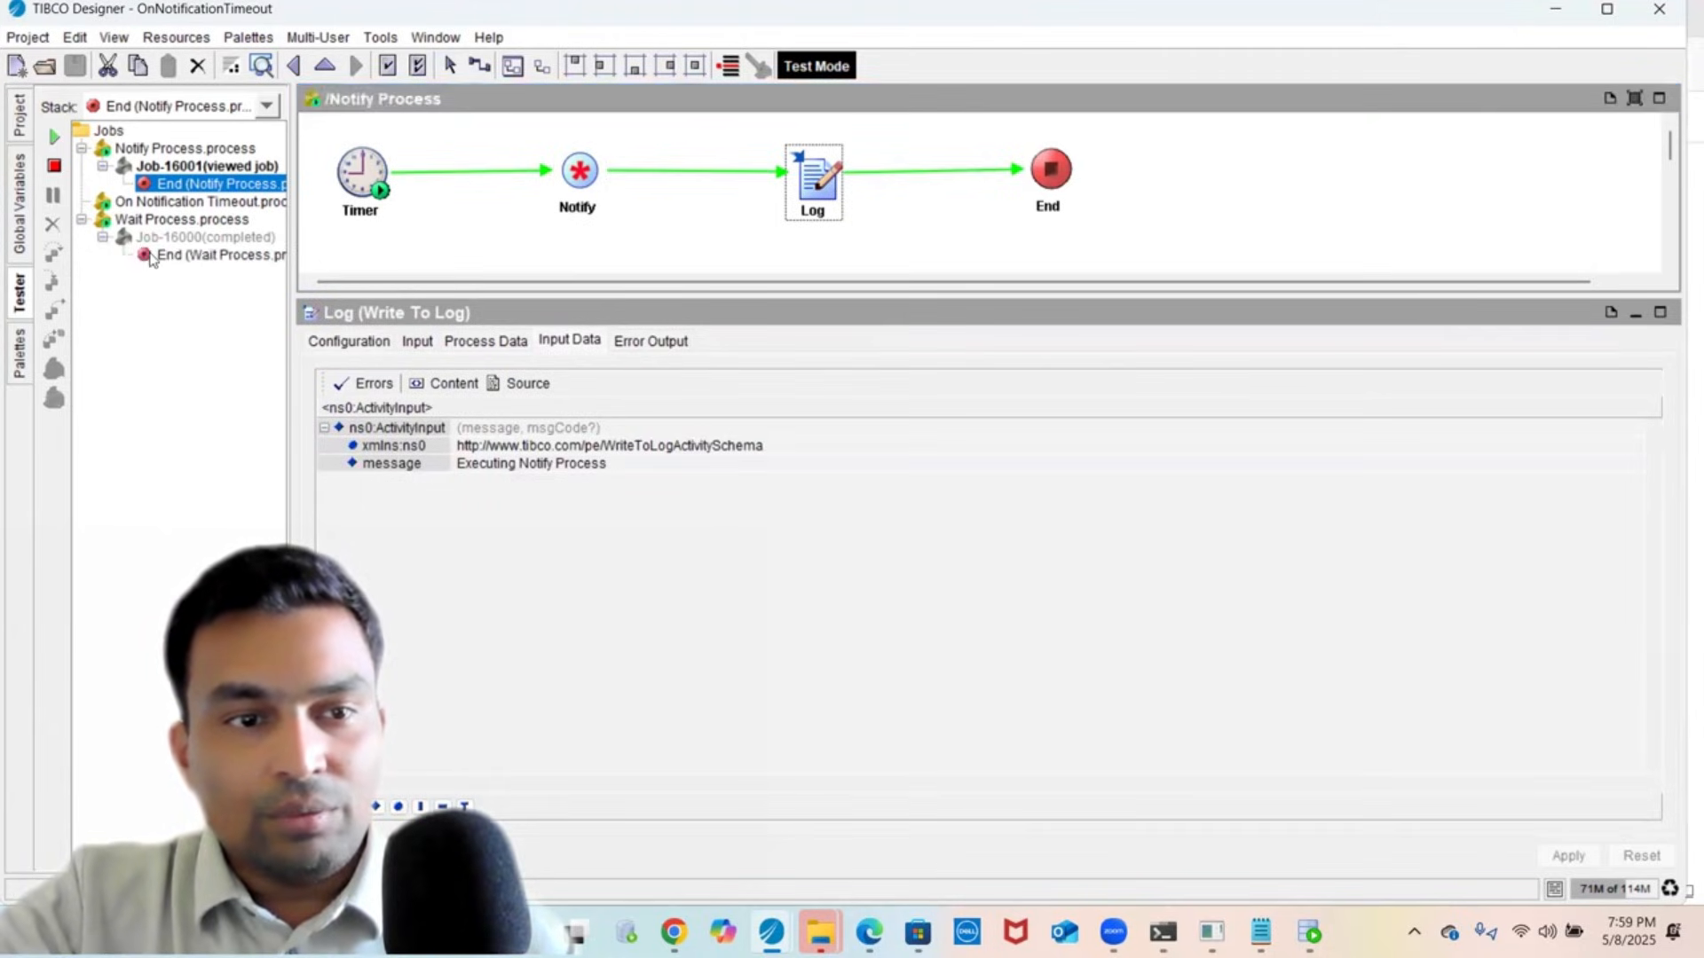
click(151, 257)
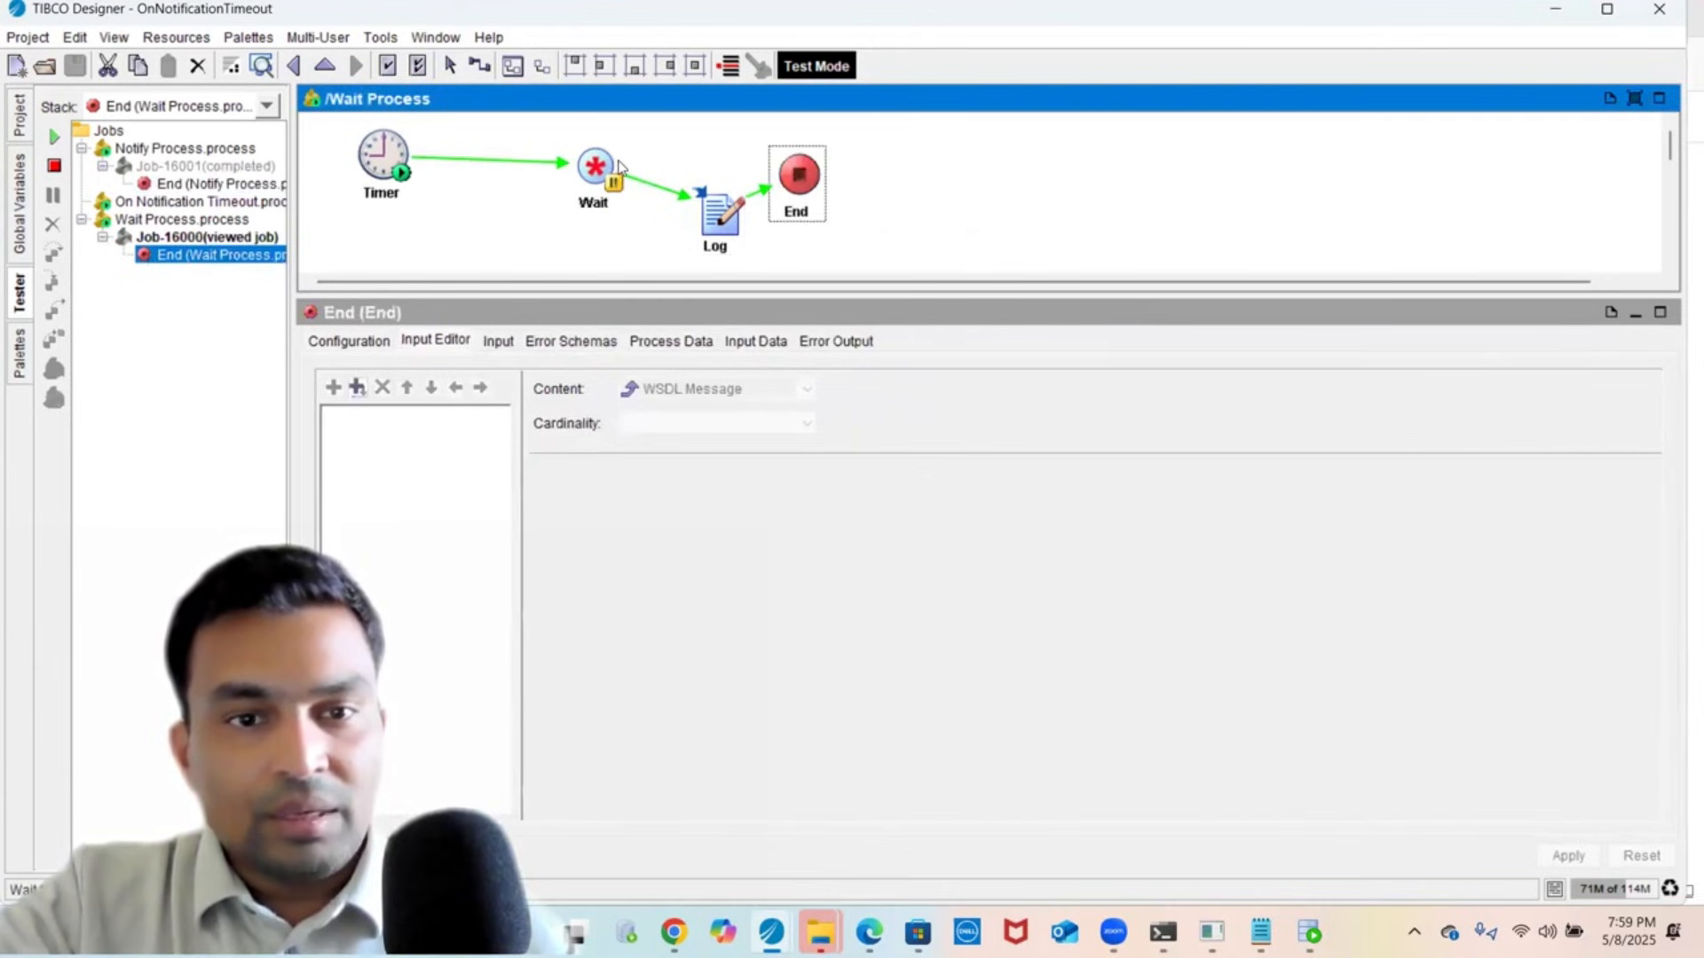
click(569, 185)
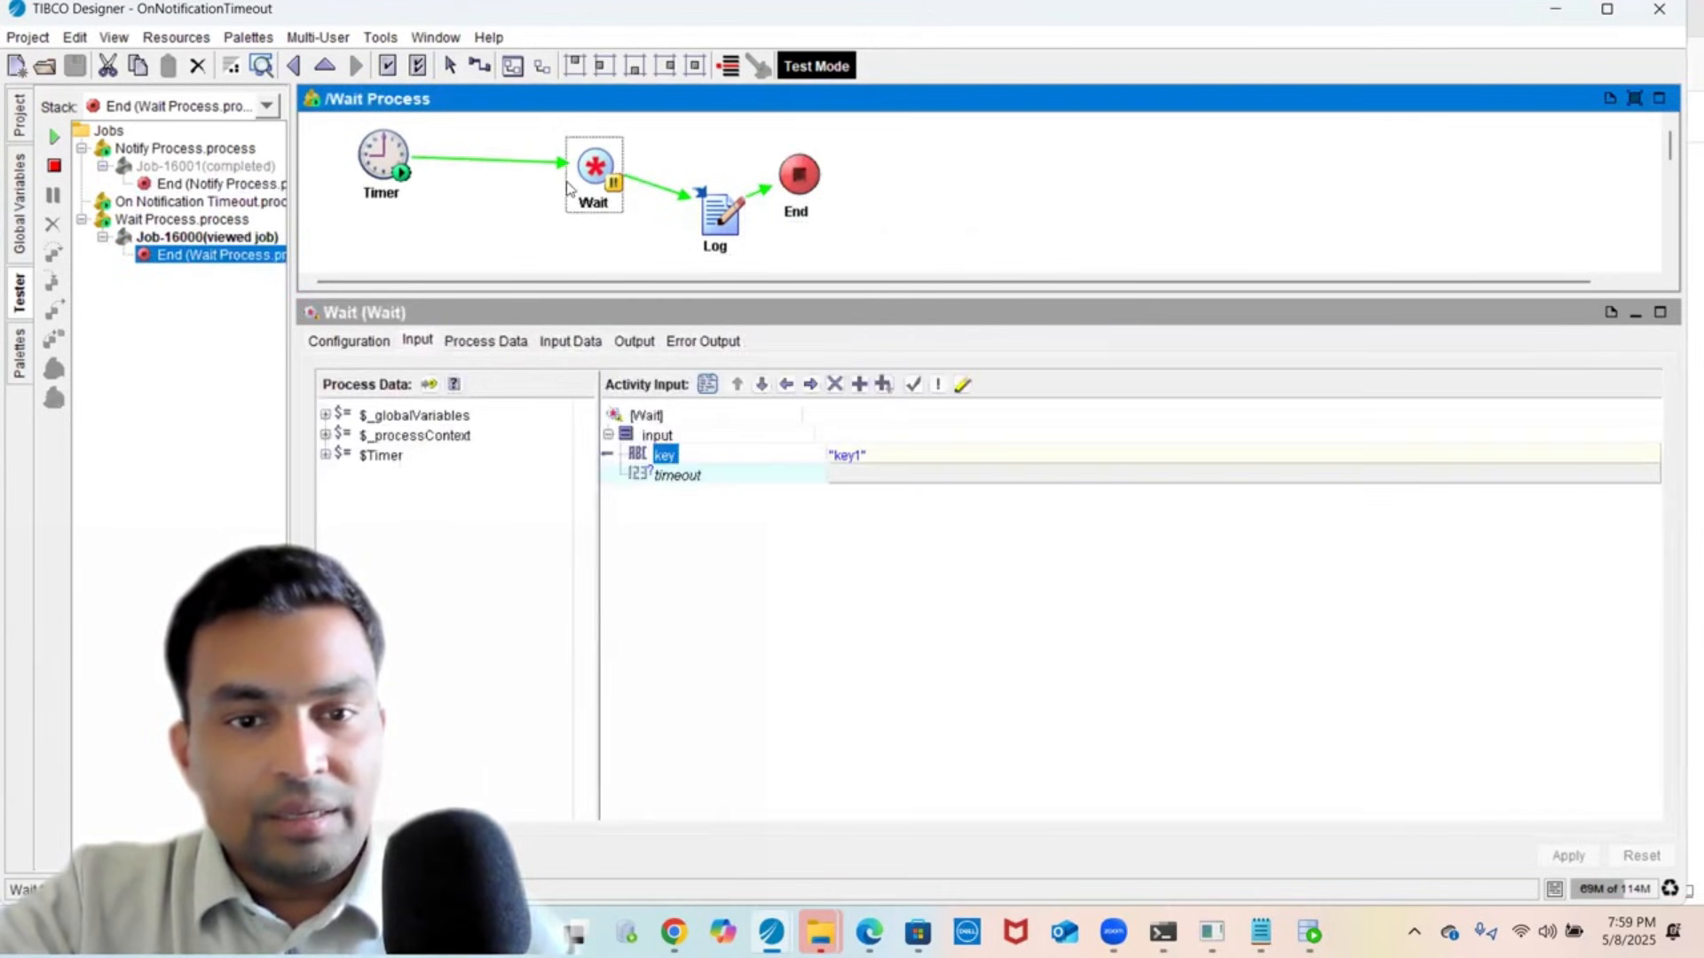
click(582, 345)
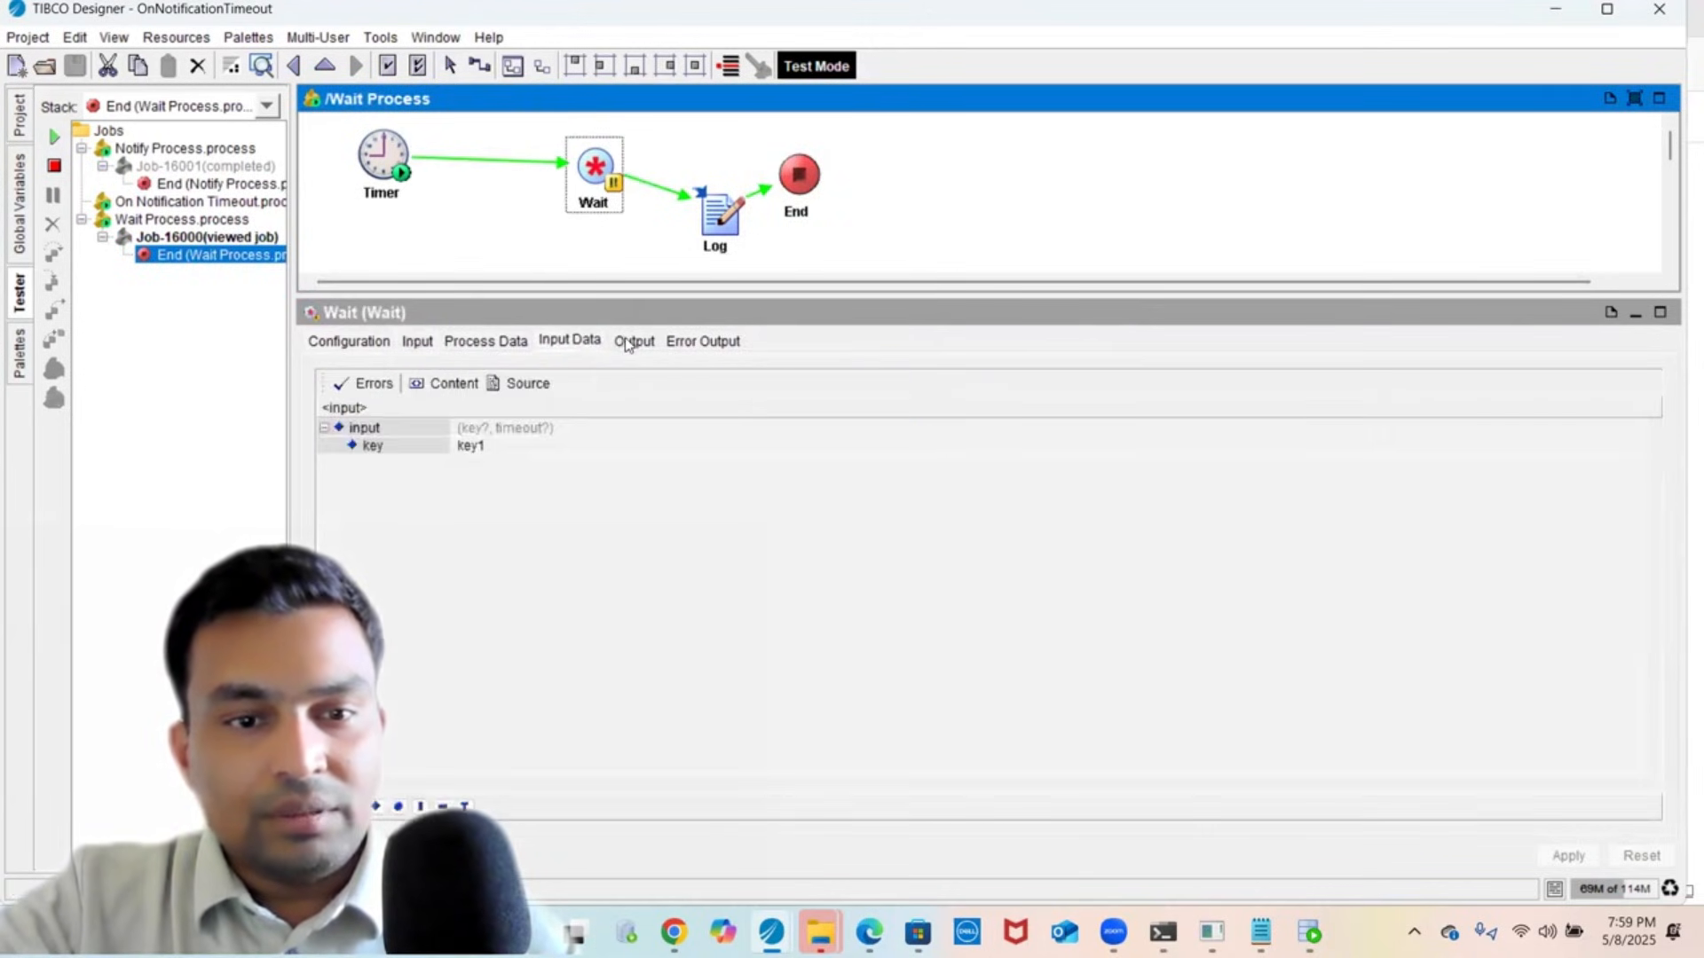
click(627, 344)
click(524, 386)
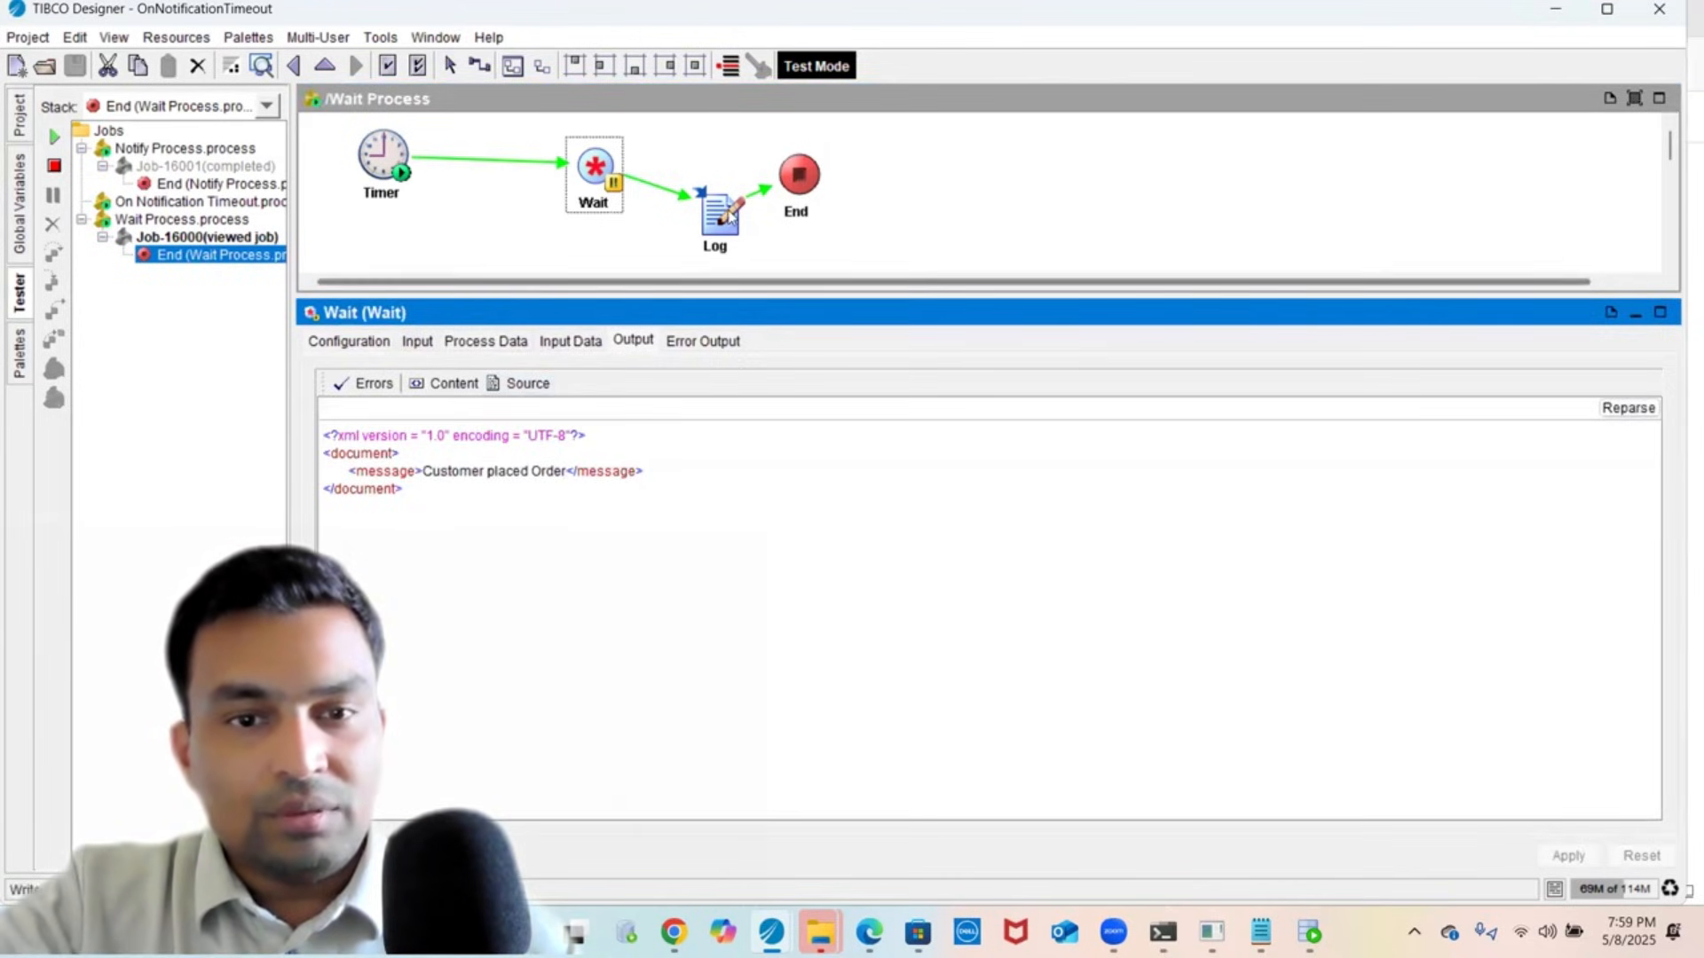
click(708, 253)
click(568, 341)
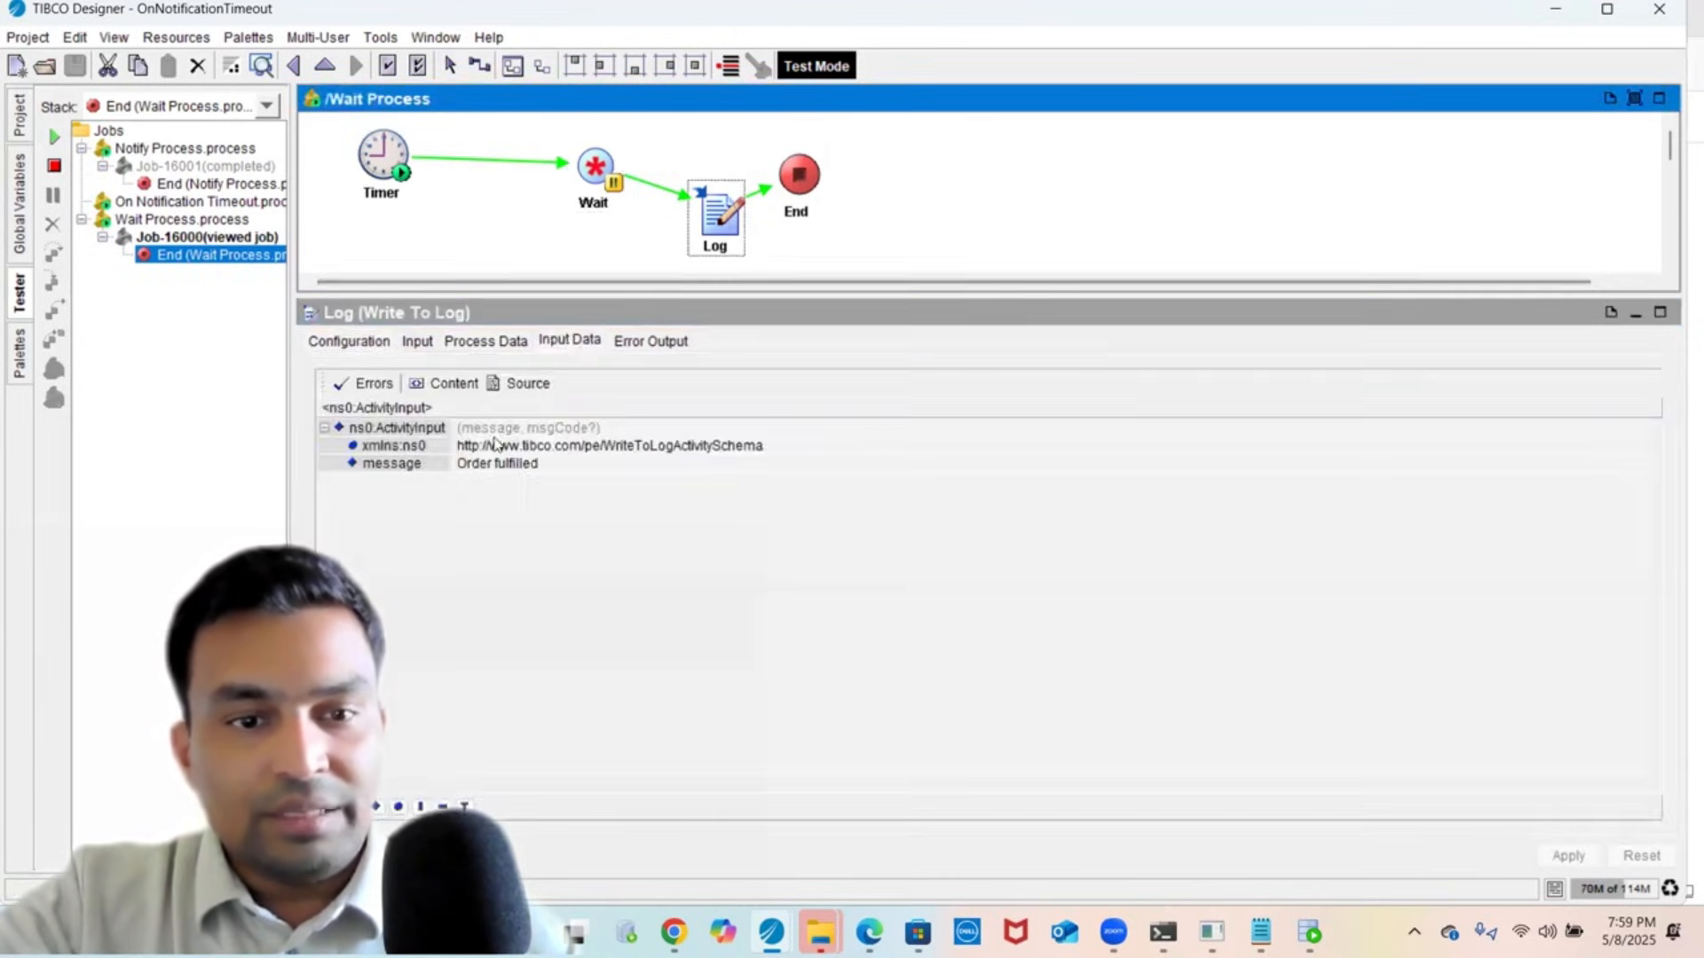
click(515, 387)
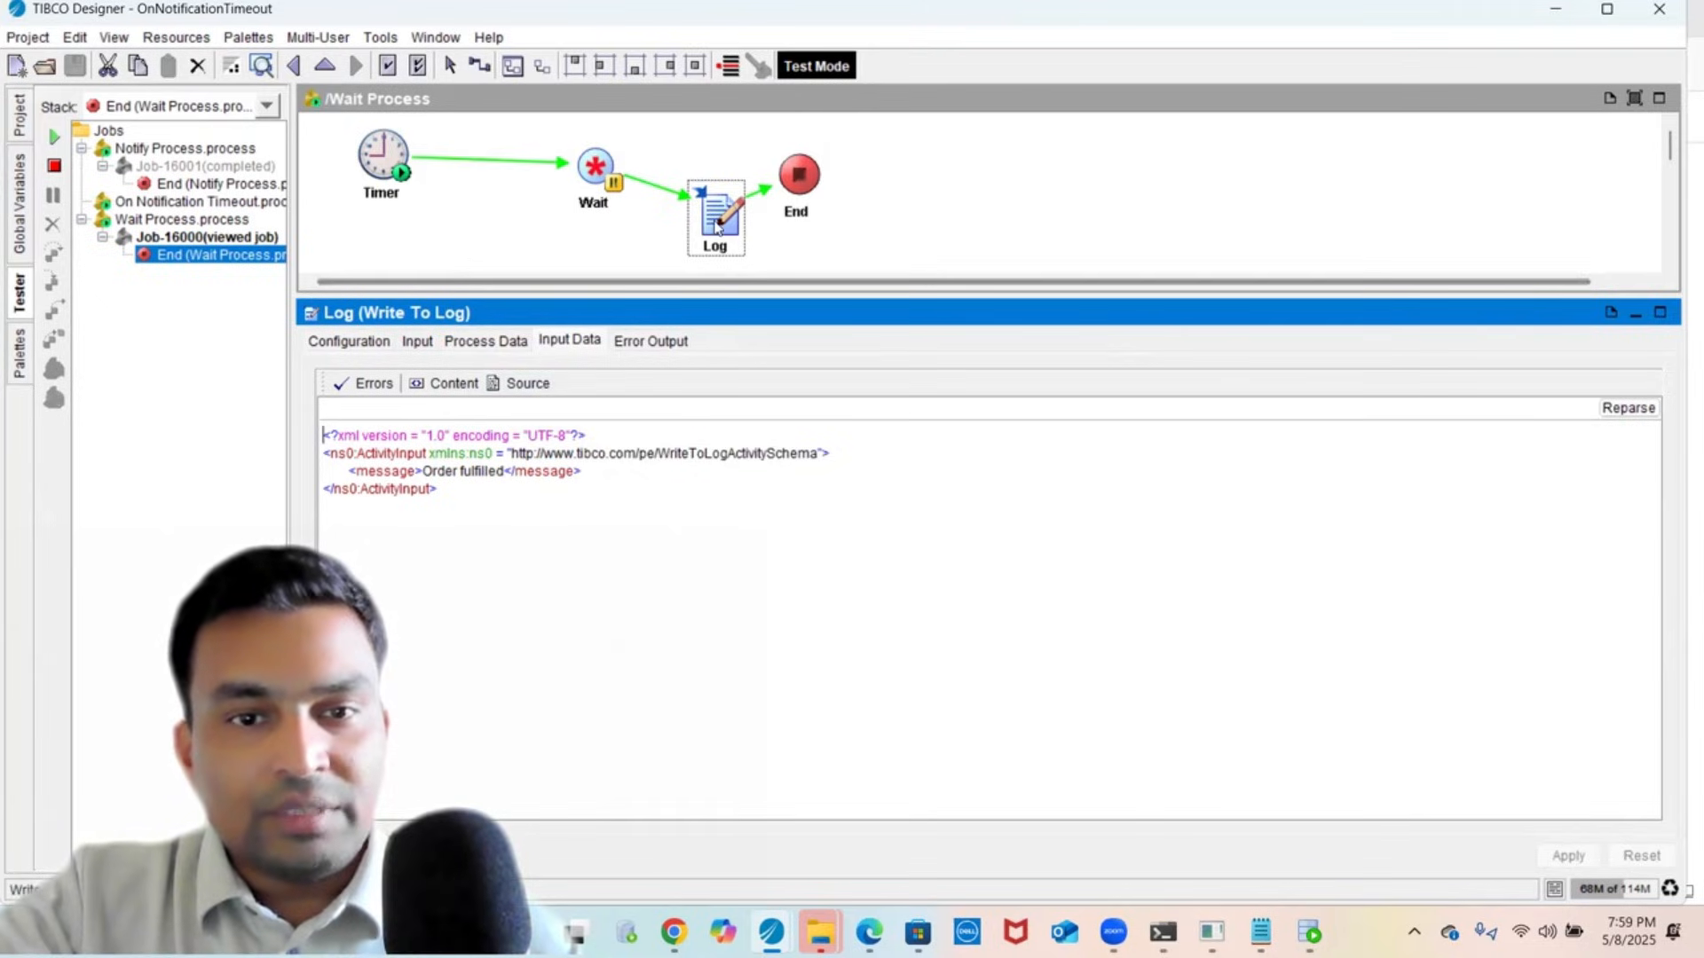
- Move the Log step onto the Wait–End line and review the engine console log
drag(717, 226, 710, 180)
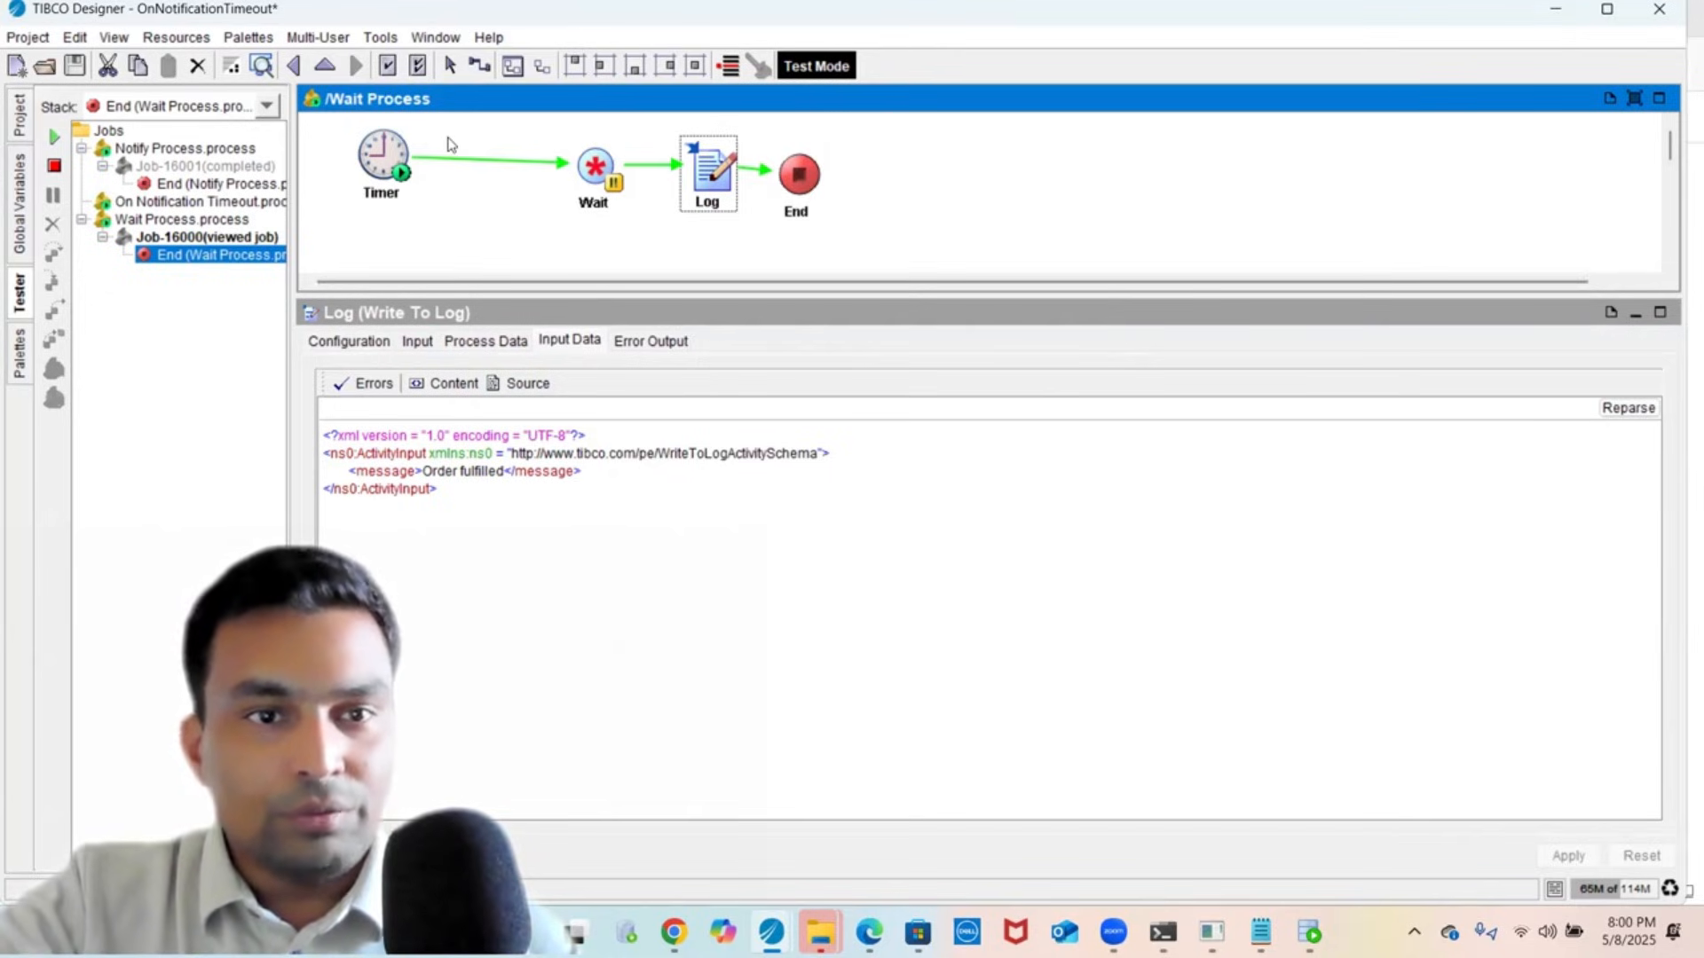
click(447, 71)
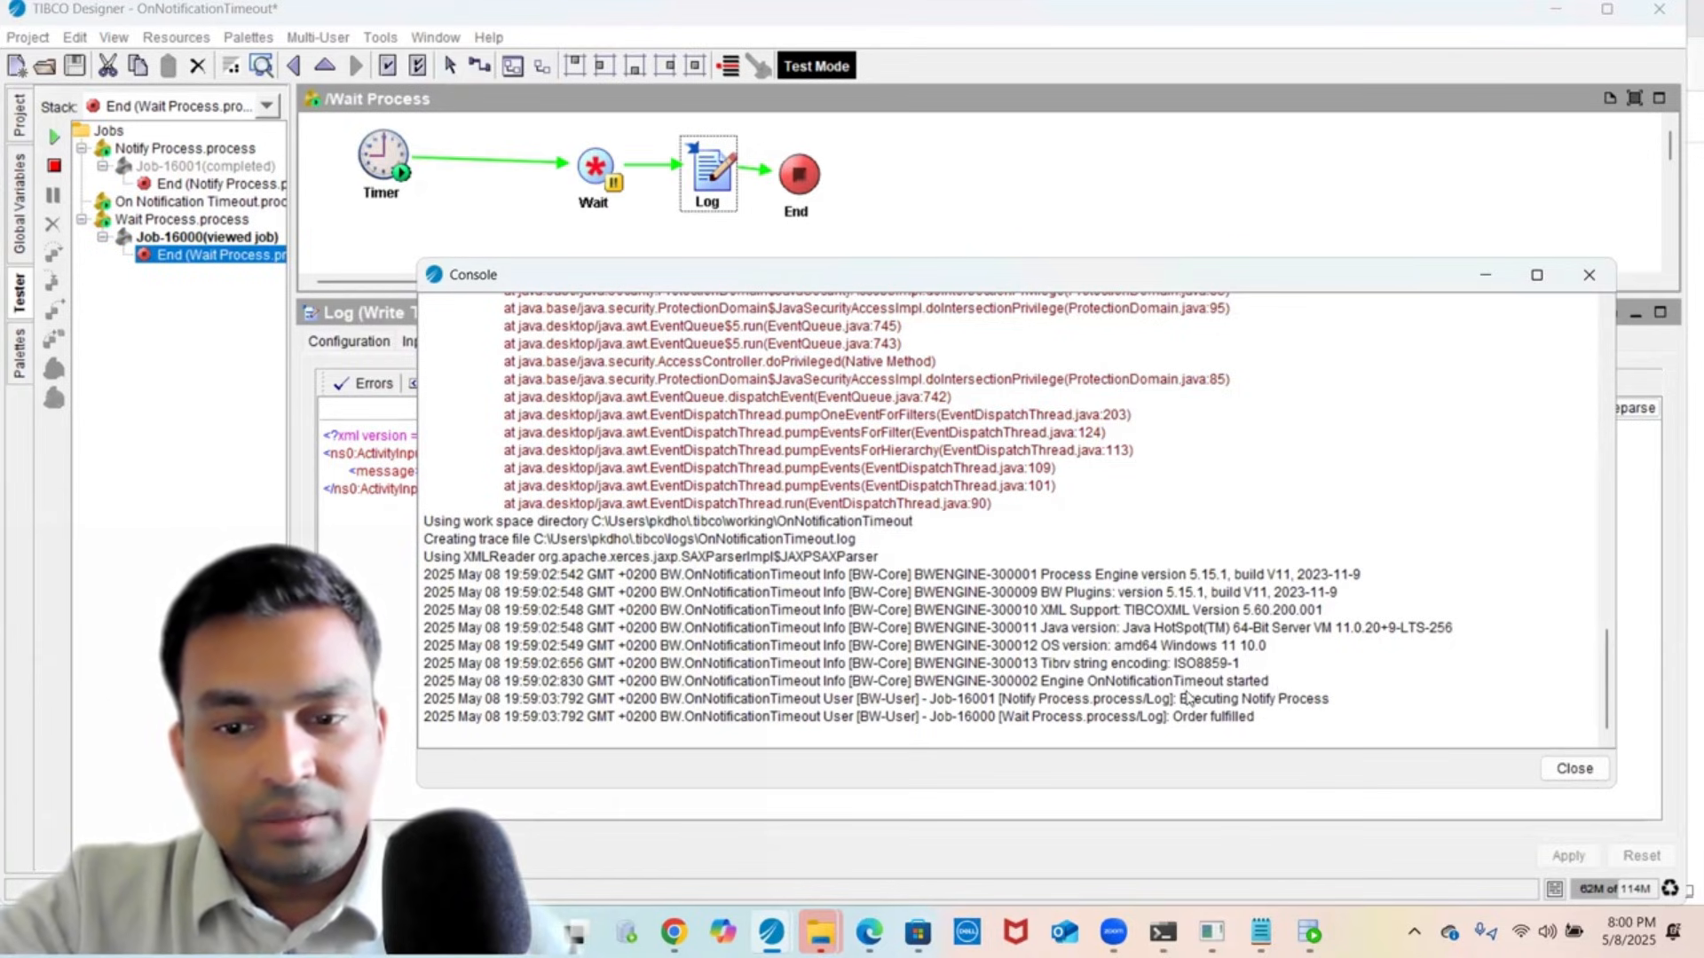
drag(1271, 681, 1095, 683)
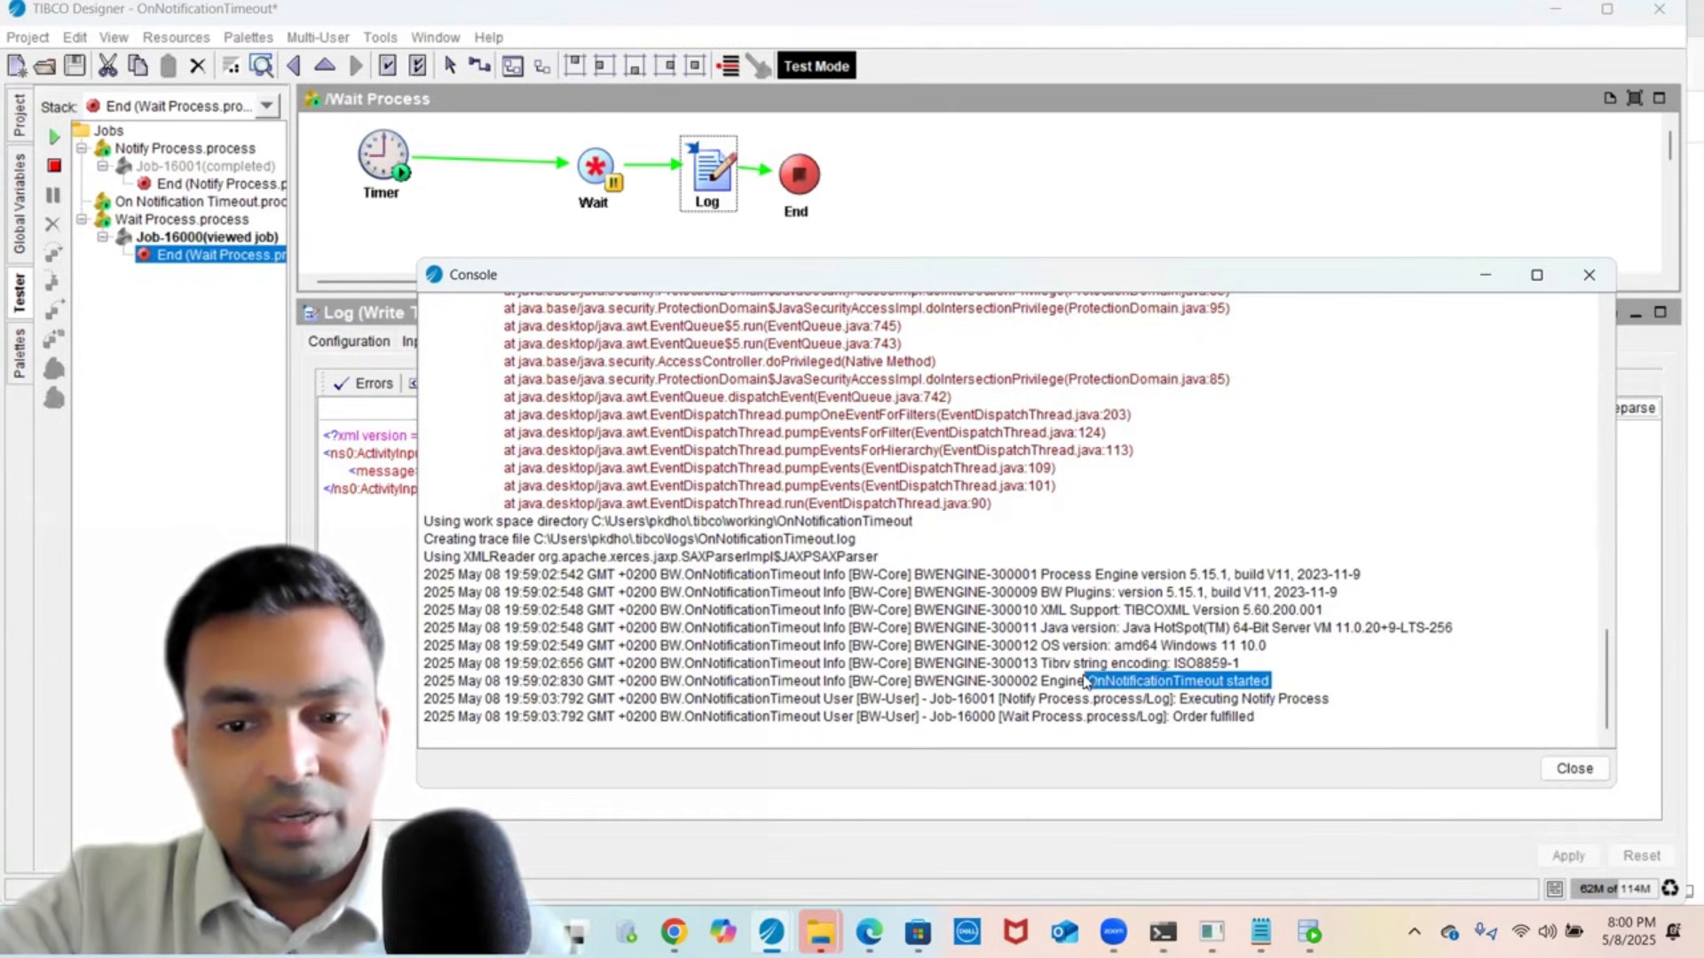
click(1086, 681)
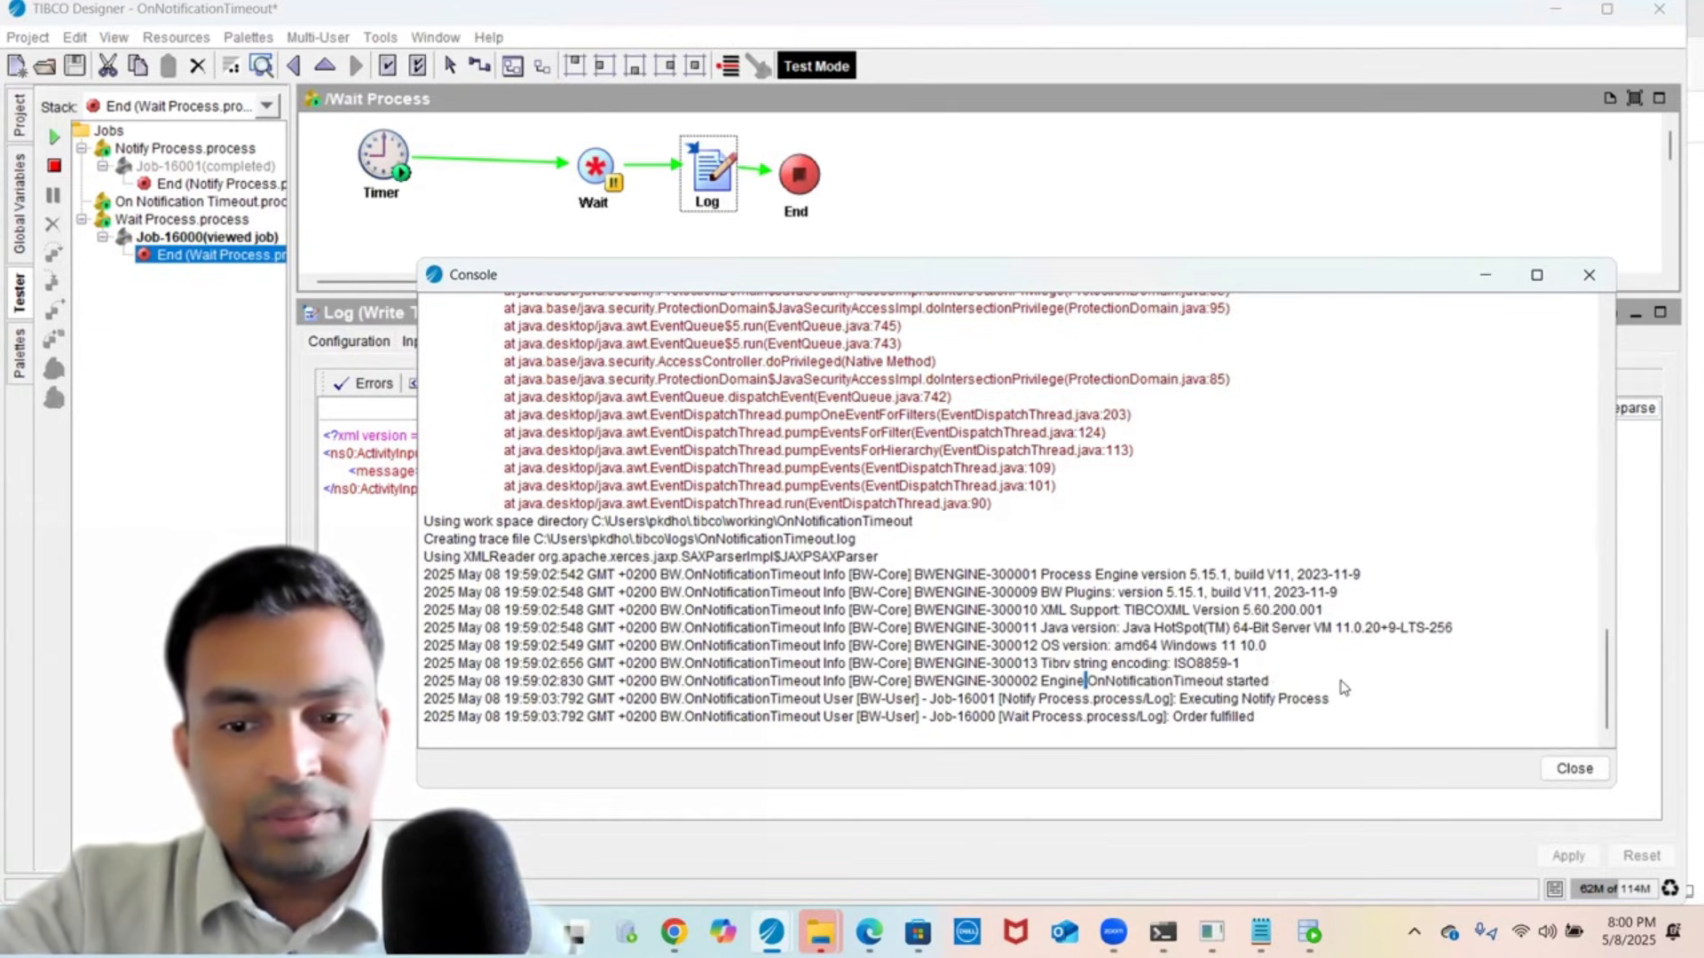
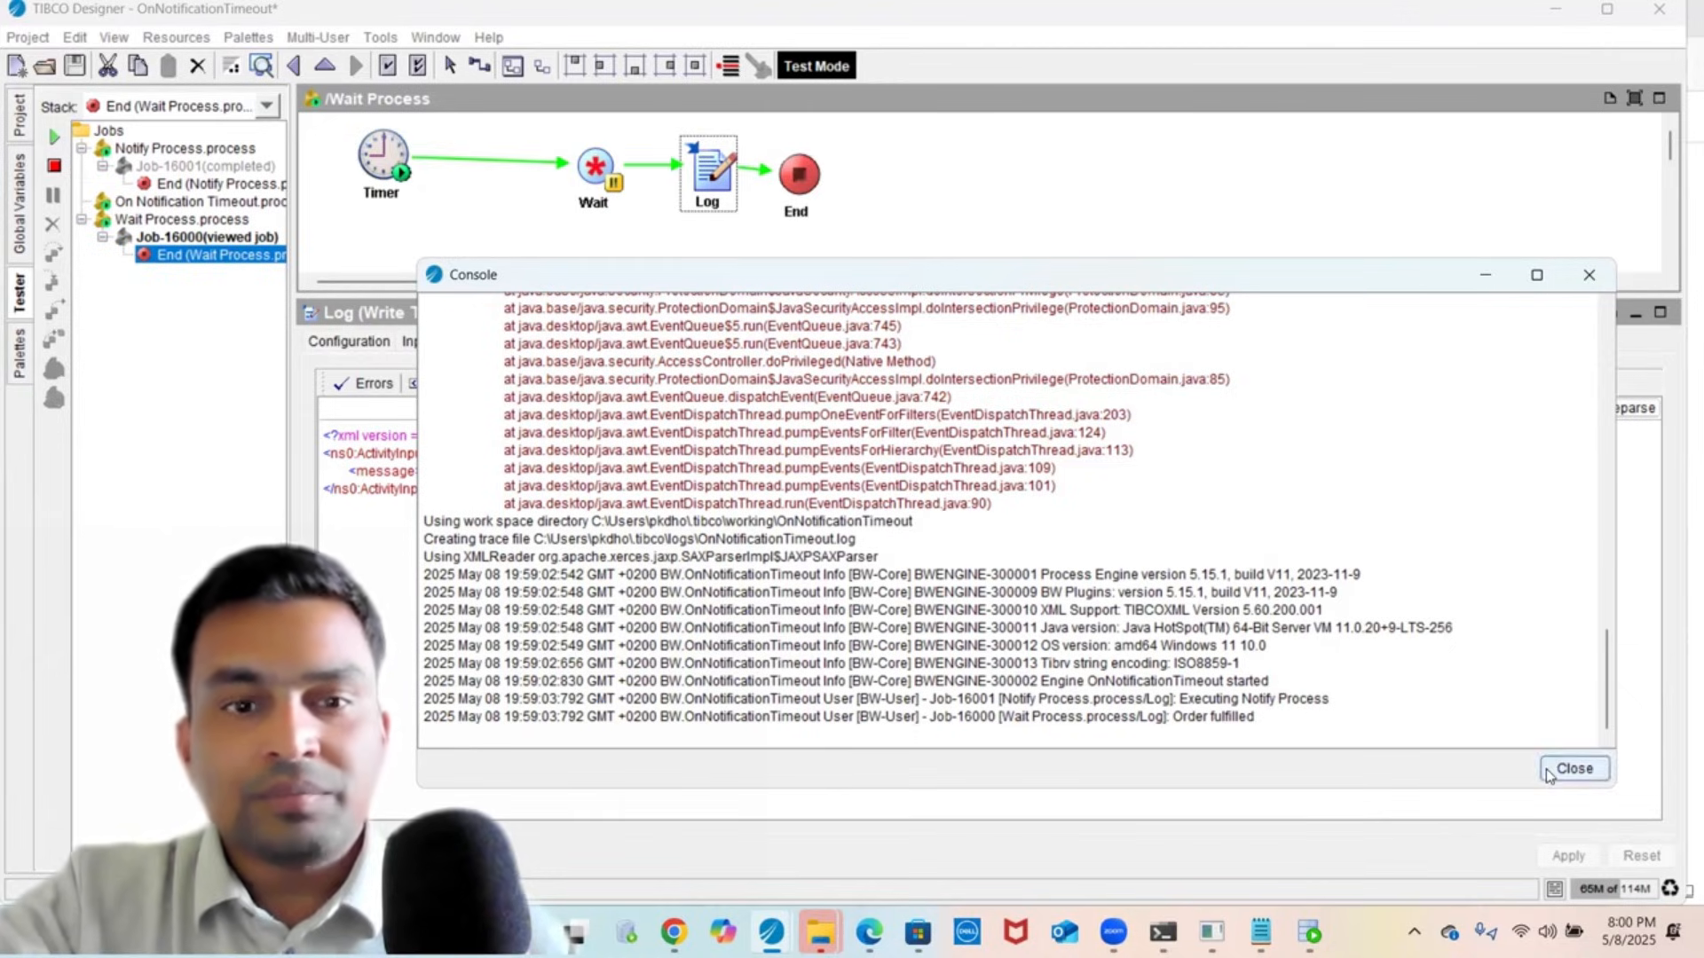
- Close the console, stop the test run and save the project
click(1573, 769)
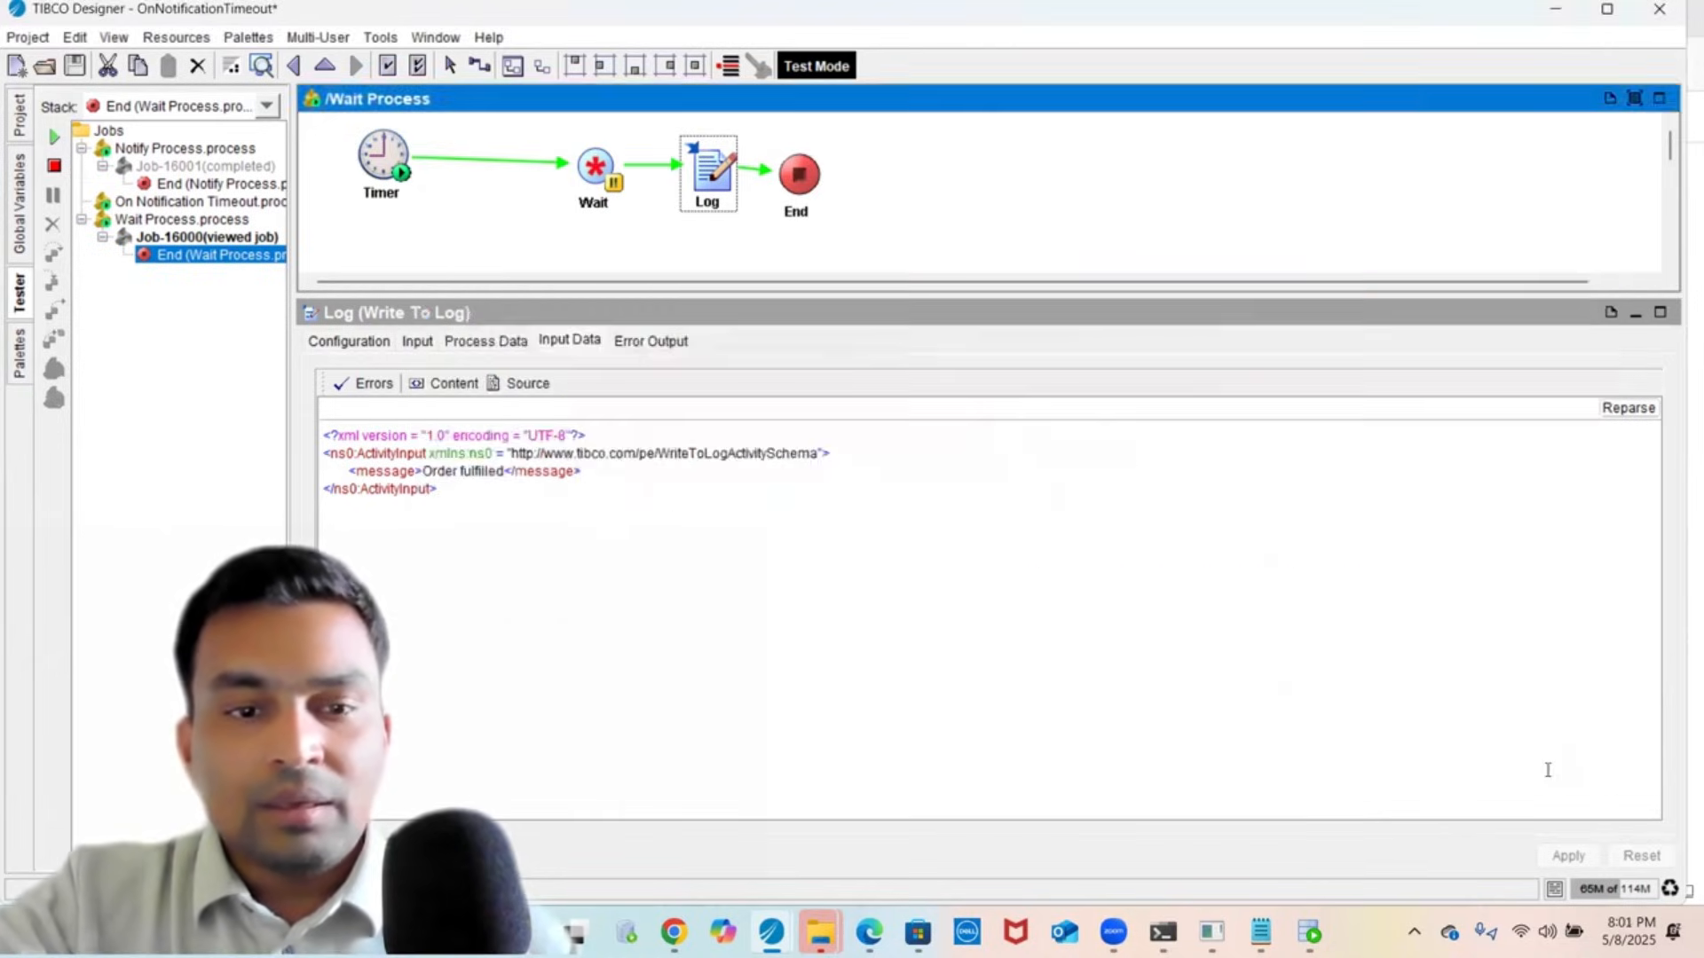
click(54, 166)
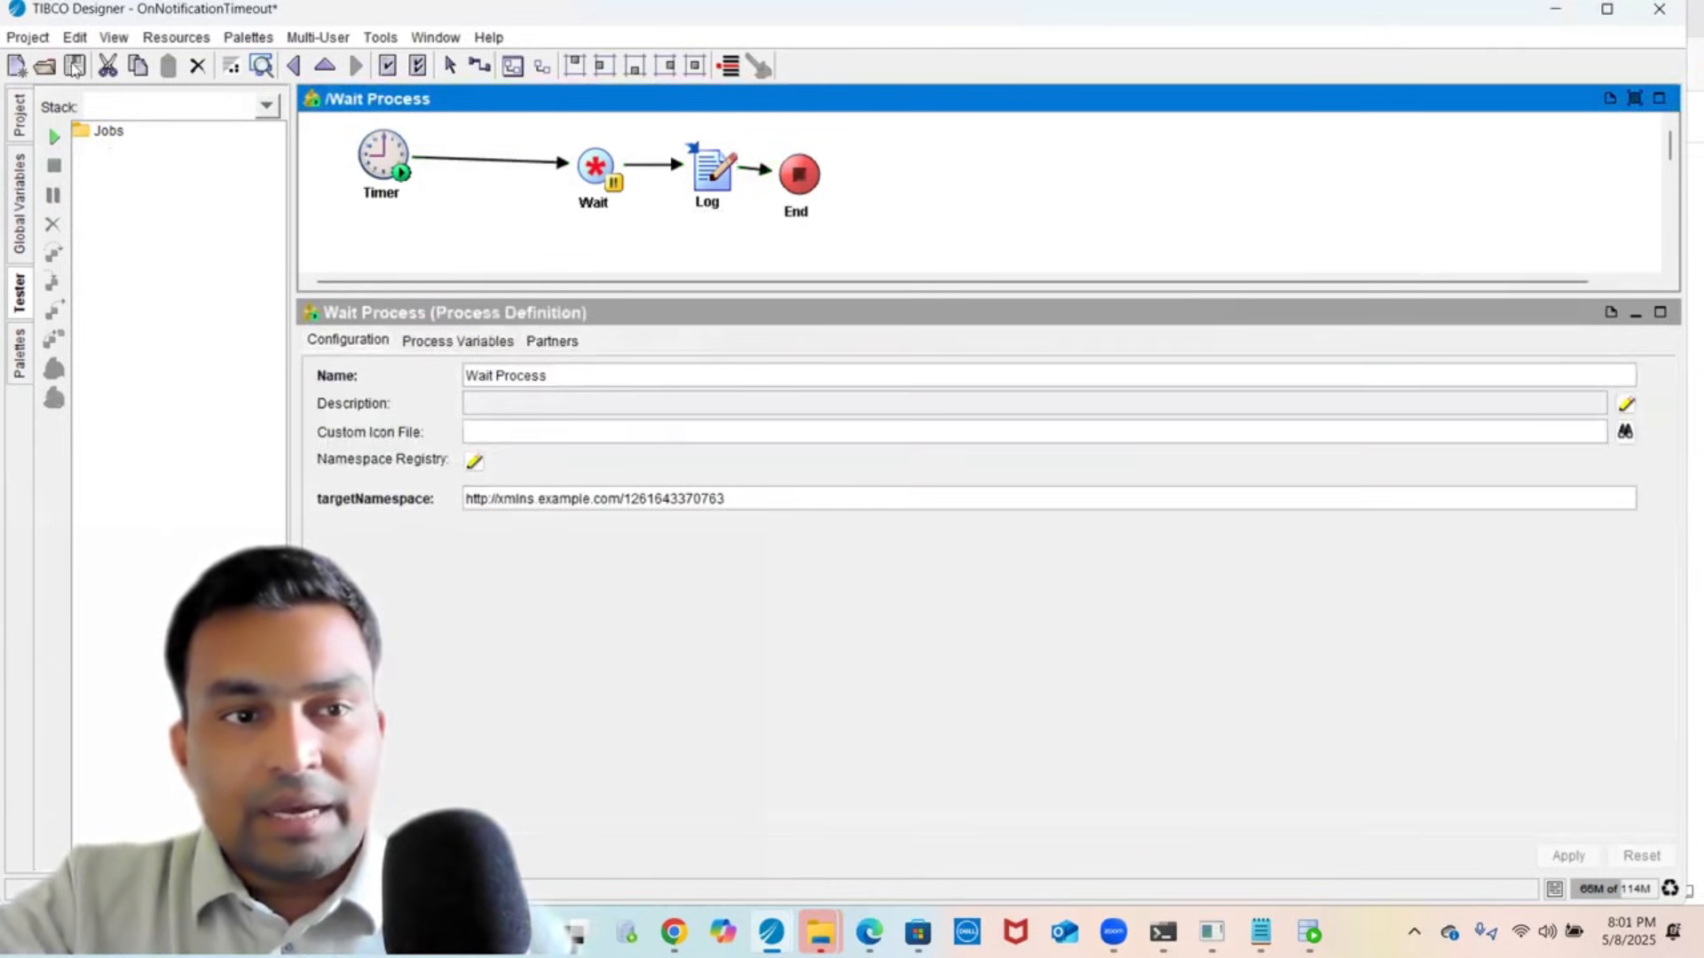
click(75, 66)
- Browse the processes, check the Notify input's document and timeout values, then open Wait Process
click(20, 124)
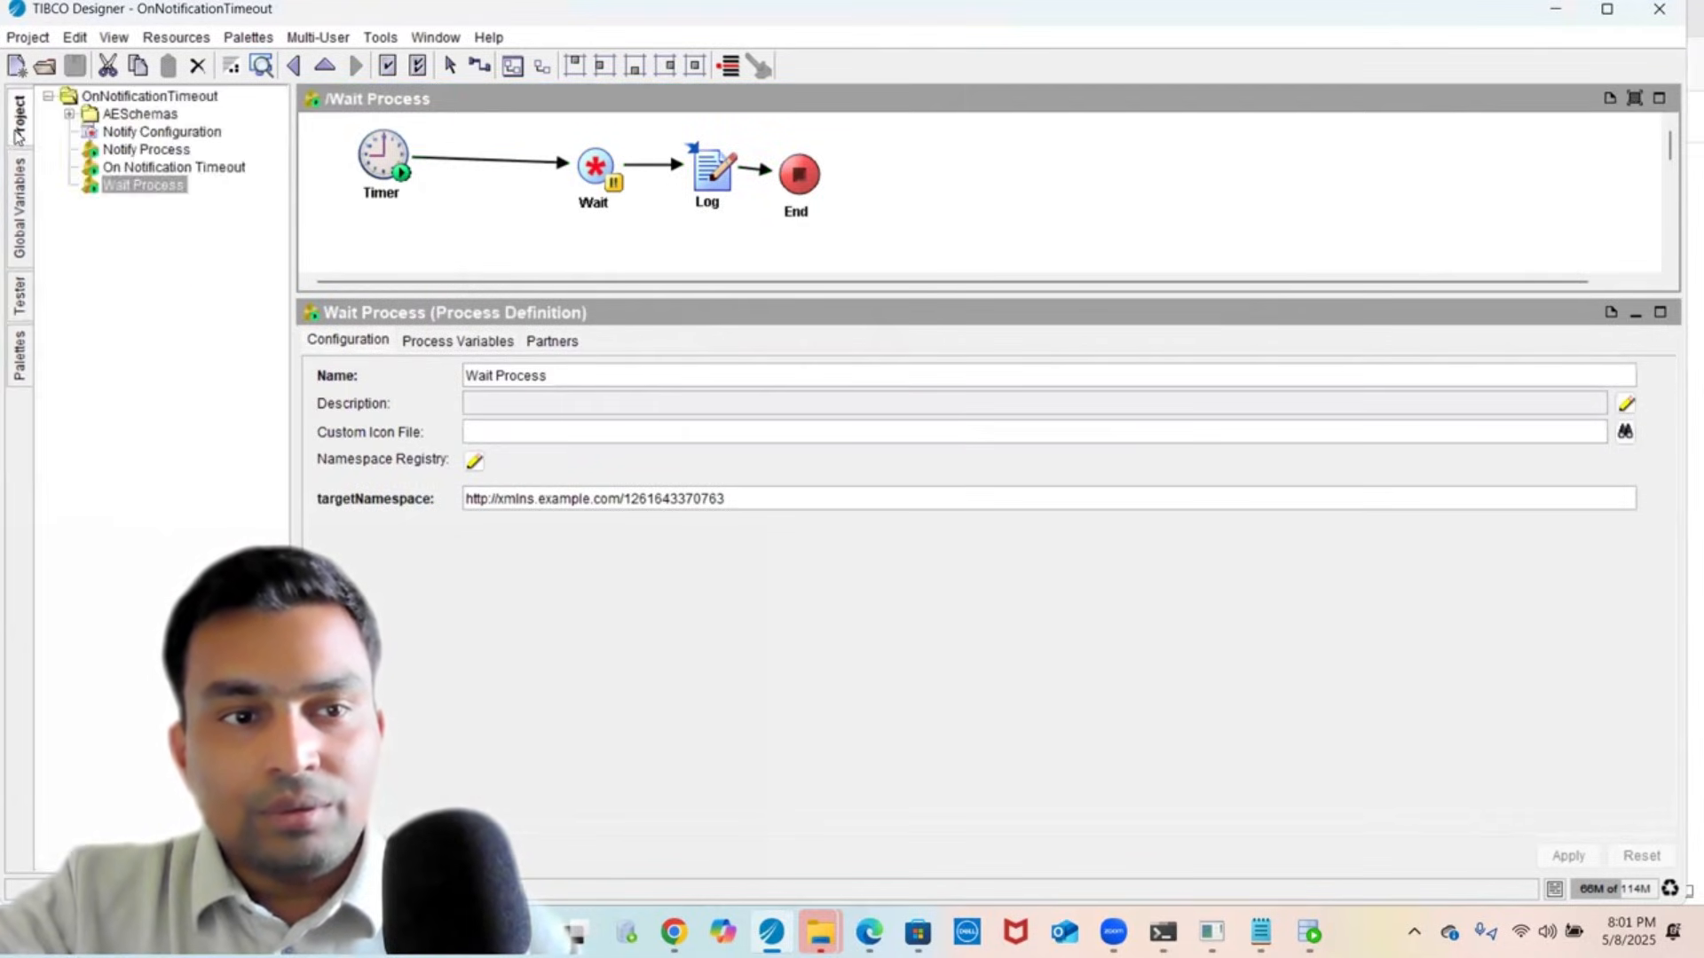
click(117, 167)
click(129, 152)
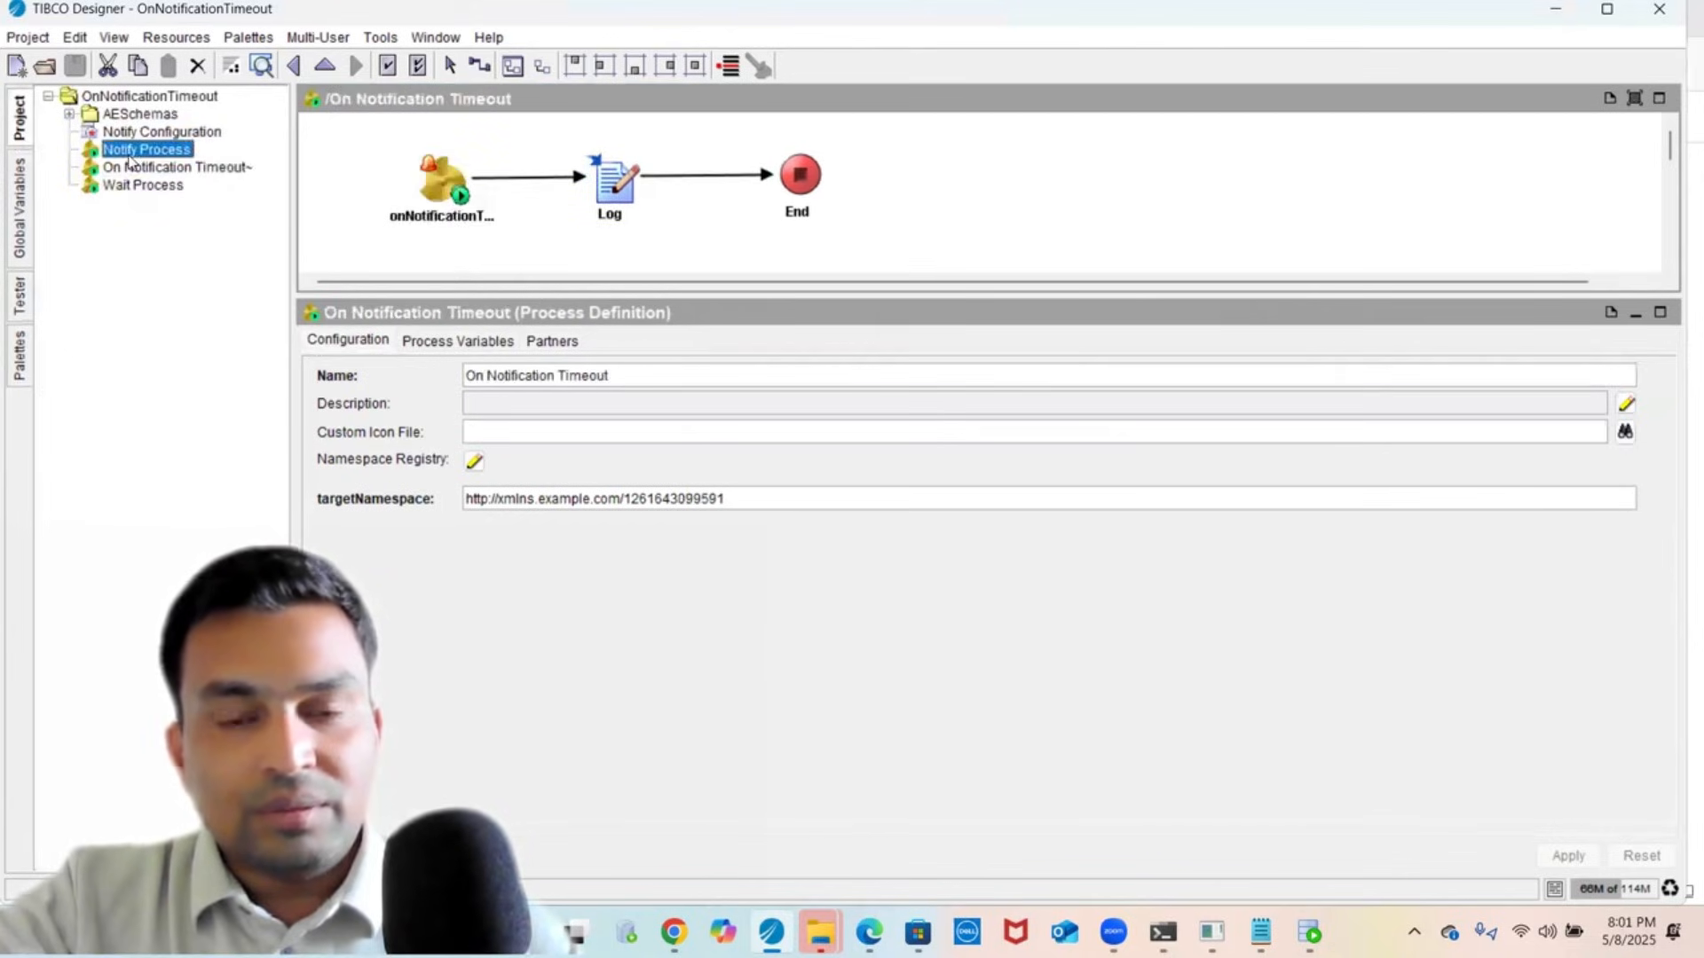
click(575, 173)
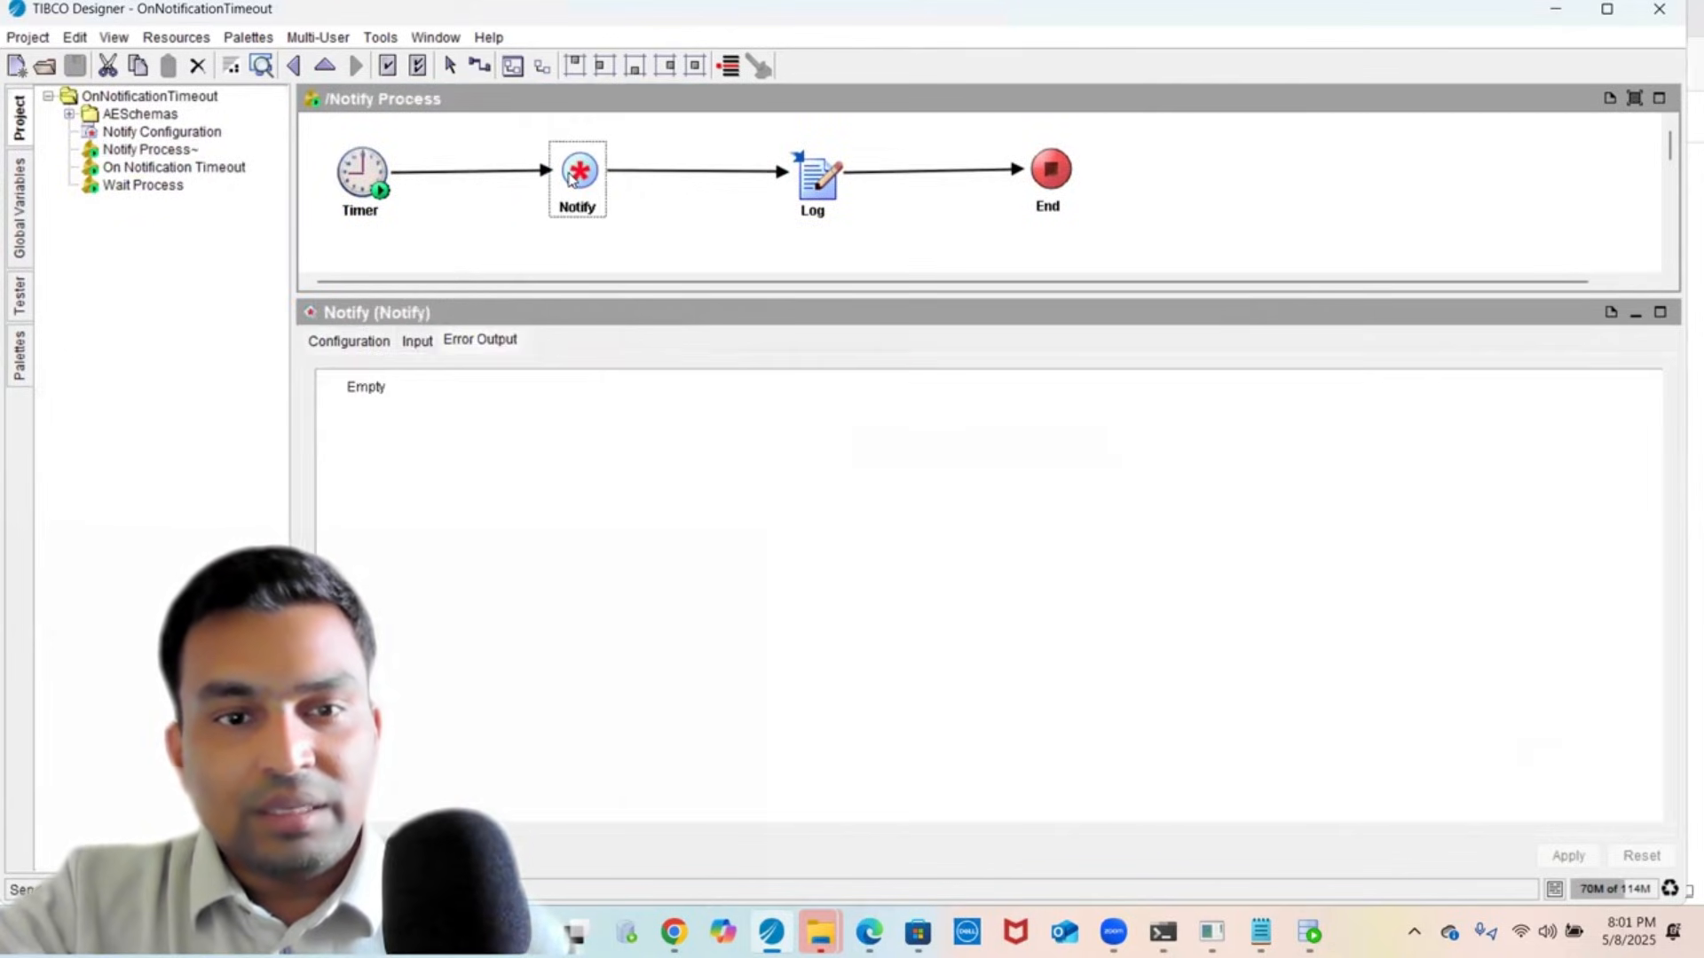
click(417, 341)
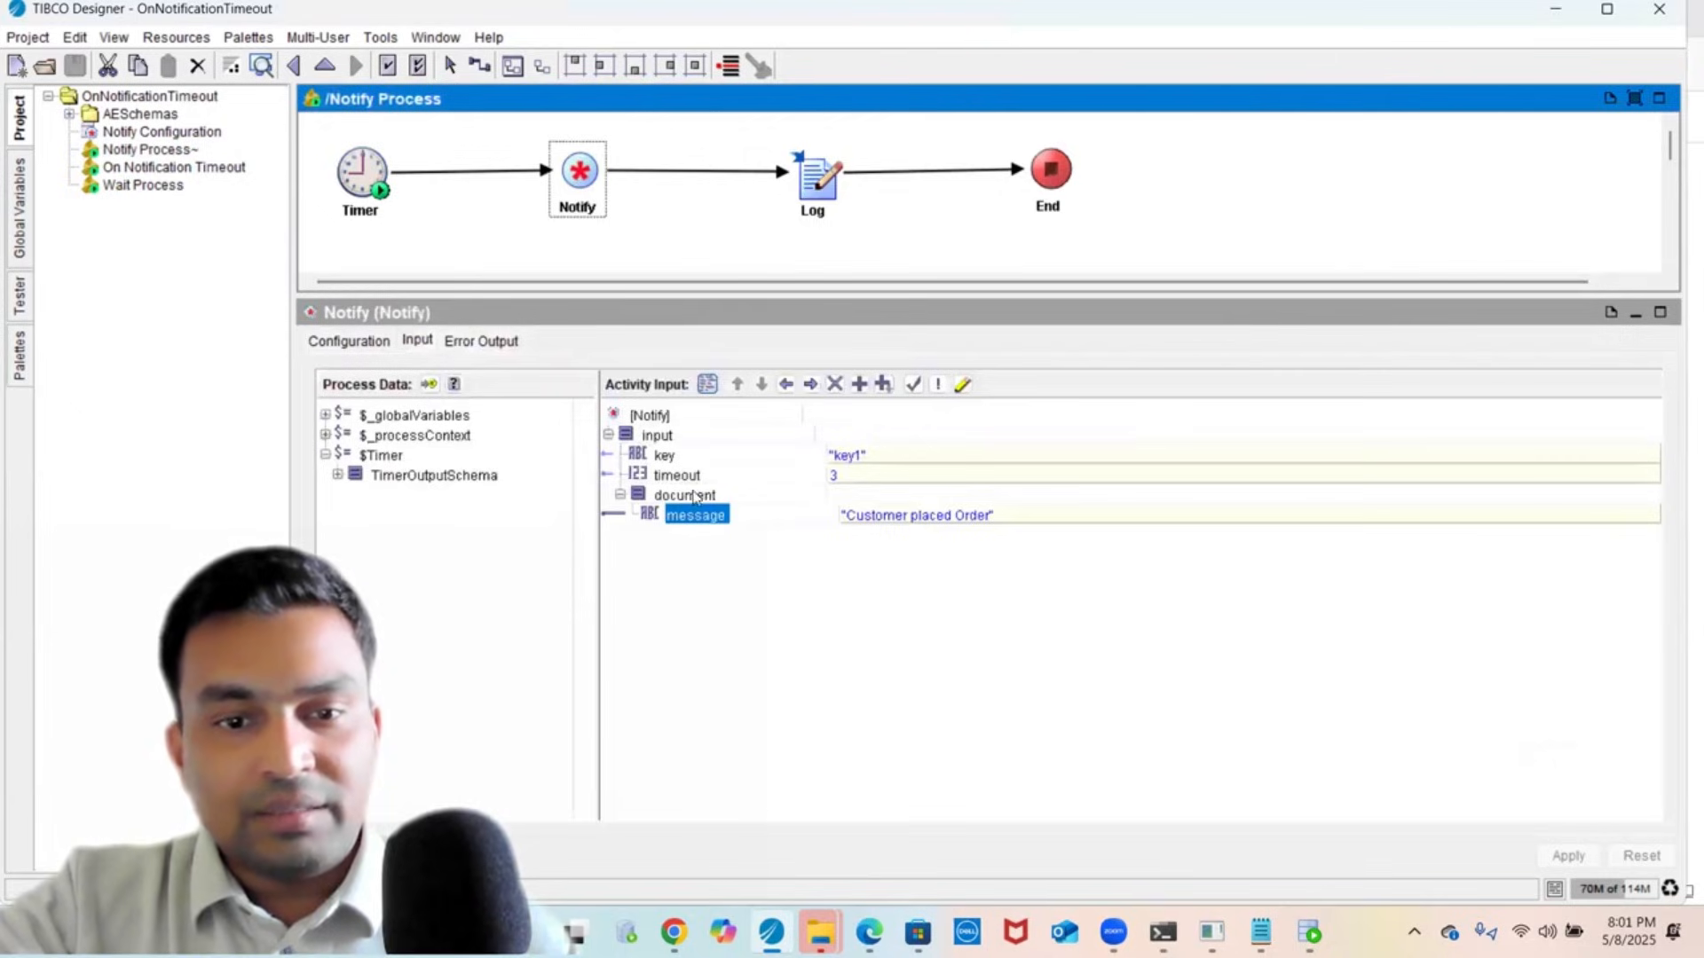
click(694, 496)
click(685, 477)
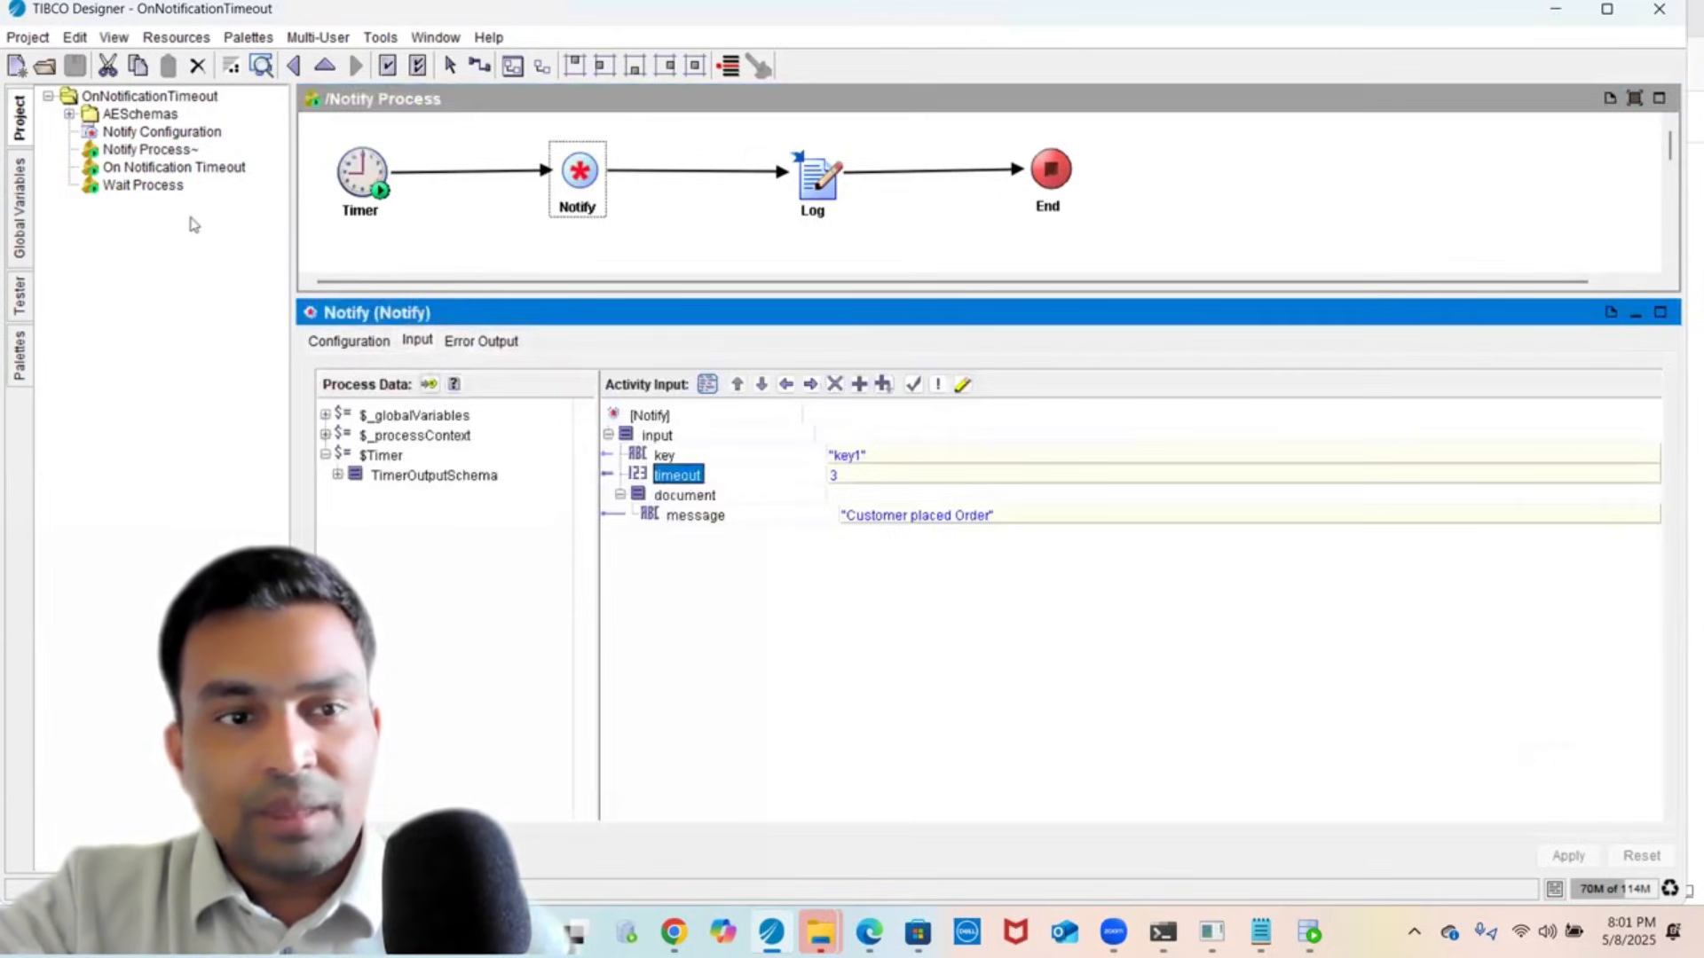
click(151, 184)
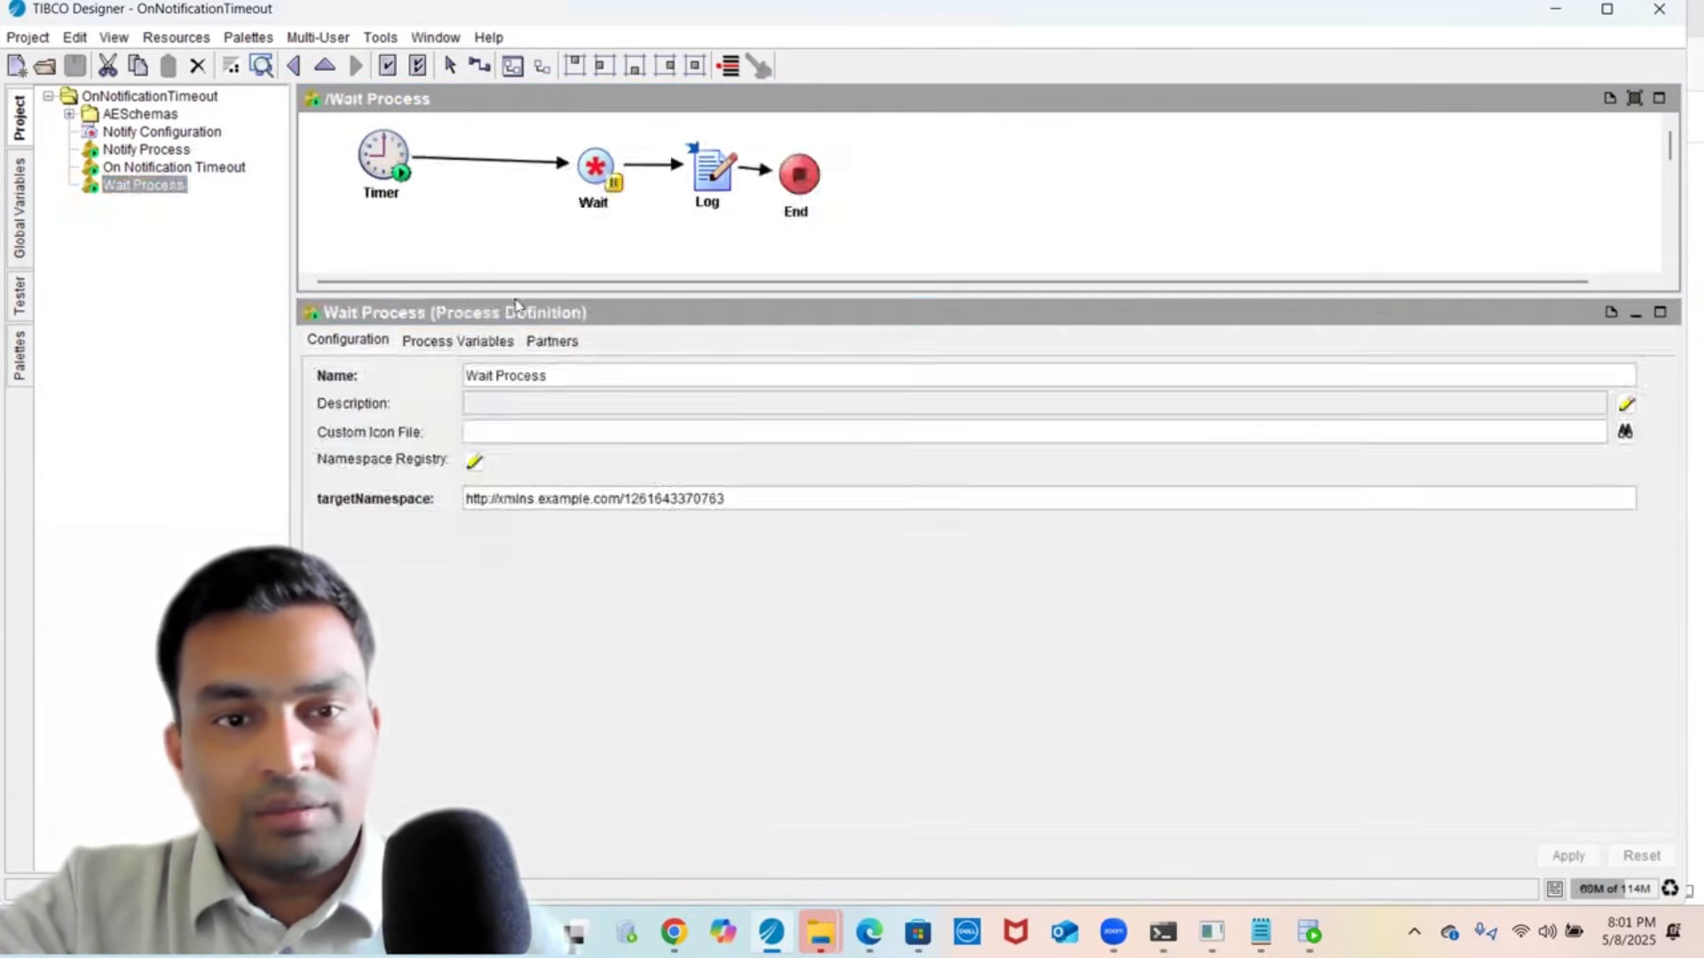
- Add a General Activities Sleep activity to the Wait Process diagram
right_click(450, 209)
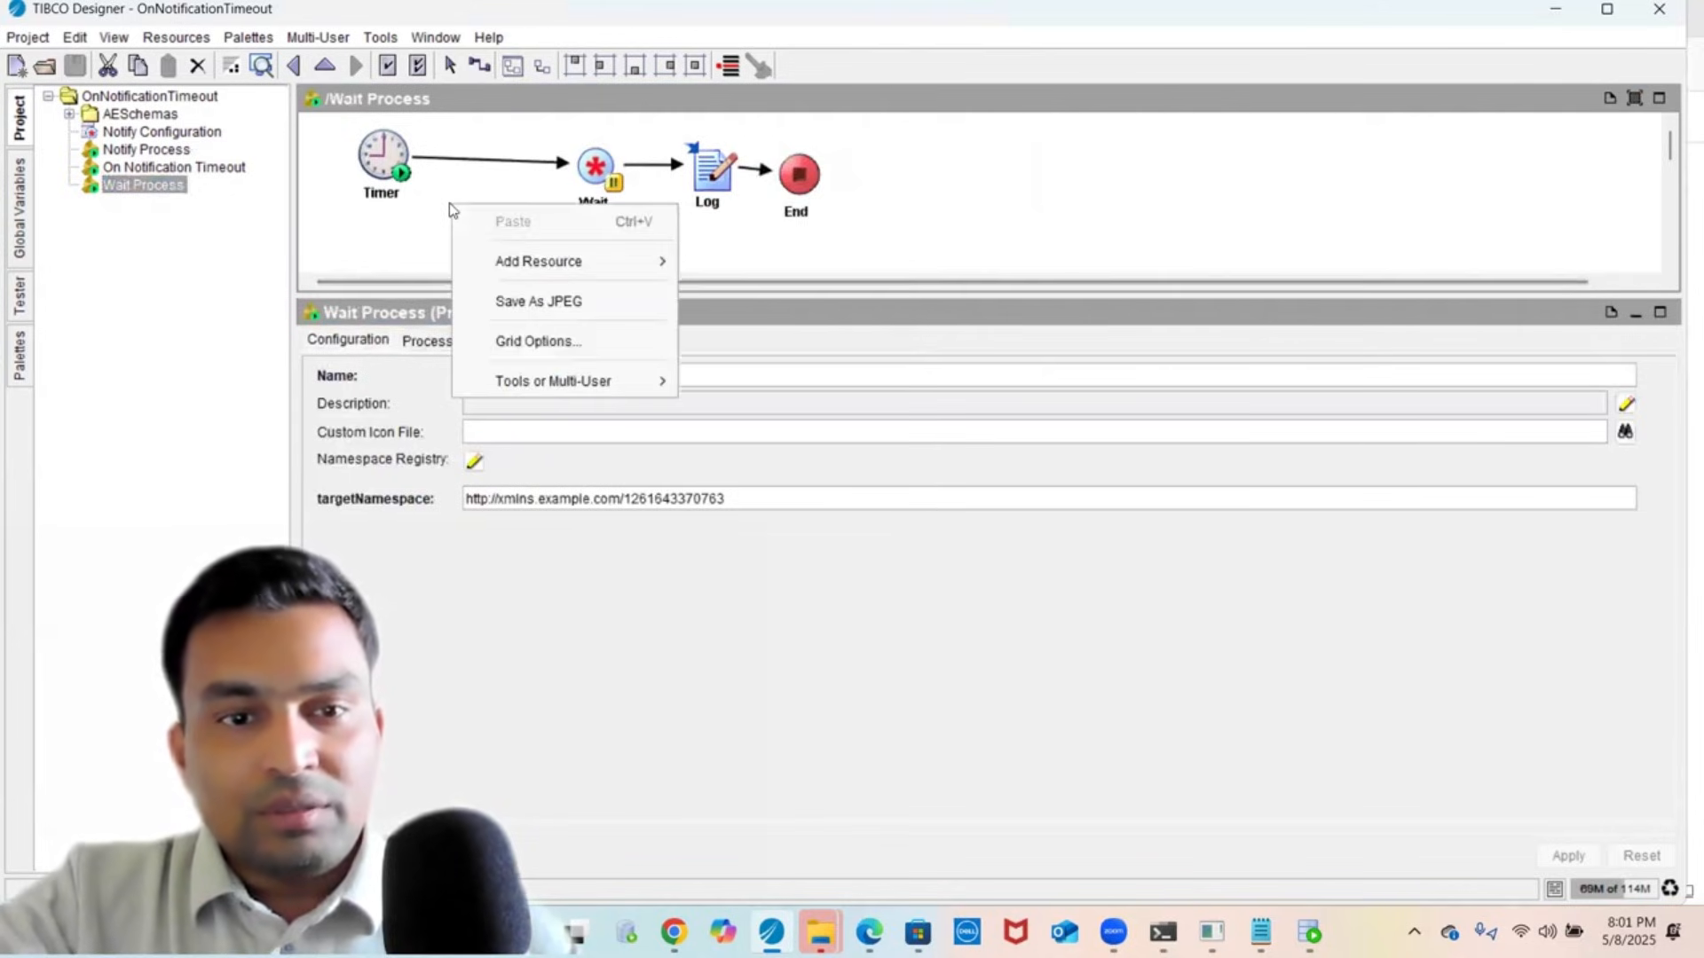
mouse_move(677, 274)
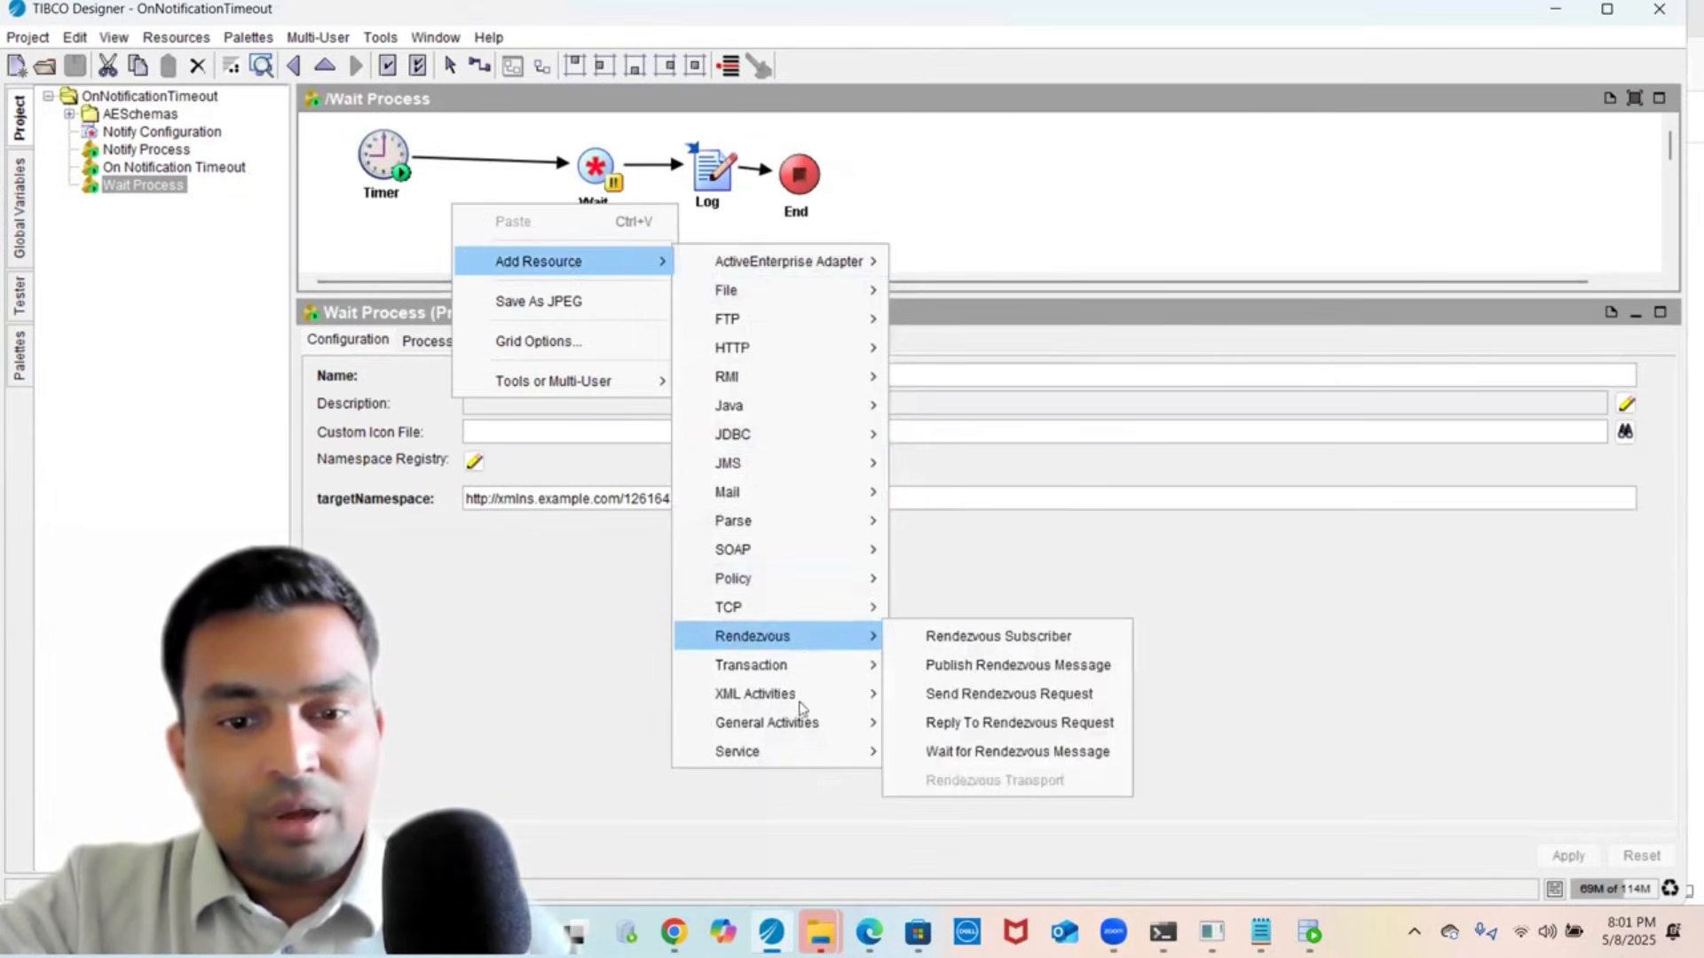
mouse_move(803, 761)
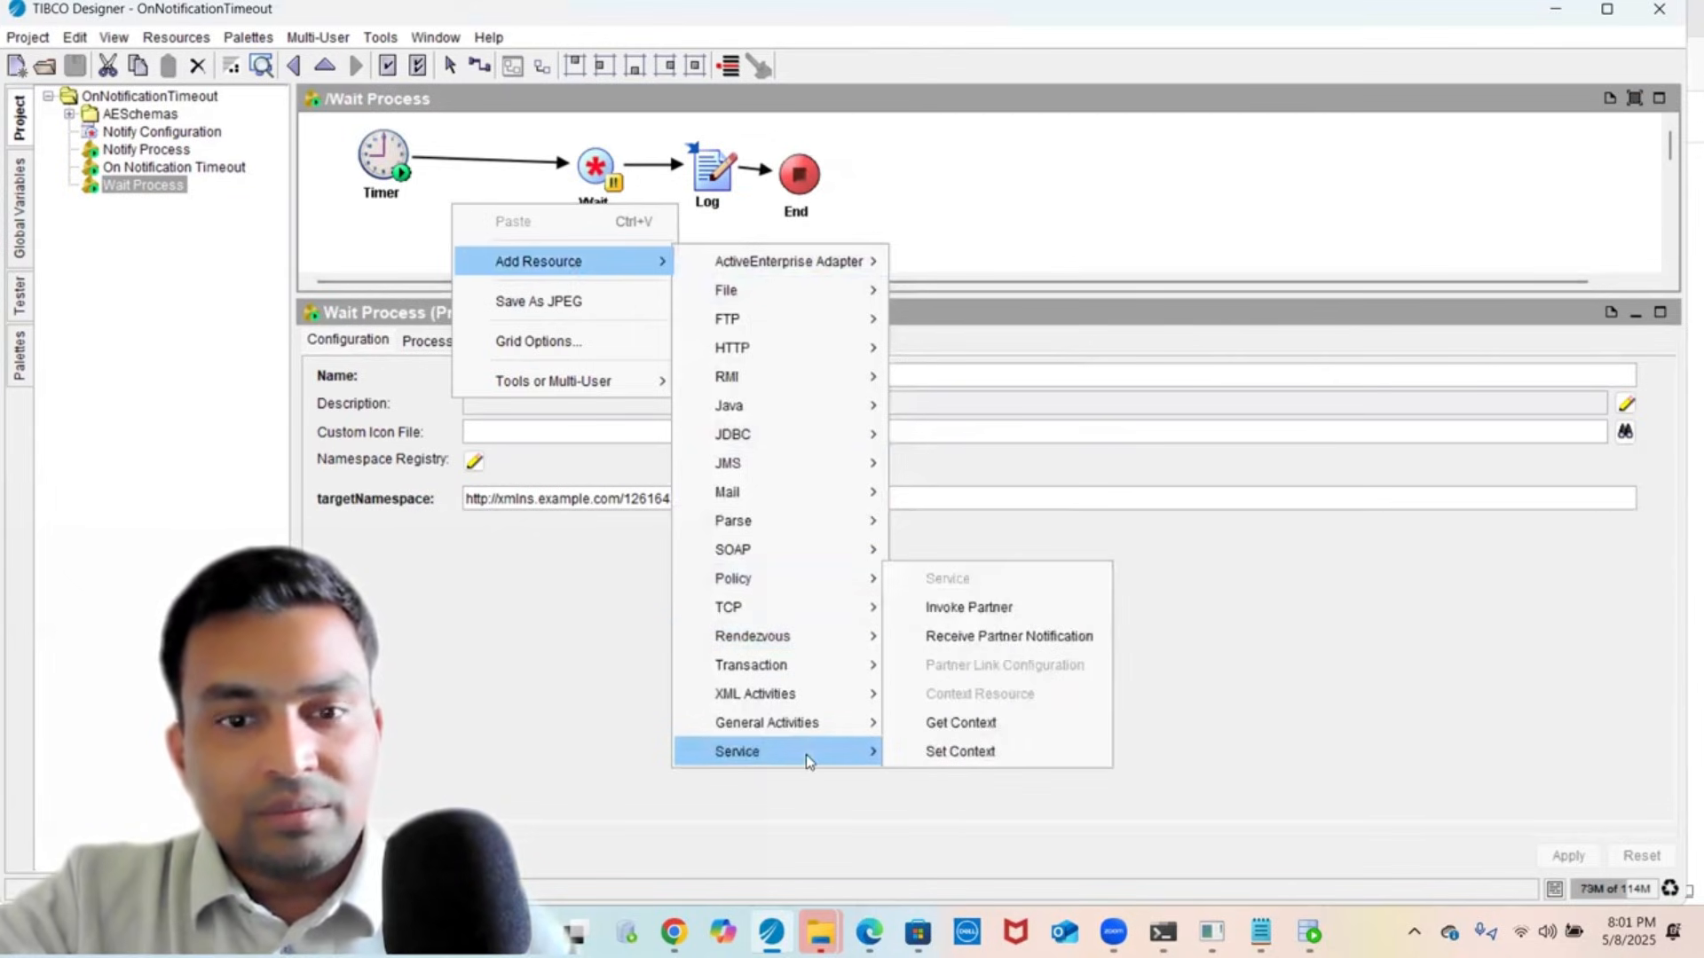
mouse_move(822, 731)
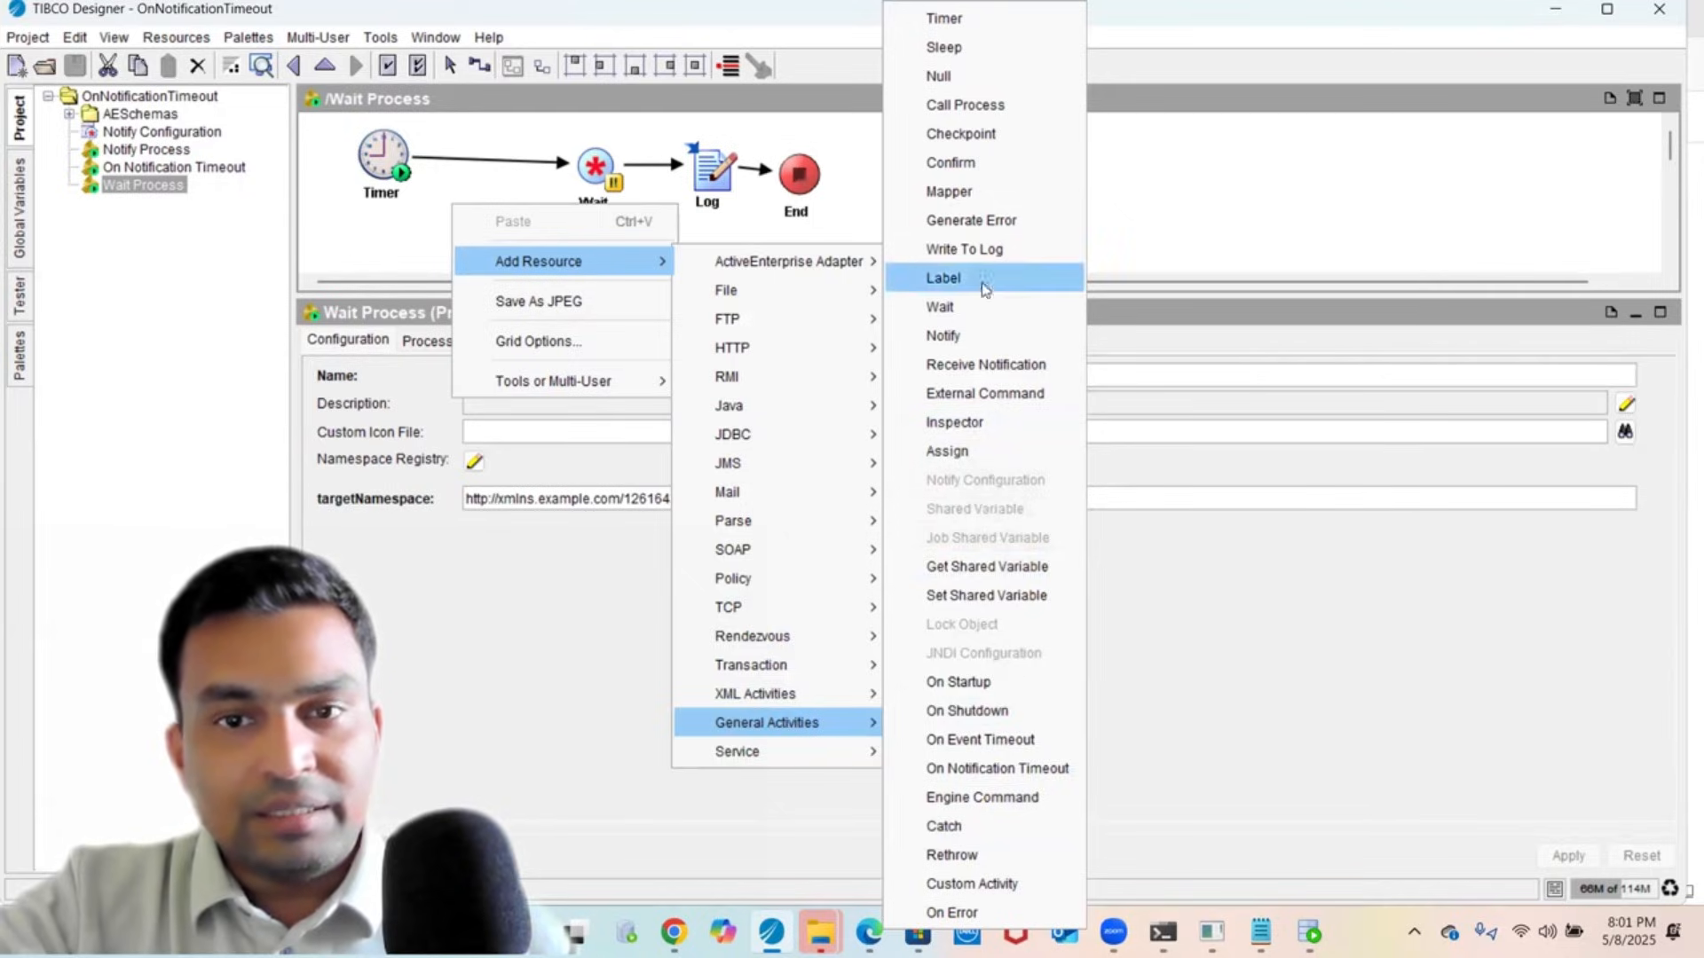
click(962, 55)
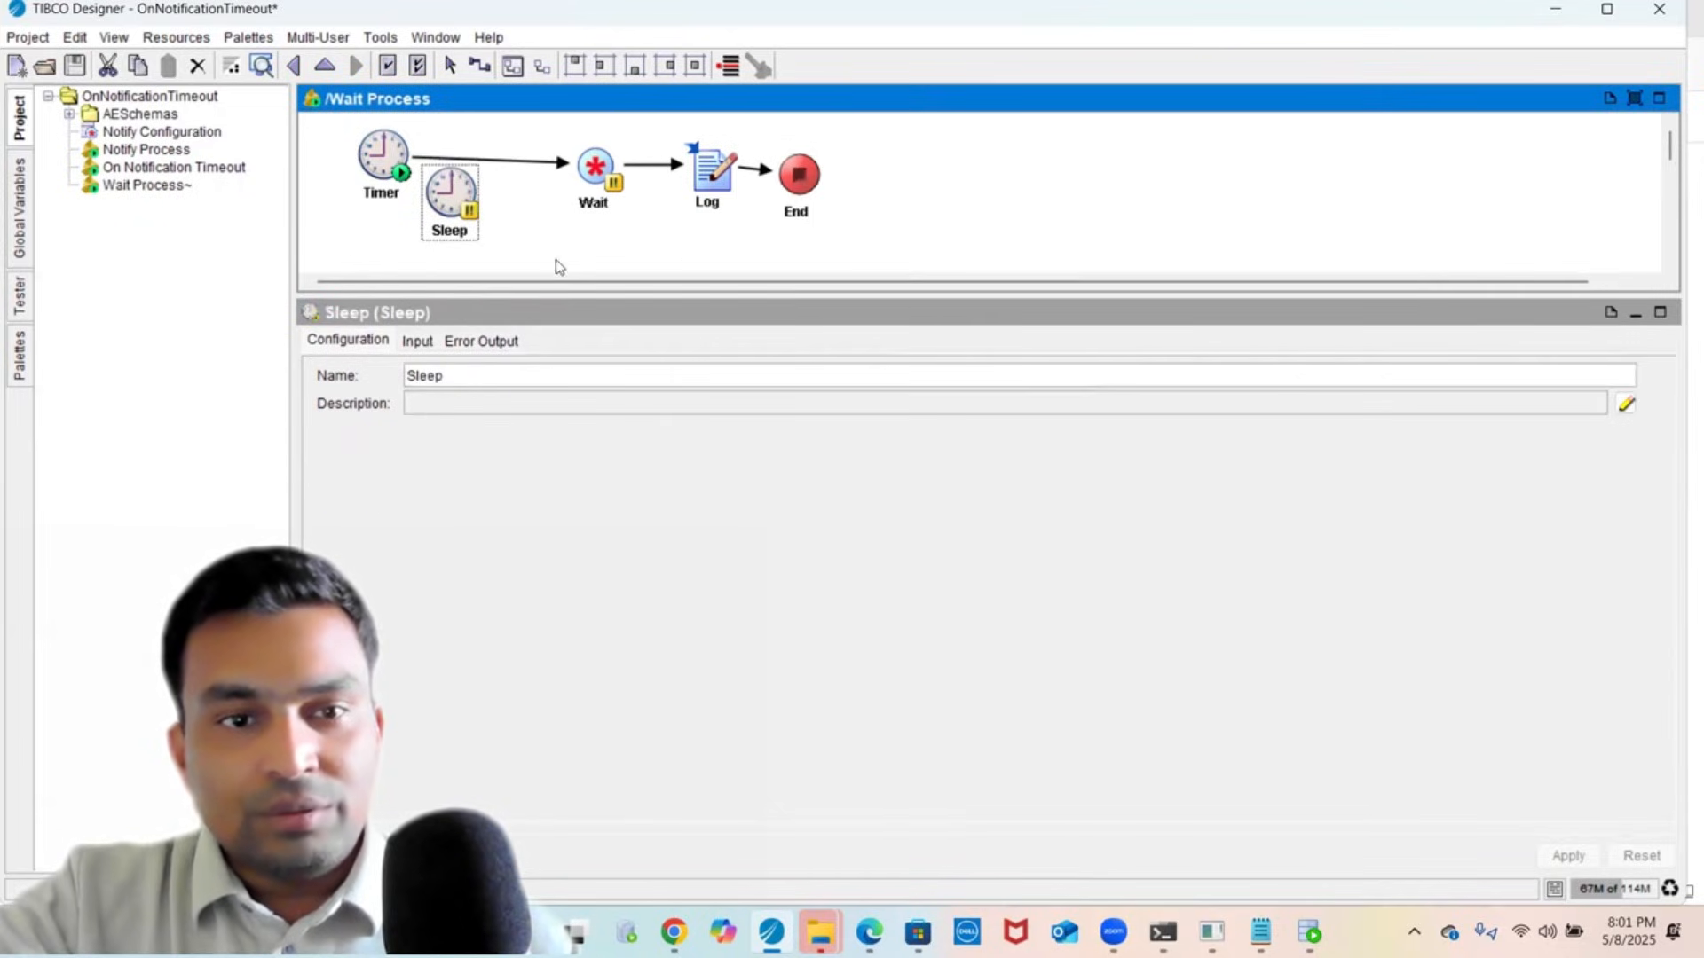
- Rewire the transitions so Timer leads to Sleep and Sleep leads to Wait
click(523, 161)
drag(412, 193, 590, 164)
click(479, 65)
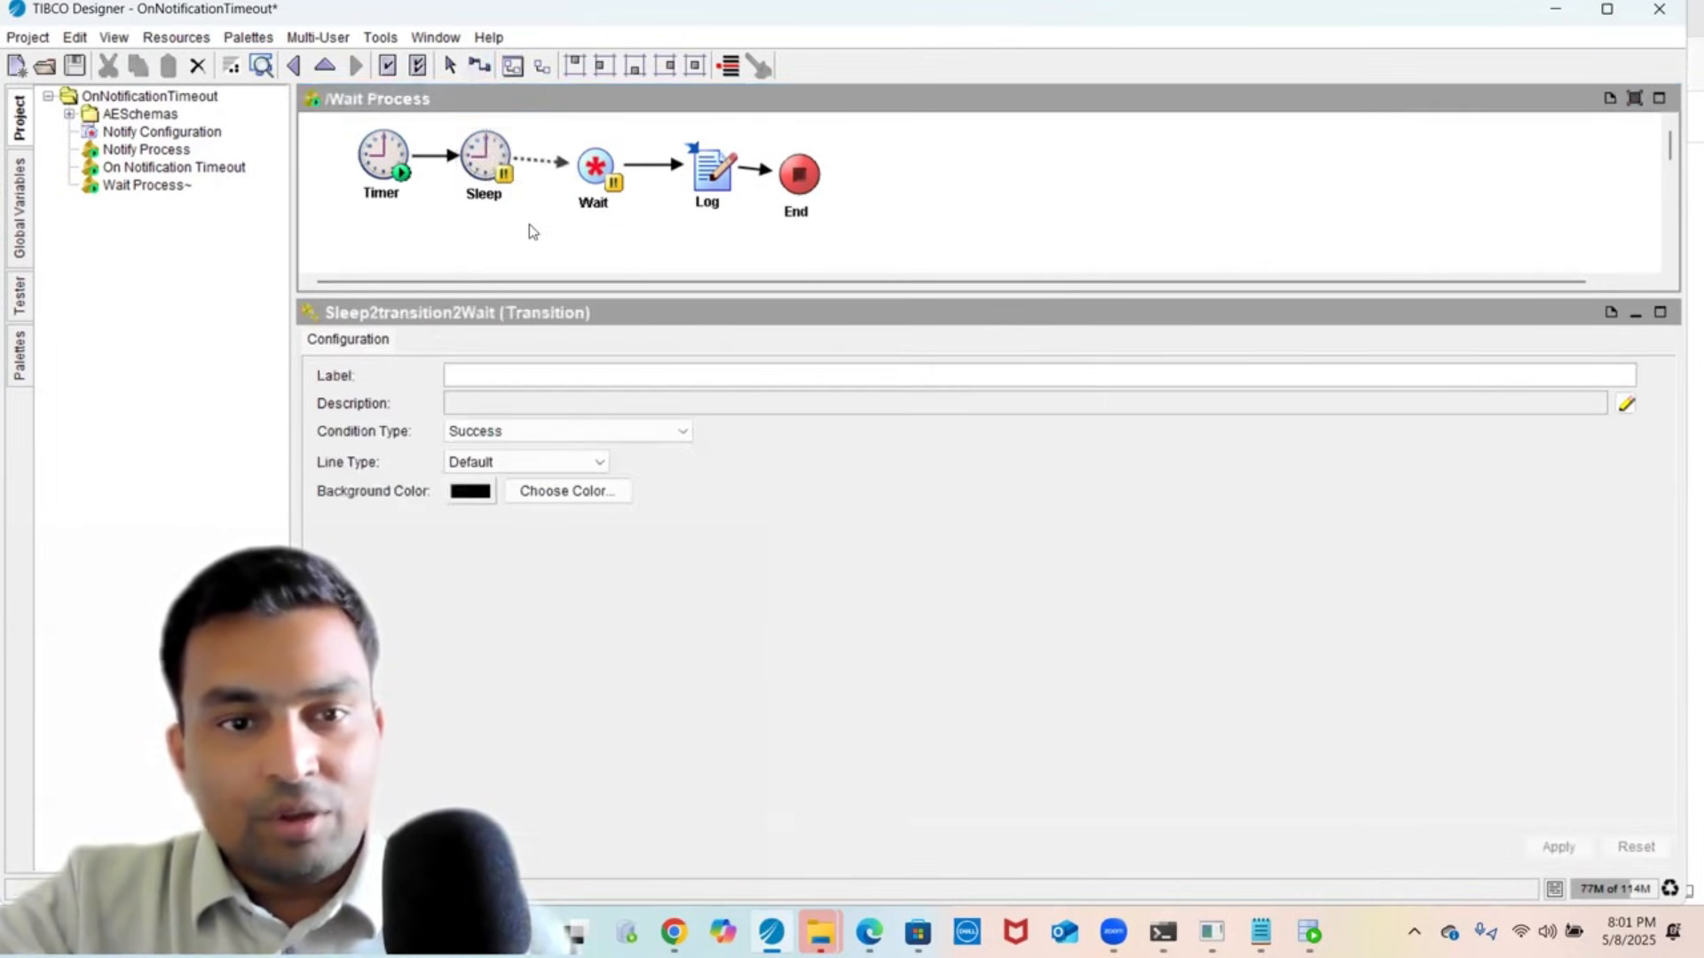
click(479, 172)
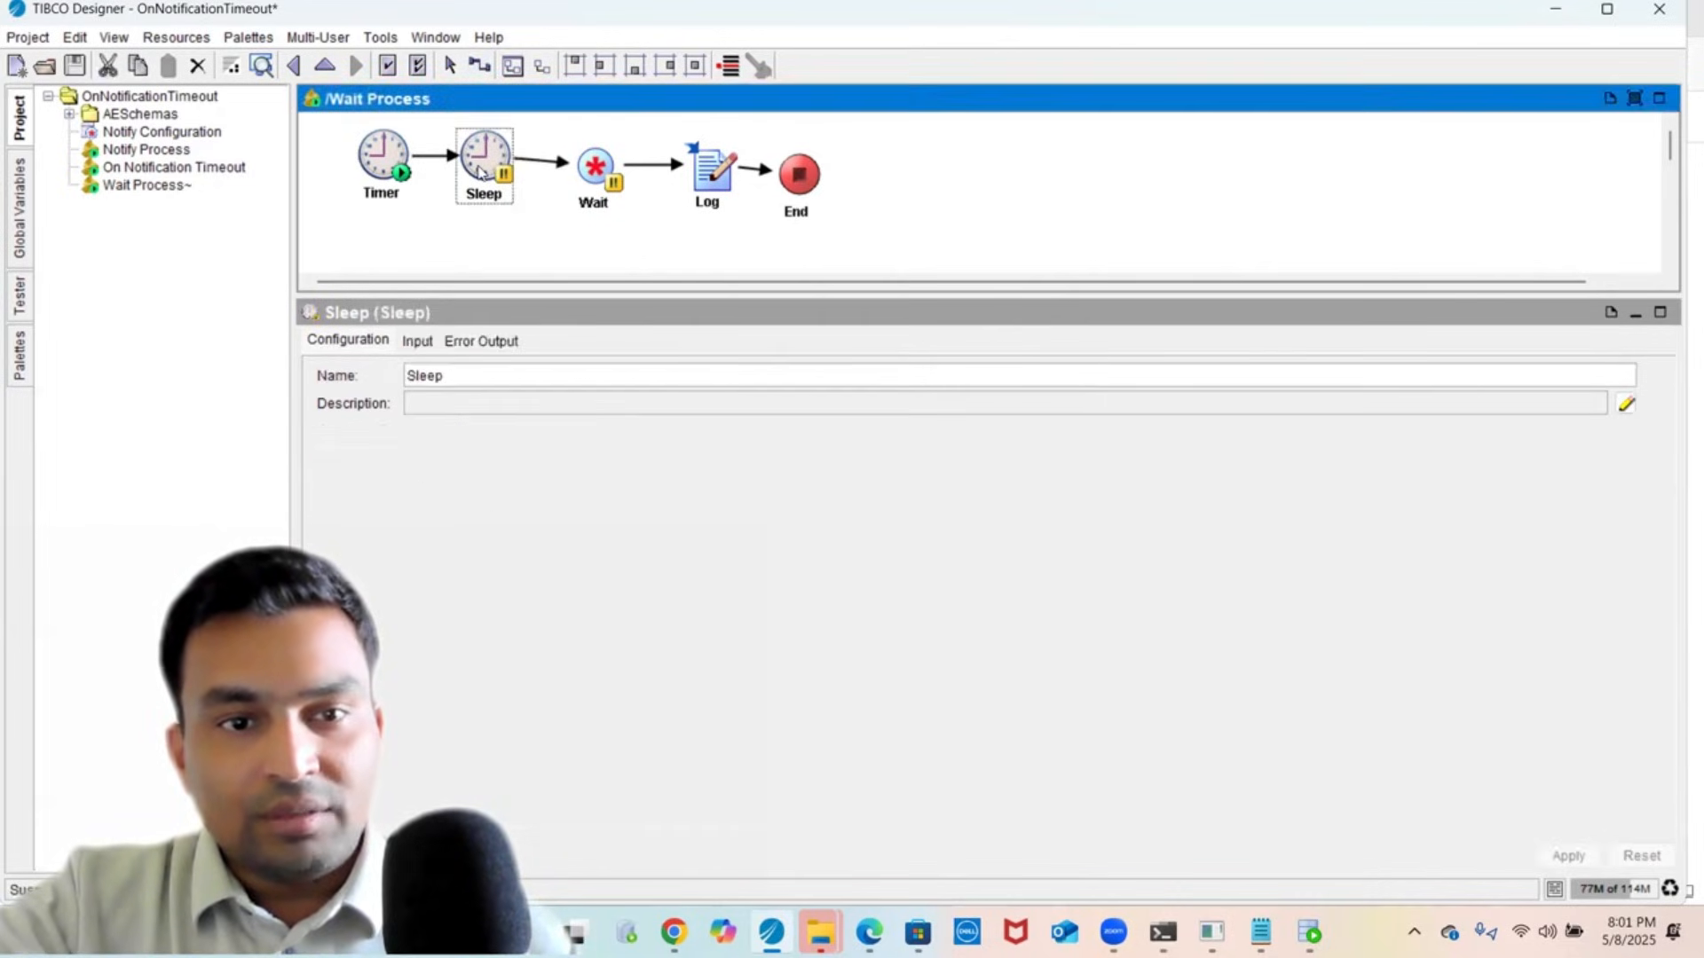
- Set Sleep's IntervalInMillisec to 1000, apply, and save the project
click(417, 340)
click(870, 457)
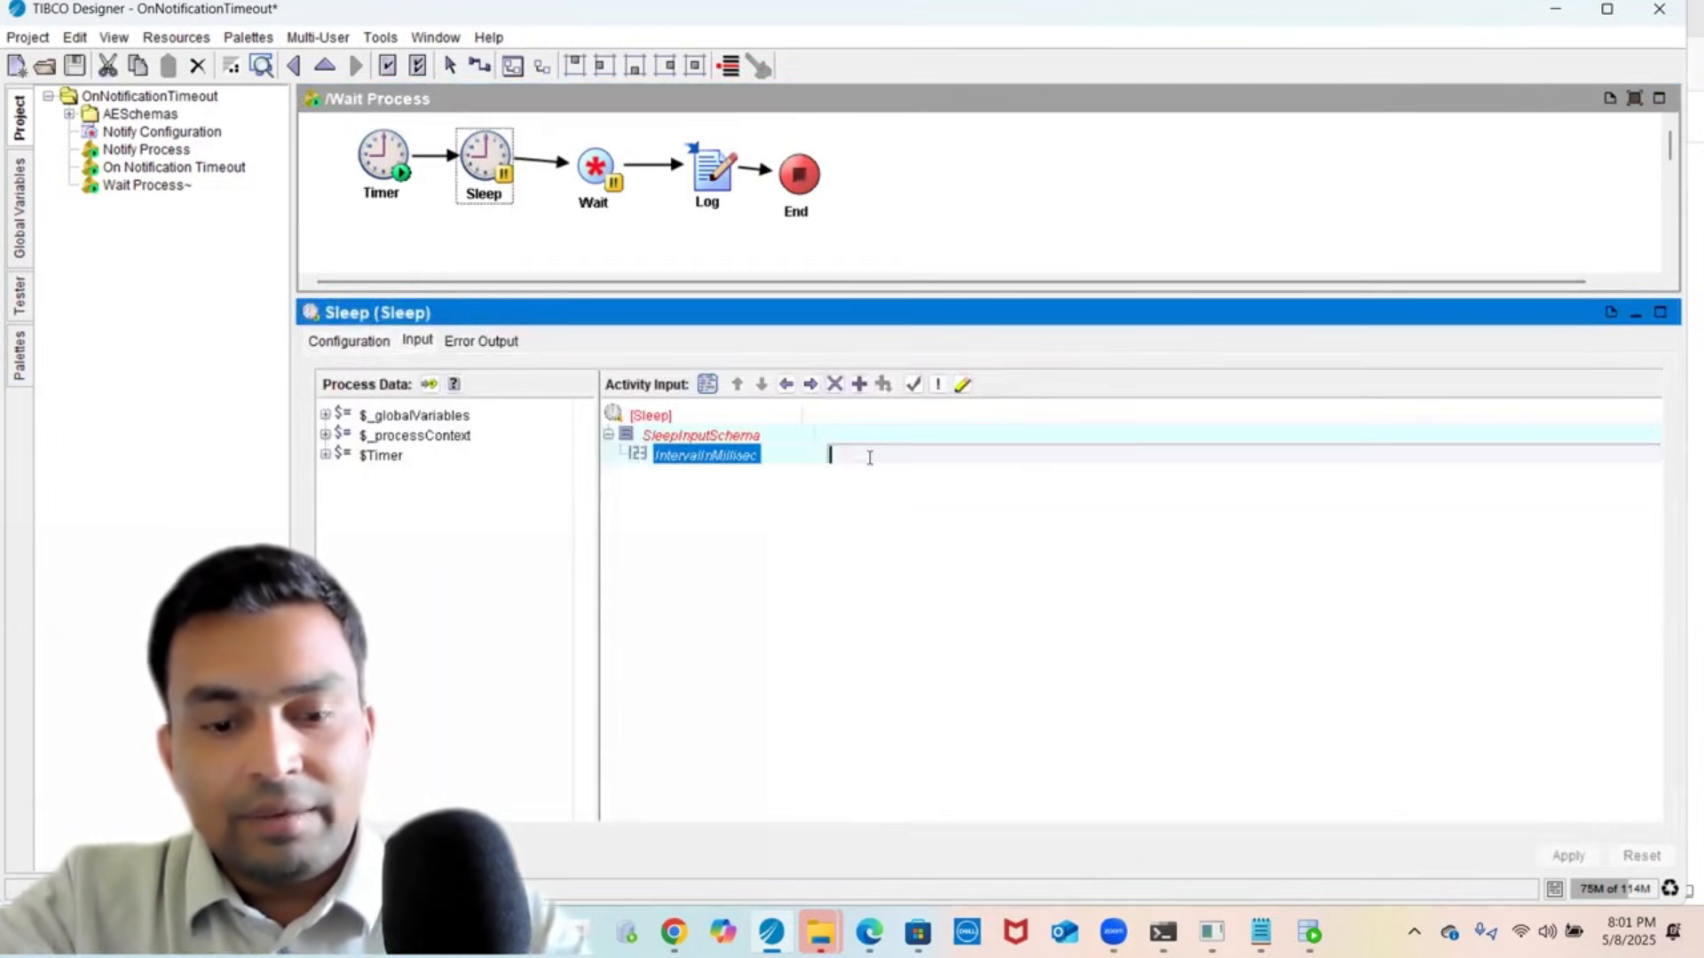
text(1000)
click(1569, 856)
click(1568, 856)
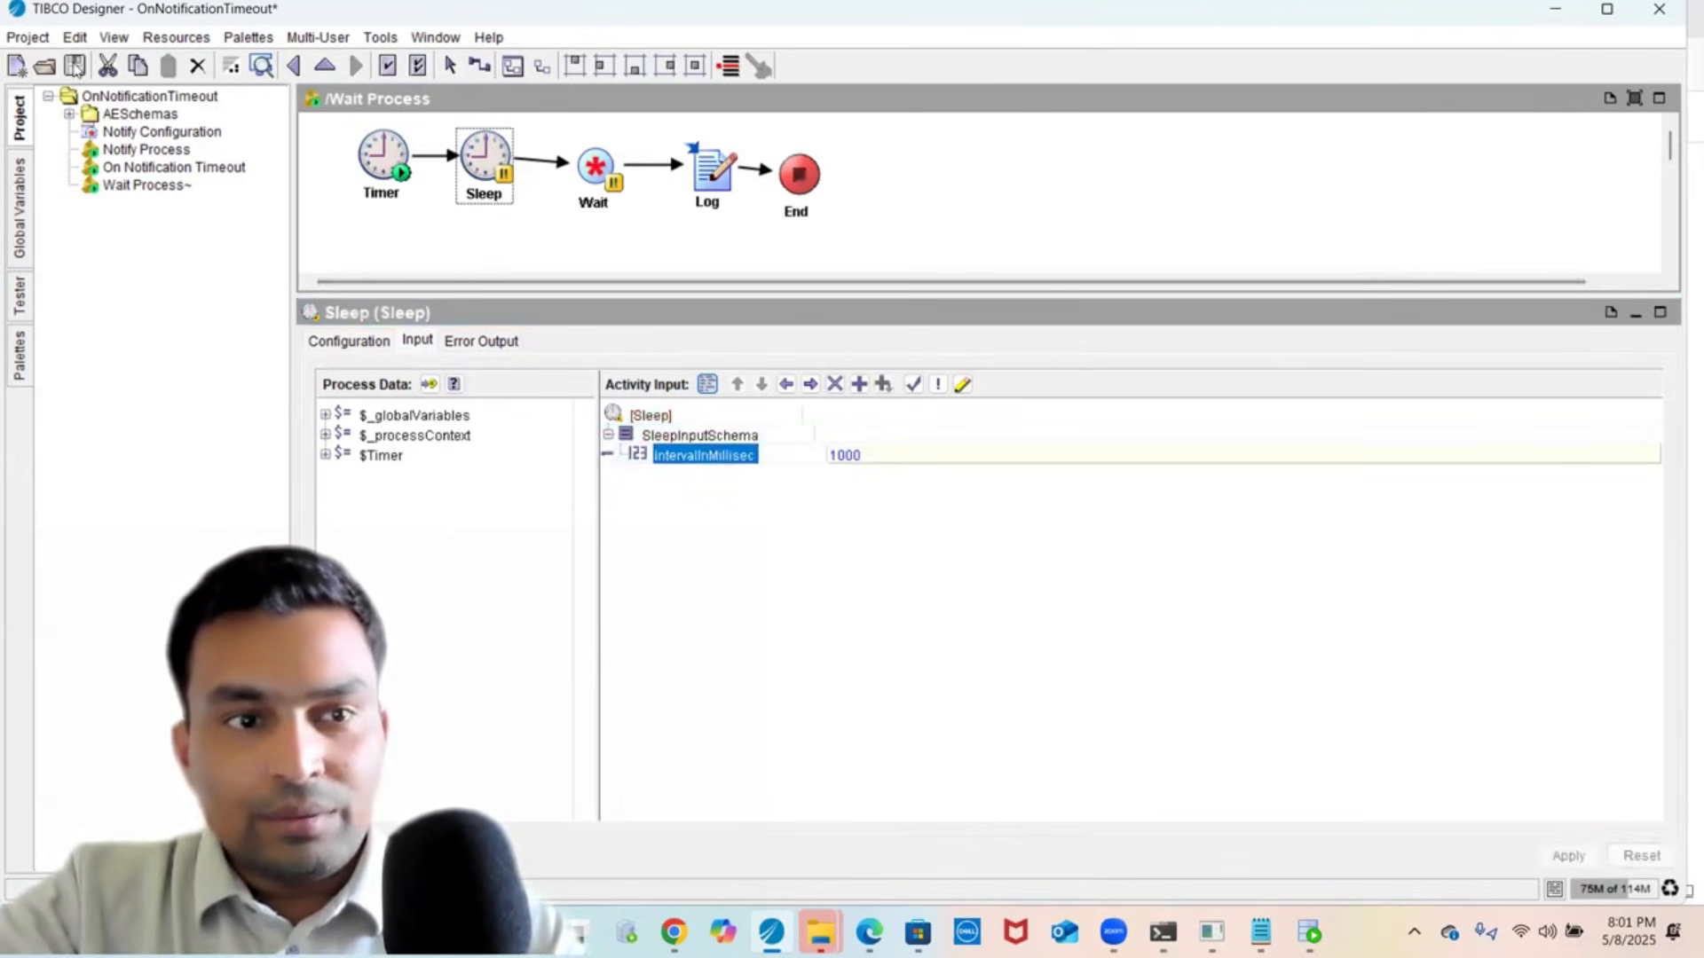
click(75, 65)
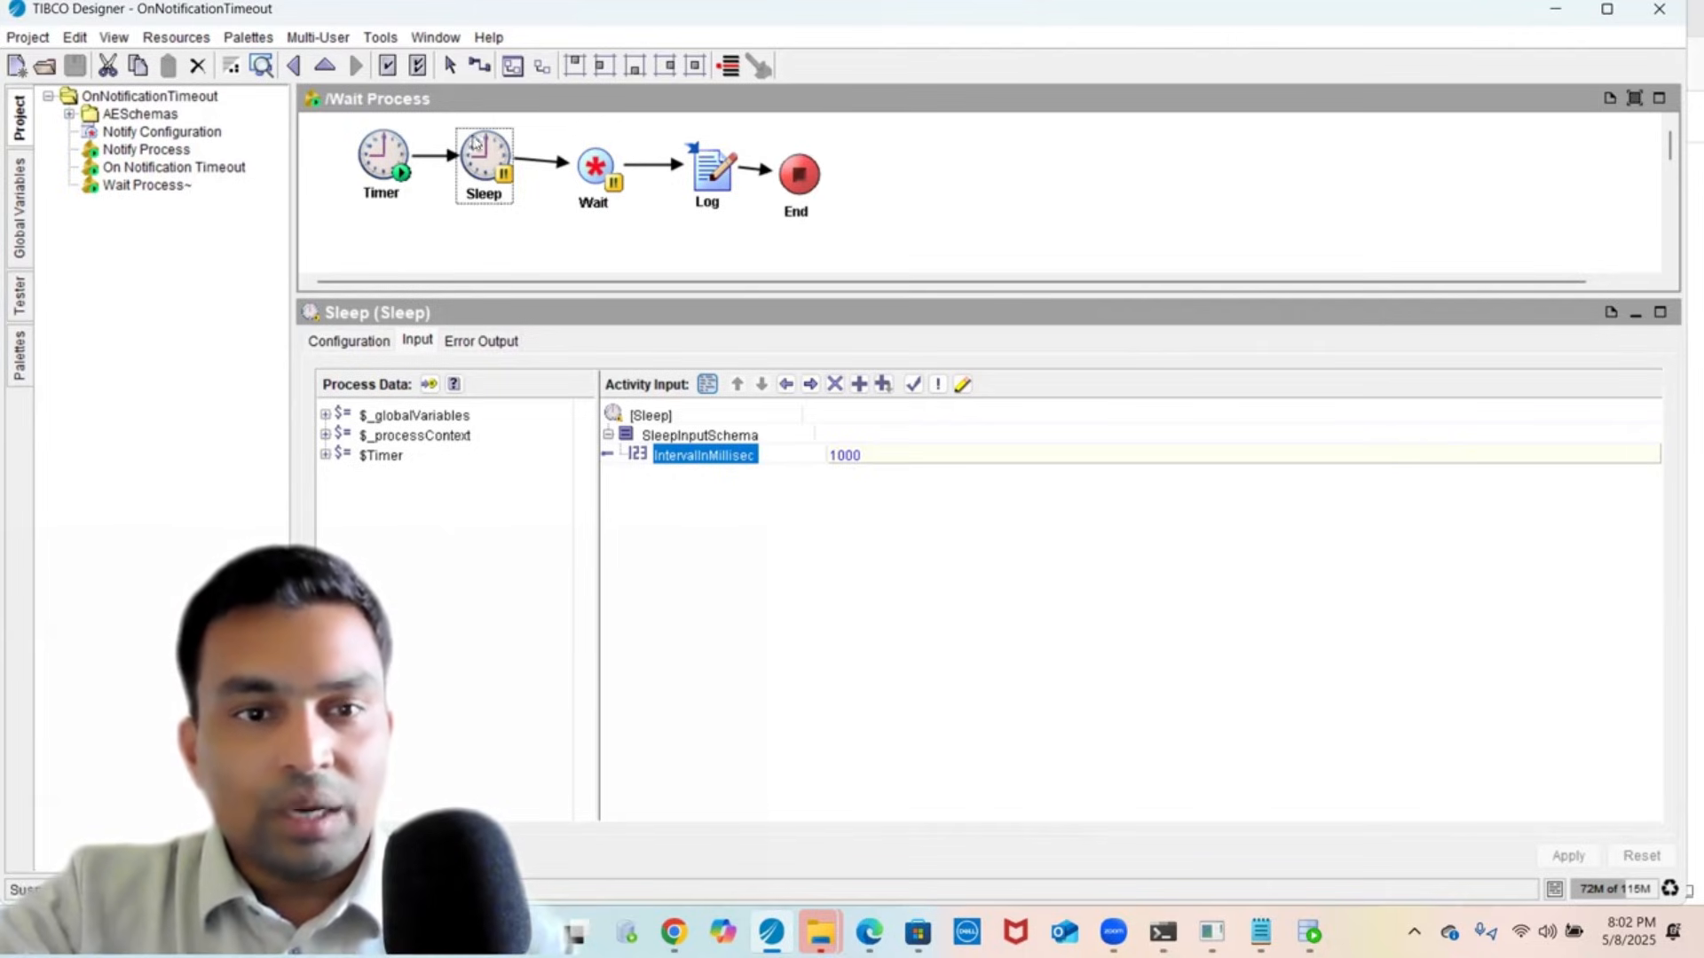
- Review the Wait activity's input mapping and glance at the Tester panel
click(604, 199)
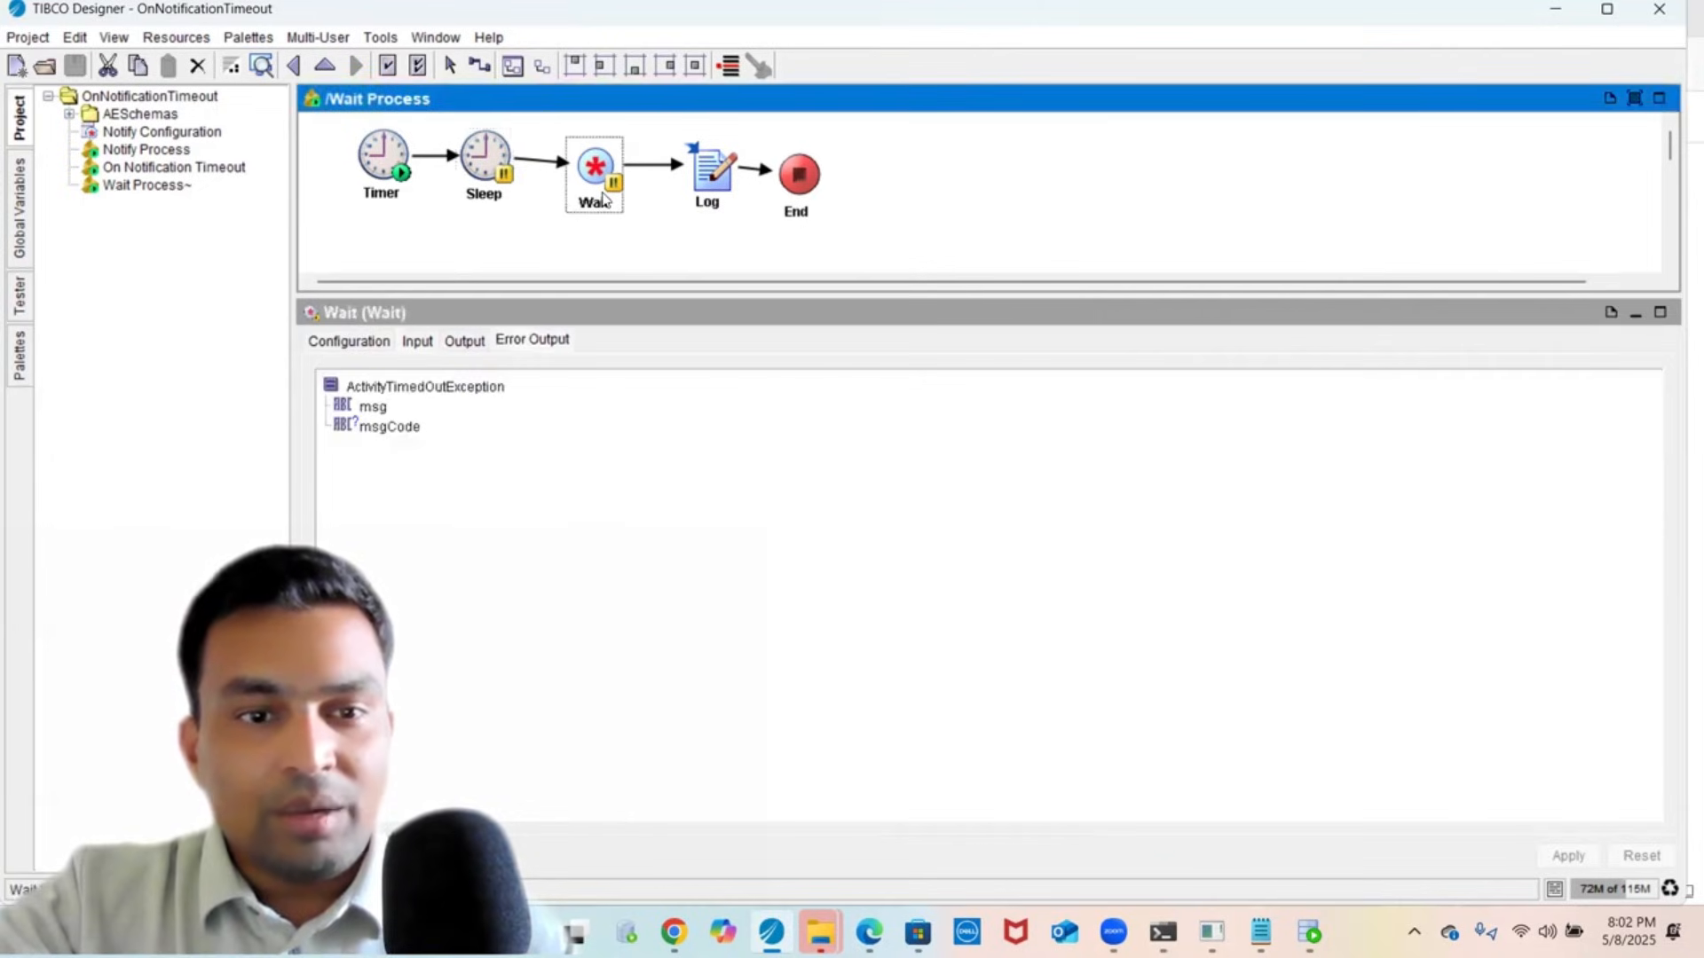
click(418, 341)
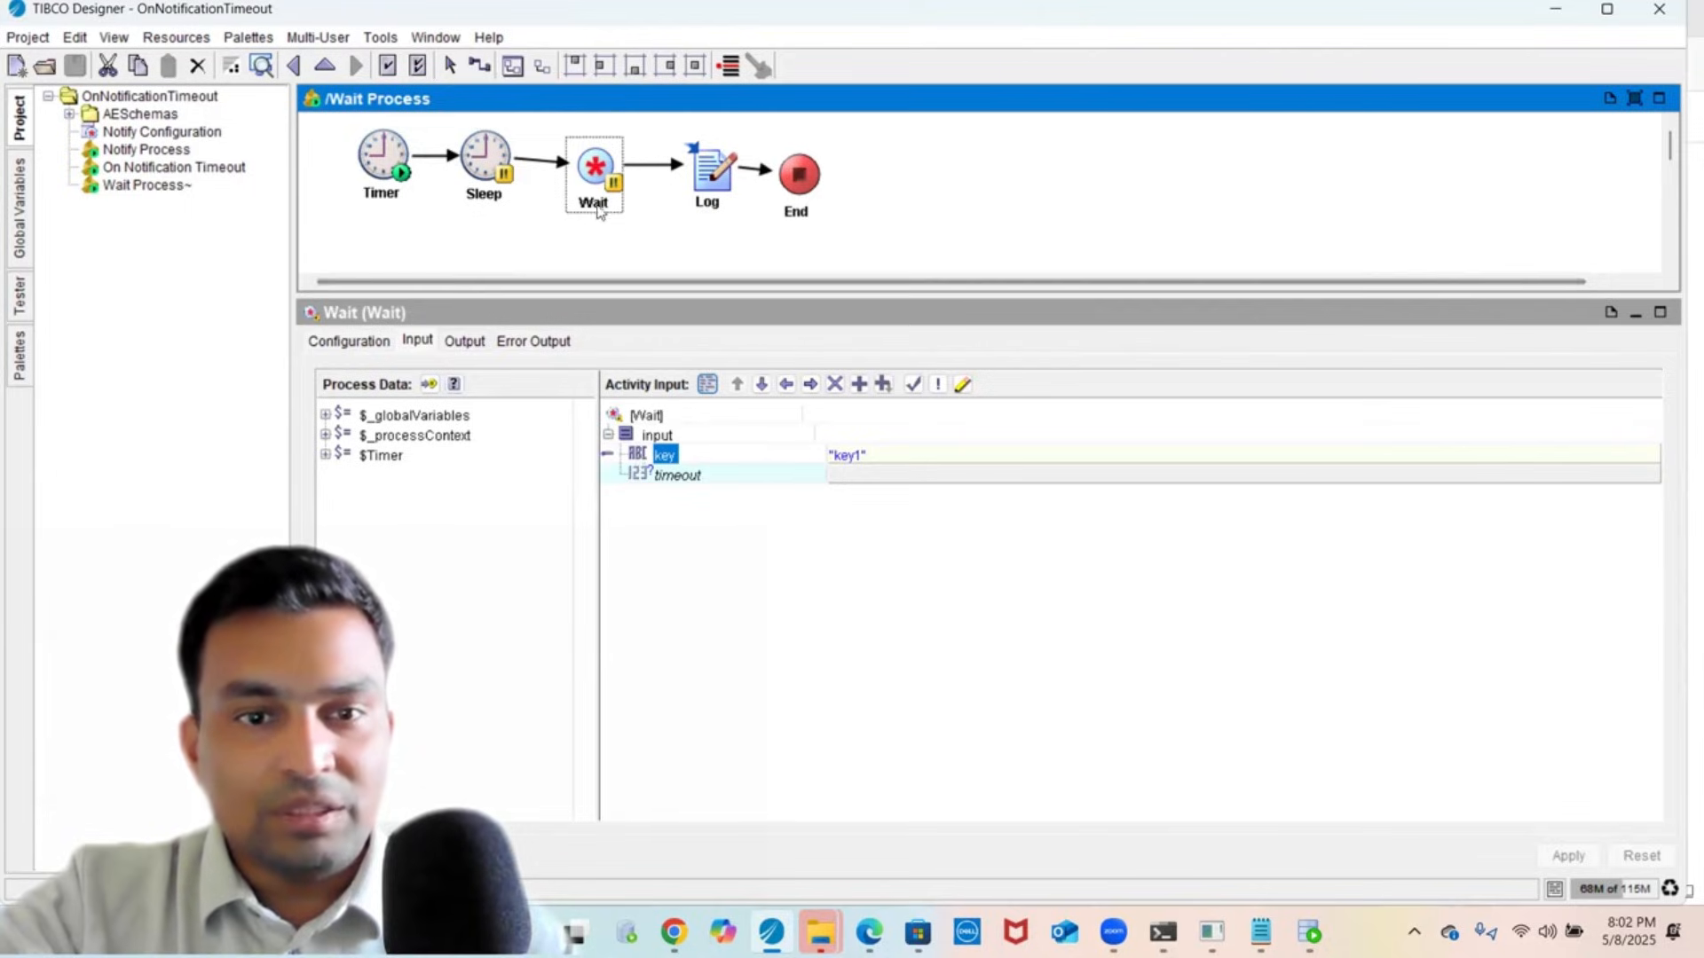
click(21, 299)
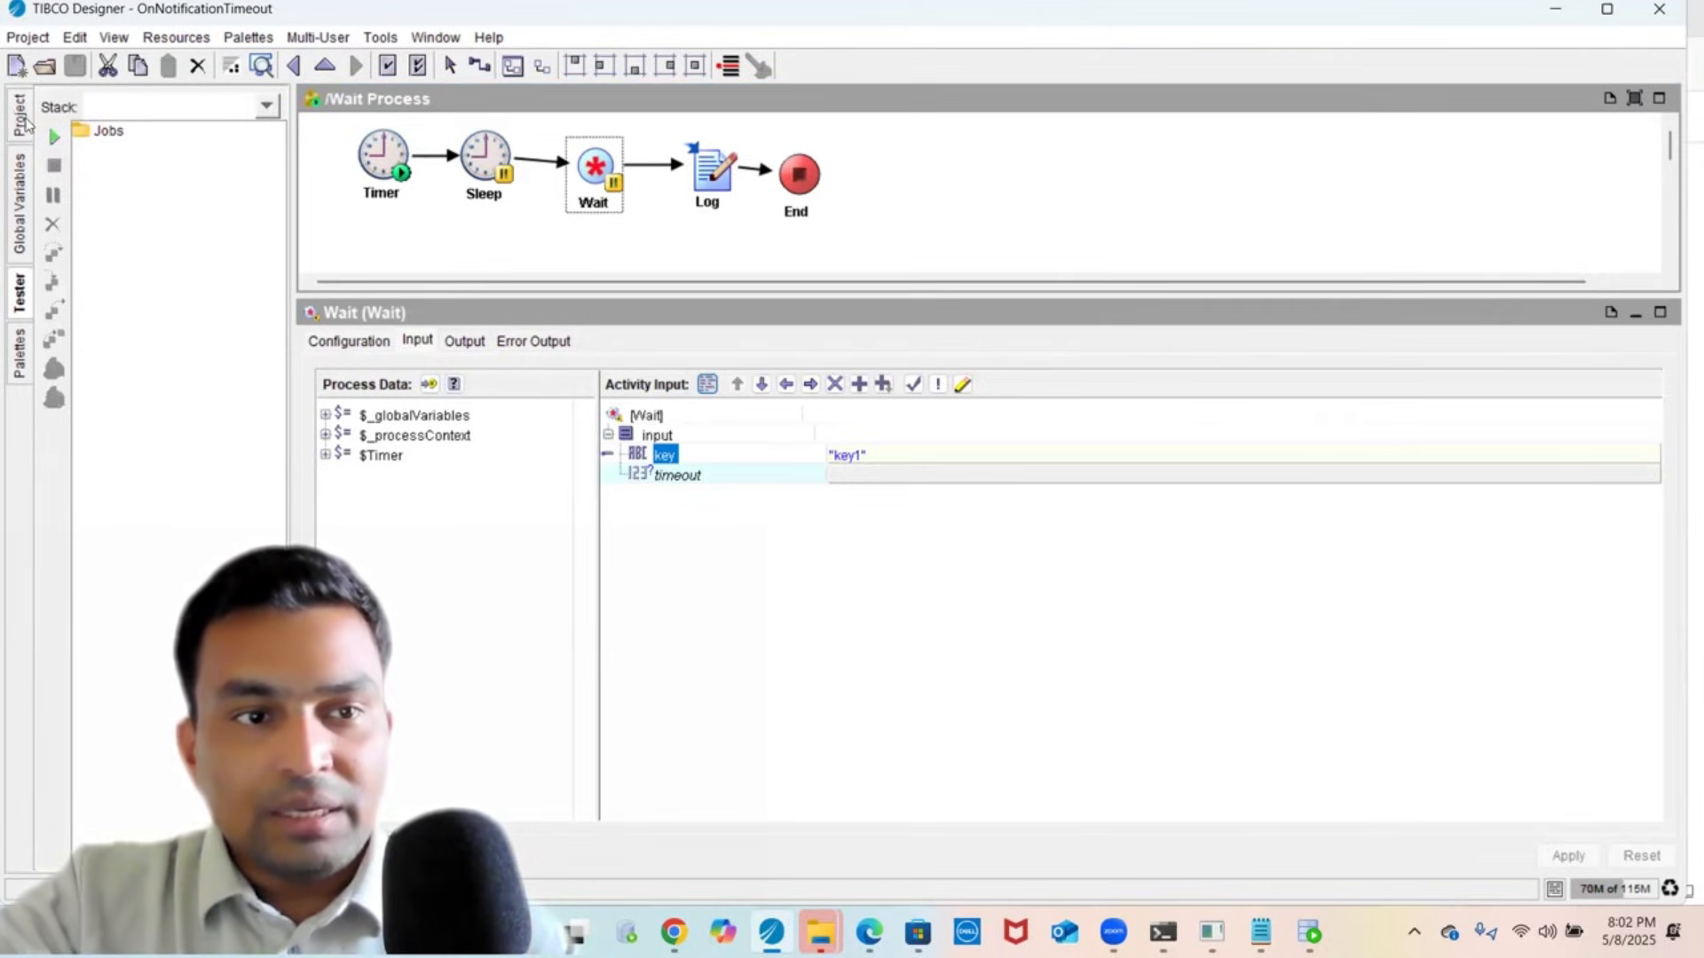
- Open On Notification Timeout and view its onNotificationTimeout starter's configuration
click(19, 114)
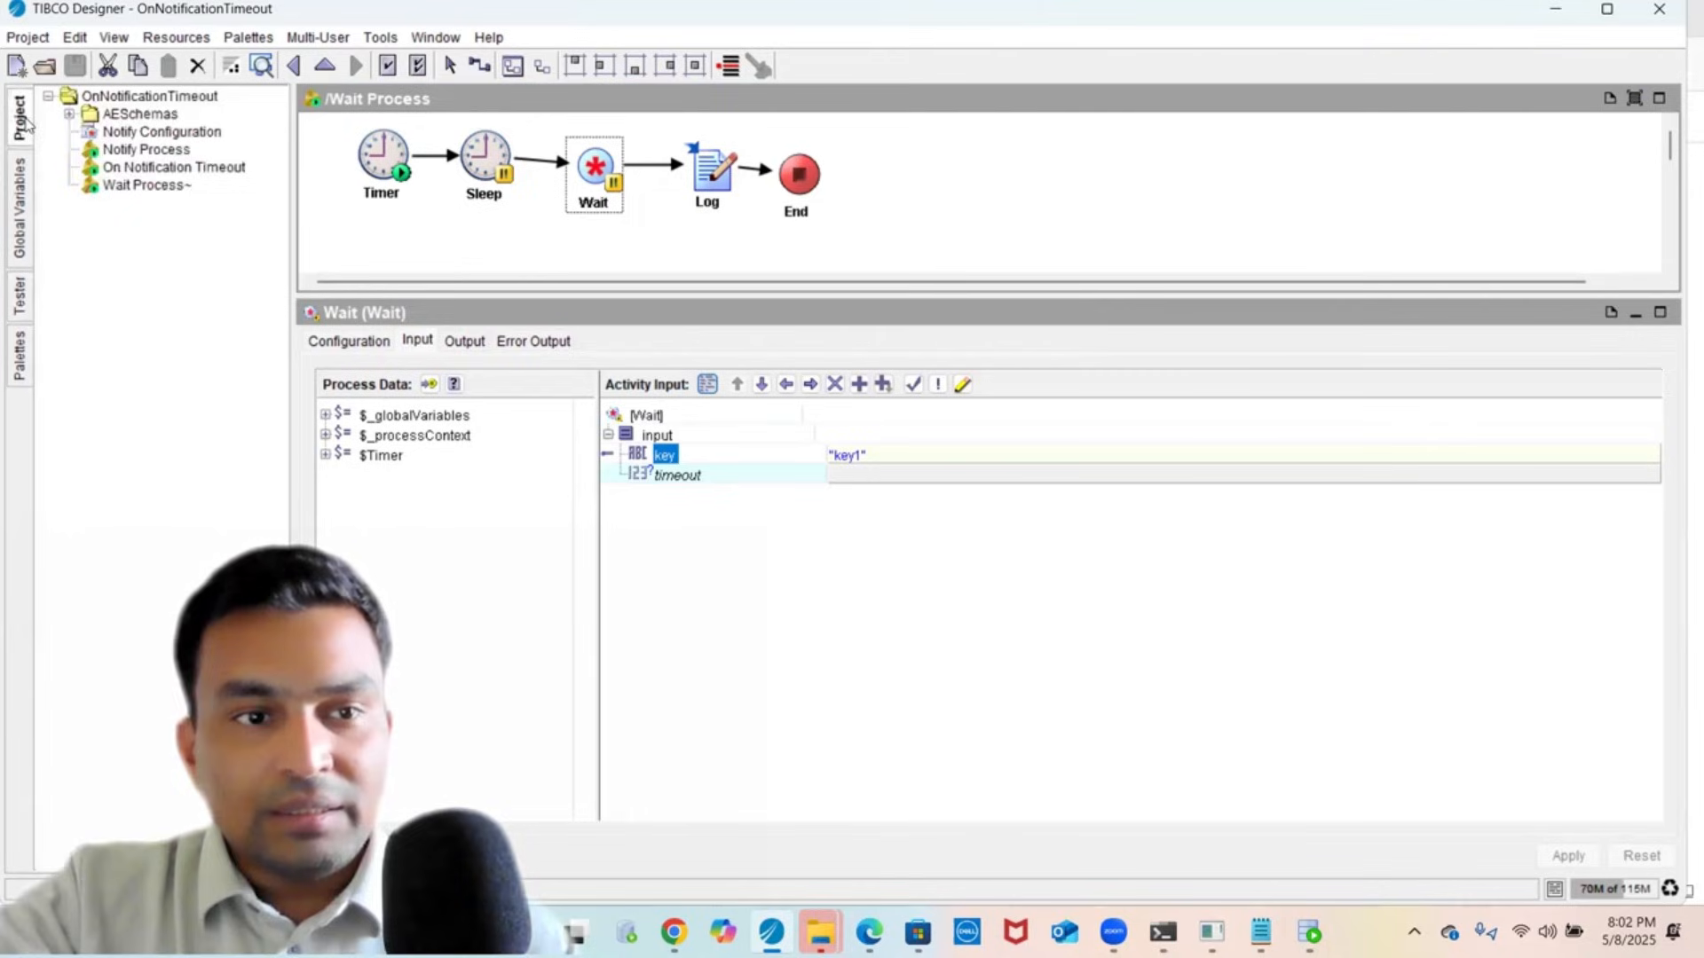
click(174, 171)
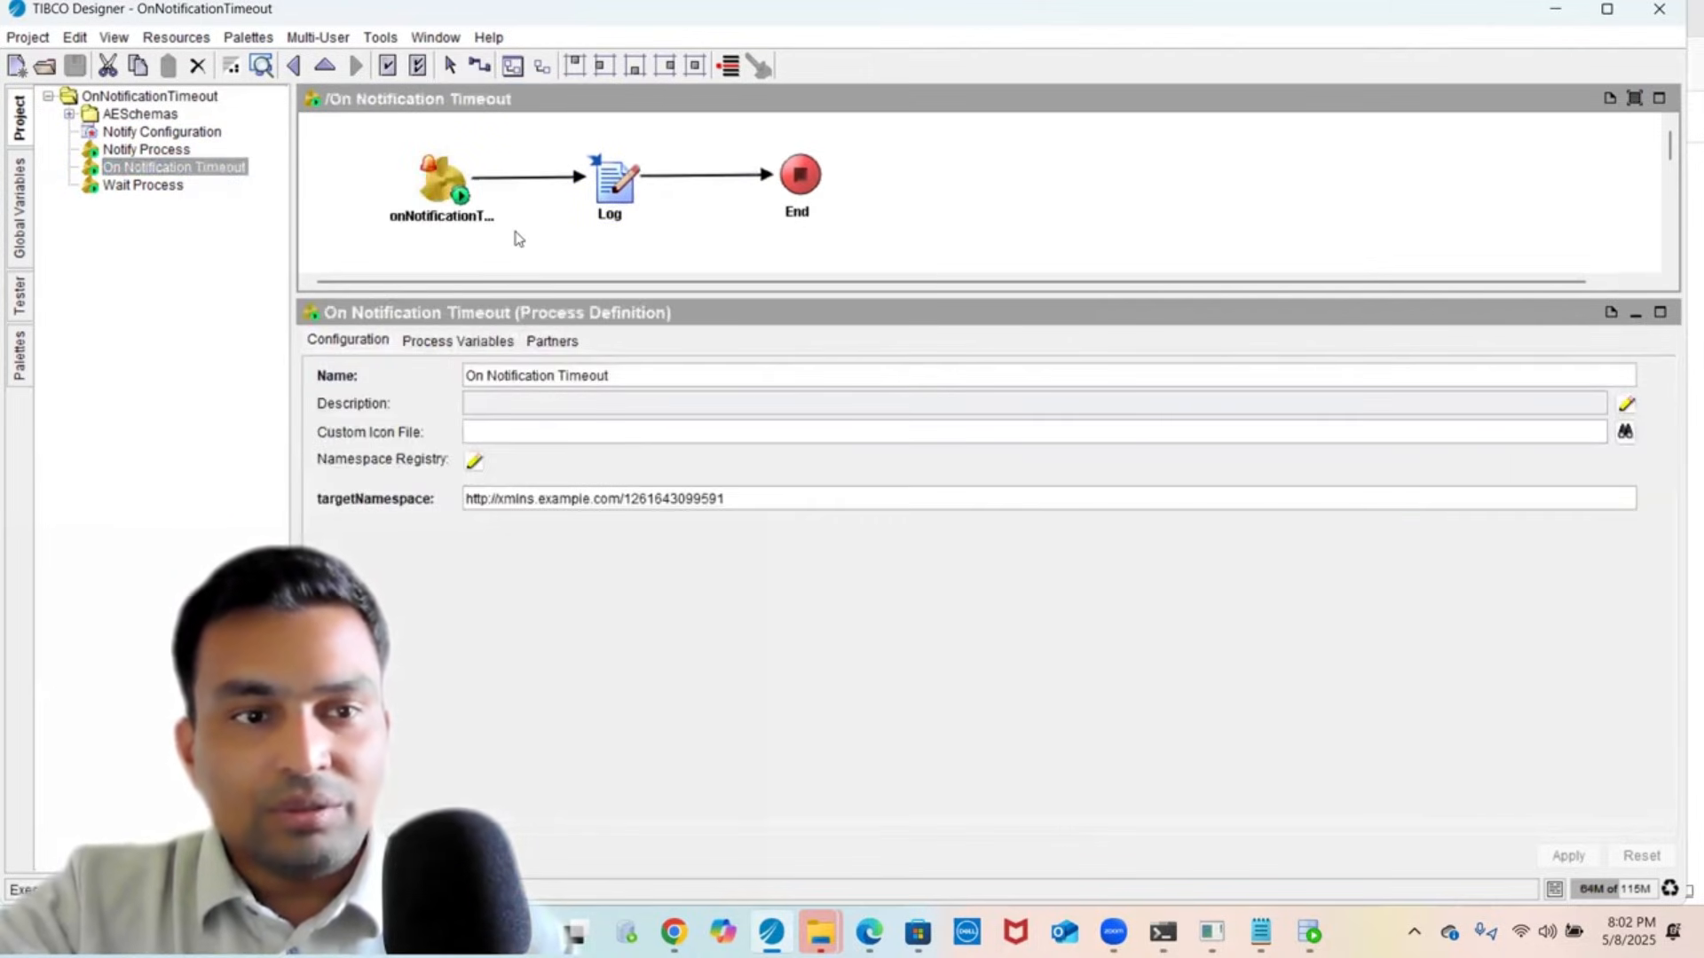
click(434, 206)
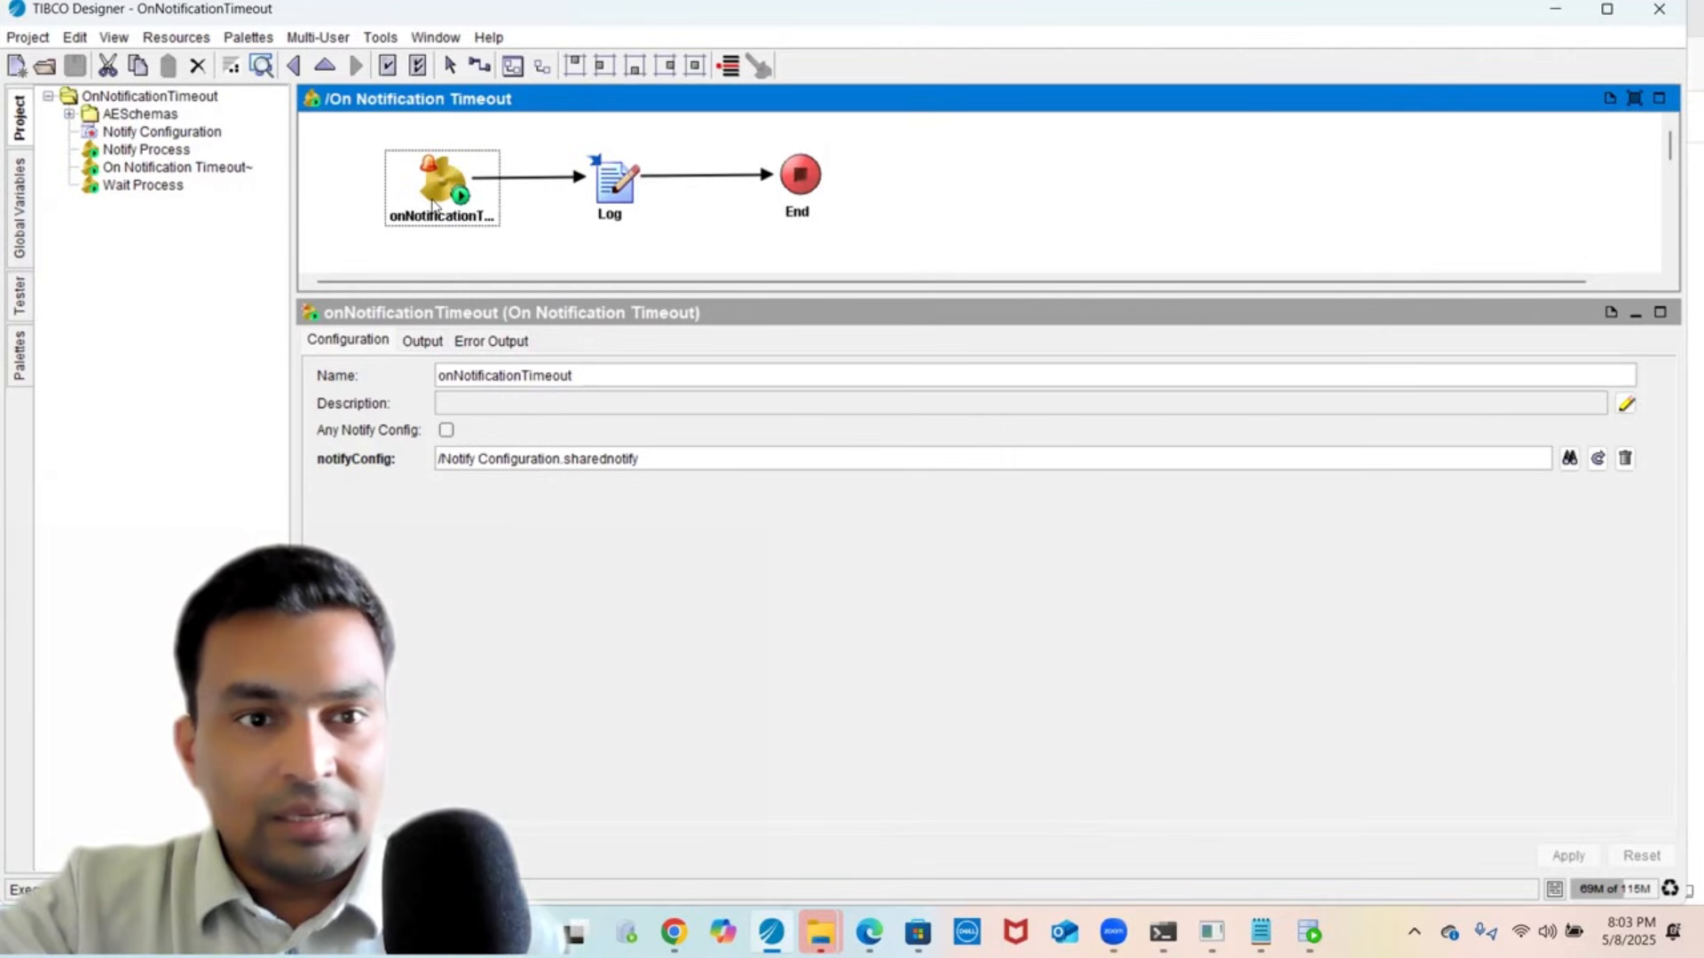
- Re-examine the Notify activity's input mapping in Notify Process
click(156, 153)
click(568, 193)
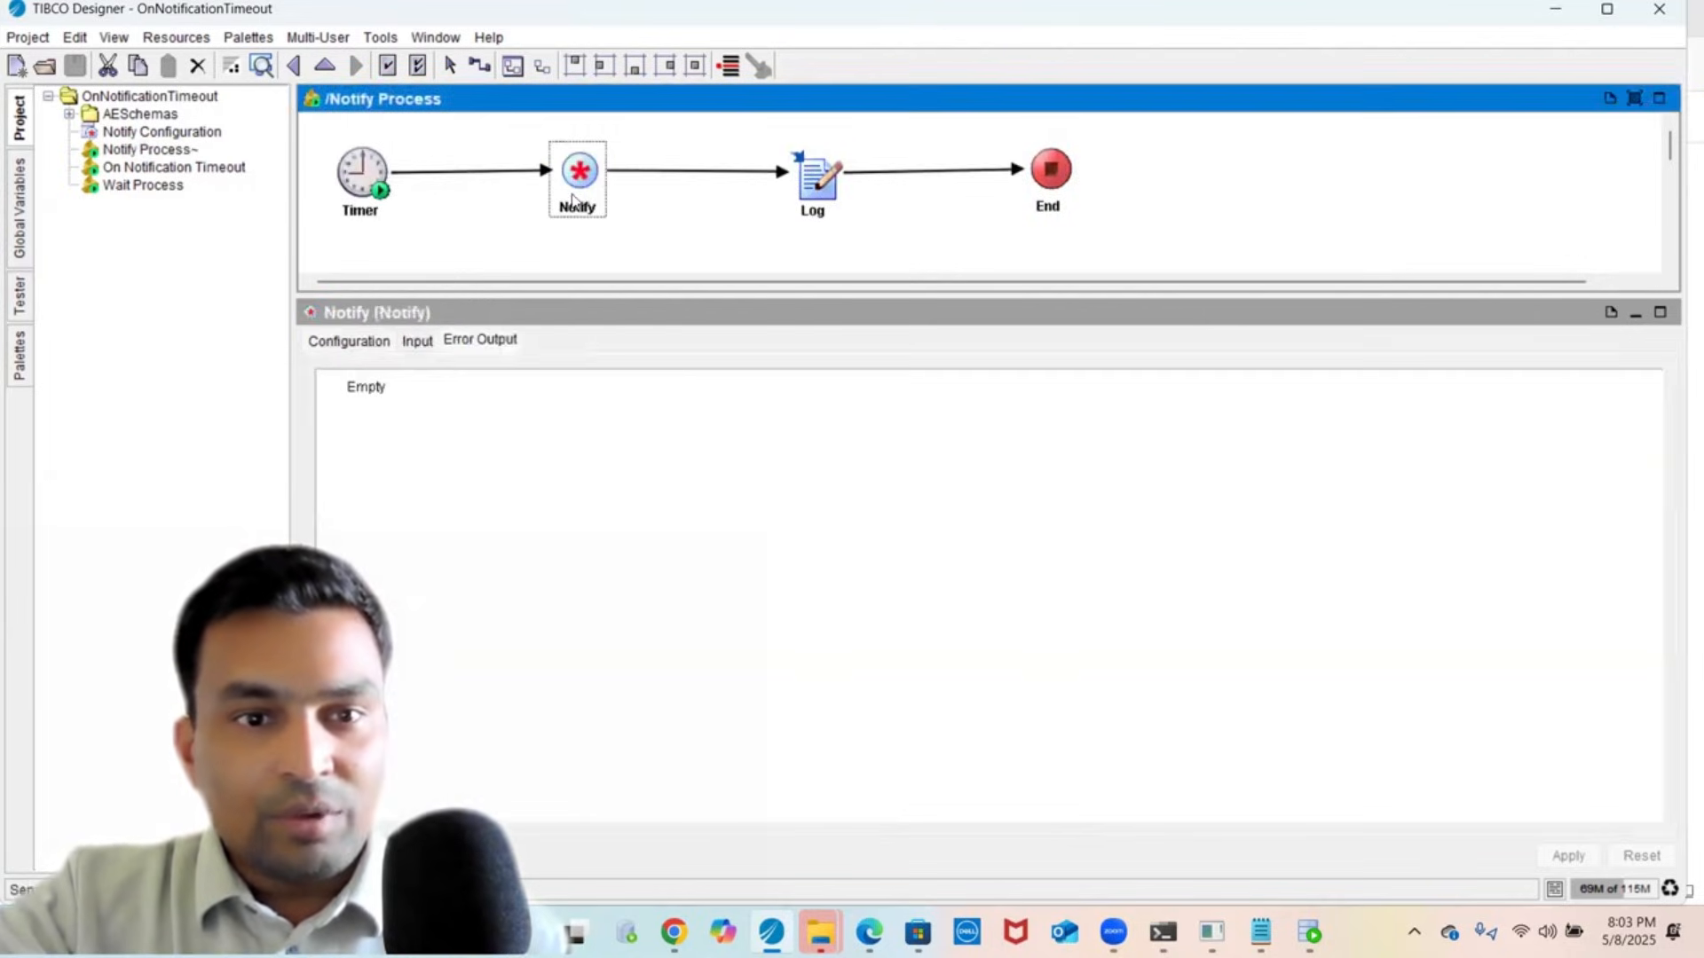
click(417, 343)
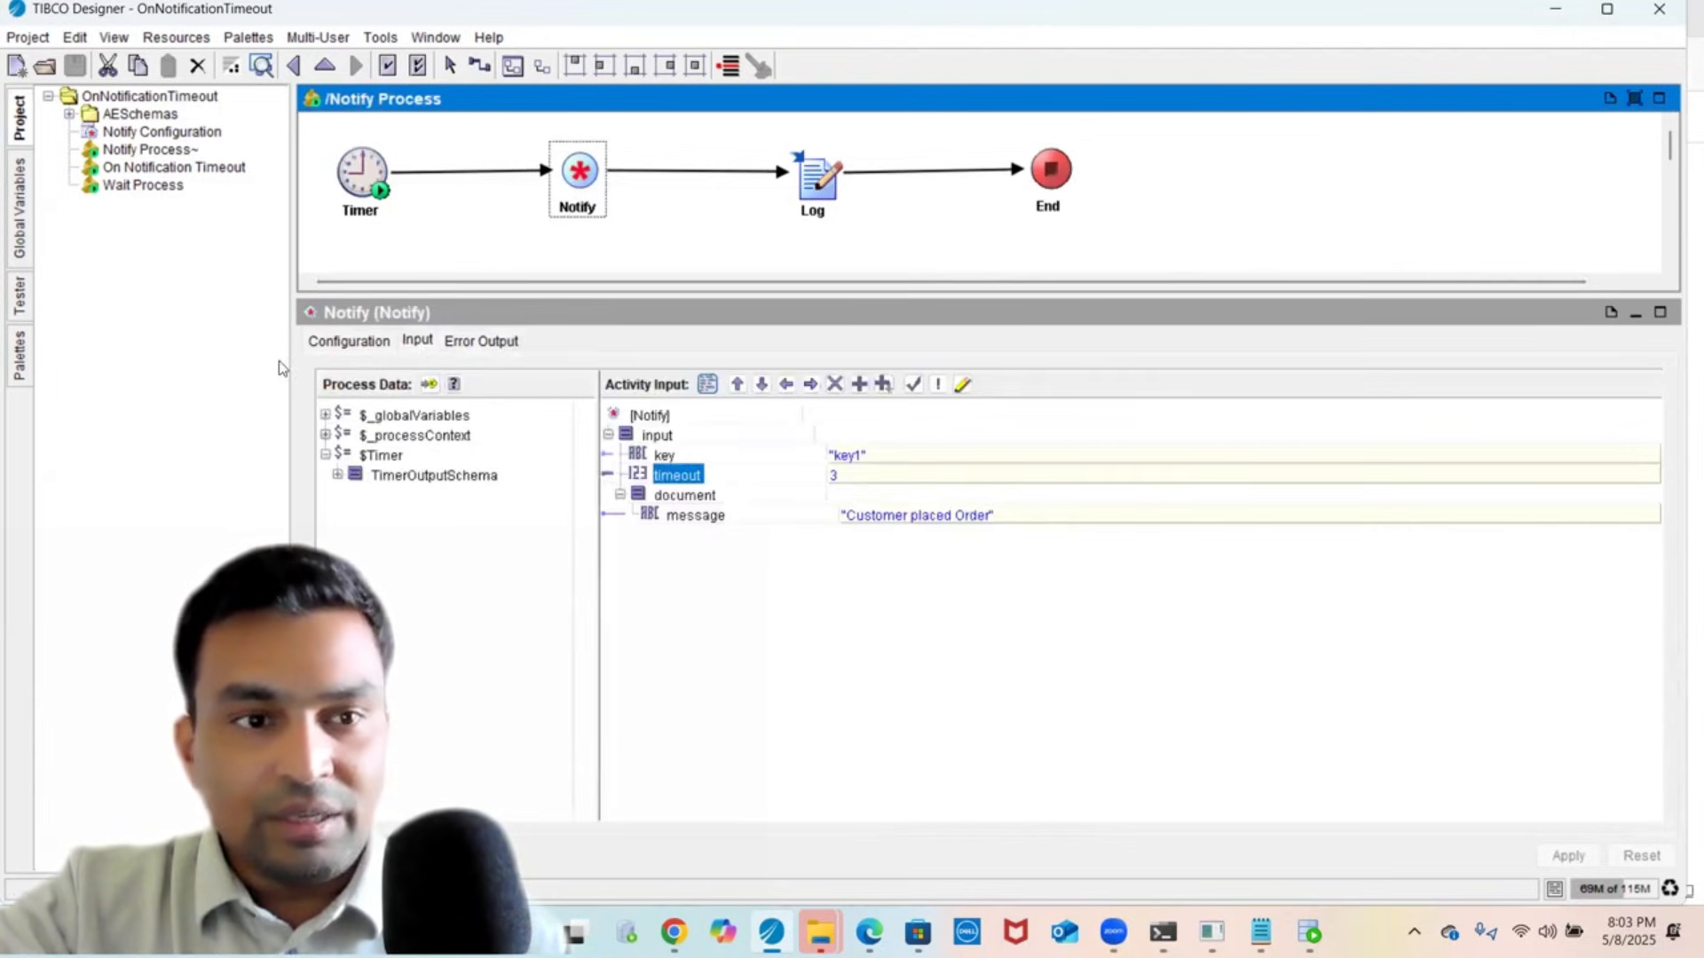
- Open Wait Process, then On Notification Timeout's starter and process definition settings
click(147, 186)
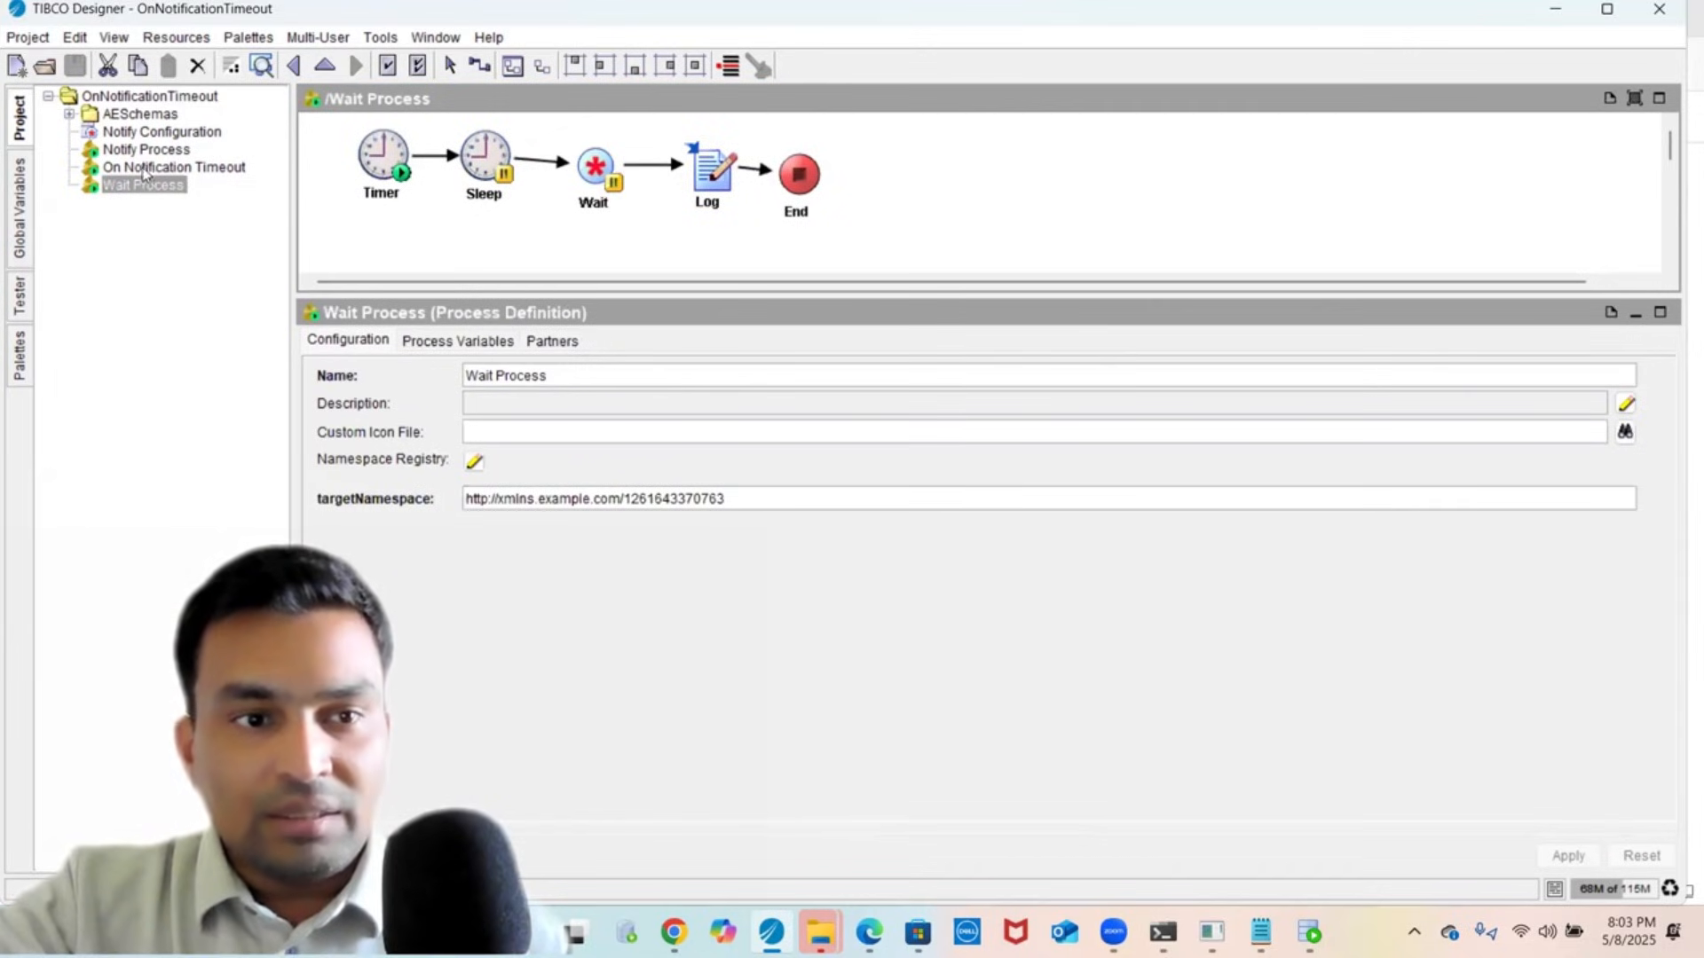
click(133, 168)
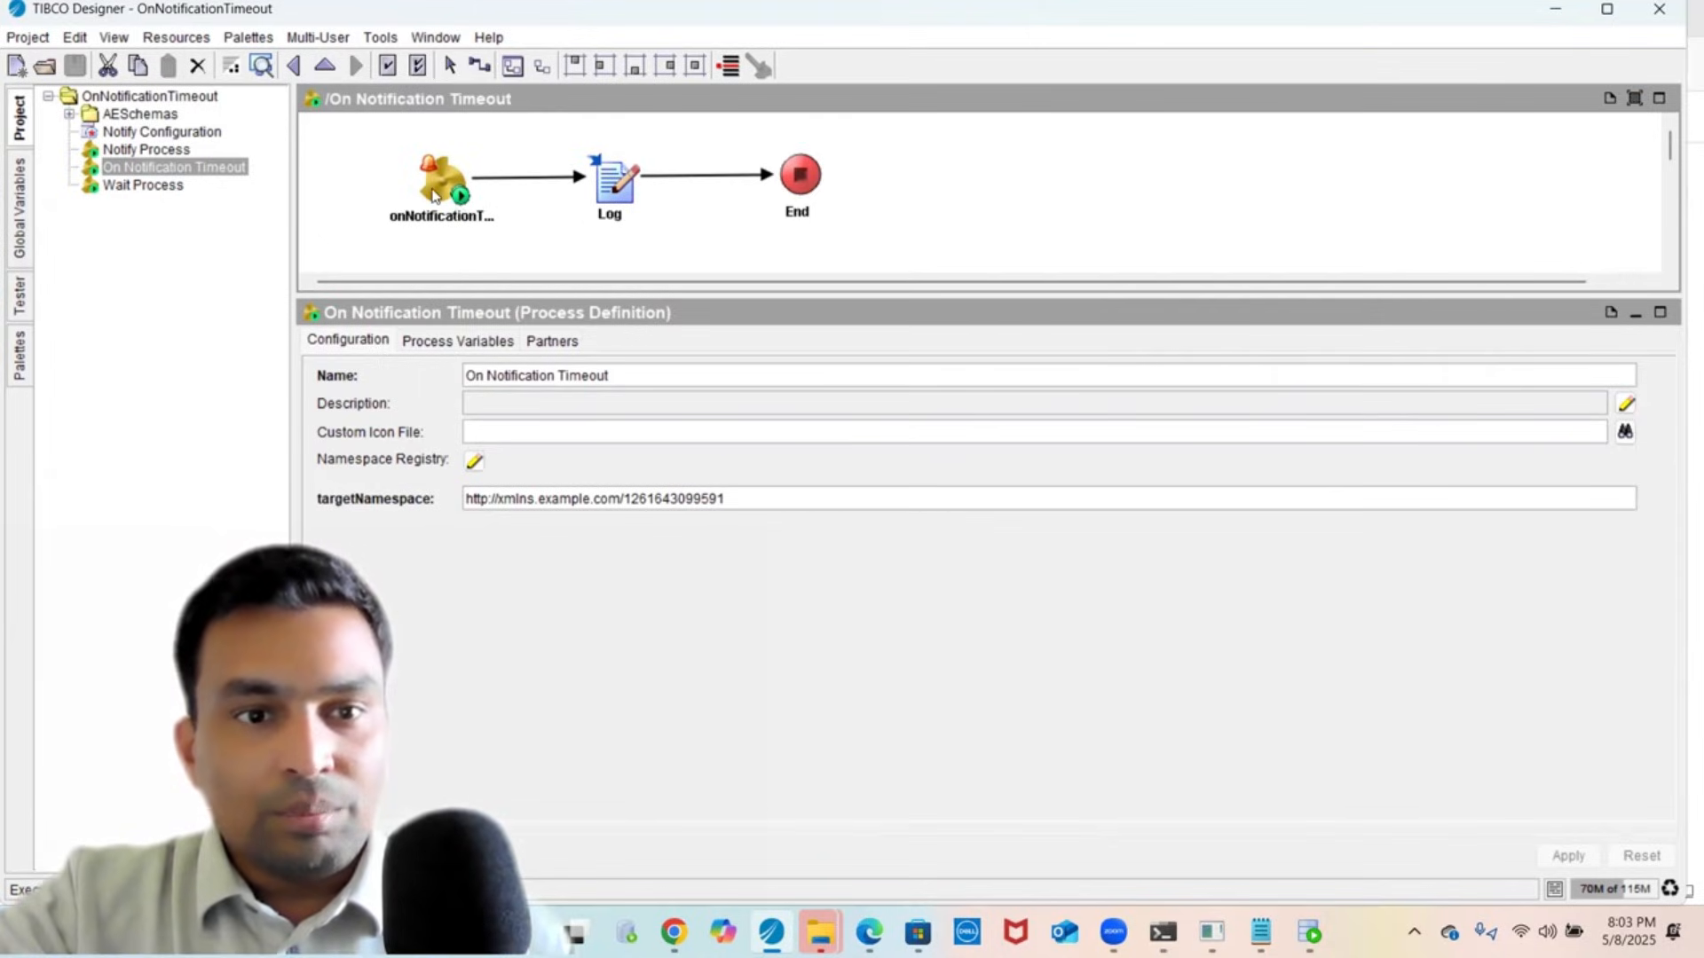
click(458, 205)
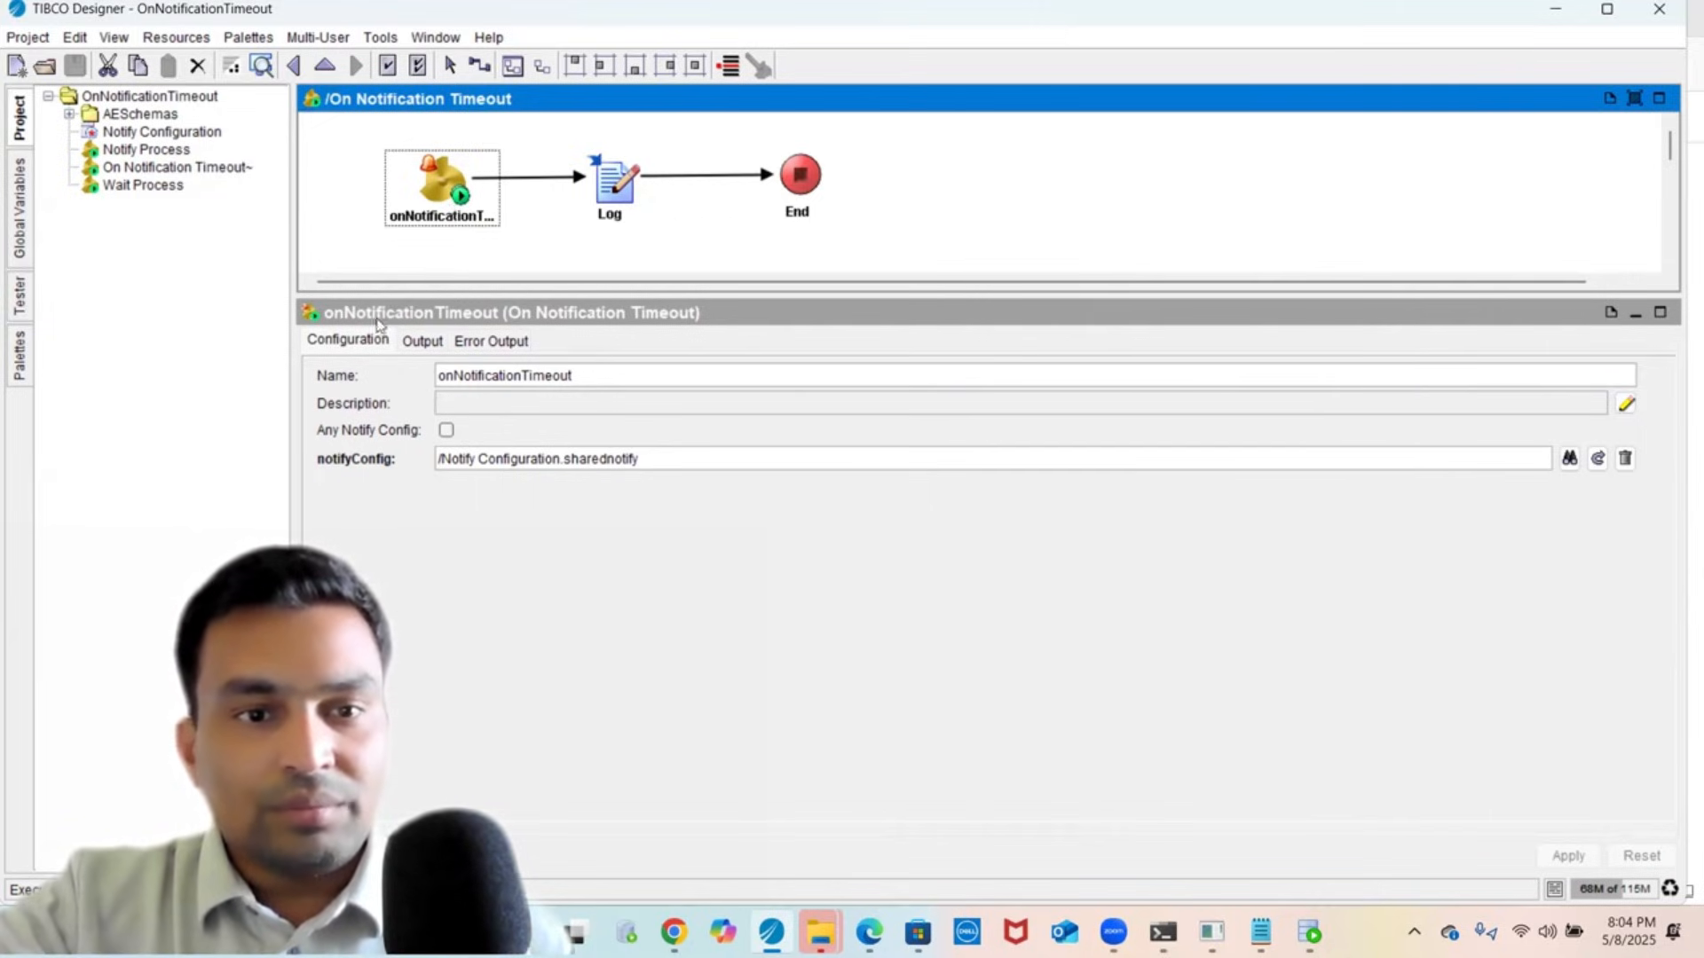
click(344, 251)
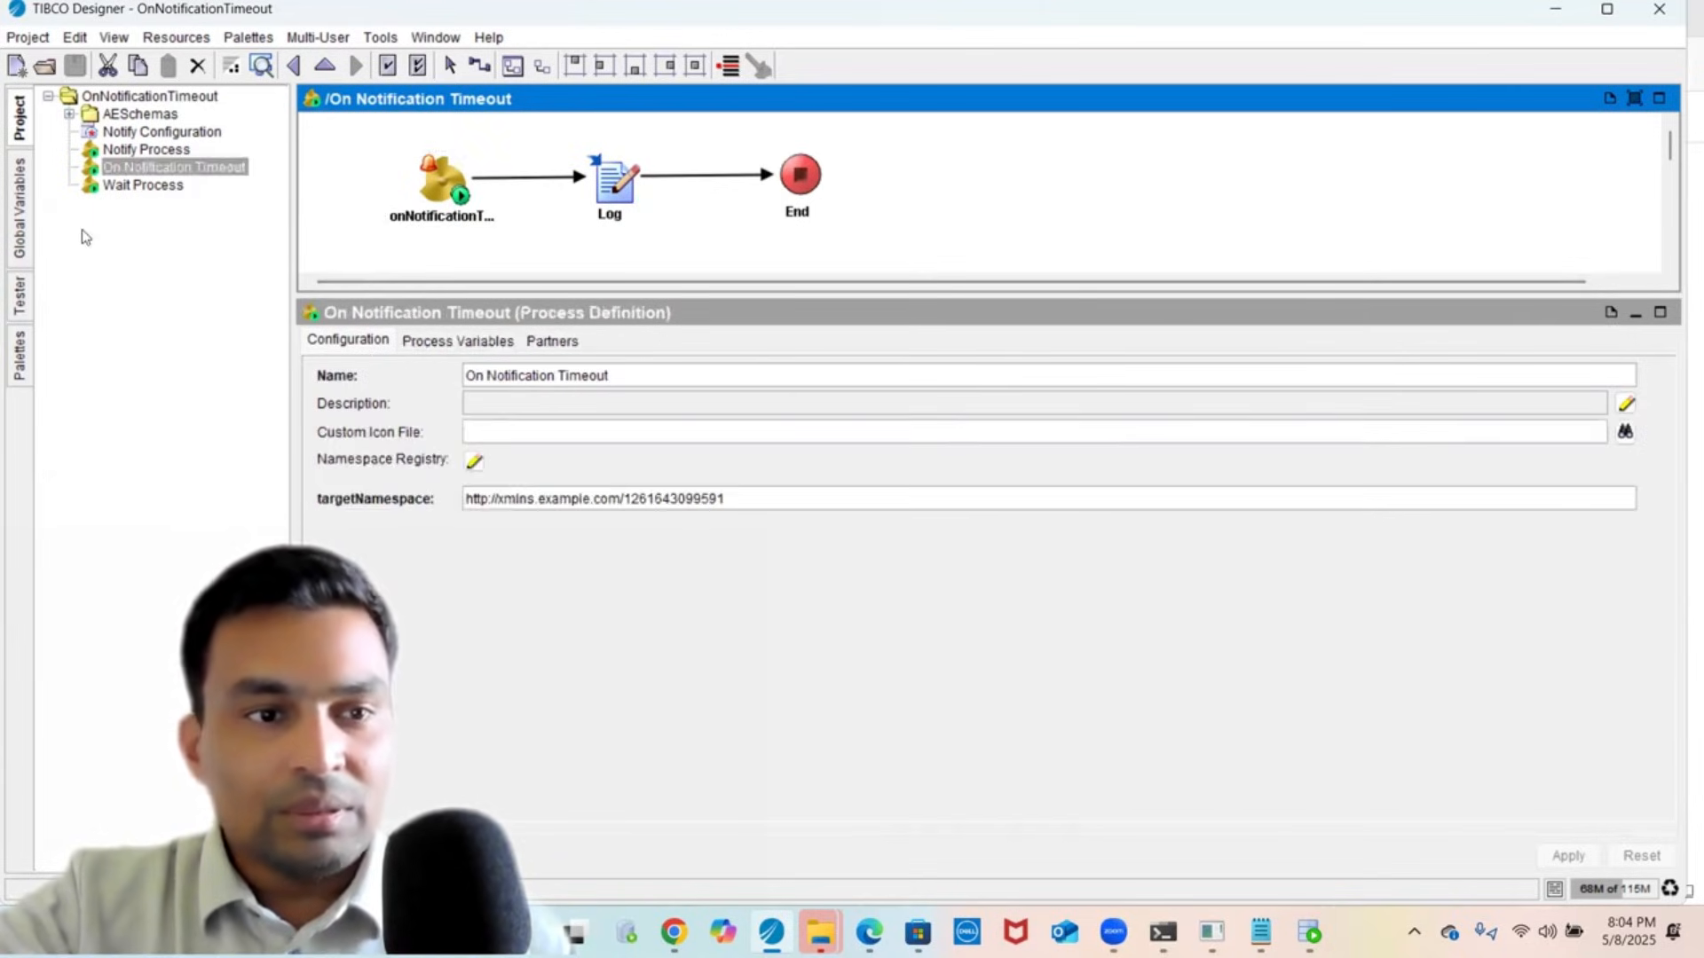
- Start a test run loading the three selected processes
click(21, 293)
click(54, 135)
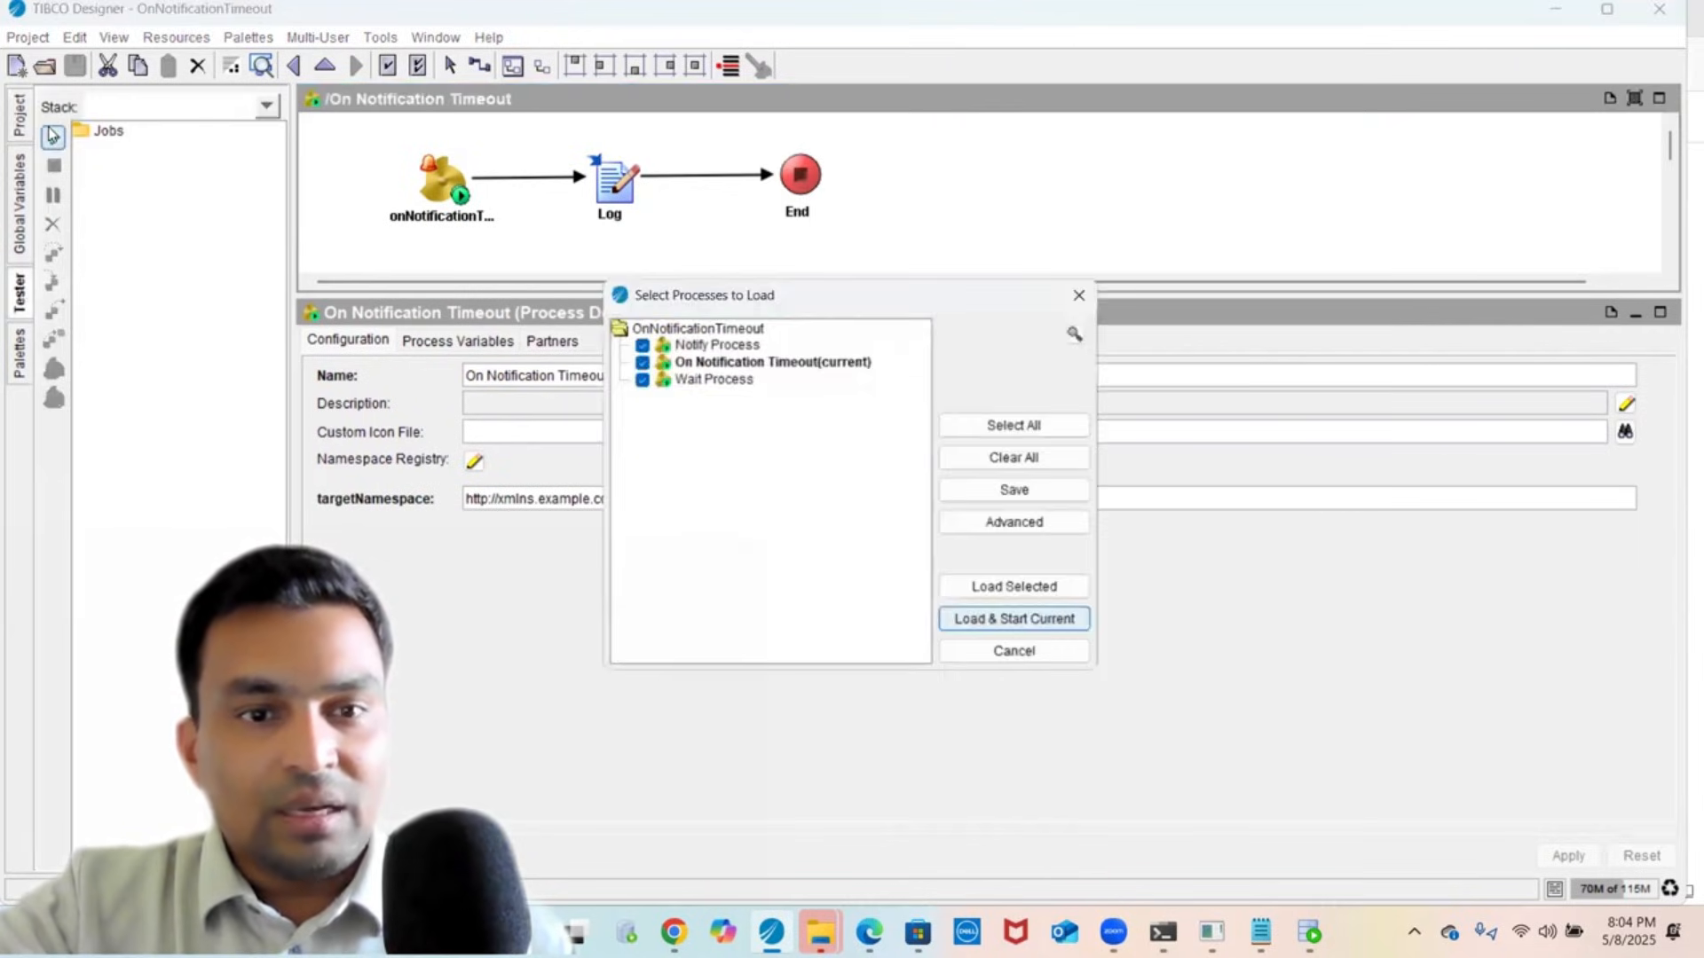
click(990, 591)
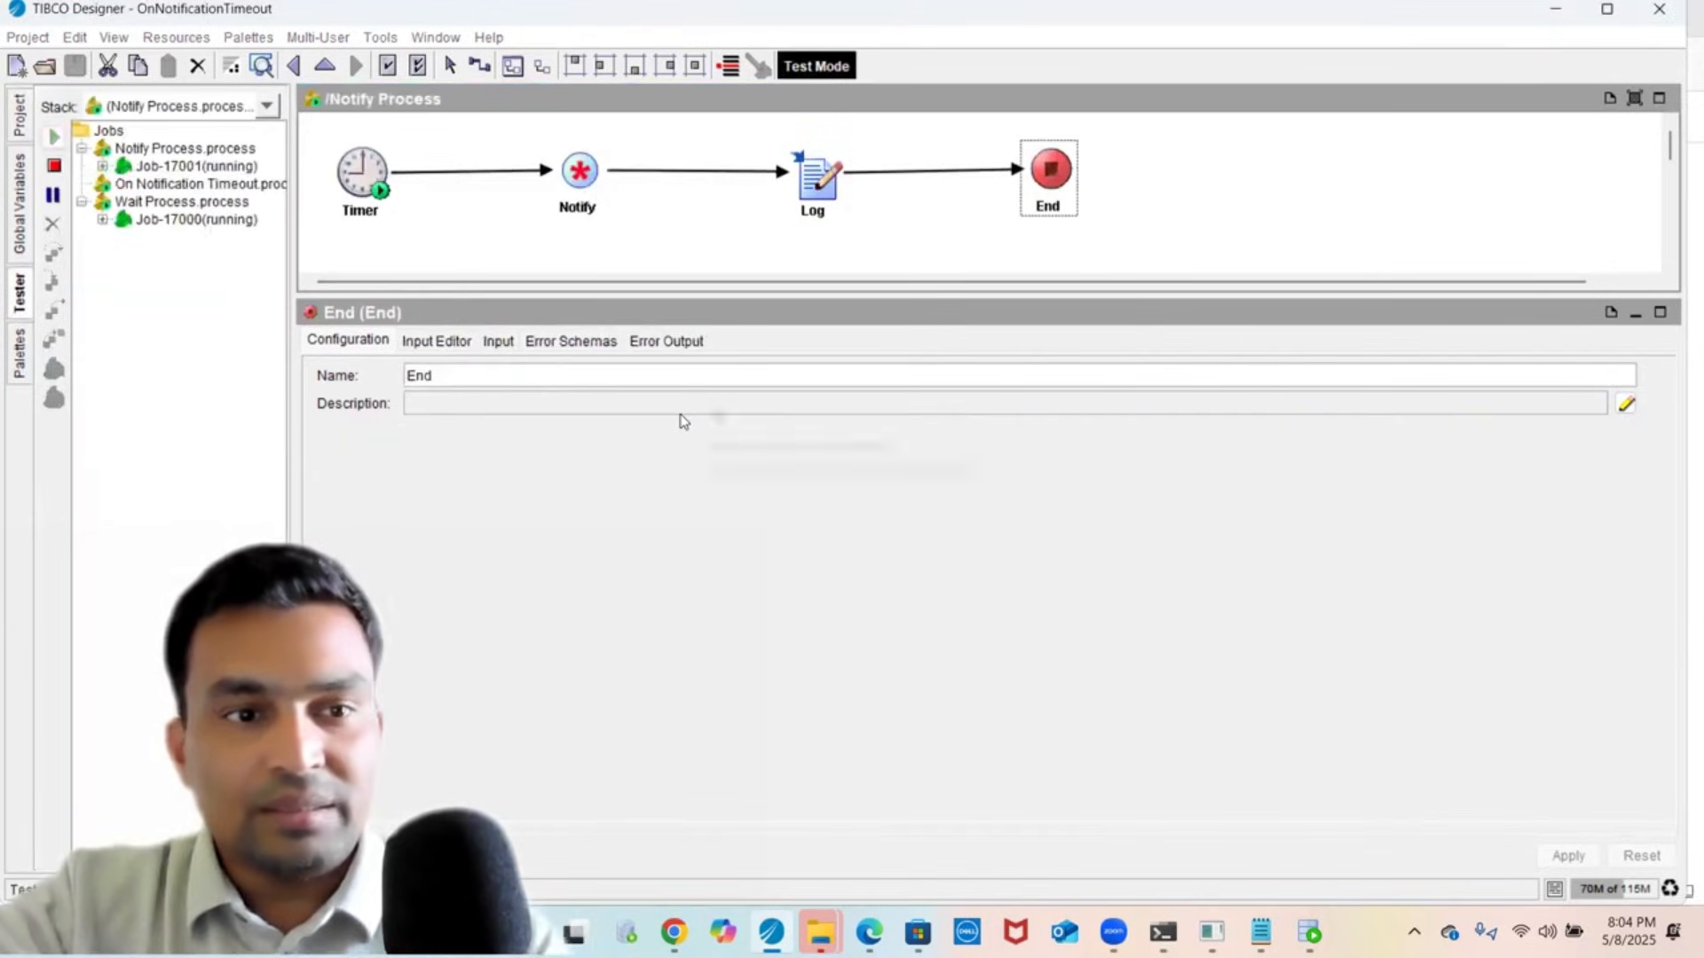
- Inspect the completed Notify job's Notify step input data
click(104, 168)
click(170, 185)
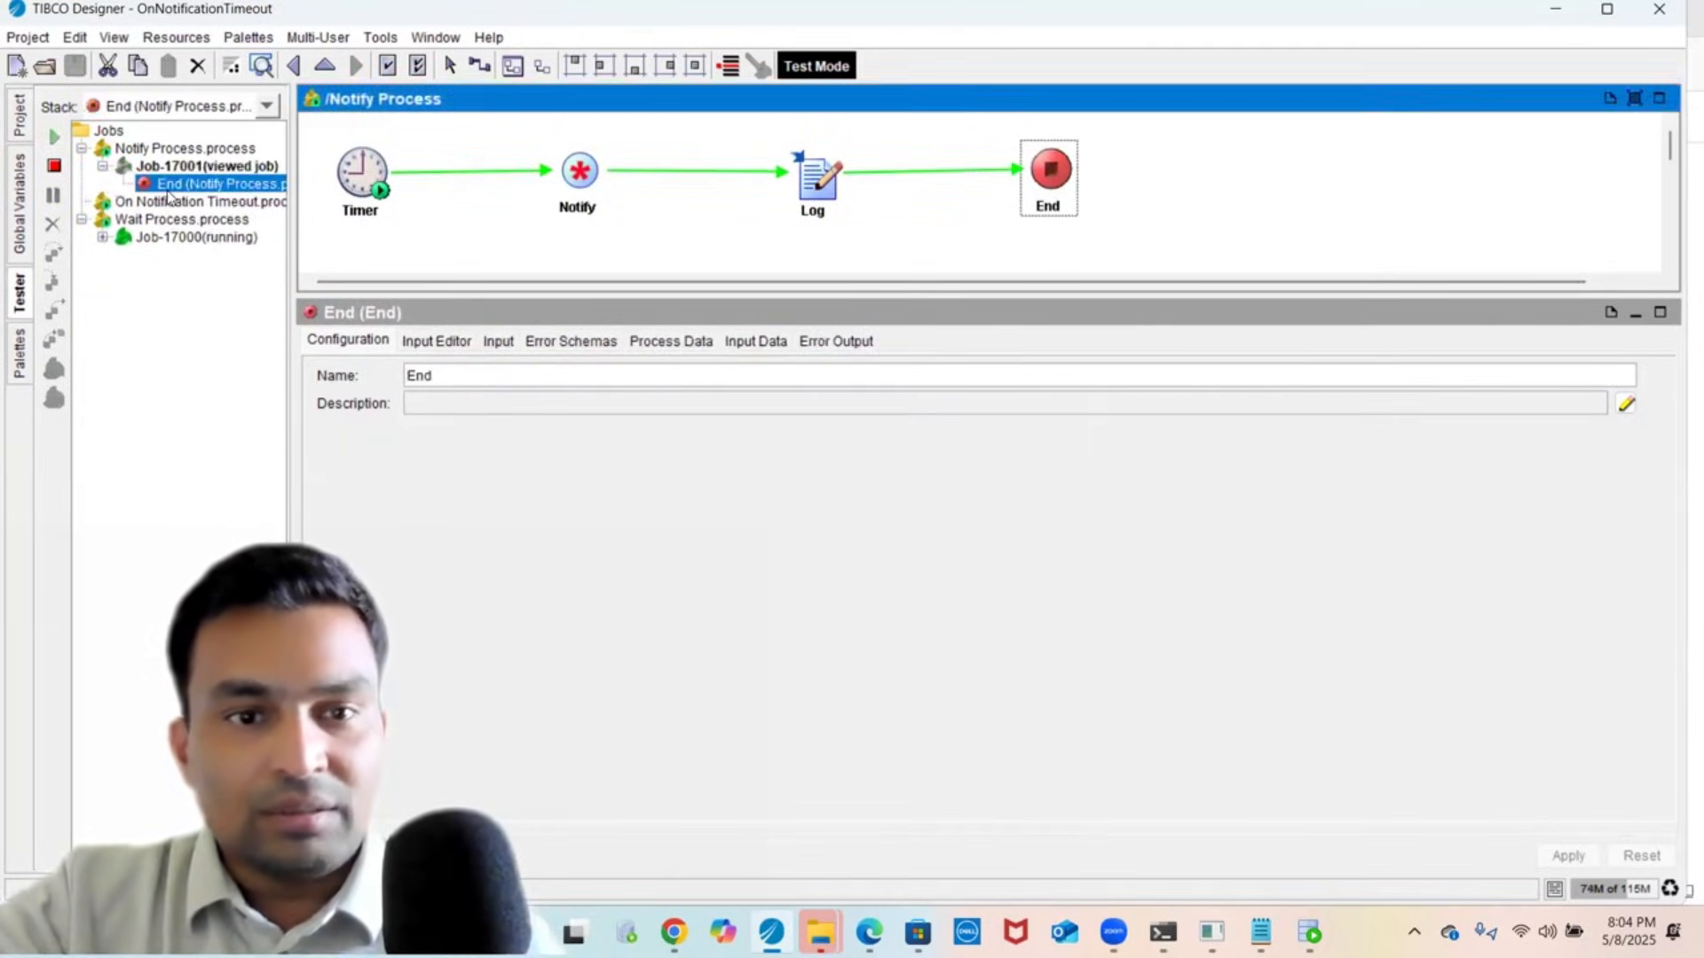
click(584, 182)
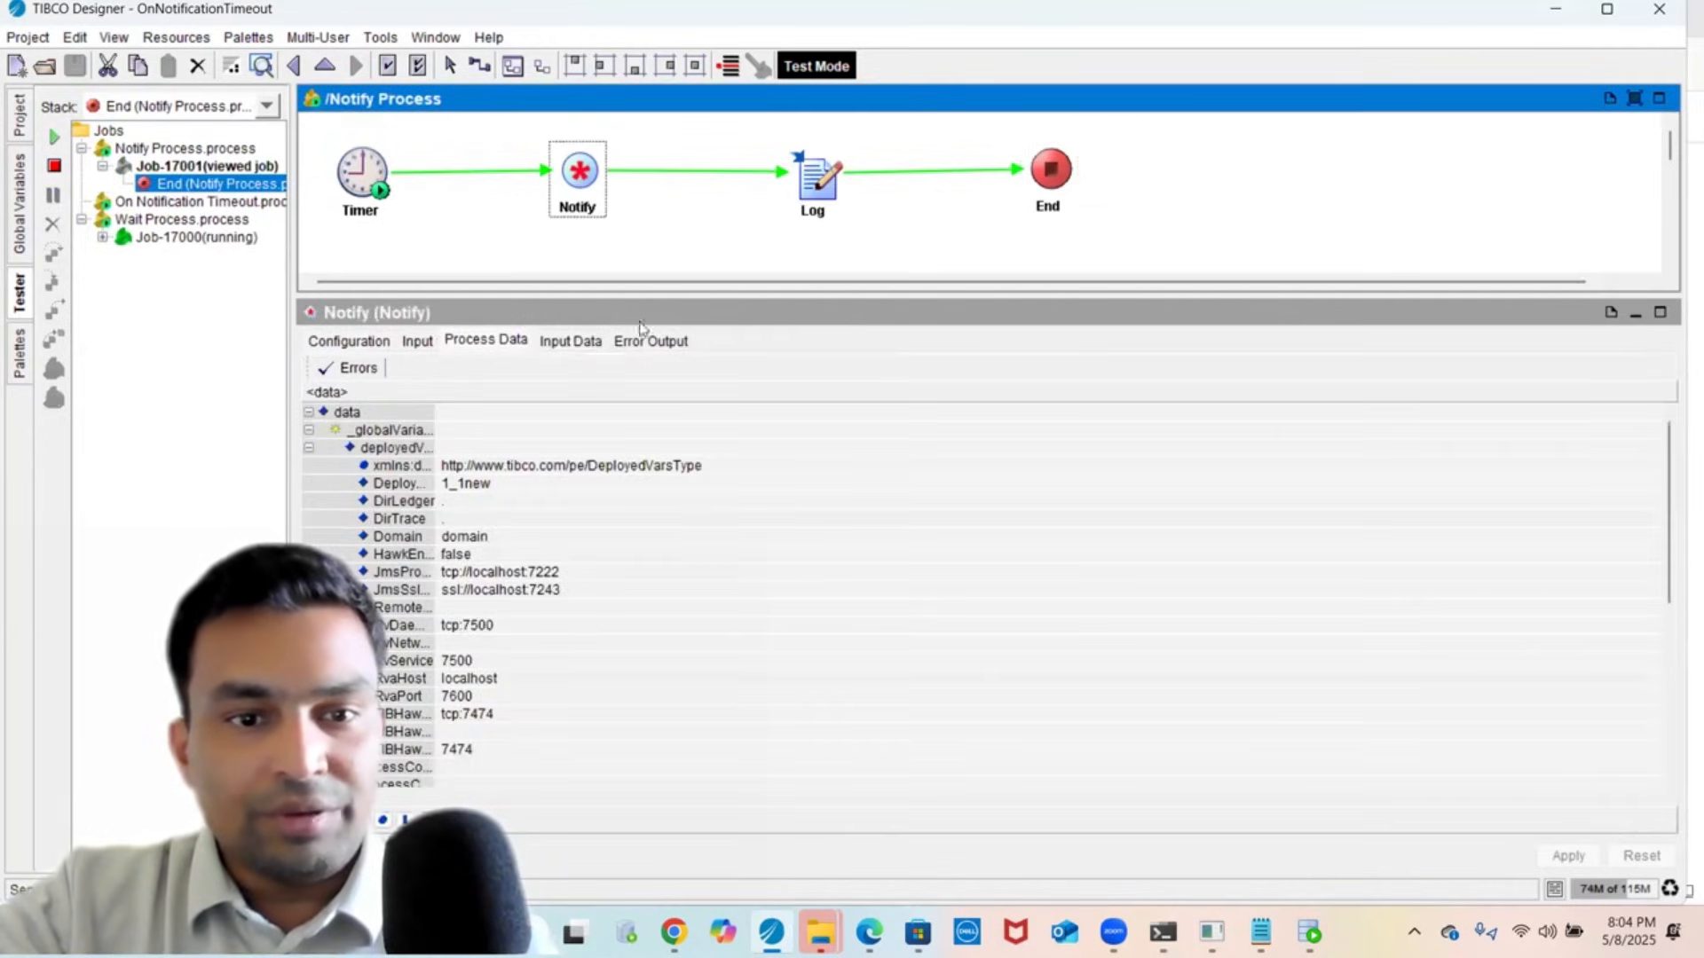
click(568, 342)
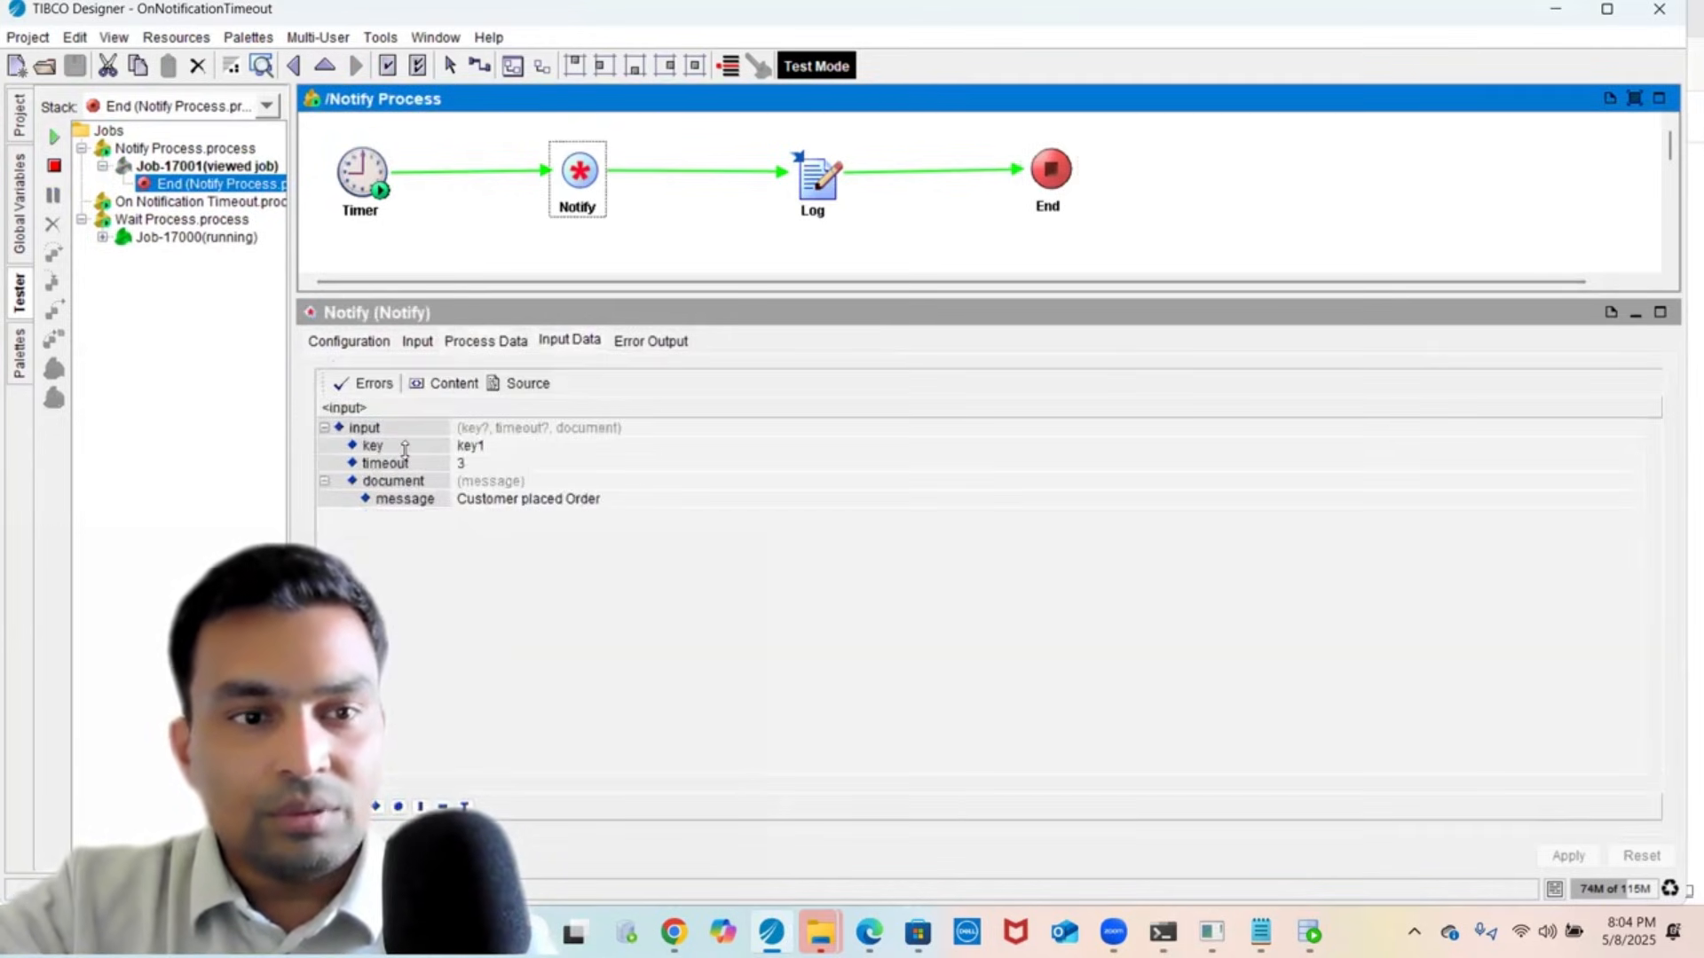
- Inspect the running Wait job's Sleep 1000 ms interval and Wait step data
click(102, 237)
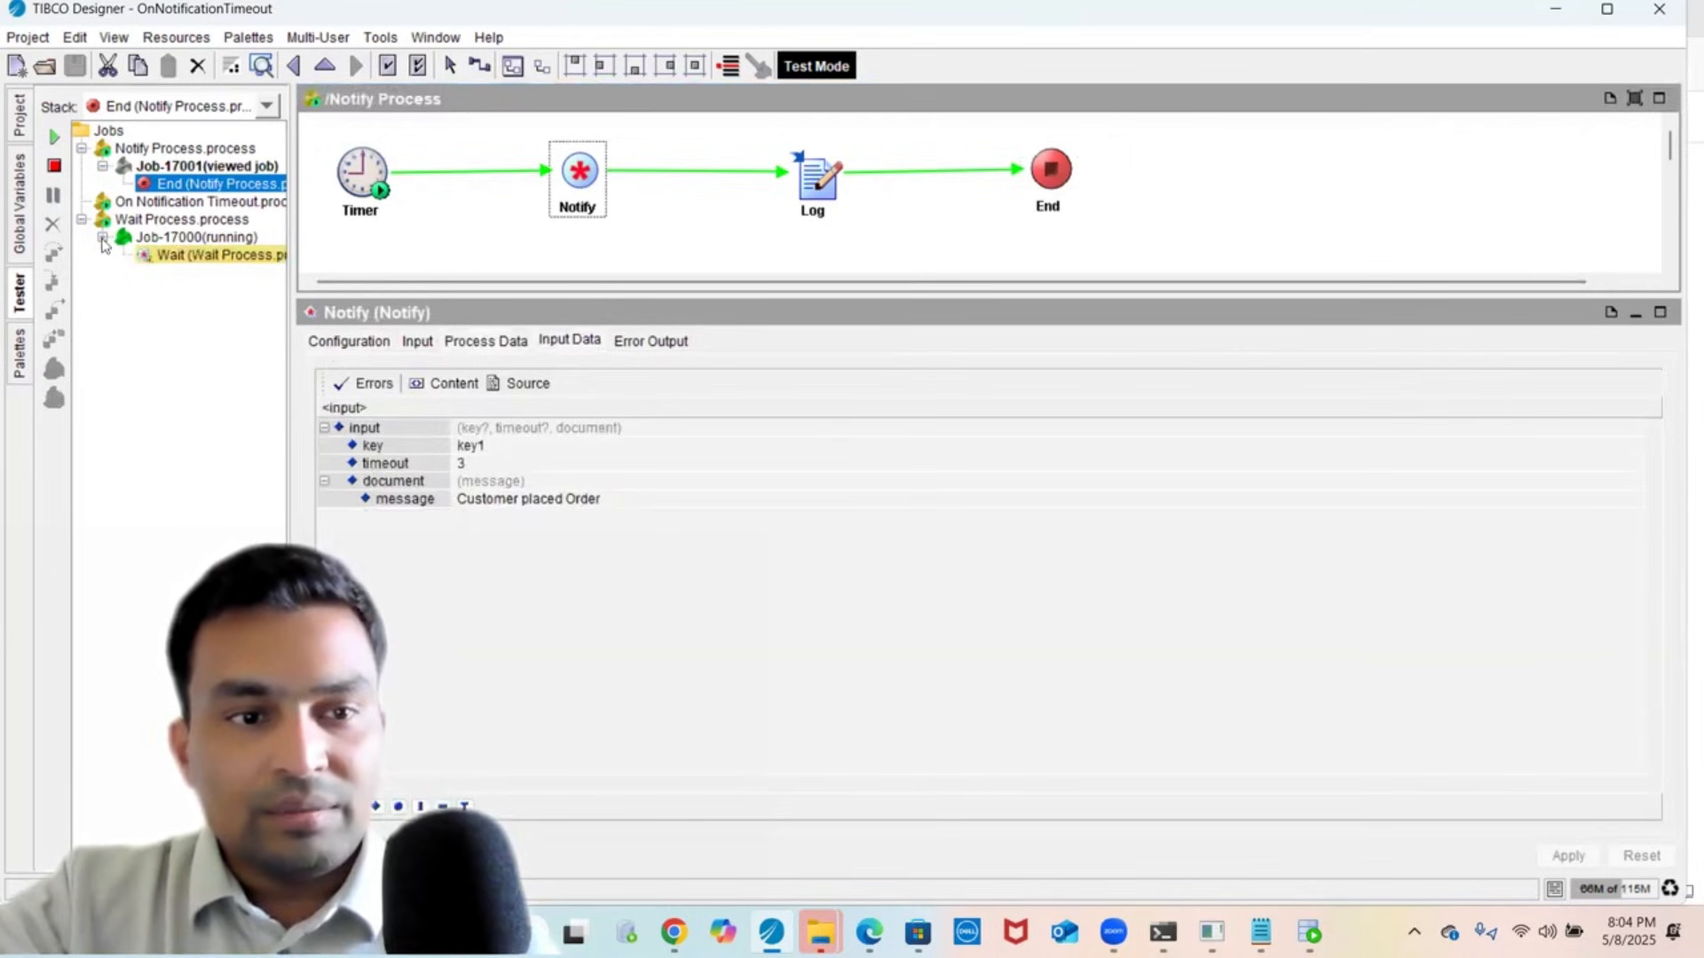
click(174, 257)
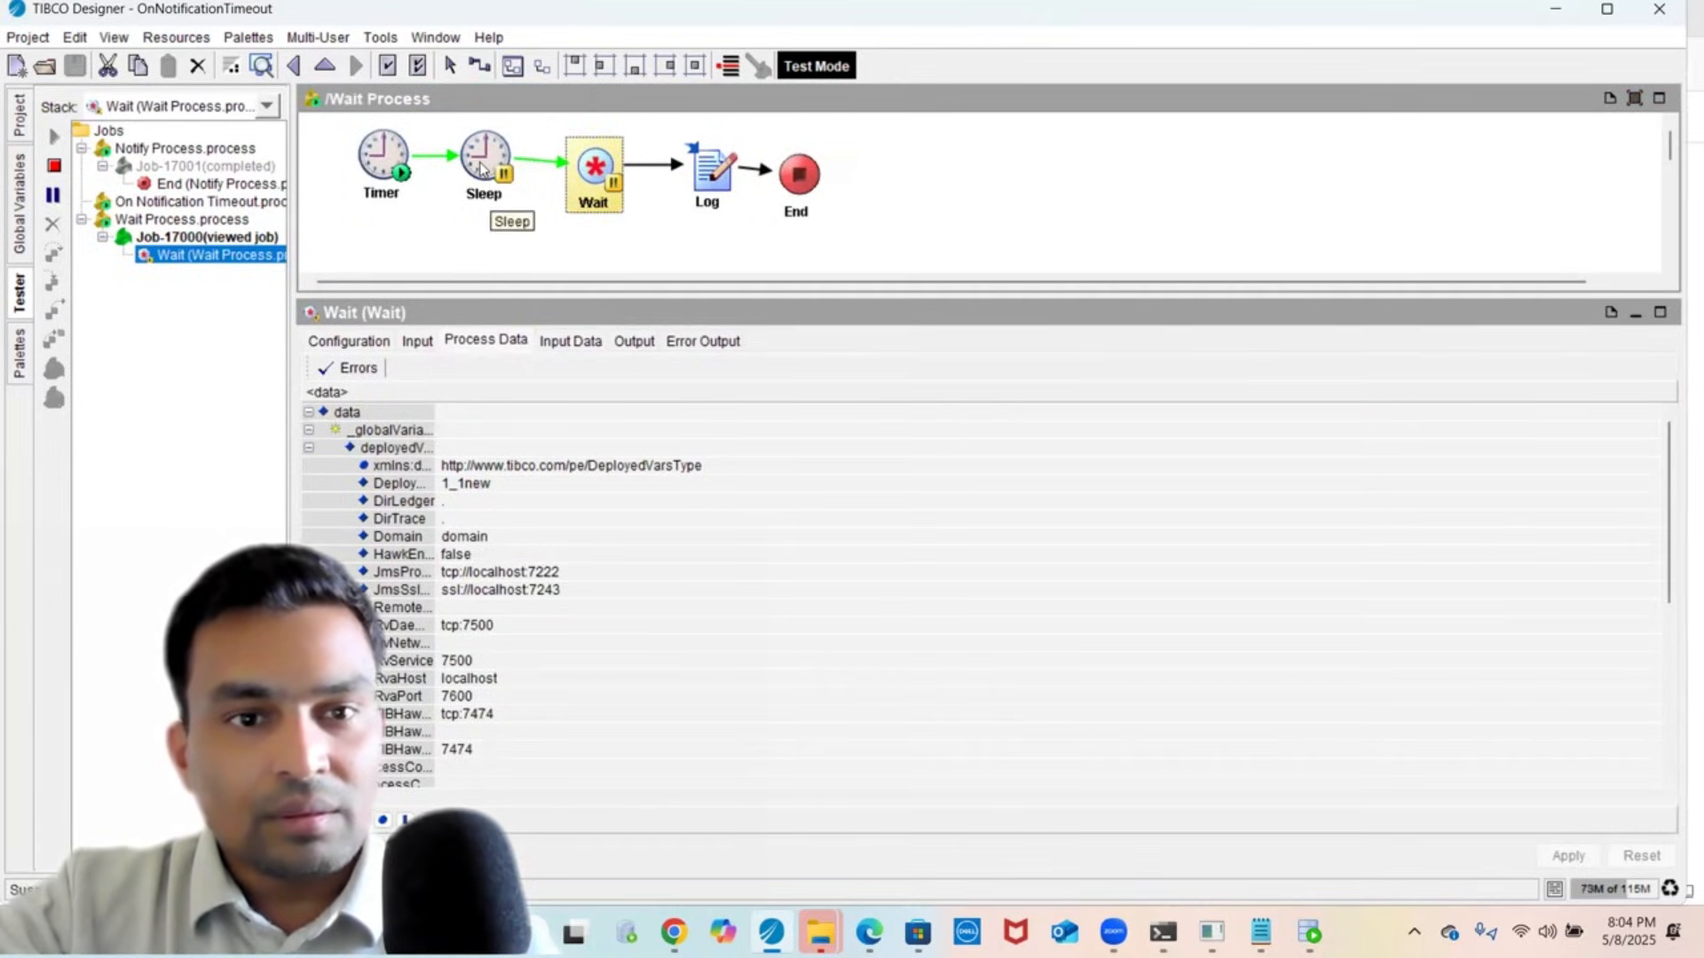
click(480, 169)
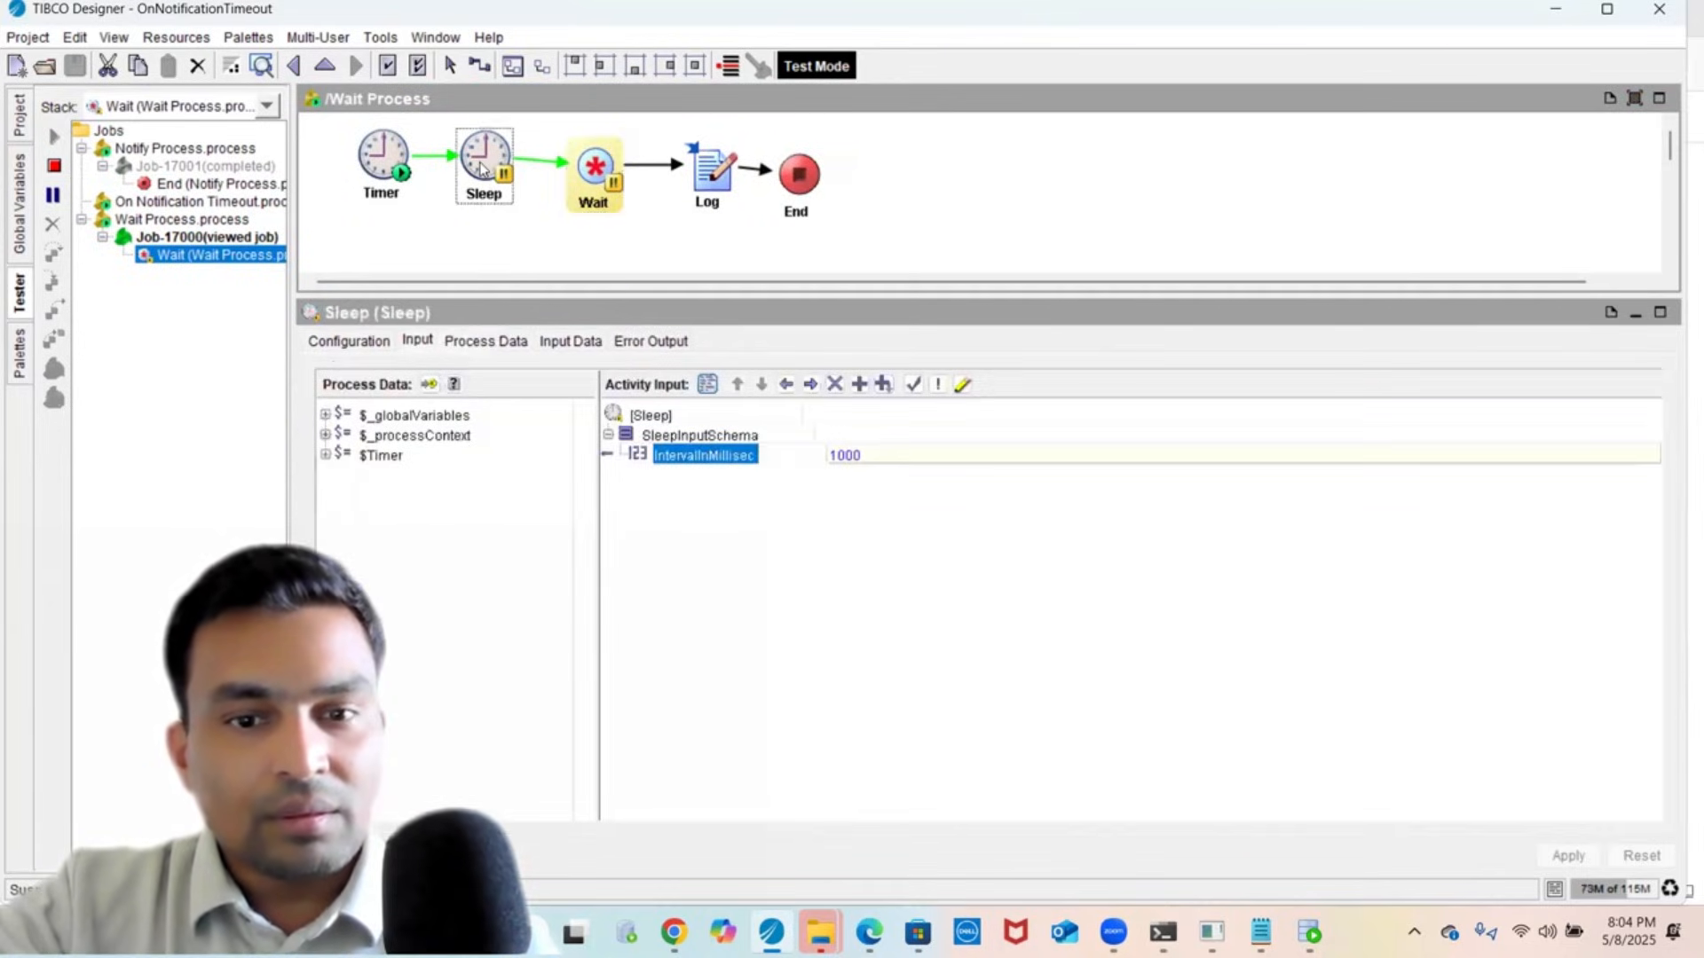
click(675, 441)
click(685, 458)
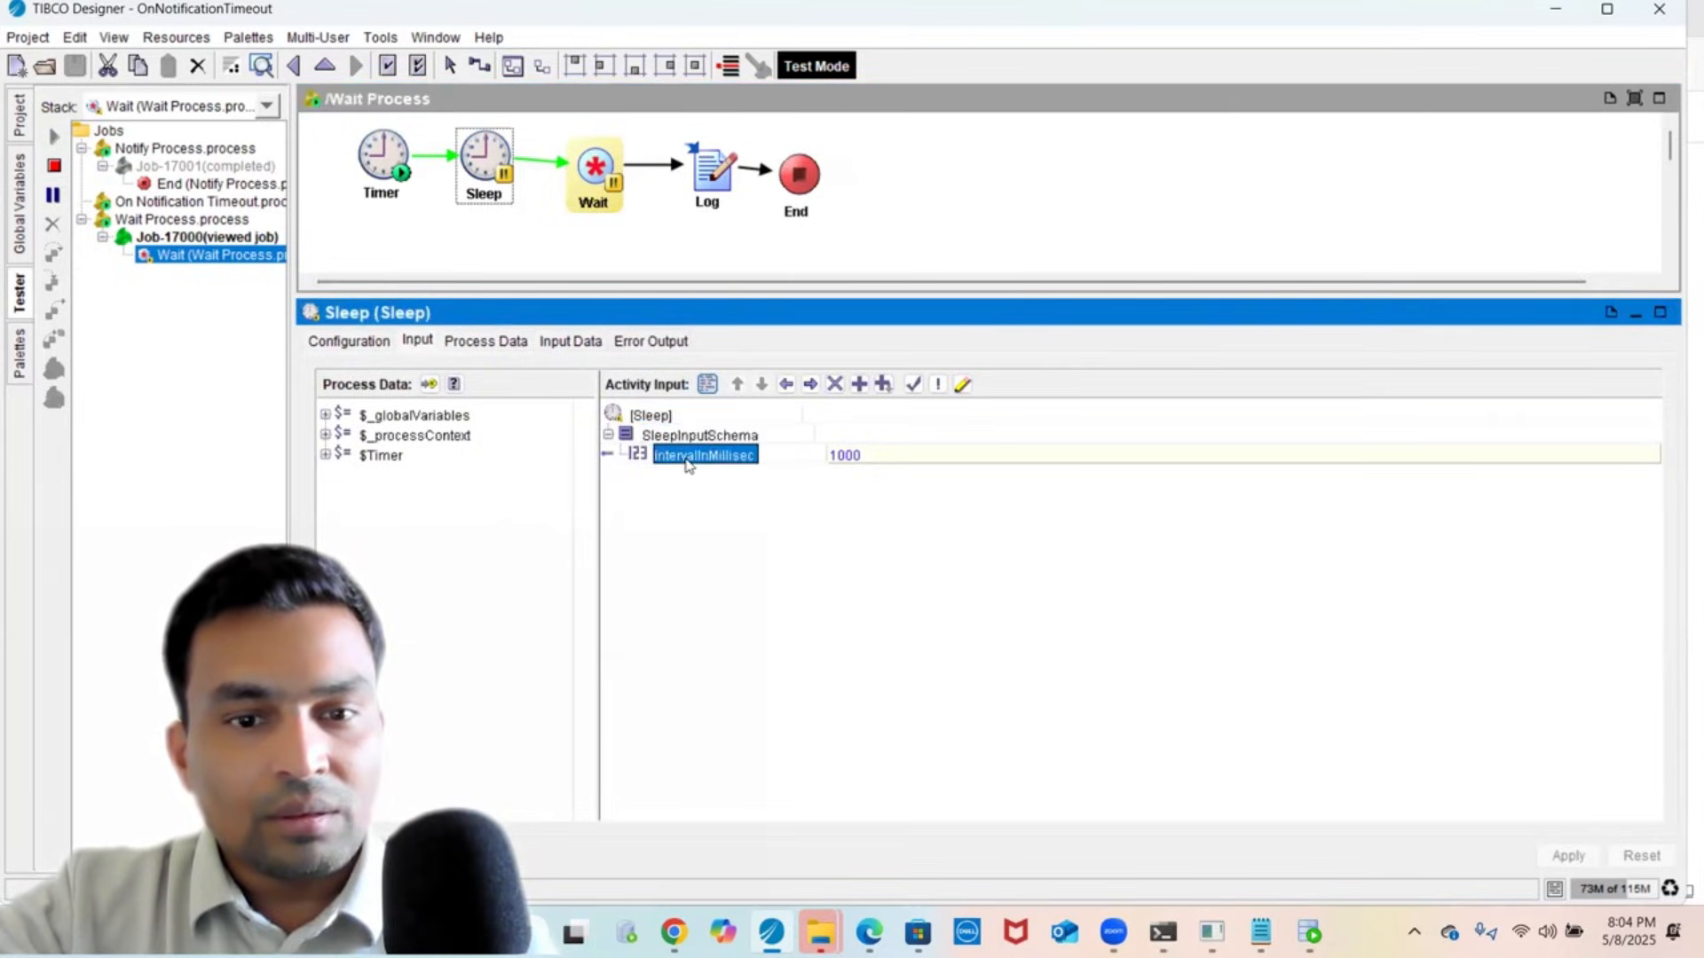
click(593, 191)
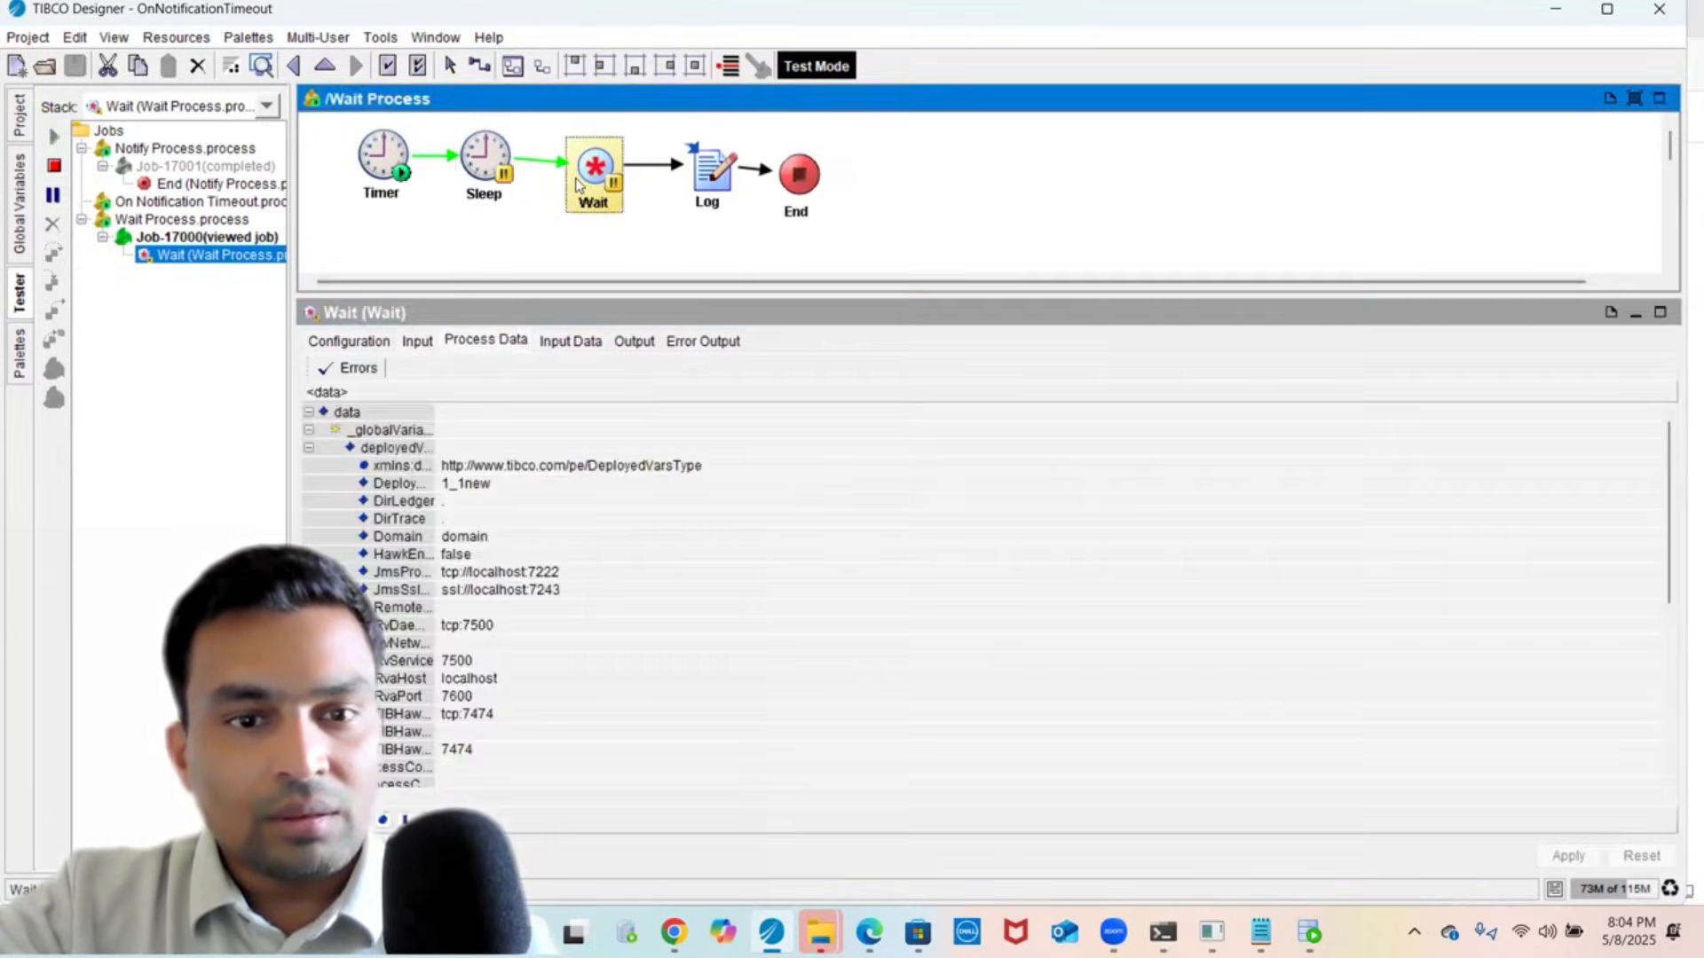
click(633, 341)
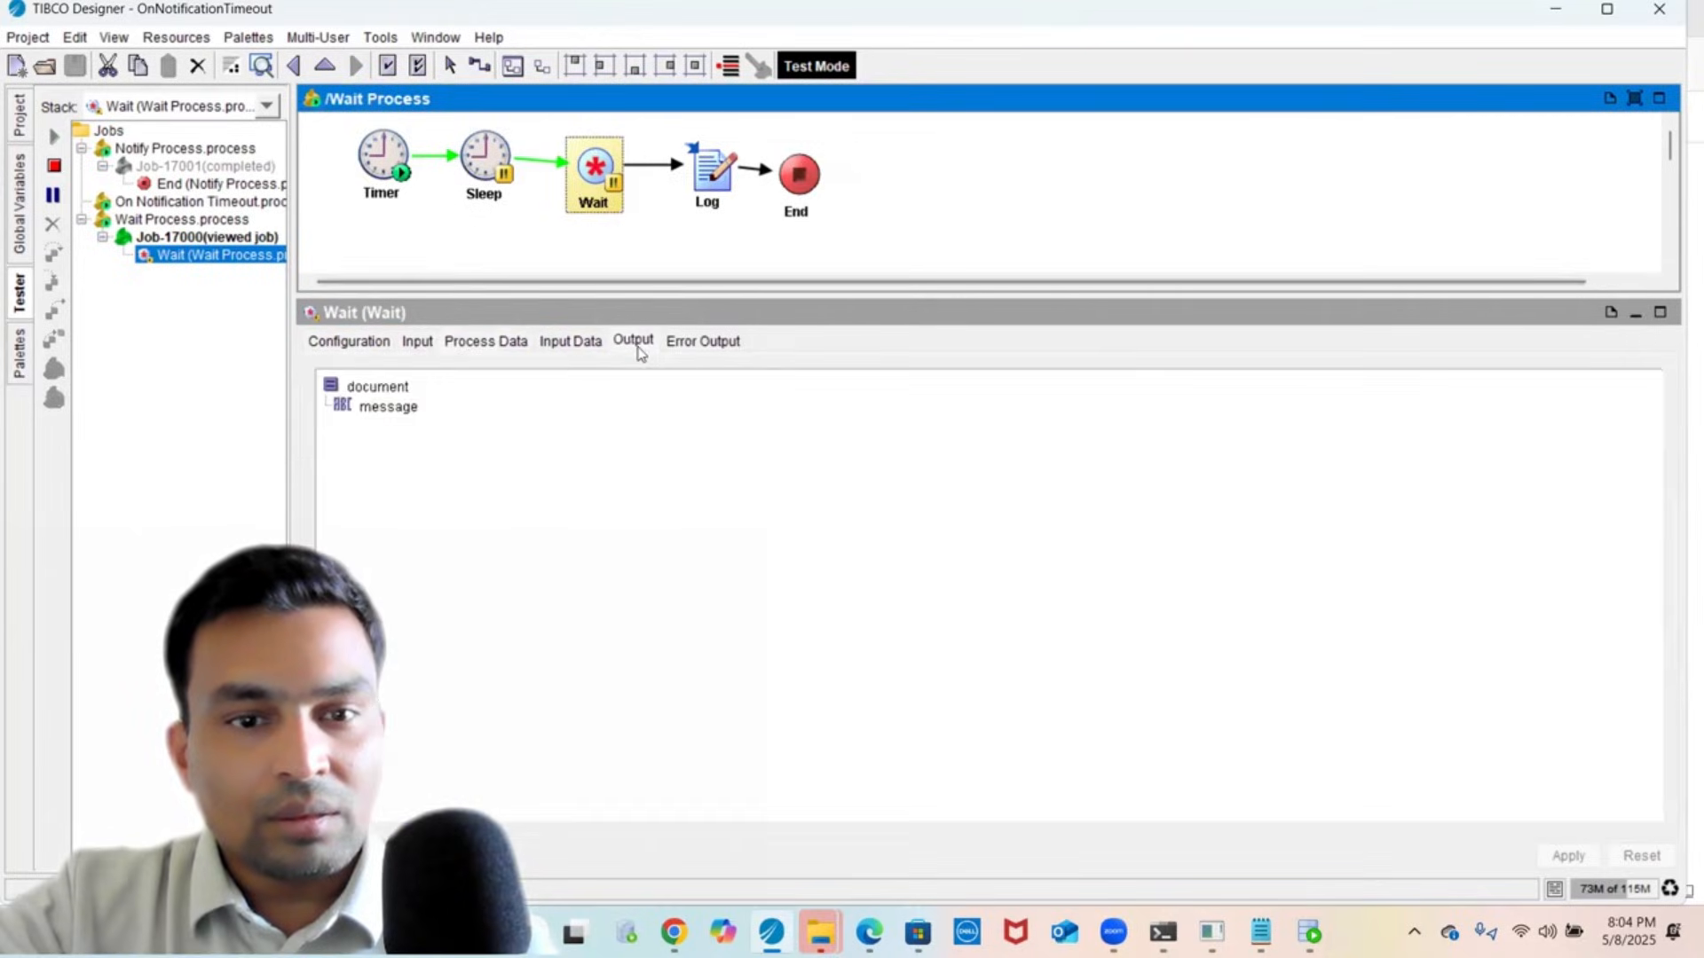
click(568, 342)
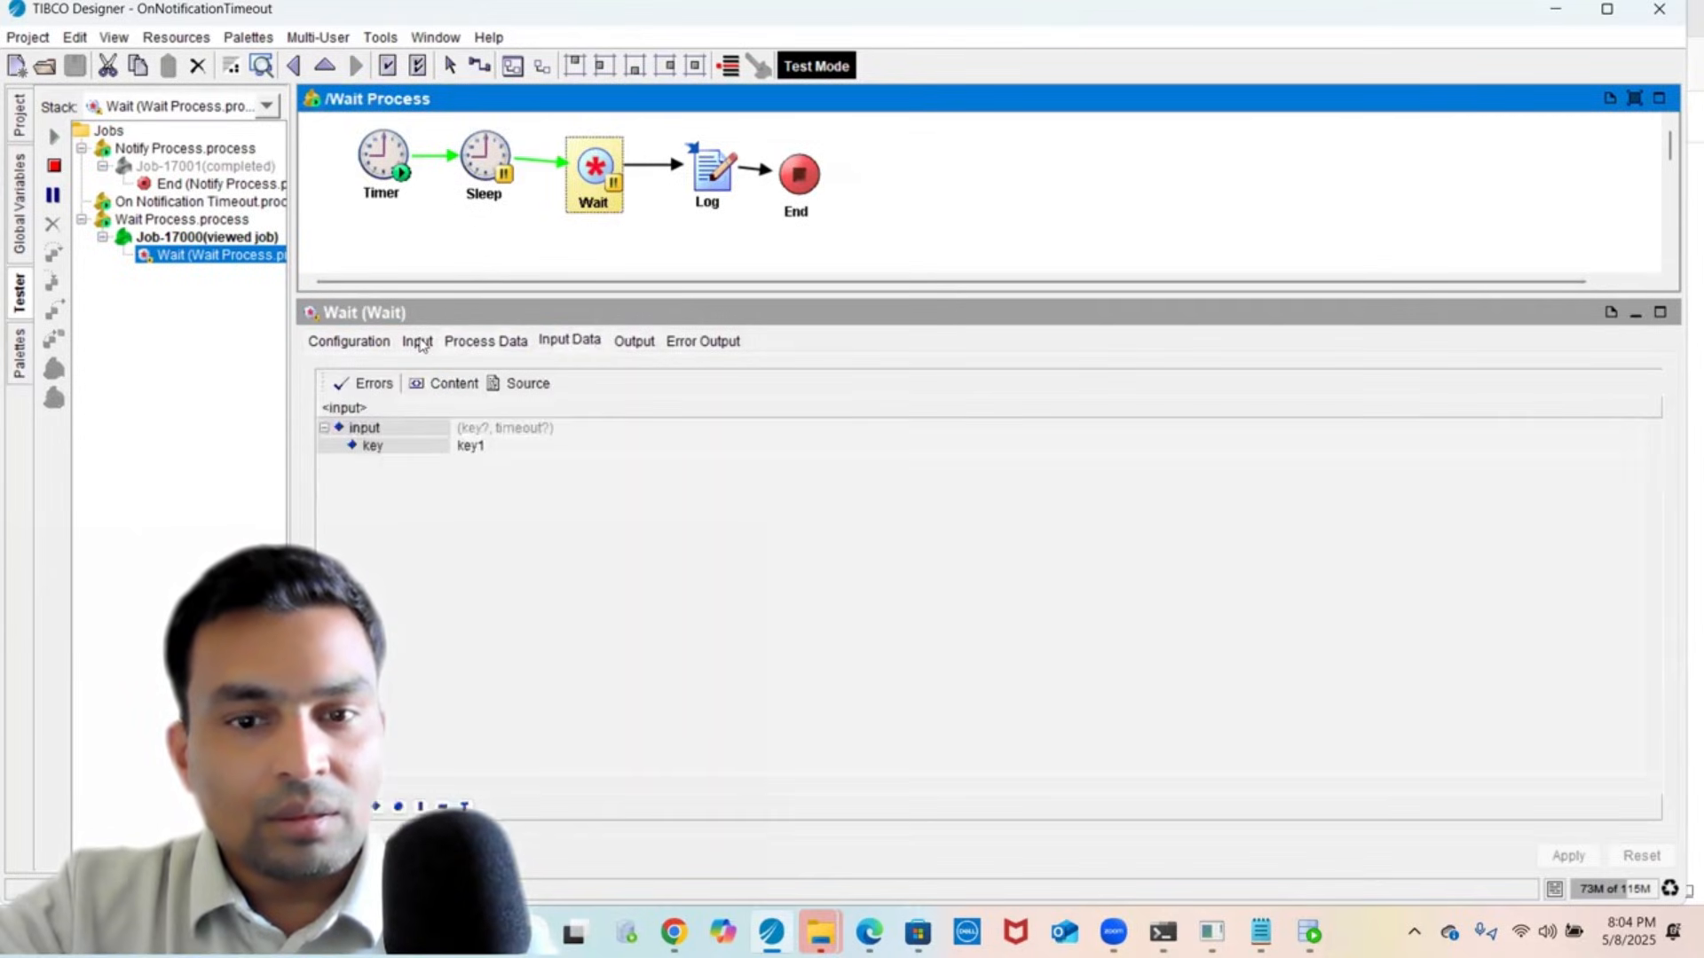
click(417, 342)
click(483, 164)
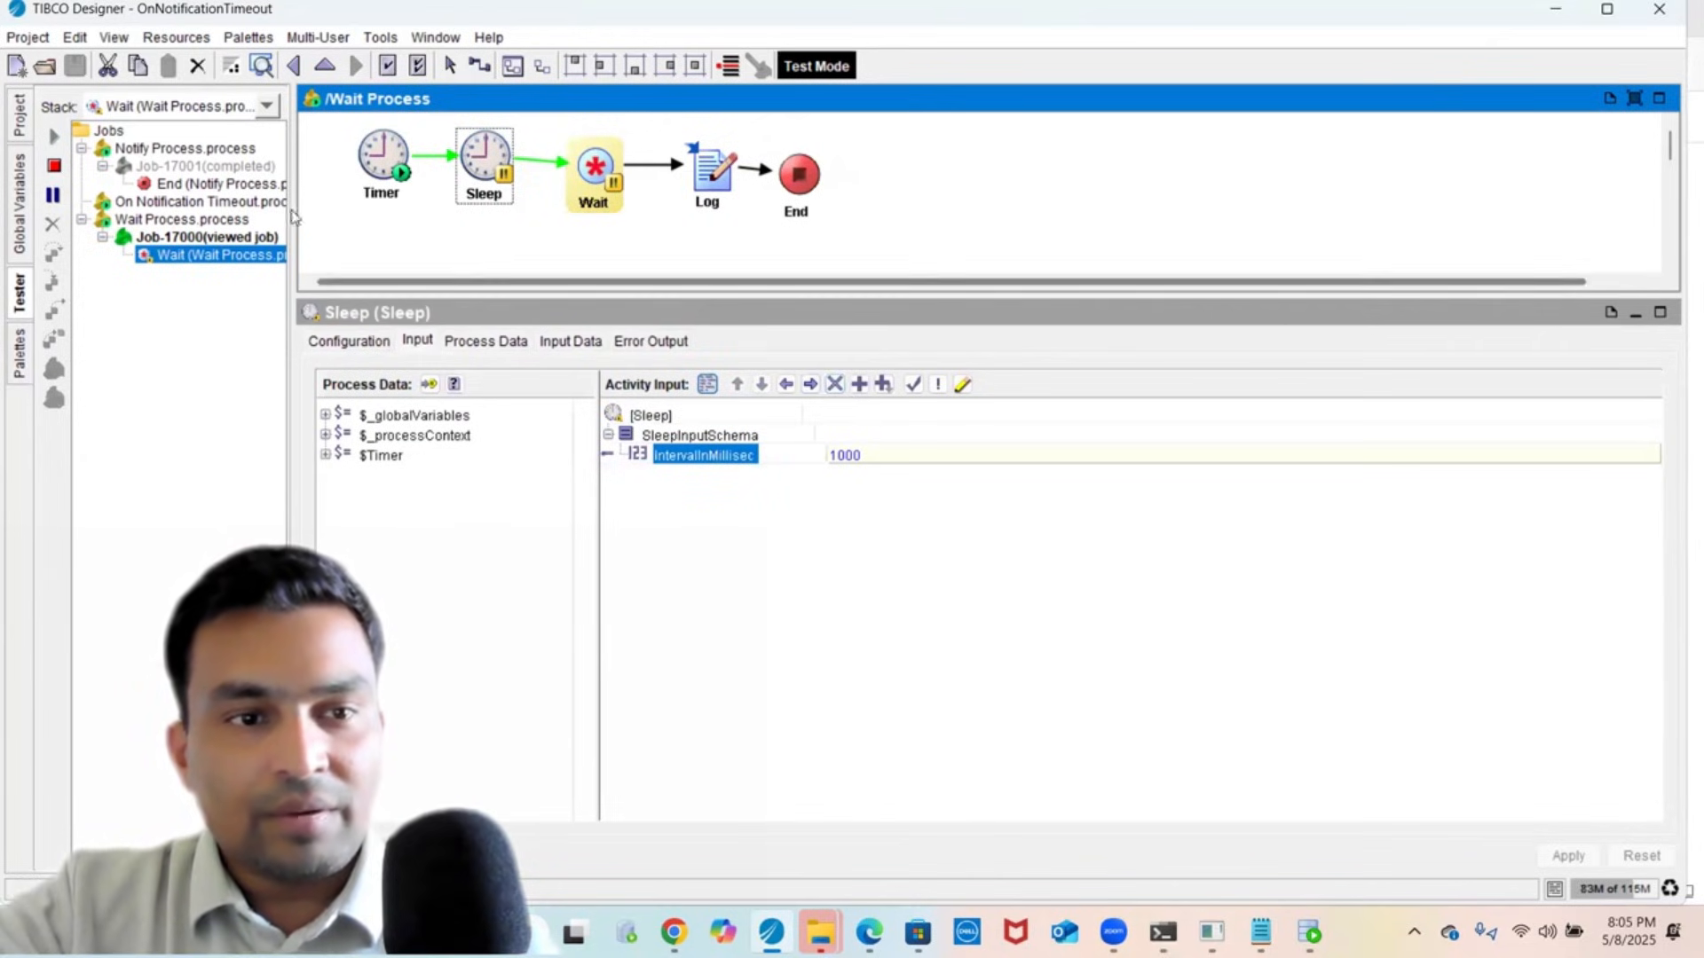
- Check the Notify timeout value of 3, then switch between the Notify and Wait jobs
click(213, 184)
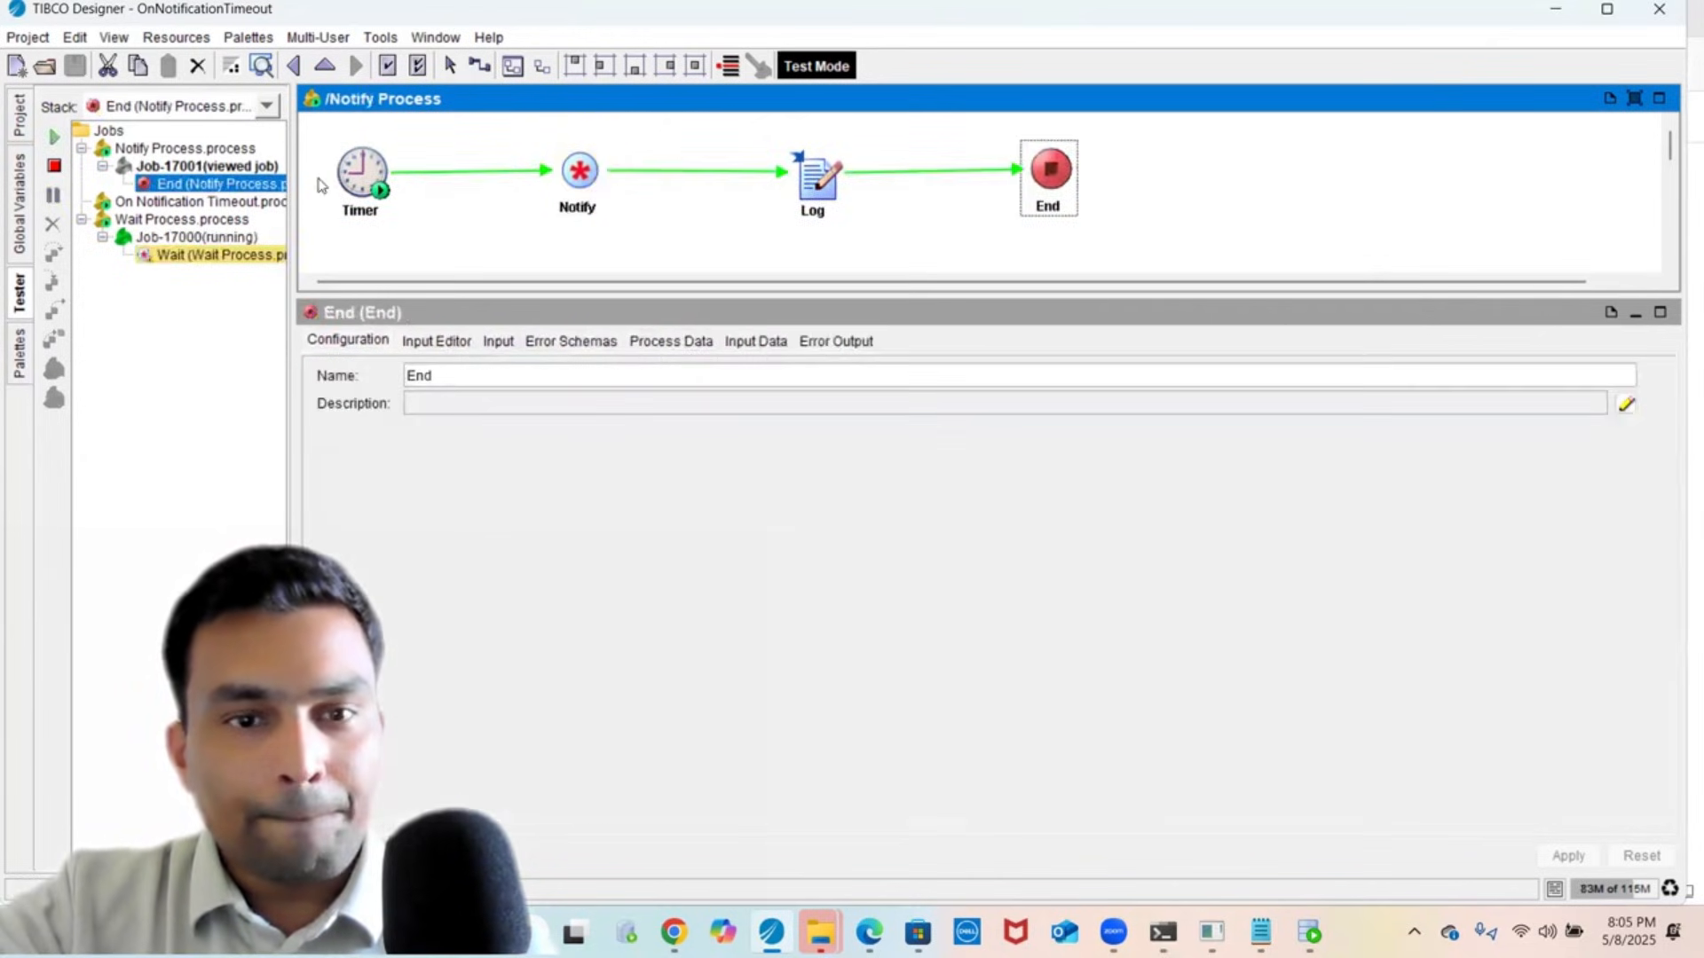
click(573, 181)
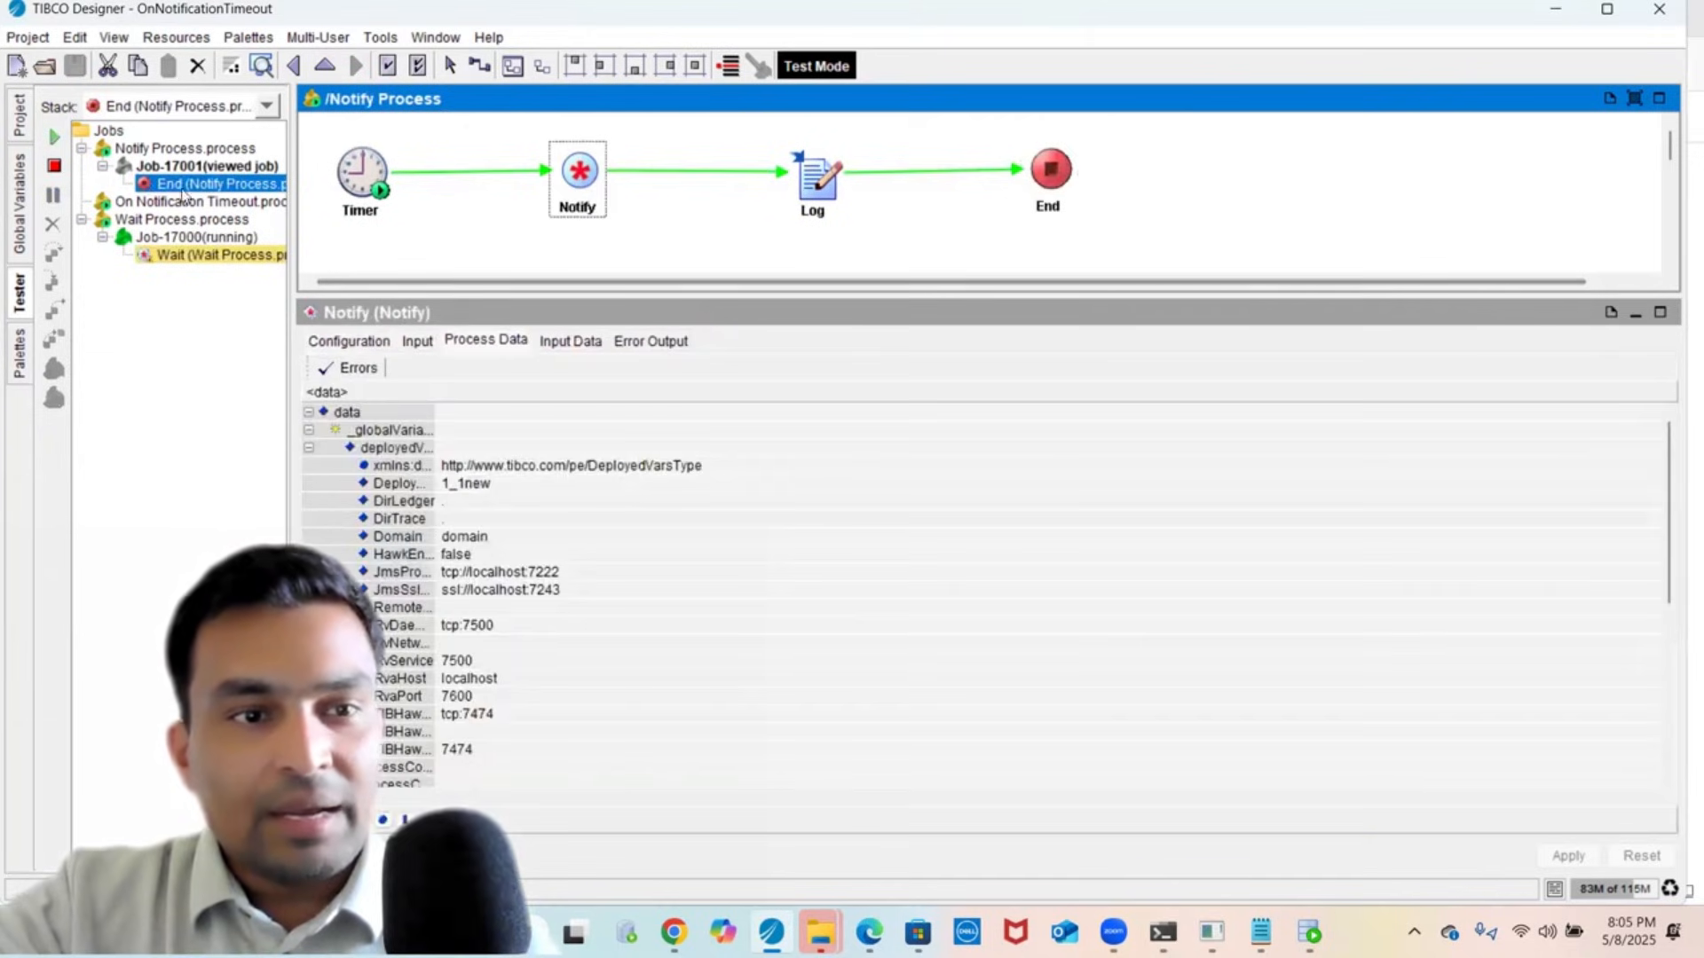
click(417, 341)
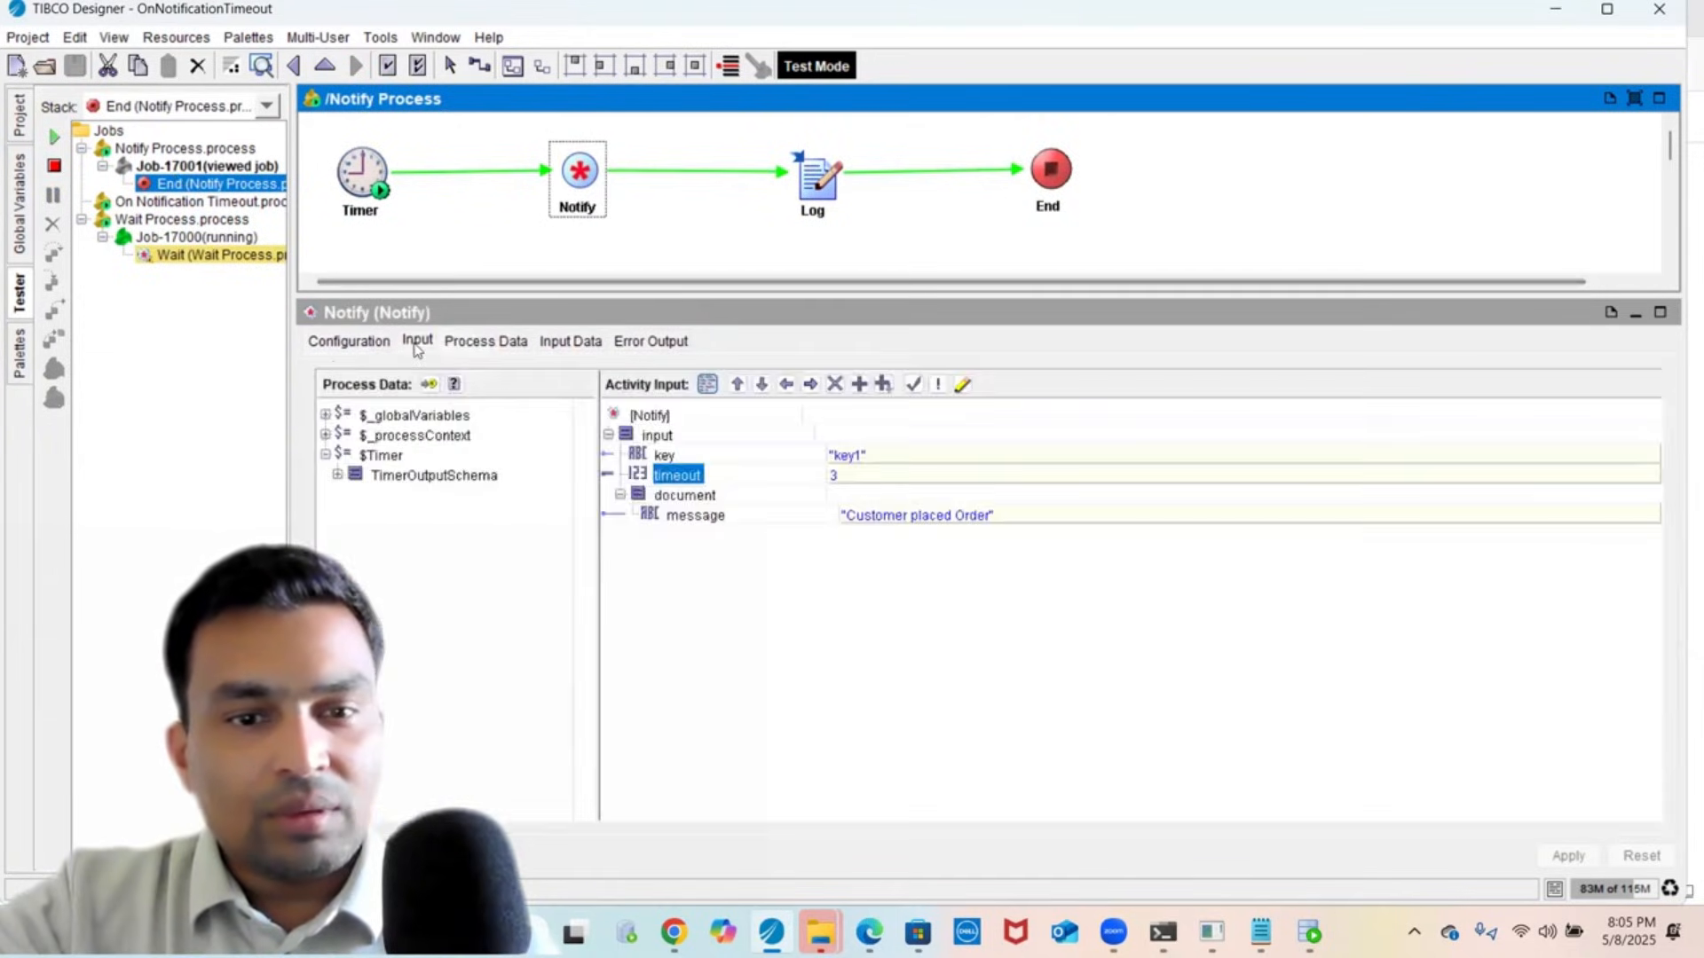
click(874, 474)
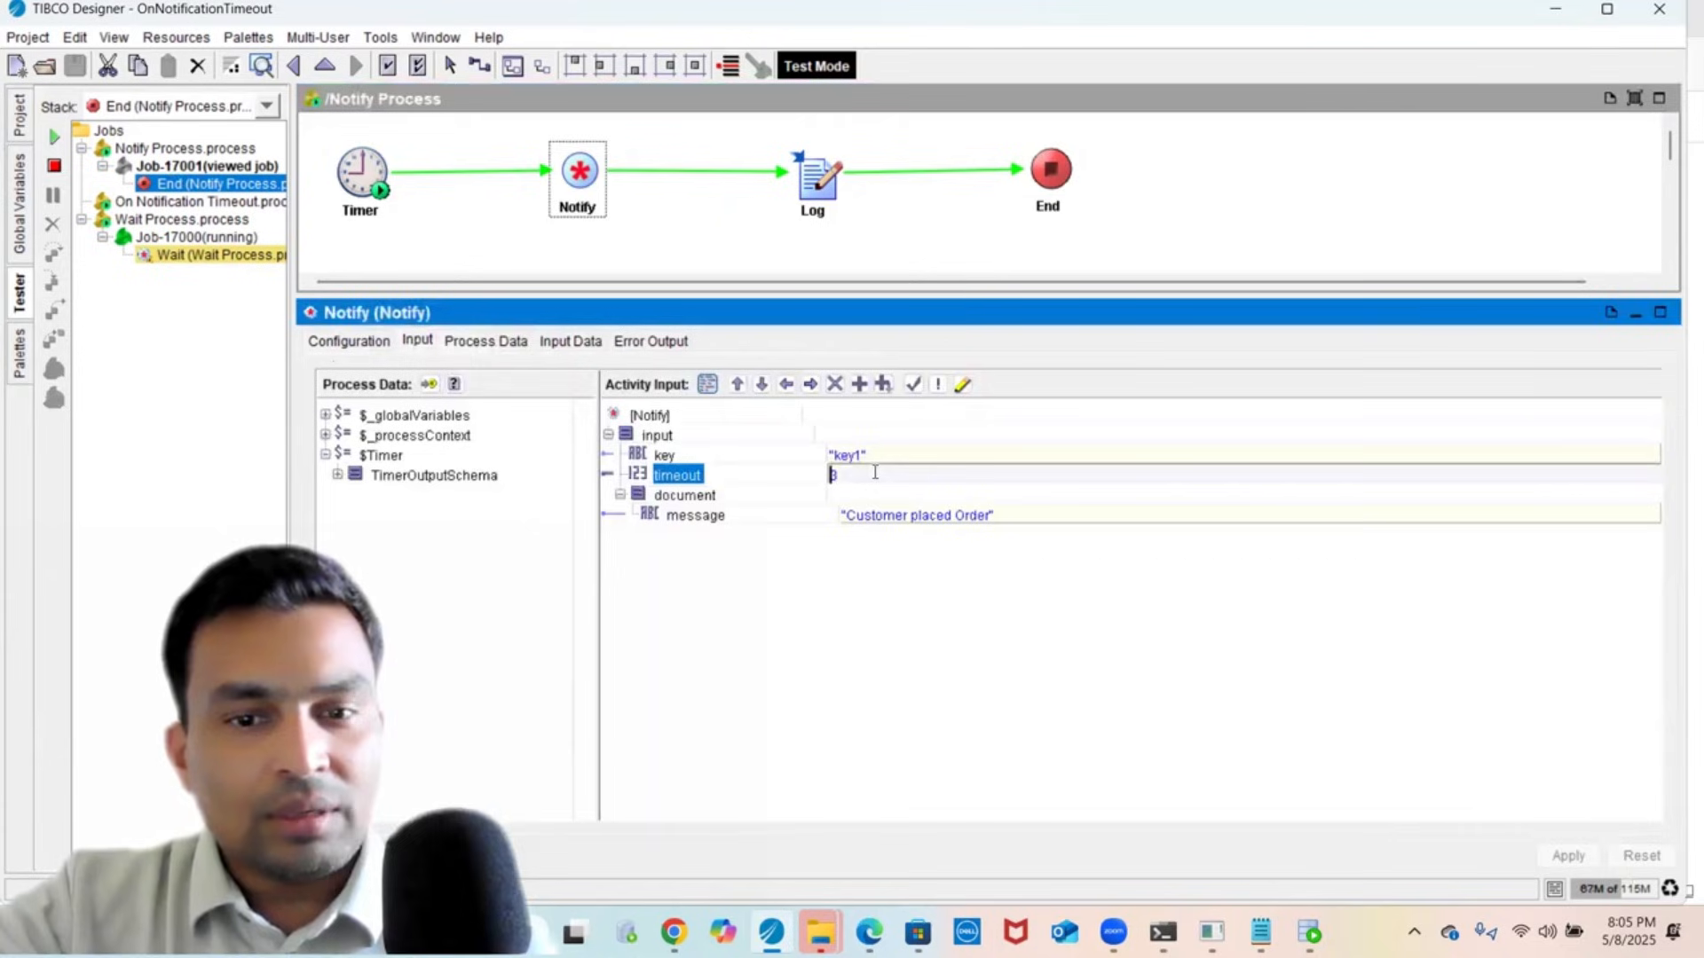
click(184, 257)
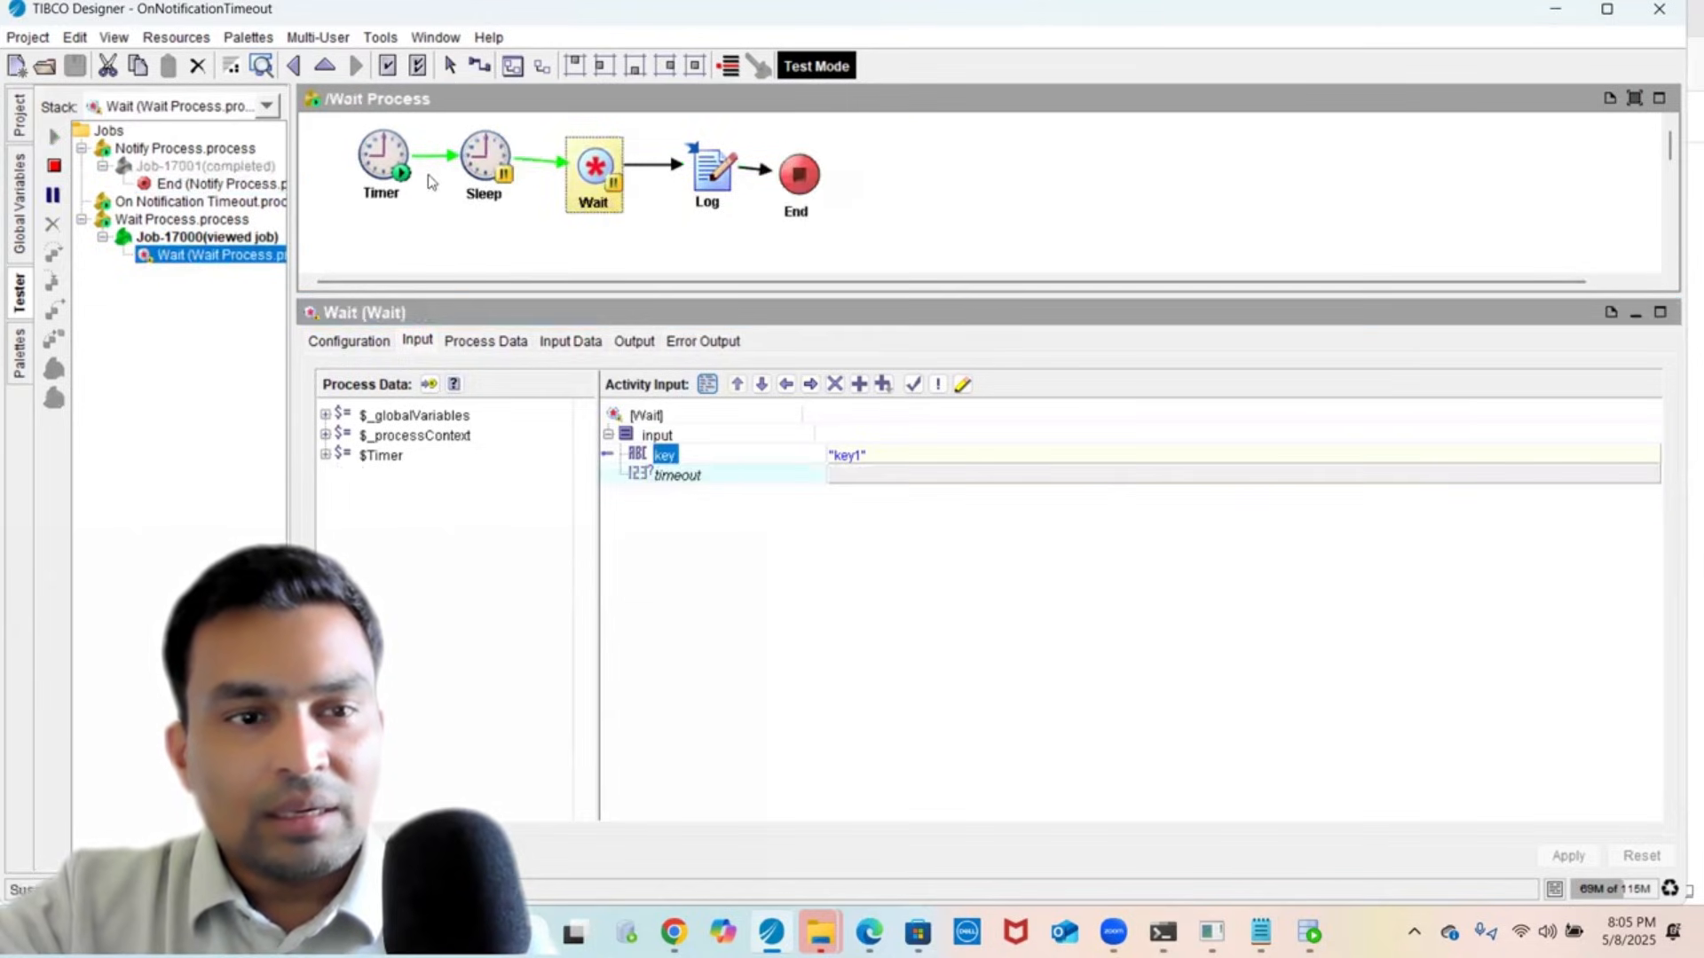
click(174, 185)
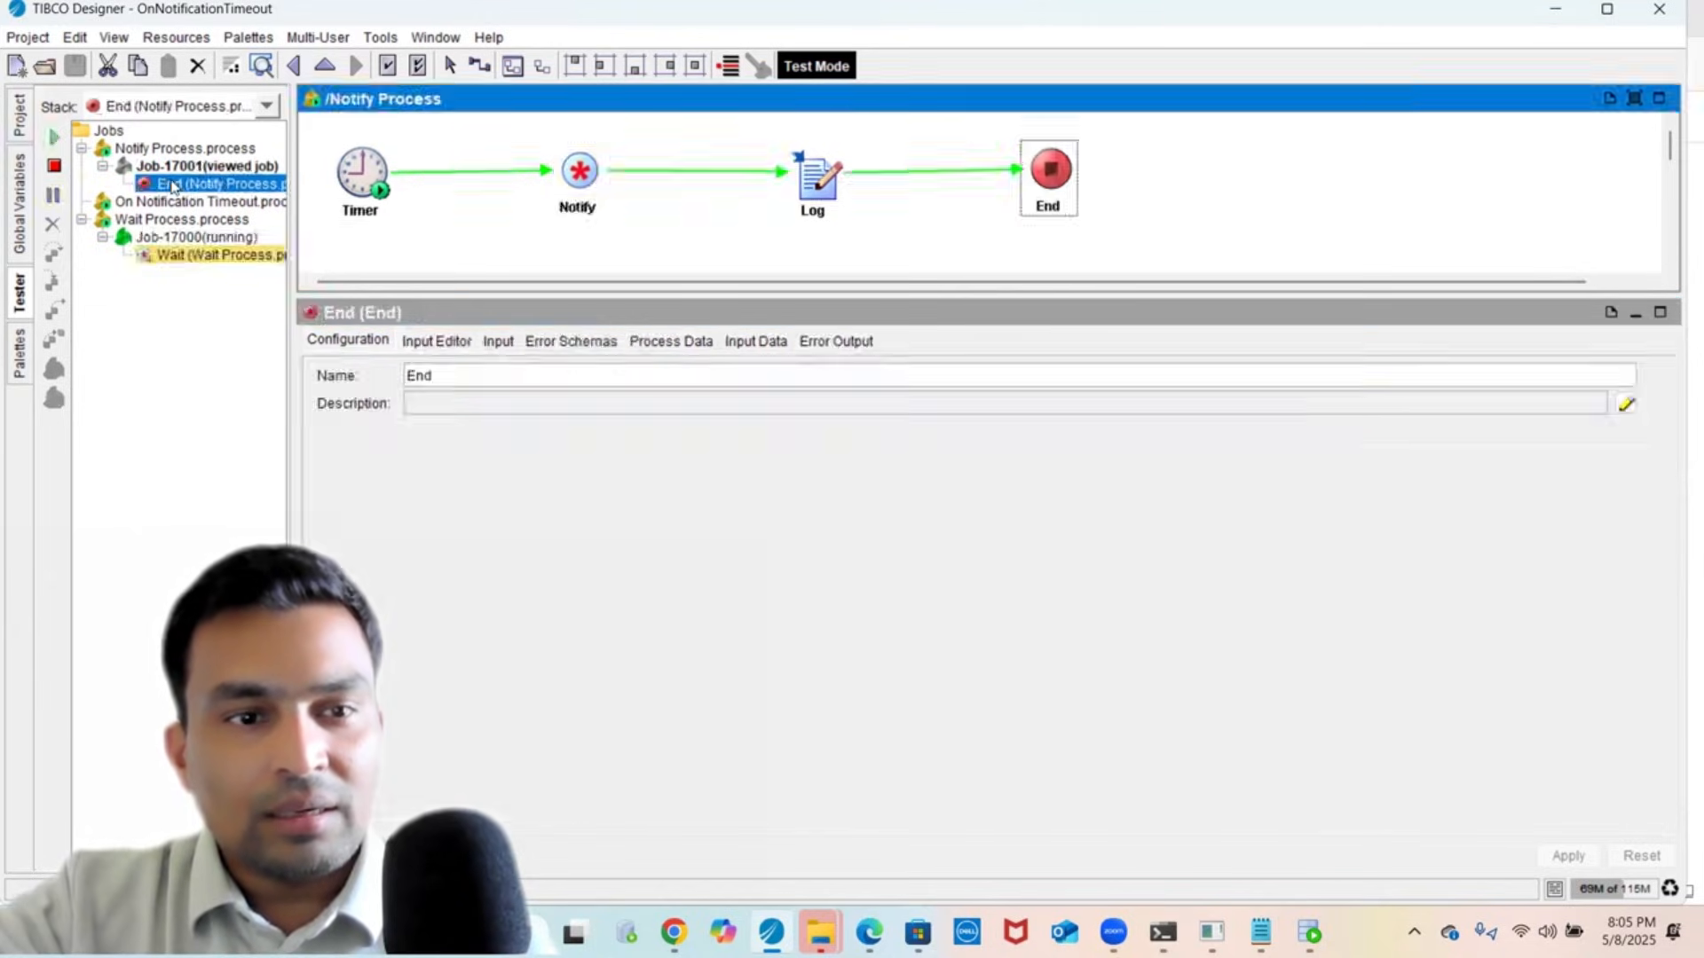
click(193, 258)
- Change the Sleep interval to 10000 ms, stop testing and save the project
click(465, 188)
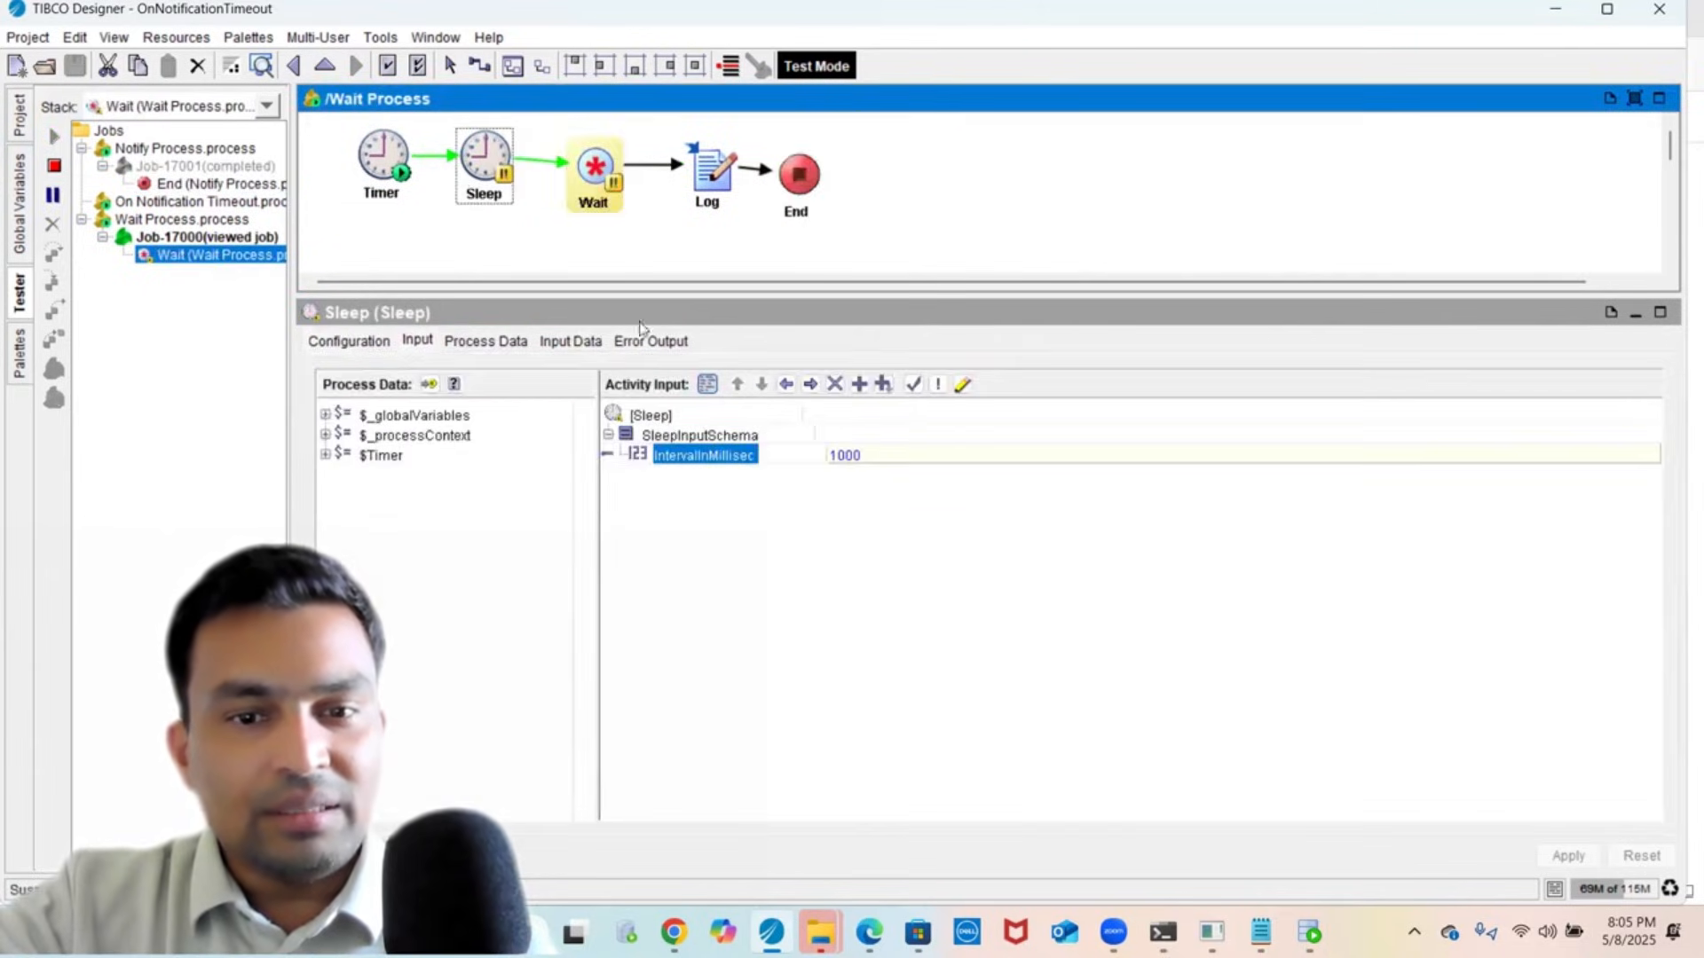
click(936, 454)
text(0)
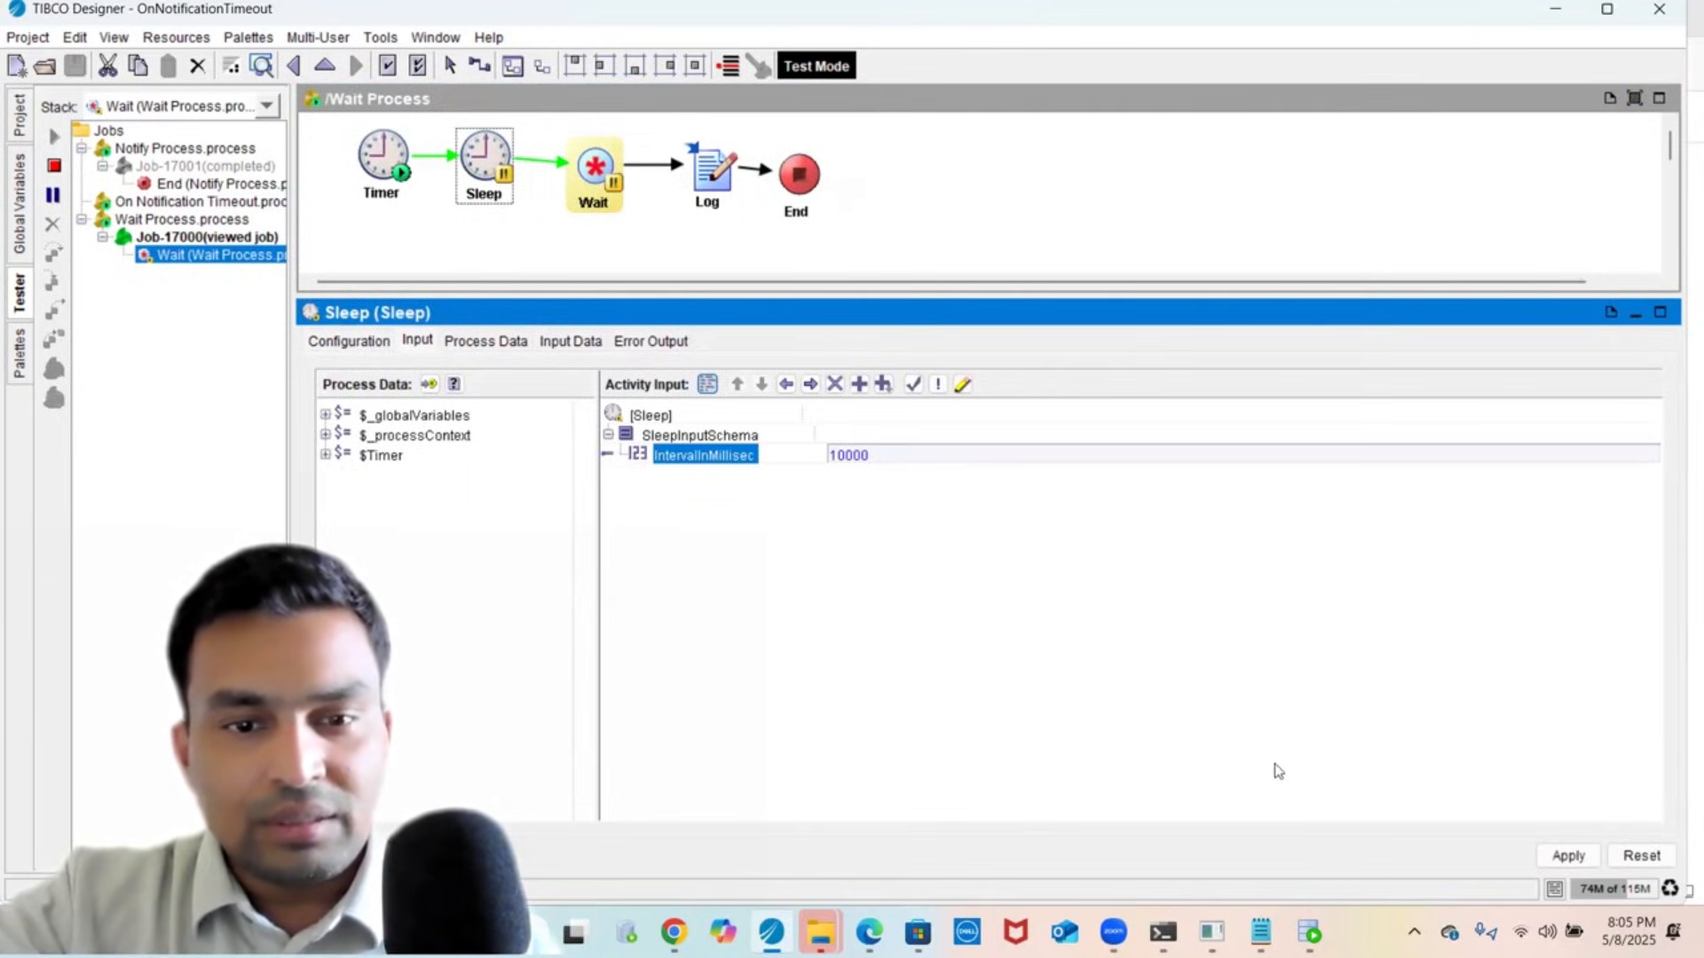
click(1568, 855)
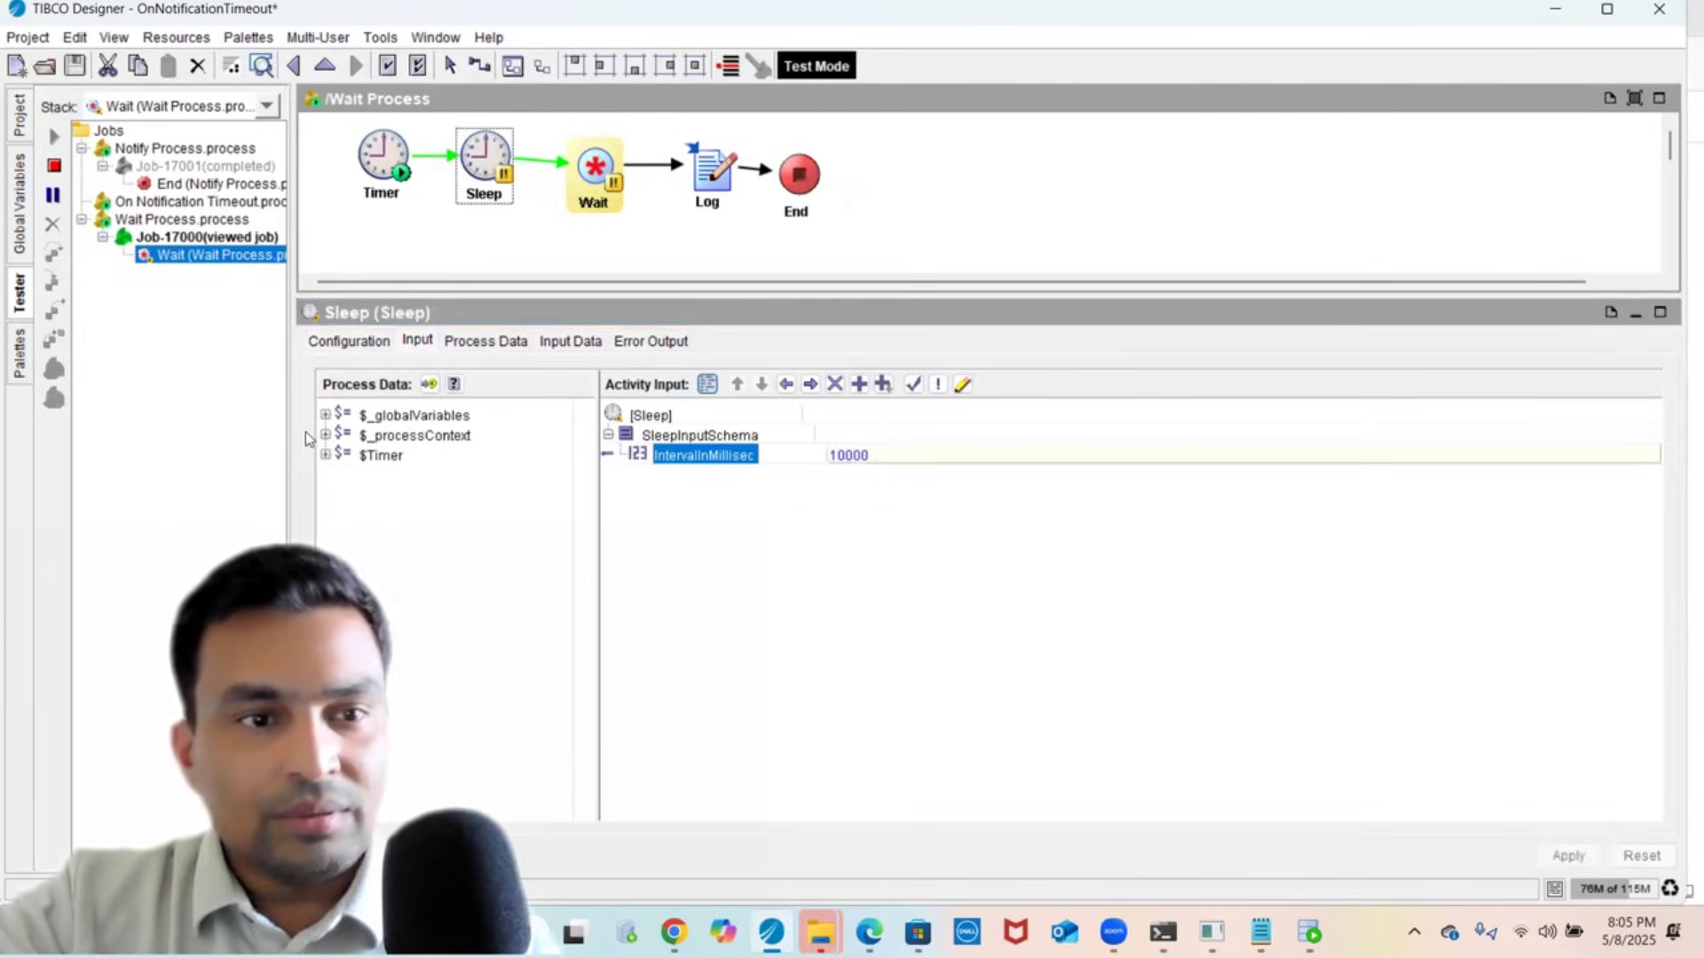
click(54, 167)
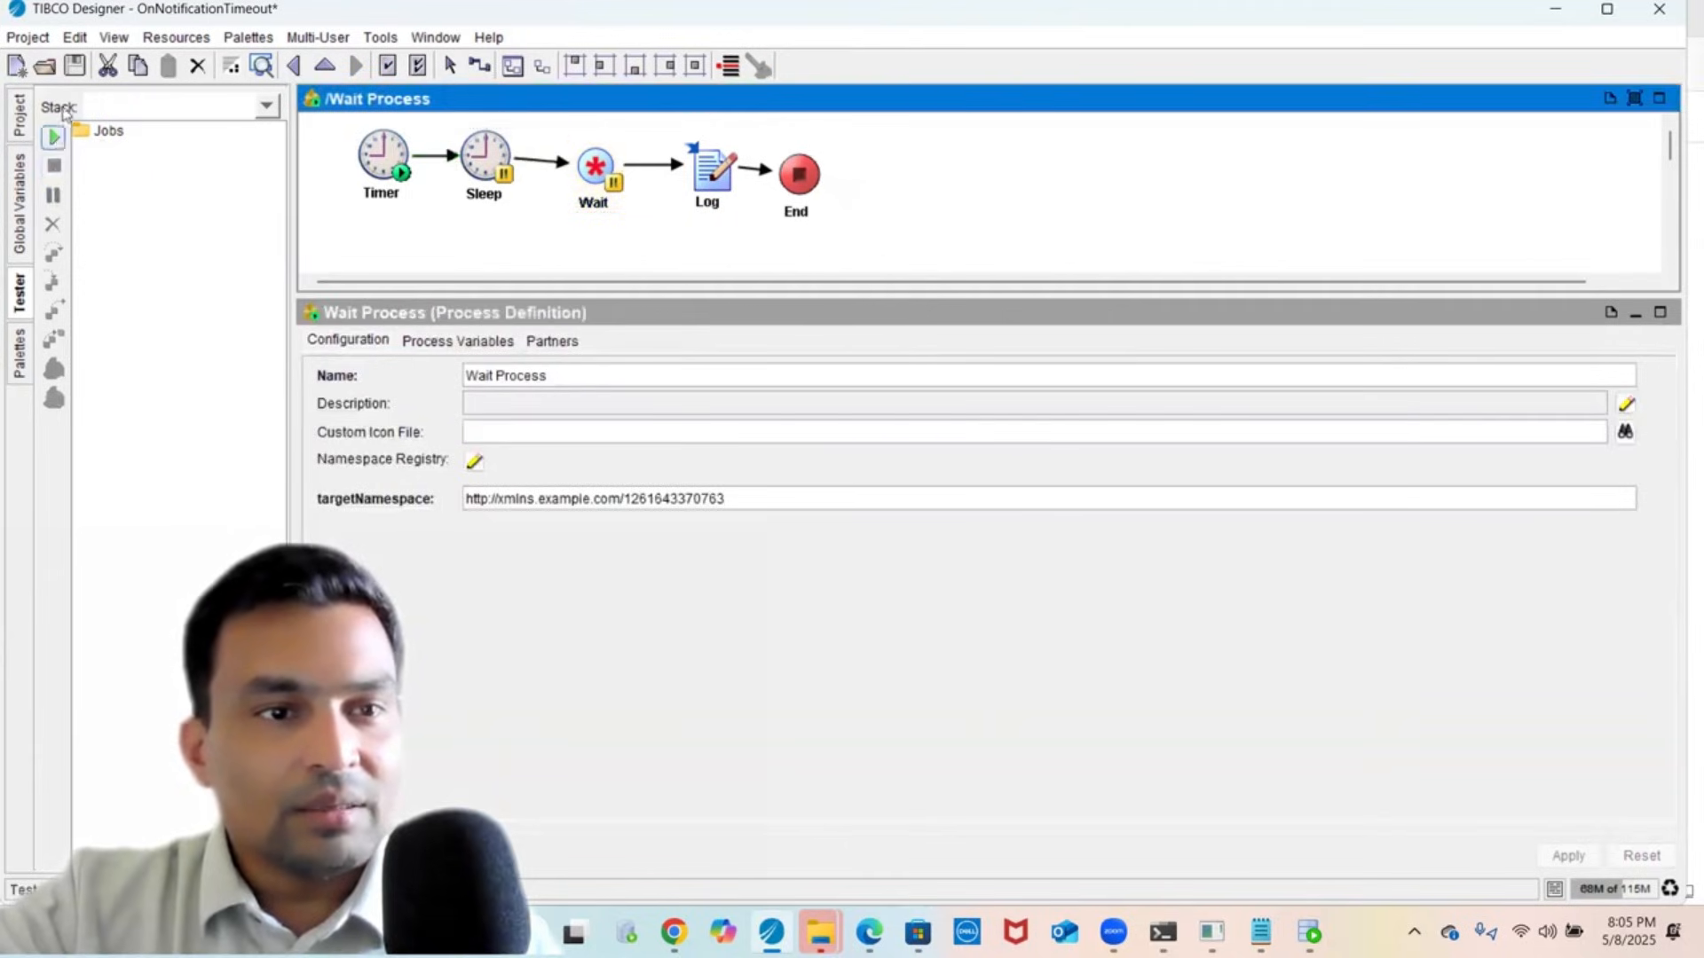
click(76, 65)
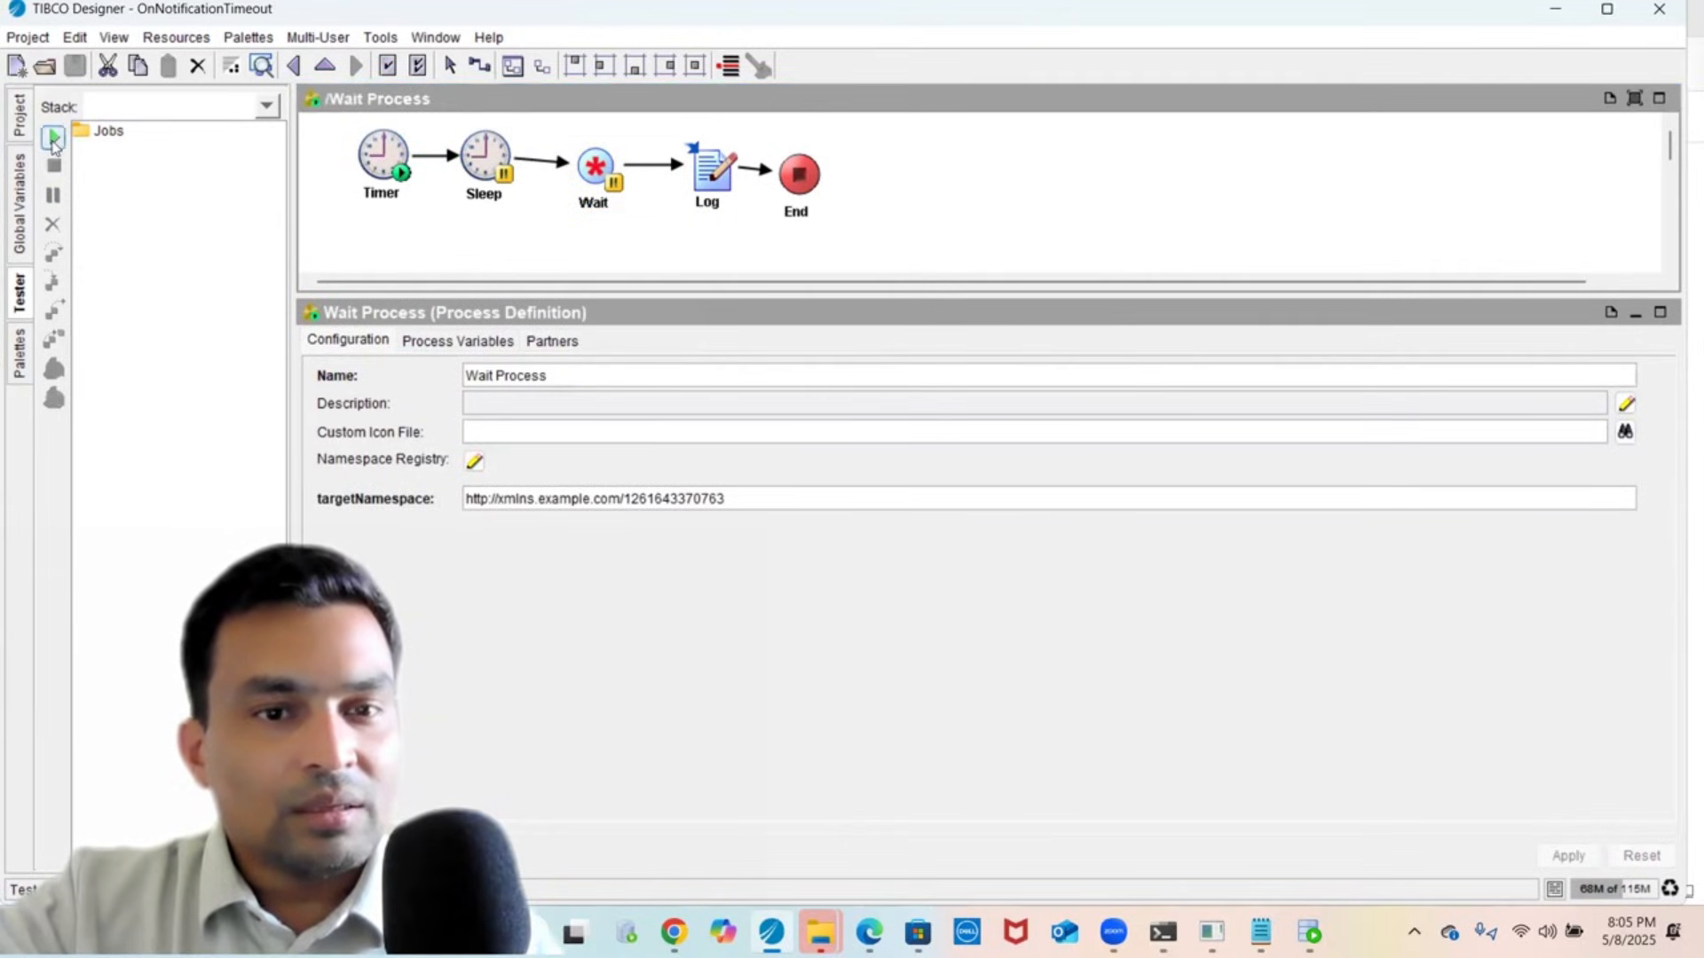
- Start a new test run with Notify, On Notification Timeout and Wait processes checked
click(54, 139)
click(1020, 458)
click(637, 343)
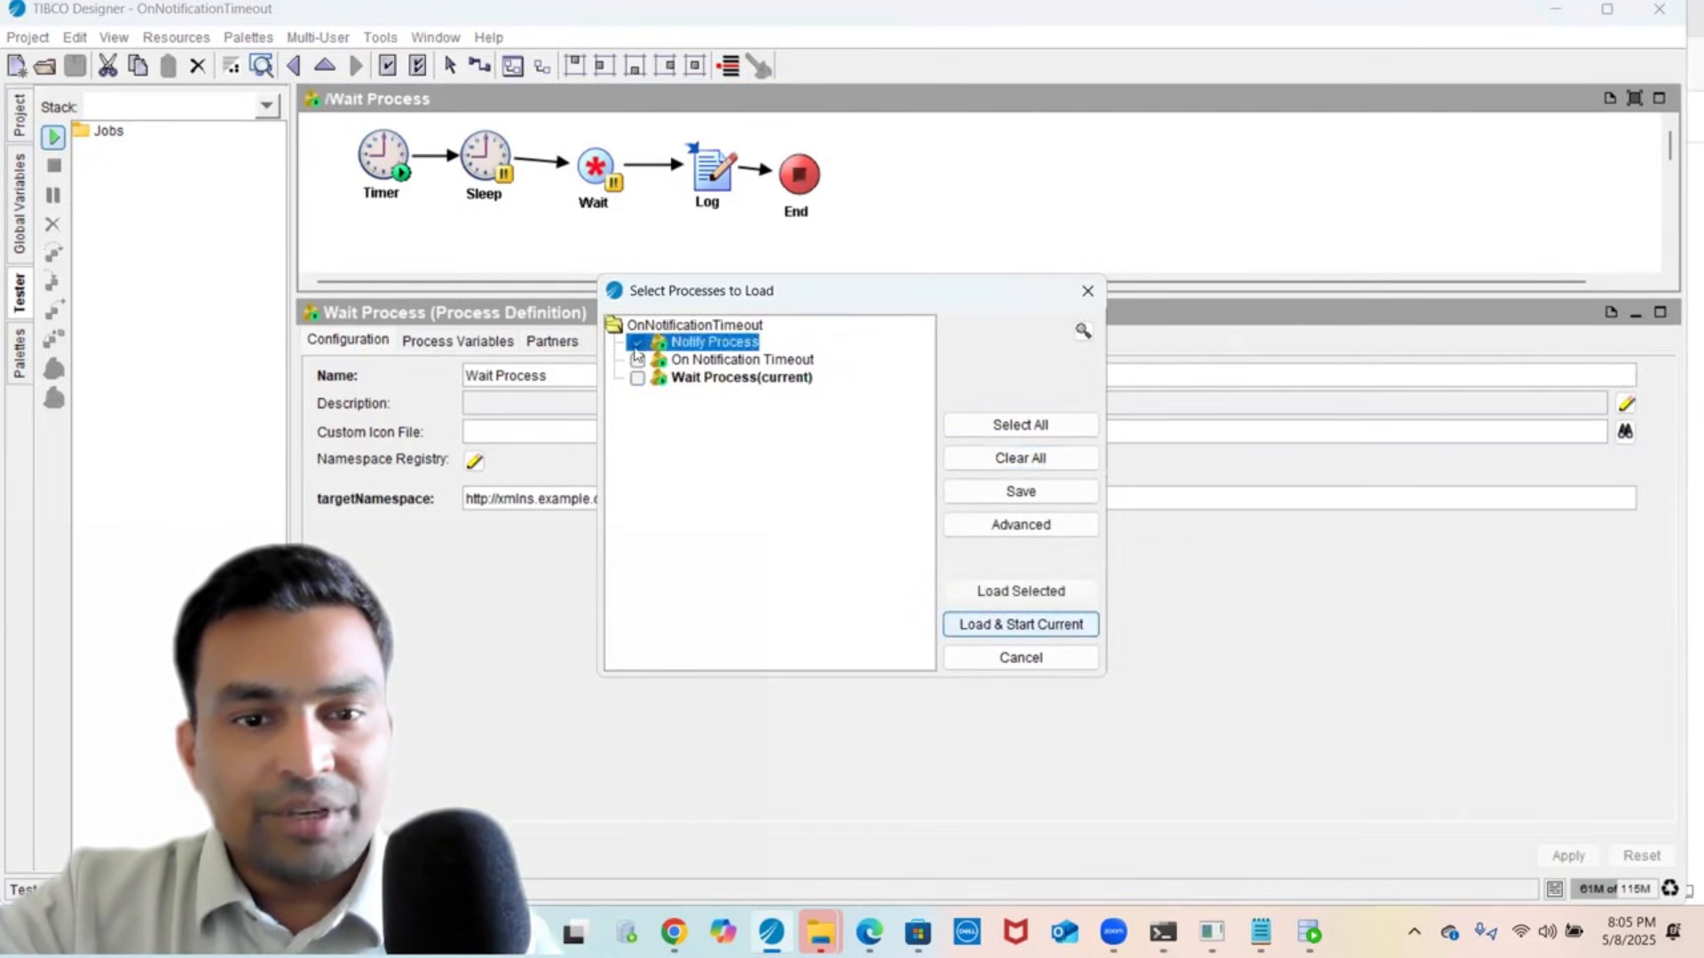
click(637, 361)
click(637, 379)
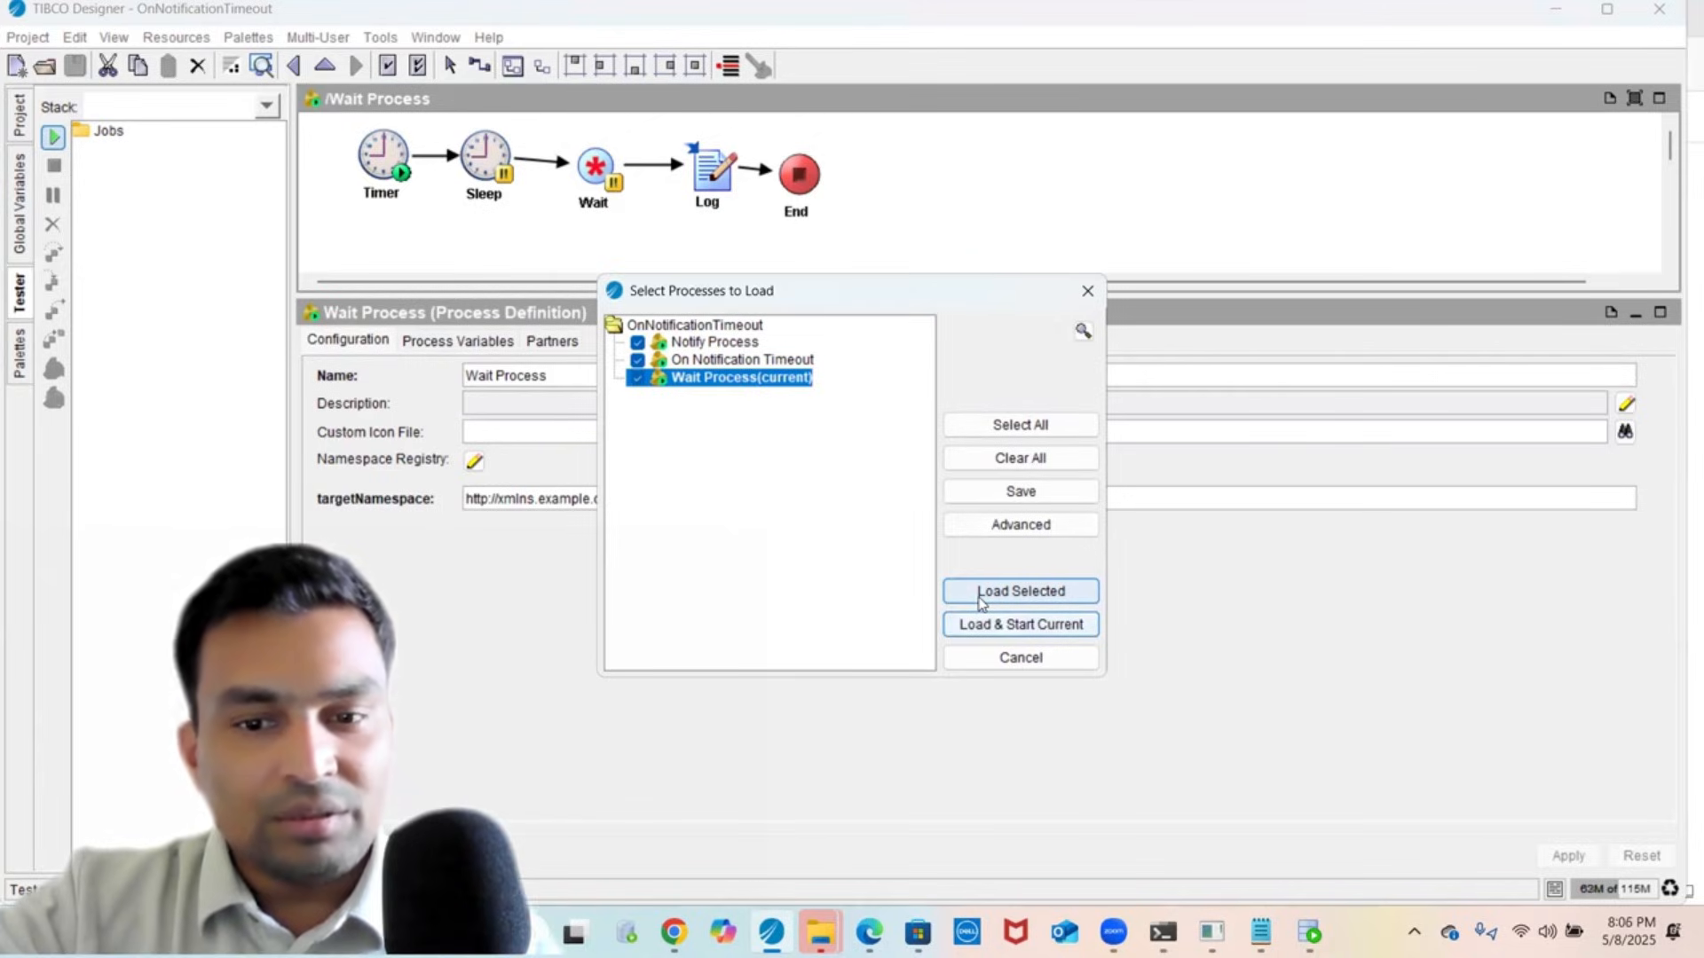
- Set Sleep's IntervalInMillisec to 1000000, apply, and save the project
click(1019, 657)
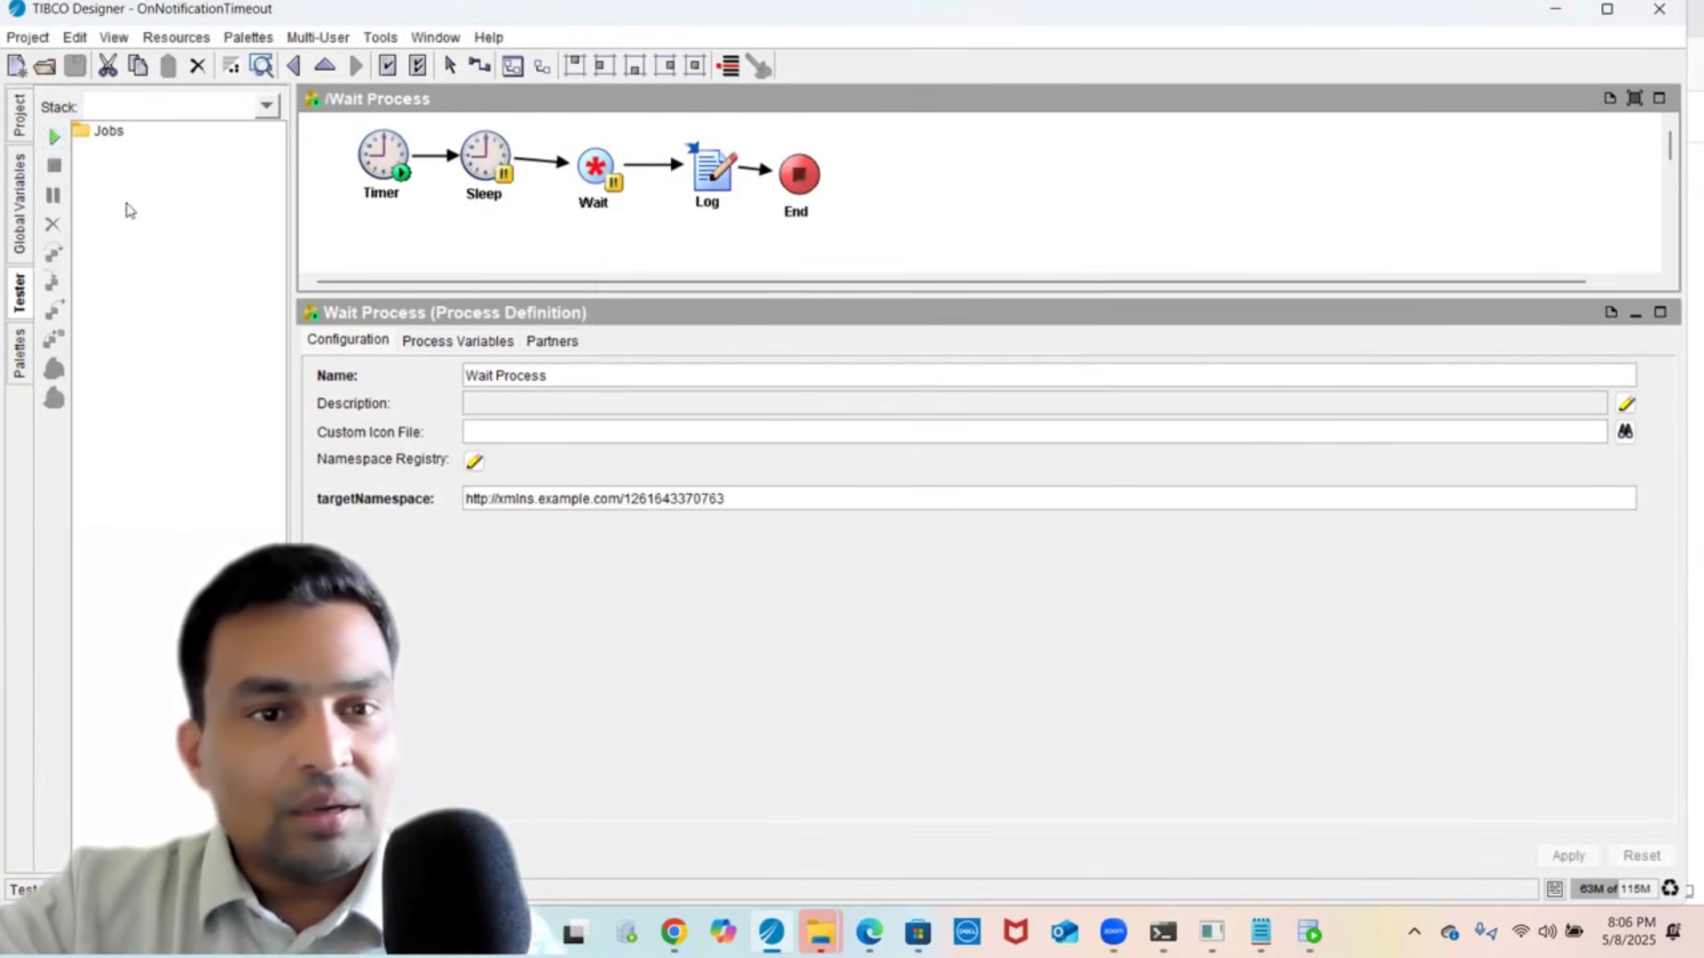
click(487, 169)
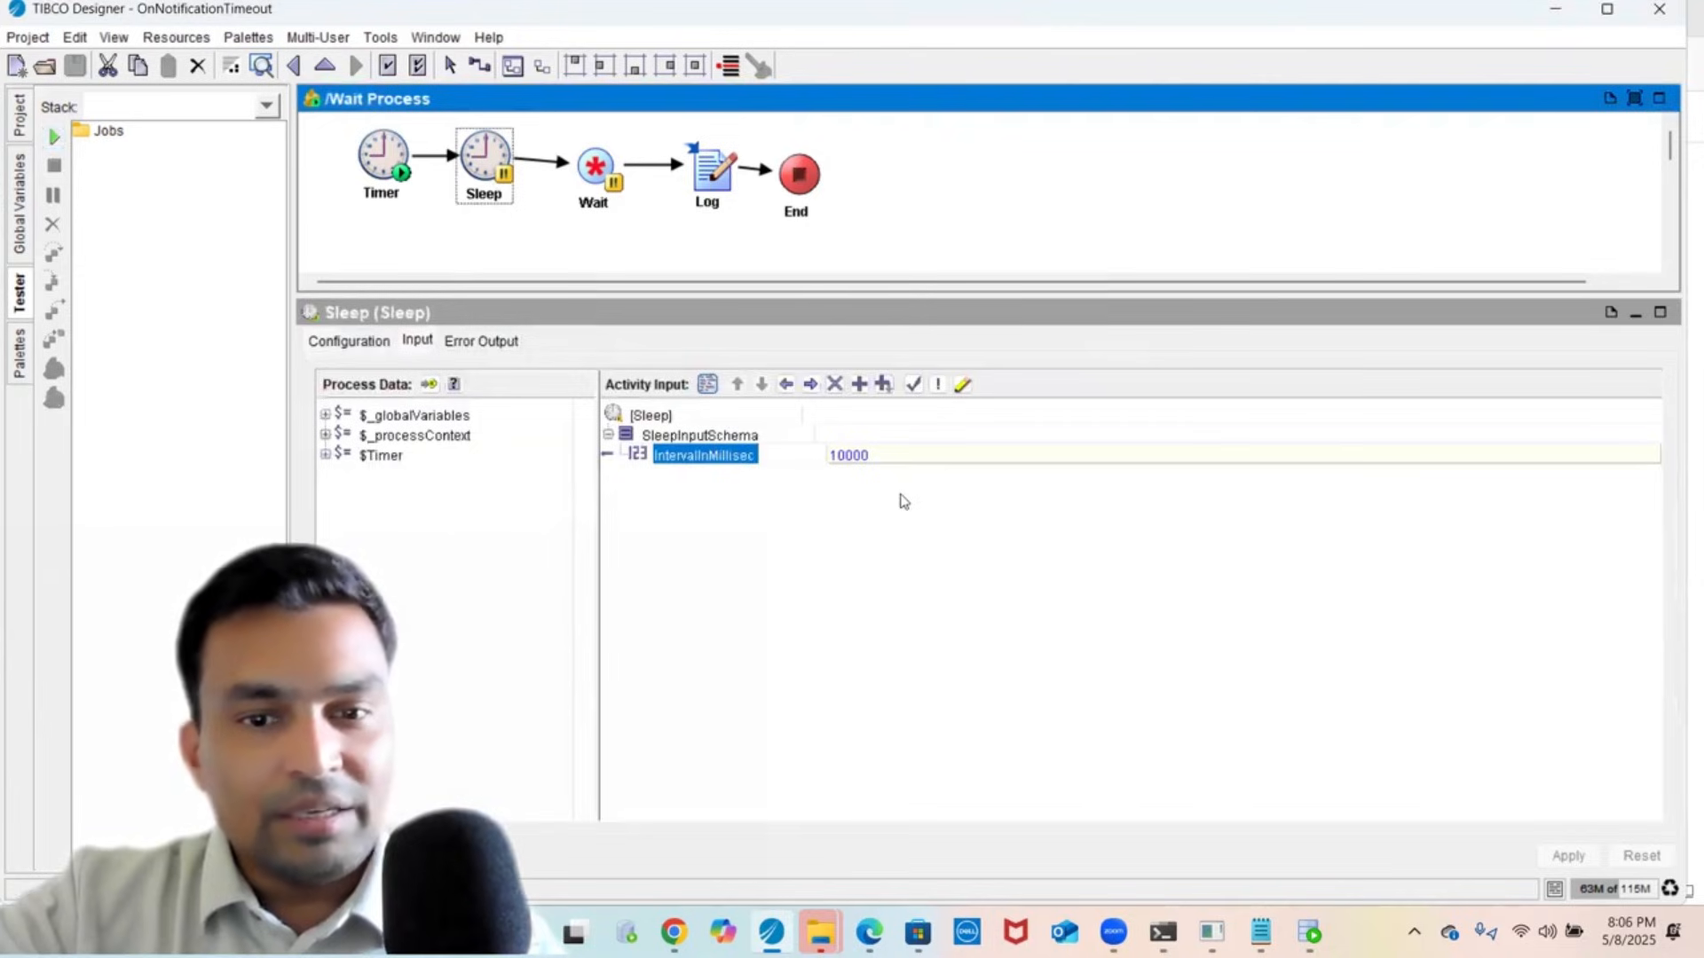
click(898, 453)
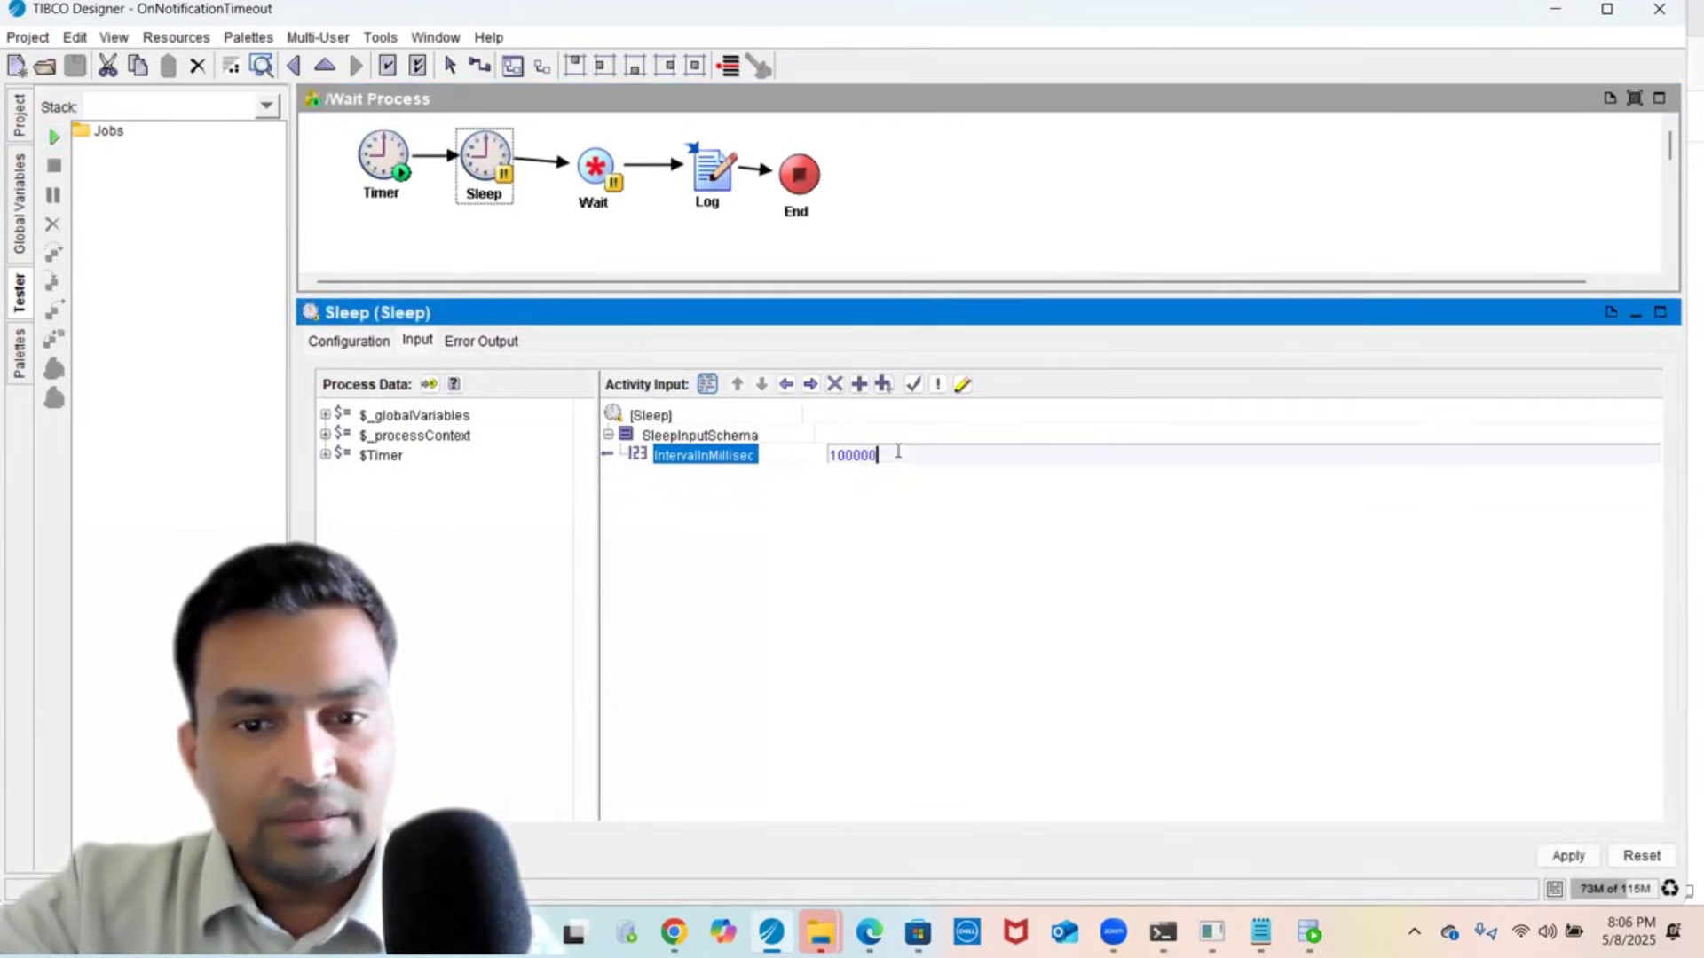
text(00)
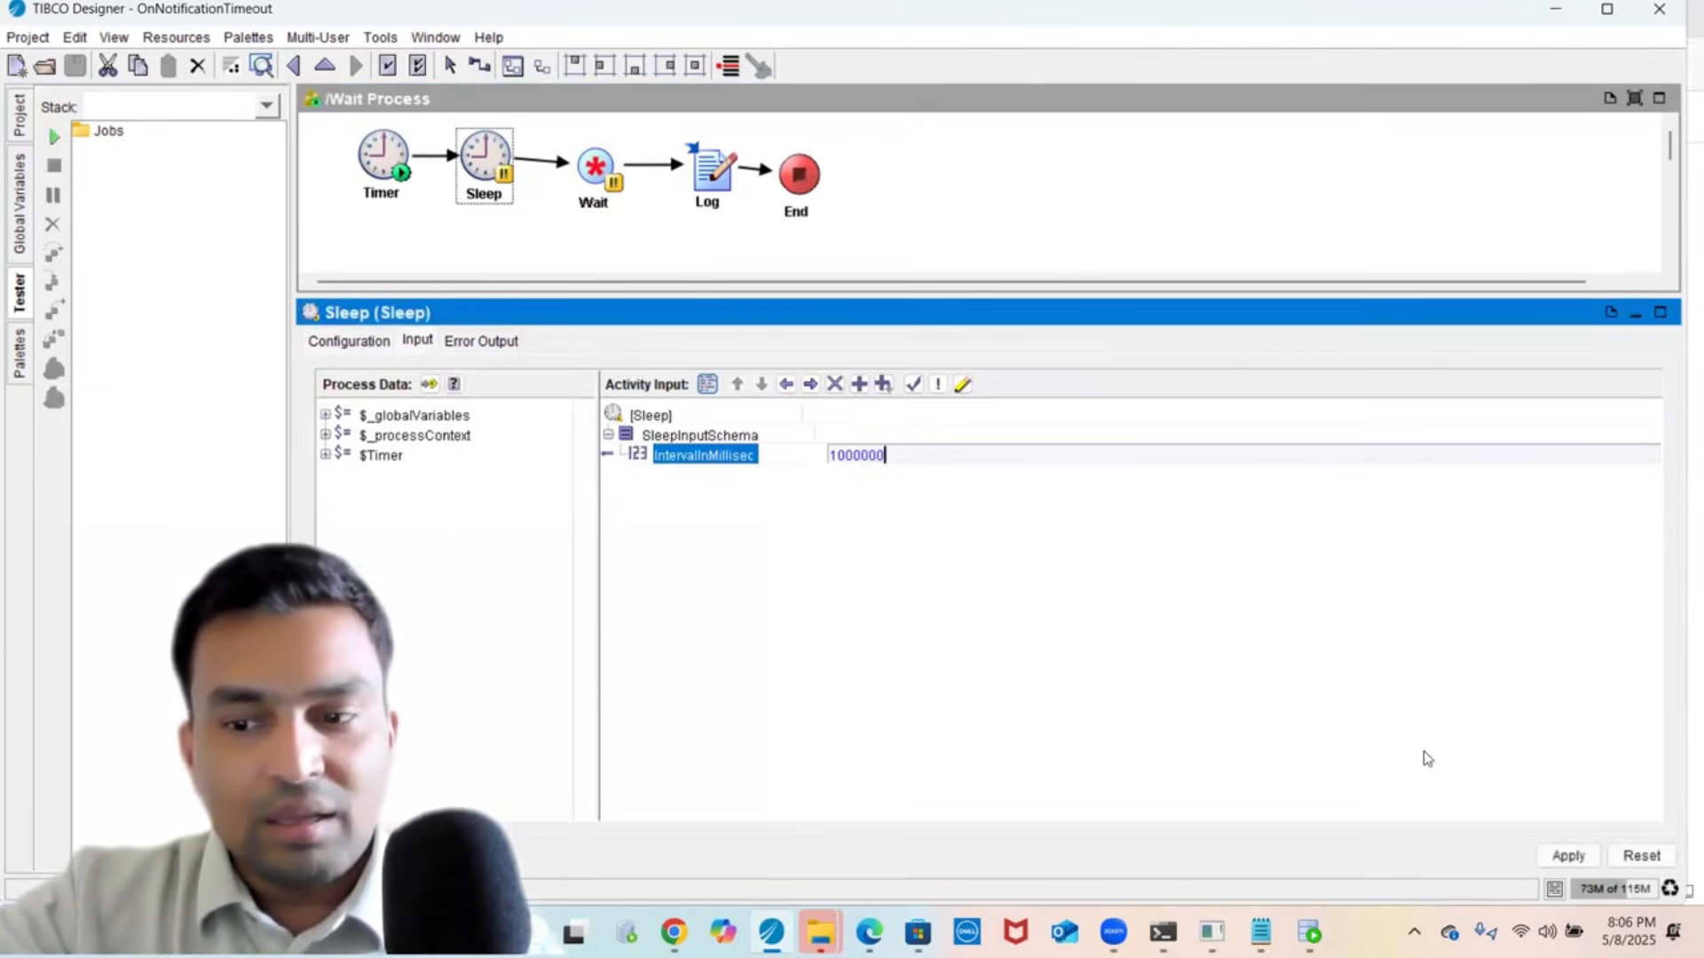
click(1569, 856)
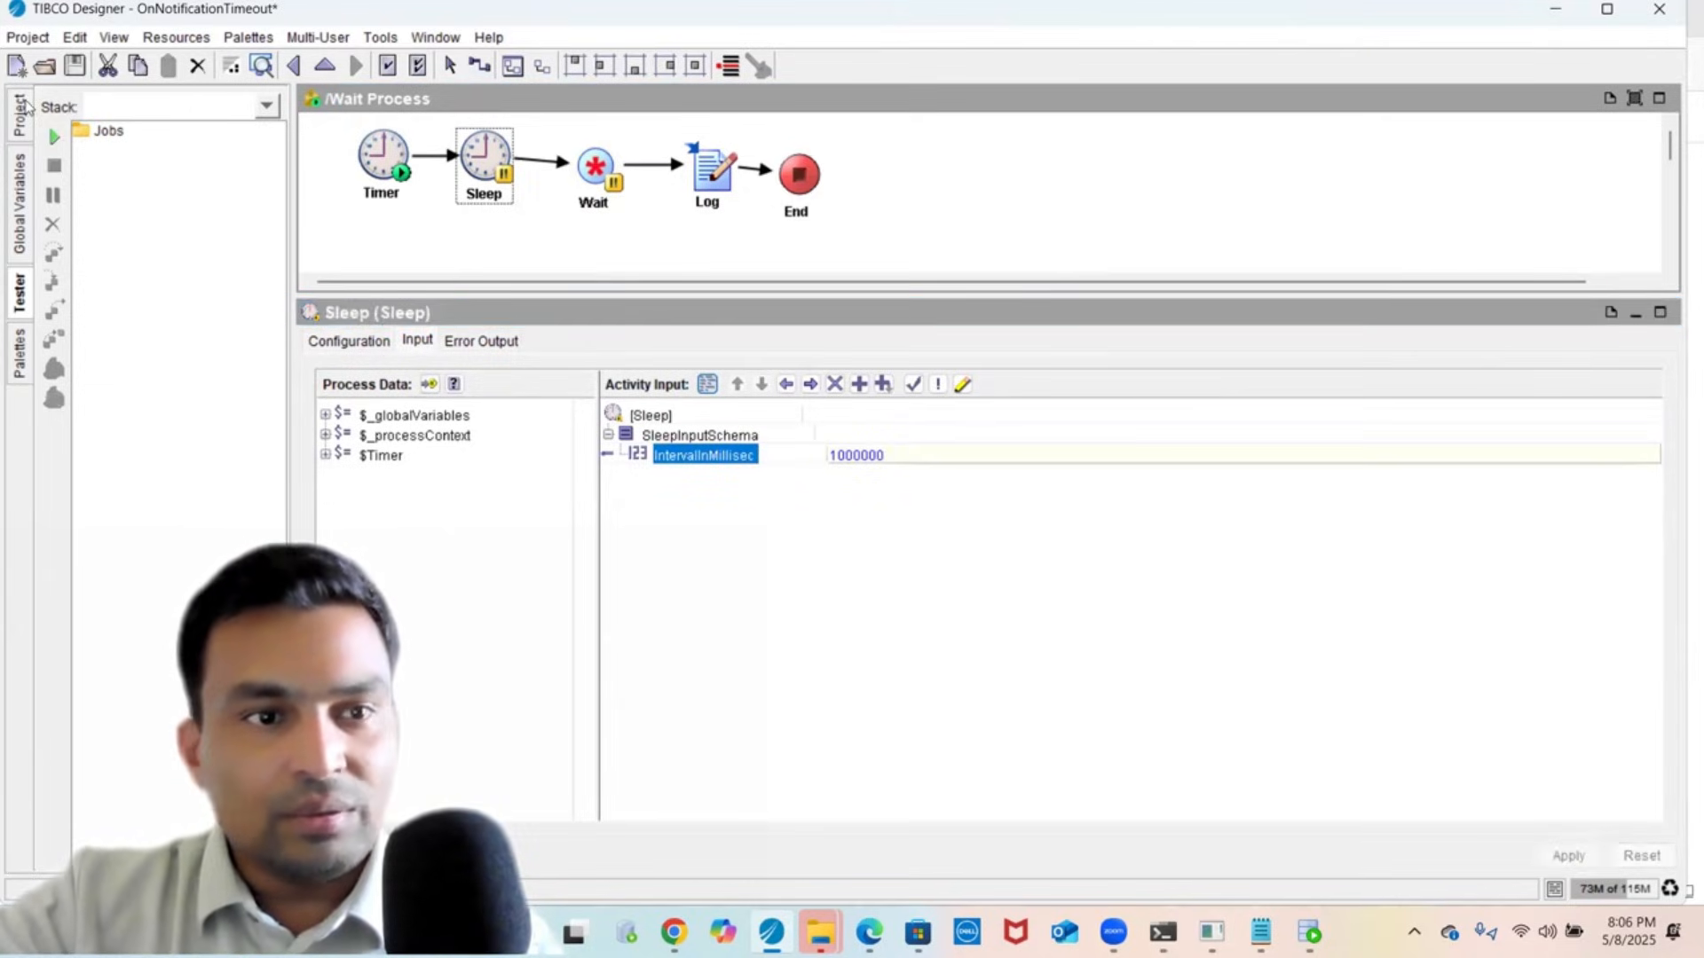
click(74, 66)
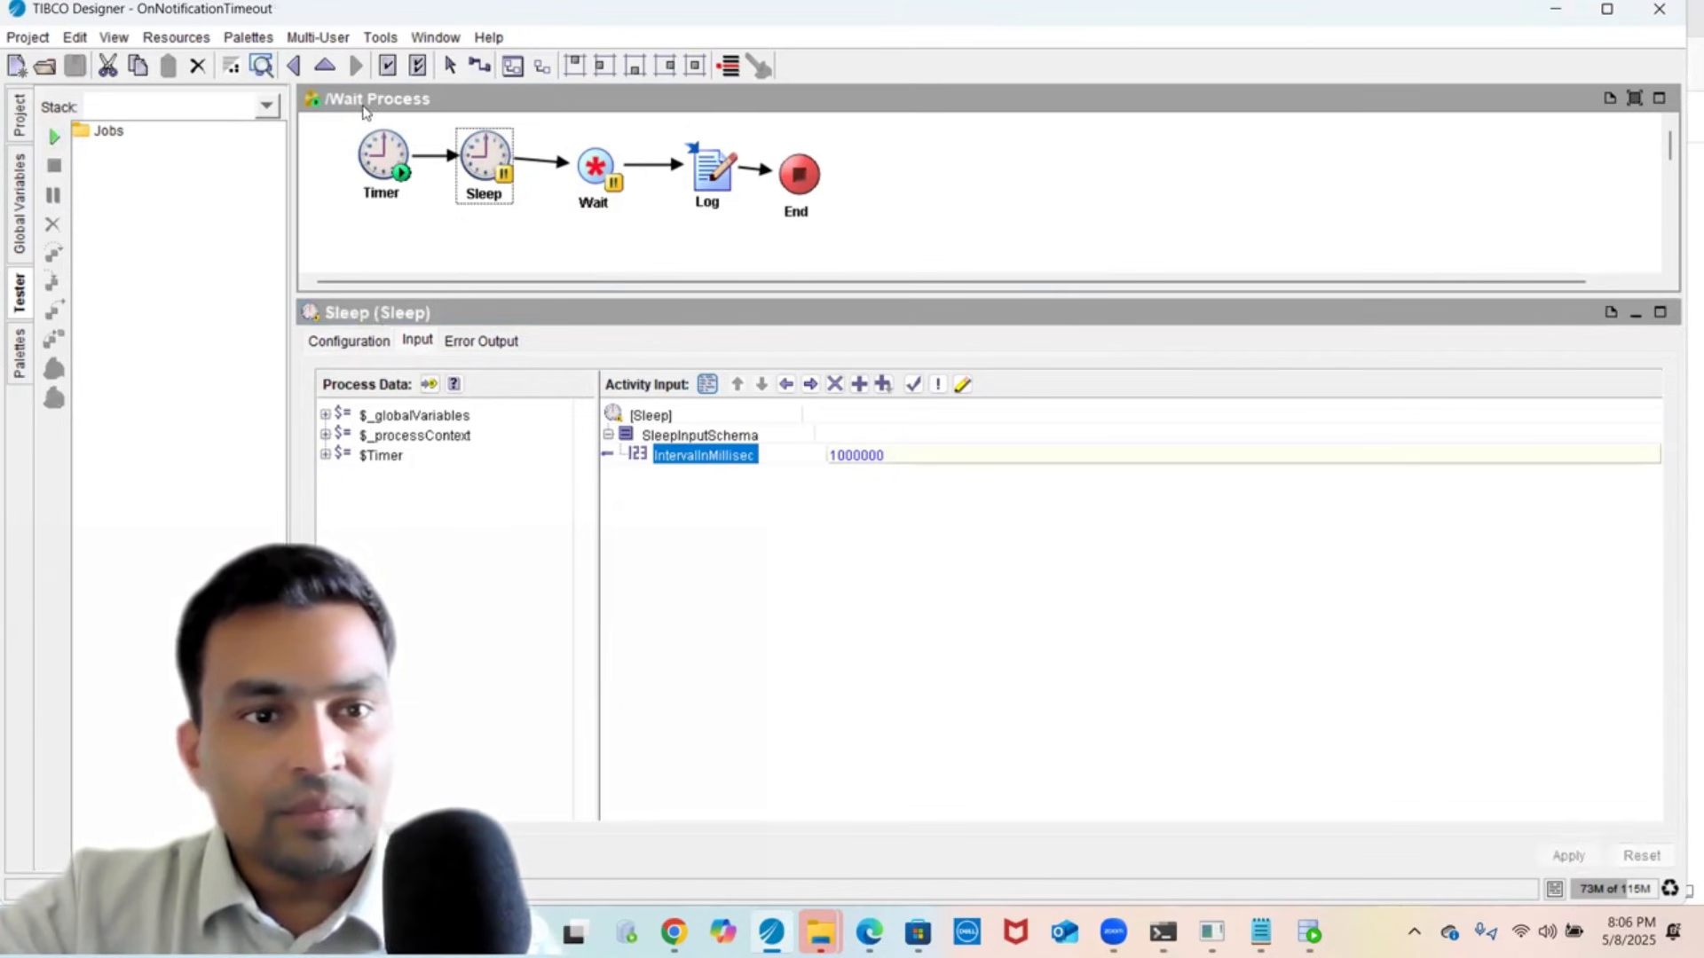
- Clear the console output and load the selected processes into a new test run
click(471, 71)
right_click(809, 377)
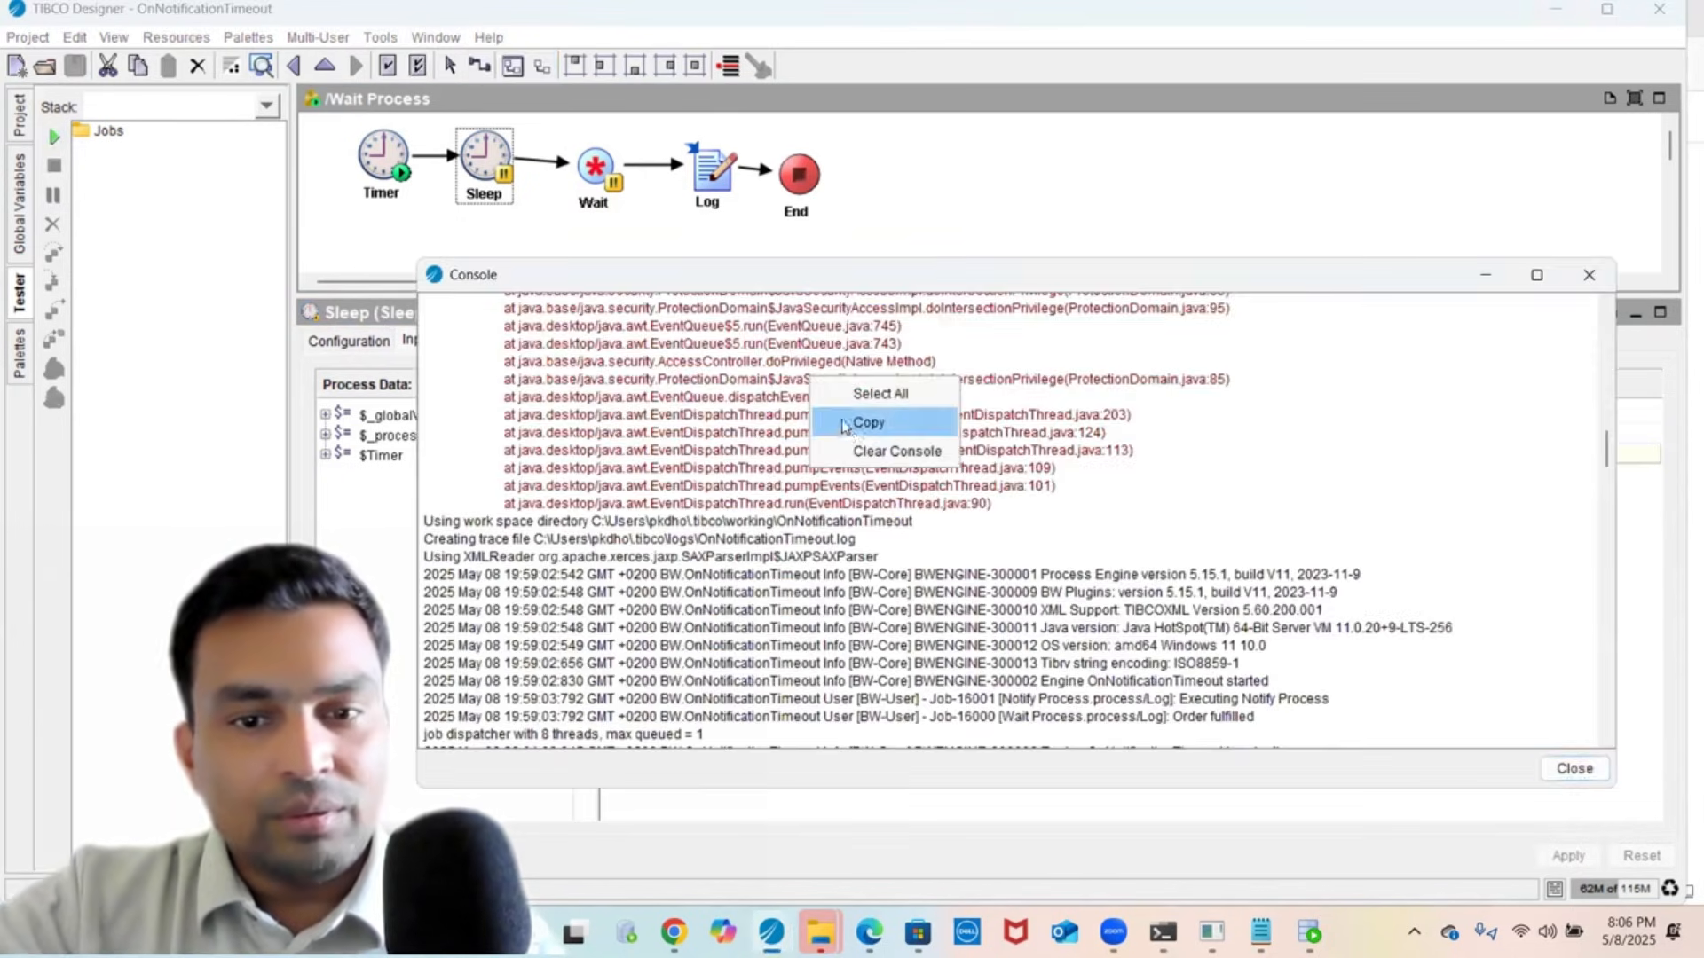
click(856, 452)
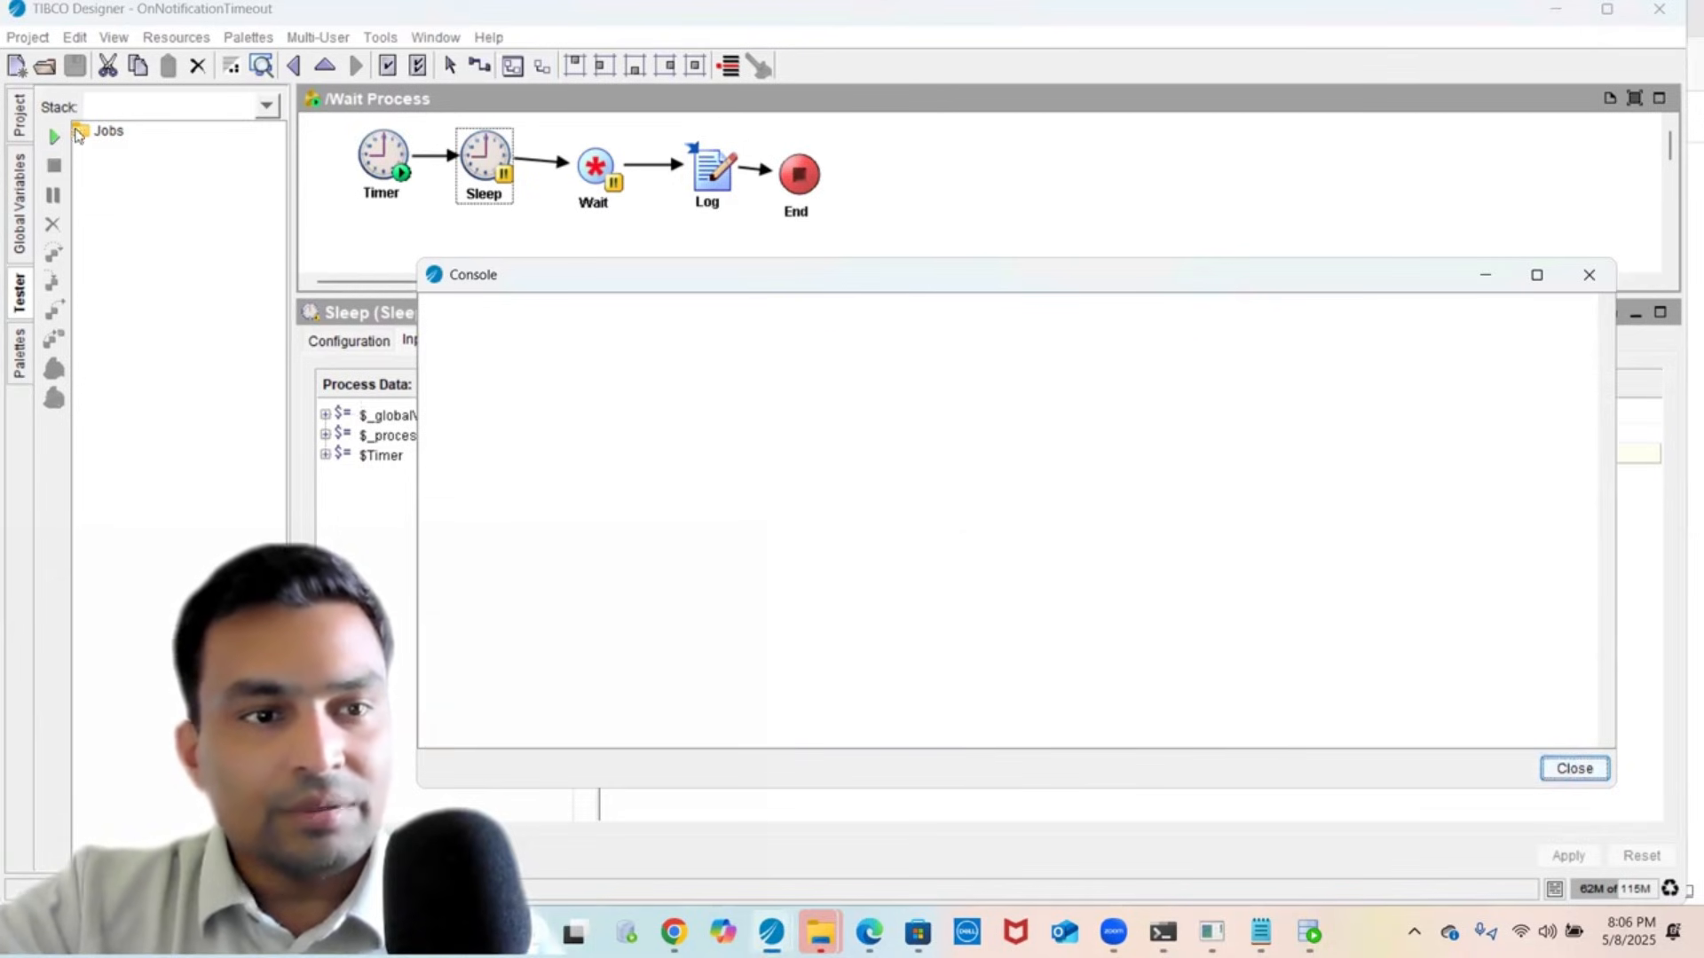
click(53, 137)
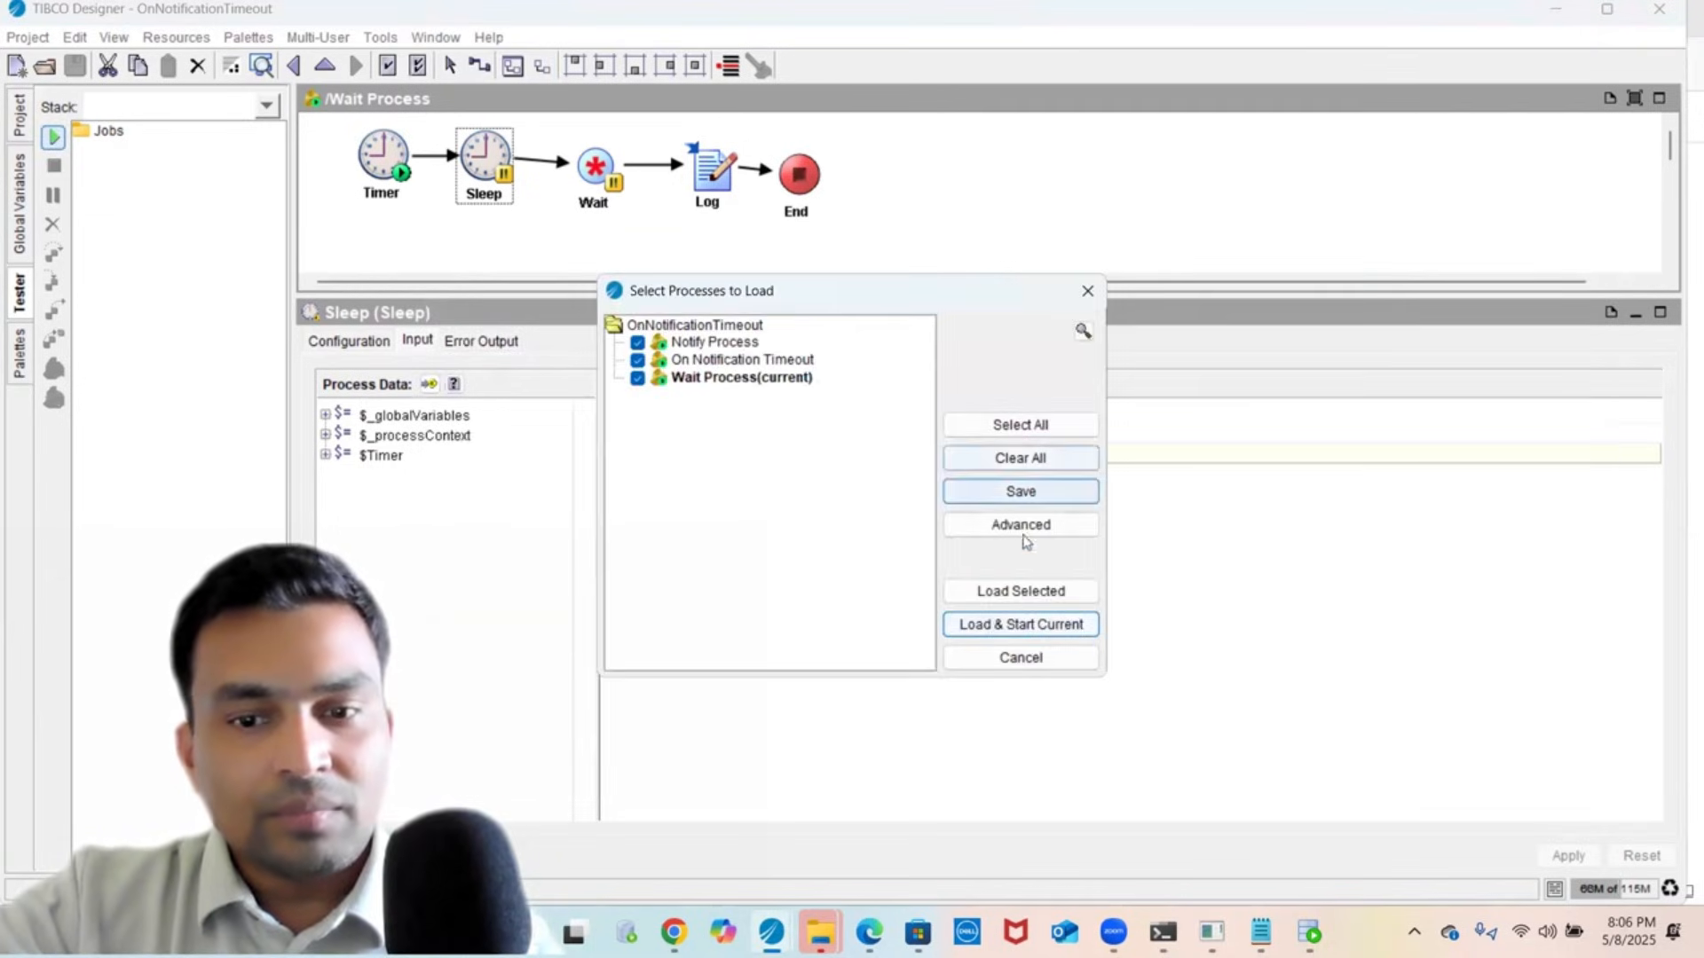
click(1021, 591)
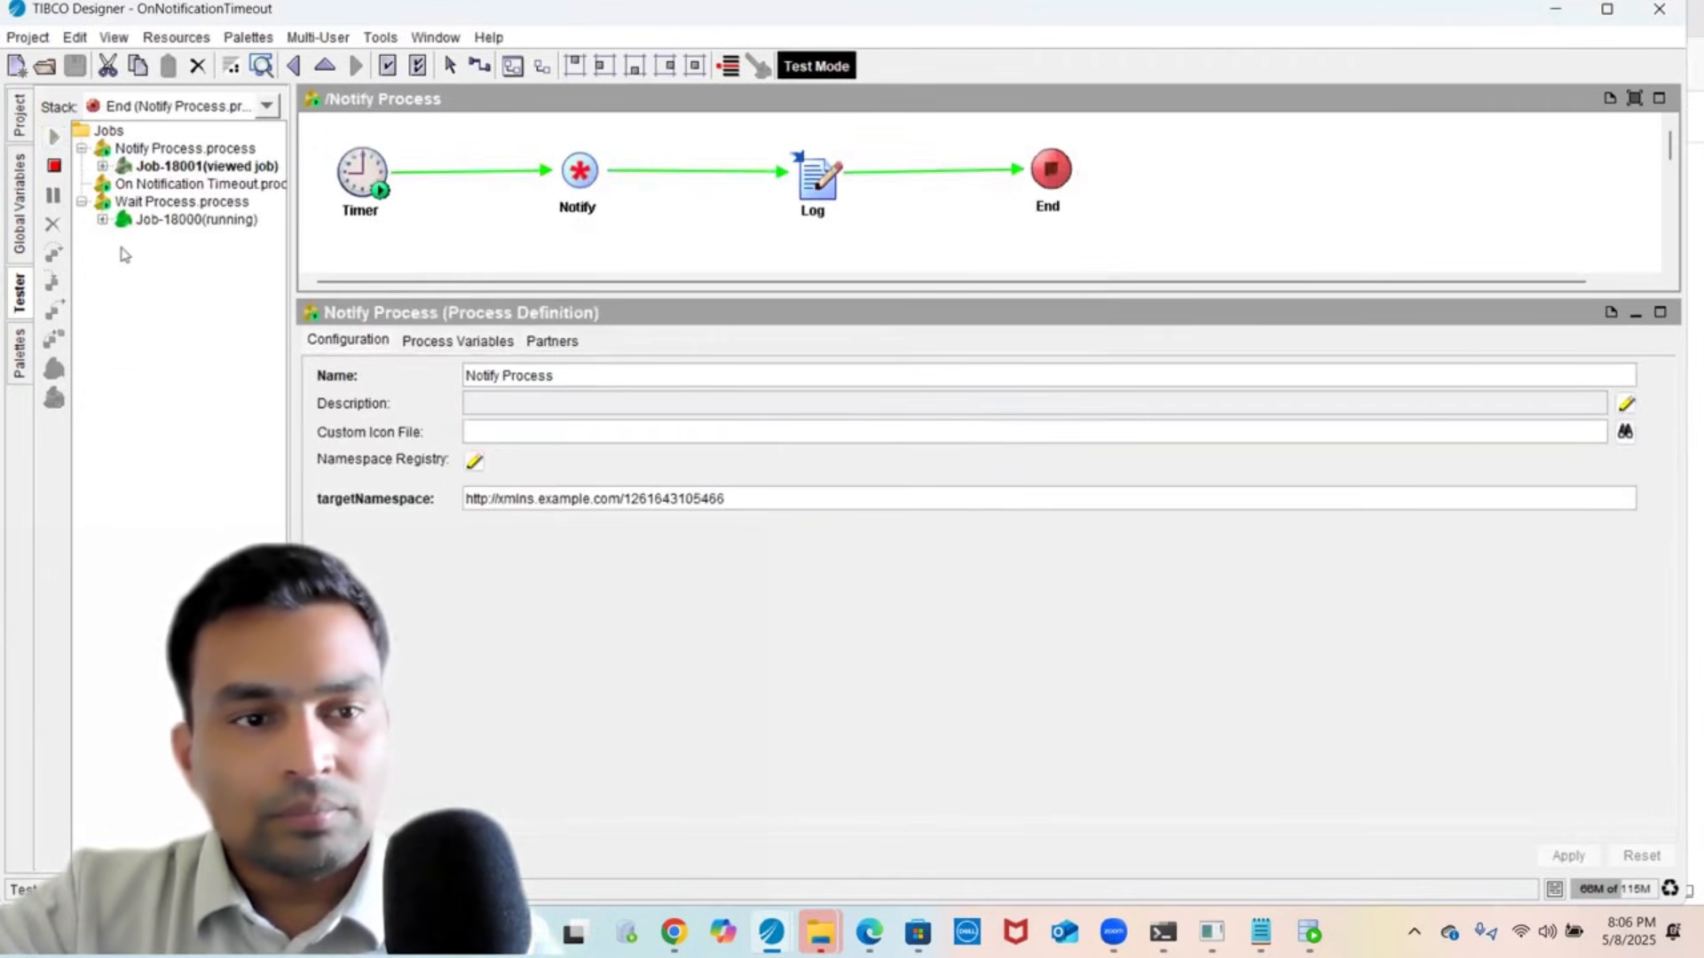
- View the running Wait Process job's Sleep step input values
click(103, 219)
click(177, 237)
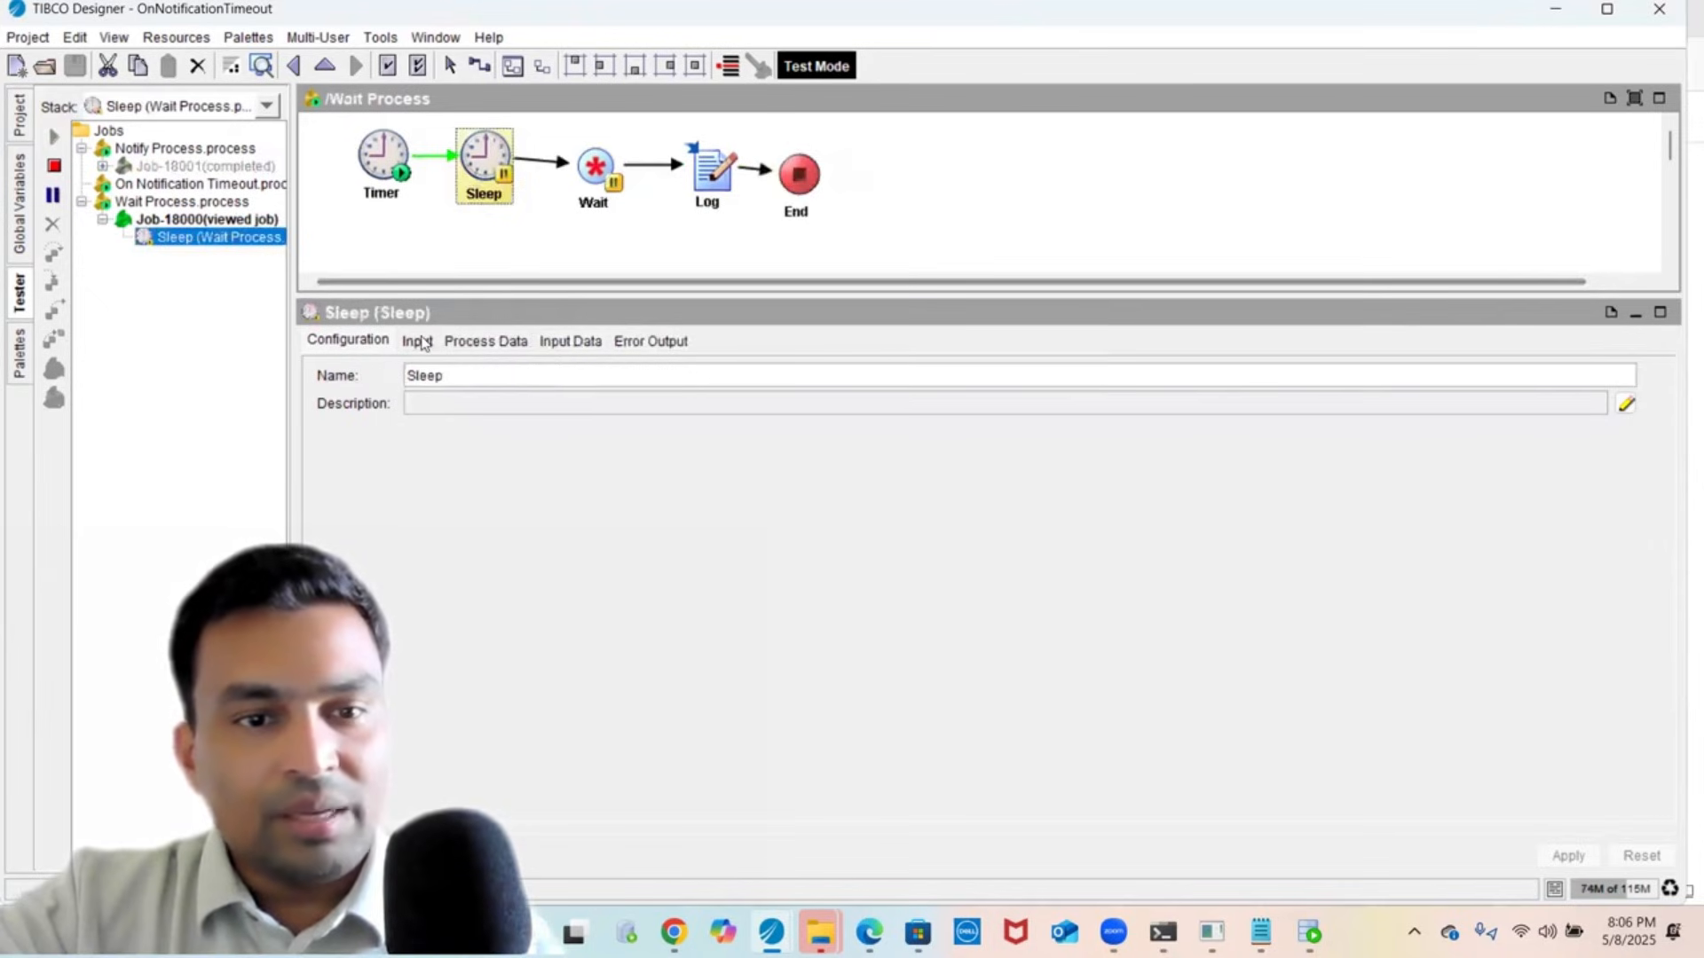
click(419, 342)
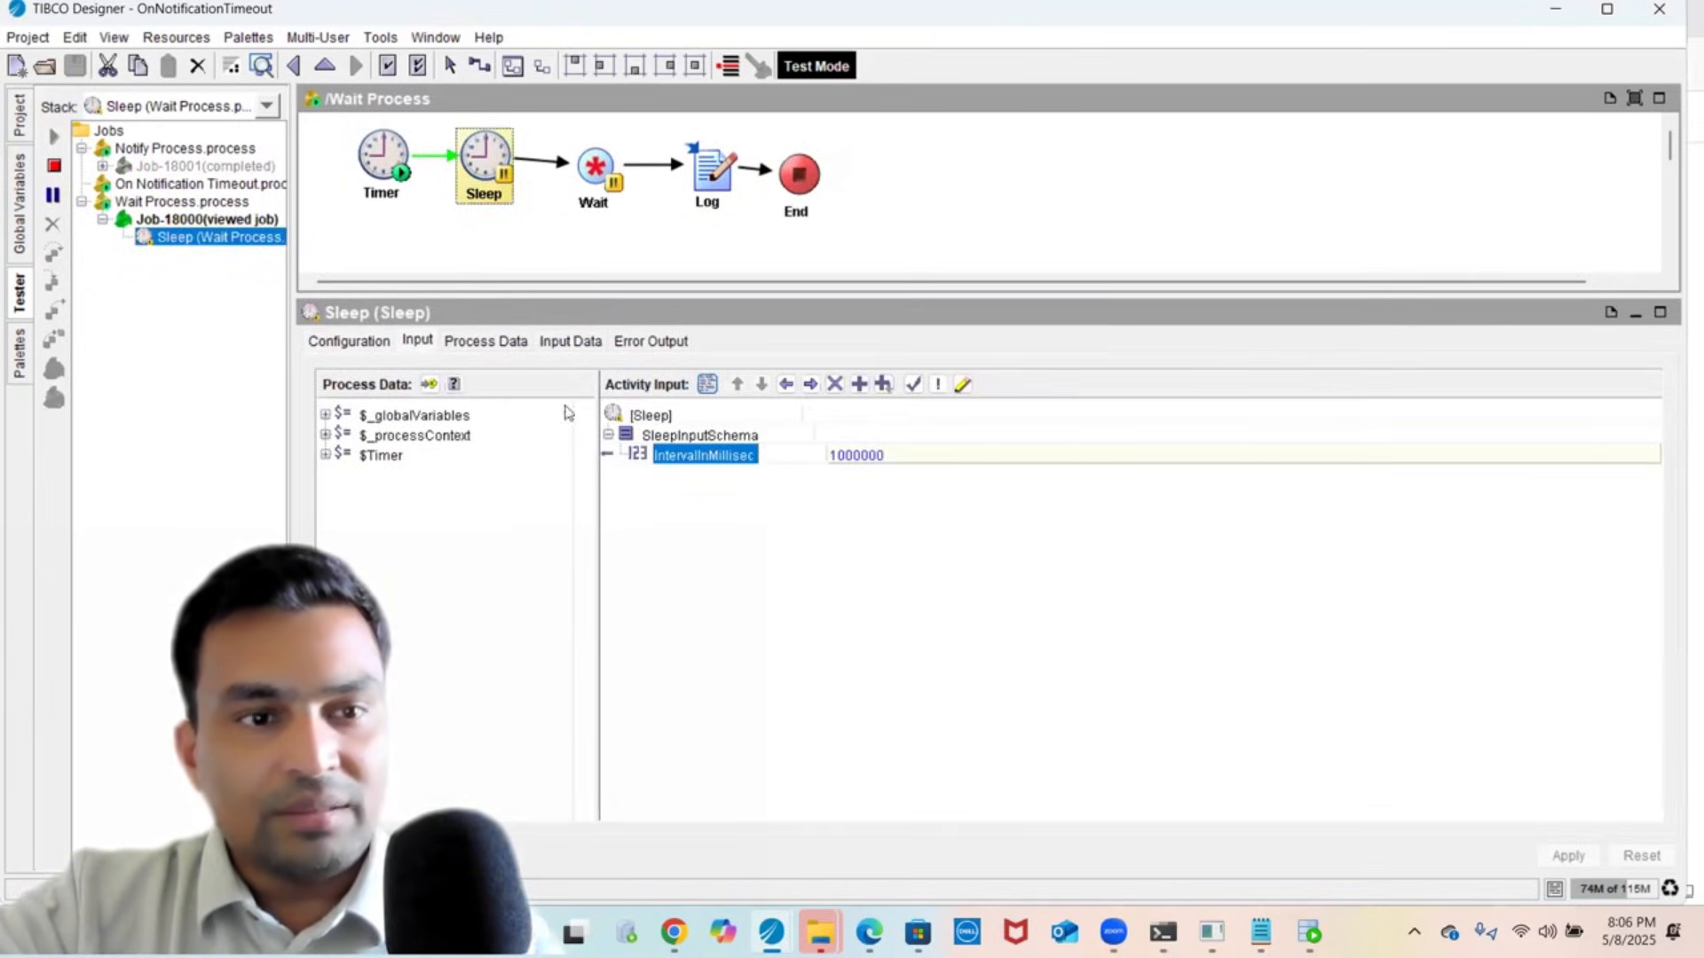
- Check the Notify job's Notify input data, then show the engine console log
double_click(191, 169)
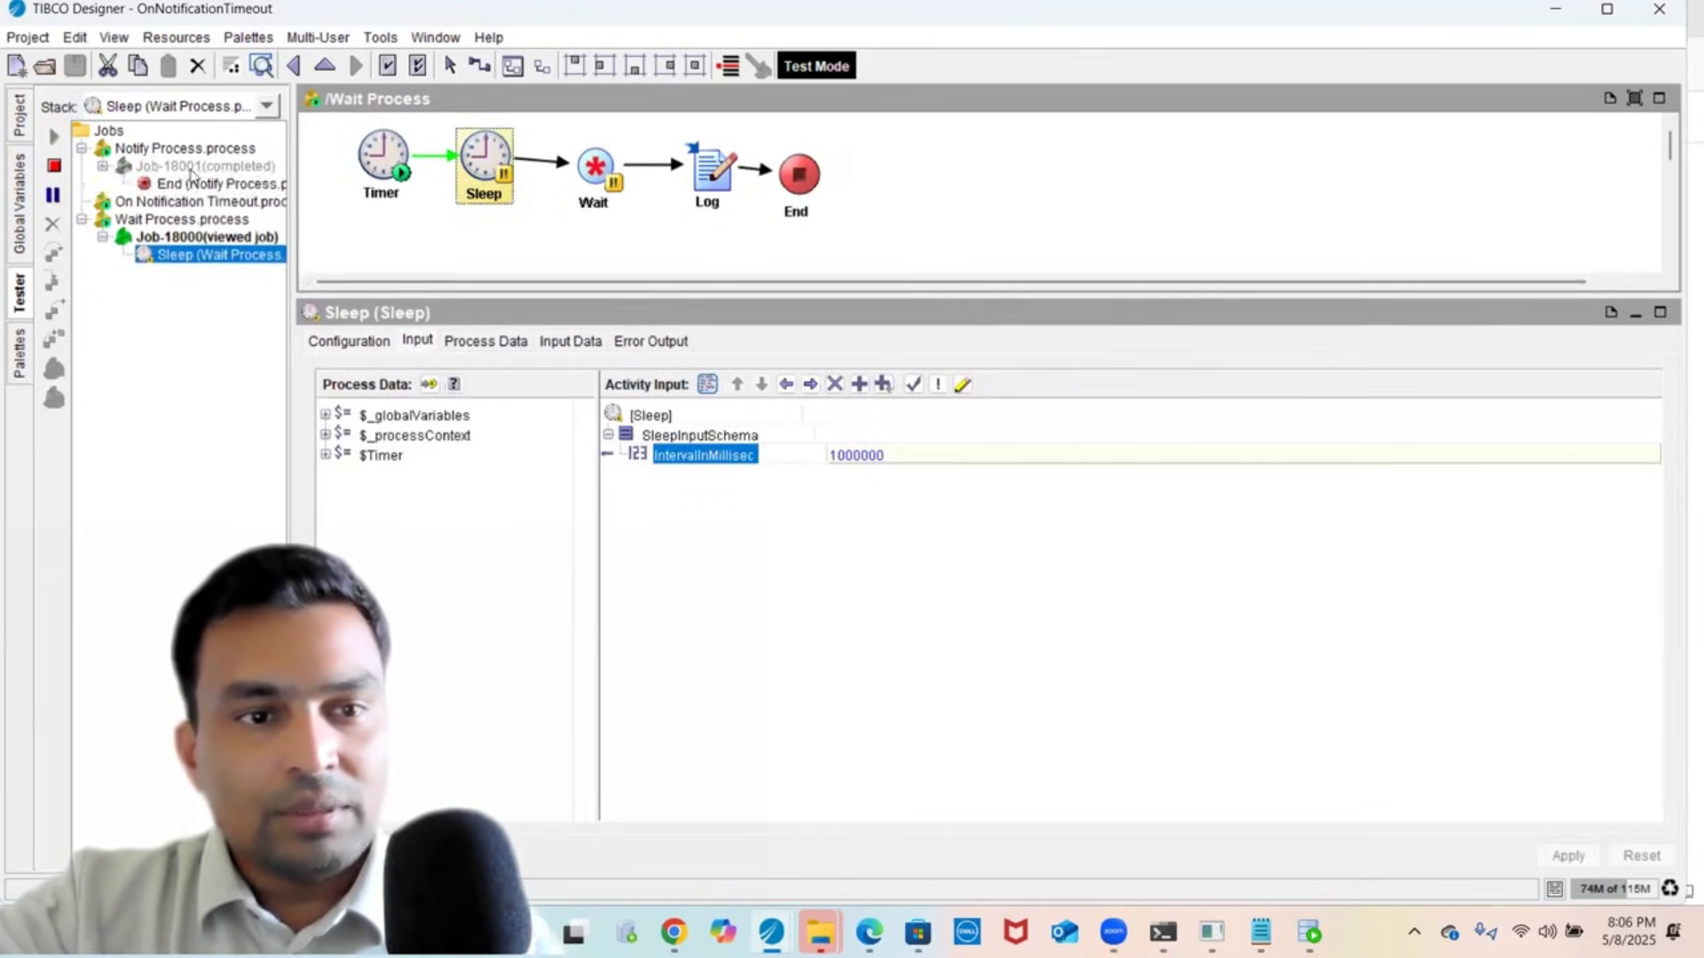
click(182, 189)
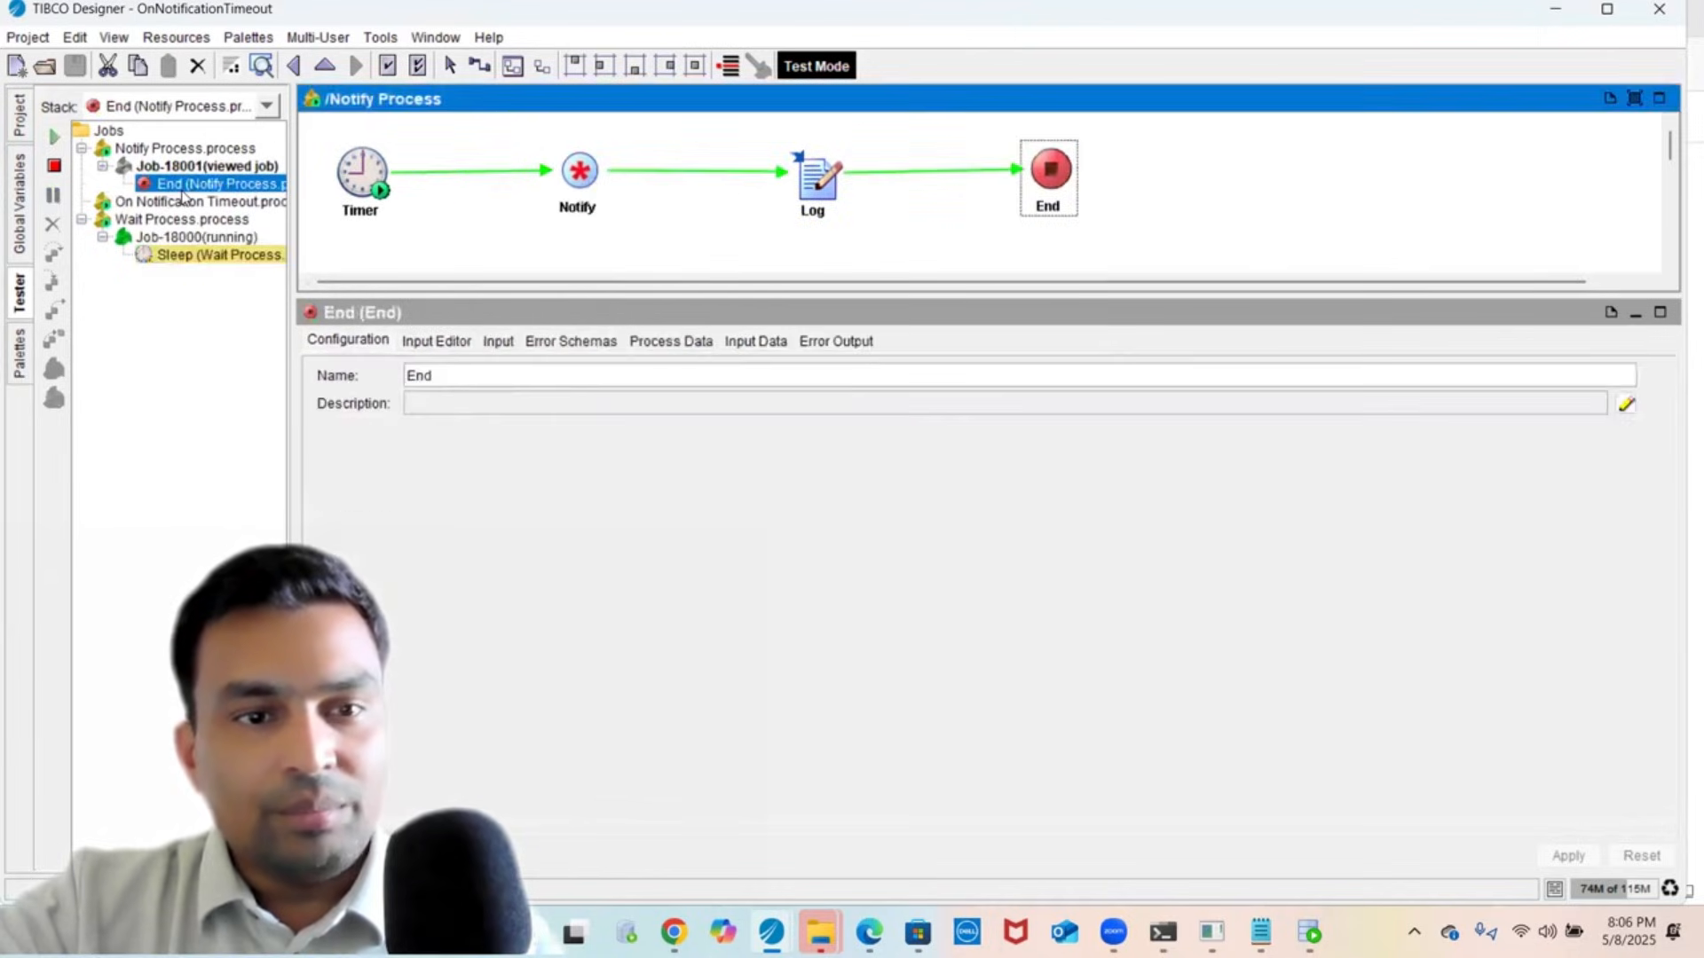
click(595, 204)
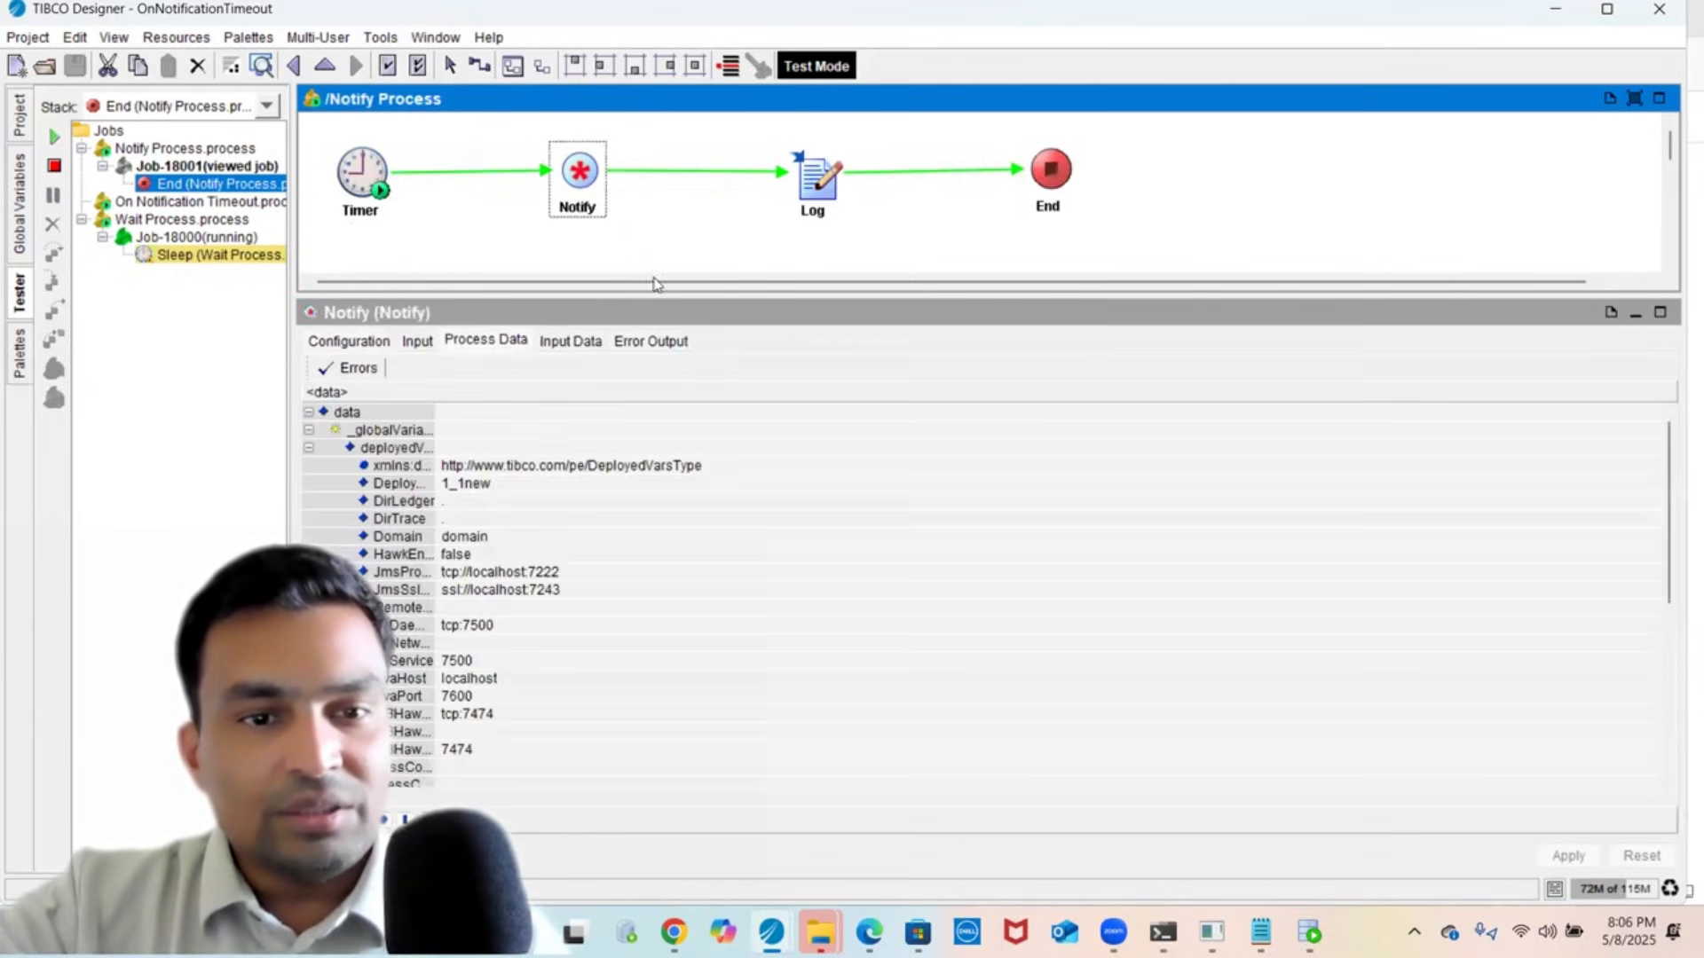
click(571, 341)
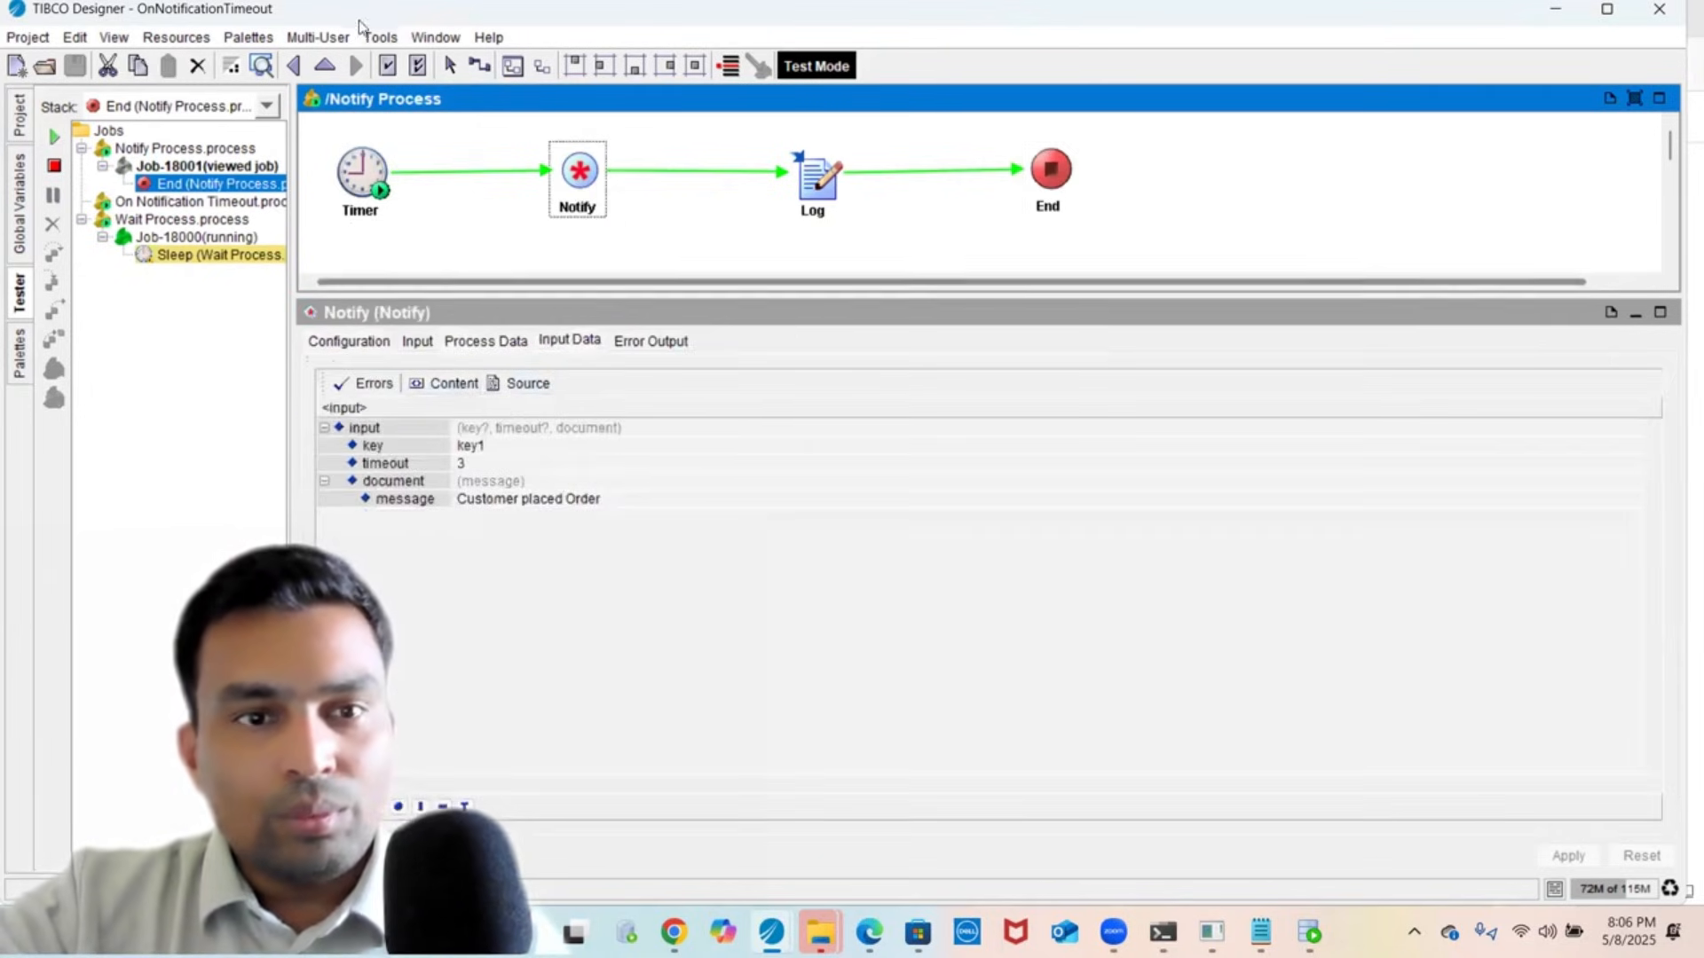
click(427, 40)
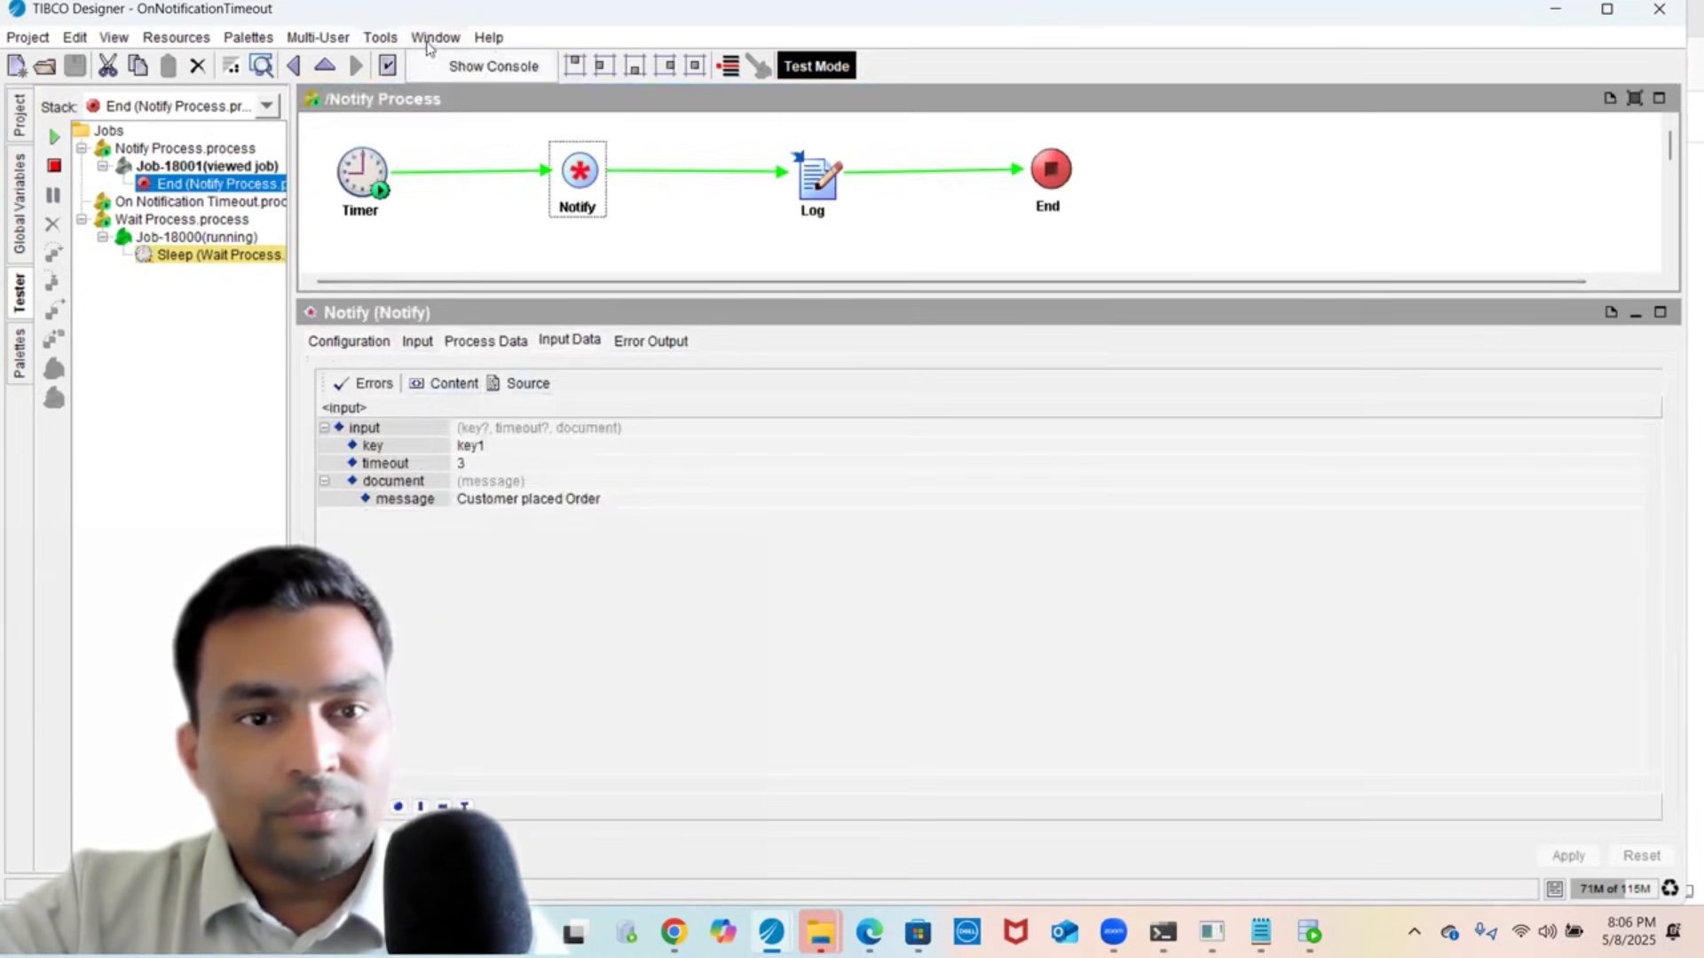
click(449, 69)
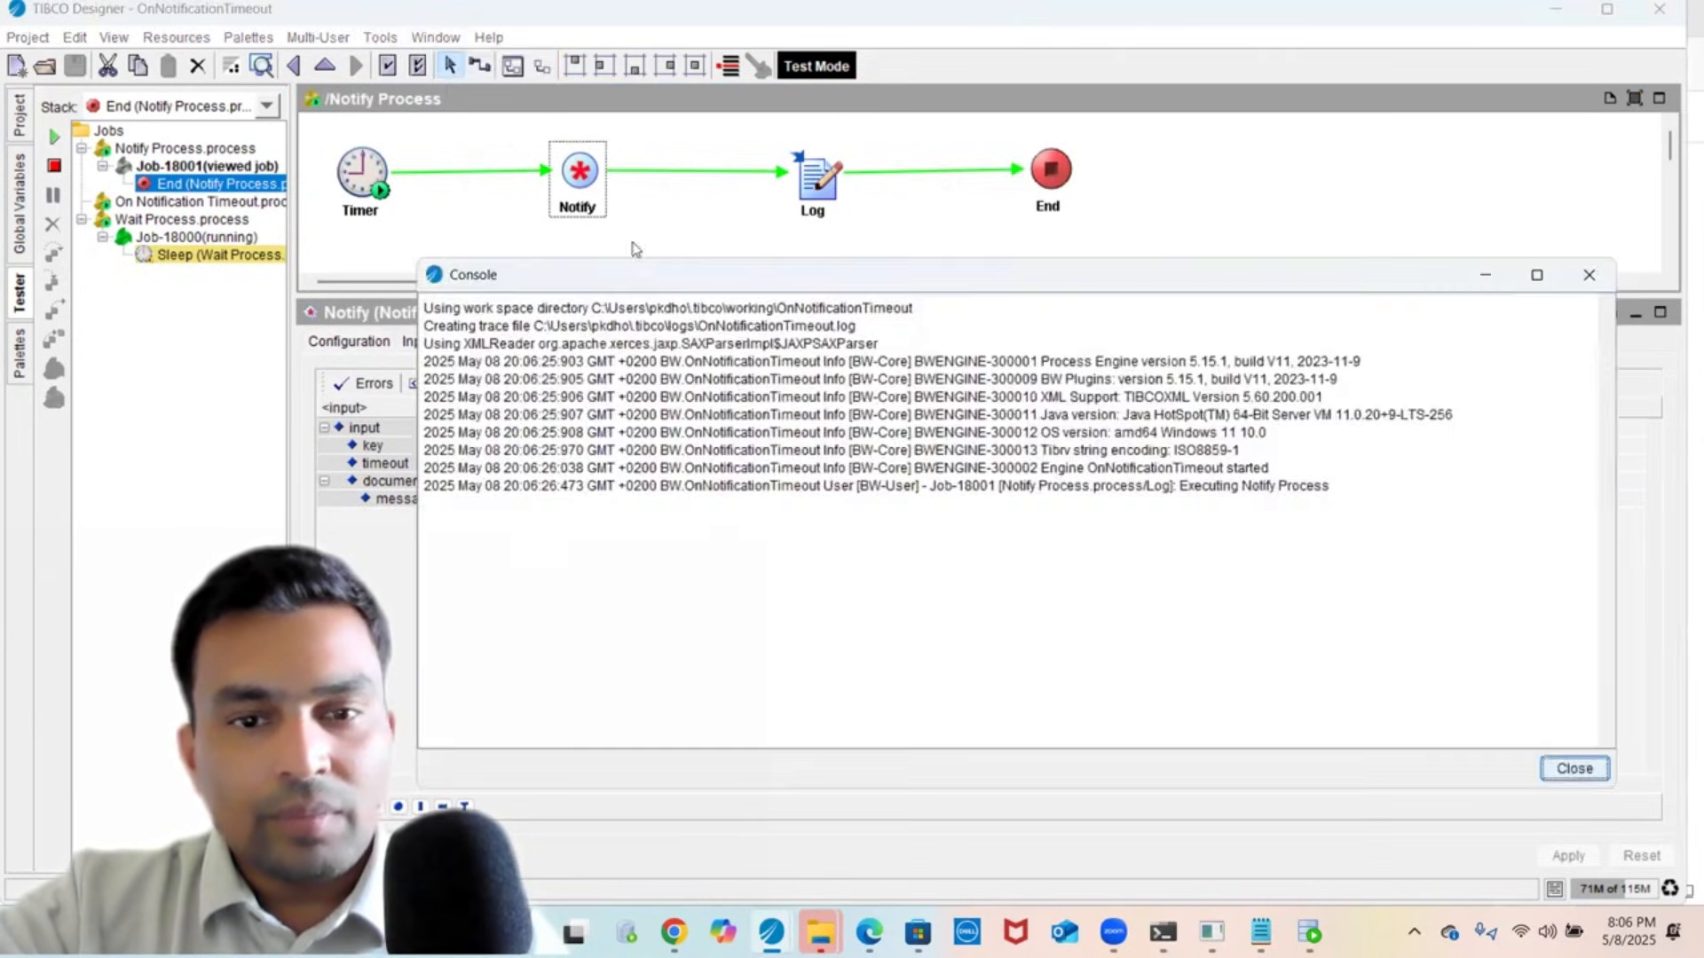
- Highlight OnNotificationTimeout and Executing in the console log, then view the Wait job's Sleep step
double_click(1134, 469)
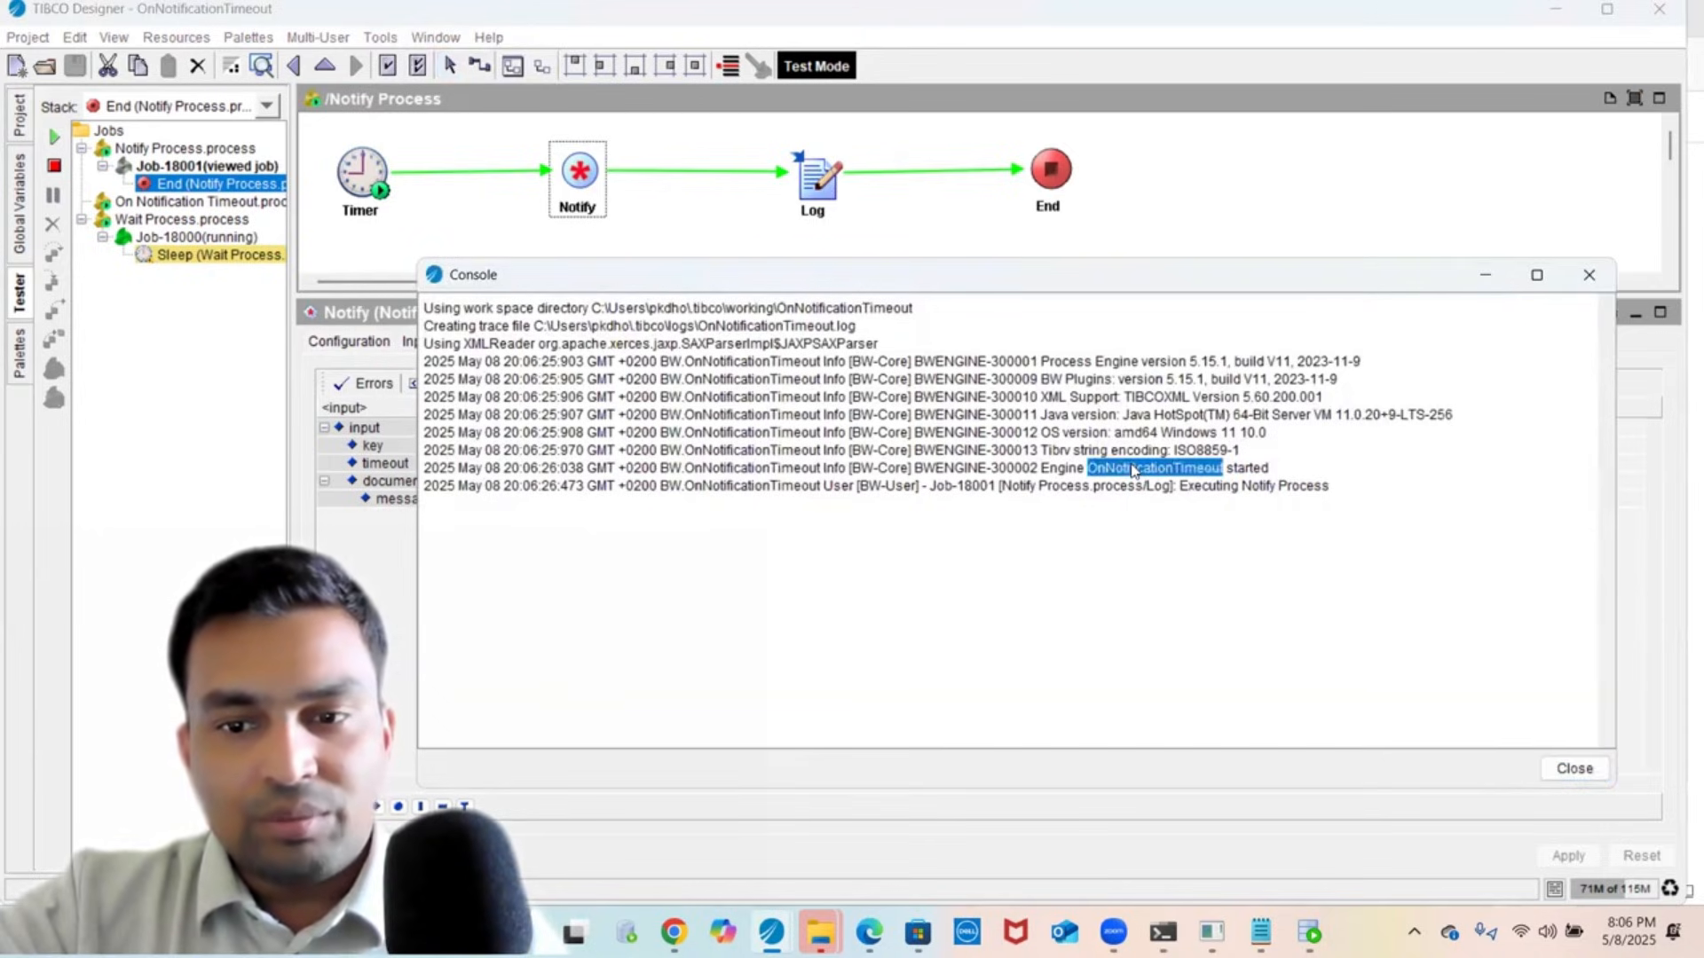
double_click(1218, 488)
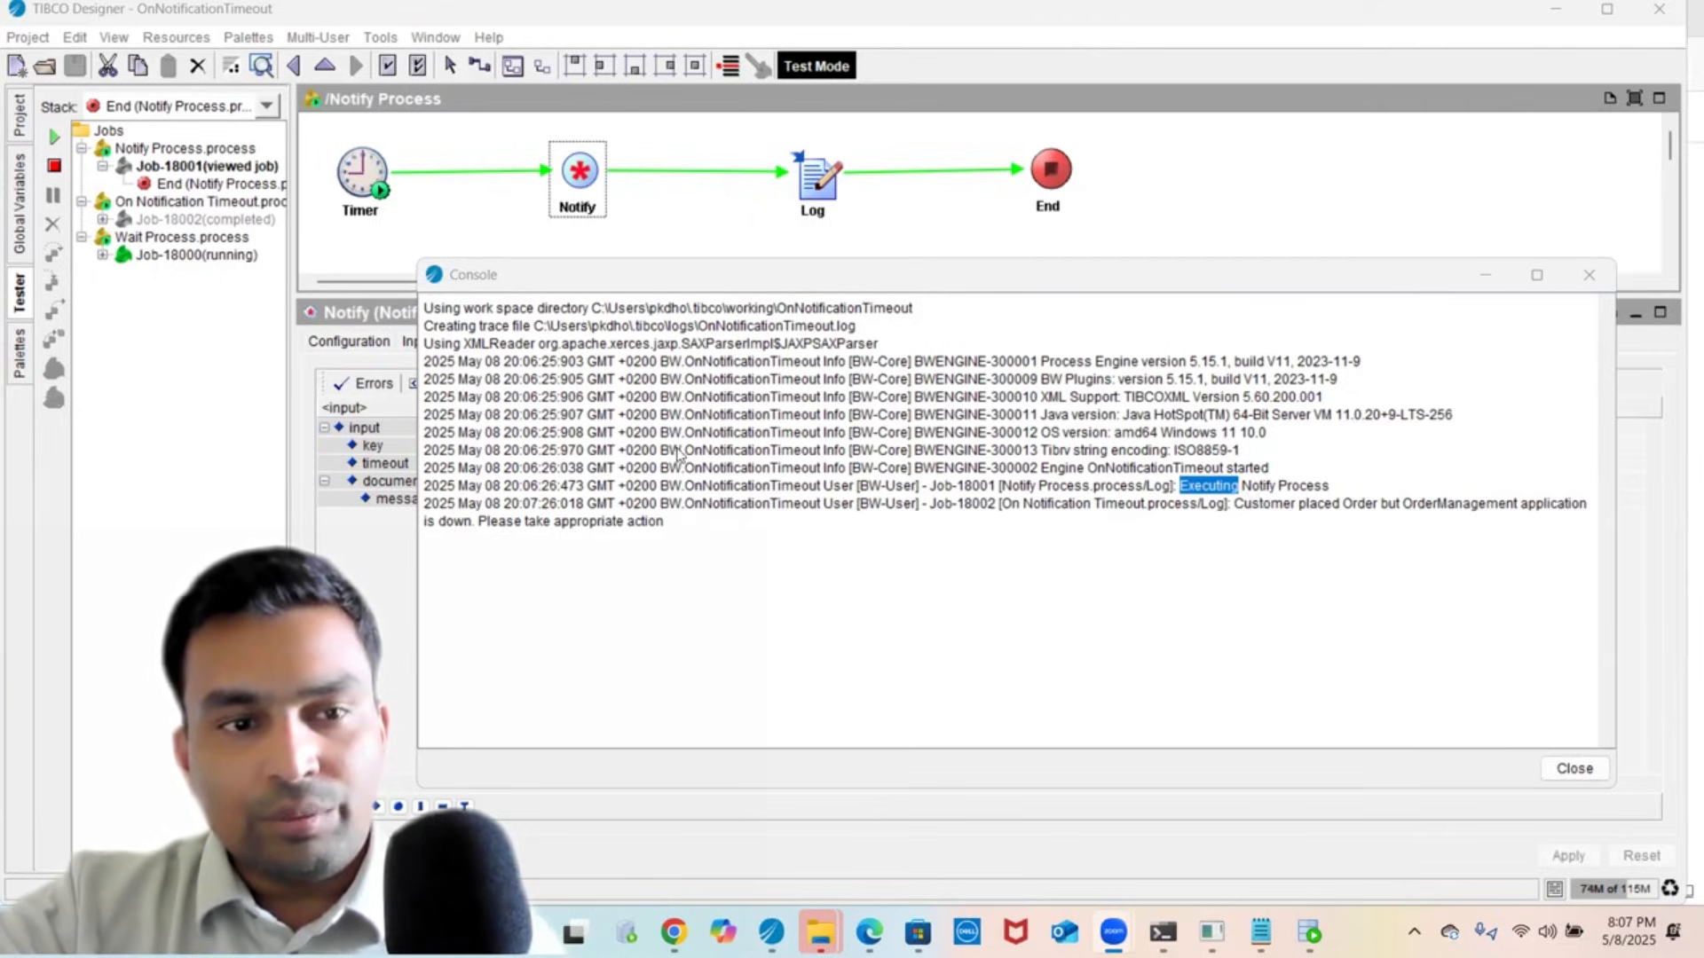
click(102, 256)
click(178, 272)
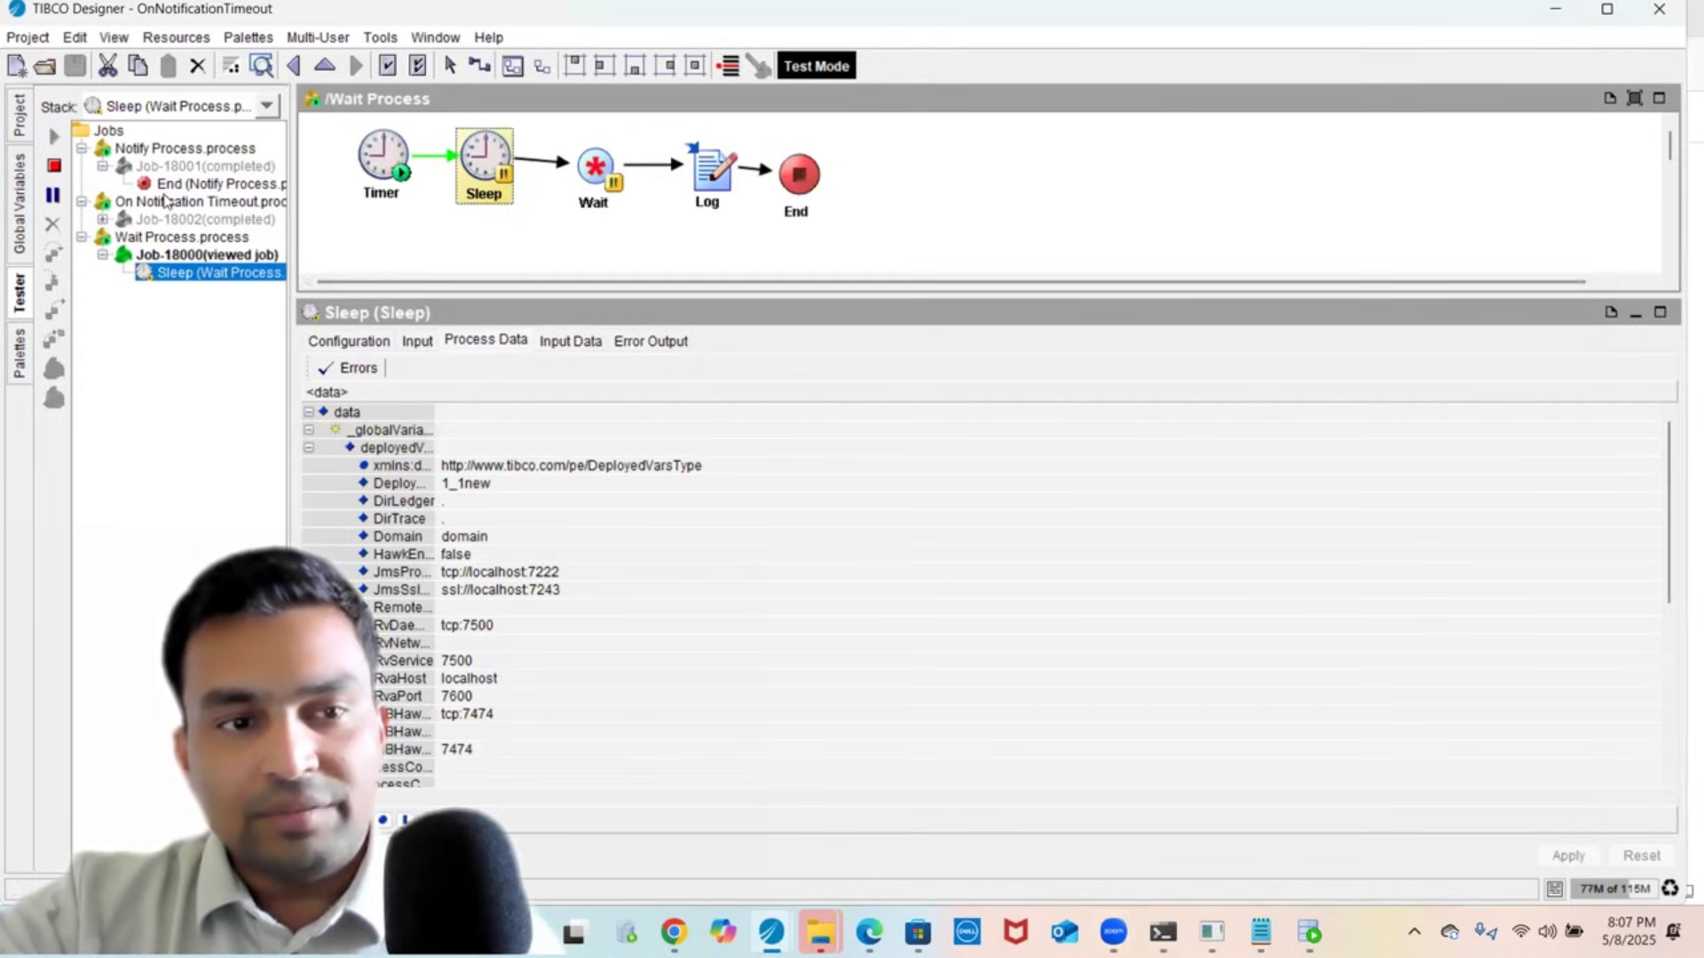
- Review the timeout job's Log input data as XML source, then show the On Notification Timeout definition
click(103, 220)
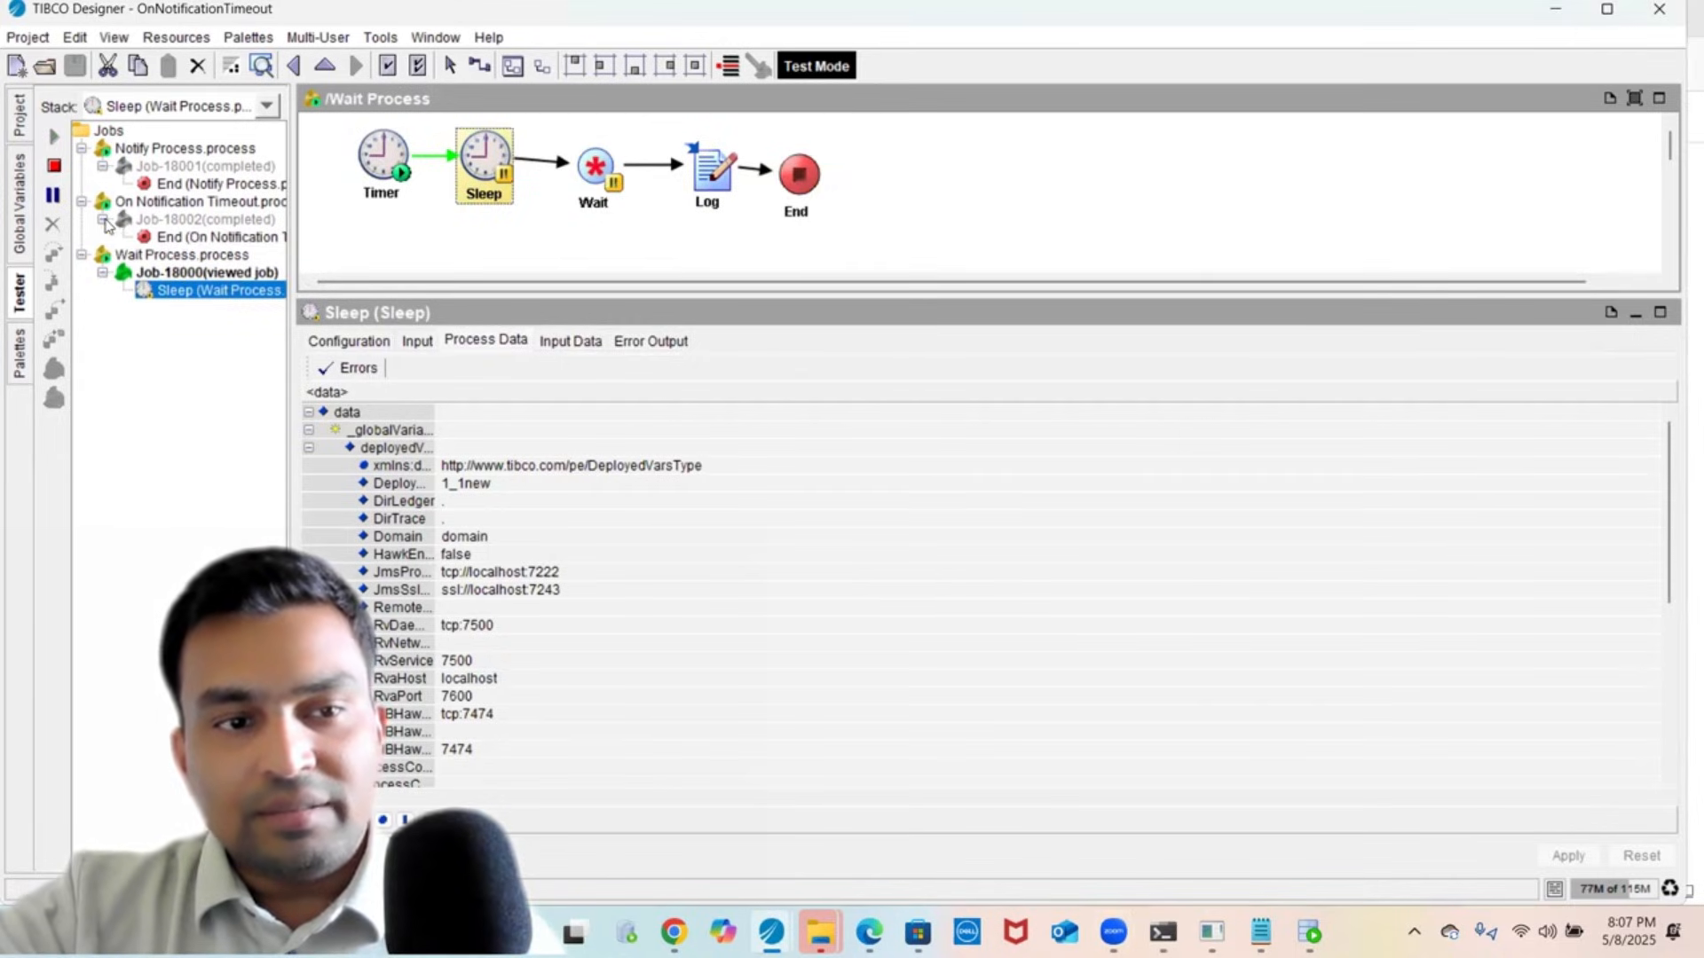
click(161, 238)
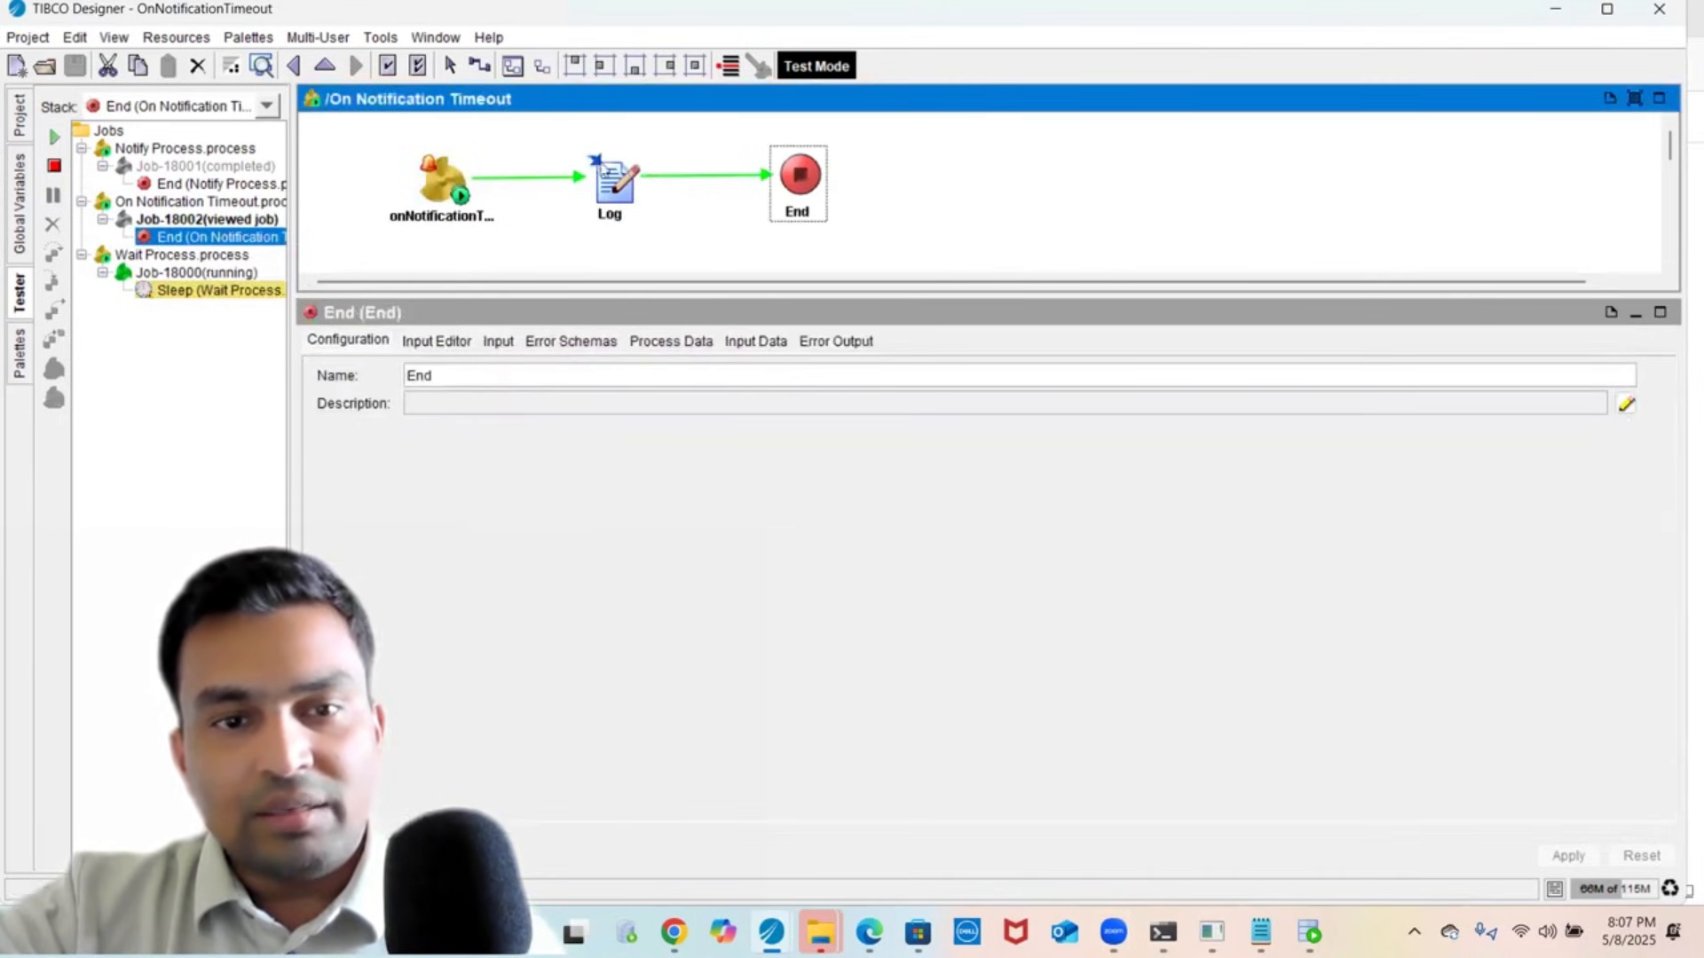
click(617, 182)
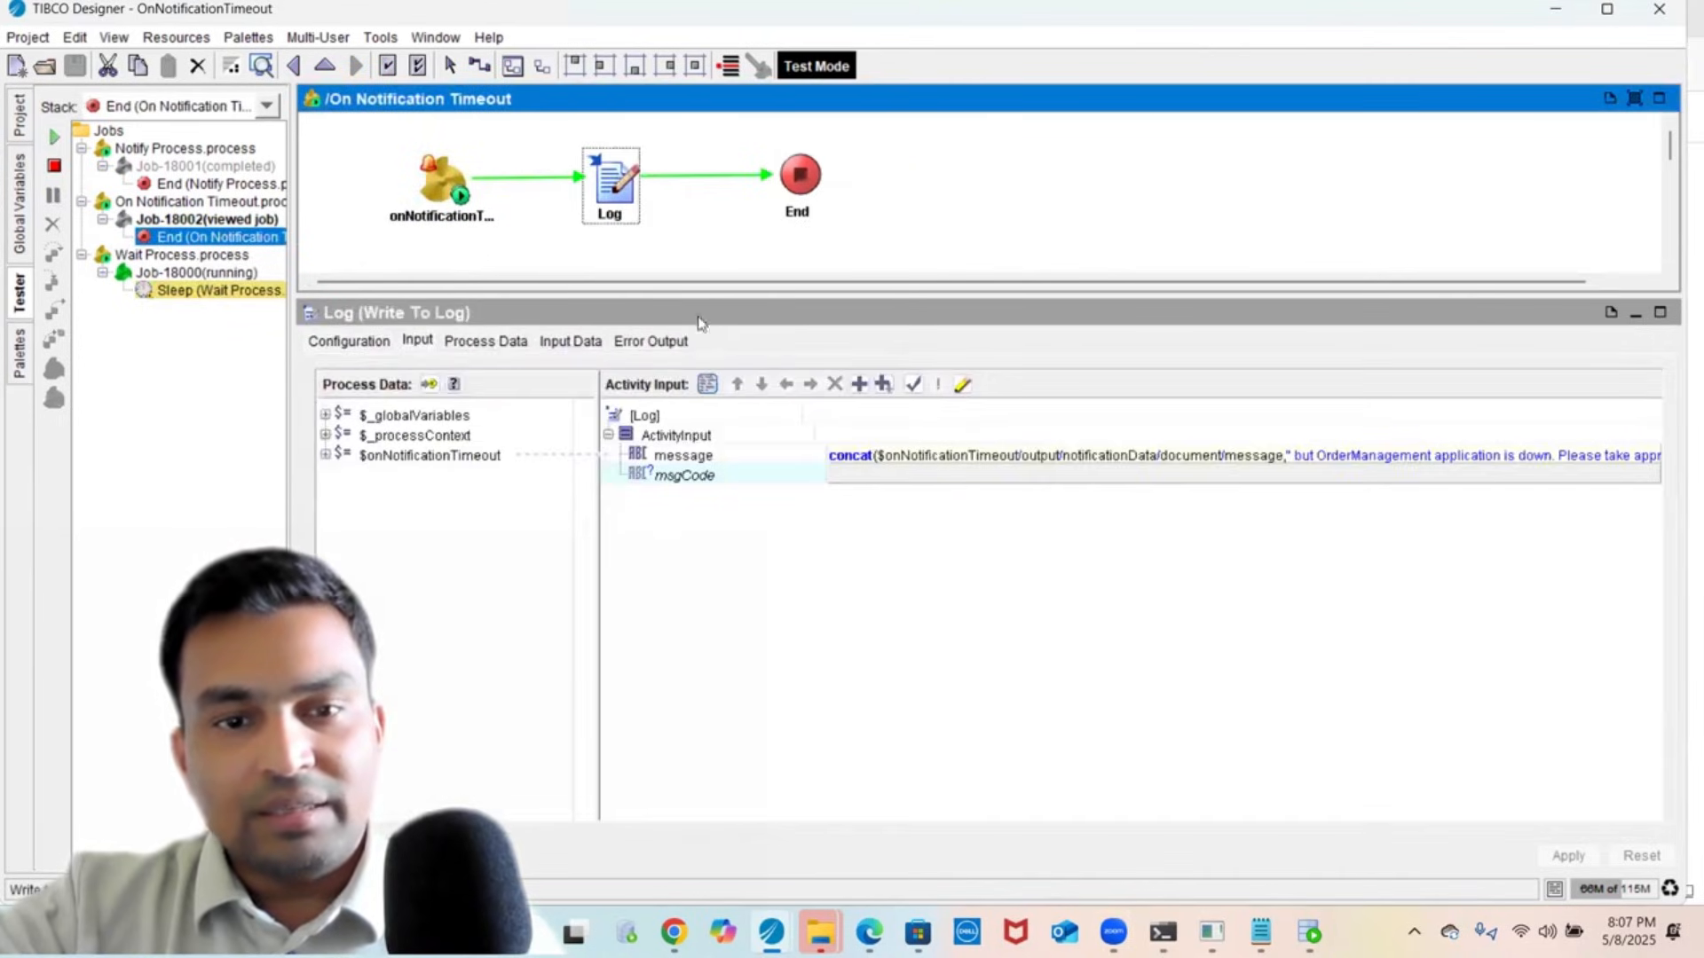
click(571, 341)
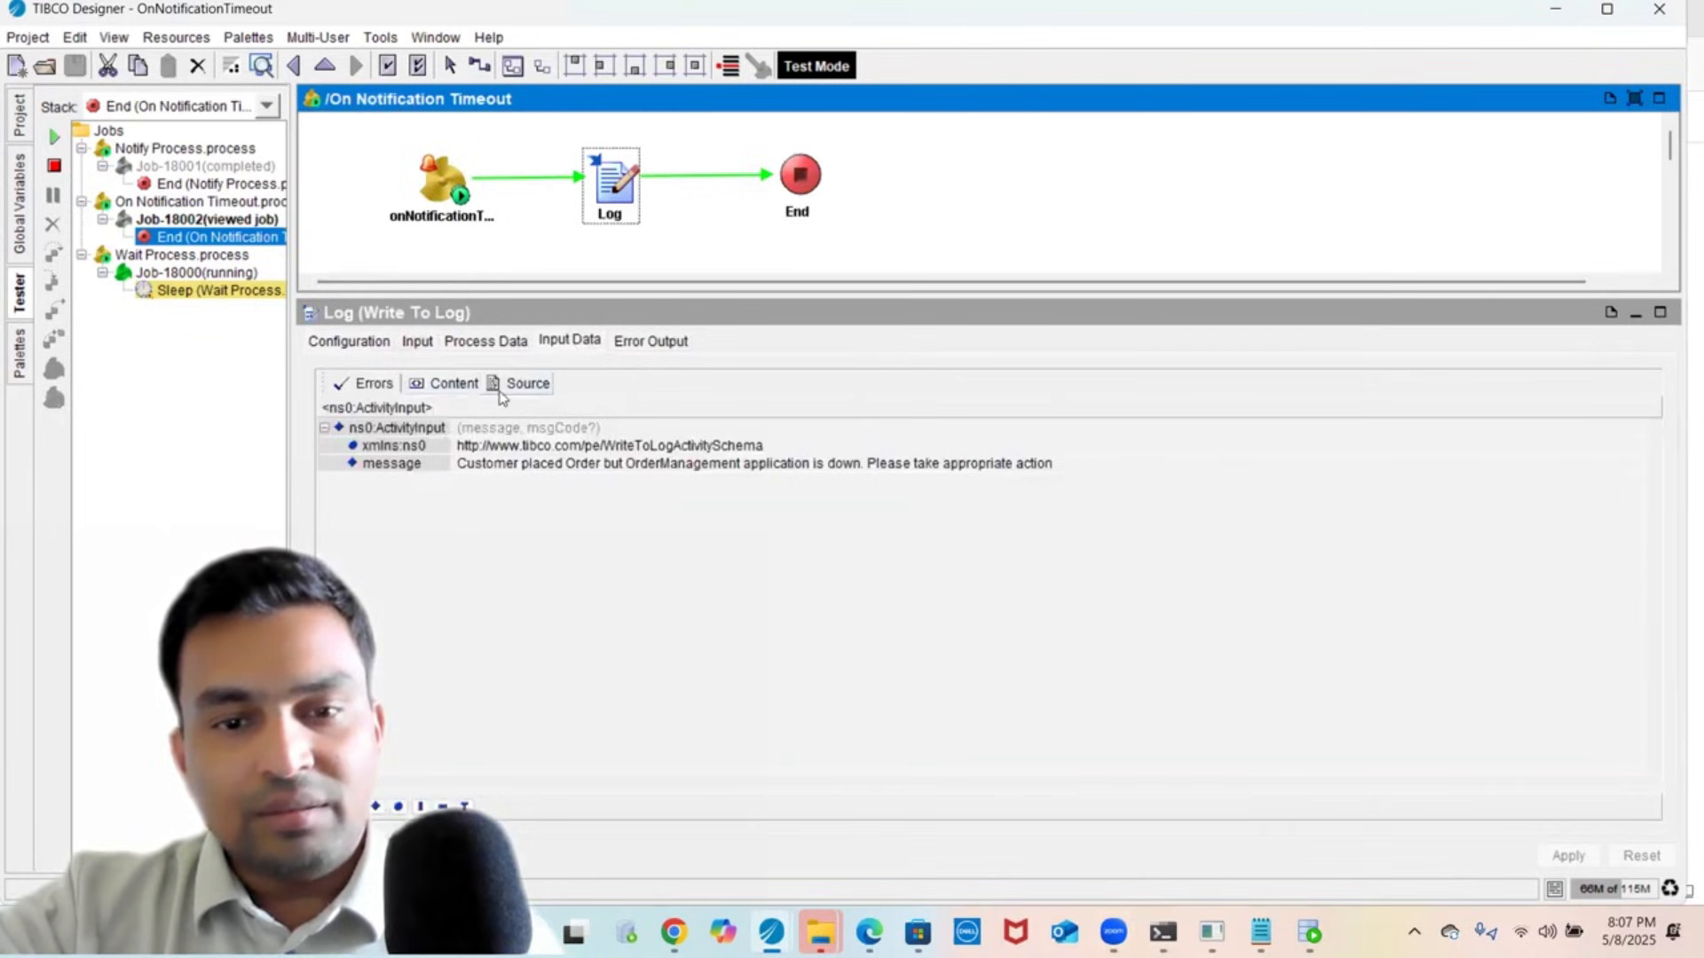
click(503, 391)
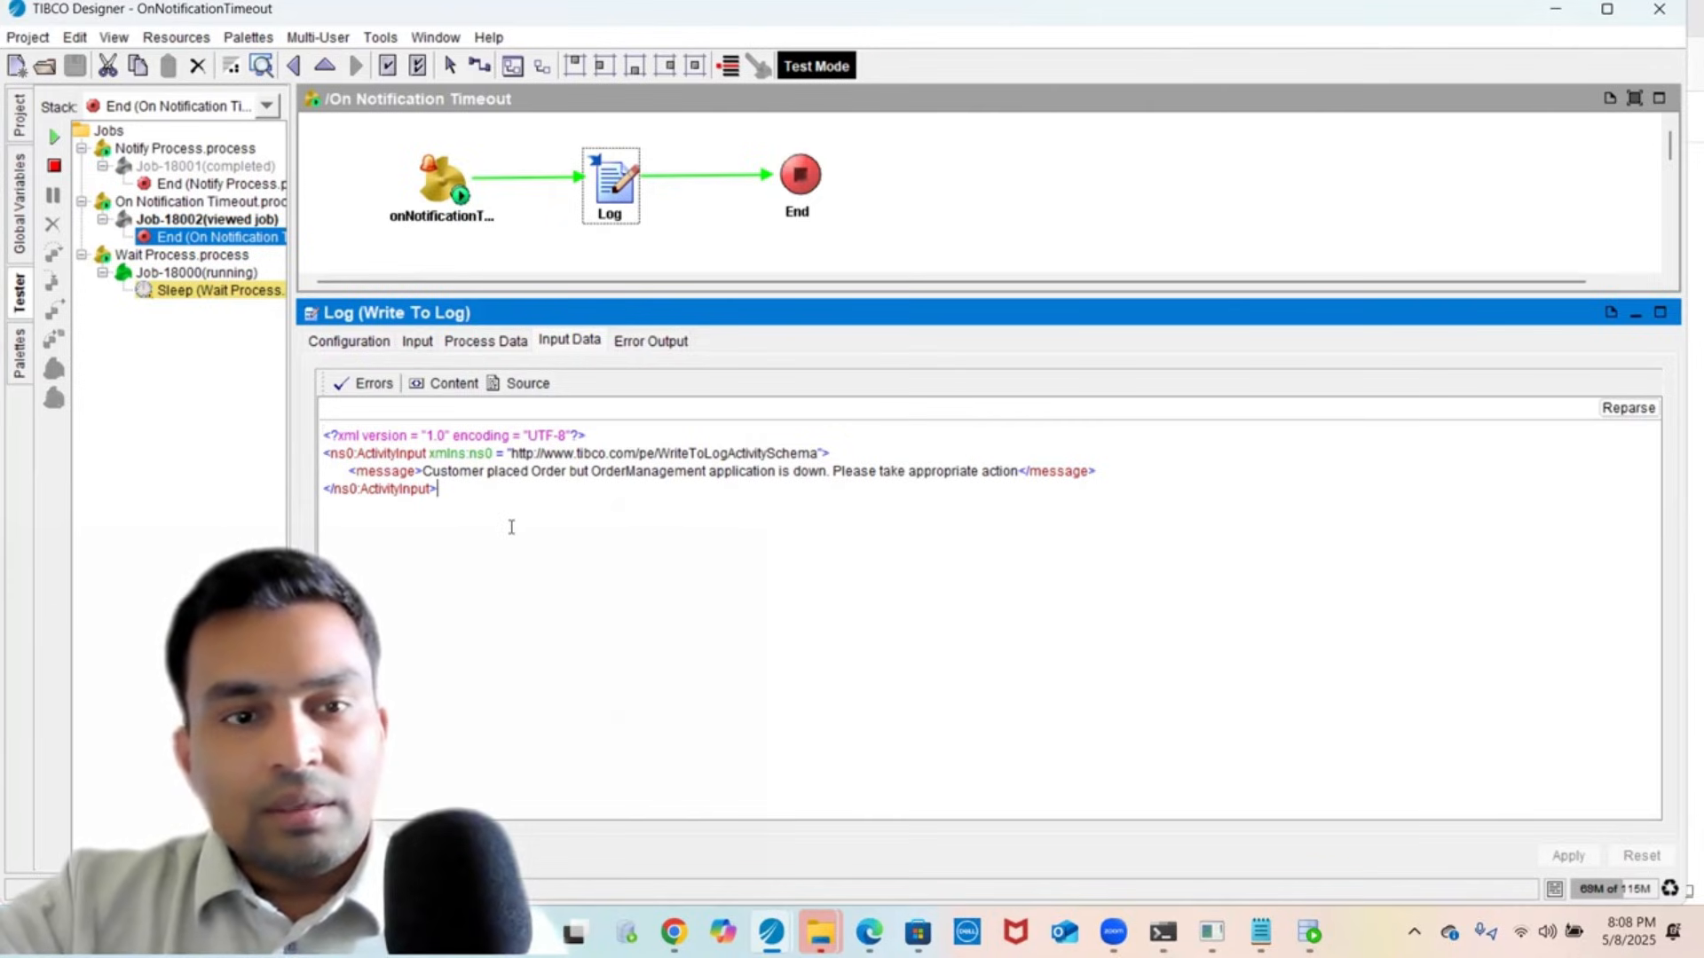
click(325, 187)
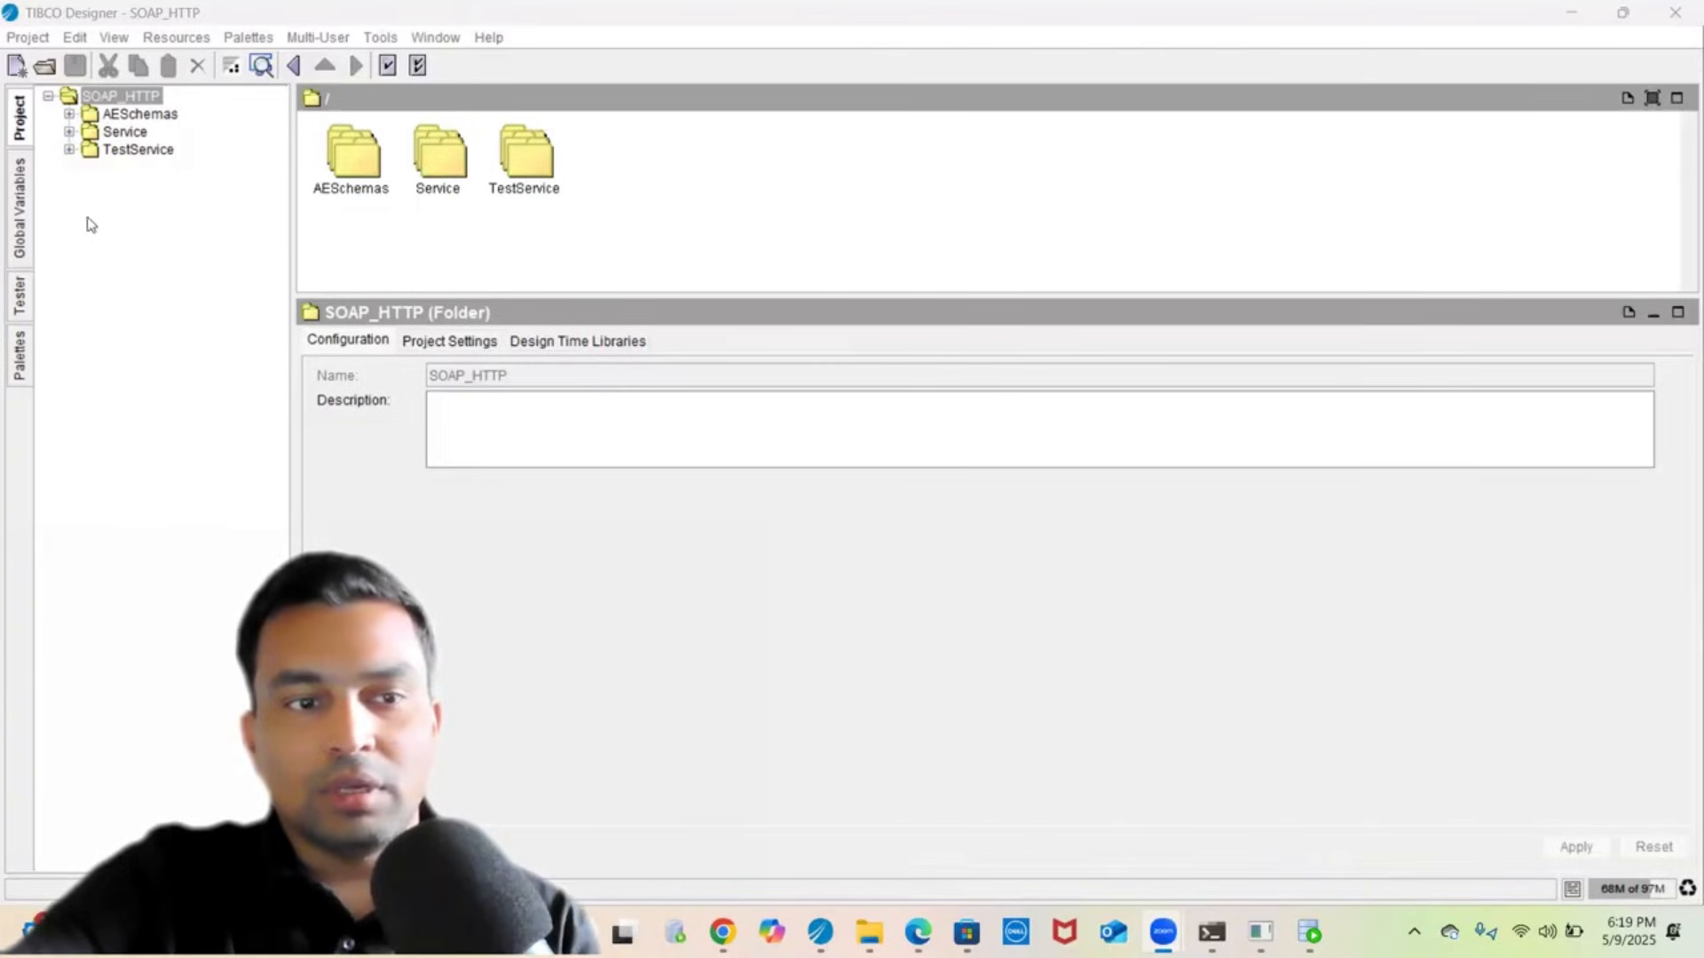
- Browse the resource palettes, then expand the SOAP_HTTP Service folder to list its six resources
click(20, 359)
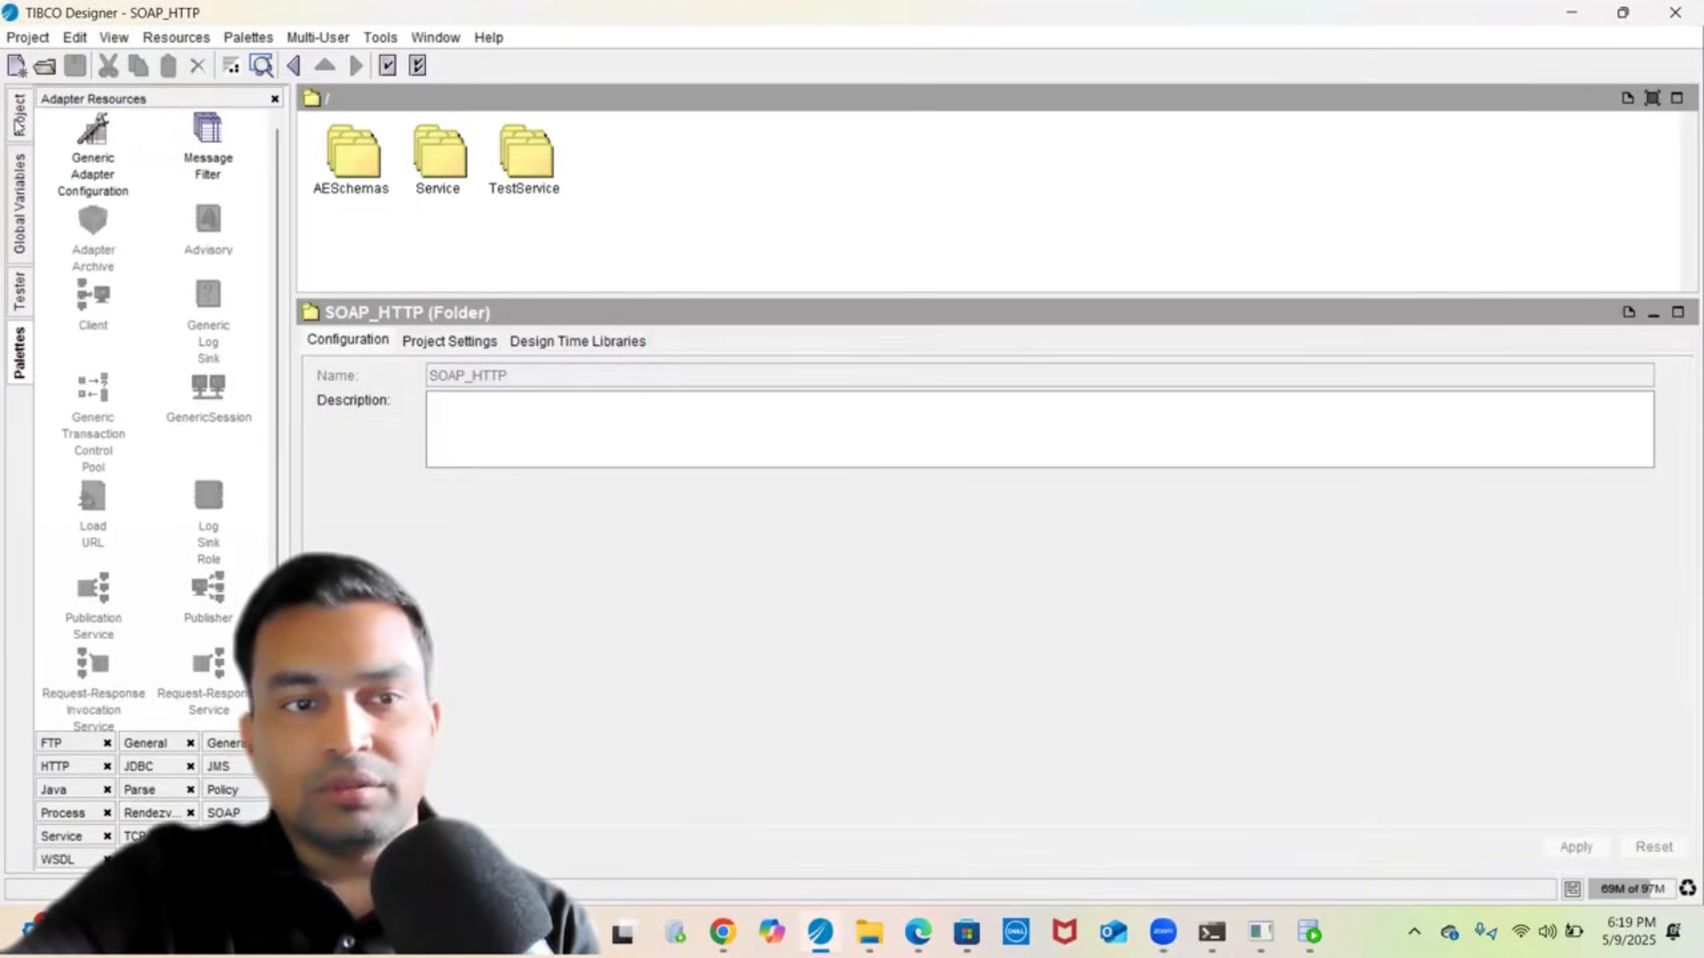
click(19, 123)
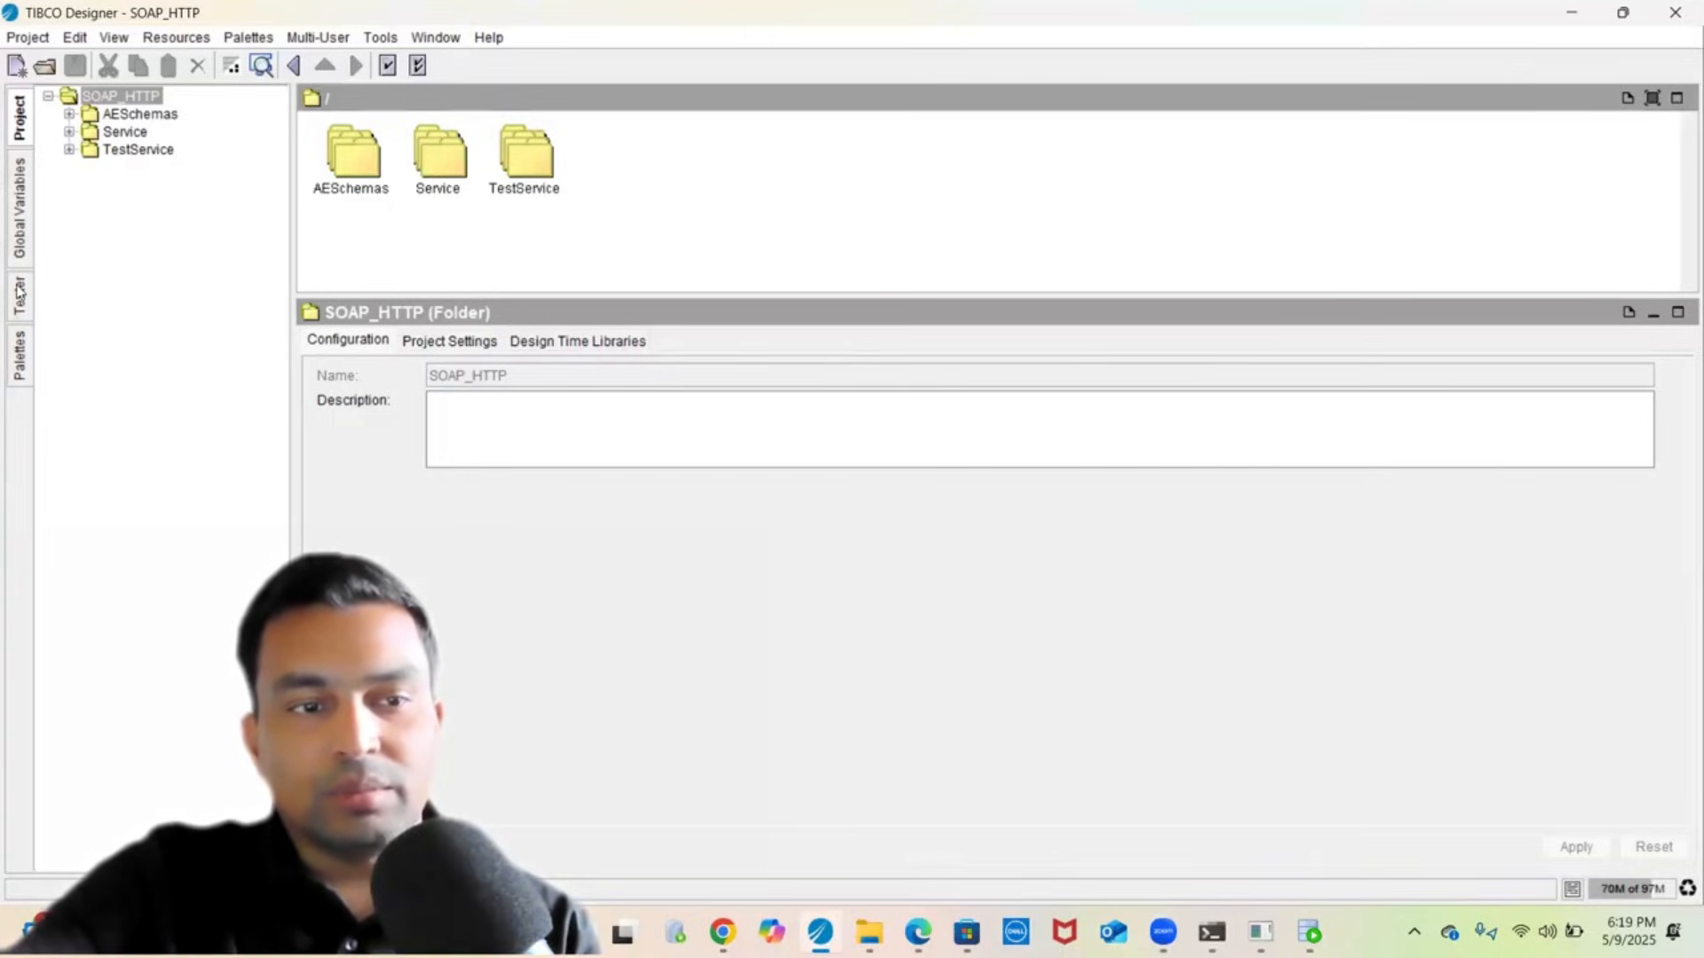
click(20, 360)
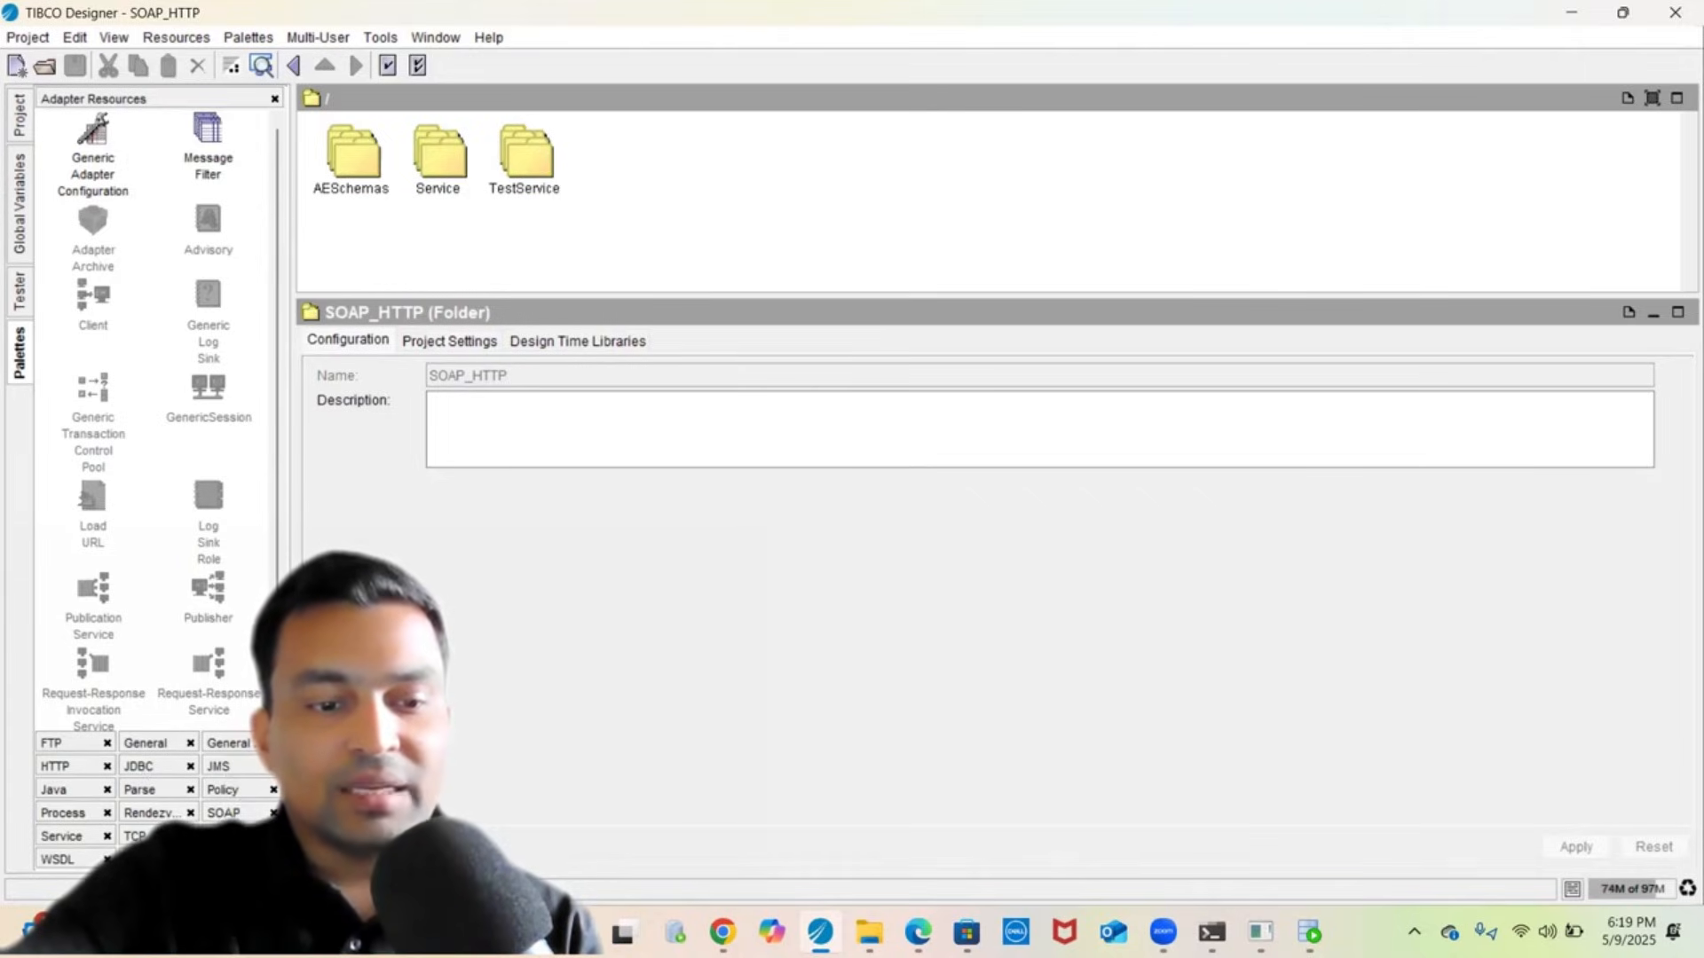
click(61, 836)
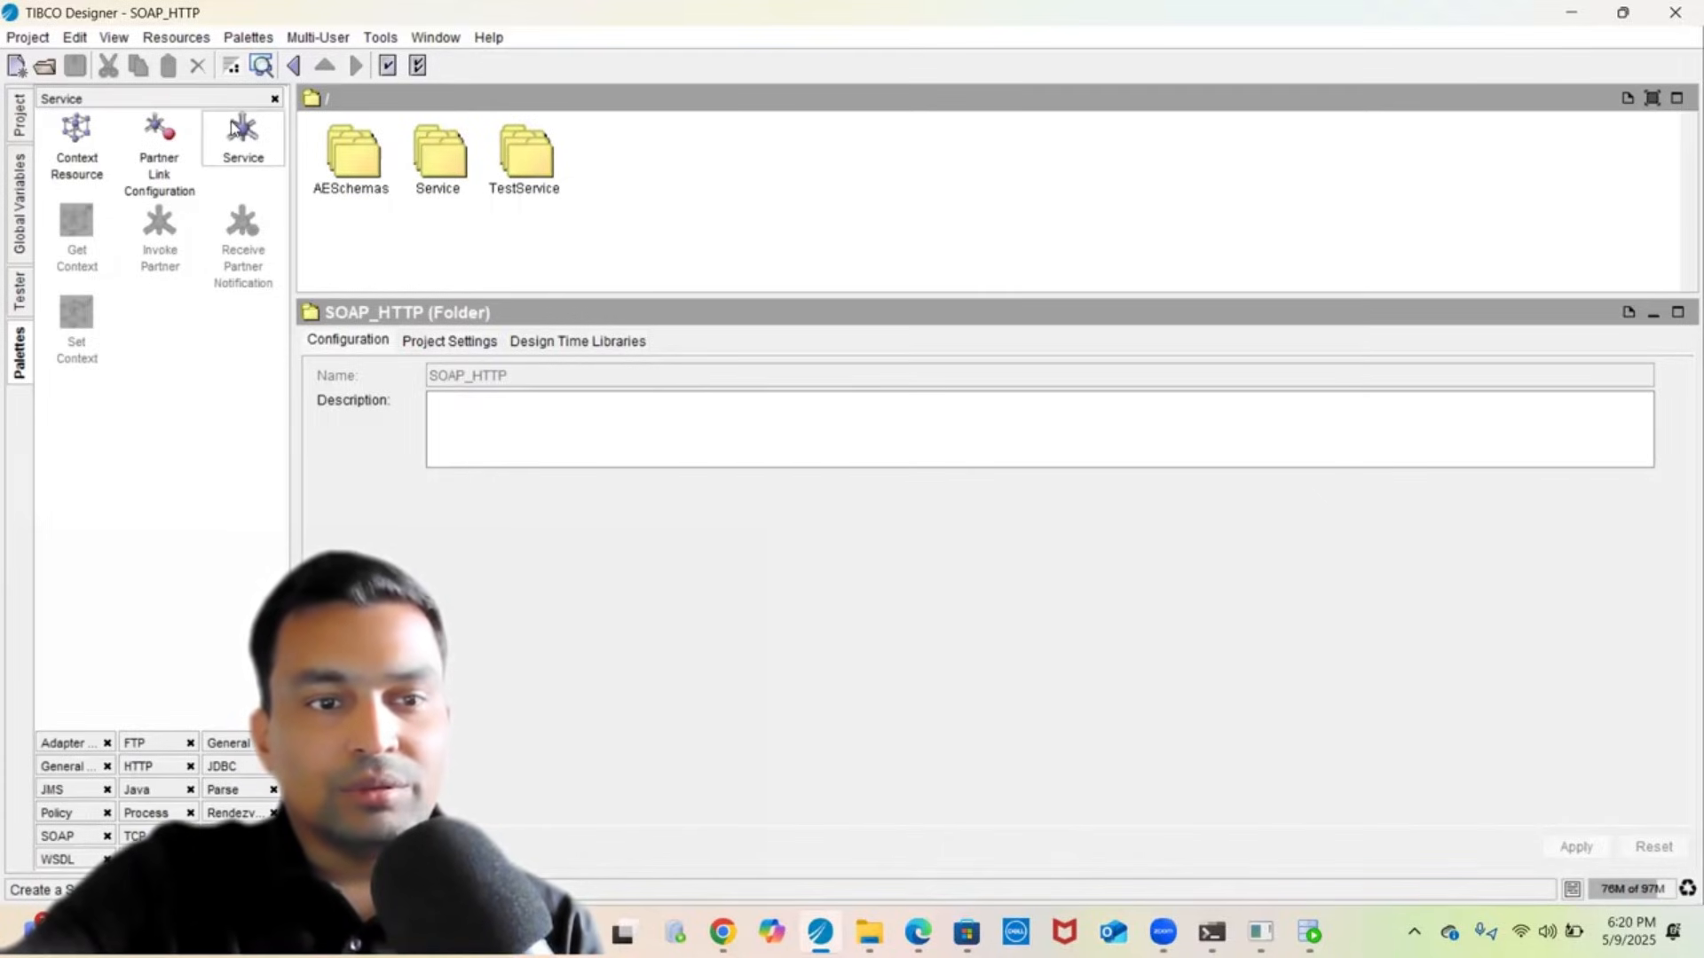
click(21, 117)
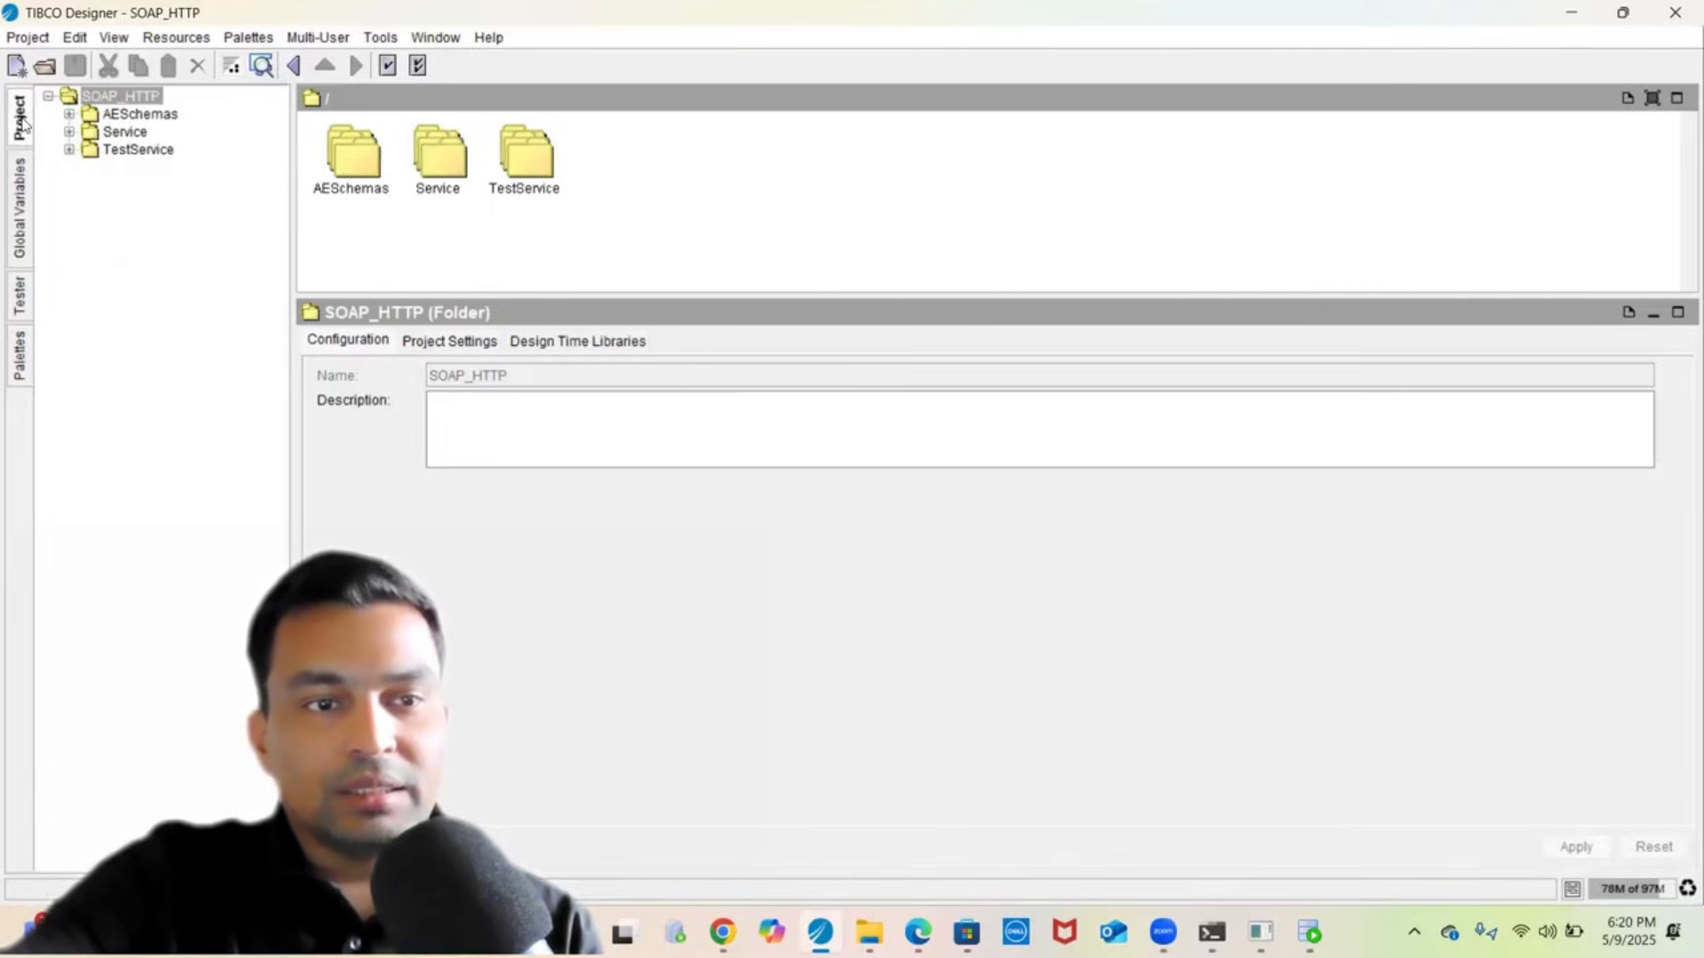
click(70, 133)
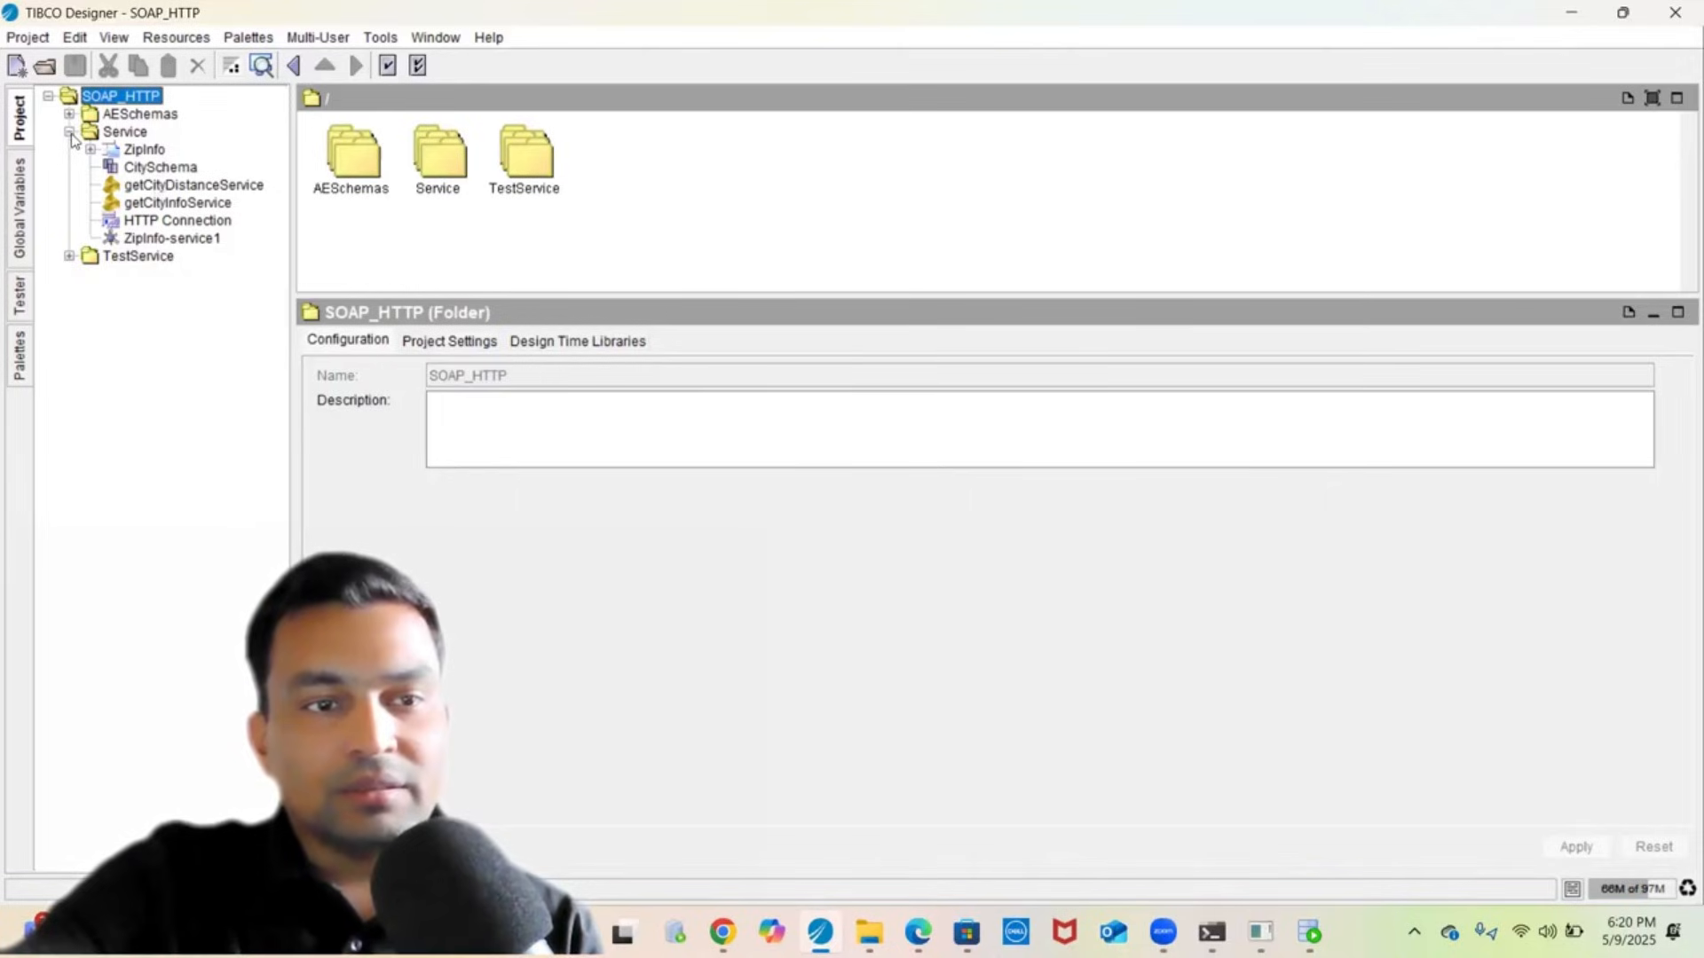
- Review ZipInfo-service1's endpoint bindings, SOAP details and WSDL source, then expand the TestService folder
click(160, 240)
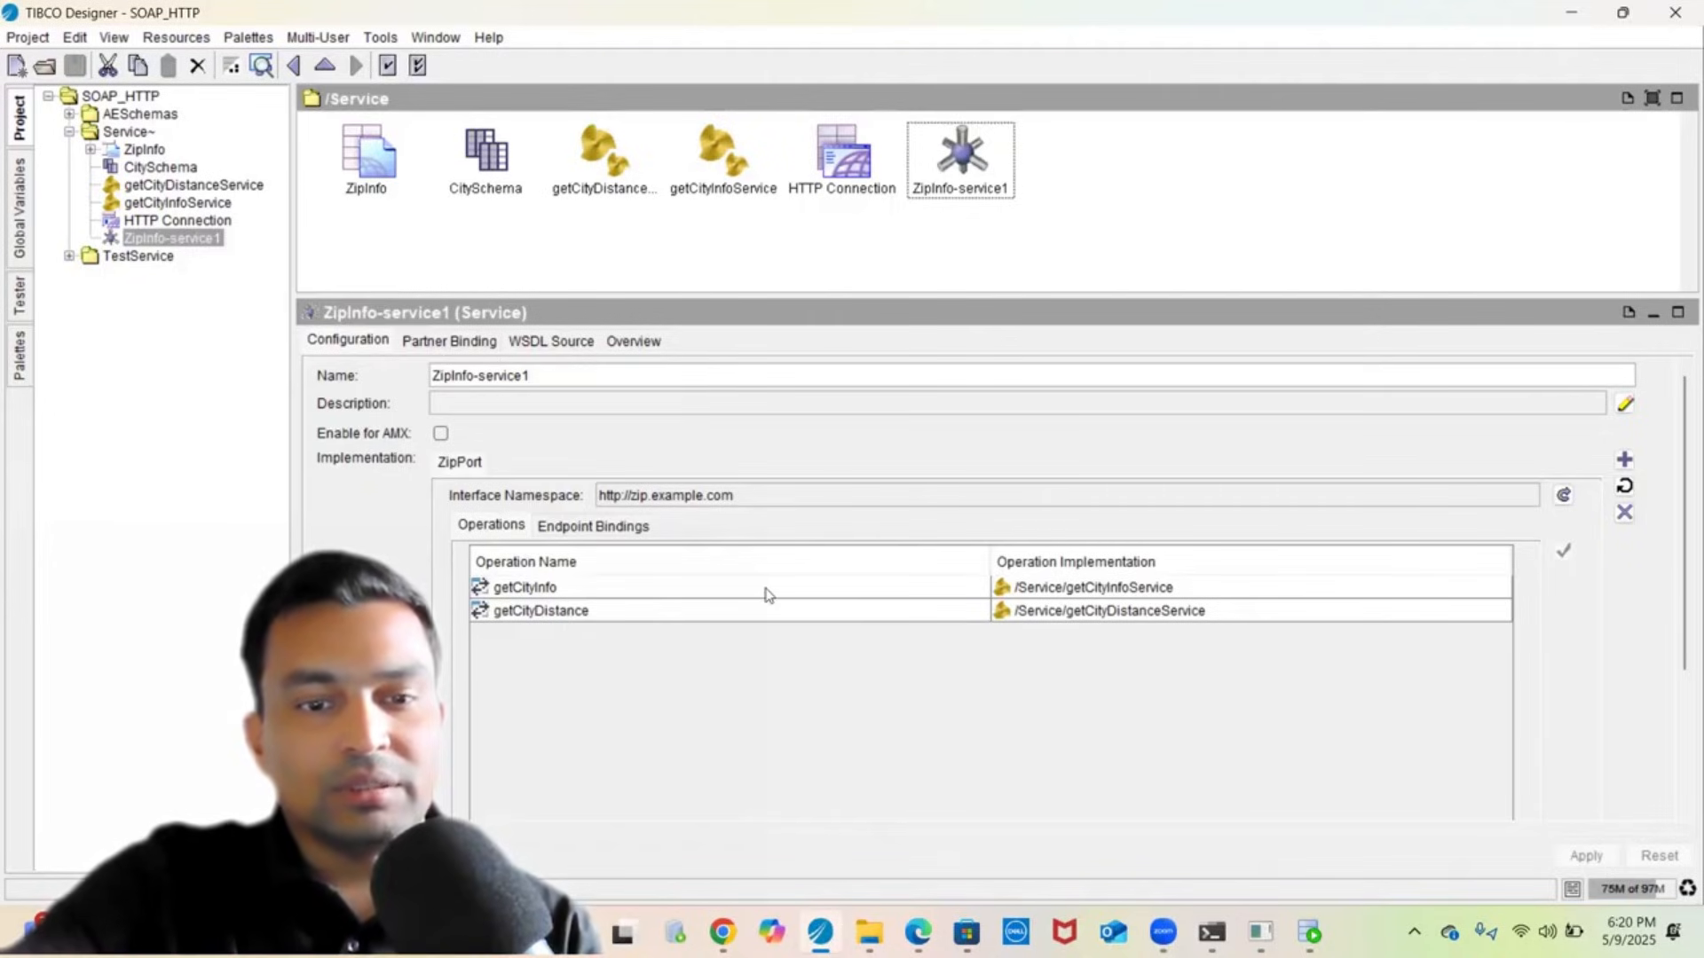
click(595, 528)
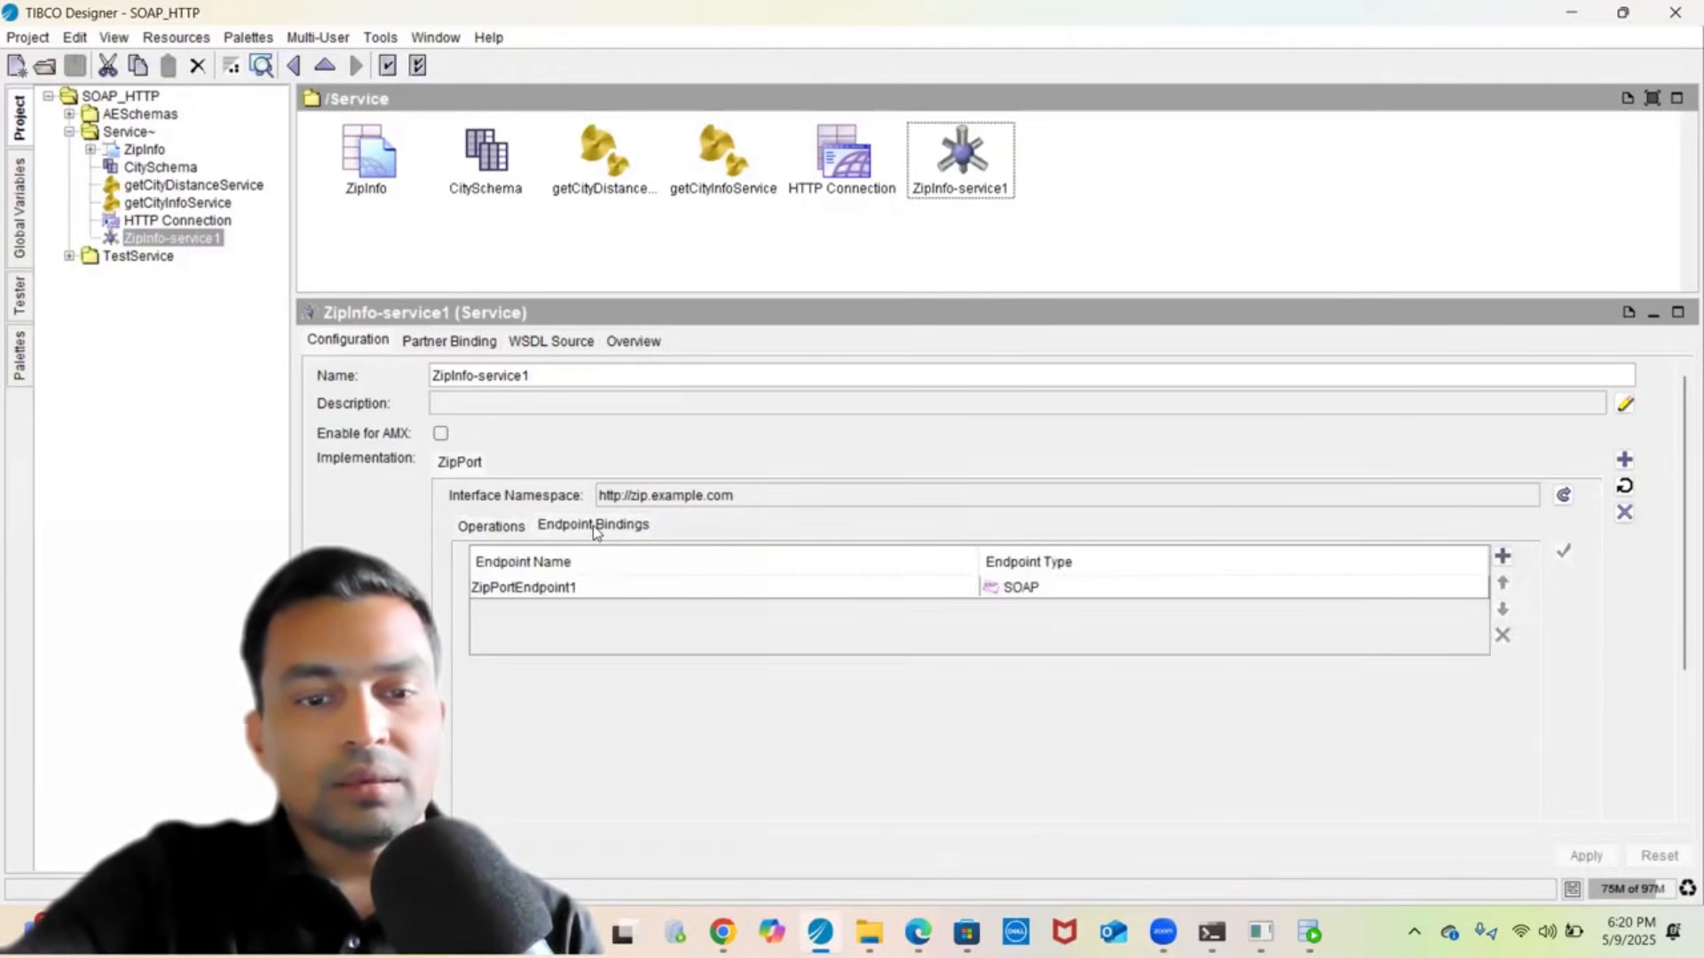
click(568, 588)
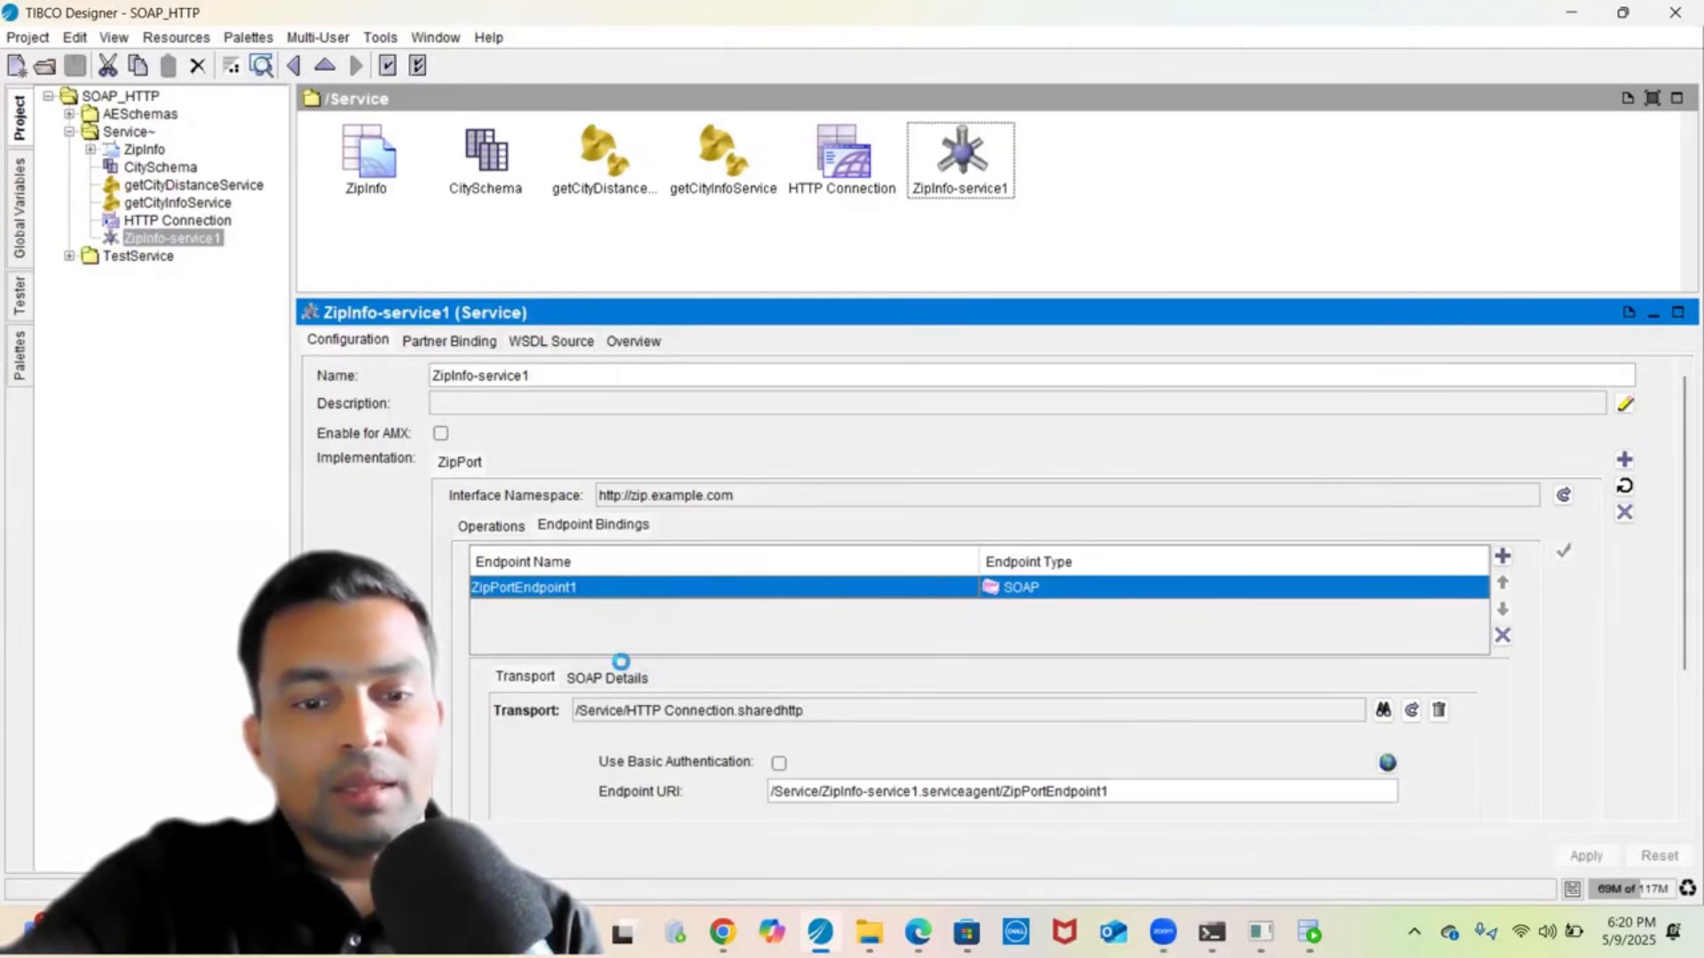
click(604, 678)
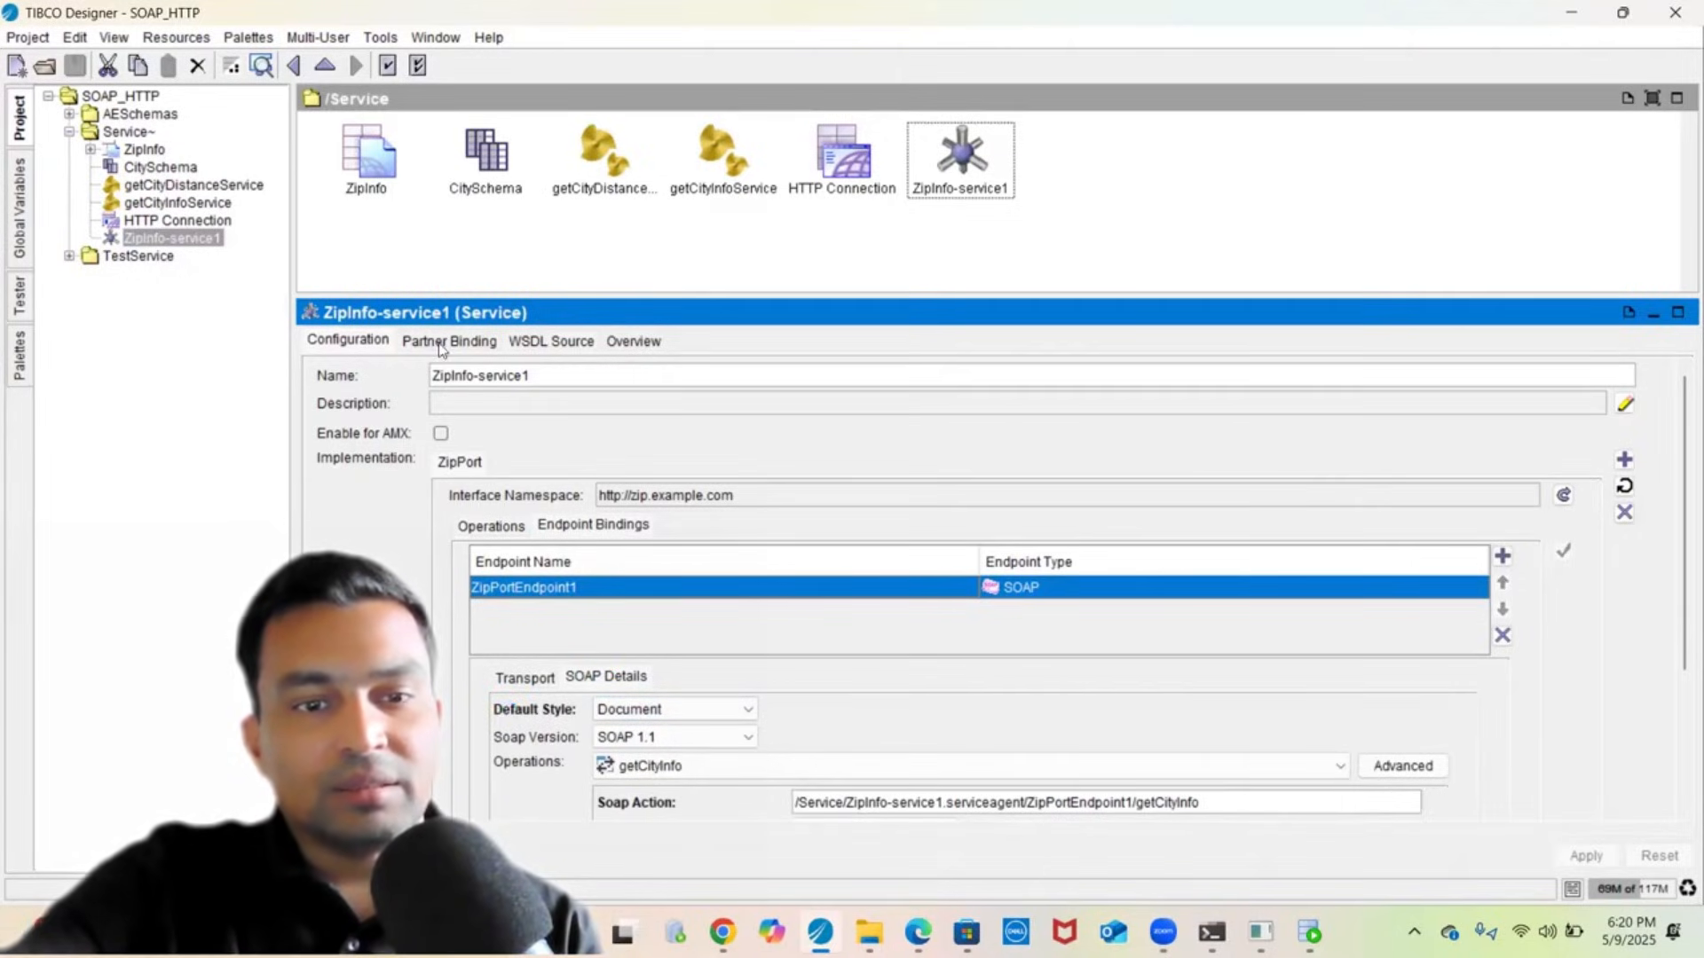
click(543, 342)
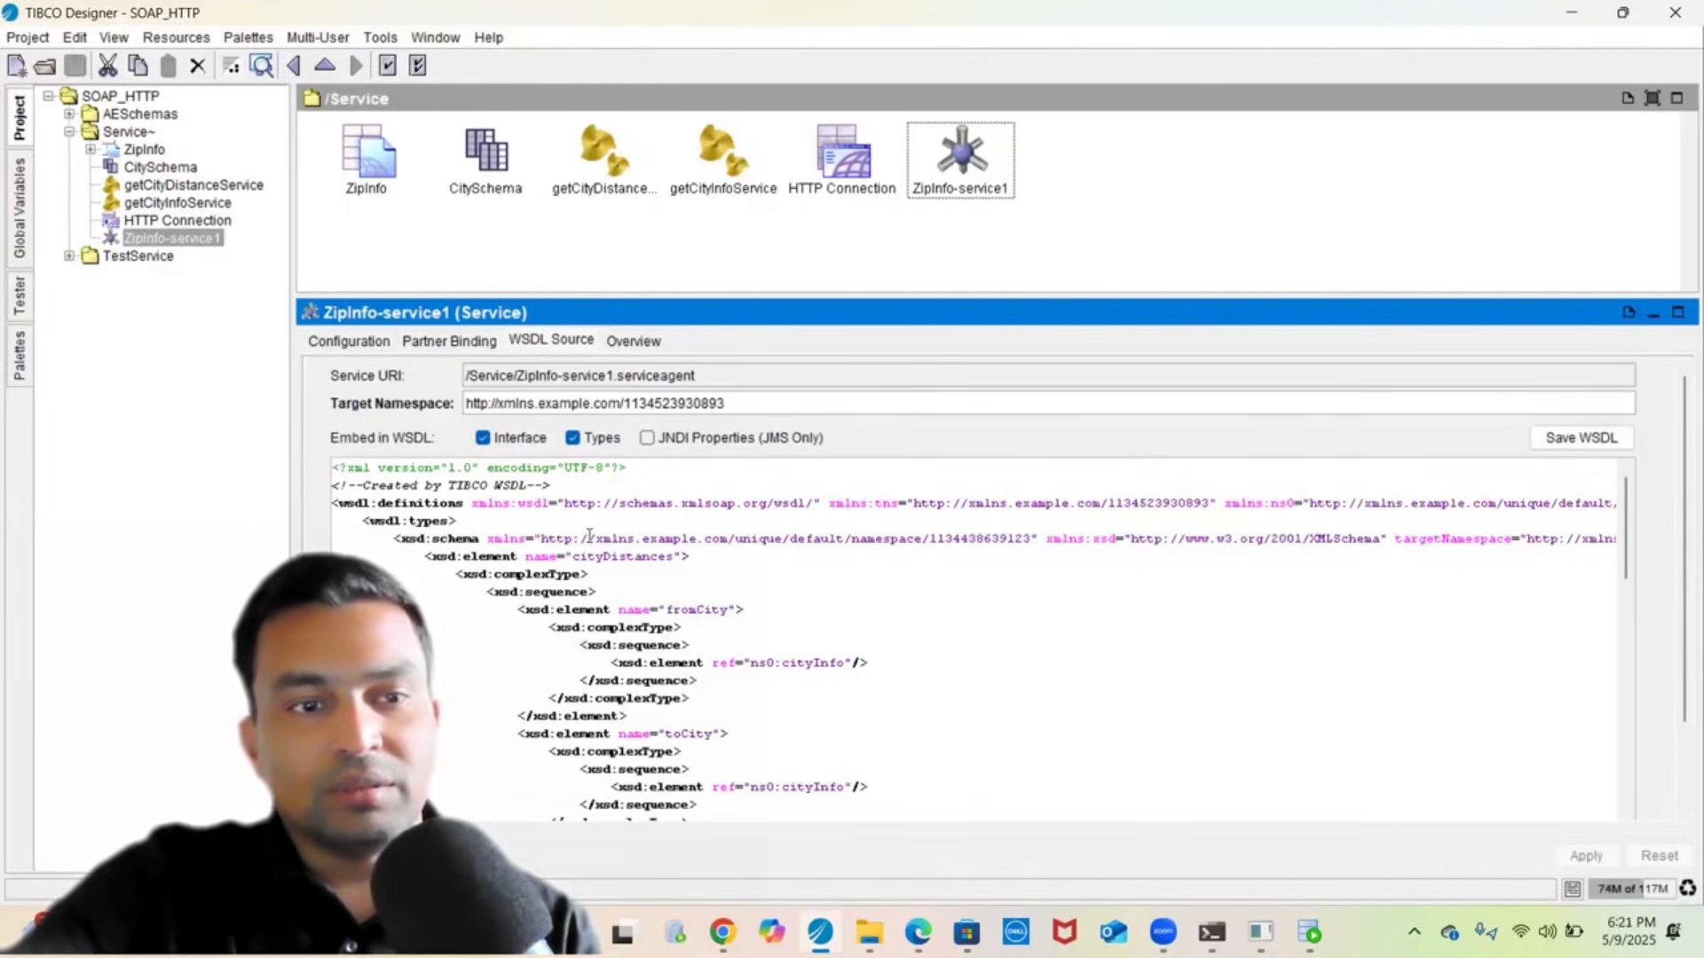
click(69, 257)
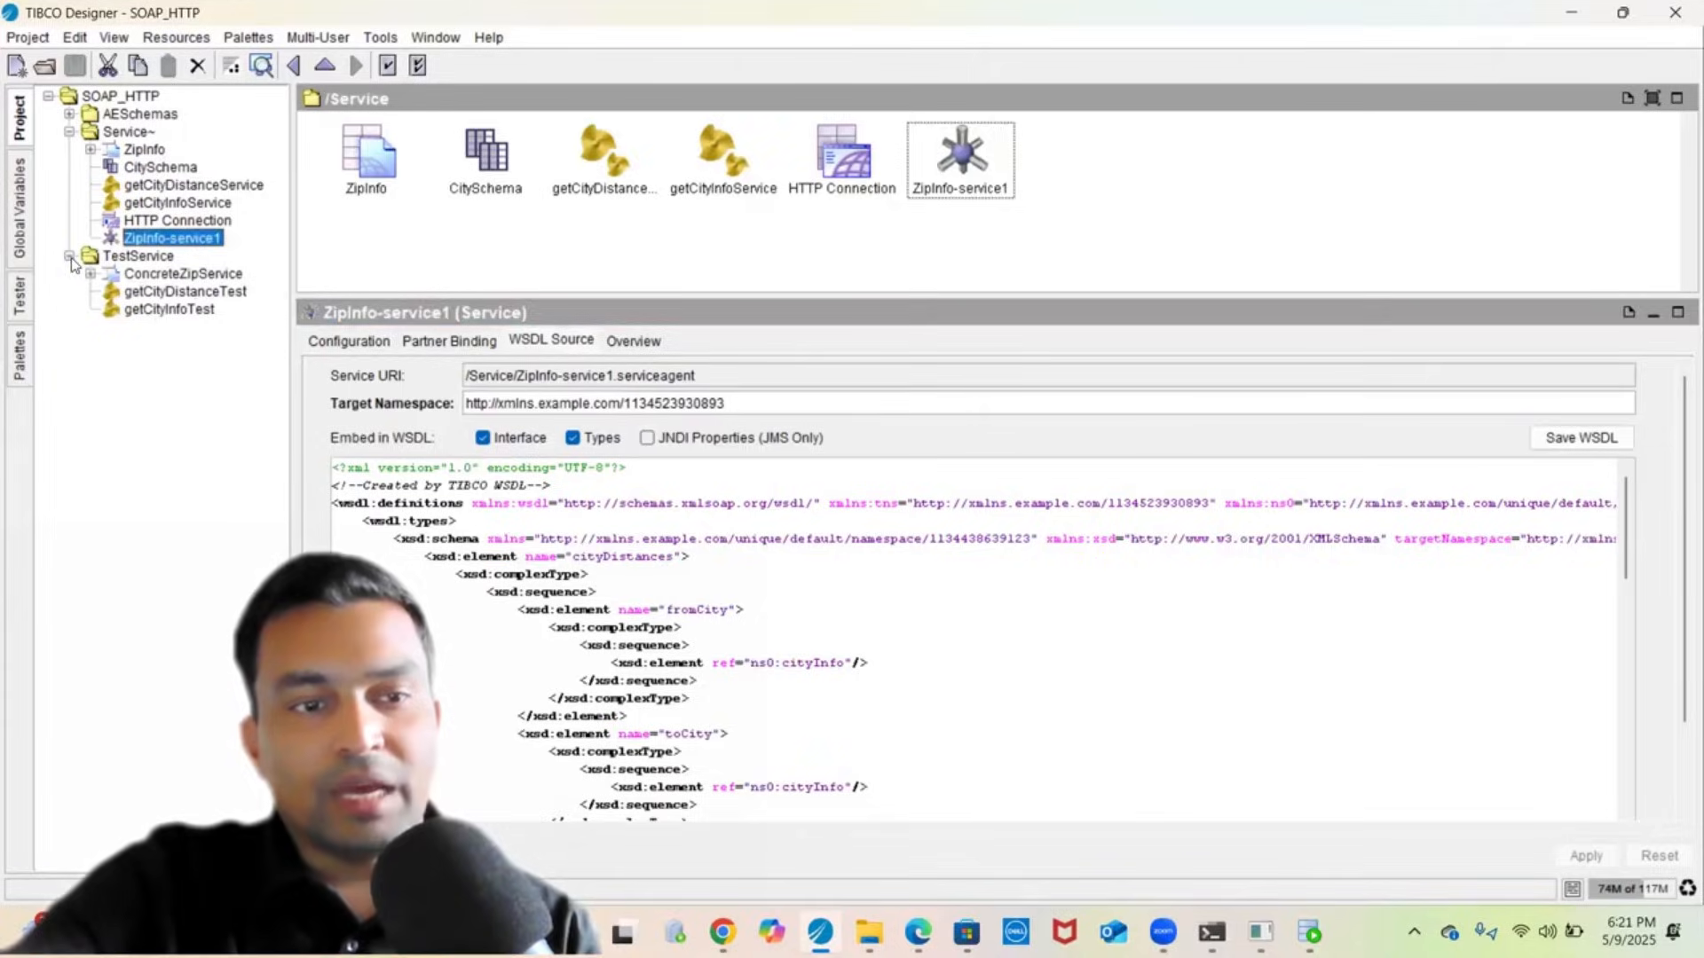
click(125, 258)
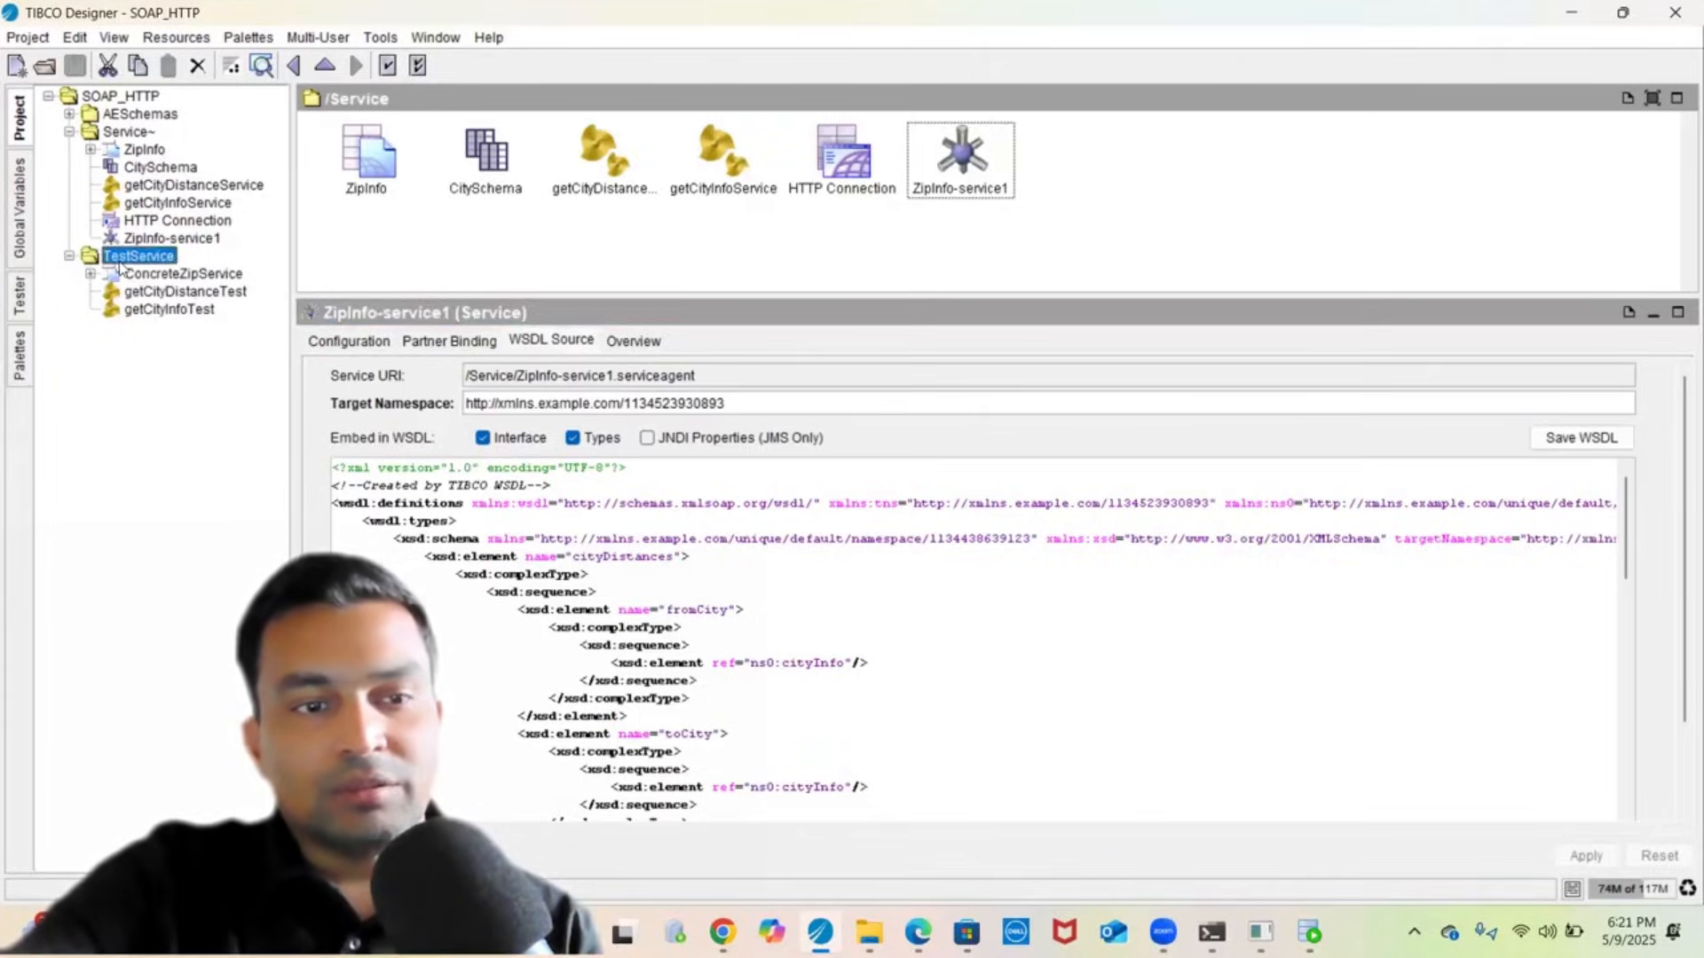
- Open getCityInfoTest and inspect its SOAPRequestReply input mapping, including the zip value
click(157, 308)
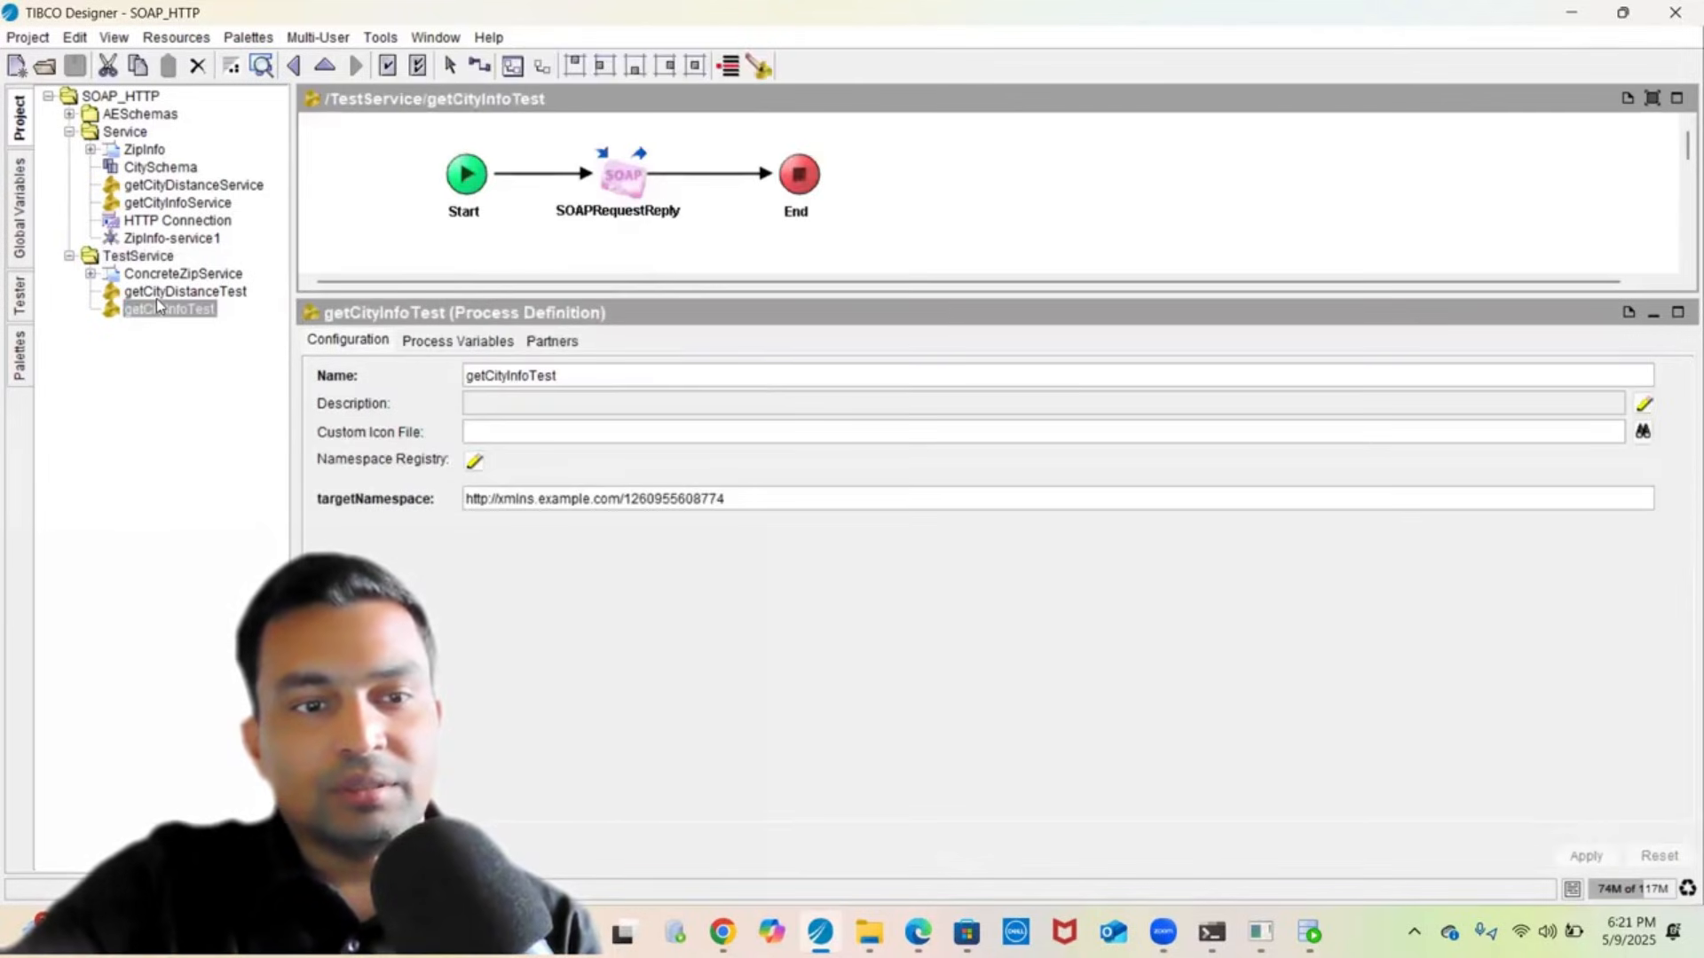
click(156, 298)
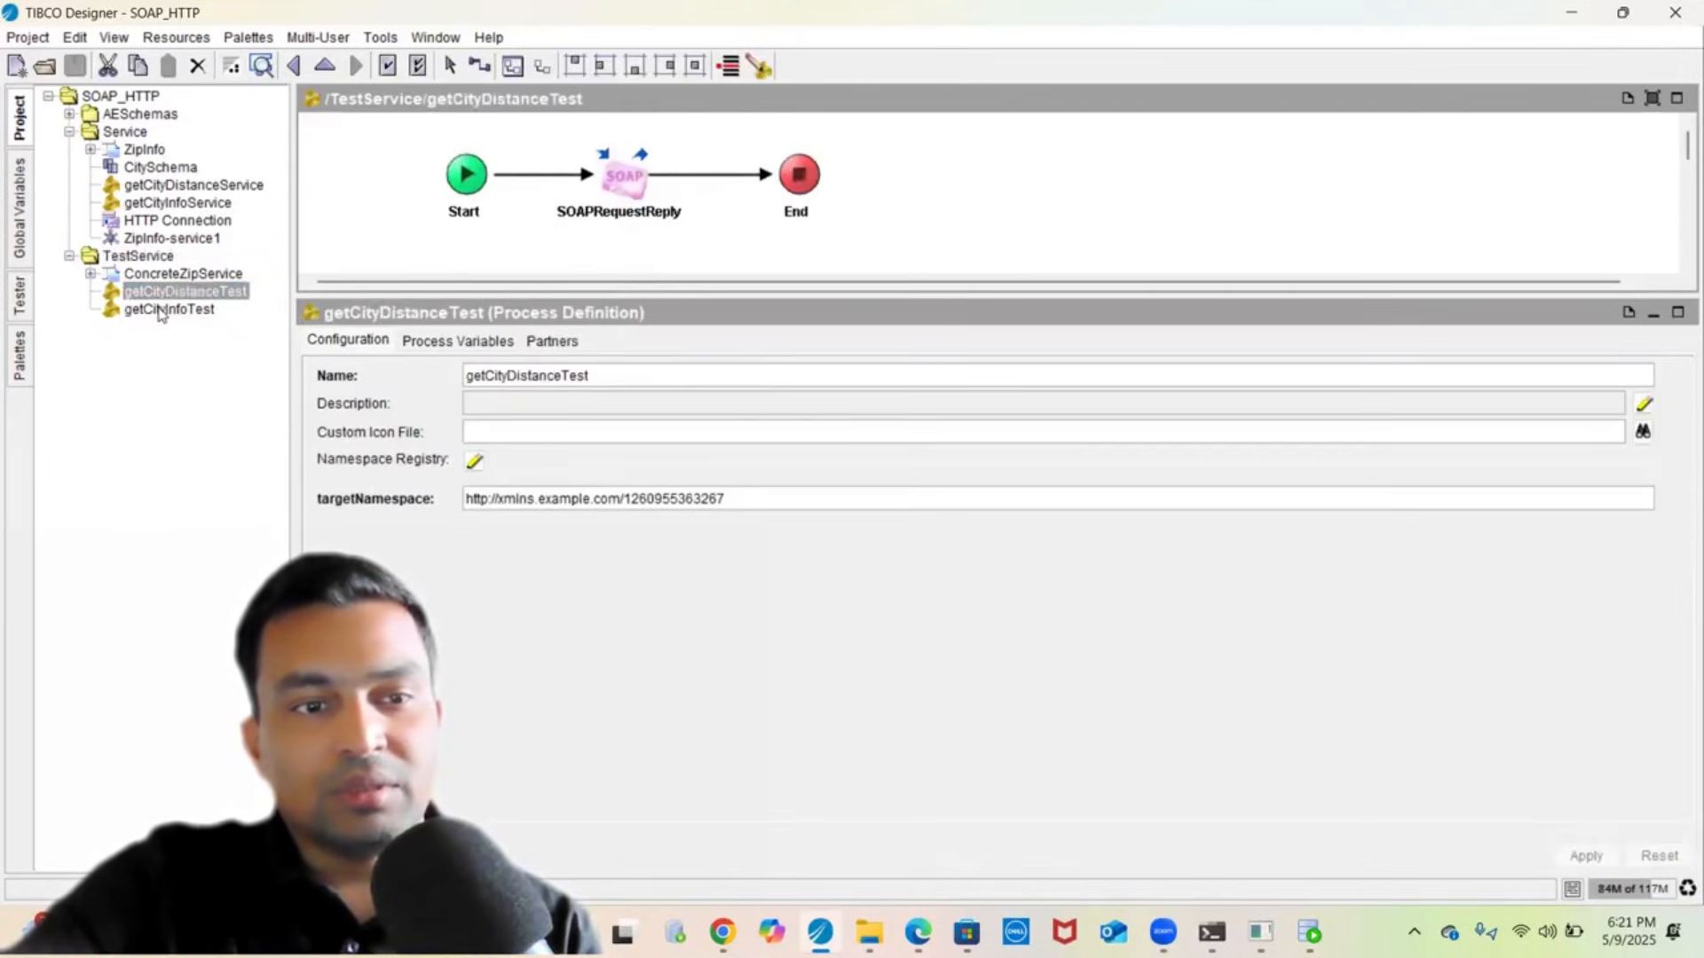
click(159, 309)
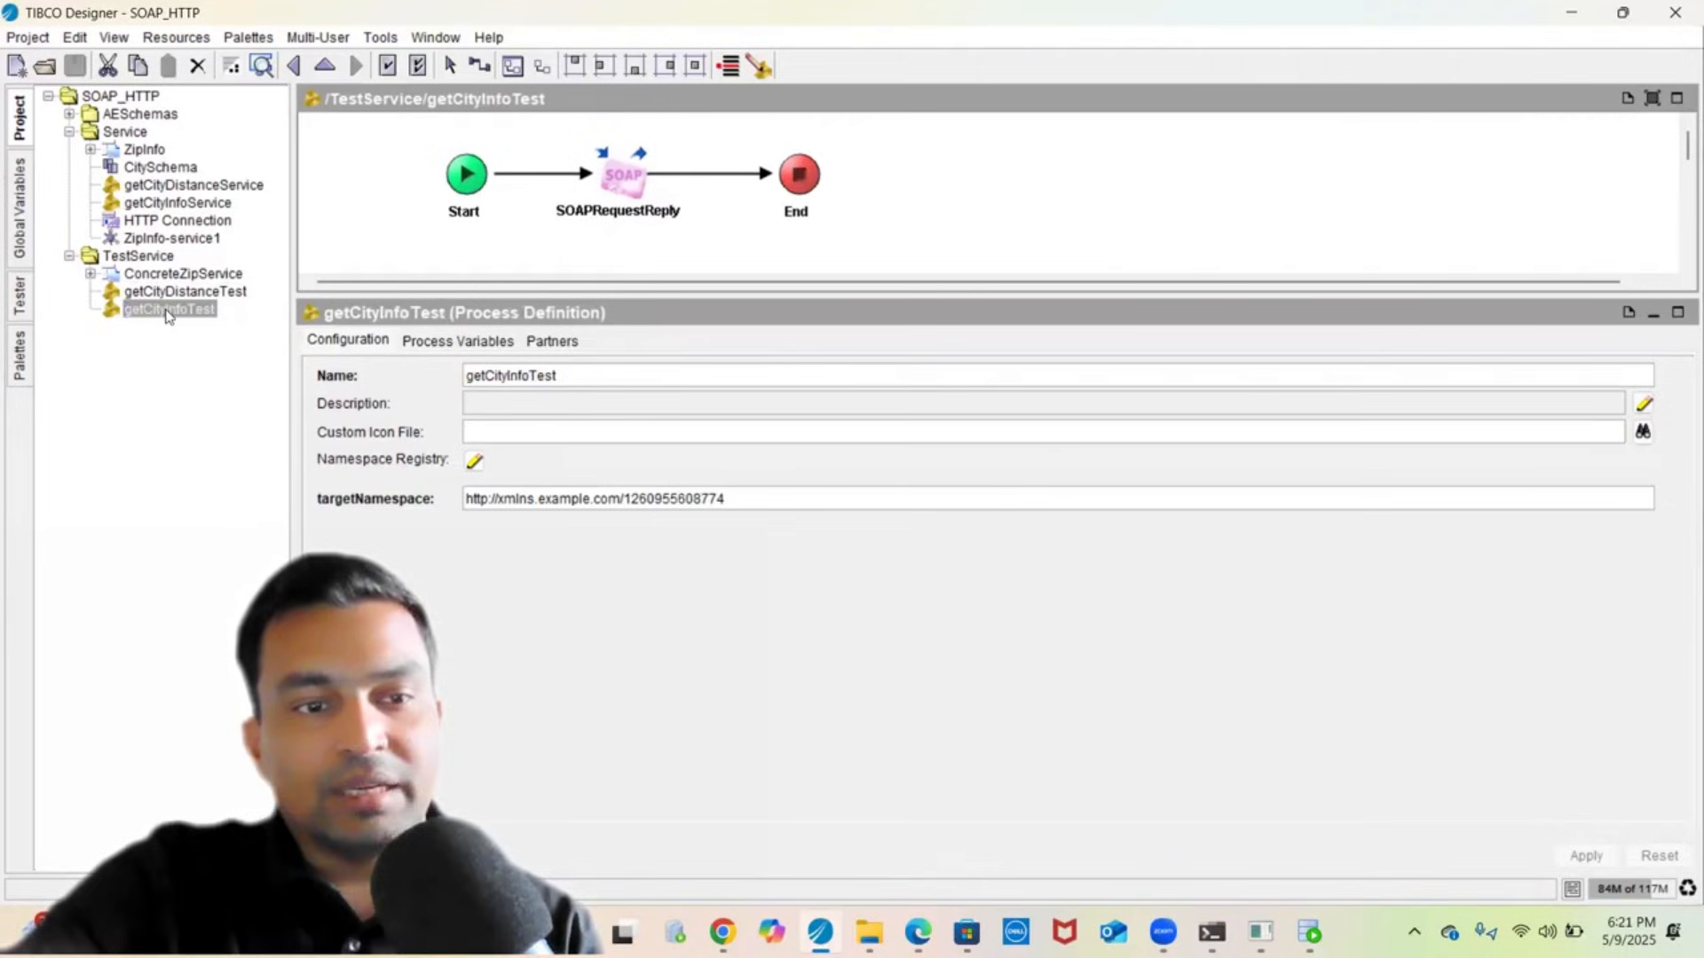
click(605, 191)
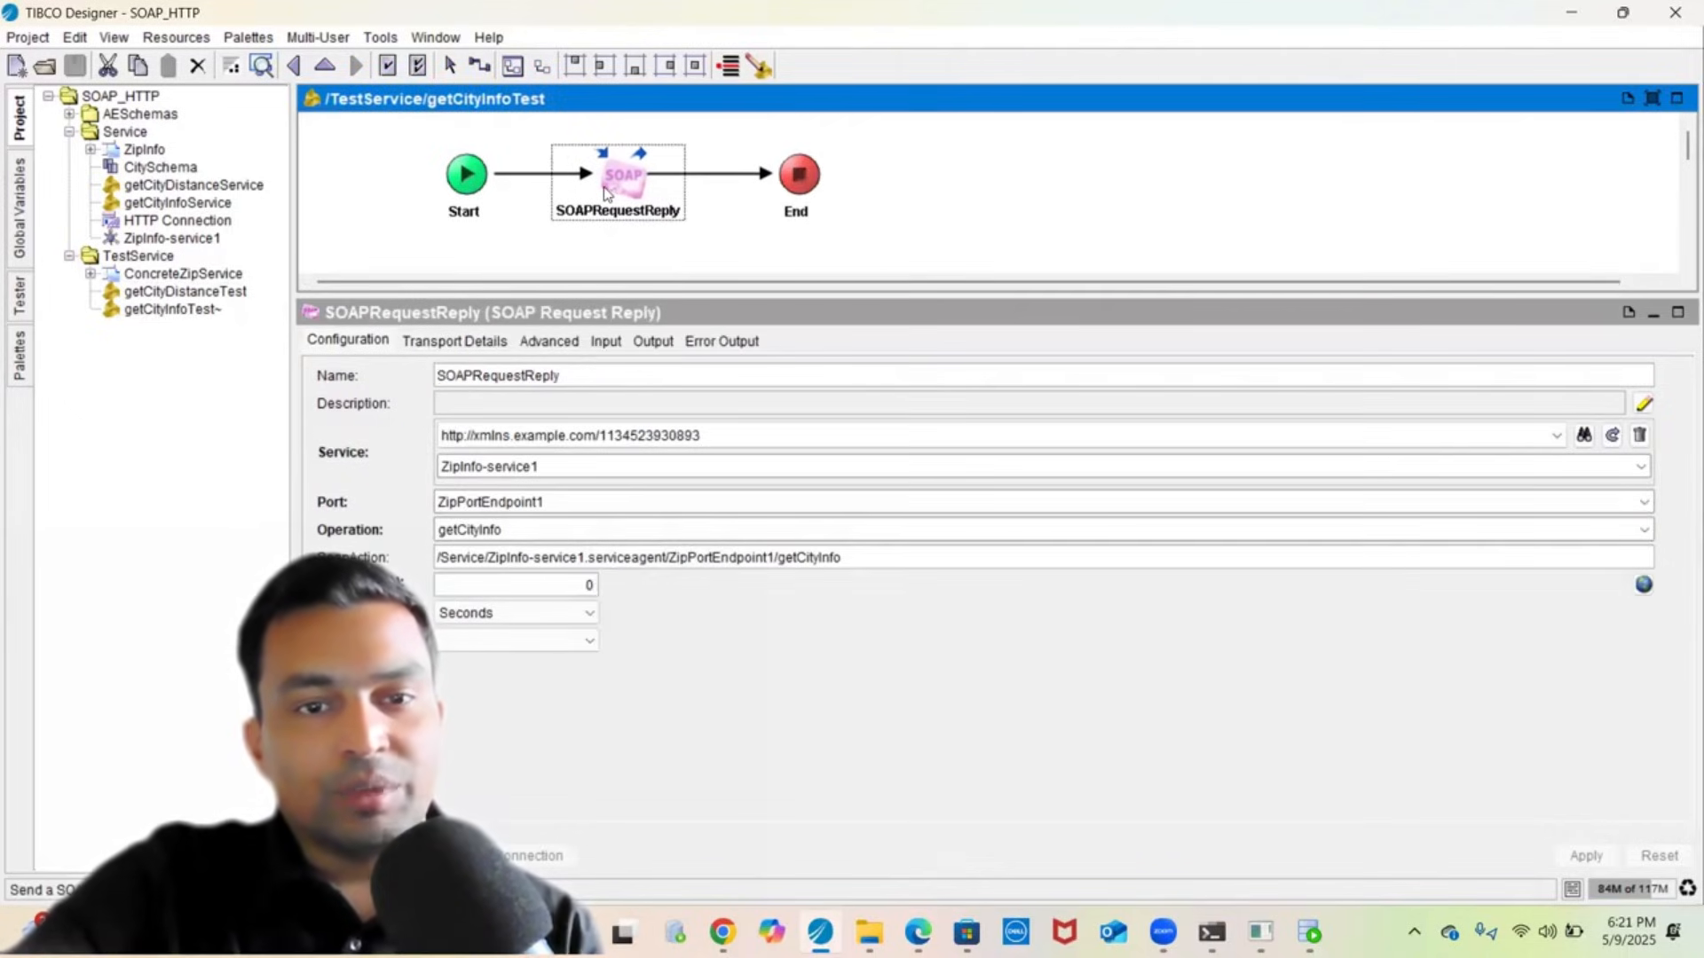
click(608, 343)
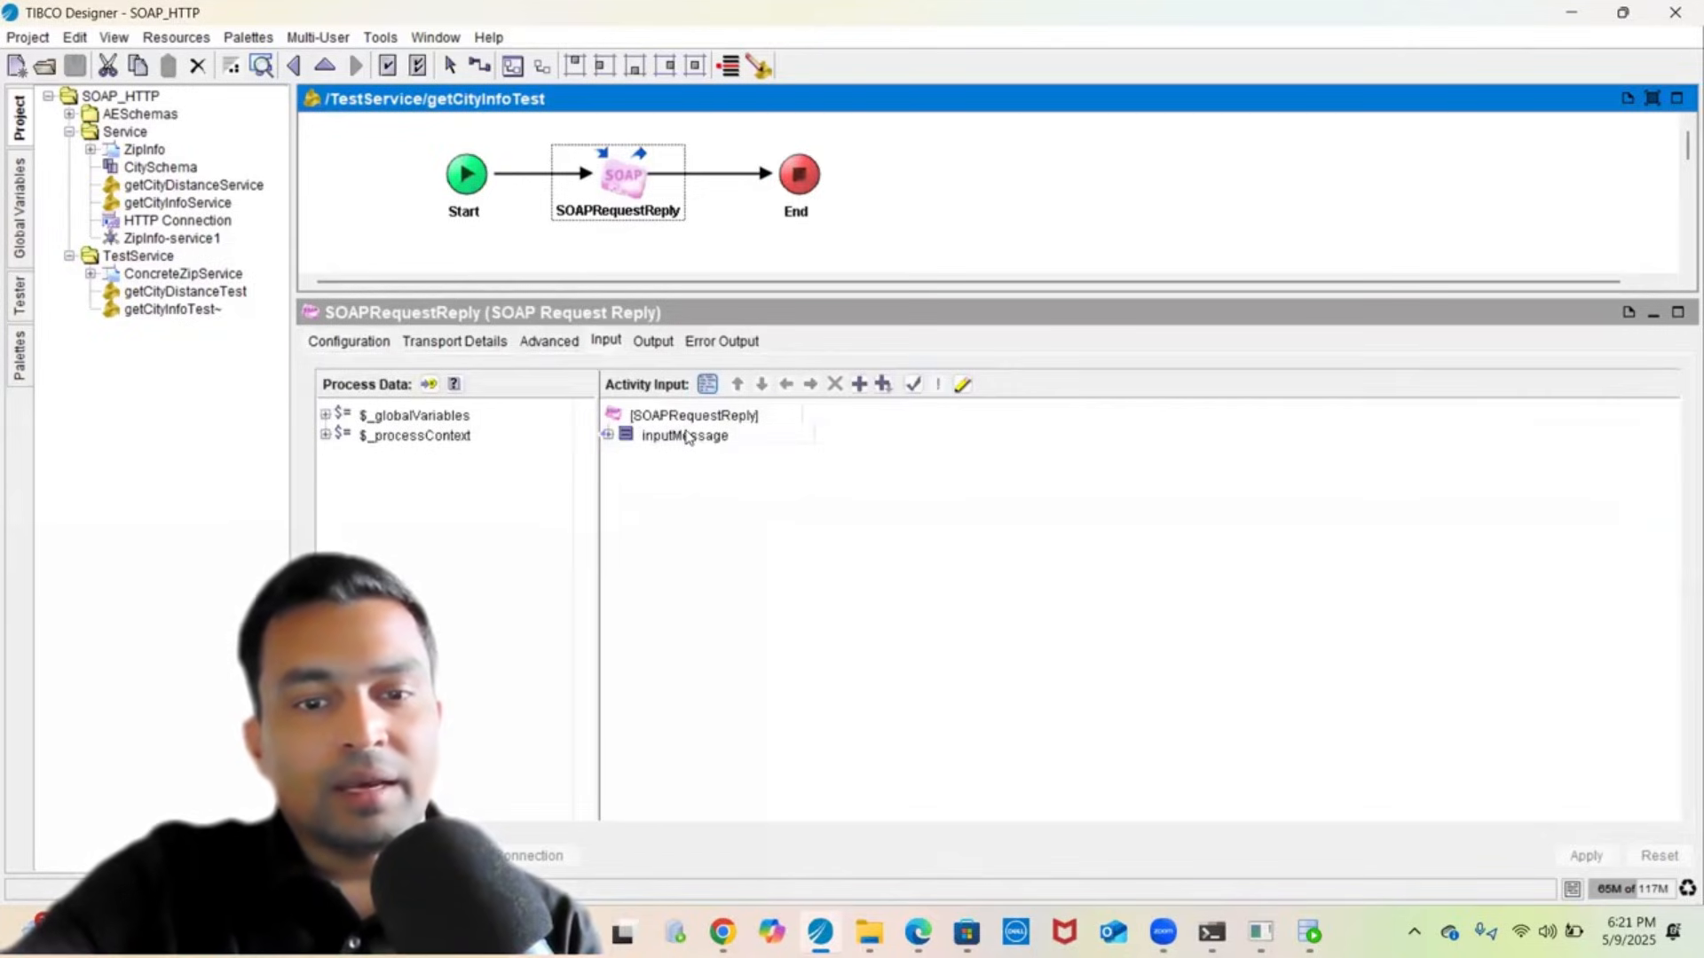
double_click(685, 434)
click(671, 463)
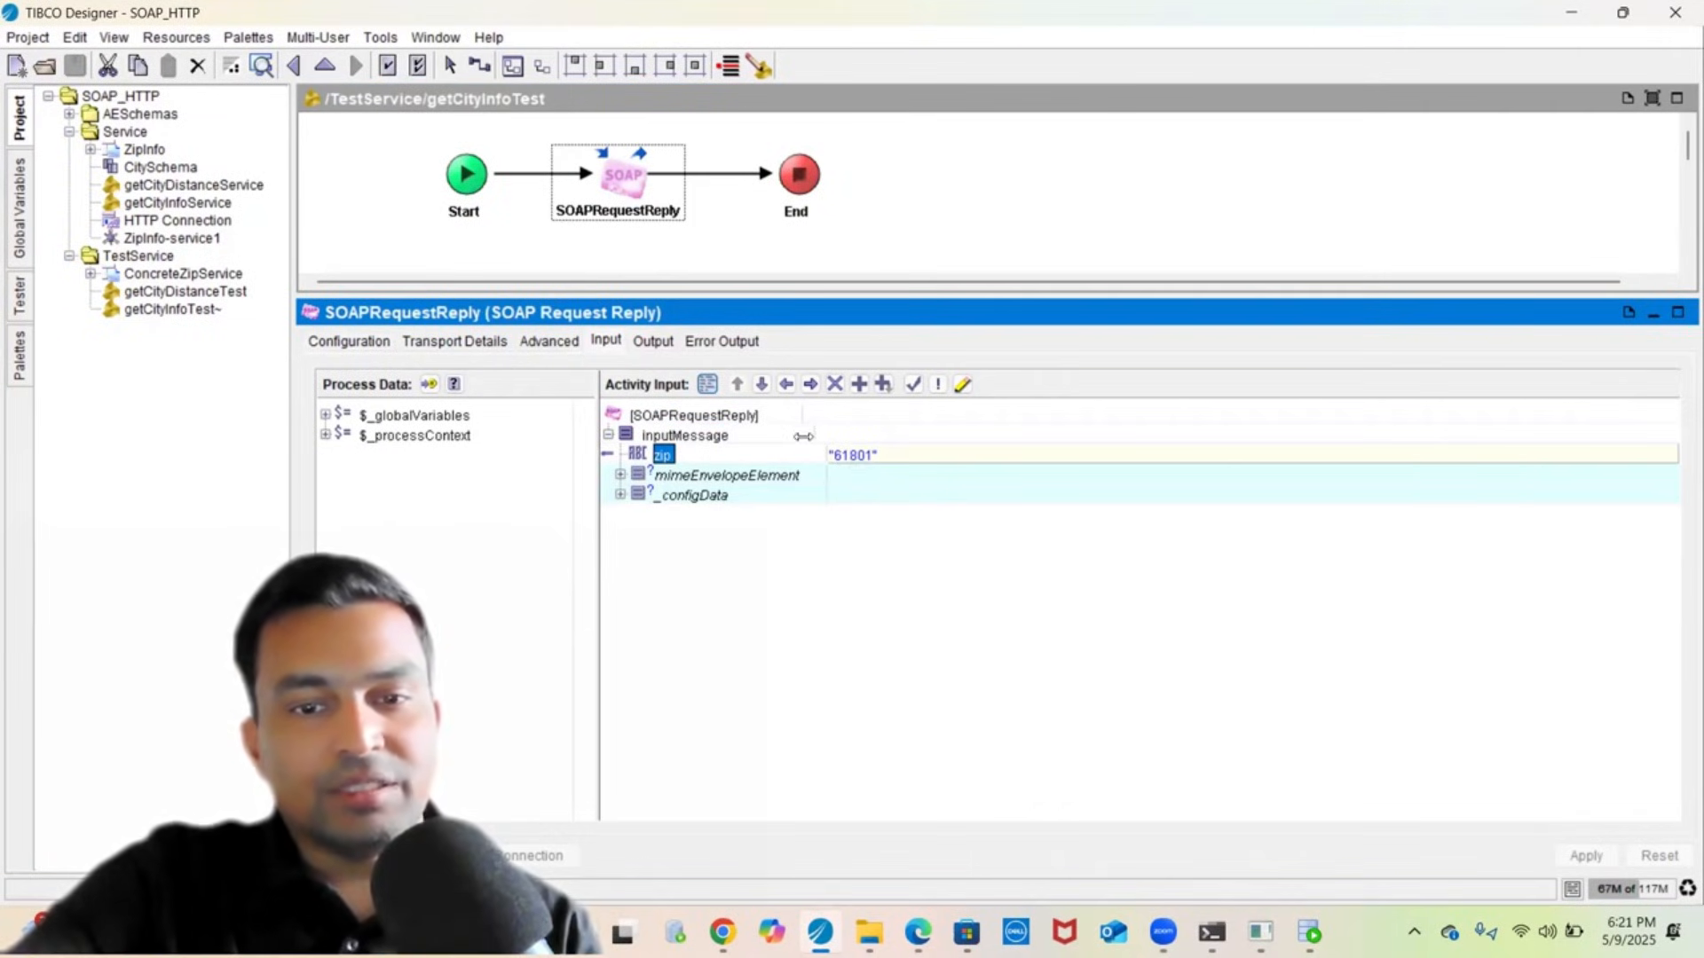
- Inspect the activity's cityInfo output structure, then open the getCityDistanceTest process
click(659, 344)
double_click(372, 408)
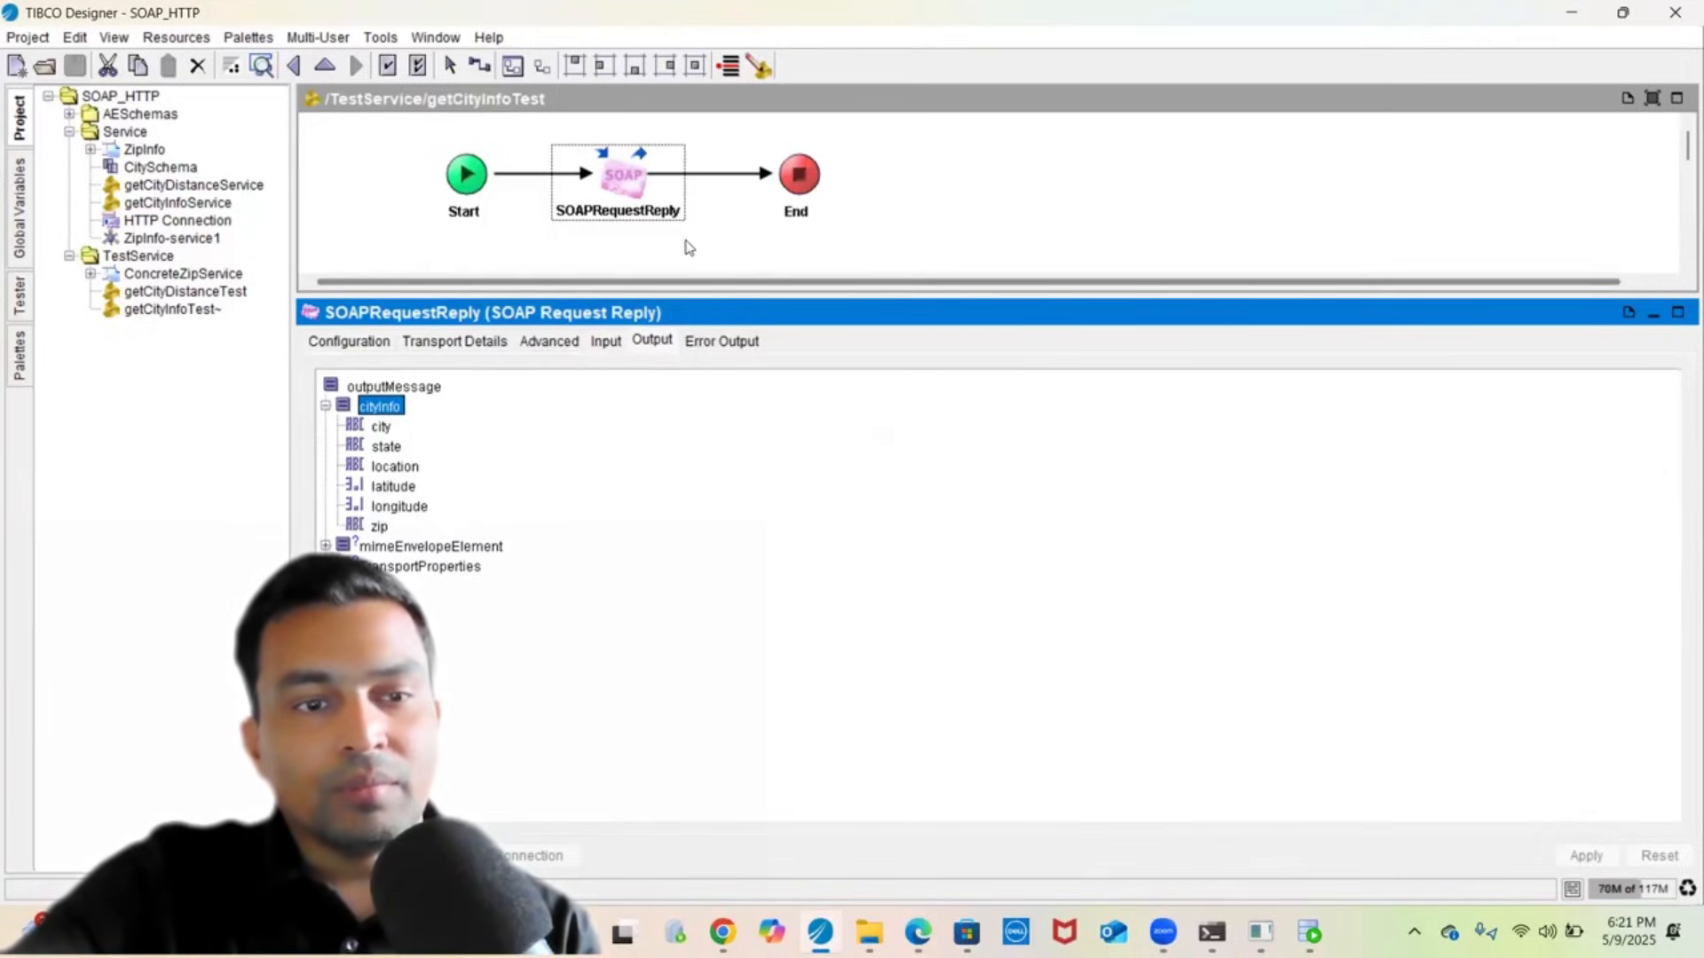
click(189, 313)
click(189, 292)
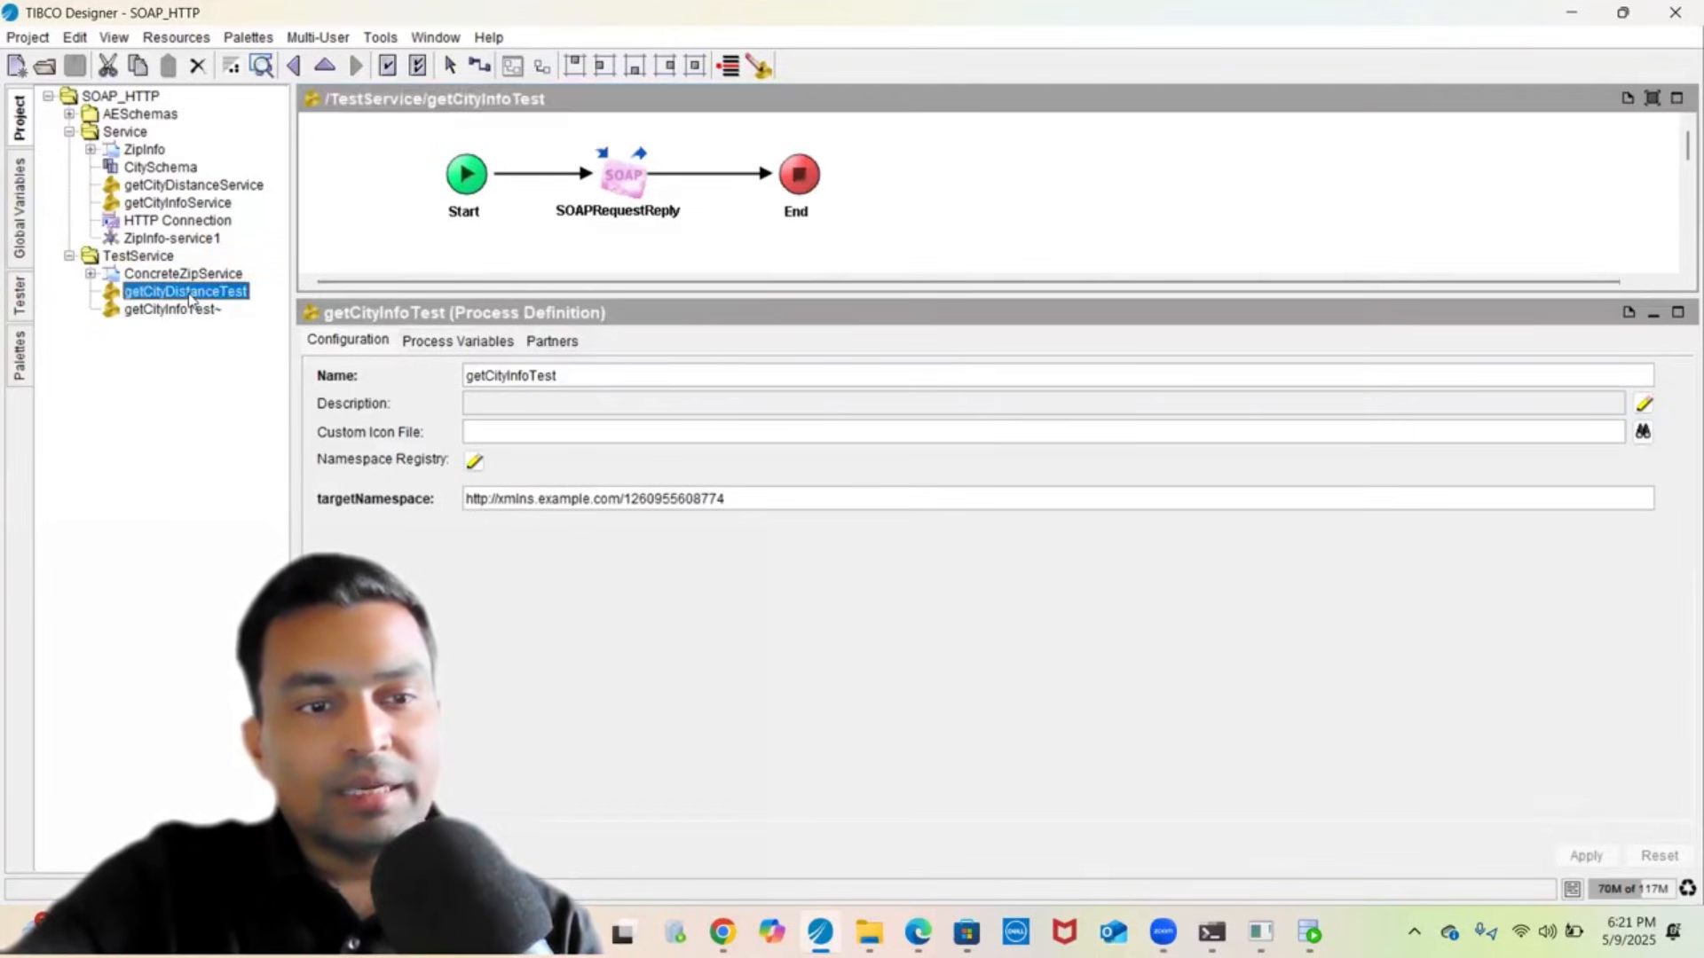
click(647, 194)
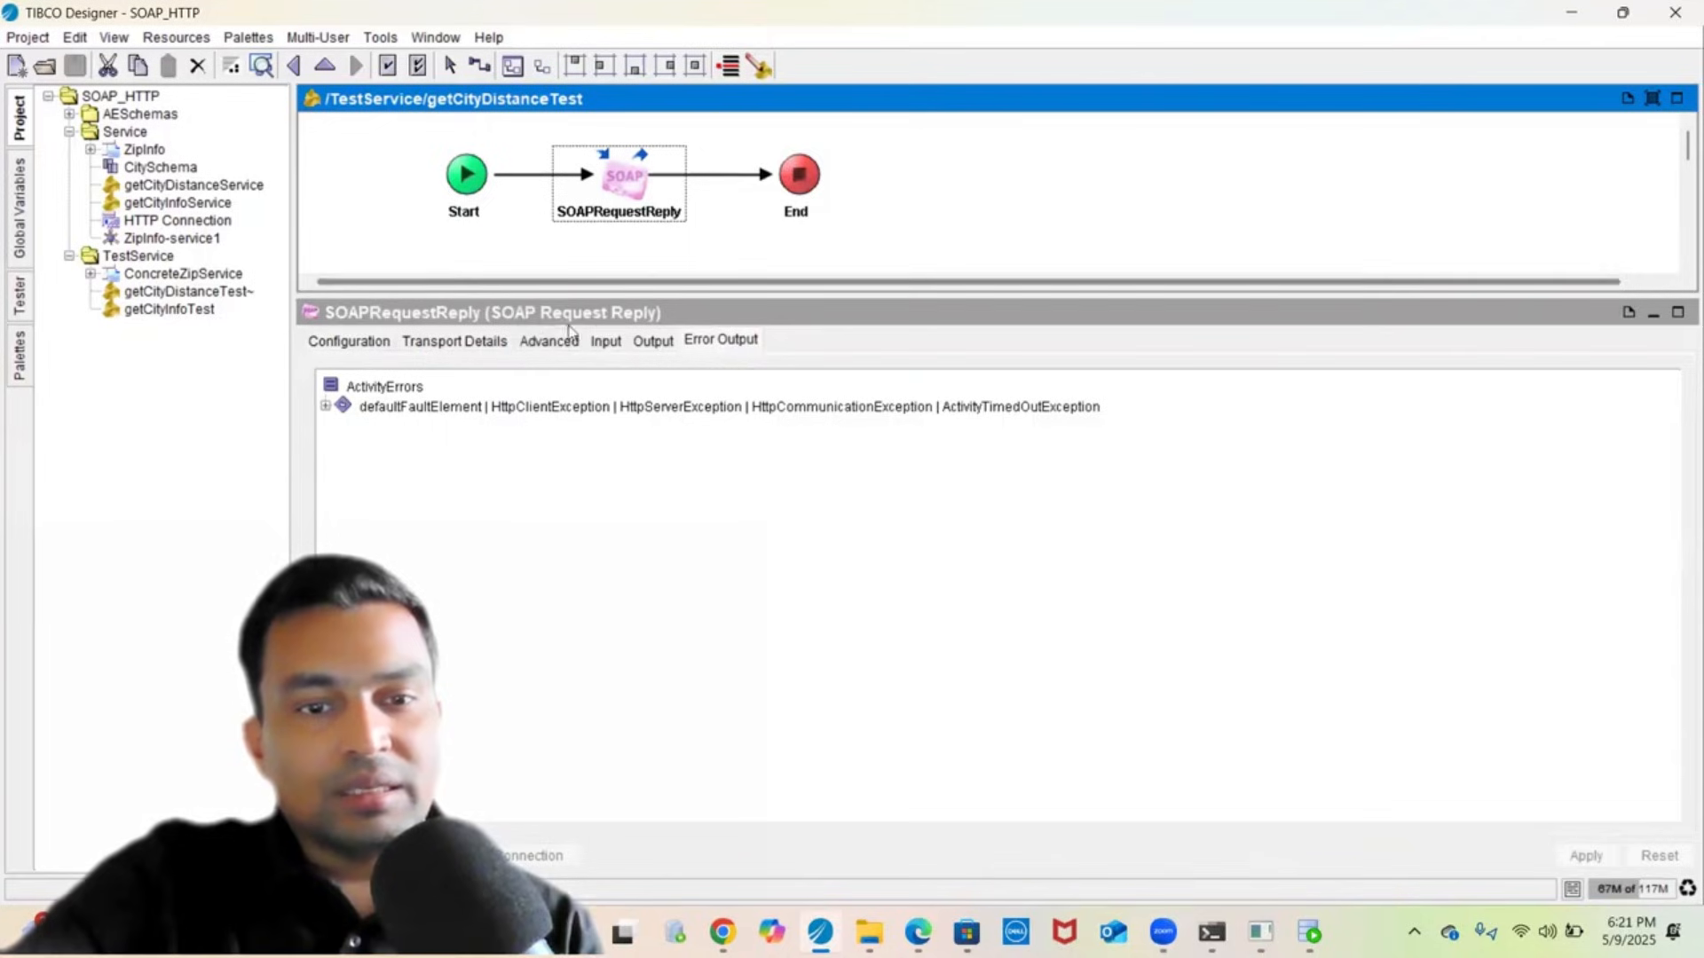
click(607, 340)
double_click(691, 456)
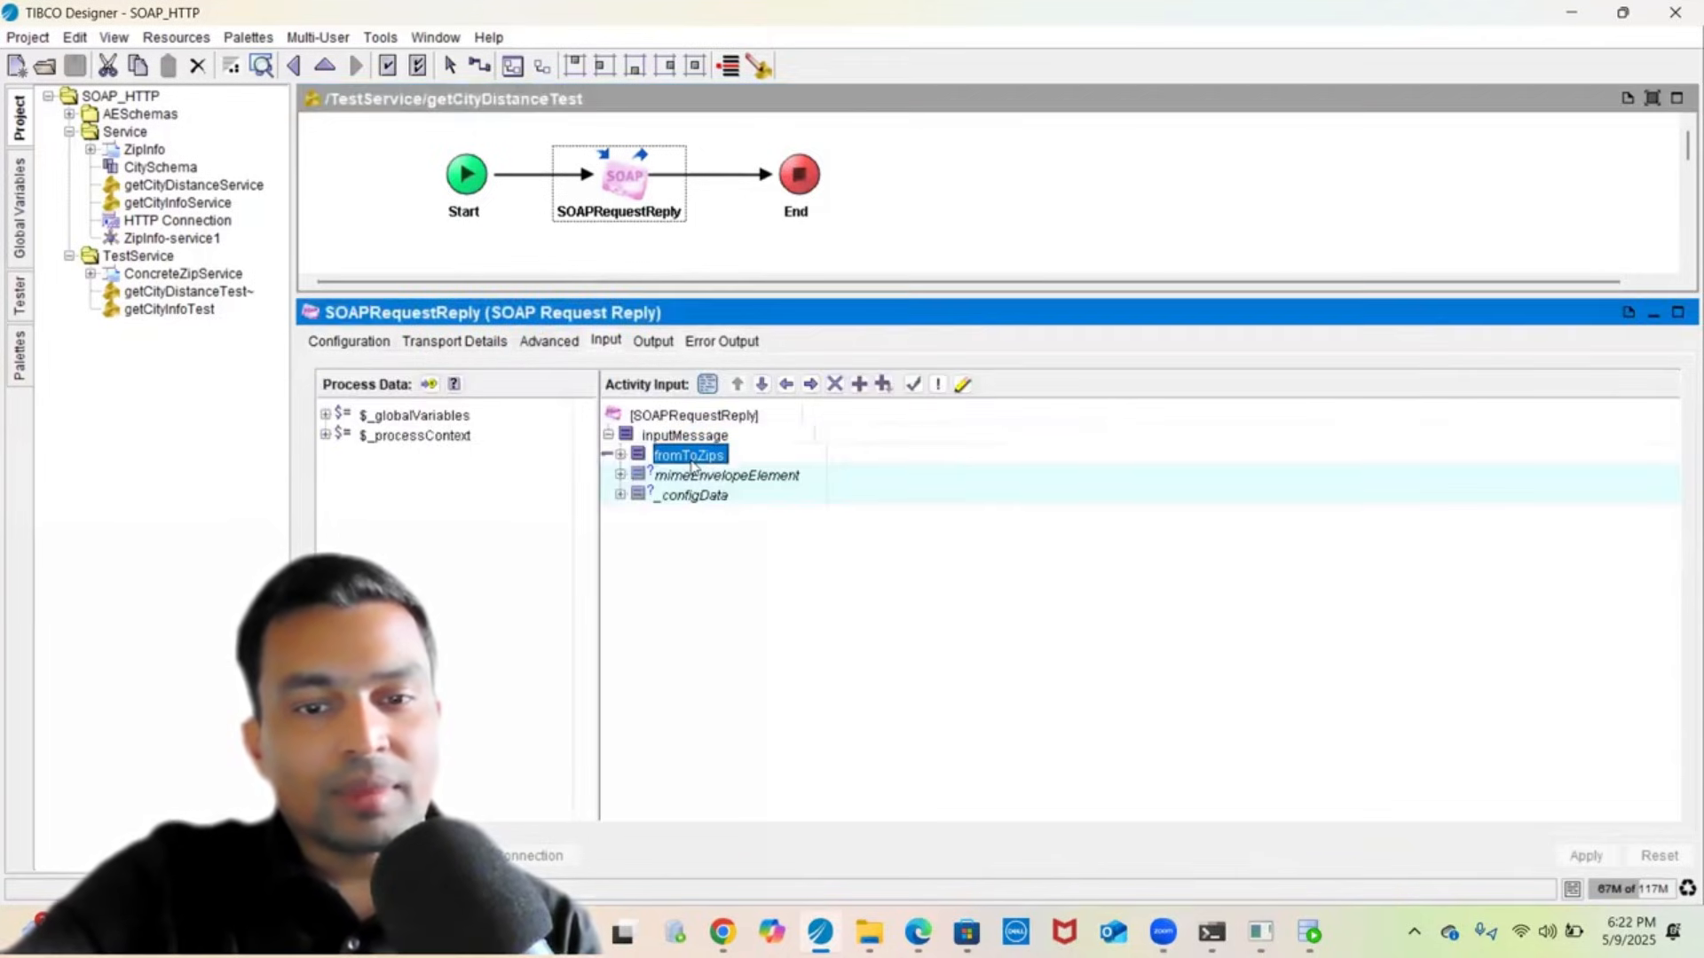
click(688, 479)
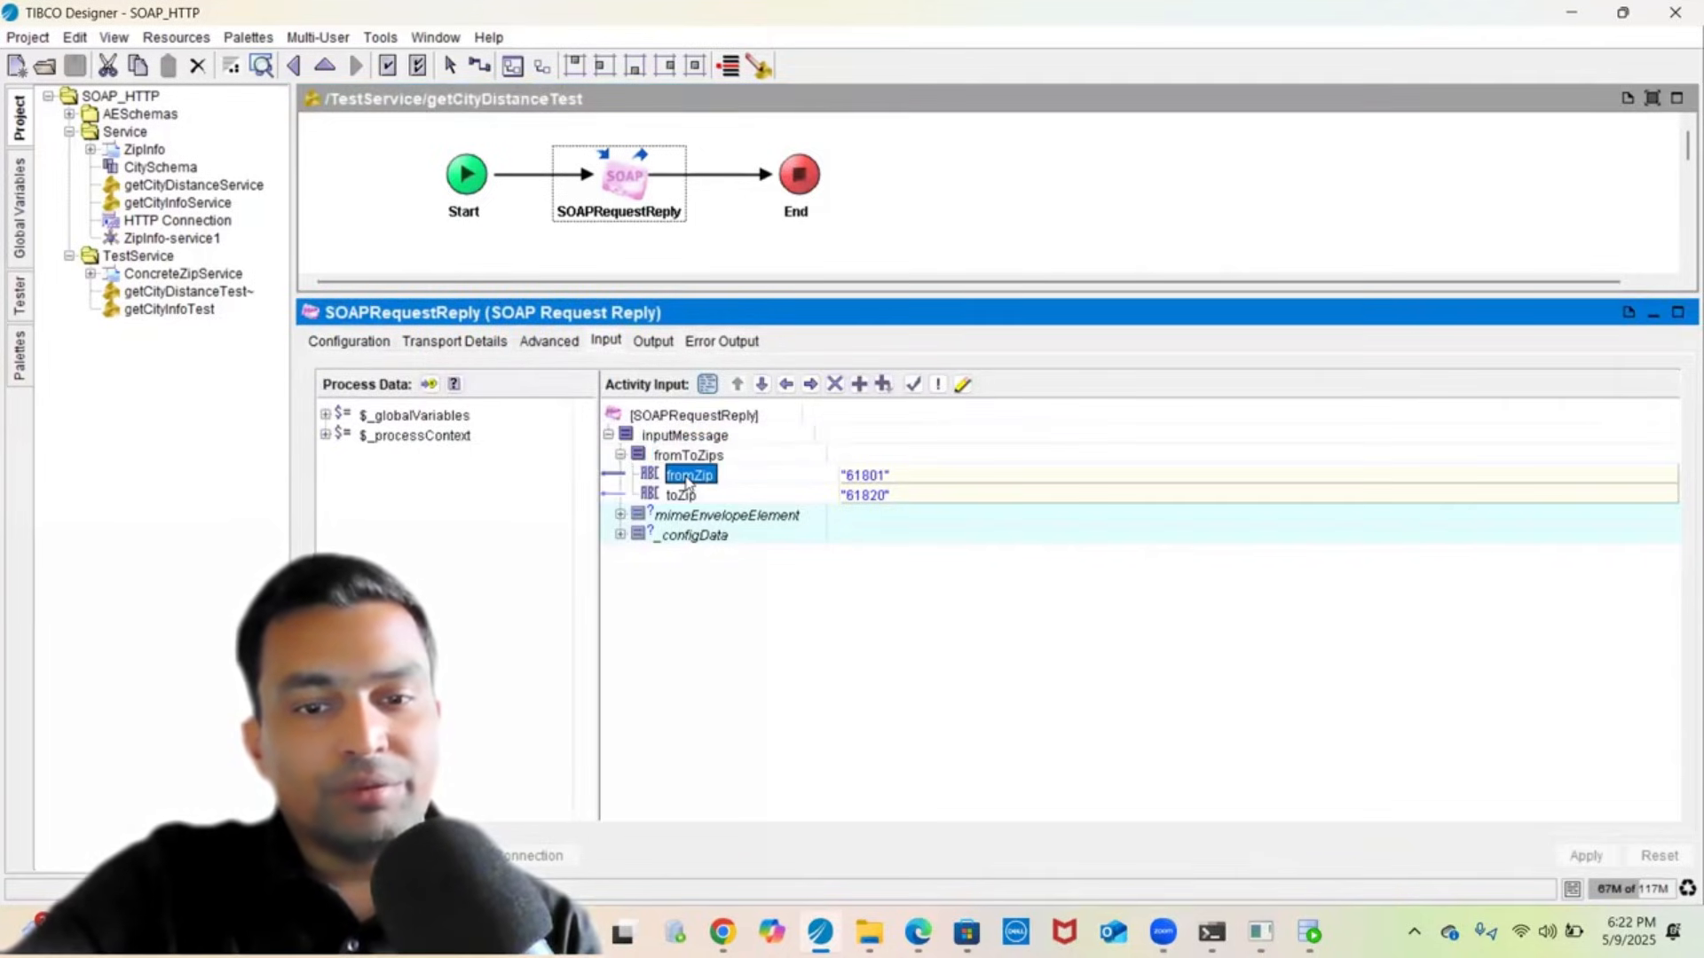
click(684, 495)
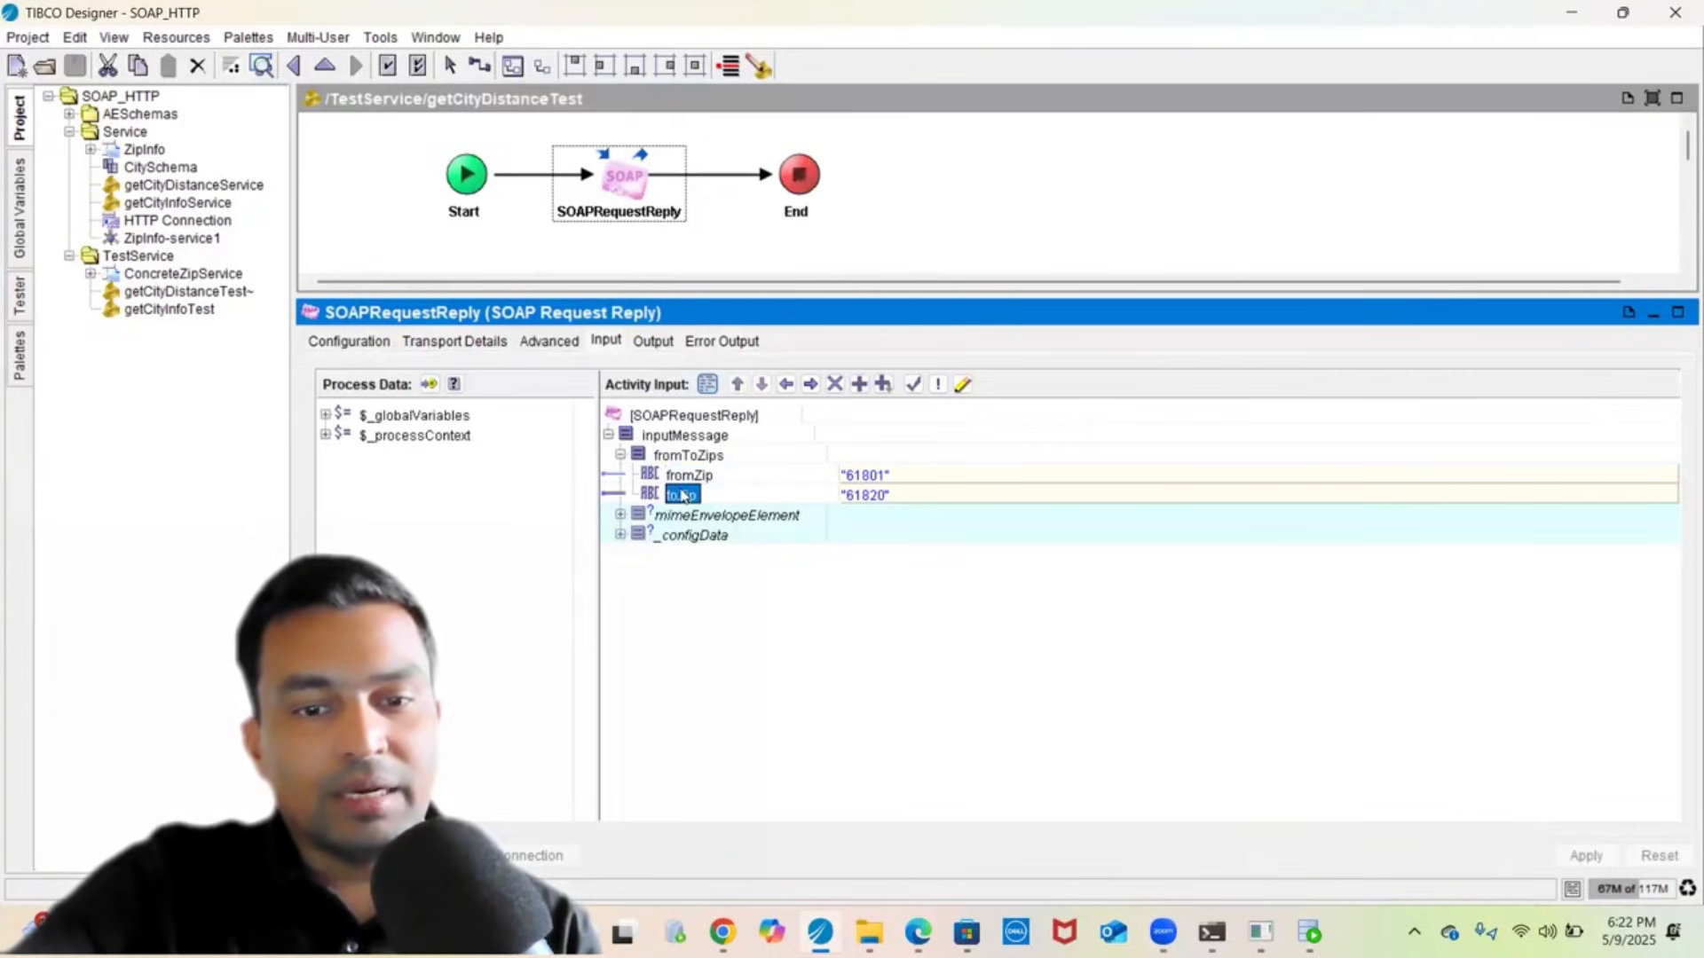
click(652, 341)
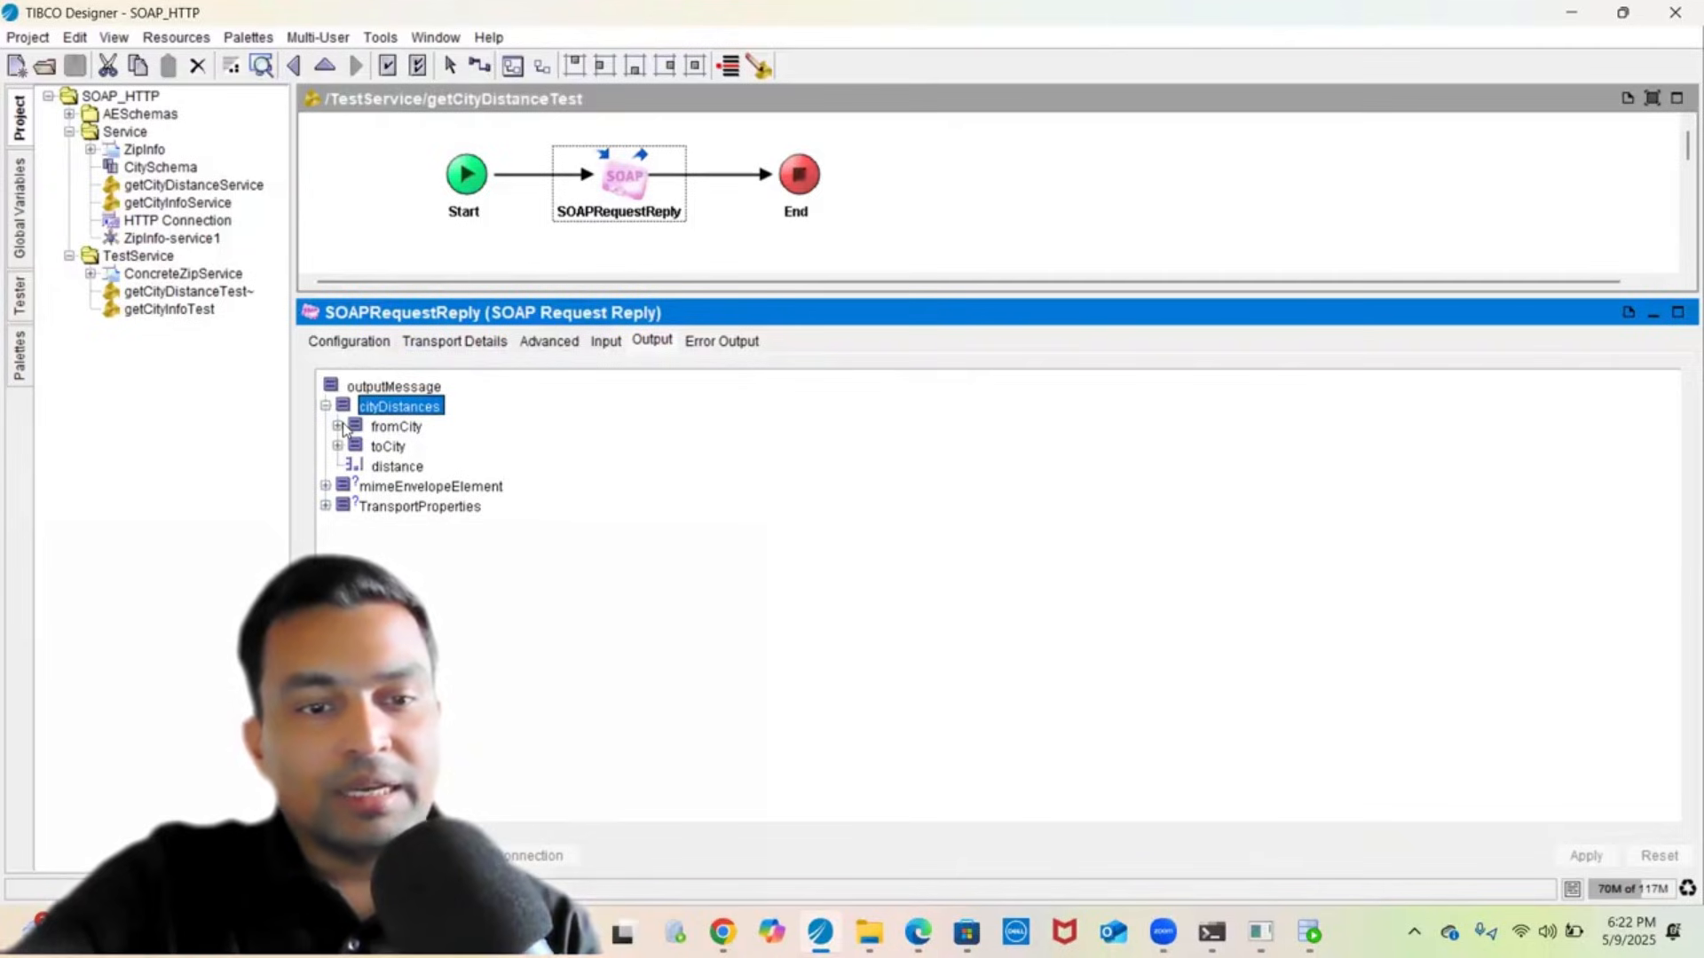
click(396, 466)
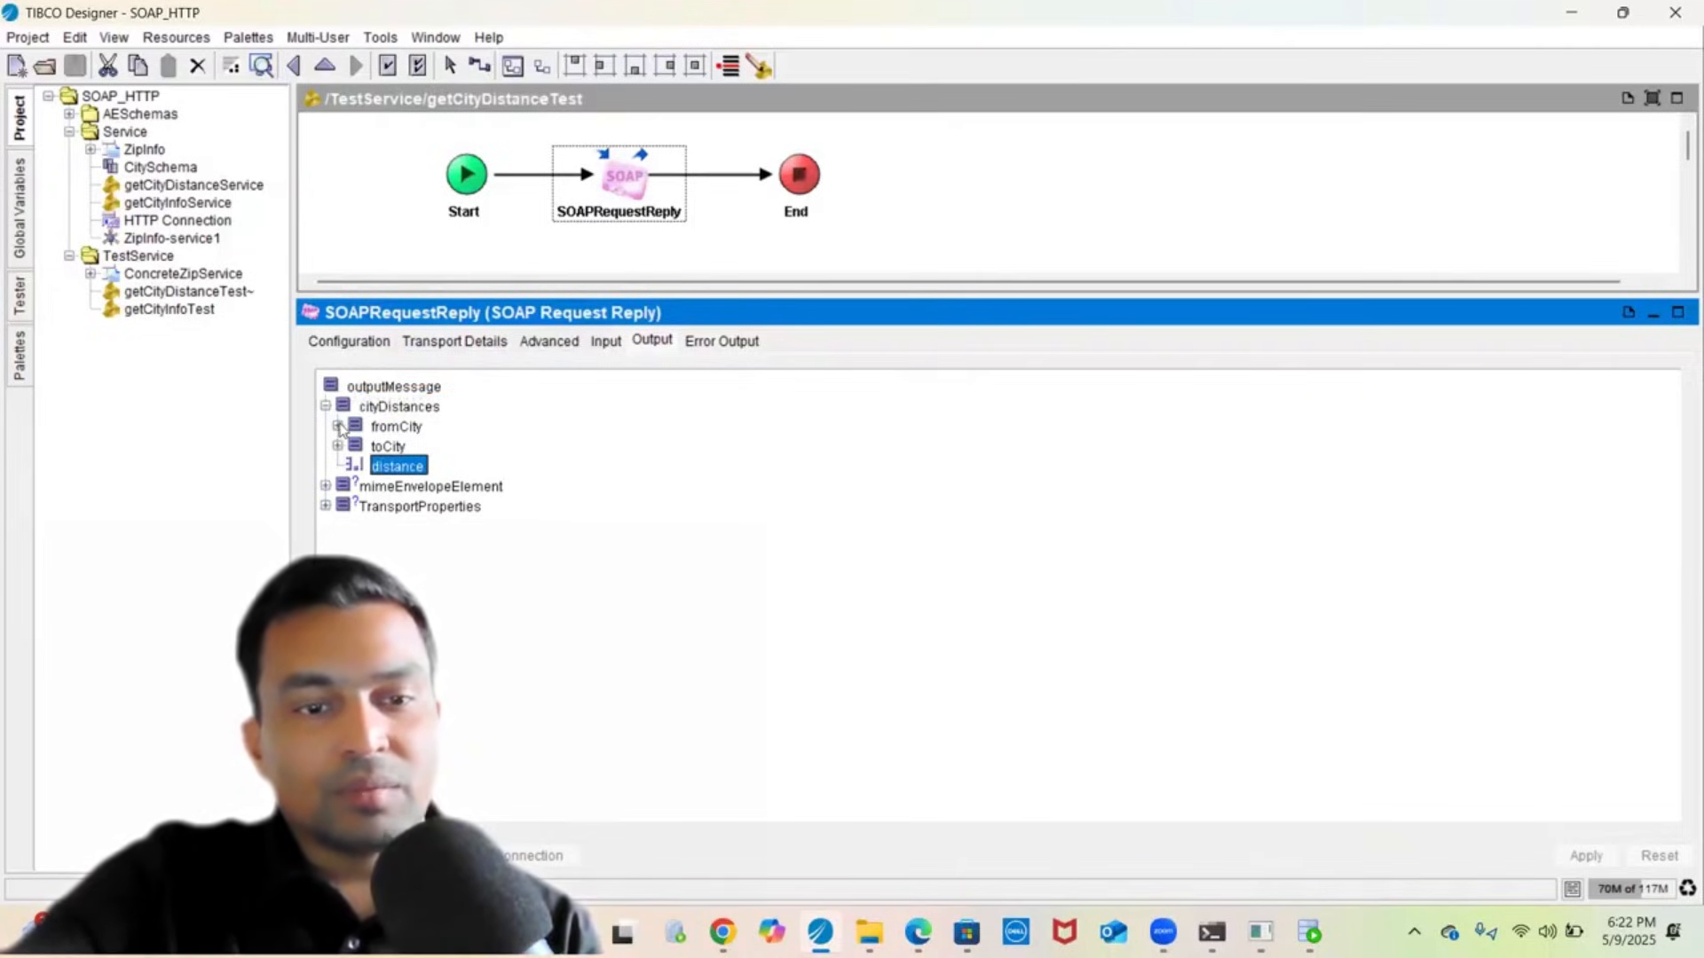
double_click(395, 427)
double_click(364, 448)
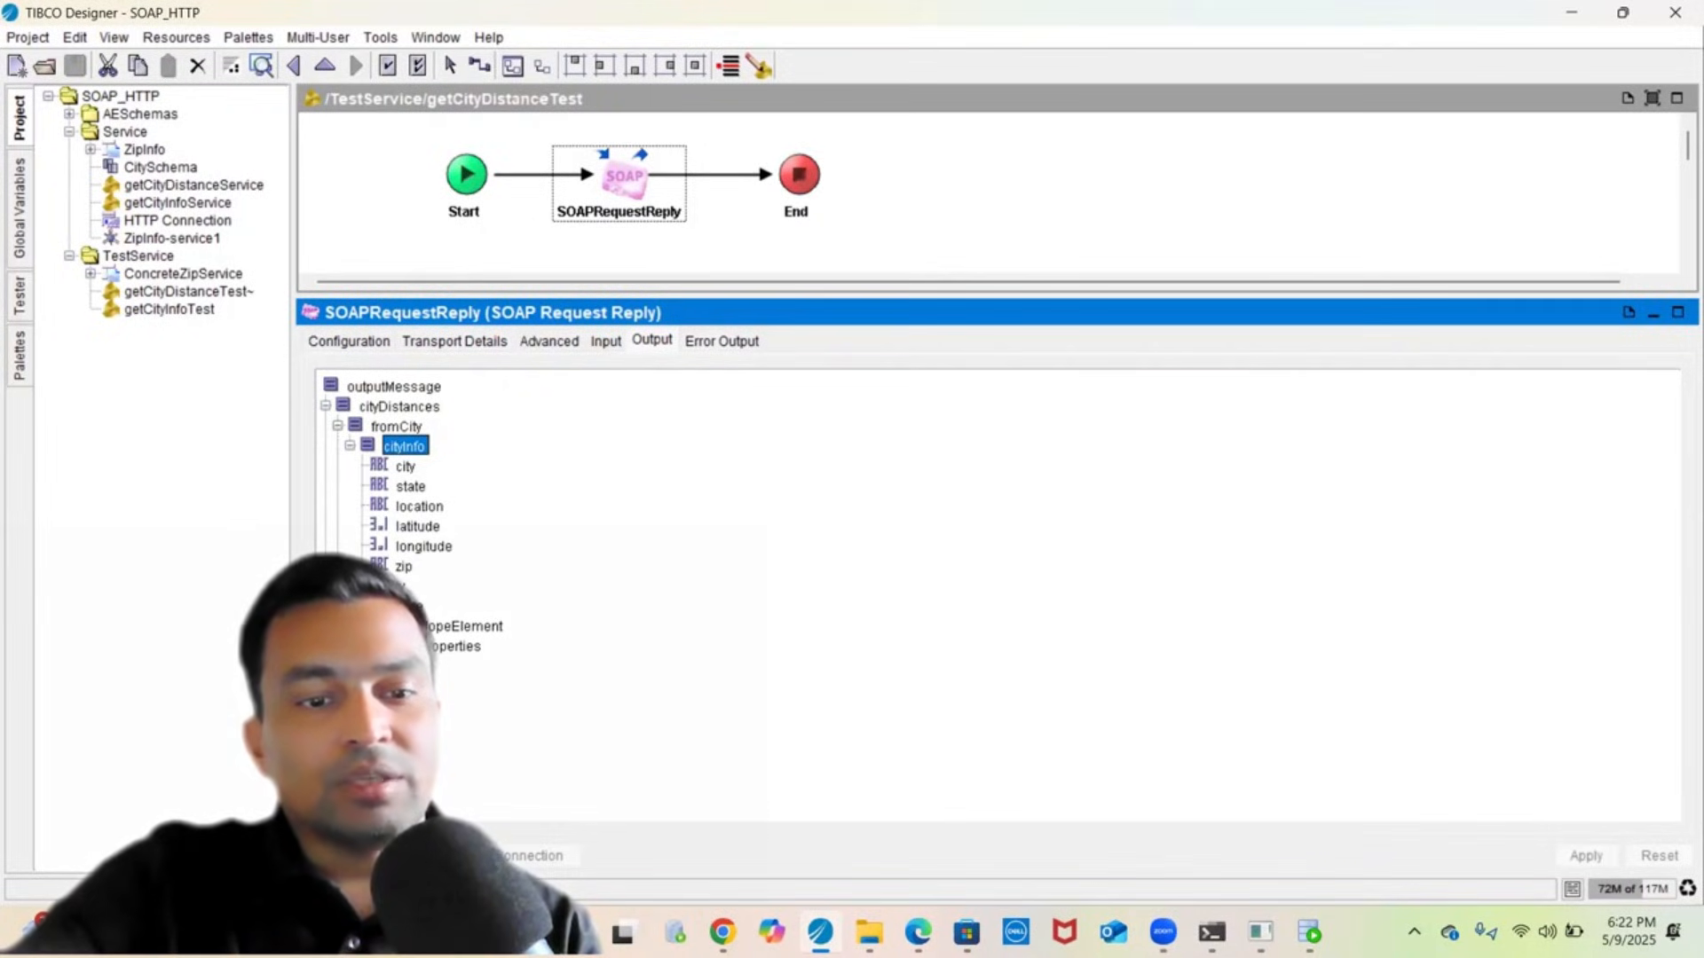
double_click(390, 585)
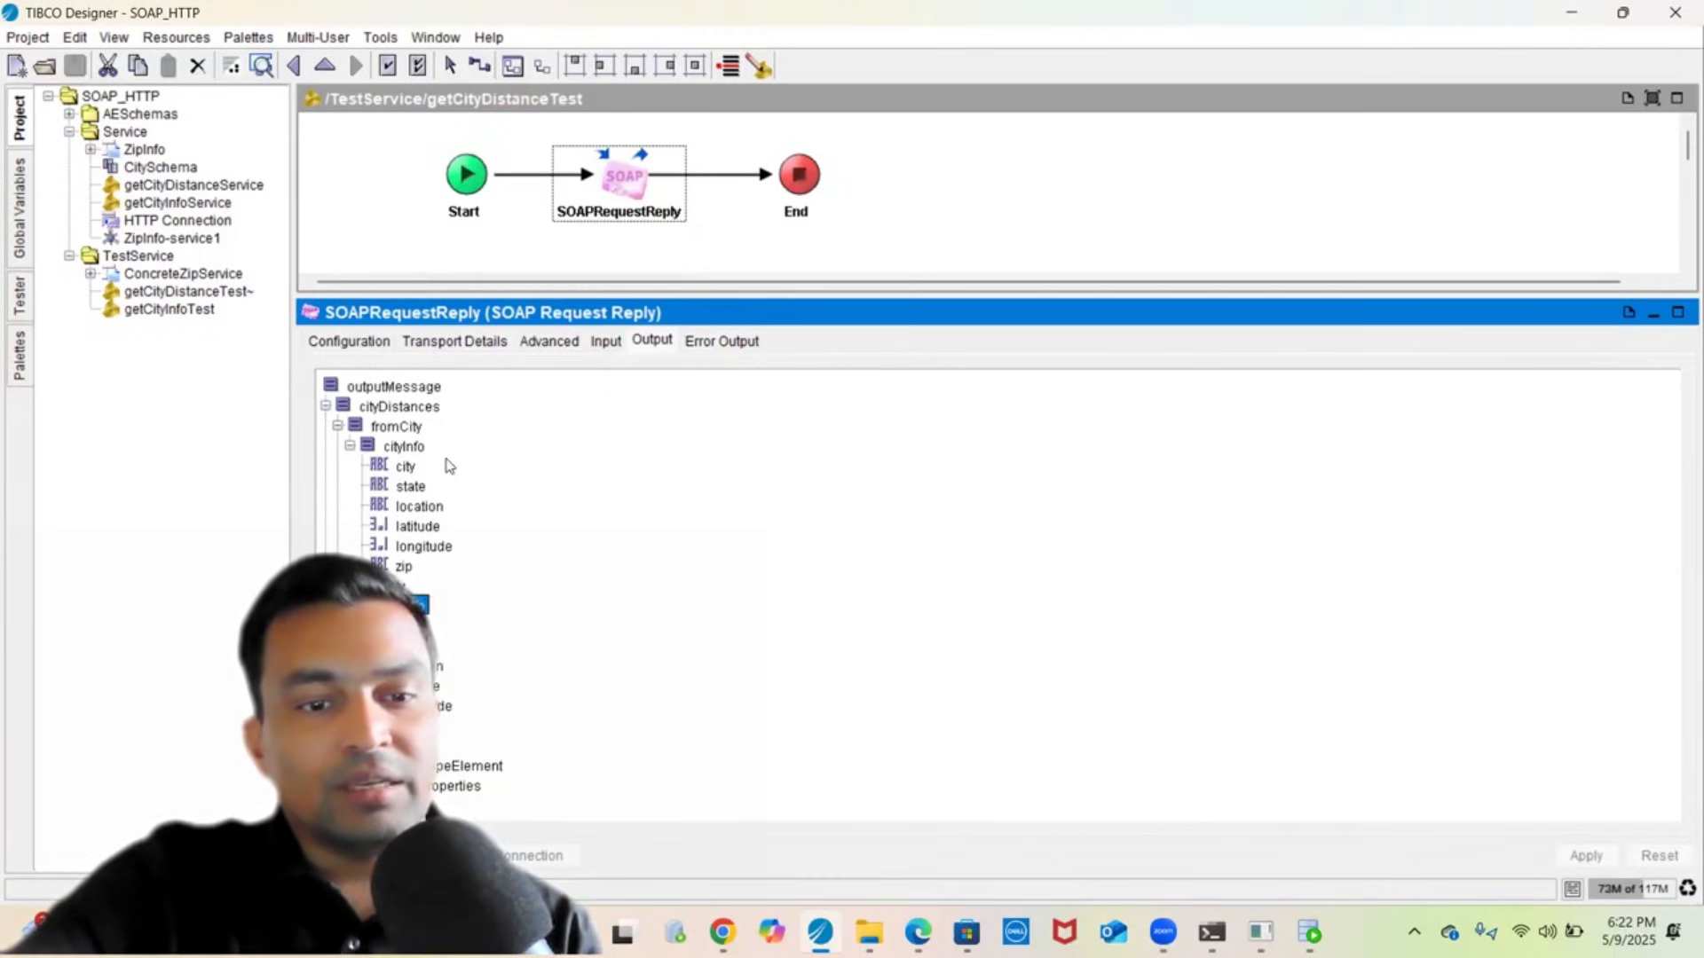
click(364, 168)
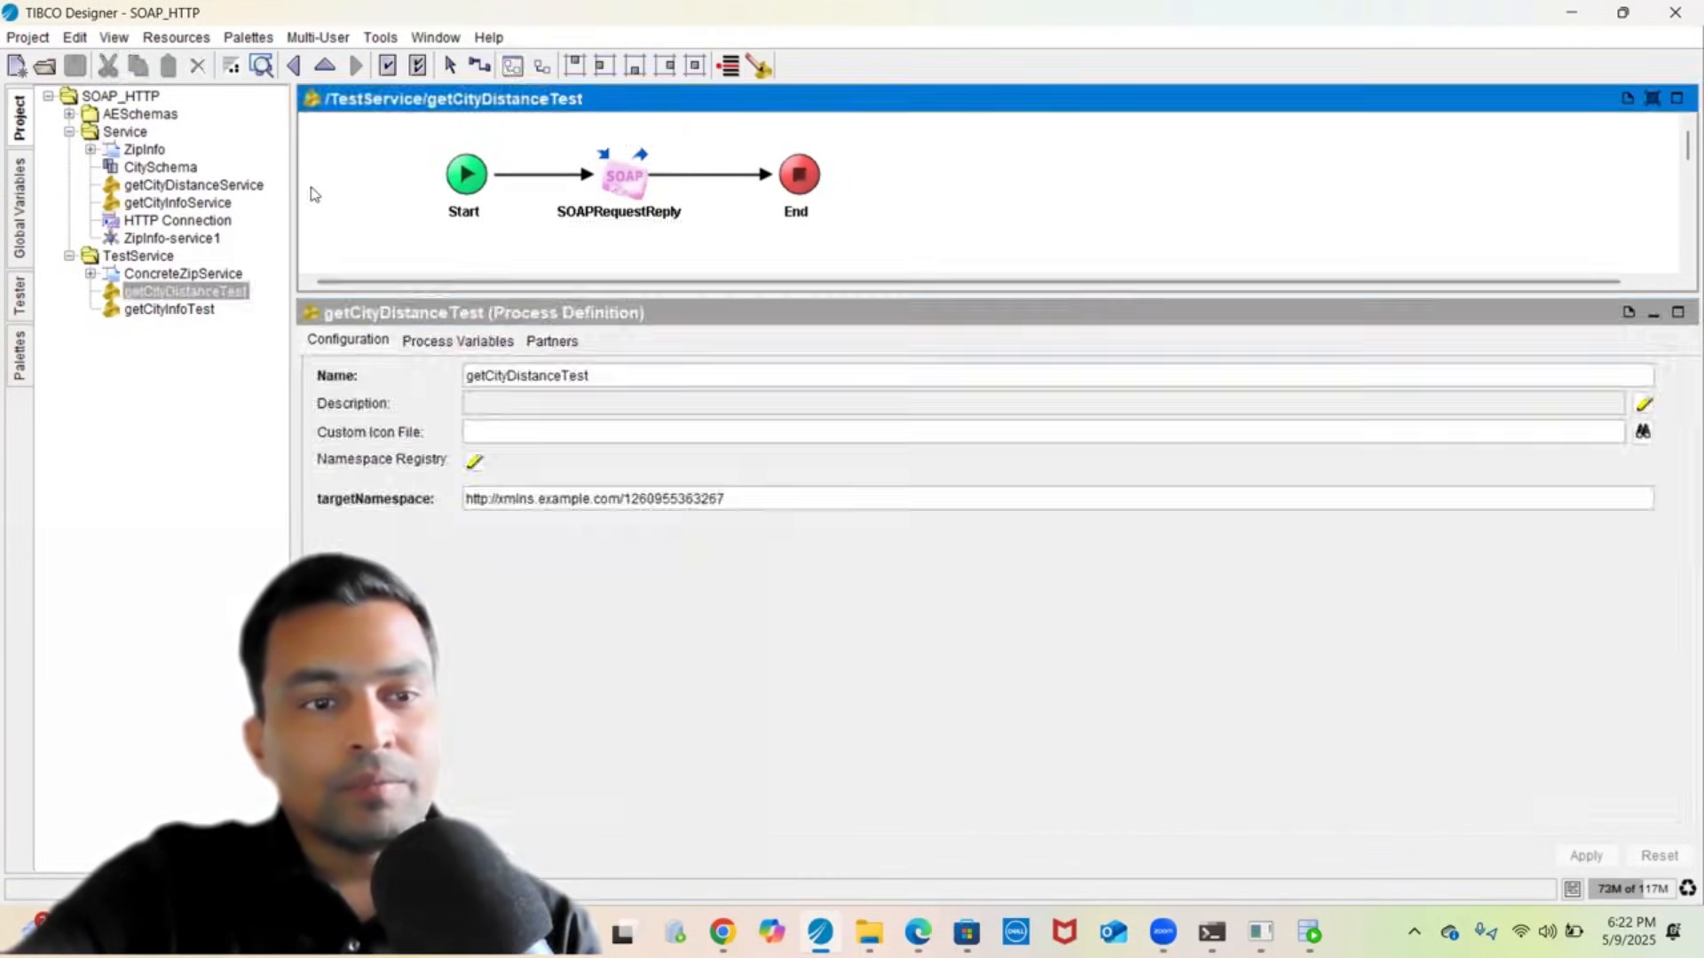
- Open getCityInfoService and show its End activity's input mappings
click(163, 203)
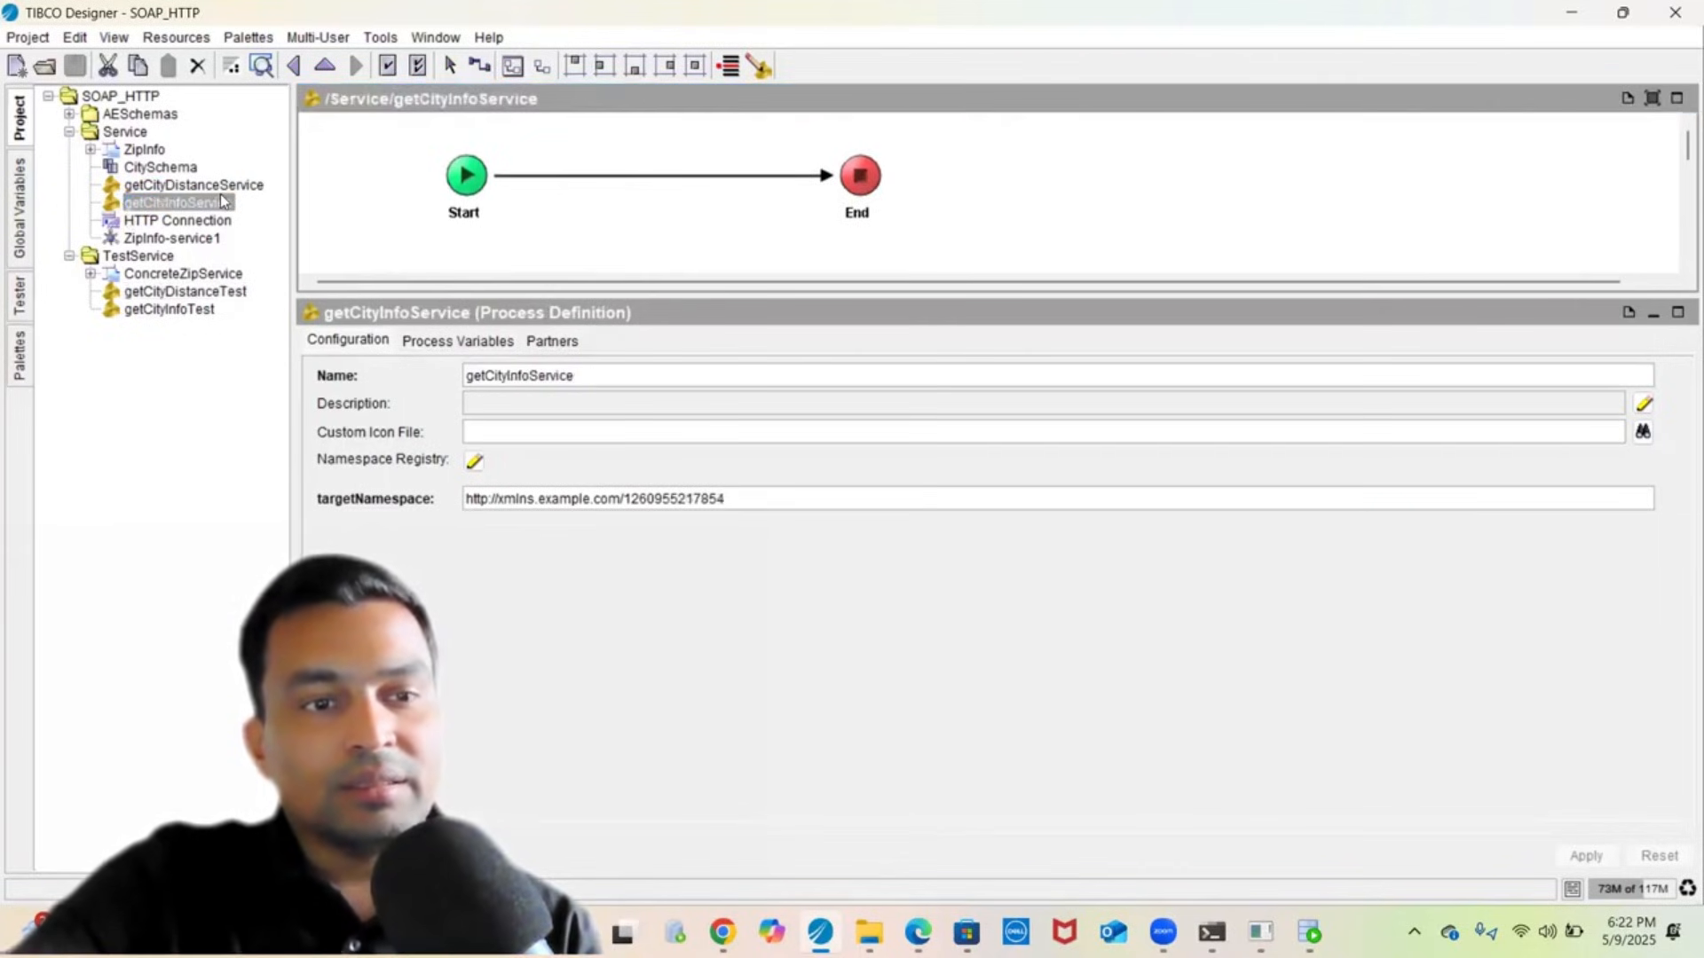
click(858, 186)
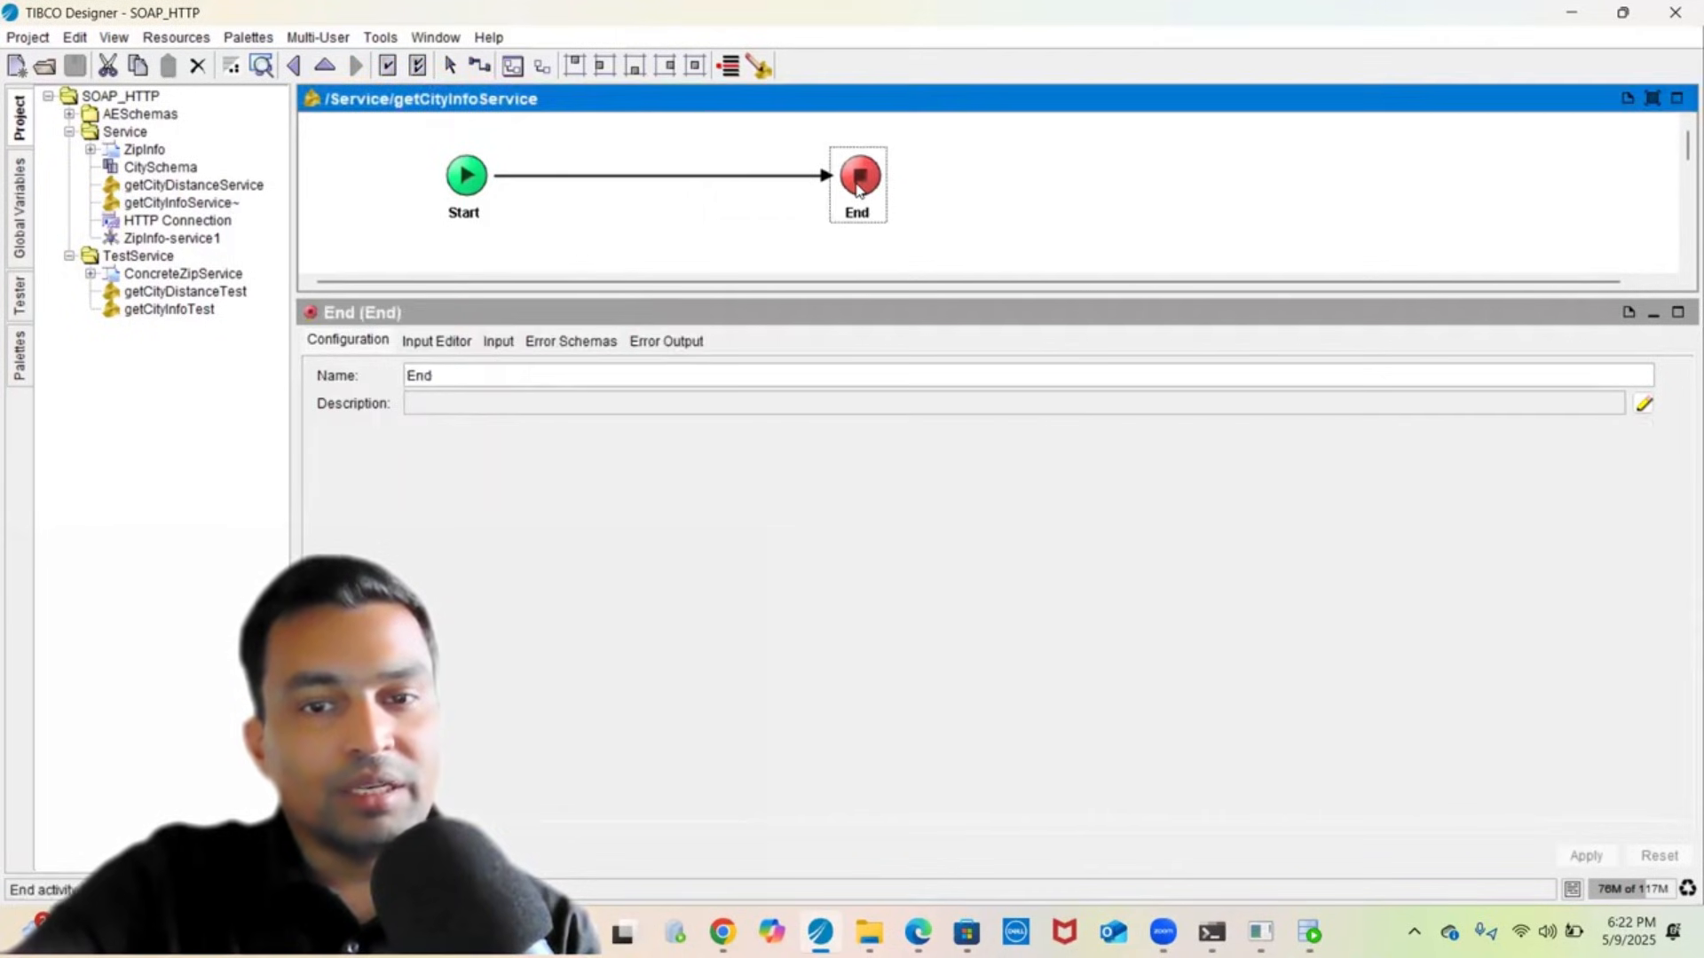
click(433, 341)
click(500, 343)
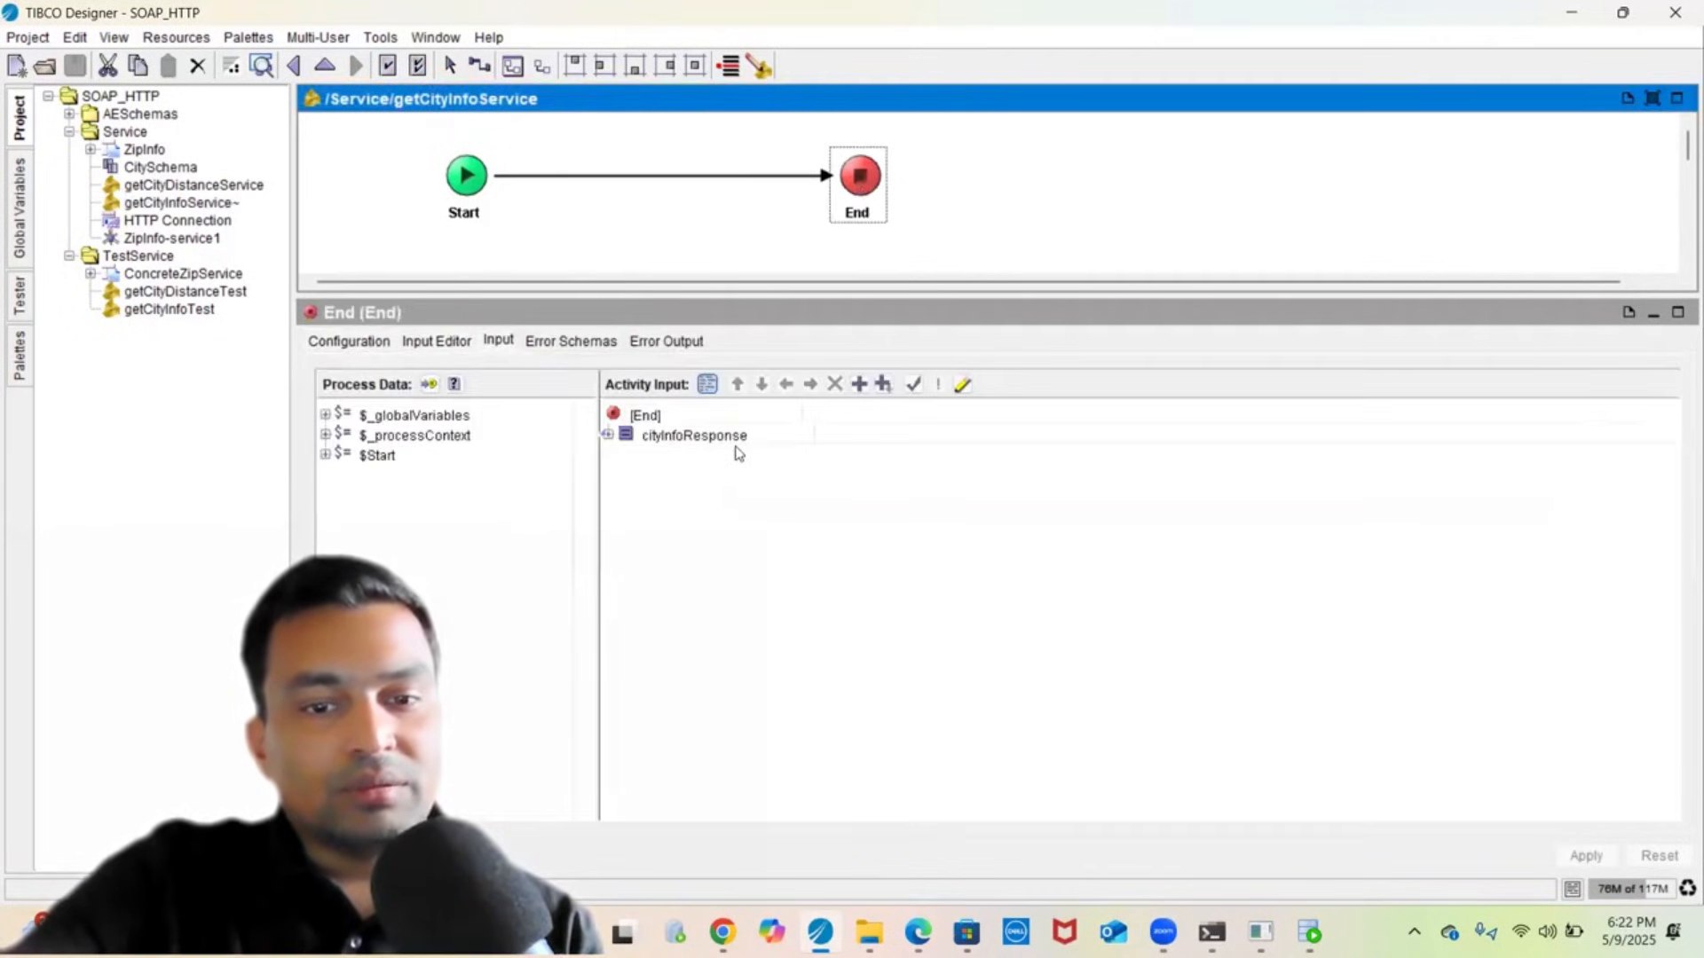
- Expand cityInfoResponse down to cityInfo and review its state, location, latitude, longitude and zip mappings
double_click(727, 440)
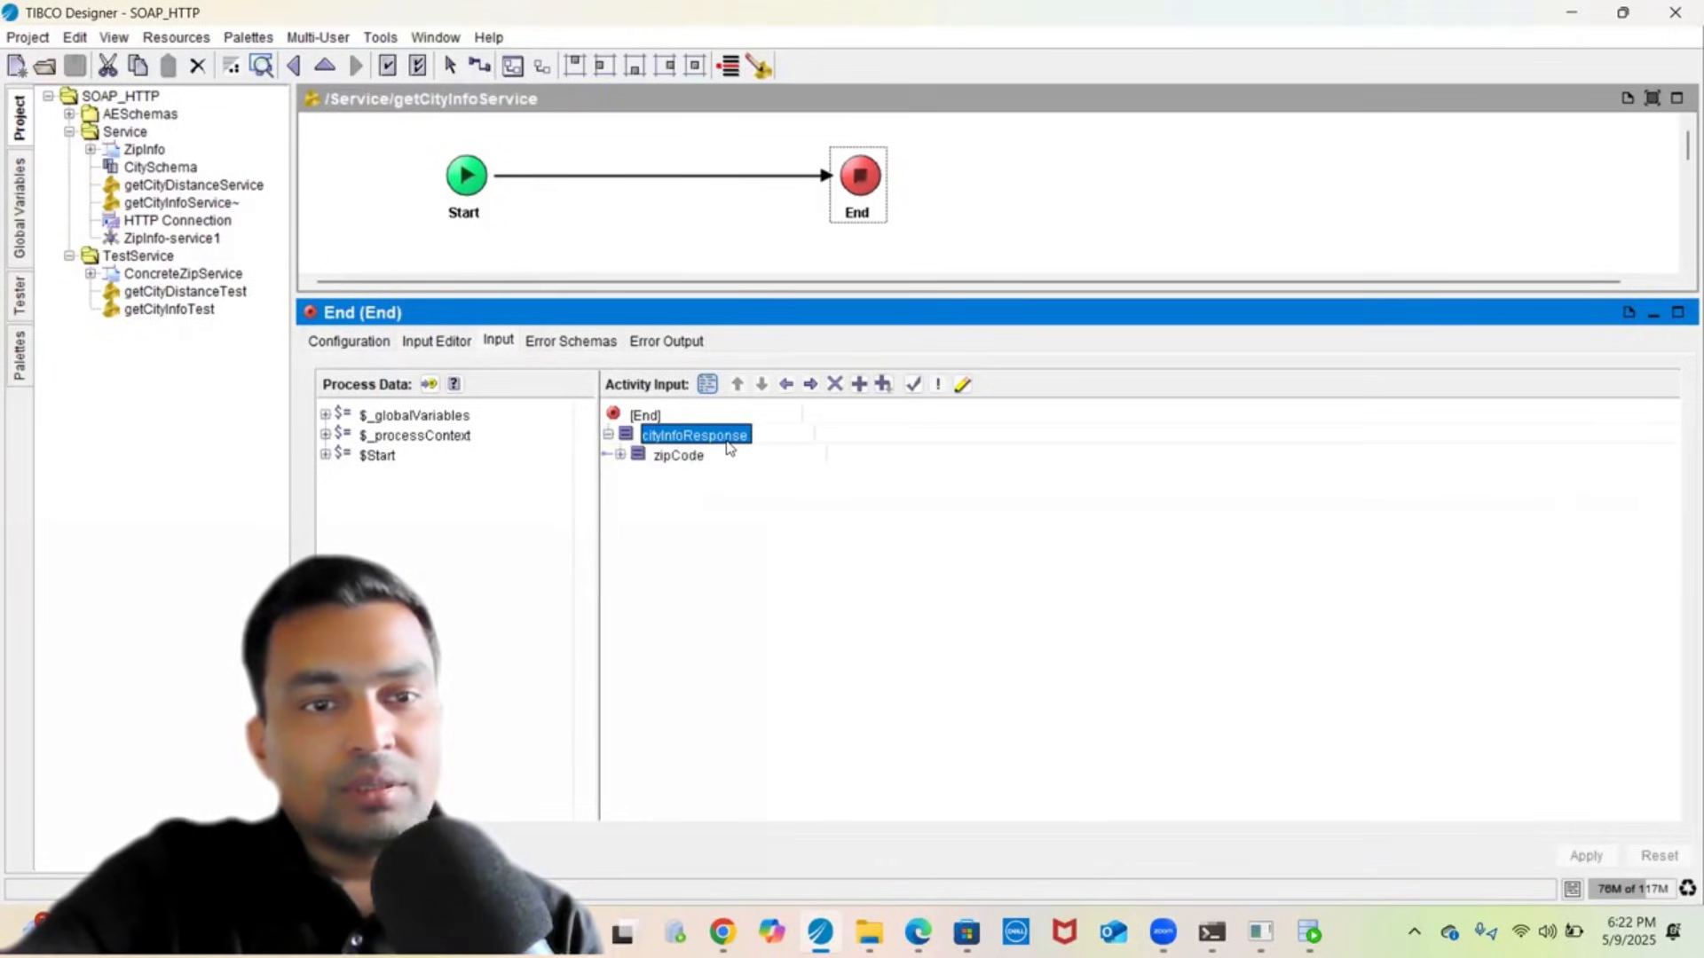
click(692, 456)
double_click(688, 456)
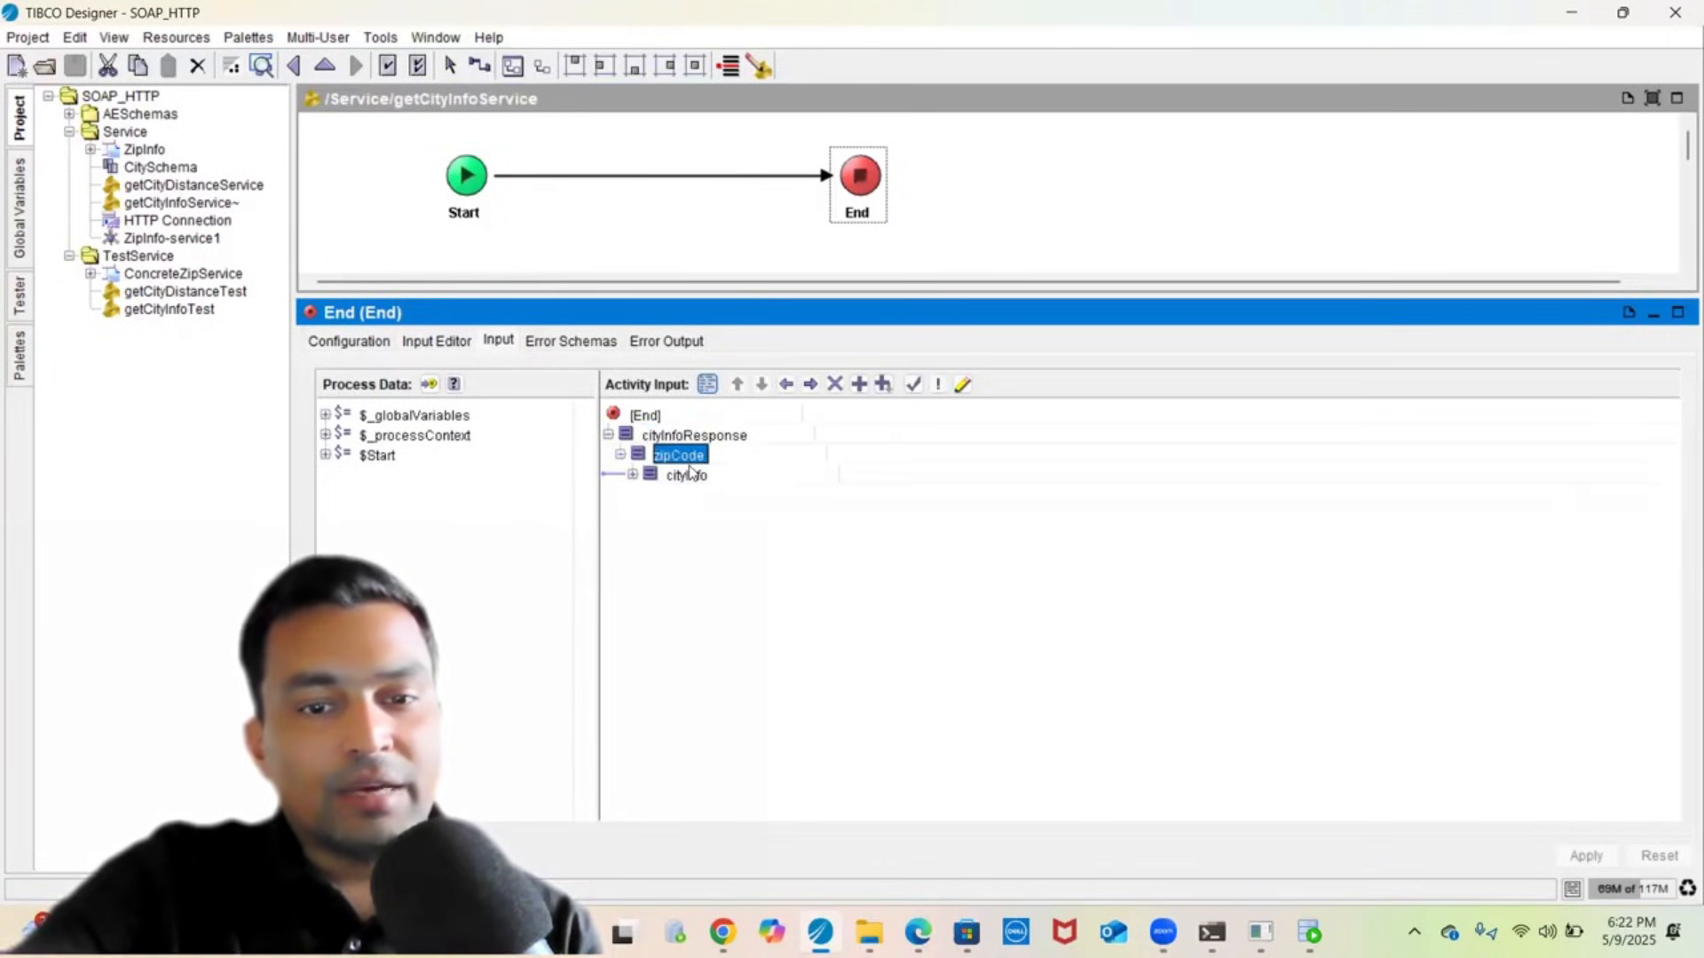
click(688, 477)
double_click(687, 490)
click(689, 494)
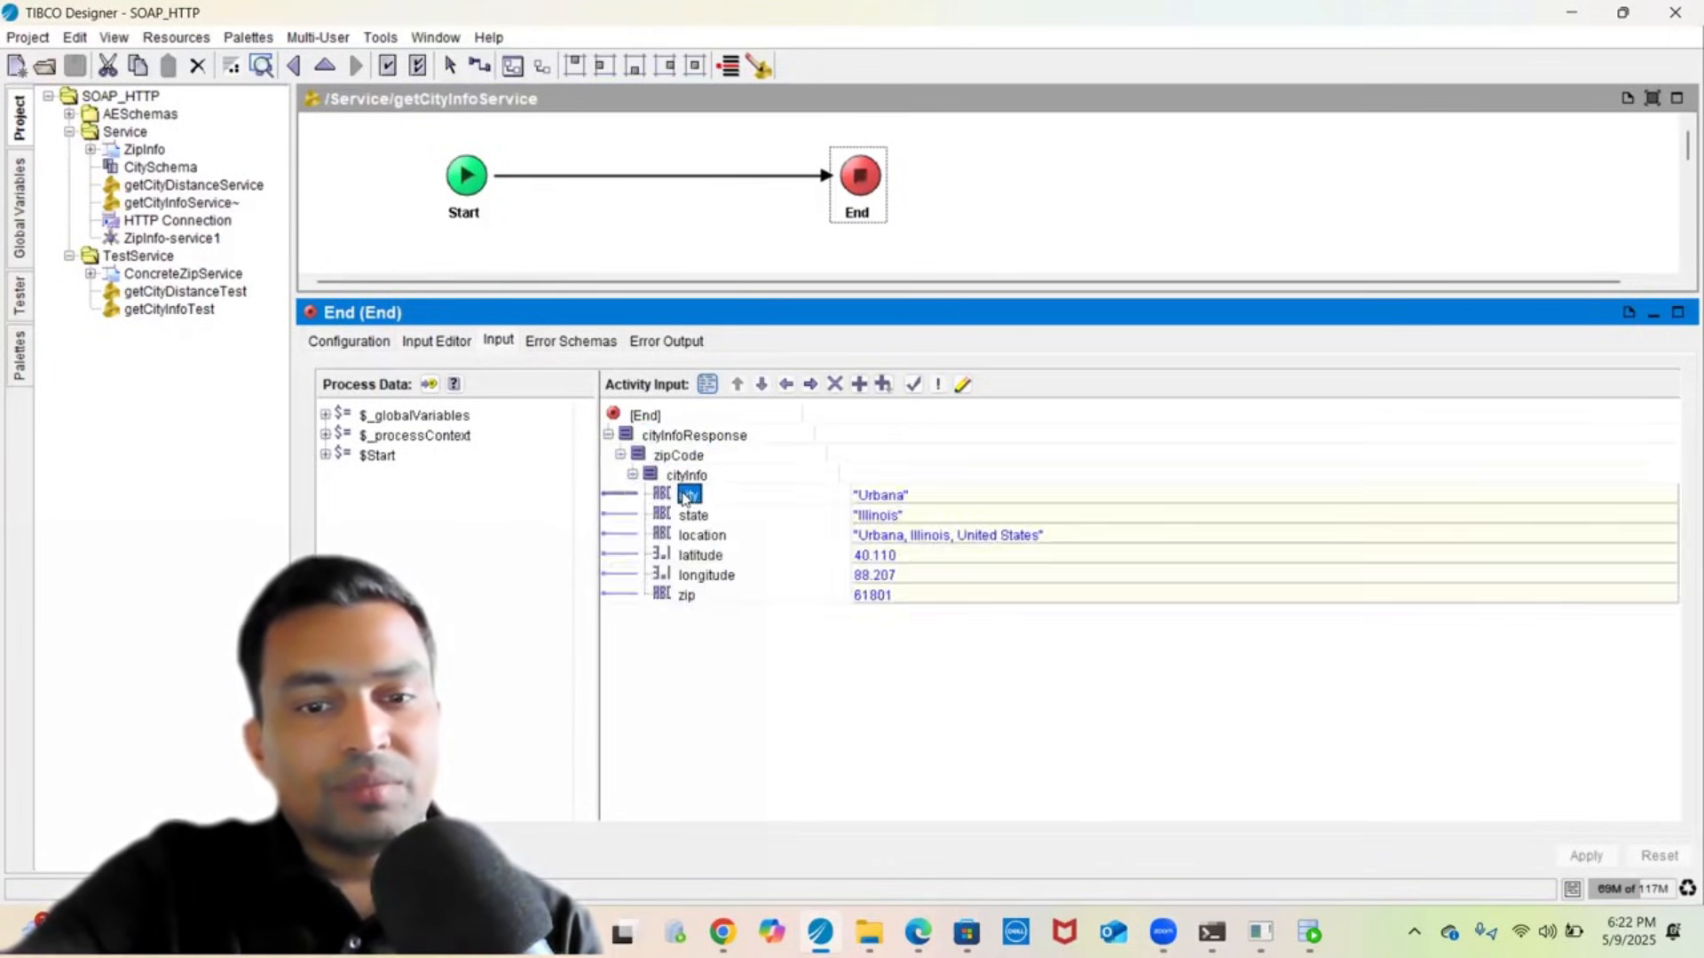
click(697, 517)
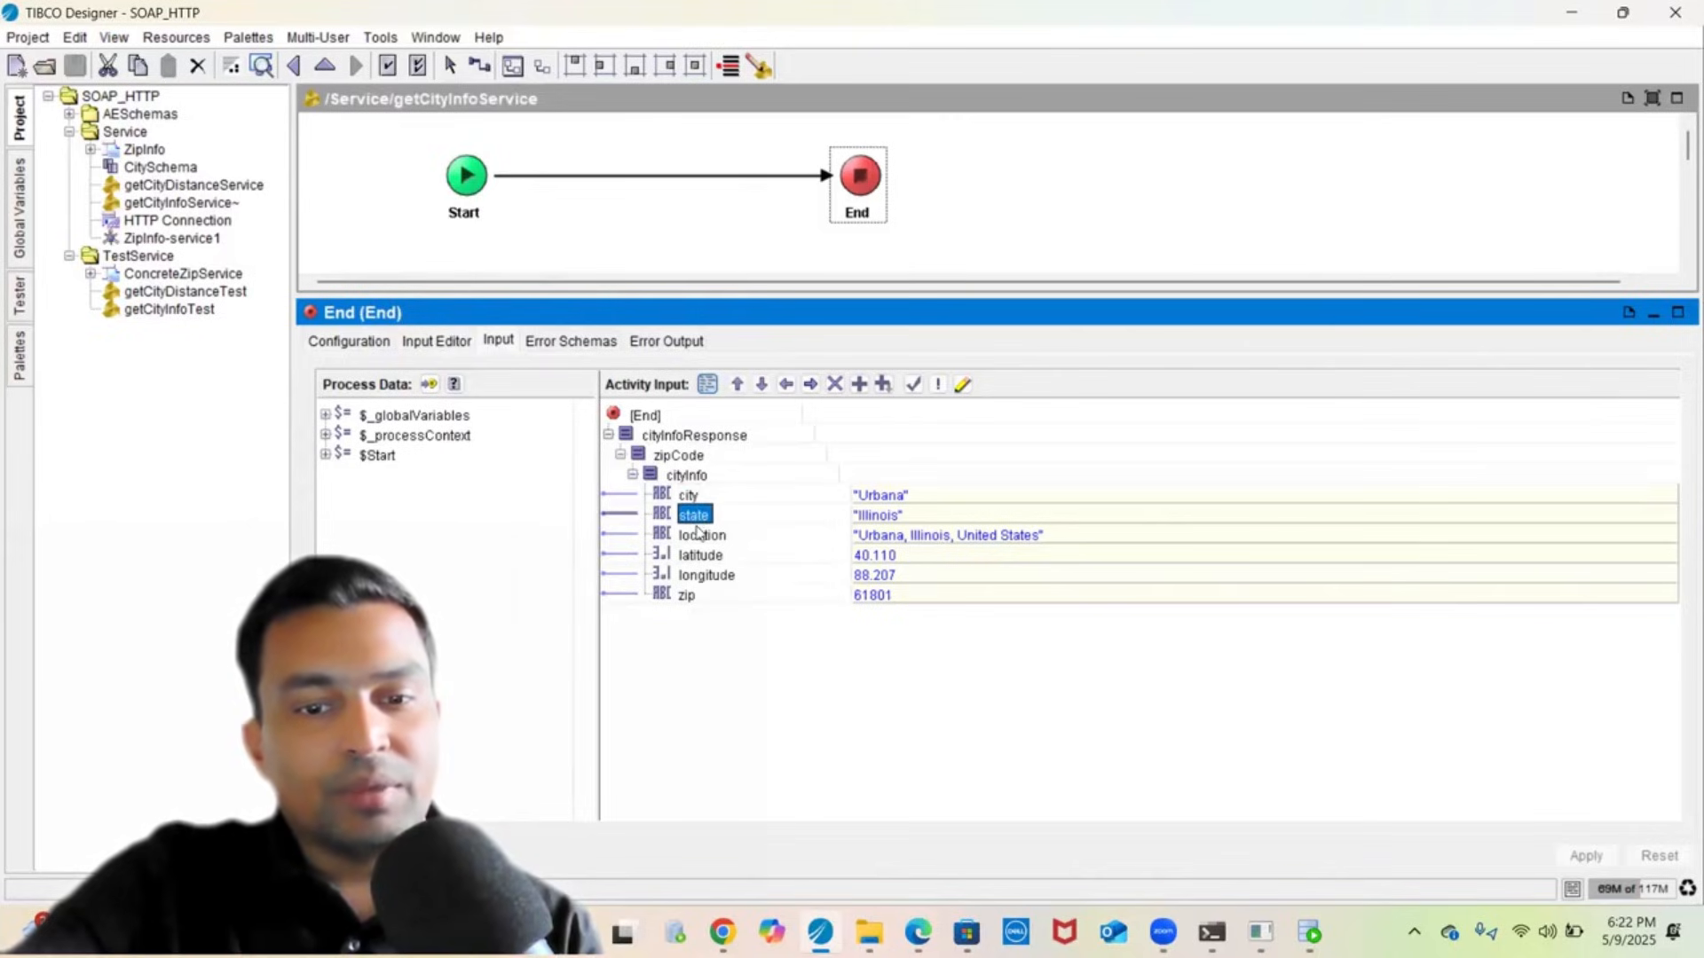
click(699, 534)
click(700, 555)
click(699, 577)
click(689, 596)
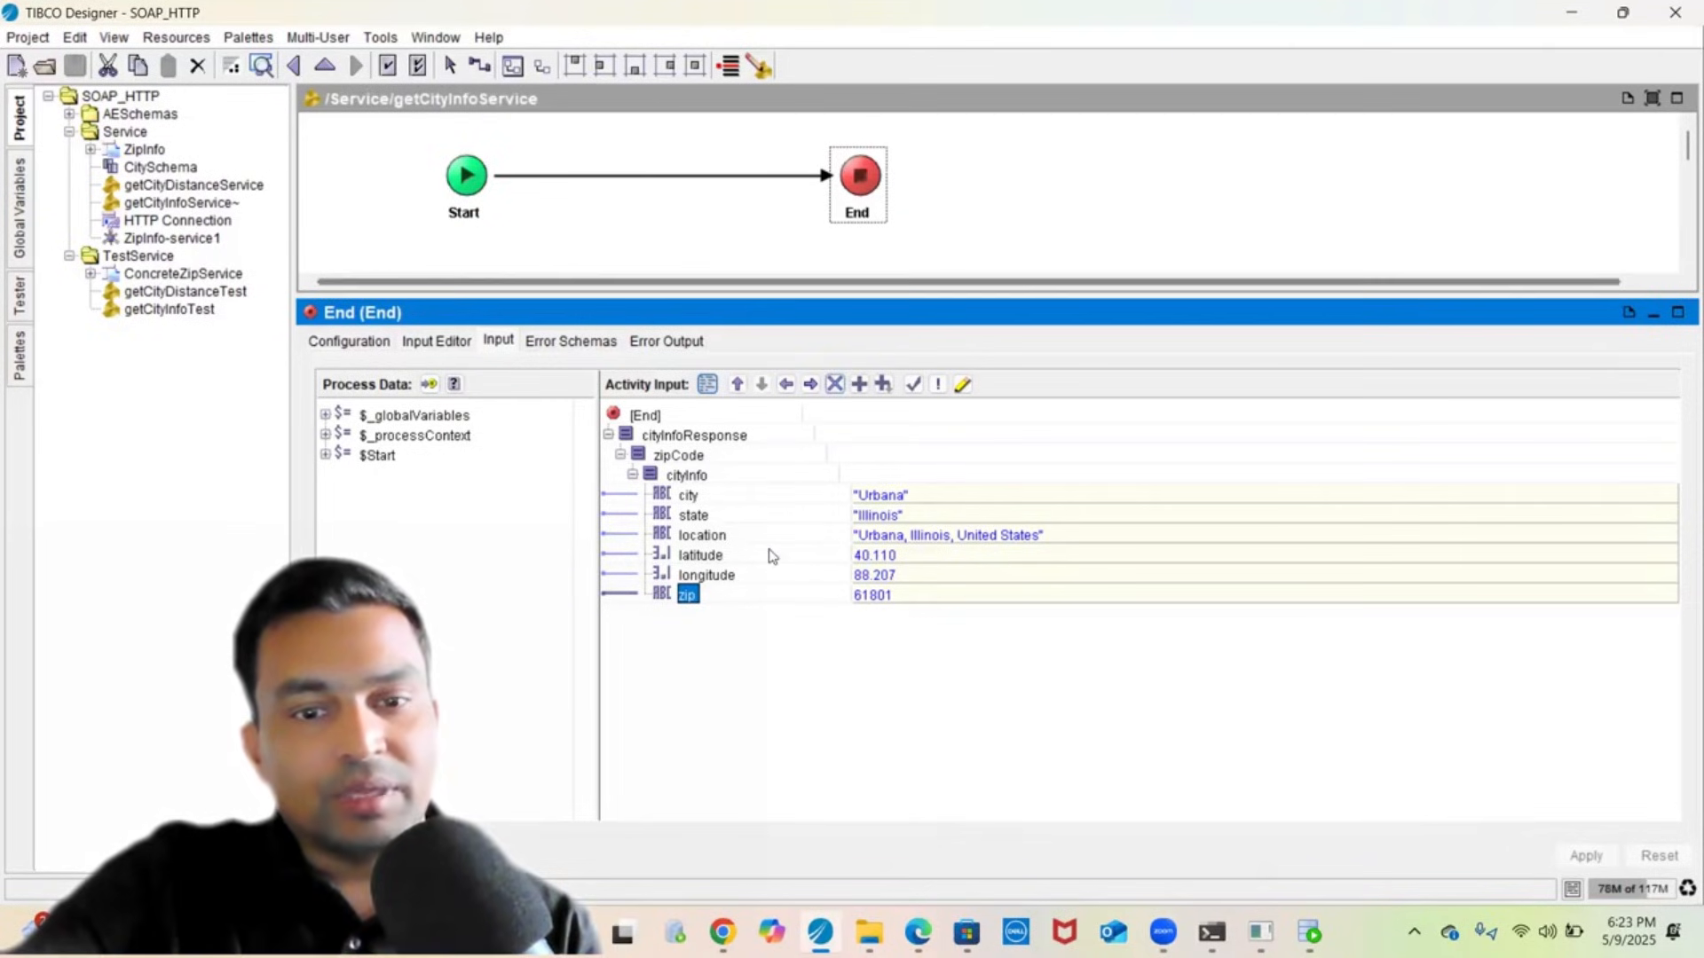
click(220, 187)
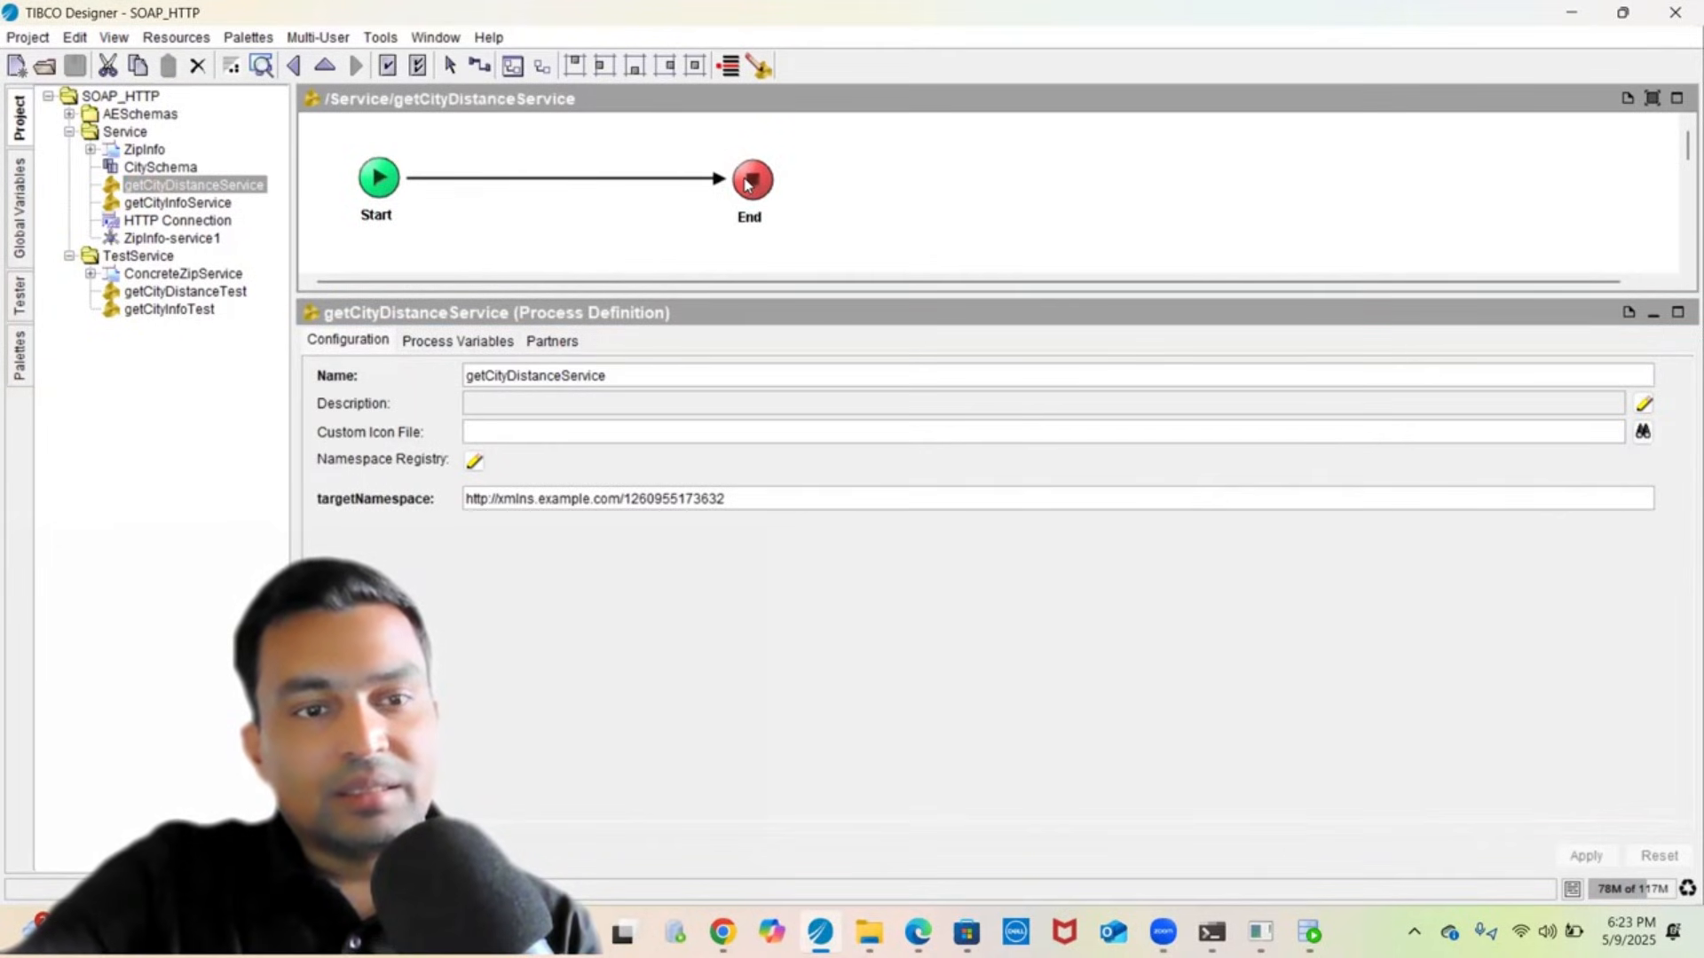
- Show getCityDistanceService's End input mappings and expand all content under cityDistances
click(748, 182)
click(438, 347)
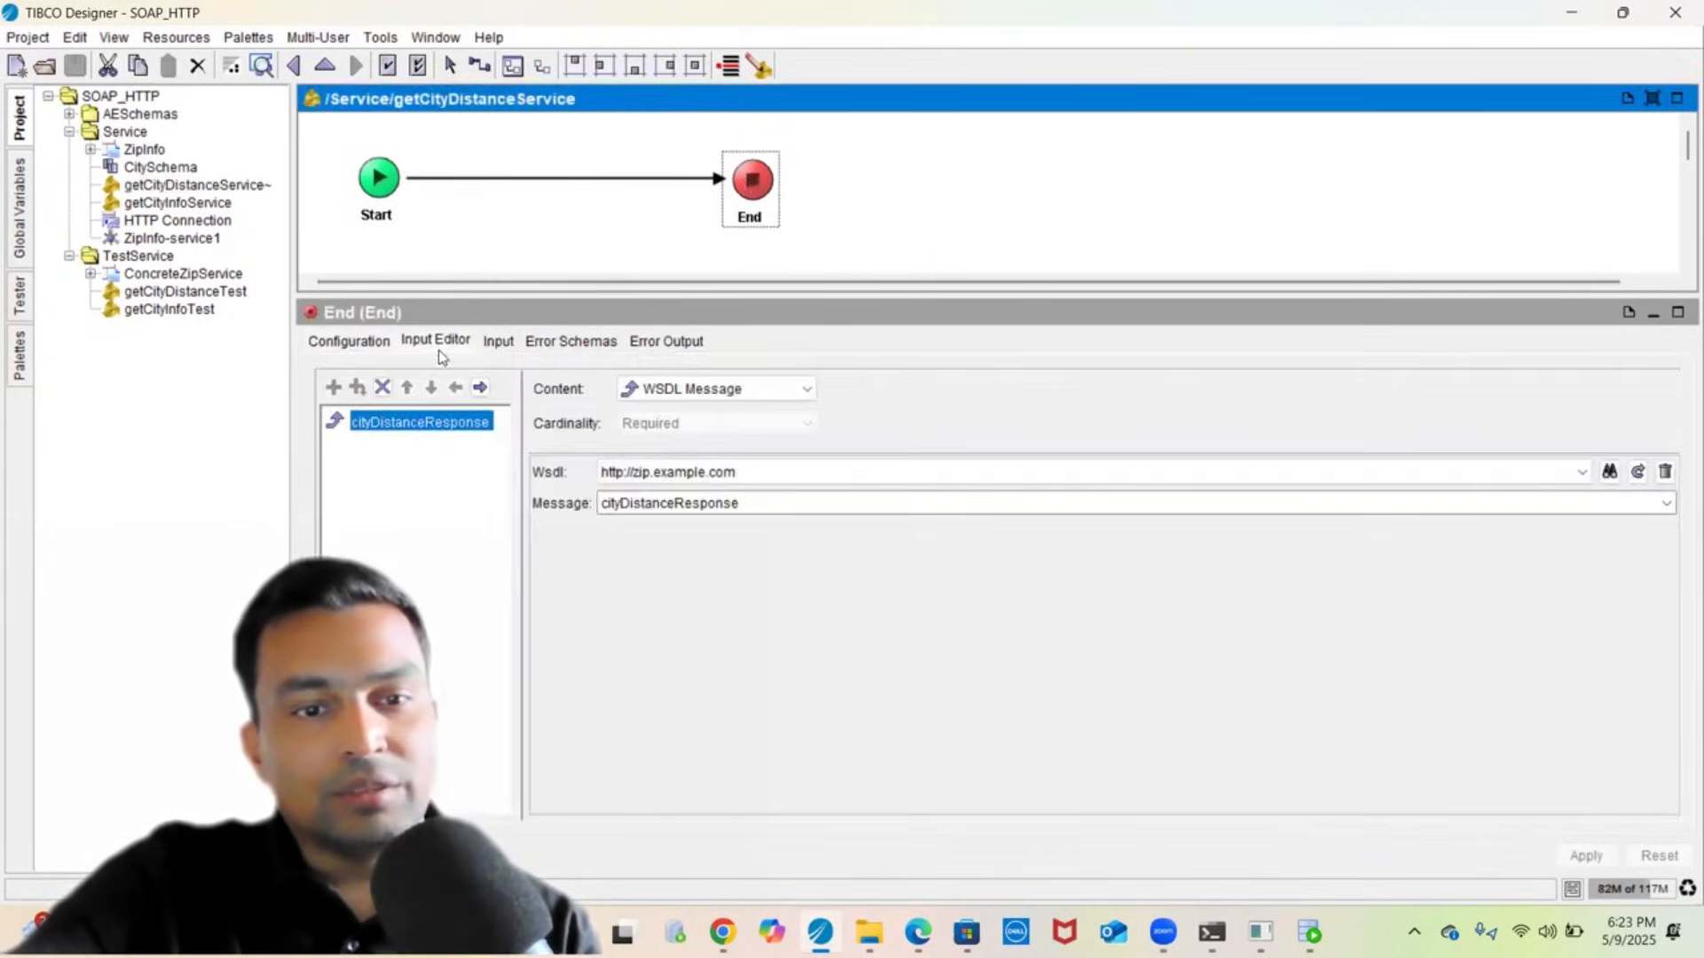
click(499, 345)
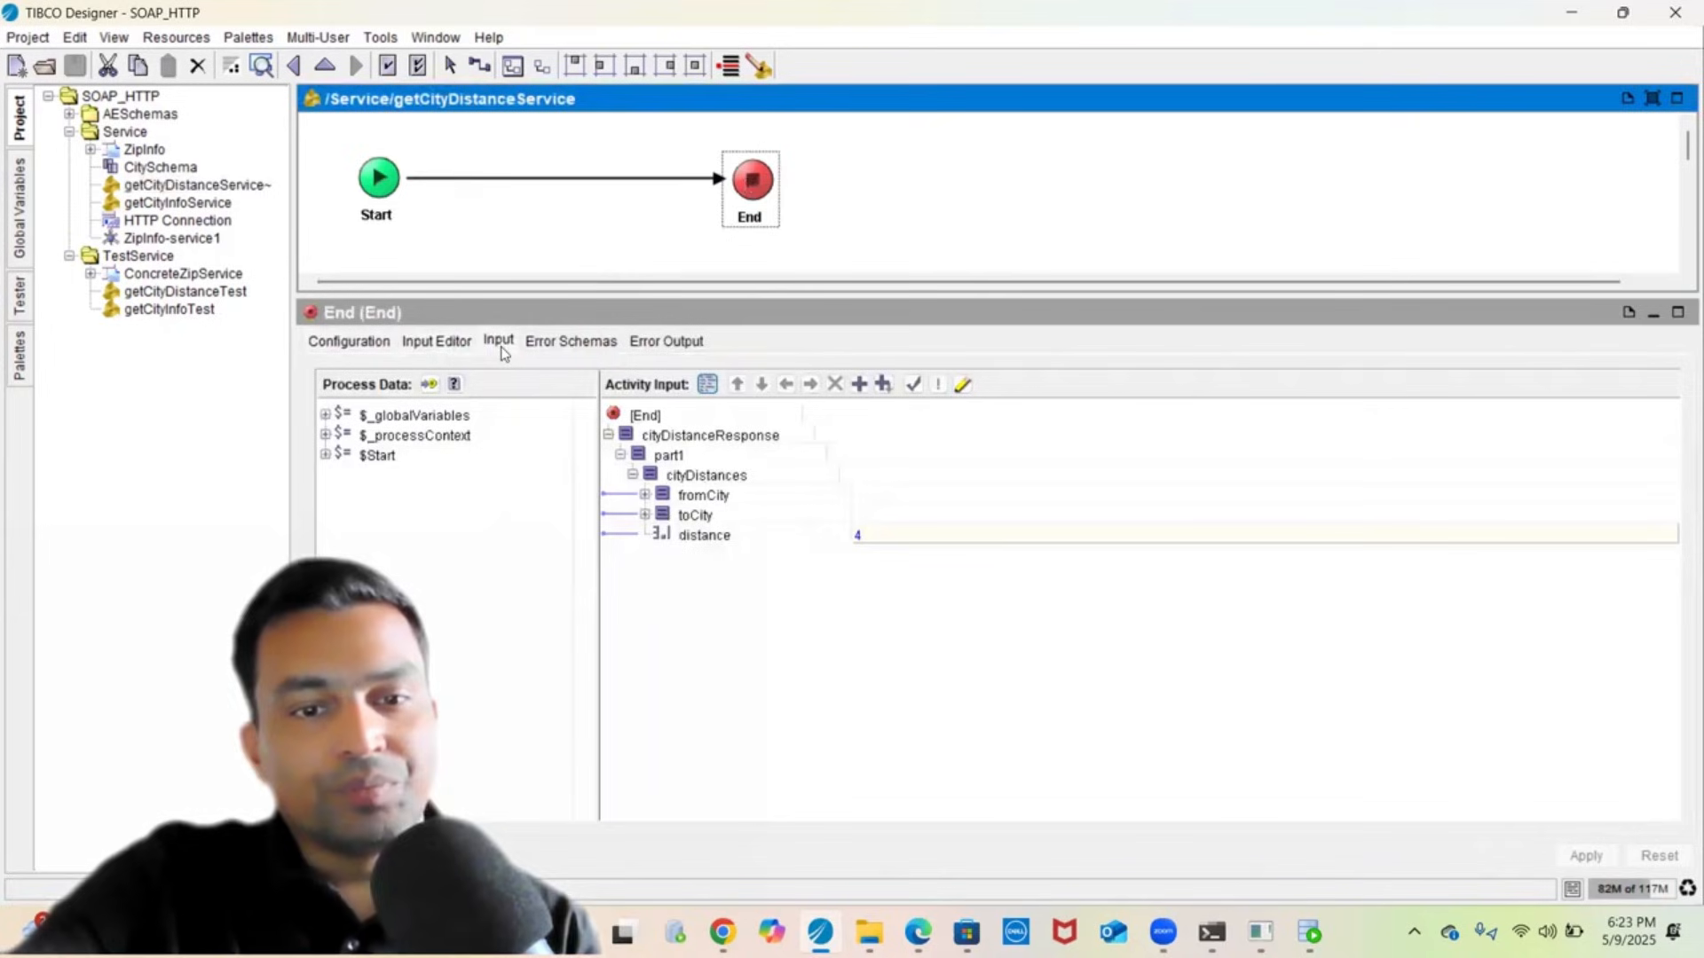
click(700, 483)
right_click(700, 484)
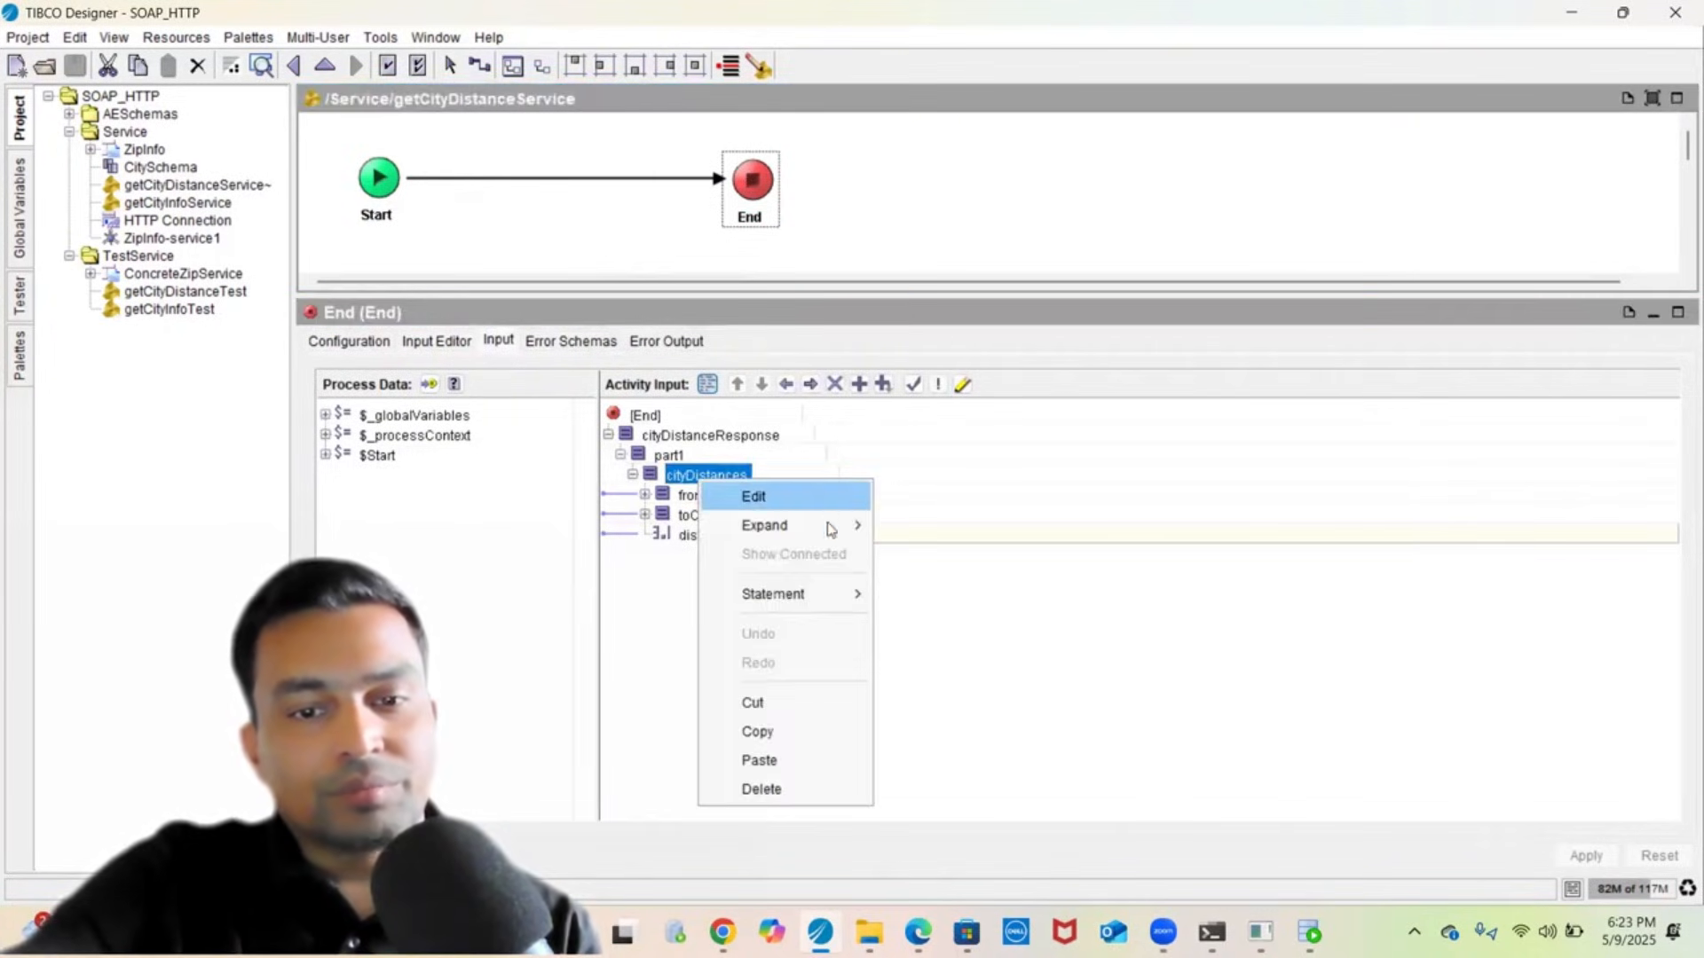
mouse_move(833, 525)
click(928, 530)
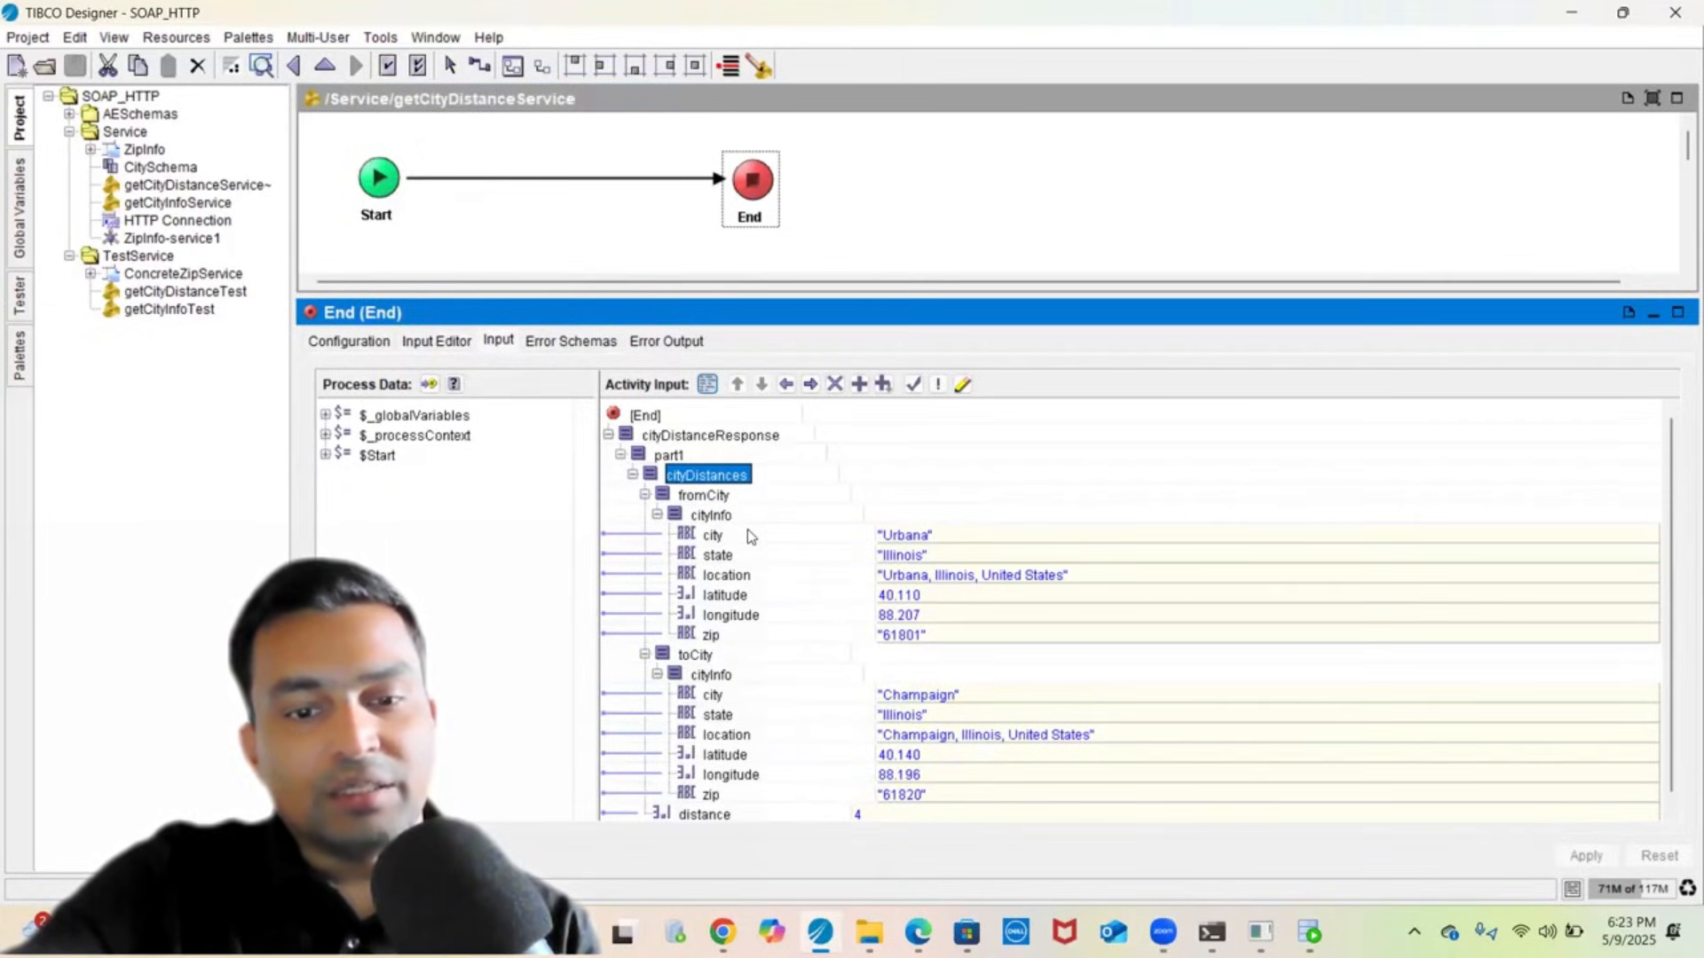
- Review the distance and toCity latitude mappings, then return to getCityInfoService
scroll(759, 646, down, 1)
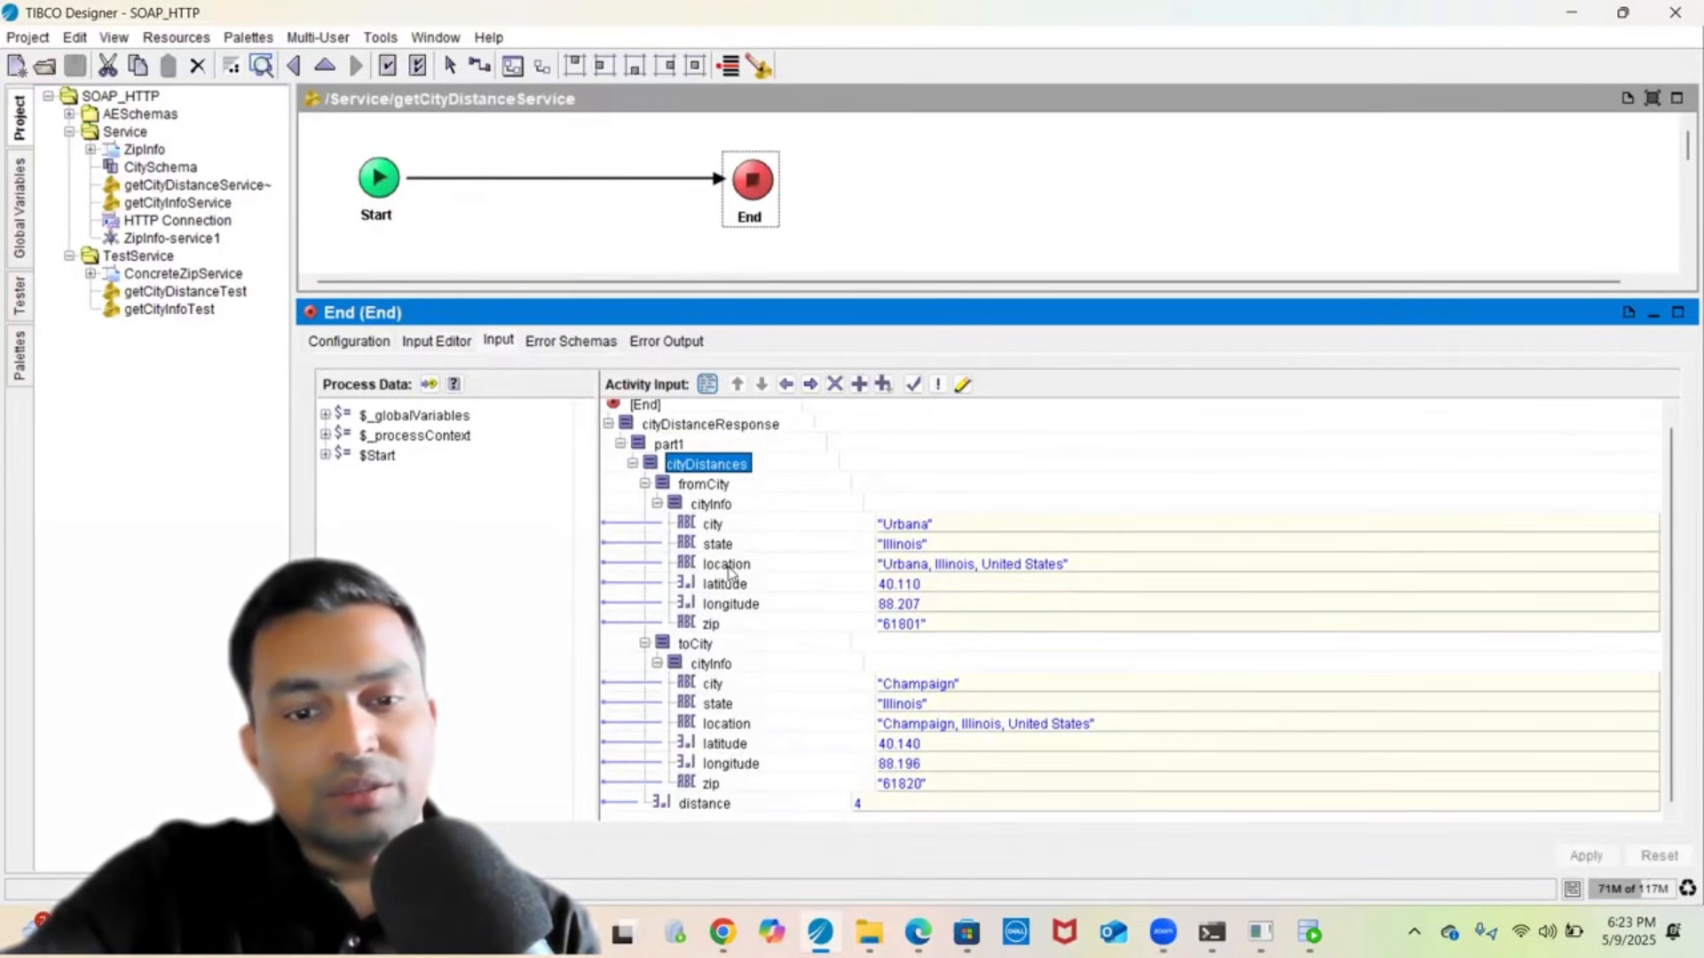
click(706, 804)
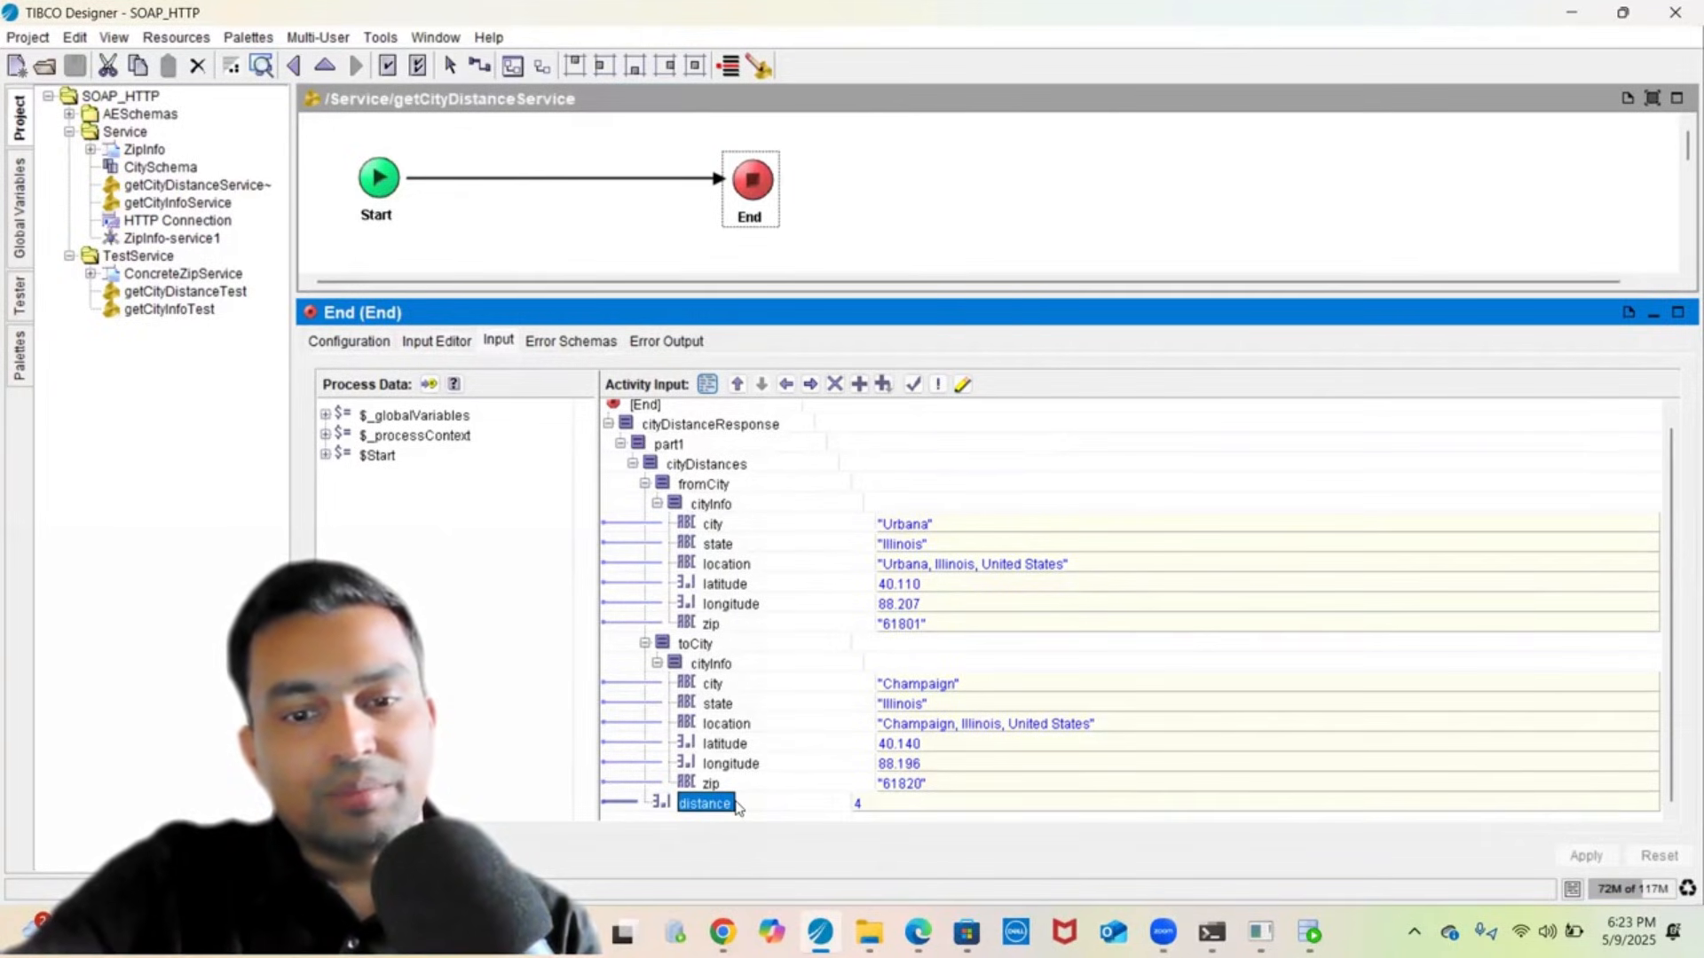
click(724, 745)
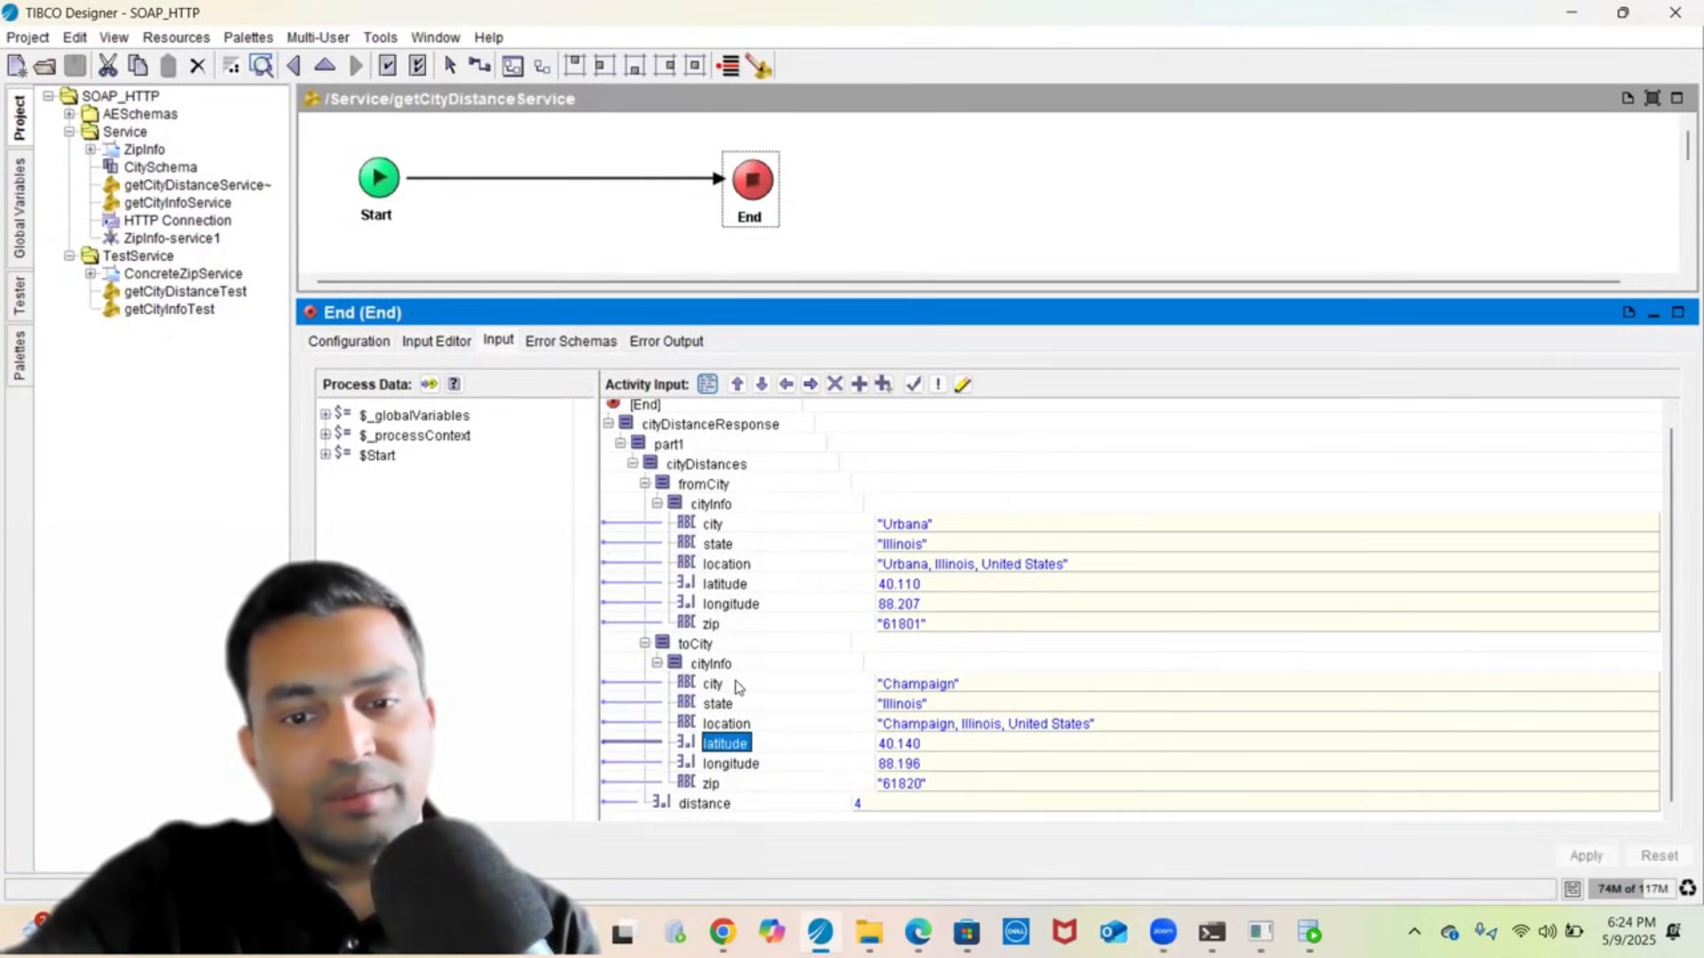
click(475, 228)
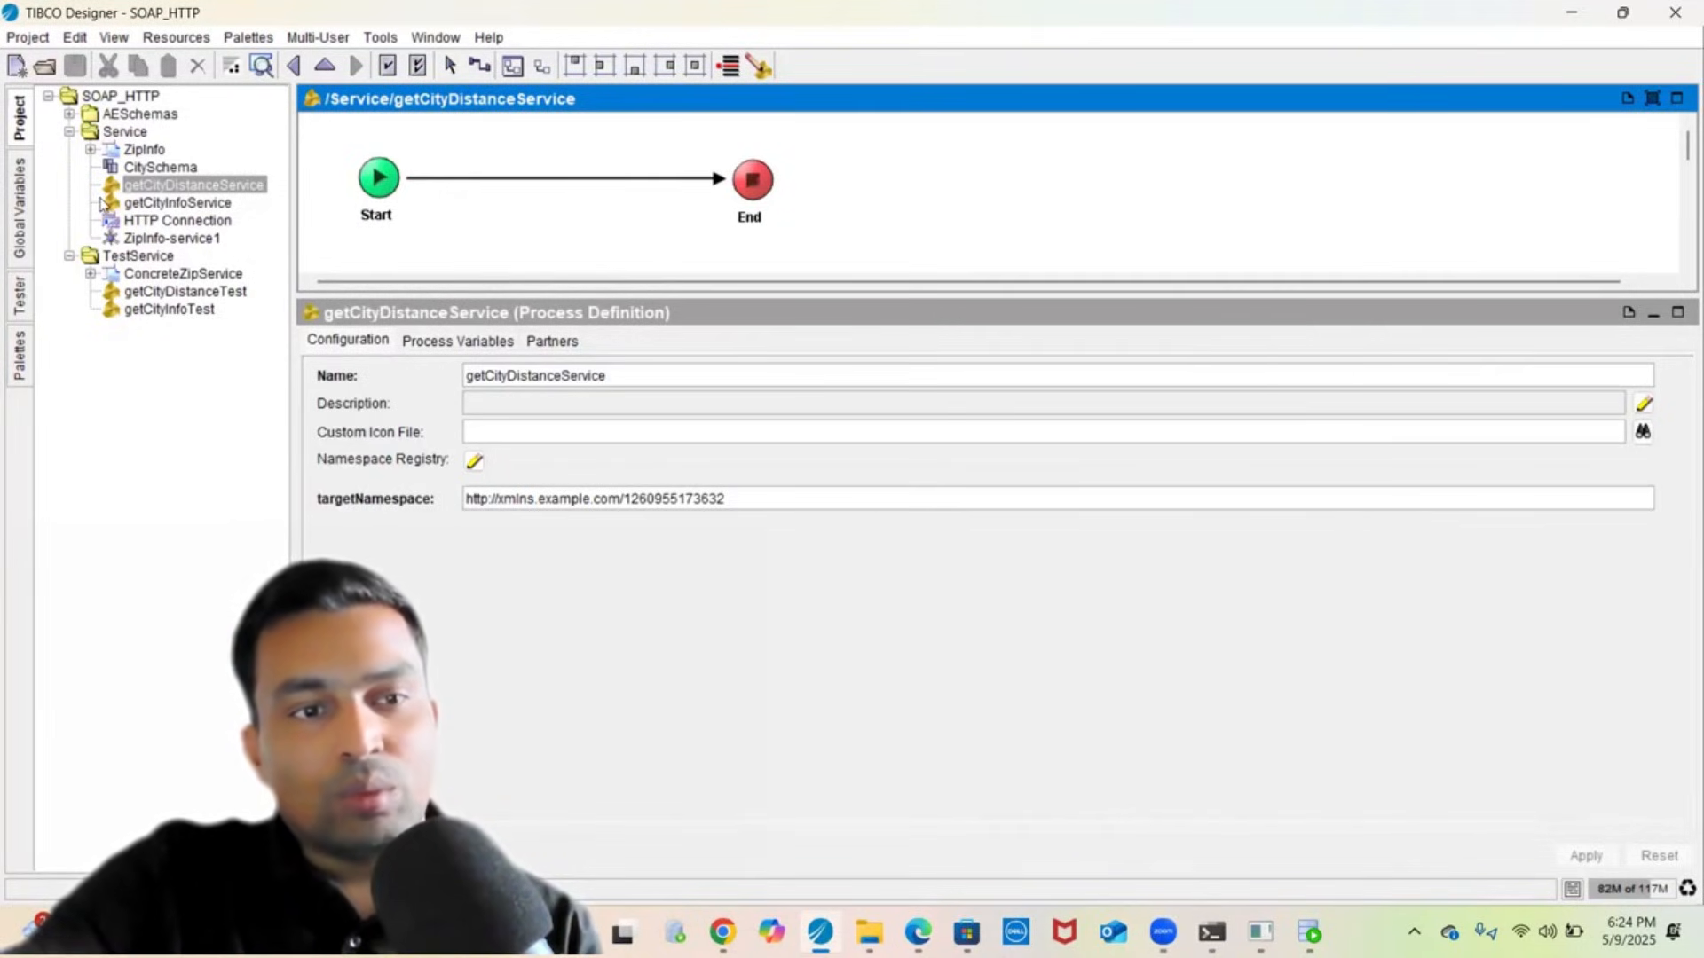
click(142, 204)
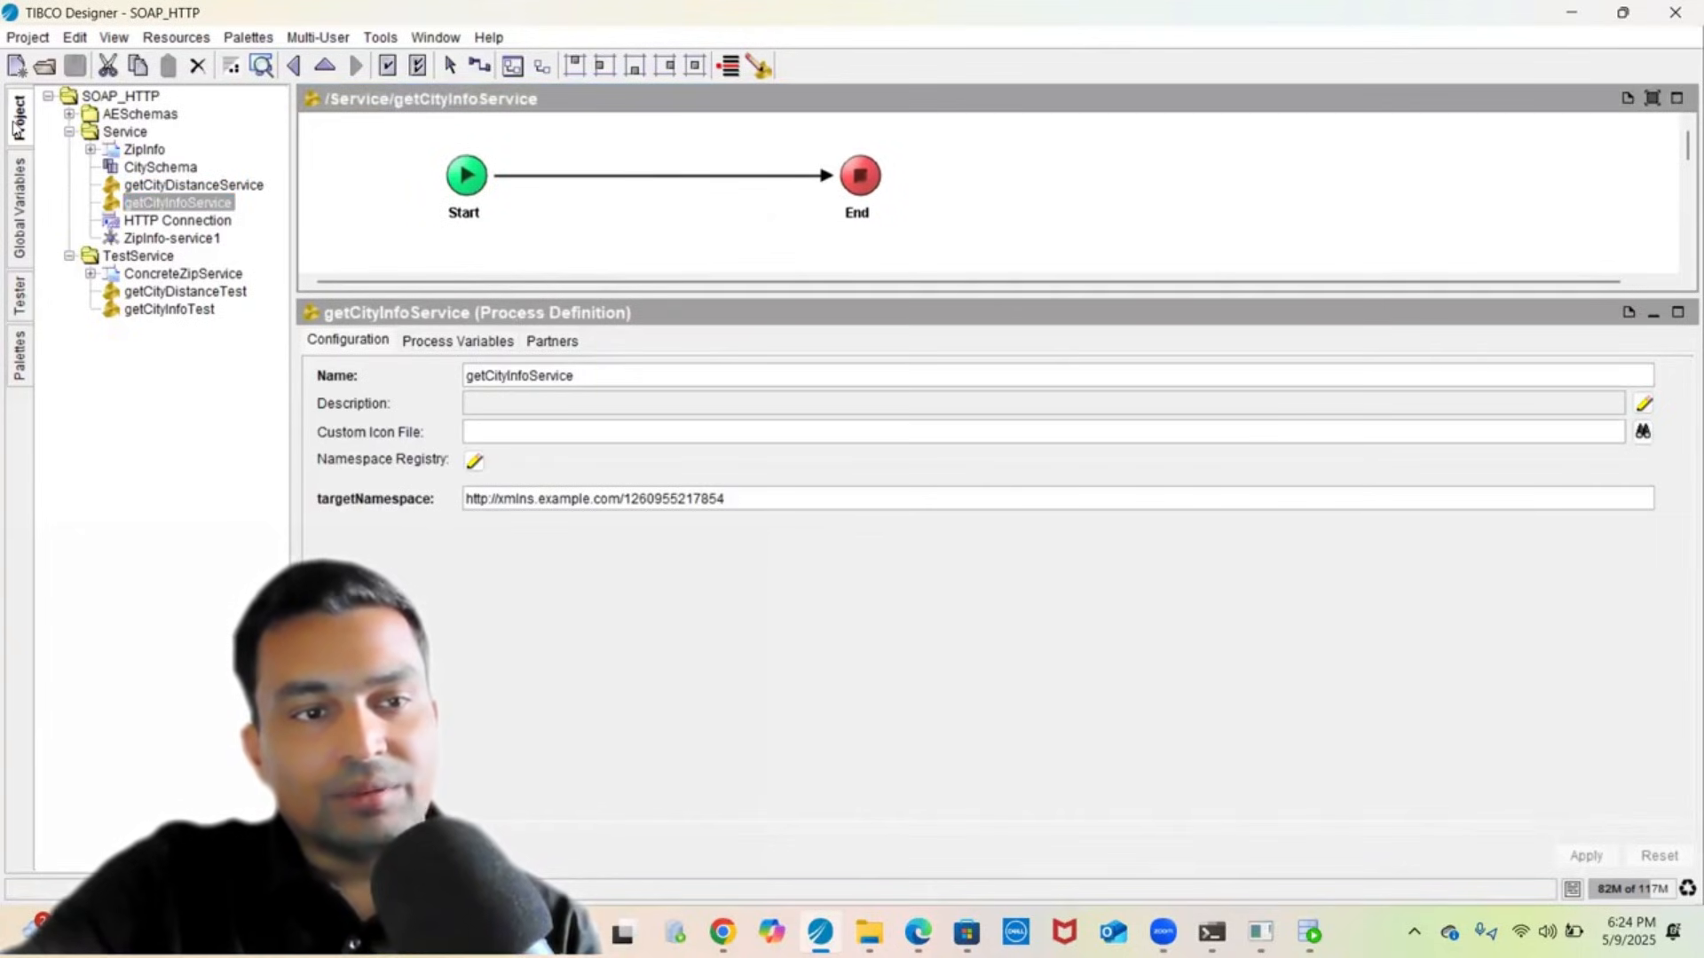
- Start the tester without getCityInfoService, loading the getCityDistanceTest and getCityInfoTest processes
click(21, 213)
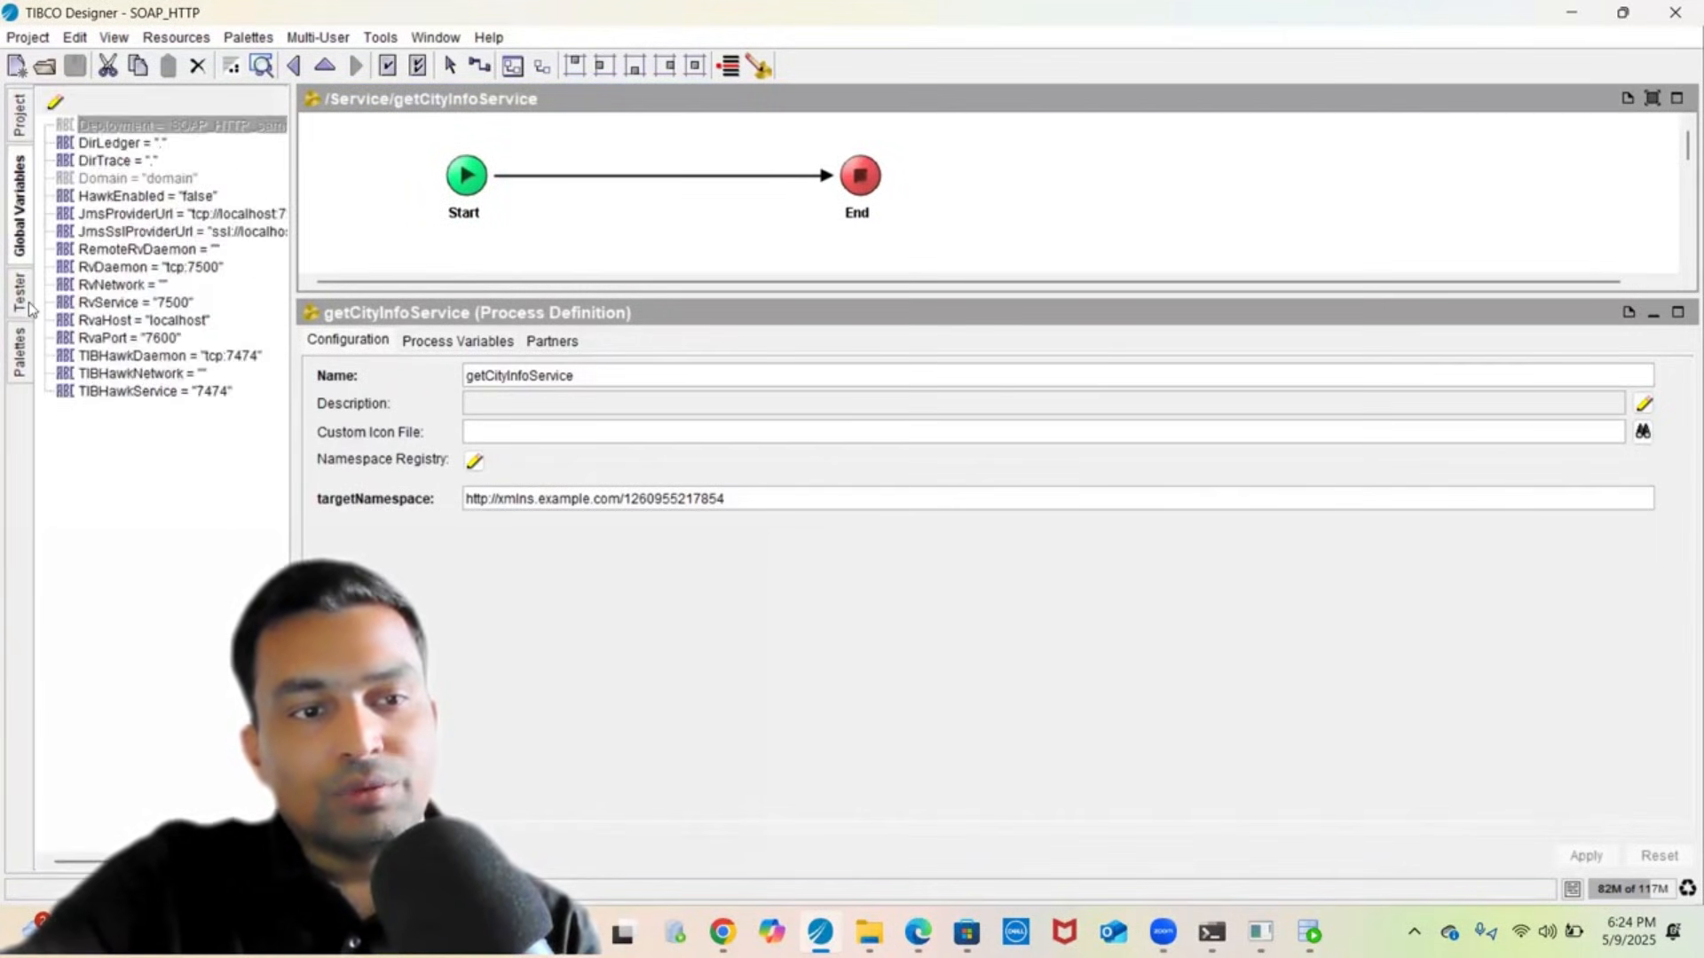
click(20, 300)
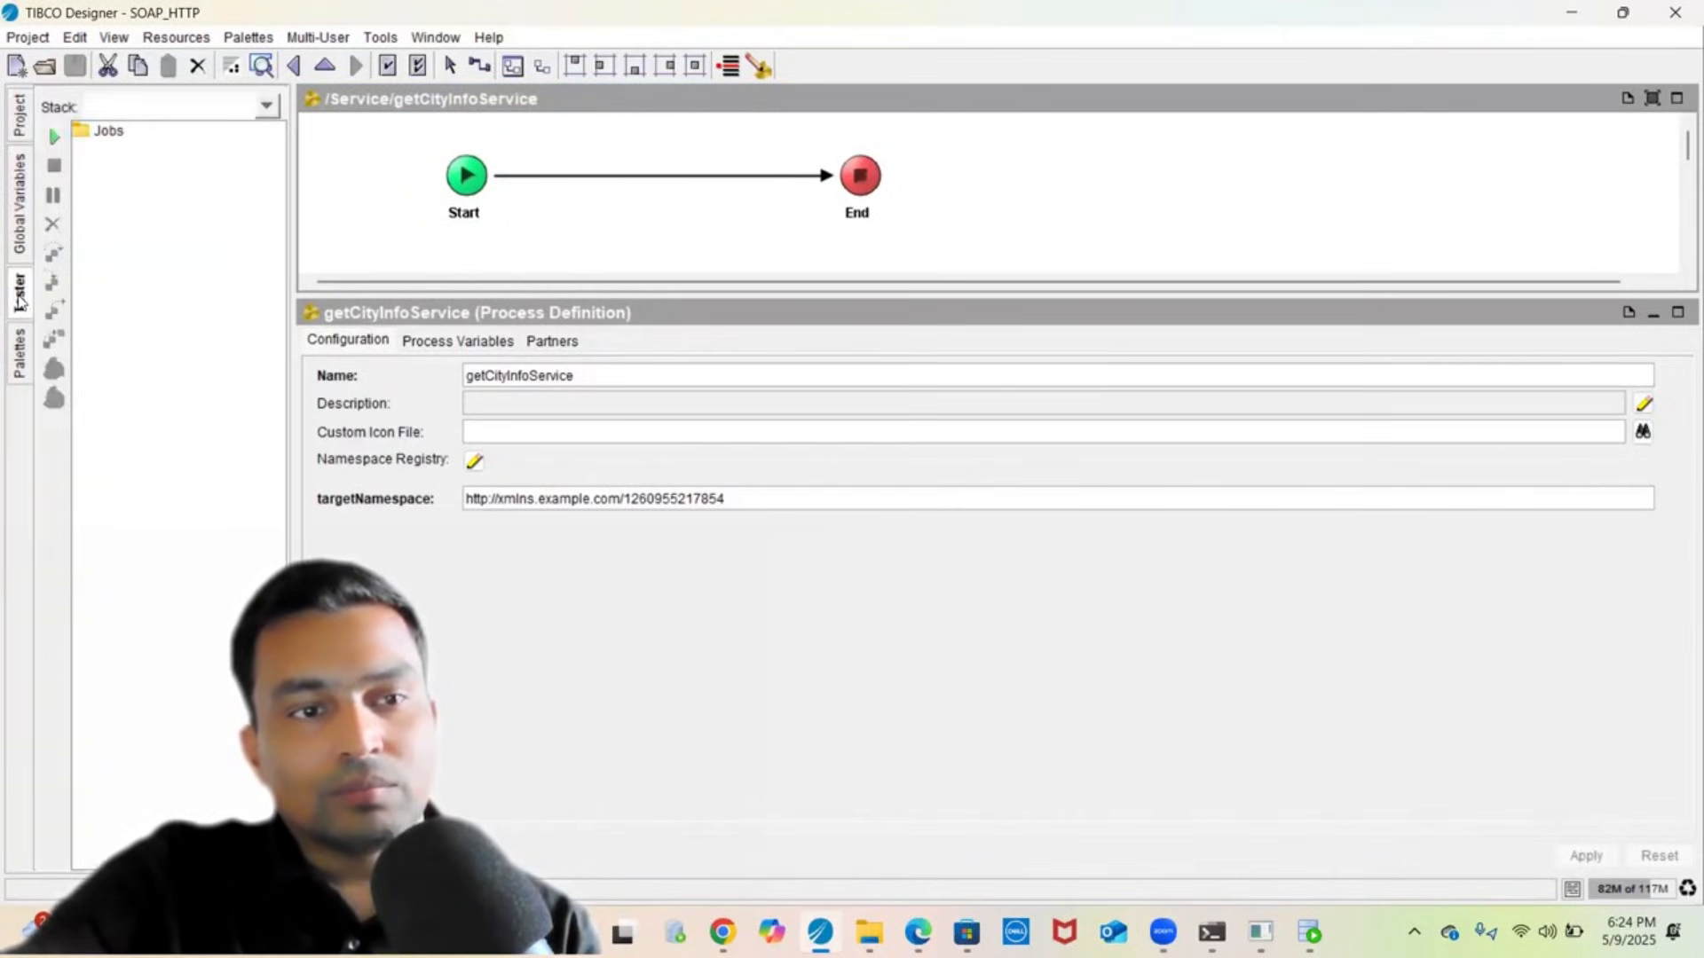
click(52, 138)
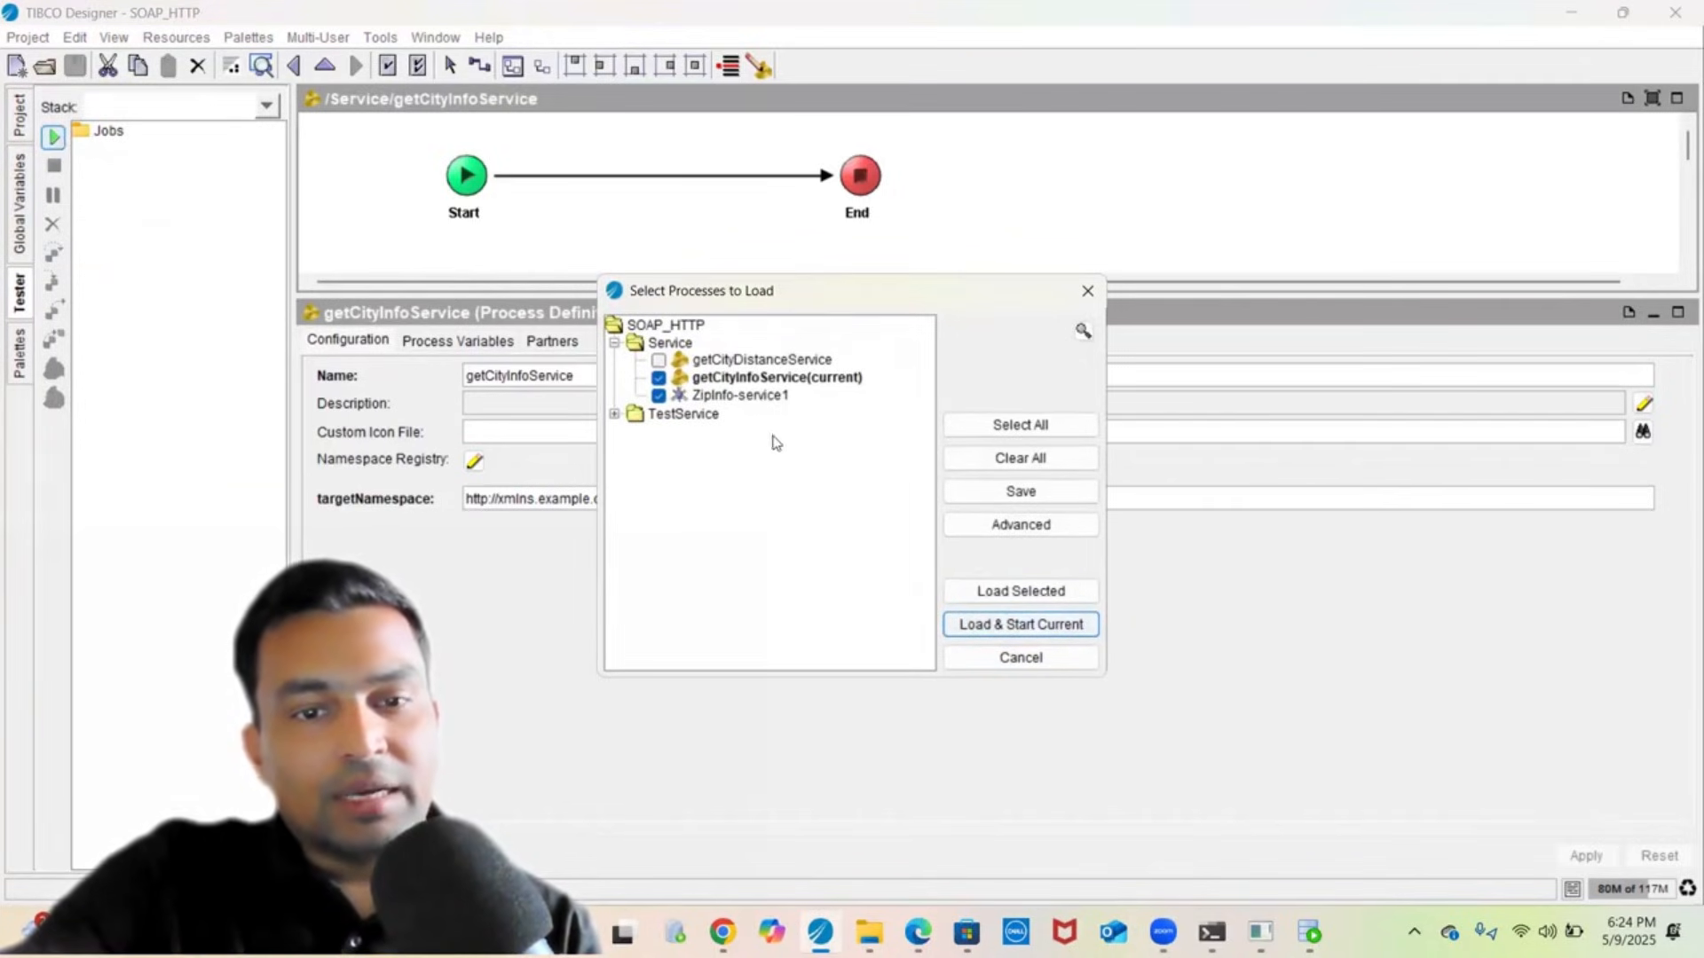
click(659, 379)
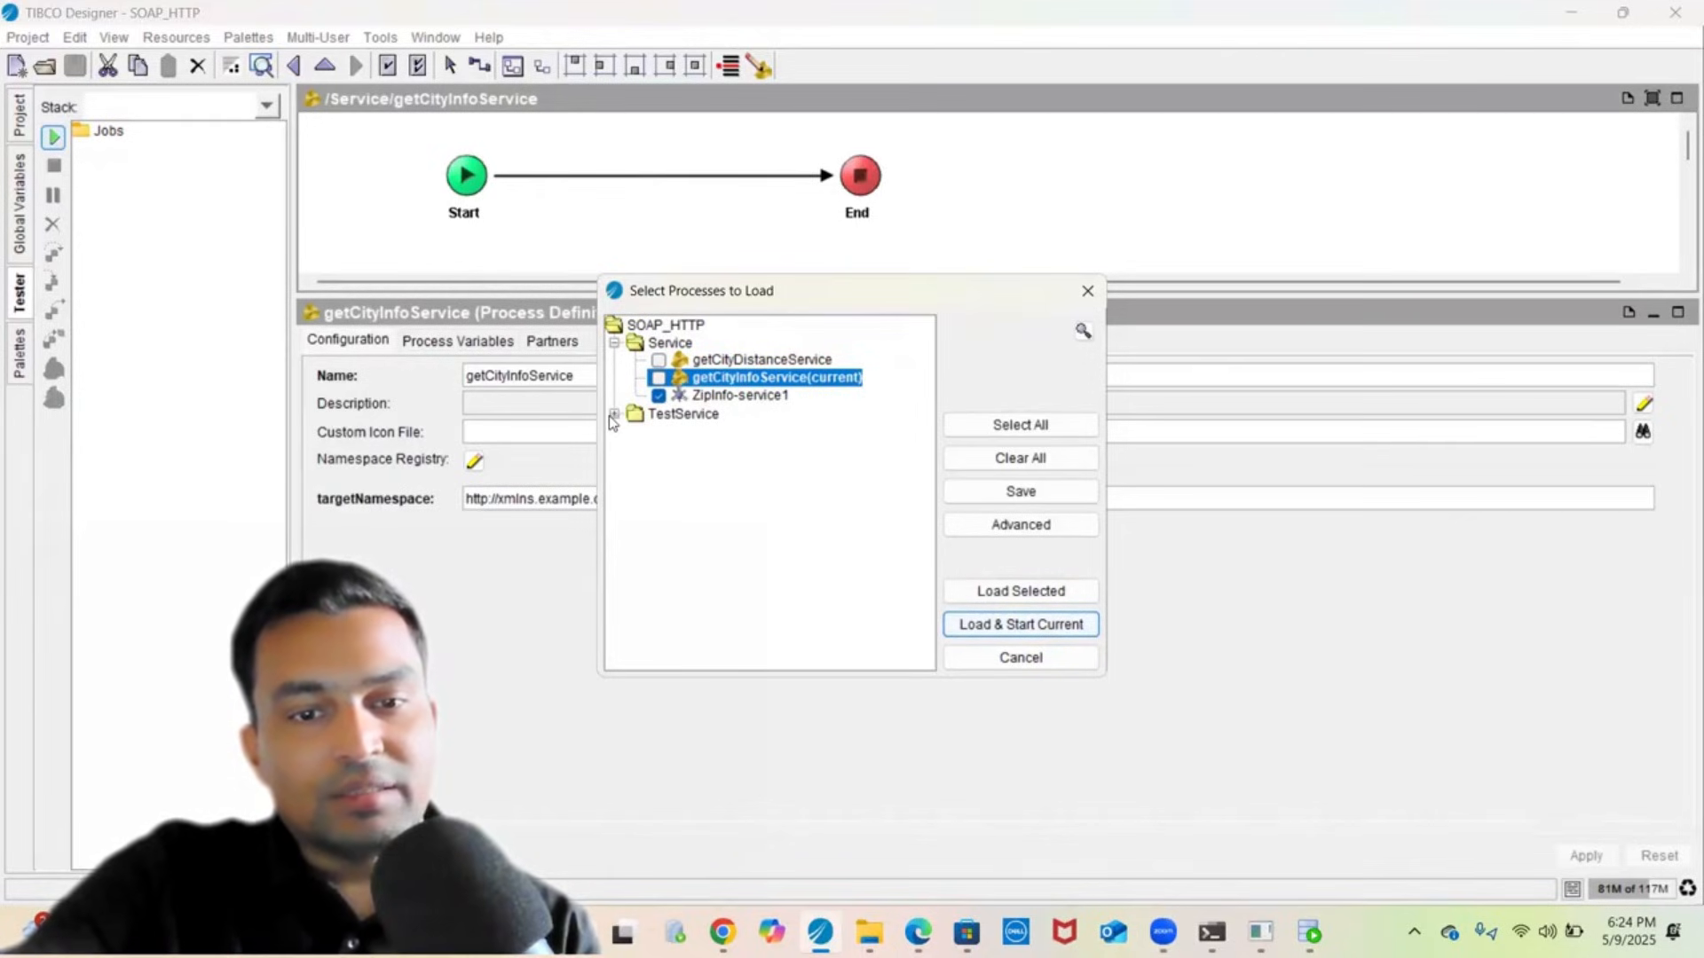
click(613, 415)
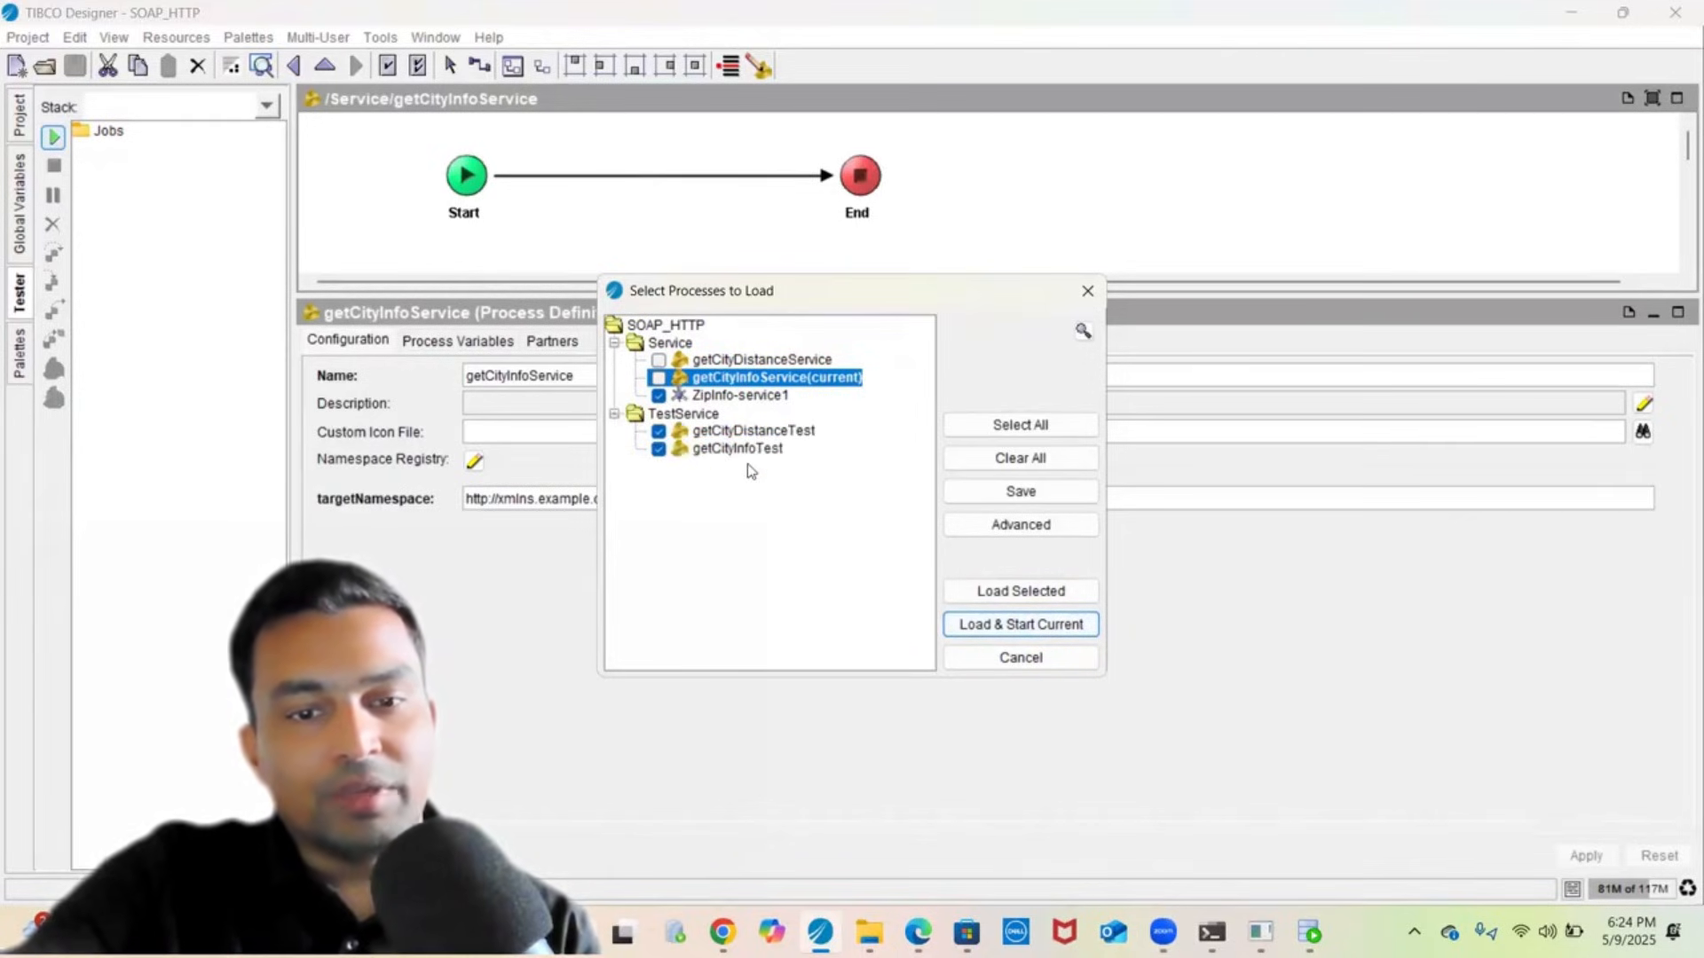
click(1017, 593)
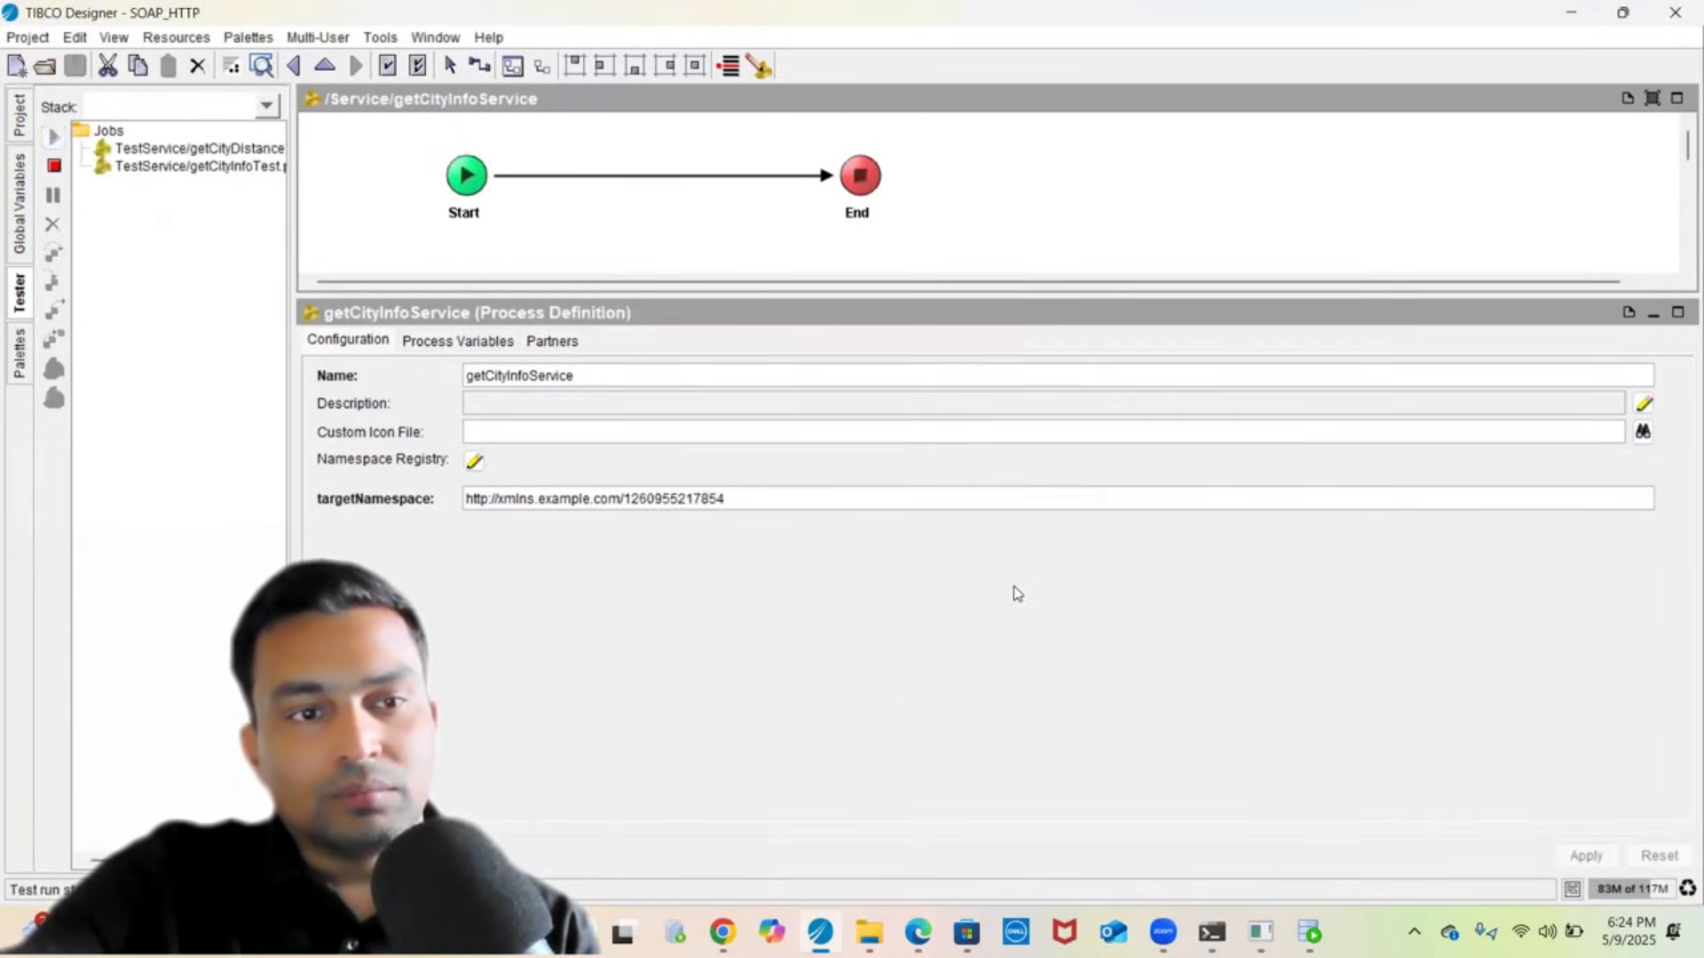
click(137, 169)
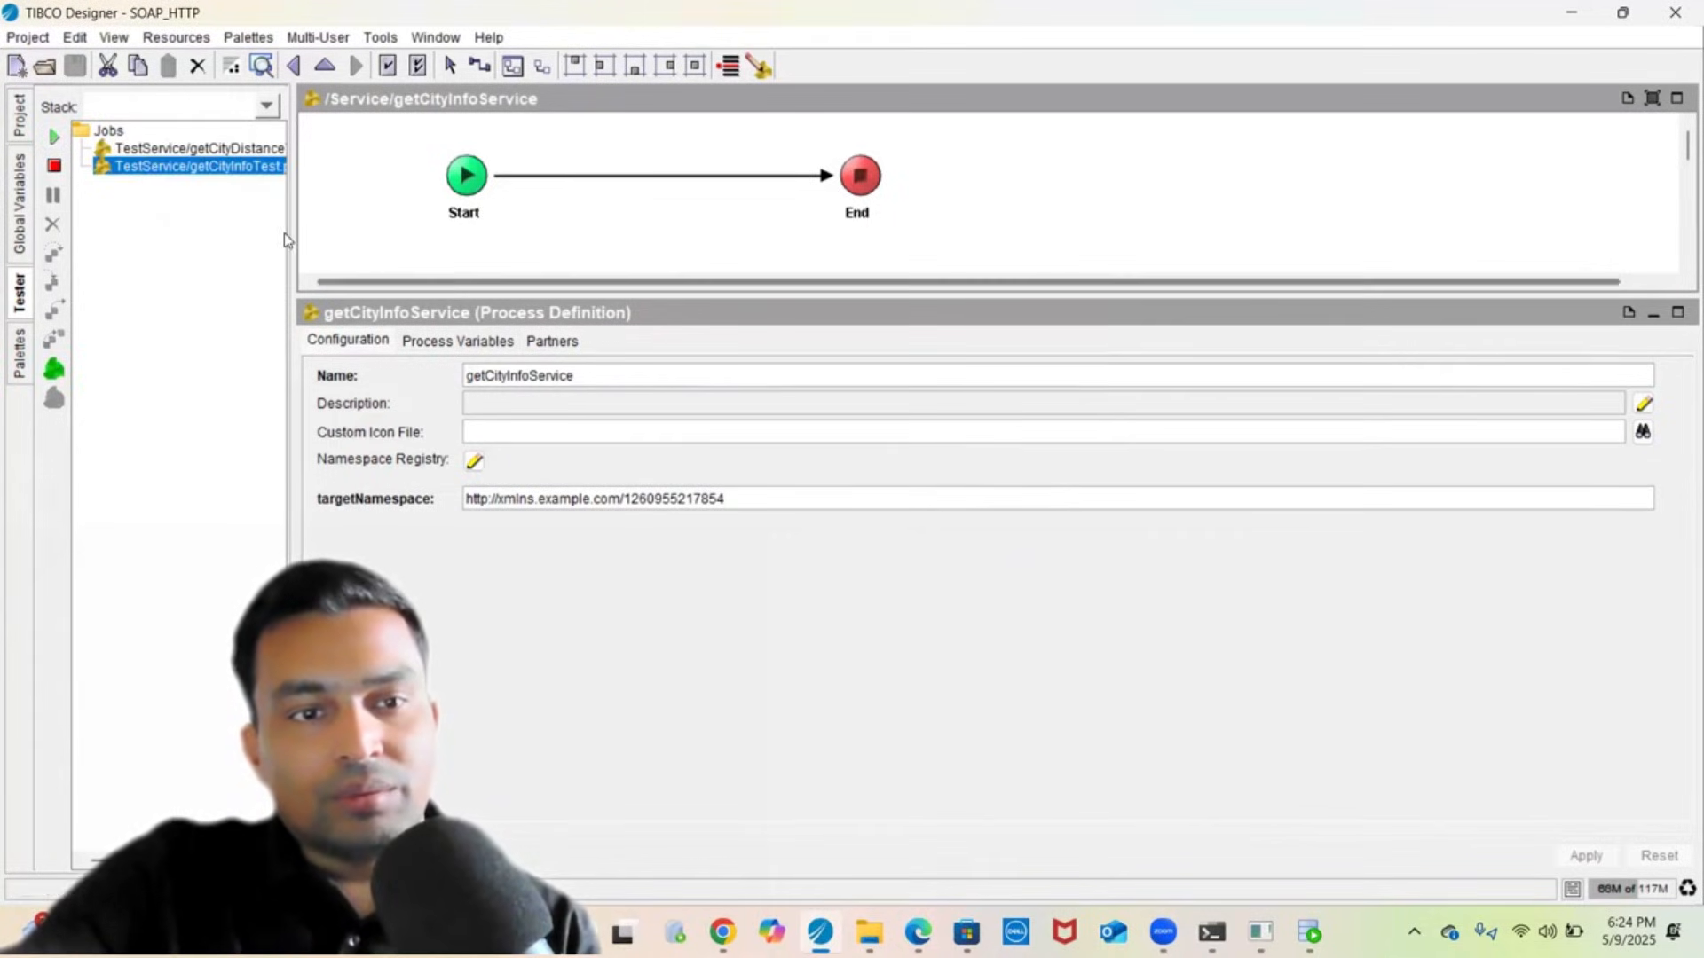
- Run a getCityInfoTest job and review its SOAP request and raw XML reply (Urbana, Illinois, 61801)
drag(291, 233, 417, 299)
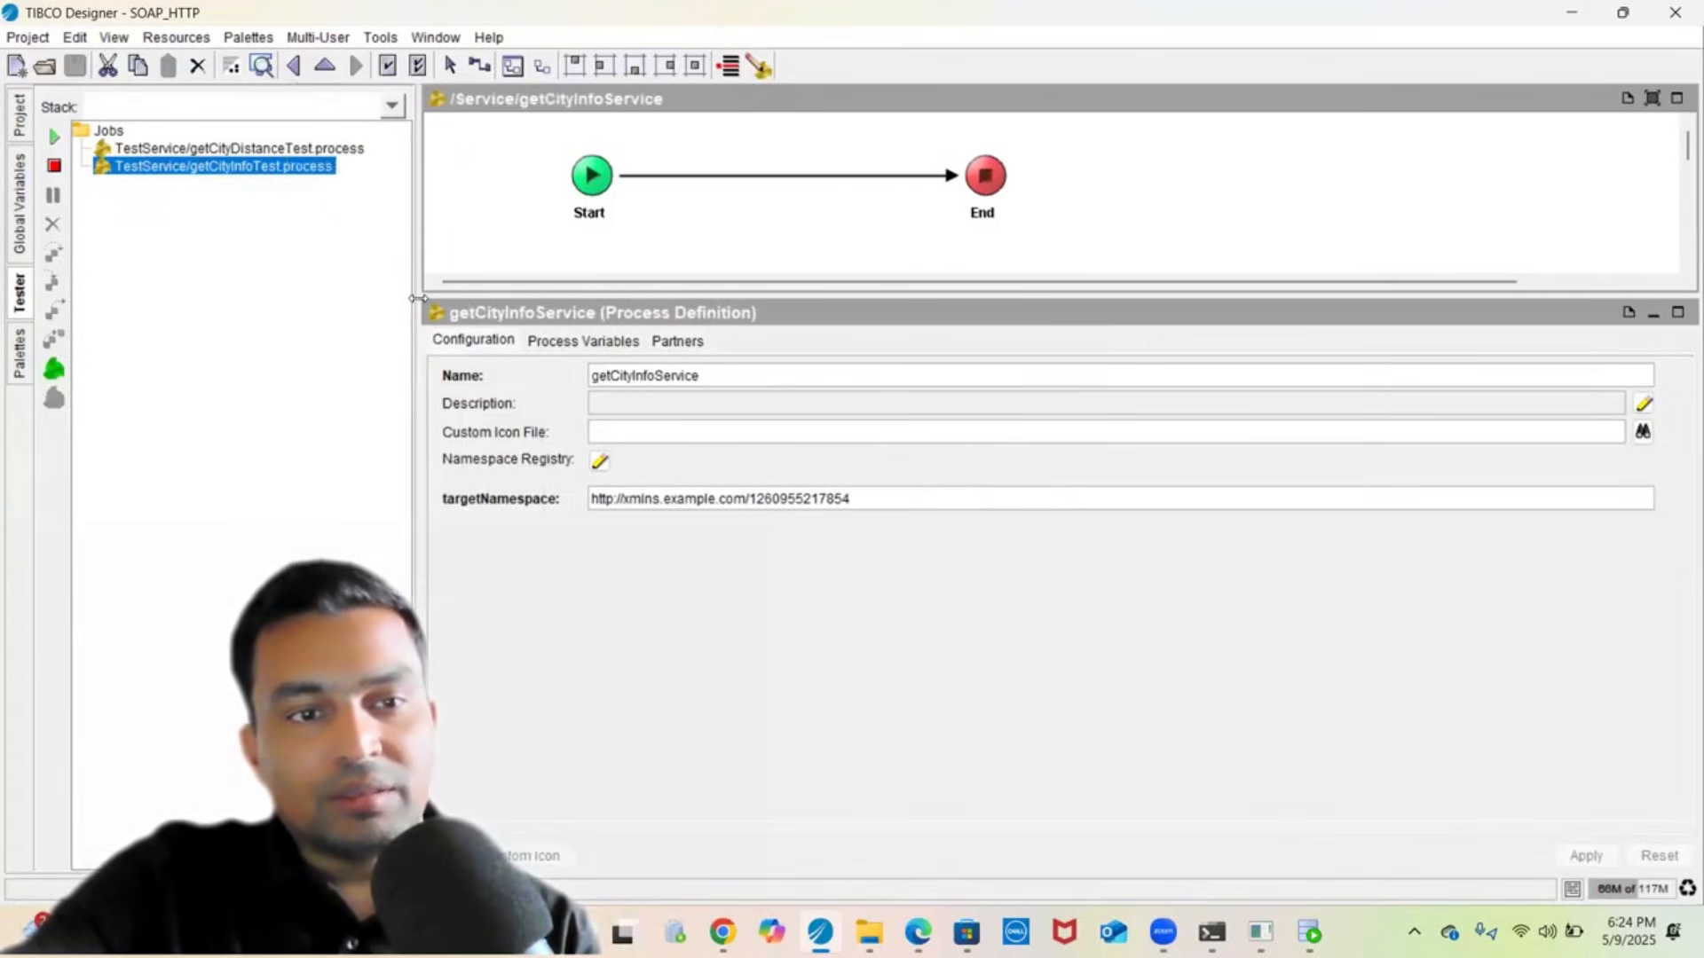
click(53, 371)
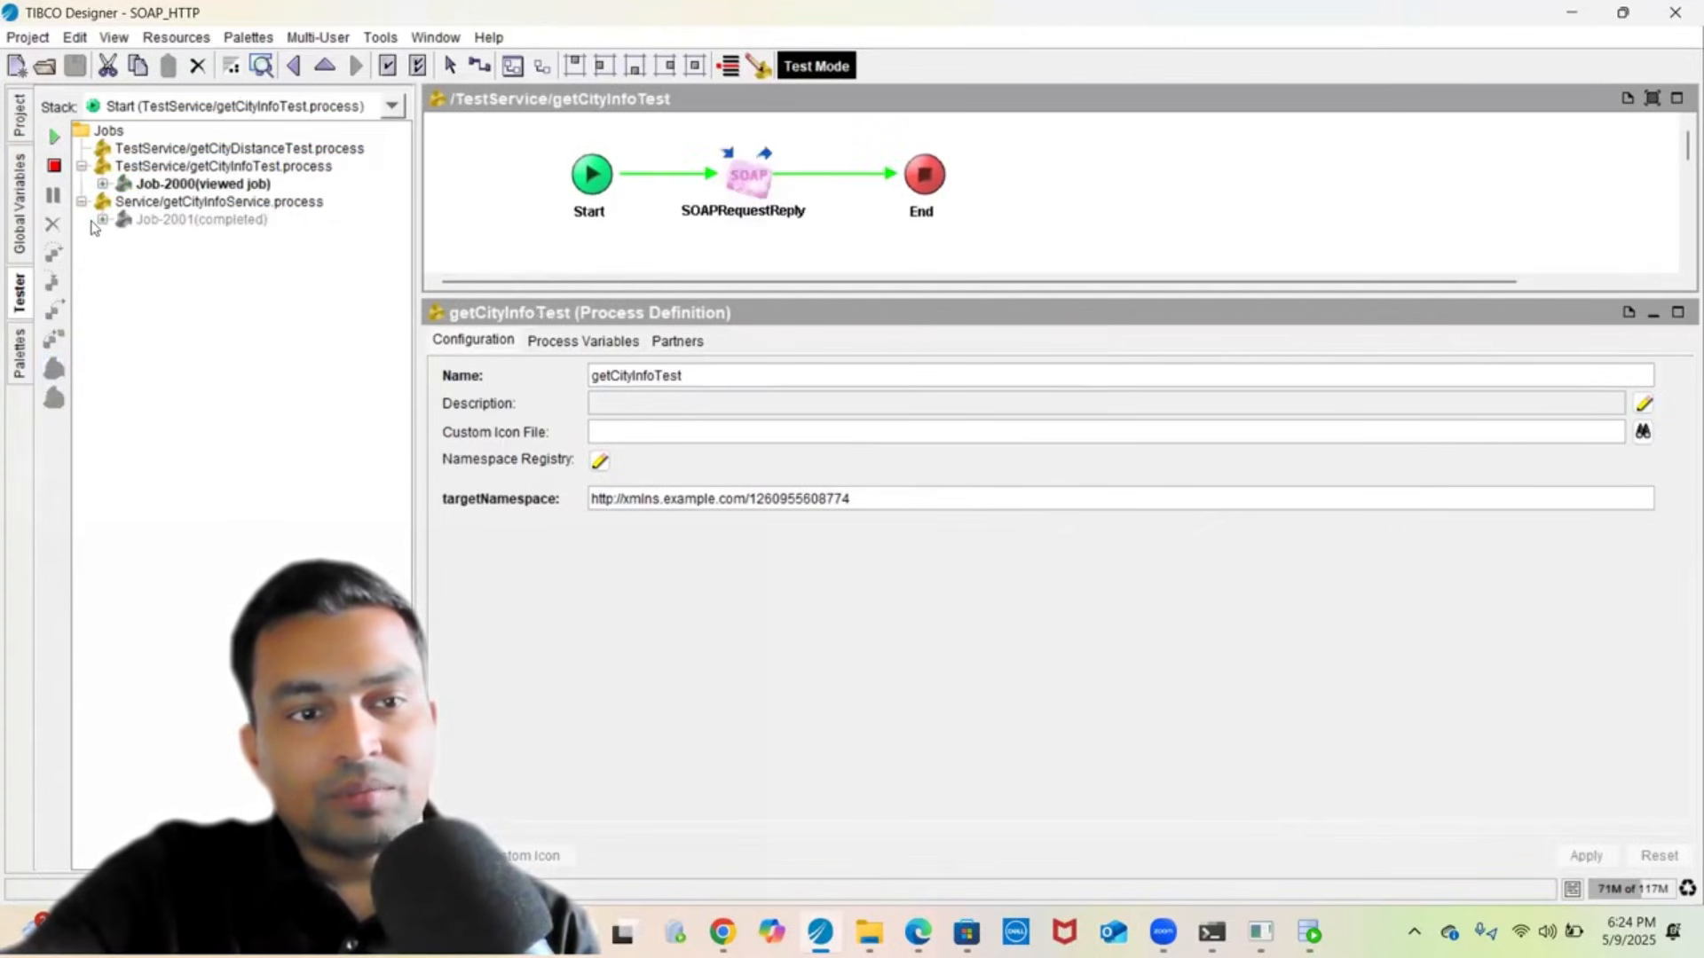
click(103, 184)
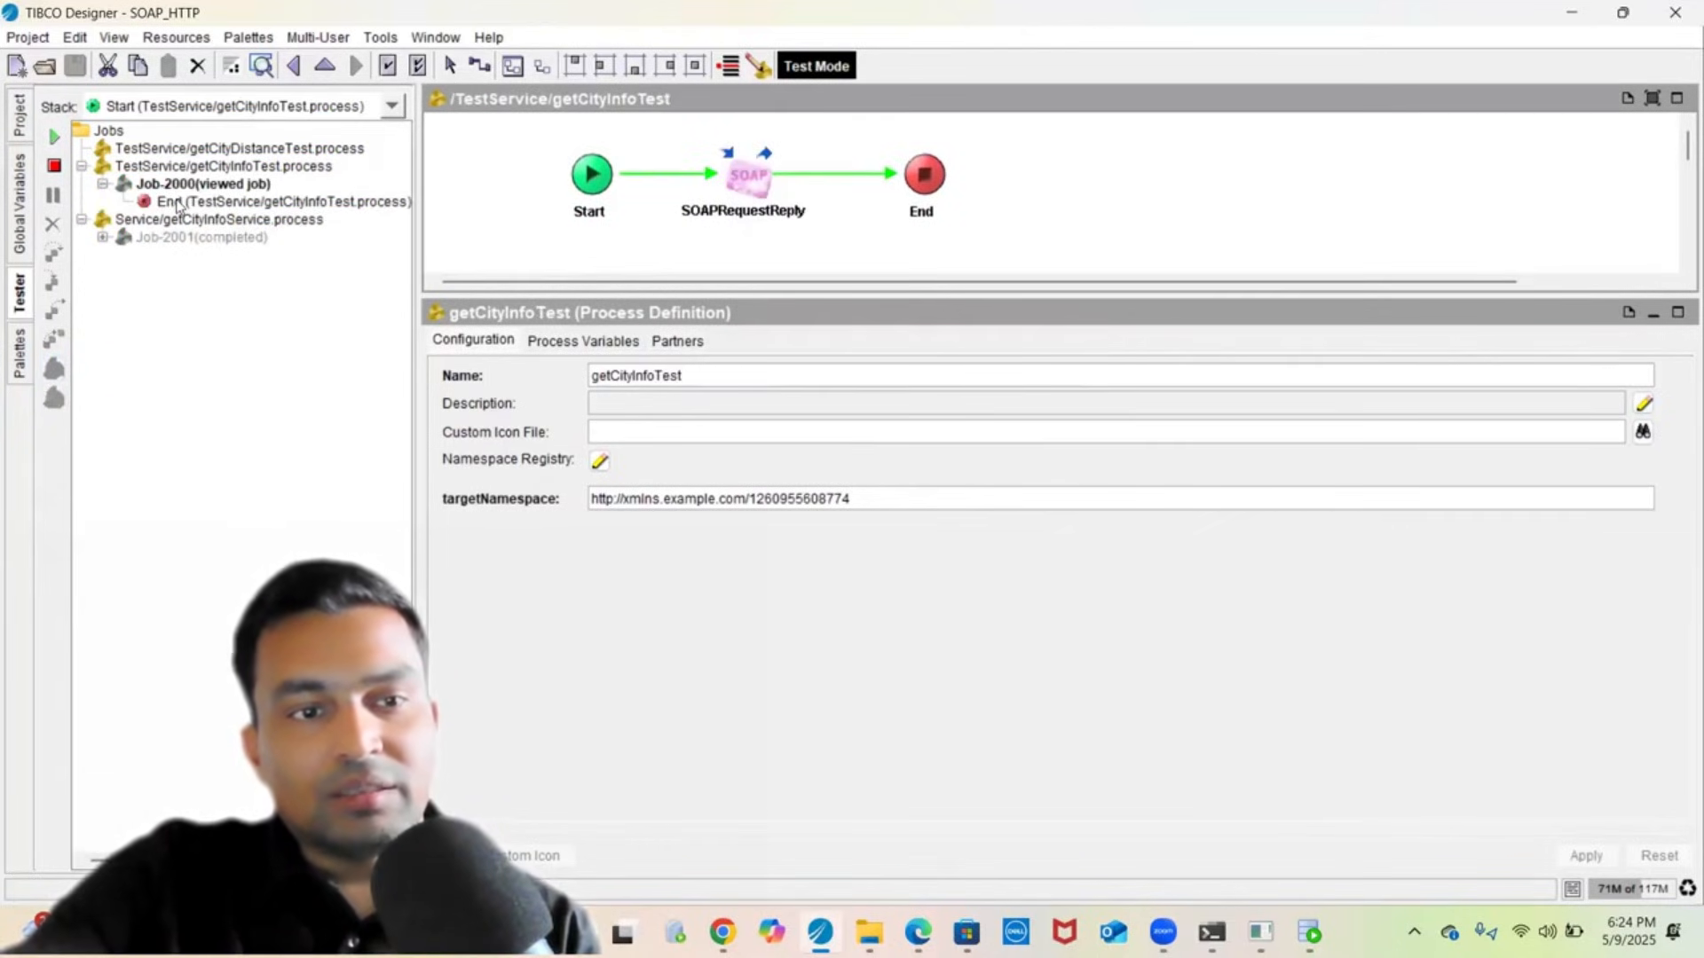
click(178, 202)
click(754, 186)
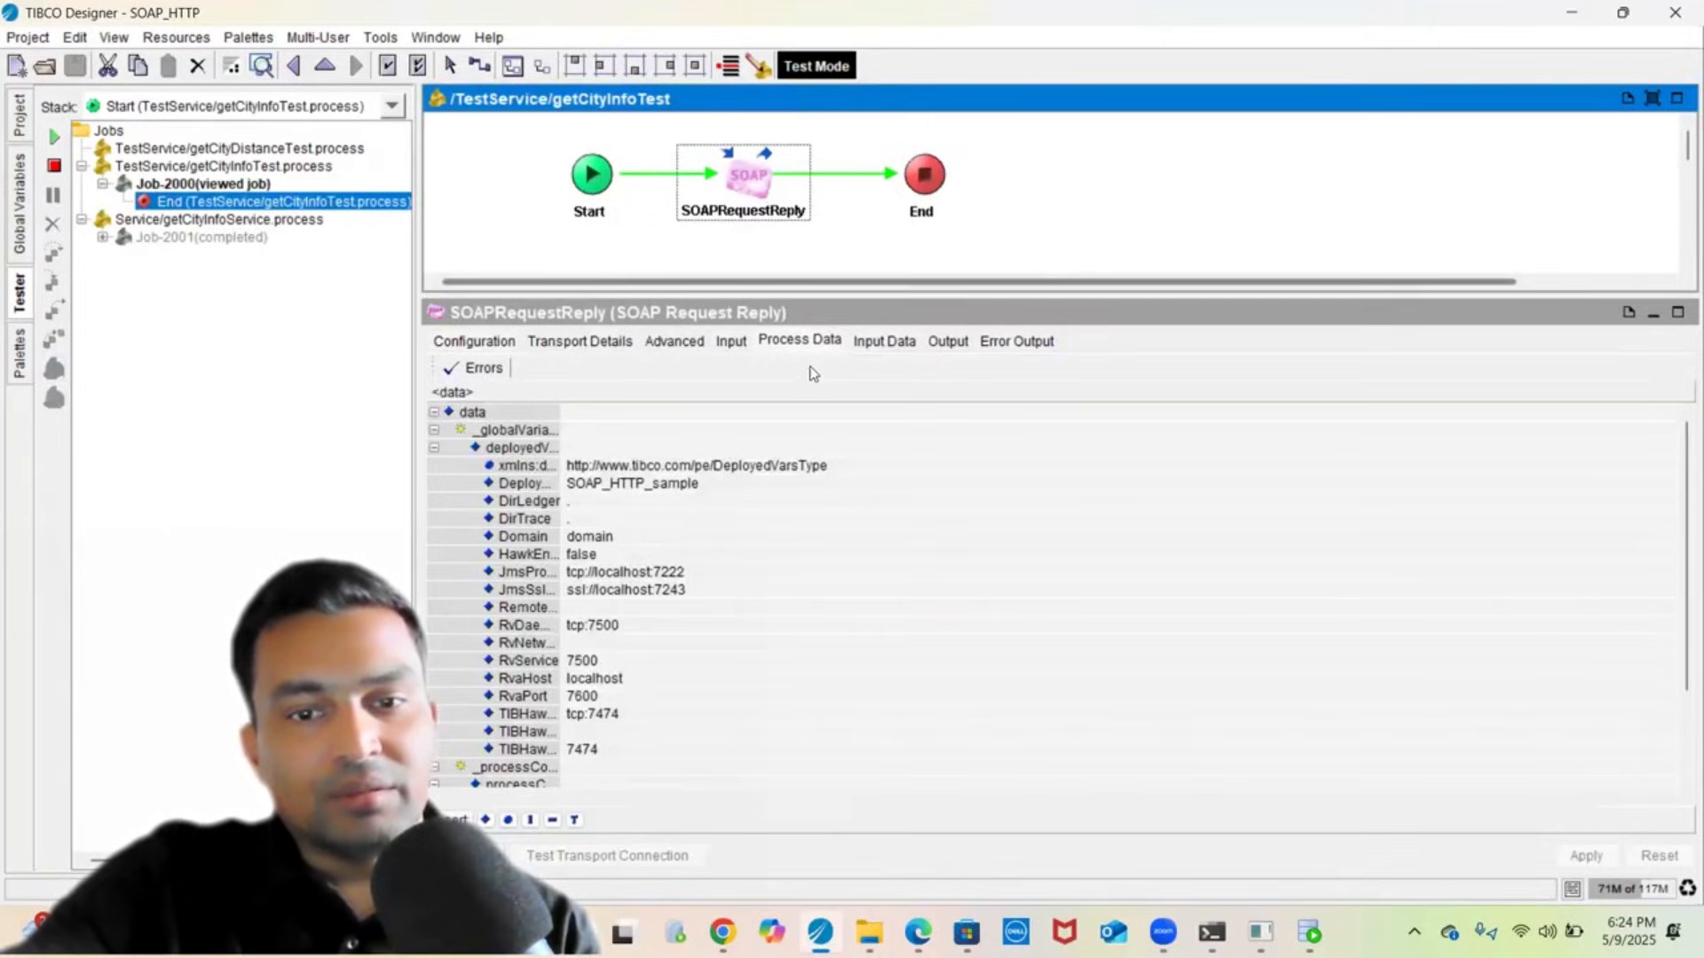
click(883, 340)
click(654, 384)
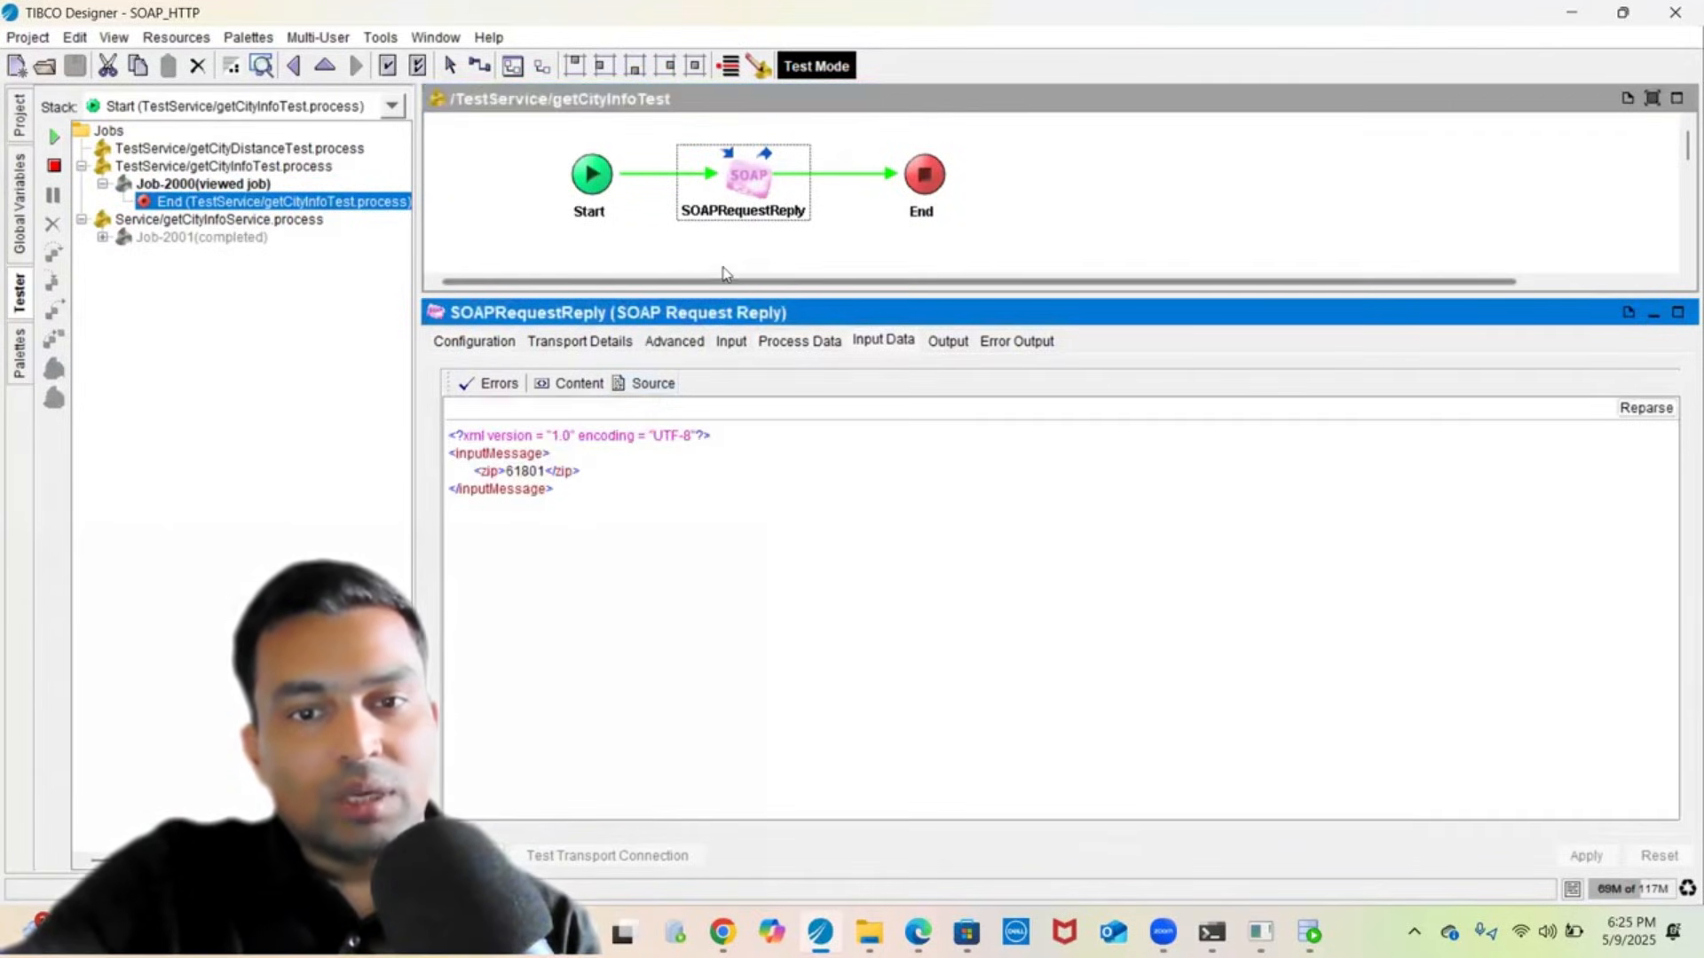
click(951, 344)
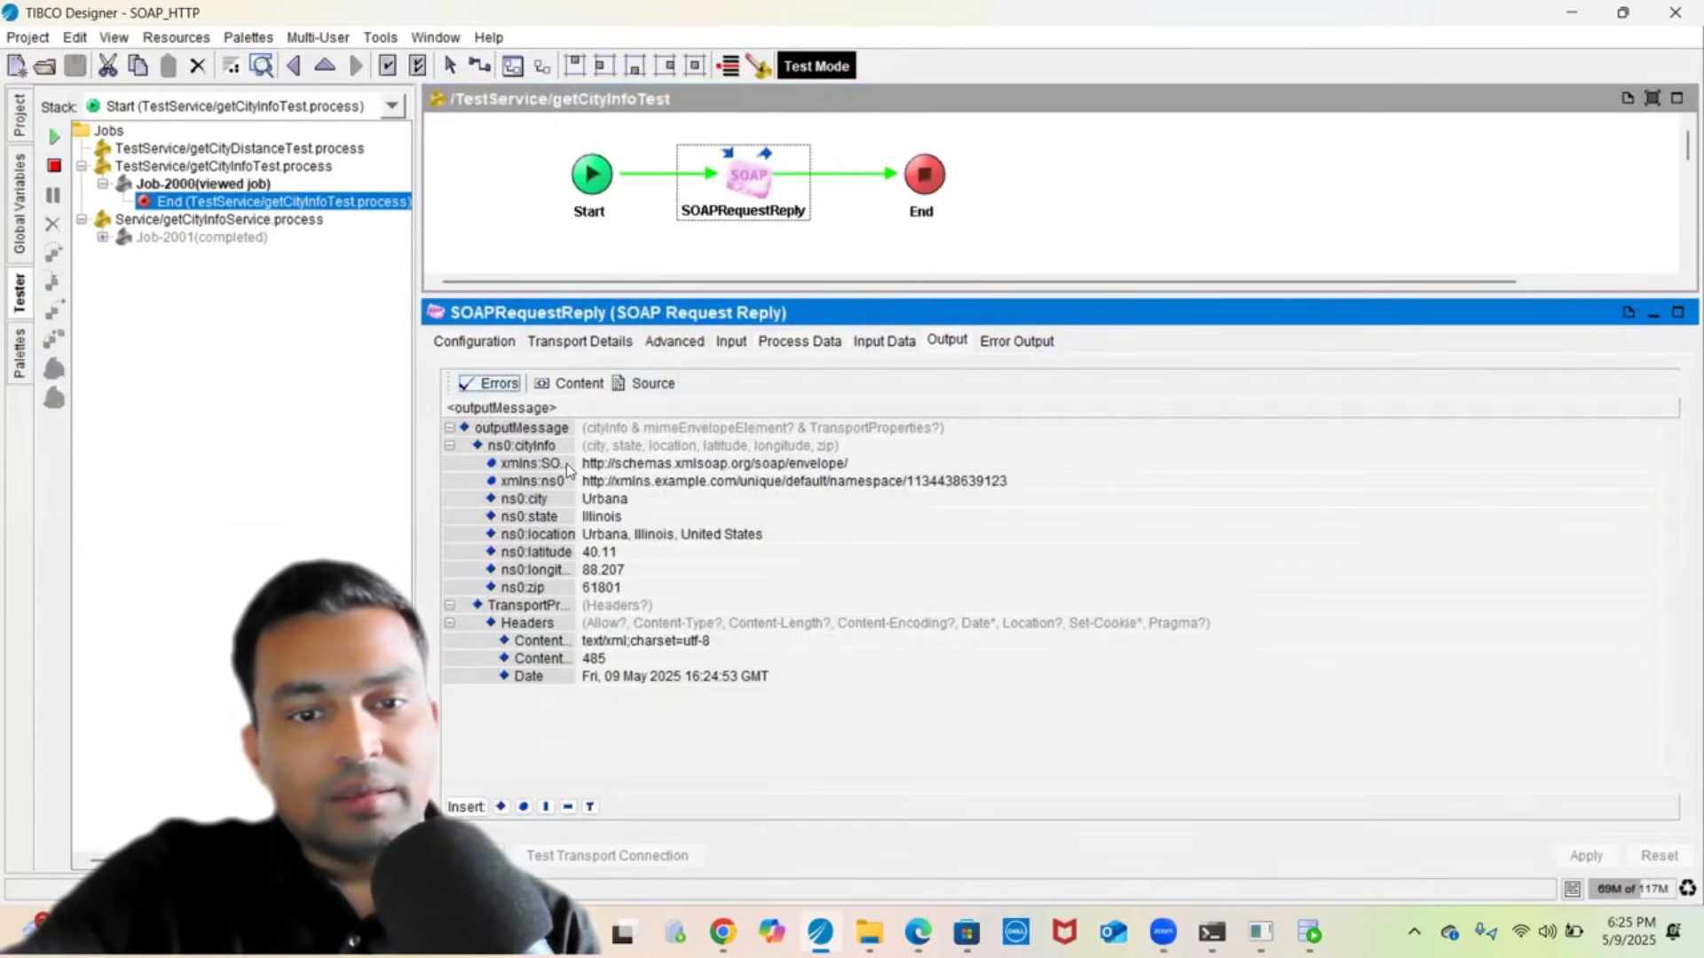
click(647, 385)
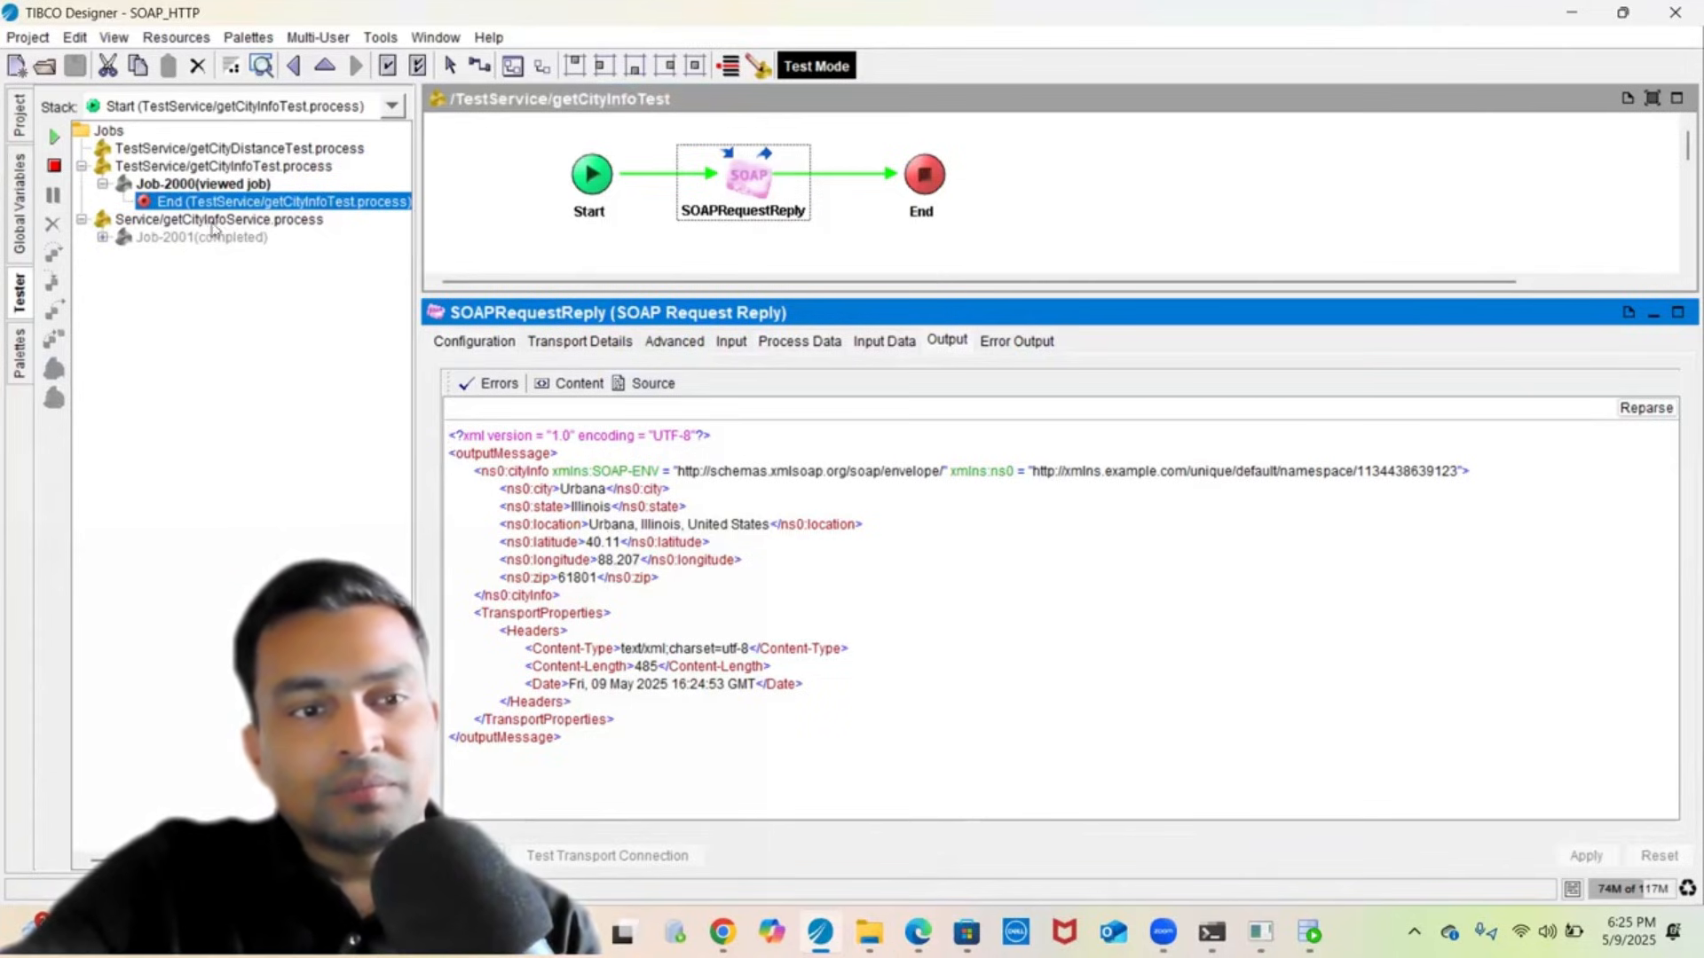
- Open Job-2001's getCityInfoService End step, then select getCityDistanceTest.process
click(103, 237)
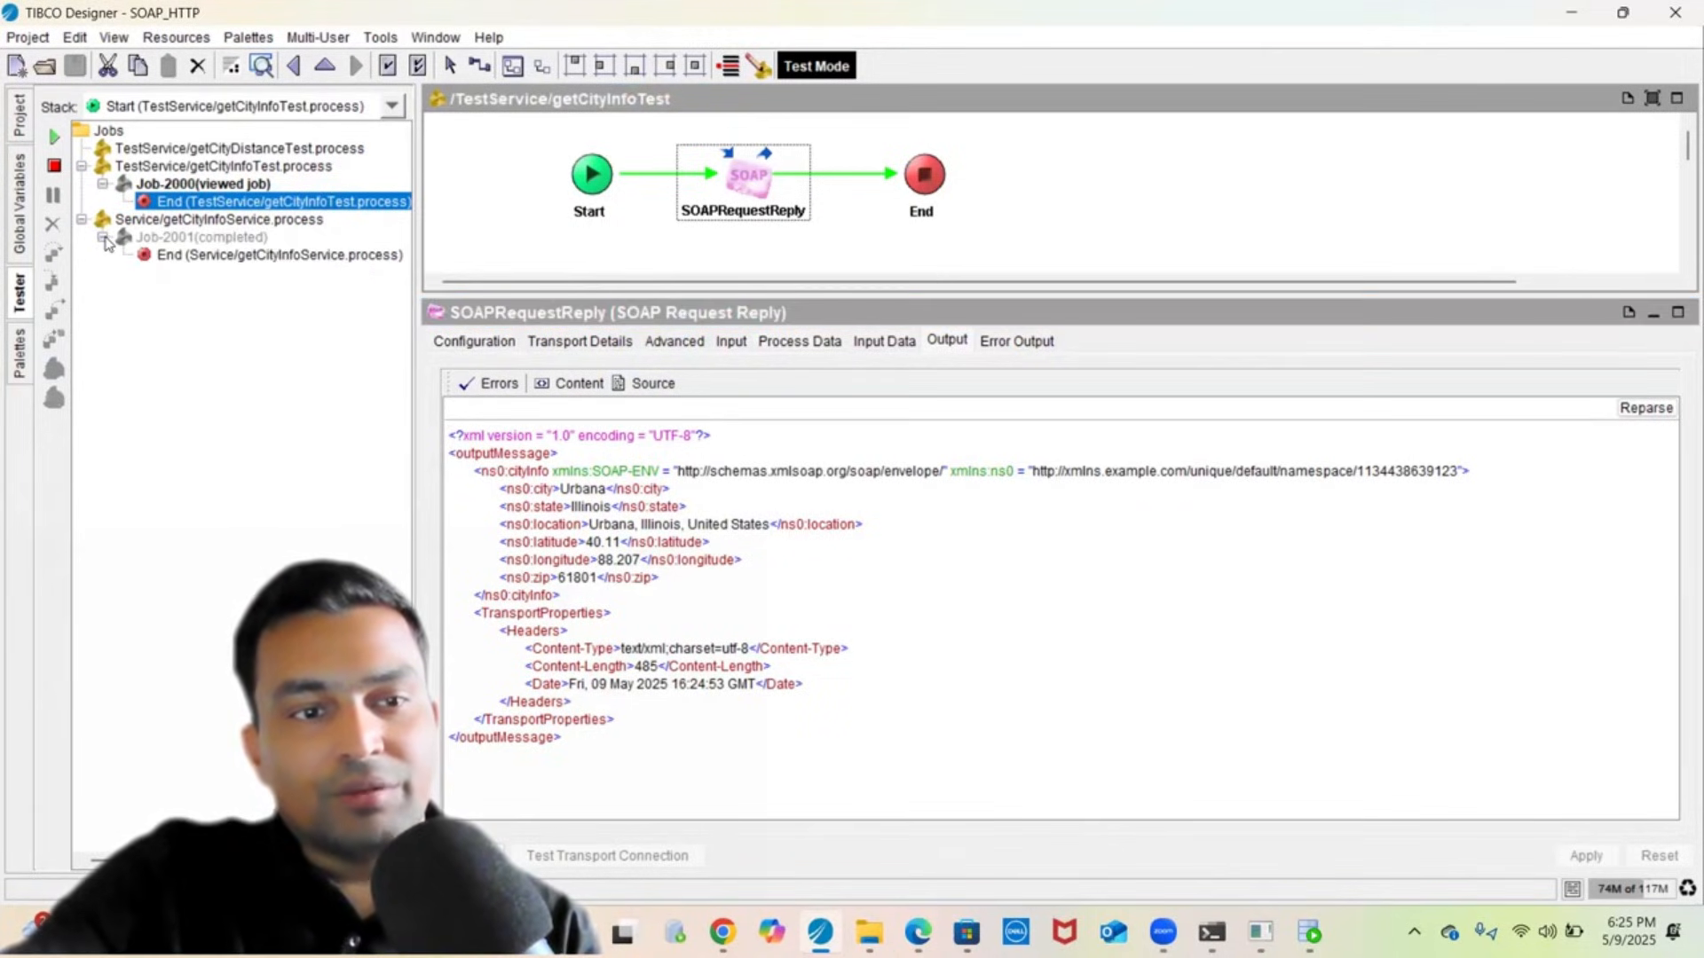
click(170, 259)
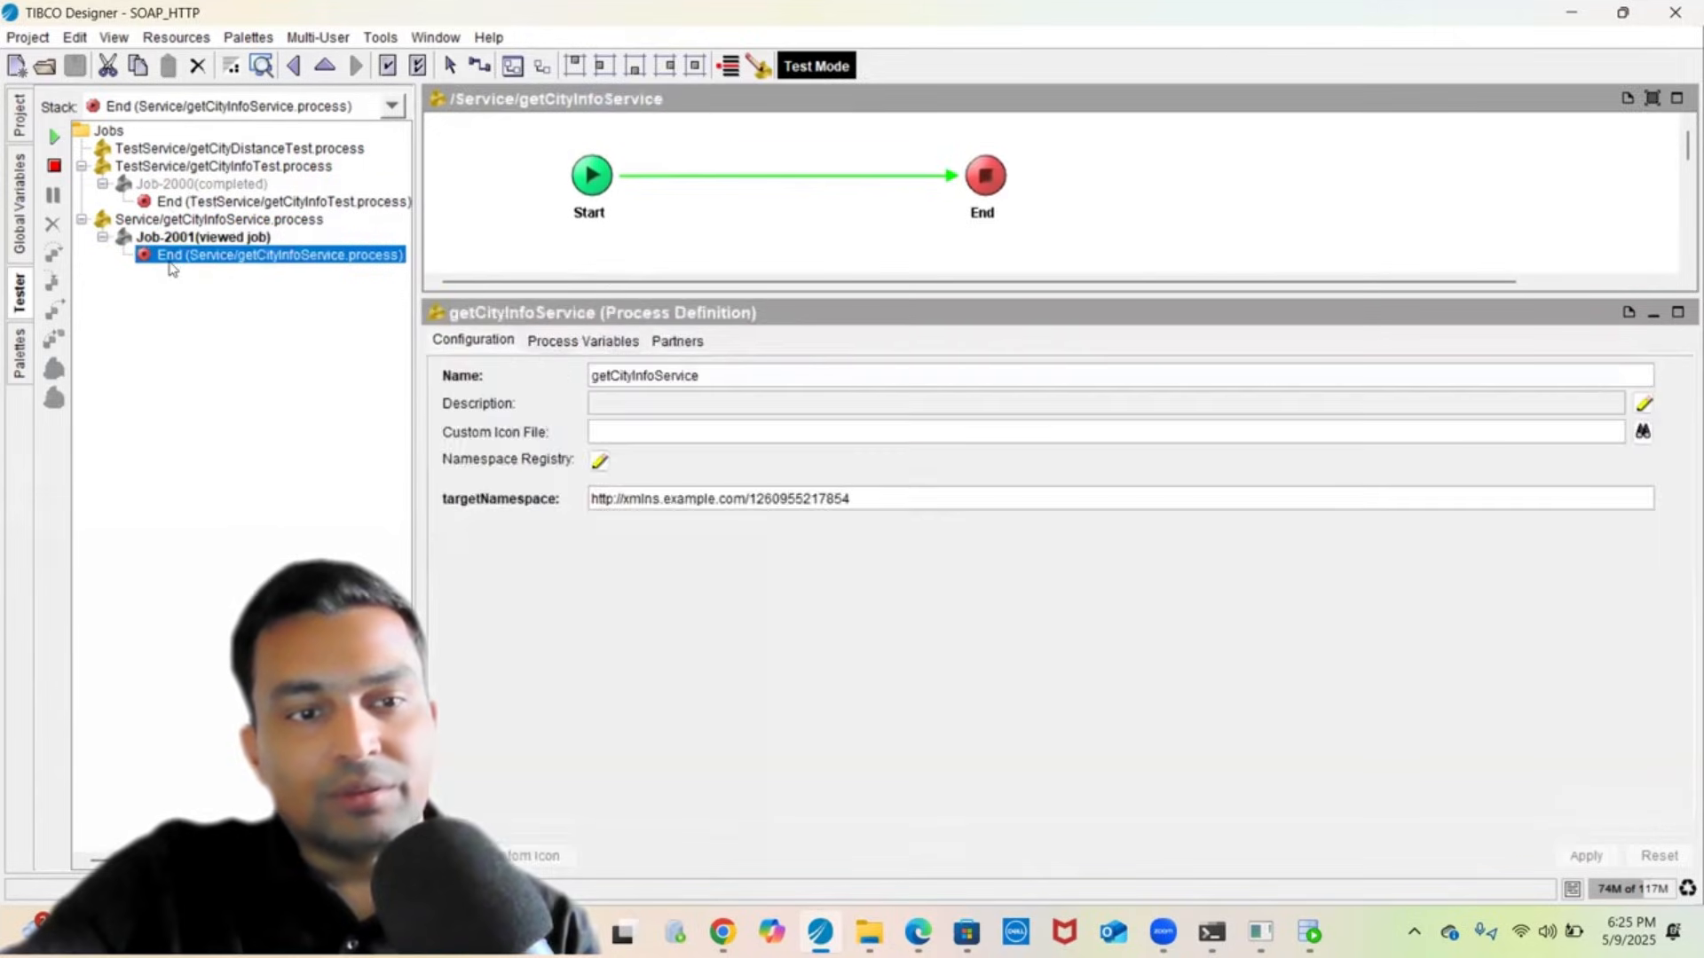
click(510, 235)
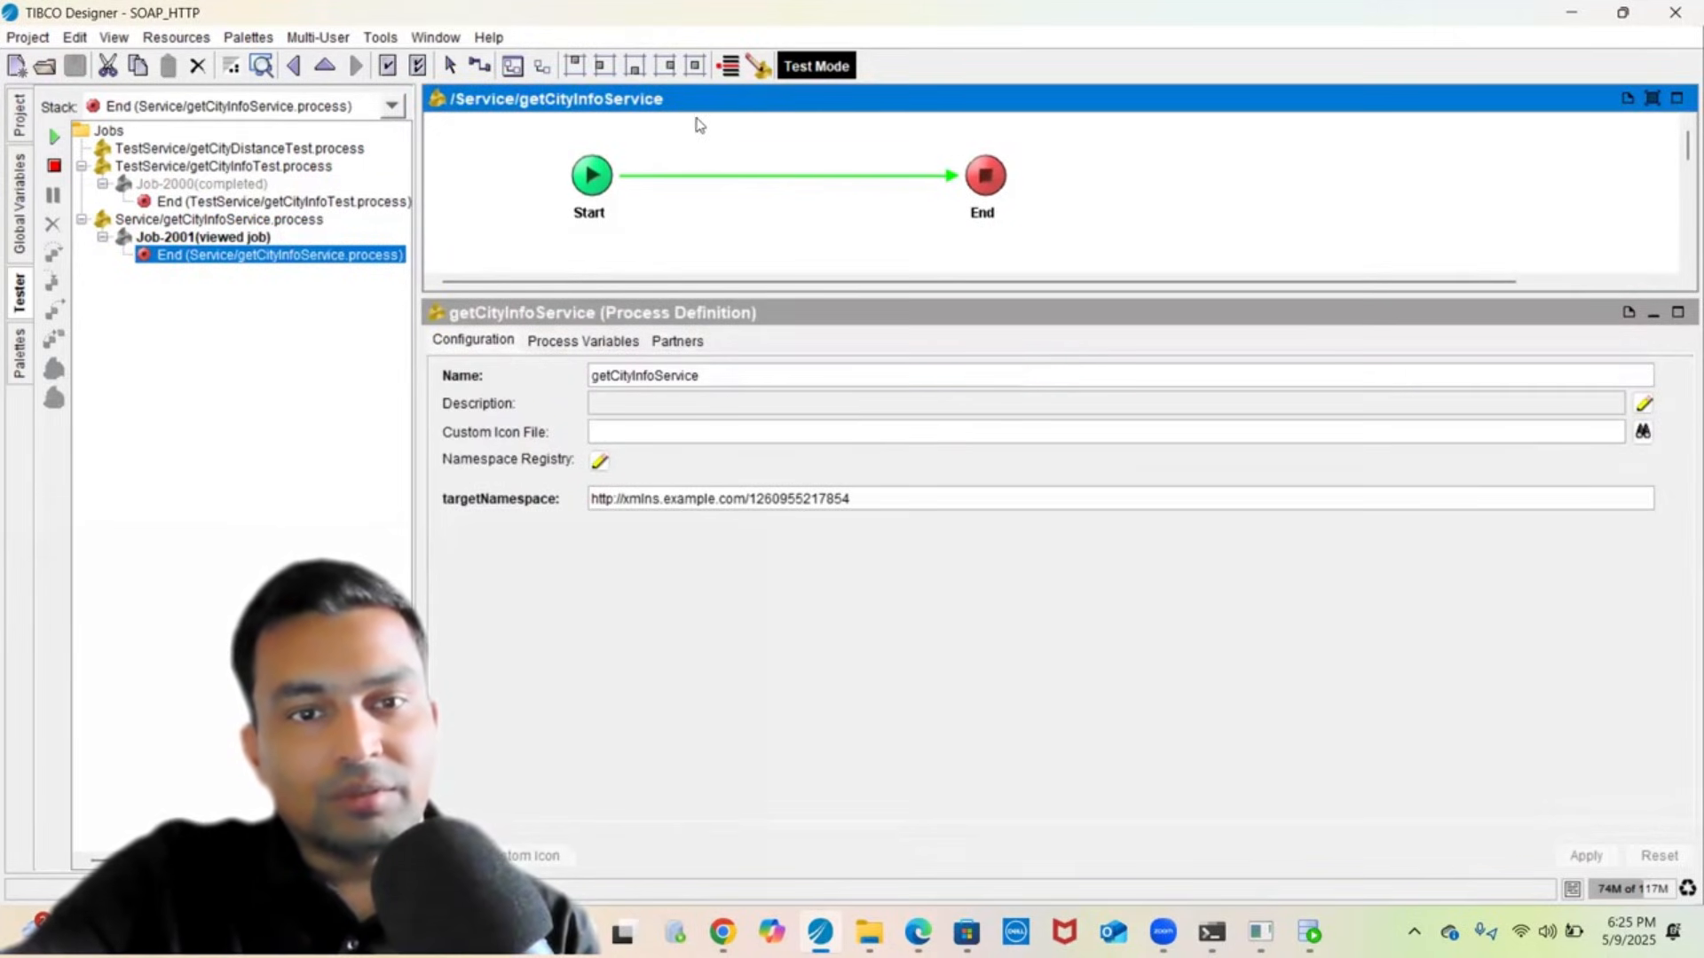
click(140, 150)
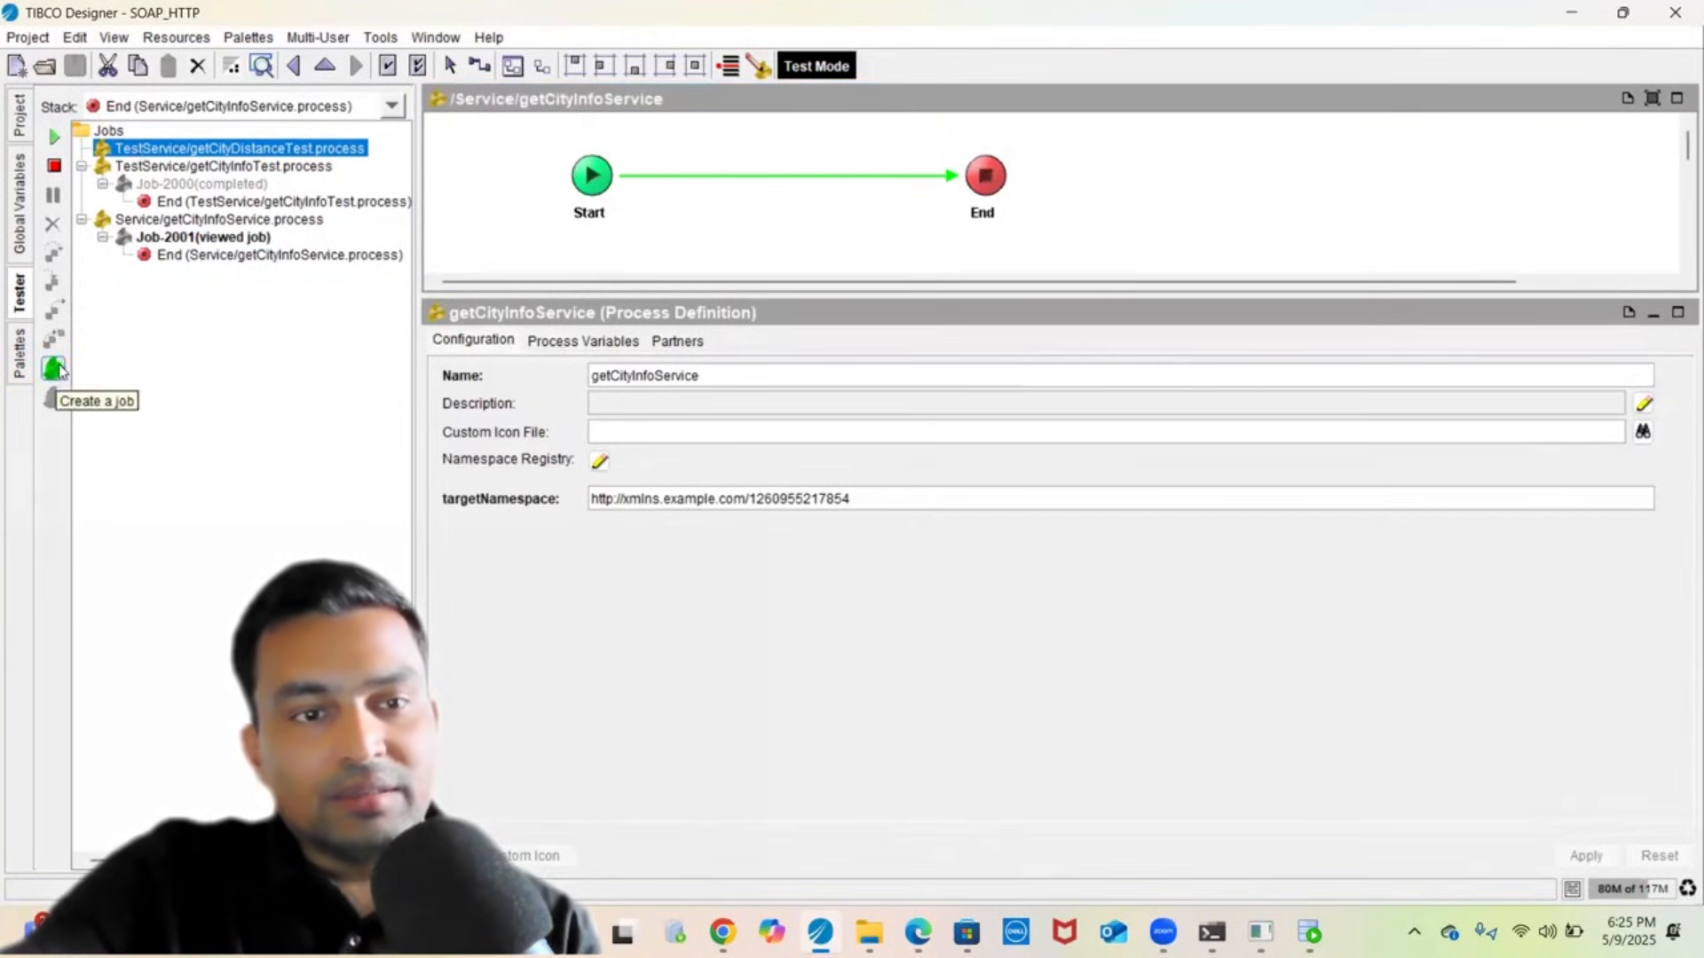
- Run a getCityDistanceTest job and view its SOAPRequestReply input data as raw XML
click(53, 368)
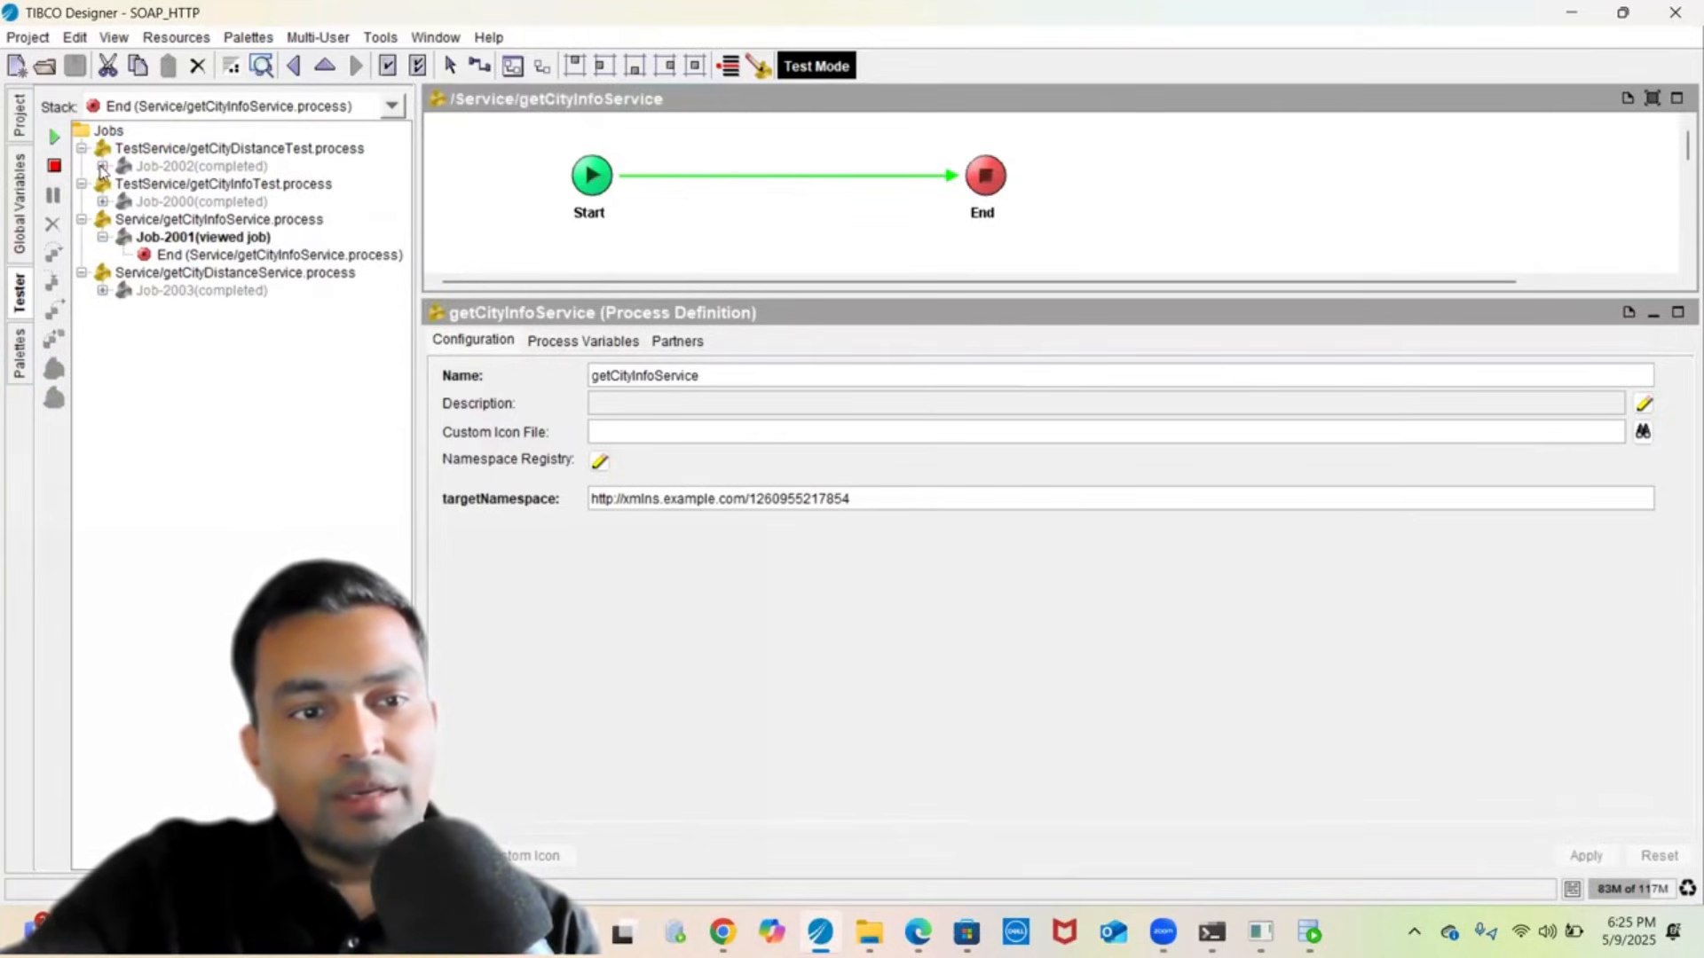
click(102, 166)
click(188, 183)
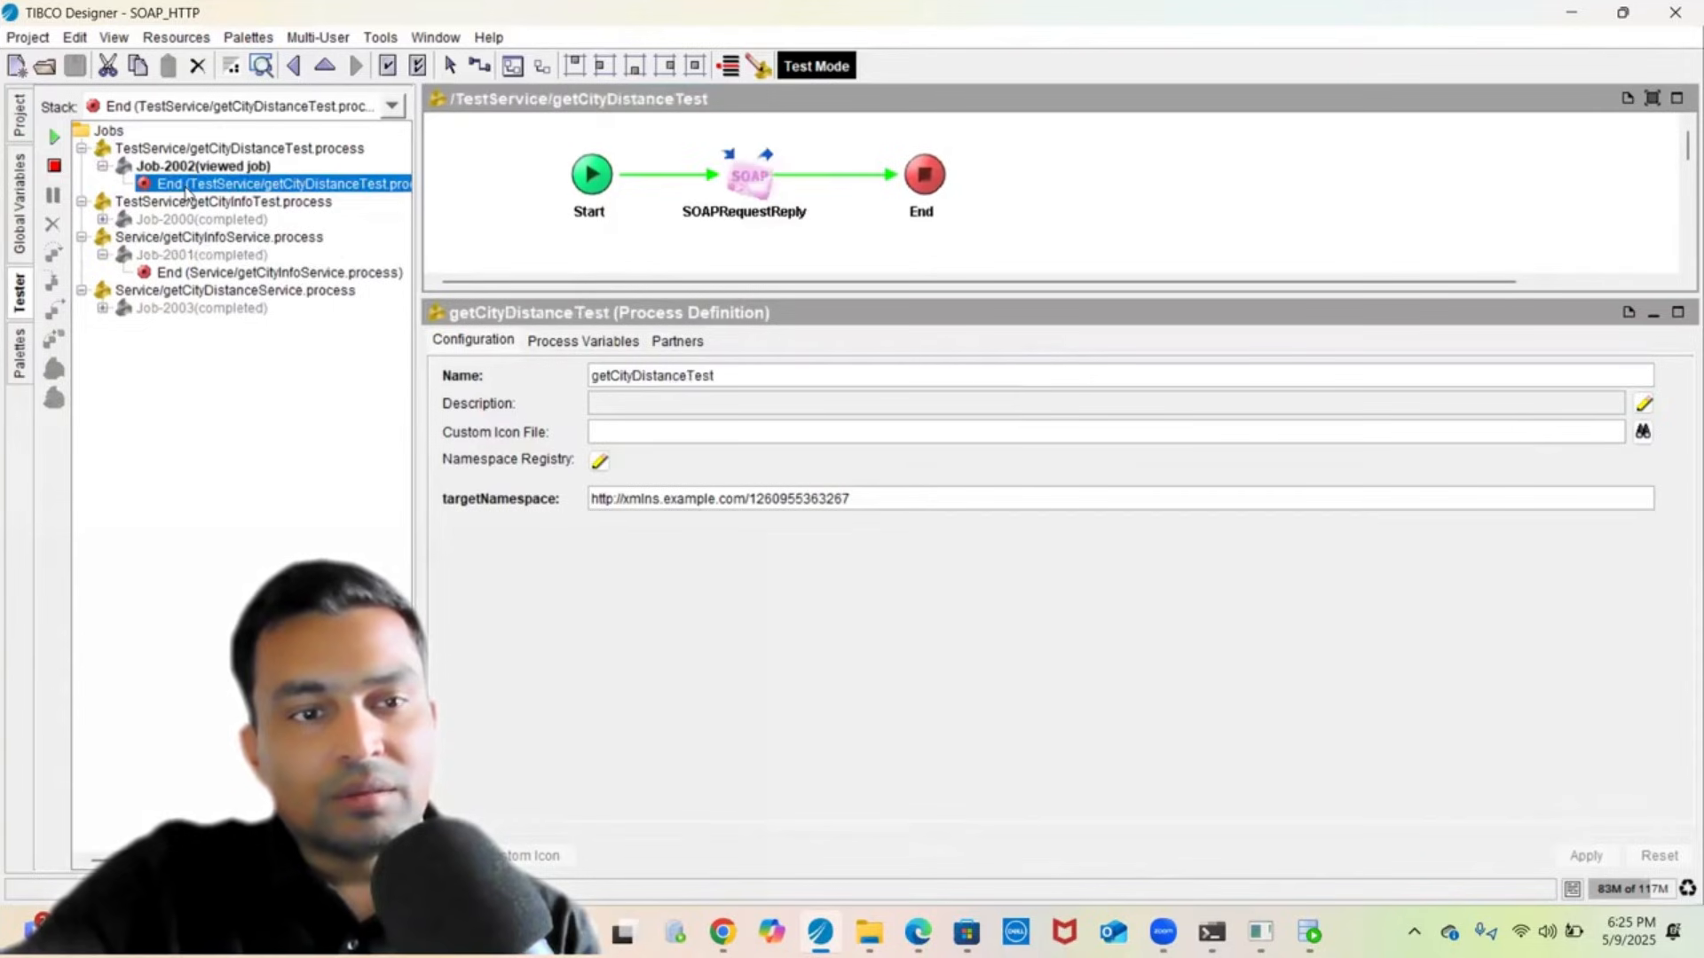
click(689, 198)
click(798, 340)
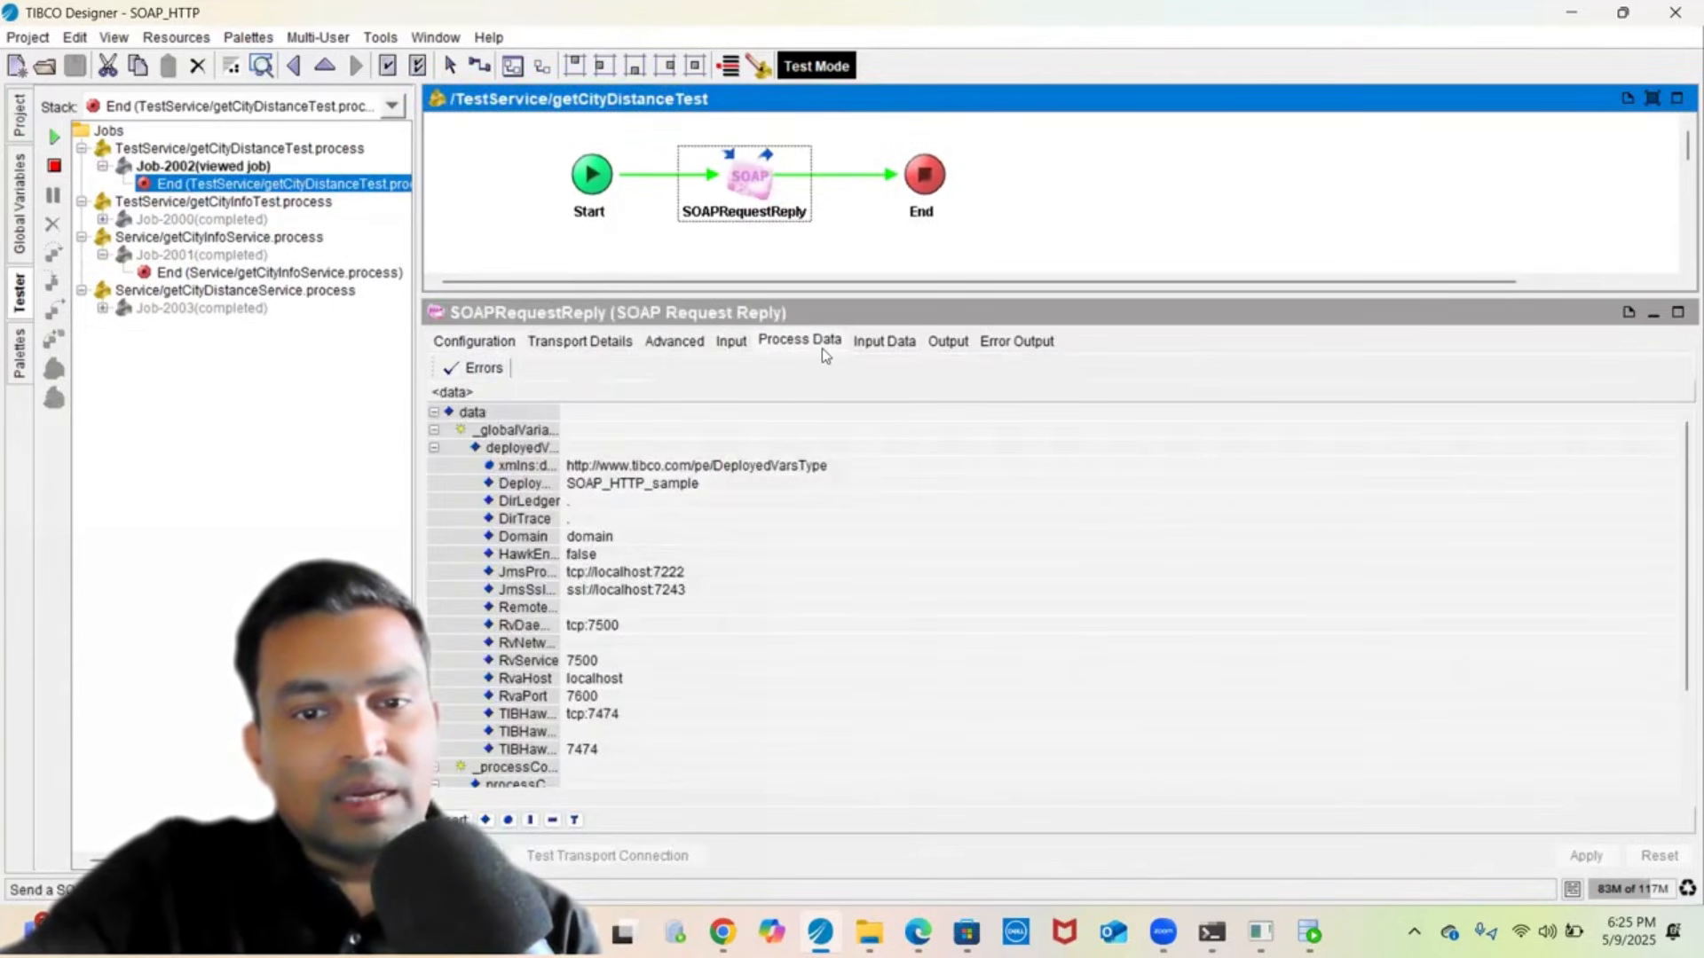
click(883, 343)
click(651, 382)
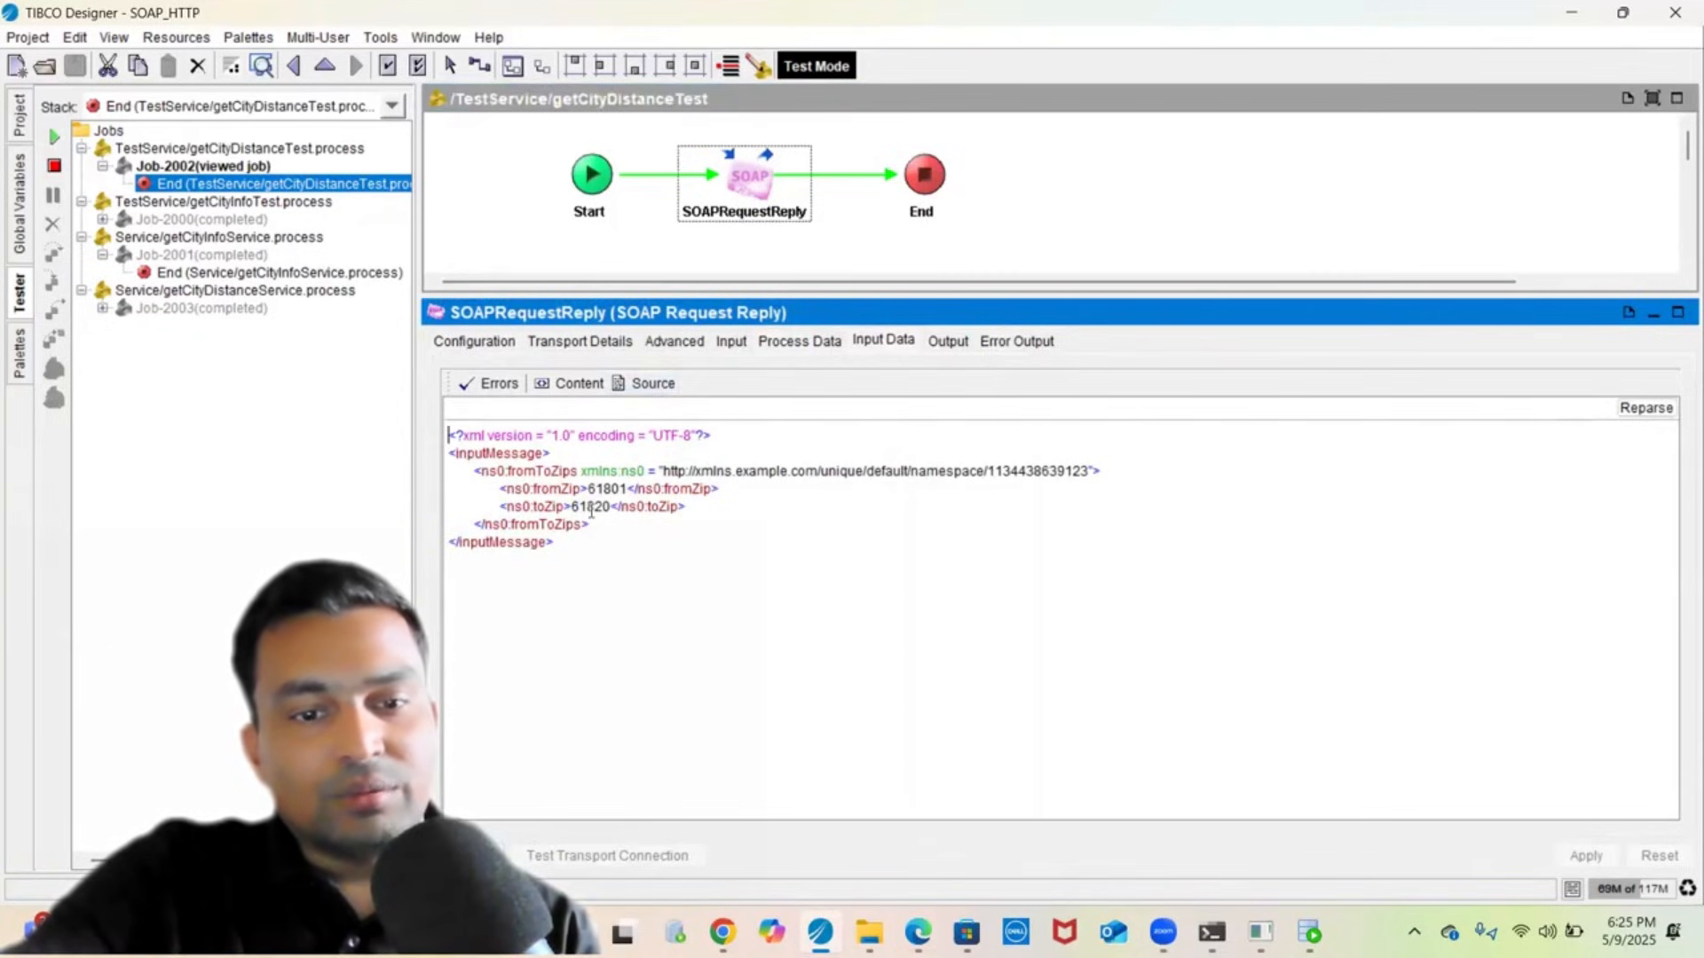
- Review the reply XML (Champaign, 61820, distance 4) and open Job-2003's End step
click(949, 343)
click(666, 385)
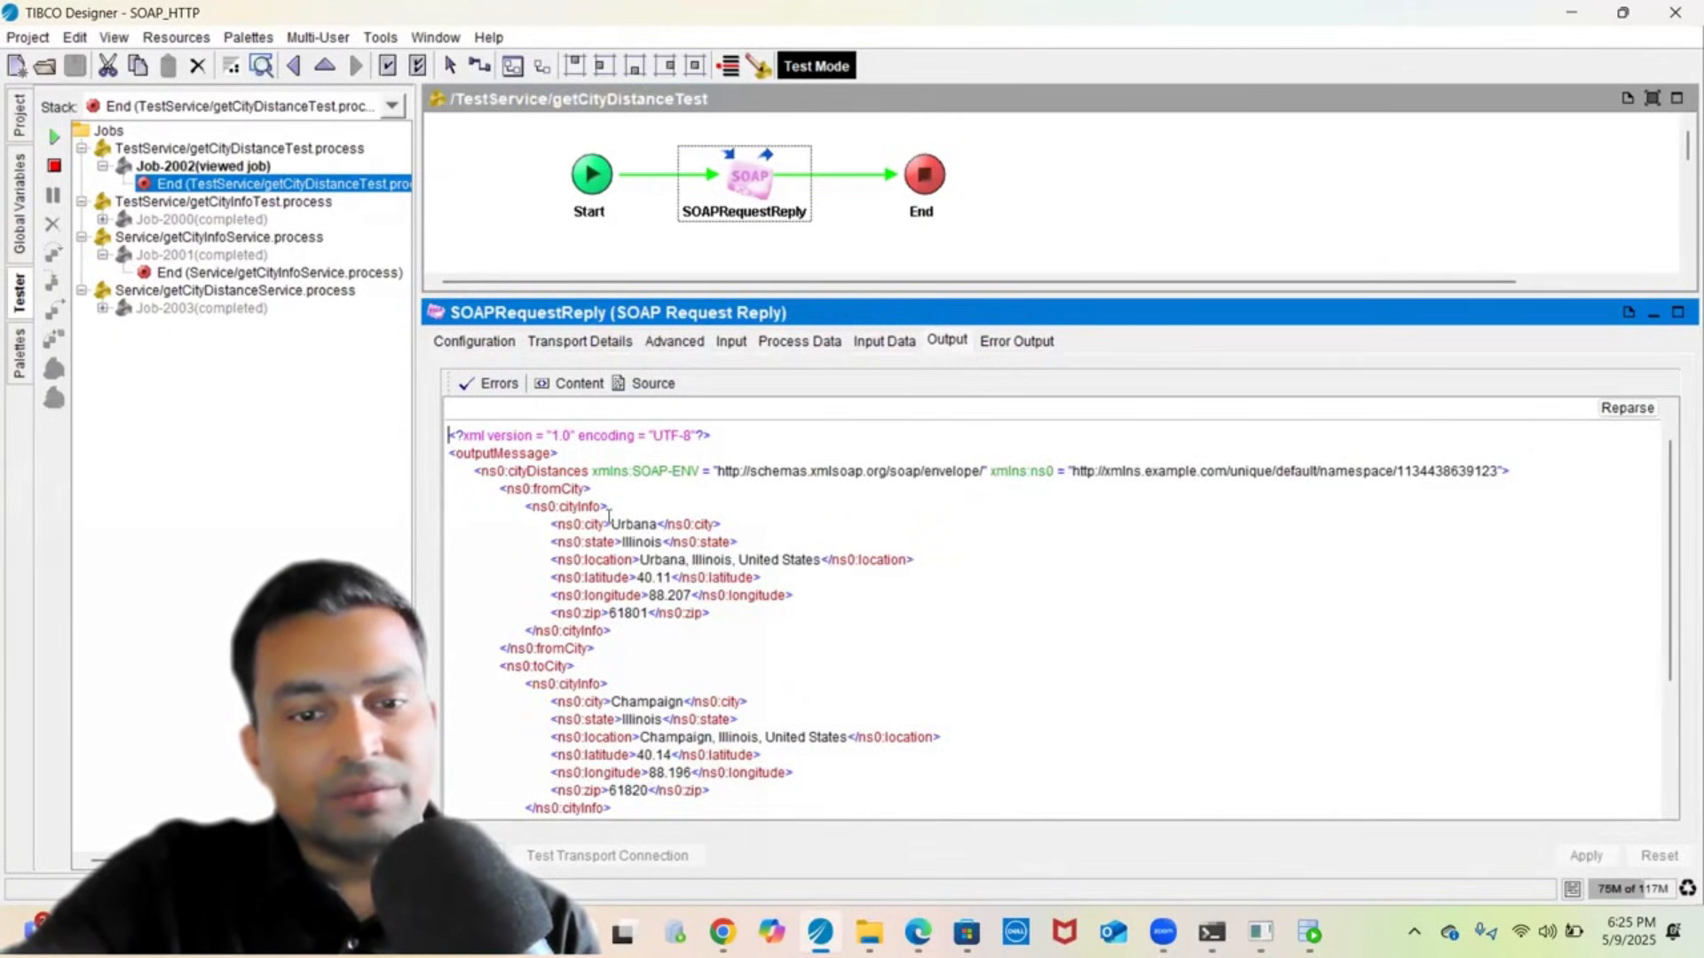
scroll(654, 516, down, 4)
scroll(654, 517, up, 2)
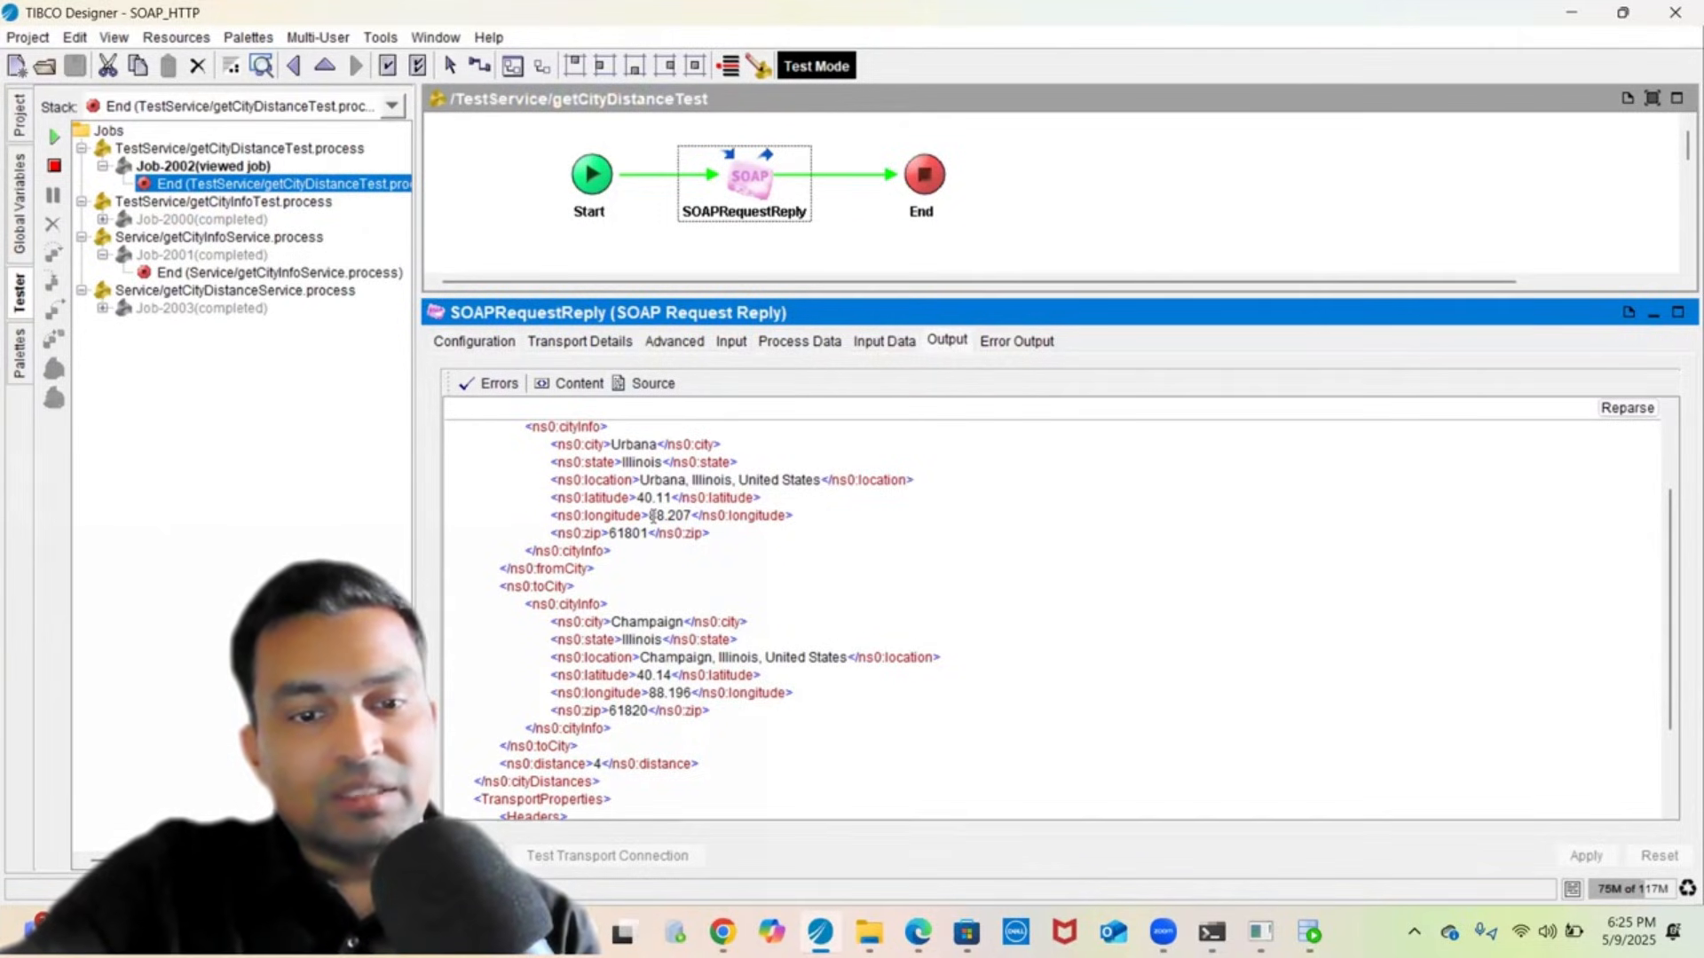
scroll(653, 517, down, 2)
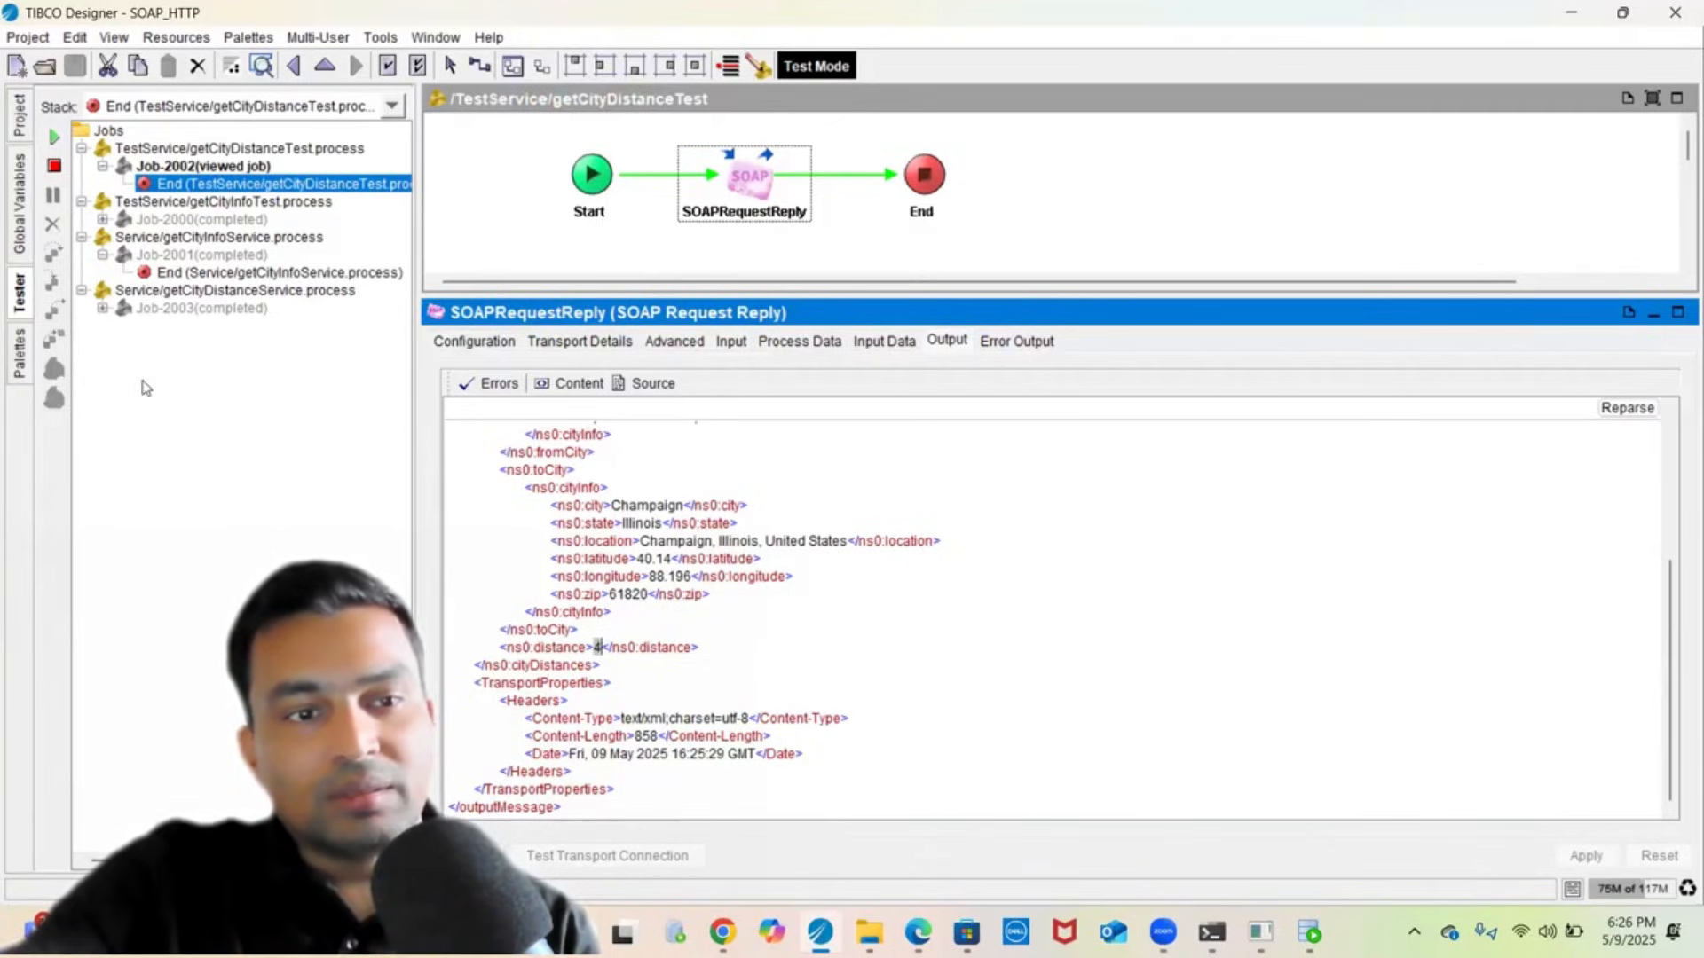
click(103, 308)
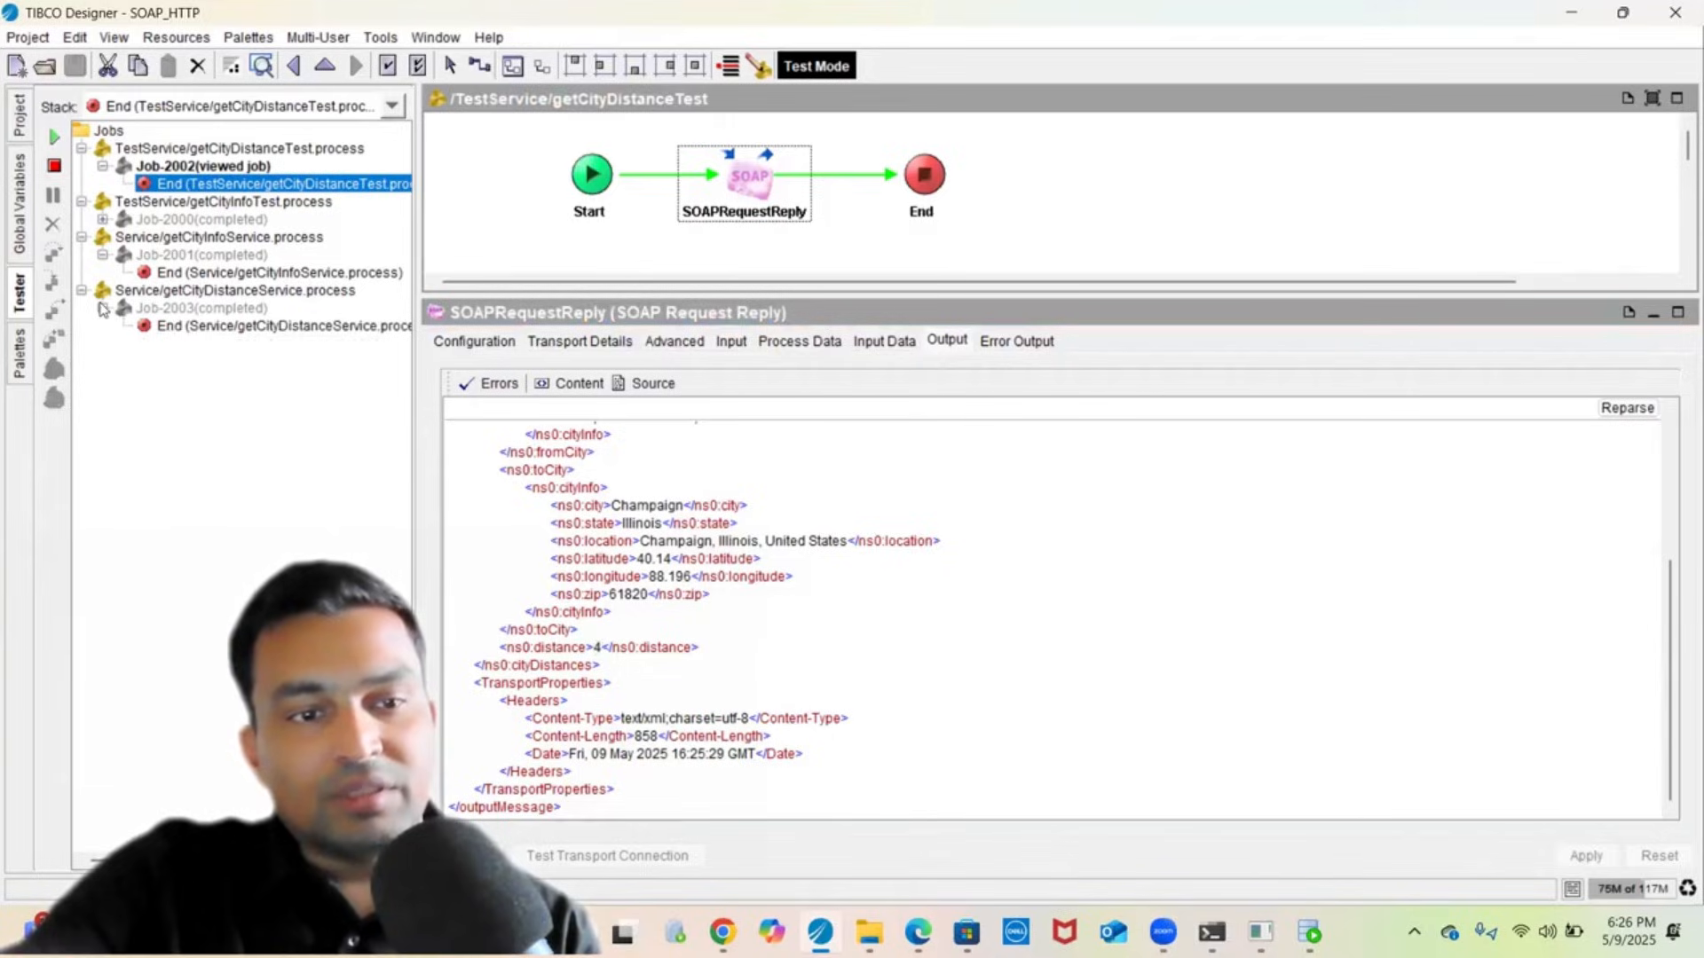
click(346, 326)
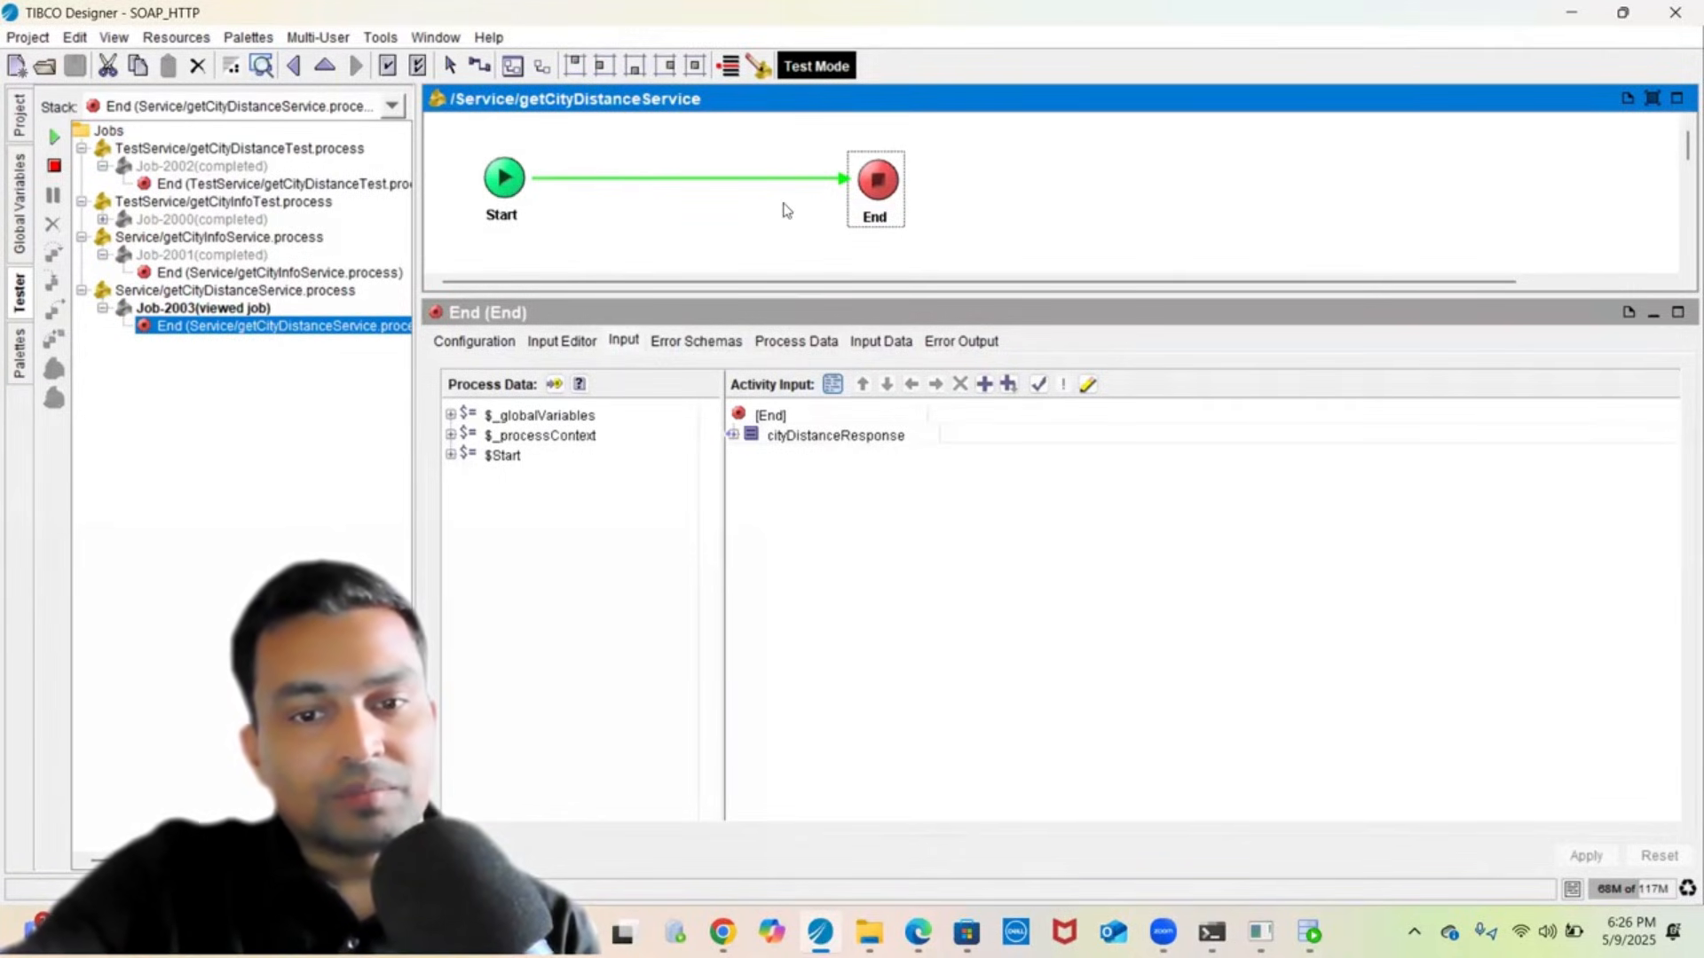
- Expand the cityDistanceResponse input down to the fromCity and toCity cityInfo values
double_click(826, 436)
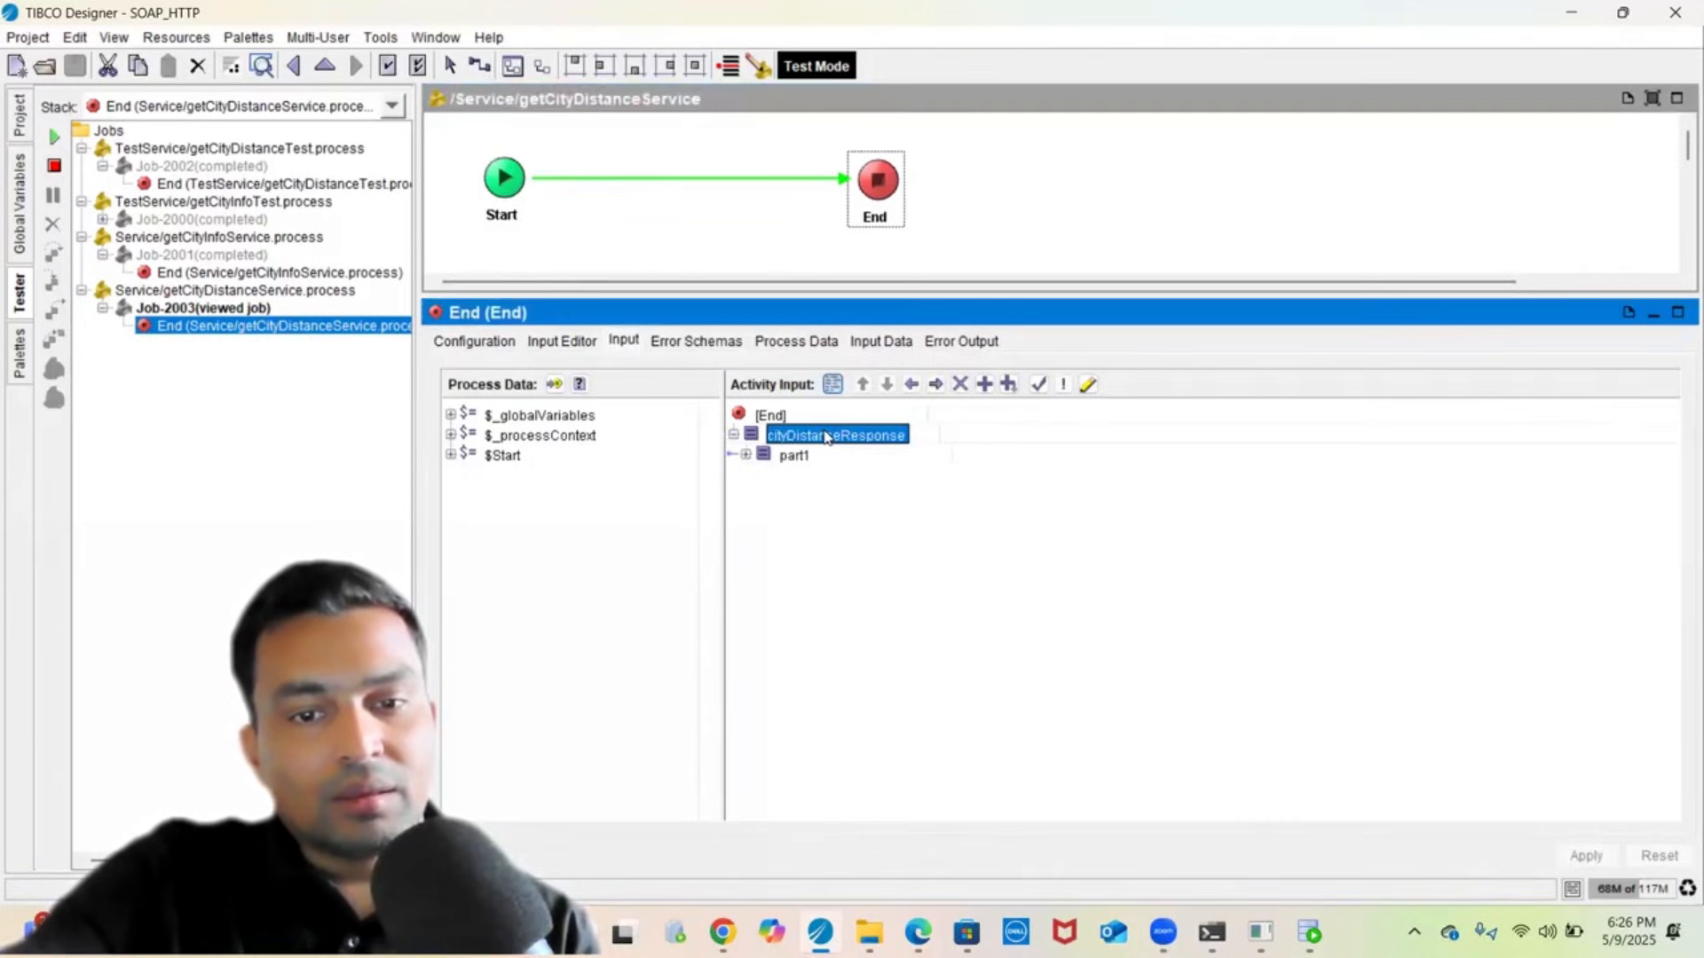
double_click(796, 455)
double_click(806, 478)
click(816, 496)
double_click(817, 497)
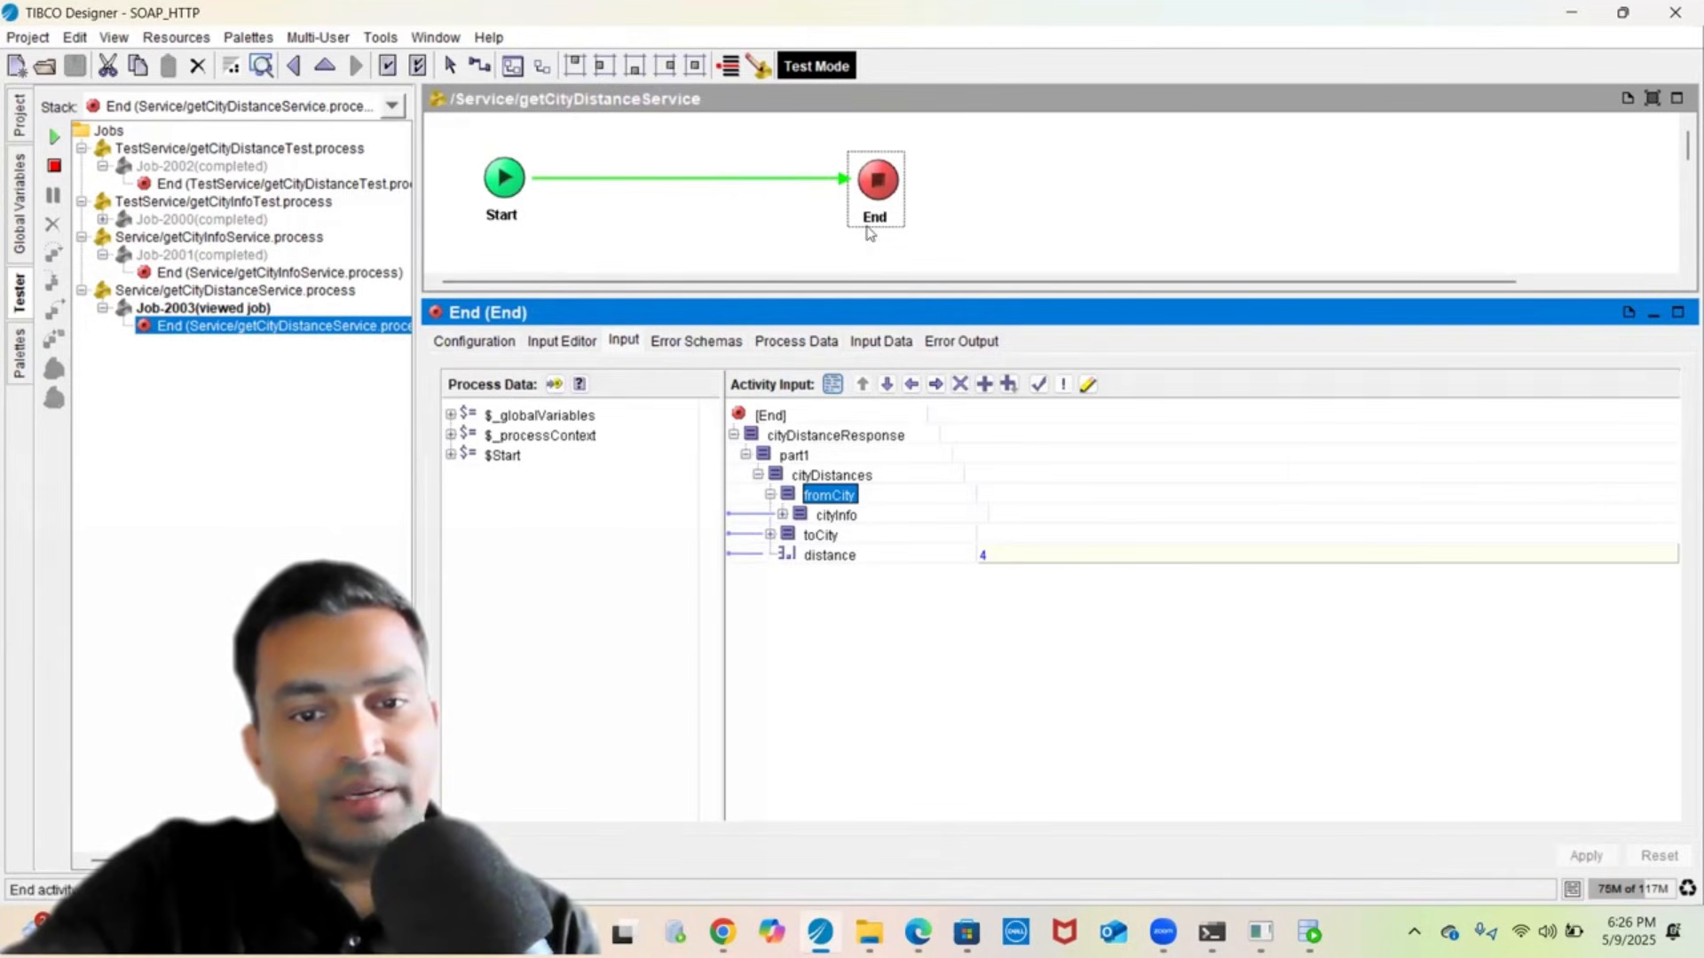
double_click(838, 516)
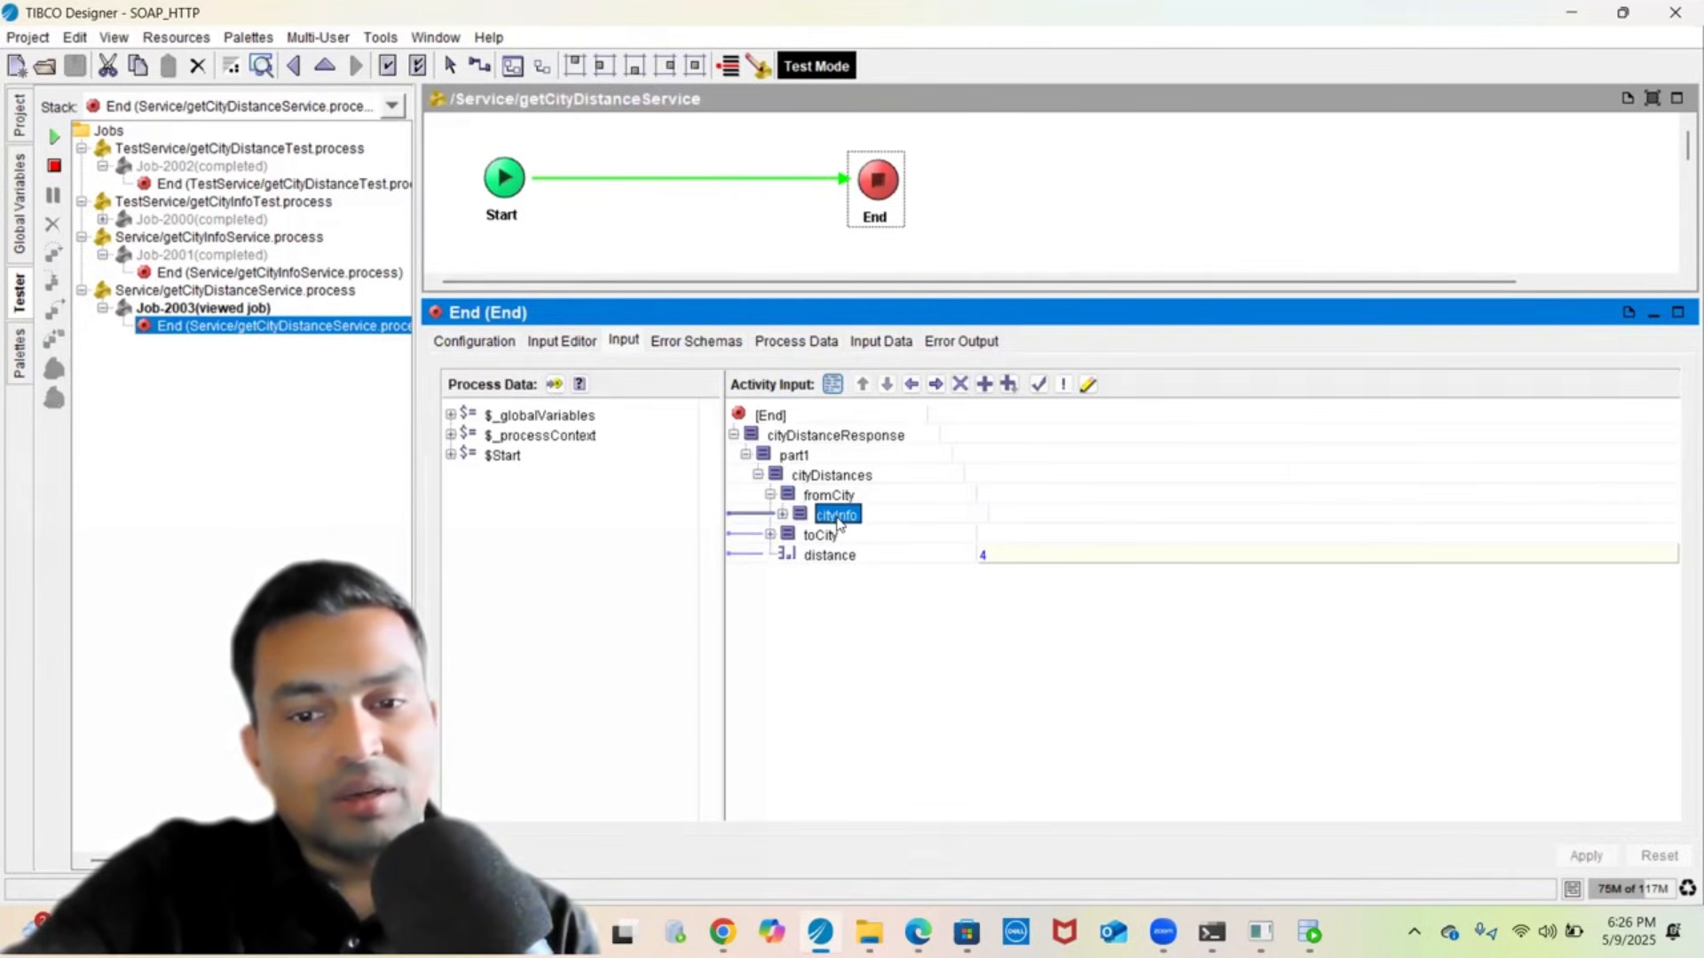
double_click(818, 657)
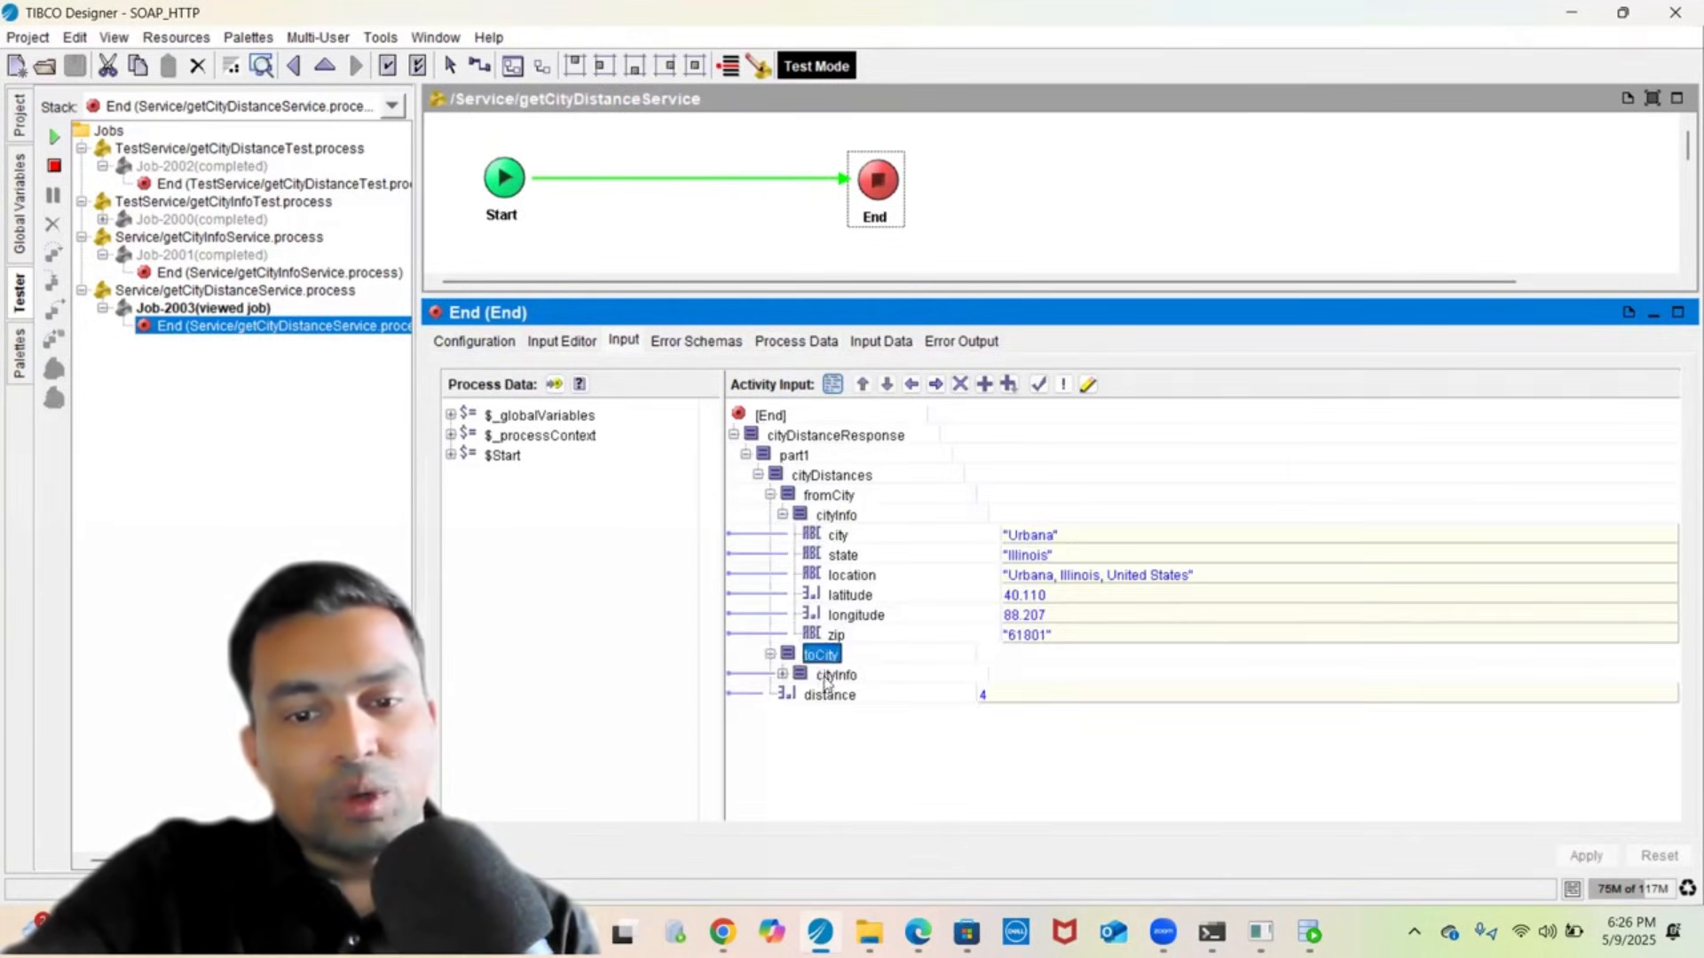
double_click(835, 676)
scroll(891, 791, down, 1)
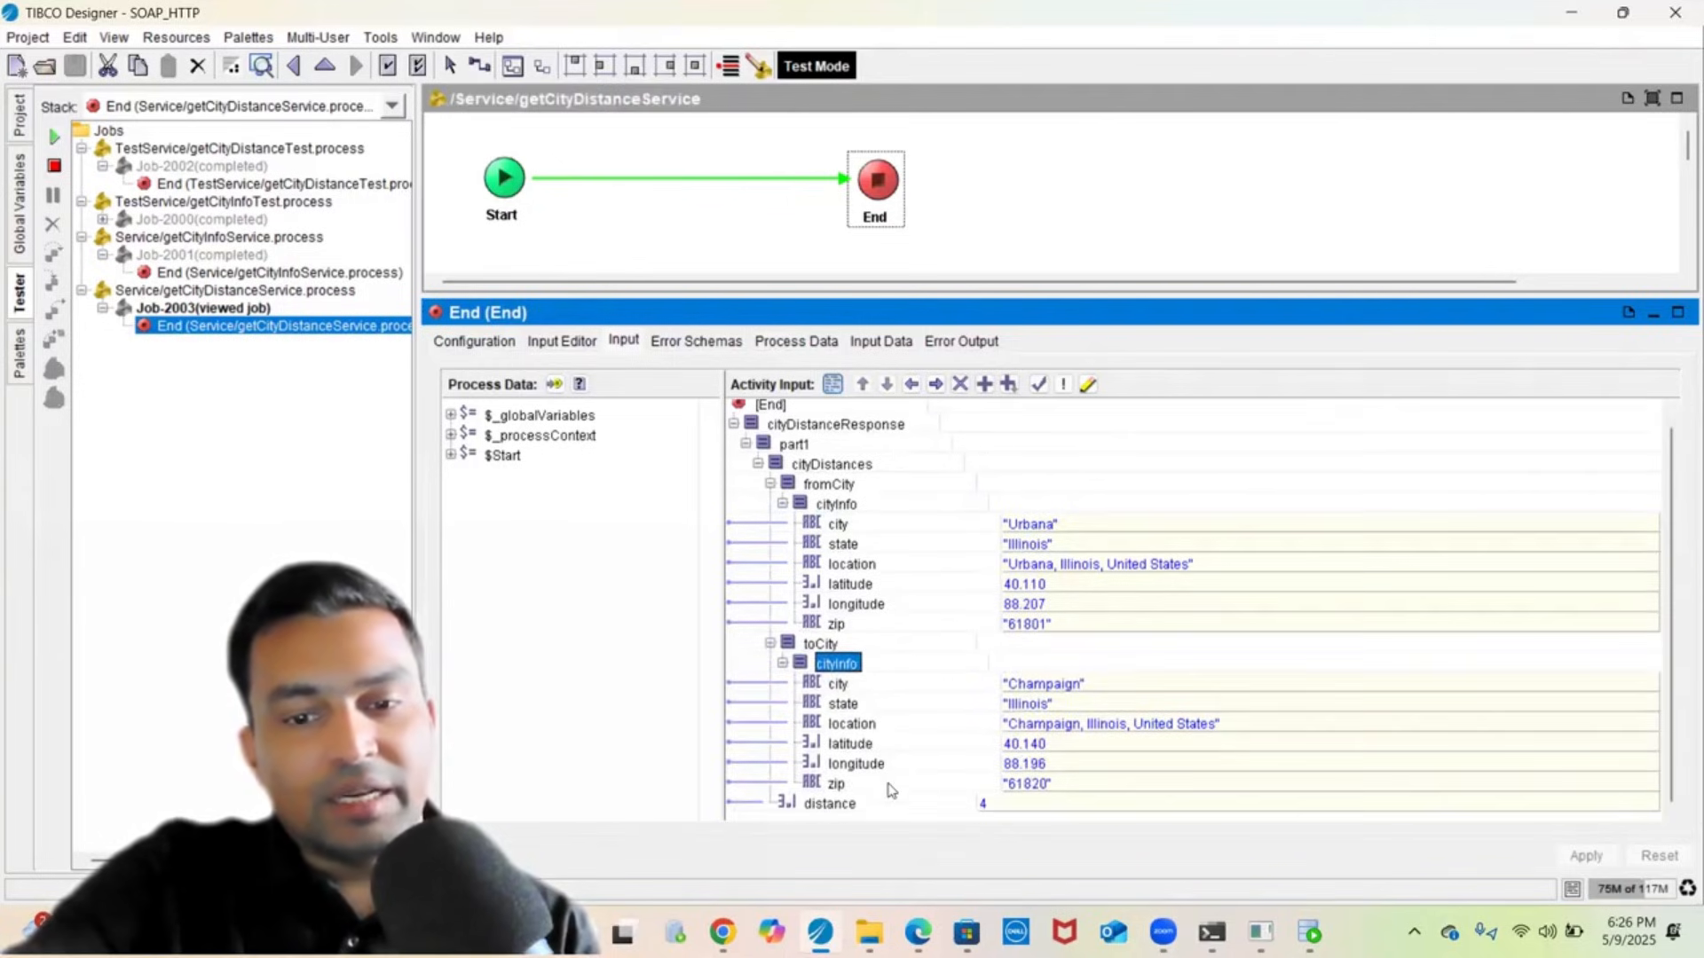
- Return to getCityDistanceTest's SOAPRequestReply and view its output data as raw XML
click(241, 184)
click(742, 175)
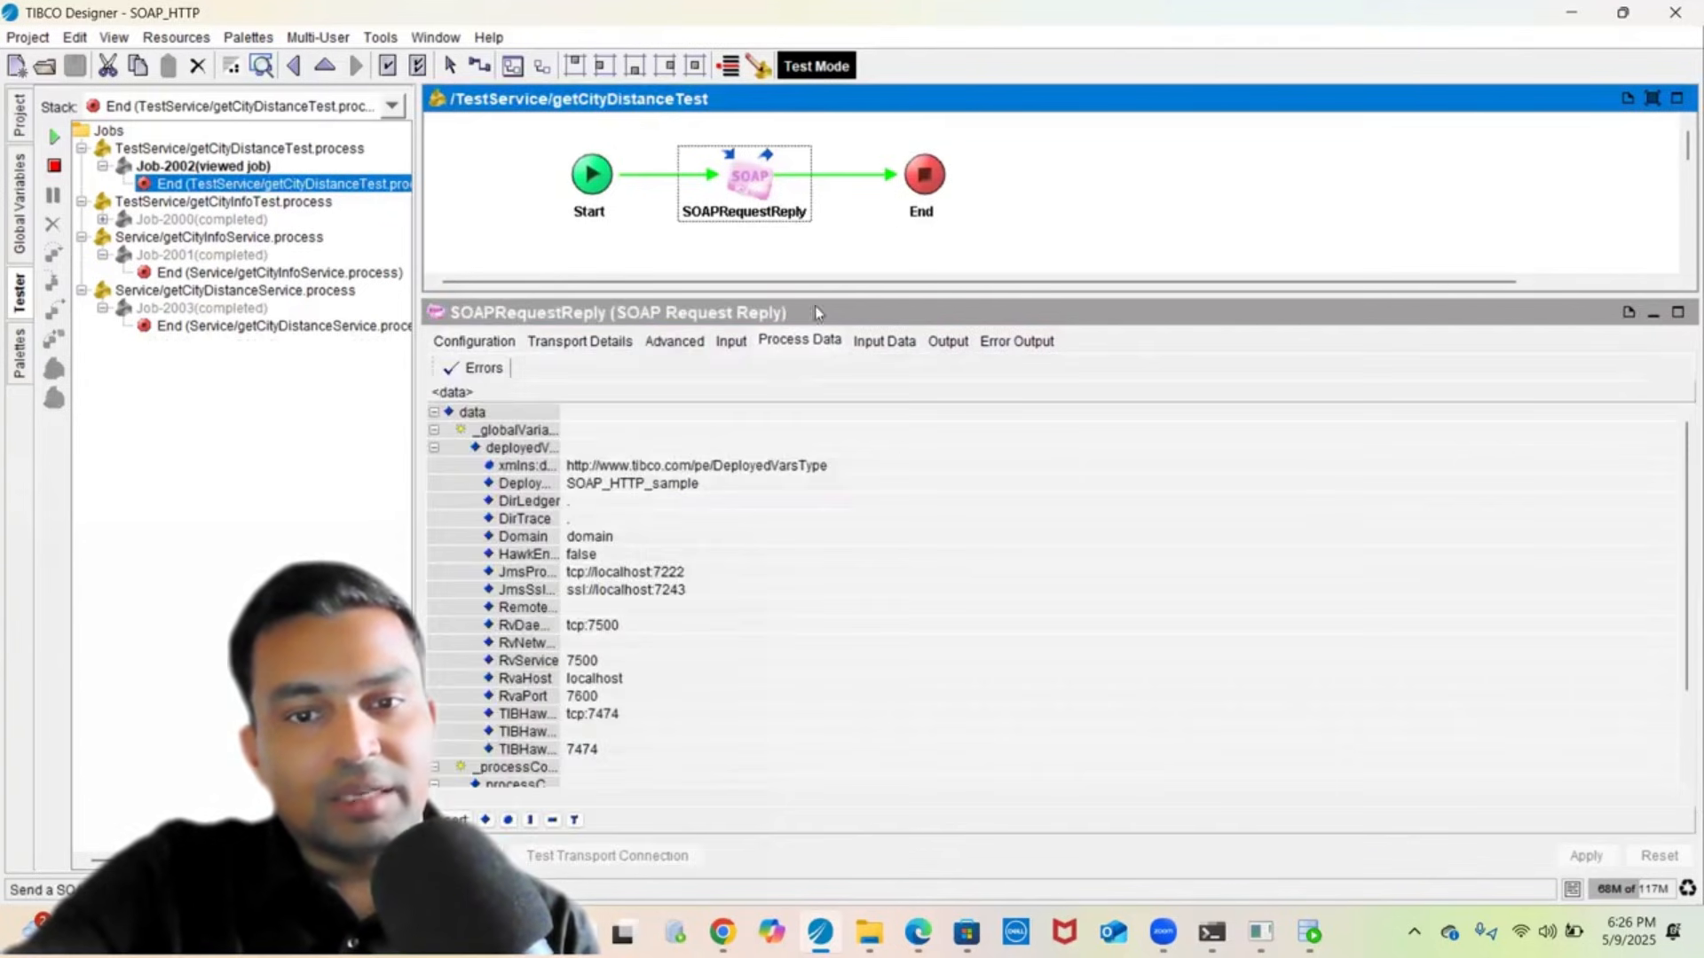
click(945, 341)
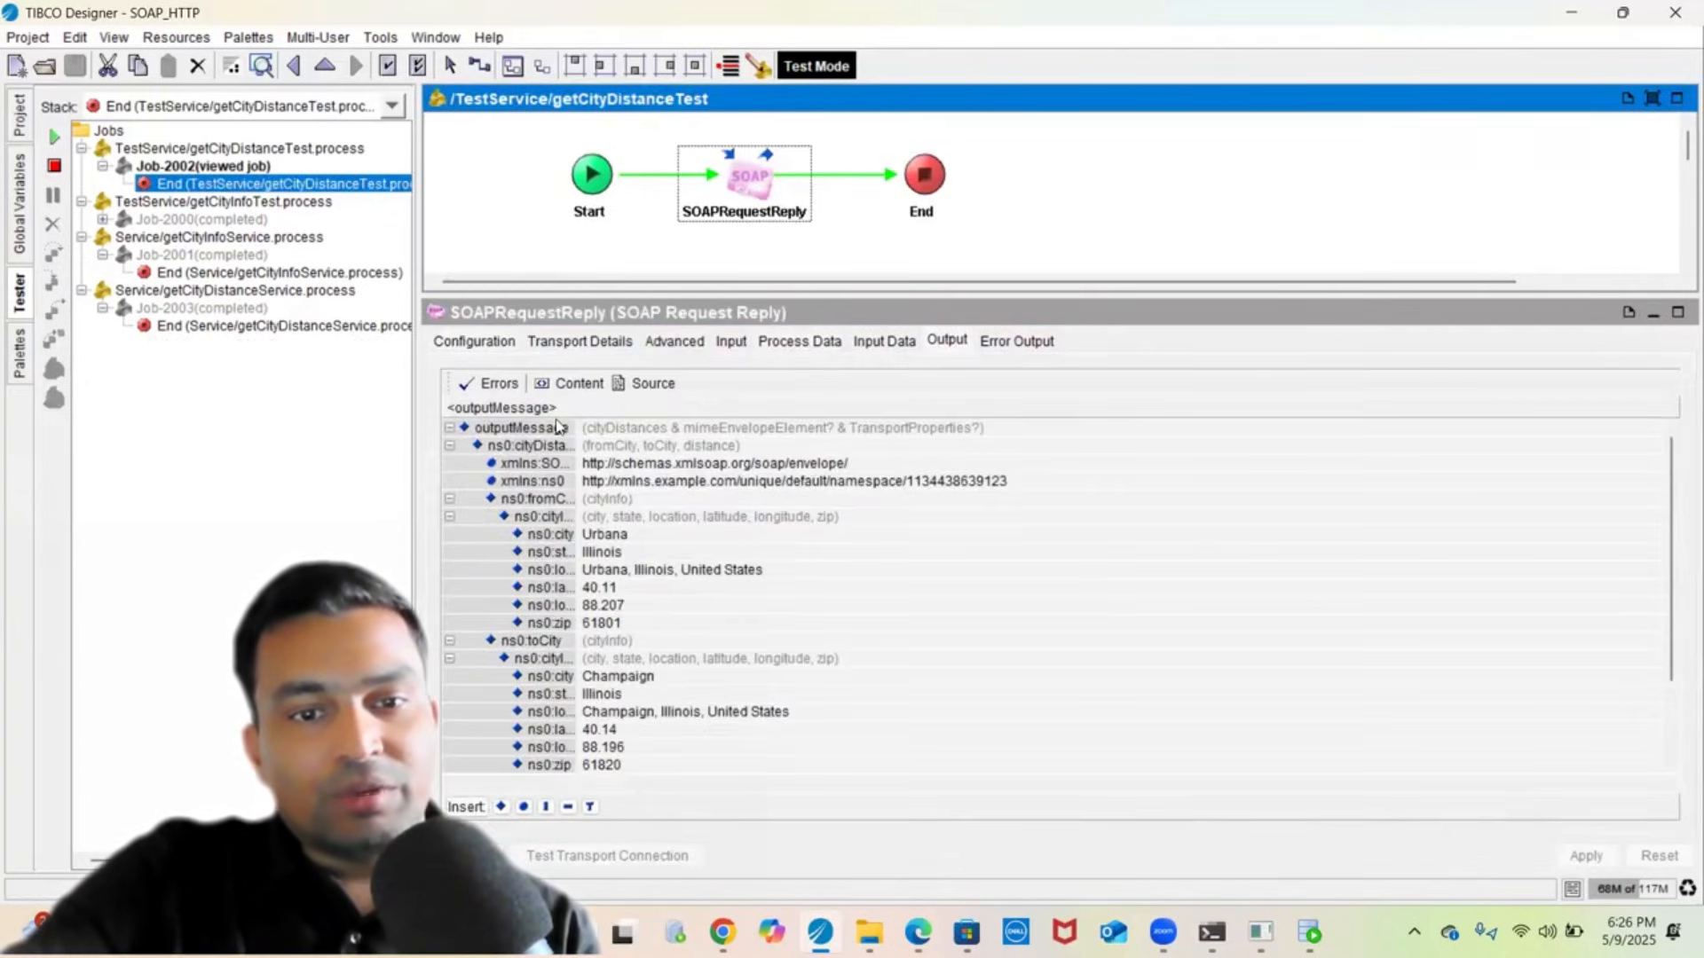
click(636, 388)
click(811, 600)
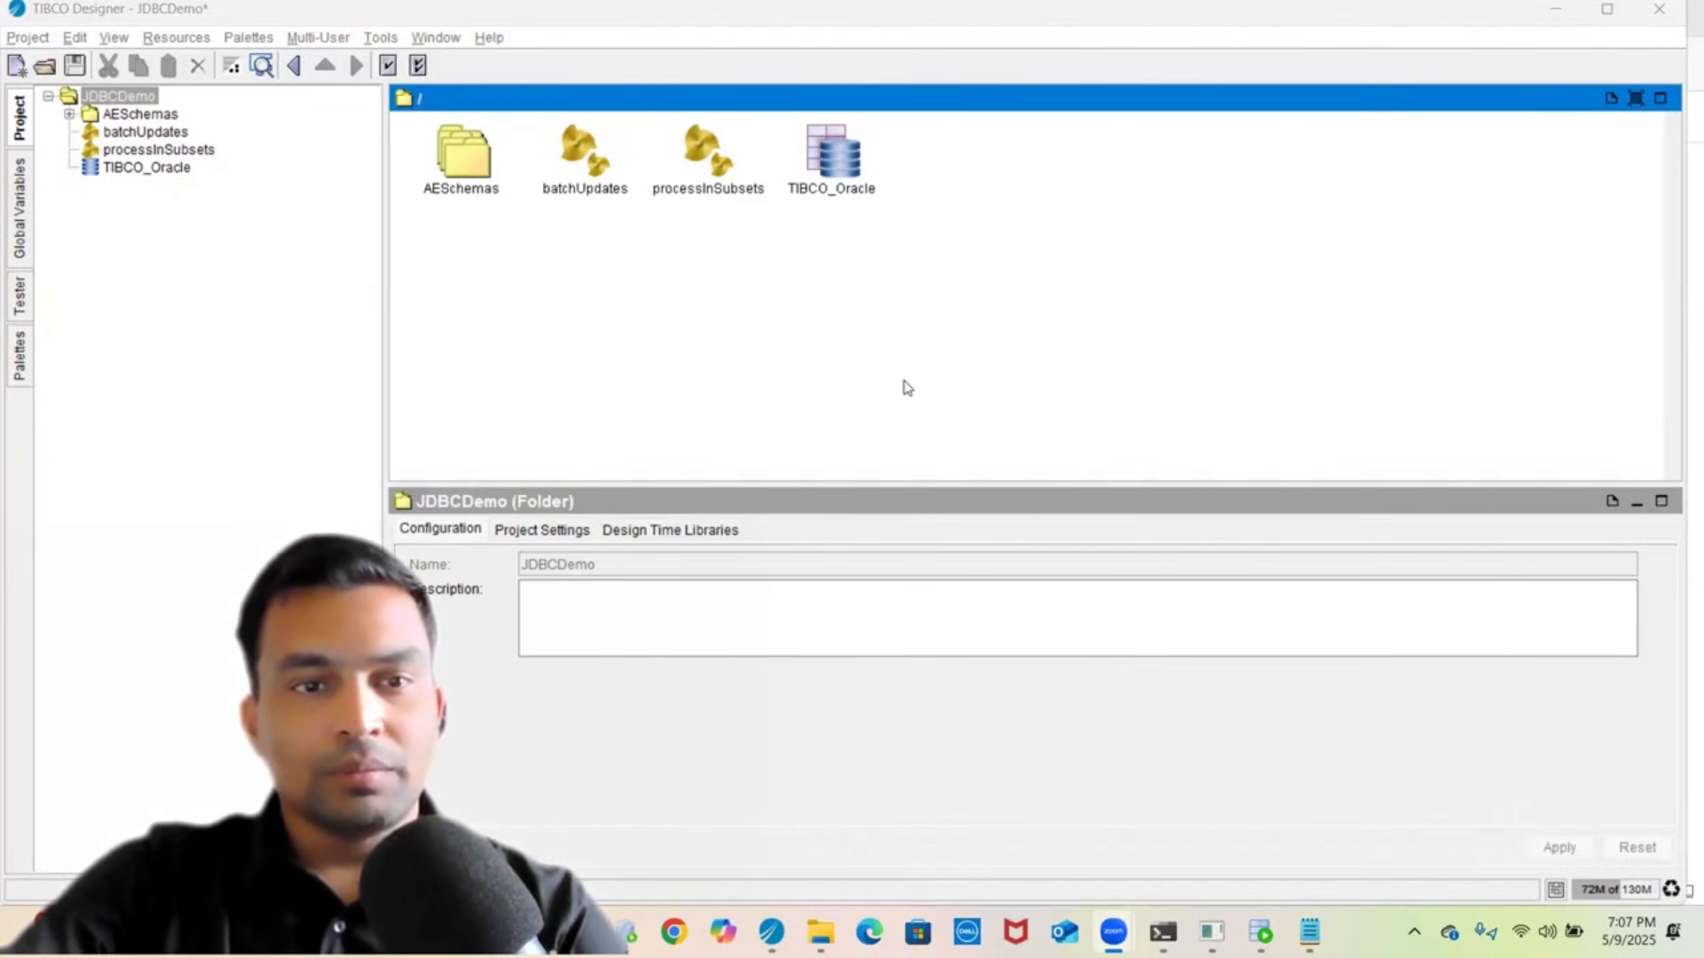
click(228, 539)
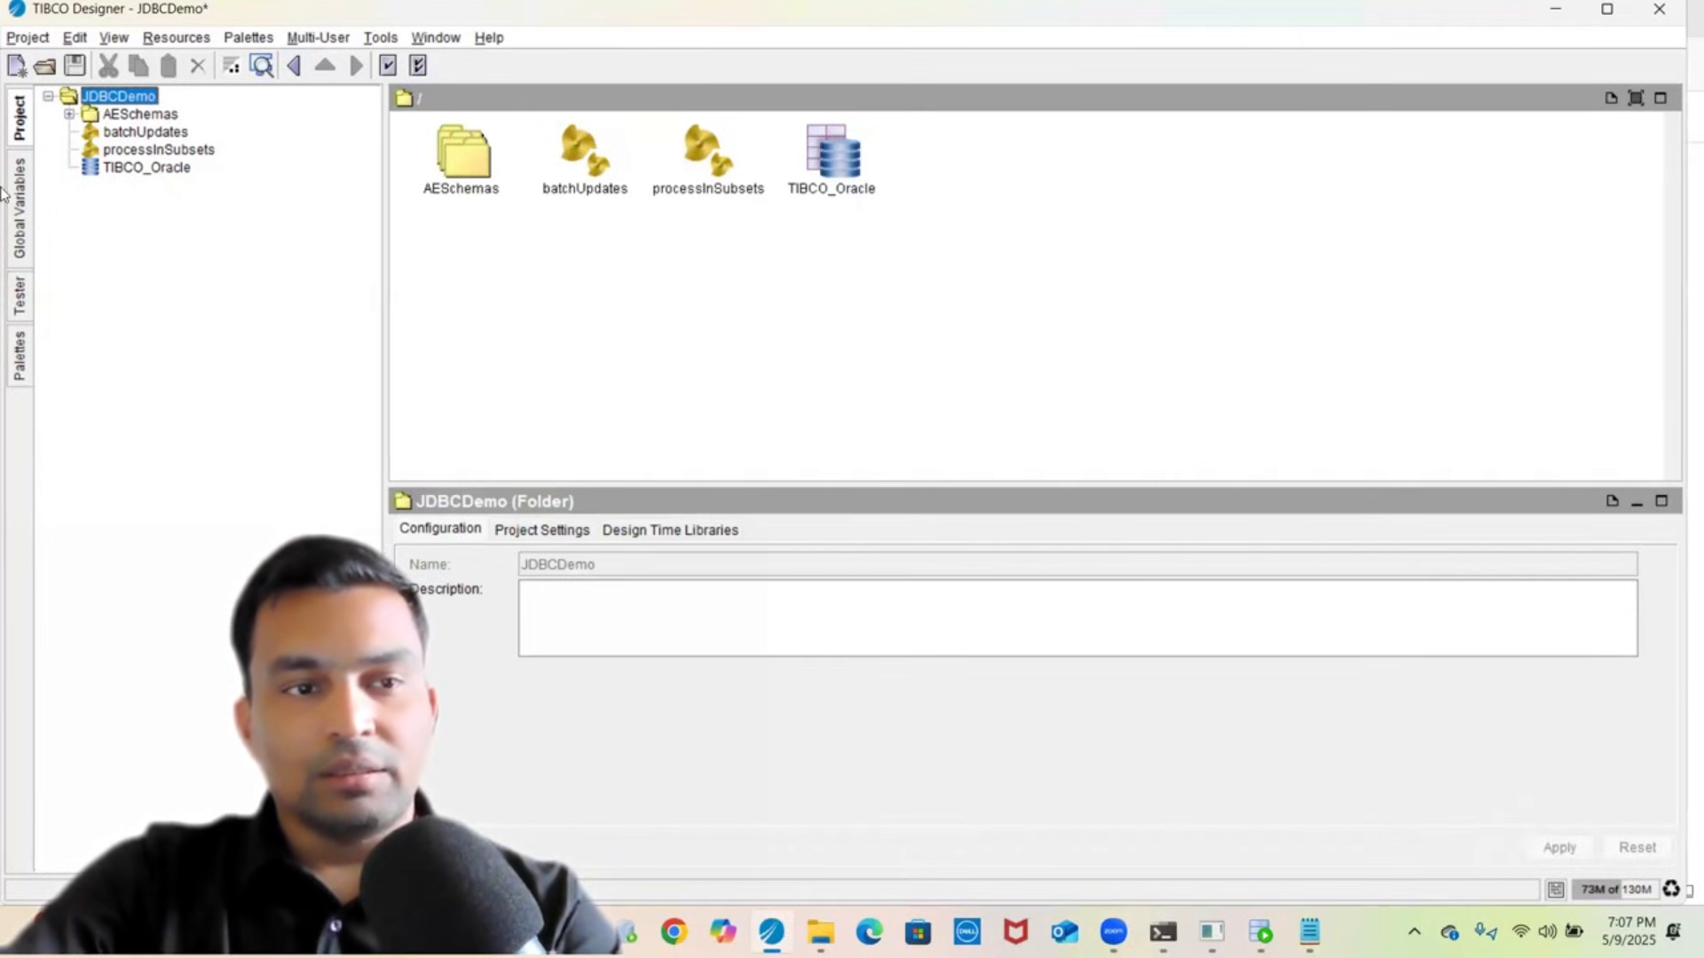
click(26, 211)
click(19, 292)
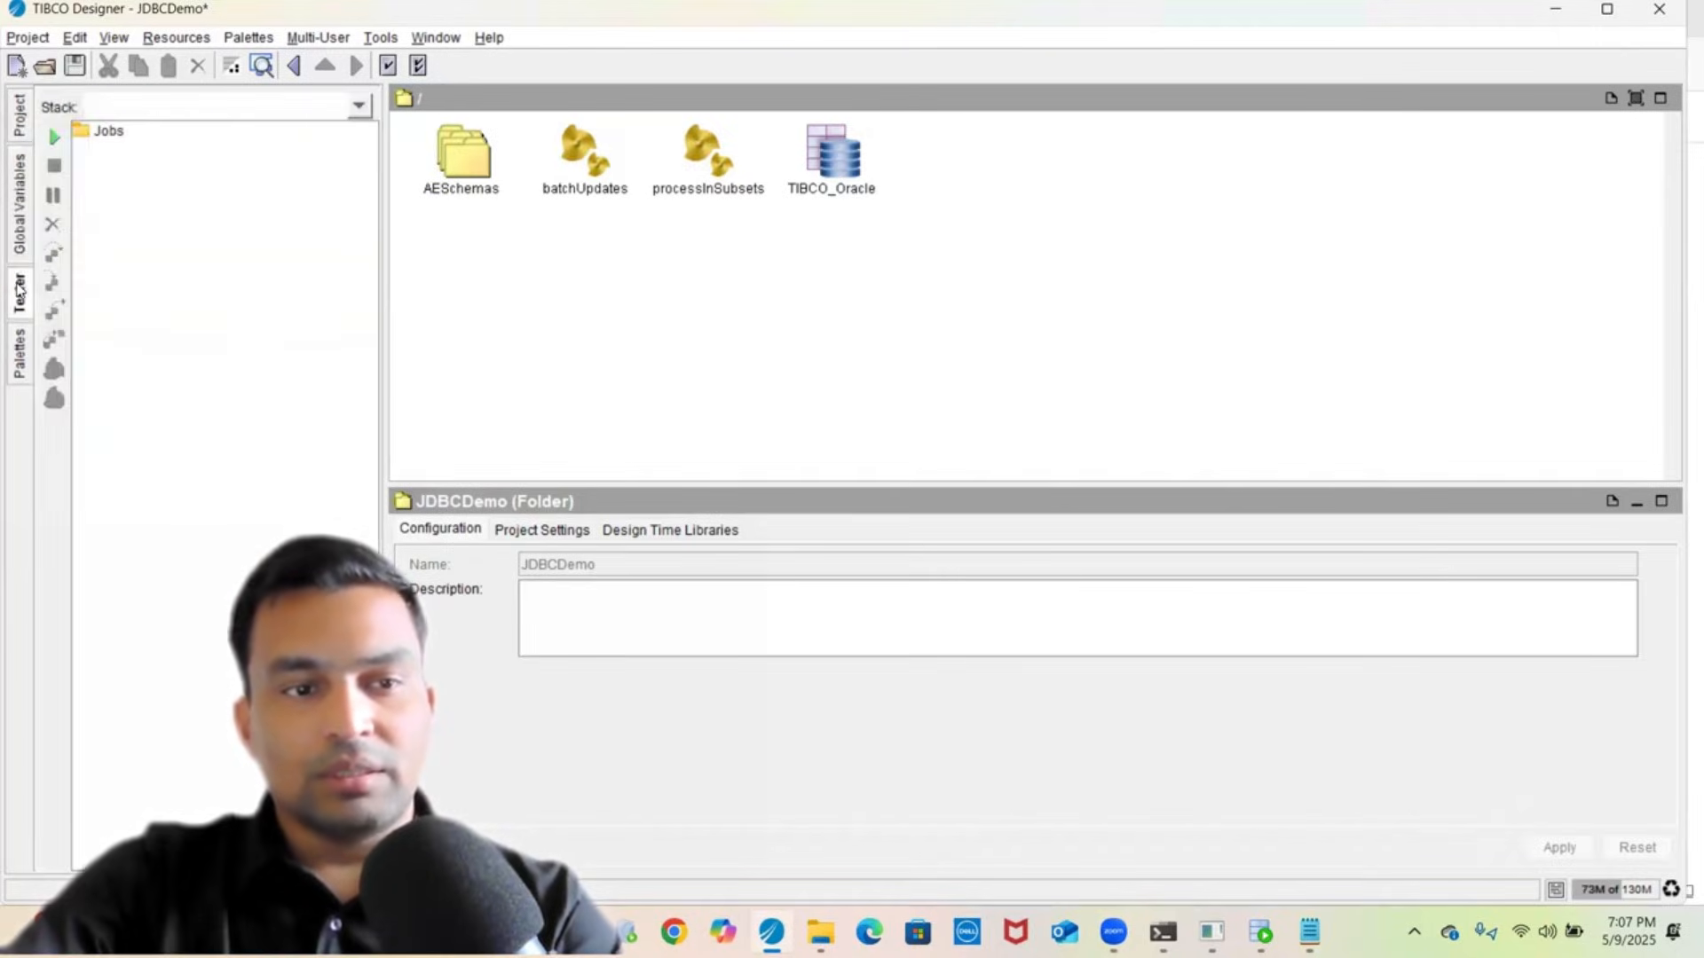
click(21, 354)
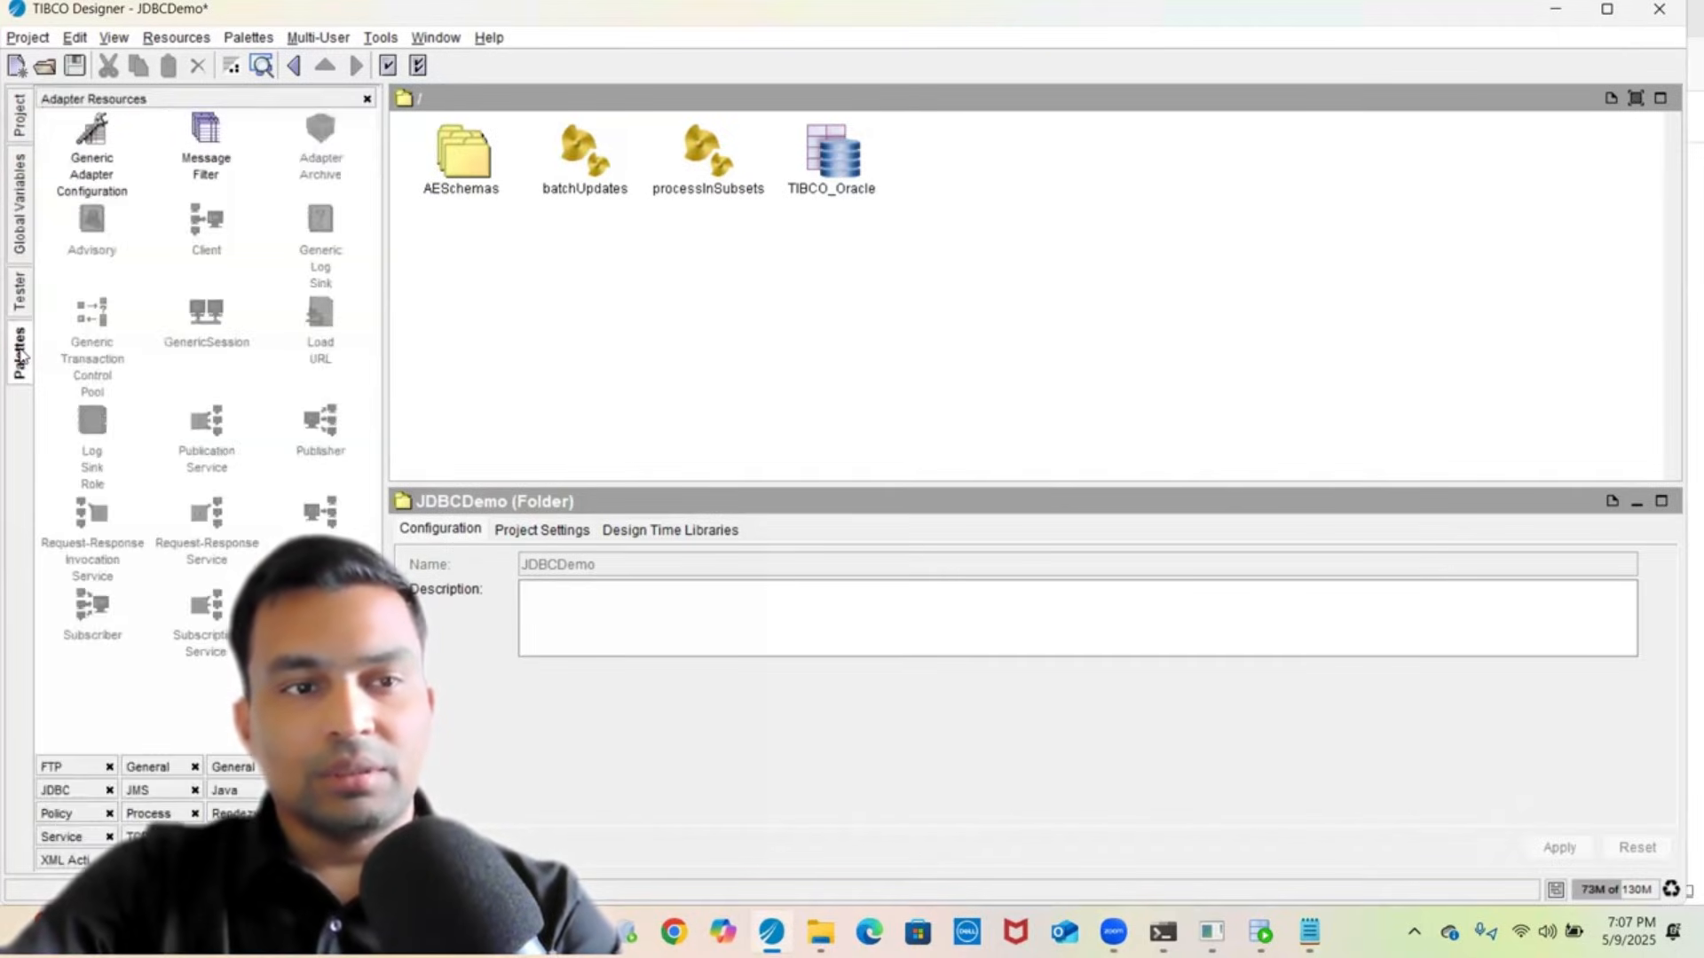
click(19, 116)
click(146, 200)
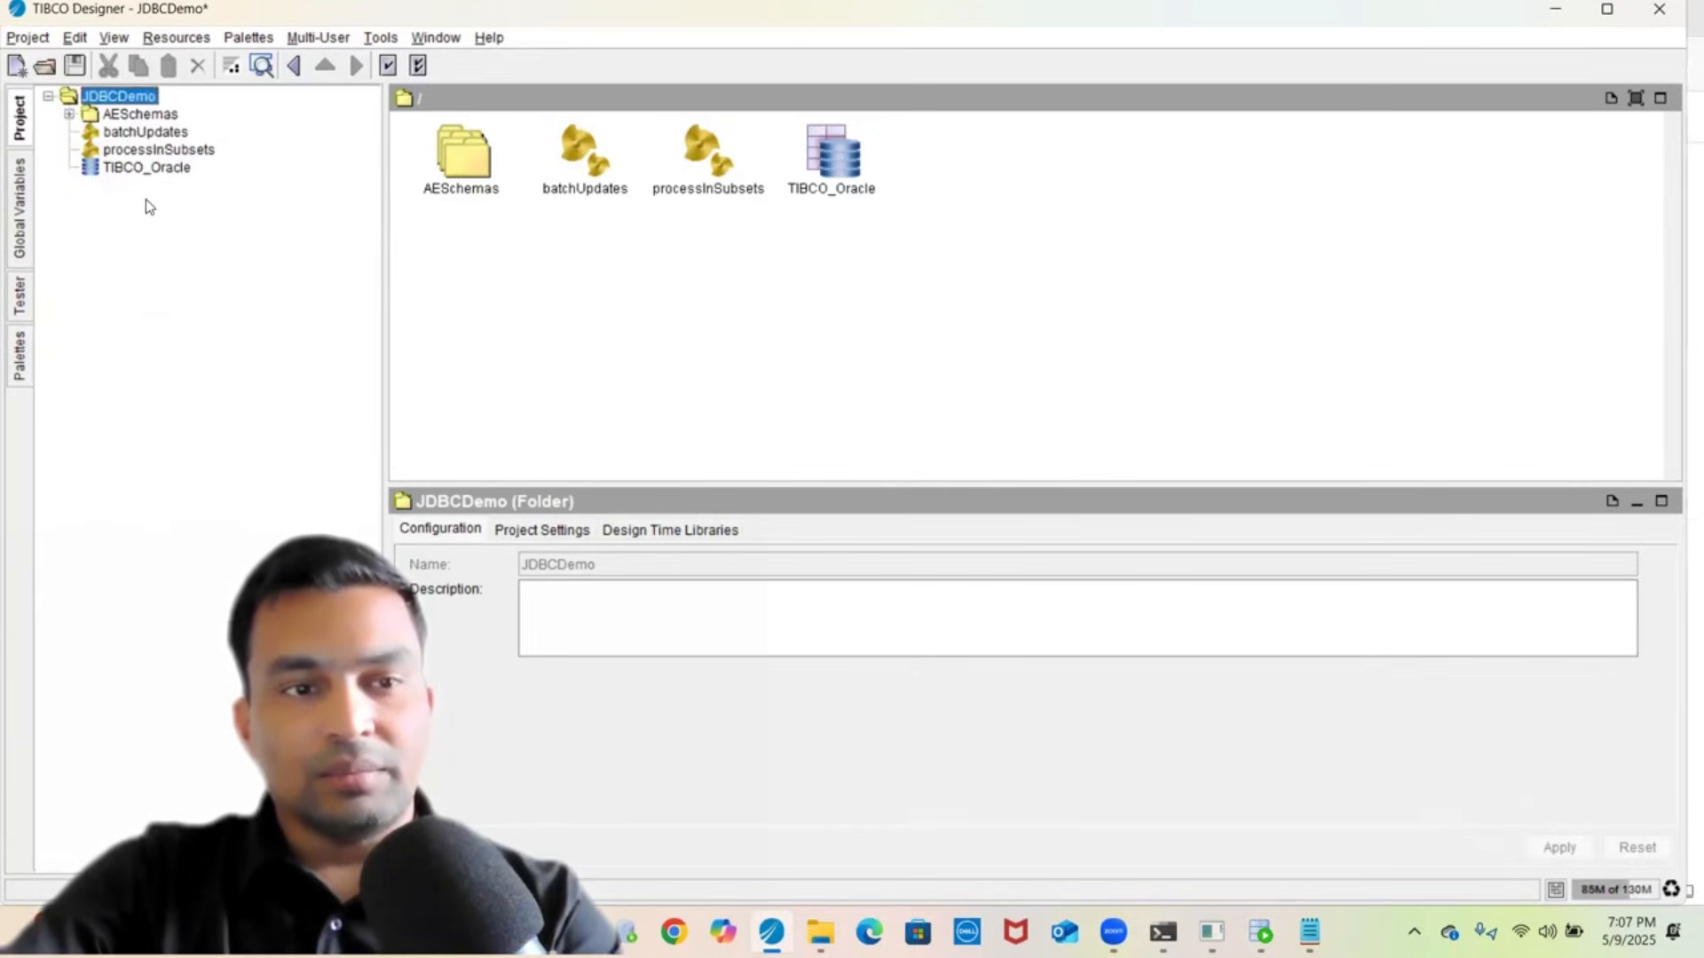
click(125, 135)
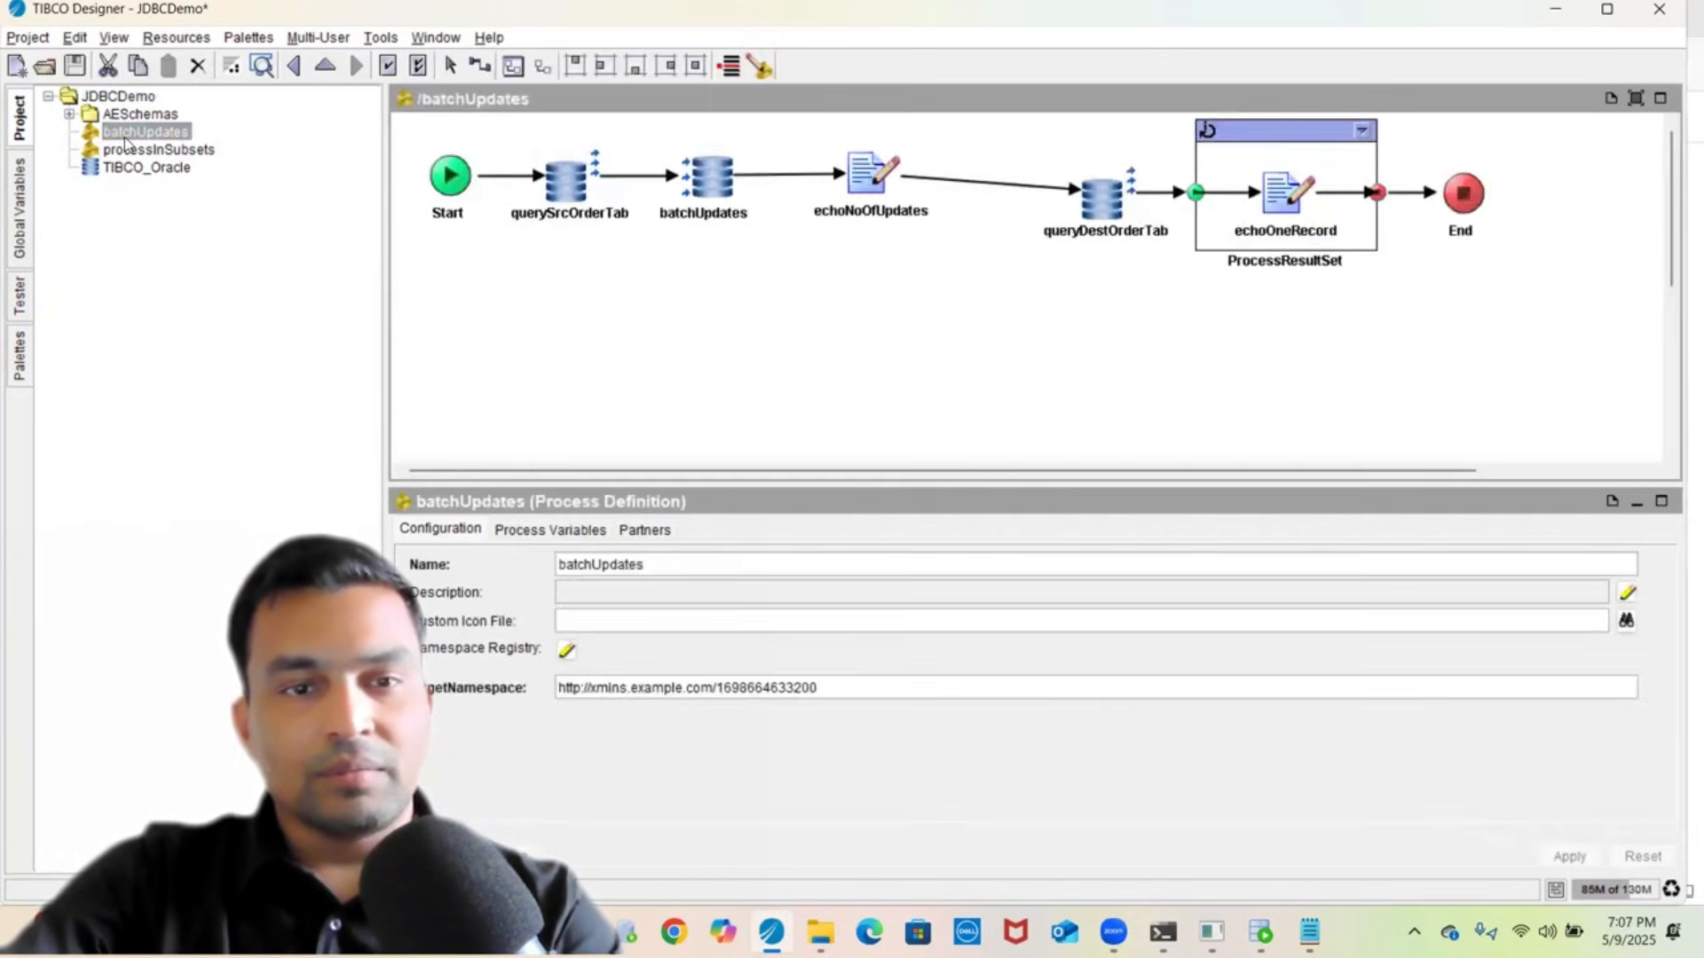
click(157, 150)
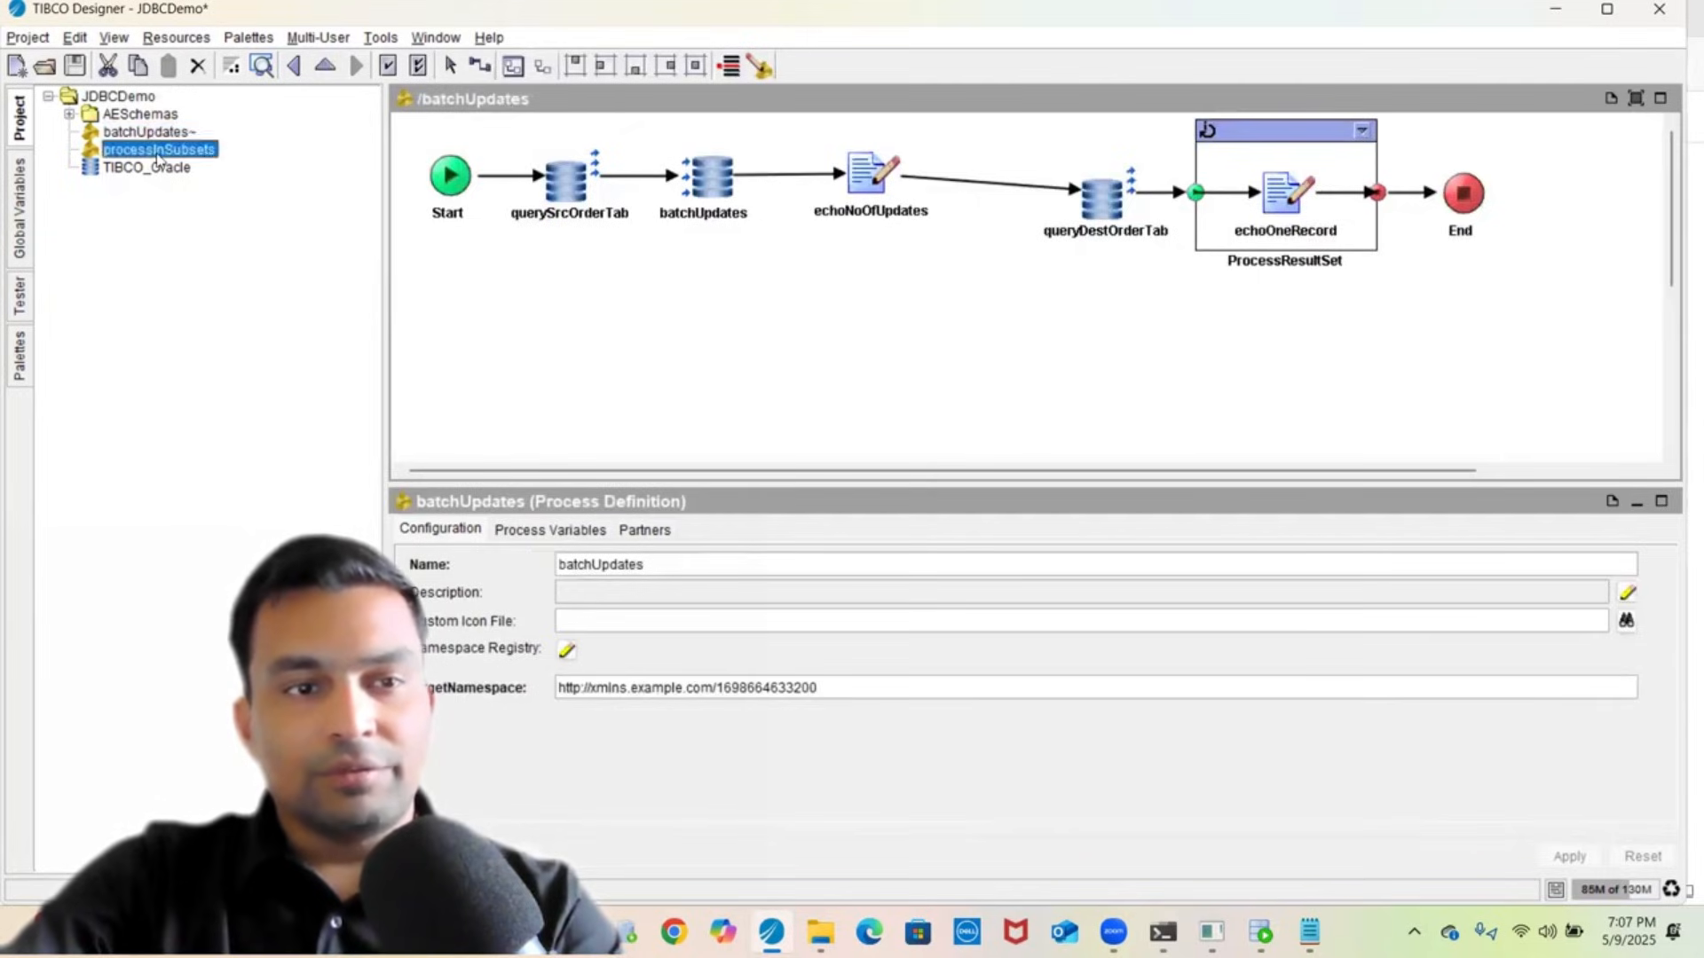
click(156, 134)
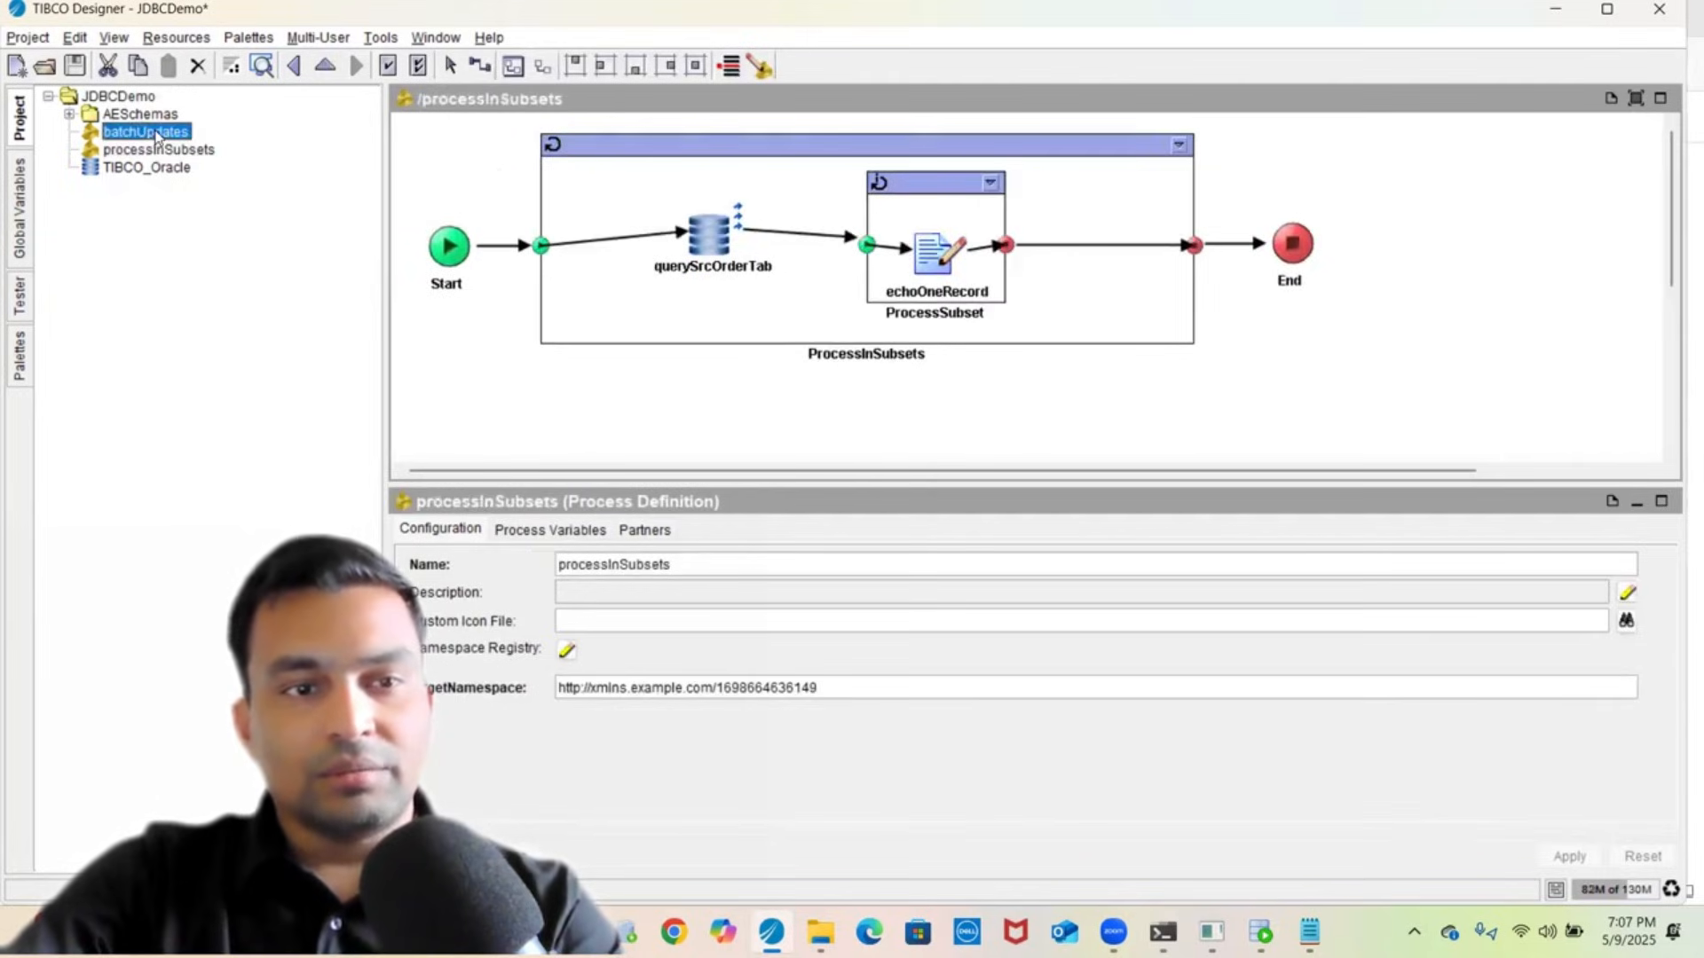
click(147, 156)
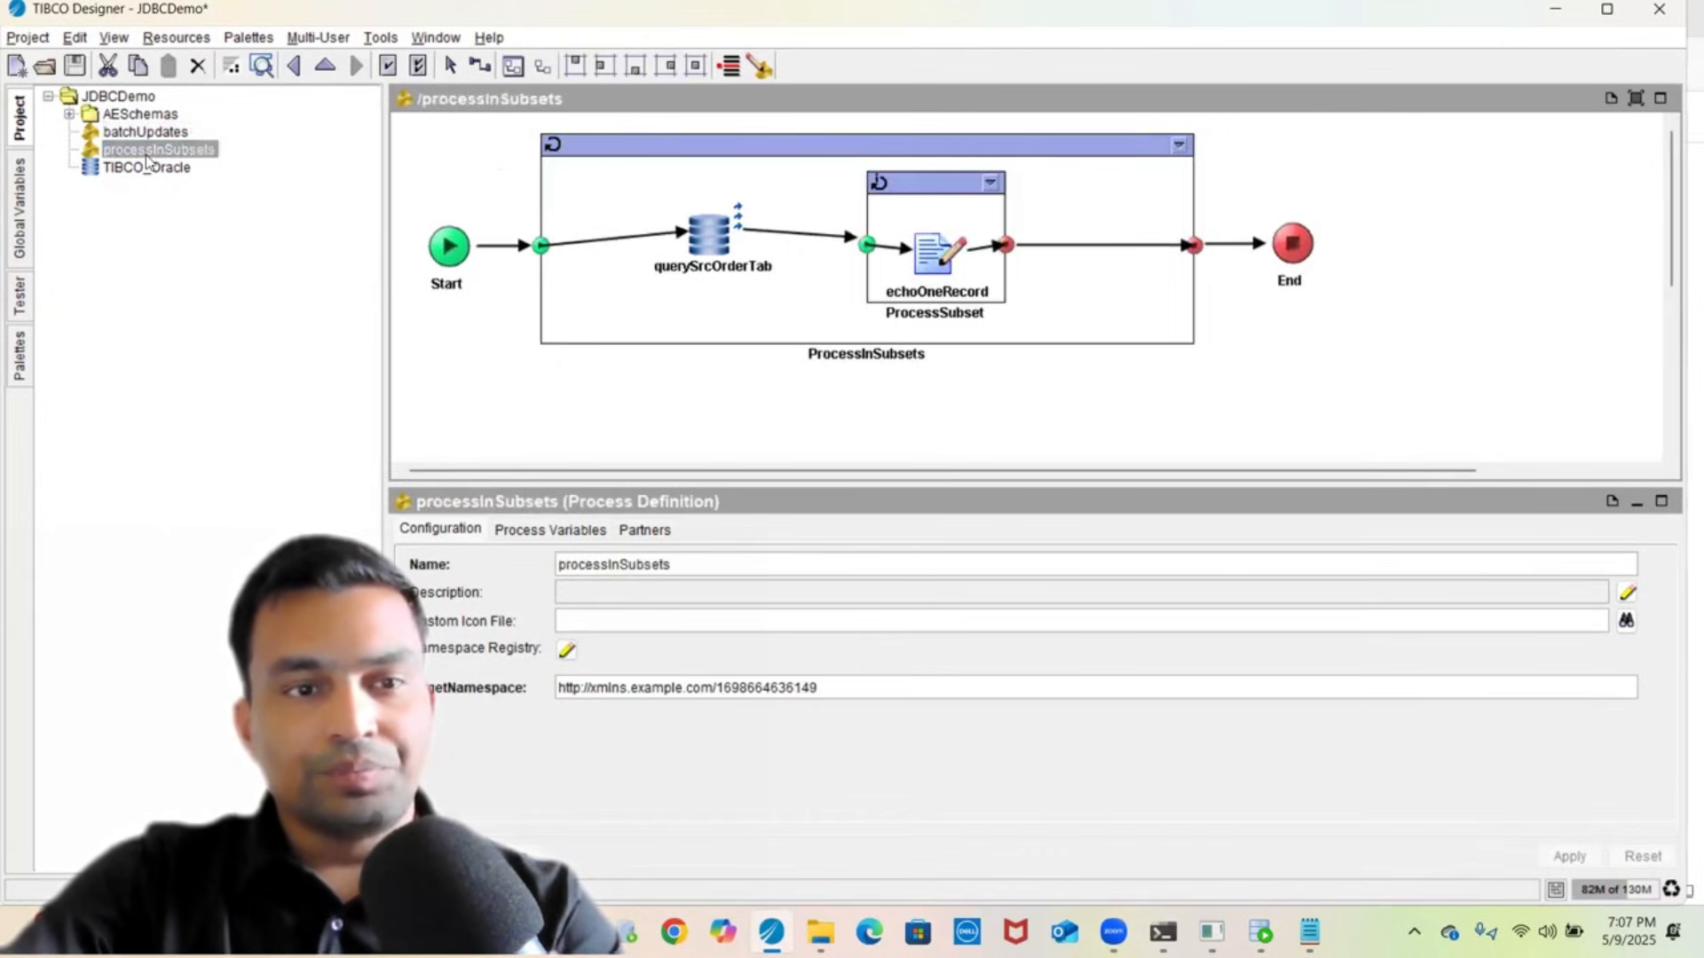
click(606, 437)
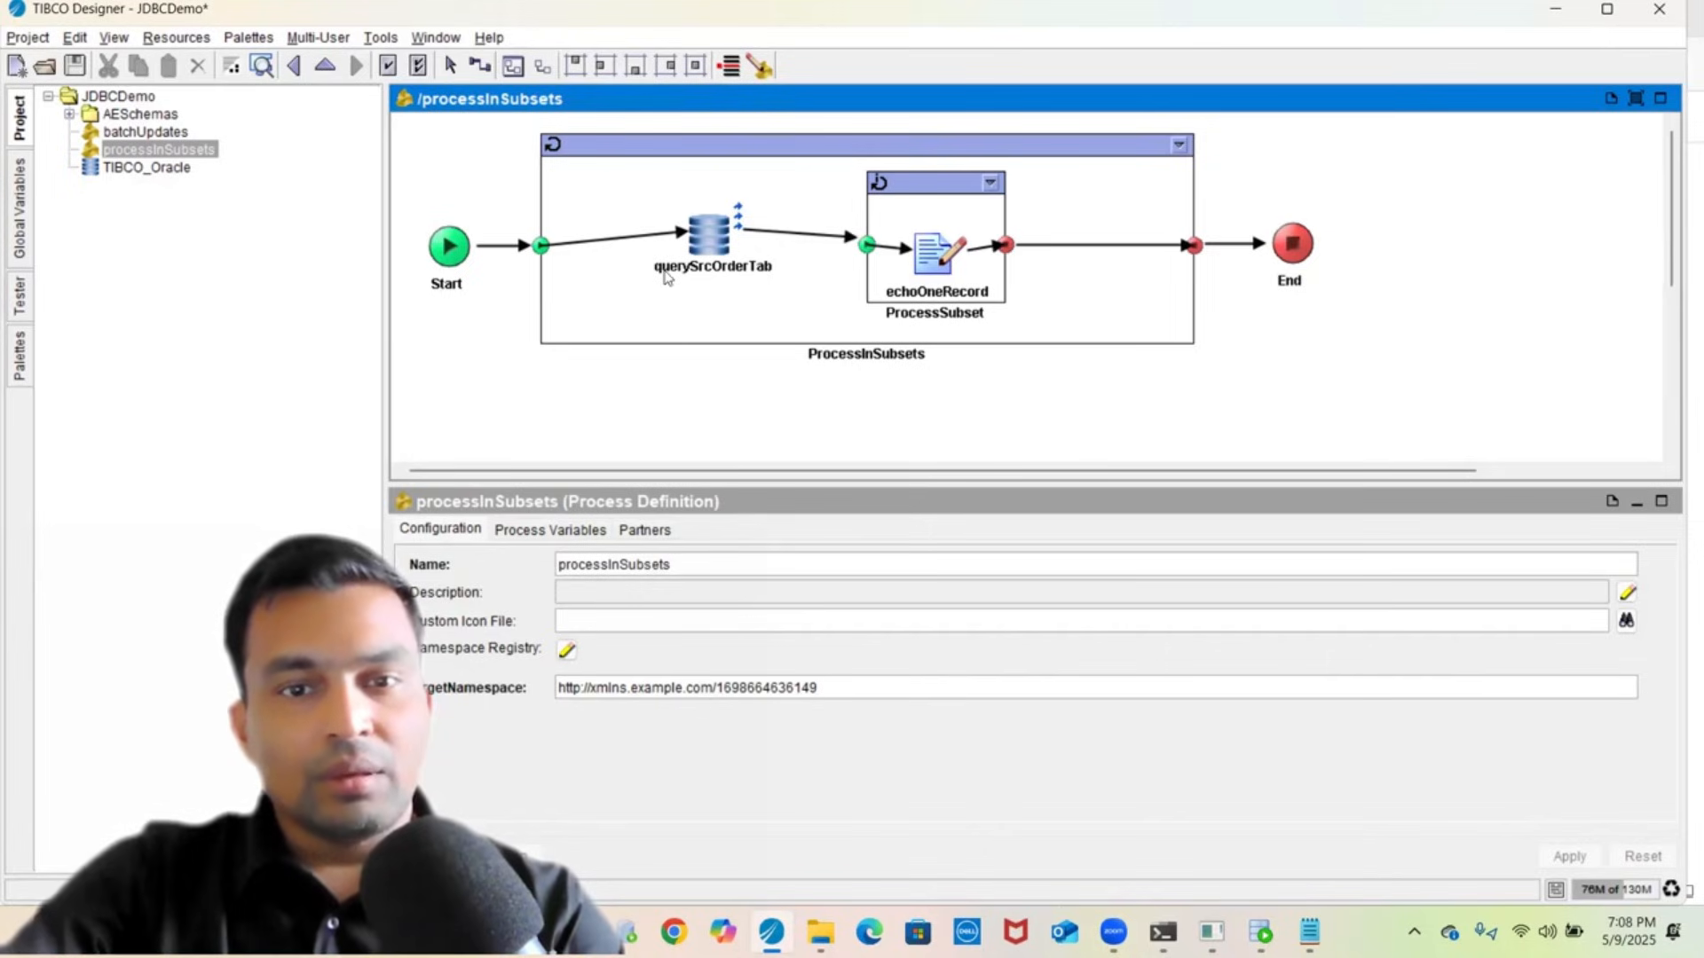
- Inspect querySrcOrderTab's Maximum Rows of 100 and its SELECT * FROM SRC_ORDER_TABLE statement
click(698, 255)
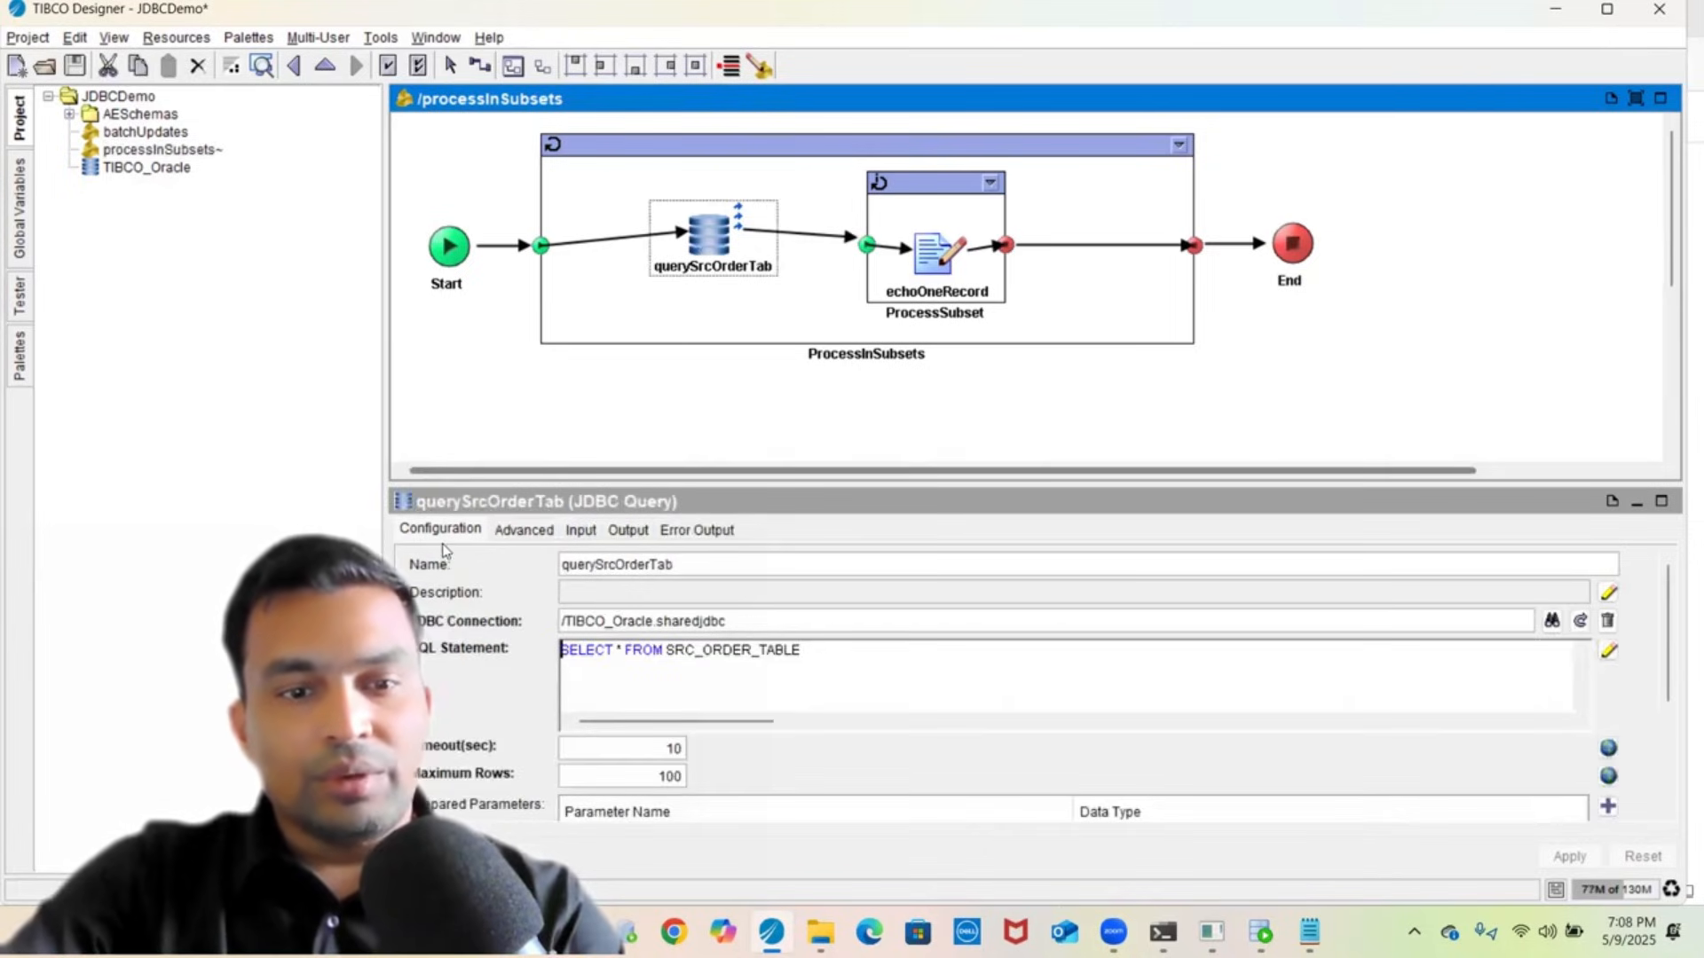
drag(483, 483, 529, 377)
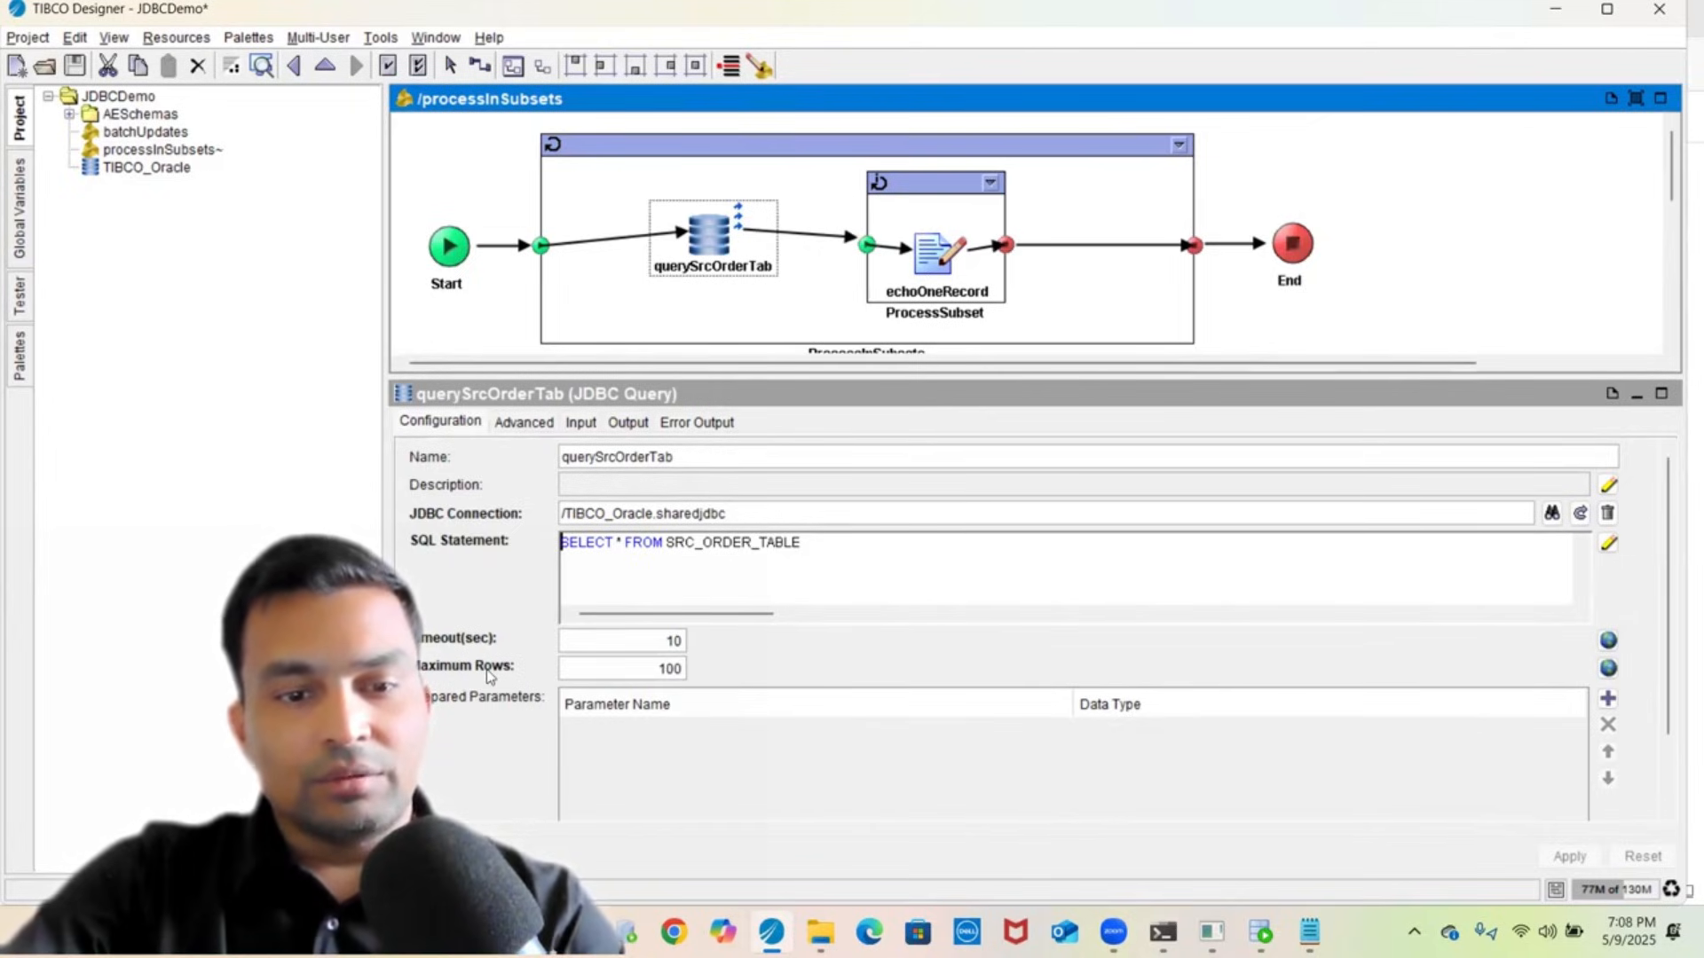
click(659, 669)
double_click(658, 668)
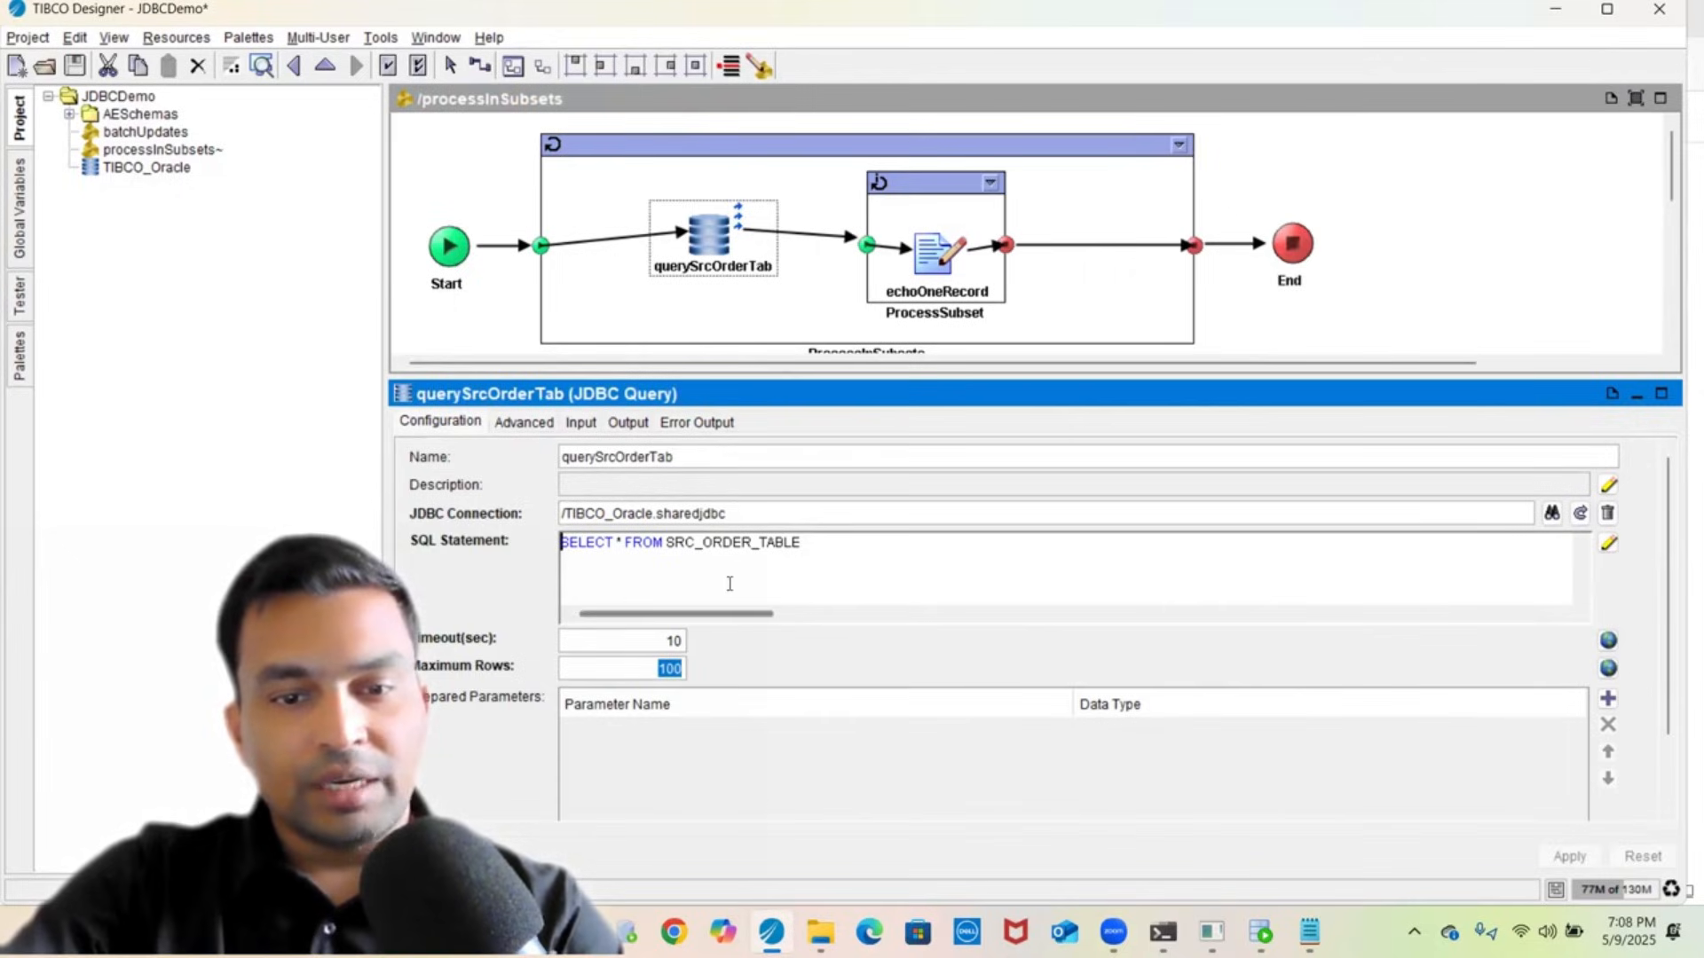
double_click(715, 542)
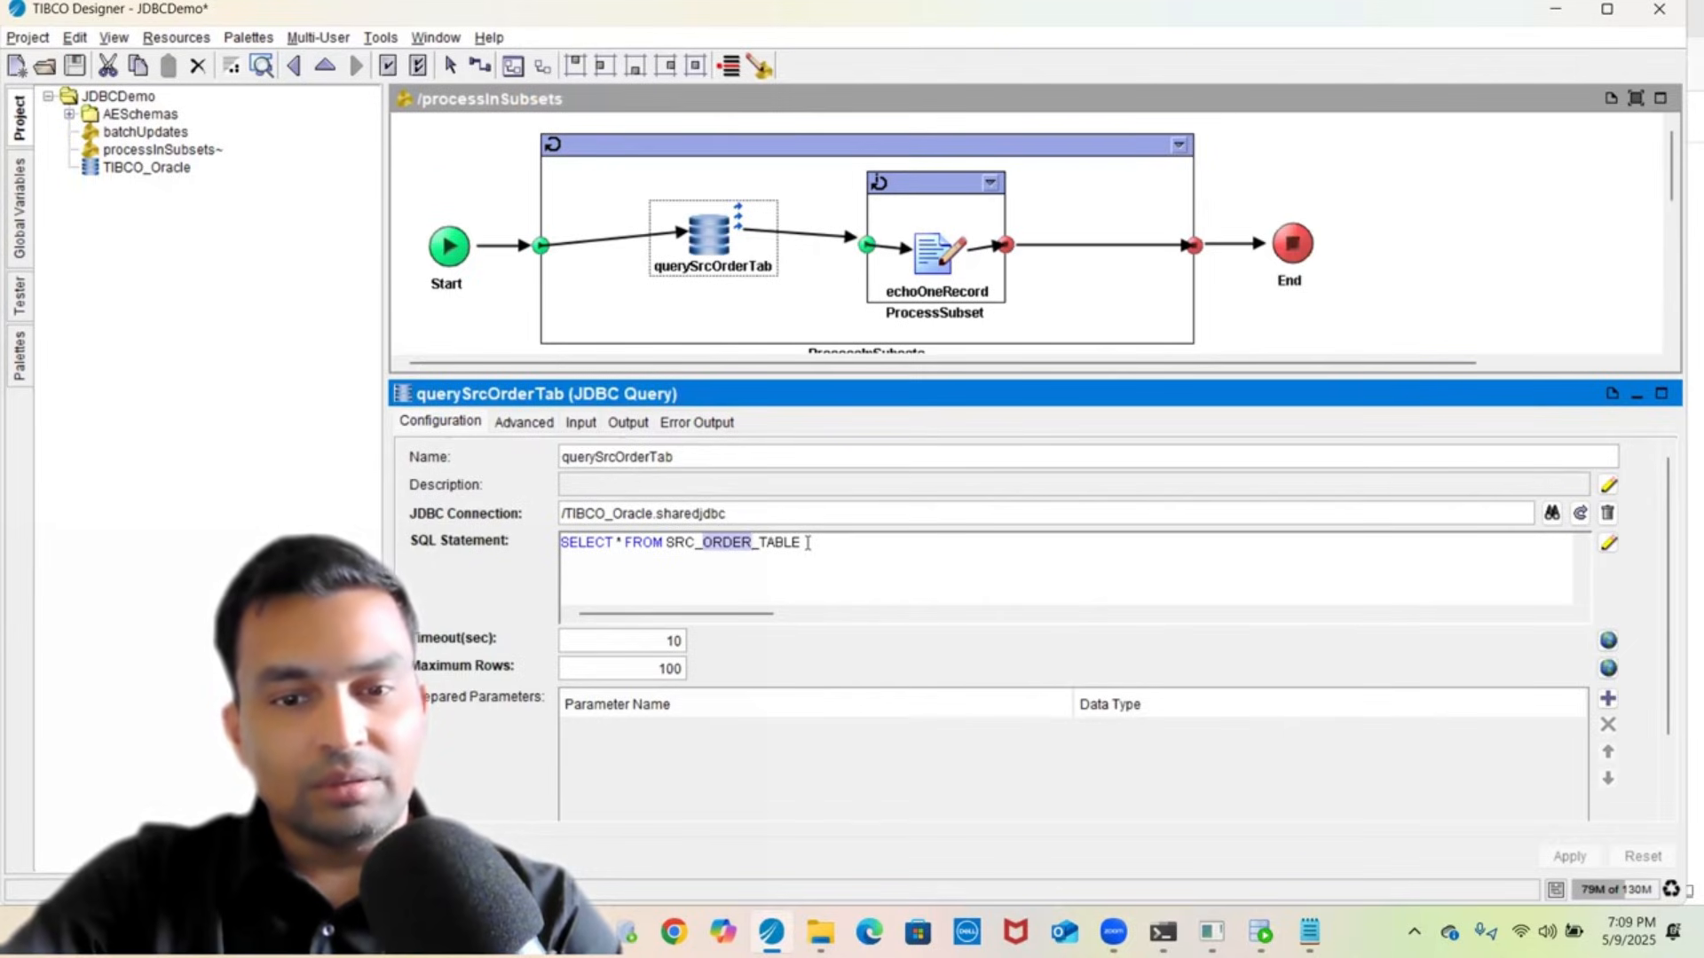
click(674, 670)
text(0)
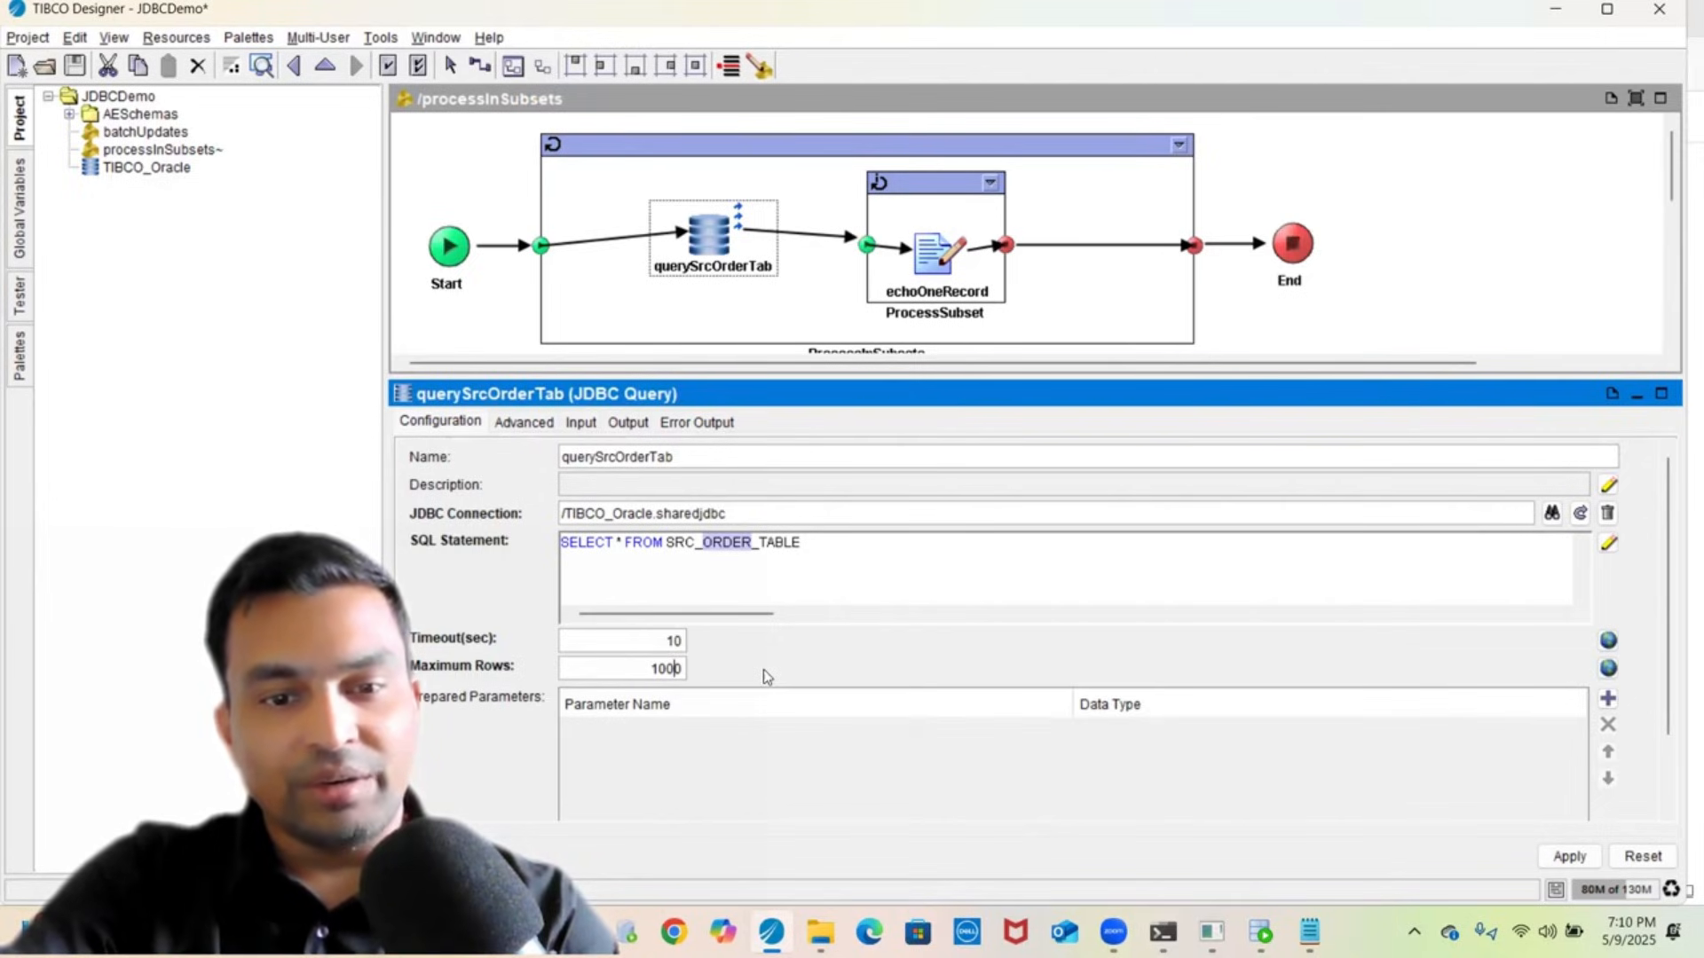
key(Delete)
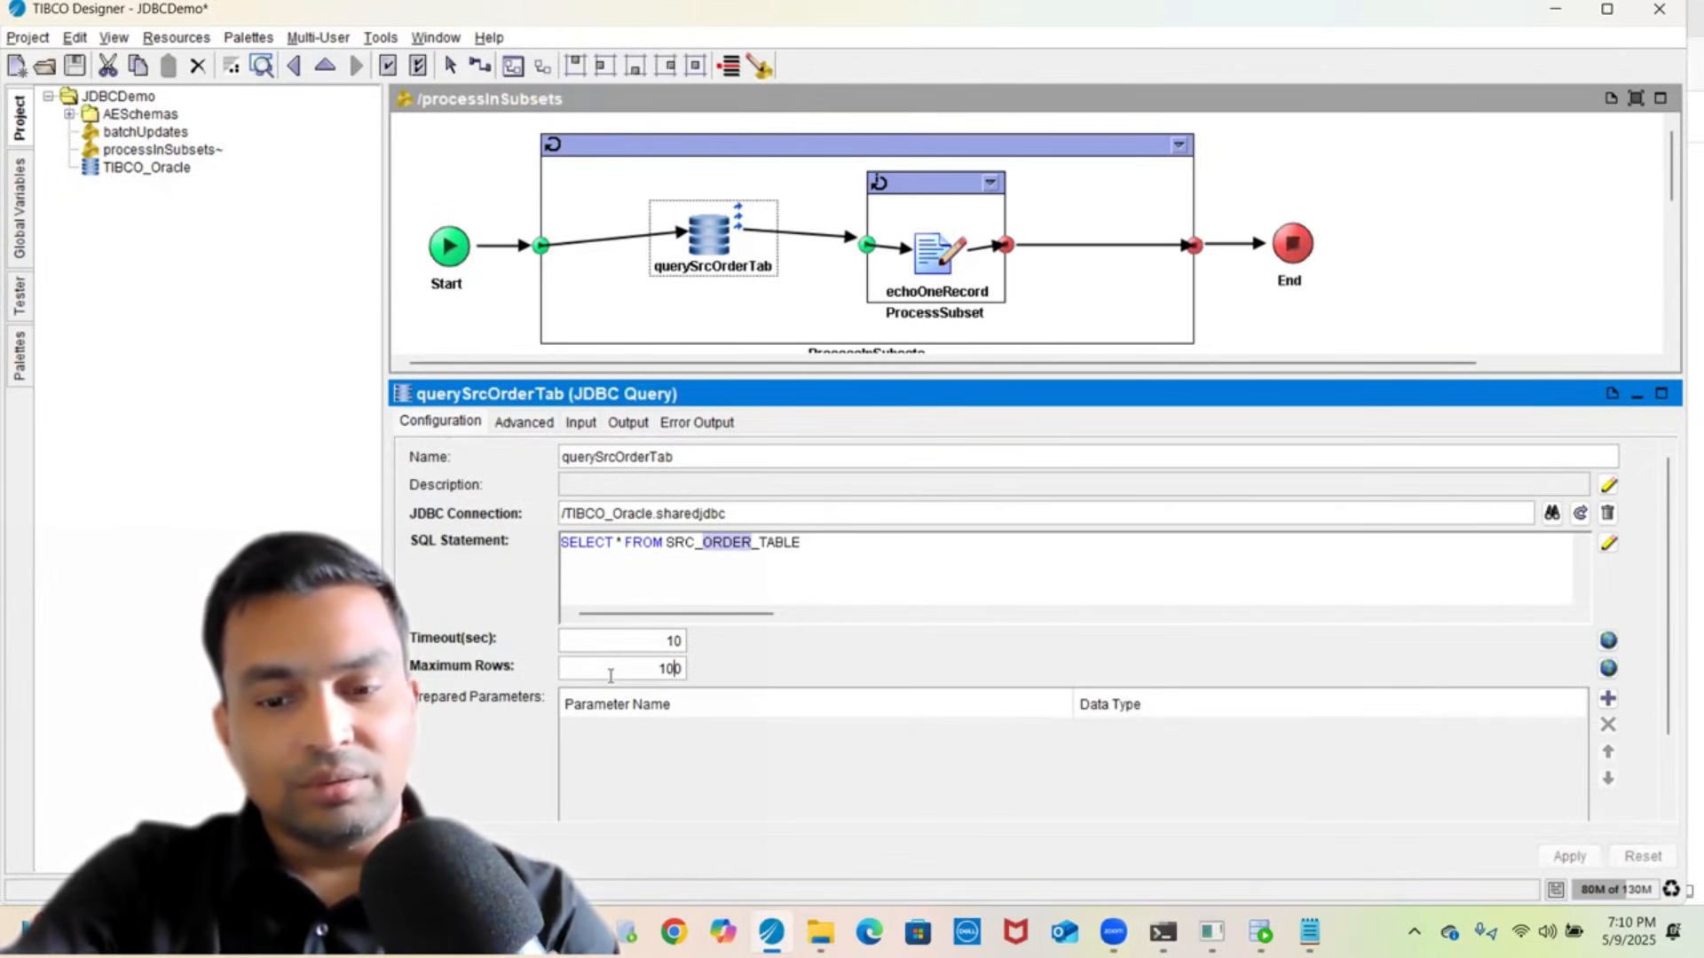
text(00000)
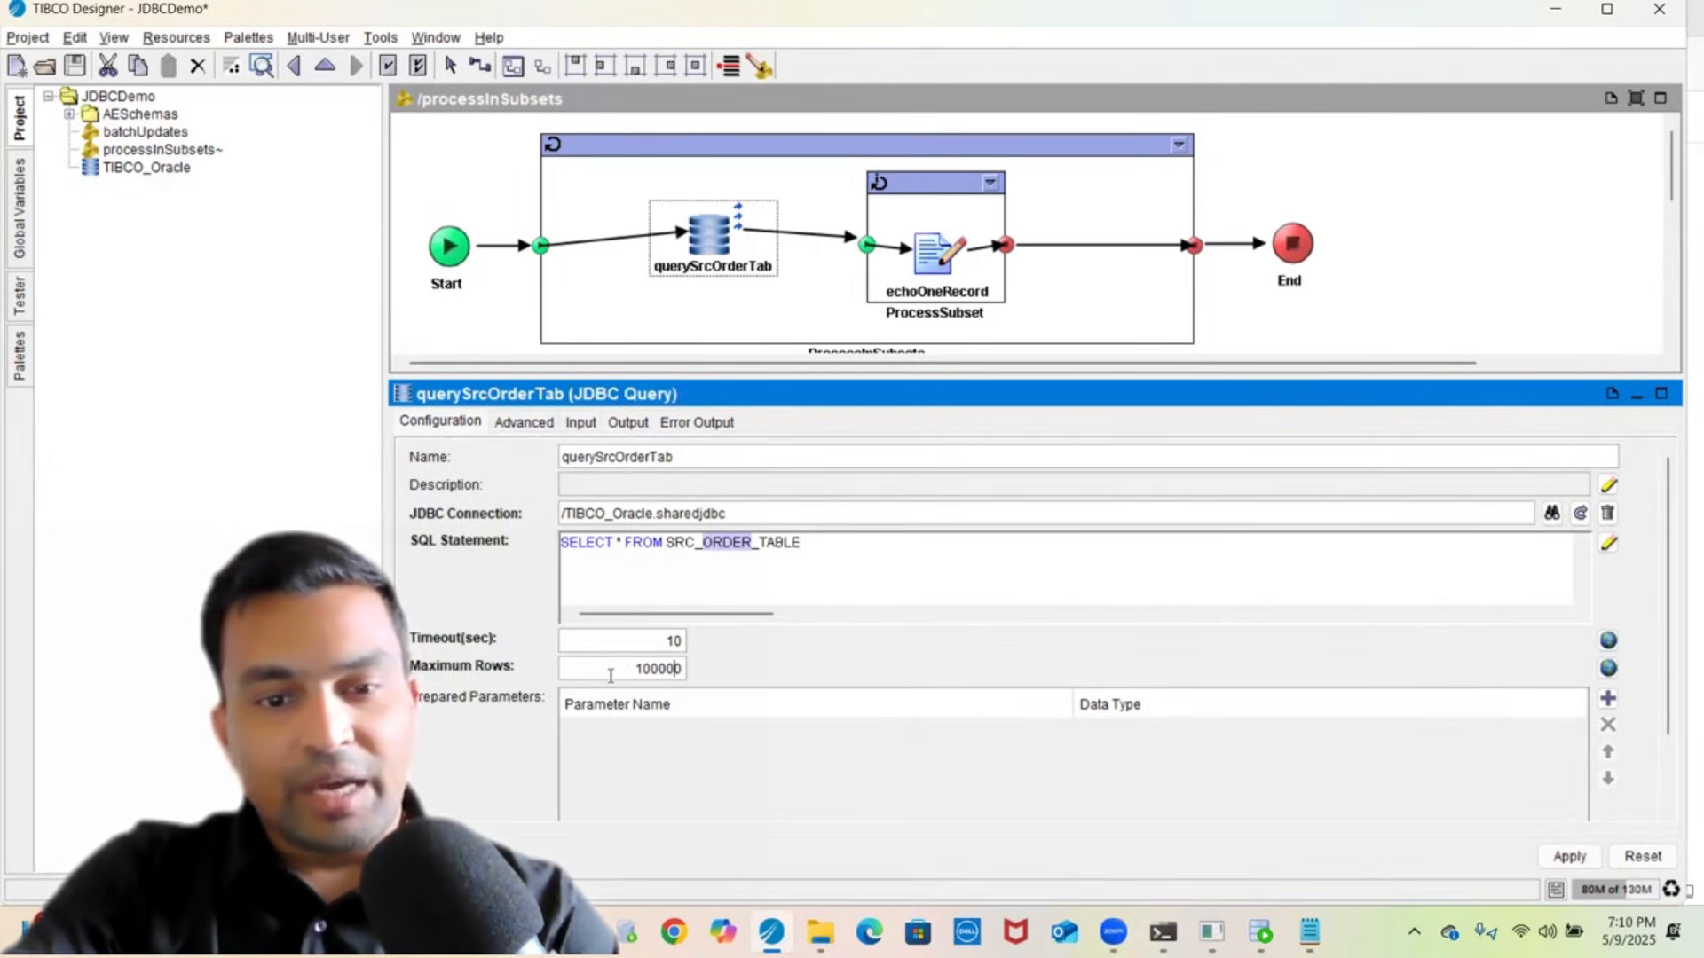
key(BackSpace)
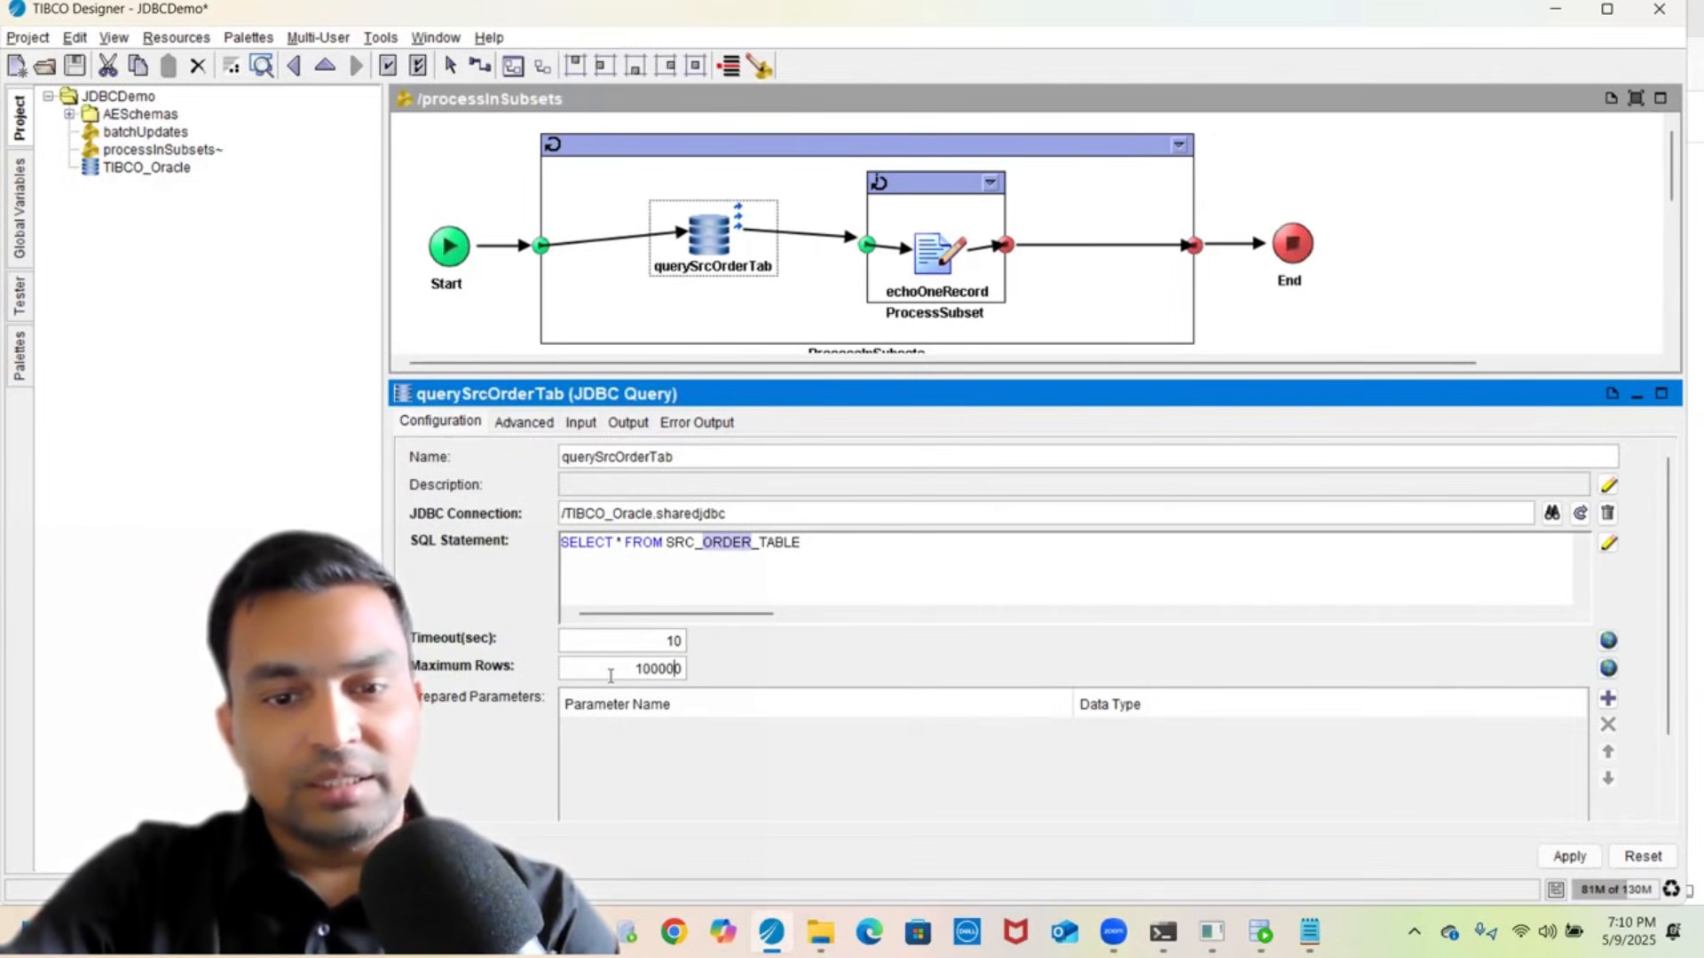
key(BackSpace)
key(BackSpace)
key(BackSpace)
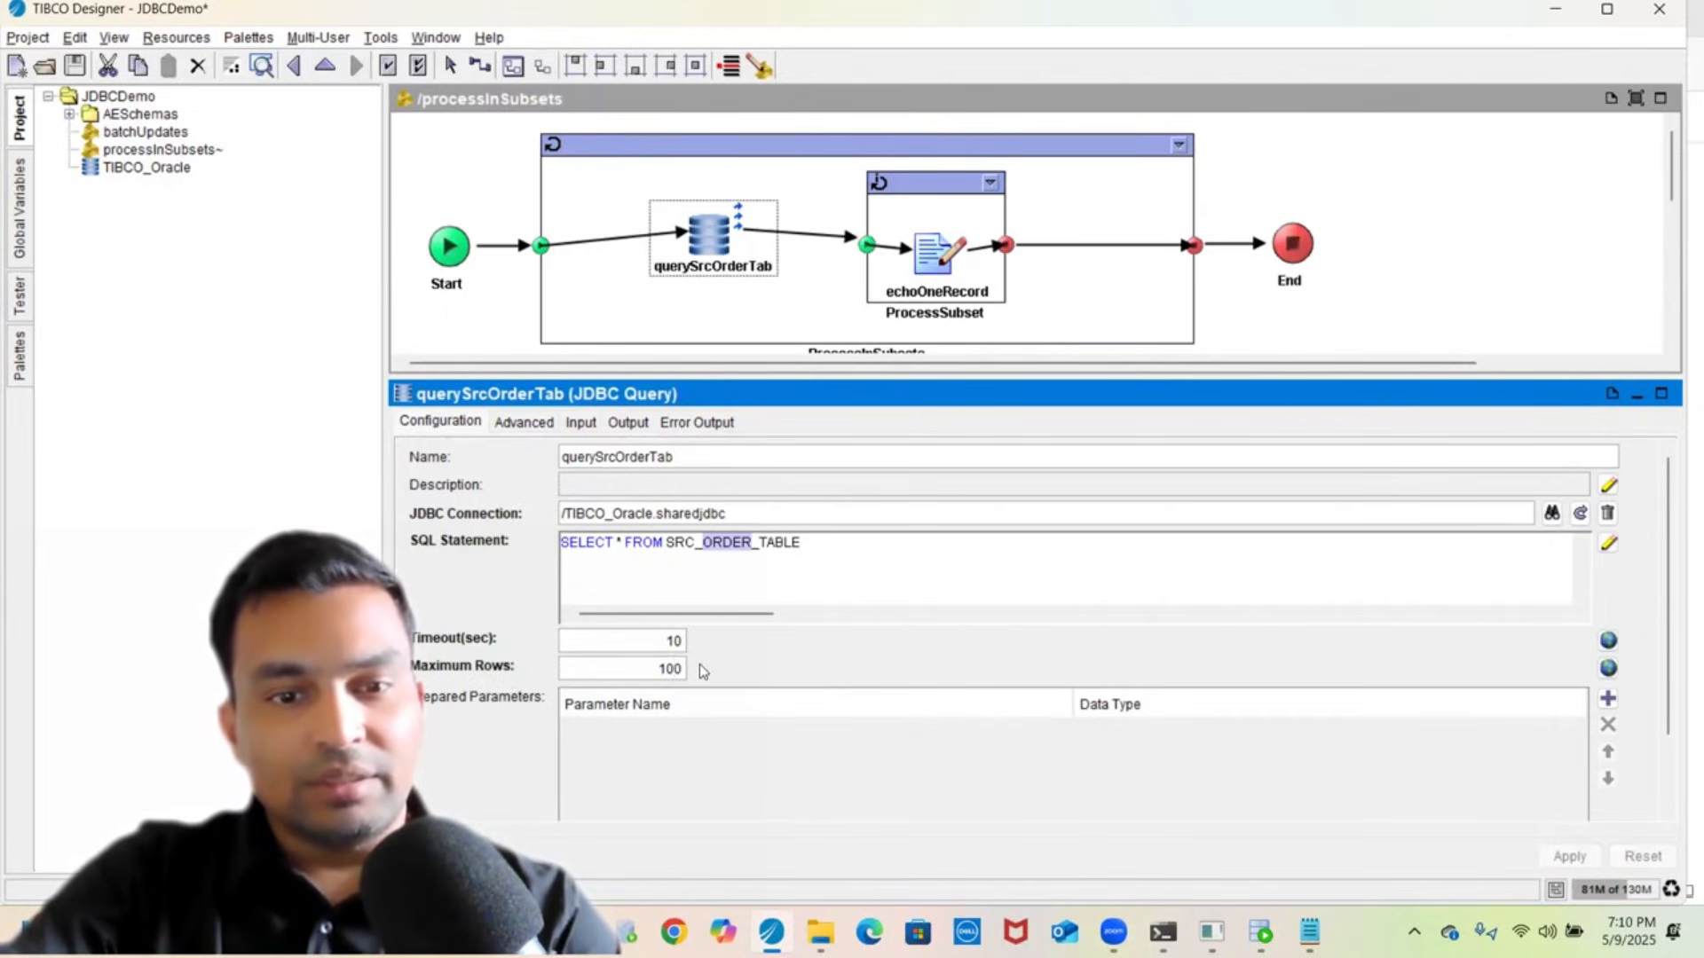
- Show the query's subsetSize input mapped to SUBSET_SIZE, with the global variables listed alongside
click(582, 424)
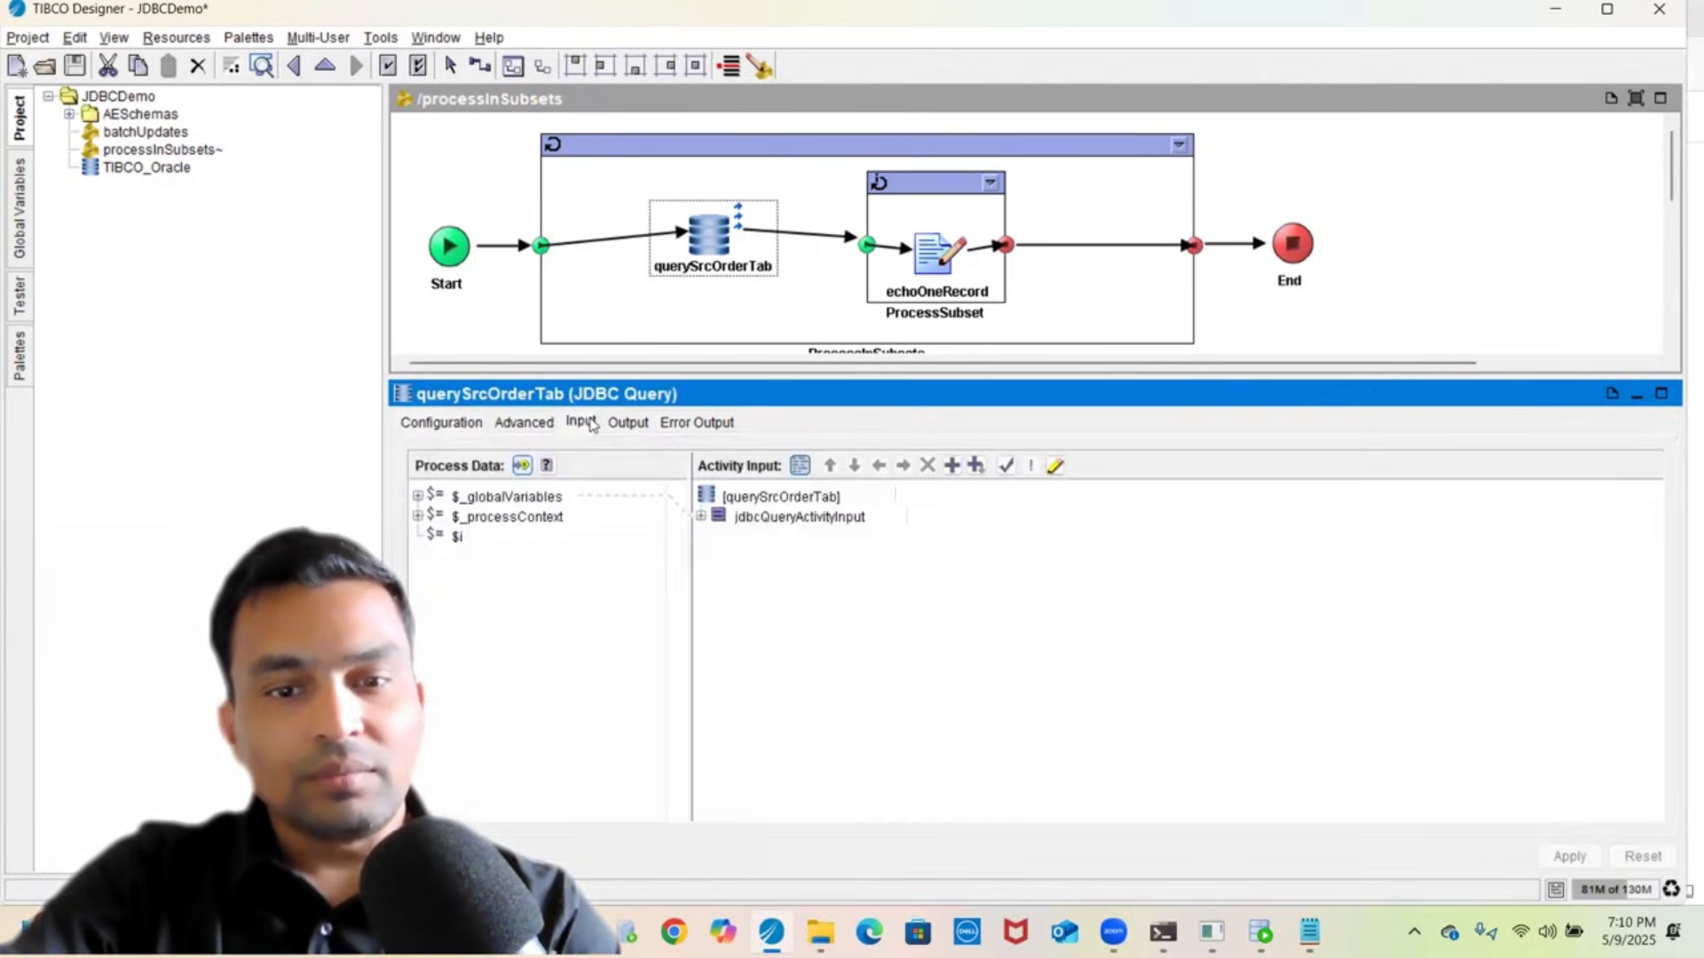
double_click(768, 520)
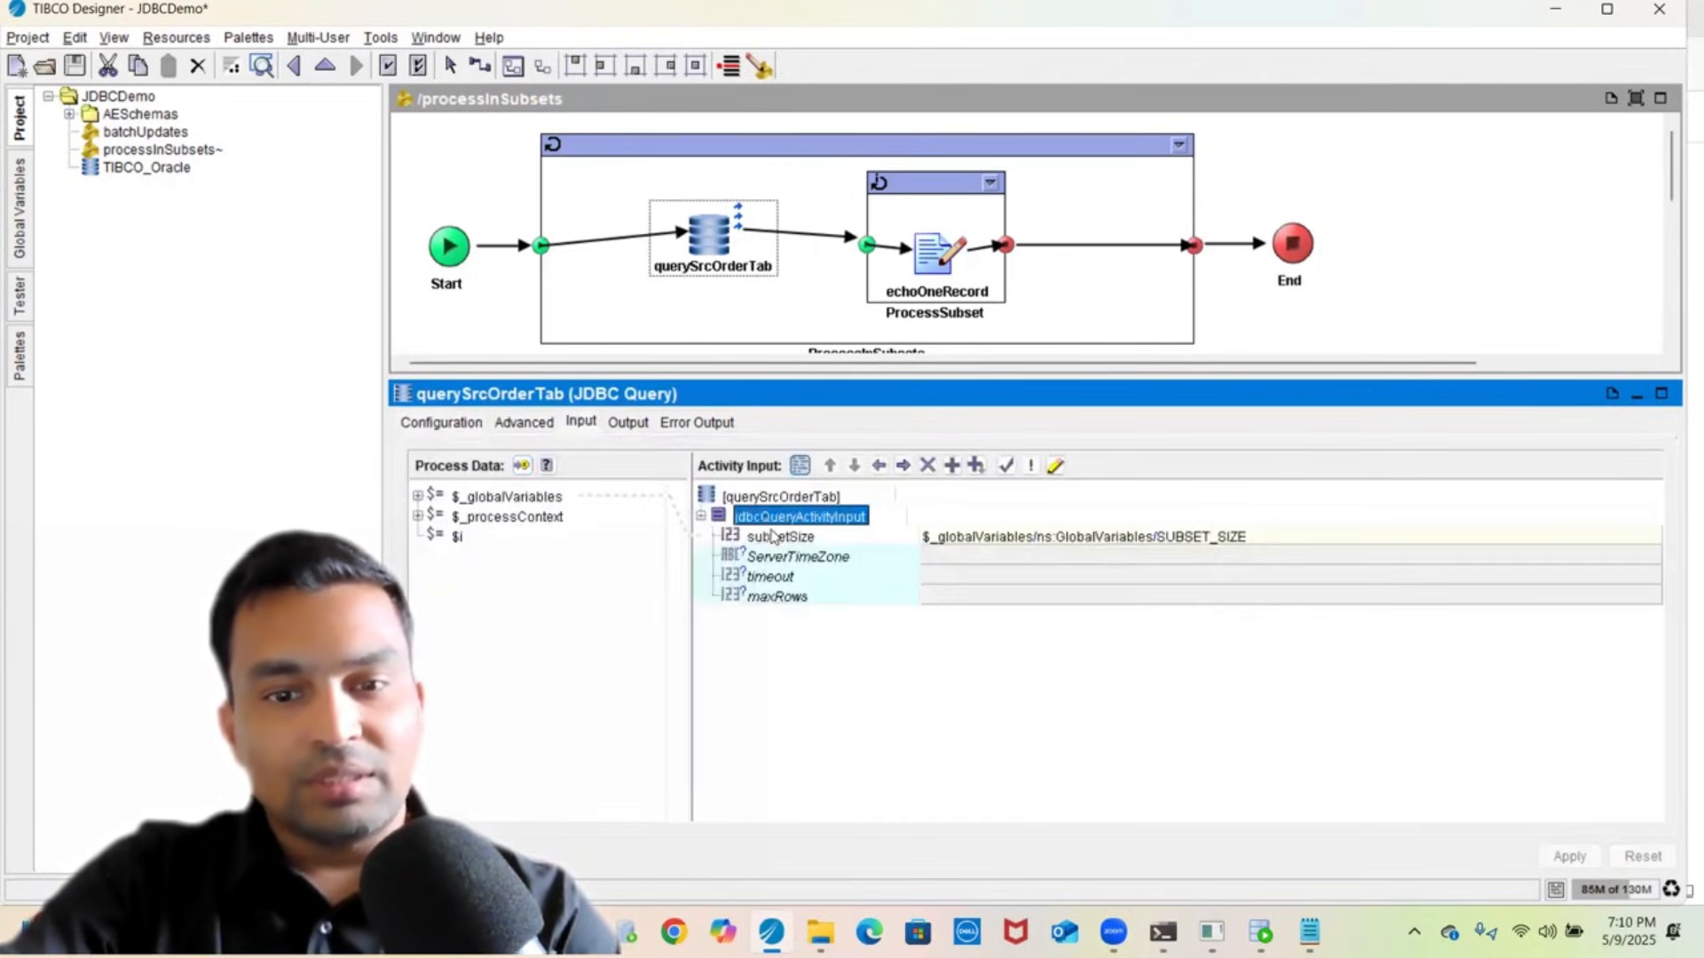
click(773, 539)
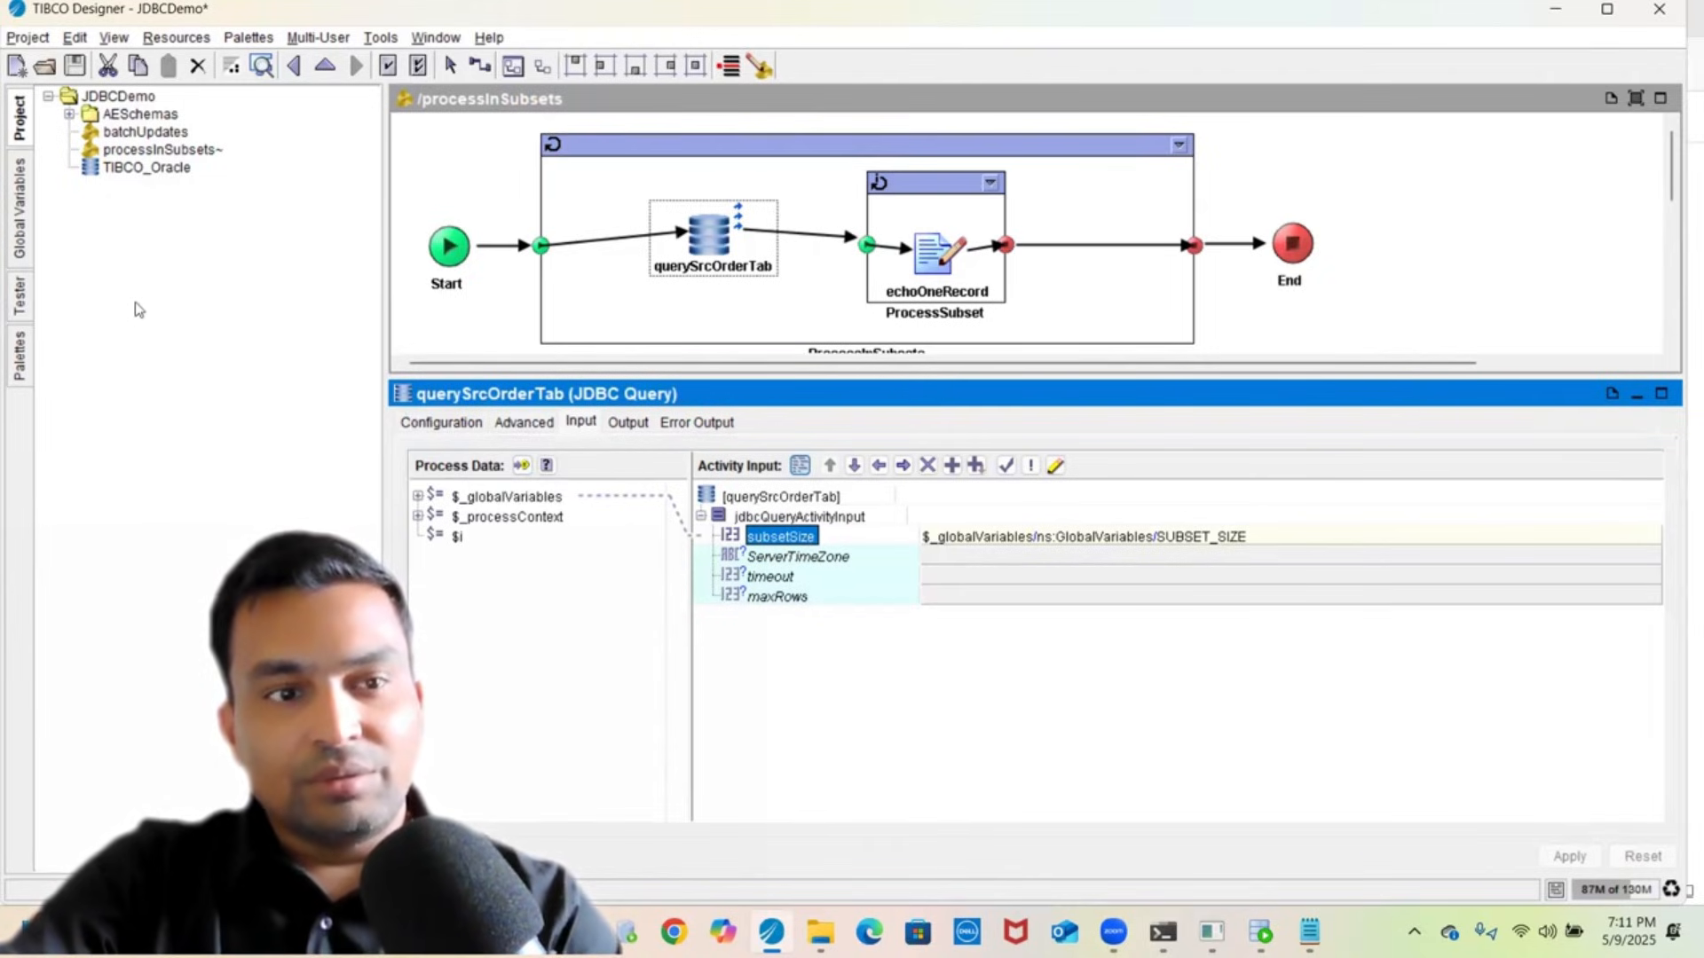
click(19, 240)
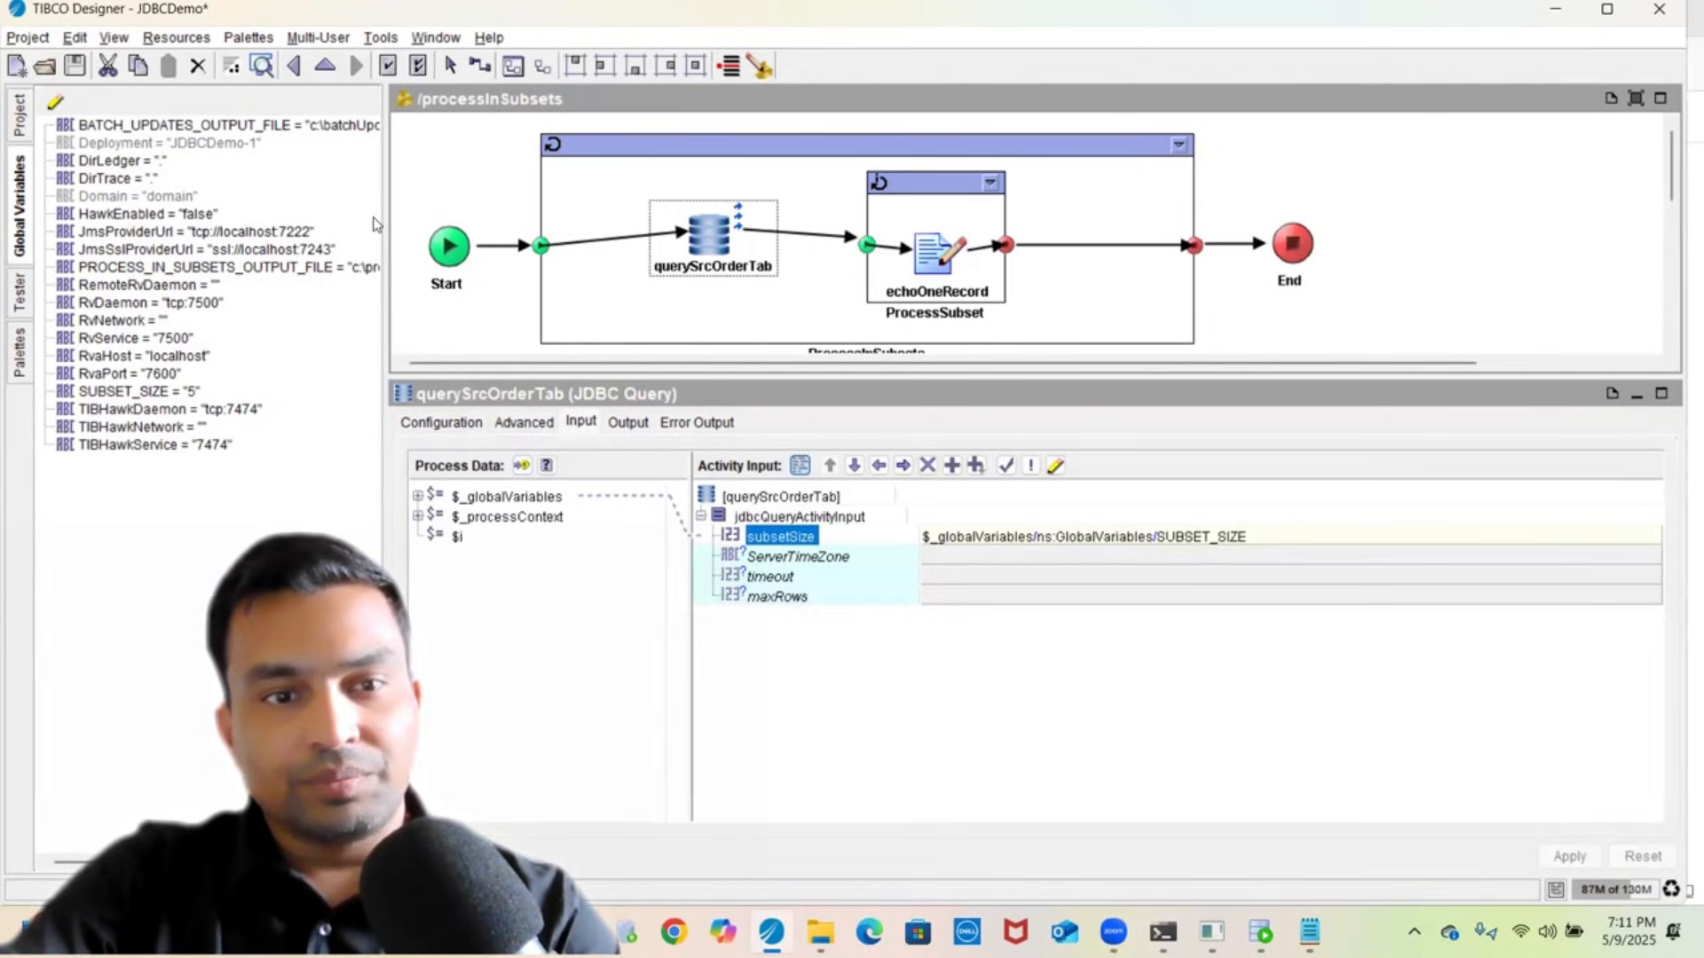
- Widen the global variables list, select SUBSET_SIZE, and enlarge the query panel
drag(385, 178, 591, 257)
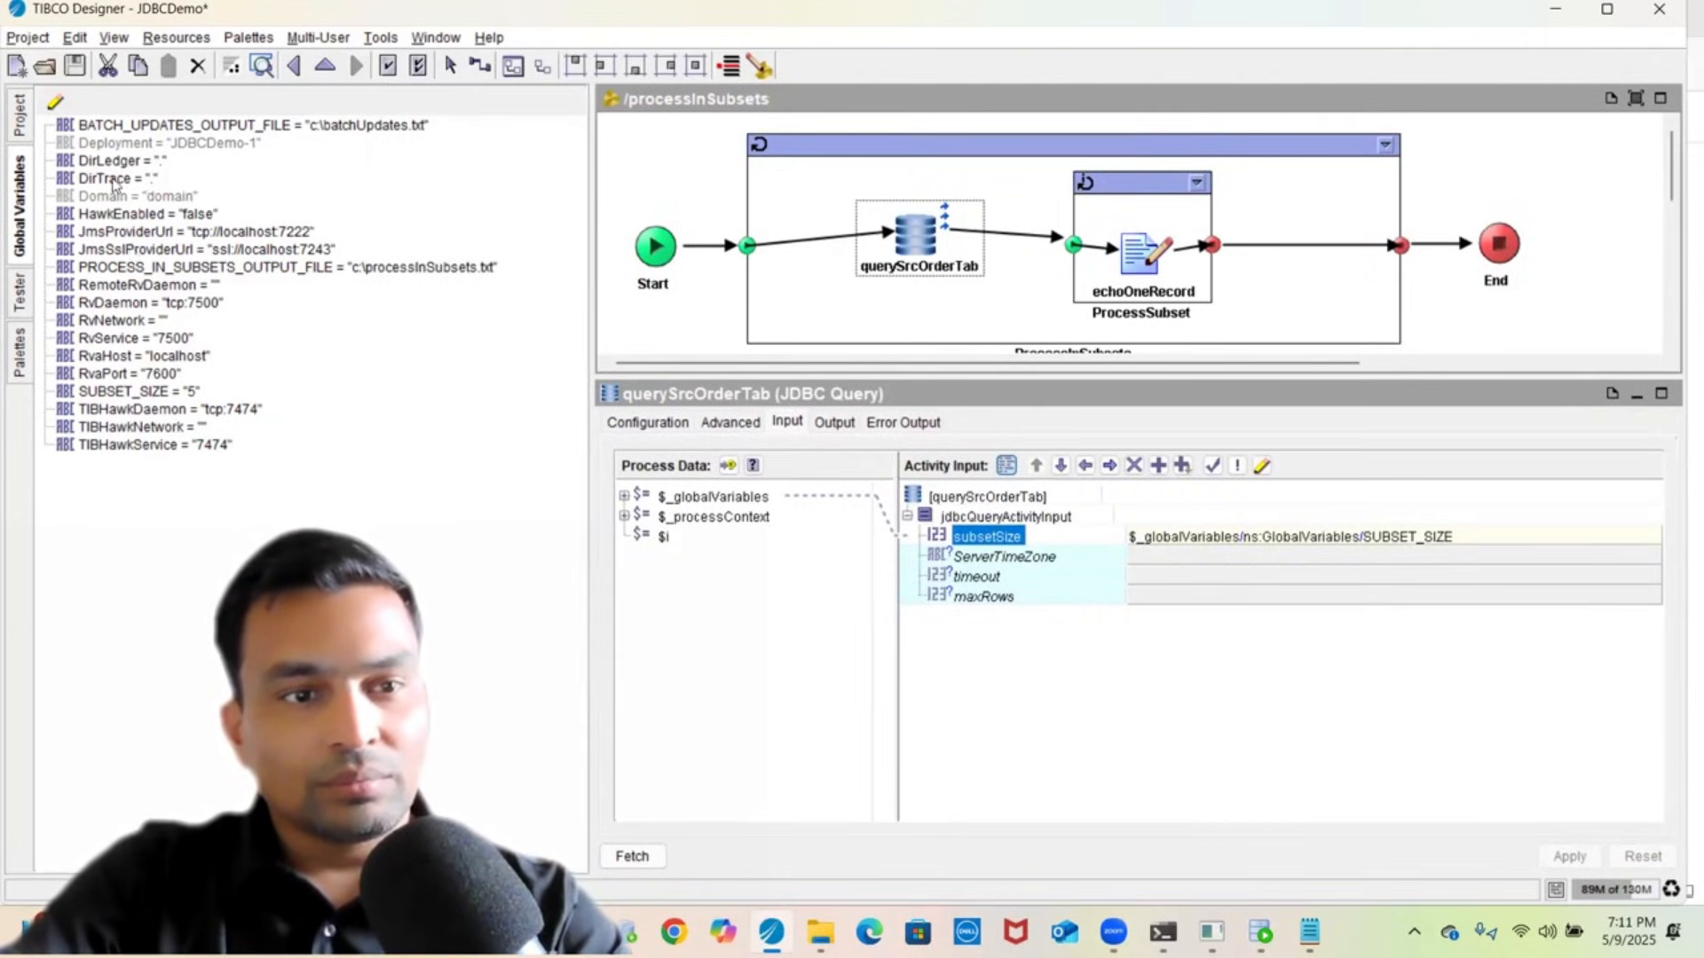
click(125, 392)
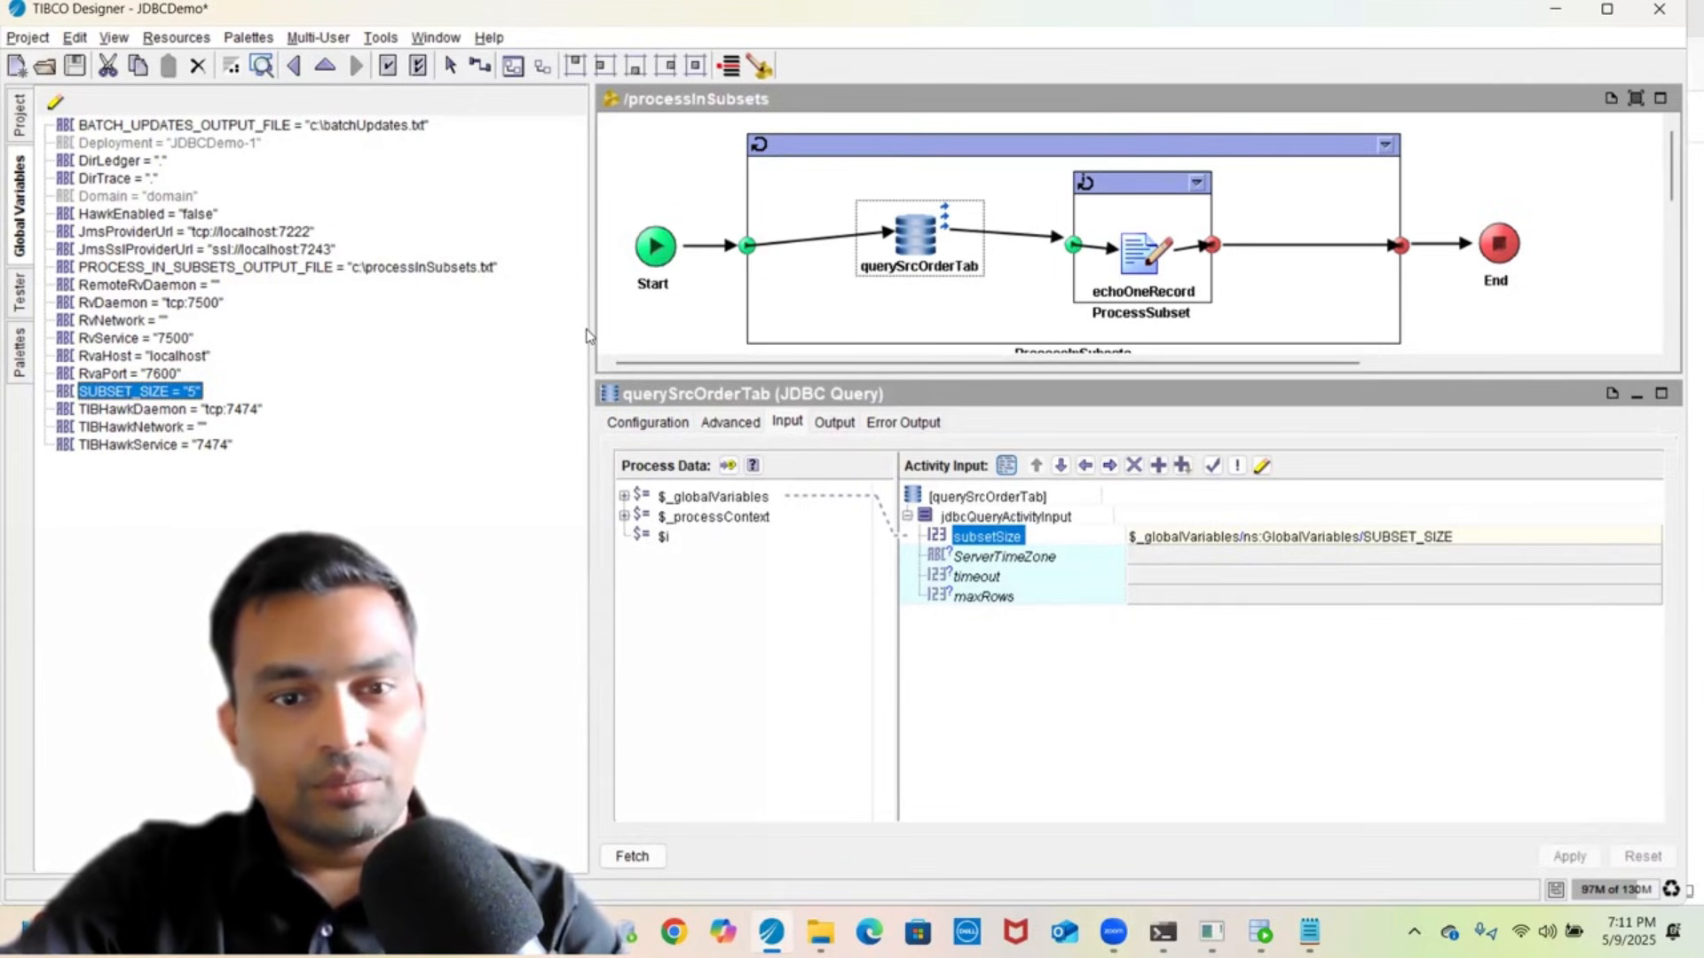
drag(590, 325, 261, 392)
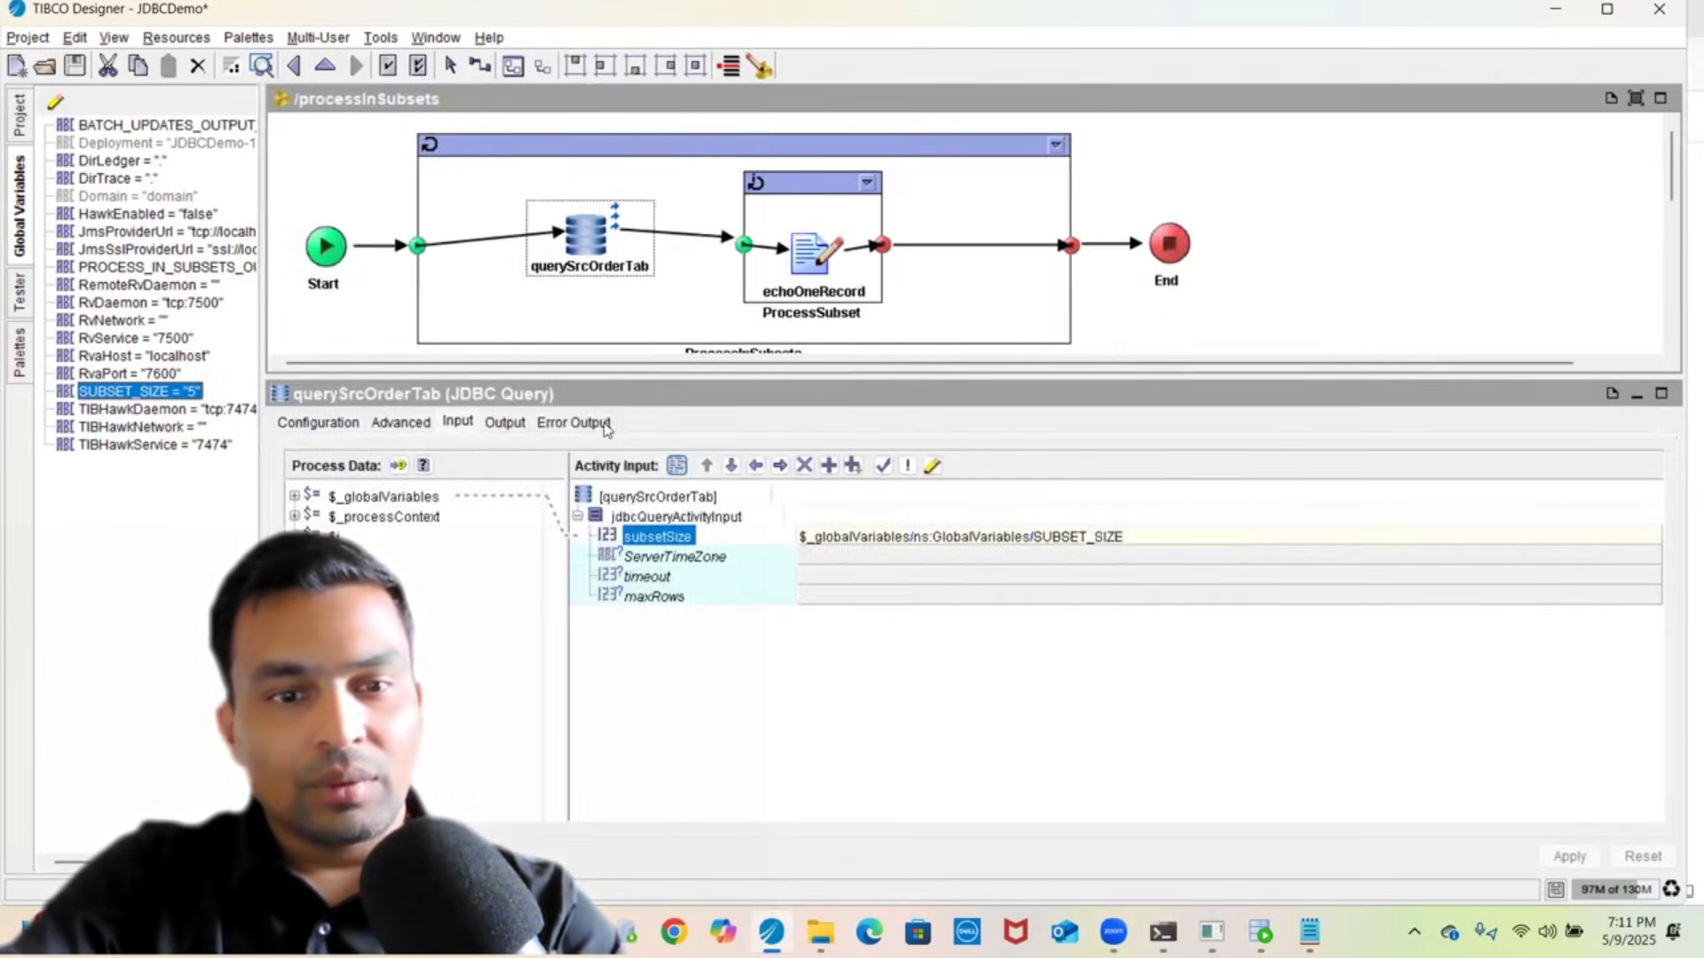
- Review the query's Output, Input and Configuration tabs, finishing on the Advanced tab with Process in Subsets enabled
click(504, 422)
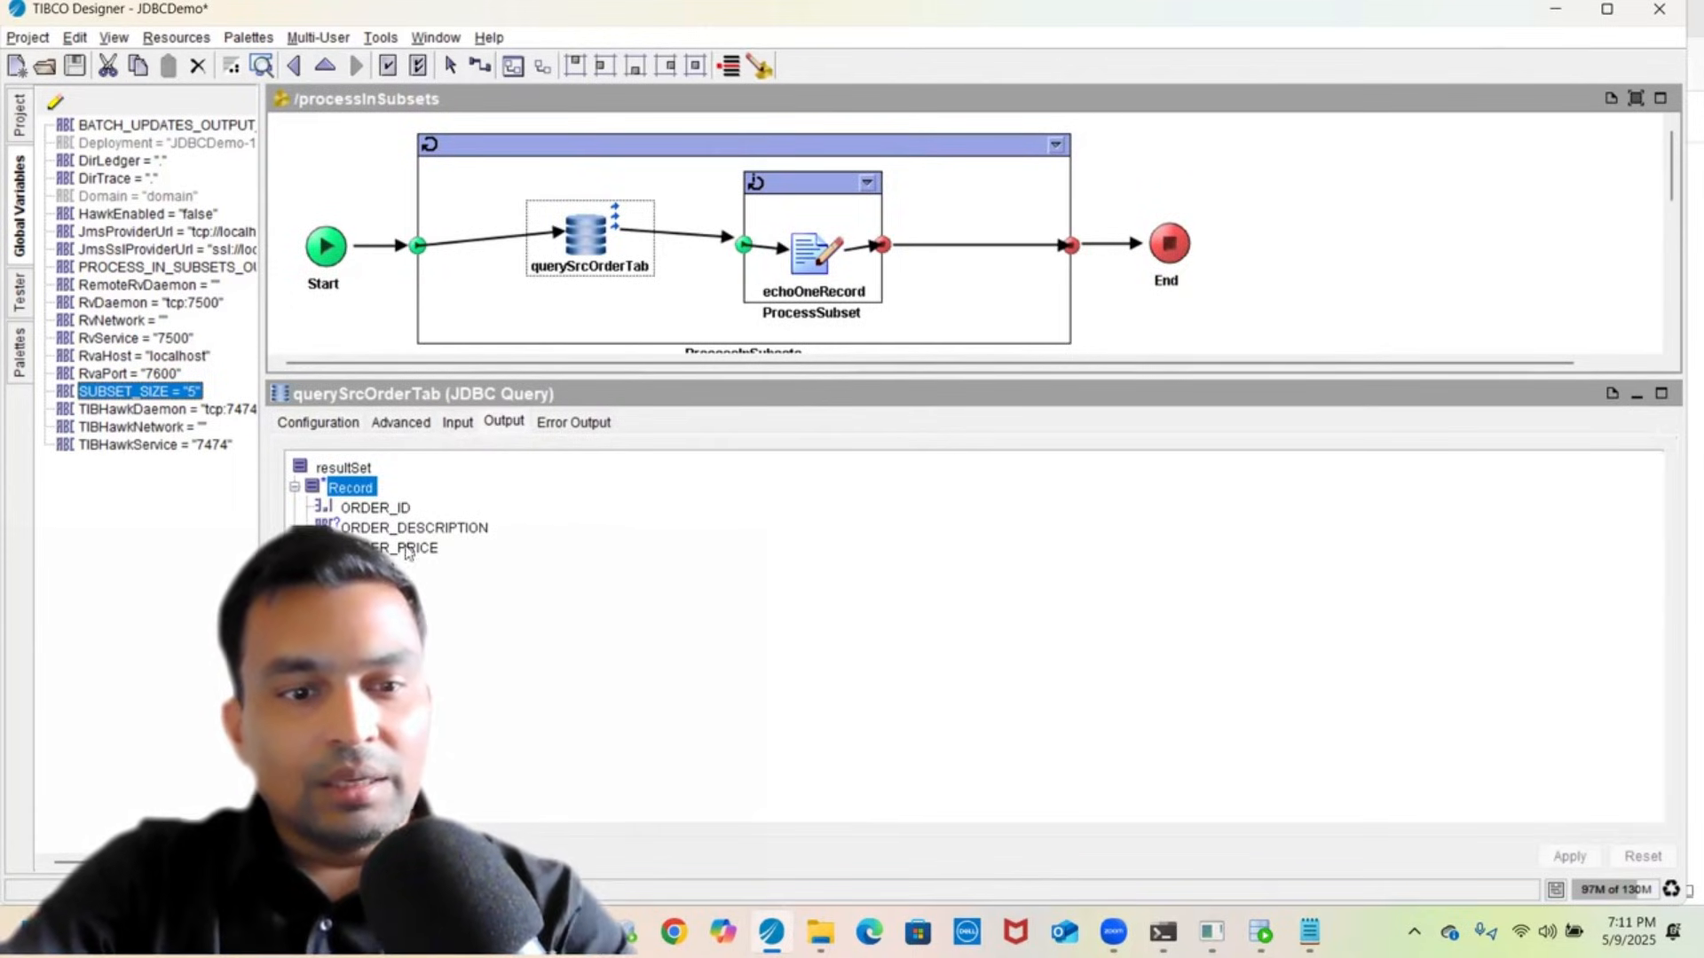
click(458, 424)
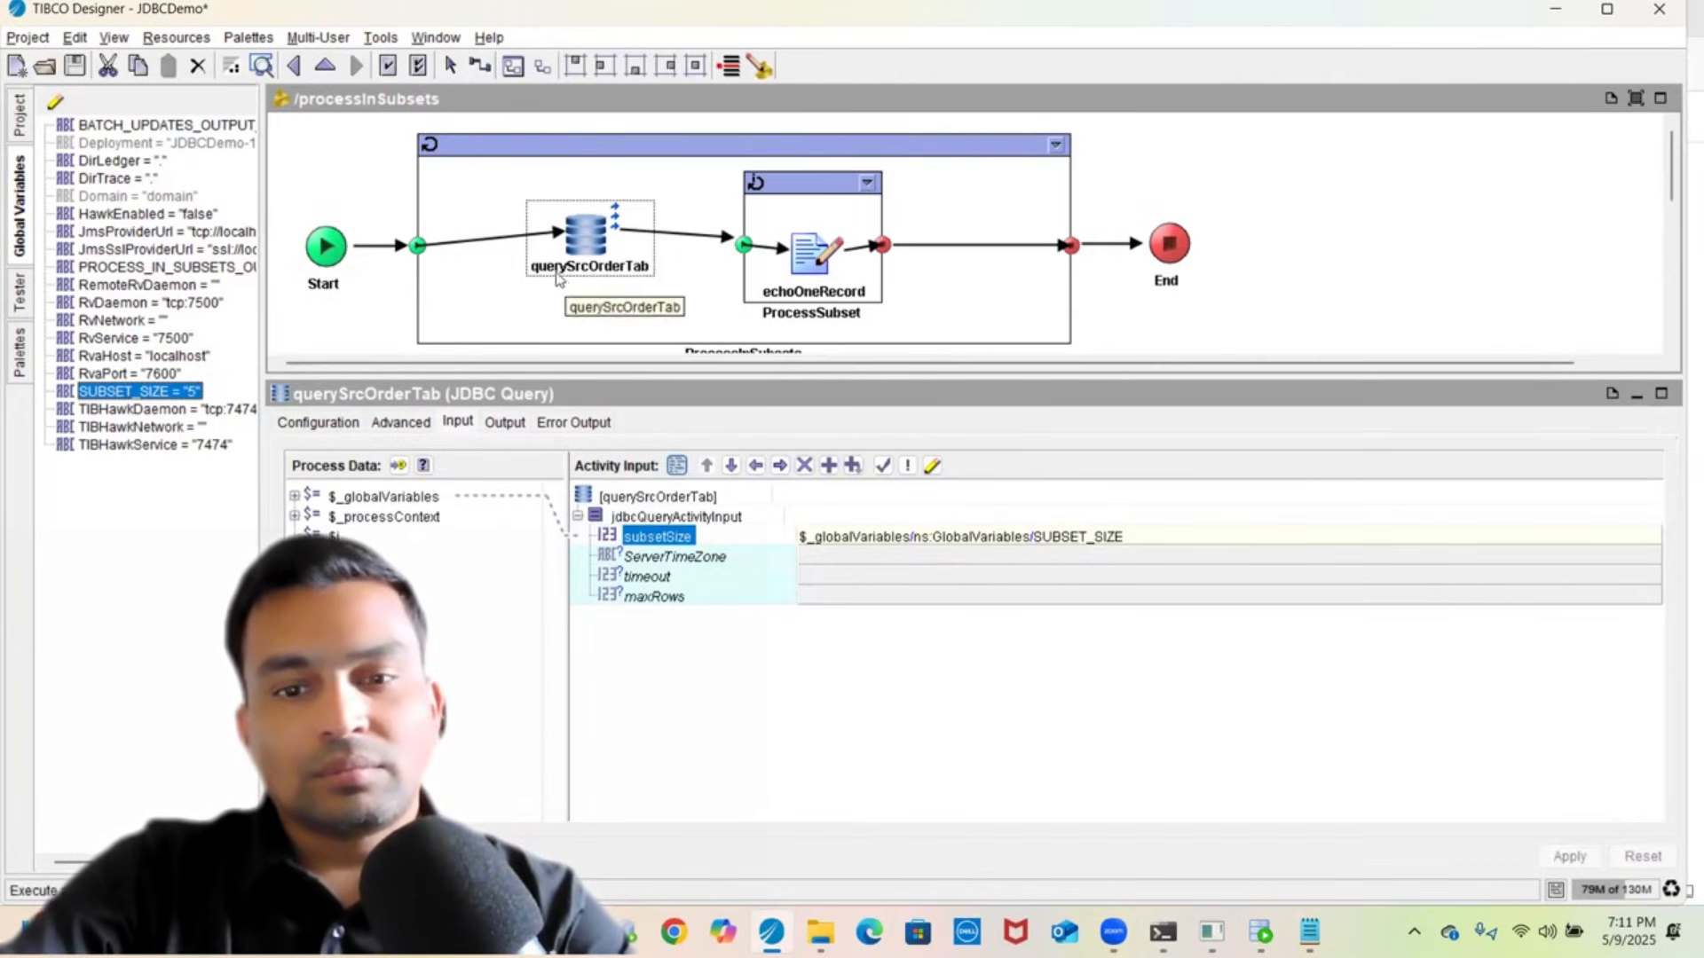
click(336, 424)
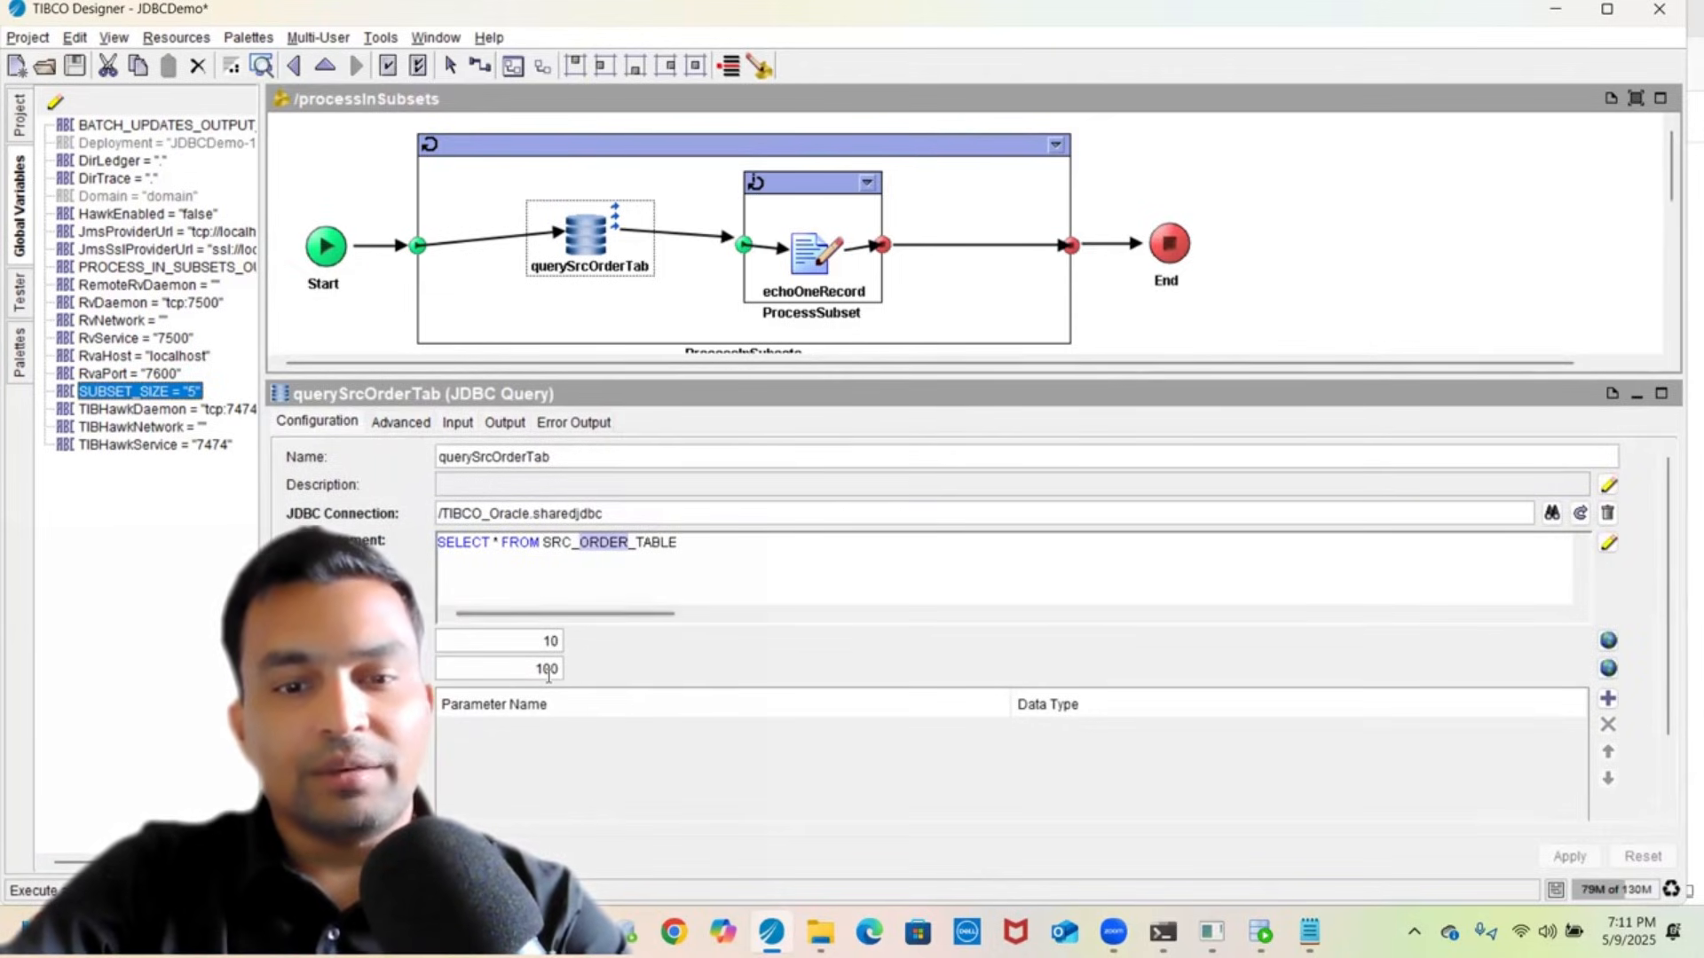
click(458, 422)
click(689, 535)
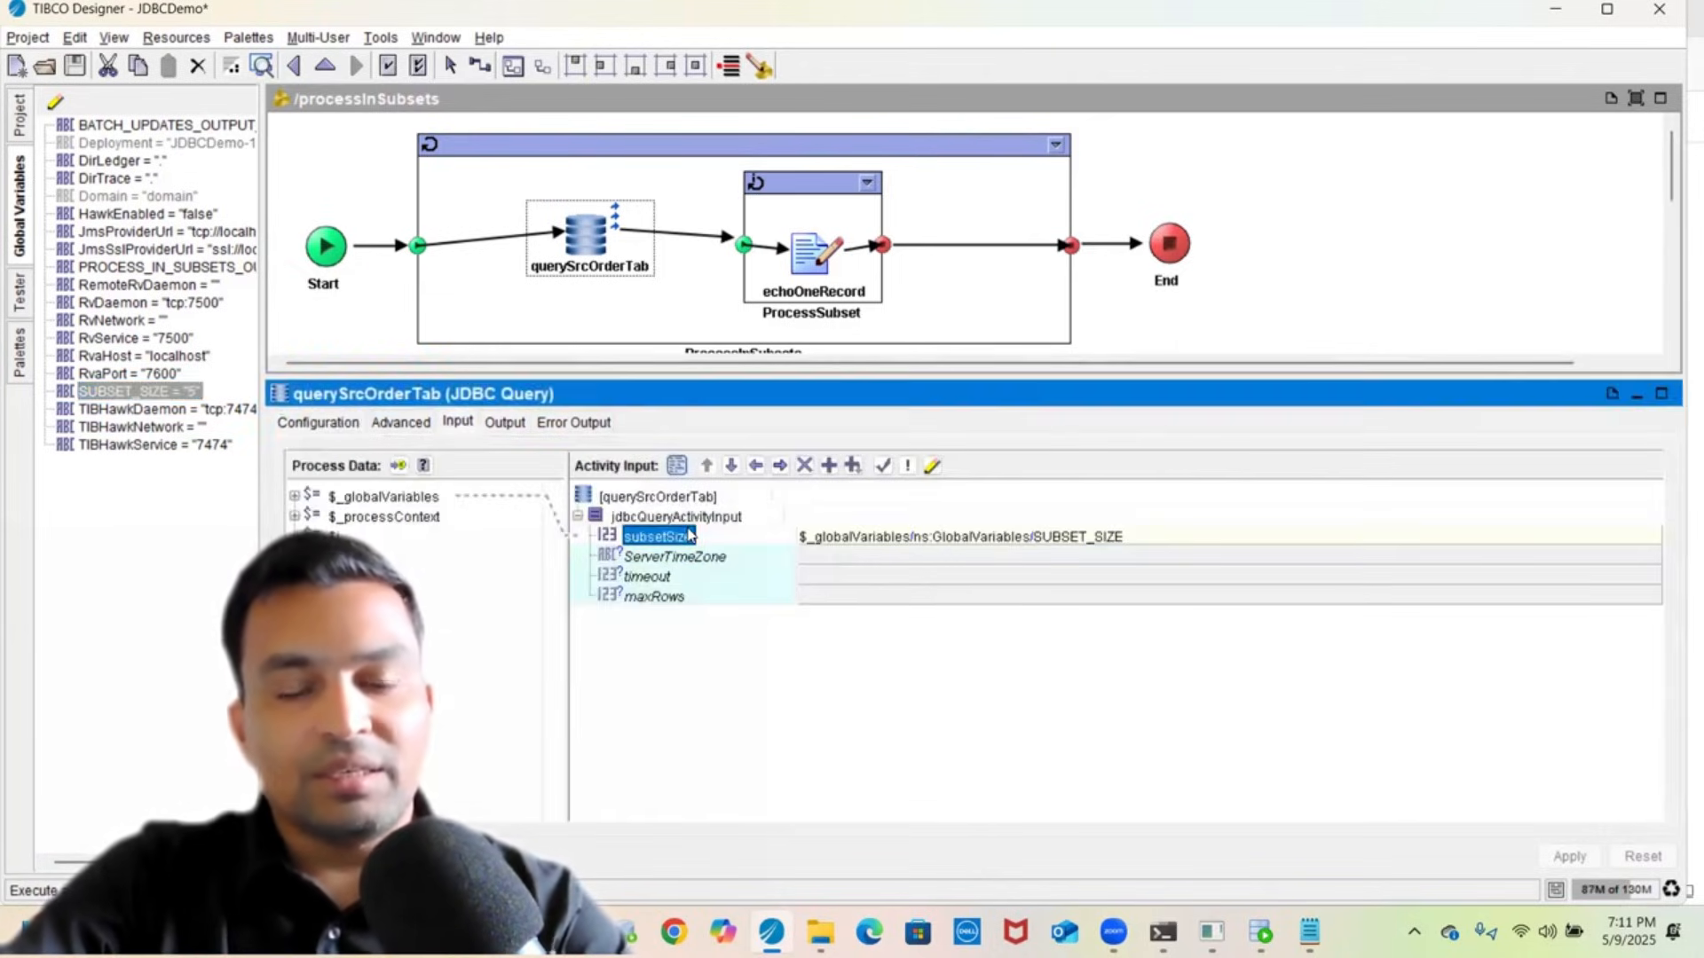
click(319, 424)
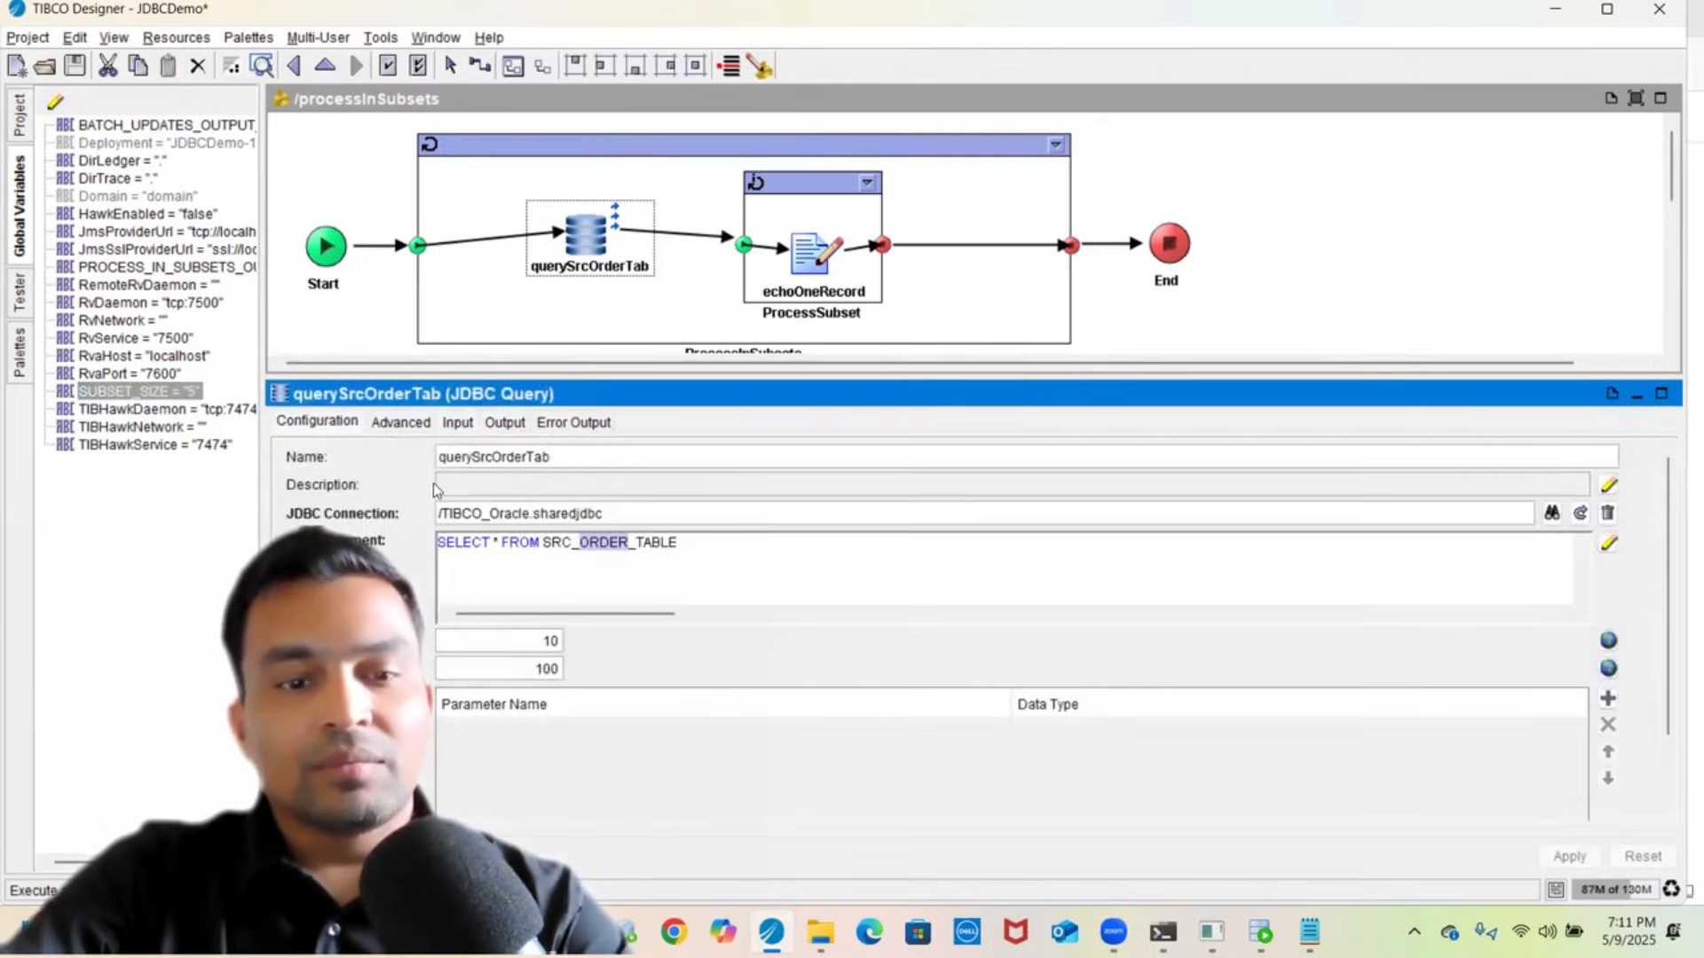
scroll(424, 652, down, 1)
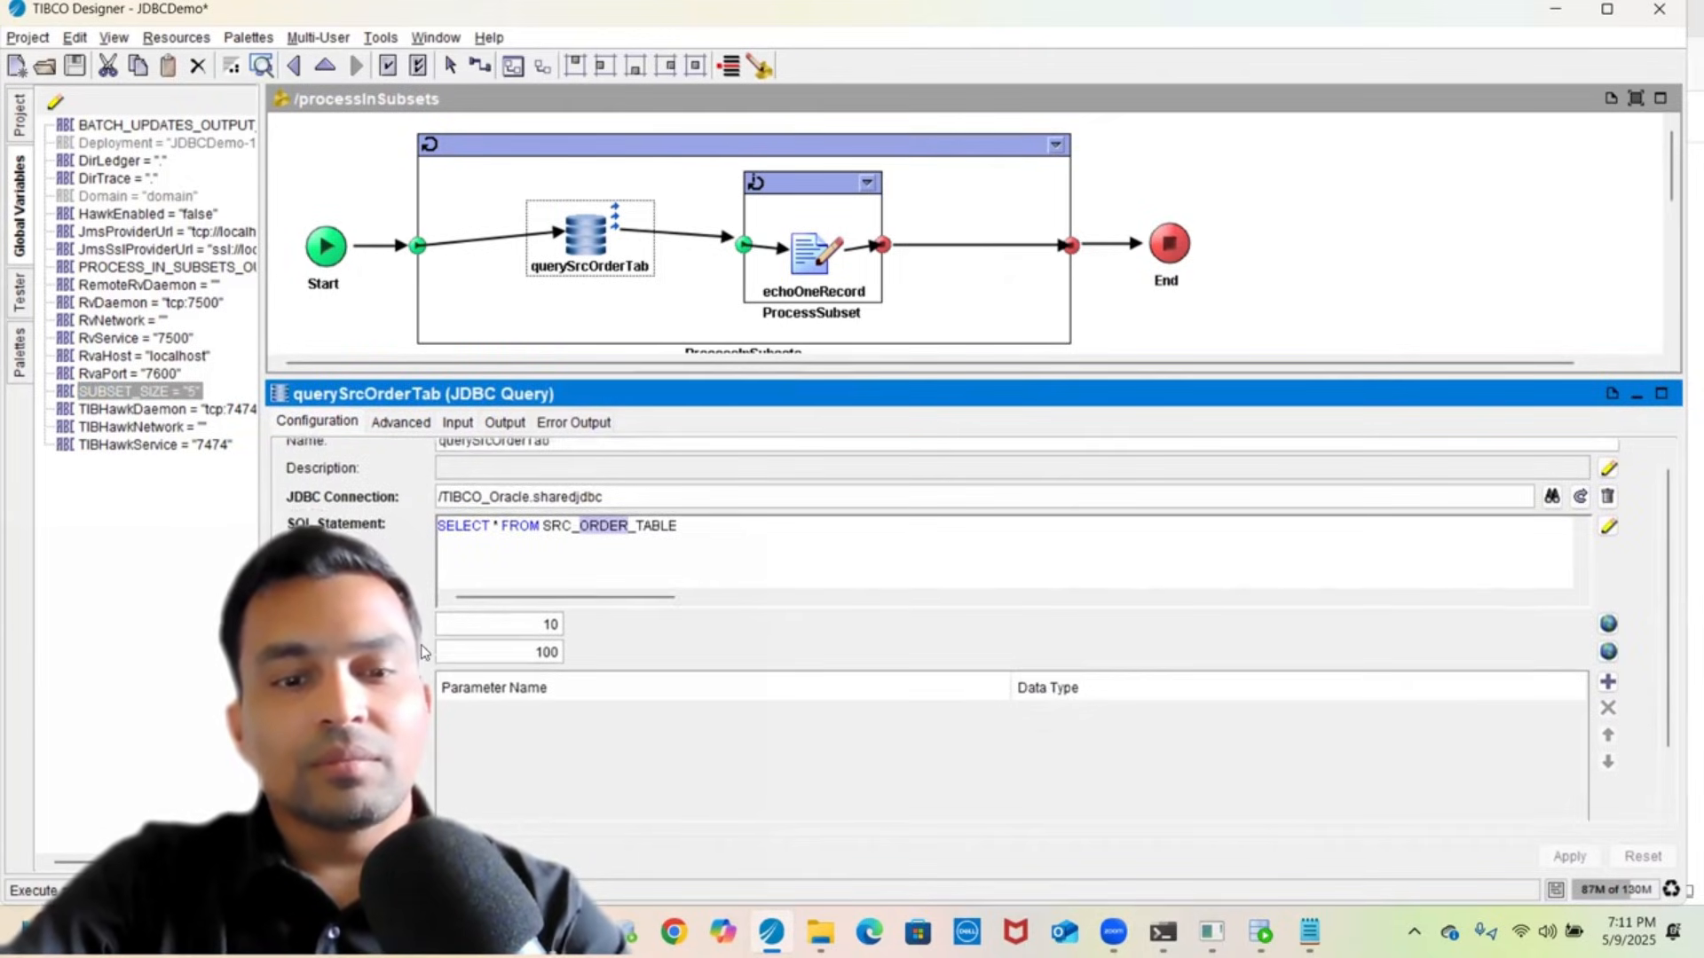
click(402, 424)
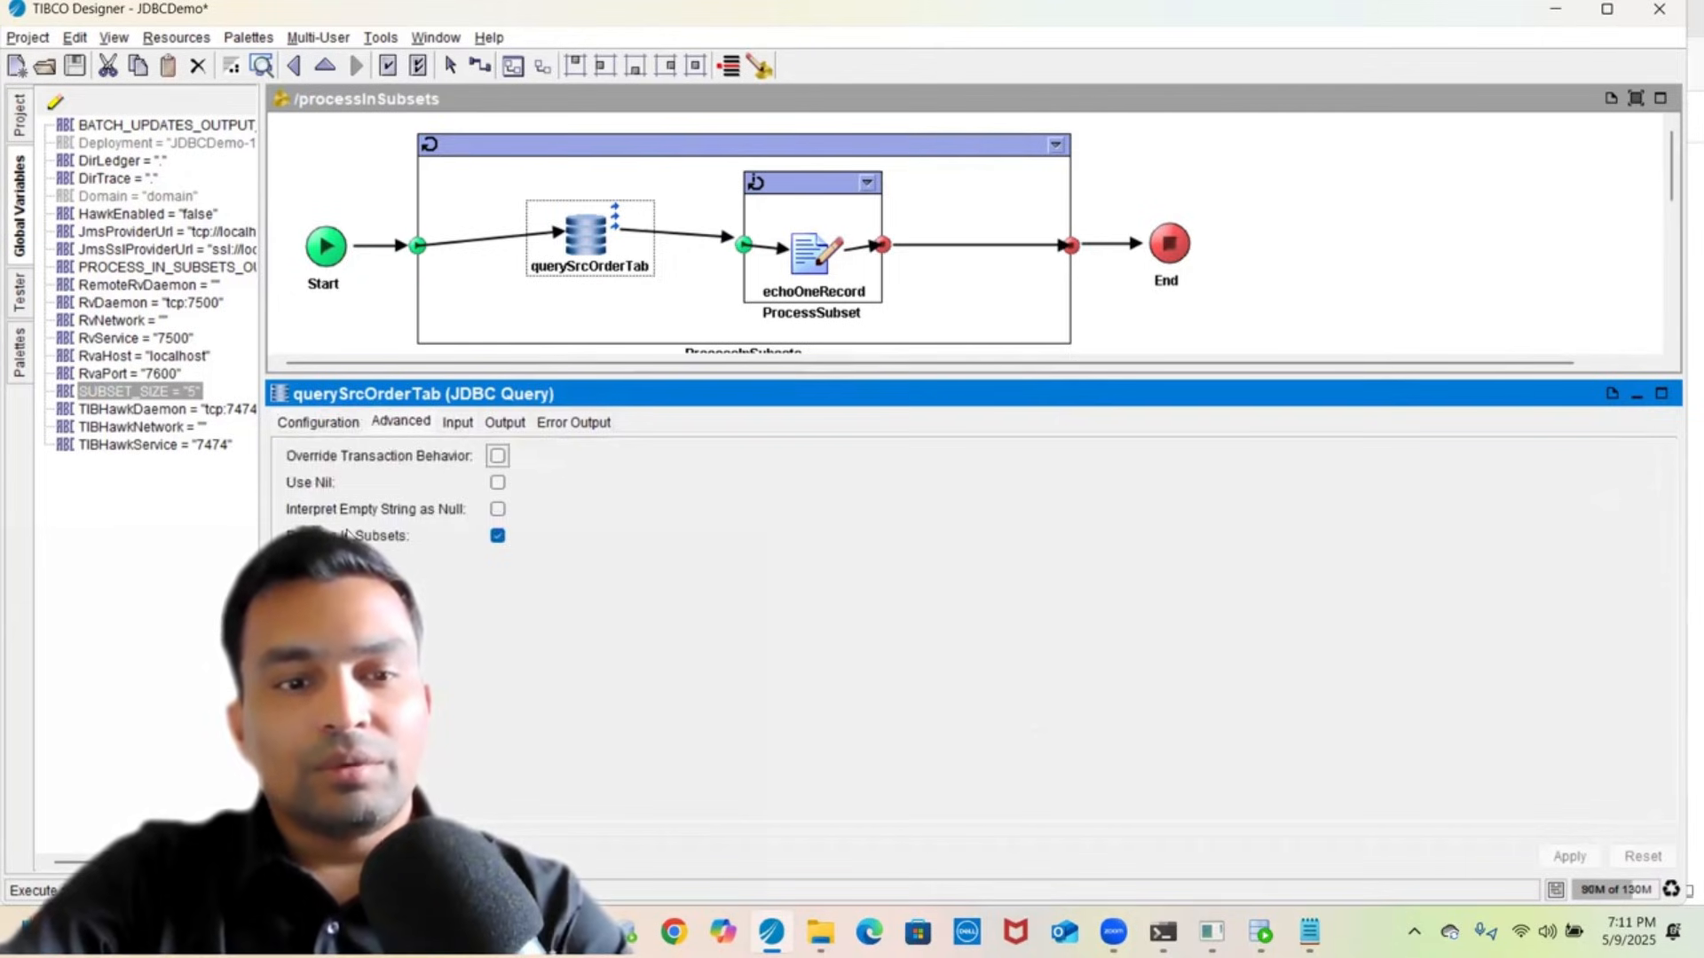
click(458, 425)
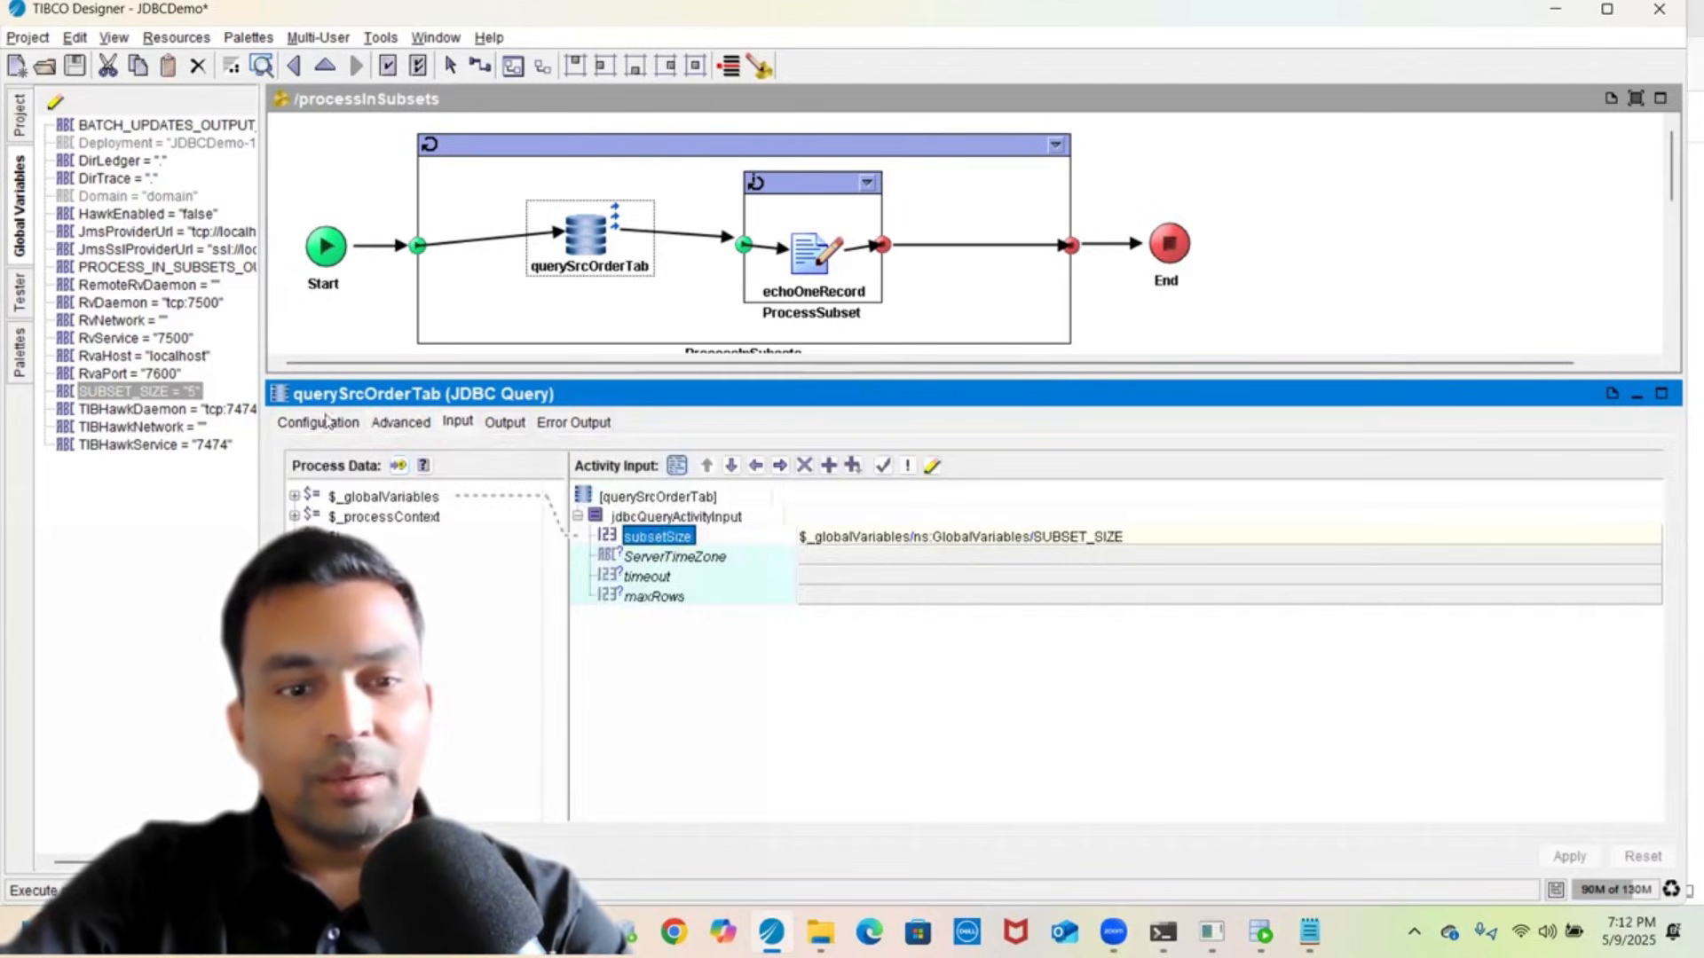
click(402, 424)
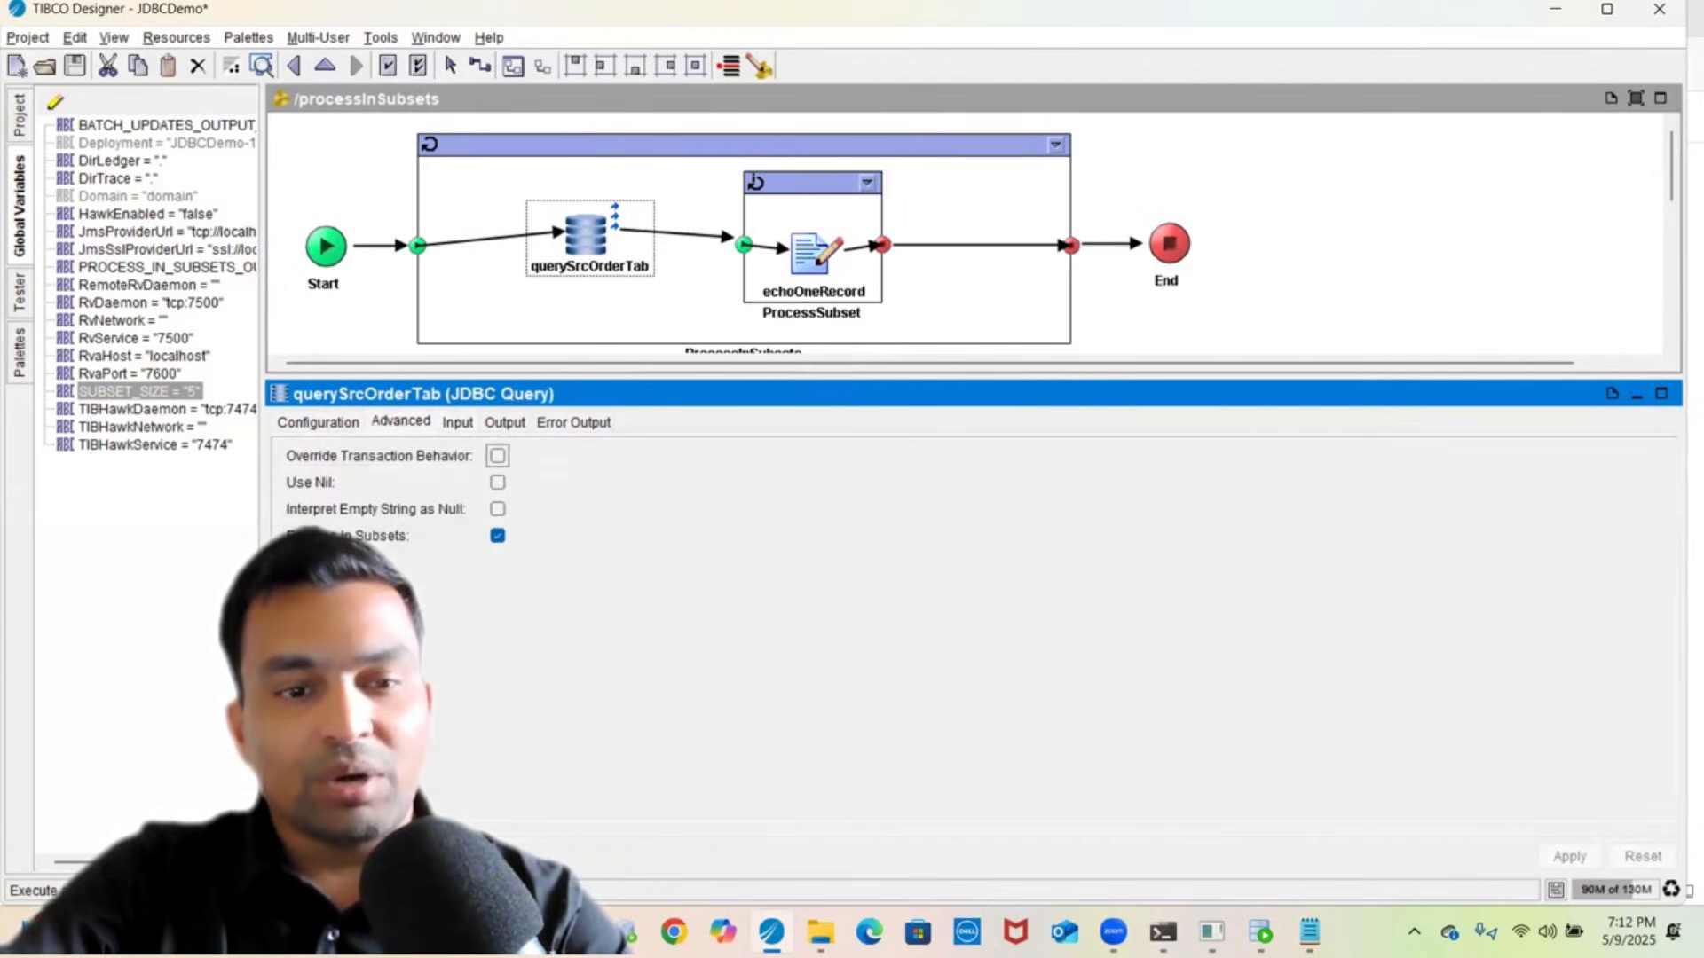
- Turn off Process in Subsets, apply, and delete the subsetSize input mapping
click(497, 538)
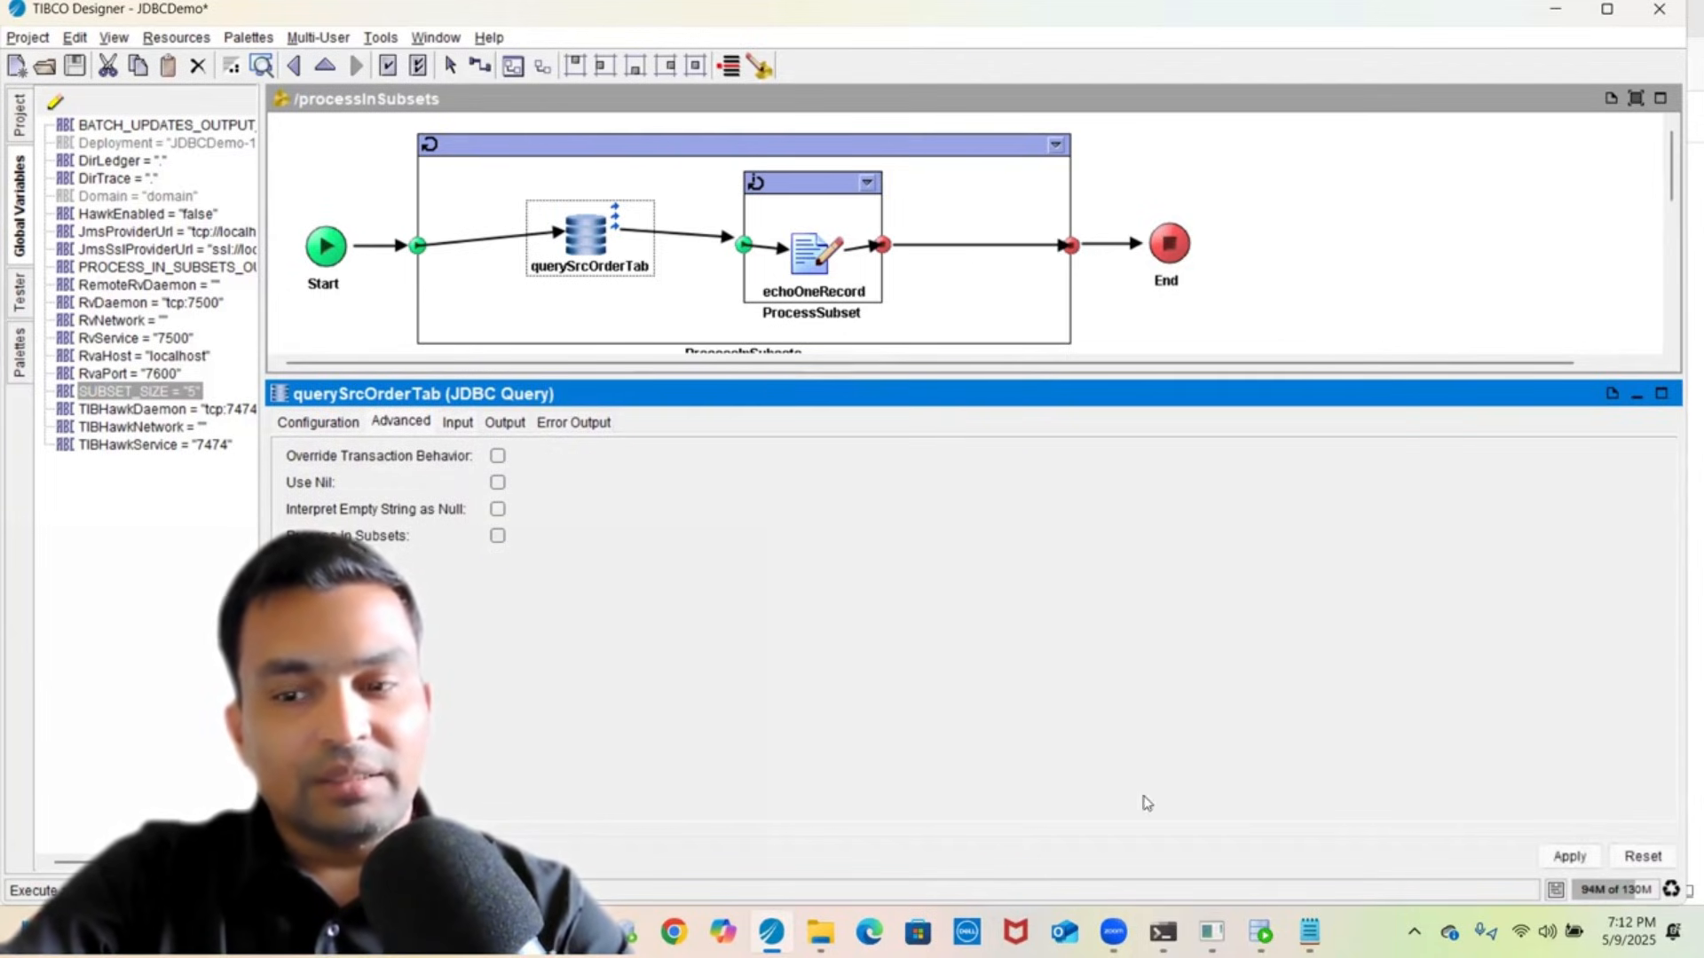
click(1547, 859)
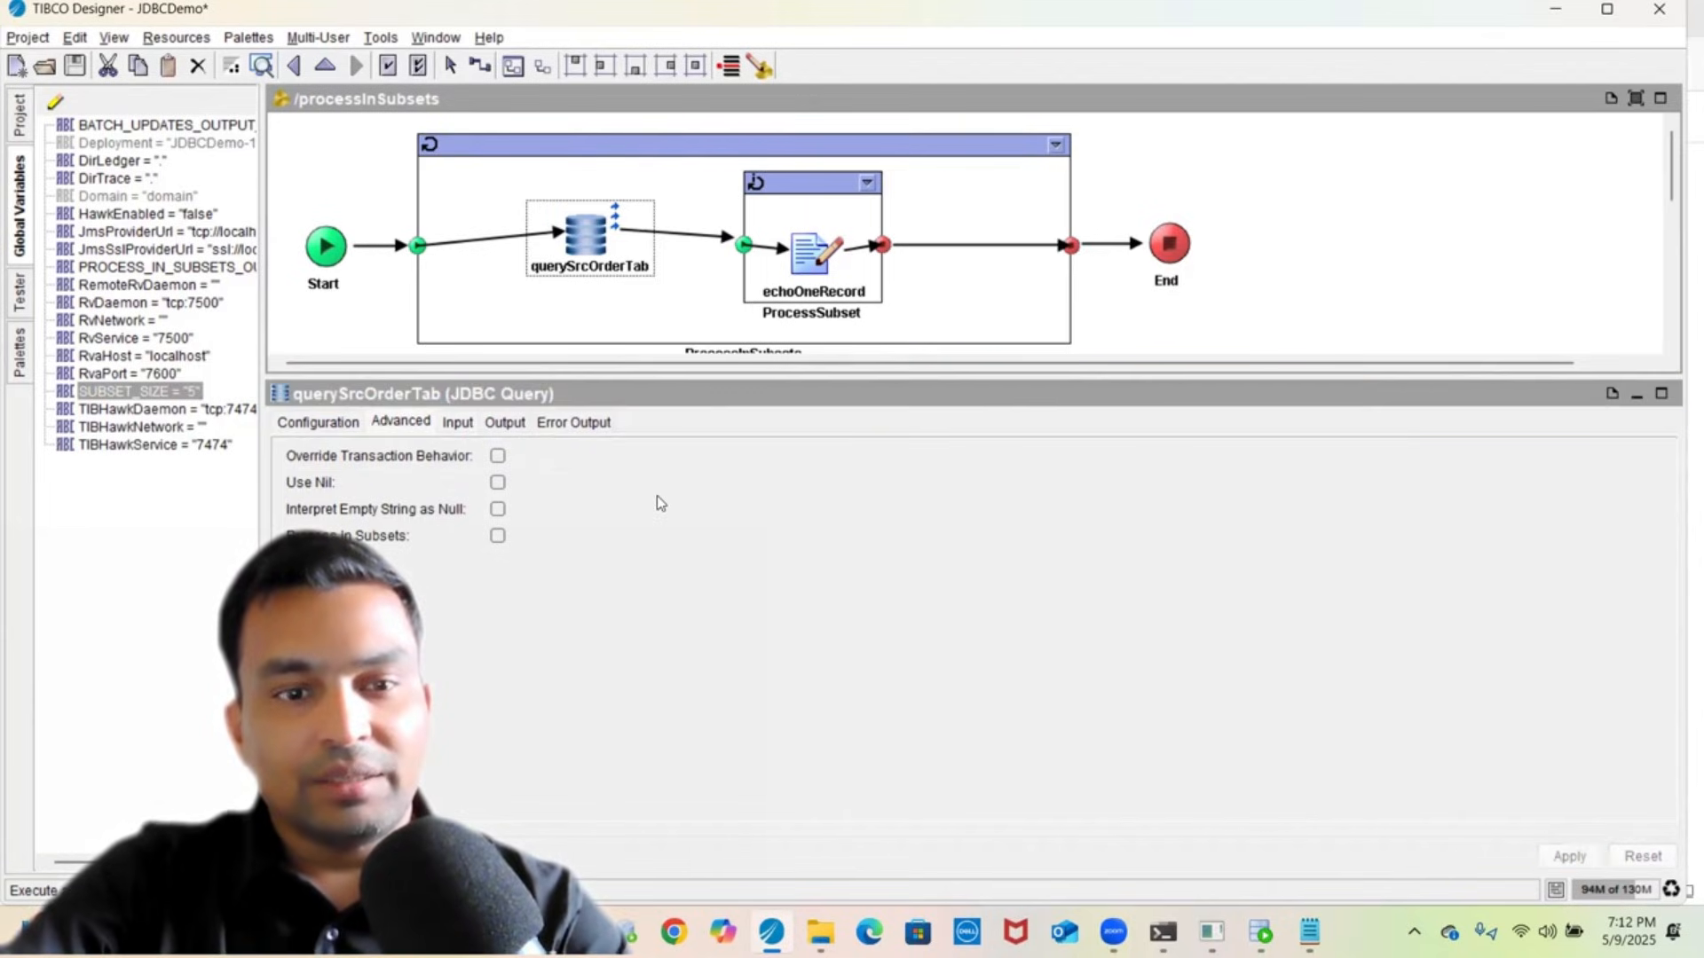
click(458, 425)
double_click(670, 517)
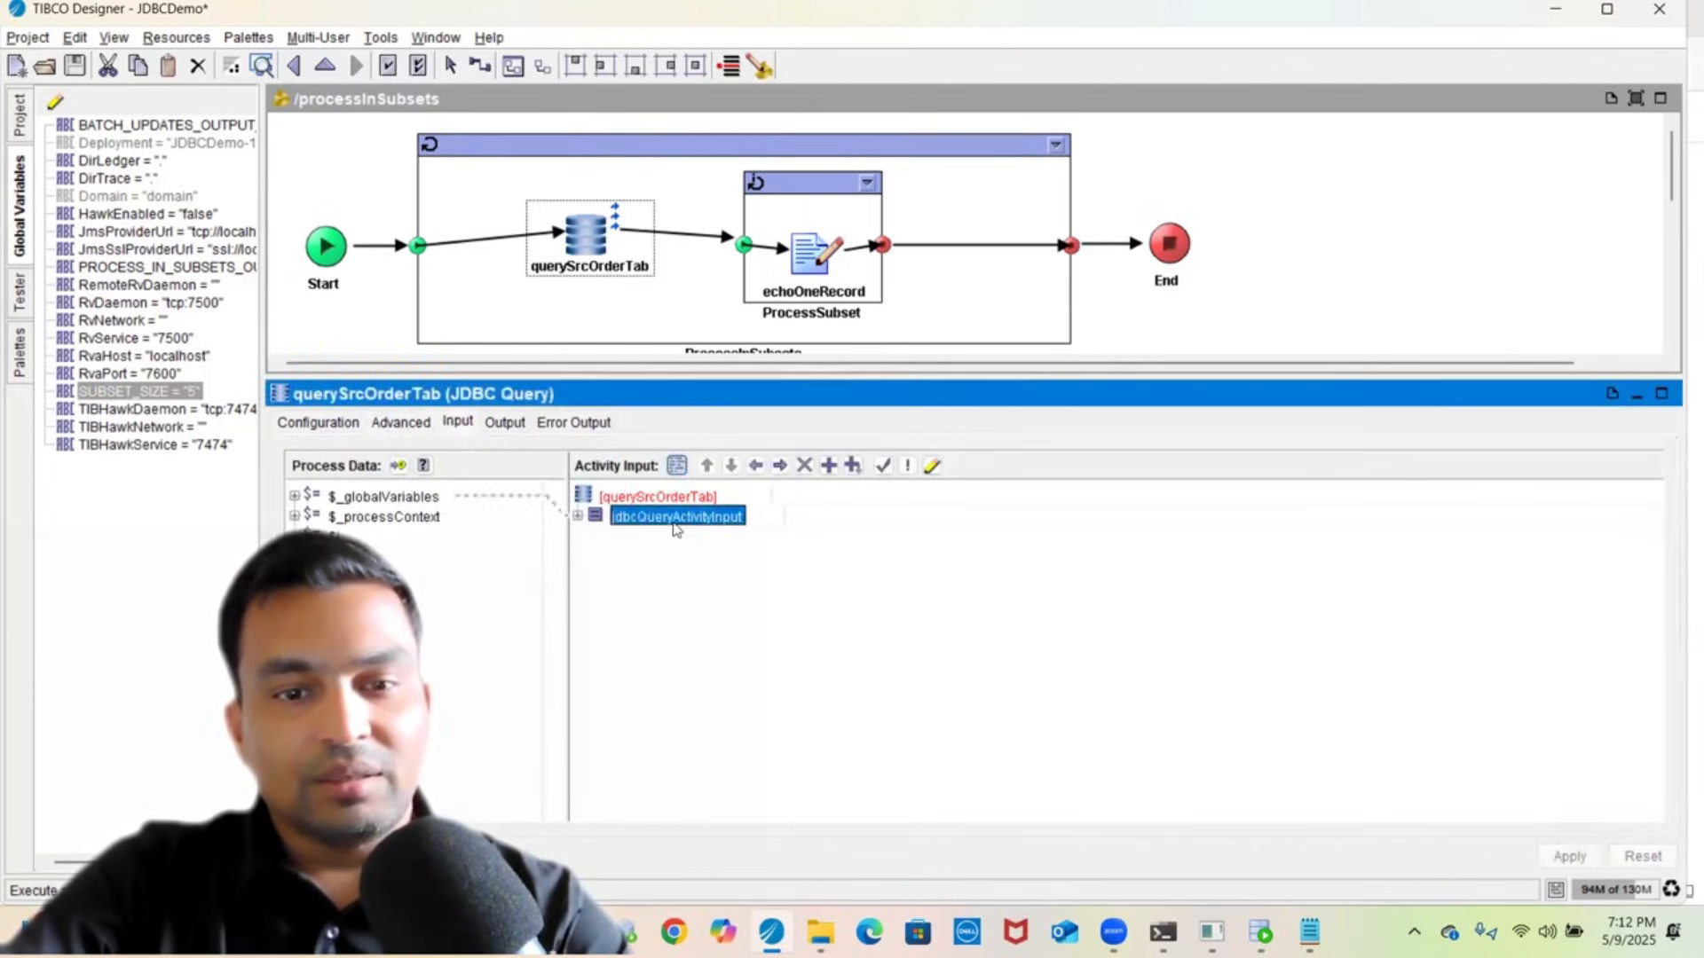
click(658, 537)
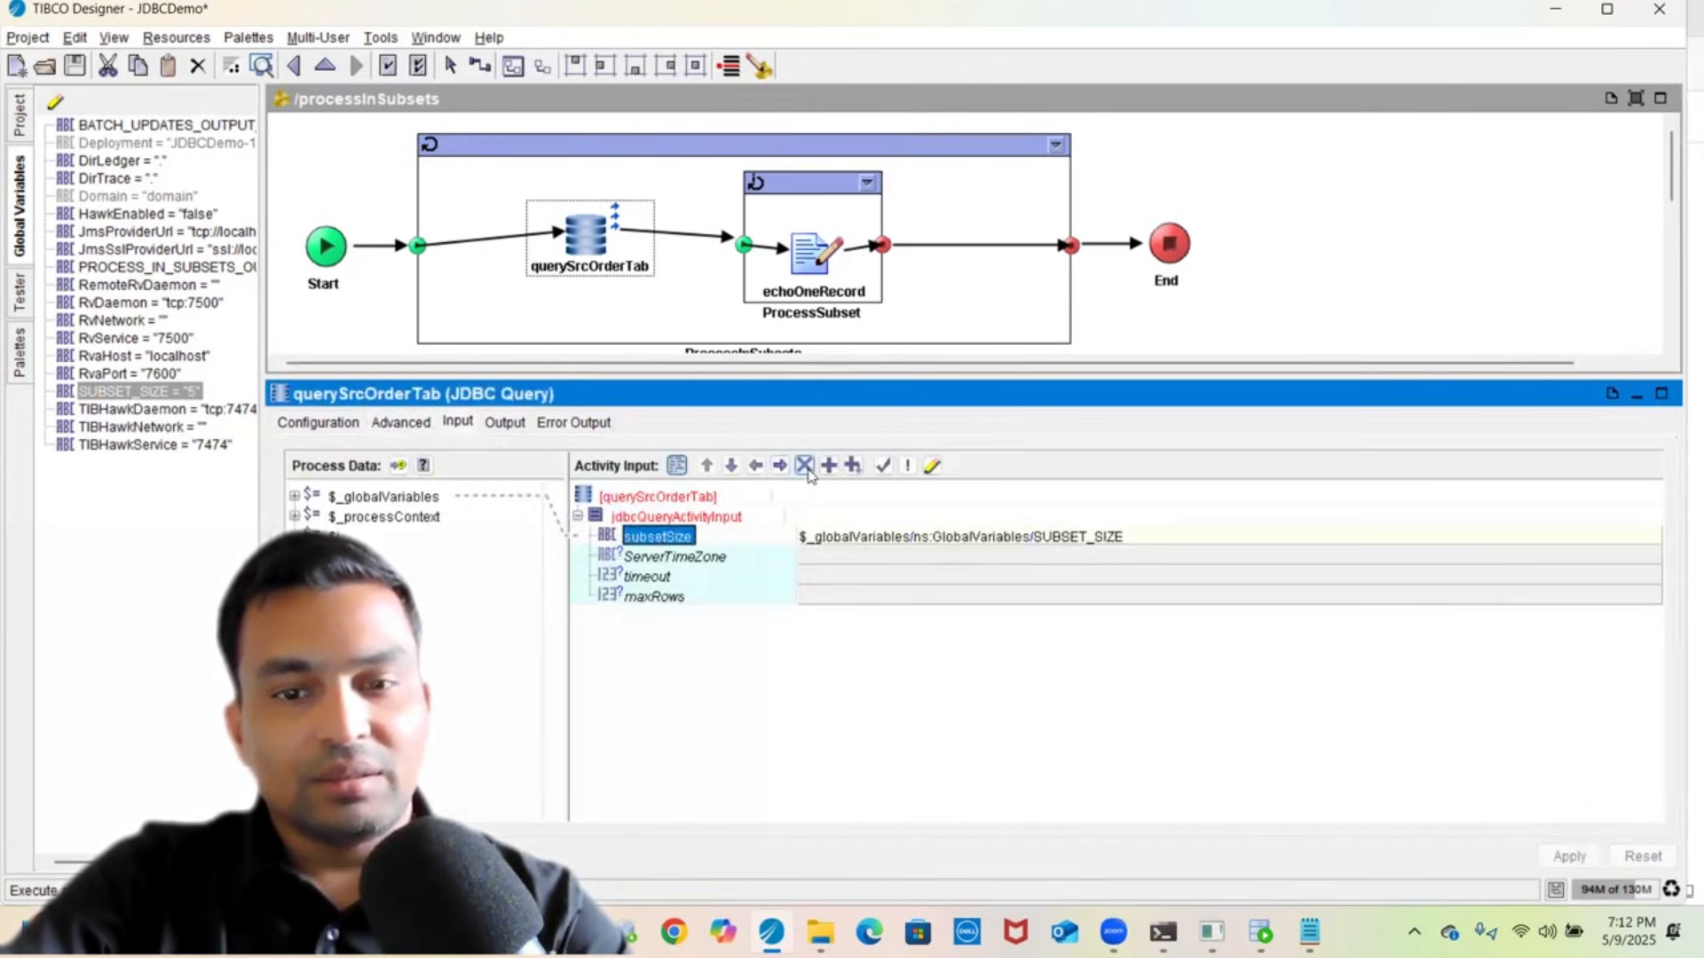
double_click(850, 536)
key(End)
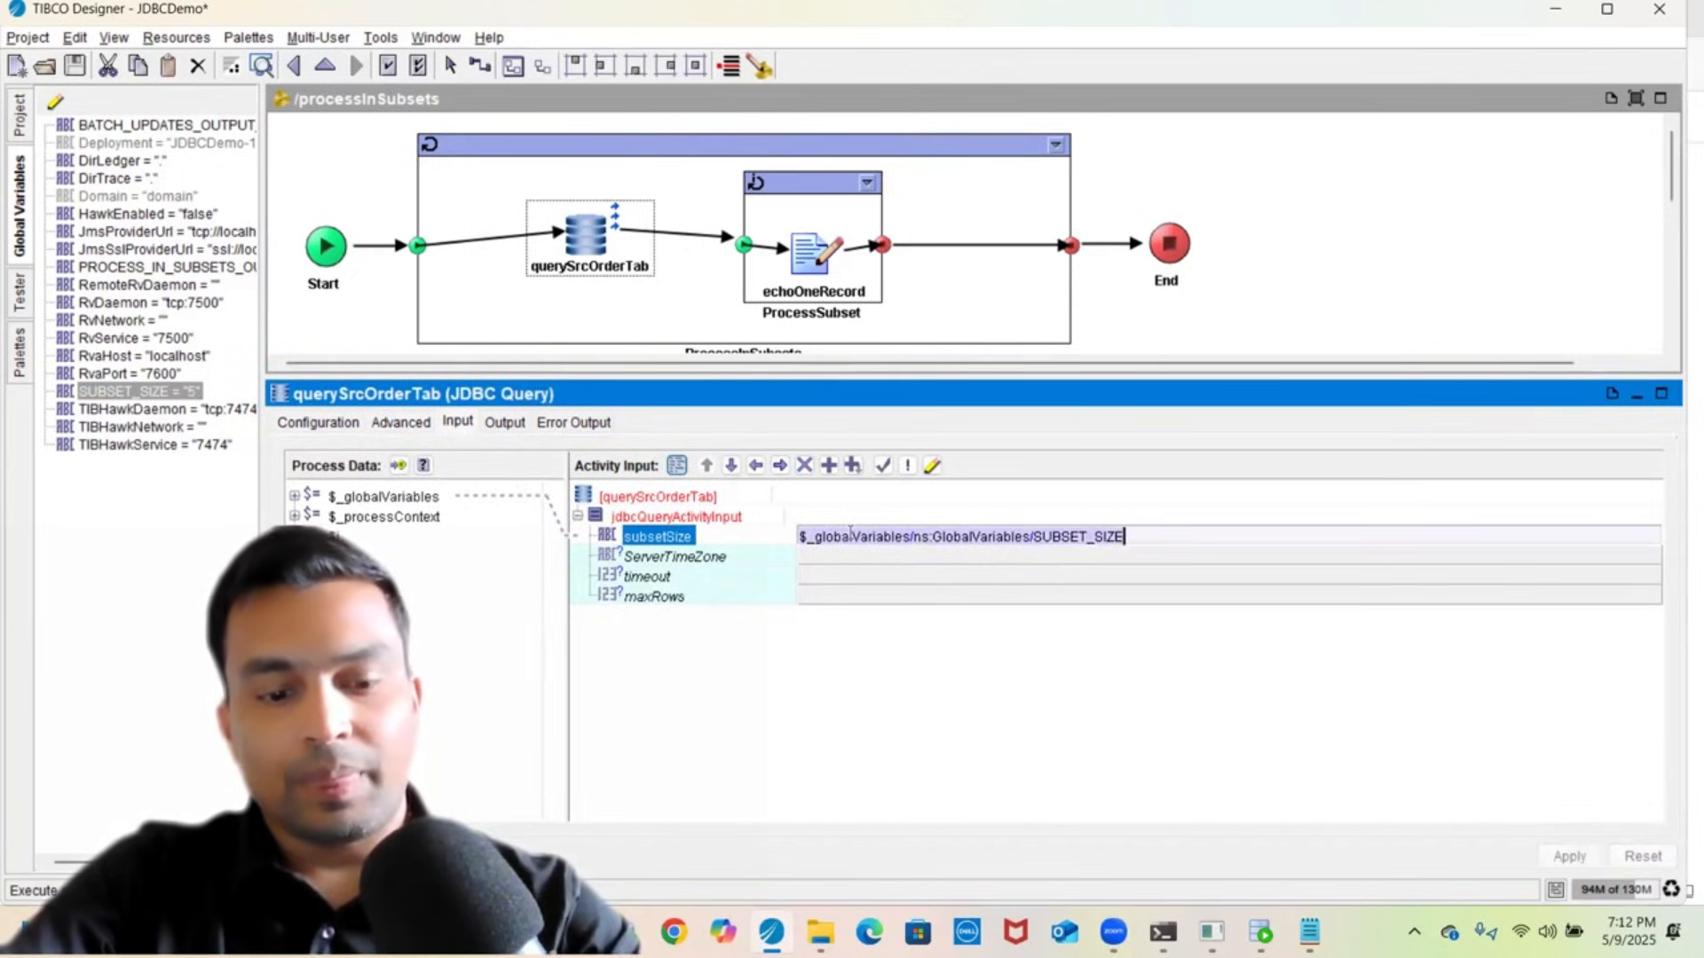
click(696, 582)
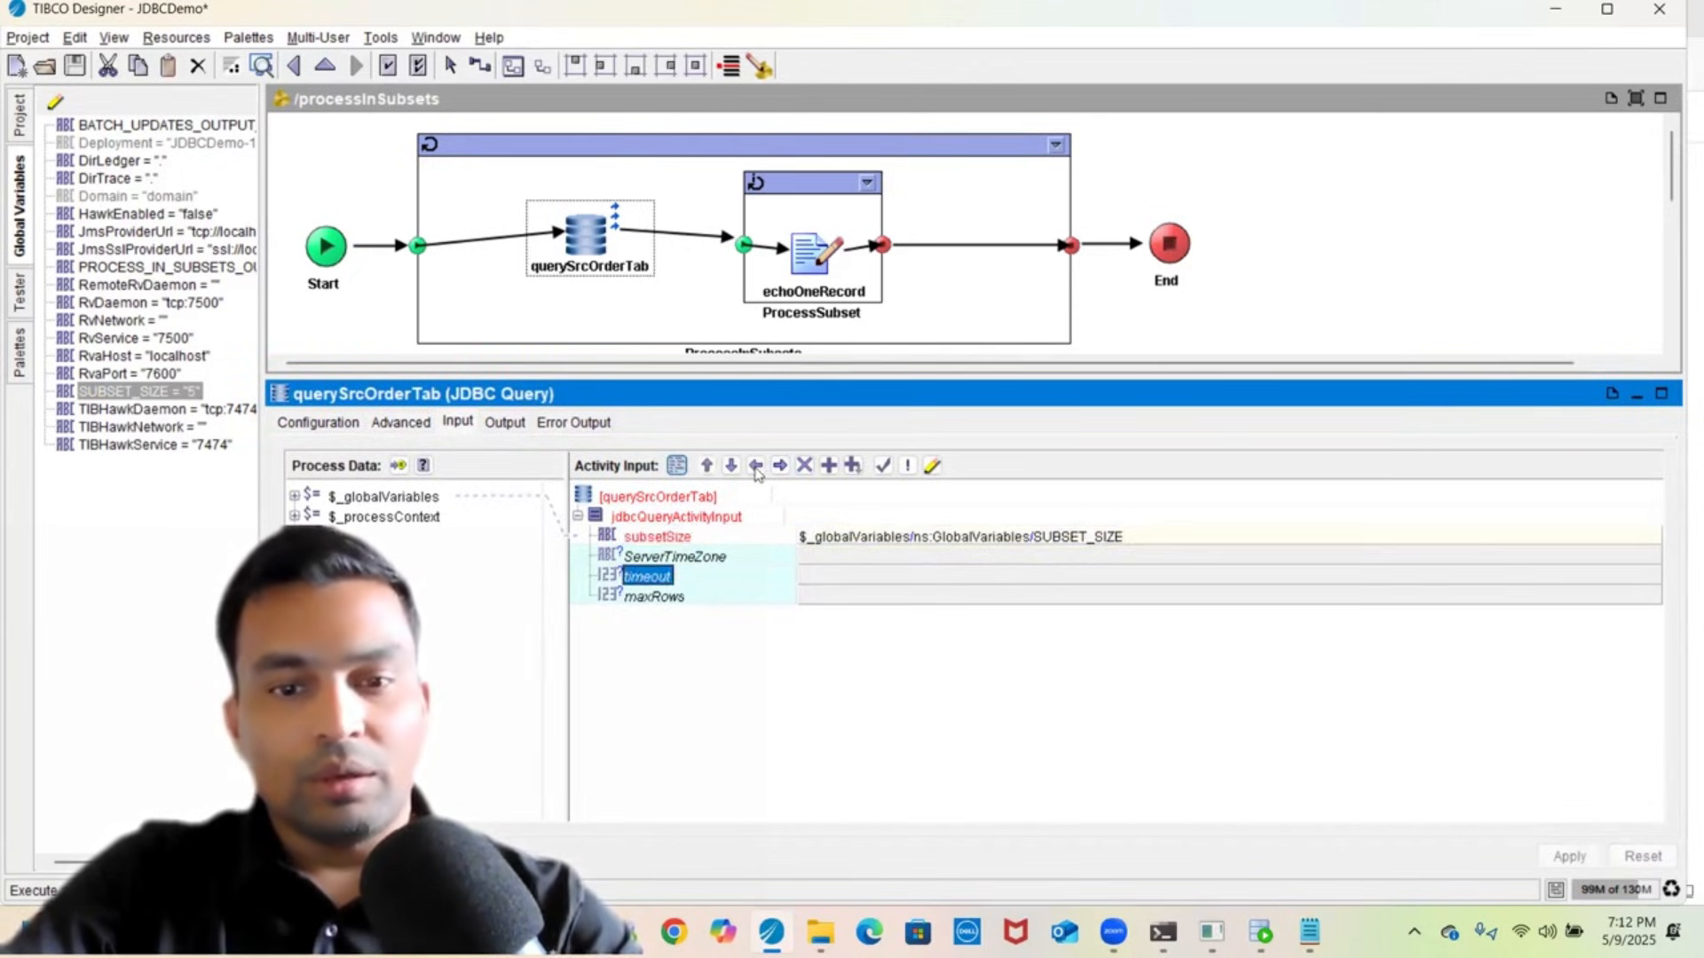
click(691, 537)
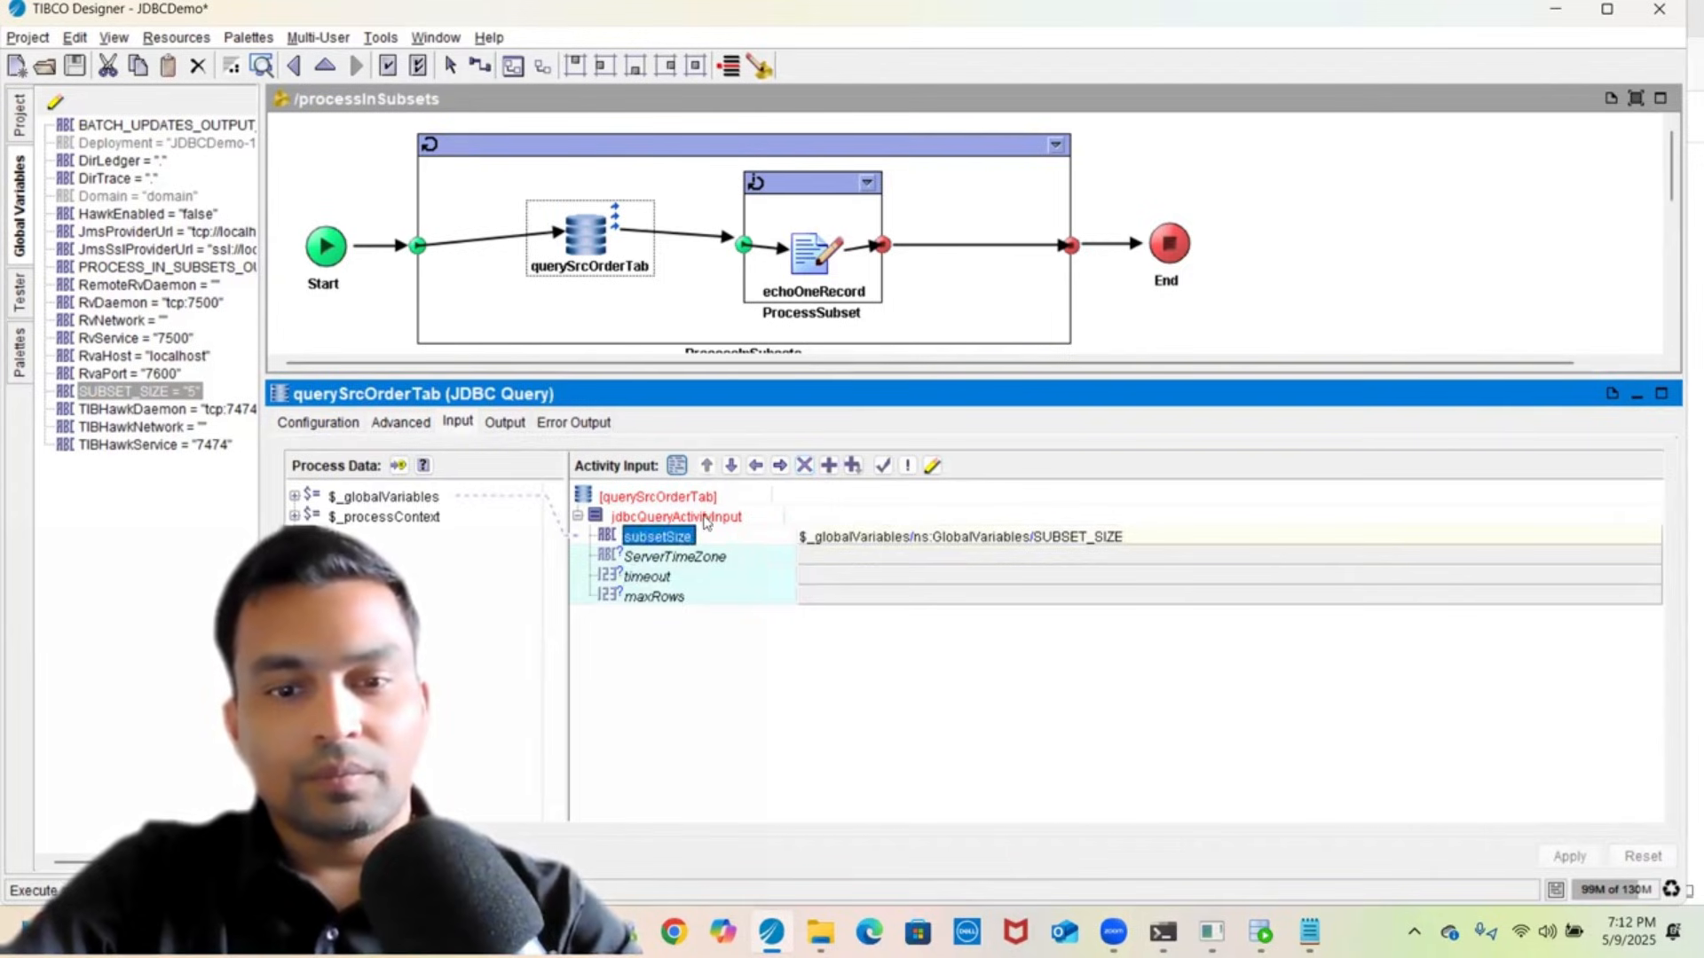
click(804, 465)
drag(1053, 525, 1054, 690)
- Re-enable Process in Subsets on the Advanced tab and apply the change
click(290, 428)
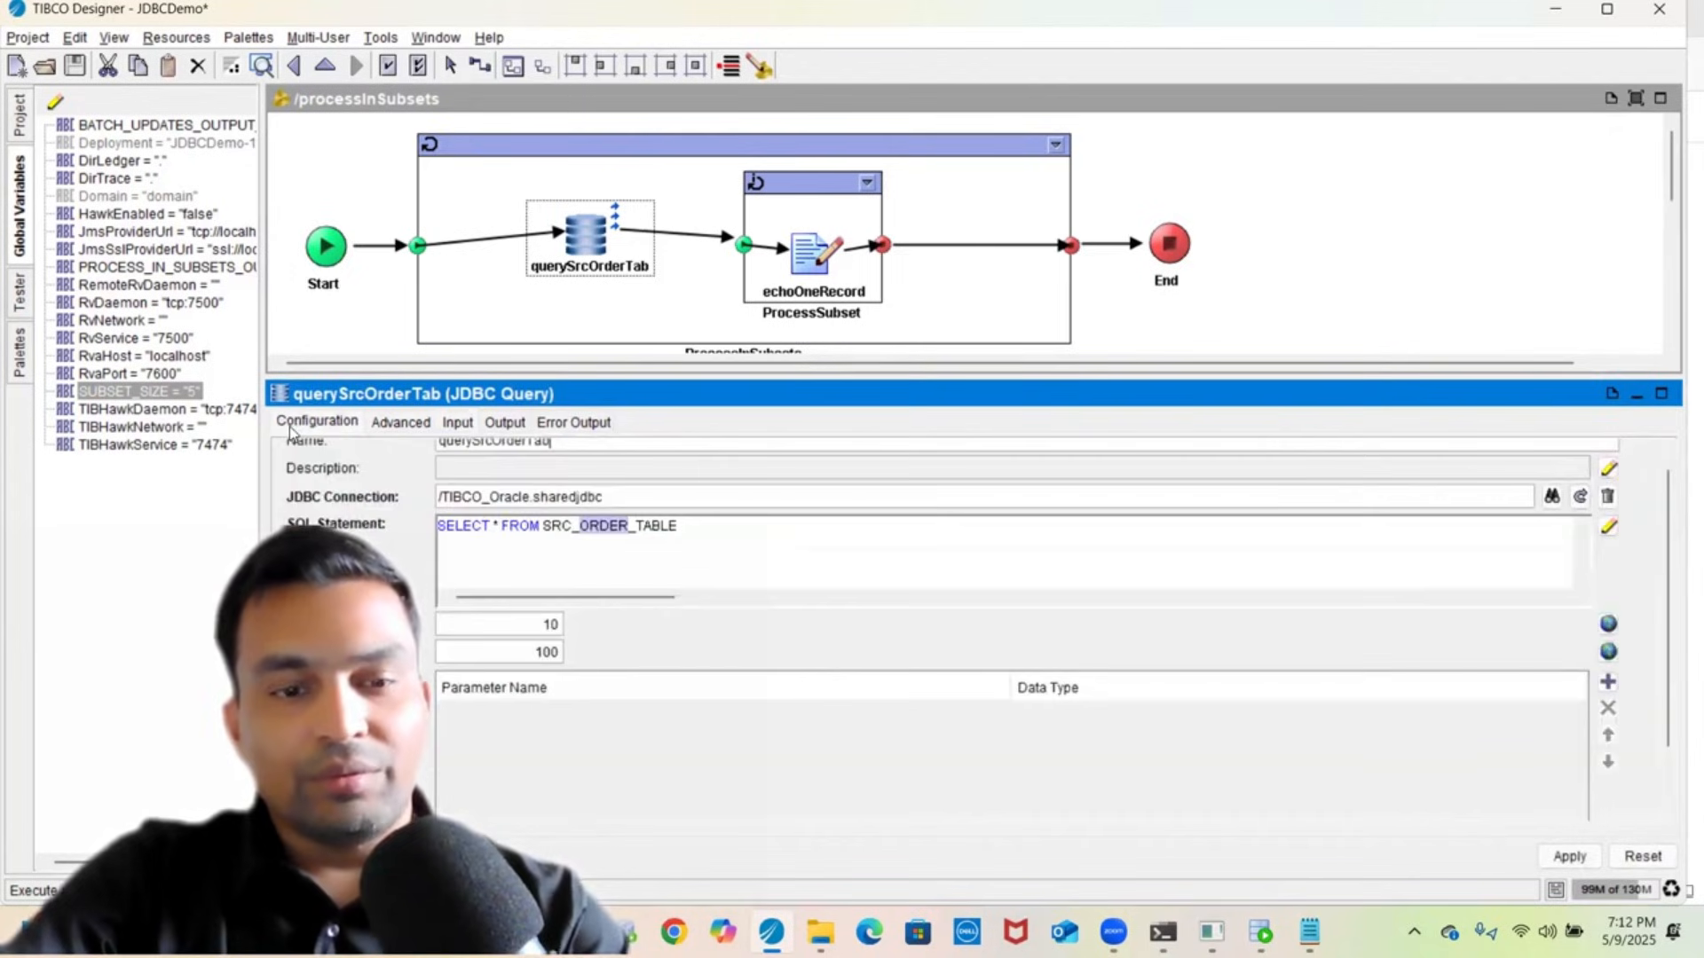
double_click(533, 658)
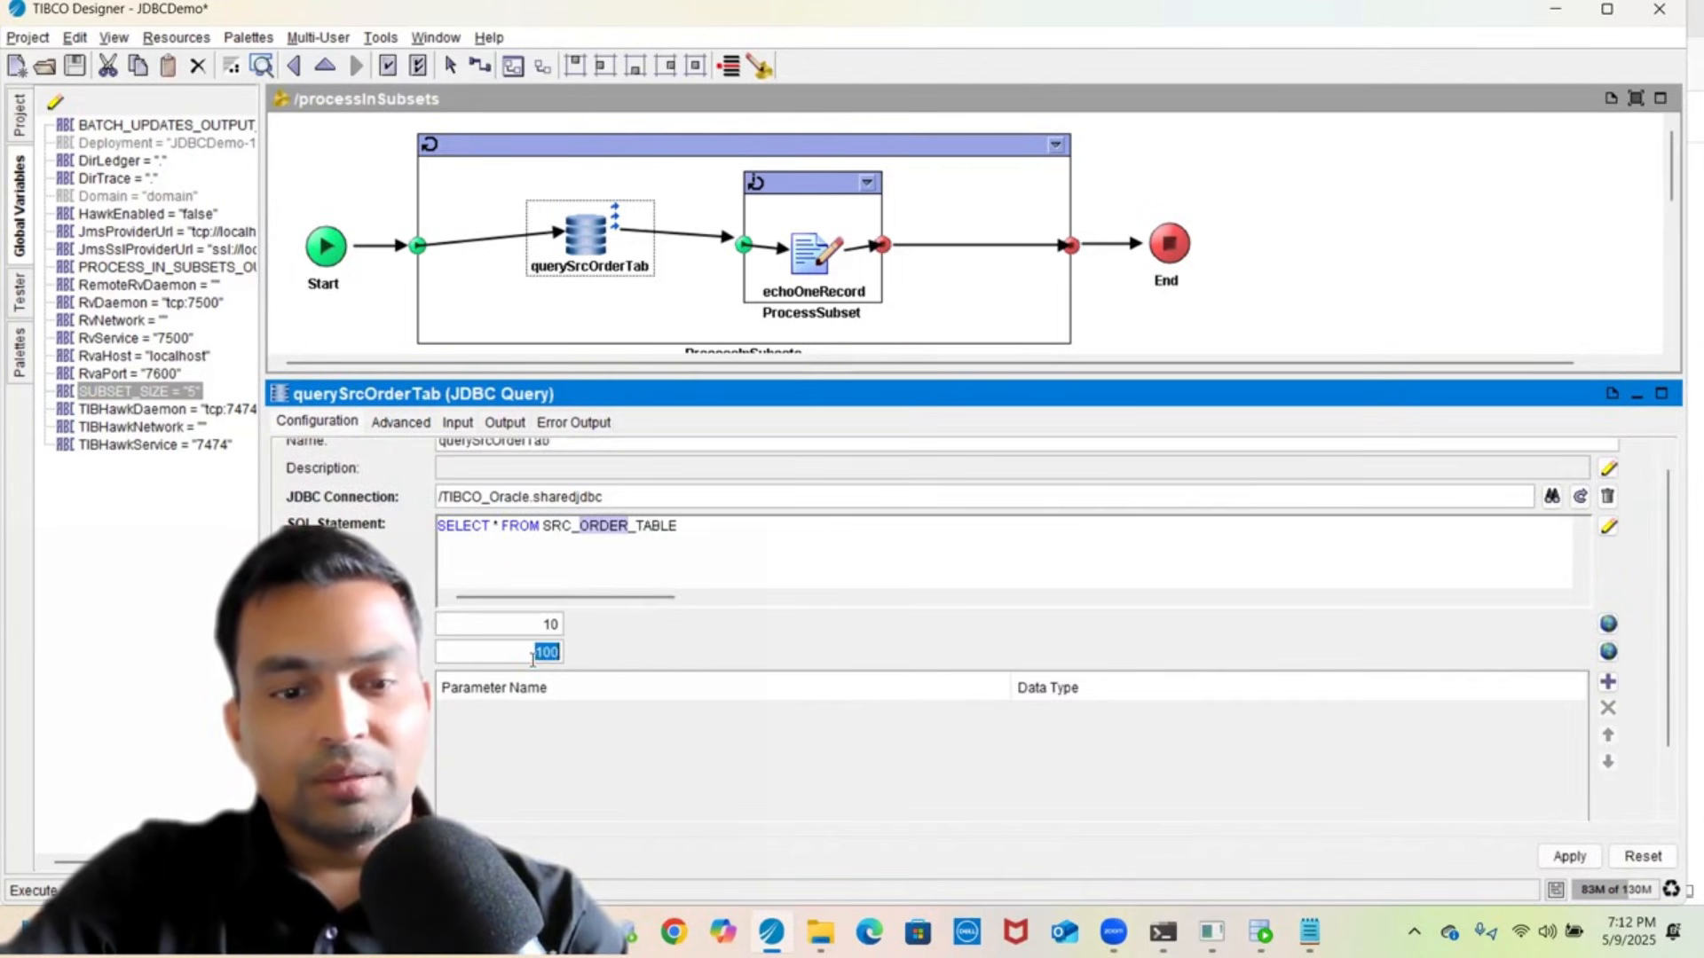
click(394, 428)
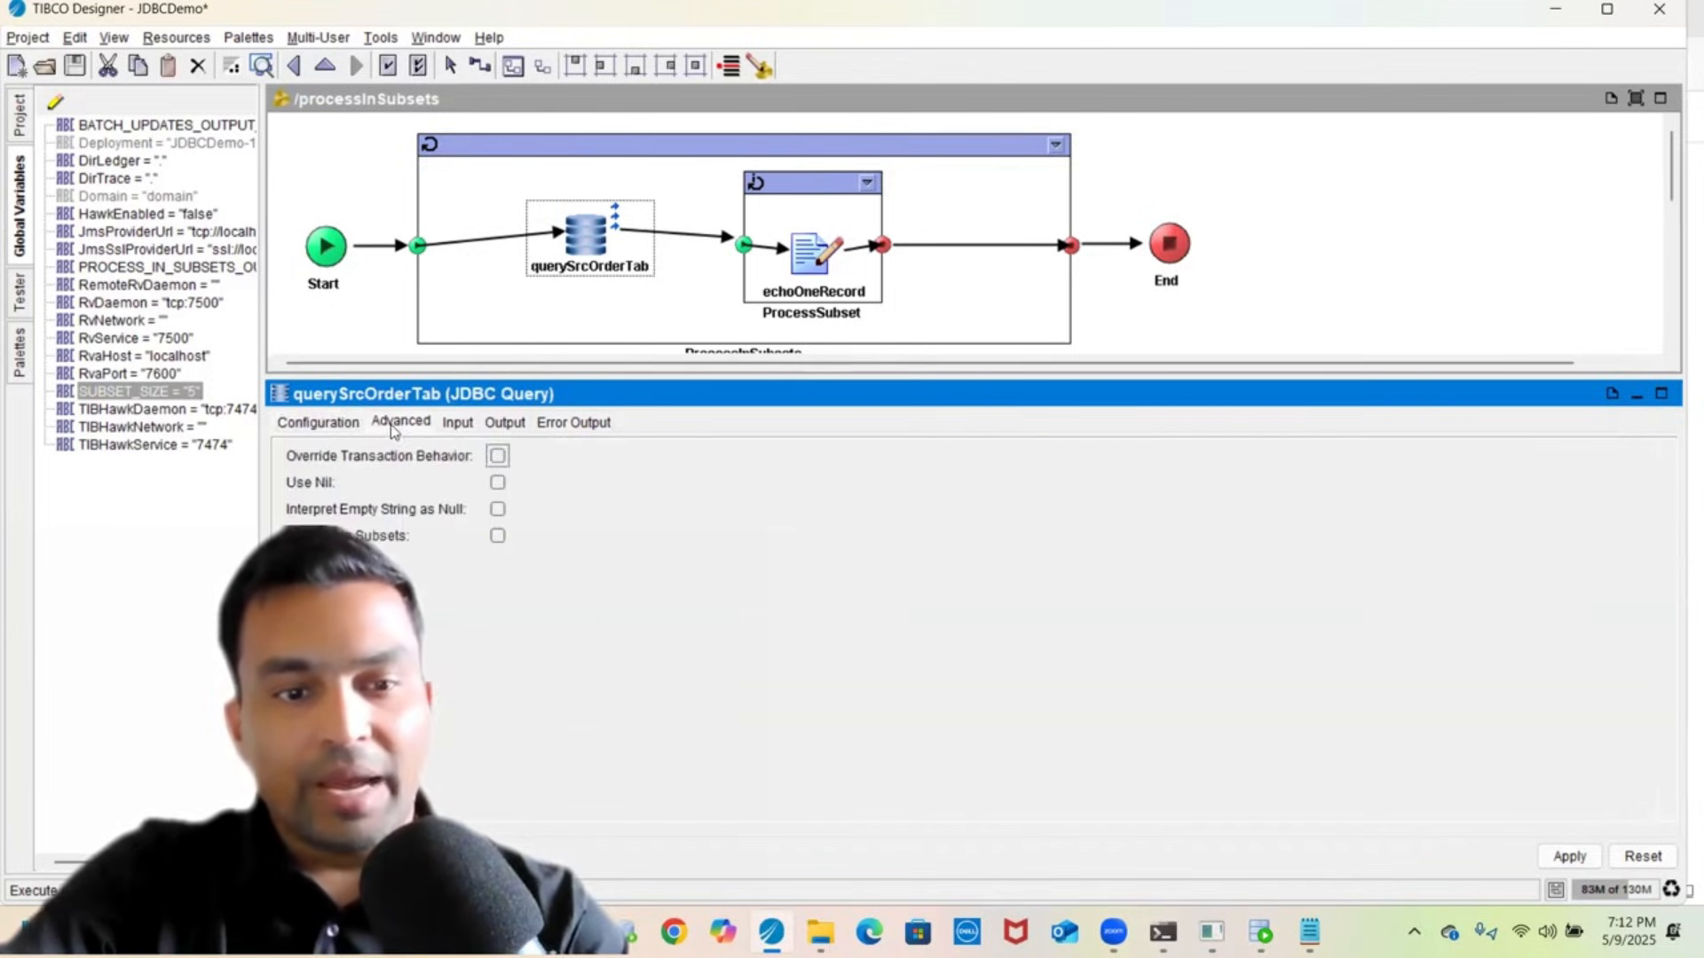
click(497, 539)
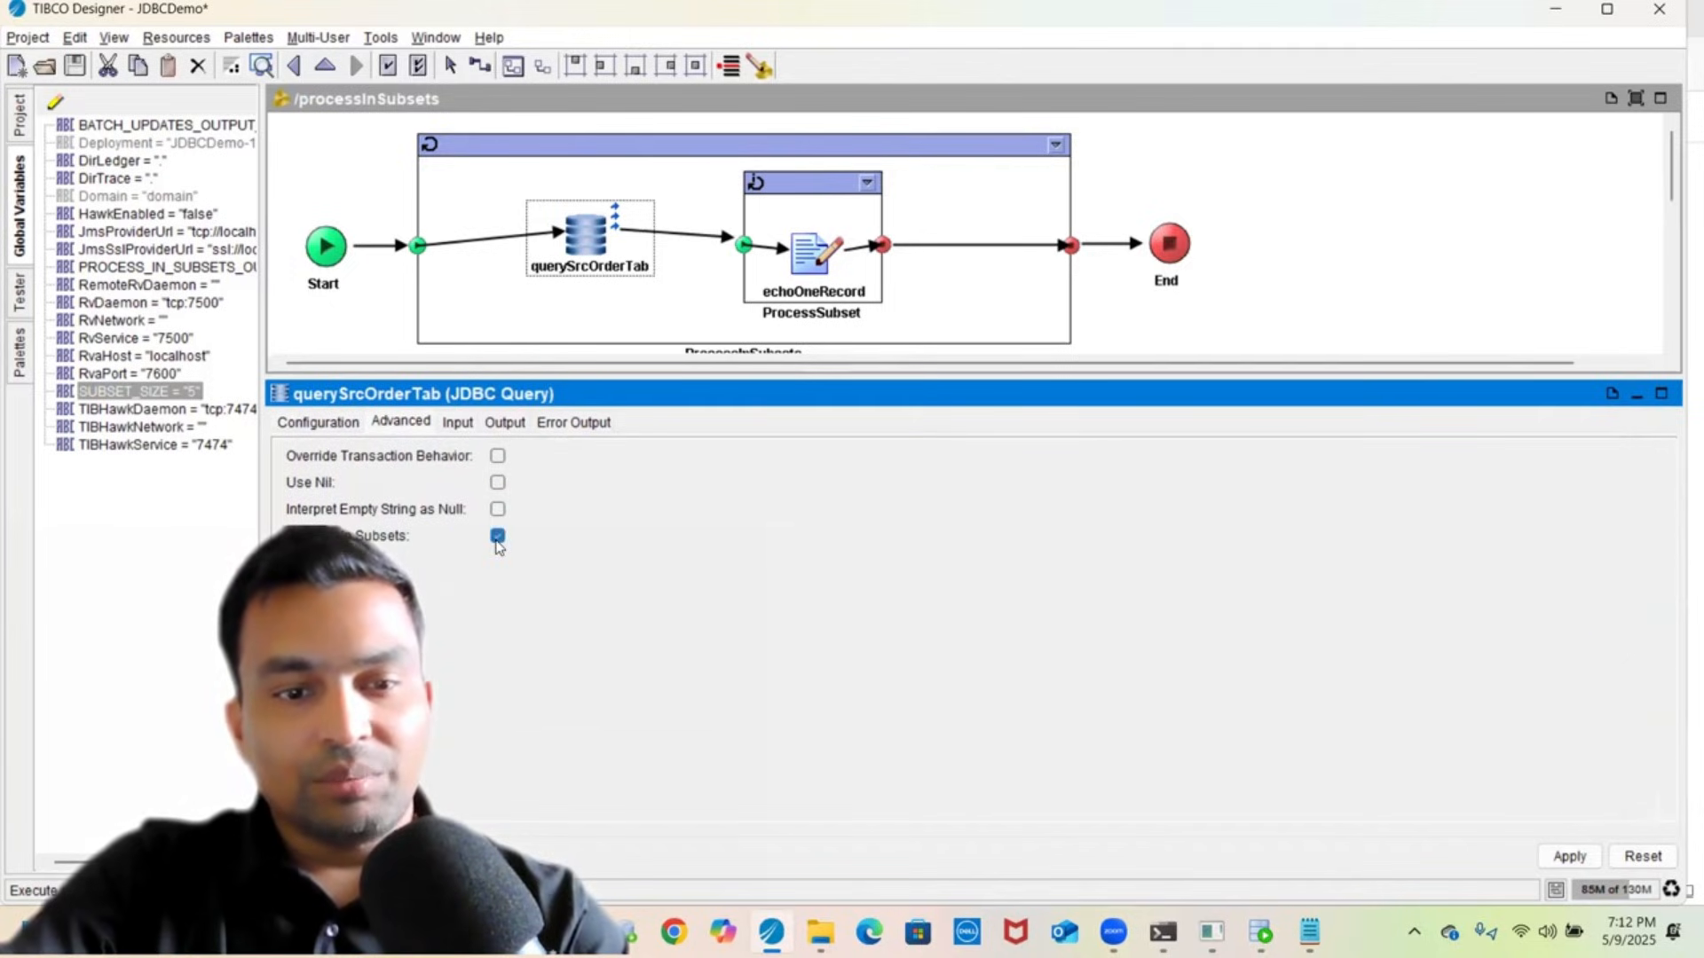
click(1571, 858)
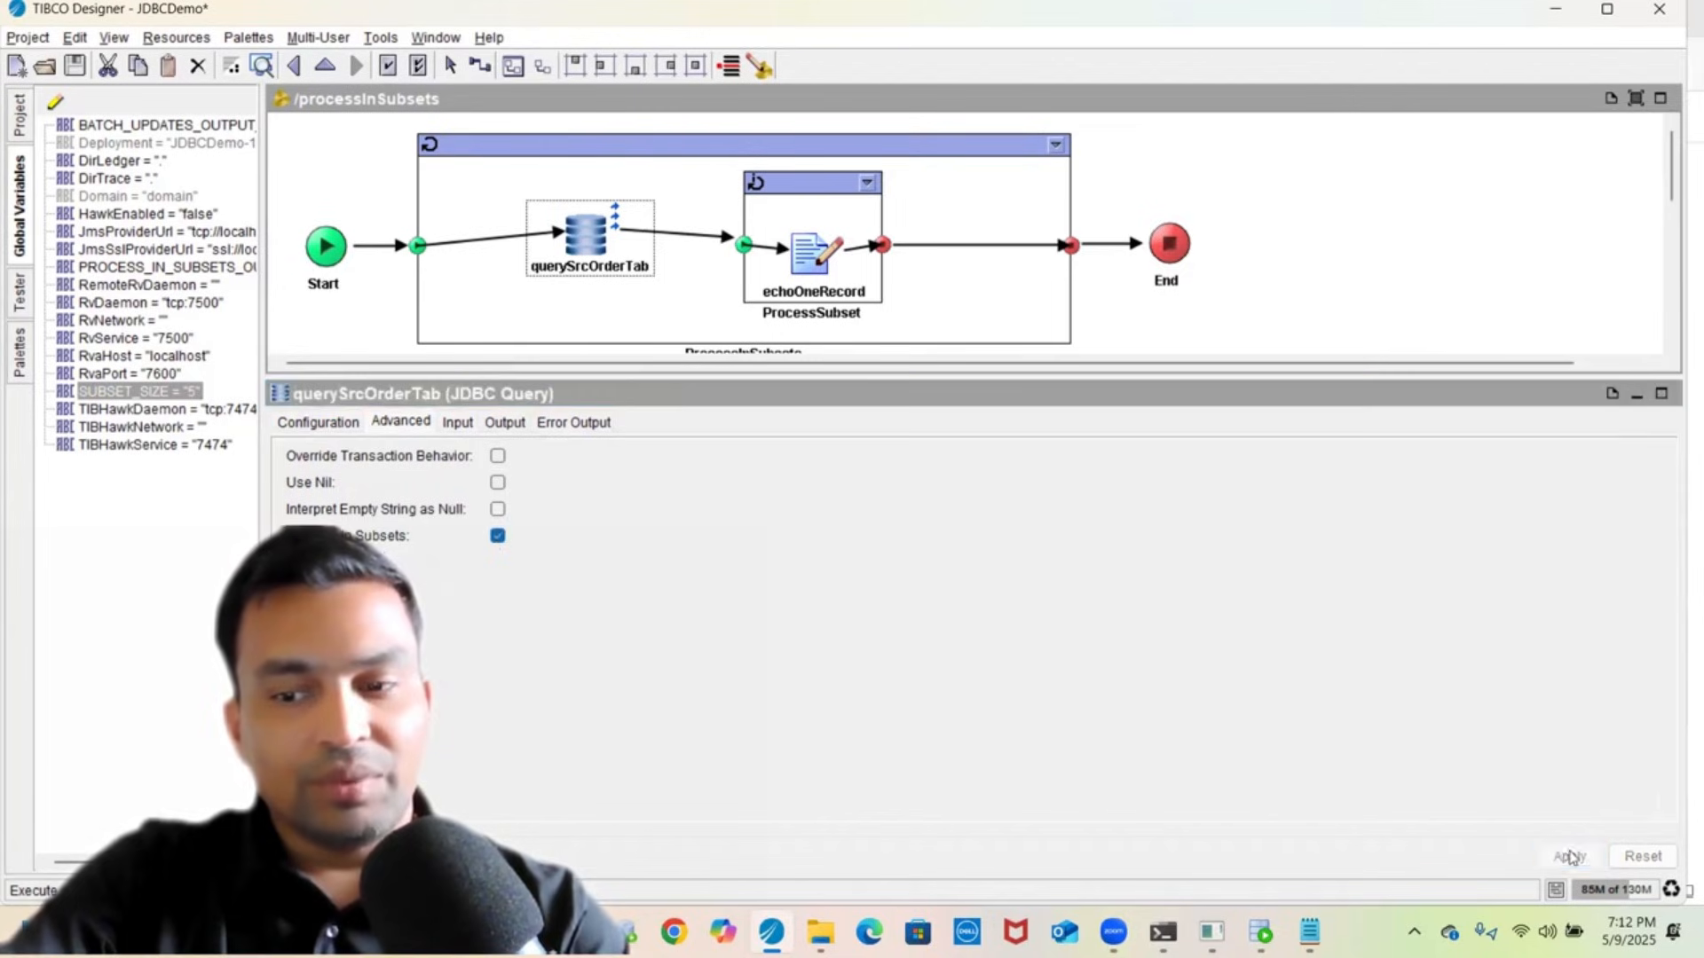
click(458, 424)
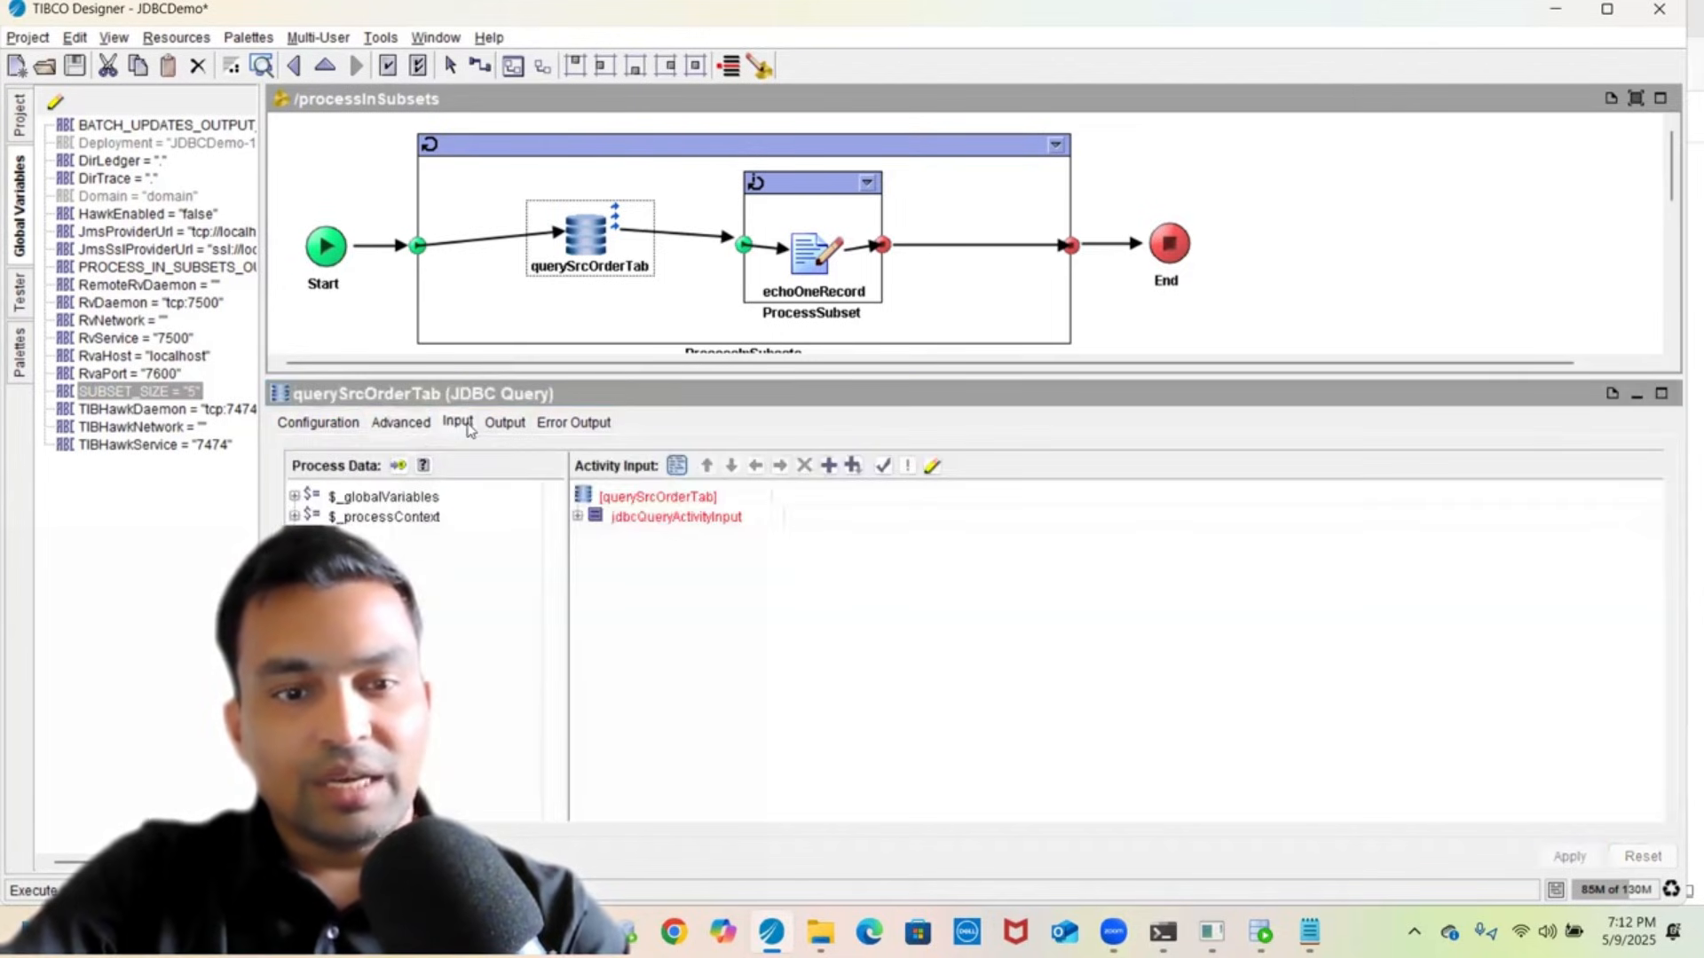
- Map subsetSize to $_globalVariables/ns:GlobalVariables/SUBSET_SIZE by pasting the path
double_click(681, 517)
click(813, 537)
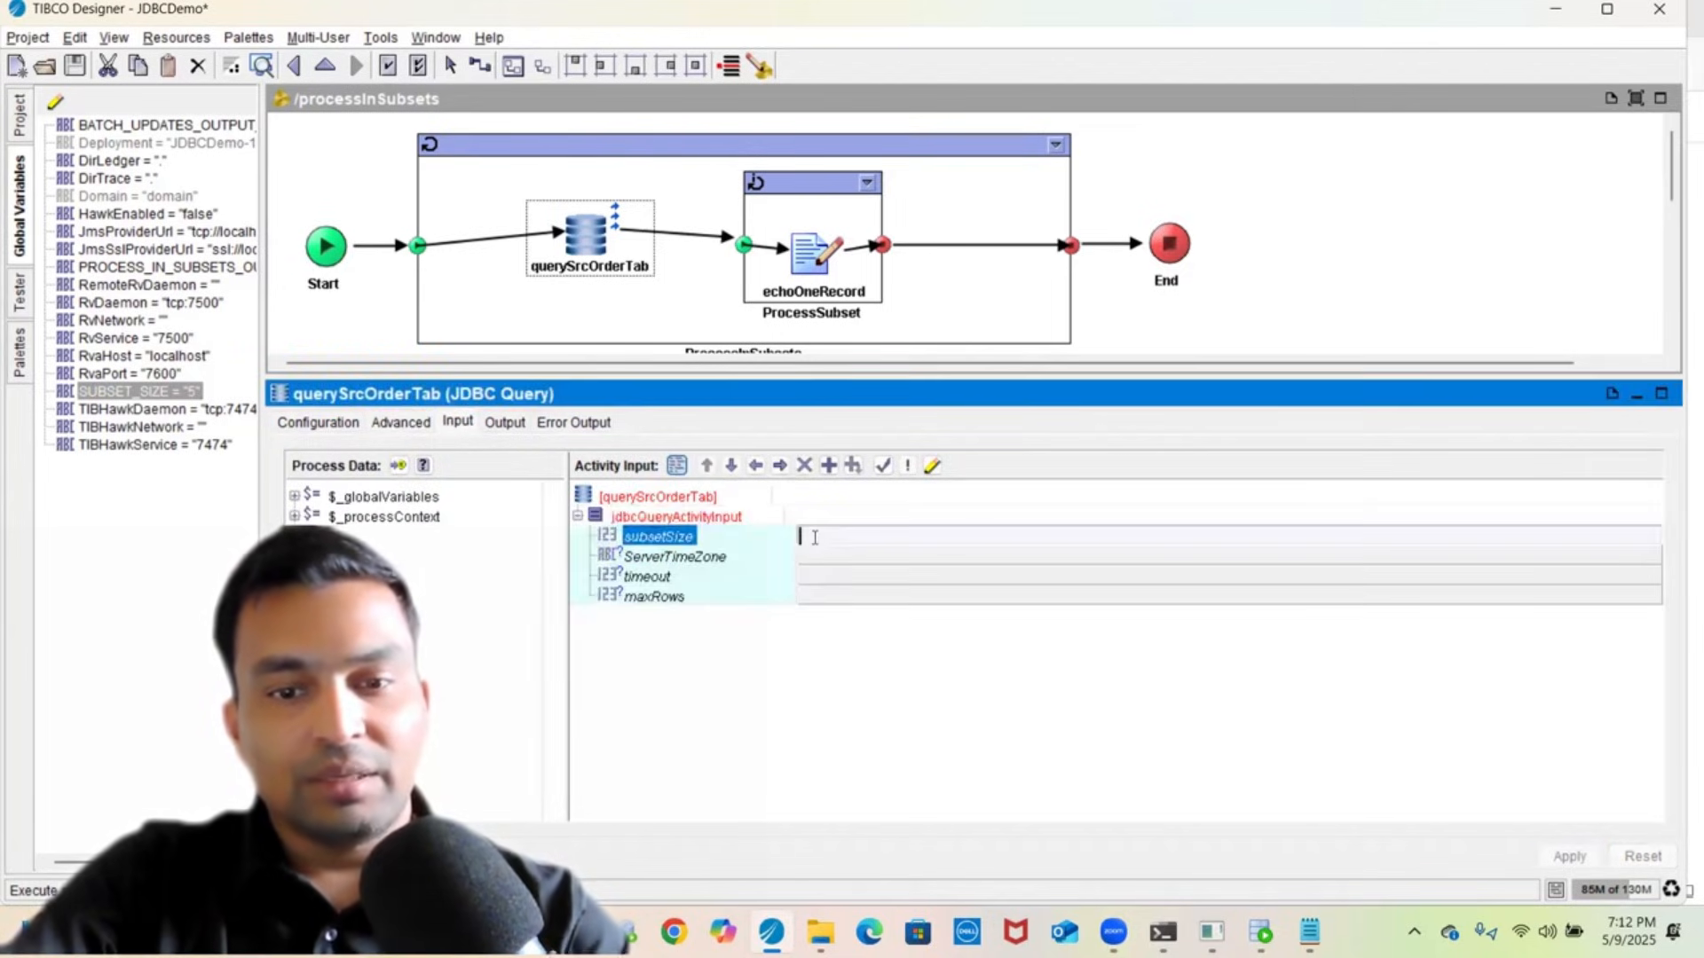
text($_globalVariables/ns:GlobalVariables/SUBSET_SIZE)
click(701, 575)
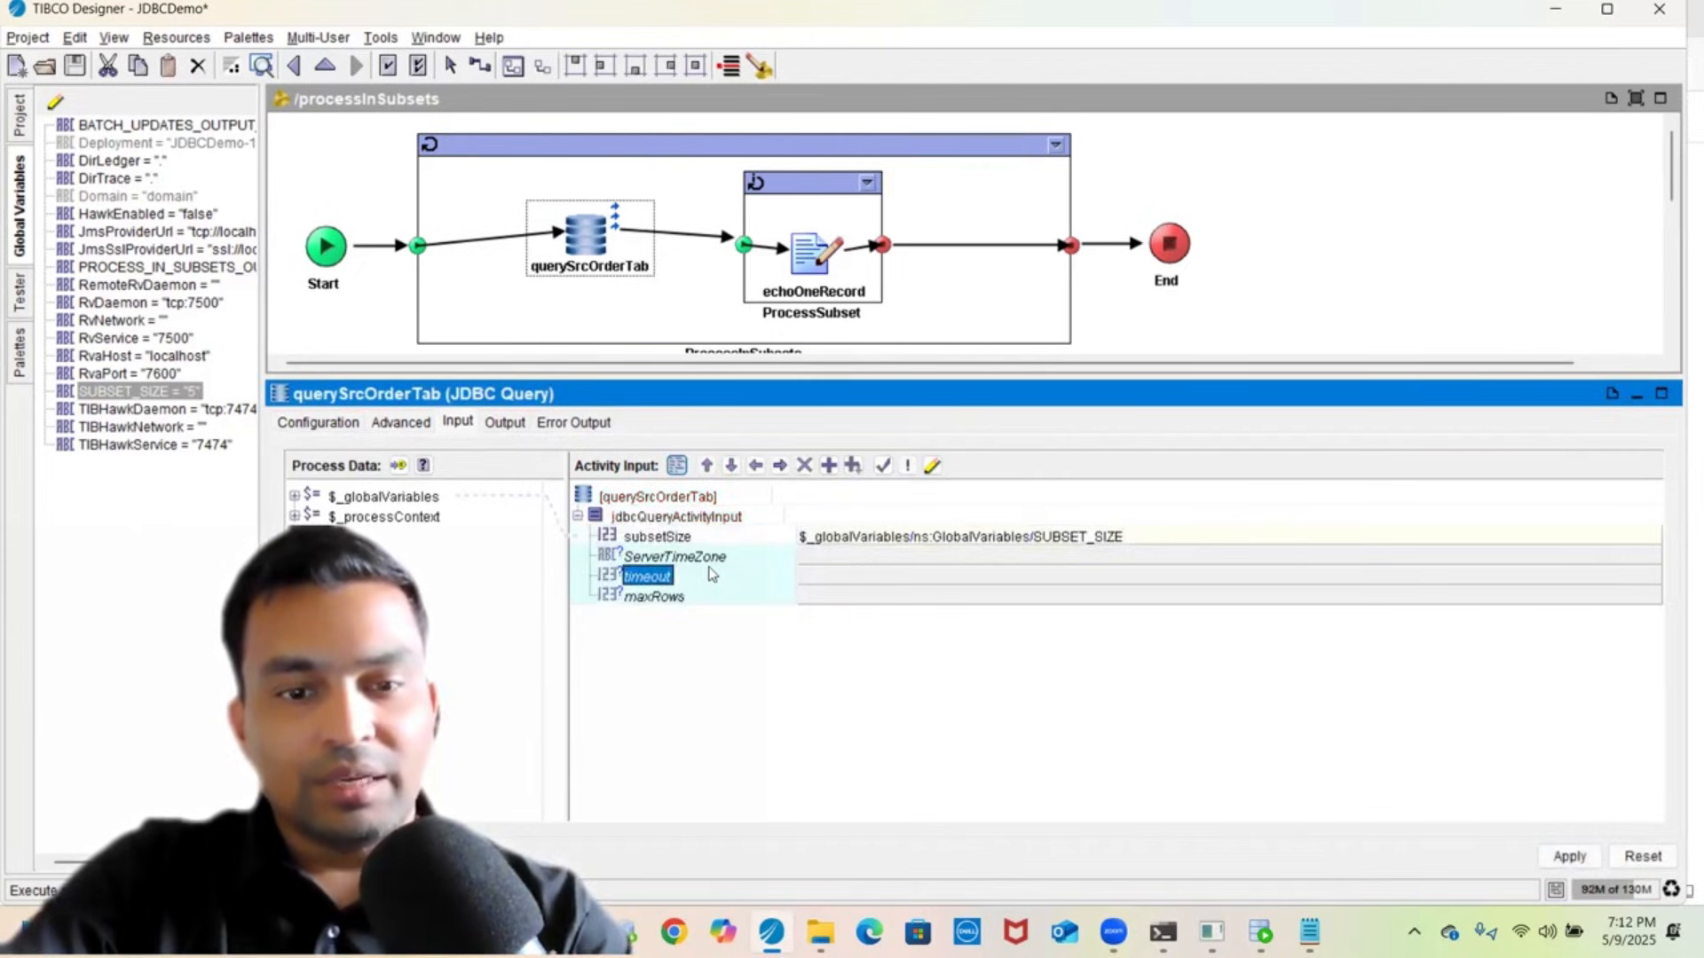
click(664, 539)
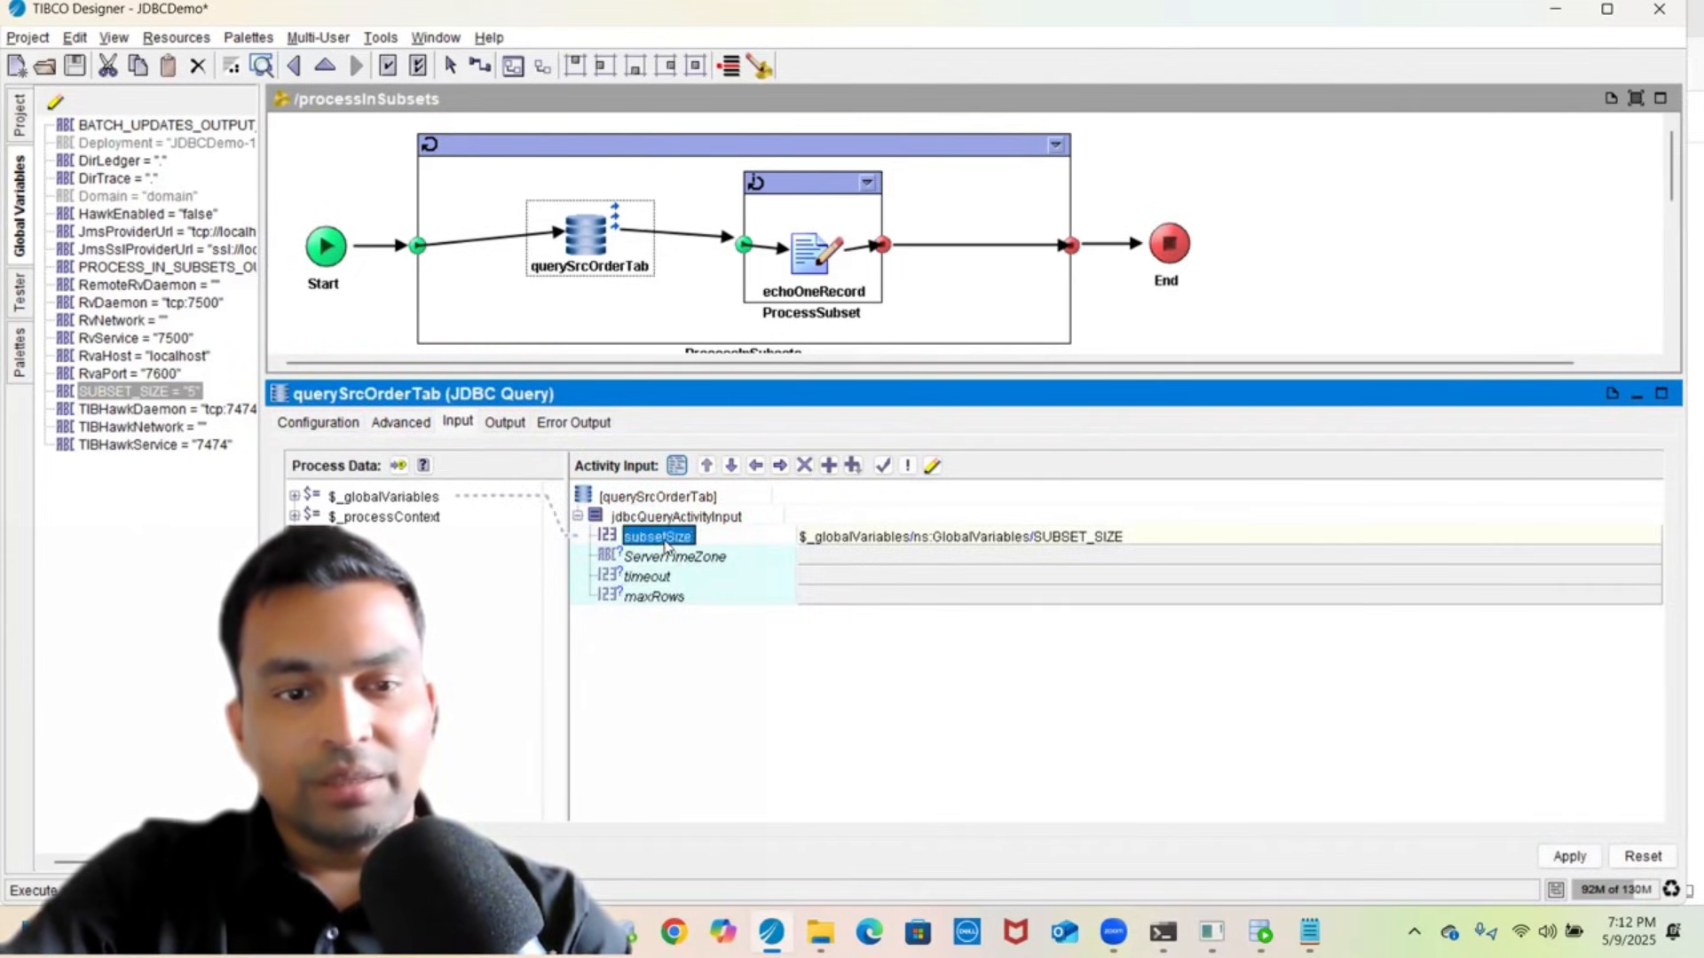
- Check the SUBSET_SIZE global variable and recheck the Configuration and Input tabs
click(138, 392)
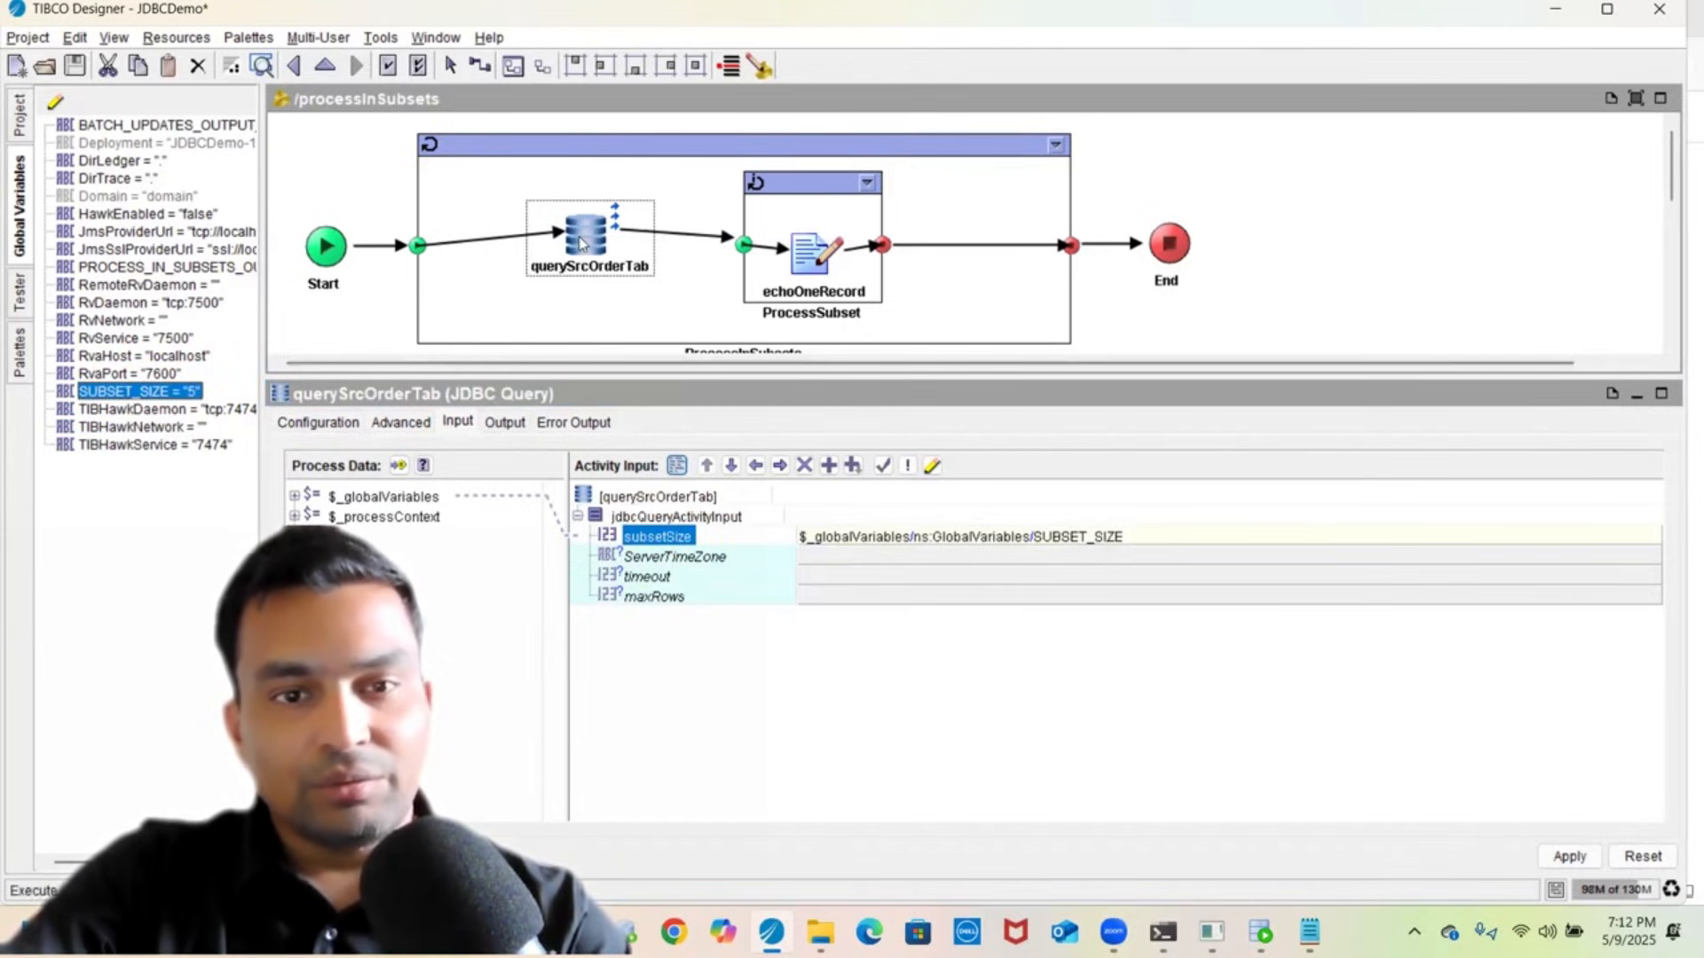
click(321, 424)
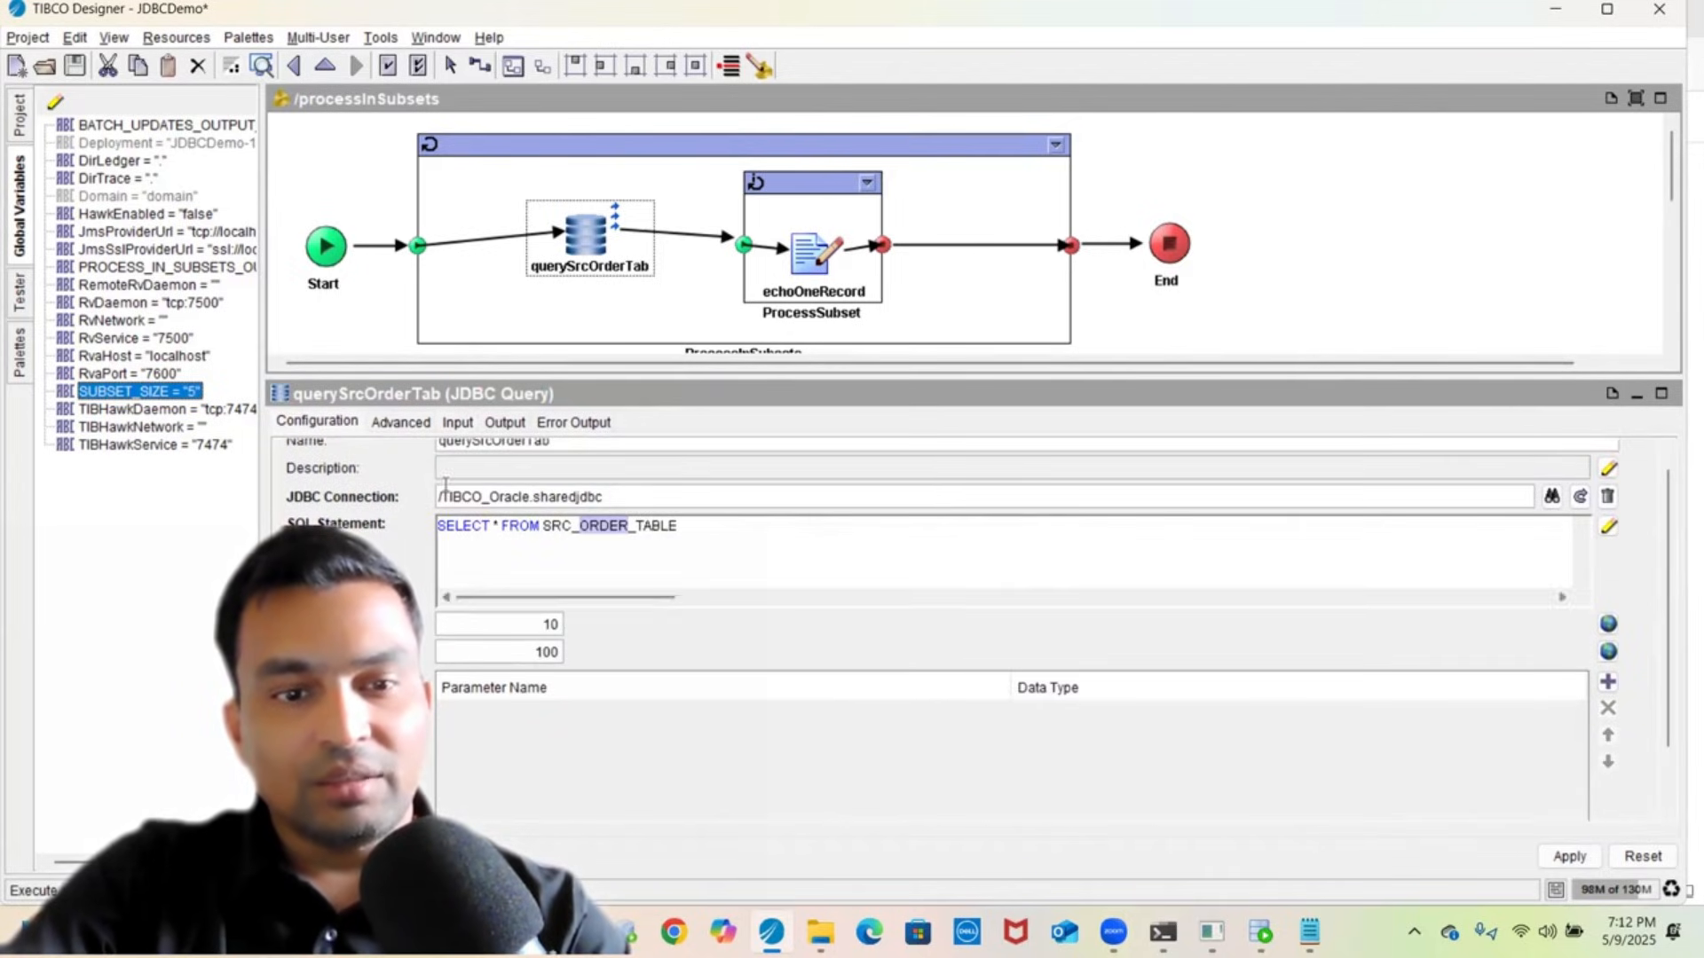
click(457, 424)
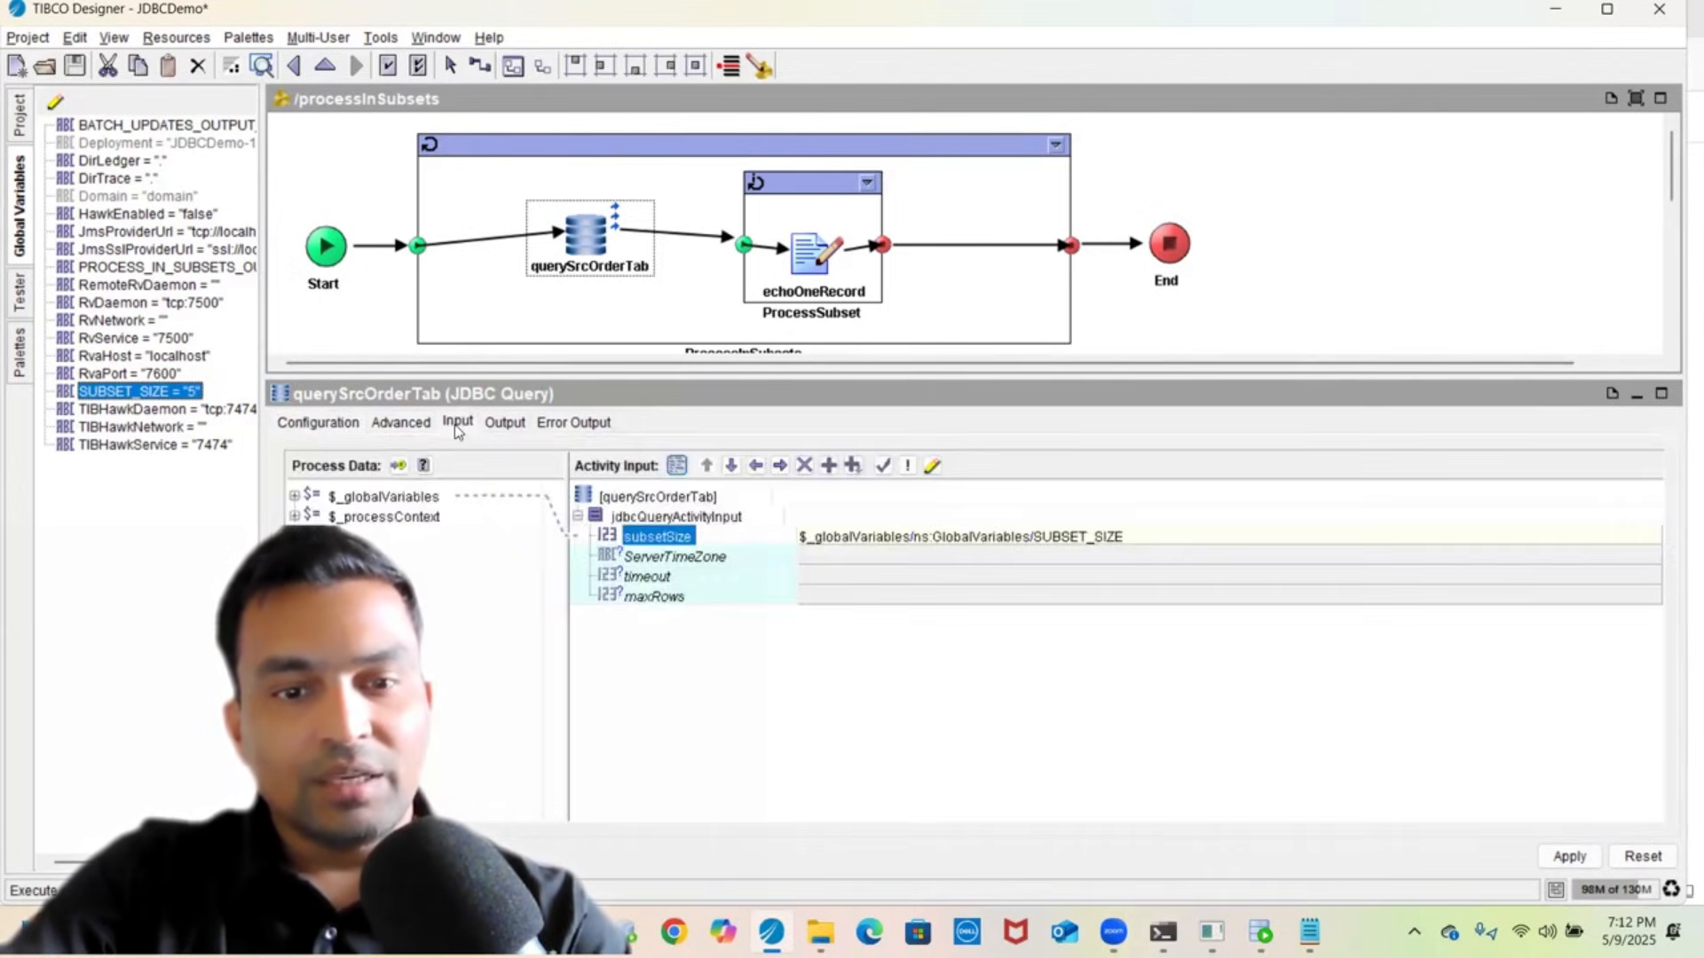
click(643, 559)
click(657, 539)
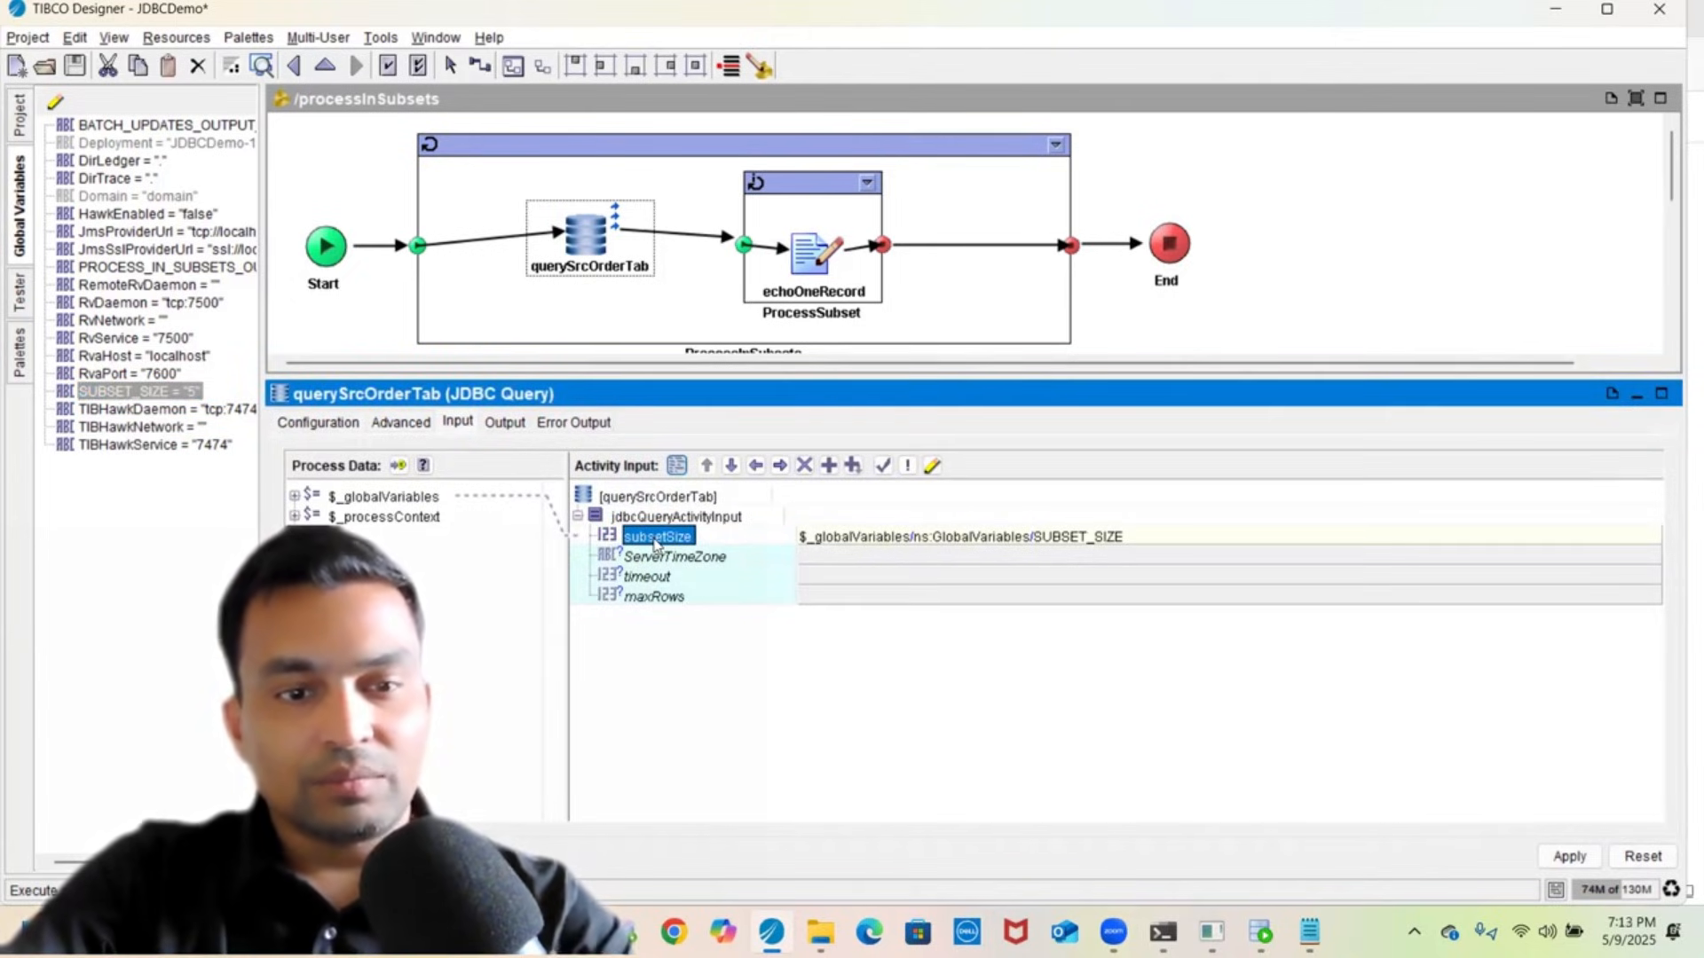
- Inspect the query's output fields ORDER_ID, ORDER_DESCRIPTION and ORDER_PRICE
click(504, 424)
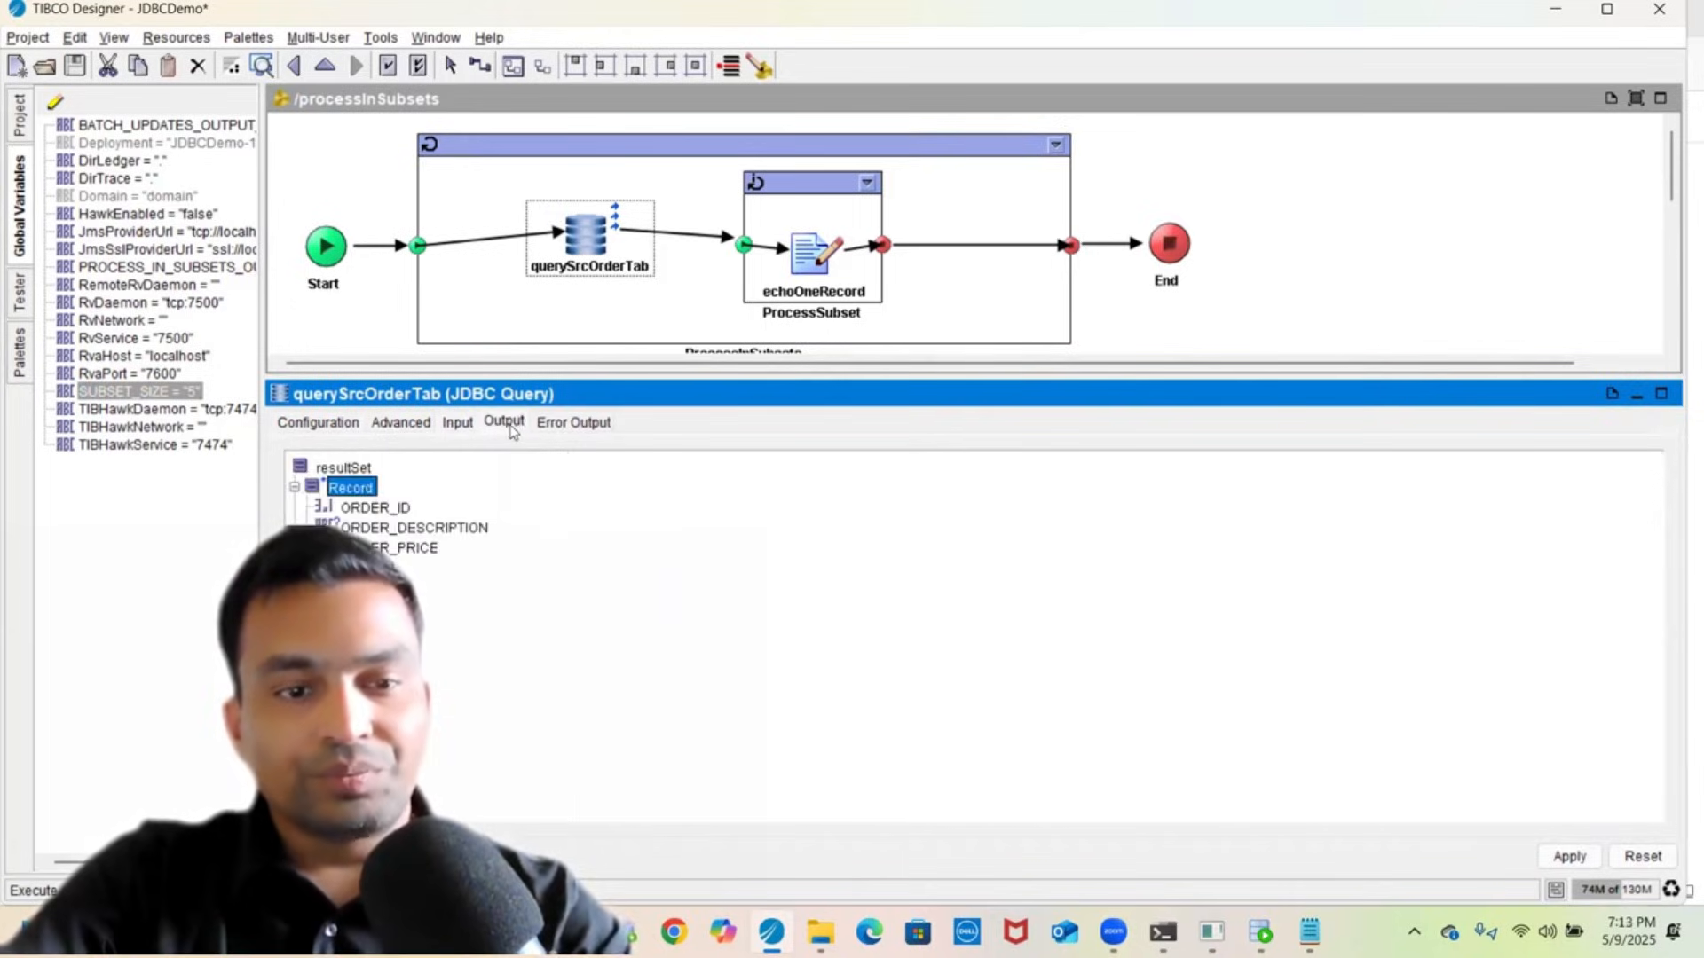
click(399, 508)
click(393, 529)
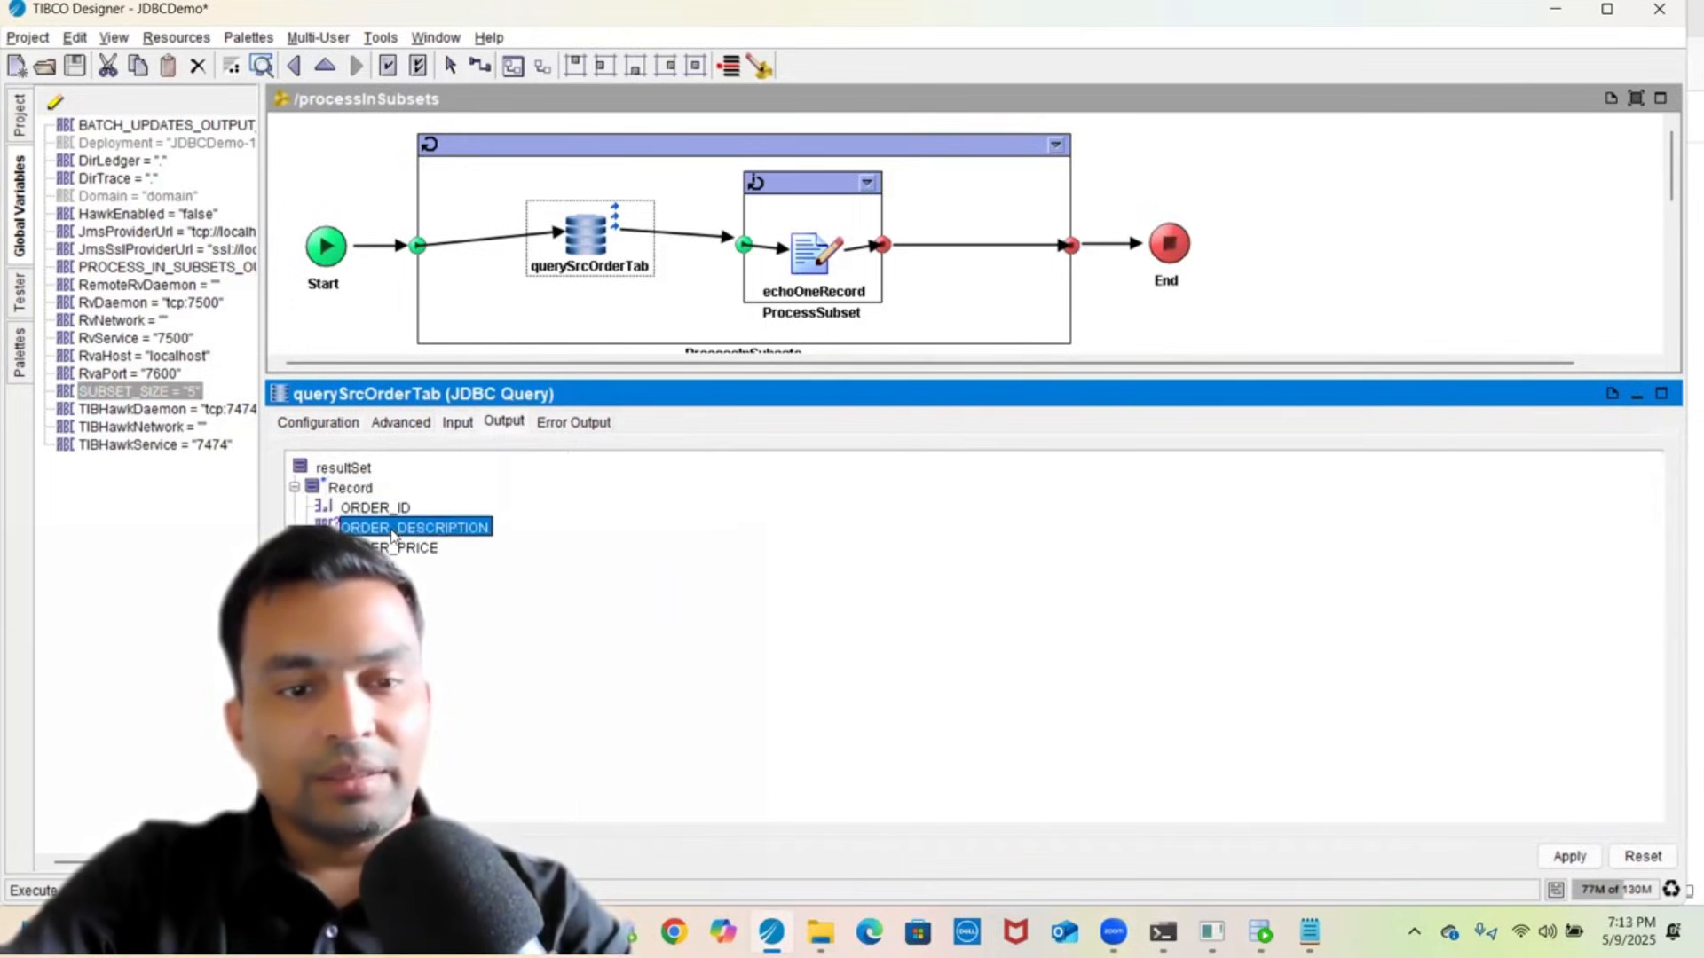
click(373, 507)
click(382, 528)
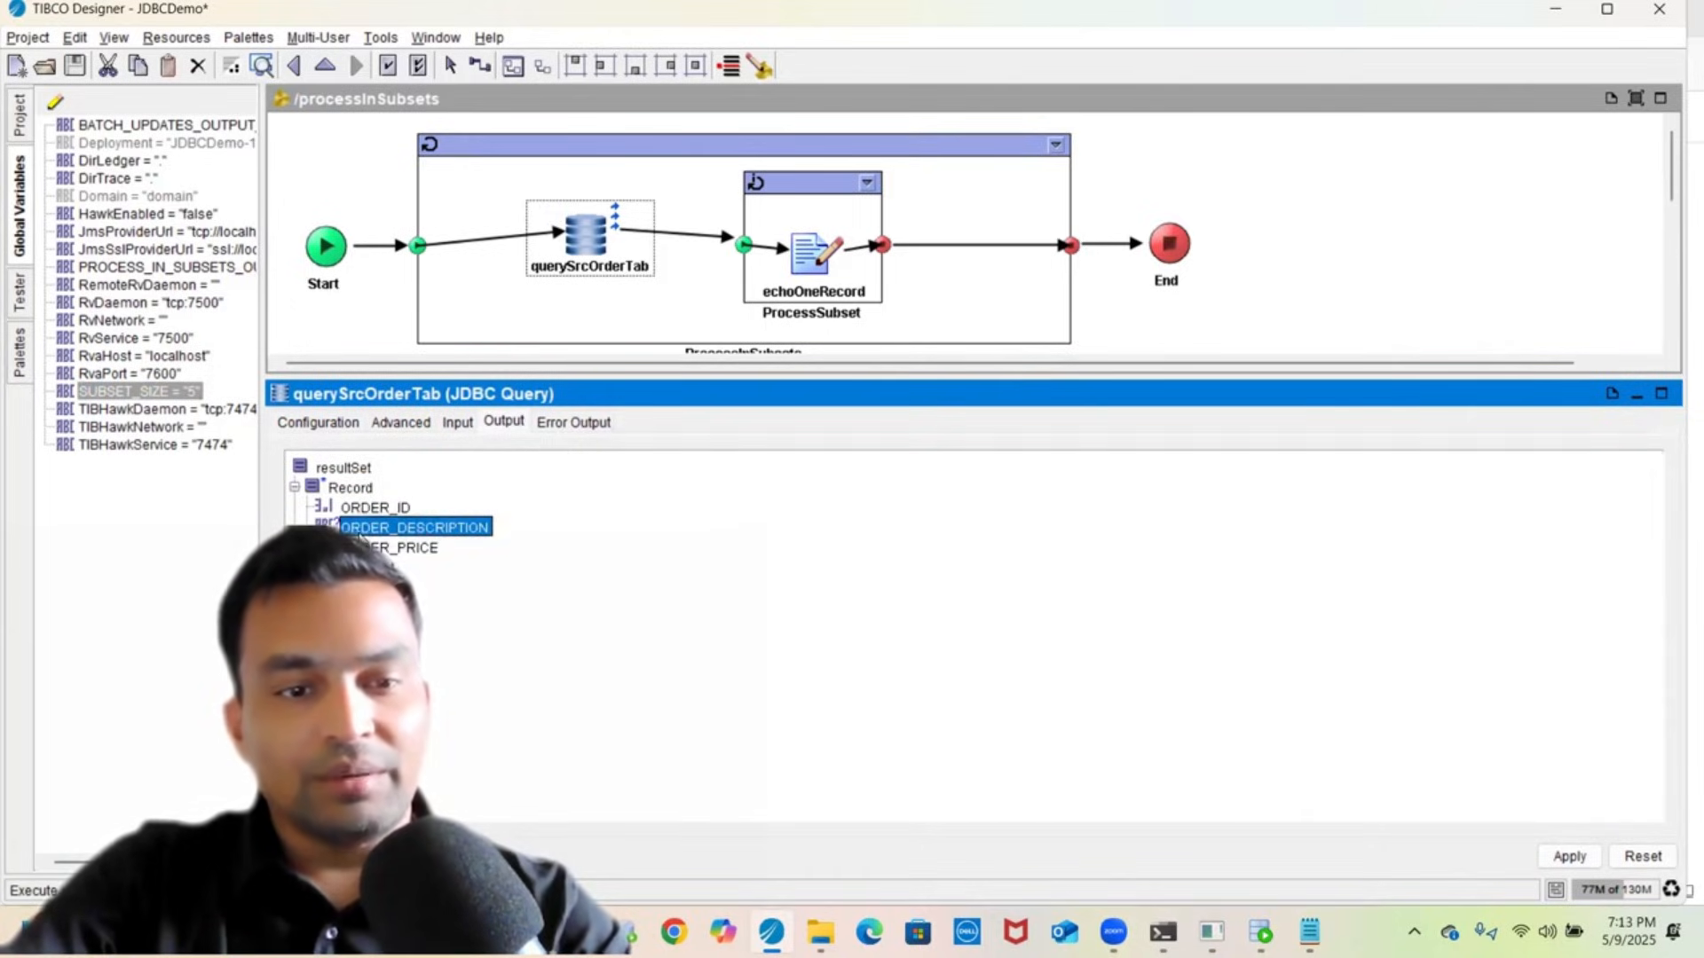
click(395, 547)
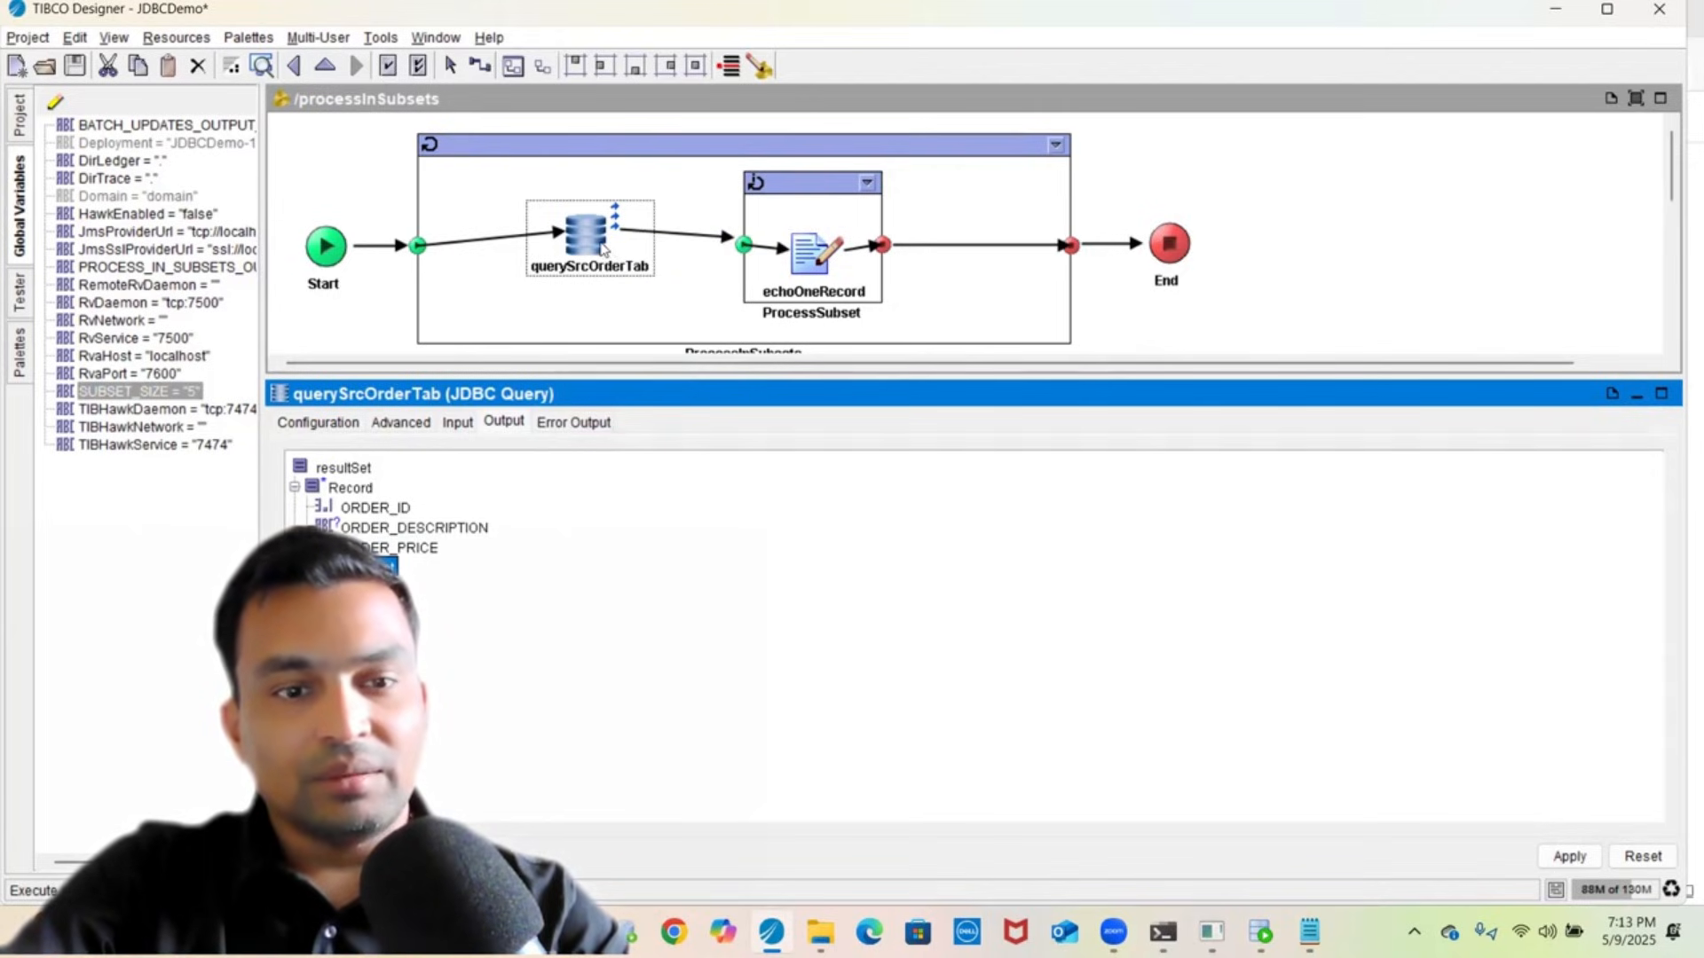
- Select the ProcessInSubsets group and confirm applying the pending query changes
click(346, 423)
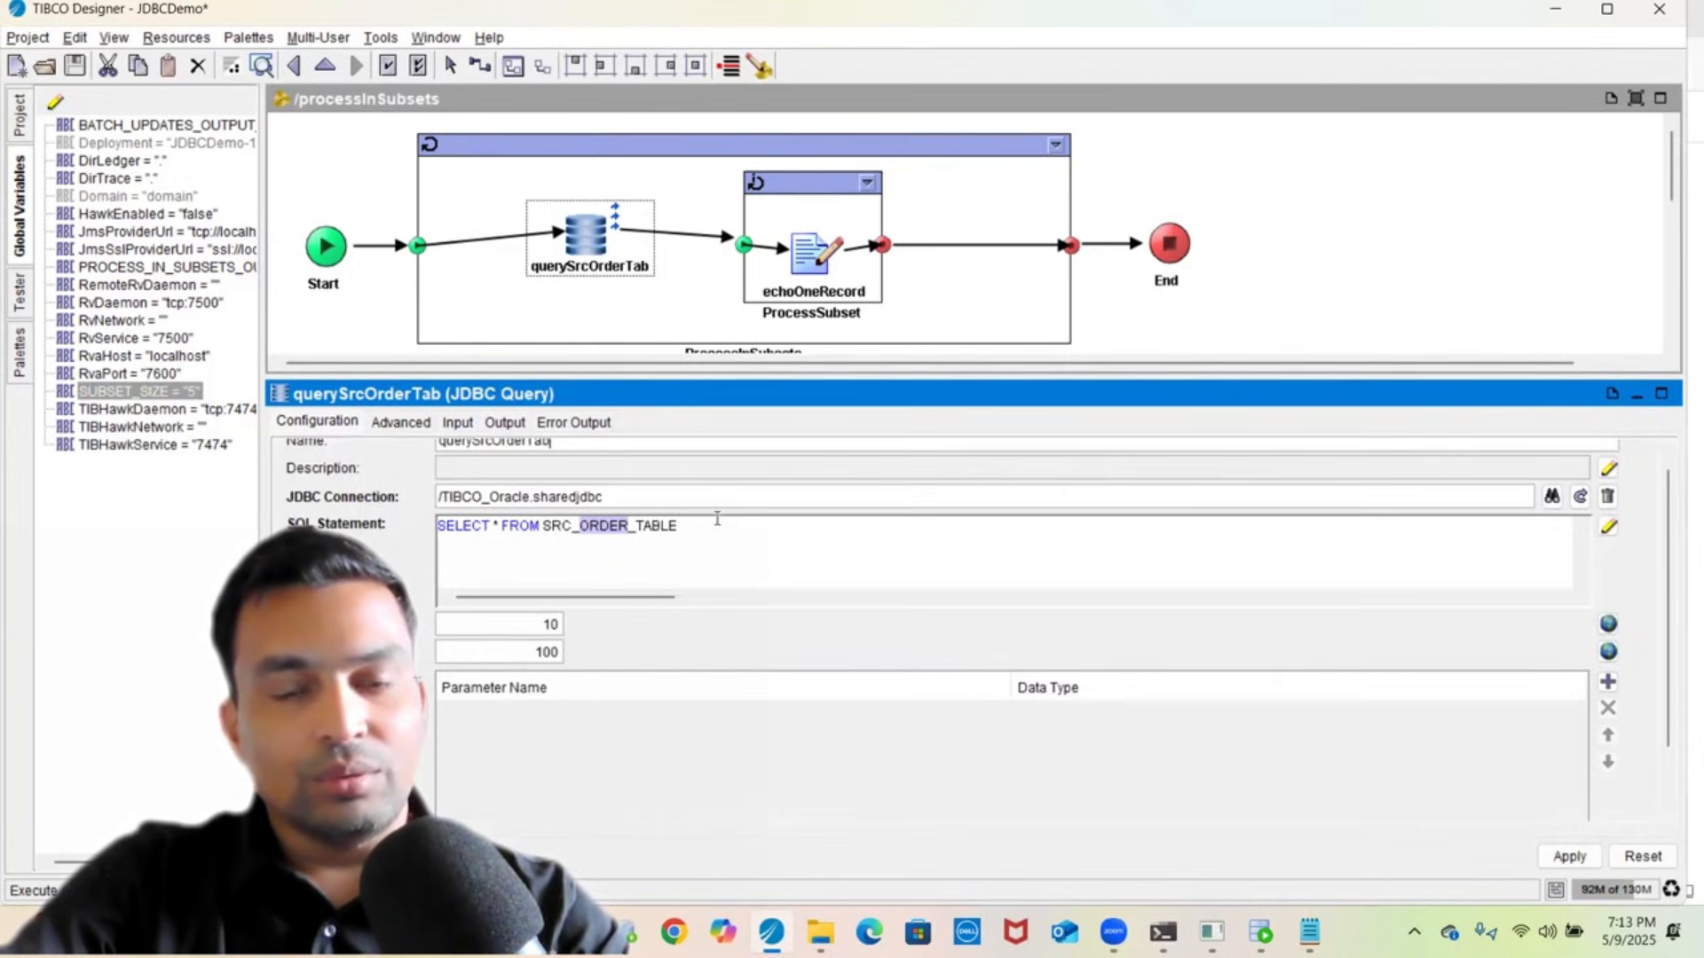
click(579, 161)
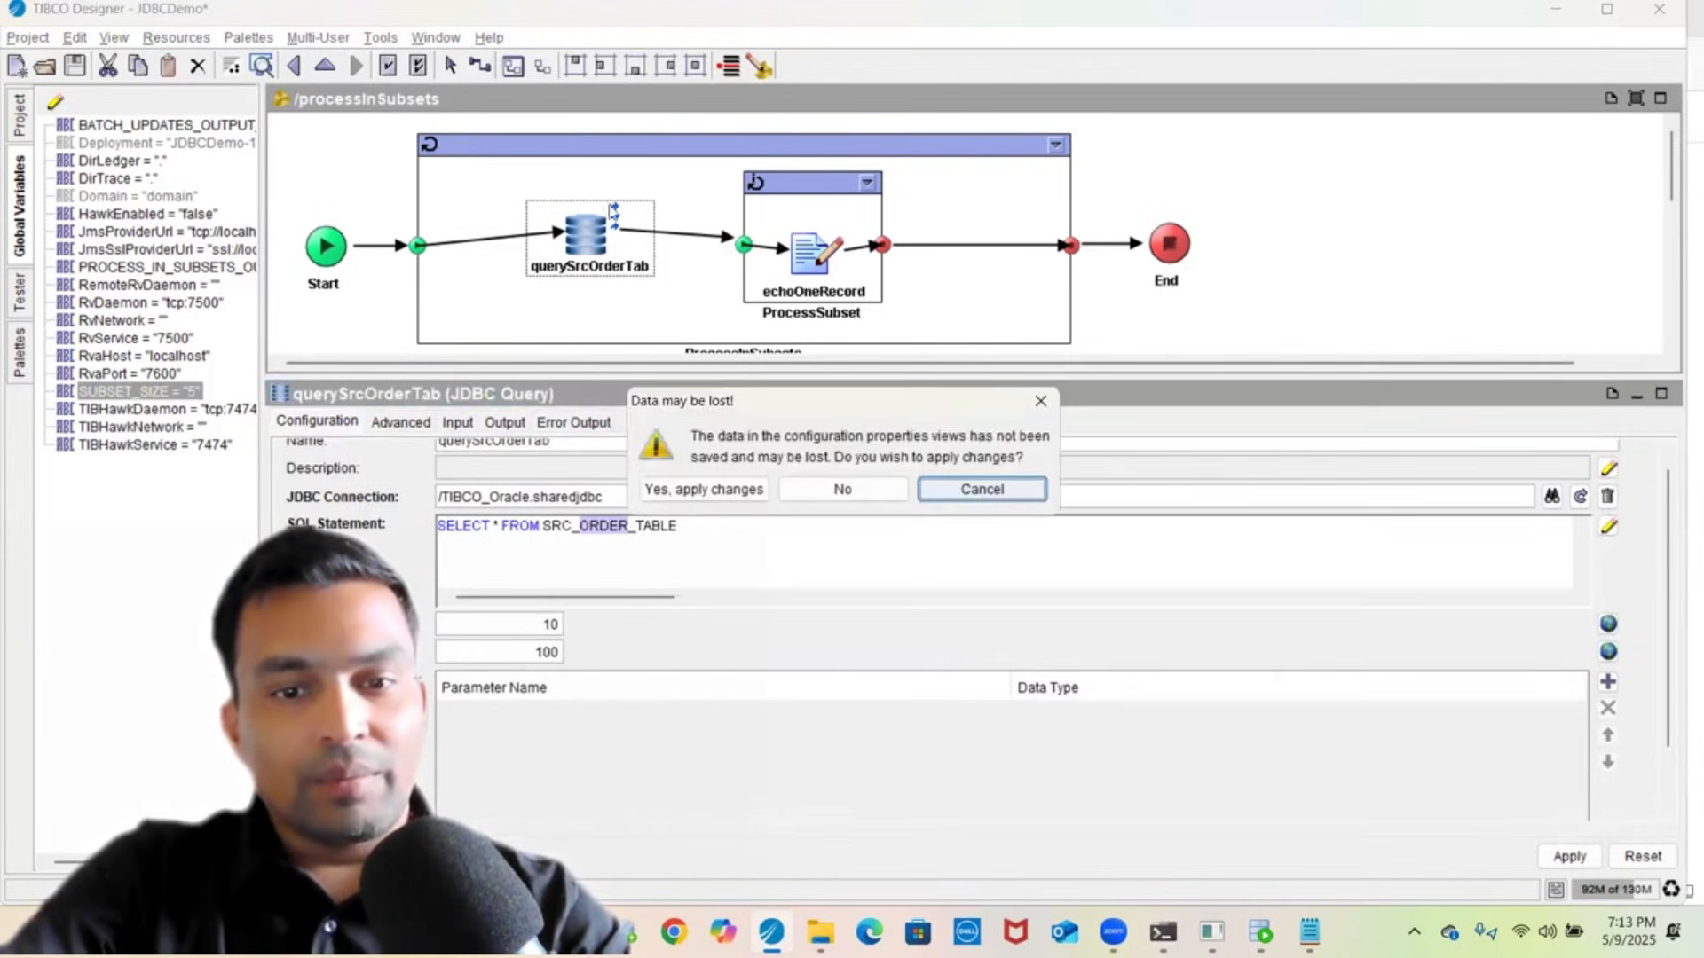
click(744, 491)
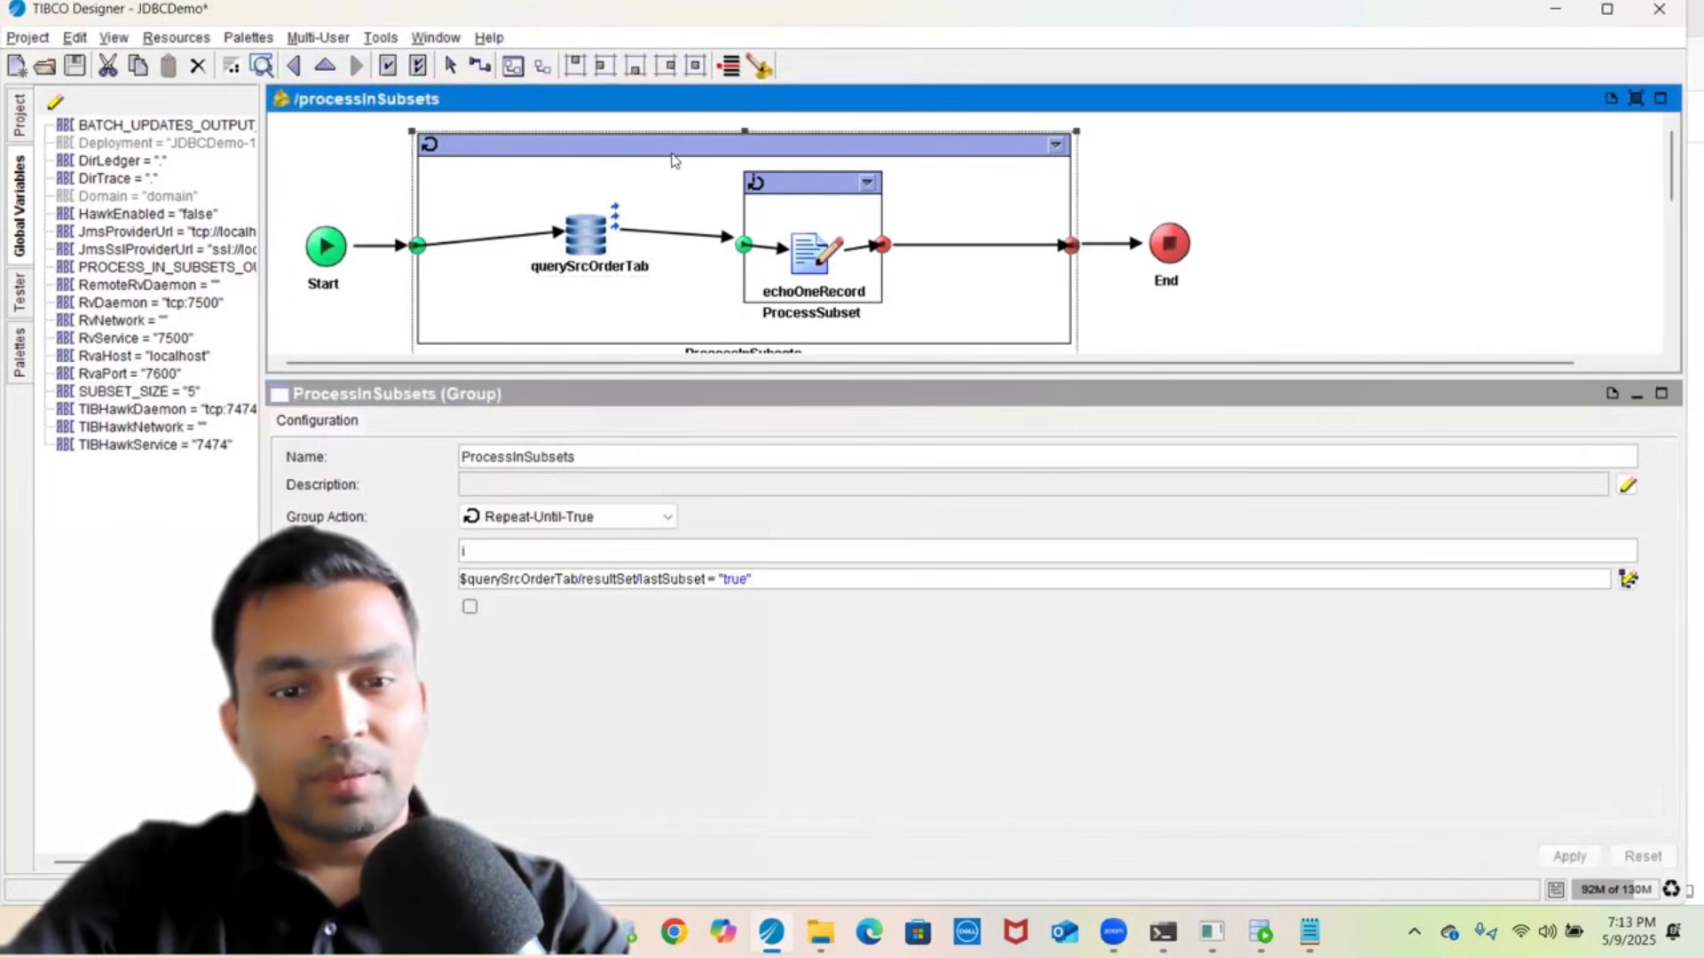
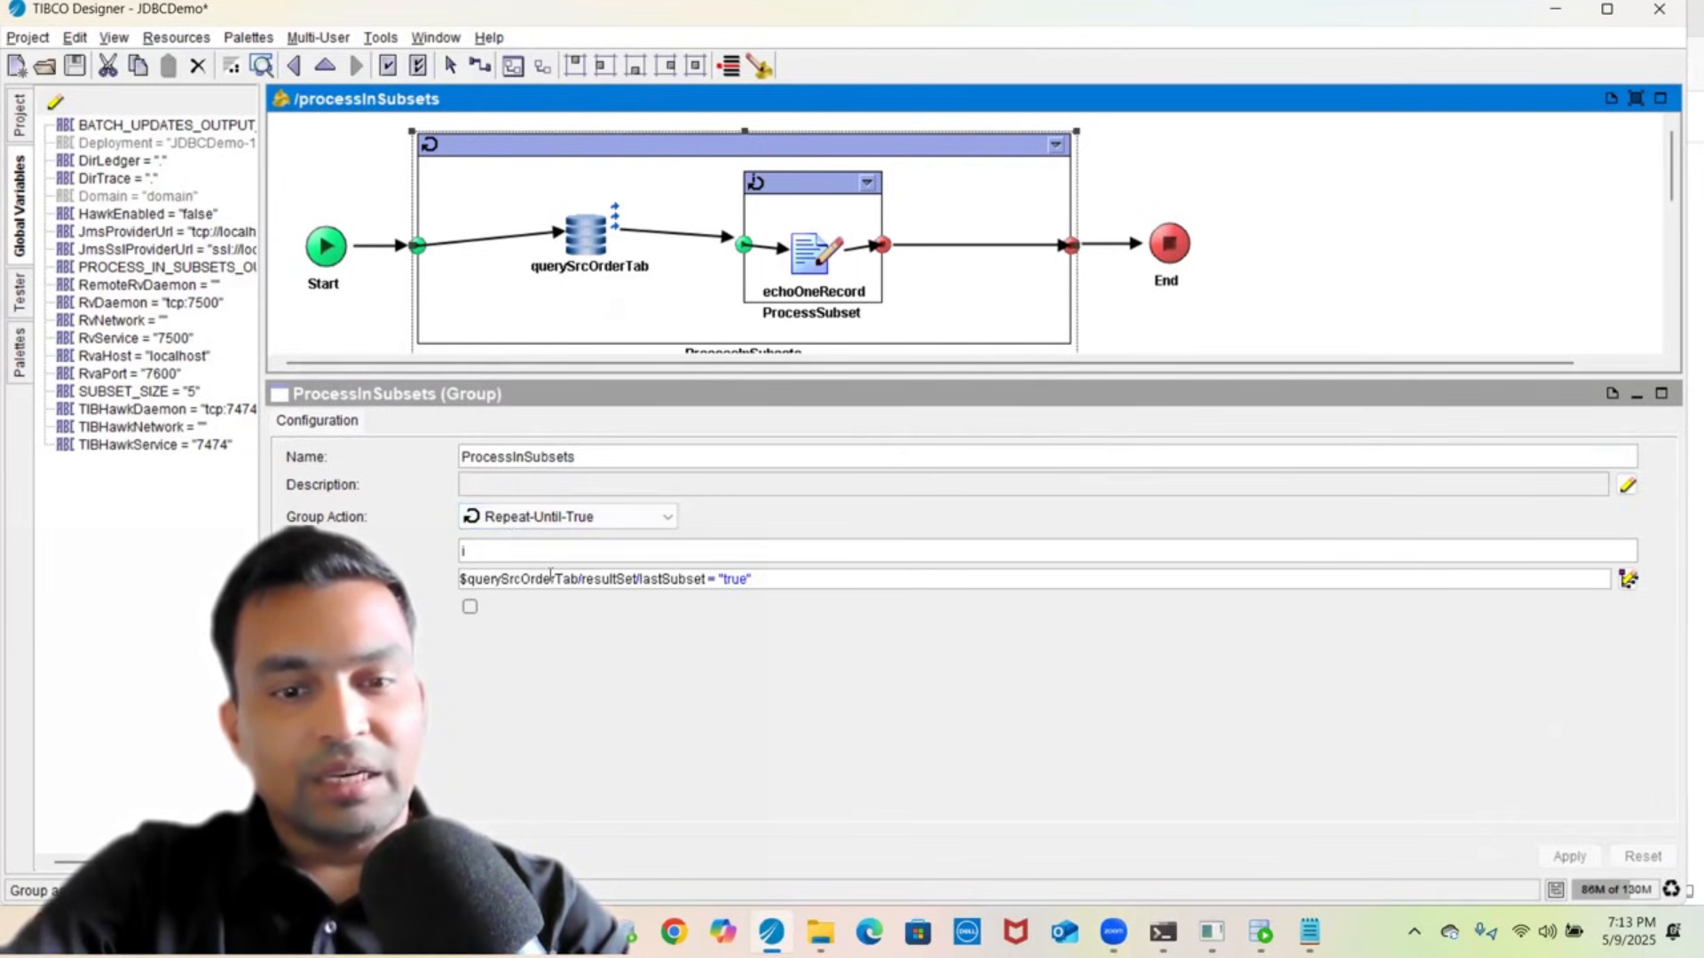
- In ProcessSubset, review echoOneRecord's Write File input mappings for fileName and the textContent concat expression
double_click(657, 580)
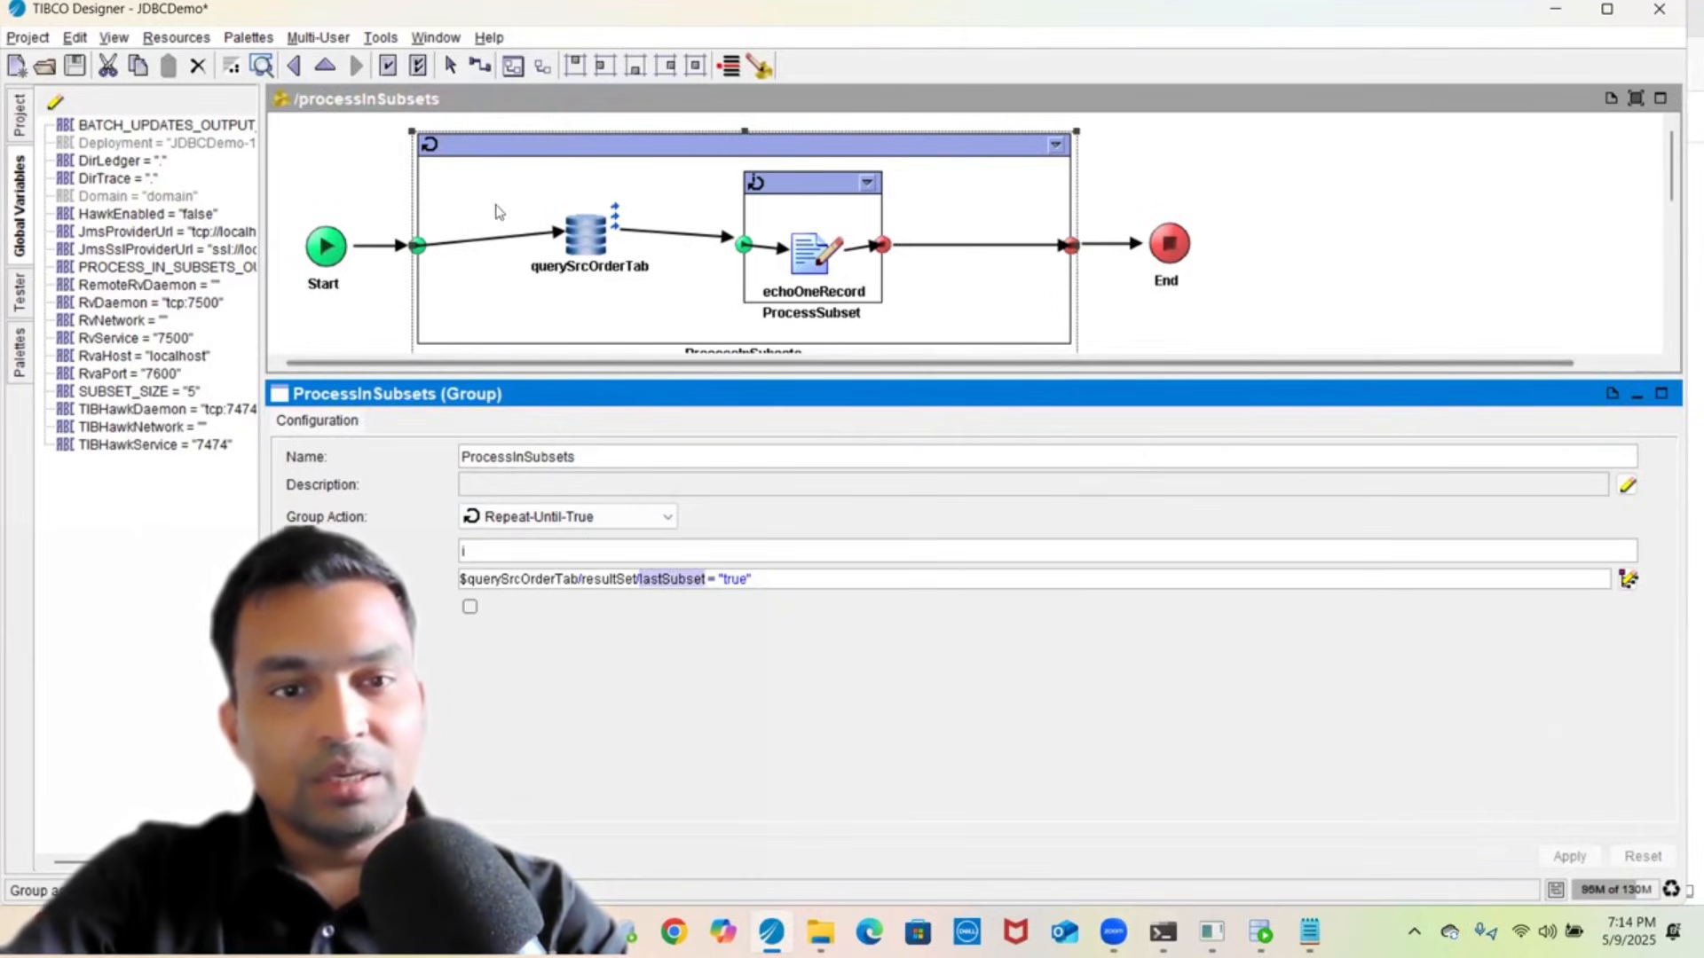
click(802, 205)
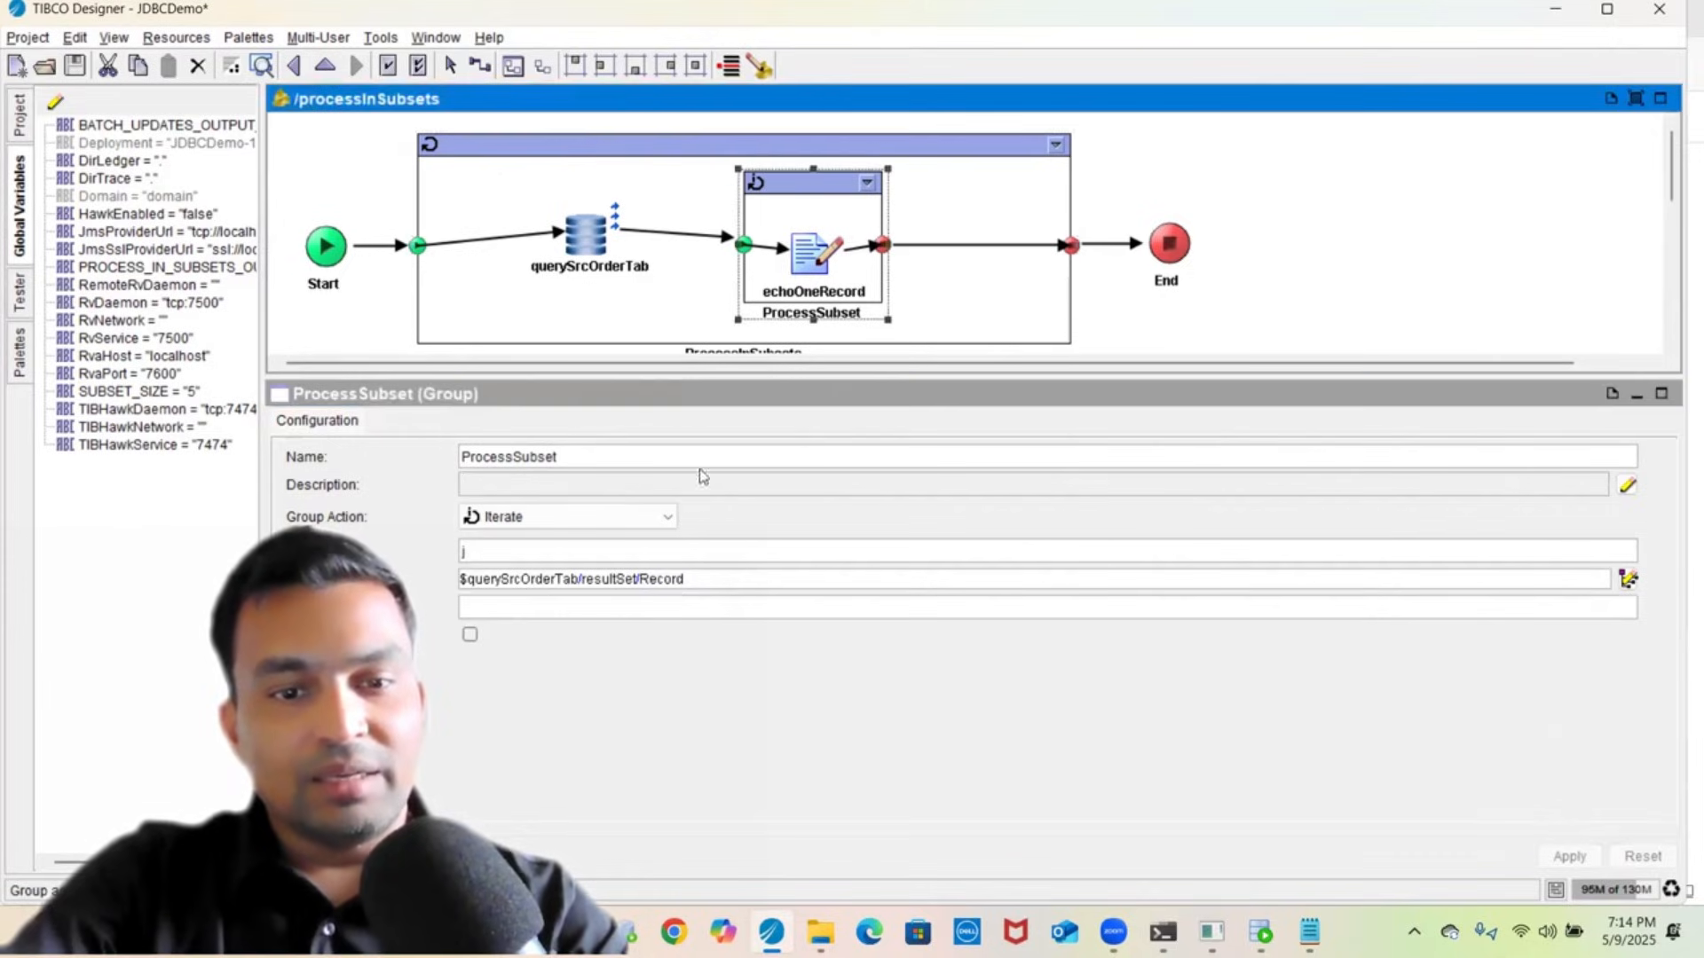
click(818, 280)
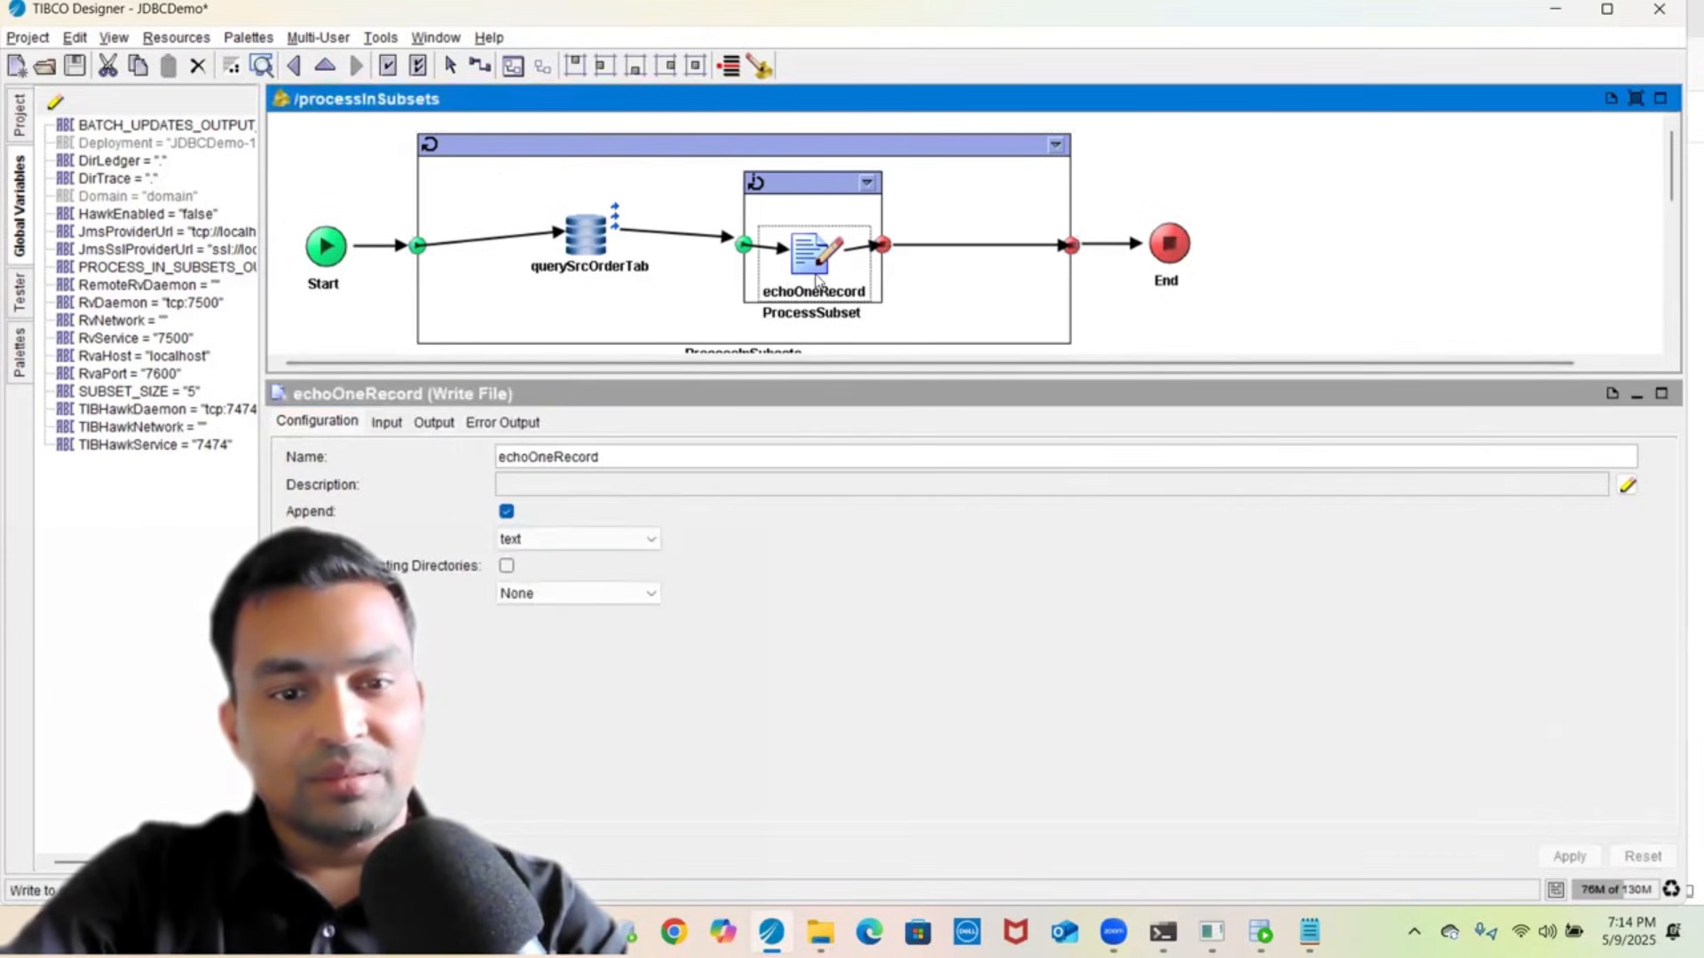
click(385, 426)
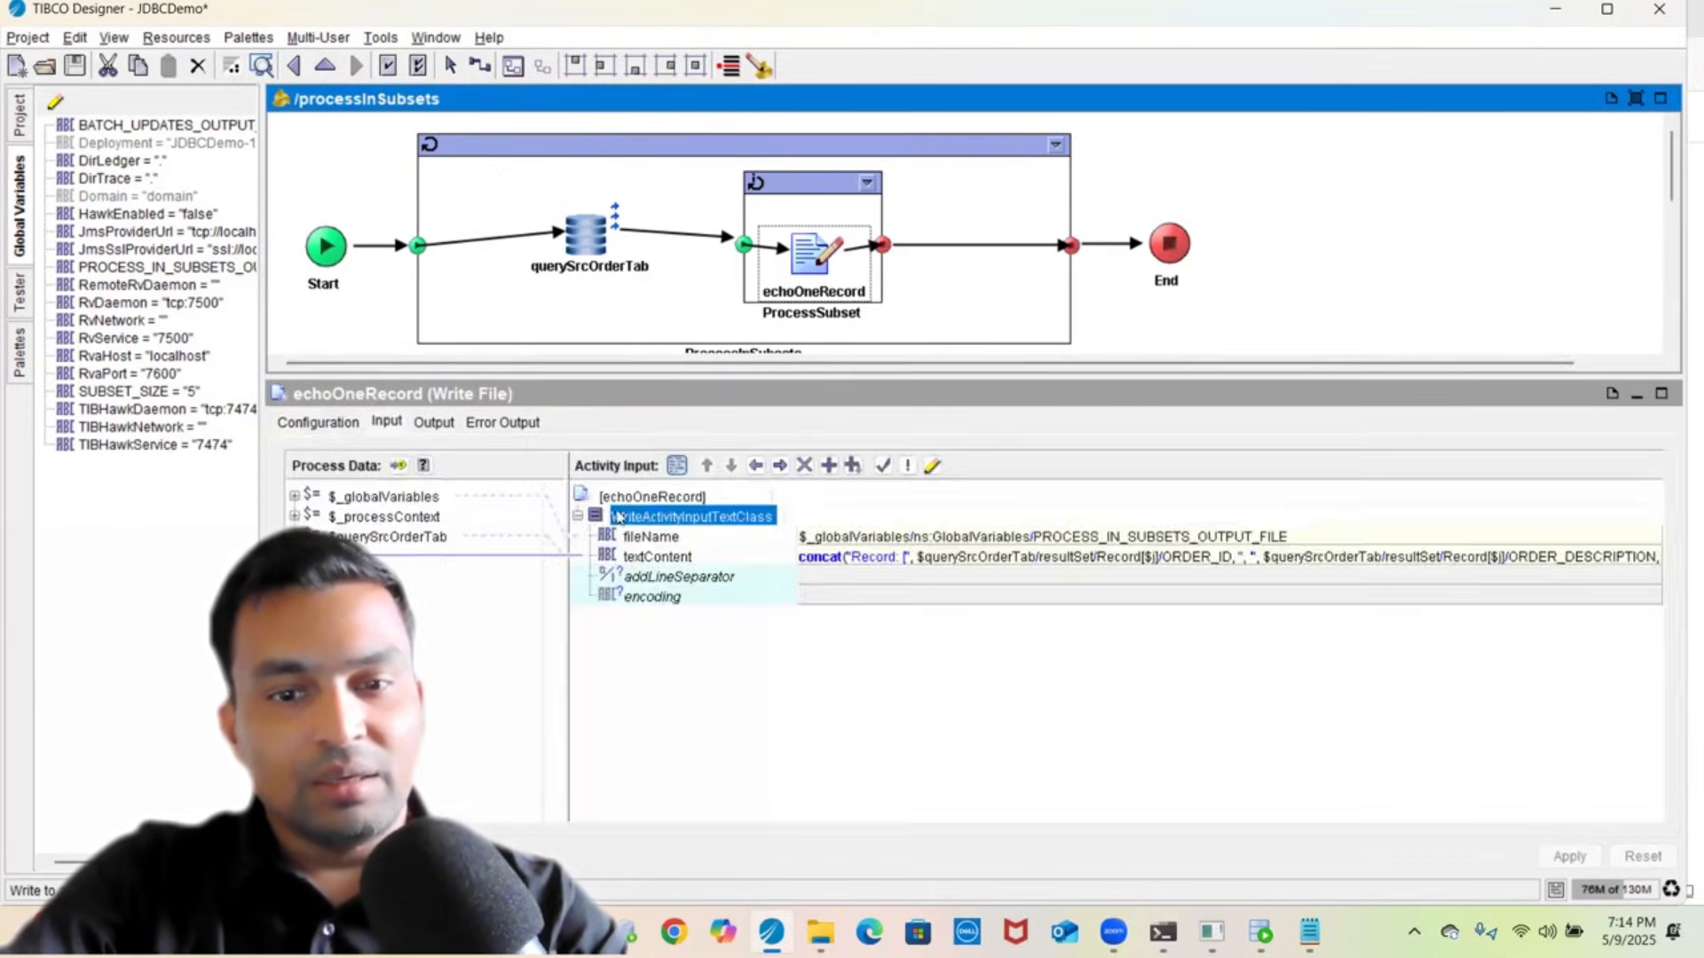
click(652, 556)
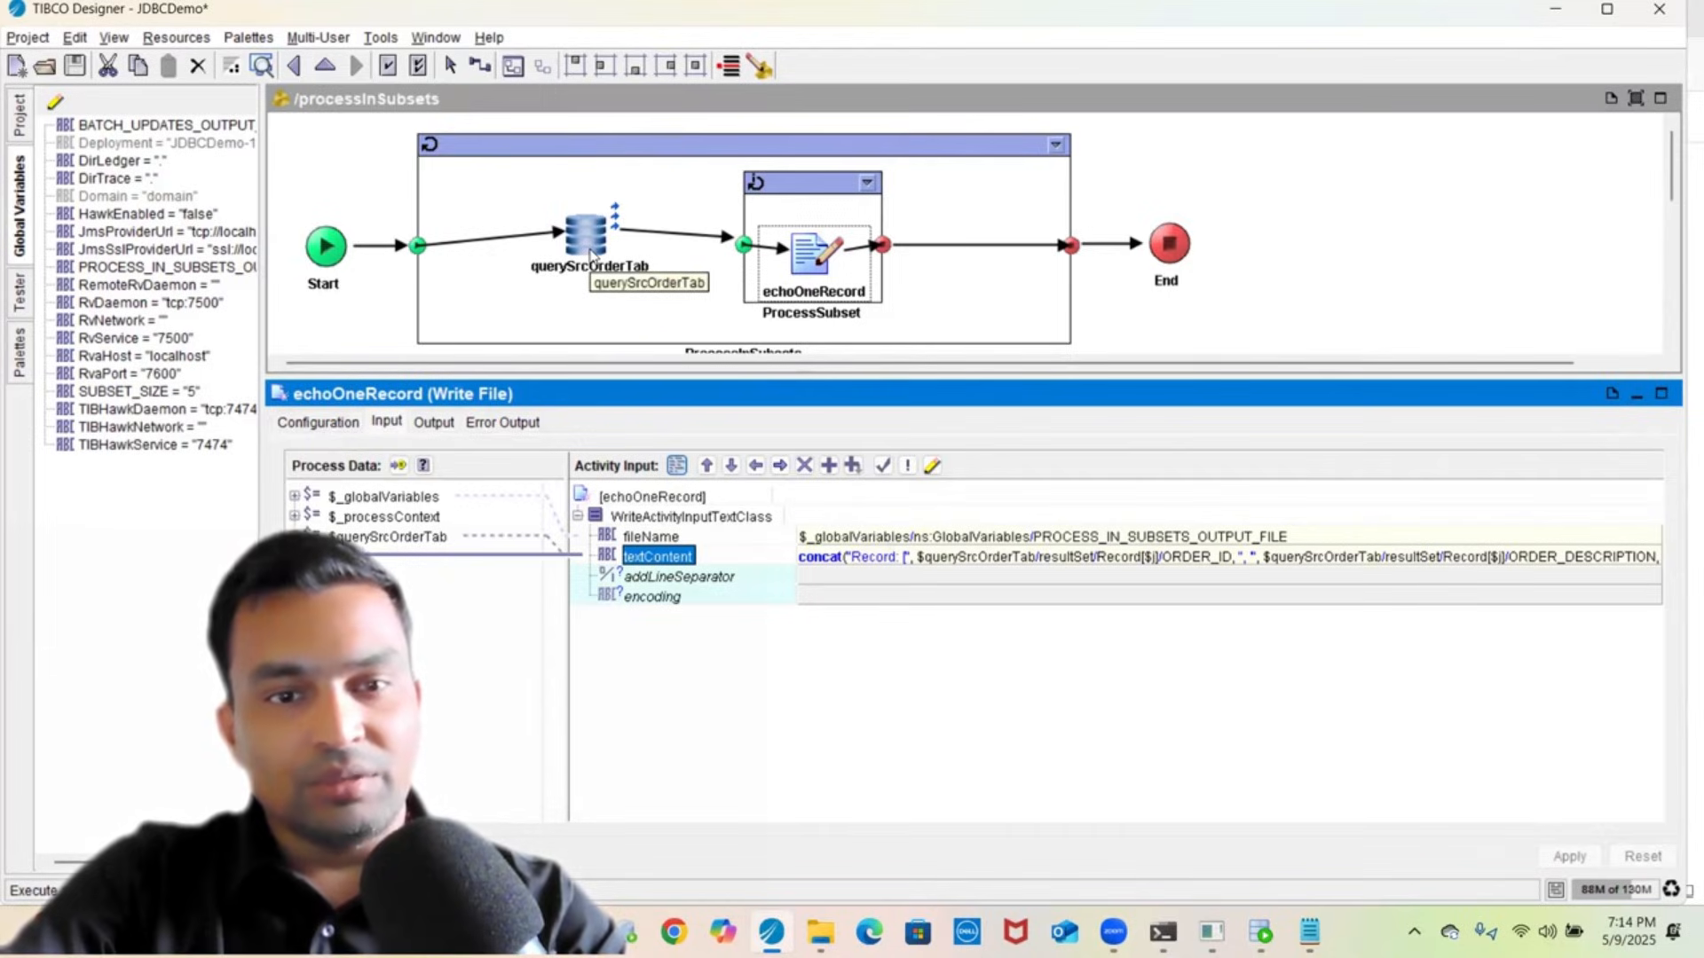
- Select the processInSubsets process in the project tree and save the JDBCDemo project
click(26, 284)
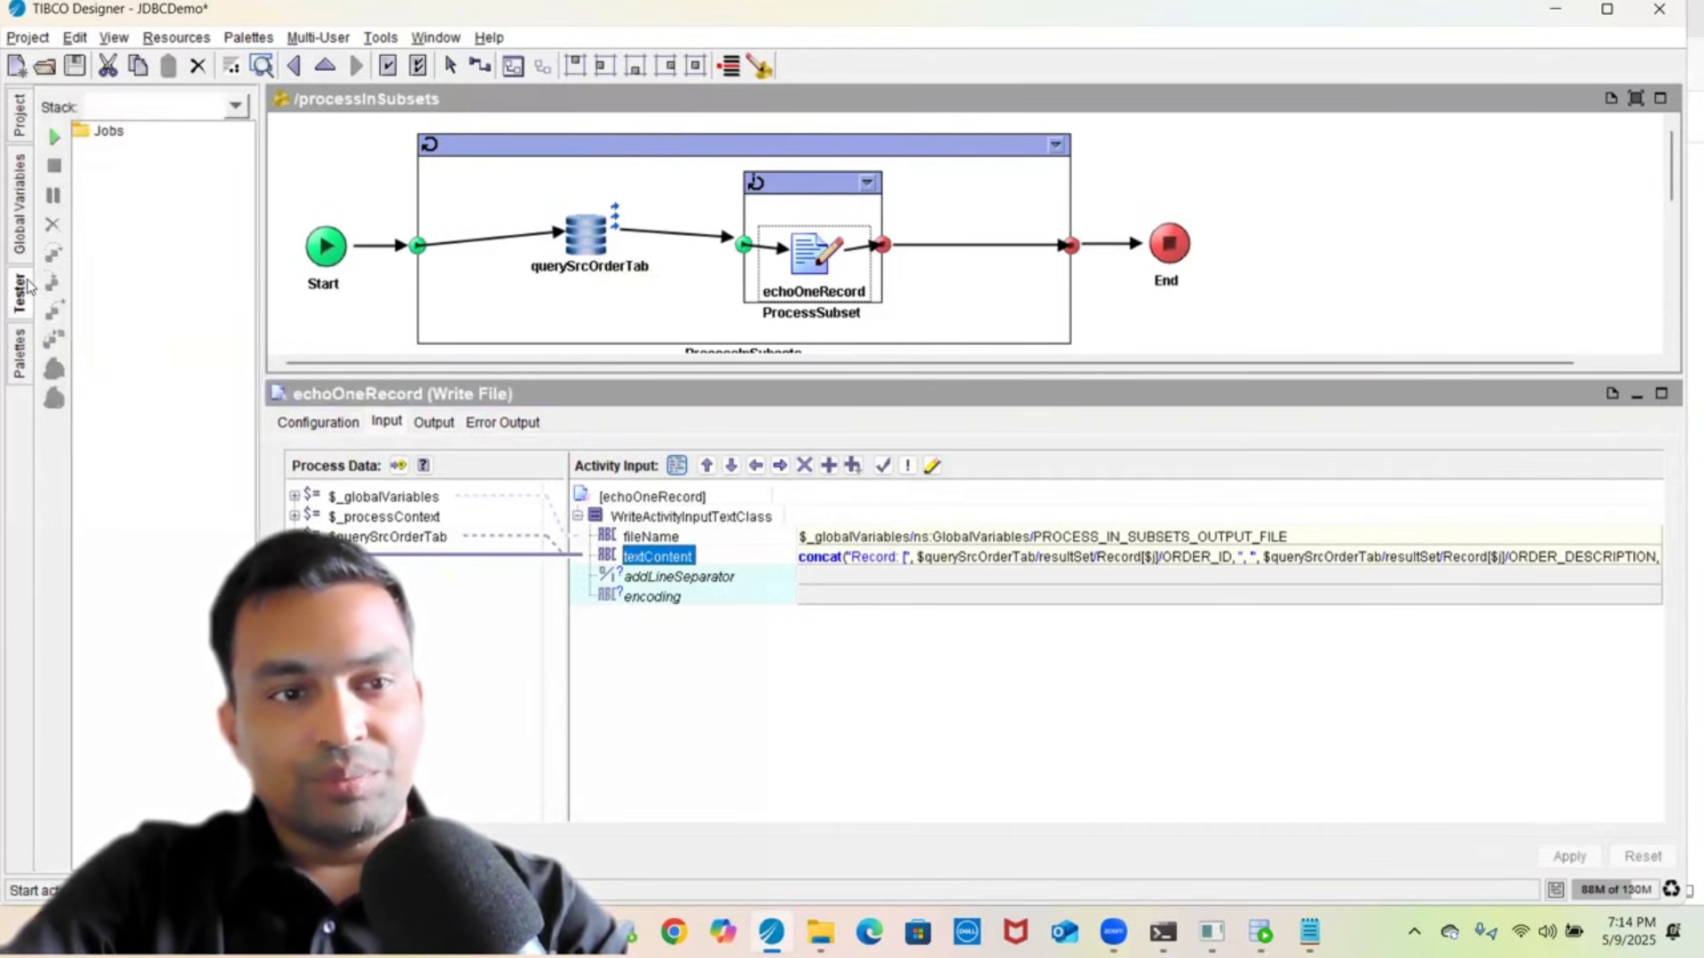
click(18, 119)
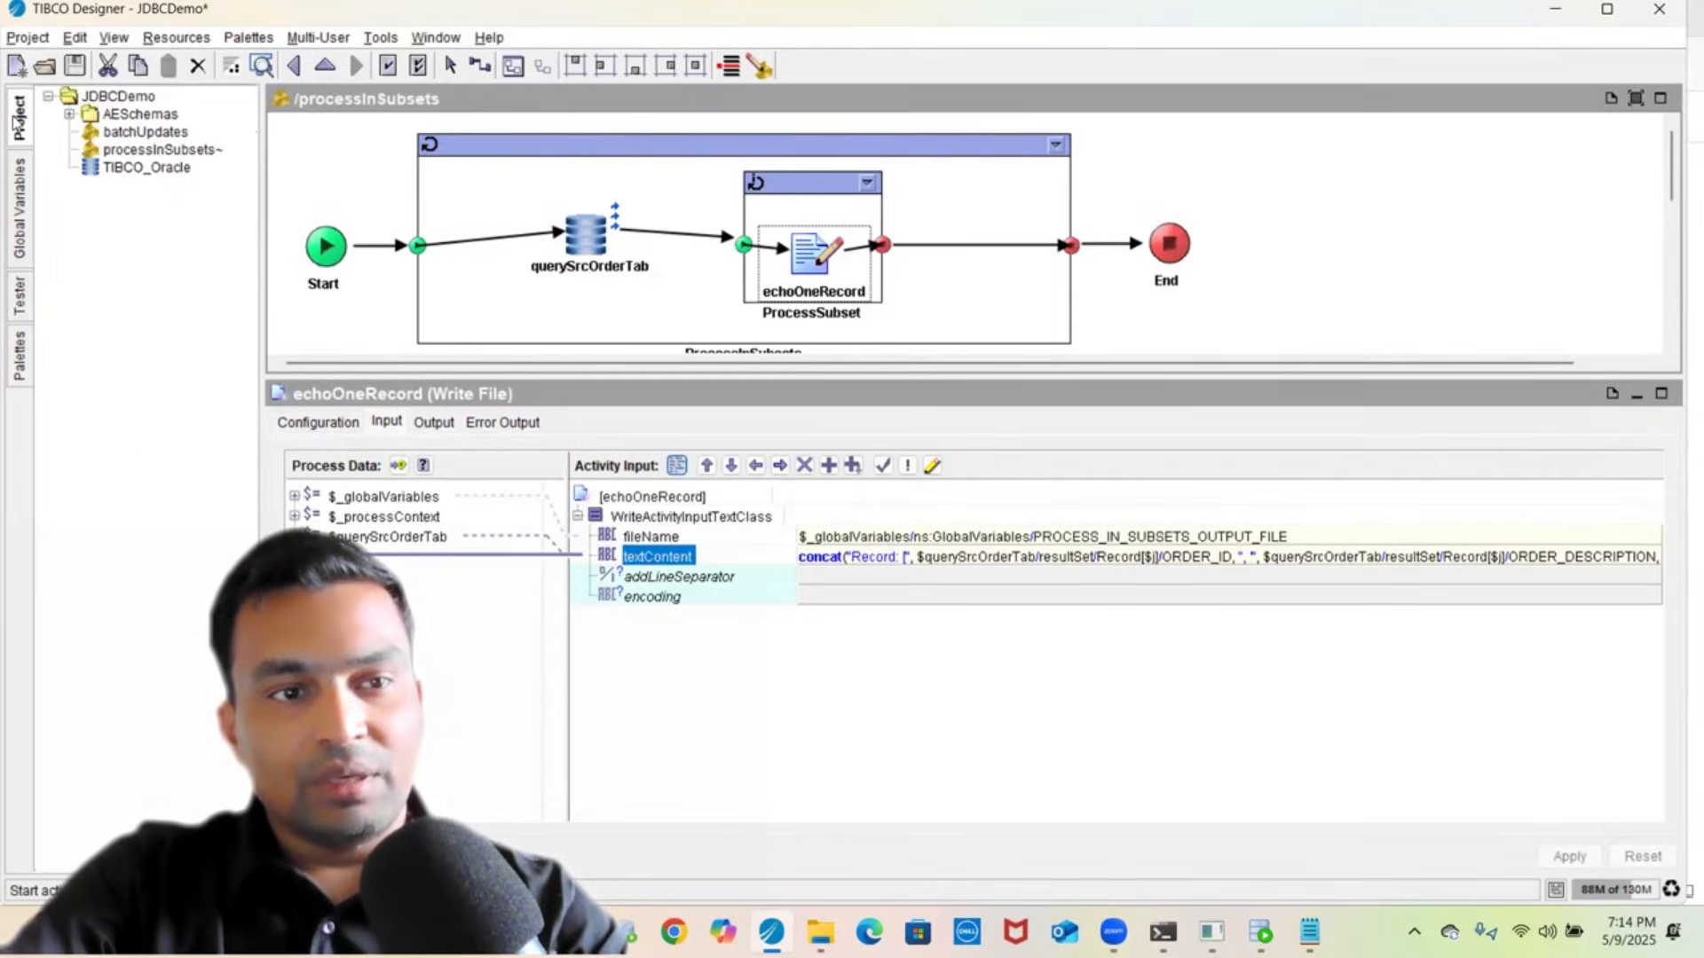
click(156, 149)
click(312, 169)
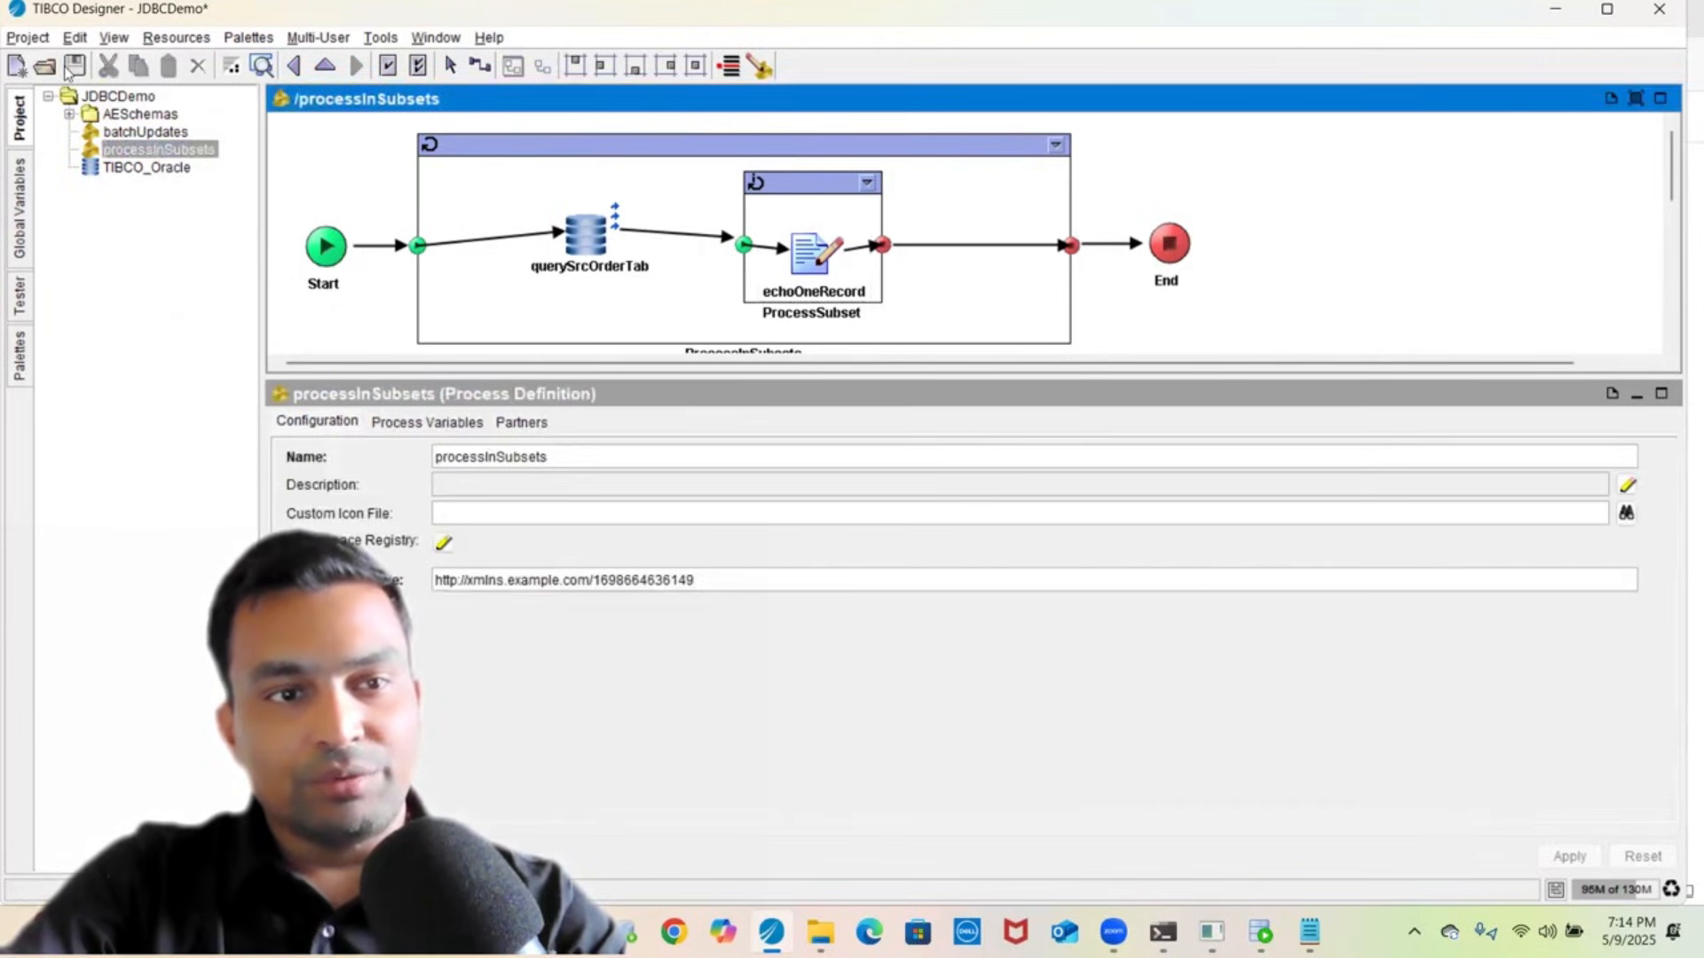
click(76, 68)
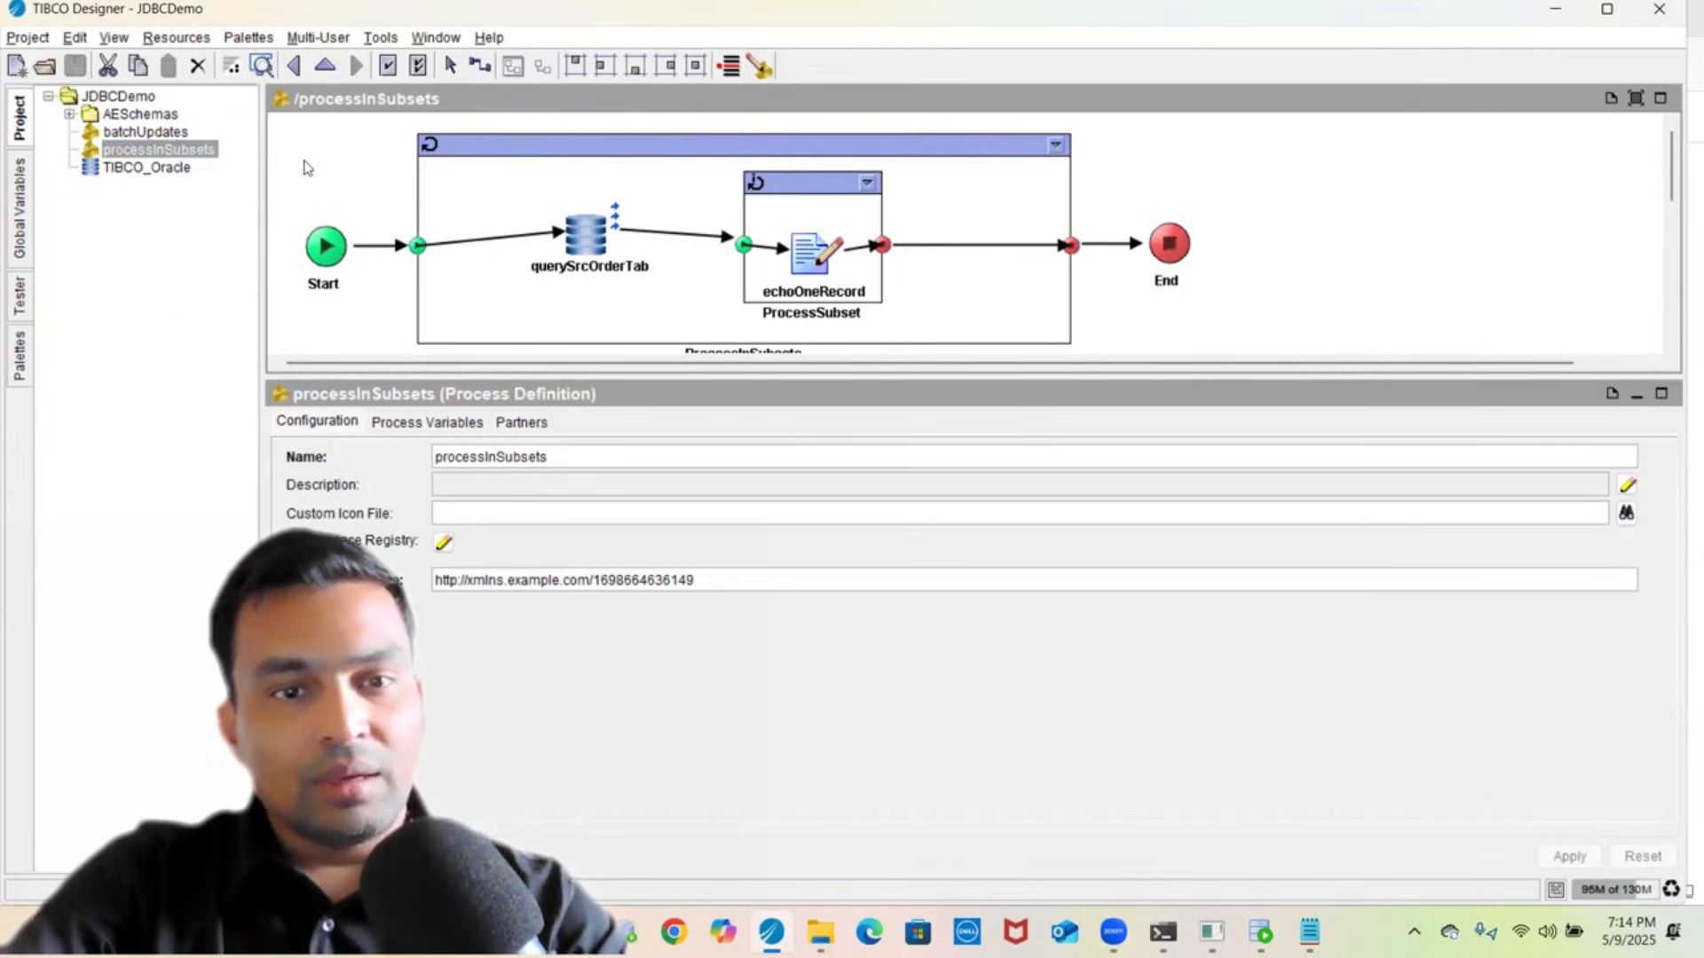
- Review querySrcOrderTab's SELECT * FROM SRC_ORDER_TABLE statement, then go to SQL Developer
click(602, 259)
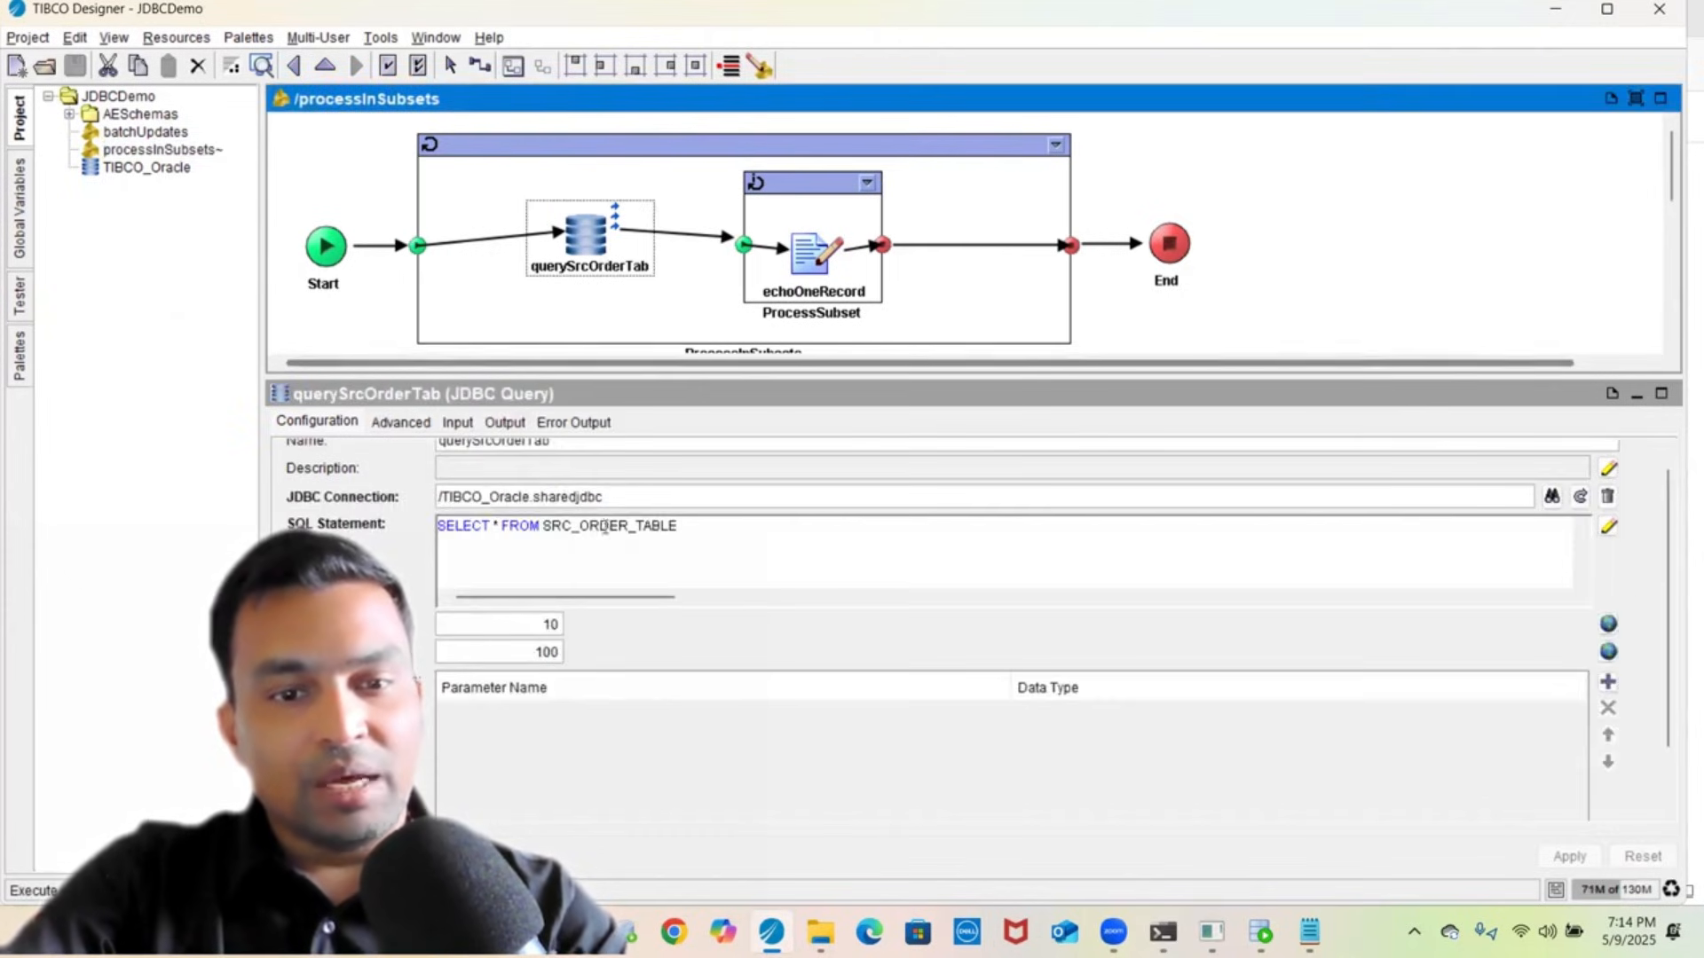
triple_click(601, 529)
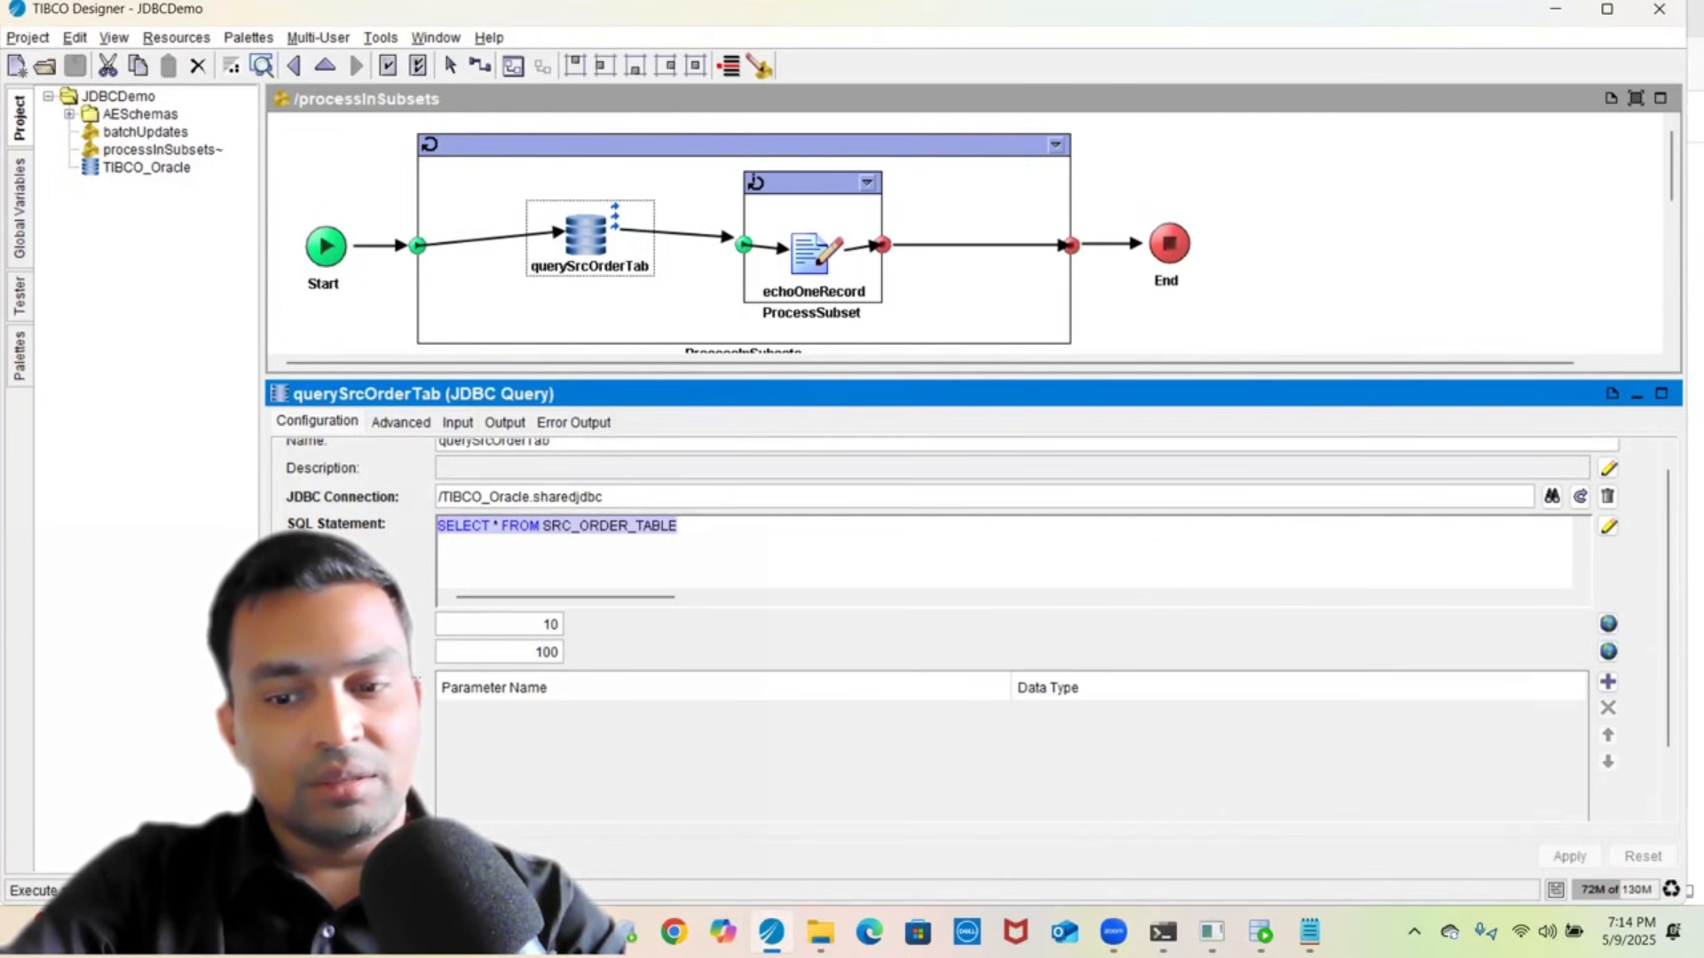
click(1260, 932)
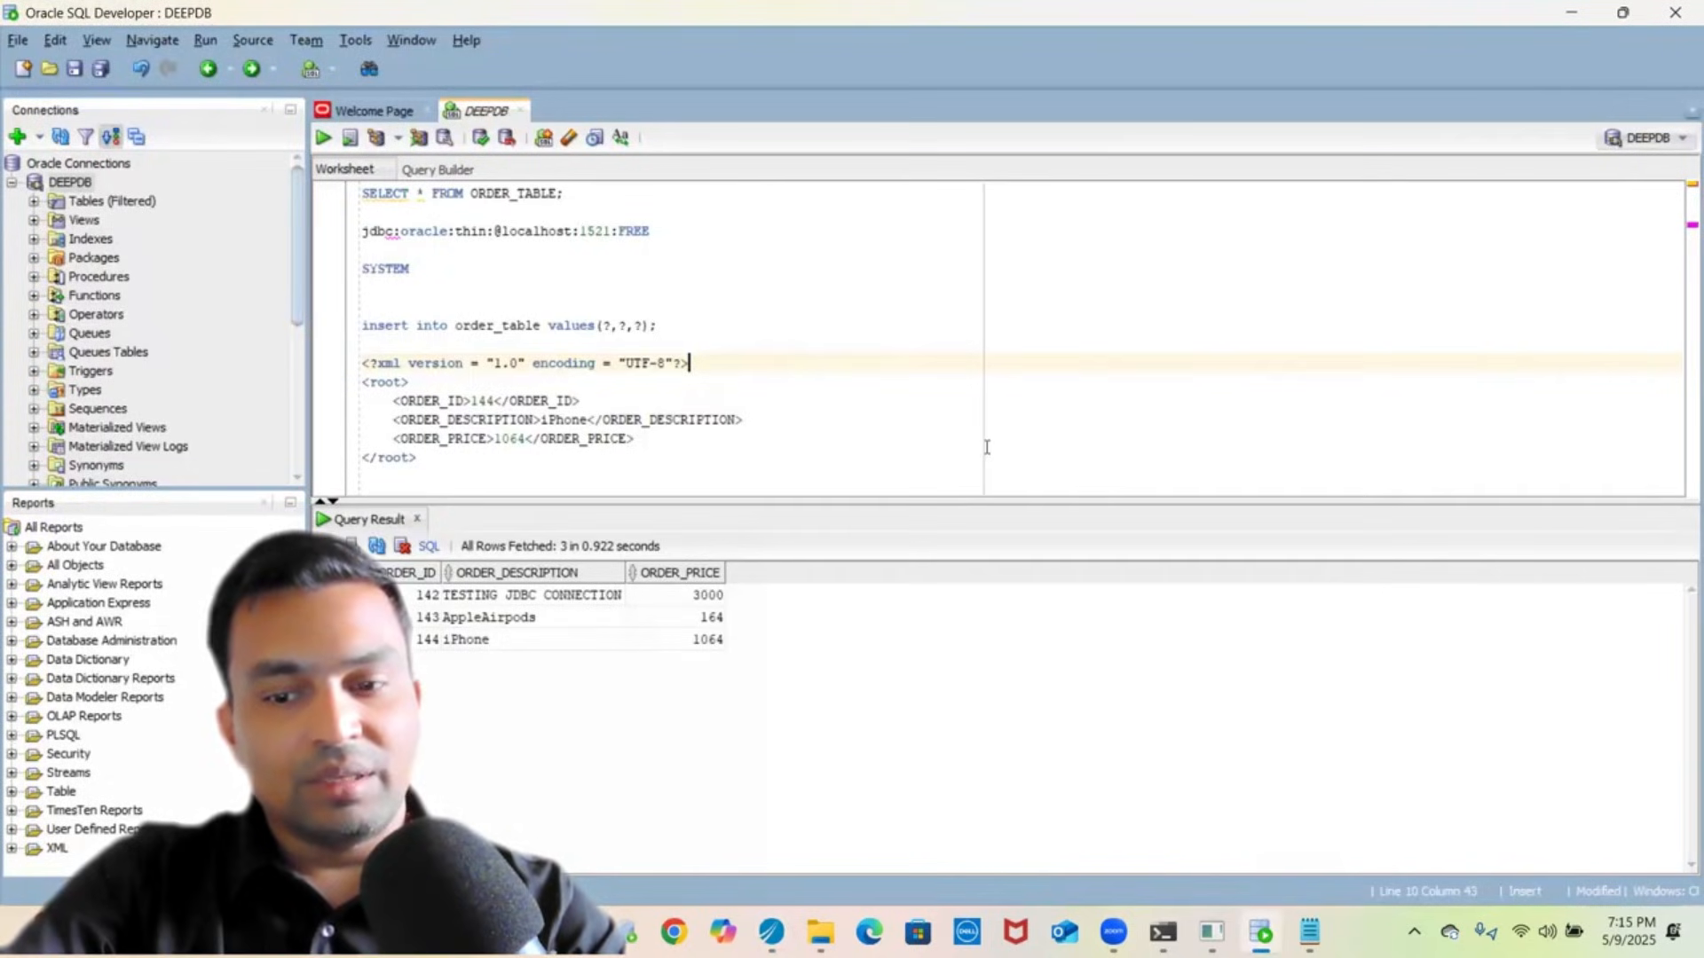
- Copy the DROP/CREATE TABLE SRC_ORDER_TABLE block from createTestTables.sql in Notepad
click(1309, 932)
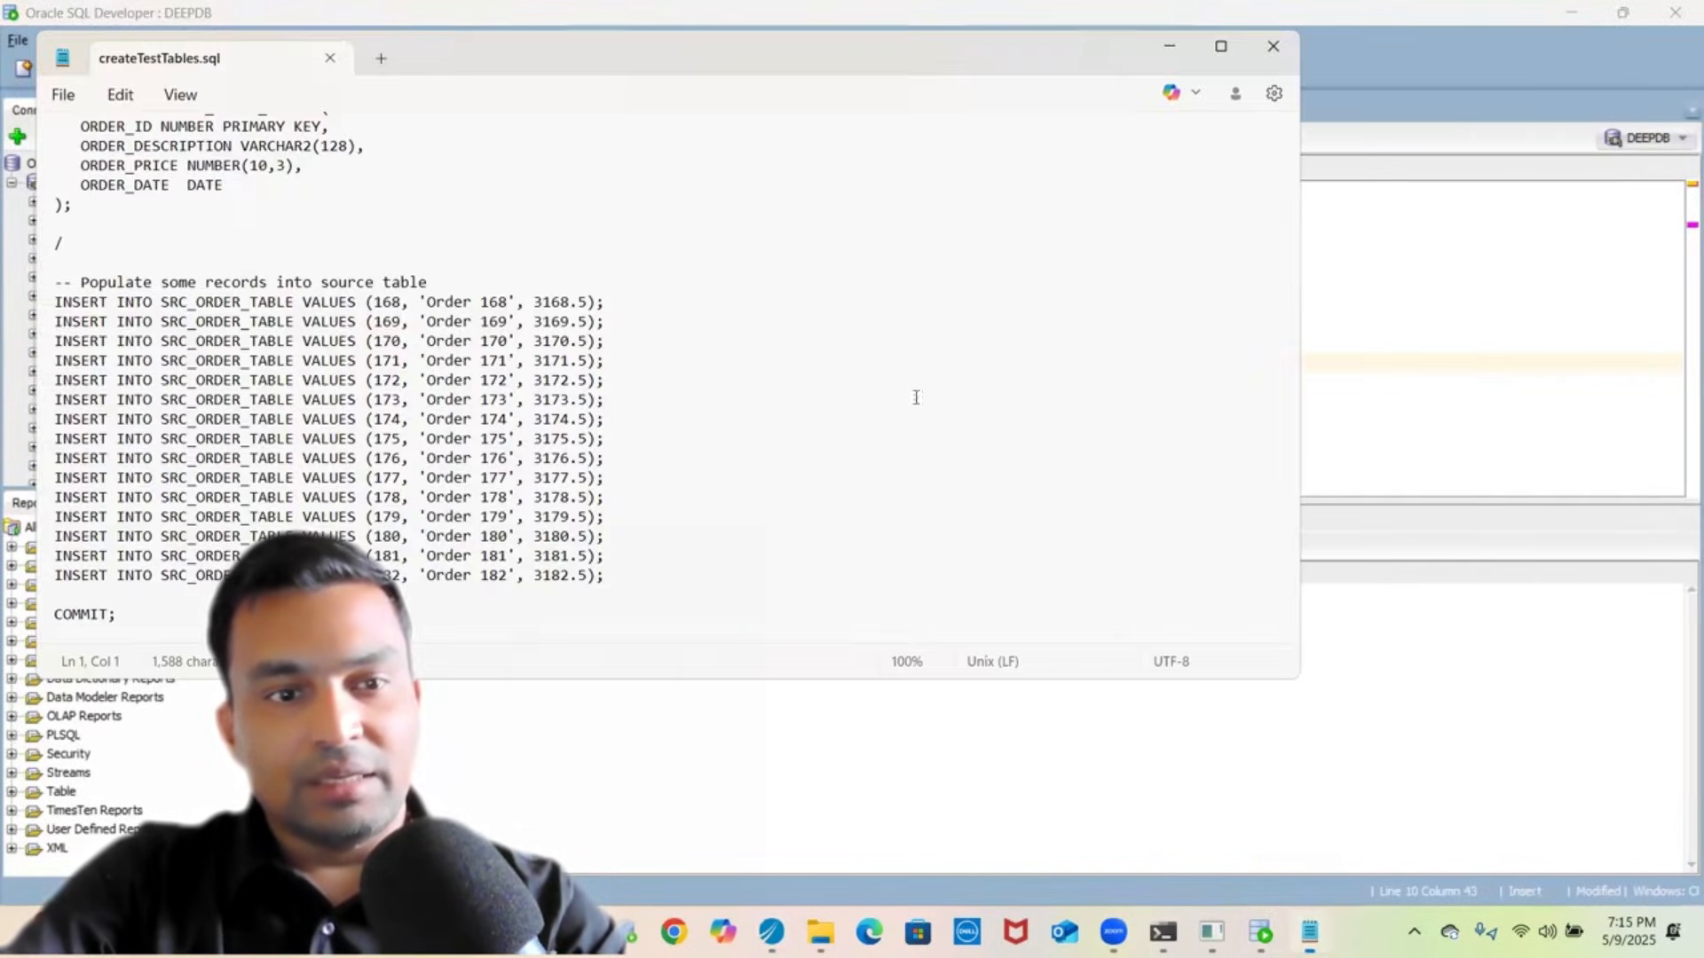
scroll(789, 455, up, 5)
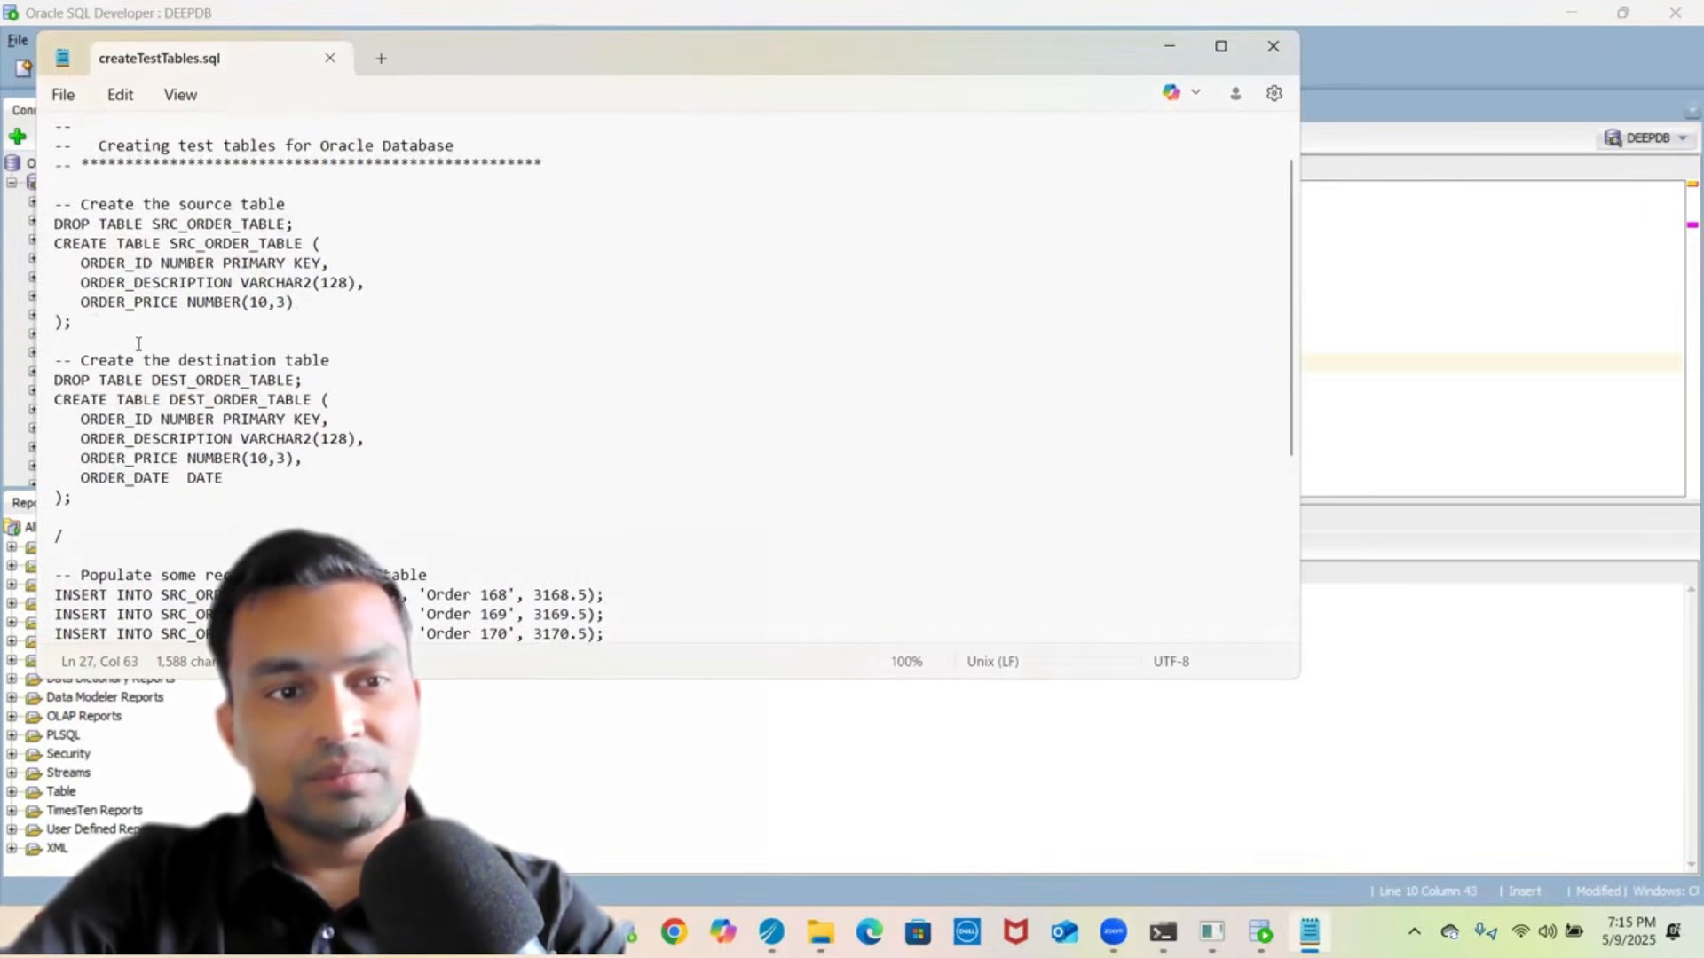
triple_click(41, 229)
key(shift+Down)
key(shift+Down)
key(shift+Down)
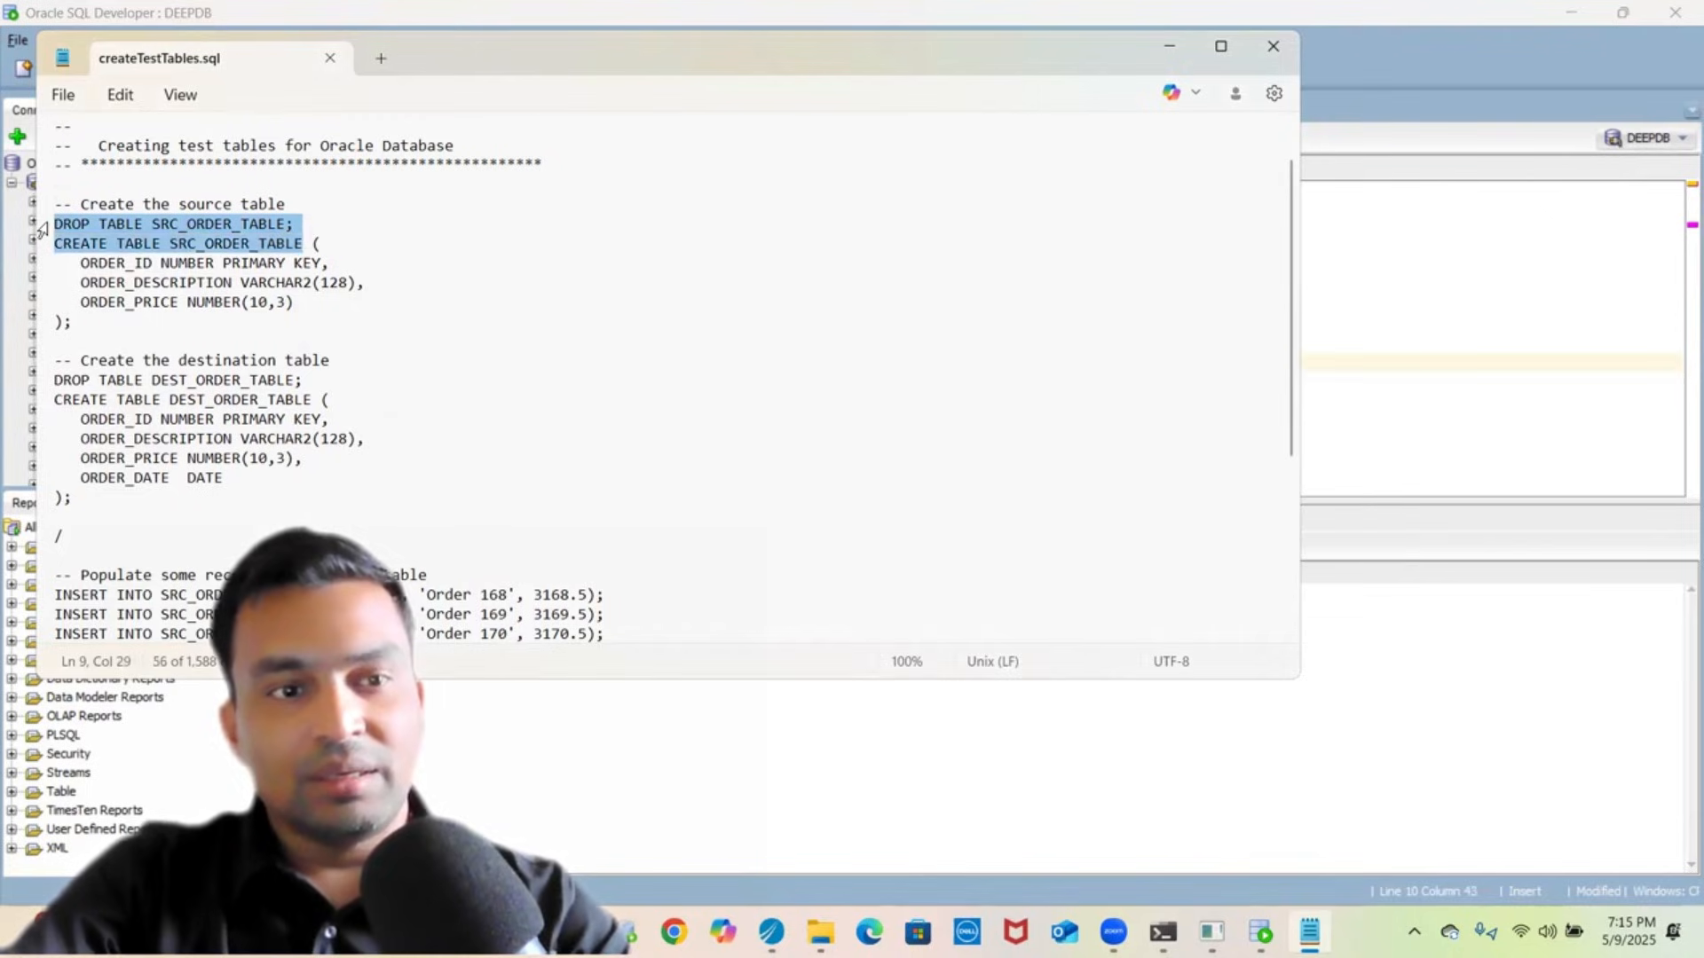
key(shift+Down)
key(shift+Down)
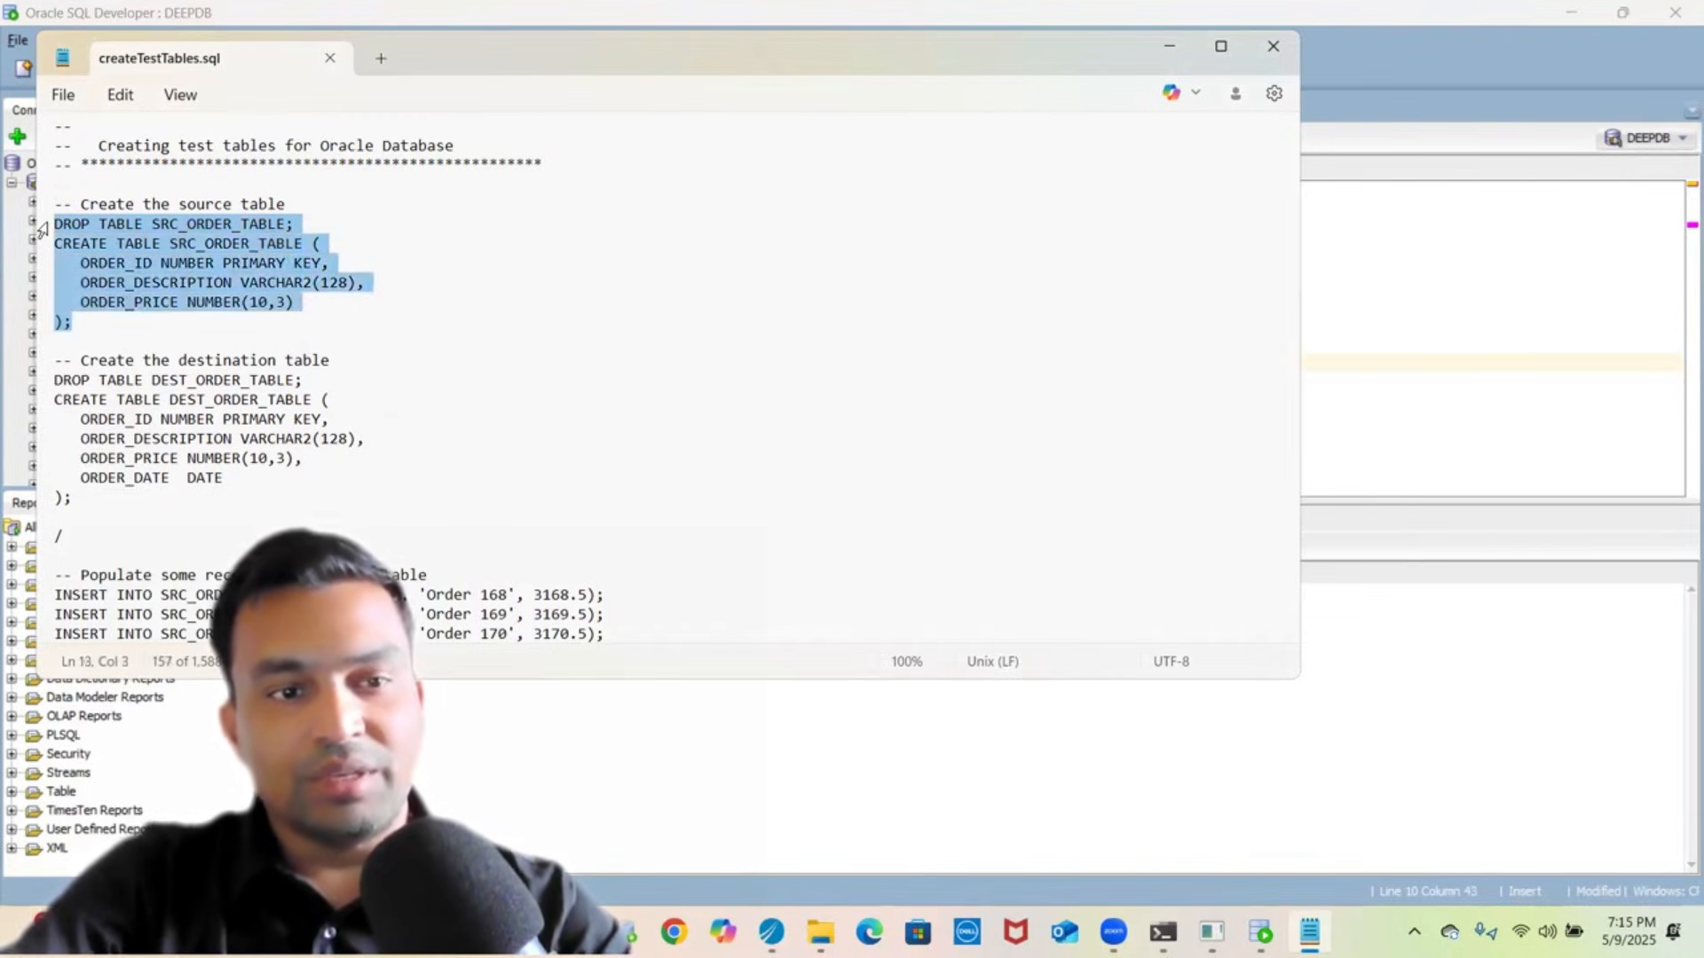
click(55, 384)
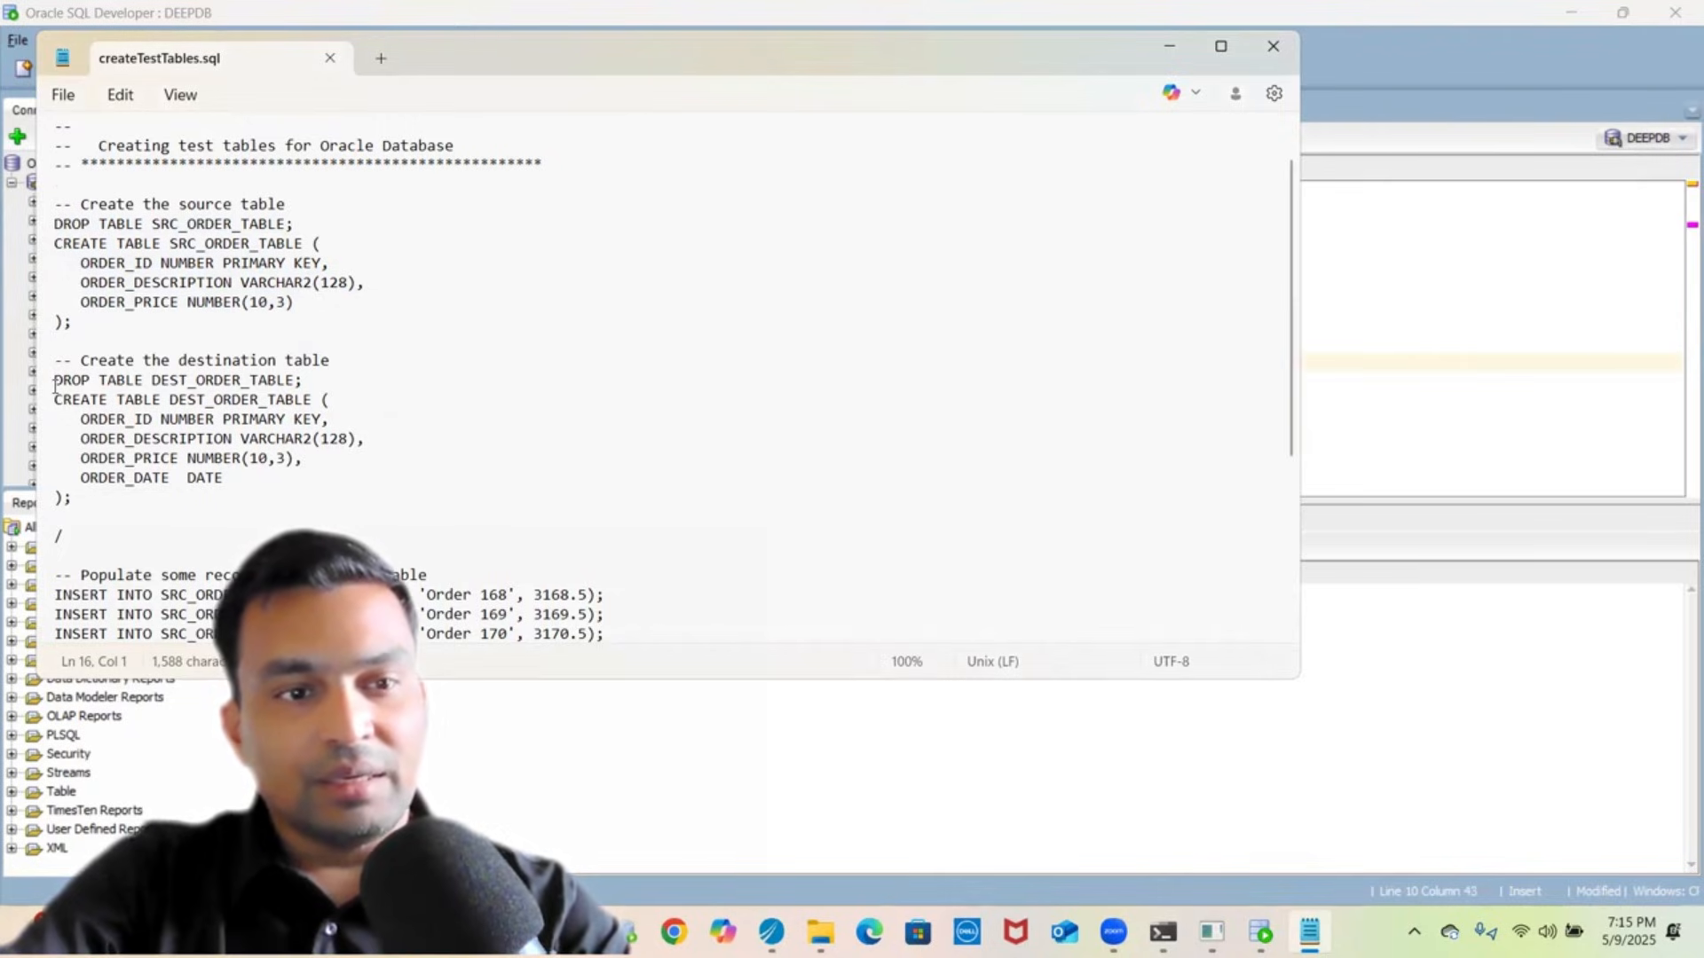
triple_click(46, 225)
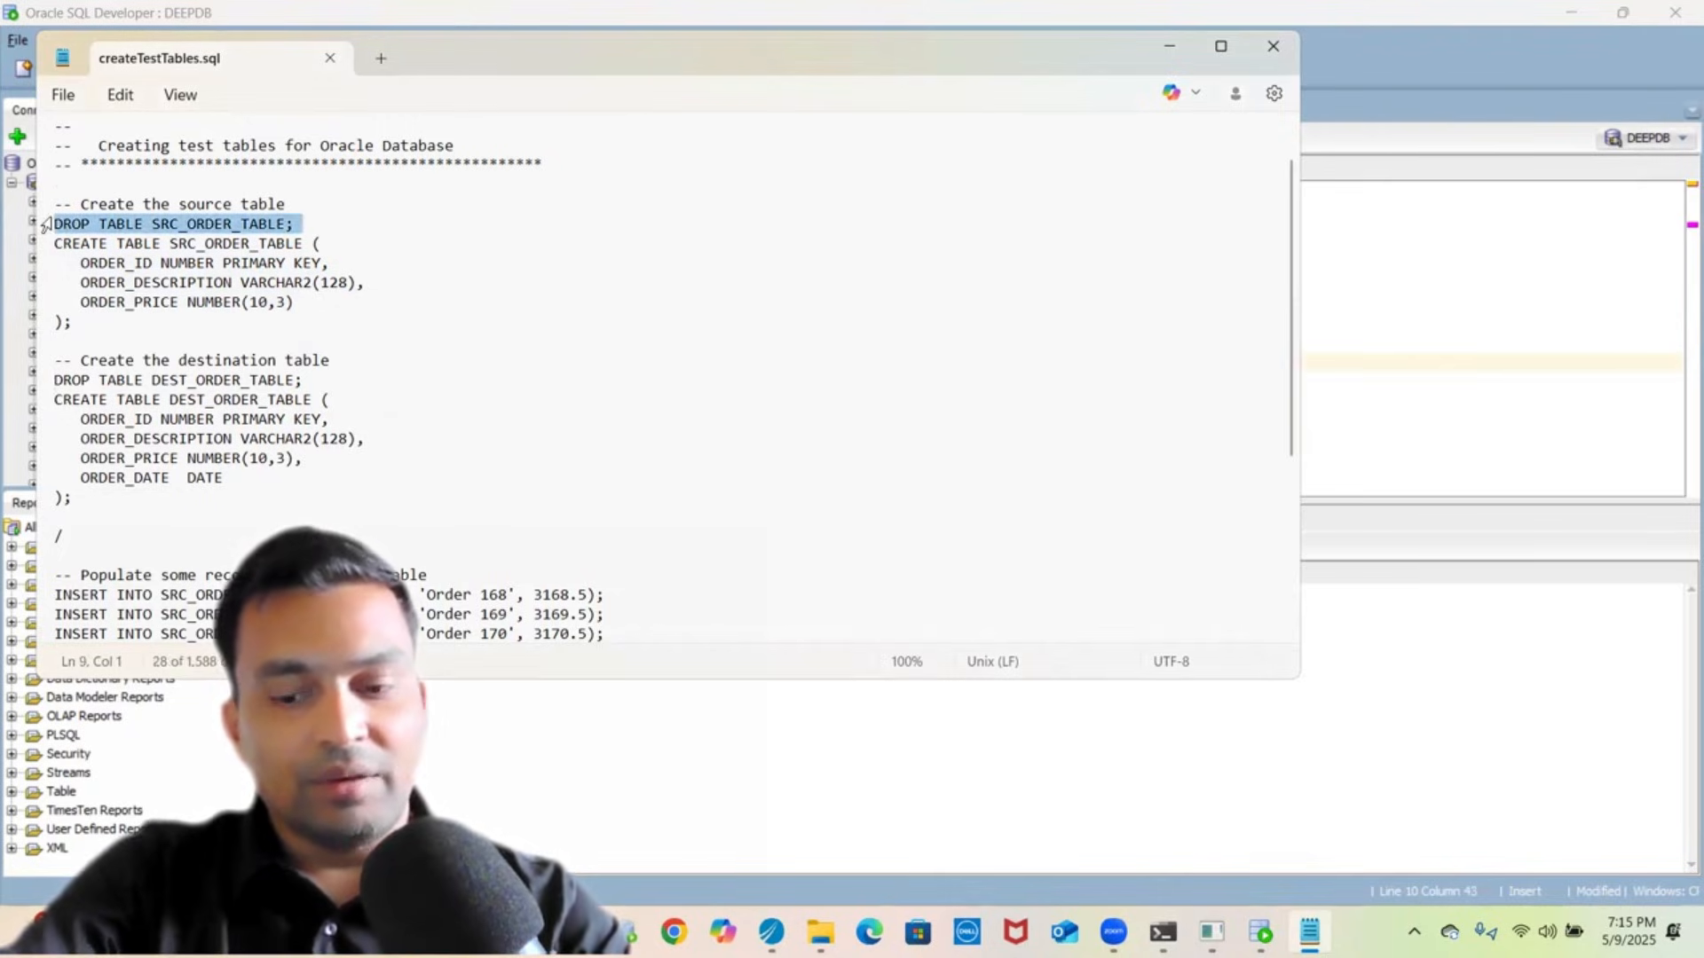
key(shift+Down)
key(Down)
key(Up)
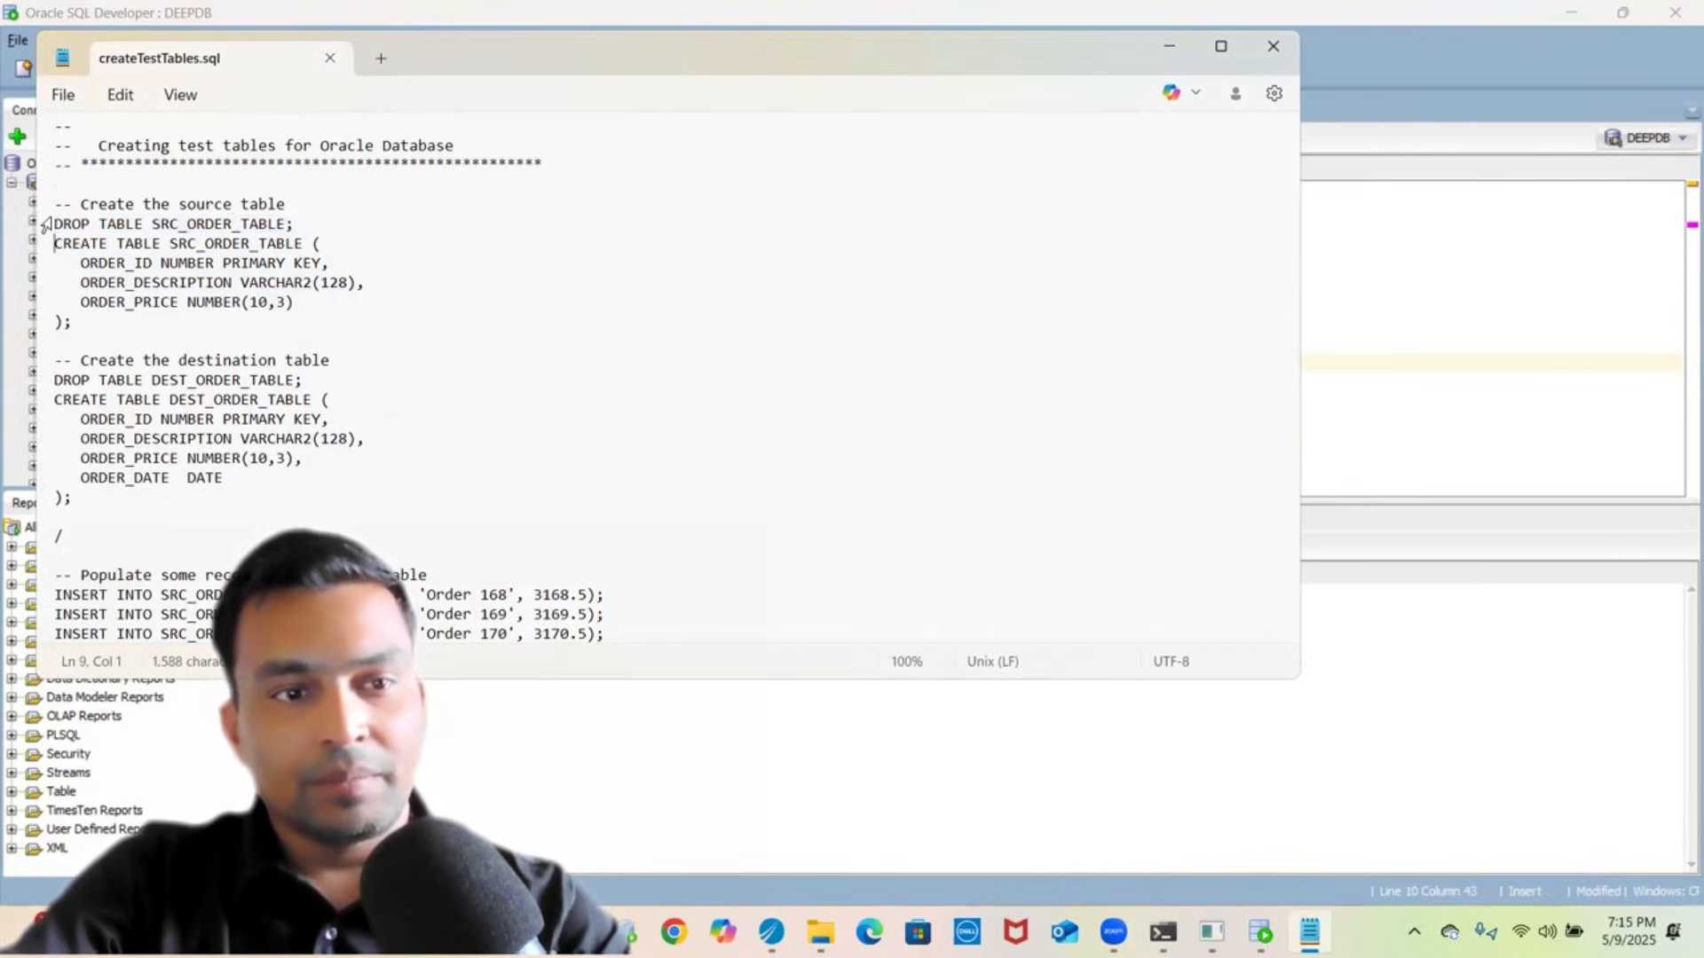
key(shift+Down)
key(shift+Down)
key(shift+Down)
key(shift+Down)
key(shift+Down)
key(ctrl+c)
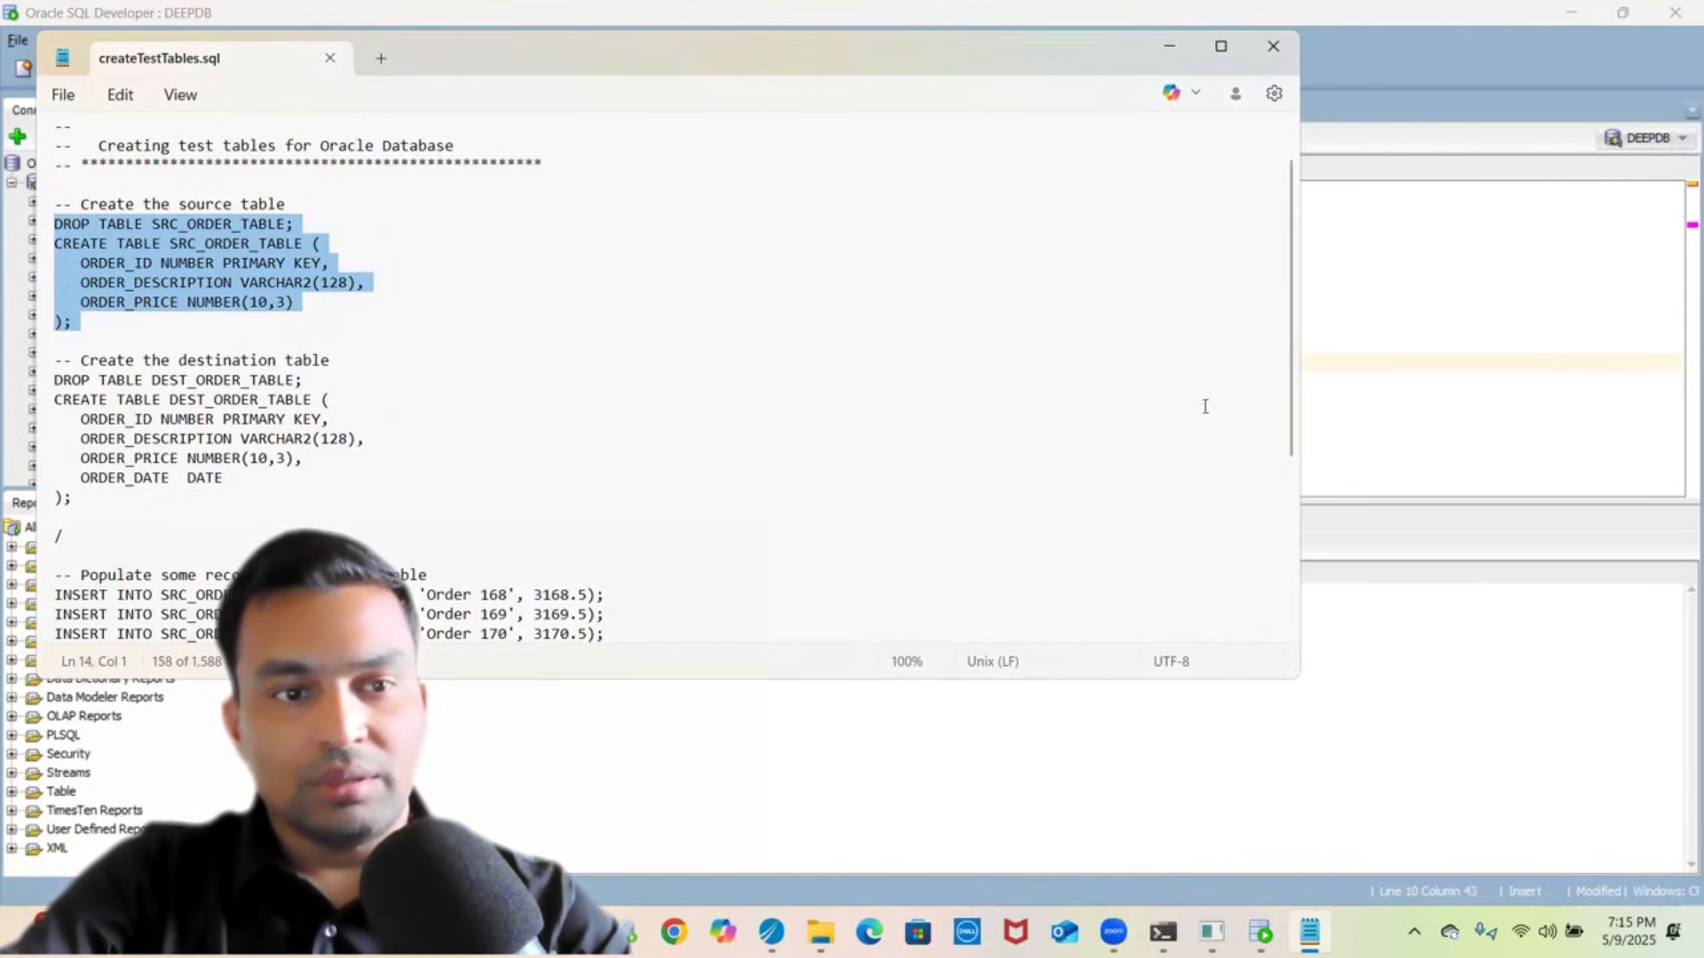
click(1425, 342)
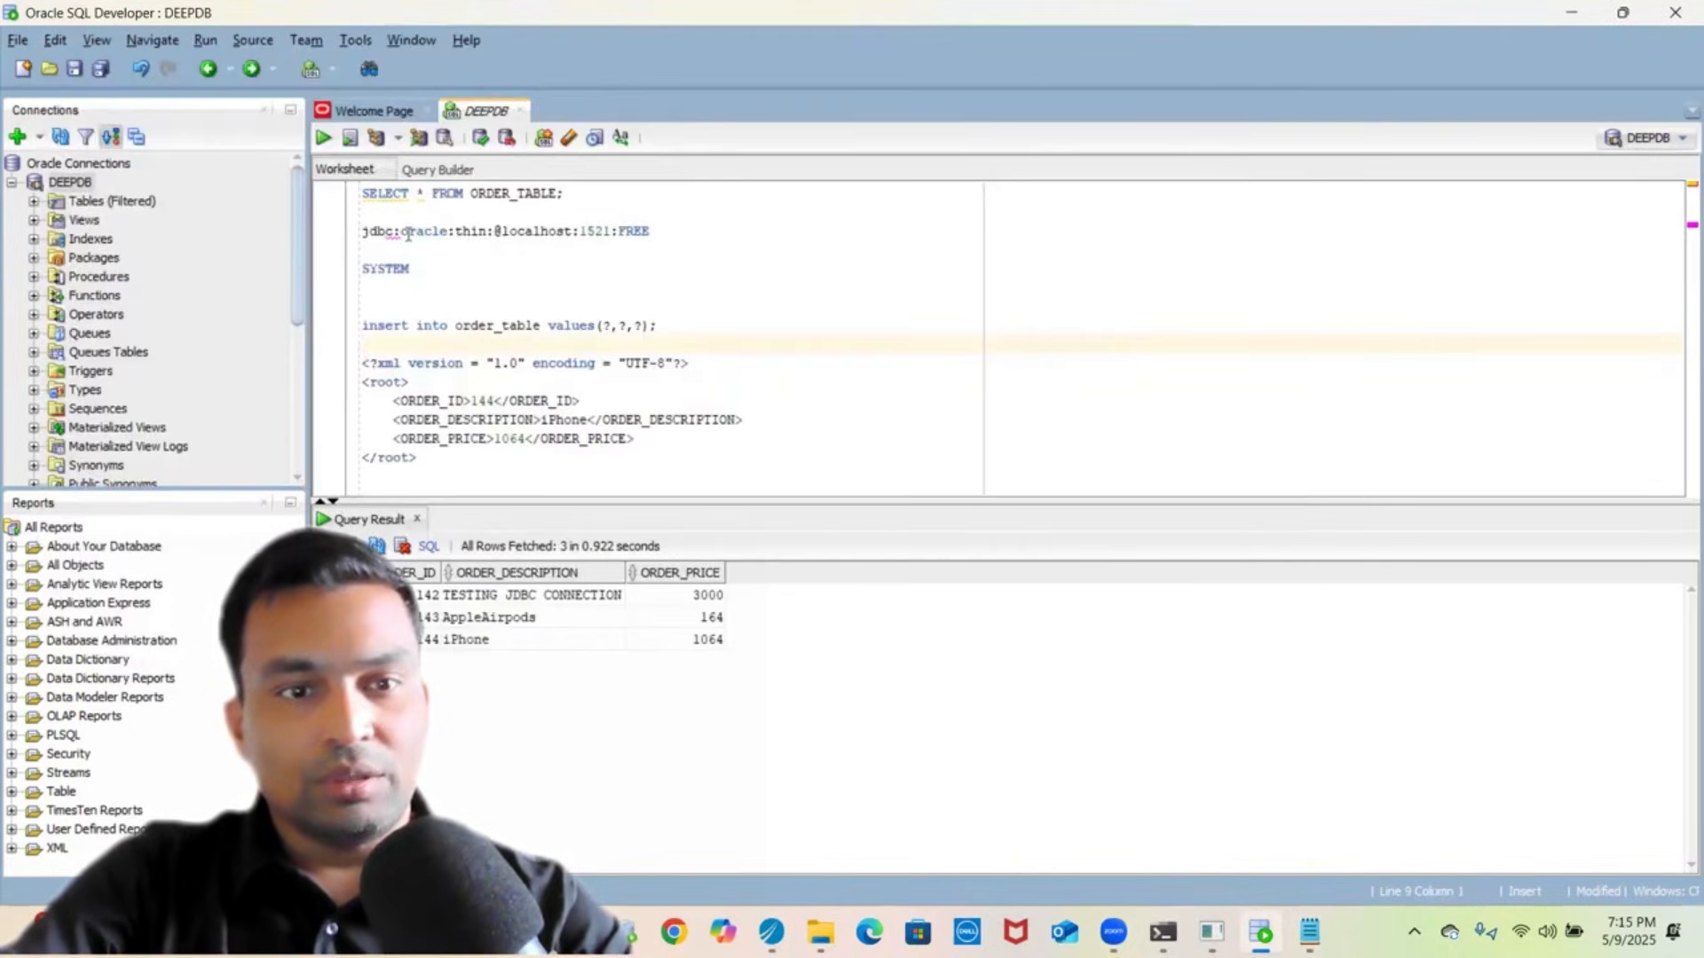
- Paste the SRC_ORDER_TABLE drop-and-create statements above the SELECT query in the DEEPDB worksheet
click(363, 189)
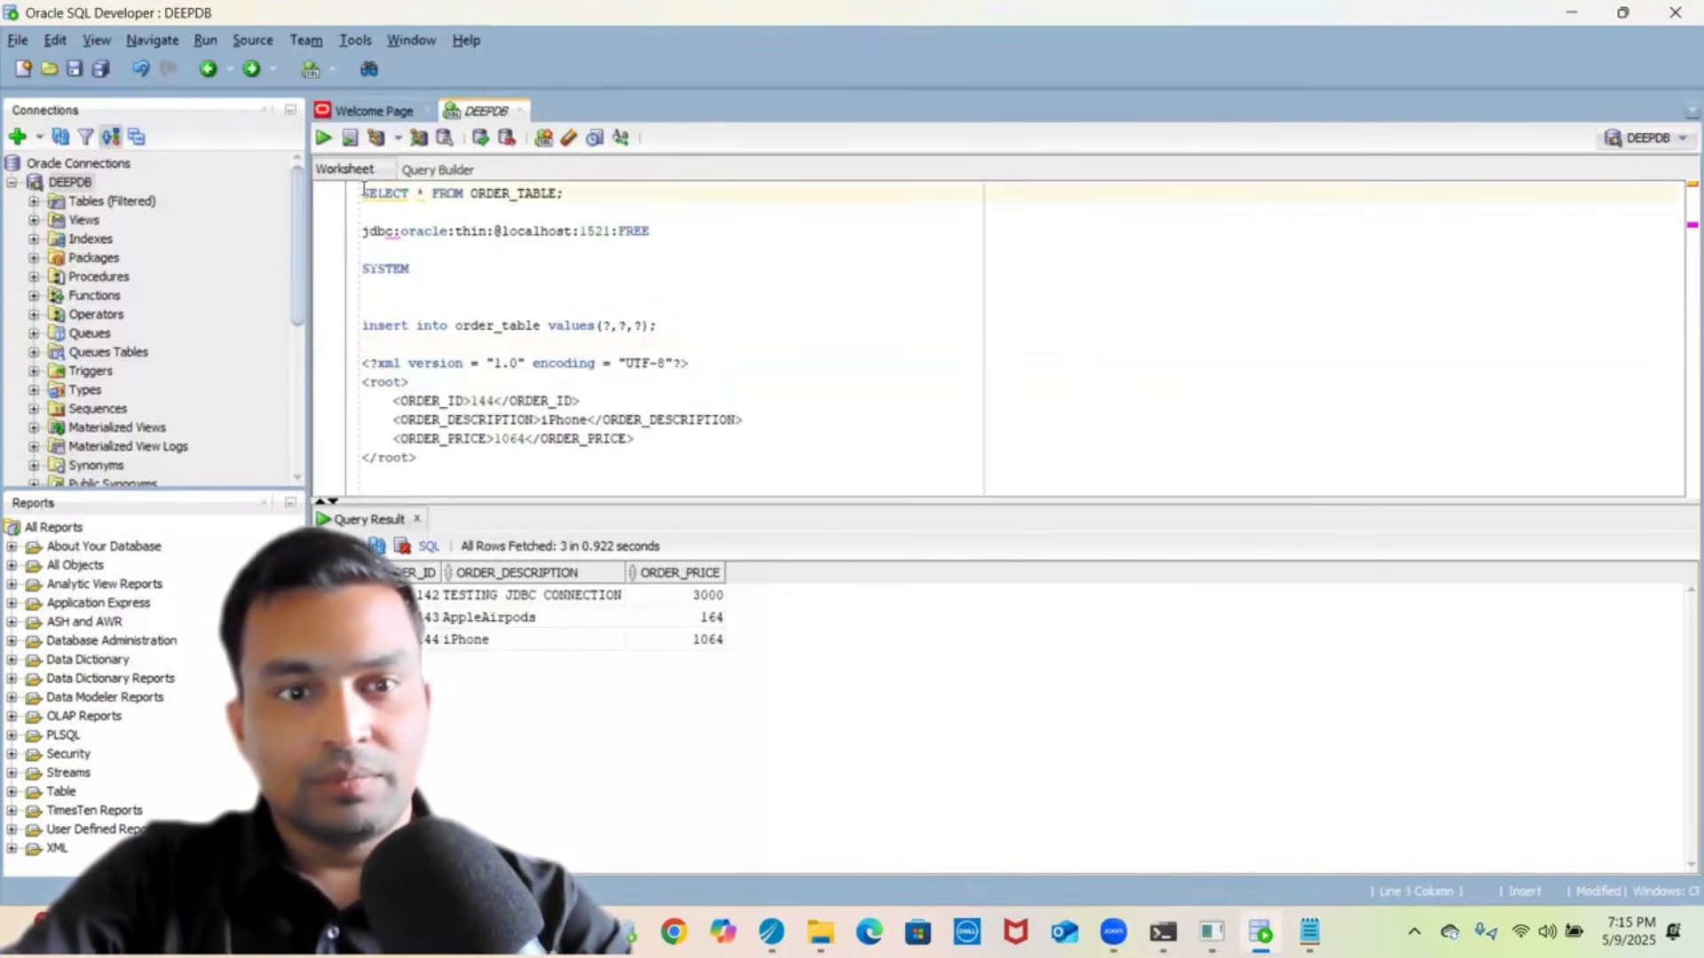
key(Return)
key(Return)
key(Return)
click(363, 189)
key(ctrl+v)
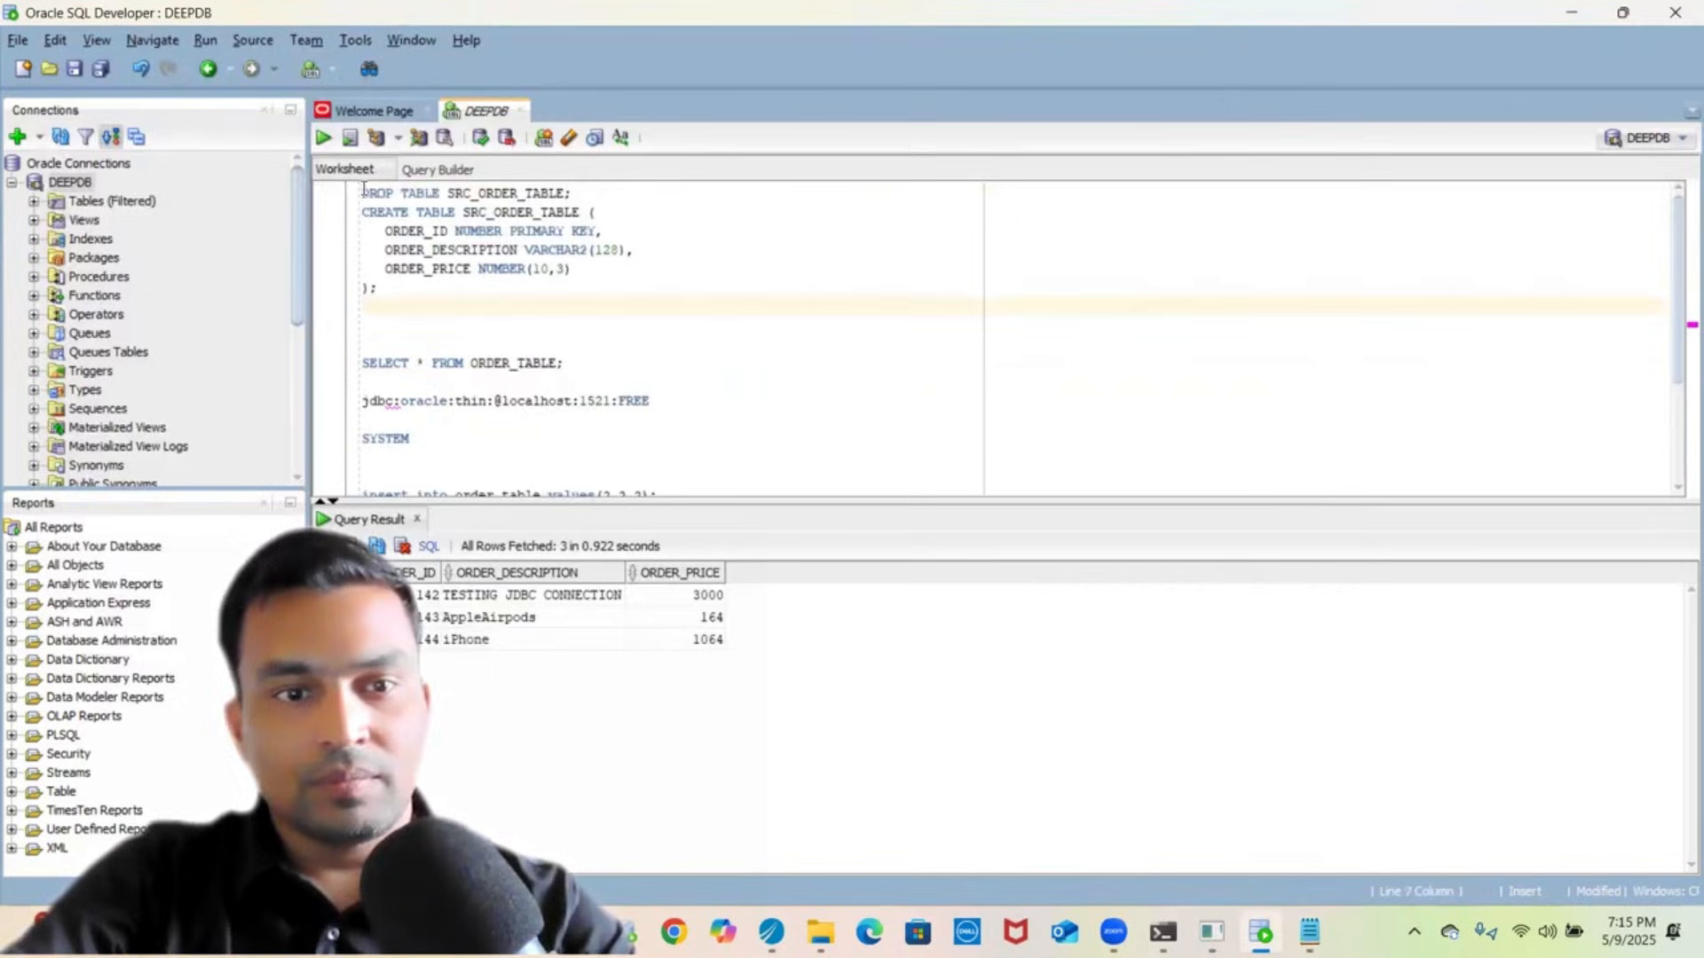
- Run the pasted block as a script; DROP fails with ORA-00942 but the table is created
drag(378, 288, 361, 155)
click(322, 139)
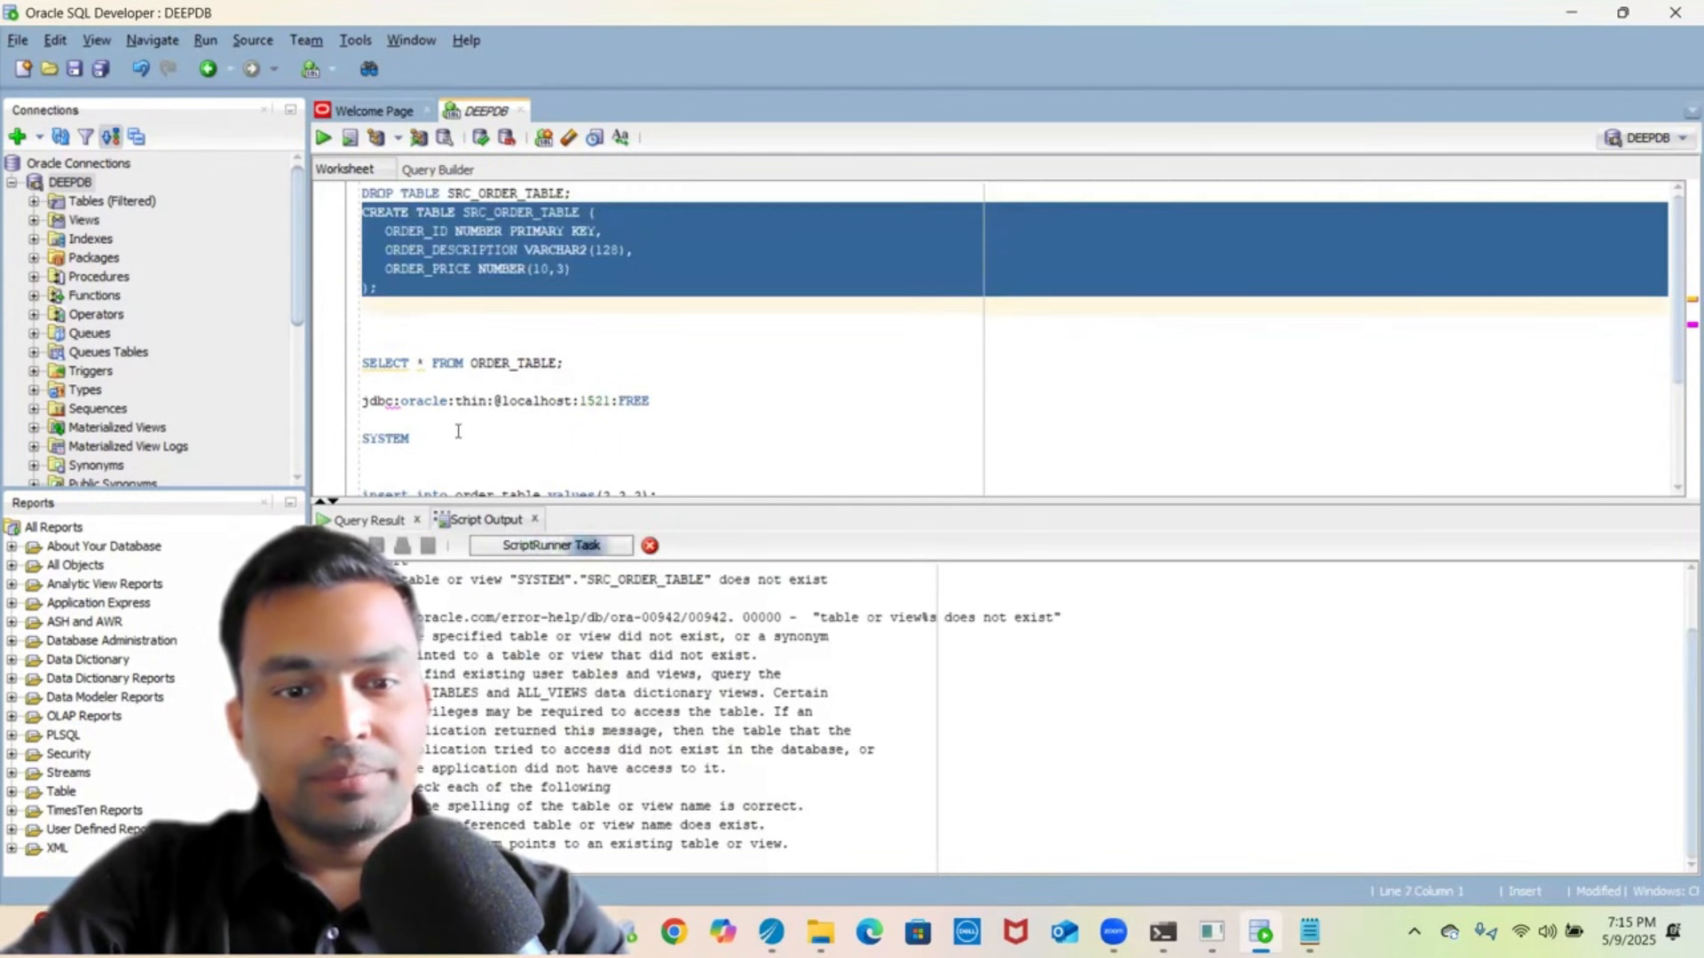
click(774, 786)
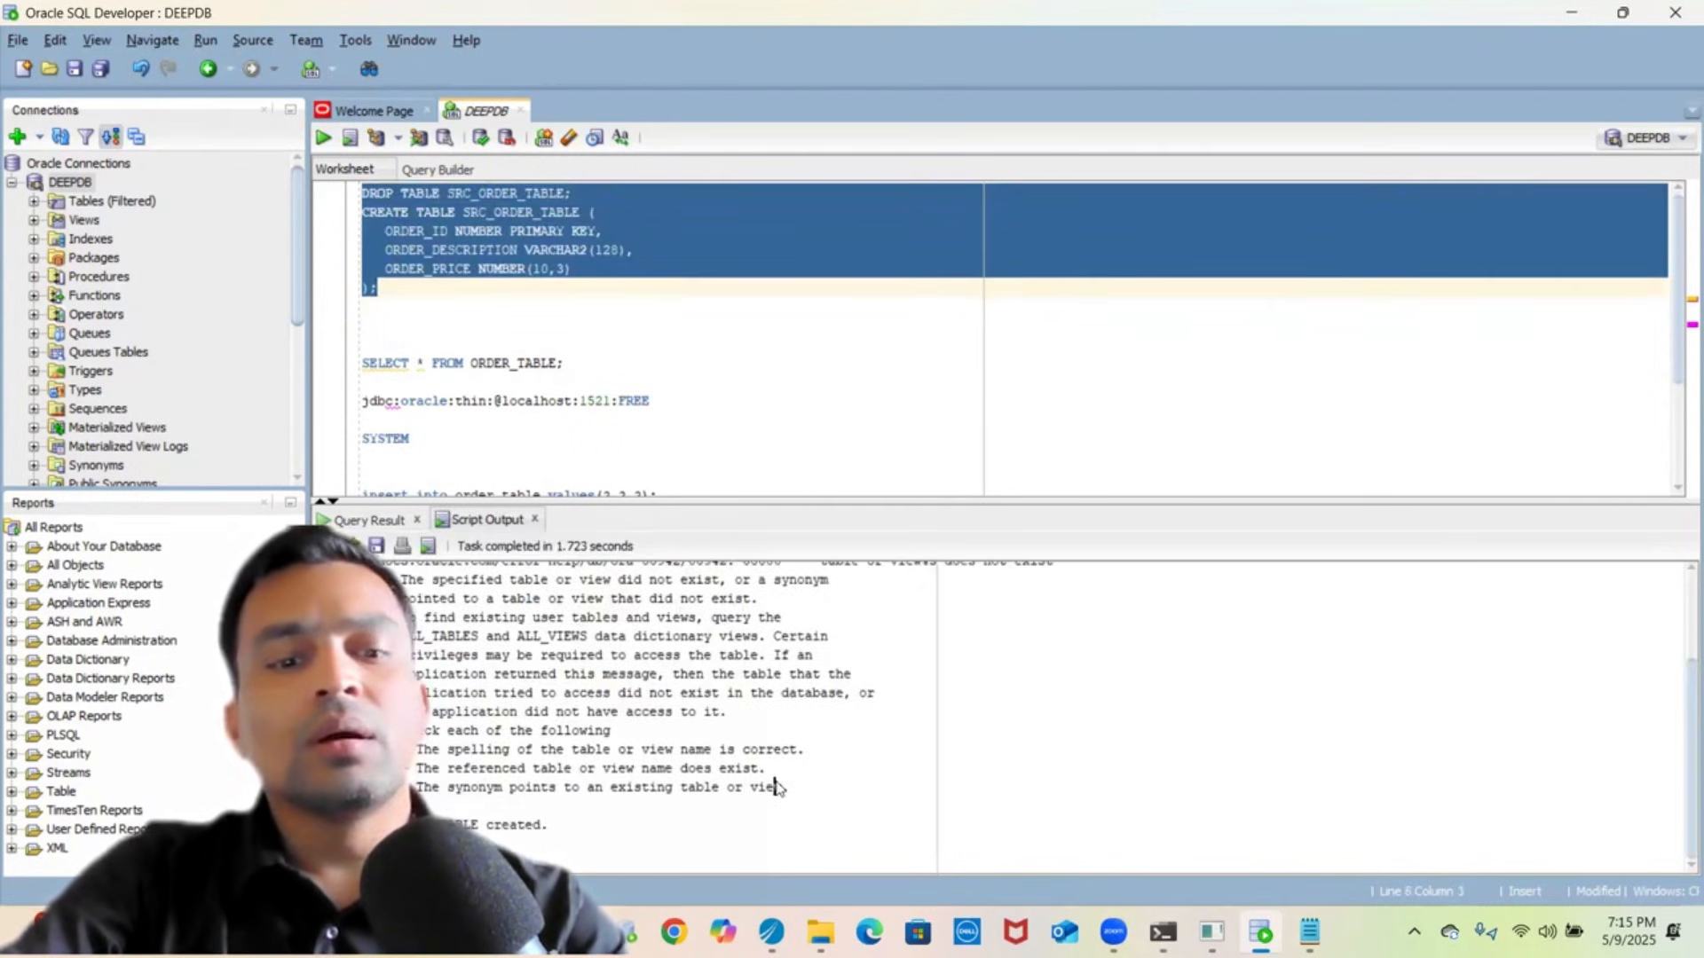
scroll(672, 691, up, 3)
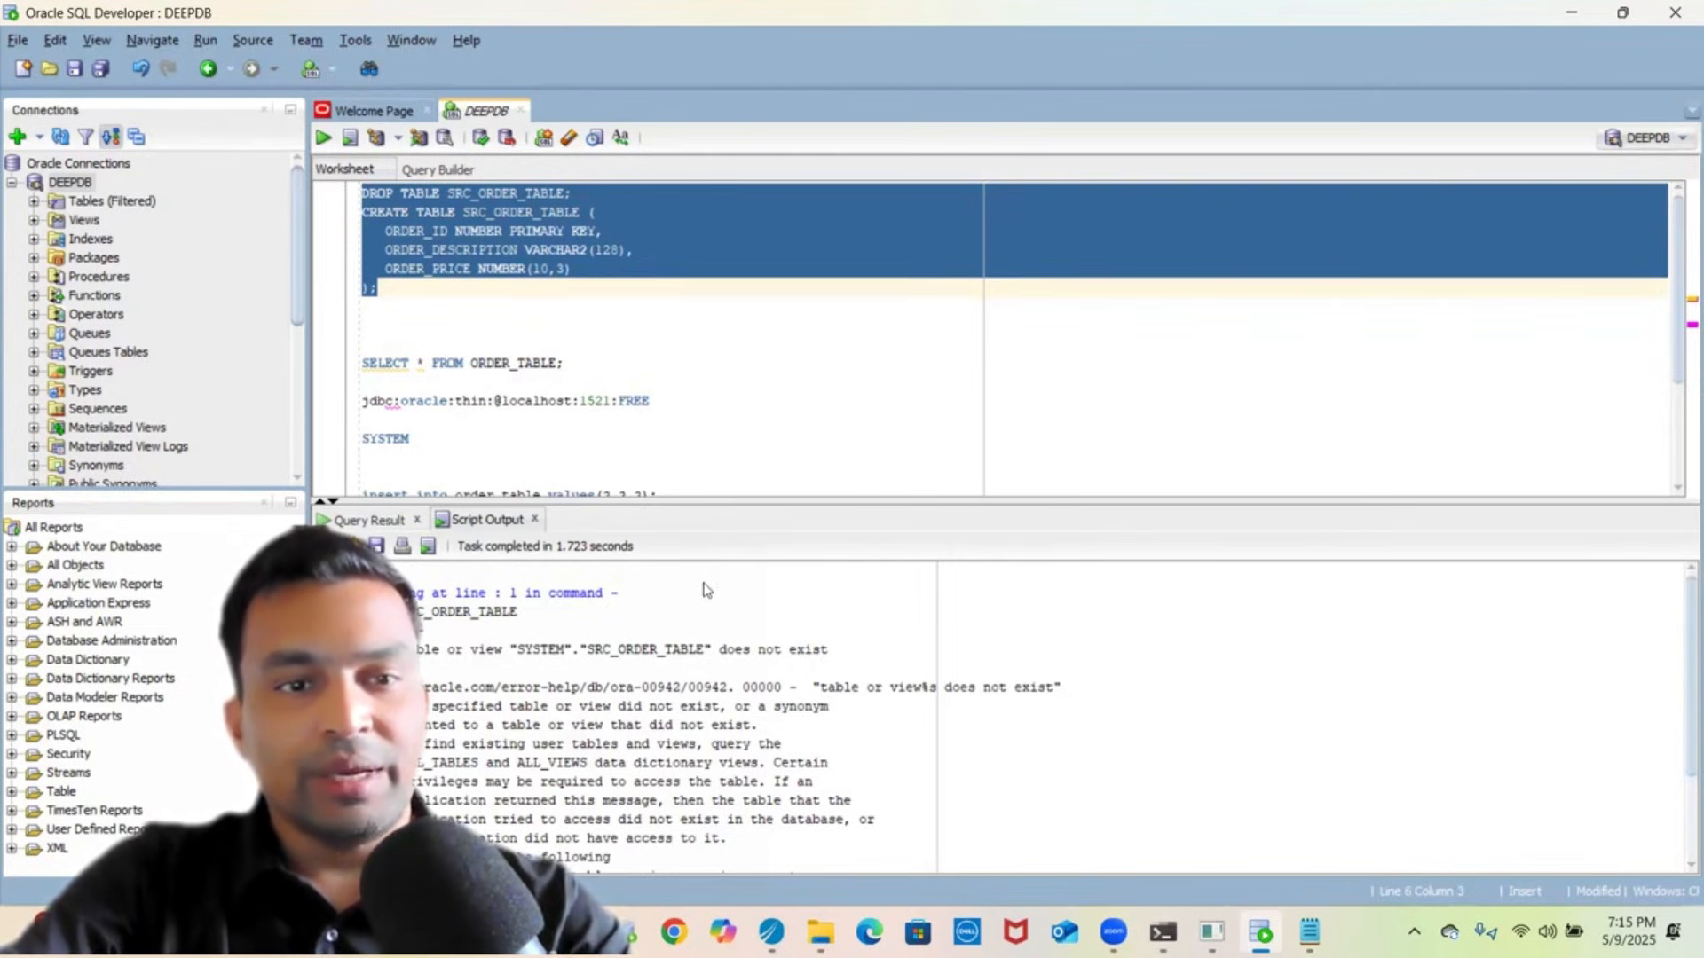
scroll(676, 691, down, 3)
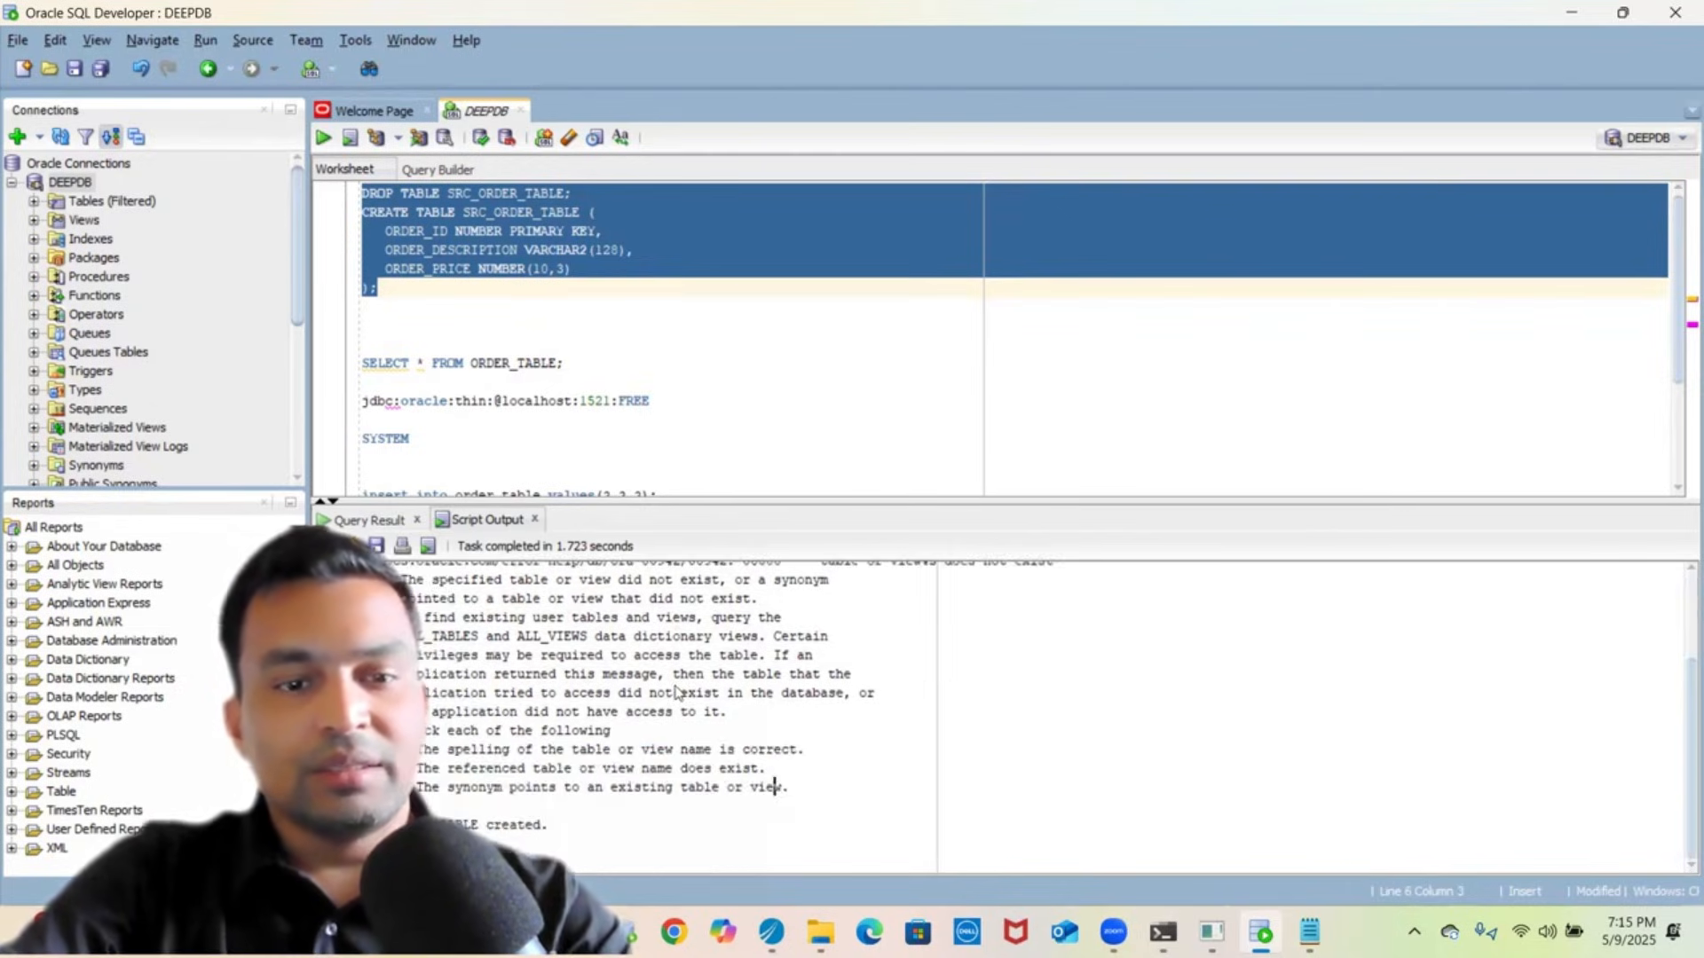
click(477, 825)
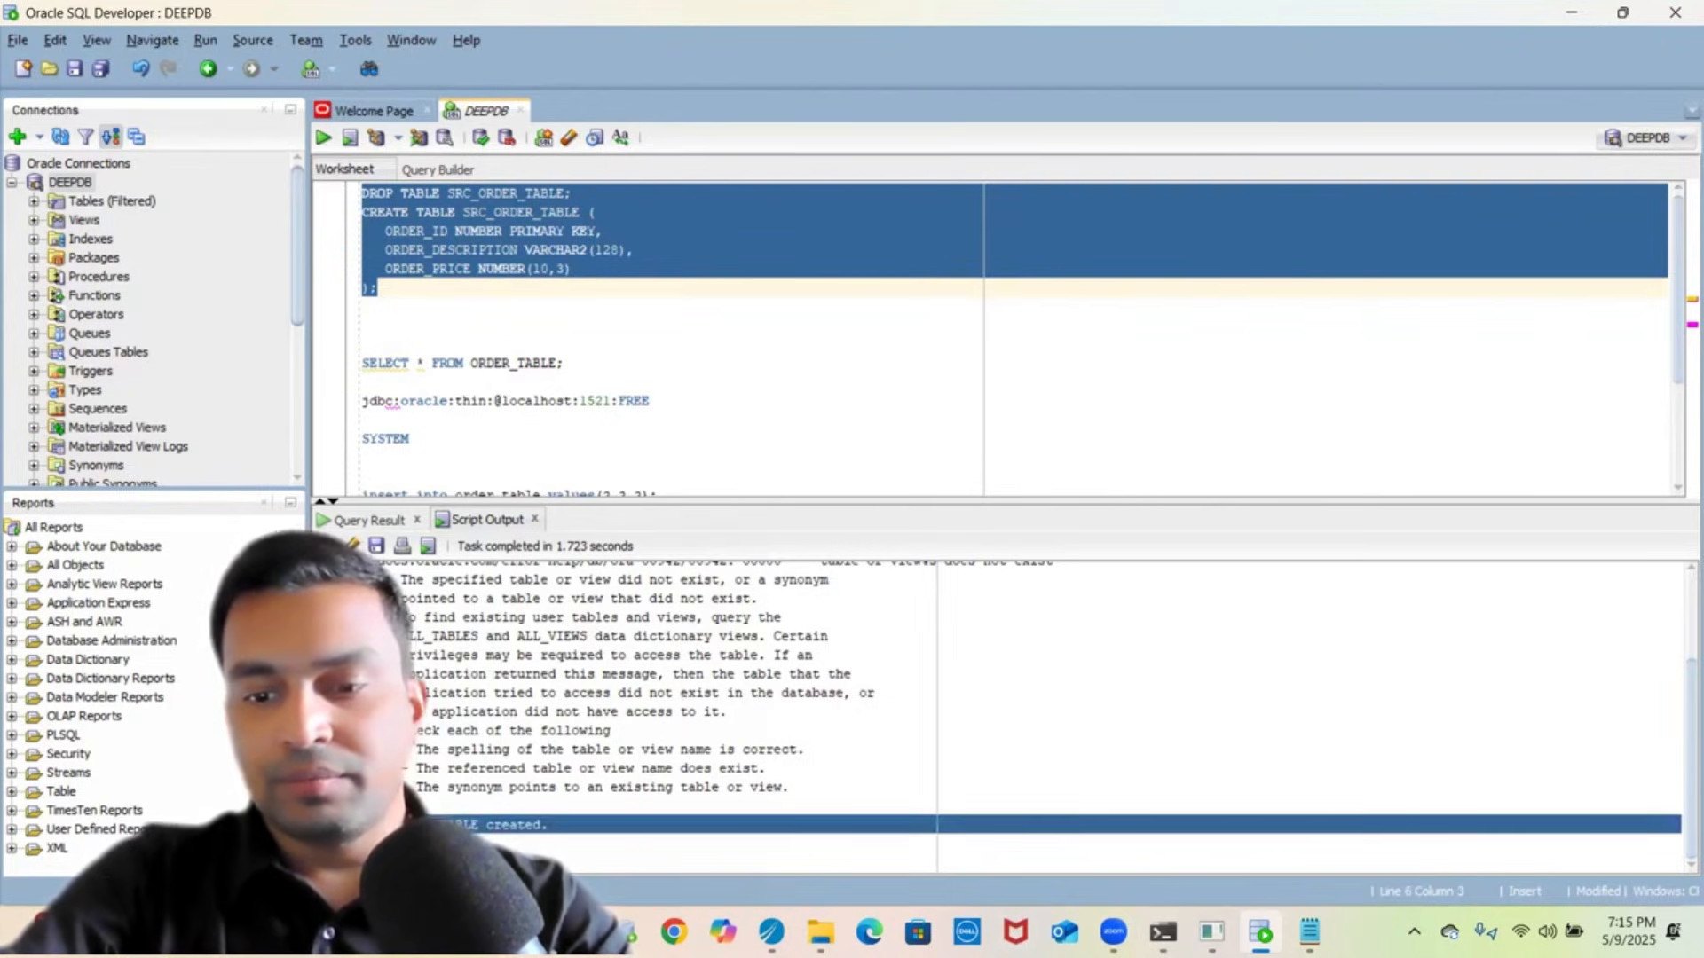
mouse_move(1260, 932)
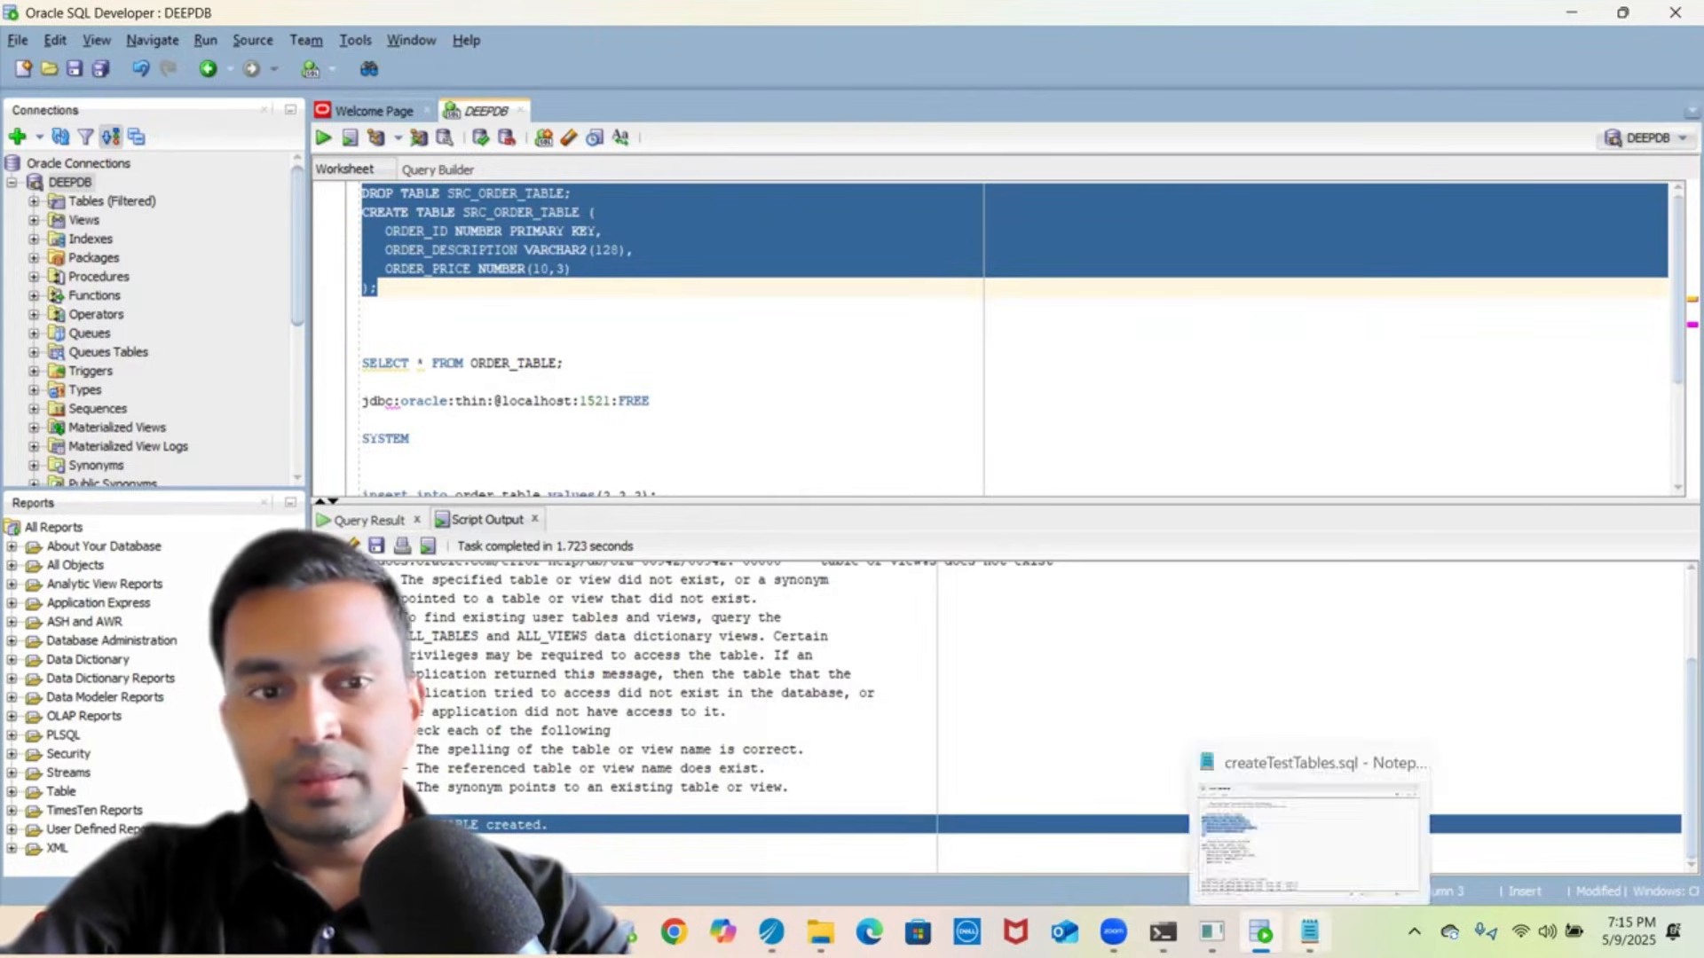
- Copy the CREATE TABLE DEST_ORDER_TABLE statement from createTestTables.sql in Notepad
click(1310, 932)
click(692, 419)
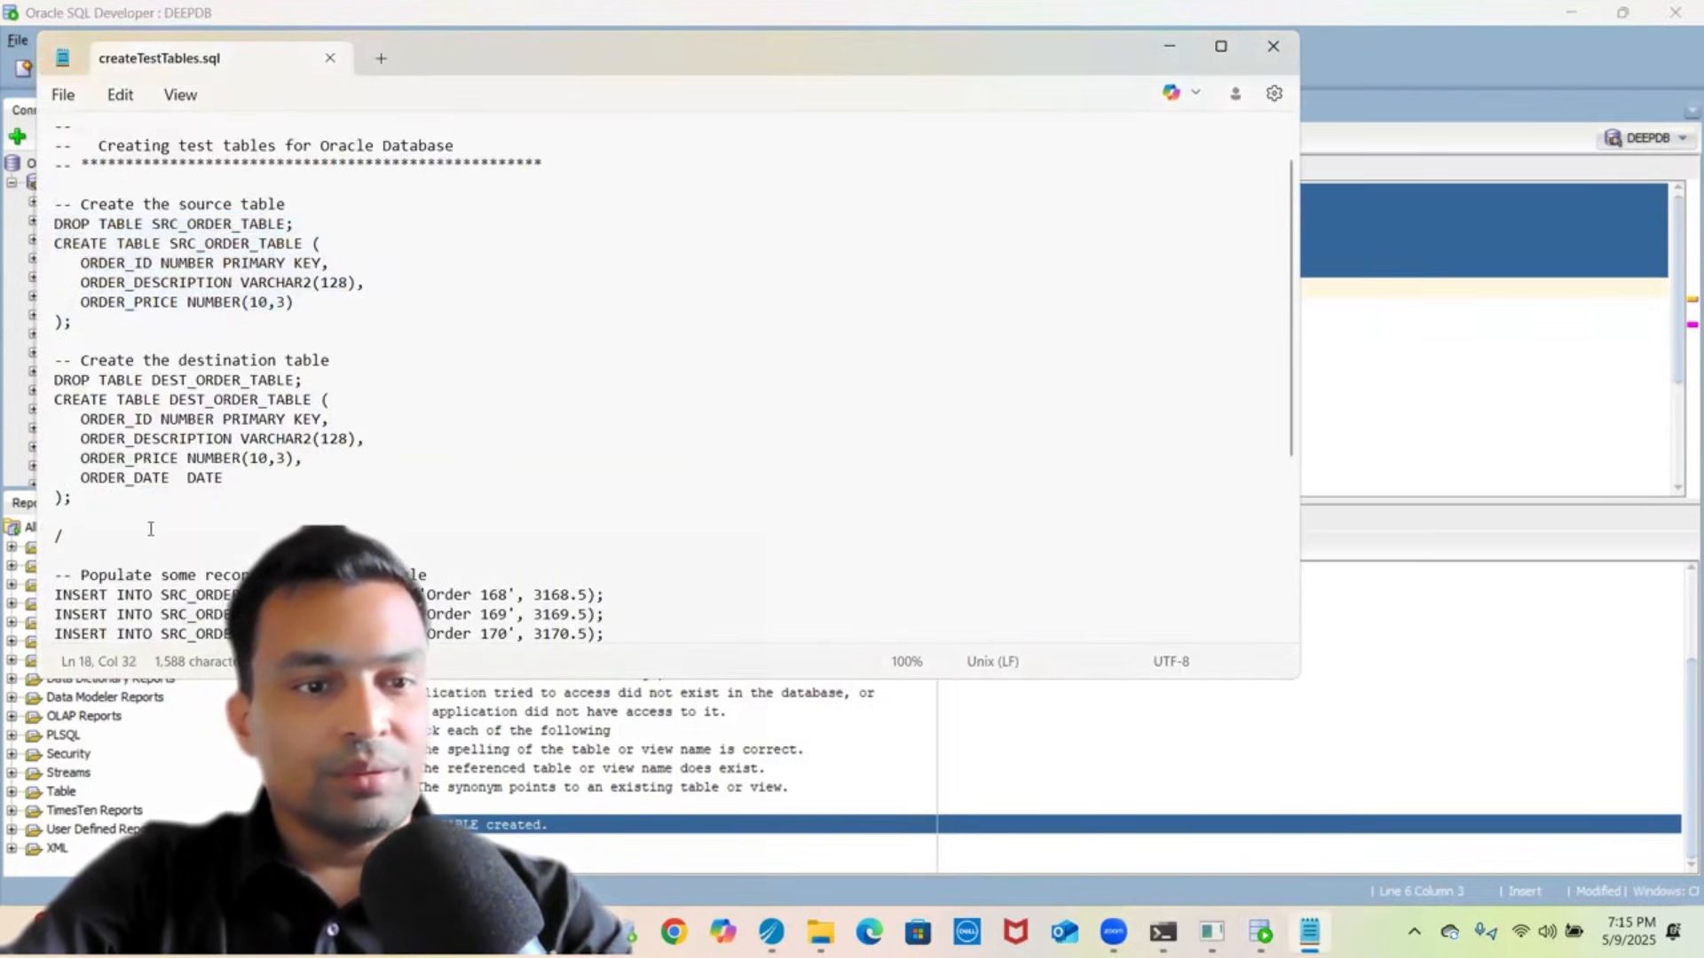
click(121, 526)
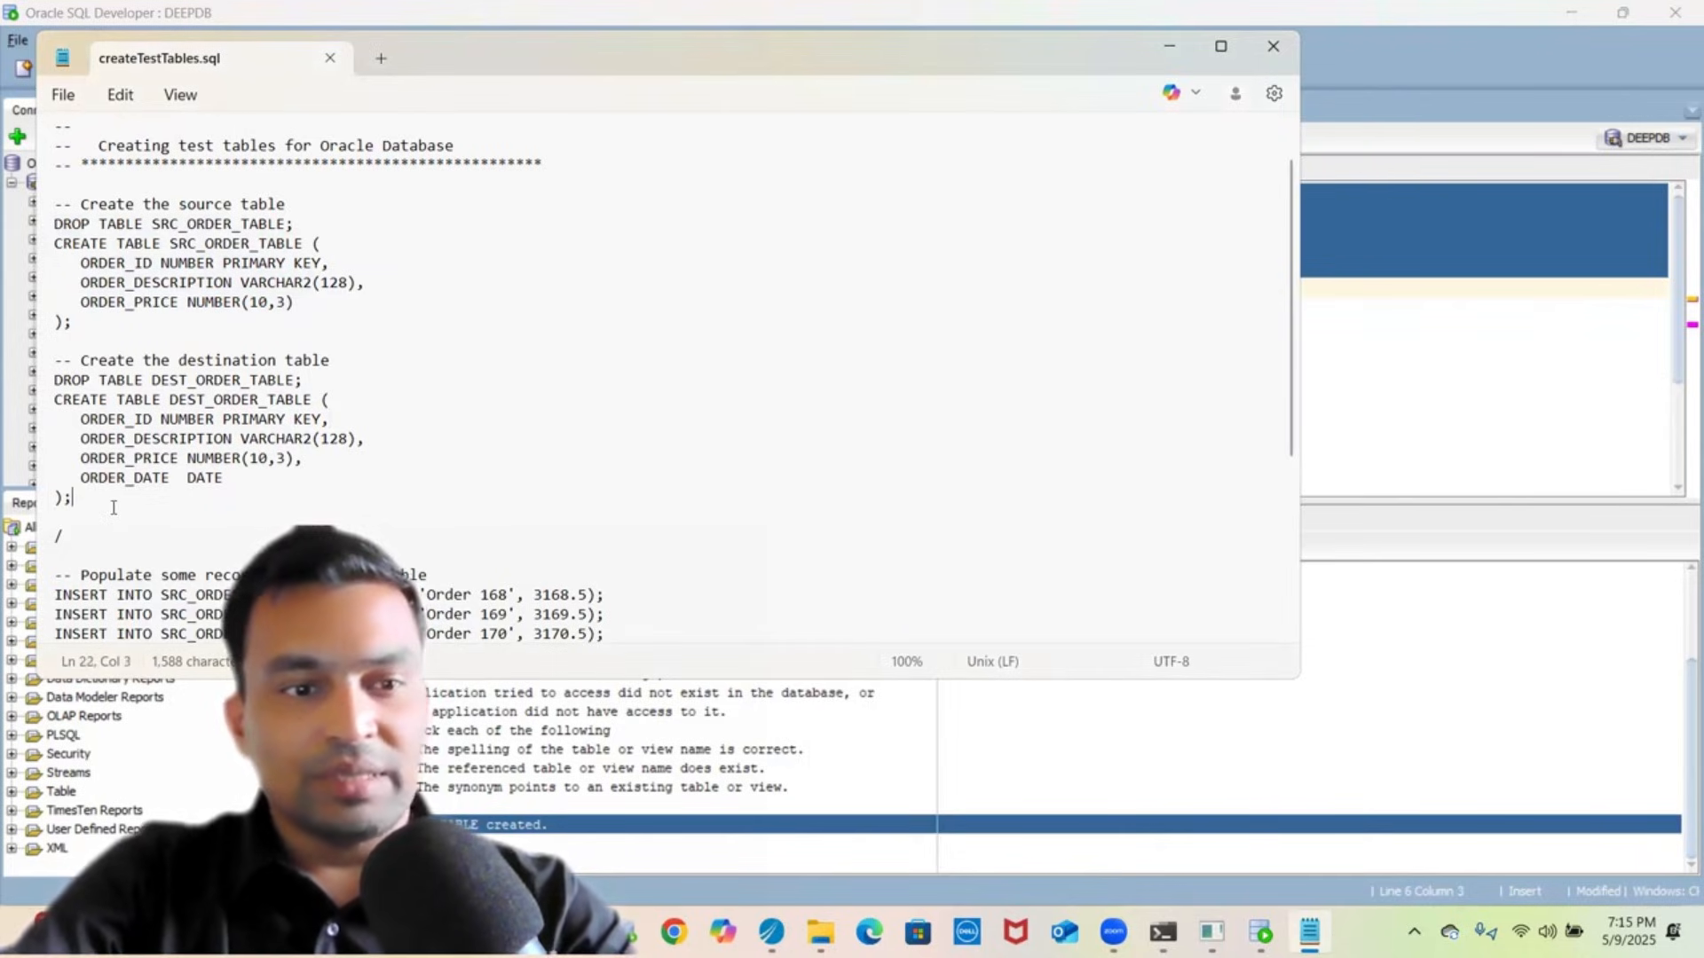
key(shift+Up)
key(shift+Up)
key(shift+Up)
key(shift+Up)
key(shift+Up)
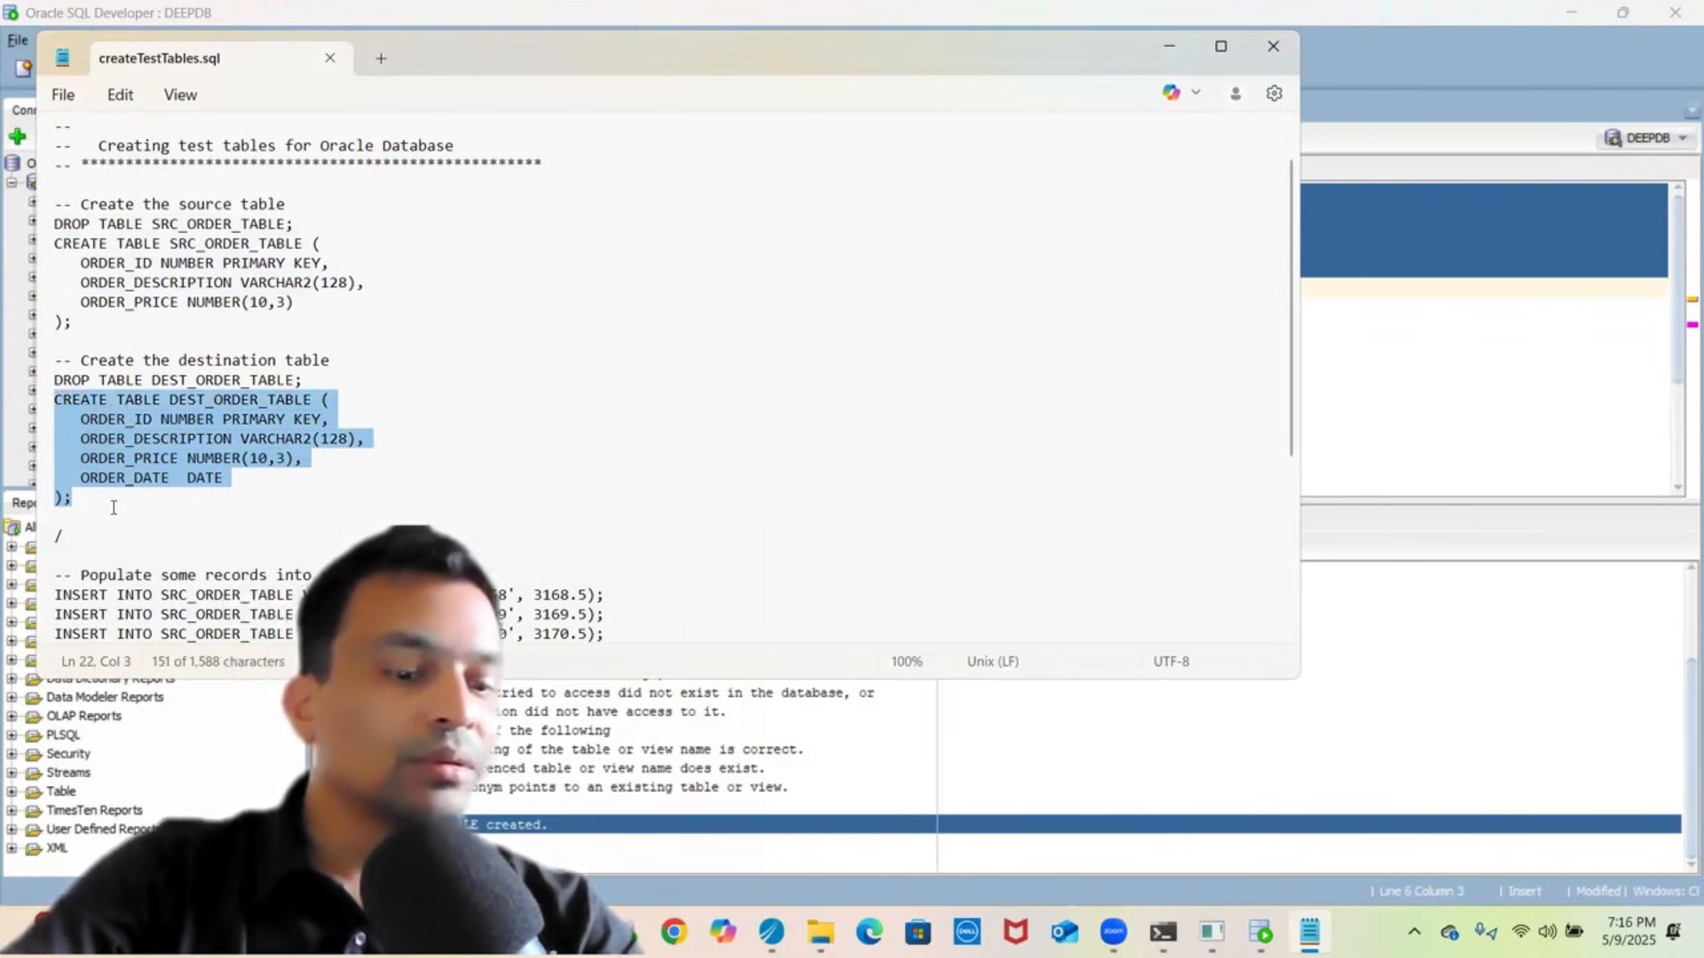
click(1480, 295)
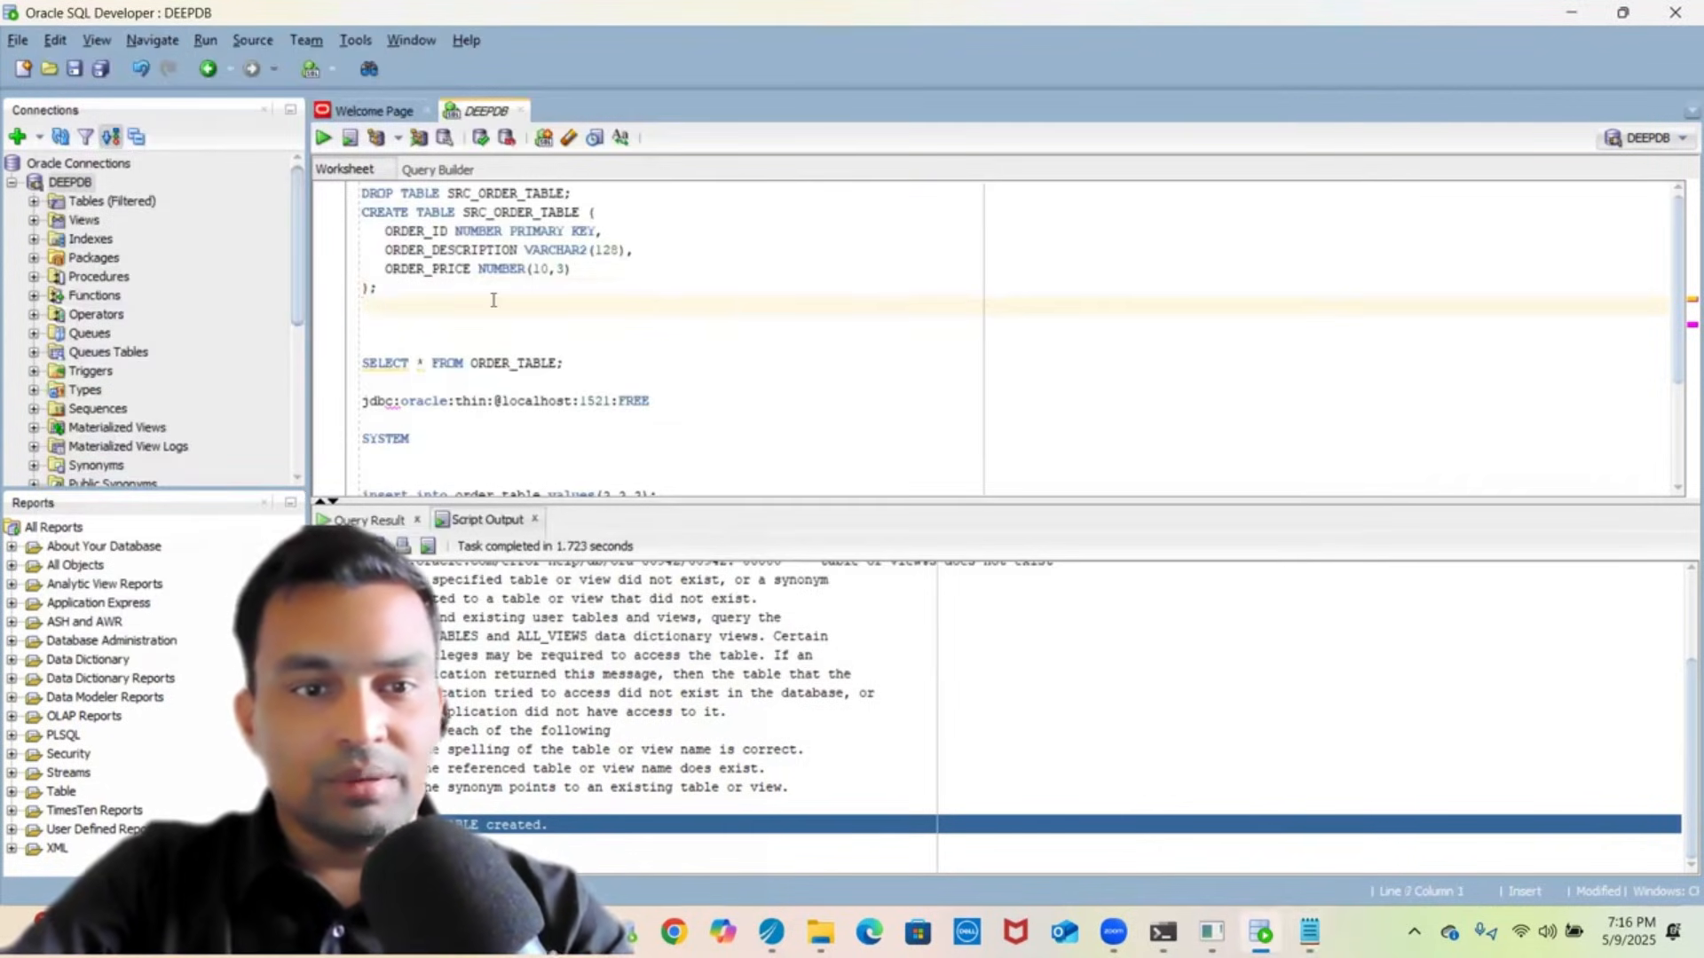
- Replace the SRC_ORDER_TABLE statements with the DEST_ORDER_TABLE statement and run it to create the table
drag(485, 295, 278, 188)
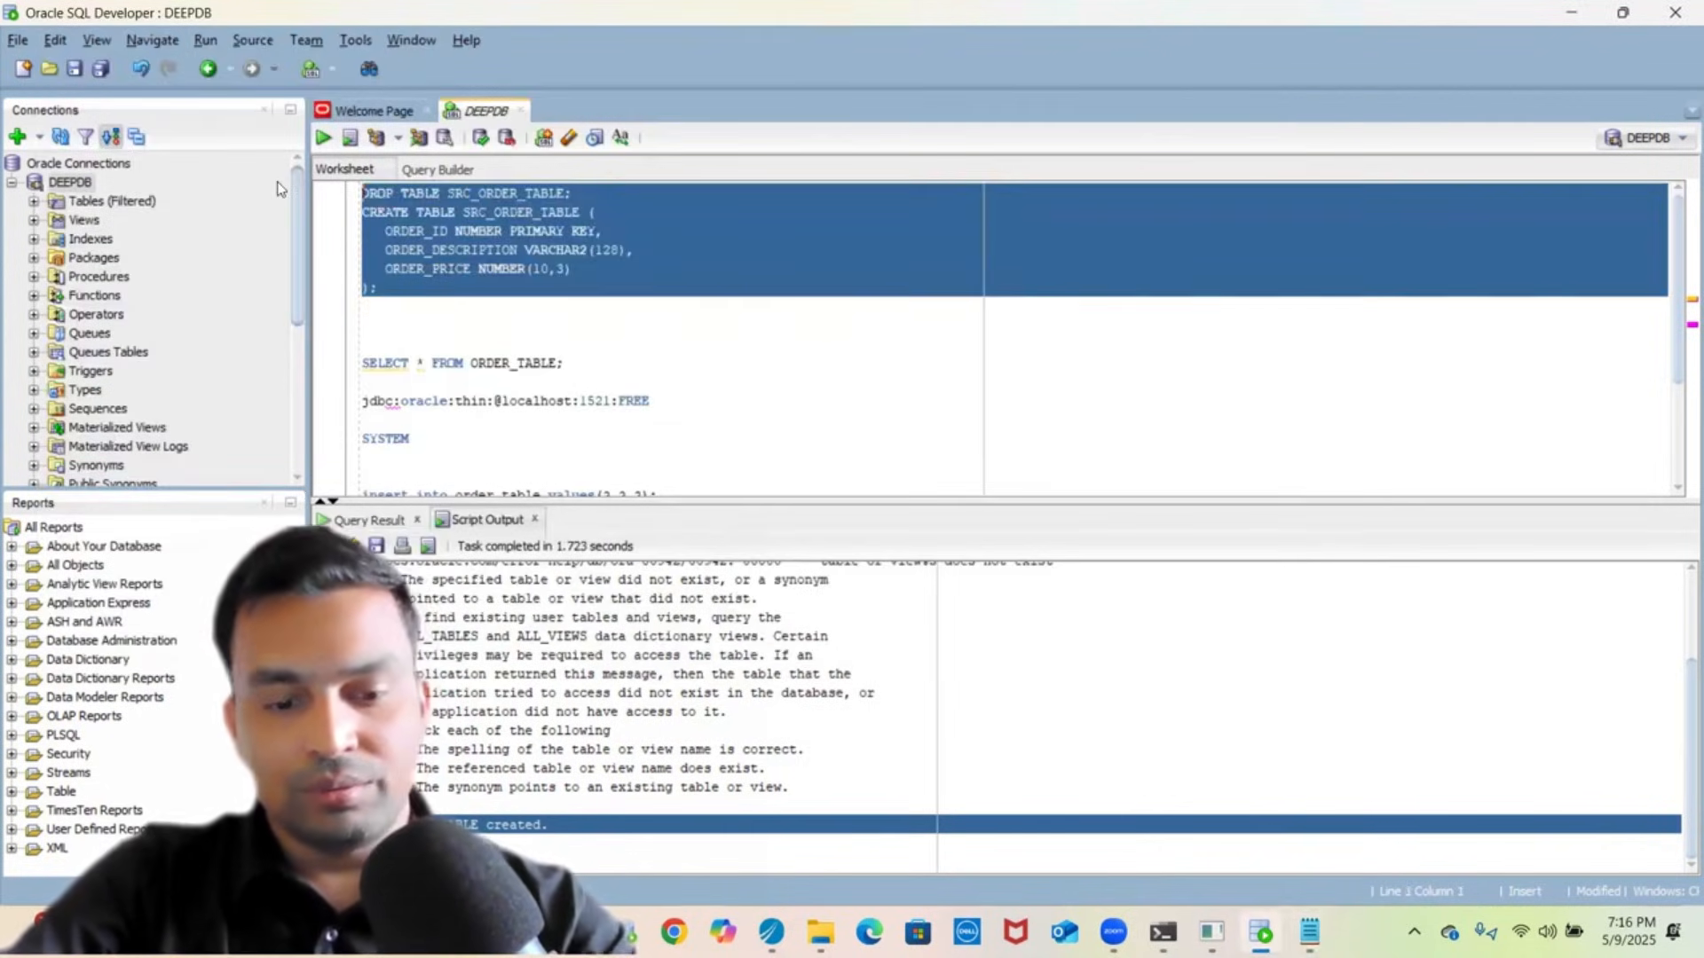
text(CREATE TABLE DEST_ORDER_TABLE (    ORDER_ID NUMBER PRIMARY KEY,    ORDER_DESCRIPTION VARCHAR2(128),    ORDER_PRICE NUMBER(10,3),    ORDER_DATE  DATE );)
drag(377, 288, 337, 149)
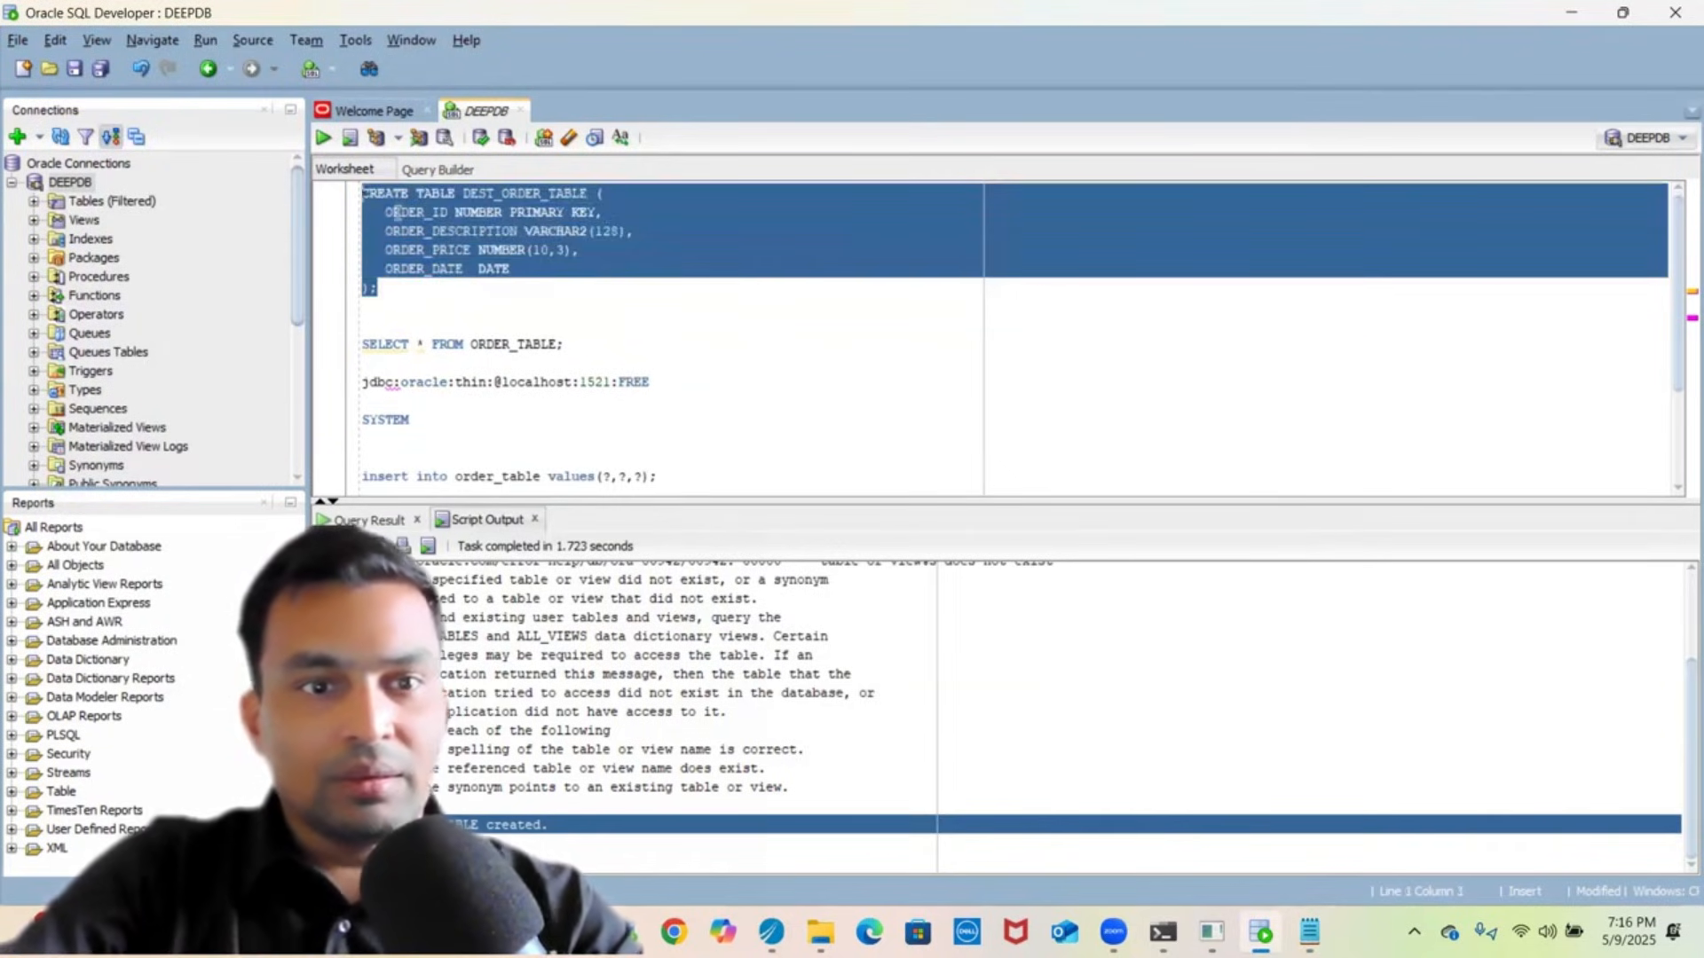
click(323, 138)
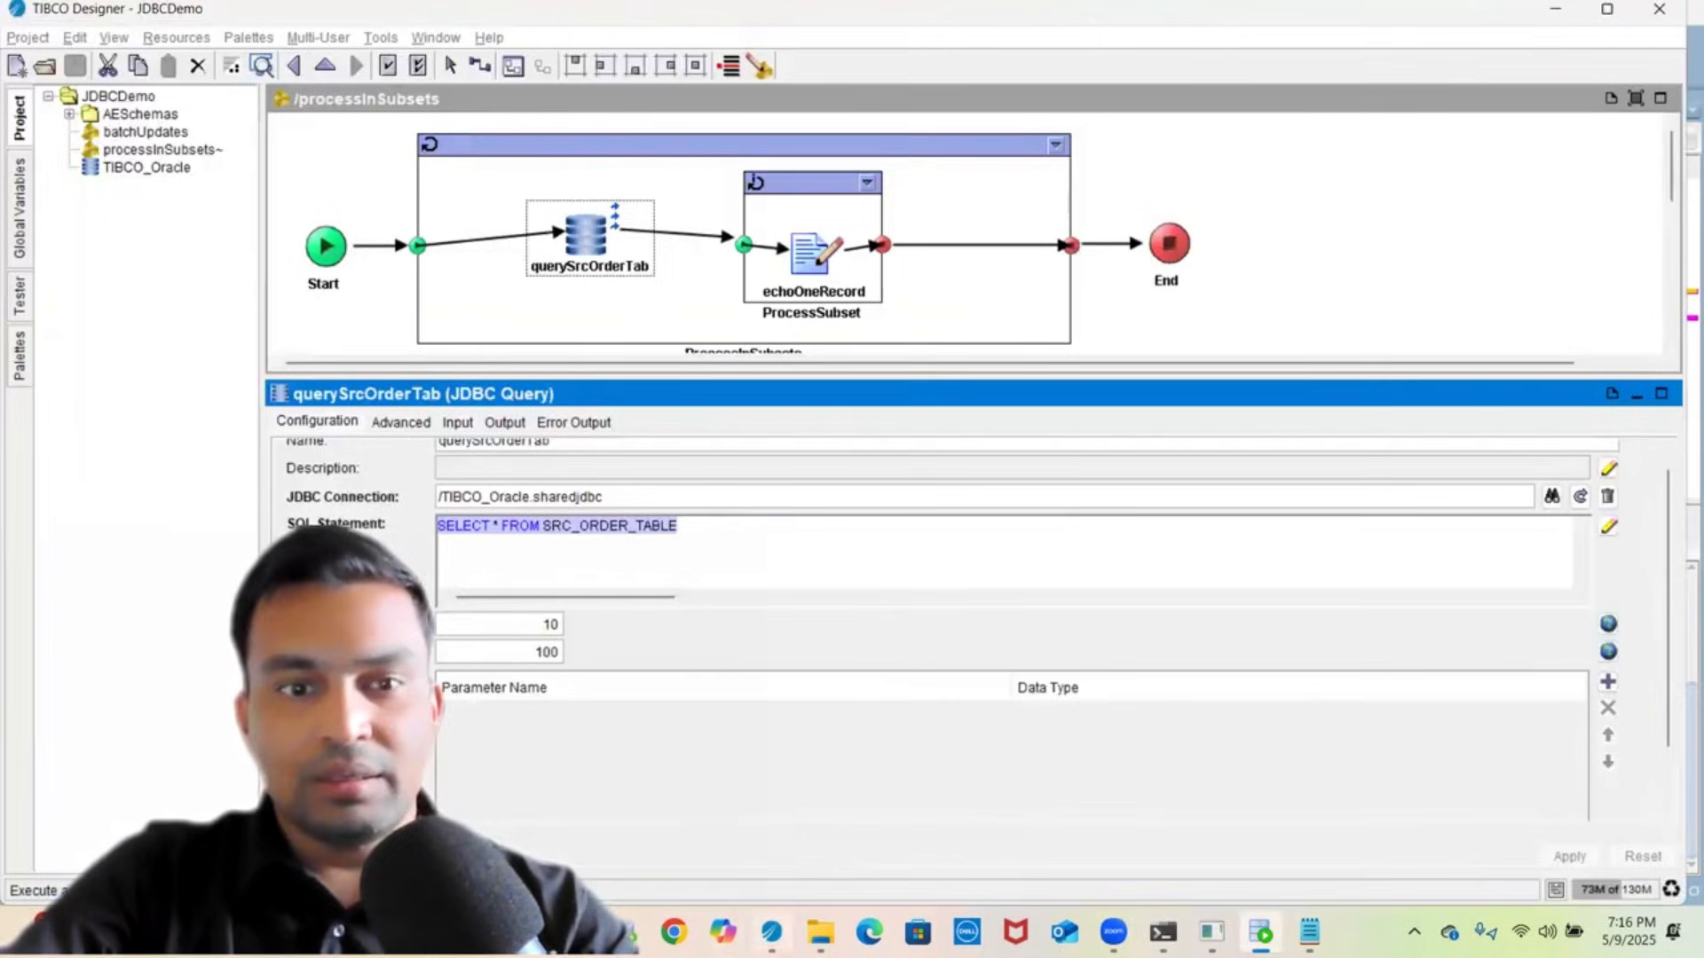
click(771, 932)
- Switch the processInSubsets process to the process tester
click(342, 207)
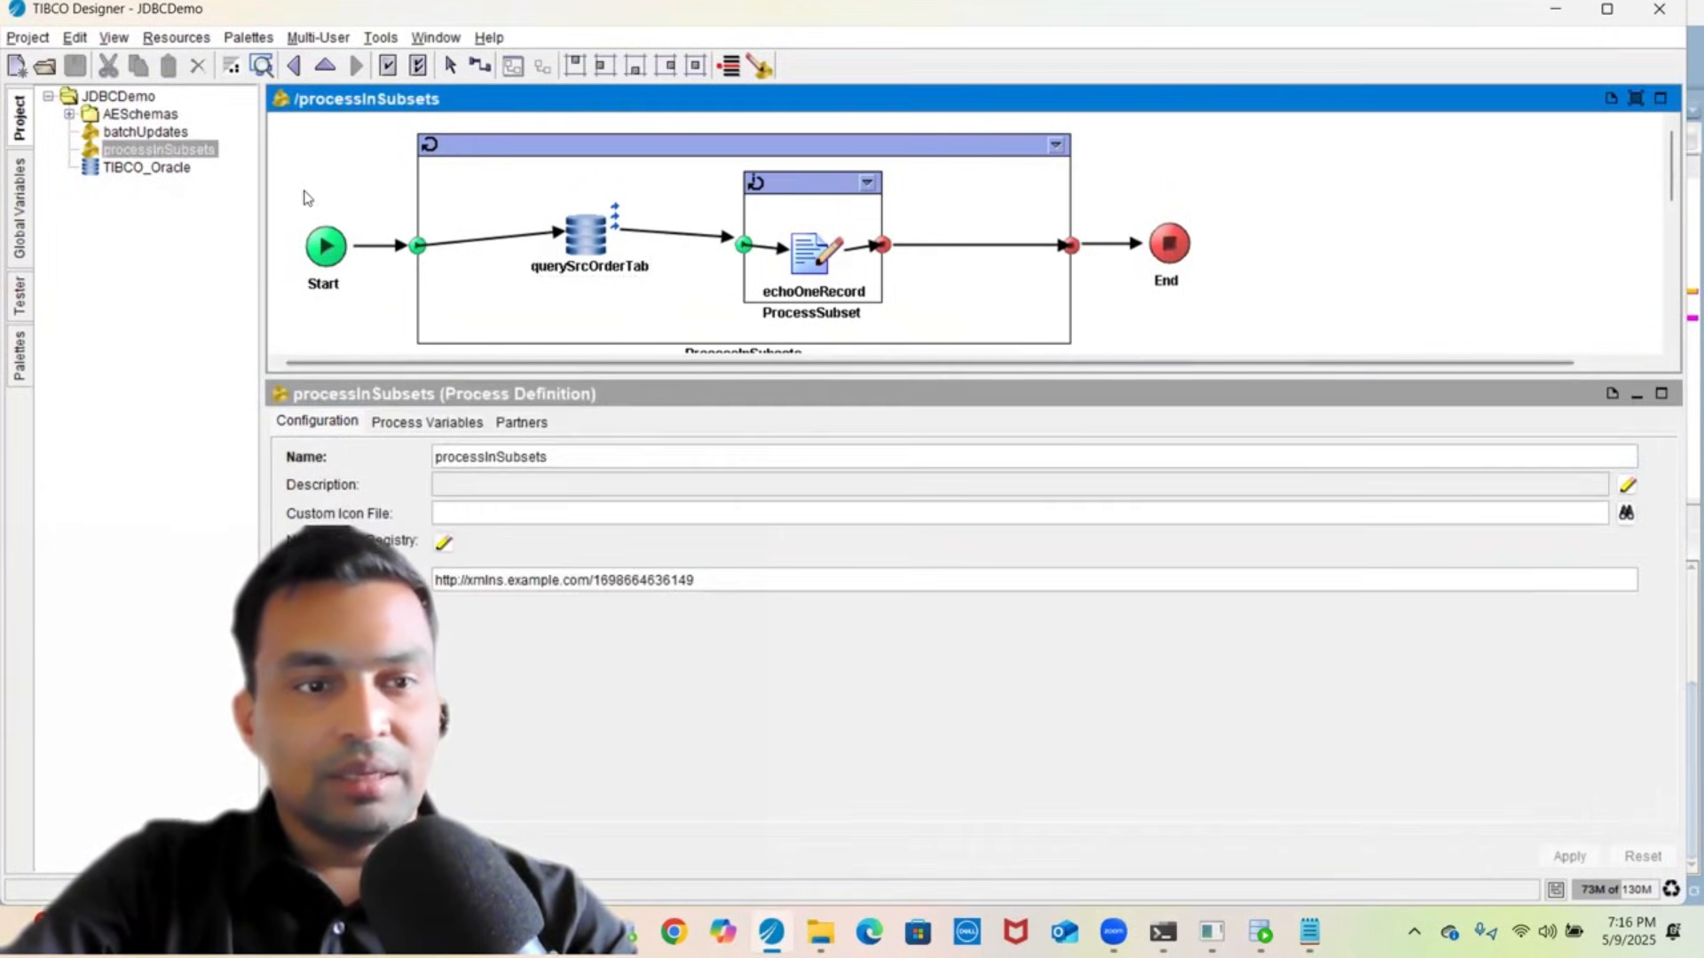
click(20, 300)
click(54, 140)
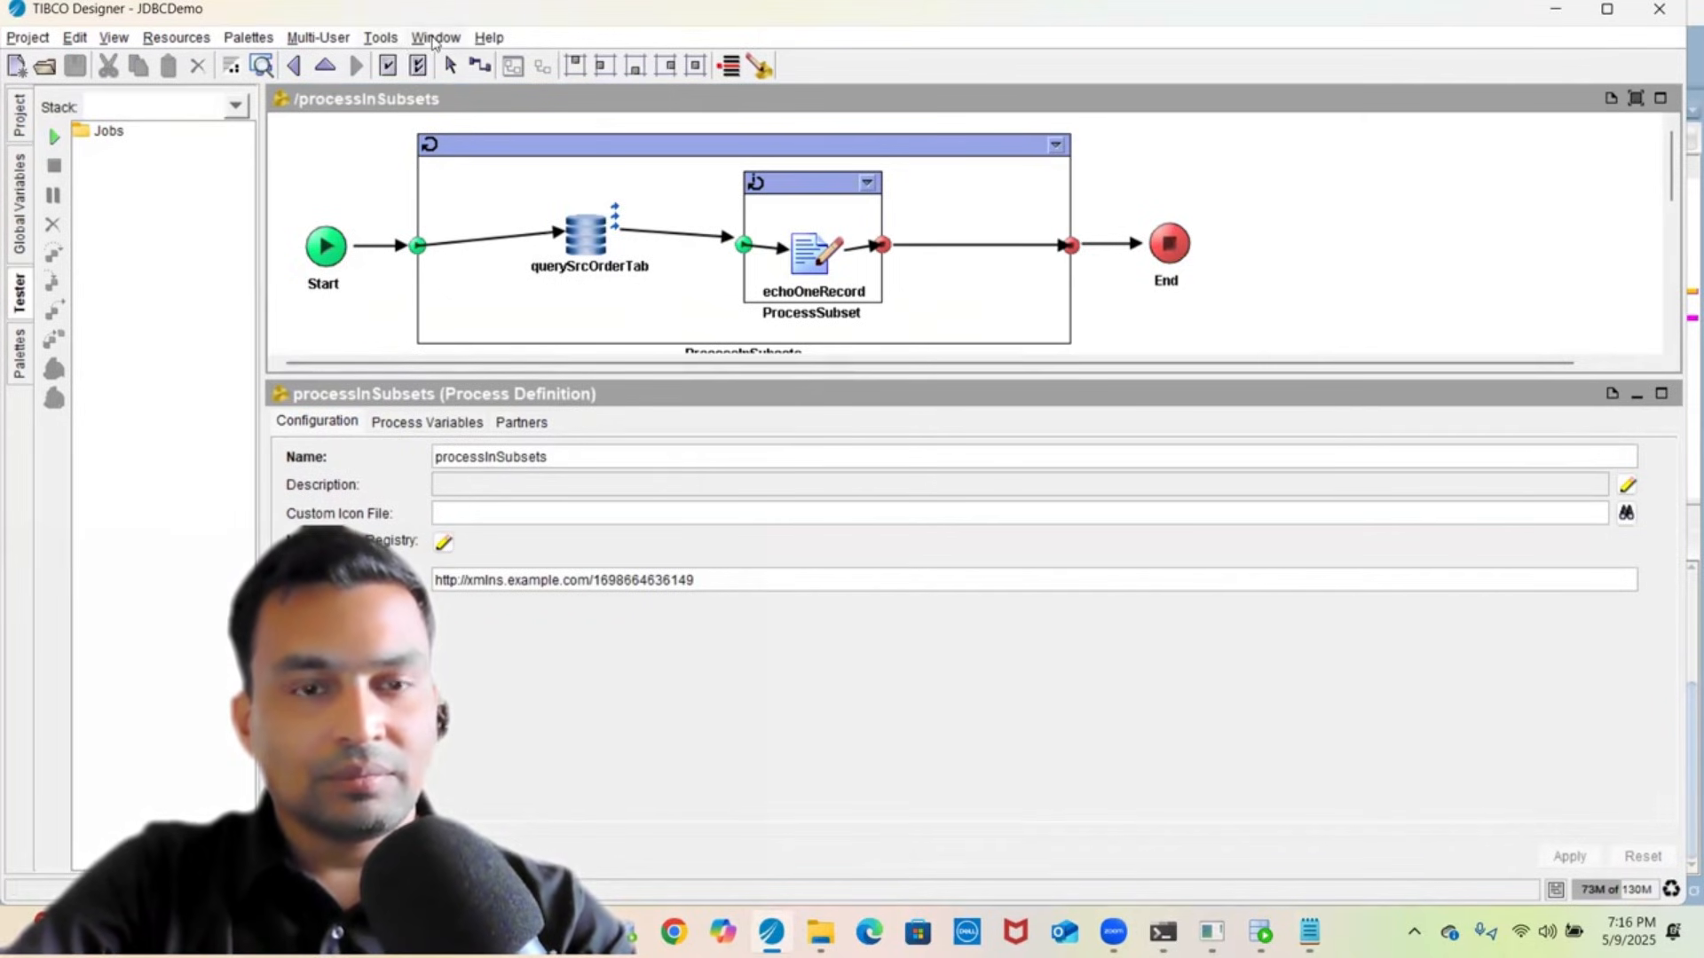
- Show the console from the Window menu, clear its output, and start the tester
click(384, 39)
mouse_move(448, 356)
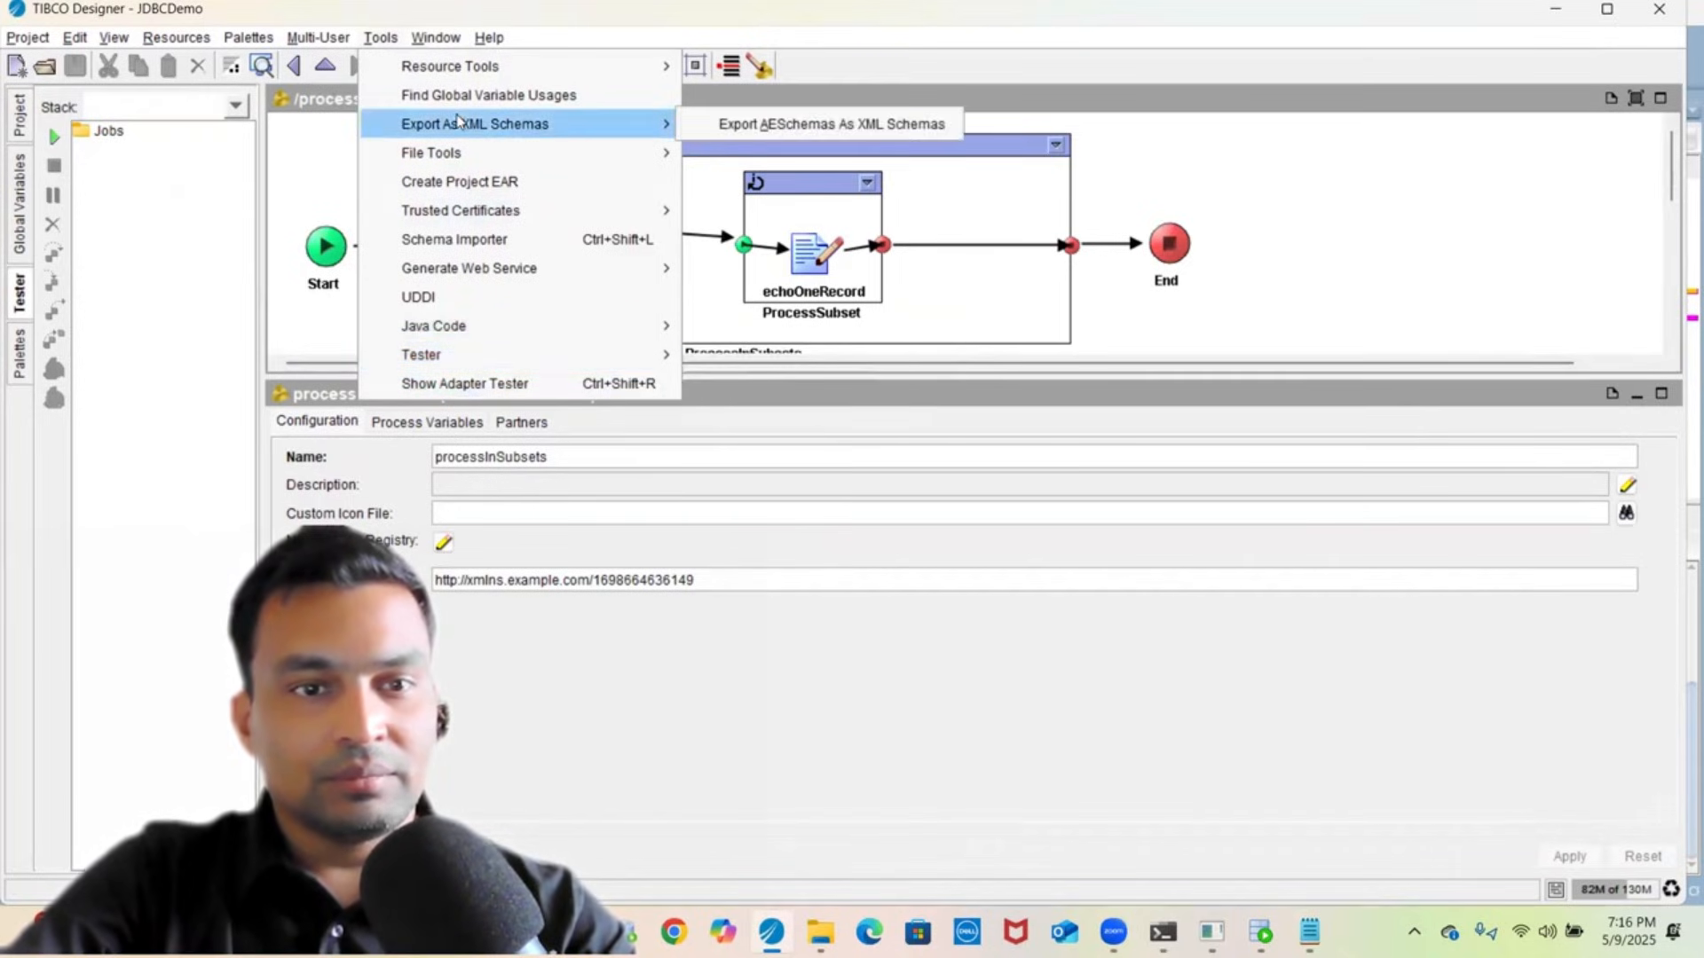
mouse_move(434, 44)
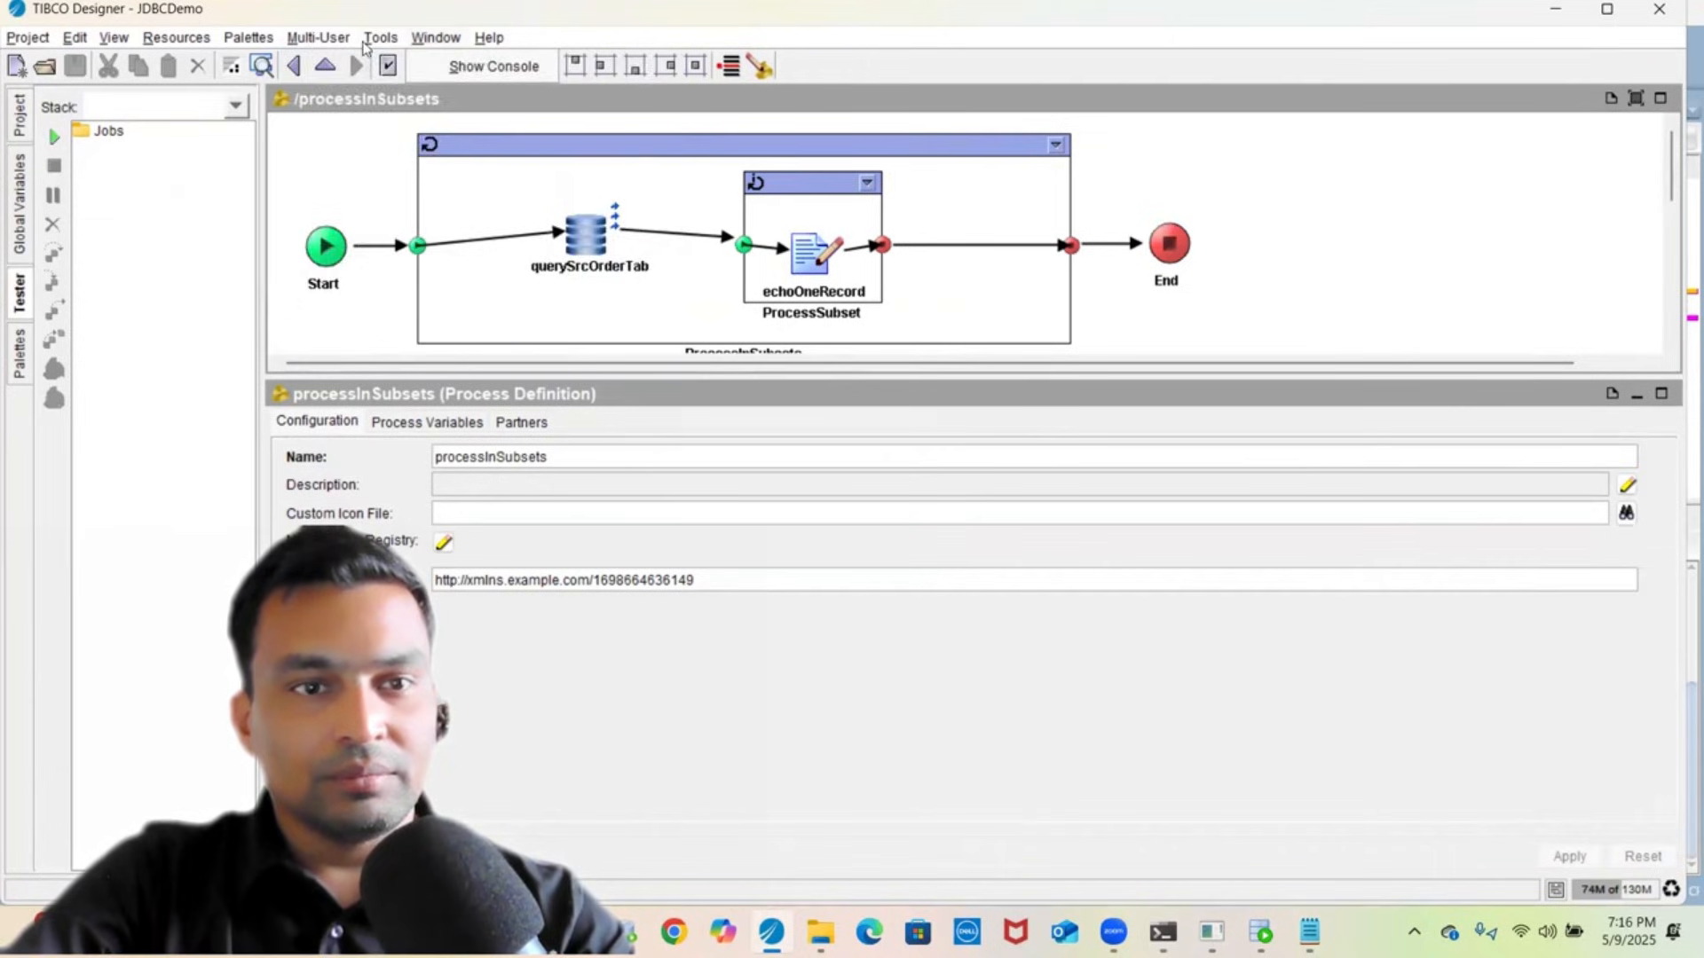
click(379, 40)
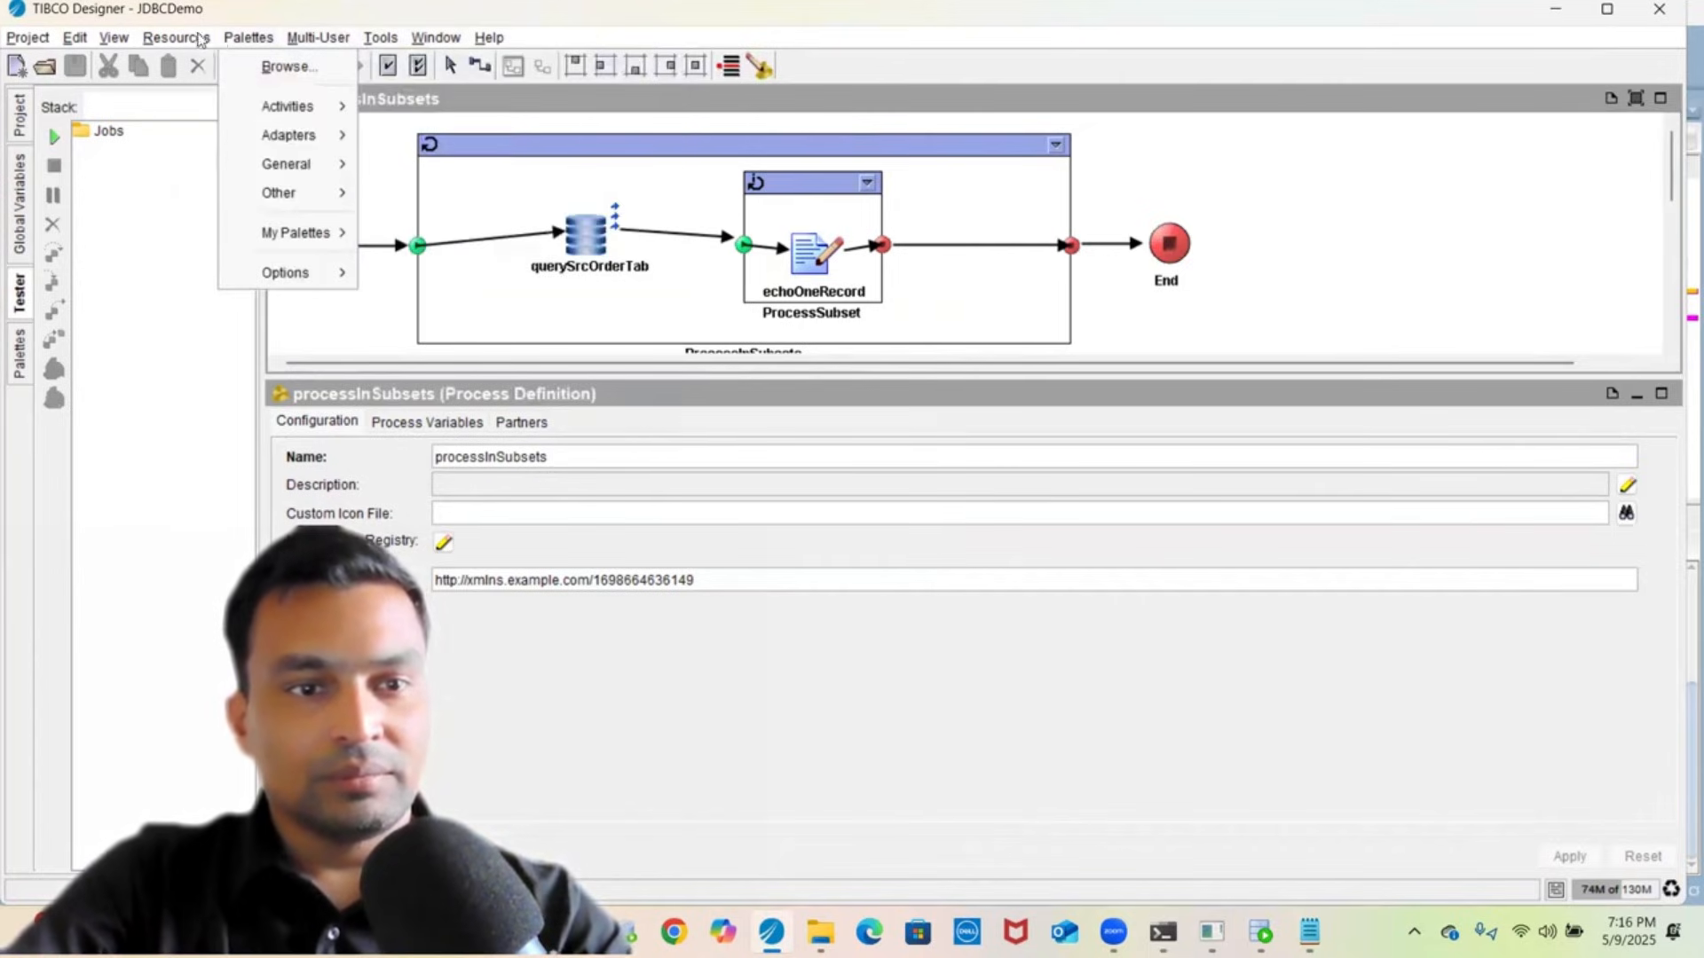
mouse_move(174, 43)
mouse_move(436, 40)
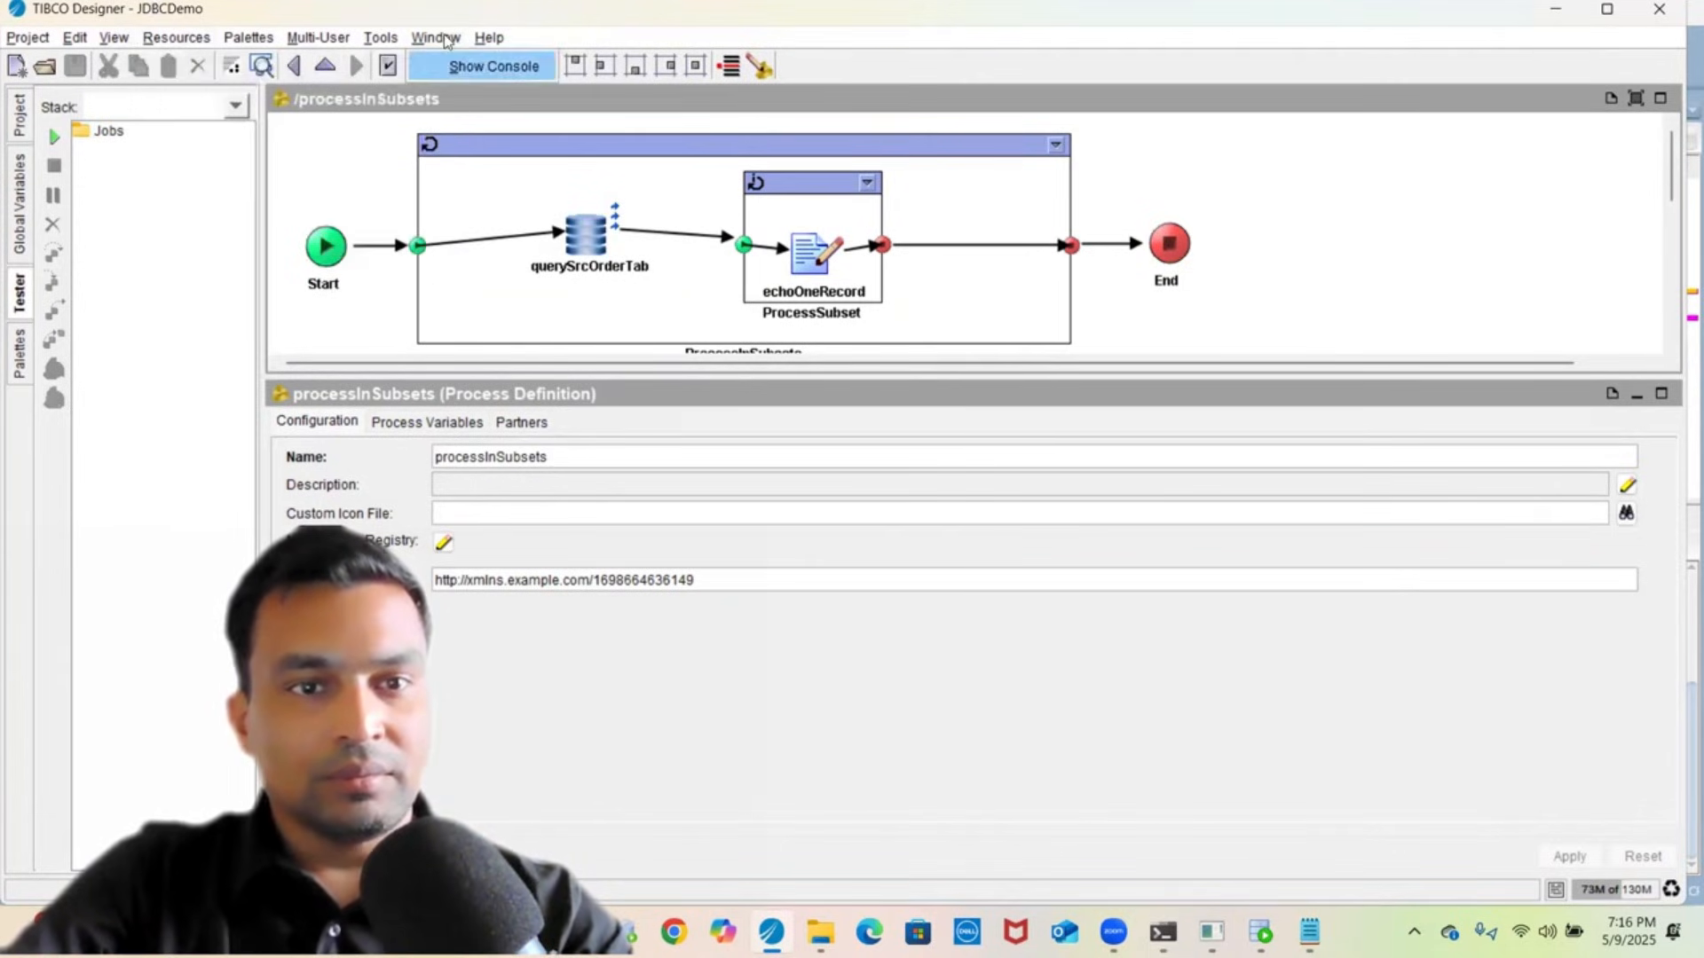
click(460, 69)
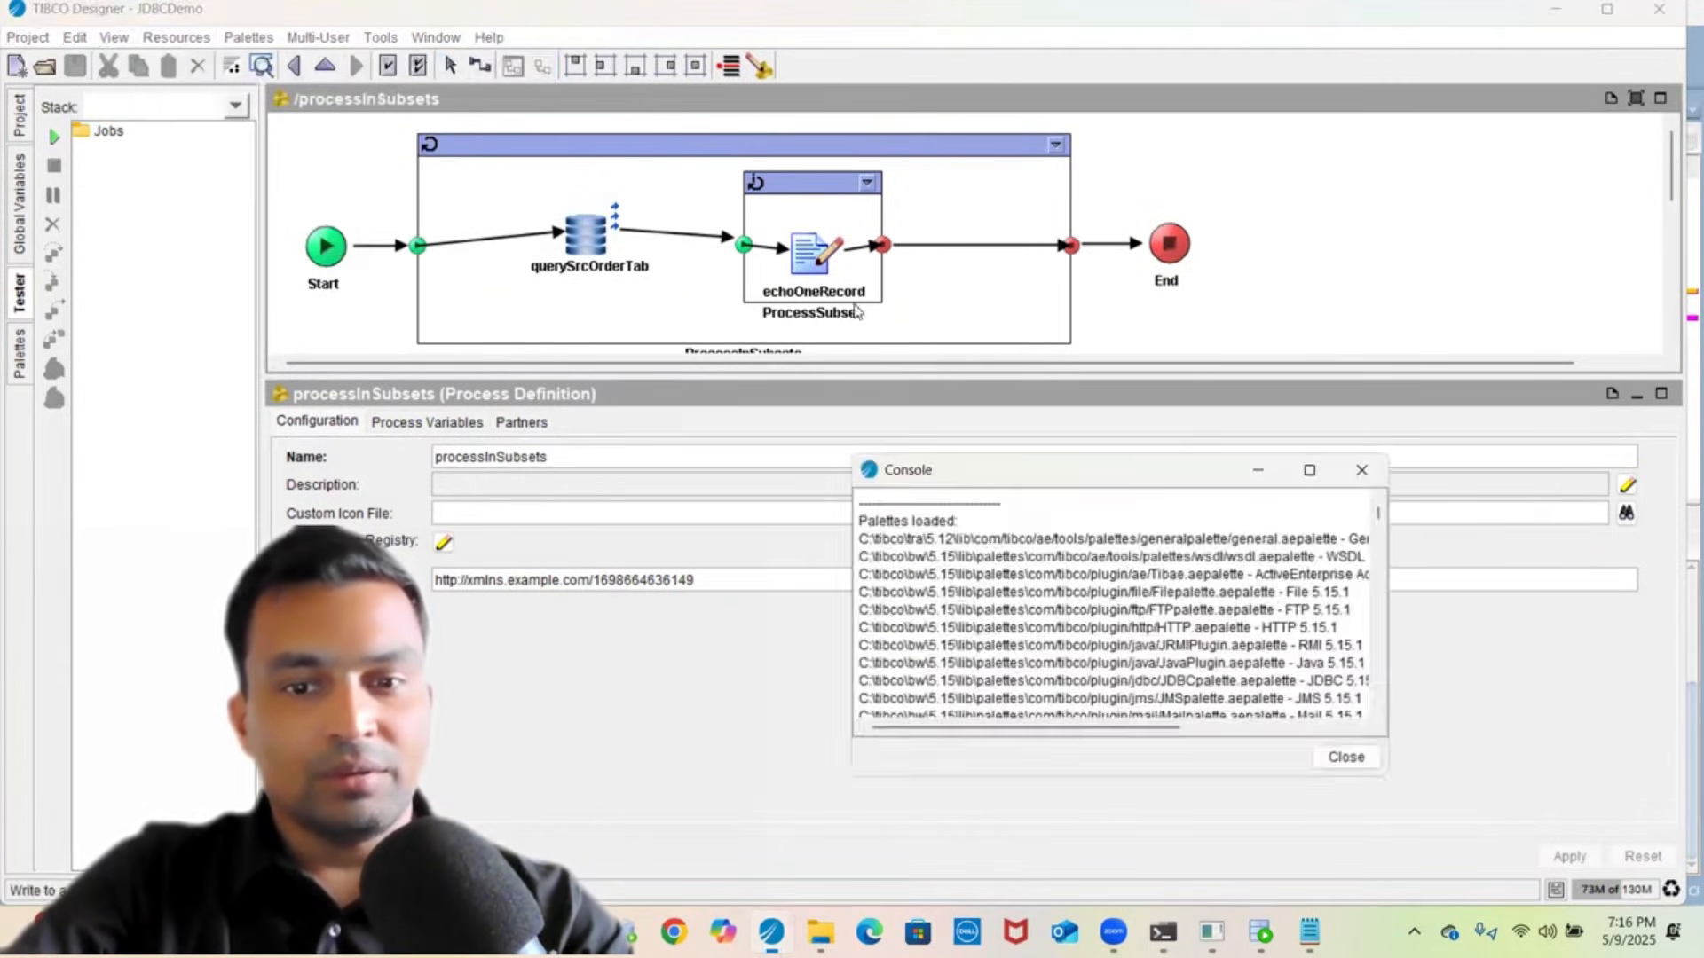
right_click(1076, 693)
click(1131, 771)
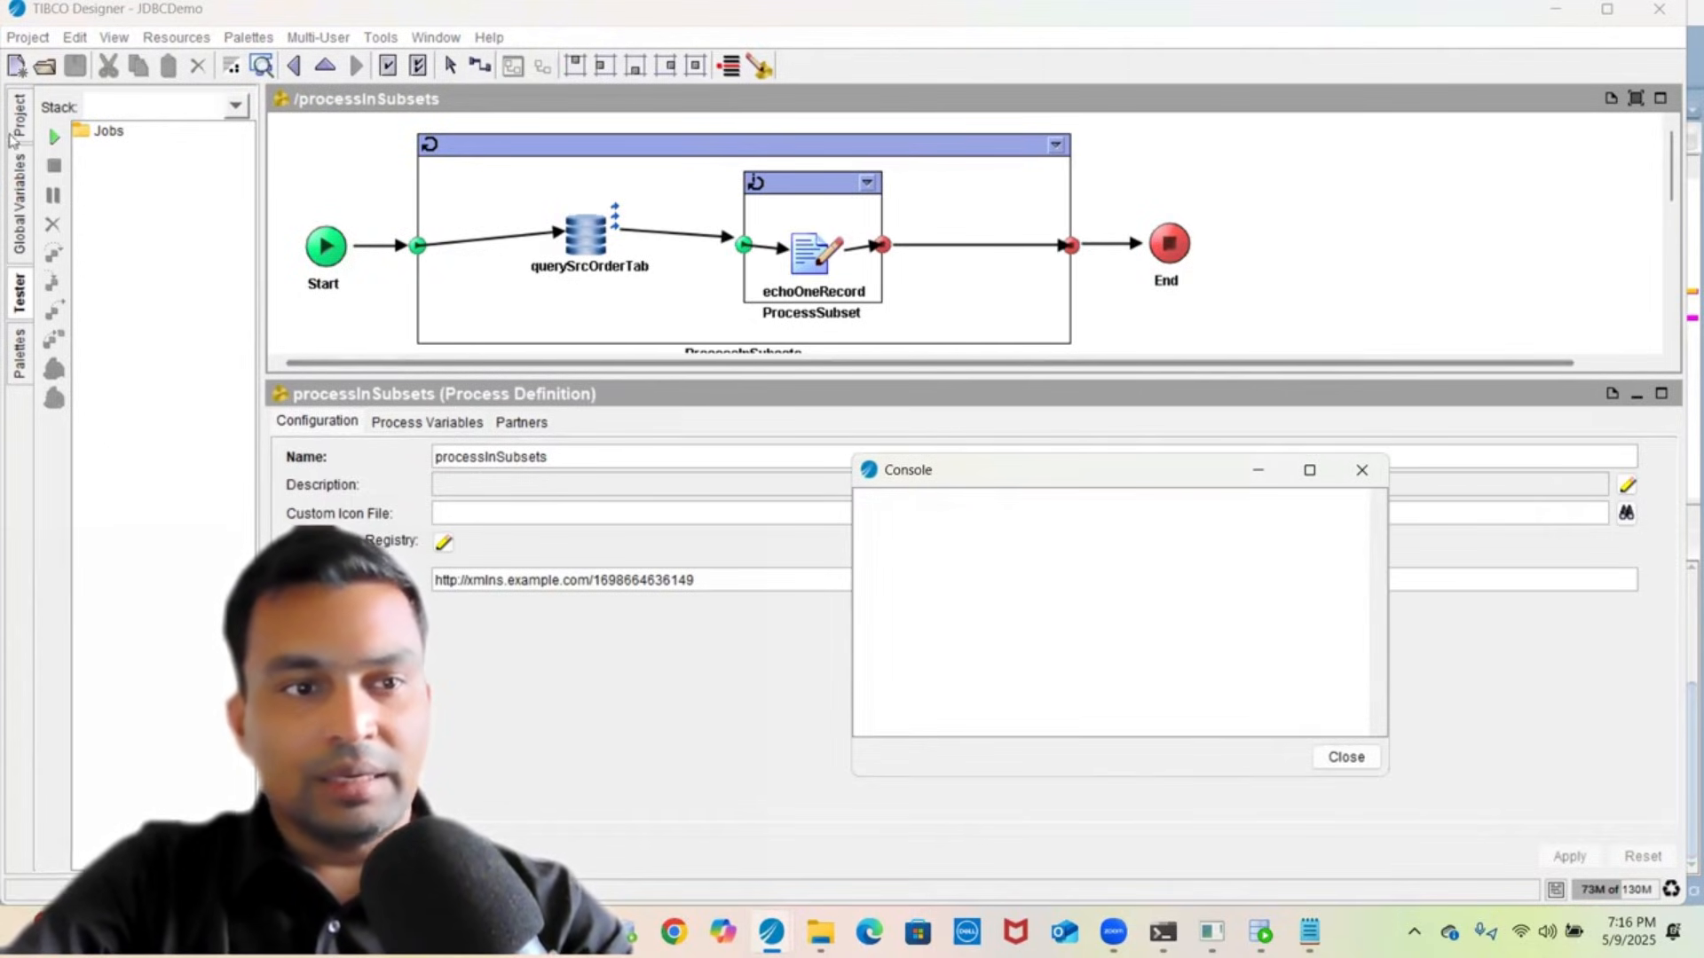
click(52, 135)
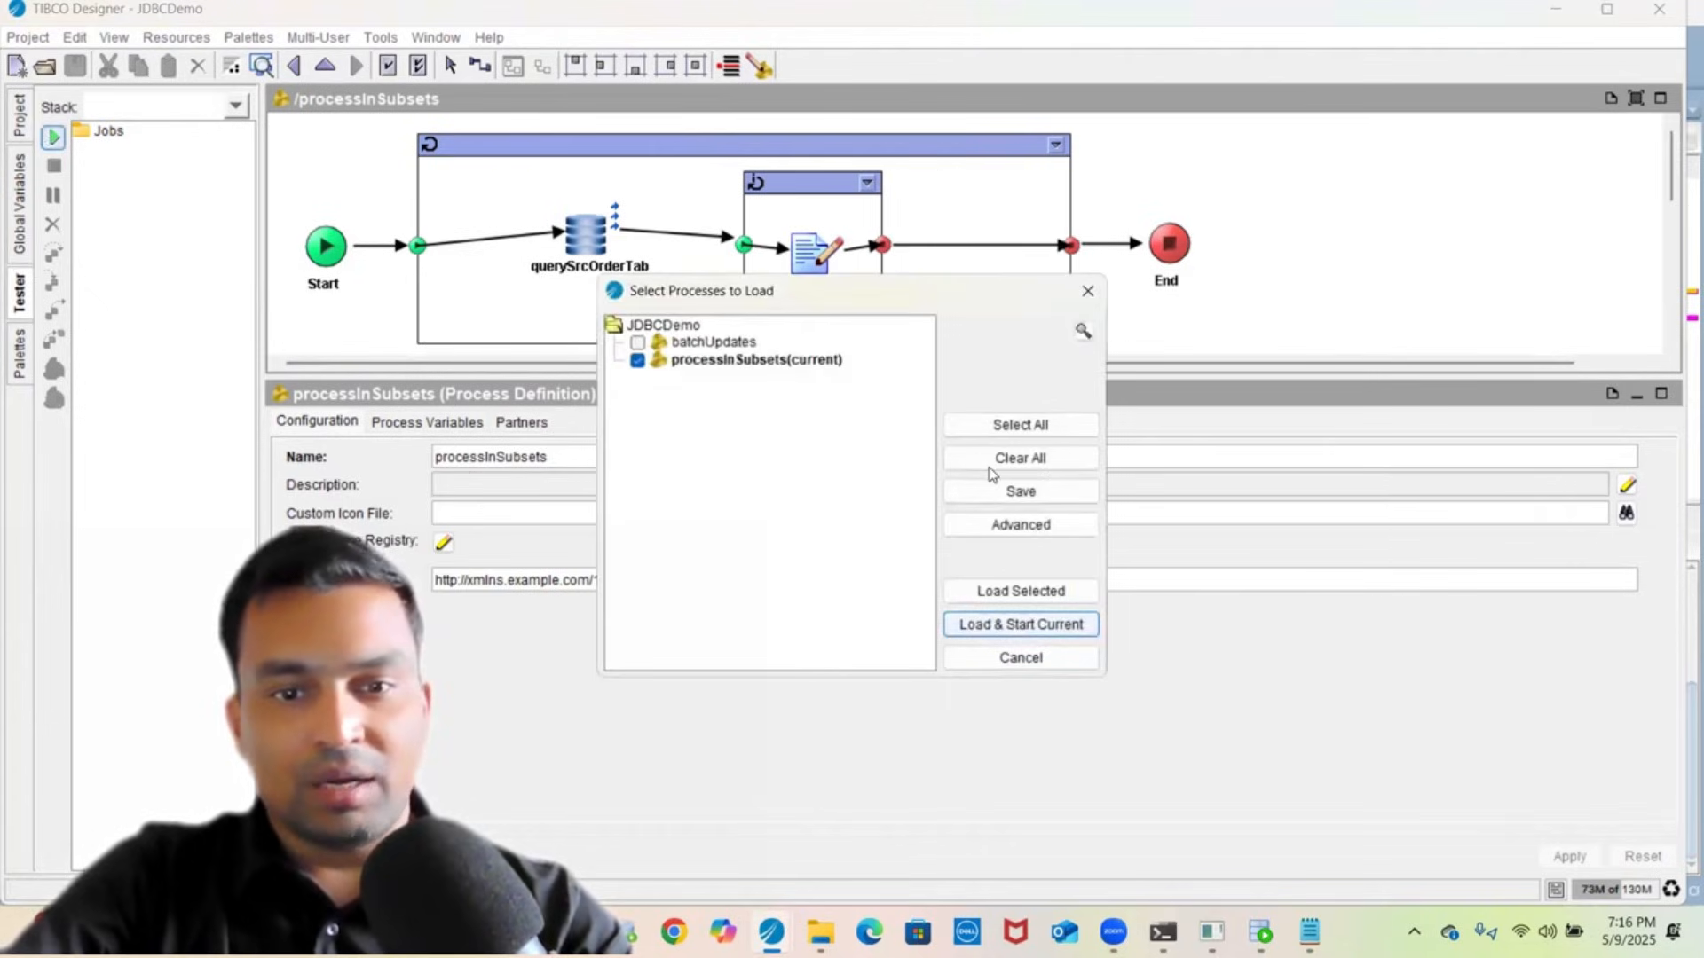
- Load and run processInSubsets as Job-1, stop it, and open querySrcOrderTab's TIBCO_Oracle connection
click(1027, 601)
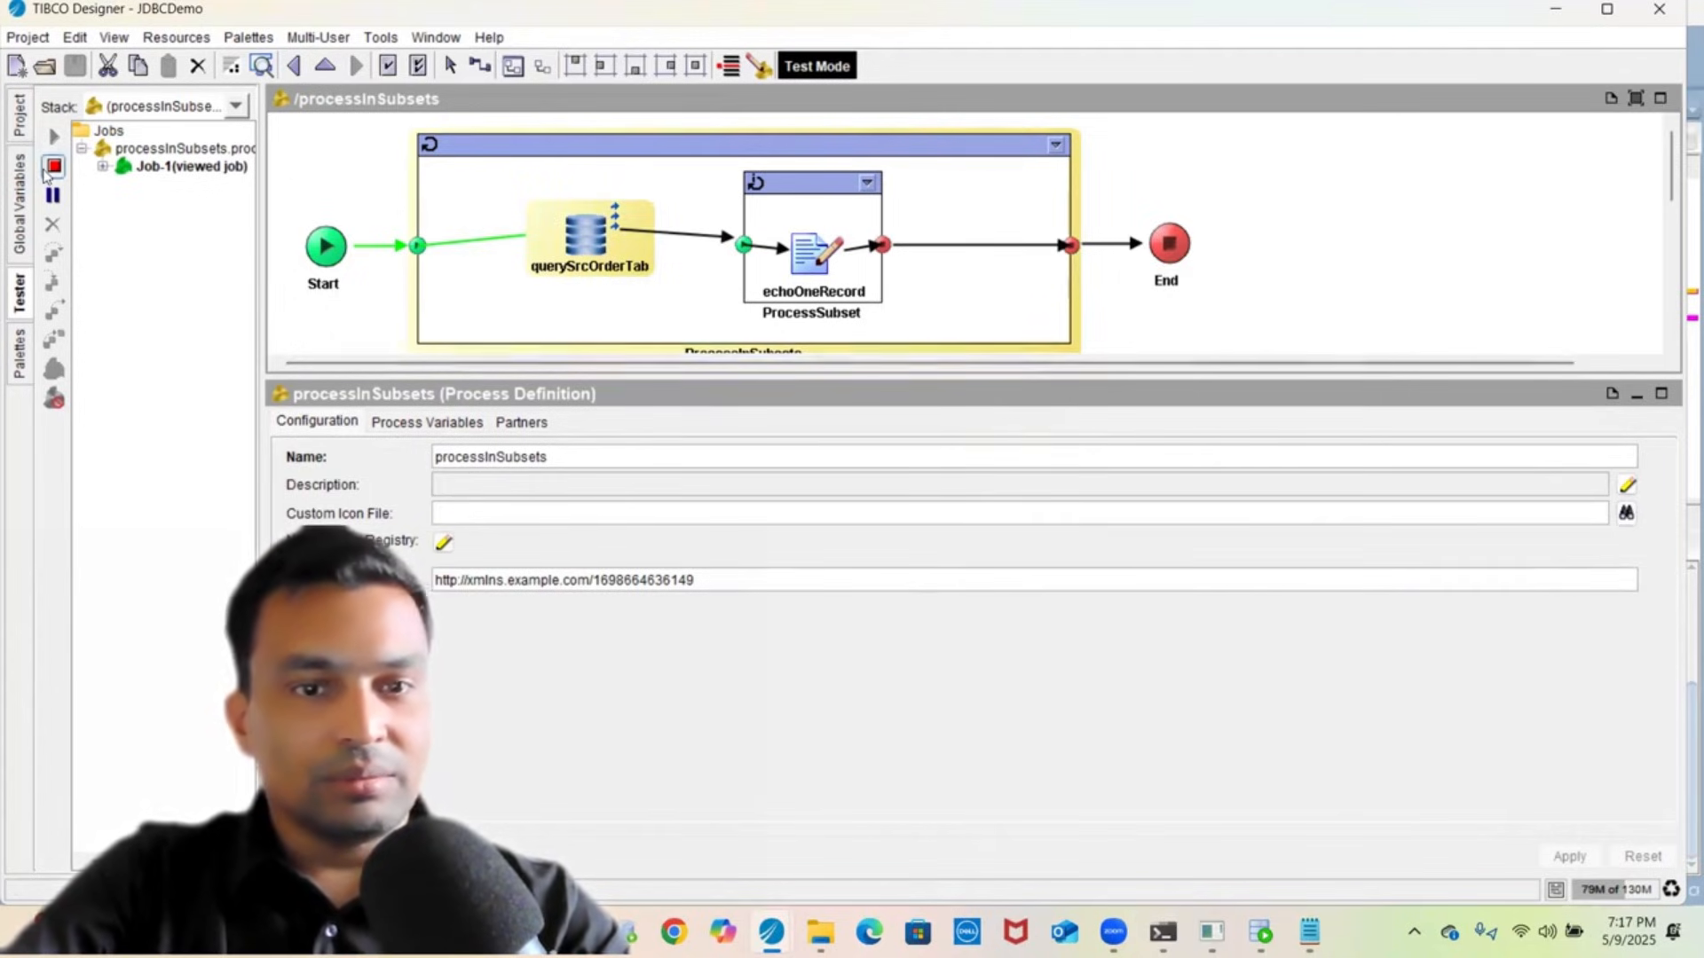
click(46, 173)
click(588, 238)
click(1606, 496)
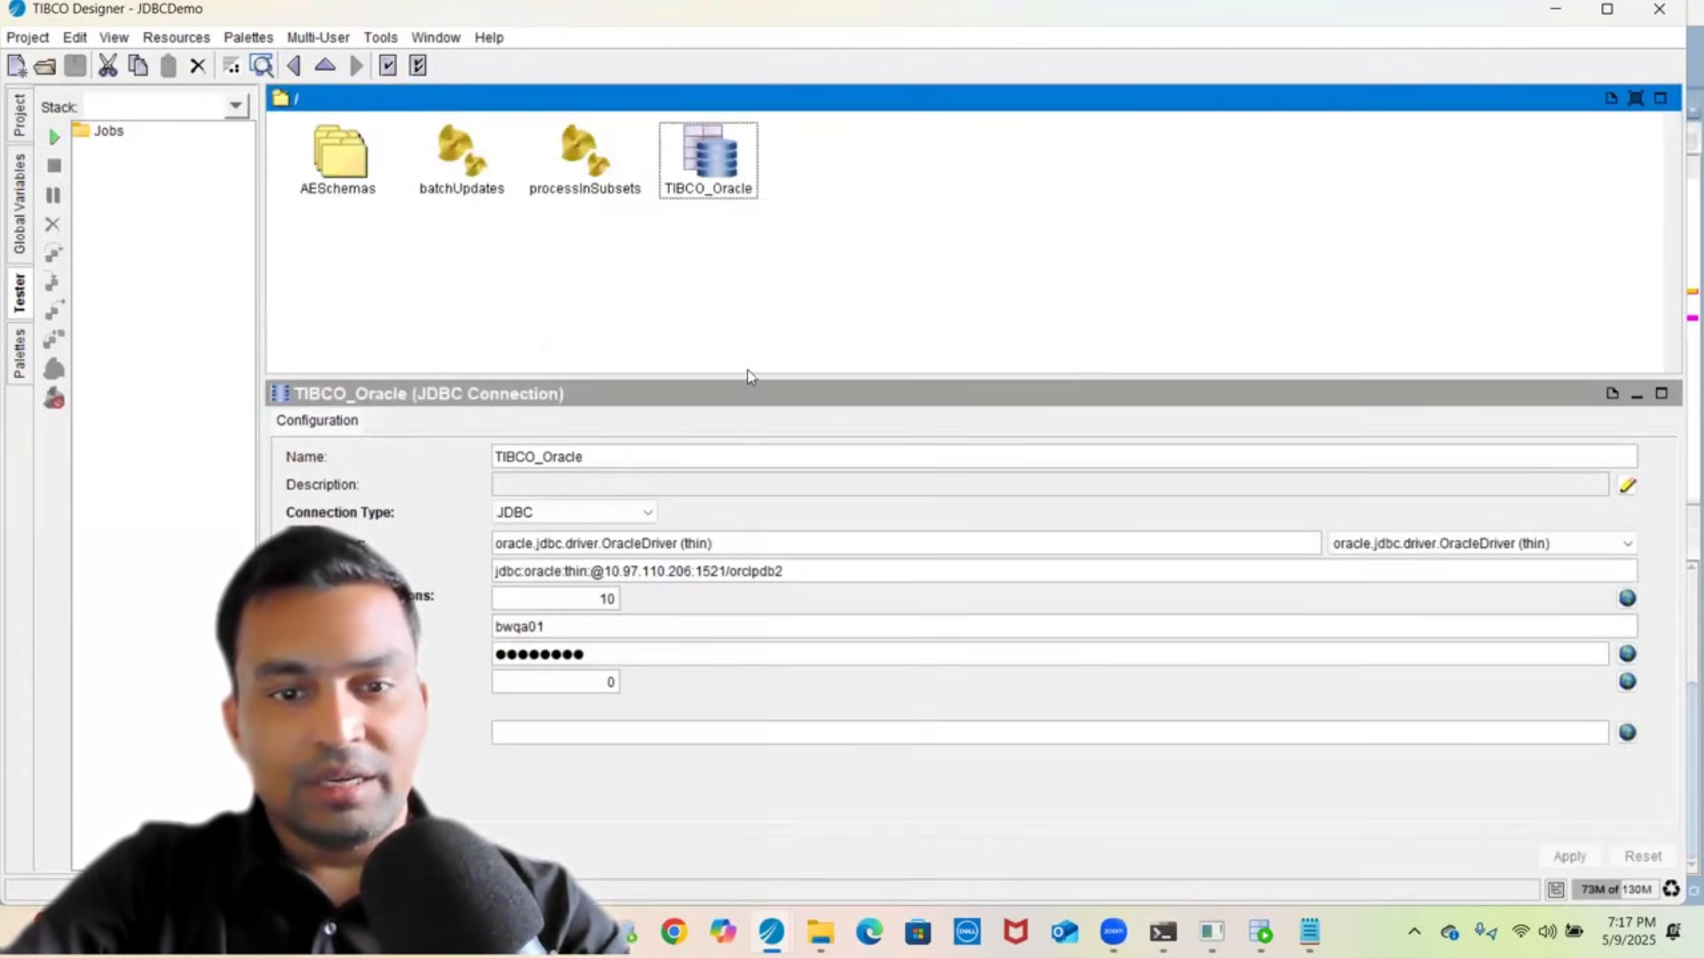
- Copy the localhost JDBC URL from SQL Developer and paste it as TIBCO_Oracle's Database URL
drag(733, 378, 768, 222)
click(810, 411)
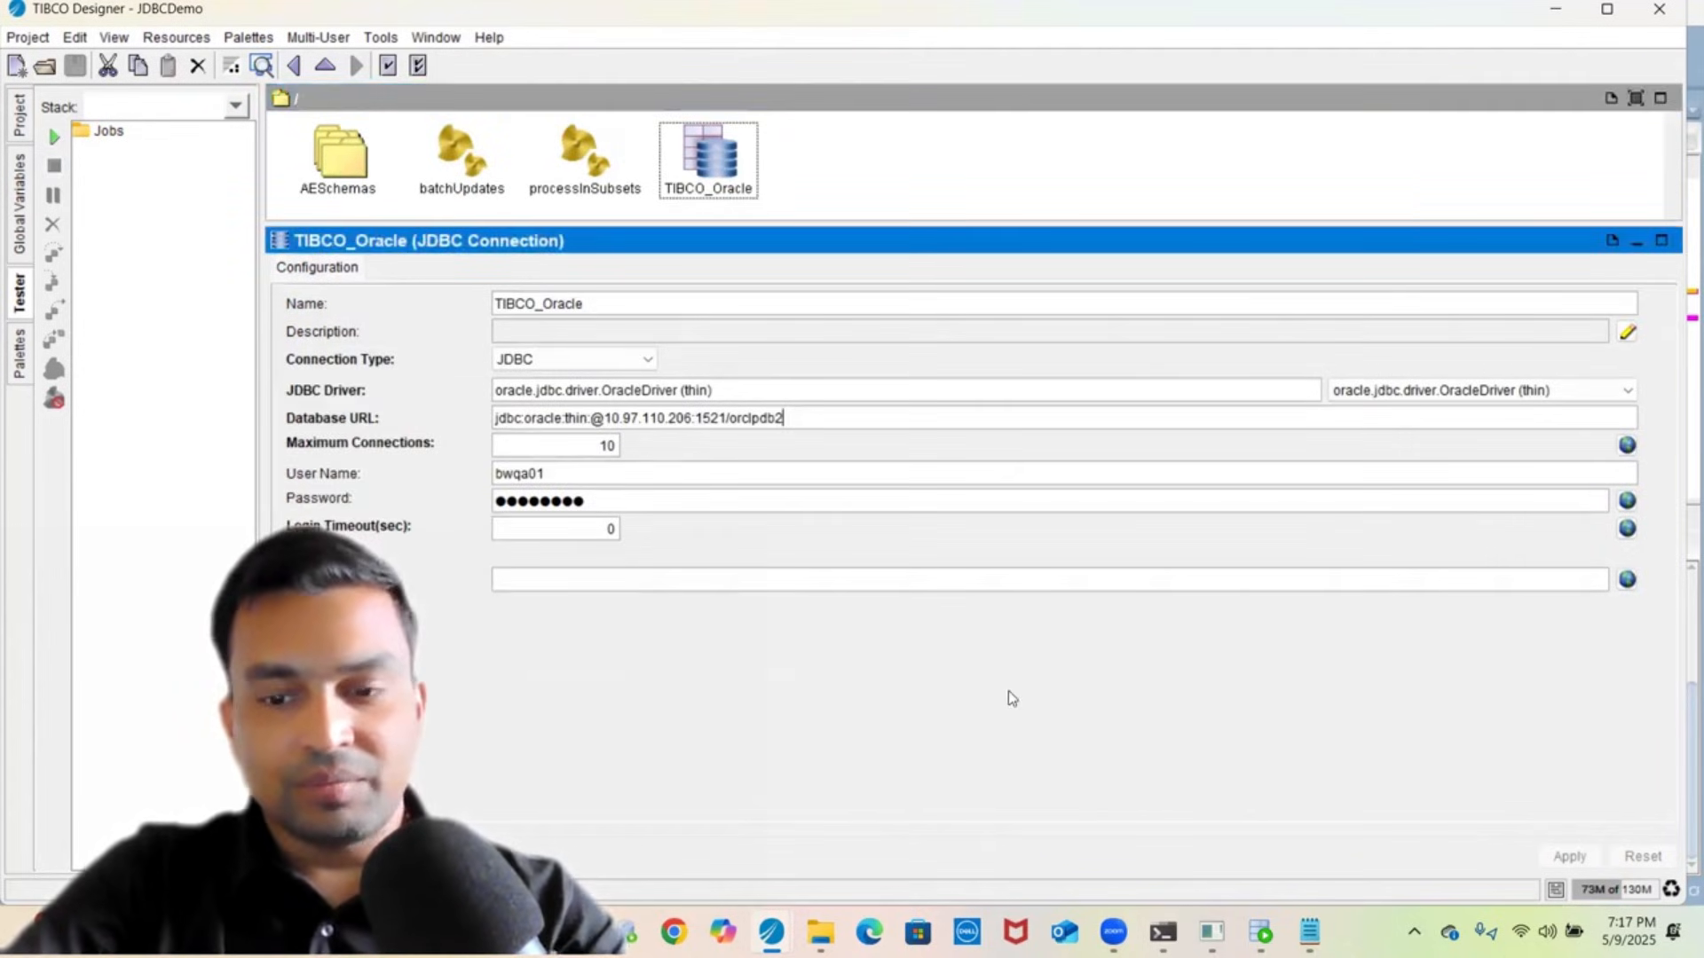
mouse_move(1261, 932)
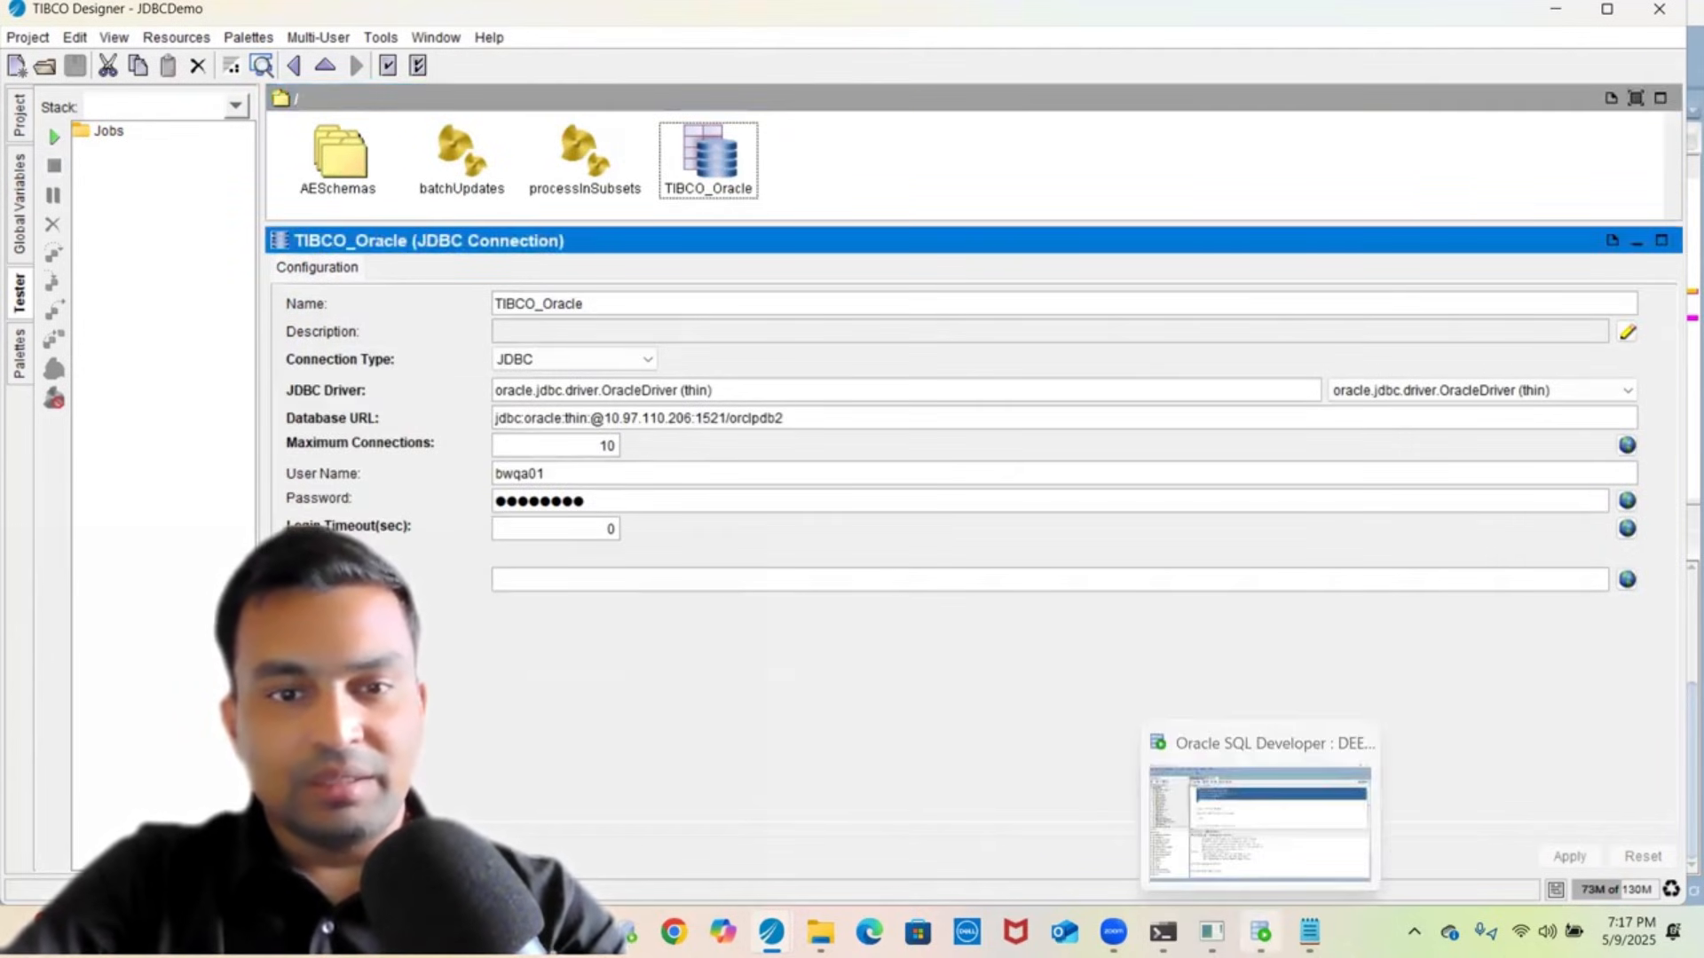
click(1176, 808)
click(808, 389)
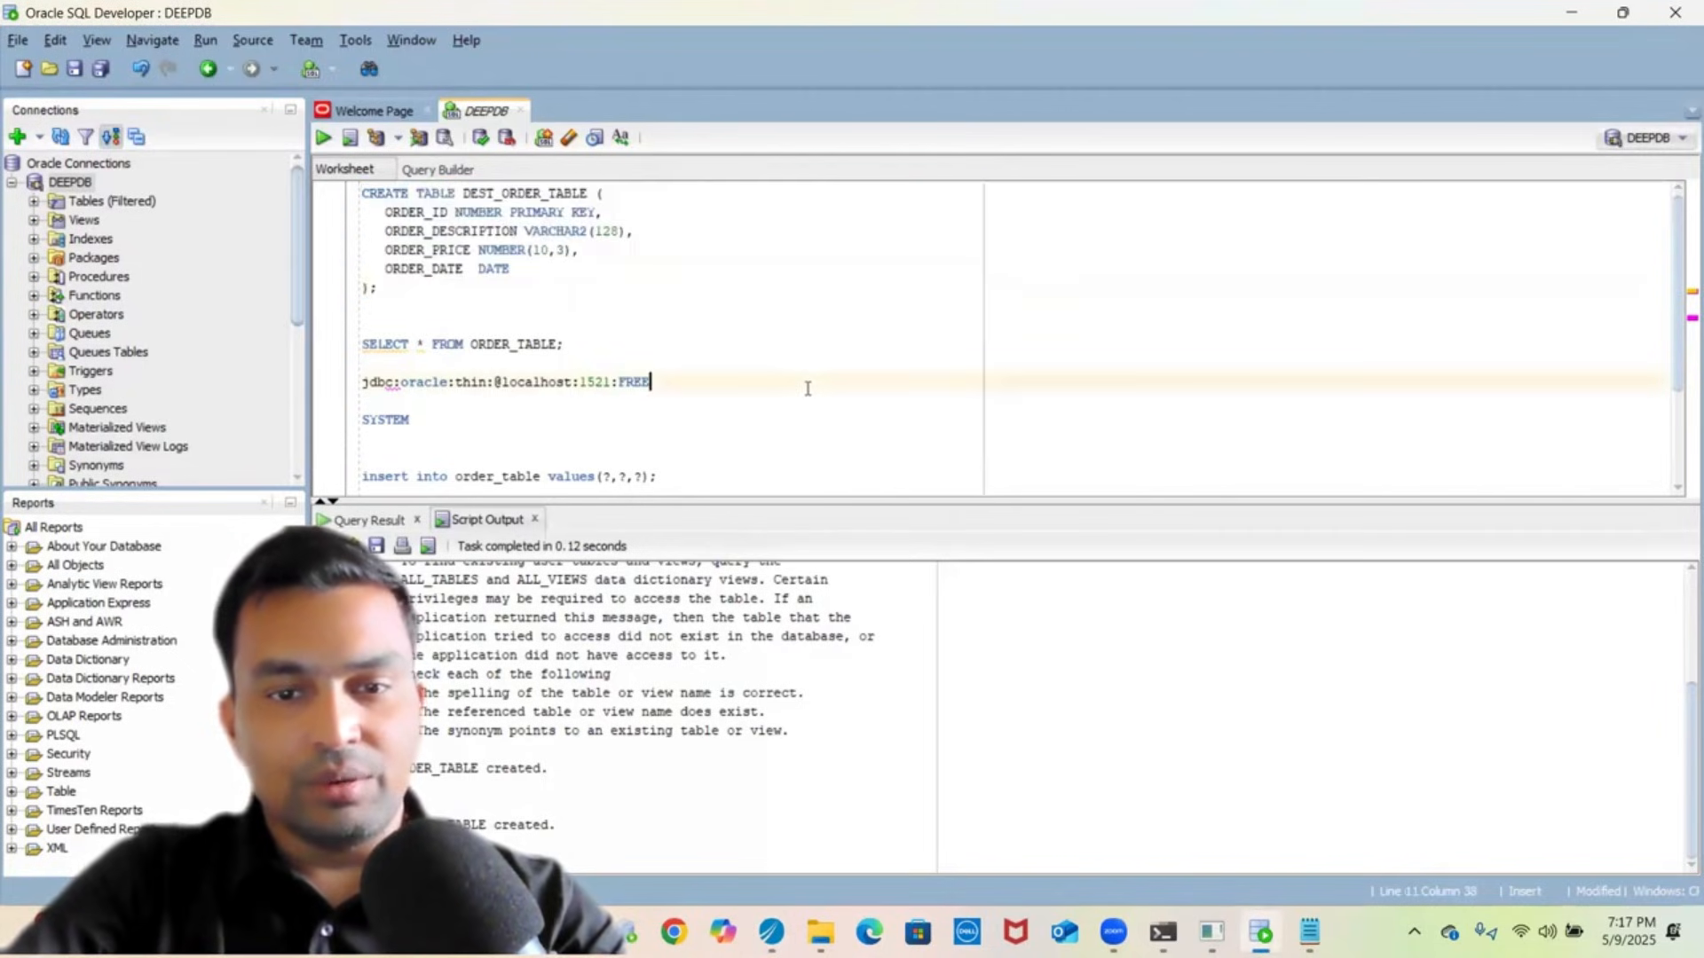
key(shift+Up)
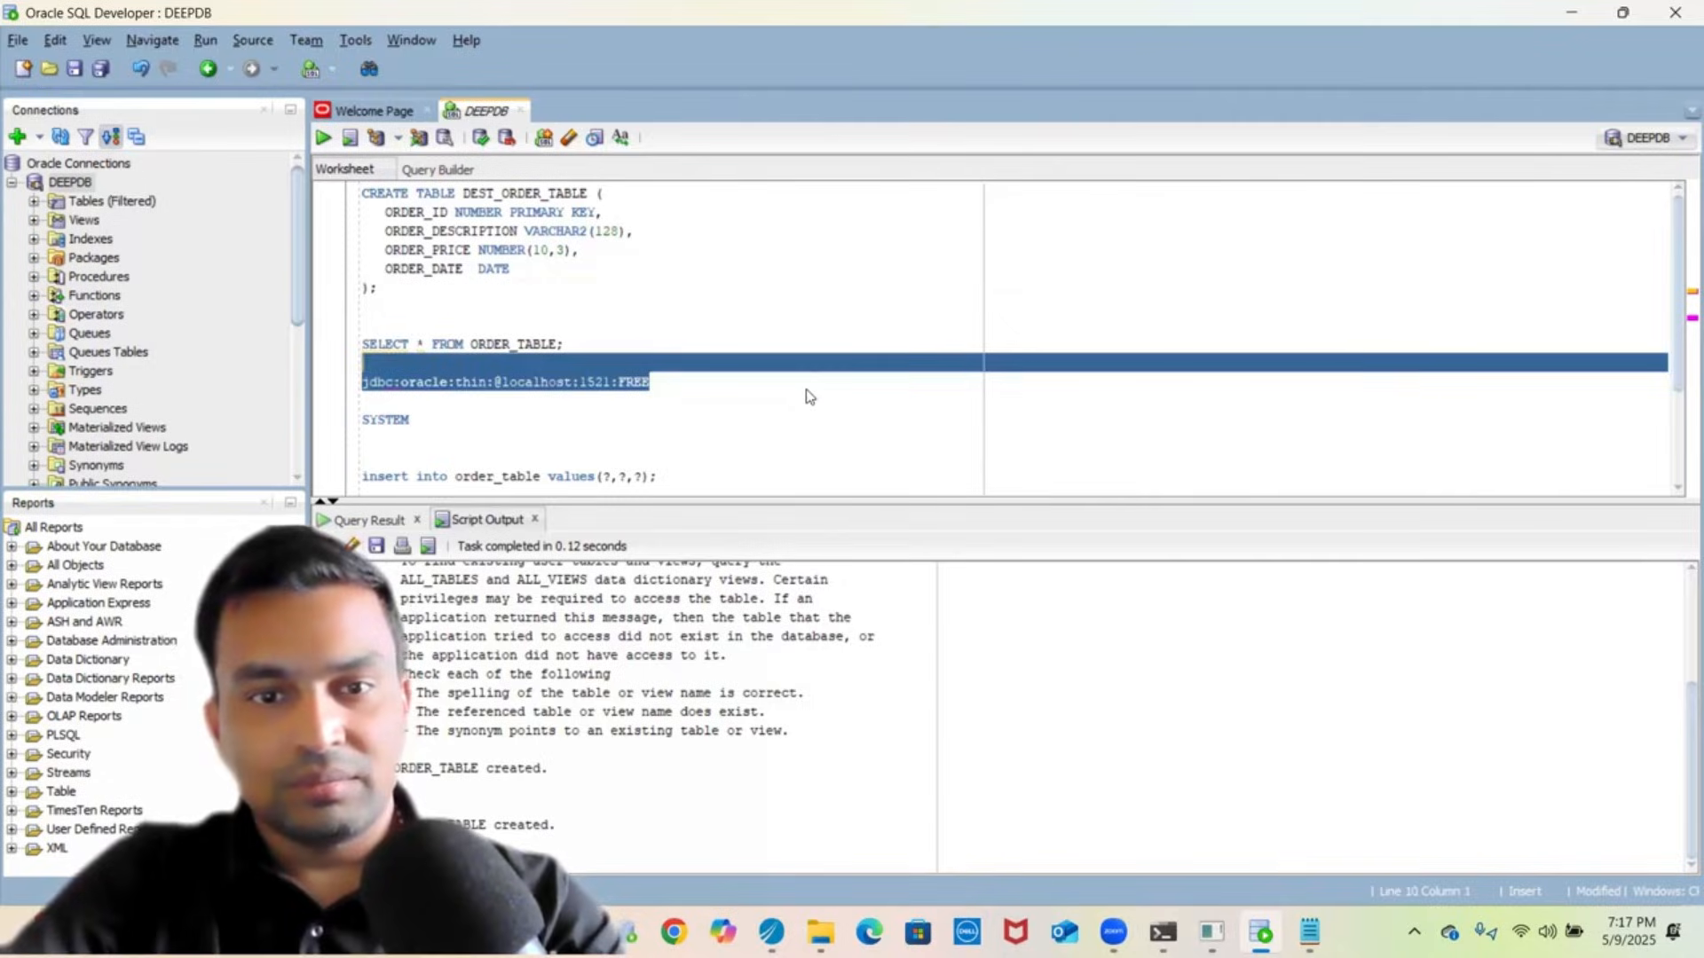
key(ctrl+c)
key(alt+Tab)
triple_click(756, 420)
key(ctrl+v)
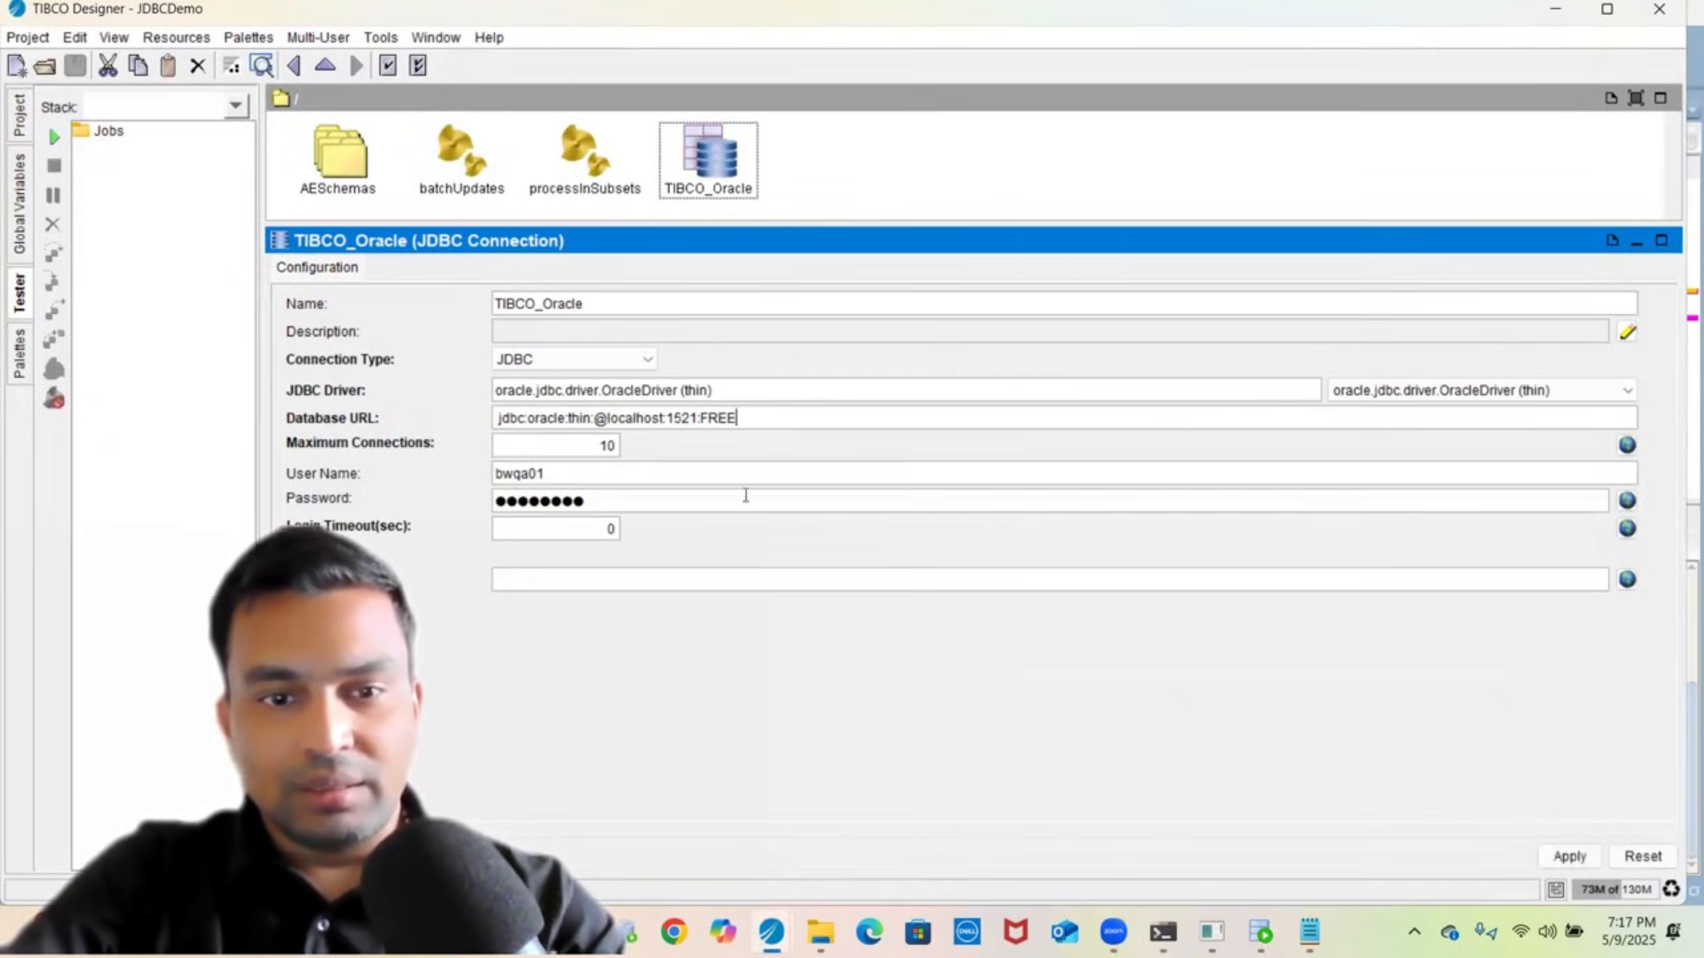
- Enter the new database user name and password and apply the connection settings
triple_click(689, 467)
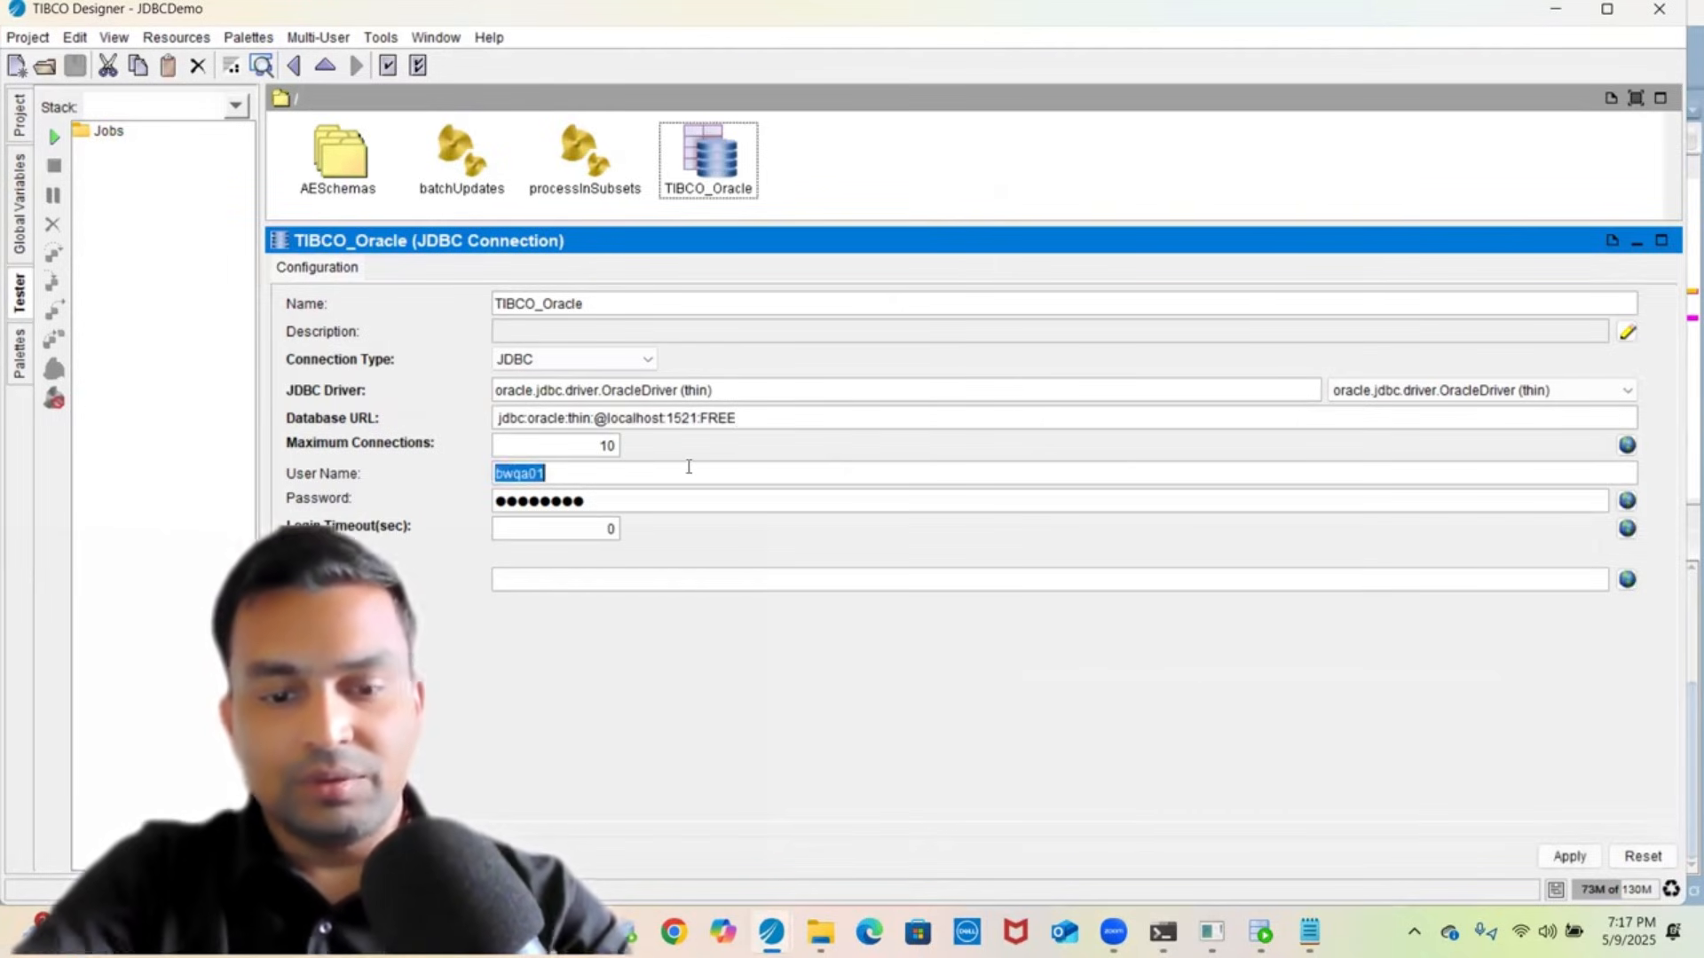
text(SYS)
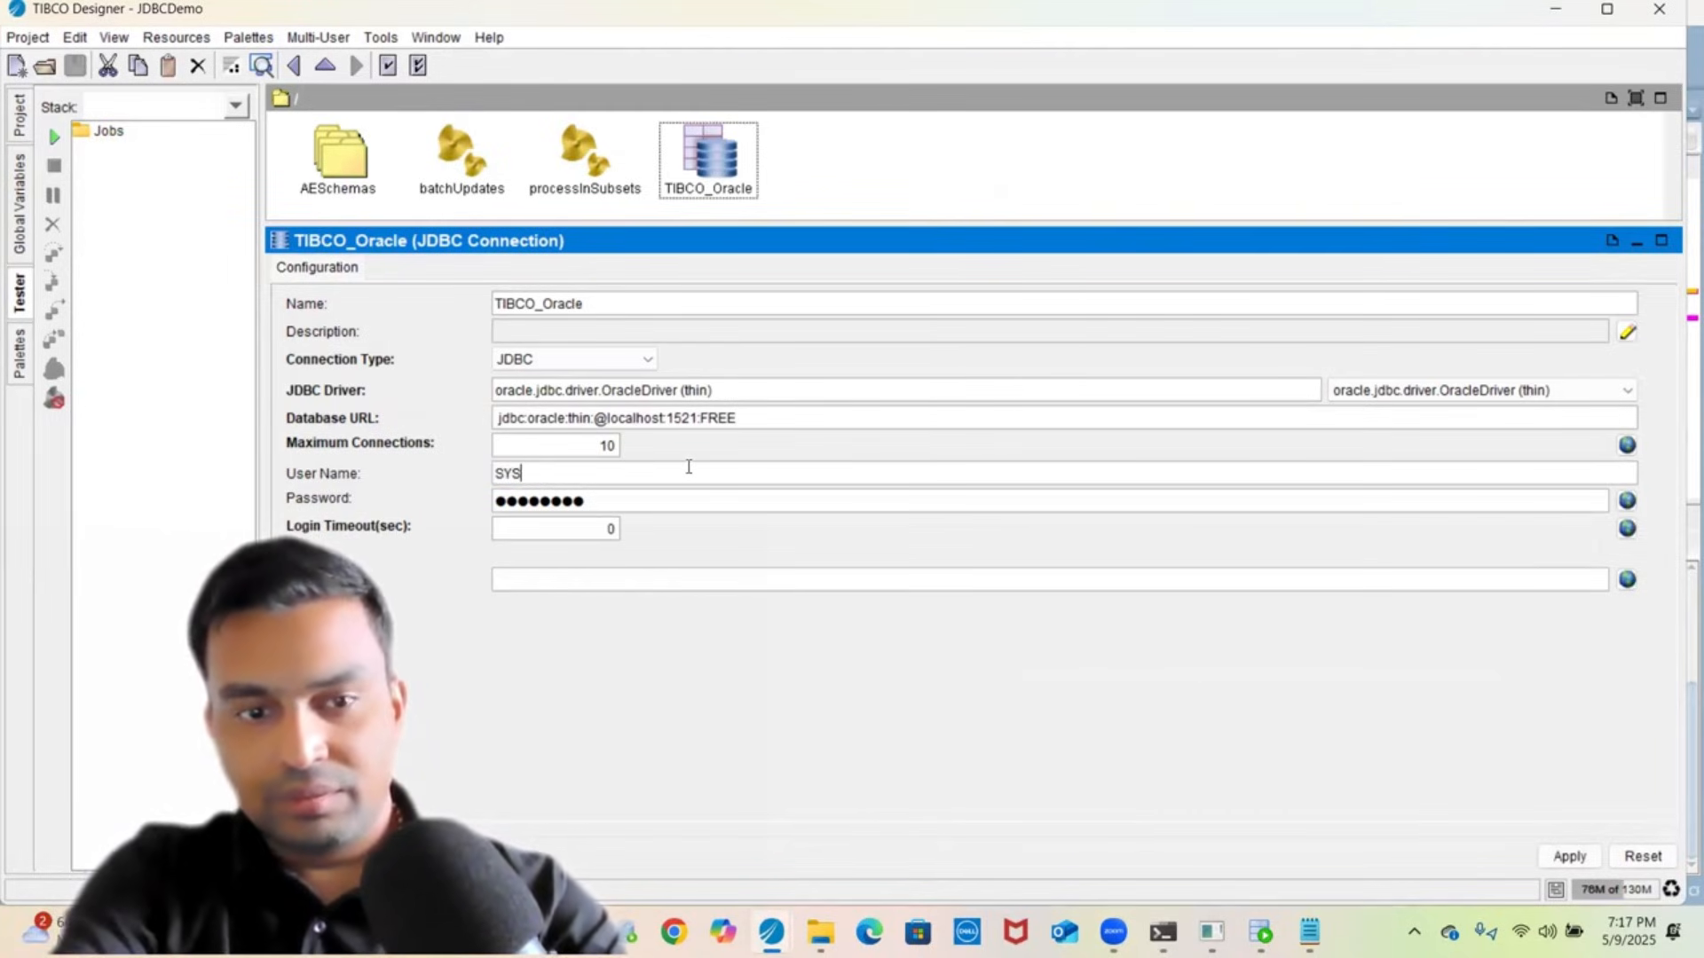
text(TEM)
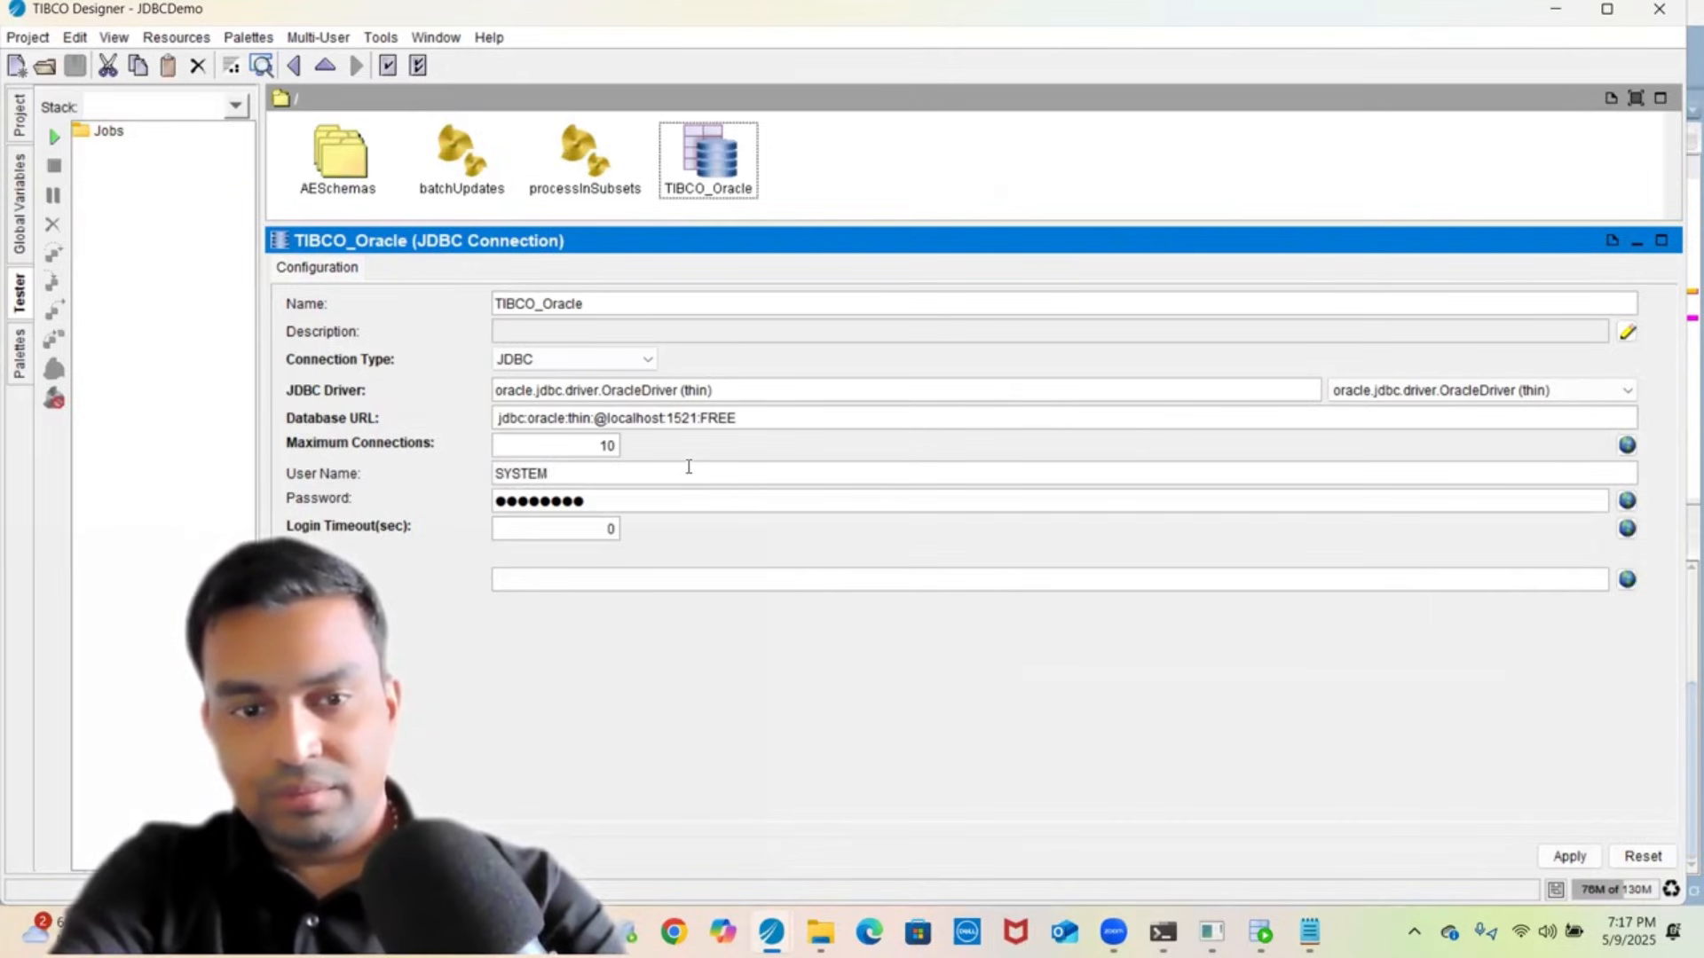
key(BackSpace)
key(BackSpace)
key(BackSpace)
key(BackSpace)
key(BackSpace)
key(BackSpace)
text(●●●)
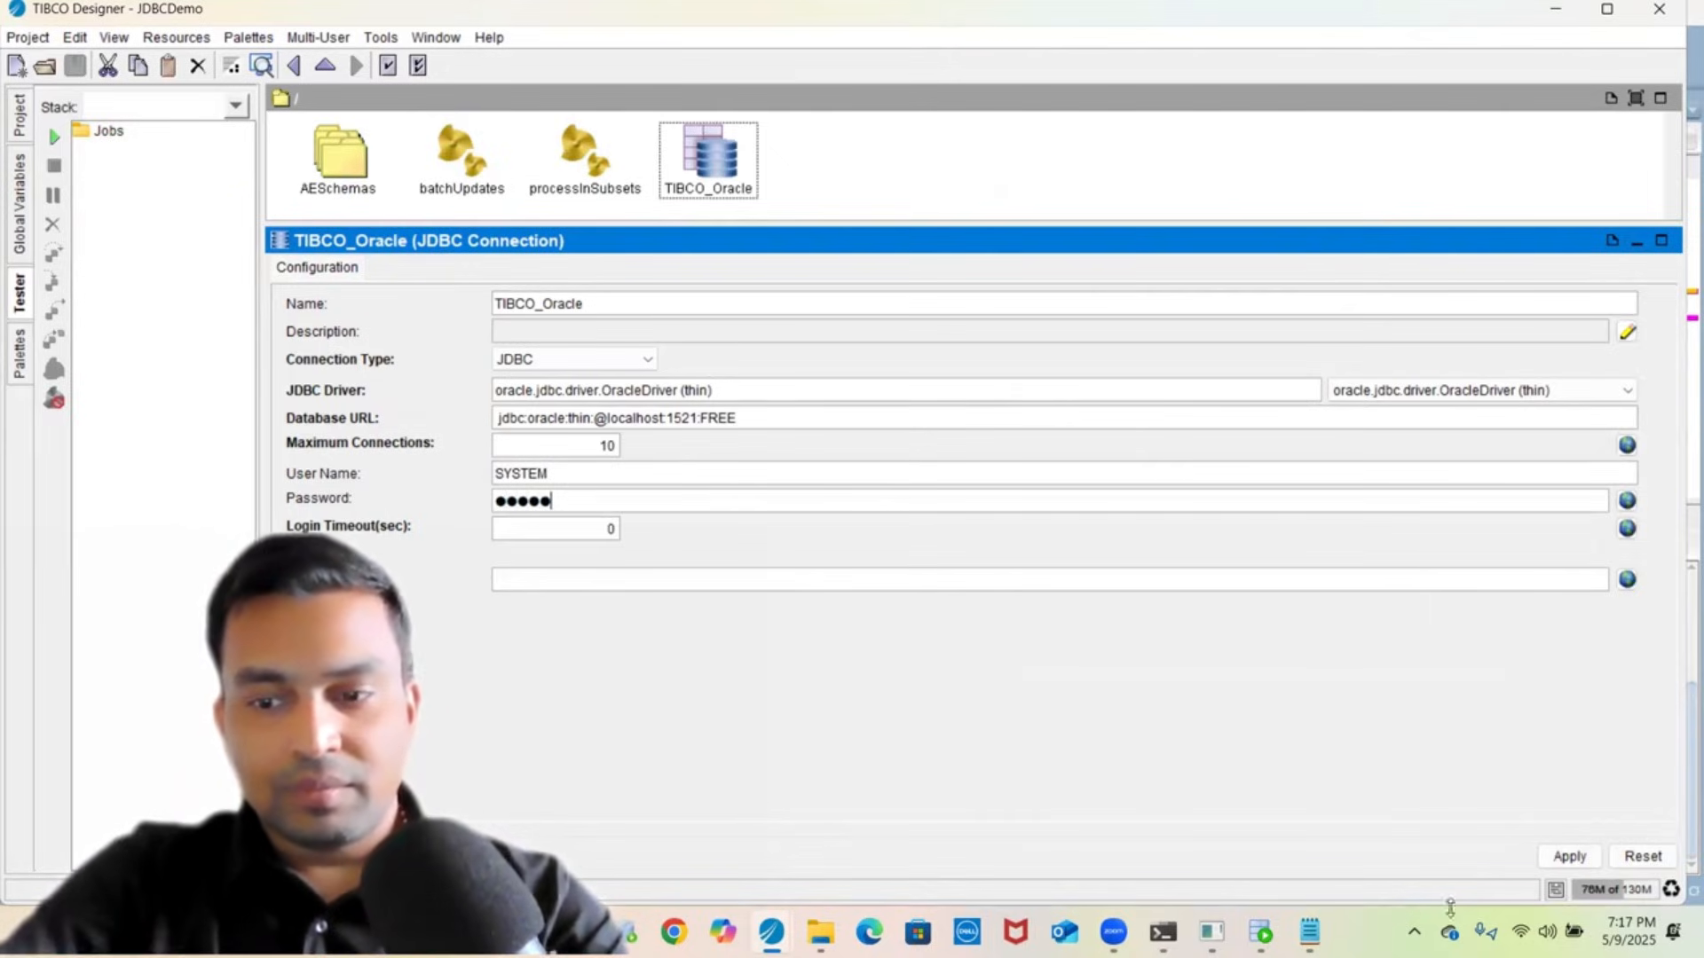
click(1570, 856)
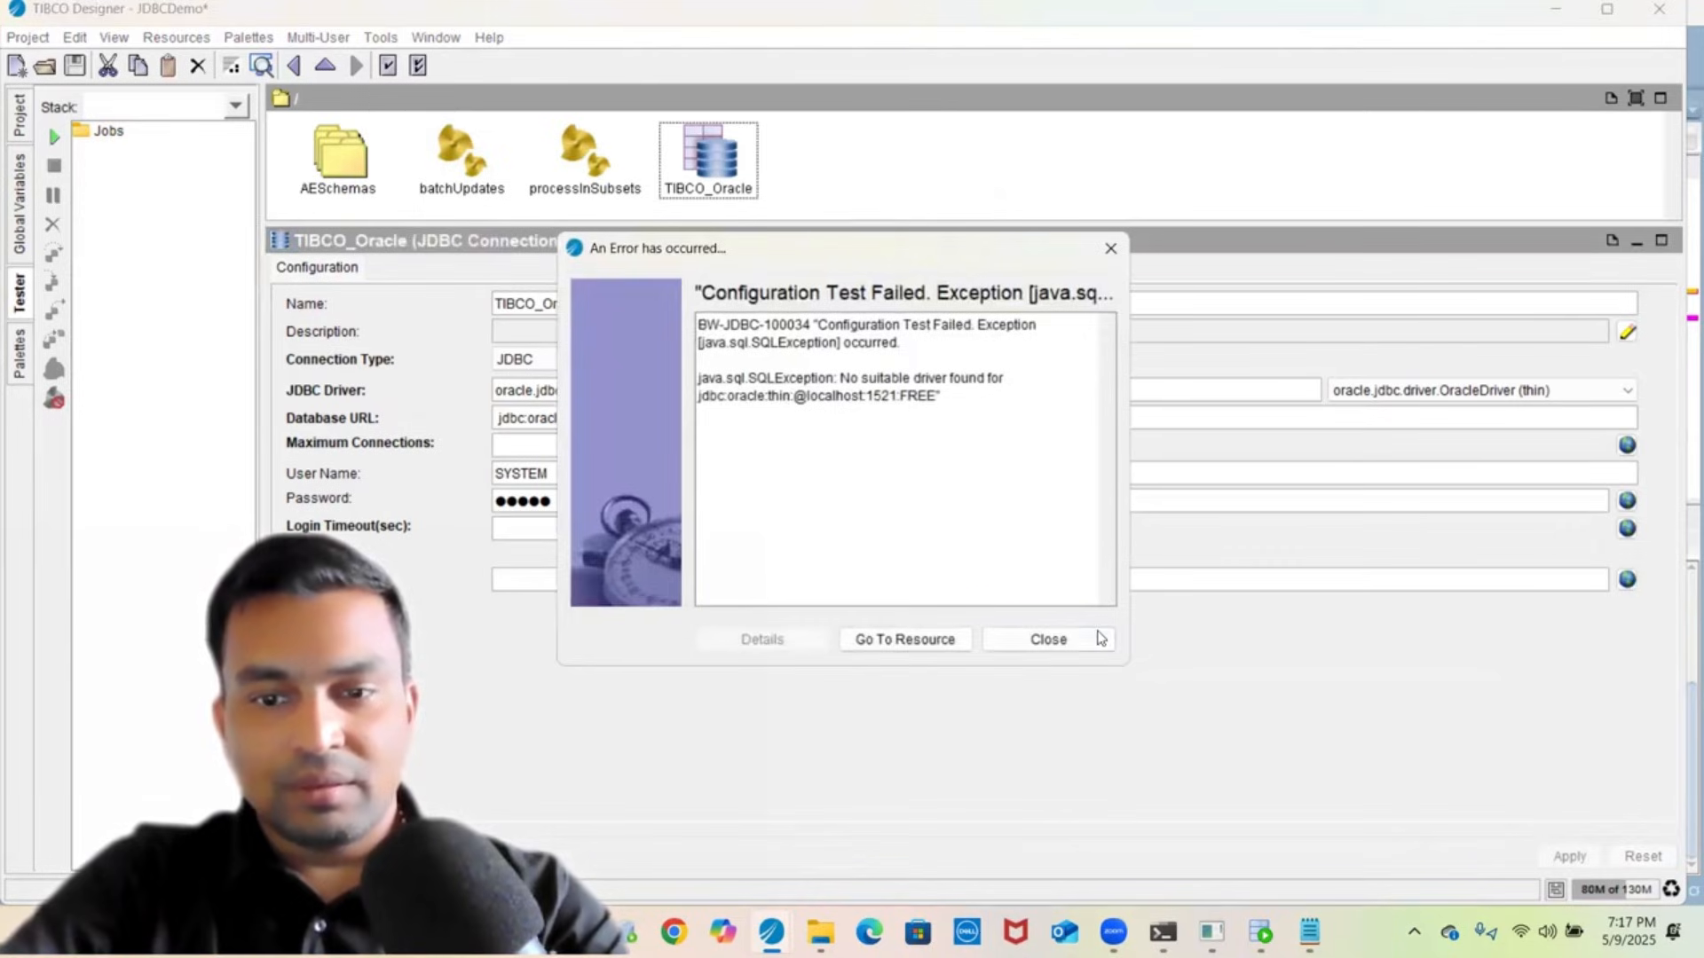
- Dismiss the no-suitable-driver error and keep the OracleDriver (thin) JDBC driver selected
click(1049, 639)
click(1385, 395)
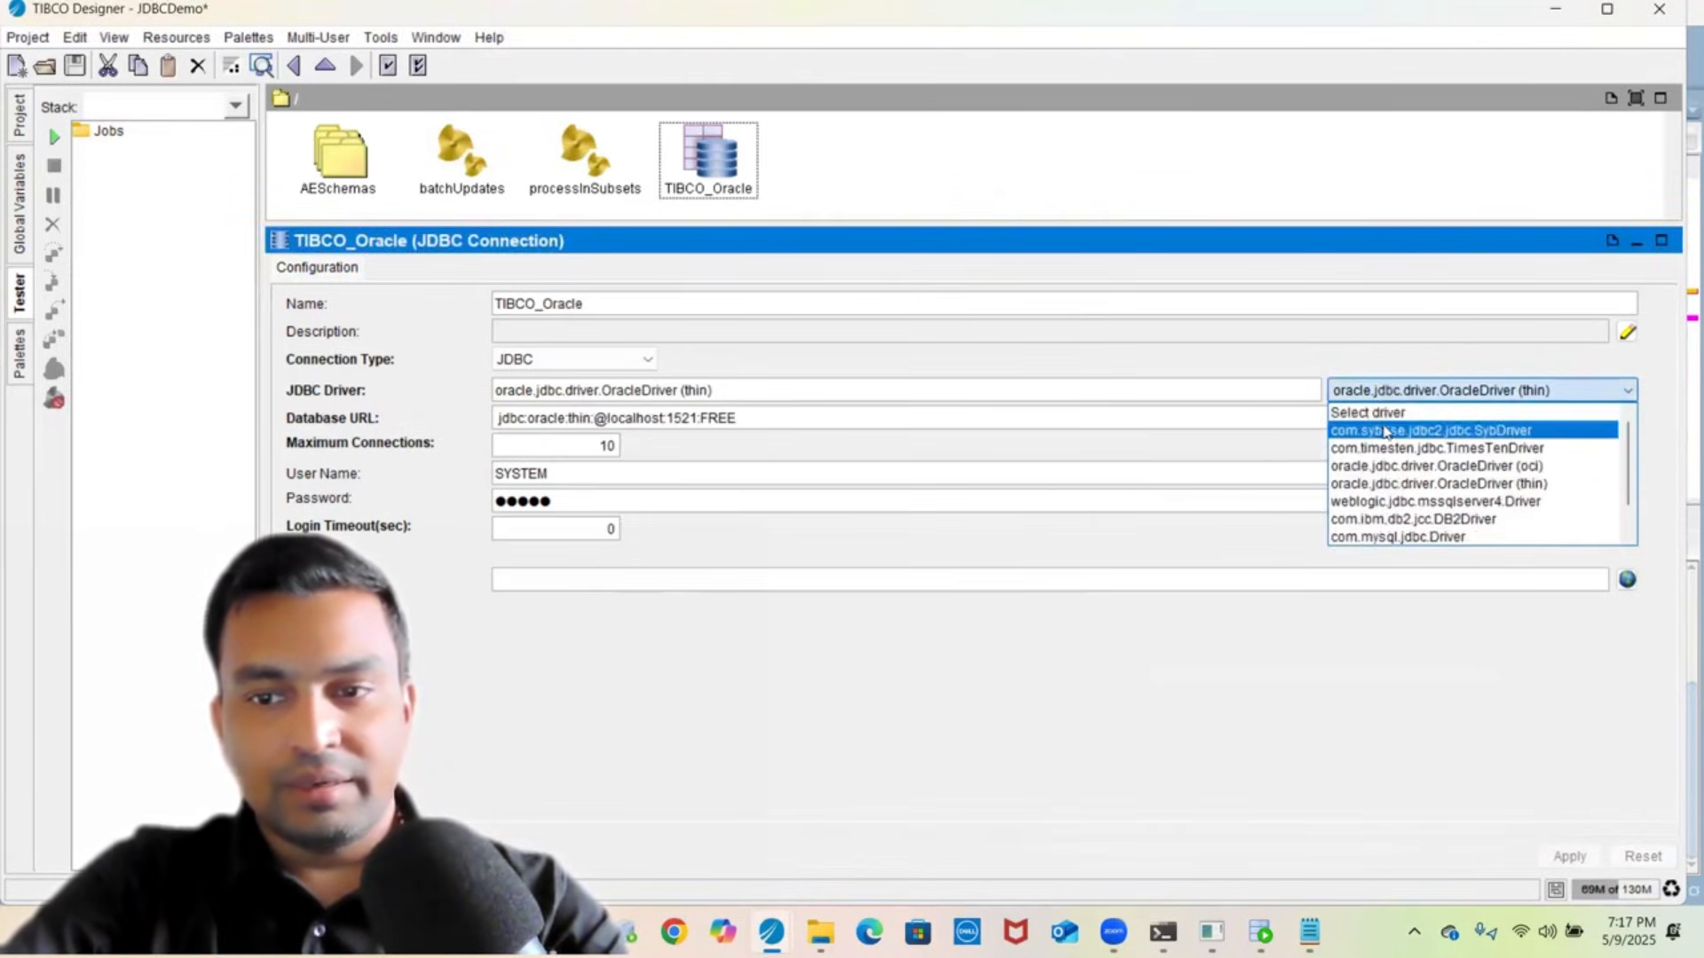
click(1389, 448)
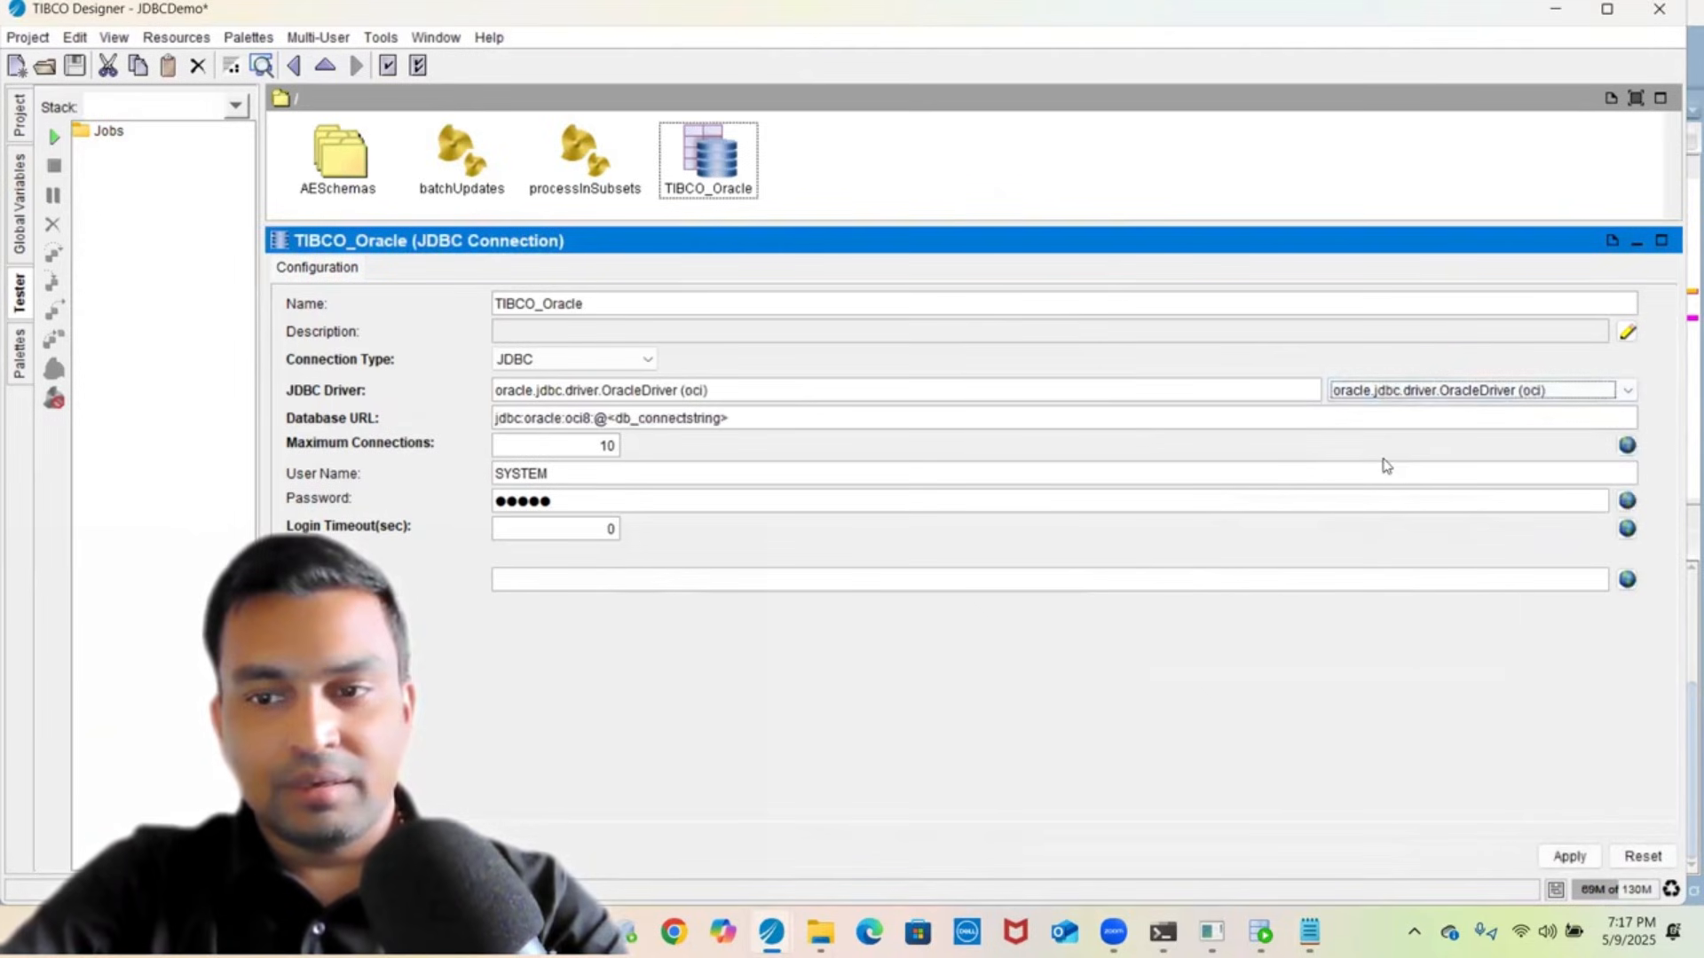
click(1389, 395)
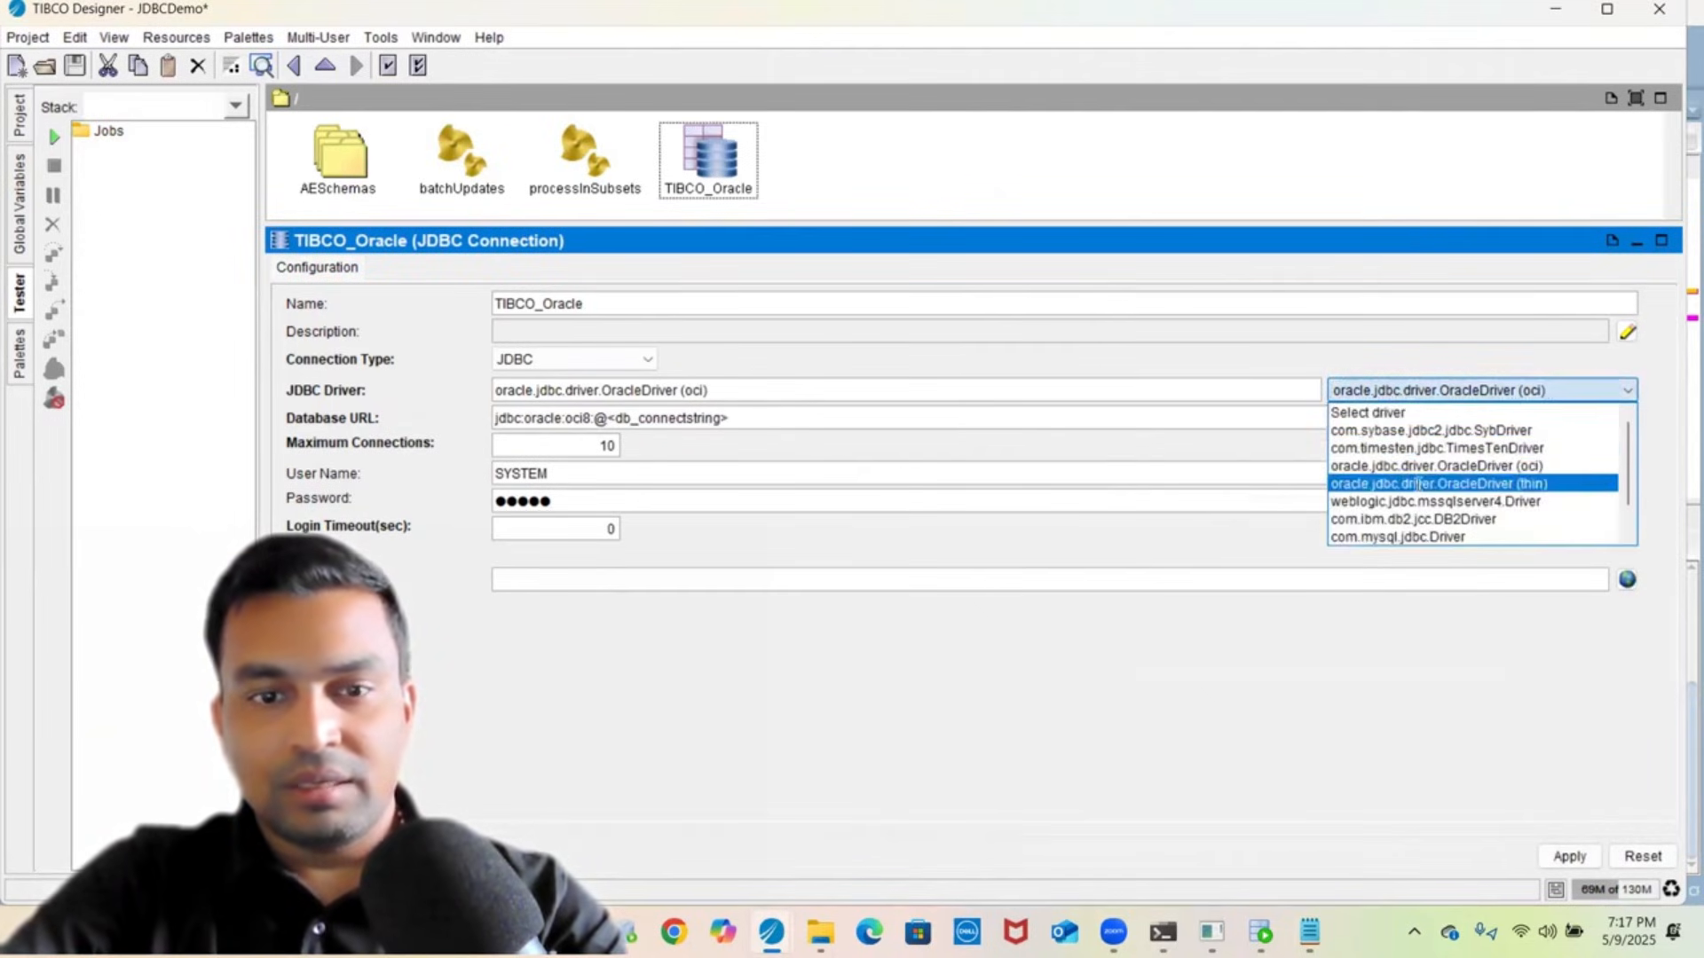
click(1418, 484)
click(923, 415)
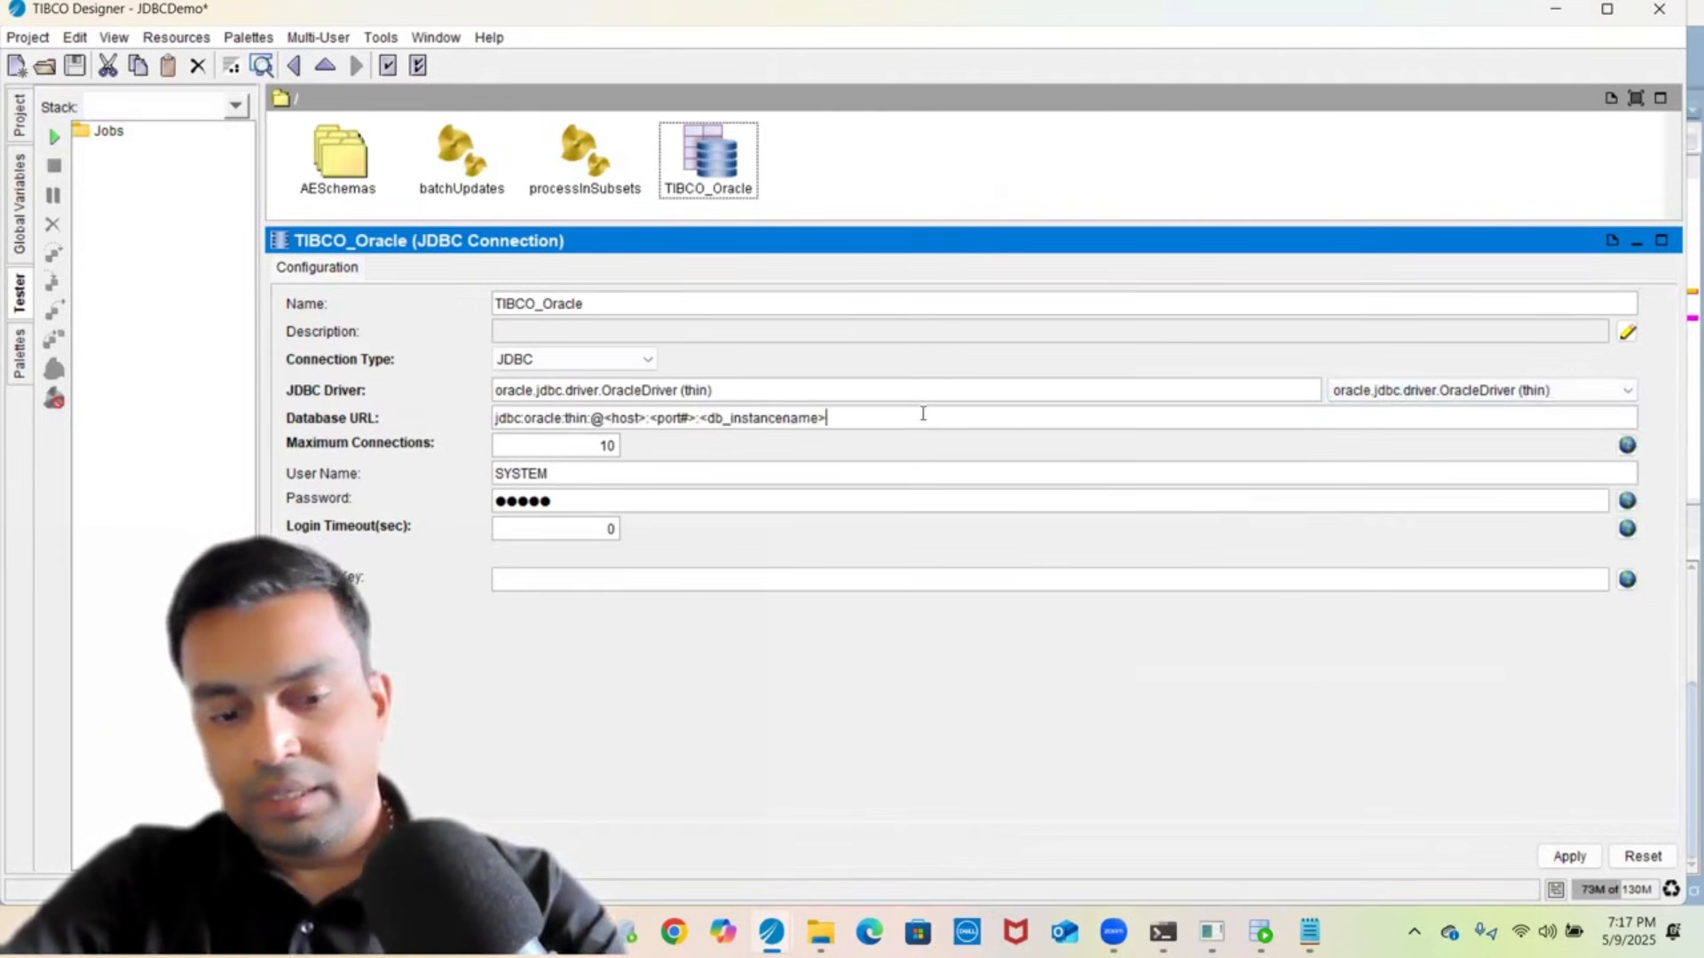
key(ctrl+v)
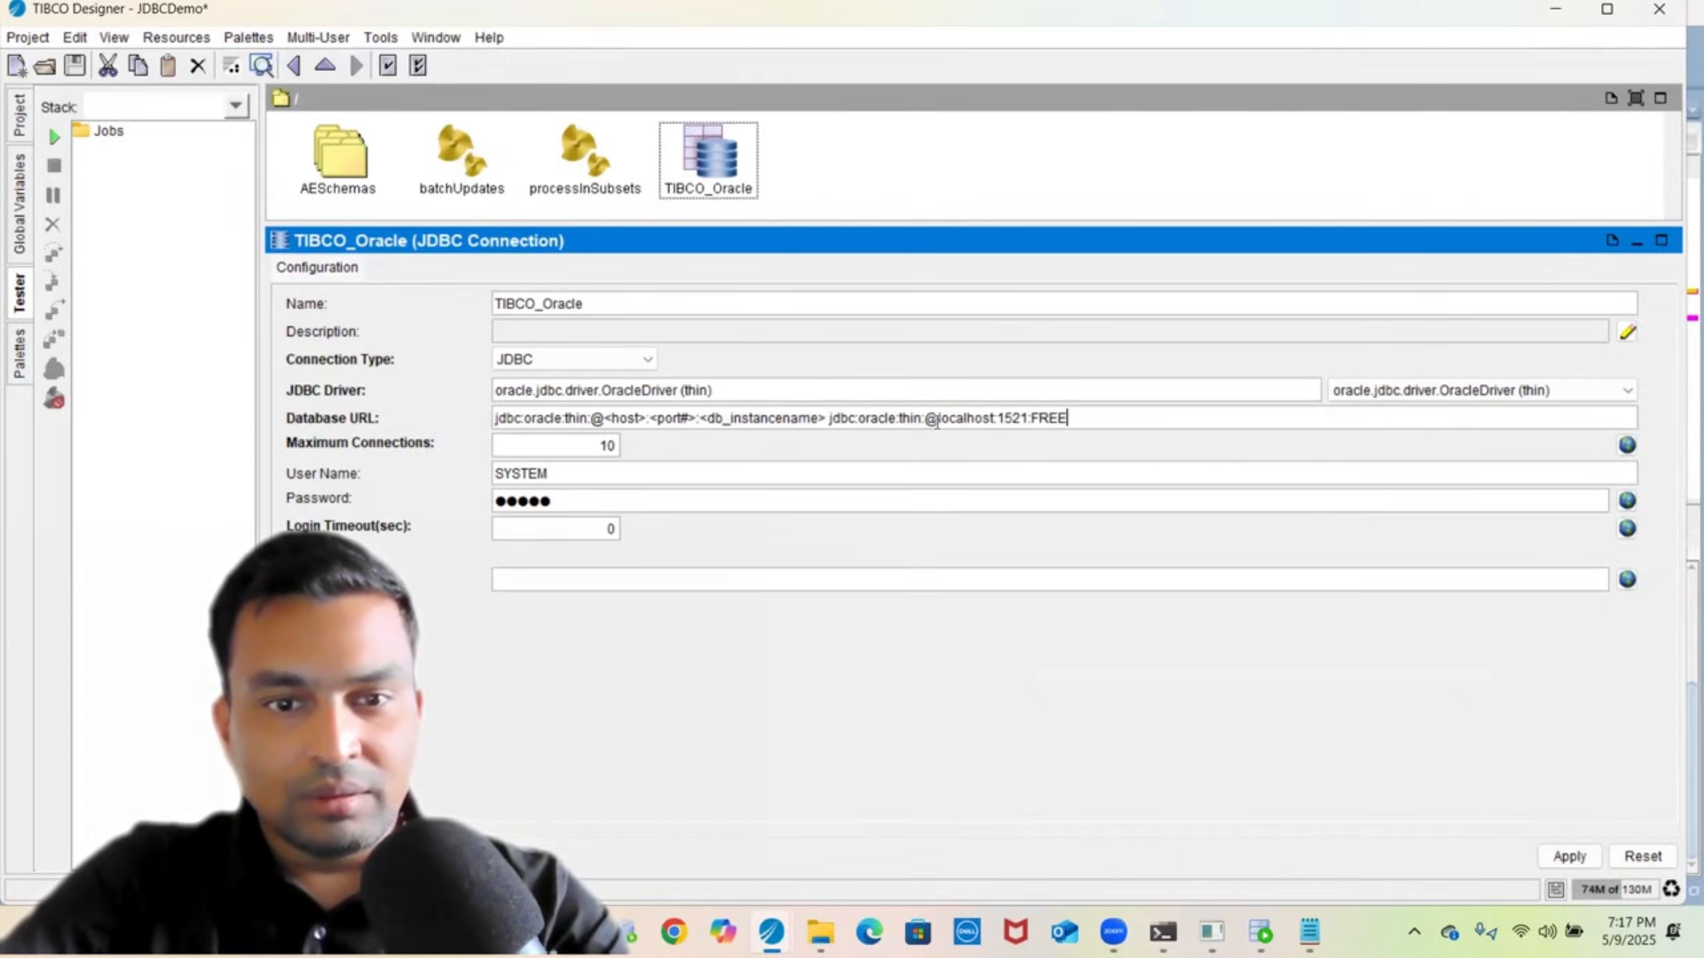
click(829, 418)
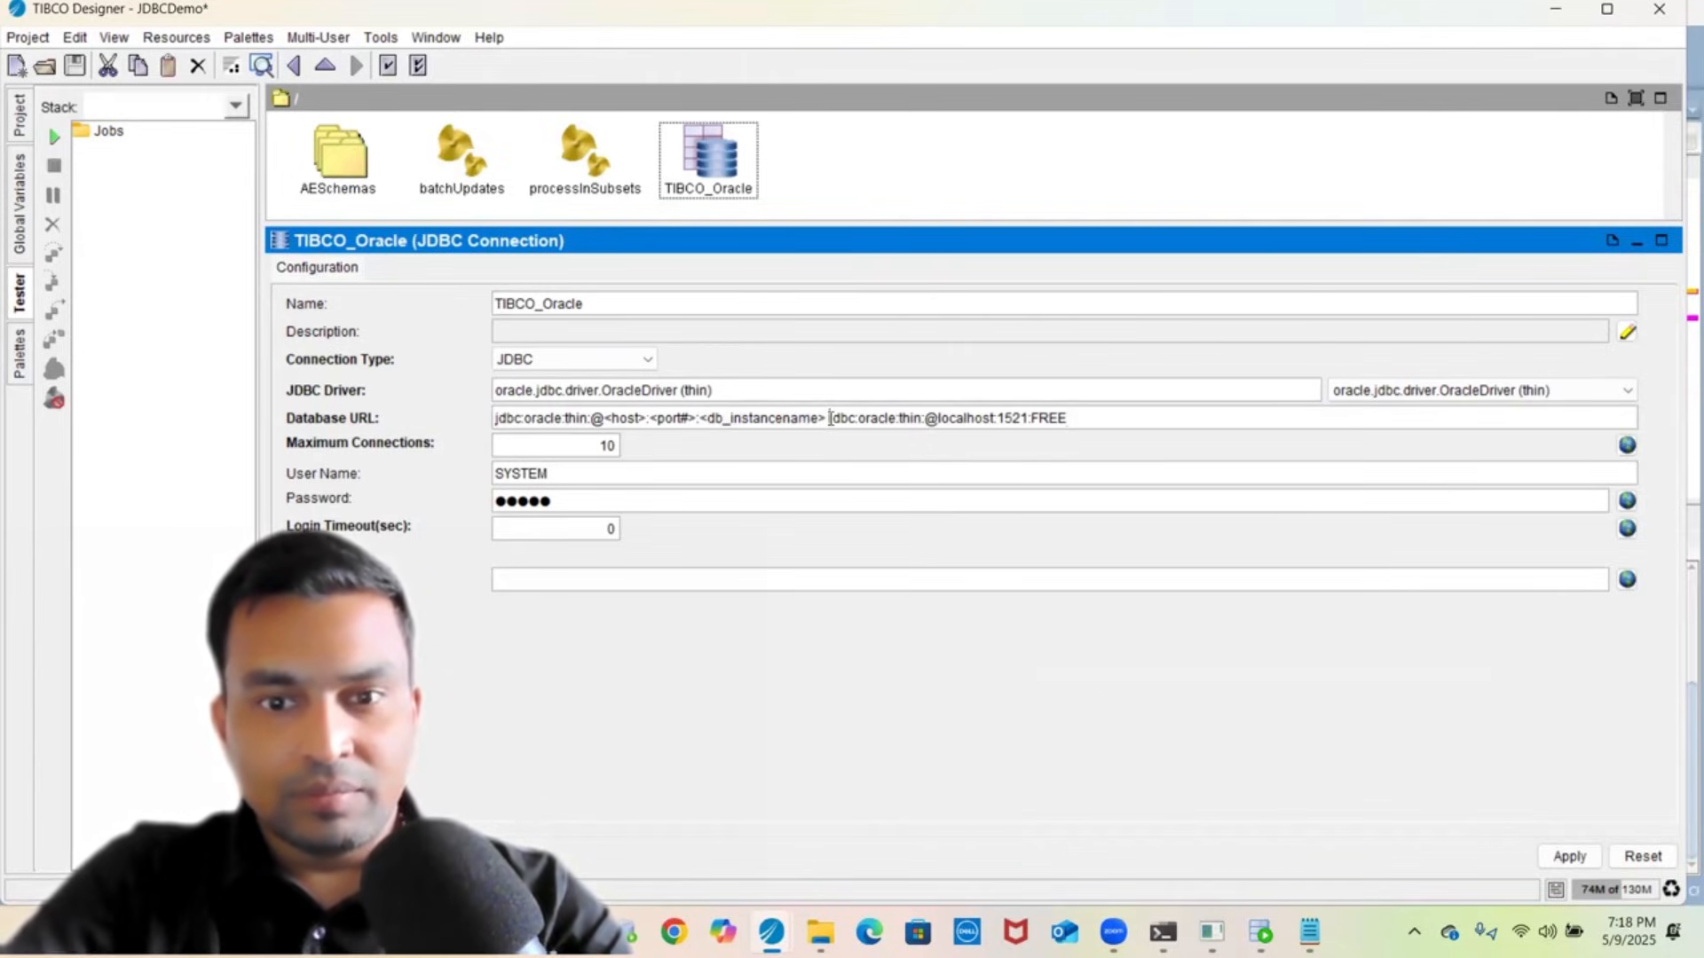
key(shift+Left)
key(shift+Left)
key(shift+Left)
key(shift+Left)
key(shift+Left)
key(shift+Left)
key(shift+Left)
key(shift+Left)
key(shift+Left)
key(shift+Left)
key(shift+Left)
key(shift+Left)
key(shift+Left)
key(shift+Left)
key(shift+Left)
key(shift+Left)
key(shift+Left)
key(shift+Left)
key(shift+Left)
key(shift+Left)
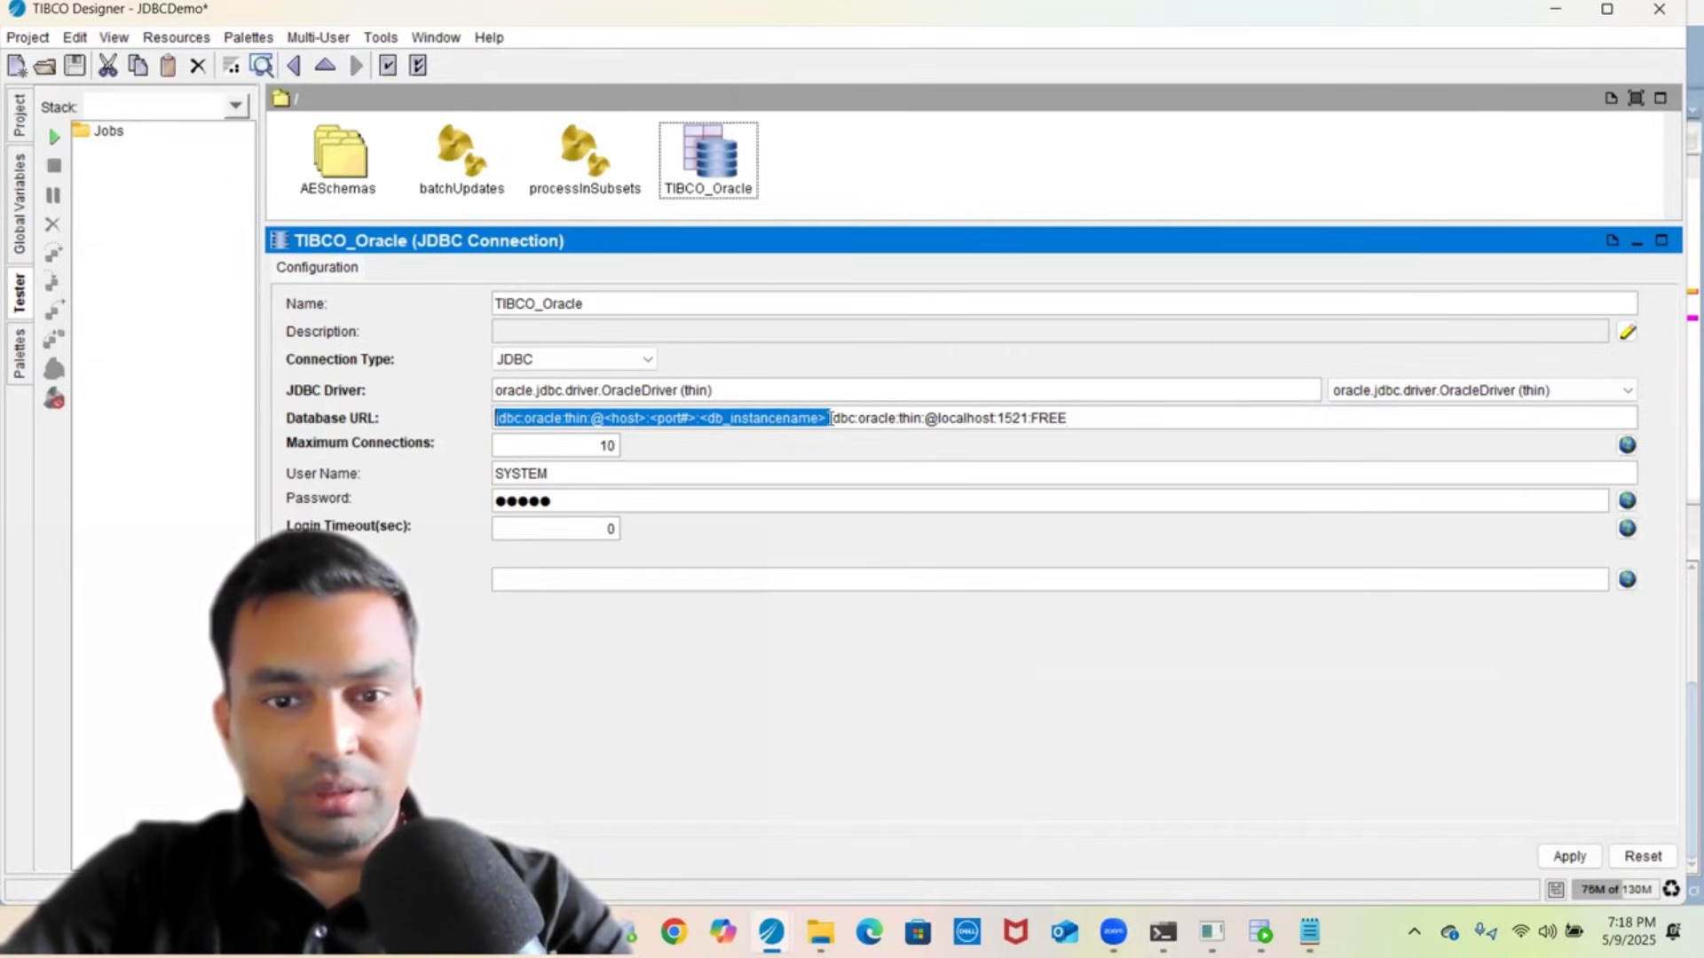
key(Delete)
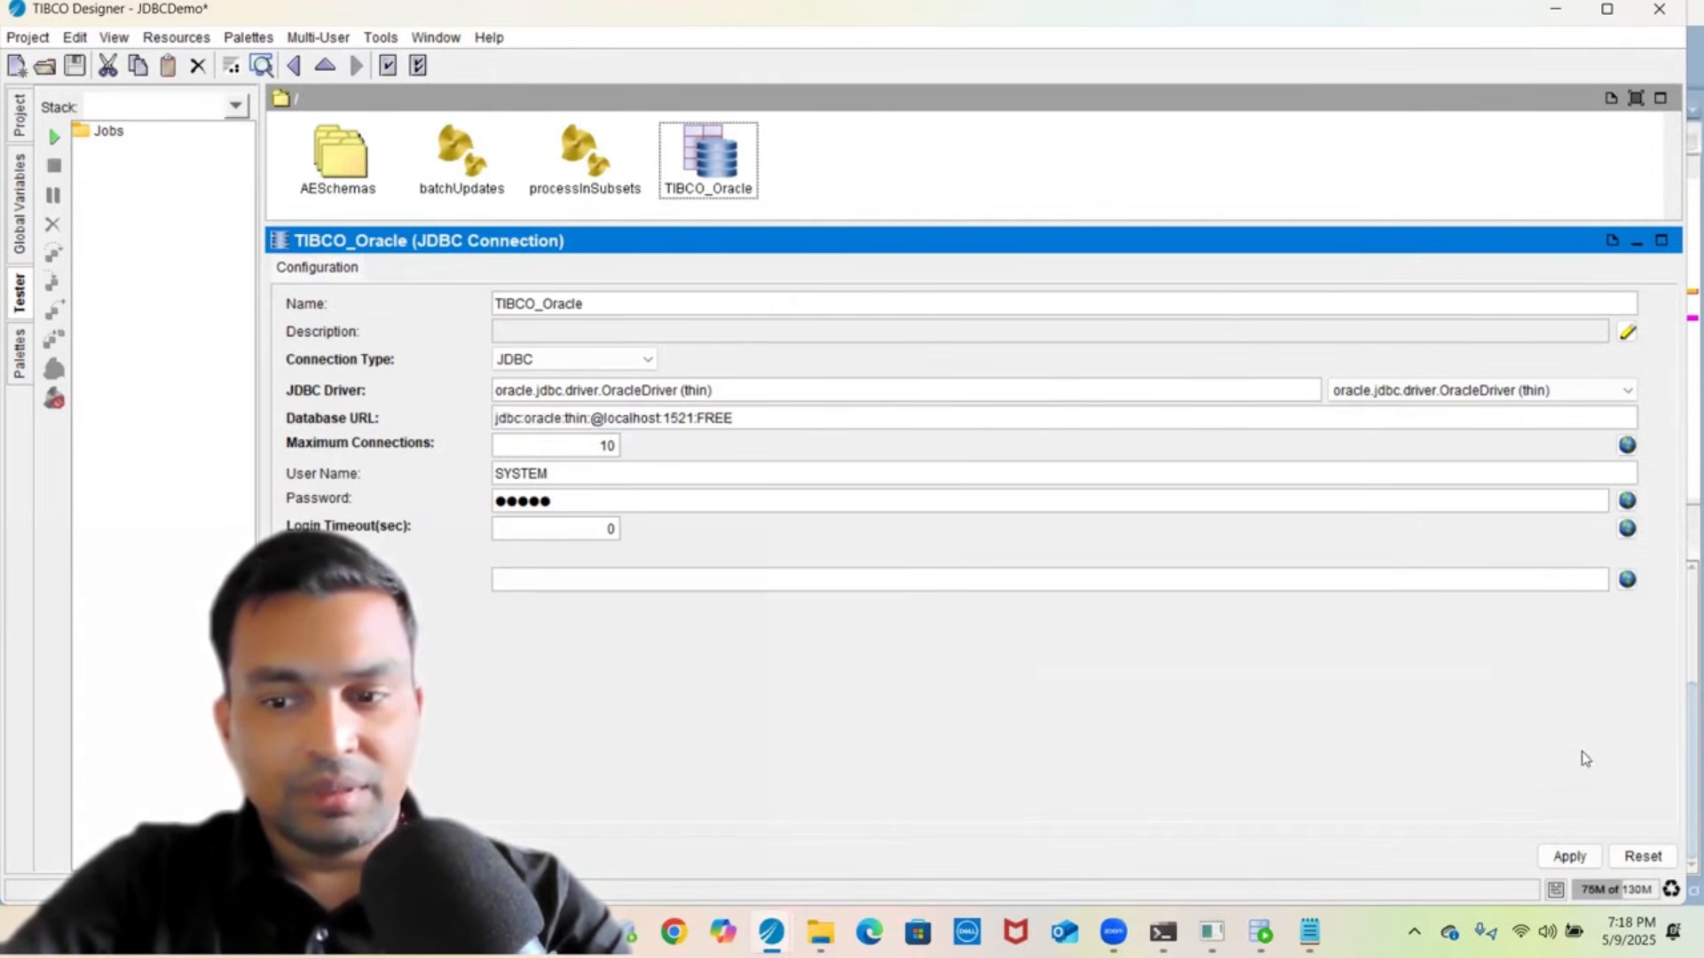
click(1567, 857)
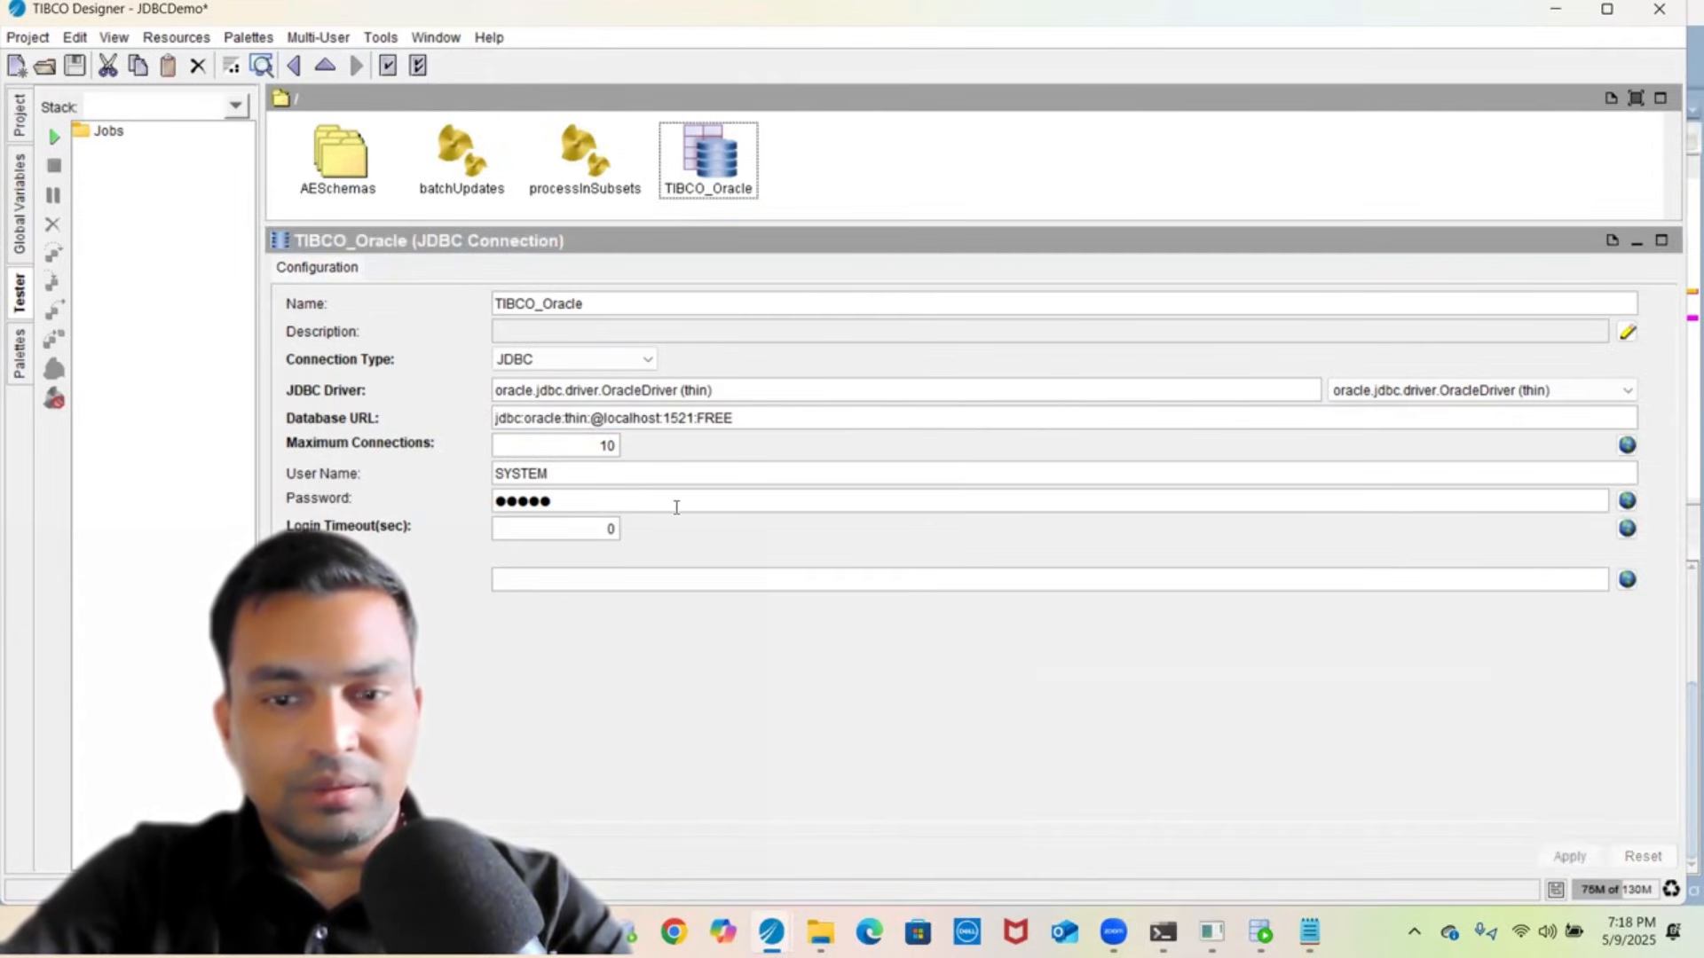
- Save the project and confirm the Oracle Database 23ai Free connection test succeeds
click(76, 65)
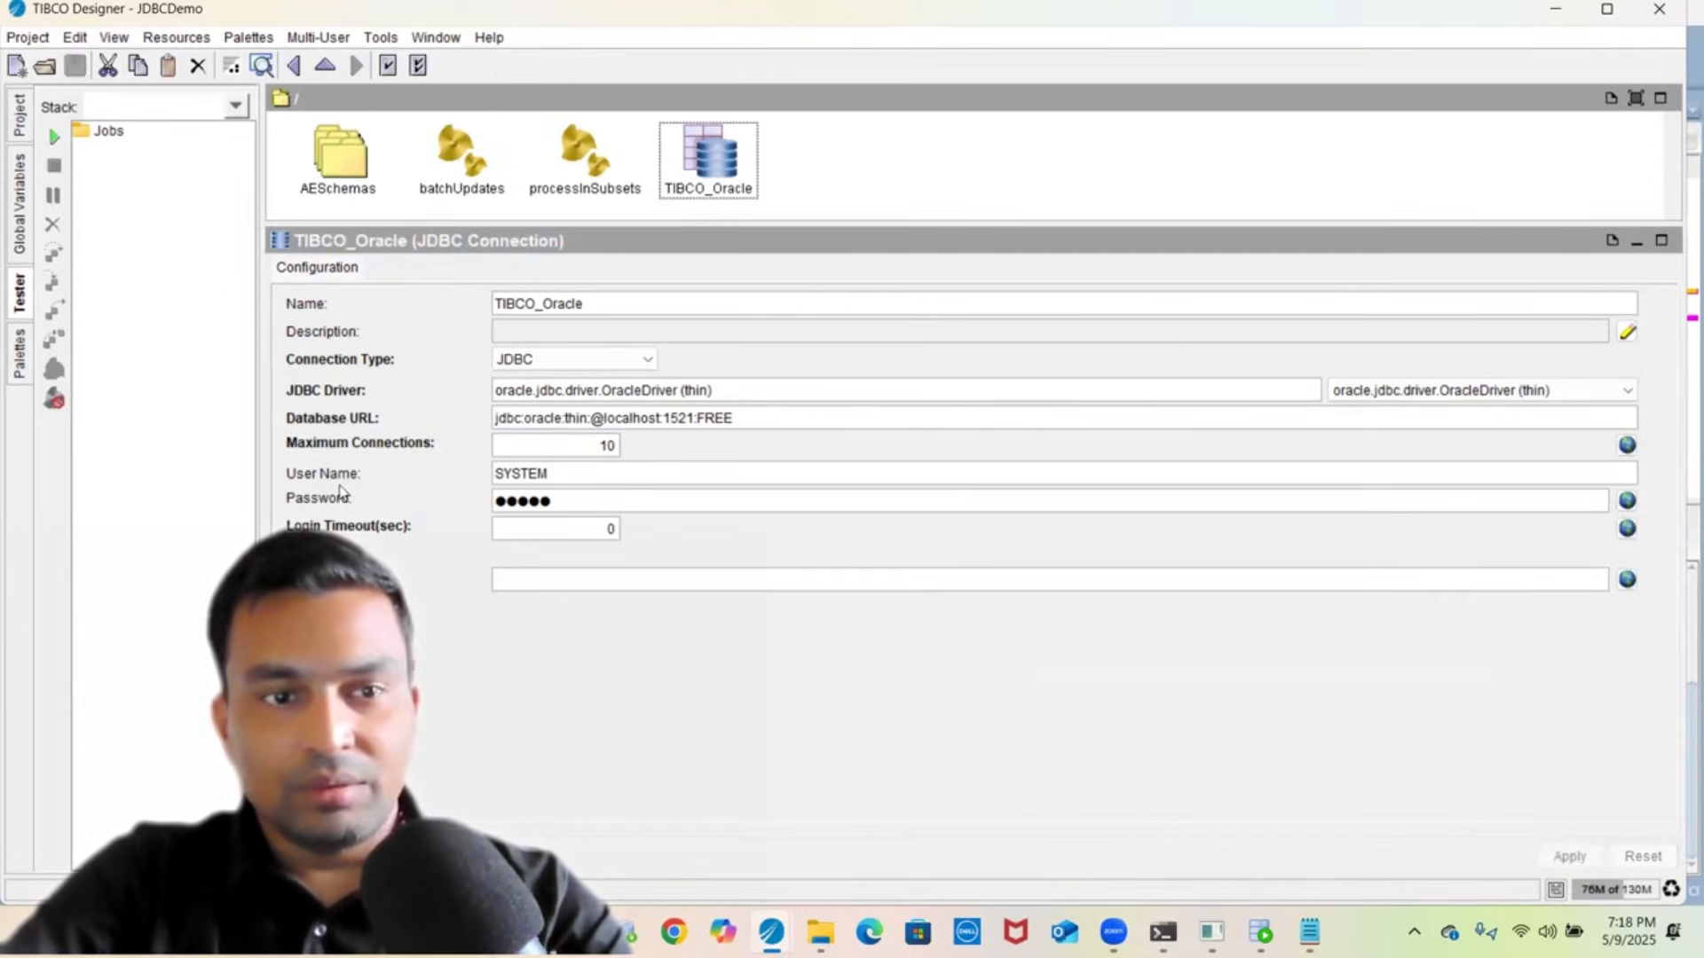
click(332, 856)
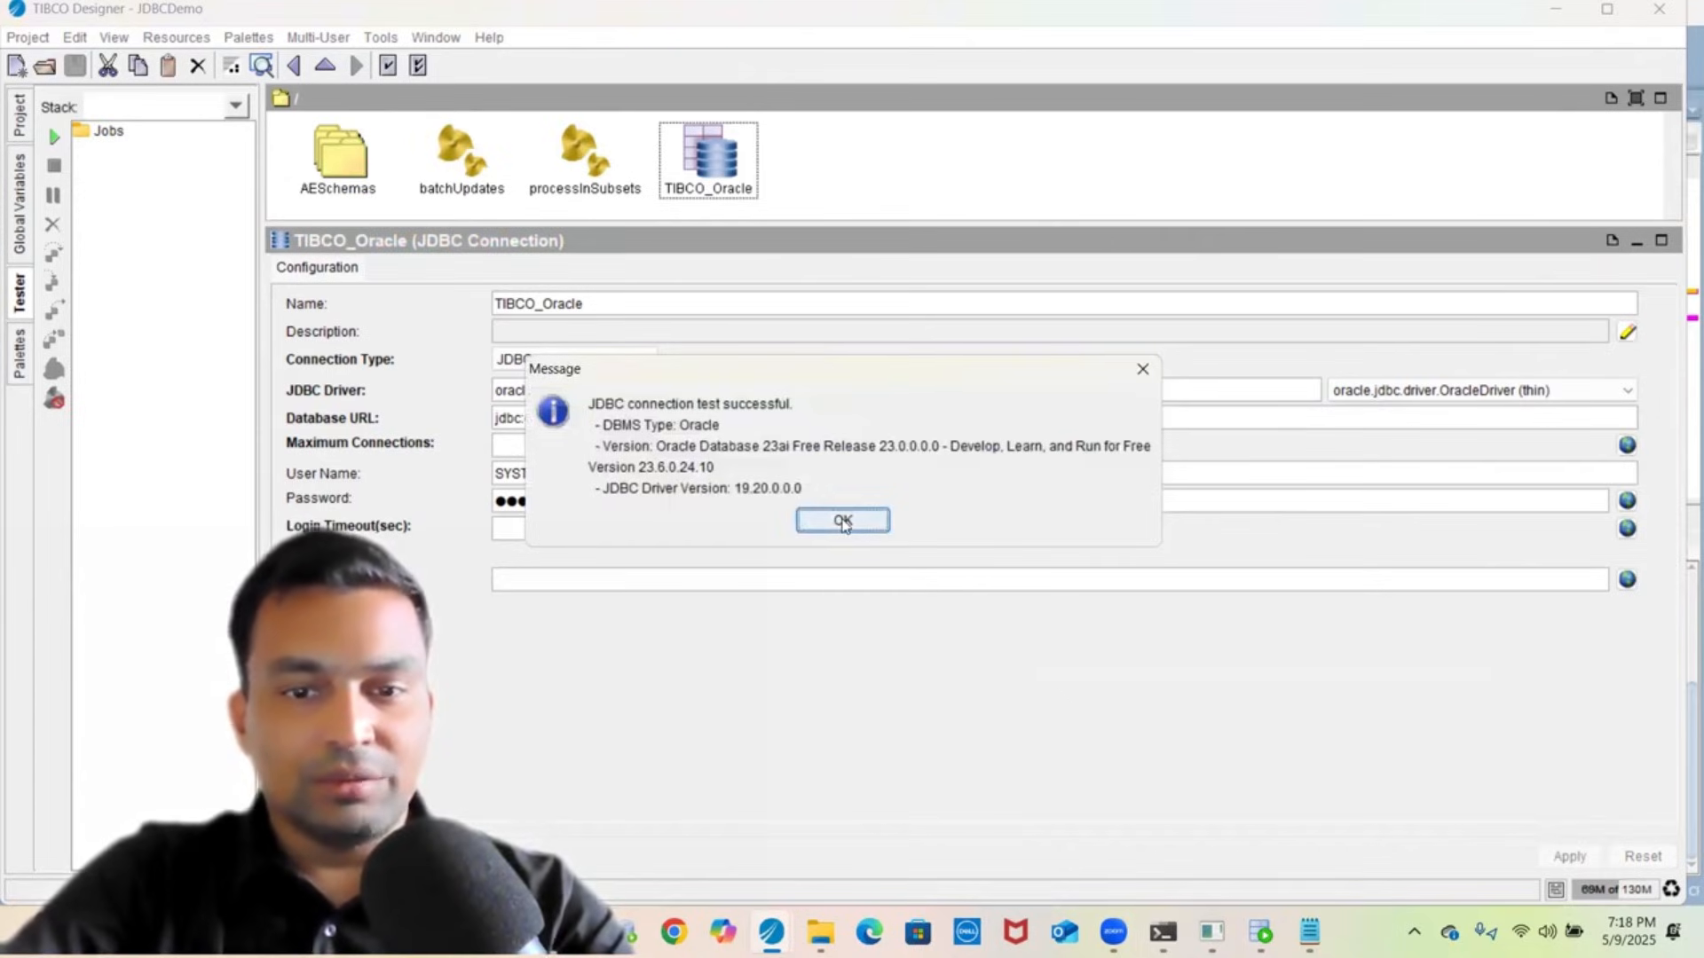
click(843, 521)
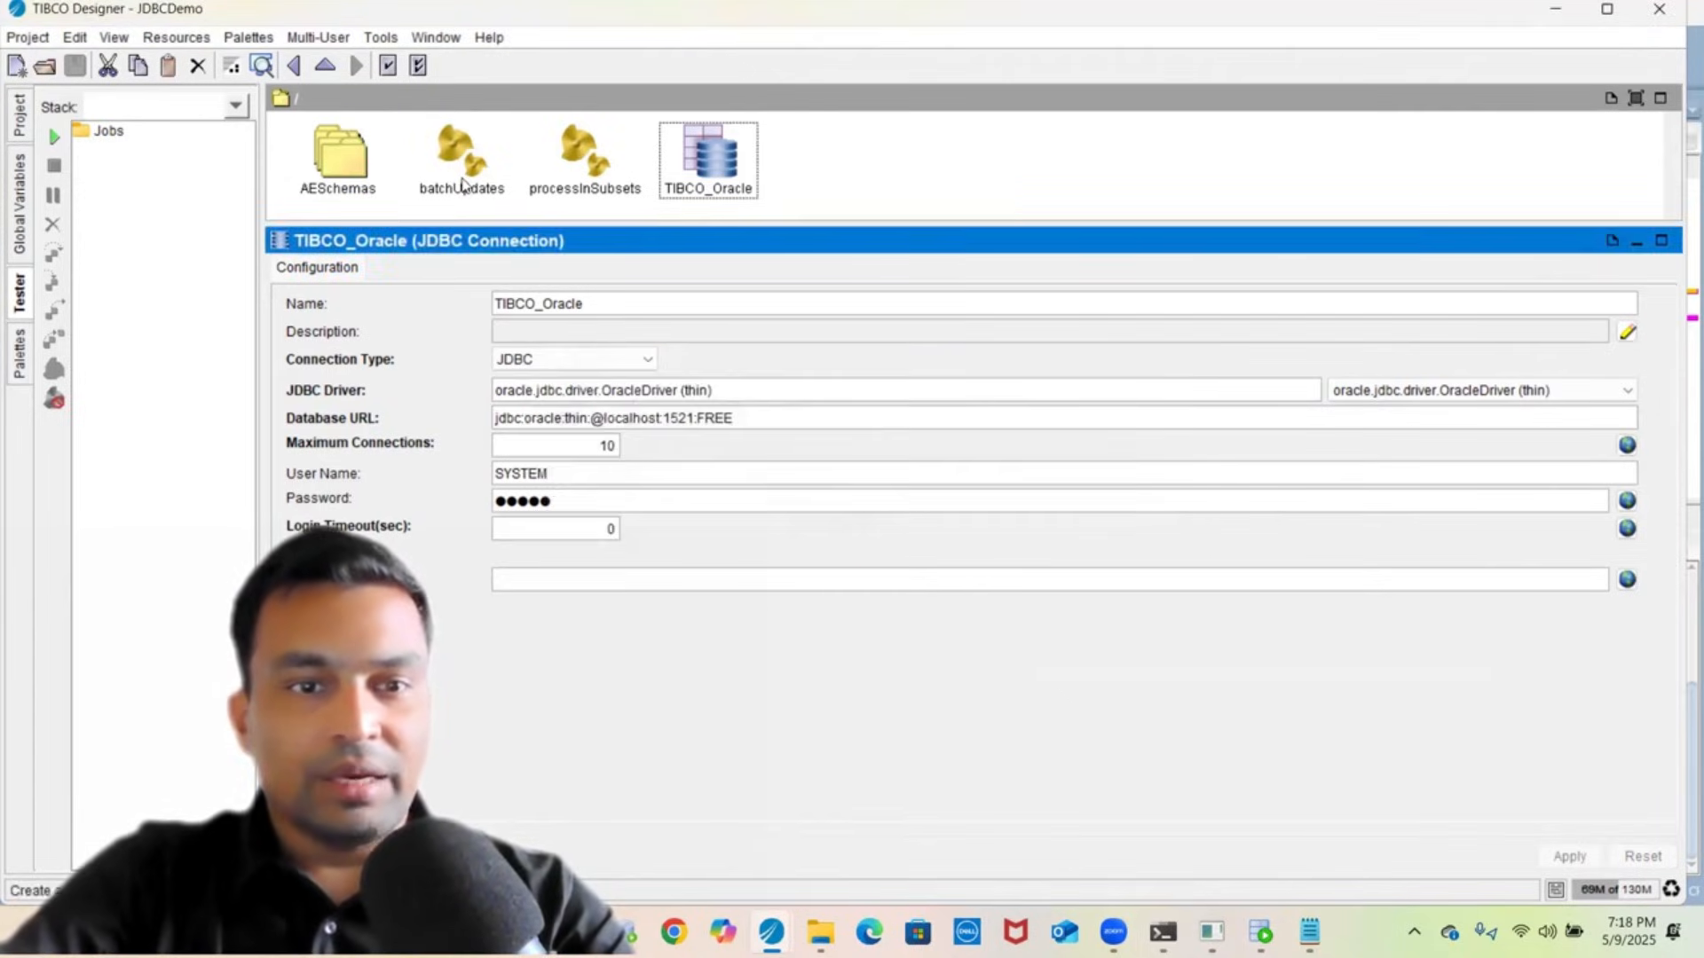
- Open processInSubsets and run it in Test Mode with Load & Start Current
double_click(561, 158)
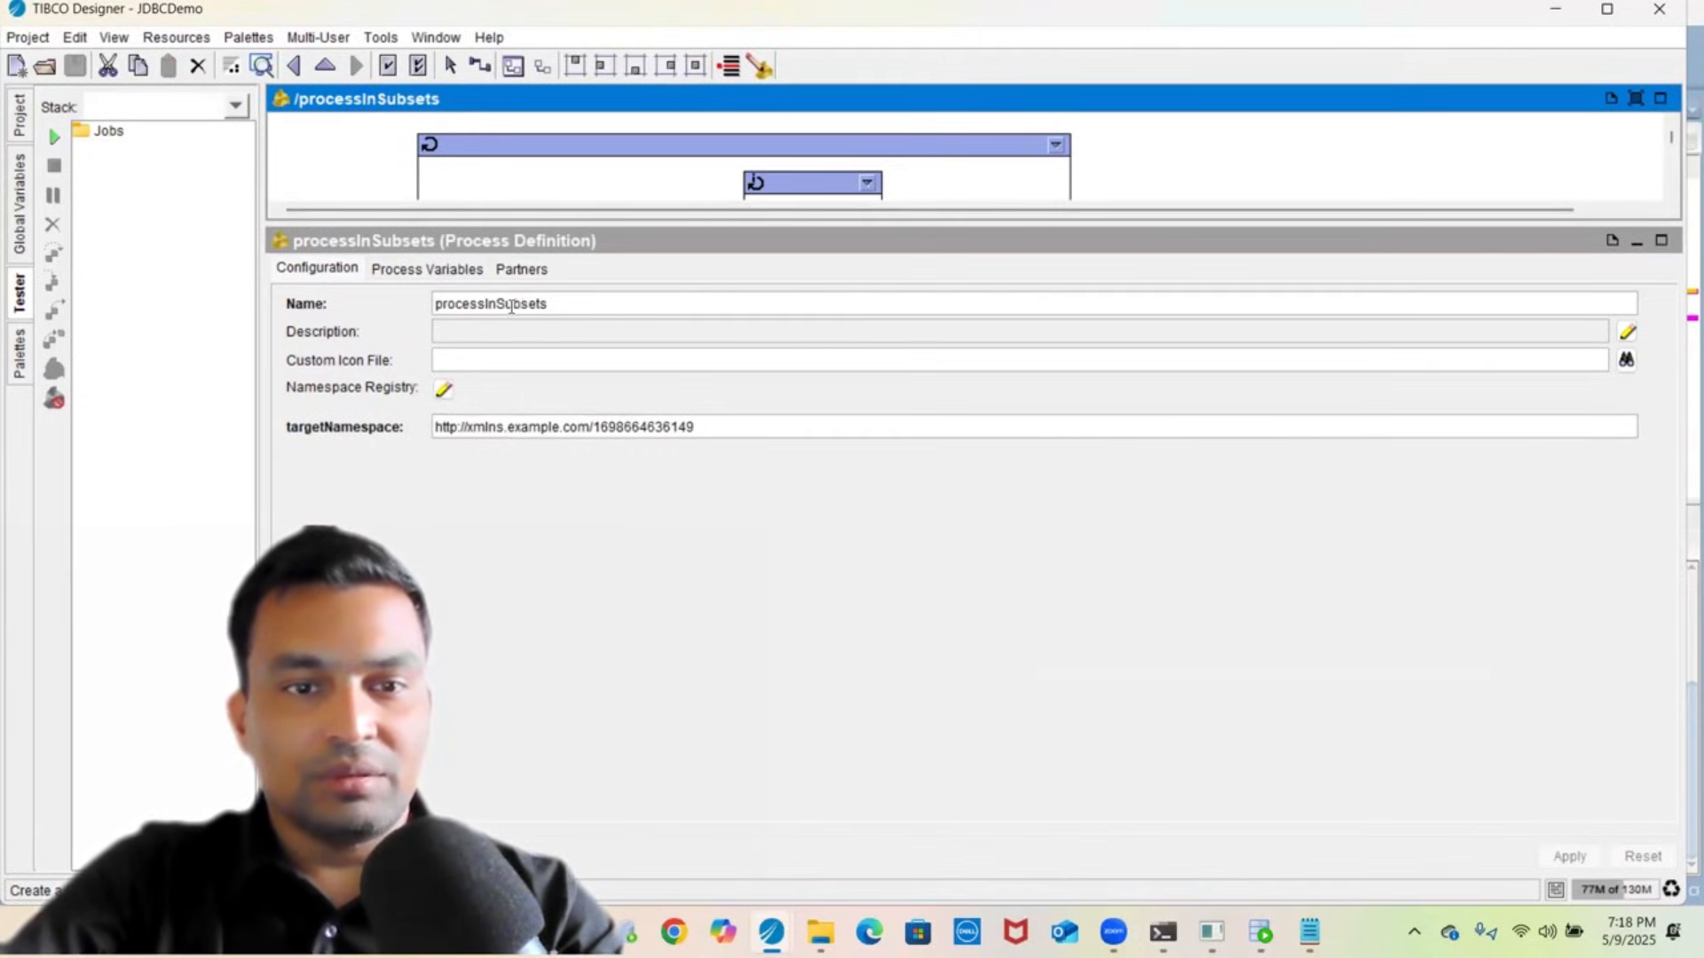
drag(559, 223, 550, 472)
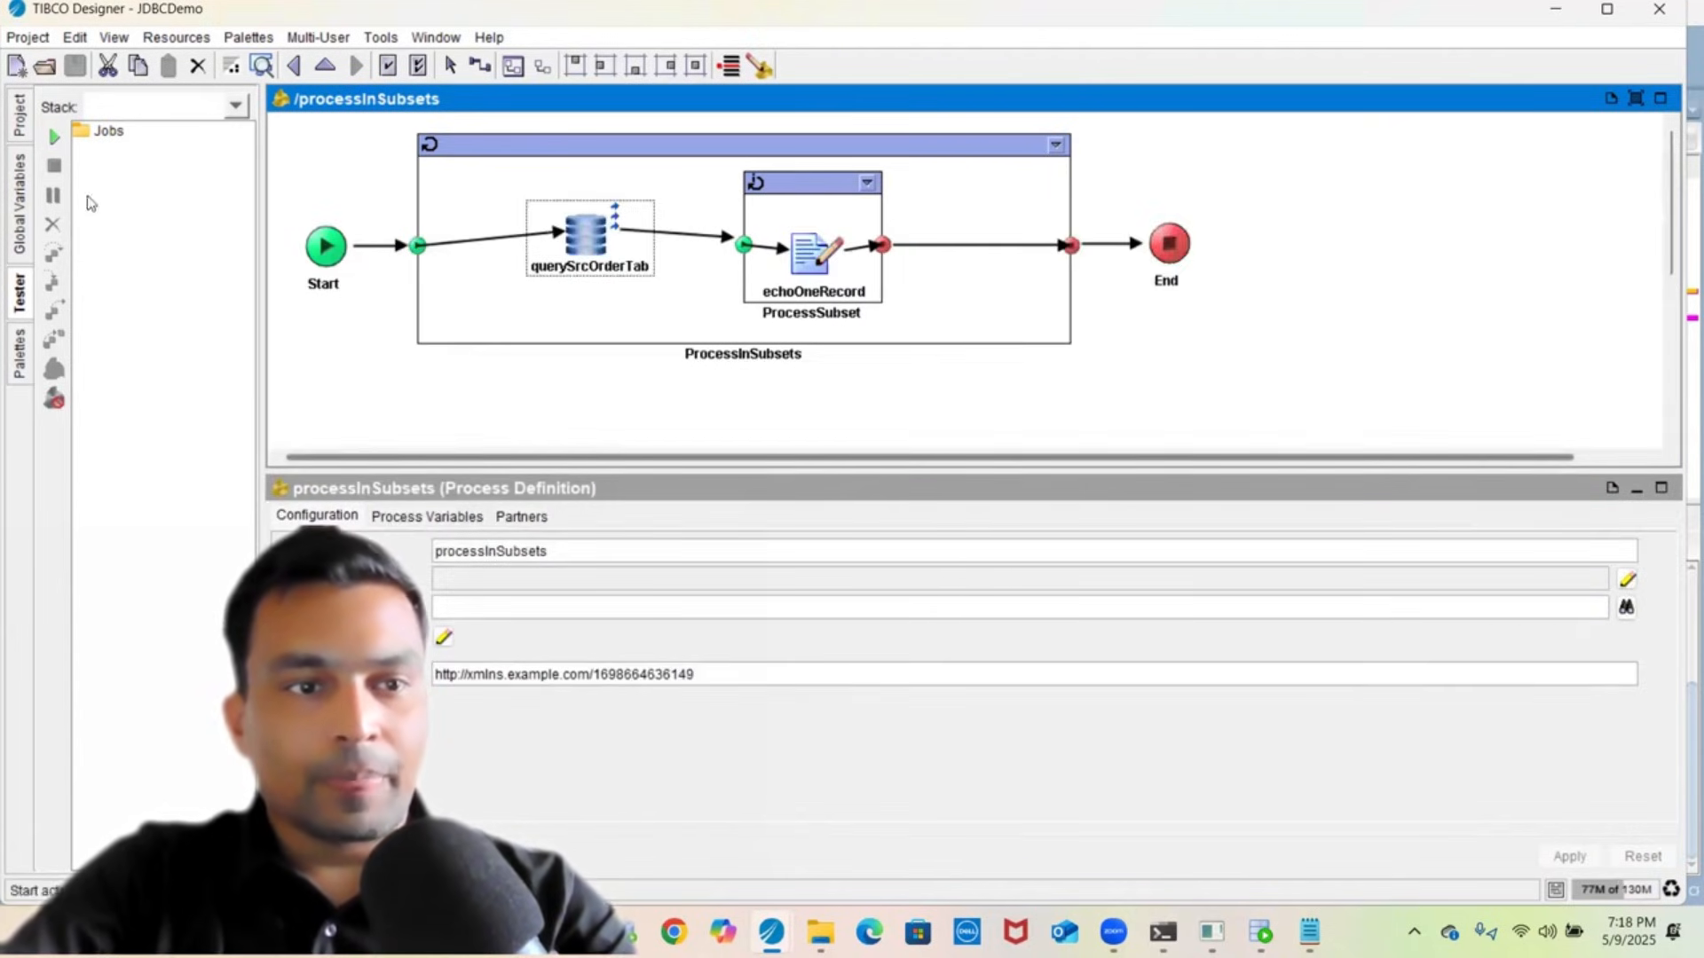
click(53, 137)
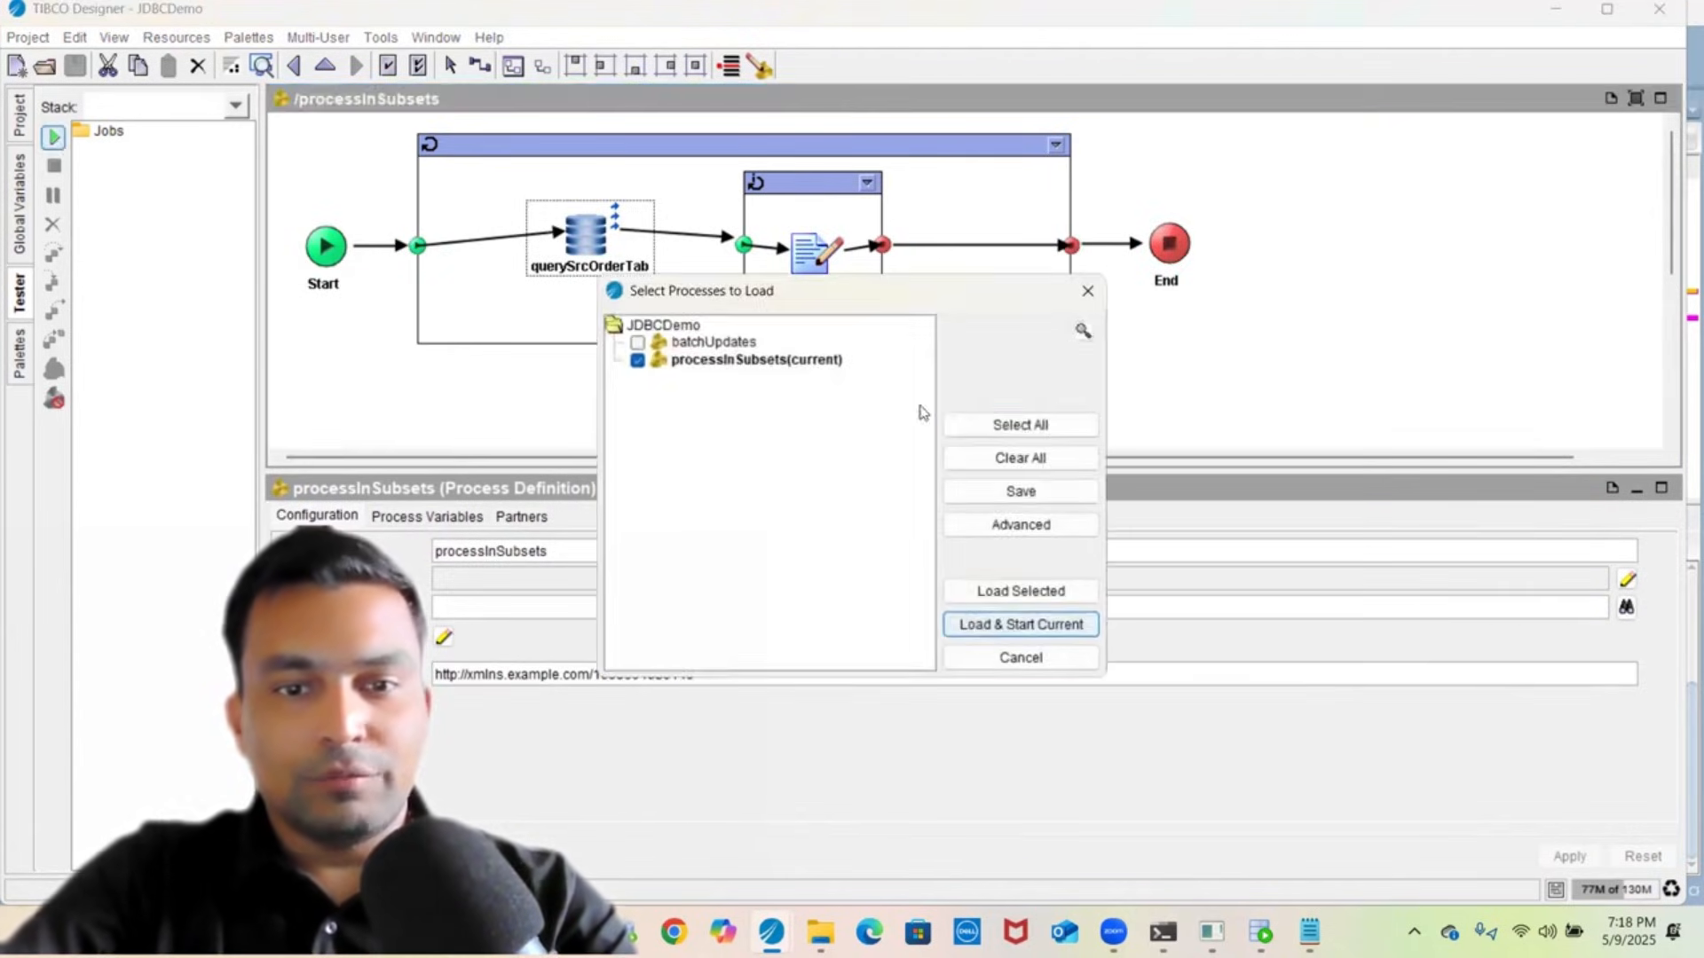
click(1021, 458)
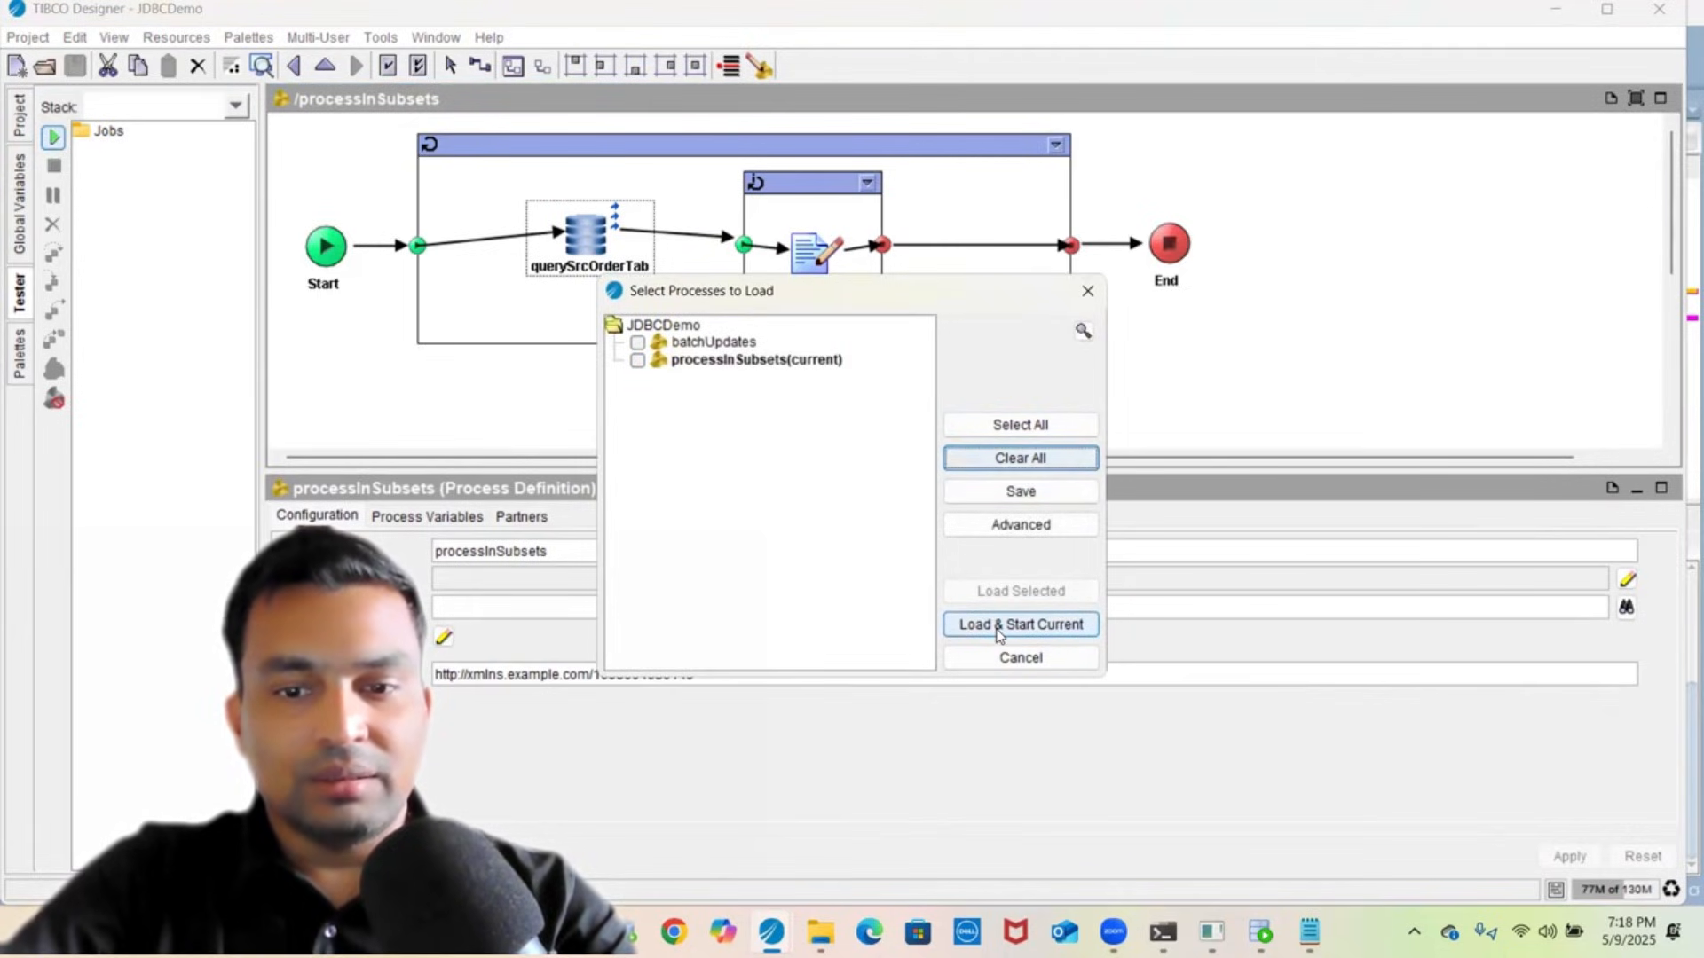
click(1000, 625)
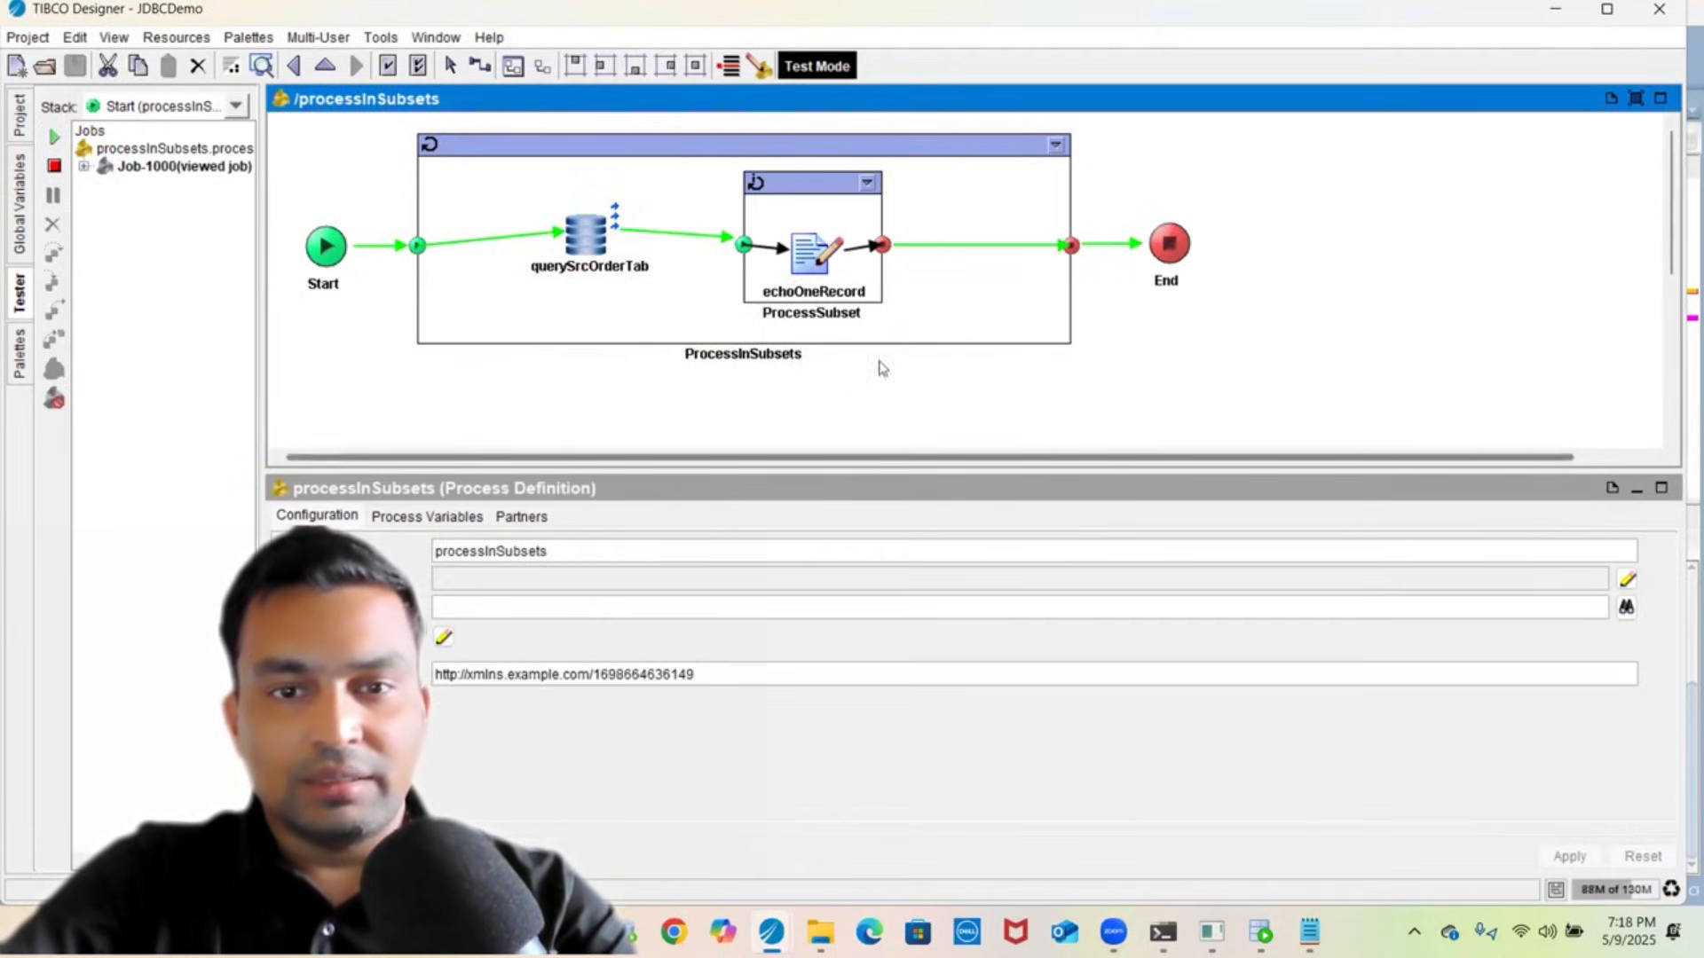
- Inspect echoOneRecord's output, its fileName input mapping, and the global variables, then go to File Explorer
click(832, 286)
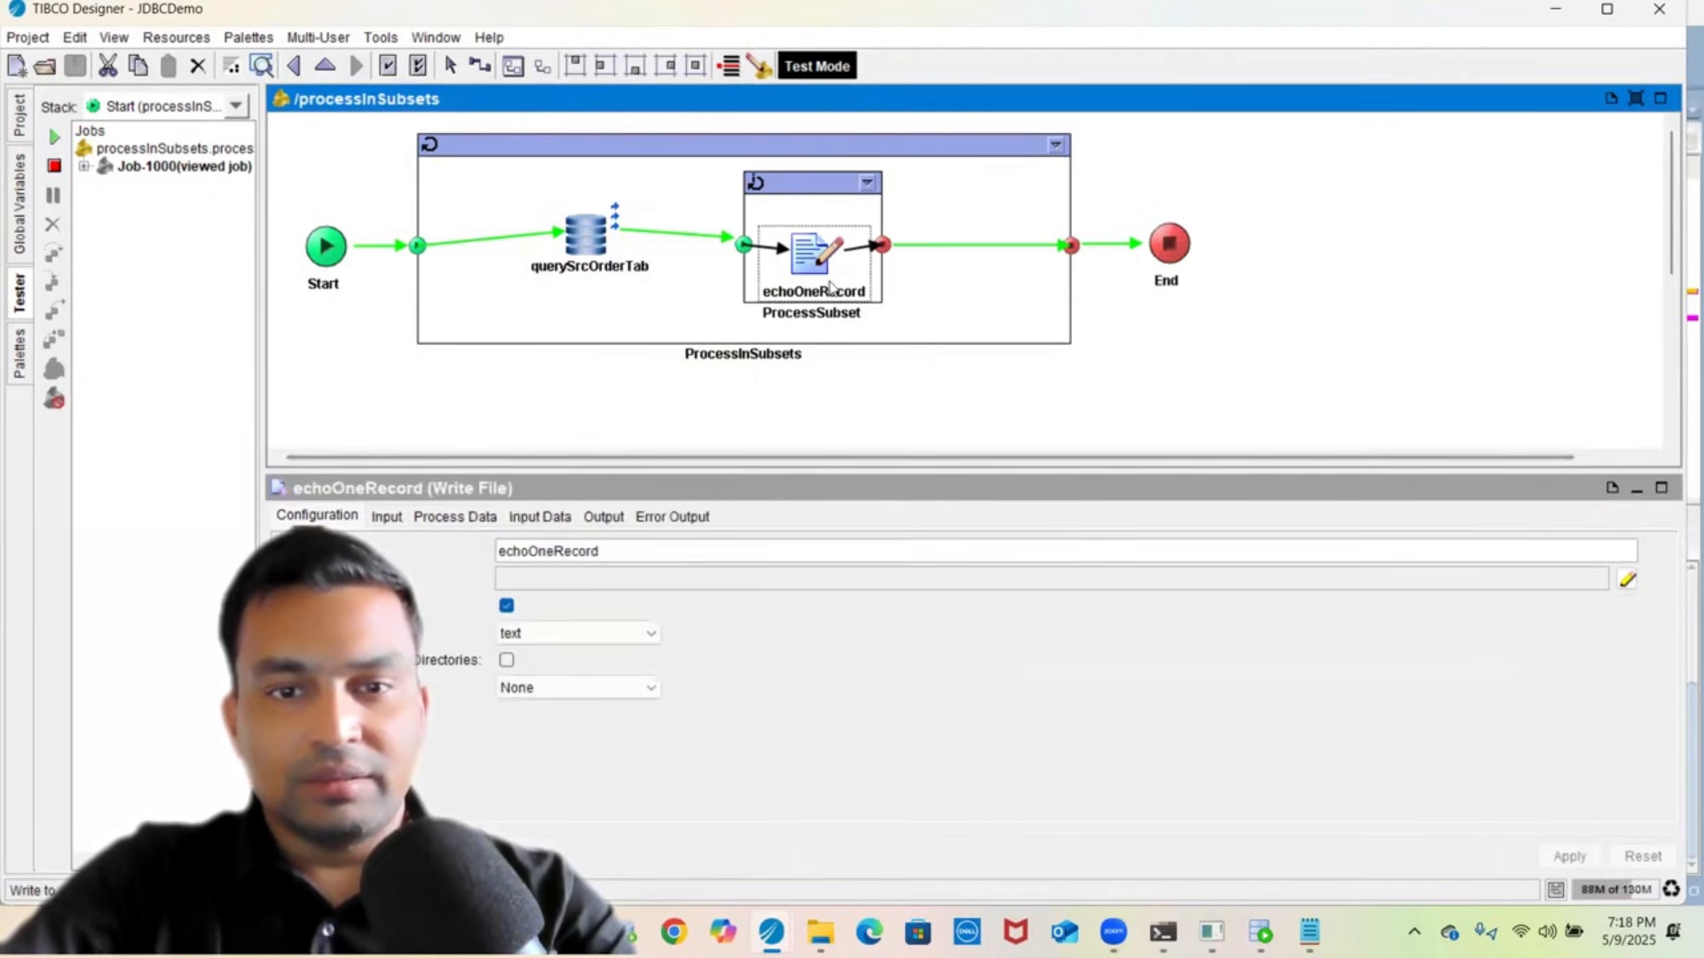
click(602, 515)
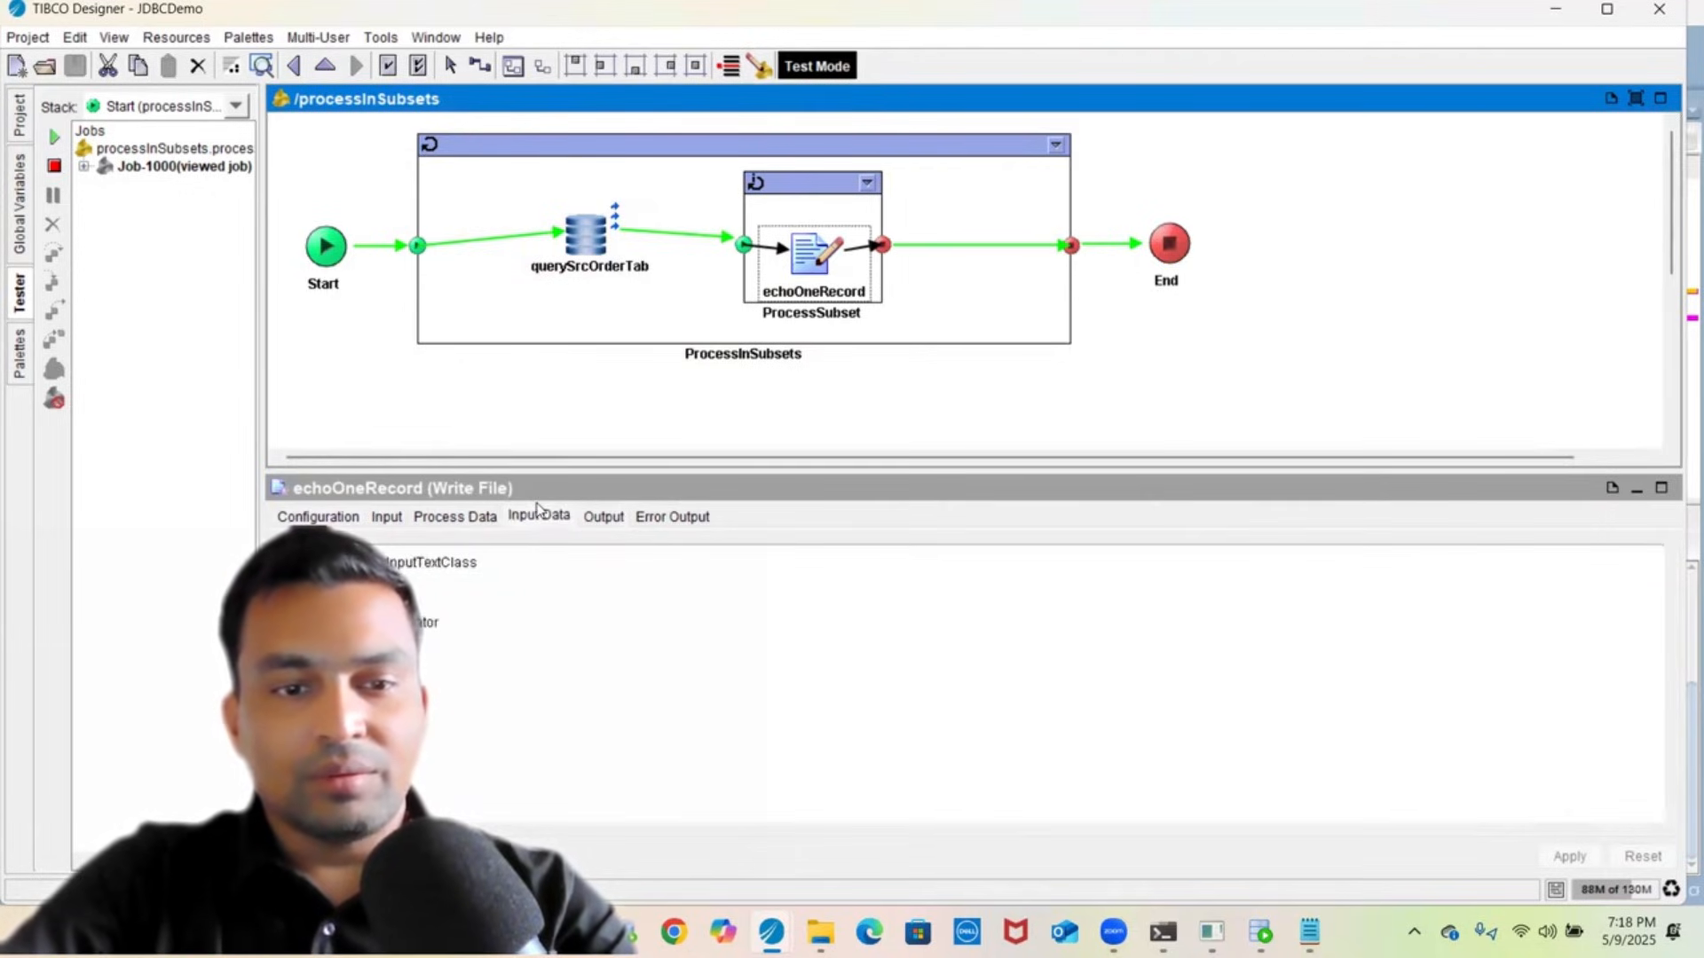
click(317, 515)
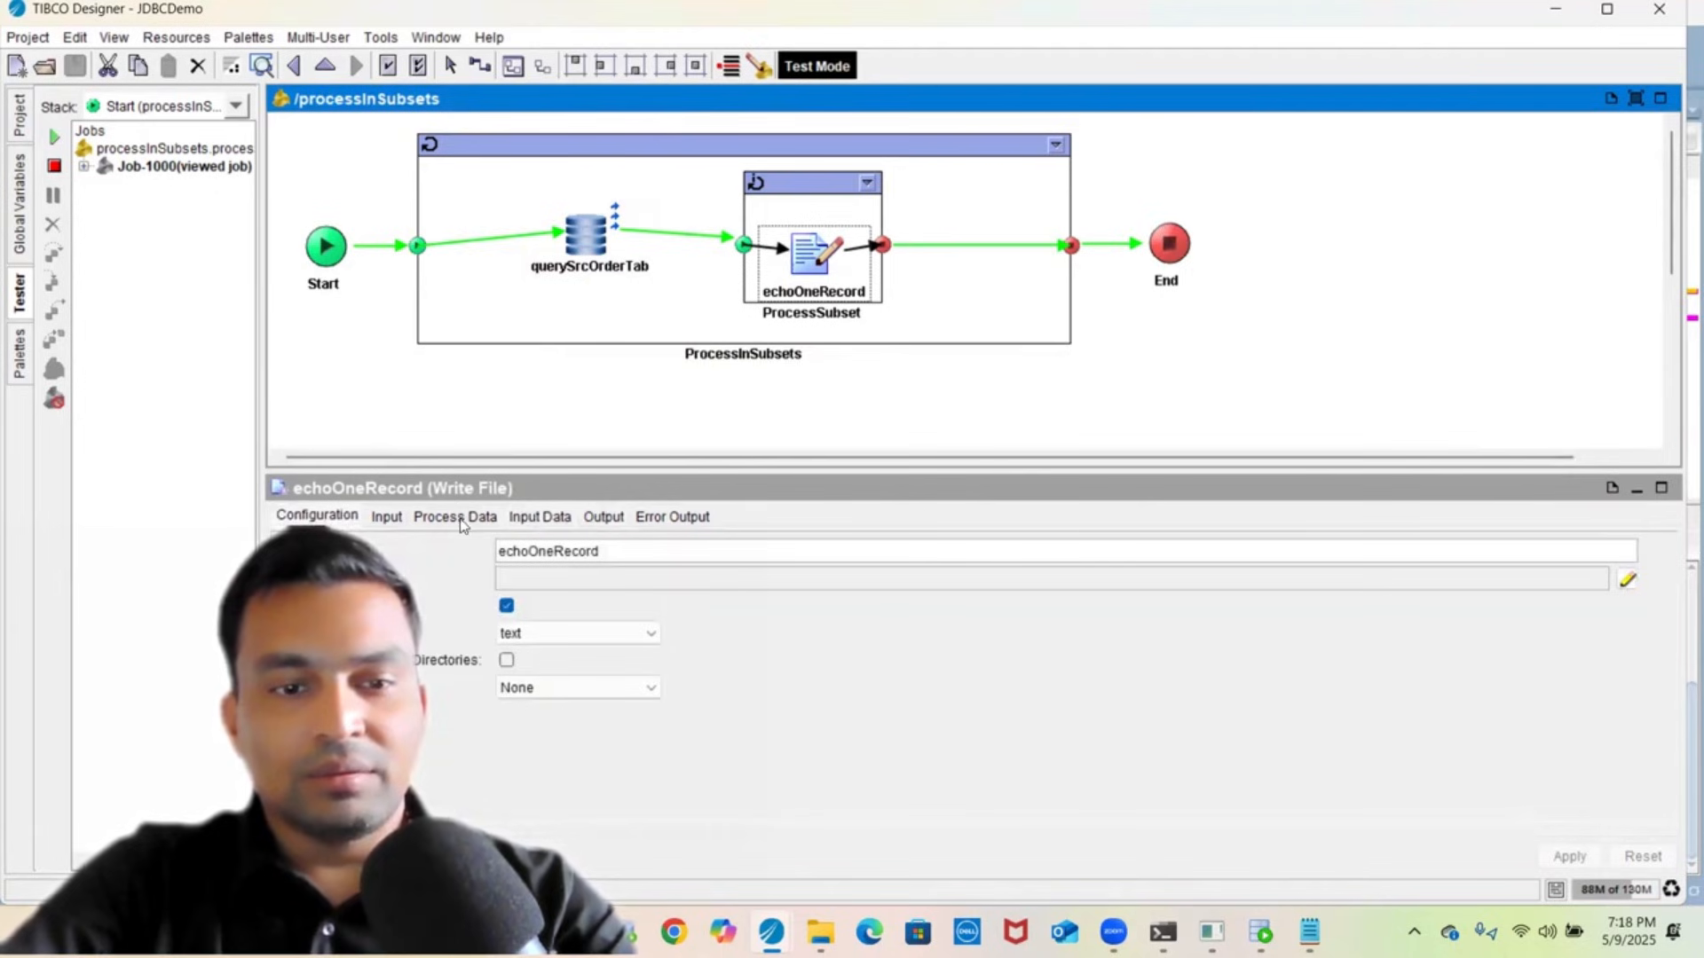
click(386, 517)
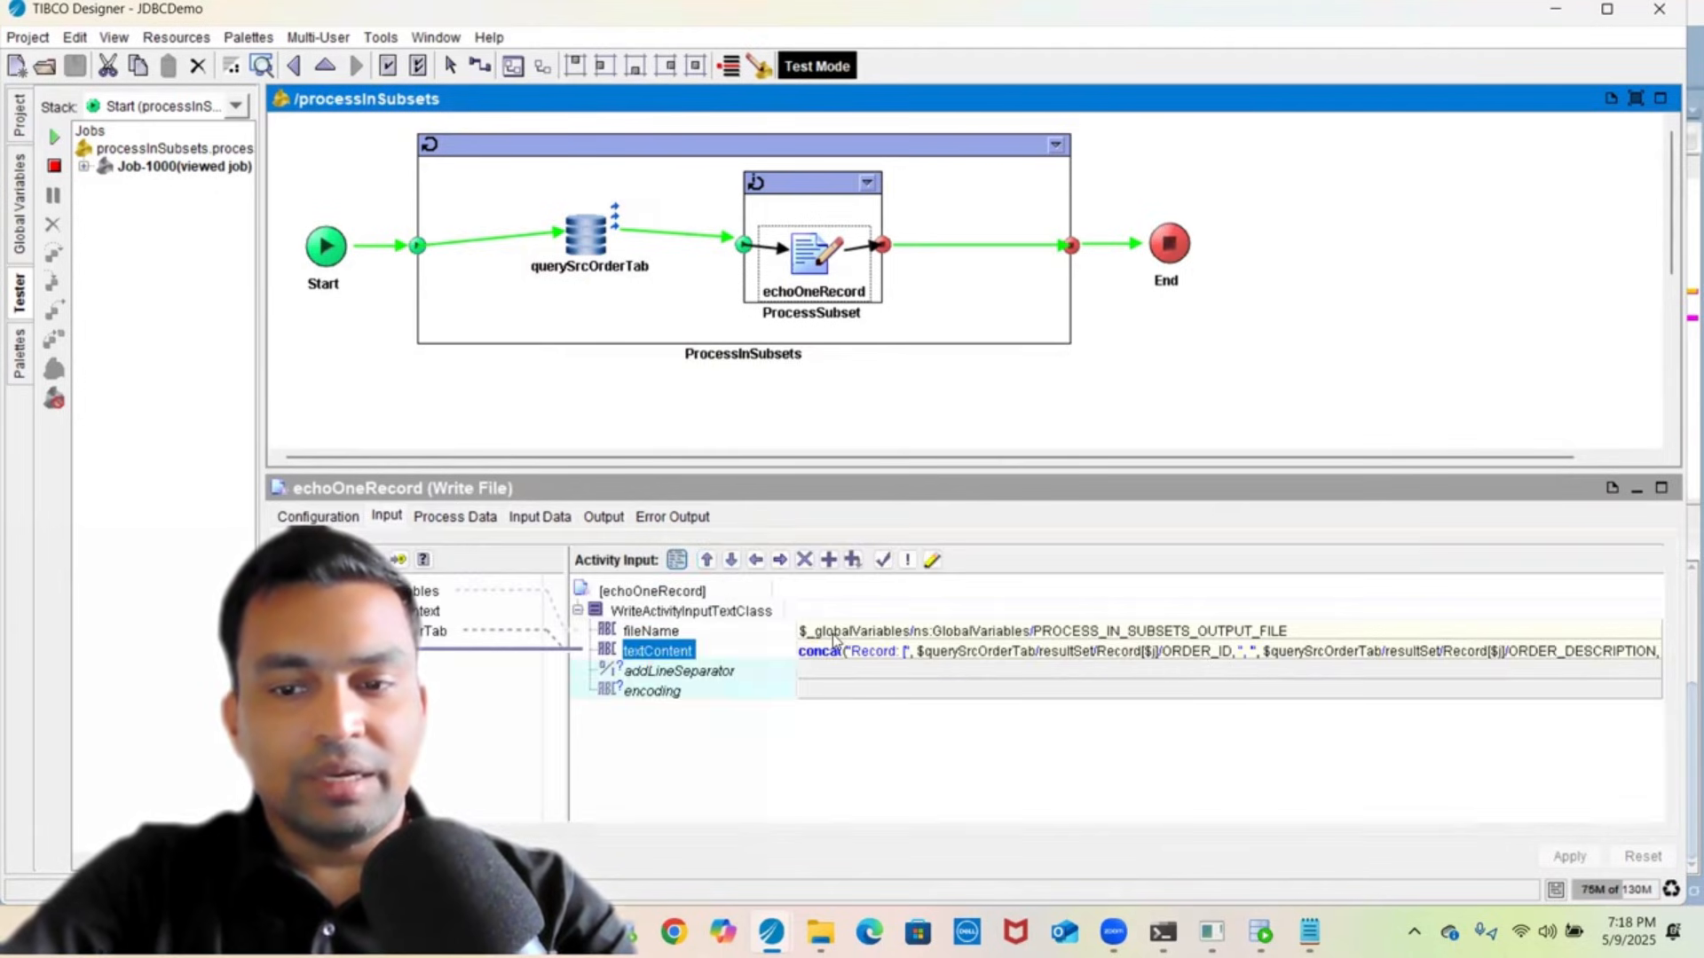
click(834, 635)
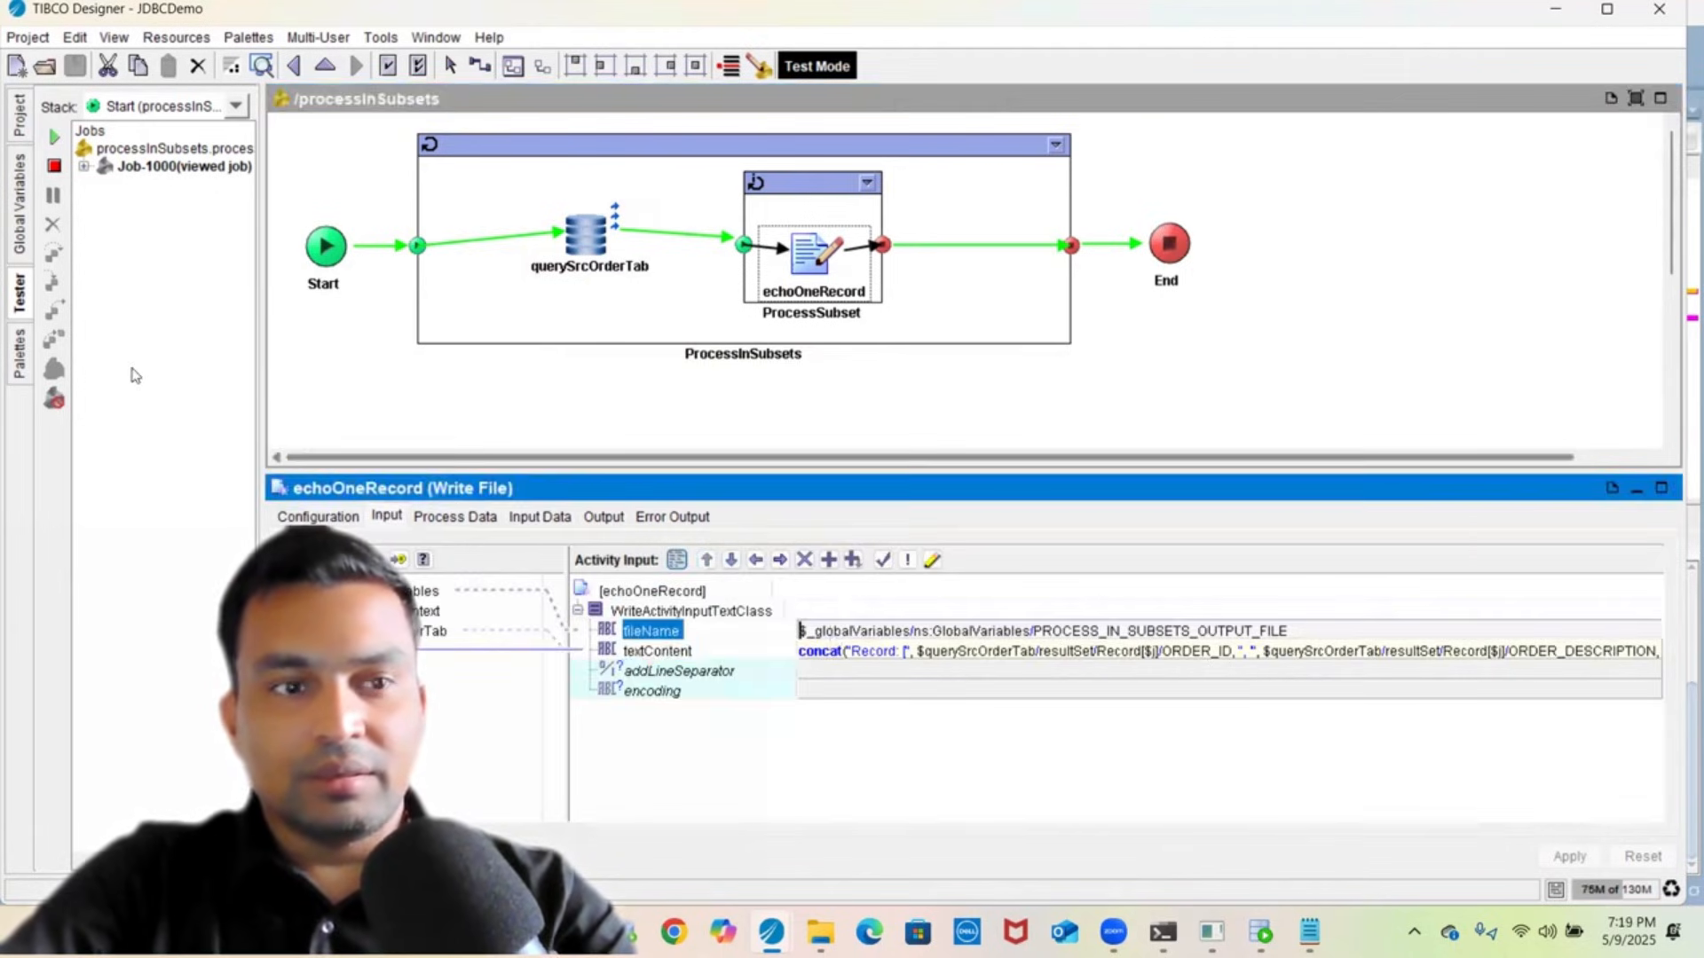
click(20, 219)
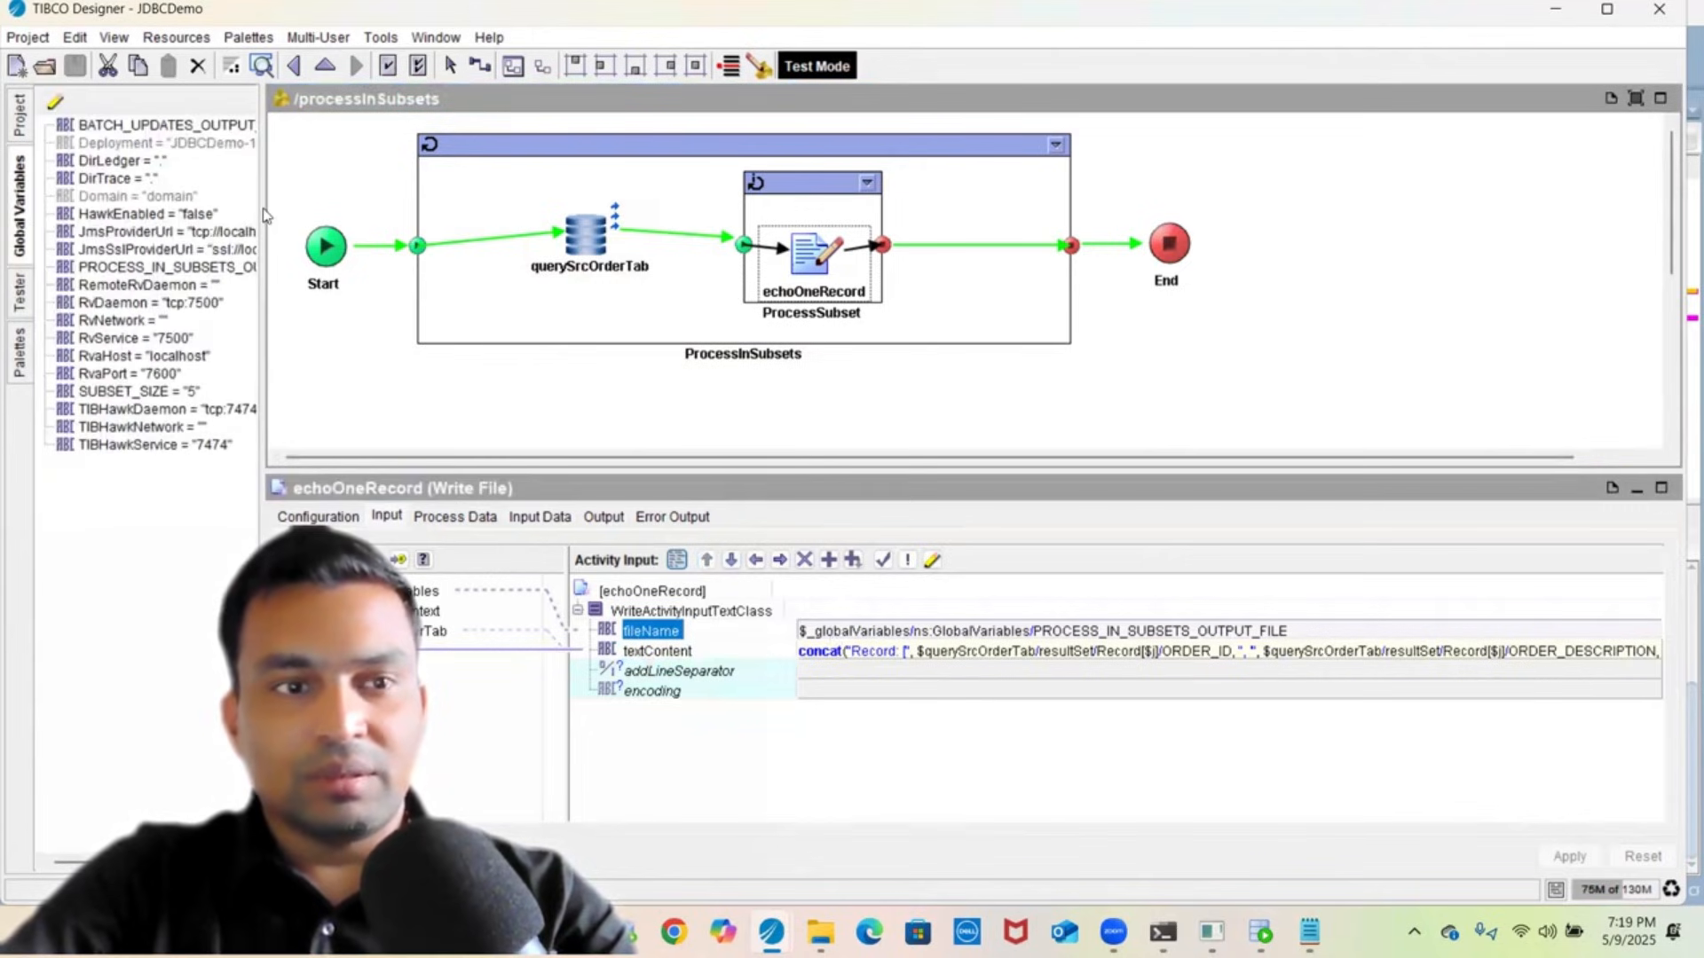
drag(258, 202, 665, 208)
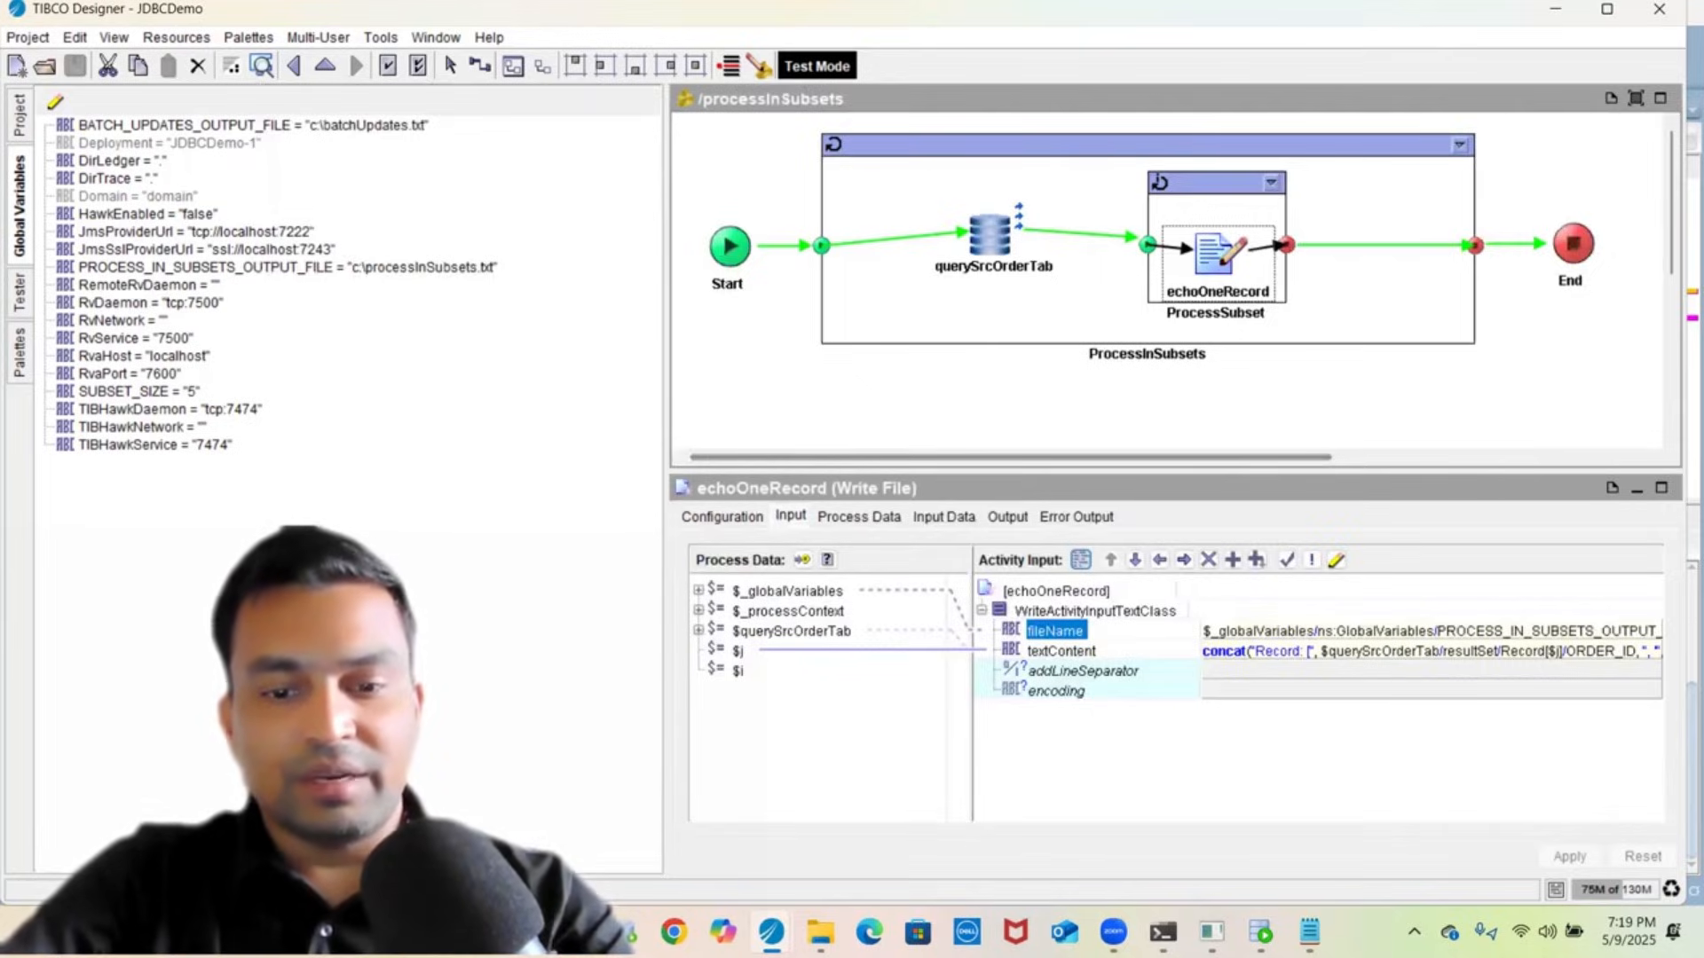
click(820, 932)
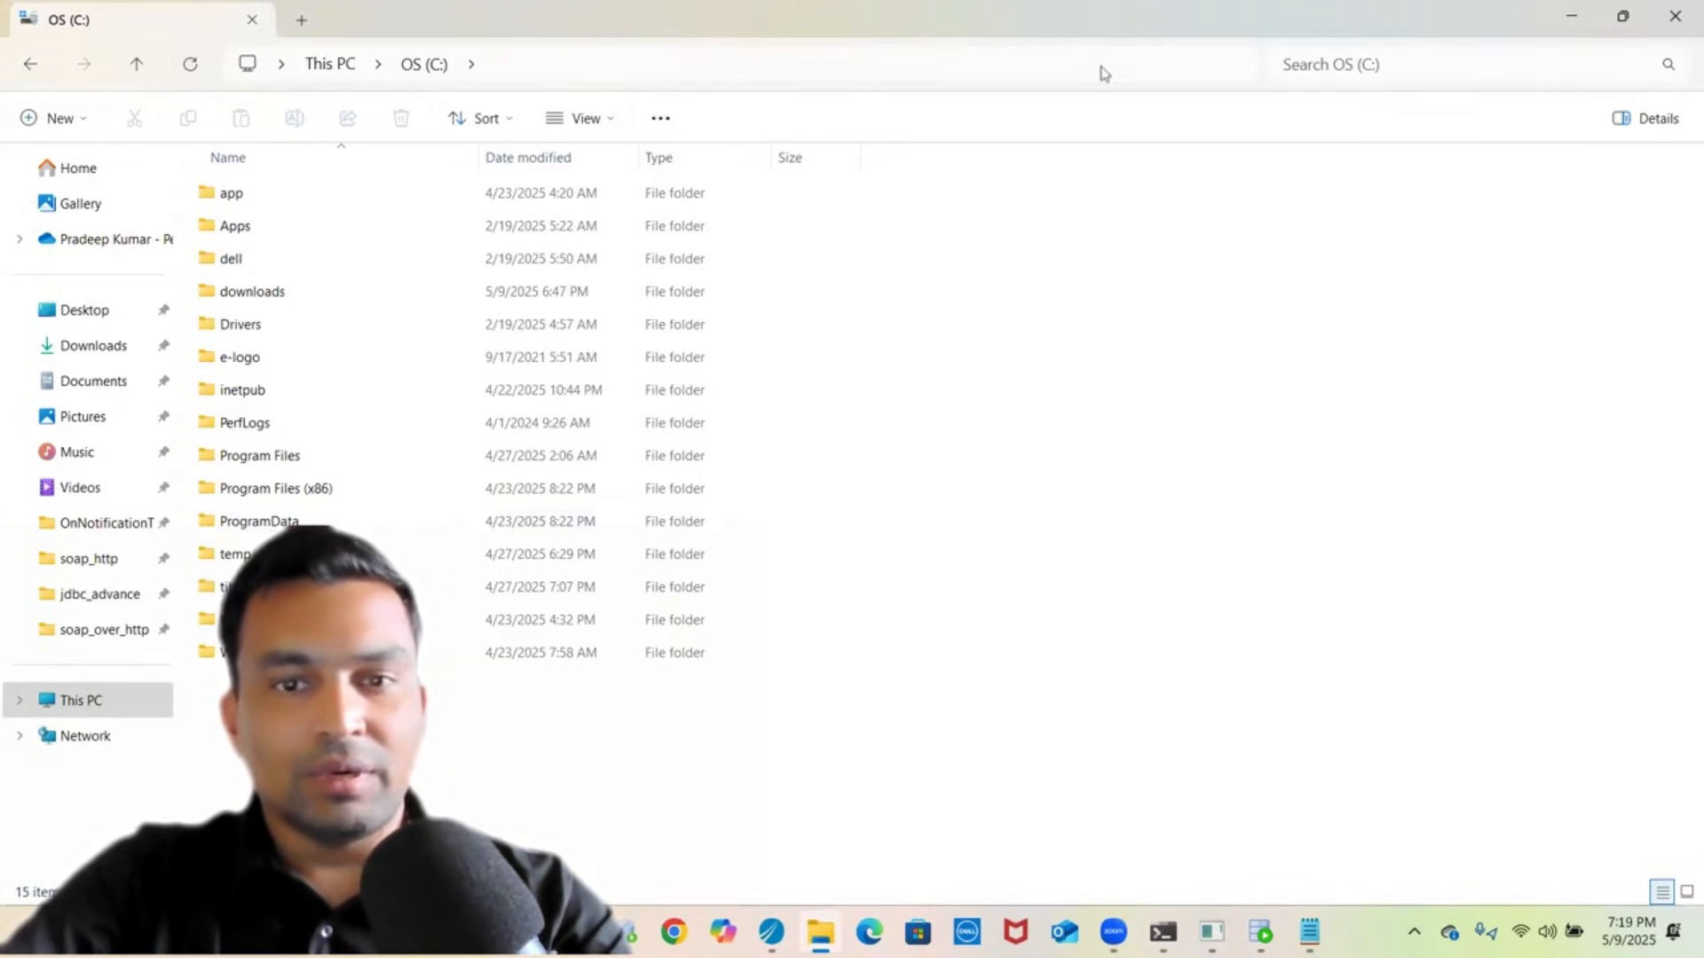
- Check querySrcOrderTab's Output and Input Data as XML source, showing no records
click(1558, 25)
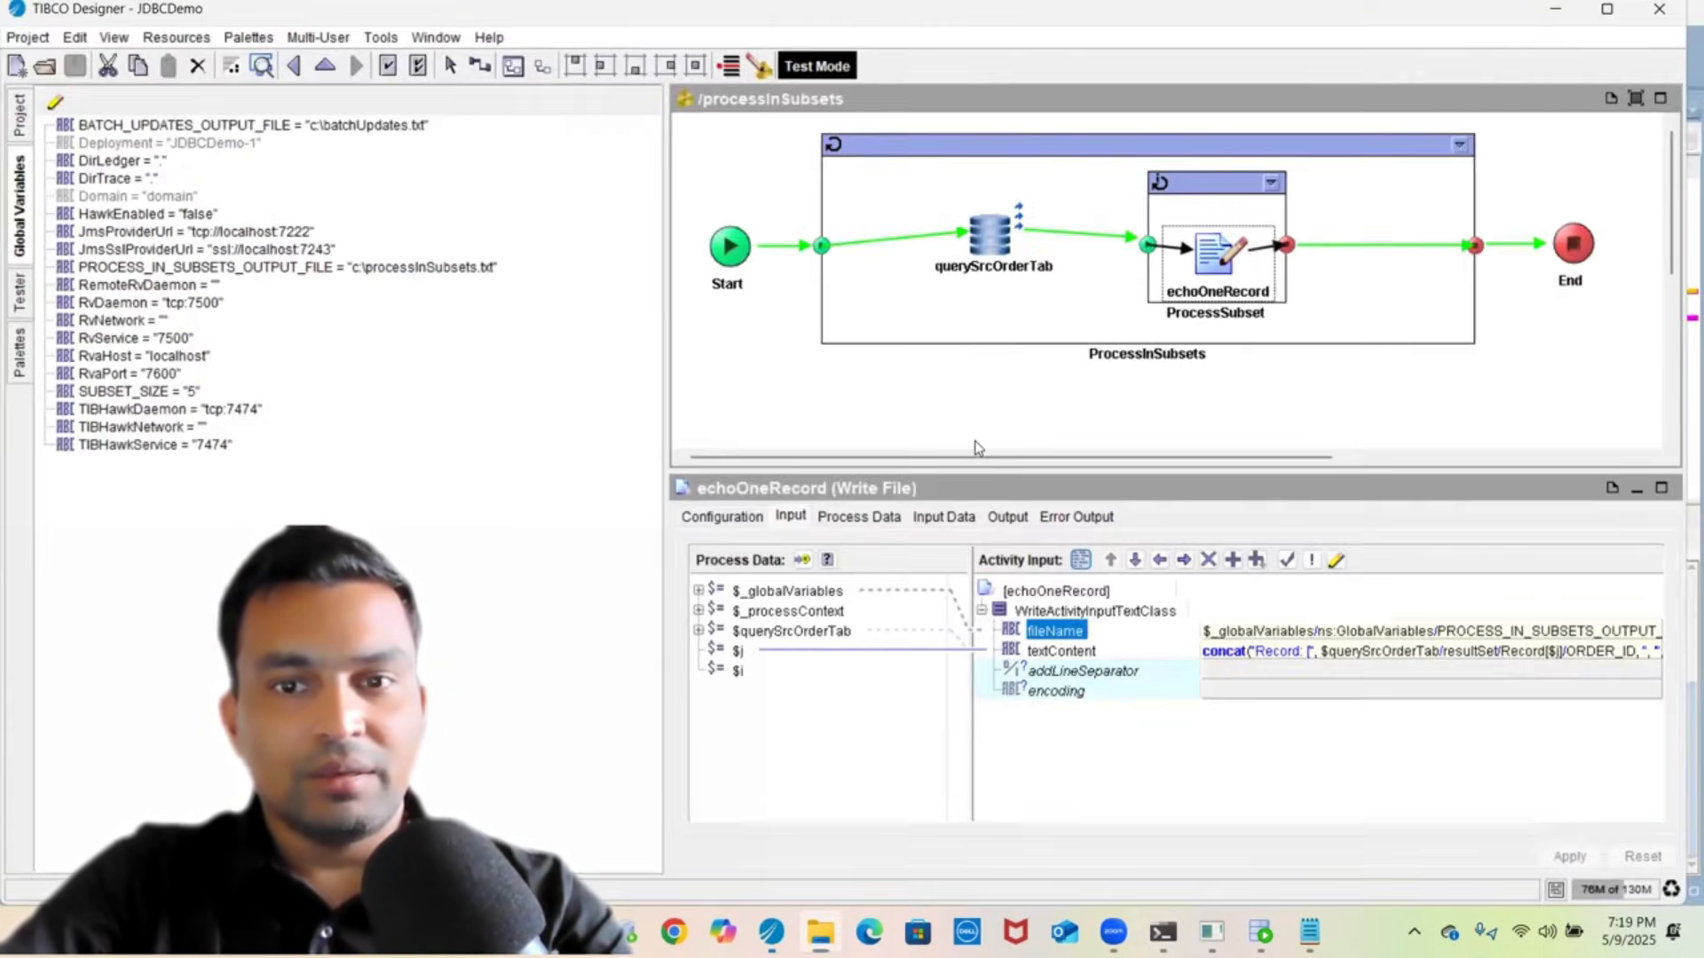
click(1179, 196)
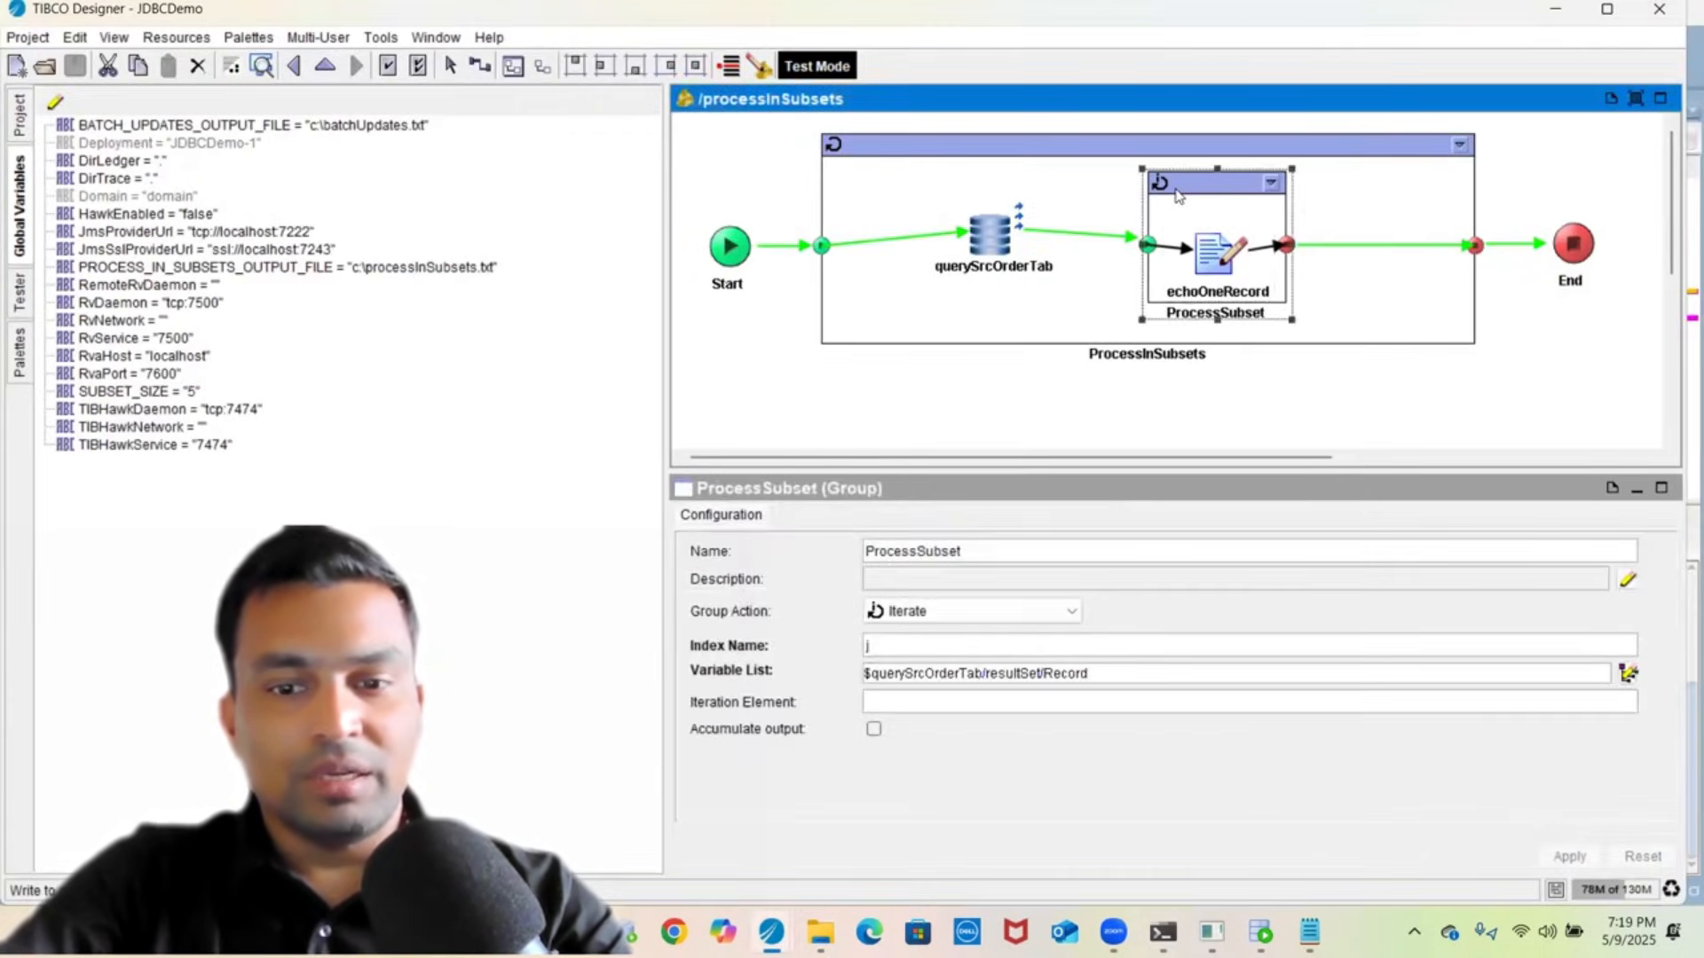
click(1012, 262)
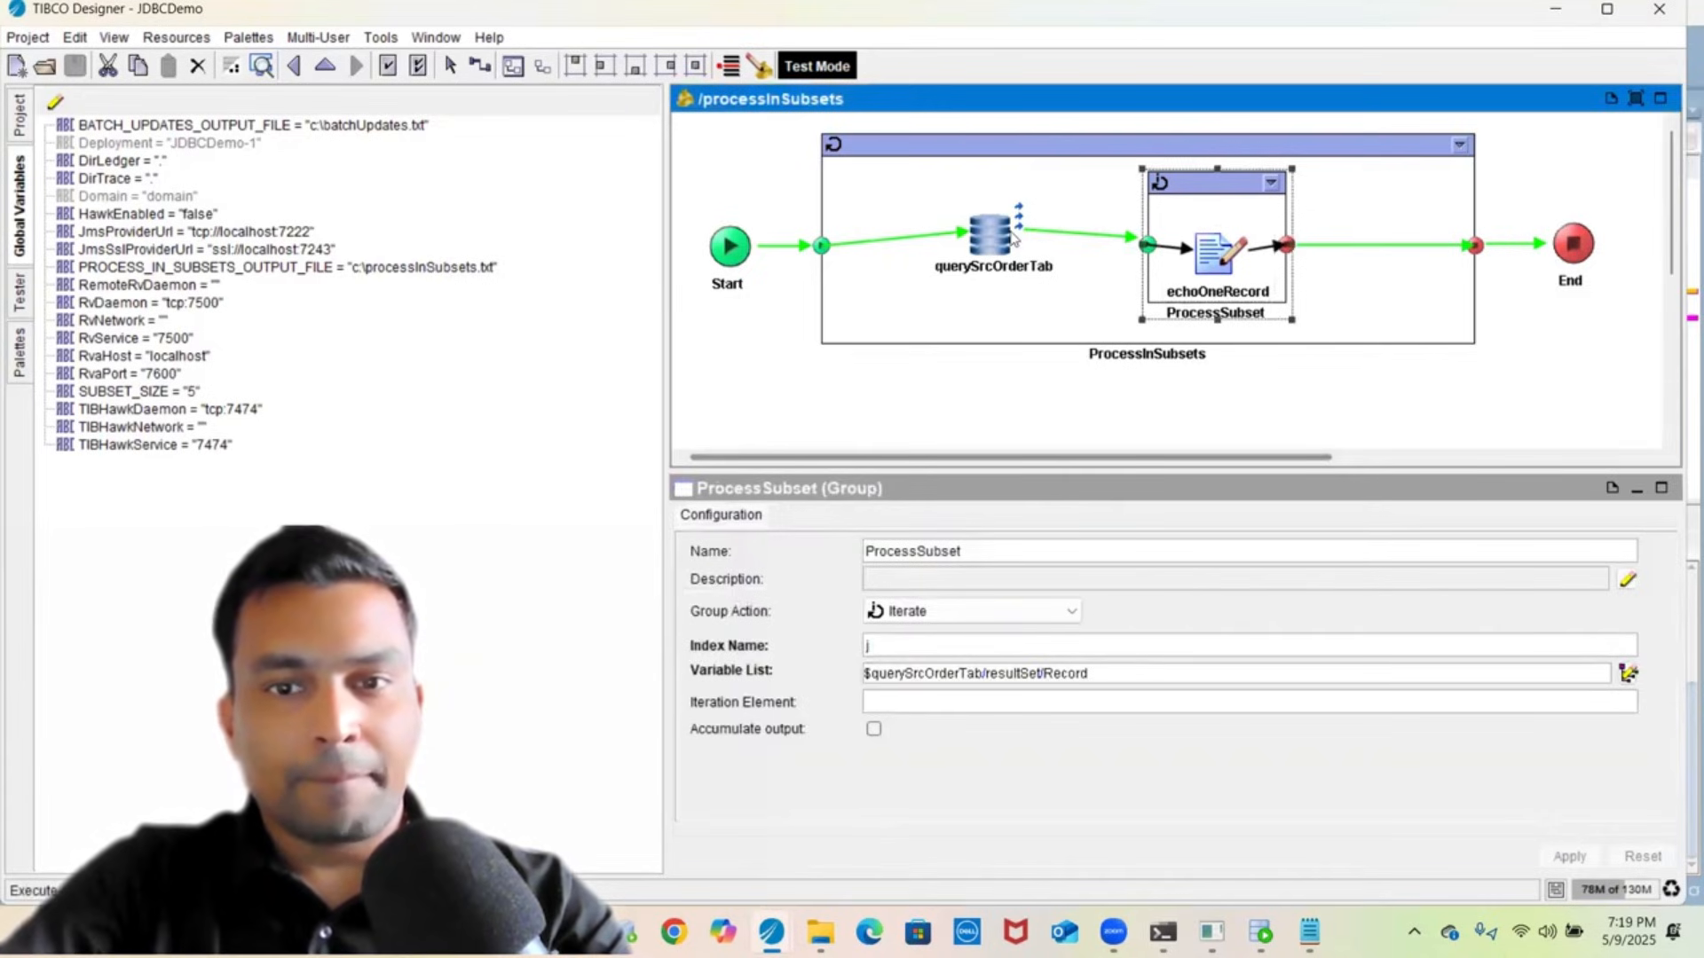
click(1089, 516)
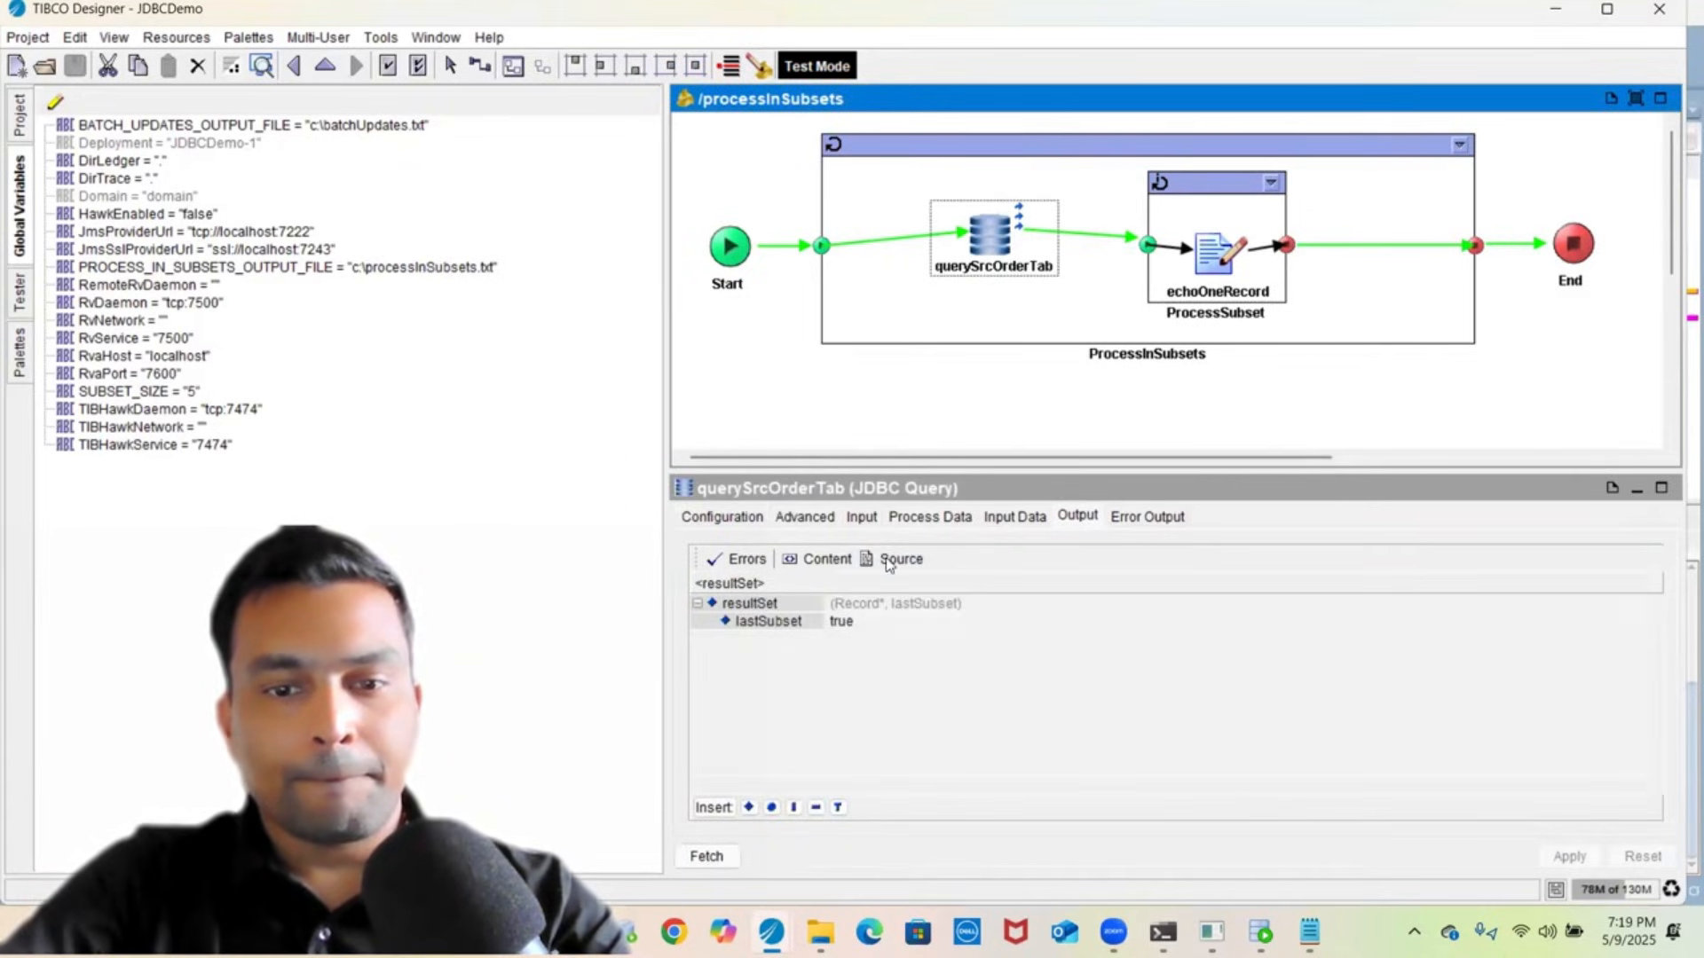
click(899, 559)
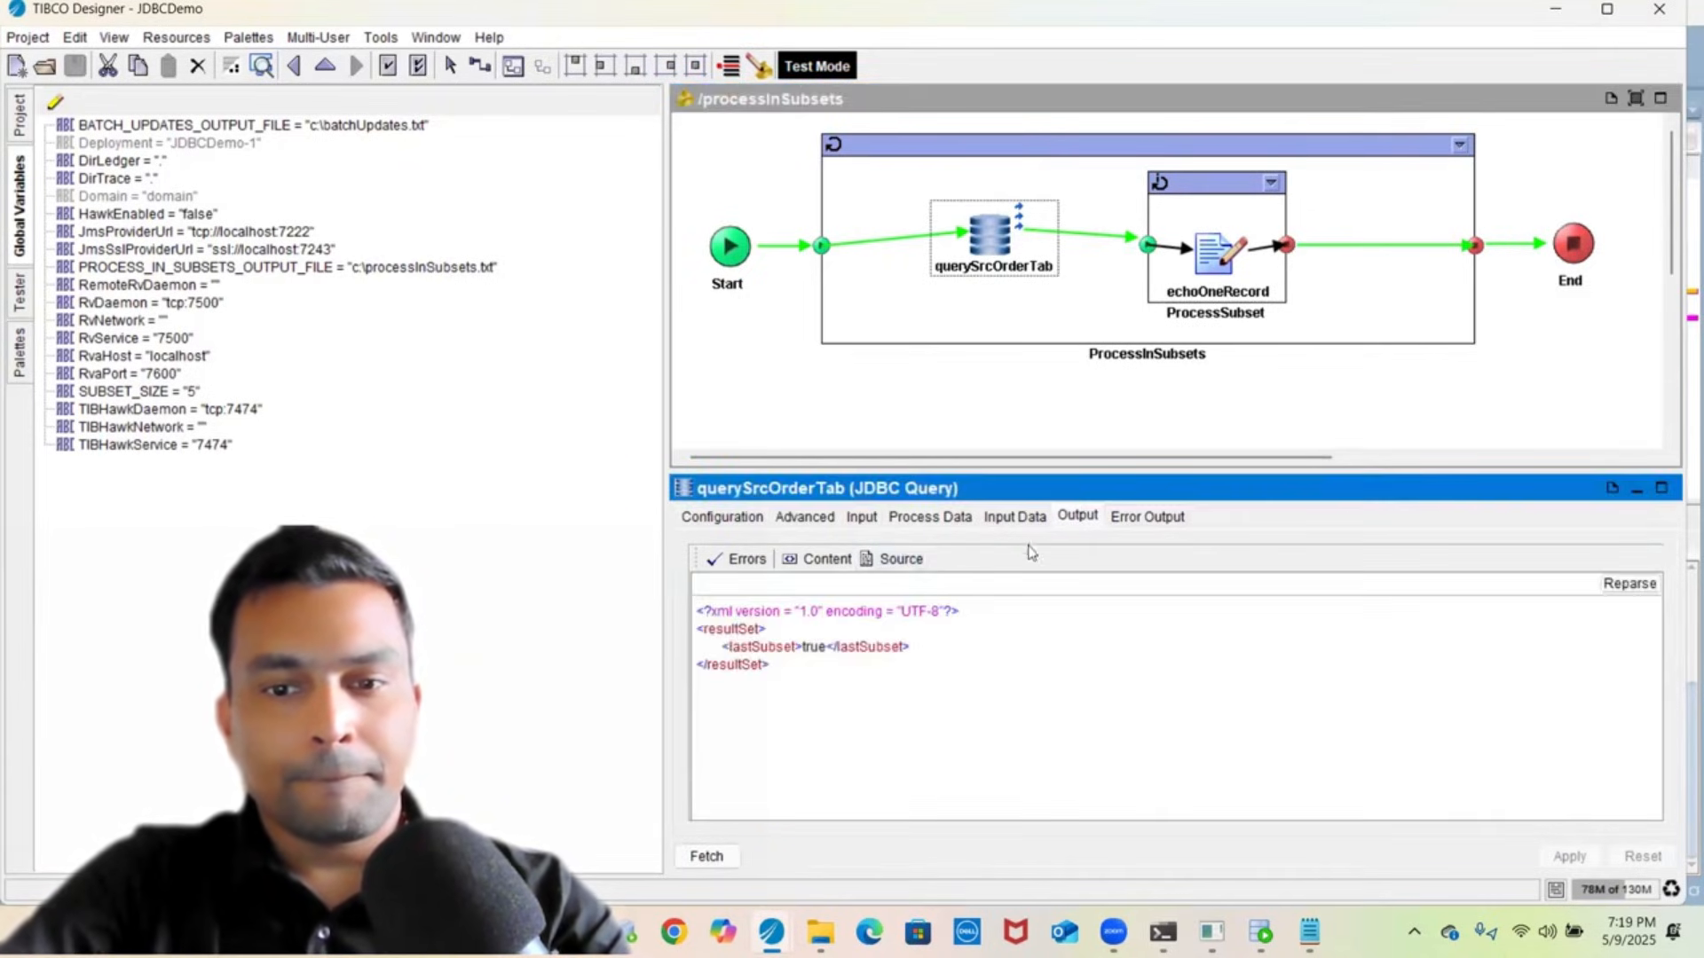
click(1017, 518)
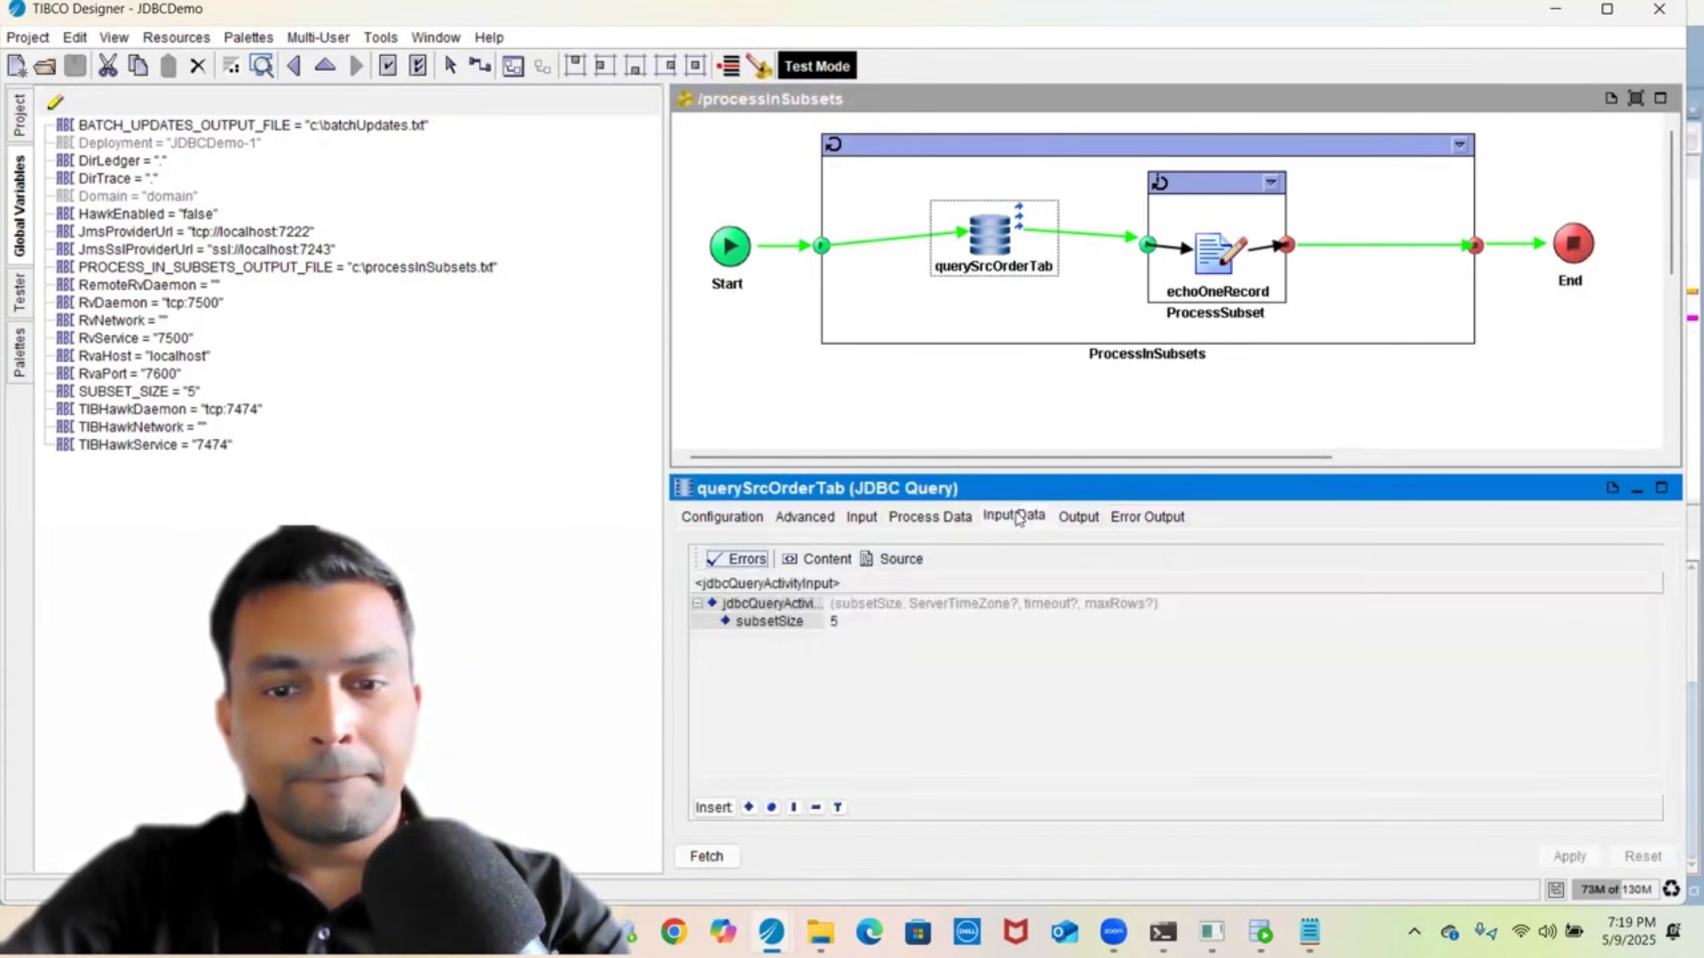
click(901, 557)
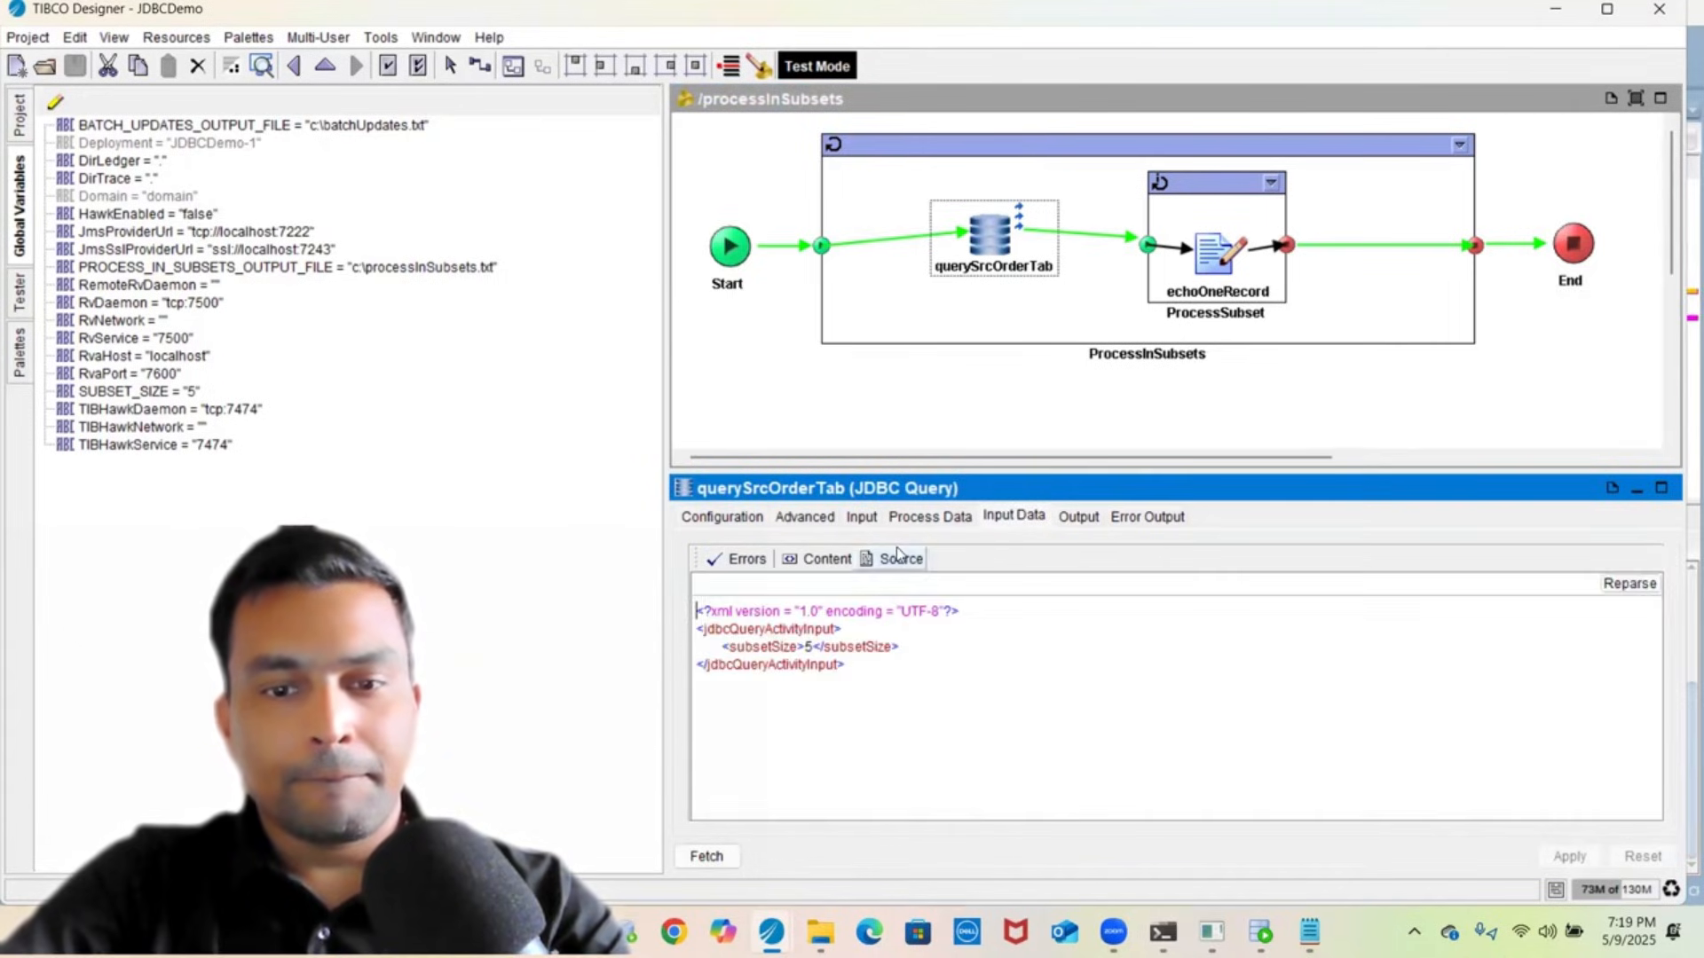
- Copy the query's SQL statement, SELECT * FROM SRC_ORDER_TABLE, for use in SQL Developer
click(707, 518)
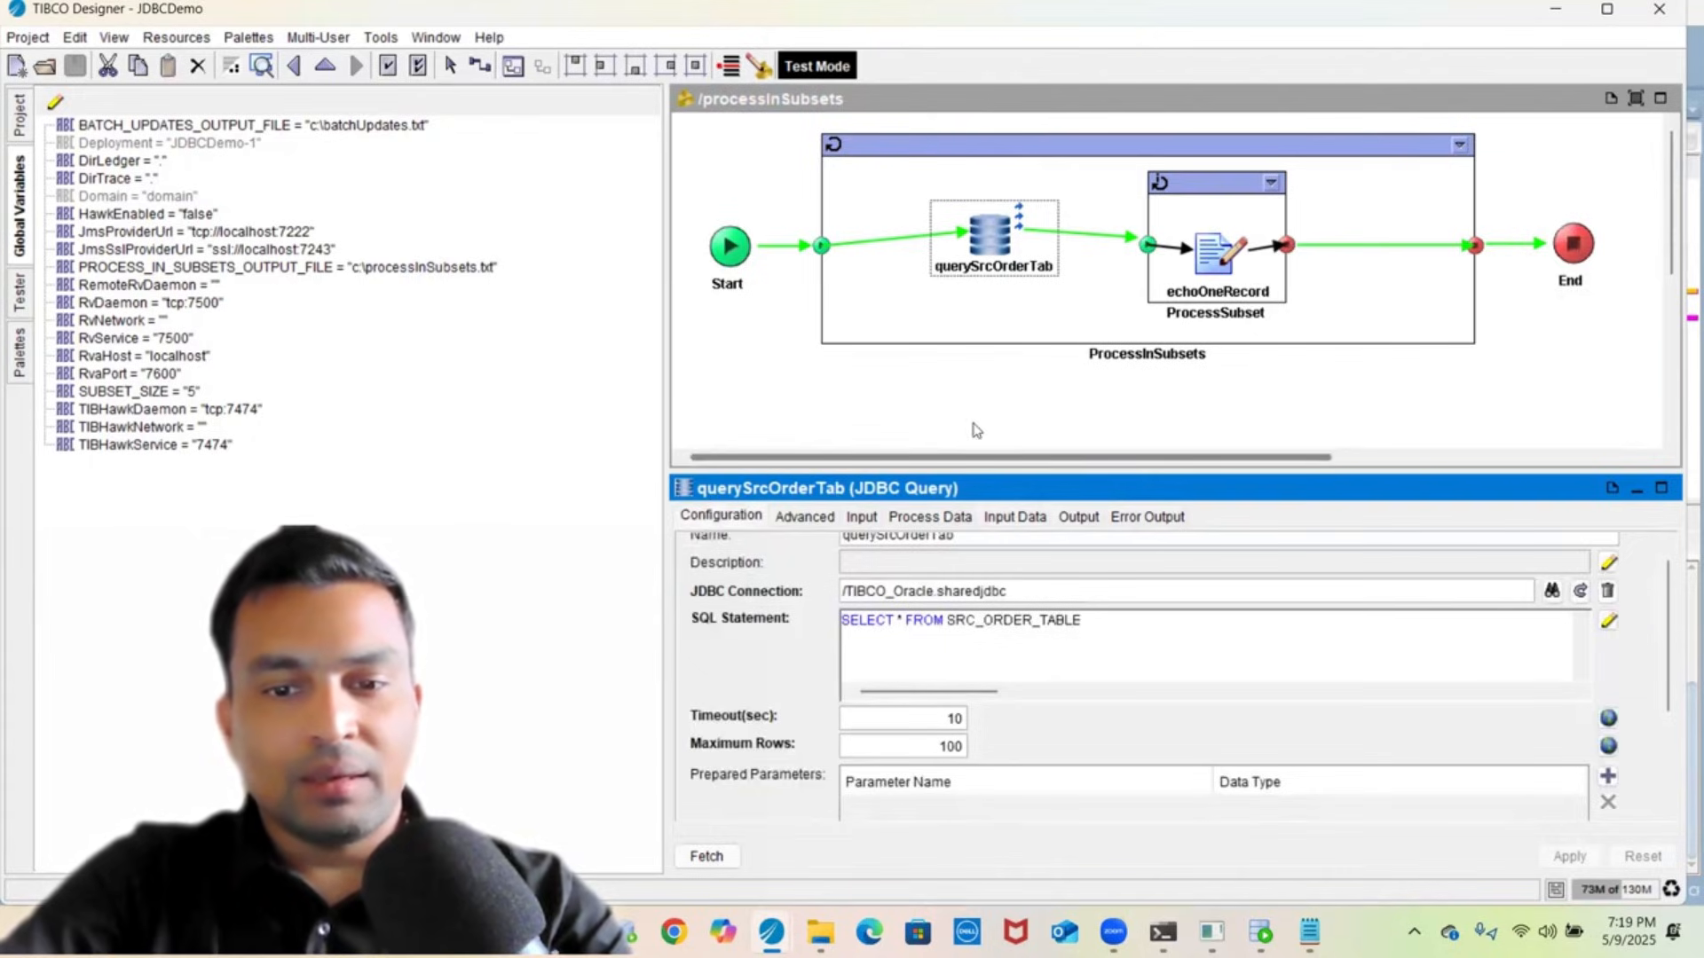
click(1113, 632)
triple_click(1113, 631)
key(ctrl+c)
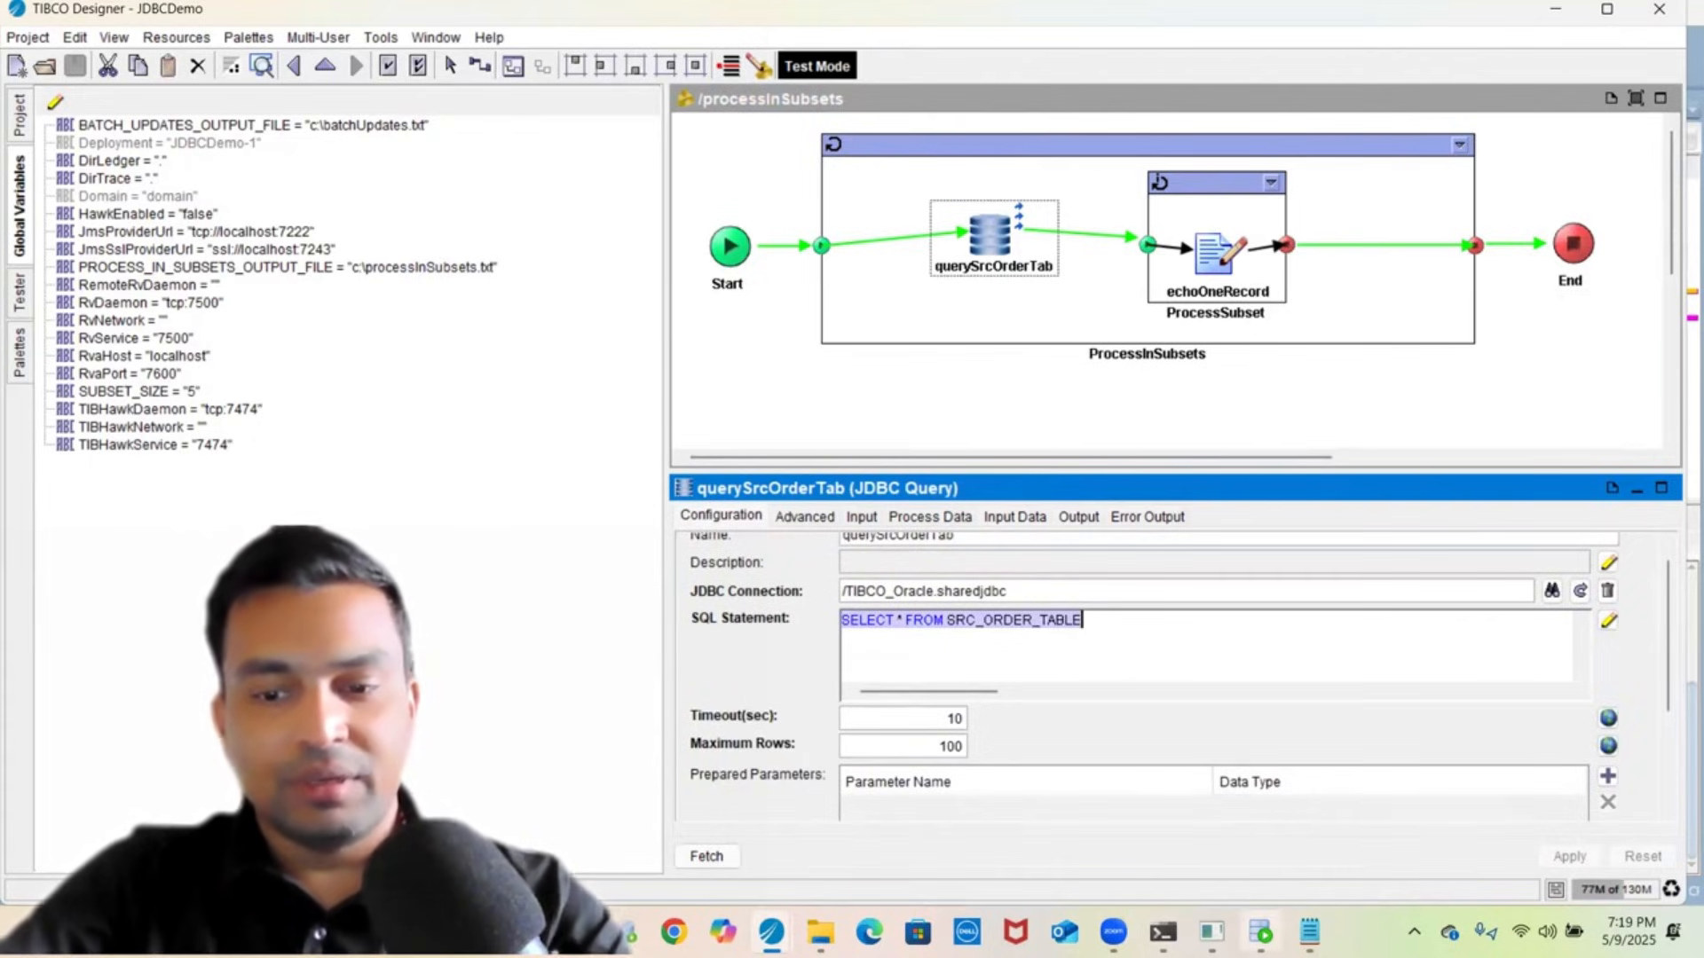
click(1261, 932)
- Paste SELECT * FROM SRC_ORDER_TABLE into the DEEPDB worksheet and run it, fetching 0 rows
click(490, 302)
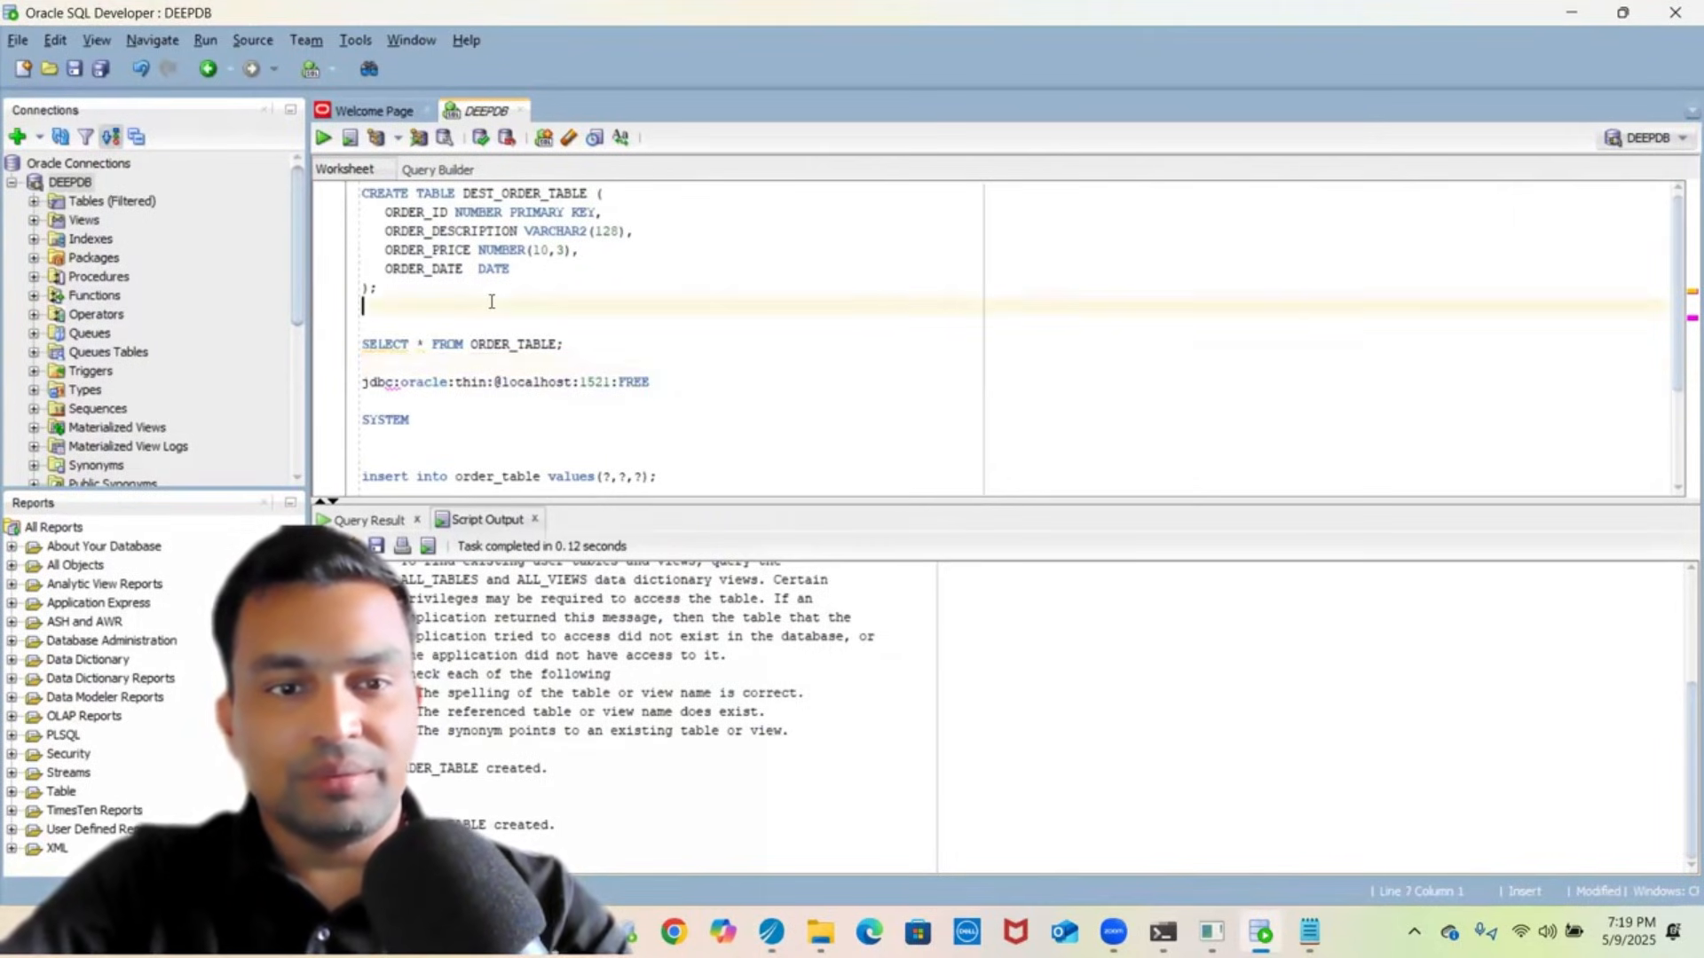
key(ctrl+v)
key(shift+Up)
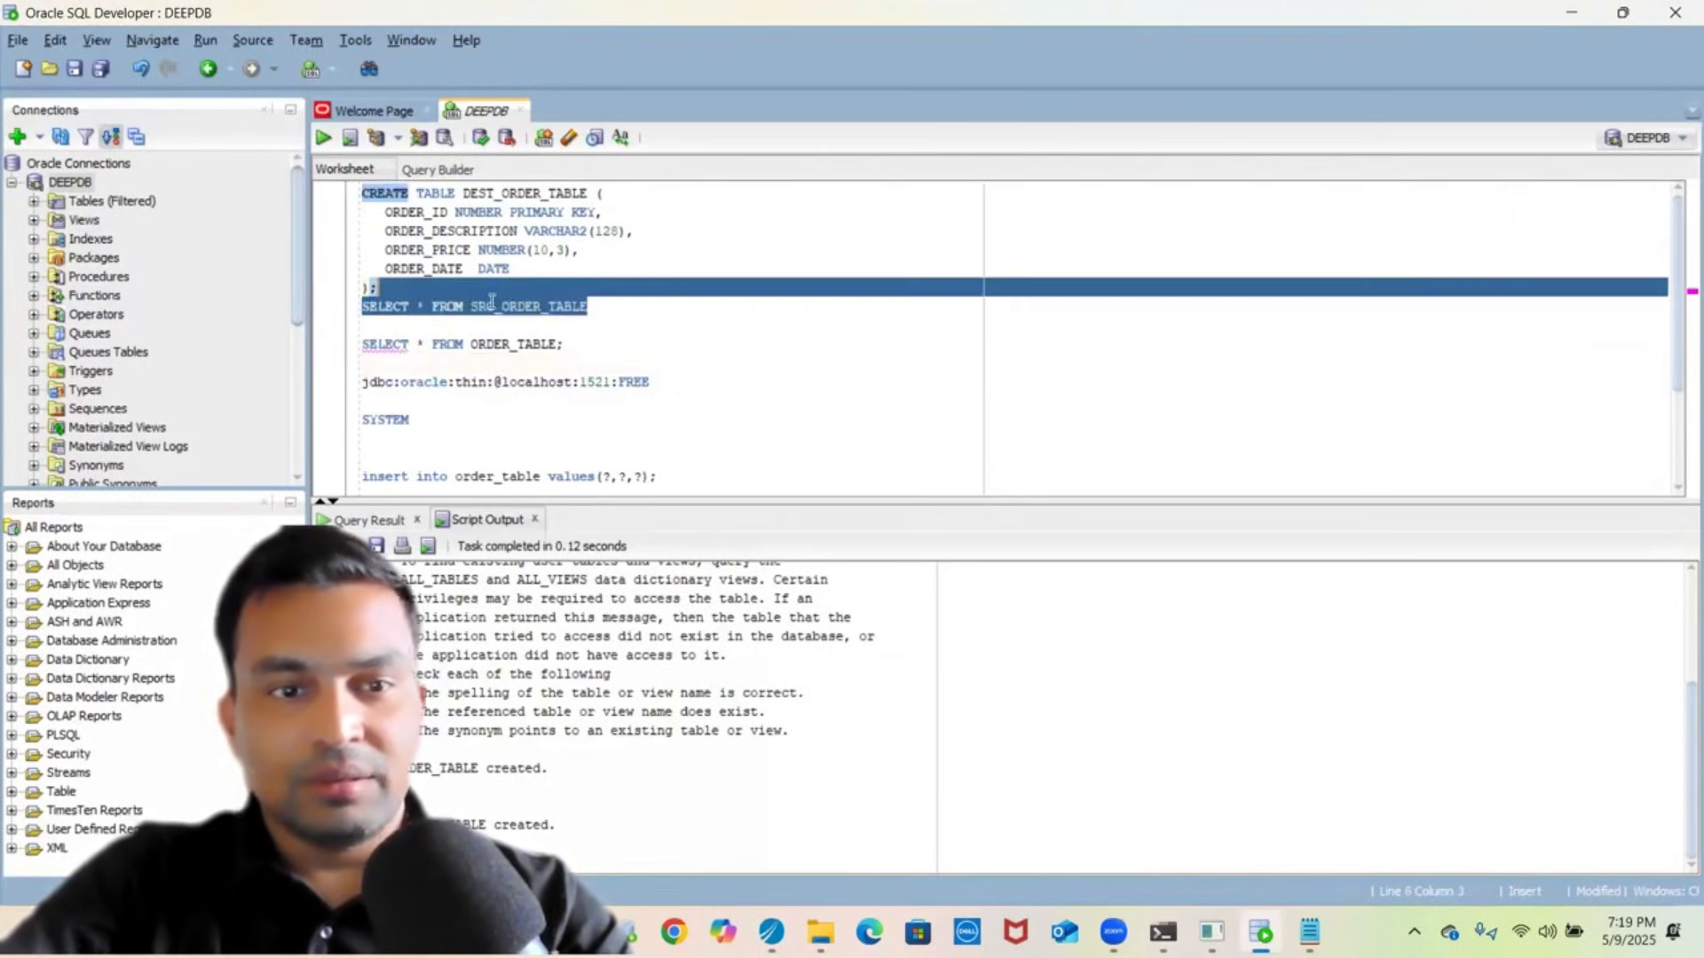
key(shift+Down)
key(shift+Home)
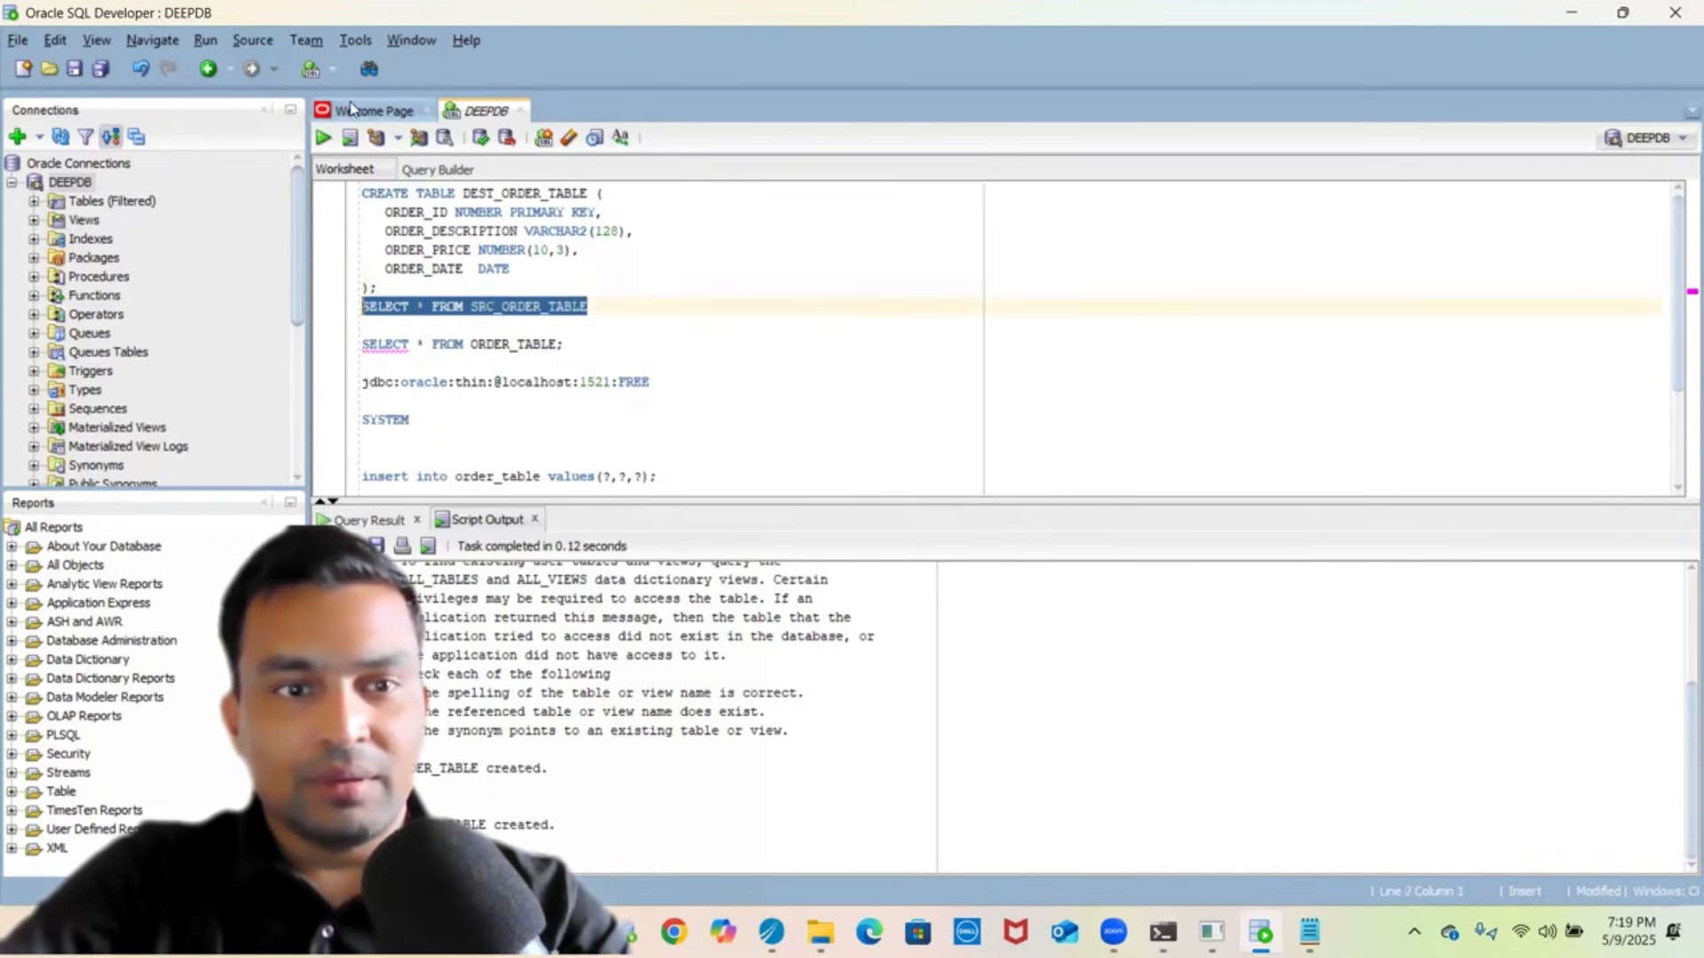
click(322, 144)
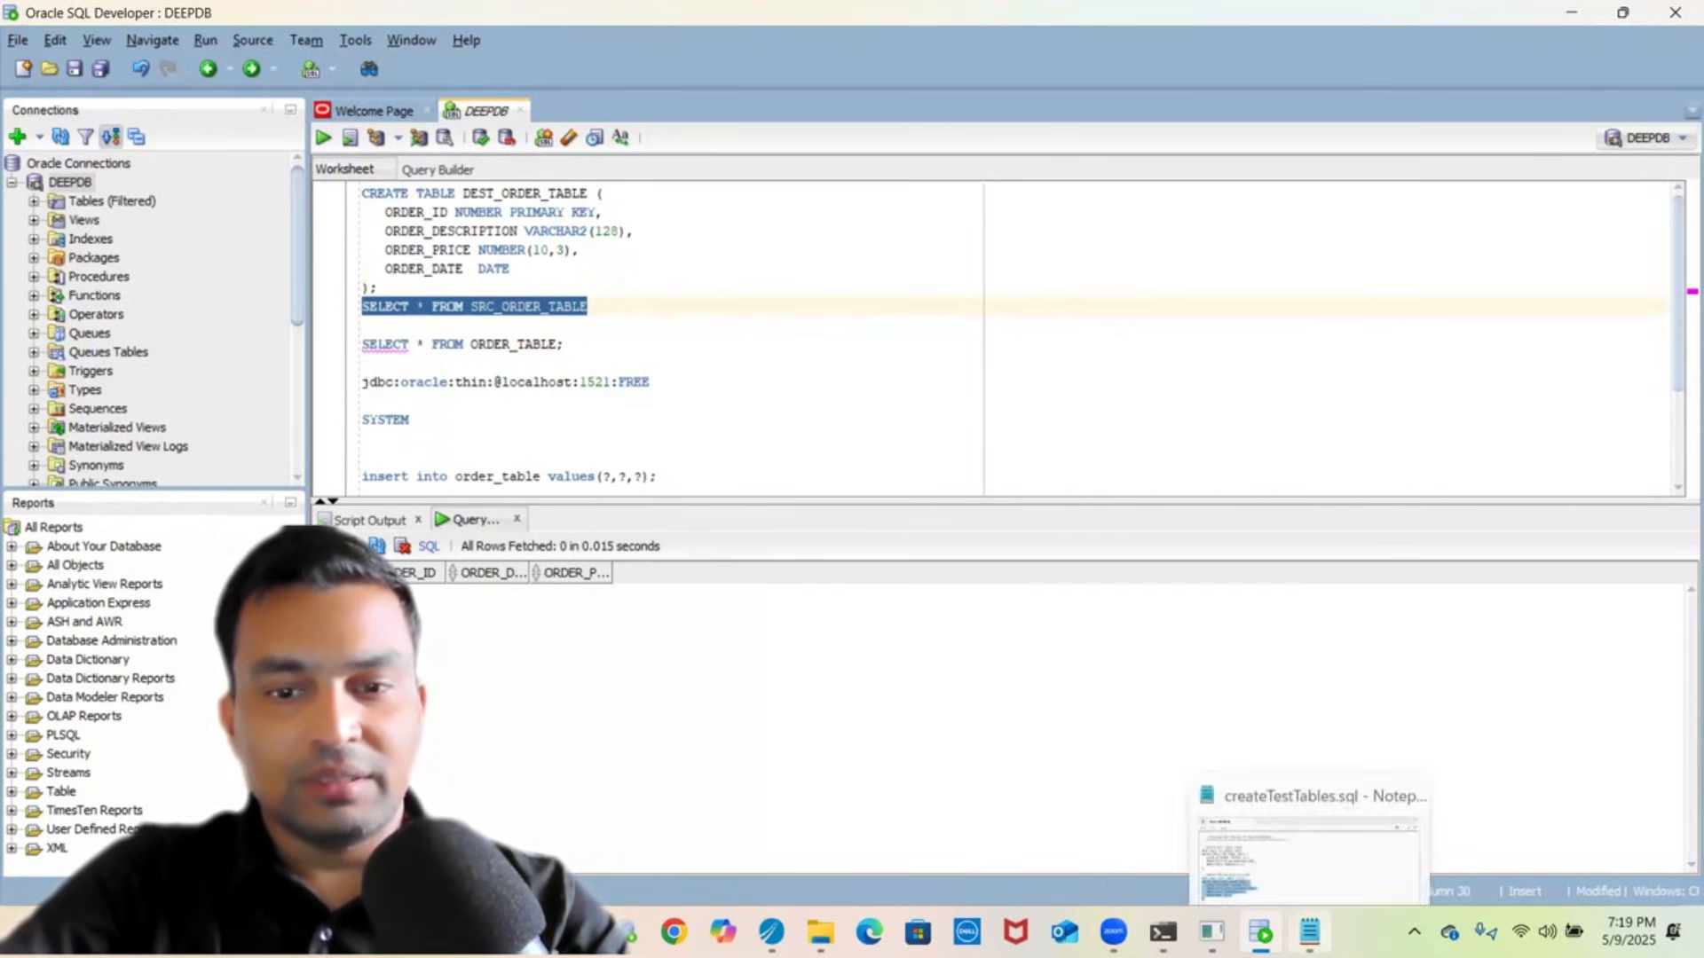
click(1310, 932)
- Copy the INSERT INTO SRC_ORDER_TABLE lines for orders 168–182 from createTestTables.sql
scroll(809, 493, down, 5)
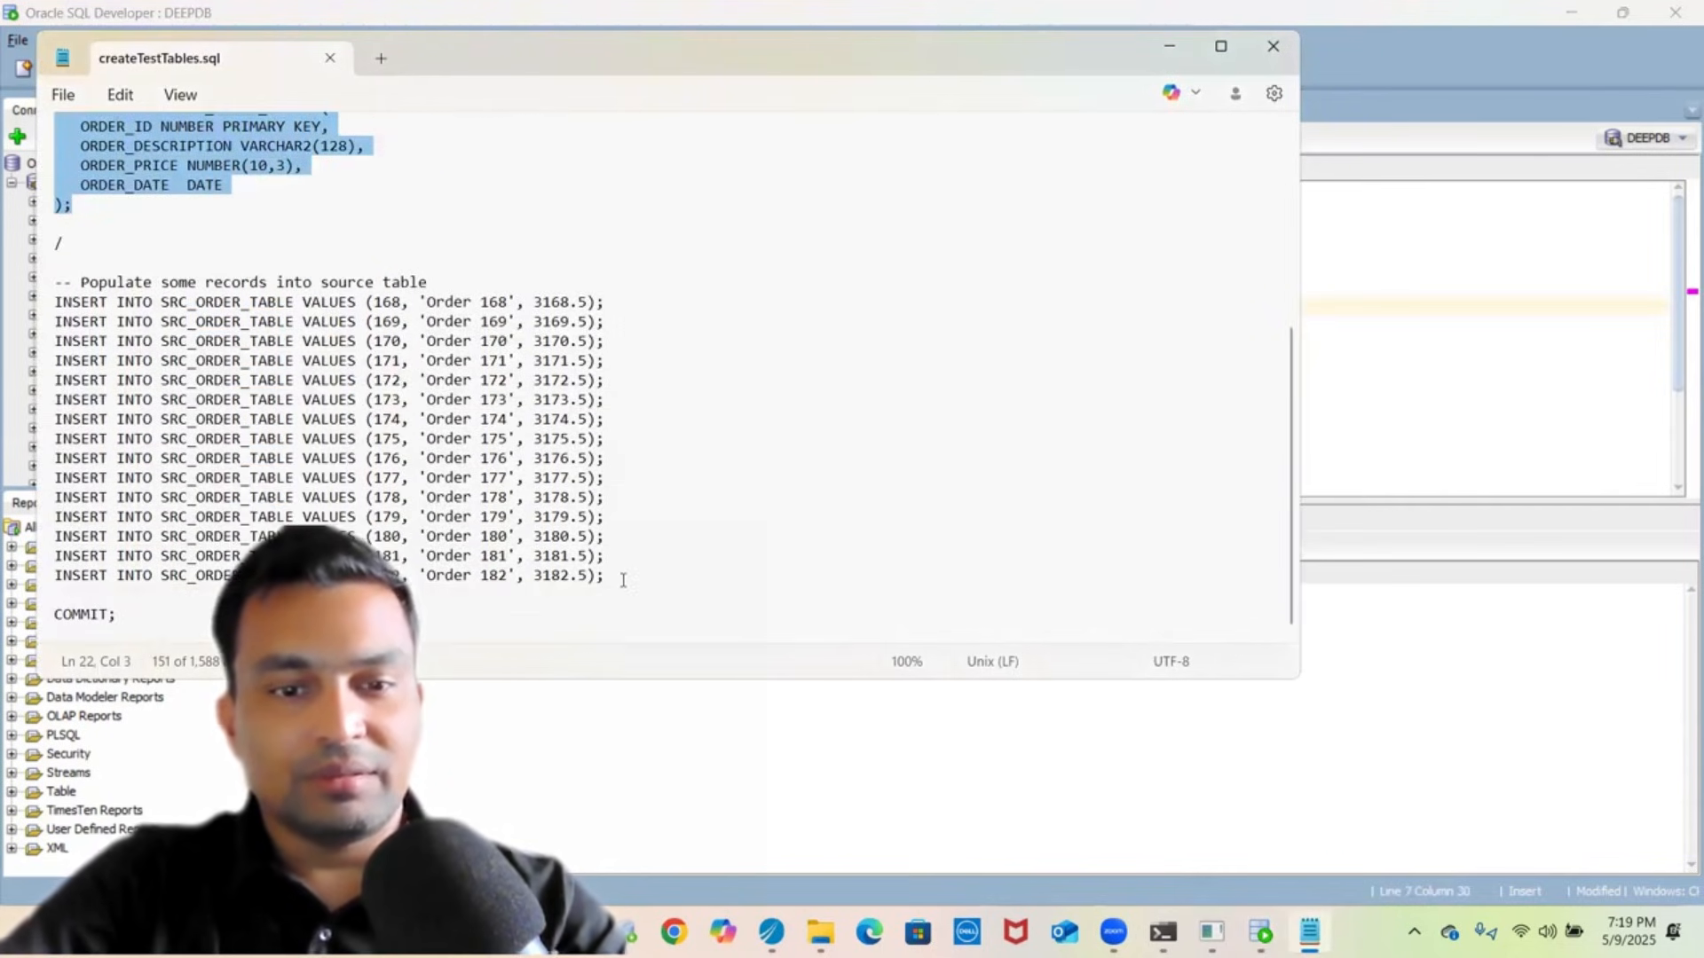
click(623, 580)
key(shift+Up)
key(shift+Up)
key(shift+Up)
key(shift+Up)
key(shift+Up)
key(shift+Up)
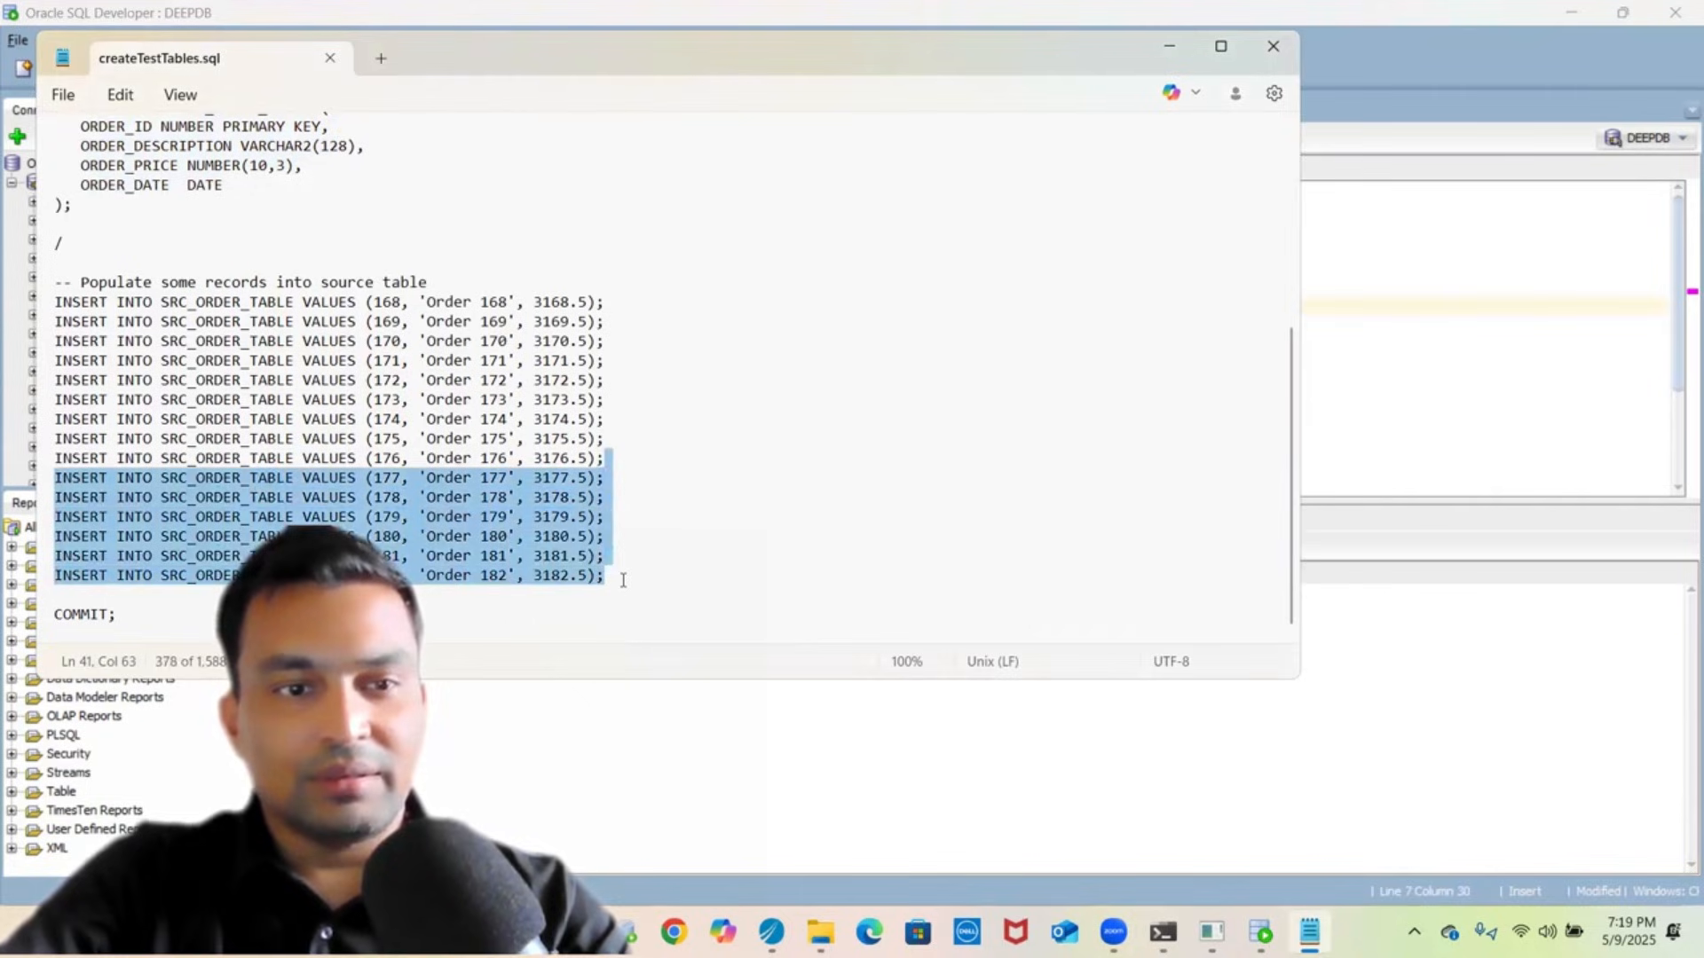
key(shift+Up)
key(shift+Up)
key(shift+Up)
key(shift+Up)
key(shift+Up)
key(shift+Up)
key(shift+Up)
key(shift+Up)
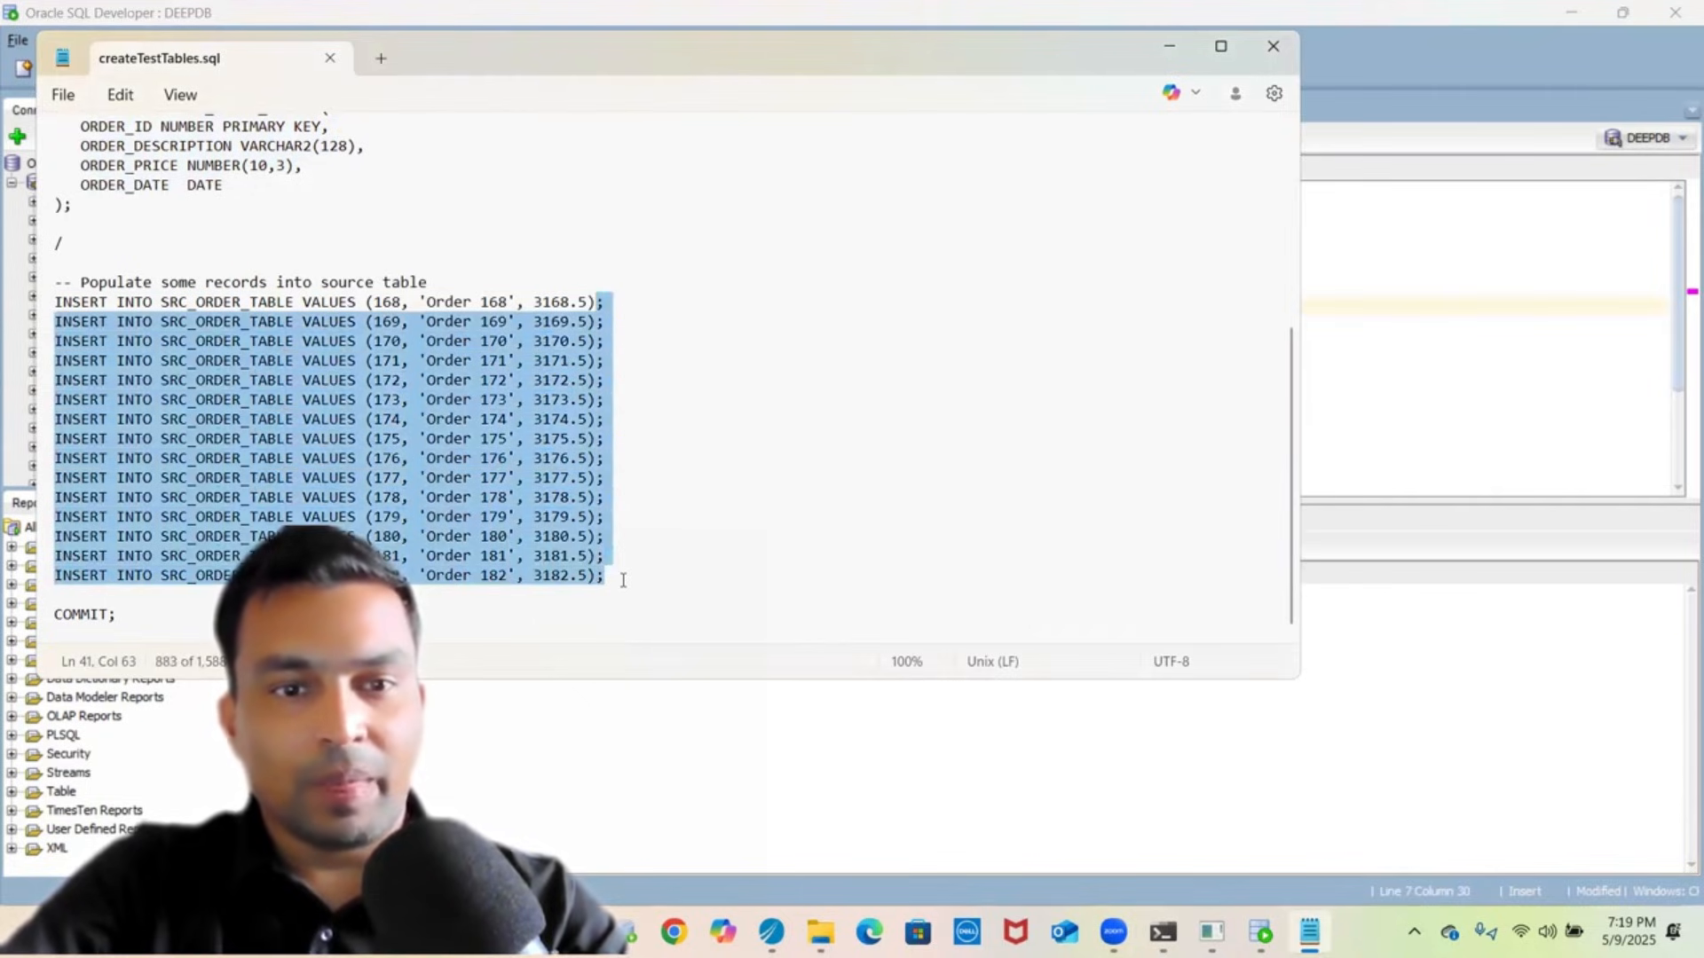
key(shift+Home)
key(ctrl+c)
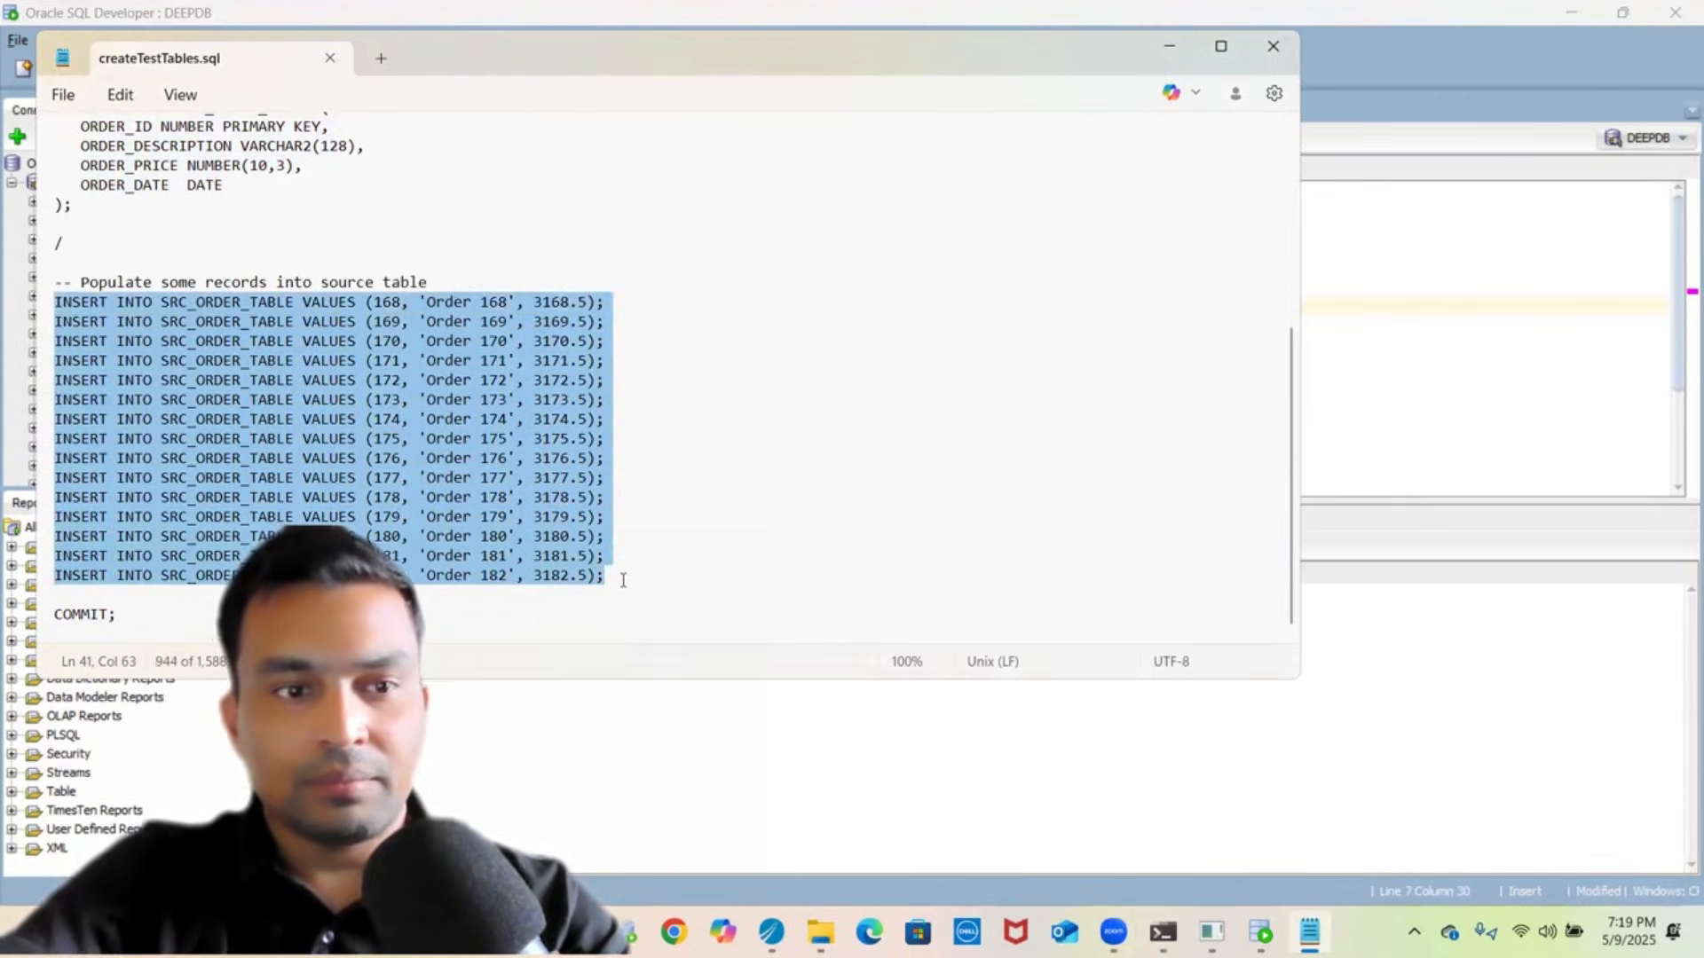
click(1507, 434)
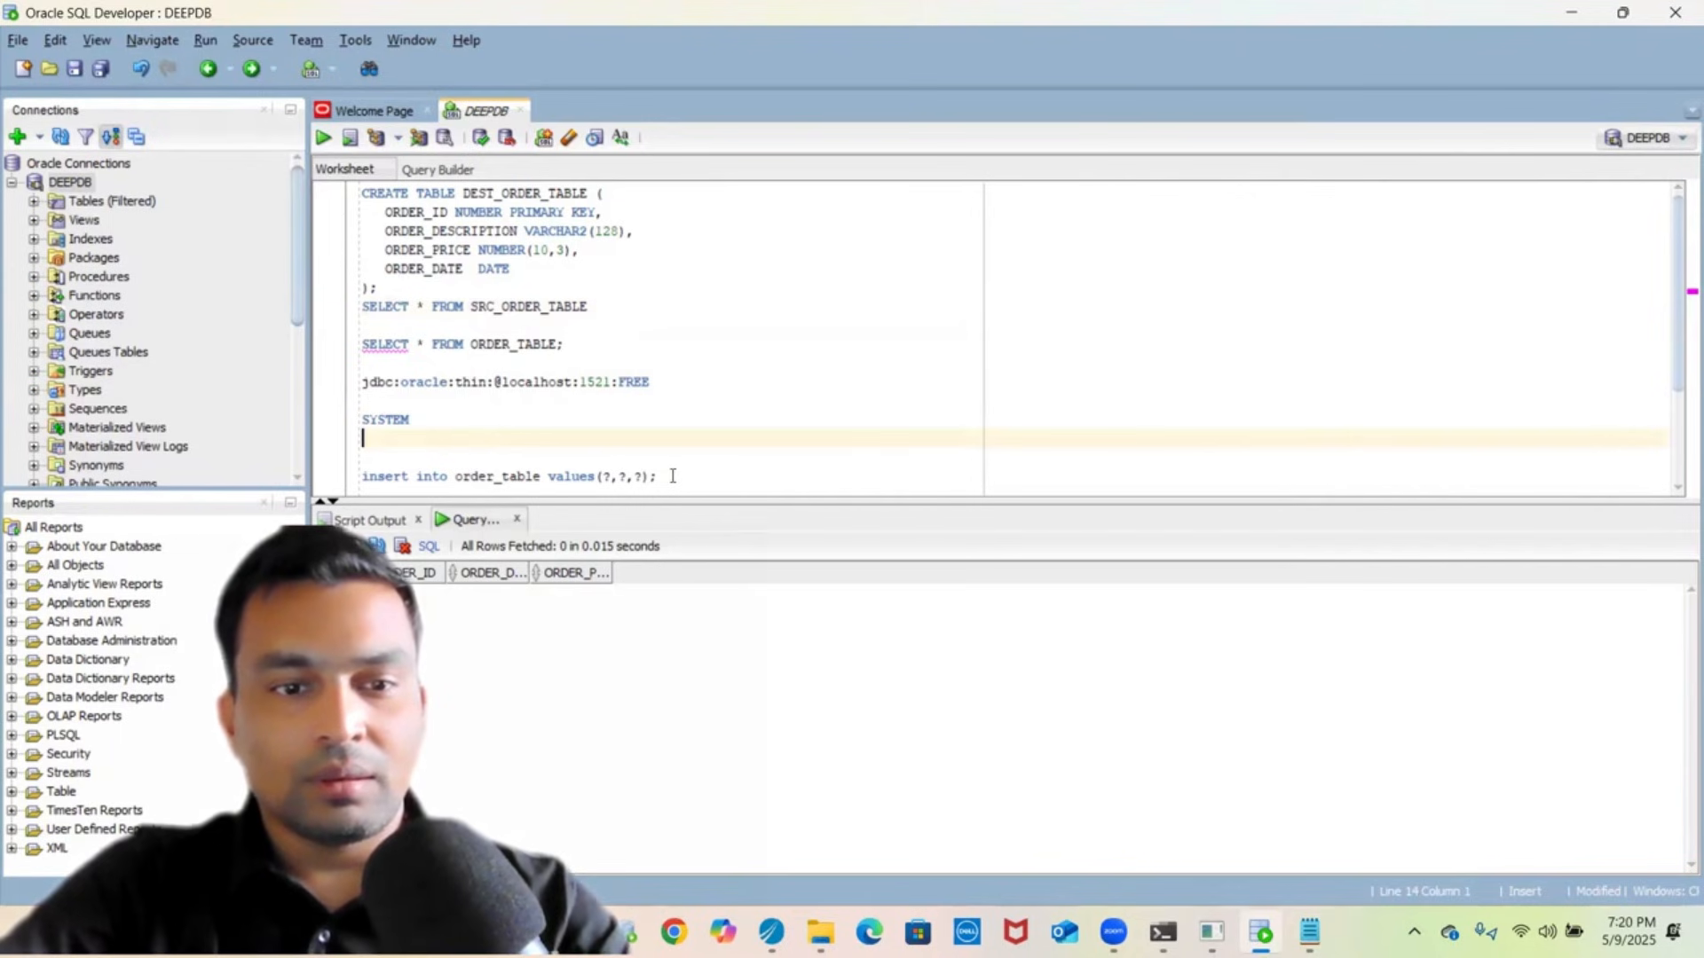
- Paste, run and commit the INSERT statements for orders 168–182
key(ctrl+v)
key(shift+Up)
key(shift+Up)
key(shift+Up)
key(shift+Up)
key(shift+Up)
key(shift+Up)
key(shift+Up)
key(shift+Up)
key(shift+Up)
key(shift+Up)
key(shift+Up)
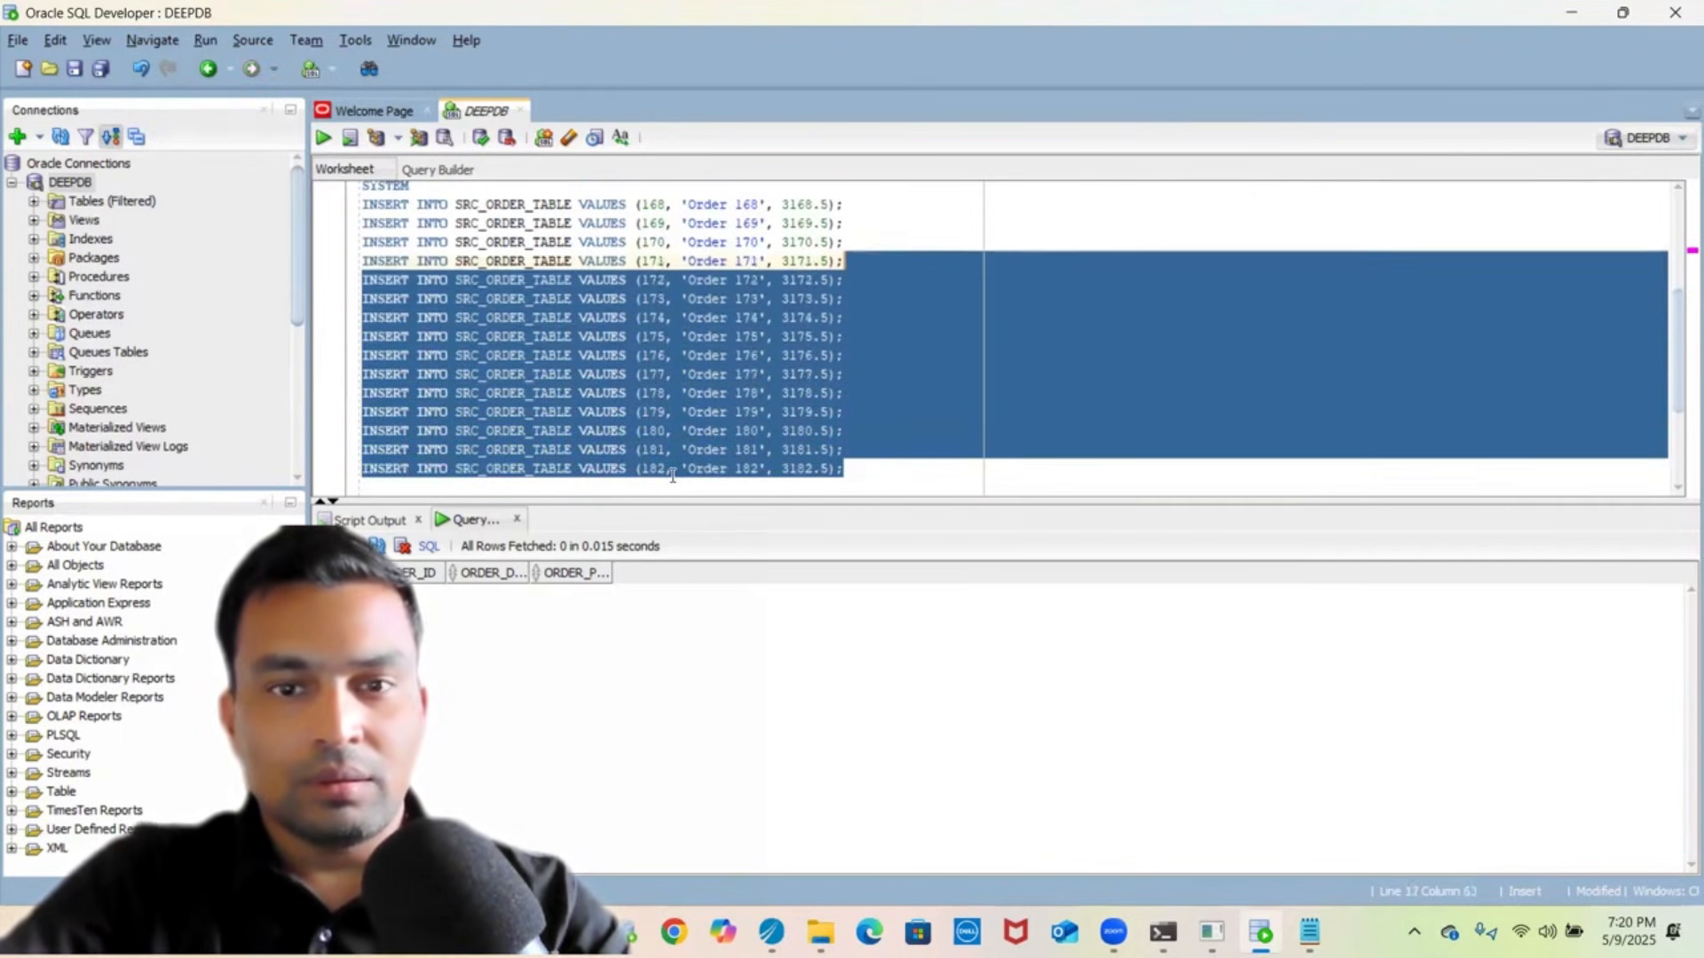
key(shift+Up)
key(shift+Up)
key(shift+Up)
key(shift+Up)
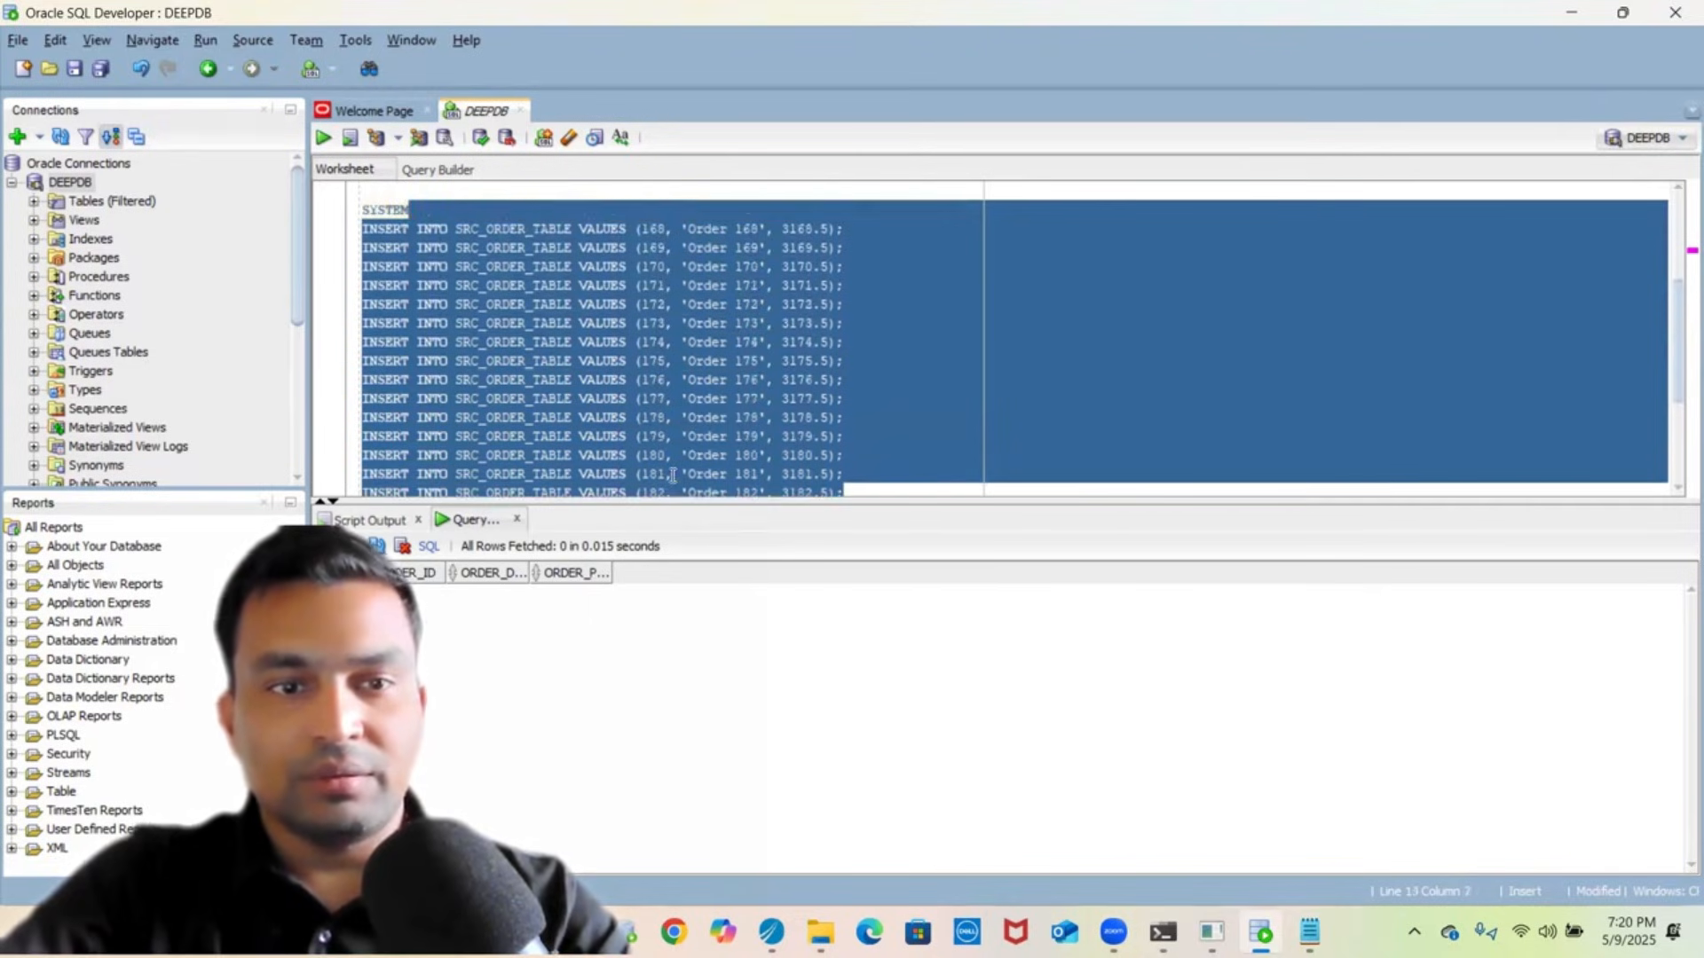
key(shift+Right)
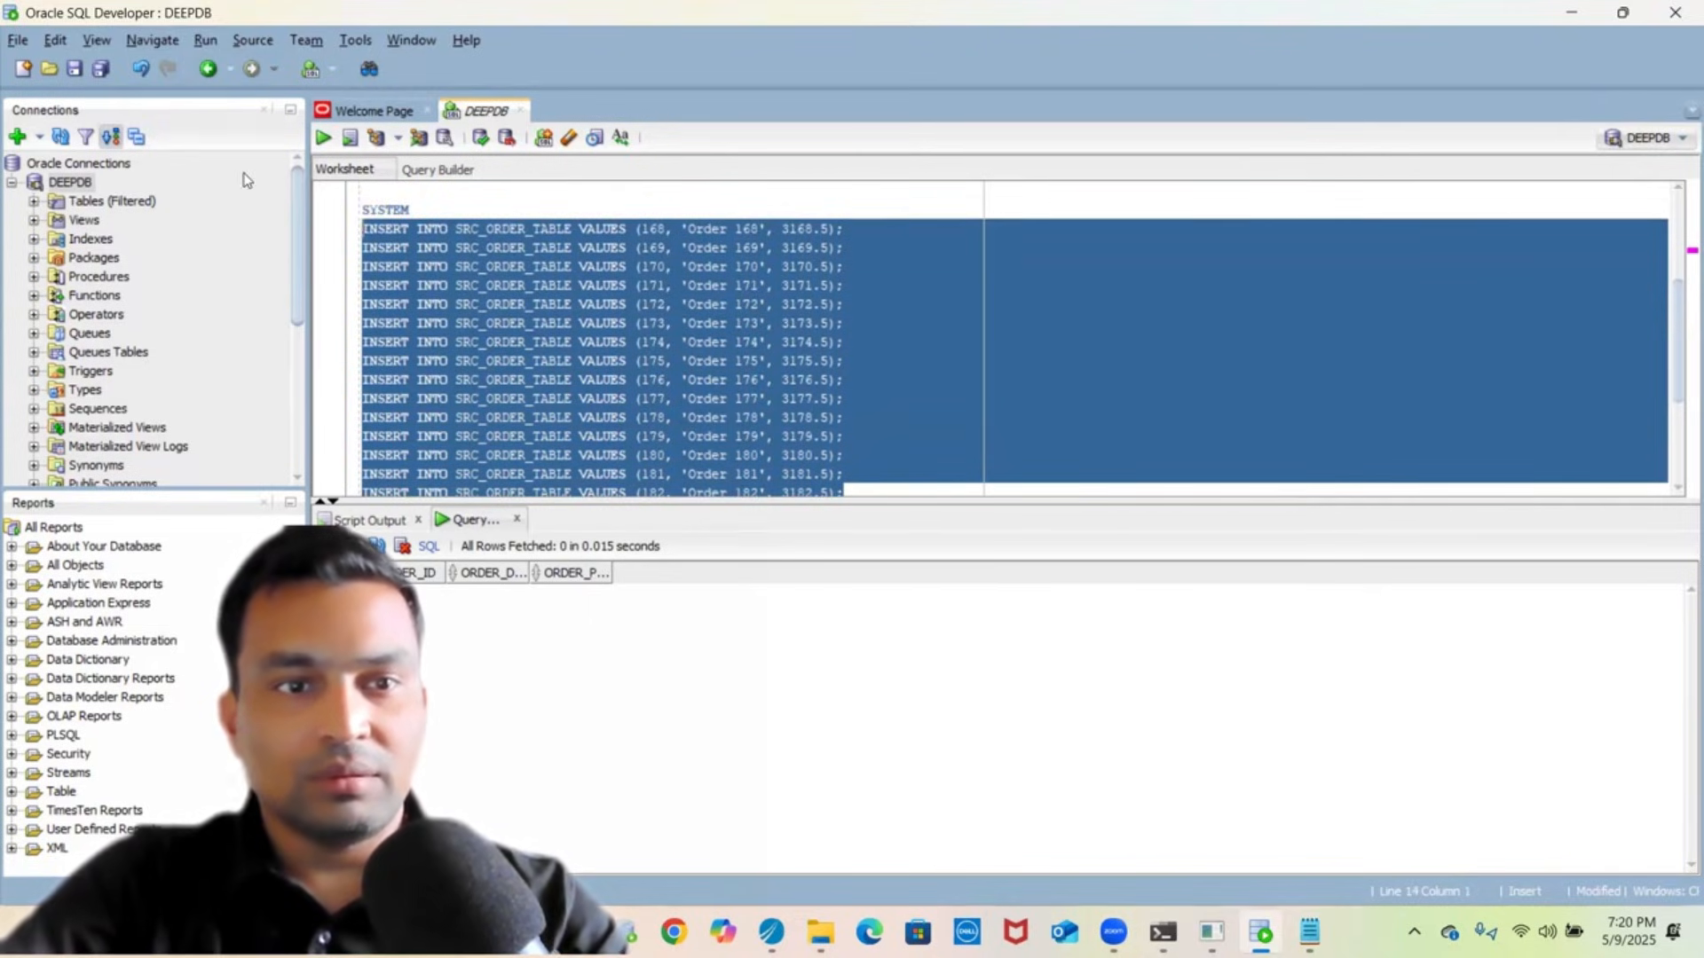
click(323, 138)
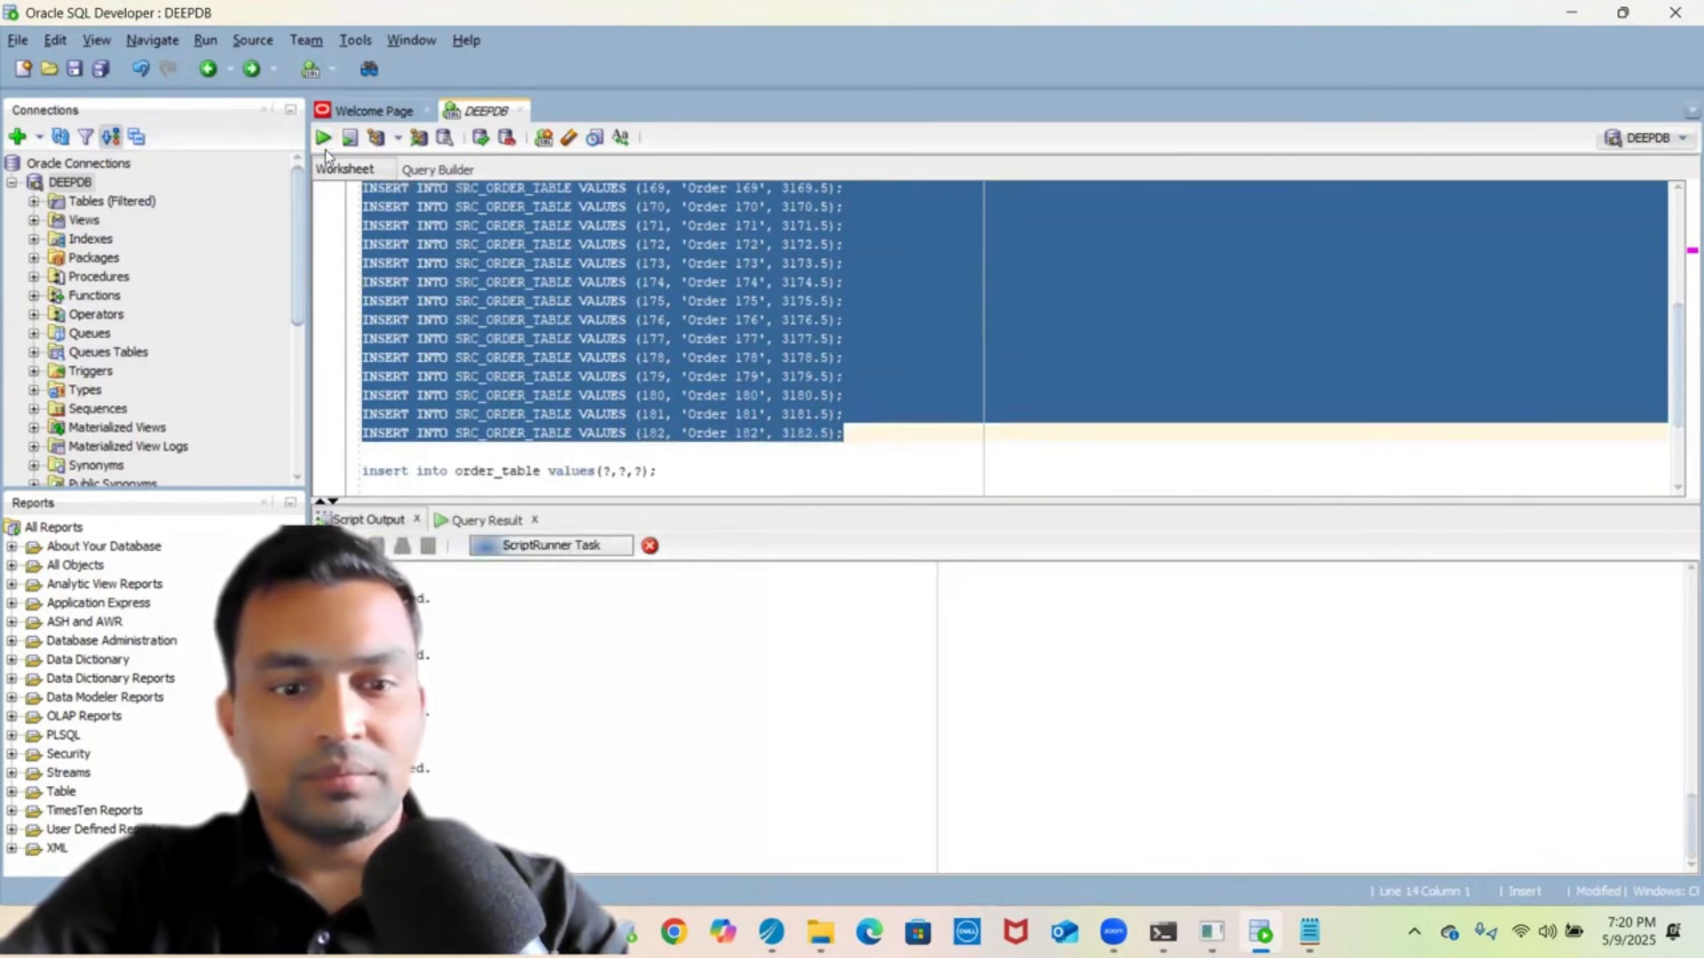
click(482, 137)
- End the SRC_ORDER_TABLE query with ';' and run it, listing all 15 rows
scroll(490, 302, up, 3)
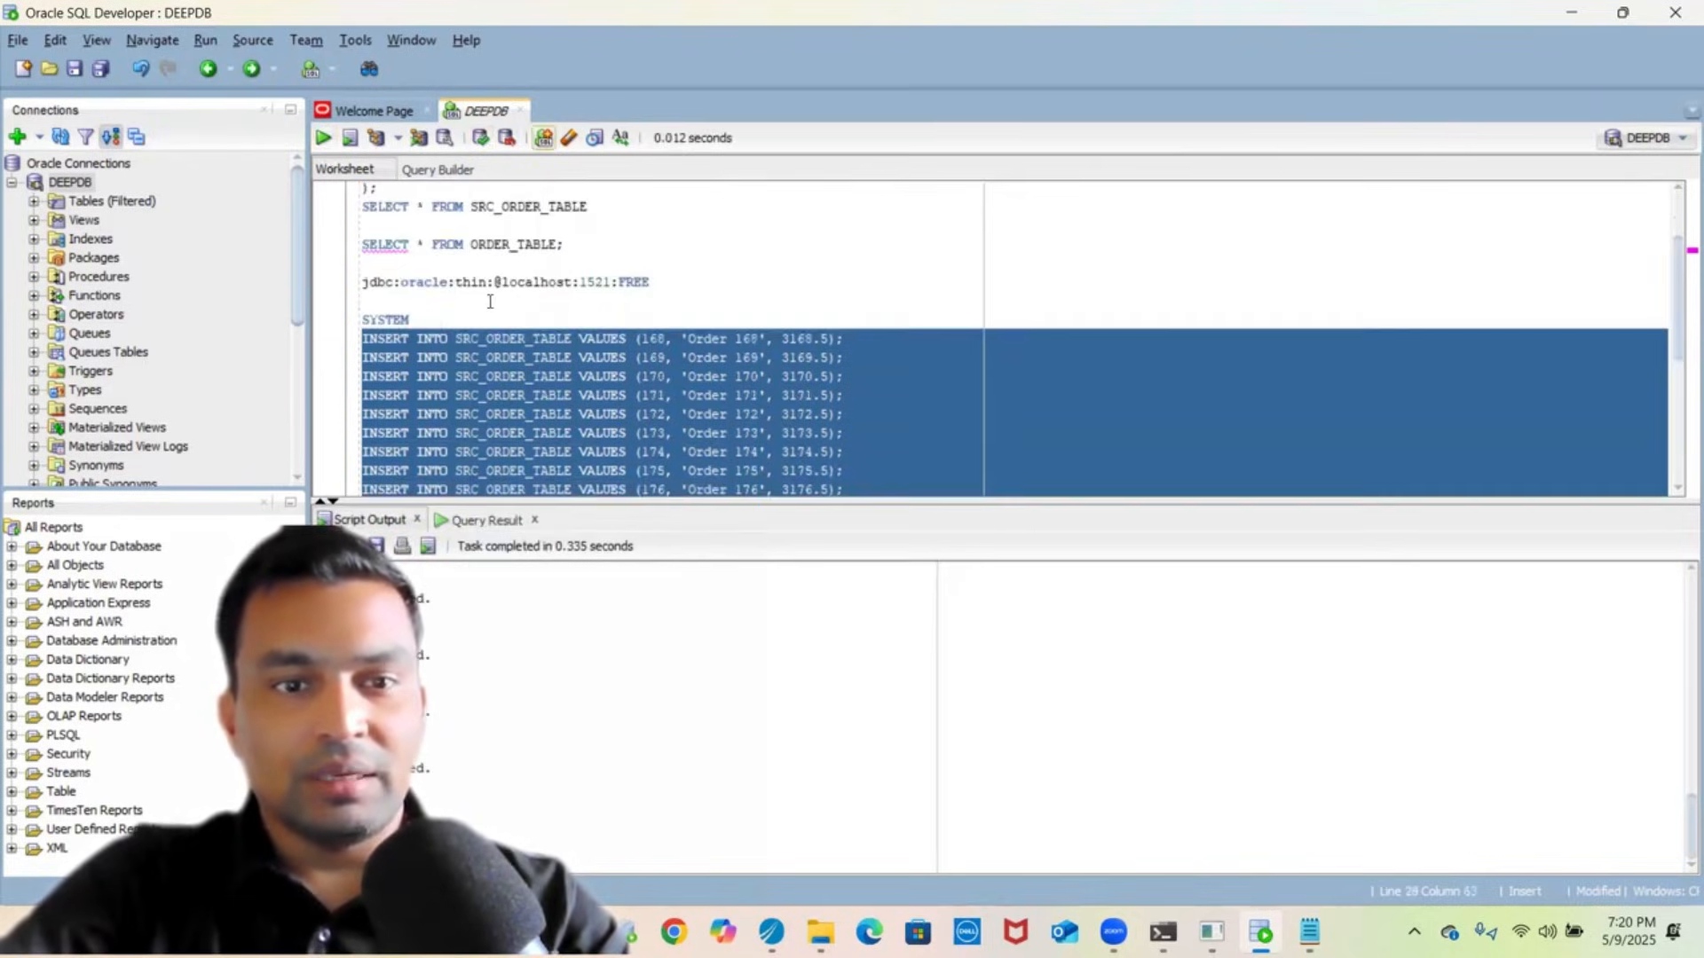
click(611, 194)
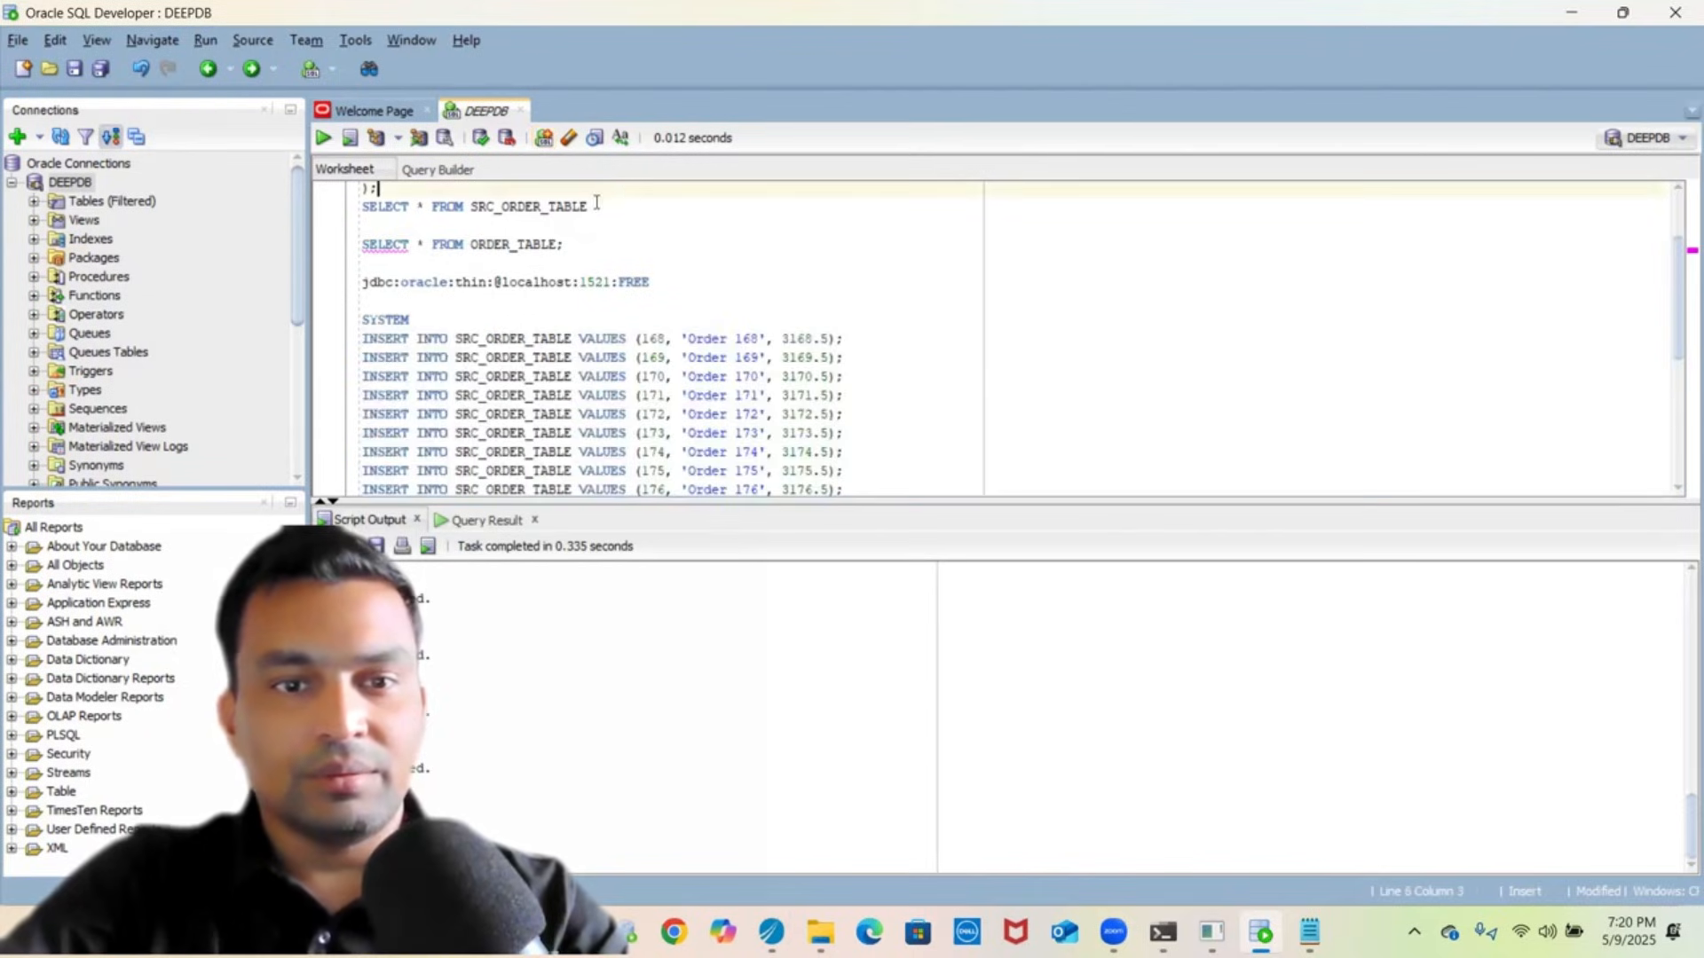
click(595, 205)
text(;)
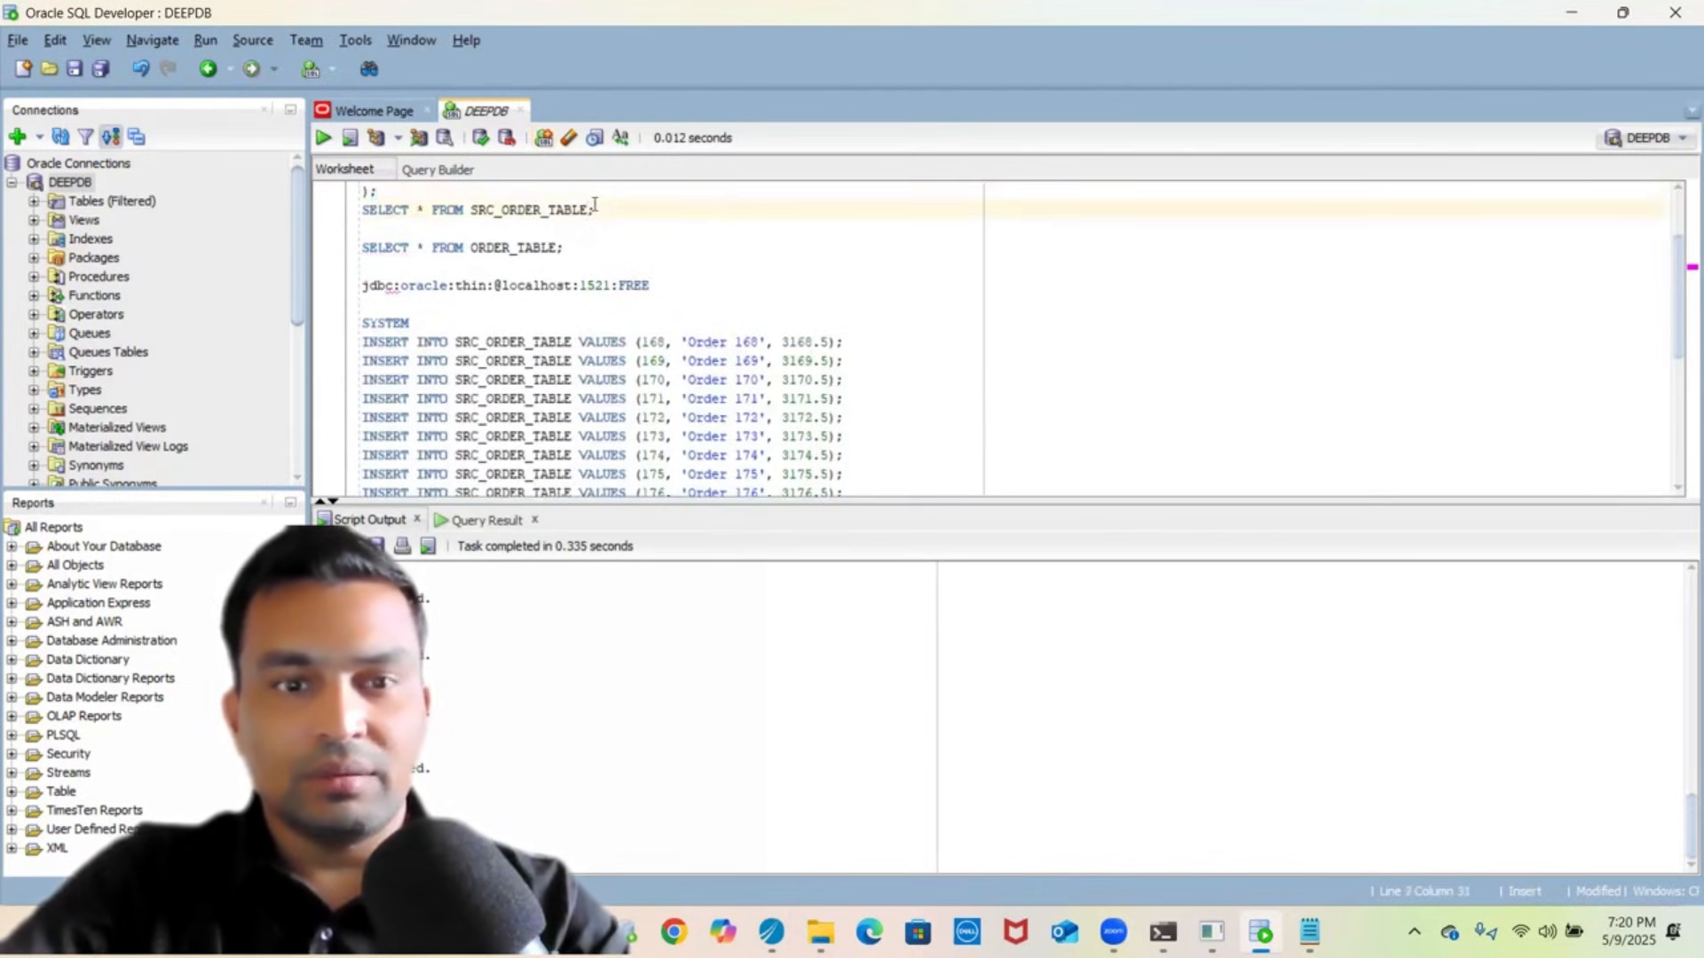
key(shift+Up)
key(shift+Down)
key(shift+Up)
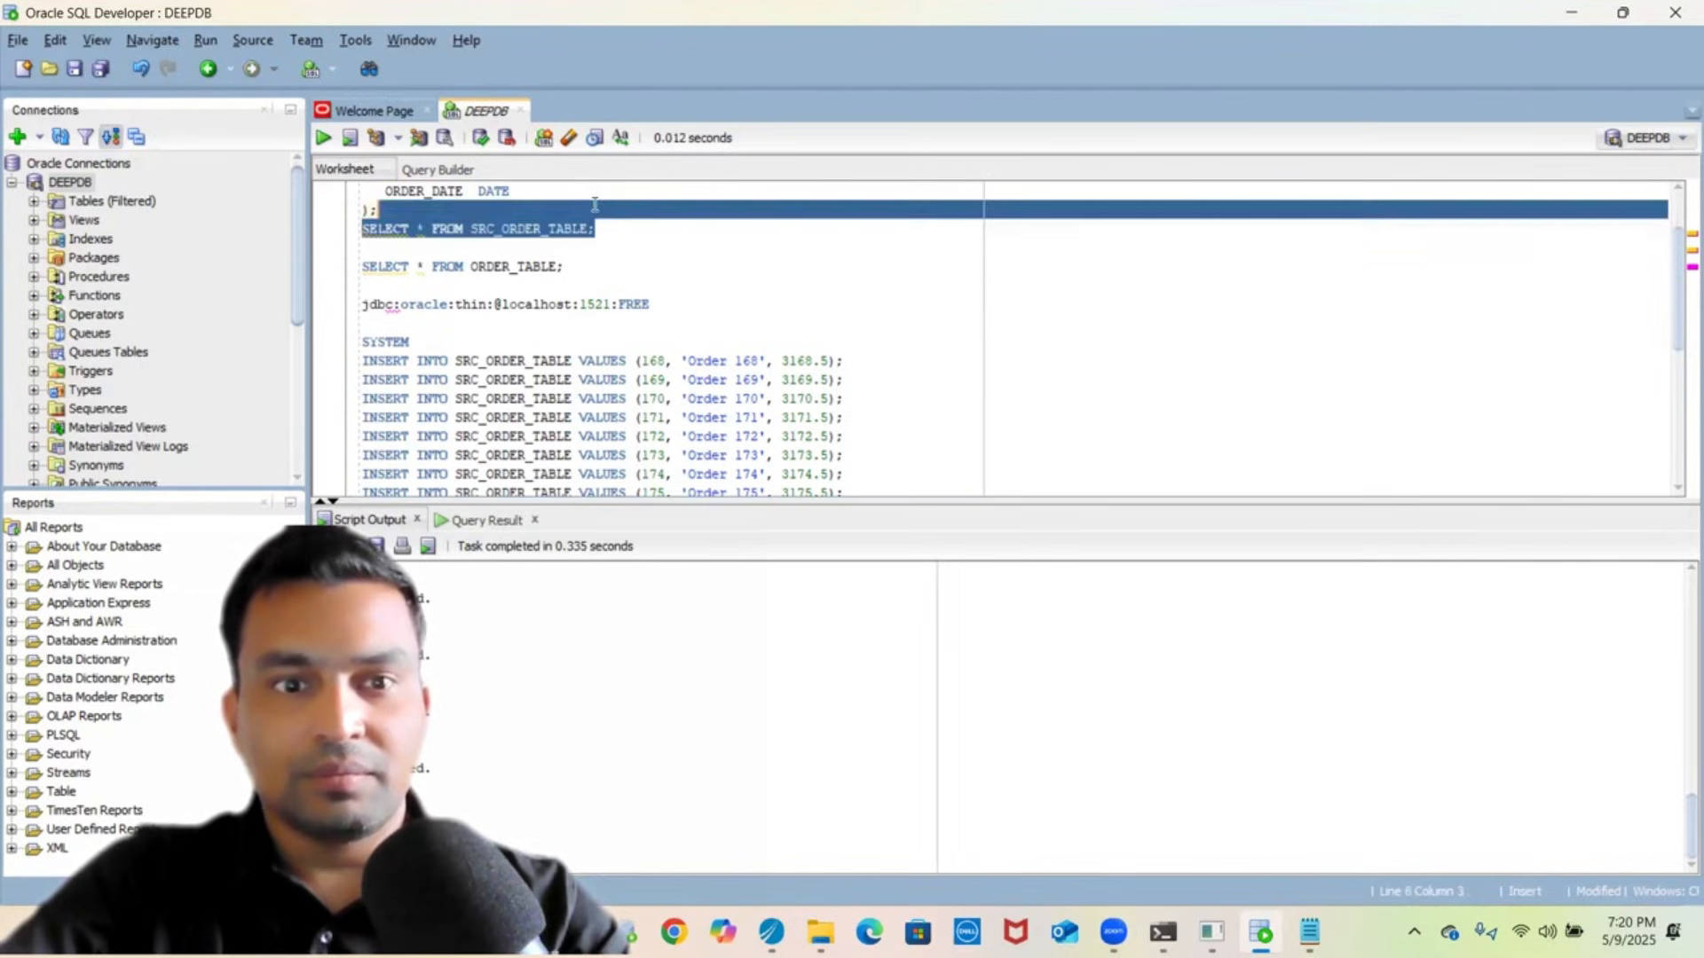
click(321, 138)
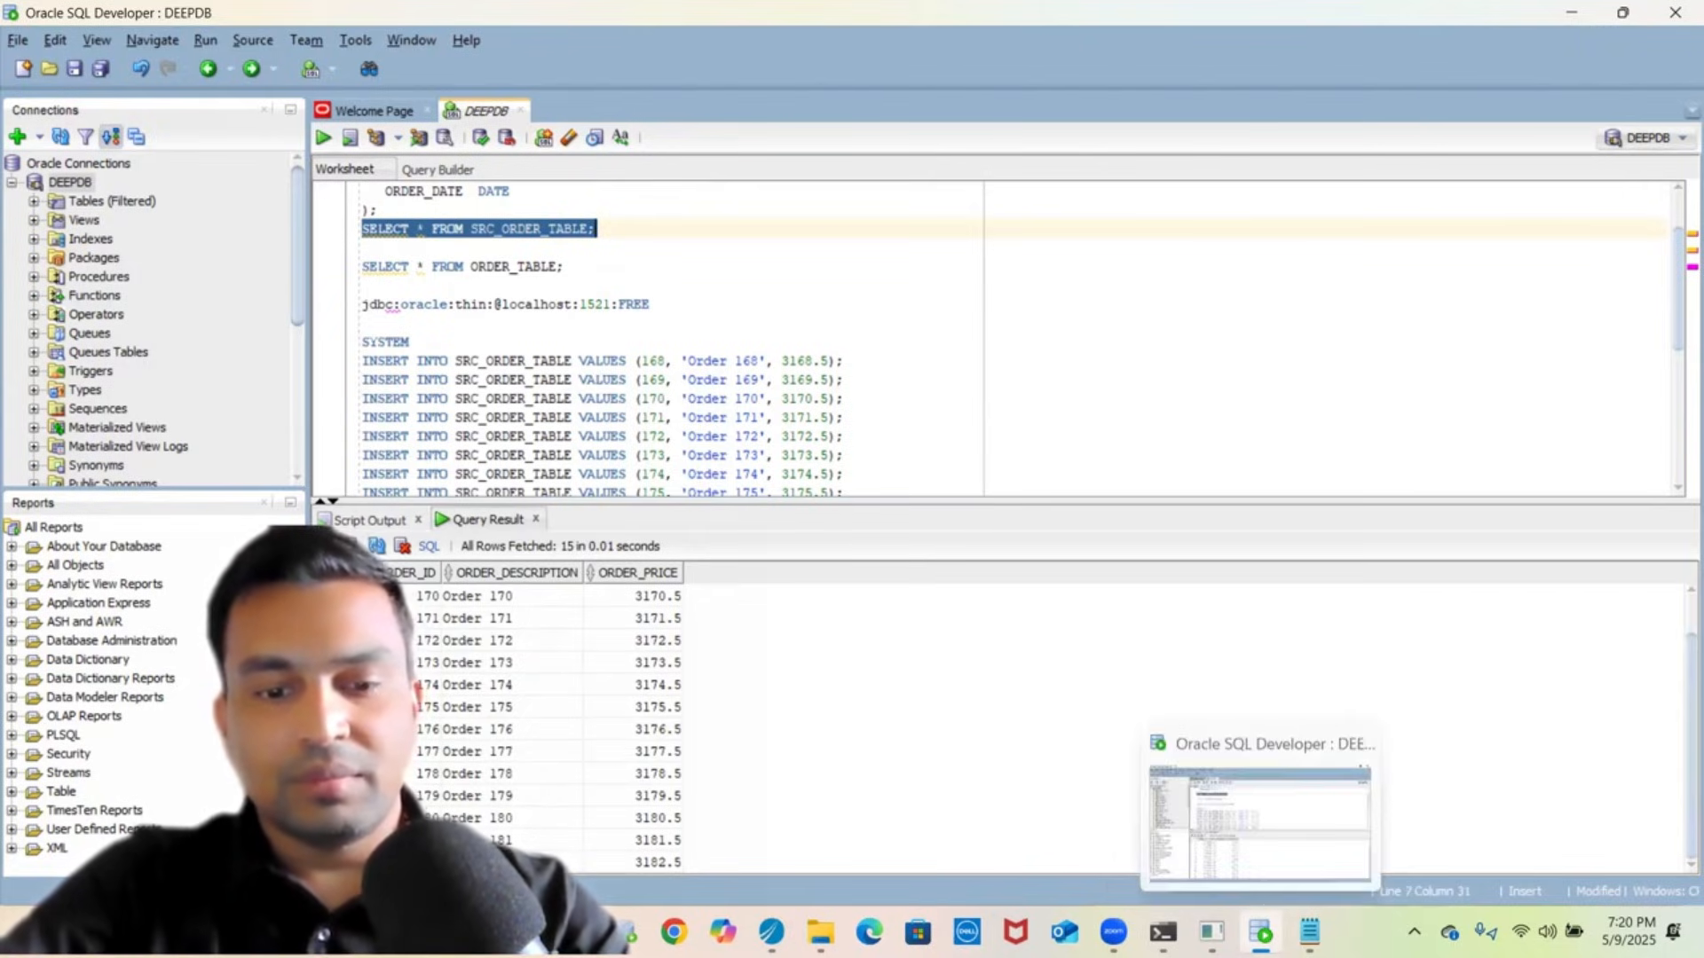
- Back in TIBCO Designer, start a new test job of processInSubsets from the Tester
click(770, 930)
click(700, 789)
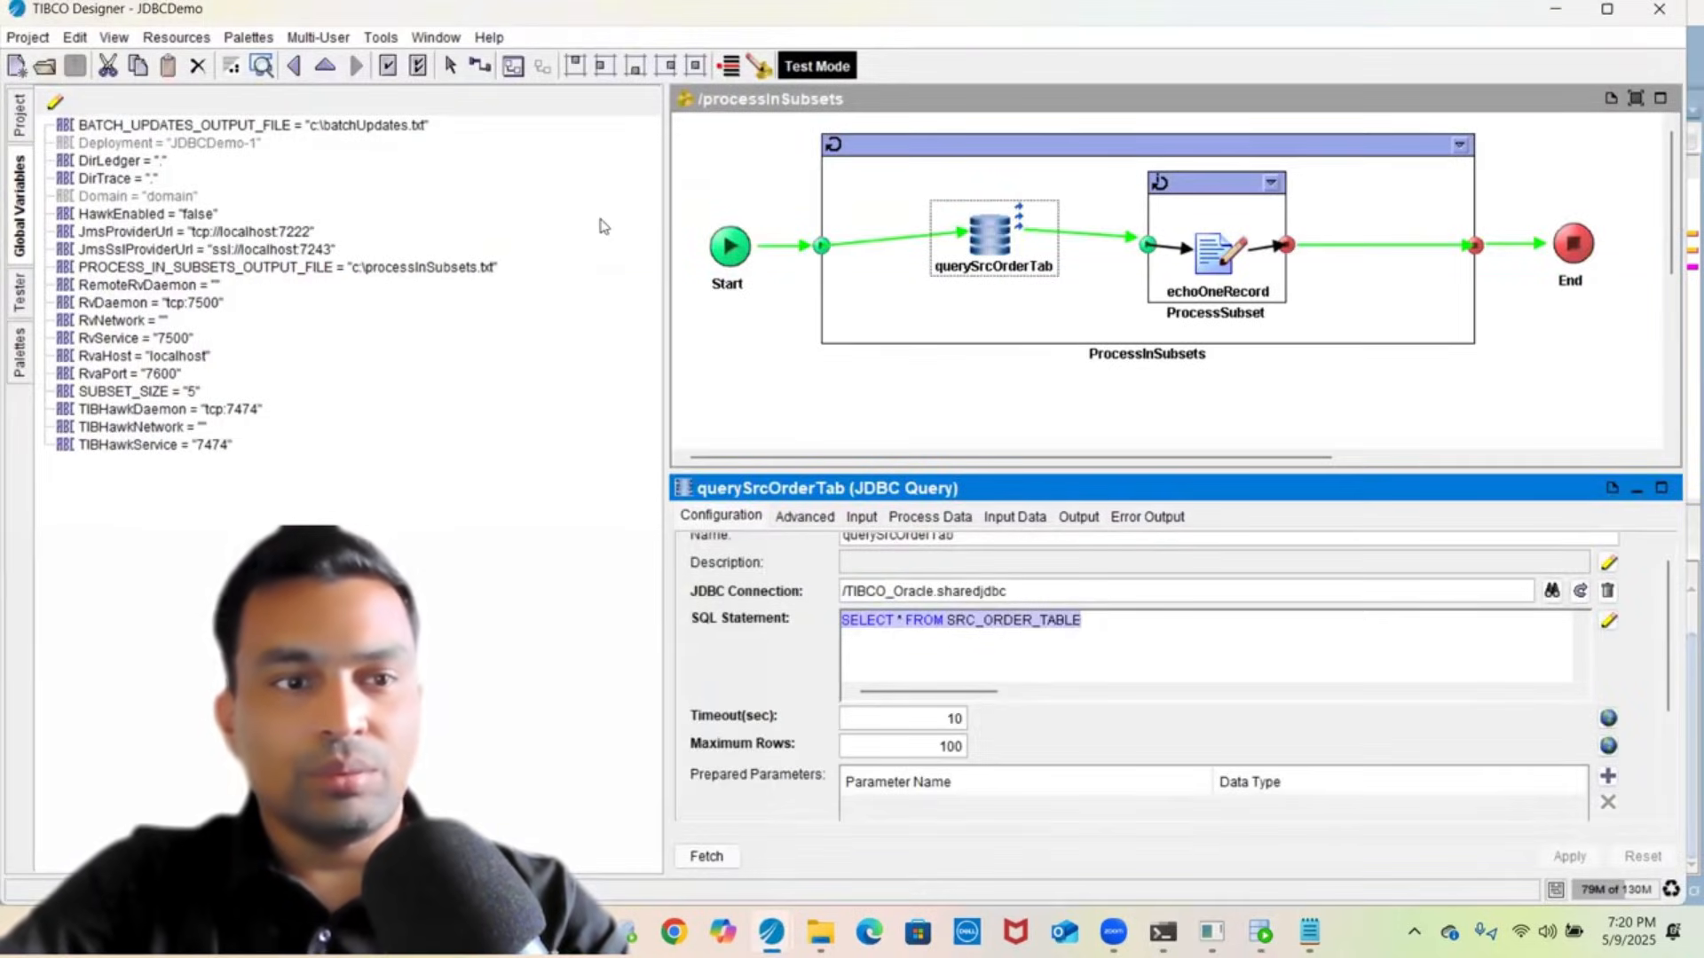
click(19, 298)
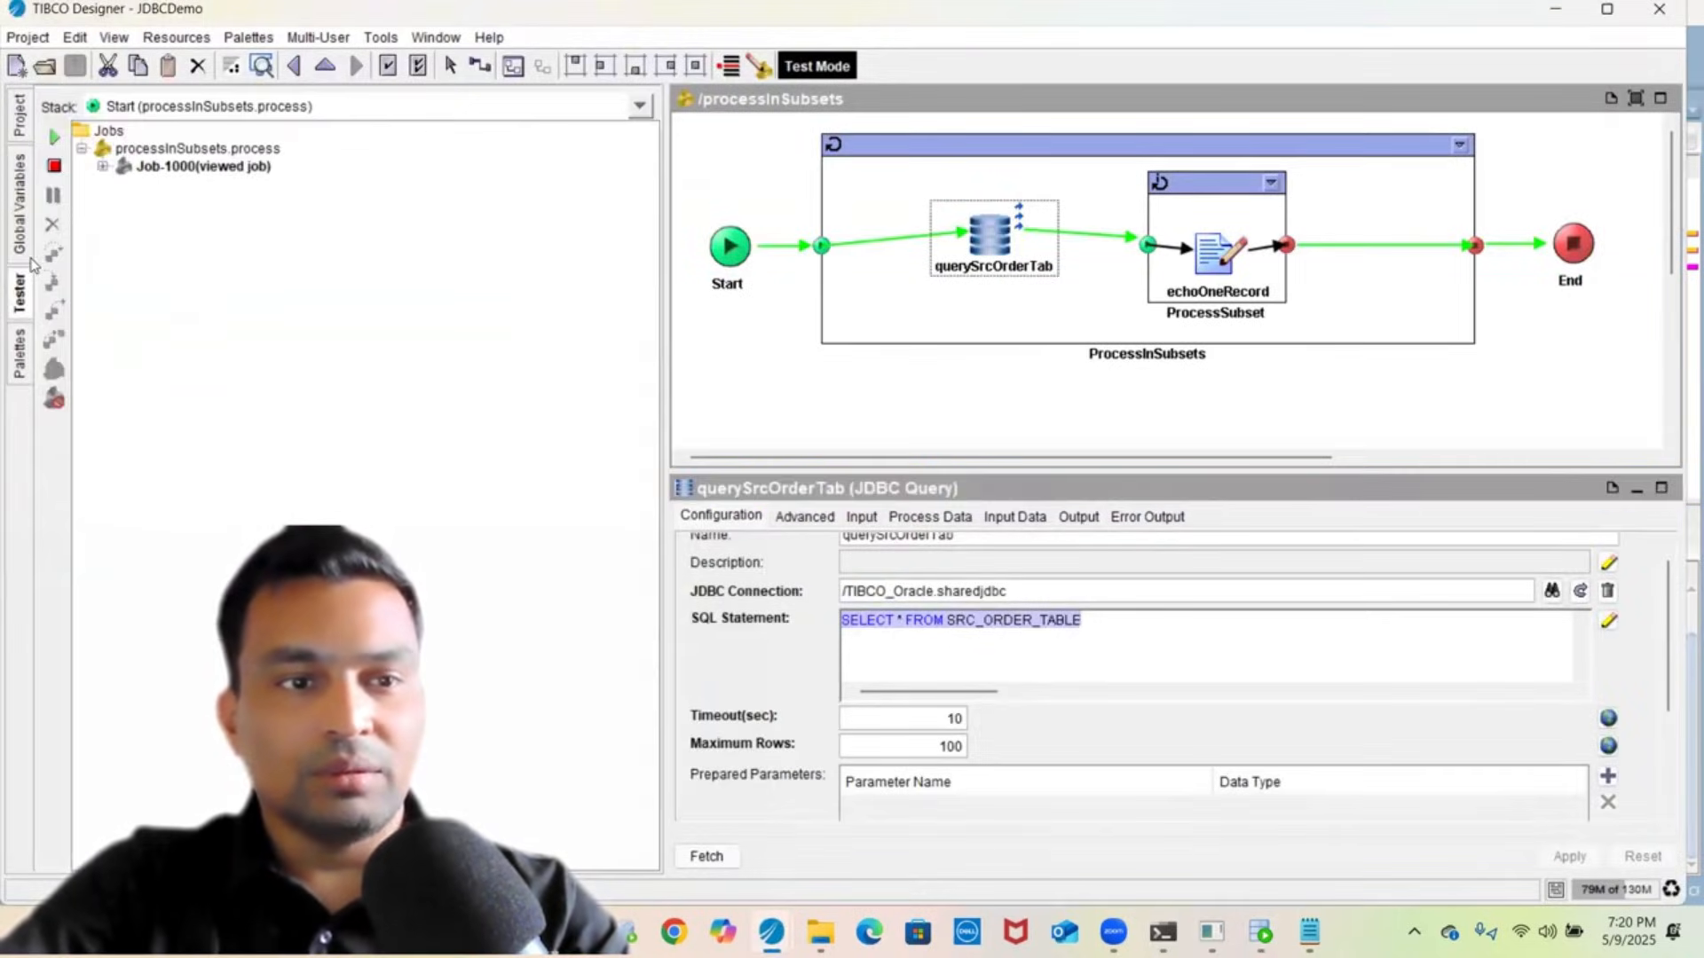
click(122, 152)
click(54, 370)
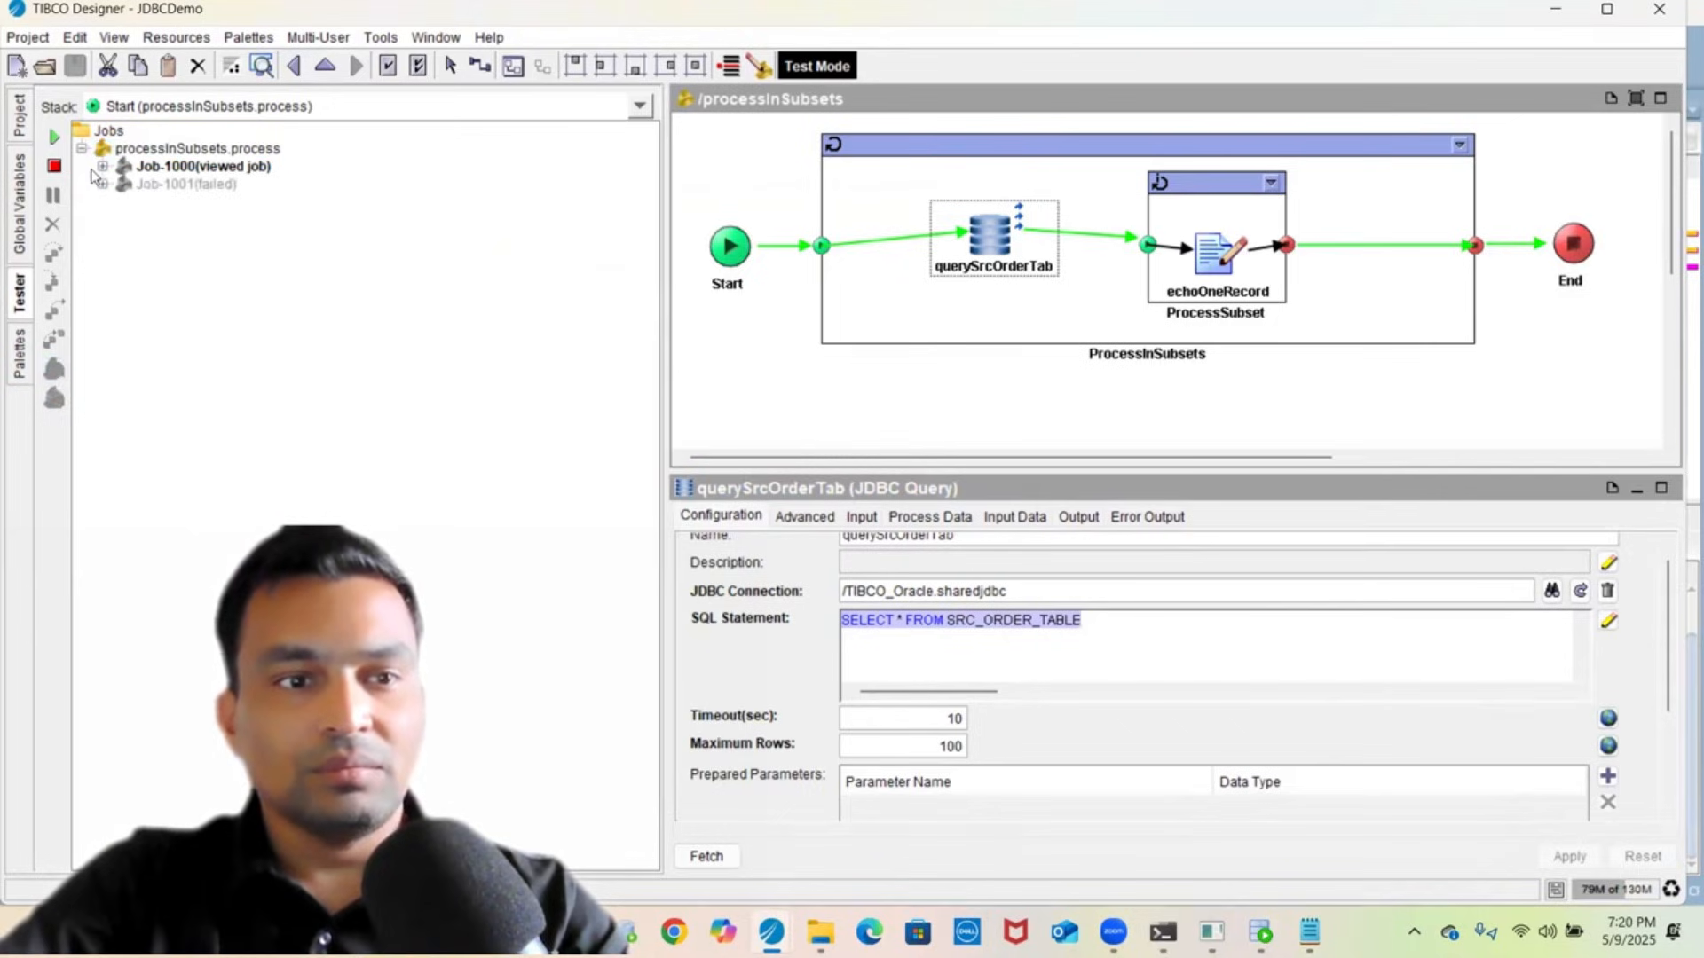
- Inspect Job-1001's echoOneRecord error: file c:\processInSubsets.txt not found
click(104, 185)
click(184, 203)
drag(670, 332, 276, 248)
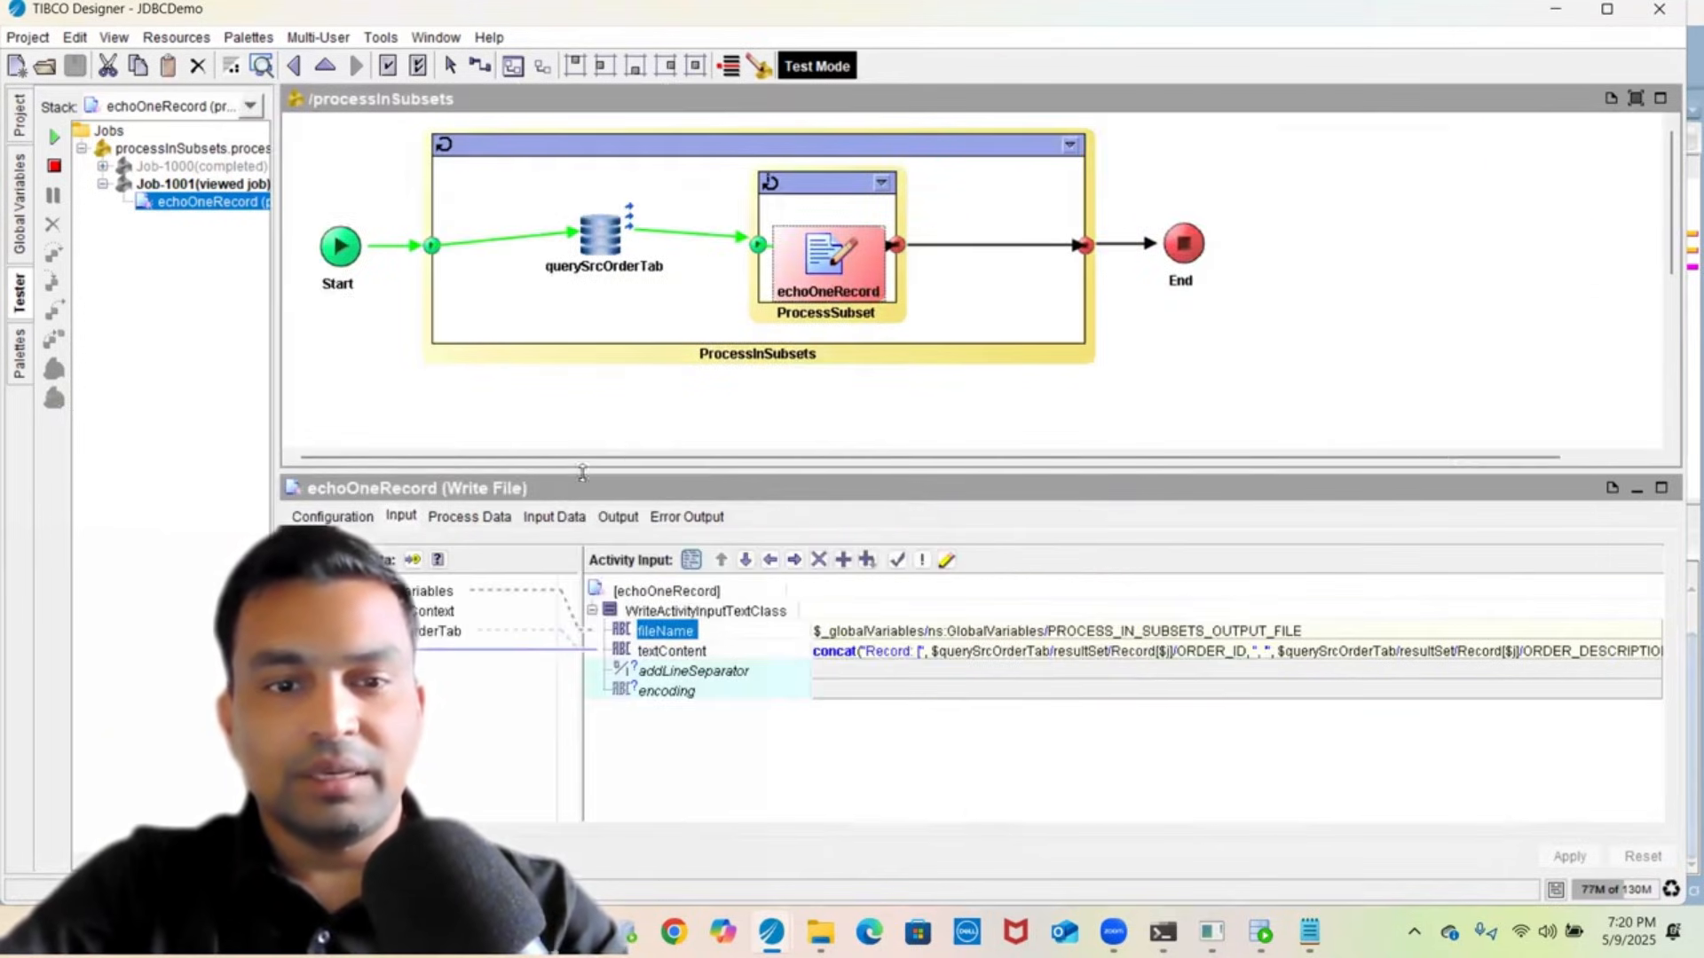
click(616, 516)
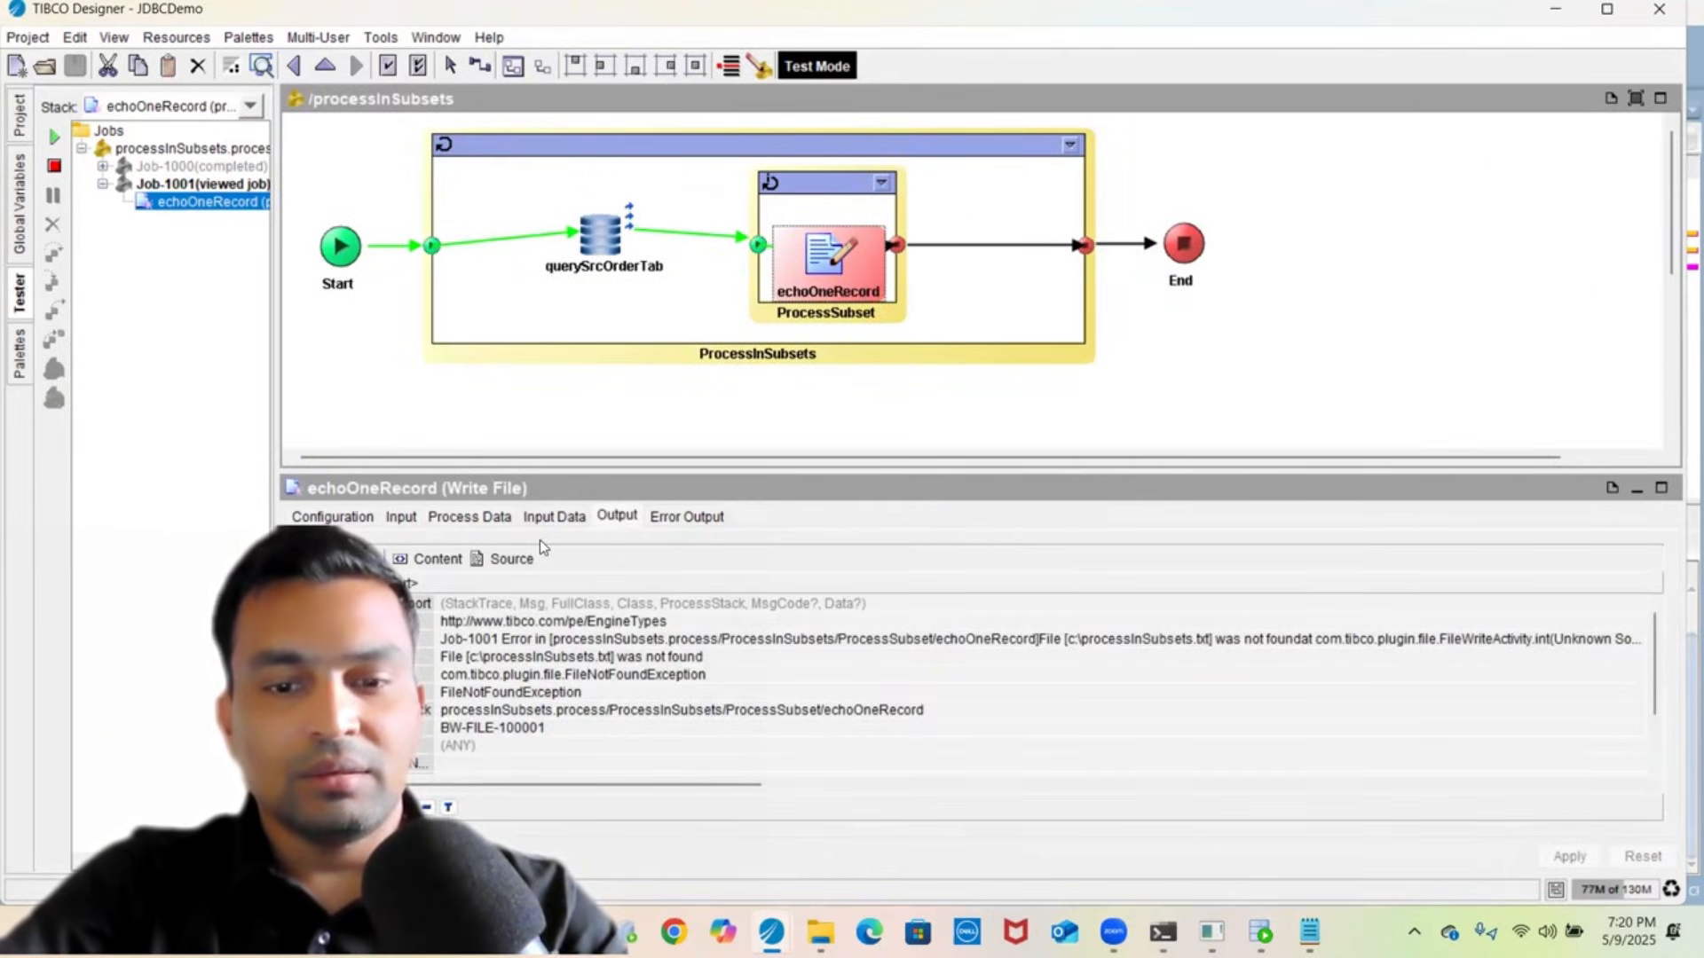
click(557, 518)
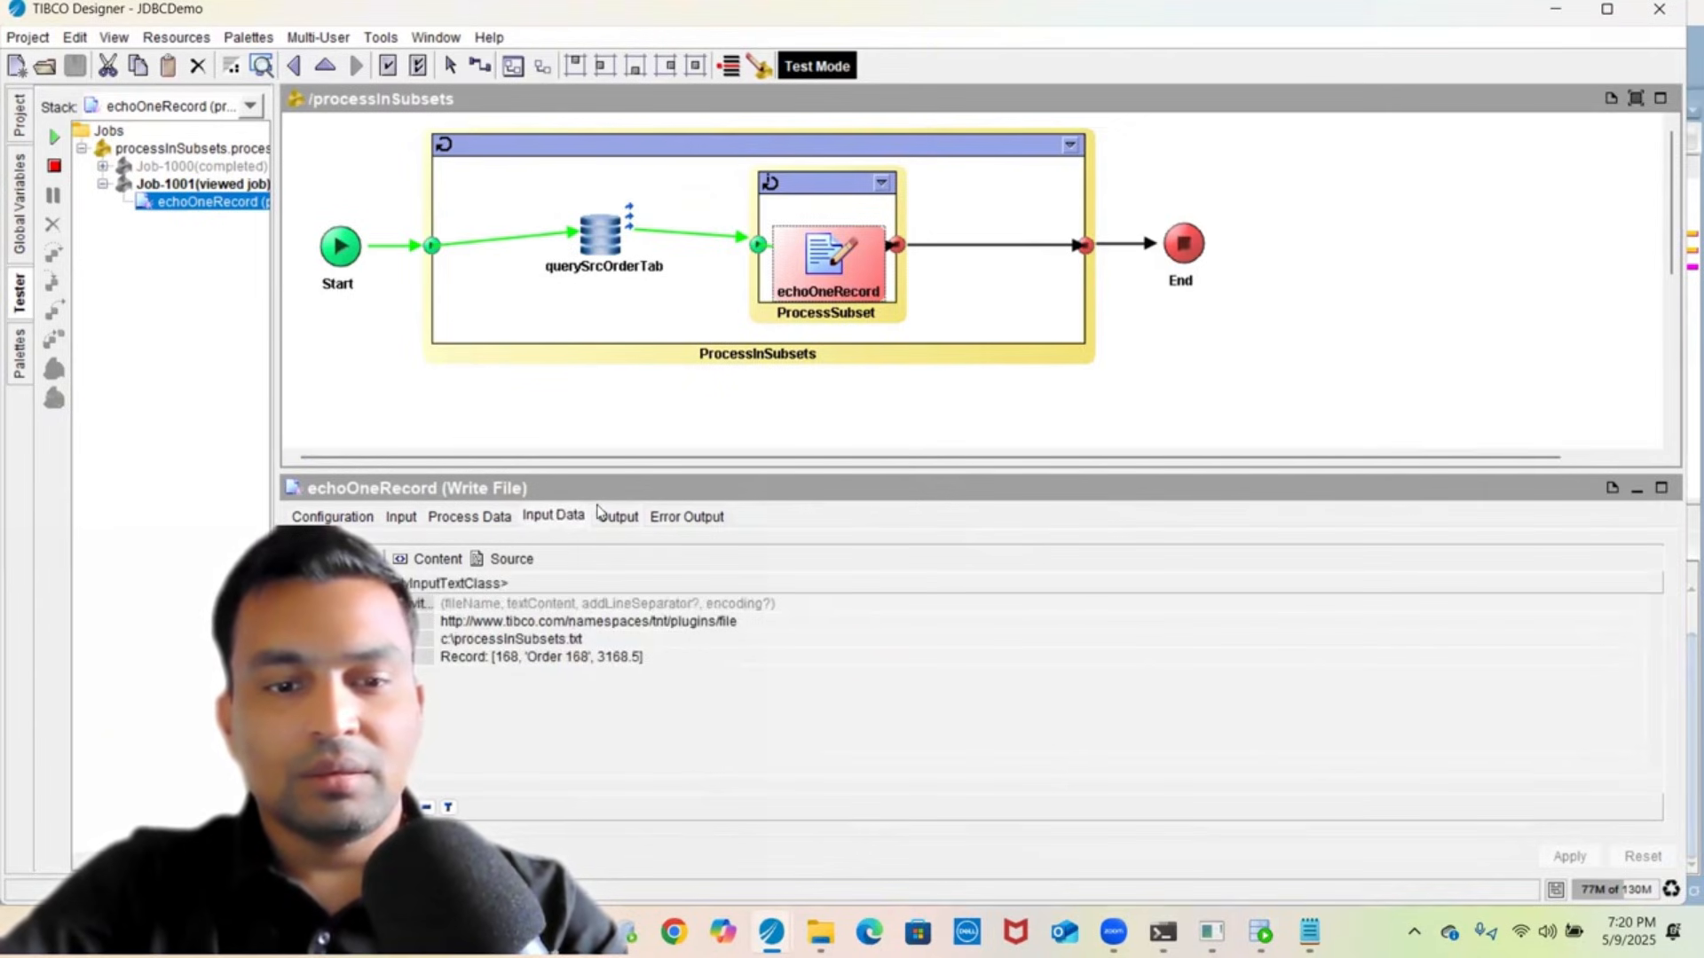
click(618, 516)
click(510, 558)
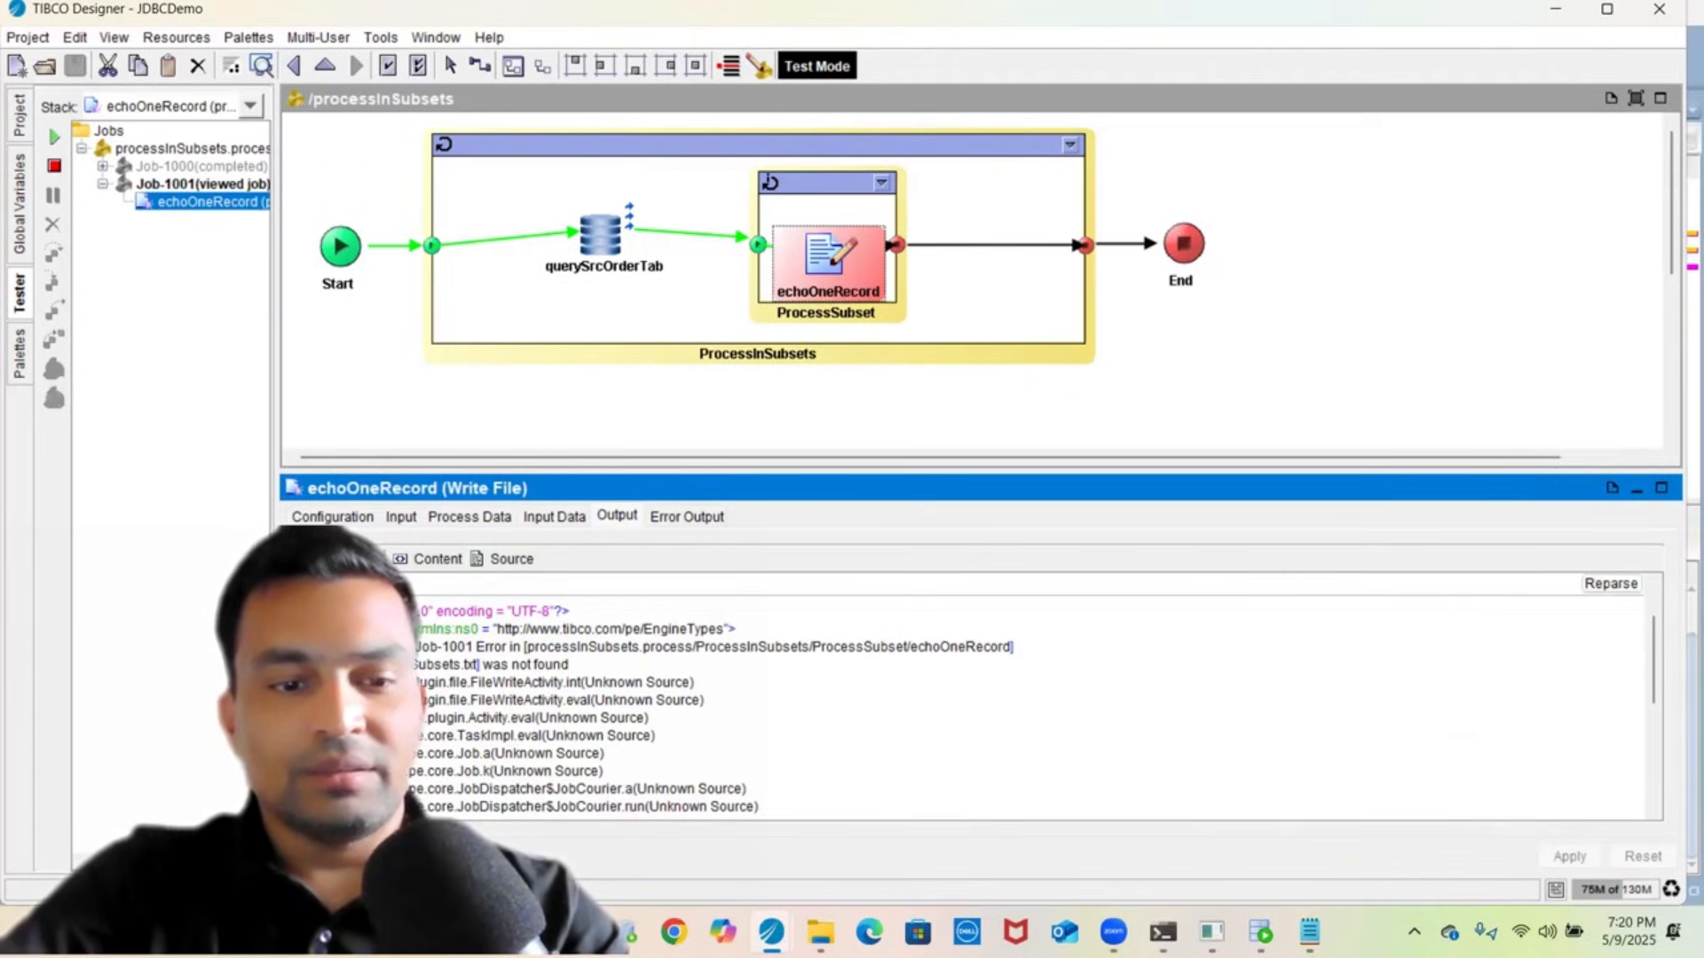
drag(417, 665, 569, 665)
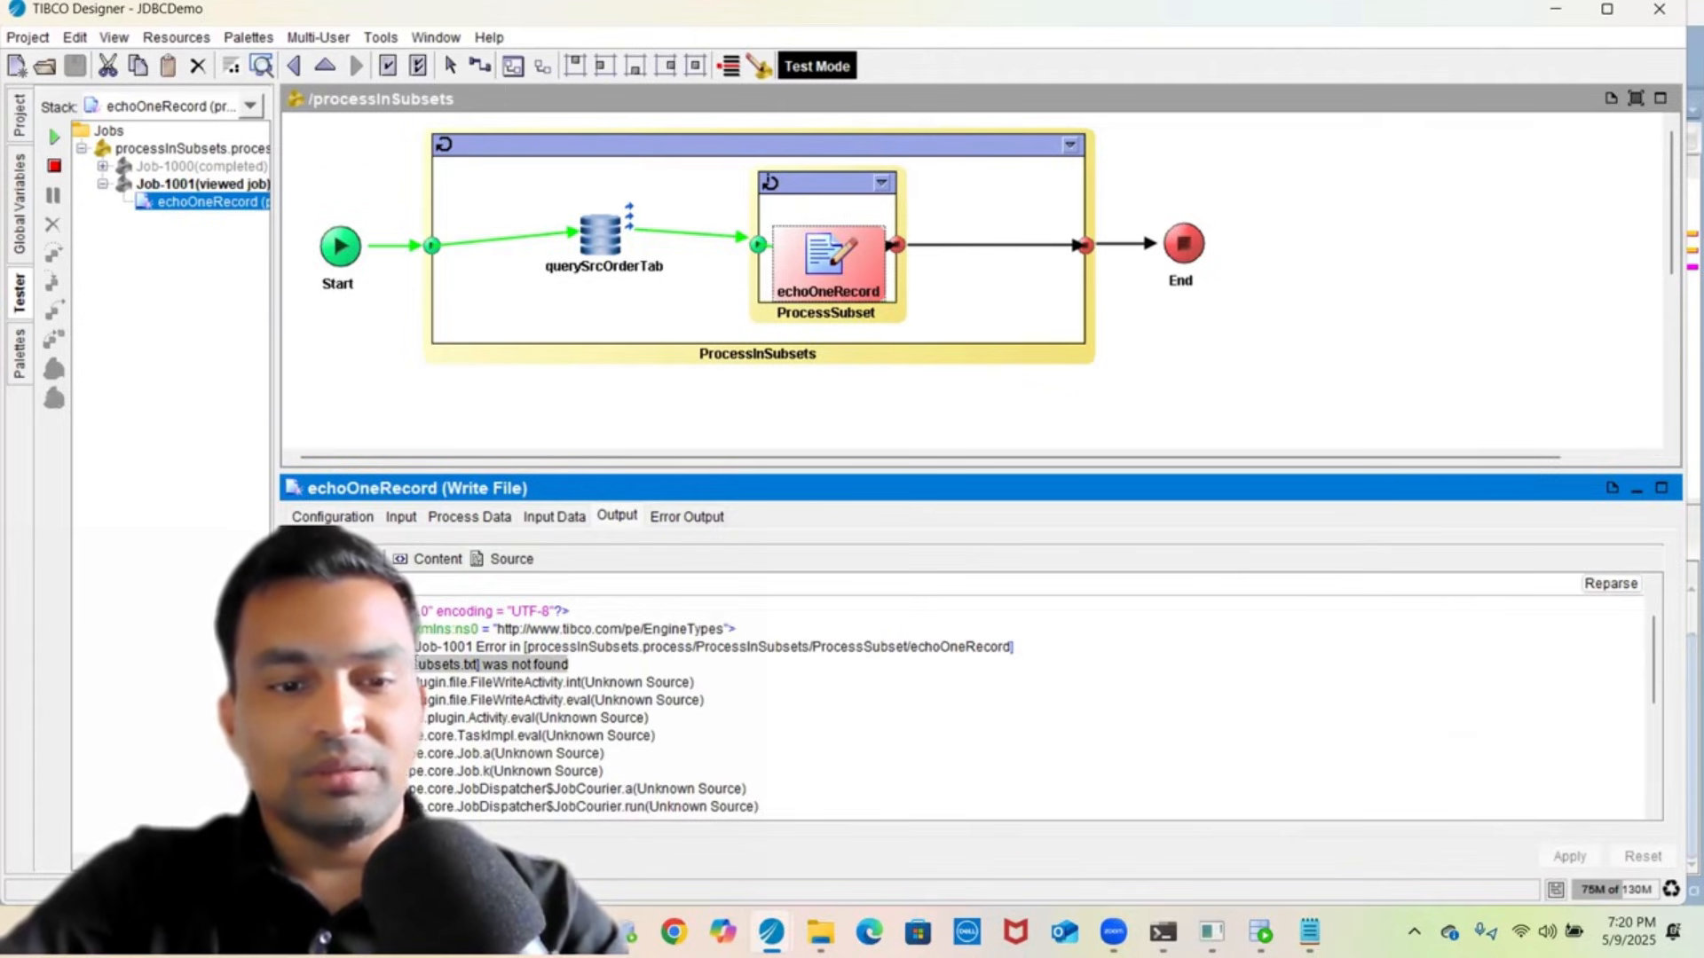
click(322, 515)
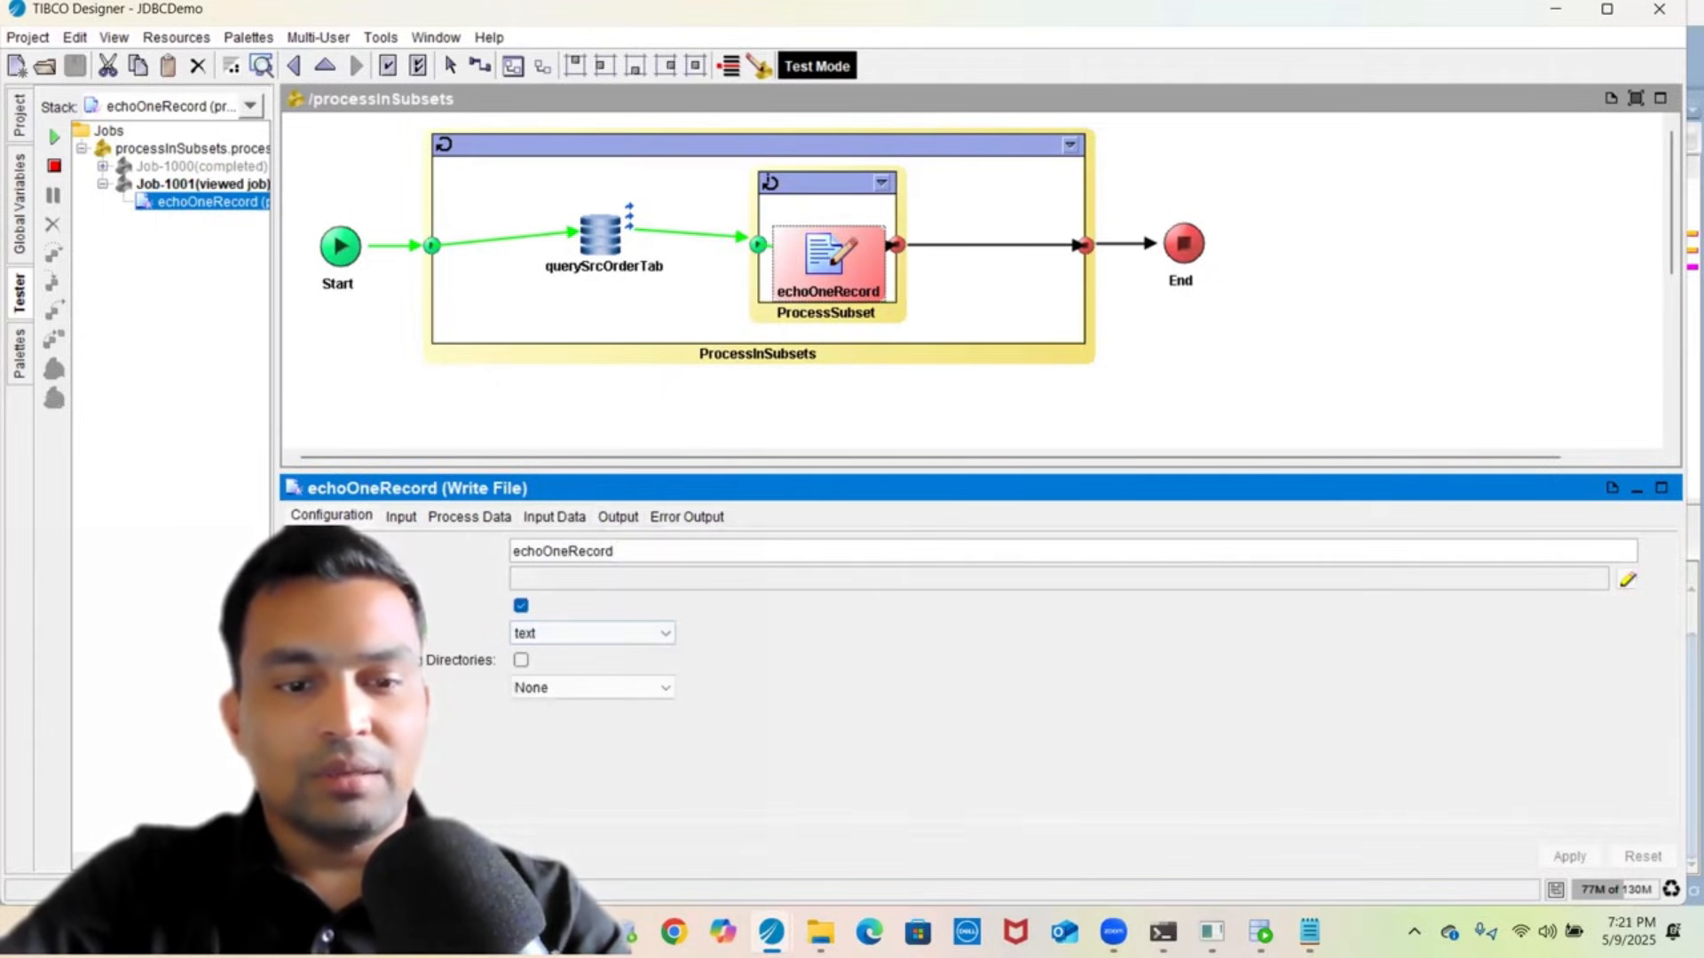
- Enable Create Non-Existing Directories on echoOneRecord, apply, and save the JDBCDemo project
click(521, 662)
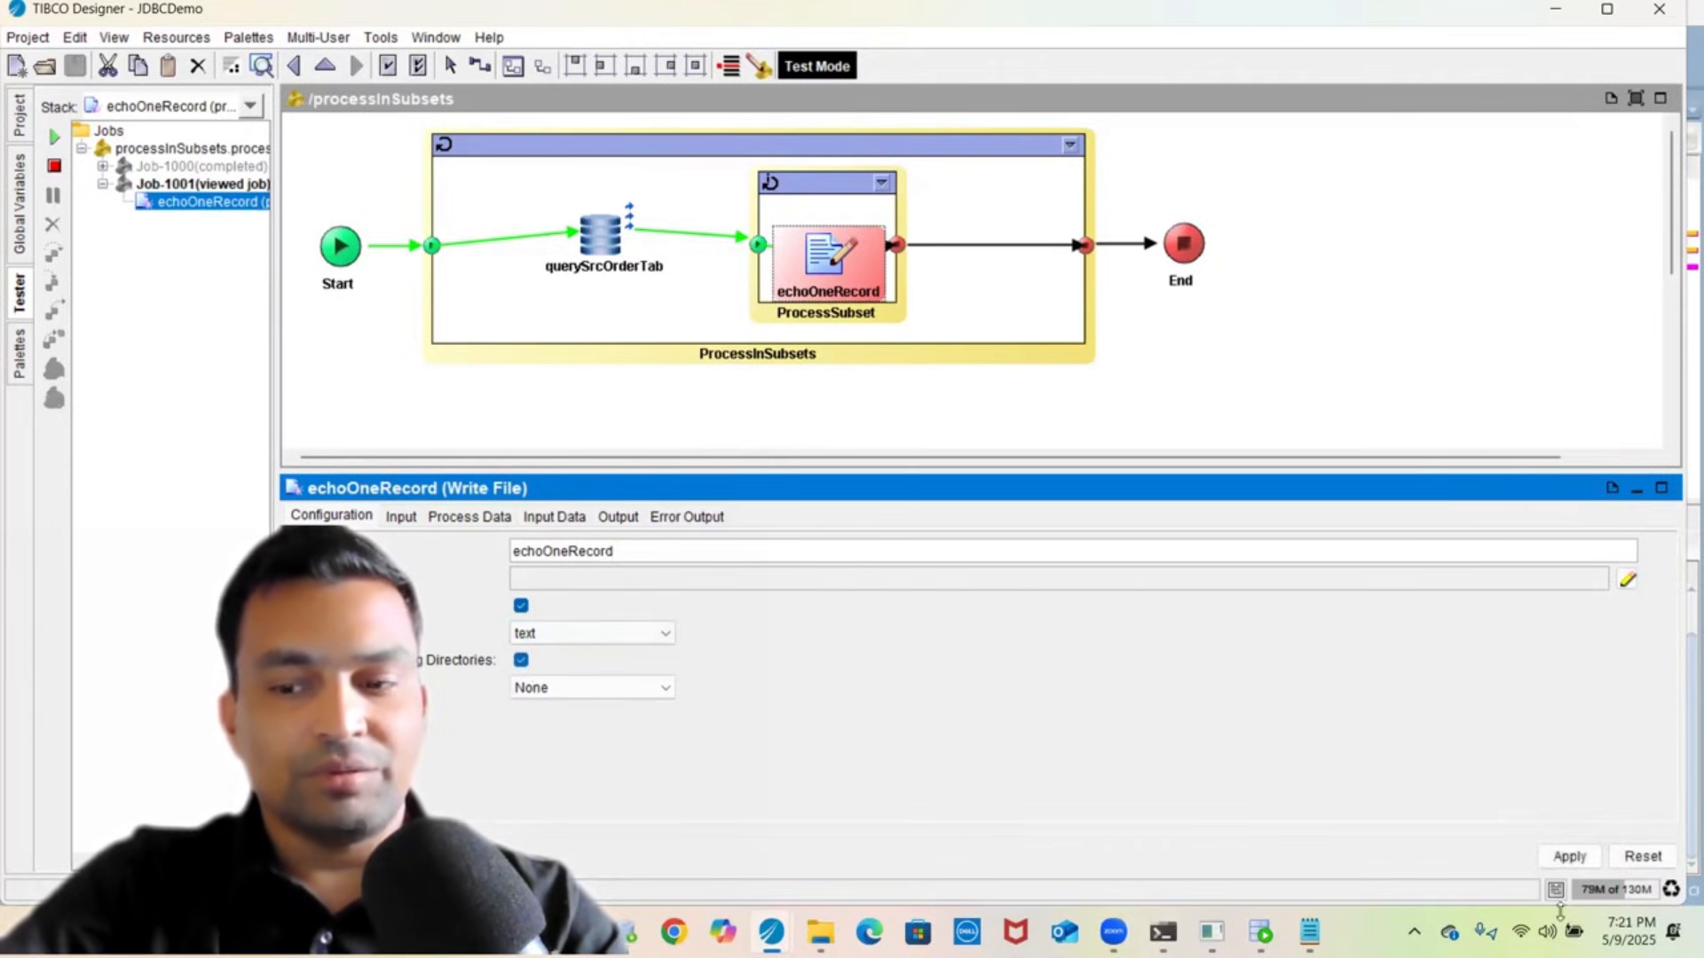
click(1569, 857)
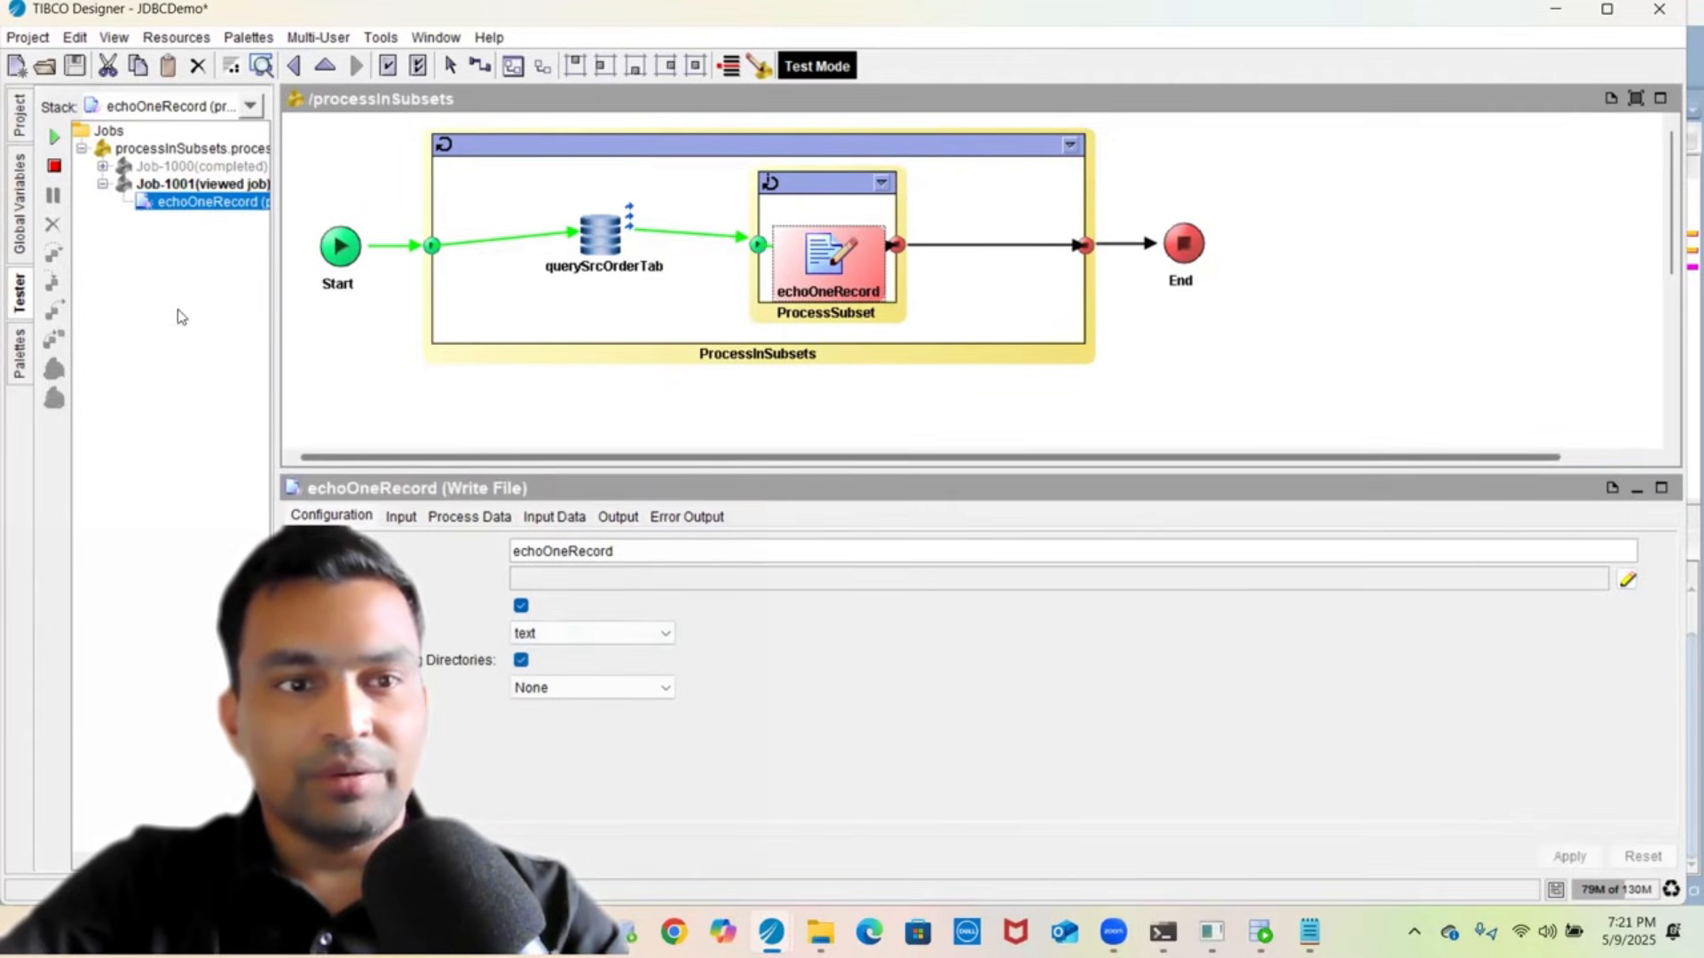
click(71, 65)
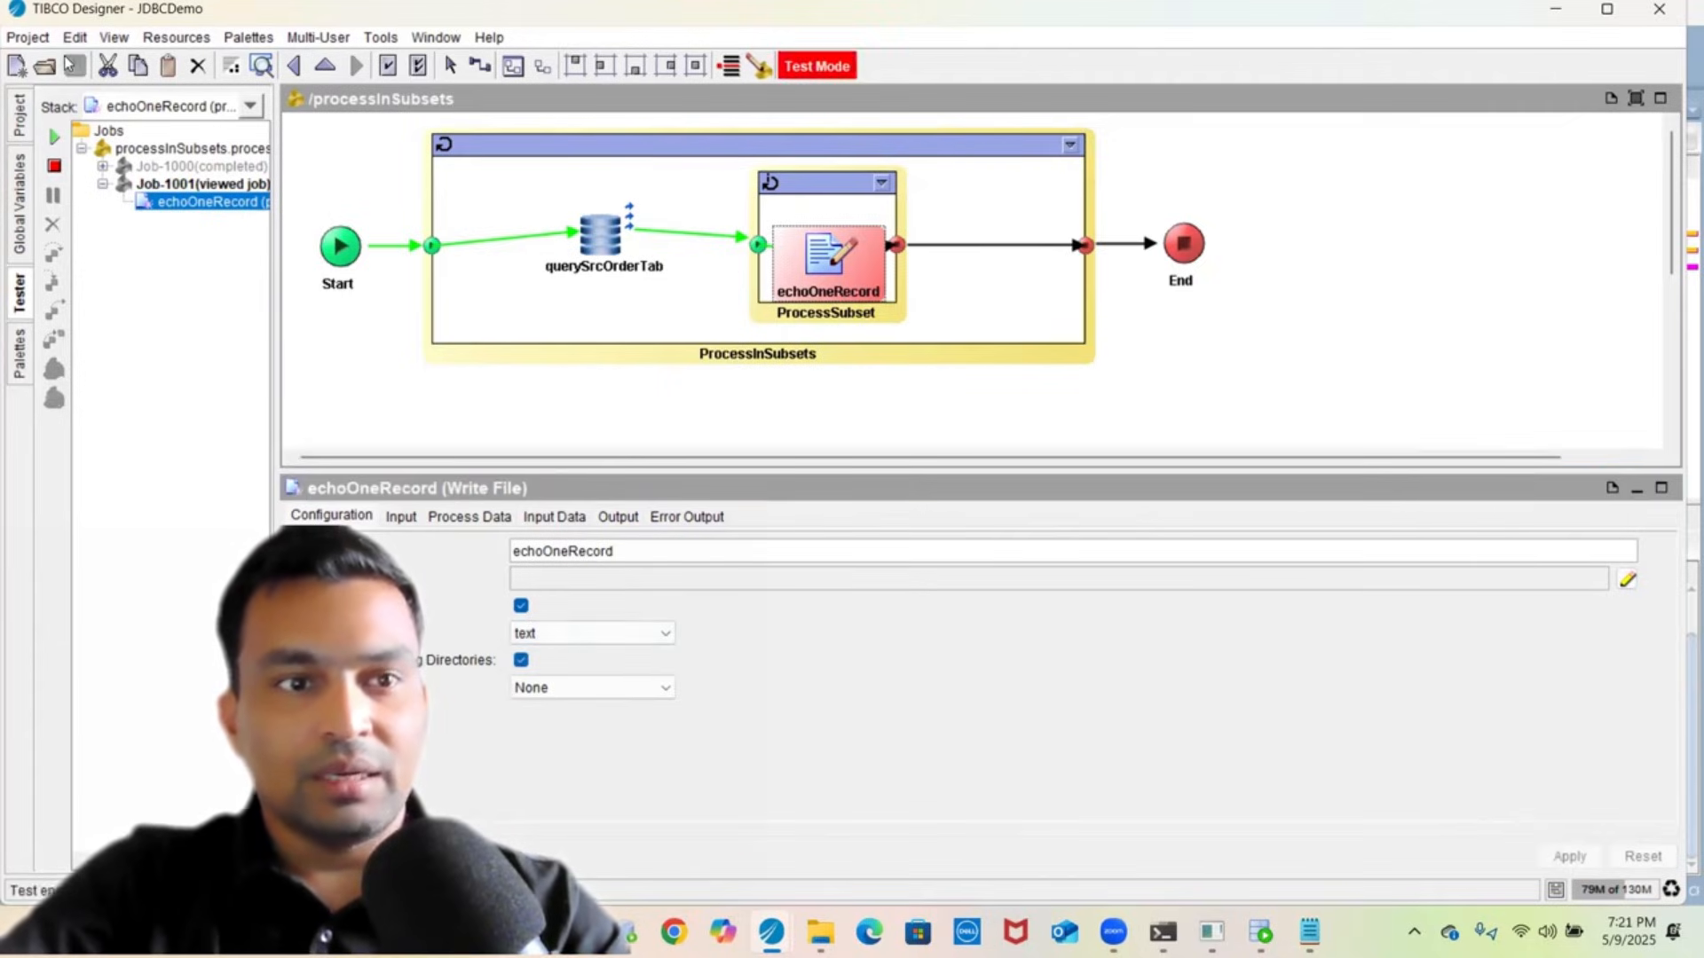
- Restart the test with Load Selected and check Job-2000's same file-not-found error (BW-FILE-100001)
click(54, 166)
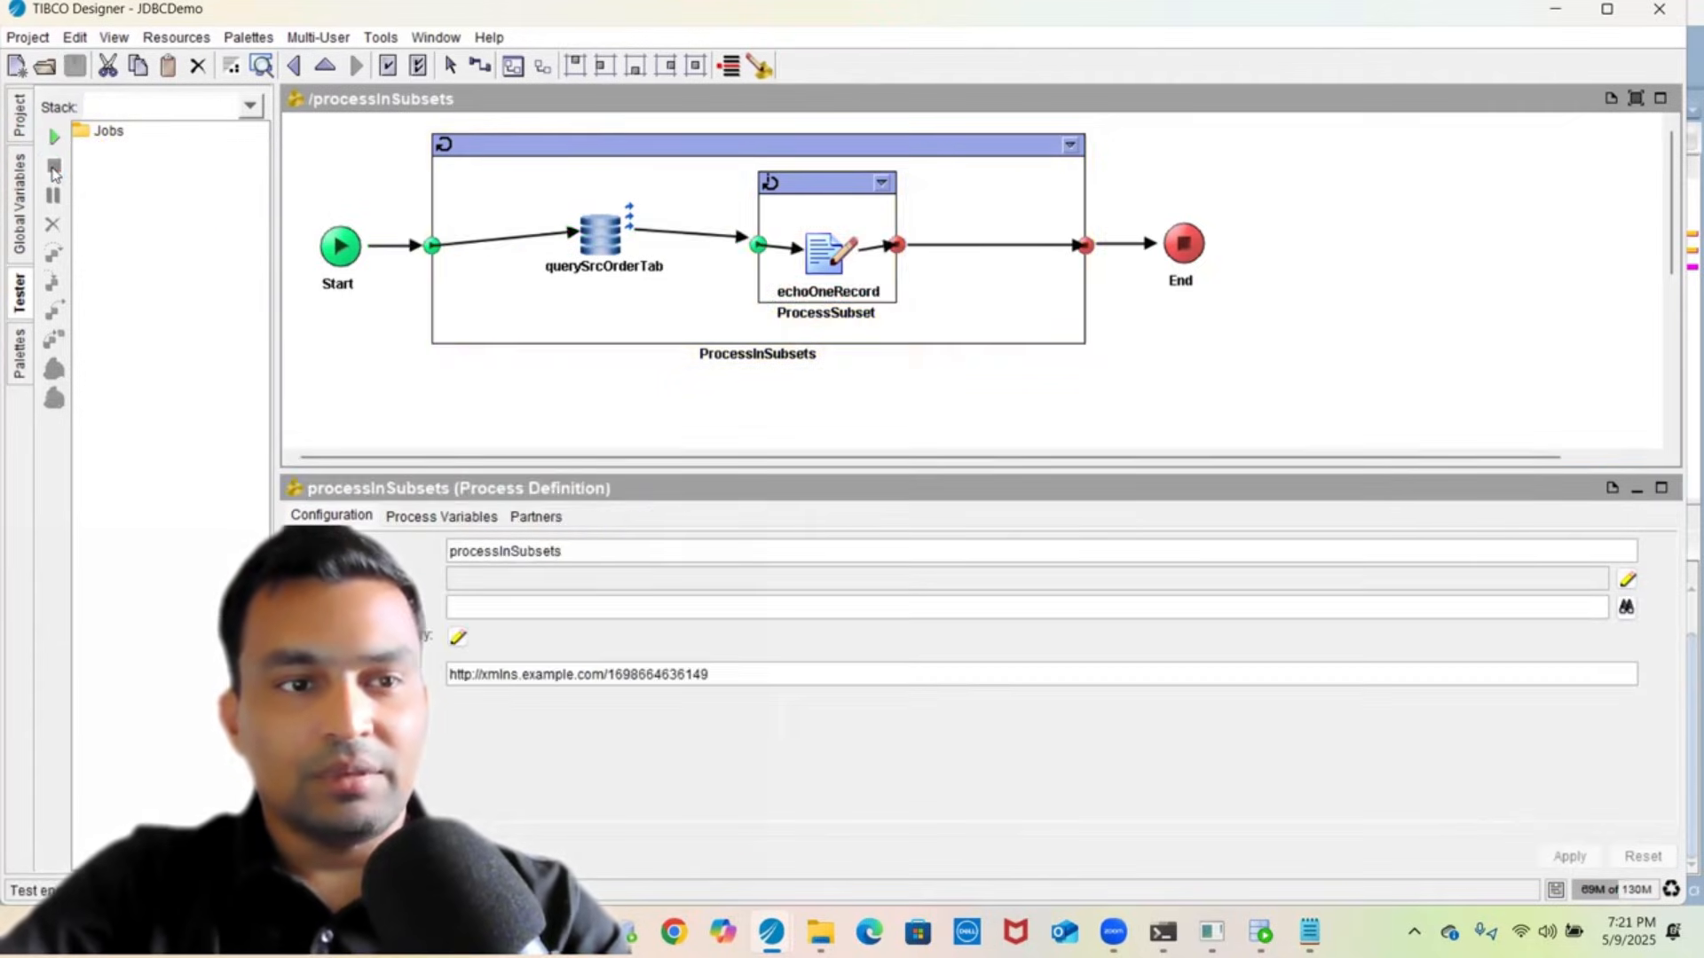
click(54, 138)
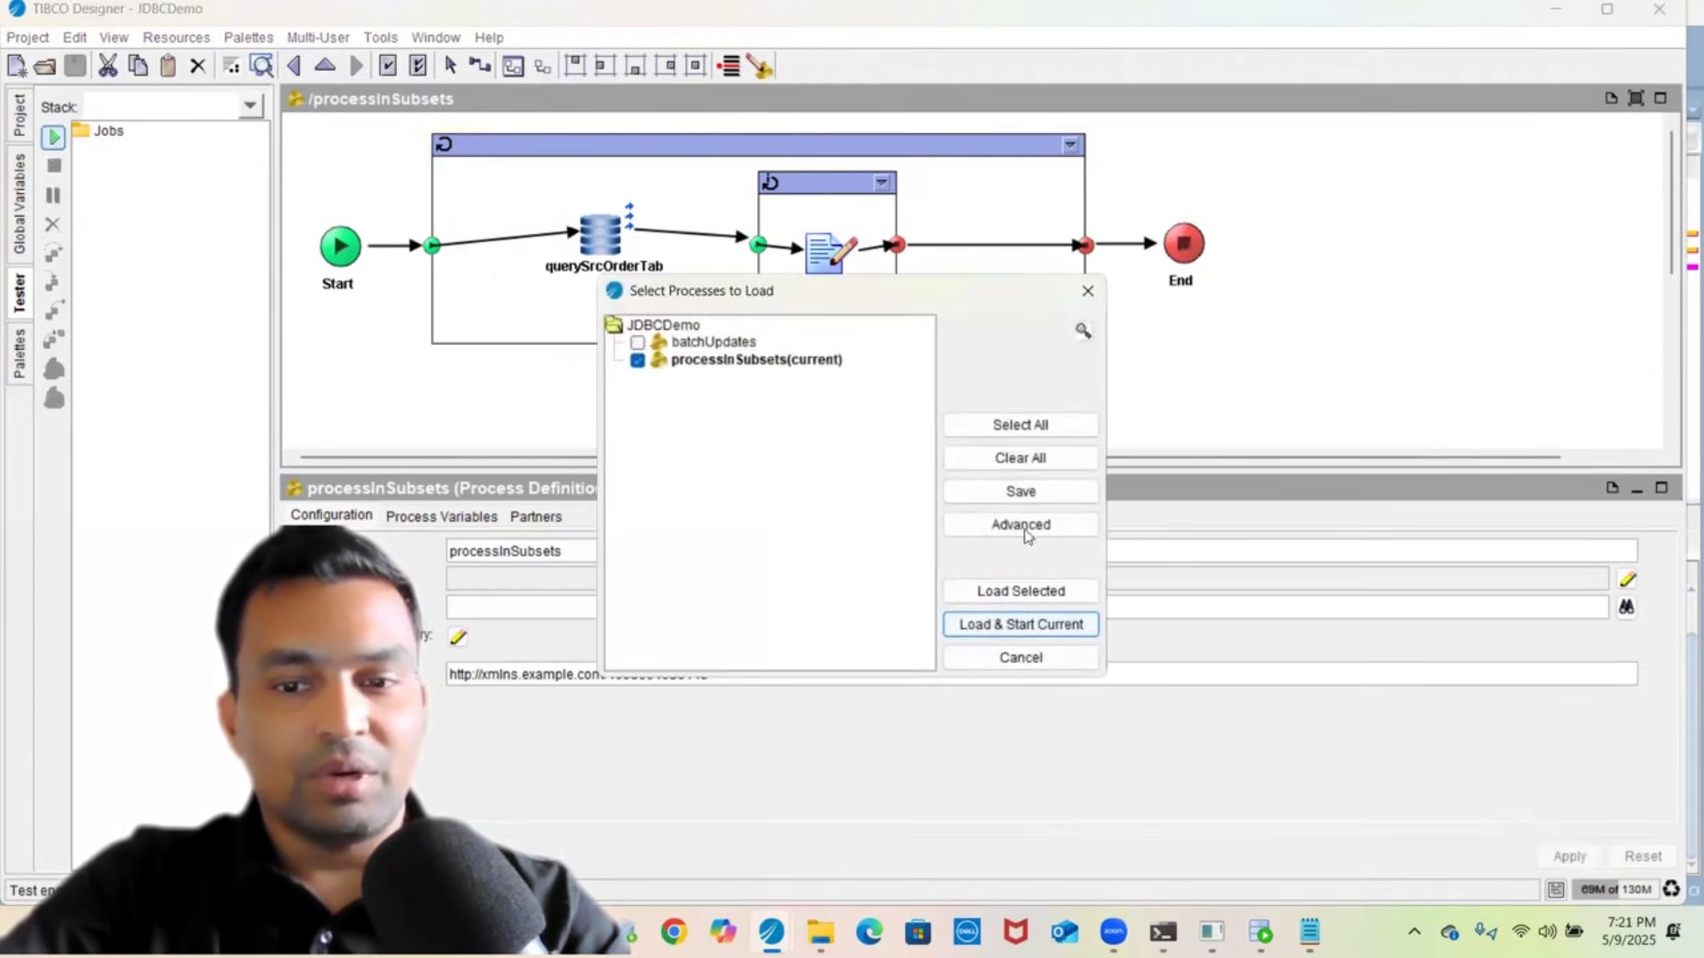
click(1010, 592)
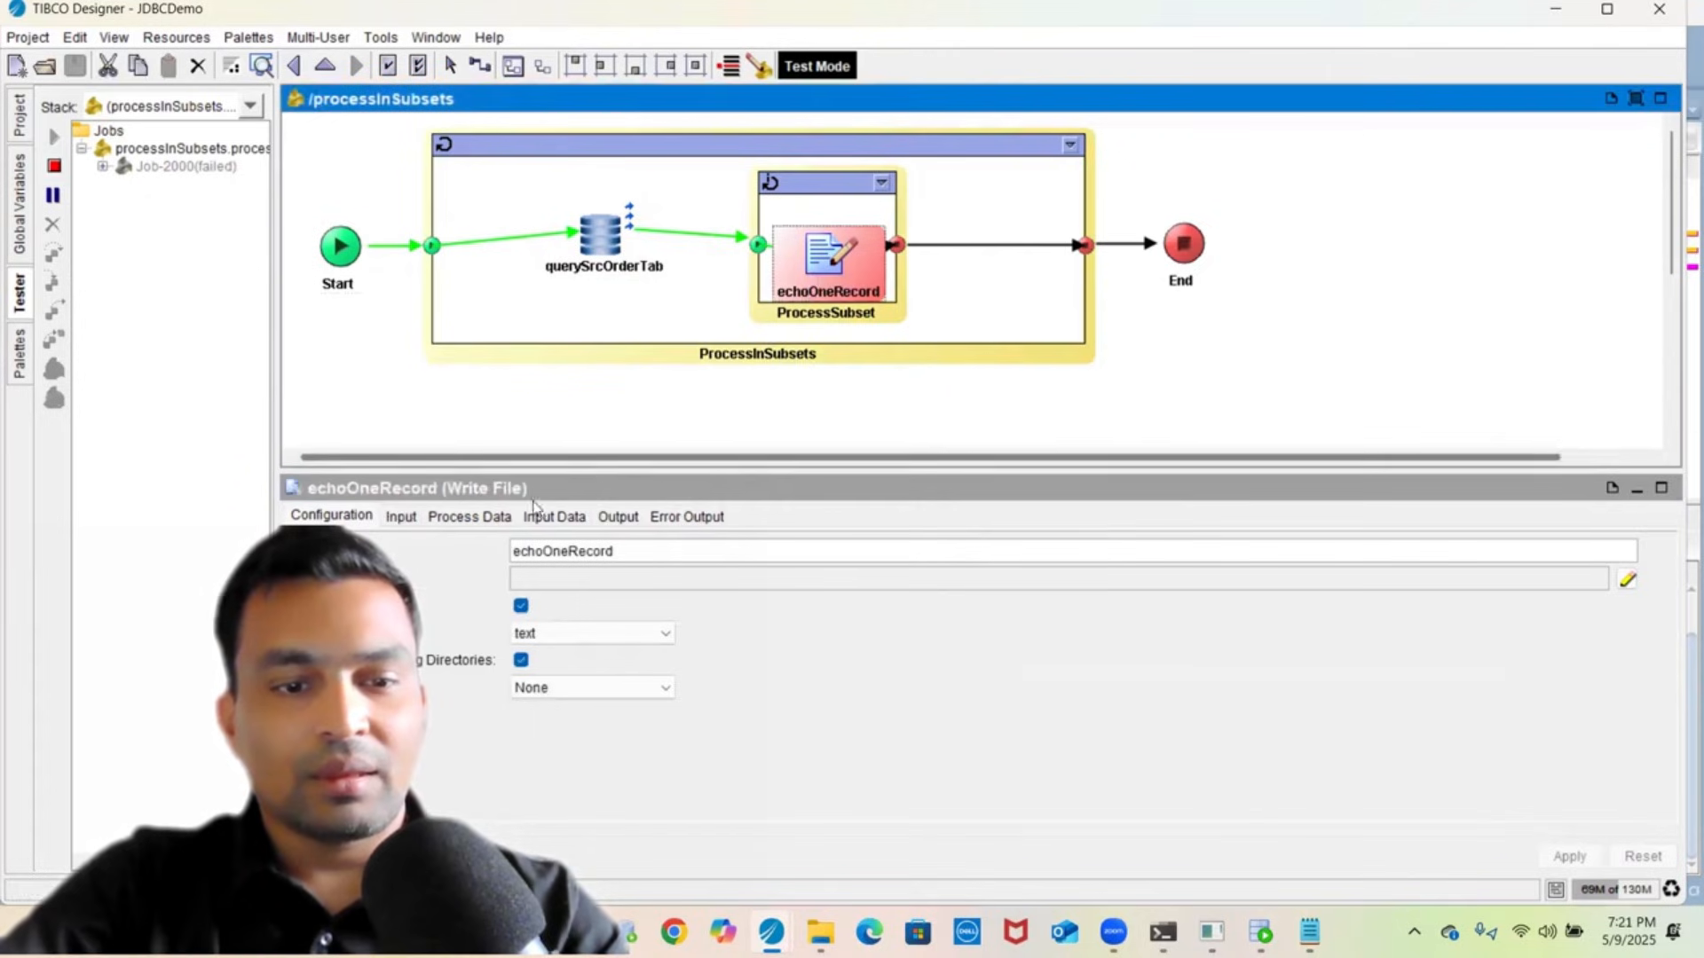
click(398, 518)
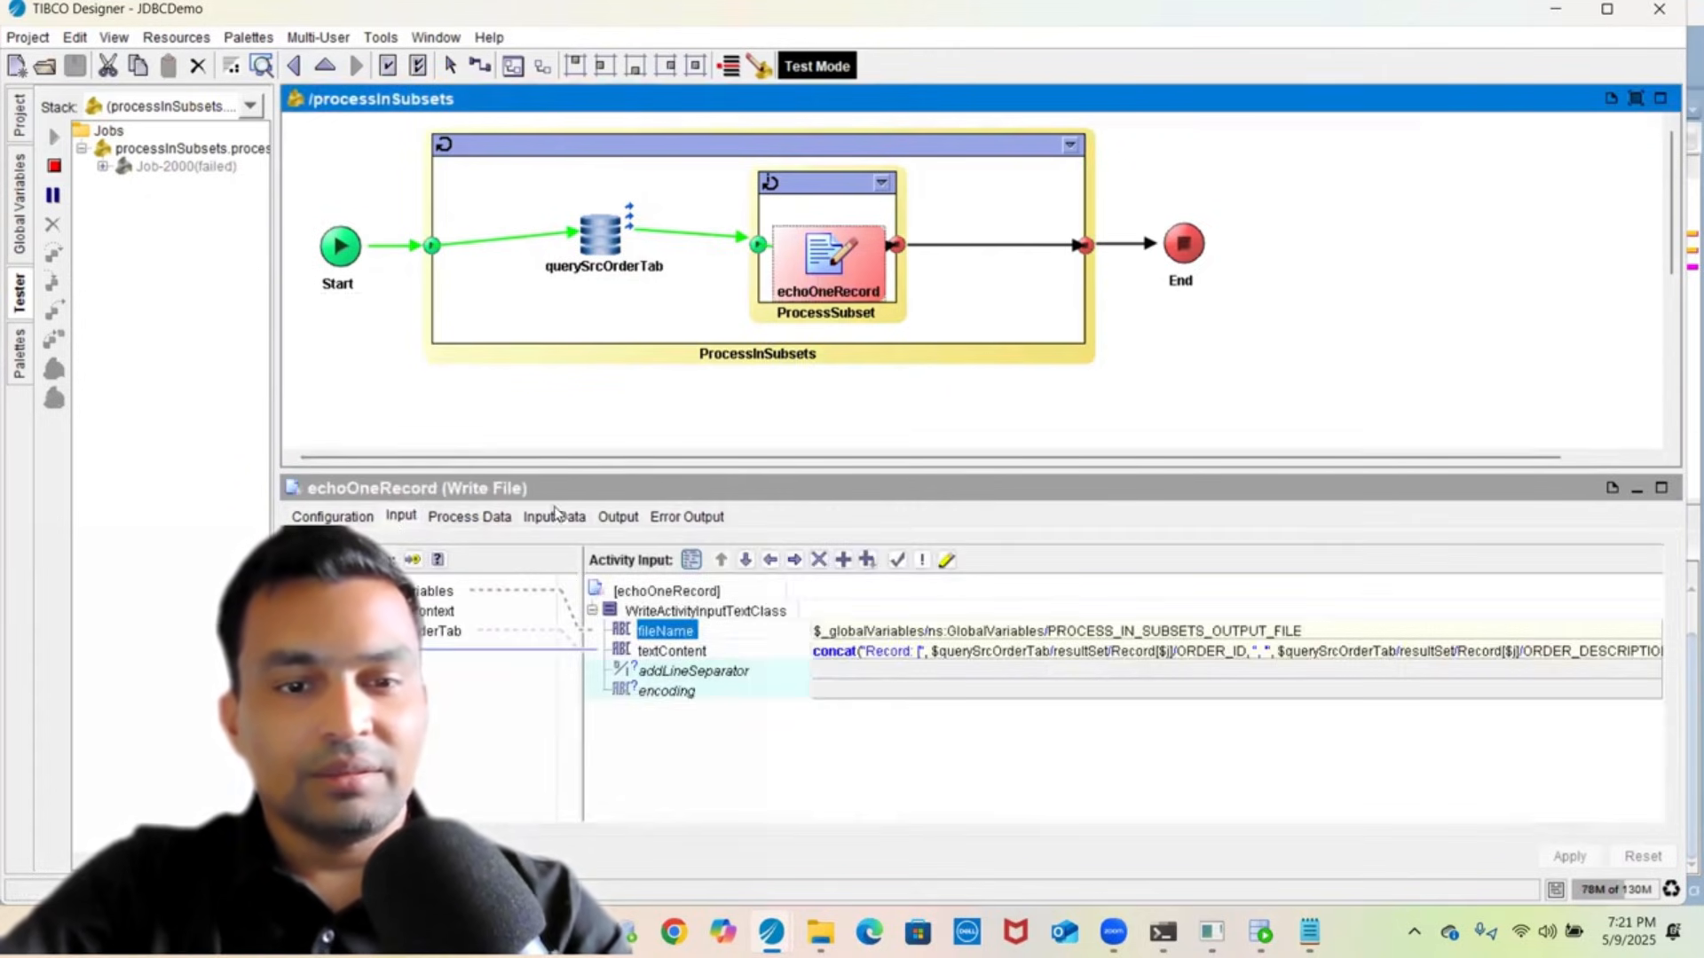
click(555, 516)
click(617, 518)
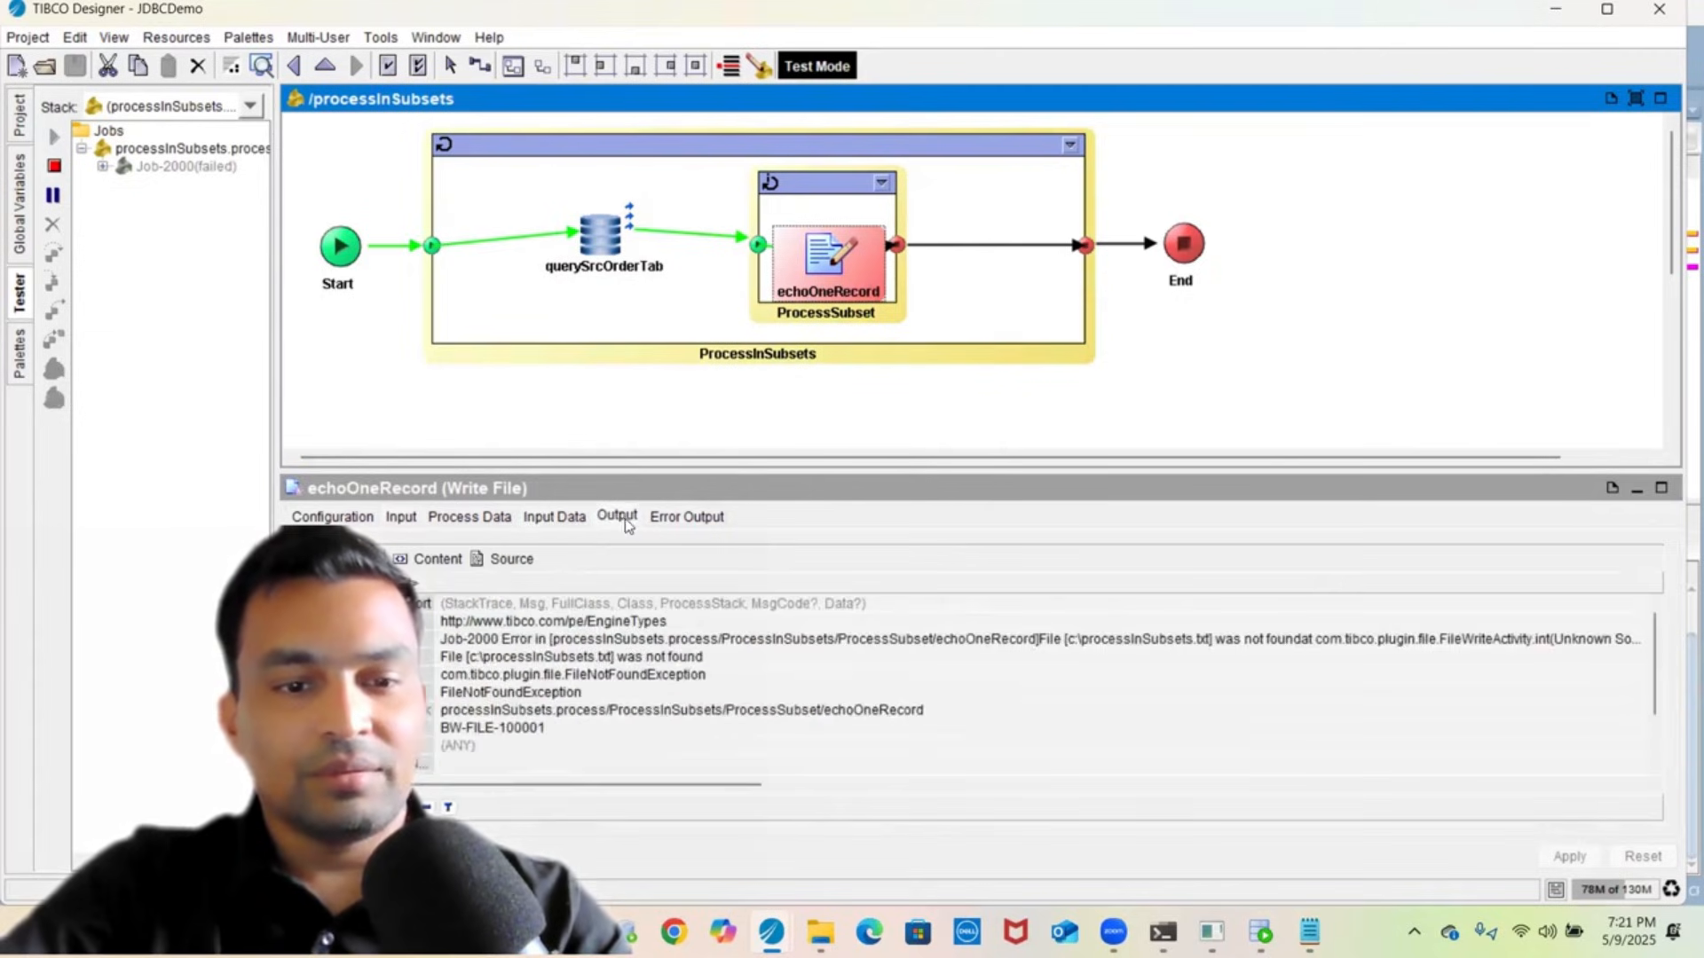
click(474, 561)
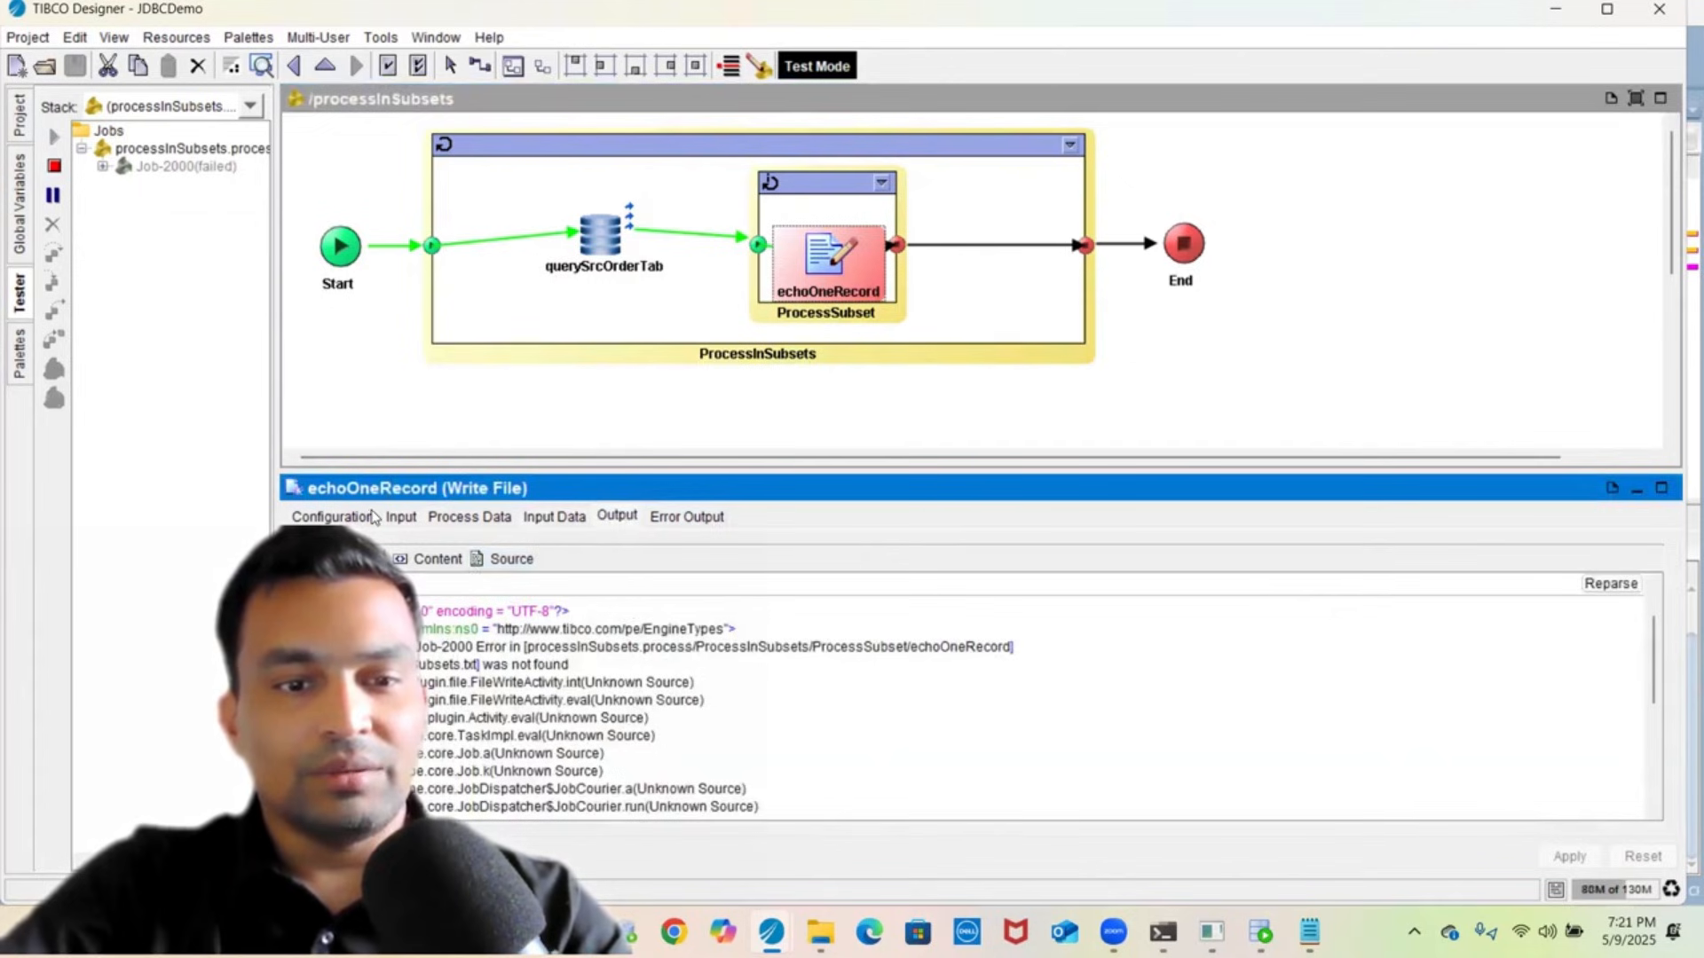
- Change PROCESS_IN_SUBSETS_OUTPUT_FILE to c:\tmp\processInSubsets.txt and save the project
click(19, 187)
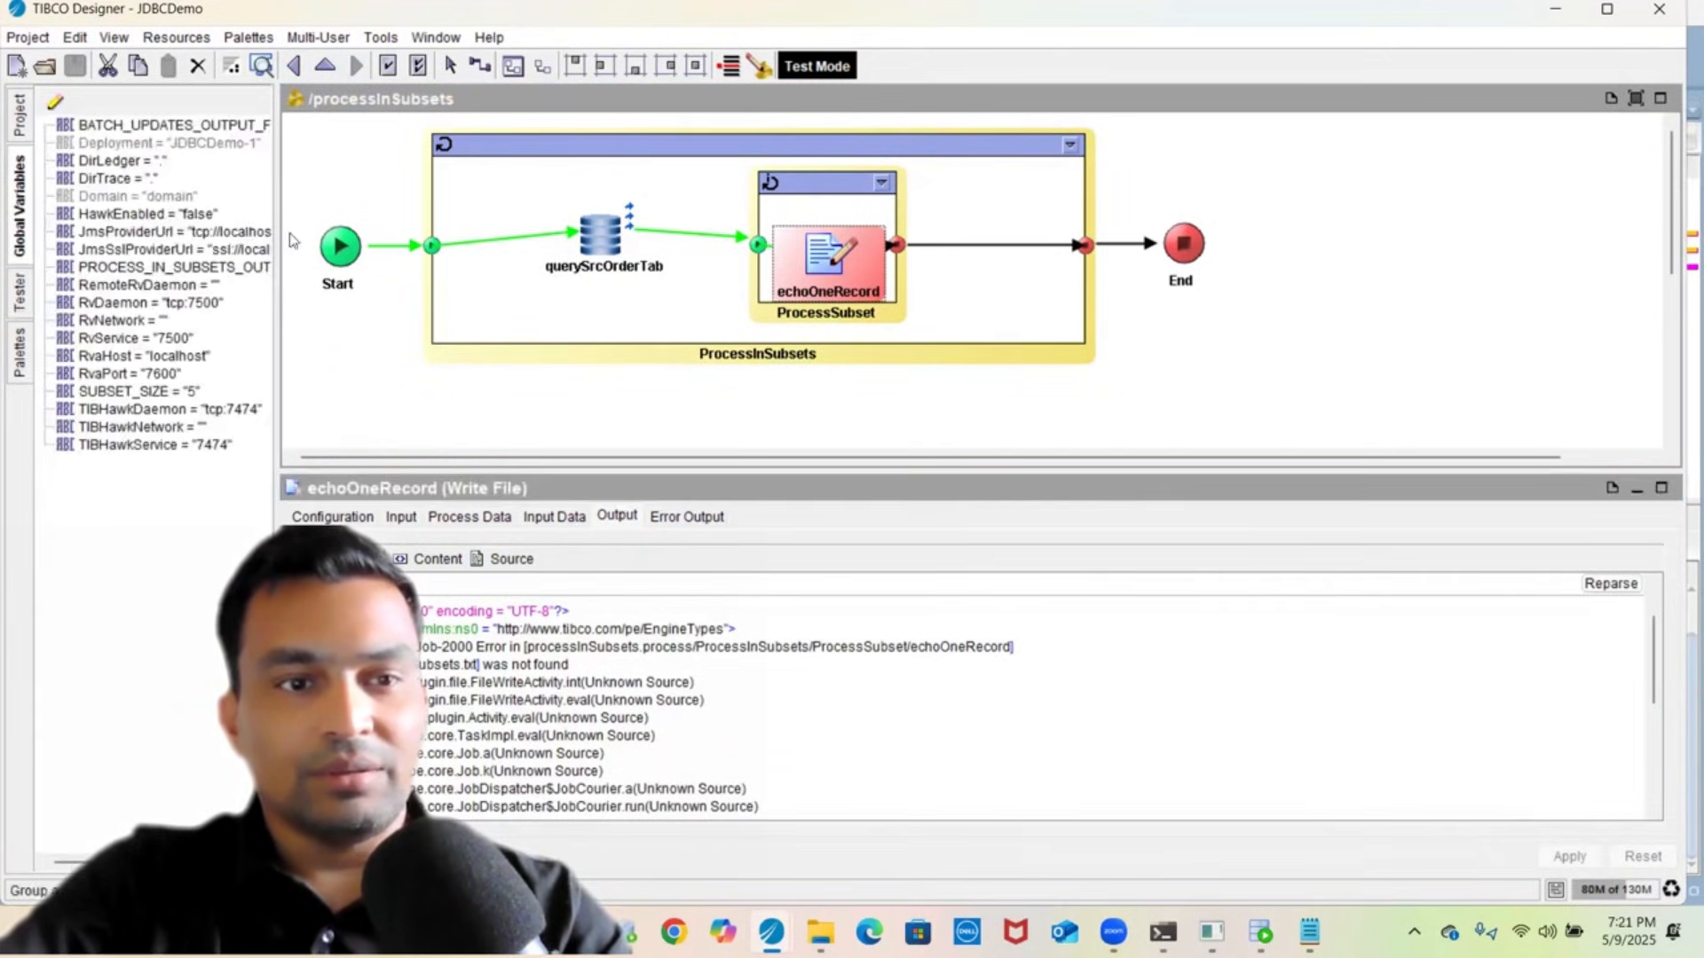
drag(275, 177, 635, 179)
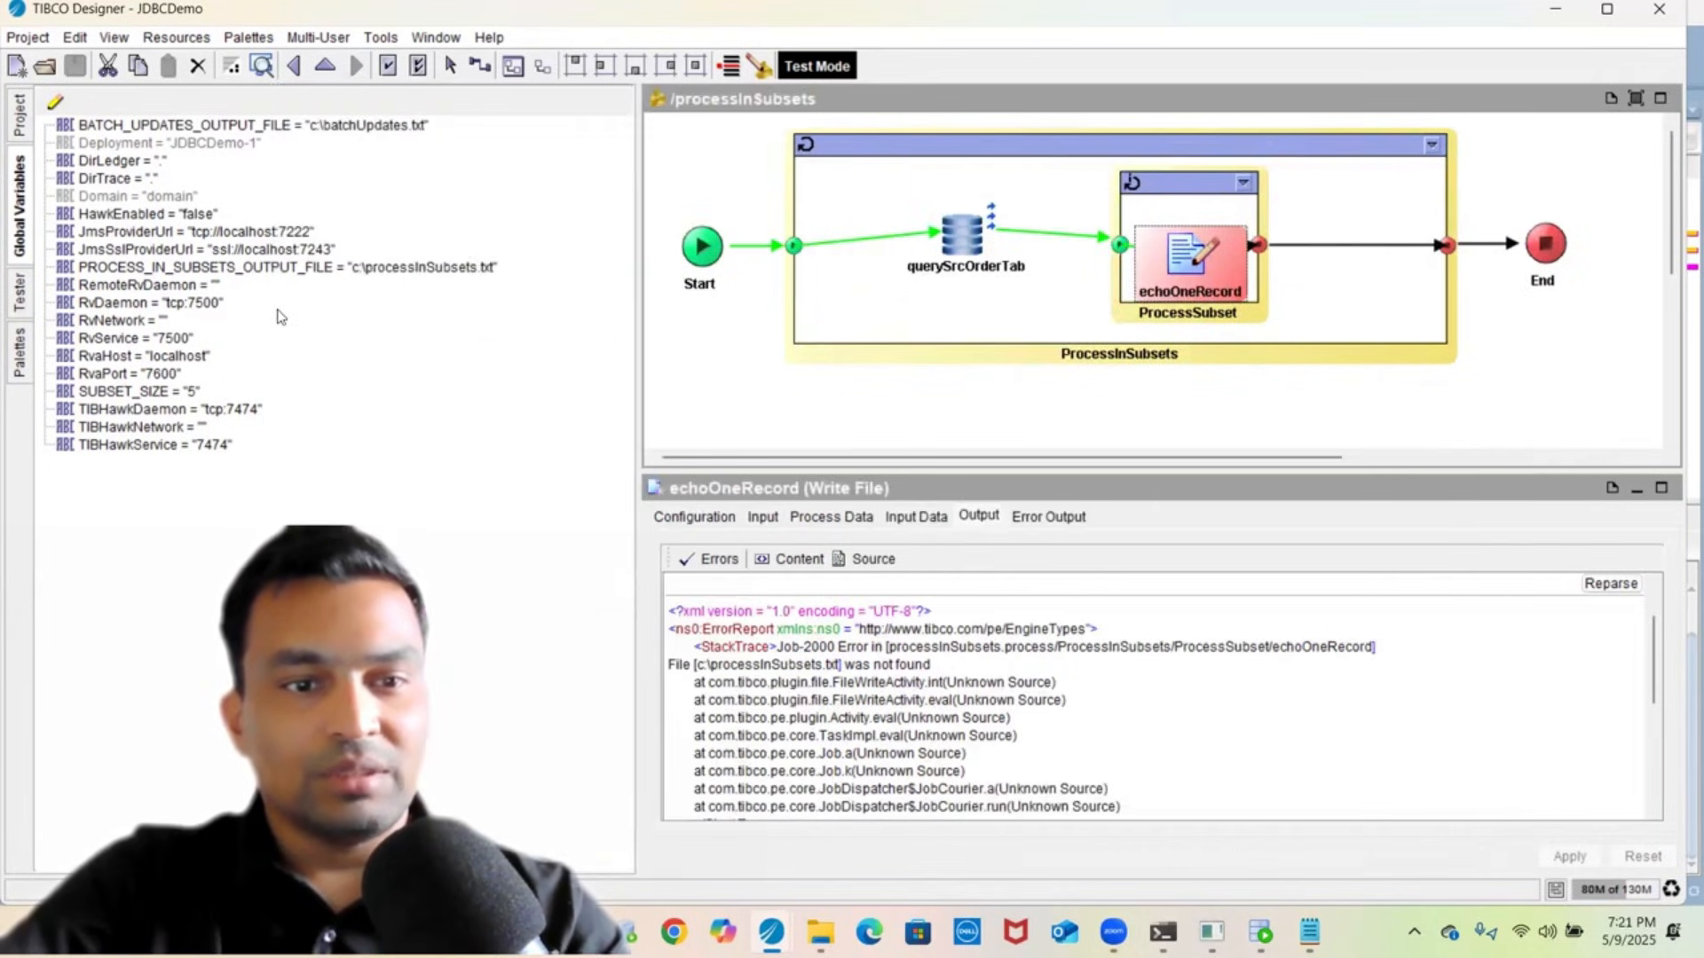
click(377, 271)
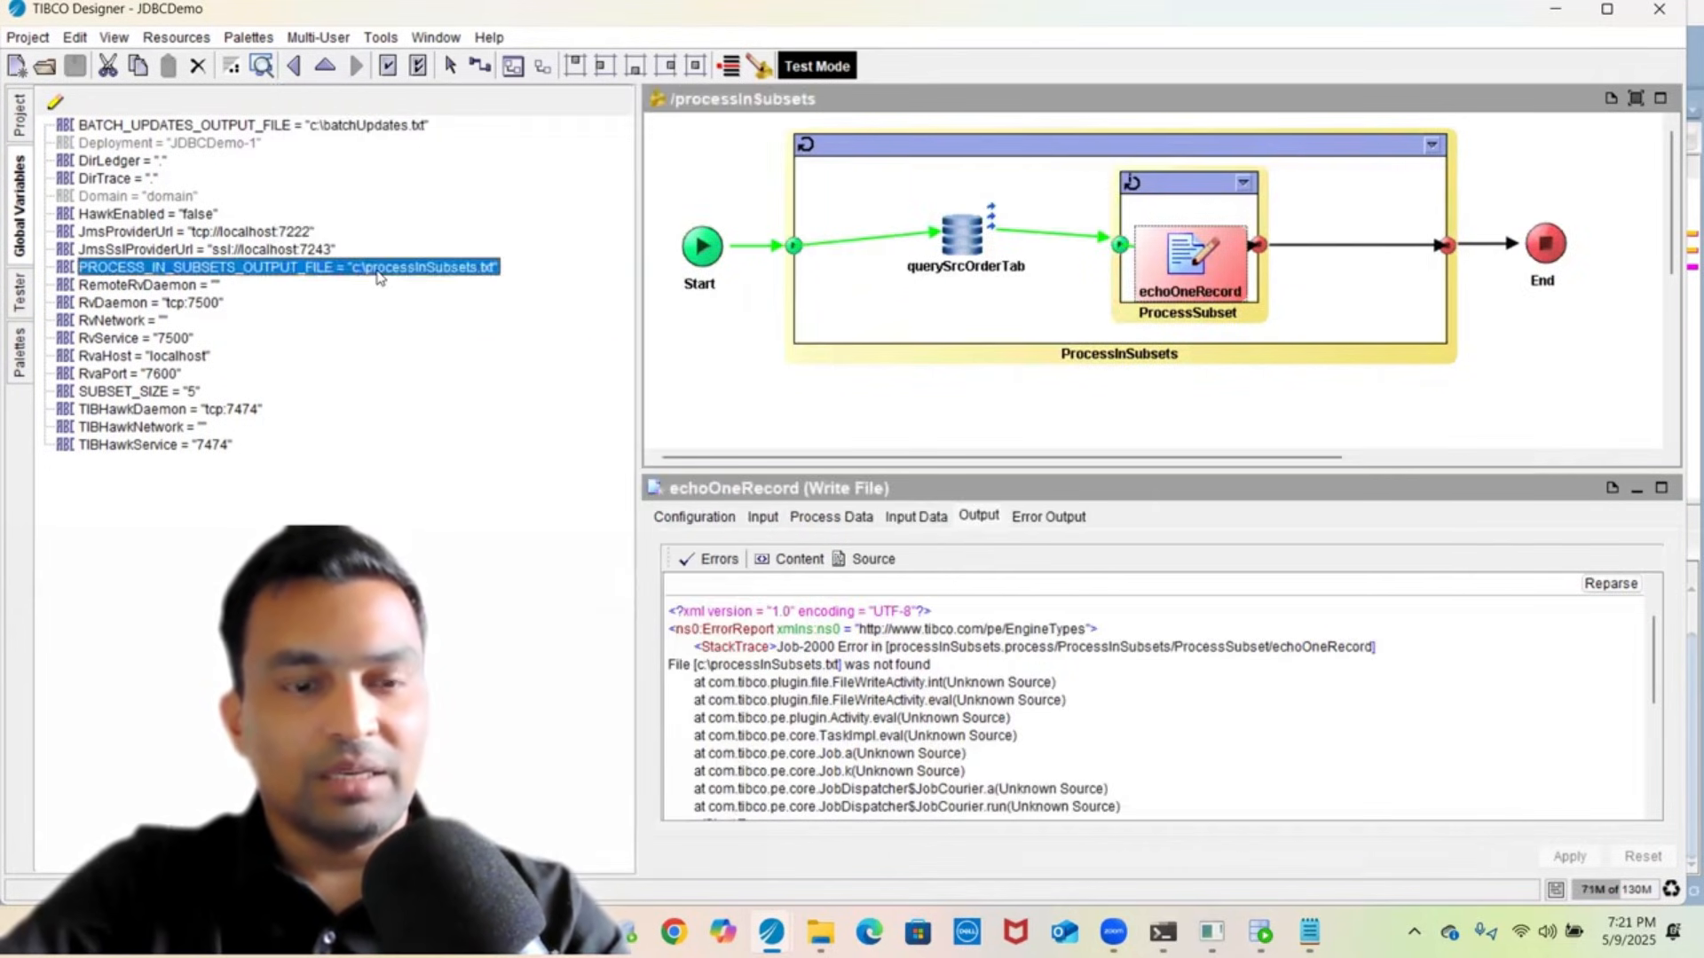
click(55, 102)
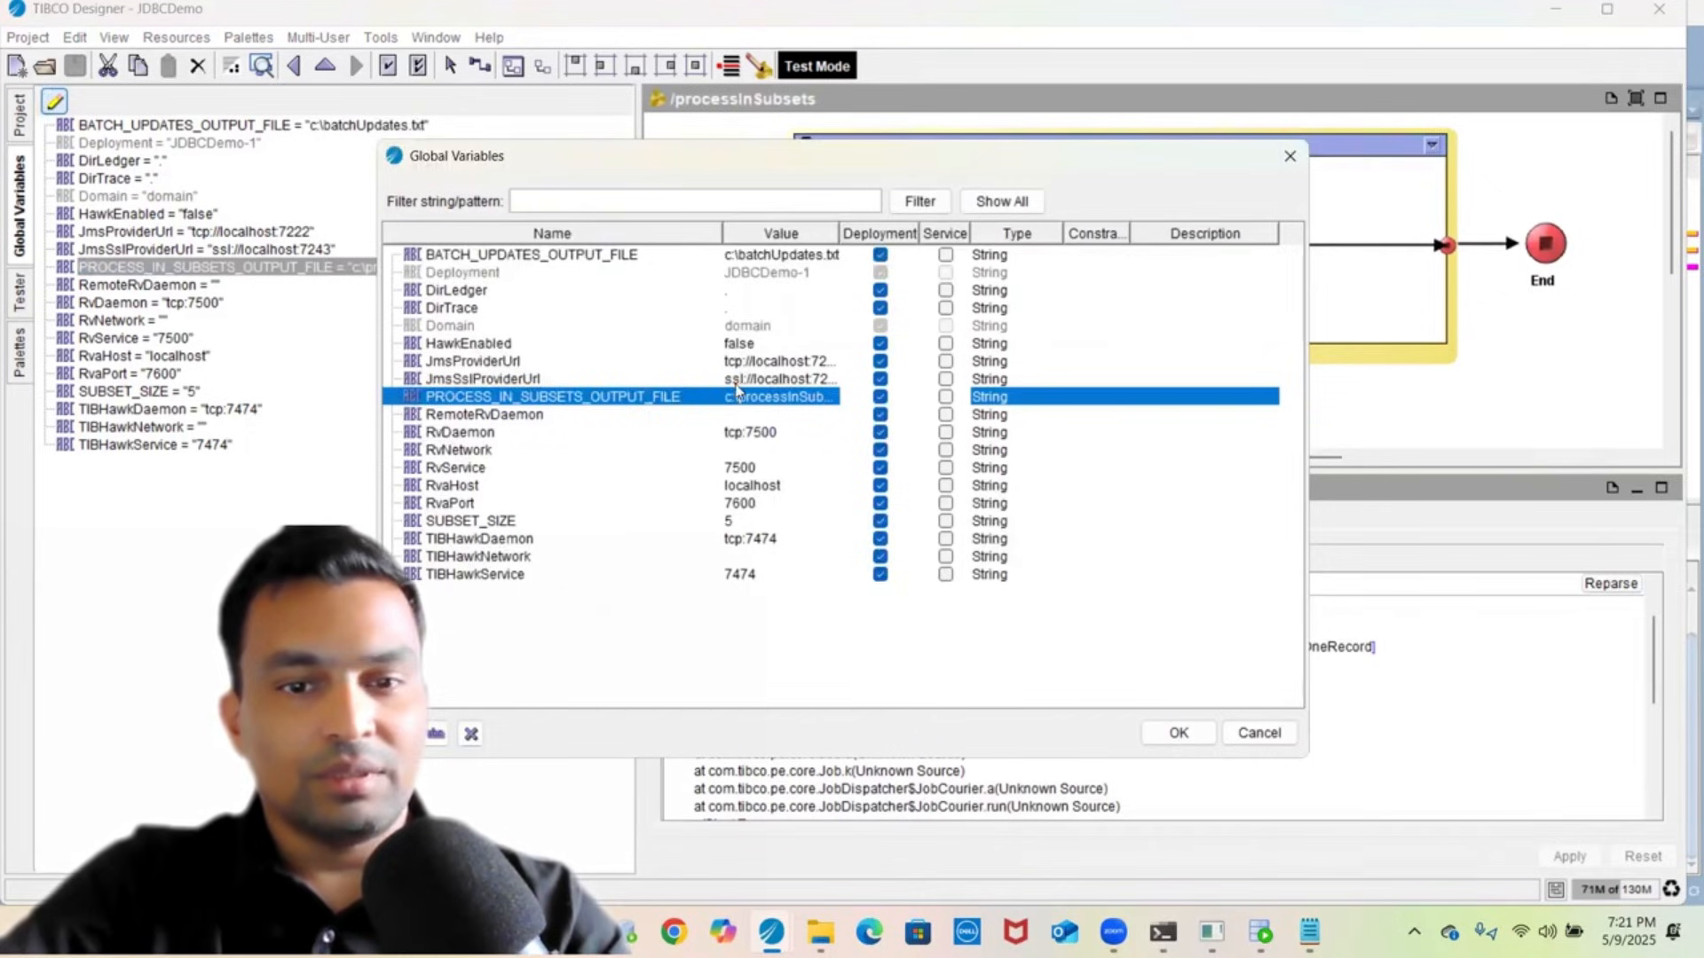
double_click(737, 397)
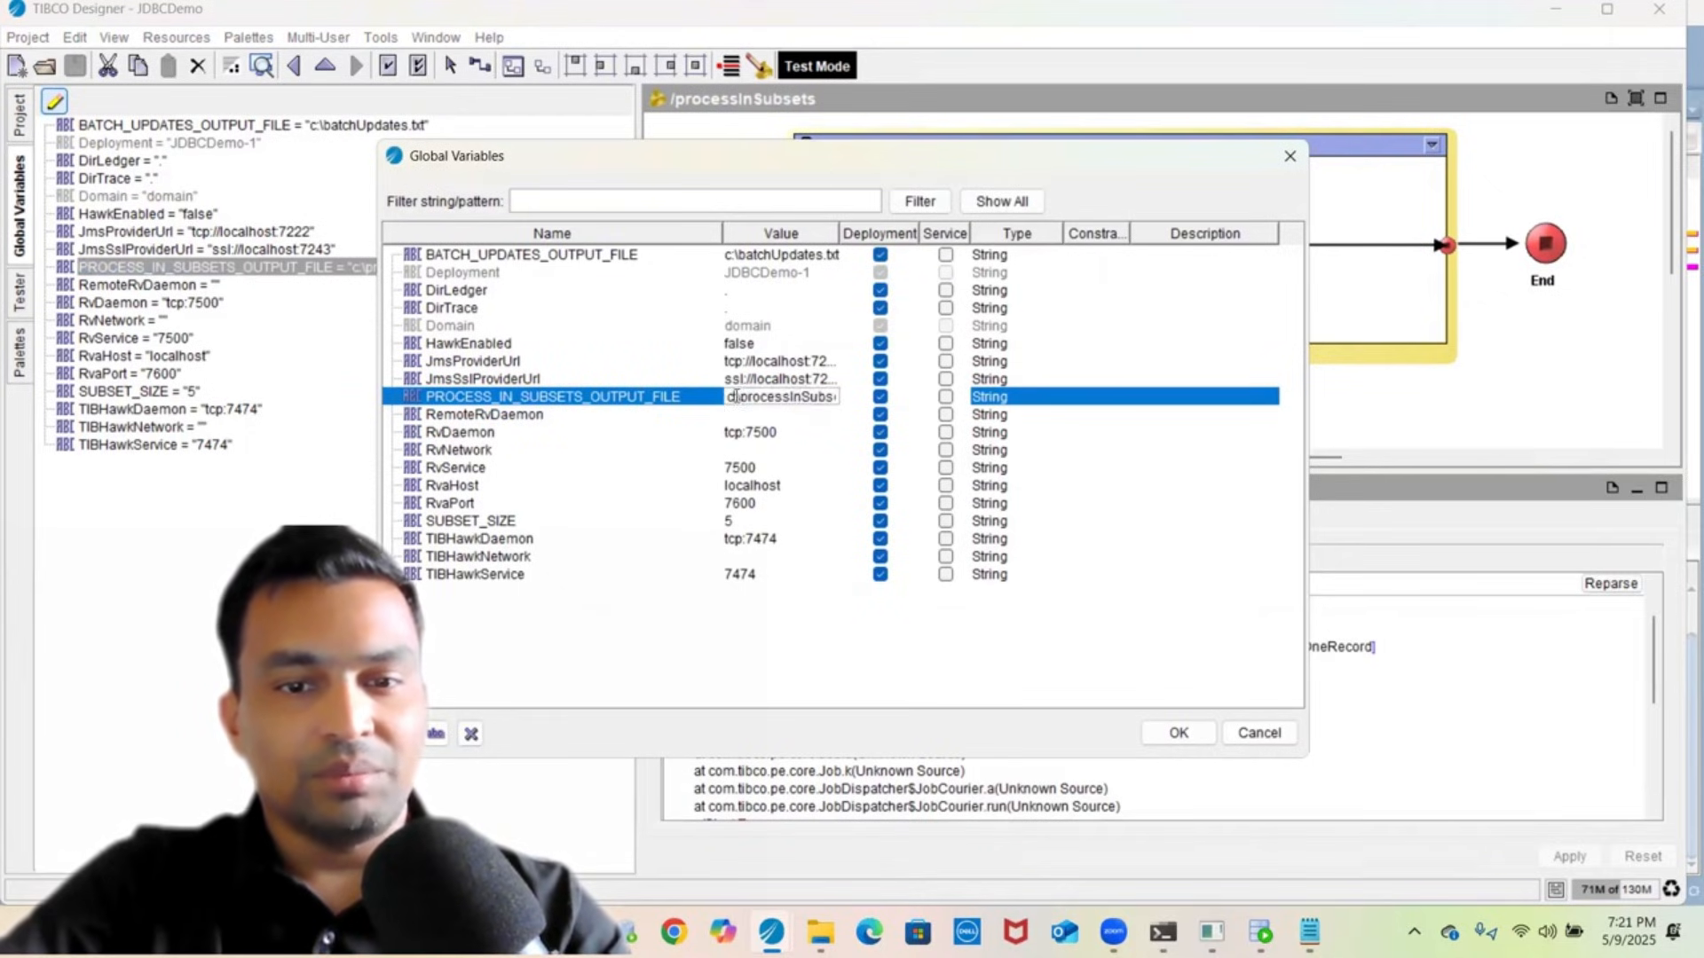
text(tmp\)
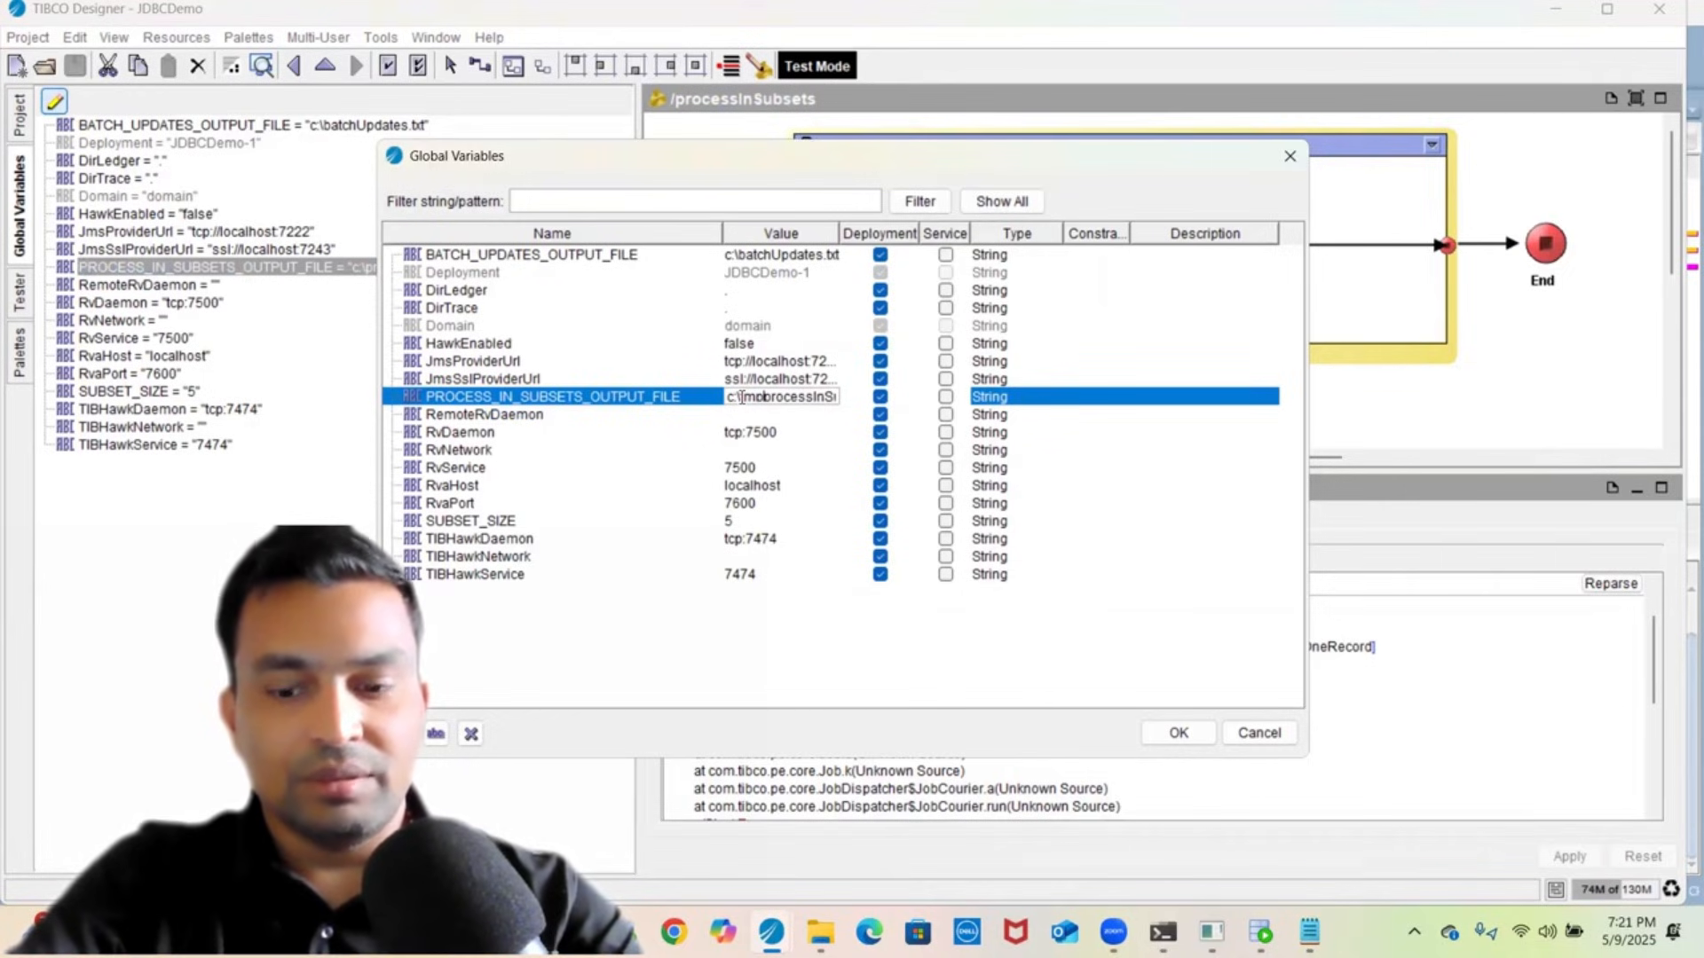
text(\)
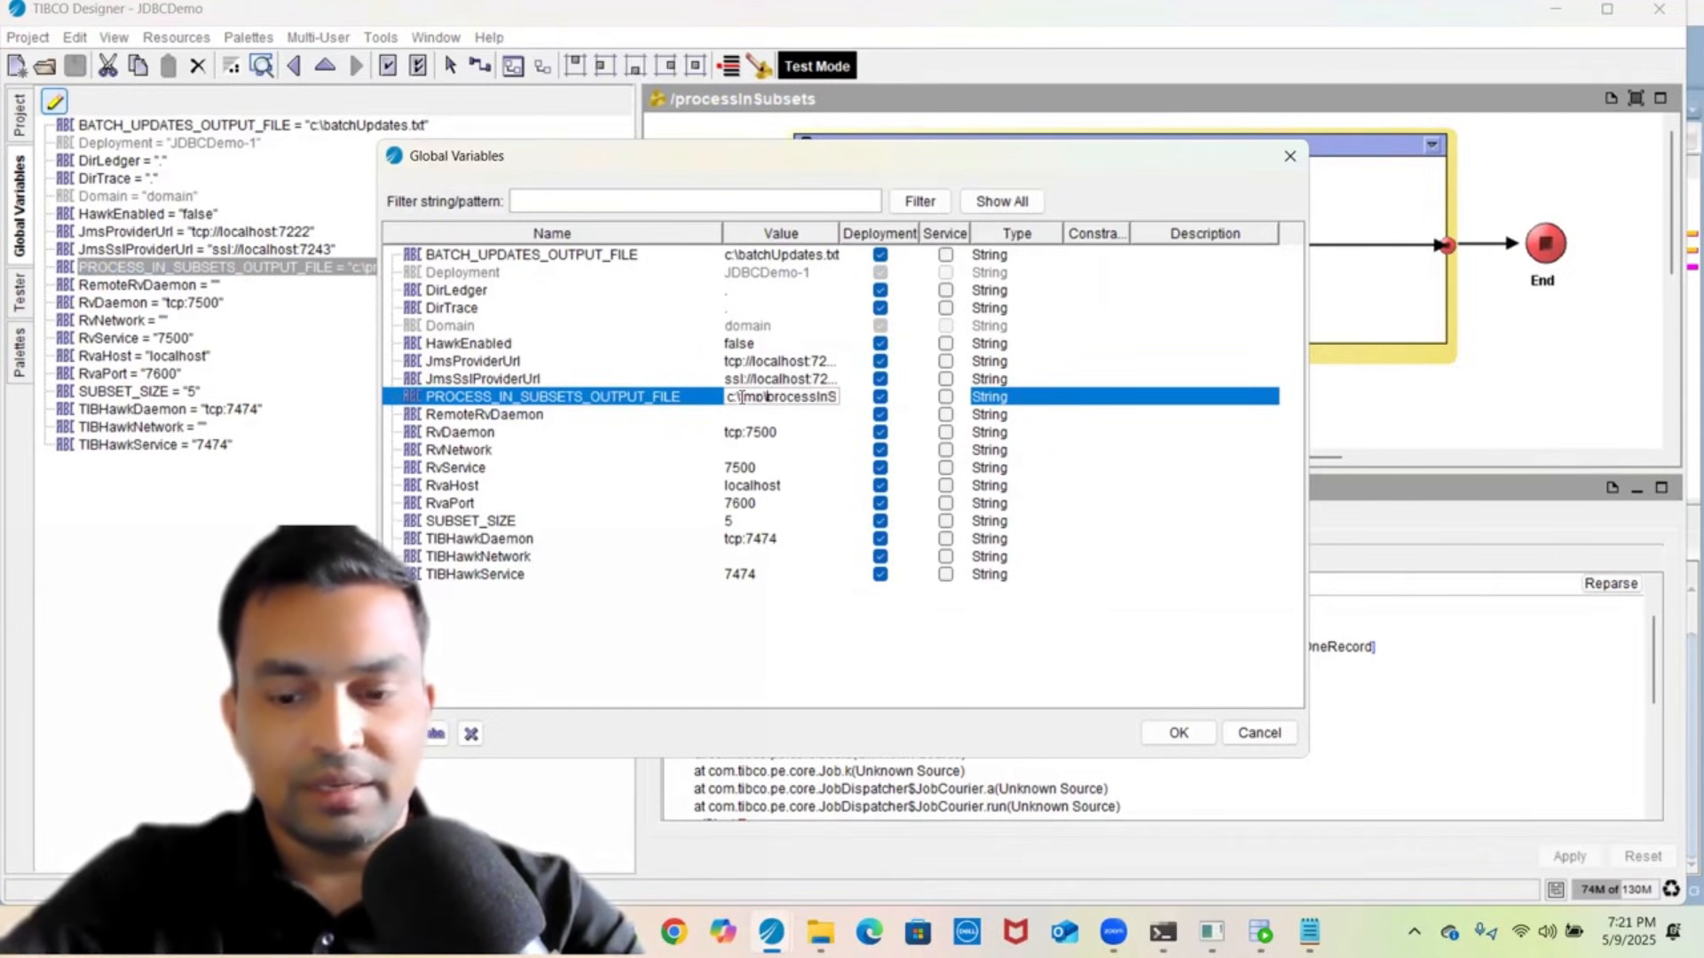
key(Left)
key(Left)
key(Left)
key(Left)
key(Left)
key(Left)
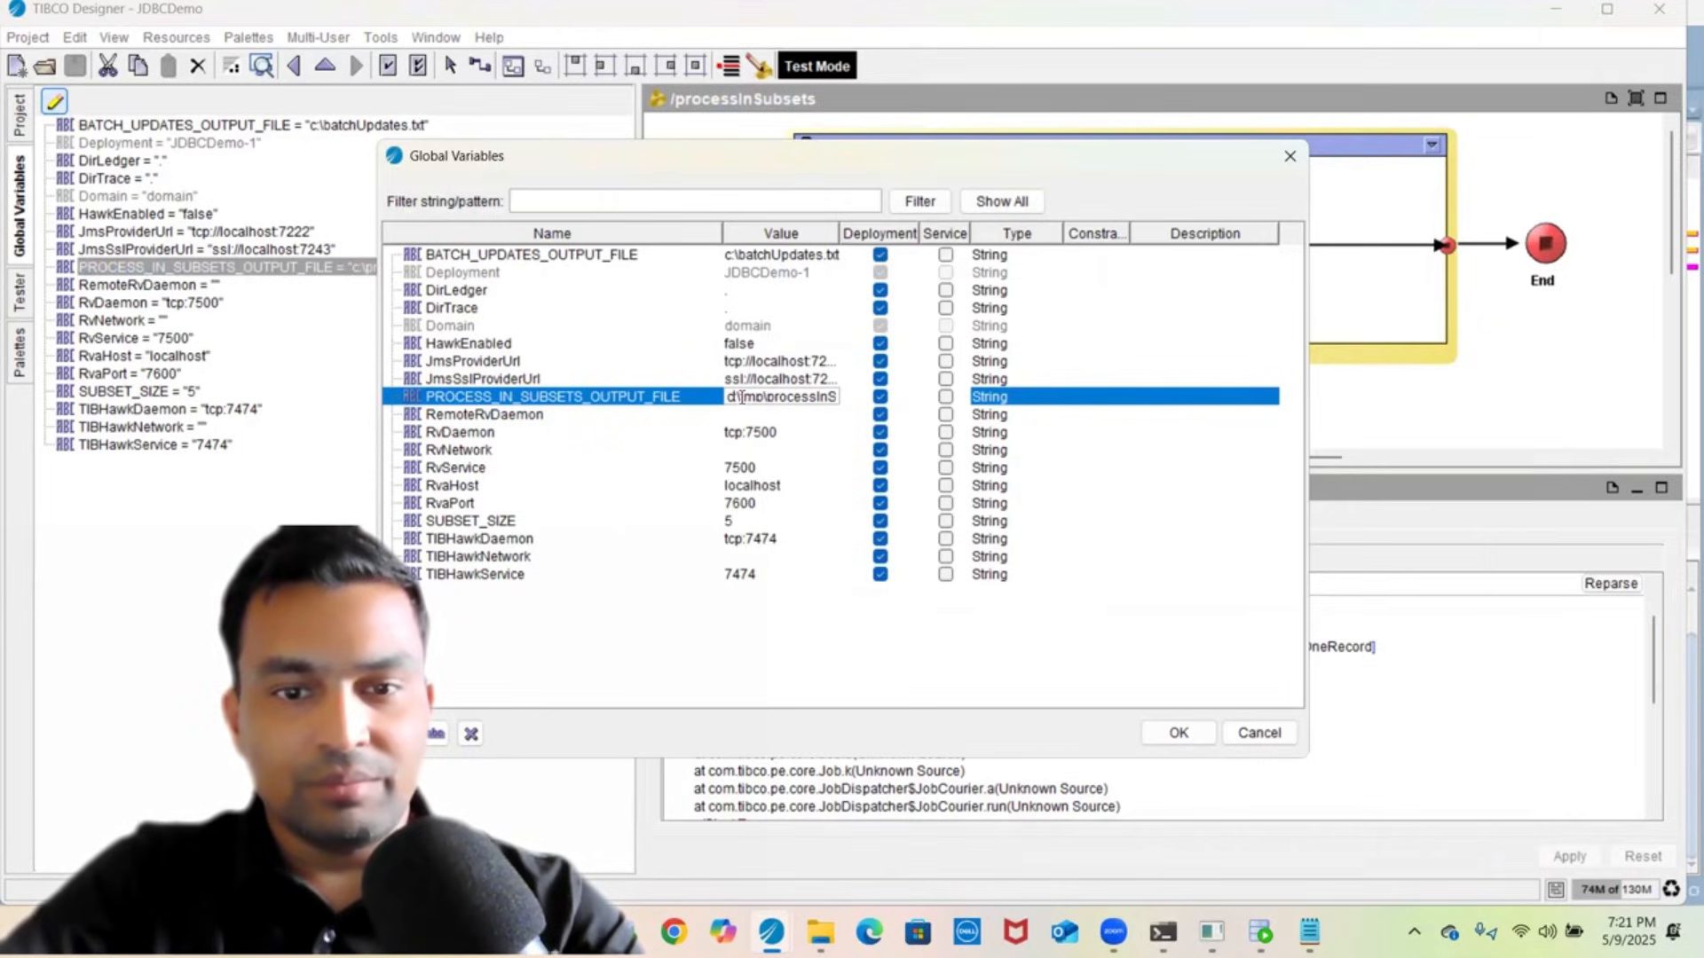
key(End)
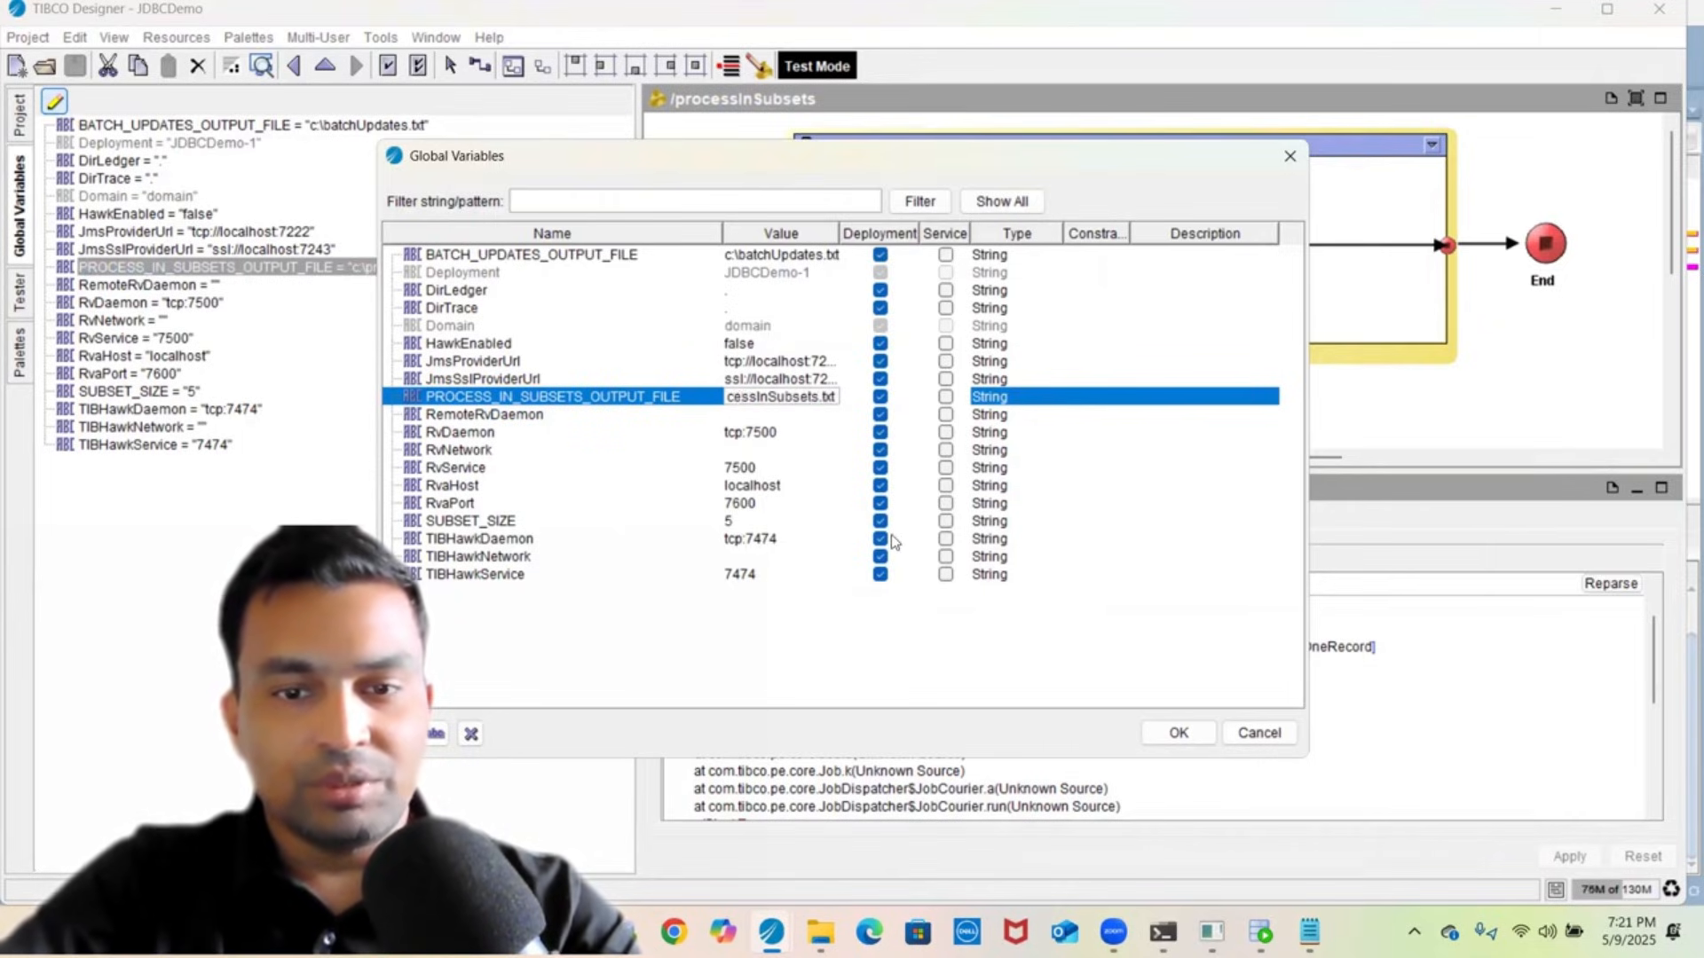
click(1178, 733)
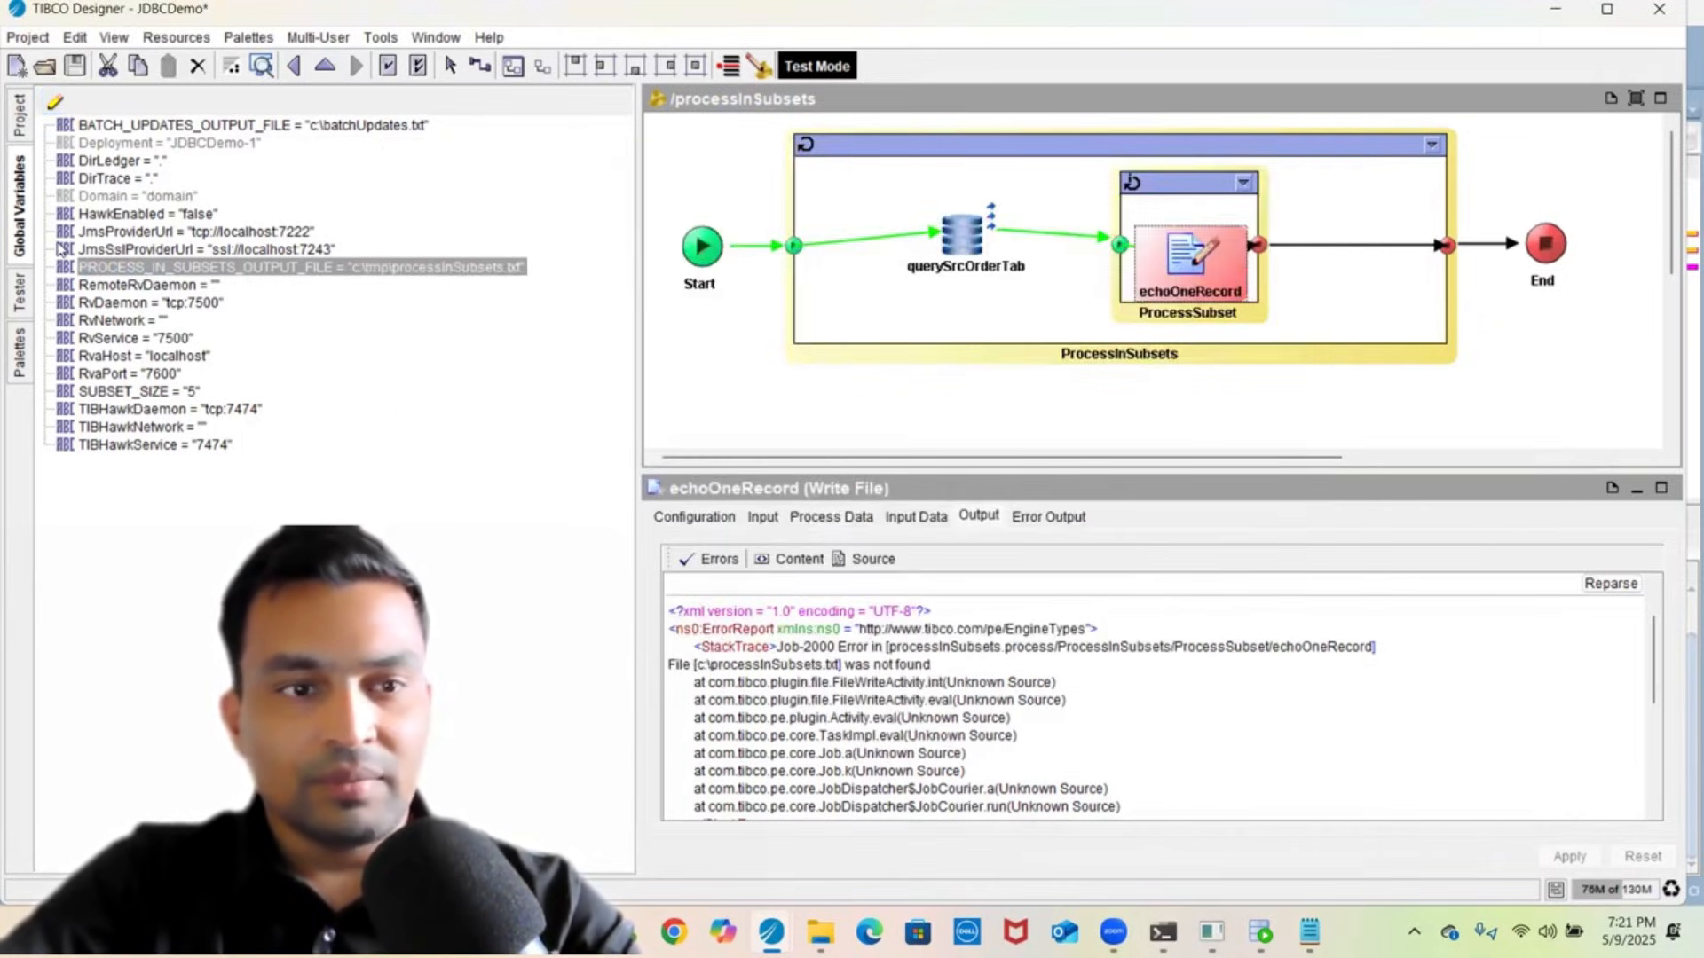
click(75, 65)
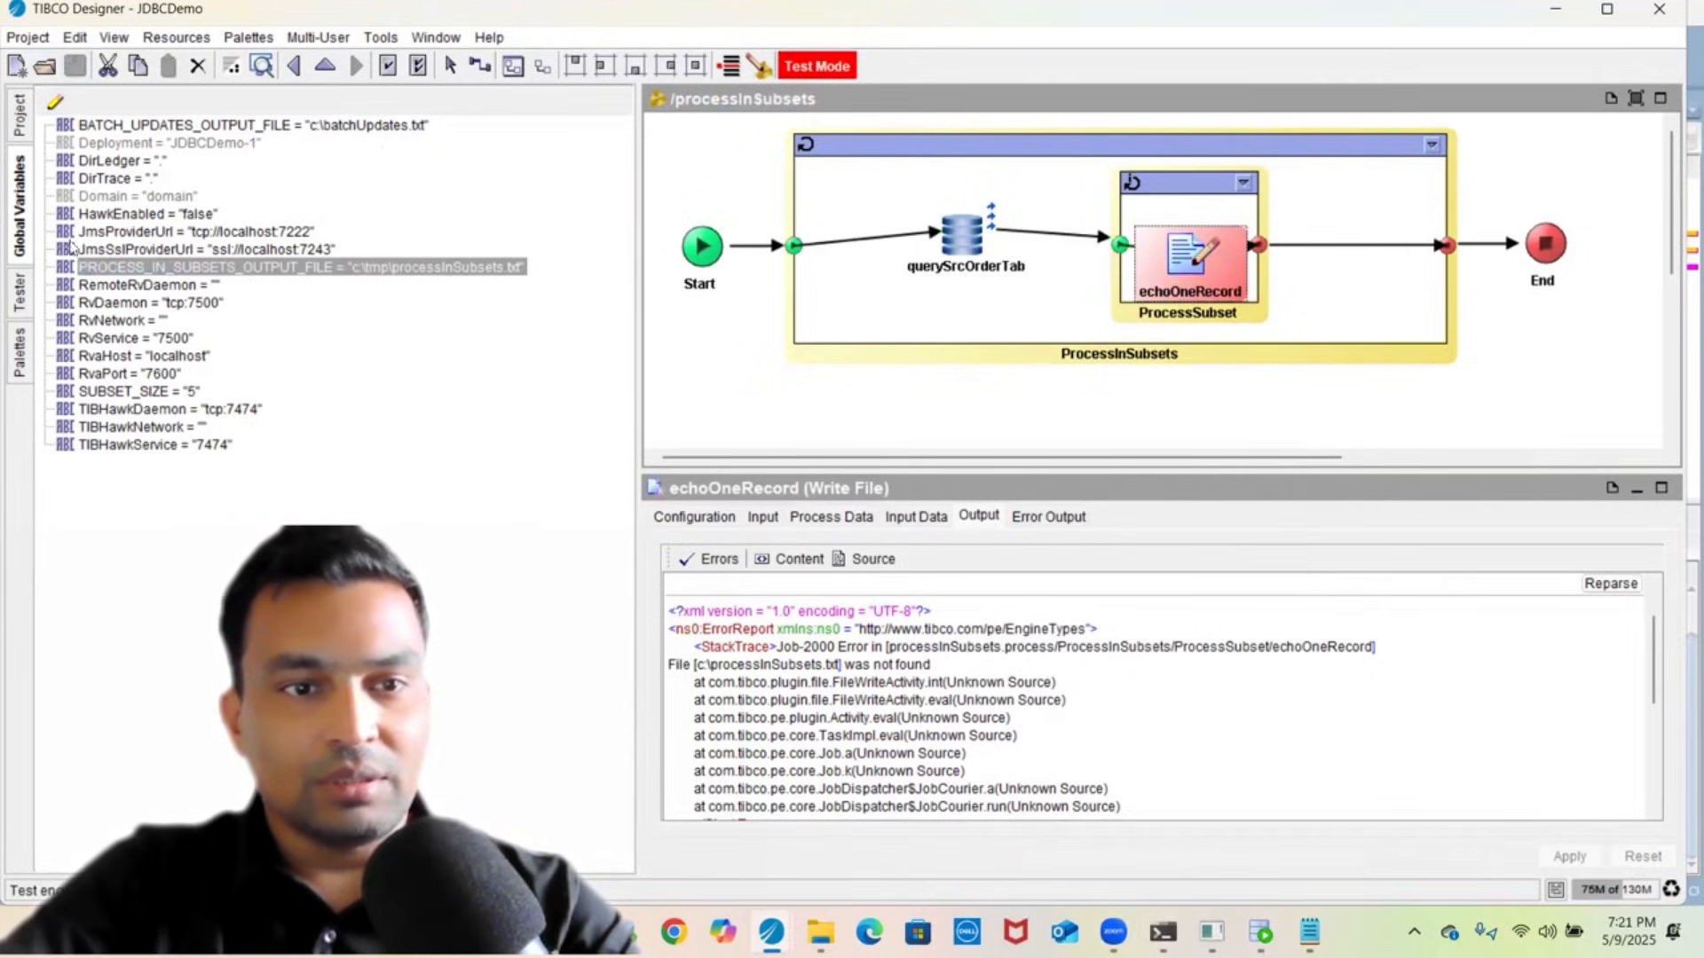
- Stop the failed test run and start a new one loading processInSubsets
click(20, 296)
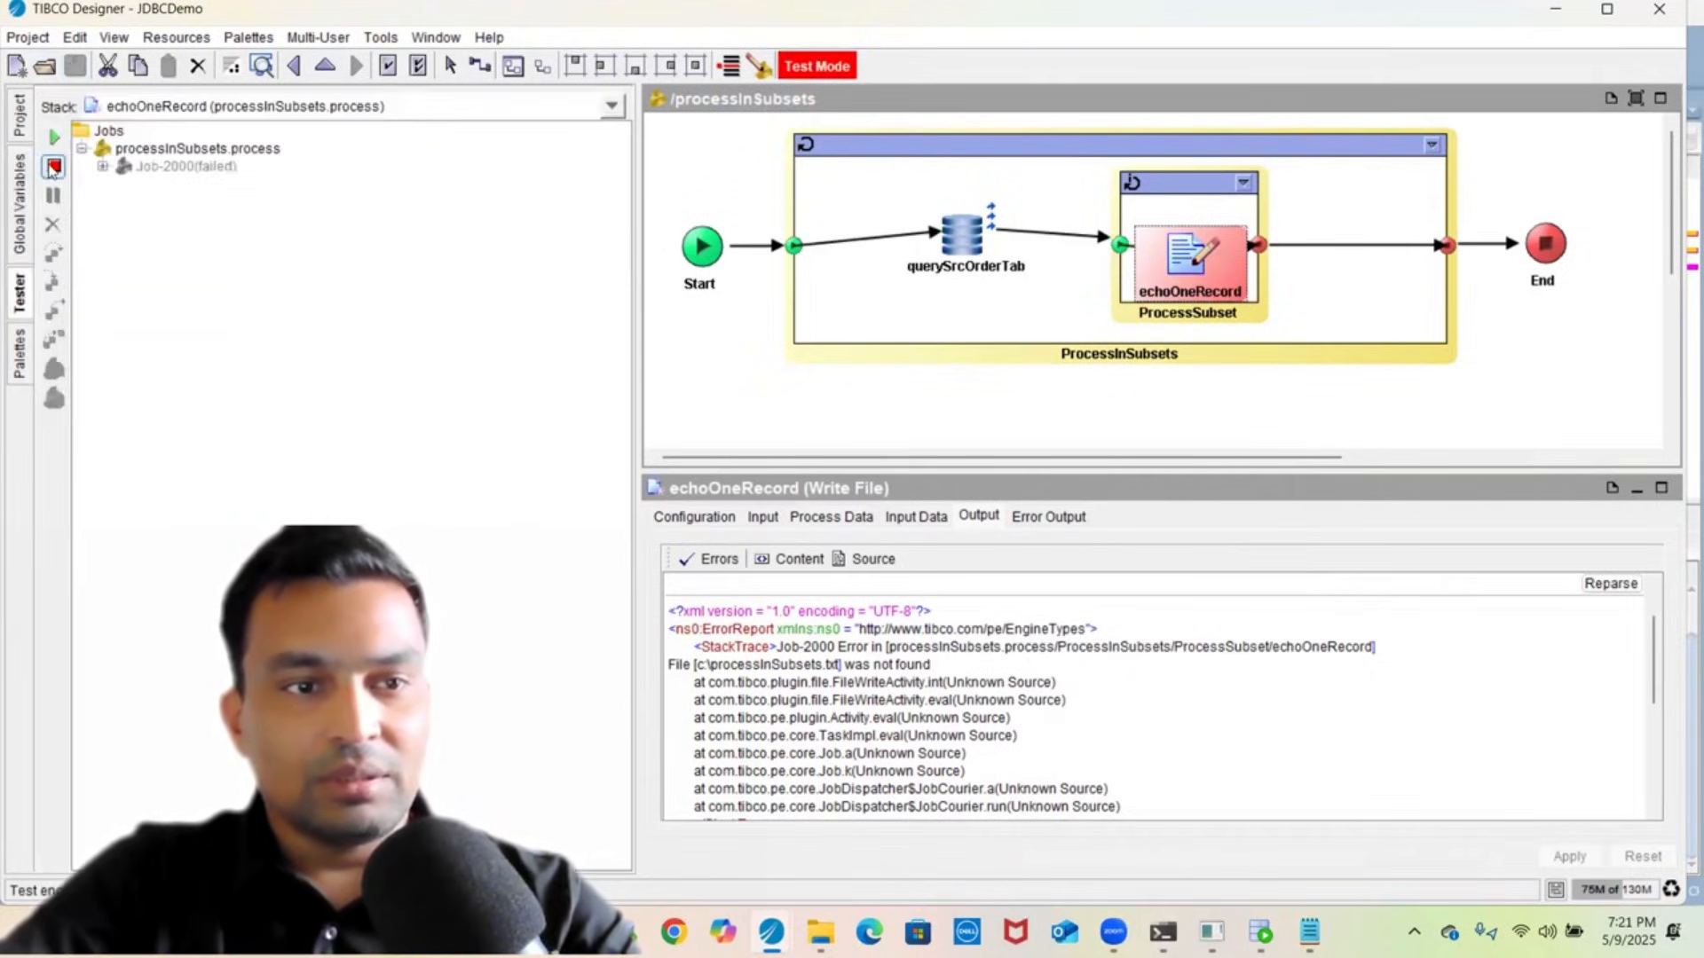
click(53, 167)
click(53, 137)
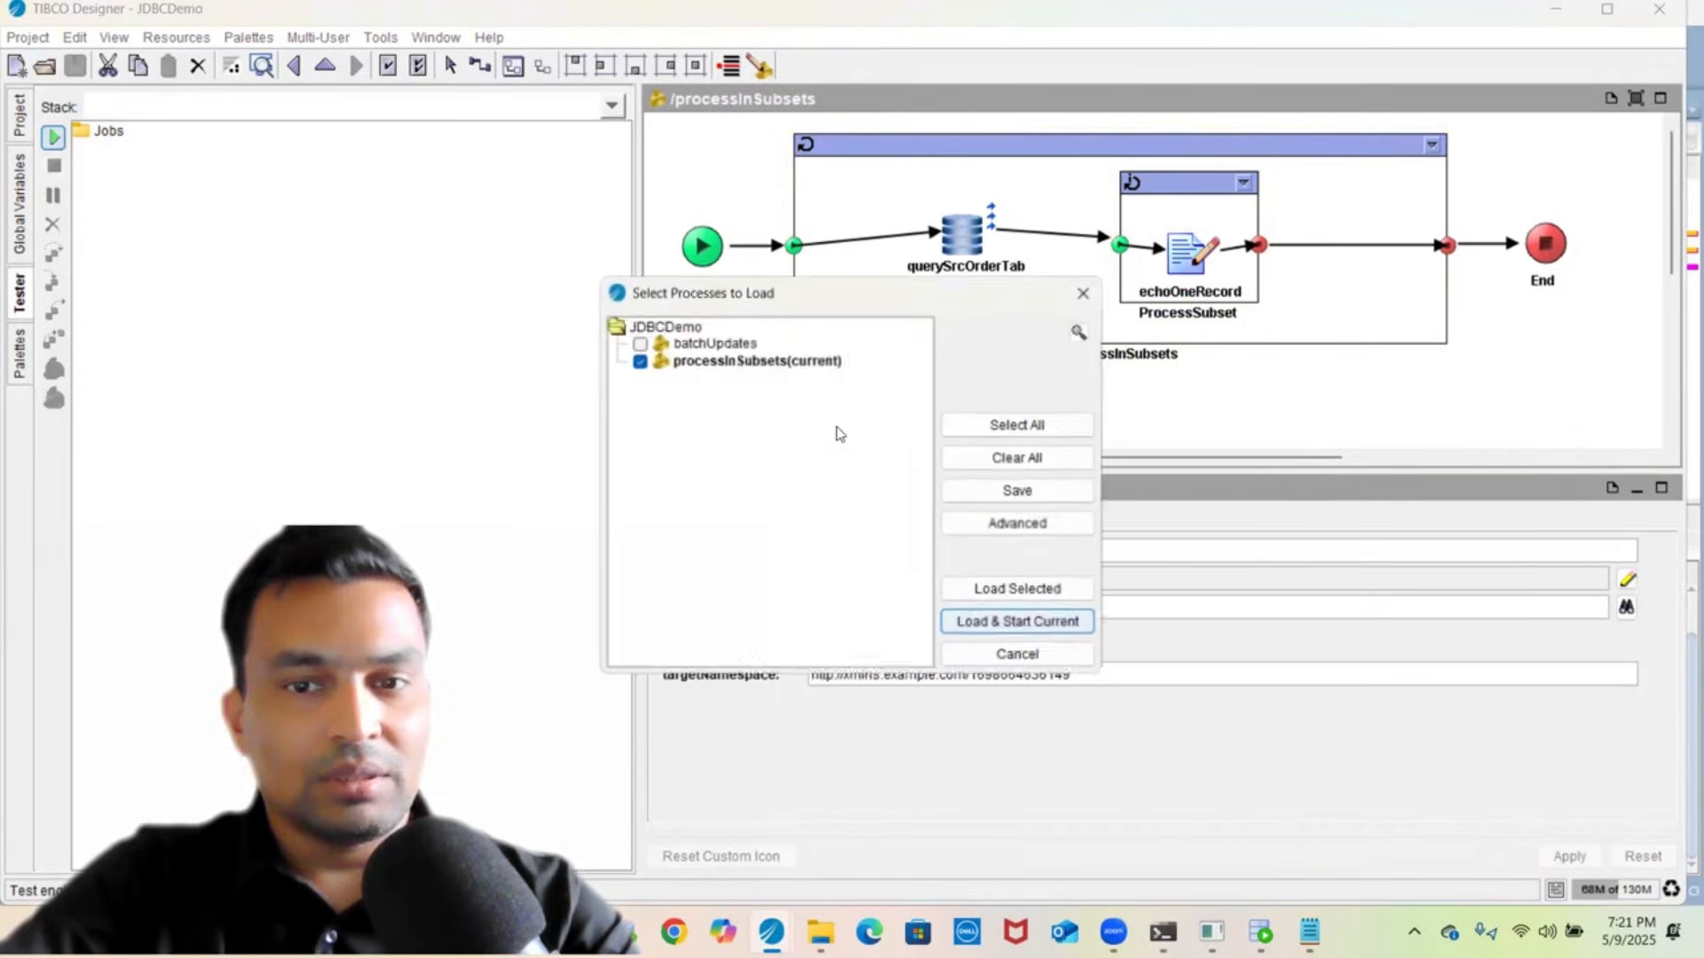
click(1021, 591)
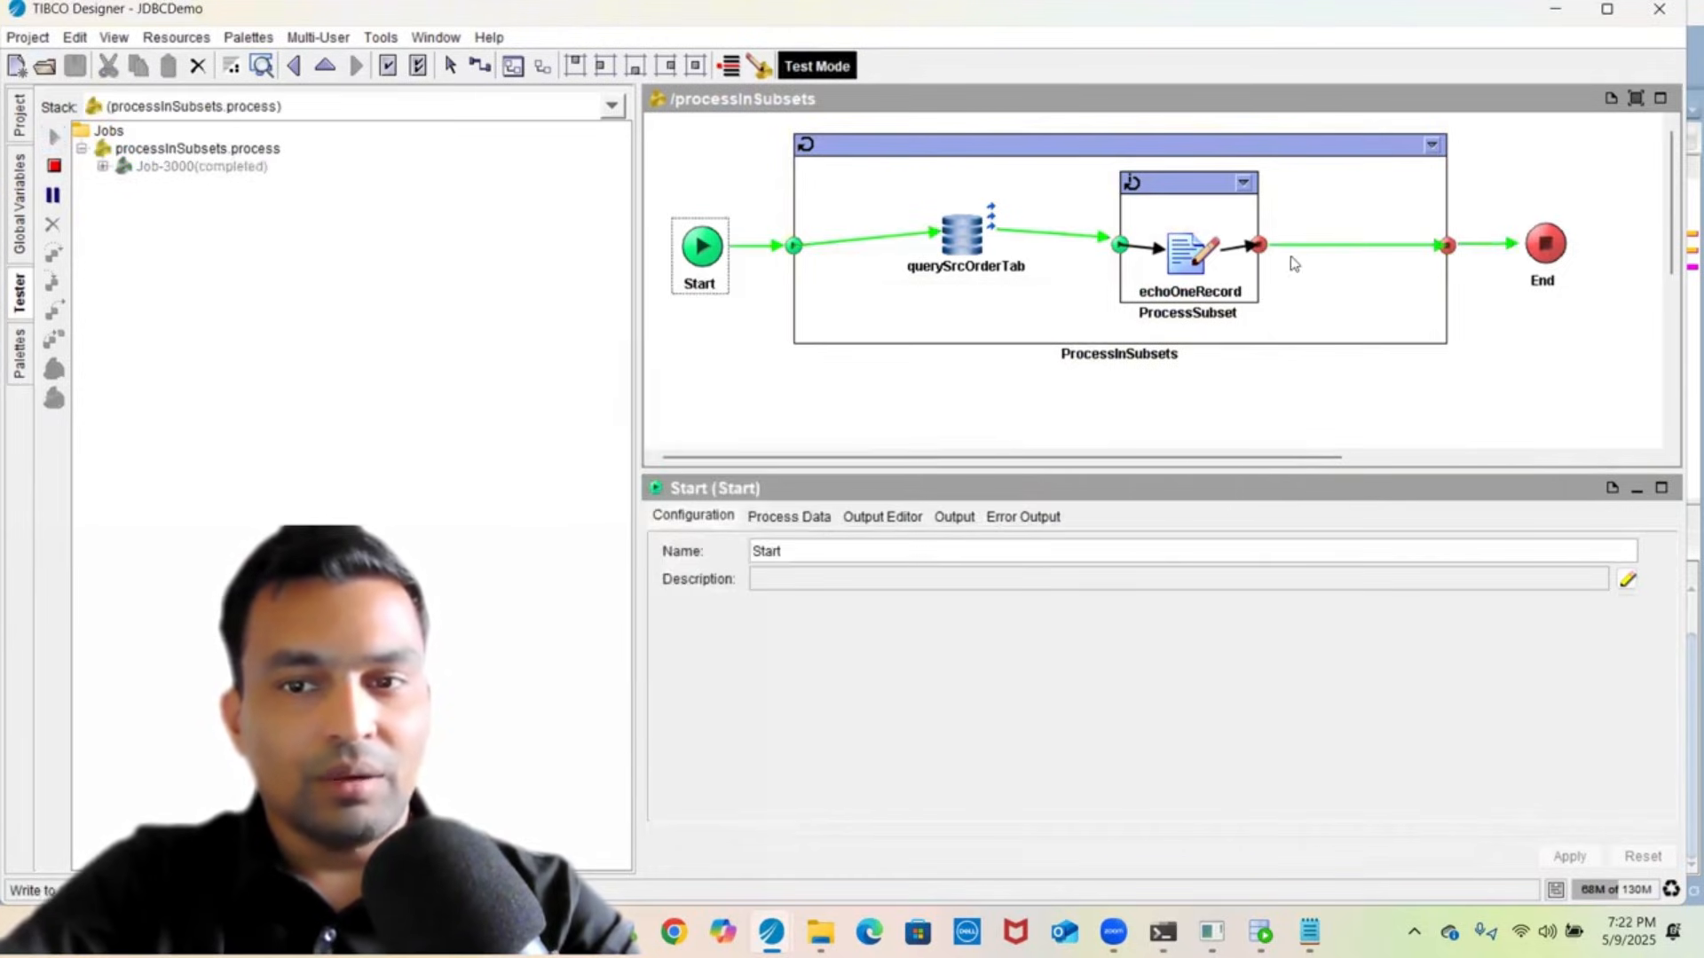
- Check echoOneRecord's Input Data in the completed test job
click(1205, 264)
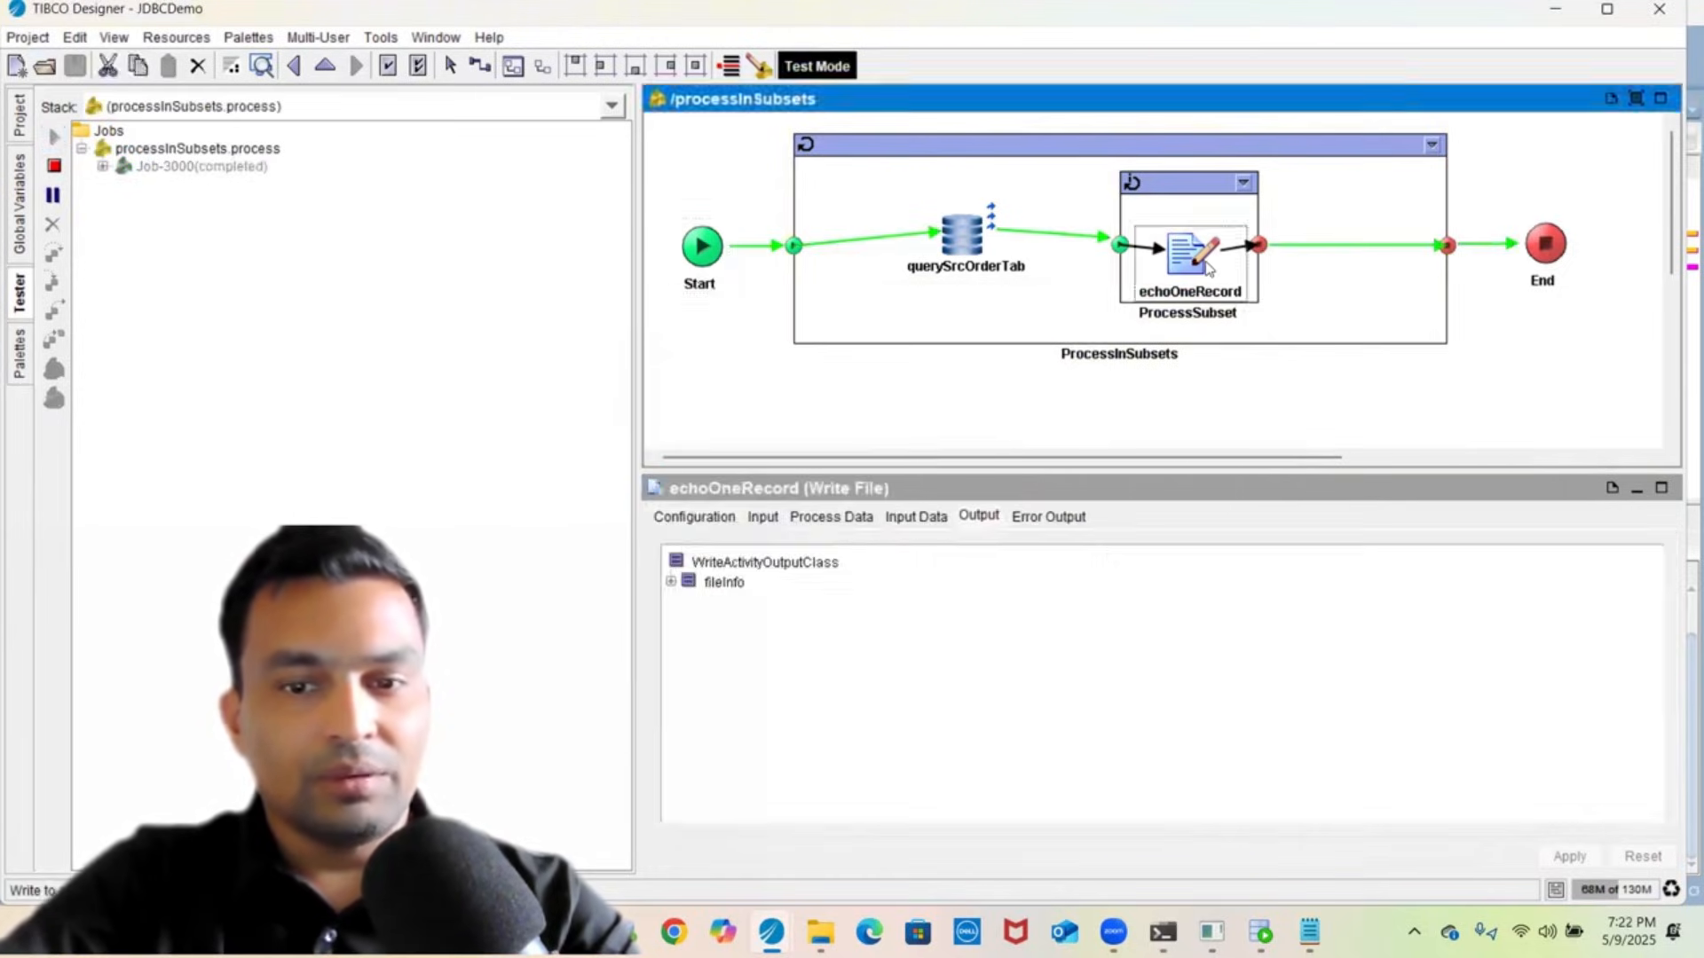
click(919, 522)
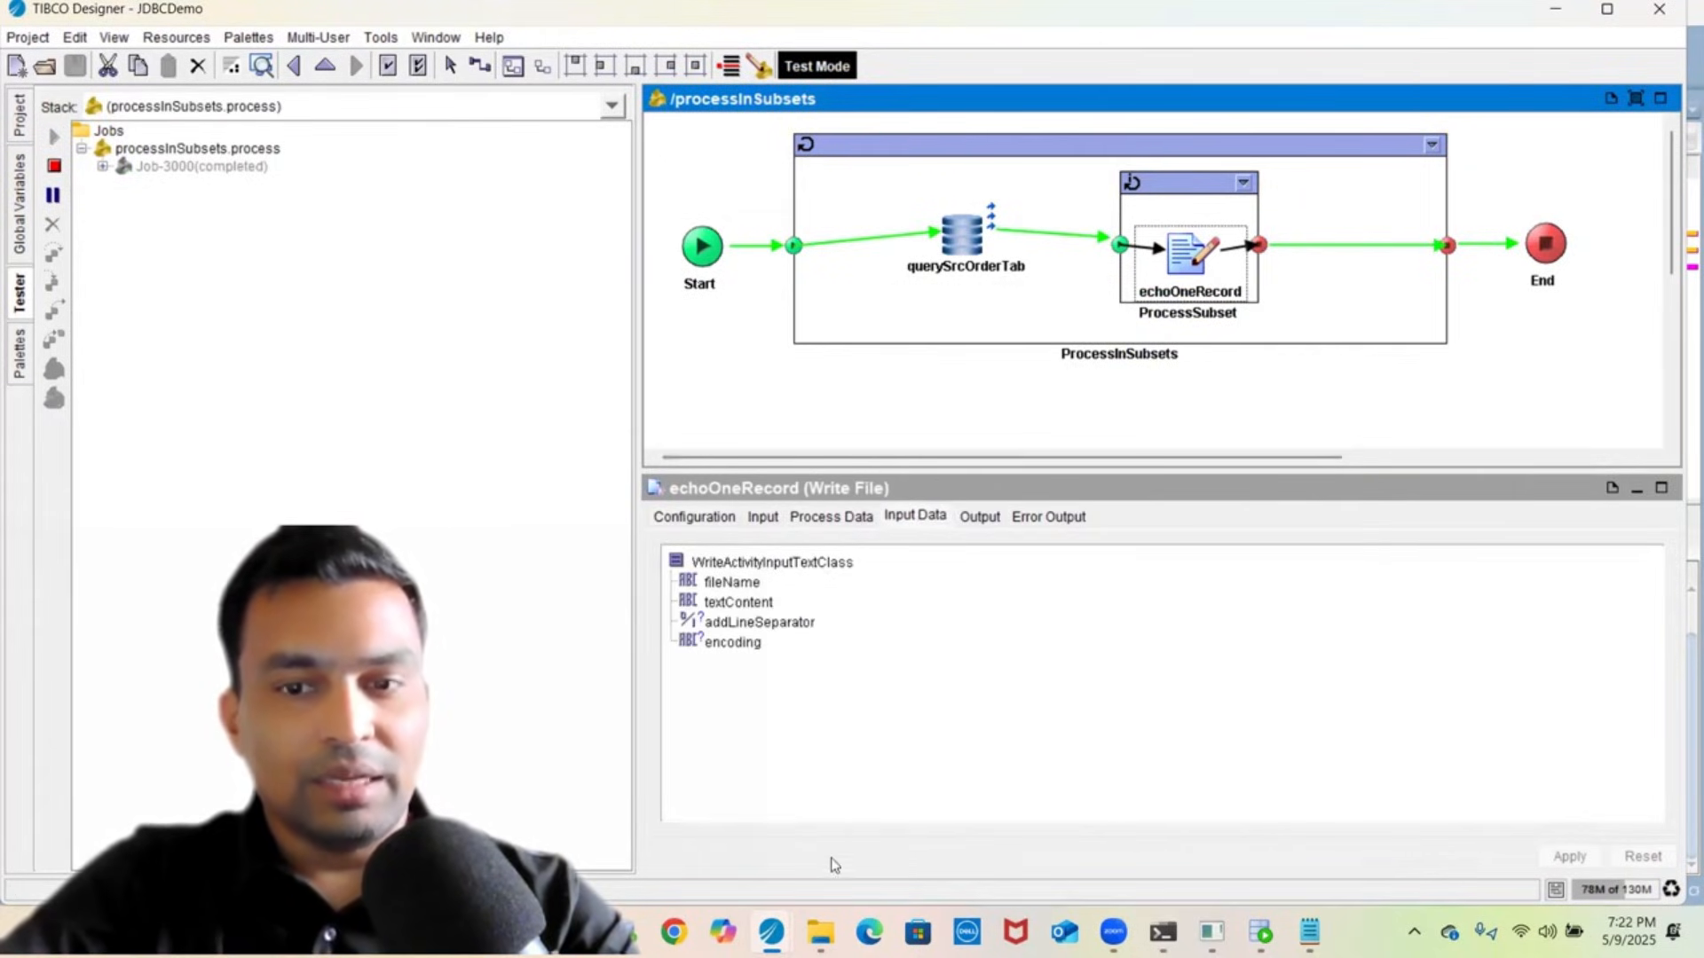
- Open C:\tmp\processInSubsets.txt in Notepad via Edit in Notepad
mouse_move(820, 932)
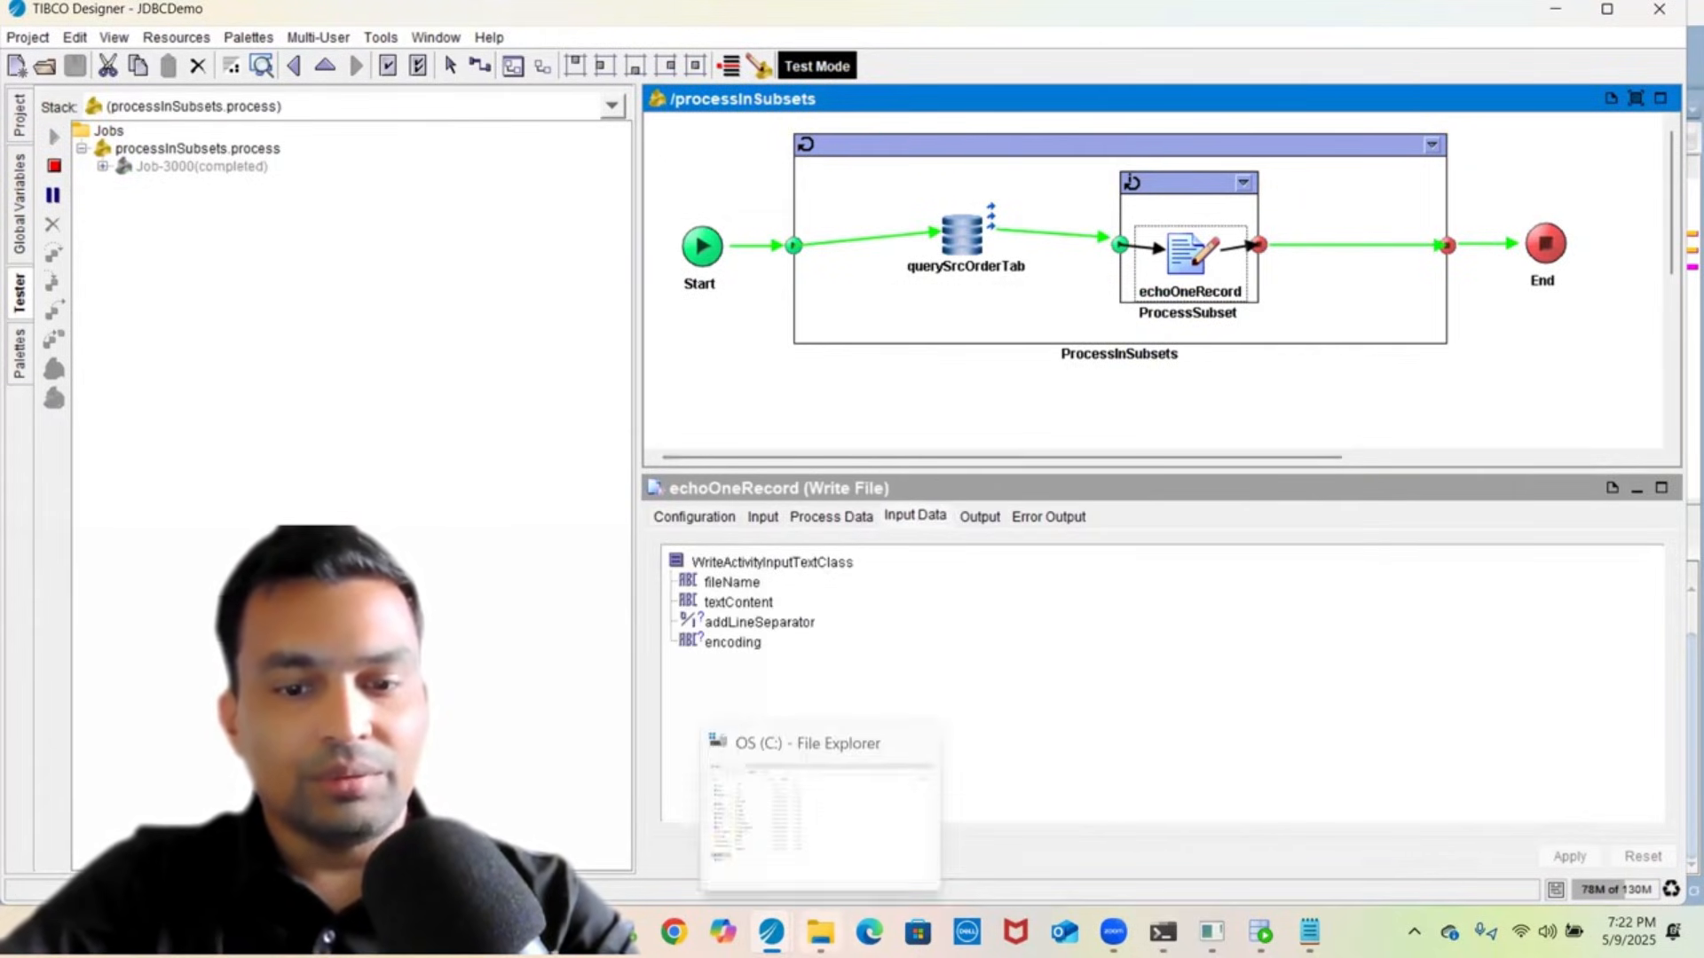
click(827, 929)
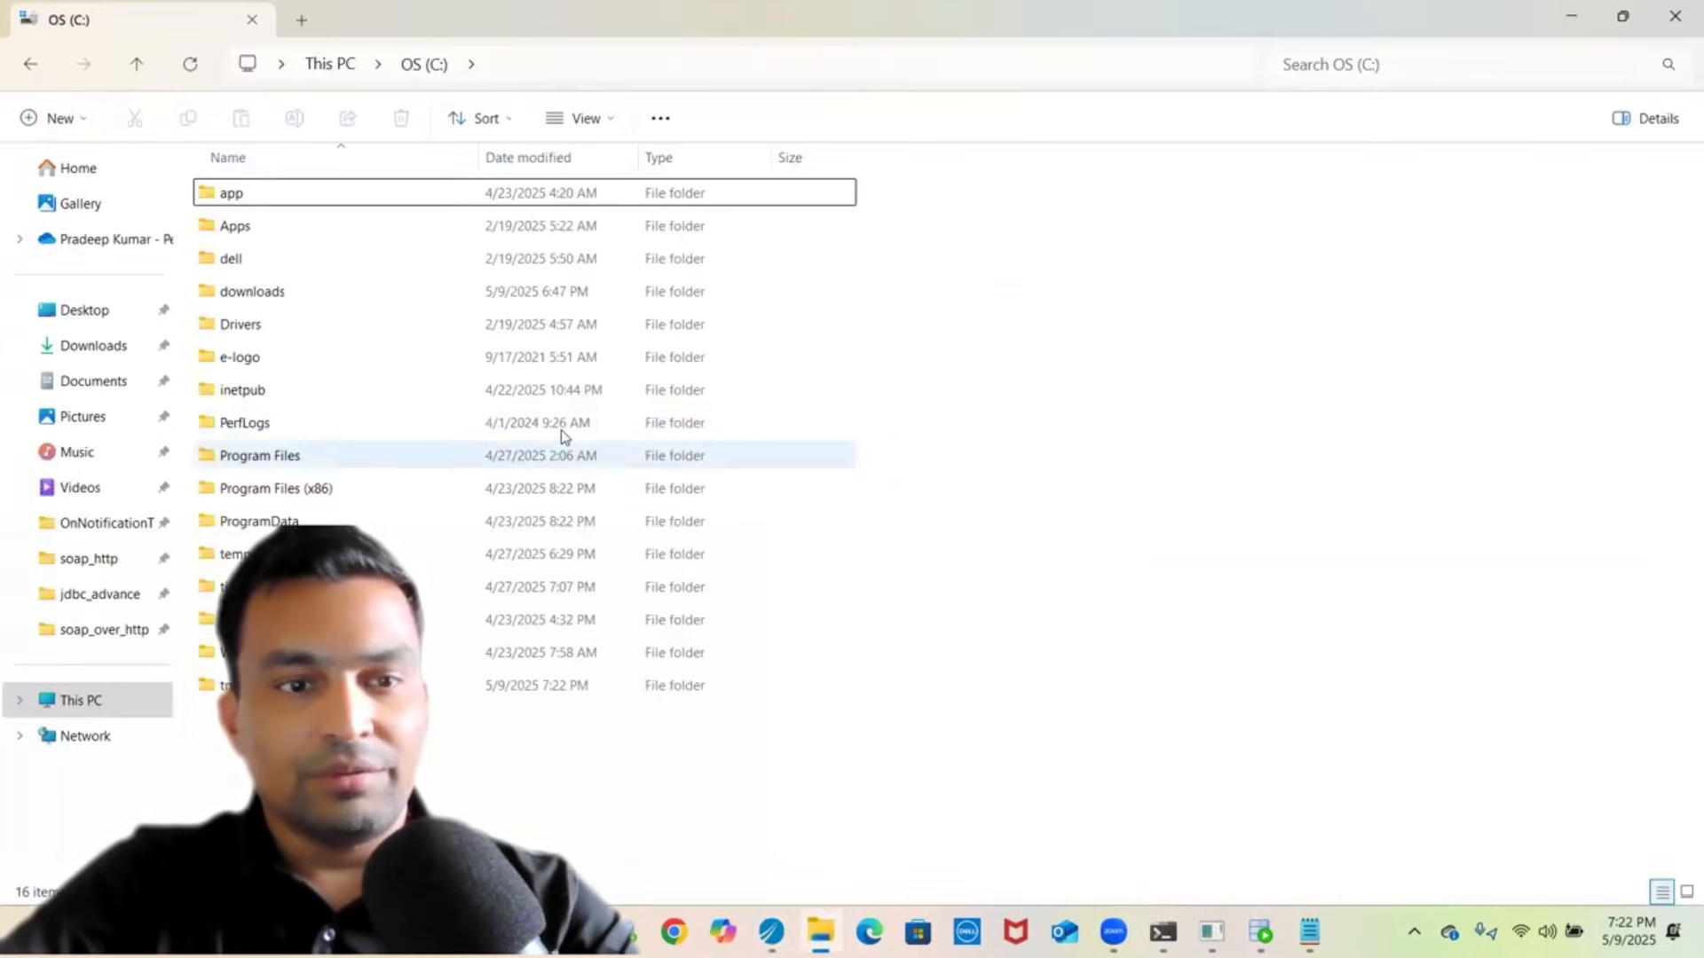
double_click(266, 686)
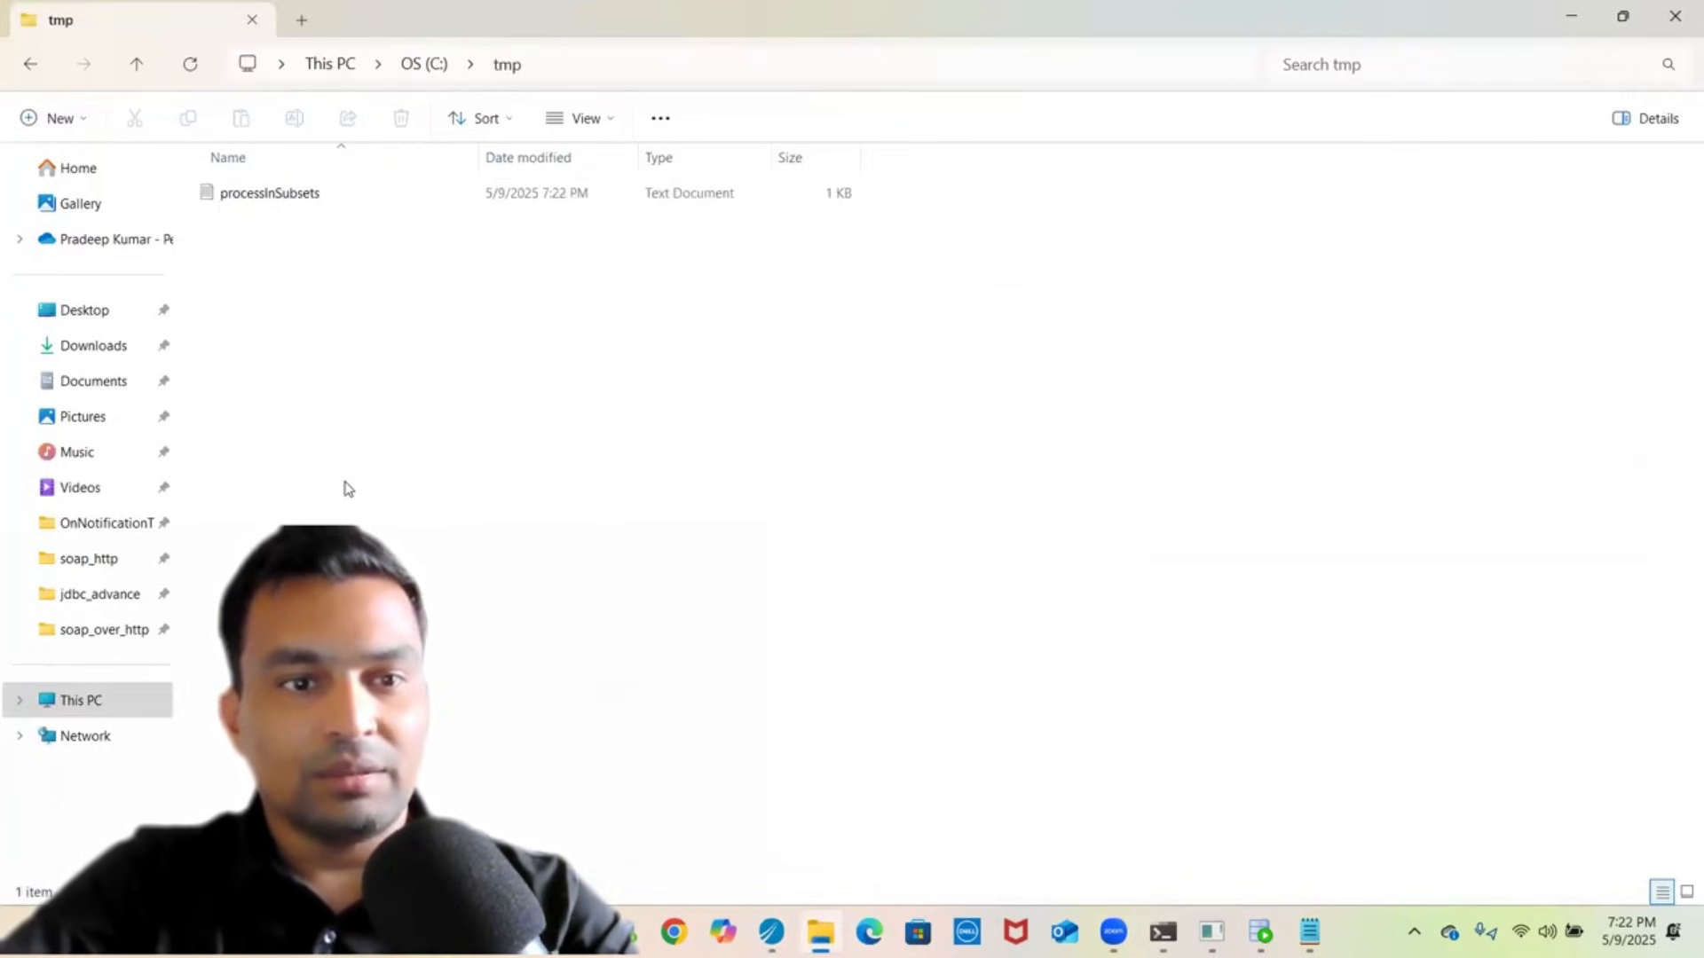
right_click(258, 206)
click(258, 194)
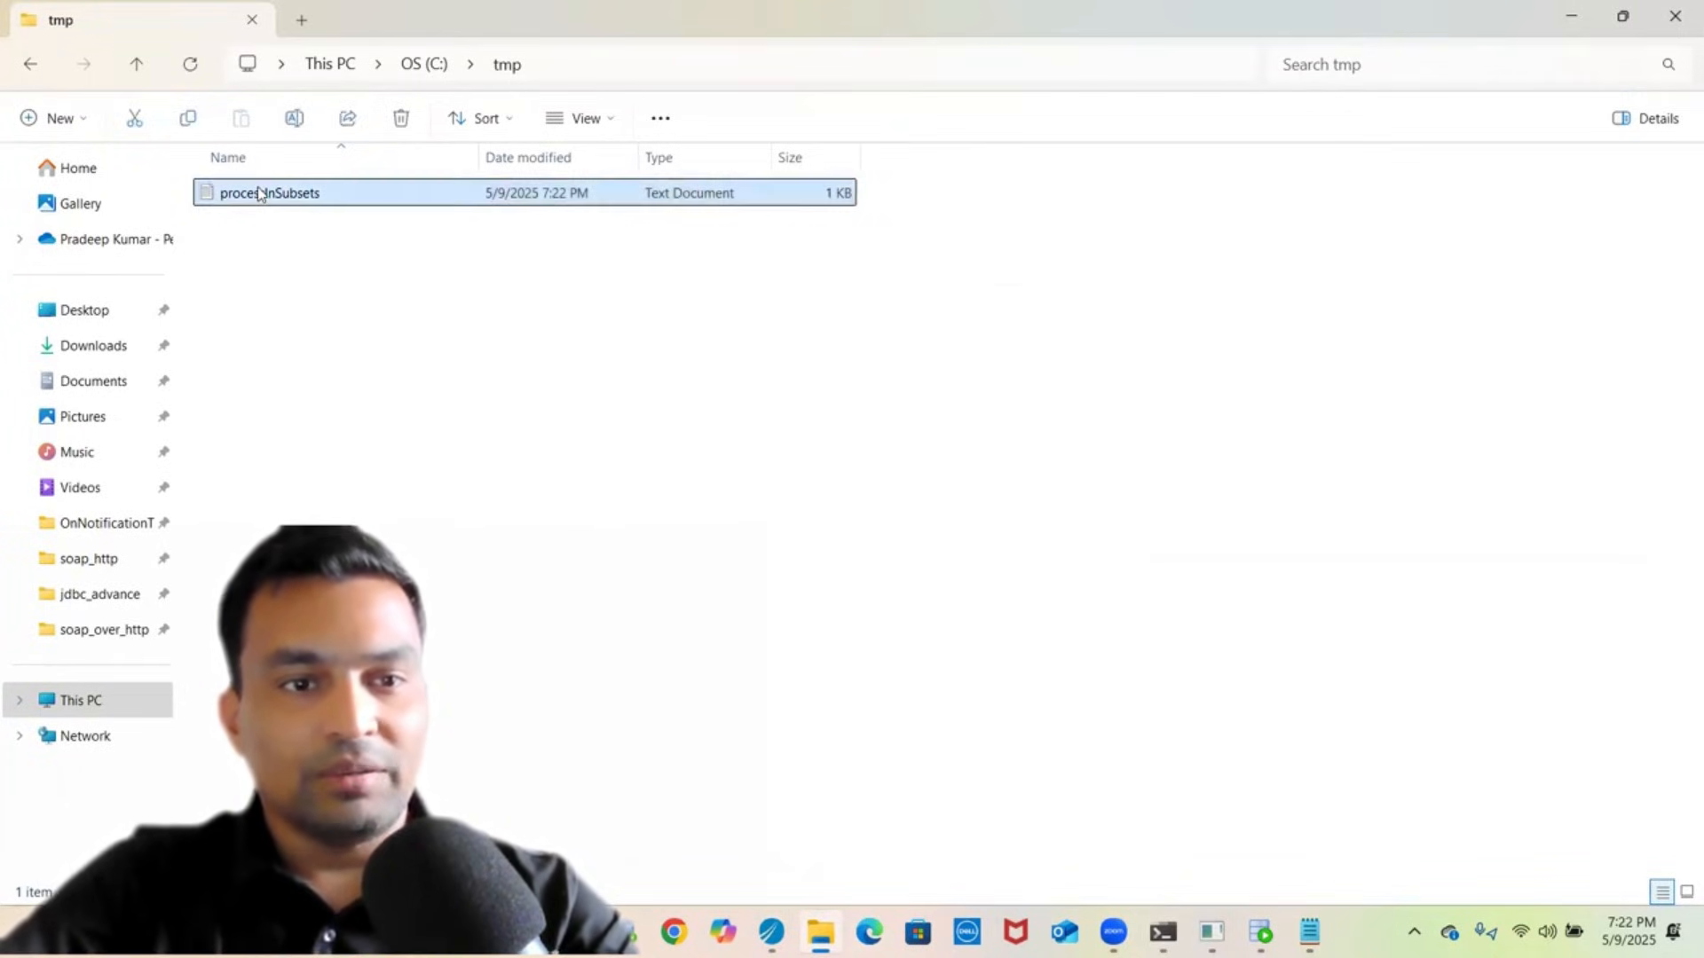
right_click(258, 193)
mouse_move(355, 312)
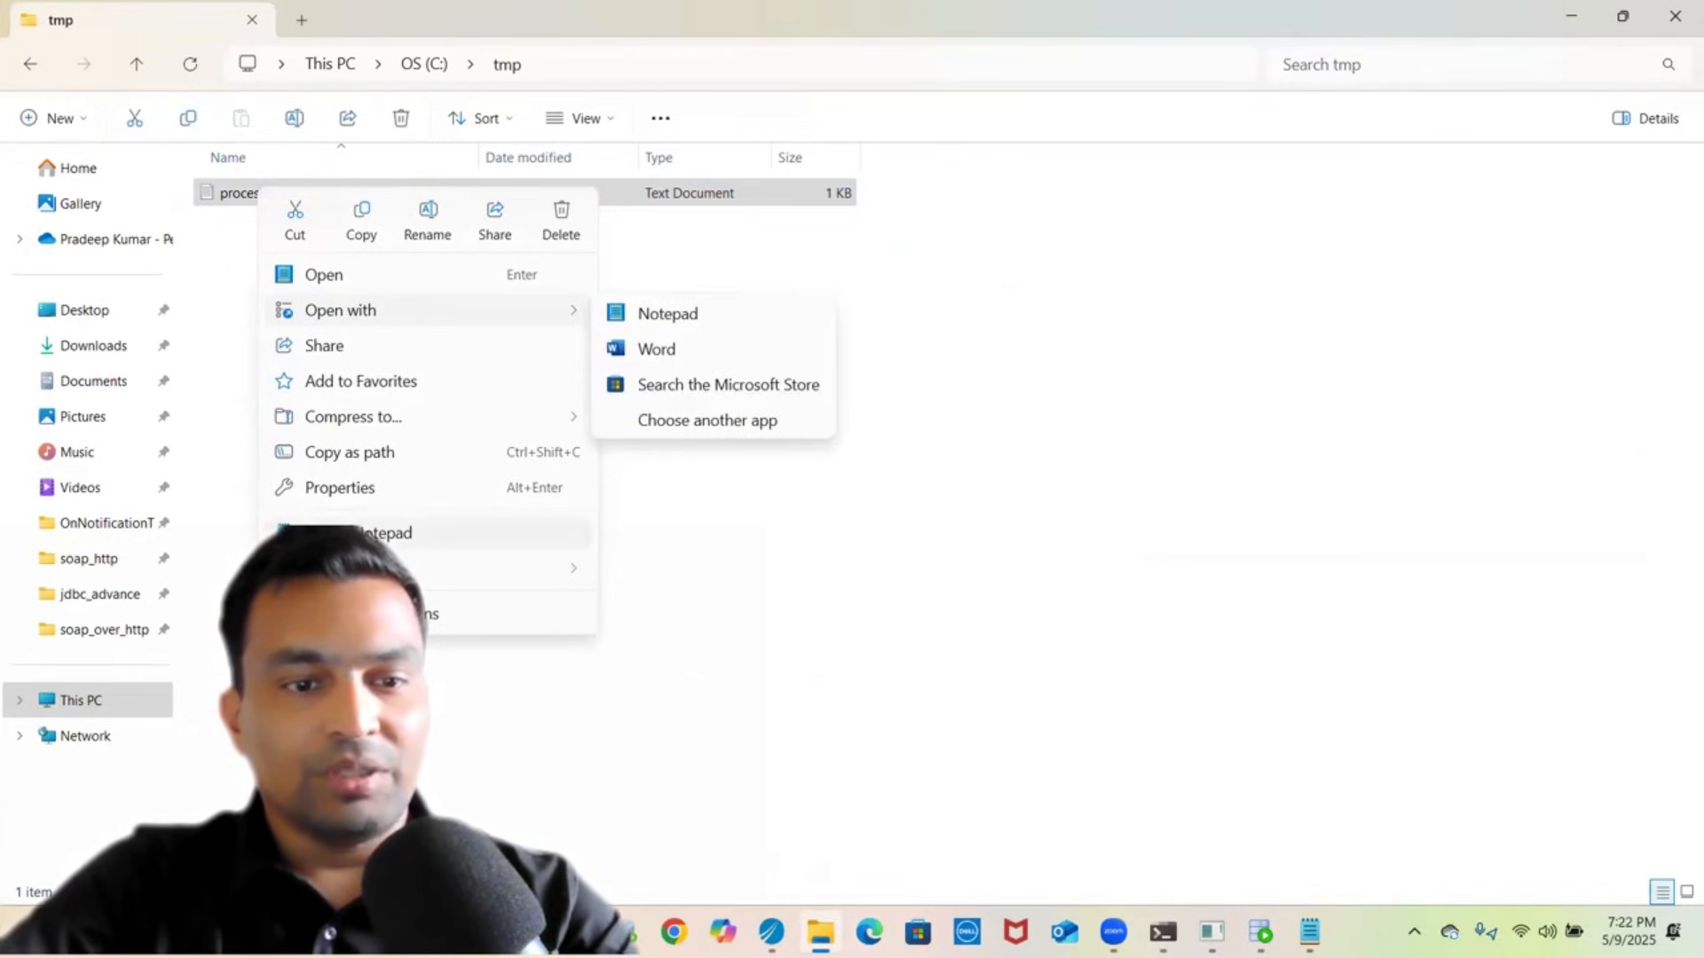
click(371, 532)
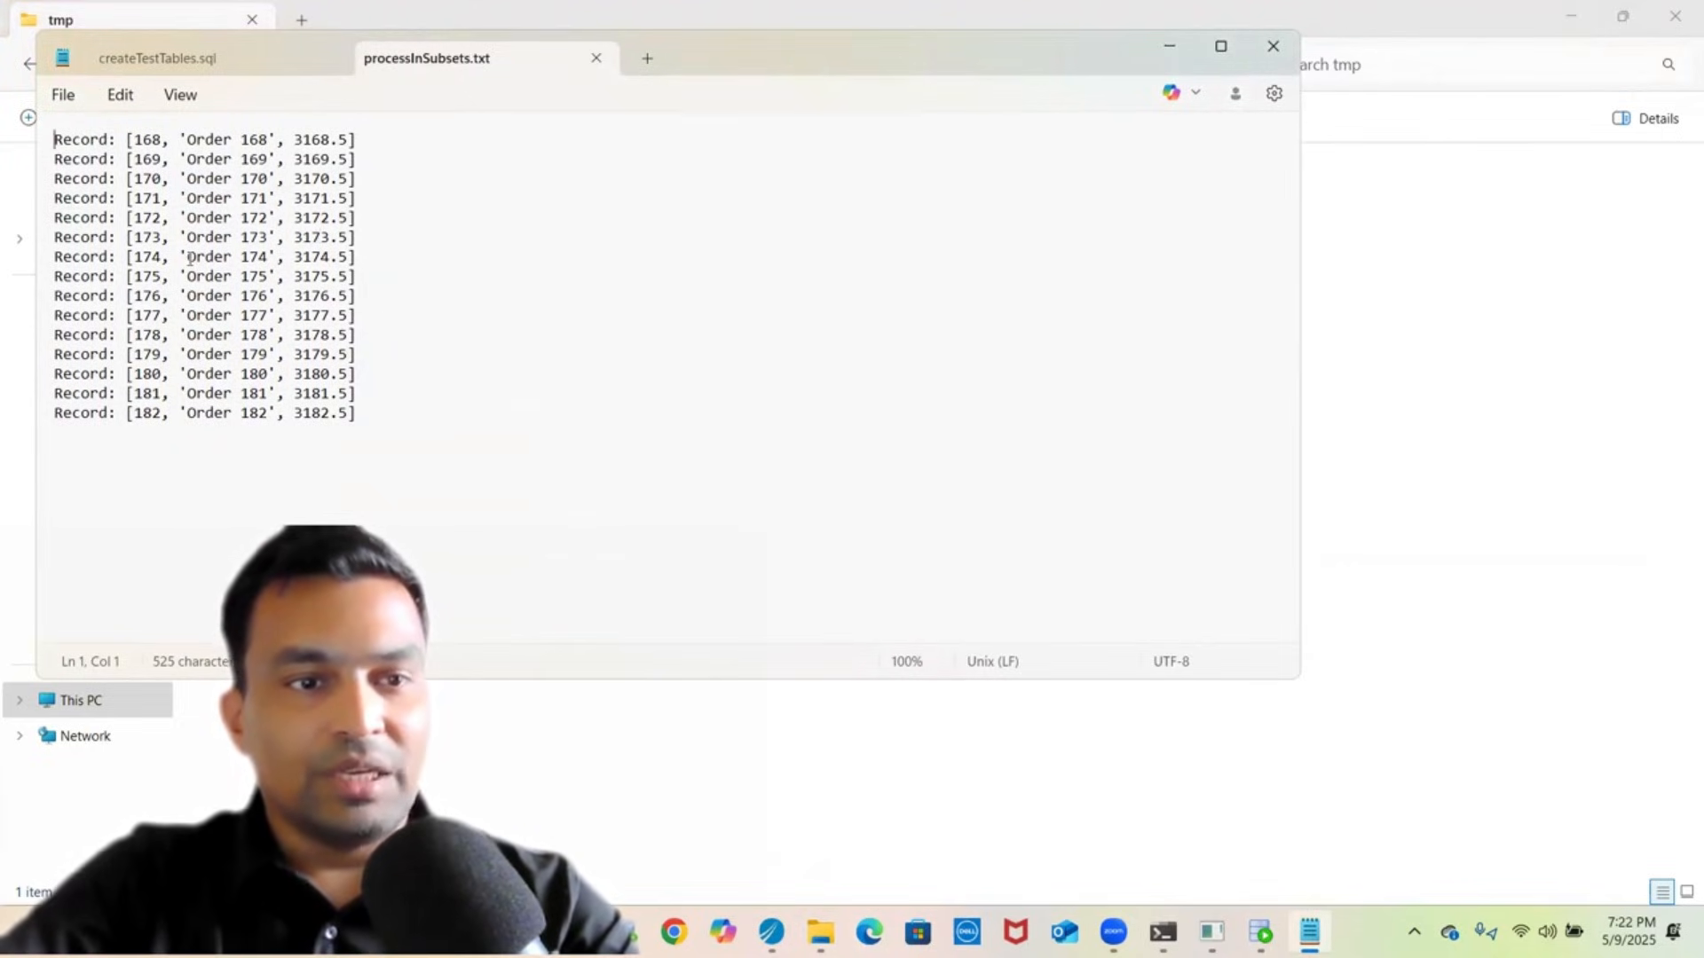
- Highlight the first and last Record entries in the processInSubsets output, then return to File Explorer
double_click(78, 142)
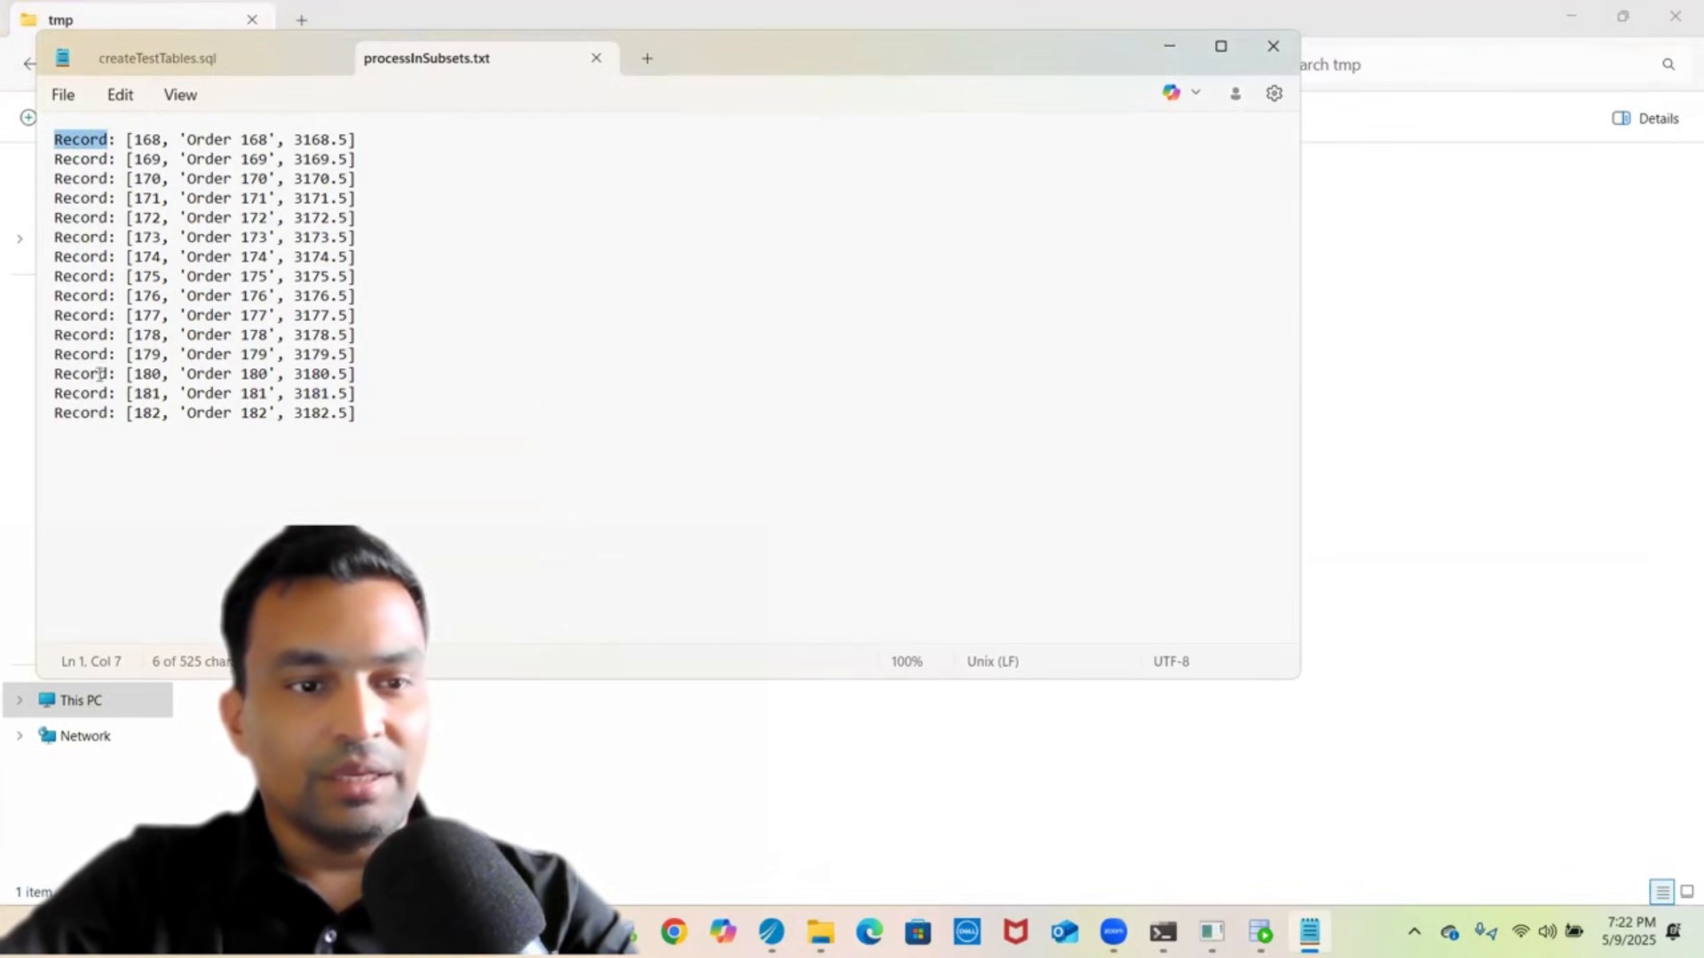
double_click(89, 414)
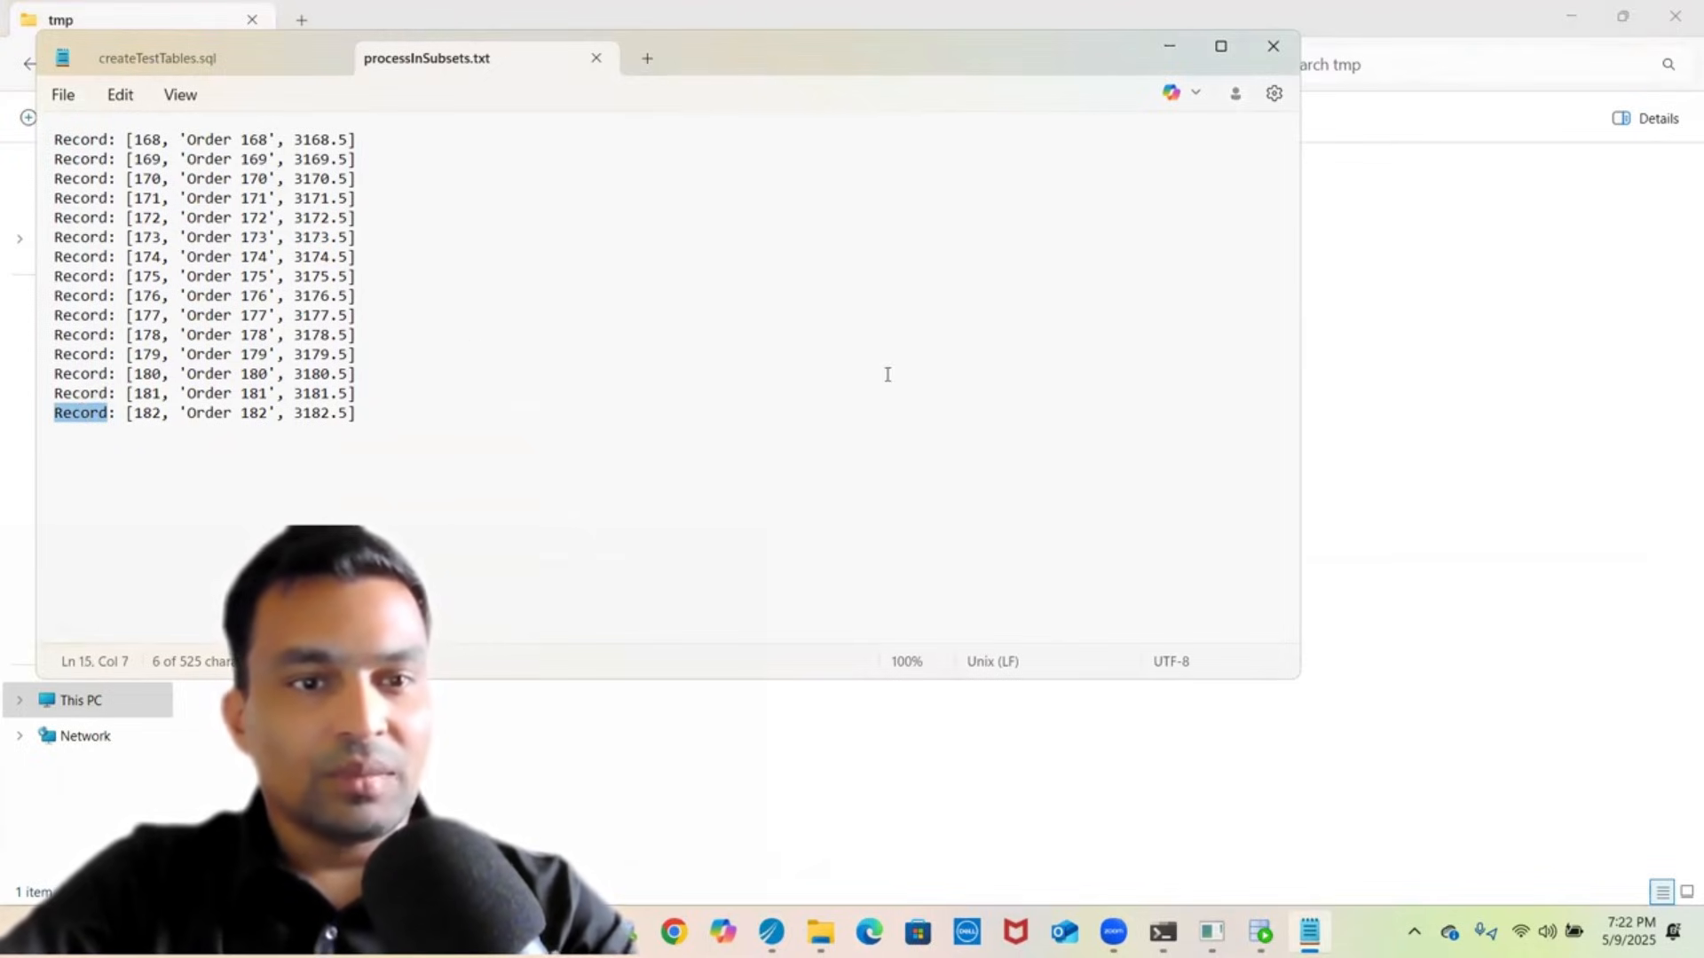
click(1409, 385)
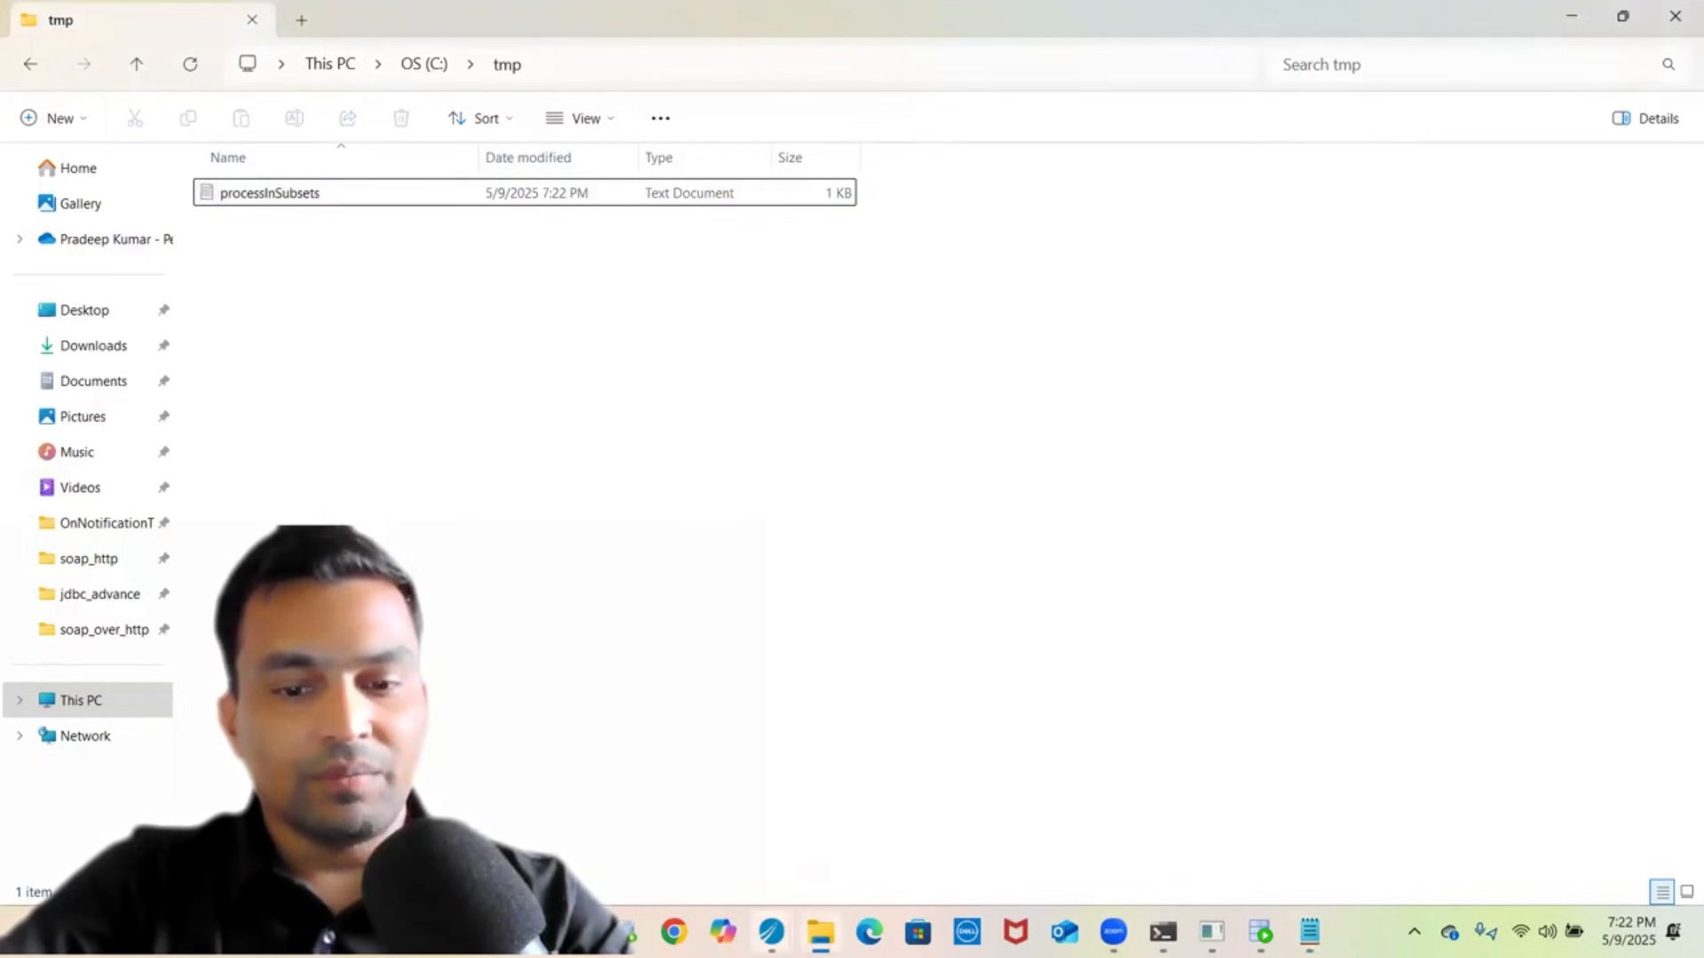
- Back in TIBCO Designer, inspect querySrcOrderTab's query settings, noting Maximum Rows of 100
mouse_move(771, 932)
click(728, 792)
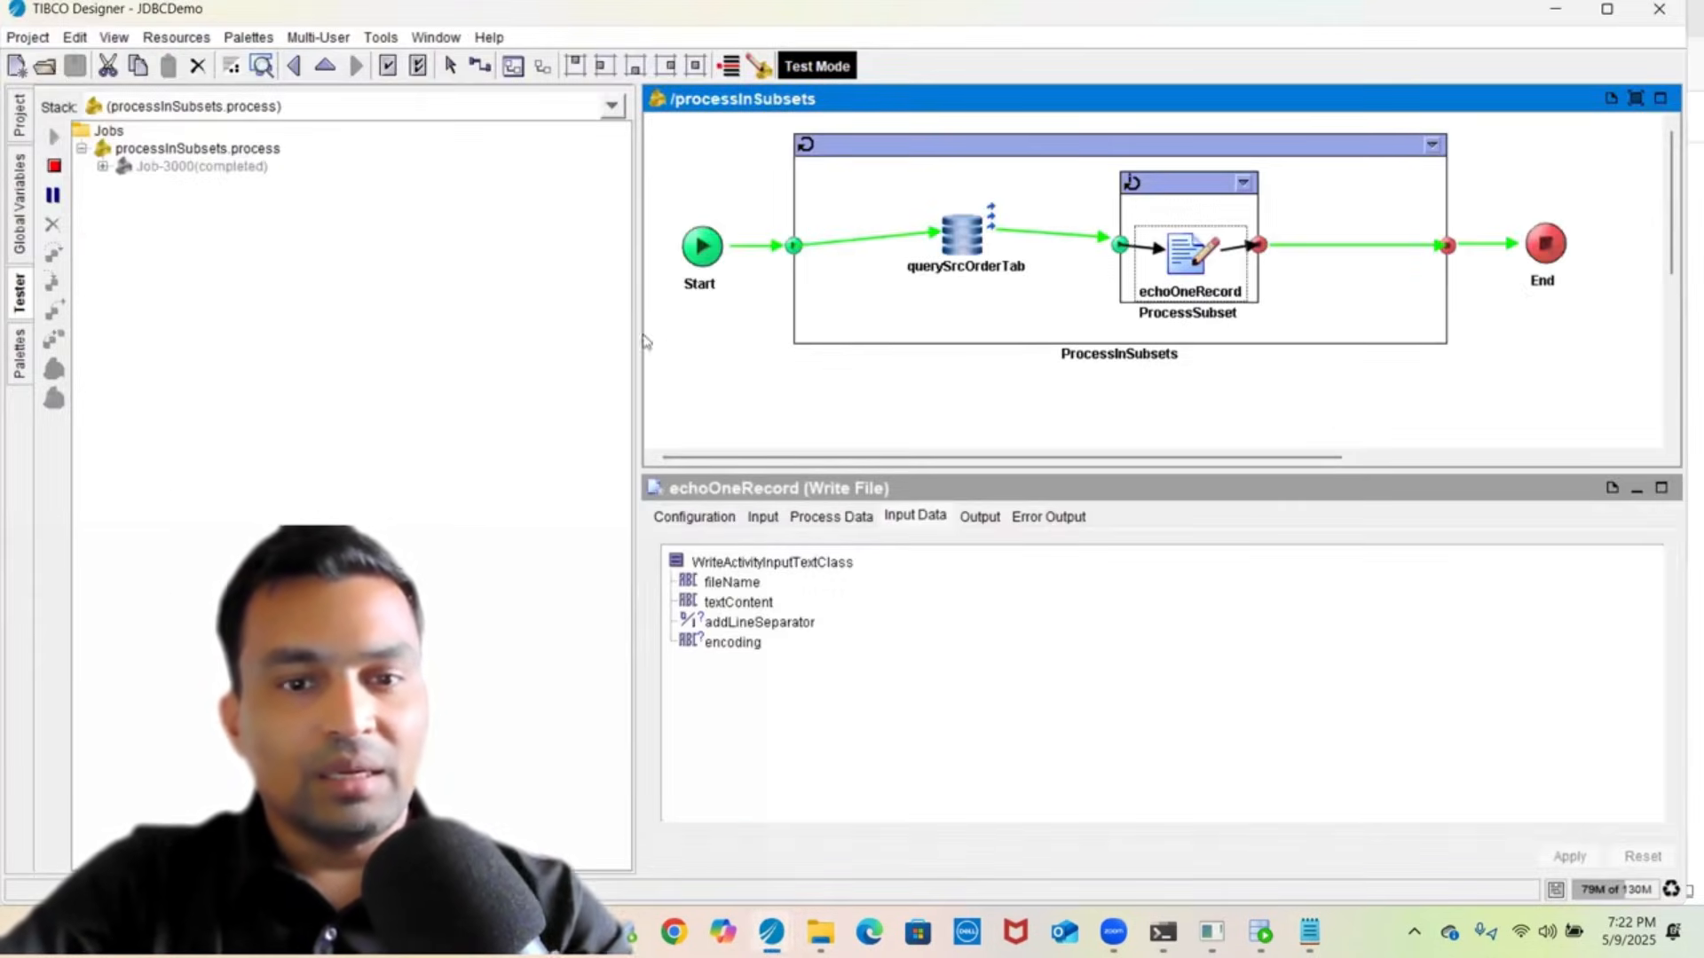
drag(636, 328, 333, 311)
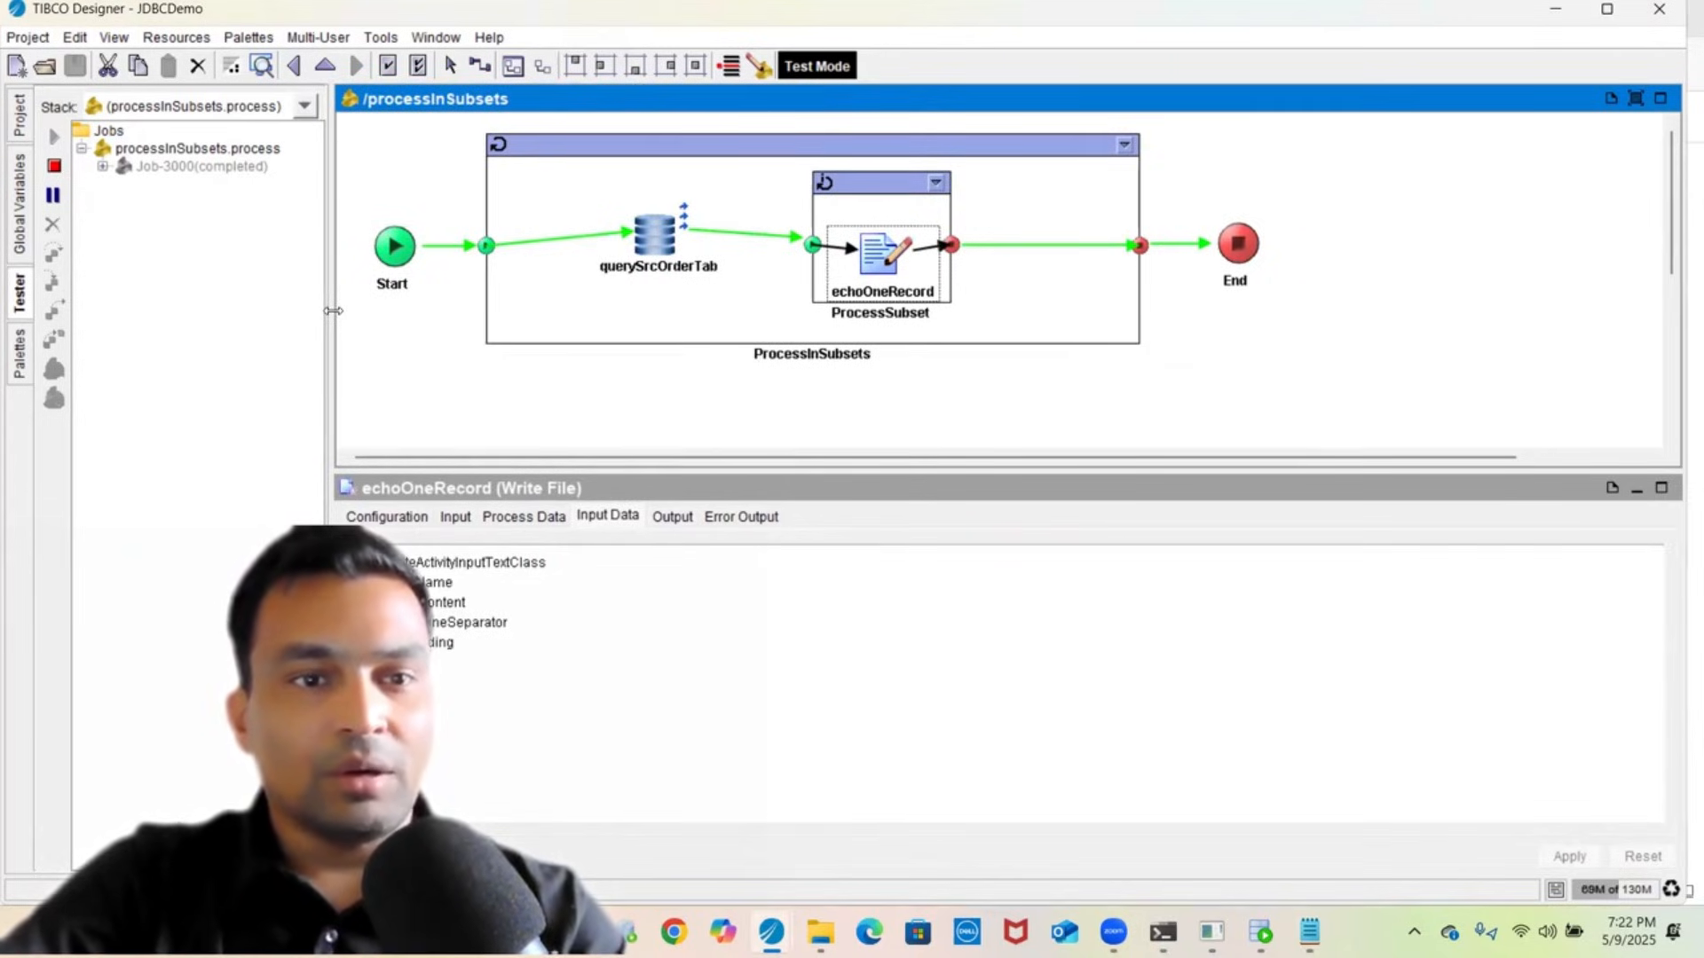
click(699, 253)
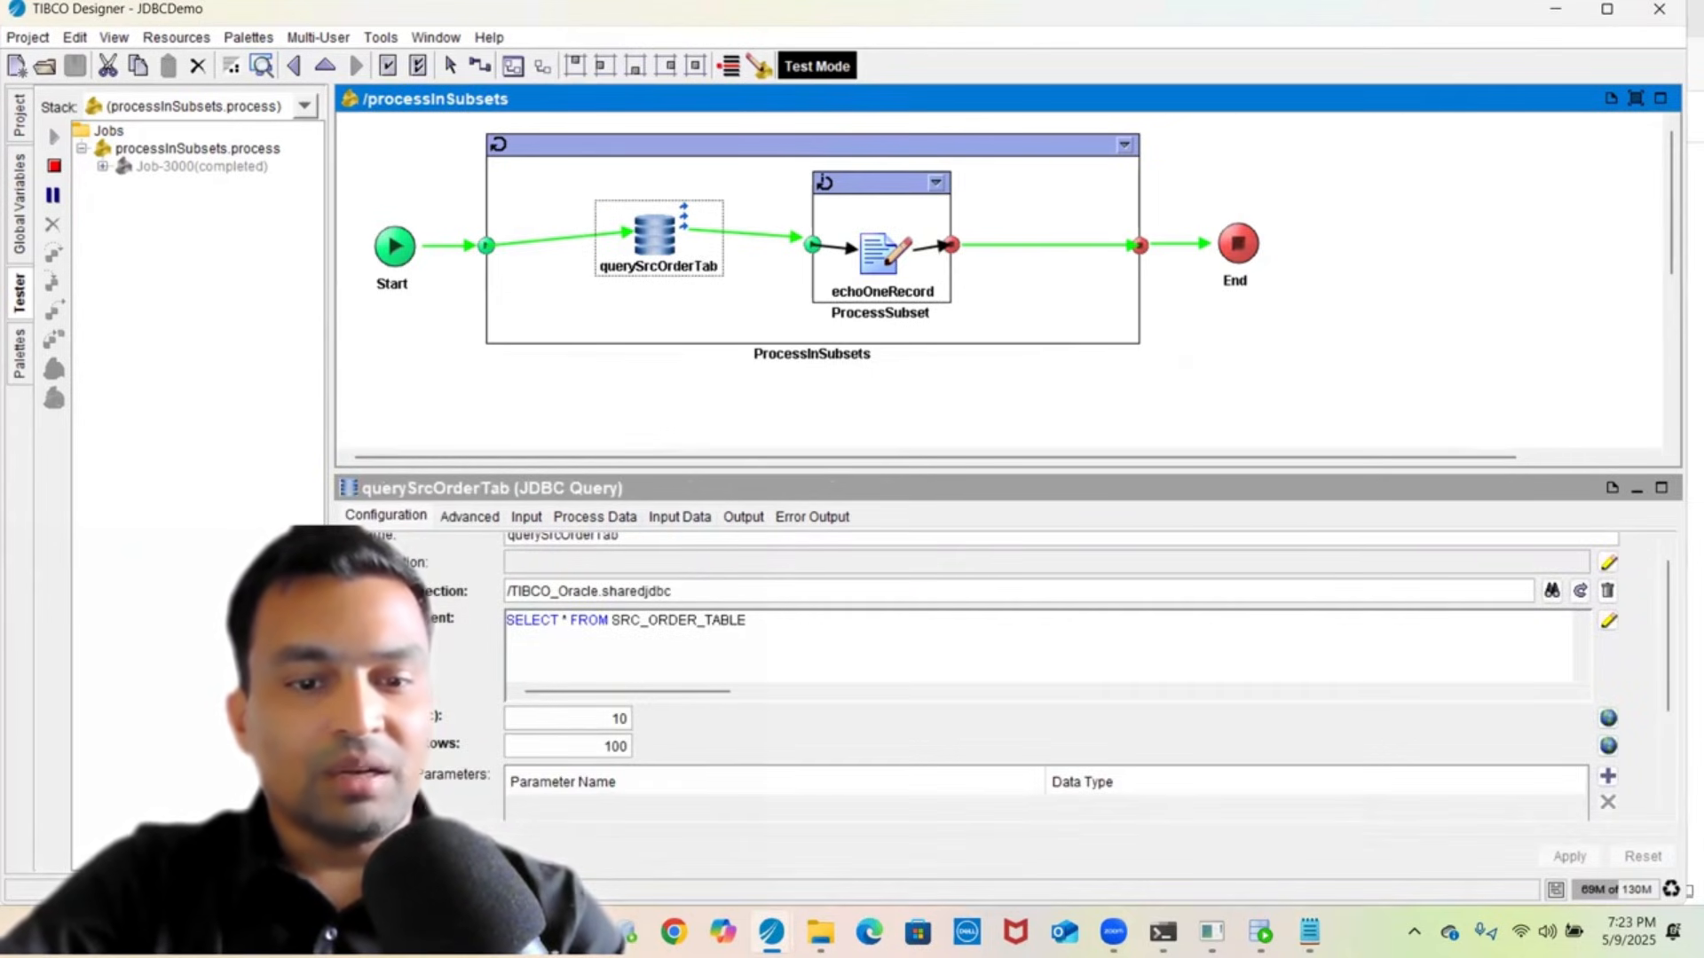
double_click(584, 748)
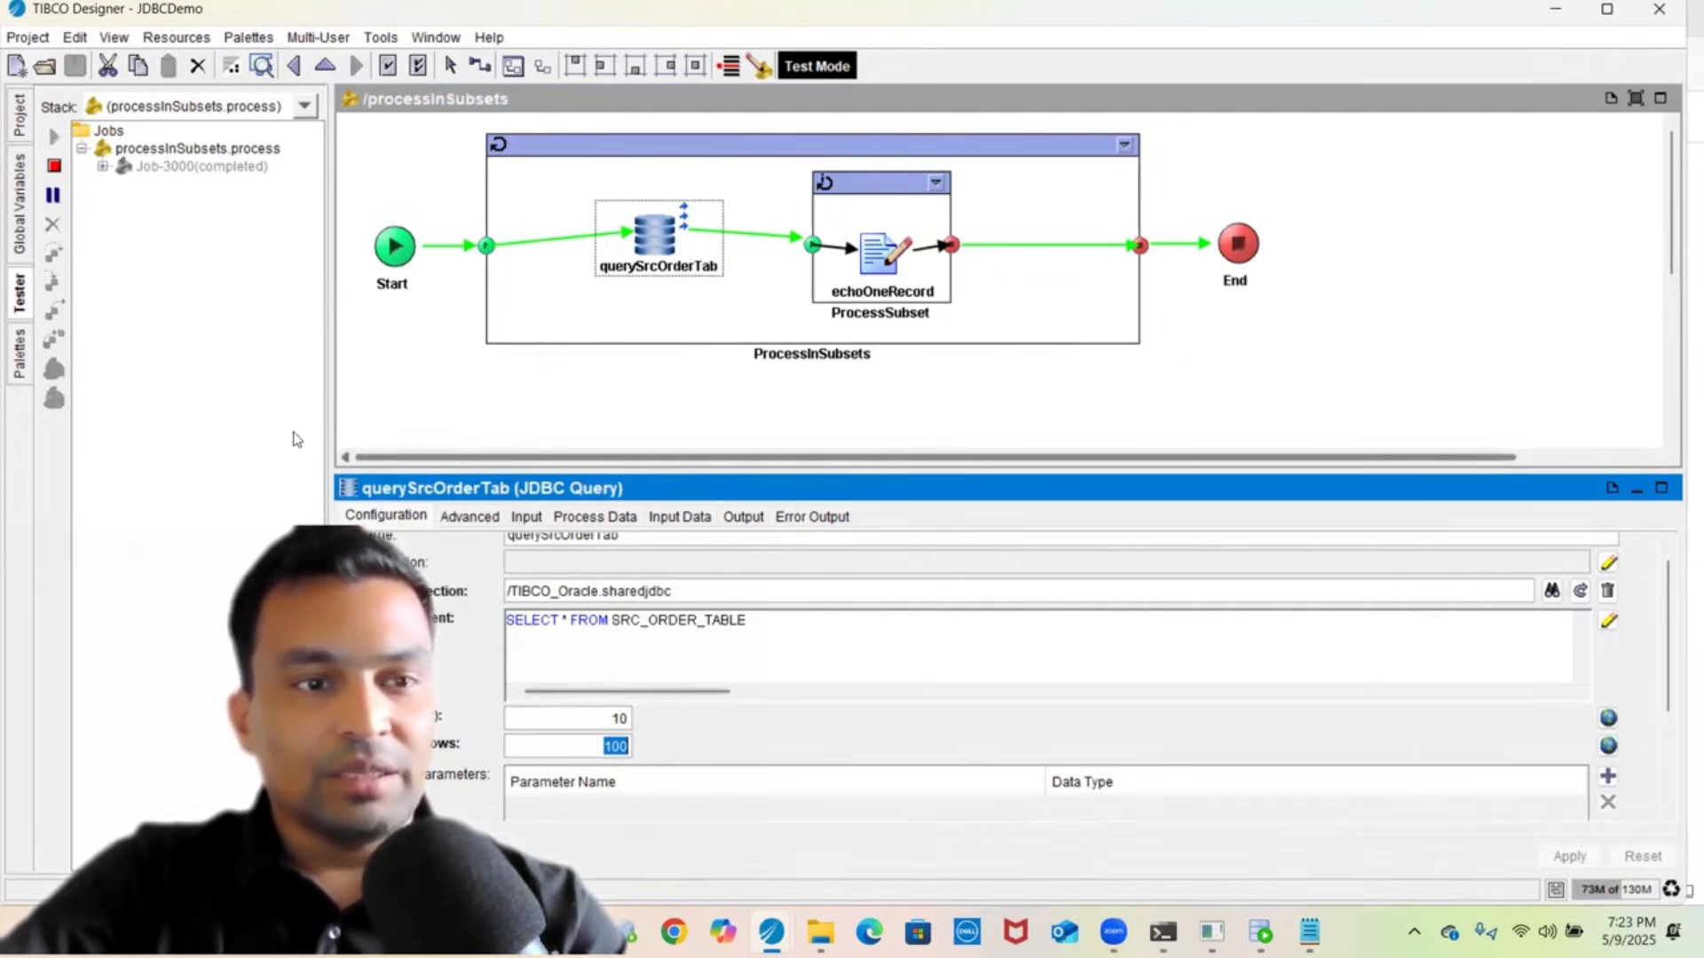
- Show a wider global variables list and highlight SUBSET_SIZE set to 5
click(12, 184)
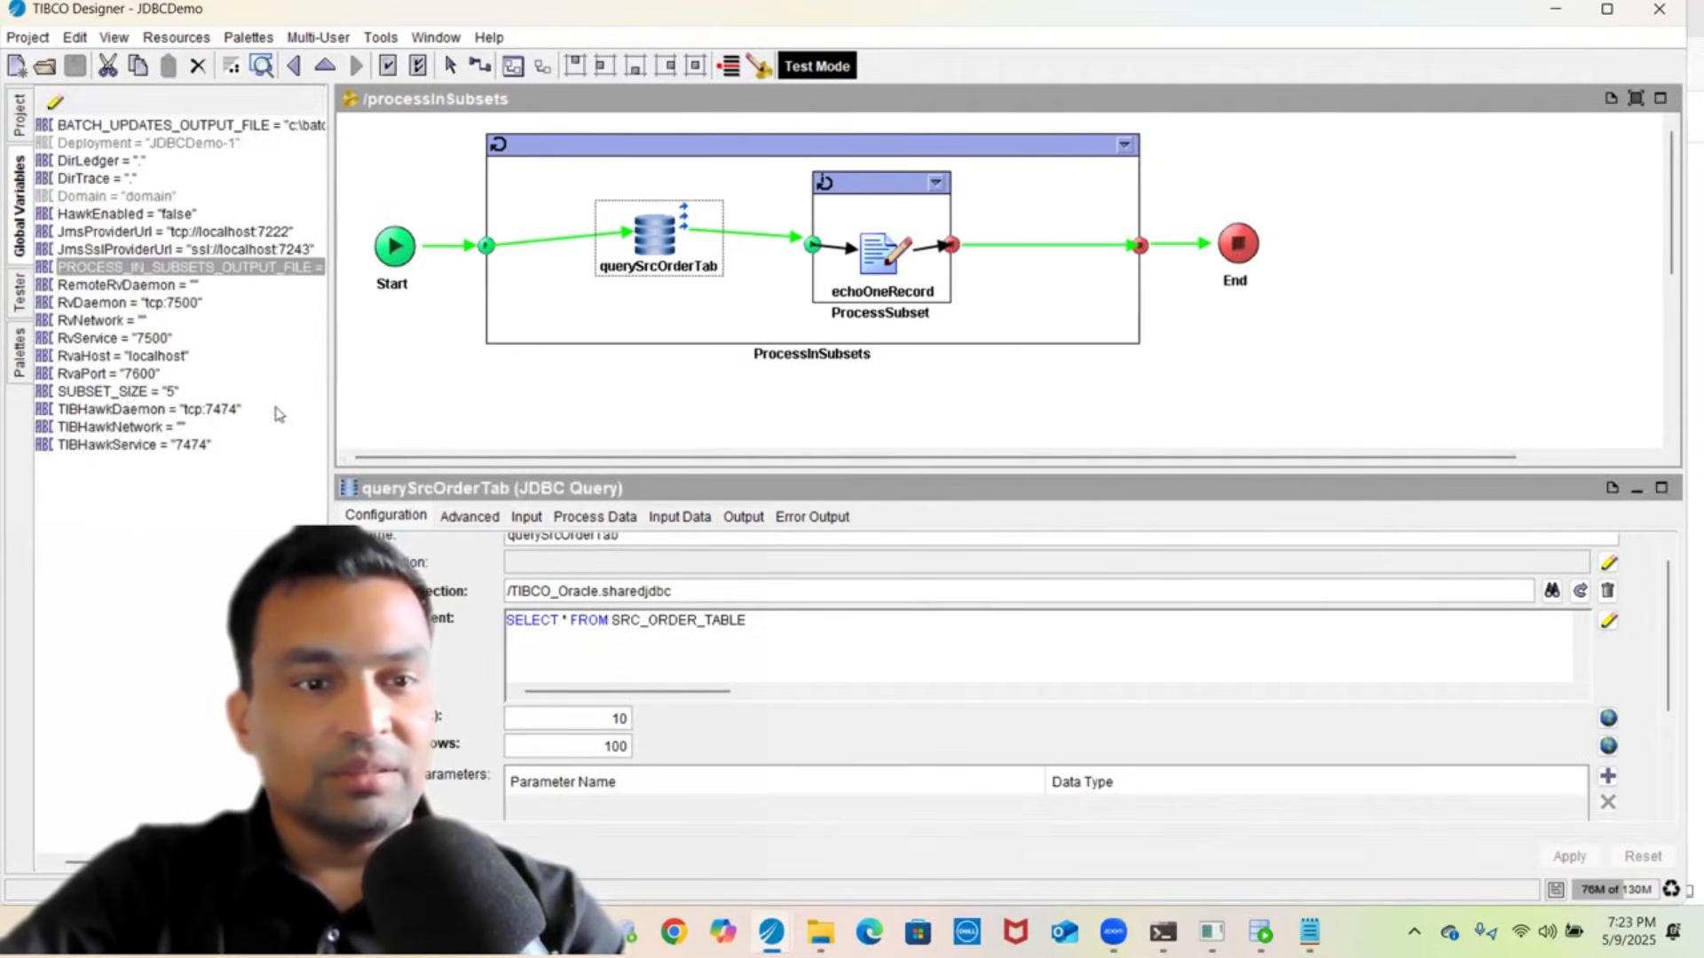
drag(333, 341, 539, 344)
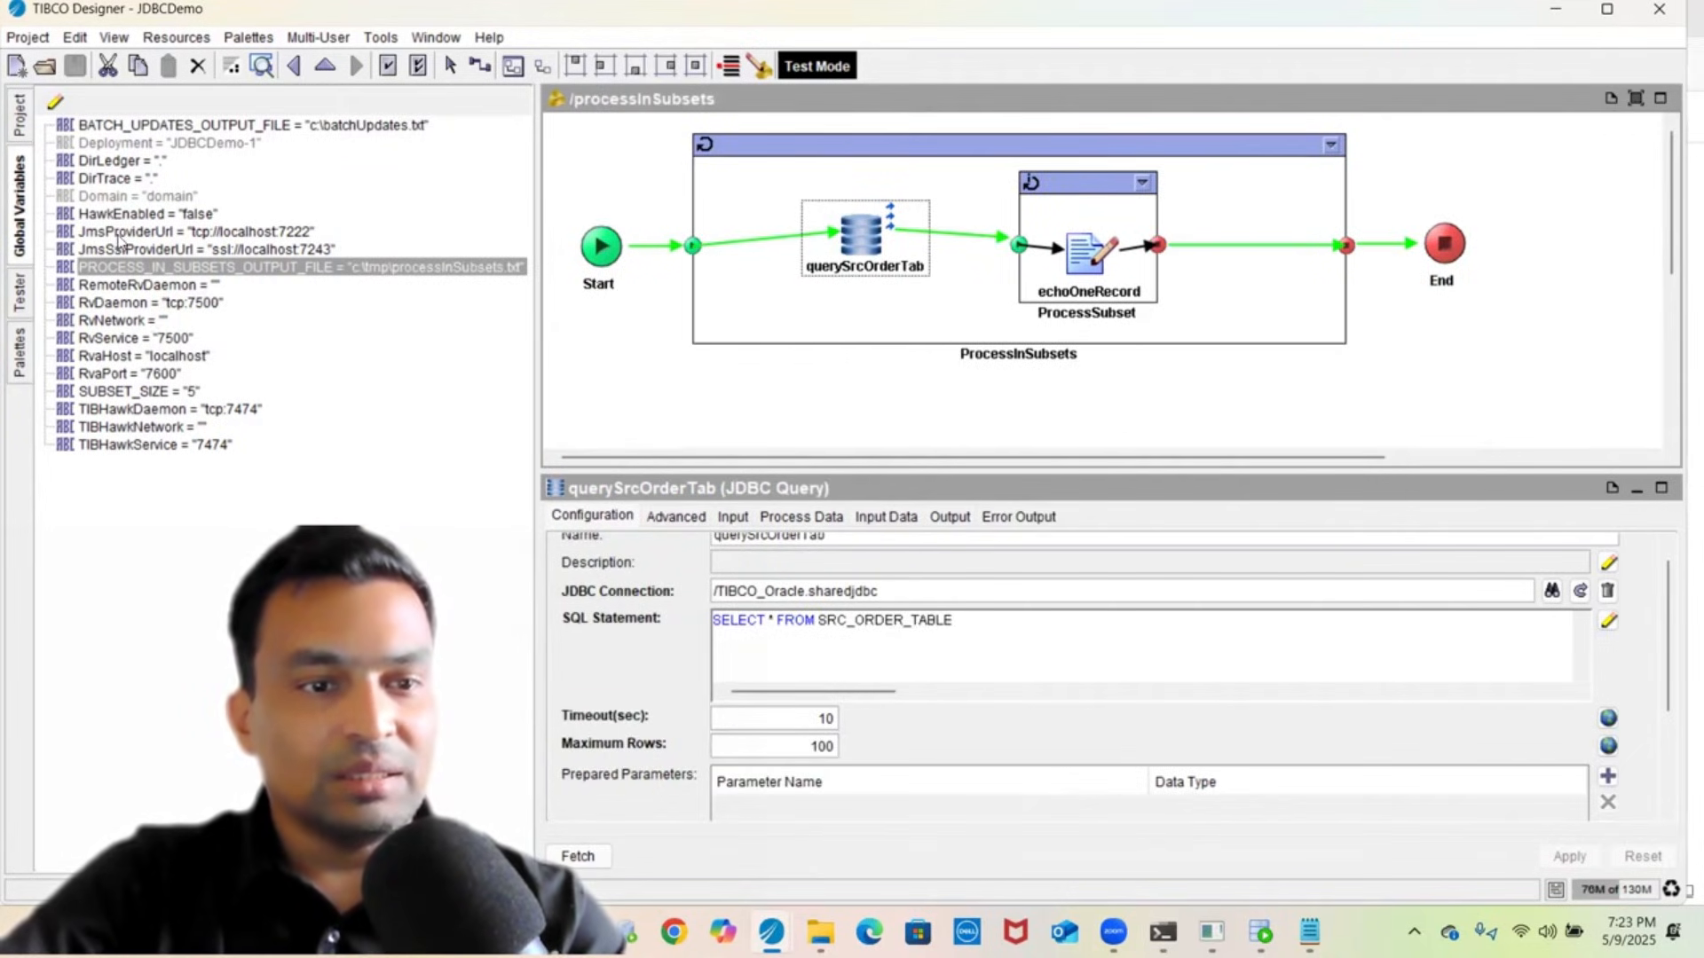
click(156, 394)
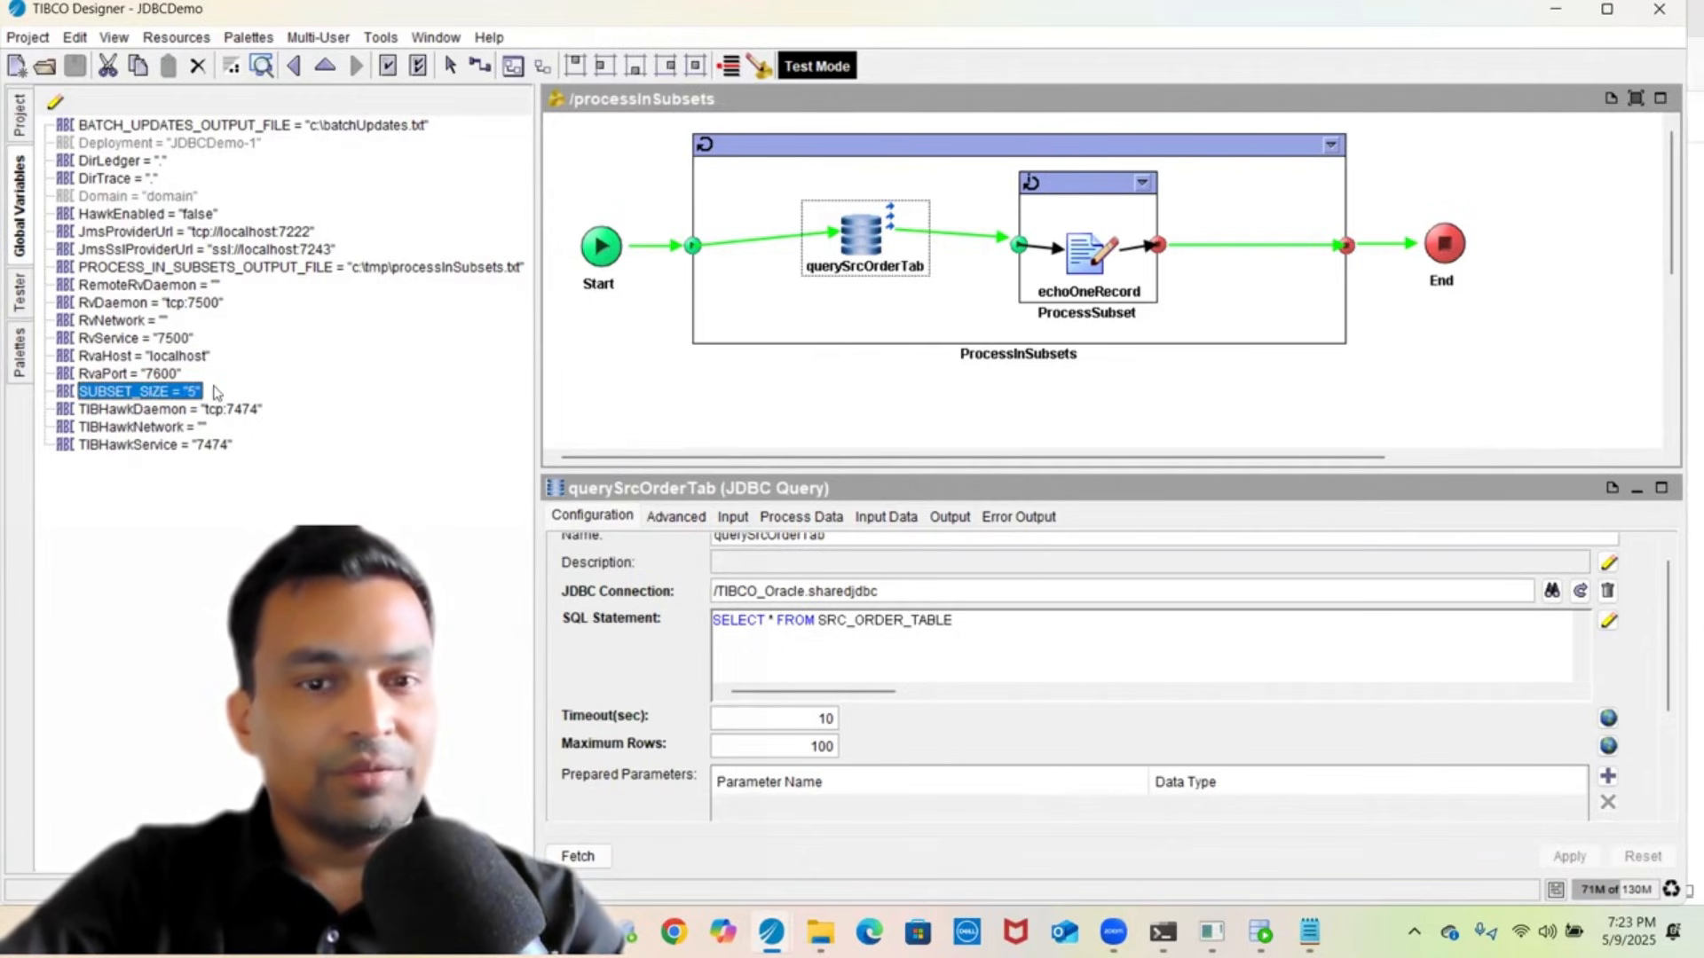
- Stop the running test session and open the batchUpdates process
click(19, 291)
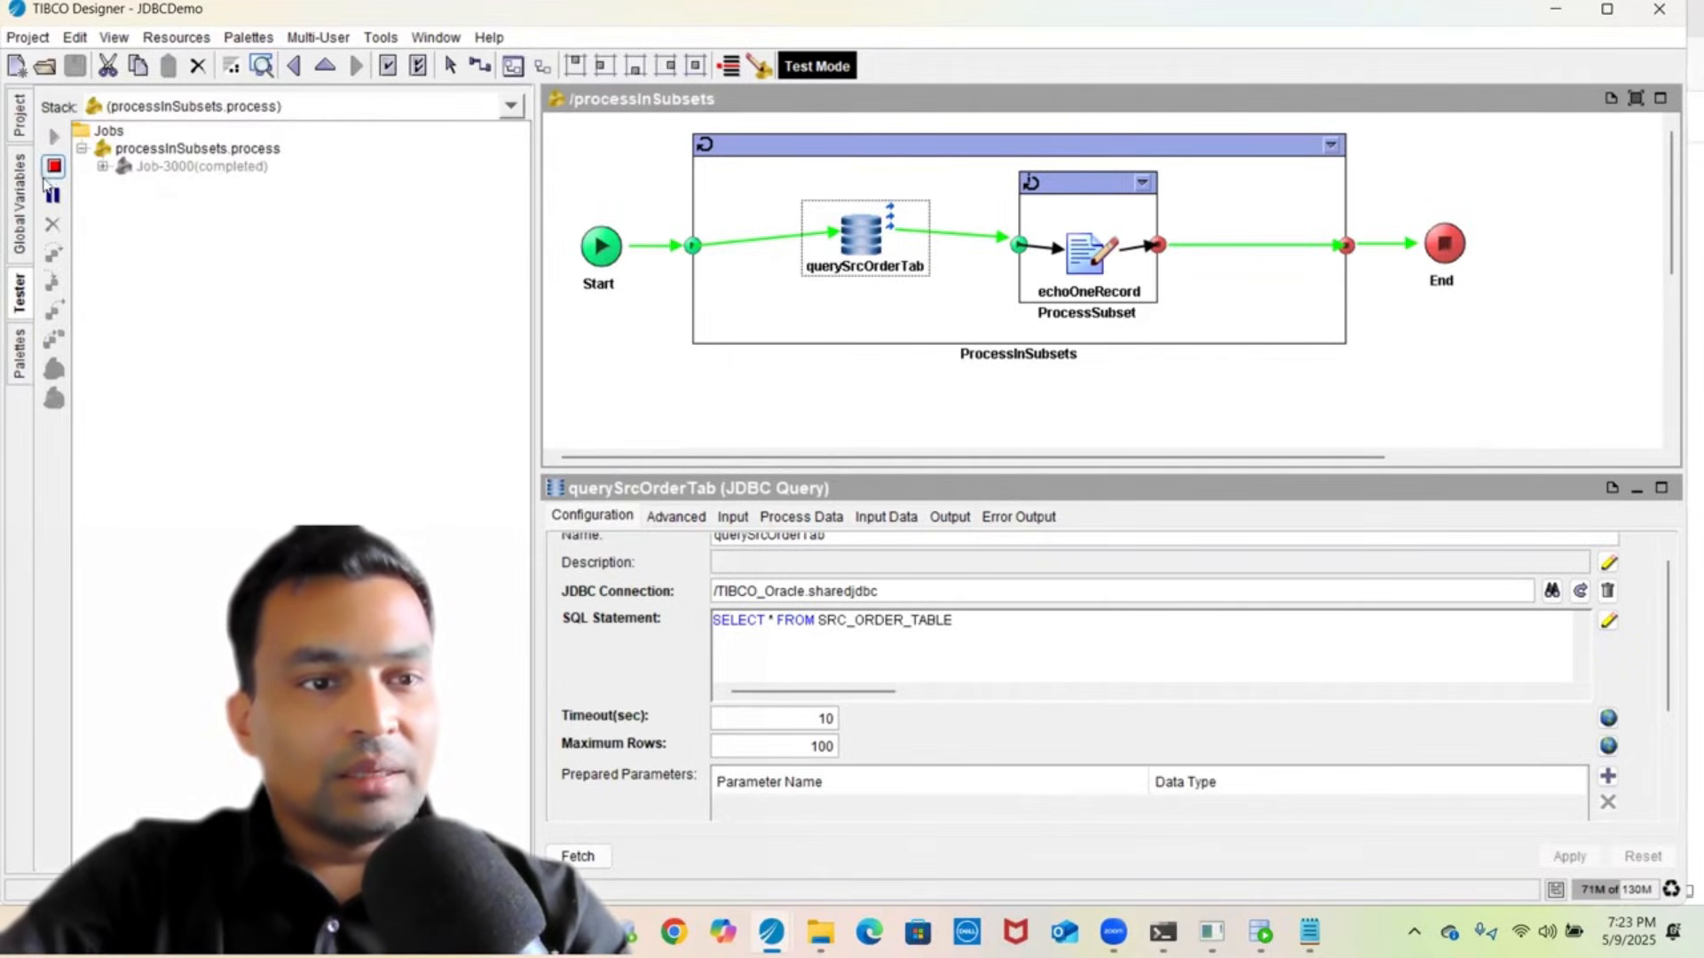
click(53, 167)
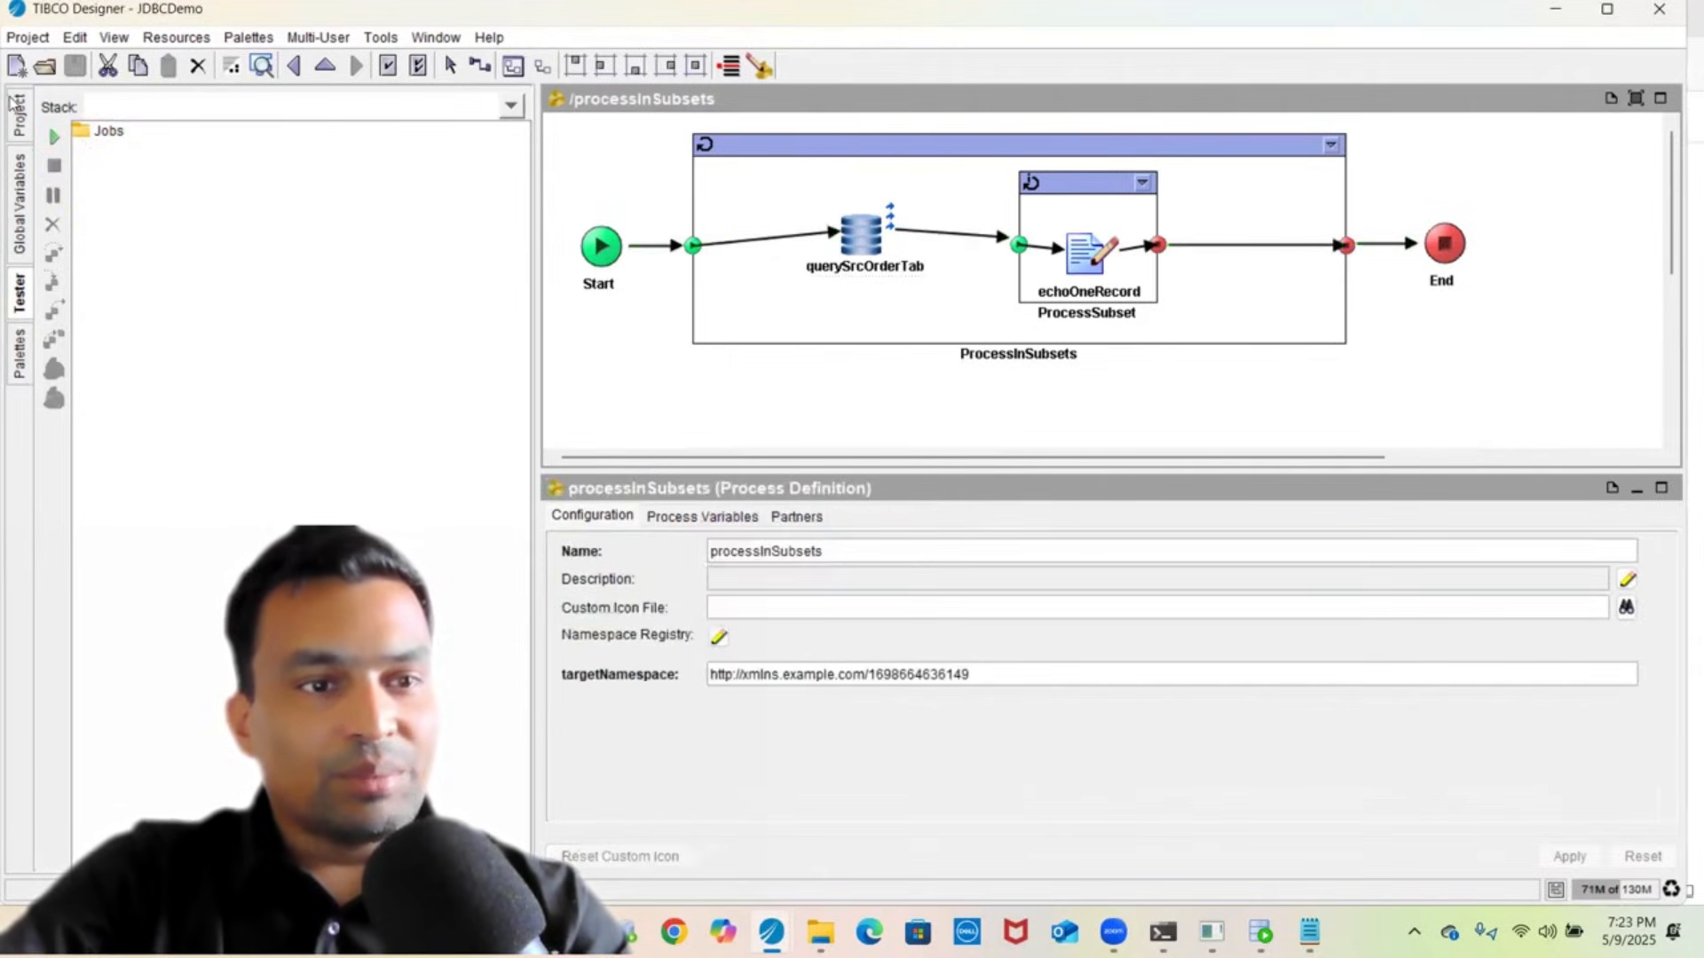
click(15, 105)
click(118, 133)
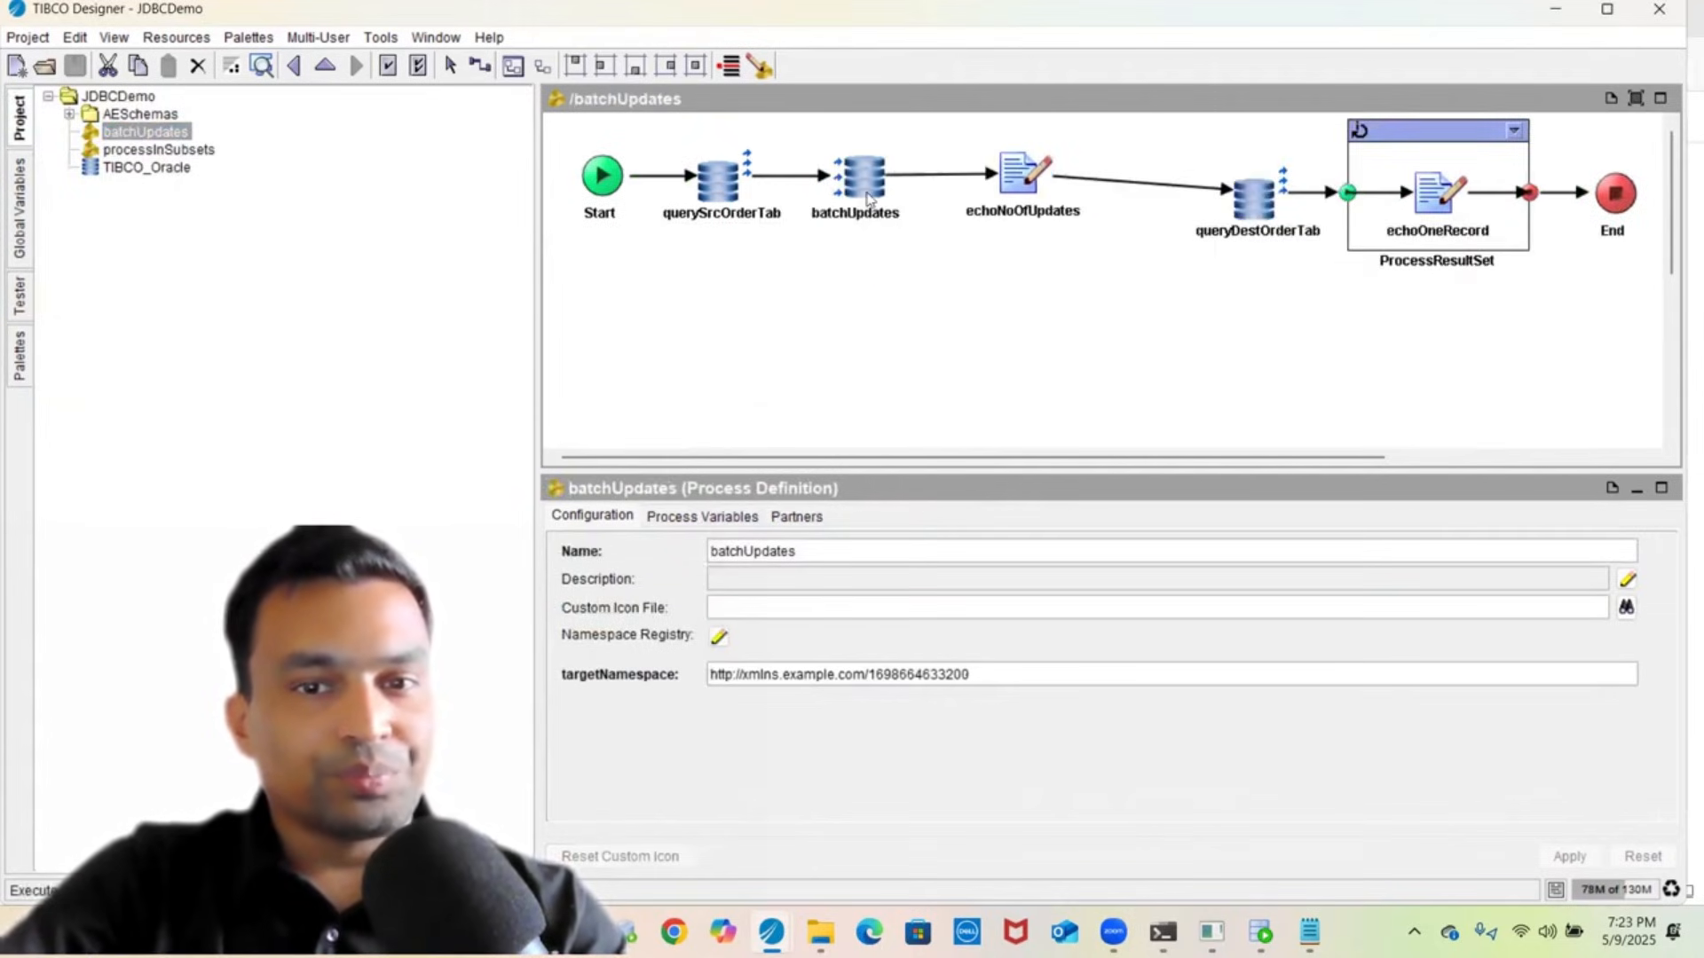
- Enlarge the panes and inspect the batchUpdates activity's settings, advanced options and input mapping
click(866, 182)
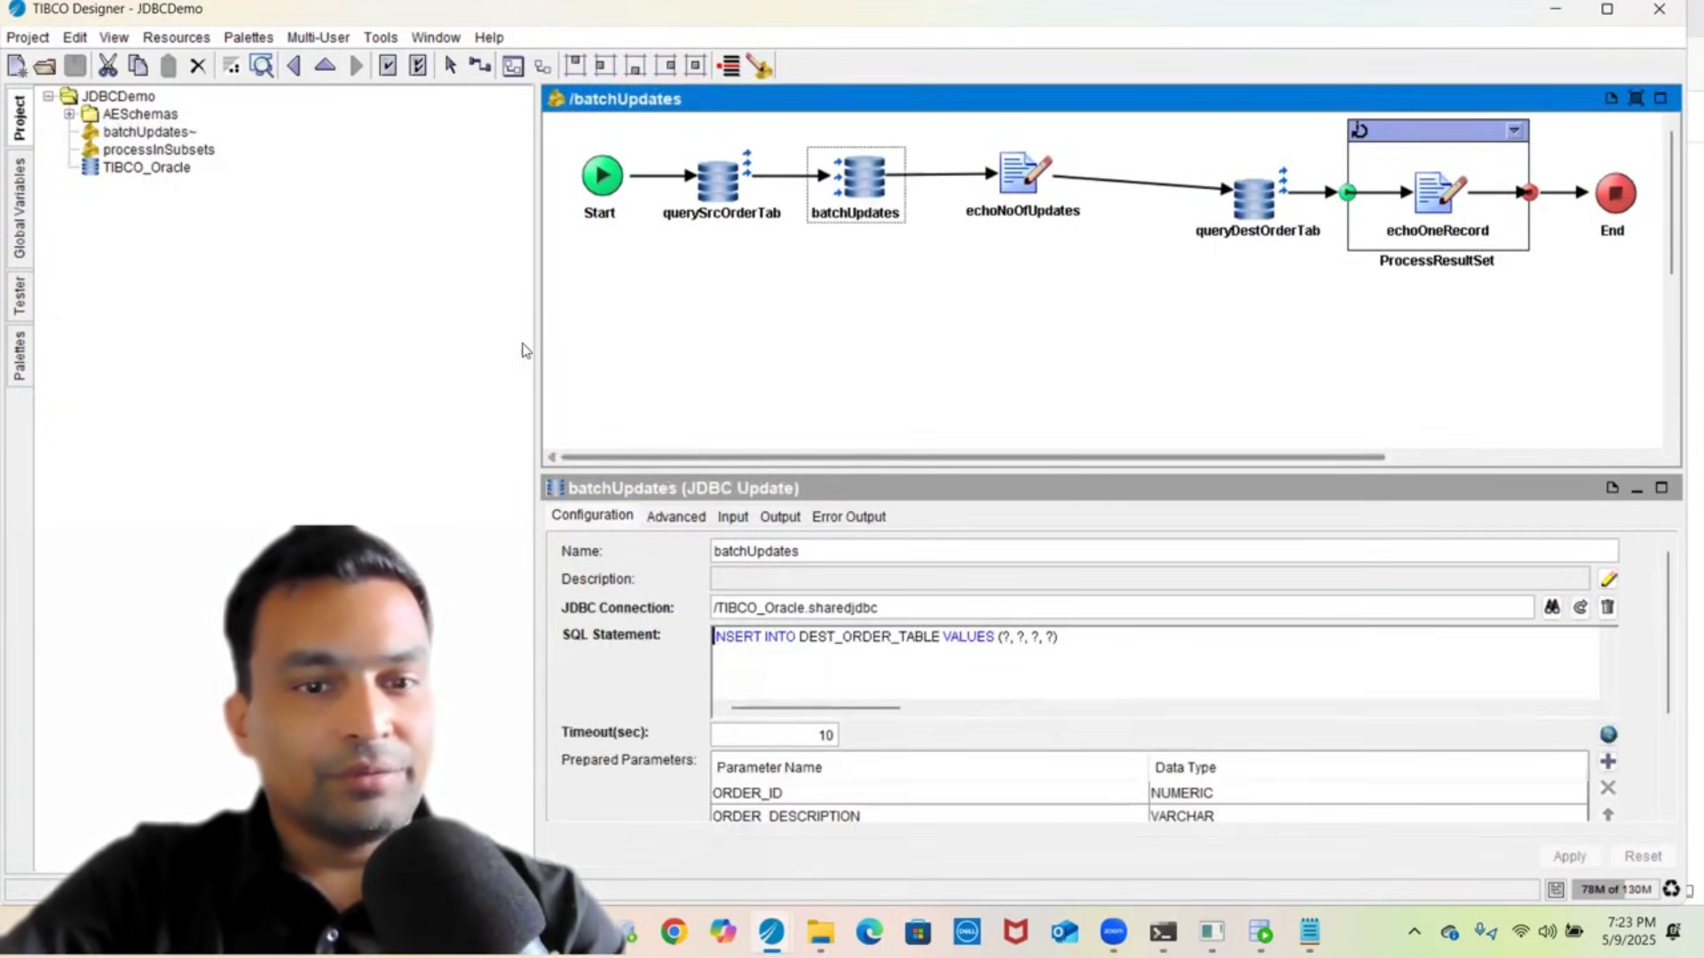
drag(535, 346, 232, 246)
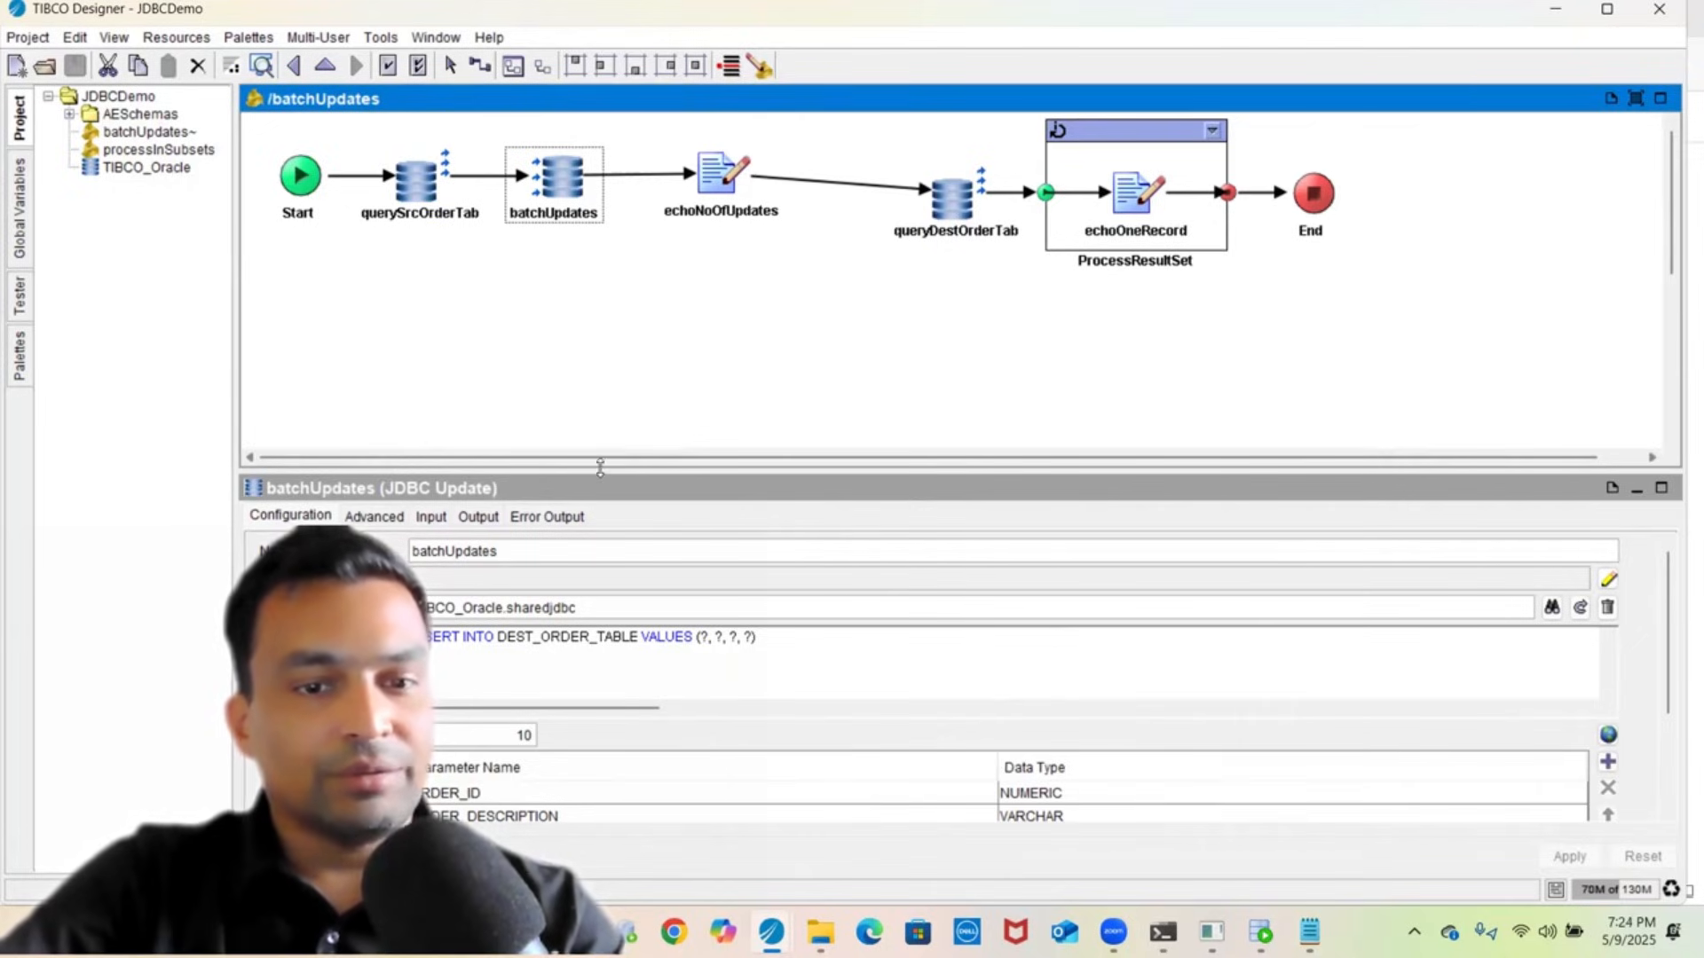
drag(600, 470, 613, 302)
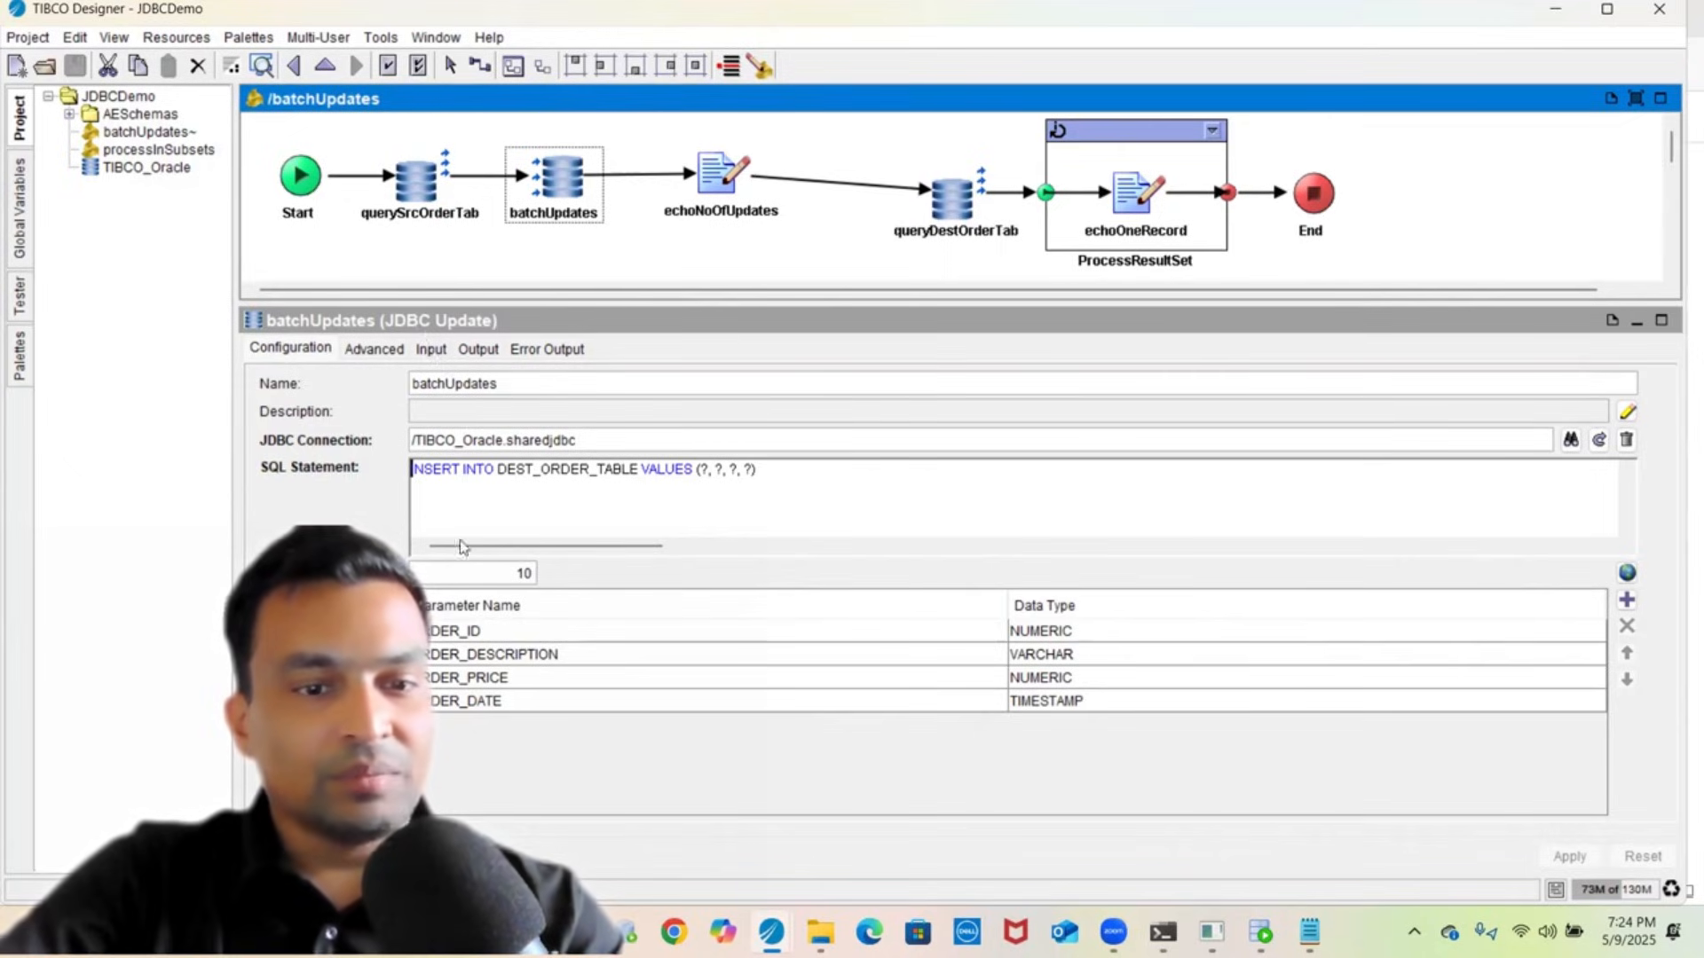
click(373, 350)
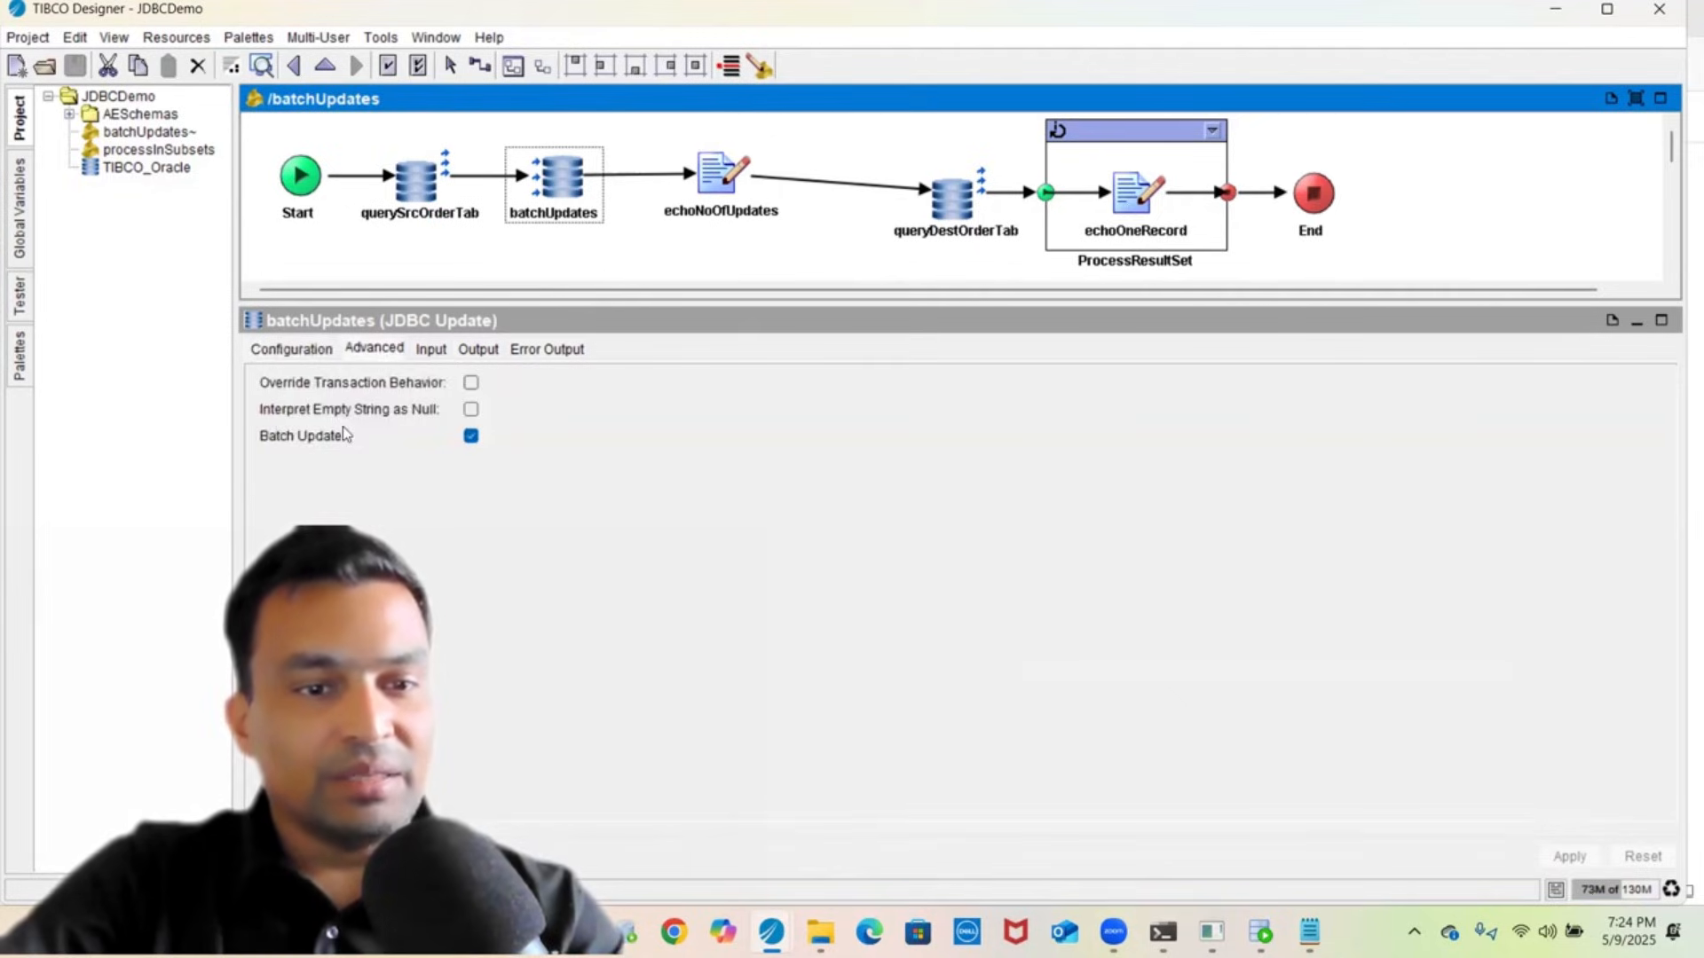
click(427, 351)
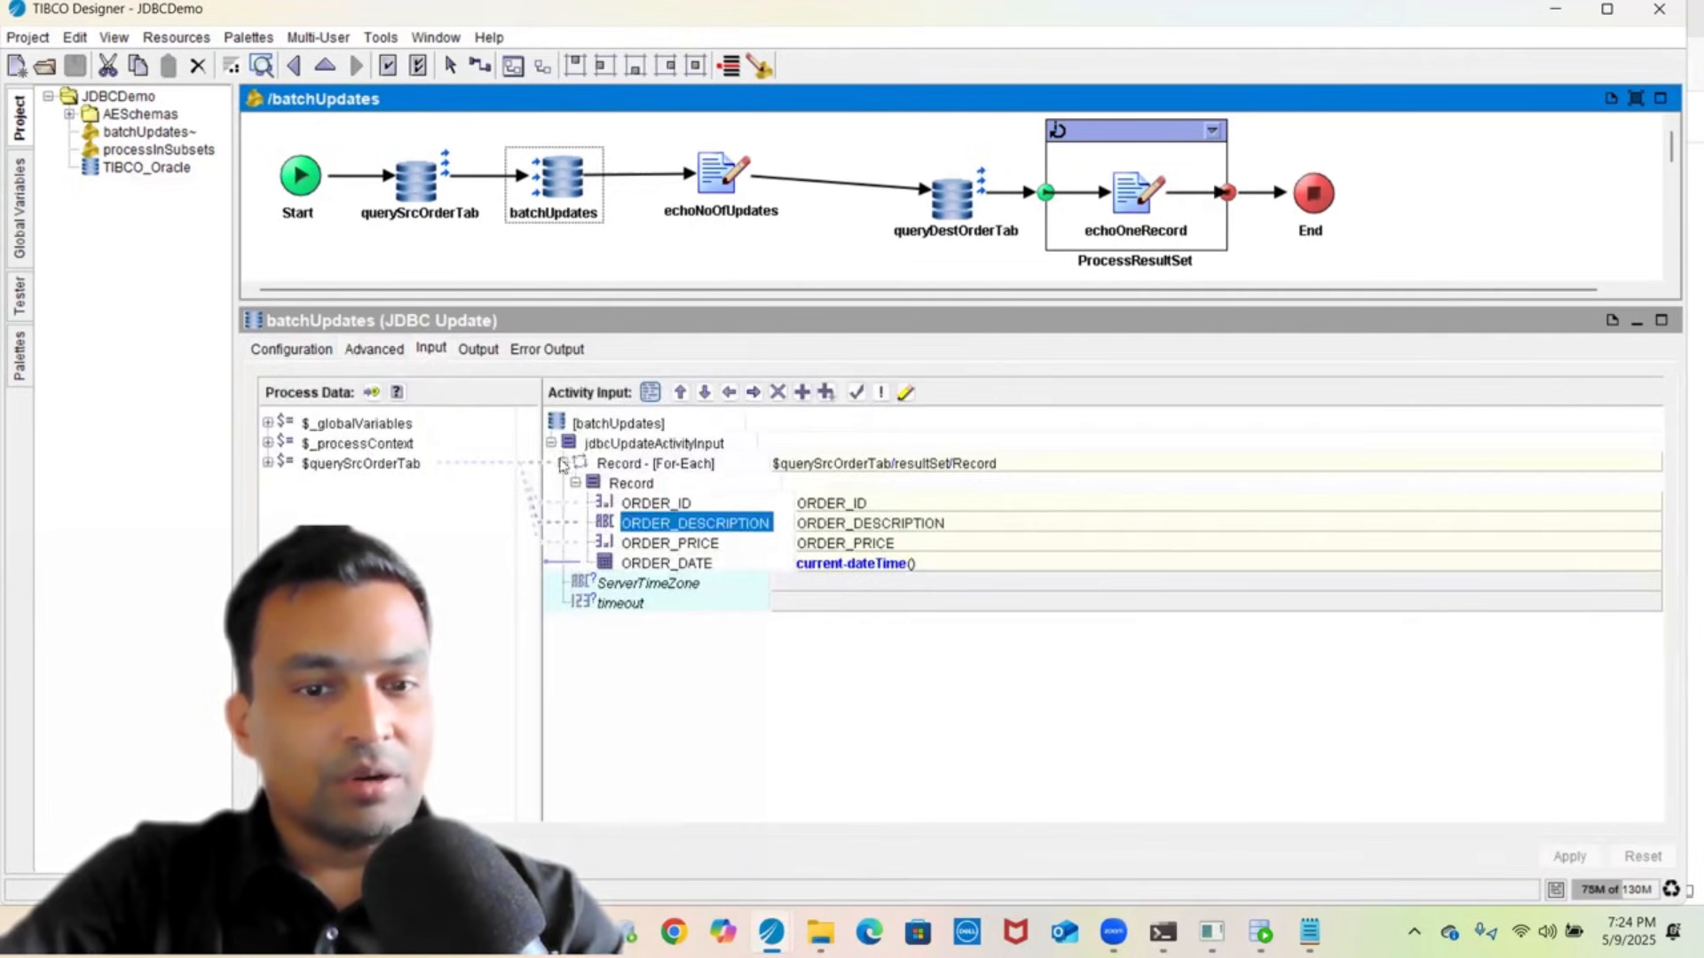
- Review the querySrcOrderTab query, then reopen the batchUpdates configuration and input mapping
click(634, 465)
click(417, 219)
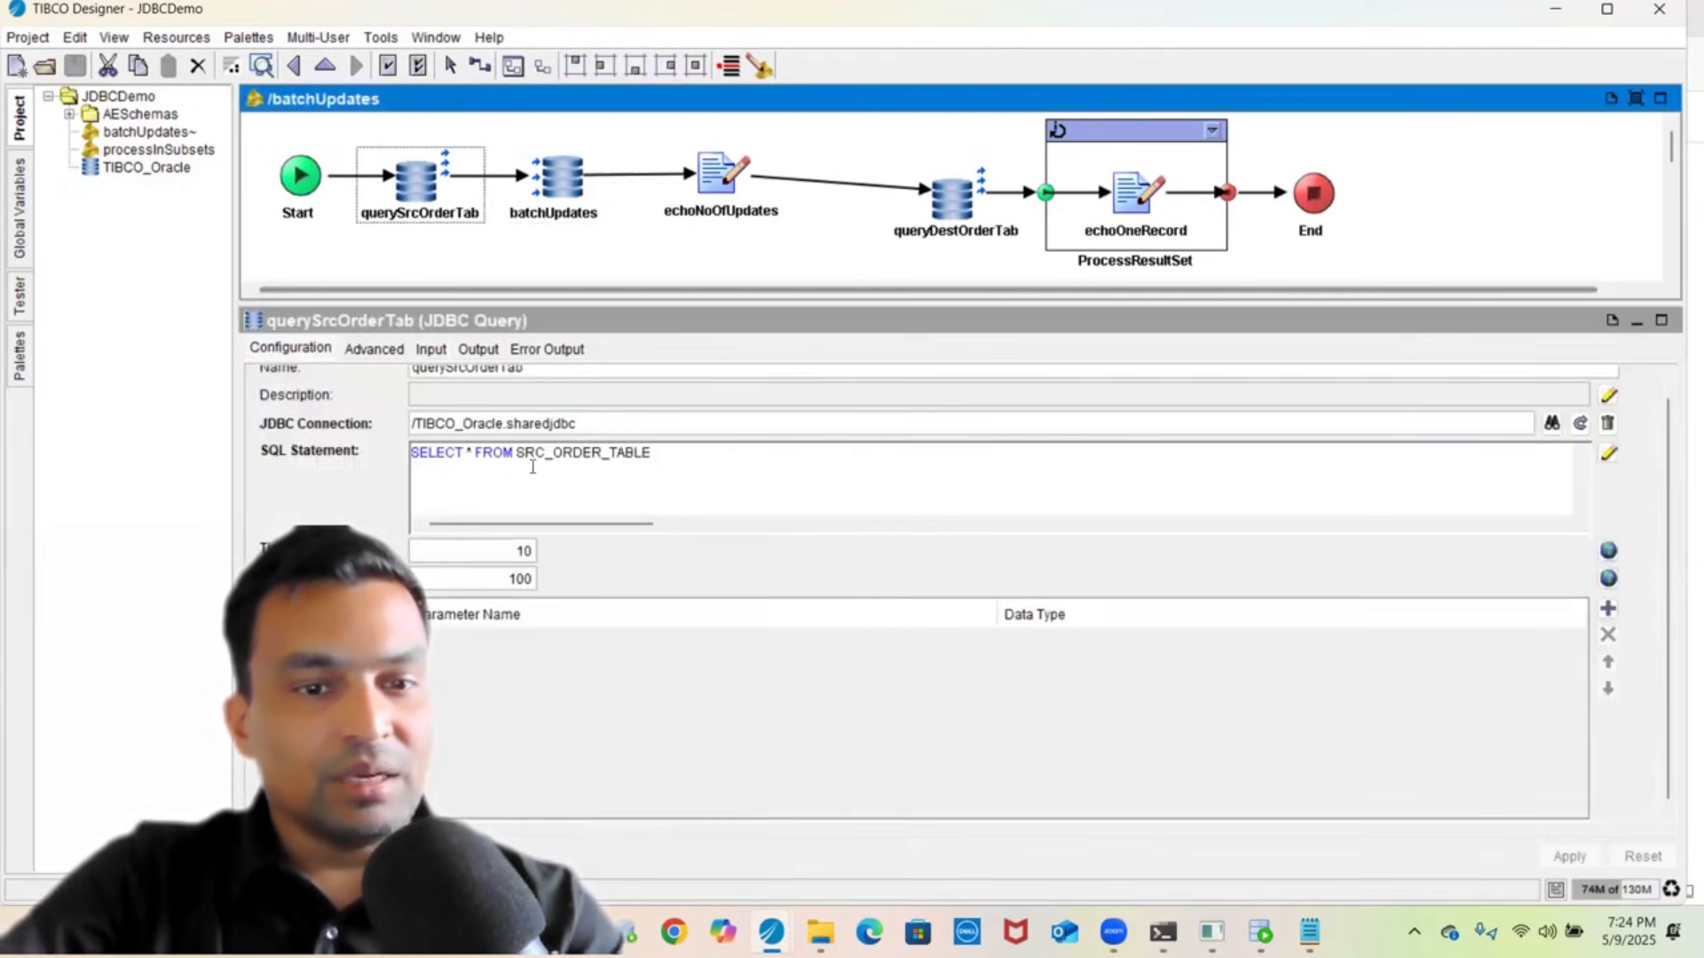
click(555, 191)
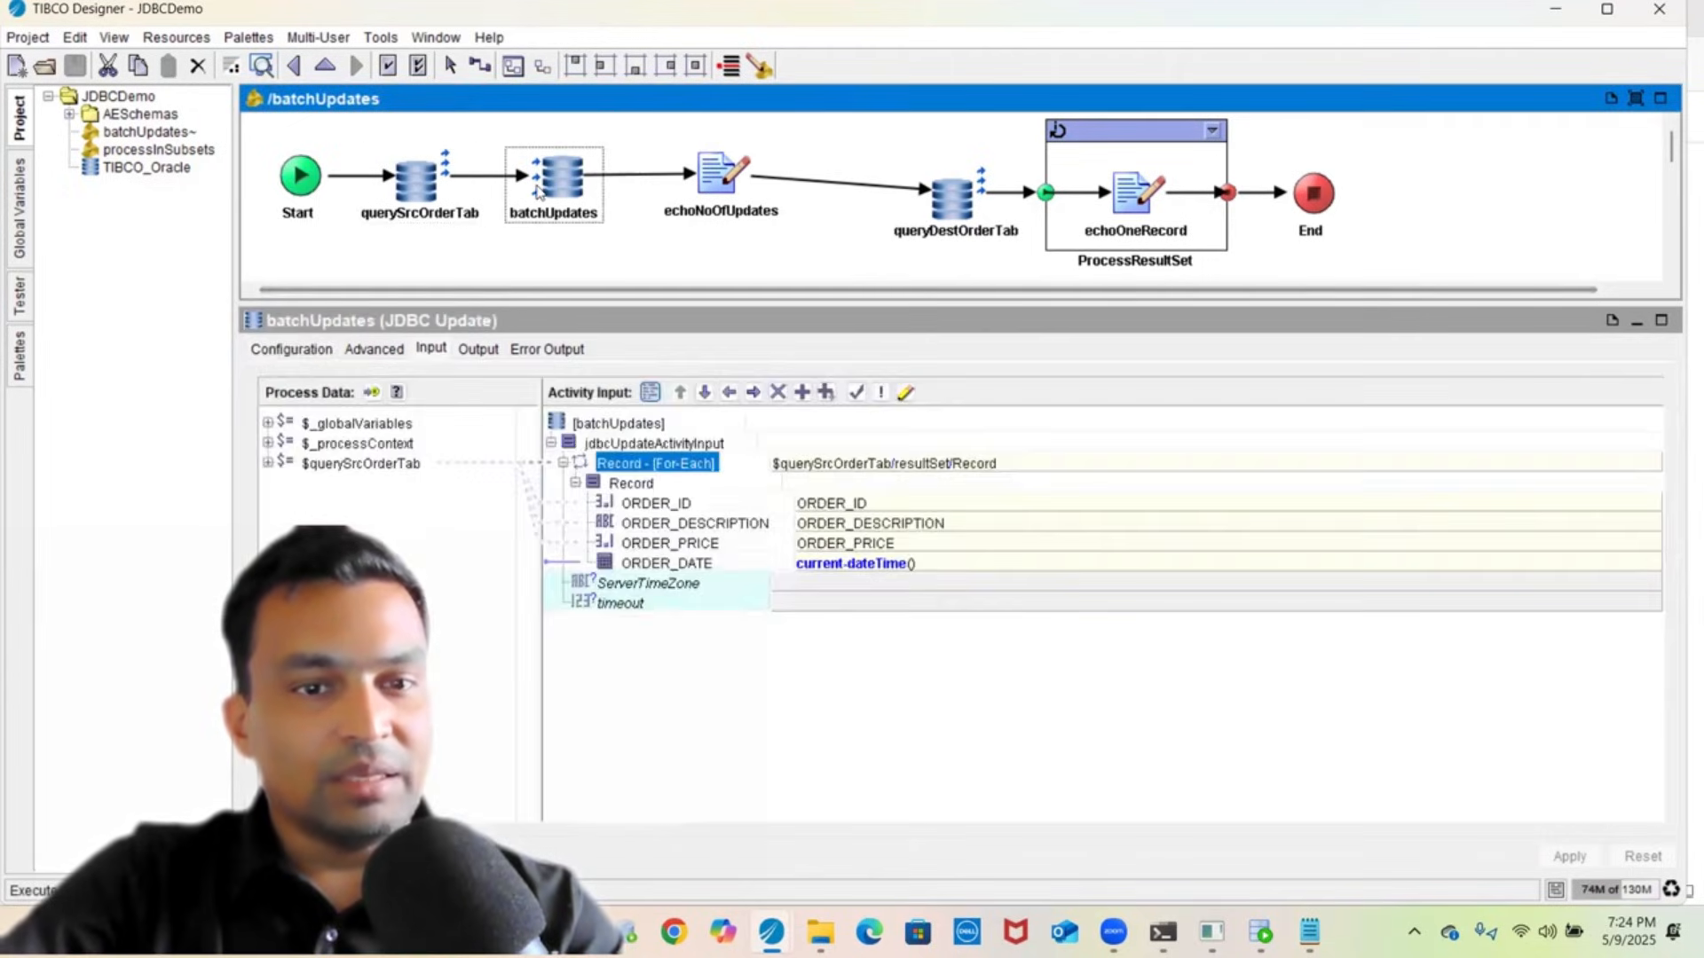
click(310, 349)
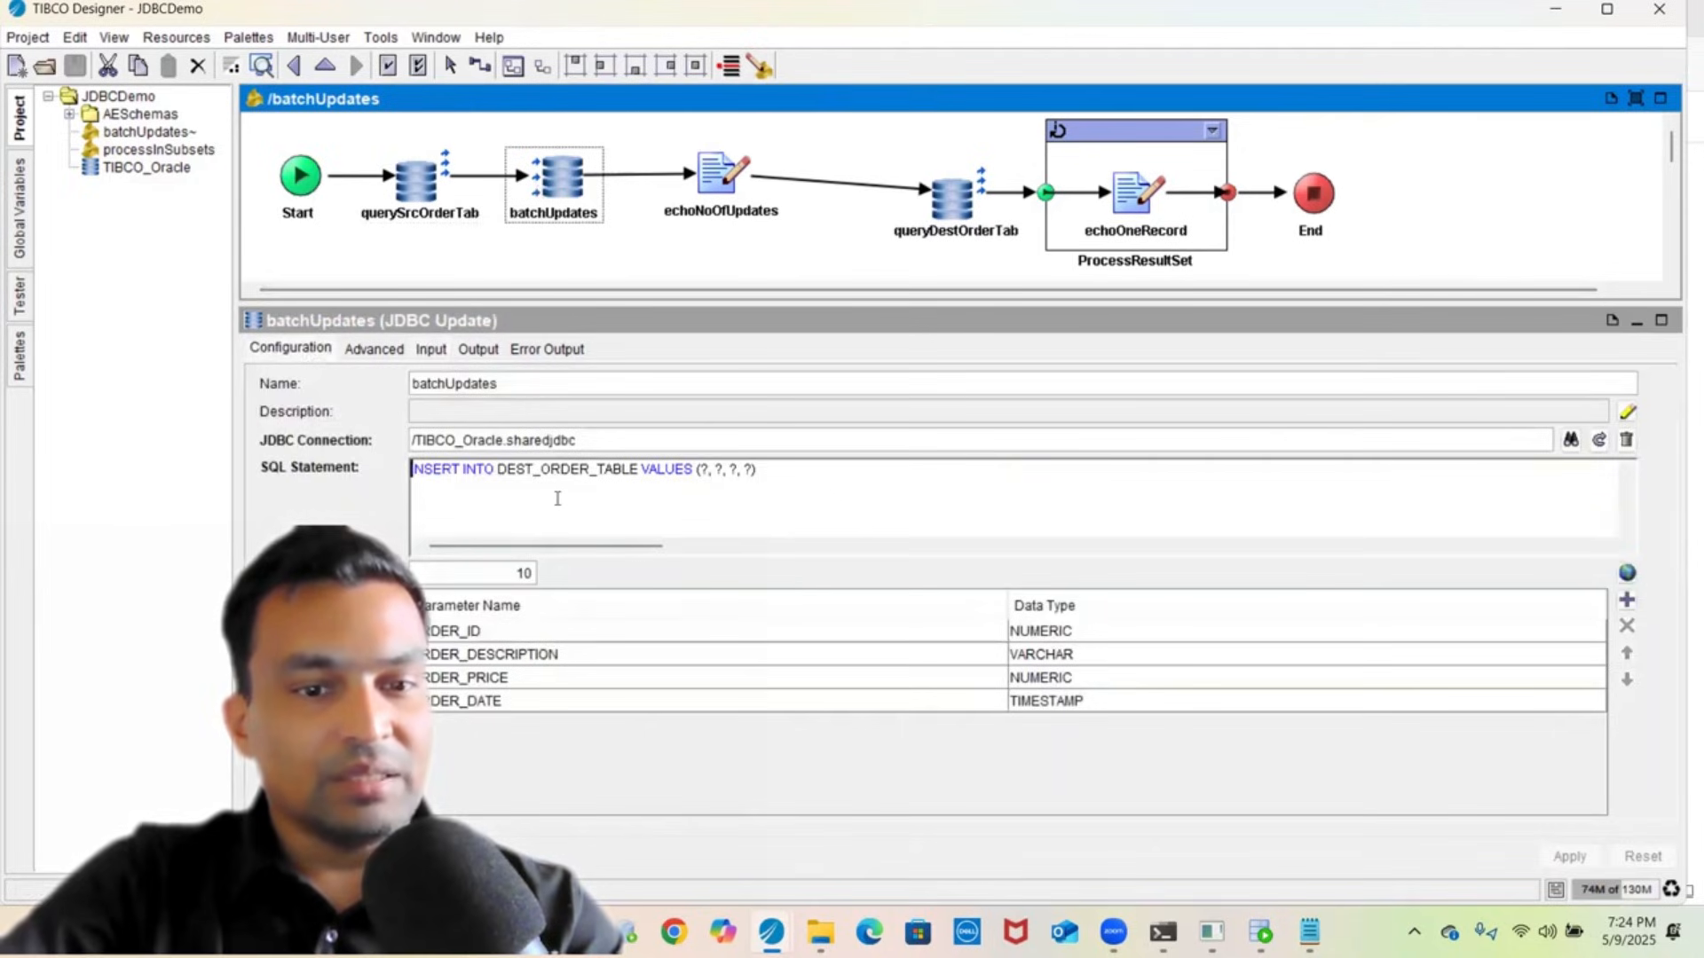
click(430, 352)
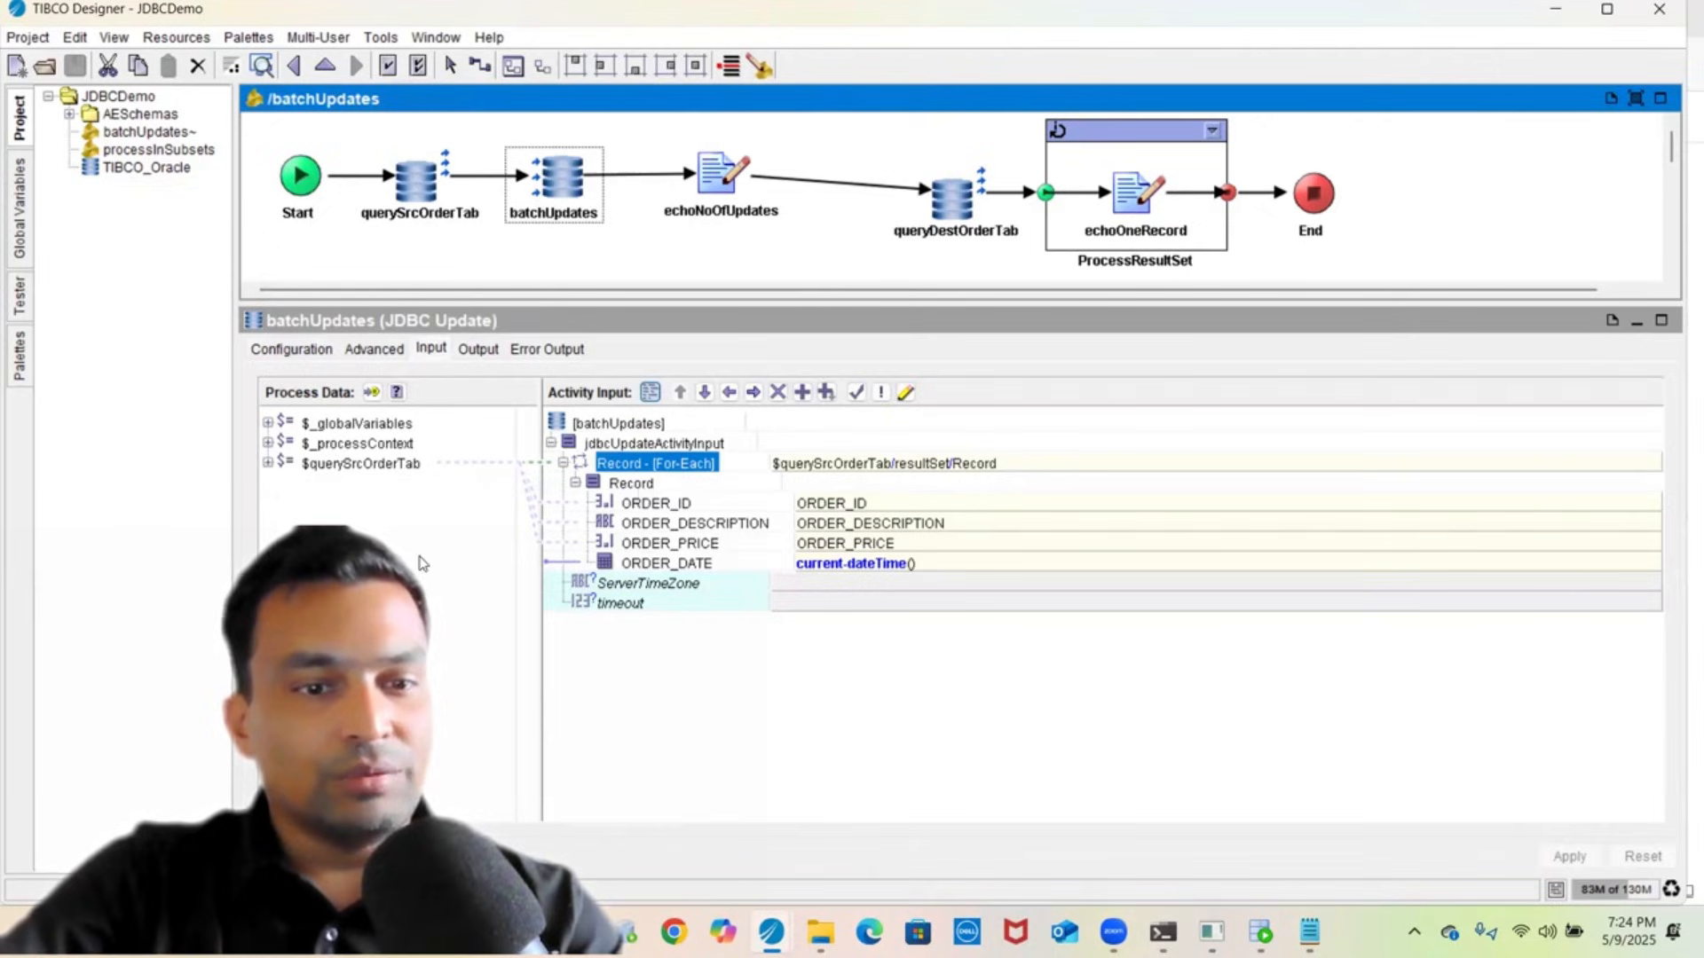
- Expand $querySrcOrderTab, resultSet and Record to show the ORDER fields' links
click(348, 464)
double_click(347, 464)
double_click(330, 483)
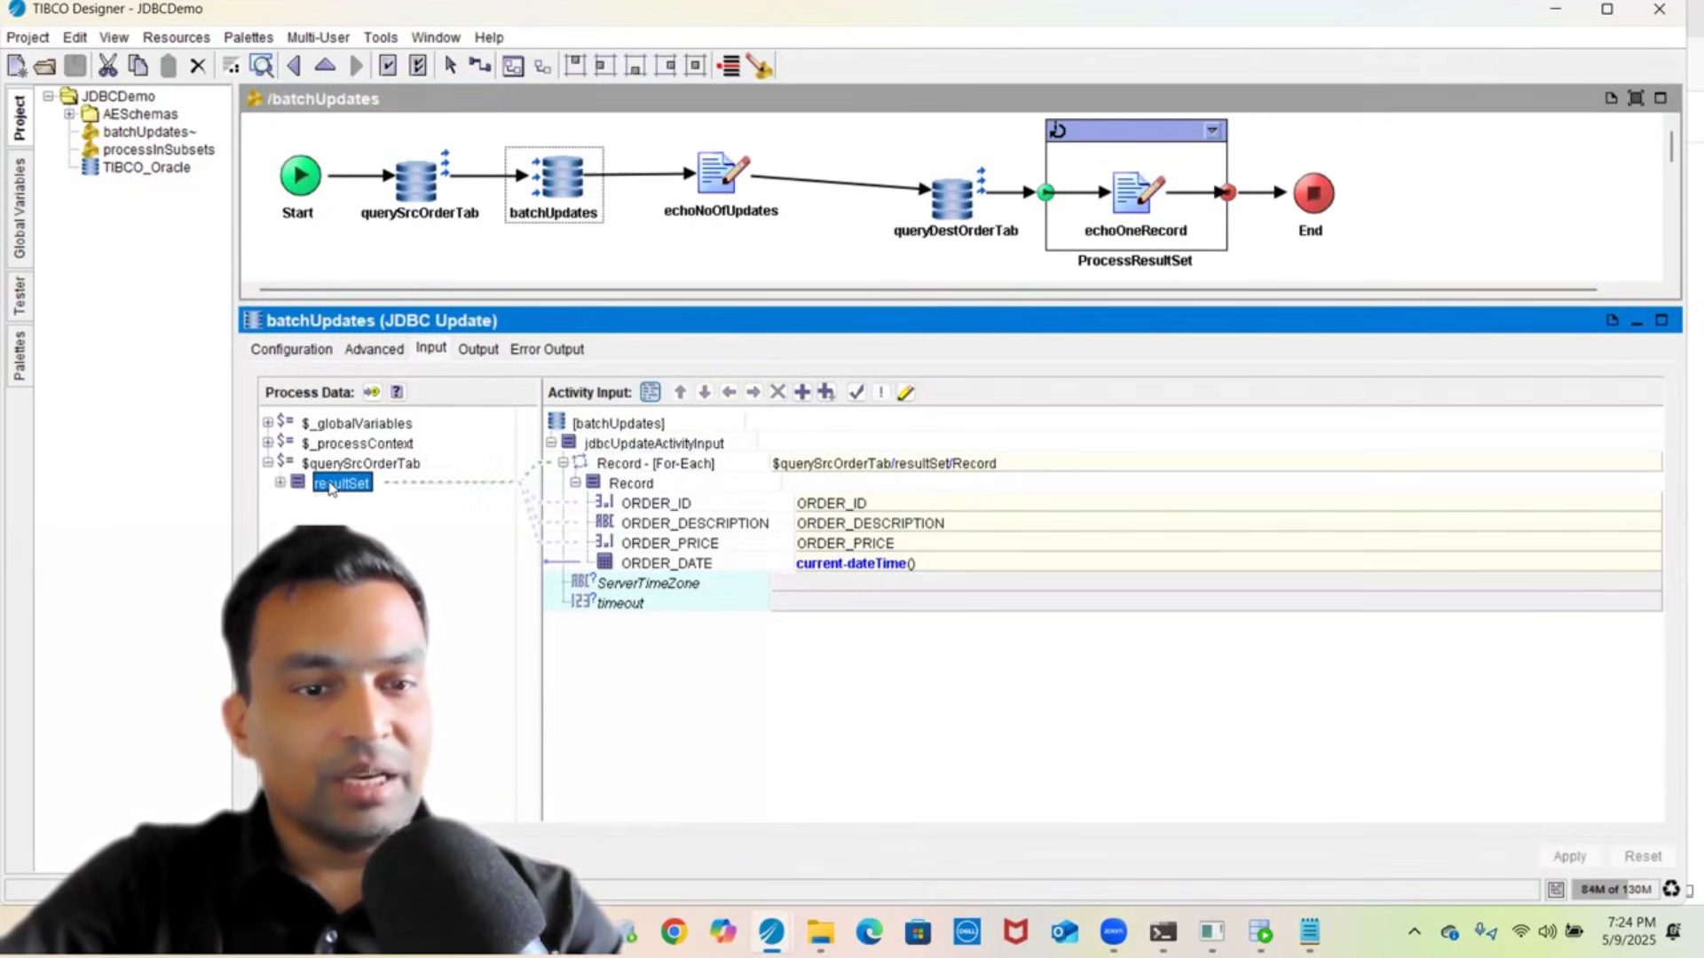
double_click(330, 505)
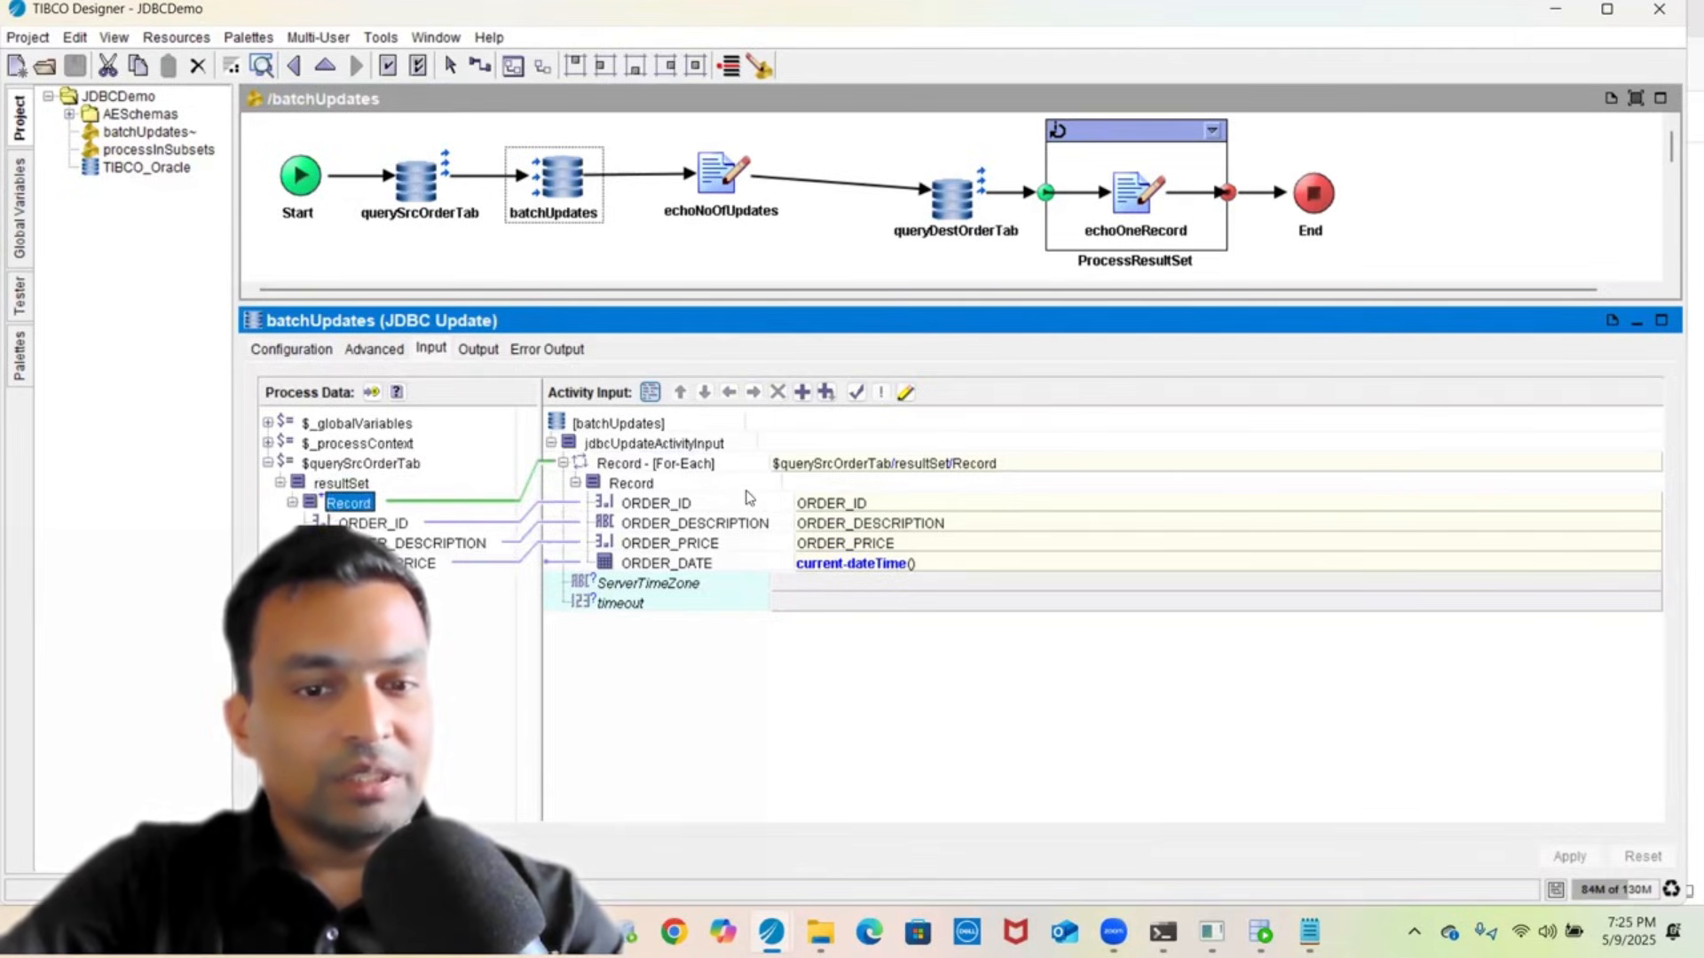
click(375, 353)
click(471, 437)
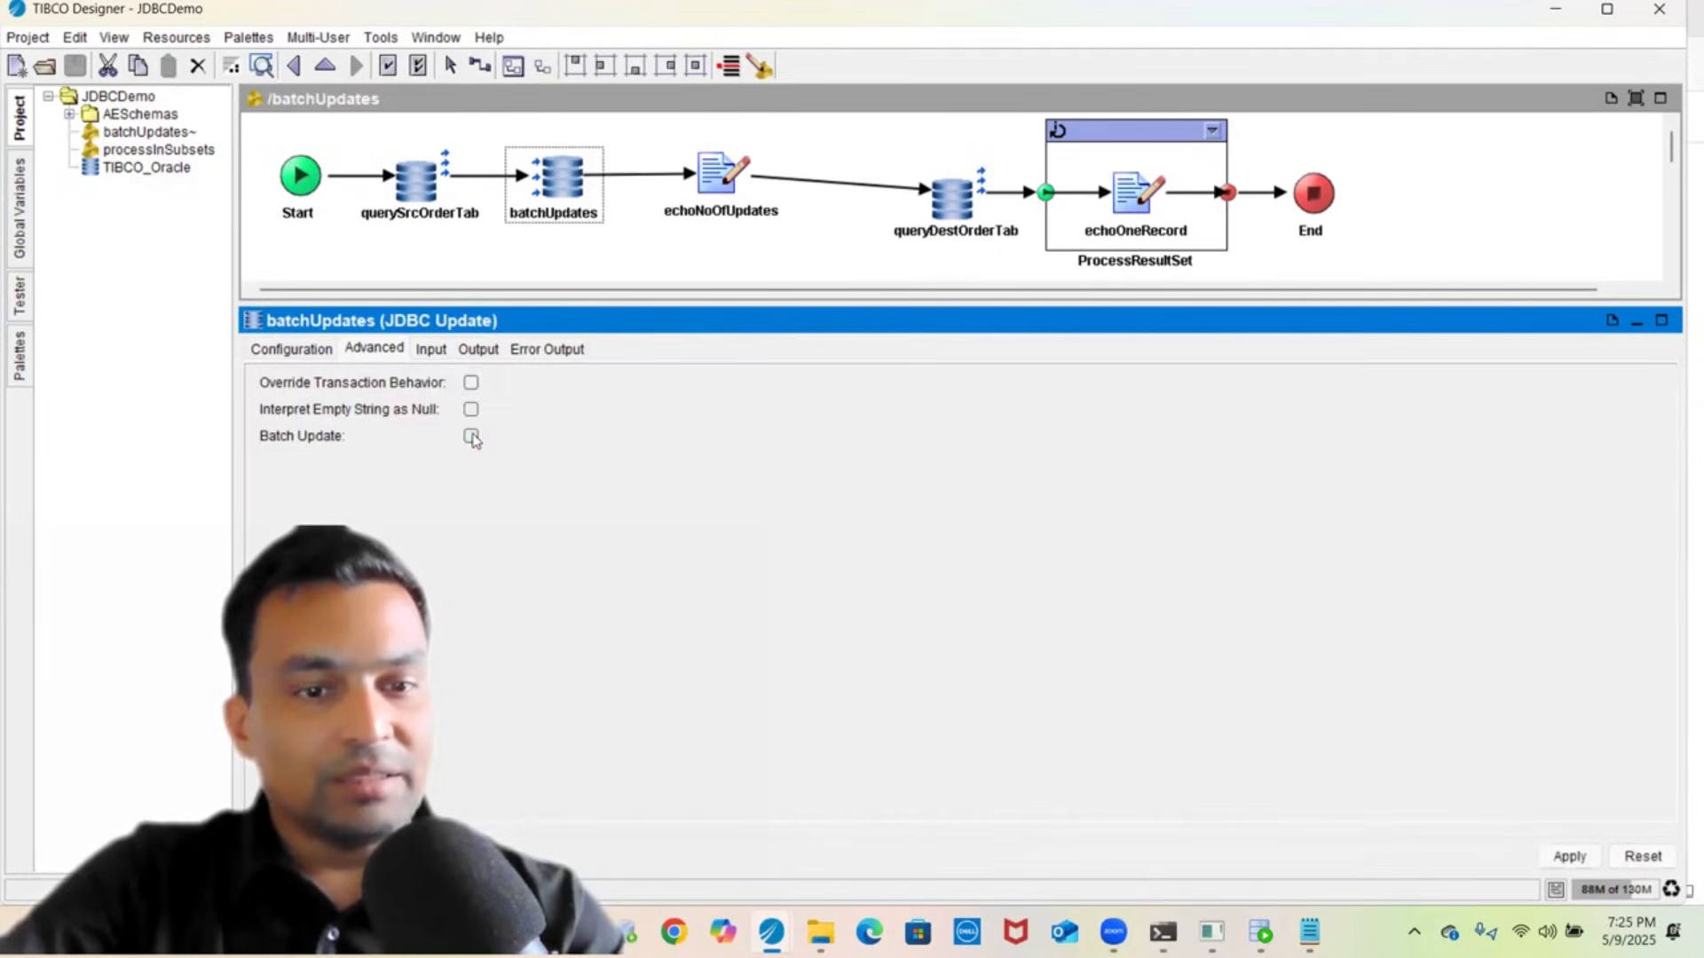
click(1567, 857)
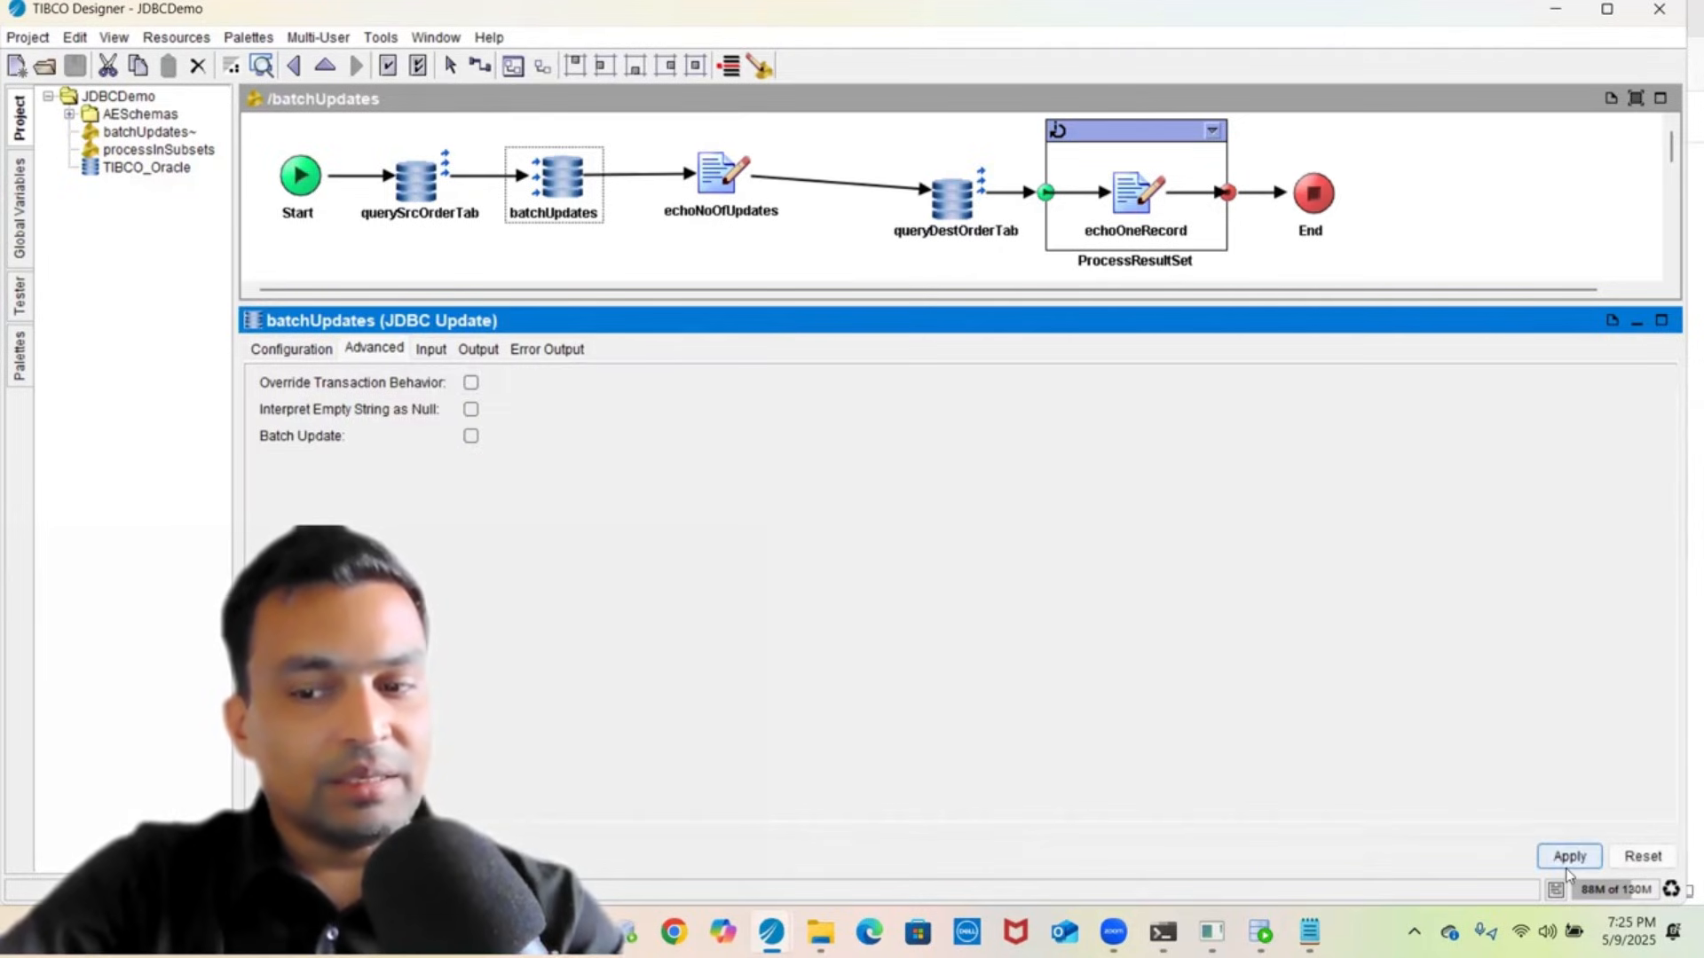
click(432, 350)
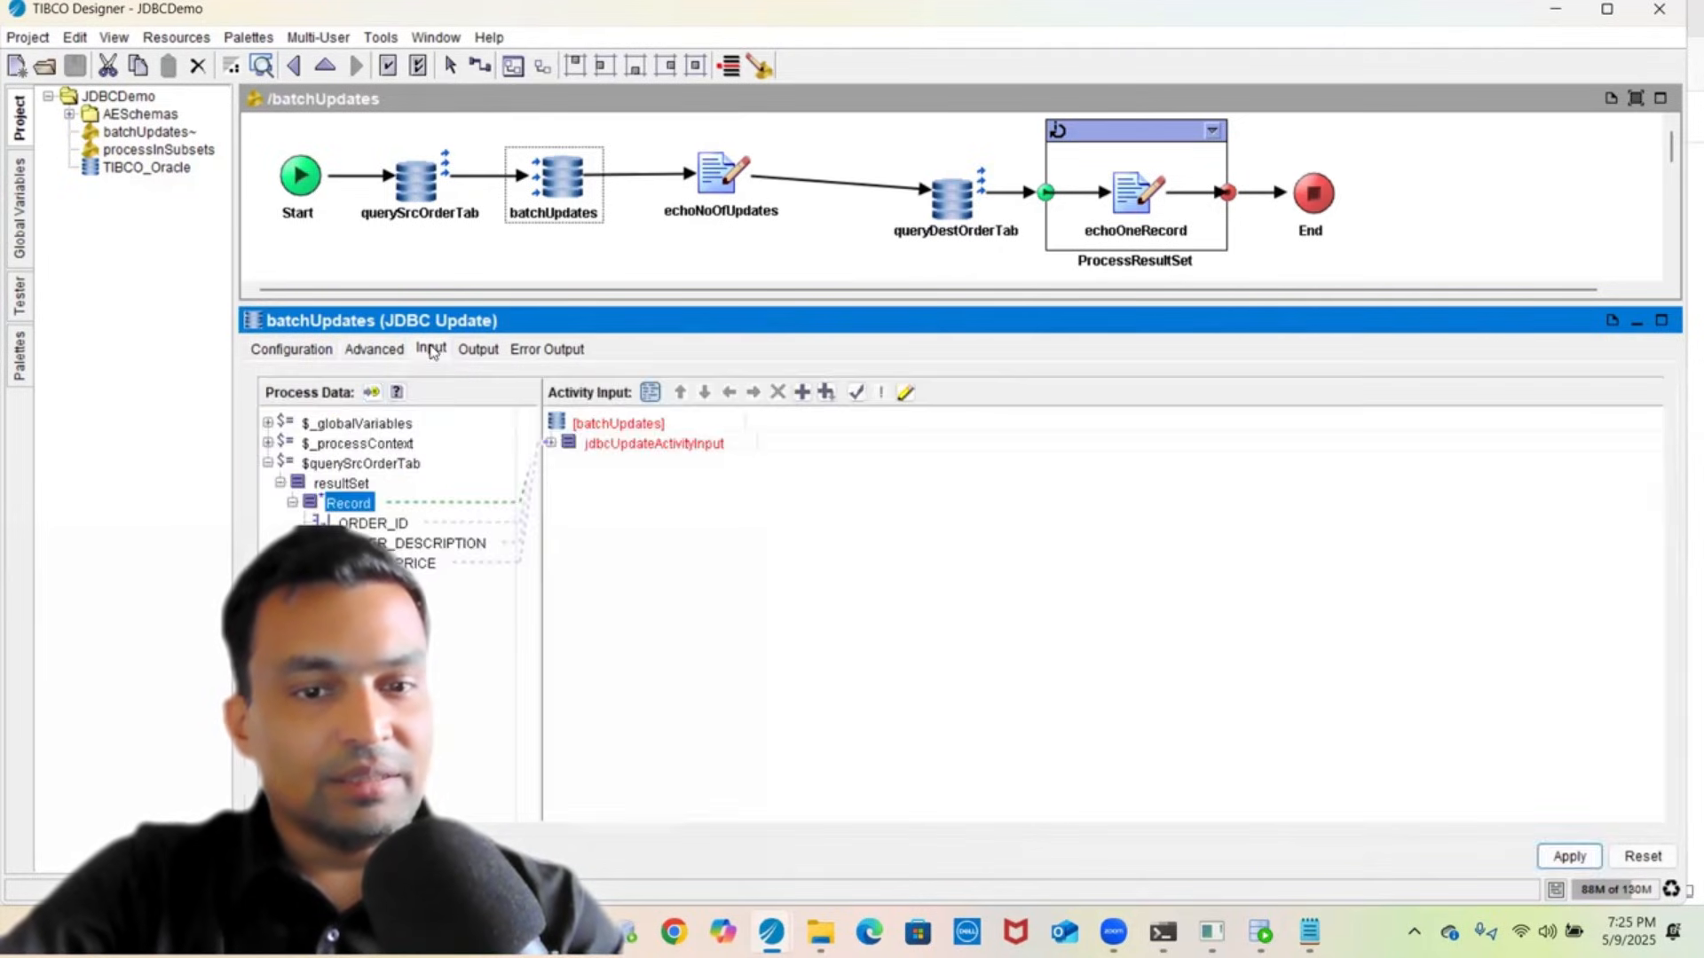
click(665, 445)
double_click(665, 445)
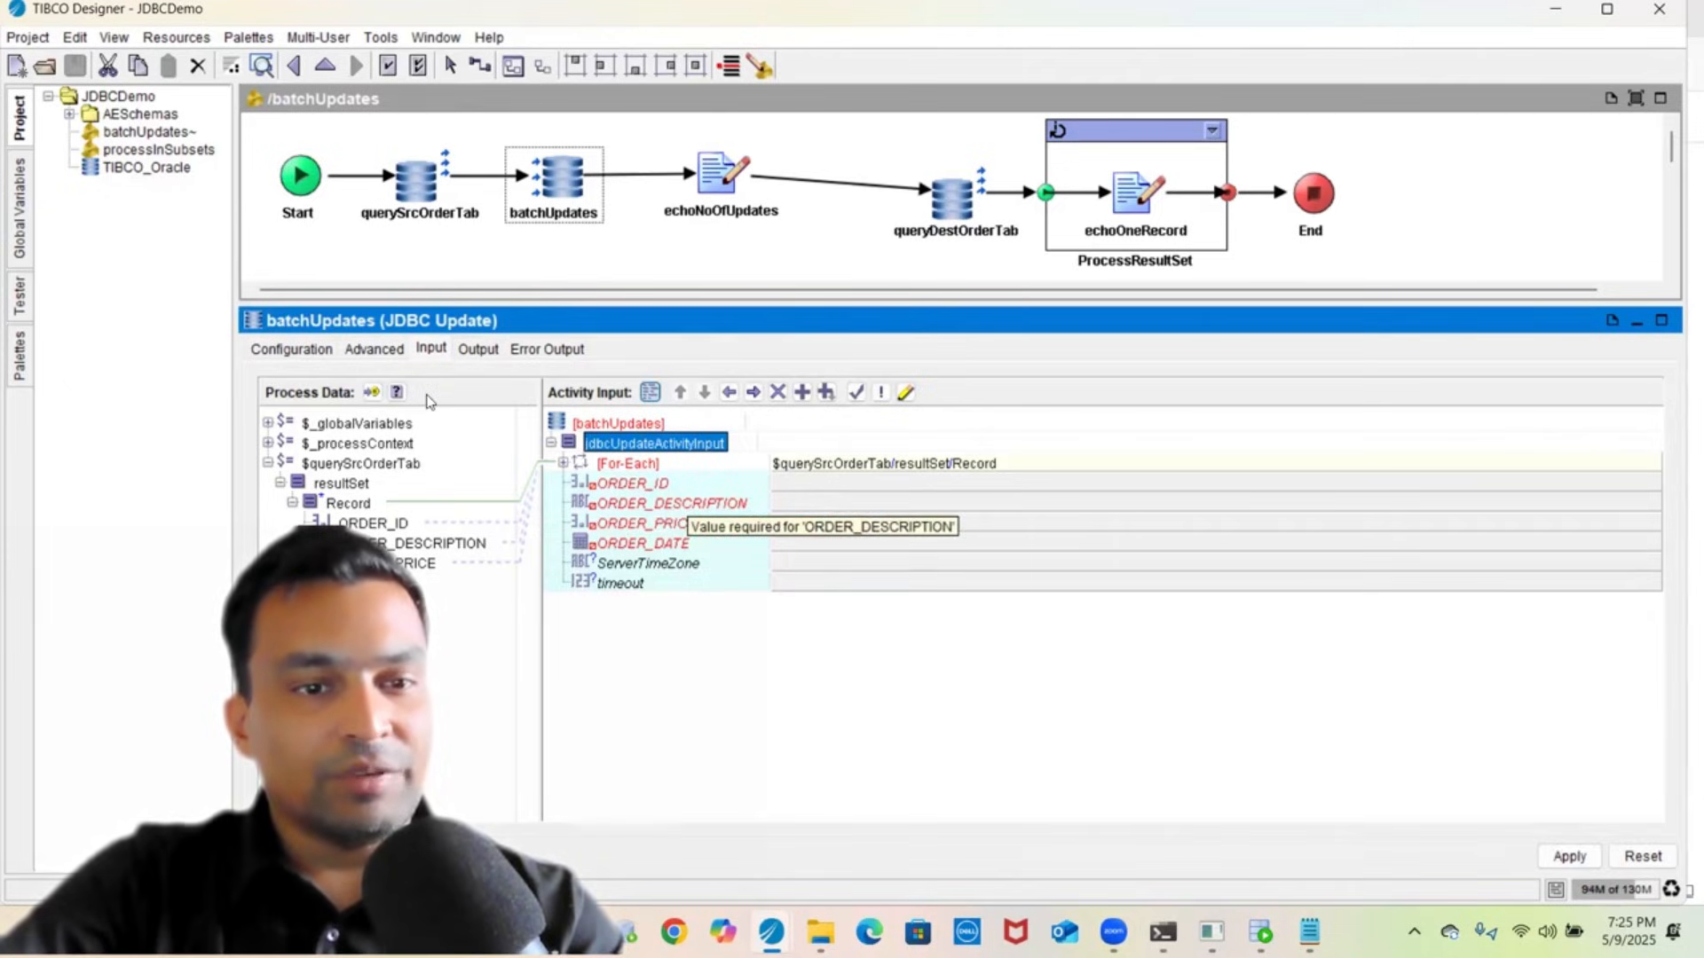
click(375, 354)
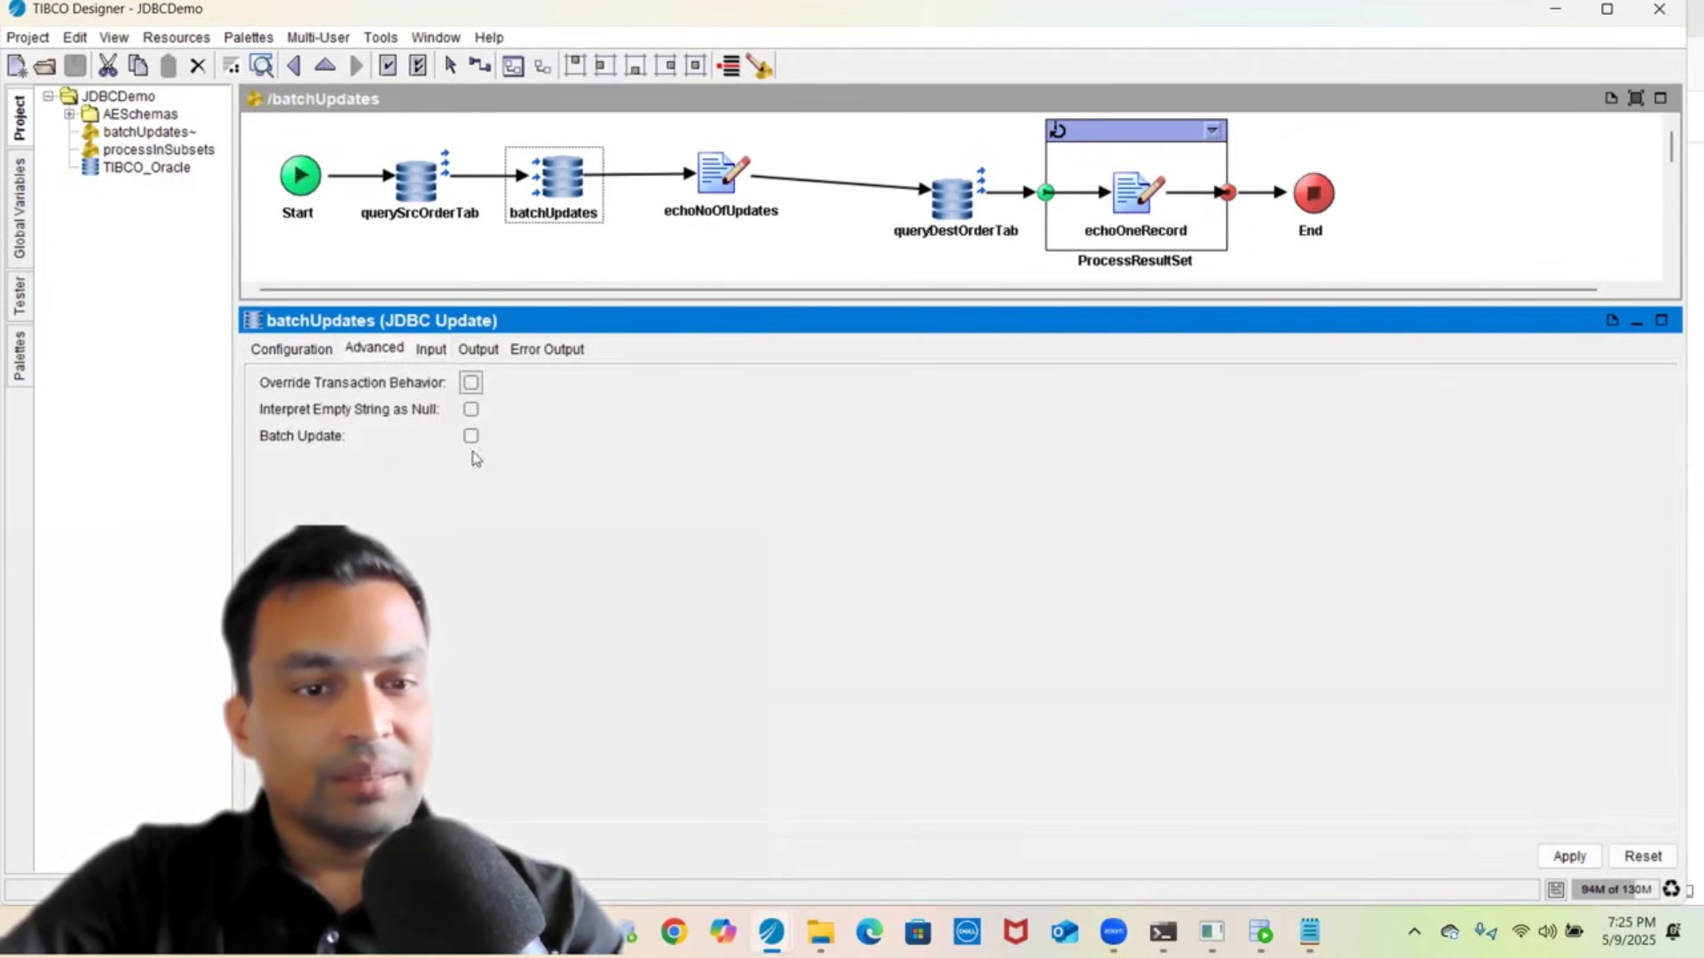
click(432, 352)
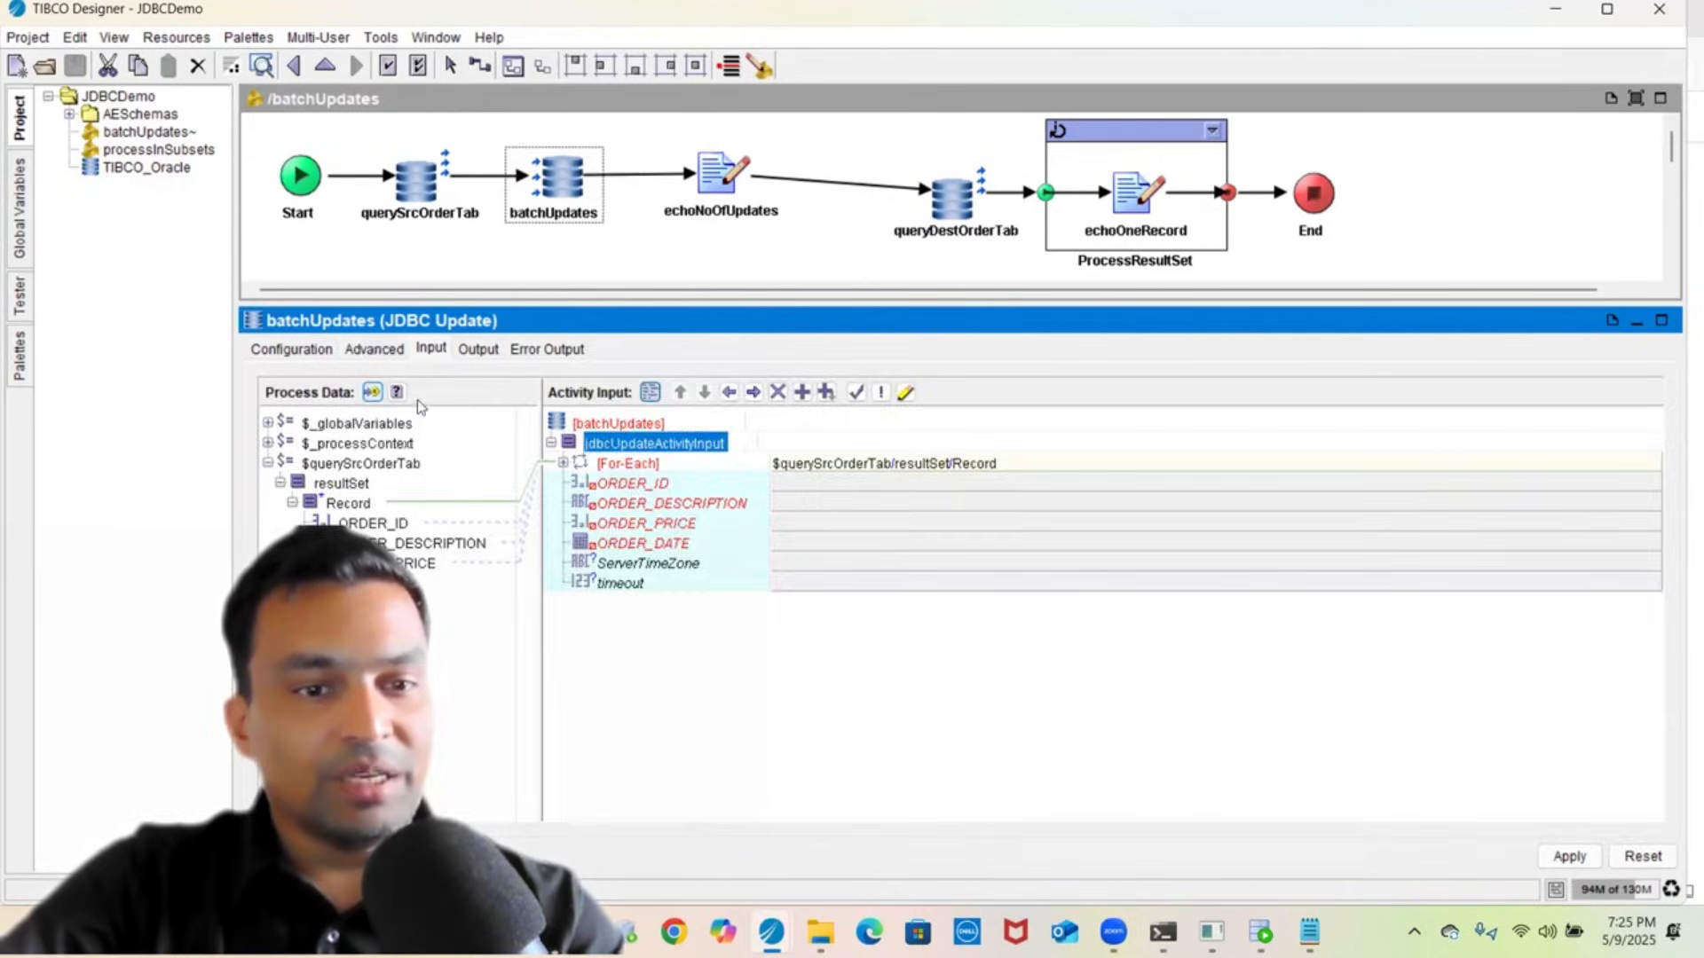
click(376, 352)
click(471, 437)
click(432, 352)
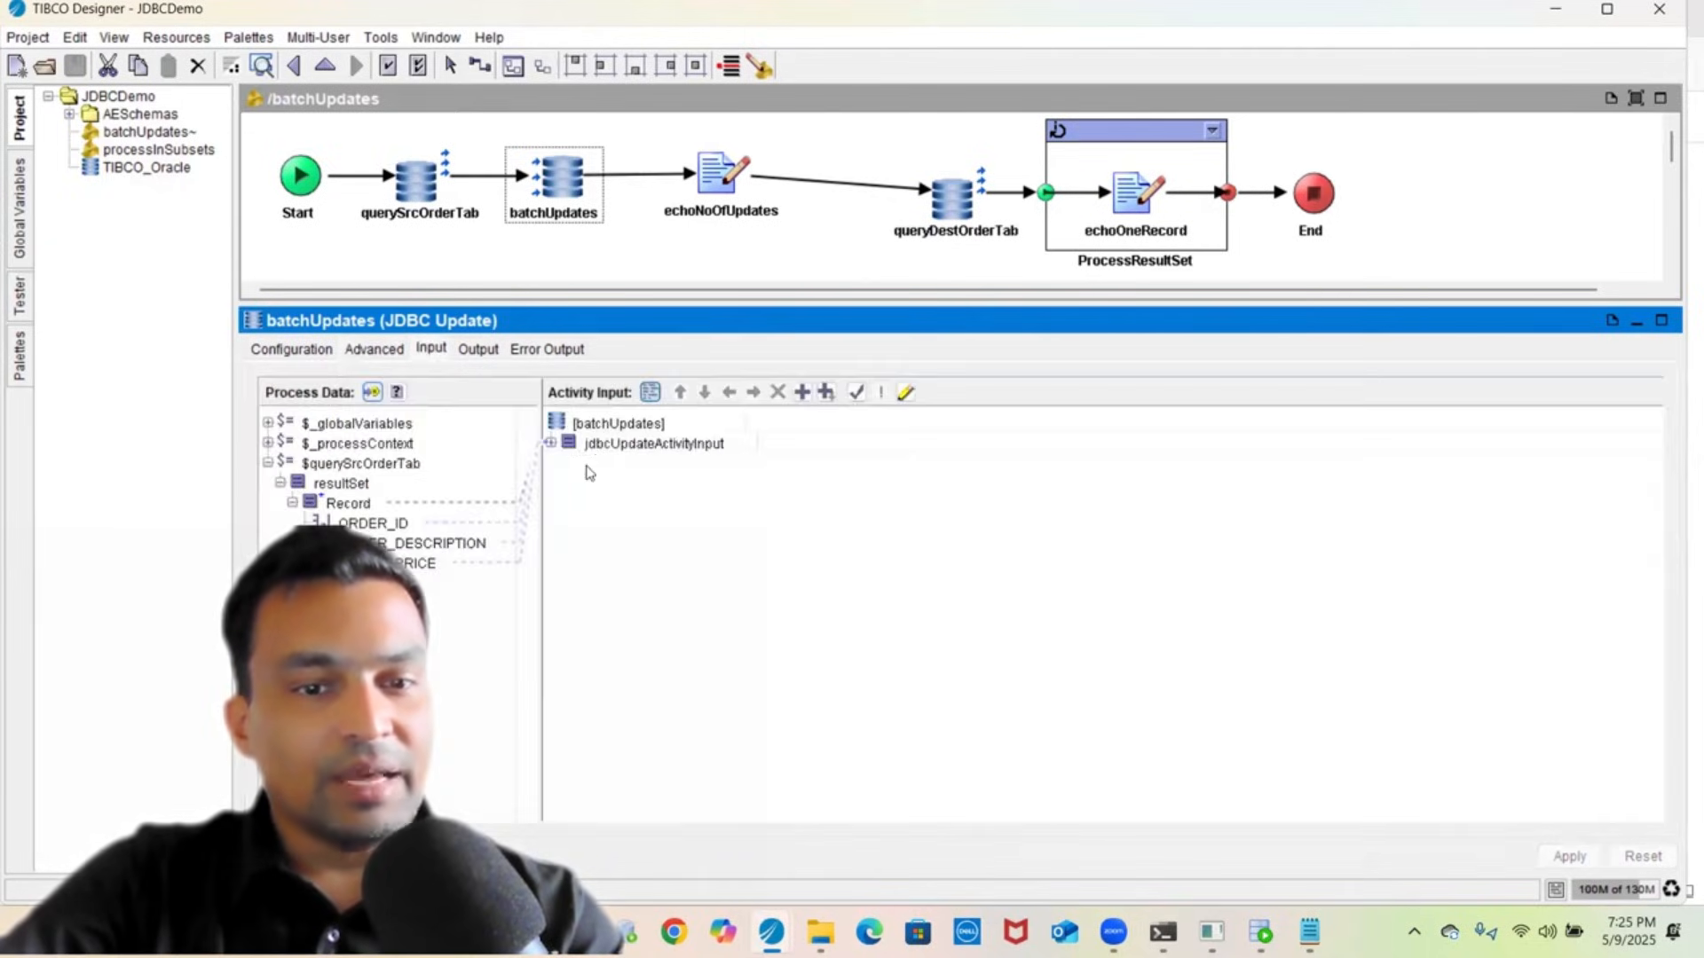
double_click(623, 449)
click(625, 462)
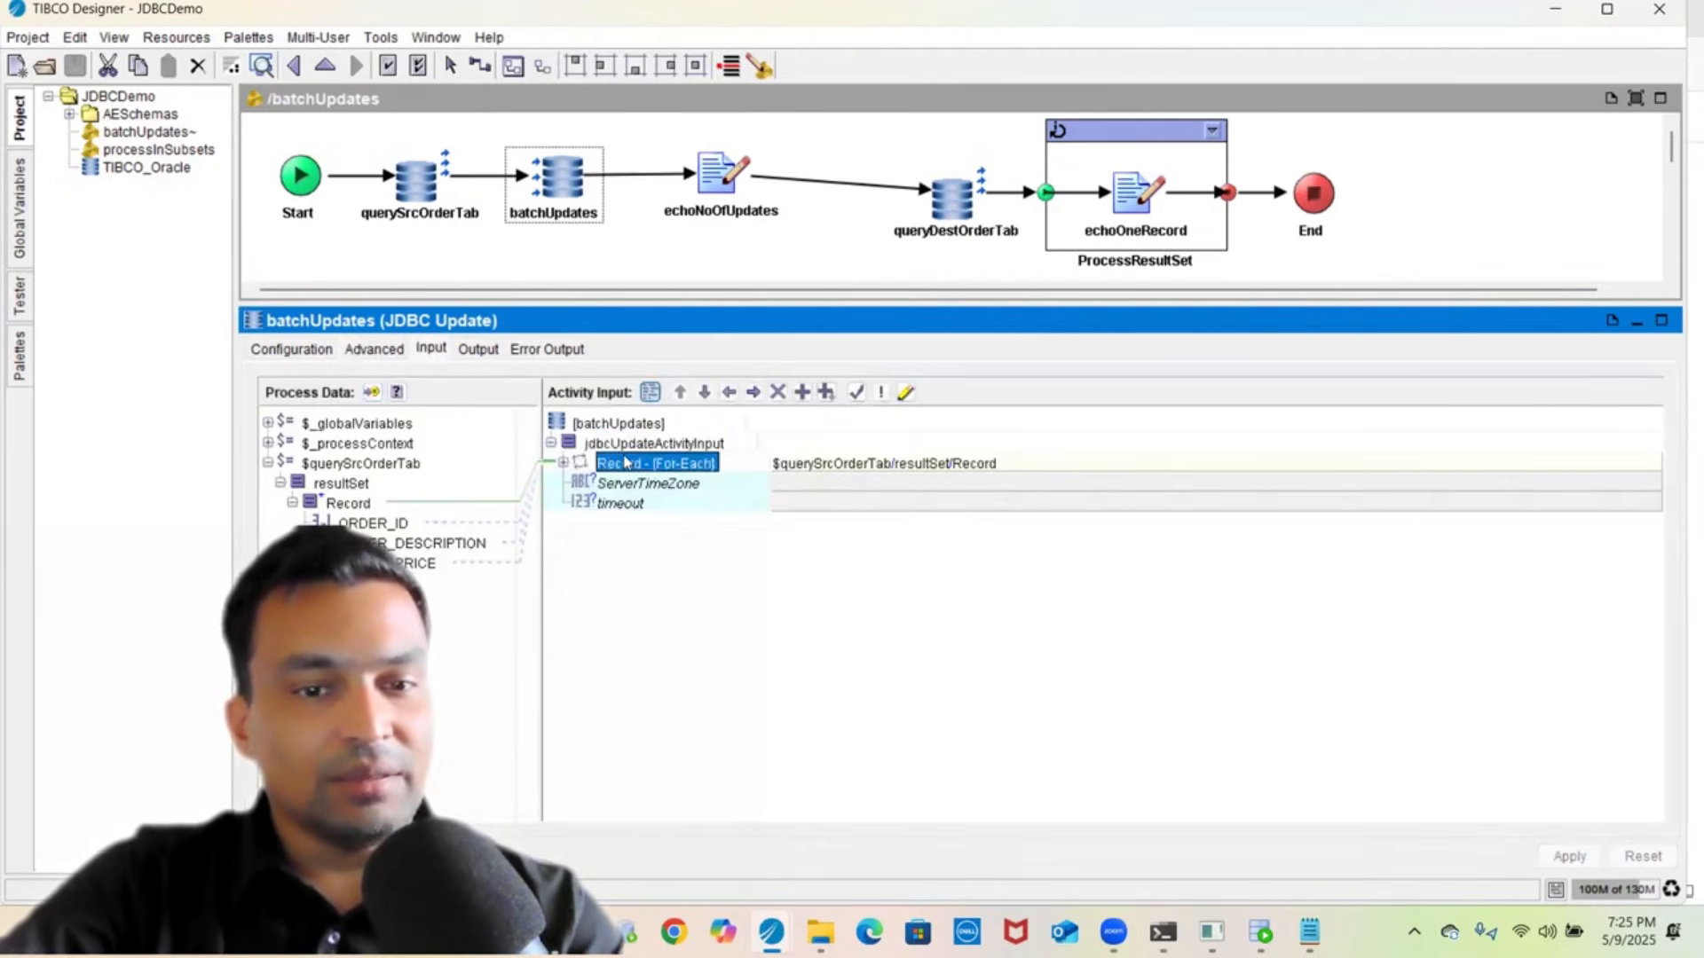
double_click(633, 485)
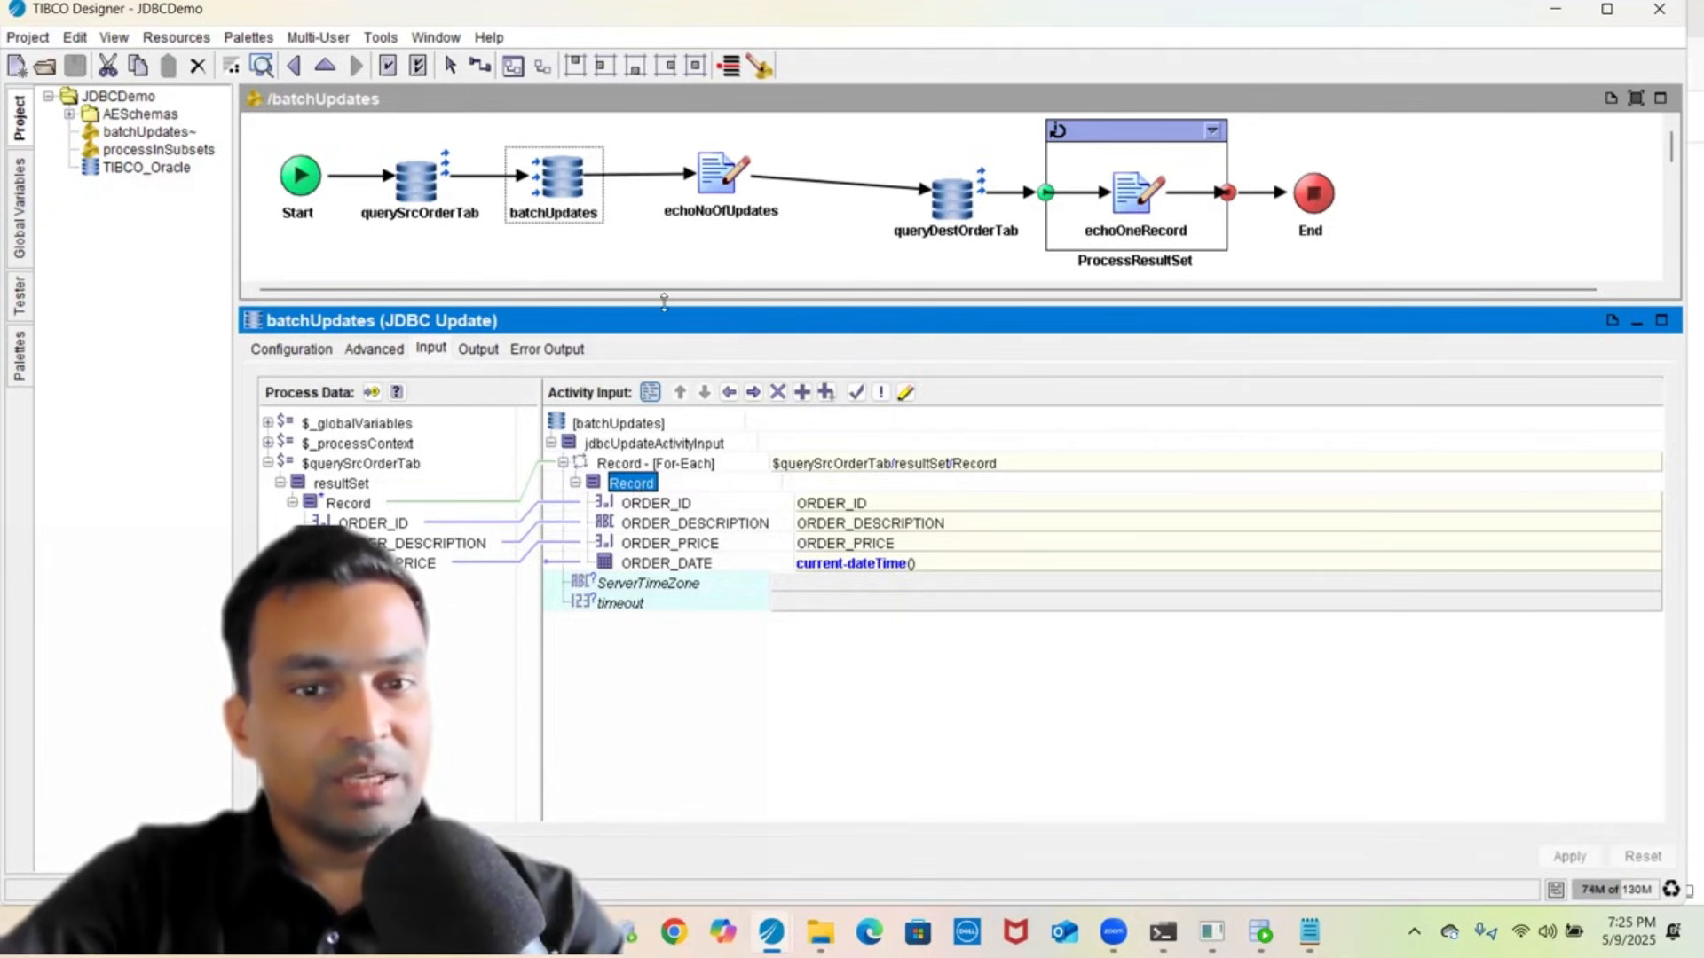
- Review the echoNoOfUpdates write activity's configuration and input mapping
click(720, 182)
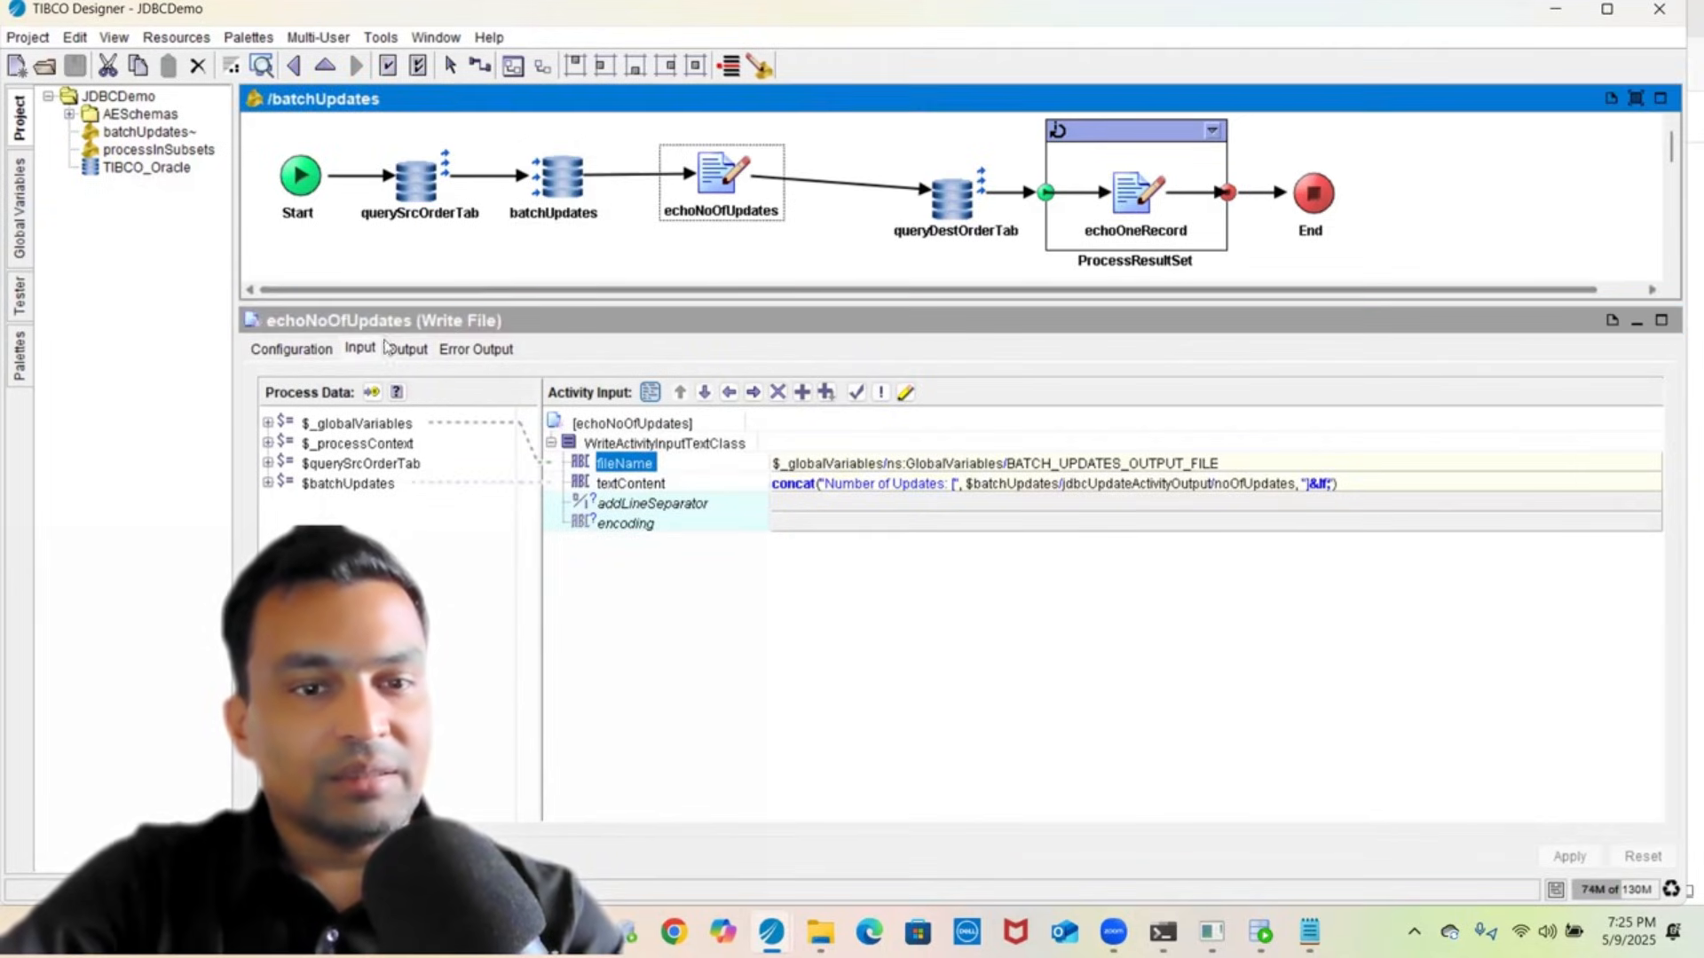
click(304, 353)
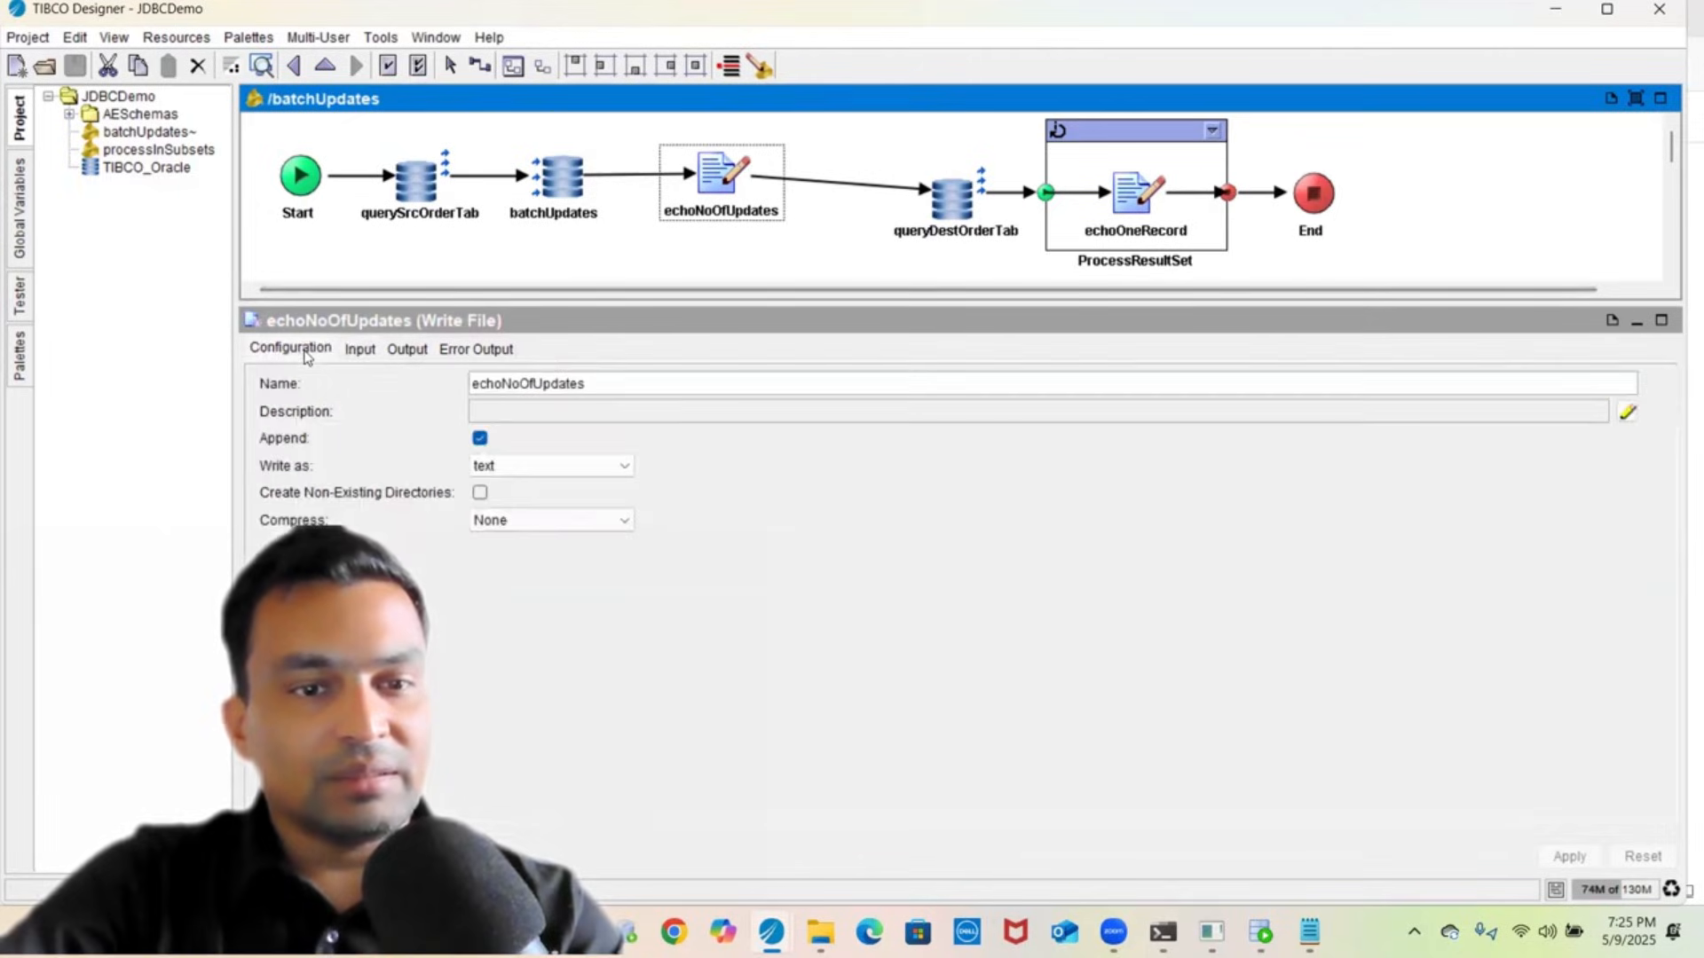
click(362, 353)
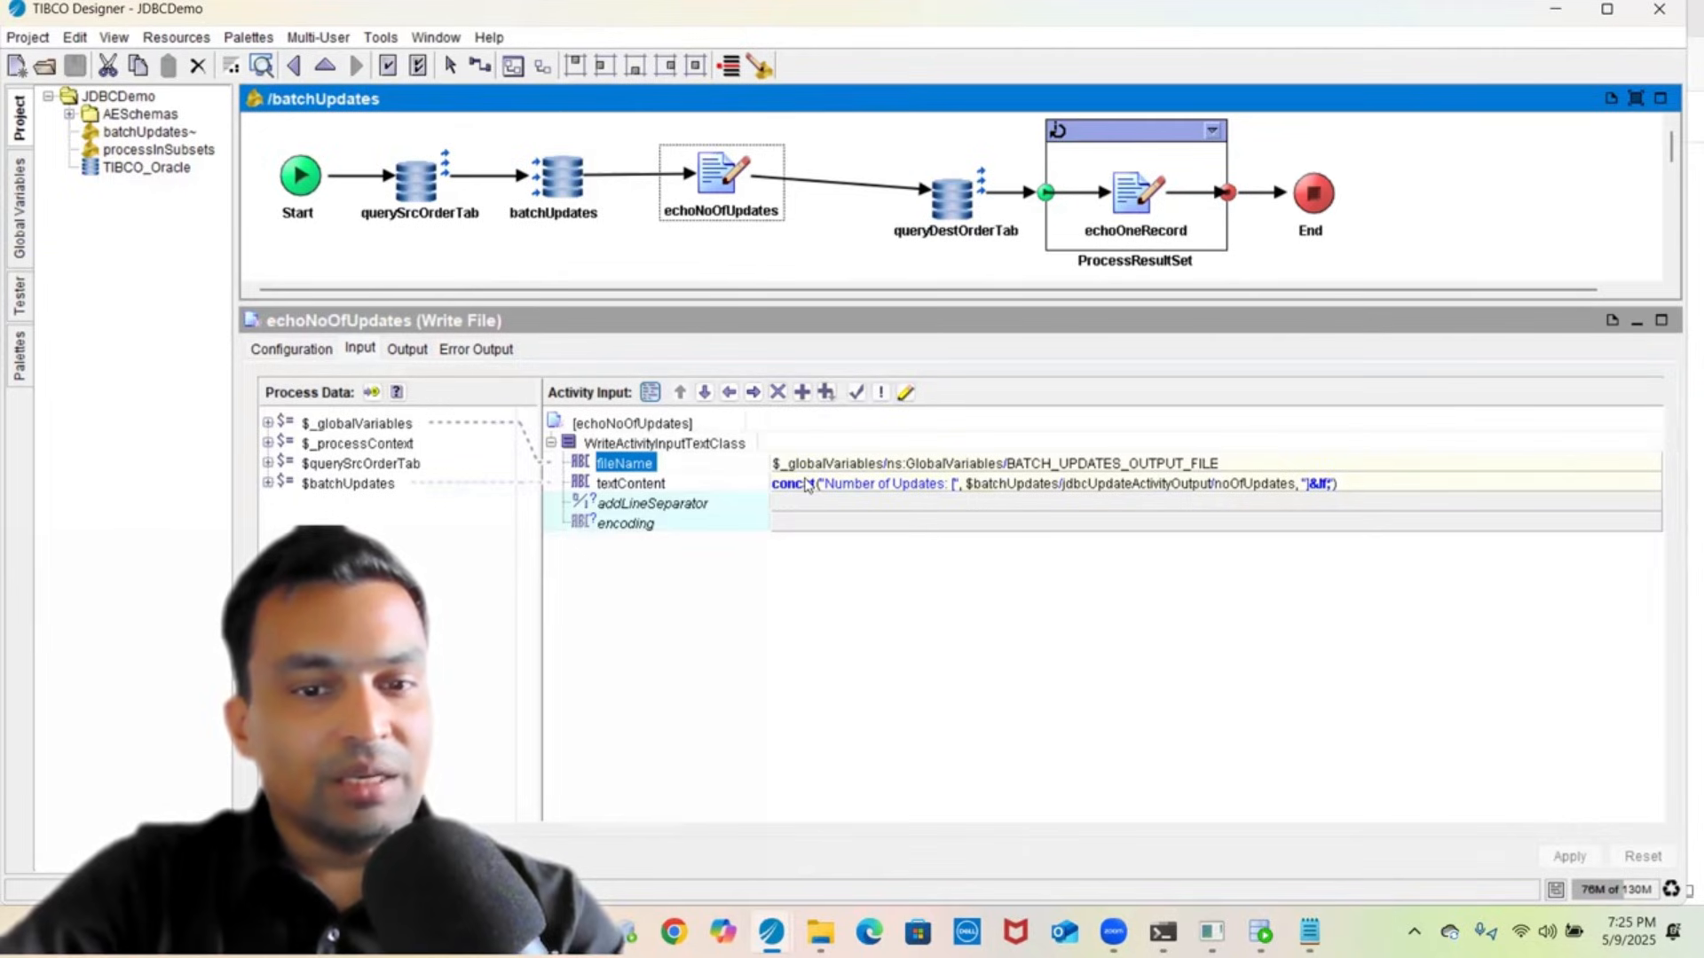
- Inspect the queryDestOrderTab query's SQL, output schema, input mapping and advanced options
click(933, 228)
click(321, 351)
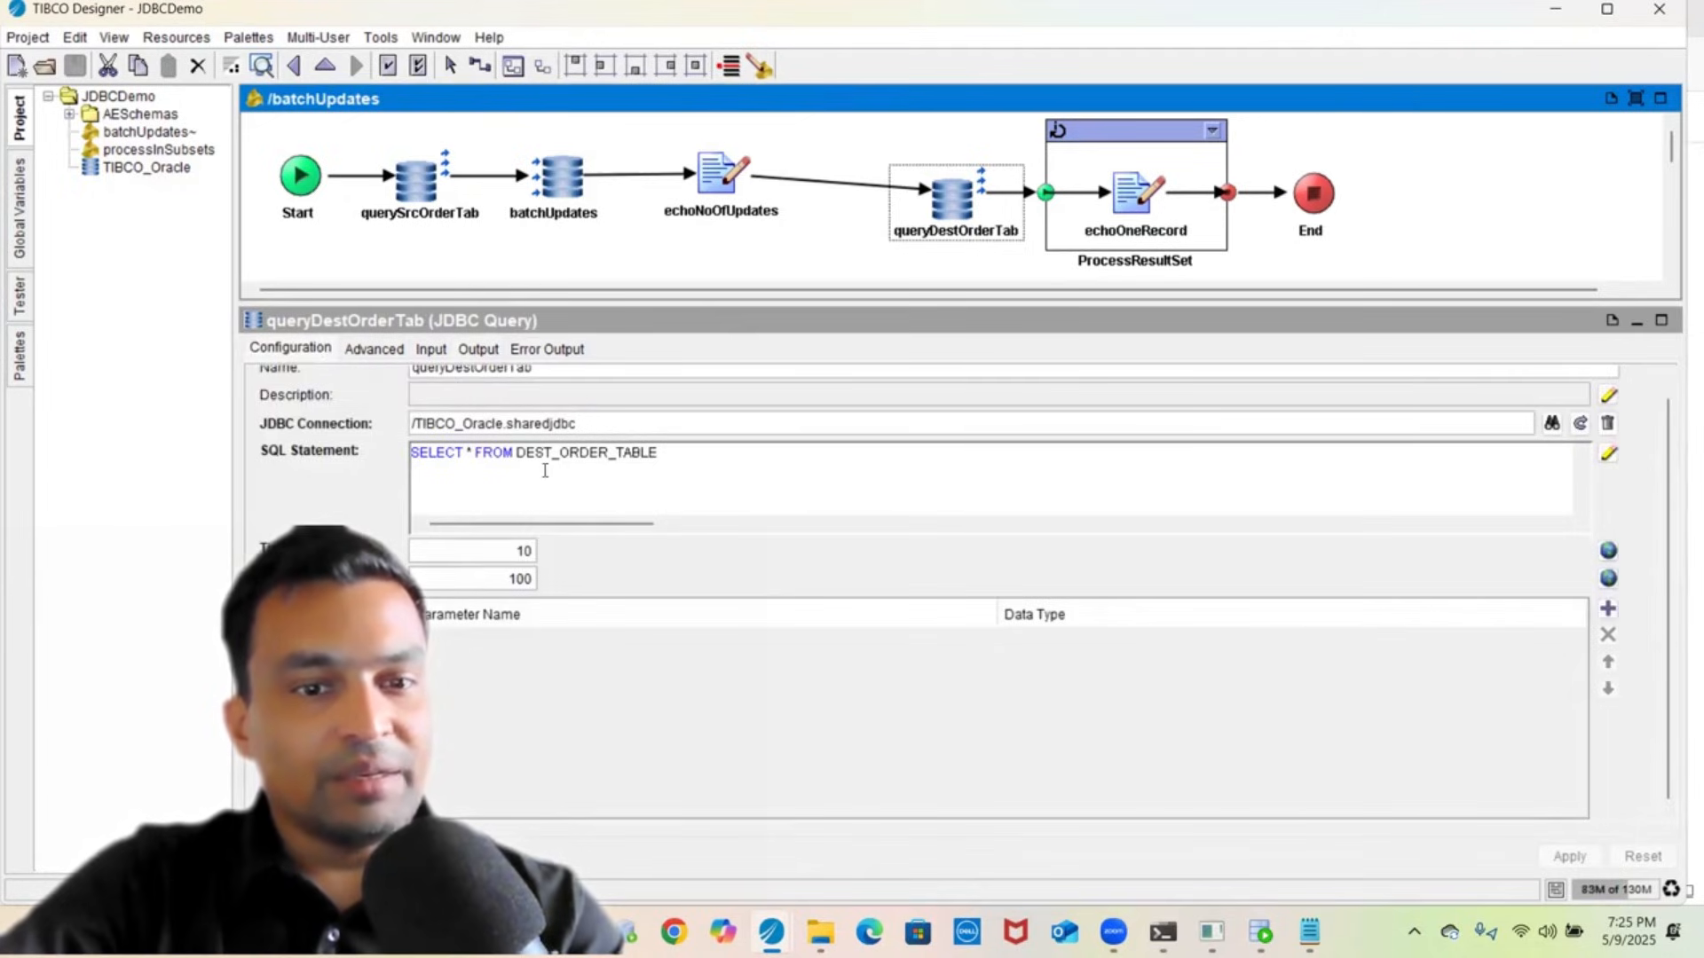
scroll(545, 470, up, 2)
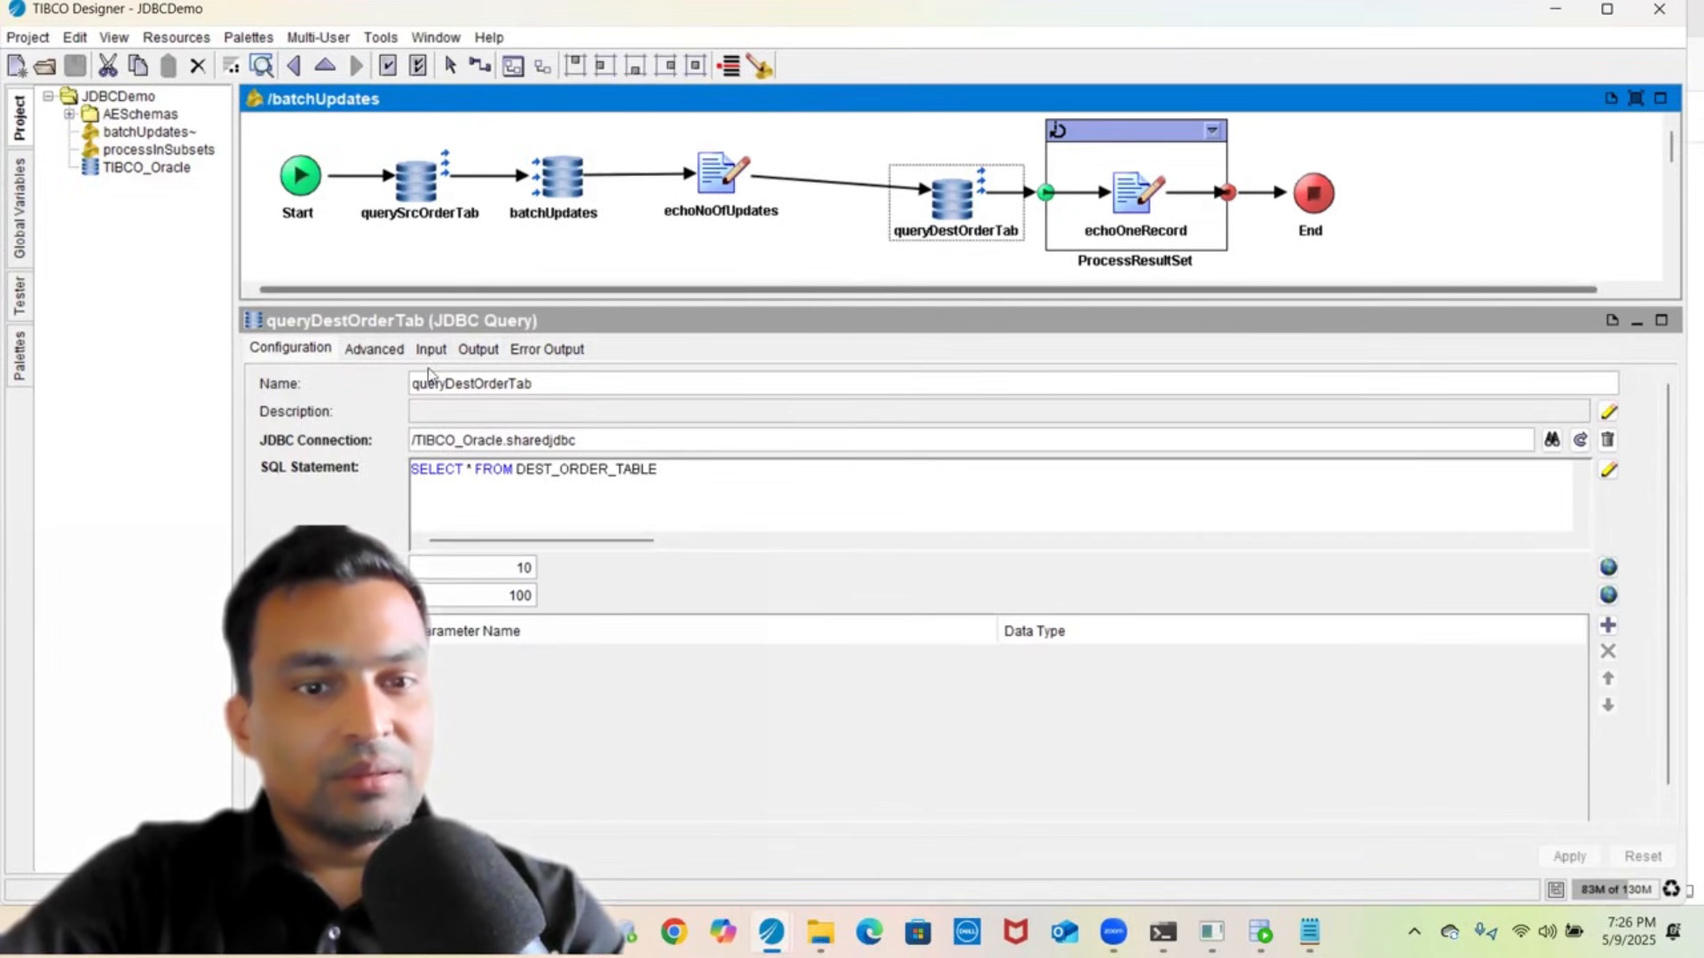
click(477, 350)
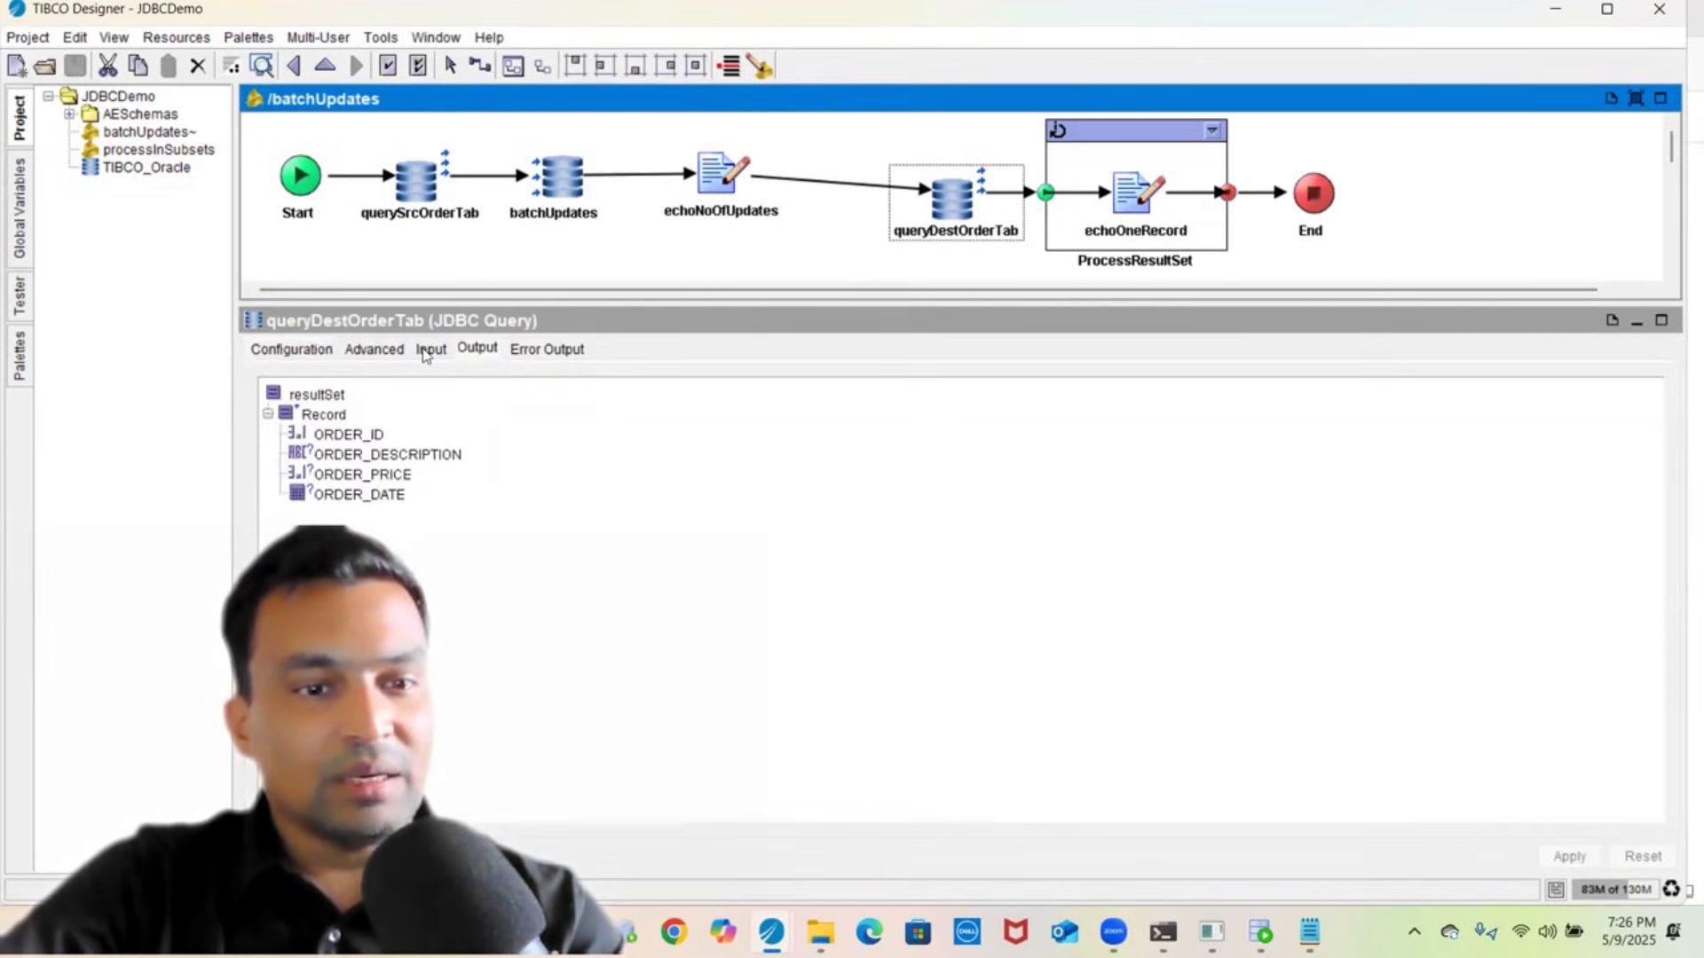
click(425, 353)
click(362, 351)
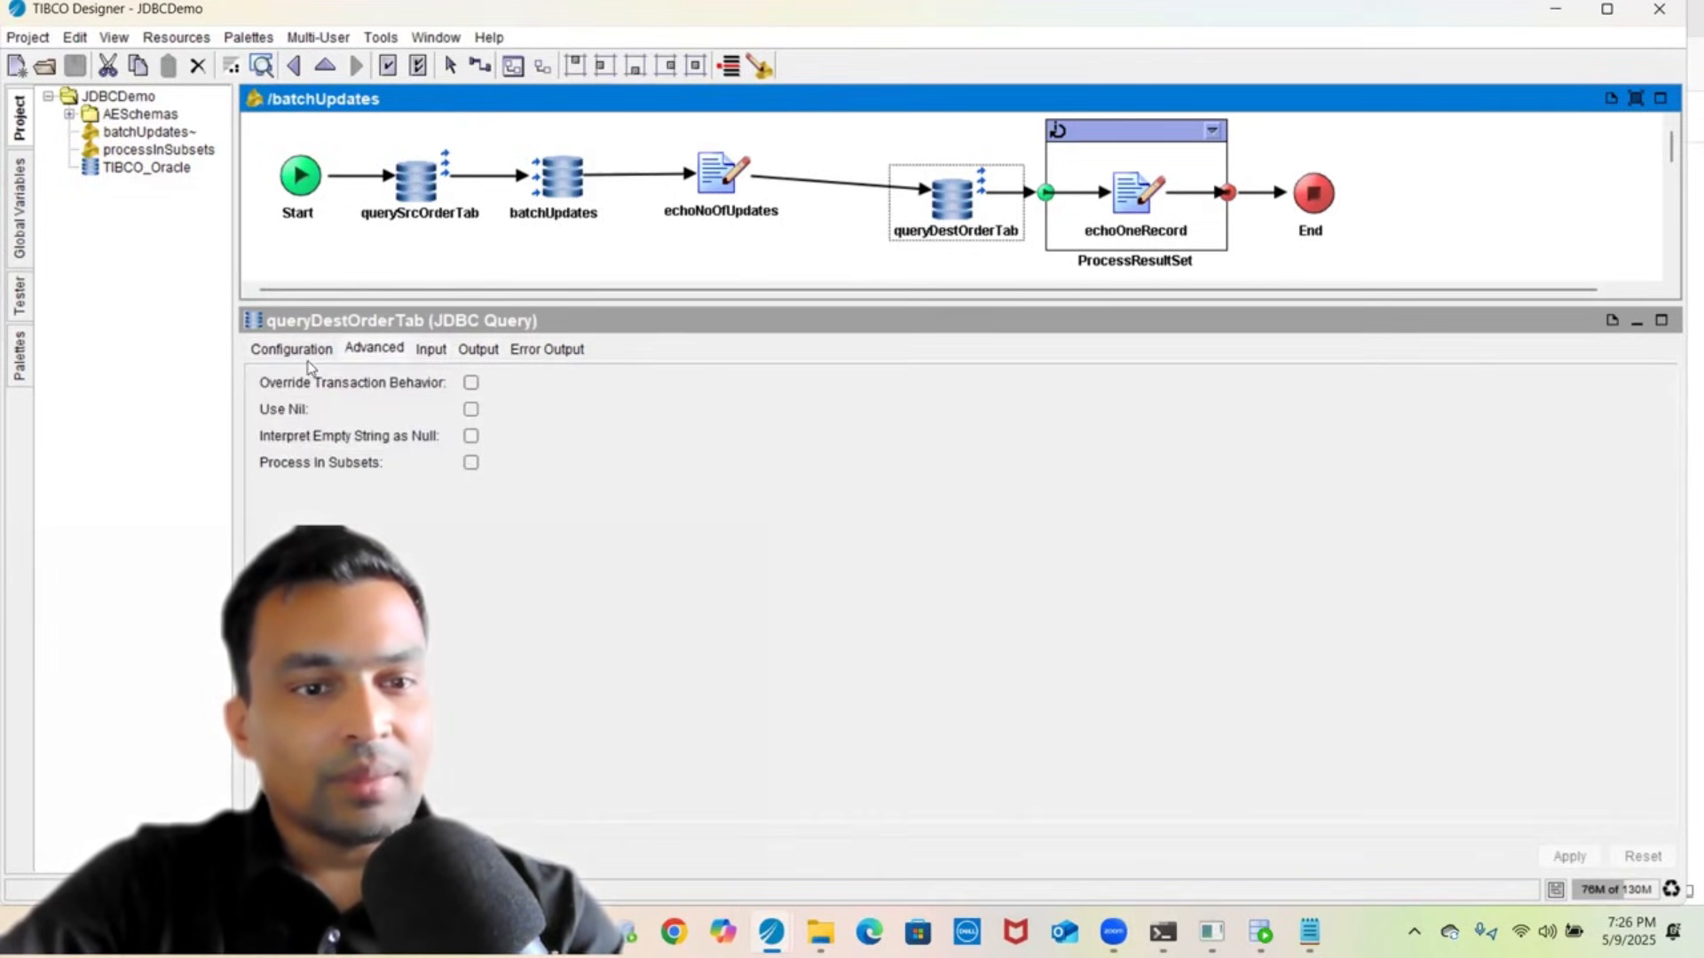
- Inspect the echoOneRecord Write File's input mapping and configuration with Append and text output
click(1115, 129)
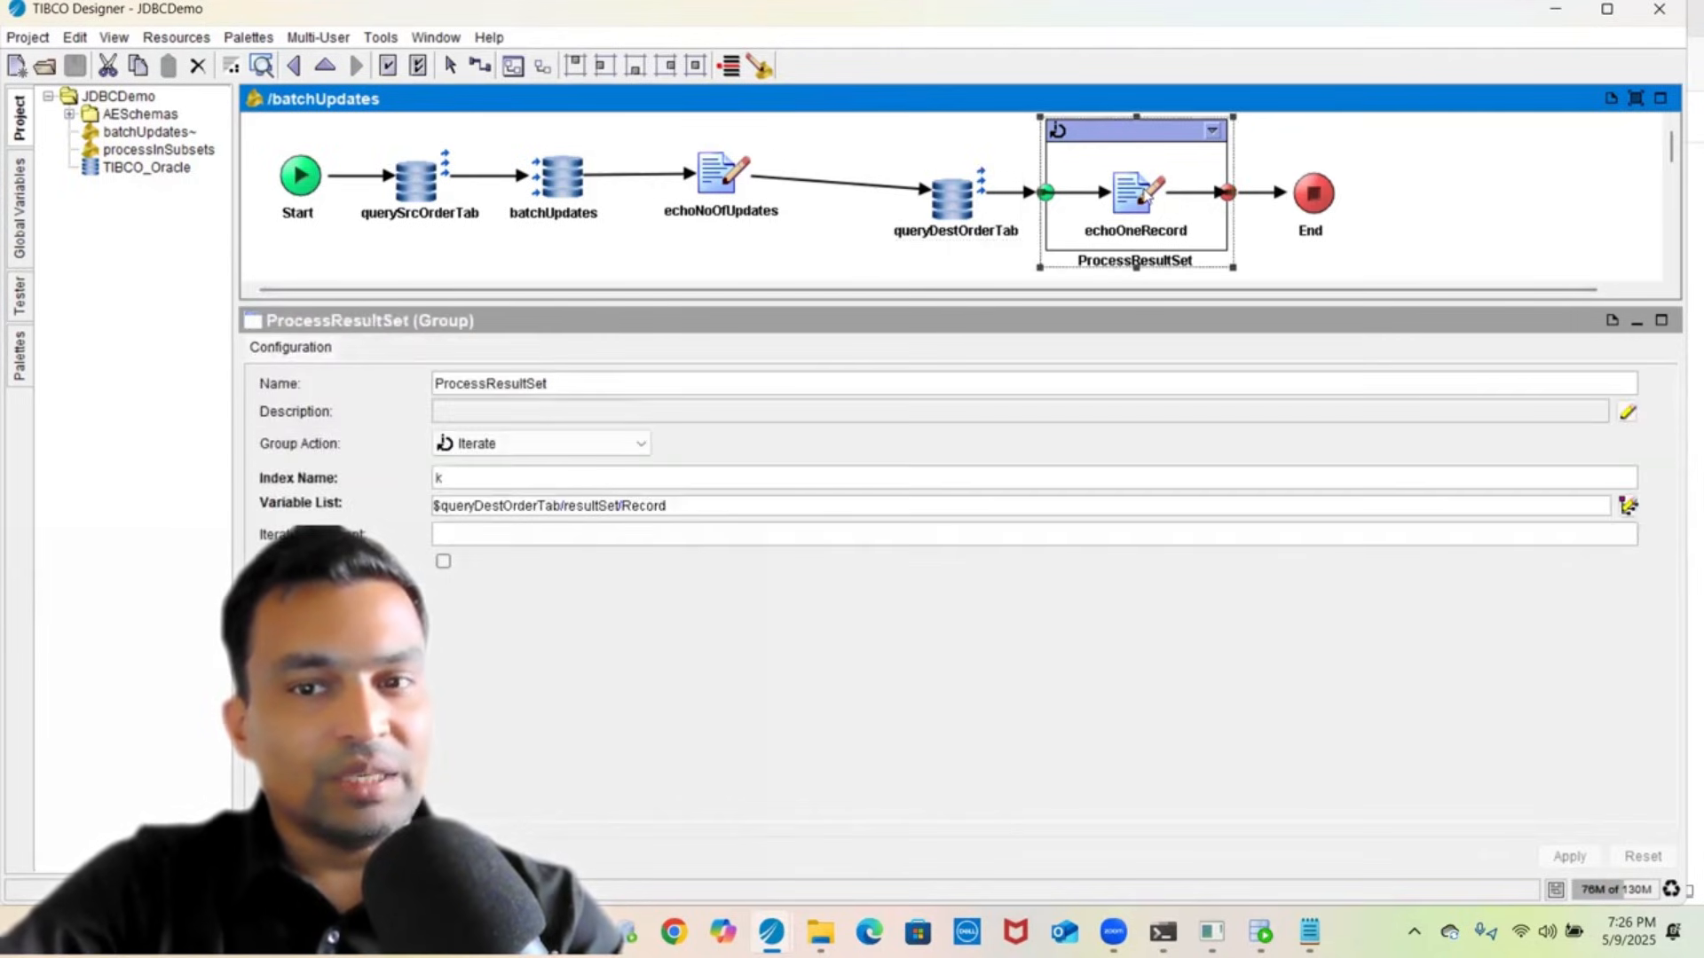
click(1140, 193)
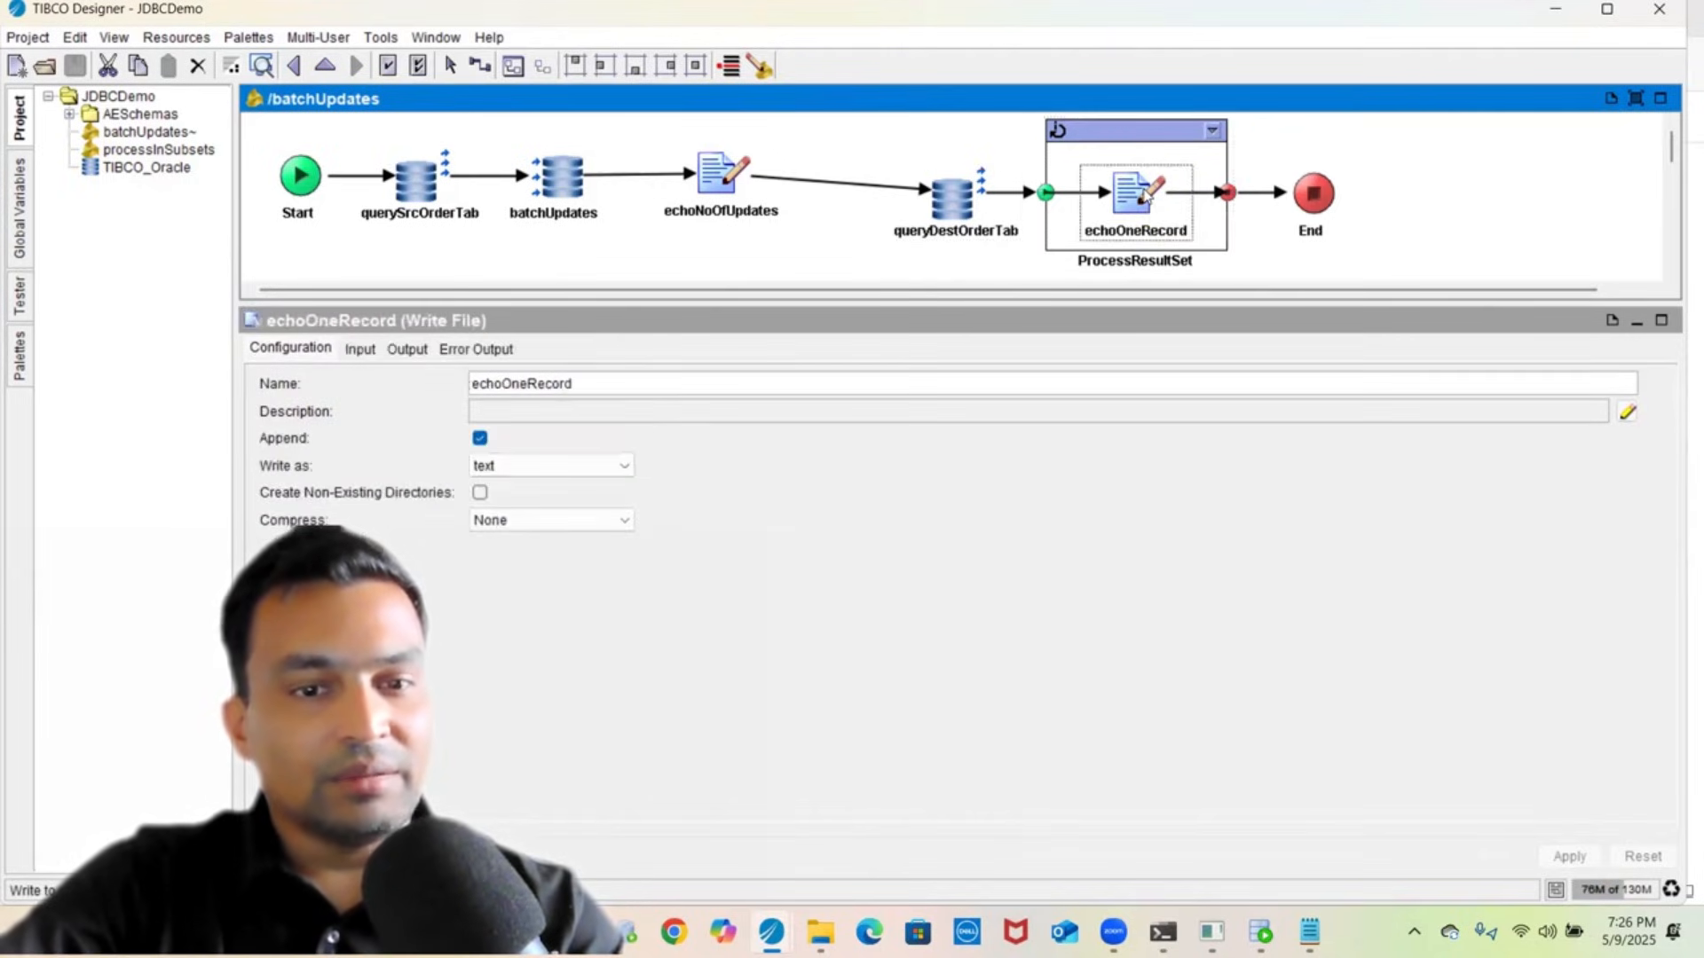
click(361, 351)
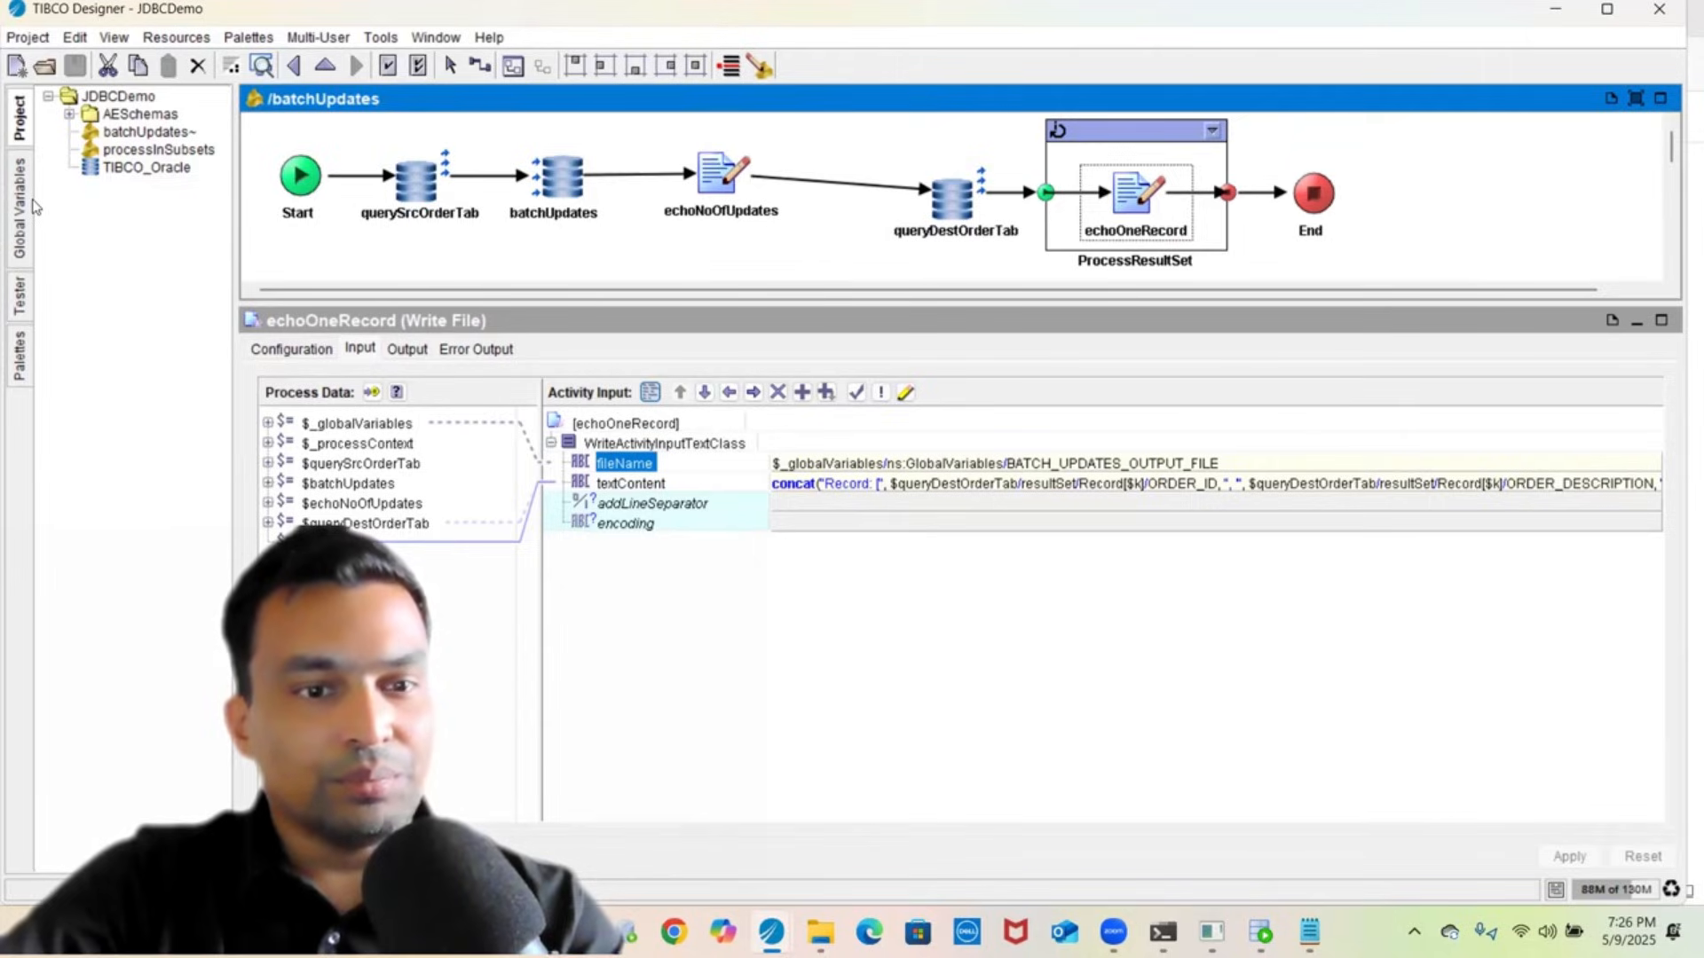
click(300, 349)
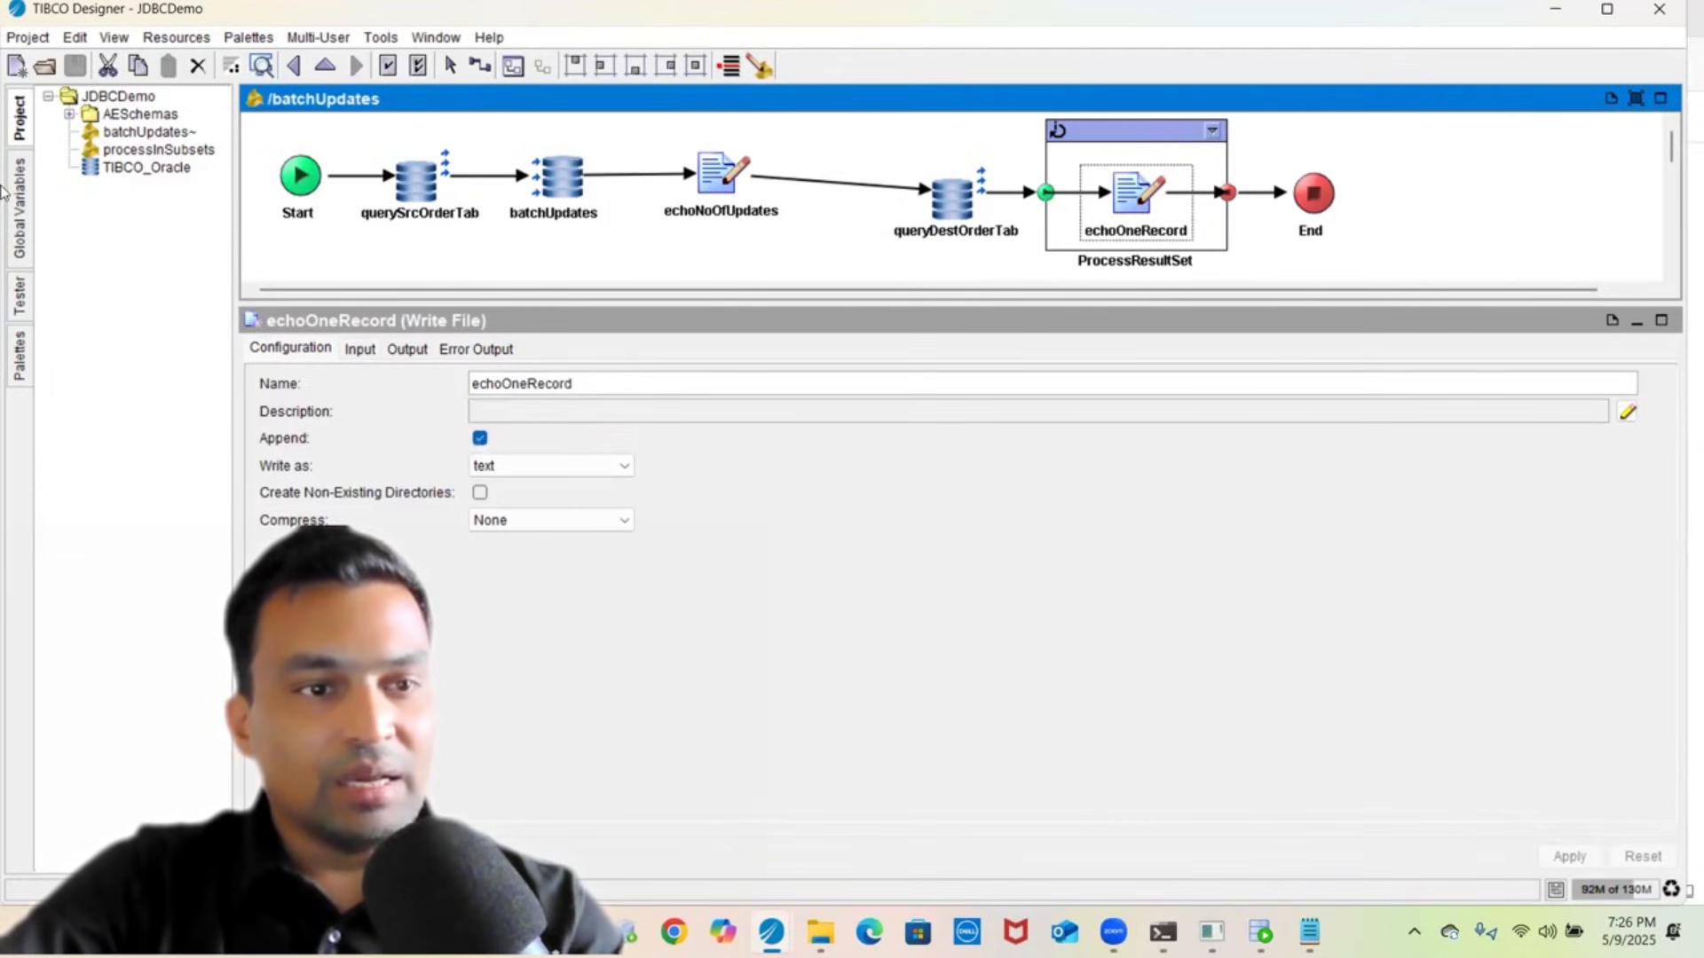
- Set BATCH_UPDATES_OUTPUT_FILE to c:\tmp\batchUpdates.txt and save the project
click(24, 211)
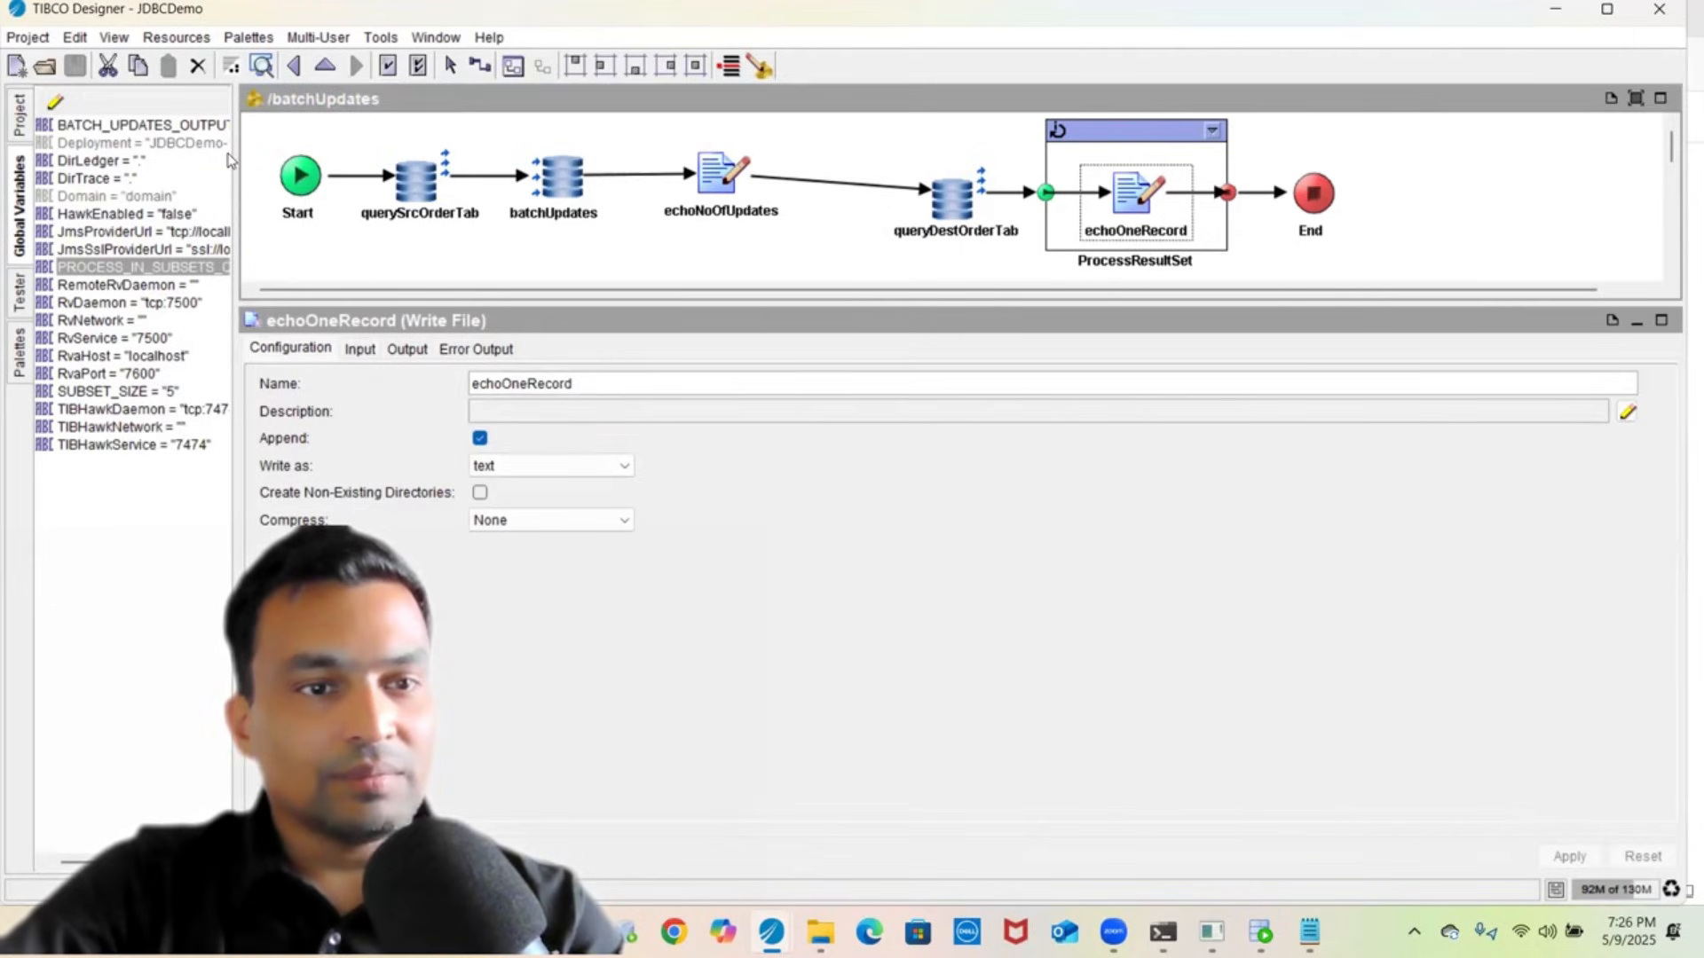
drag(232, 160, 619, 291)
click(318, 128)
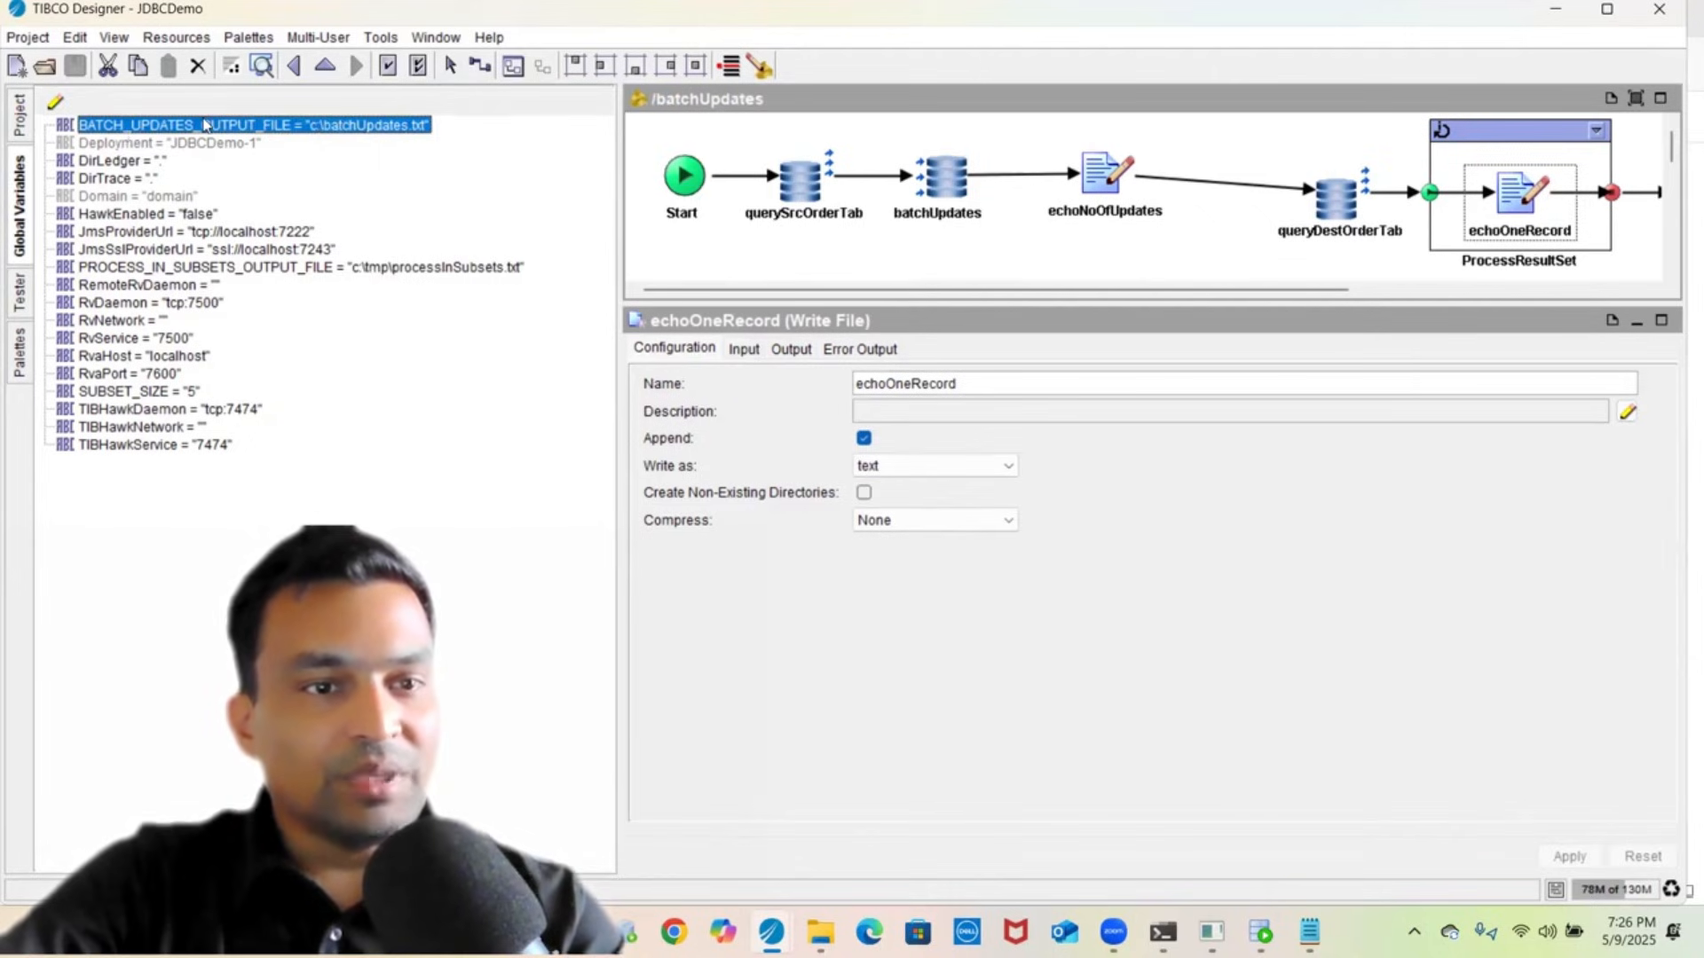
click(55, 102)
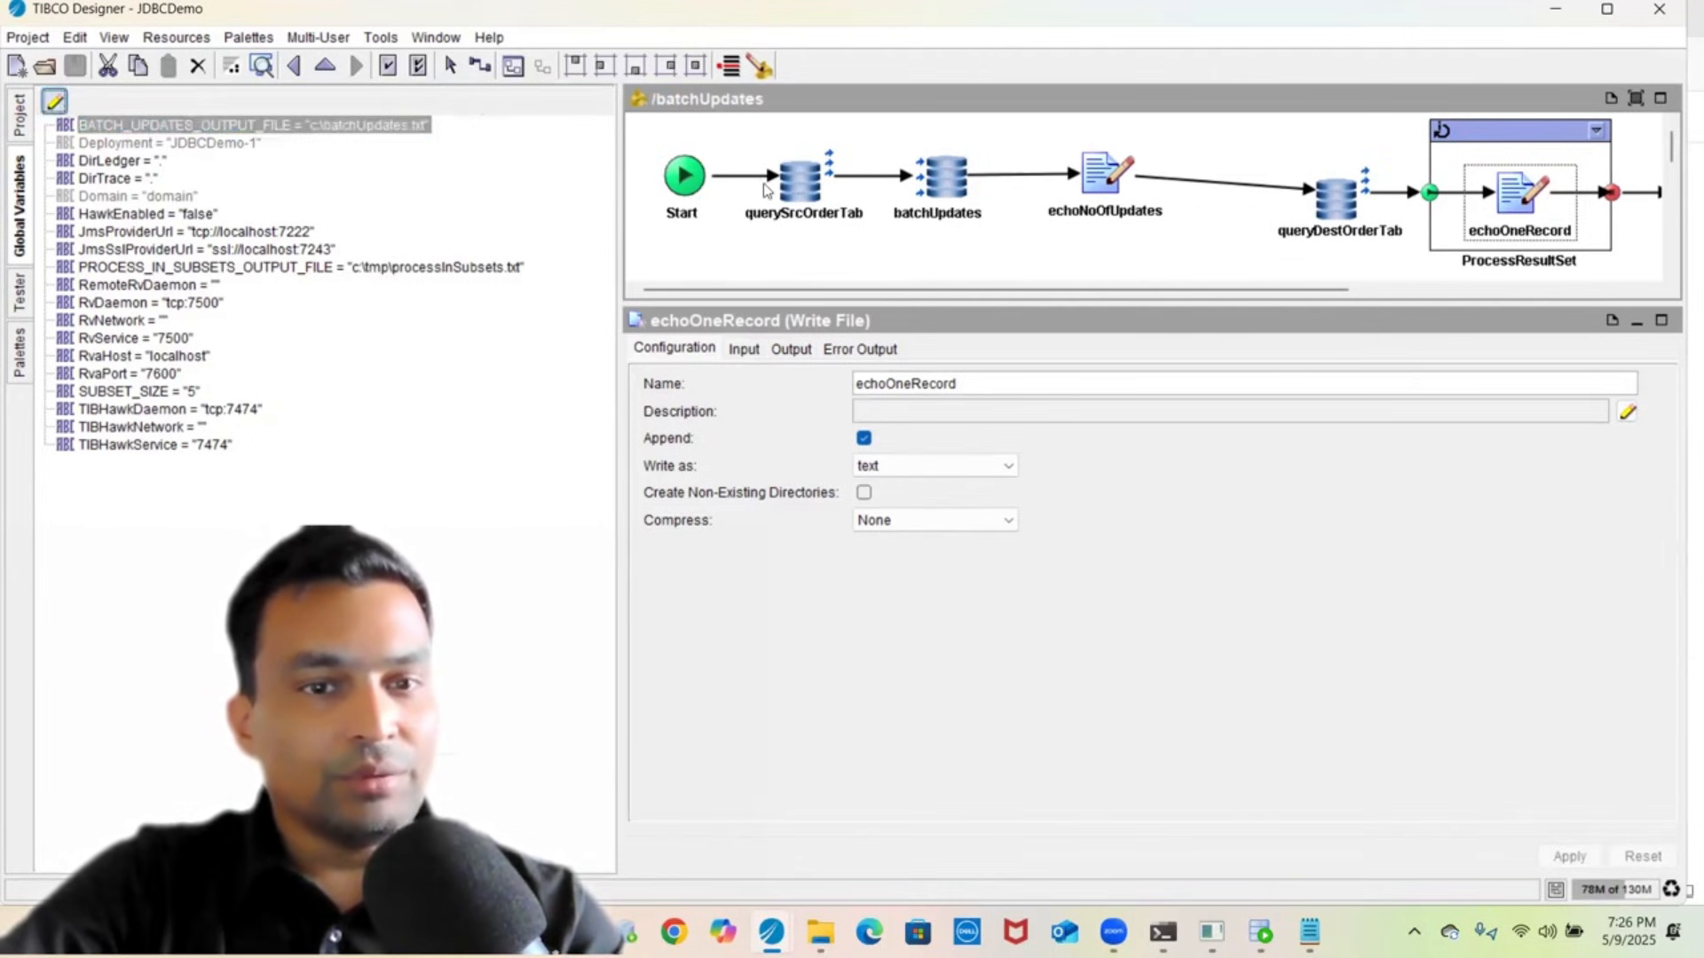
double_click(743, 256)
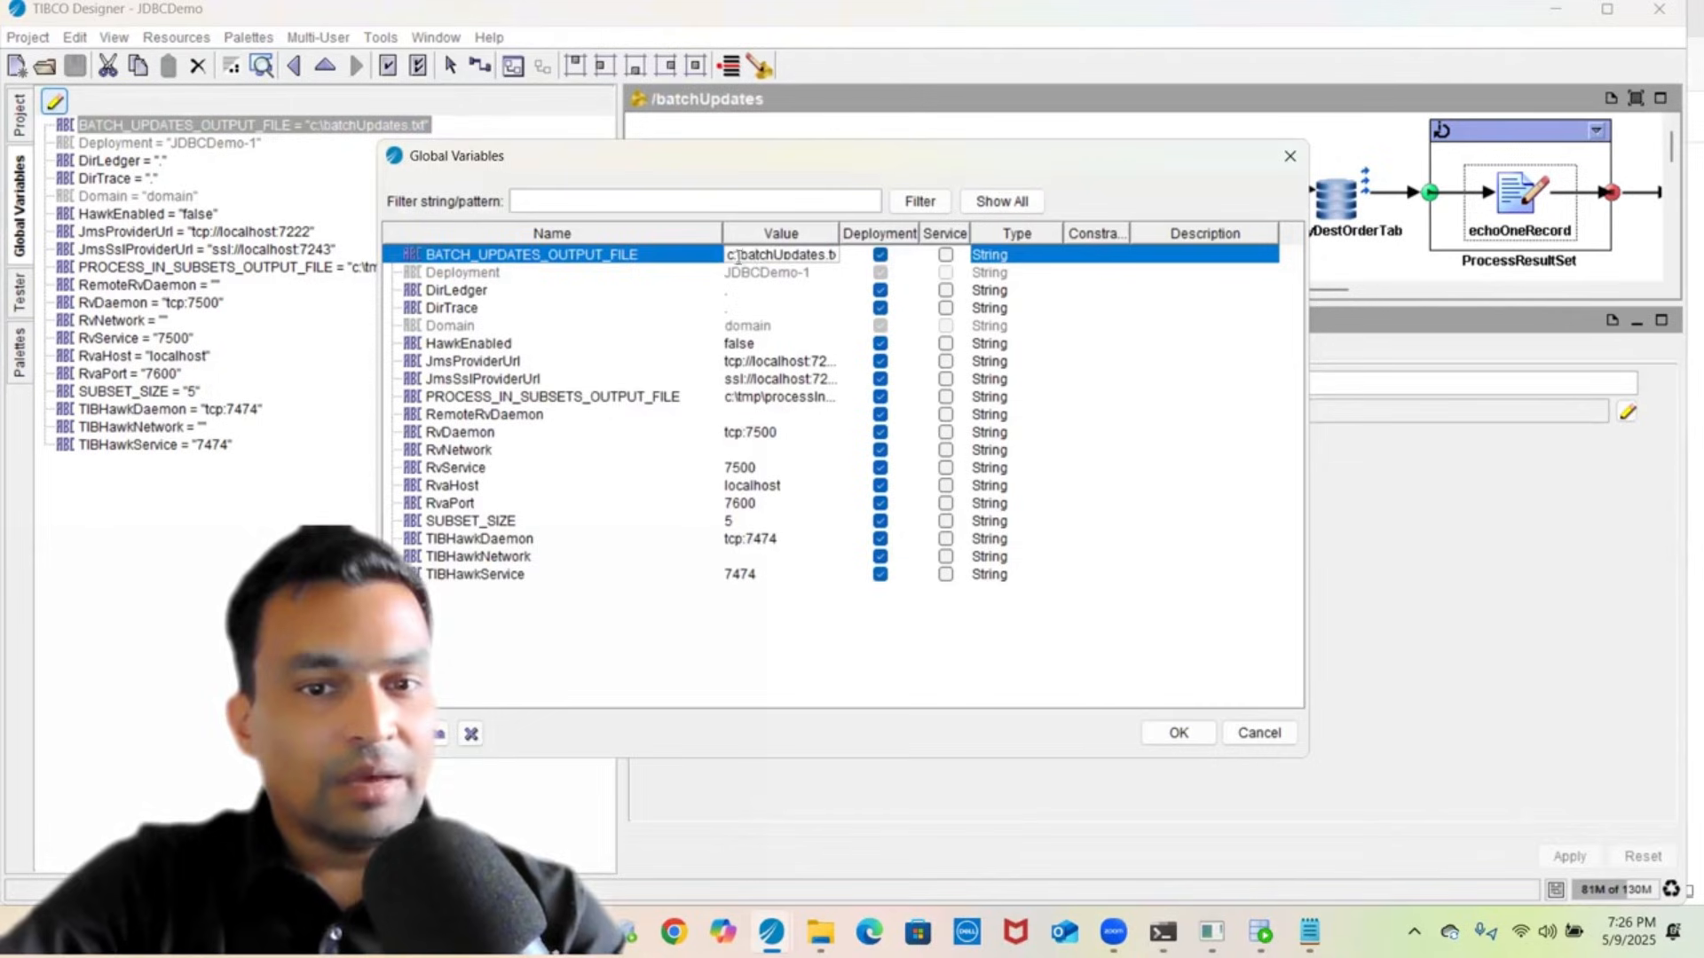
text(tmp\)
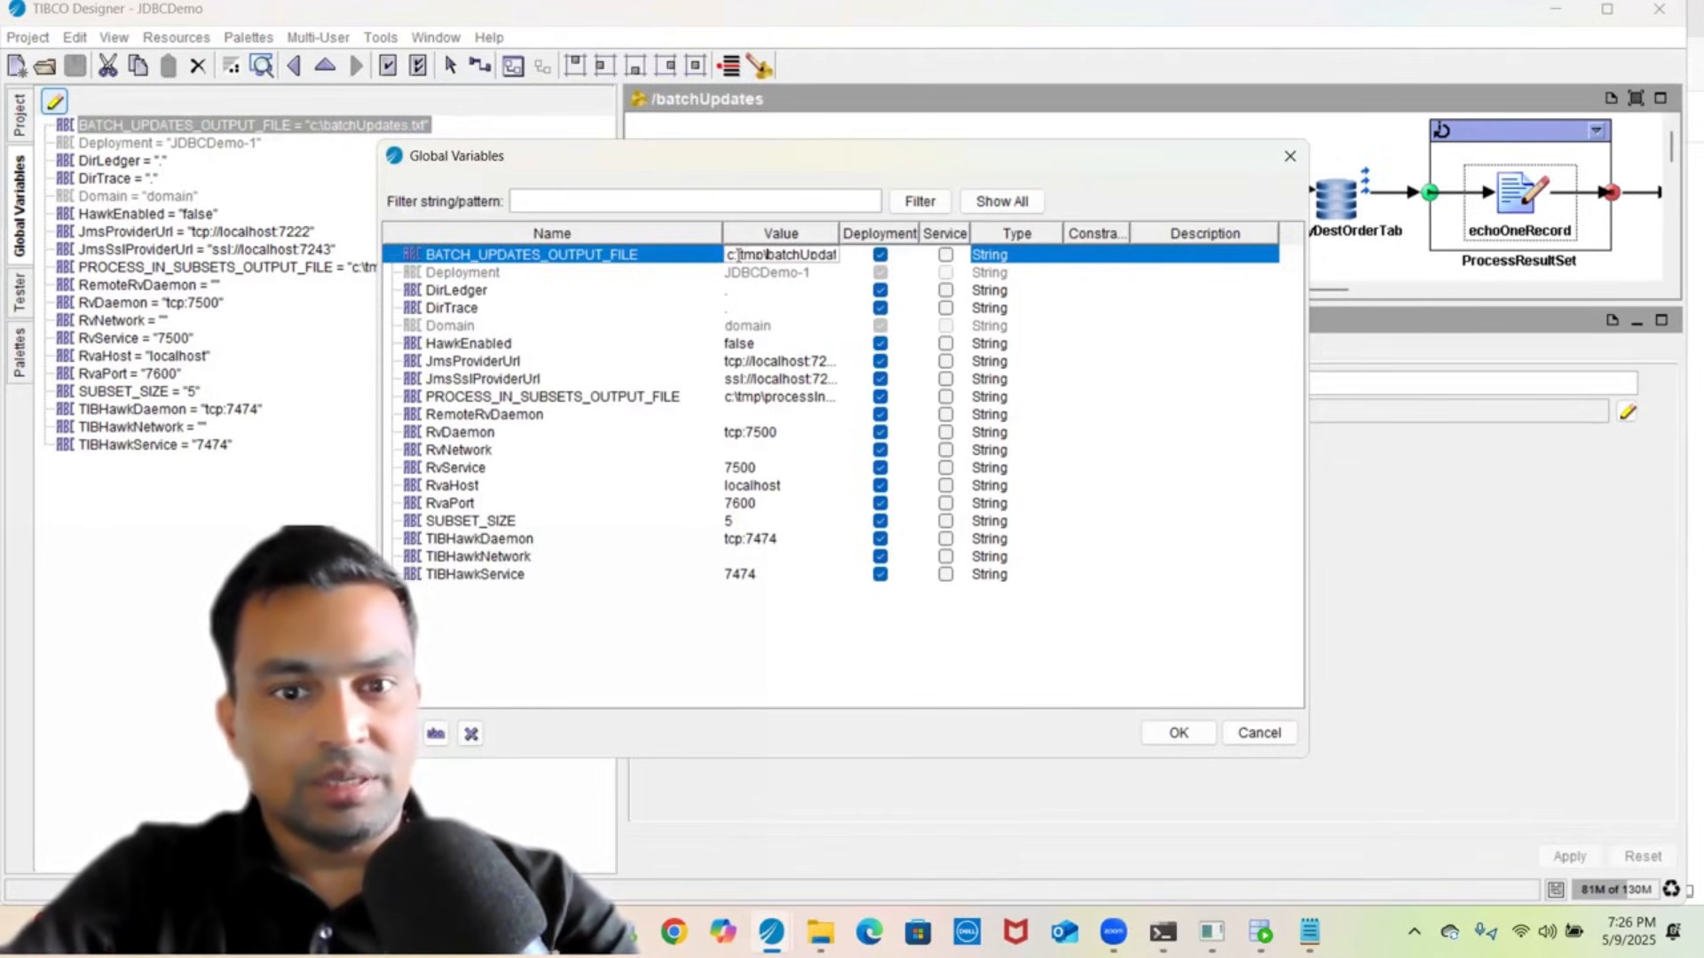
click(1178, 733)
click(75, 65)
- Run batchUpdates alone in Test Mode, excluding processInSubsets, until the job completes
click(20, 286)
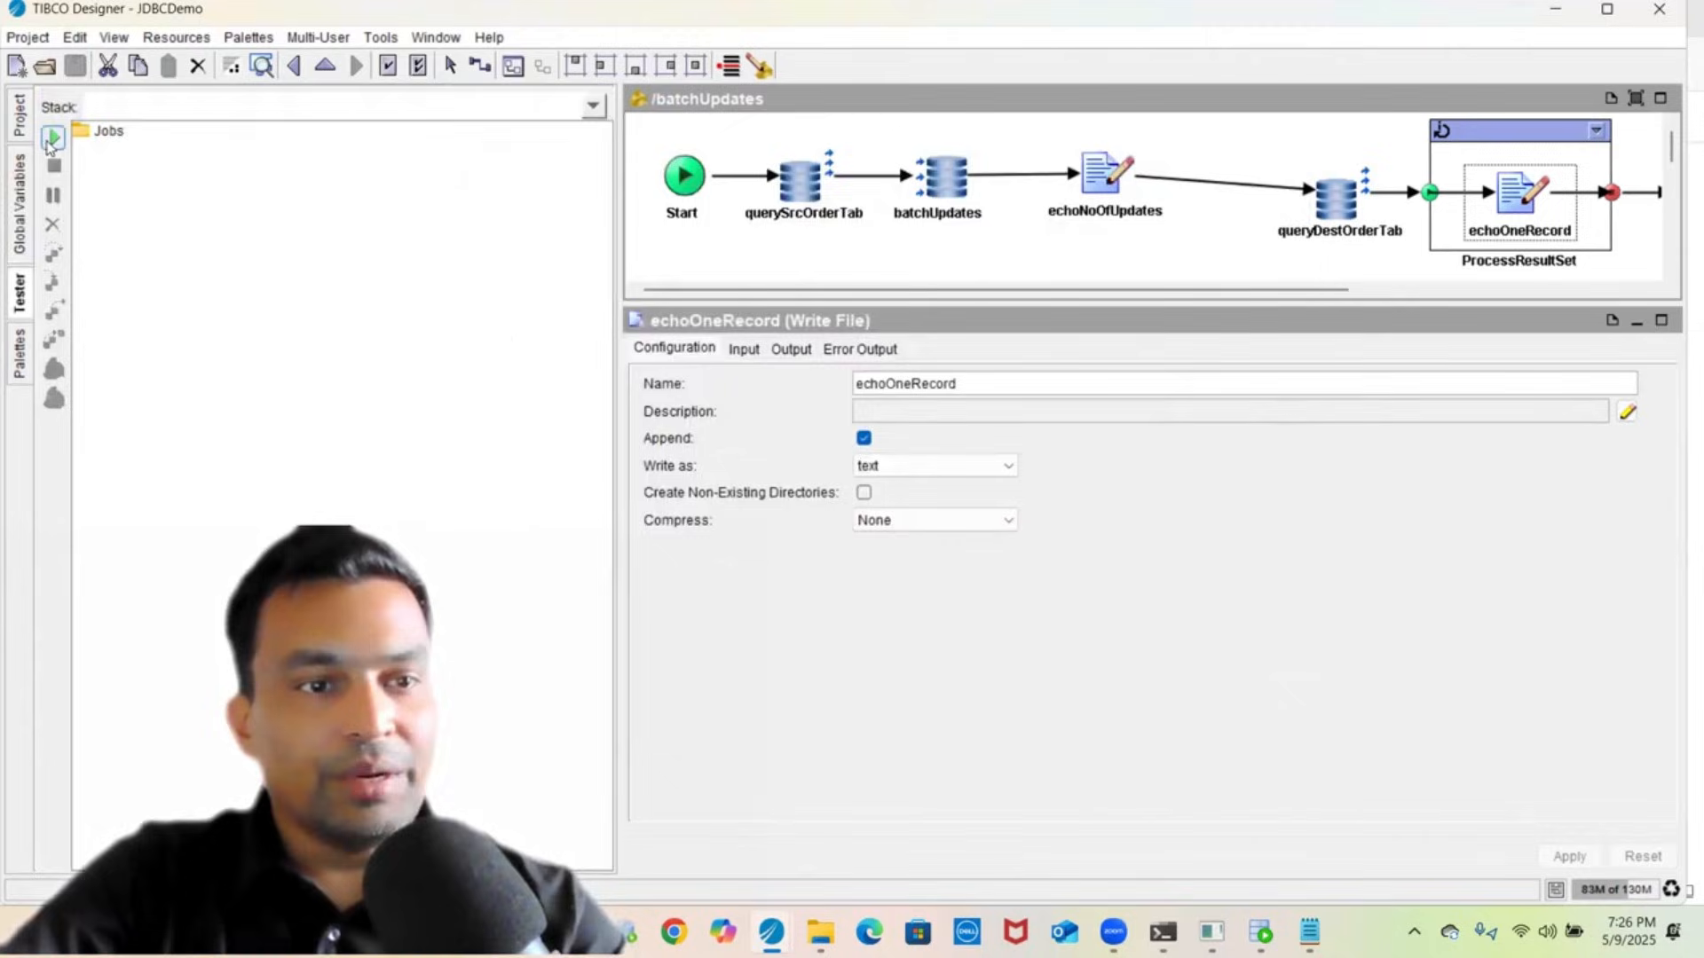
click(52, 138)
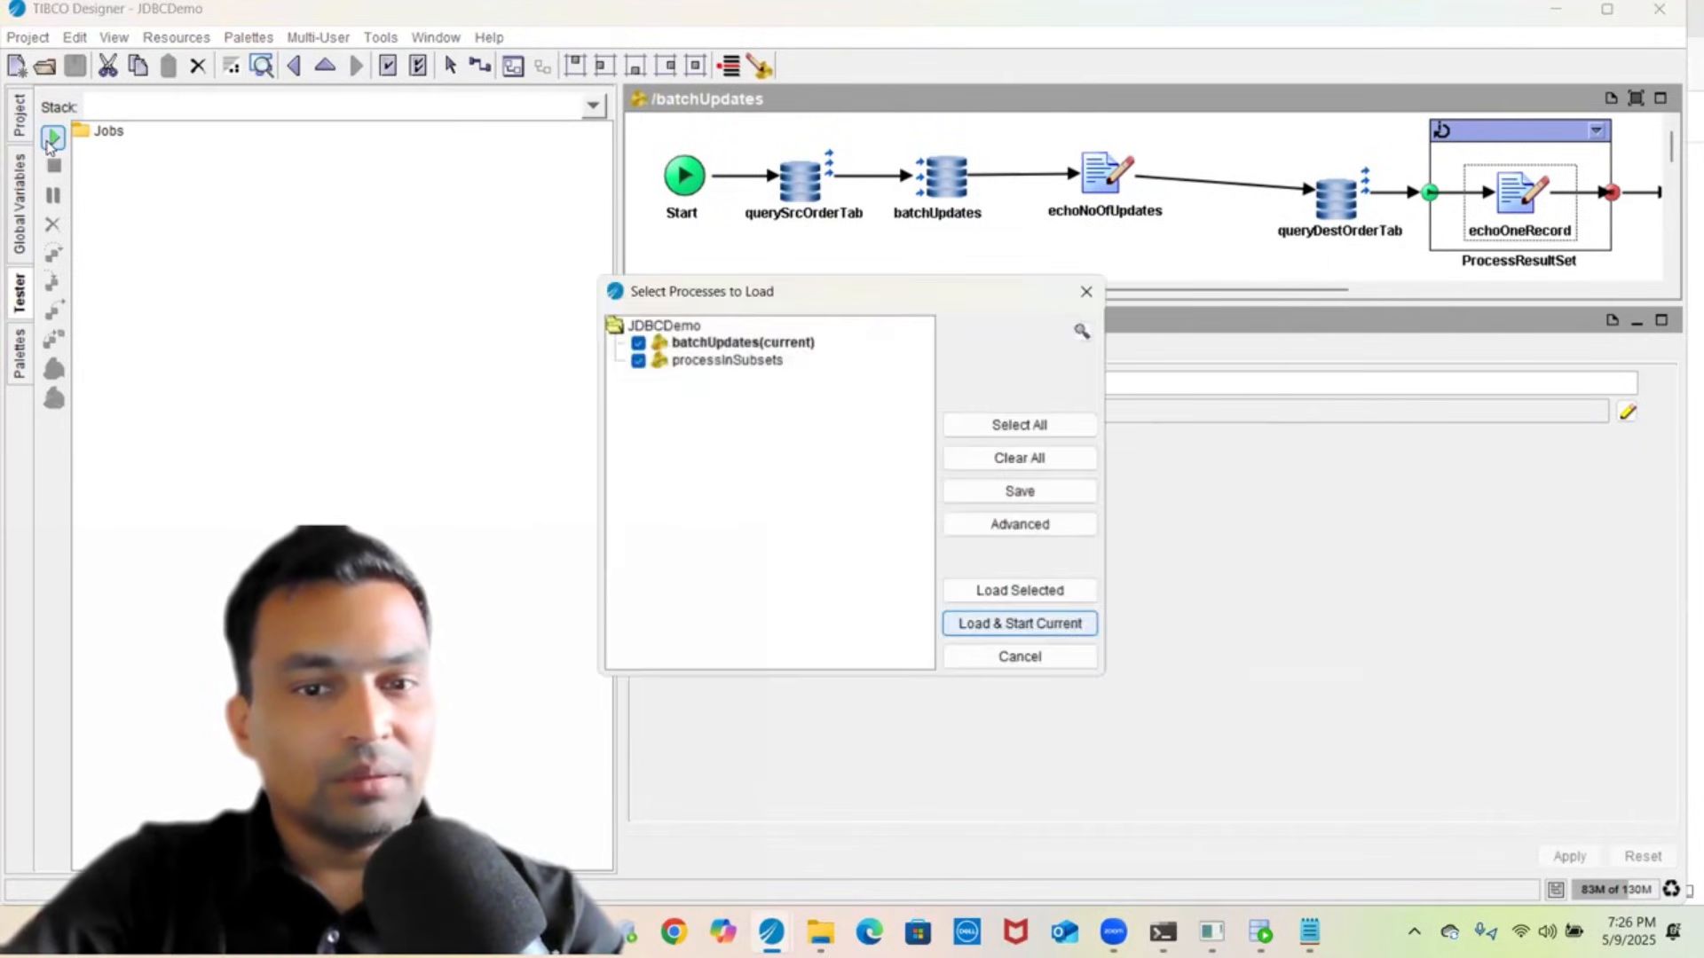
click(722, 361)
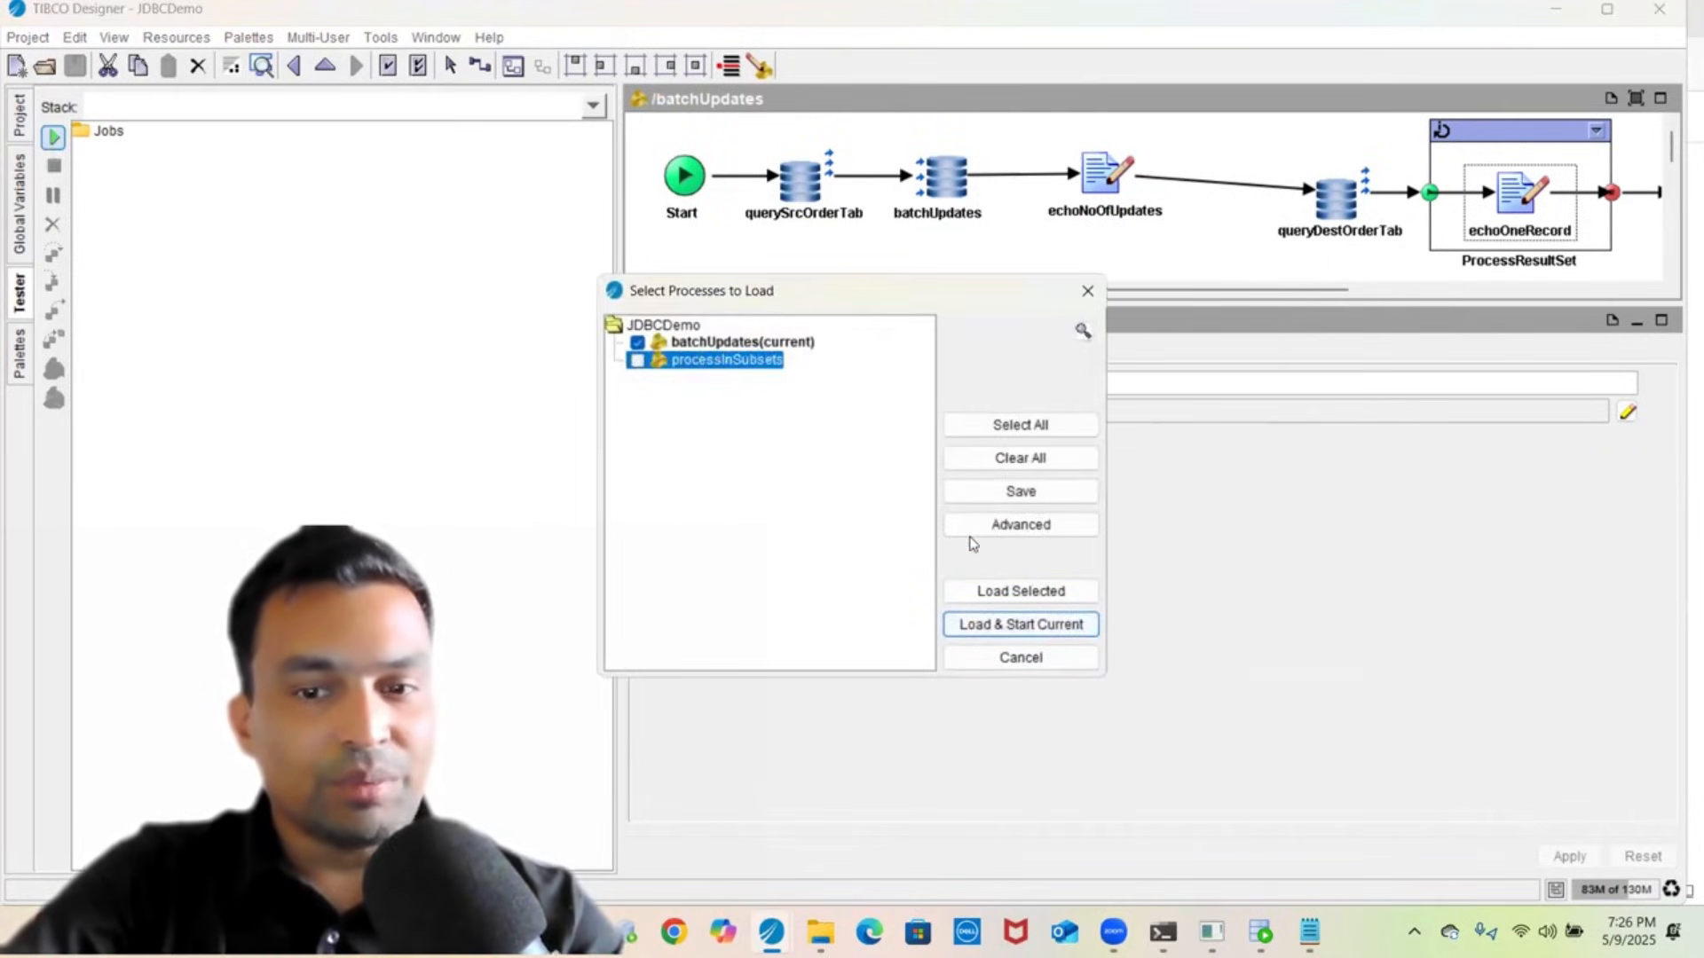
click(988, 594)
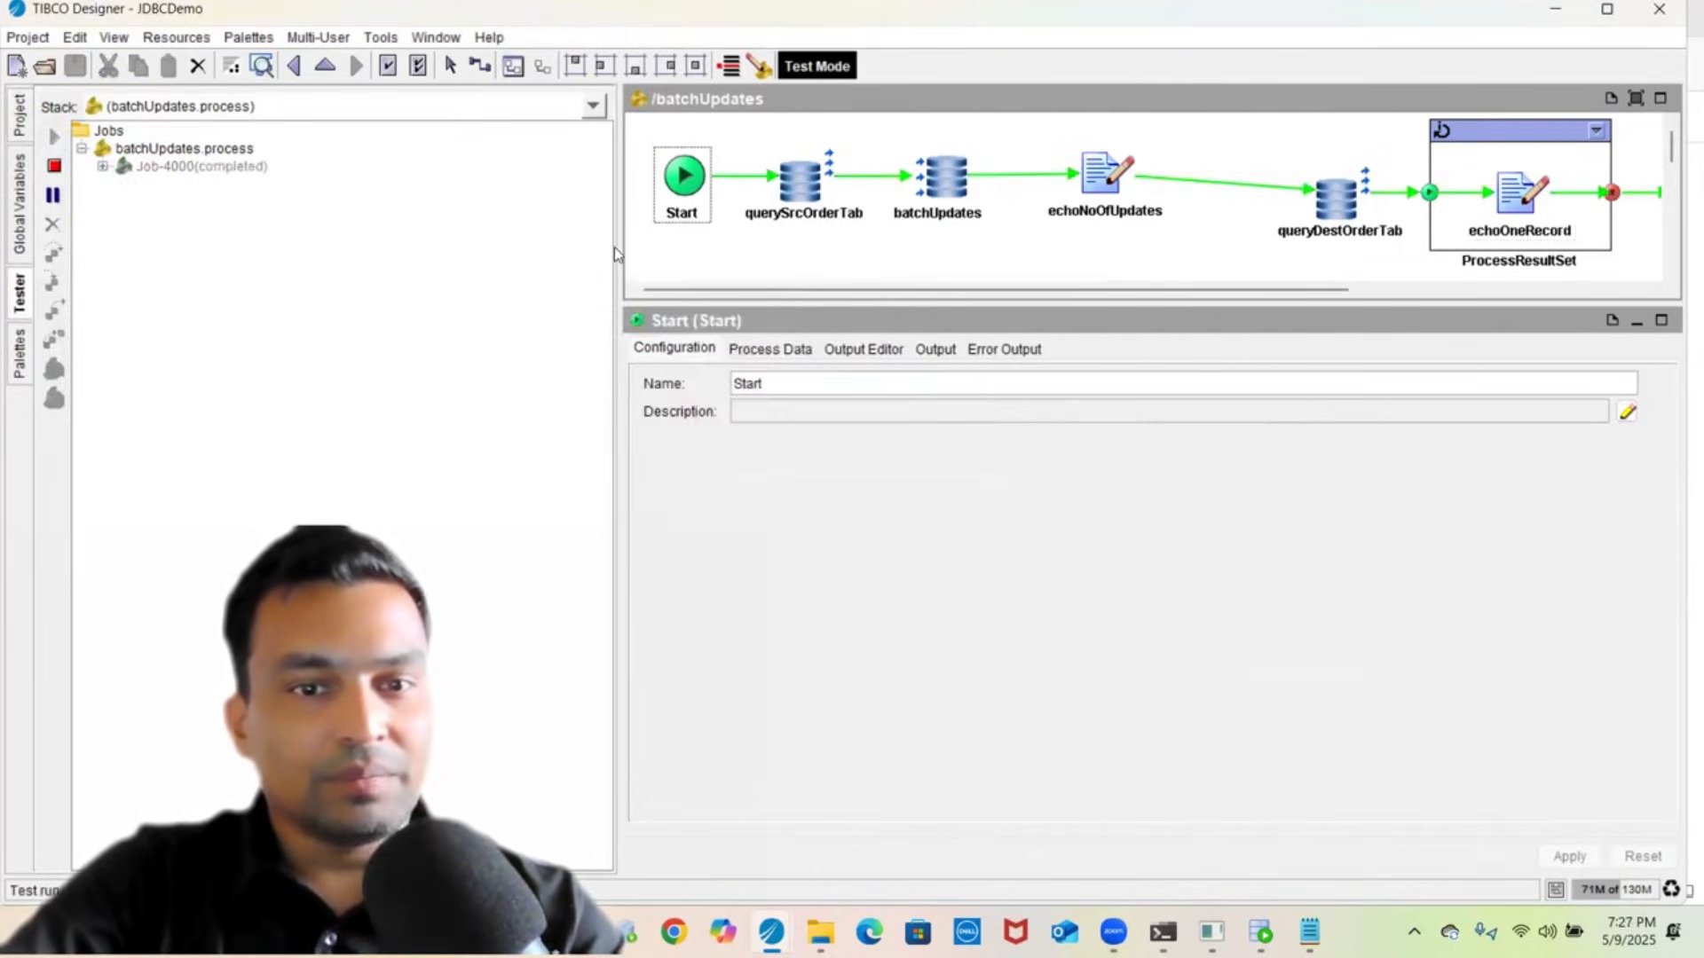
drag(616, 247, 266, 204)
- Inspect querySrcOrderTab's output records from the test run as XML
click(1157, 252)
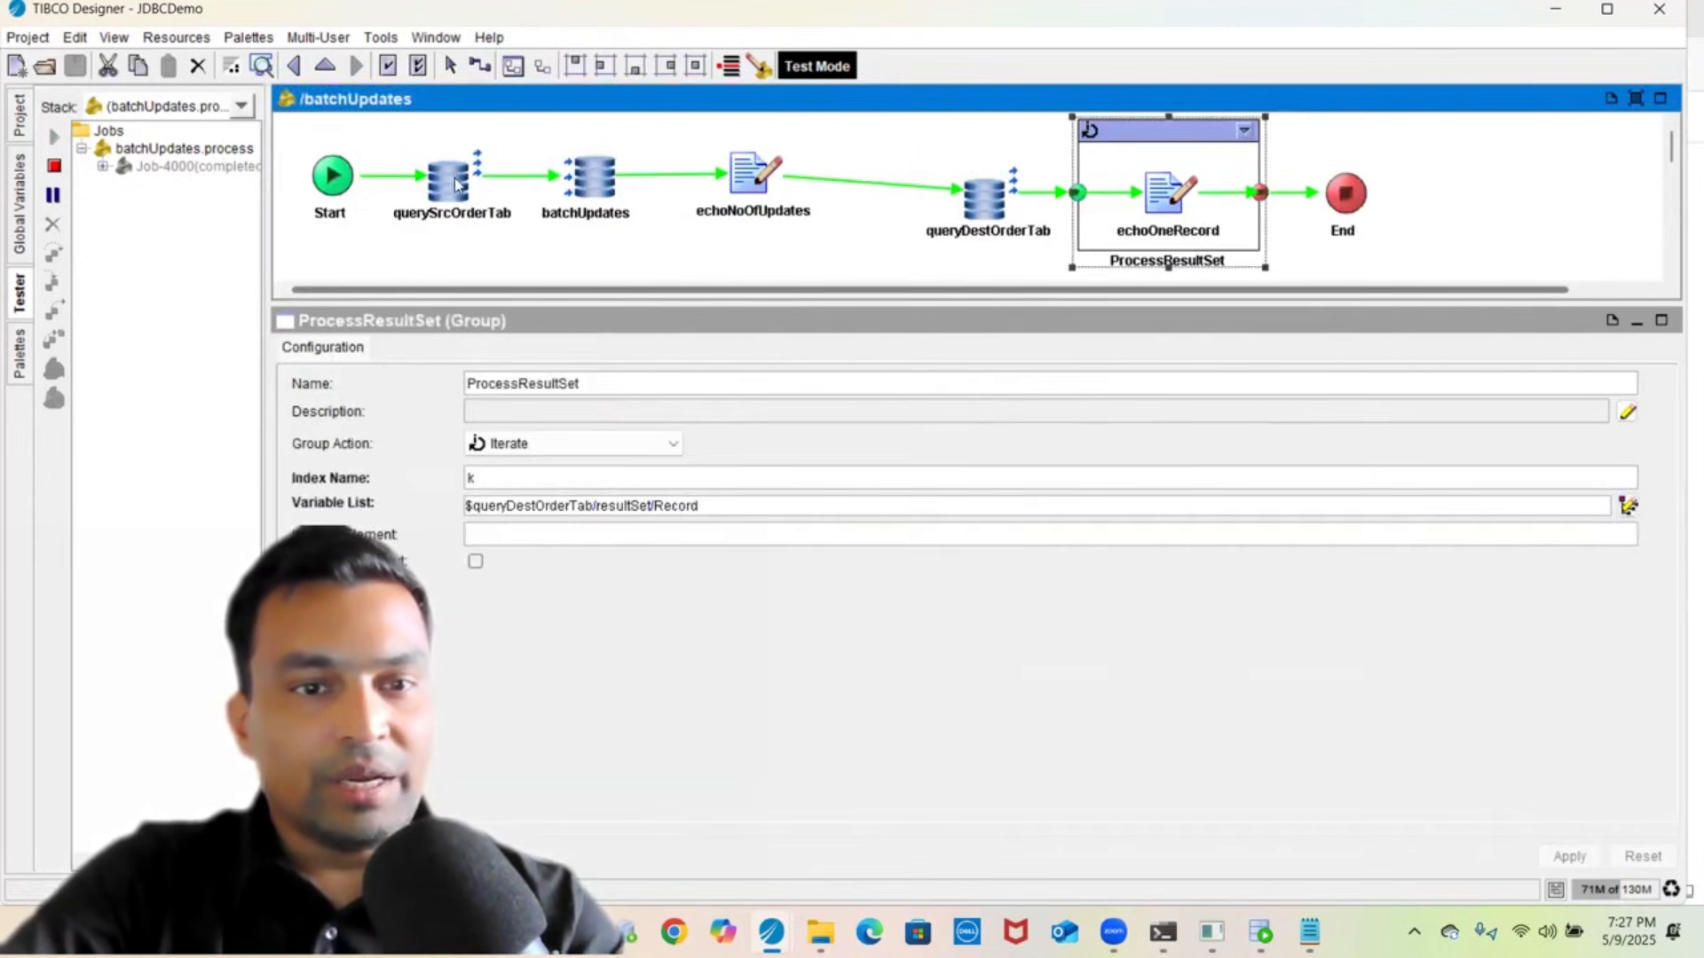
click(465, 184)
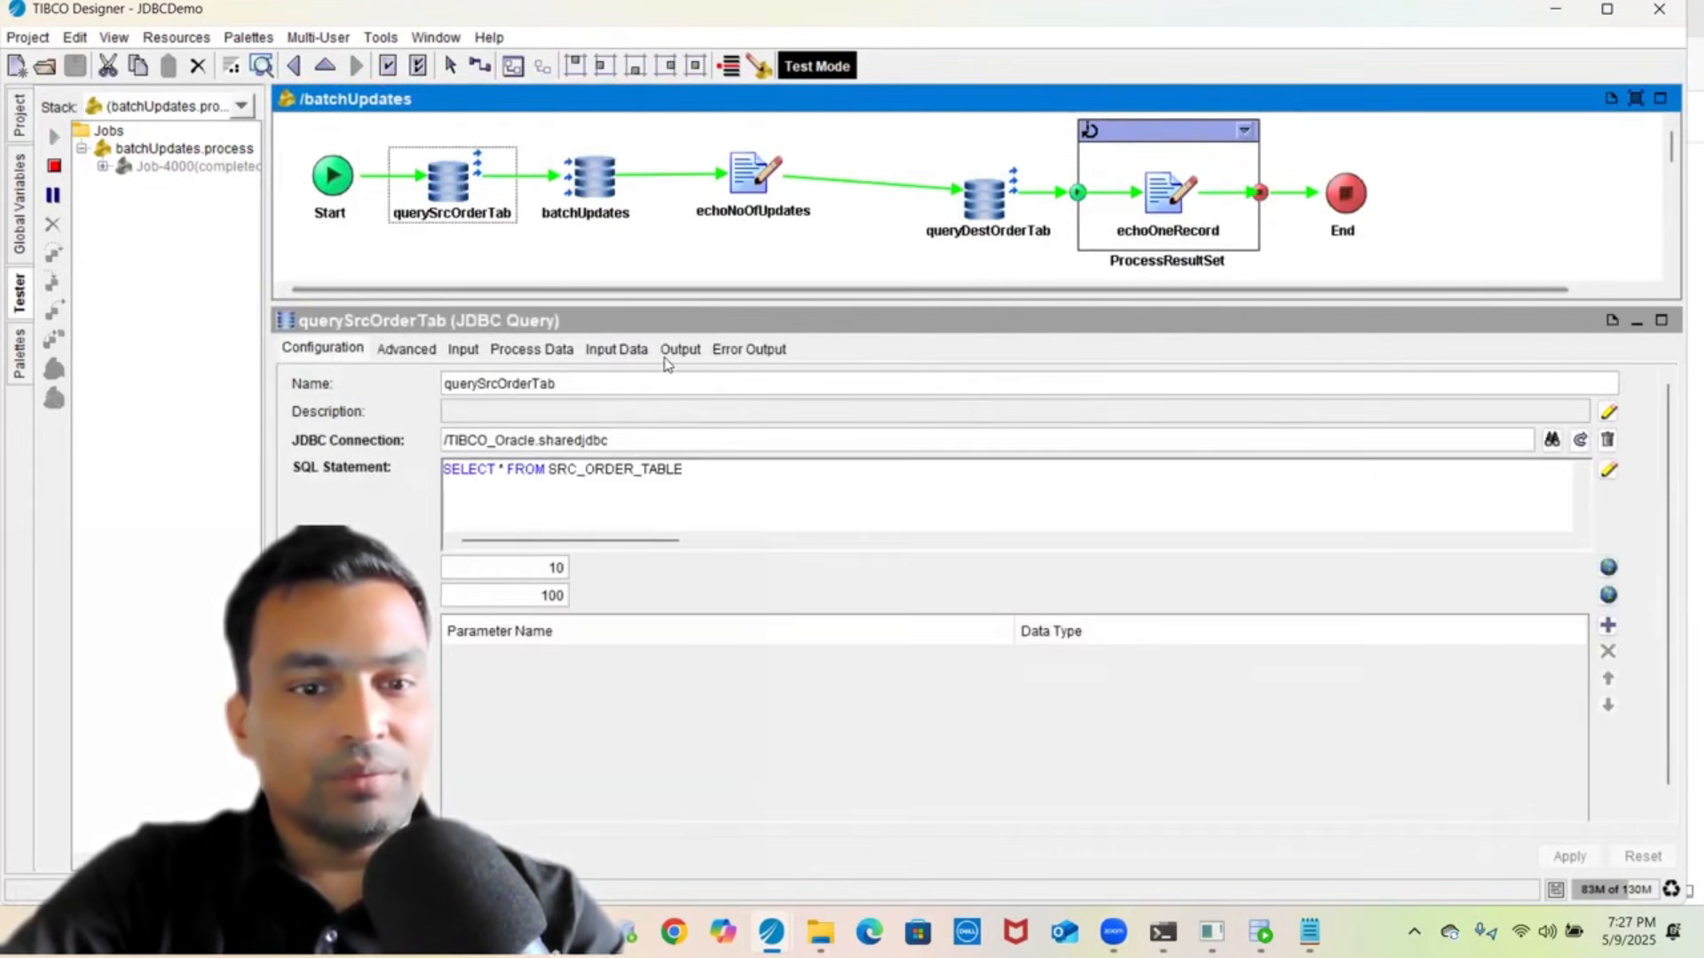
click(675, 350)
click(503, 391)
scroll(524, 540, down, 15)
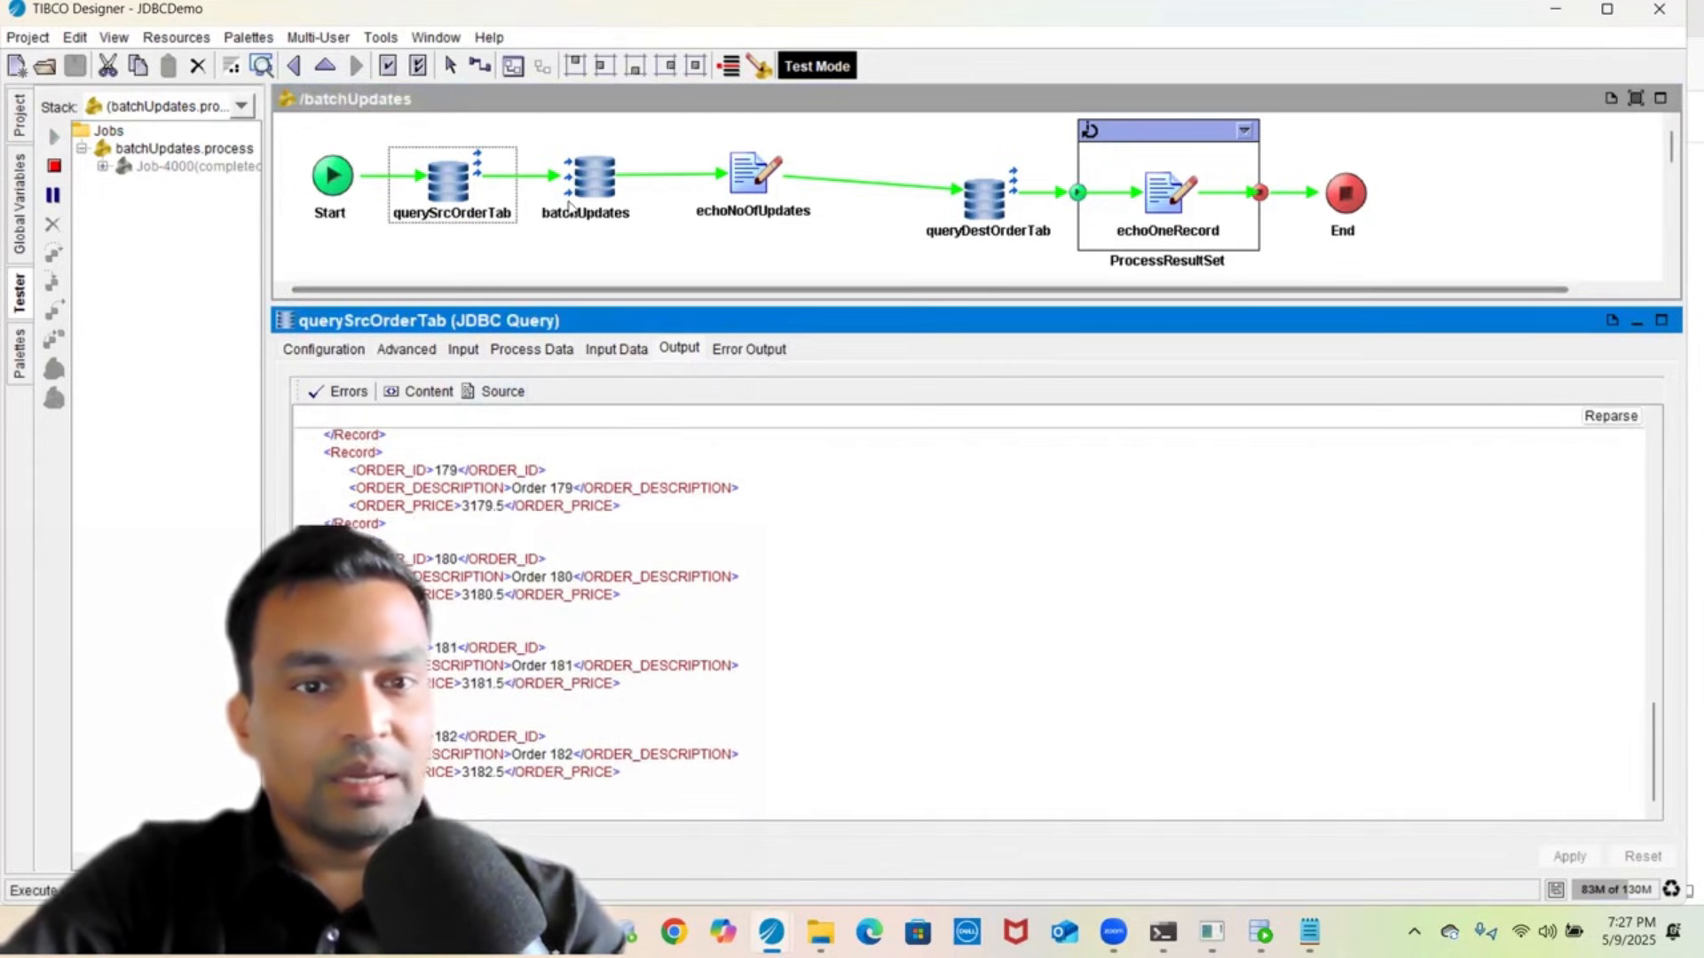
- Inspect batchUpdates' run input data as XML and its ORDER_DATE mapping
click(589, 182)
click(616, 349)
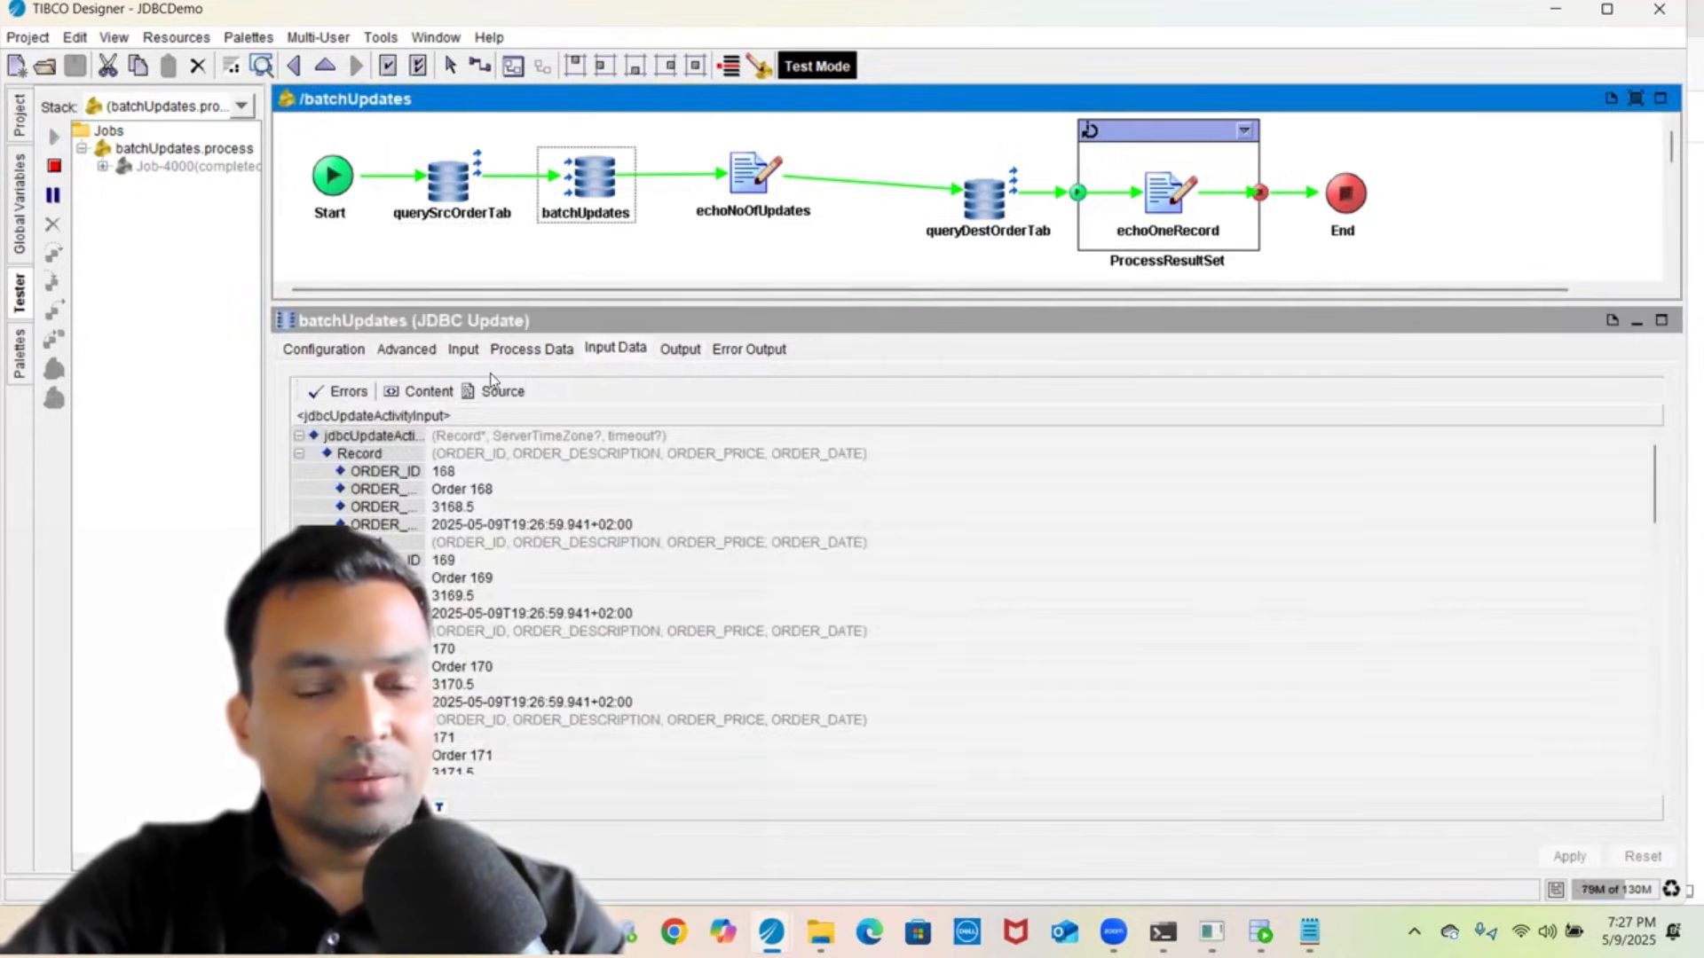
click(494, 393)
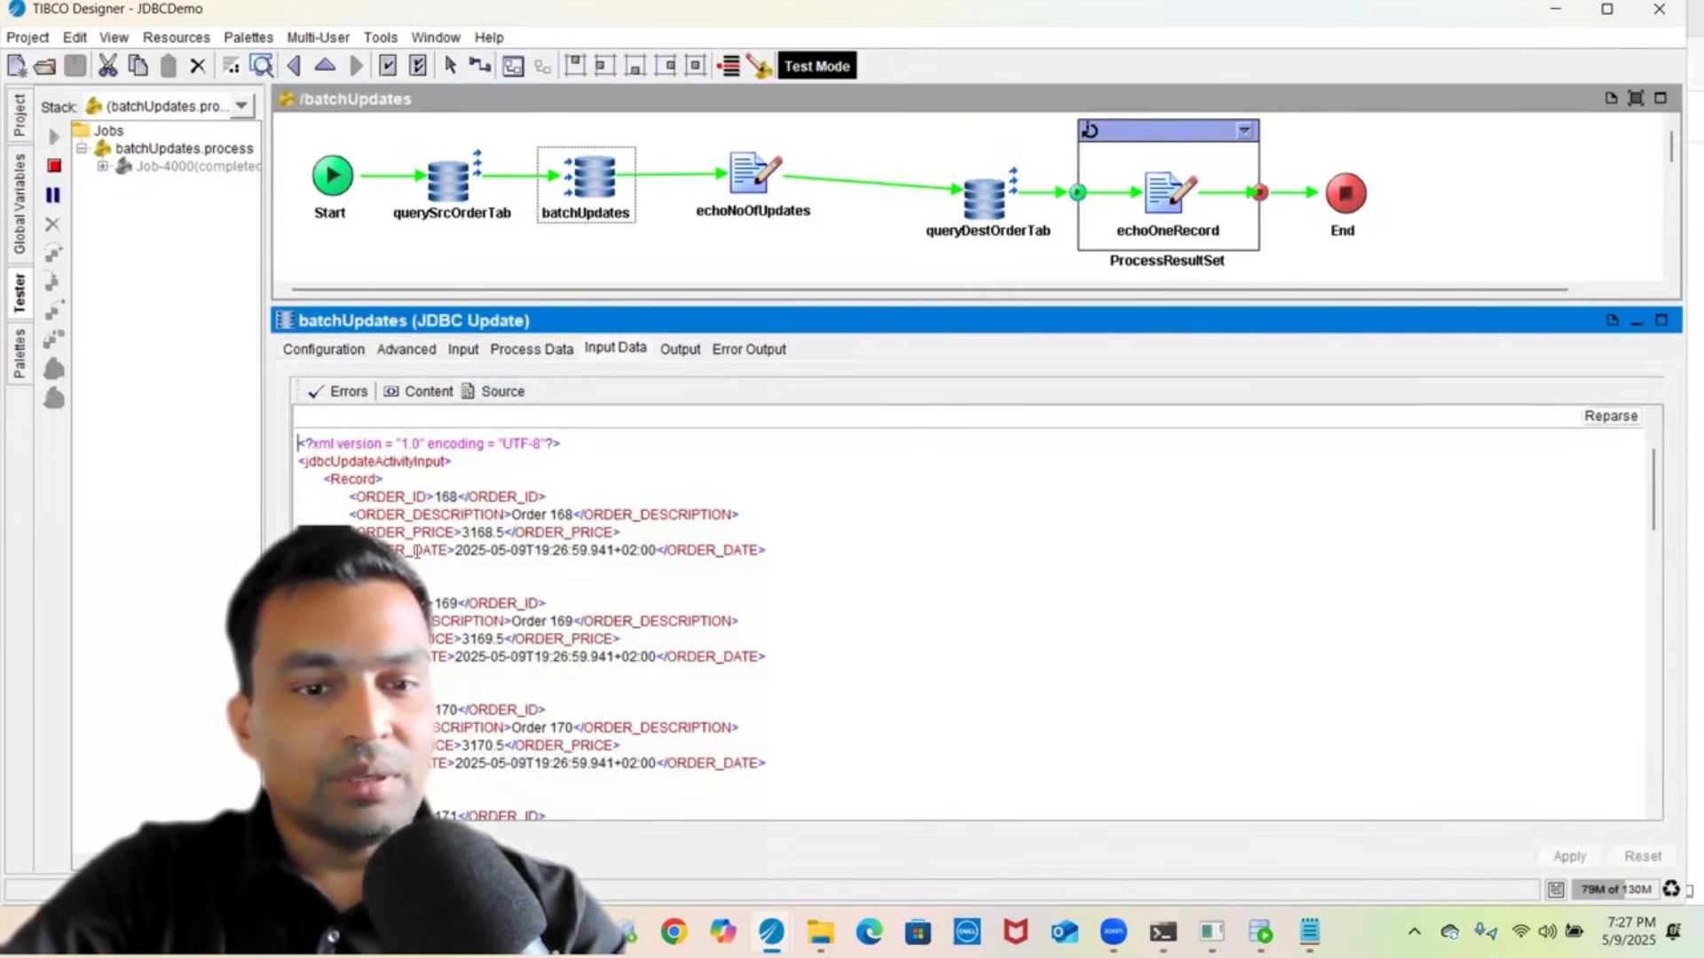
click(463, 348)
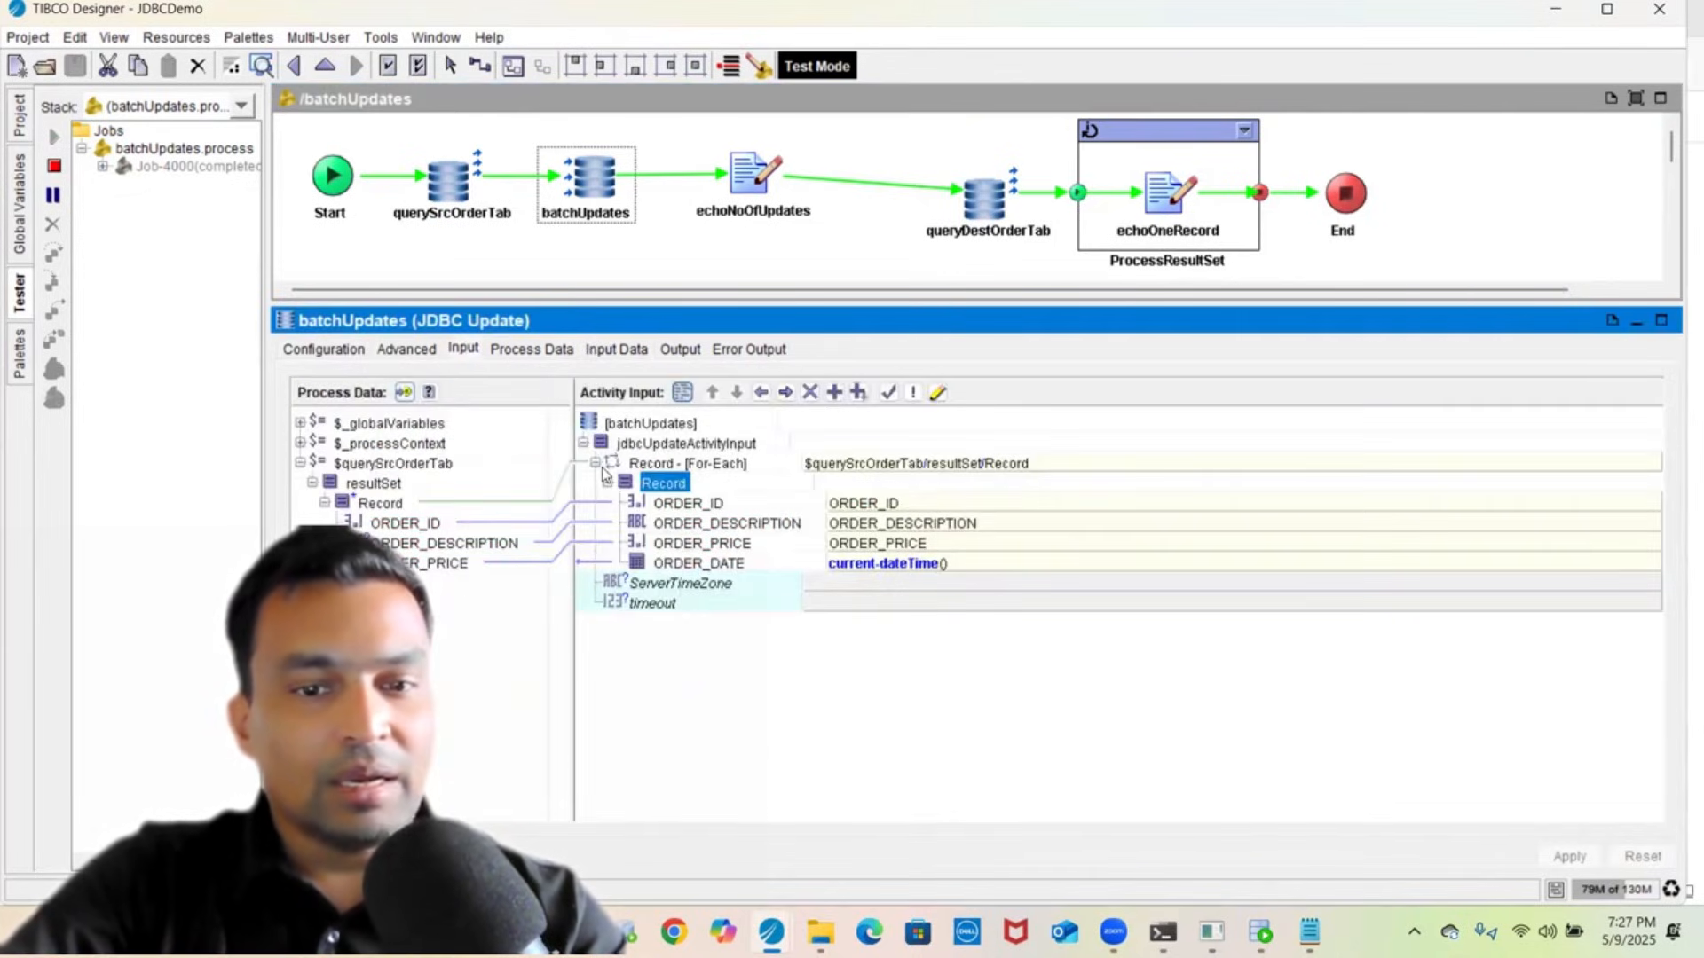
click(675, 568)
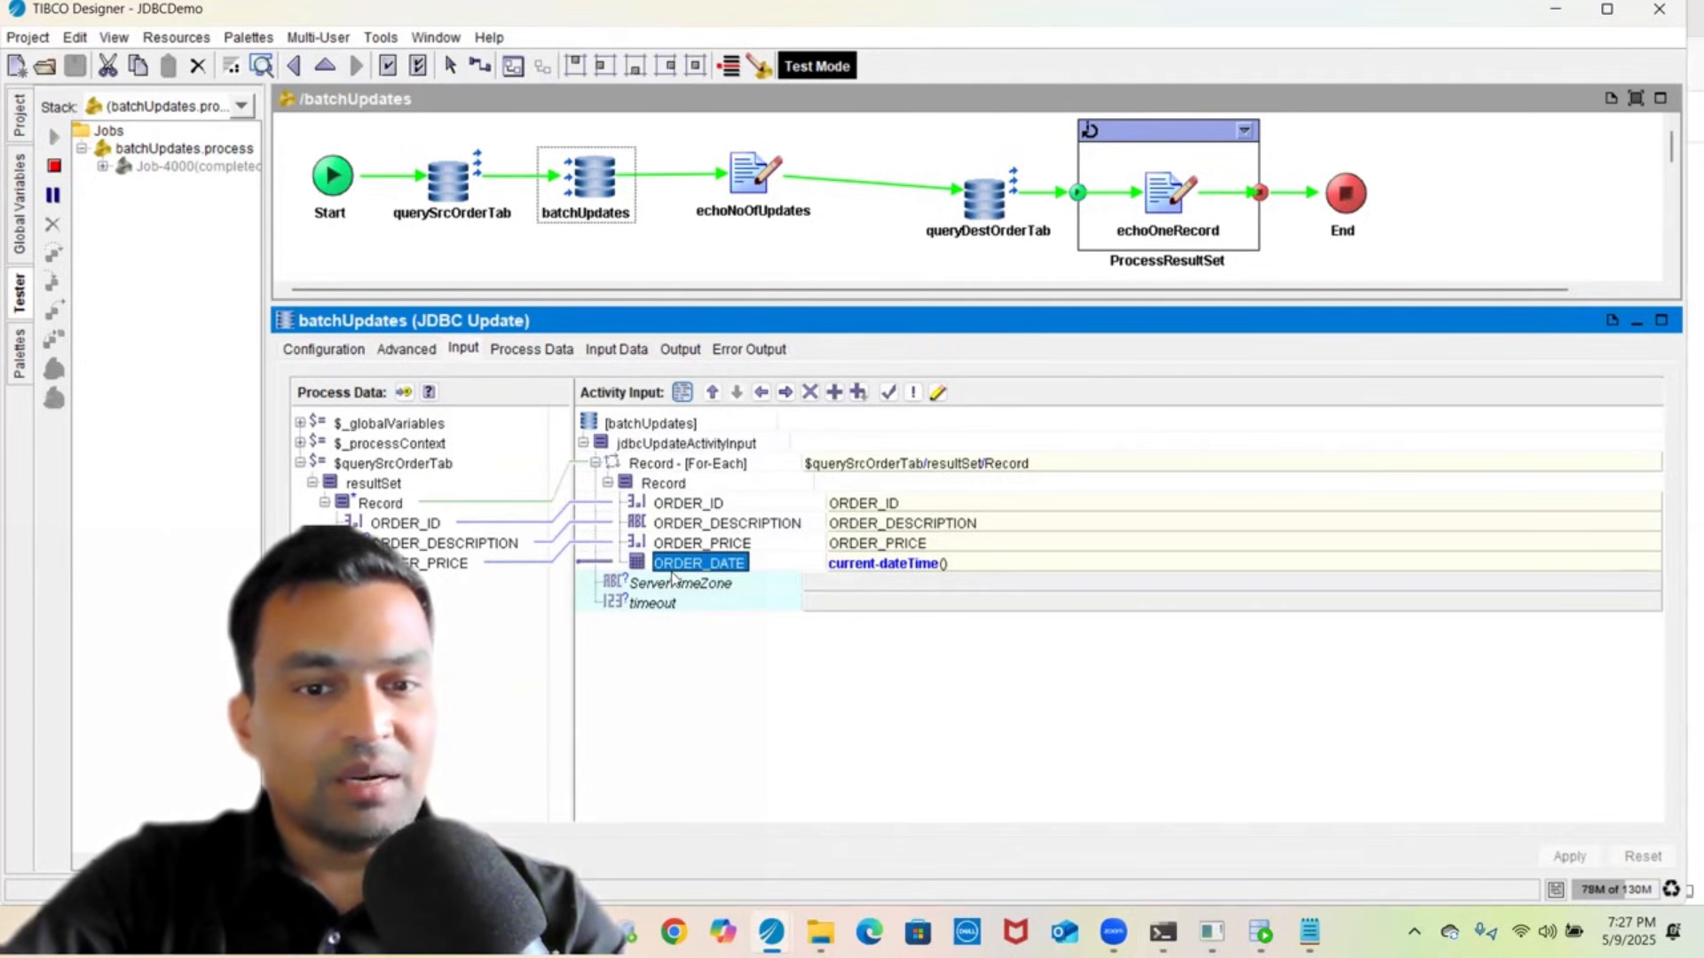
click(596, 350)
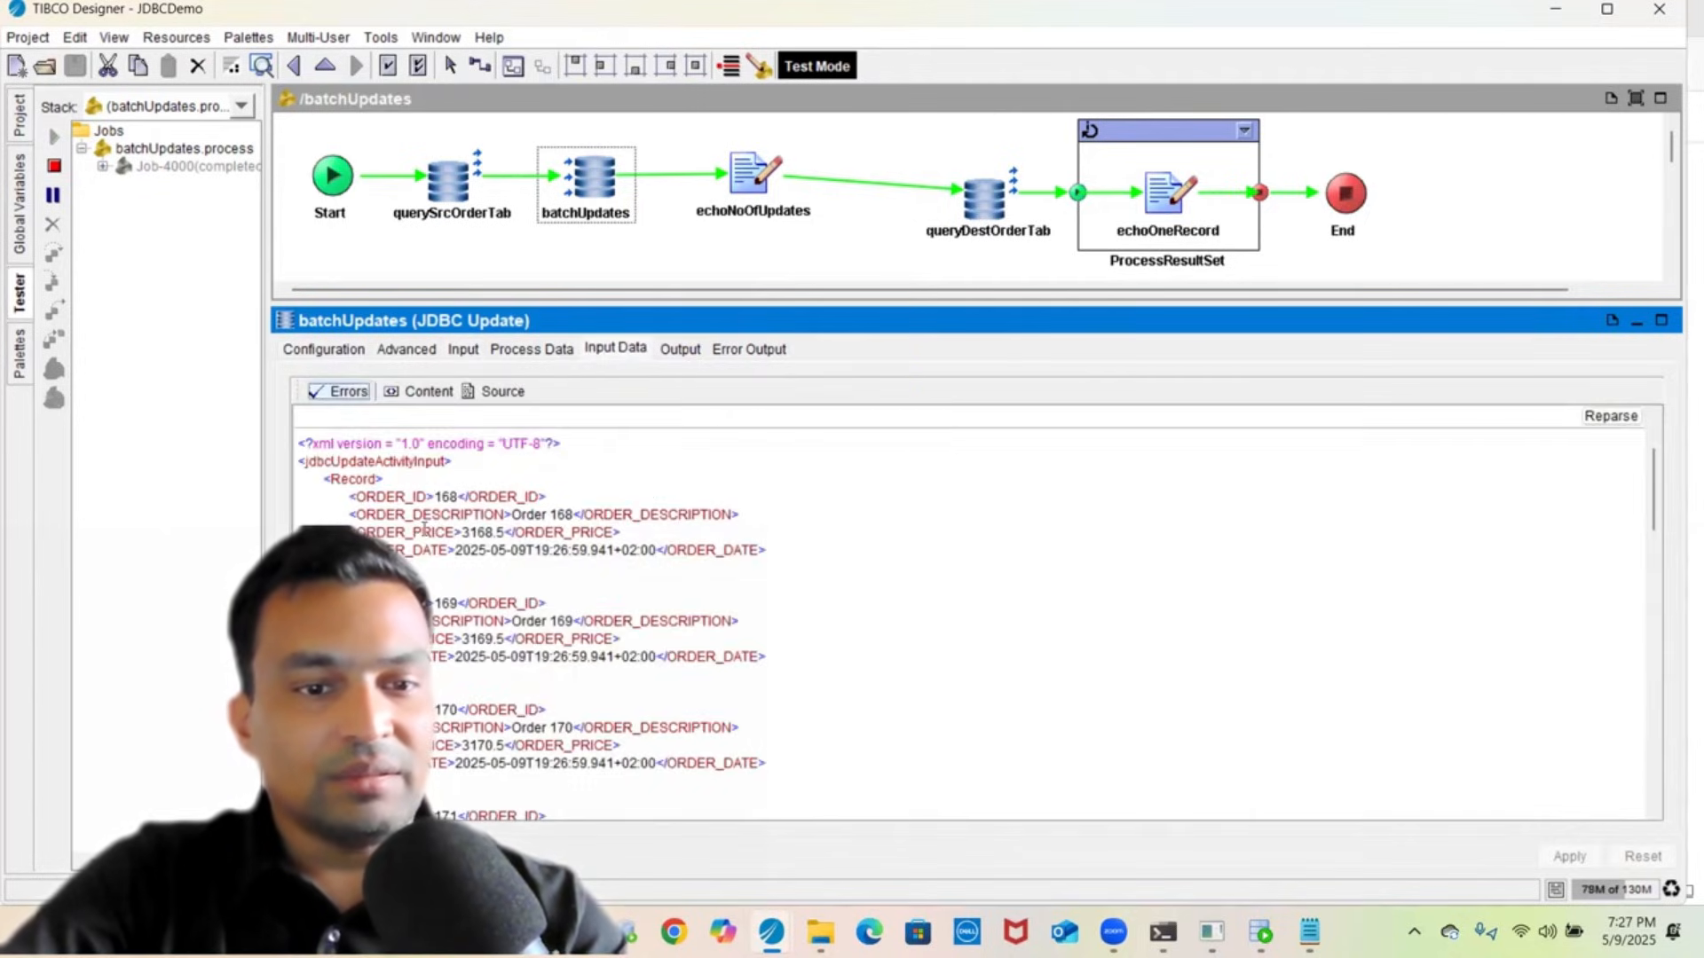
scroll(424, 530, down, 4)
scroll(424, 530, down, 5)
scroll(424, 530, down, 5)
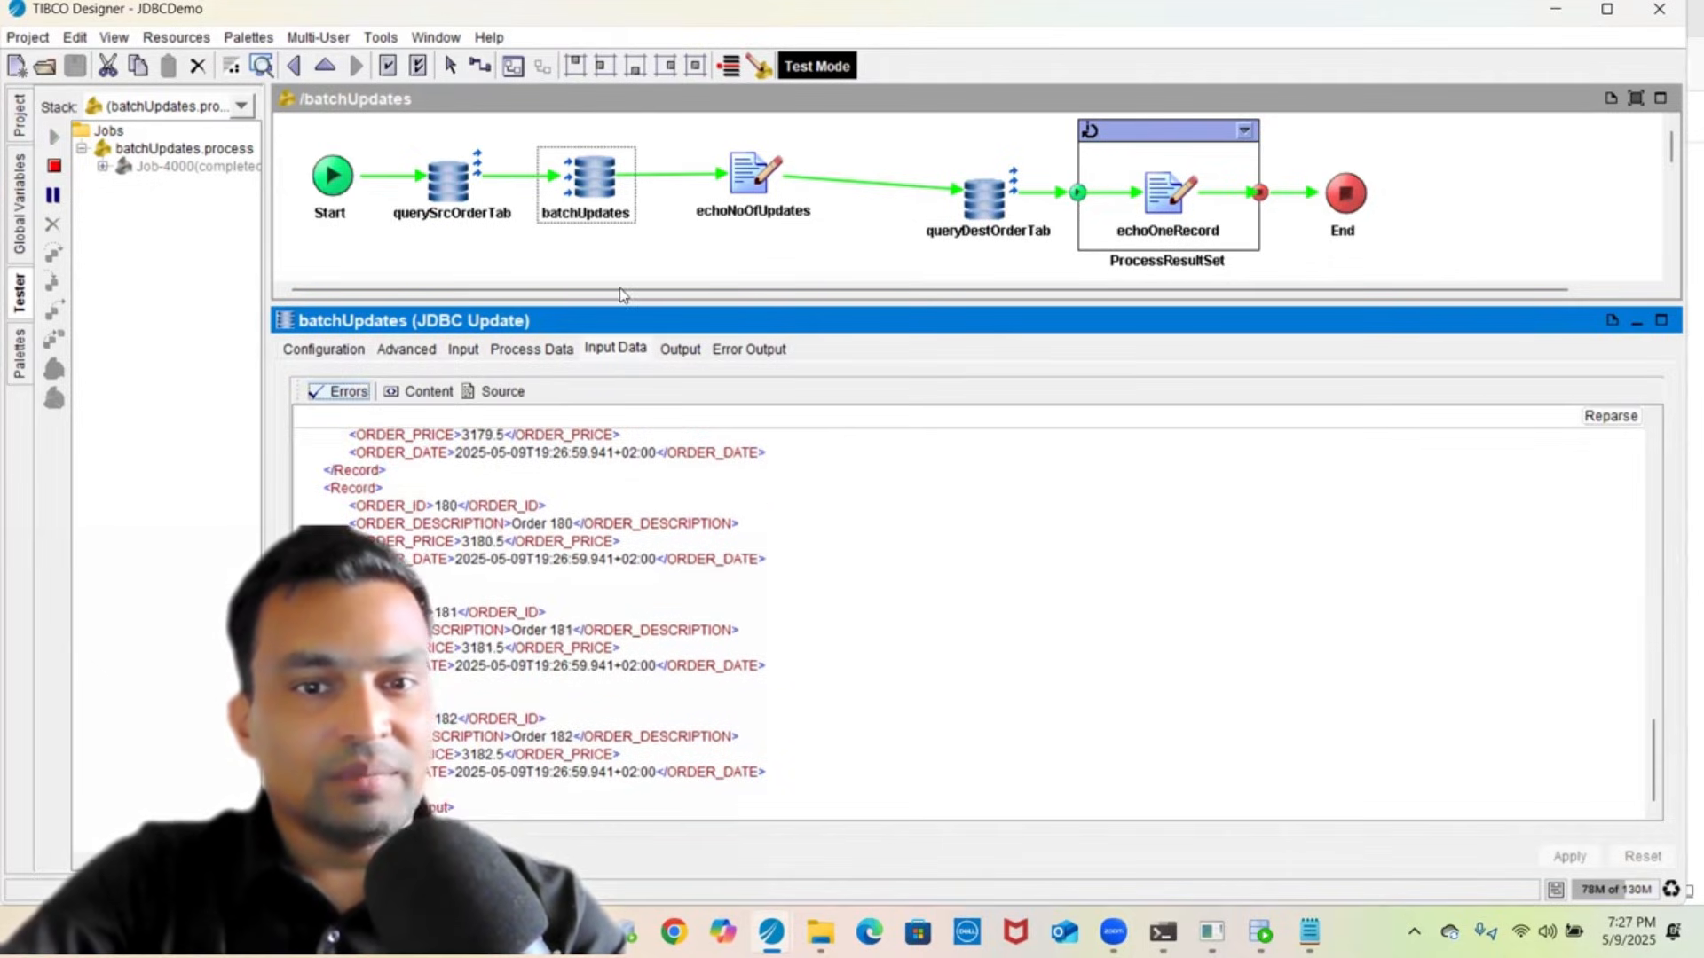
- Inspect echoNoOfUpdates' run input data and written file details as XML
click(744, 141)
click(748, 181)
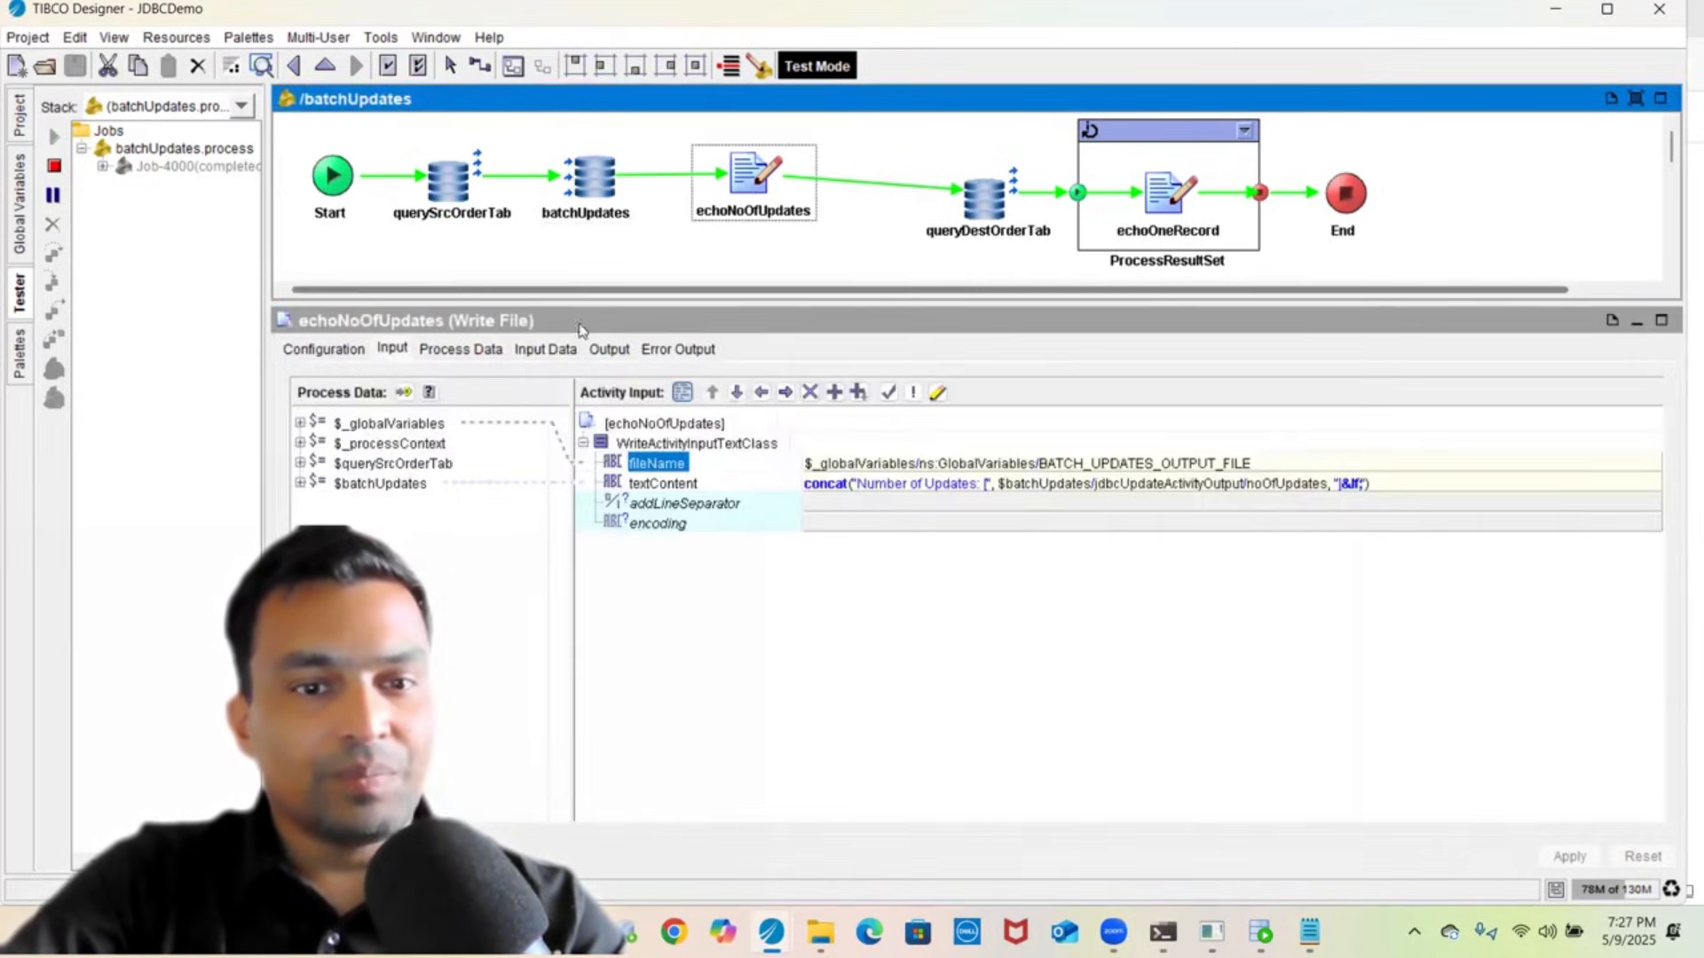
click(544, 349)
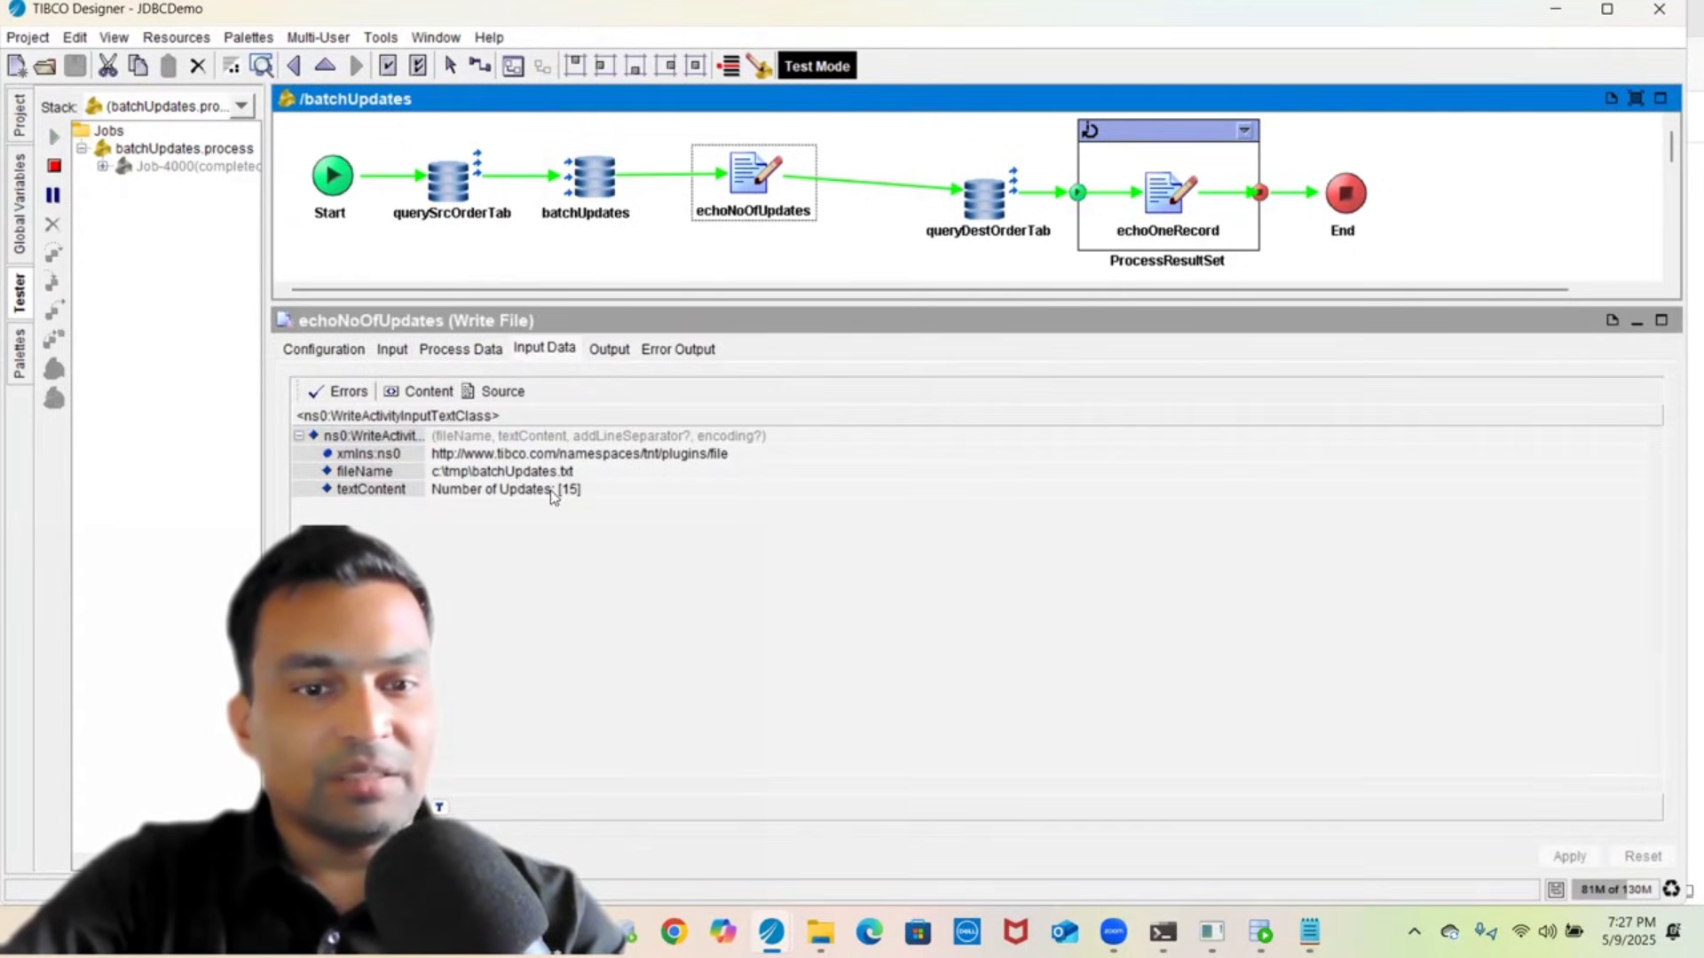
click(600, 346)
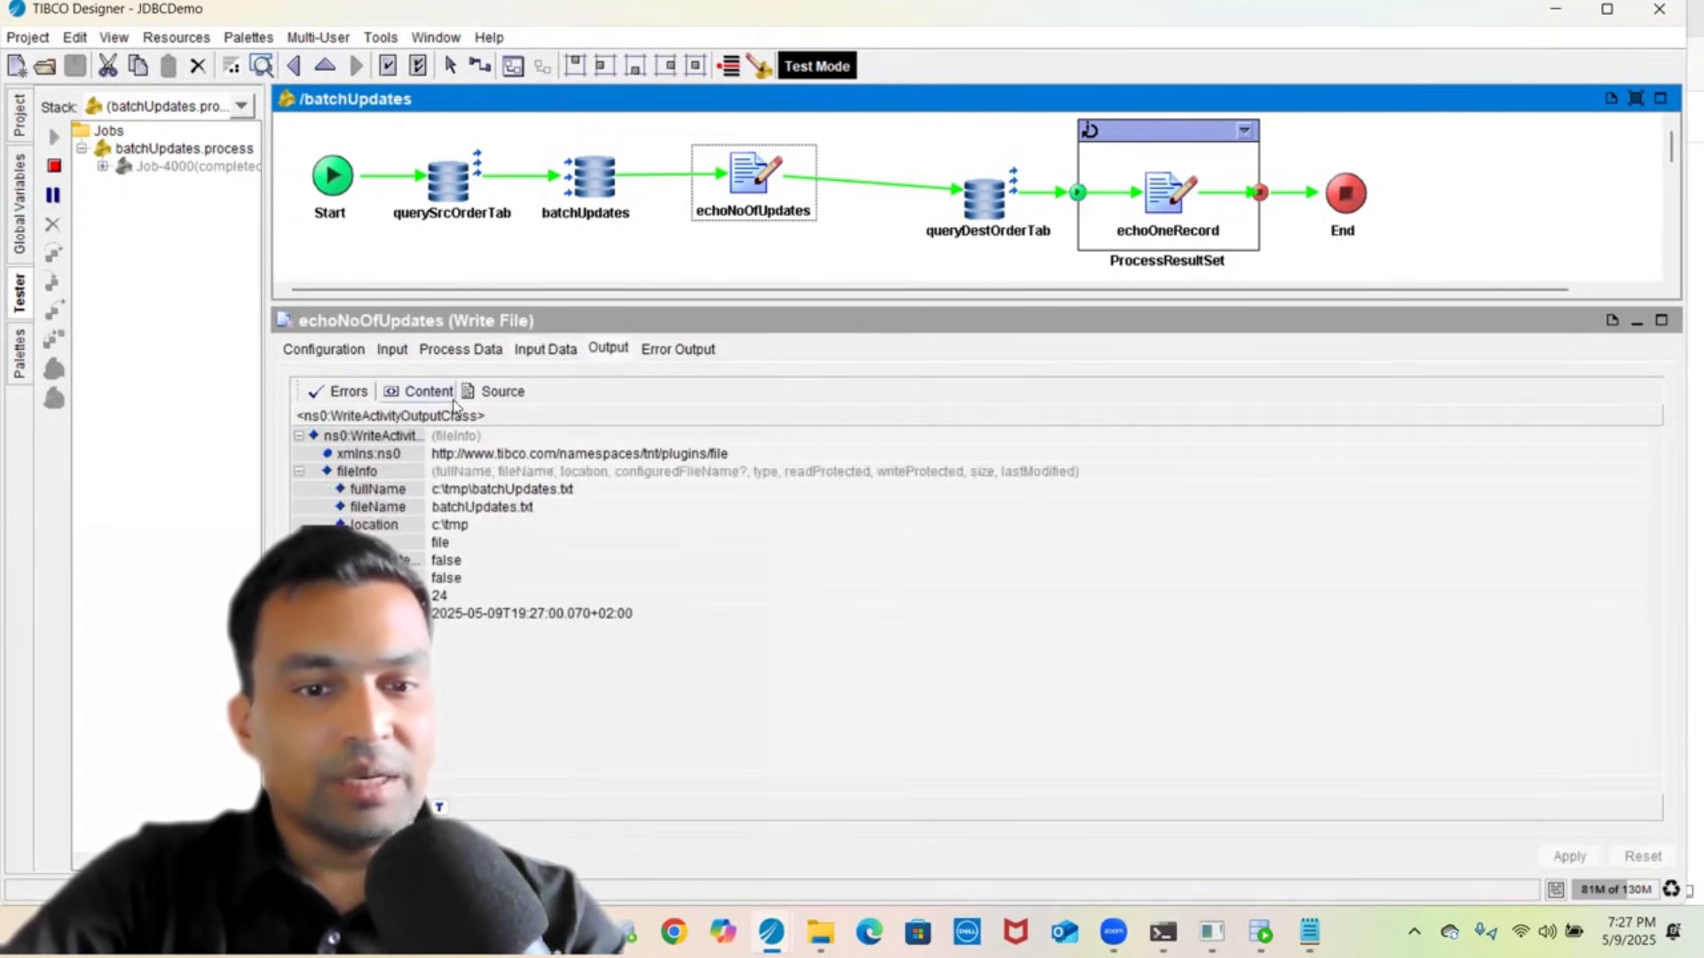
click(488, 397)
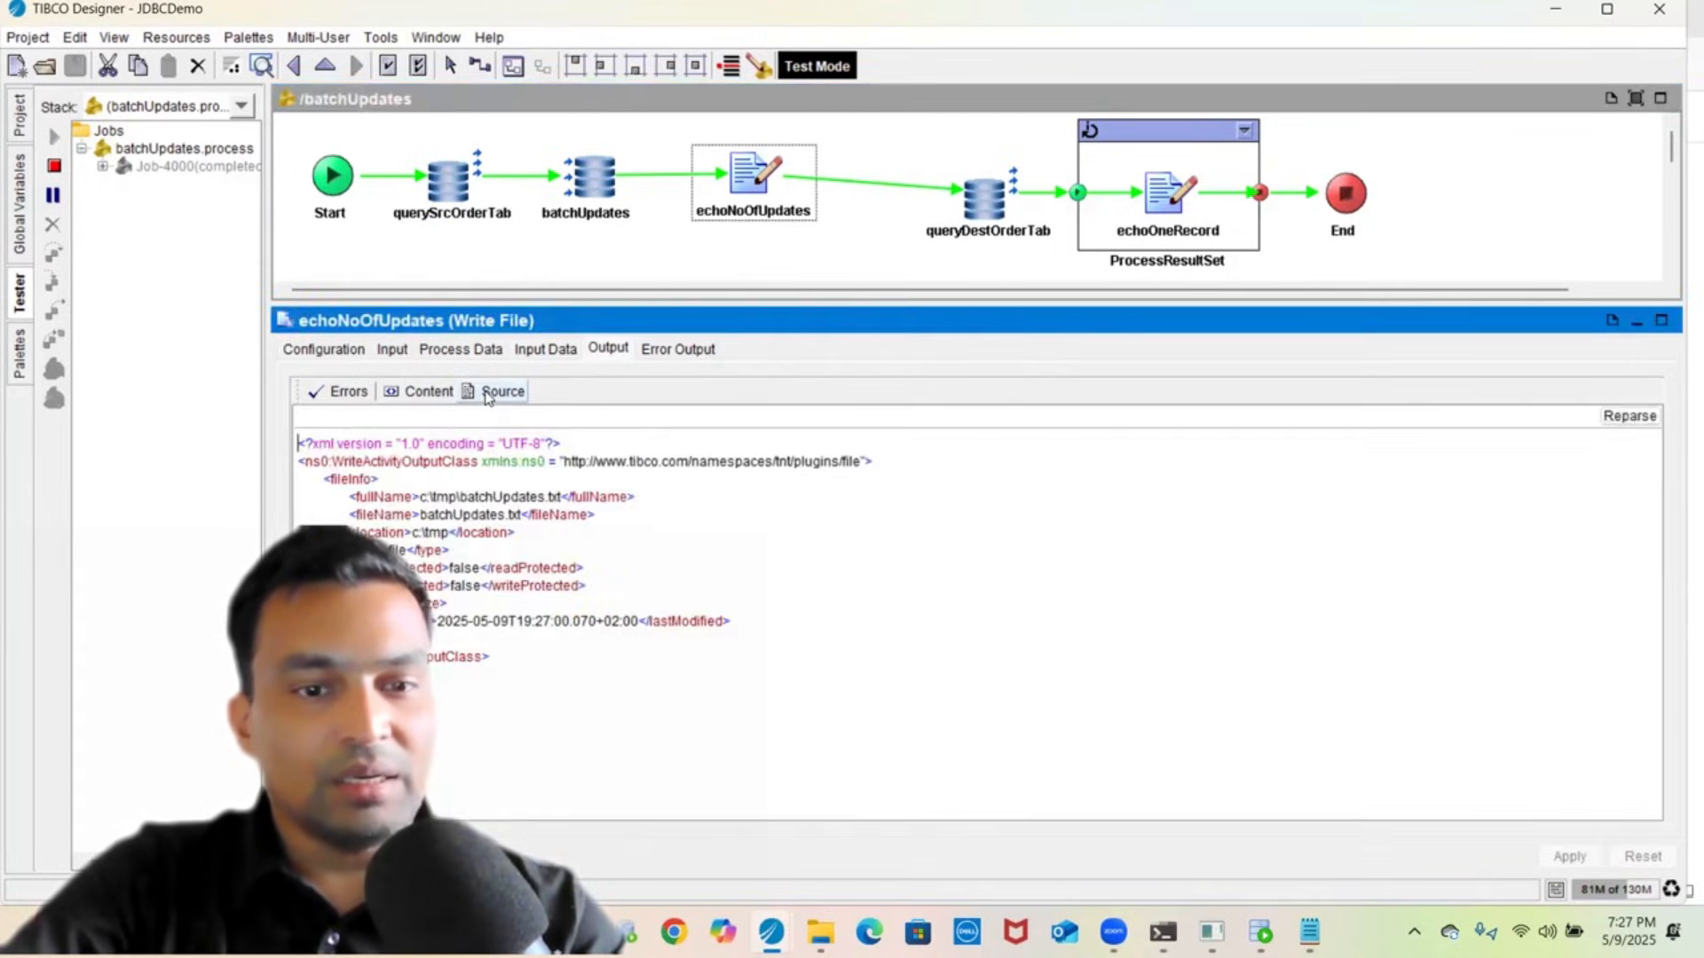
- Inspect queryDestOrderTab's run input data and output records as XML
click(980, 203)
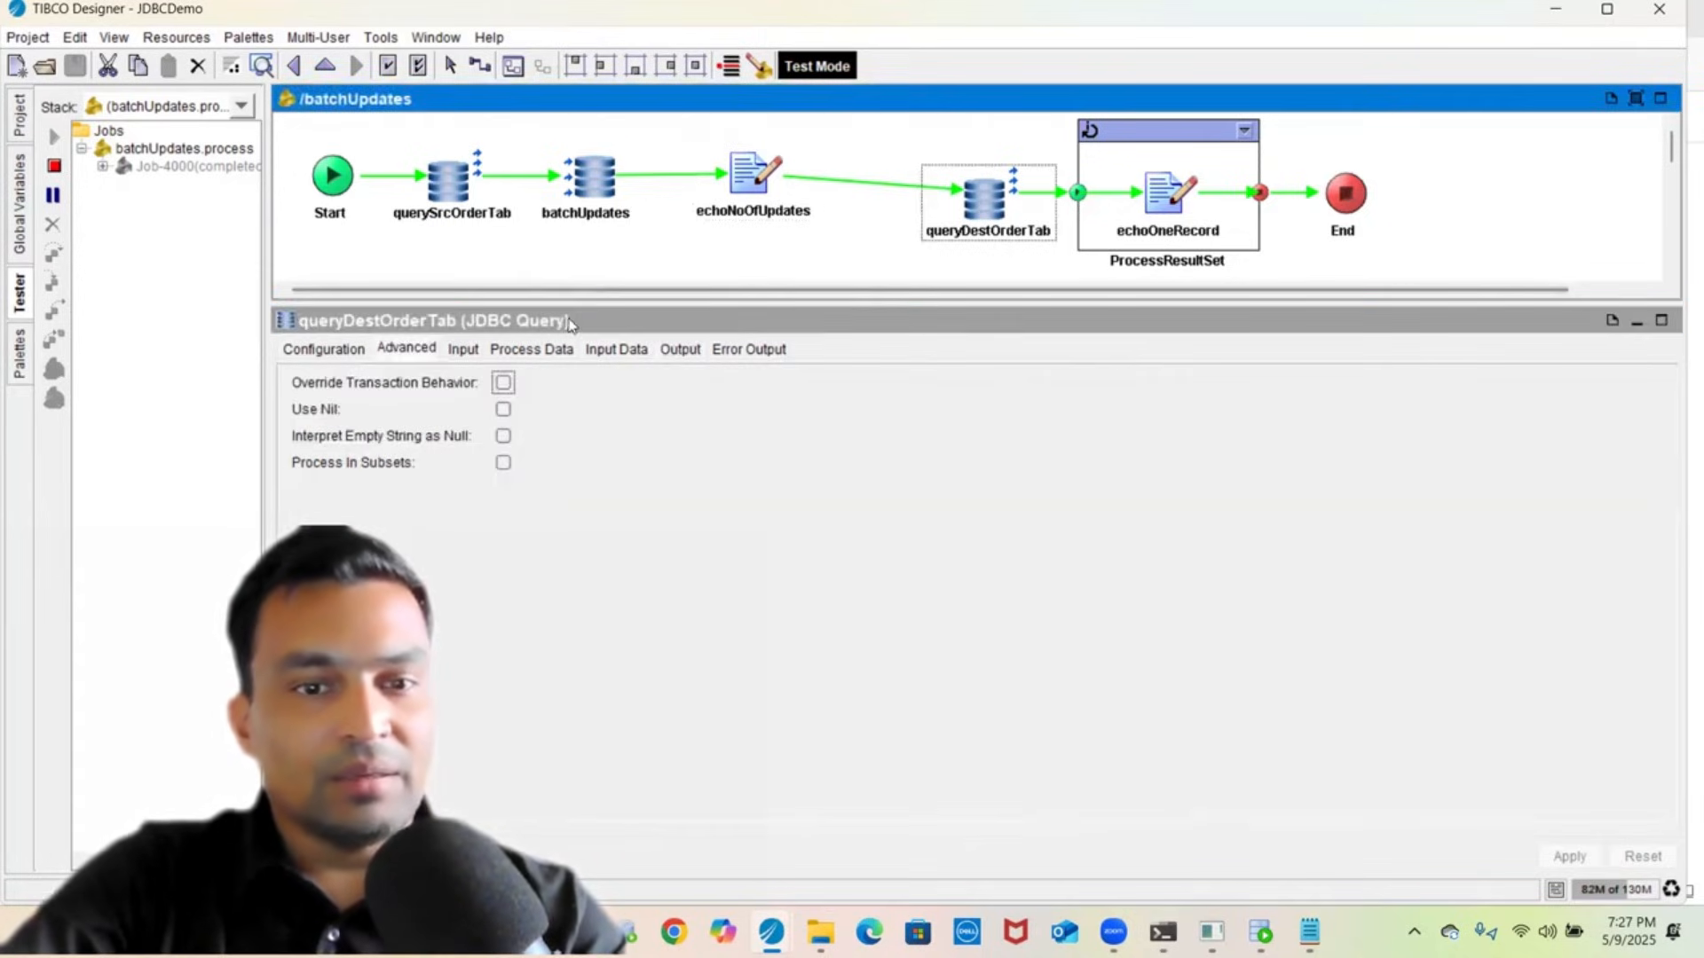
click(614, 348)
click(656, 350)
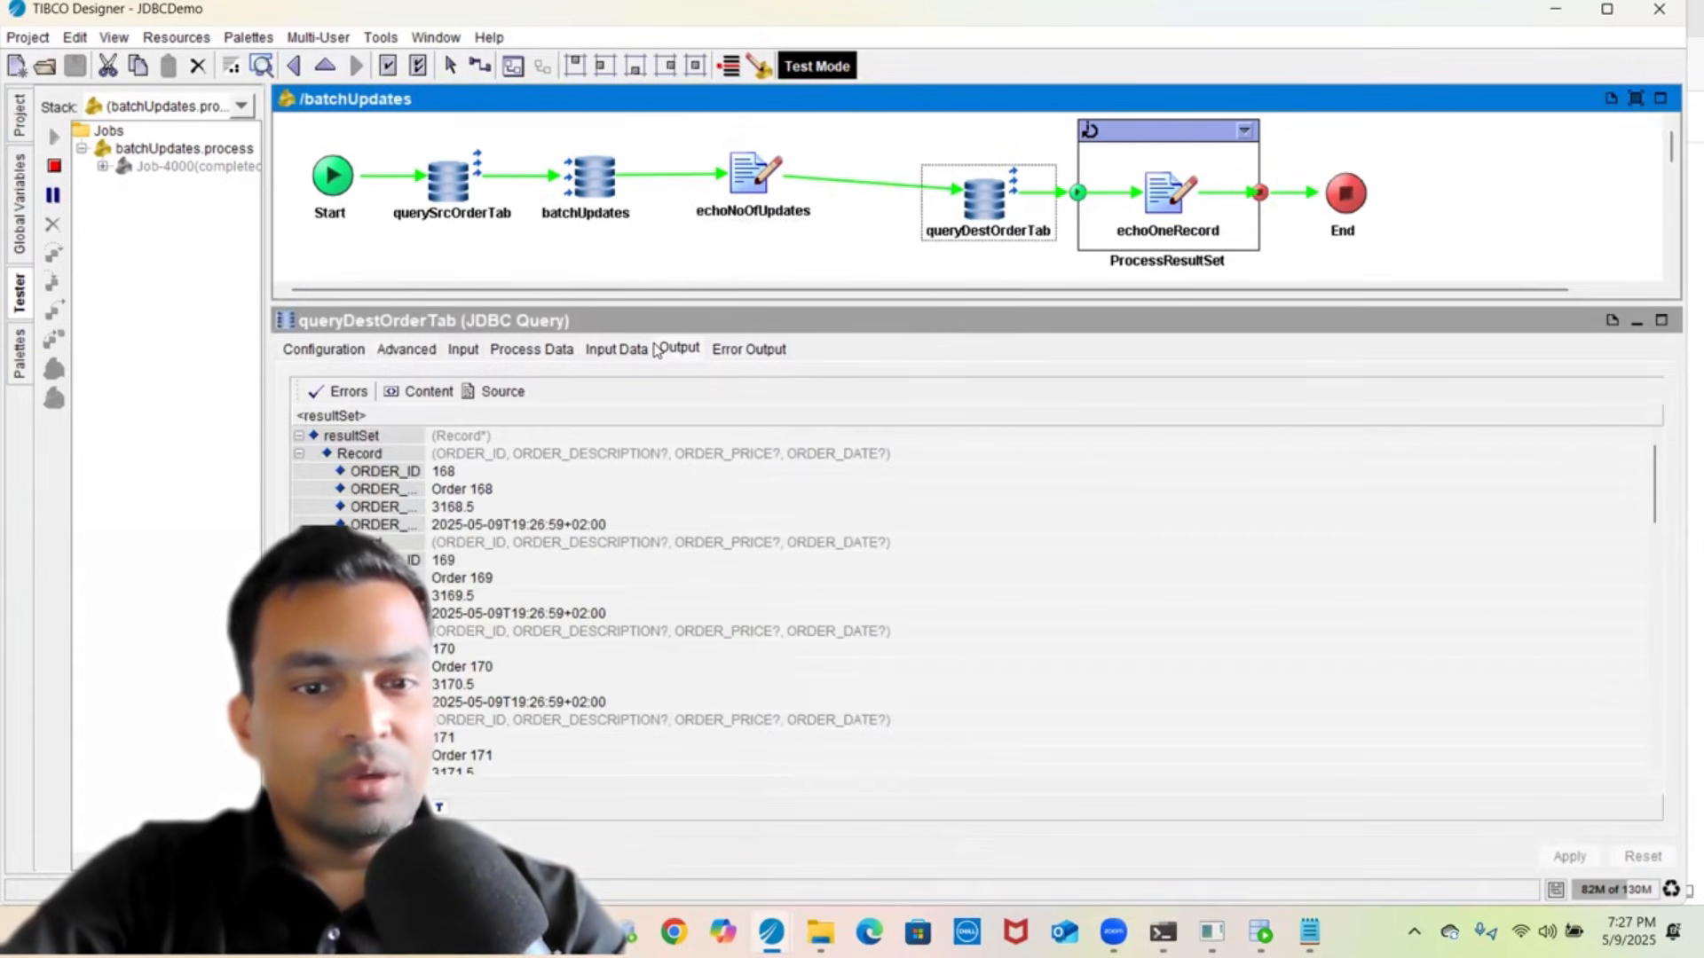
click(468, 395)
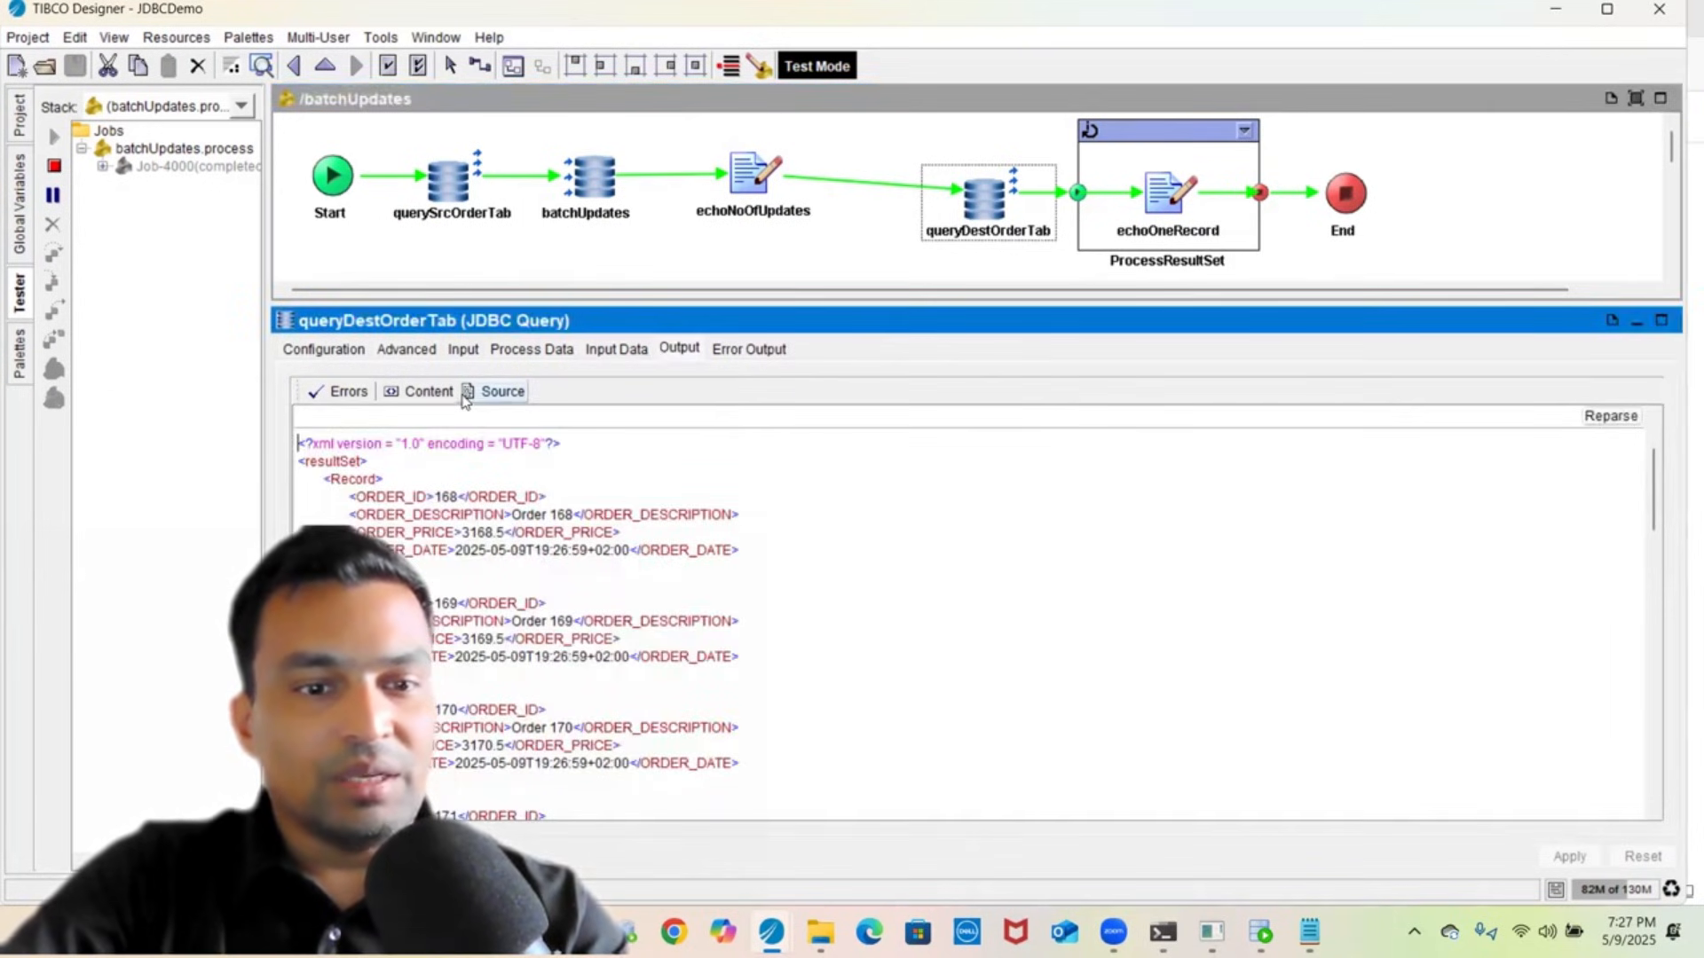
scroll(532, 556, down, 15)
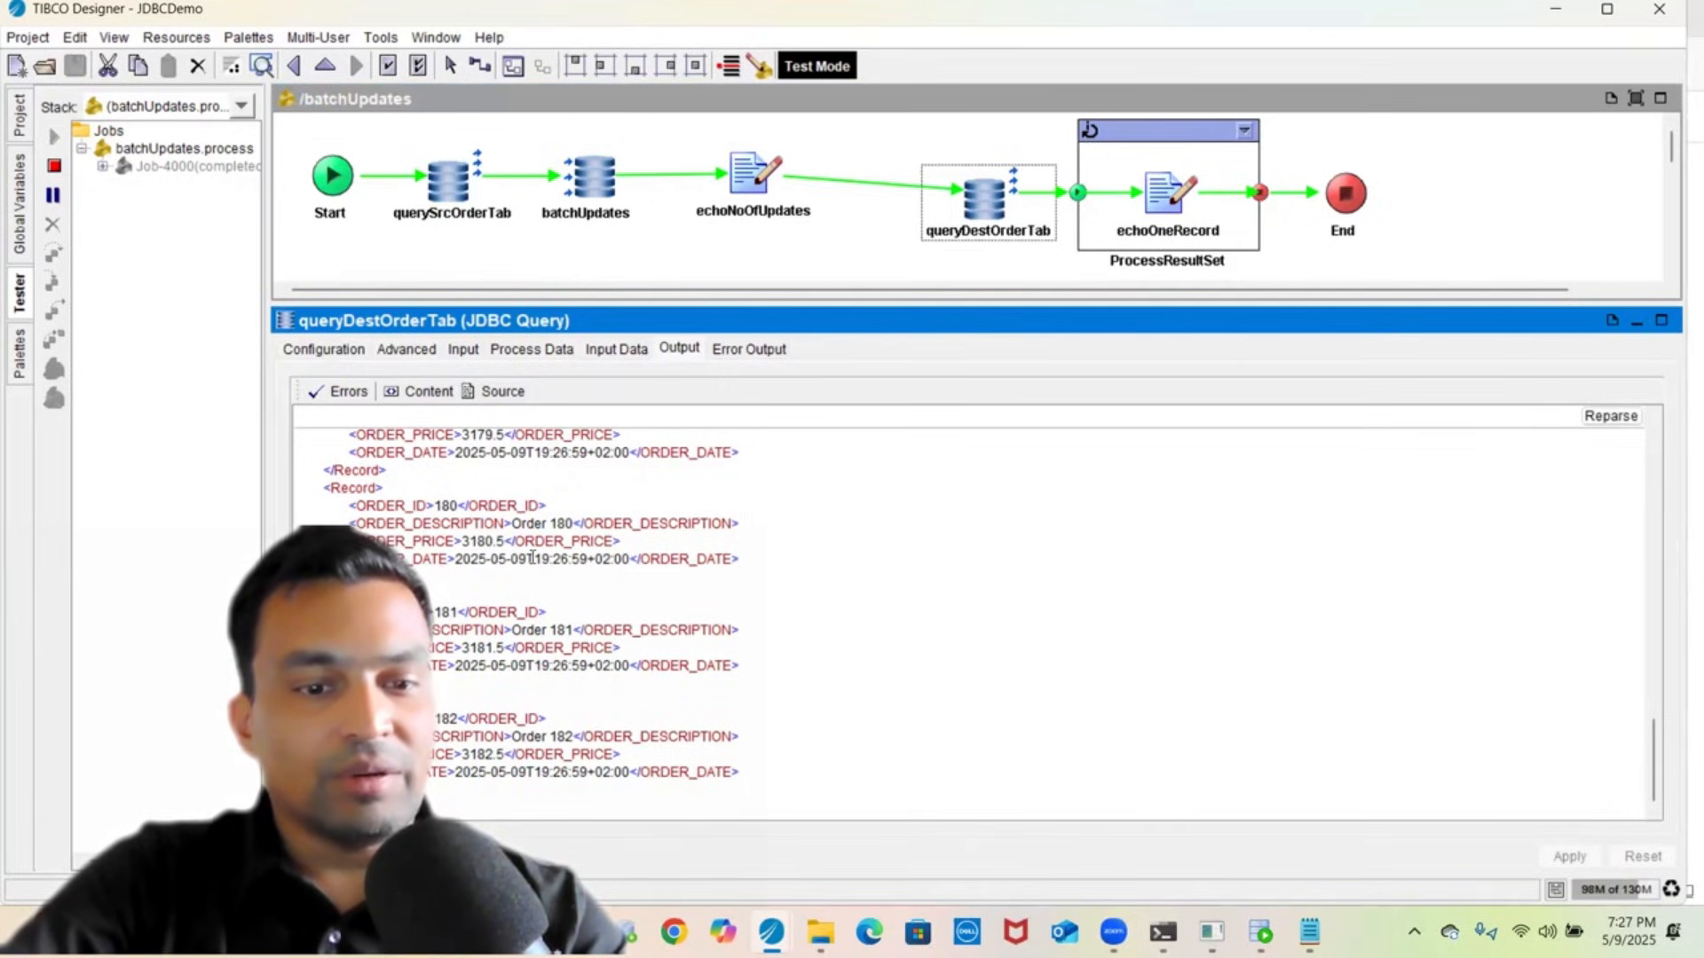
- View echoOneRecord's run input showing record 182 written to c:\tmp\batchUpdates.txt
click(1160, 195)
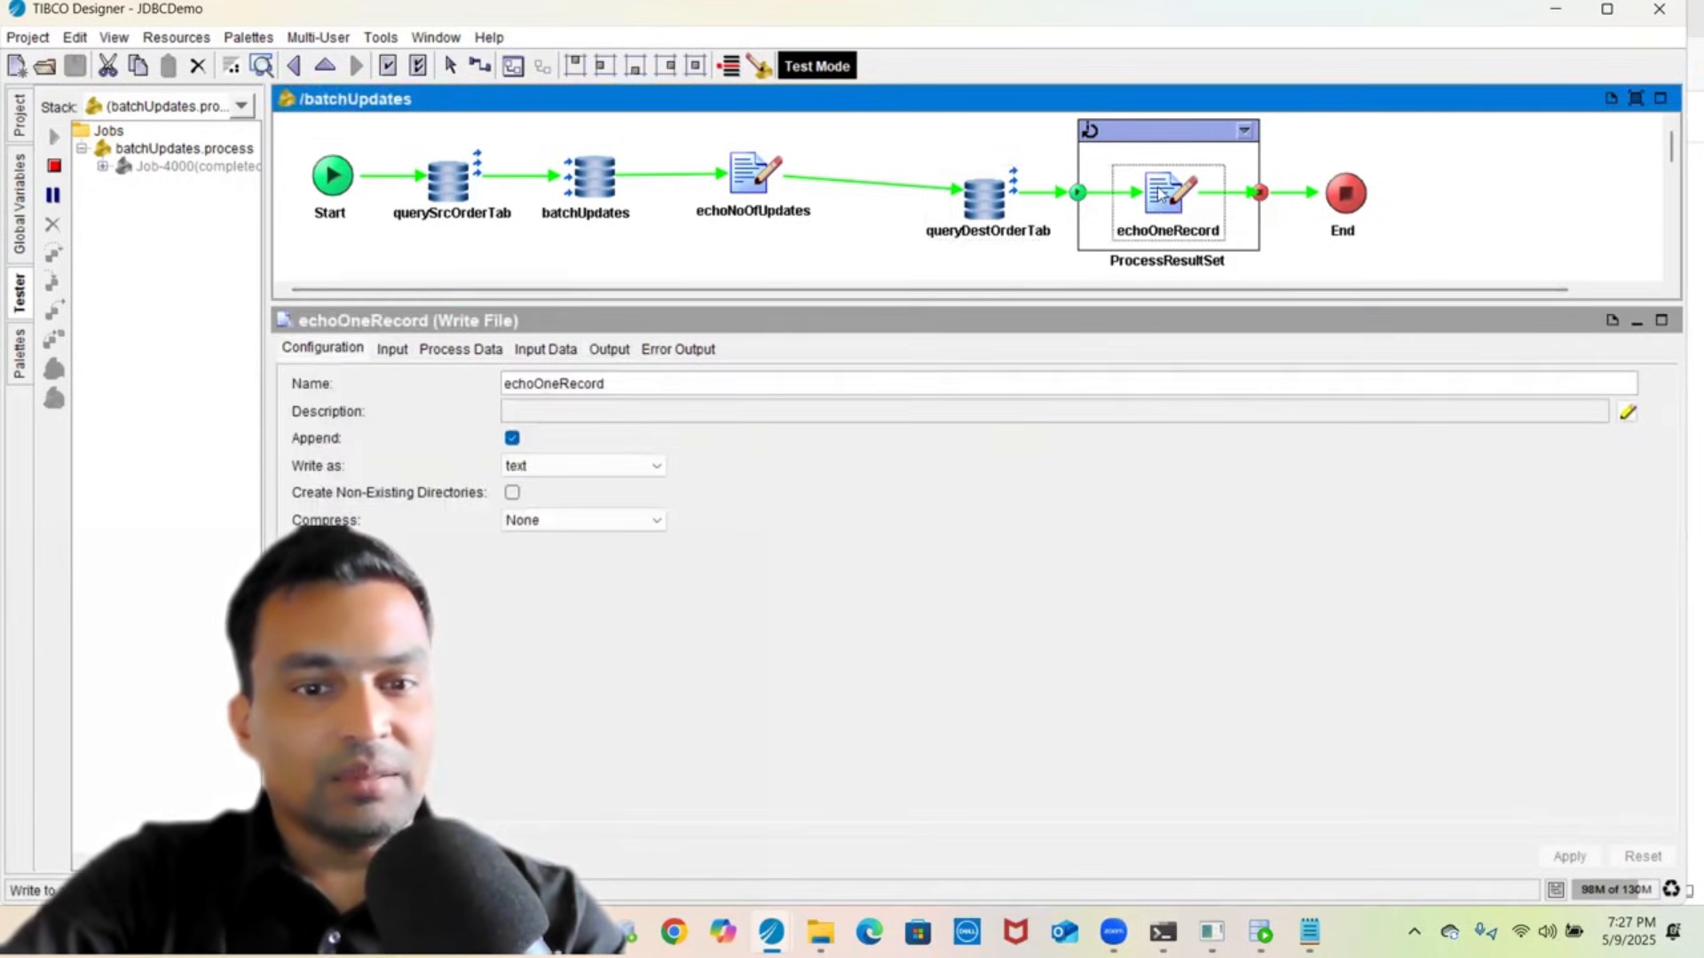
click(539, 348)
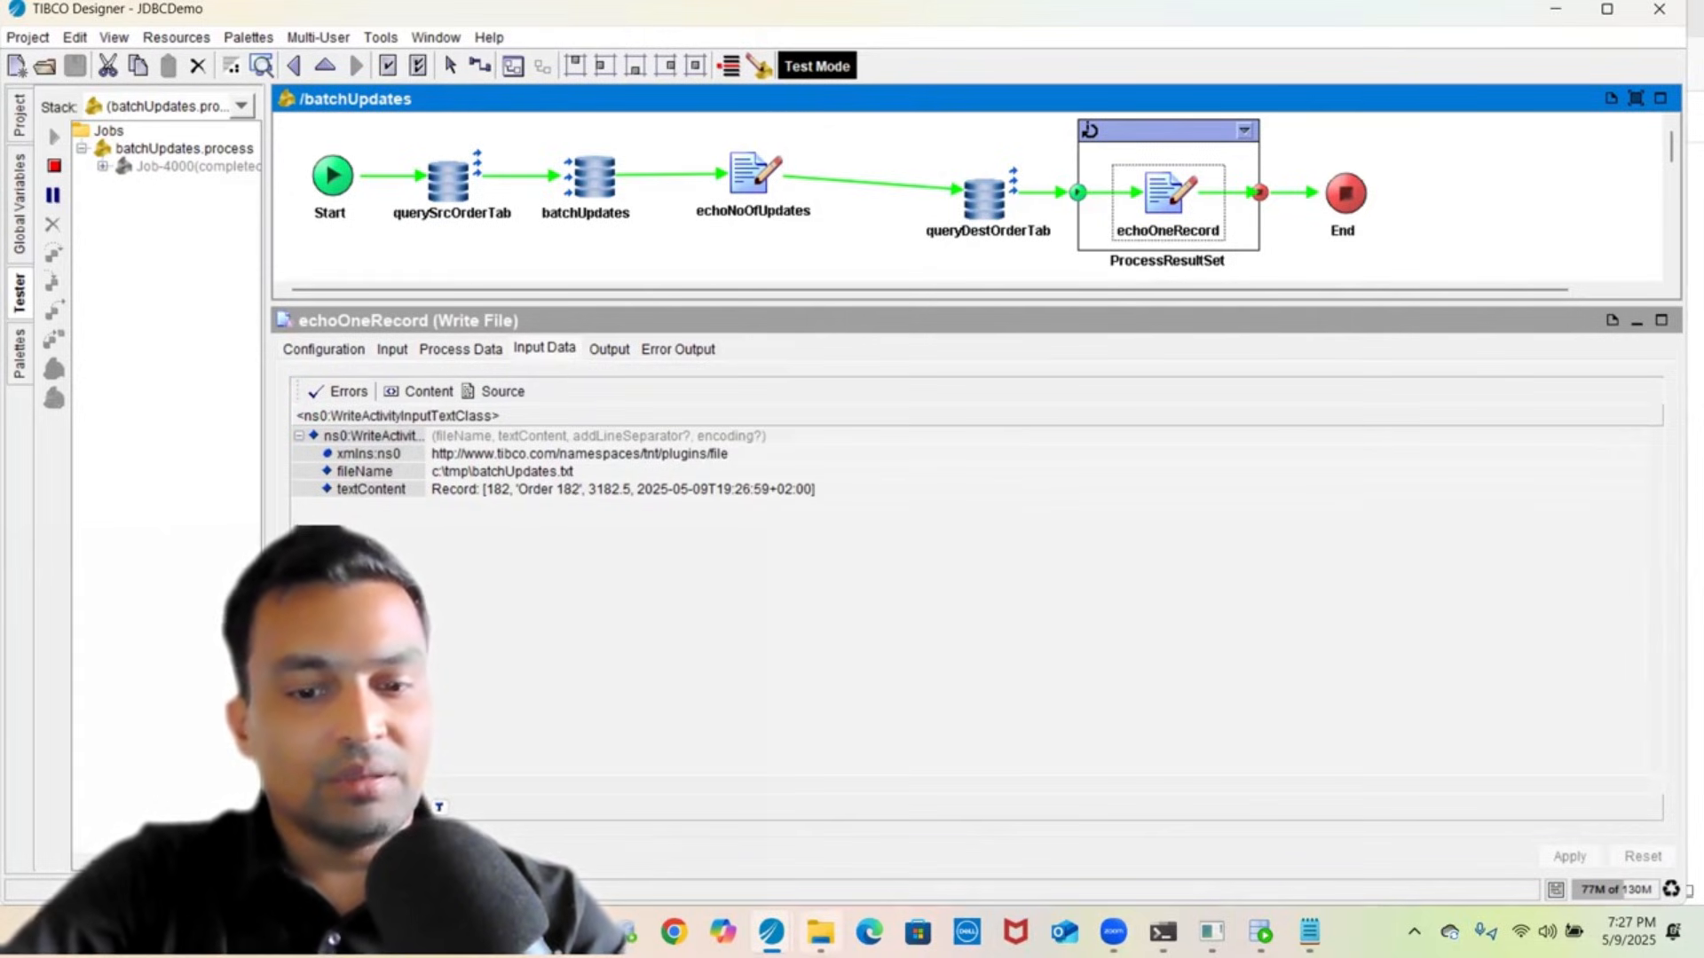
click(819, 937)
- Open batchUpdates.txt from the tmp folder in Notepad
click(273, 229)
right_click(276, 231)
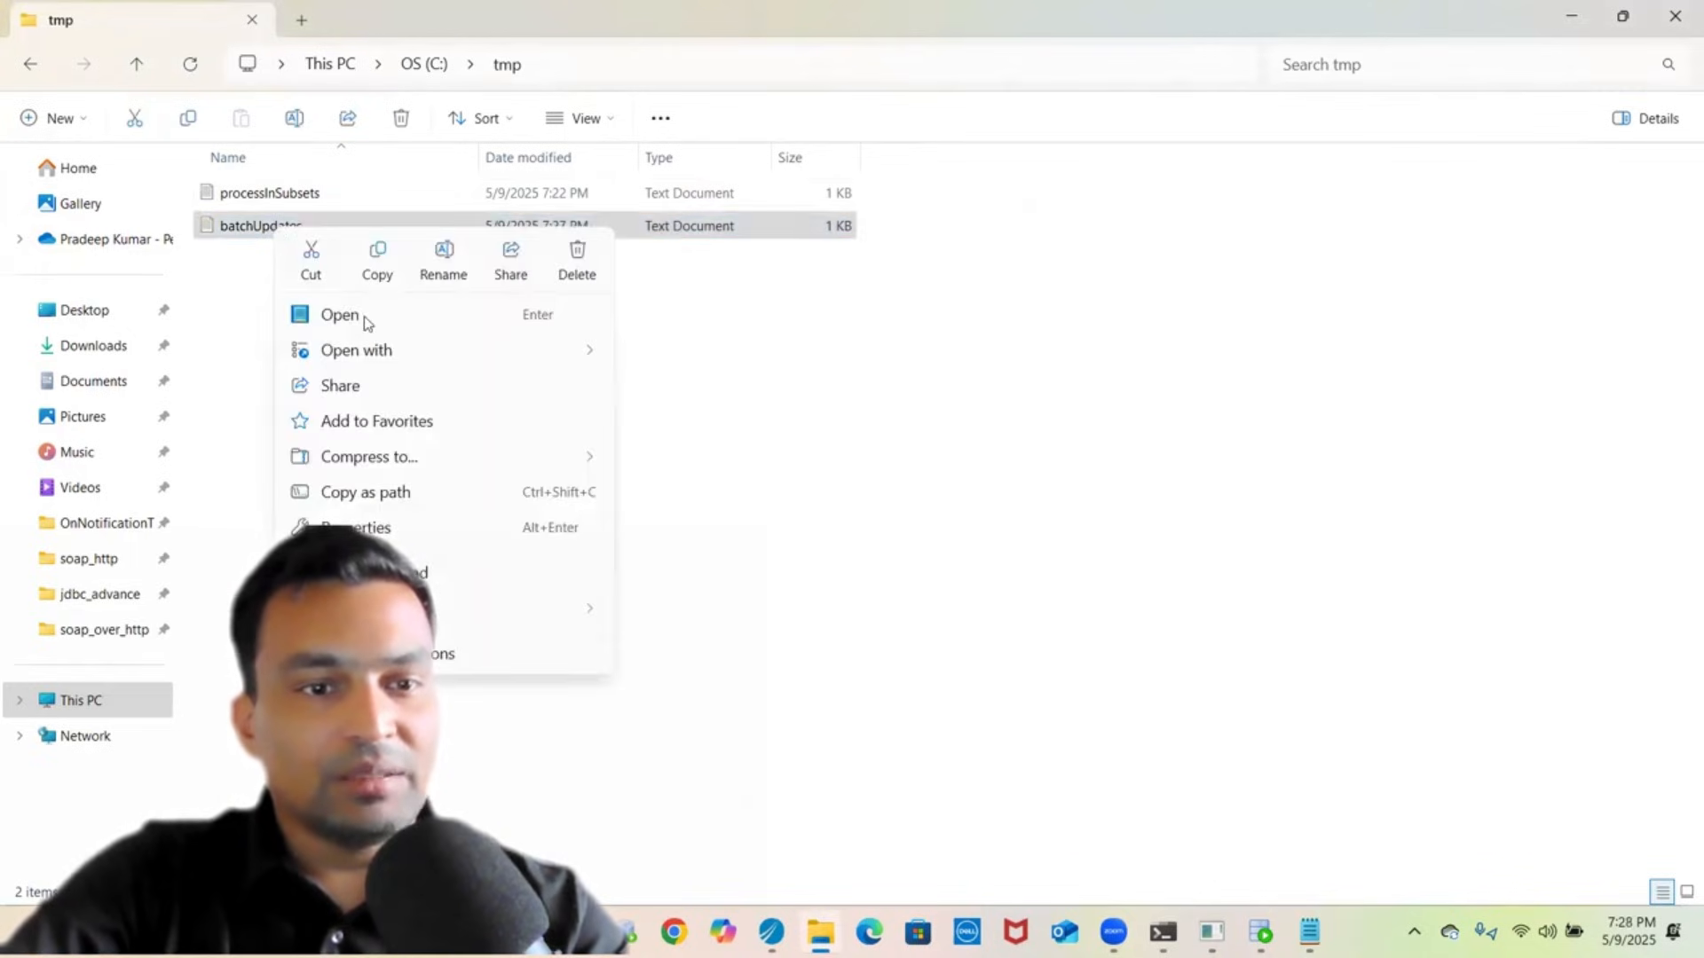
mouse_move(417, 360)
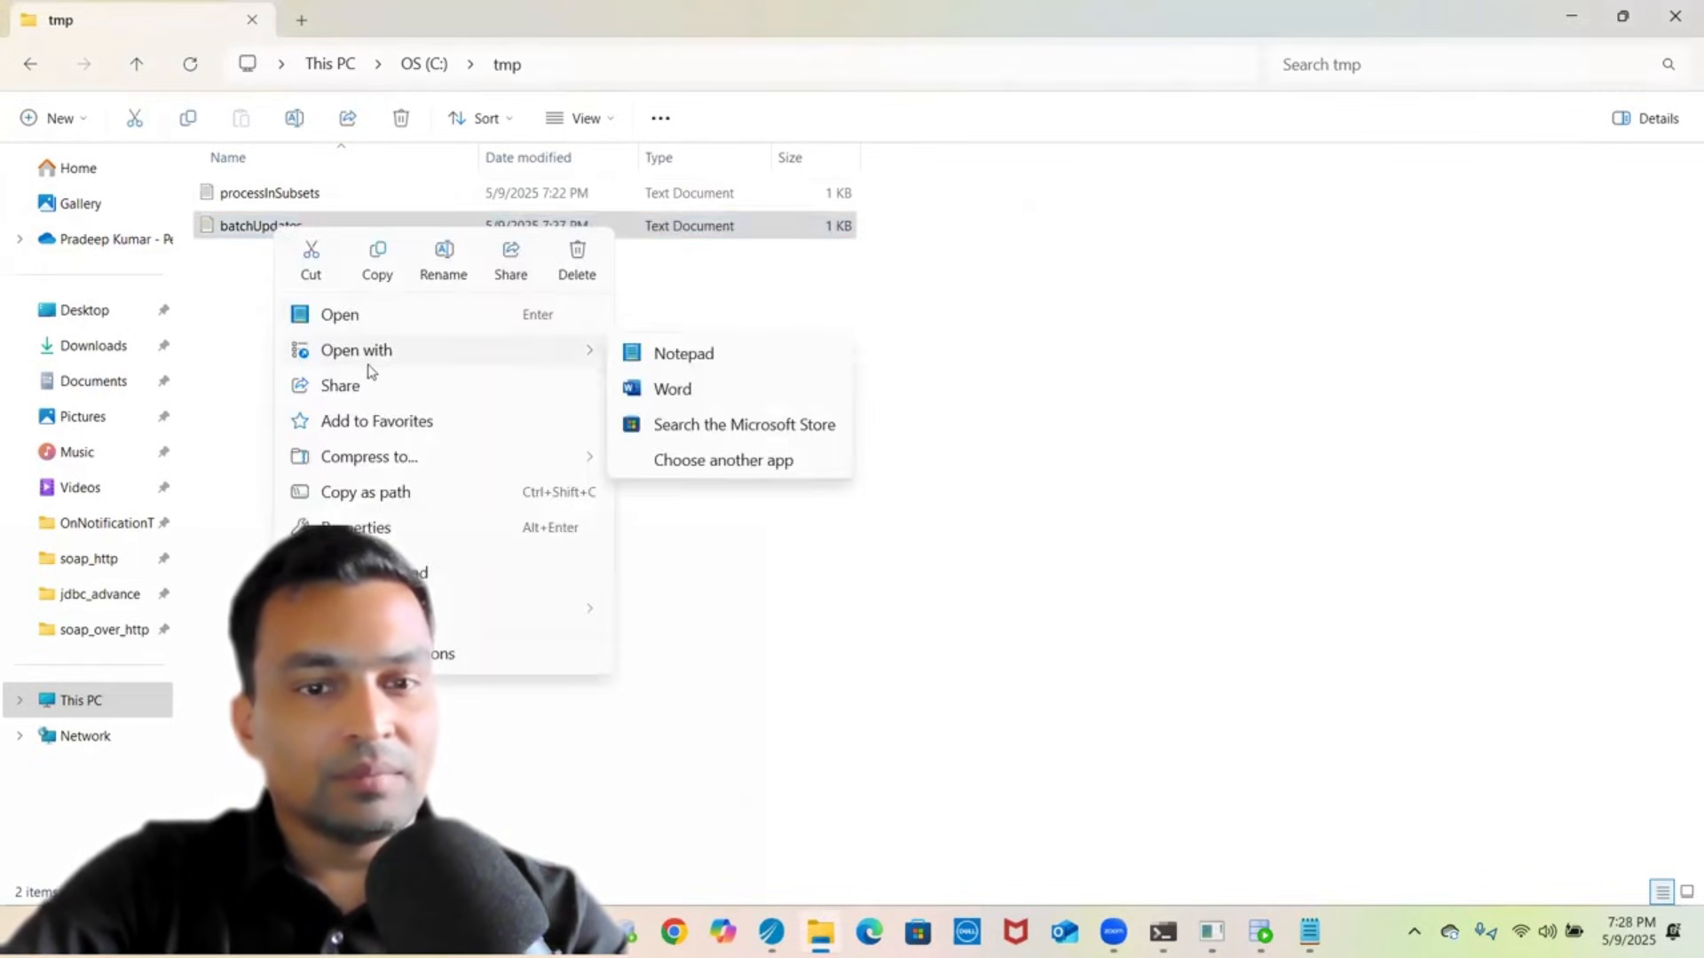
click(686, 364)
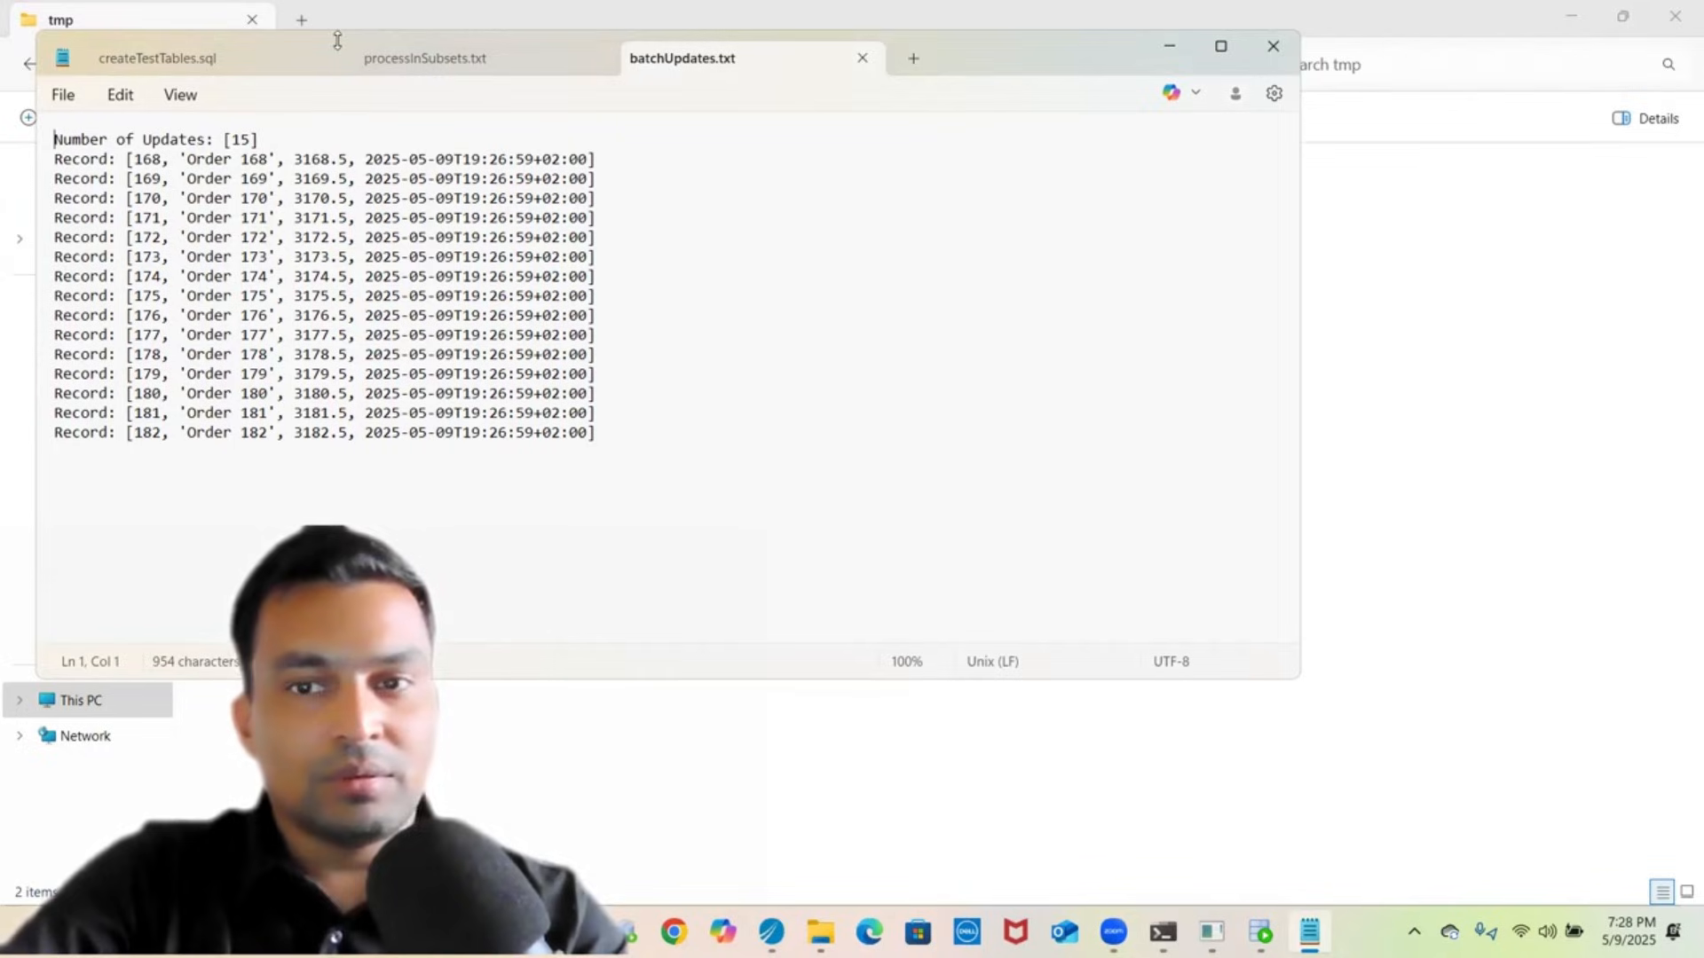
- Review the log's order records and its 15 Number of Updates line, then return to the tmp folder
triple_click(1016, 336)
double_click(947, 528)
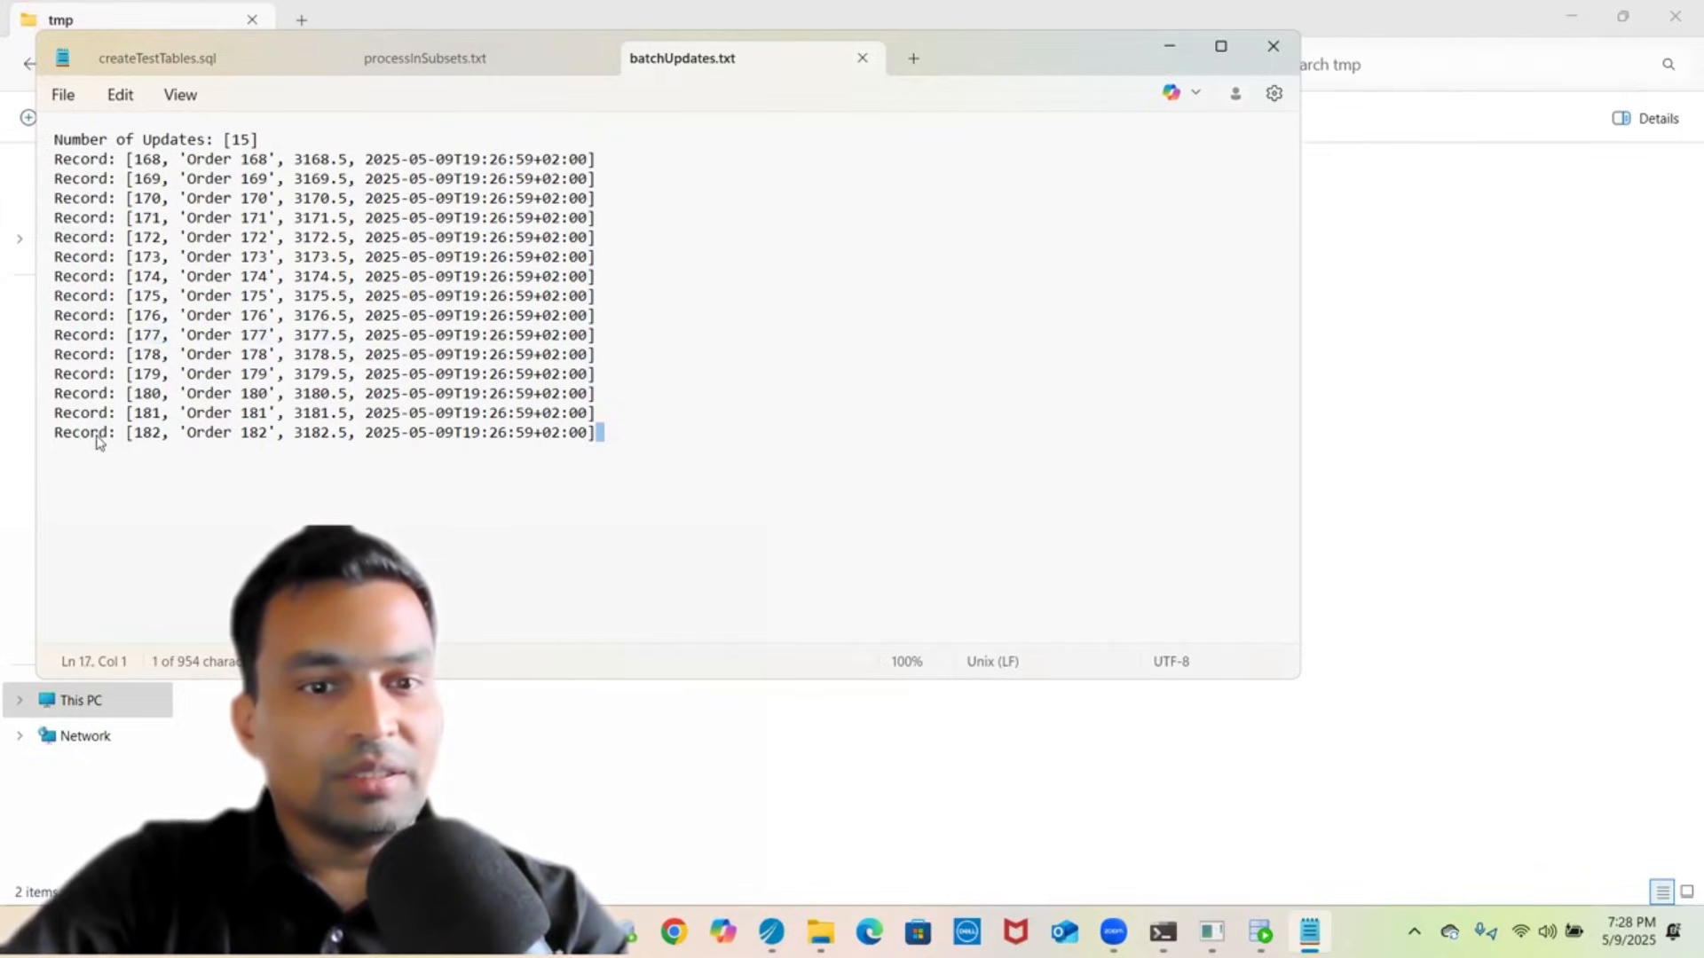
double_click(577, 373)
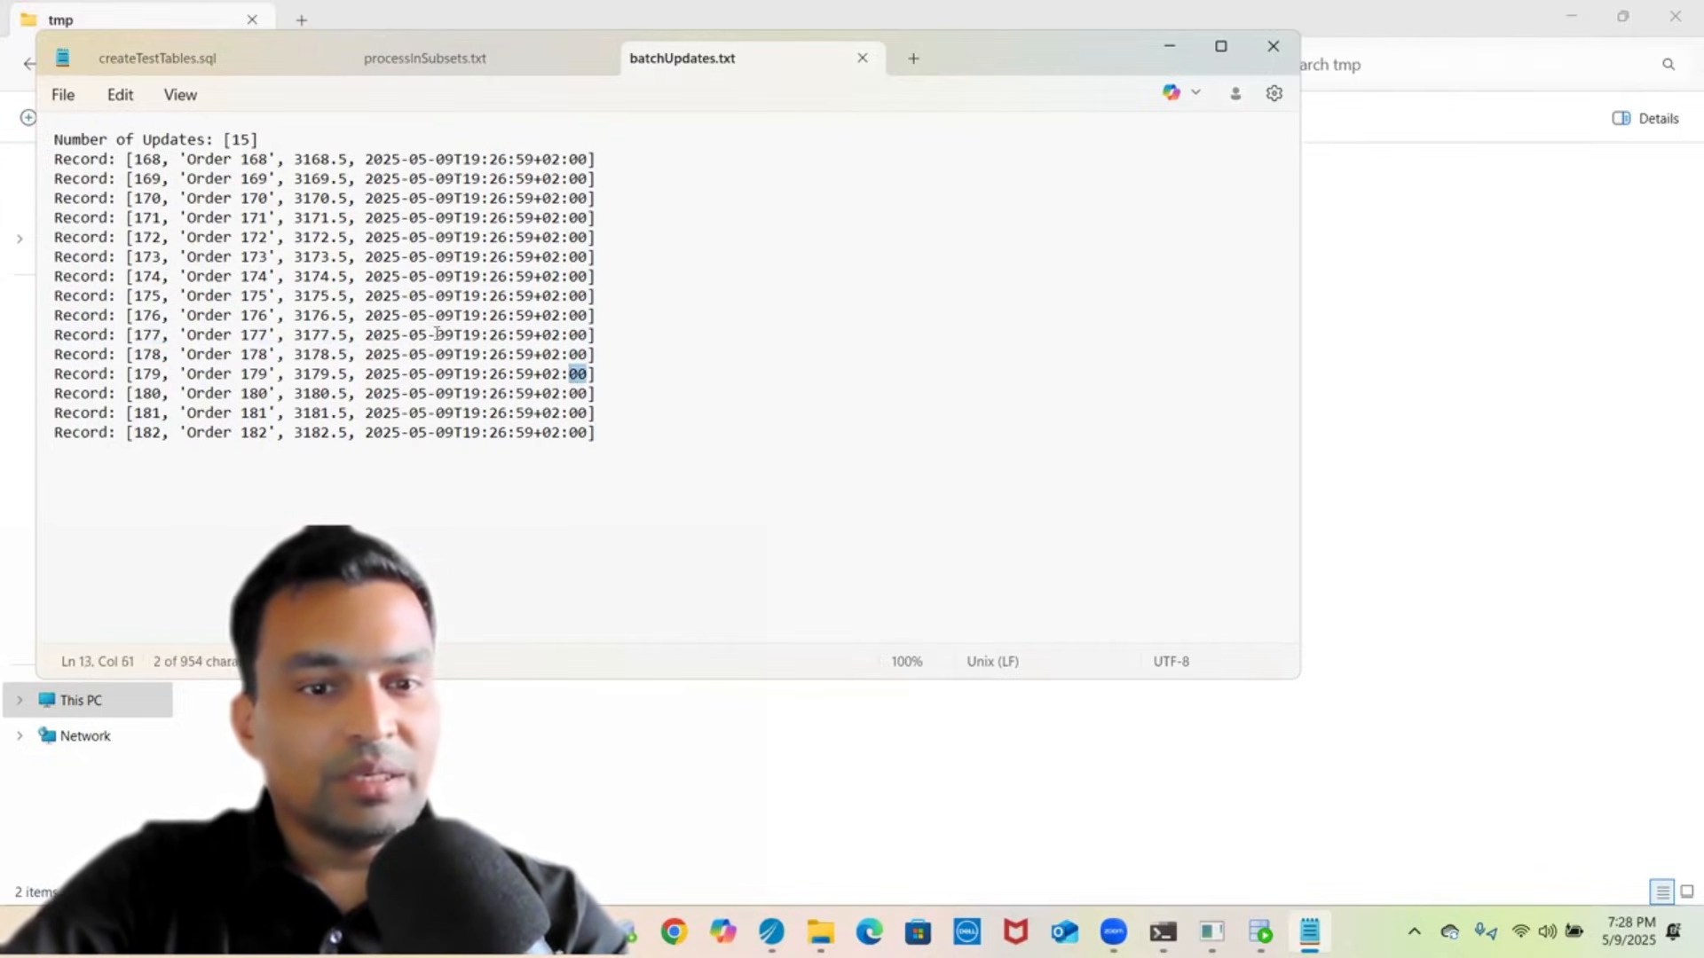
double_click(156, 140)
triple_click(155, 142)
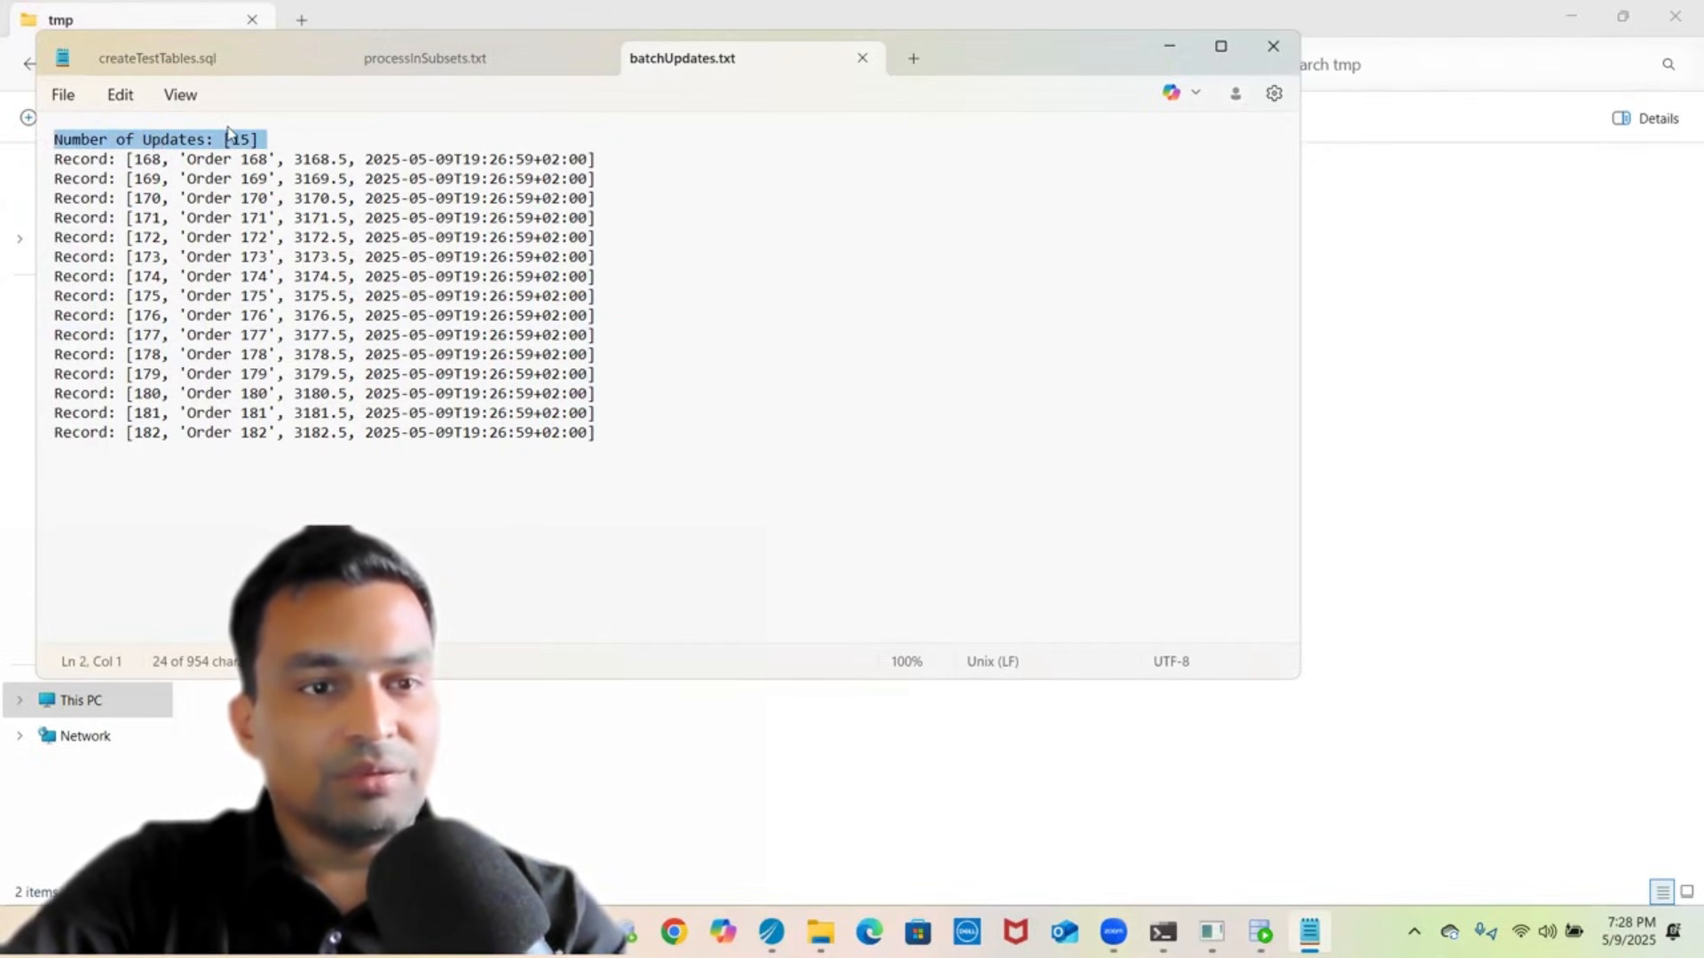
click(690, 317)
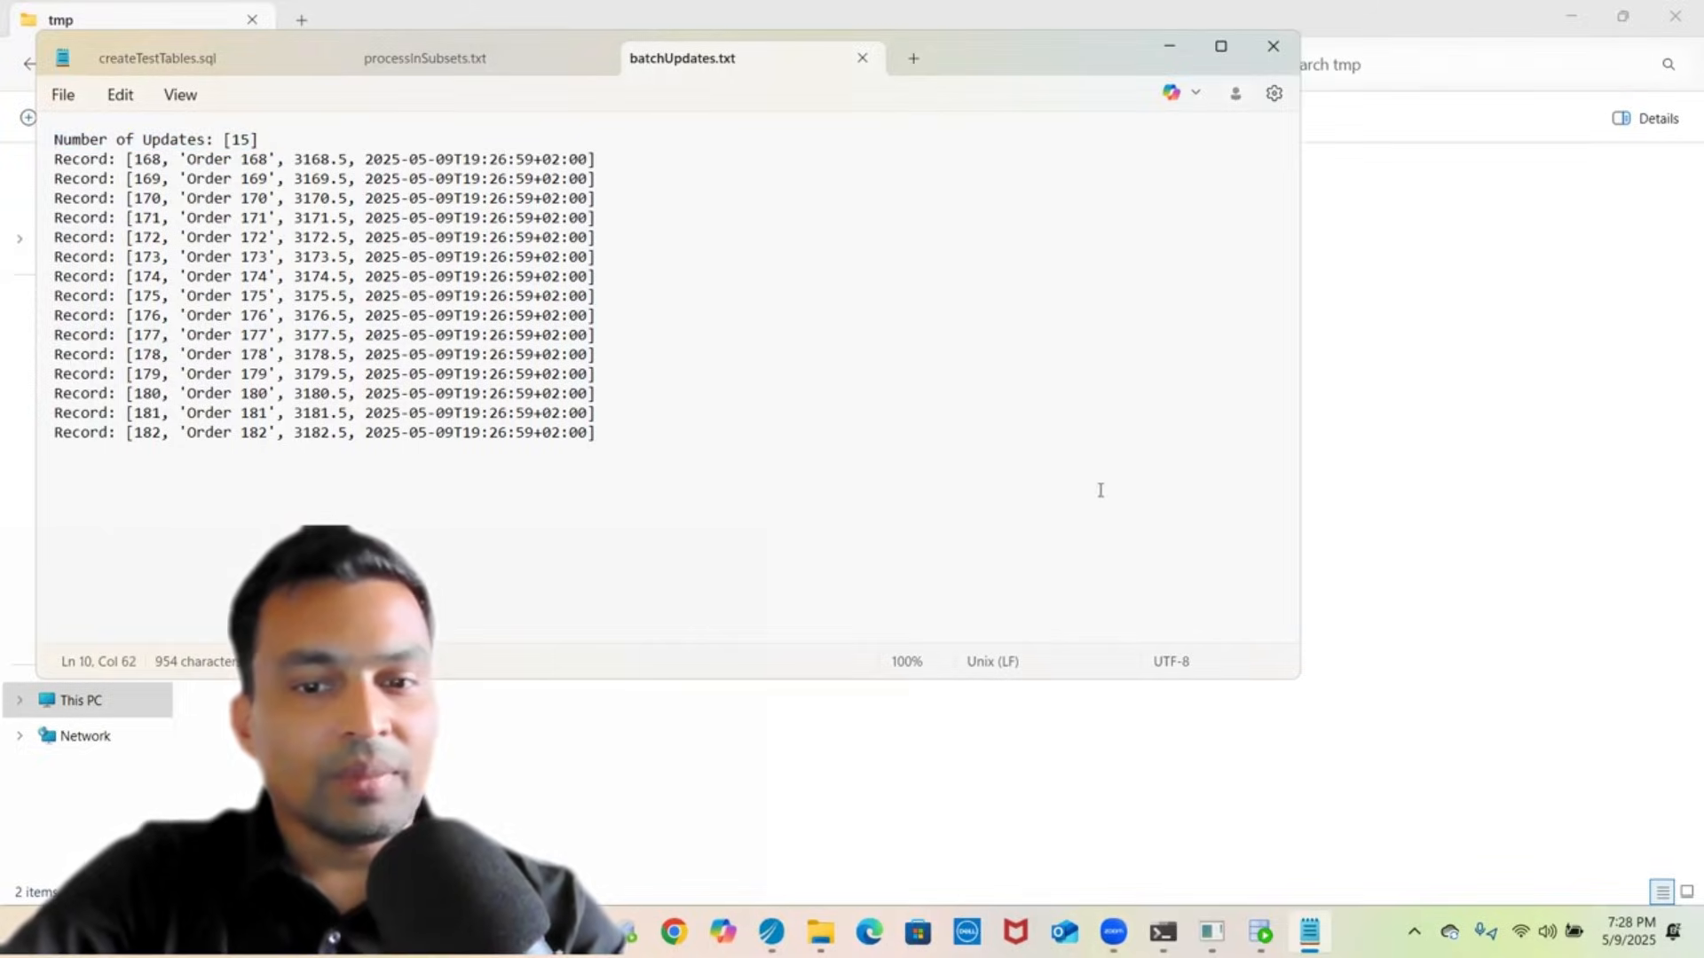
click(1499, 523)
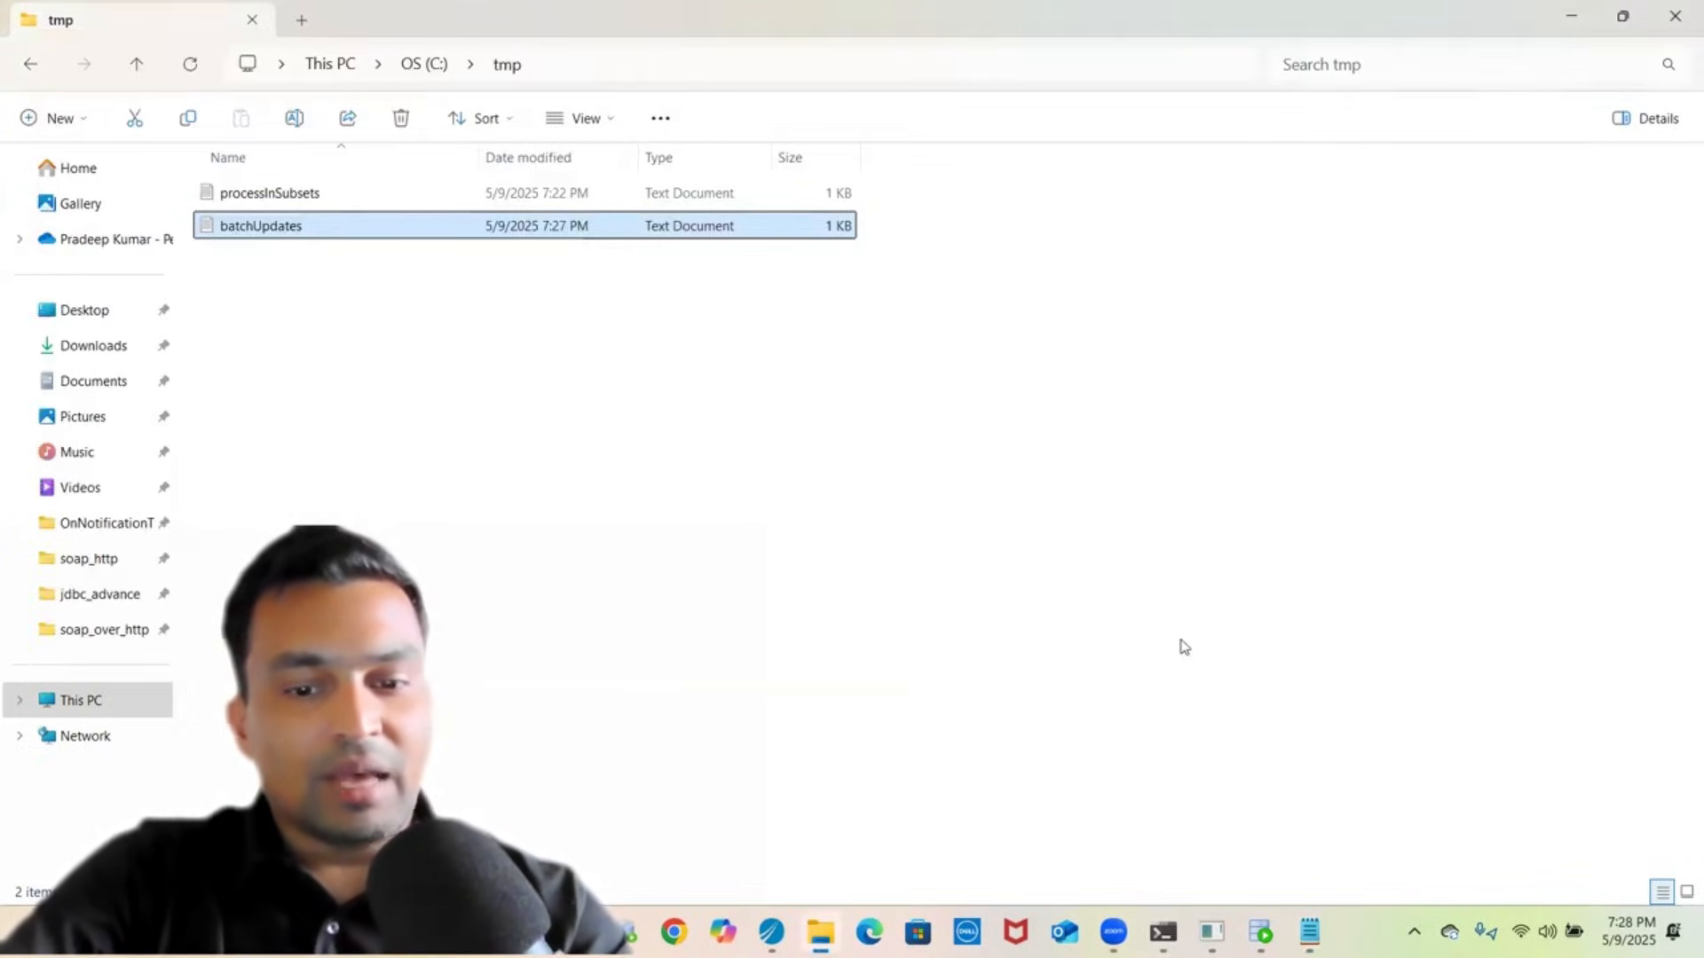
click(742, 832)
- Switch back to TIBCO Designer and enlarge the process diagram area
click(771, 932)
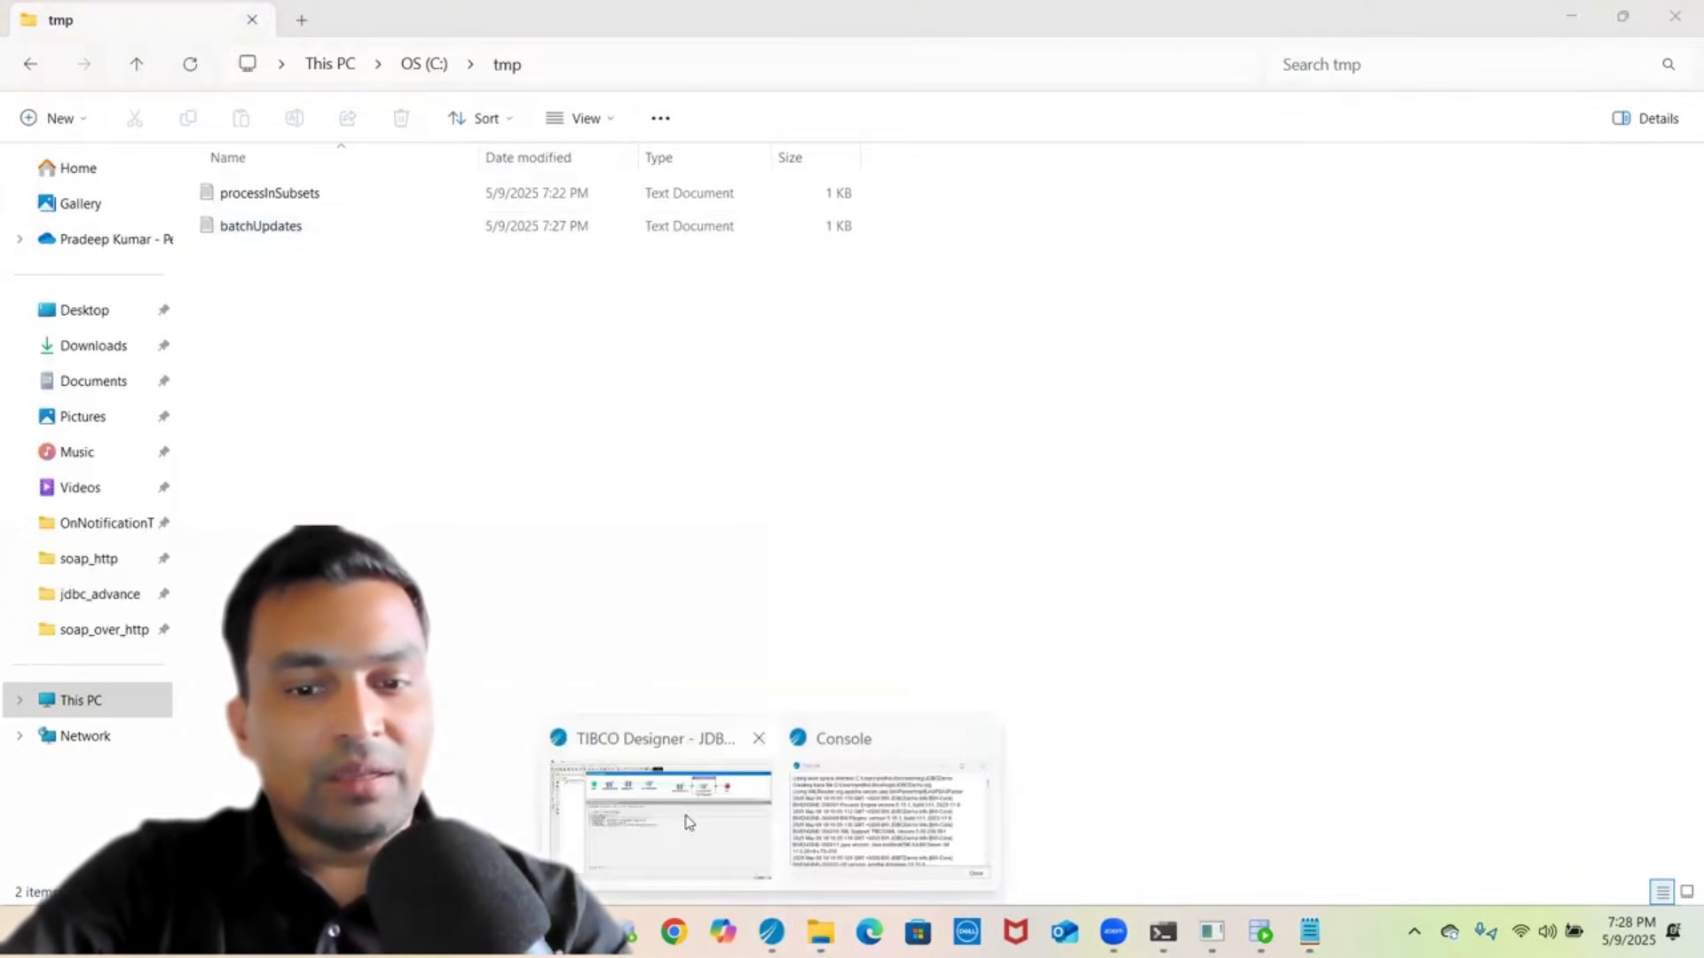
click(685, 823)
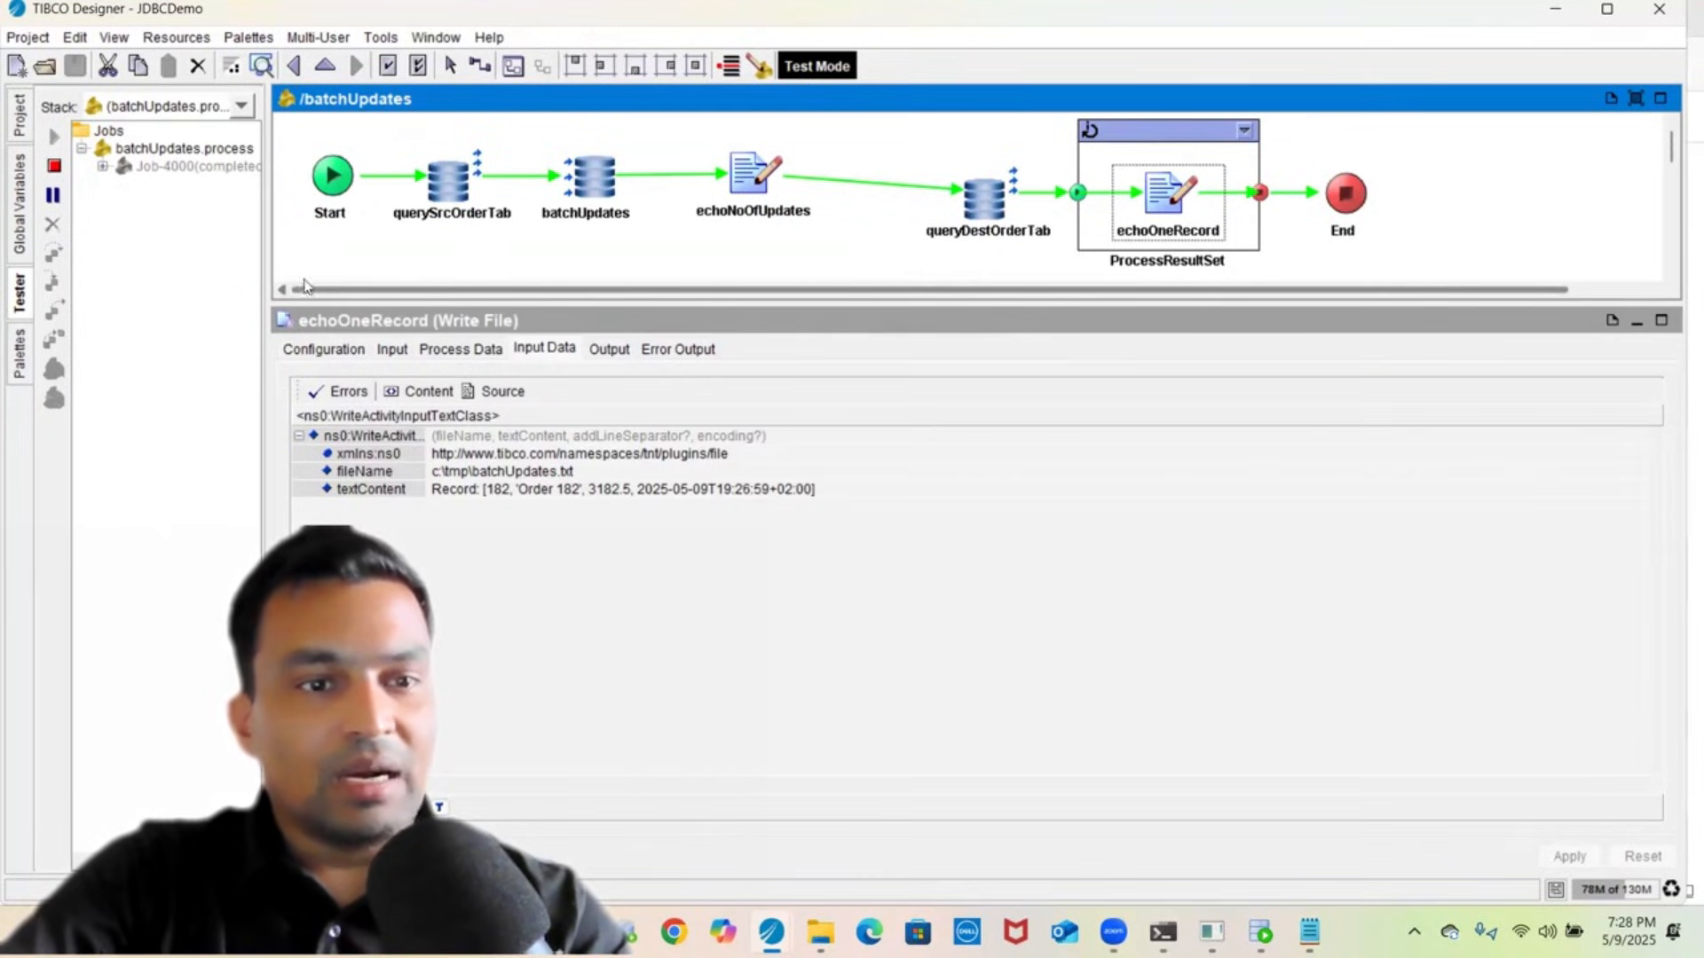
drag(318, 301, 332, 456)
- Review the batchUpdates update's INSERT INTO DEST_ORDER_TABLE SQL and advanced options, then open processInSubsets
click(483, 296)
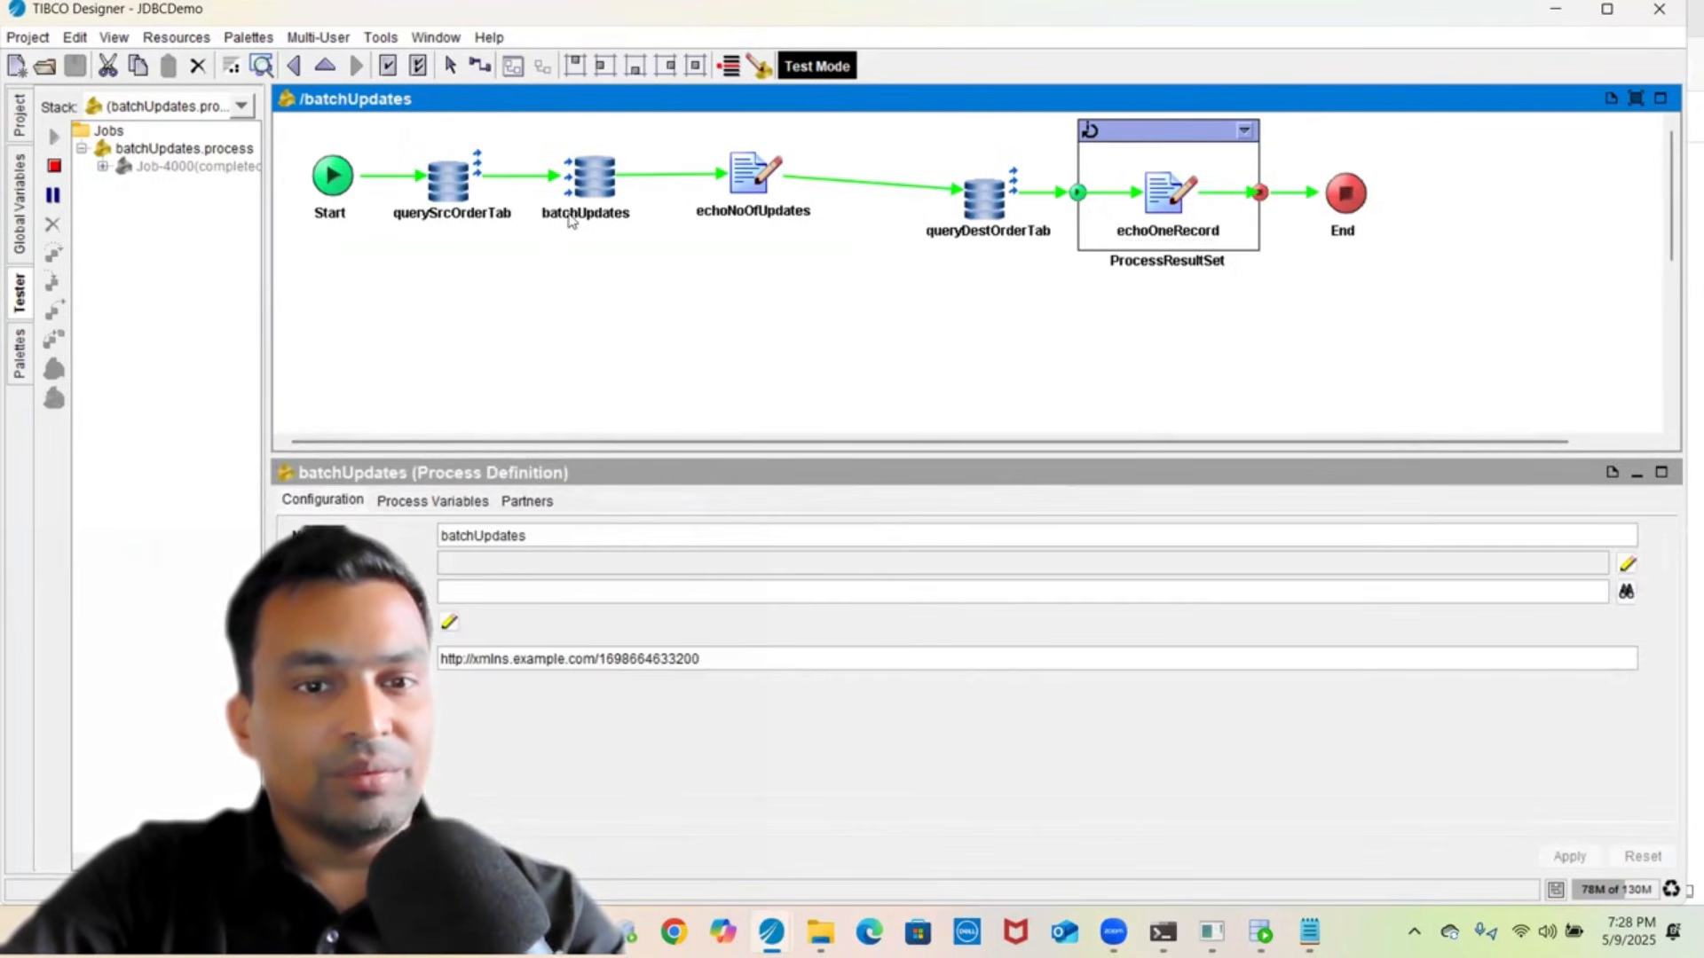
click(577, 216)
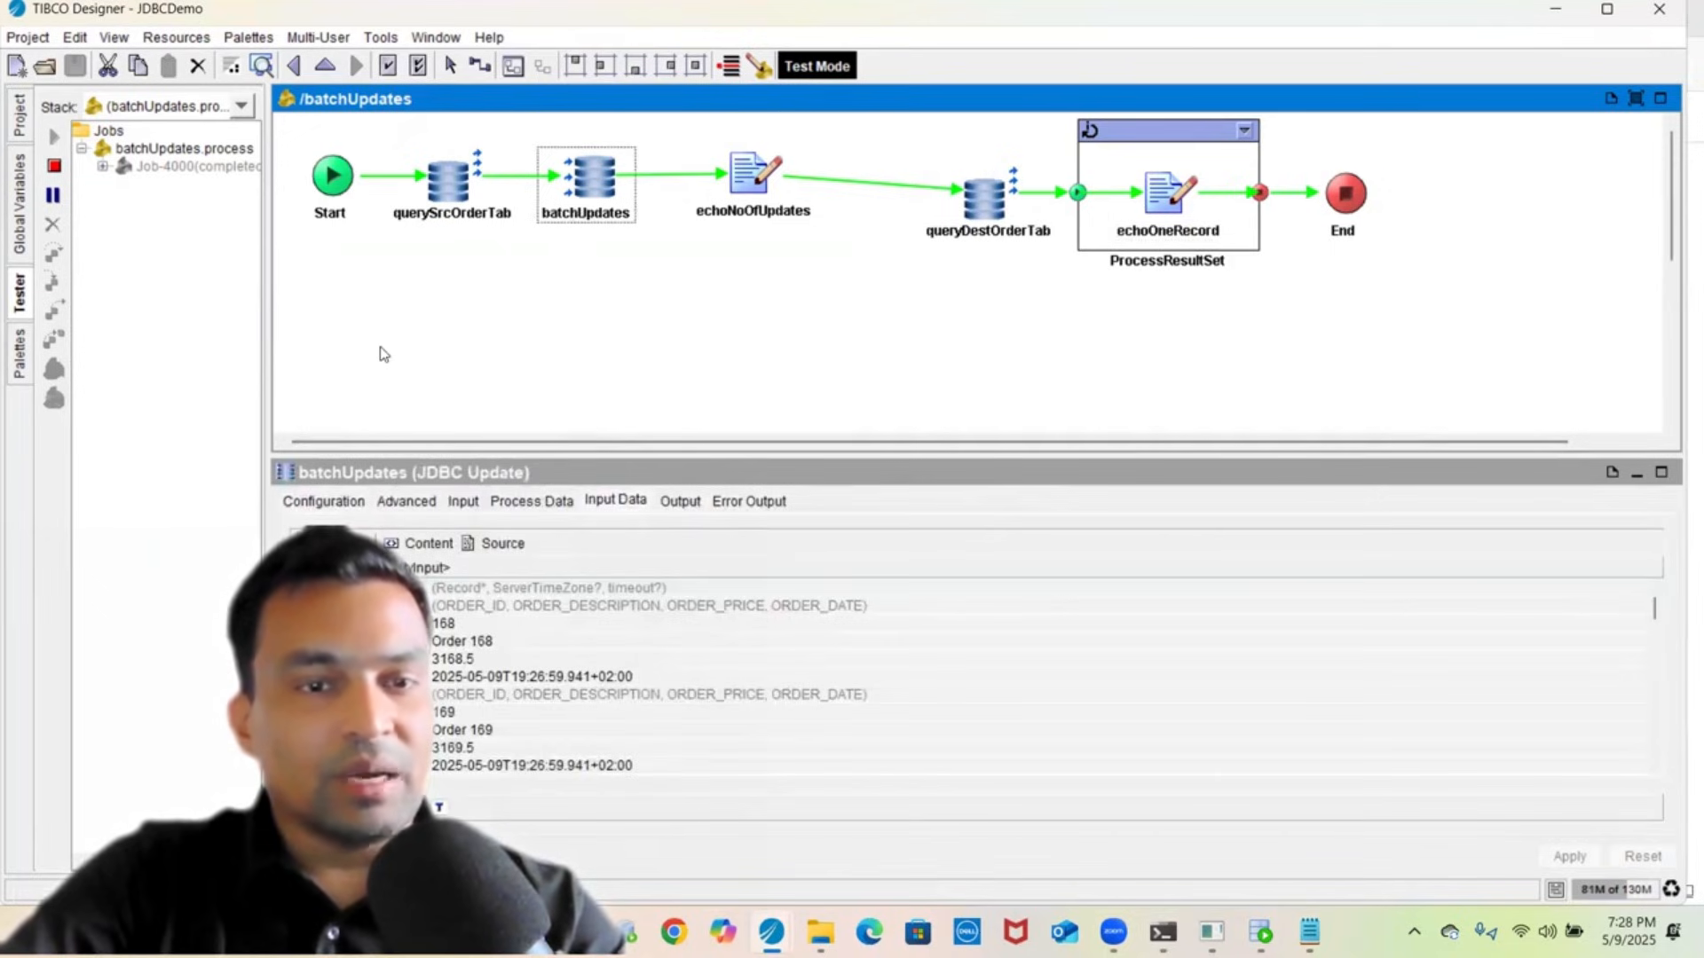
click(330, 502)
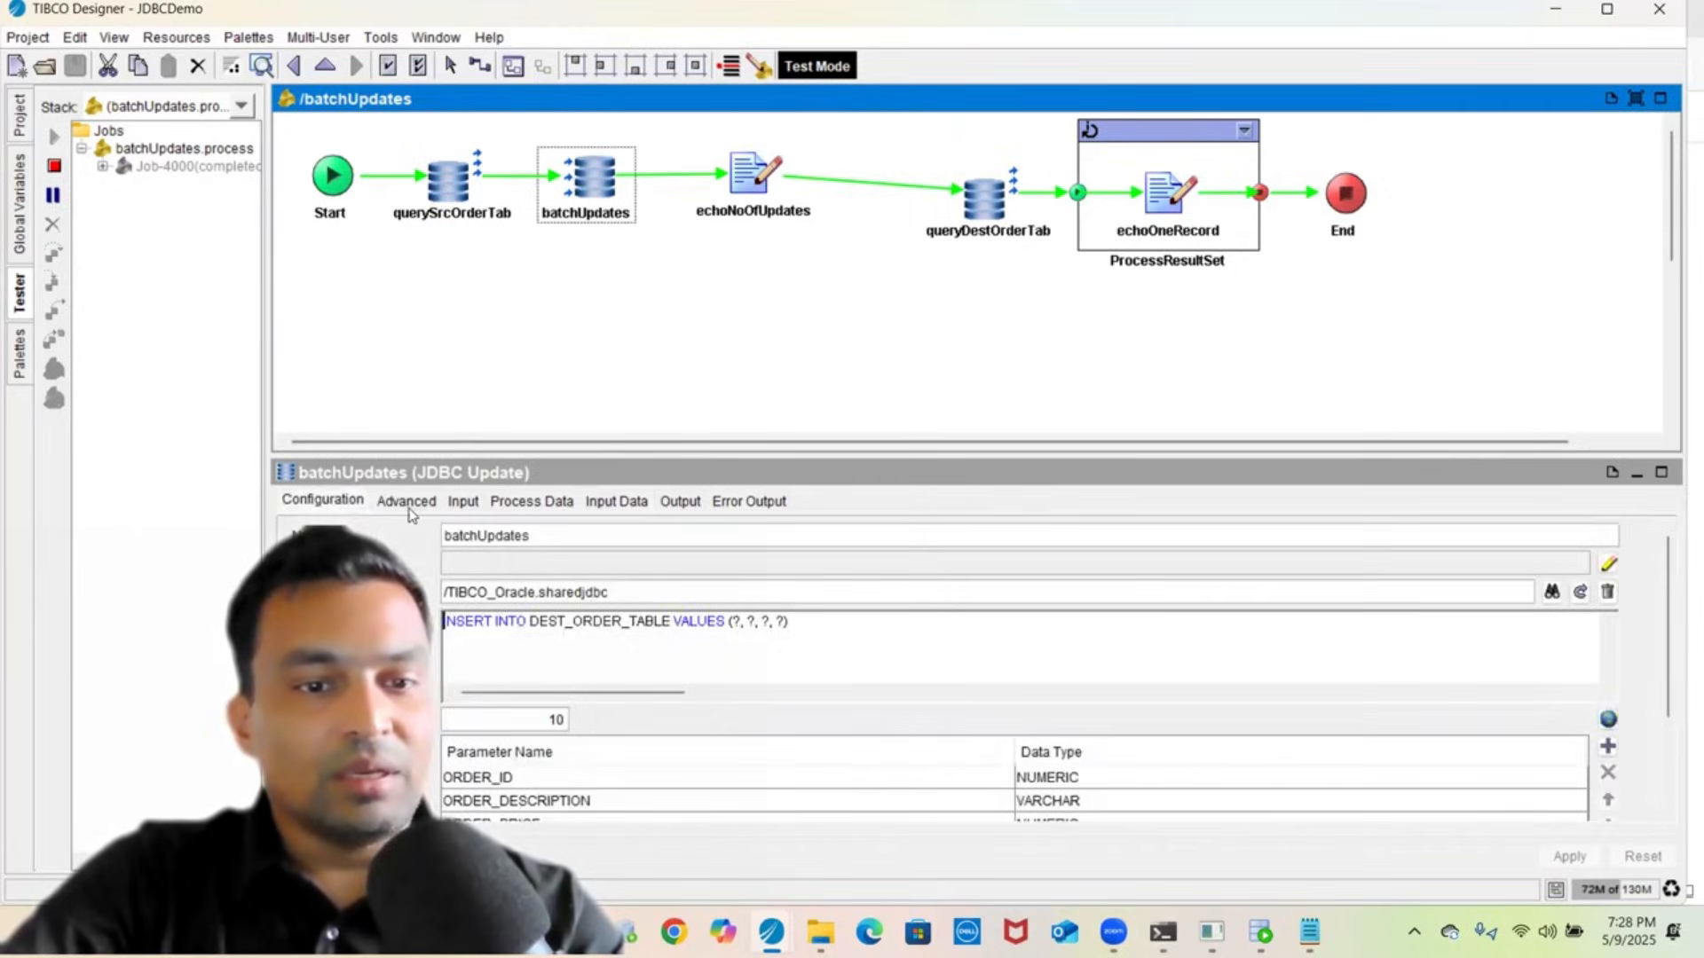
click(407, 502)
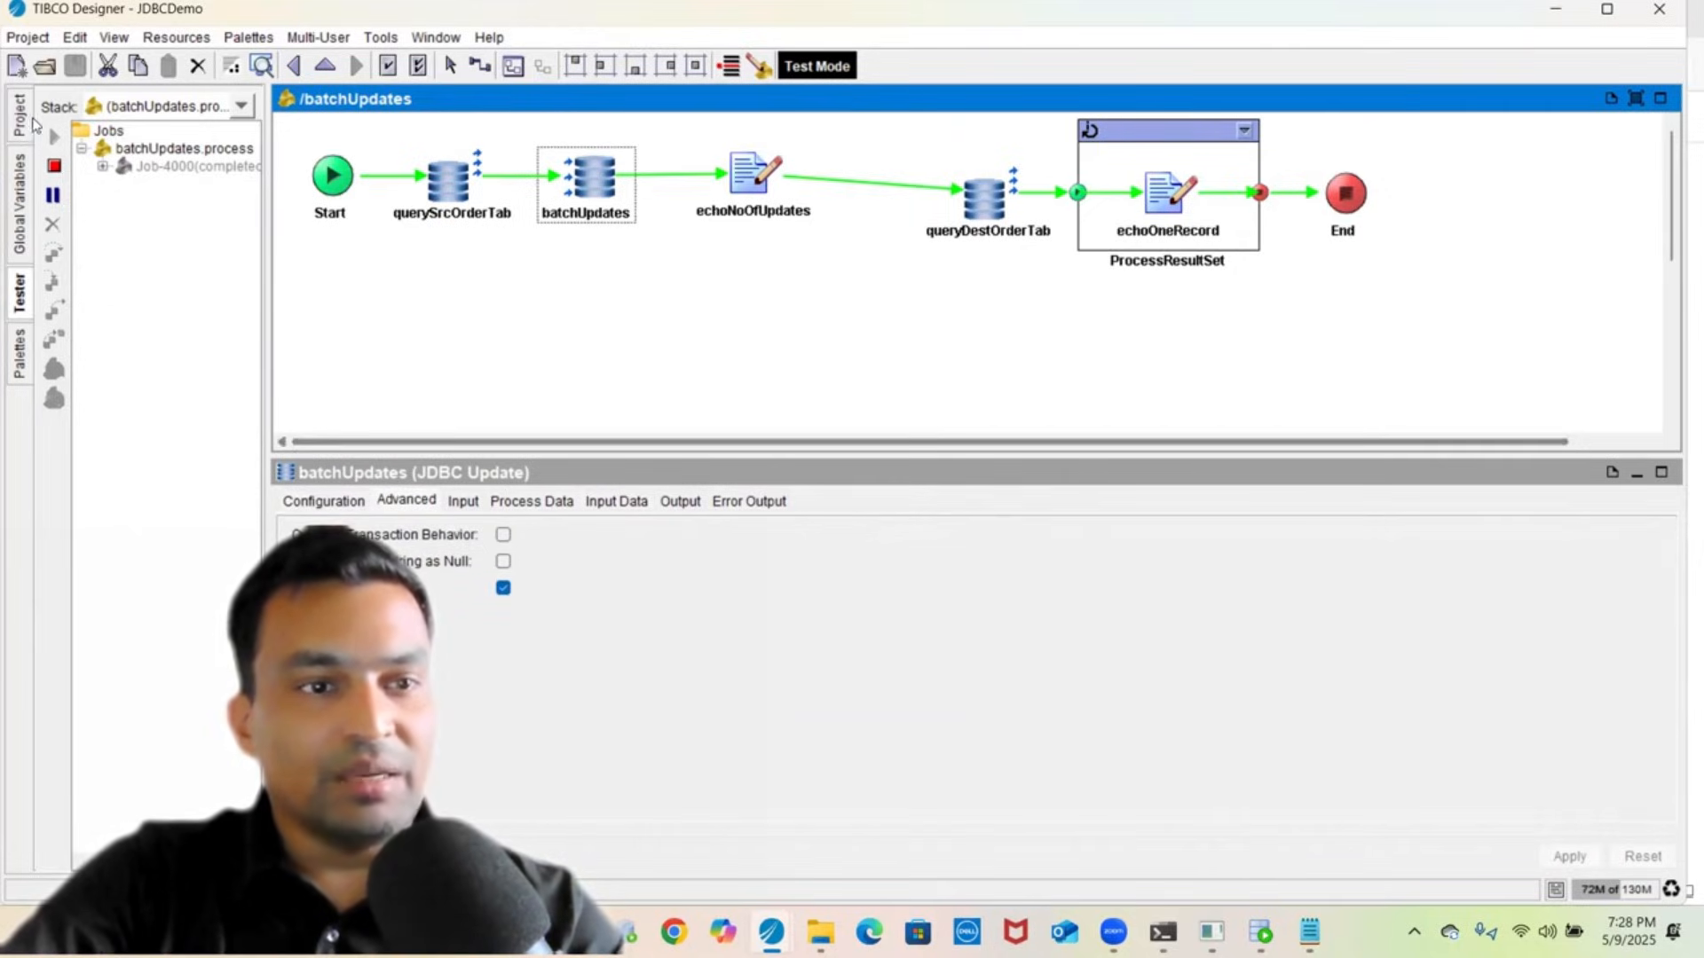
click(19, 117)
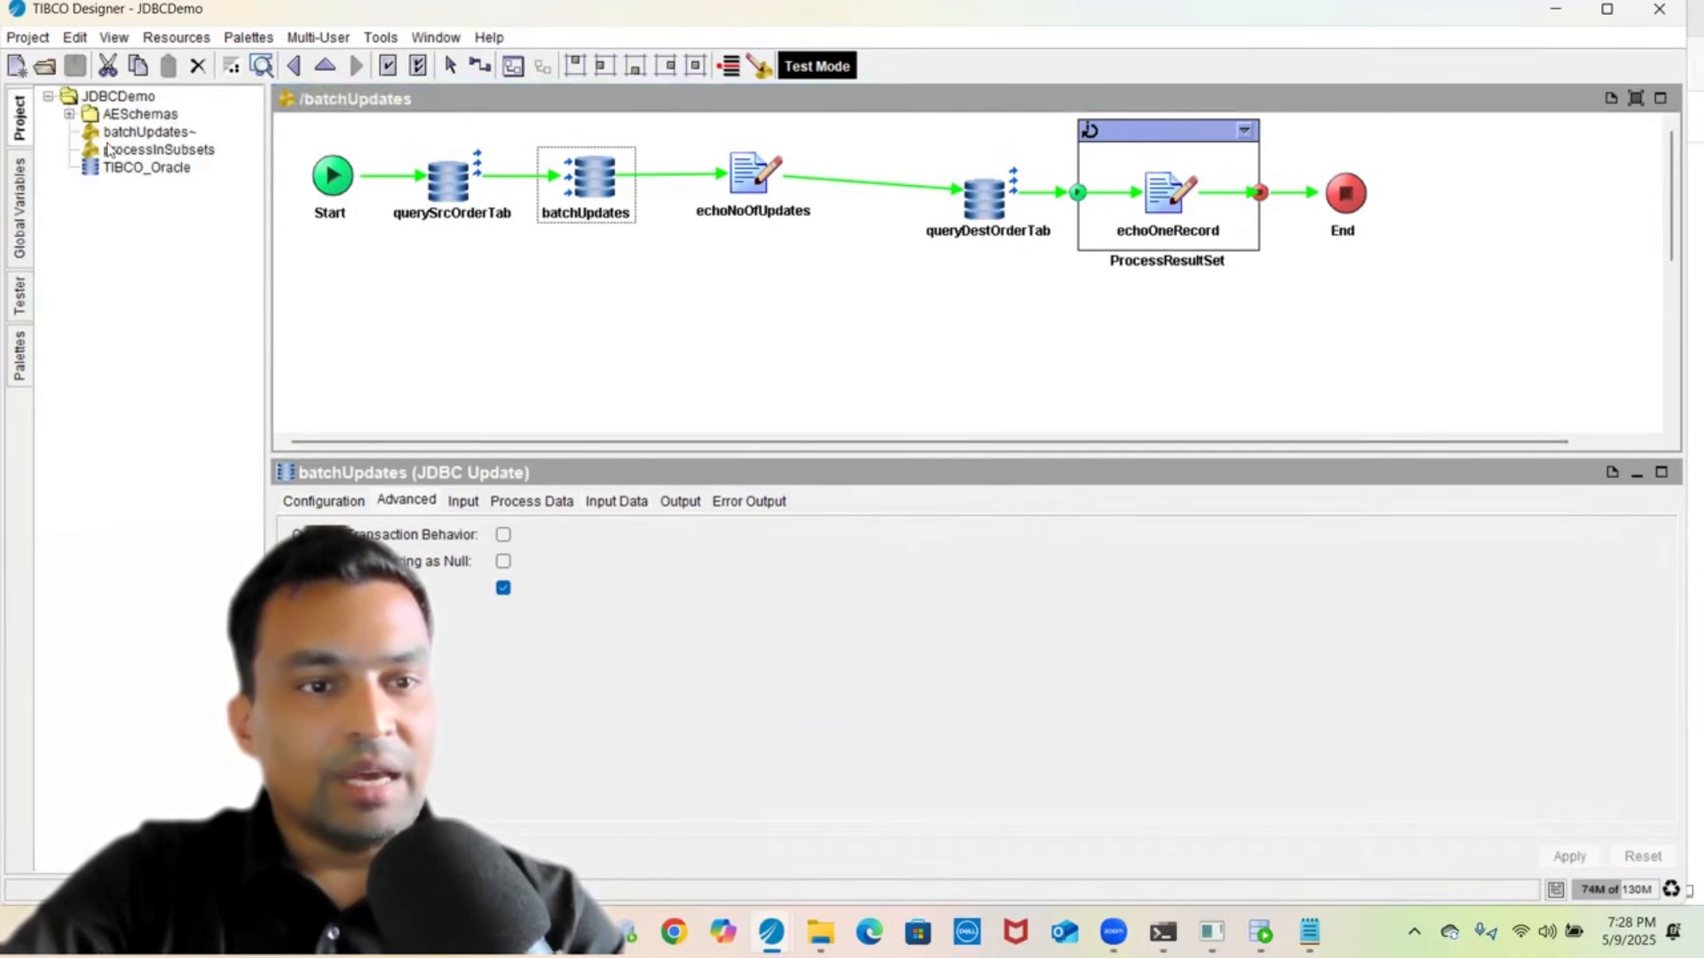
click(107, 149)
- Review querySrcOrderTab's Advanced and Input tabs, checking the subsetSize to SUBSET_SIZE mapping
click(575, 267)
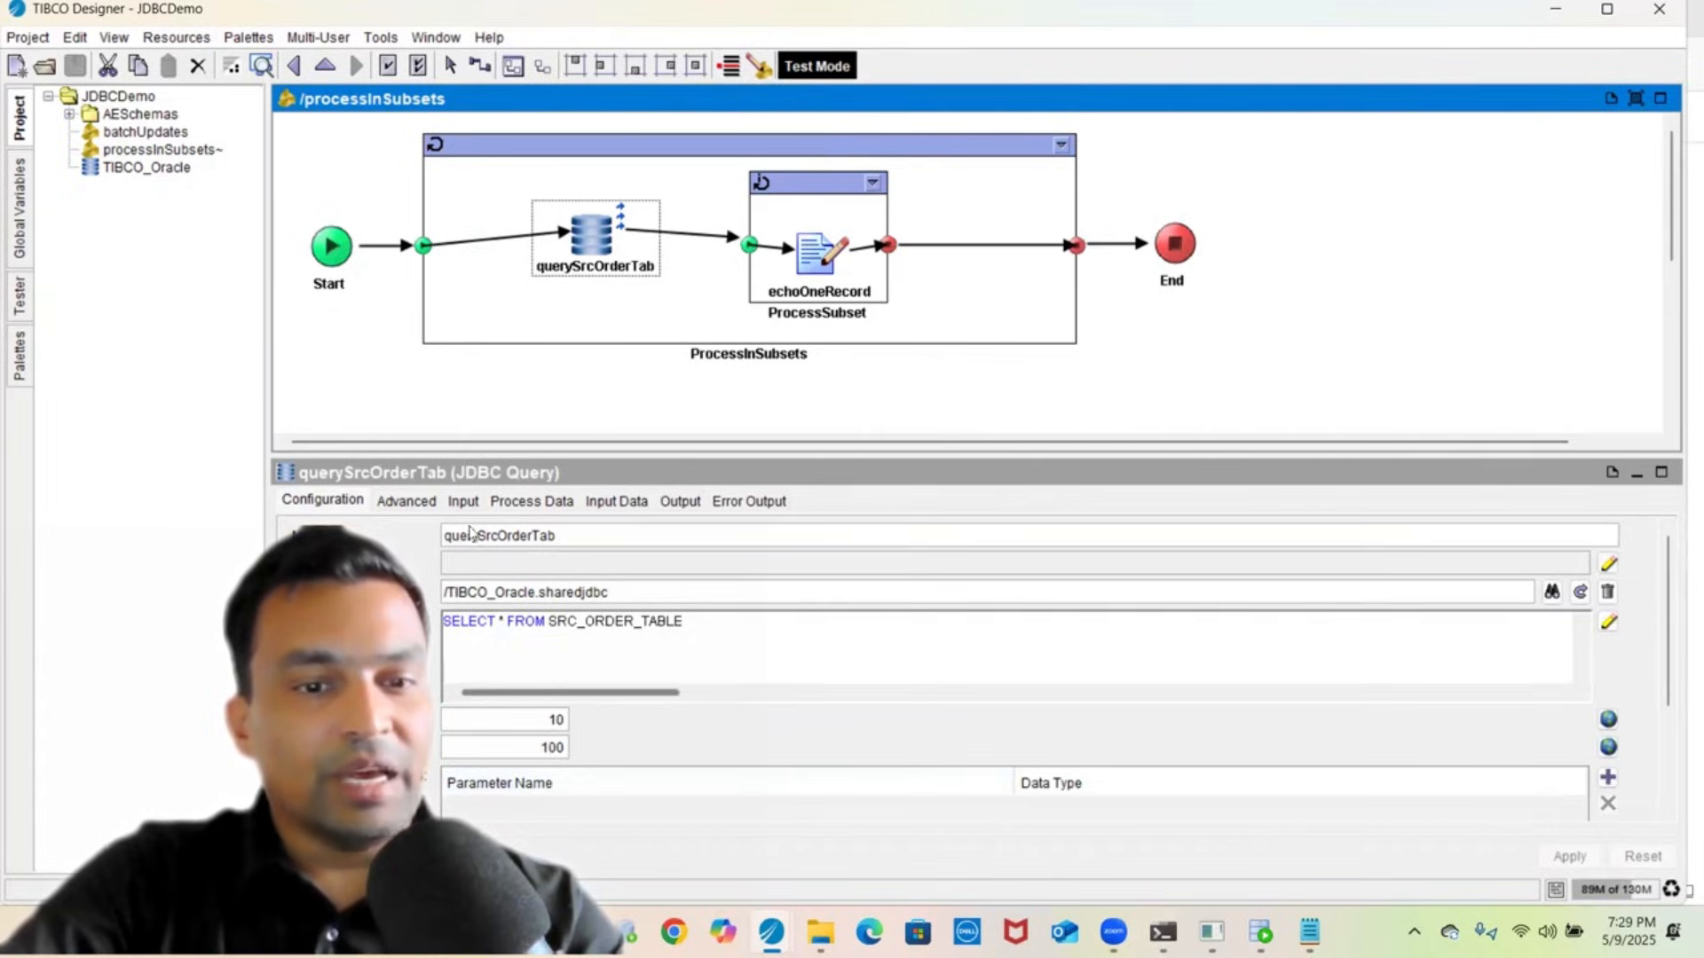
click(407, 502)
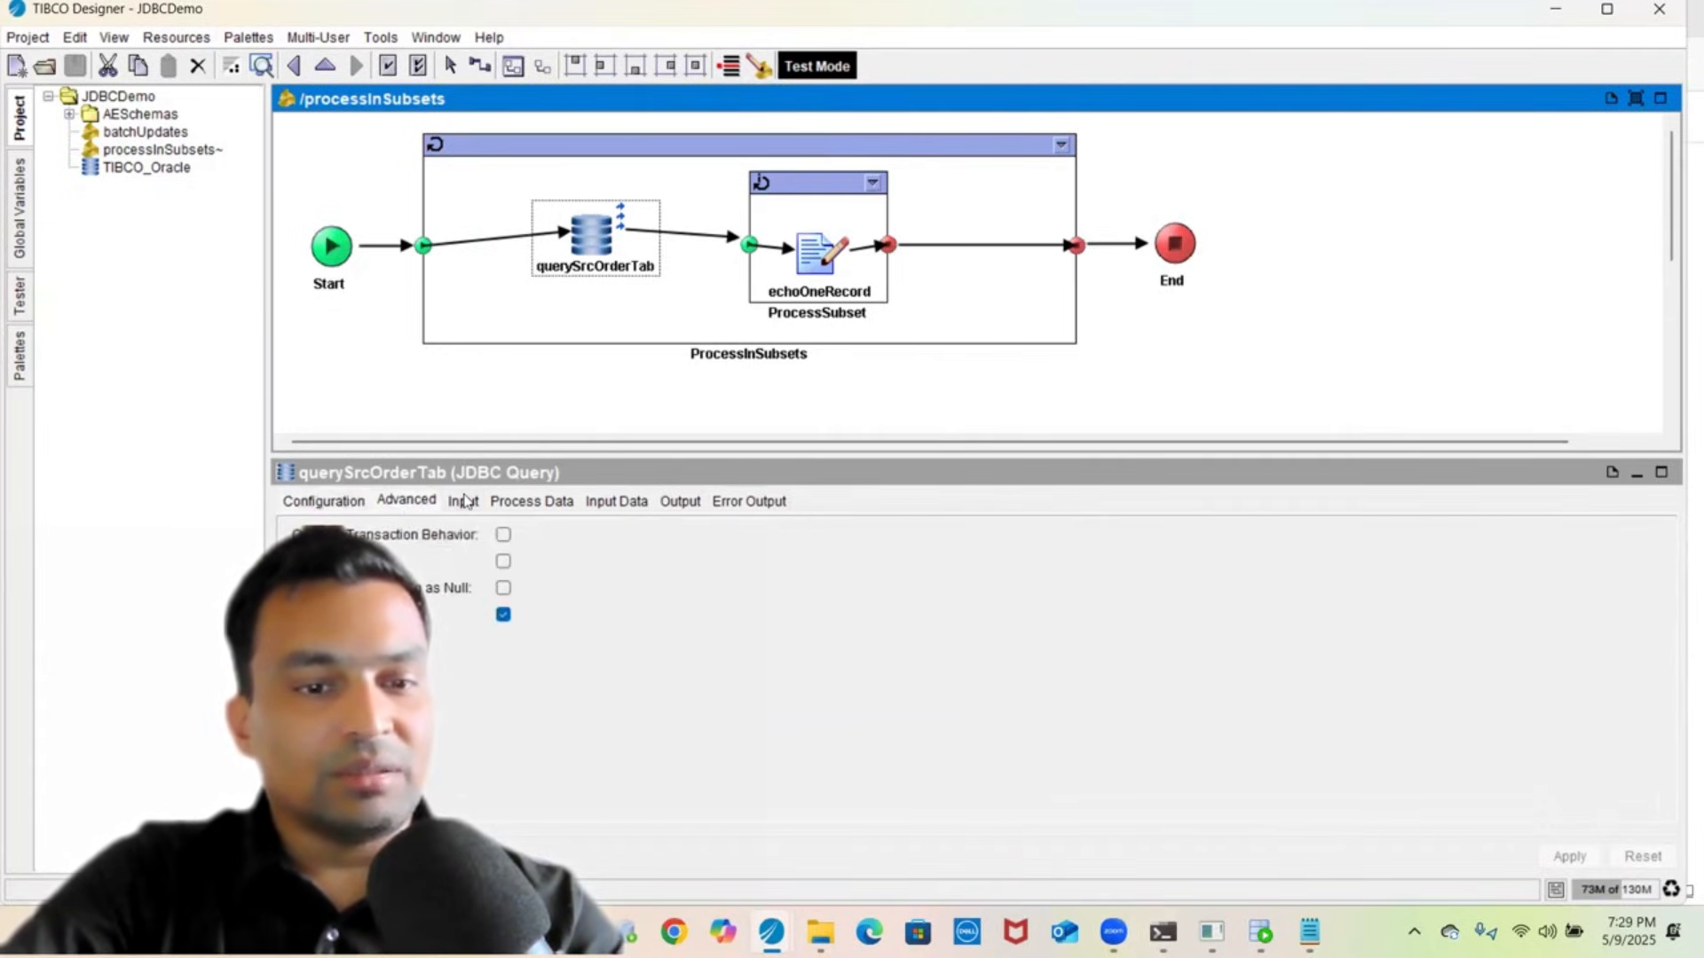
click(463, 501)
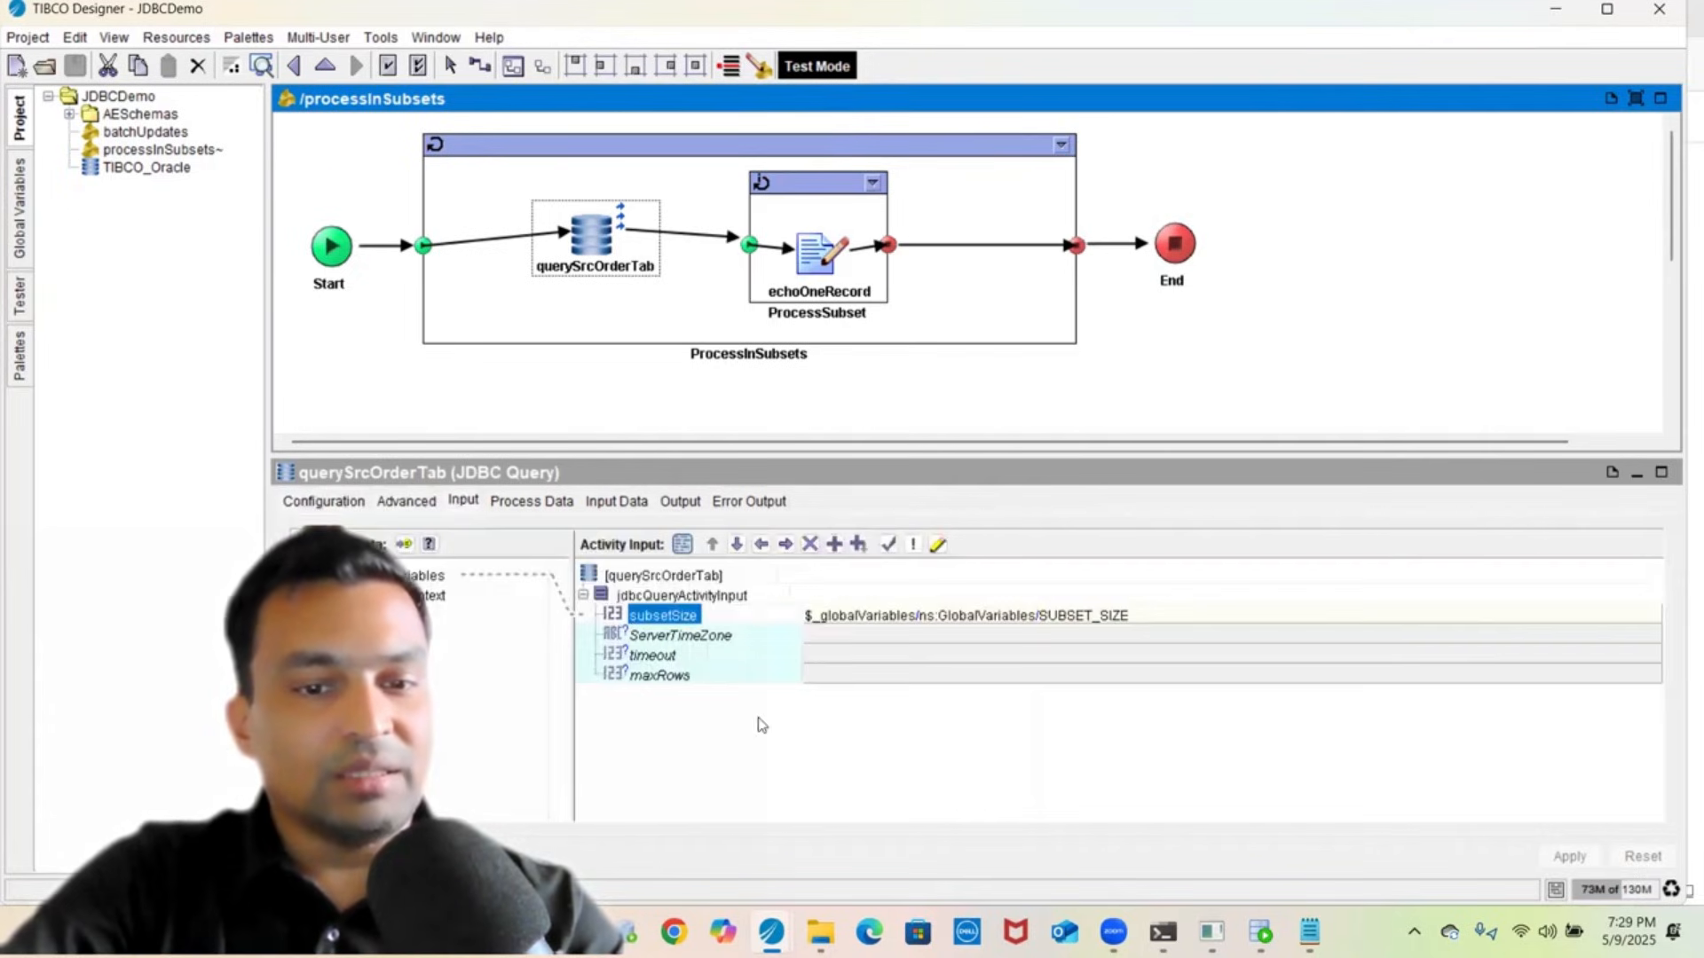
click(681, 627)
click(675, 616)
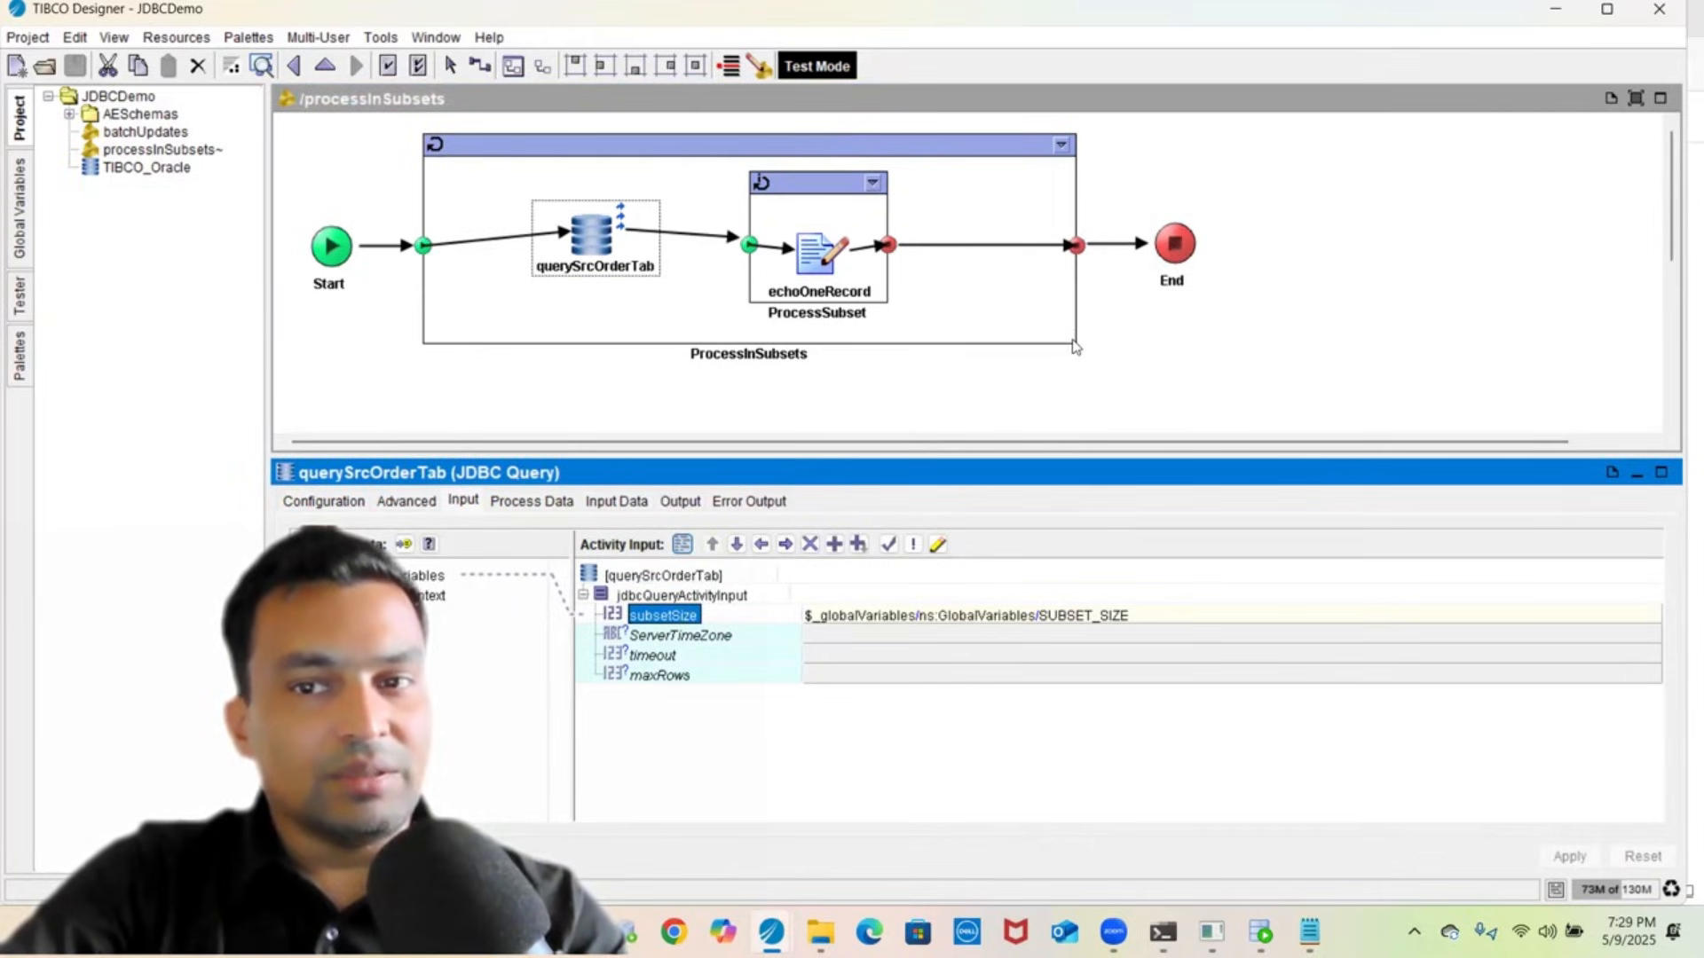
key(alt+Tab)
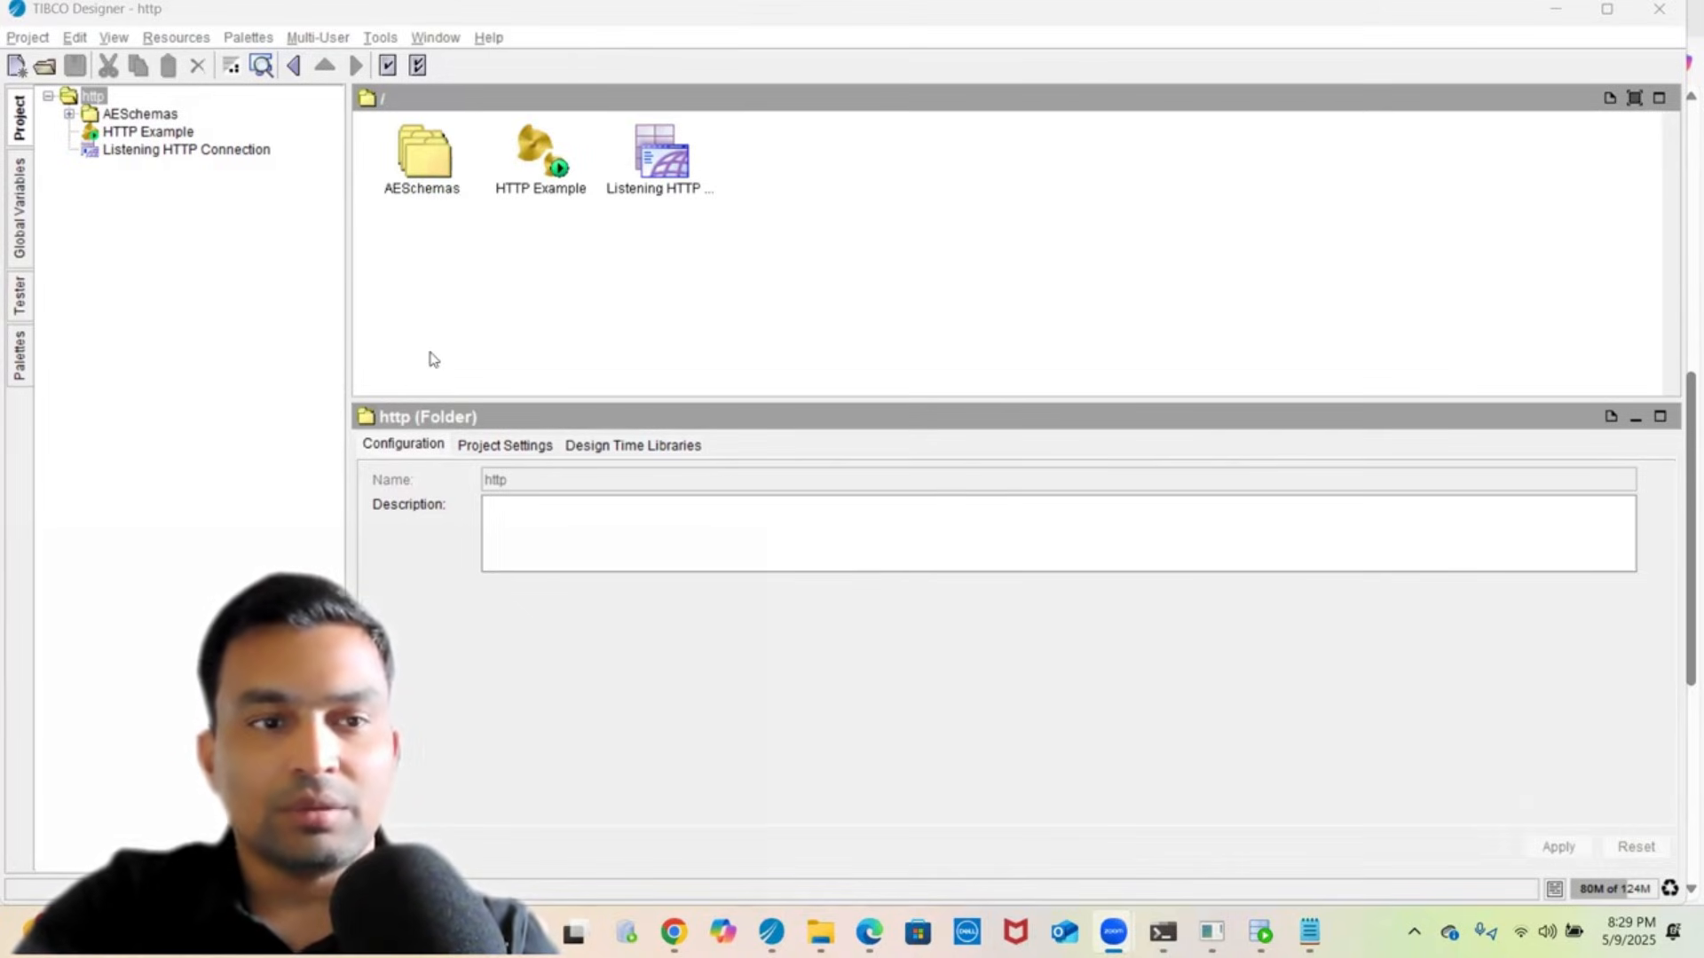
- Browse the http project's Global Variables, Tester and Palettes panels
click(158, 220)
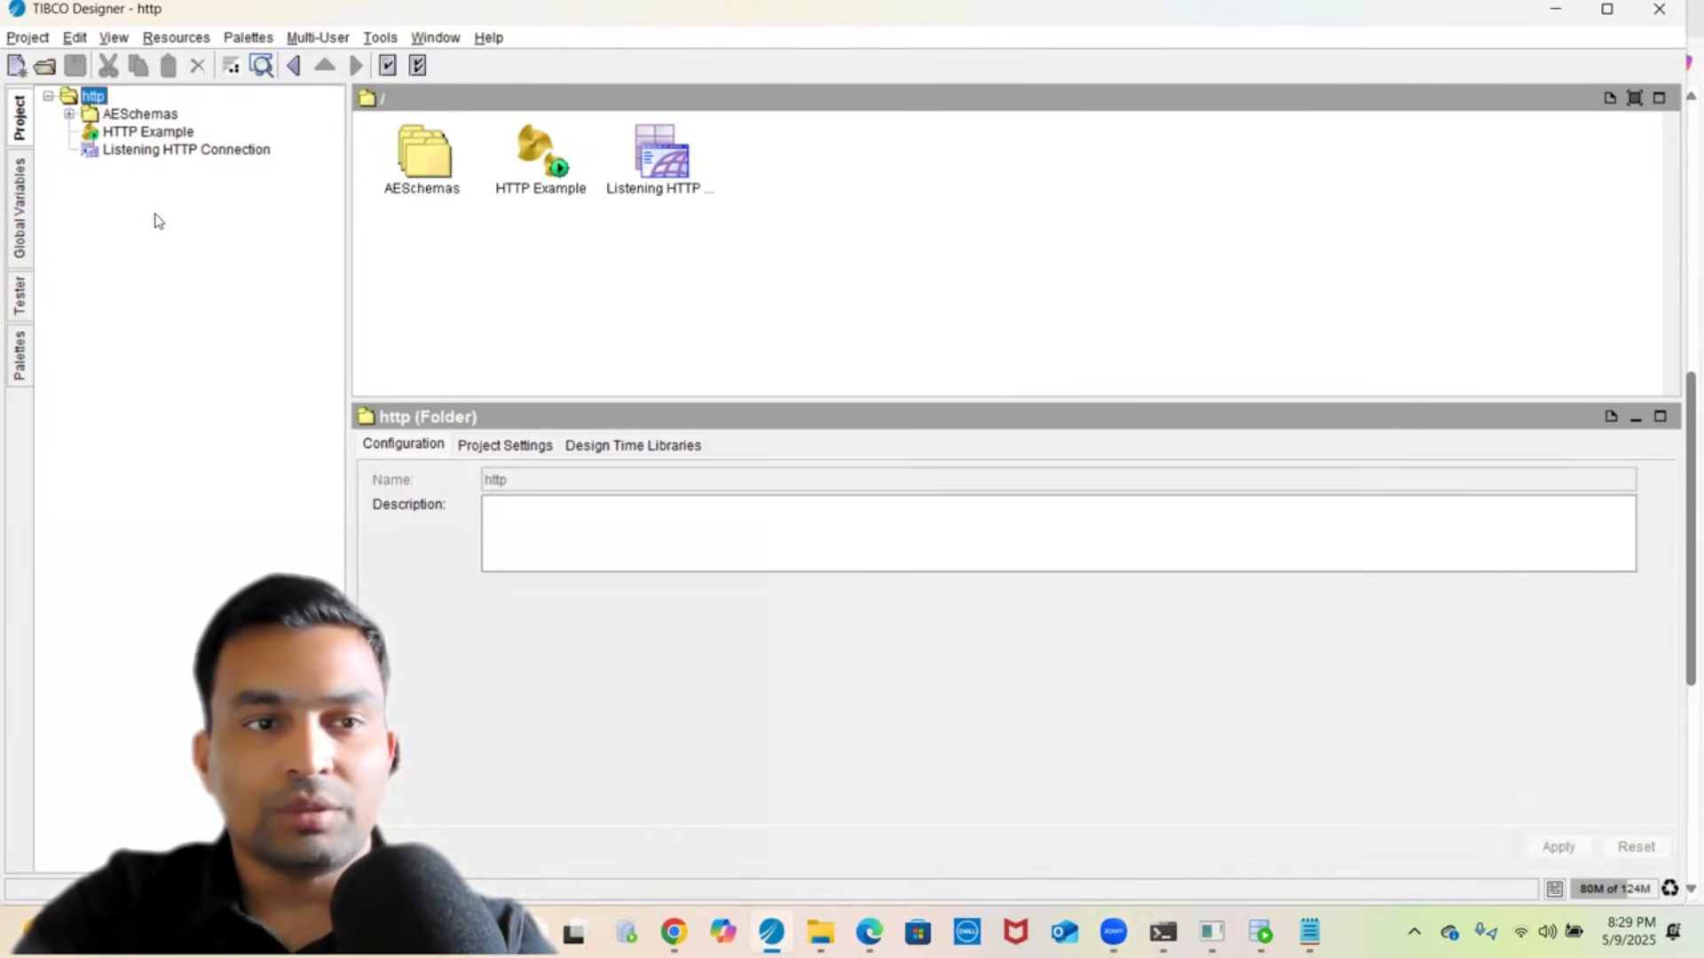
click(20, 197)
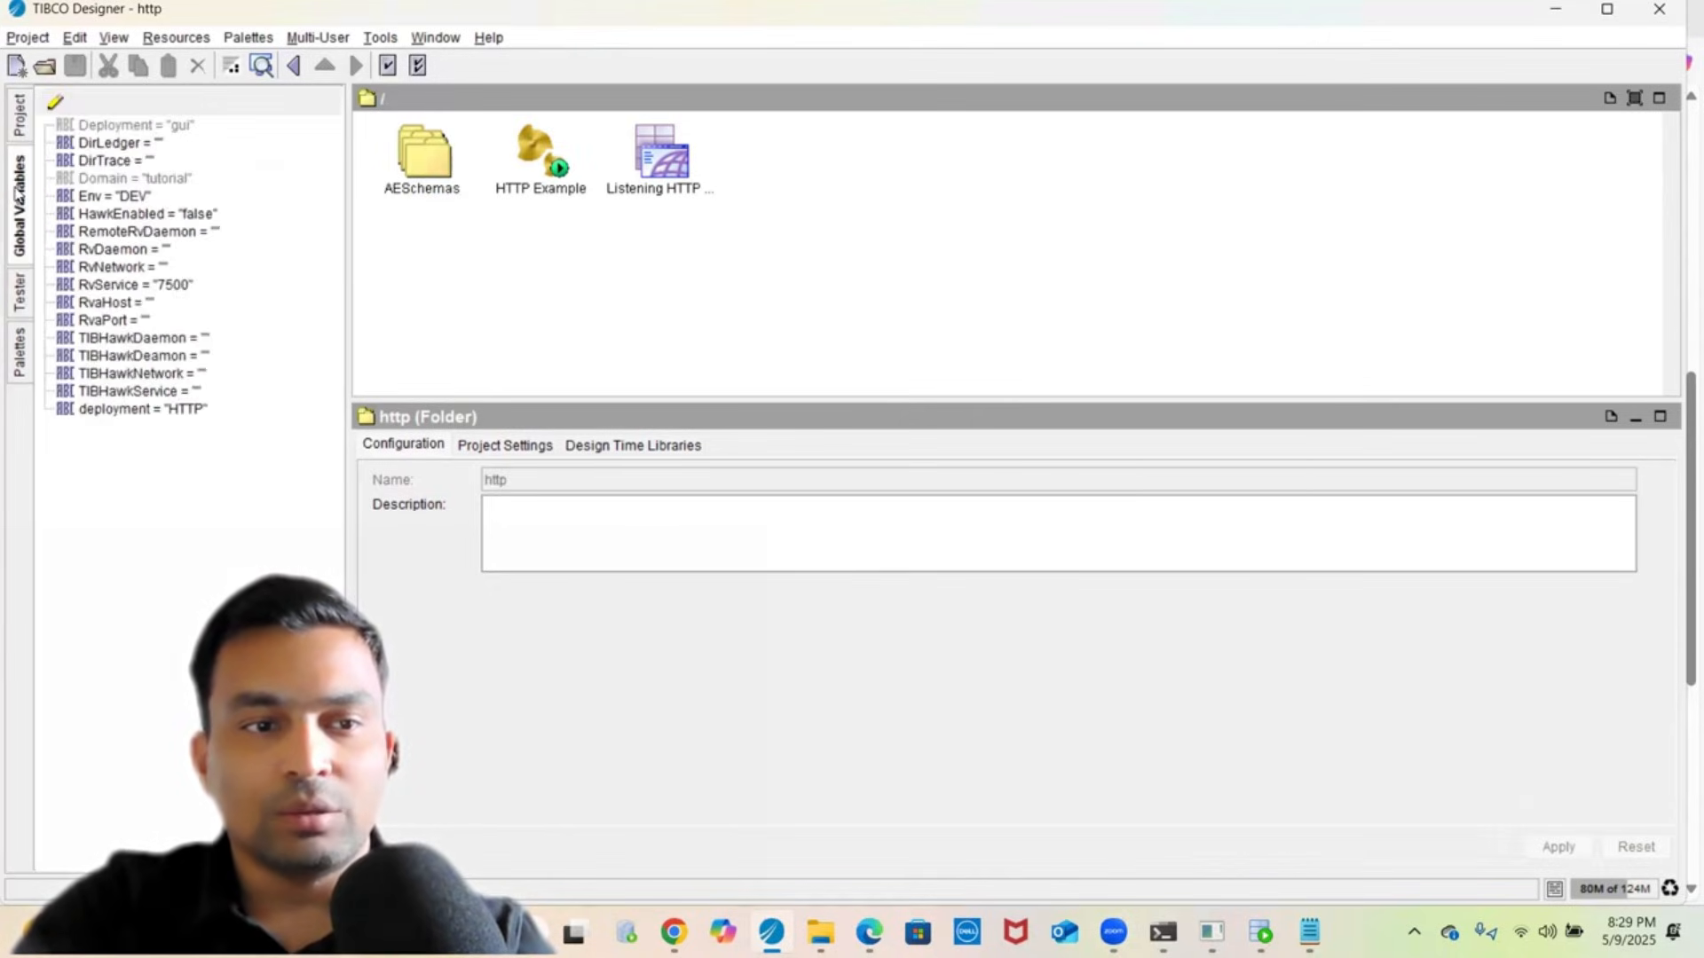
click(21, 297)
click(16, 354)
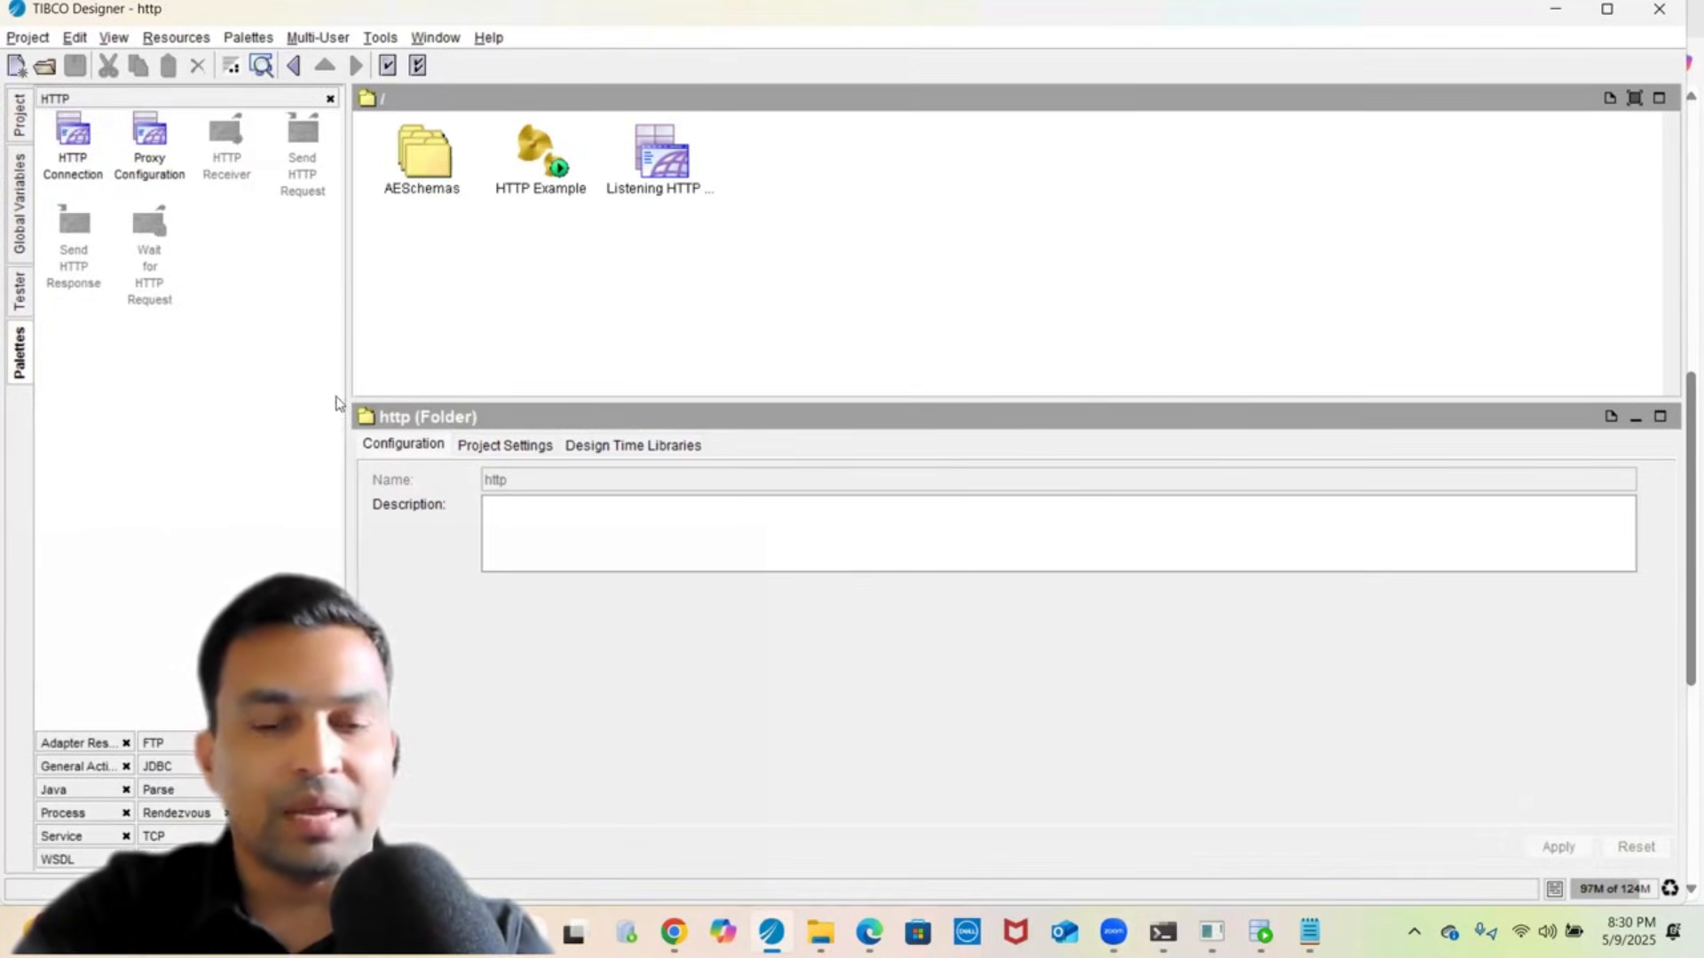
- Inspect the Listening HTTP Connection on port 8089, then open the HTTP Example process
click(82, 164)
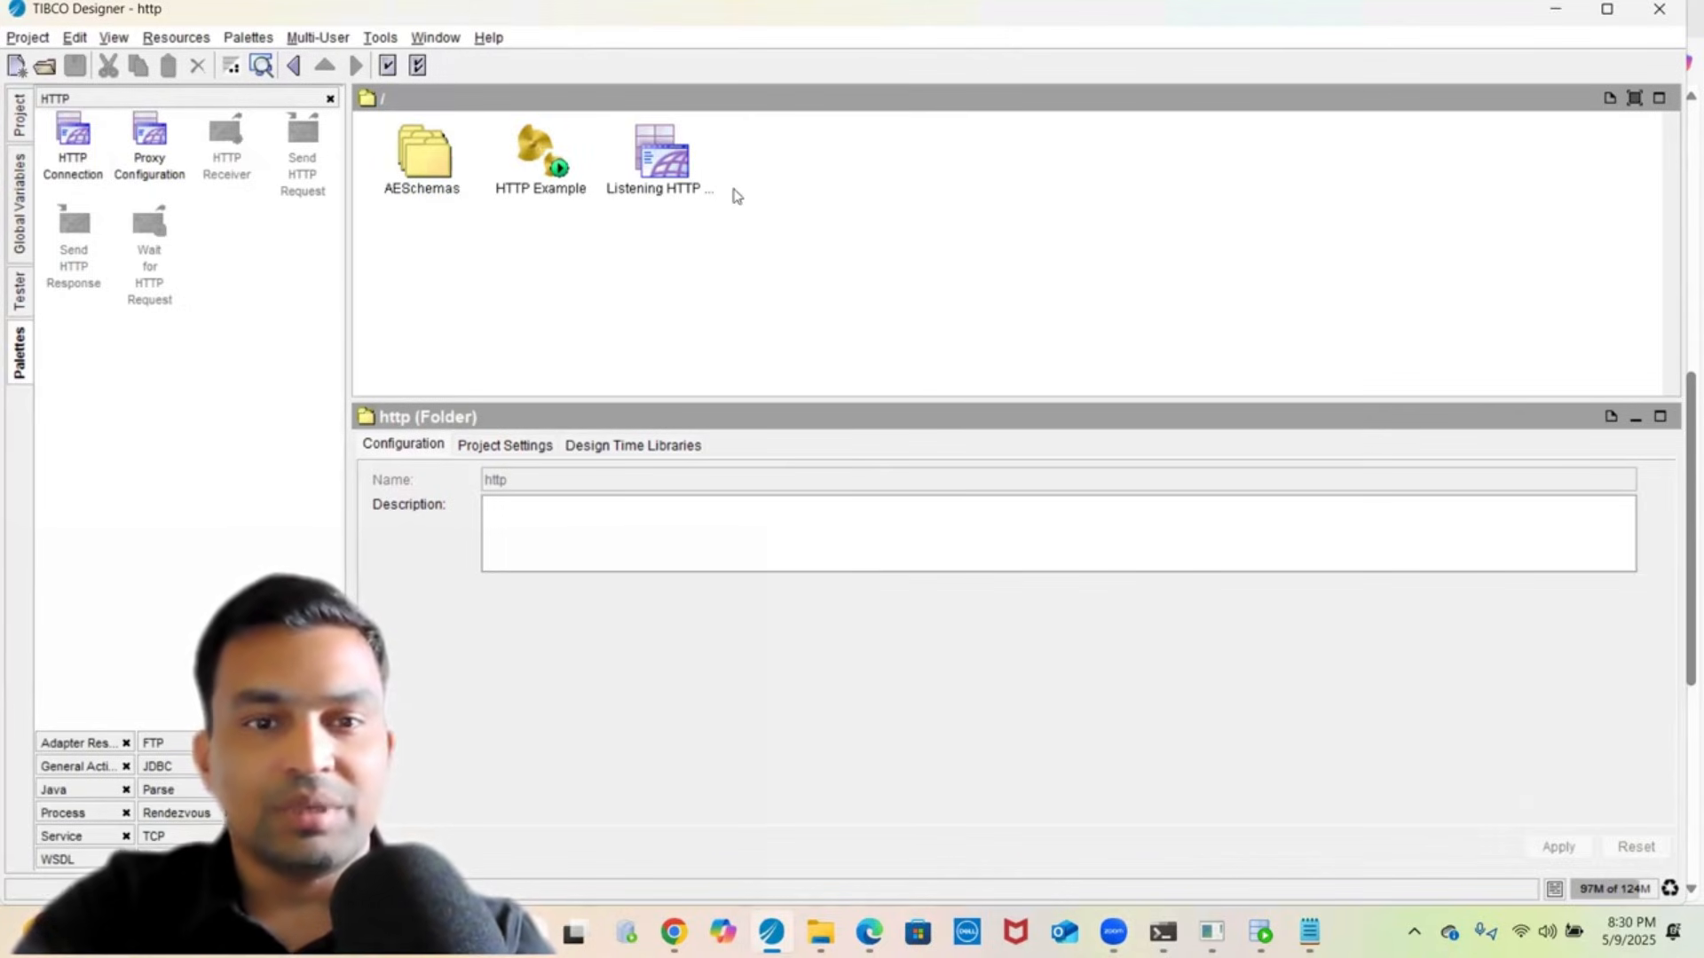
click(663, 162)
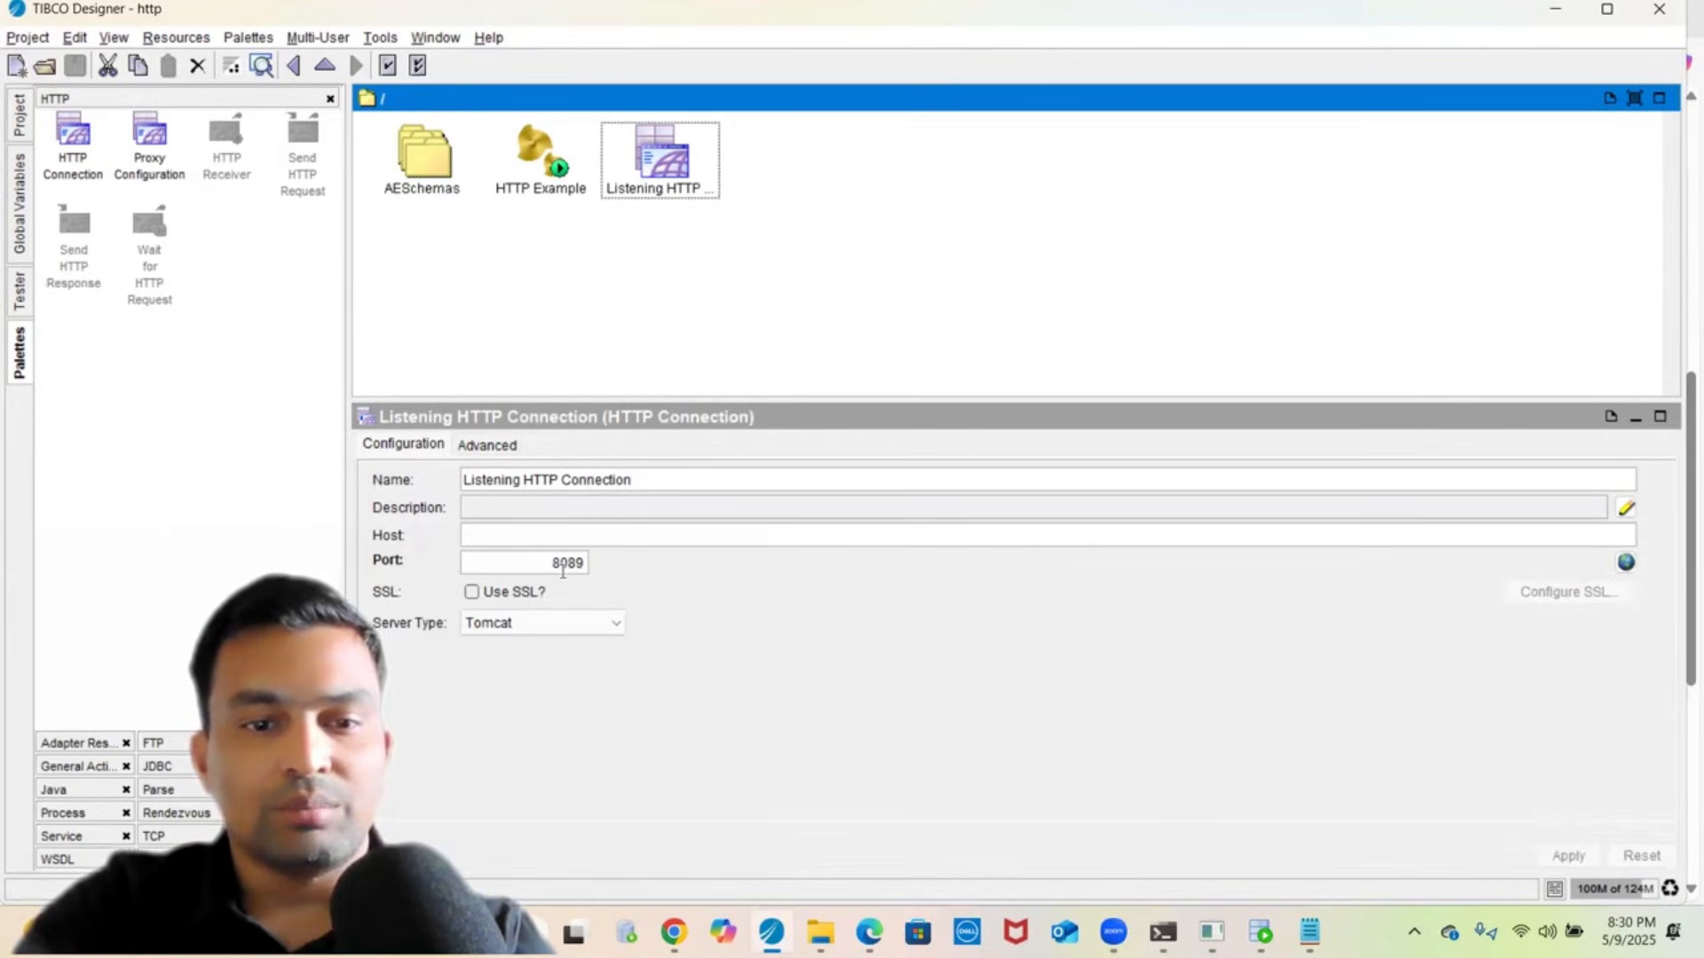
click(19, 117)
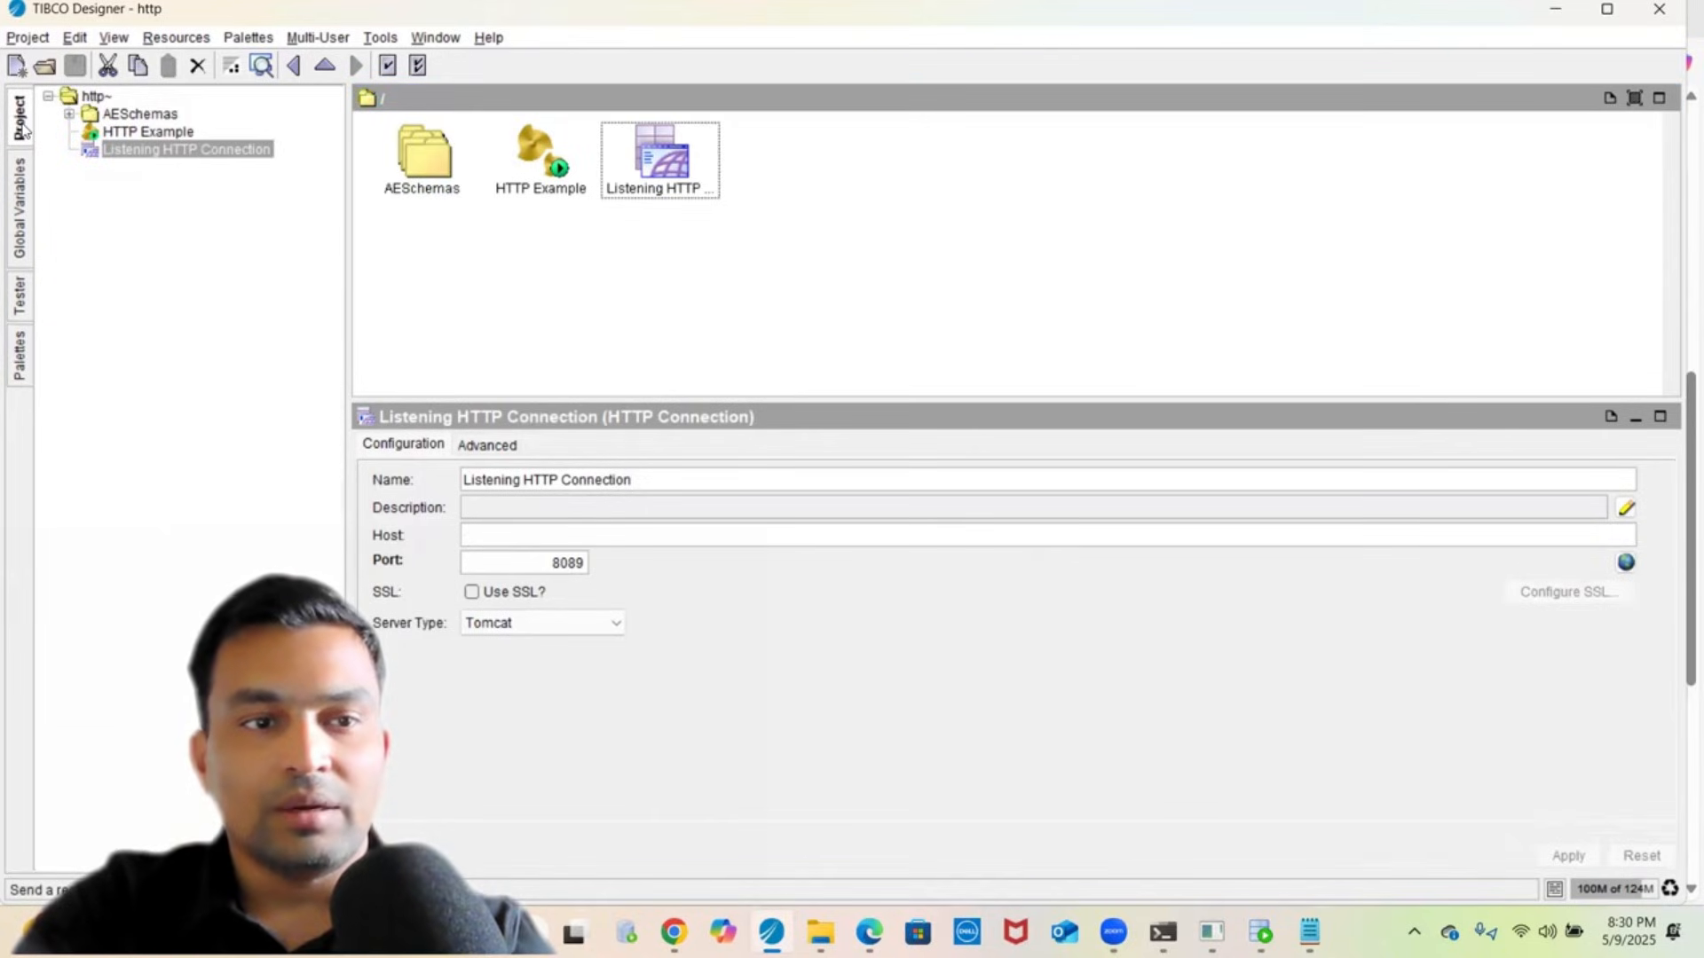
click(132, 136)
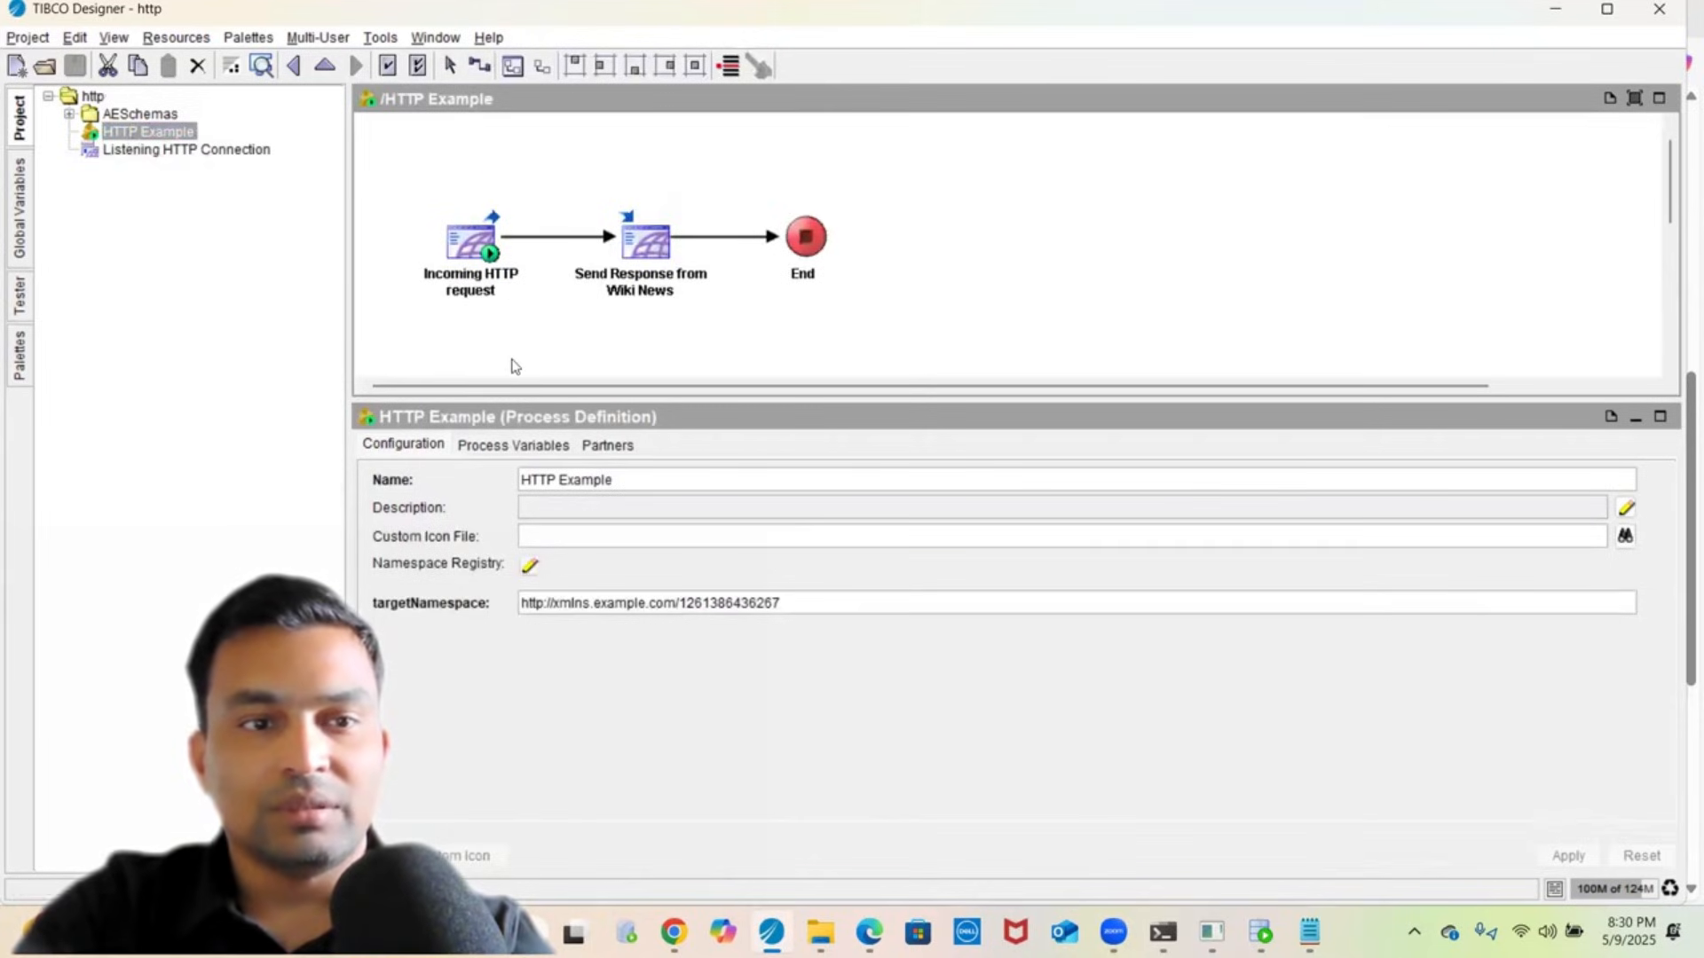
- Check Incoming HTTP request's USDAmount parameter and Send Response's concat asciiContent mapping of USDAmount
click(486, 288)
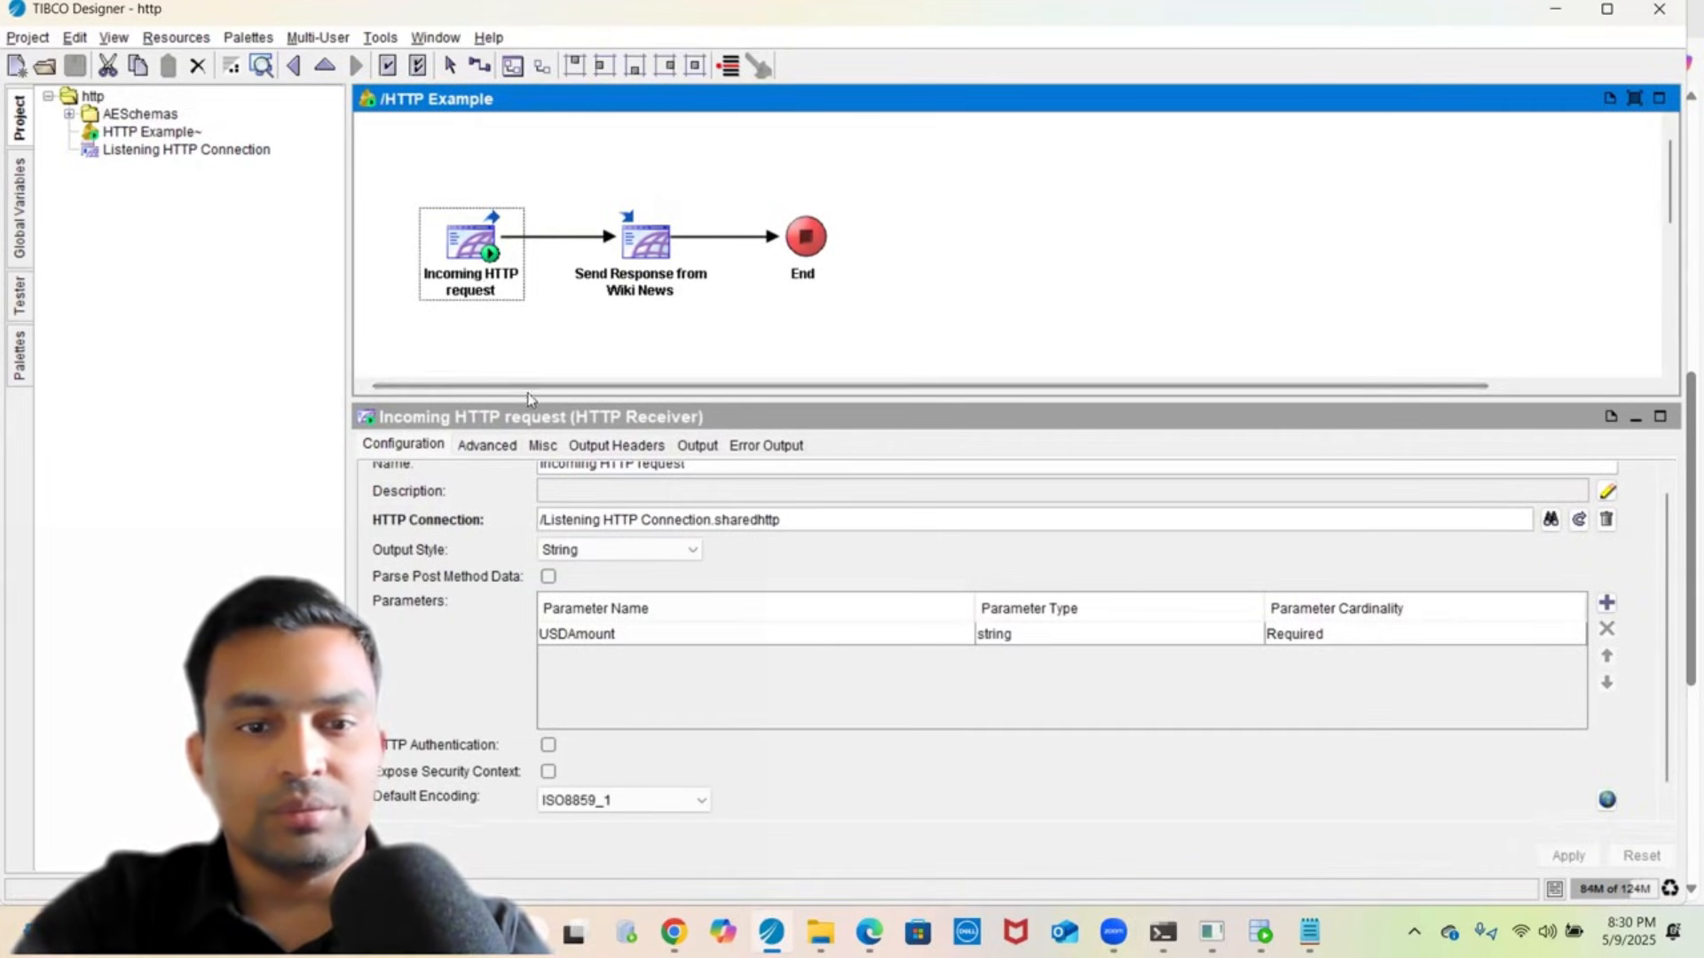
drag(528, 377, 530, 338)
click(586, 614)
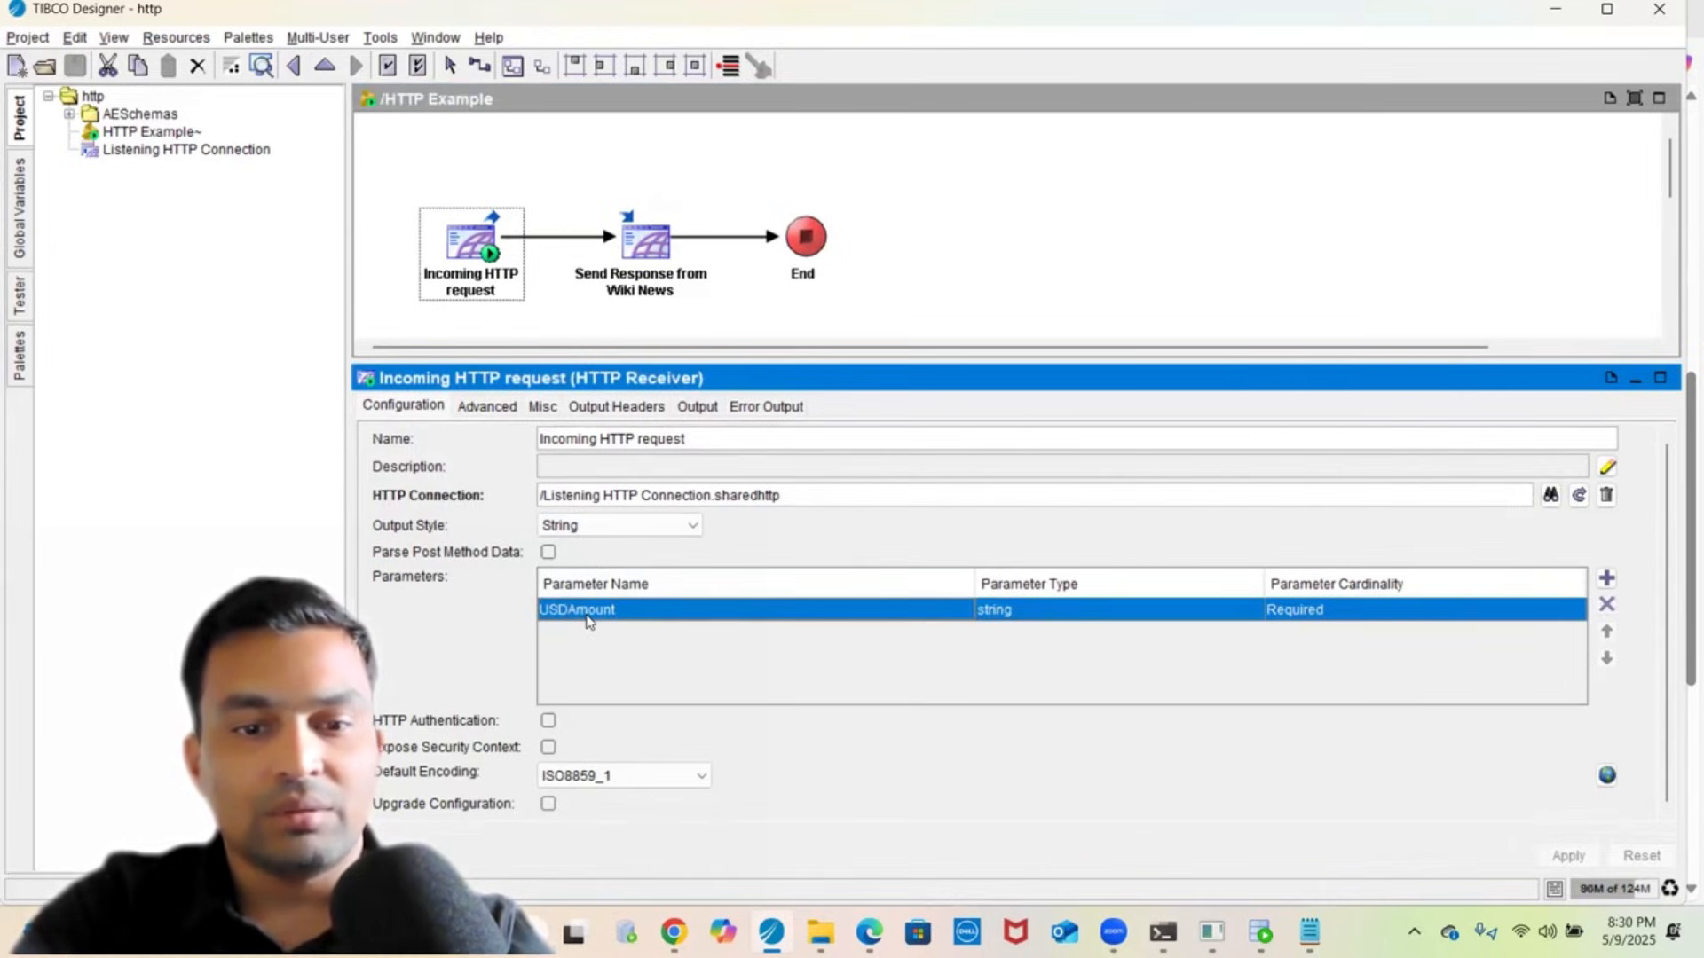
click(636, 300)
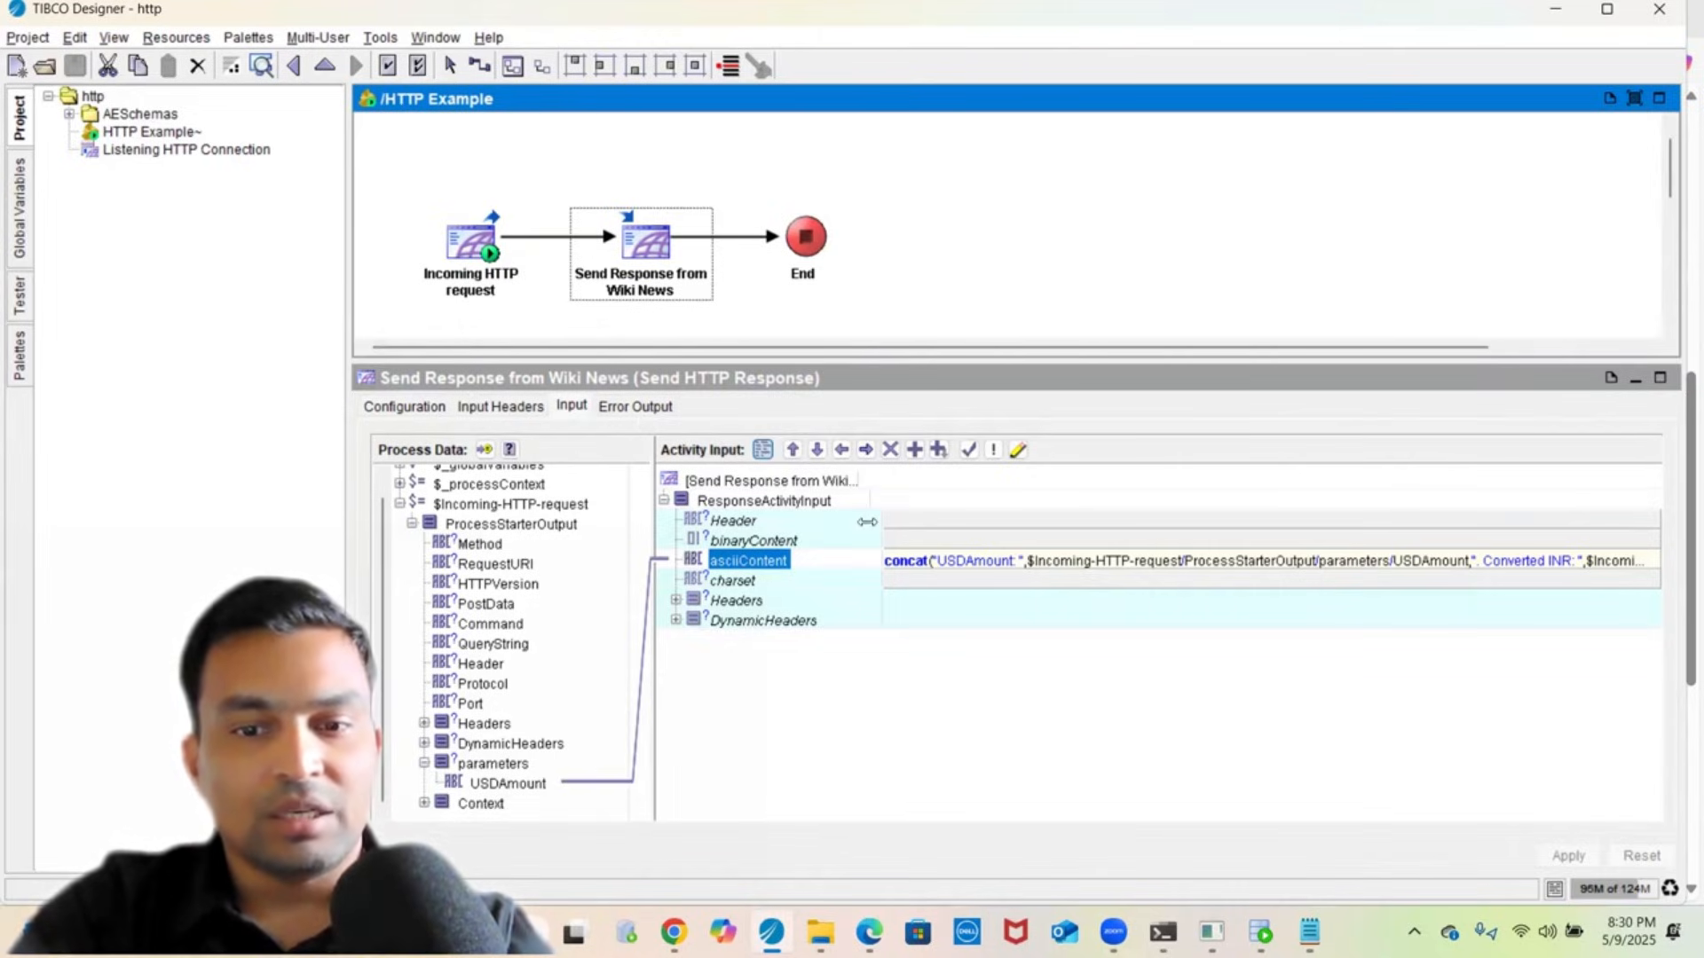
double_click(967, 561)
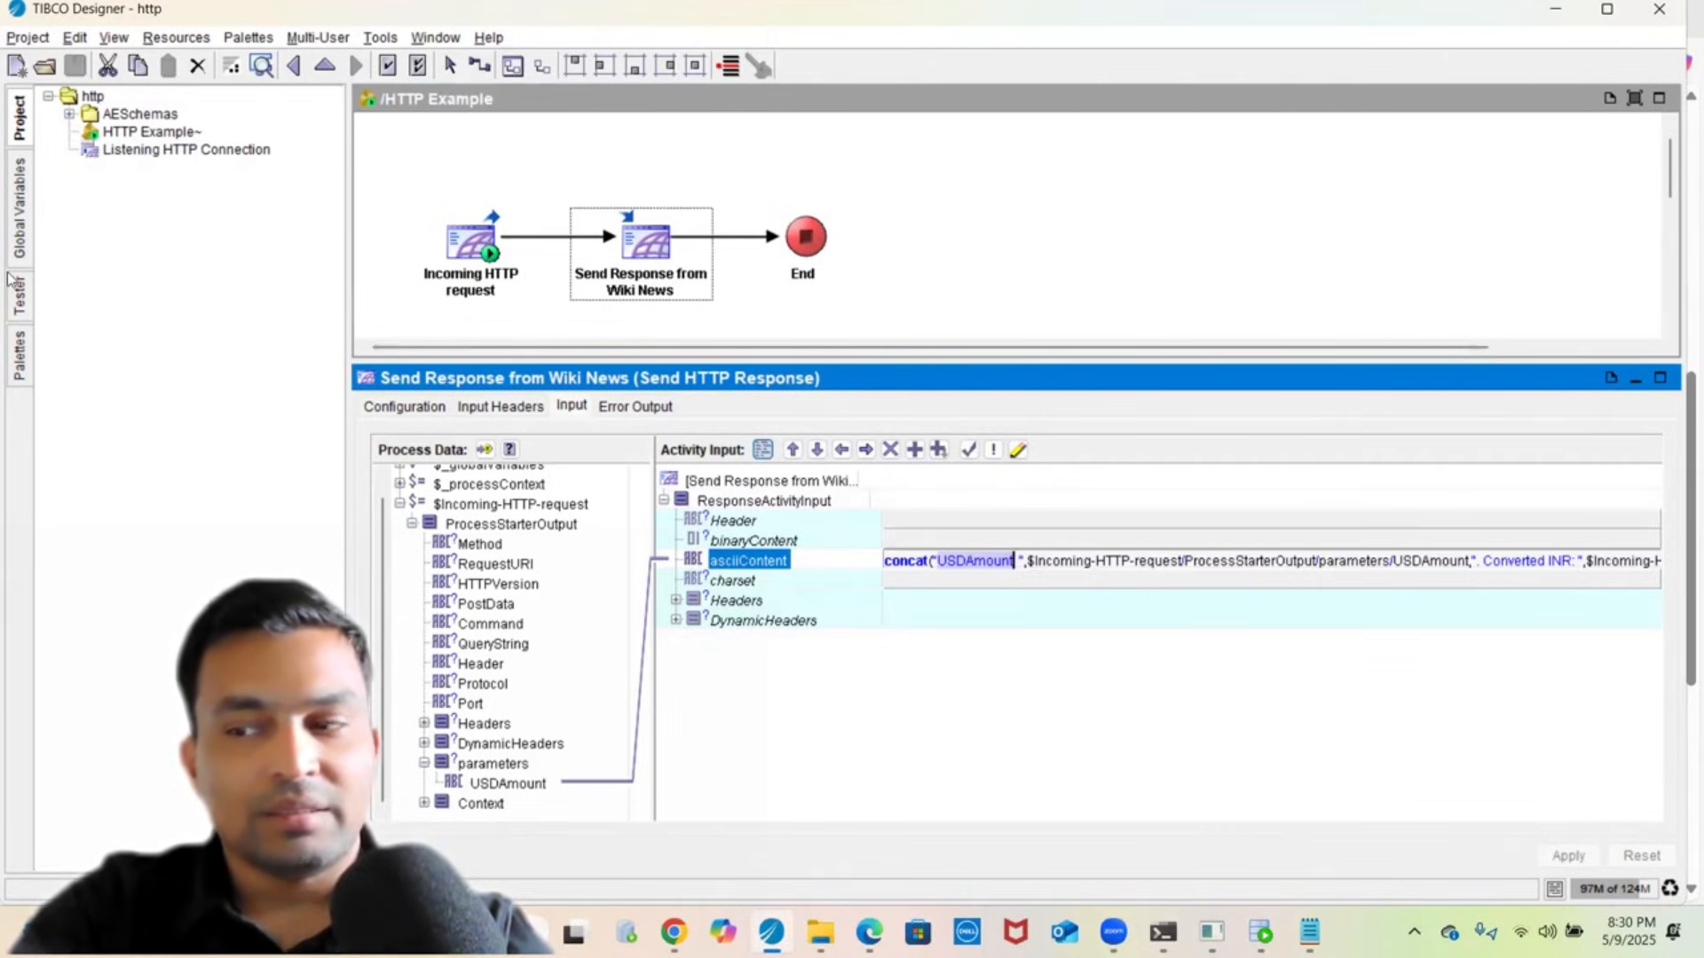
click(18, 304)
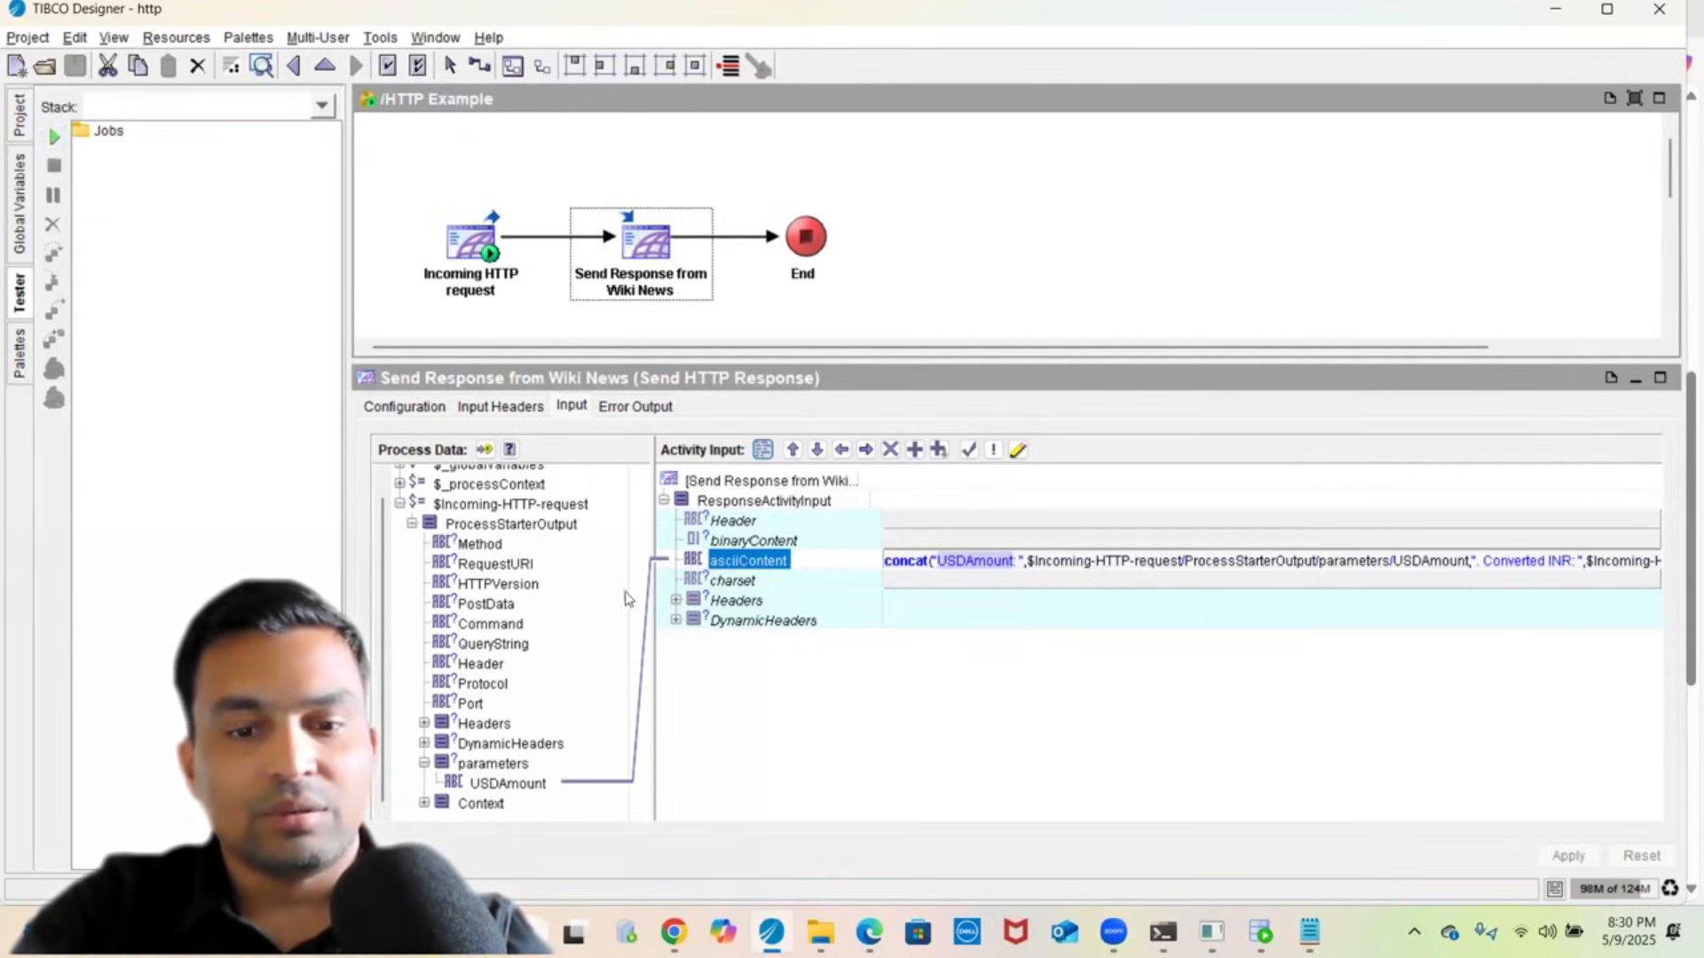
- Compare Chrome's USD-to-INR rate with the 85.42 multiplier in the asciiContent formula
mouse_move(674, 932)
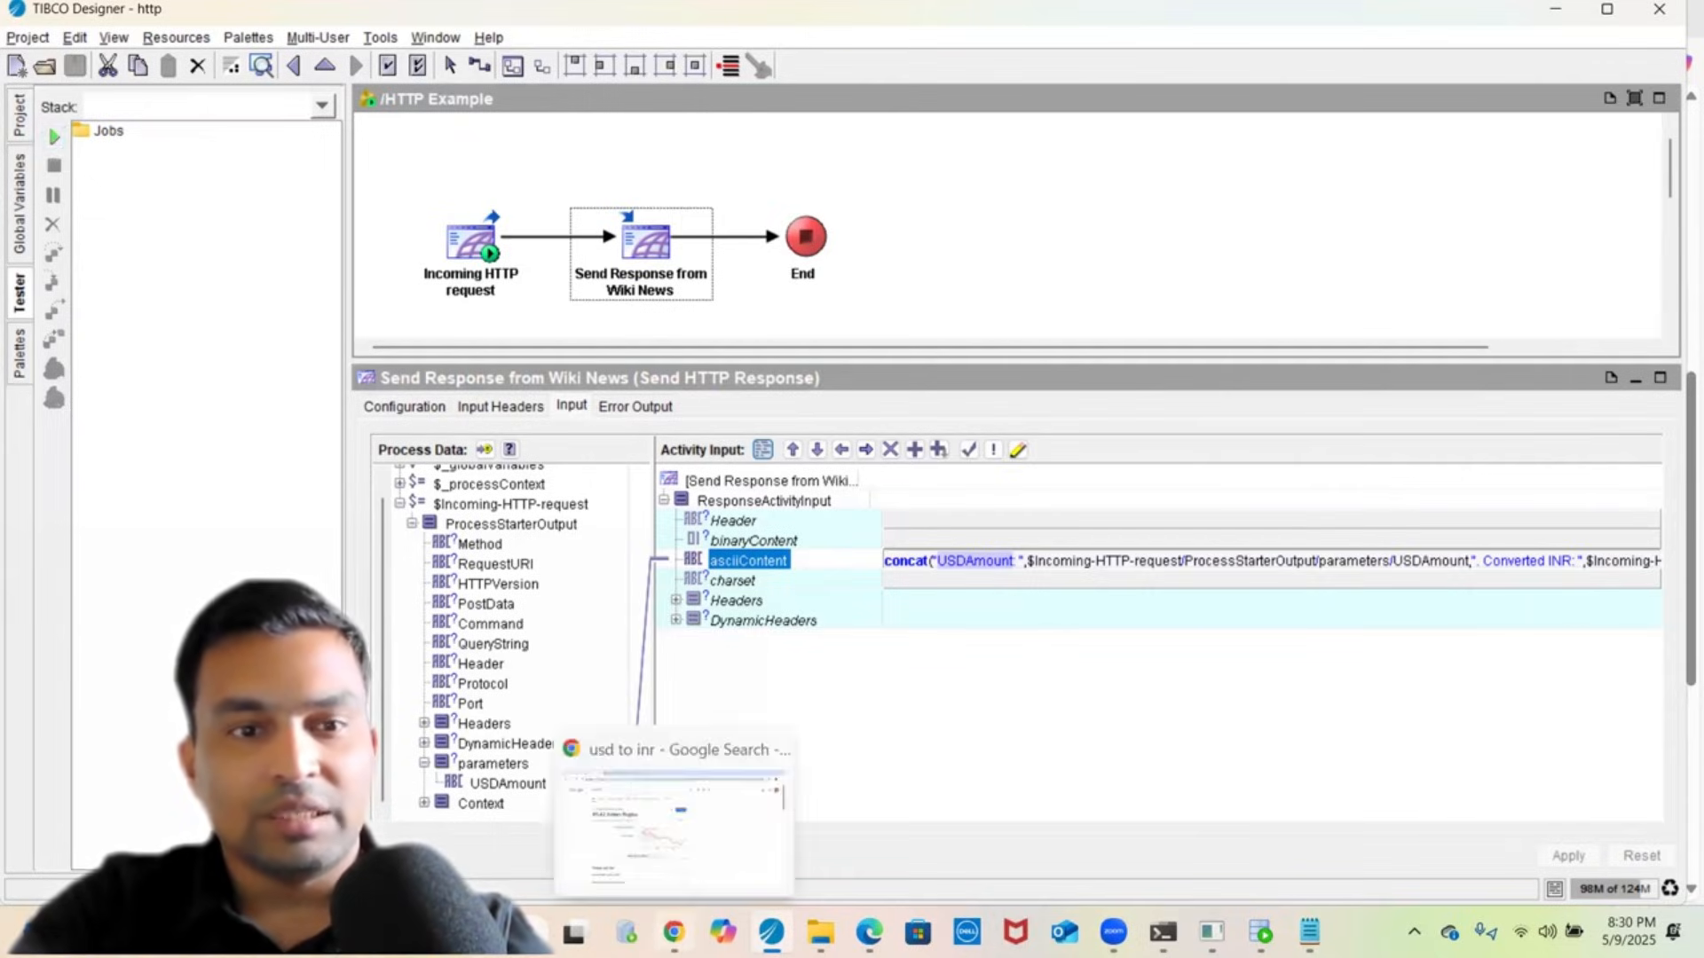
click(674, 817)
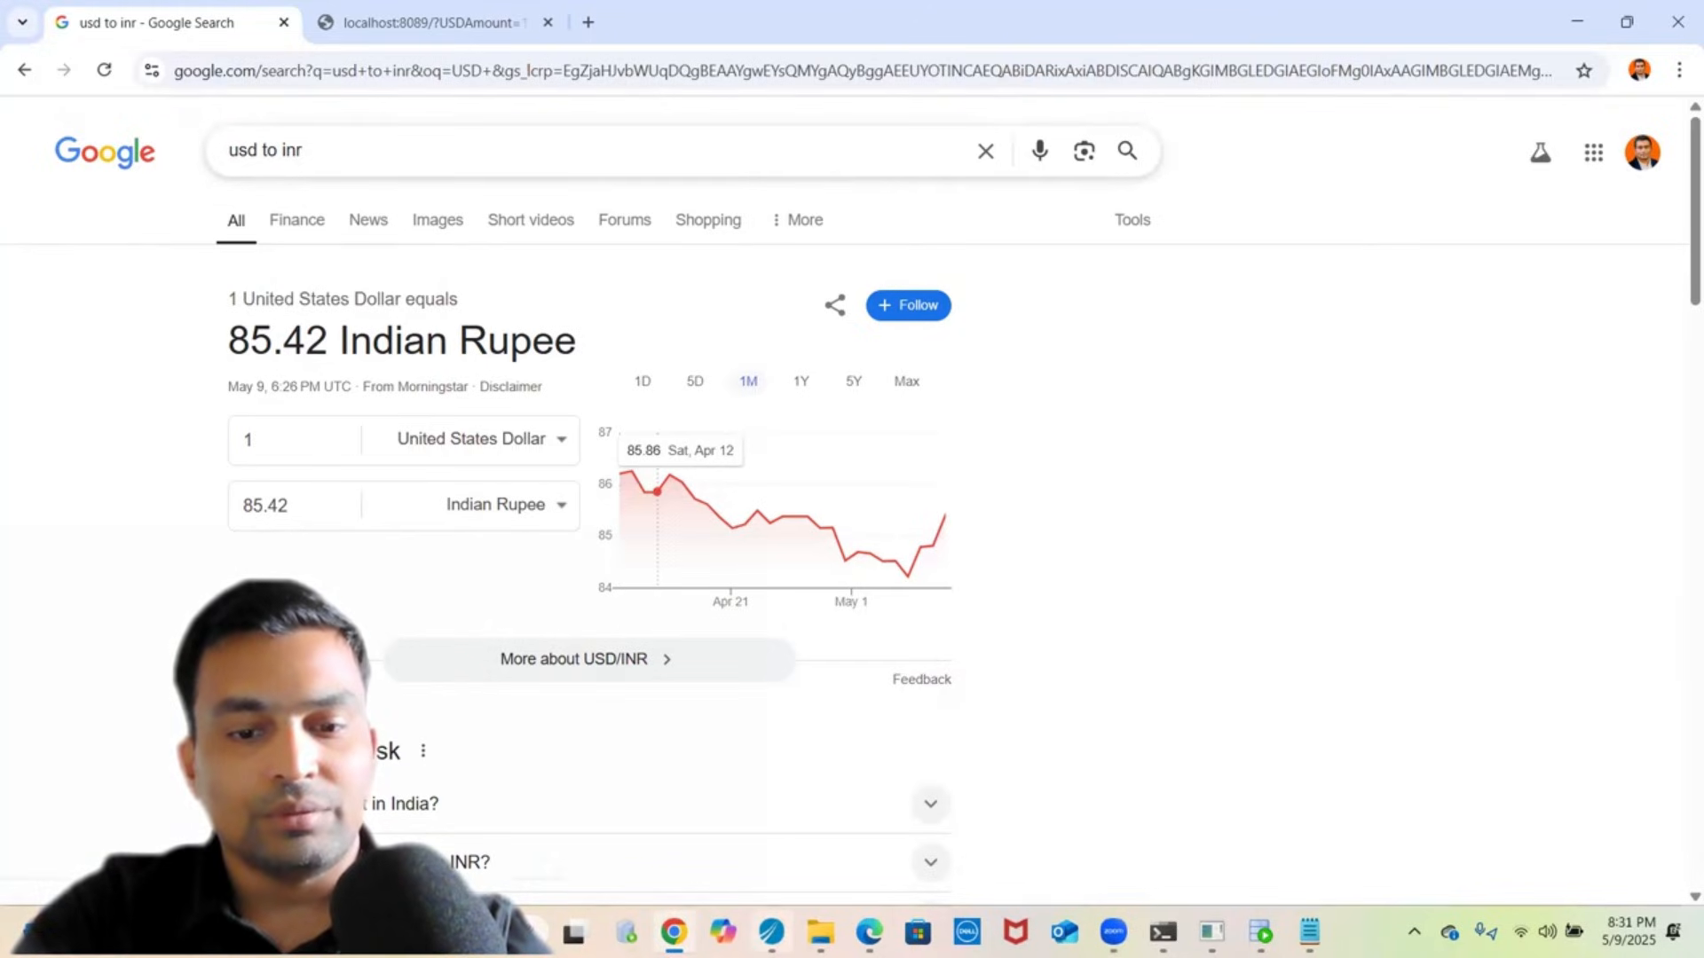
key(alt+Tab)
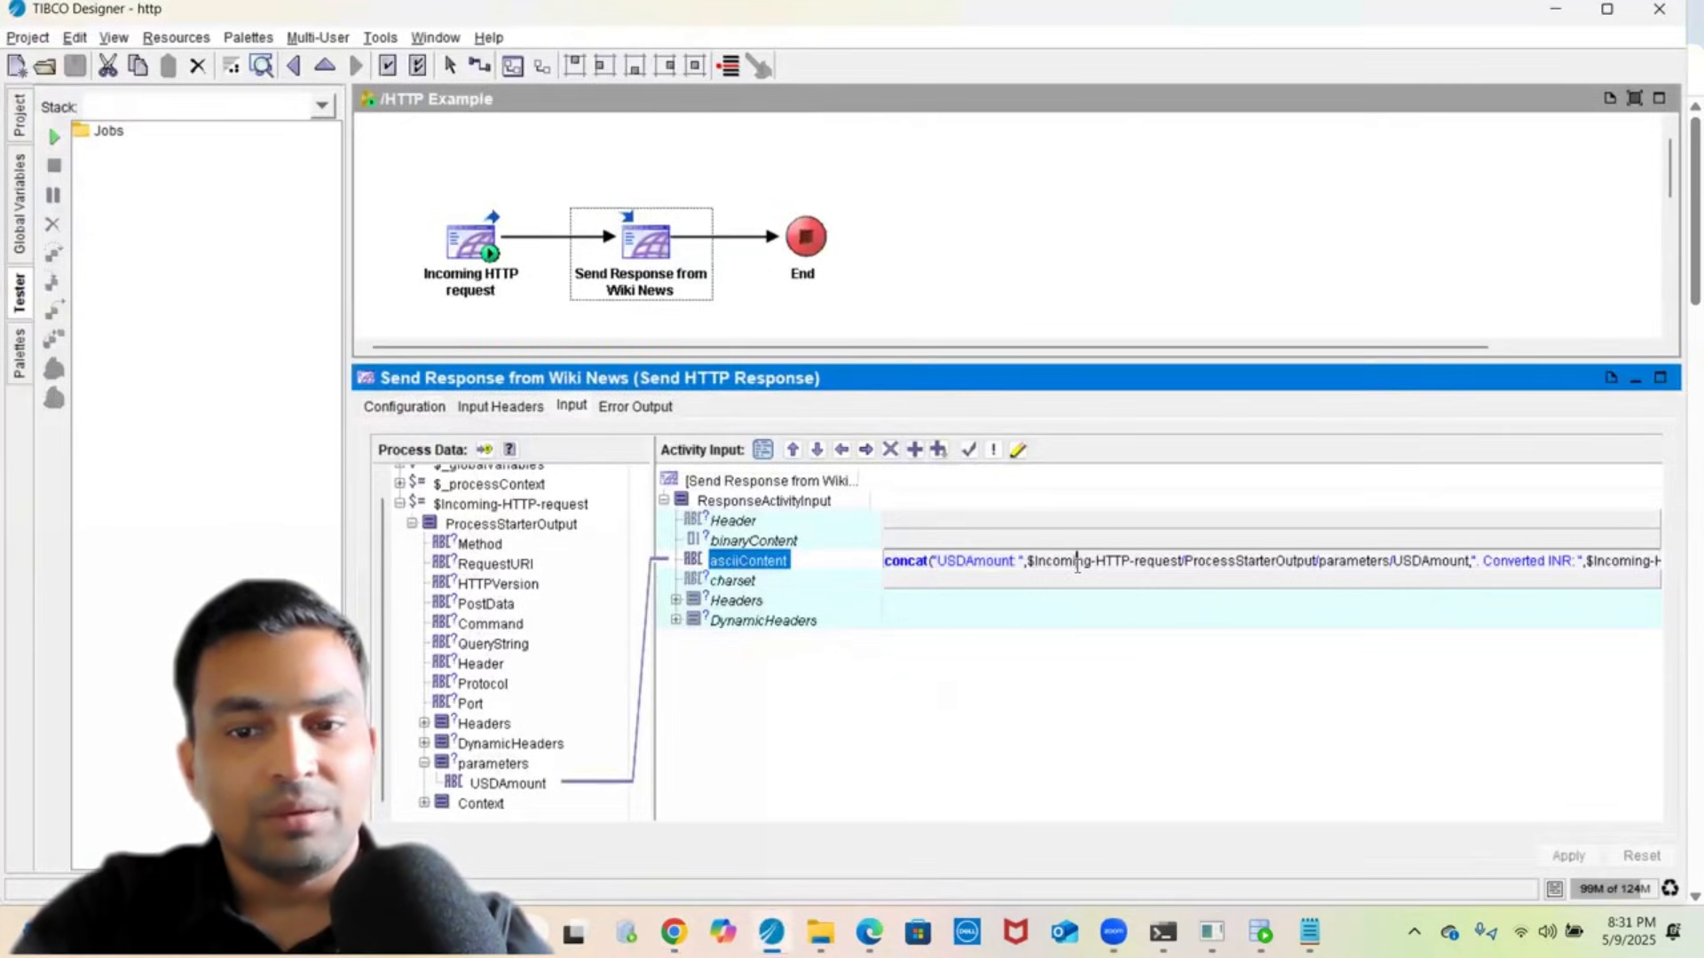
click(1018, 451)
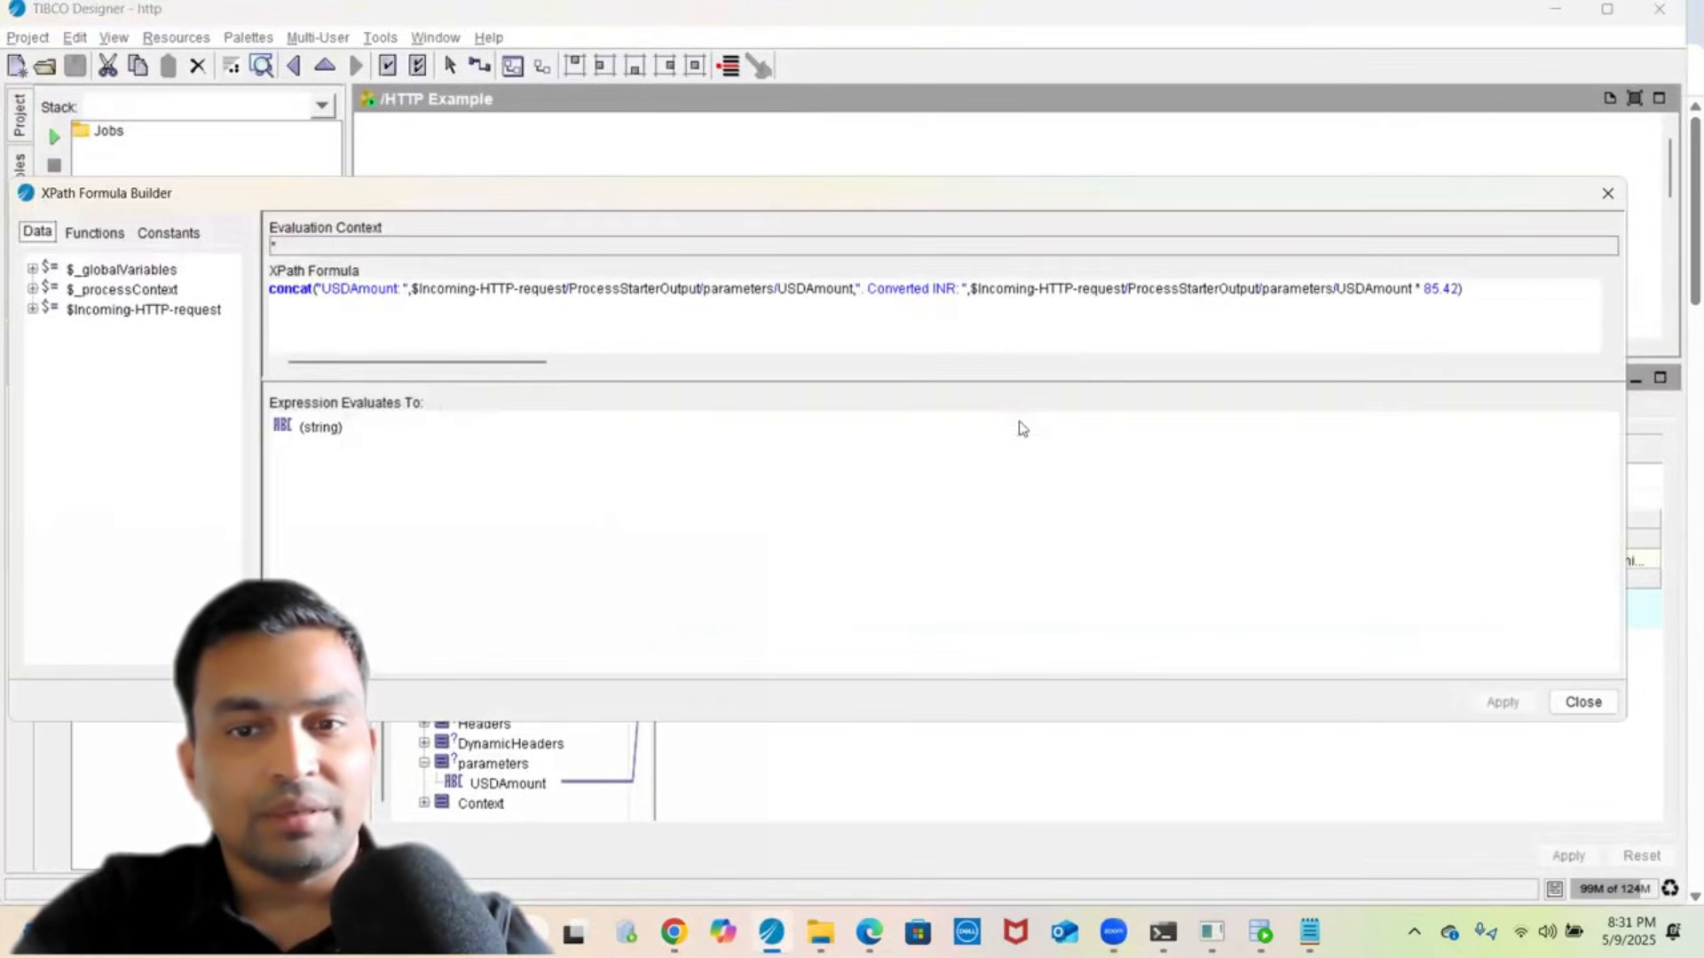
click(1429, 293)
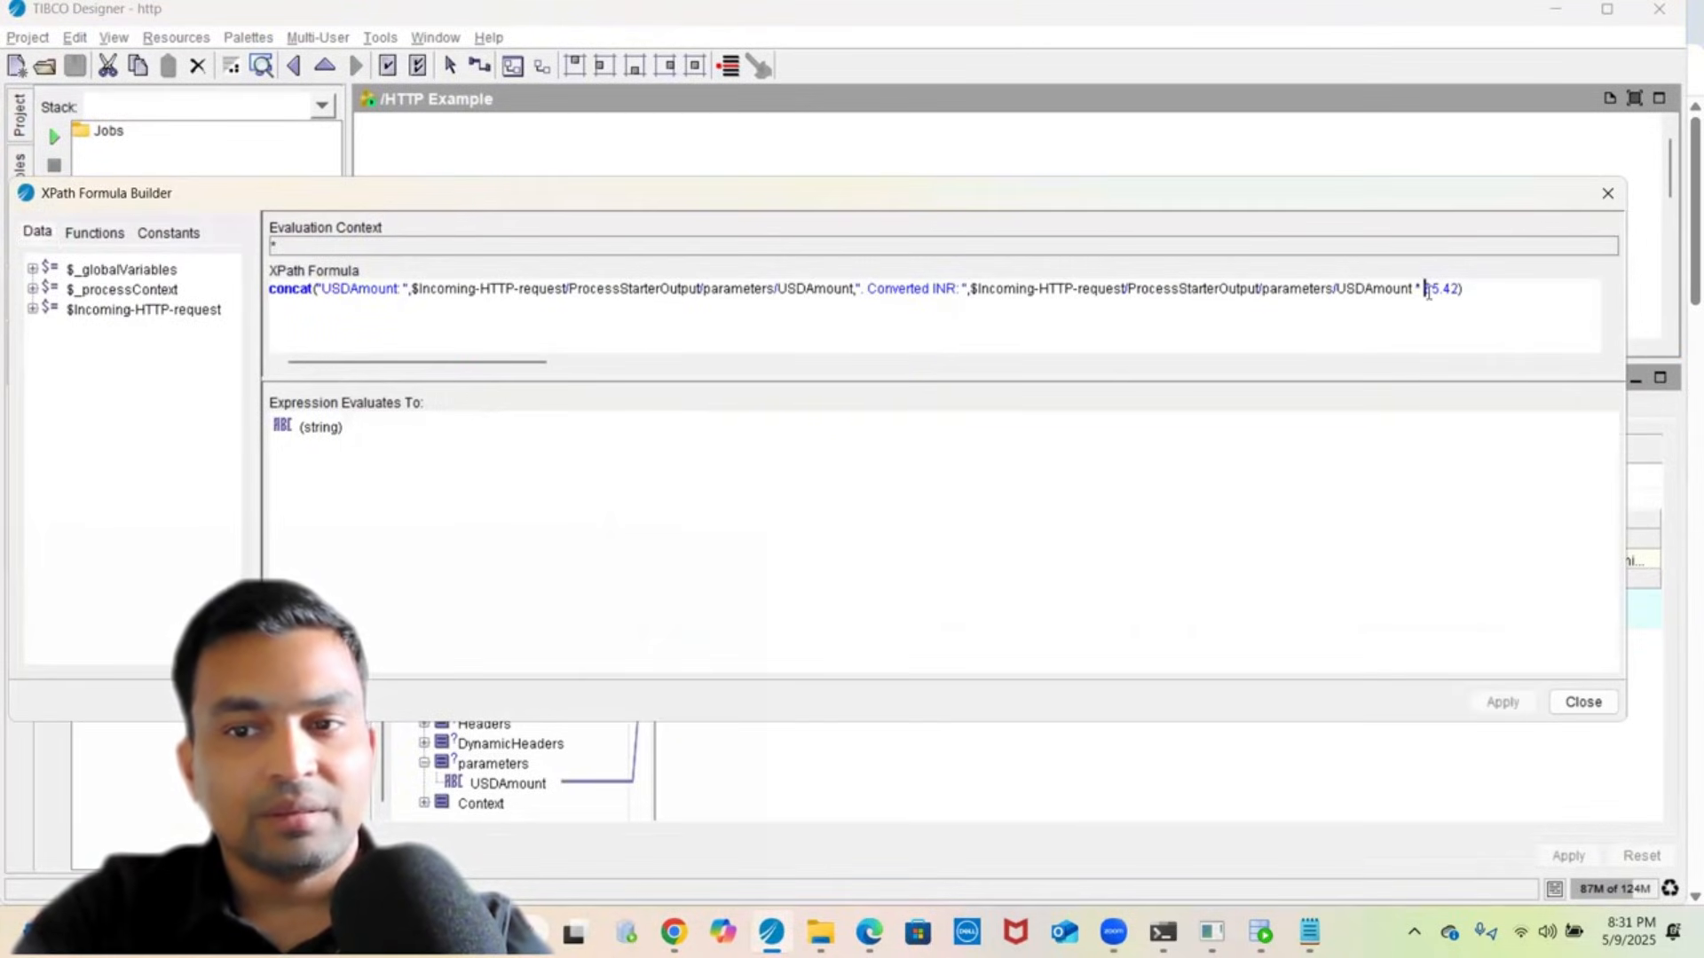
click(1564, 704)
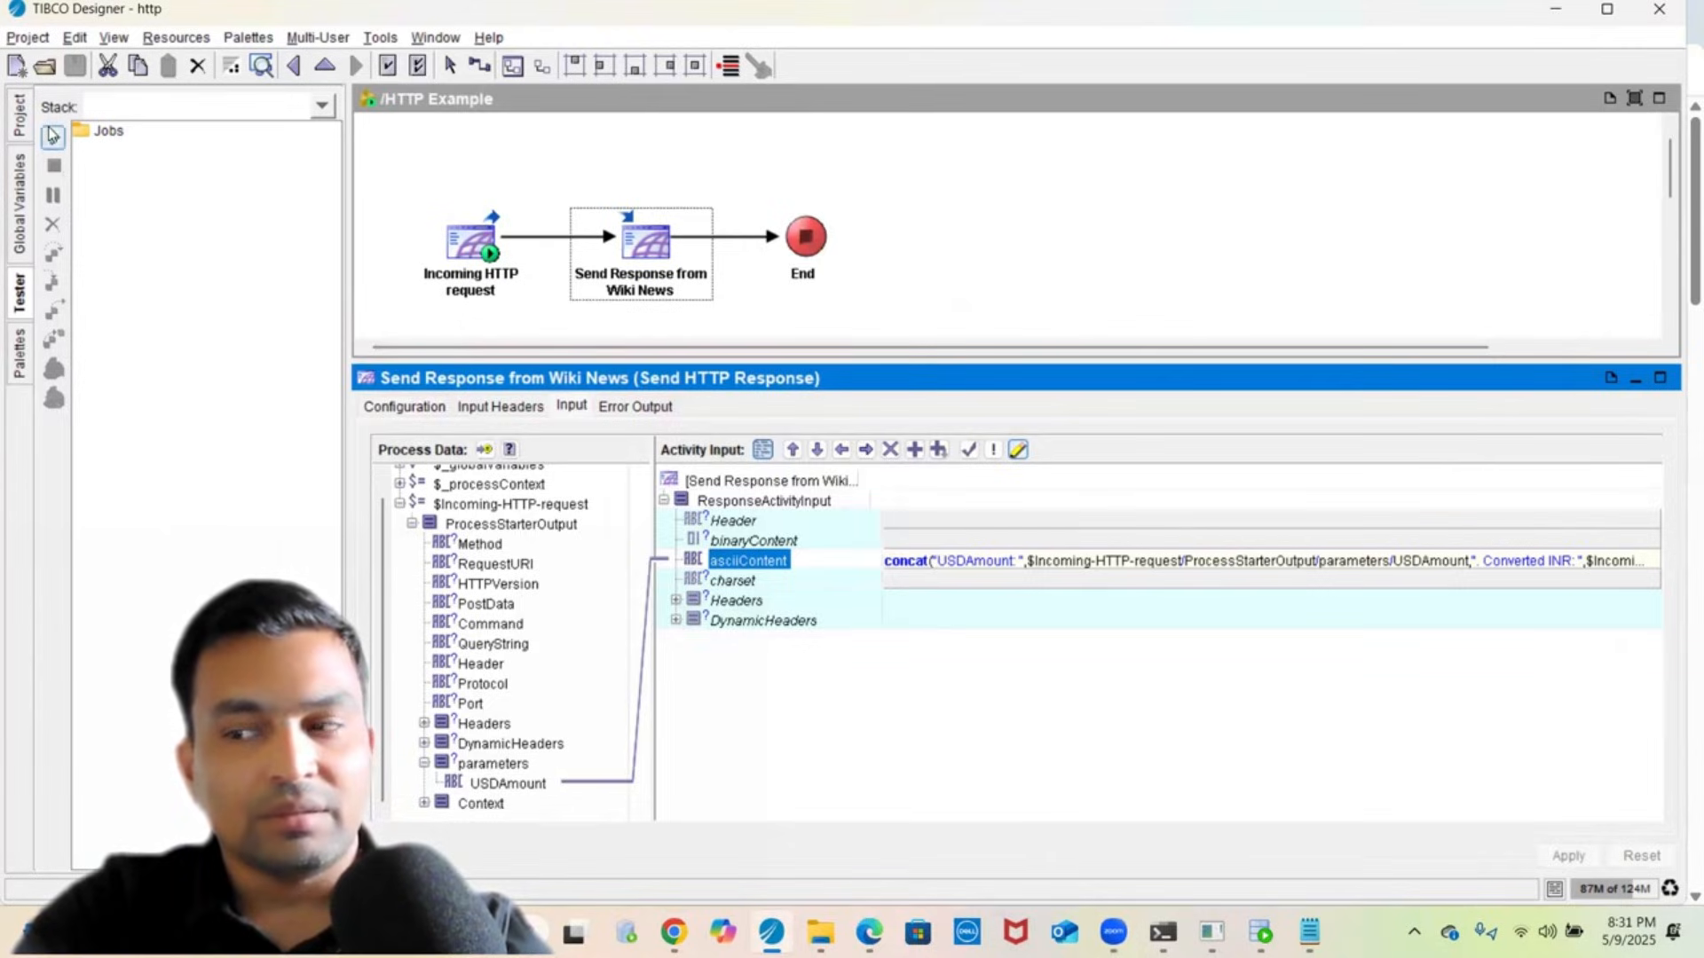
- Start the HTTP Example process in the Tester with Load & Start Current
click(52, 136)
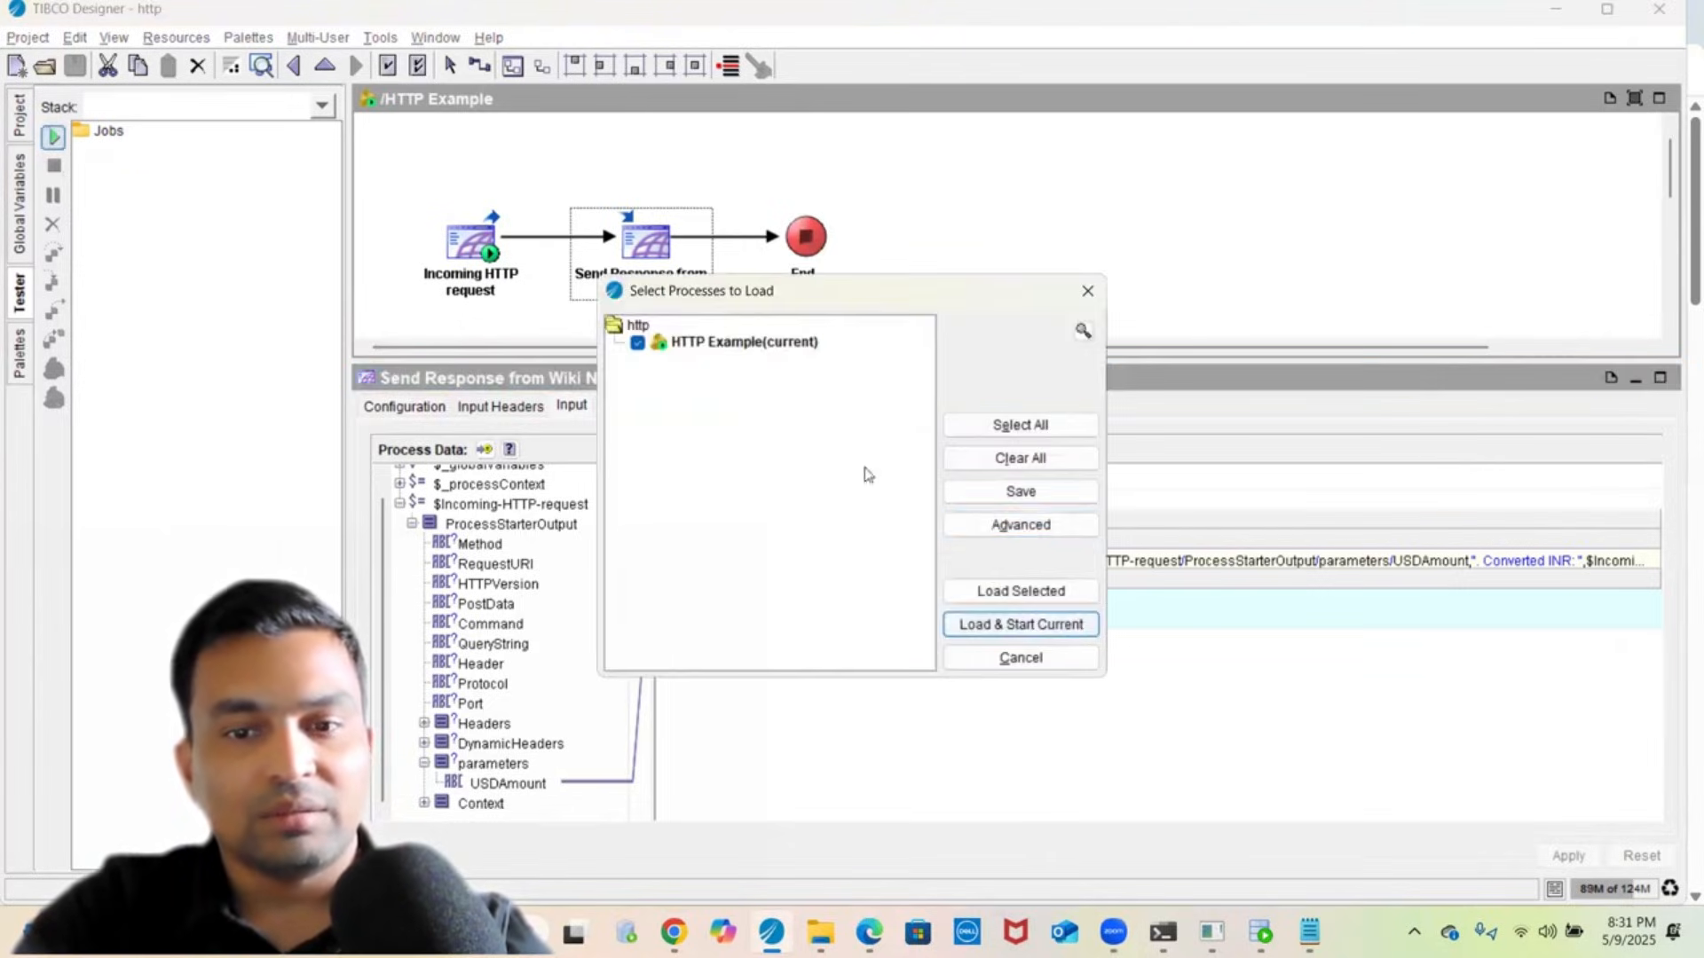
click(1020, 591)
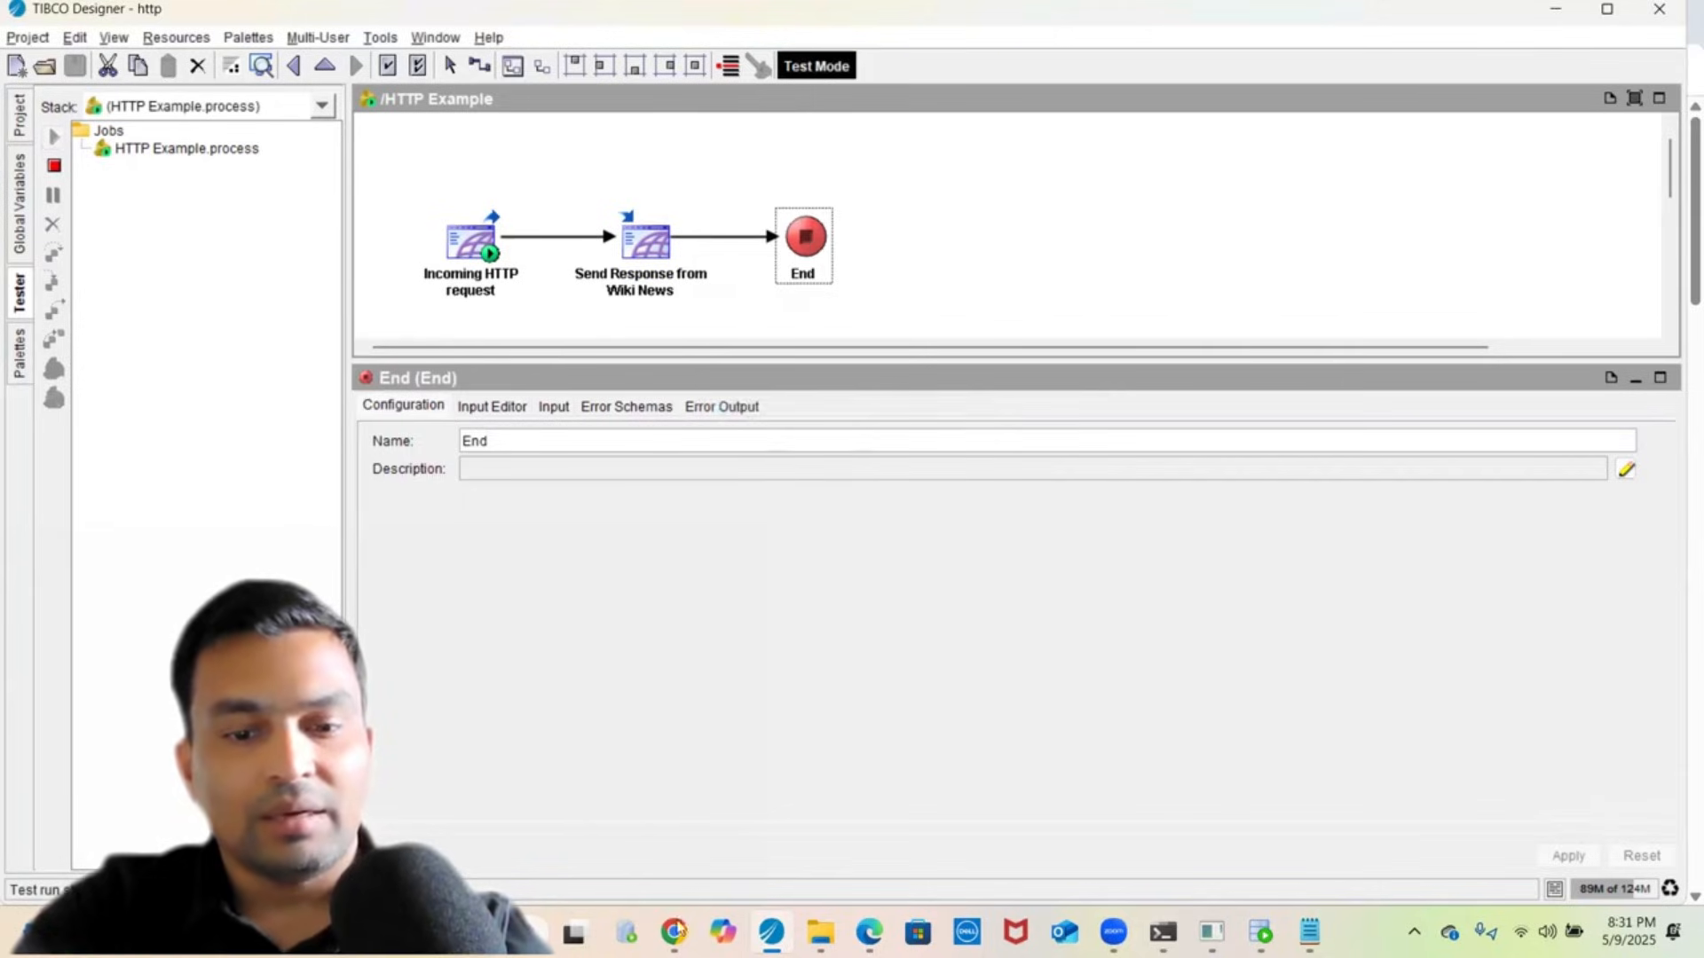
key(alt+Tab)
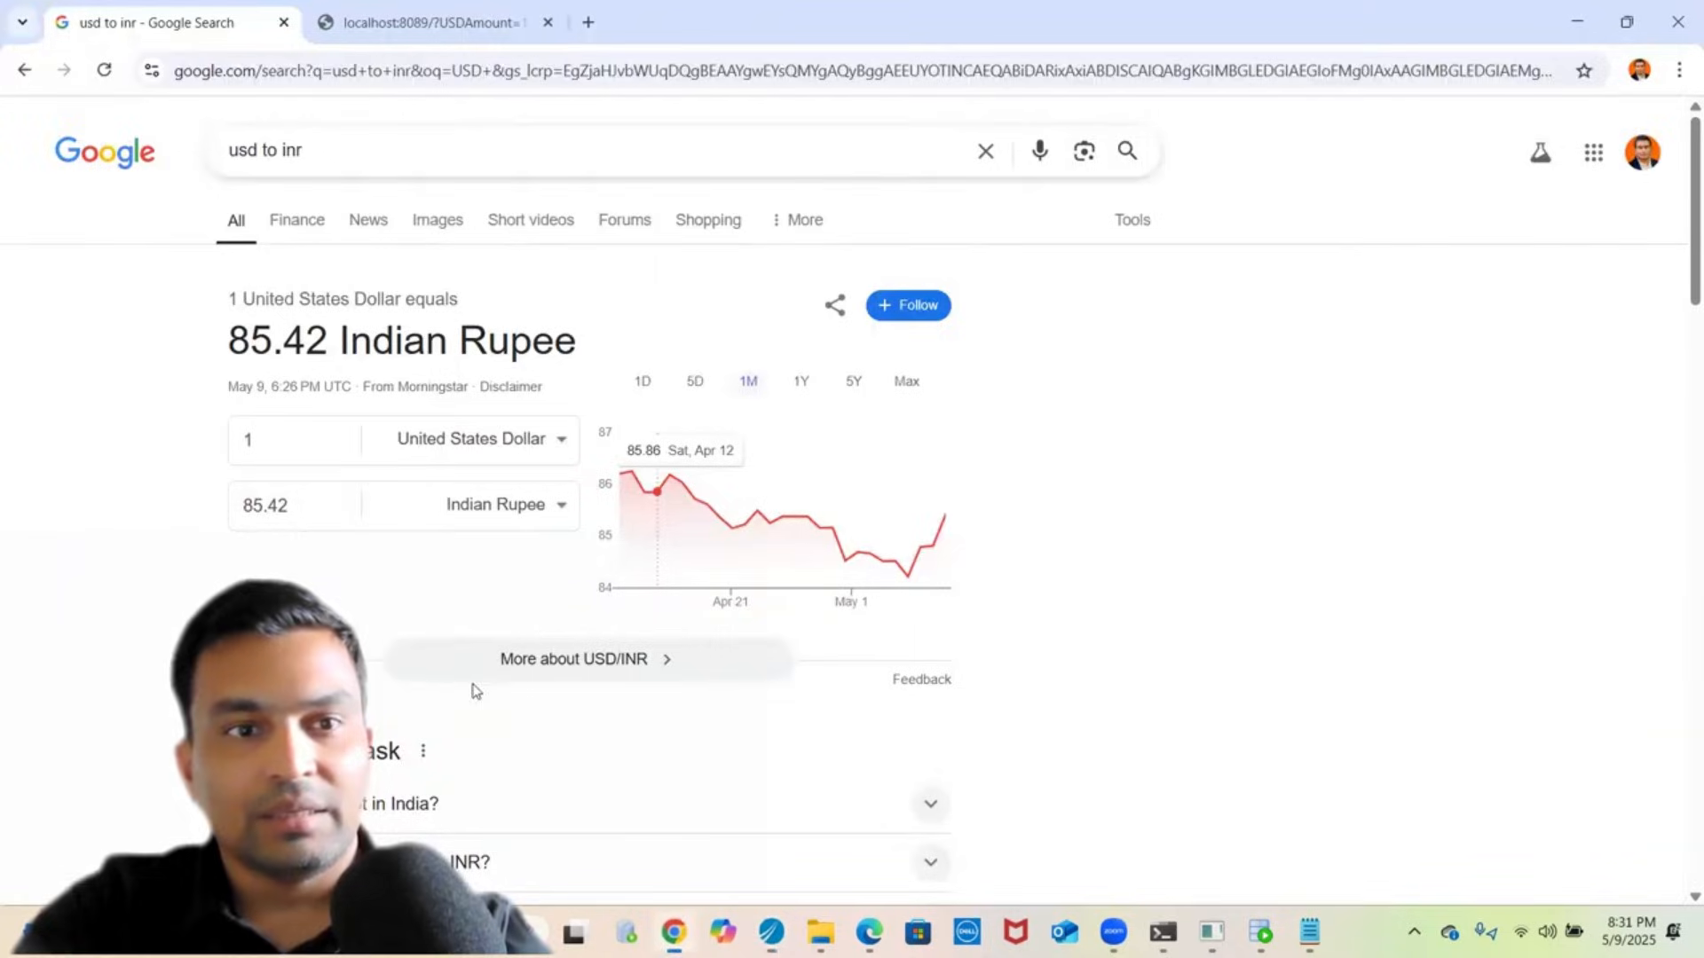
- Request the localhost:8089 conversion for 1000 USD, returning 85420 INR
click(371, 19)
click(332, 82)
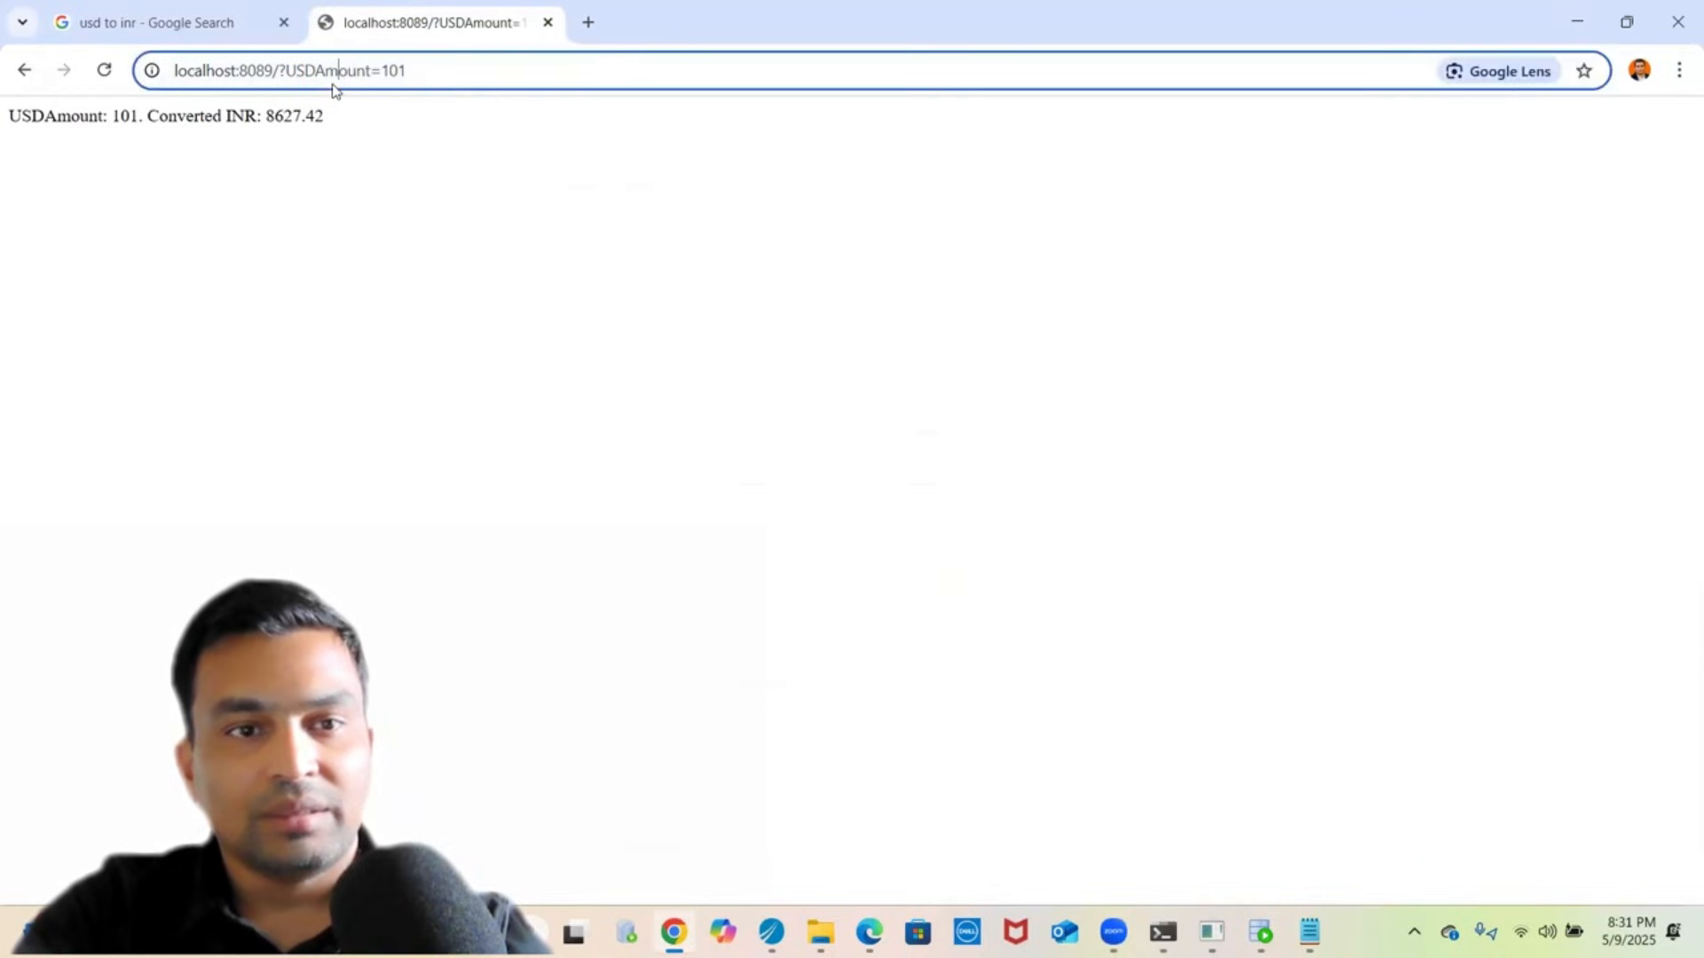
click(407, 77)
key(BackSpace)
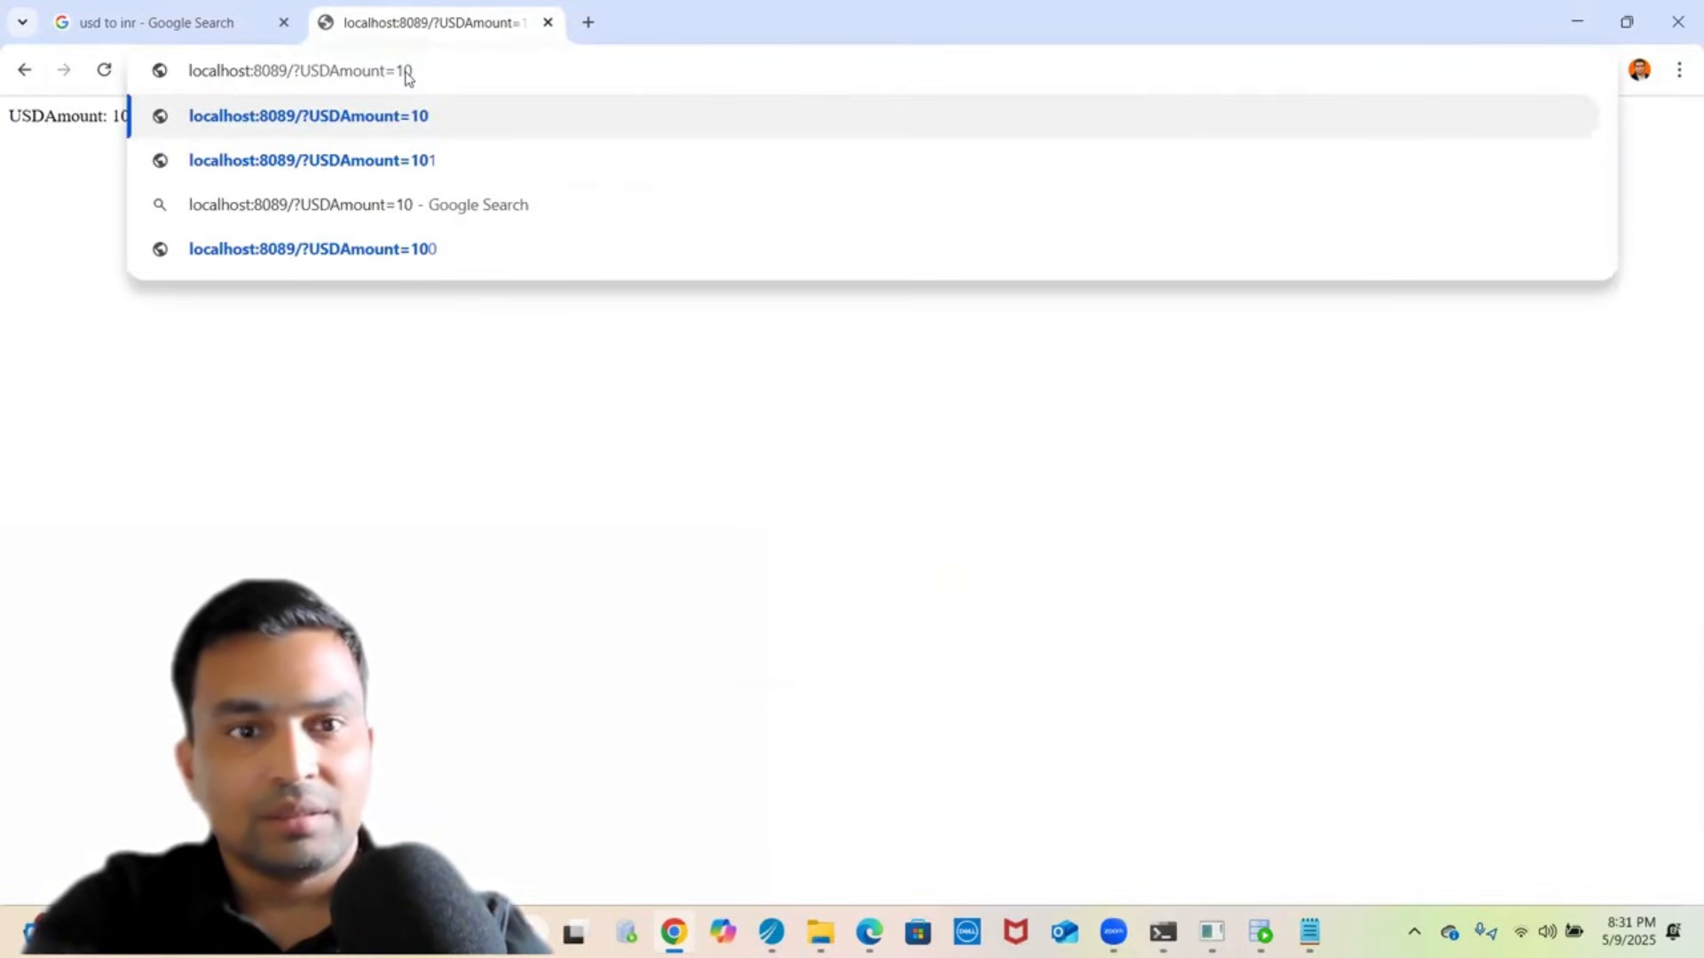
text(00)
key(Return)
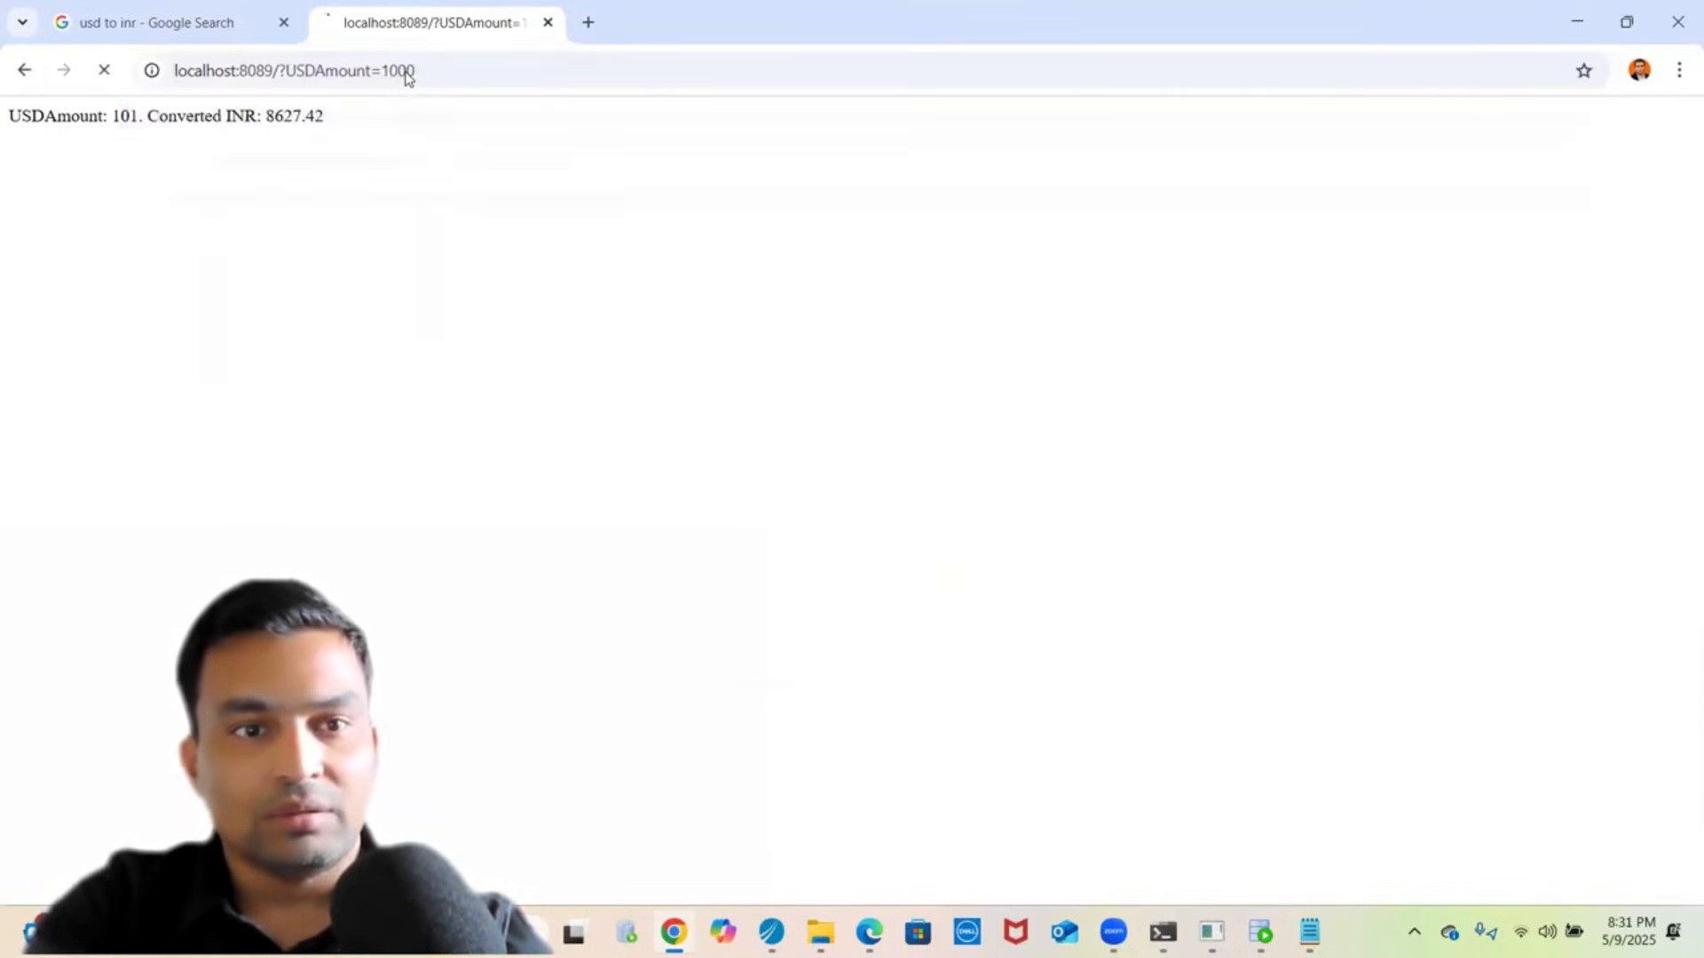
double_click(293, 120)
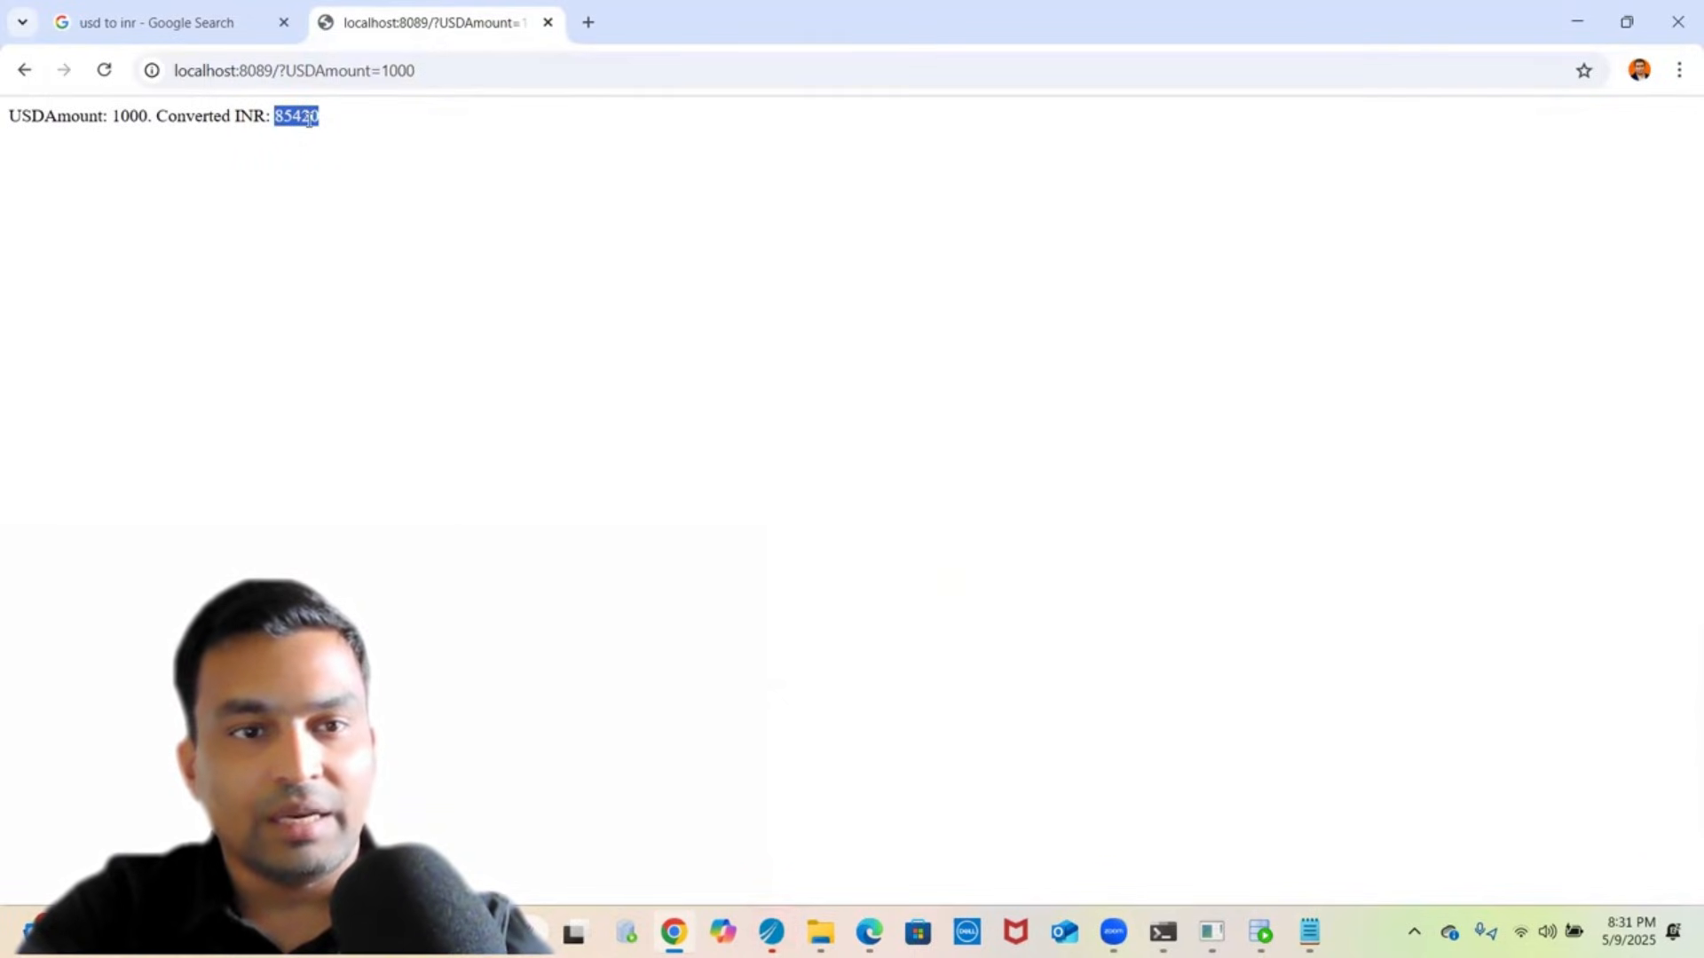
- Change the USDAmount in the URL to 2000 and reload the conversion
click(394, 73)
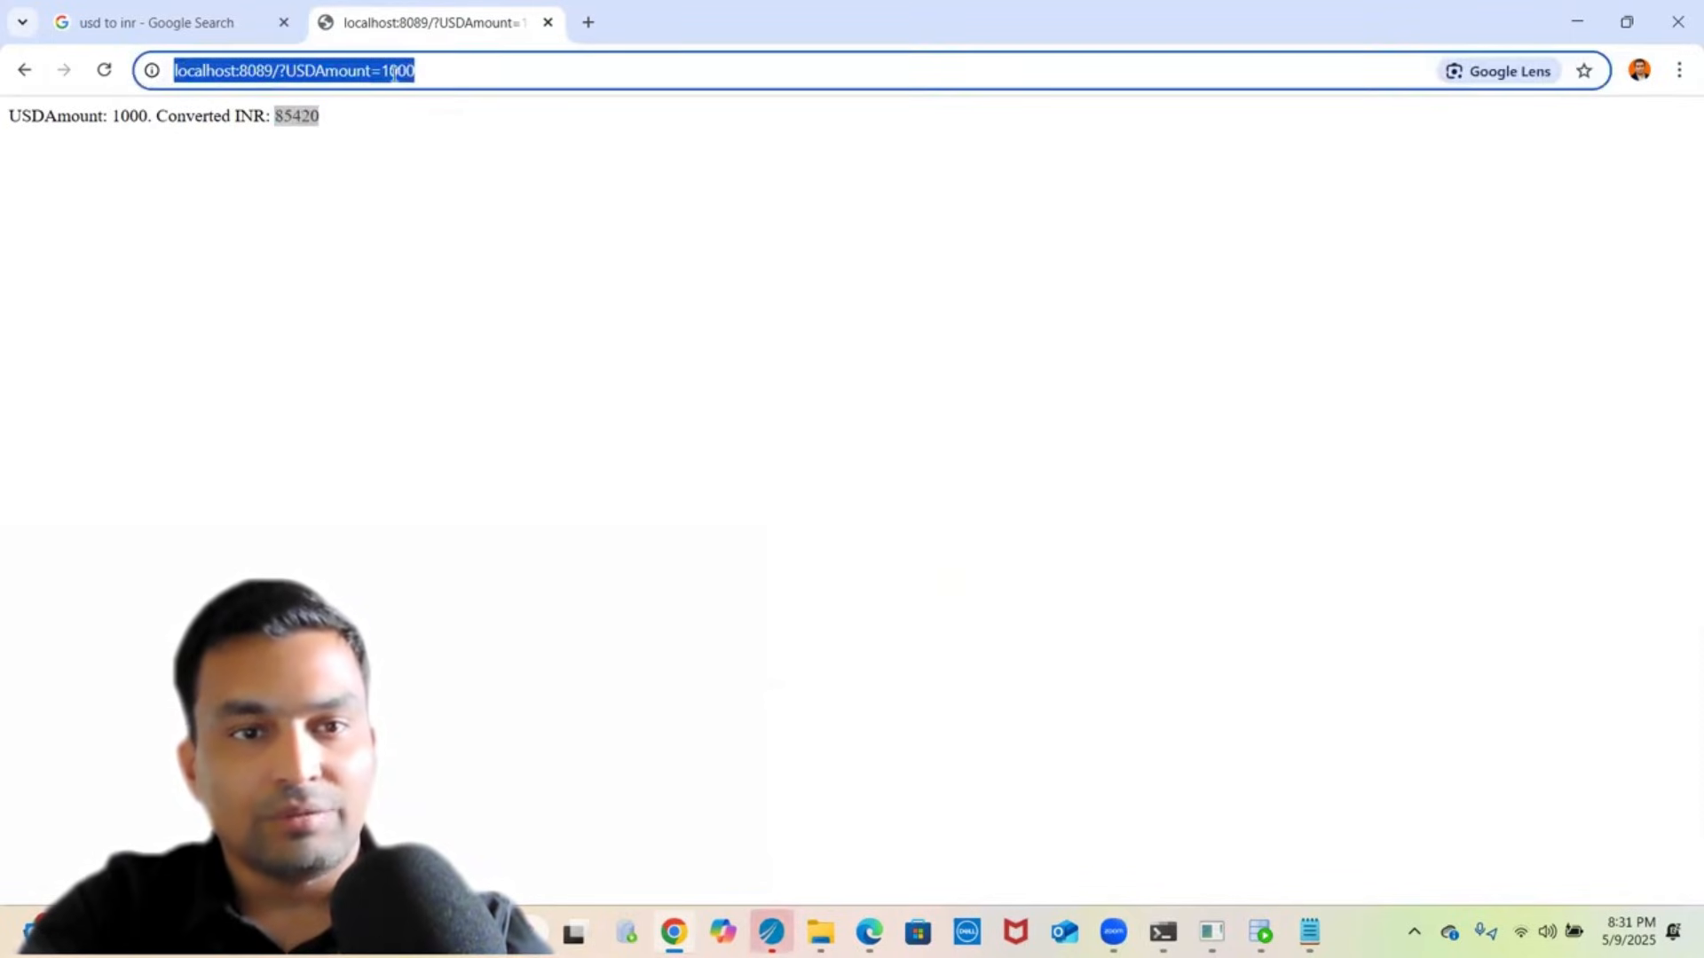
click(394, 73)
key(BackSpace)
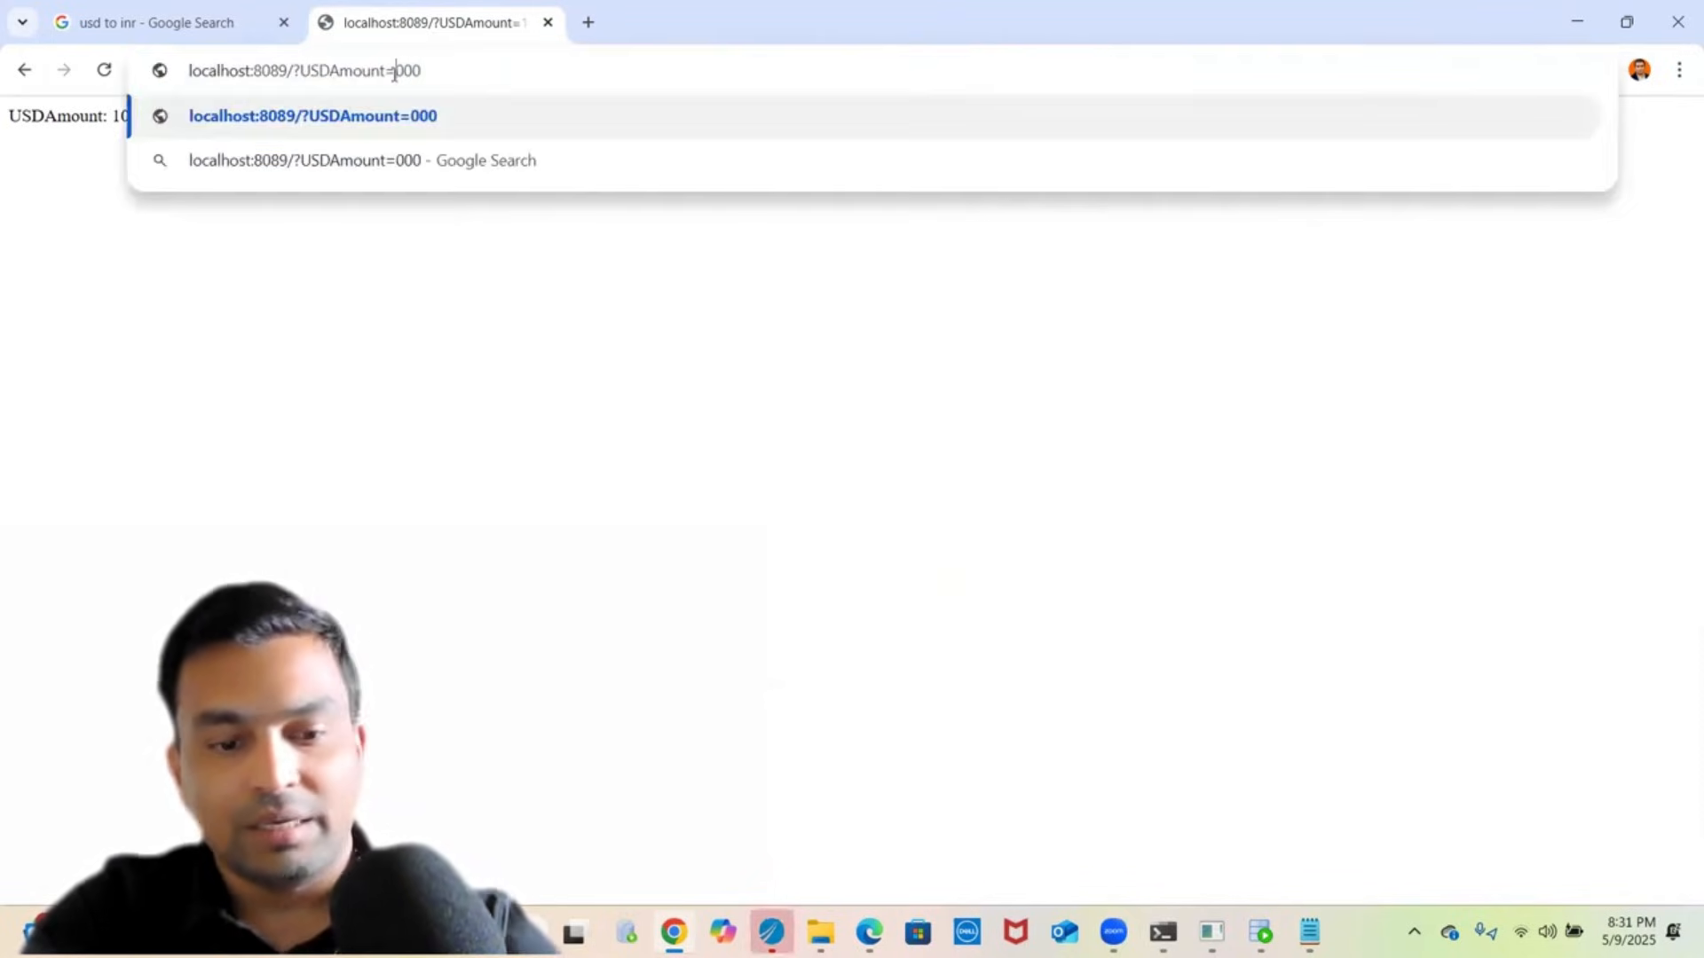
text(2)
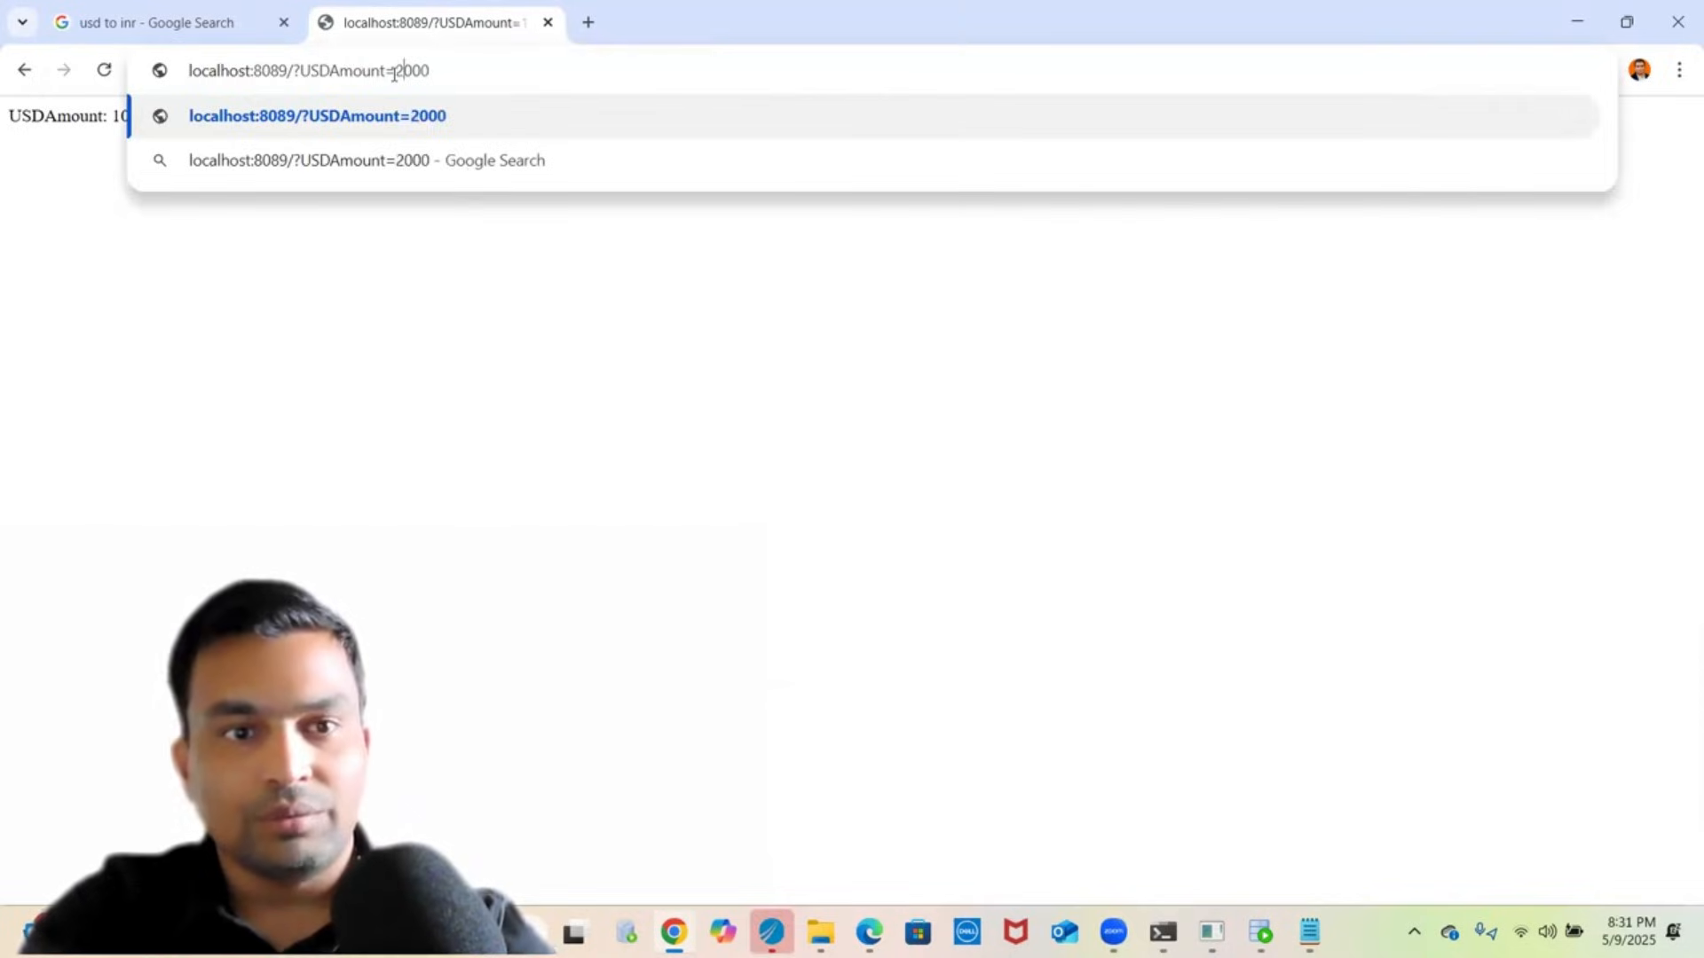
key(Return)
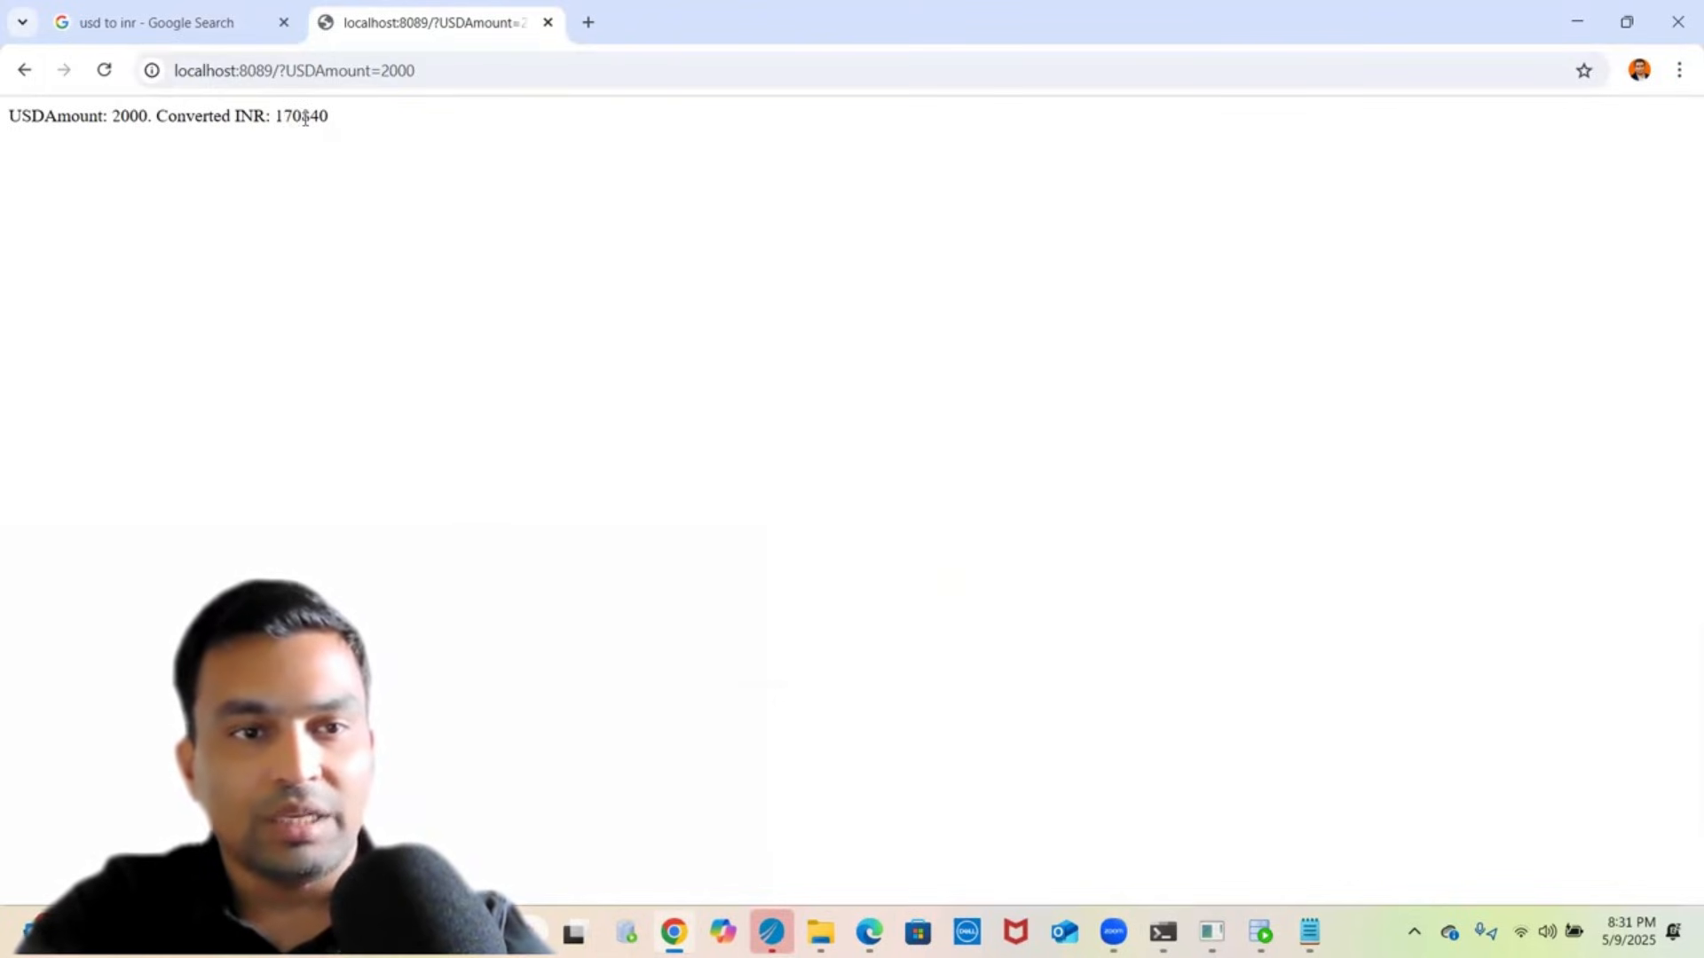
- Request the conversion for 101 USD
click(382, 70)
key(End)
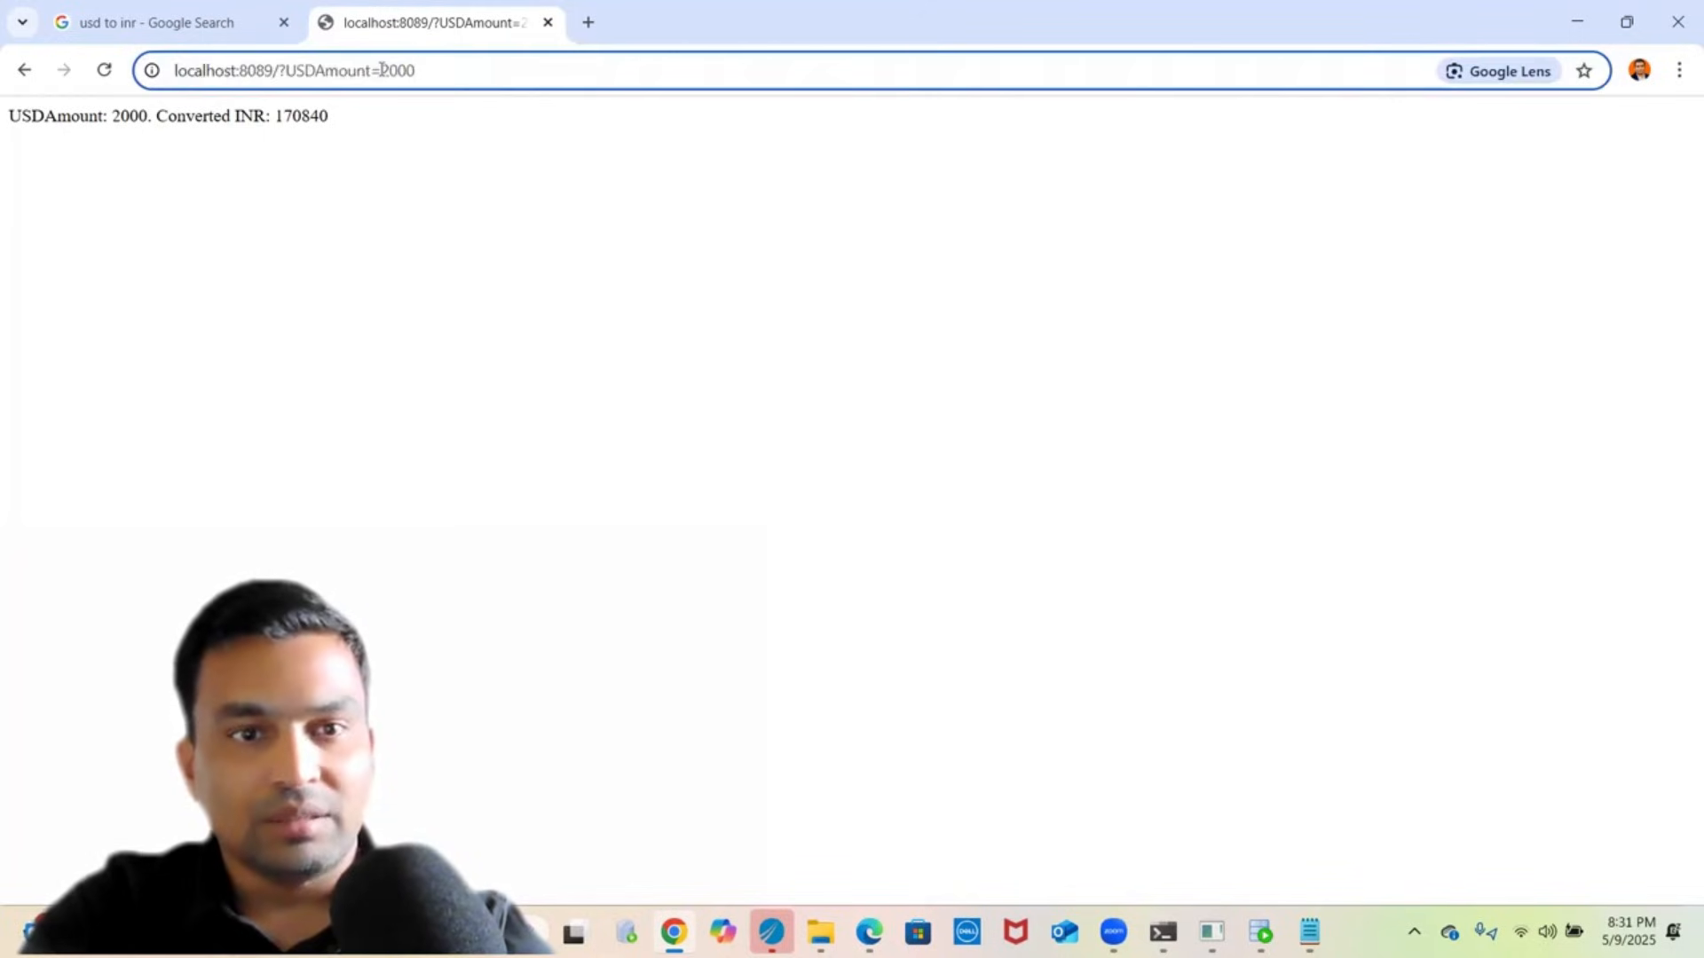
key(BackSpace)
key(BackSpace)
key(BackSpace)
key(BackSpace)
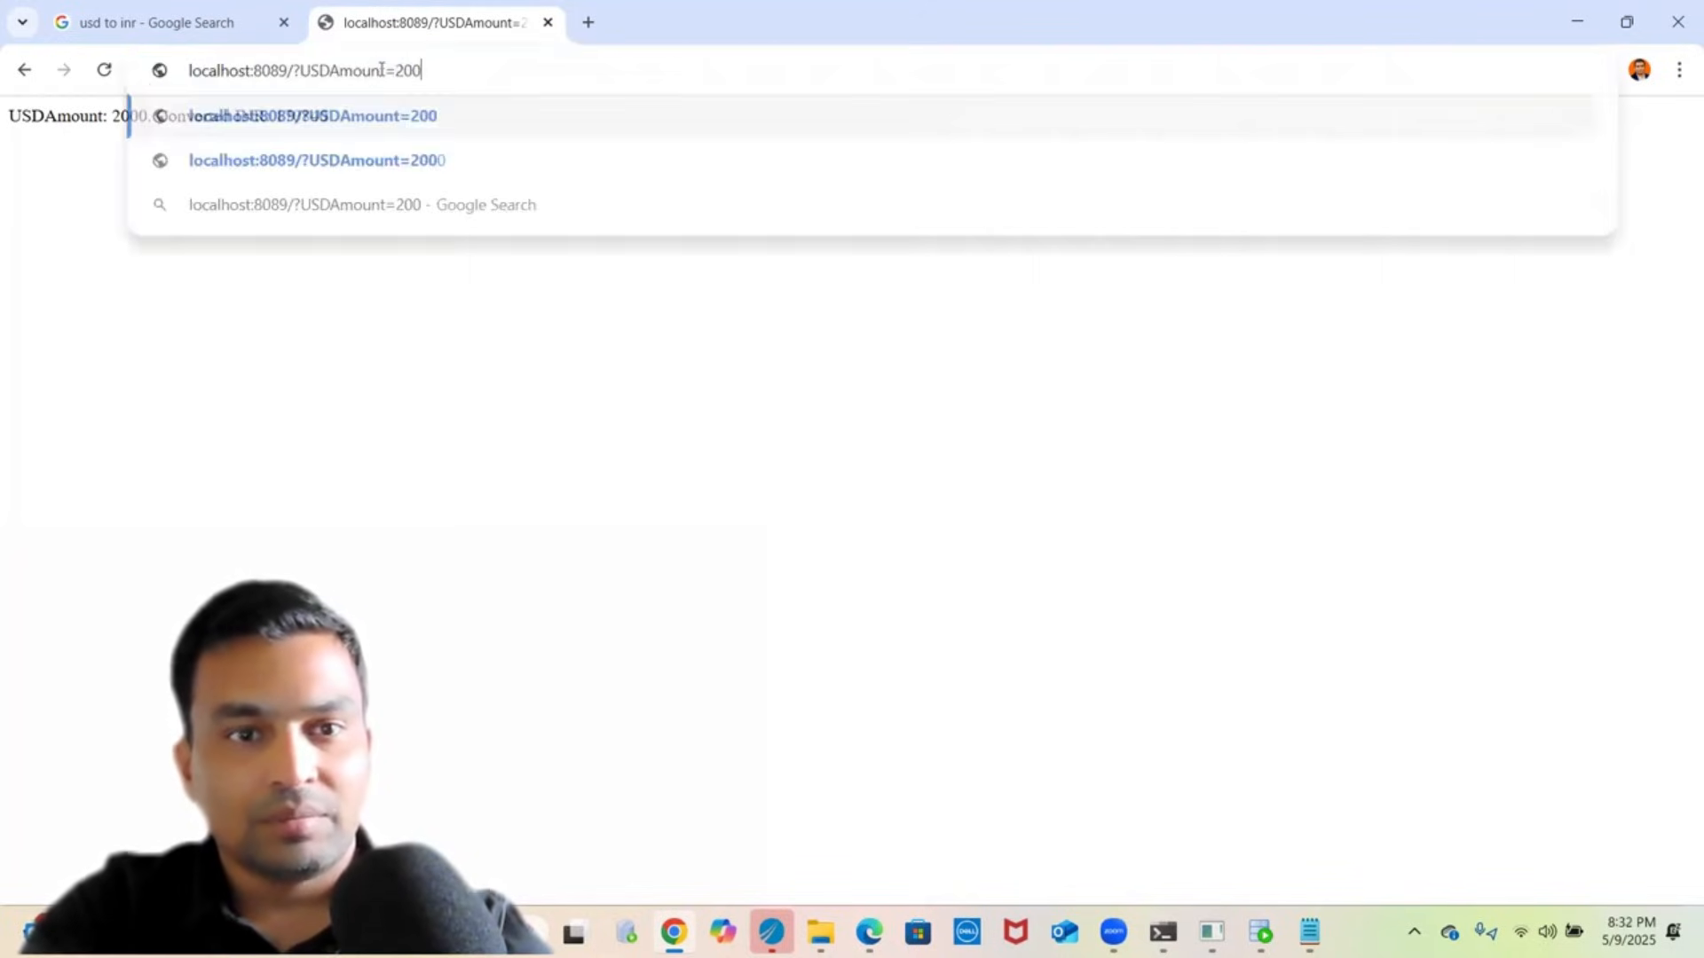
text(1)
key(Return)
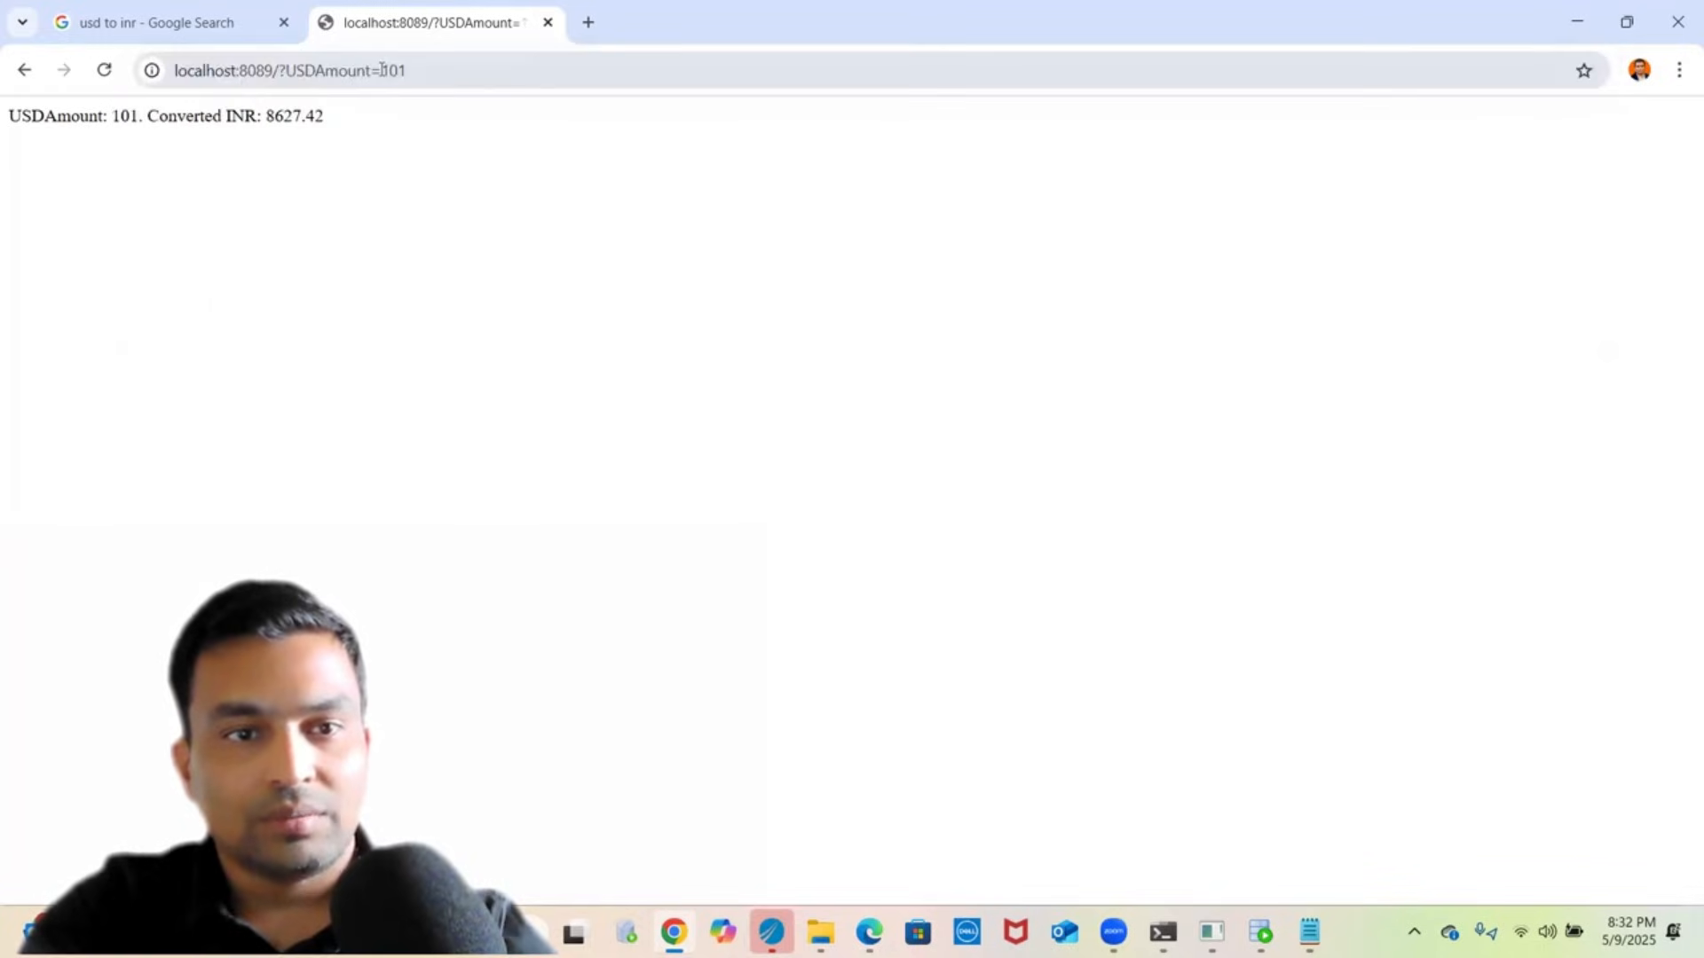
- Request the conversion for 1 USD, which returns 85.42 INR
click(383, 70)
double_click(391, 73)
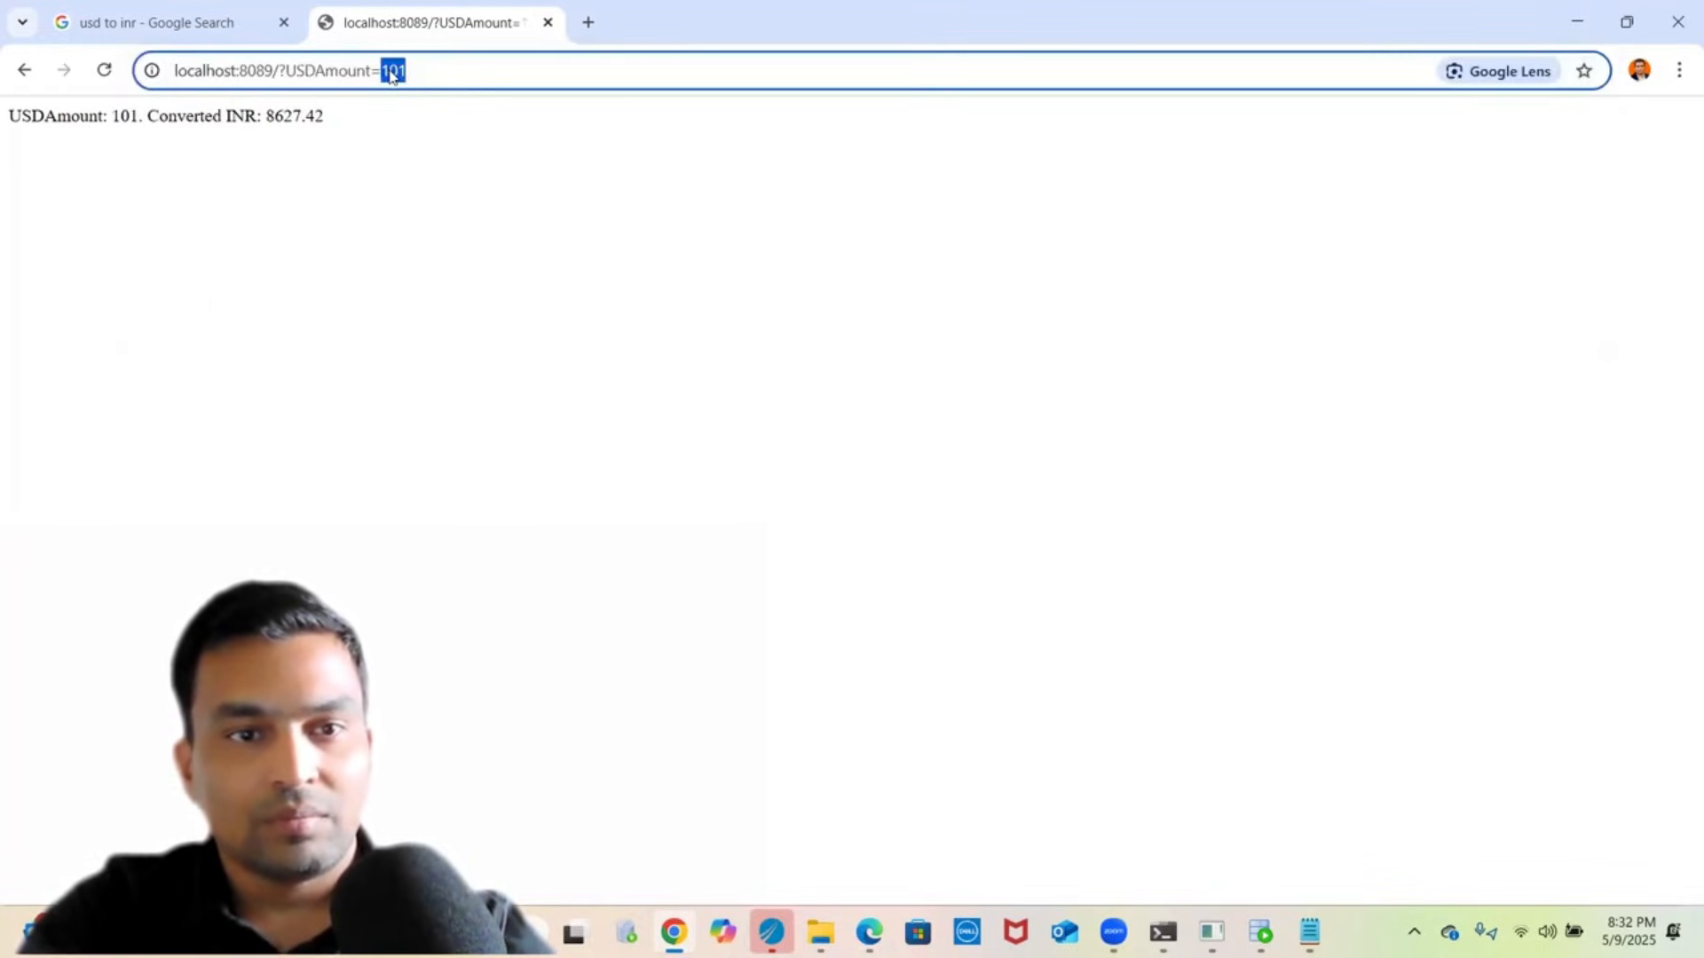
text(1)
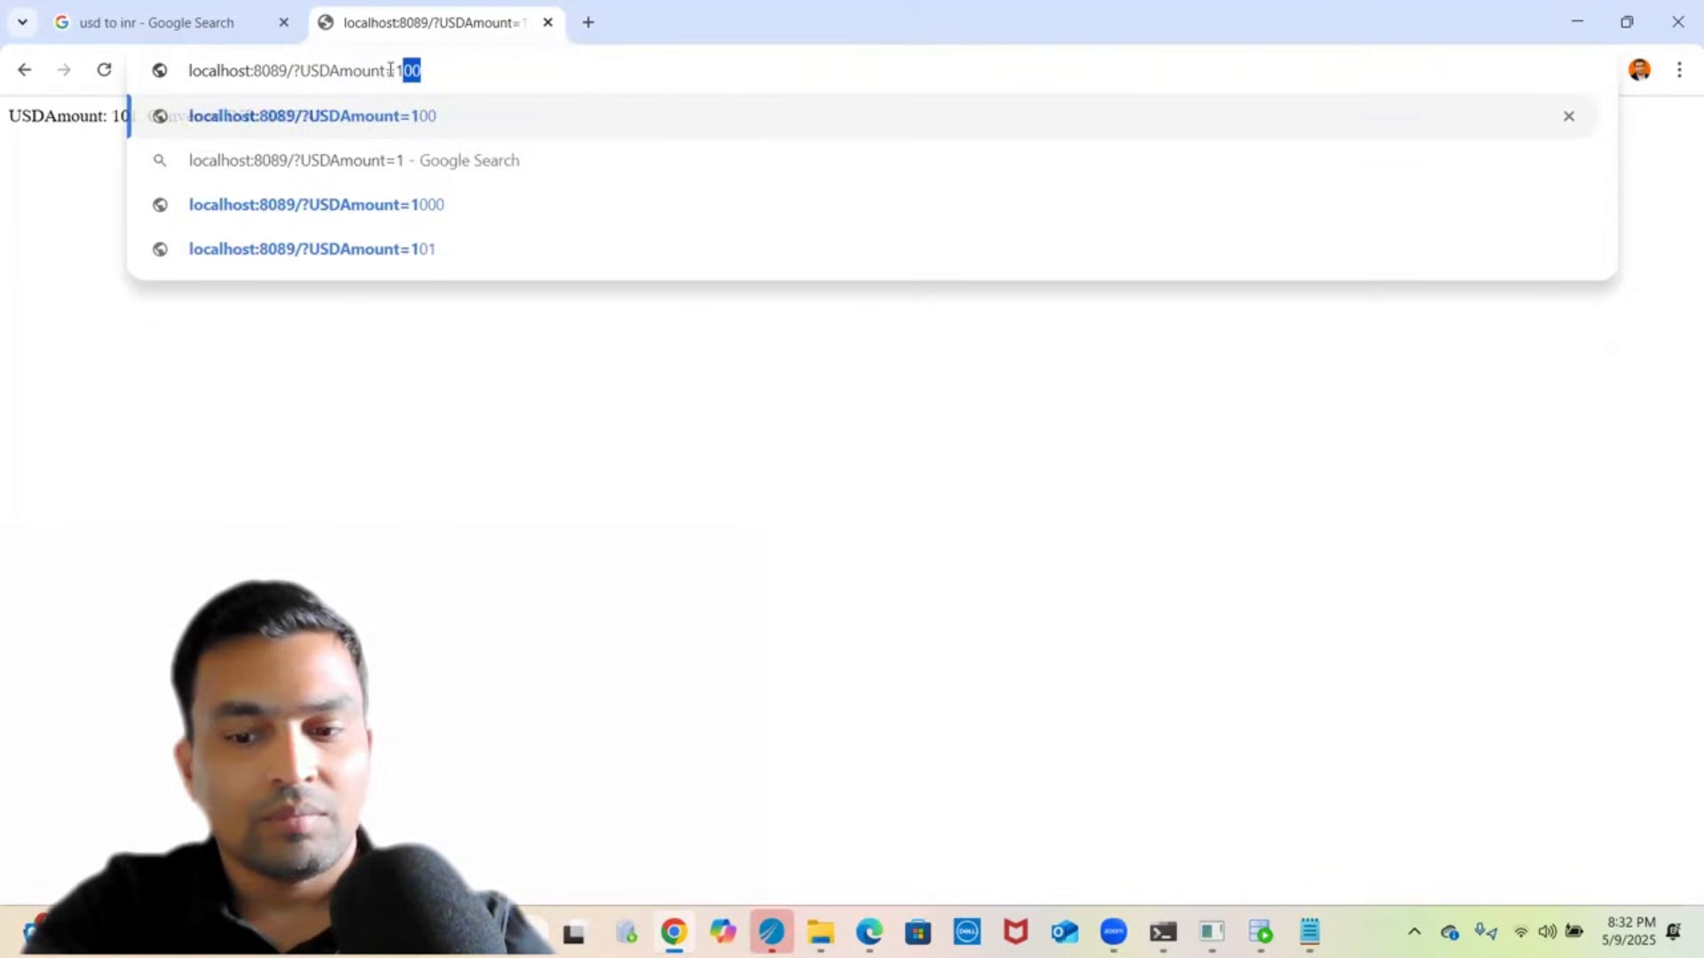
key(Delete)
key(Return)
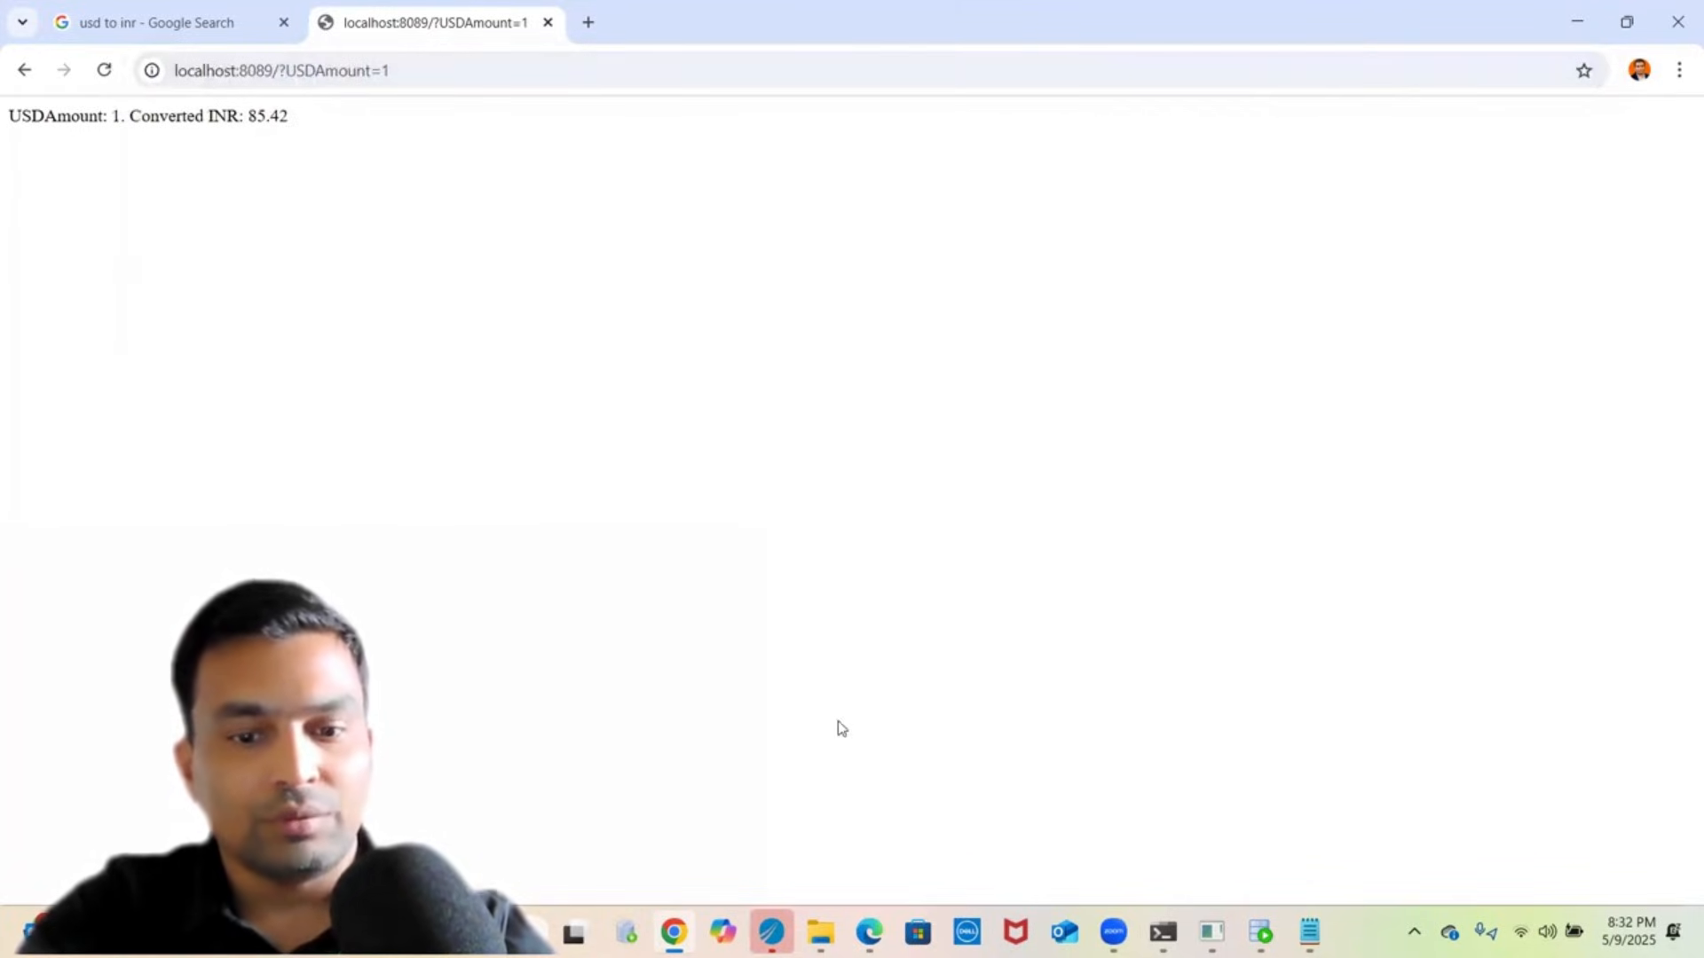
click(786, 930)
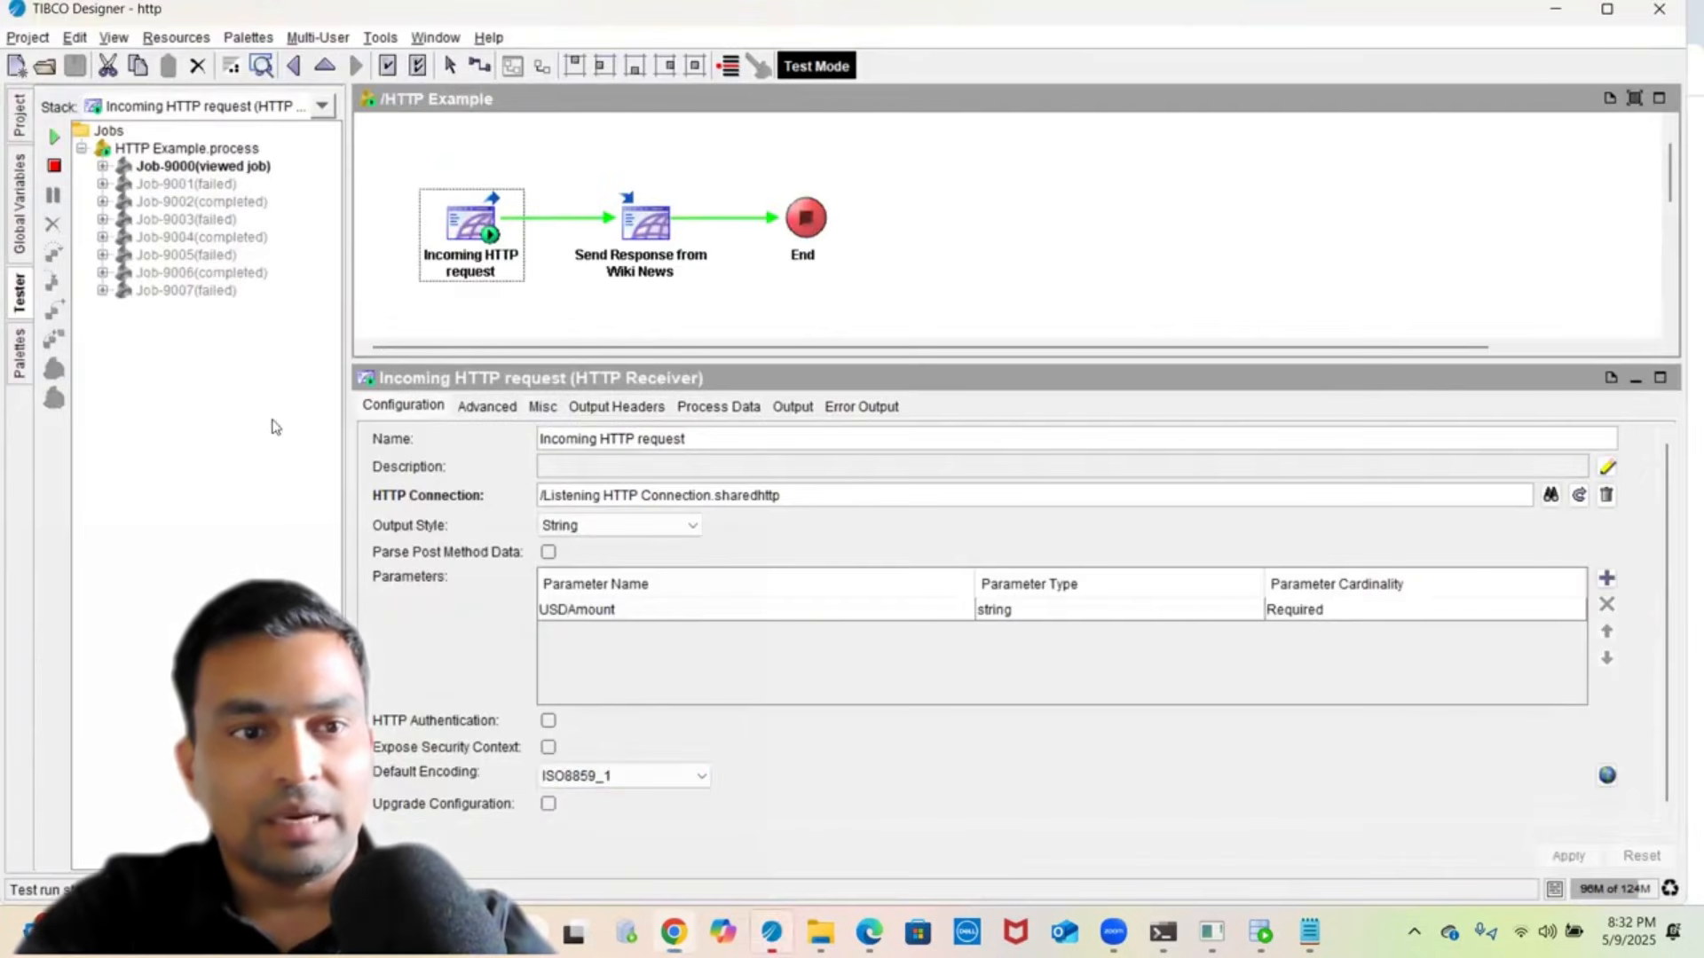
- Show Job-9006's Send Response from Wiki News input data as XML source
click(102, 273)
click(155, 291)
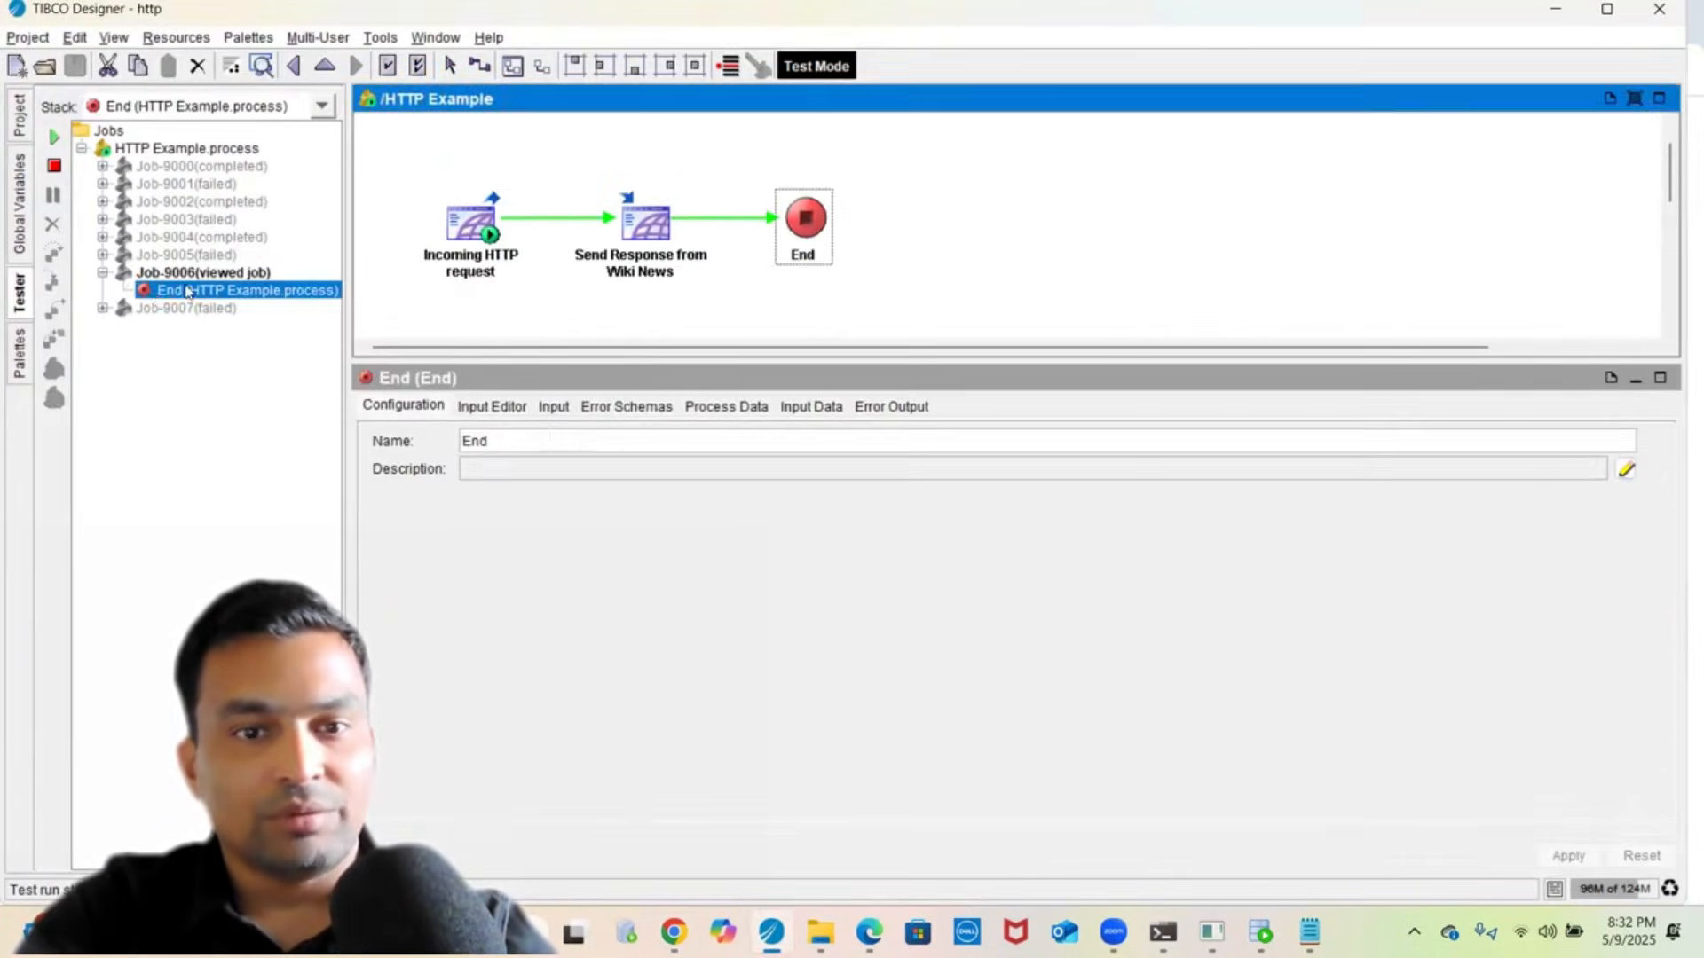
click(651, 253)
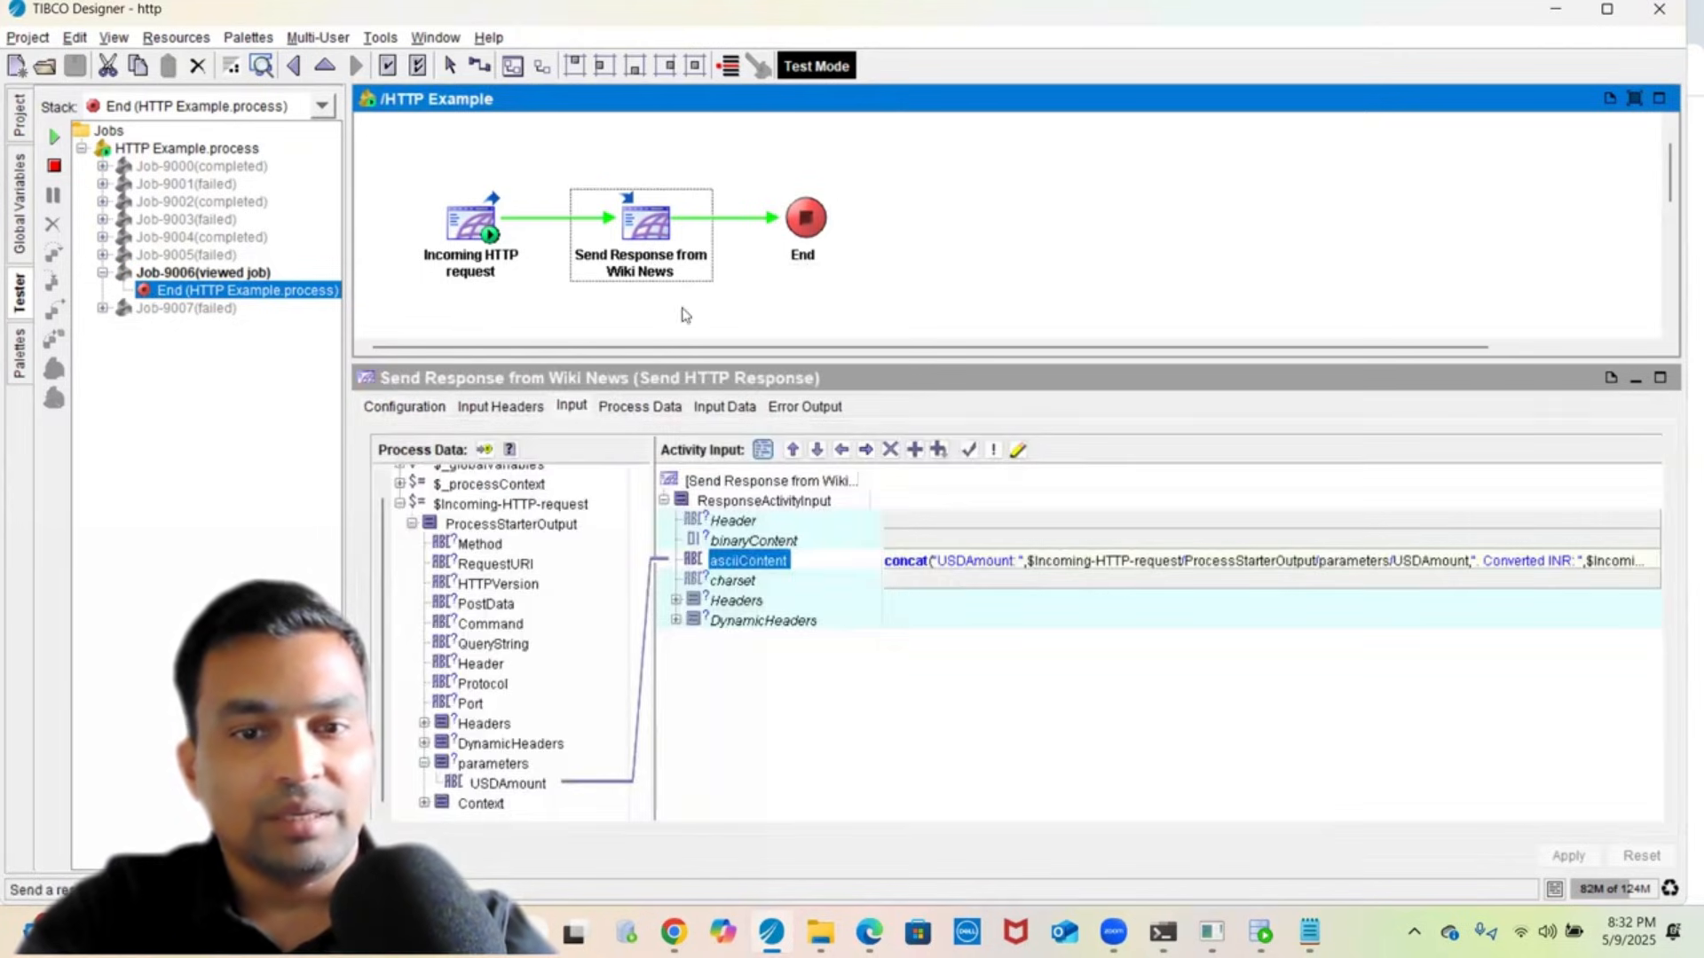
click(706, 409)
click(582, 449)
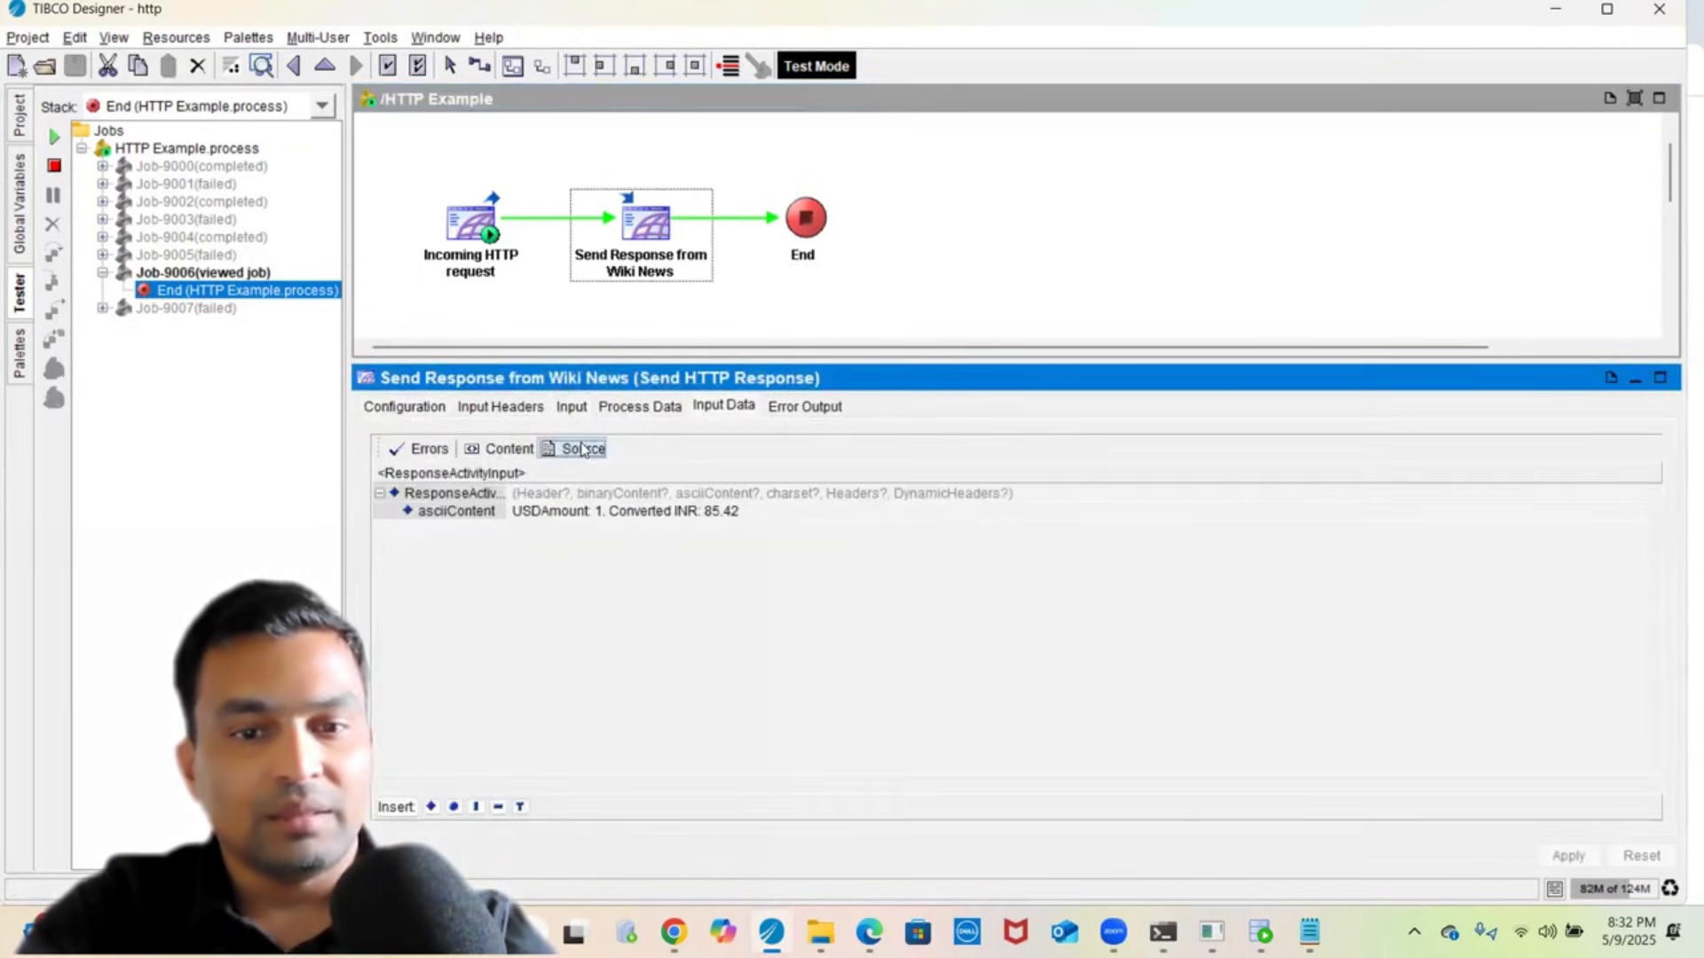